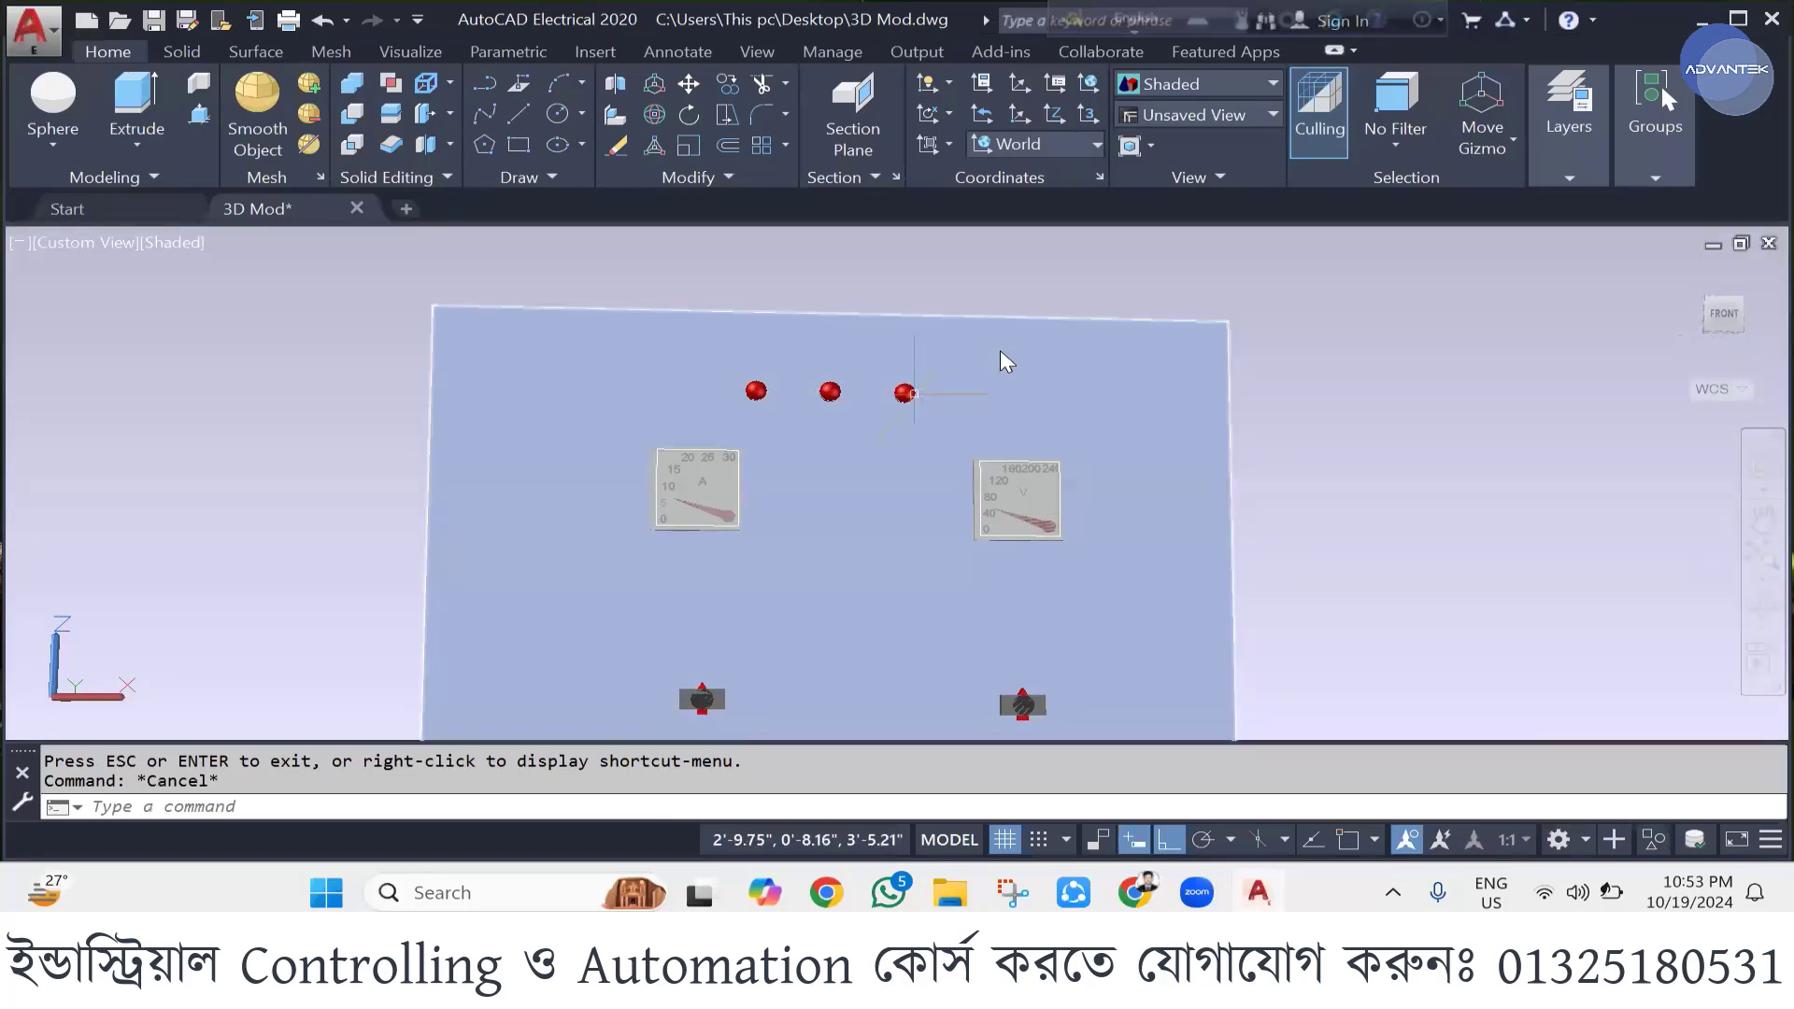
# - Recolour the right-hand sphere Blue in the Properties palette
pyautogui.click(903, 393)
pyautogui.rightClick(914, 397)
pyautogui.rightClick(998, 353)
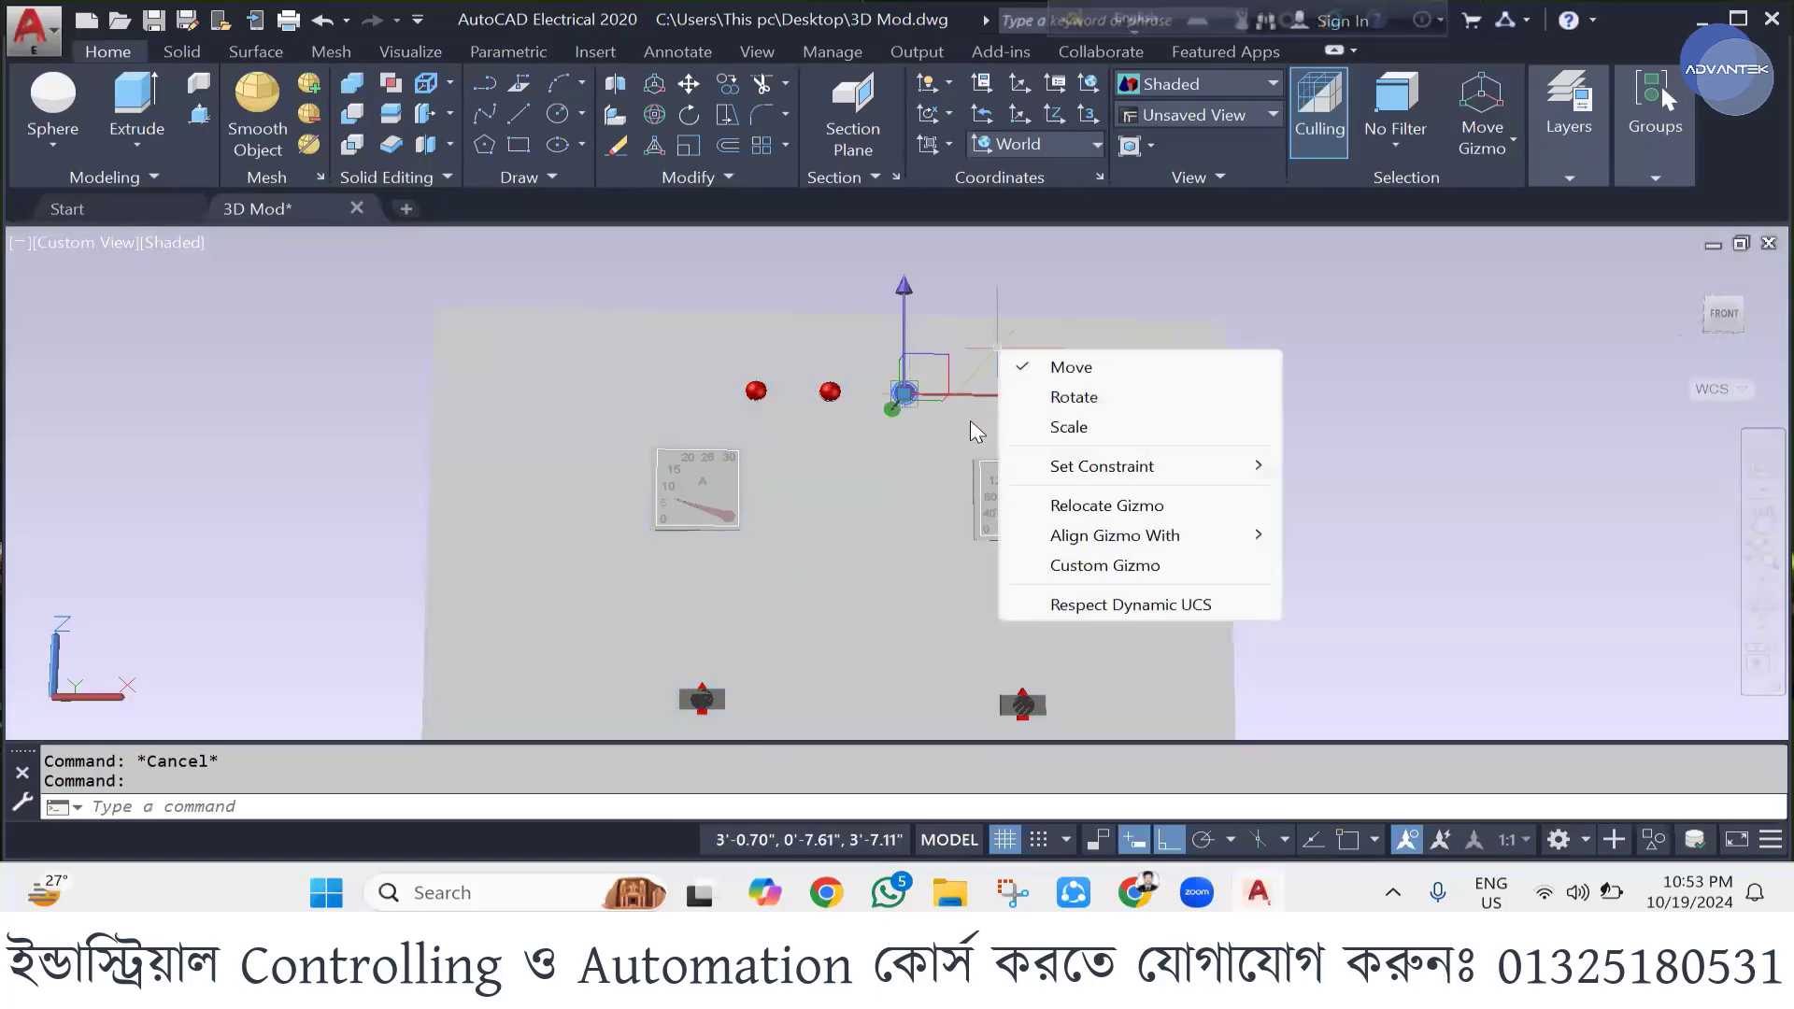
pyautogui.click(934, 415)
pyautogui.rightClick(943, 402)
pyautogui.press('Escape')
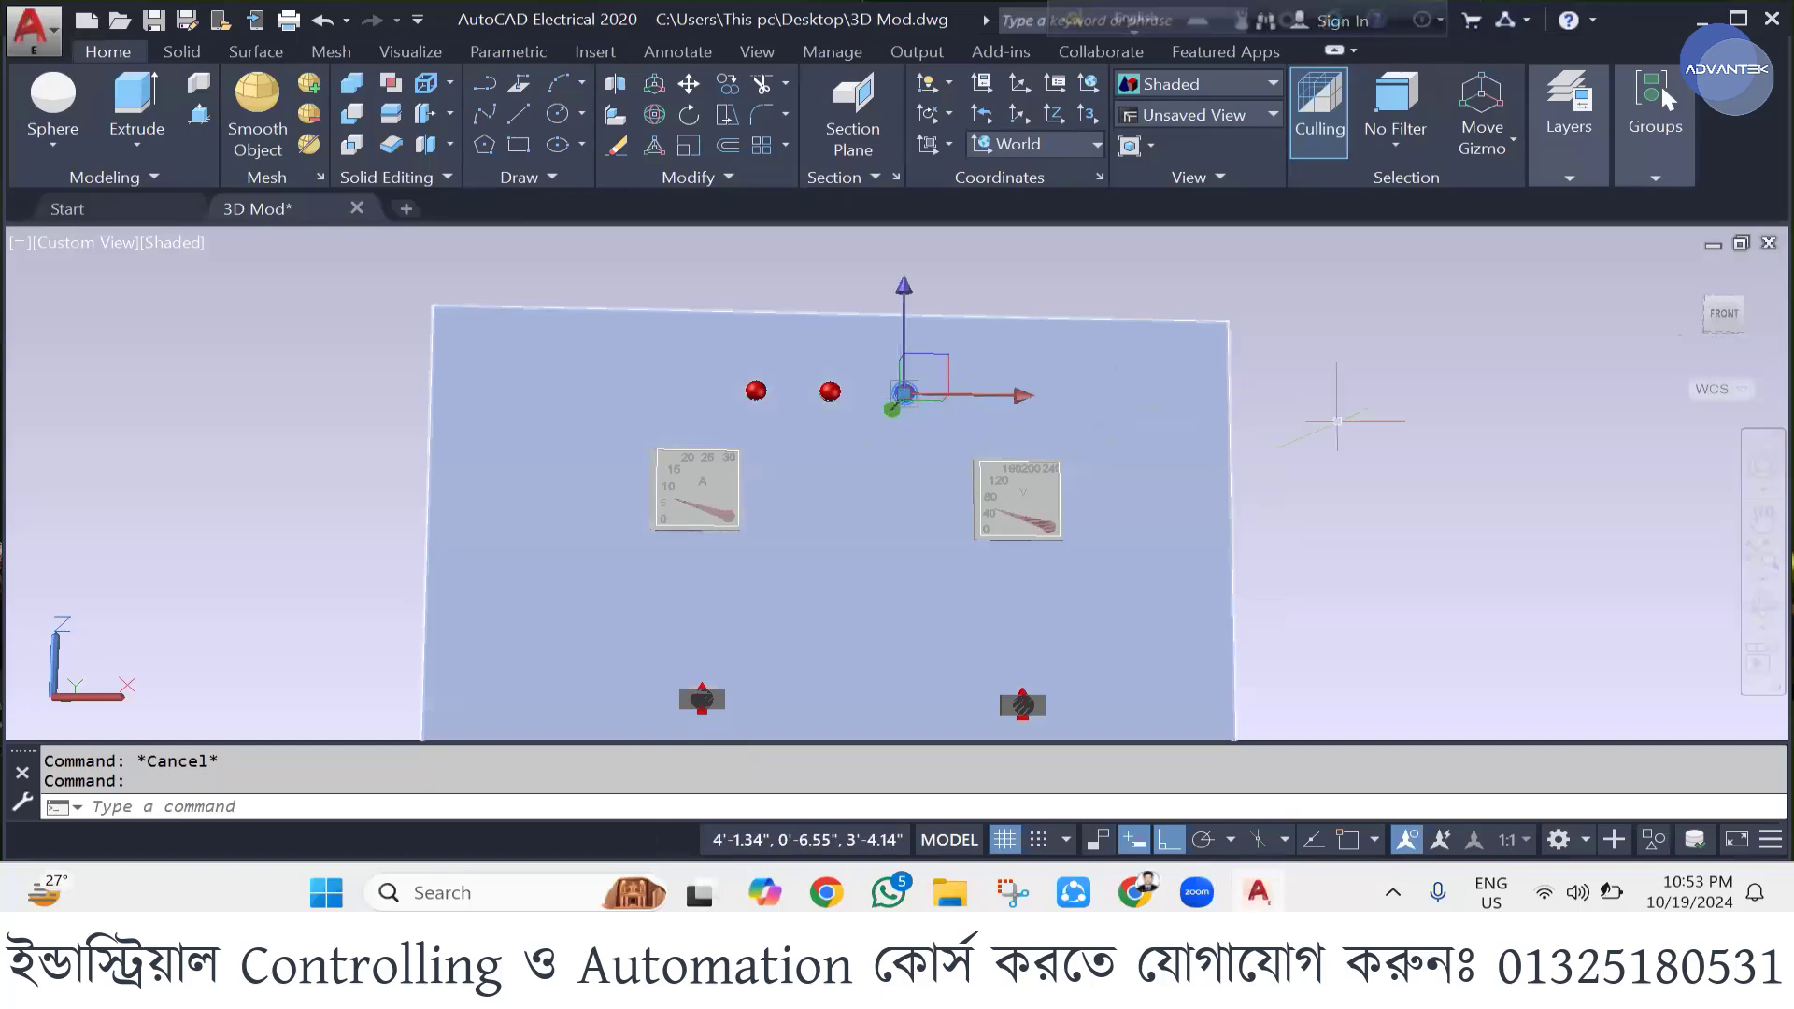
pyautogui.rightClick(1373, 476)
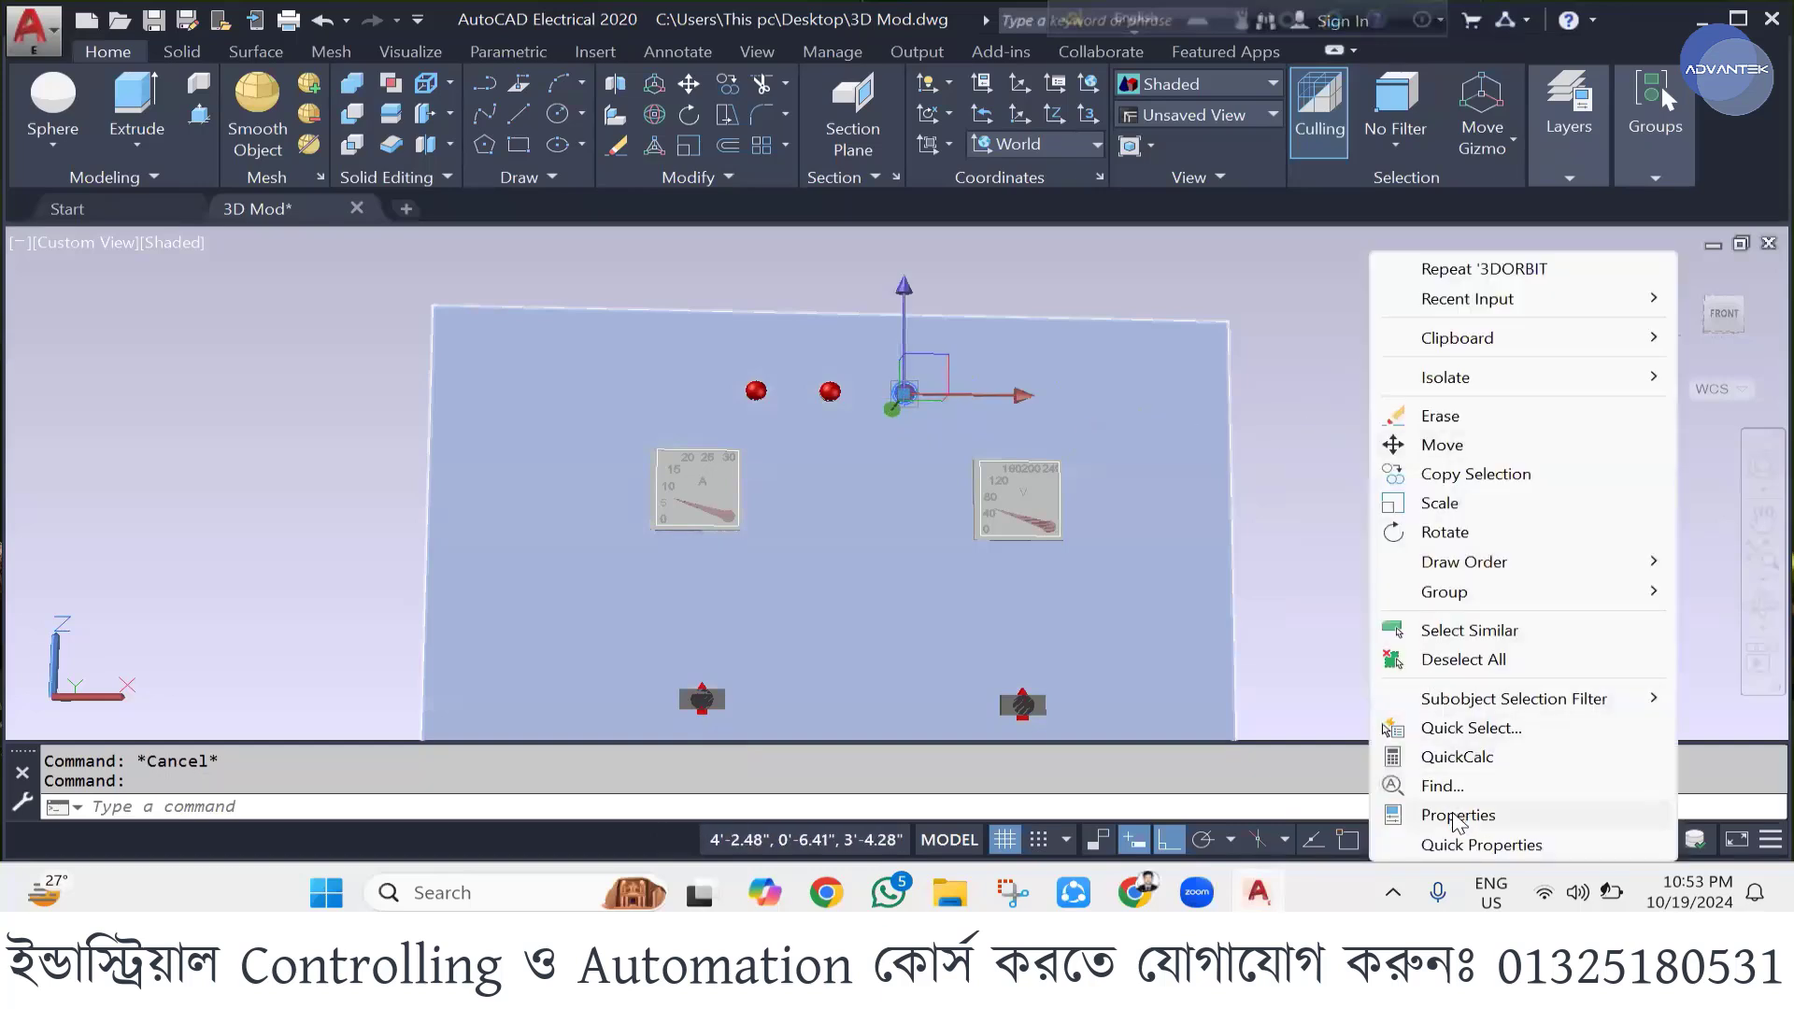
pyautogui.click(1458, 815)
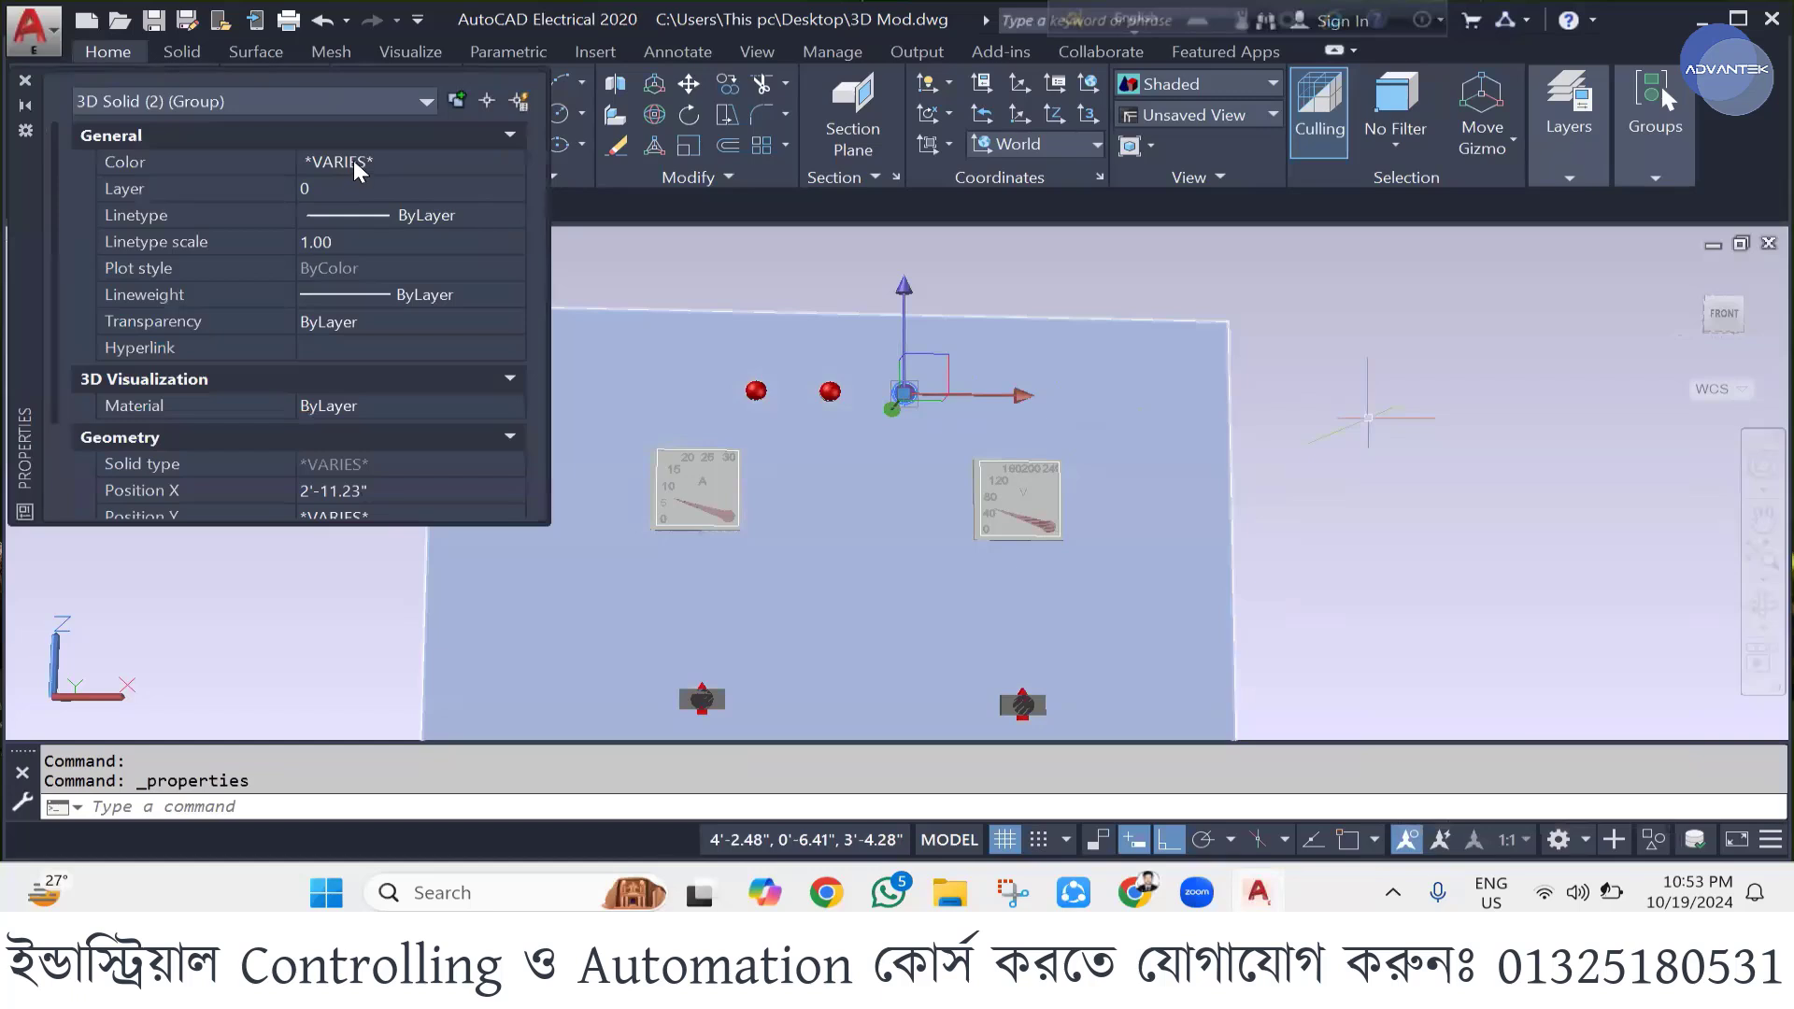
pyautogui.click(354, 162)
pyautogui.click(354, 162)
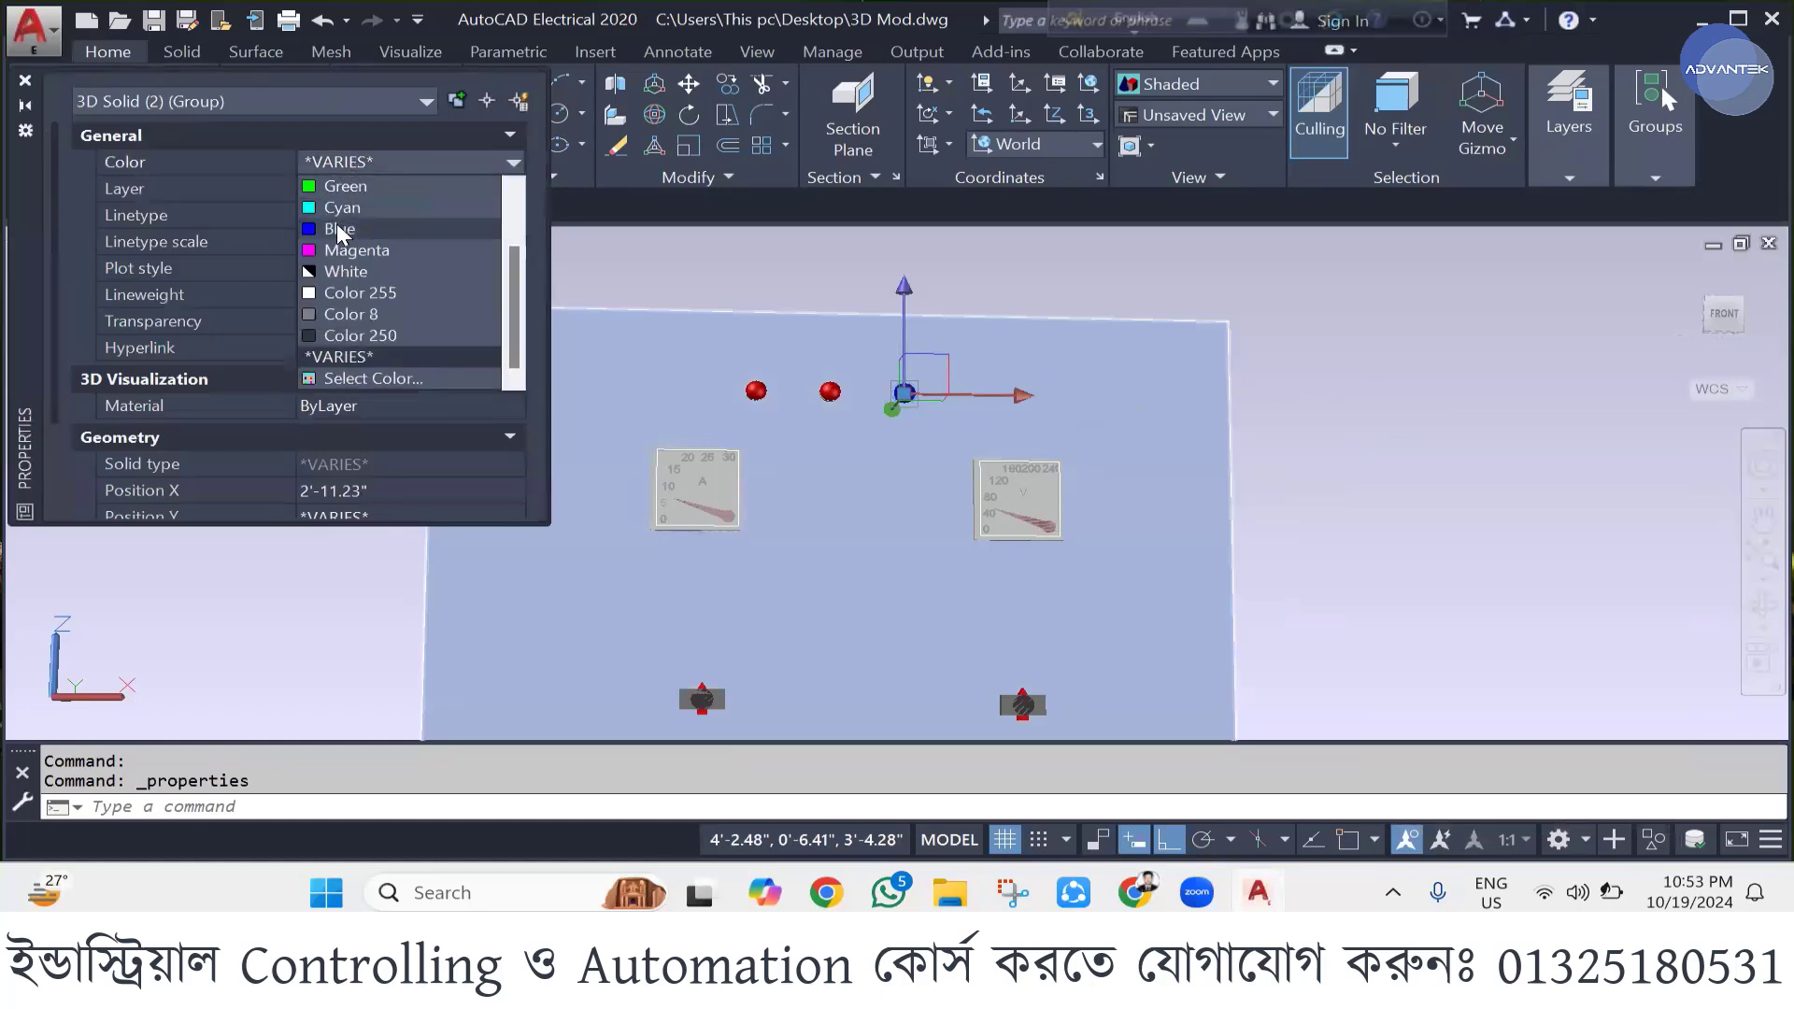
pyautogui.click(338, 227)
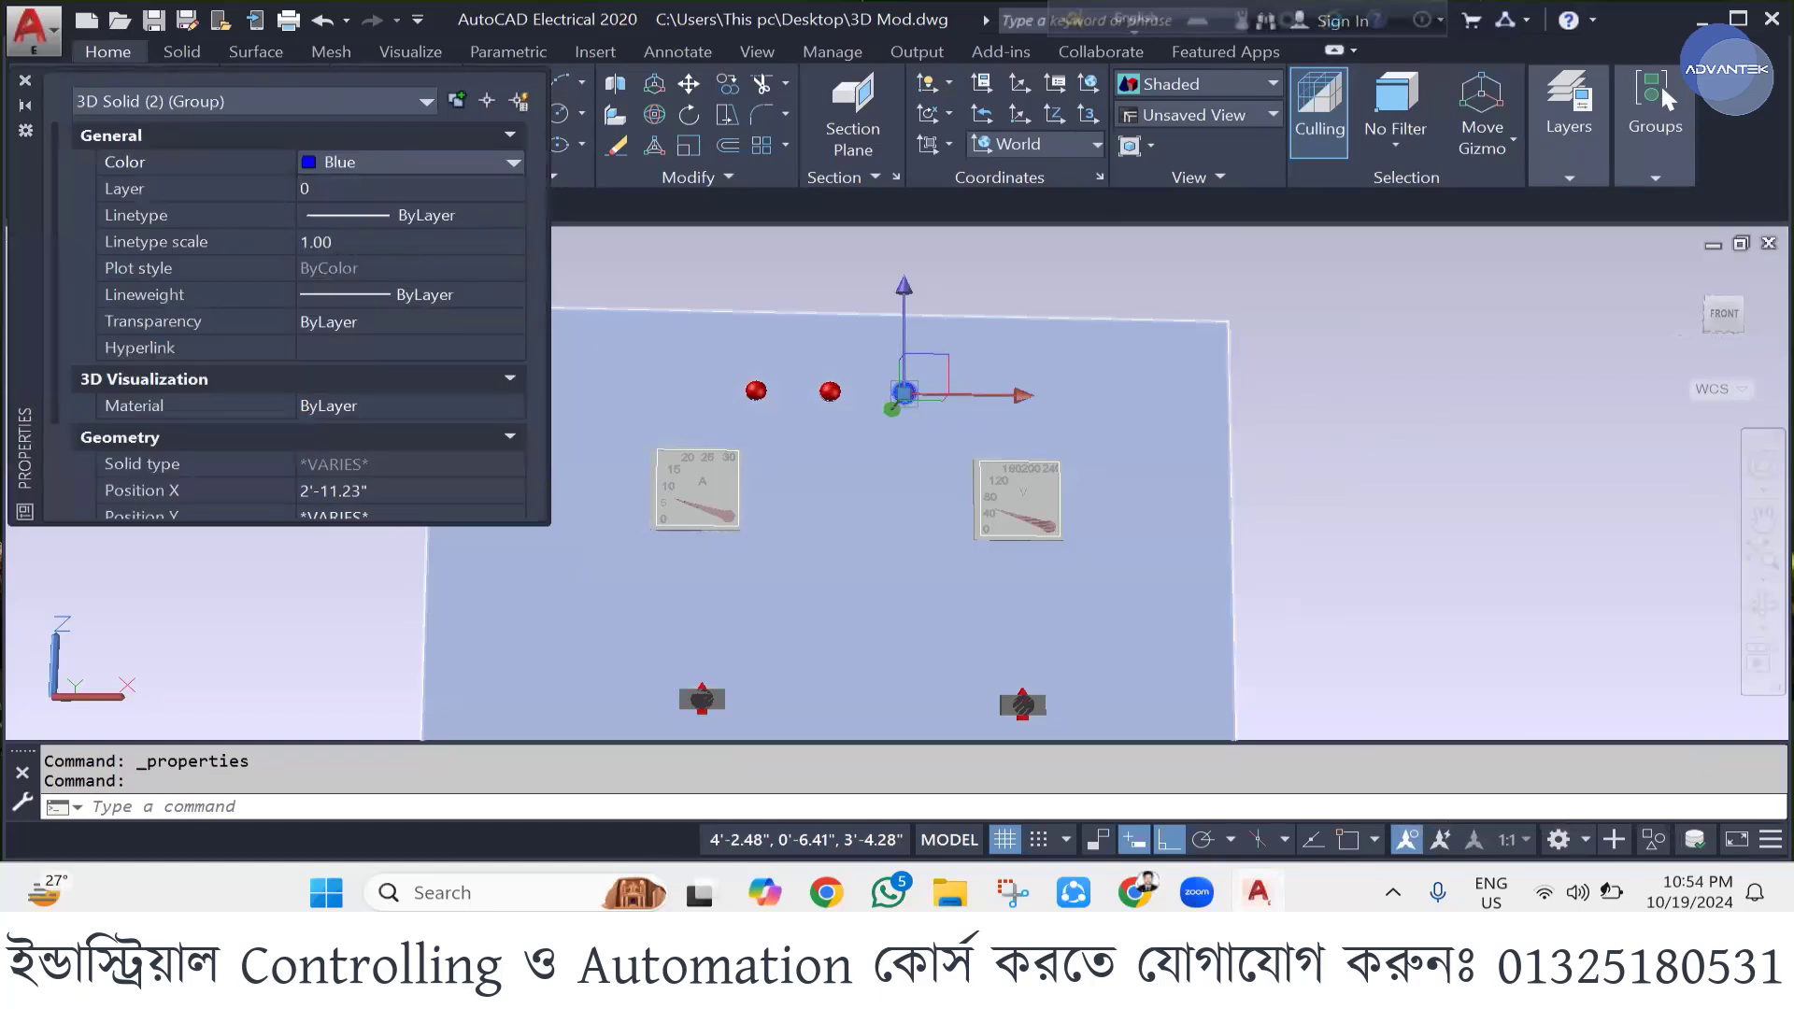
pyautogui.press('Escape')
pyautogui.press('Escape')
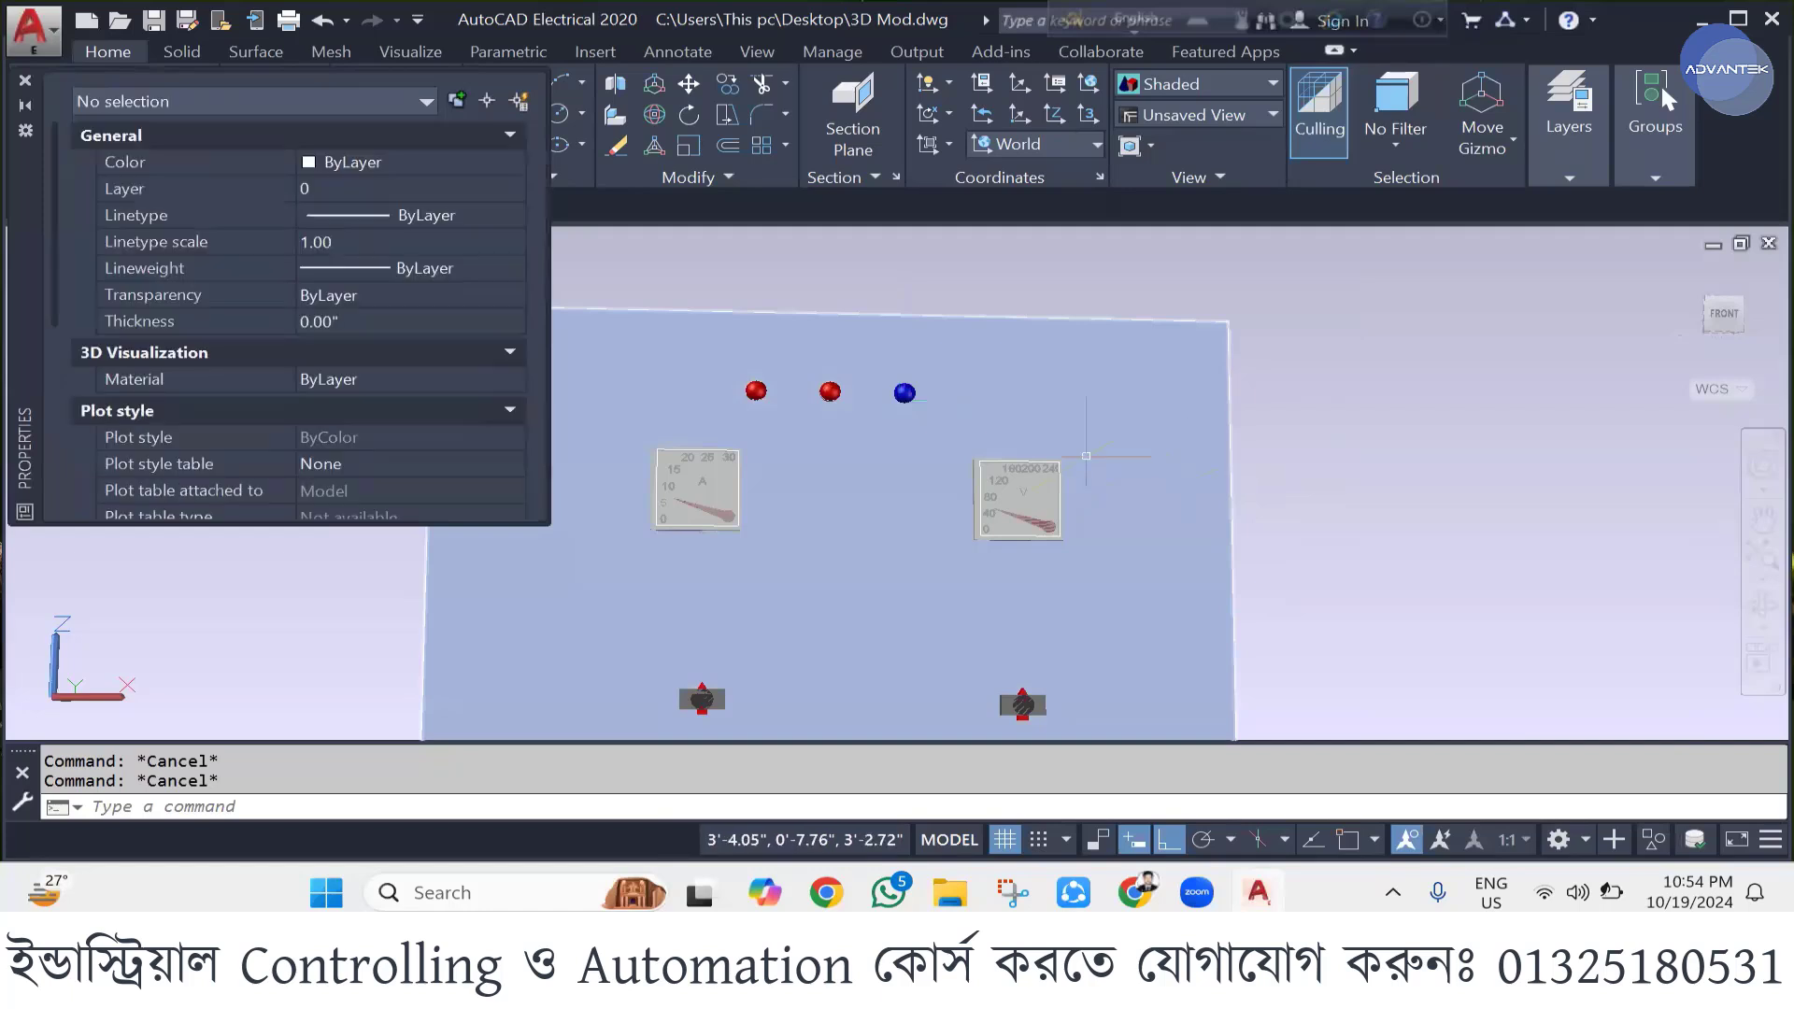
# - Make the middle sphere yellow using colour index 50
pyautogui.click(830, 392)
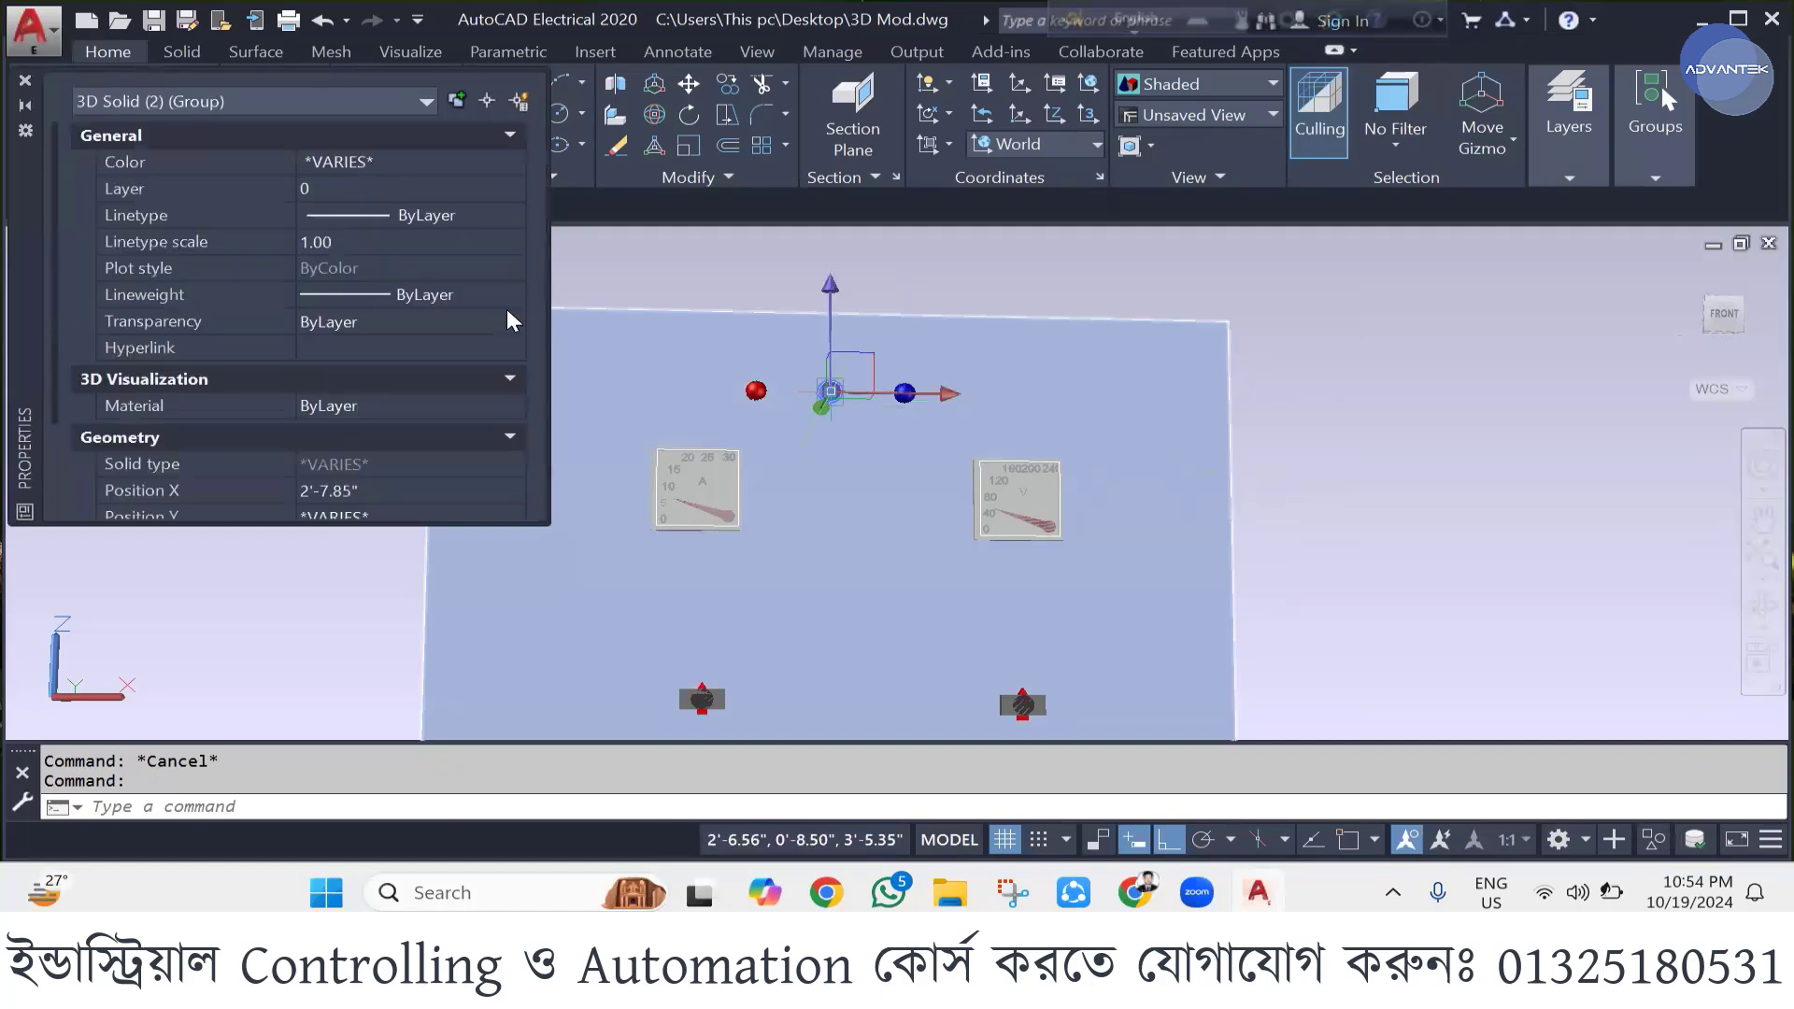
pyautogui.click(342, 165)
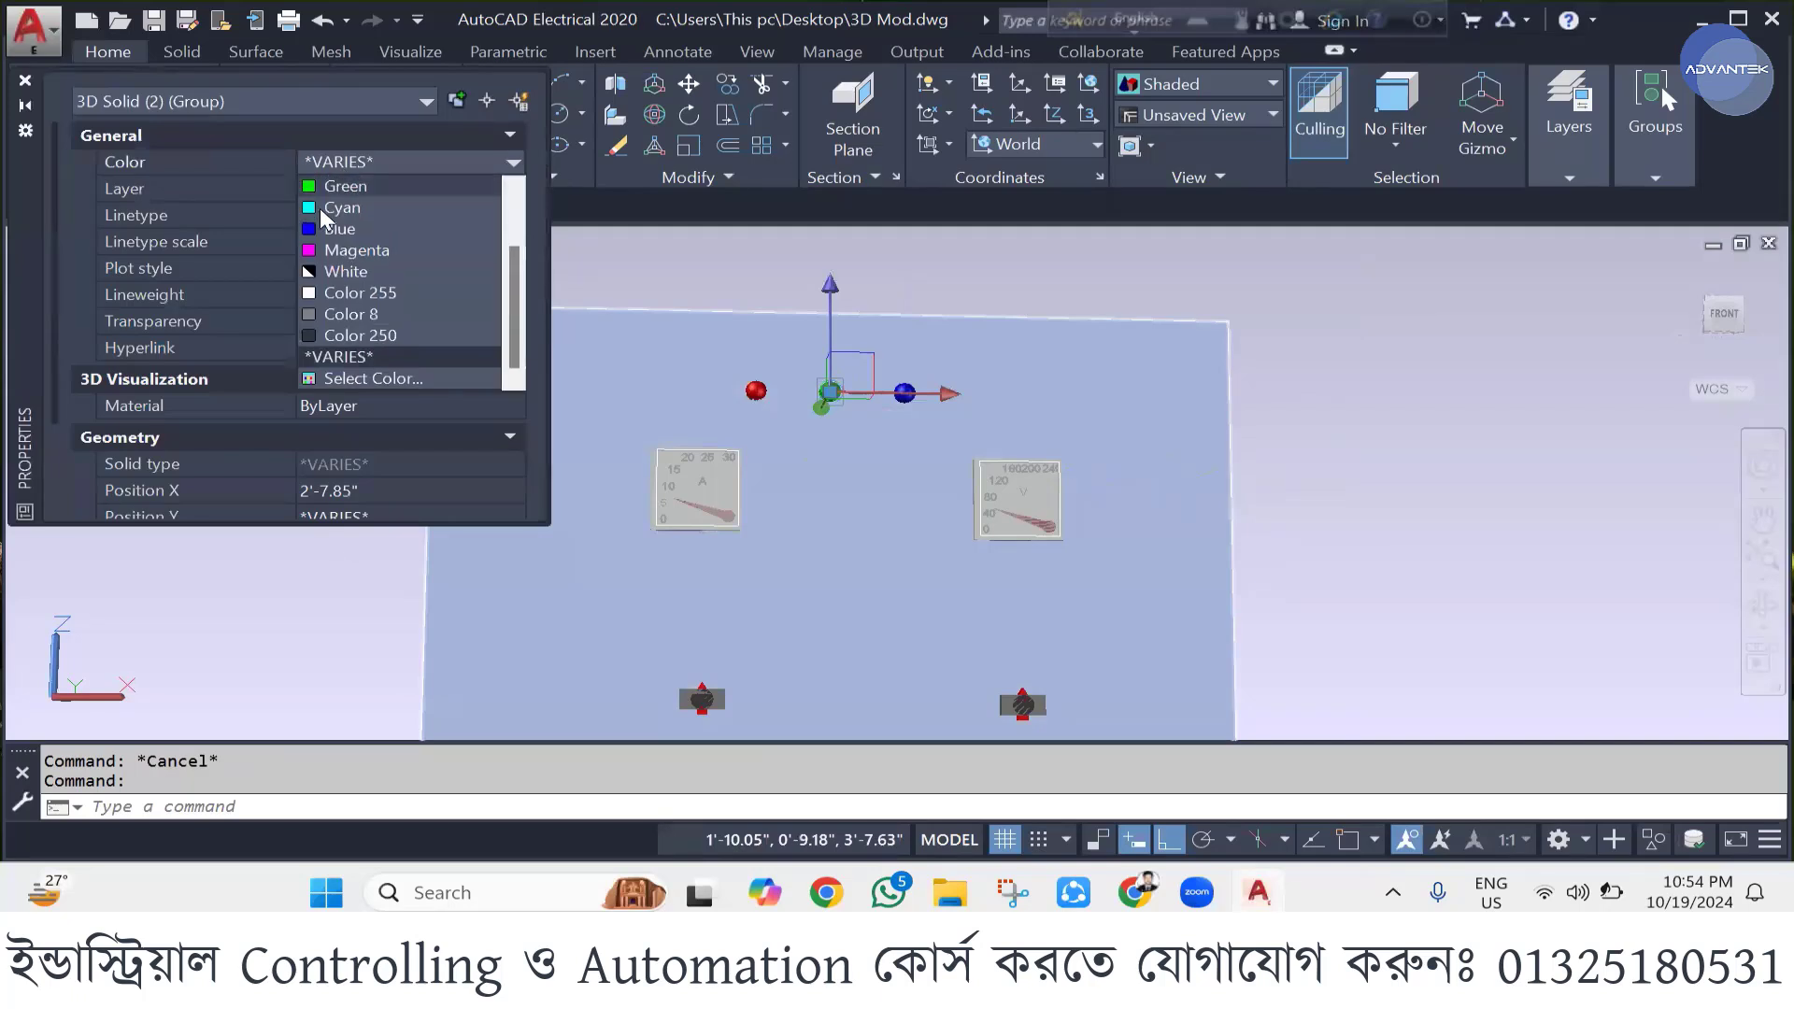
pyautogui.click(342, 377)
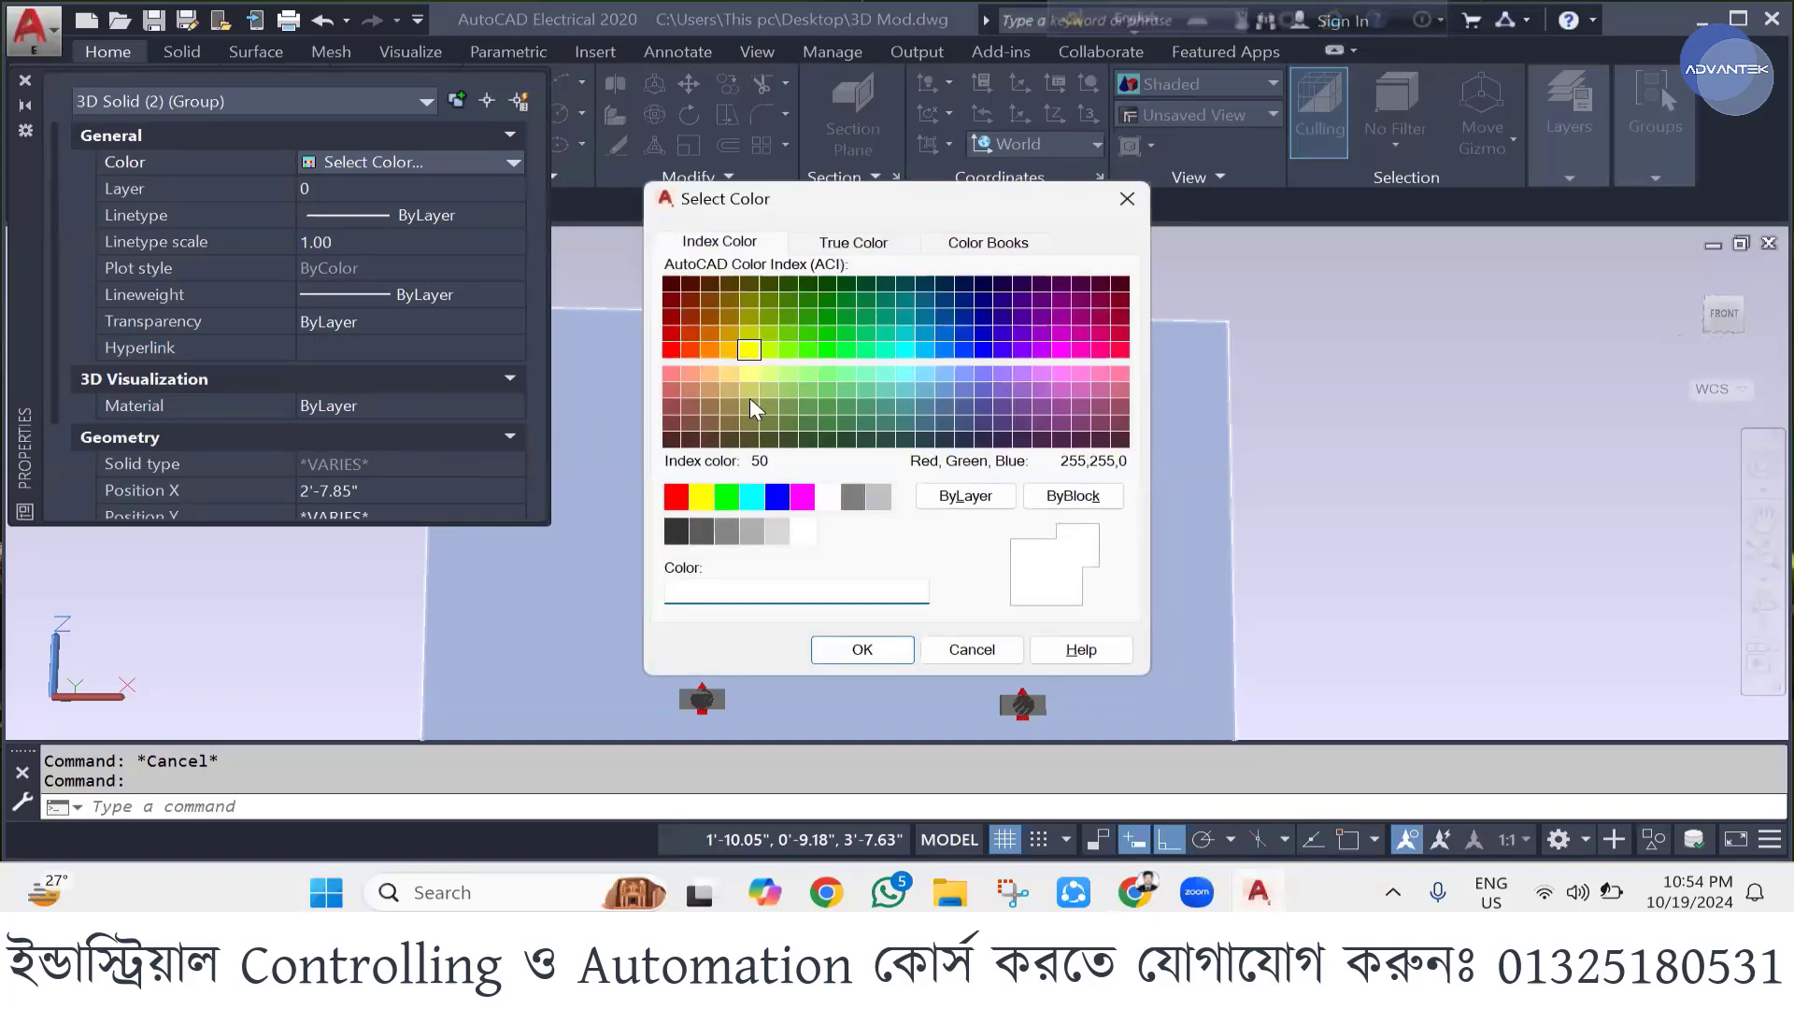
pyautogui.click(750, 349)
pyautogui.click(861, 649)
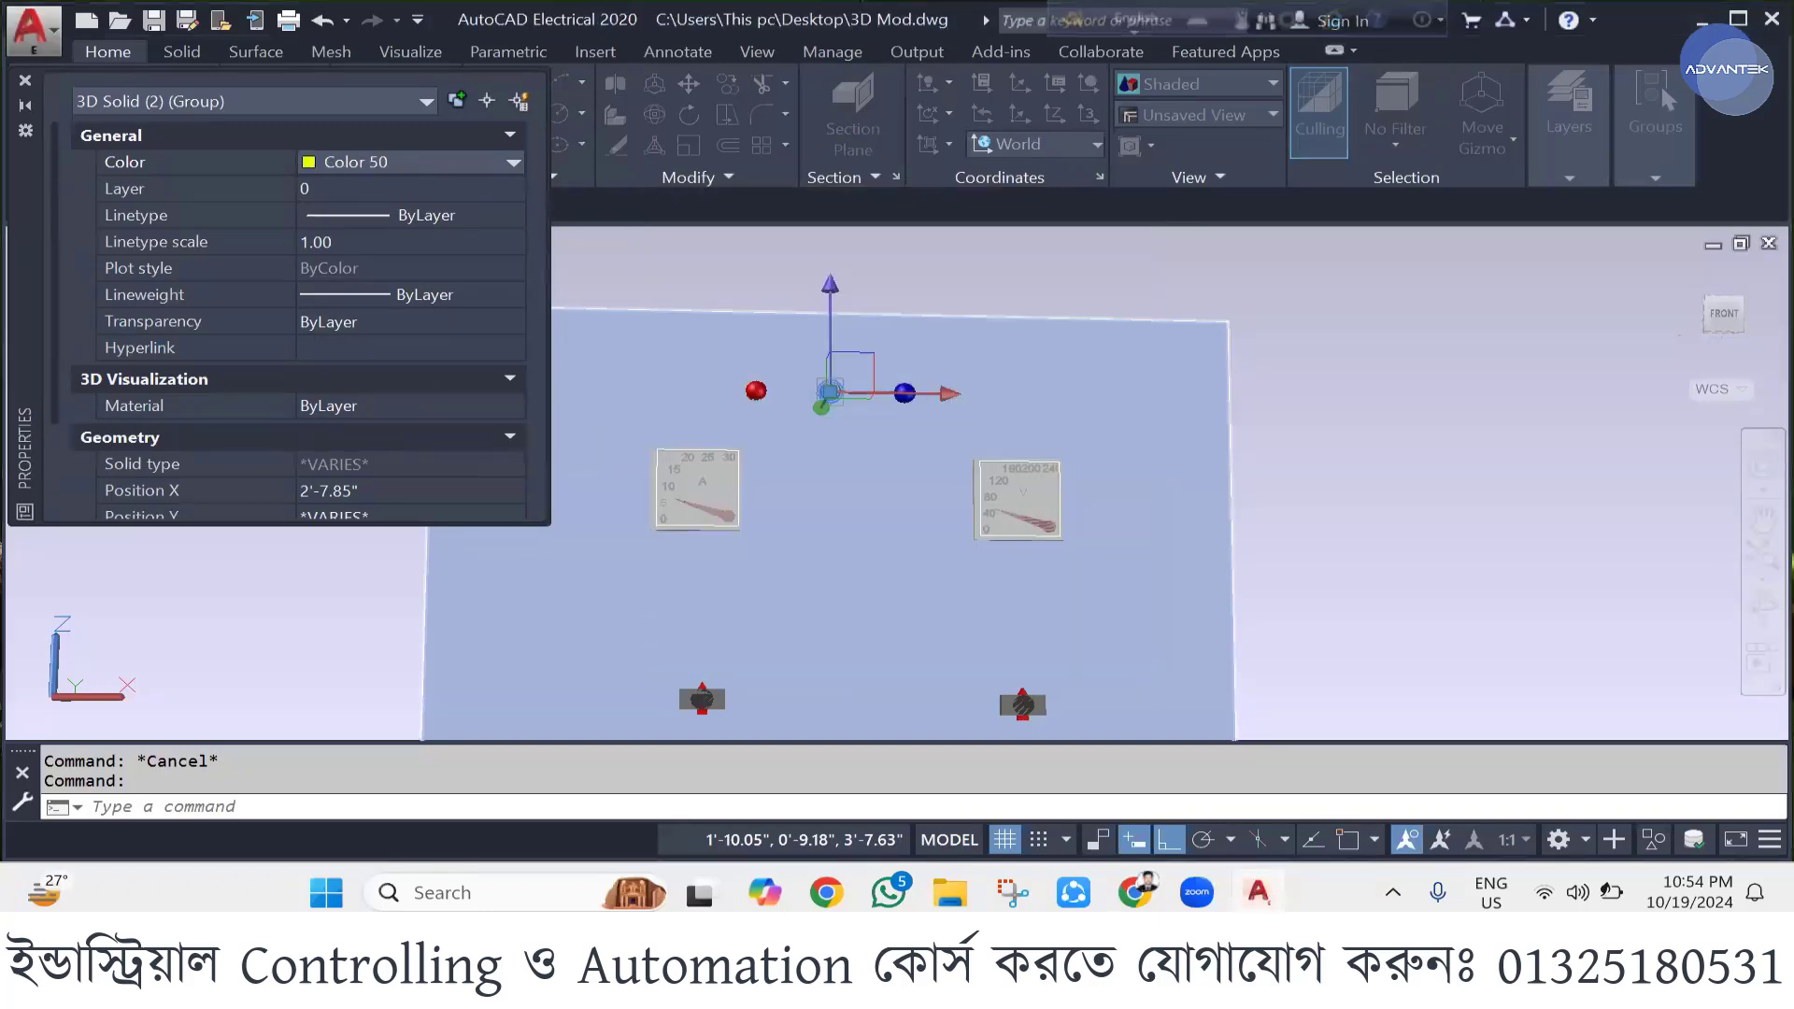
pyautogui.press('Escape')
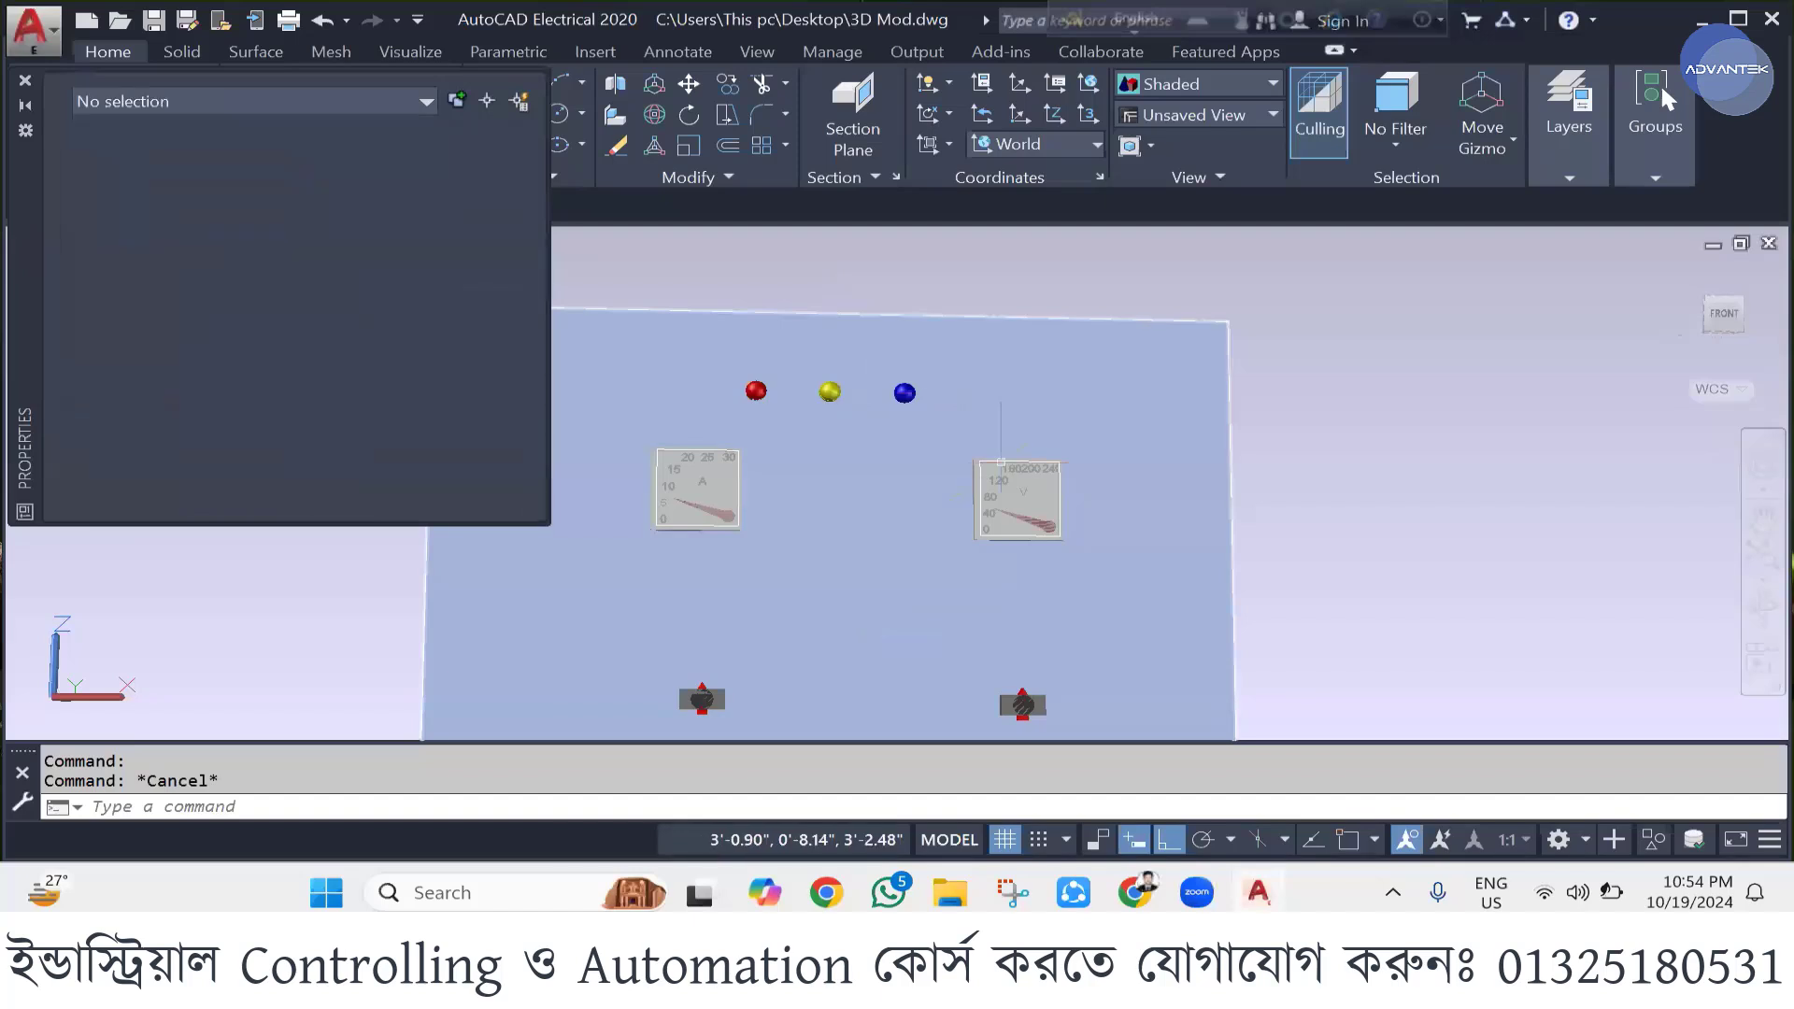
# - Clear the selection and close the Properties palette
pyautogui.press('Escape')
pyautogui.click(25, 81)
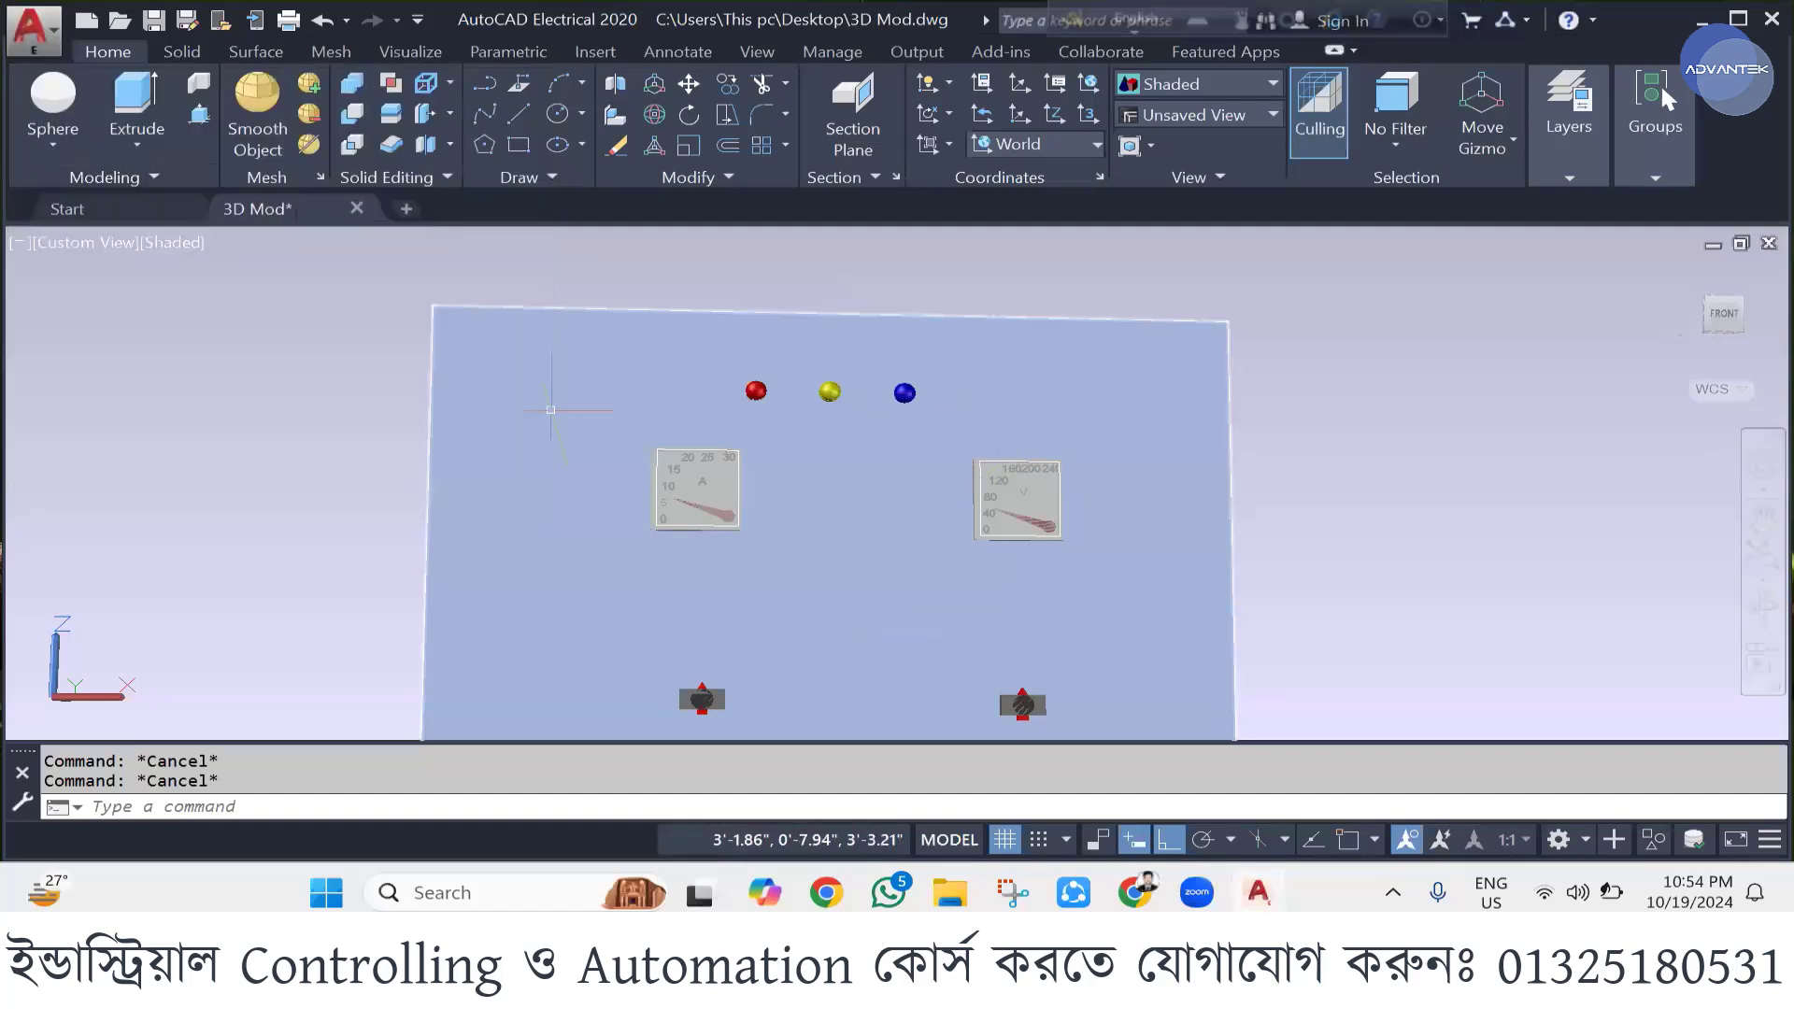
pyautogui.scroll(-5, 903, 515)
# - Orbit to view the cabinet from above and select the flat base plate
pyautogui.keyDown('shift'); pyautogui.moveTo(1028, 598); pyautogui.dragTo(1066, 618, button='middle'); pyautogui.keyUp('shift')
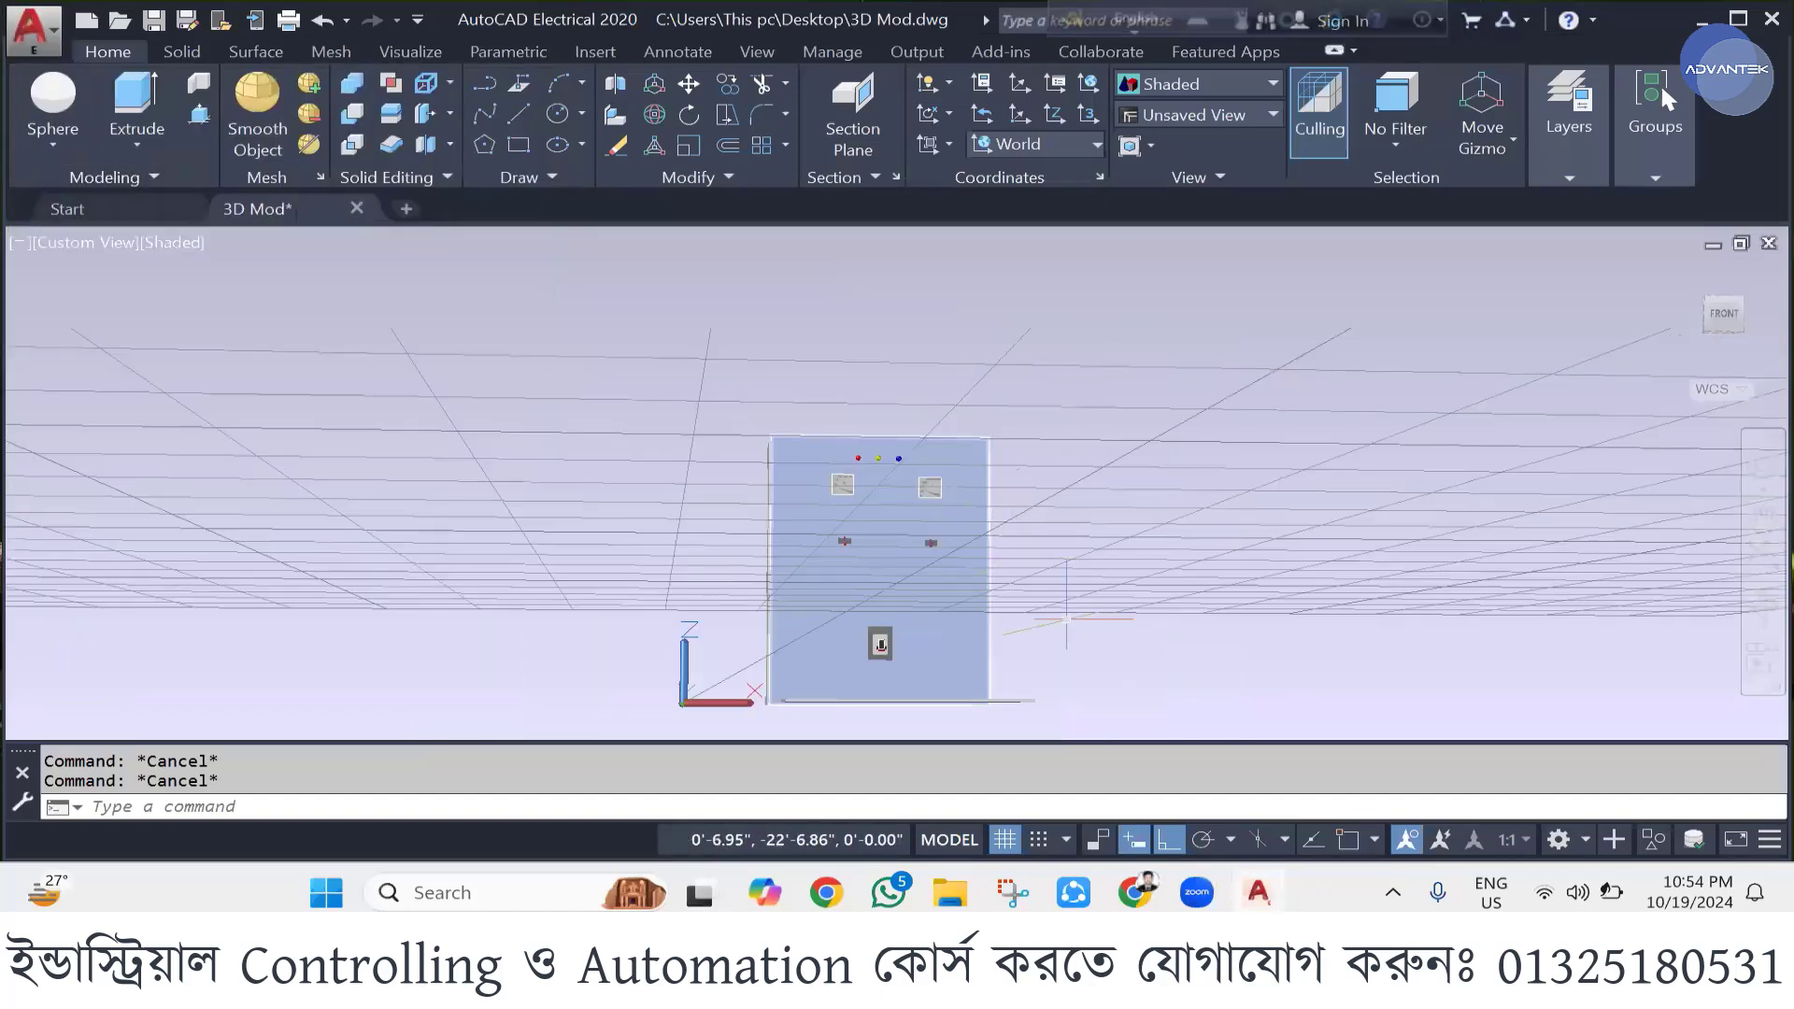
pyautogui.click(1763, 605)
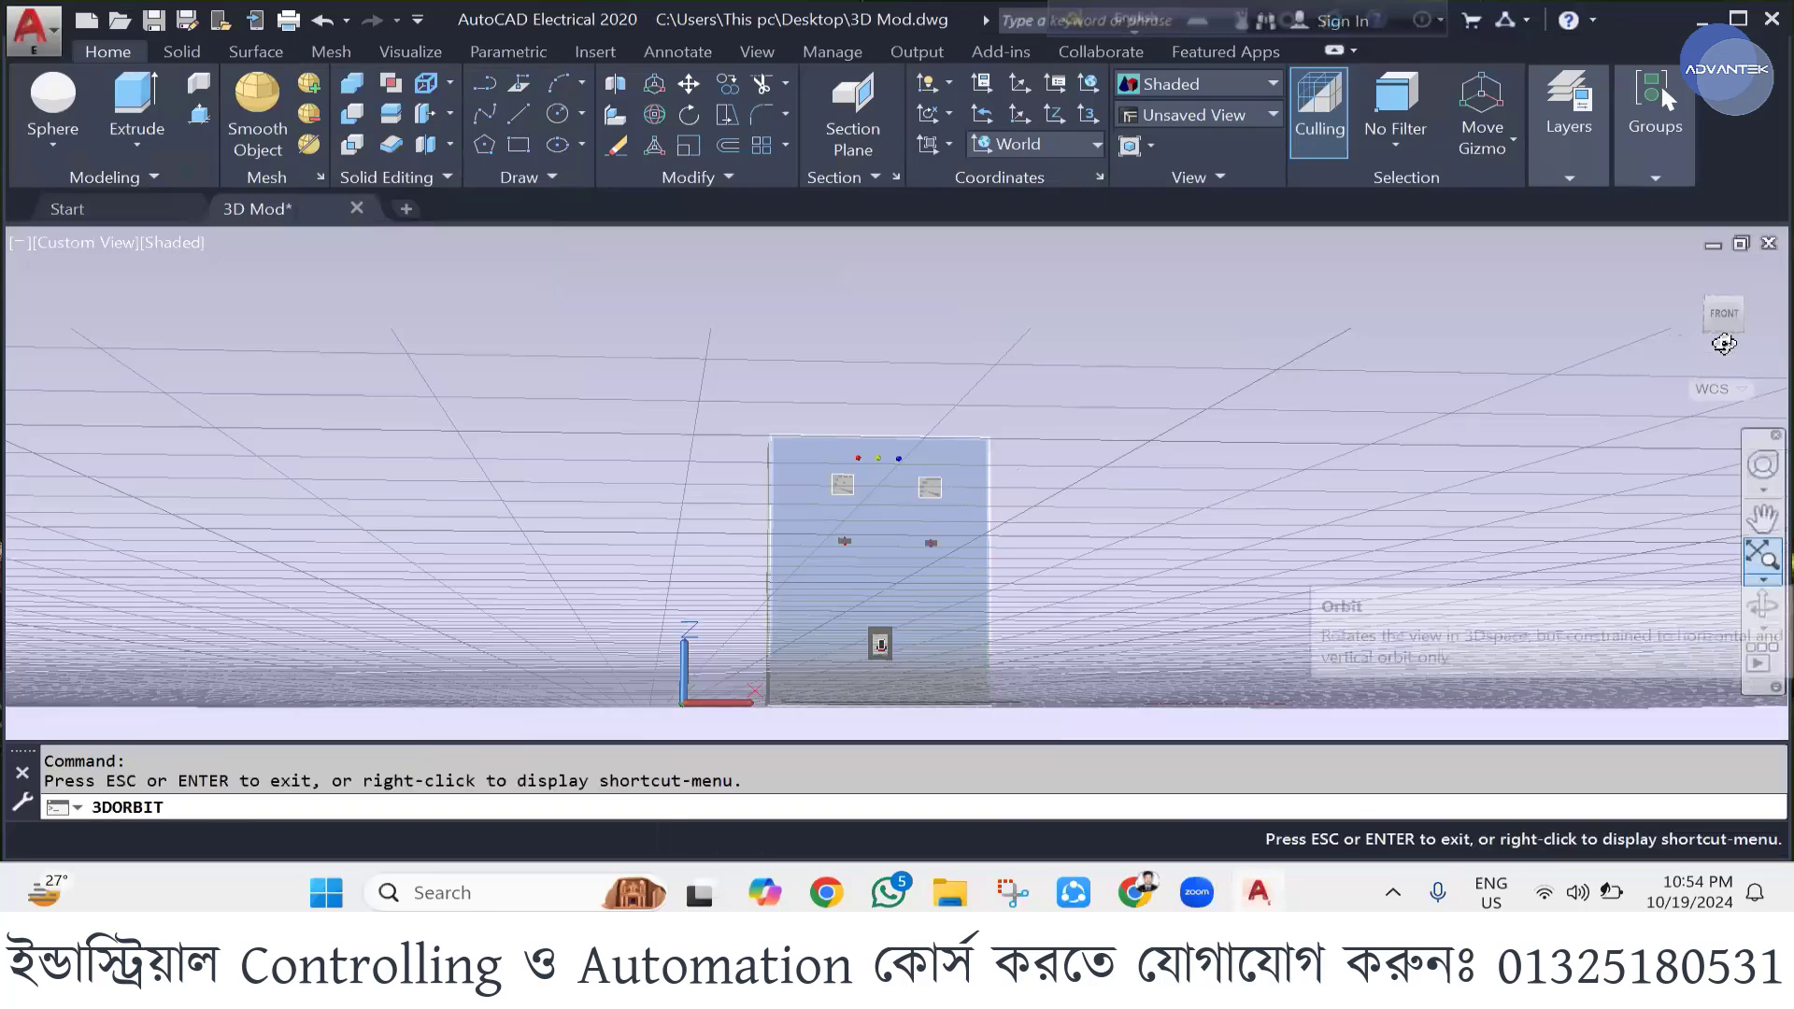
pyautogui.press('Escape')
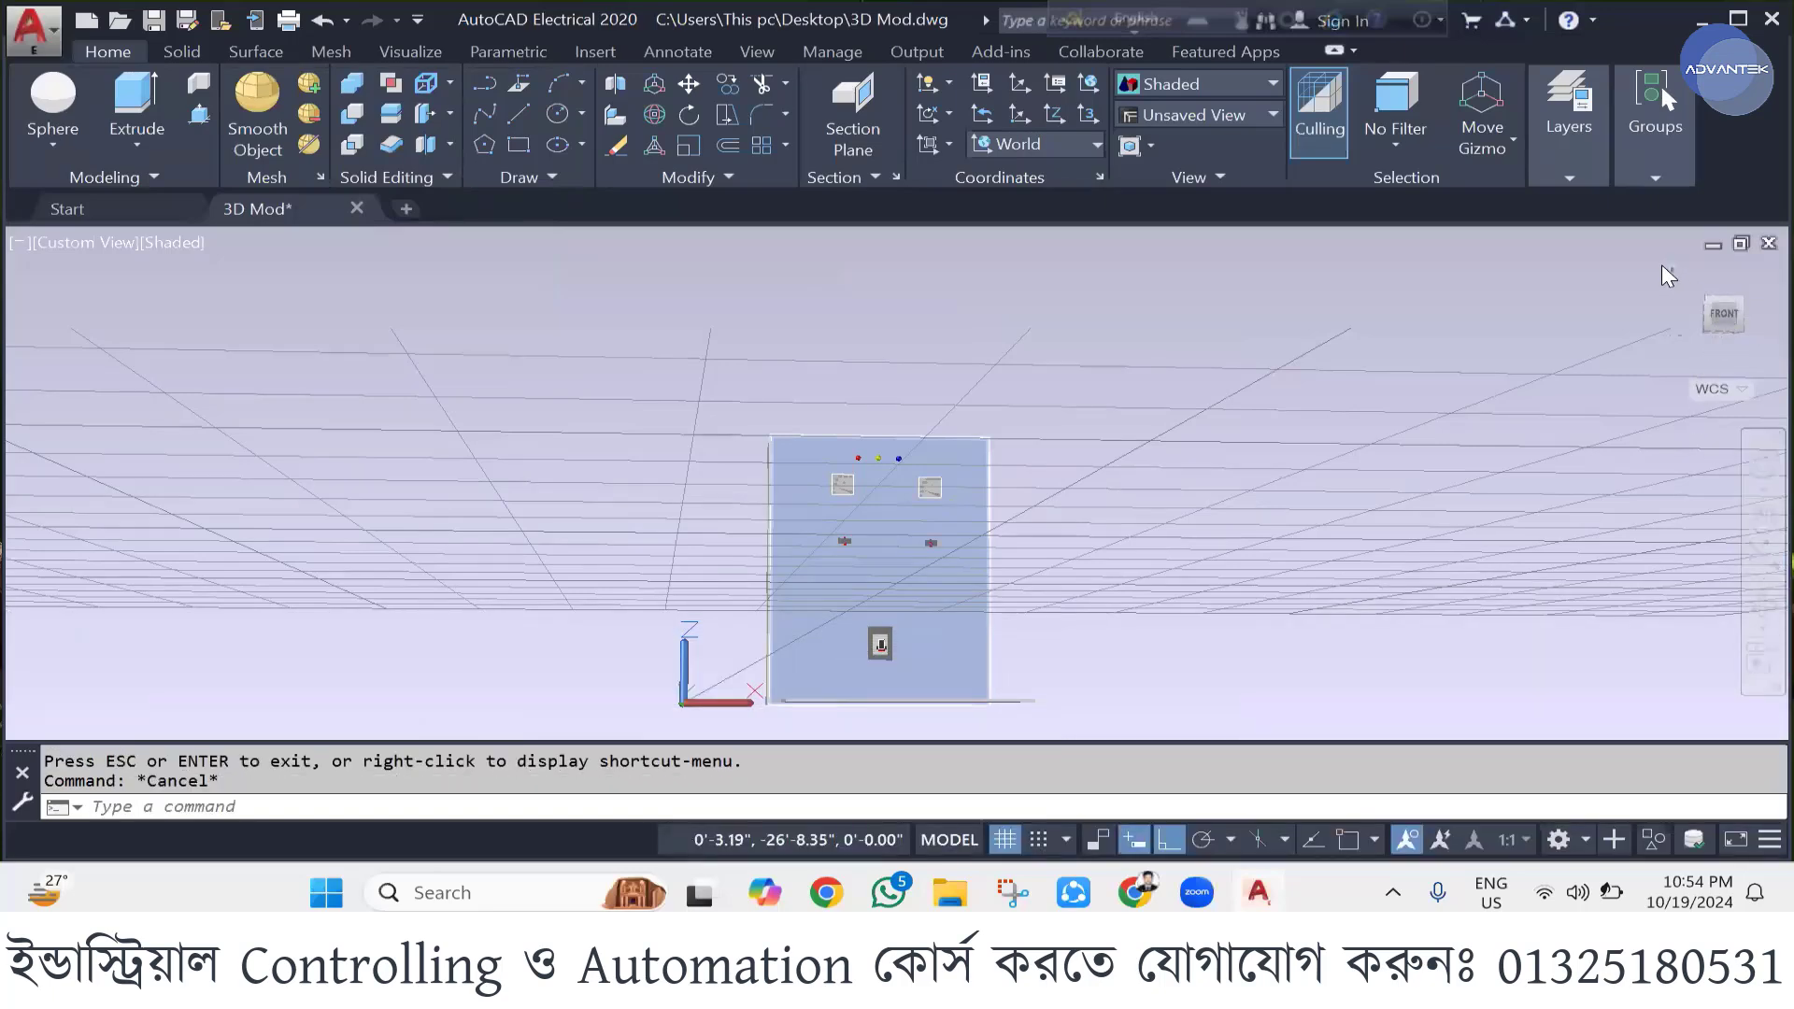
pyautogui.click(1668, 274)
pyautogui.press('Escape')
pyautogui.keyDown('shift'); pyautogui.moveTo(1667, 268); pyautogui.dragTo(1550, 402, button='middle'); pyautogui.keyUp('shift')
pyautogui.click(928, 696)
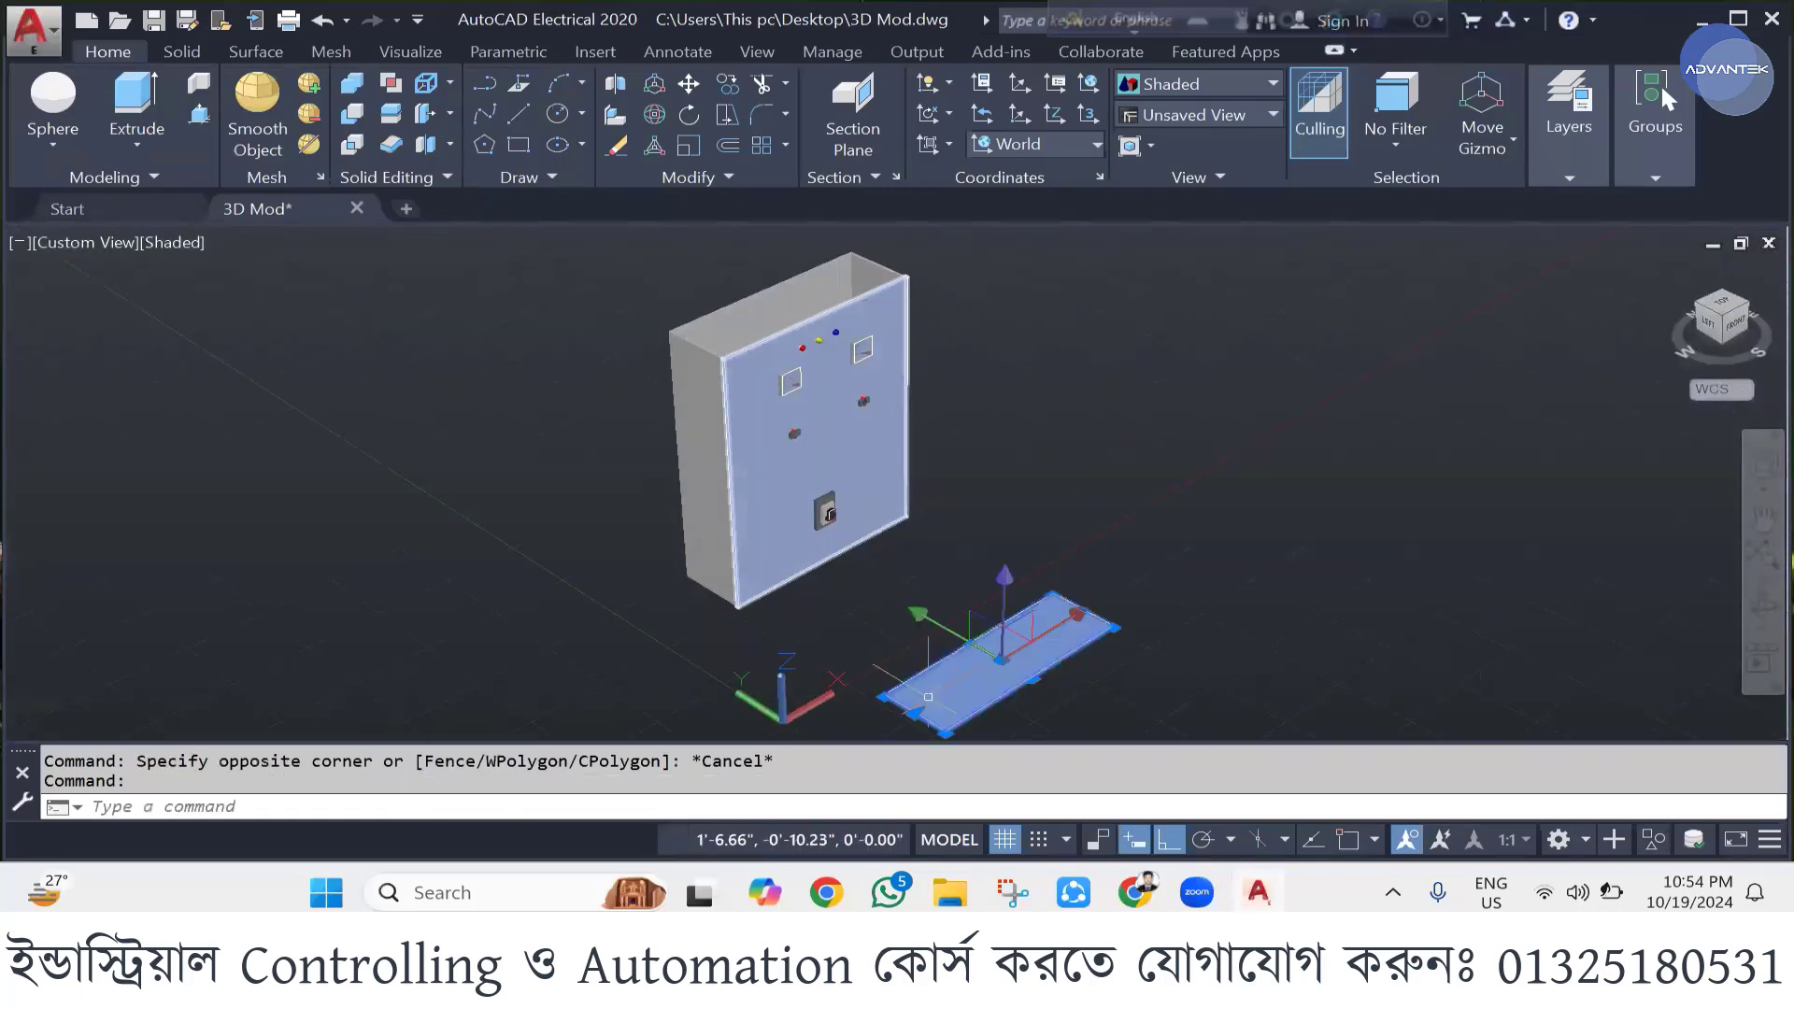
# - Try moving the flat plate from its corner without snapping, then cancel
pyautogui.click(1214, 82)
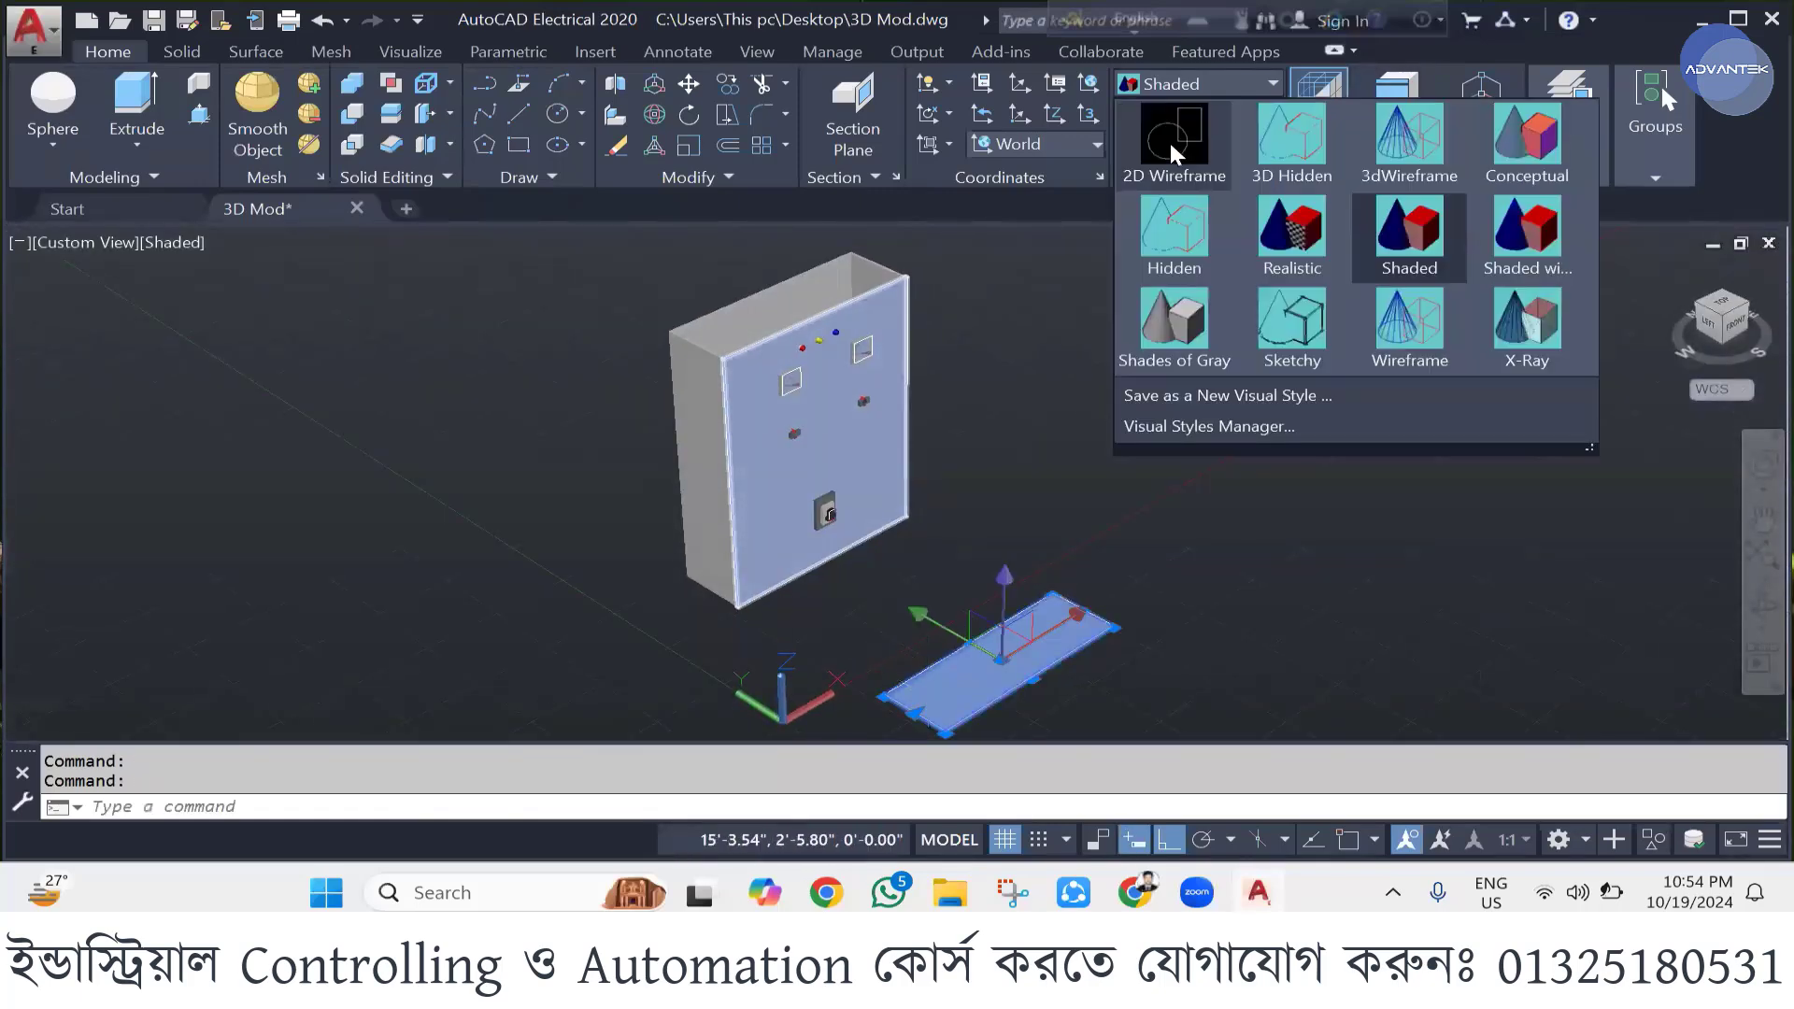
pyautogui.press('Escape')
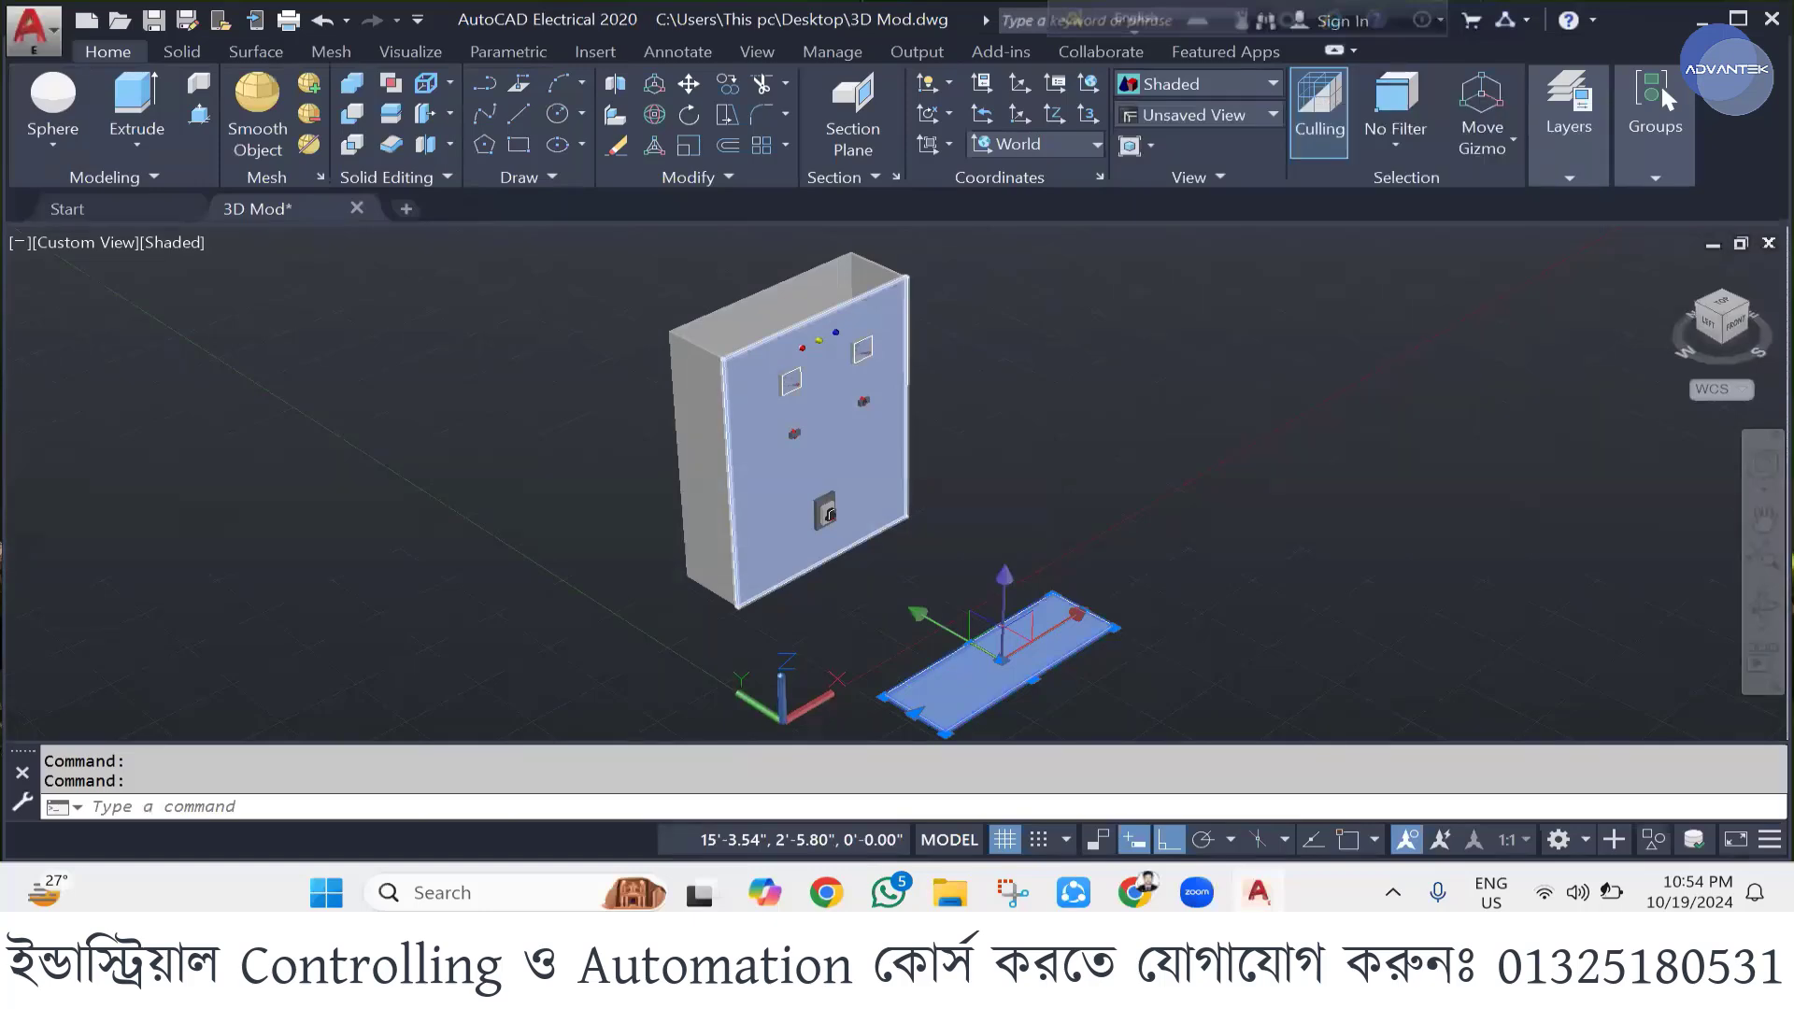
pyautogui.scroll(6, 1010, 531)
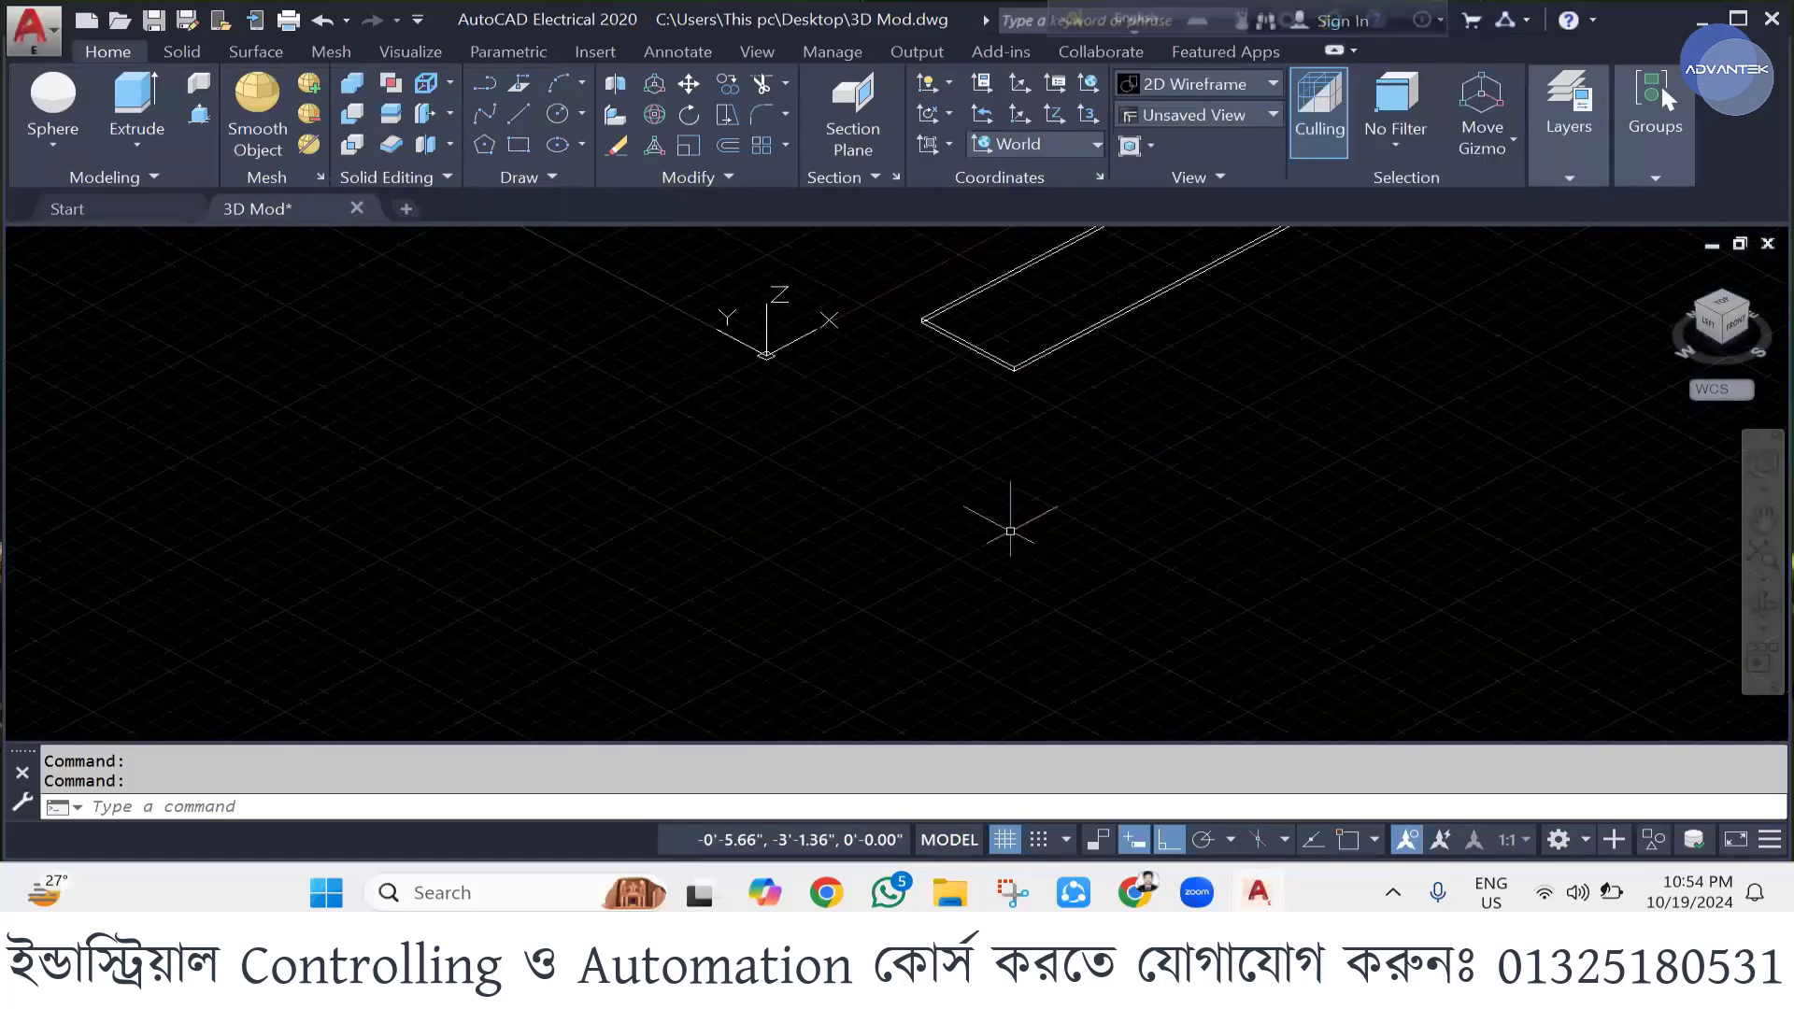
pyautogui.scroll(-2, 1010, 531)
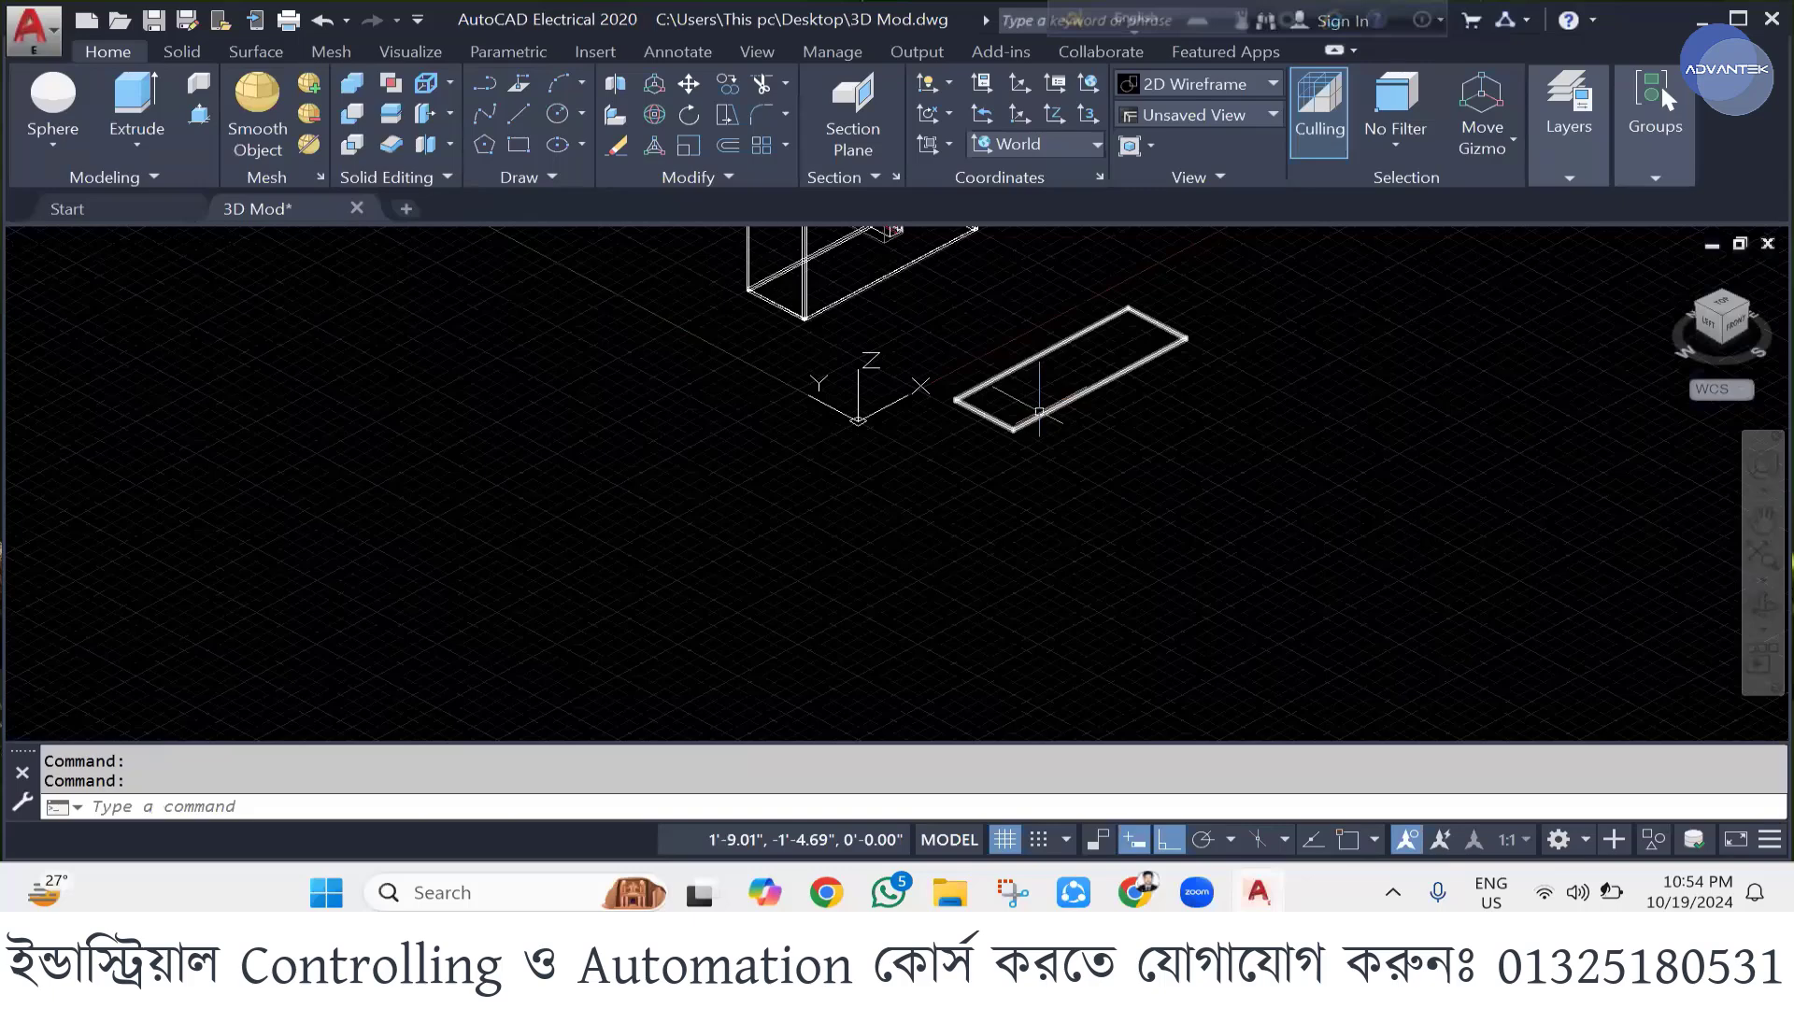
pyautogui.click(1039, 411)
pyautogui.write('M')
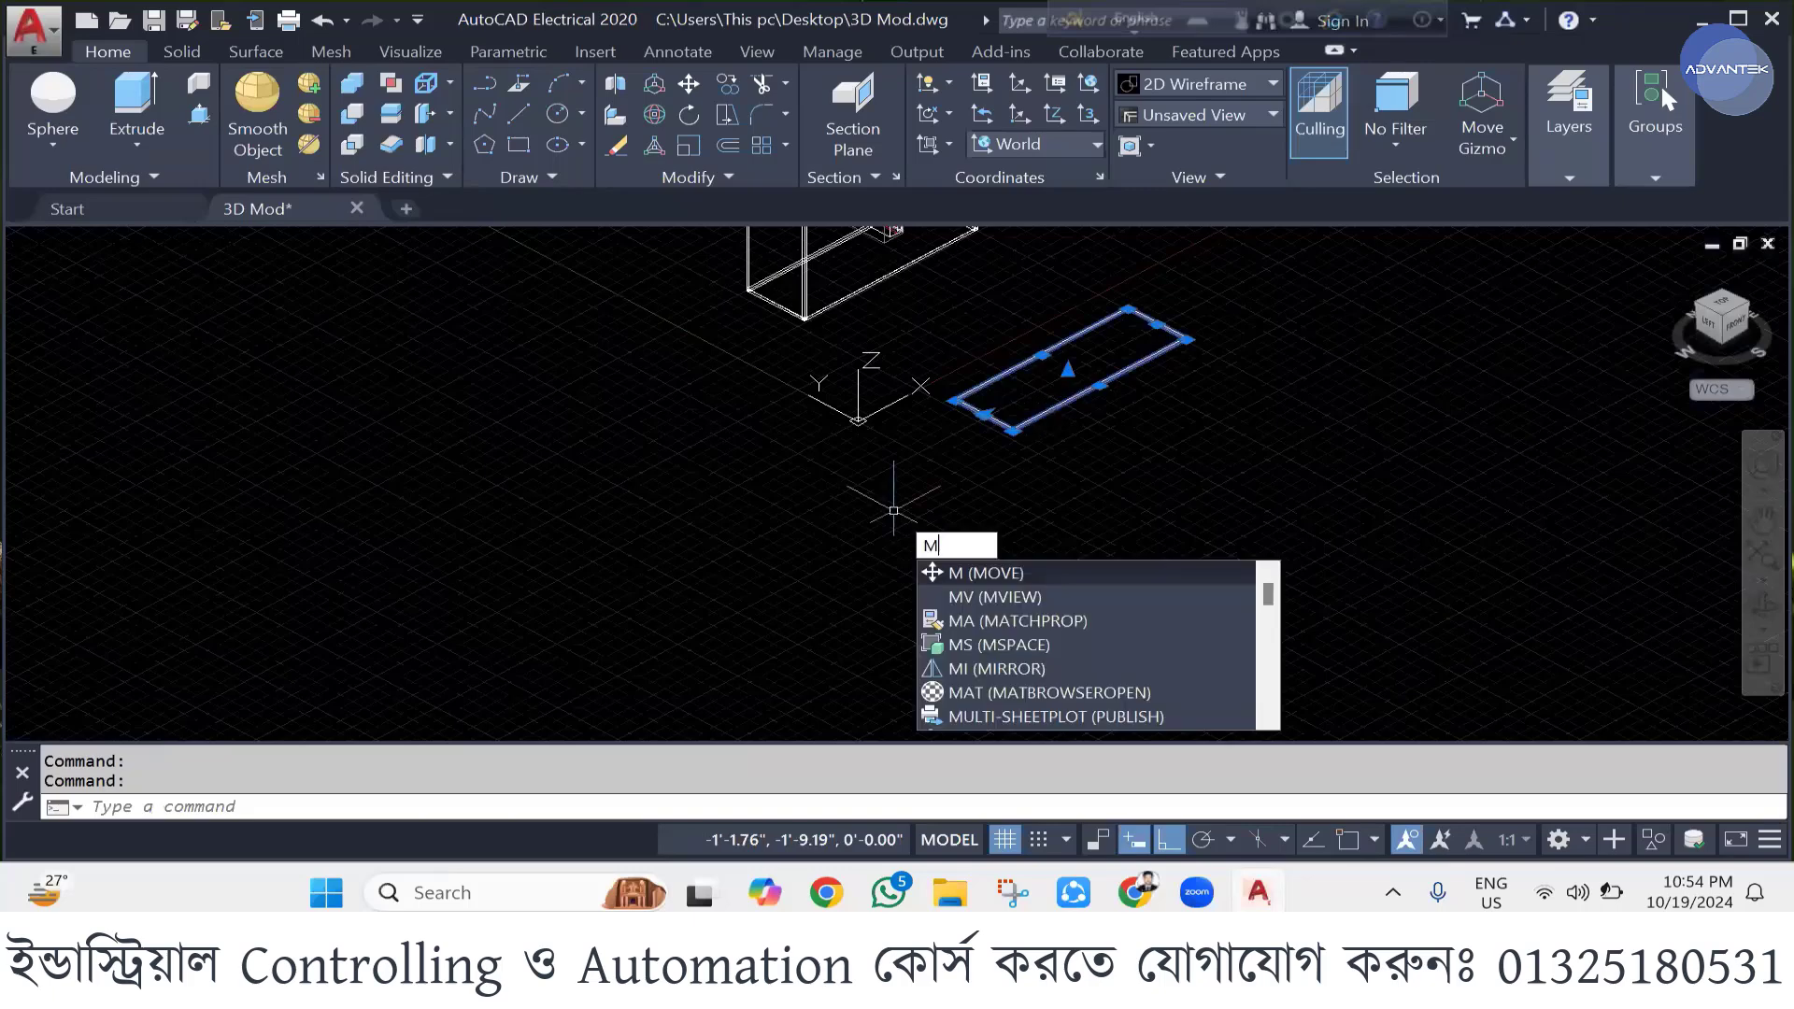
pyautogui.press('Return')
pyautogui.scroll(4, 969, 449)
pyautogui.click(974, 455)
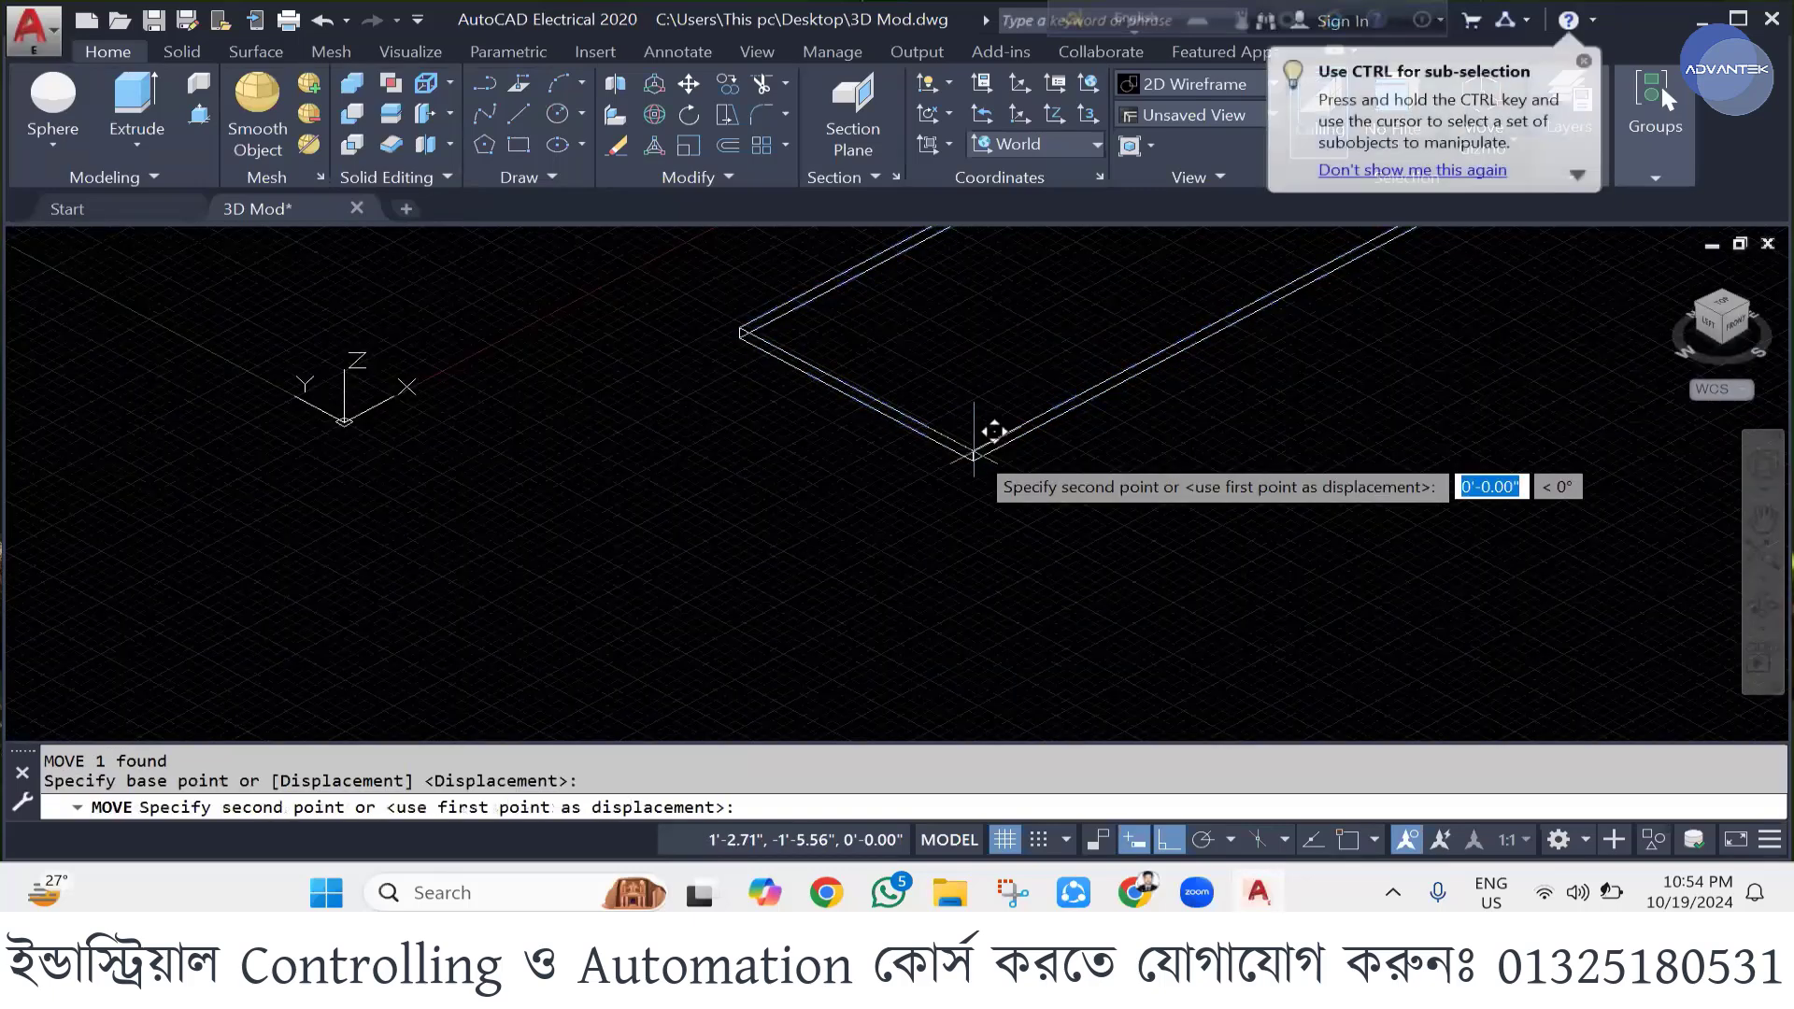
pyautogui.press('Escape')
# - With object snap on (F3), move the plate from its corner straight up onto the cabinet top
pyautogui.press('F3')
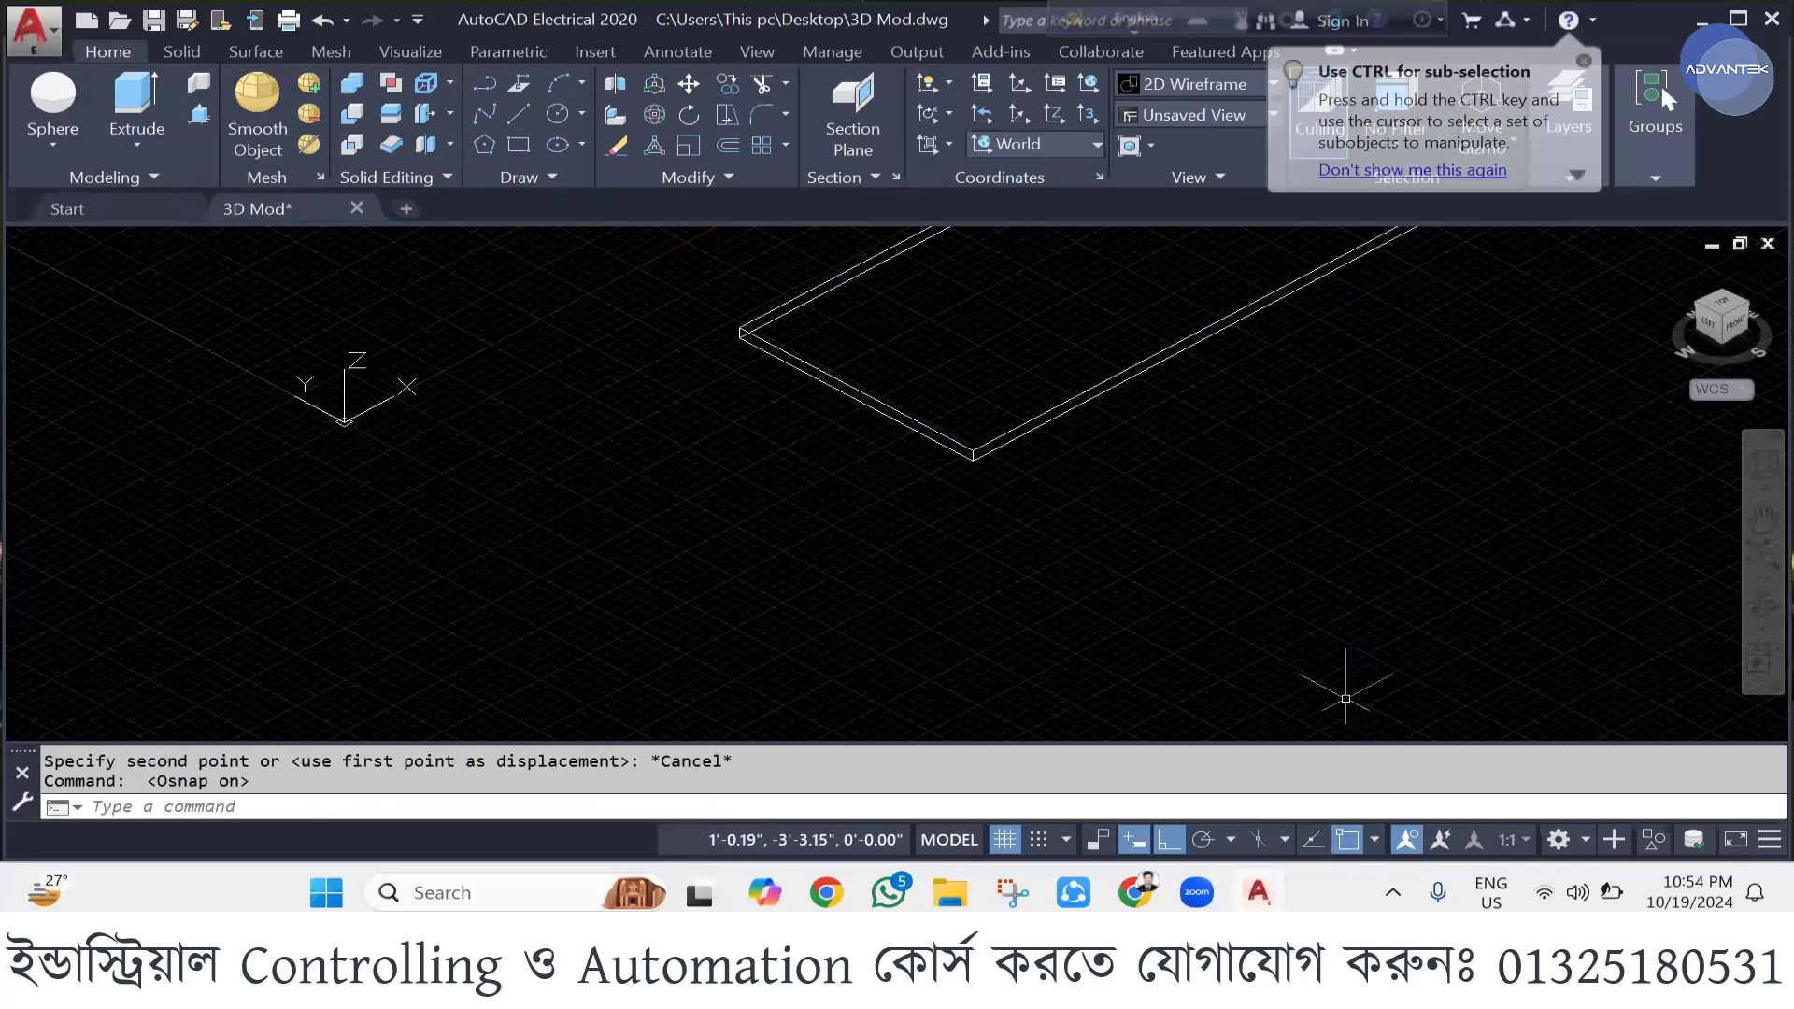
pyautogui.click(974, 453)
pyautogui.write('m')
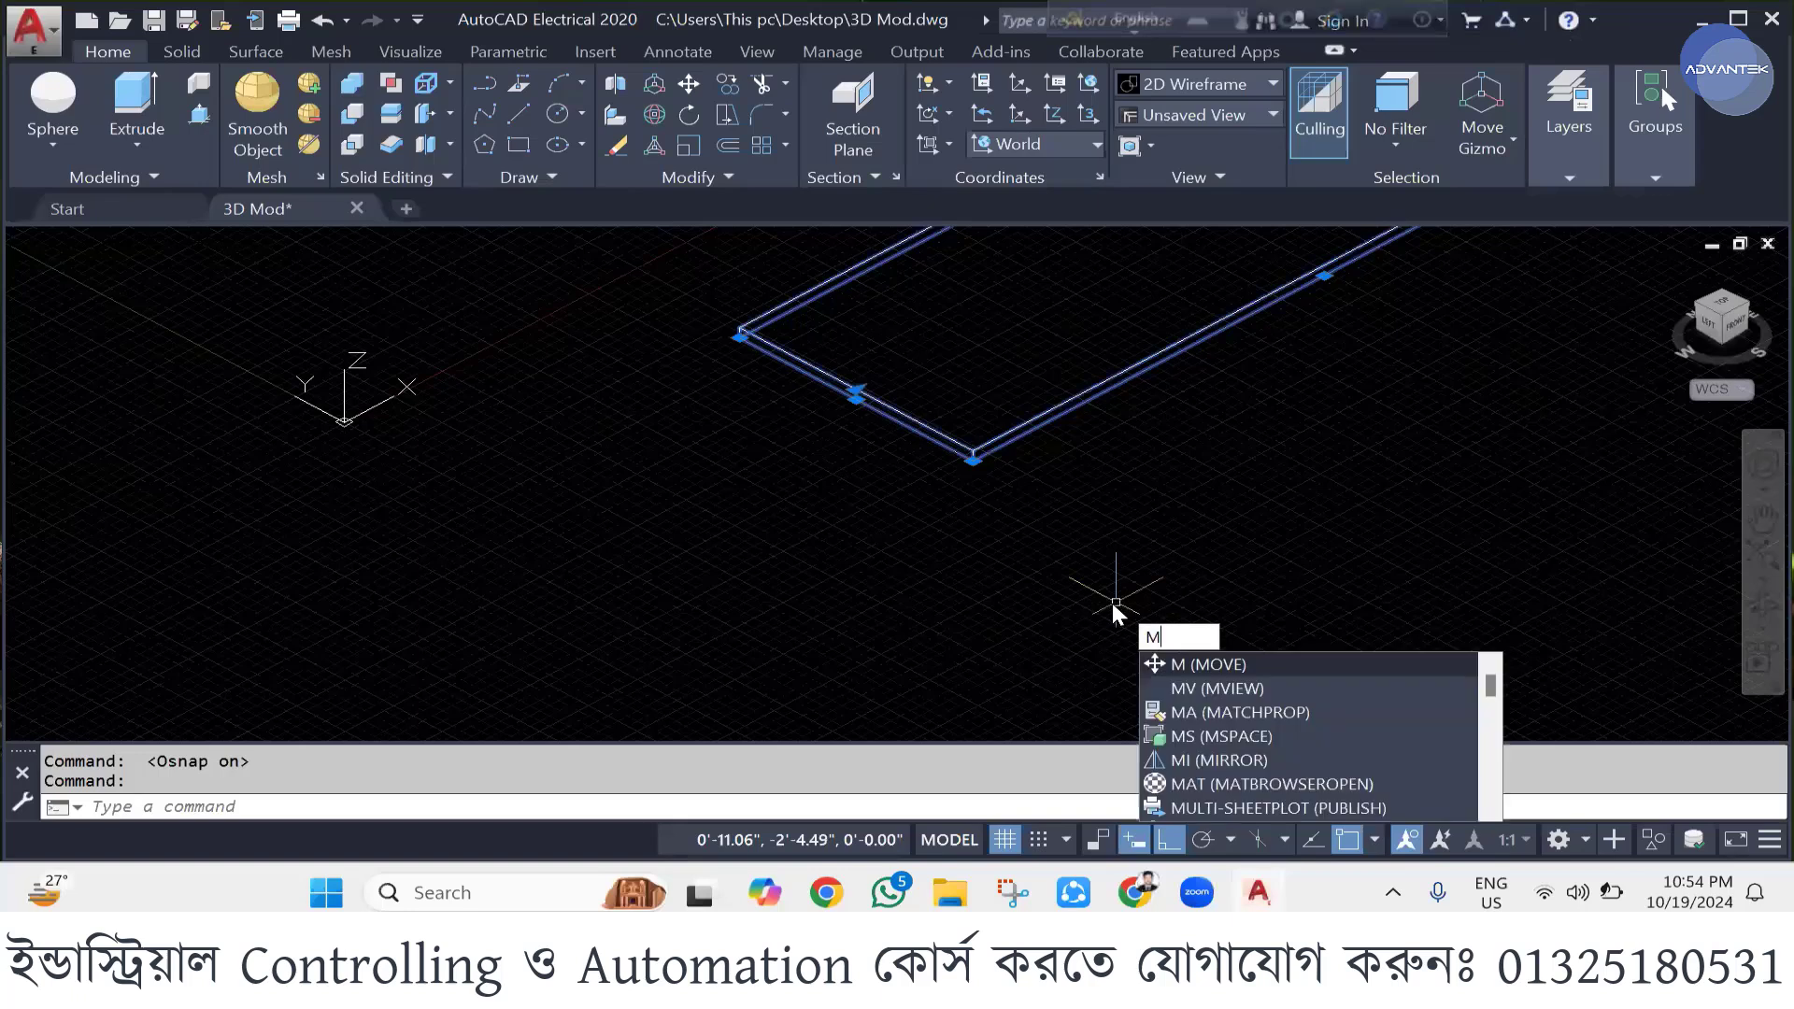
pyautogui.press('Return')
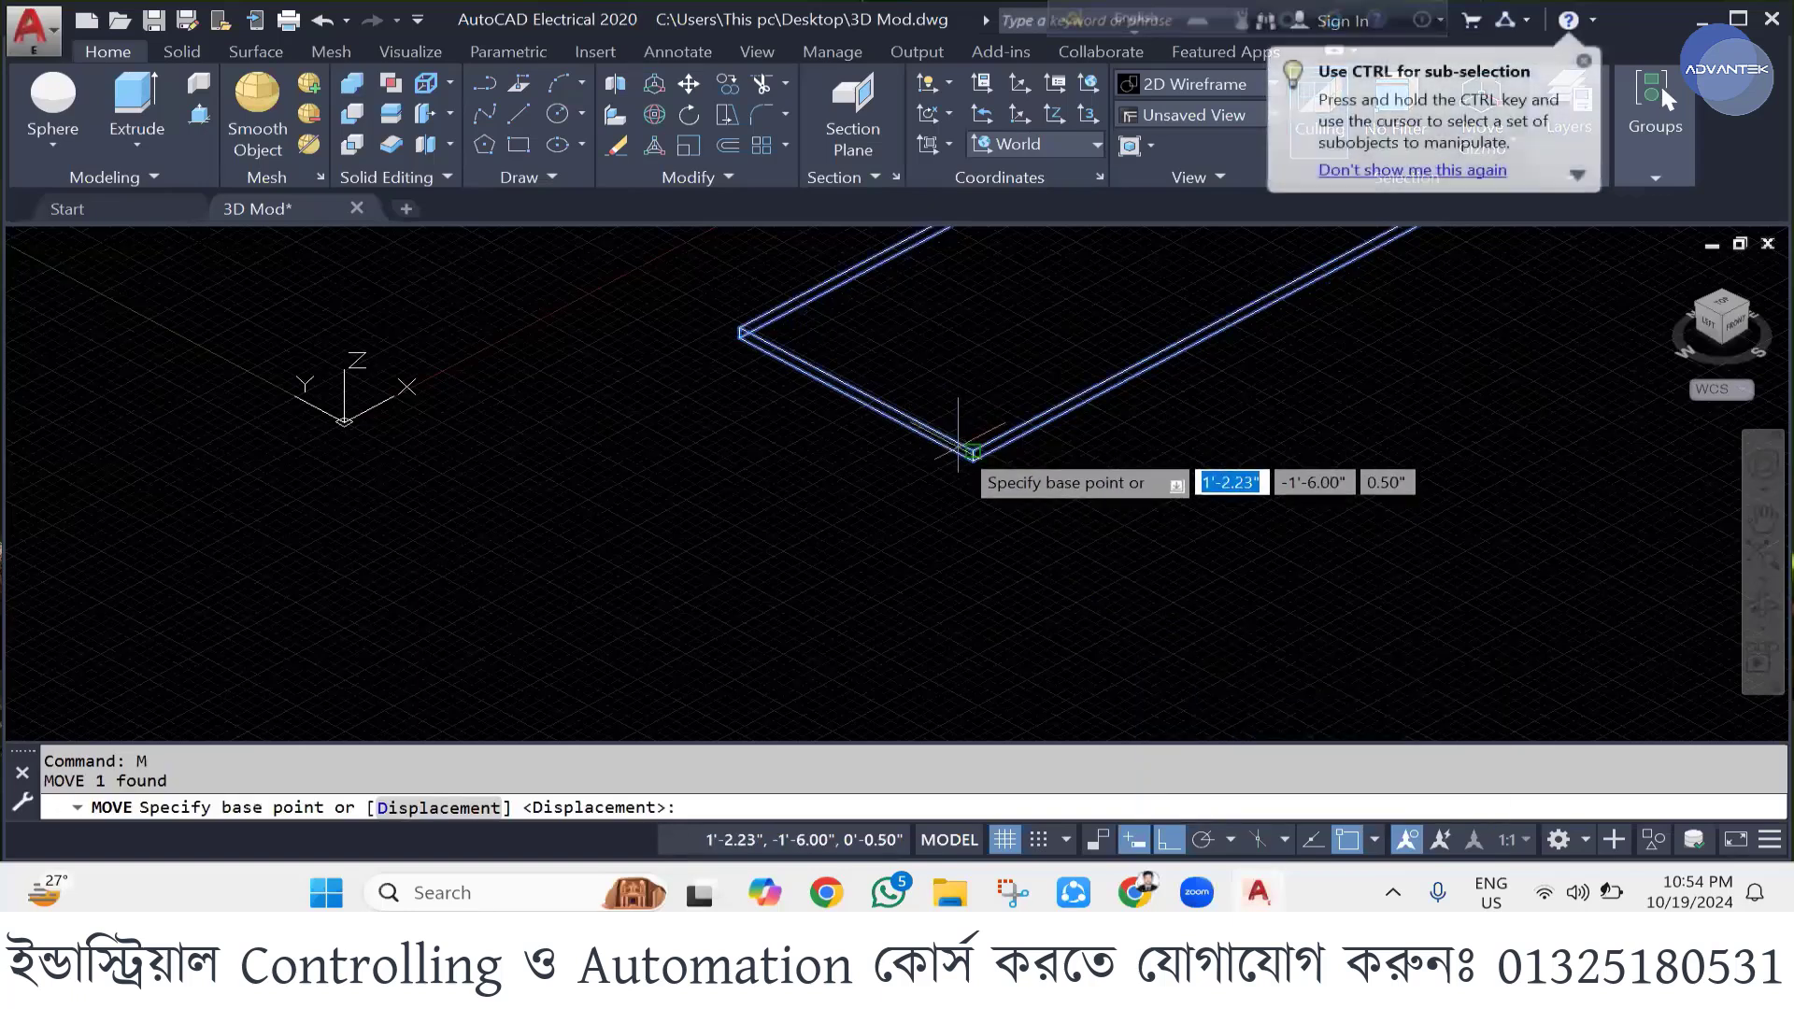
pyautogui.click(974, 455)
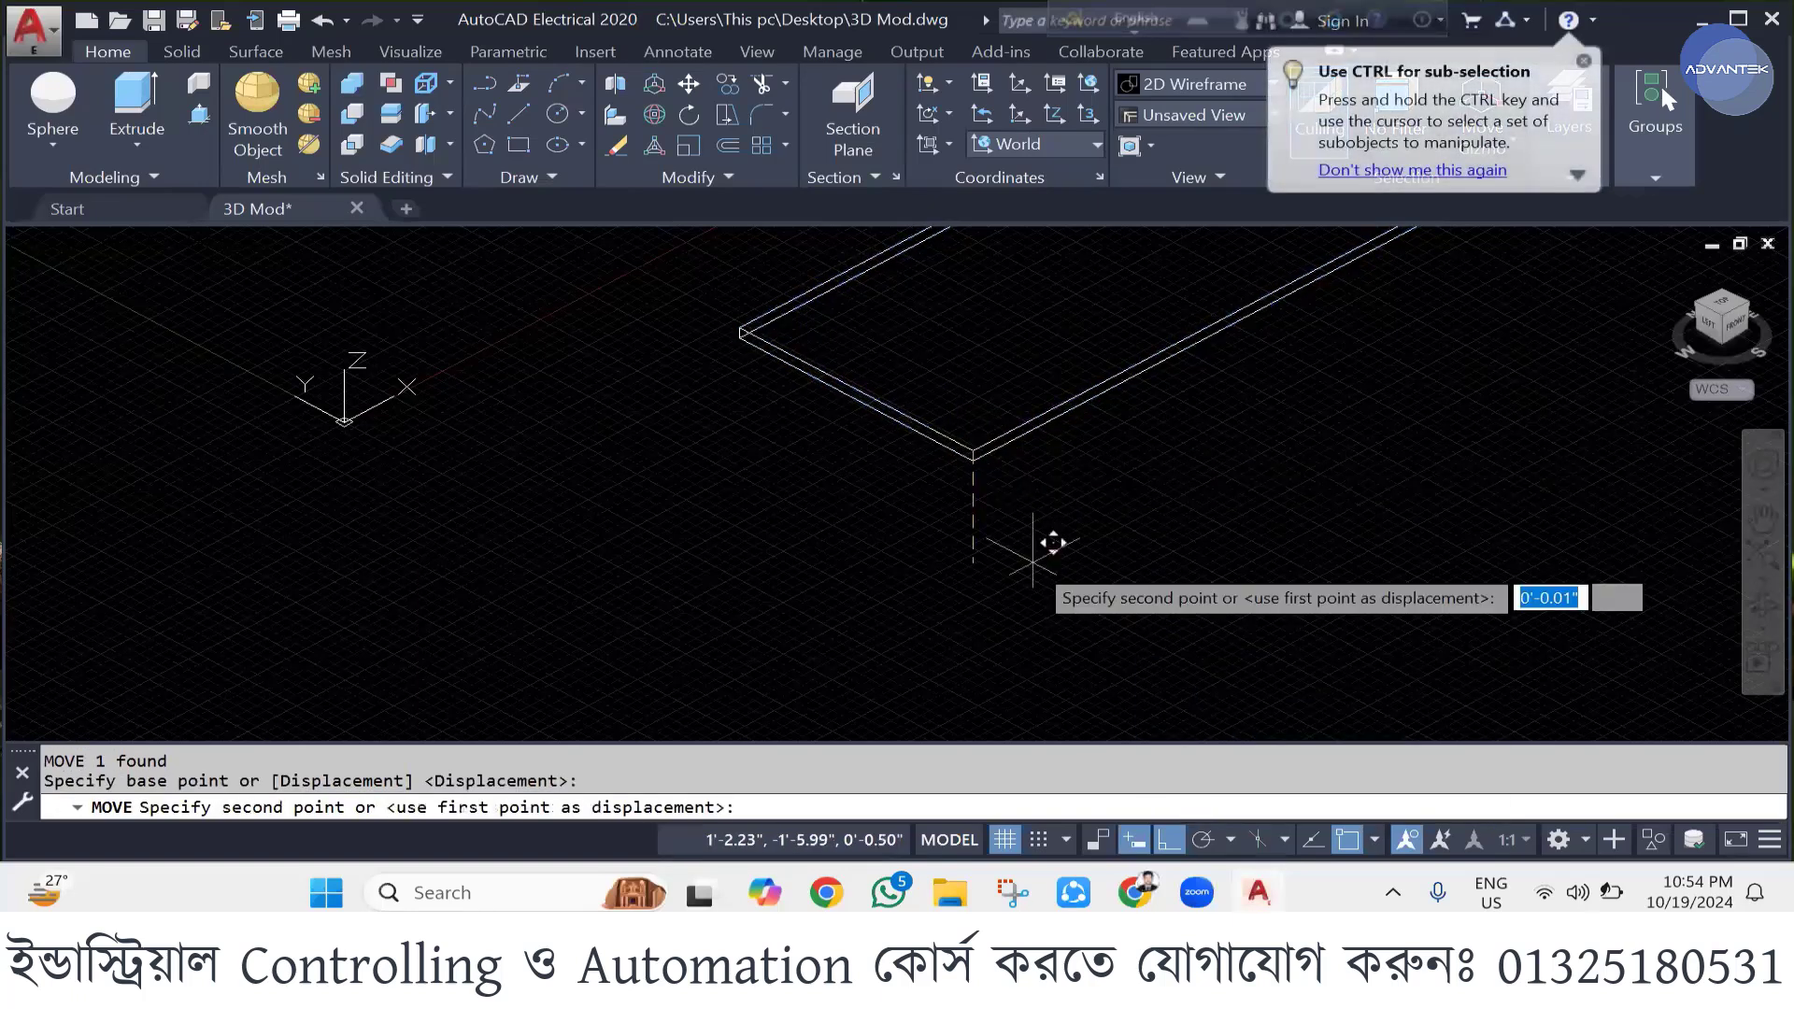
pyautogui.scroll(-5, 1051, 540)
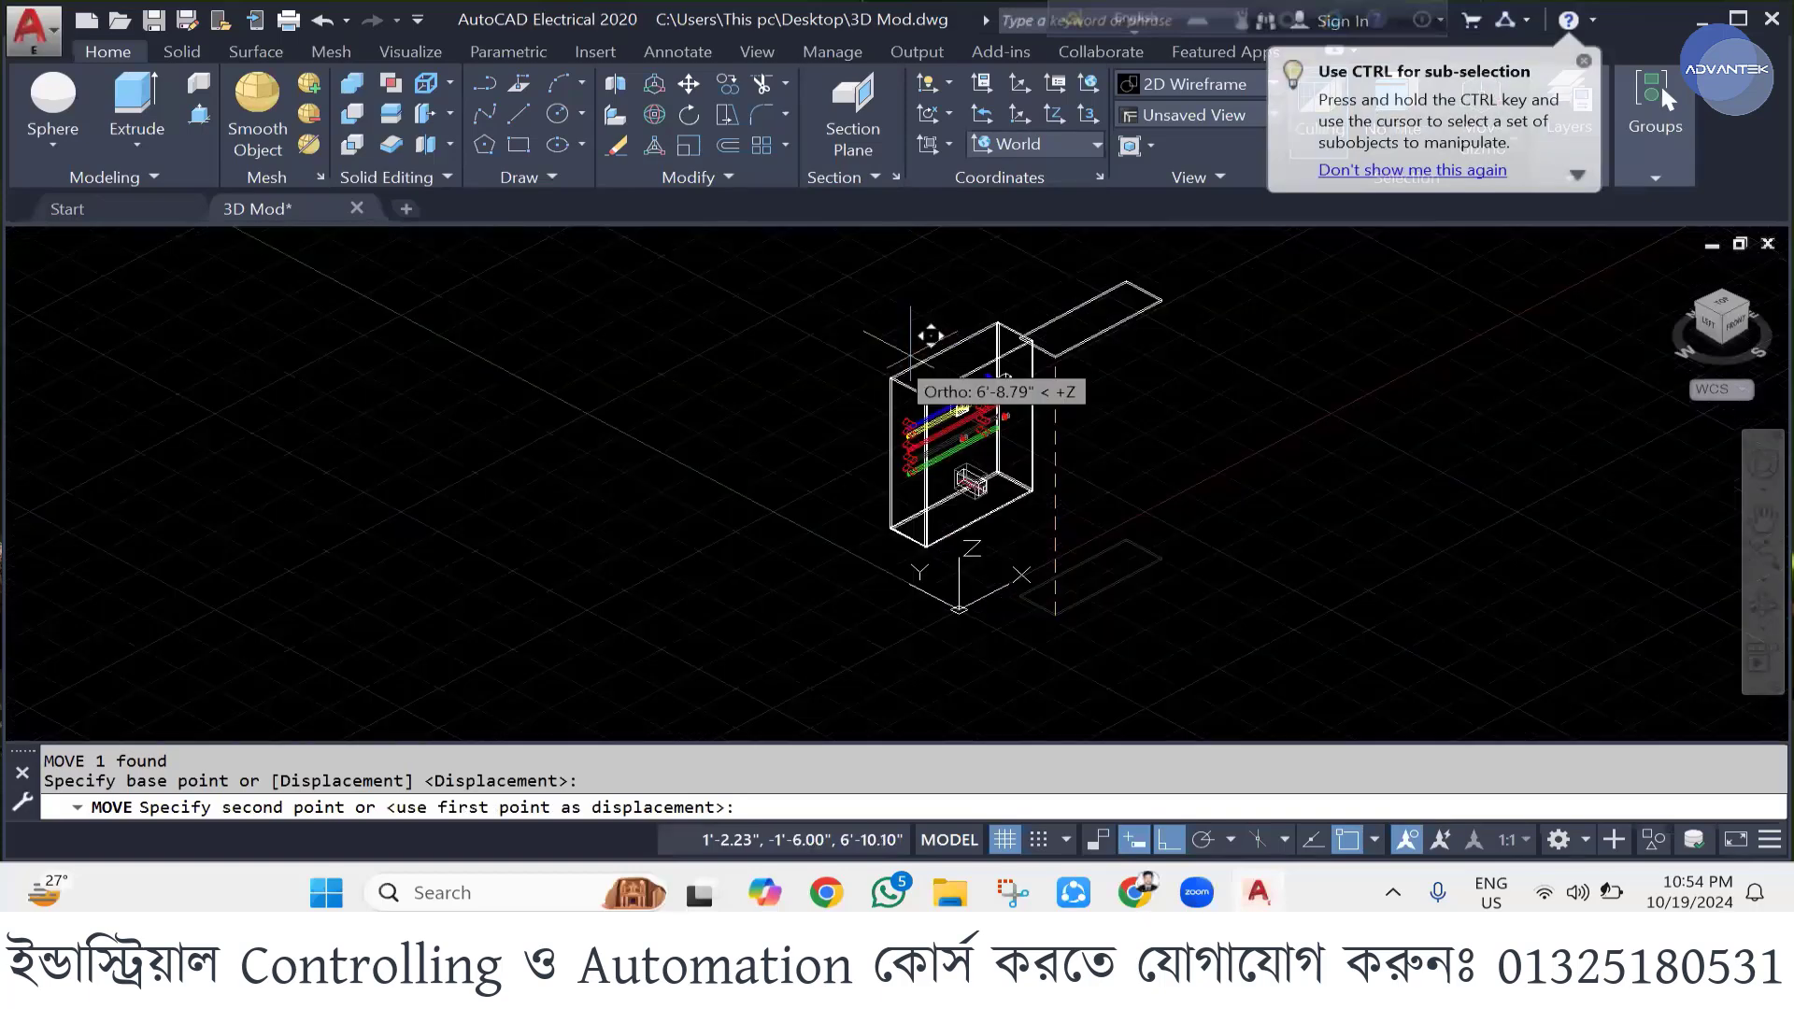
pyautogui.scroll(4, 911, 355)
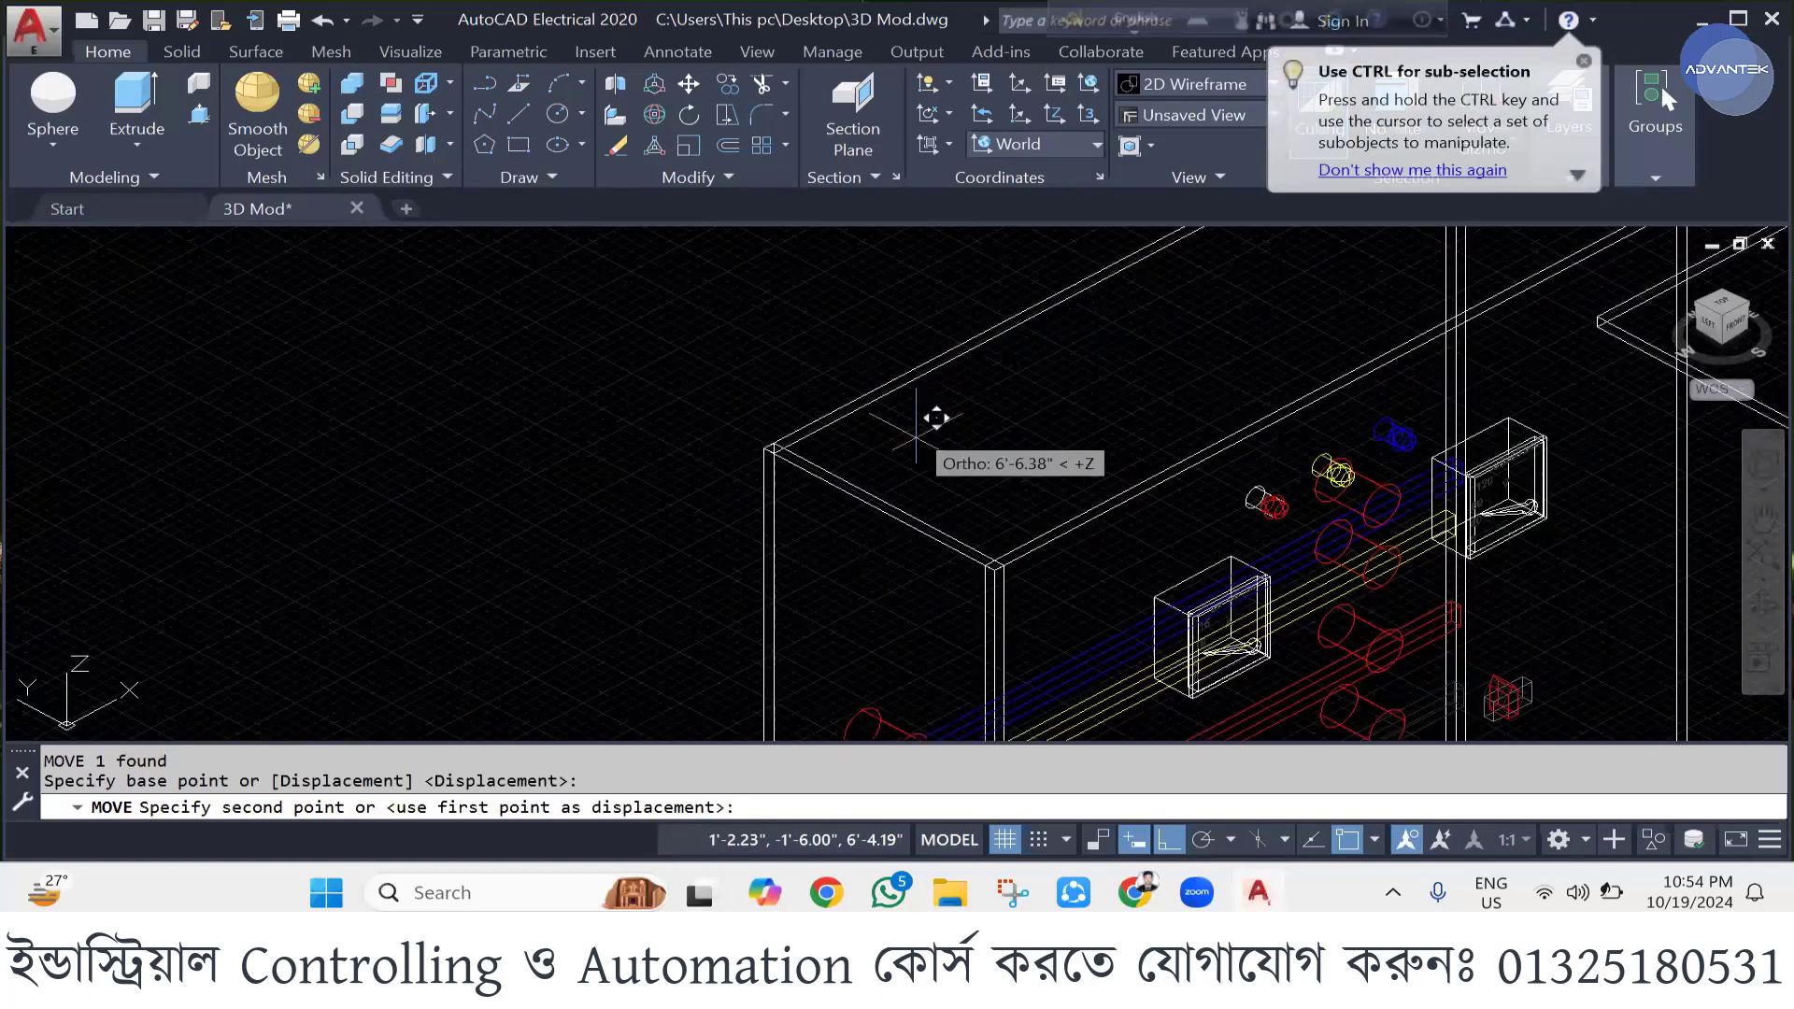
pyautogui.scroll(2, 1216, 486)
pyautogui.click(1216, 486)
pyautogui.scroll(-5, 1089, 521)
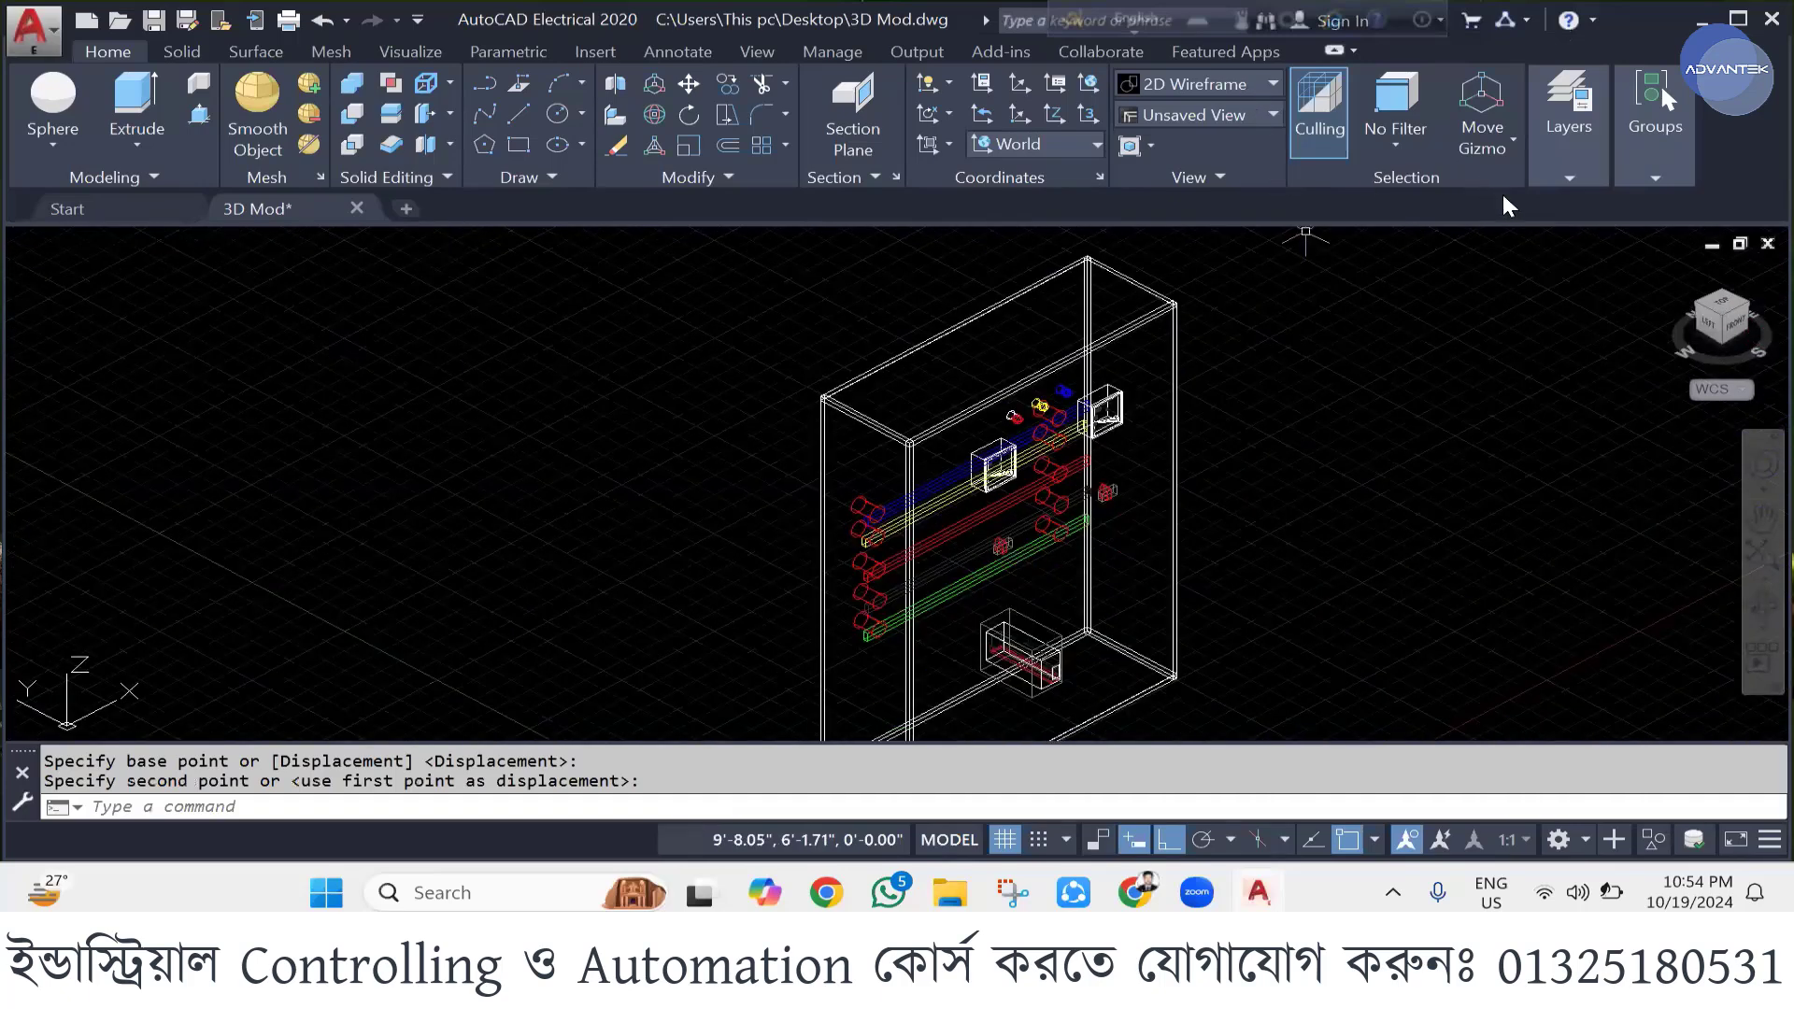
pyautogui.click(1272, 83)
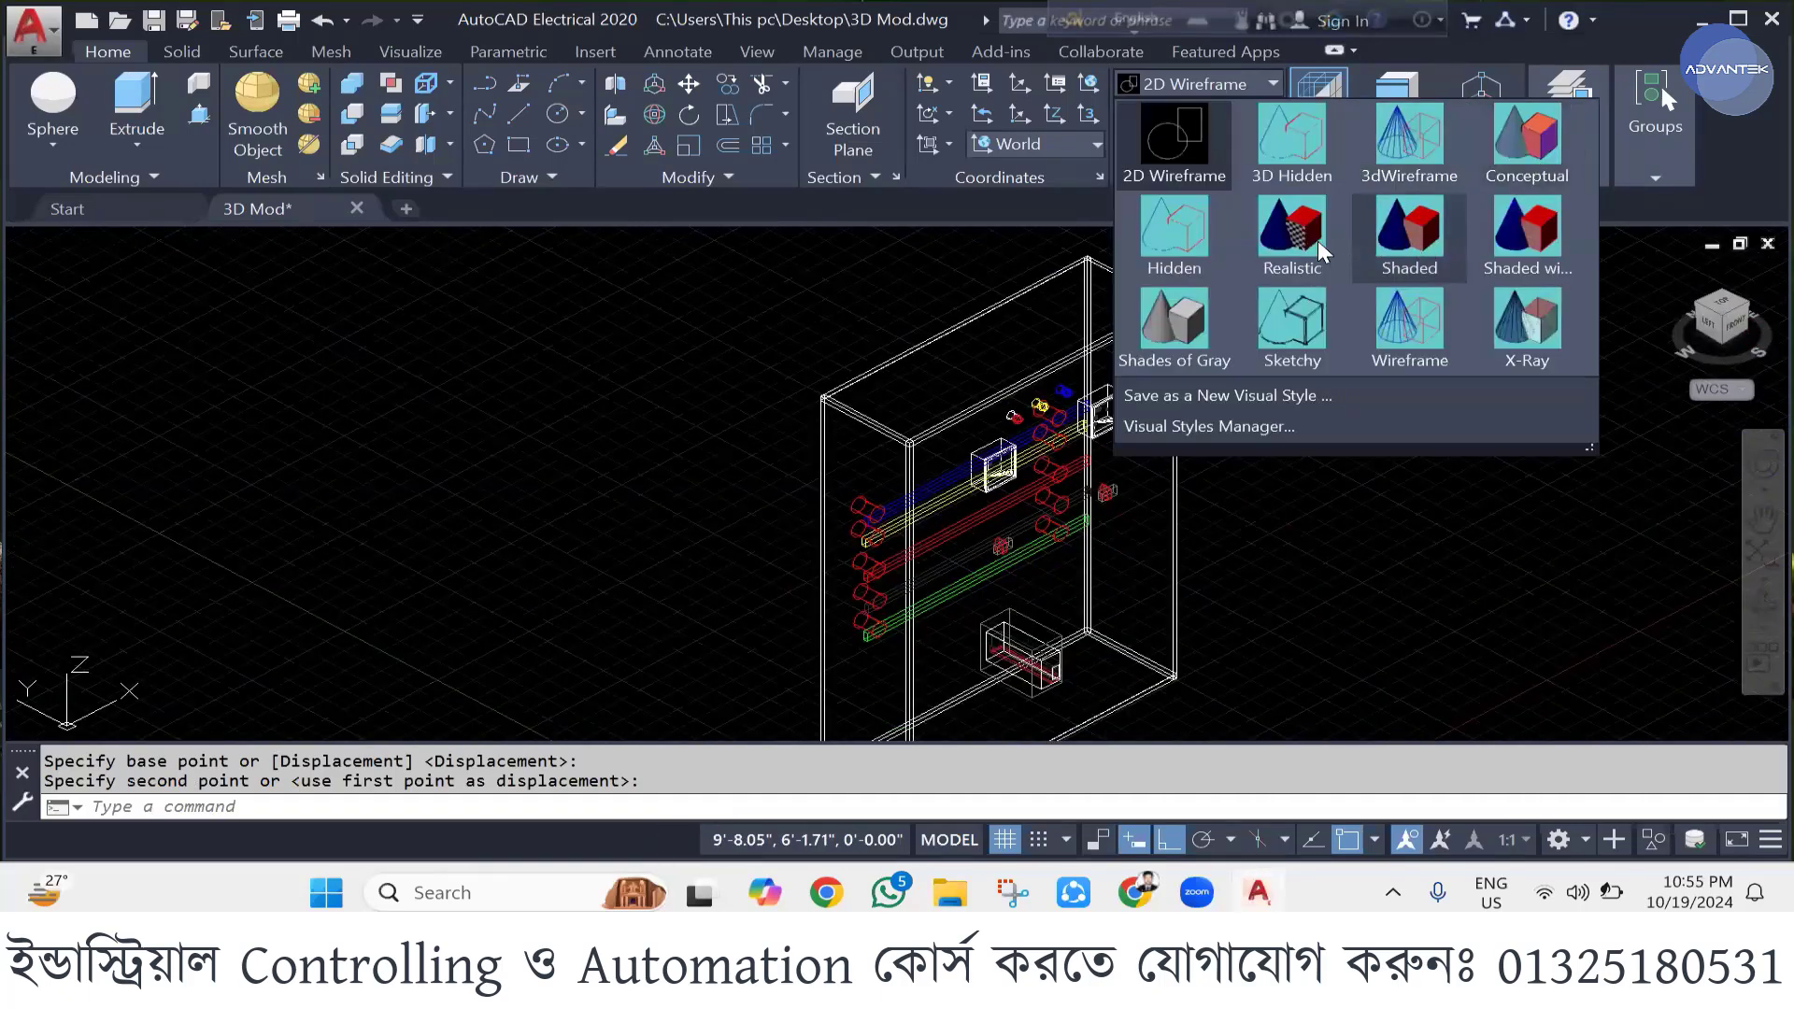
# - Apply the Realistic visual style and orbit the cabinet toward a frontal view
pyautogui.click(1292, 229)
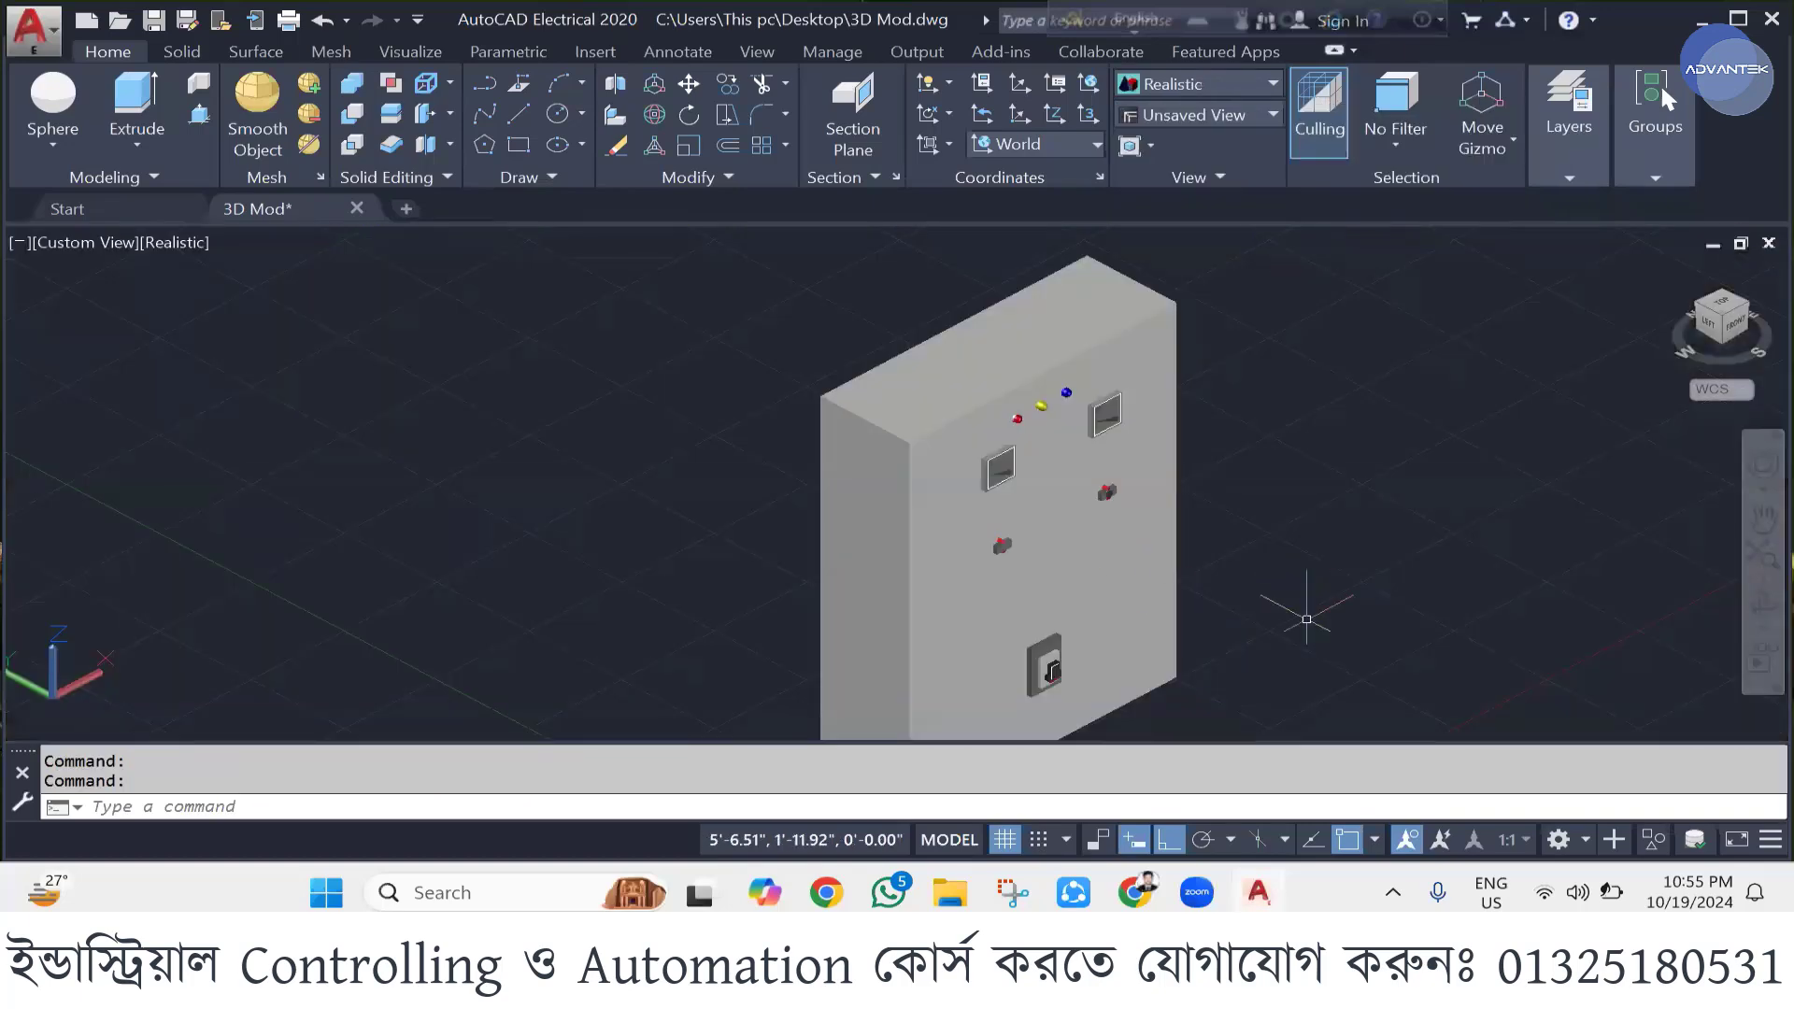
pyautogui.click(1760, 607)
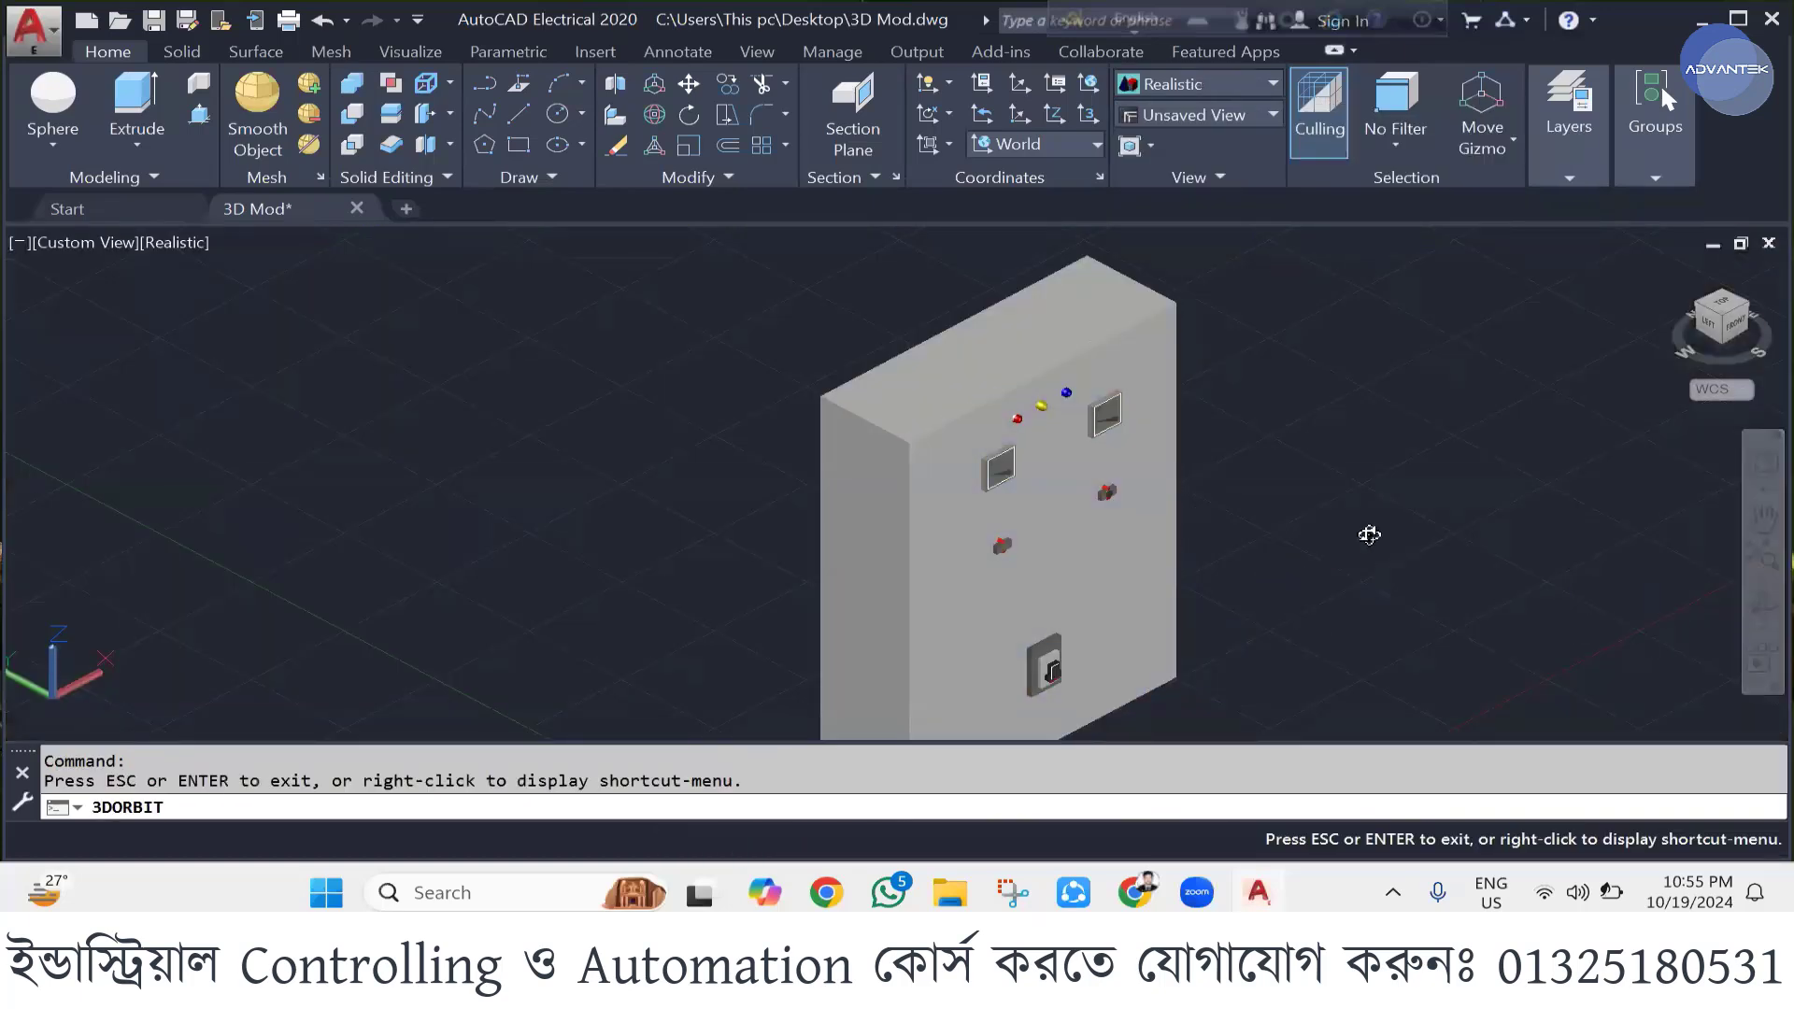
pyautogui.moveTo(1369, 532); pyautogui.dragTo(1098, 579)
pyautogui.press('Escape')
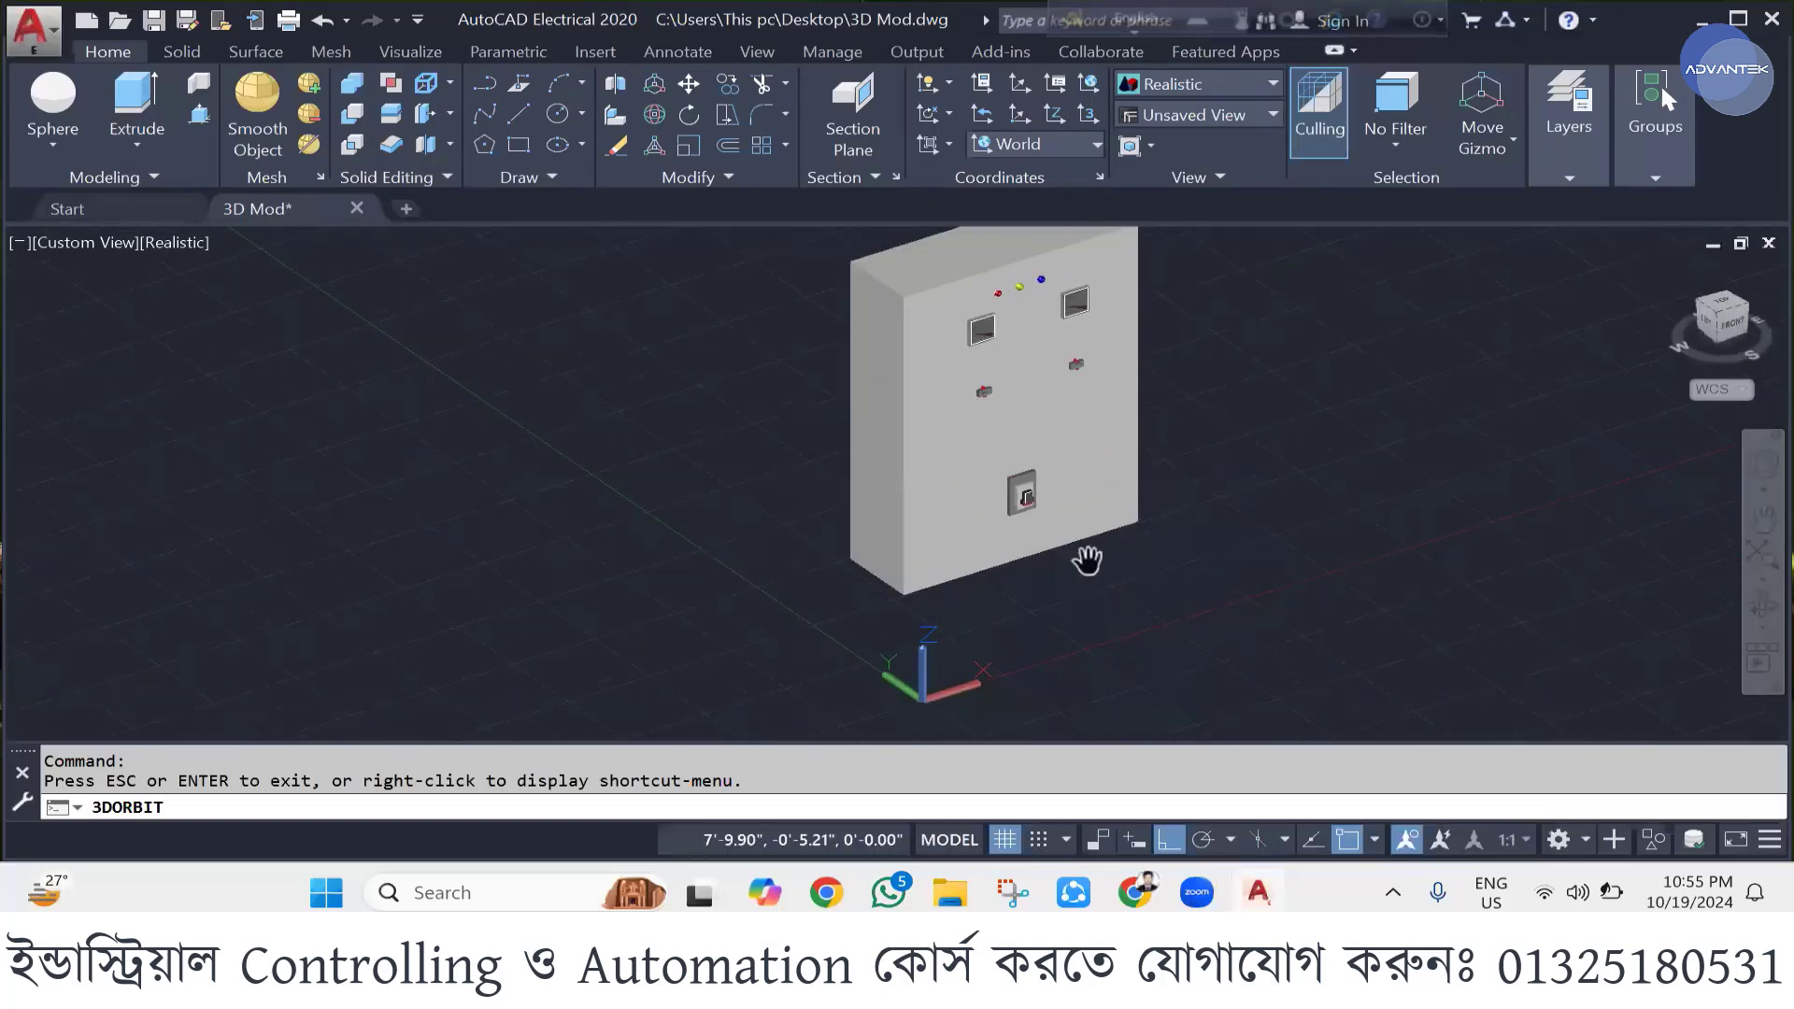
pyautogui.press('Return')
pyautogui.moveTo(1314, 429); pyautogui.dragTo(1129, 393)
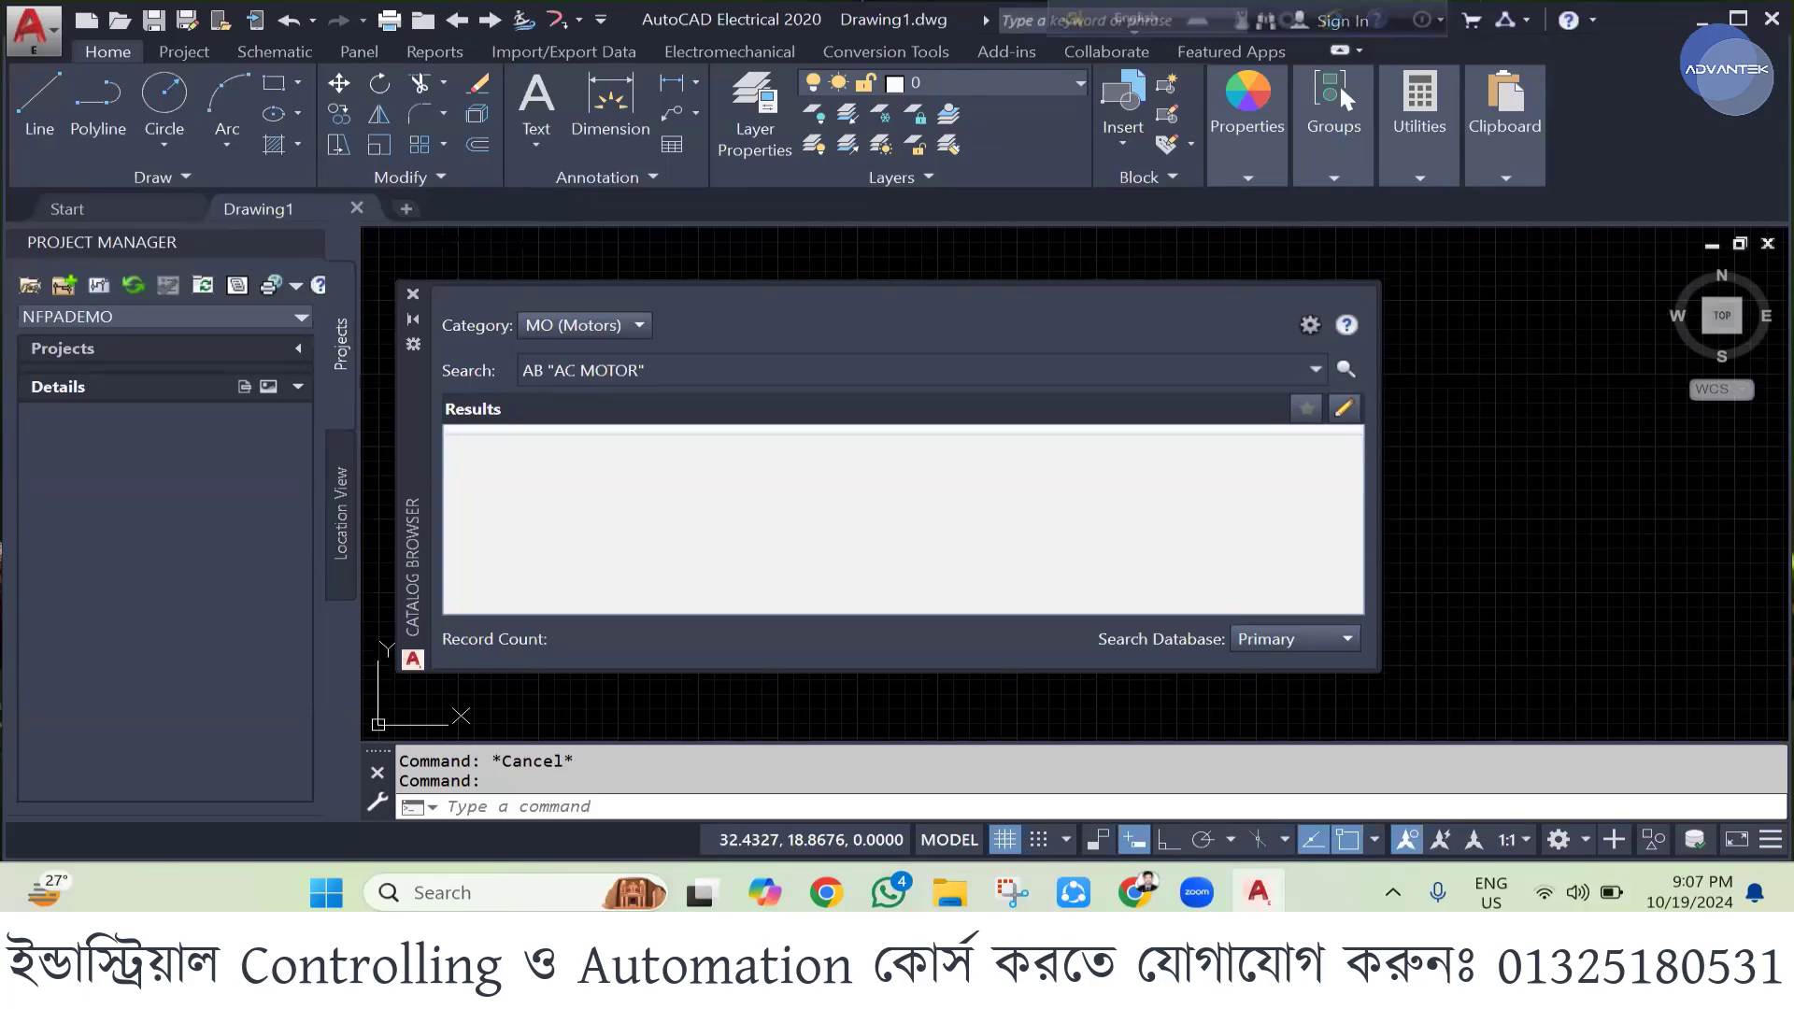
# - Close the Catalog Browser and Project Manager palettes and look over the array types
pyautogui.click(408, 294)
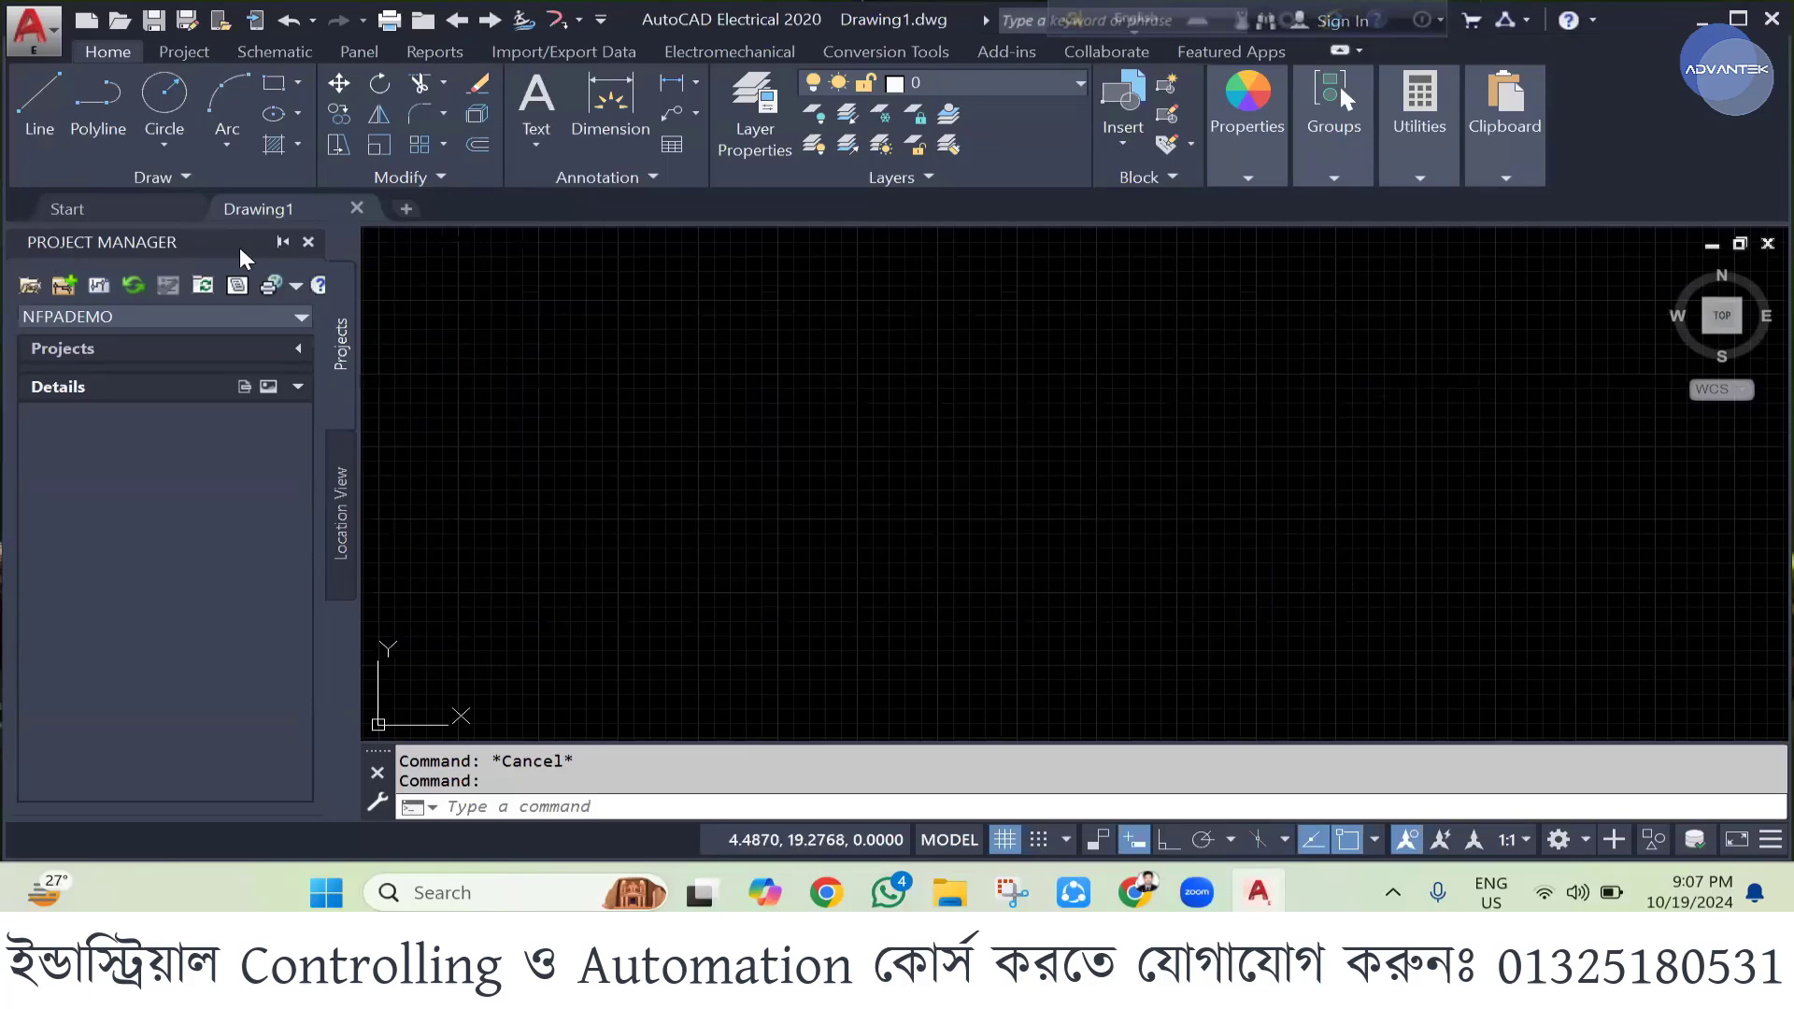
pyautogui.click(308, 242)
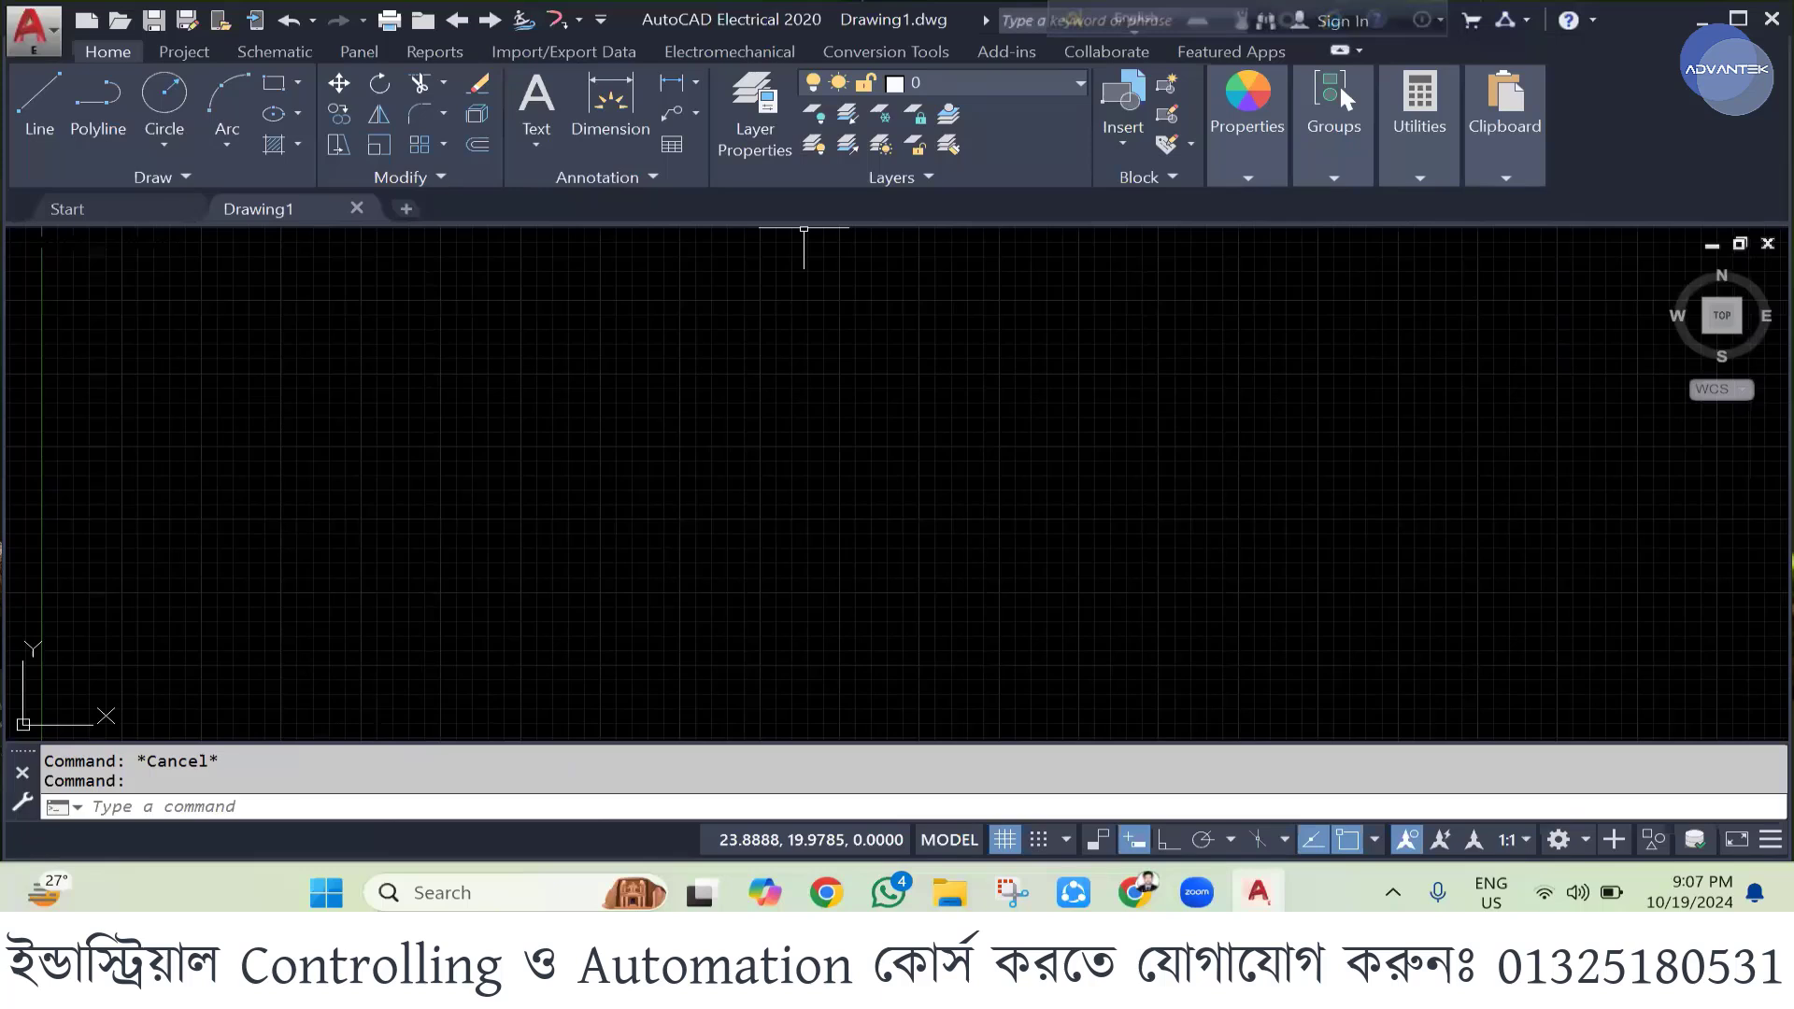
pyautogui.click(446, 149)
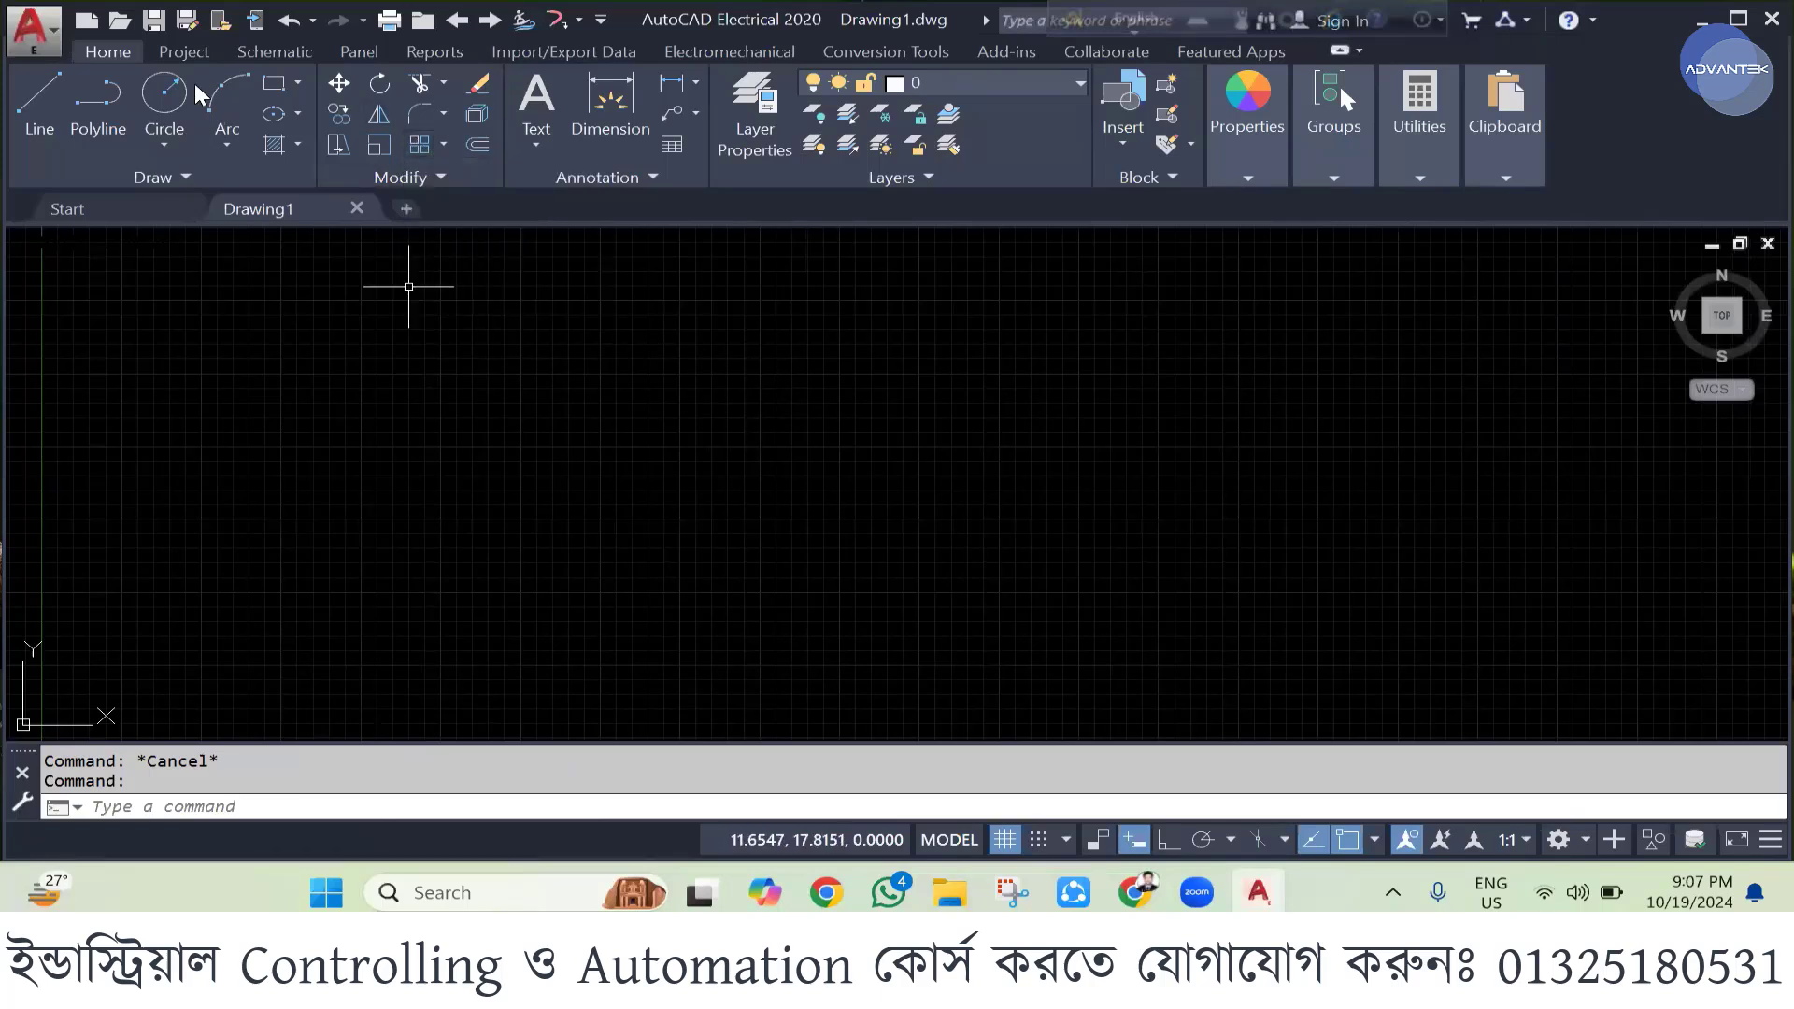
pyautogui.click(270, 91)
pyautogui.click(755, 409)
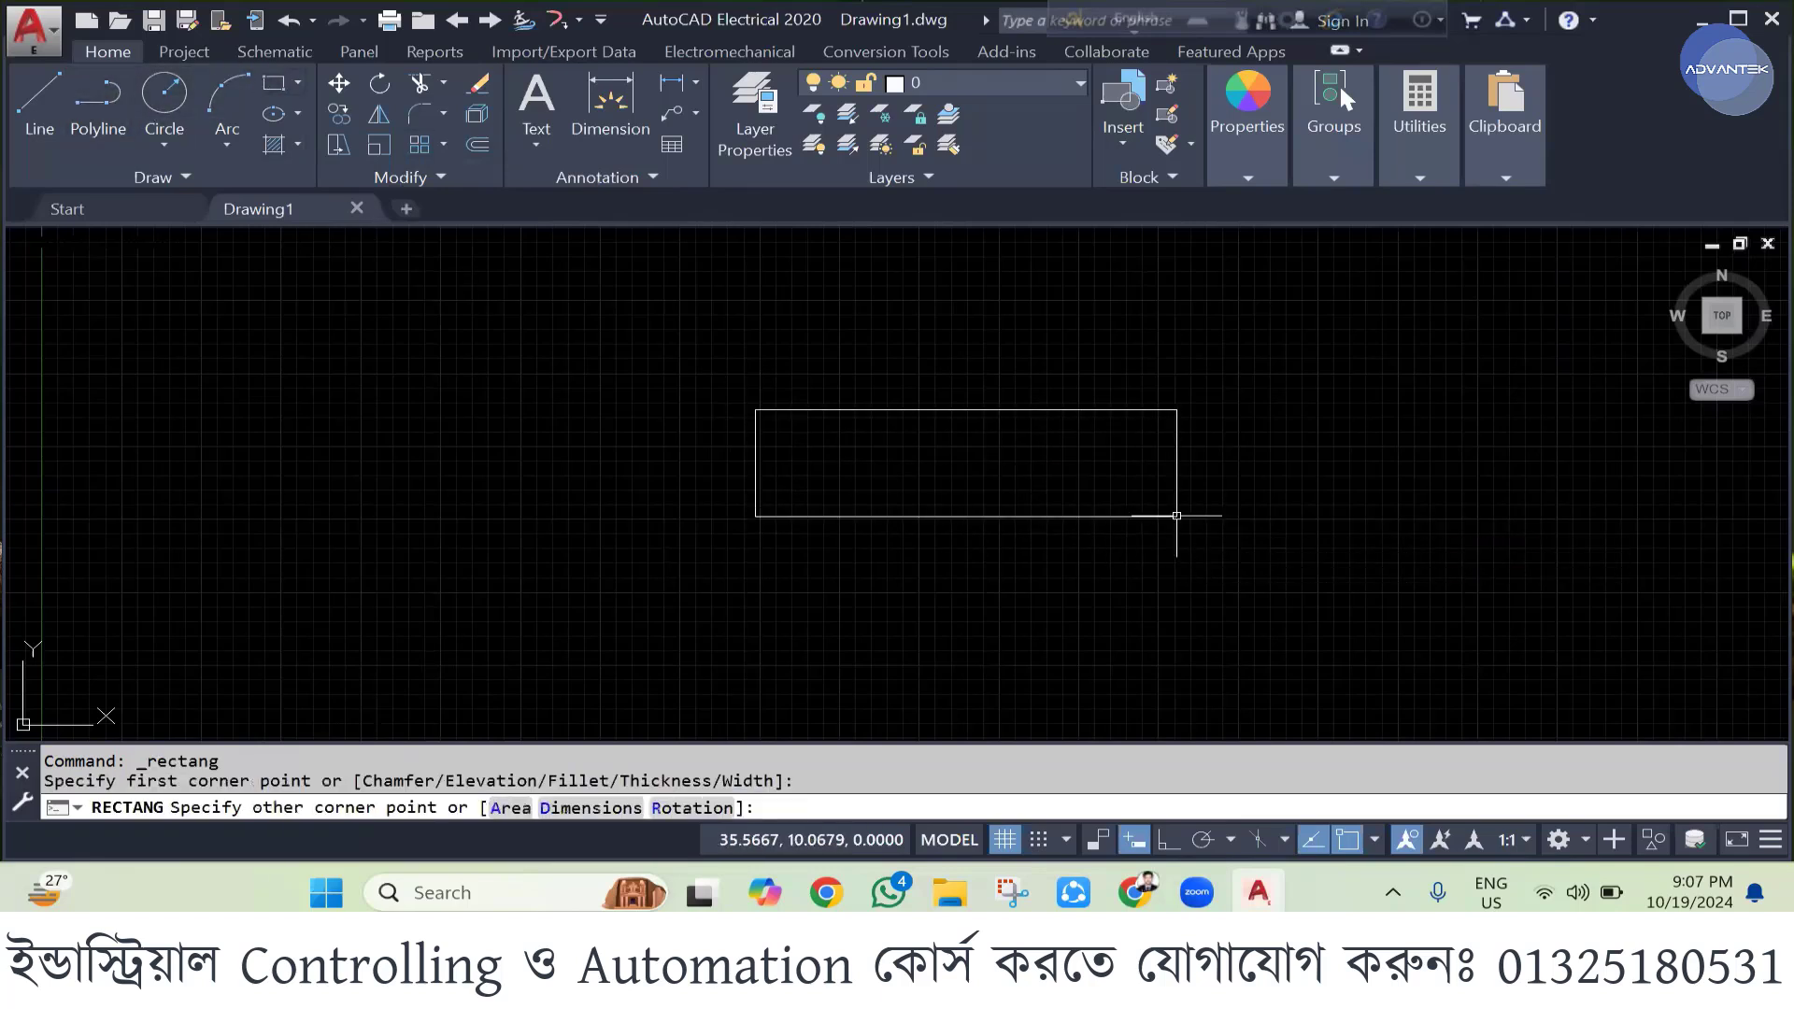
pyautogui.click(1177, 515)
pyautogui.click(443, 145)
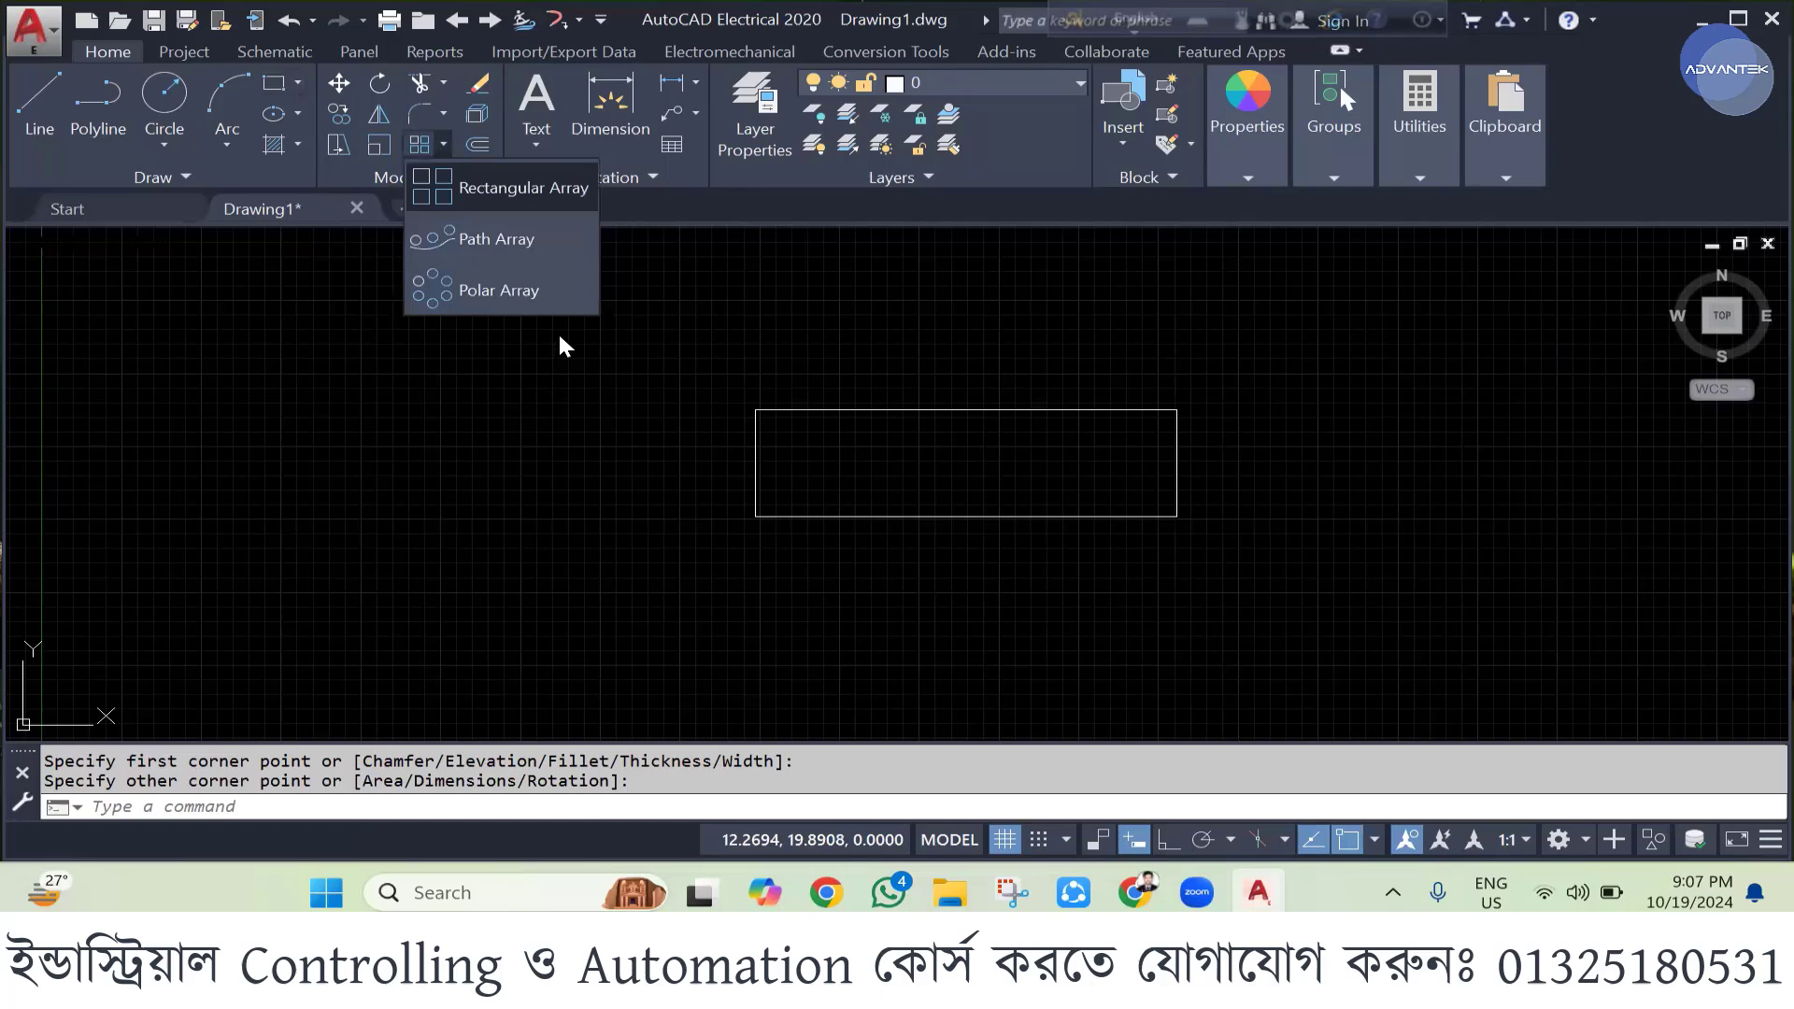
pyautogui.click(476, 292)
pyautogui.click(751, 464)
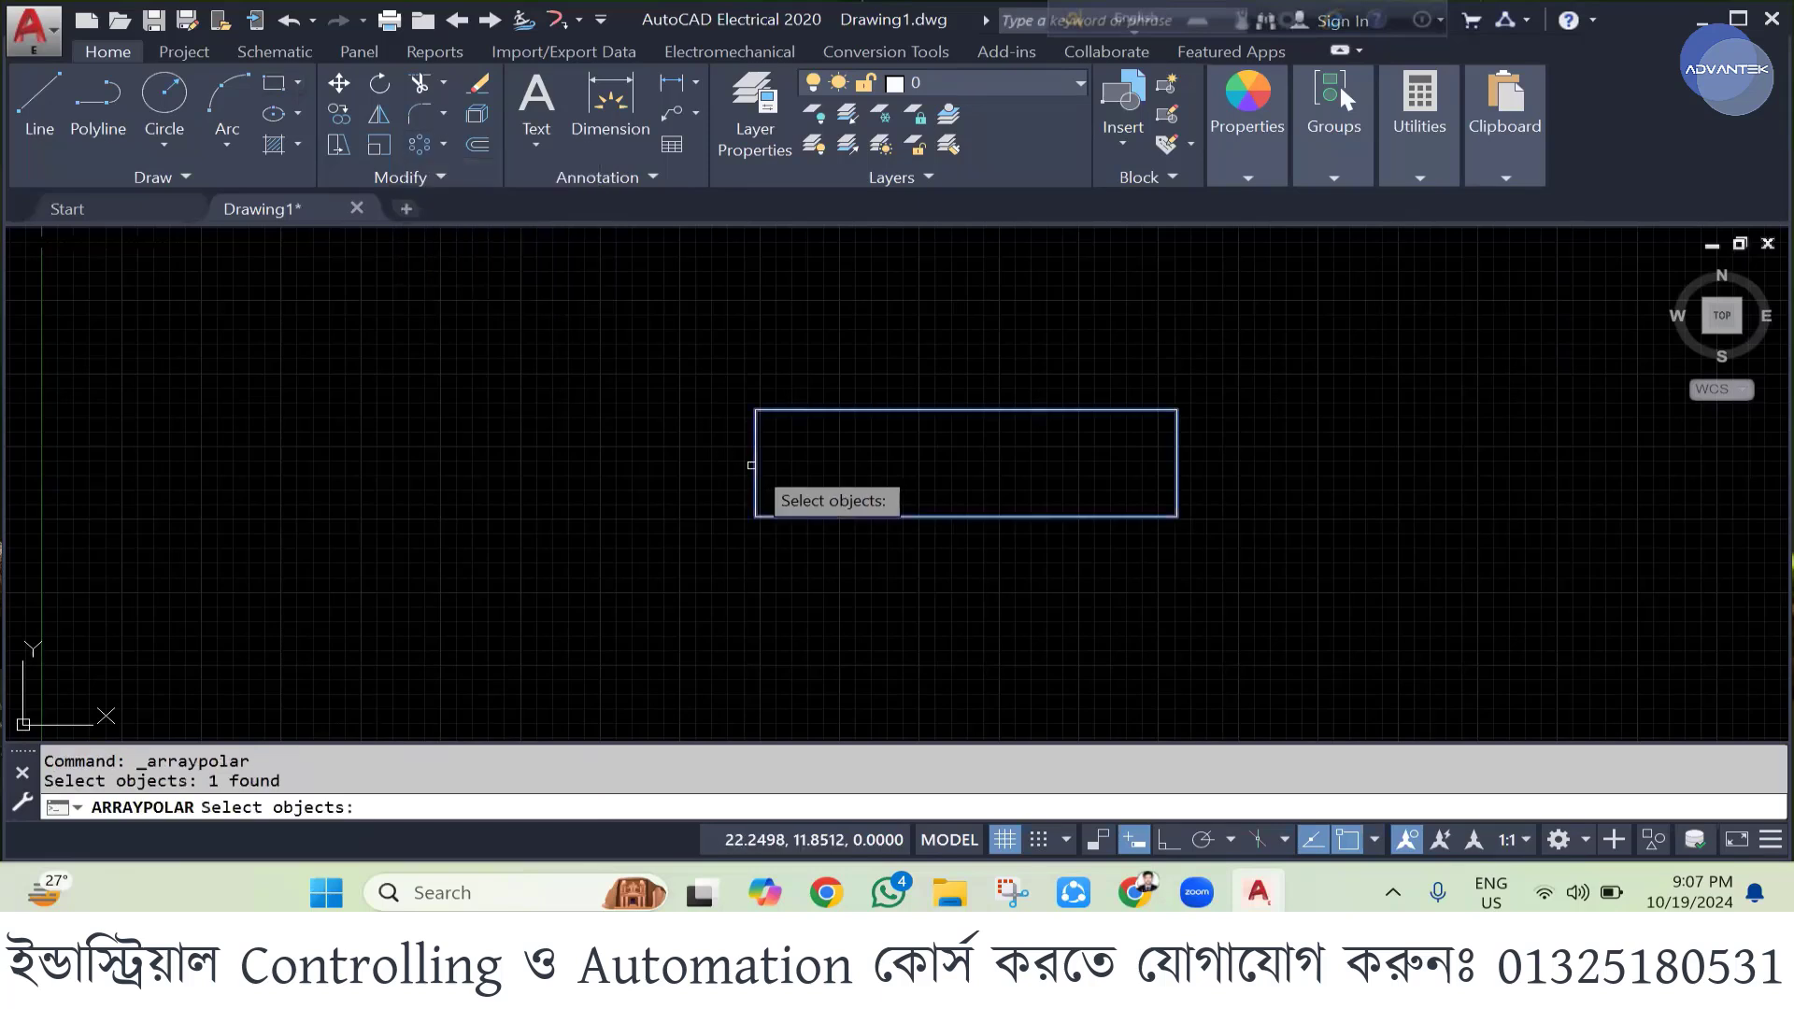
pyautogui.press('Return')
pyautogui.click(755, 464)
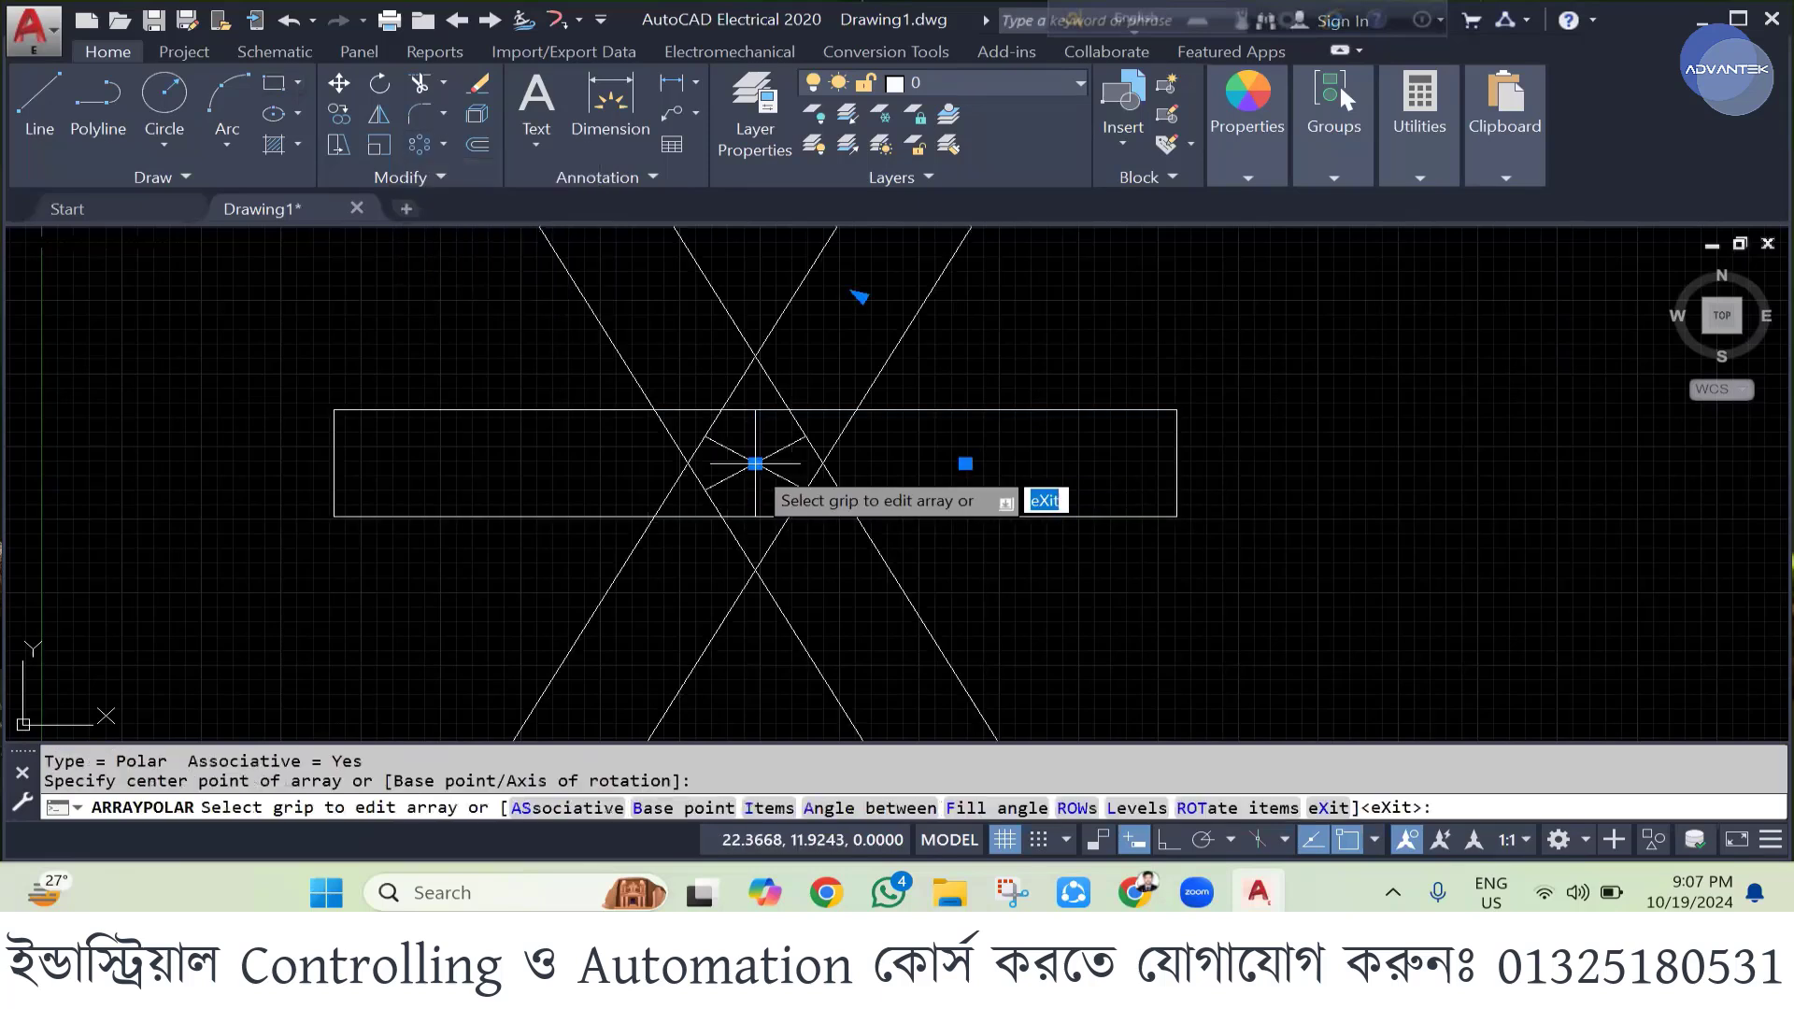
pyautogui.press('Escape')
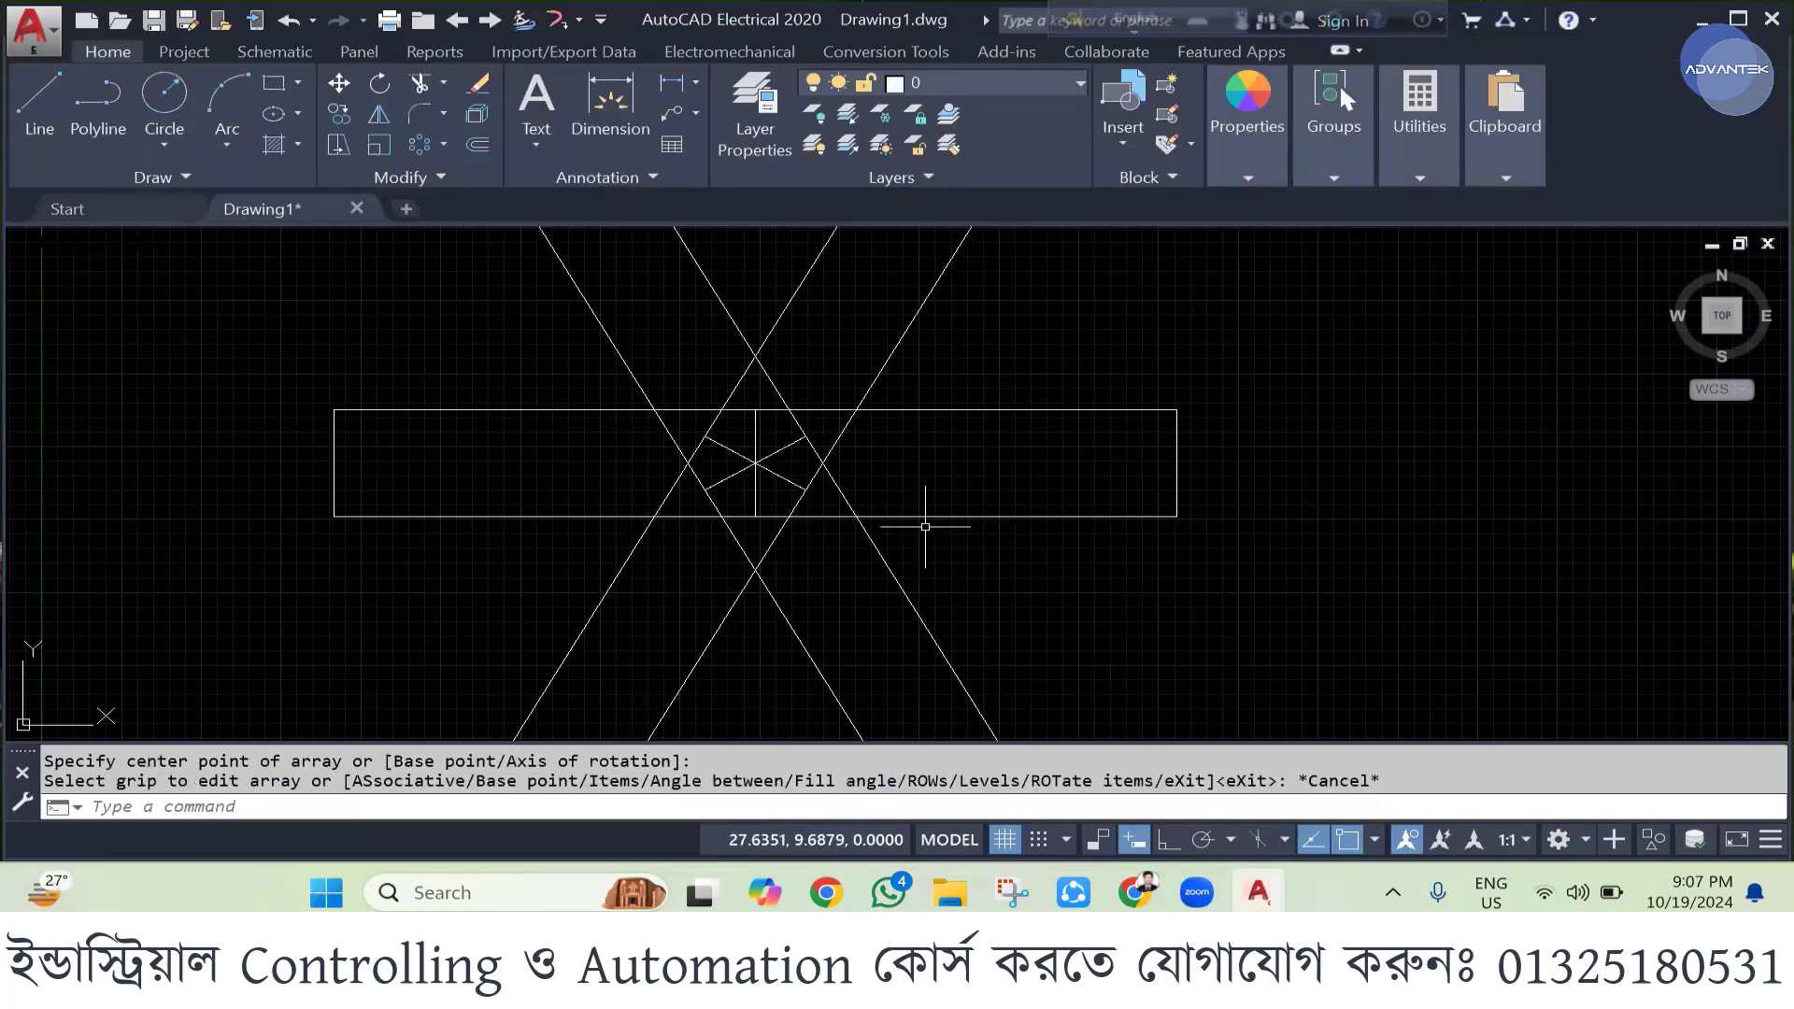
pyautogui.scroll(-4, 929, 512)
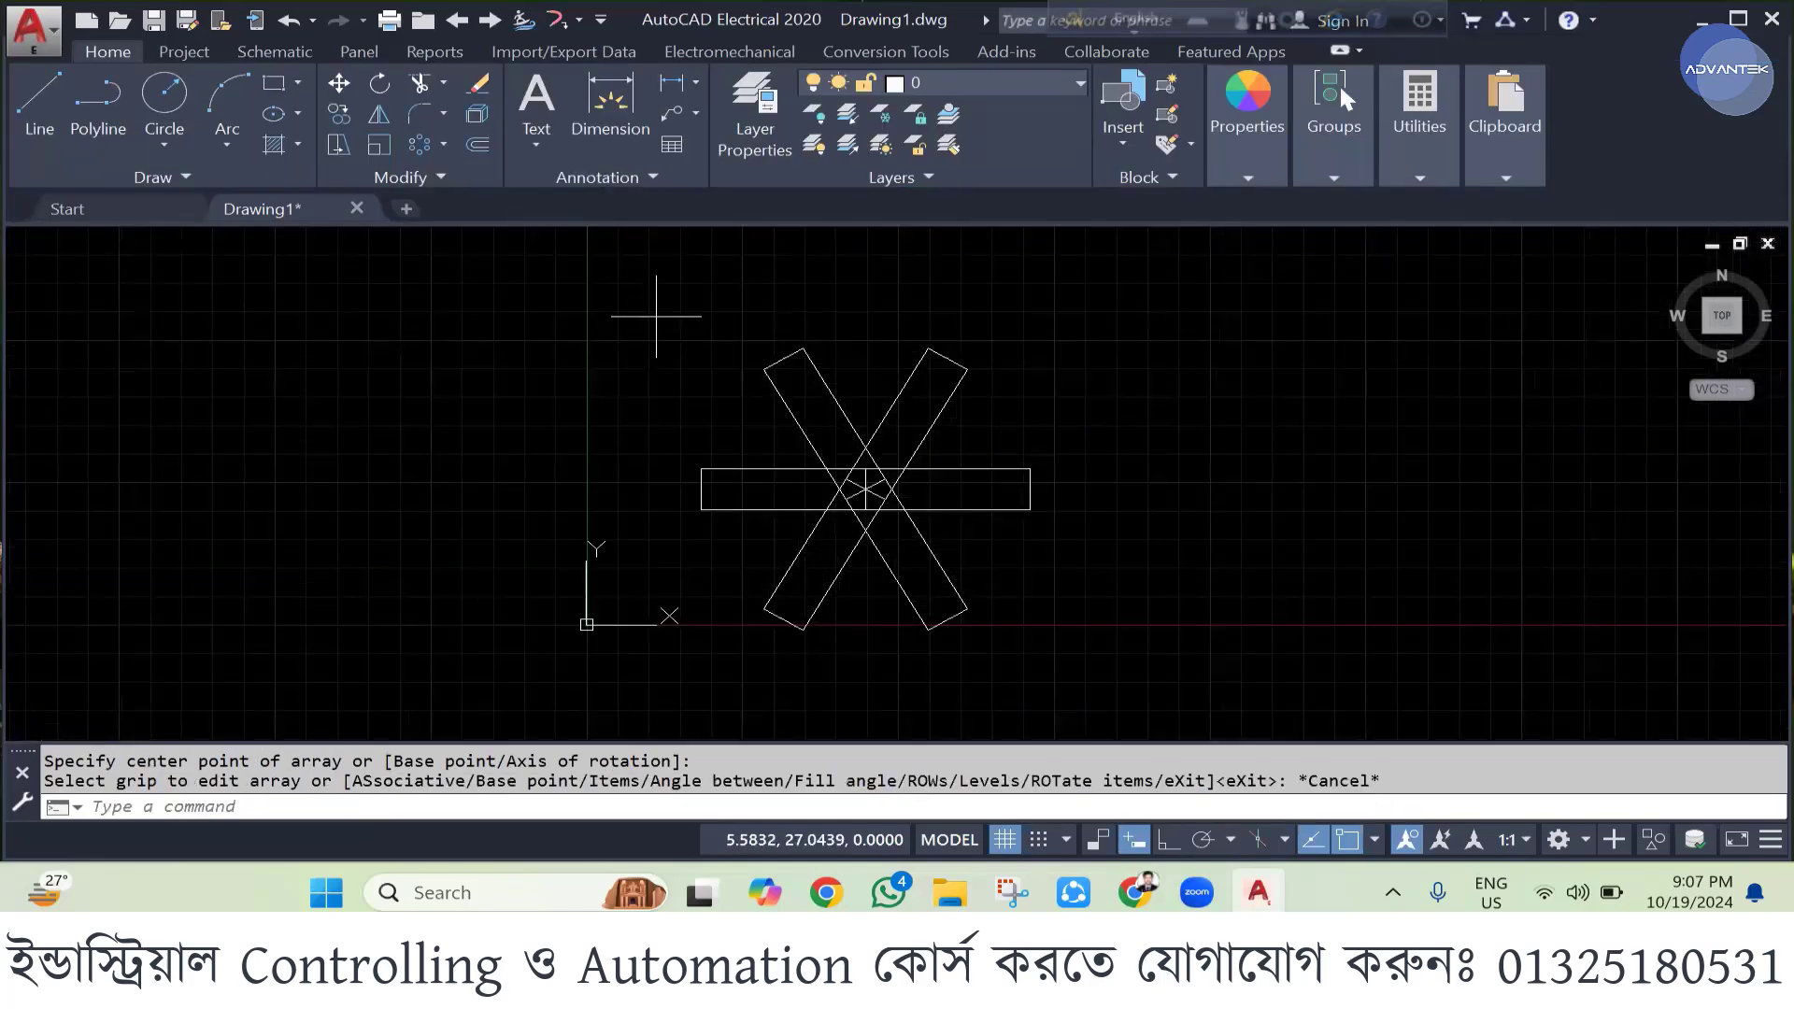
pyautogui.click(656, 317)
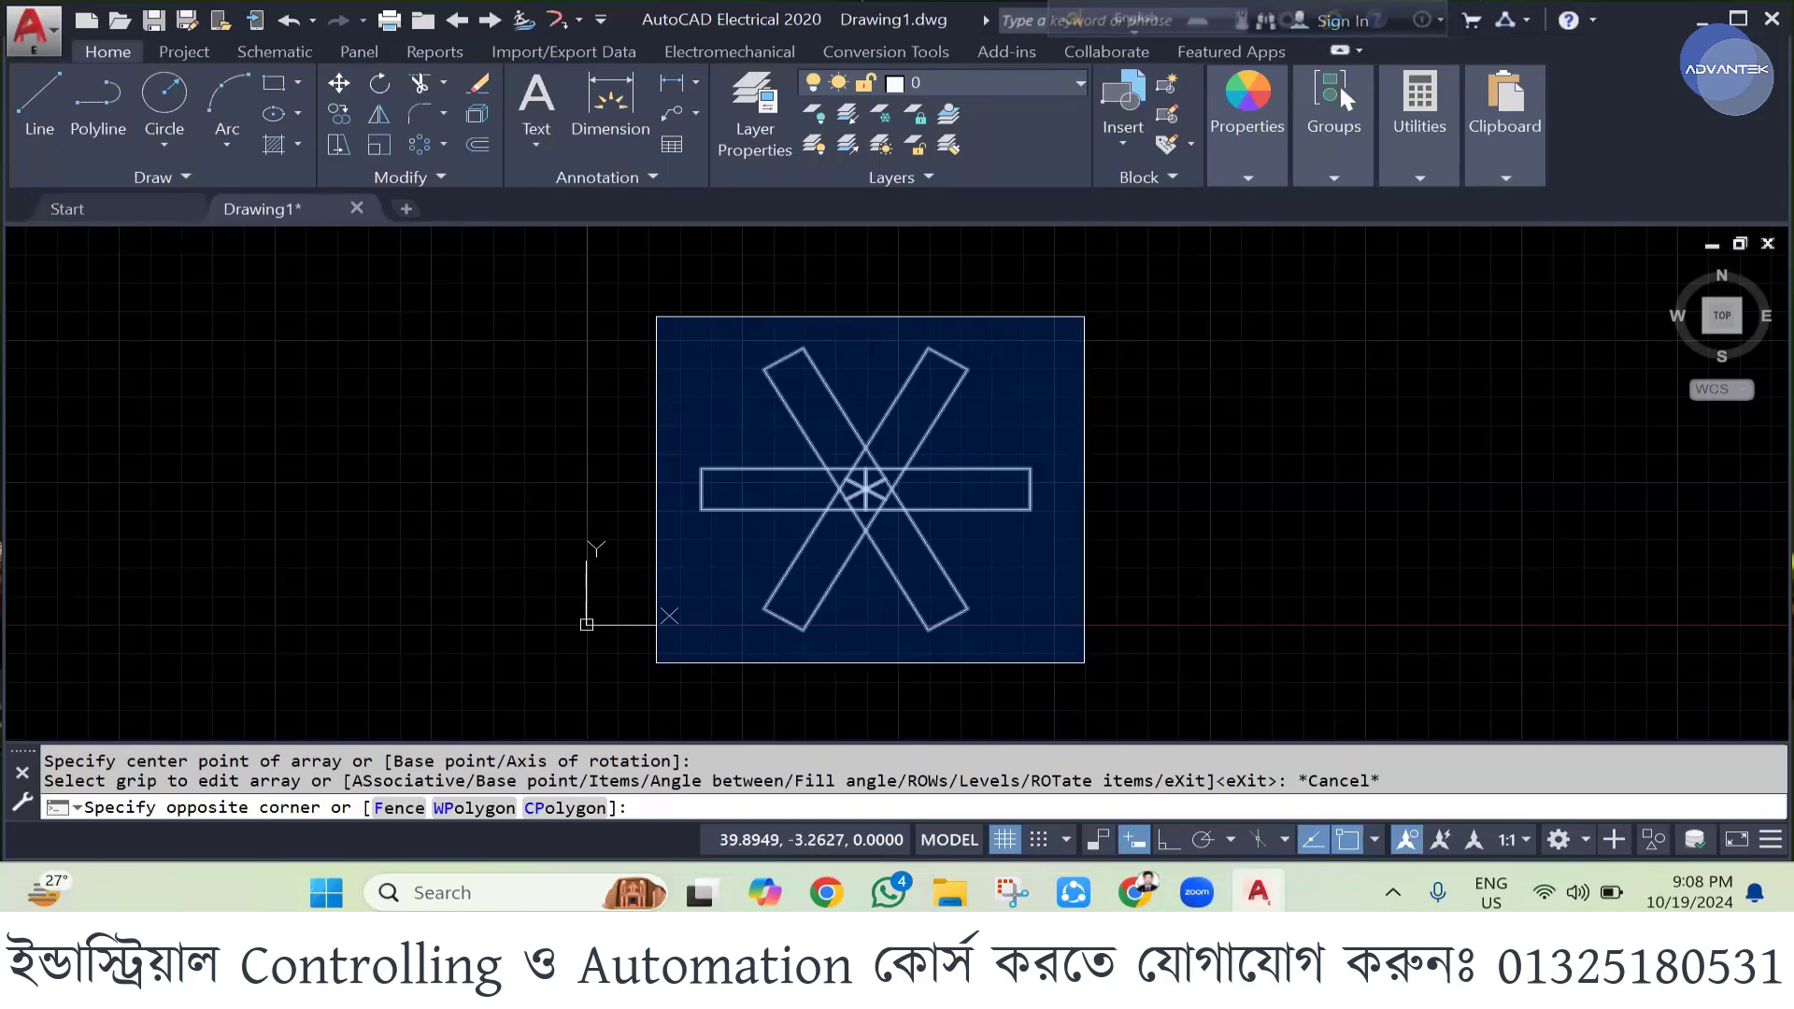
pyautogui.click(1084, 663)
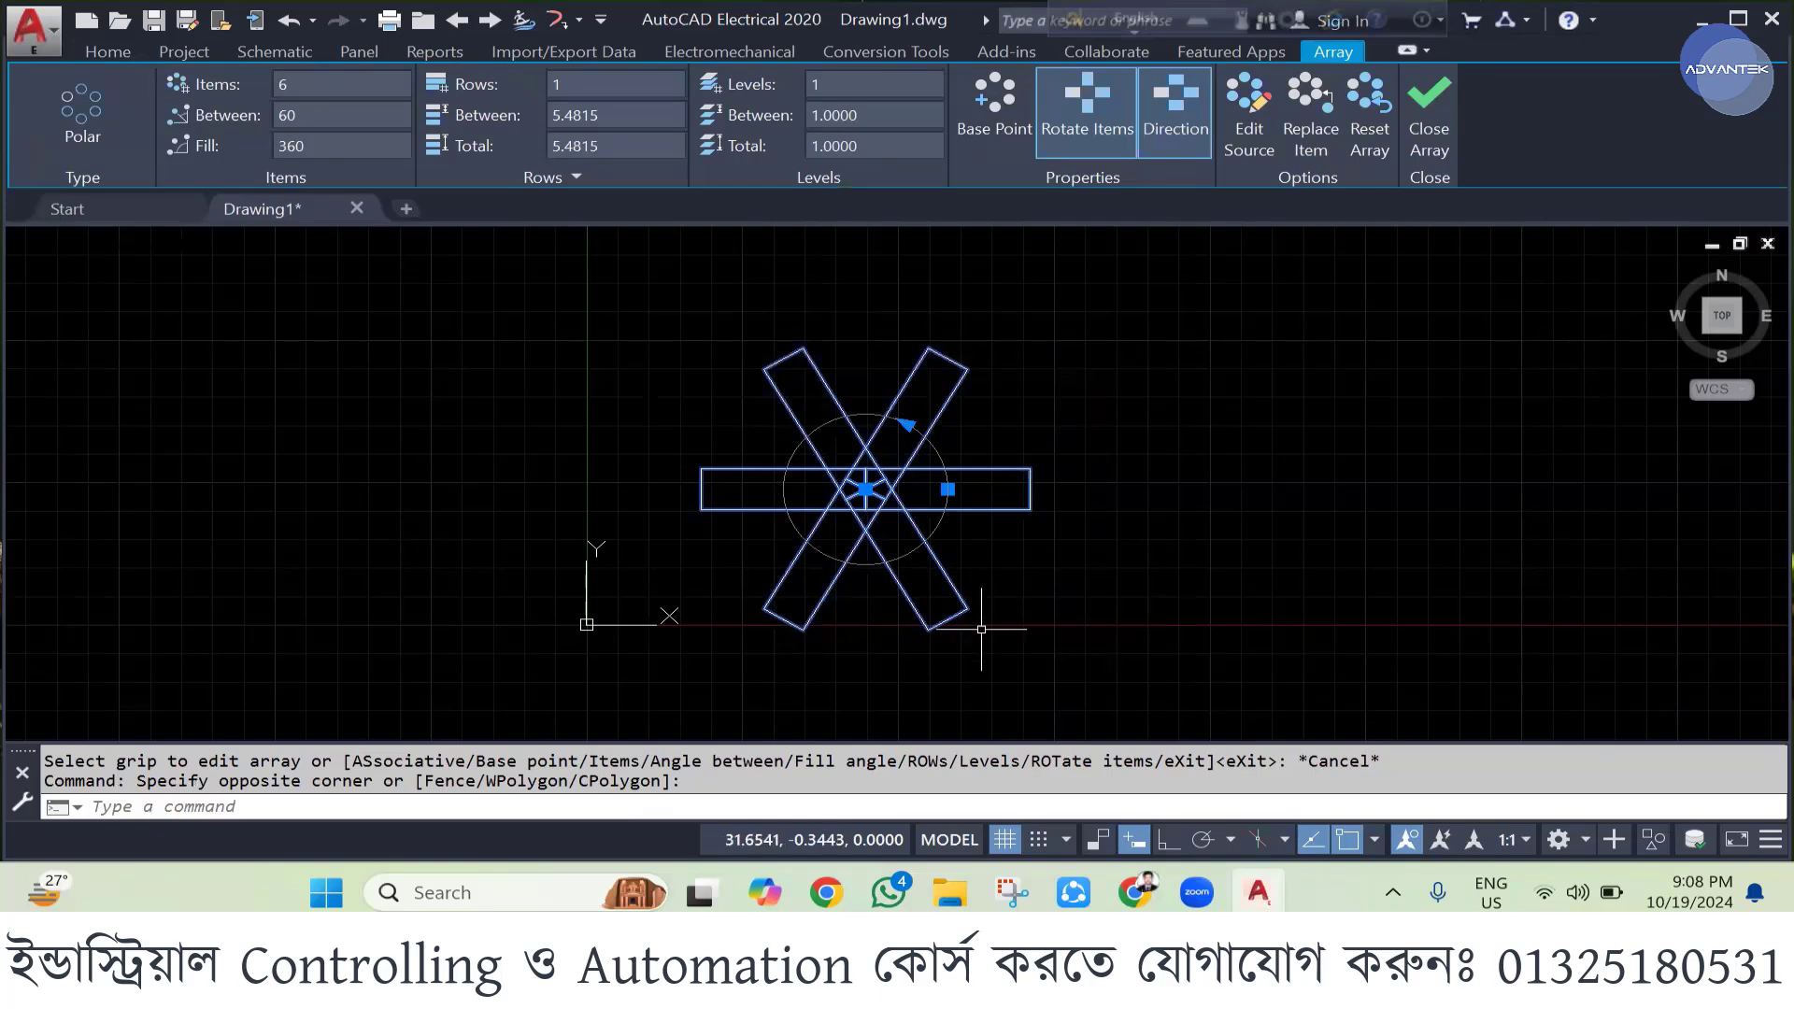
pyautogui.press('Escape')
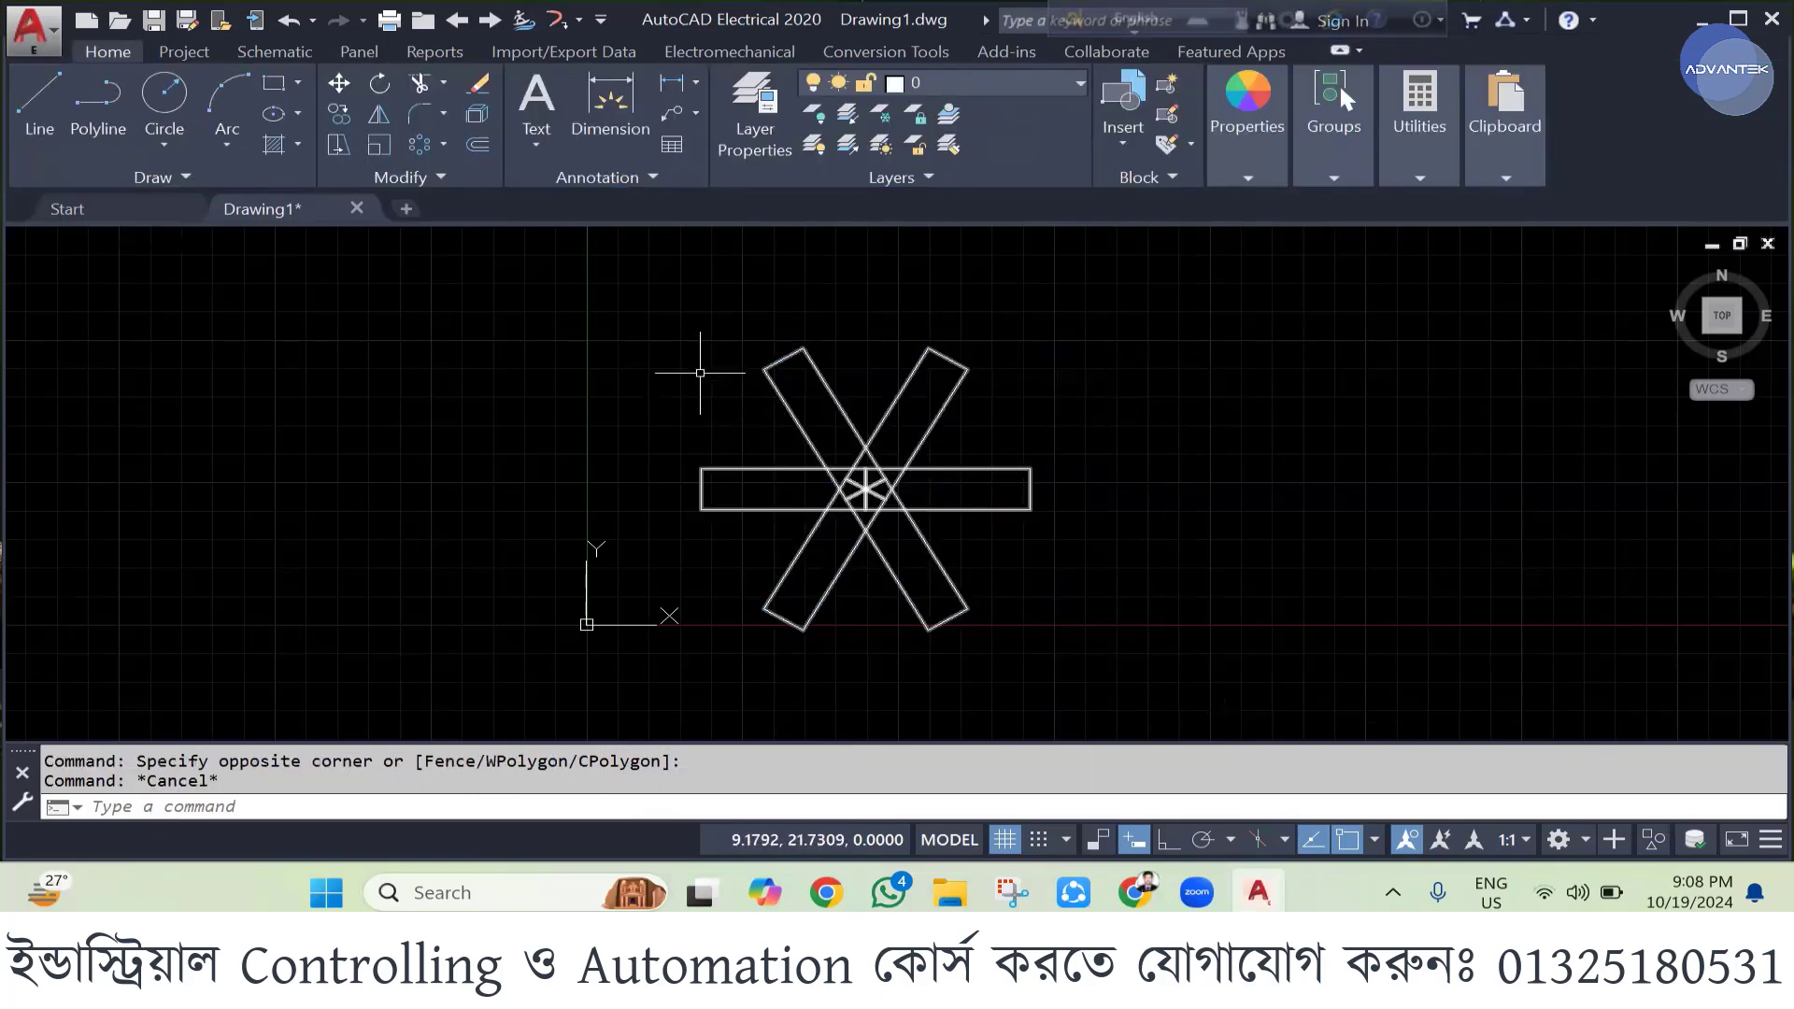
pyautogui.click(669, 300)
pyautogui.click(1046, 659)
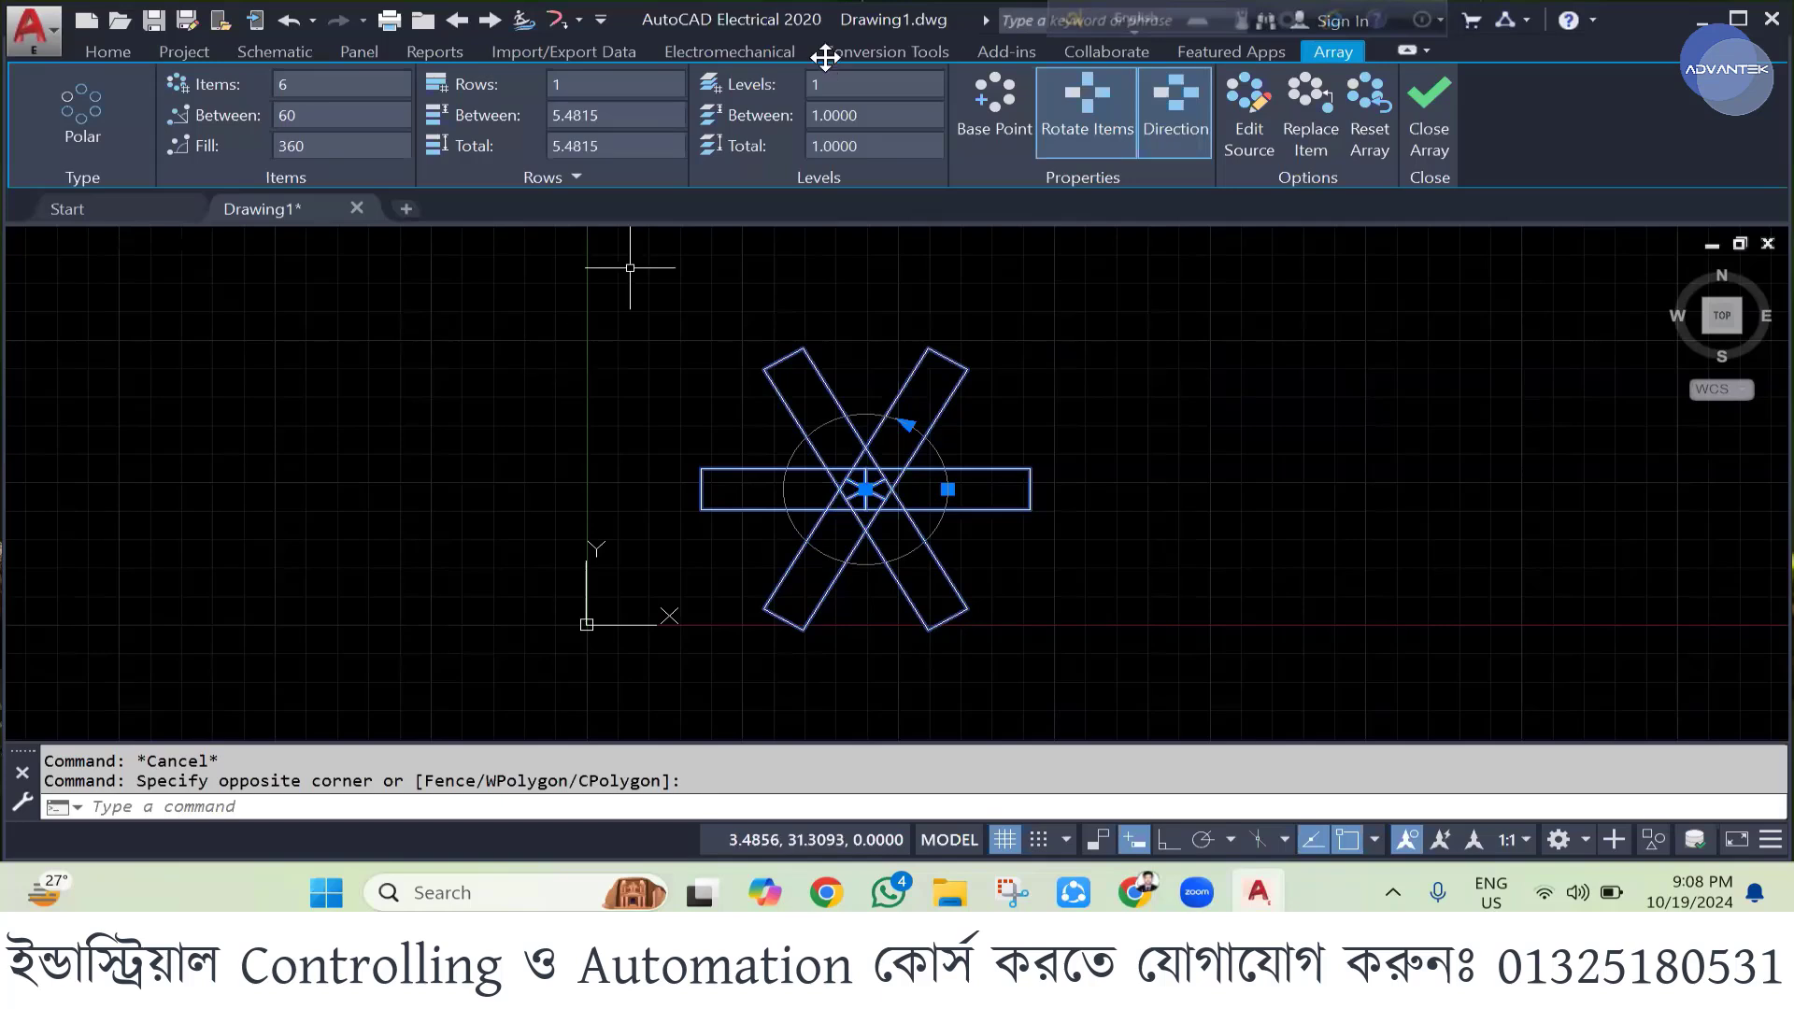
pyautogui.click(1424, 133)
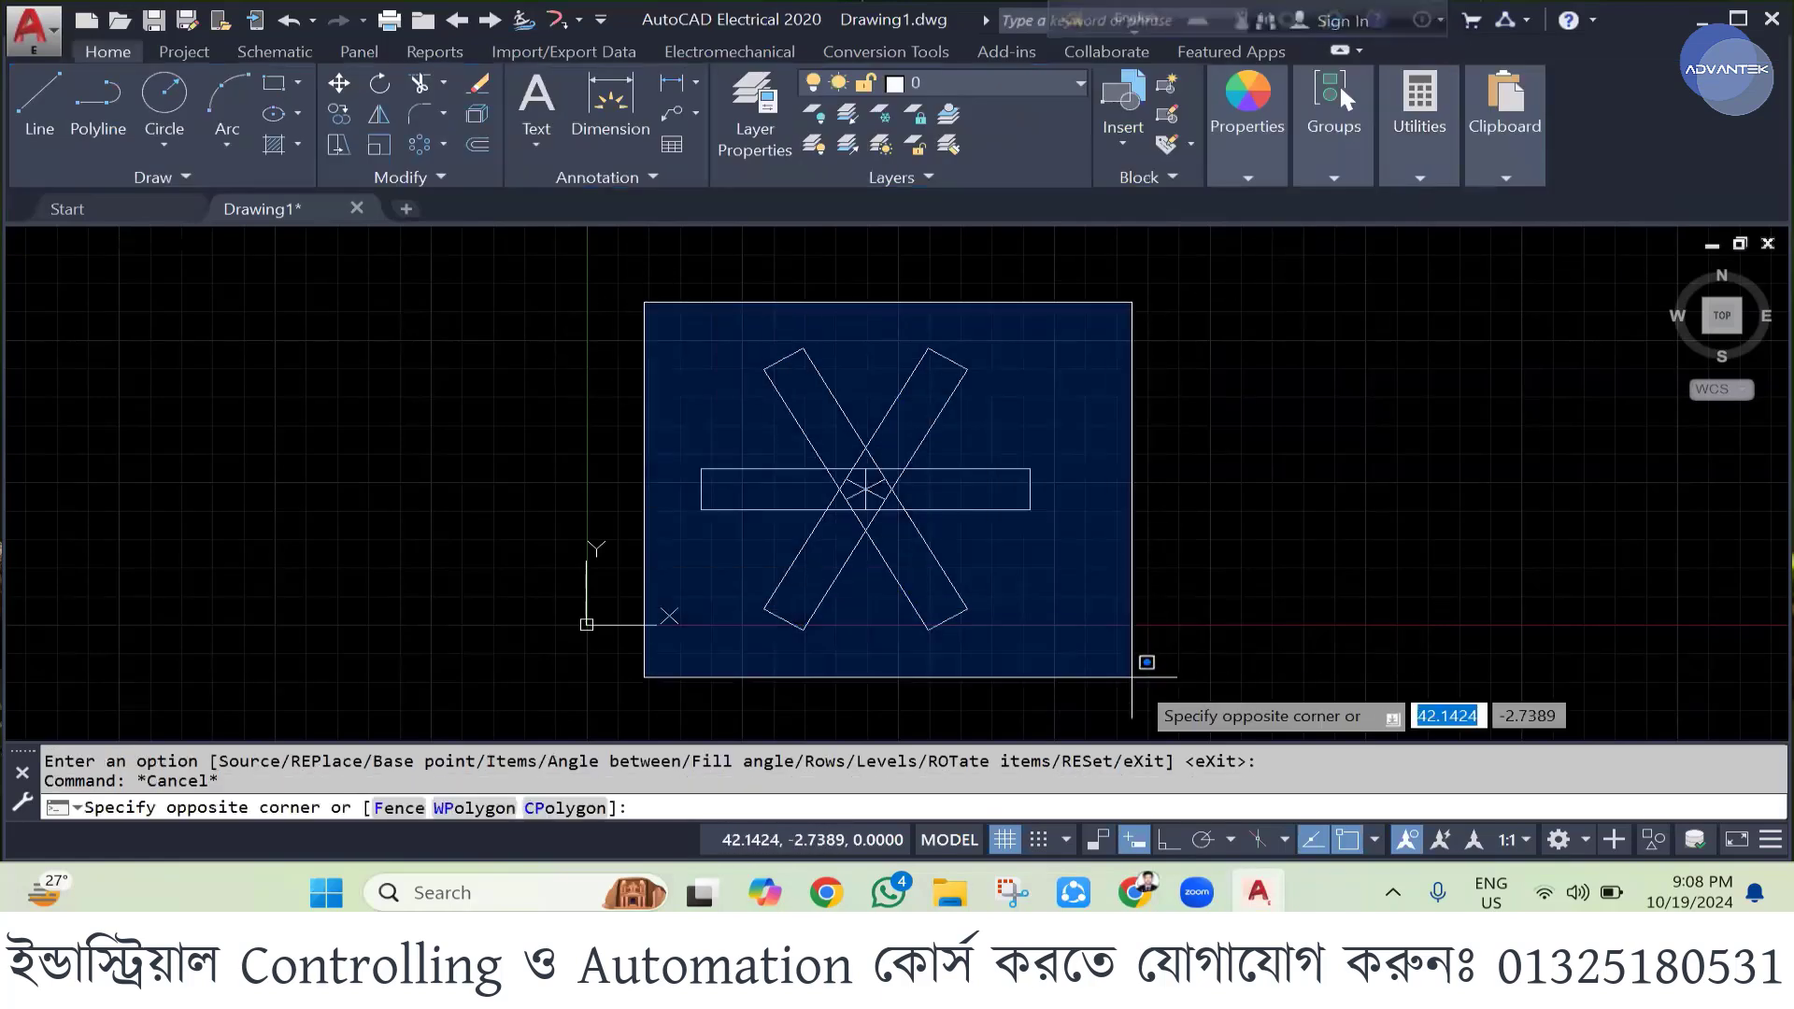
pyautogui.click(1146, 701)
pyautogui.press('Delete')
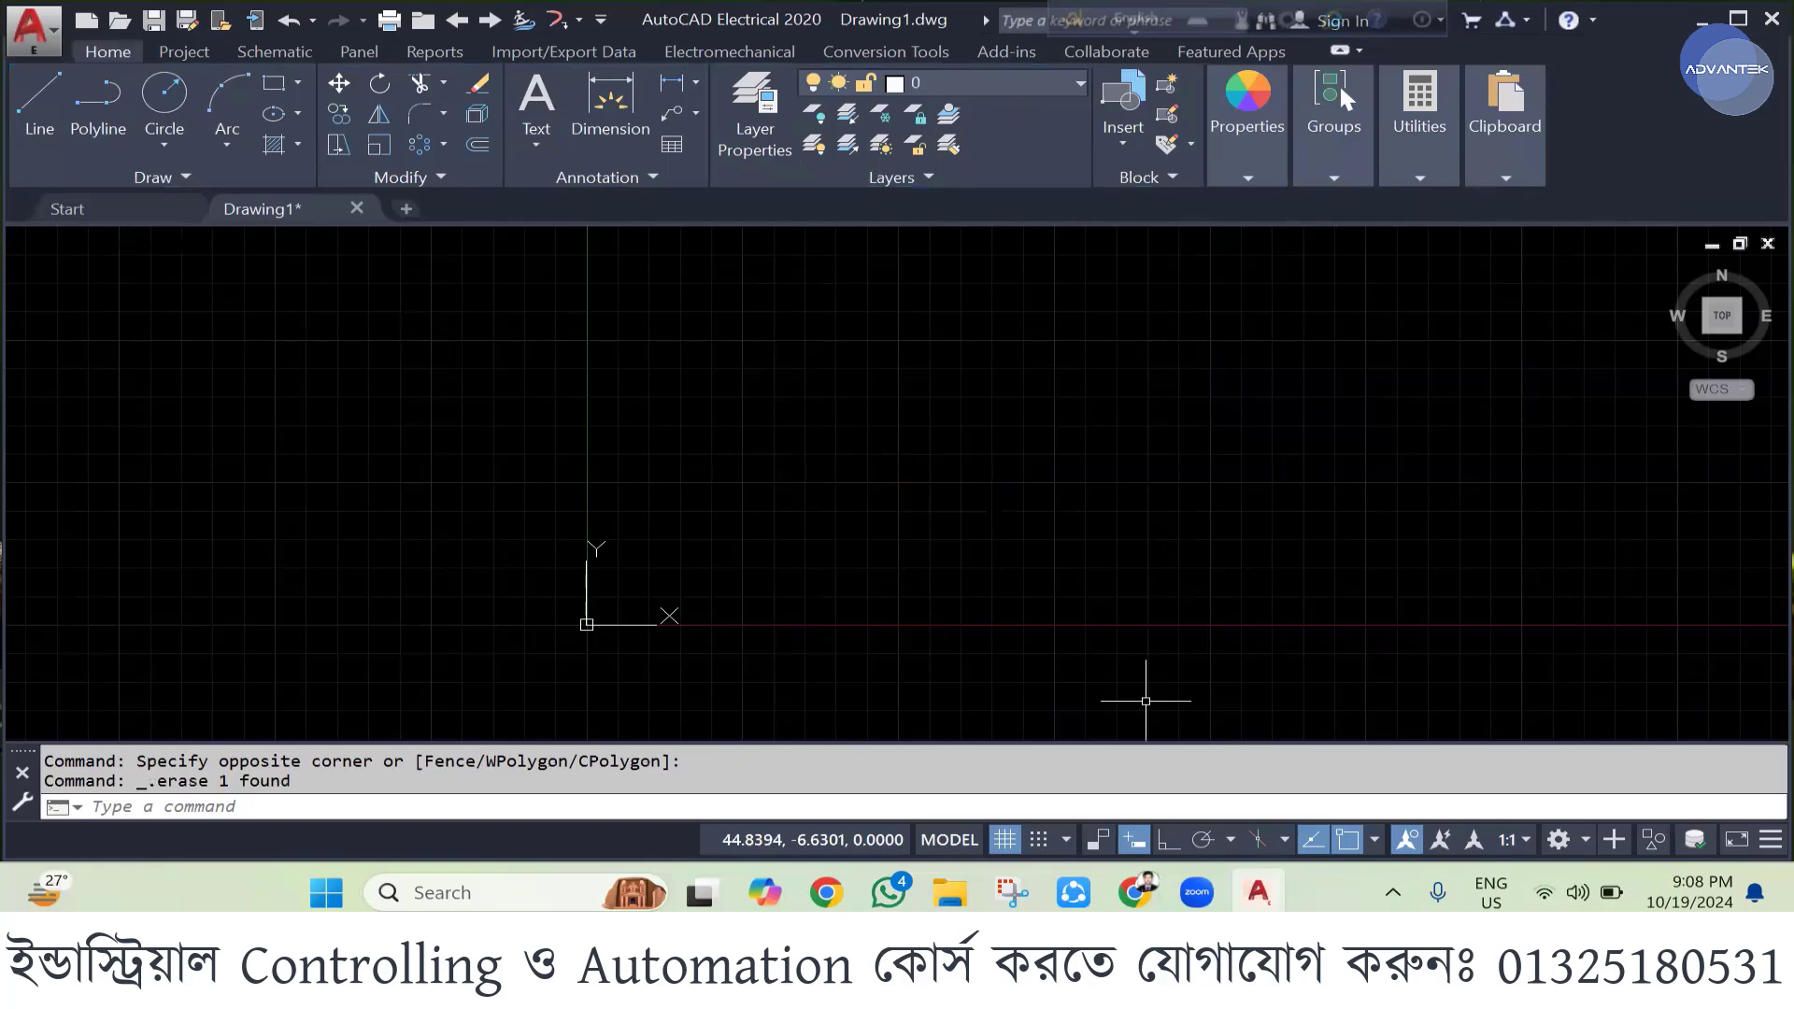
# - Show the Schematic ribbon and dismiss the WD_M special-block alert without inserting it
pyautogui.press('XF86AudioRaiseVolume')
pyautogui.press('XF86AudioRaiseVolume')
pyautogui.press('XF86AudioRaiseVolume')
pyautogui.press('XF86AudioRaiseVolume')
pyautogui.press('XF86AudioRaiseVolume')
pyautogui.click(274, 52)
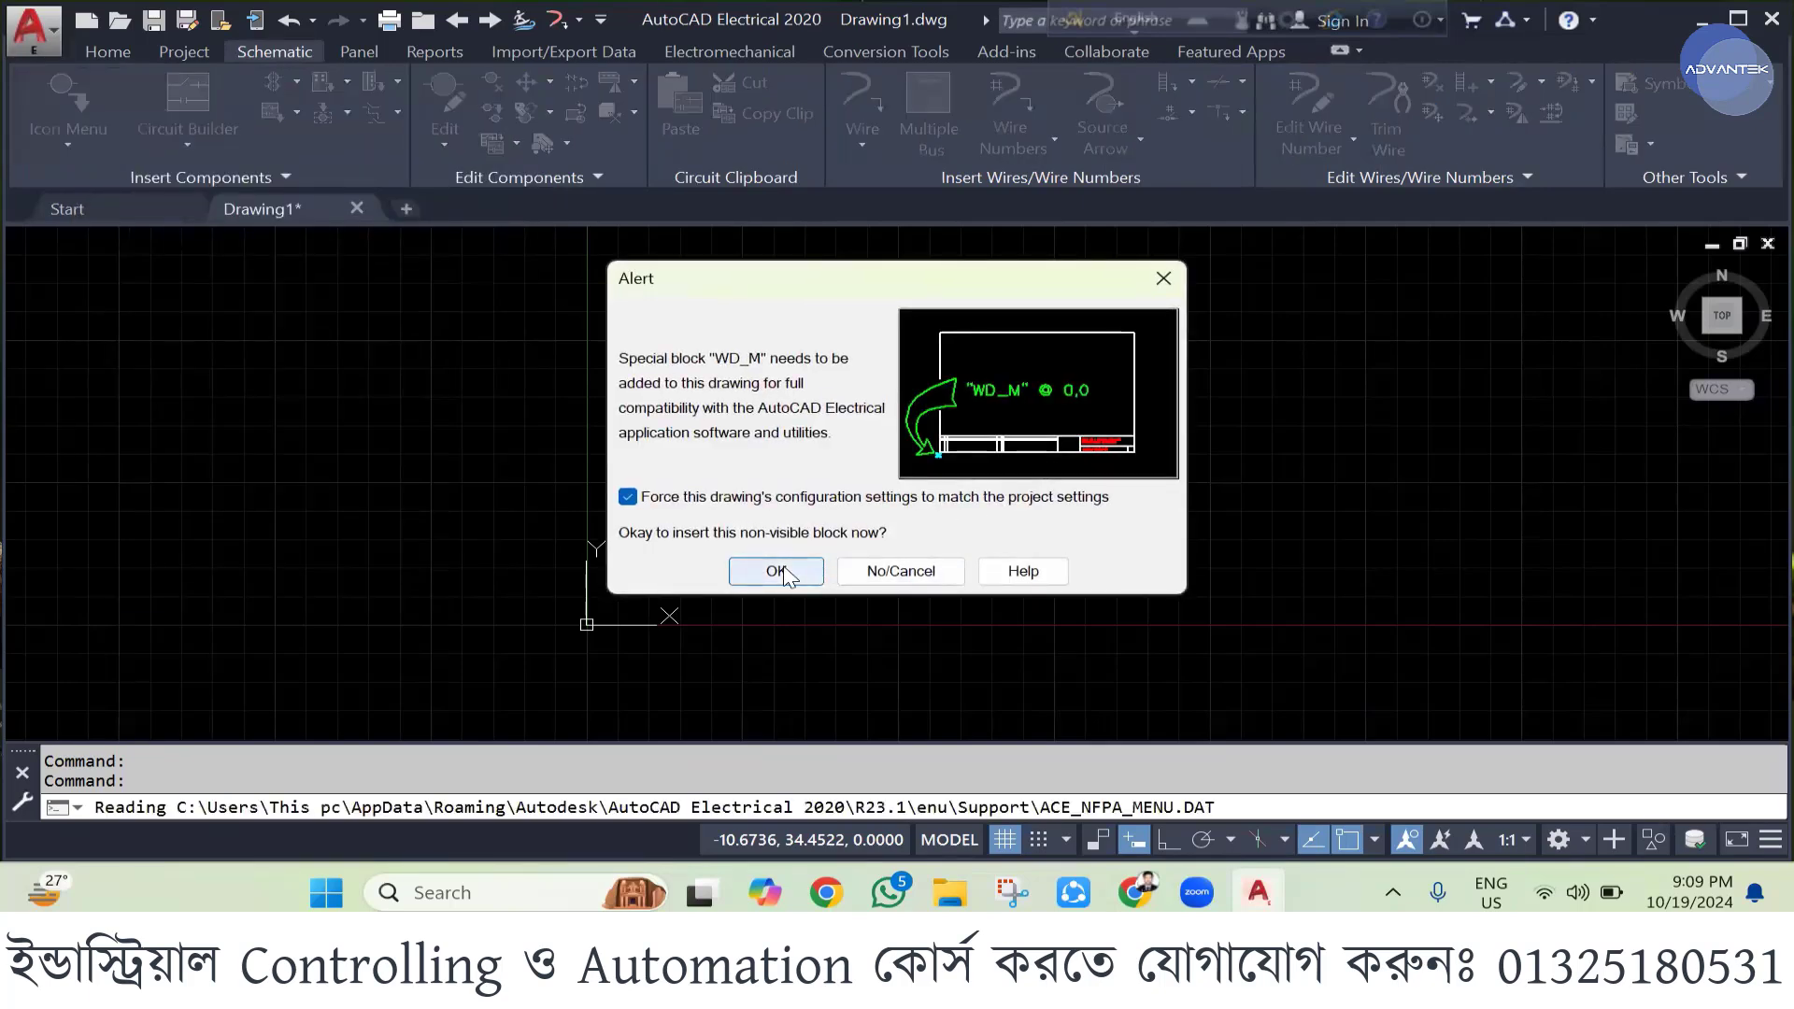
pyautogui.click(1165, 278)
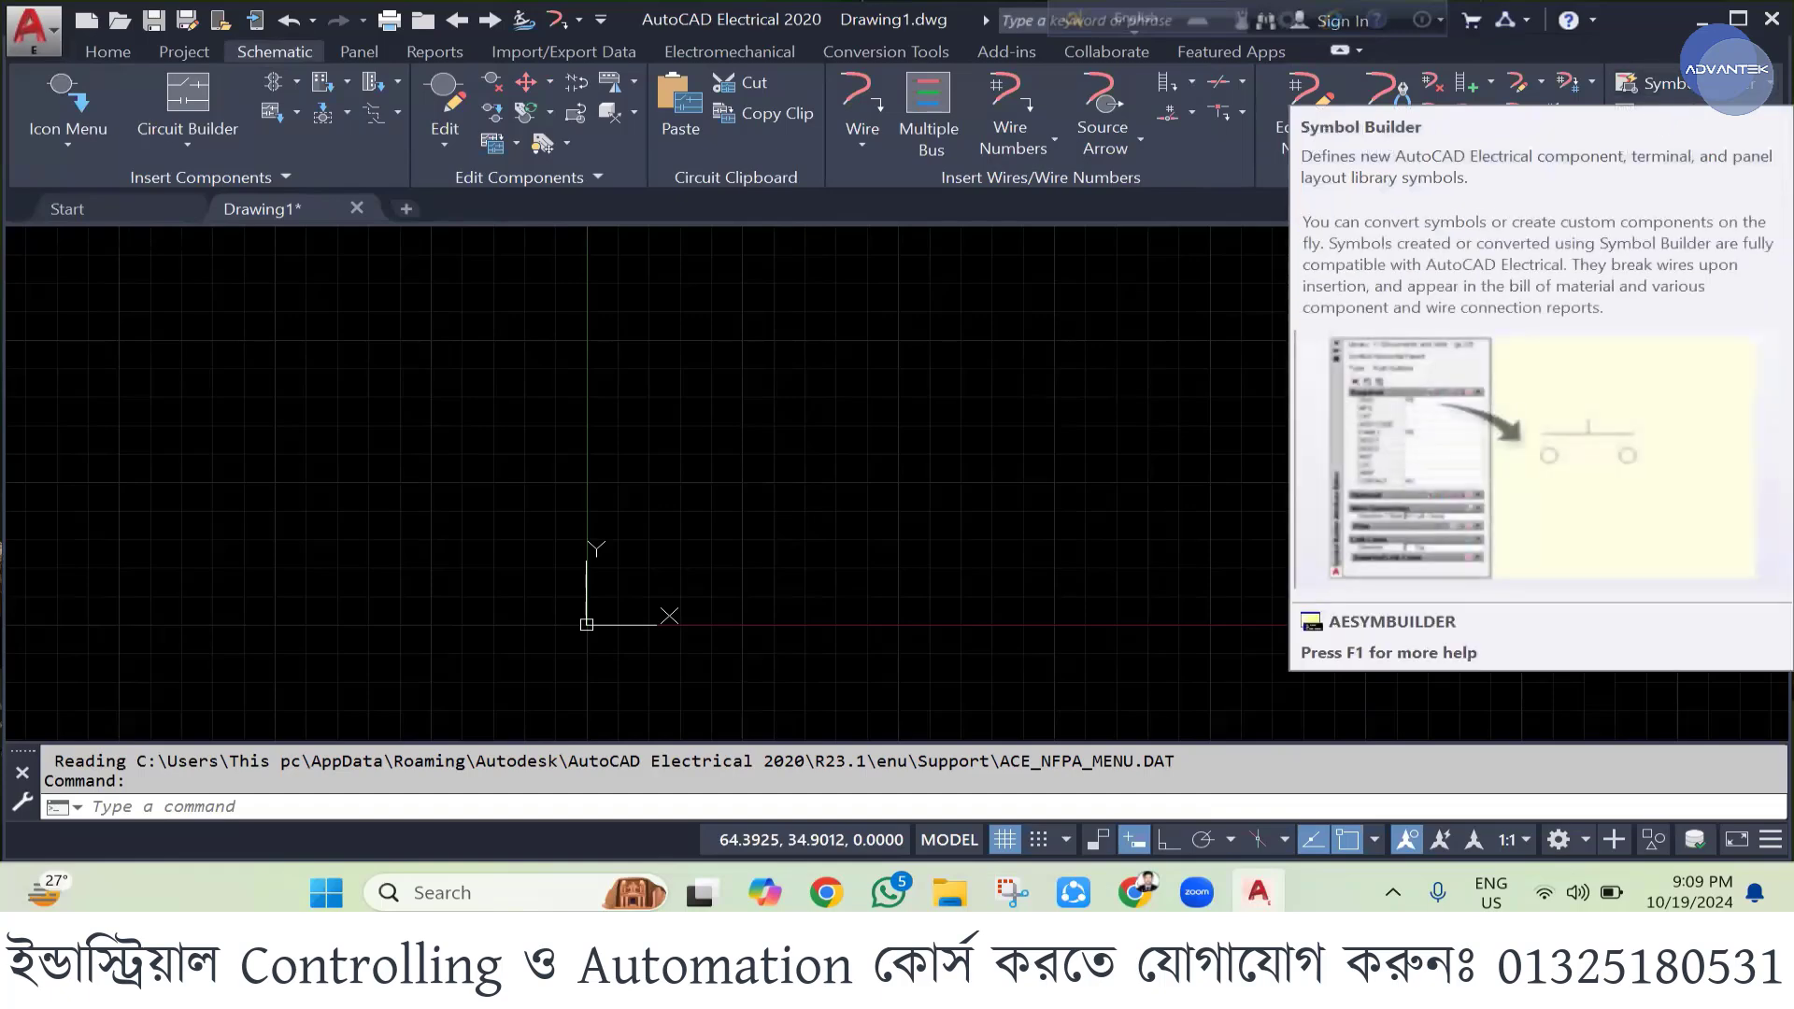
pyautogui.scroll(-2, 352, 669)
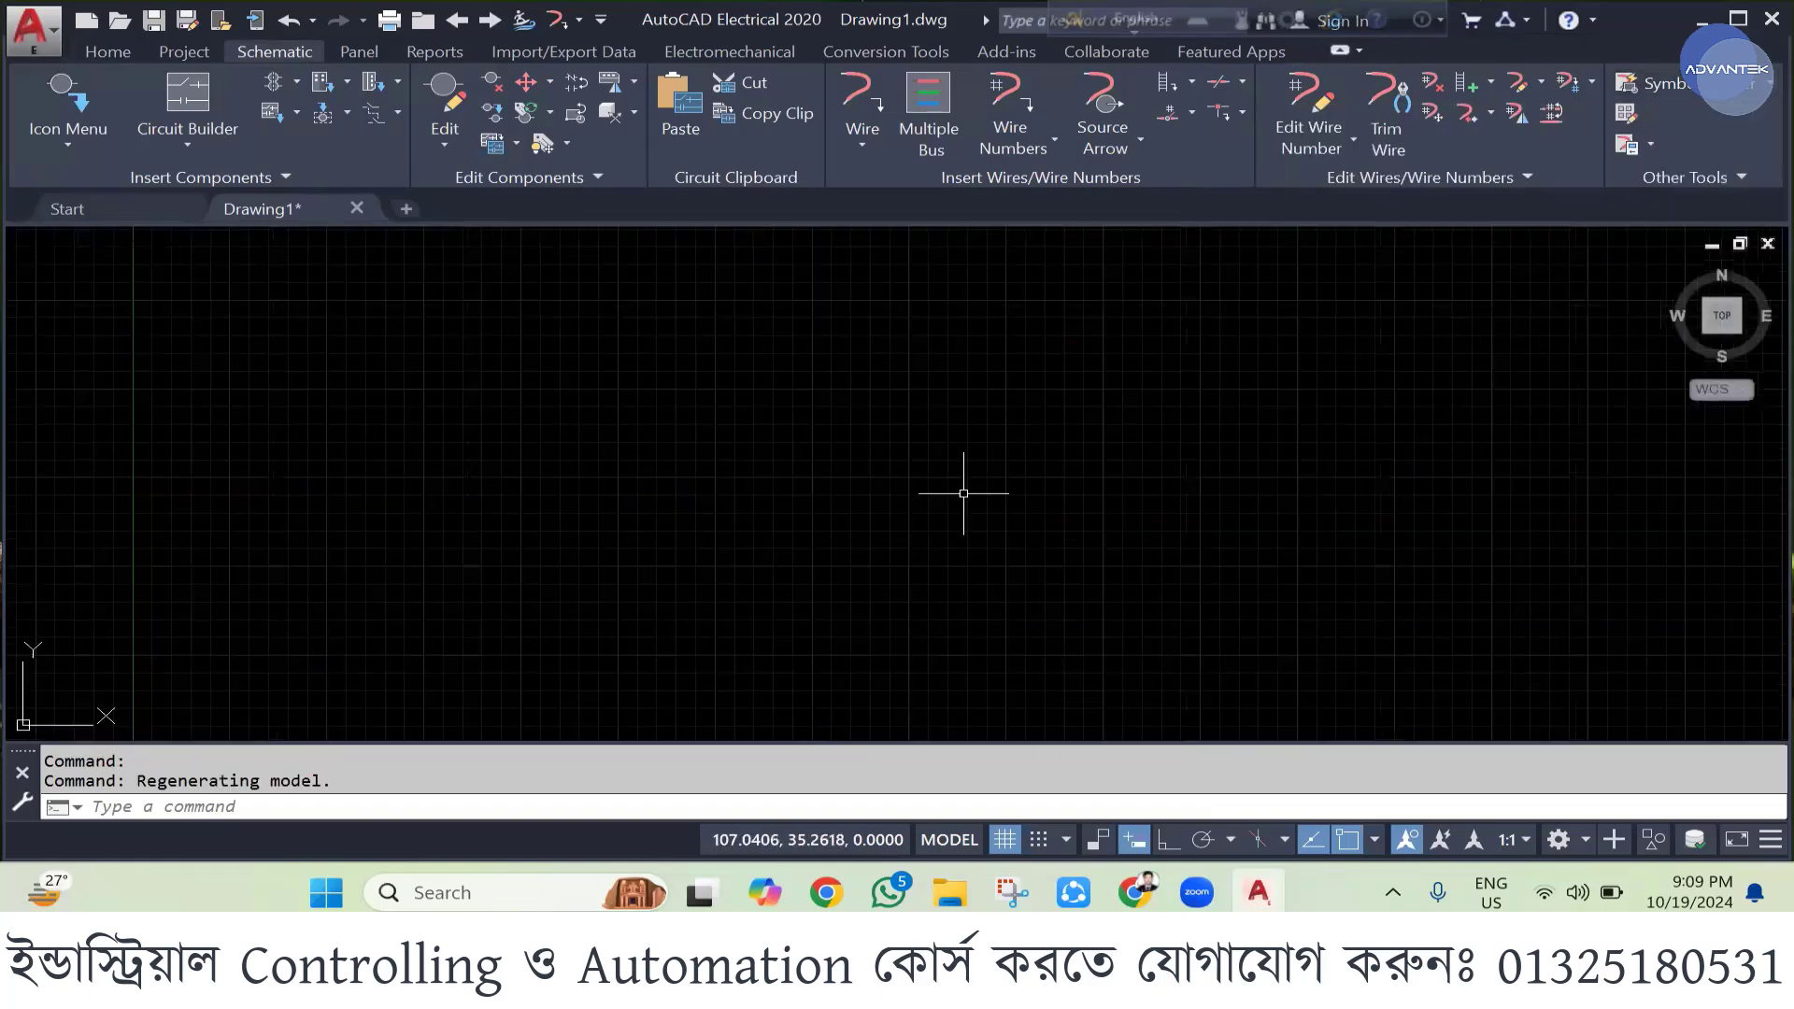
pyautogui.scroll(2, 608, 420)
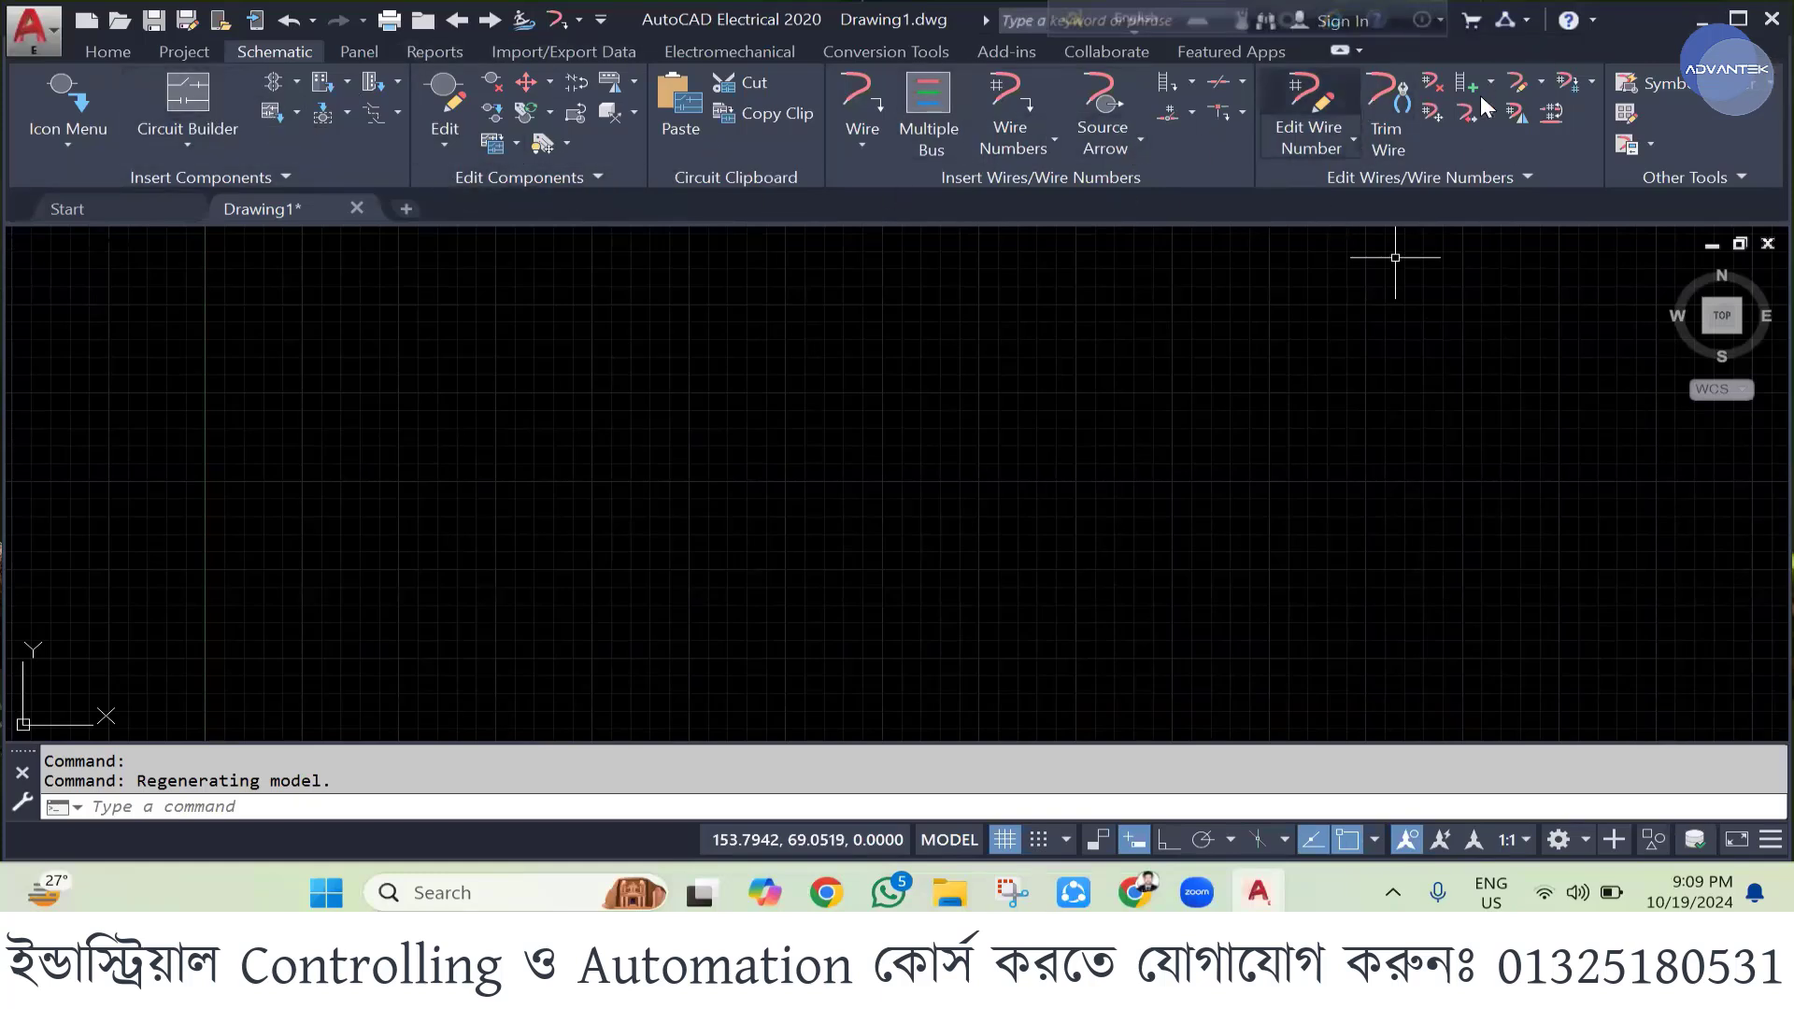
# - From the Icon Menu, accept inserting the WD_M block, then close Insert Component unused
pyautogui.click(64, 96)
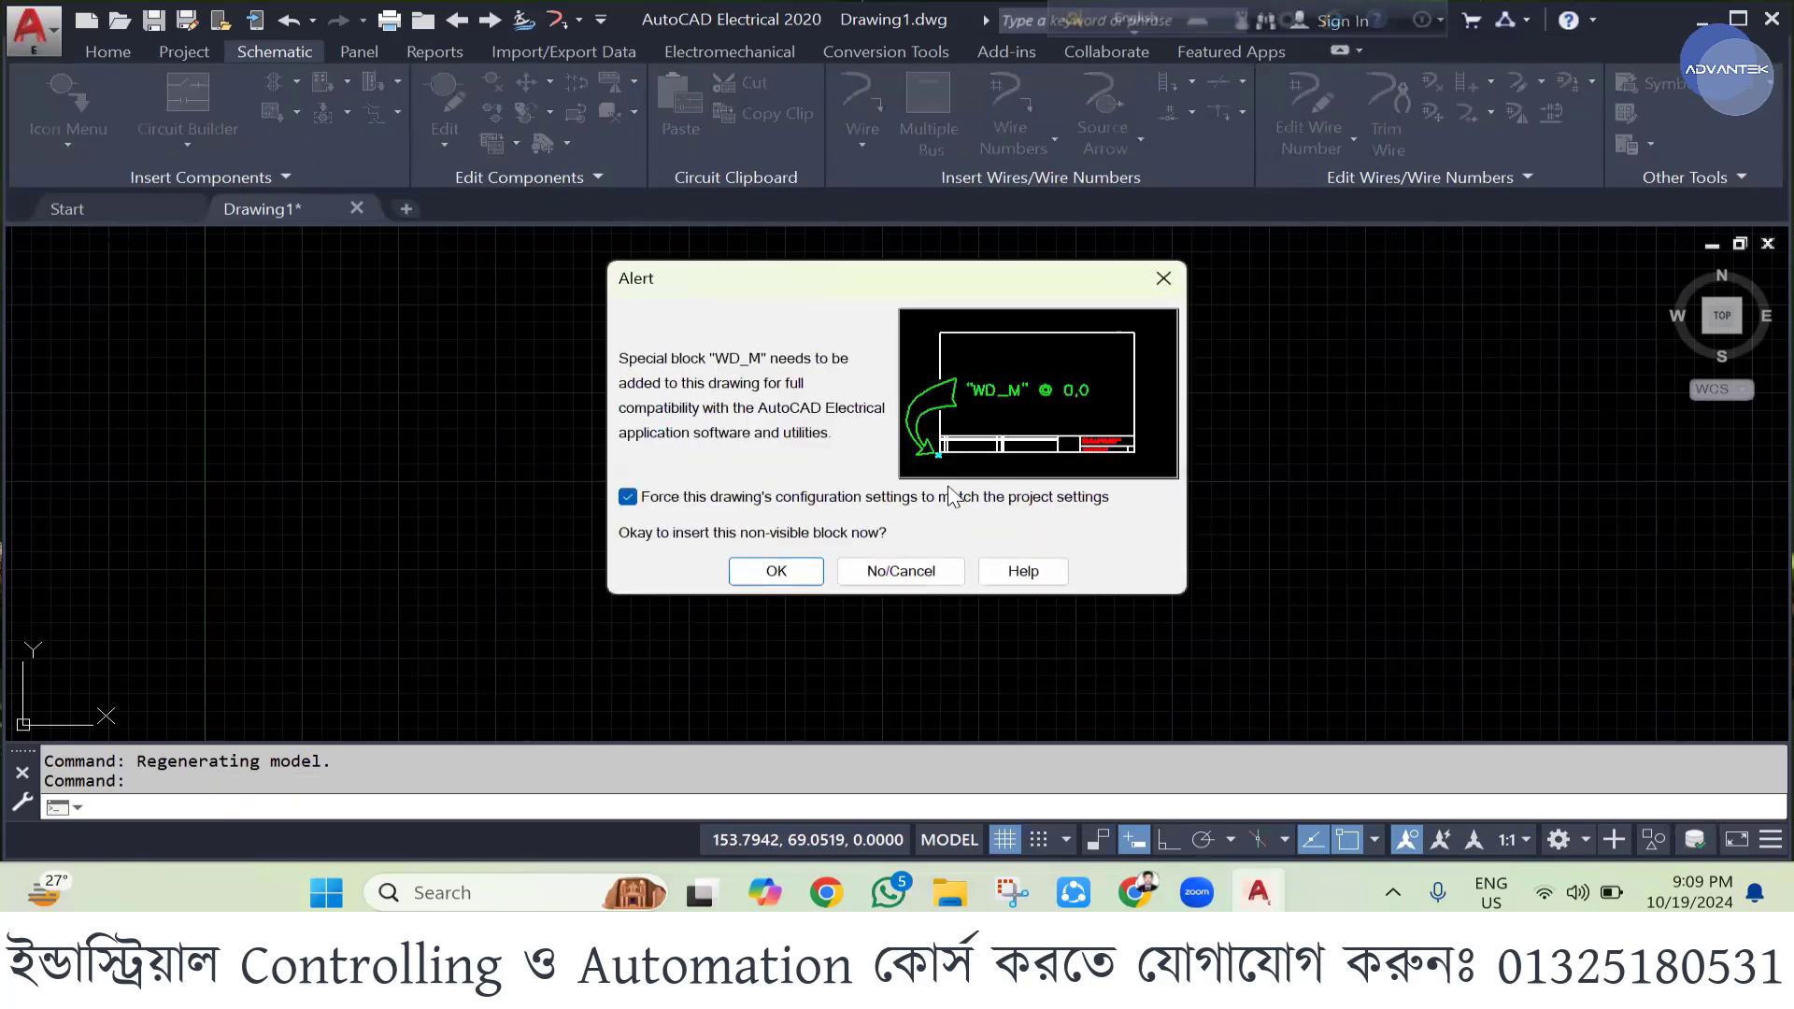
pyautogui.click(775, 570)
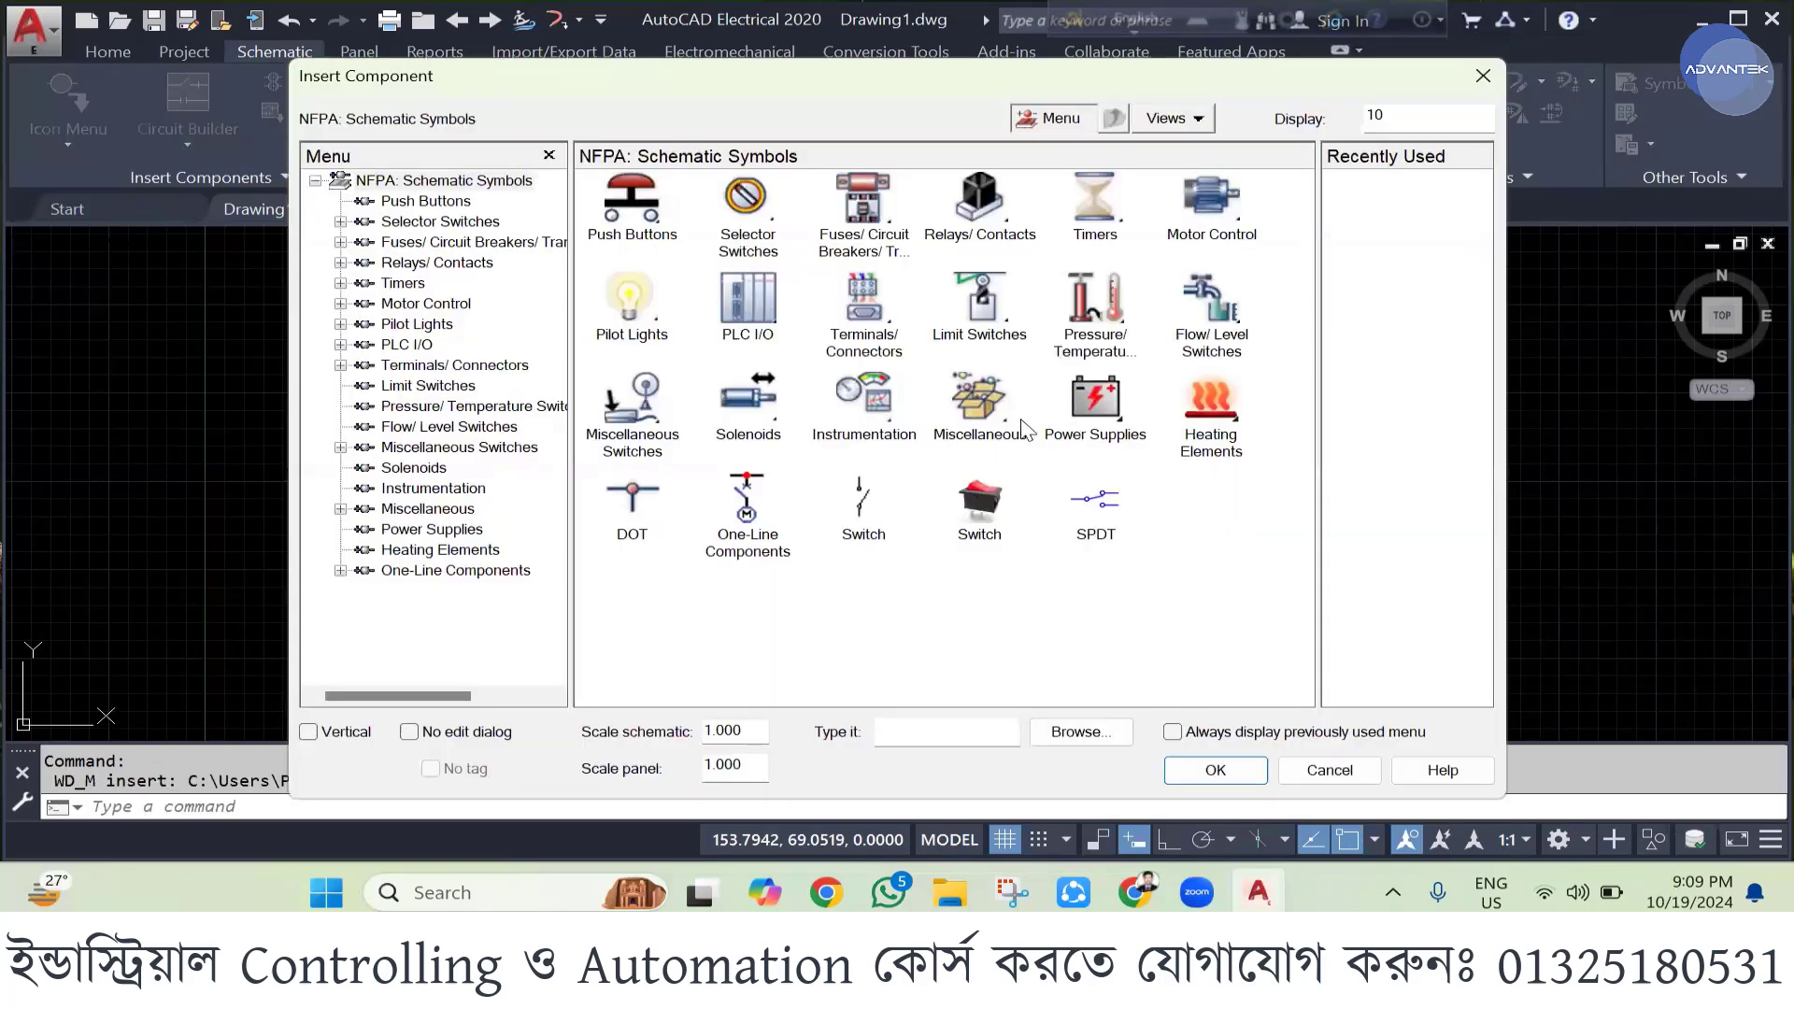
pyautogui.click(1483, 76)
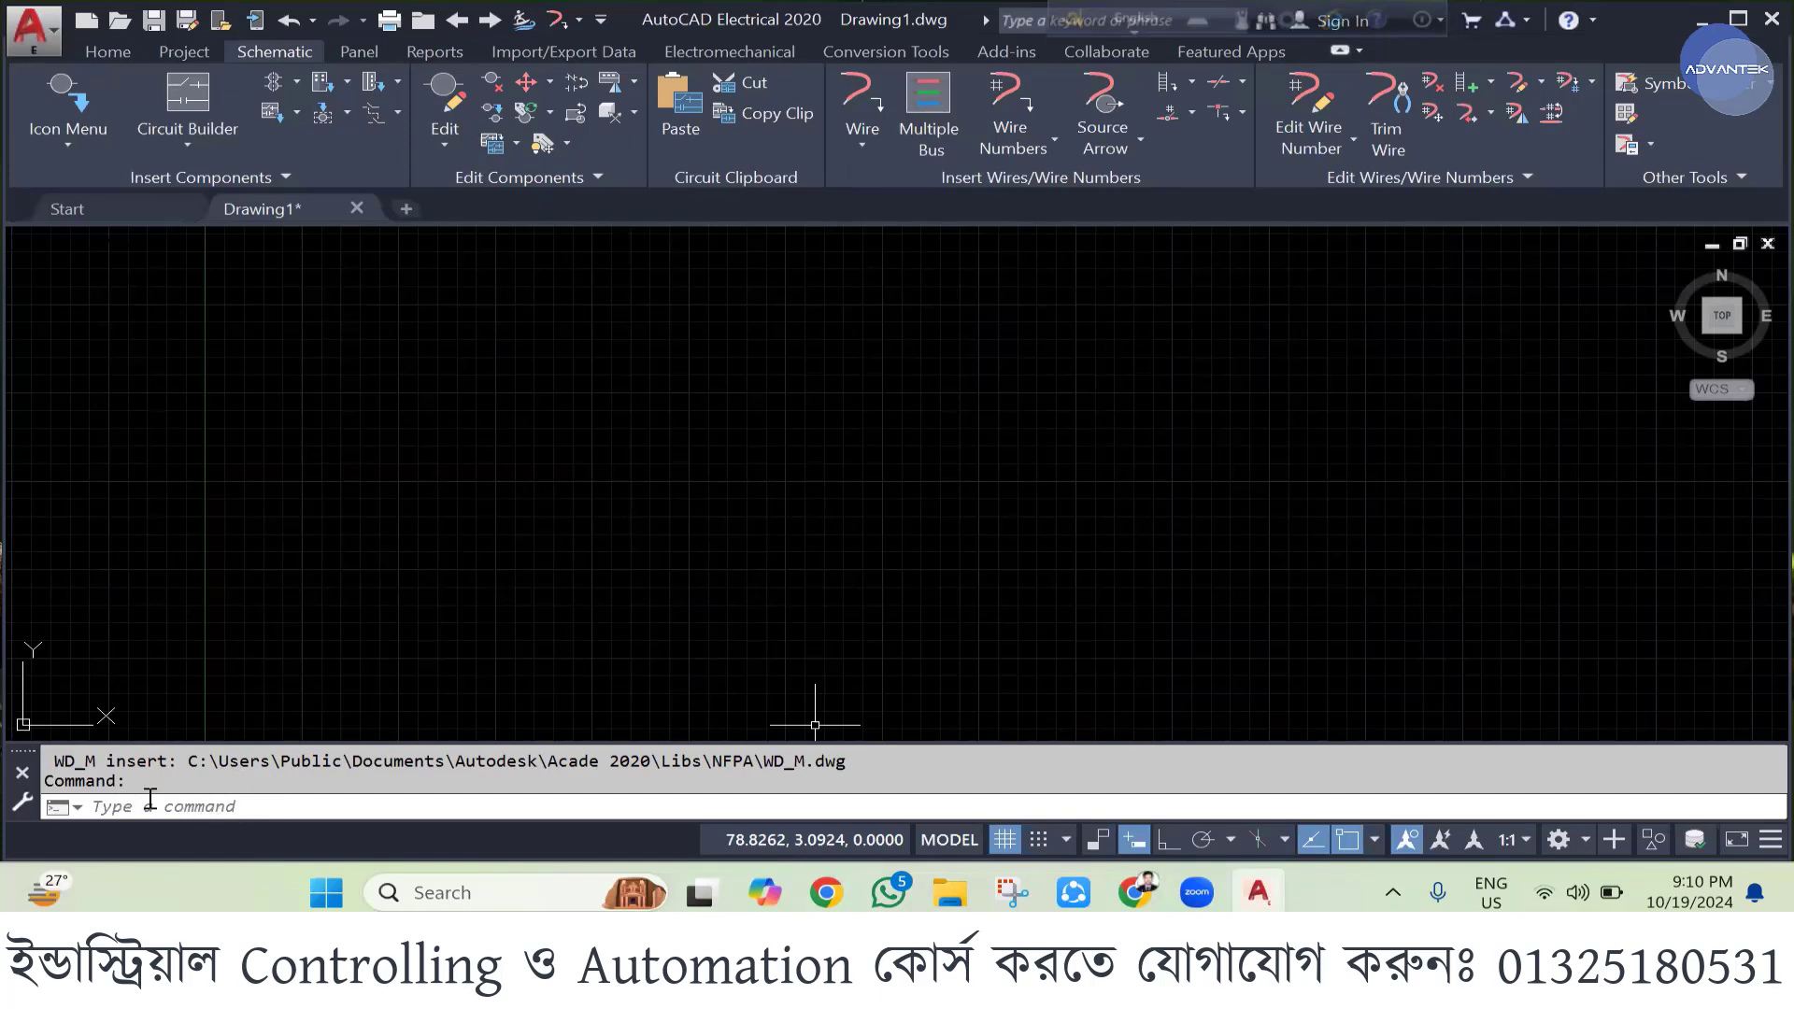
# - Run COMMANDLINE to restore the command line, then bring WhatsApp to the front
pyautogui.click(668, 392)
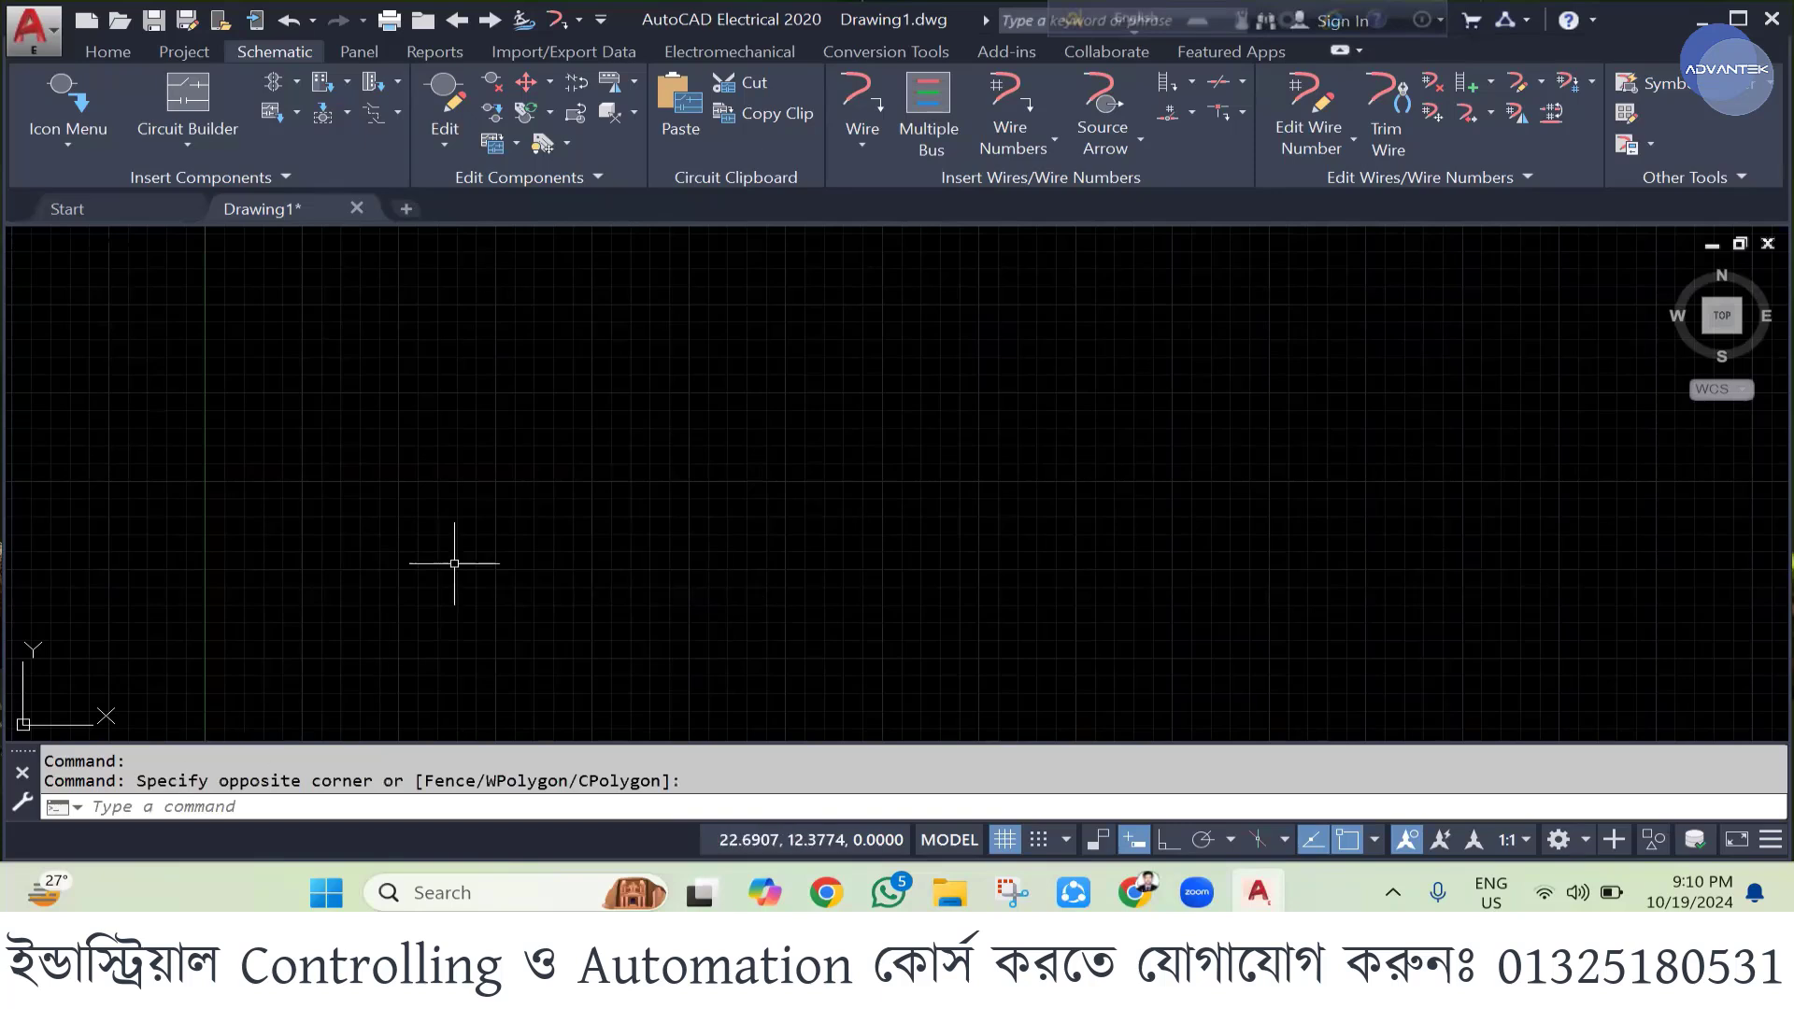
pyautogui.write('comm')
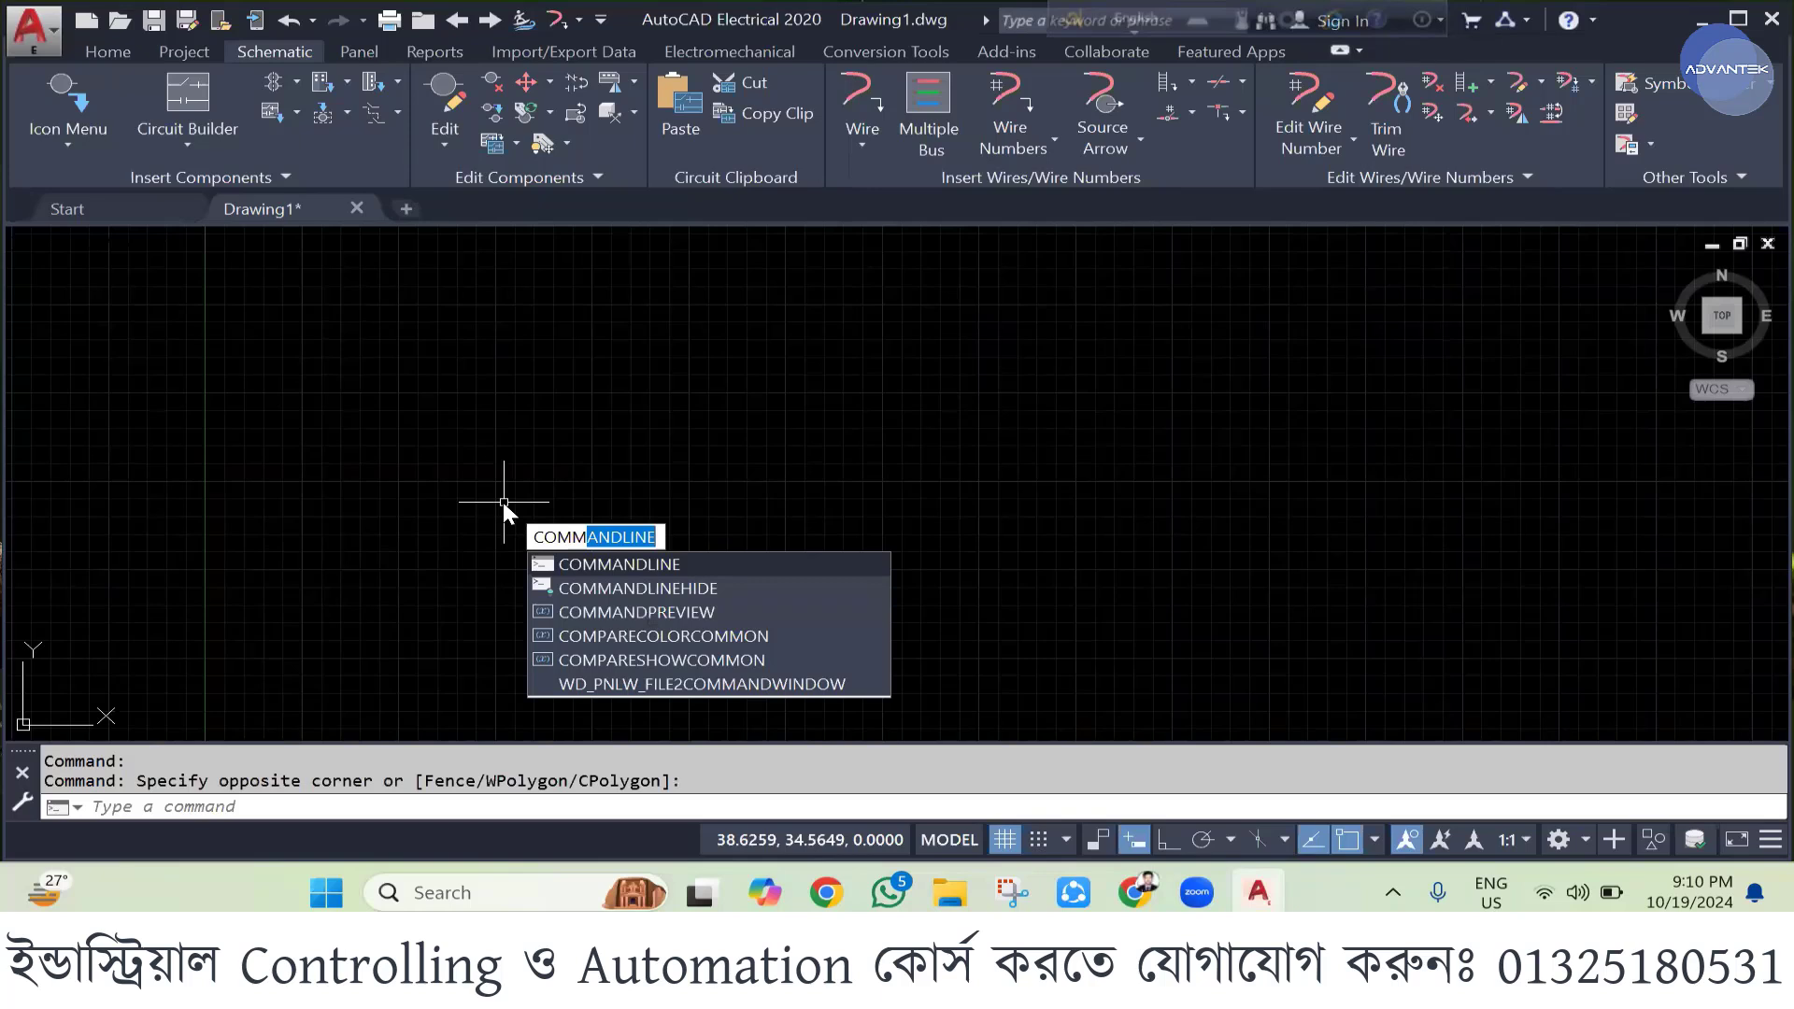
pyautogui.press('Return')
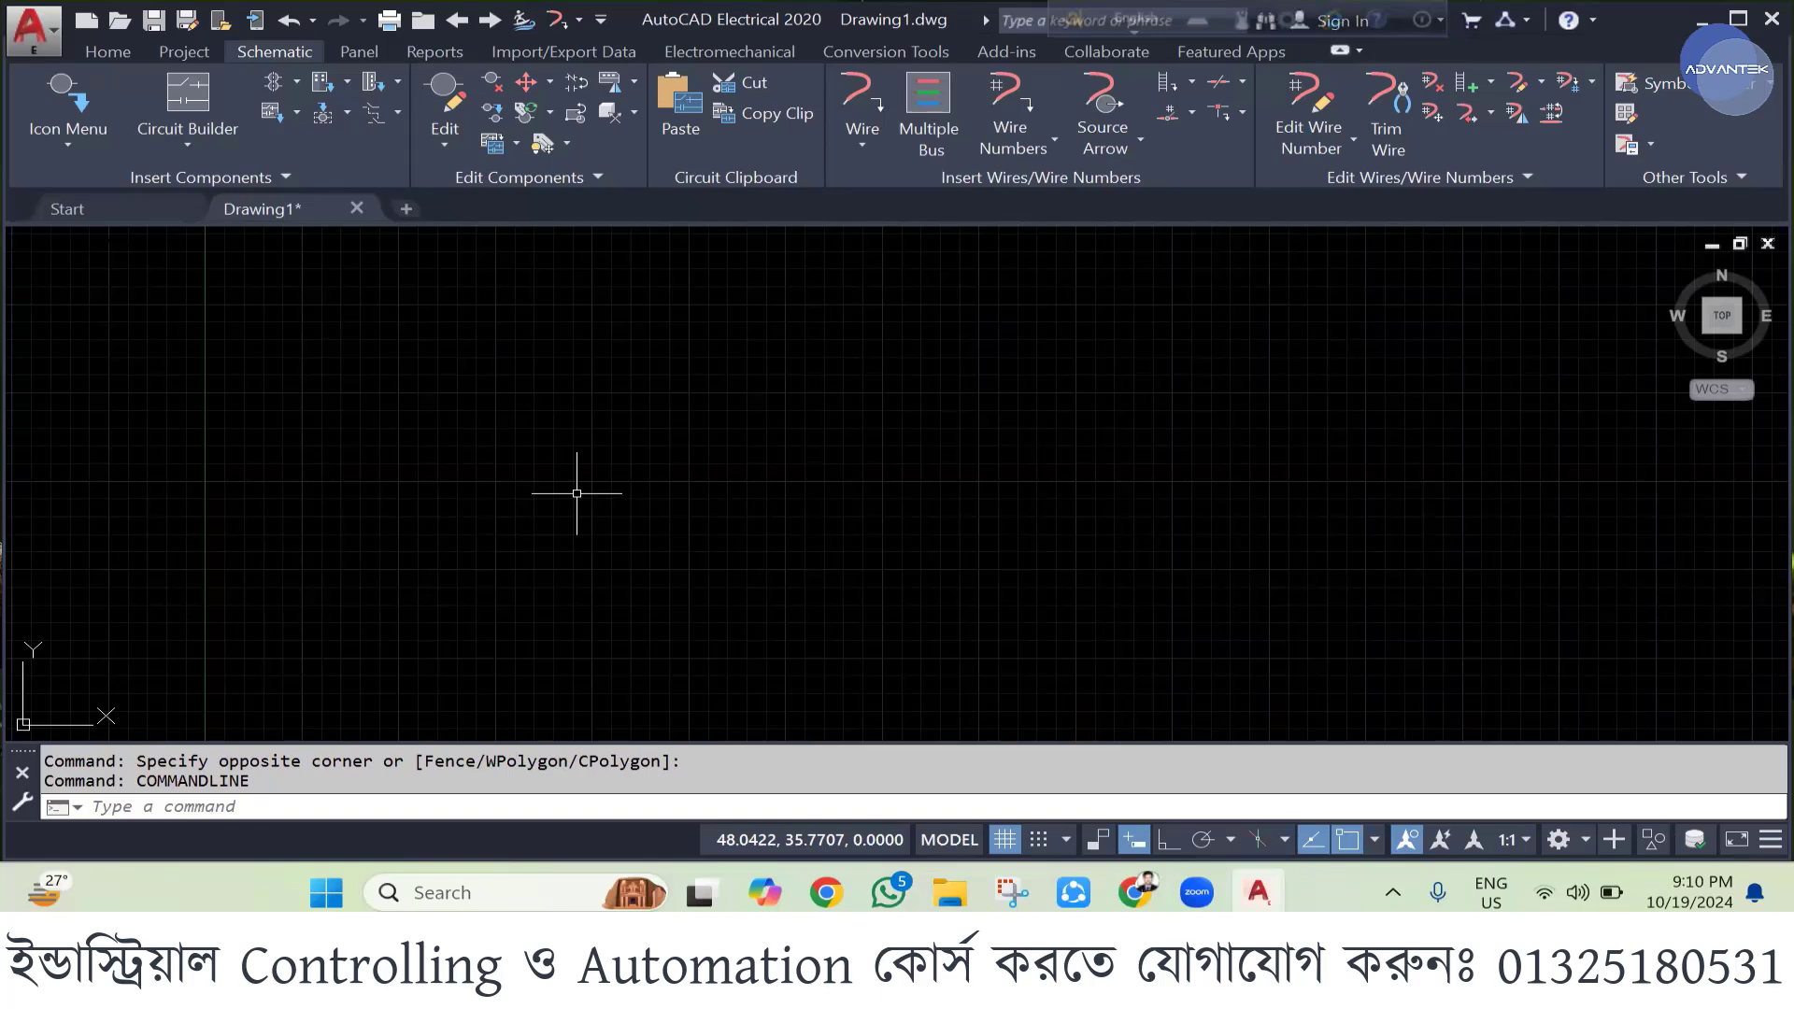
pyautogui.click(888, 892)
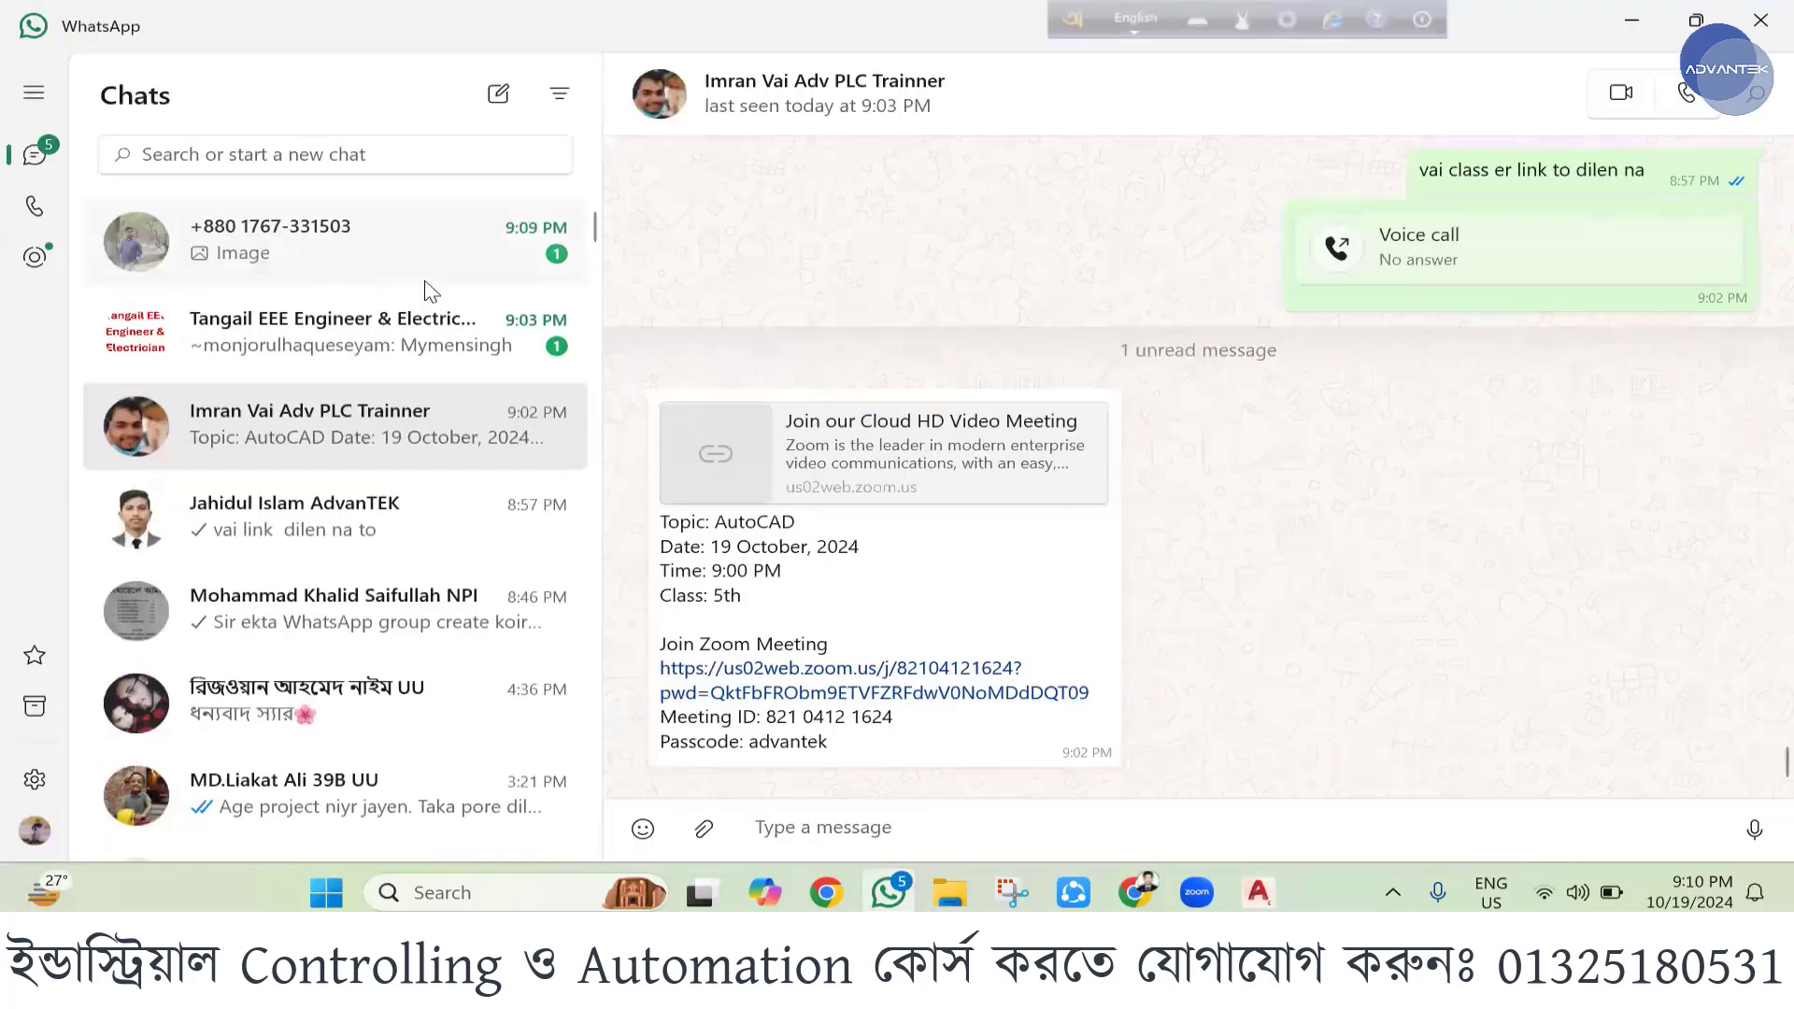
# - View the CAD screen photo in the newest WhatsApp chat, close it, and return to AutoCAD
pyautogui.click(428, 277)
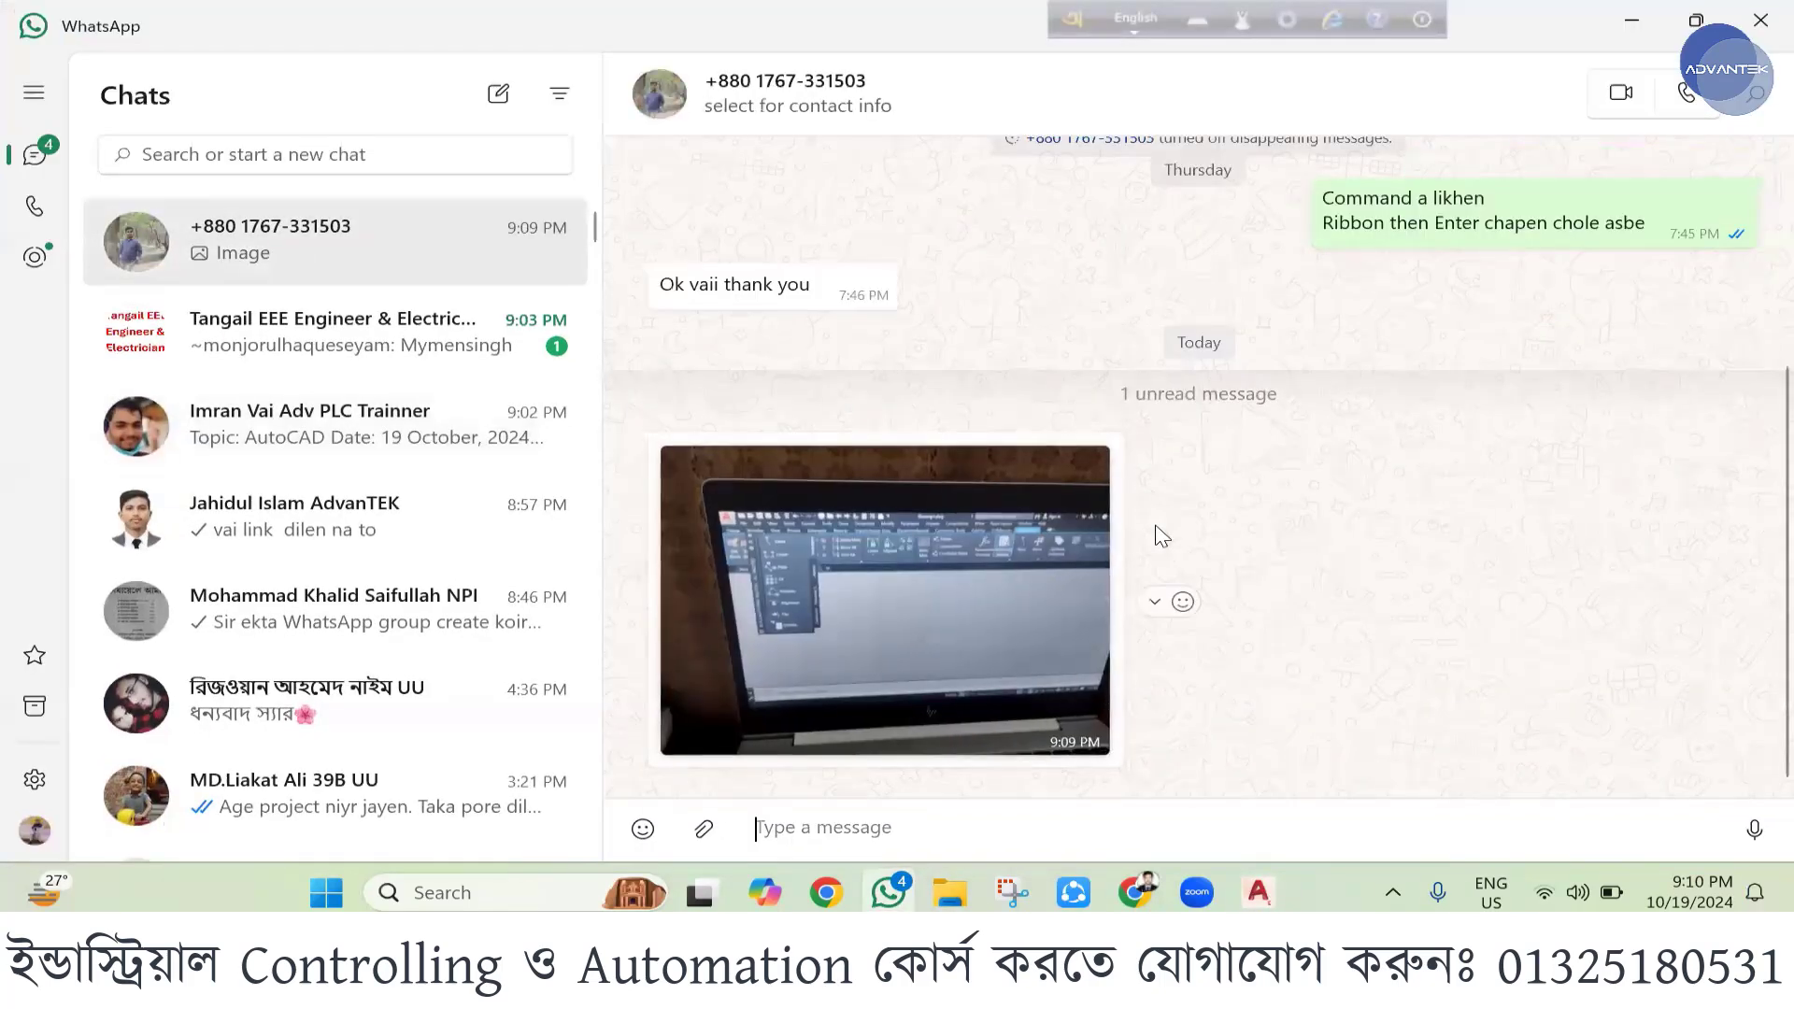
pyautogui.click(911, 654)
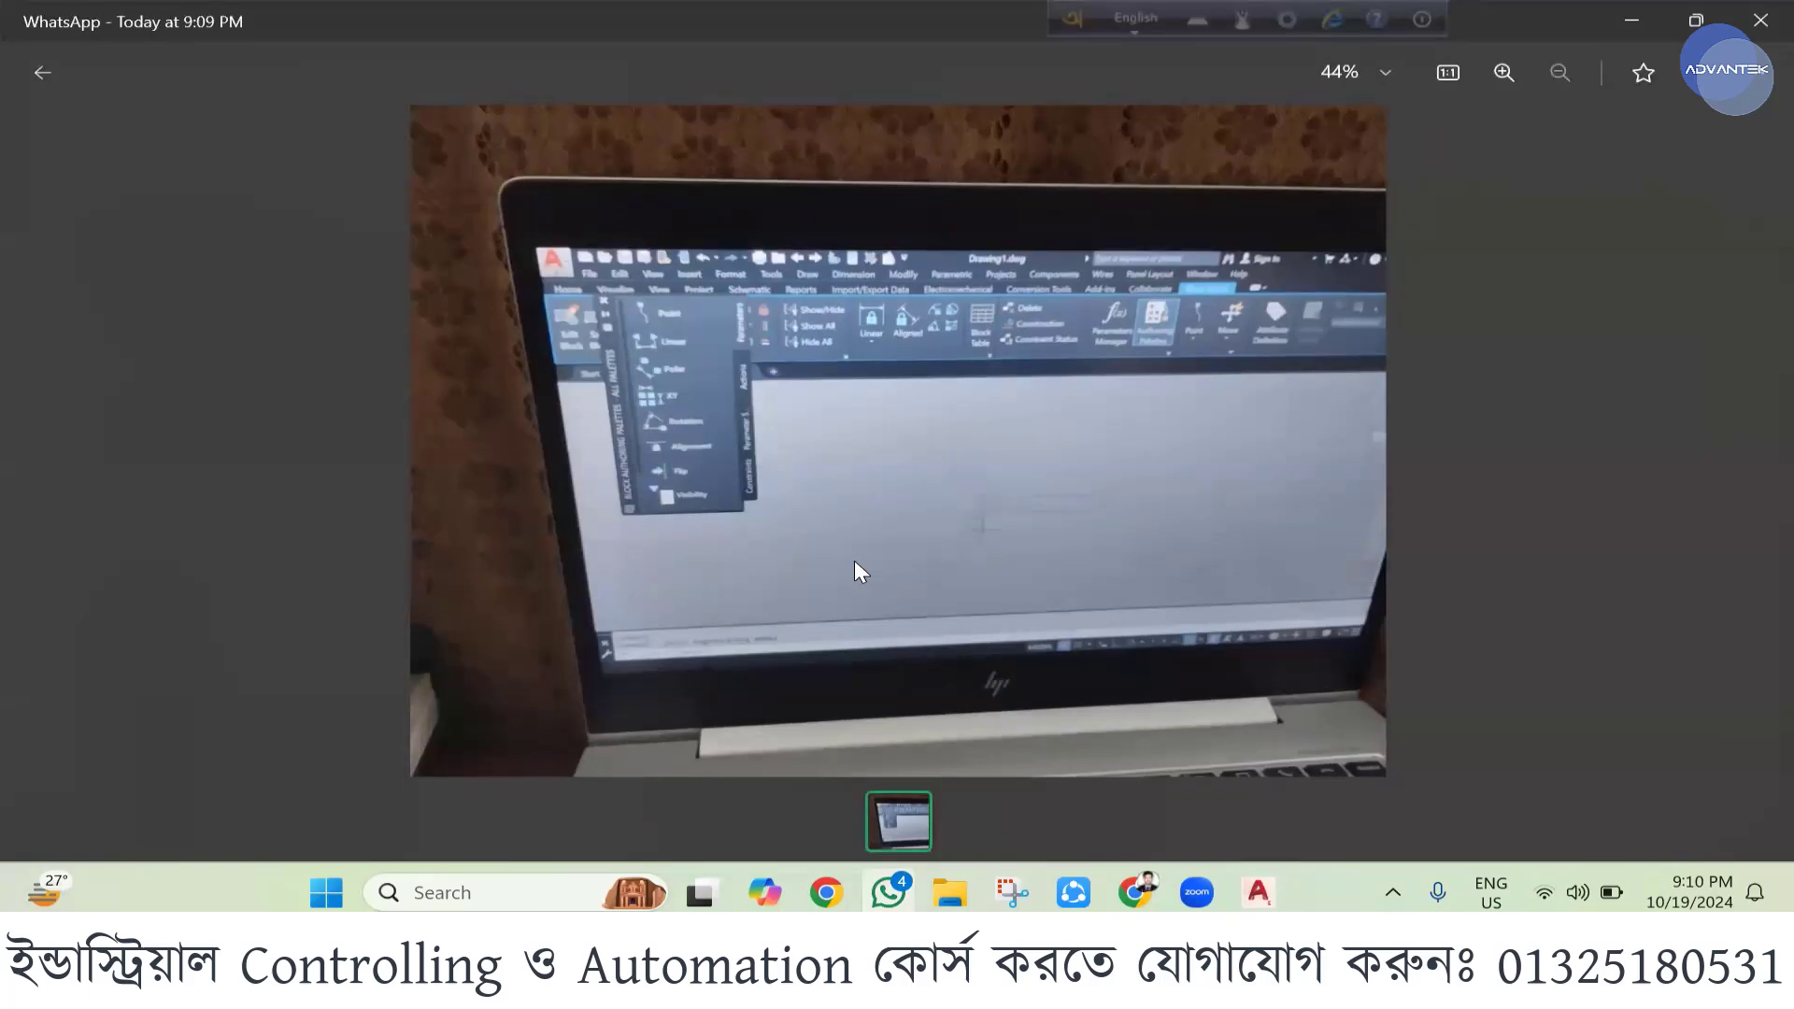
pyautogui.scroll(5, 981, 532)
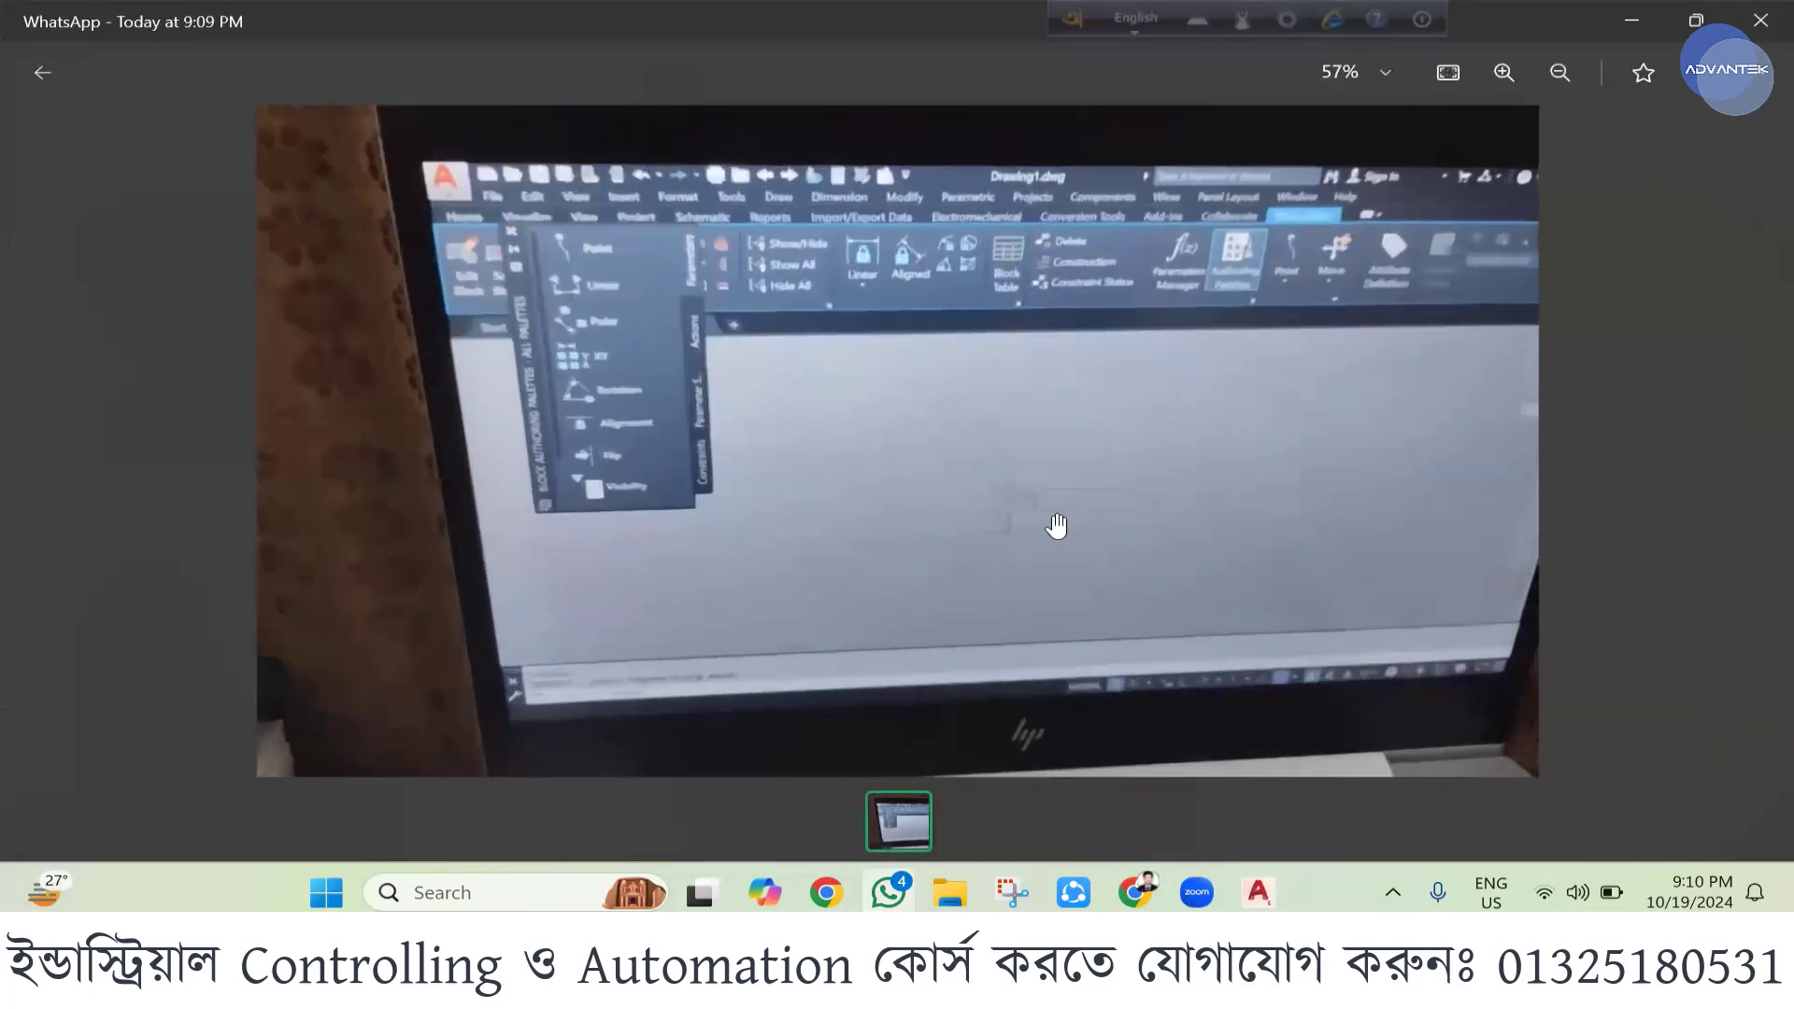
pyautogui.scroll(-3, 995, 534)
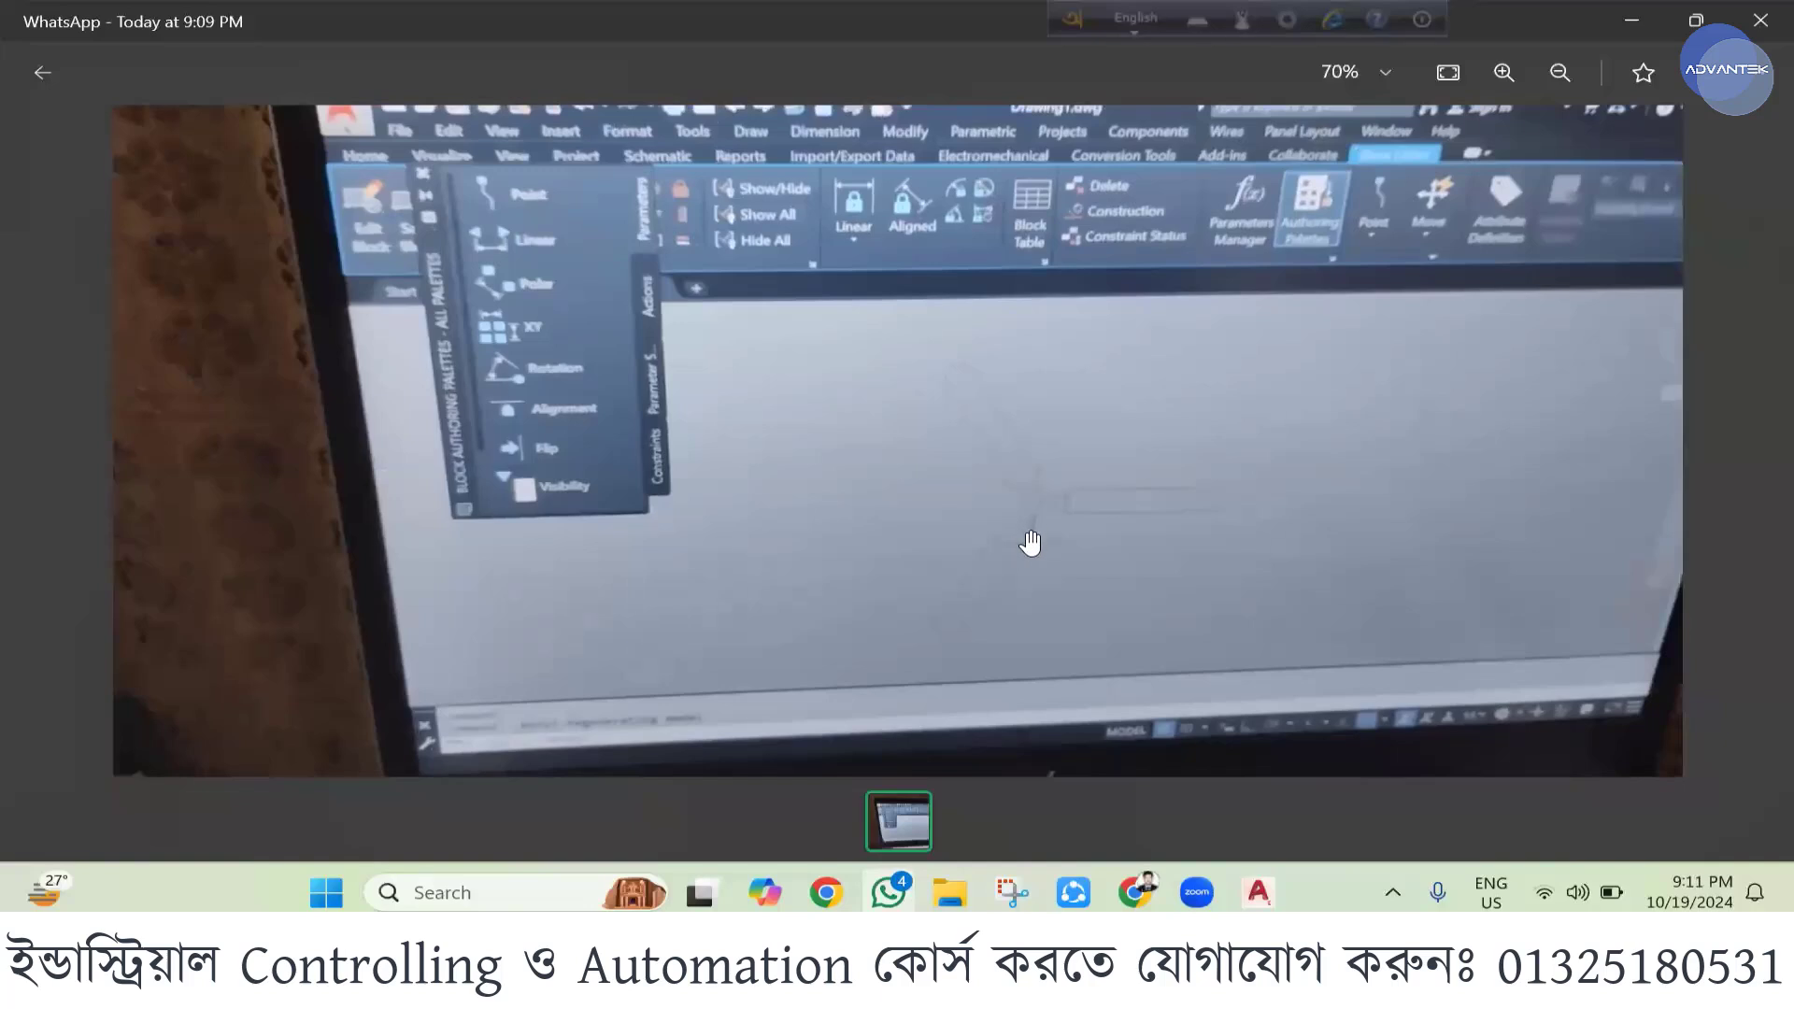
pyautogui.scroll(5, 1032, 539)
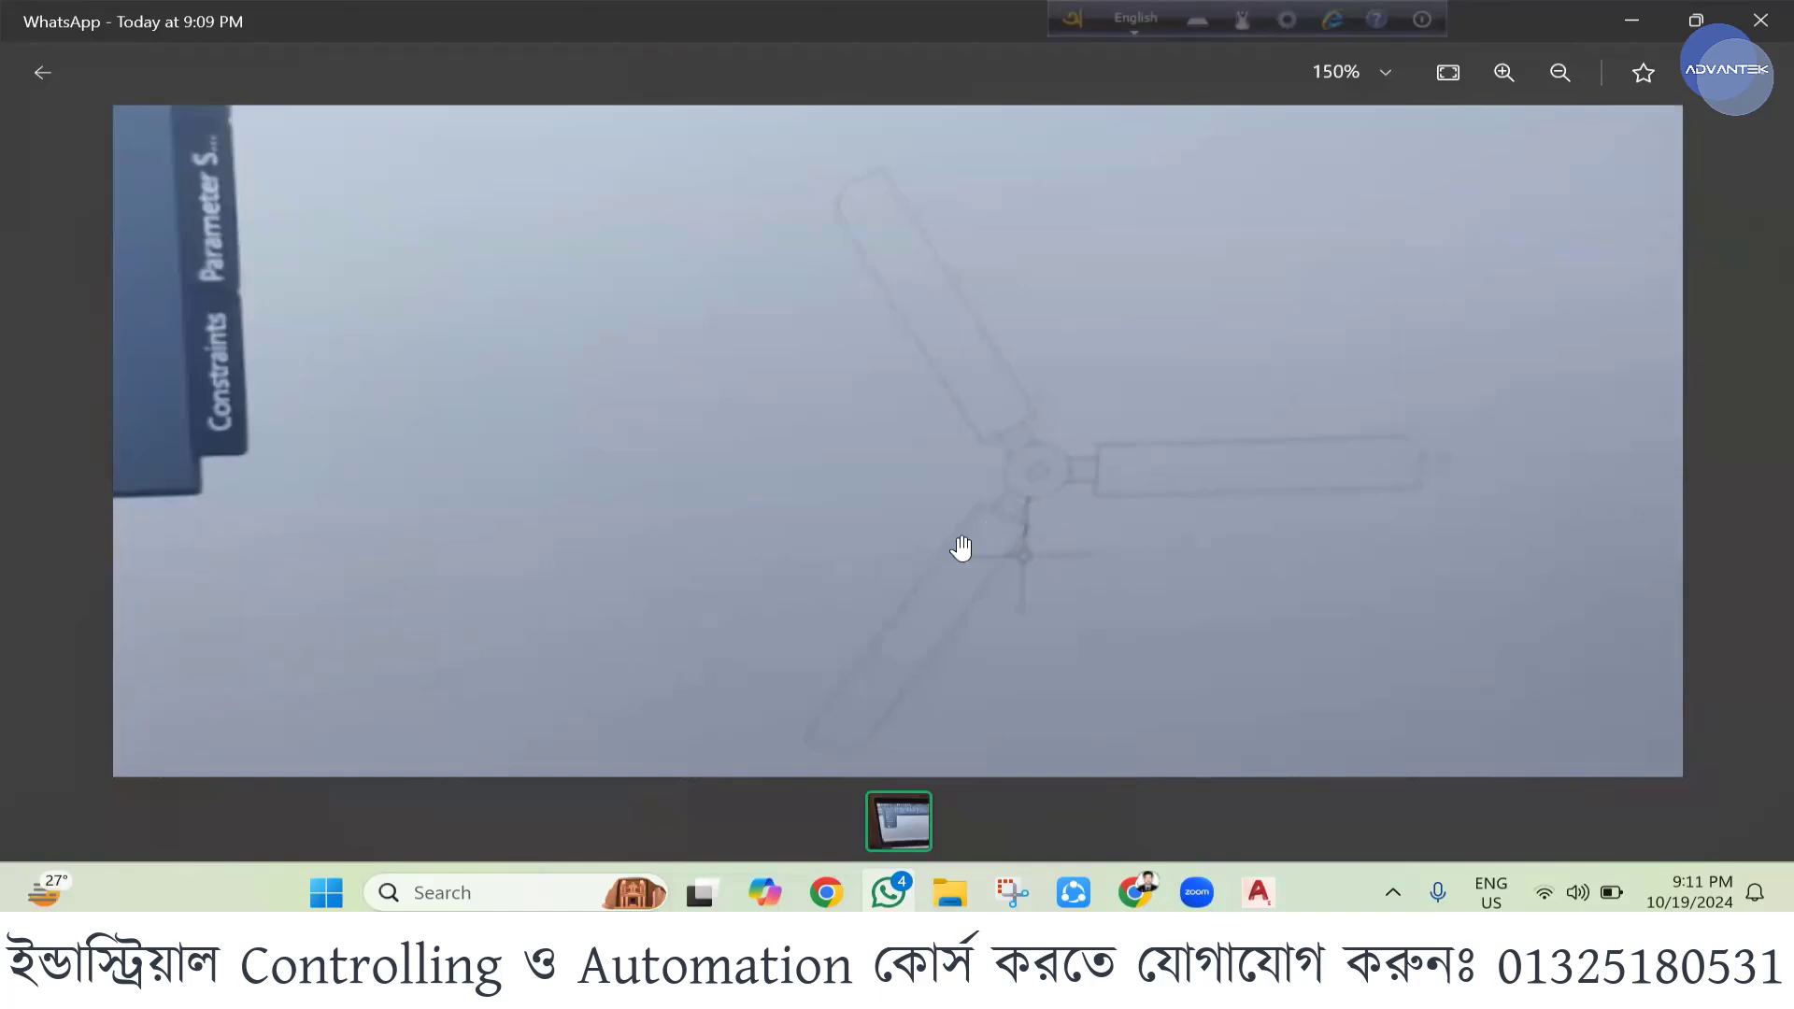
pyautogui.scroll(-2, 962, 546)
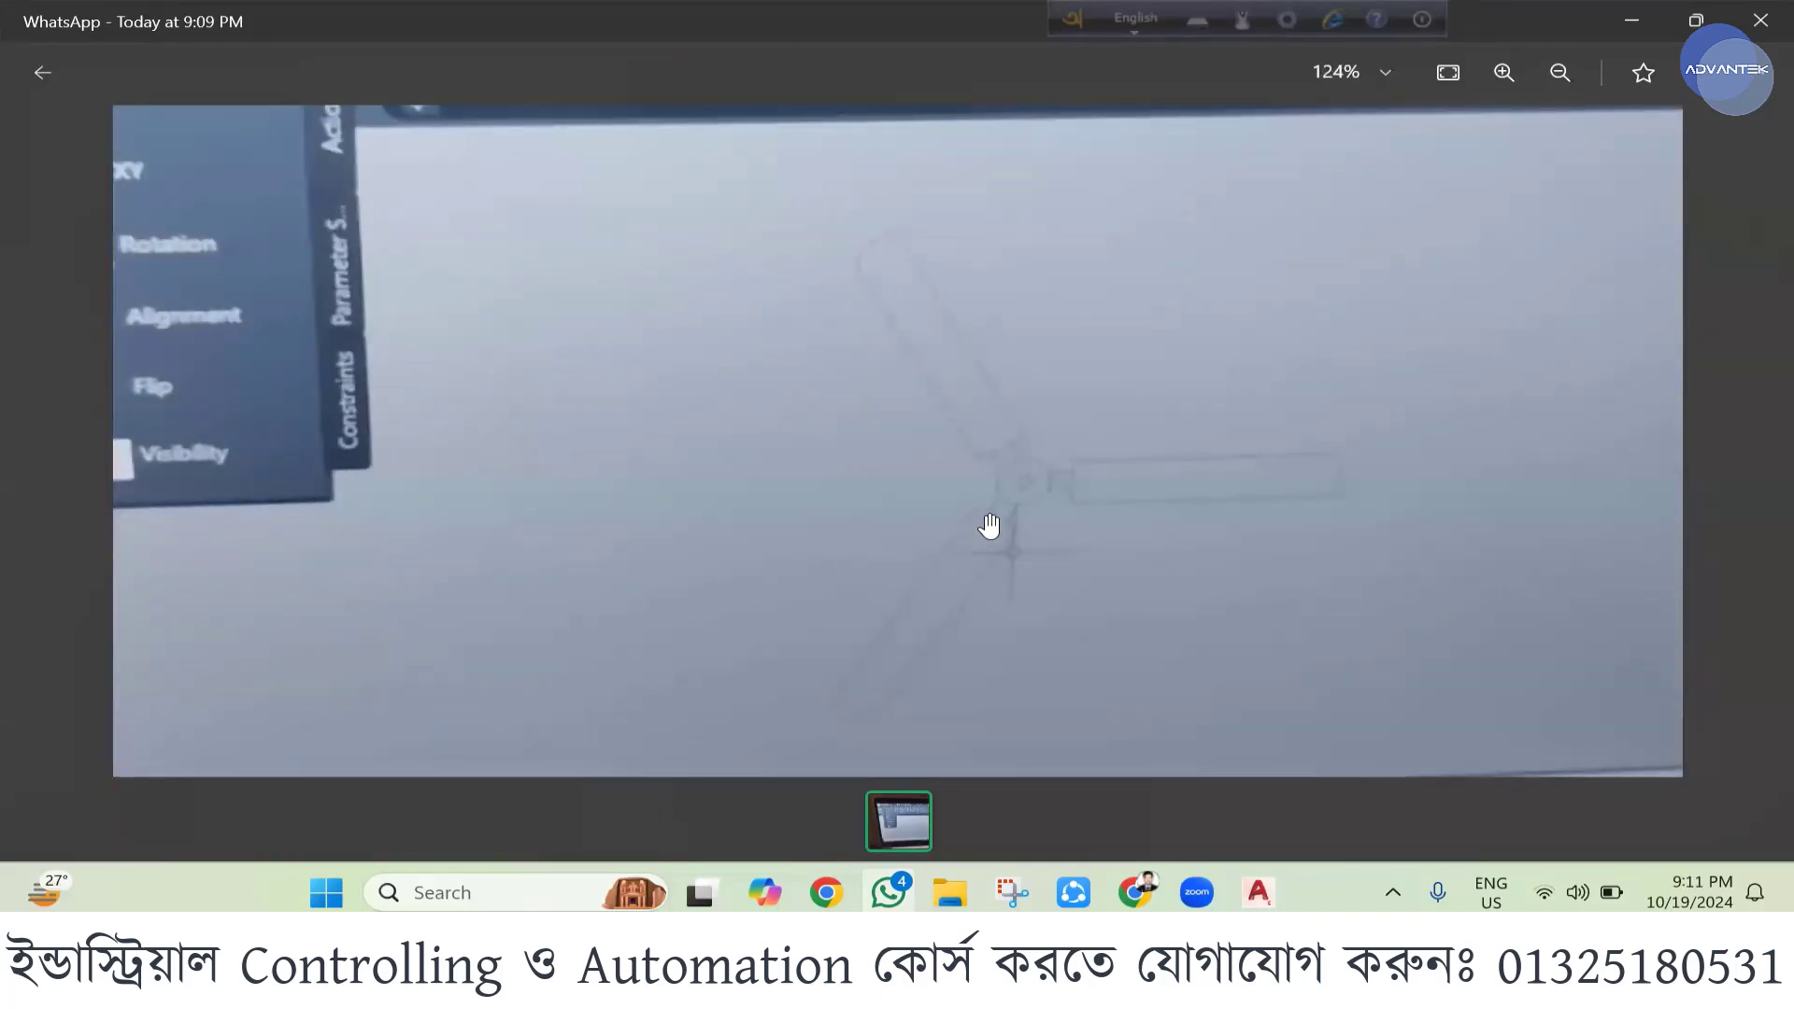
pyautogui.scroll(-1, 1009, 514)
pyautogui.scroll(-2, 1013, 511)
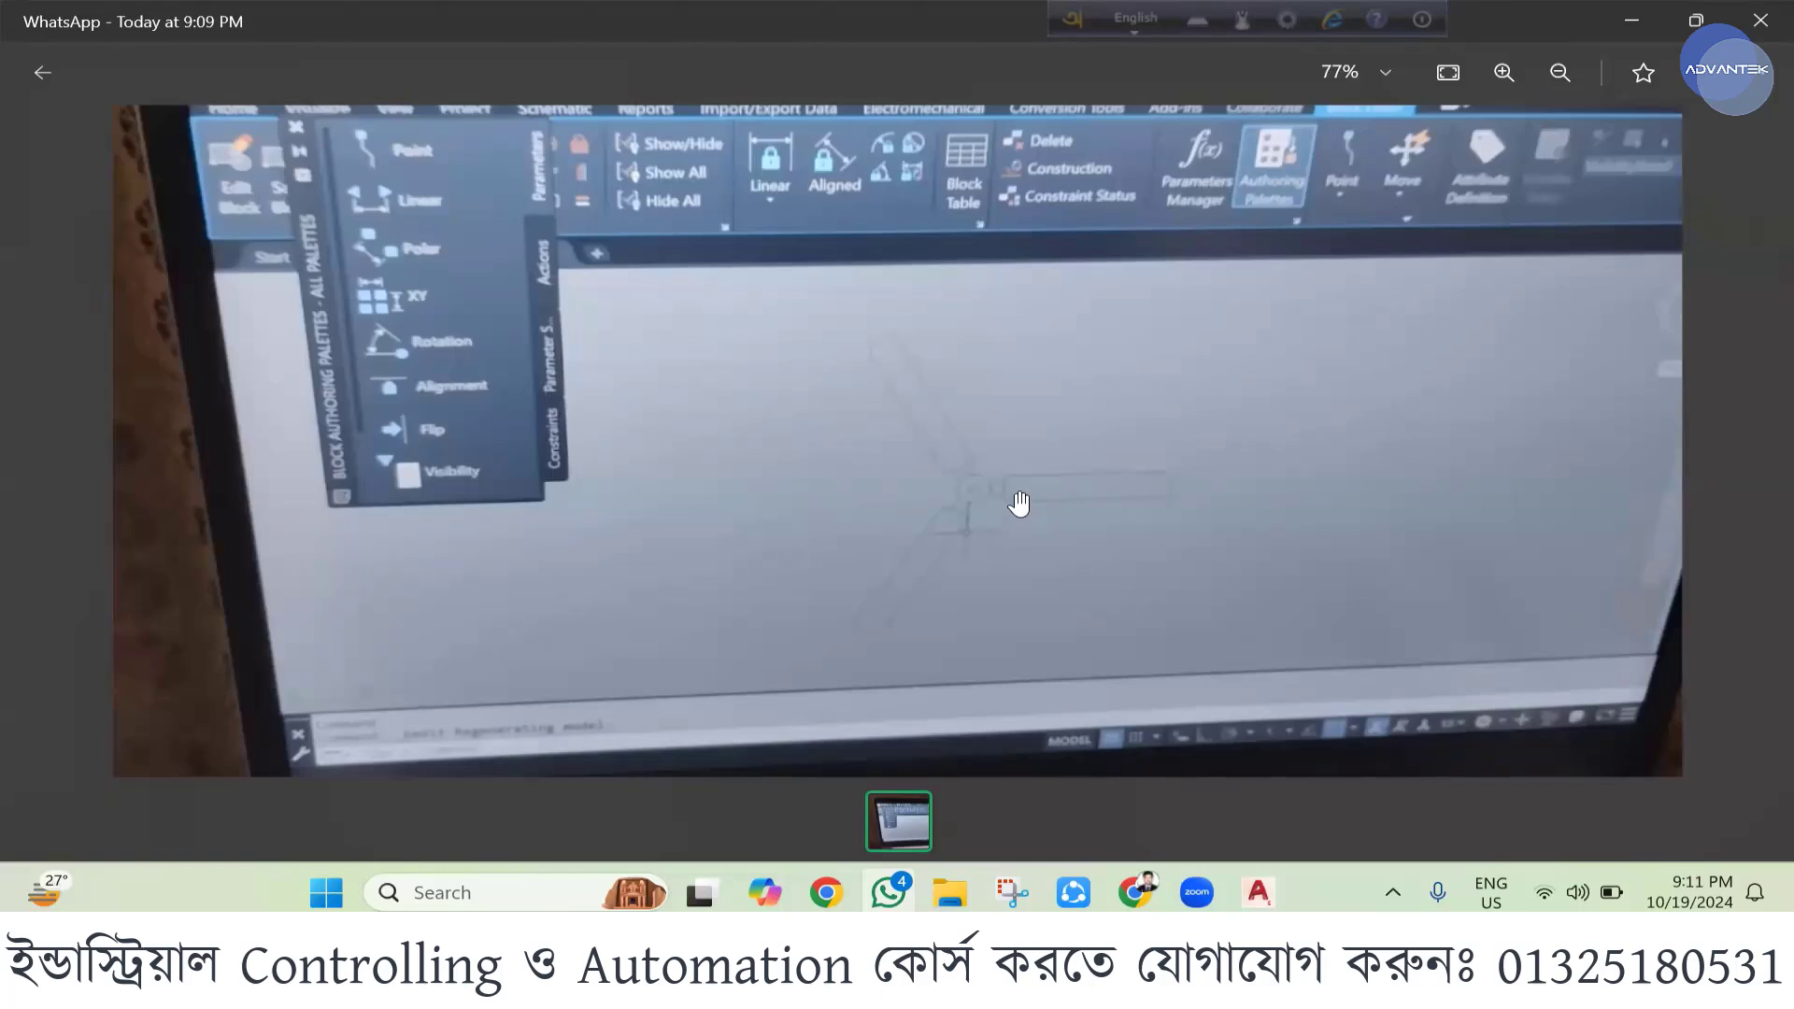
pyautogui.press('Escape')
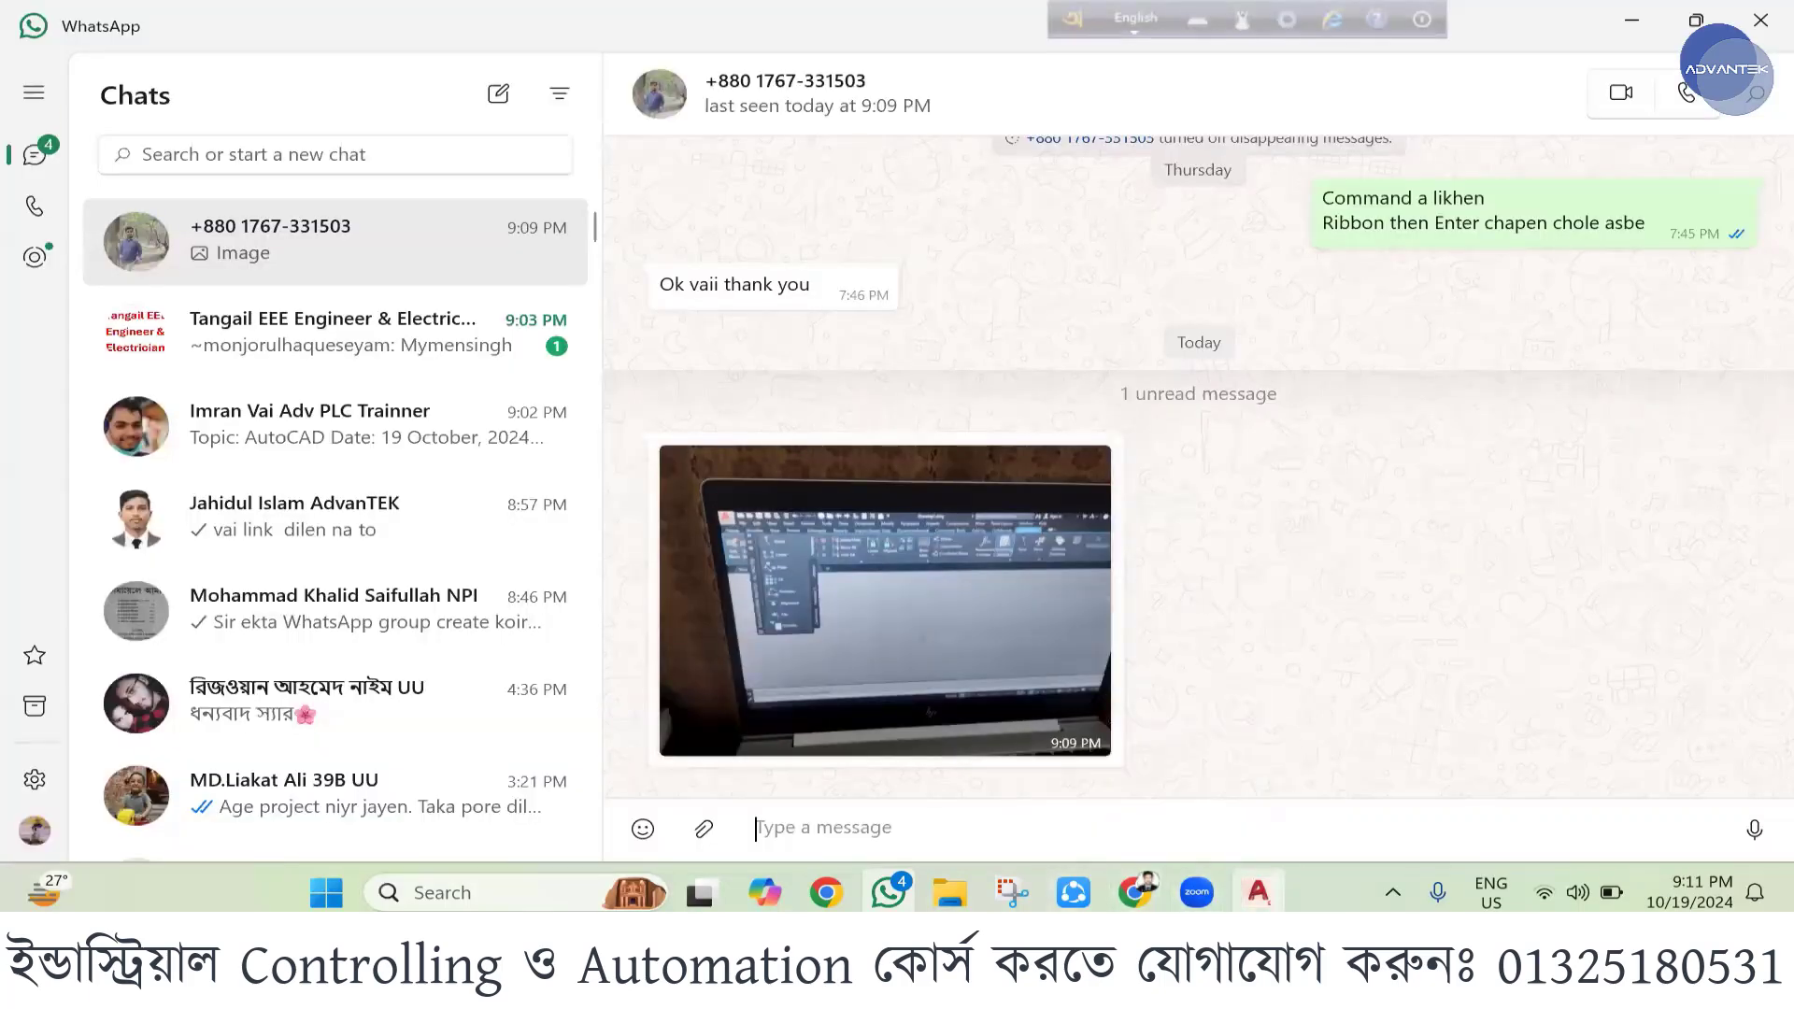
pyautogui.click(1258, 892)
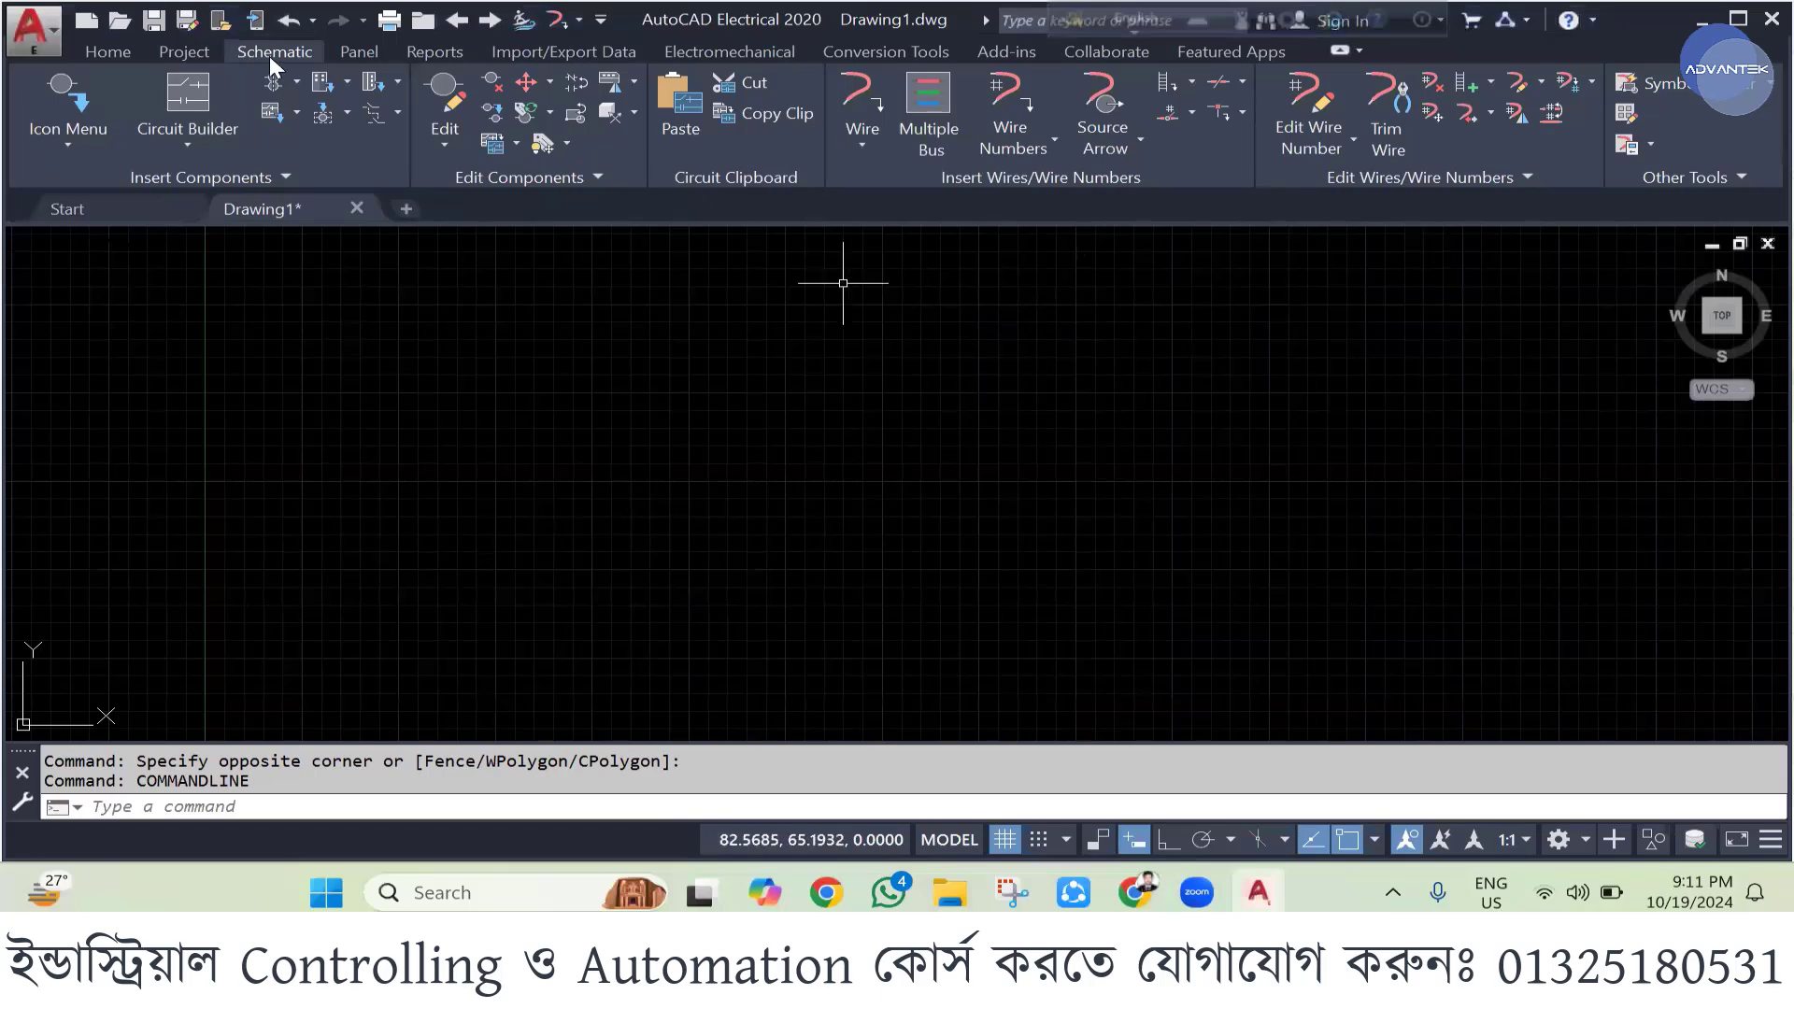
# - From the Home tab, draw a long horizontal rectangle near the canvas centre
pyautogui.click(99, 43)
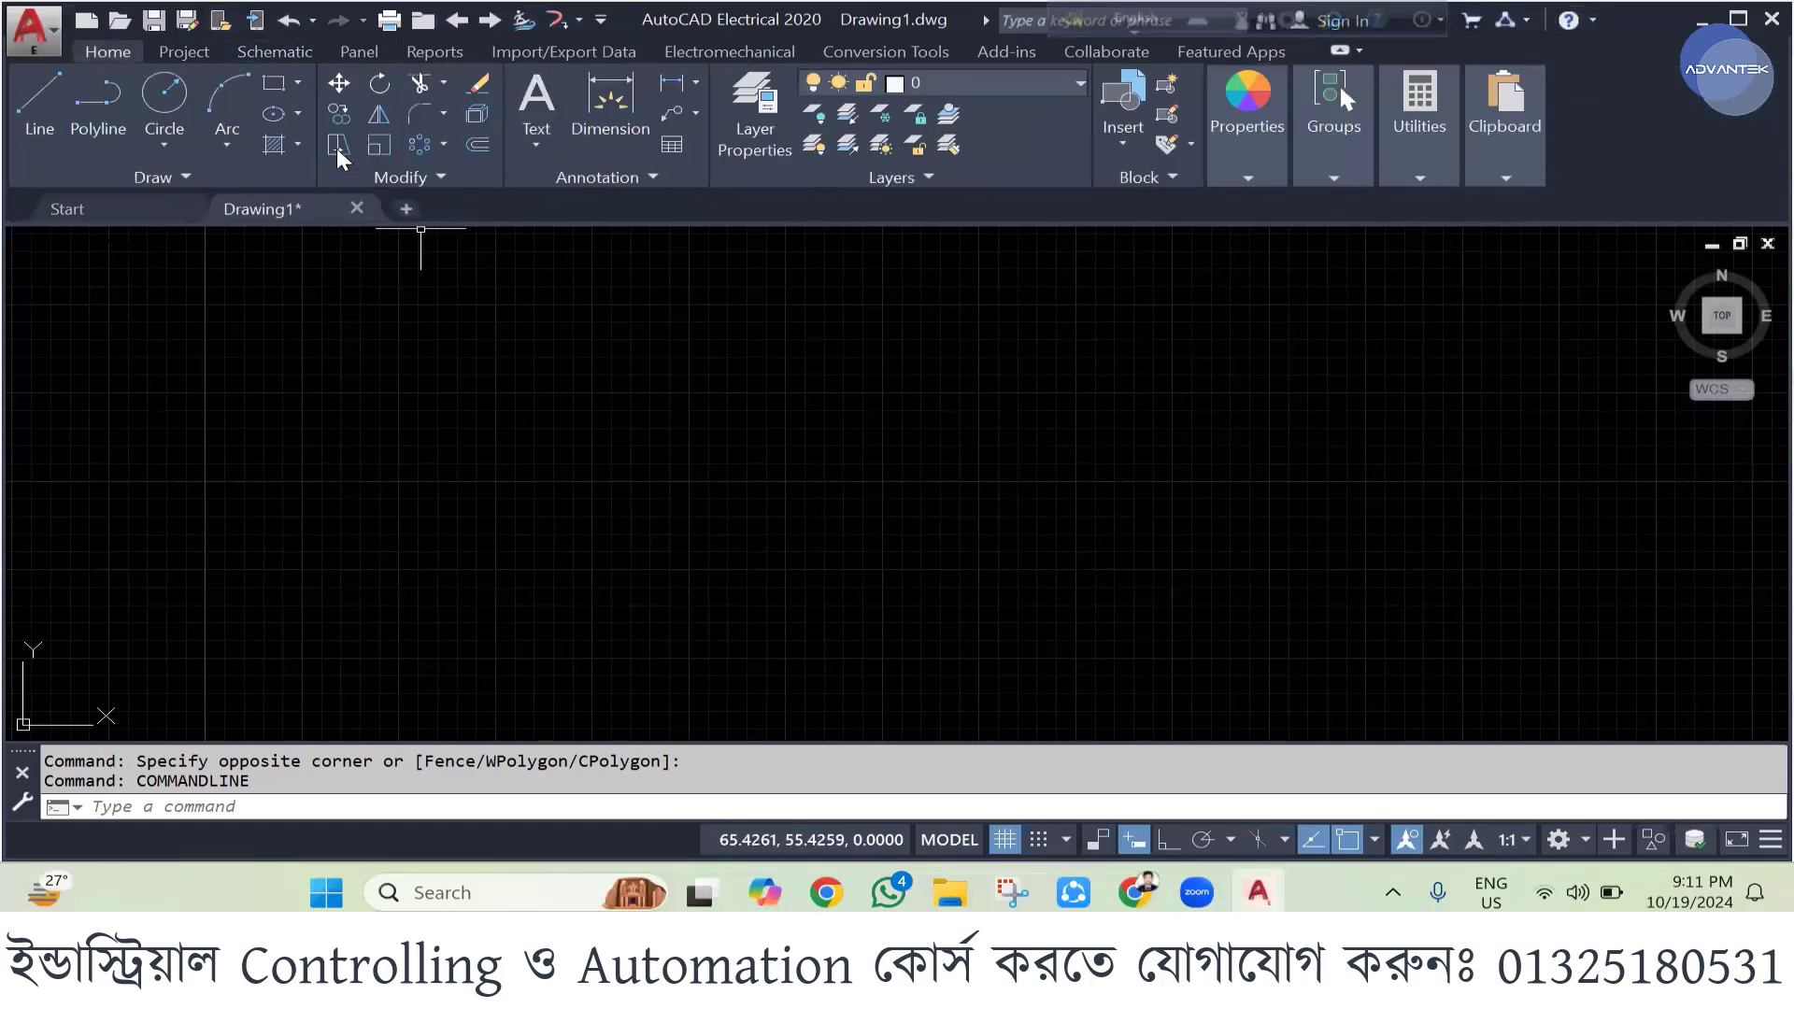
pyautogui.click(276, 52)
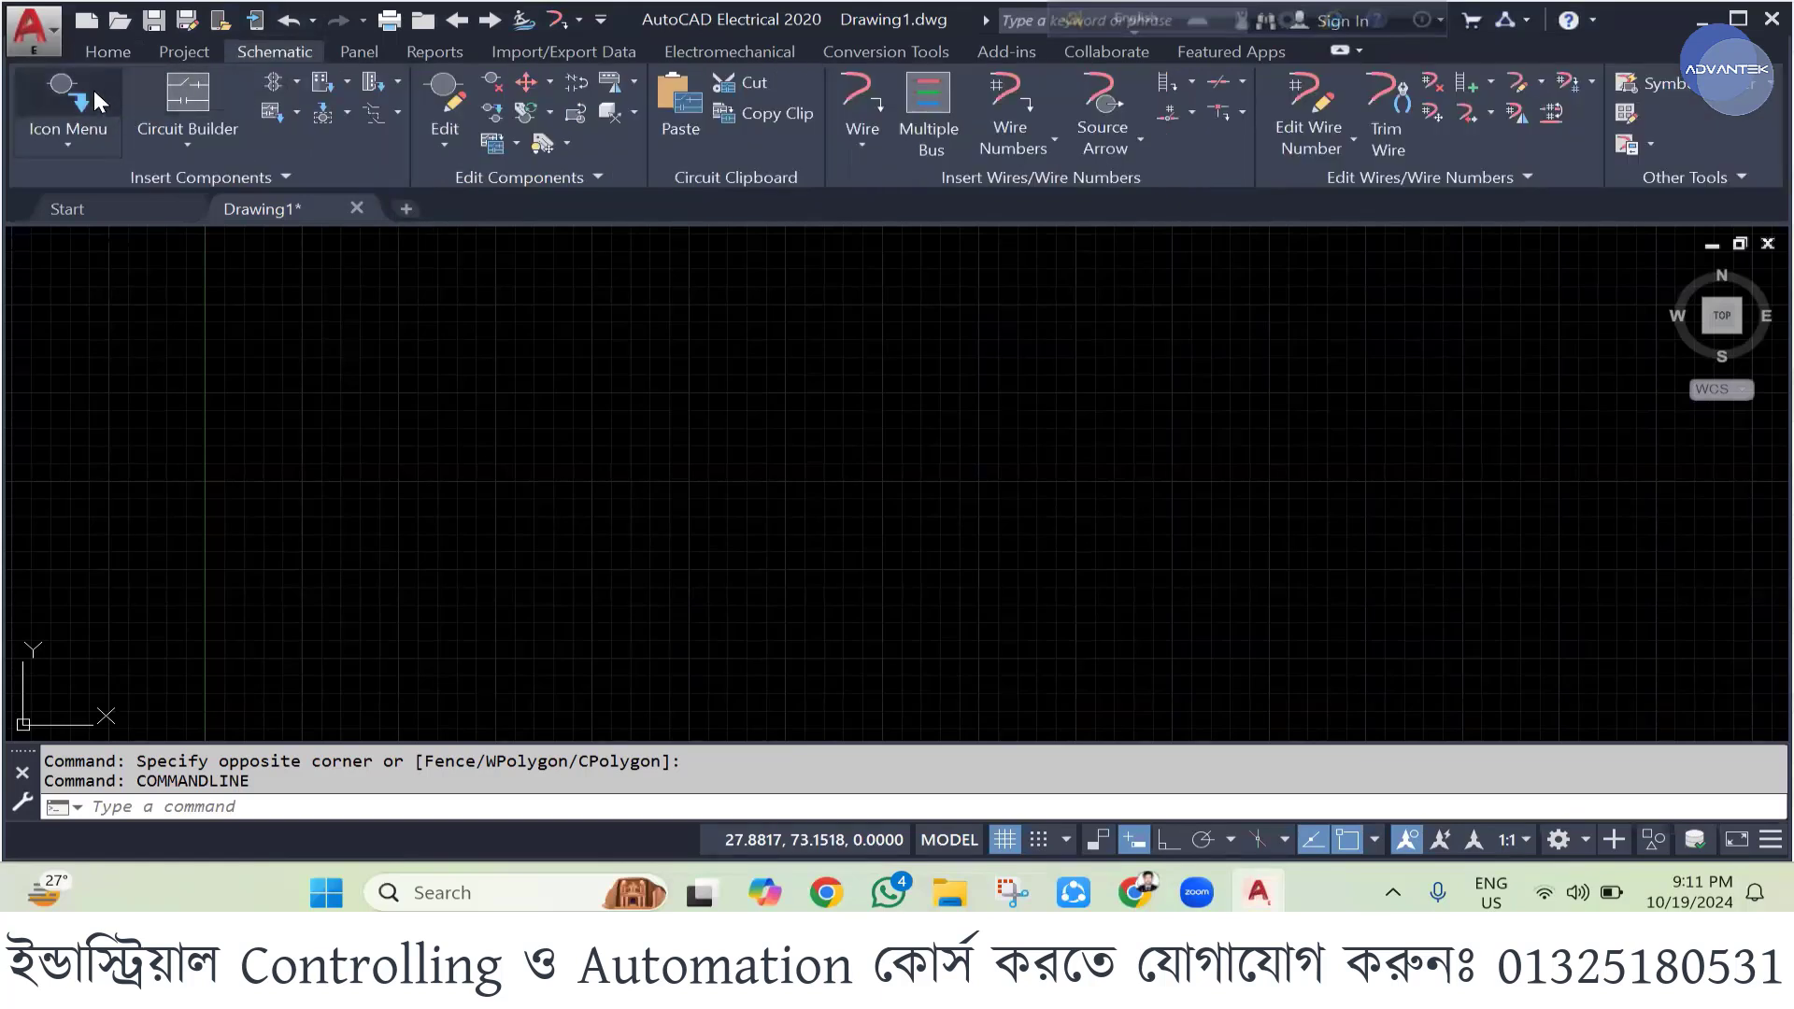
pyautogui.click(122, 54)
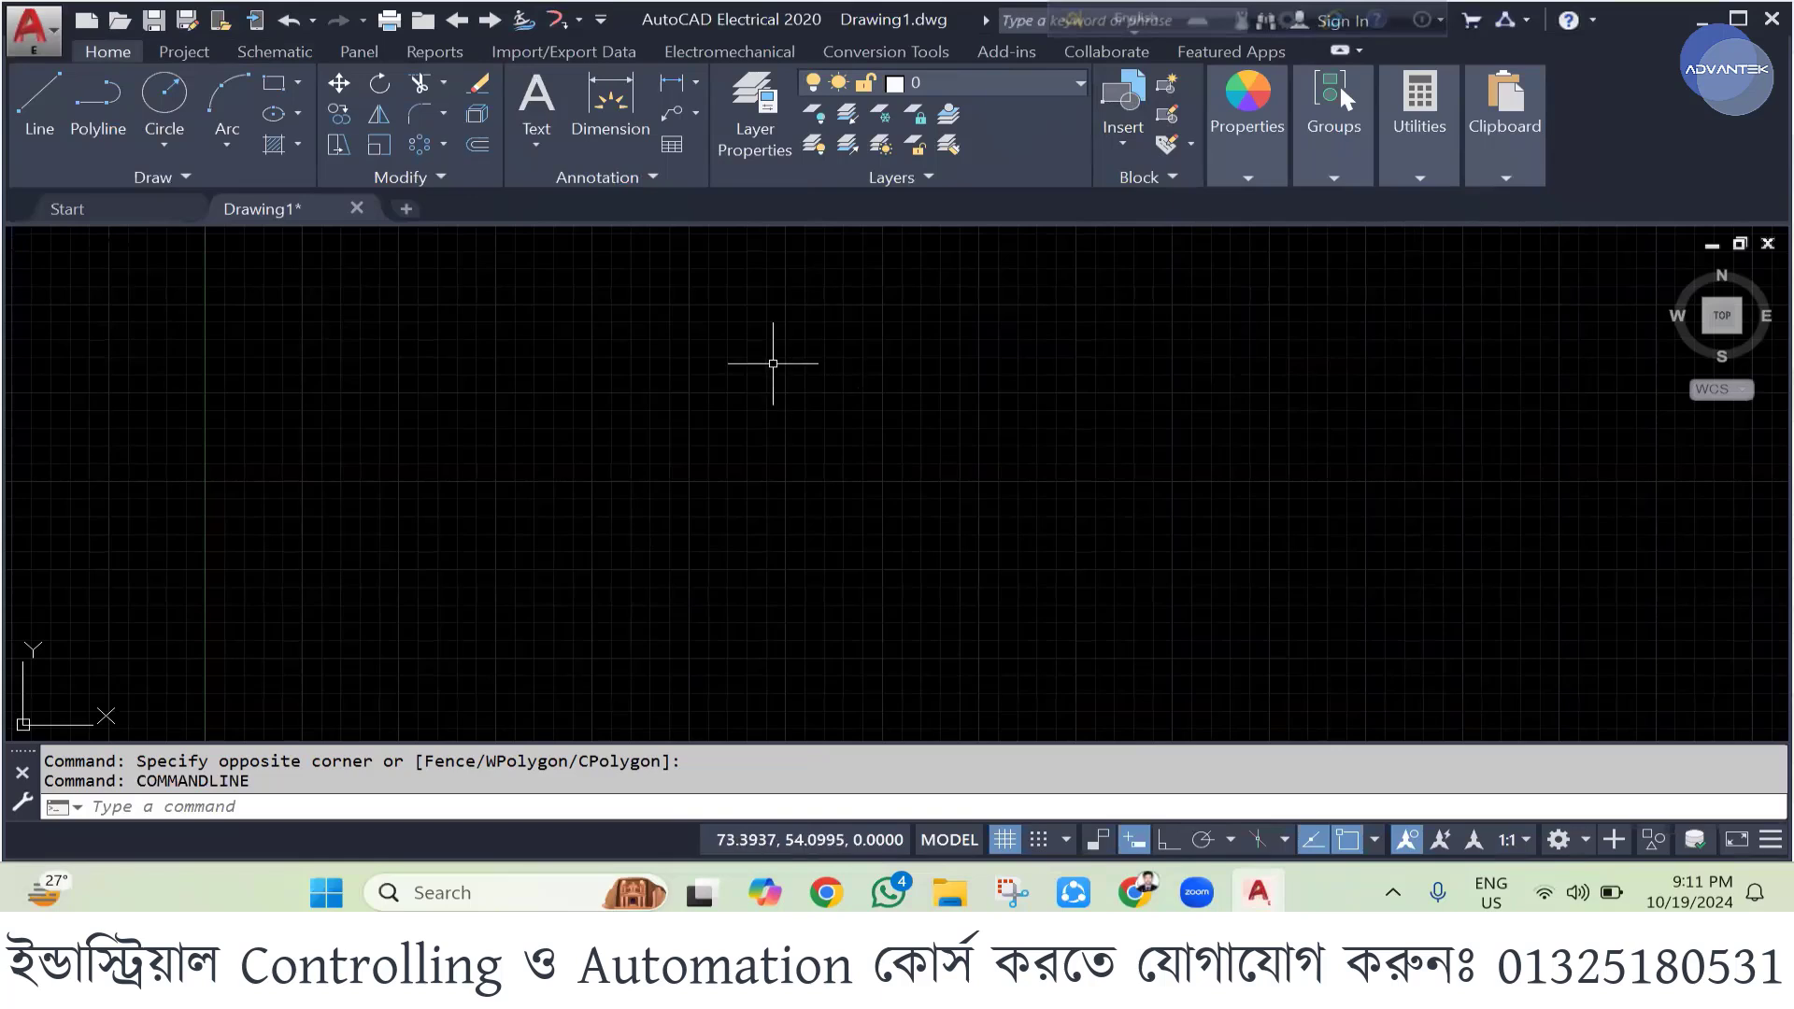
pyautogui.click(273, 83)
pyautogui.click(944, 428)
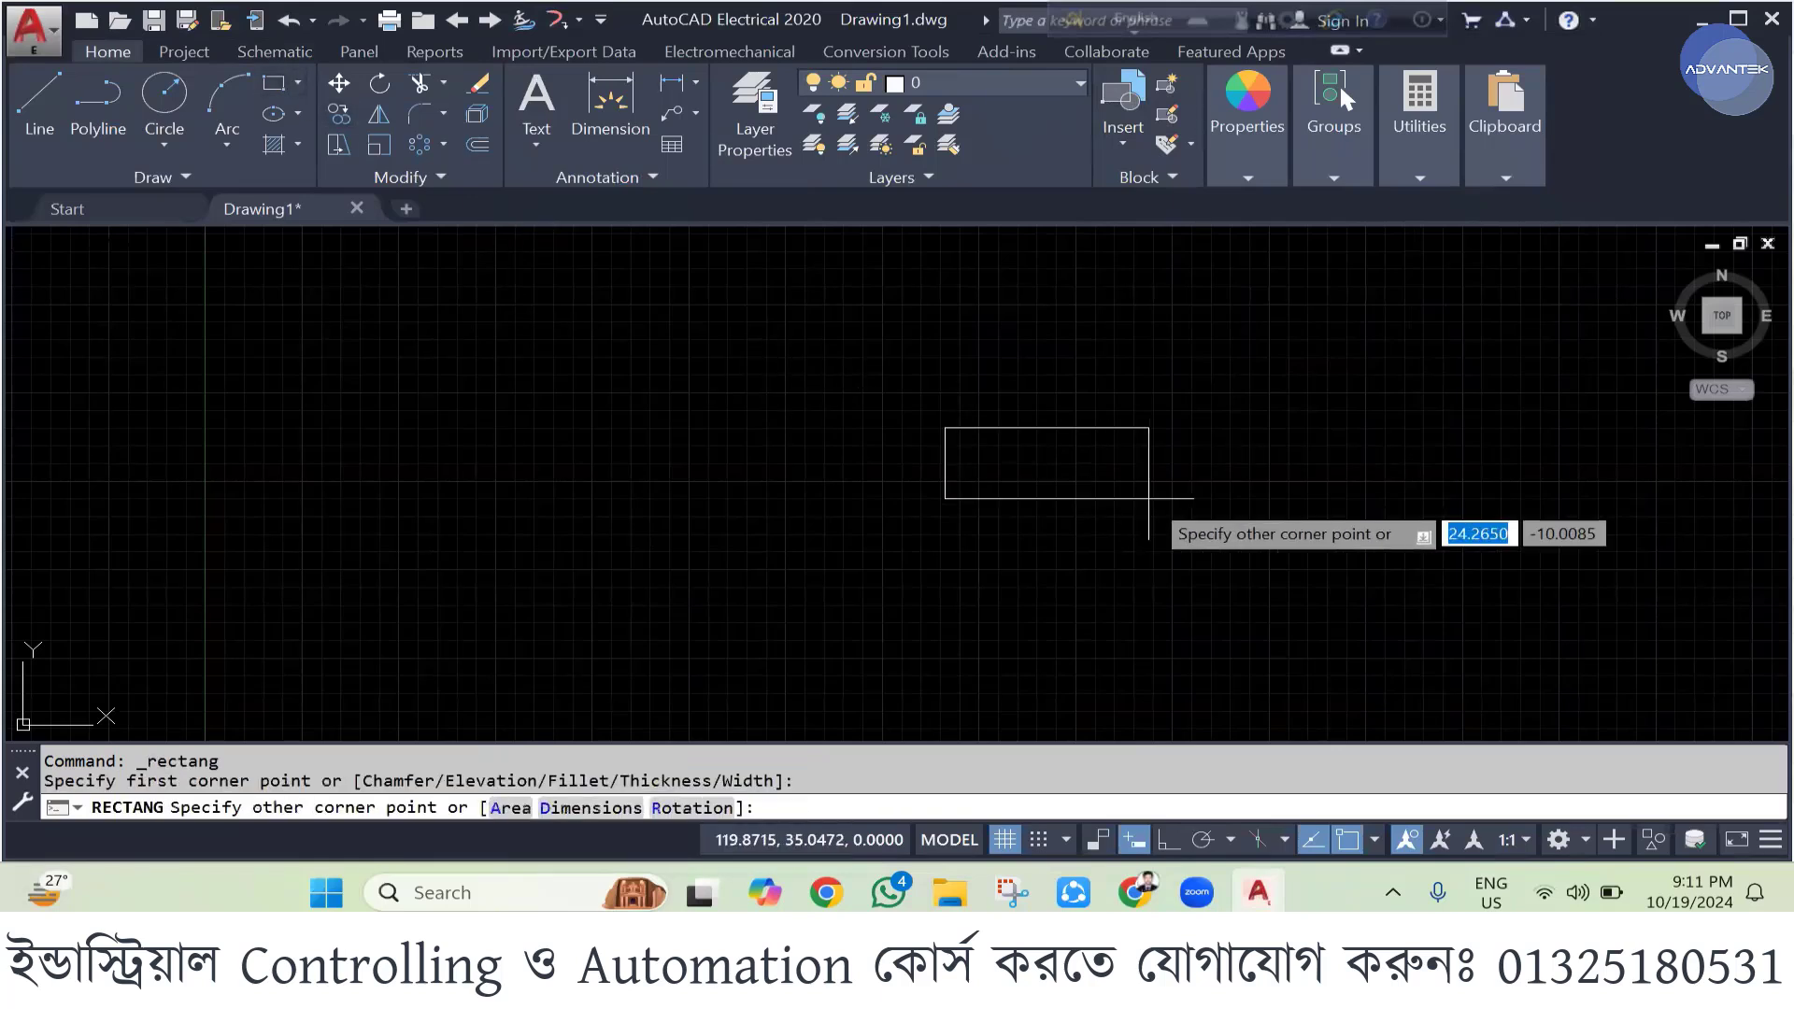
pyautogui.click(1258, 508)
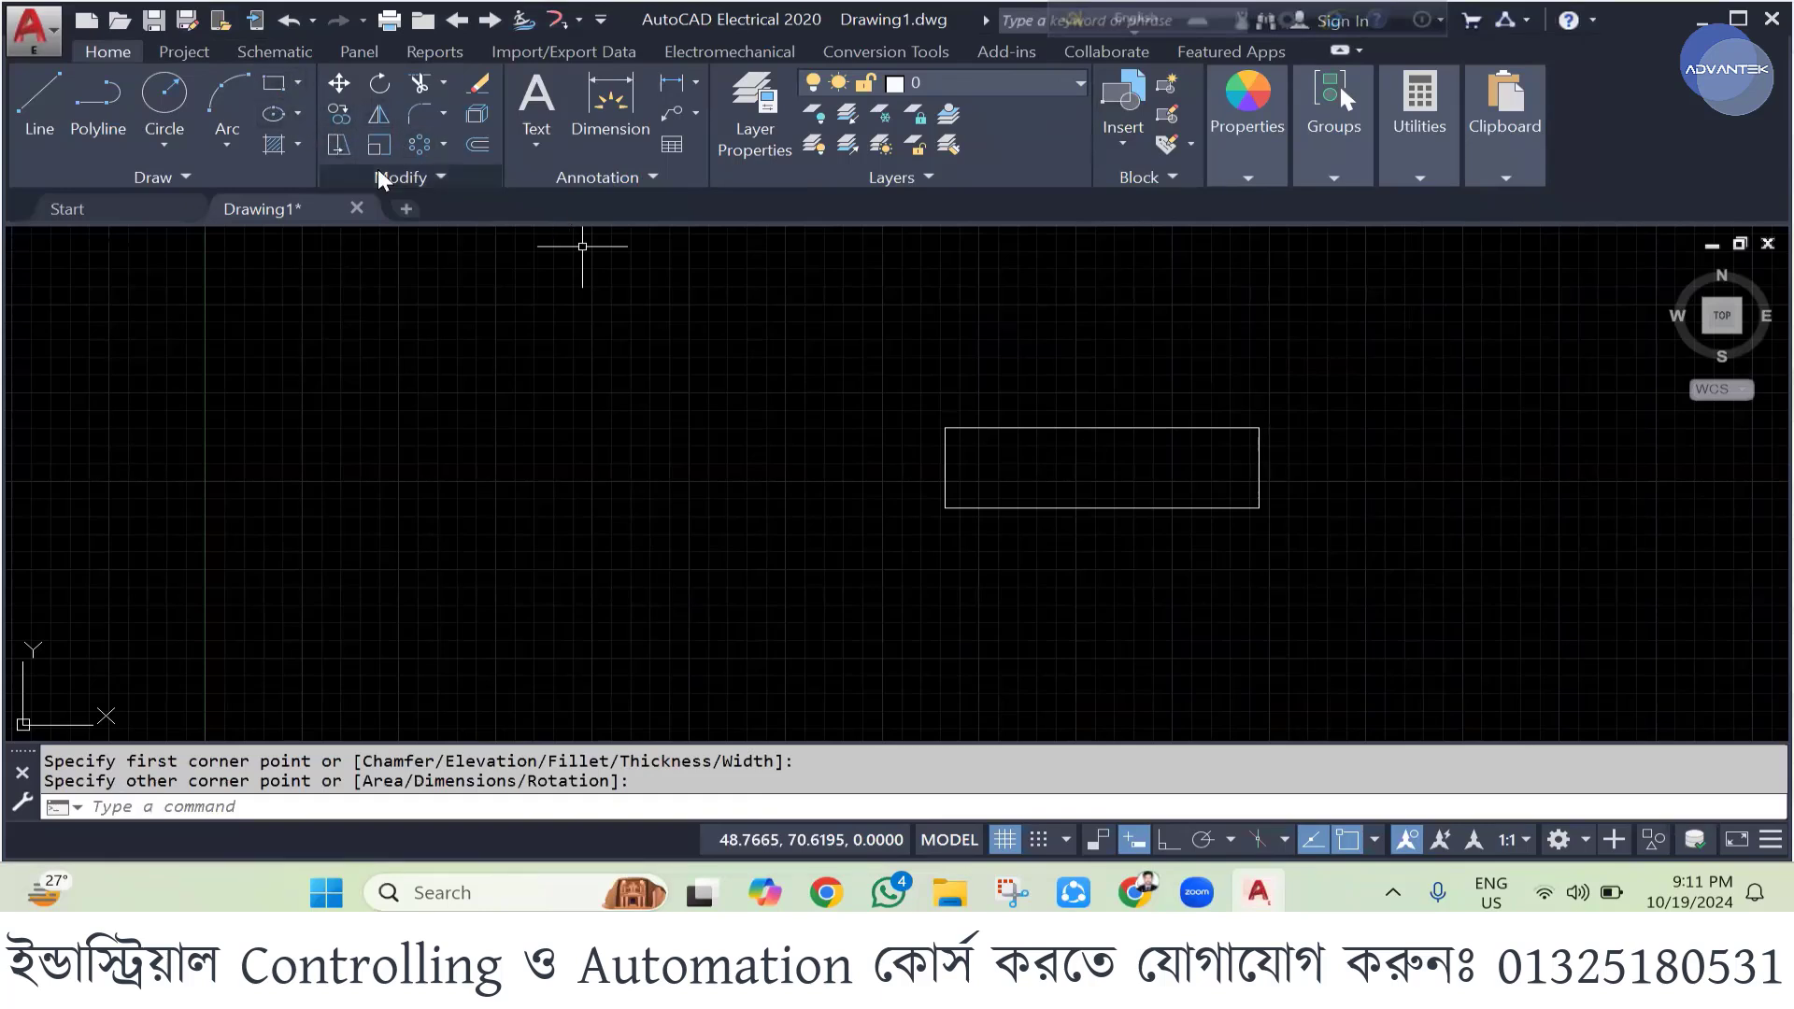
pyautogui.click(420, 146)
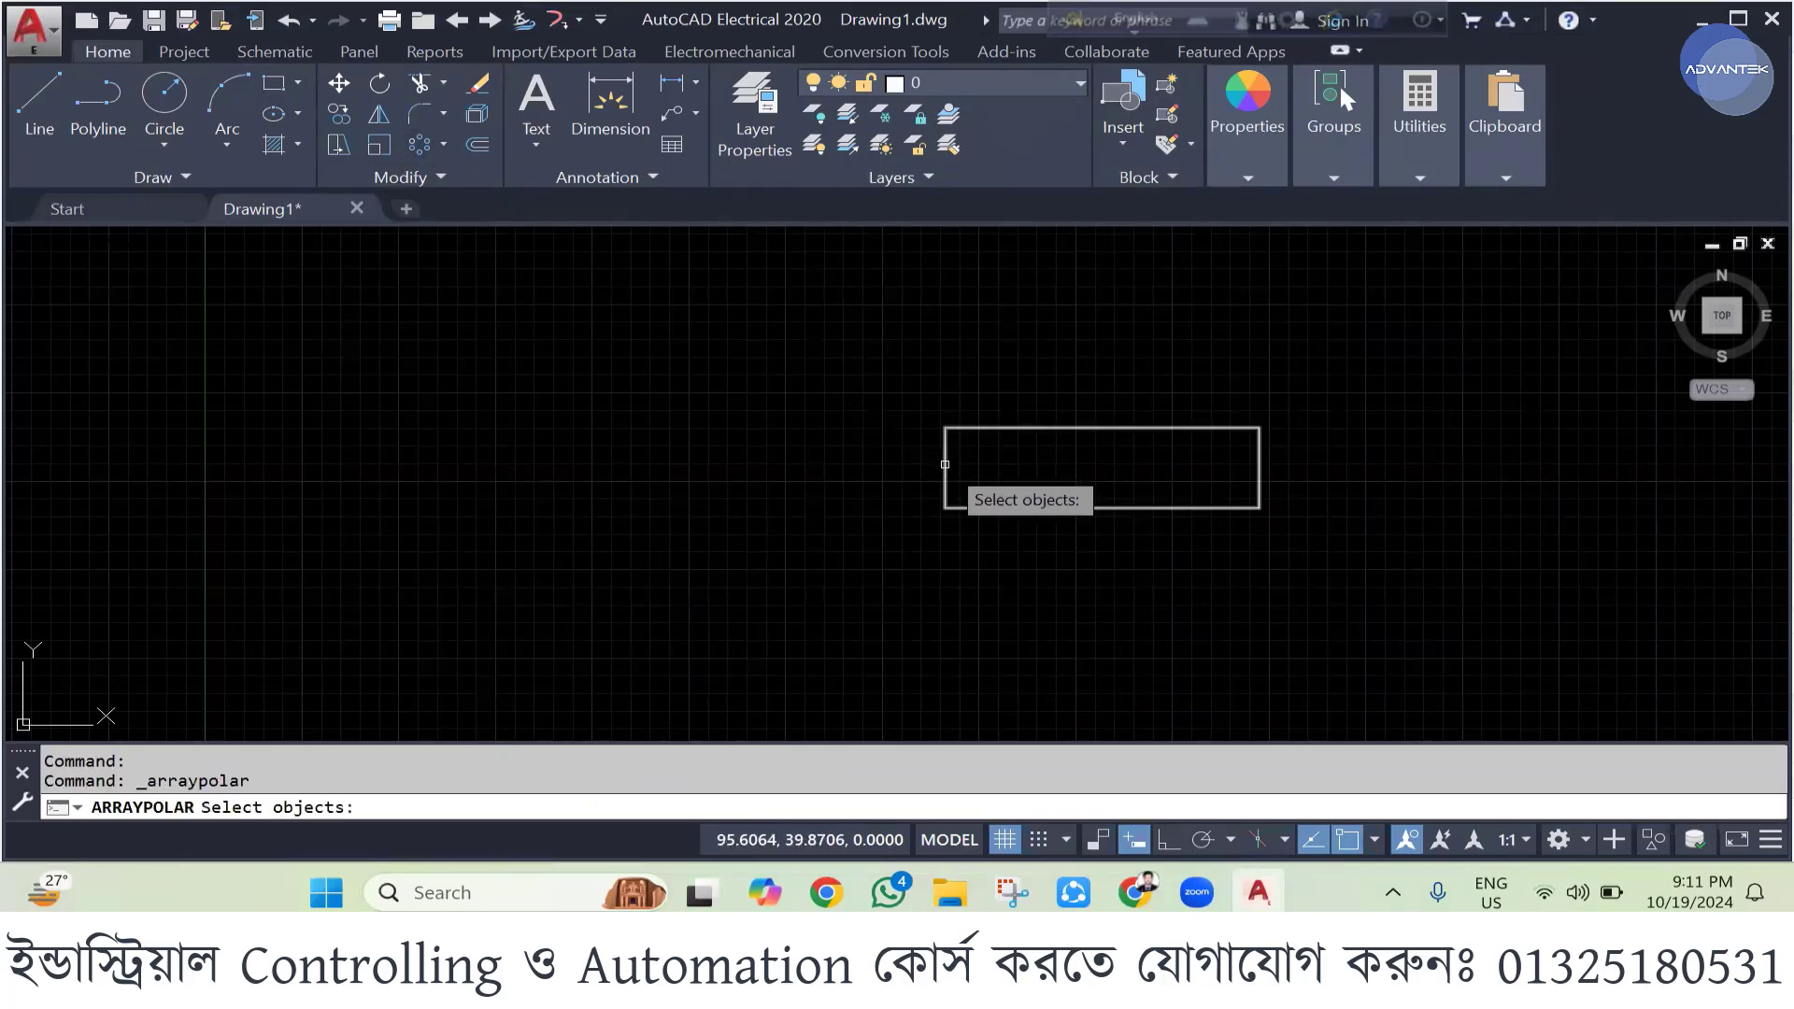
# - Polar-array the rectangle about its left-edge midpoint with 3 items 120° apart
pyautogui.click(945, 464)
pyautogui.press('Return')
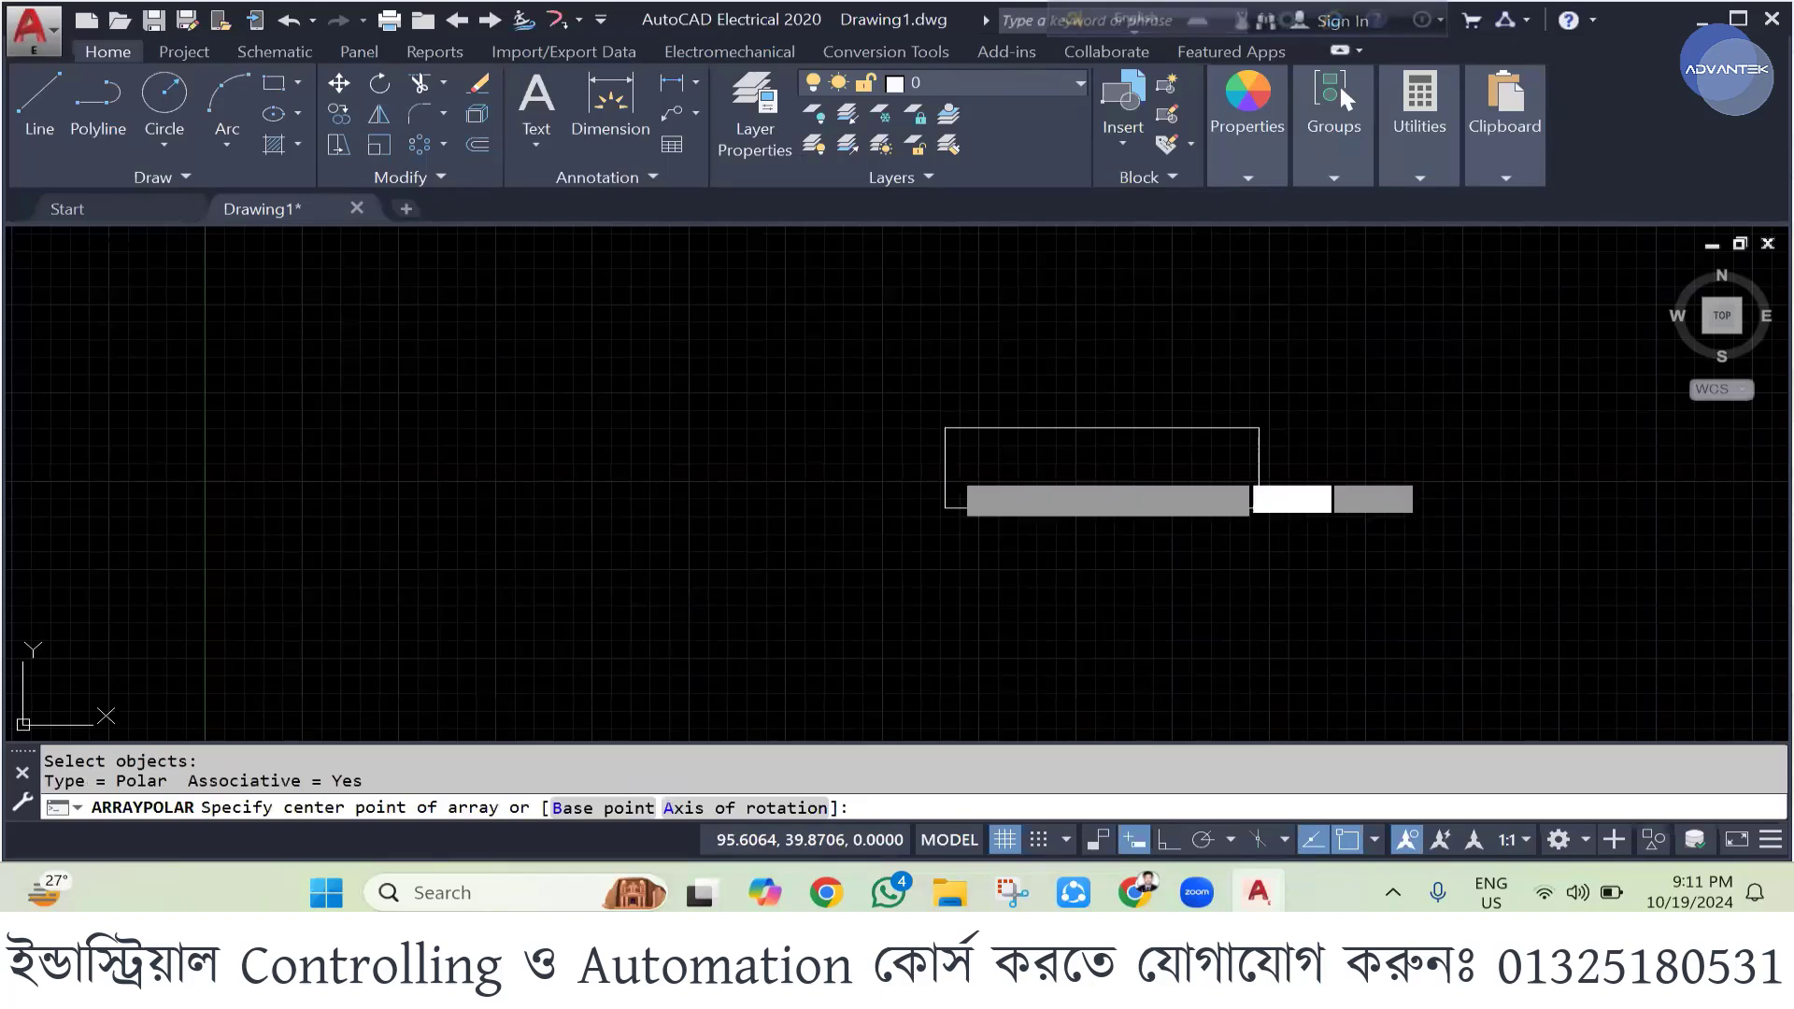
pyautogui.click(944, 465)
pyautogui.click(306, 82)
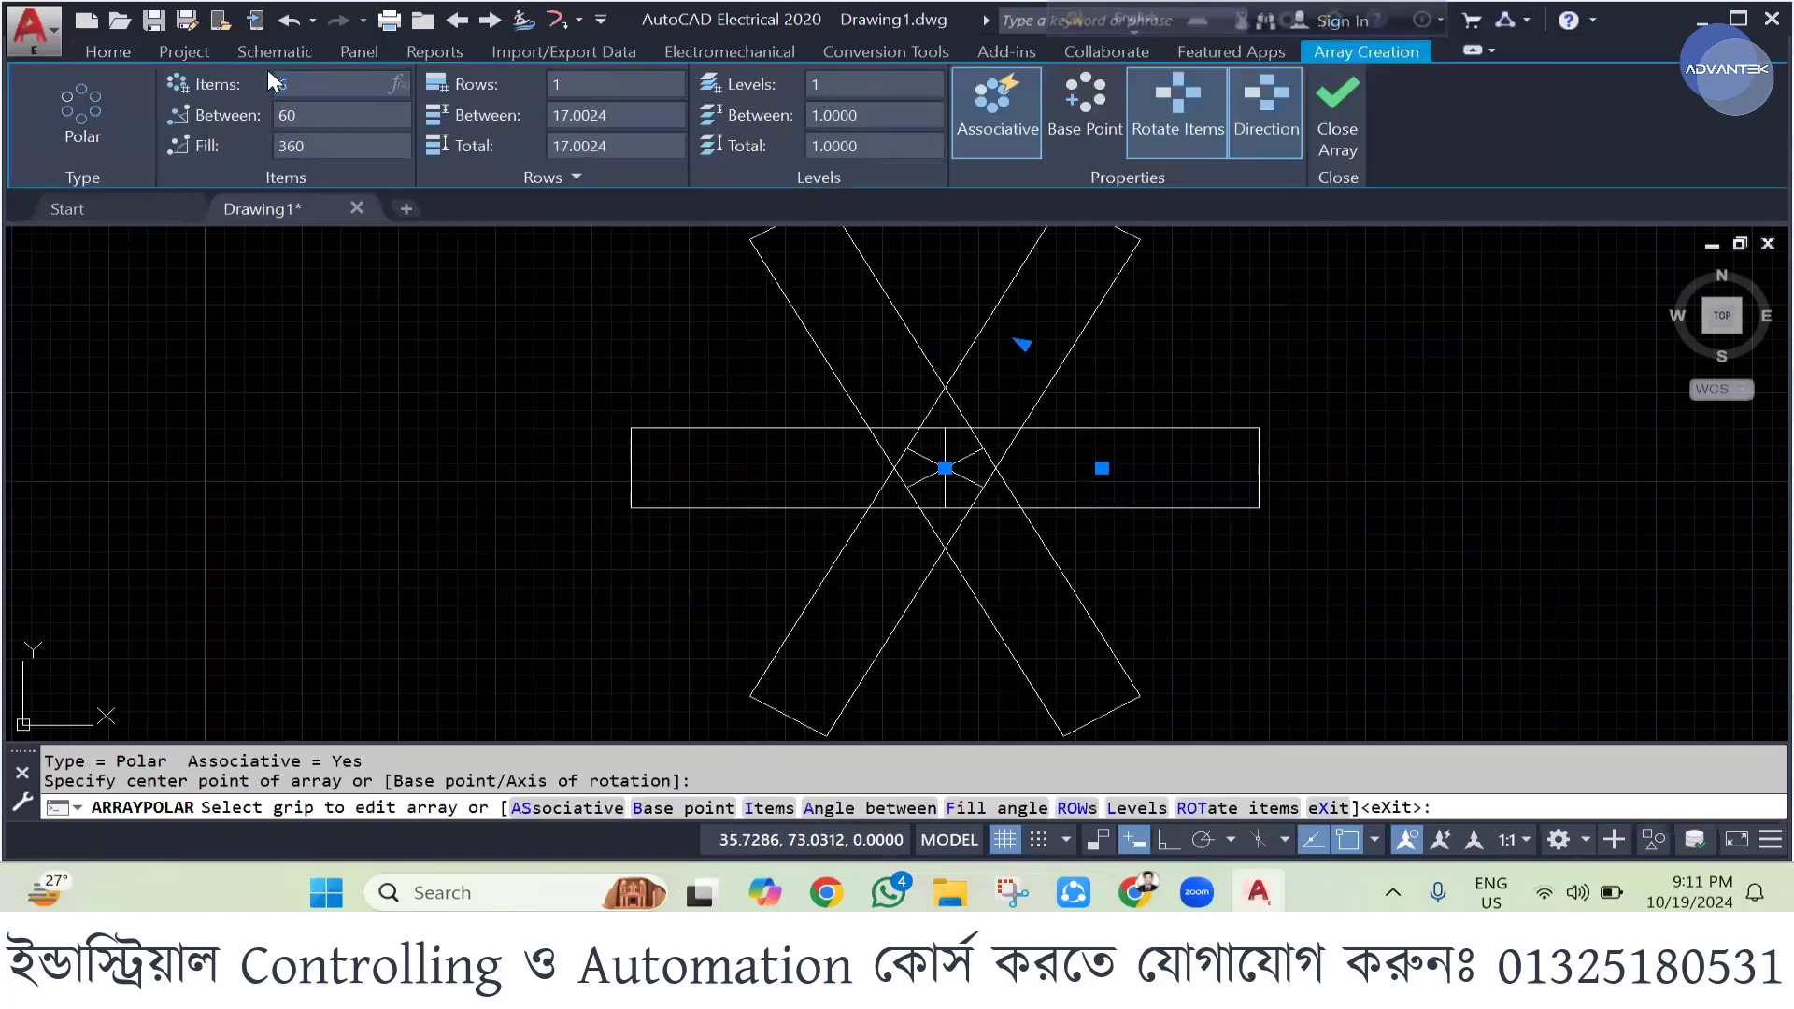
pyautogui.write('3')
pyautogui.press('Return')
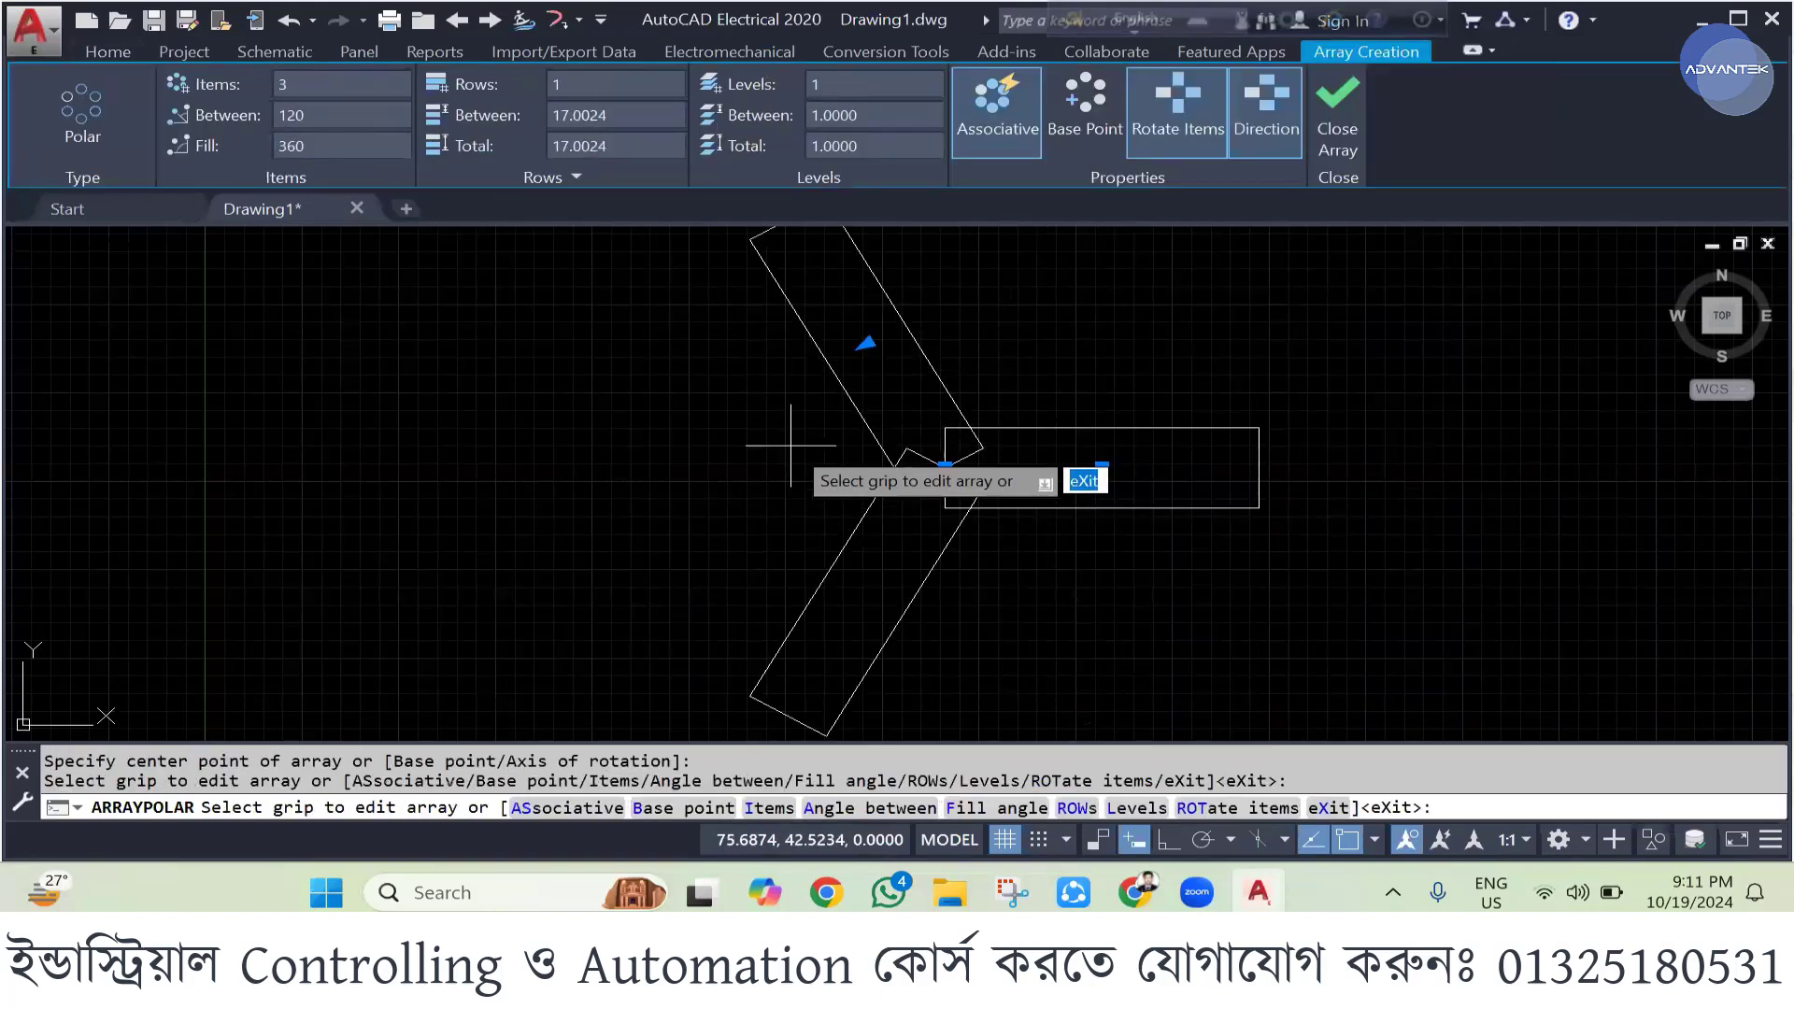
pyautogui.press('Escape')
# - Explode the three-blade array into separate rectangles, cancelling an accidental save
pyautogui.click(900, 467)
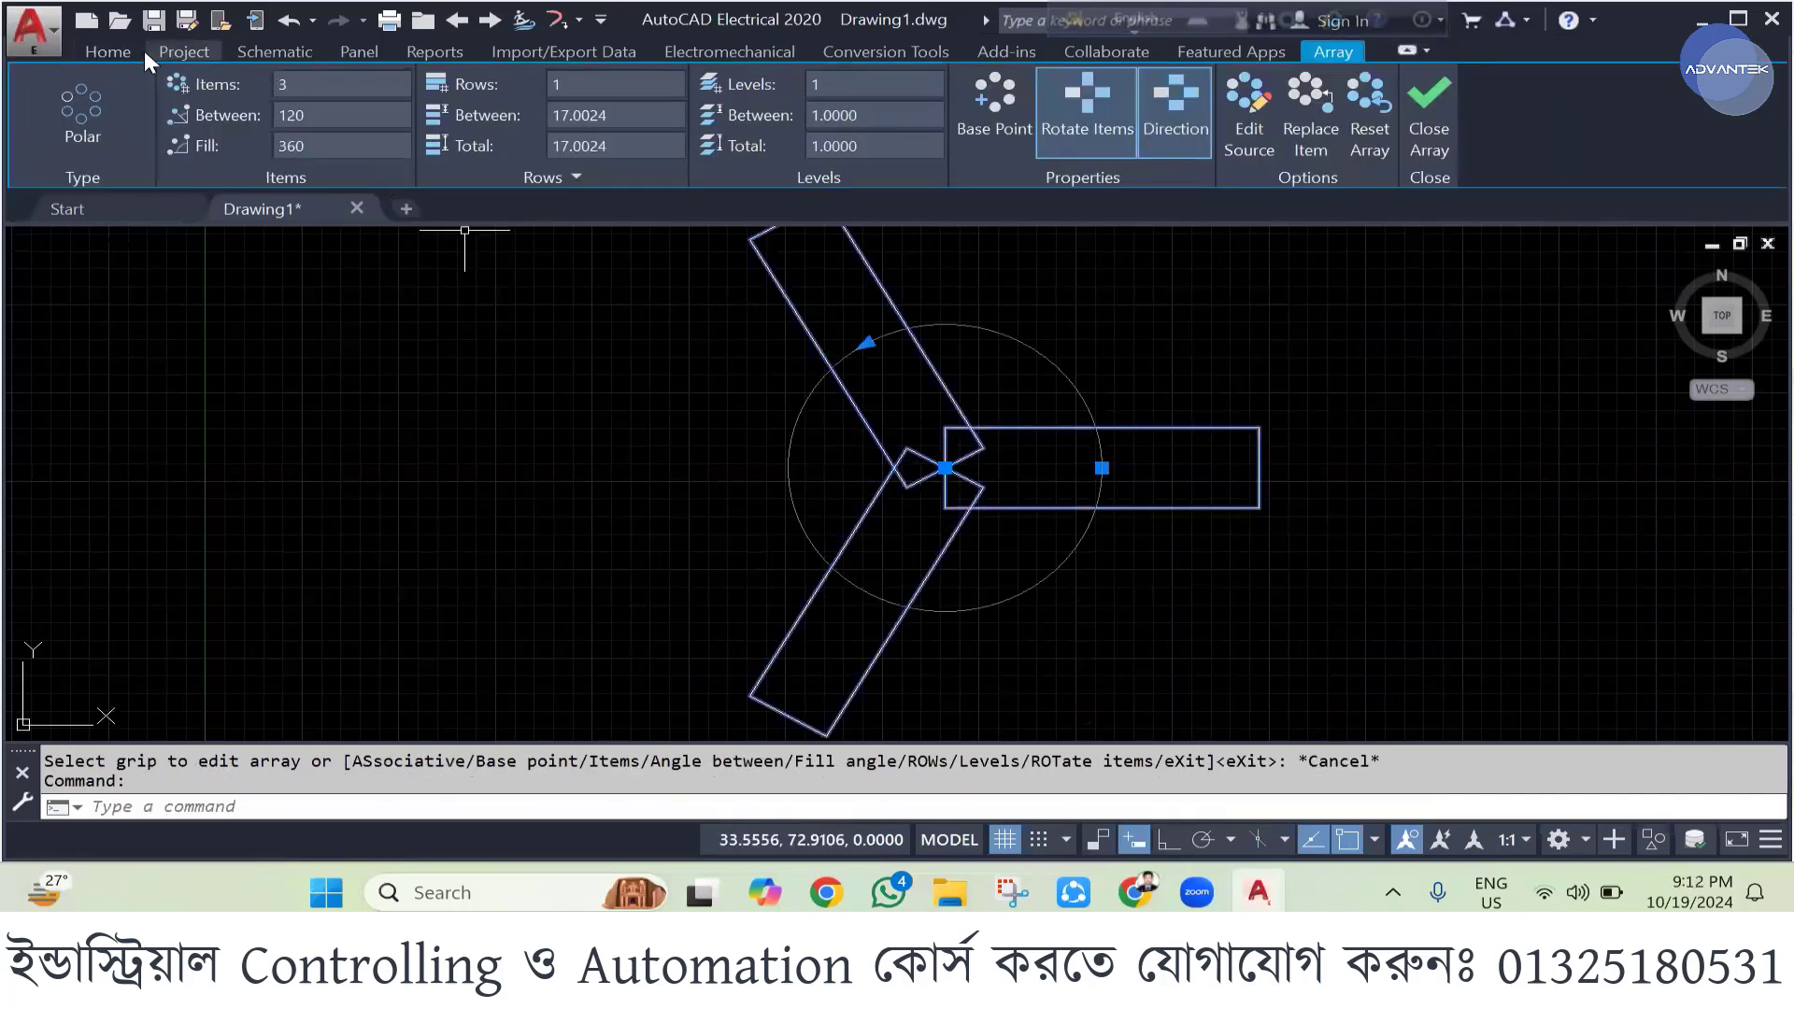
pyautogui.click(108, 52)
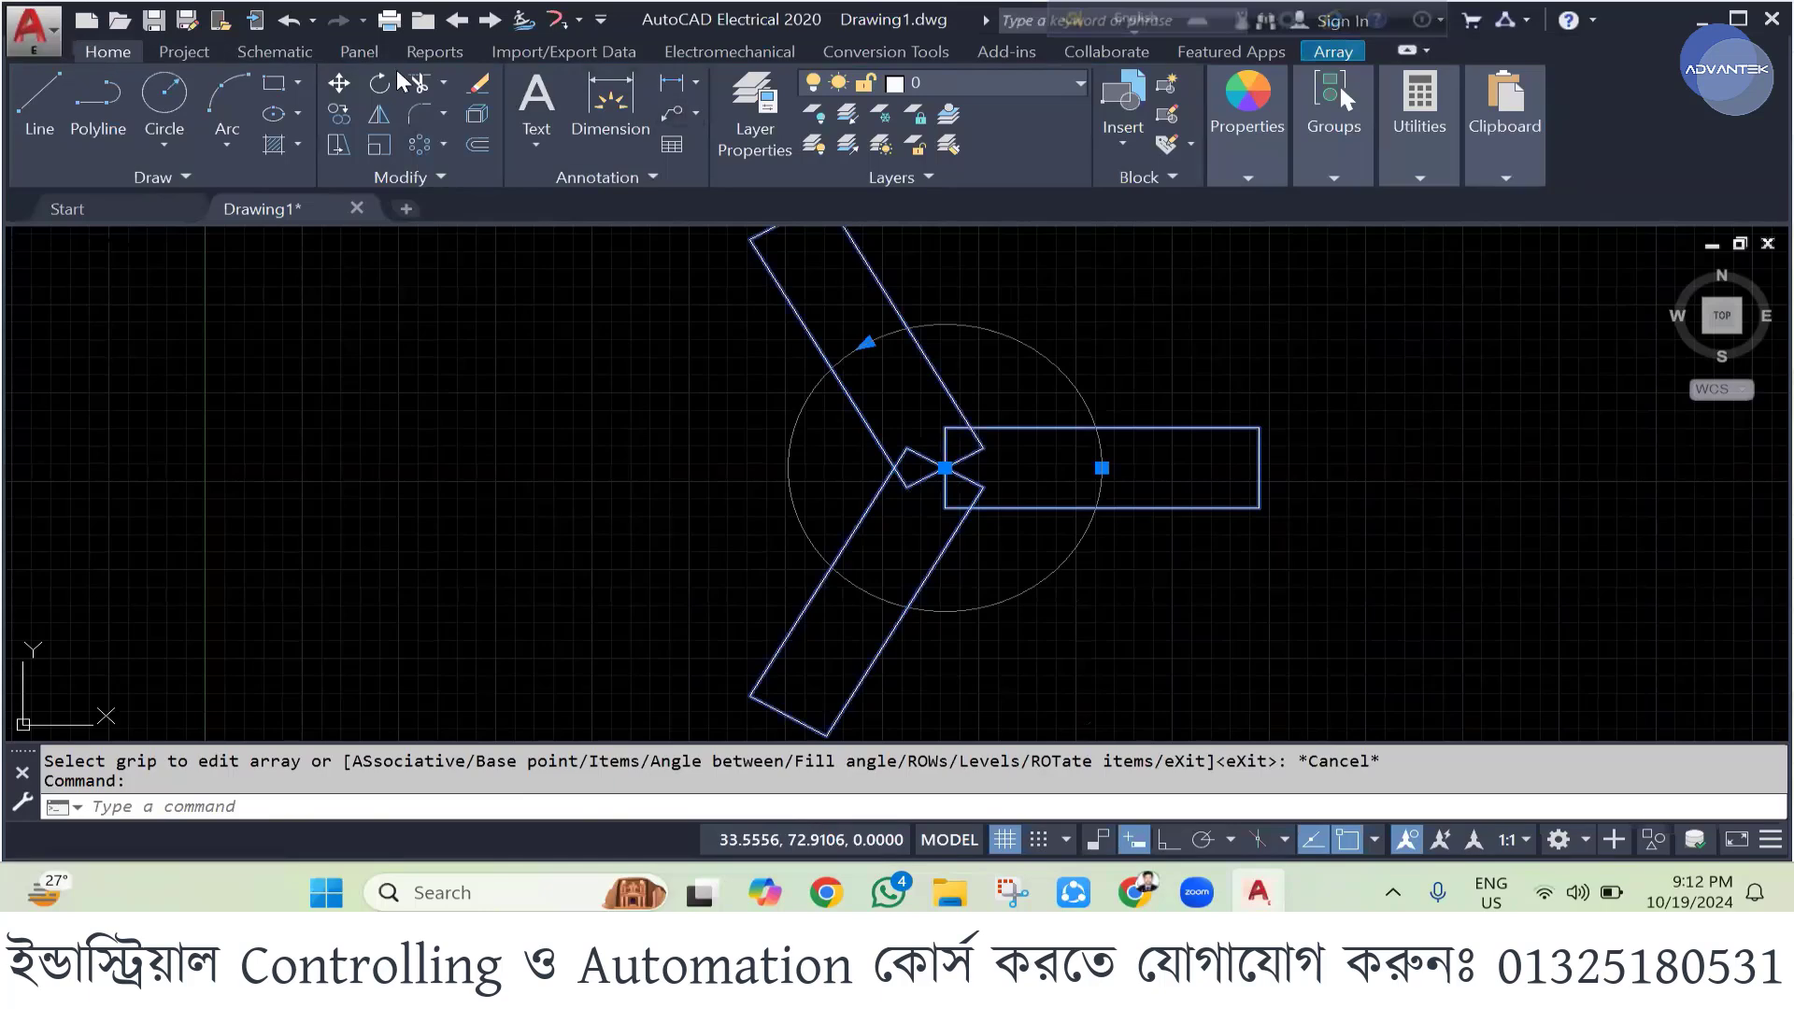
pyautogui.click(481, 125)
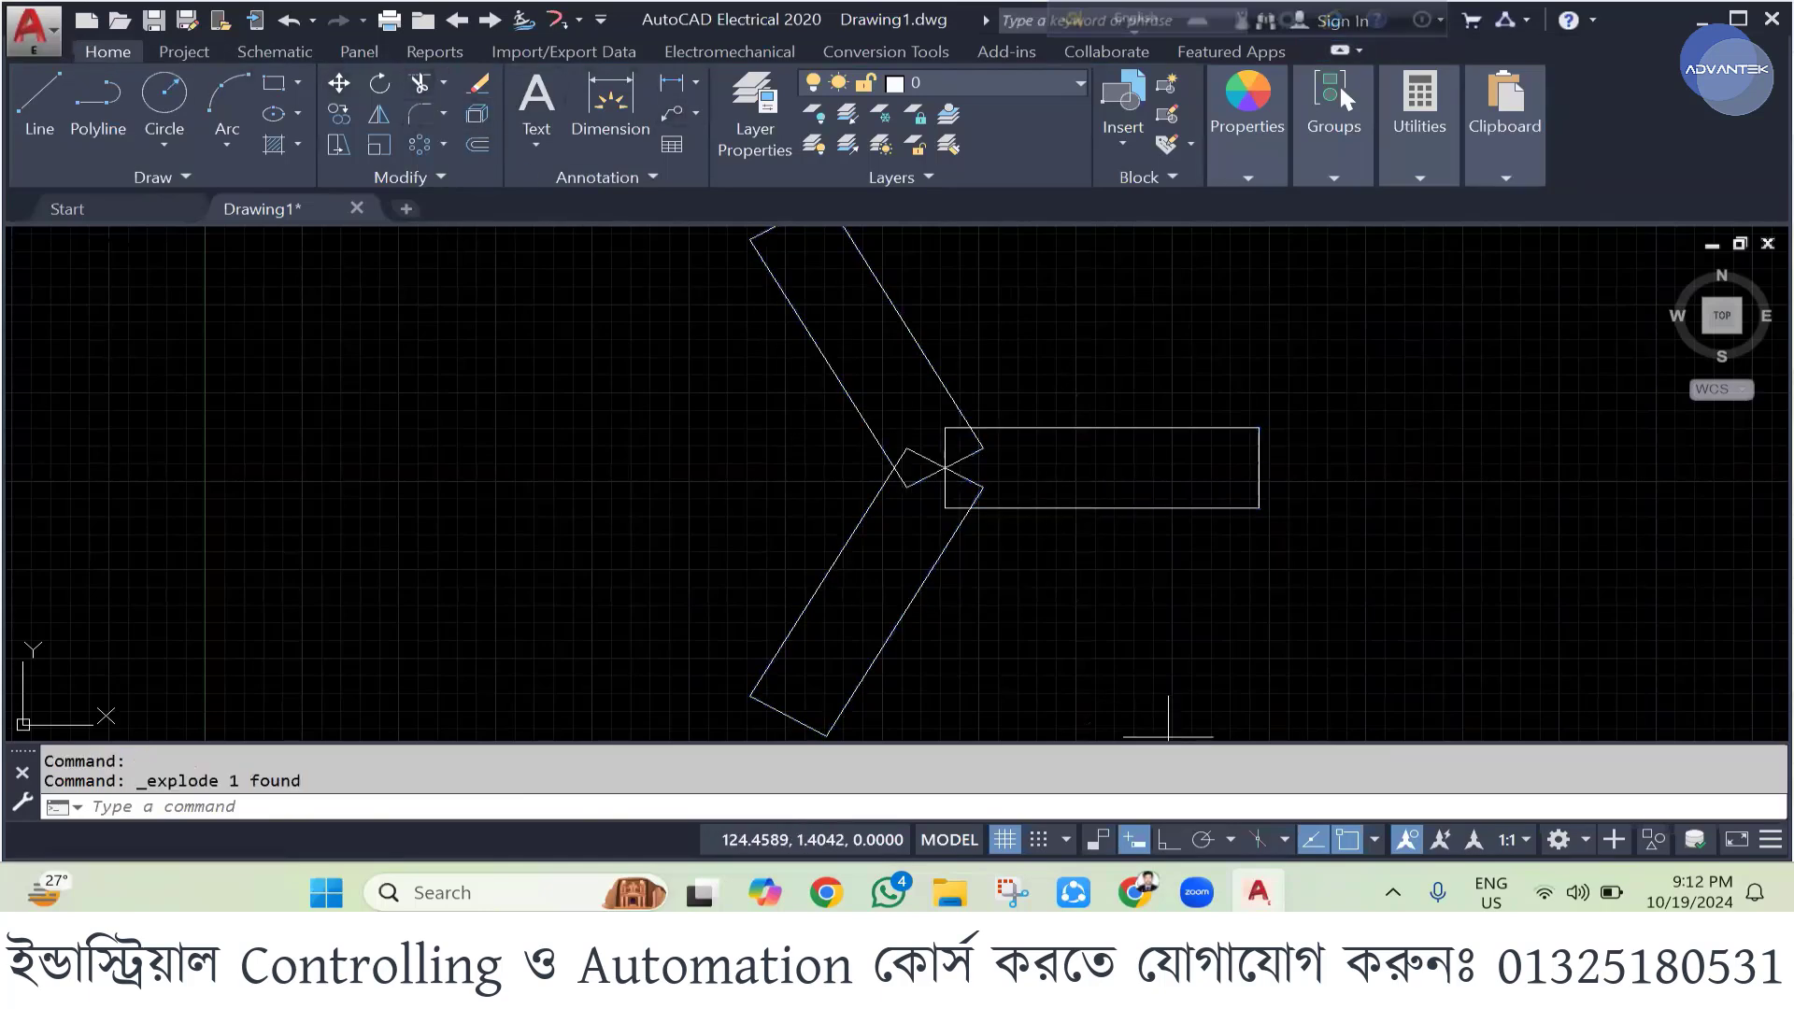
pyautogui.click(1168, 737)
pyautogui.scroll(-3, 865, 559)
pyautogui.click(937, 561)
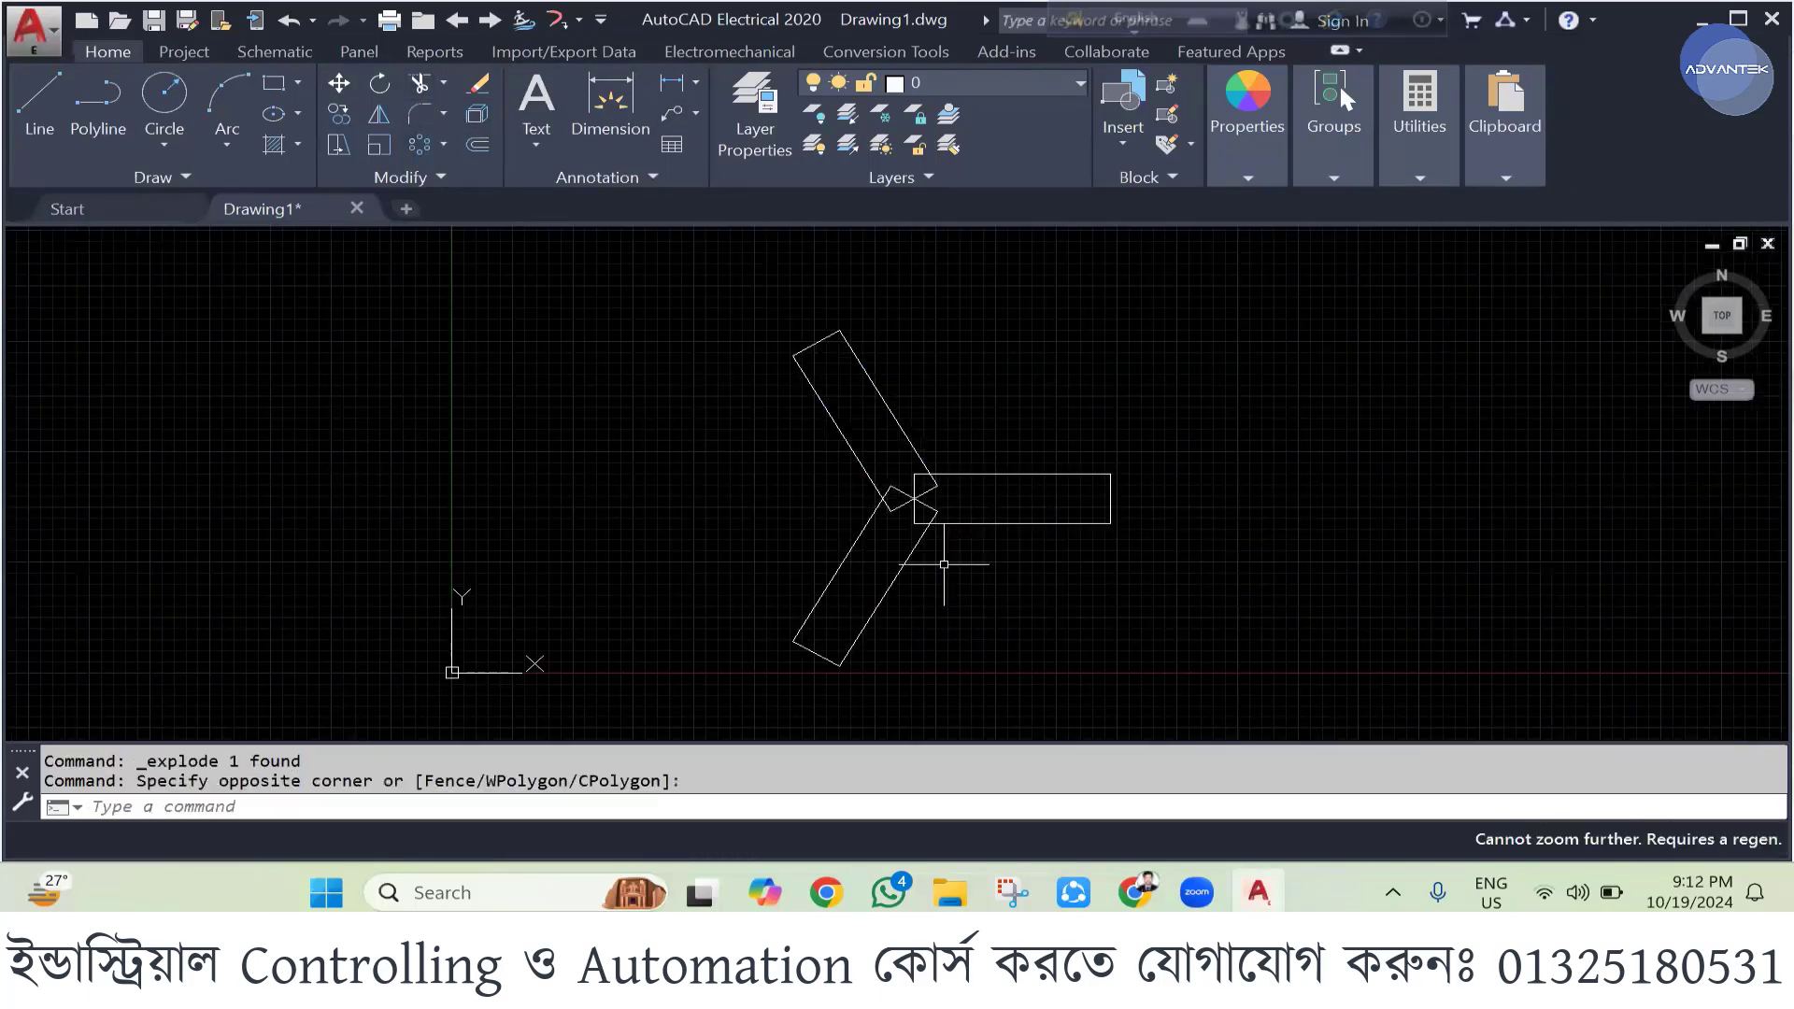
pyautogui.hotkey('ctrl', 's')
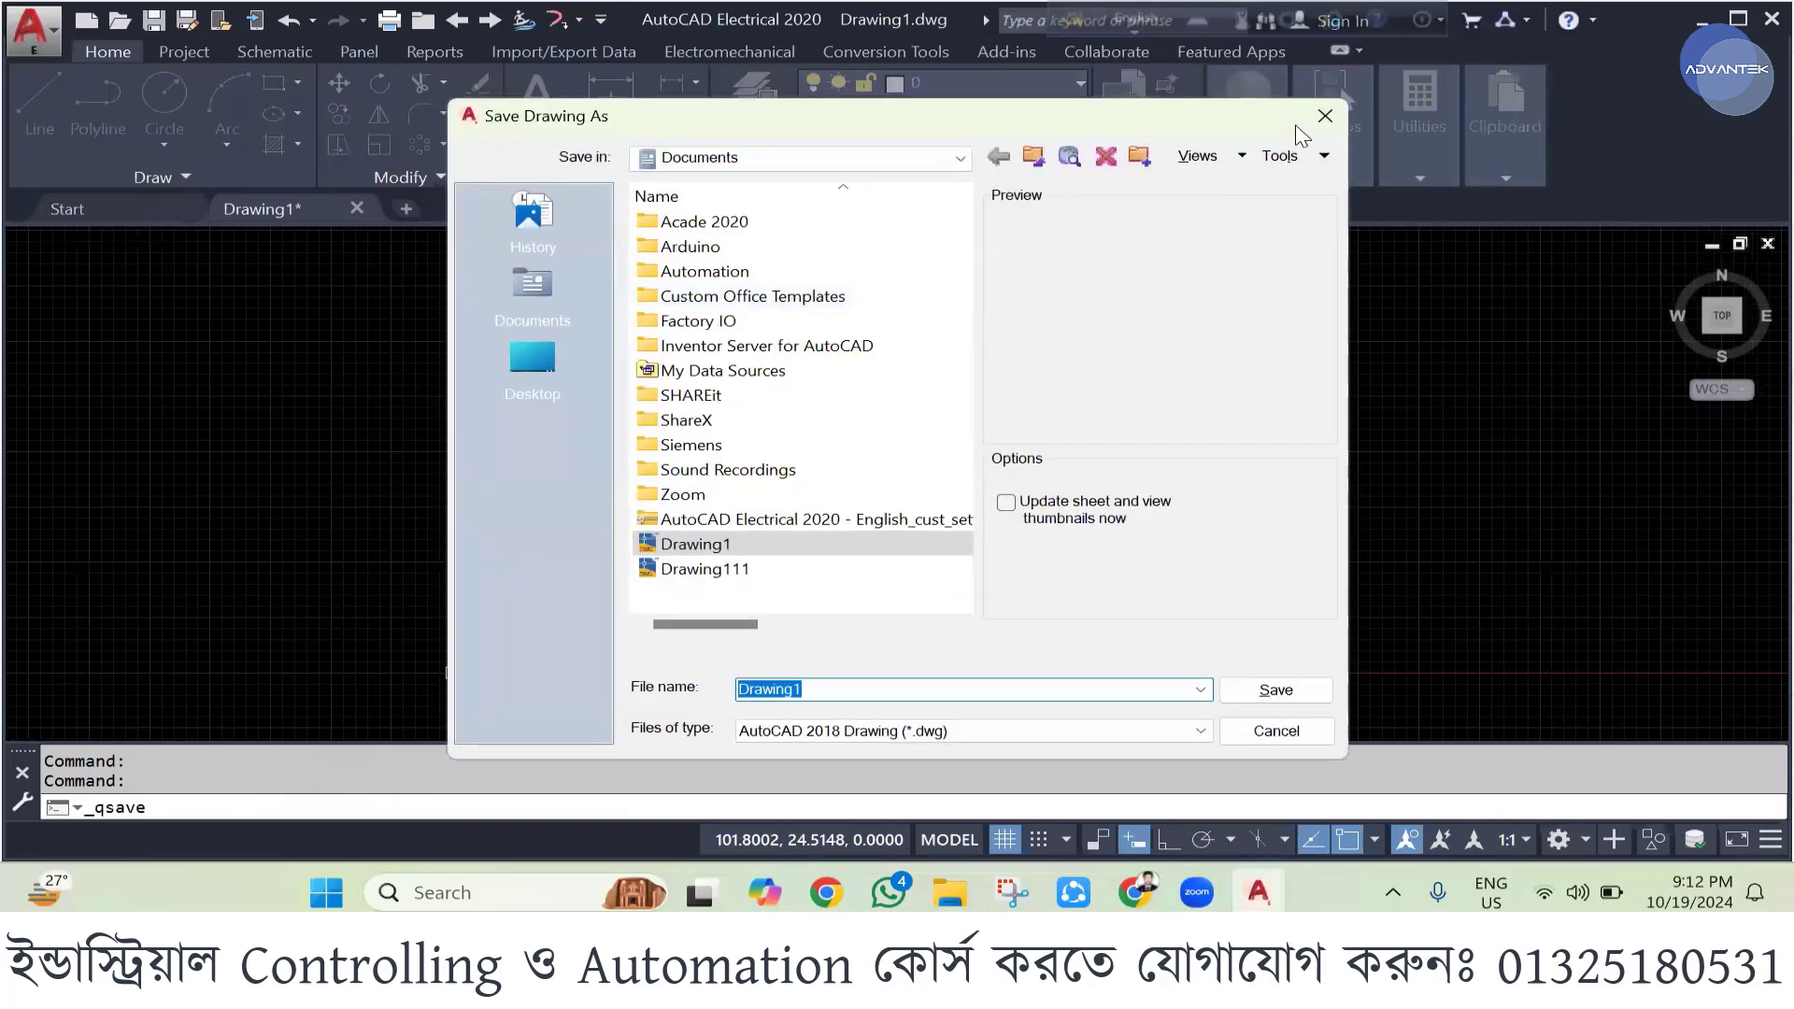
pyautogui.click(1319, 120)
# - Window-select the three blade rectangles and combine them into a group
pyautogui.click(739, 293)
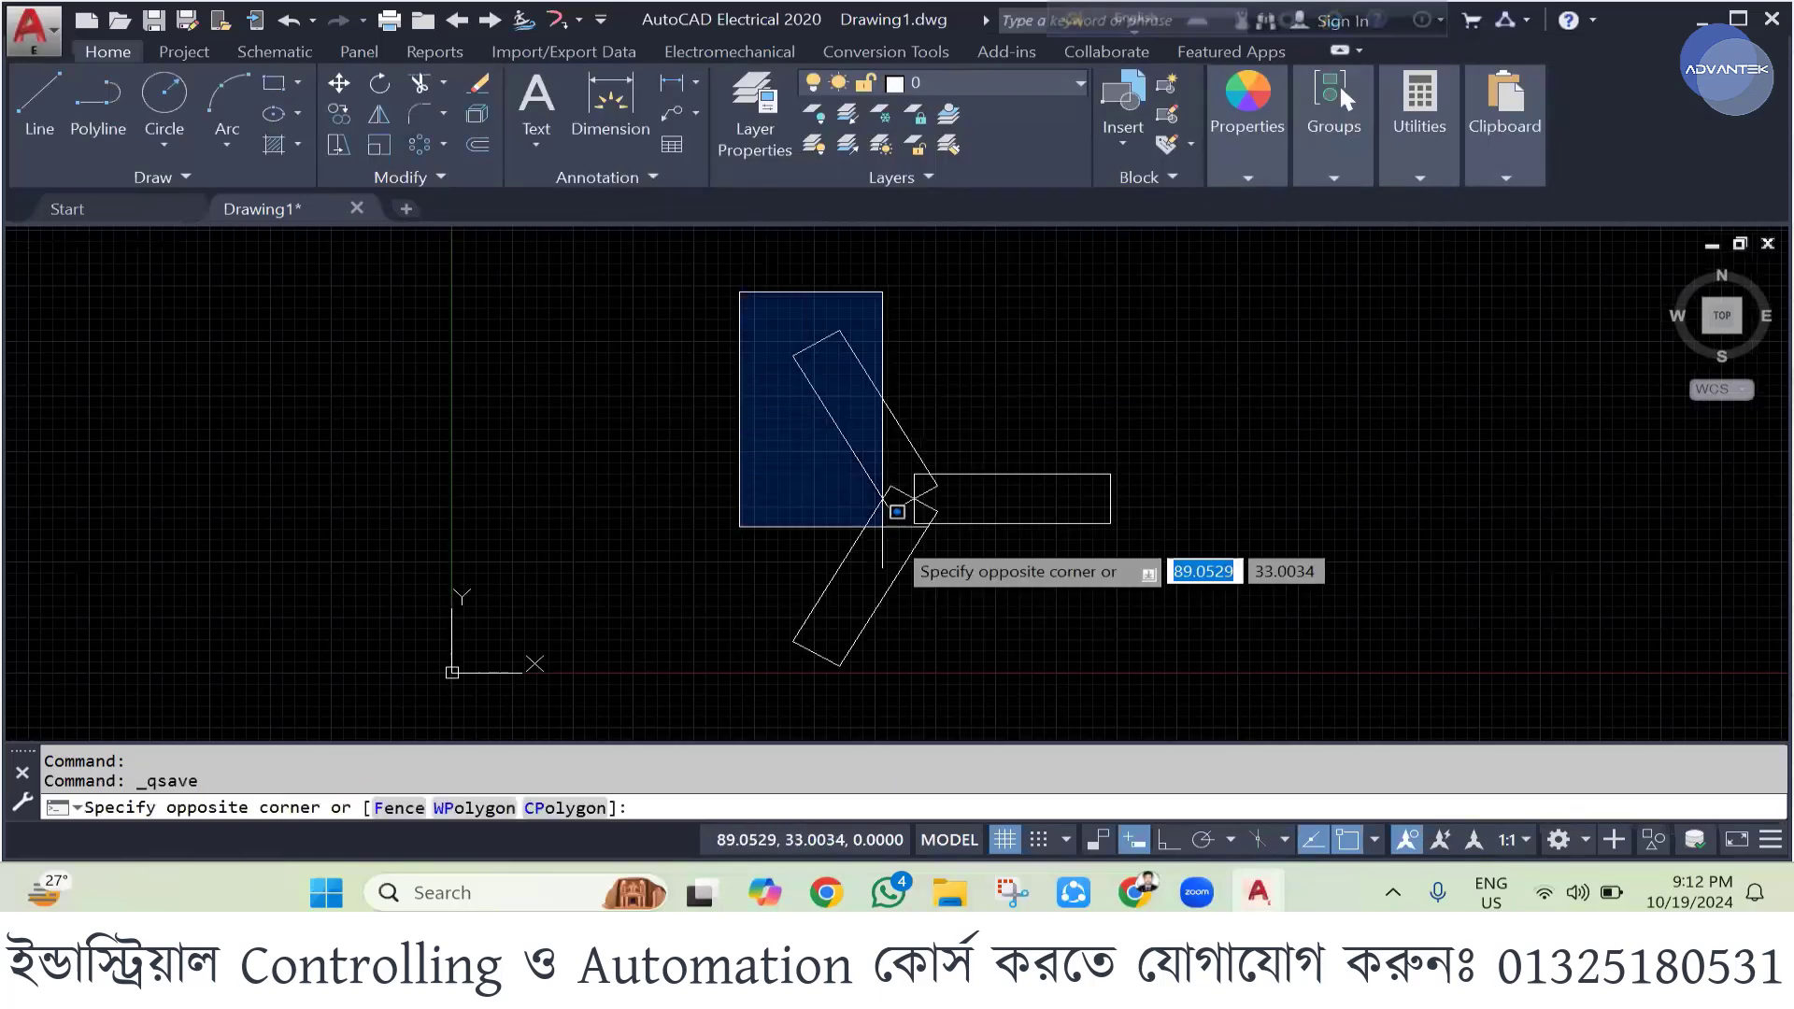
pyautogui.click(1138, 677)
pyautogui.rightClick(949, 496)
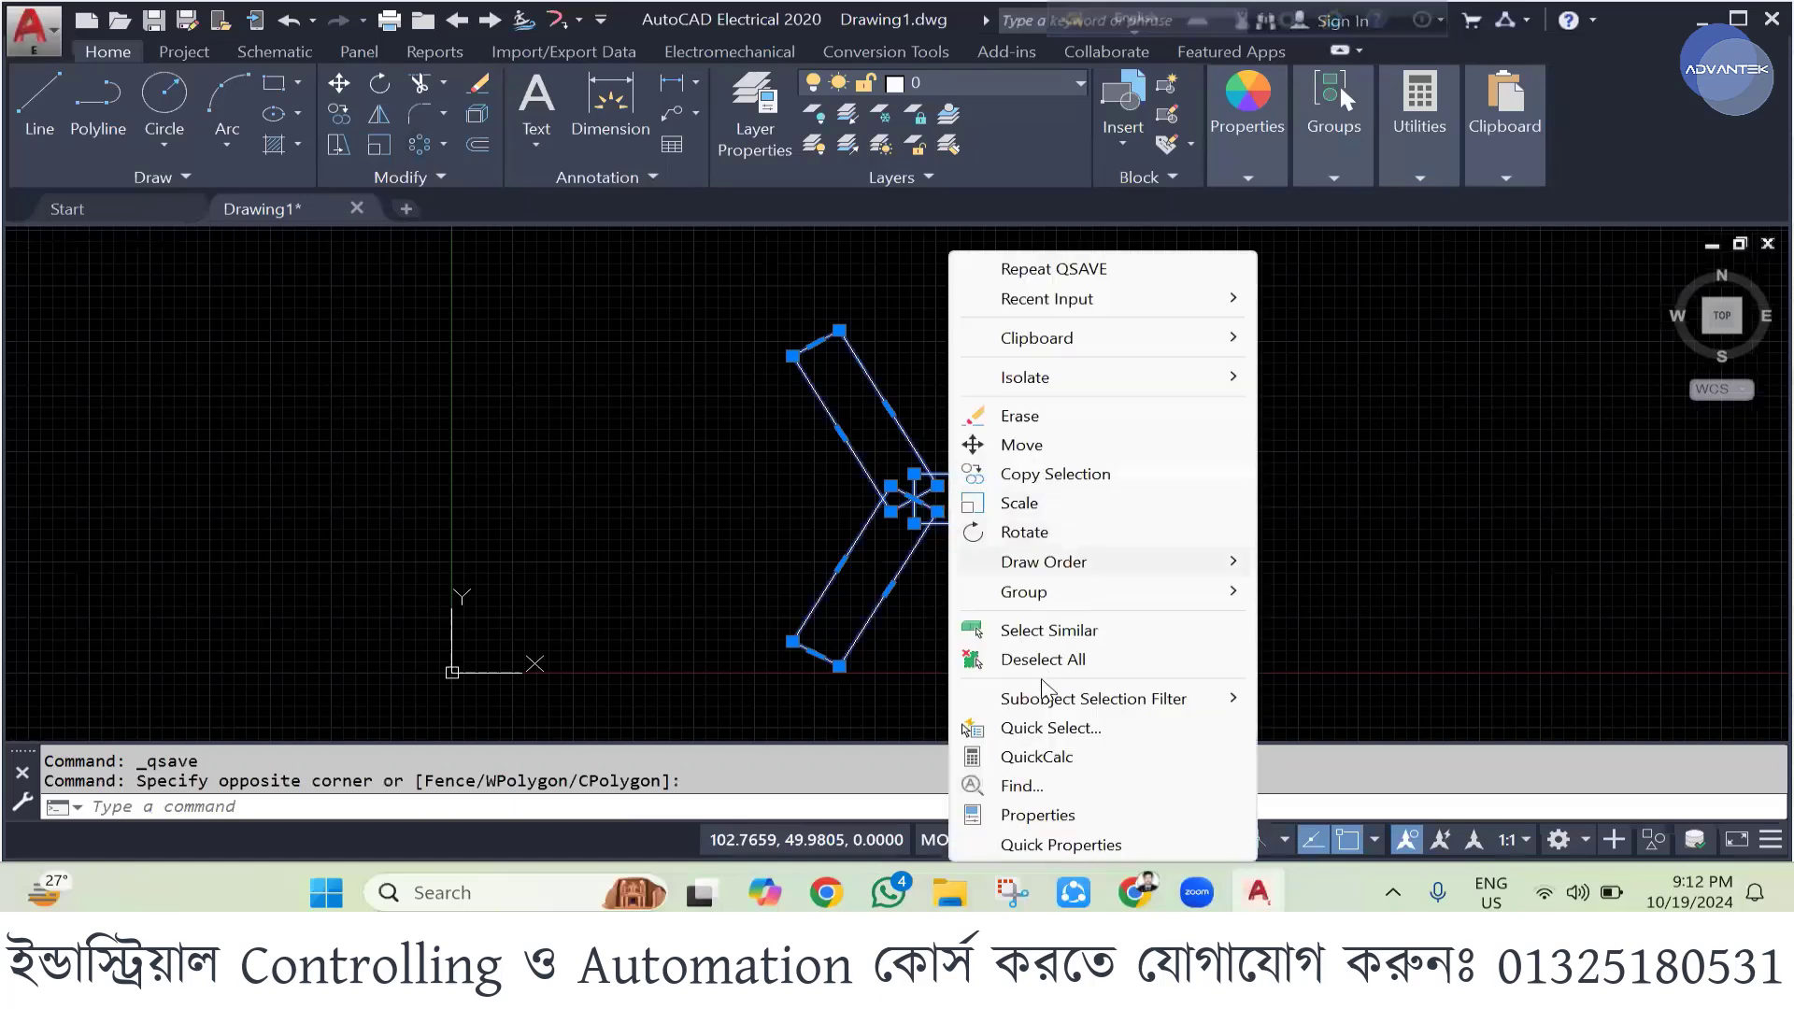
pyautogui.moveTo(1037, 591)
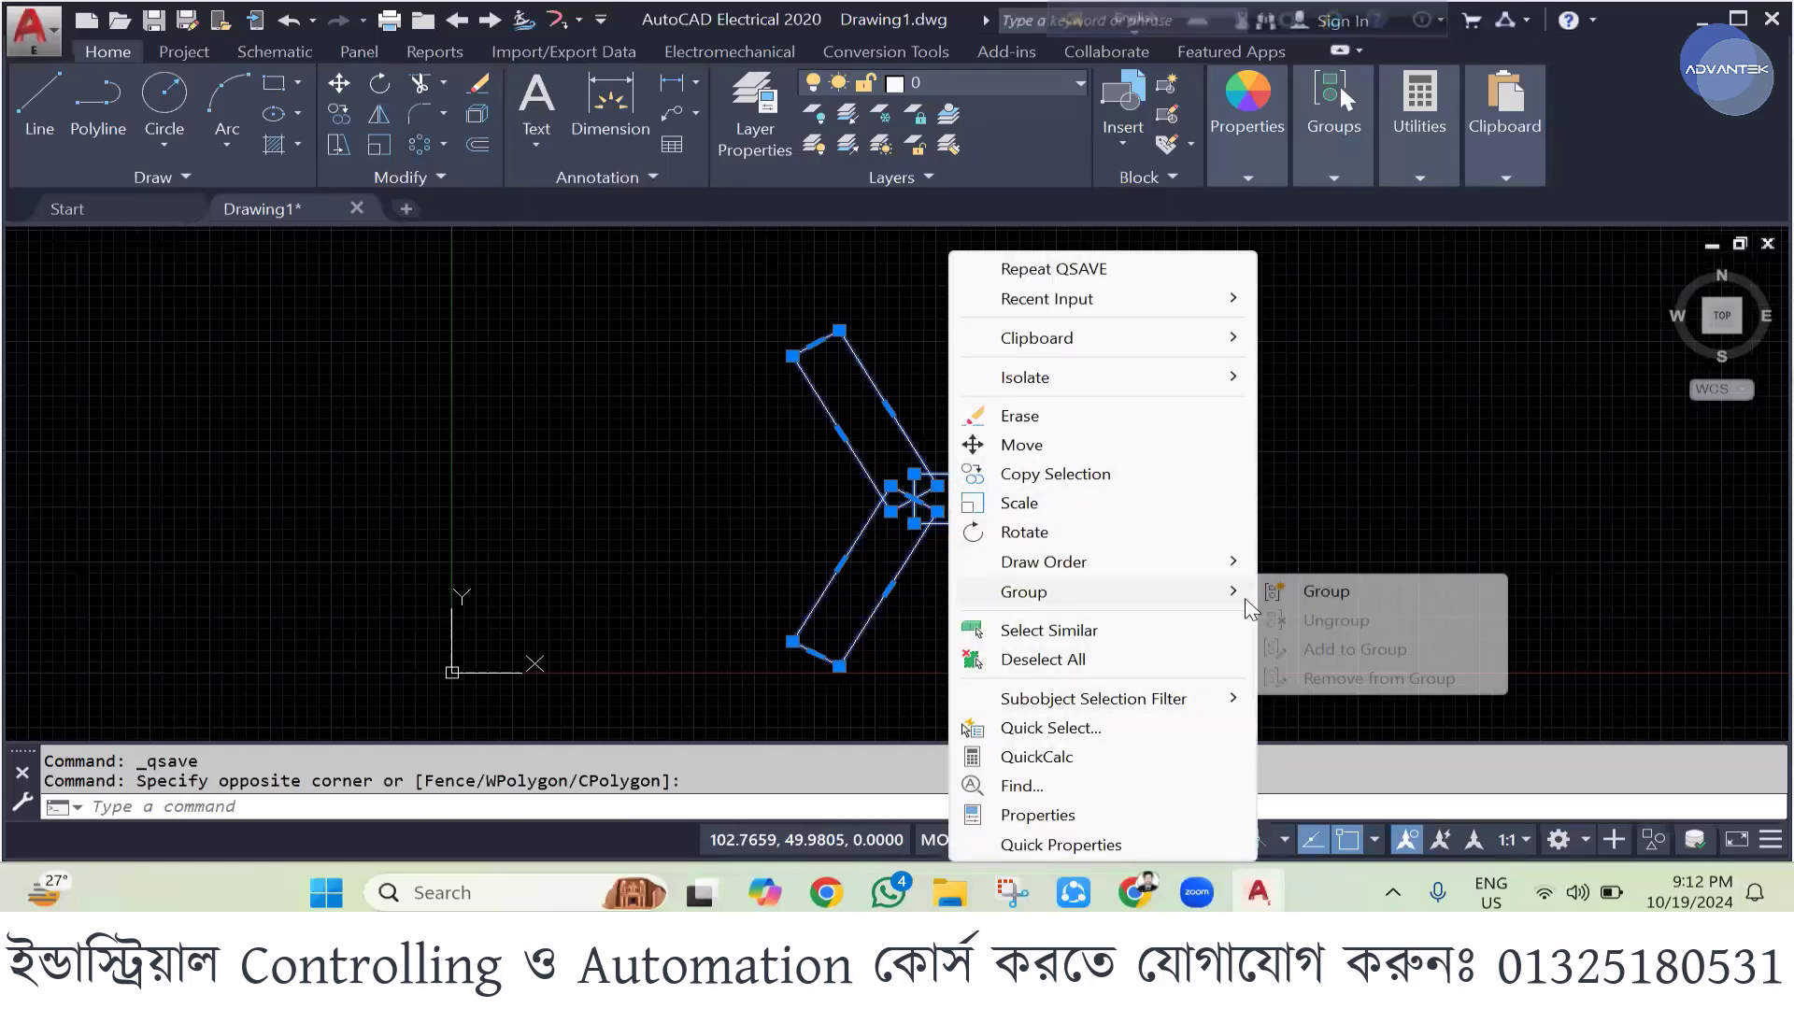
pyautogui.click(1312, 592)
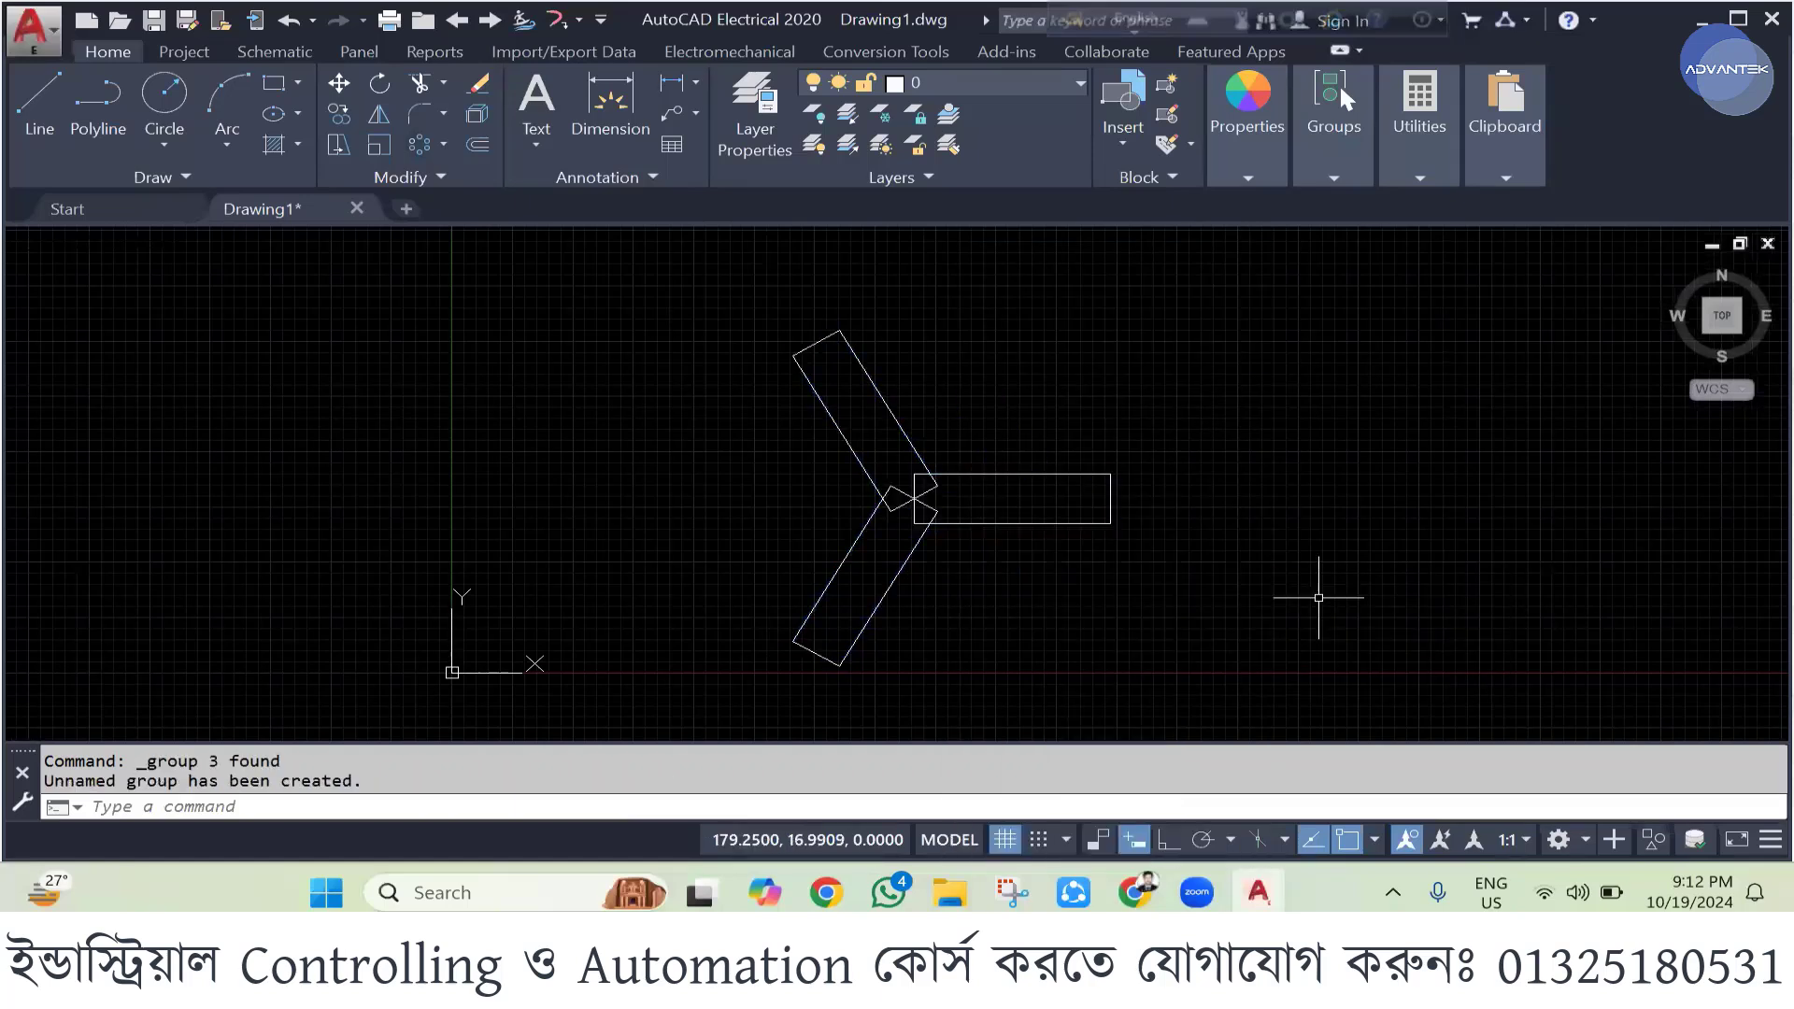
# - Create block 'fan' from the window-selected blades, with its base point at the hub midpoint
pyautogui.click(1169, 90)
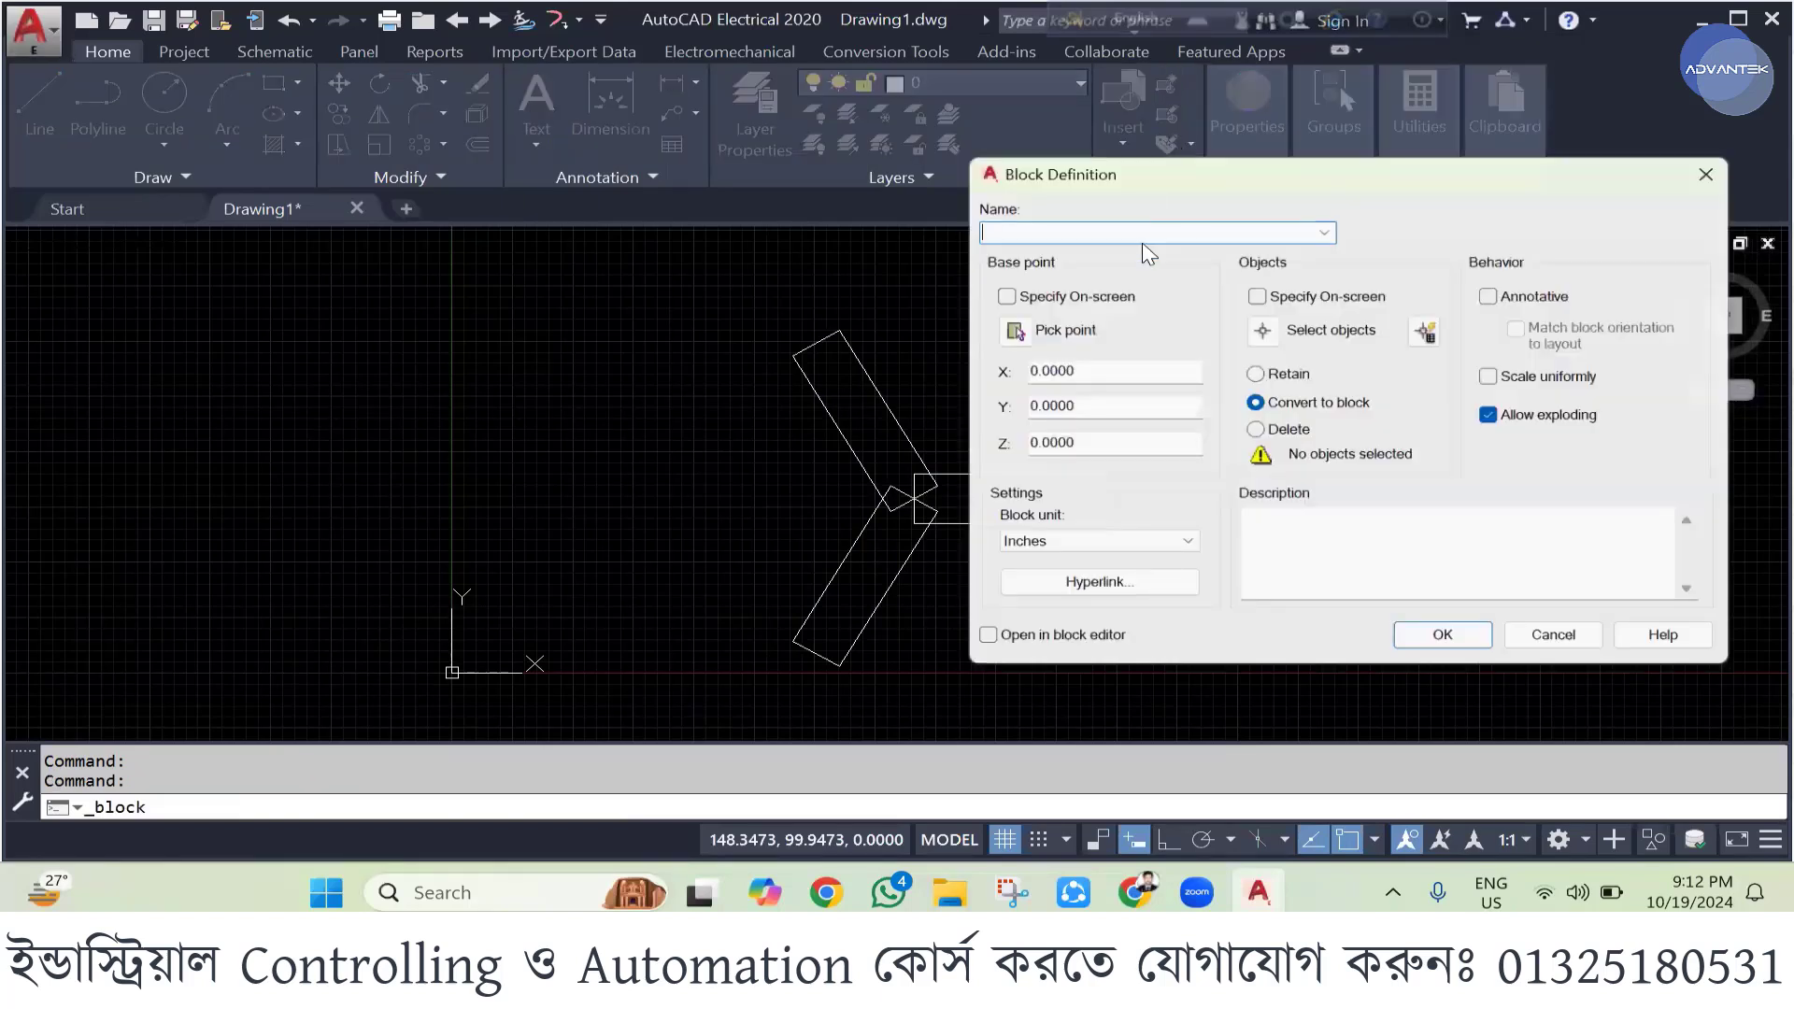
pyautogui.click(998, 327)
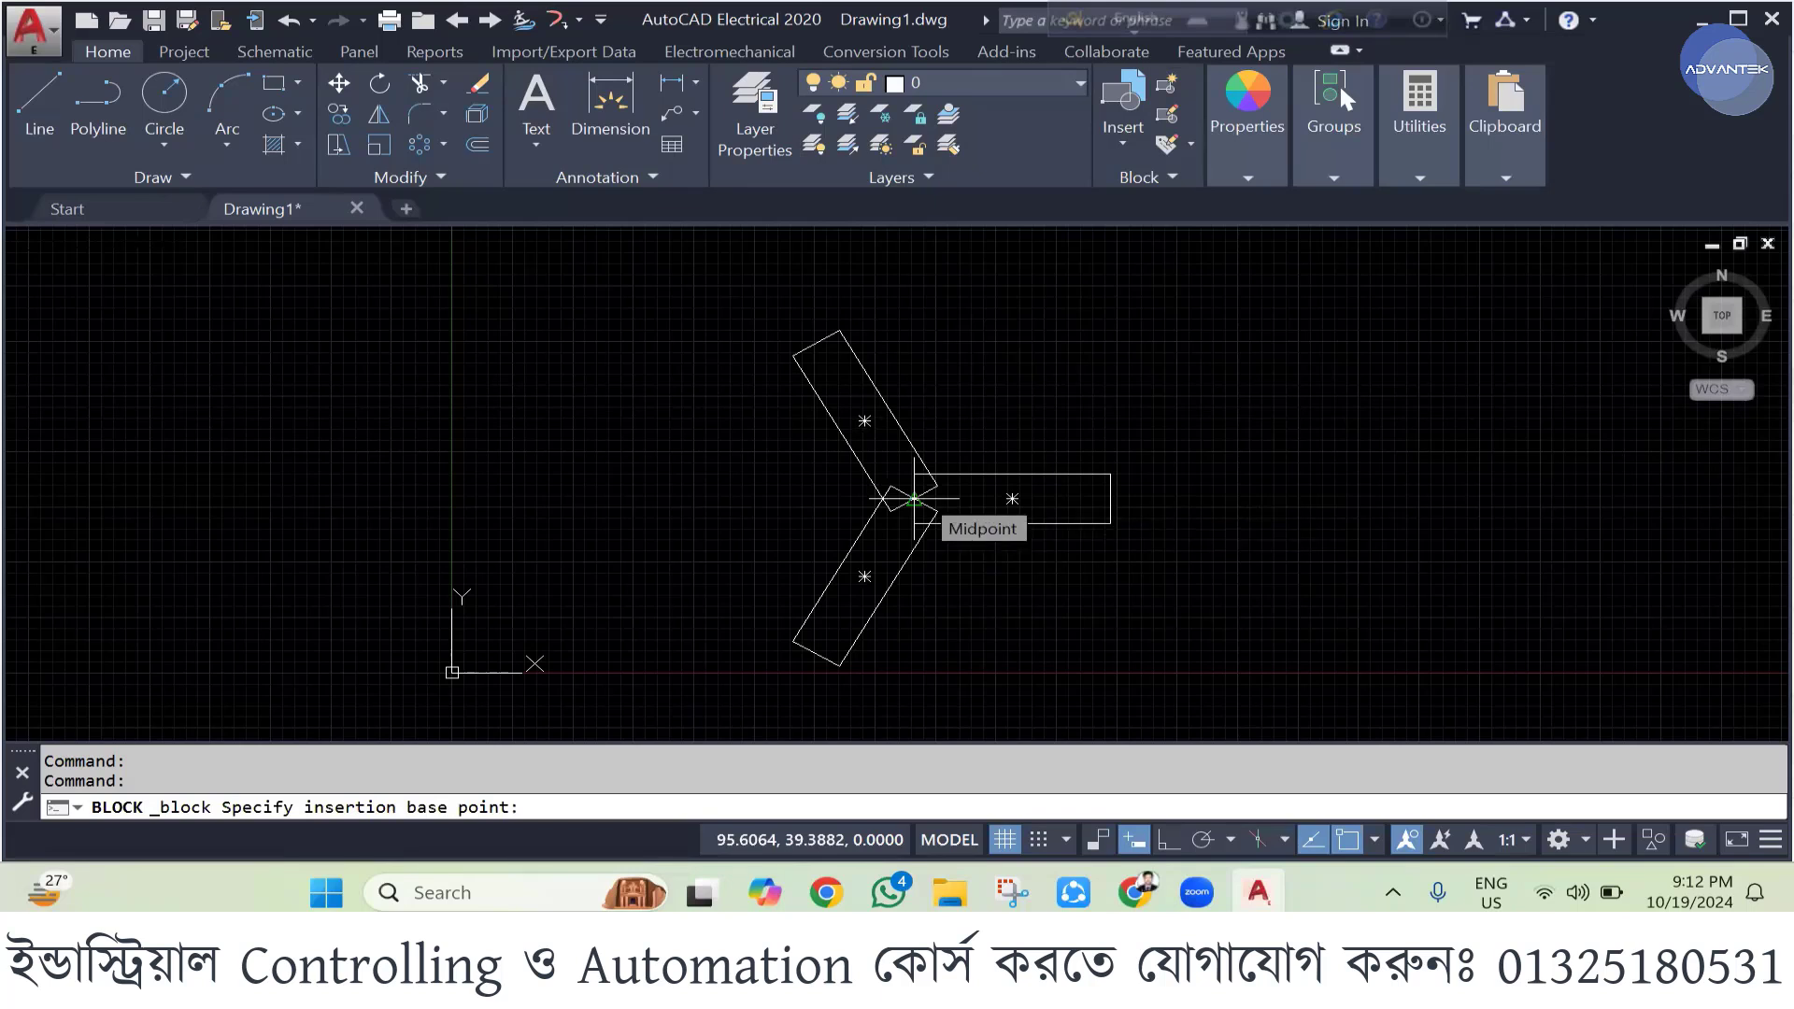
pyautogui.click(914, 498)
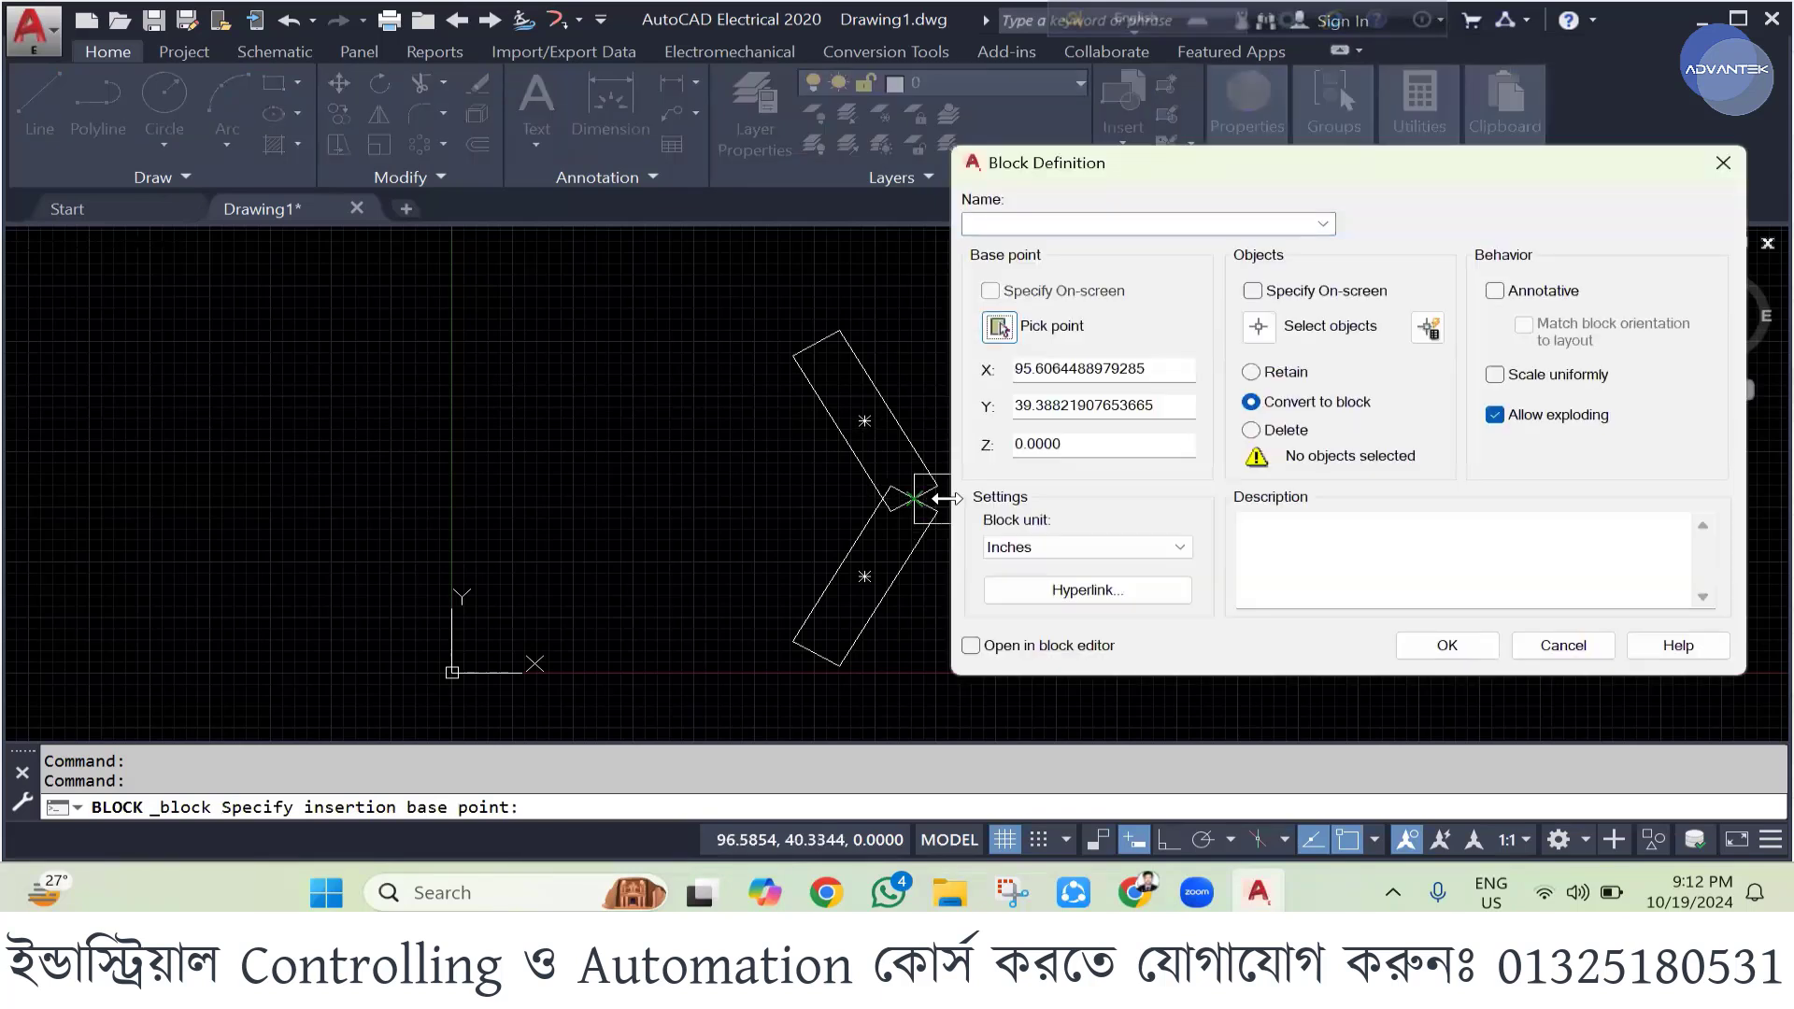
pyautogui.click(1260, 332)
pyautogui.click(720, 300)
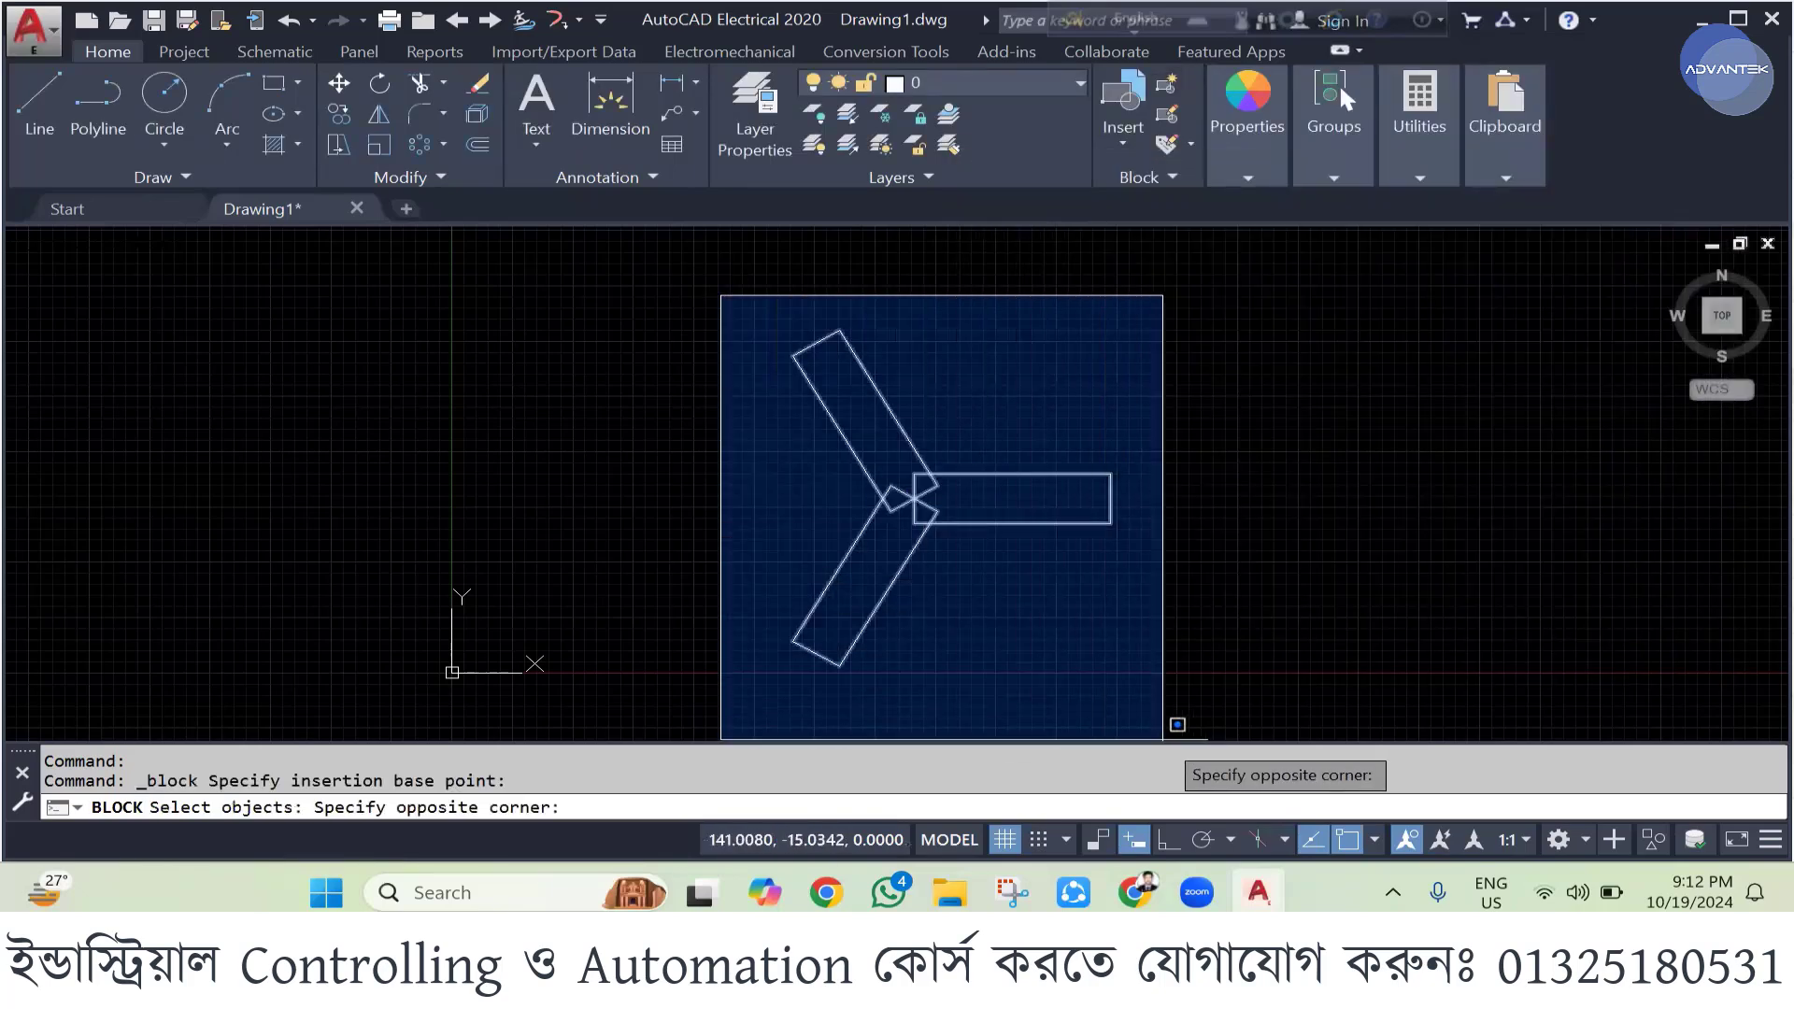
pyautogui.click(1210, 696)
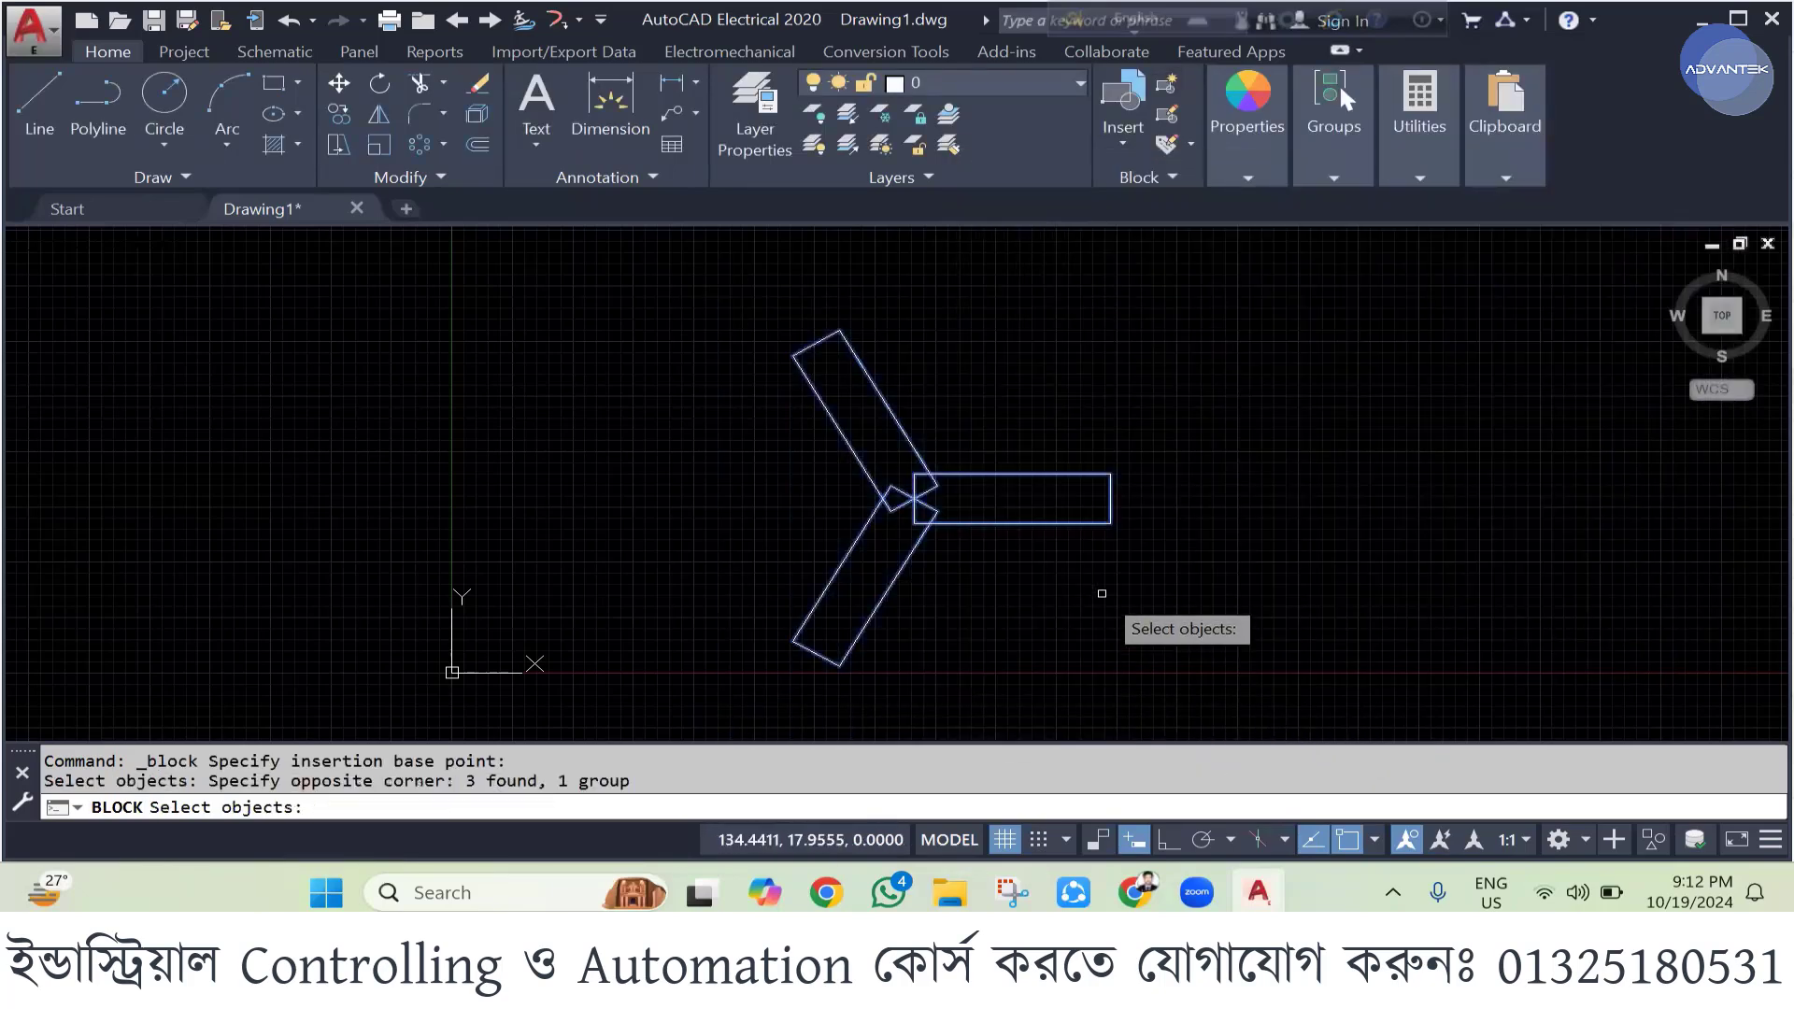
pyautogui.press('Return')
pyautogui.click(1001, 225)
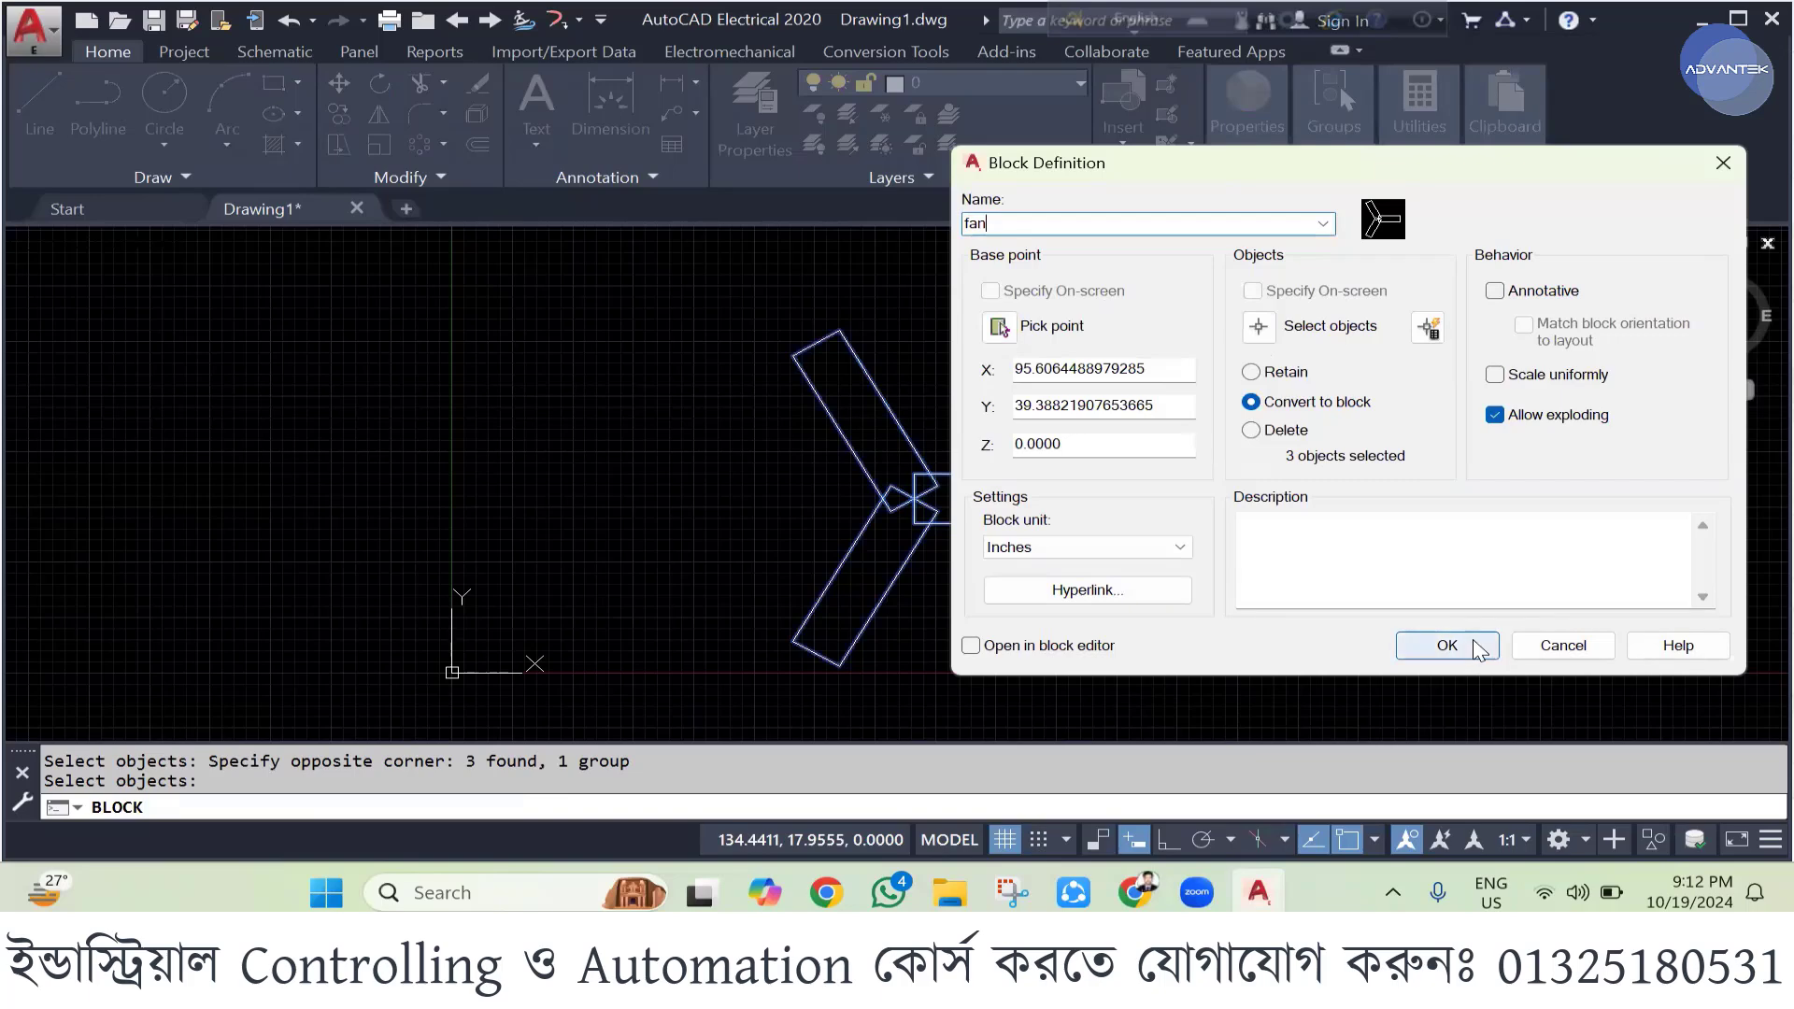
pyautogui.click(1420, 646)
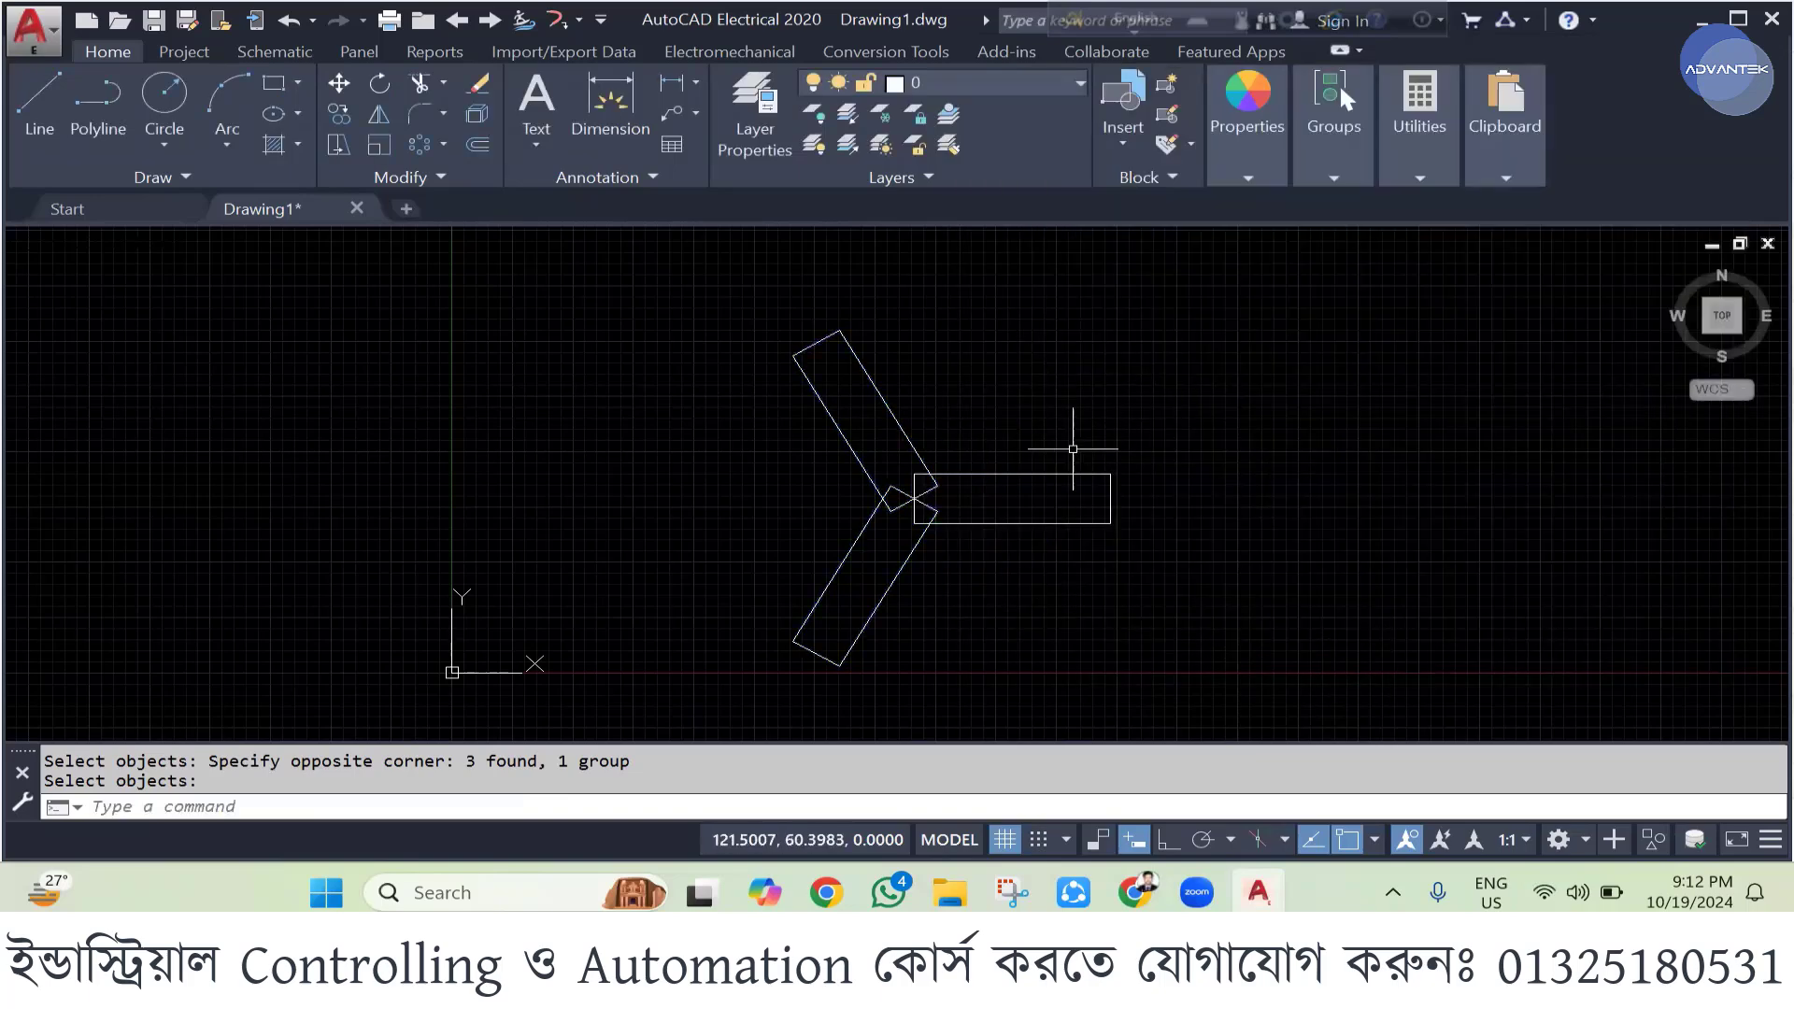
# - Insert a copy of the fan block right of the original and open it for editing
pyautogui.click(1122, 135)
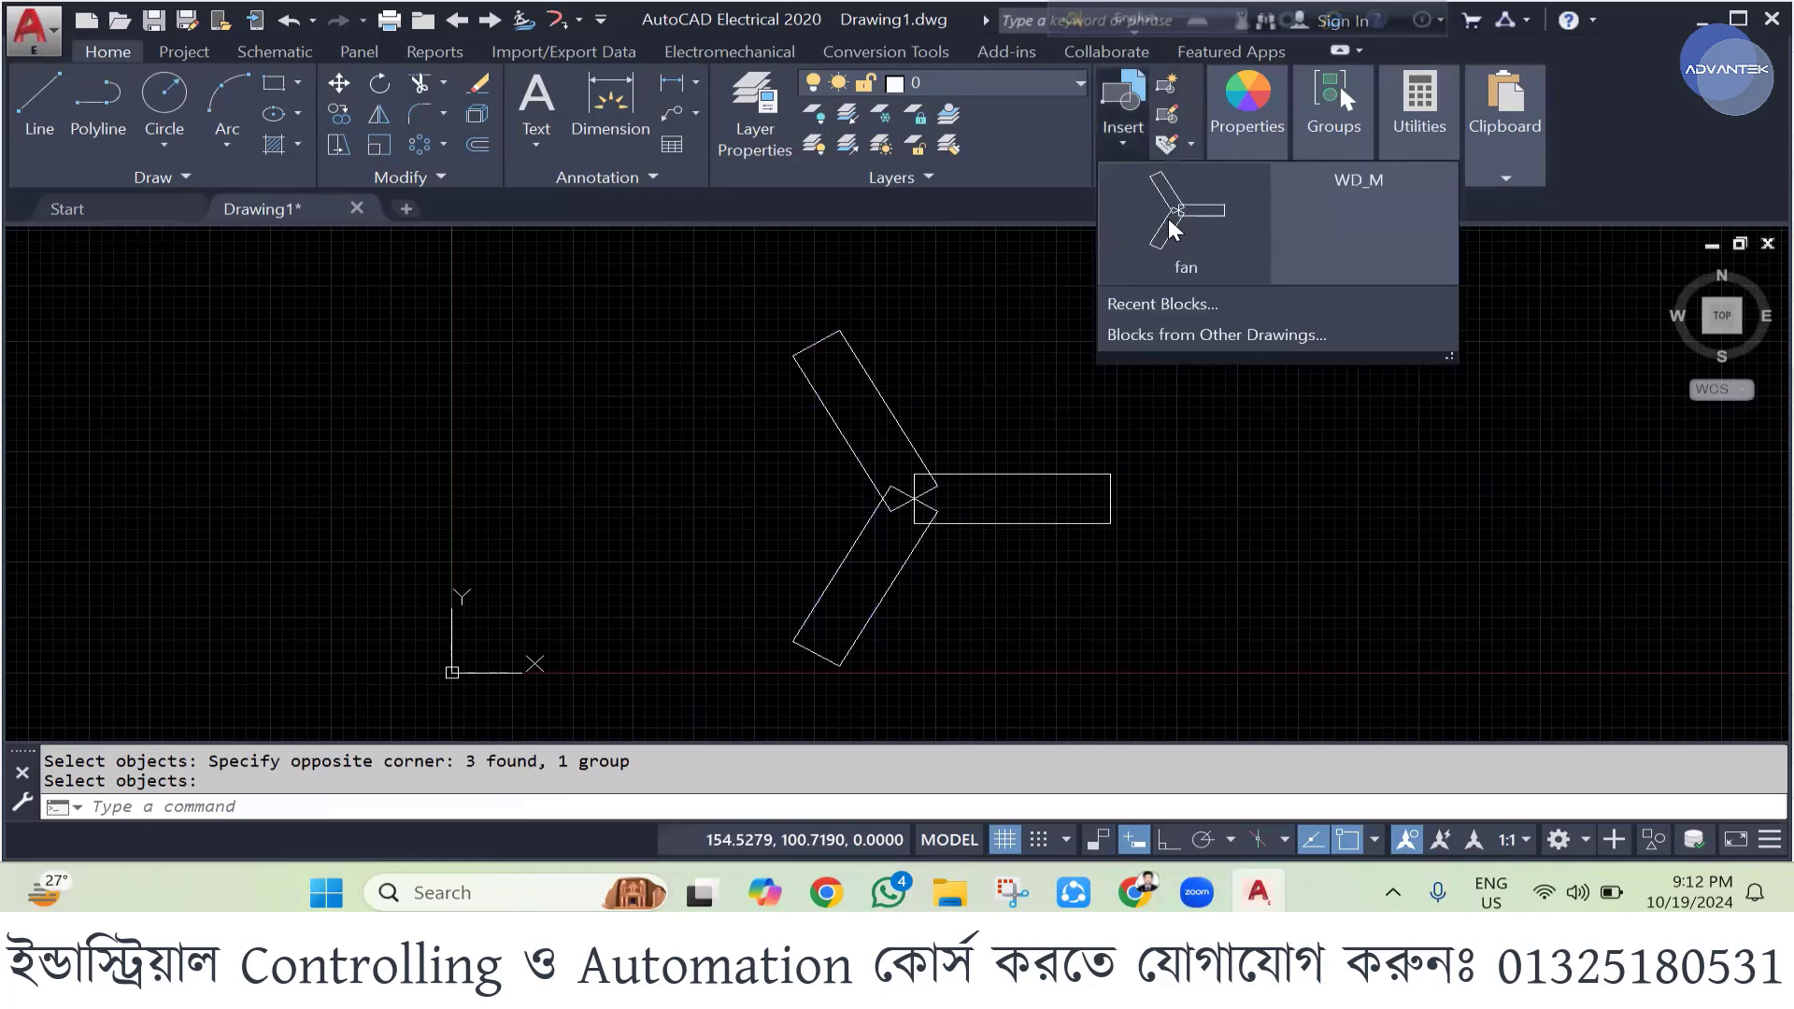
pyautogui.click(1177, 221)
pyautogui.click(1308, 462)
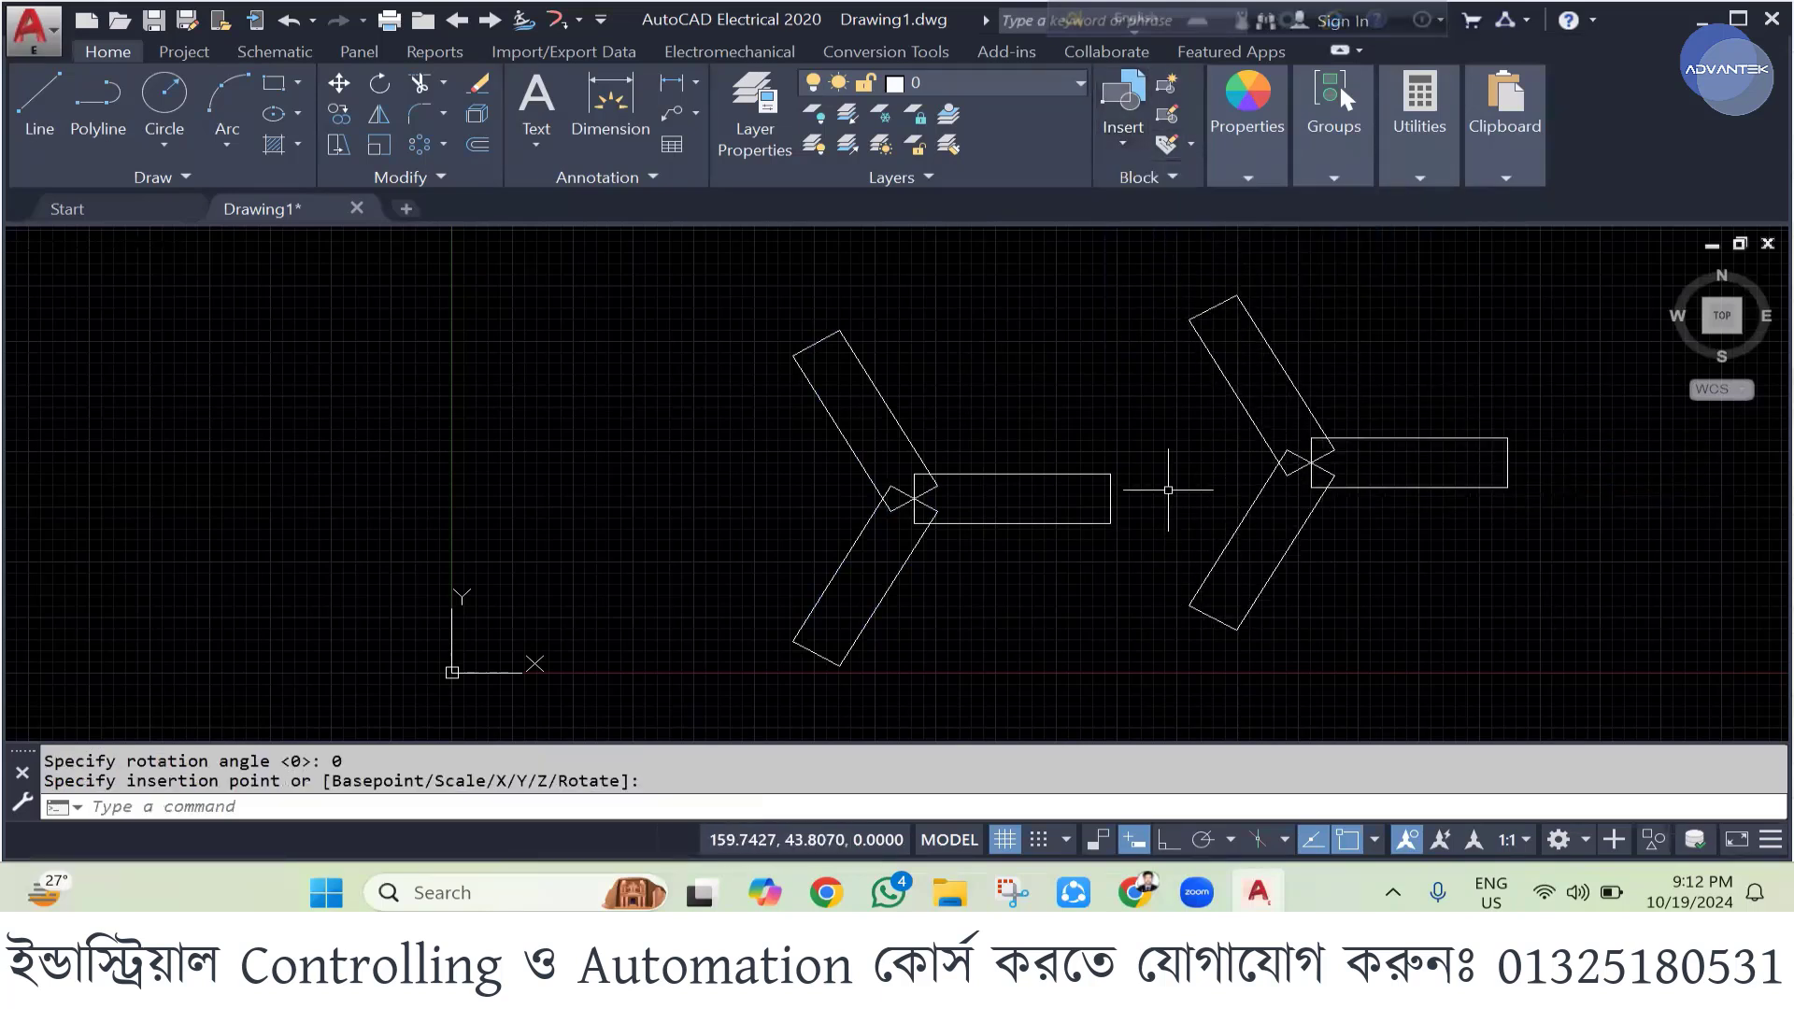
pyautogui.scroll(-2, 877, 402)
pyautogui.scroll(4, 942, 402)
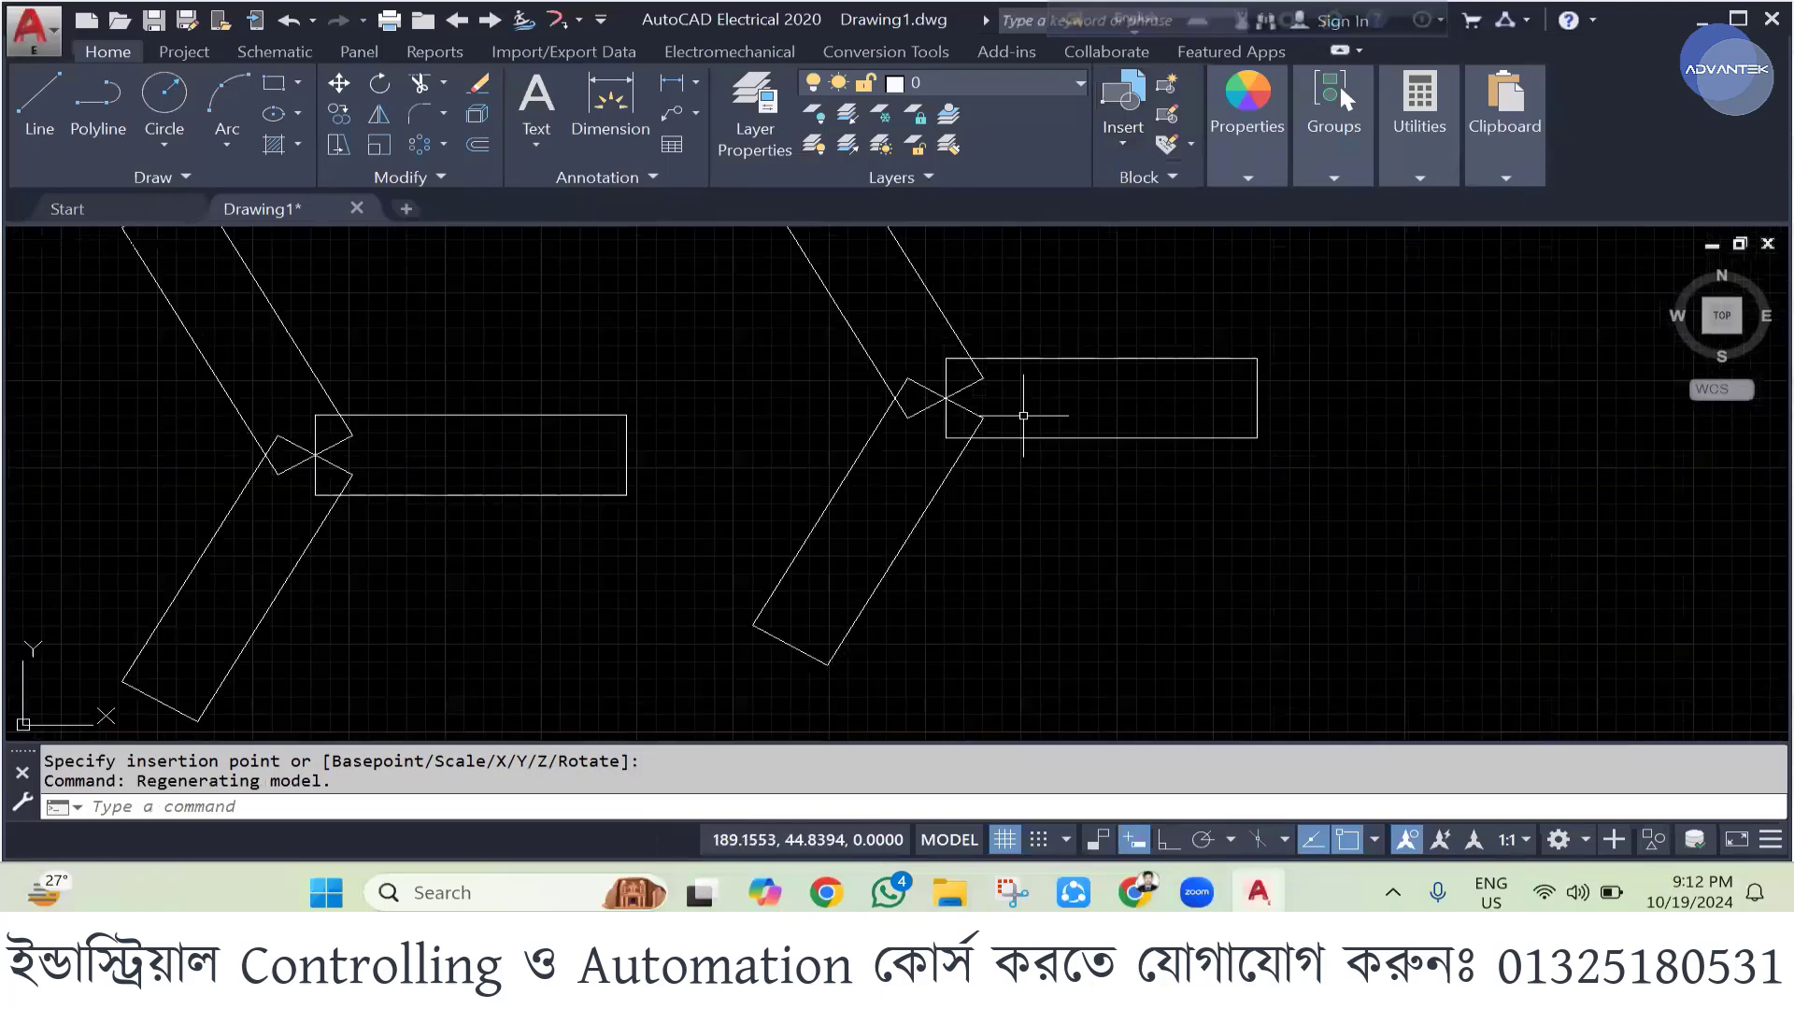
pyautogui.doubleClick(945, 398)
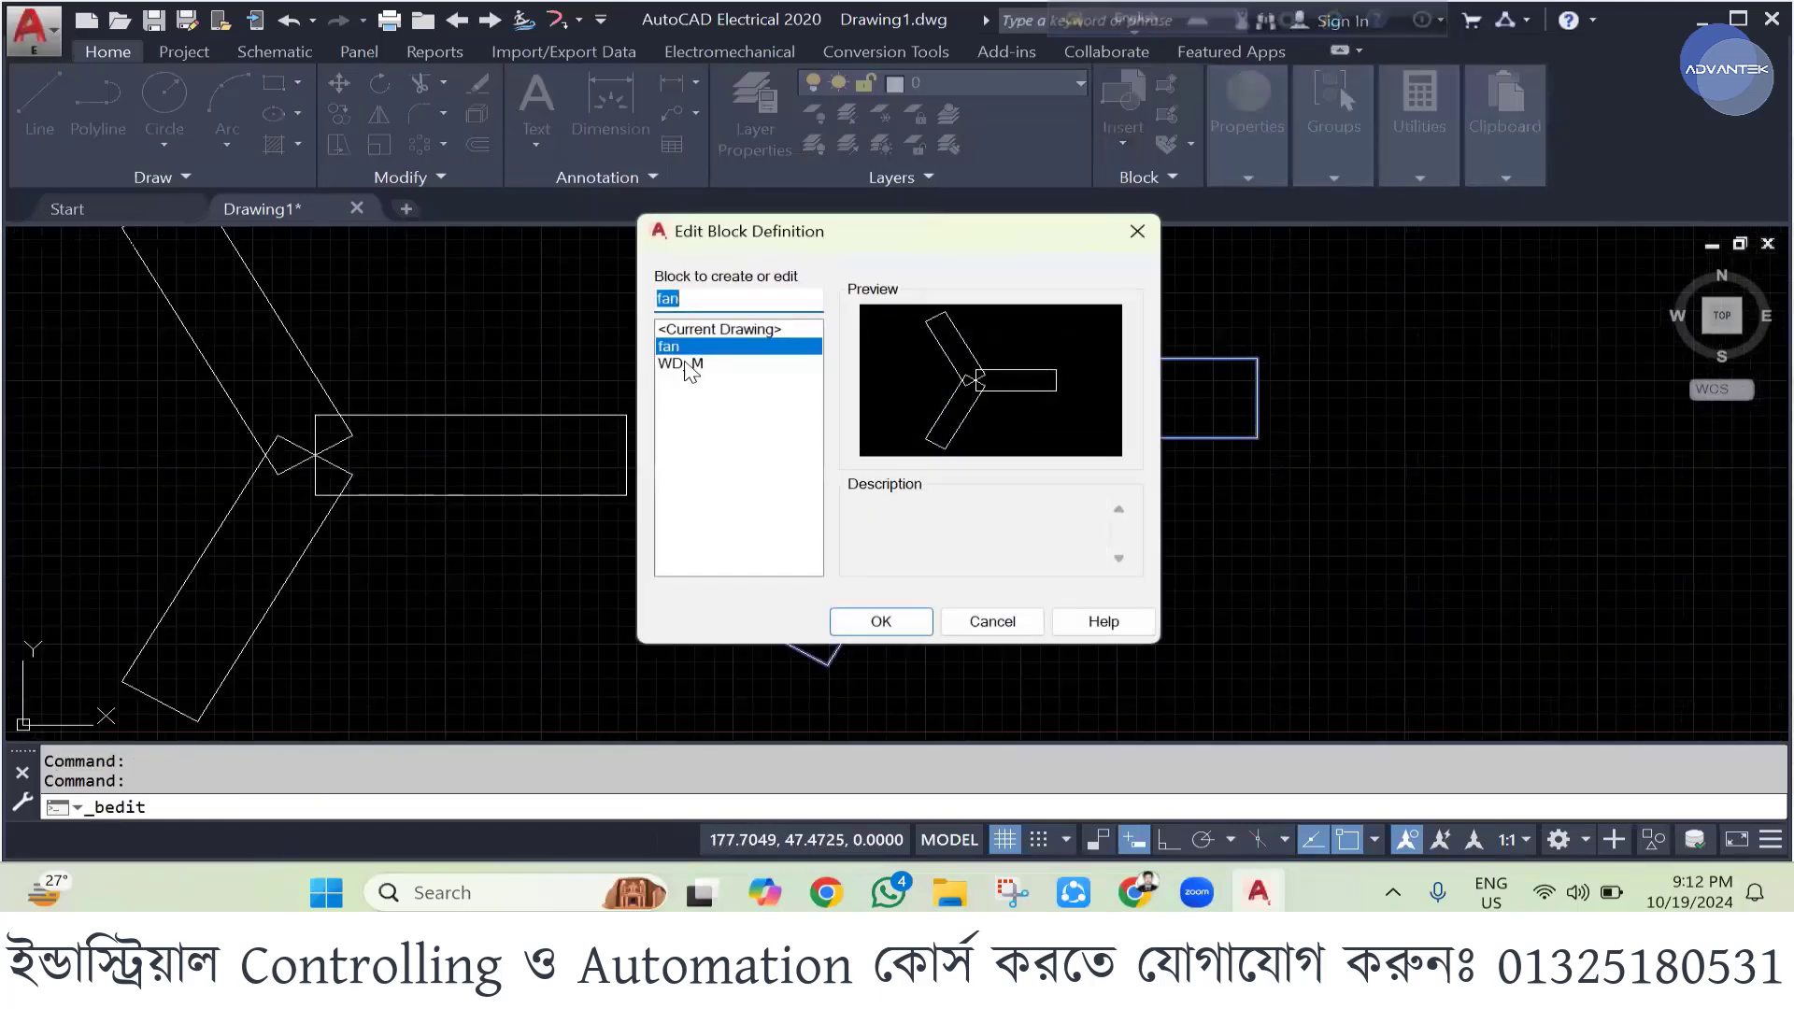
# - Confirm editing the fan block definition to enter the Block Editor
pyautogui.click(878, 622)
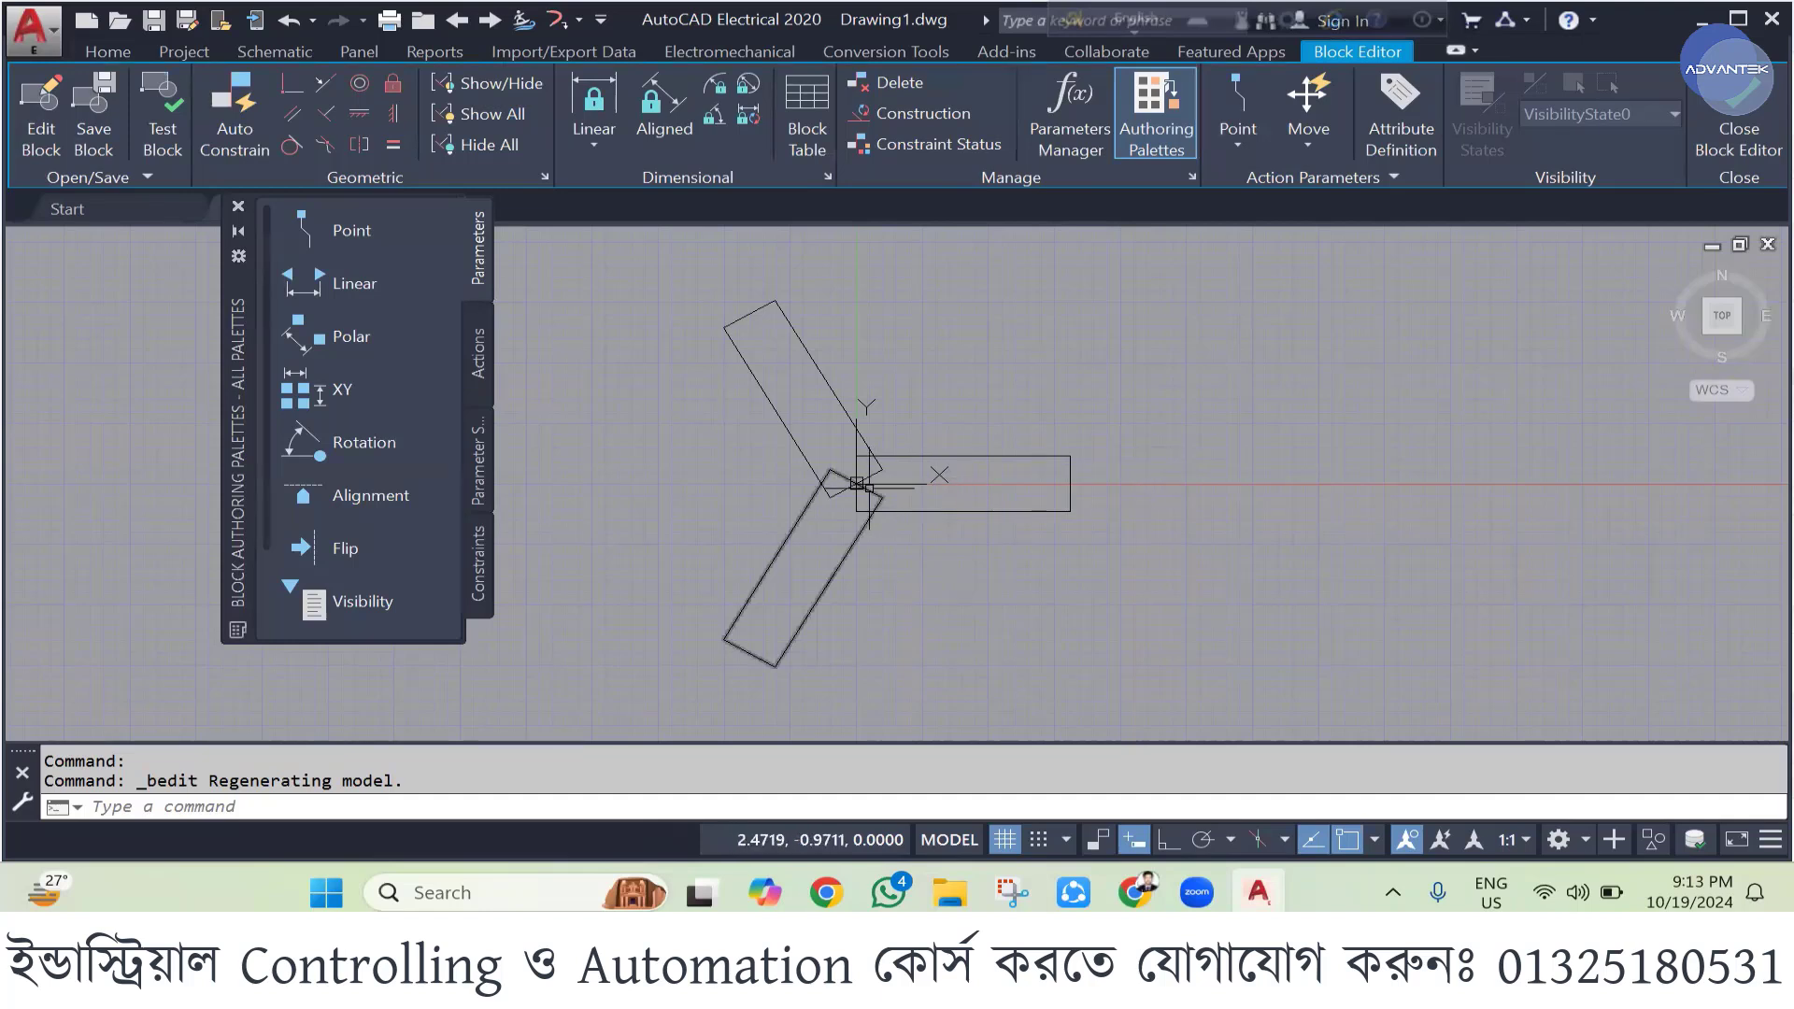
pyautogui.scroll(2, 867, 467)
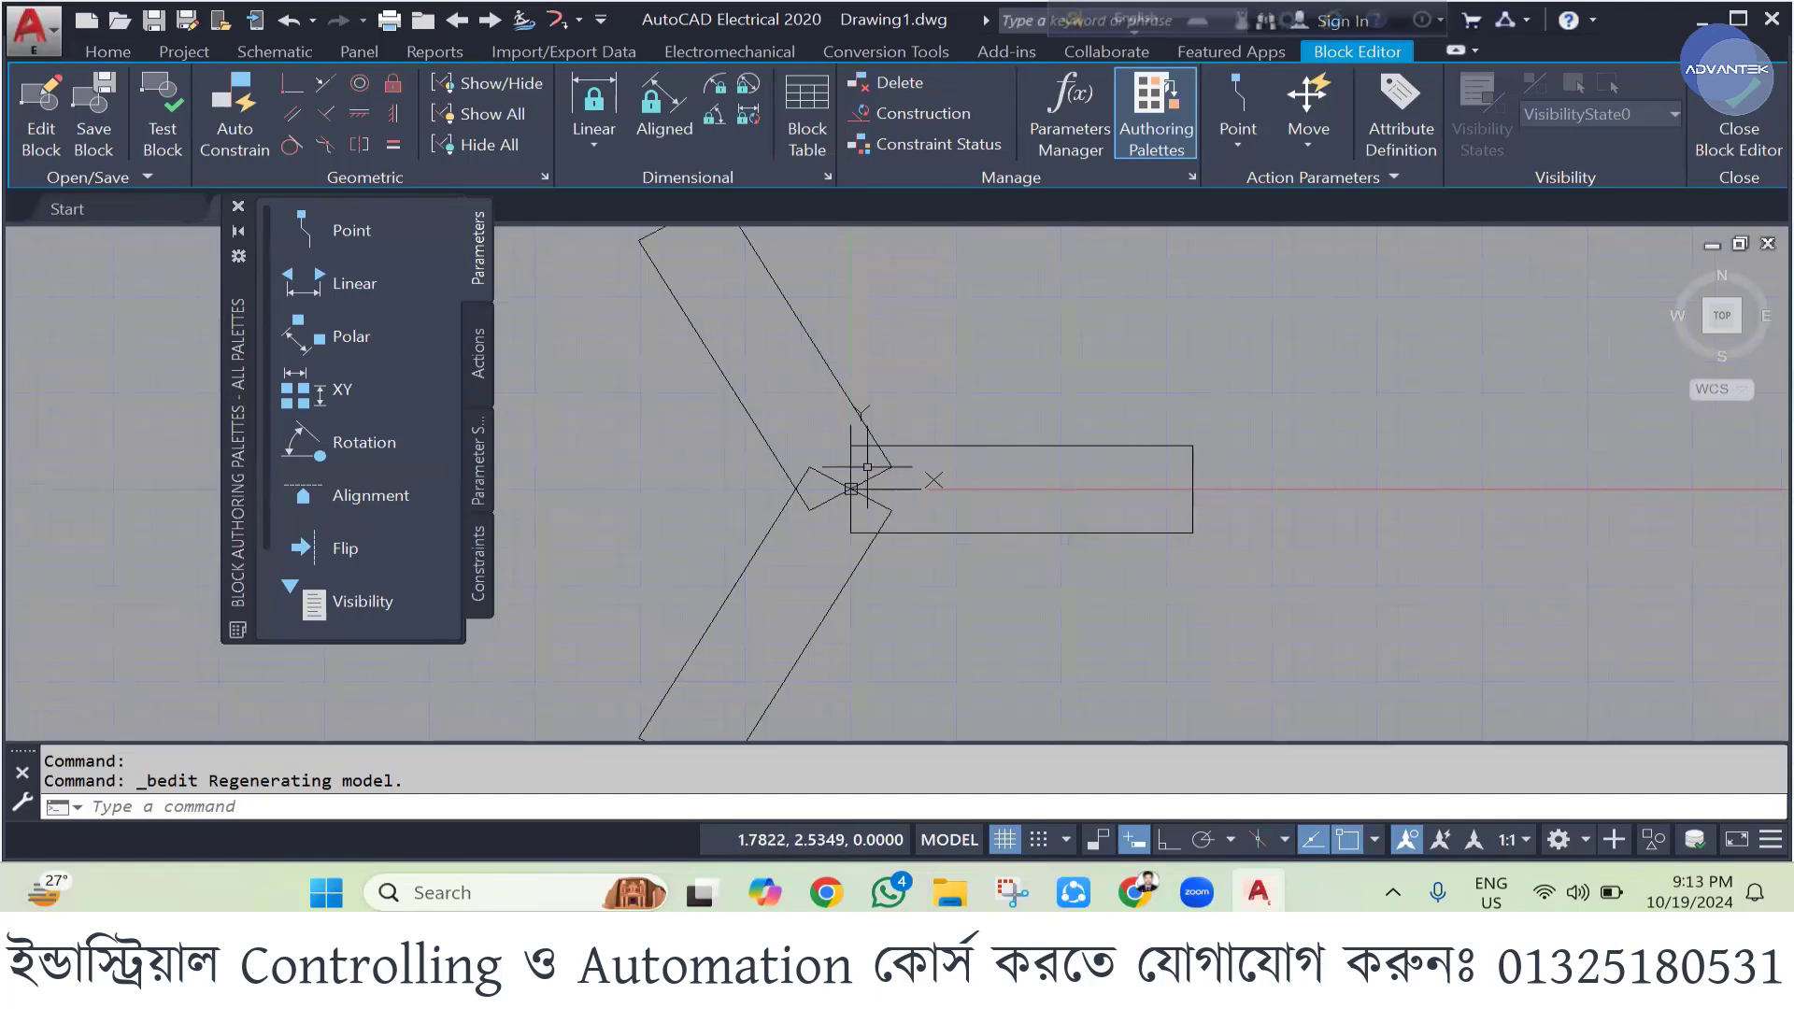
pyautogui.scroll(-2, 867, 467)
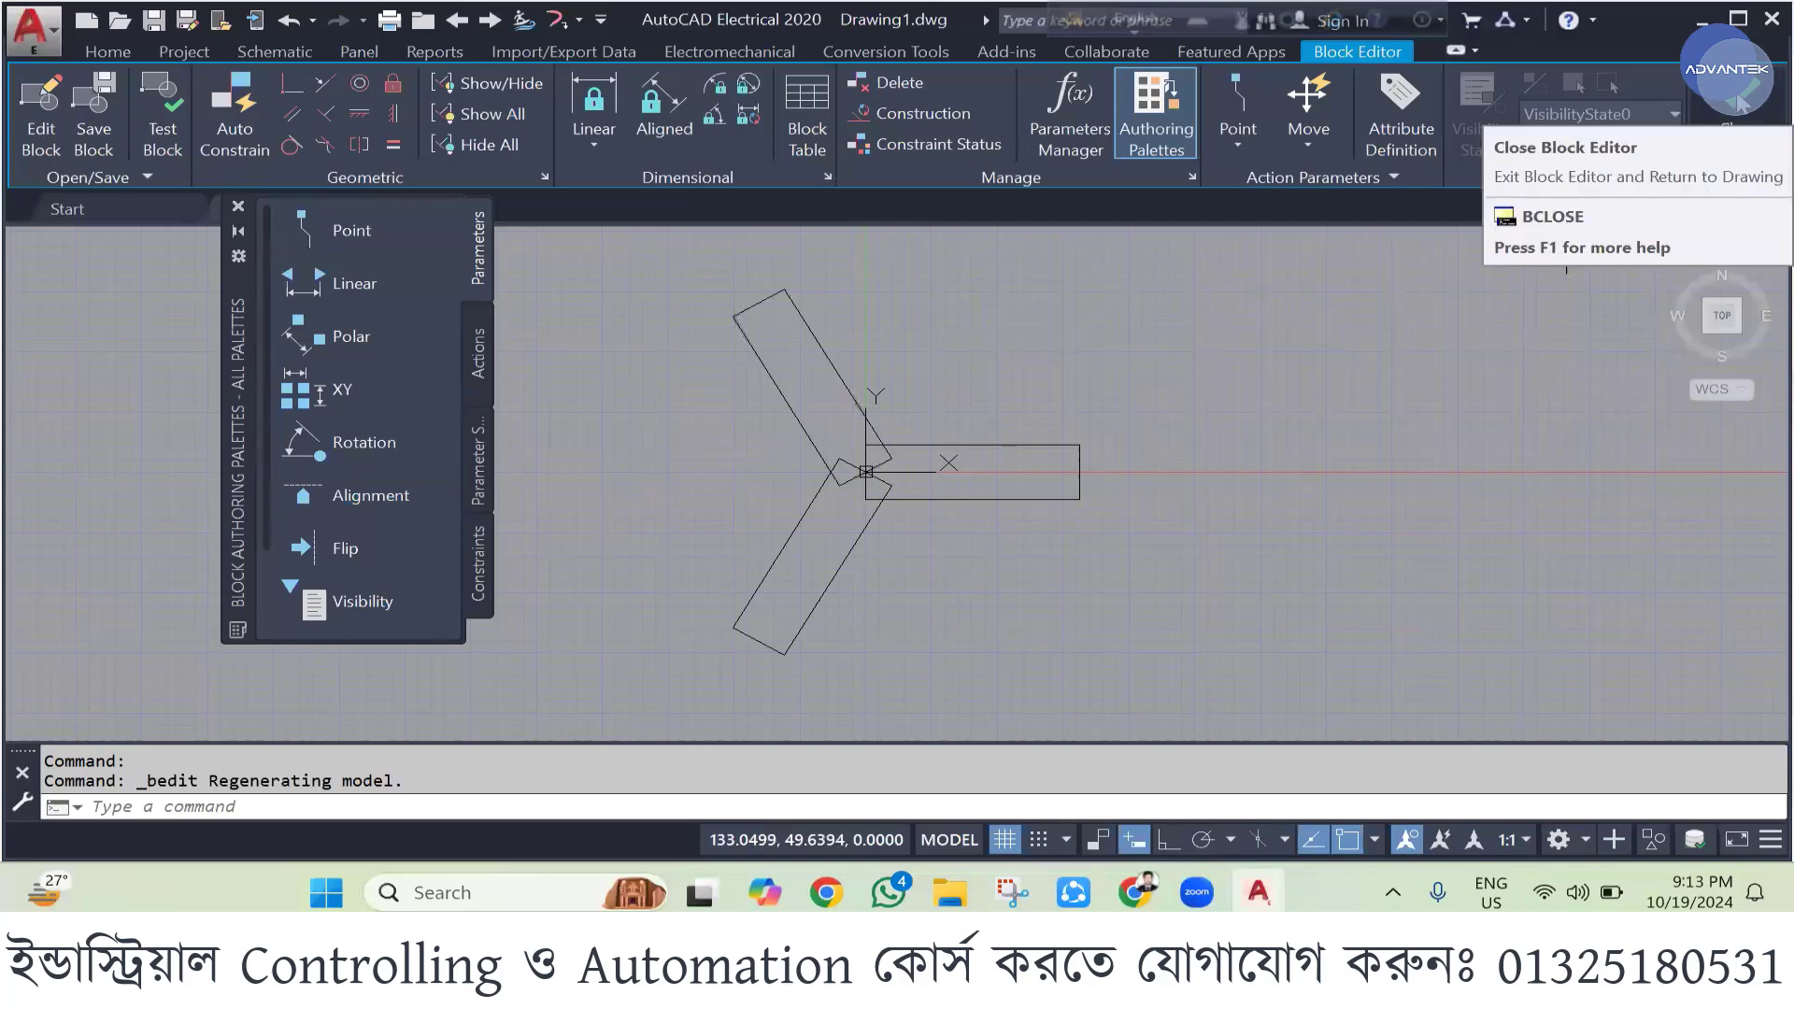
# - Exit the Block Editor without saving changes, returning to the drawing with both fans
pyautogui.click(1738, 131)
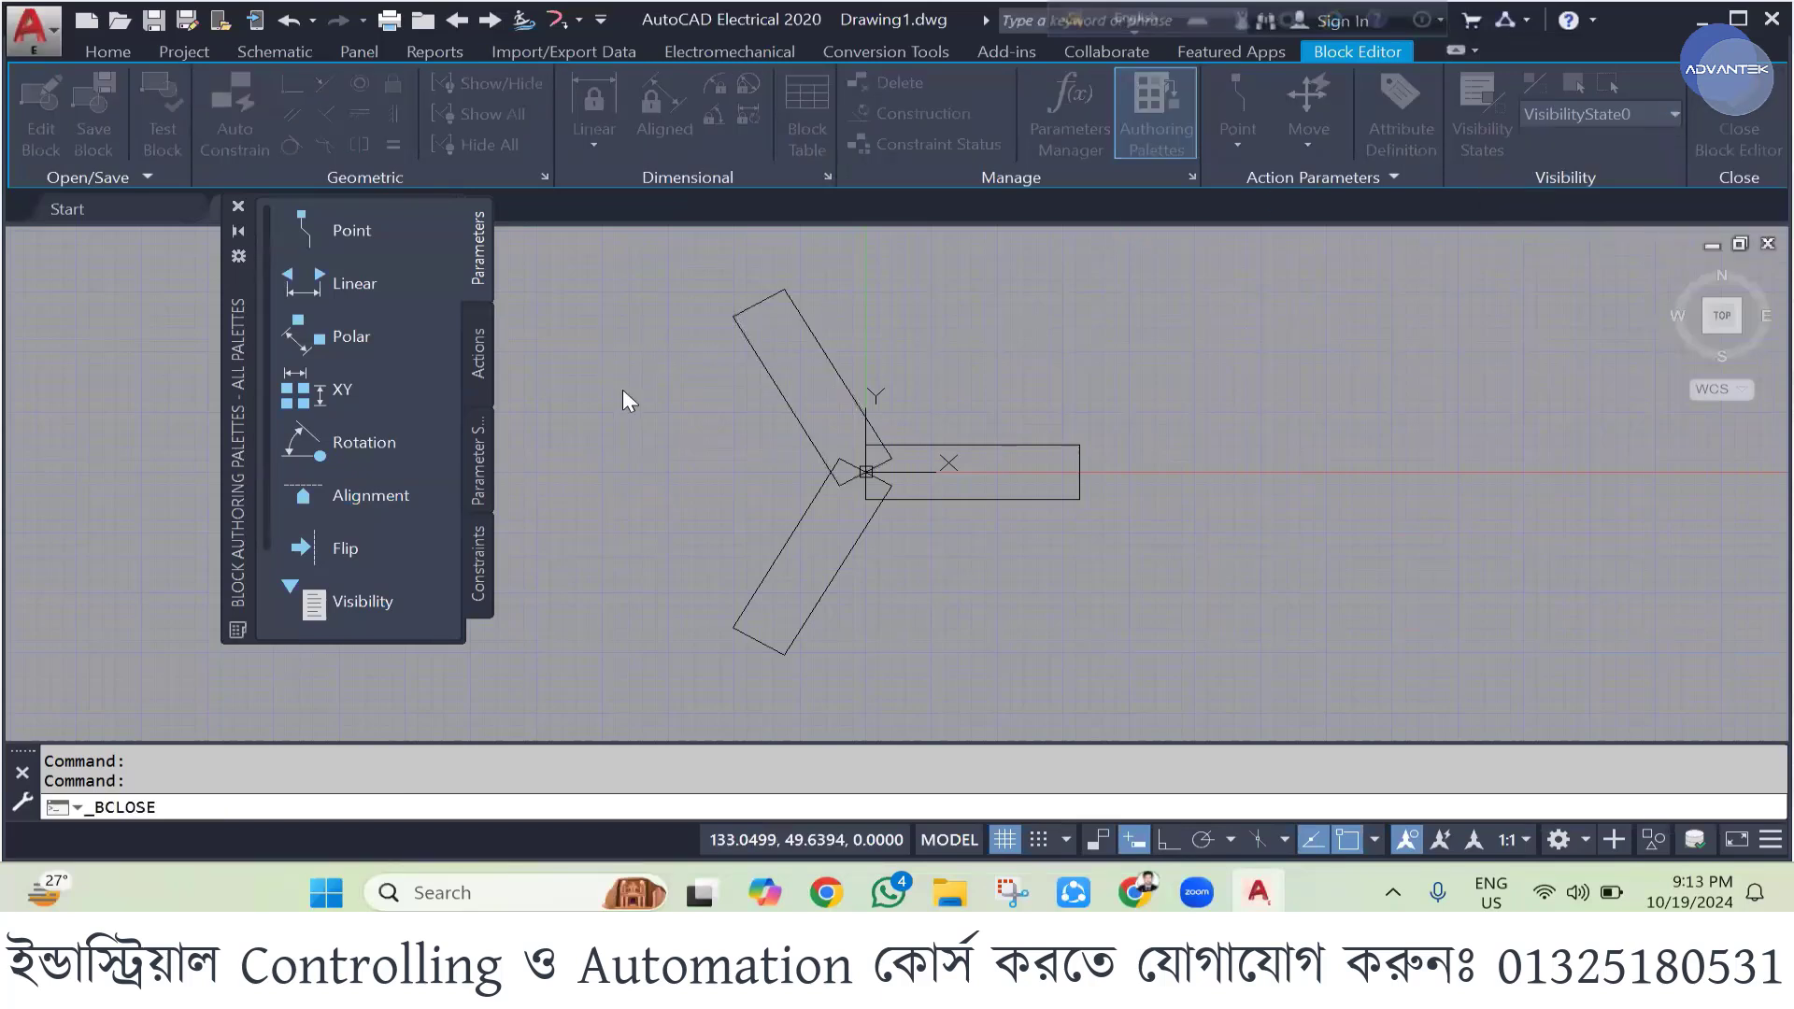
pyautogui.click(1118, 246)
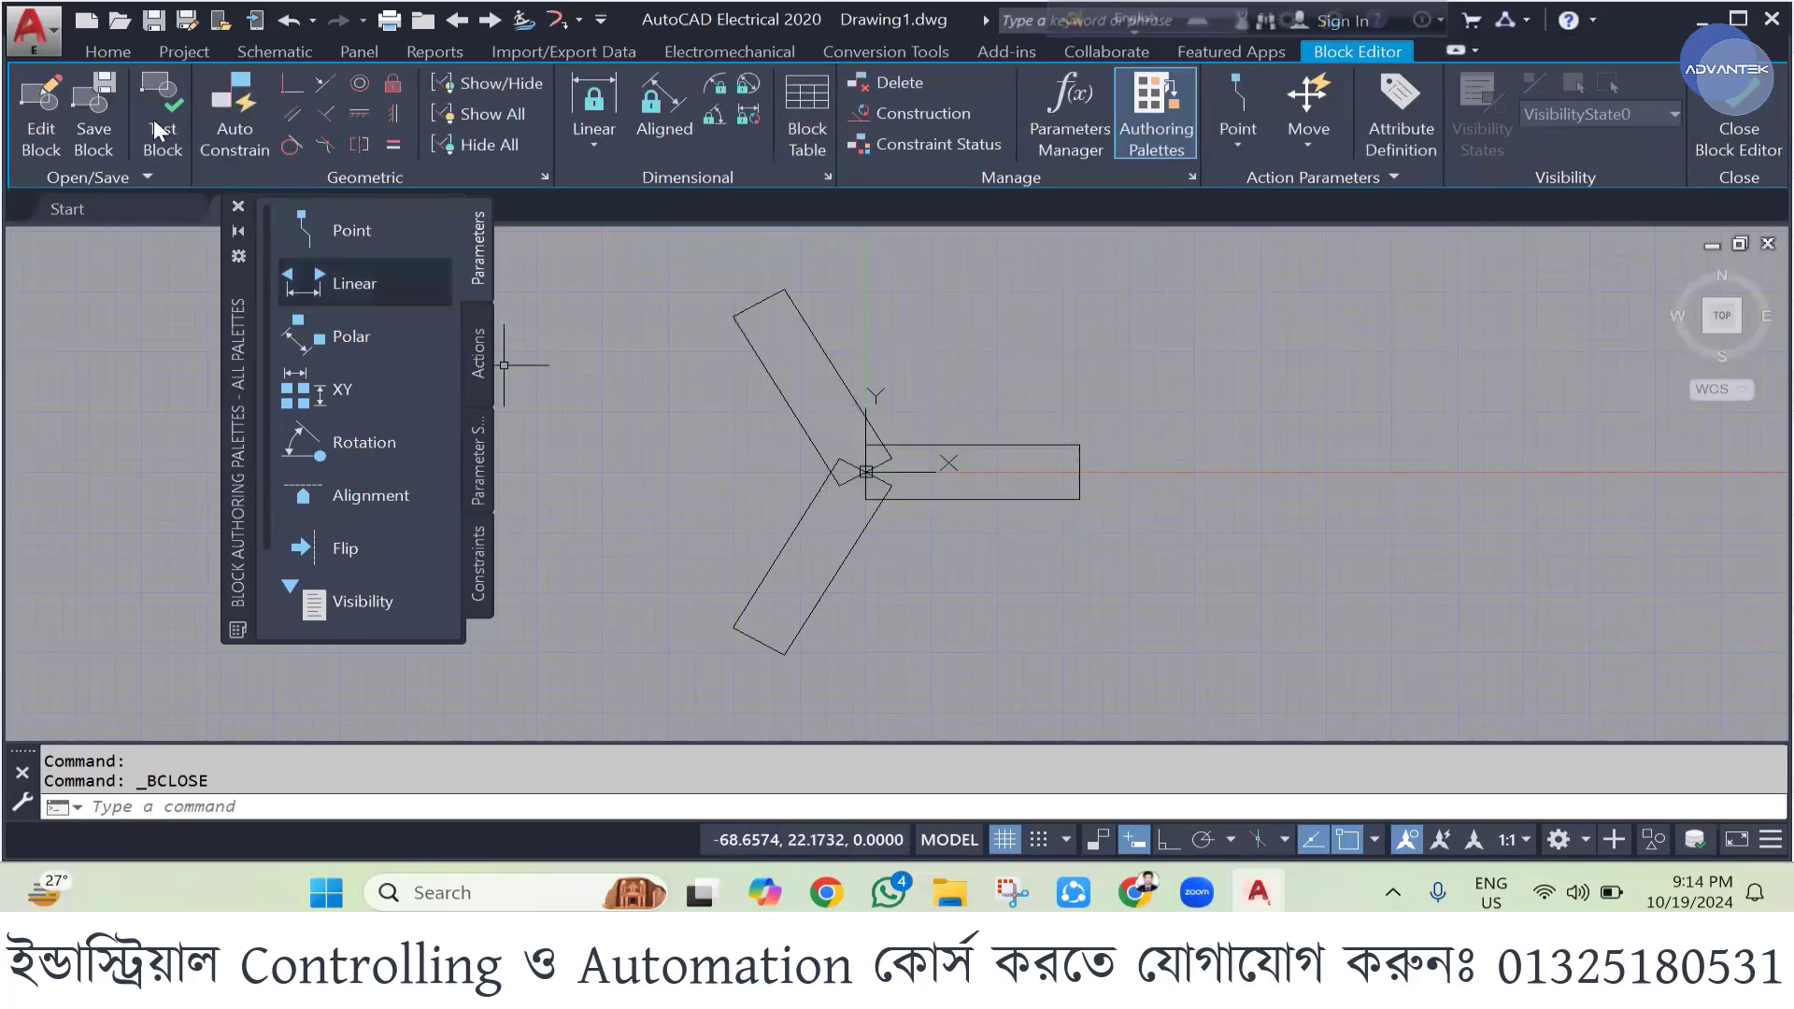
pyautogui.click(121, 51)
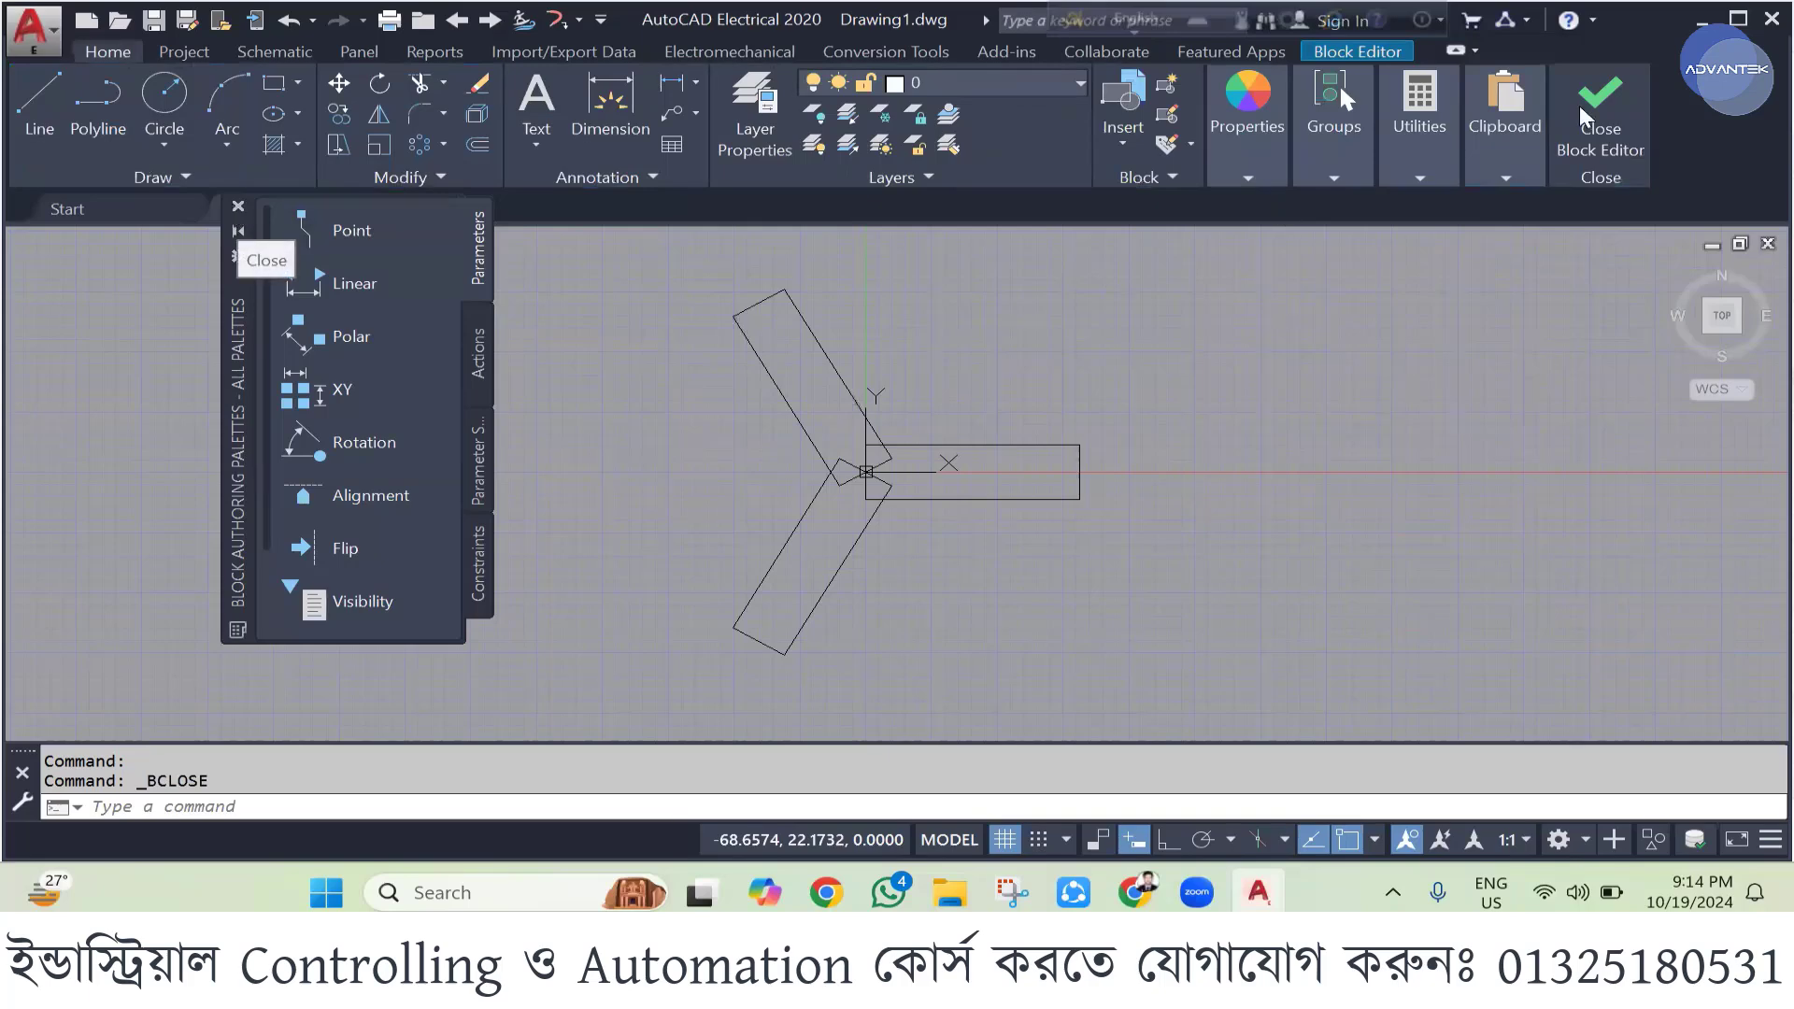
pyautogui.press('Return')
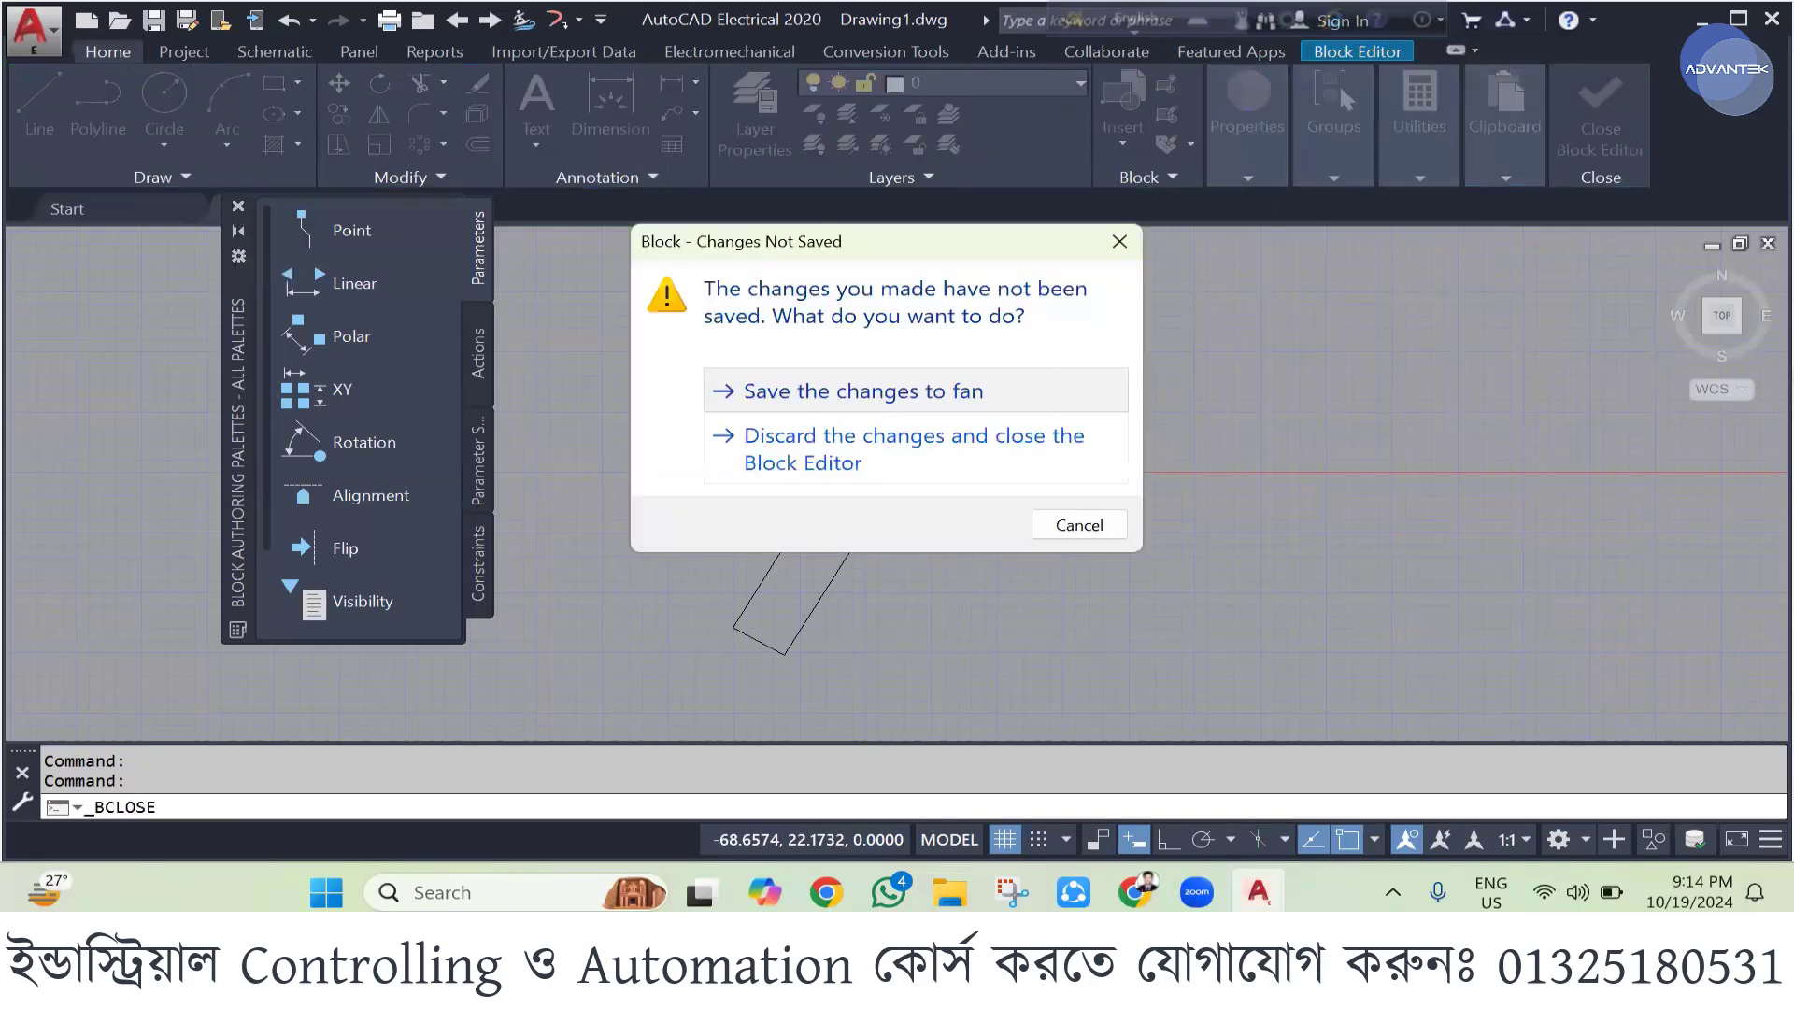
pyautogui.click(794, 388)
pyautogui.scroll(-4, 1092, 484)
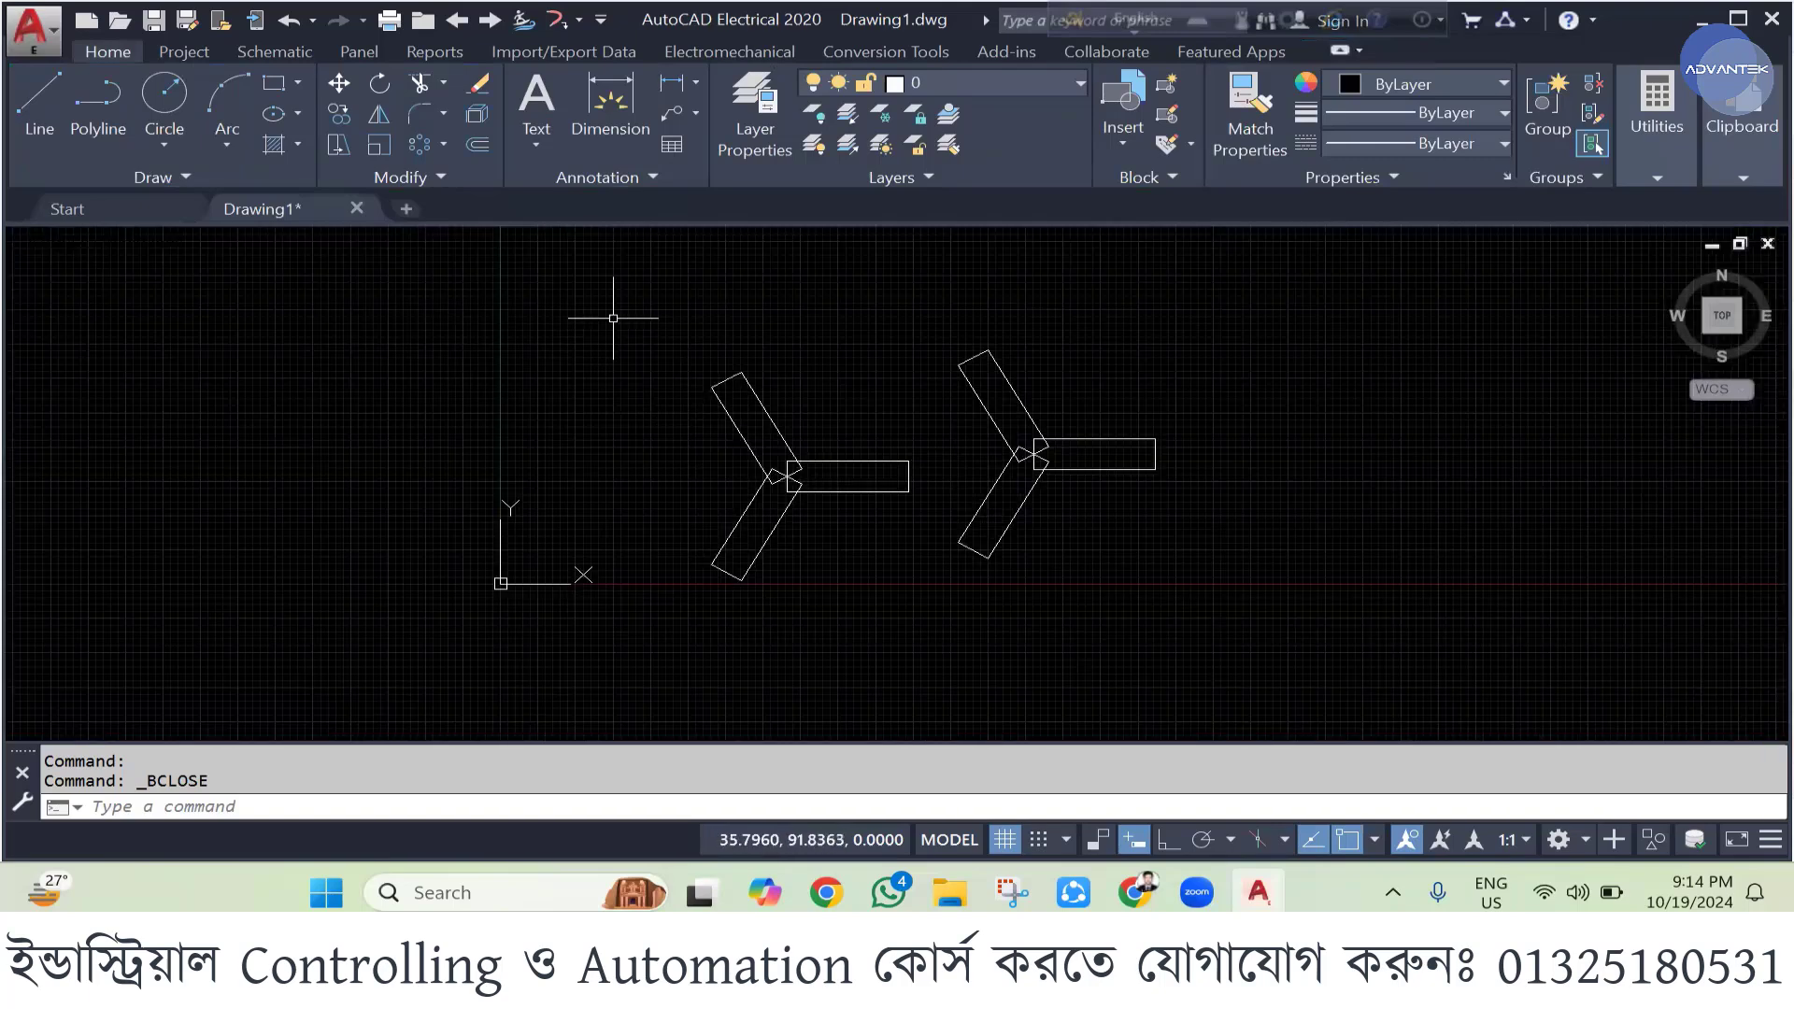
pyautogui.click(626, 291)
# - Window-select both fan blocks and erase them
pyautogui.click(1284, 607)
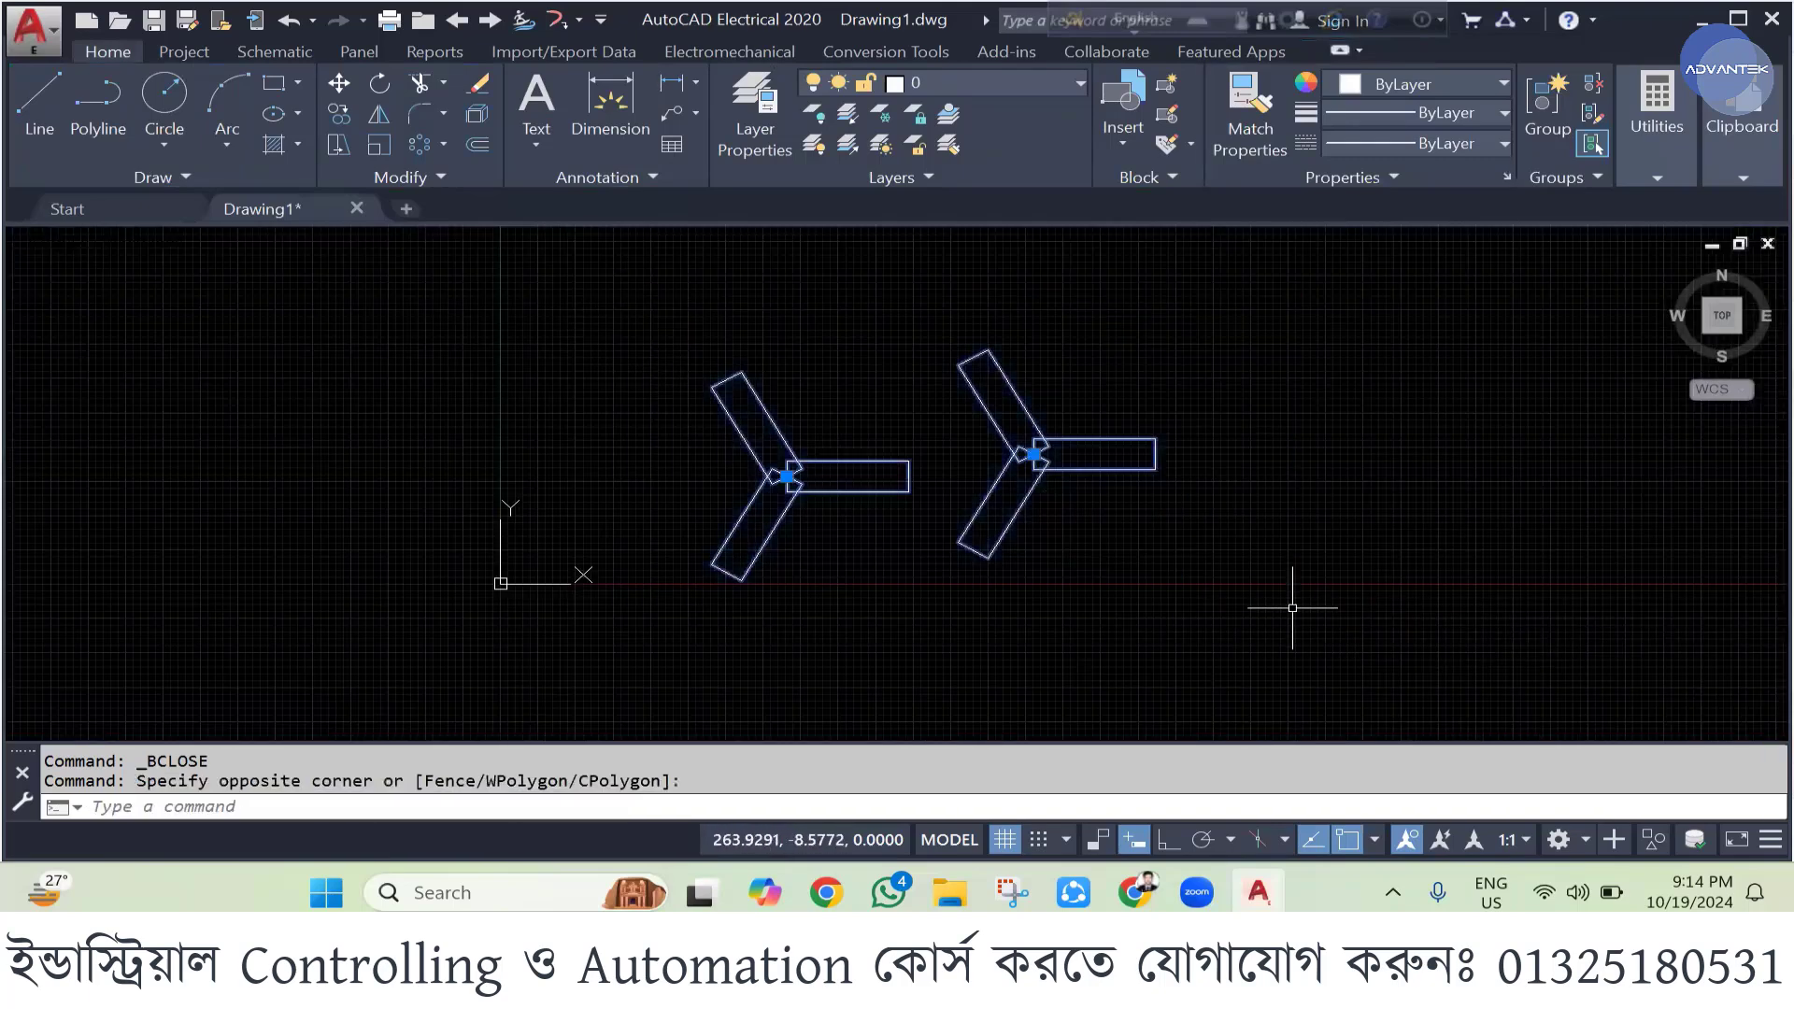
pyautogui.press('Delete')
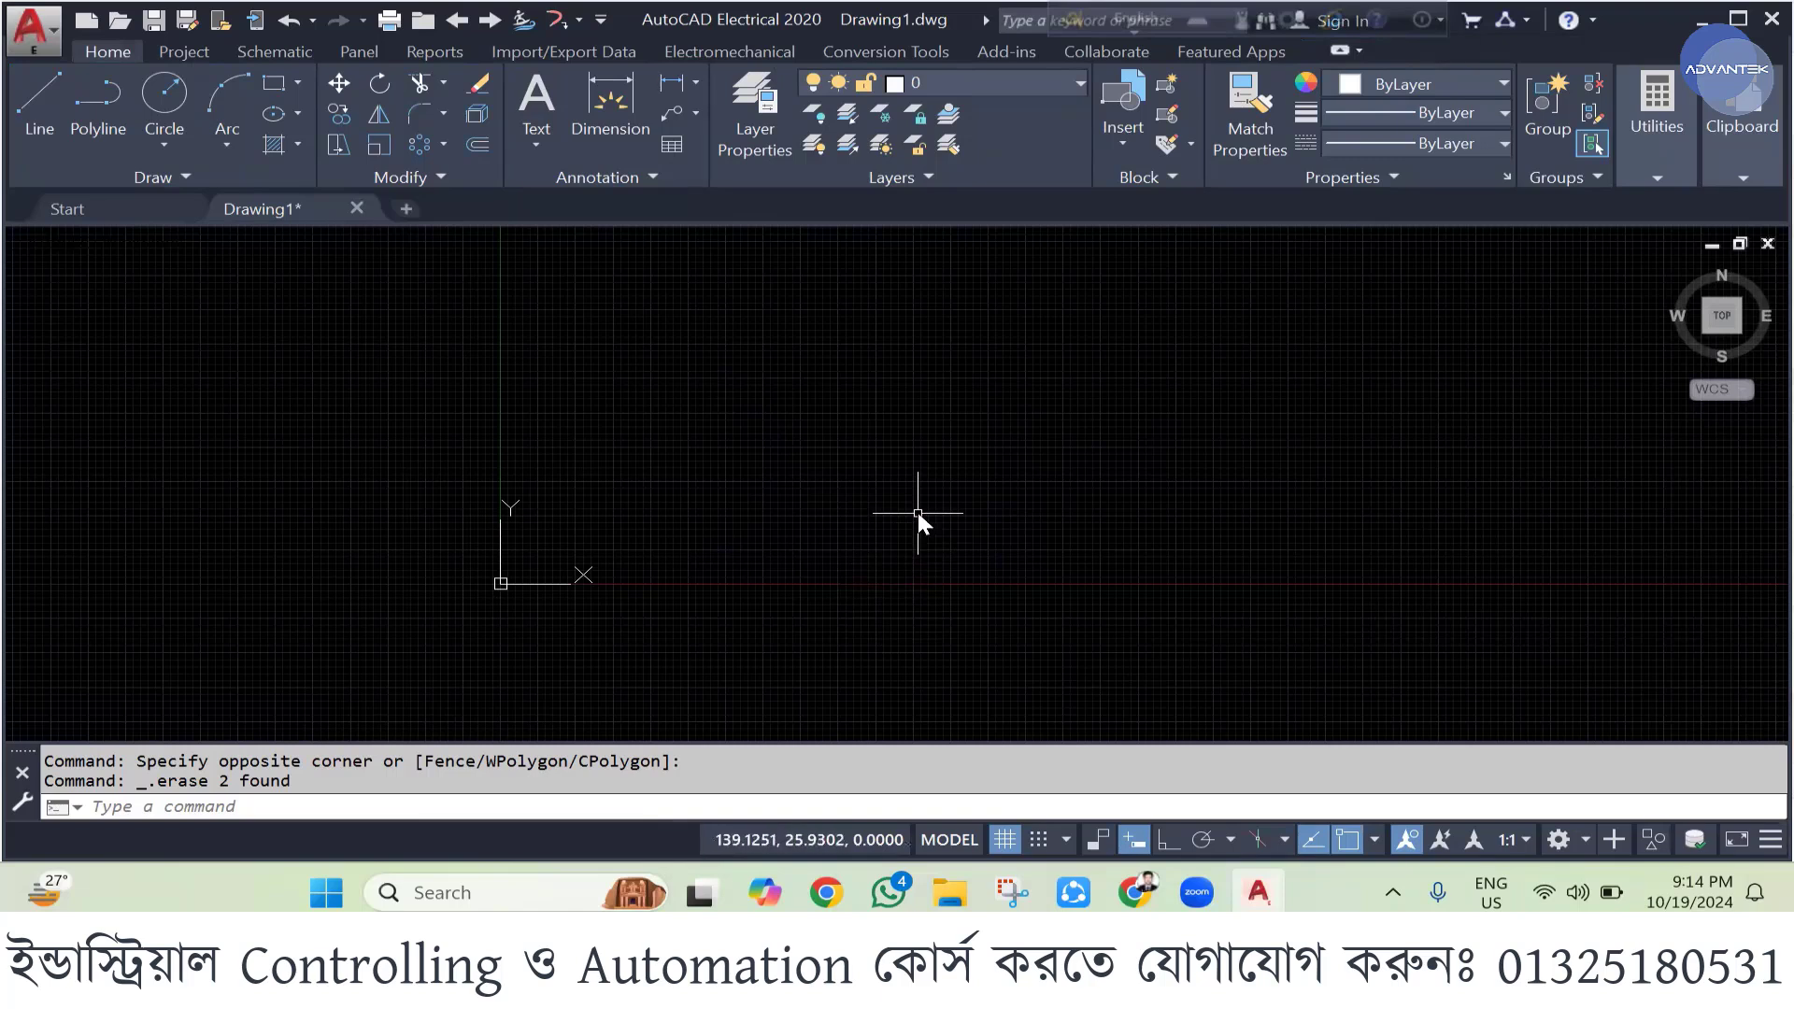
# - Set drawing units to Engineering, 0'-0.00" precision and Feet insertion scale via UN
pyautogui.write('lin')
pyautogui.press('Escape')
pyautogui.write('un')
pyautogui.press('Return')
pyautogui.click(852, 255)
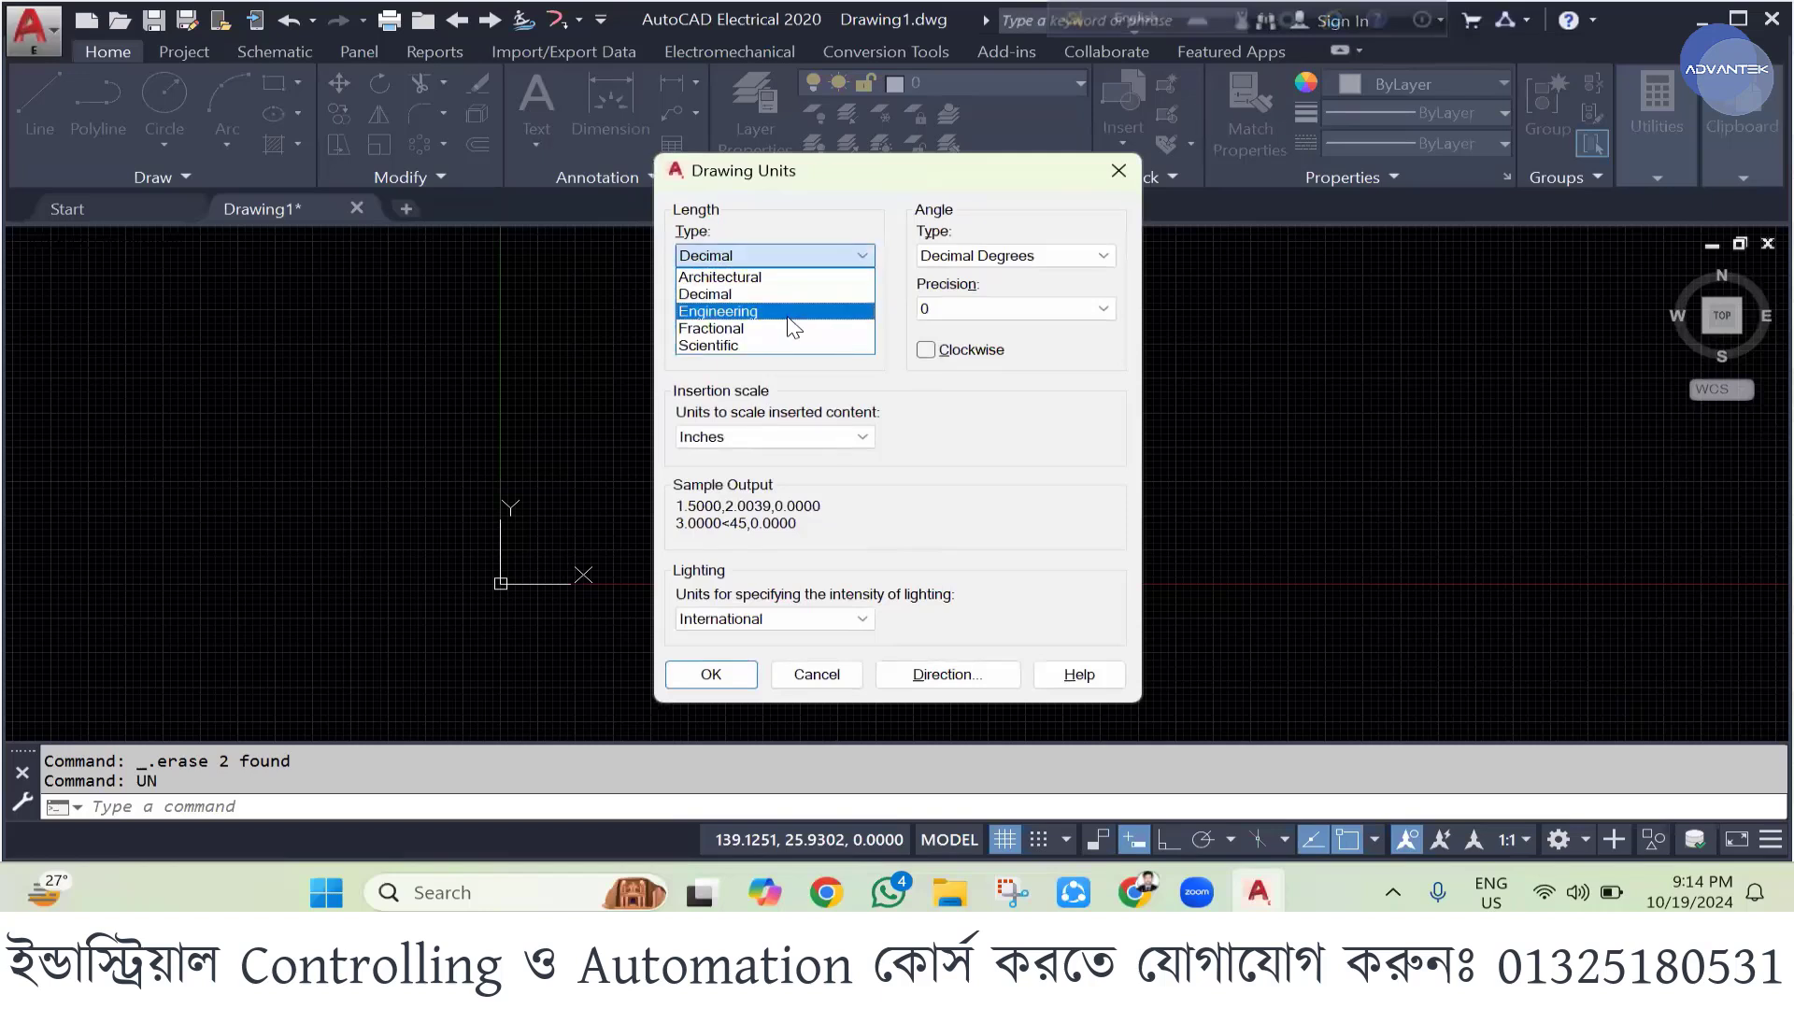
pyautogui.click(787, 315)
pyautogui.click(794, 308)
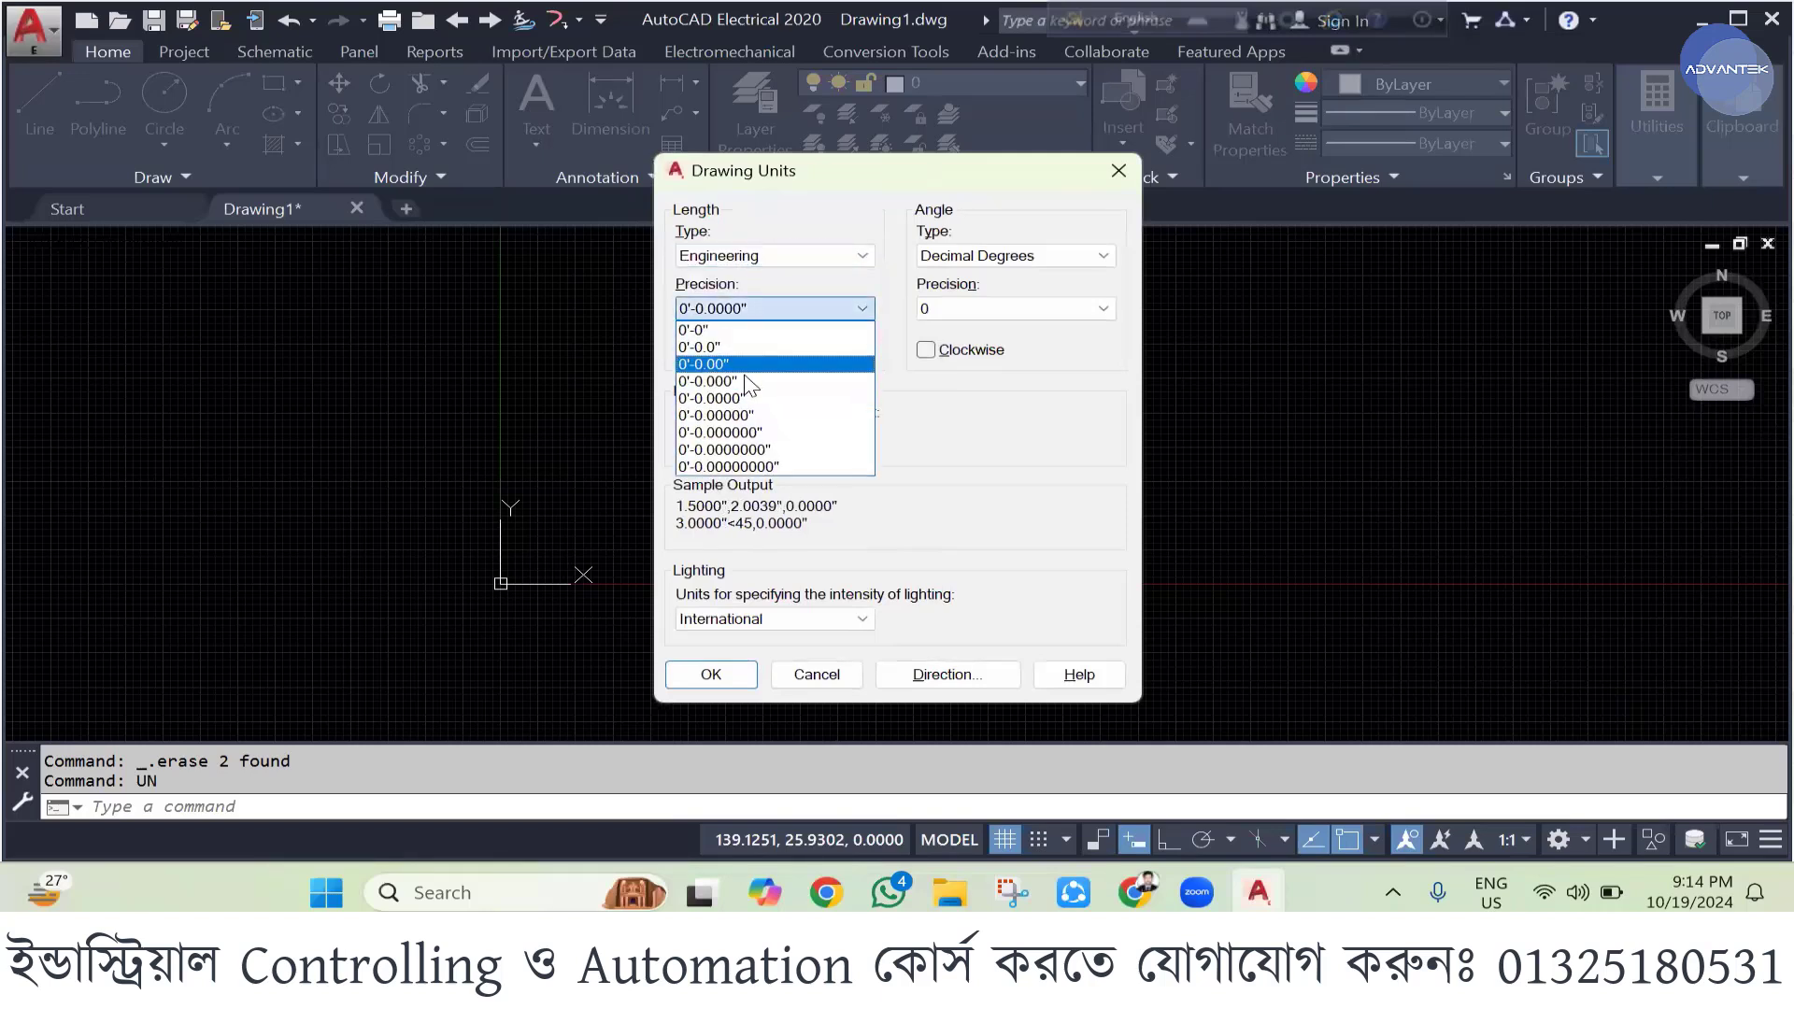
pyautogui.click(747, 363)
pyautogui.click(789, 436)
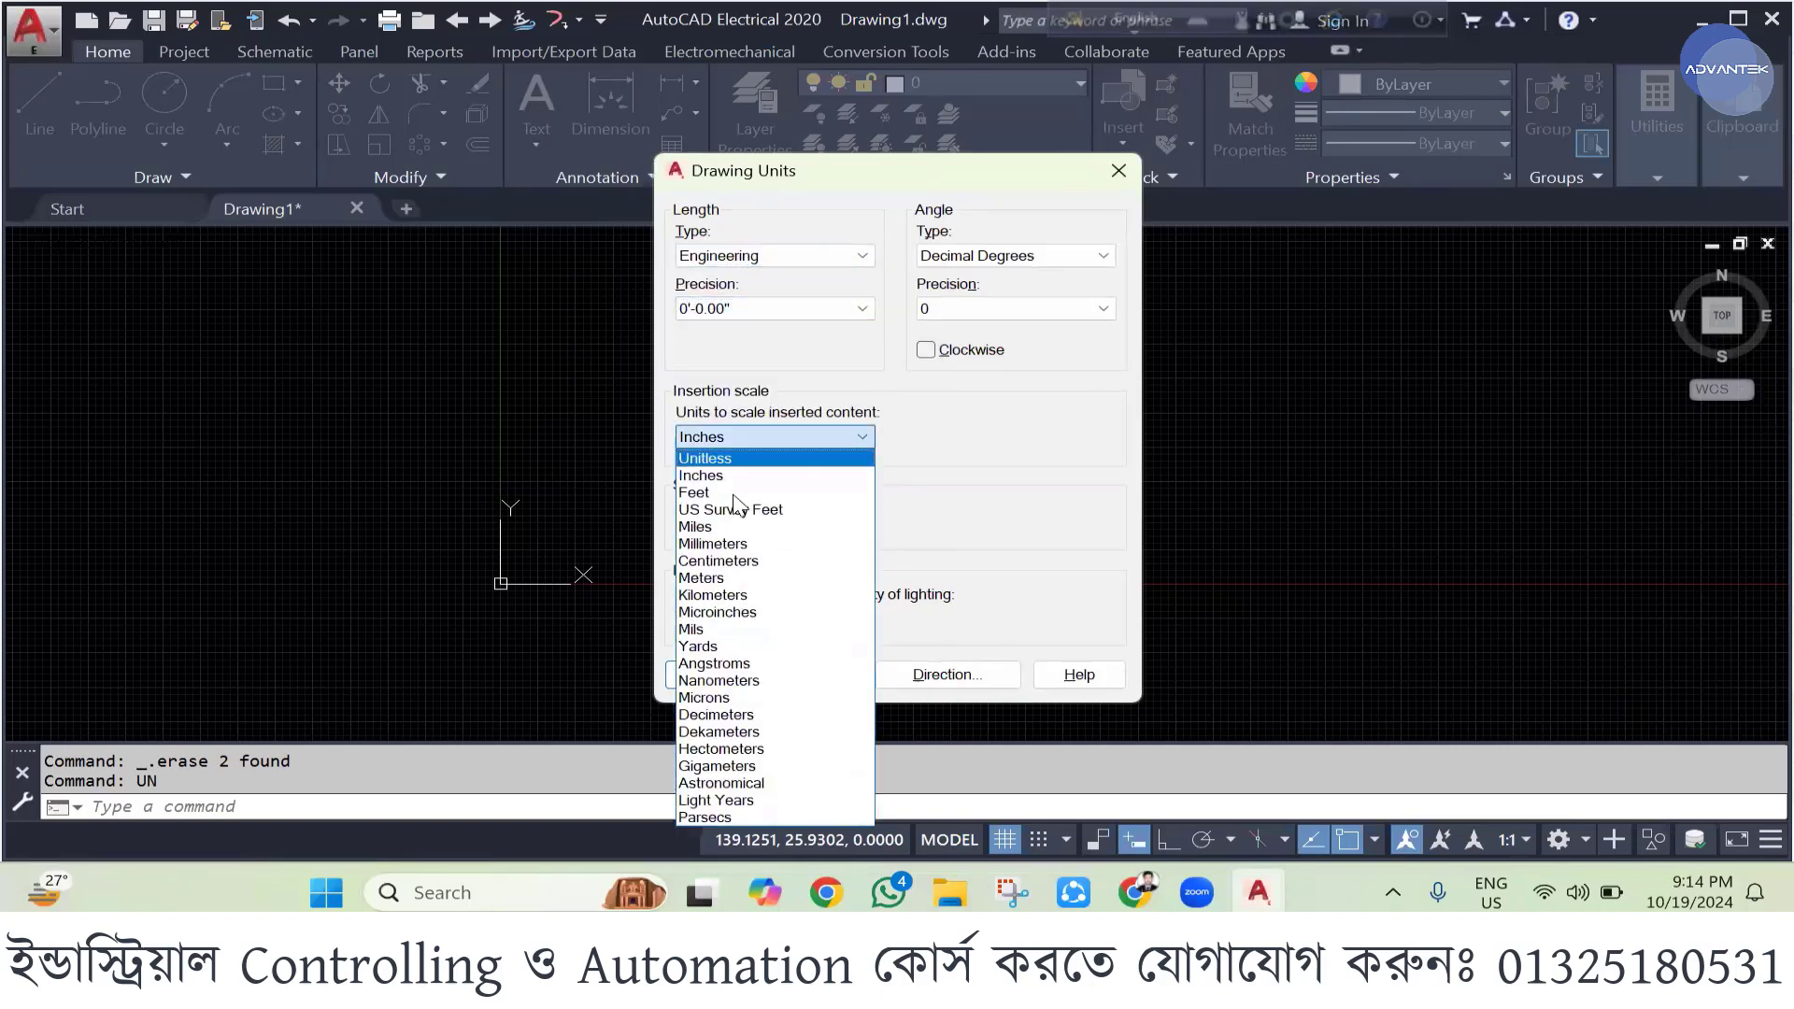
pyautogui.click(735, 493)
pyautogui.click(711, 674)
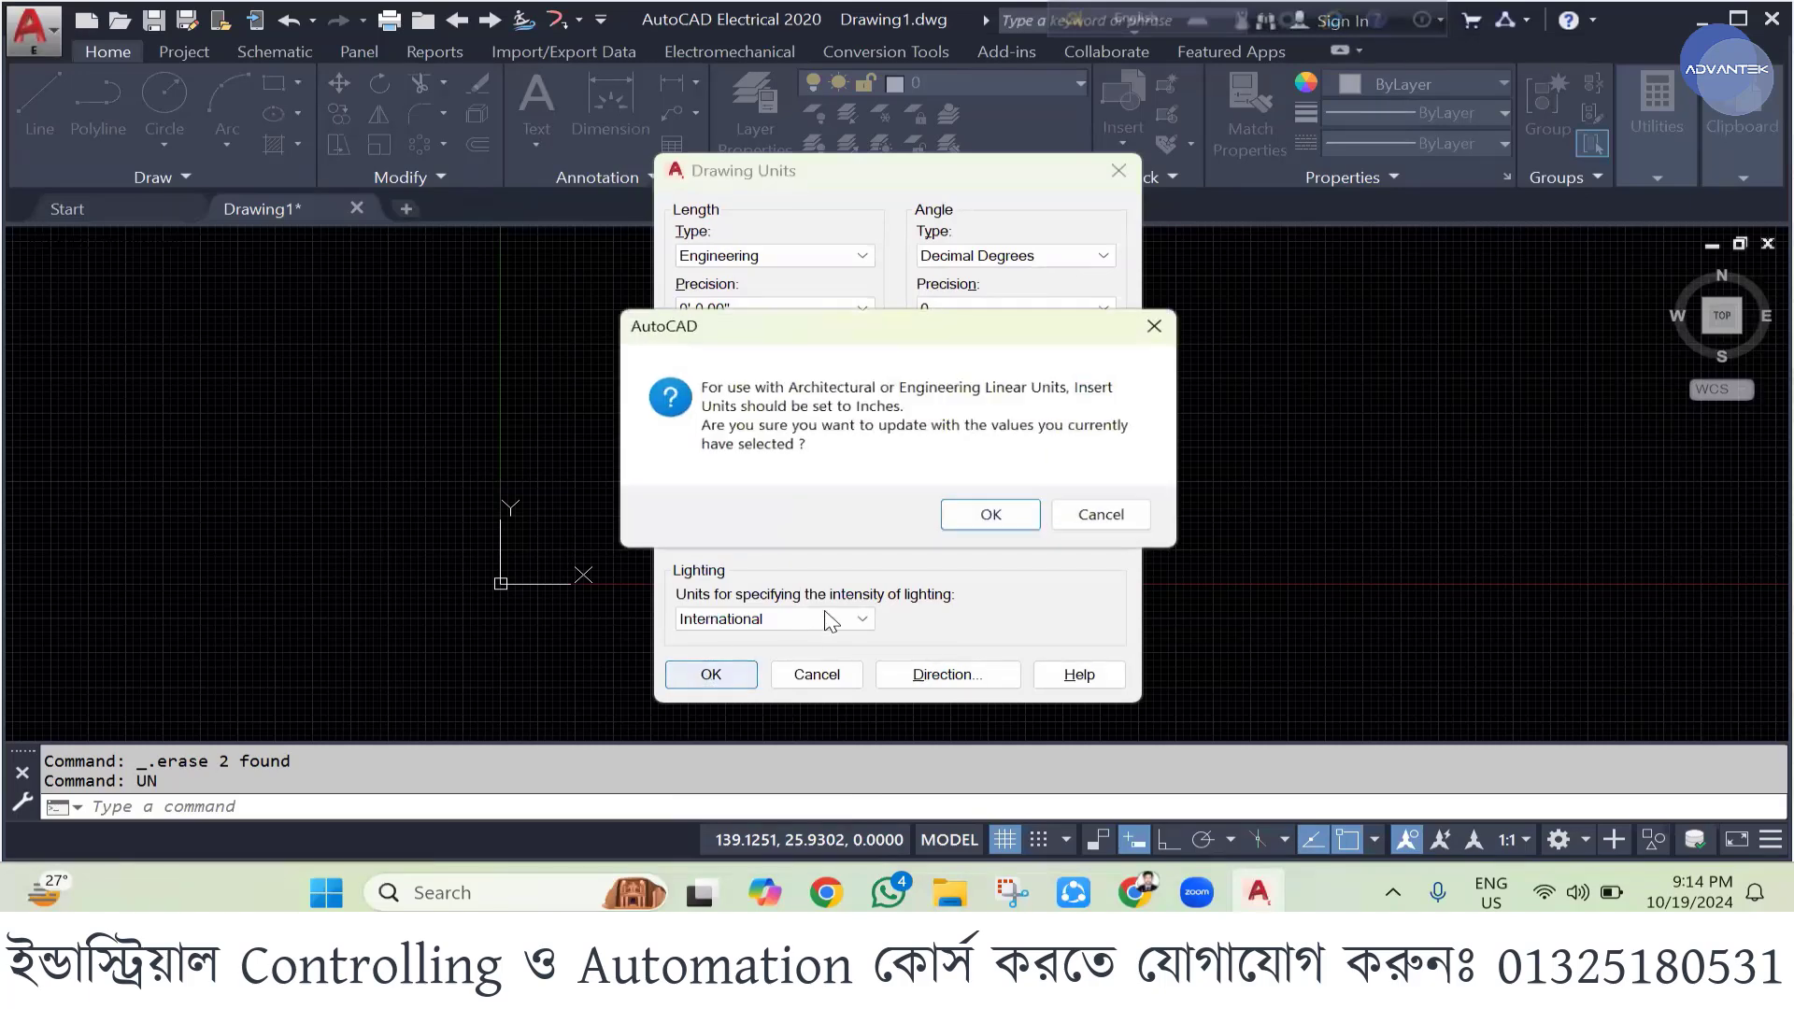
pyautogui.click(995, 518)
pyautogui.scroll(-2, 786, 503)
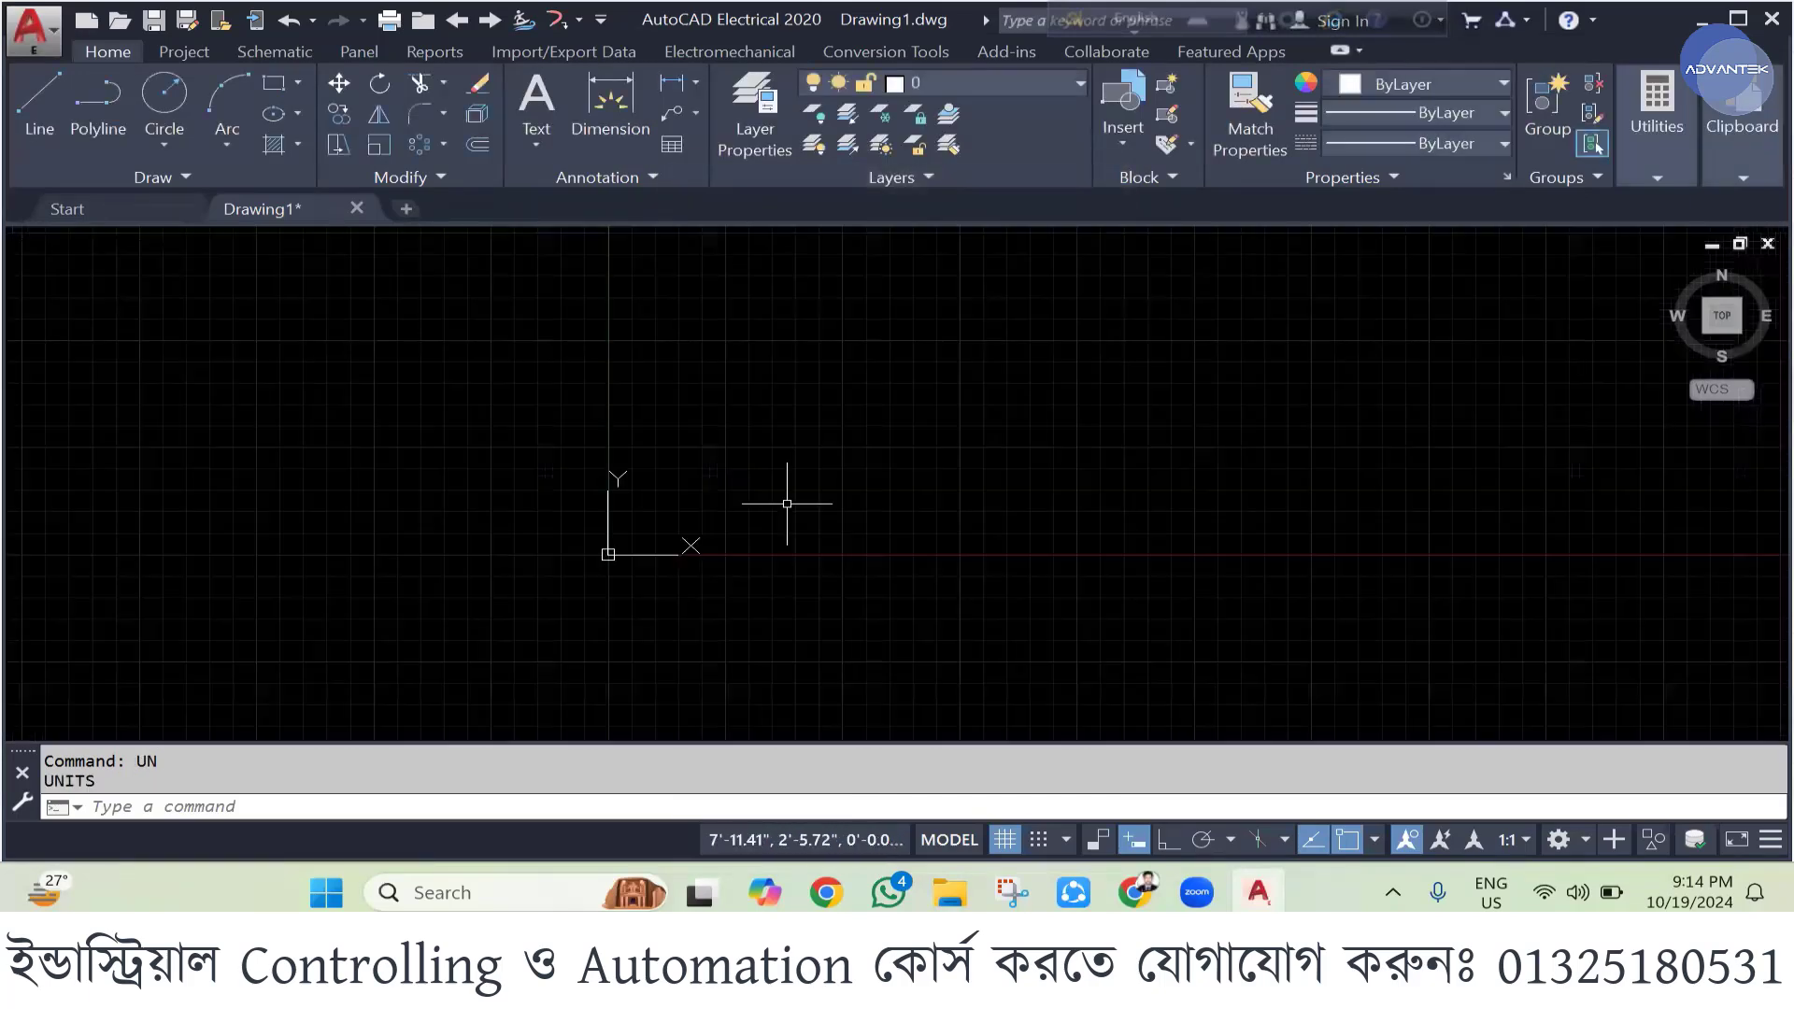
pyautogui.scroll(2, 1113, 248)
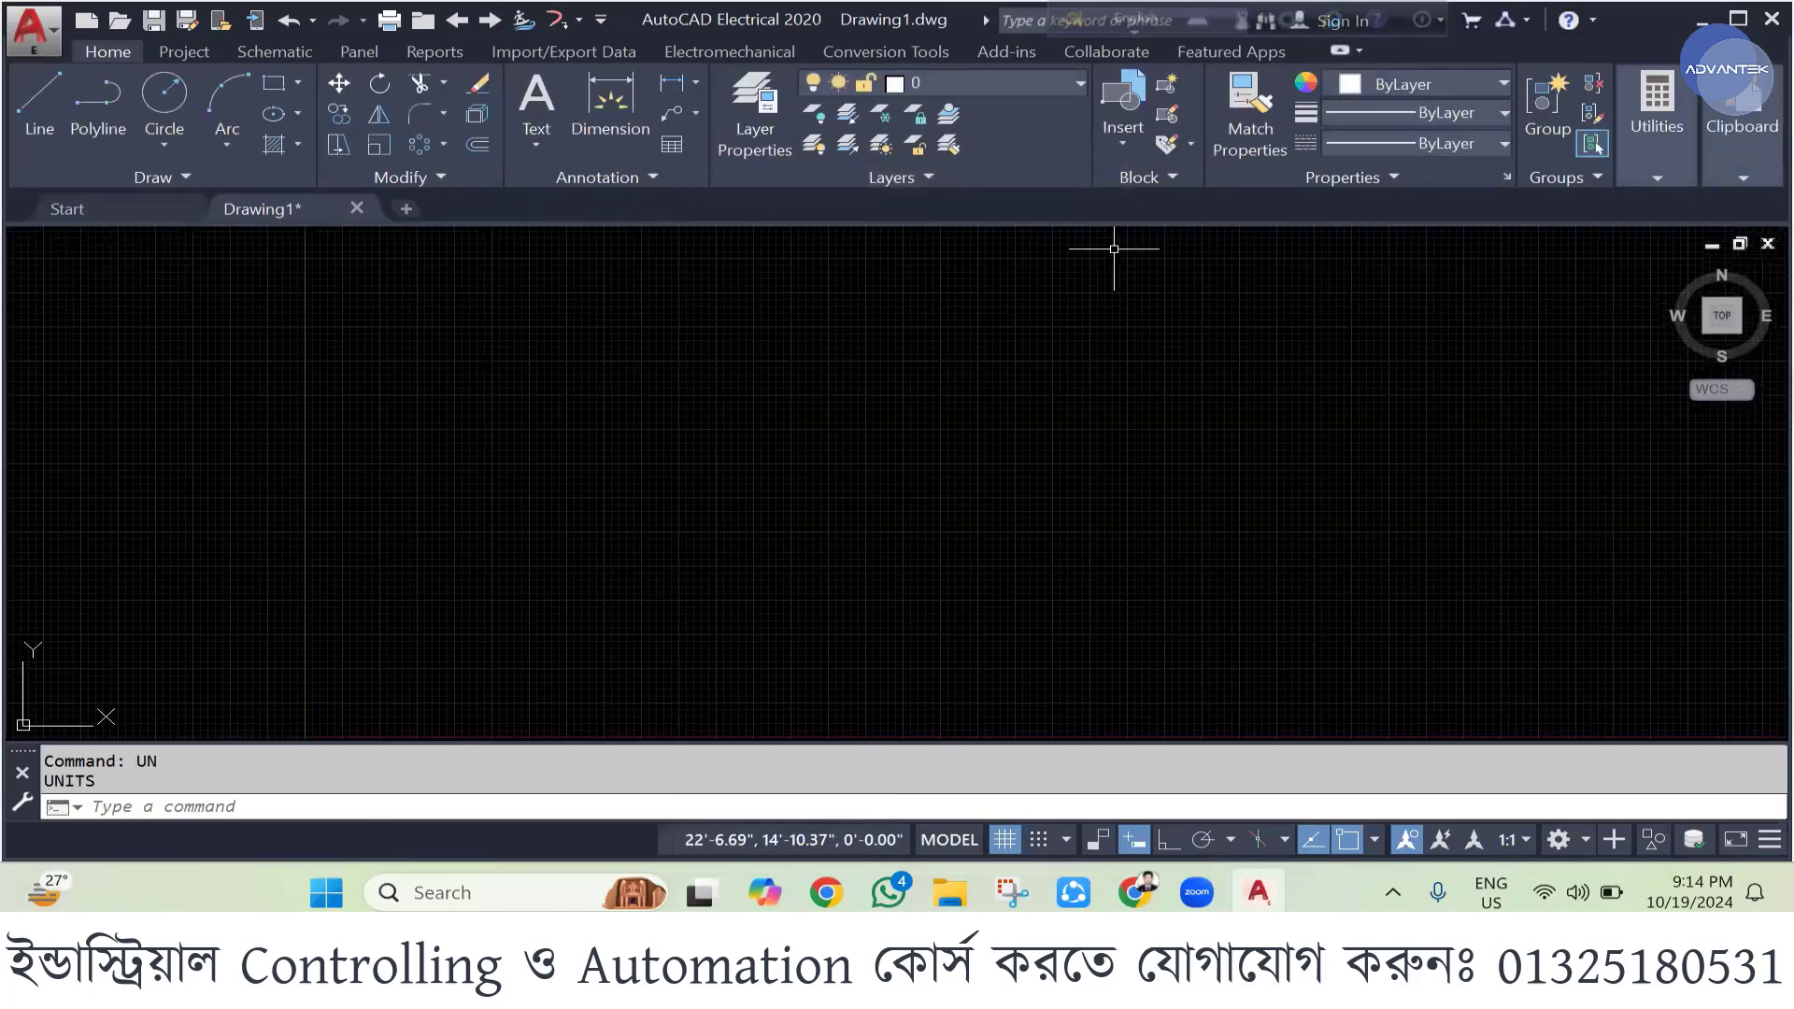
# - Draw a trial horizontal line with Ortho on, then delete it
pyautogui.click(48, 98)
pyautogui.click(665, 433)
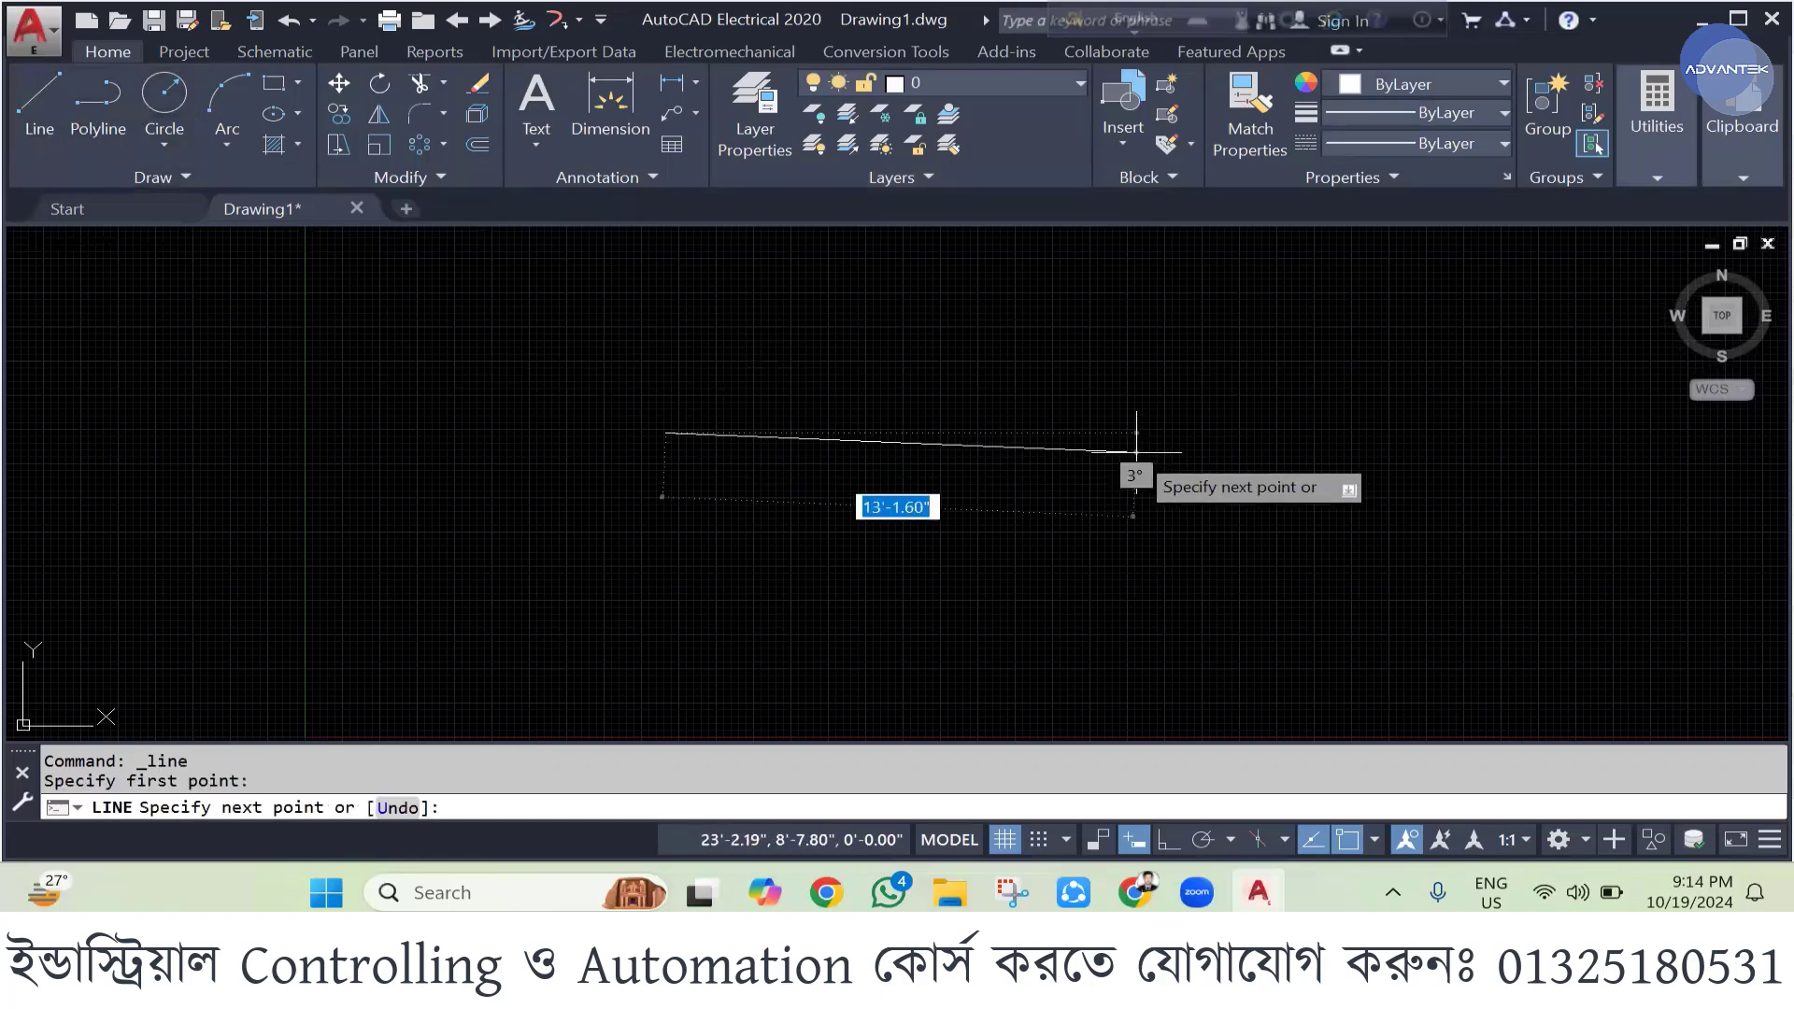
pyautogui.click(1167, 838)
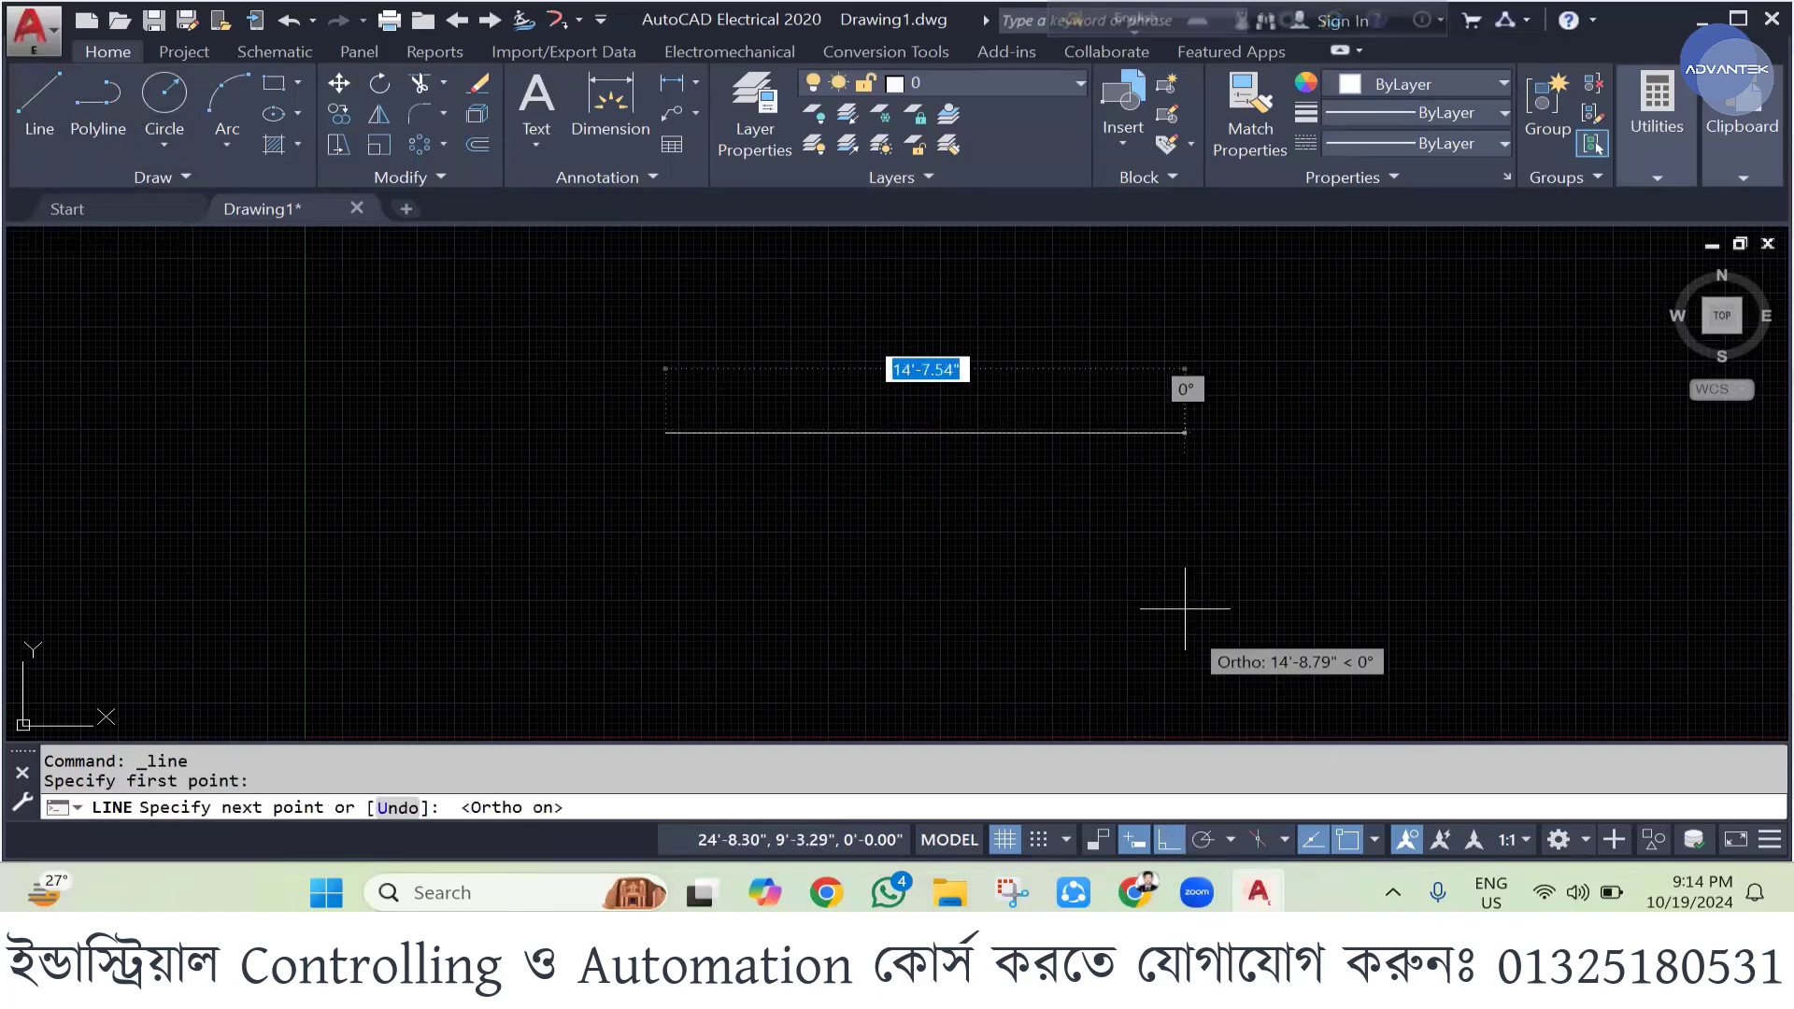
pyautogui.click(1024, 476)
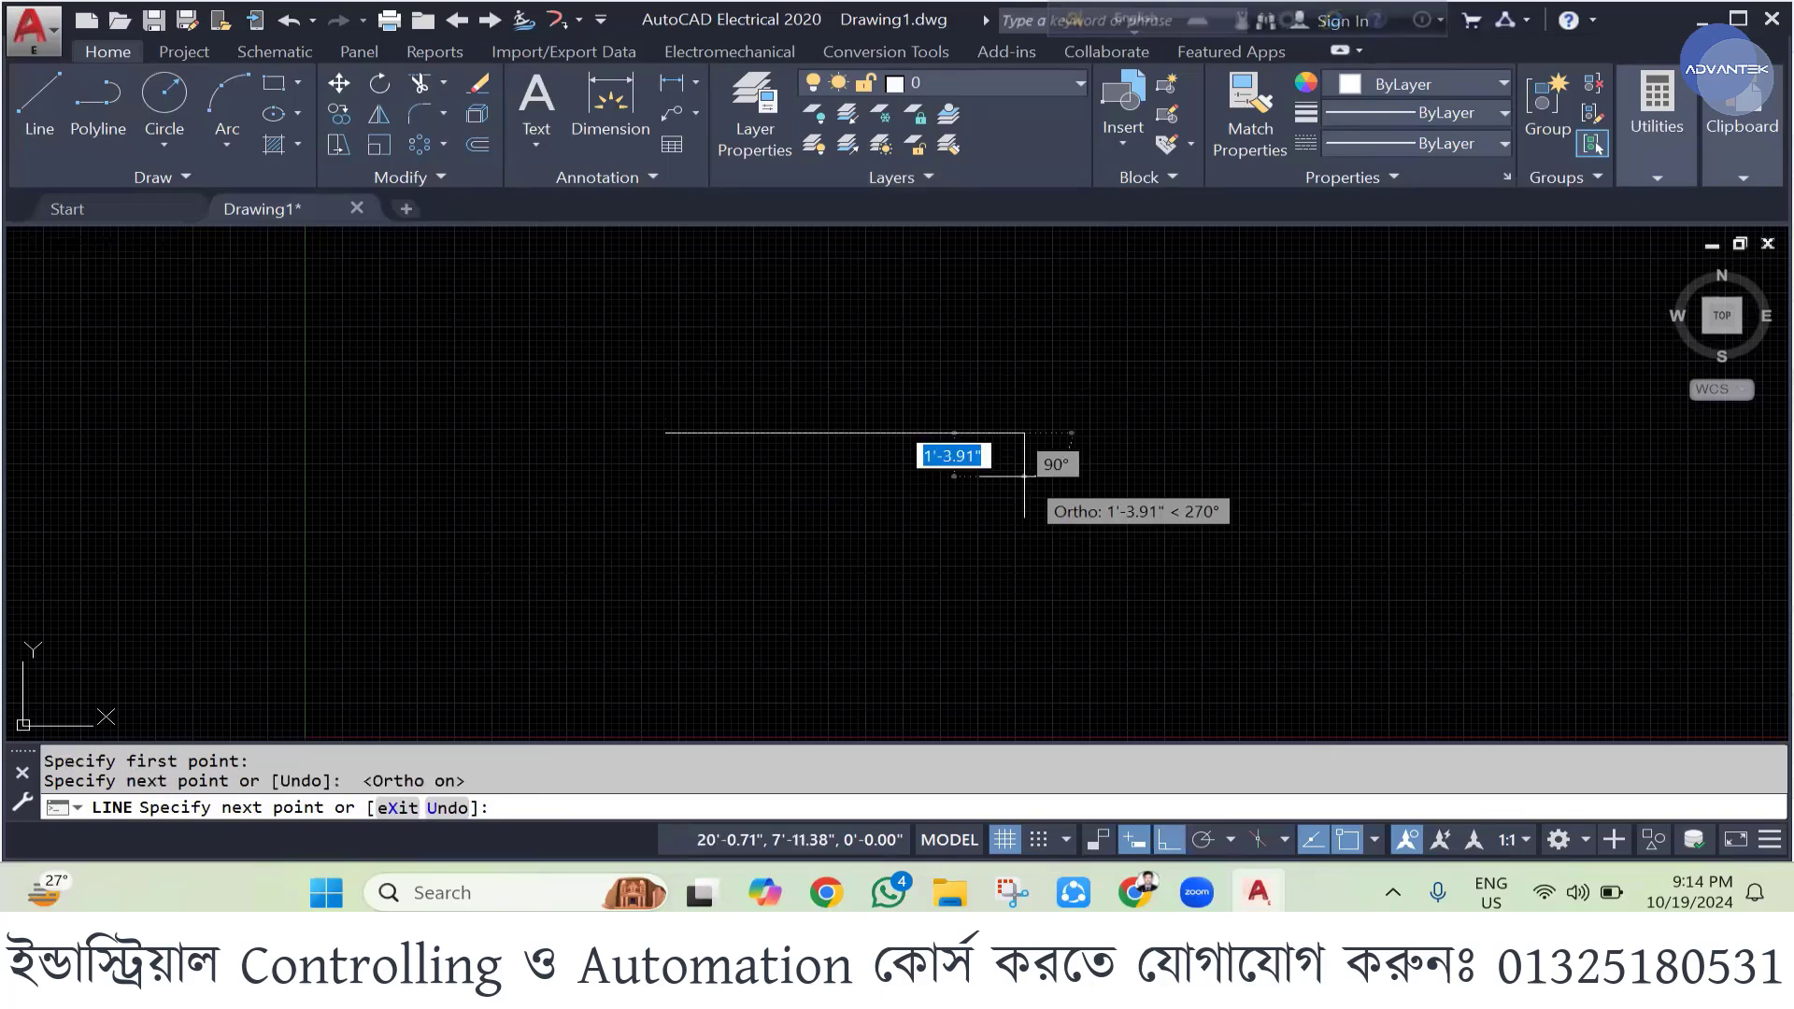
pyautogui.press('Return')
pyautogui.scroll(4, 888, 429)
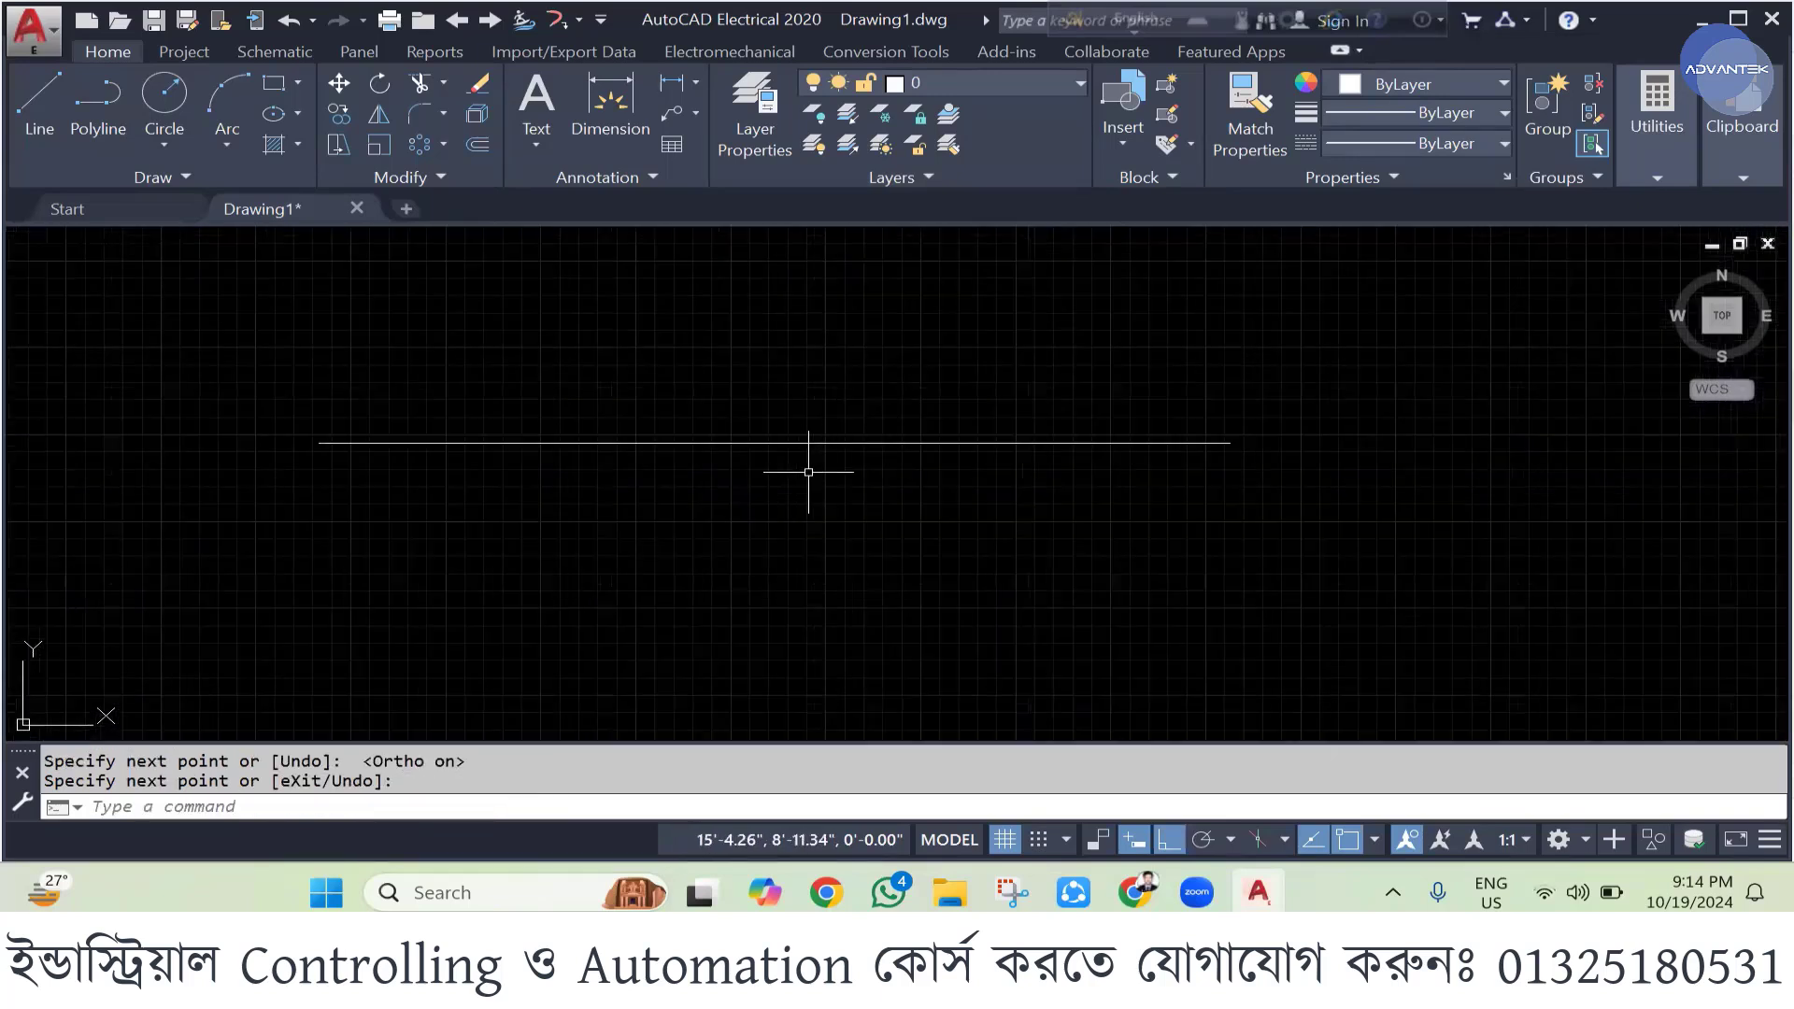
pyautogui.click(830, 441)
pyautogui.press('Delete')
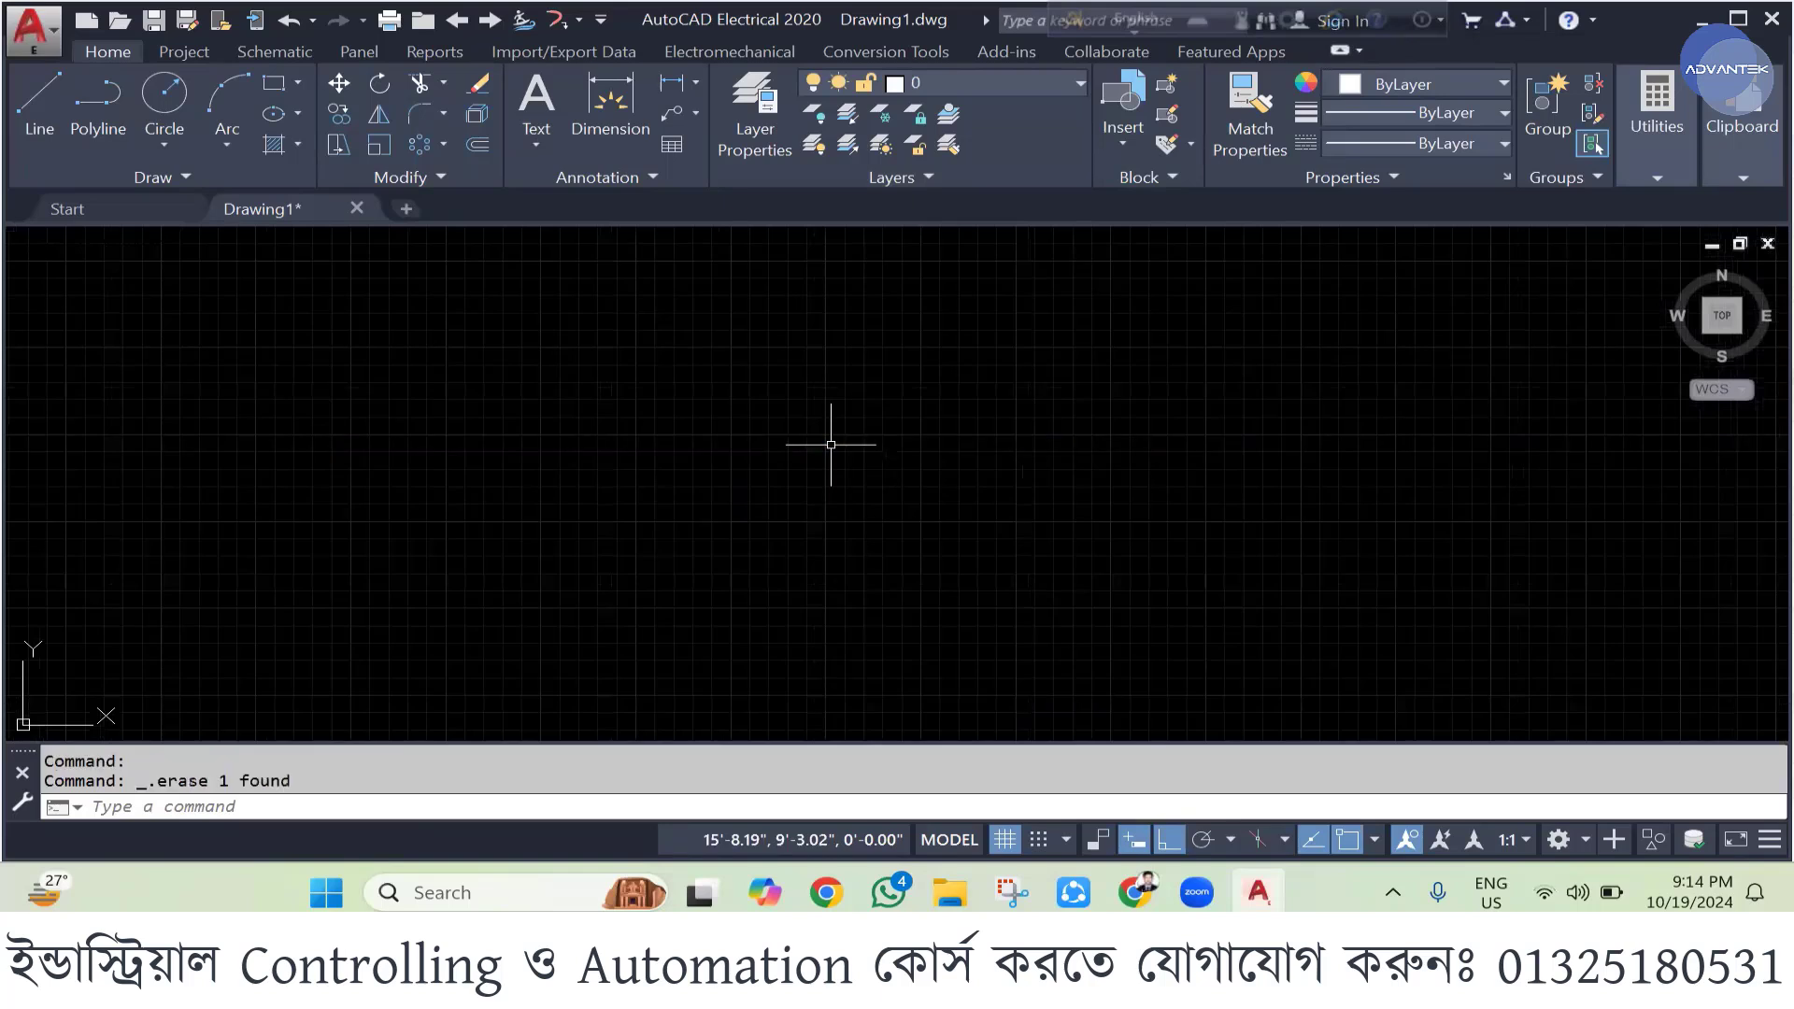
# - Draw a horizontal line 60' long and start dimensioning it
pyautogui.click(45, 88)
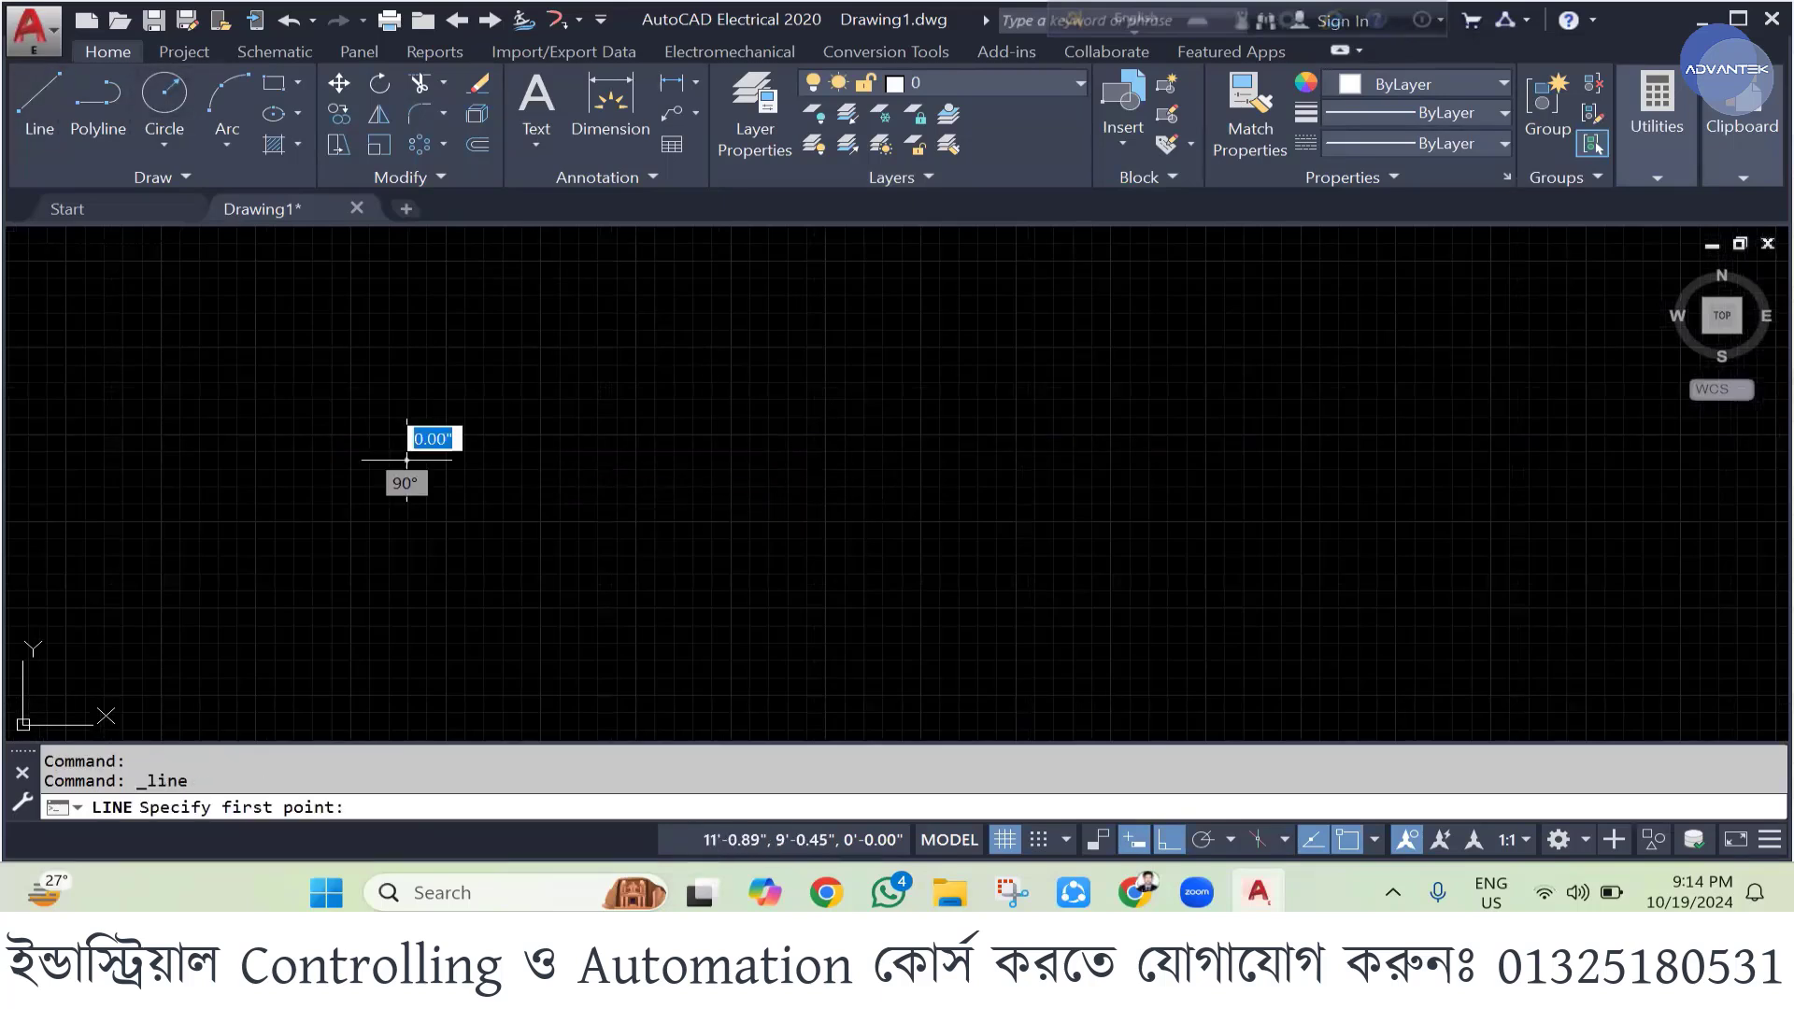
pyautogui.click(406, 460)
pyautogui.write('6')
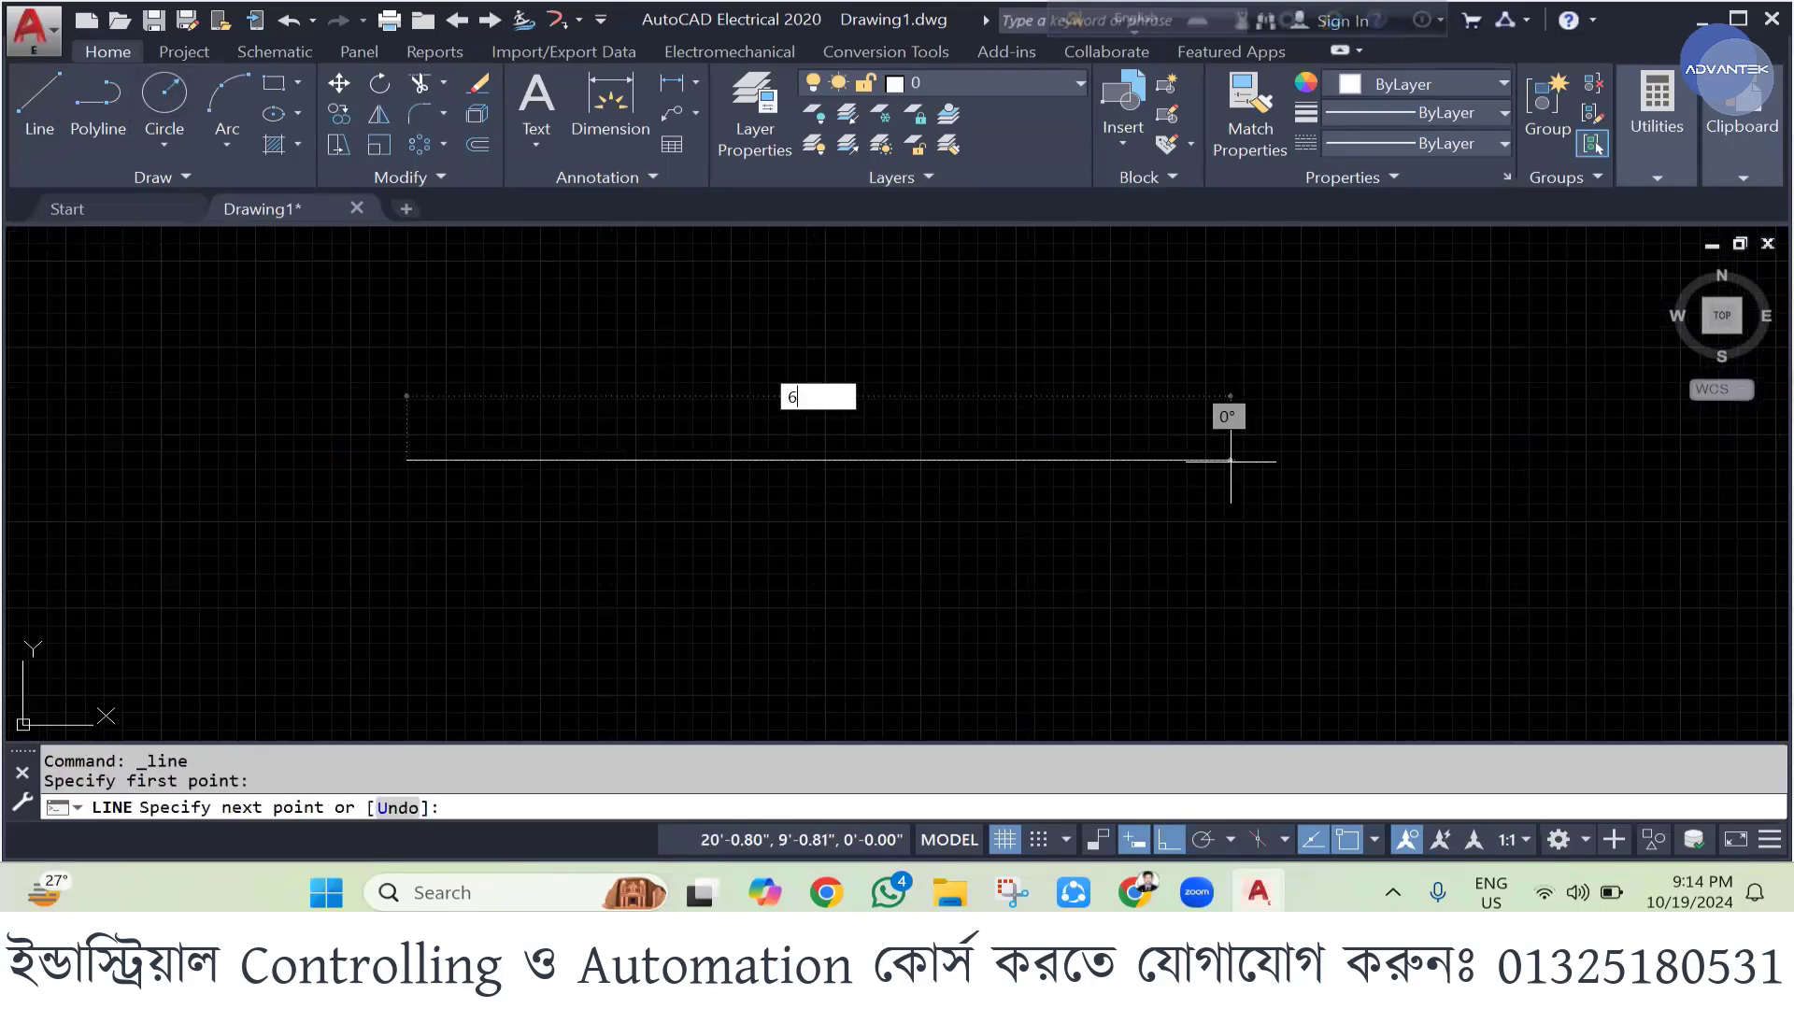
pyautogui.write("0'")
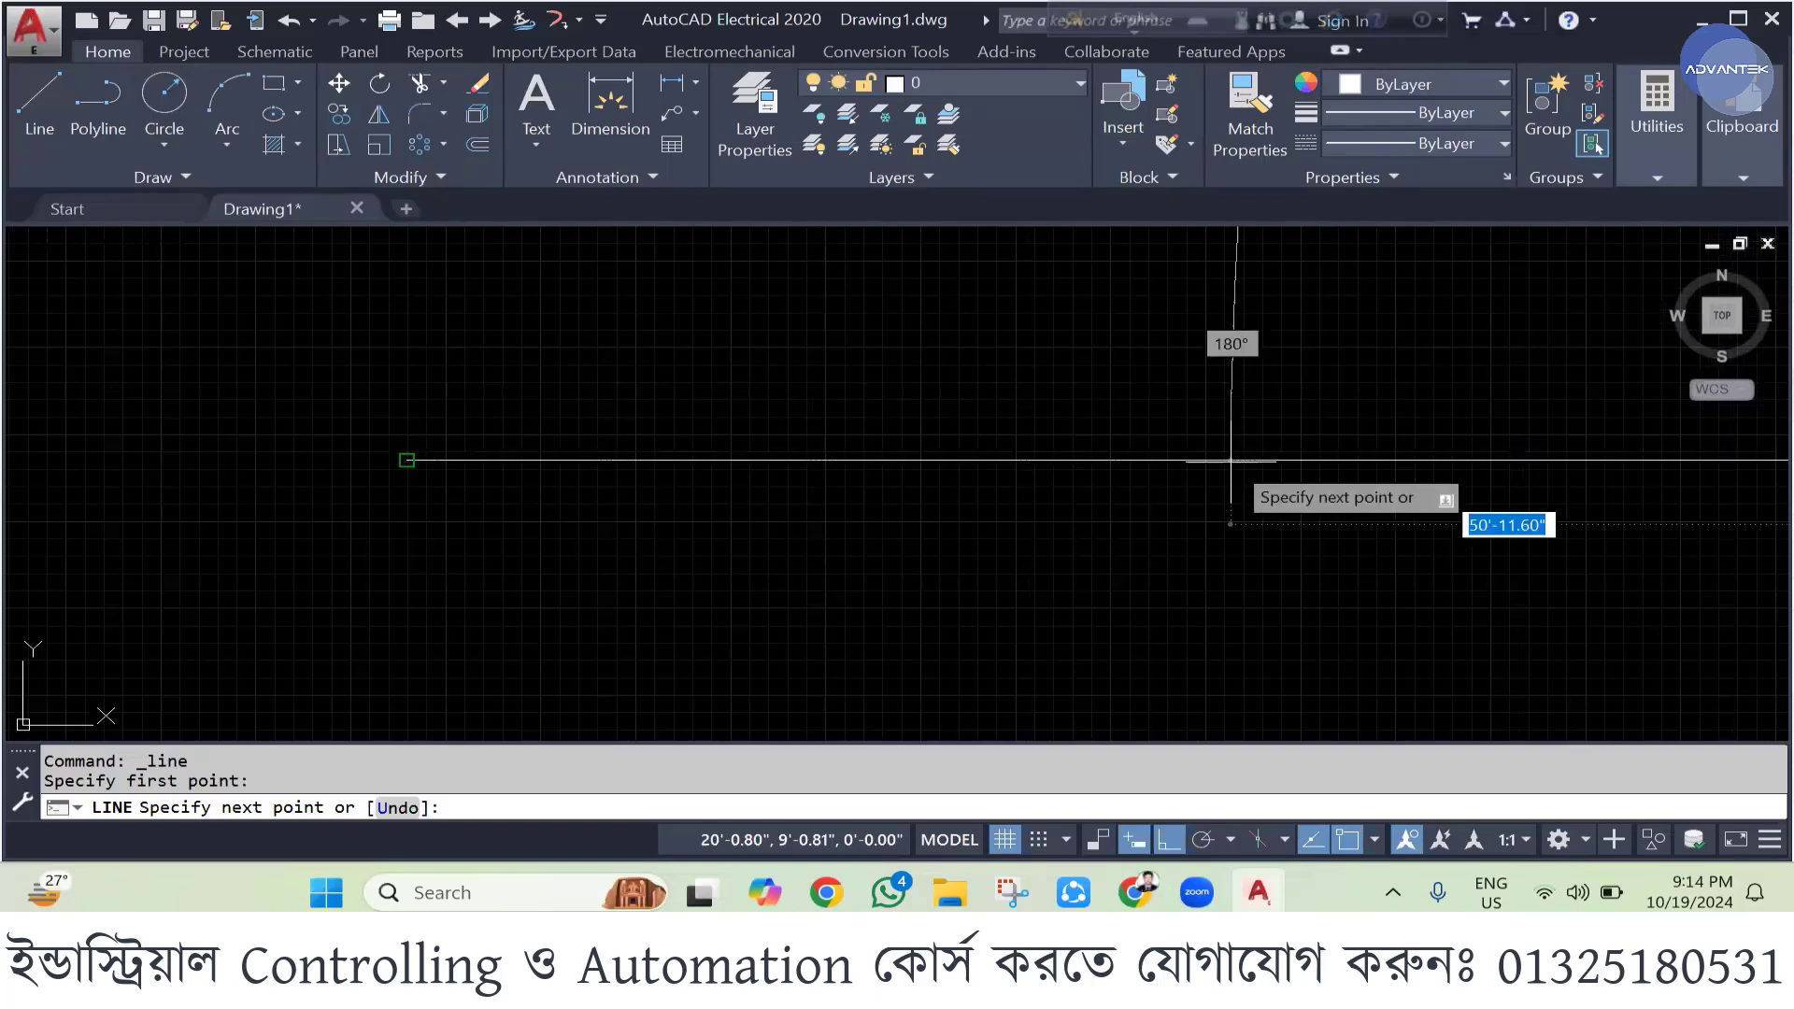
pyautogui.press('Return')
pyautogui.press('Return')
pyautogui.scroll(-4, 957, 419)
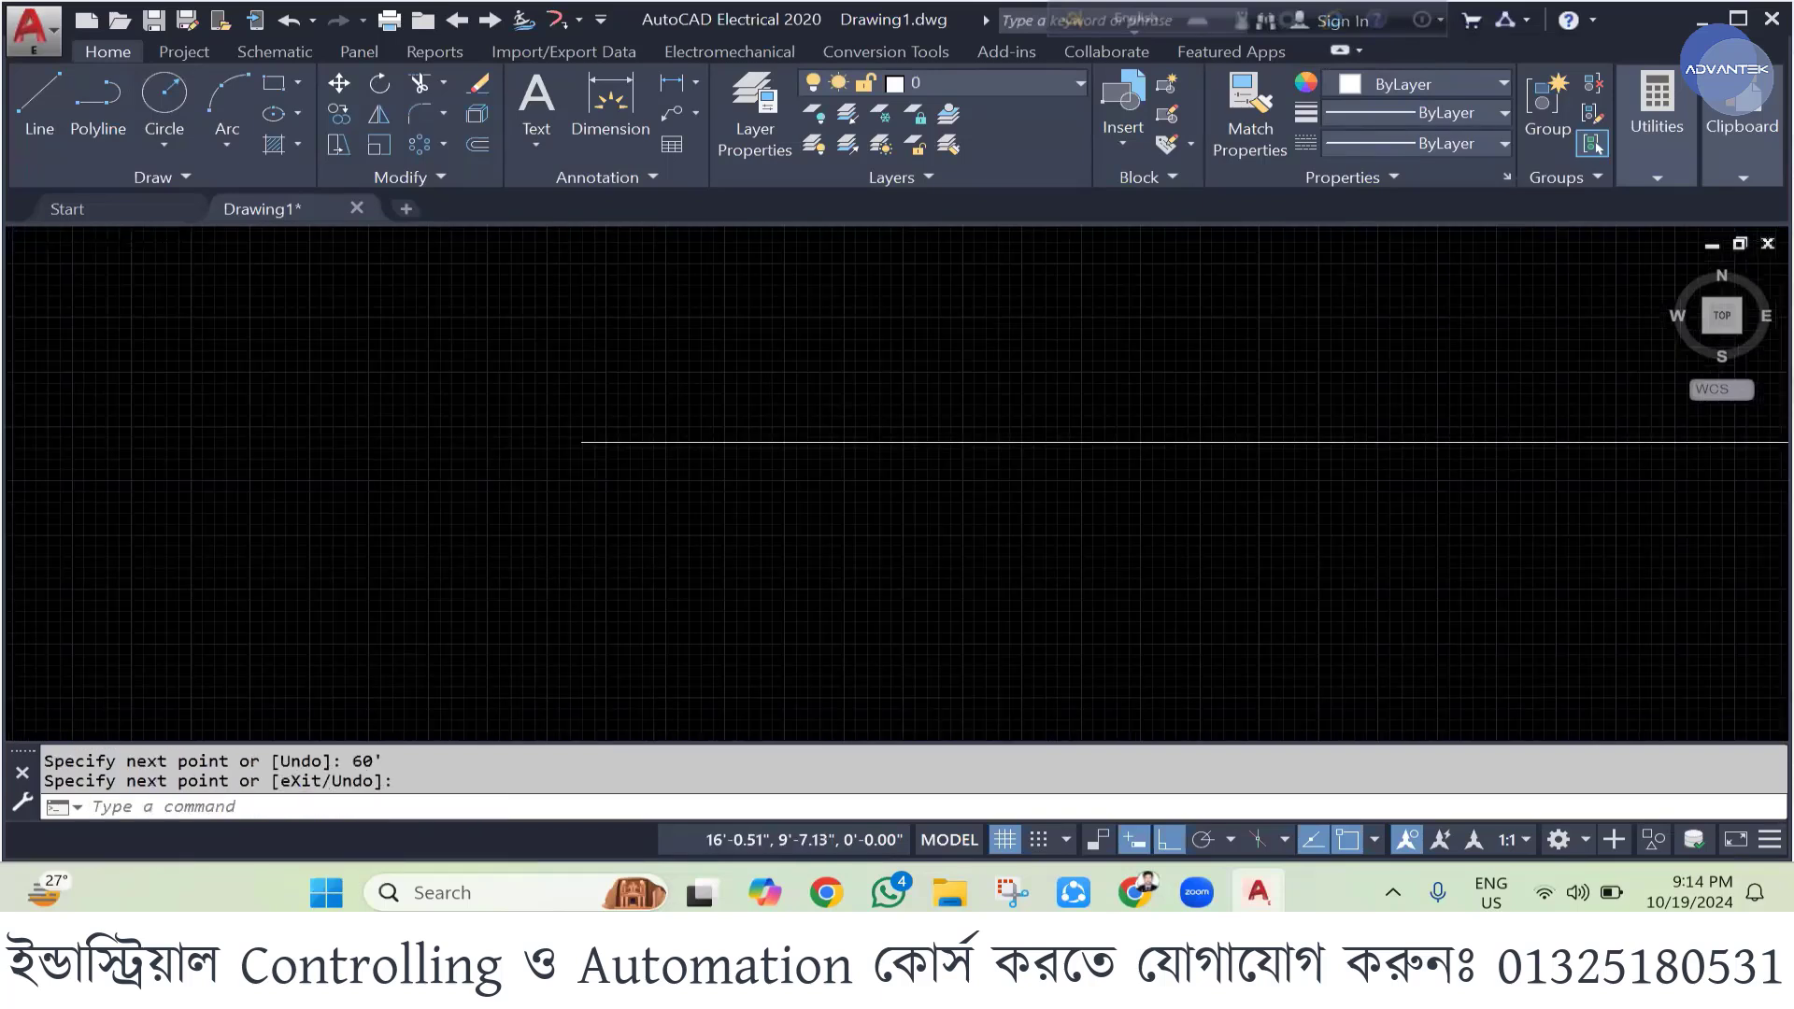
pyautogui.scroll(1, 963, 417)
pyautogui.scroll(2, 941, 477)
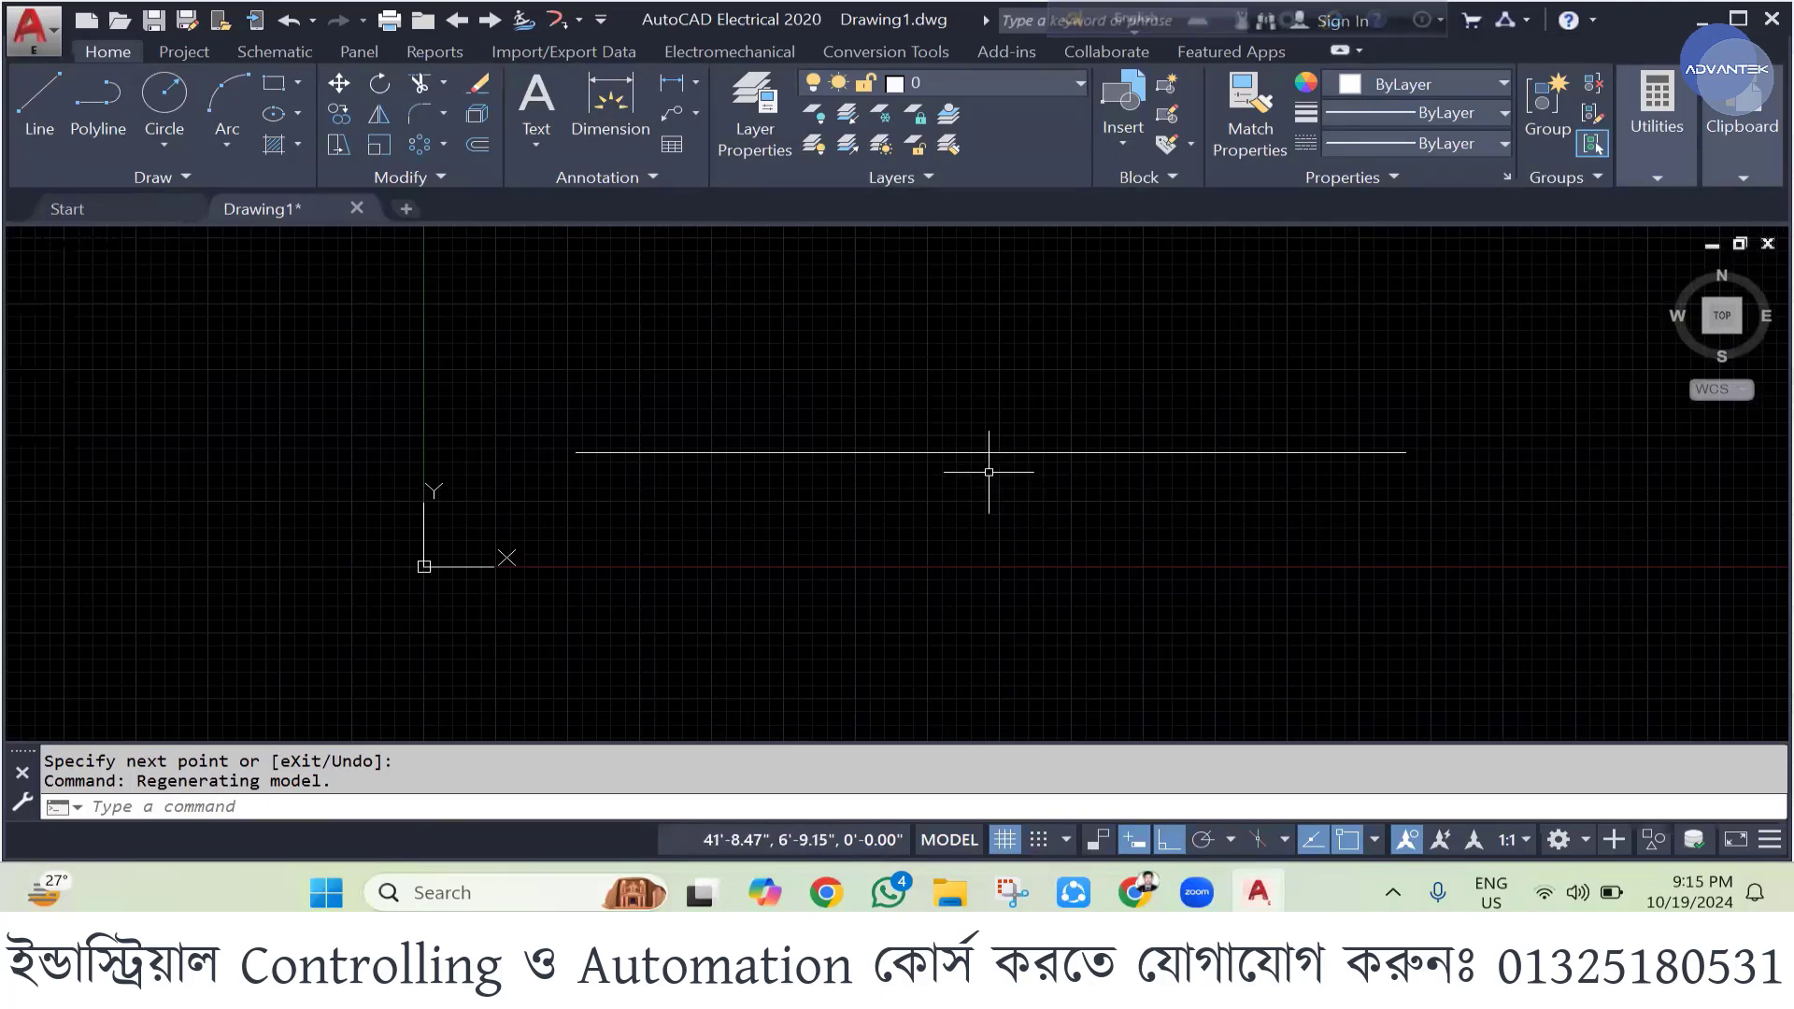
pyautogui.click(610, 105)
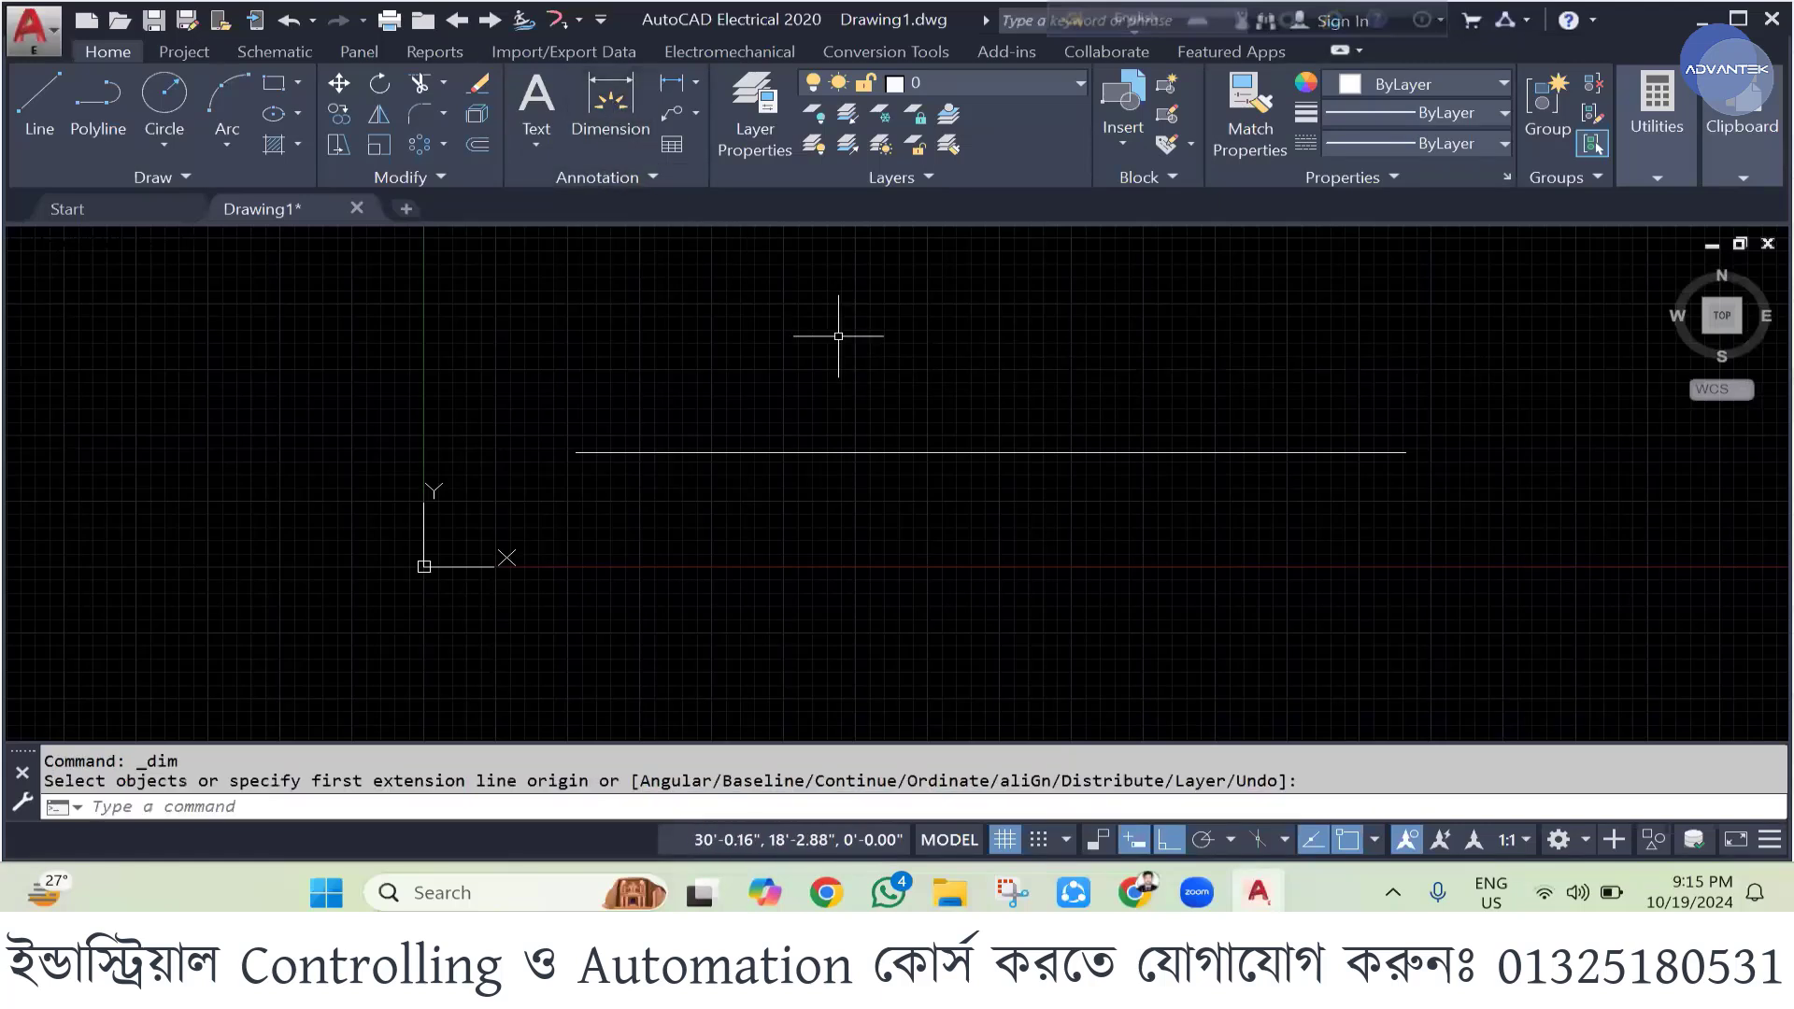
# - Give the Standard dimension style Engineering units with 0'-0.00" precision
pyautogui.write('DIM')
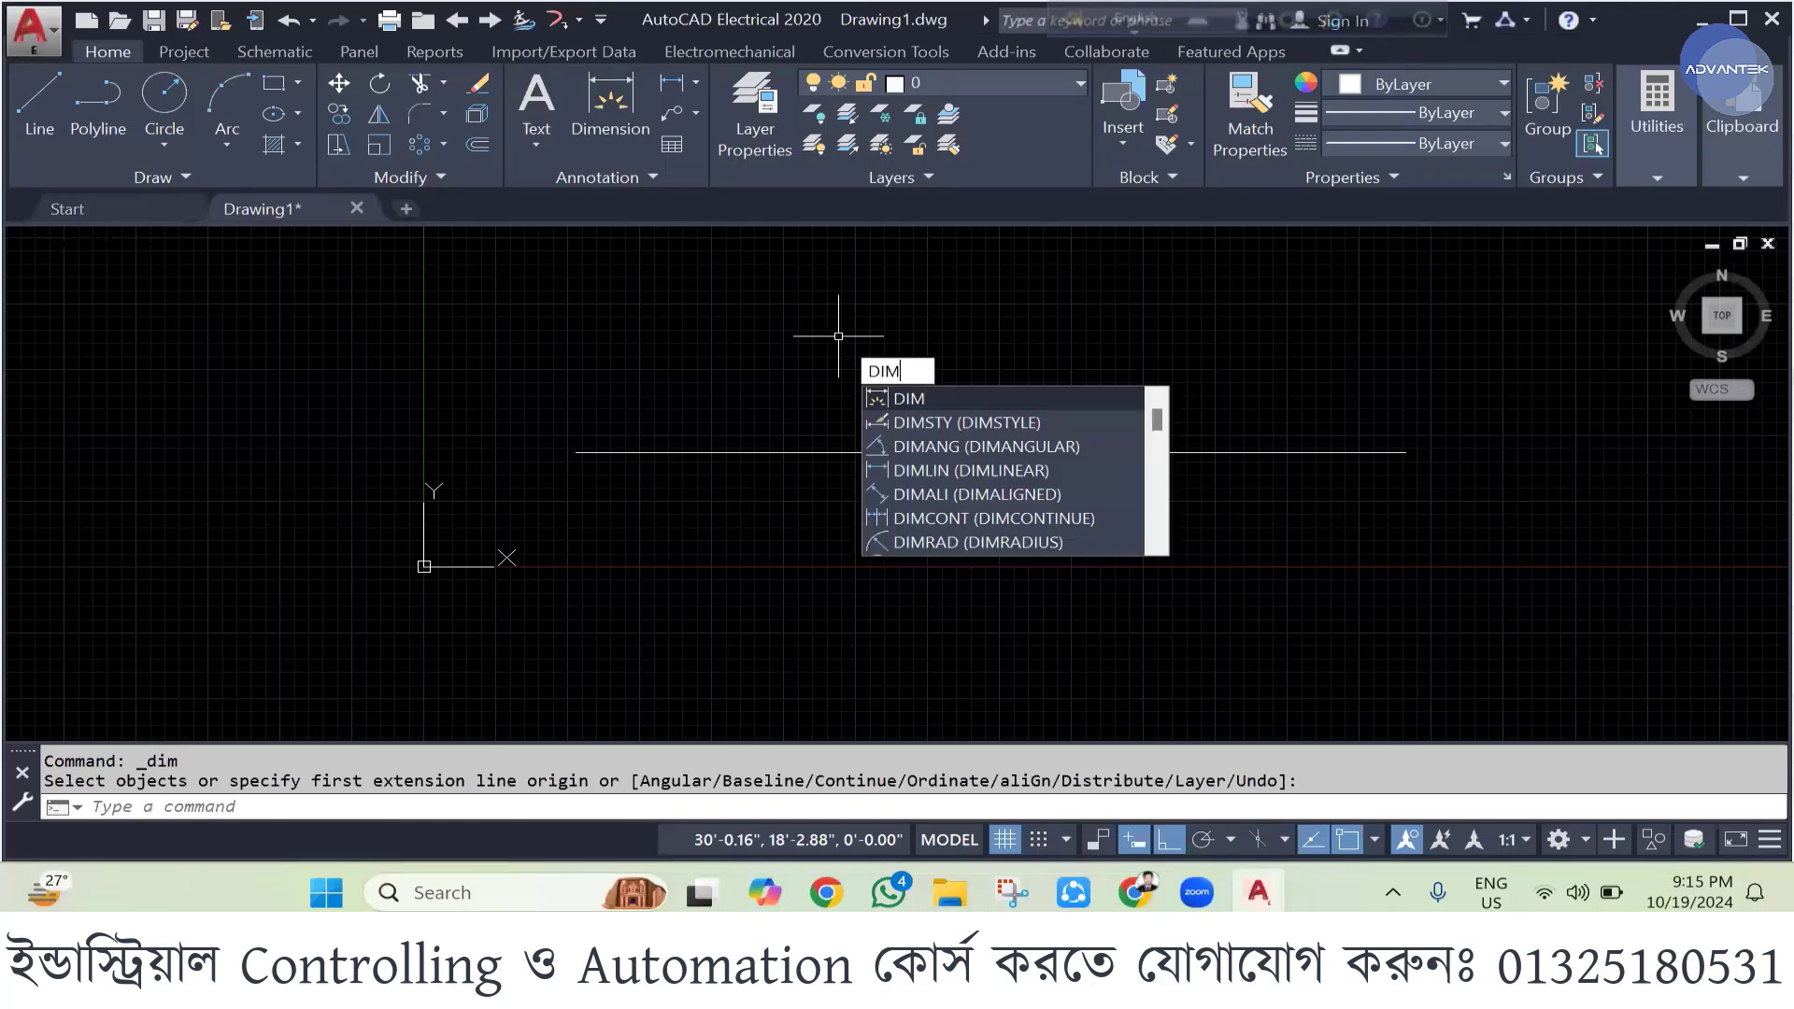
pyautogui.write('S')
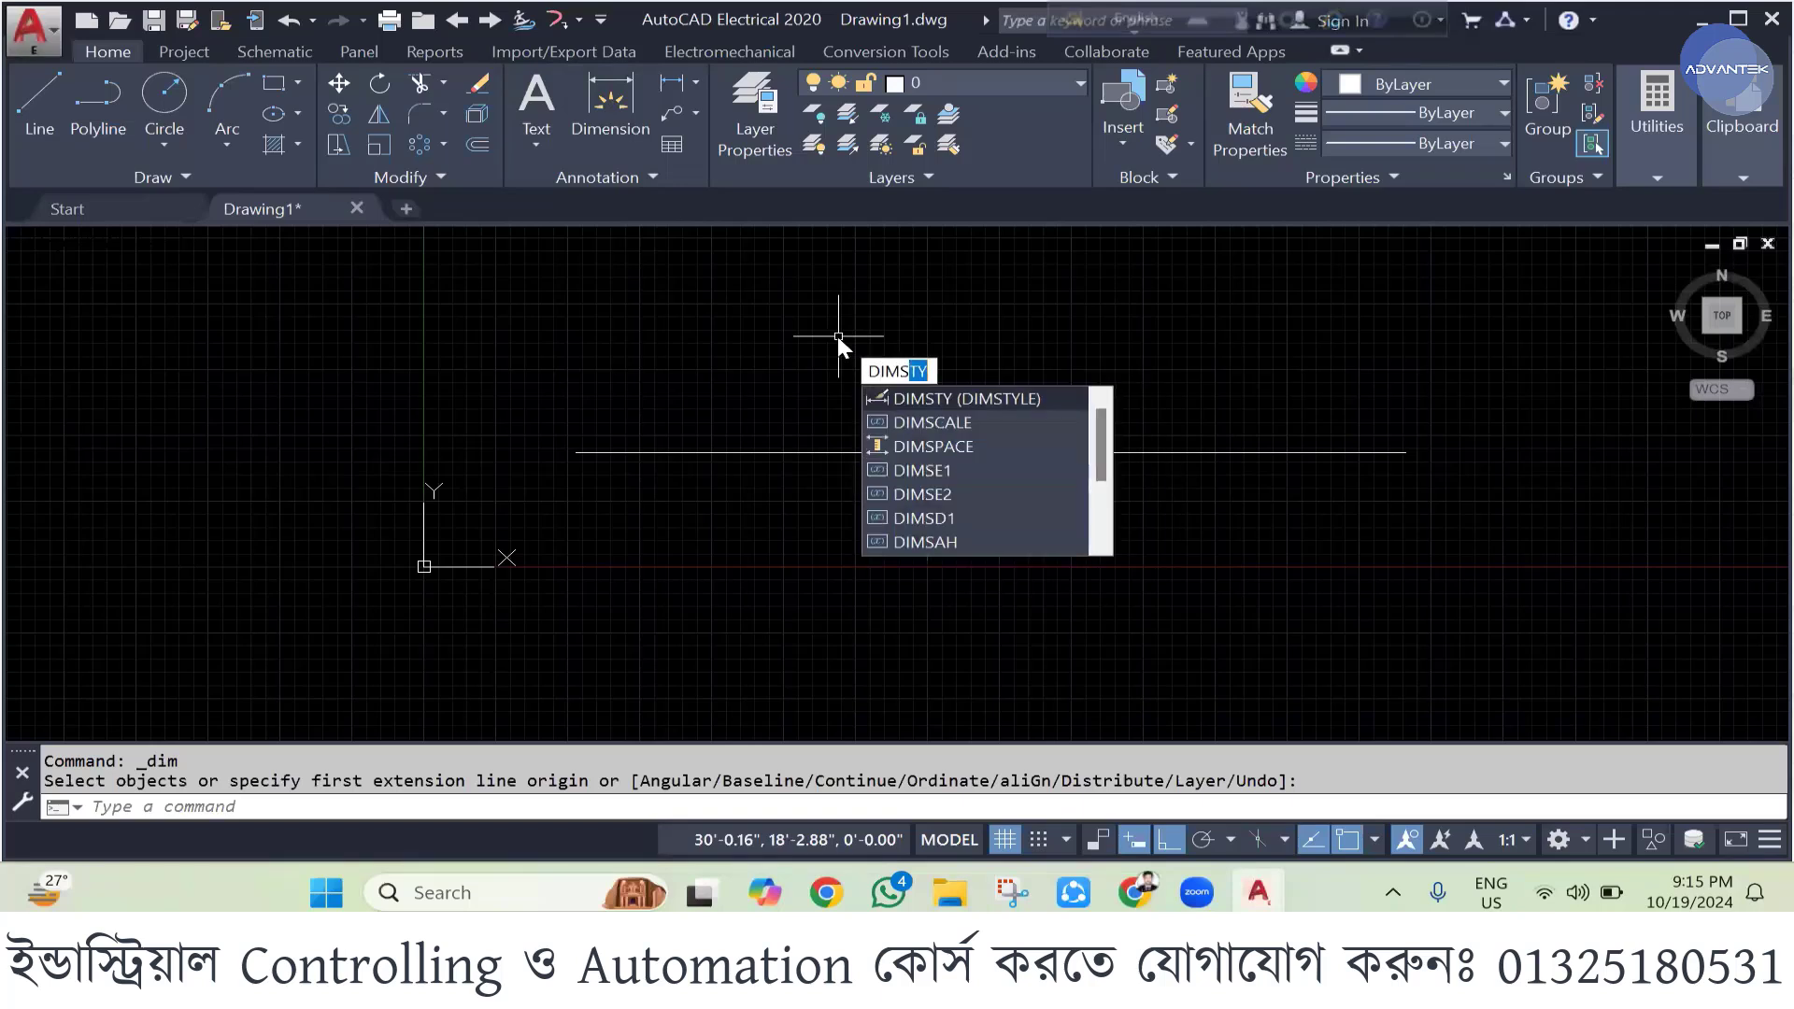
pyautogui.press('Return')
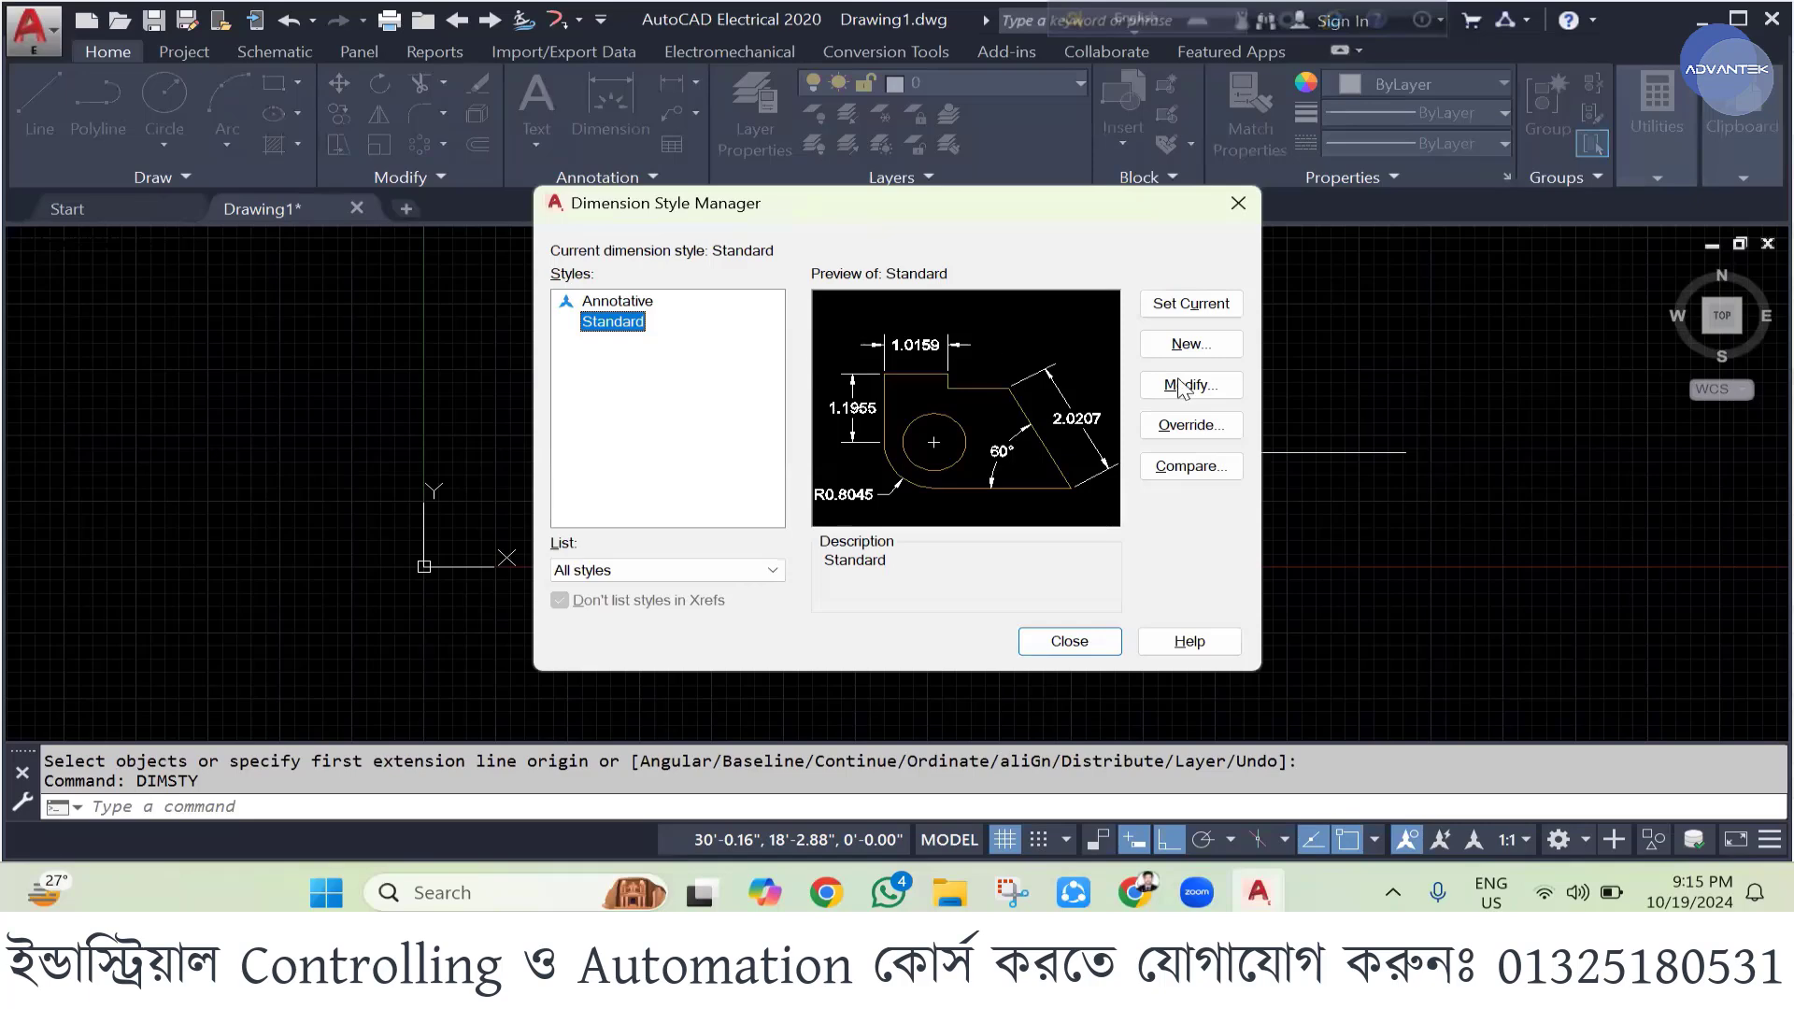
pyautogui.click(1180, 383)
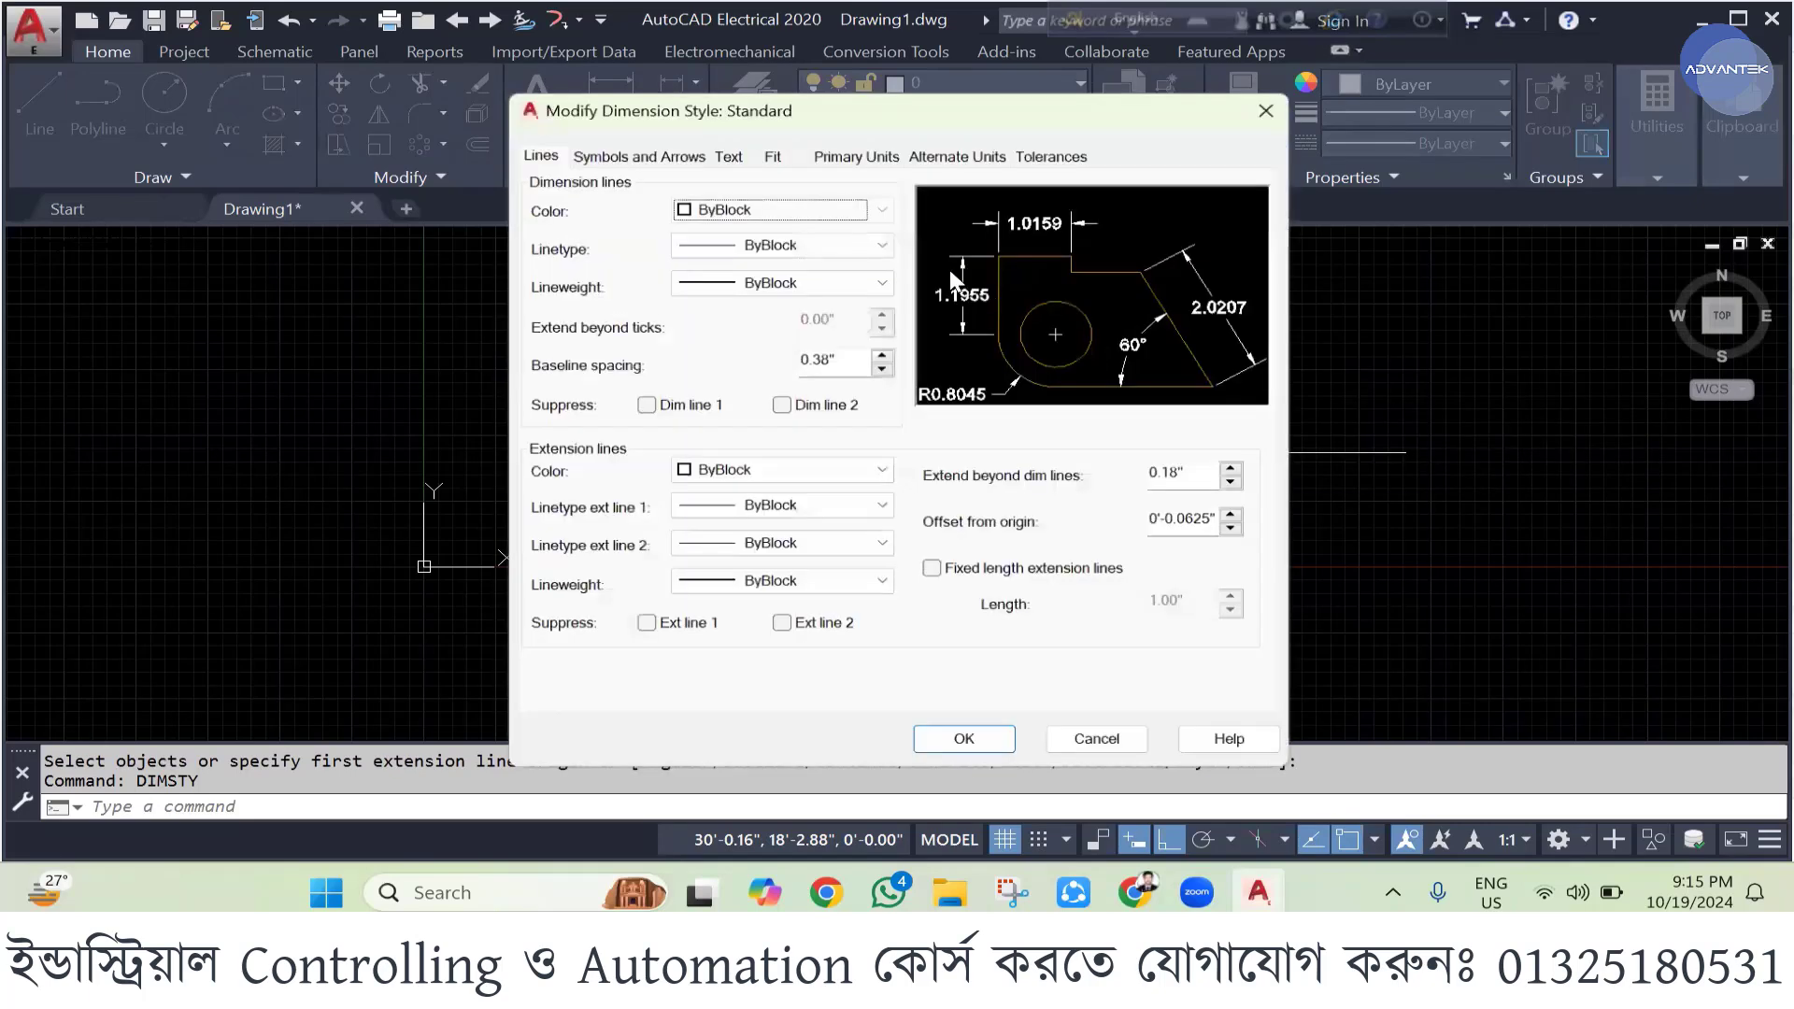
pyautogui.click(824, 152)
pyautogui.click(794, 202)
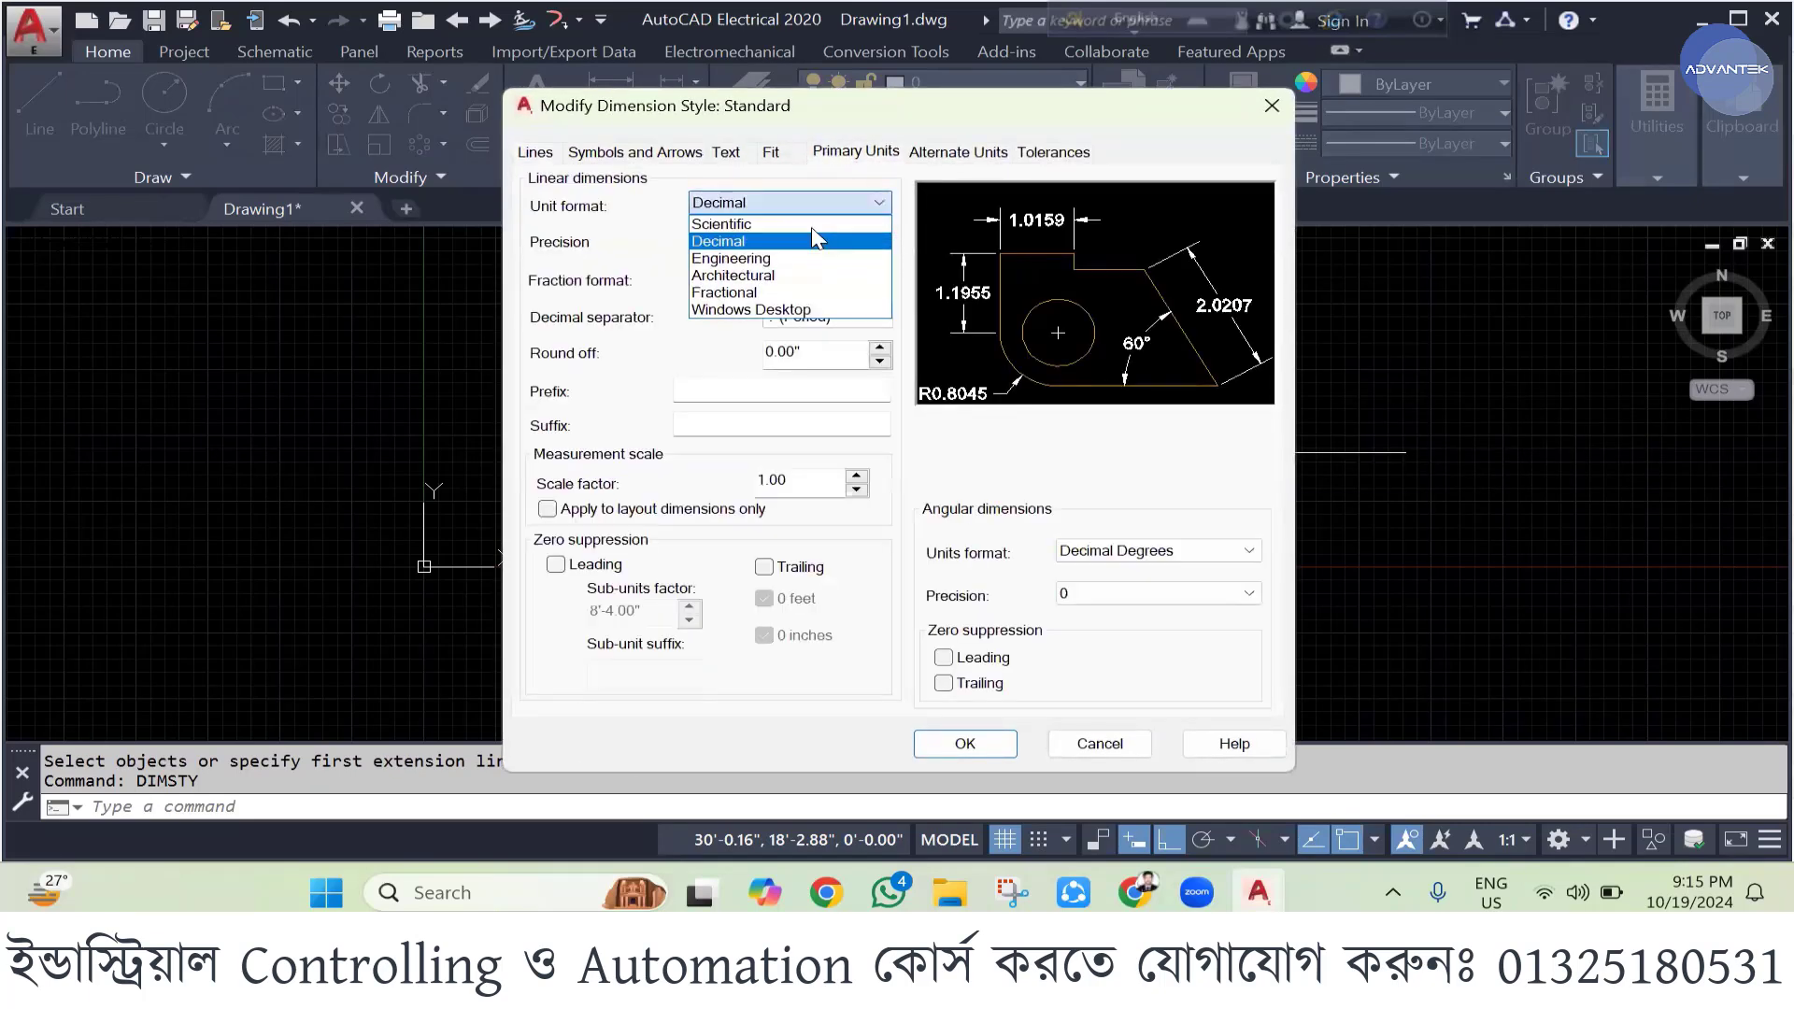
pyautogui.click(778, 259)
pyautogui.click(761, 241)
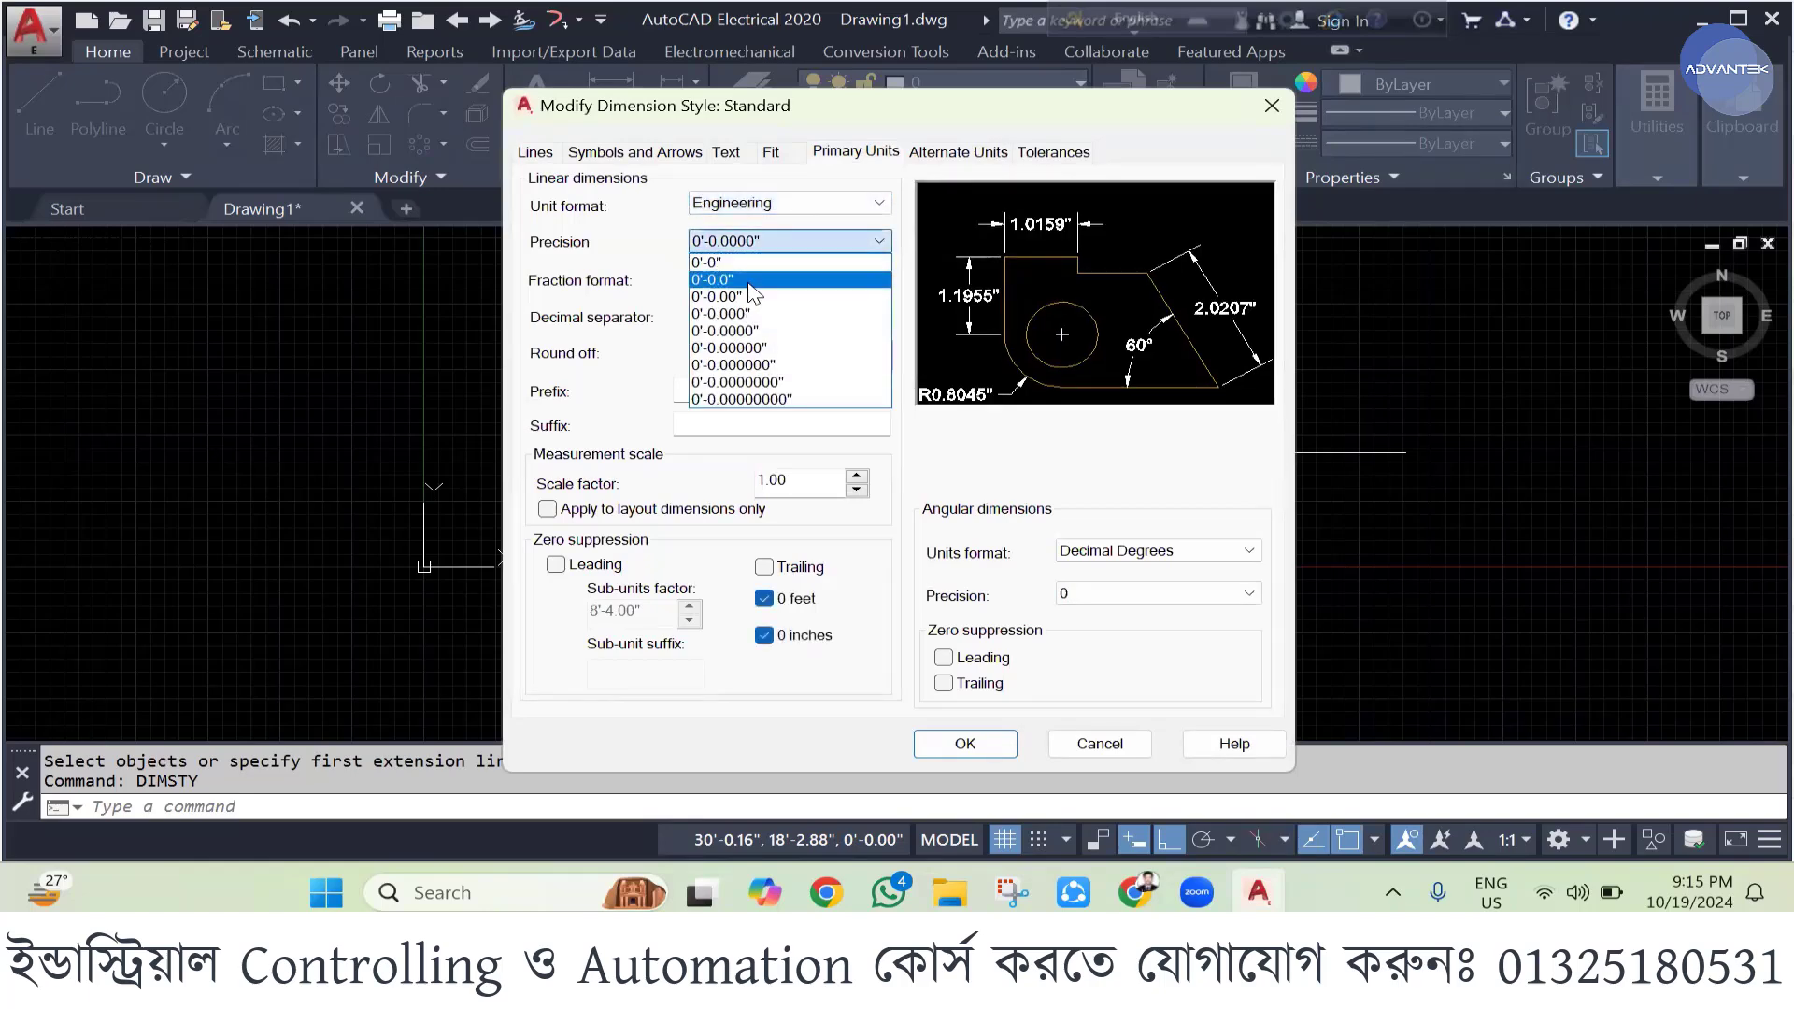
pyautogui.click(743, 297)
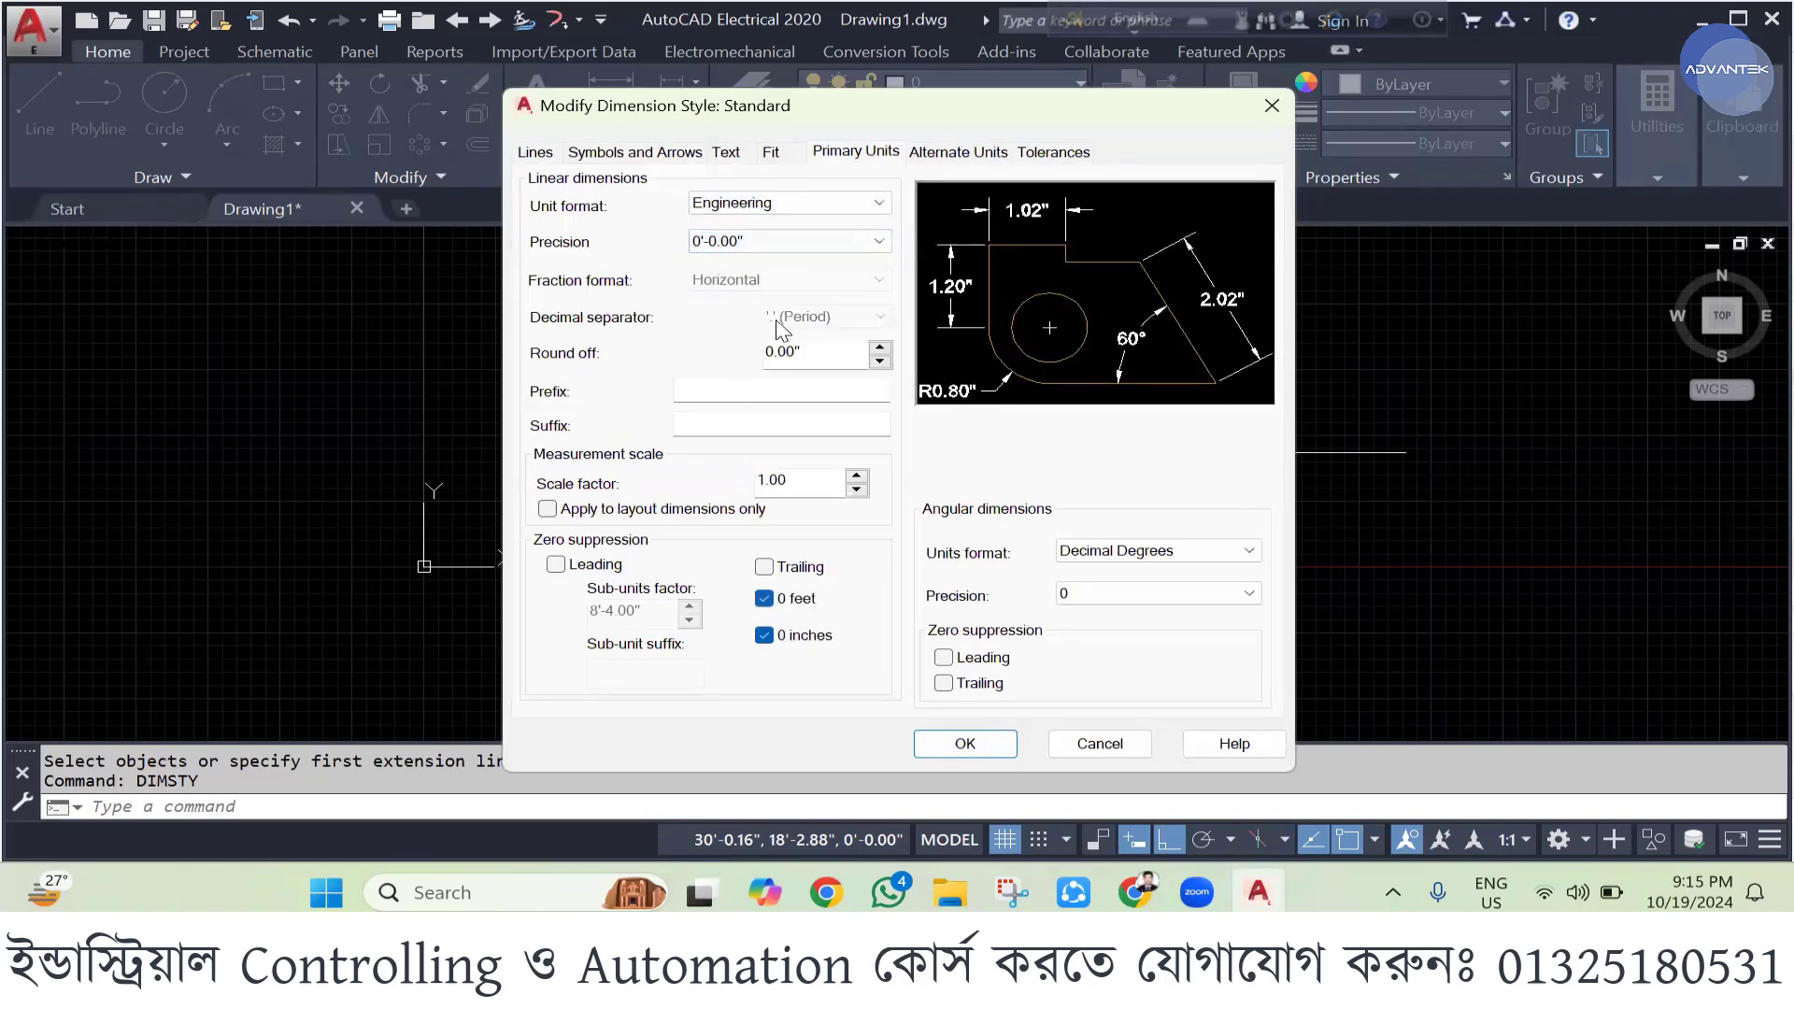
# - Set the Standard style's text height to 10 and colour to Red, and save it
pyautogui.click(725, 153)
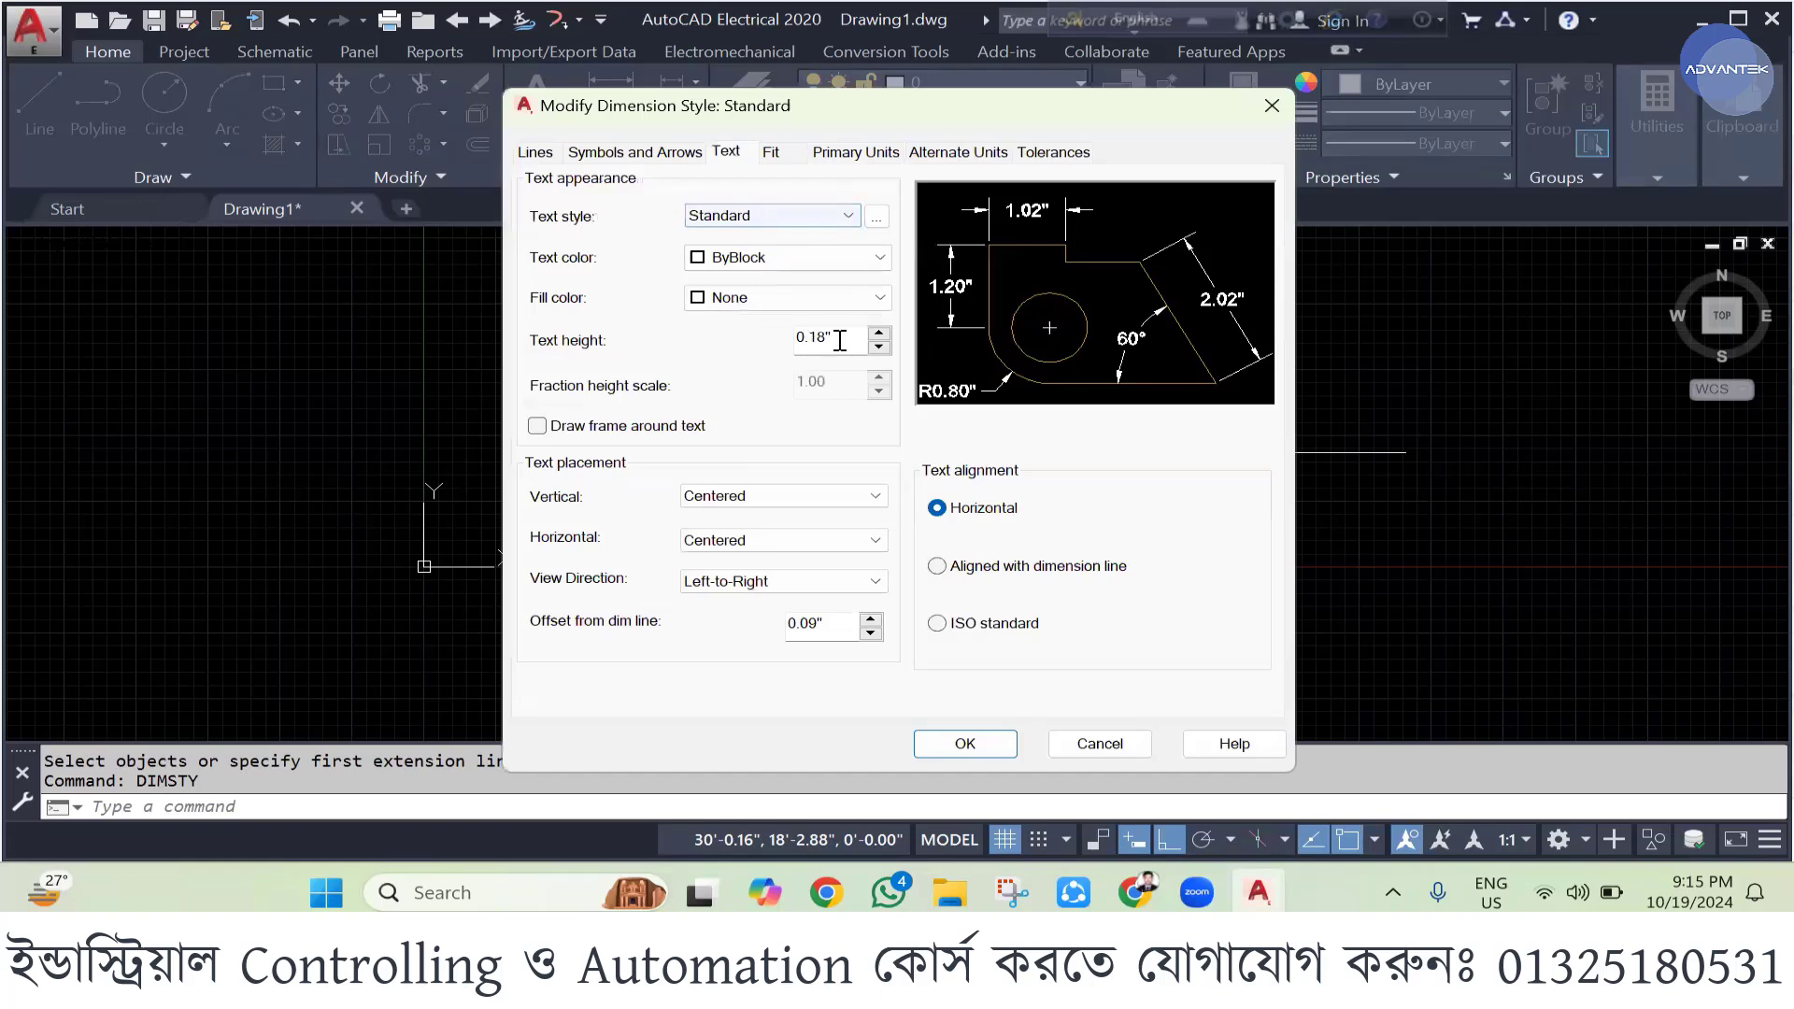
pyautogui.moveTo(840, 340); pyautogui.dragTo(743, 352)
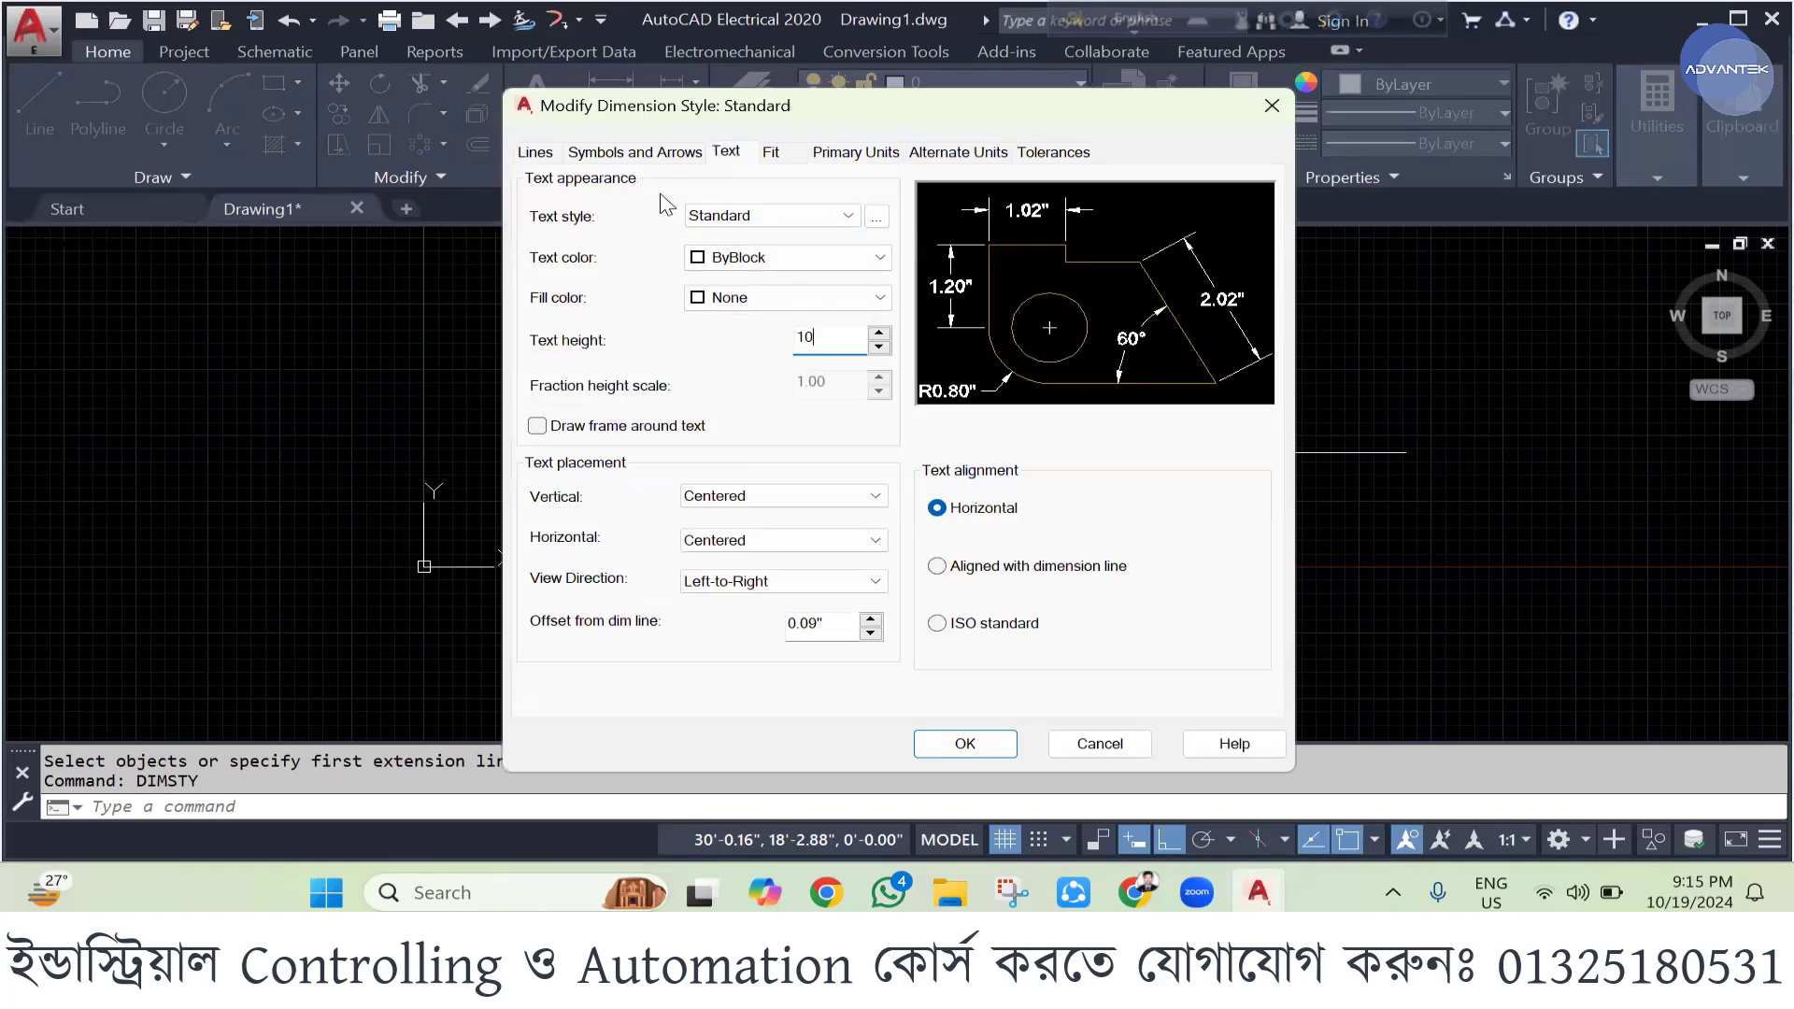
pyautogui.click(761, 257)
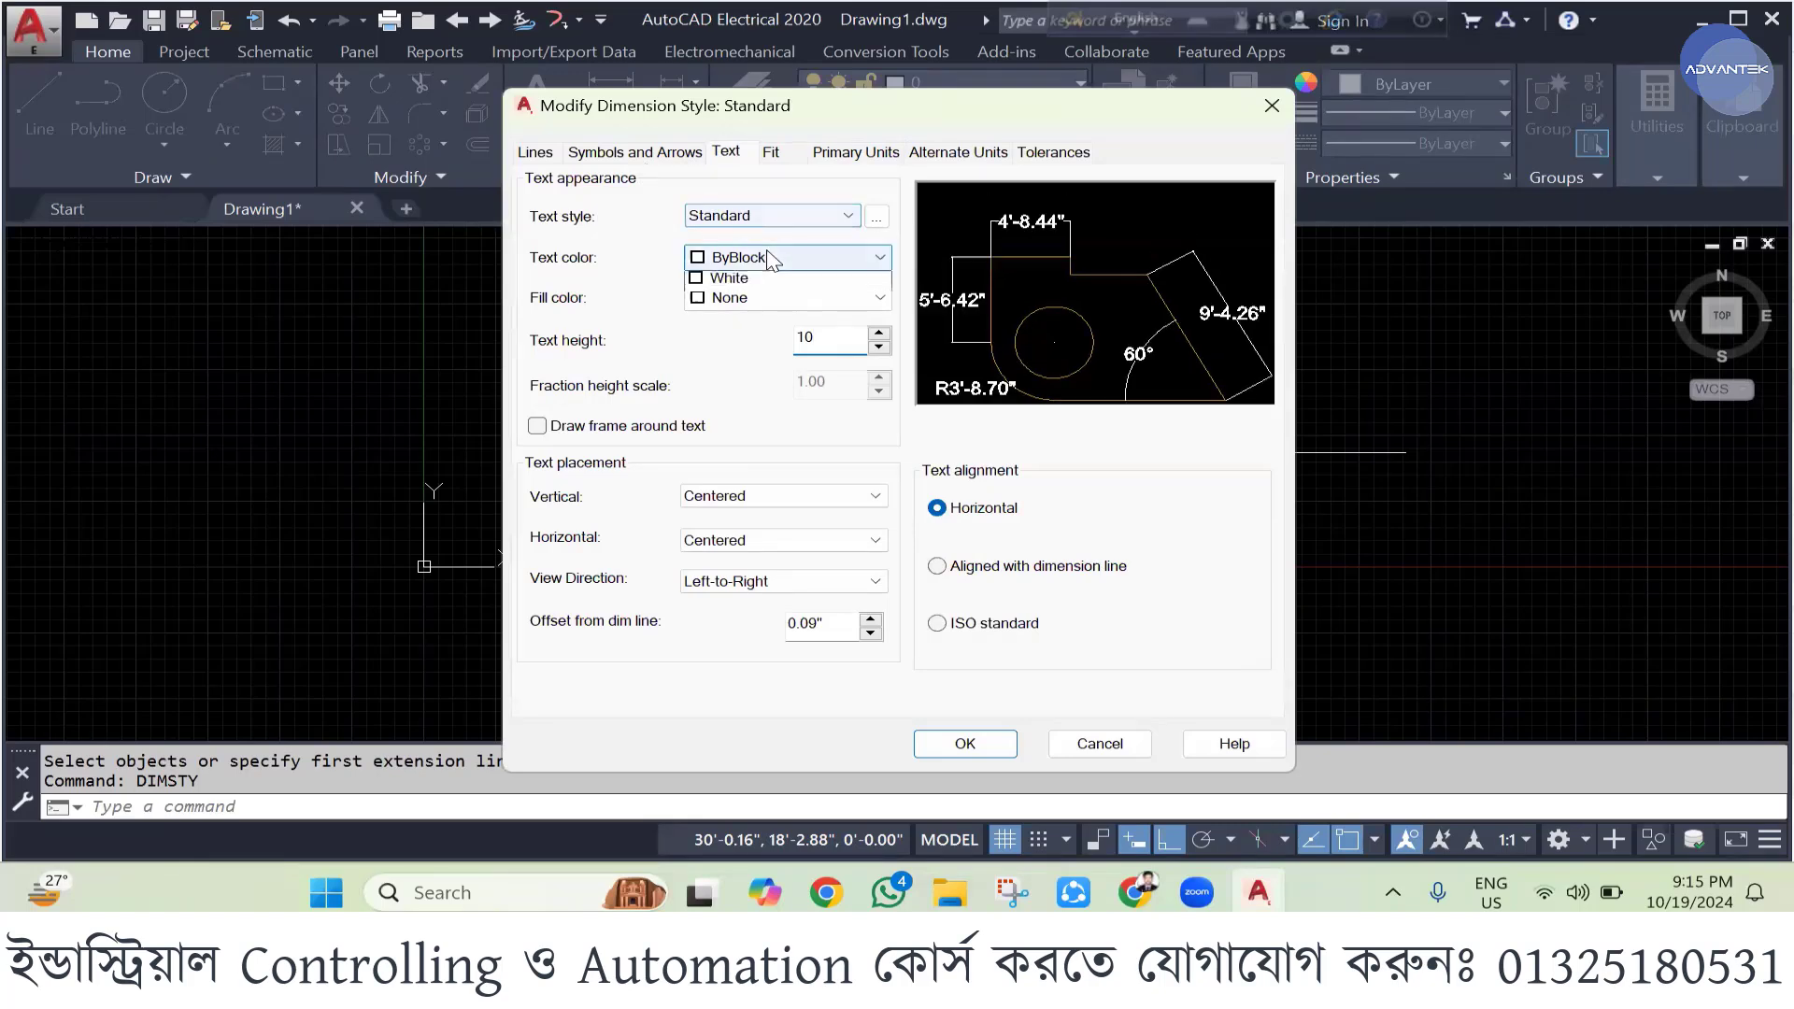
pyautogui.click(732, 331)
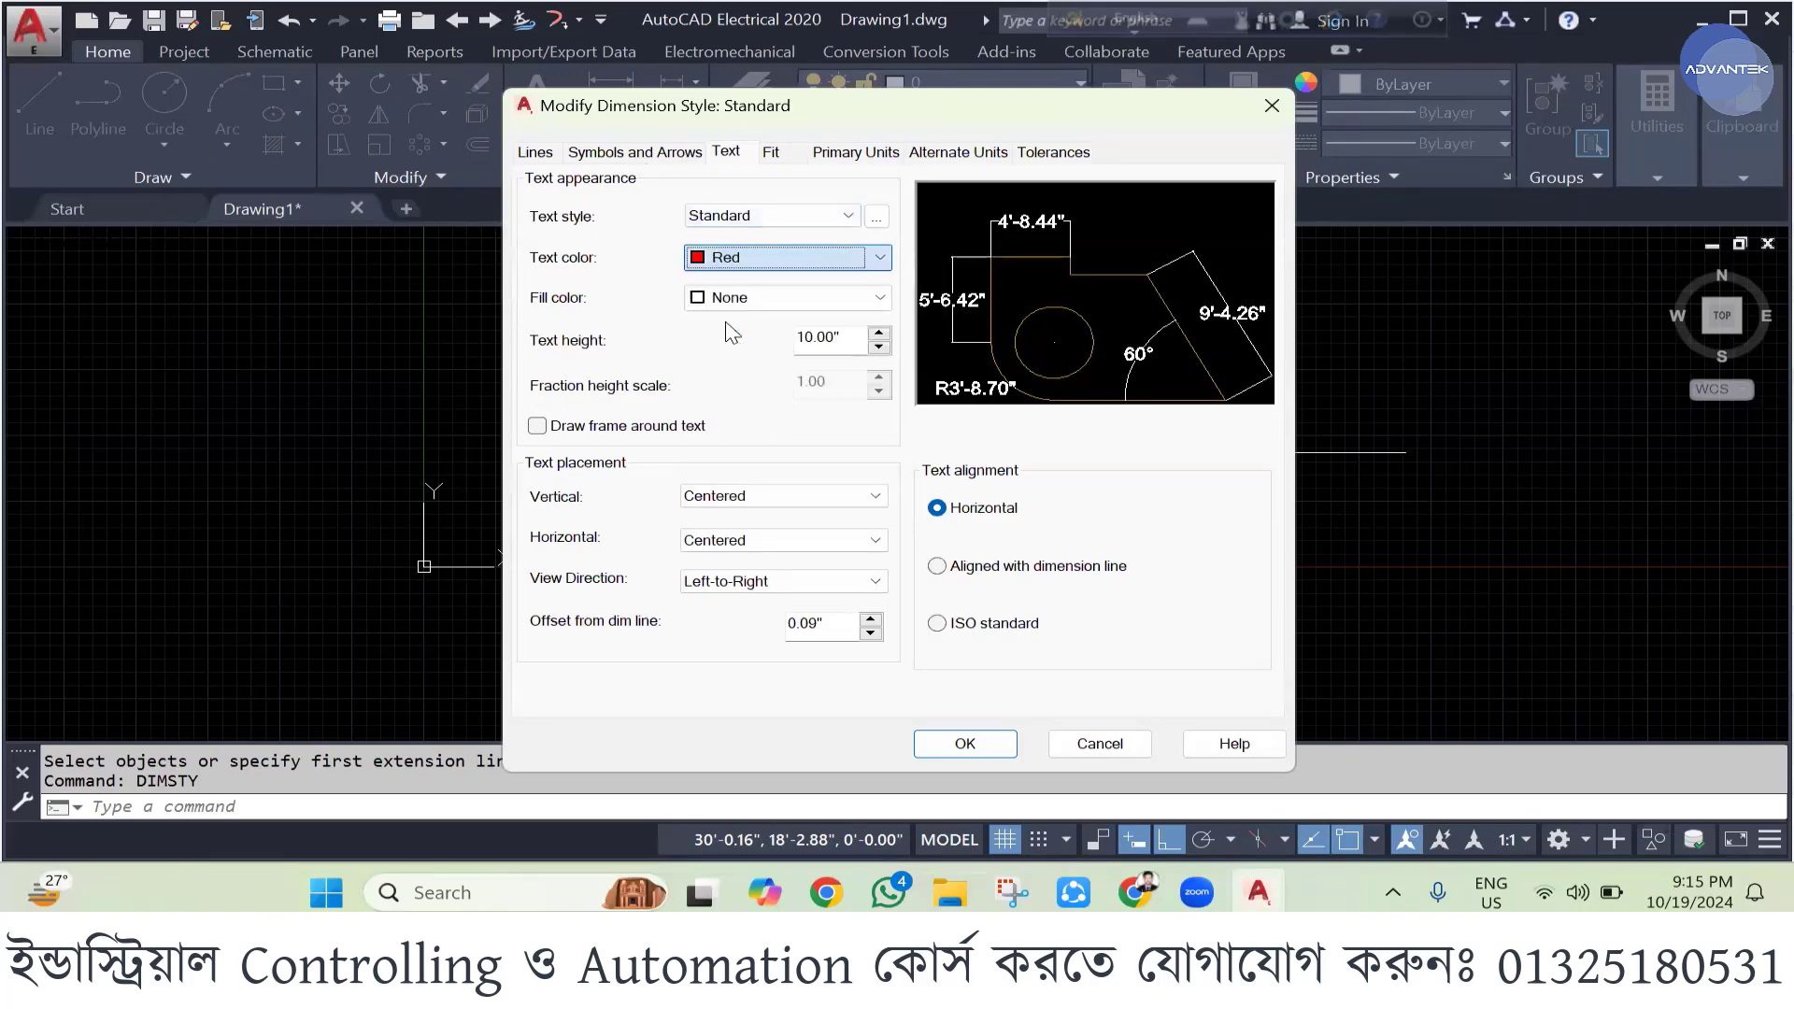
pyautogui.click(966, 749)
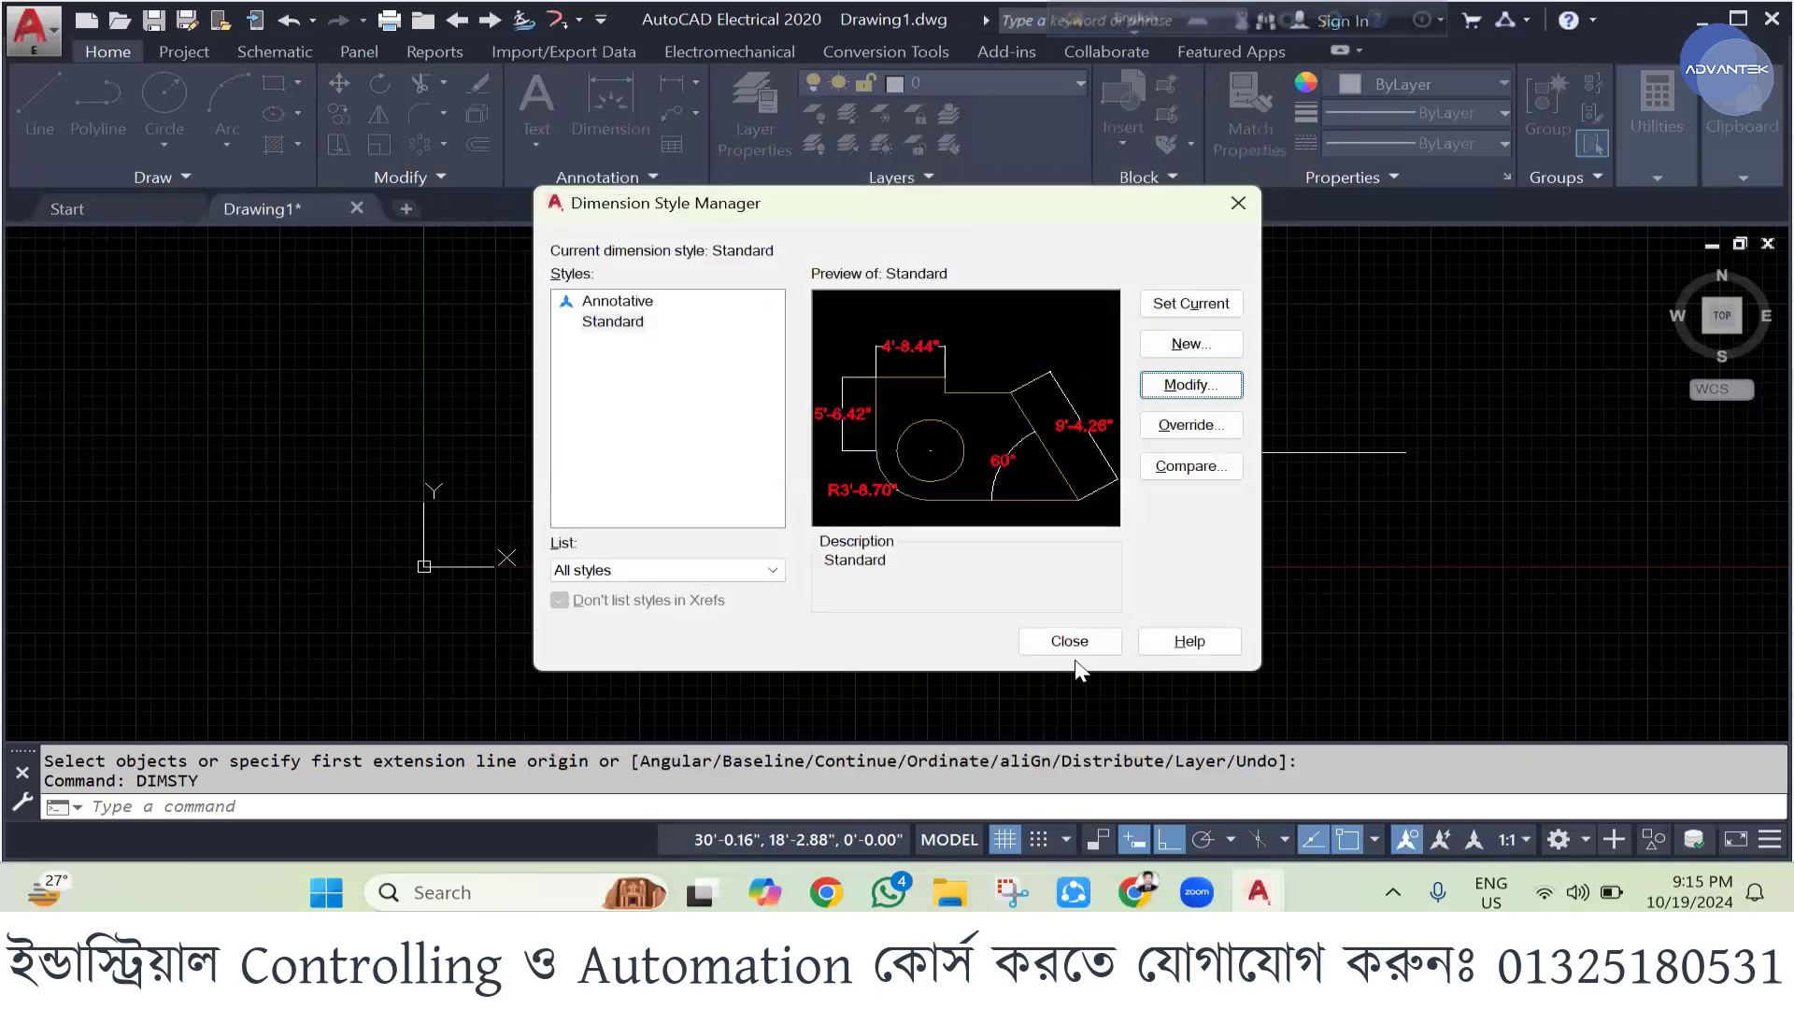
pyautogui.click(1068, 641)
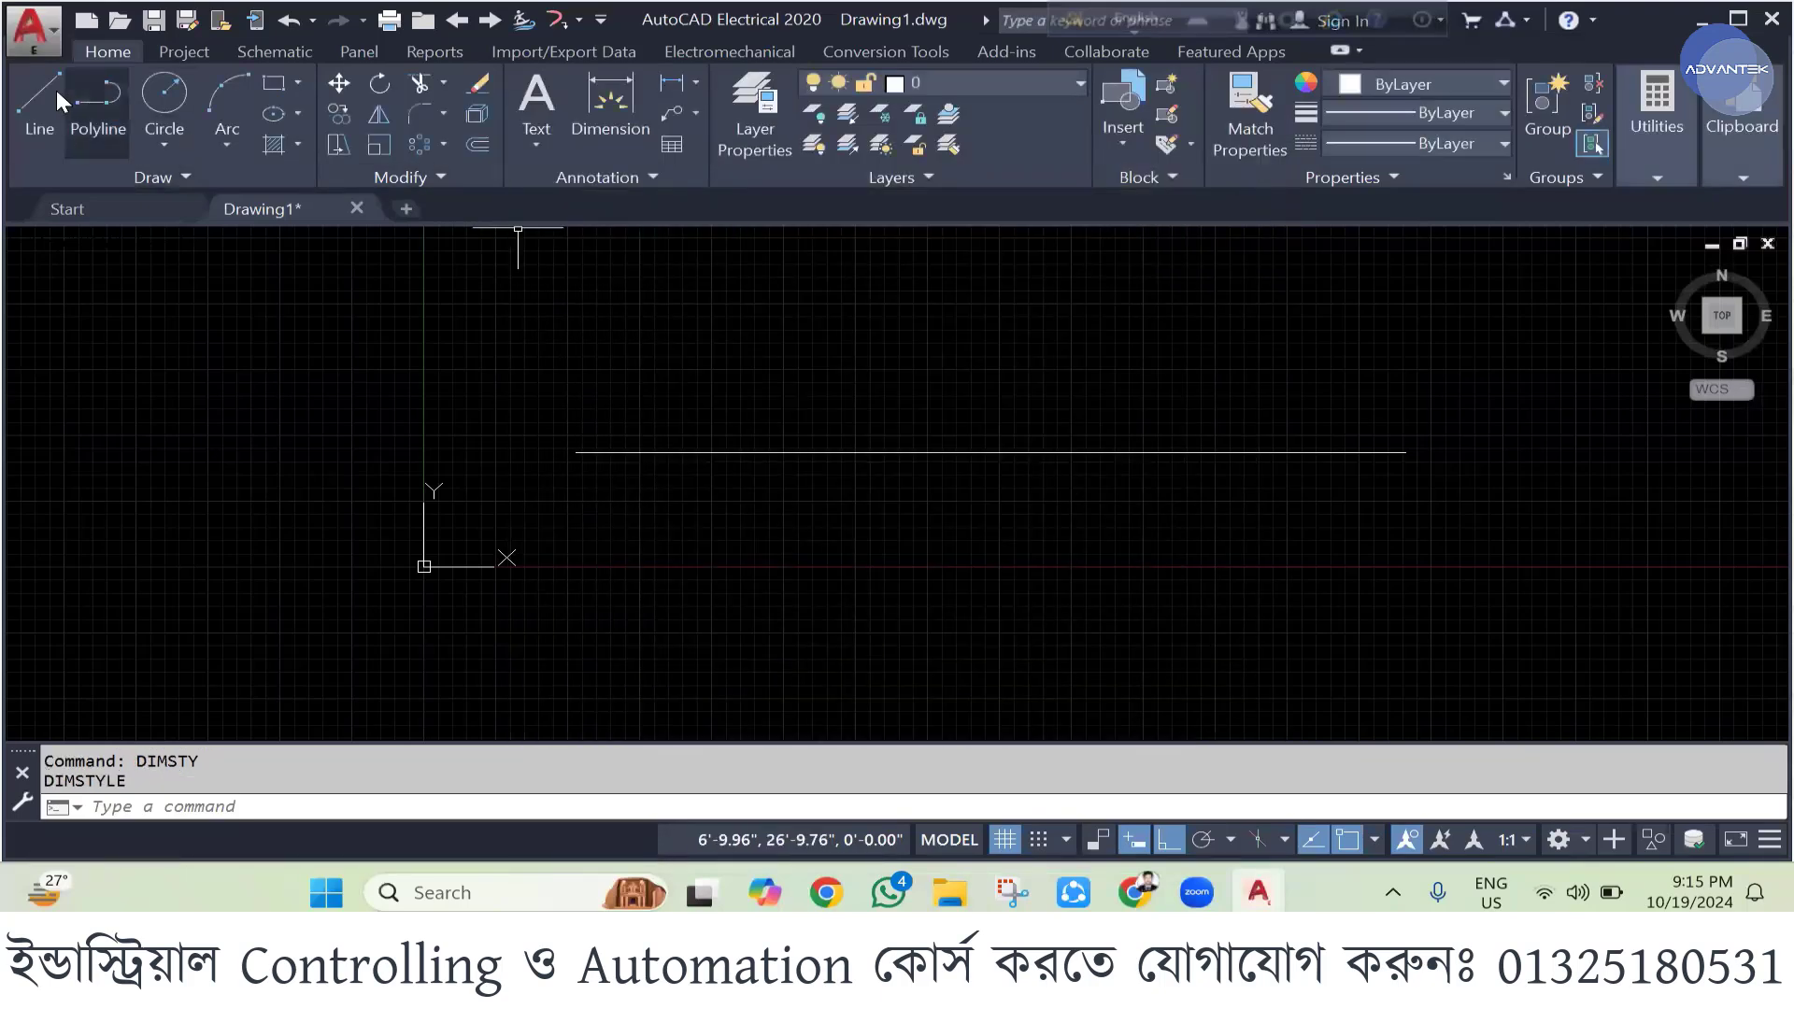
pyautogui.click(619, 104)
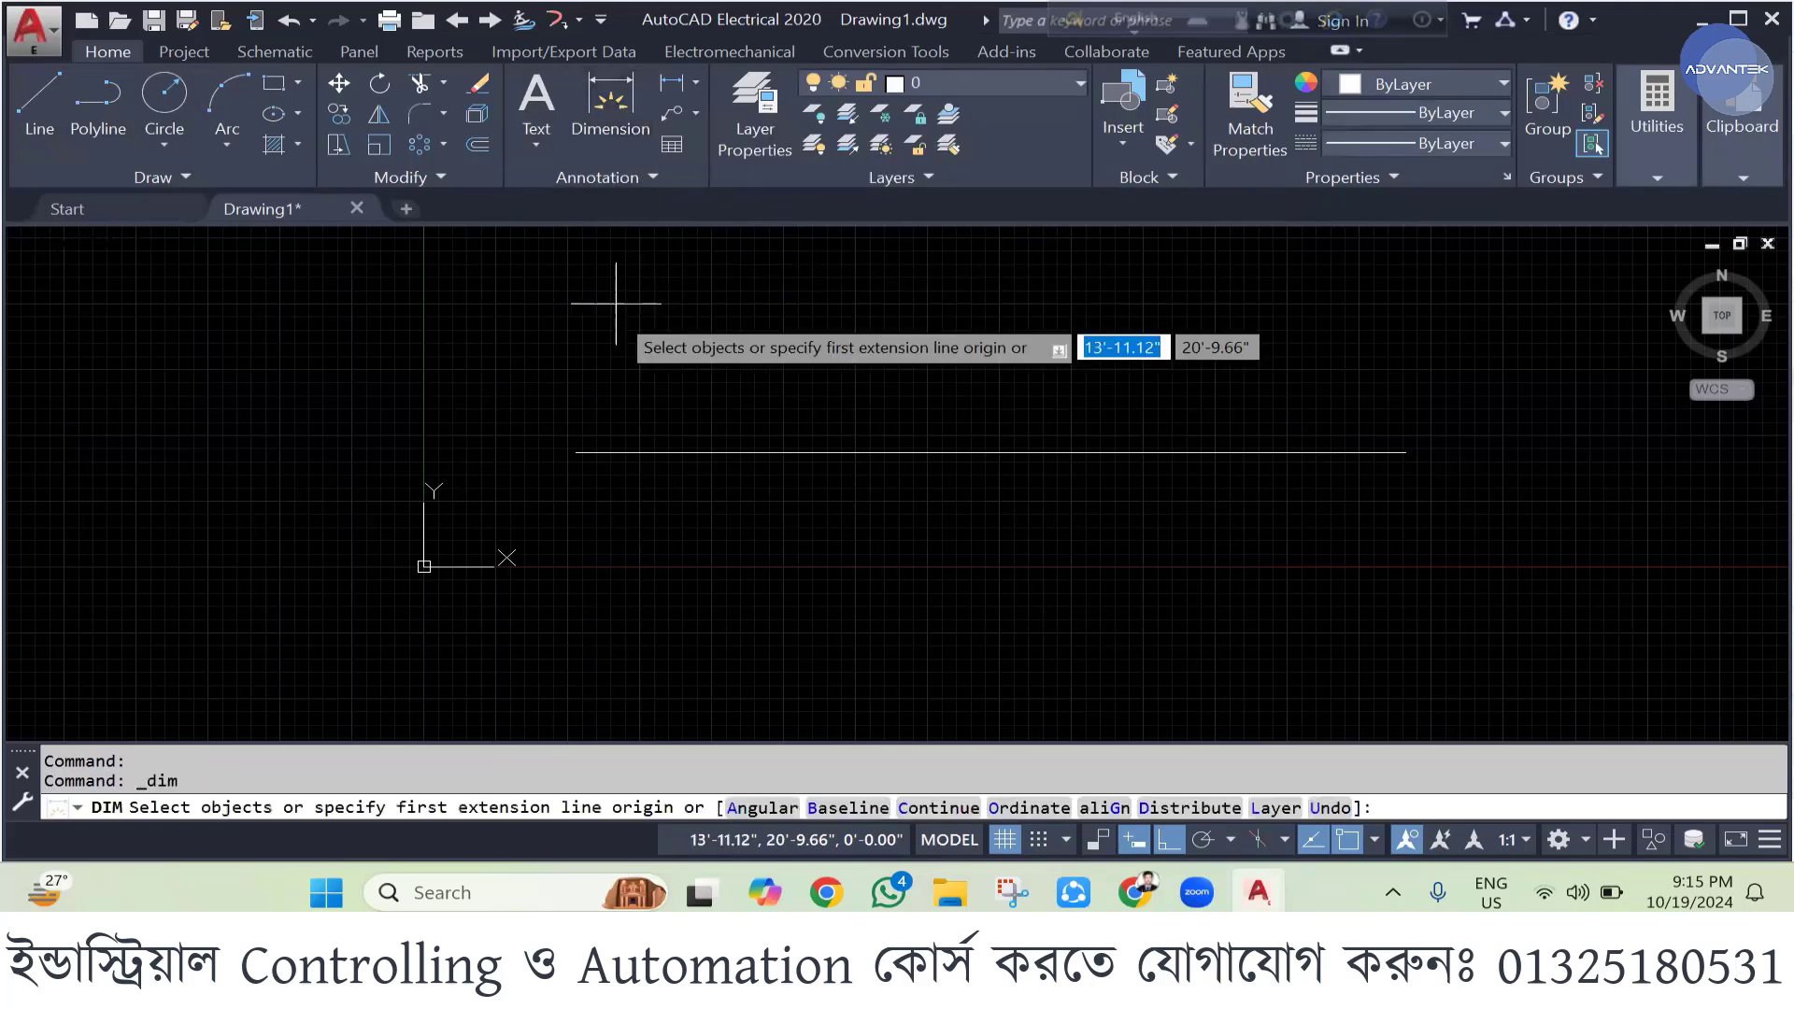
pyautogui.click(576, 452)
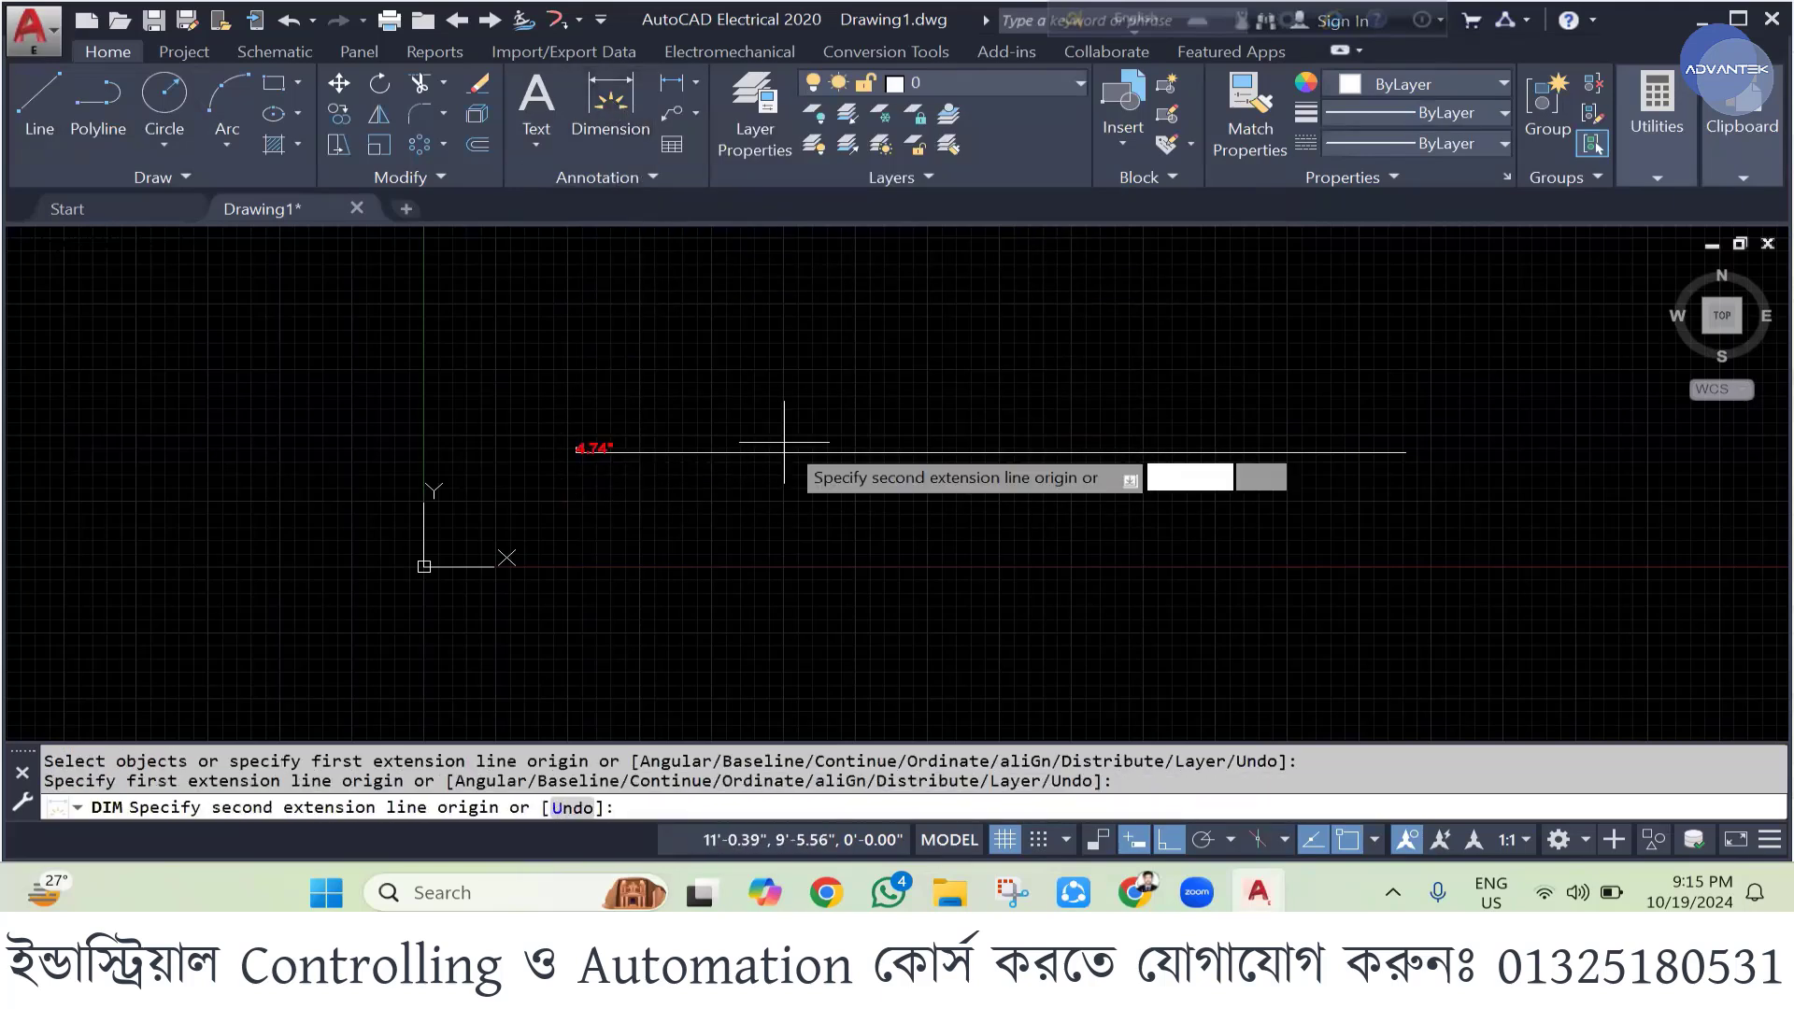
pyautogui.click(1405, 452)
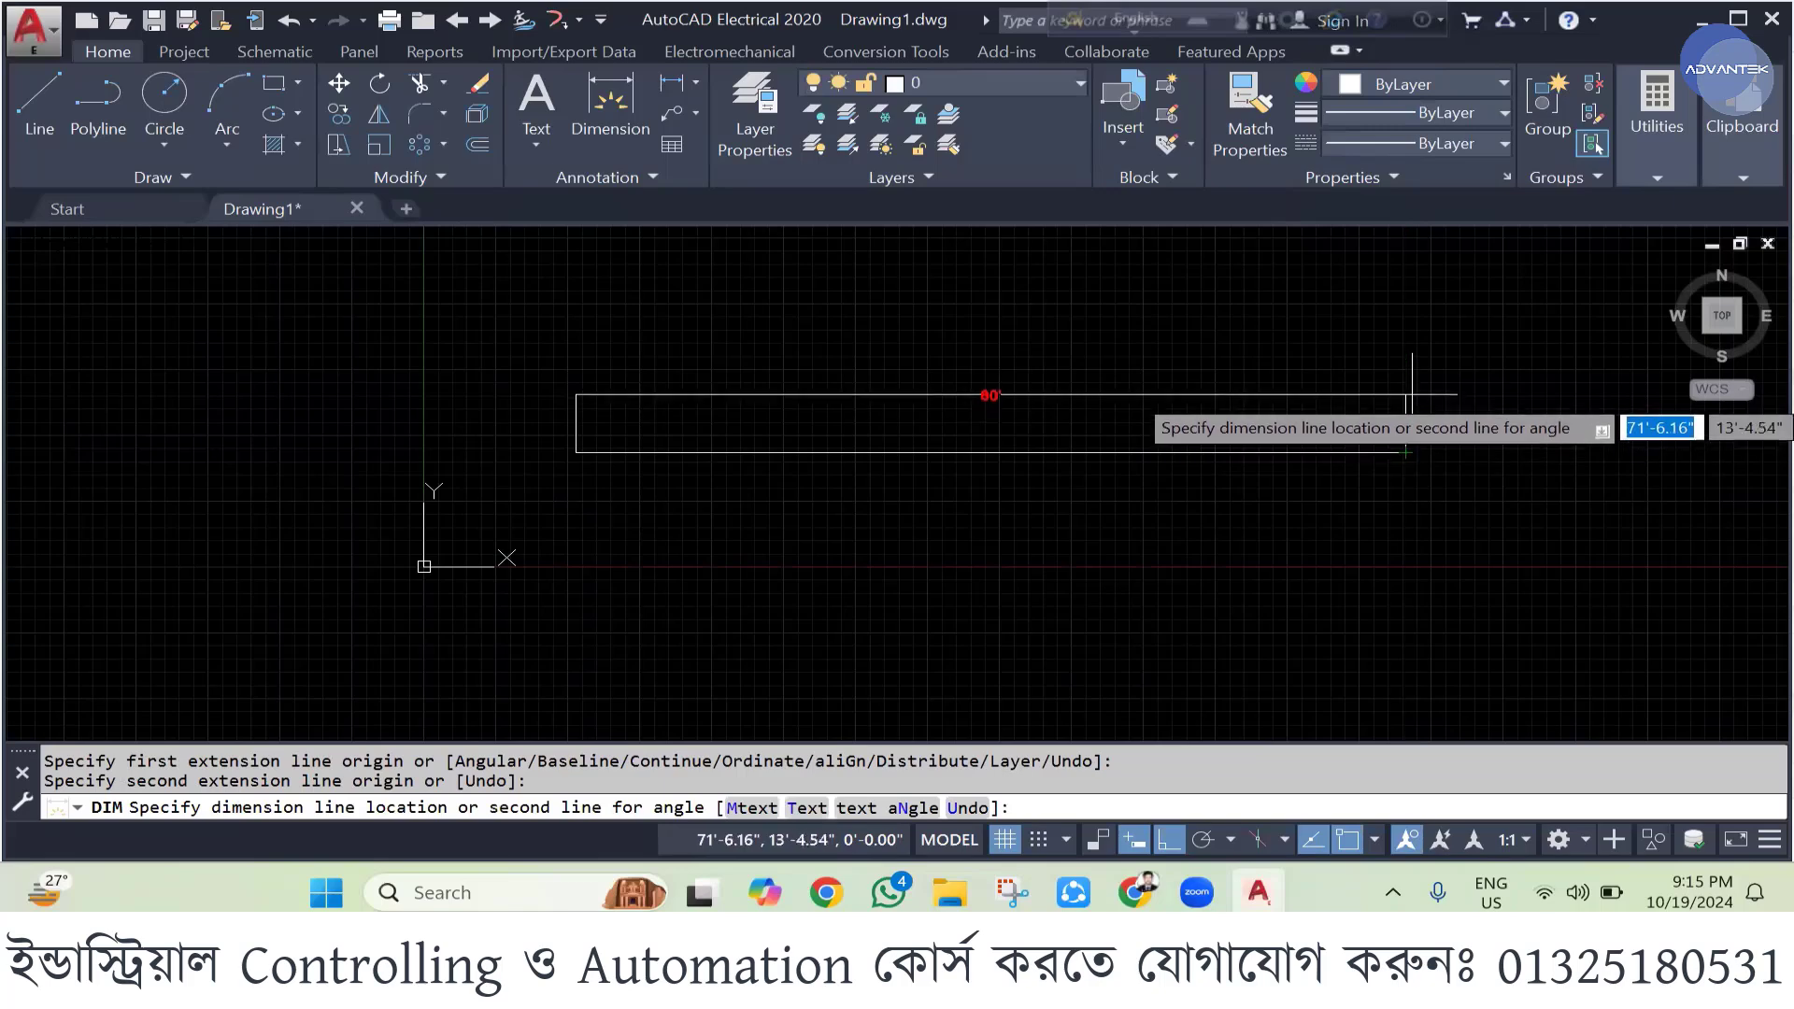
pyautogui.click(1399, 392)
pyautogui.scroll(3, 1000, 408)
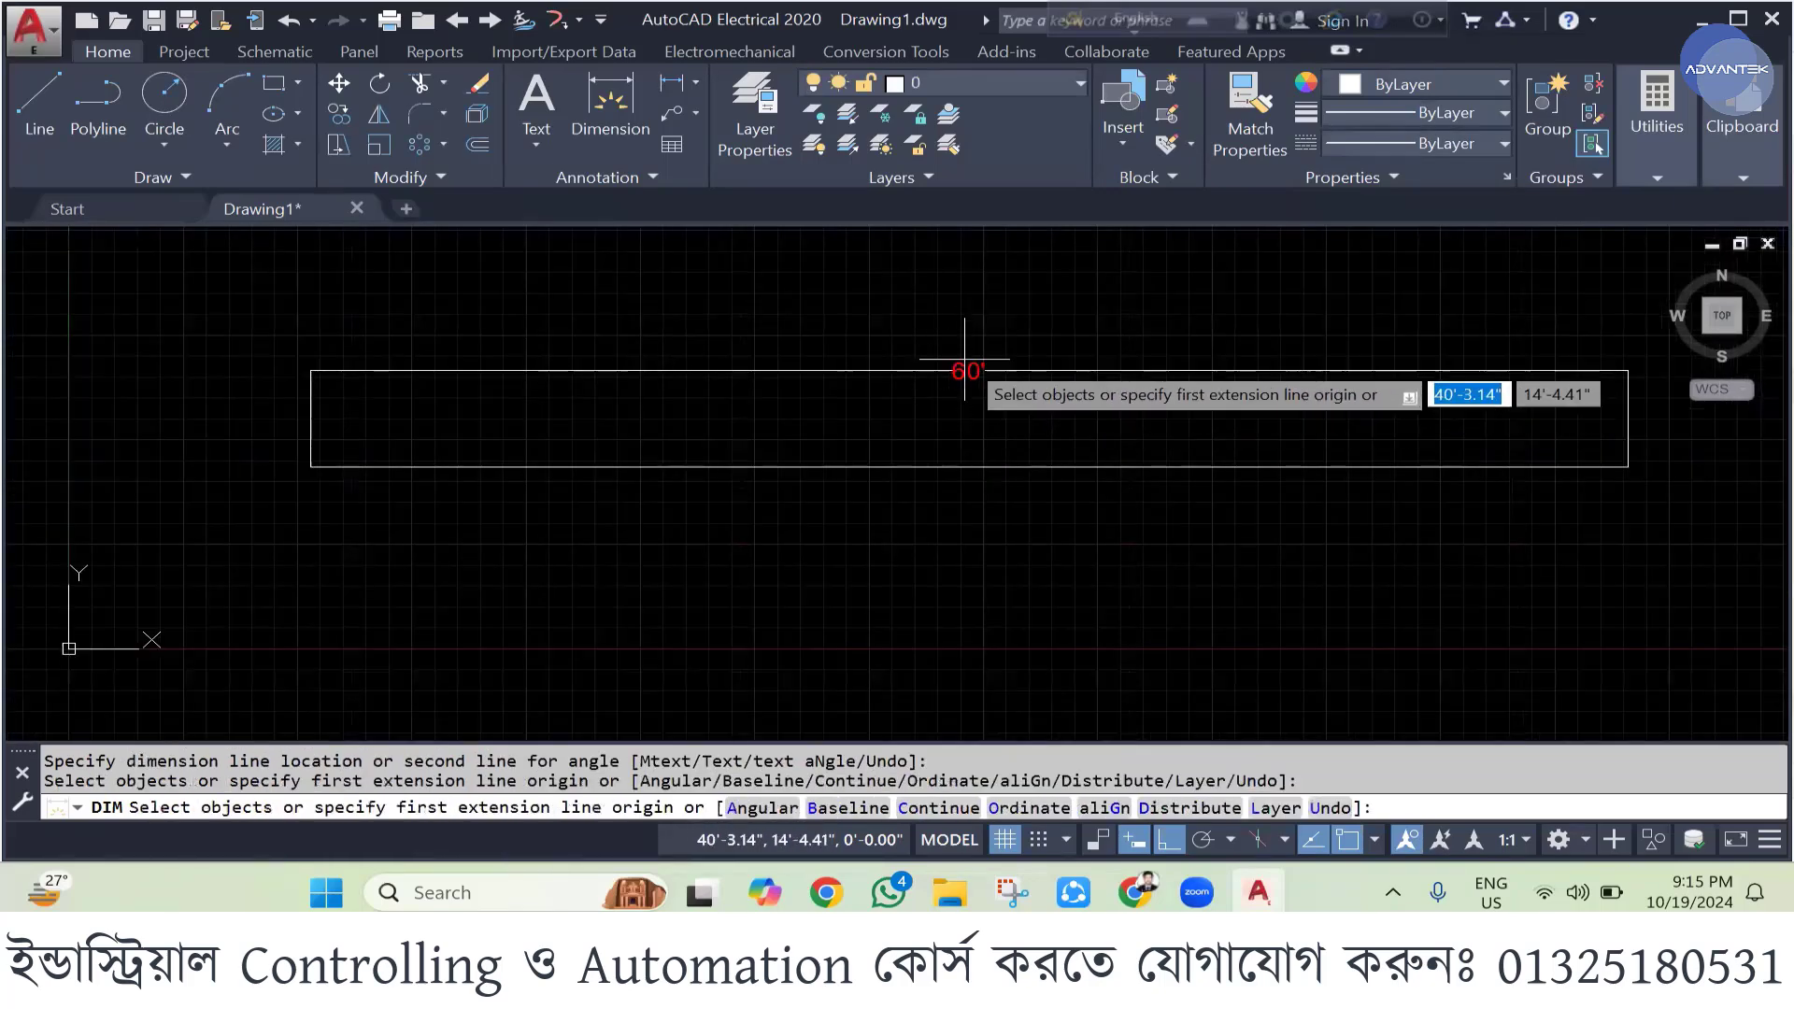
pyautogui.press('Return')
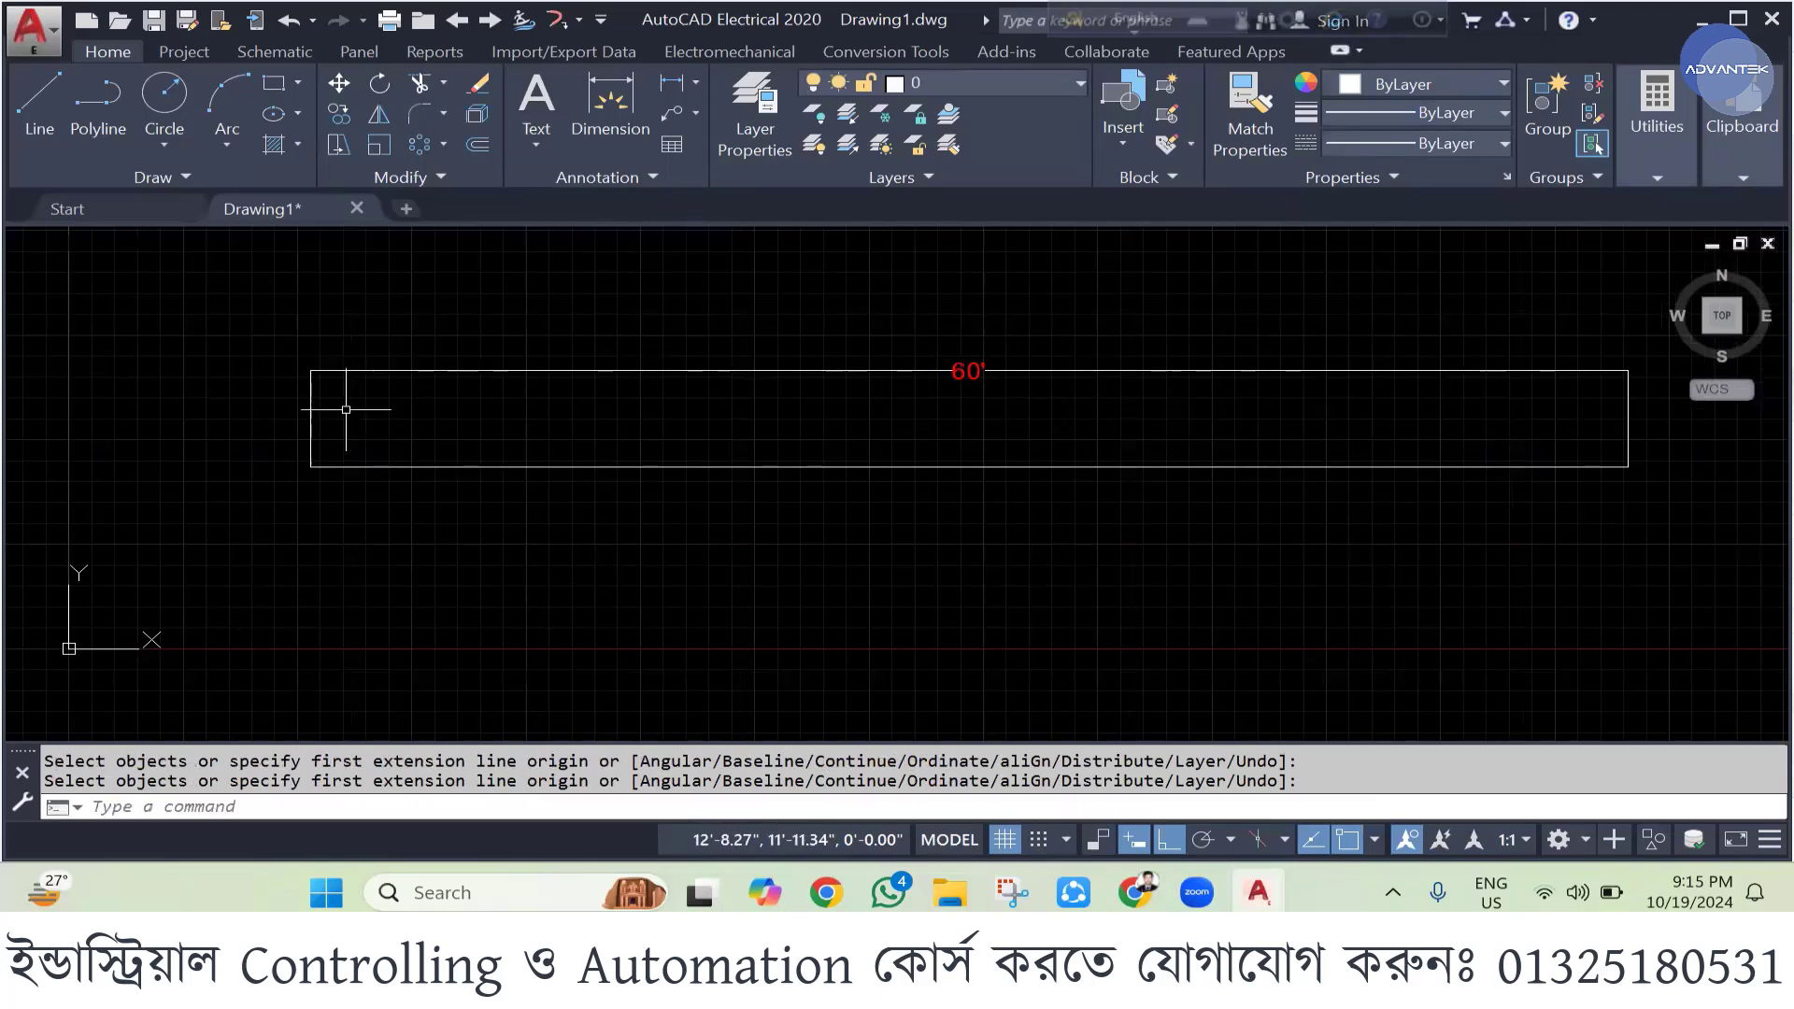
pyautogui.click(310, 401)
pyautogui.press('Delete')
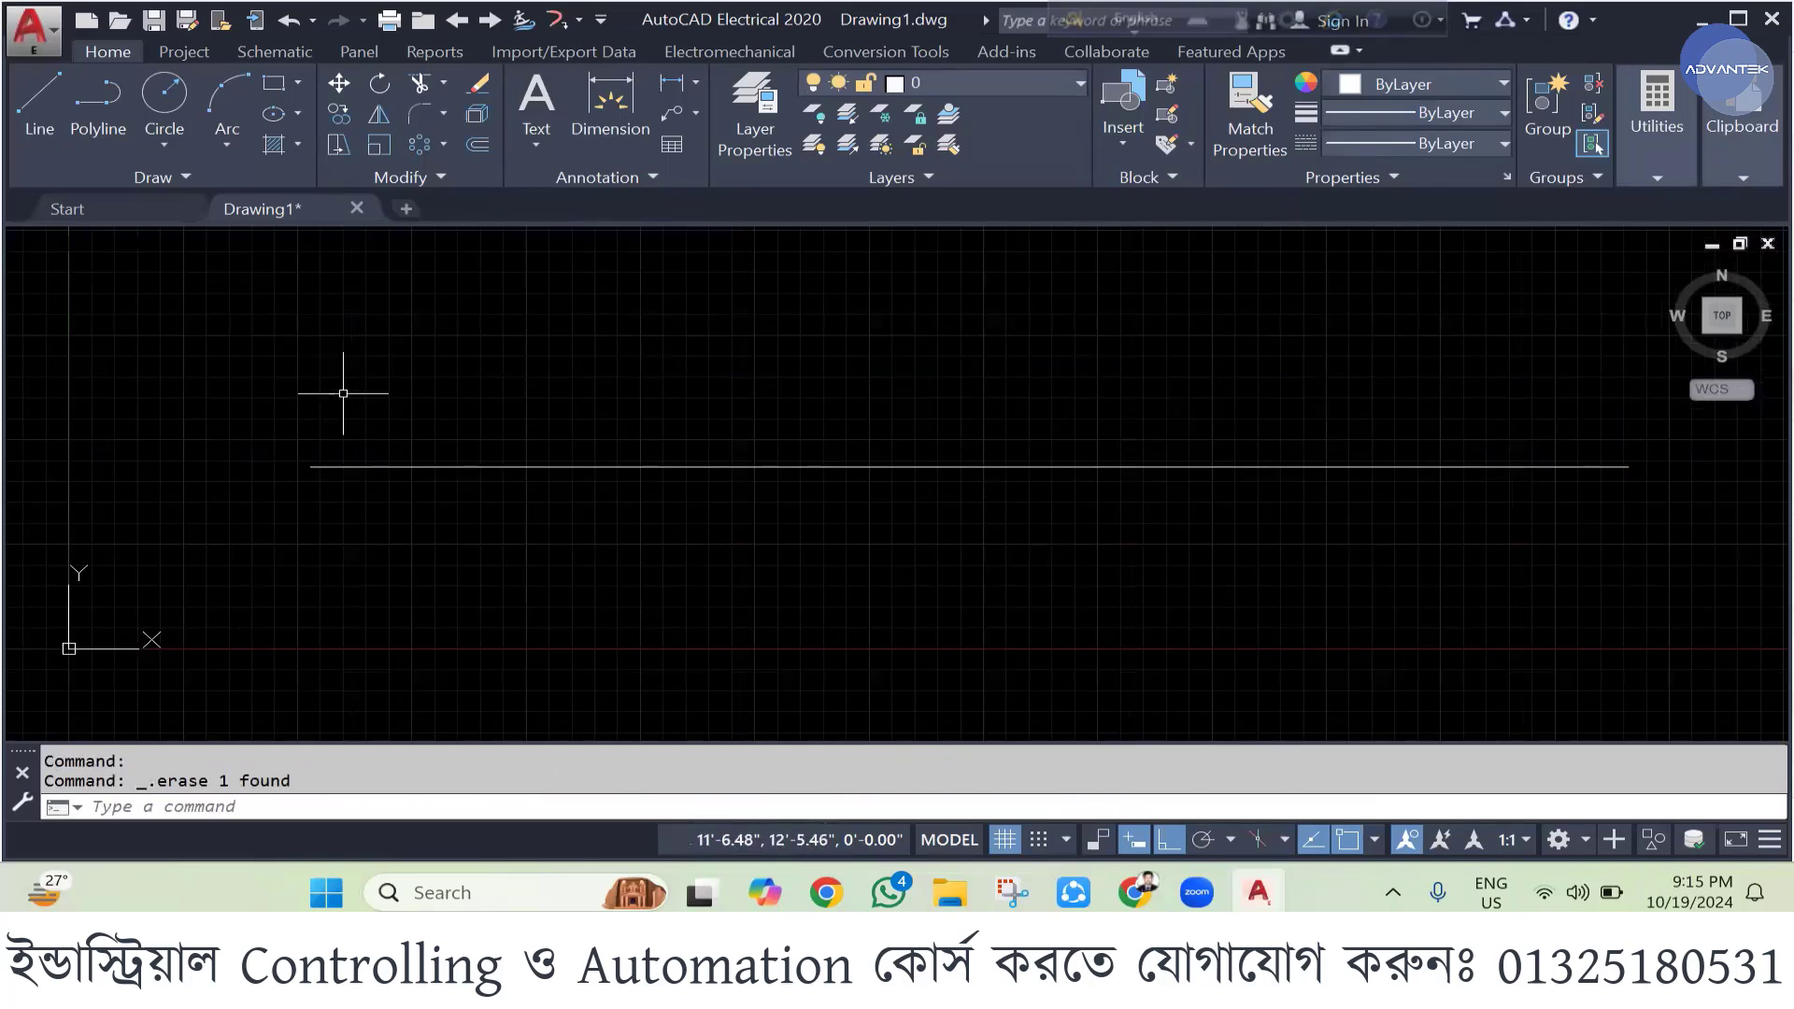
pyautogui.click(310, 466)
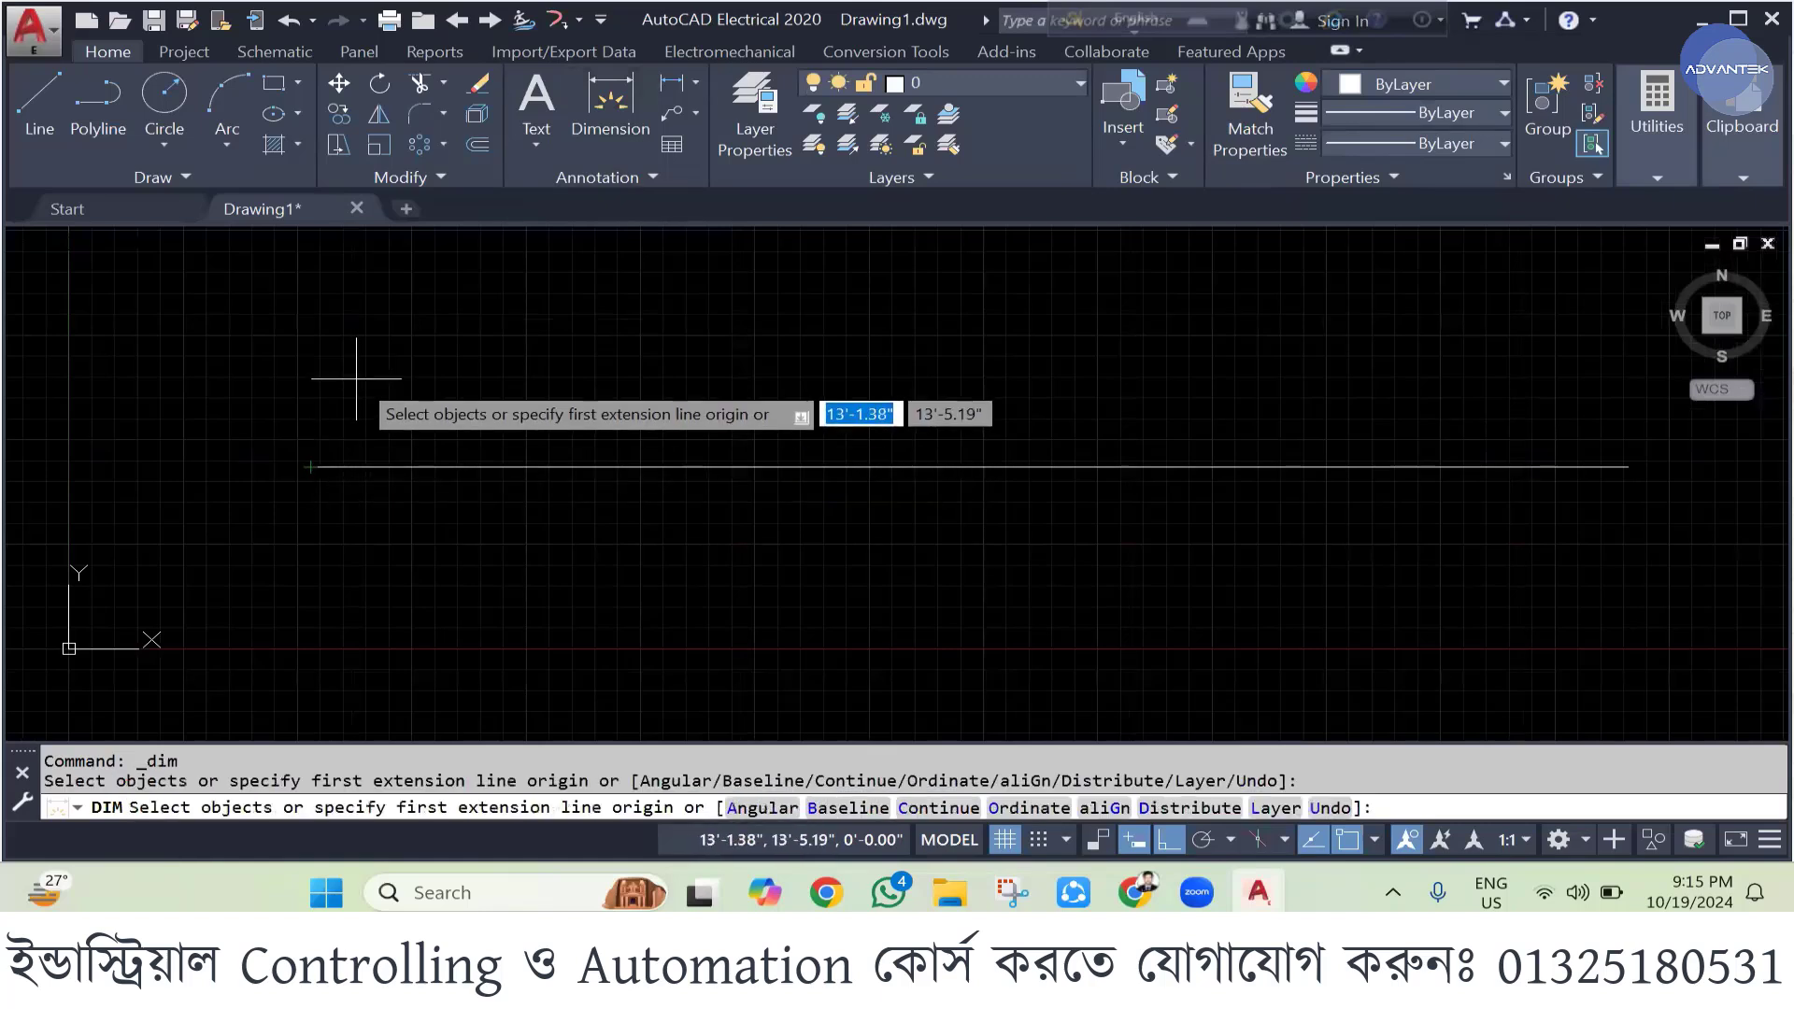
pyautogui.press('Return')
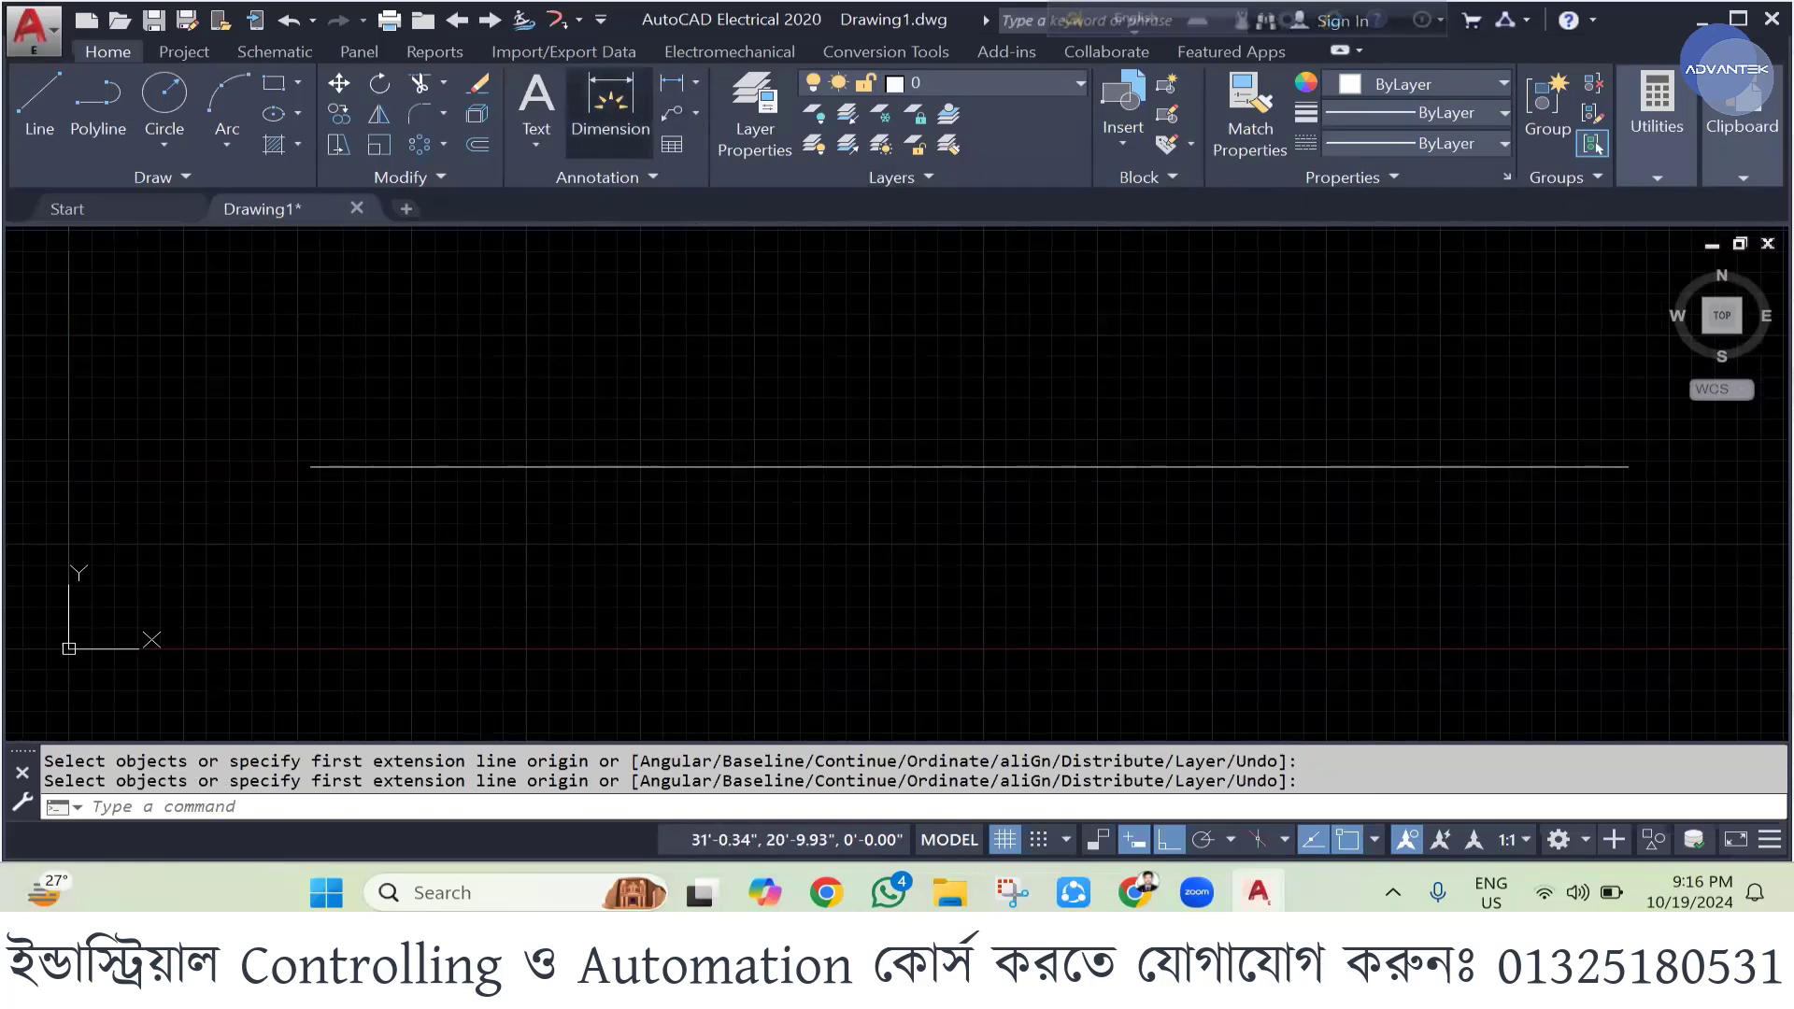
pyautogui.click(610, 103)
pyautogui.click(807, 465)
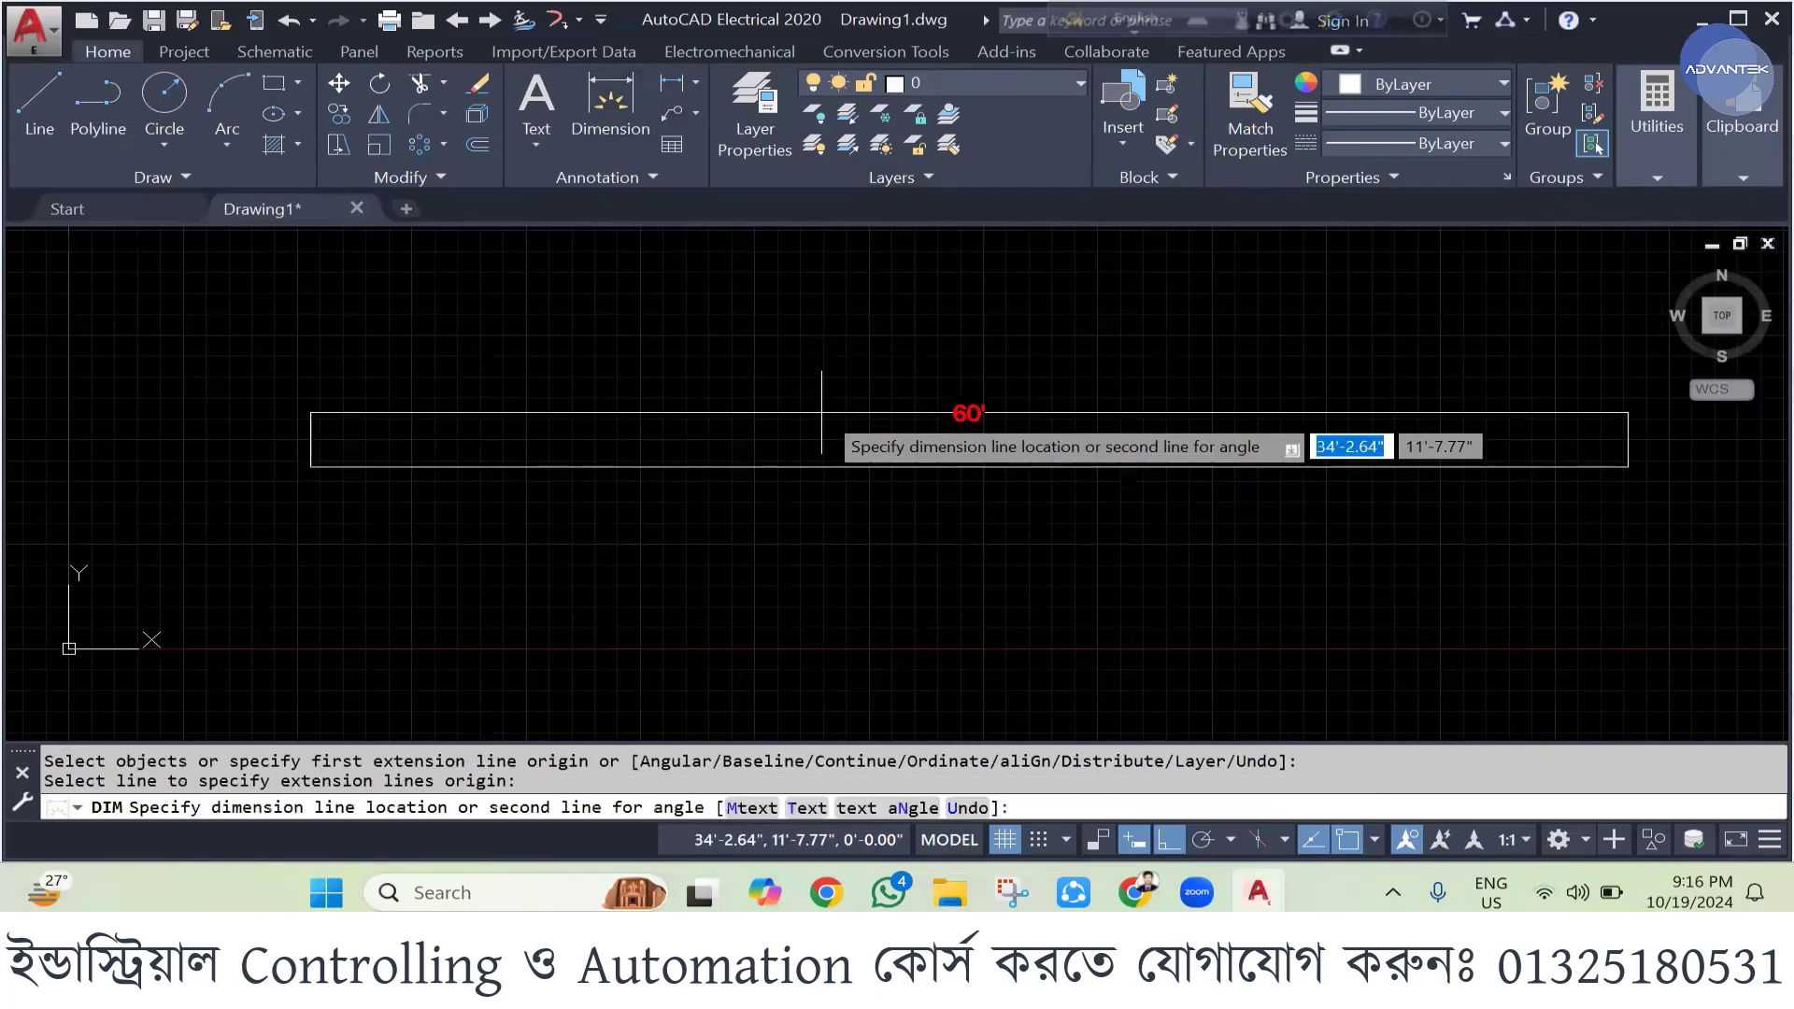
pyautogui.click(830, 394)
pyautogui.press('Escape')
pyautogui.click(830, 393)
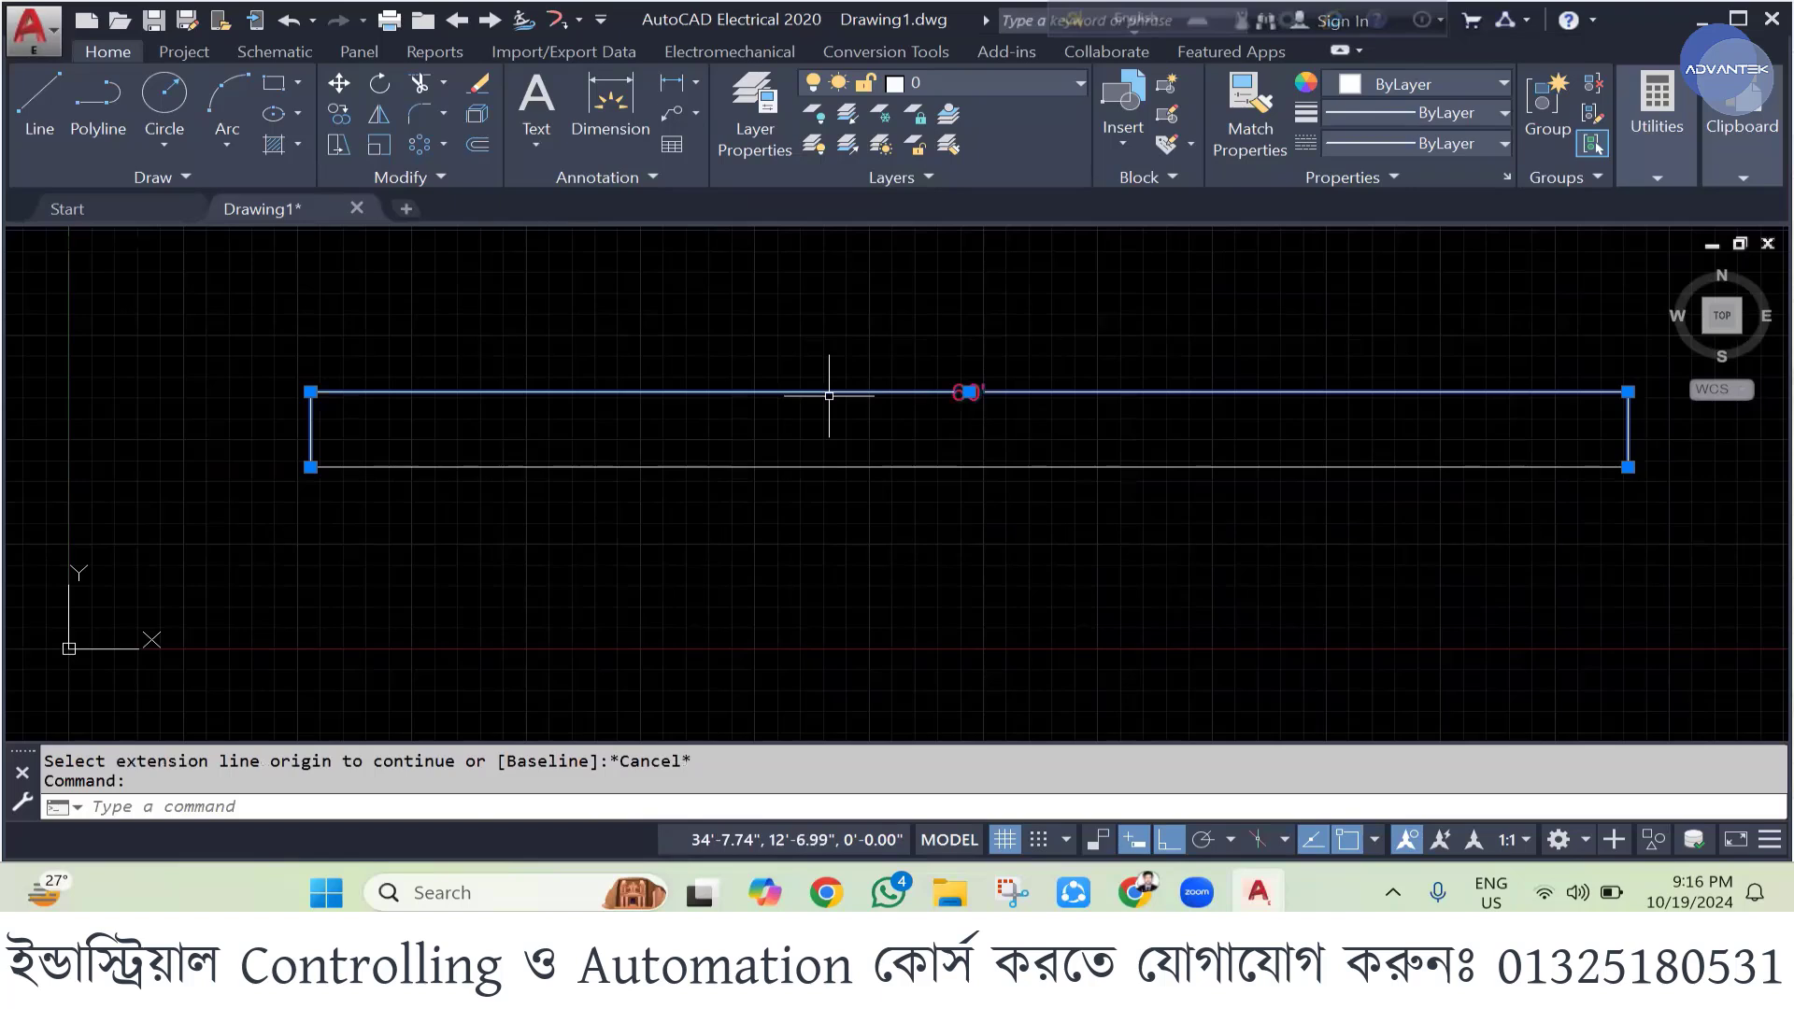
pyautogui.press('Delete')
pyautogui.click(610, 108)
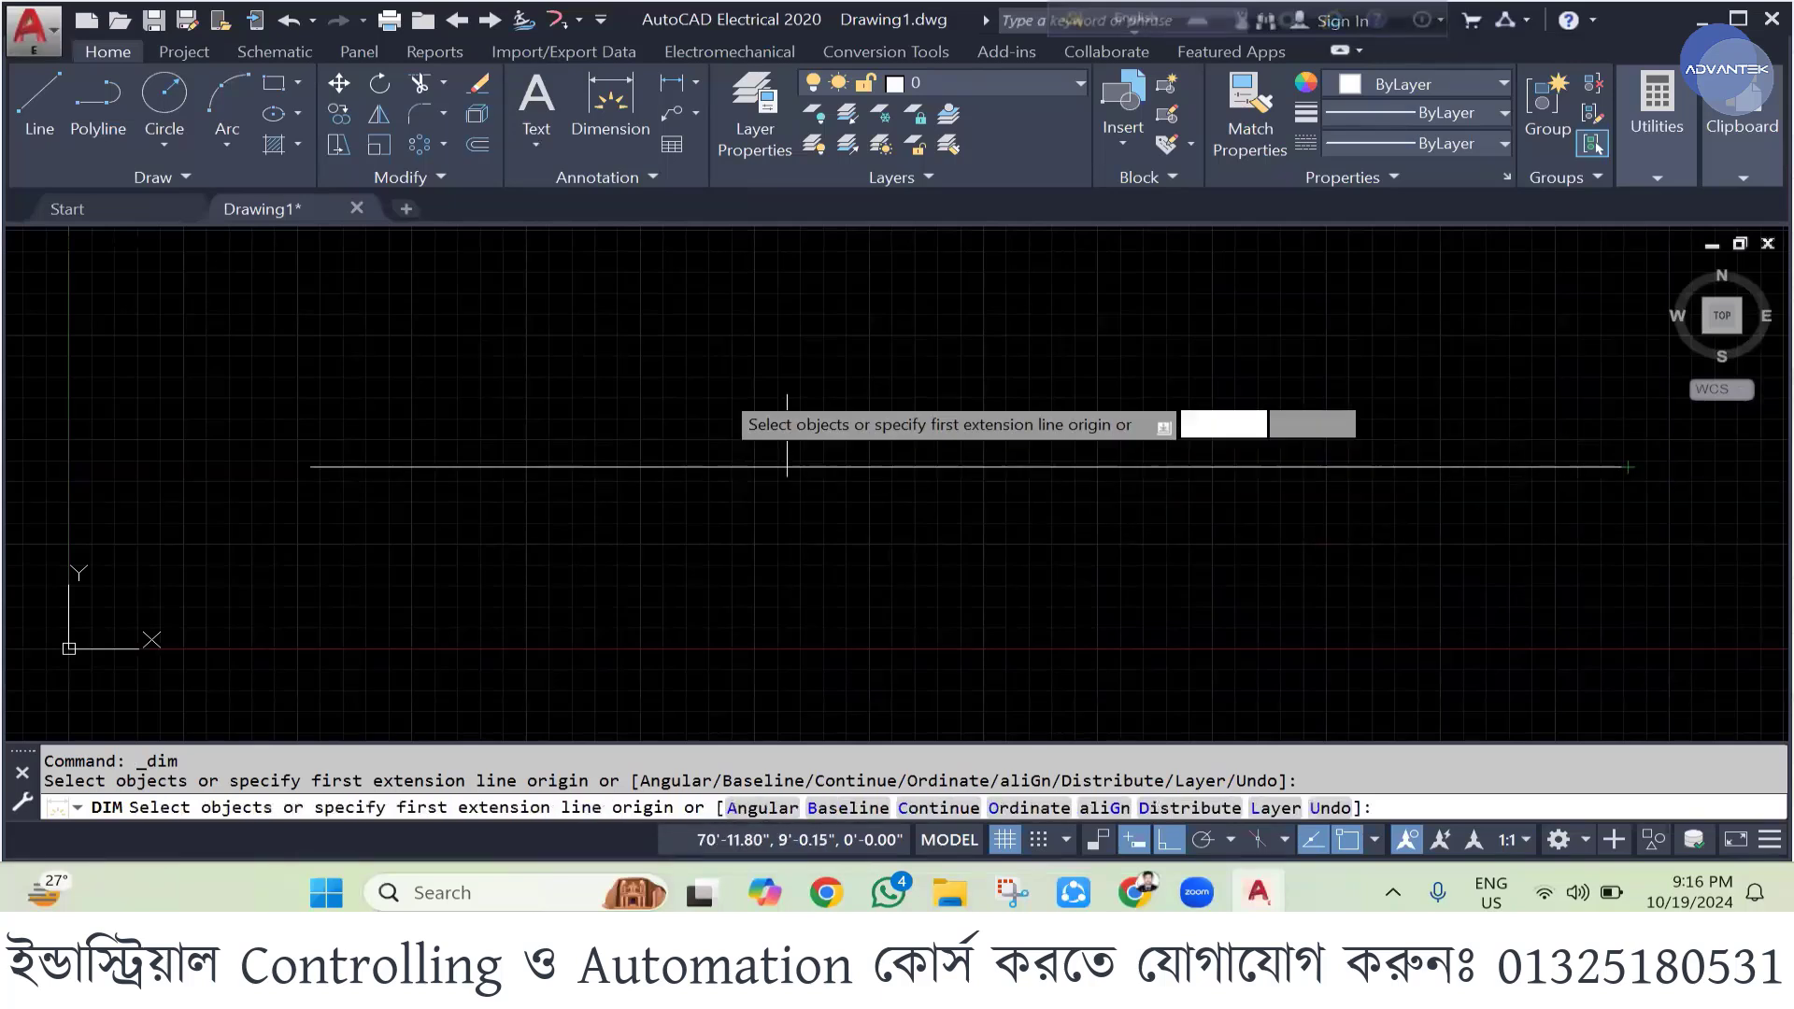
pyautogui.press('Escape')
pyautogui.click(610, 106)
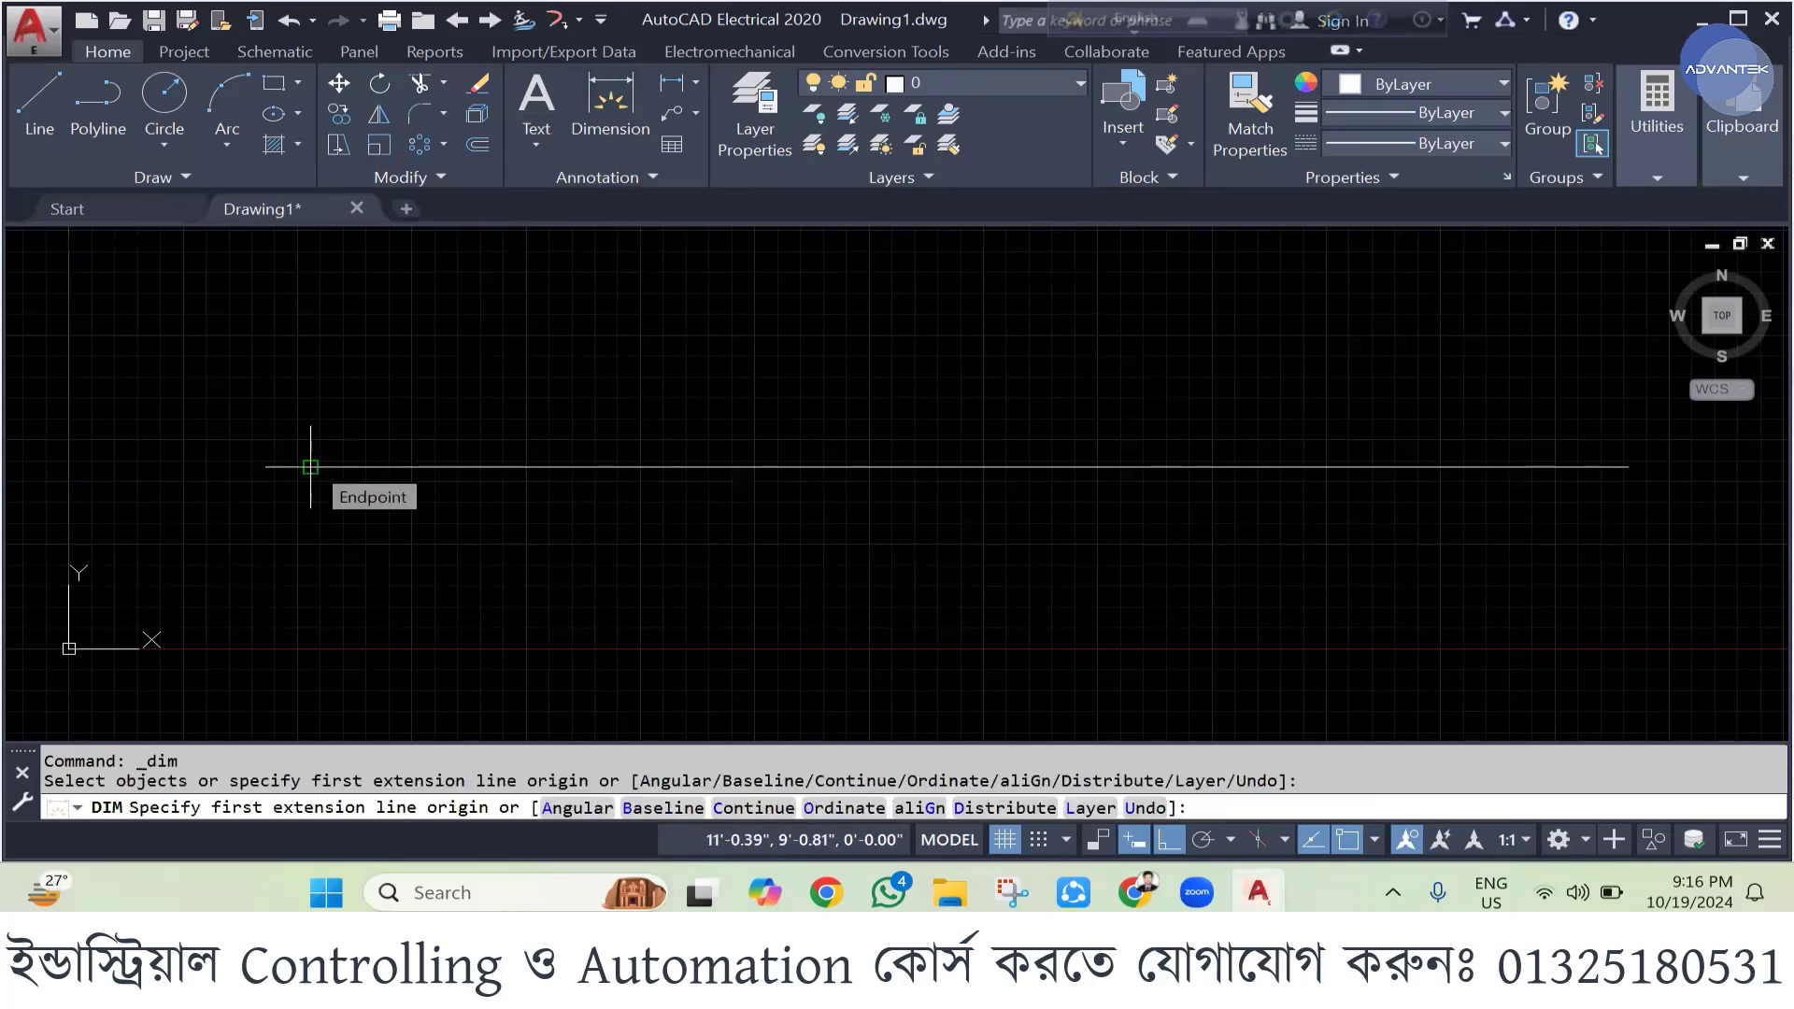
pyautogui.click(310, 466)
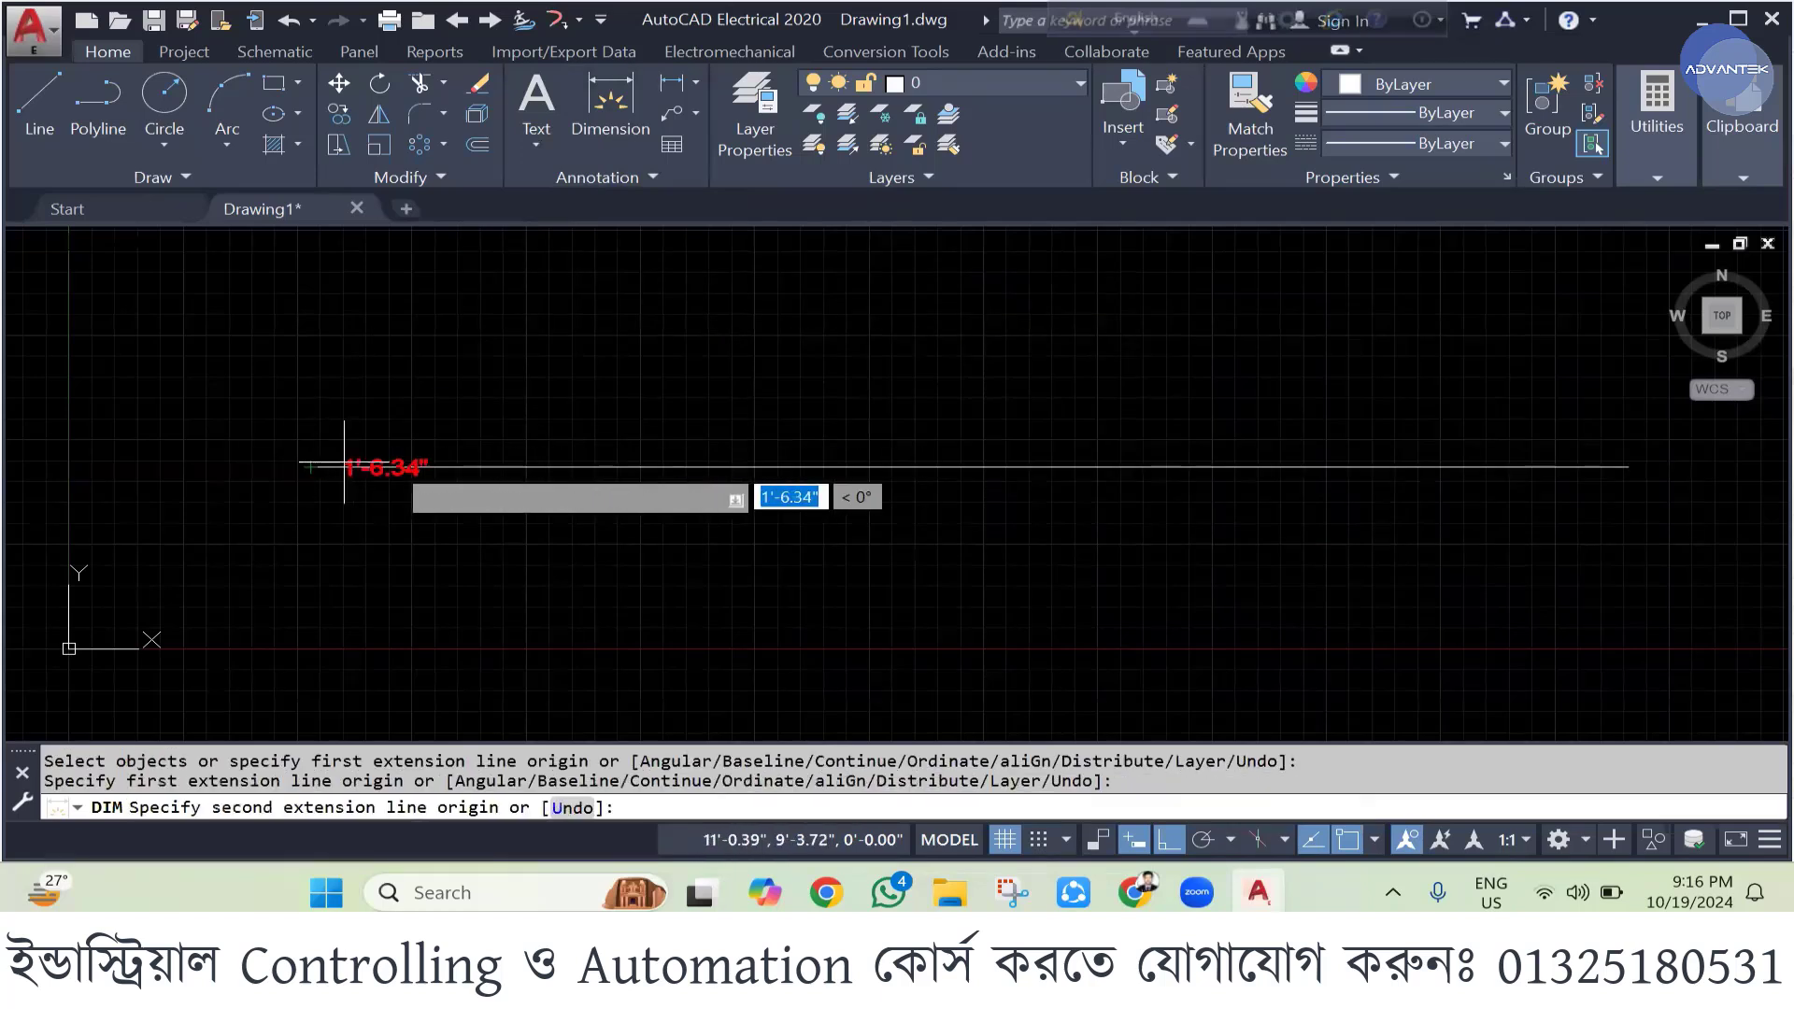
pyautogui.click(972, 467)
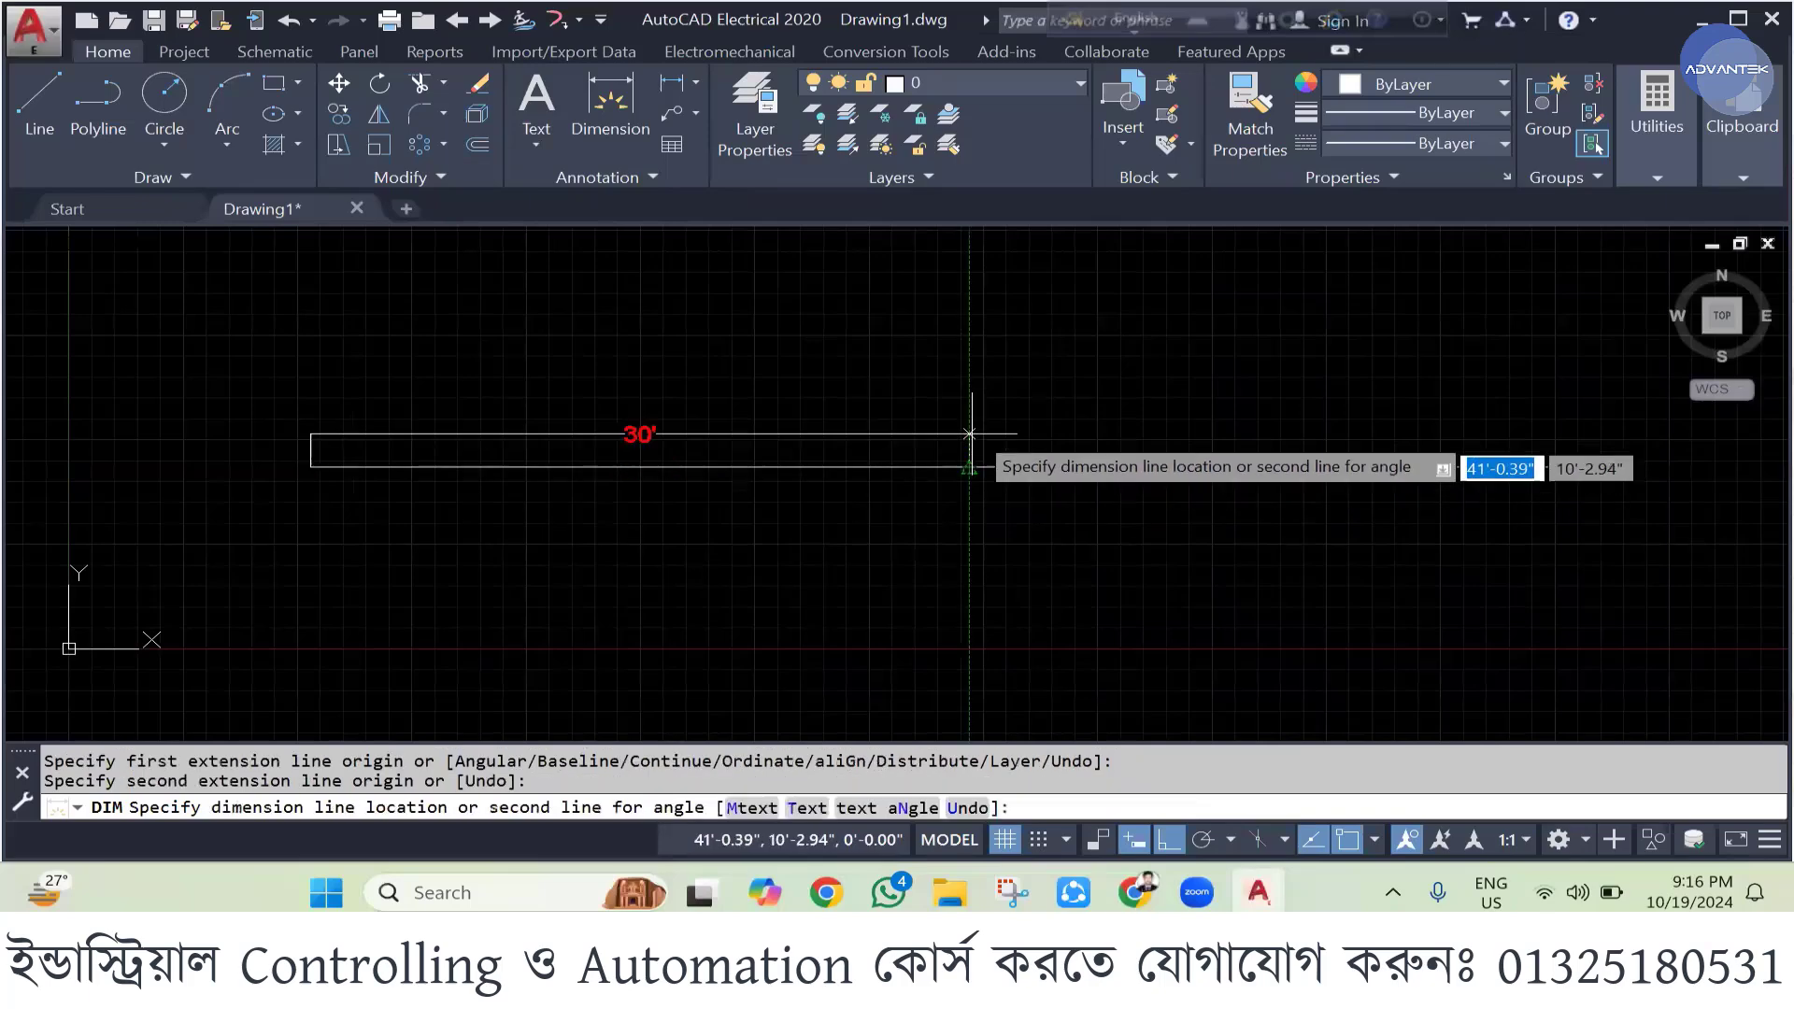
pyautogui.click(979, 367)
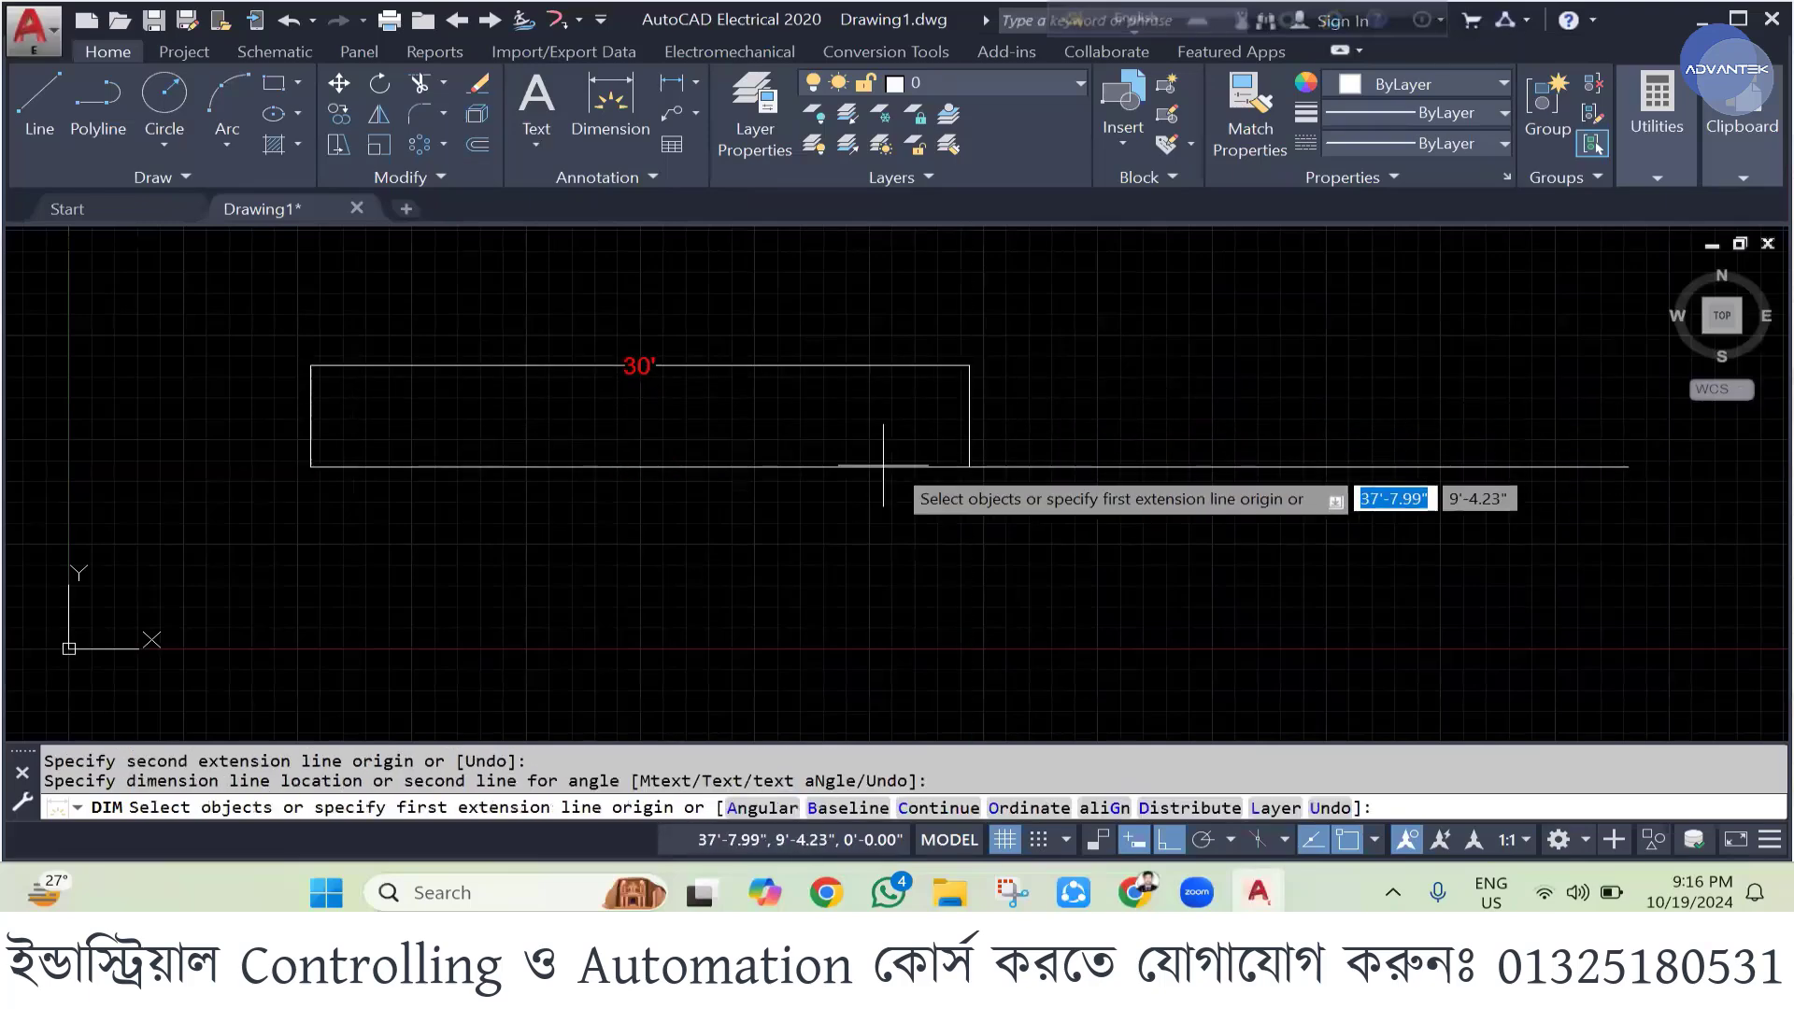
pyautogui.click(636, 373)
pyautogui.press('Escape')
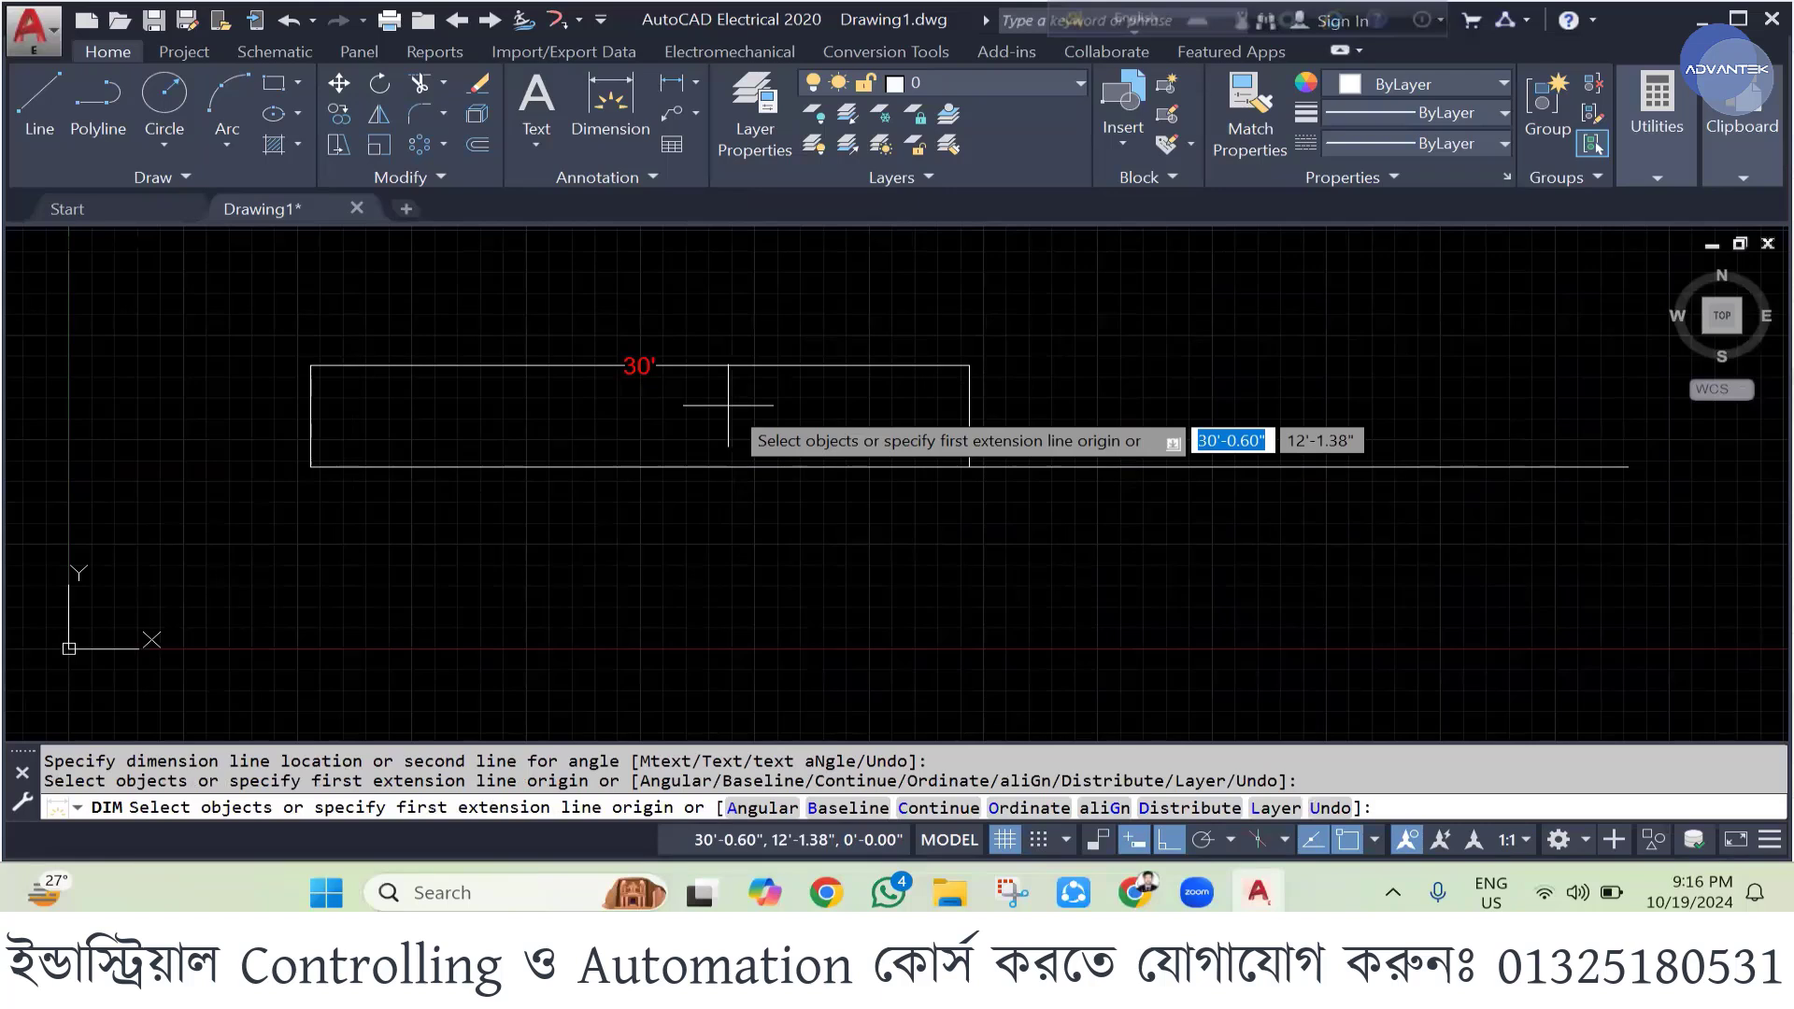
pyautogui.press('Escape')
pyautogui.click(755, 365)
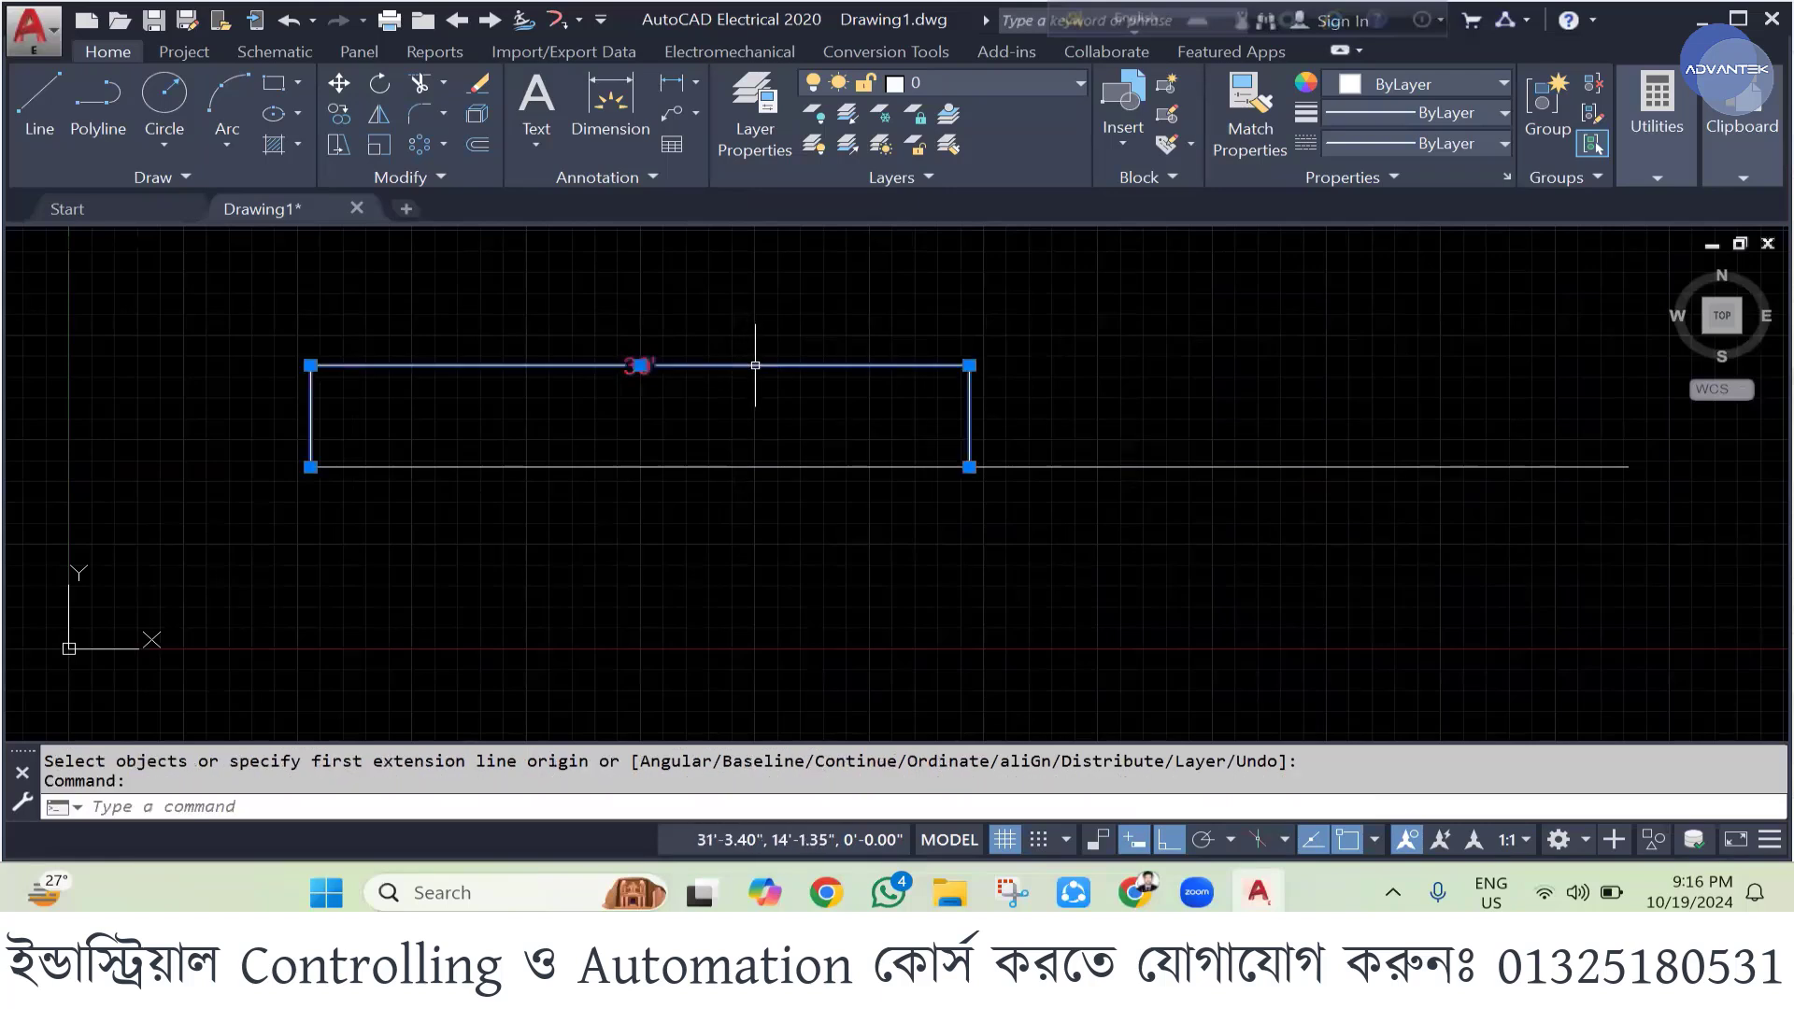
pyautogui.press('Delete')
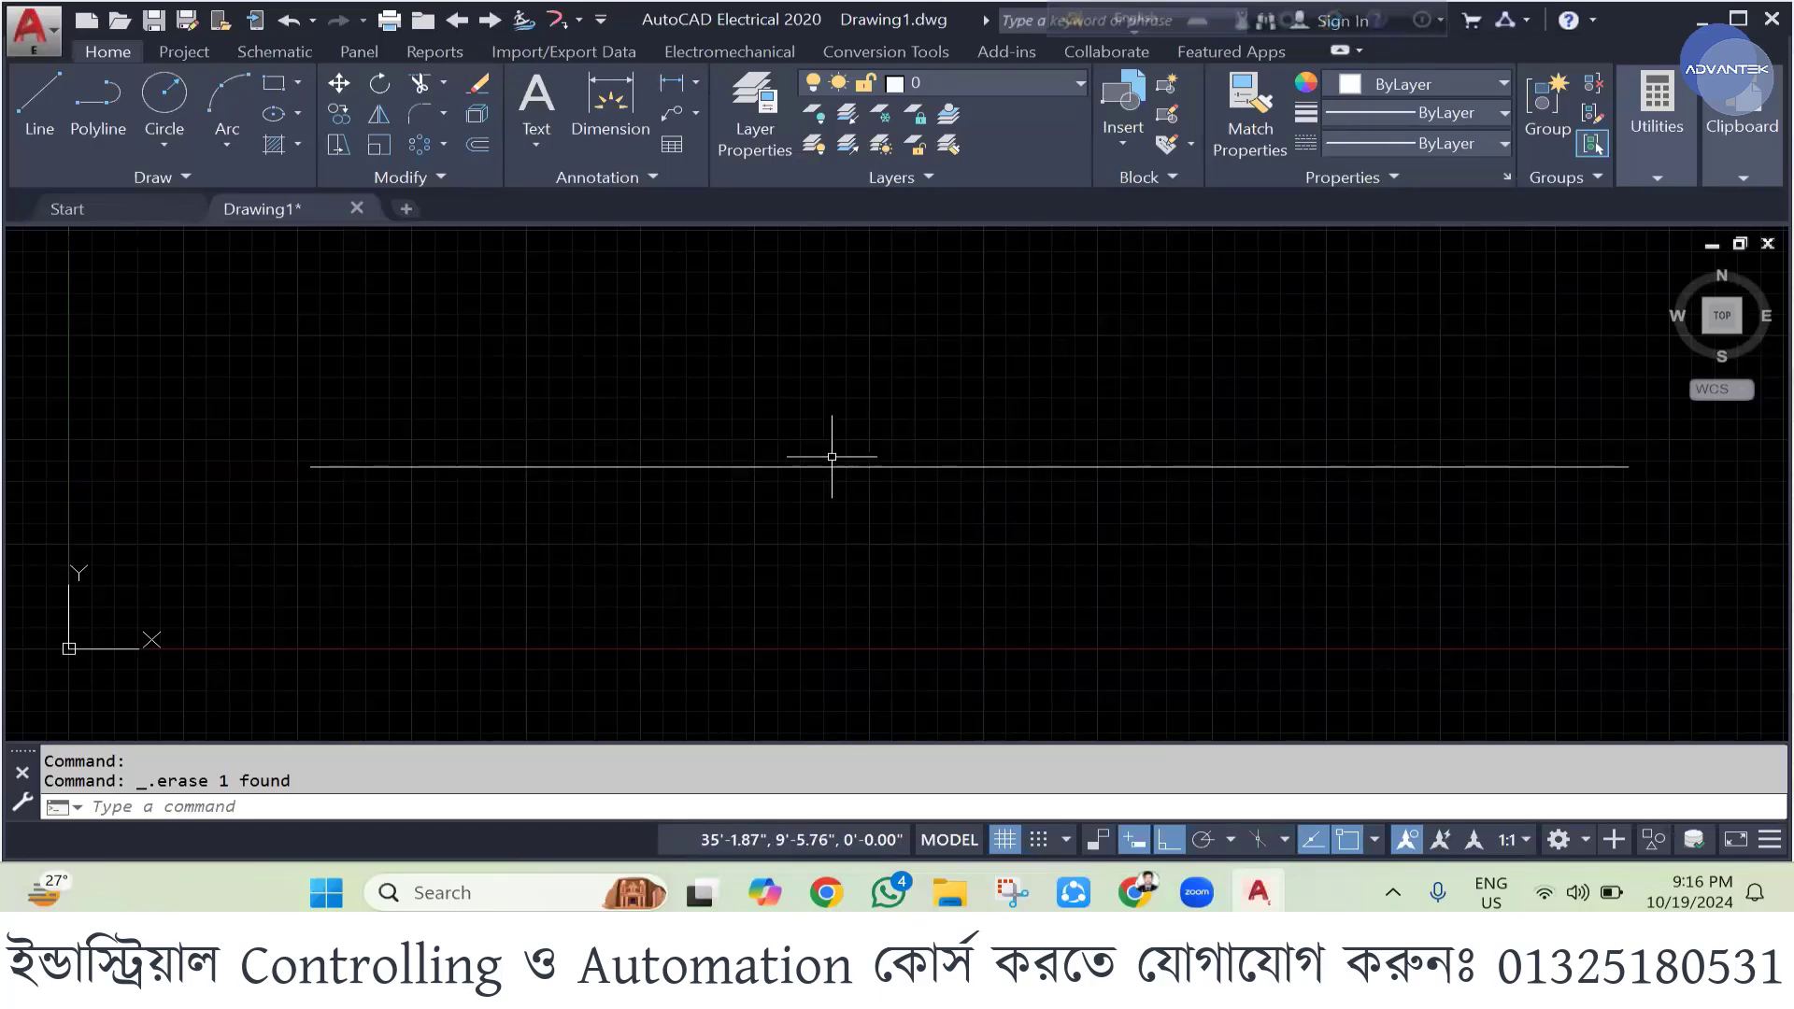
# - Draw a rectangle above the long horizontal line
pyautogui.scroll(-2, 661, 593)
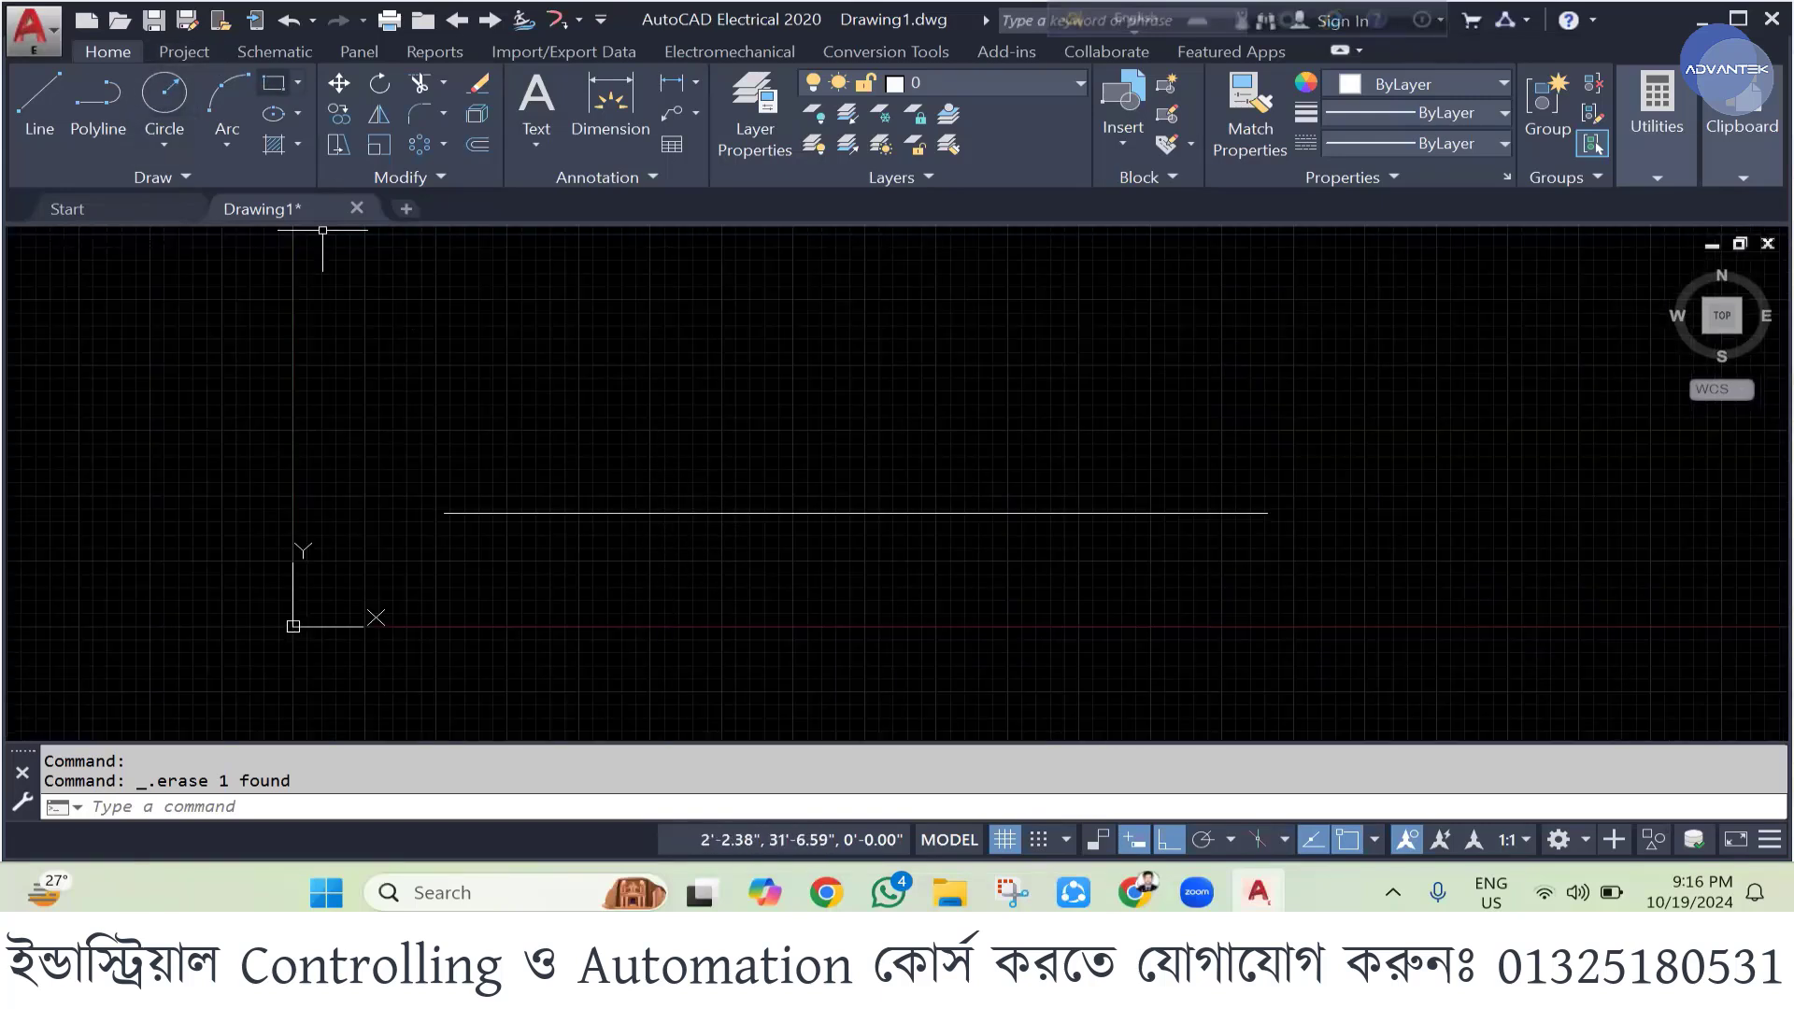
pyautogui.click(274, 83)
pyautogui.scroll(-2, 643, 487)
pyautogui.click(553, 302)
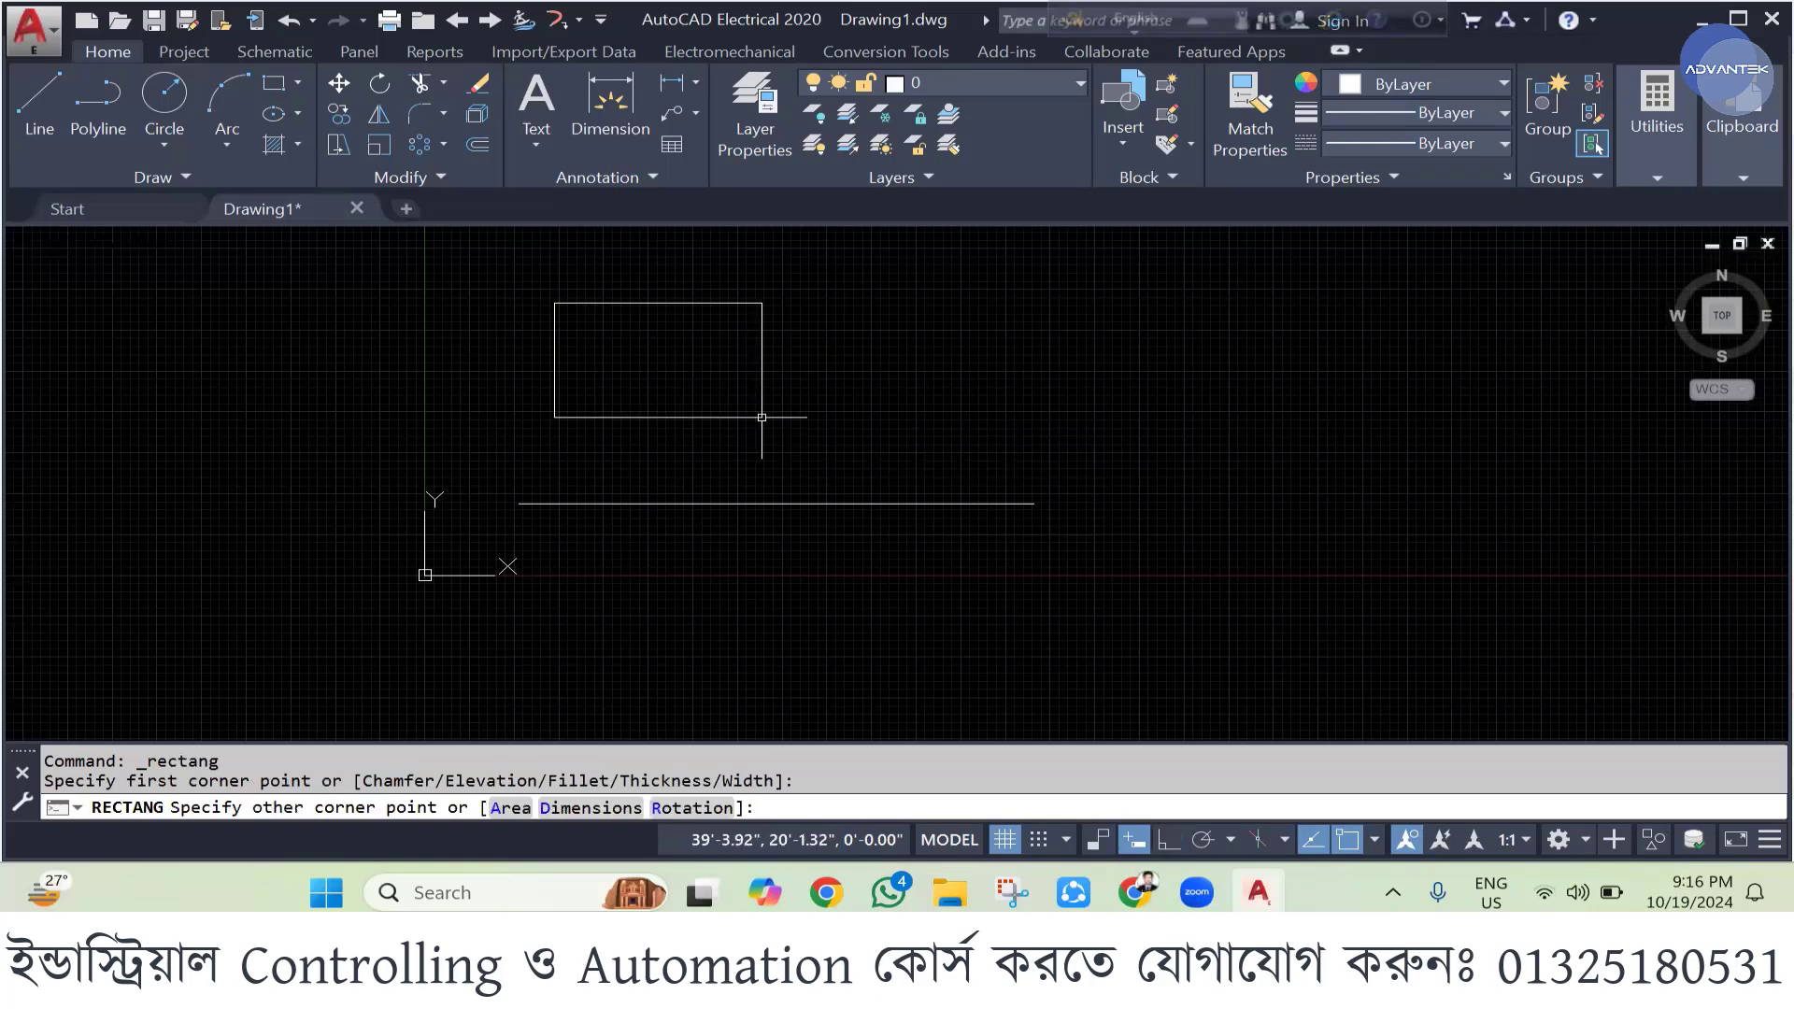
pyautogui.click(761, 417)
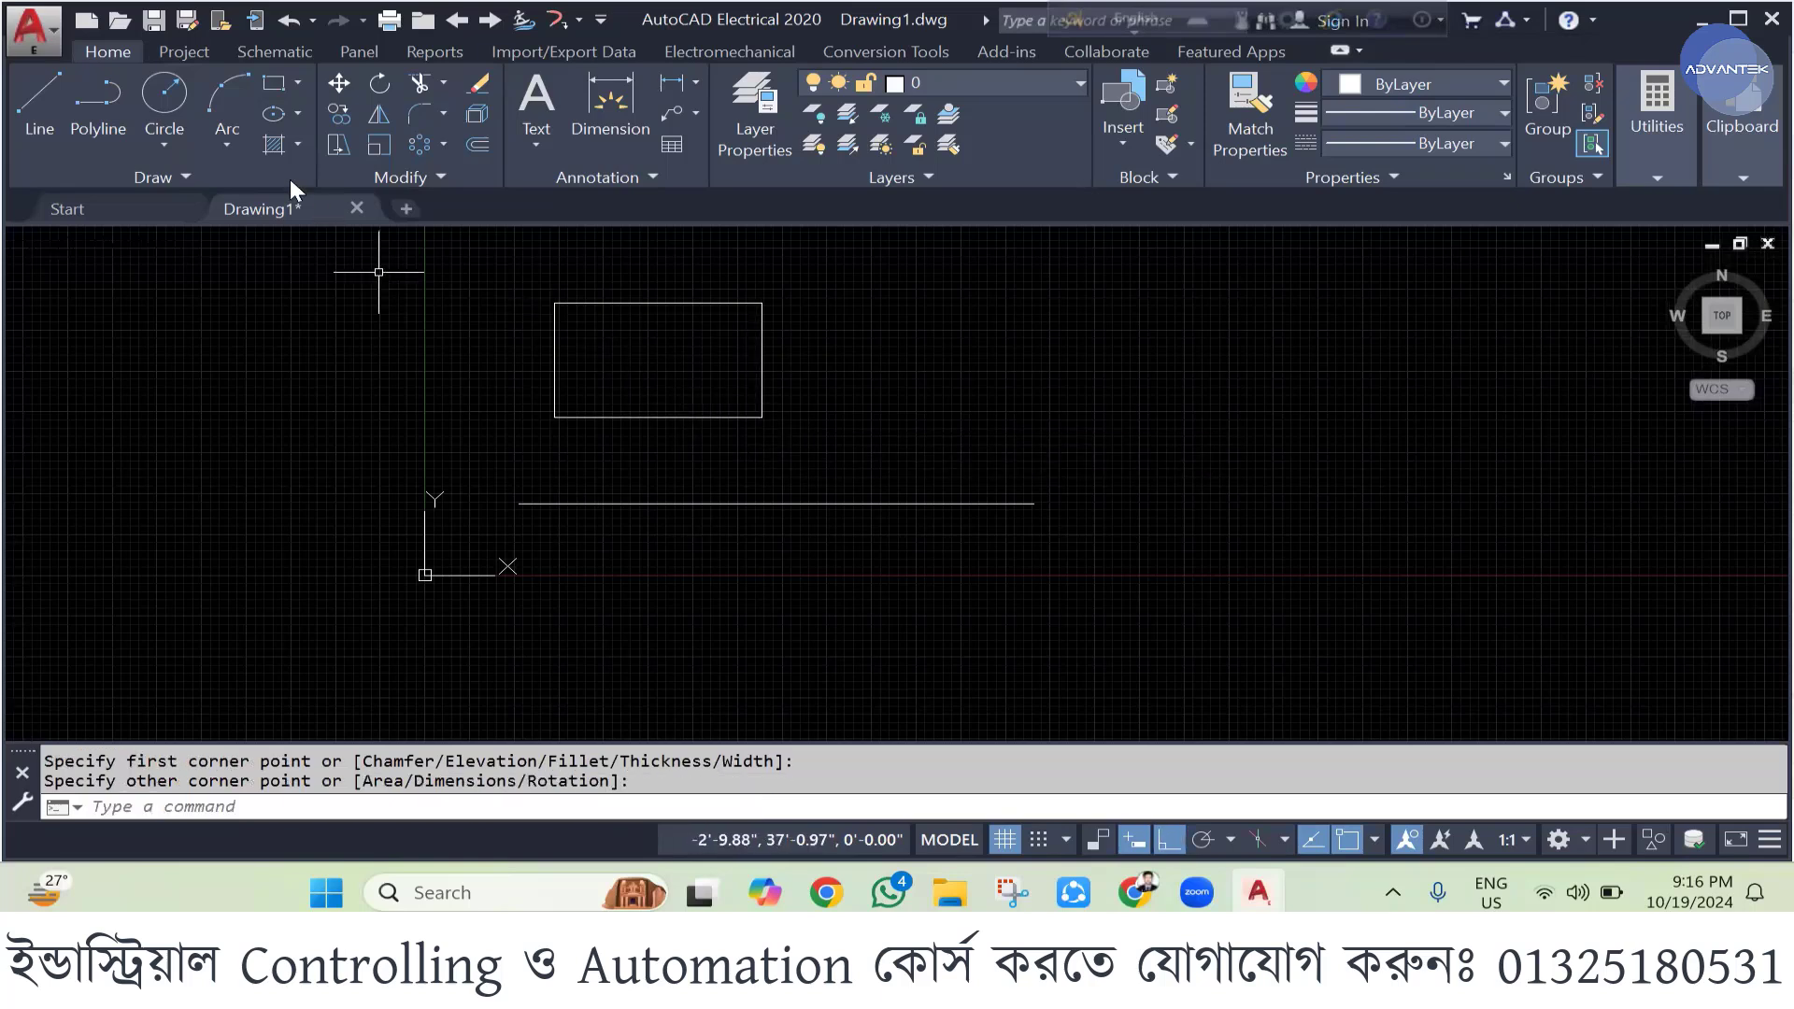
# - Draw horizontal and vertical centre lines through the rectangle's edge midpoints
pyautogui.click(39, 102)
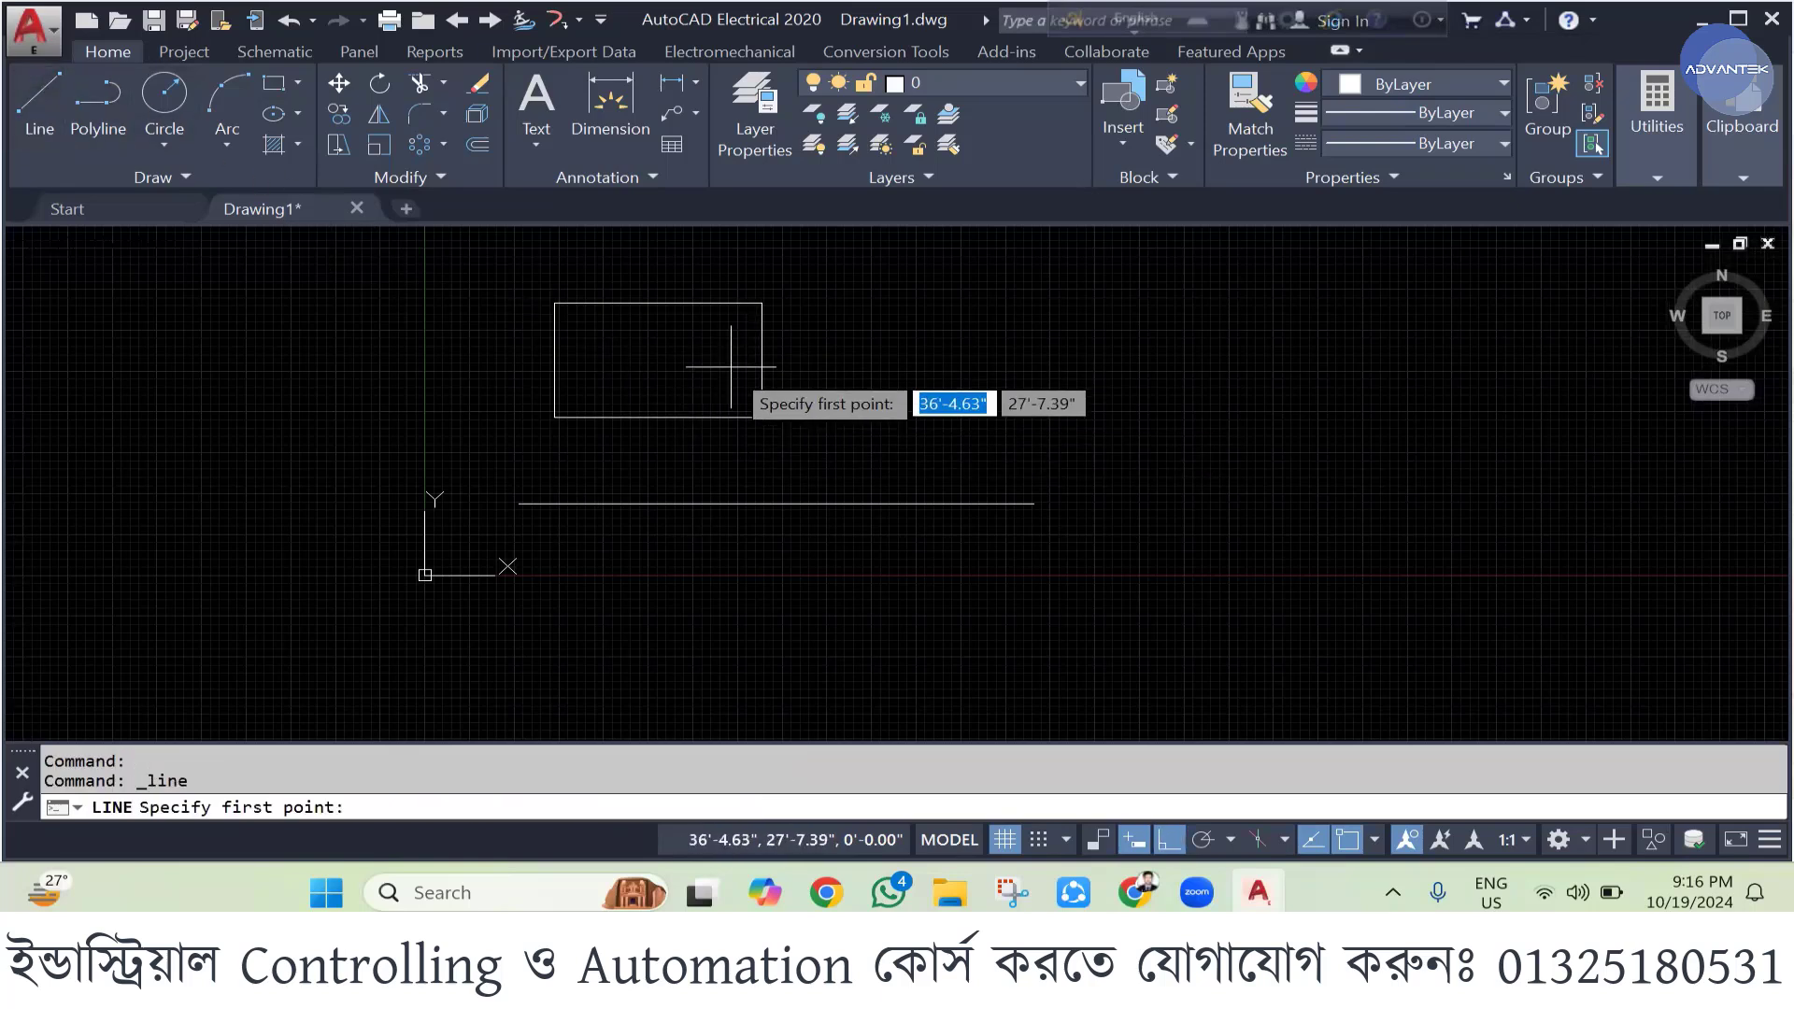
pyautogui.click(554, 360)
pyautogui.click(921, 359)
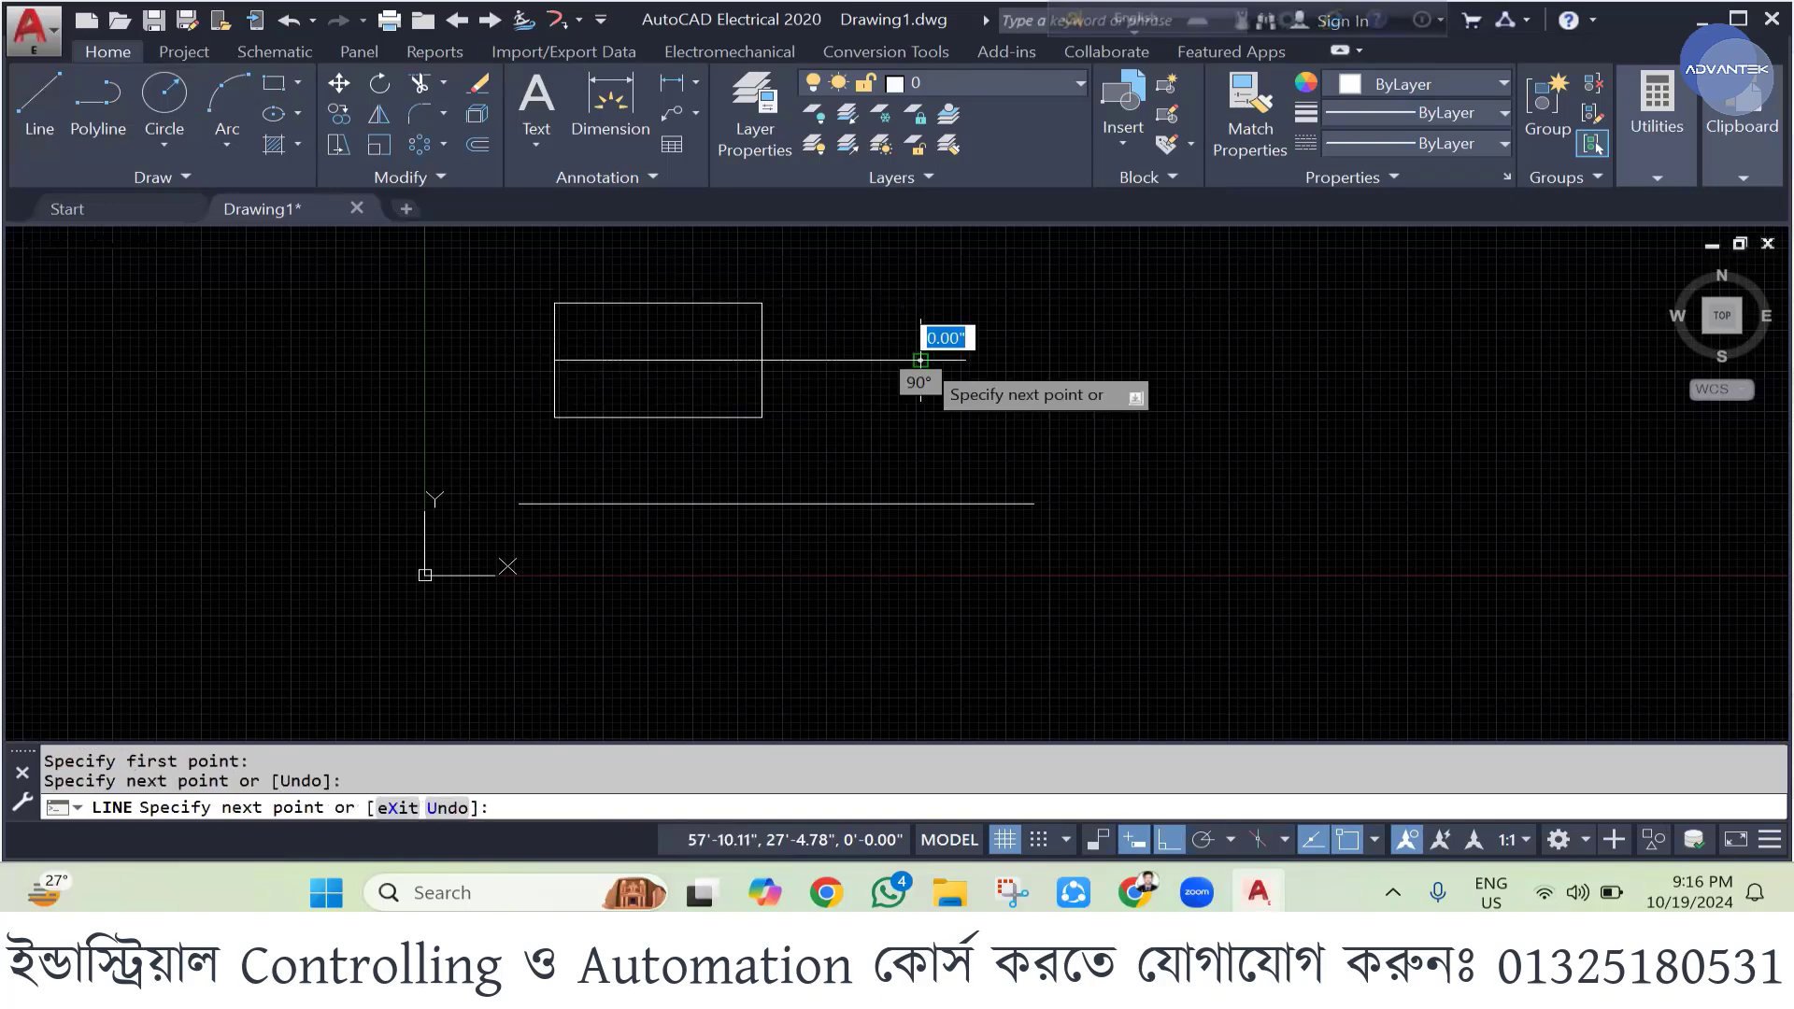
pyautogui.press('Return')
pyautogui.click(62, 86)
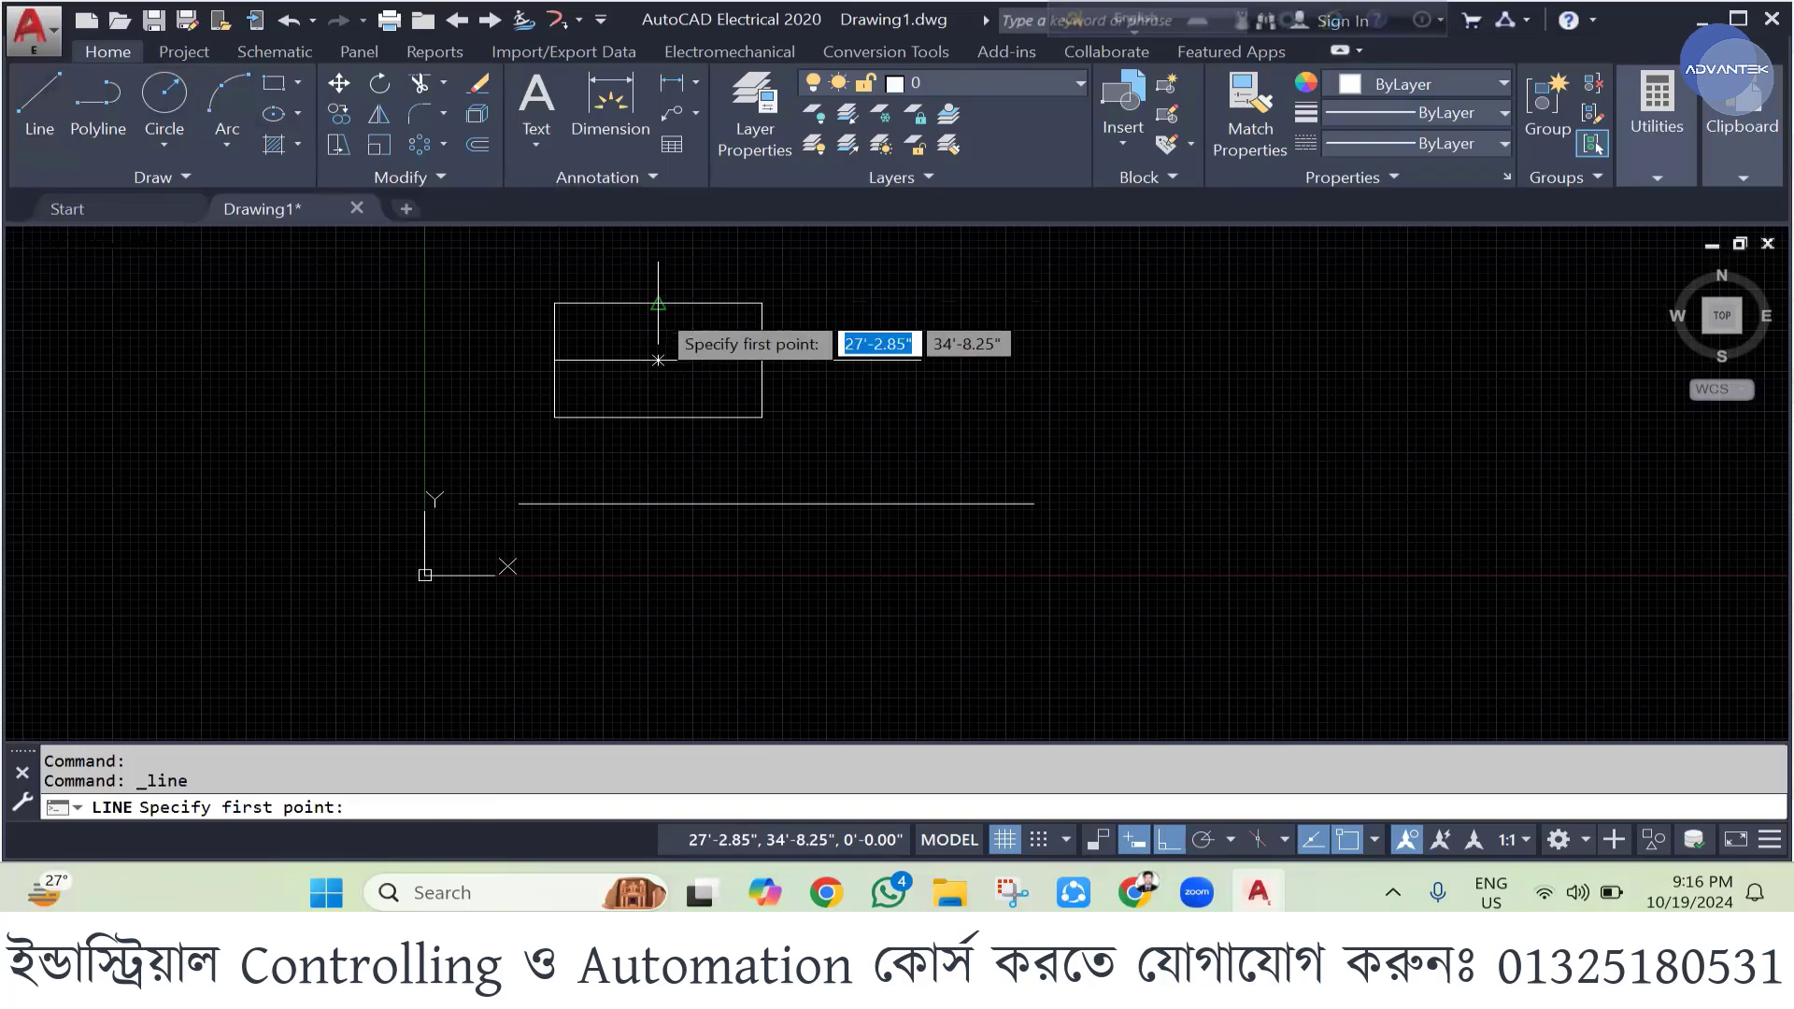
pyautogui.click(659, 303)
pyautogui.click(659, 417)
pyautogui.press('Return')
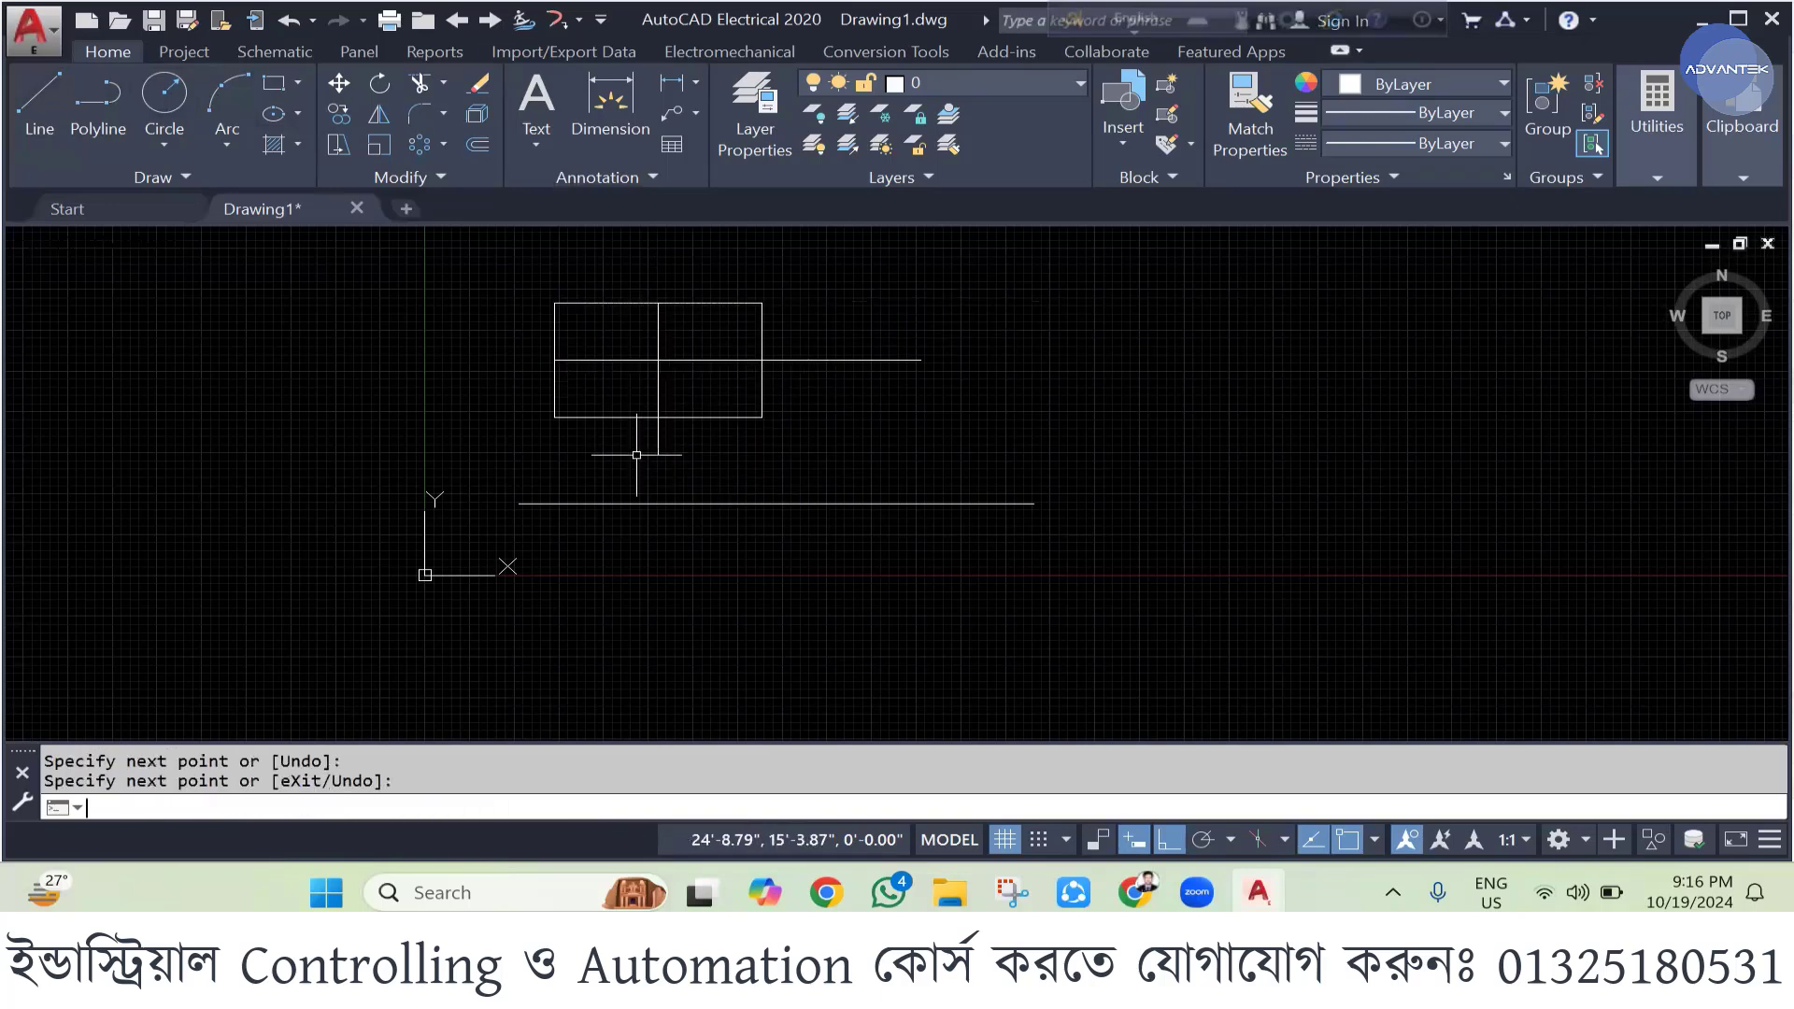
# - Draw a circle centred where the two centre lines cross
pyautogui.click(165, 94)
pyautogui.scroll(2, 632, 375)
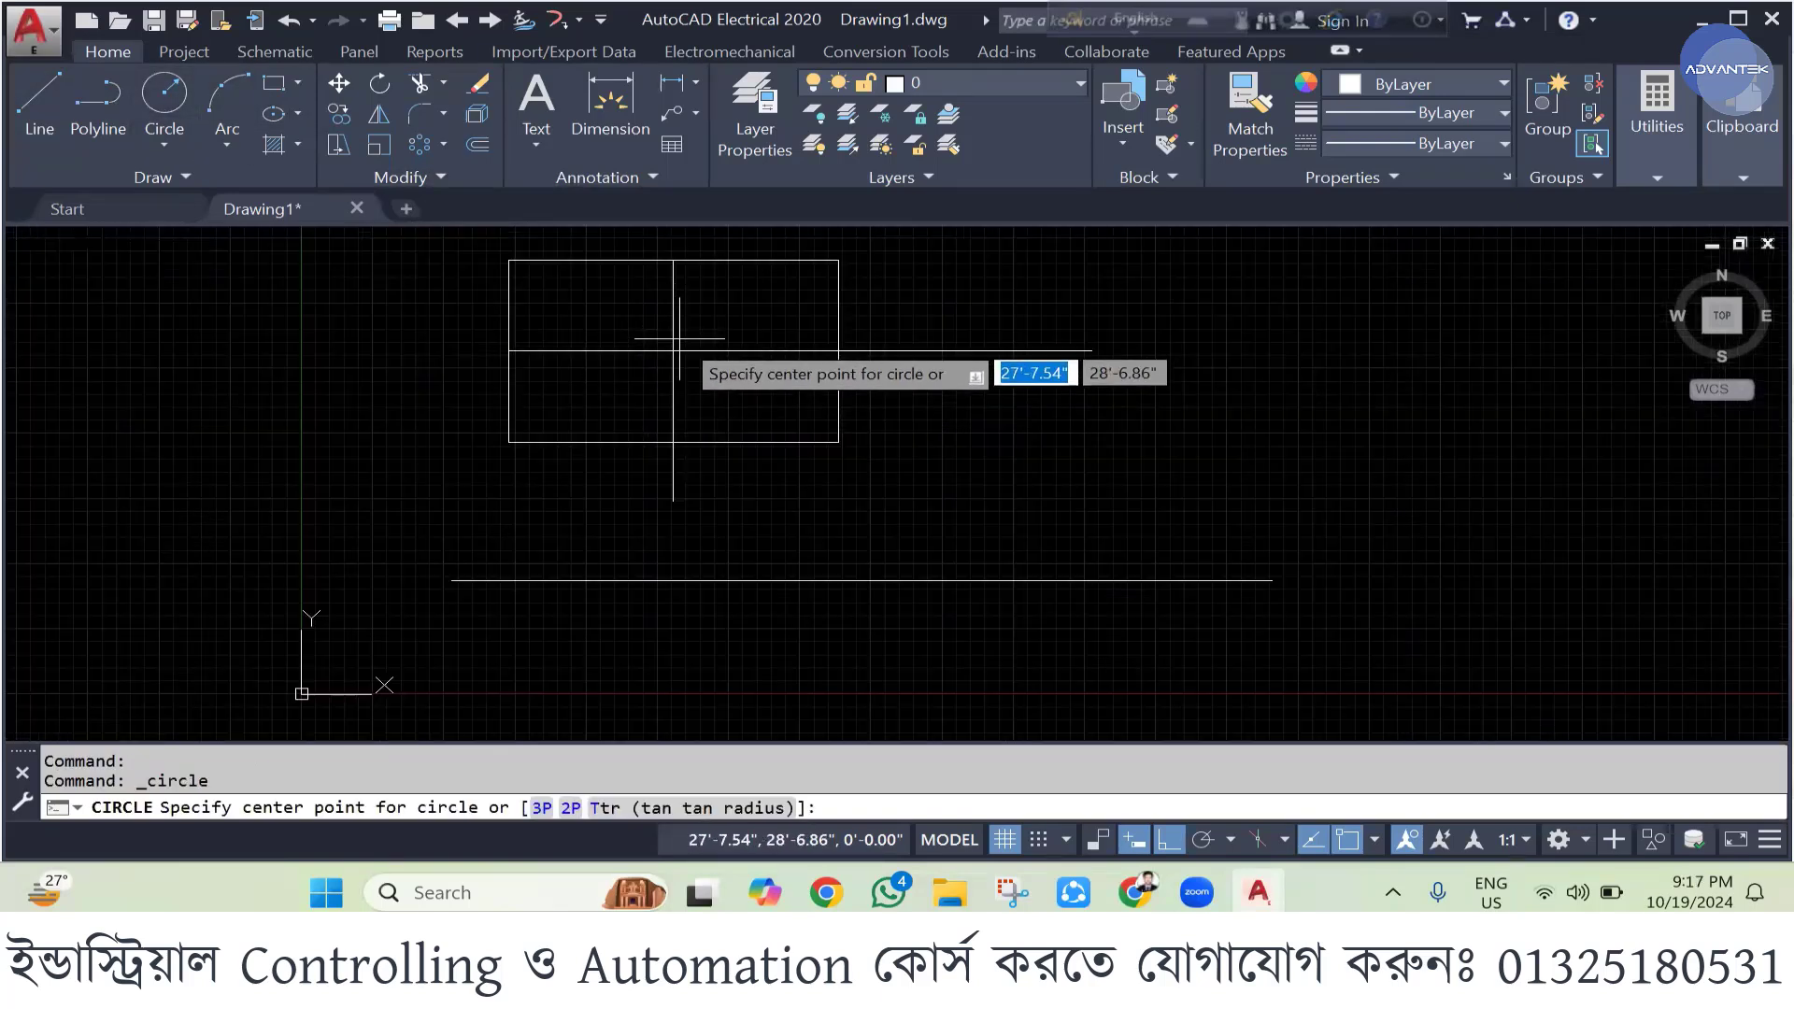
pyautogui.click(672, 350)
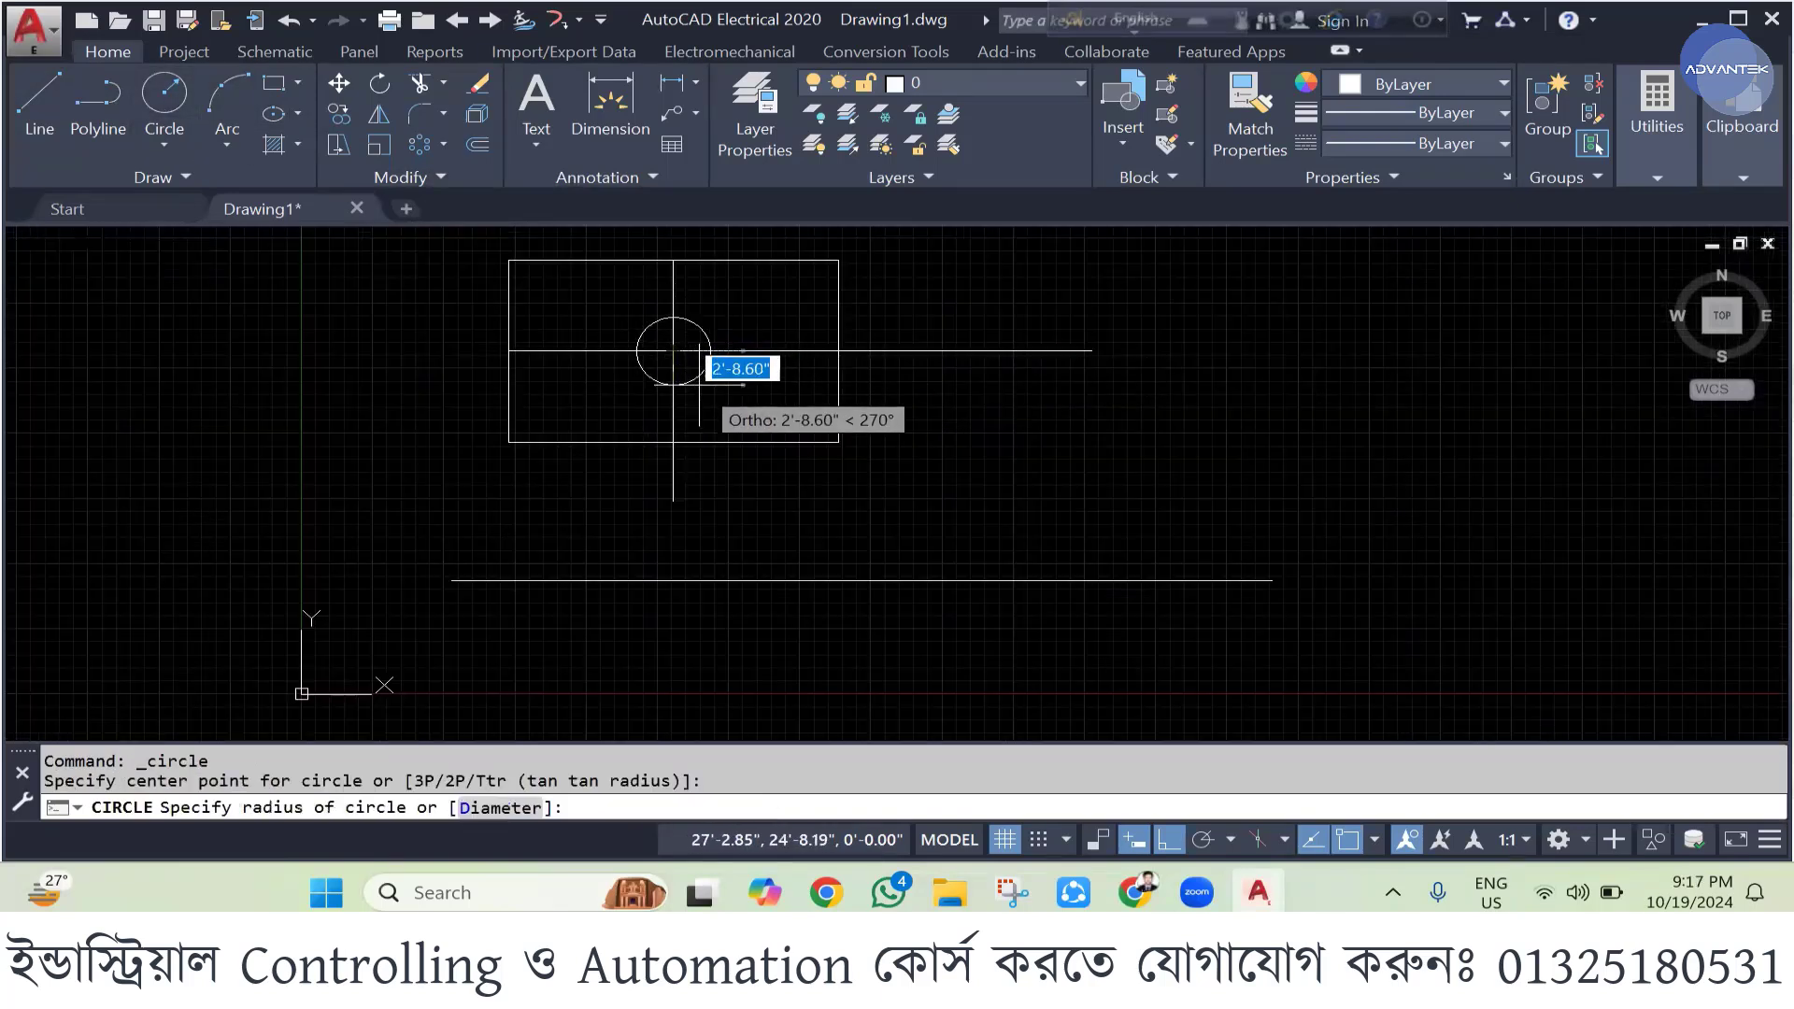
pyautogui.click(699, 384)
# - Erase both centre lines and the circle, leaving only the rectangle
pyautogui.click(672, 470)
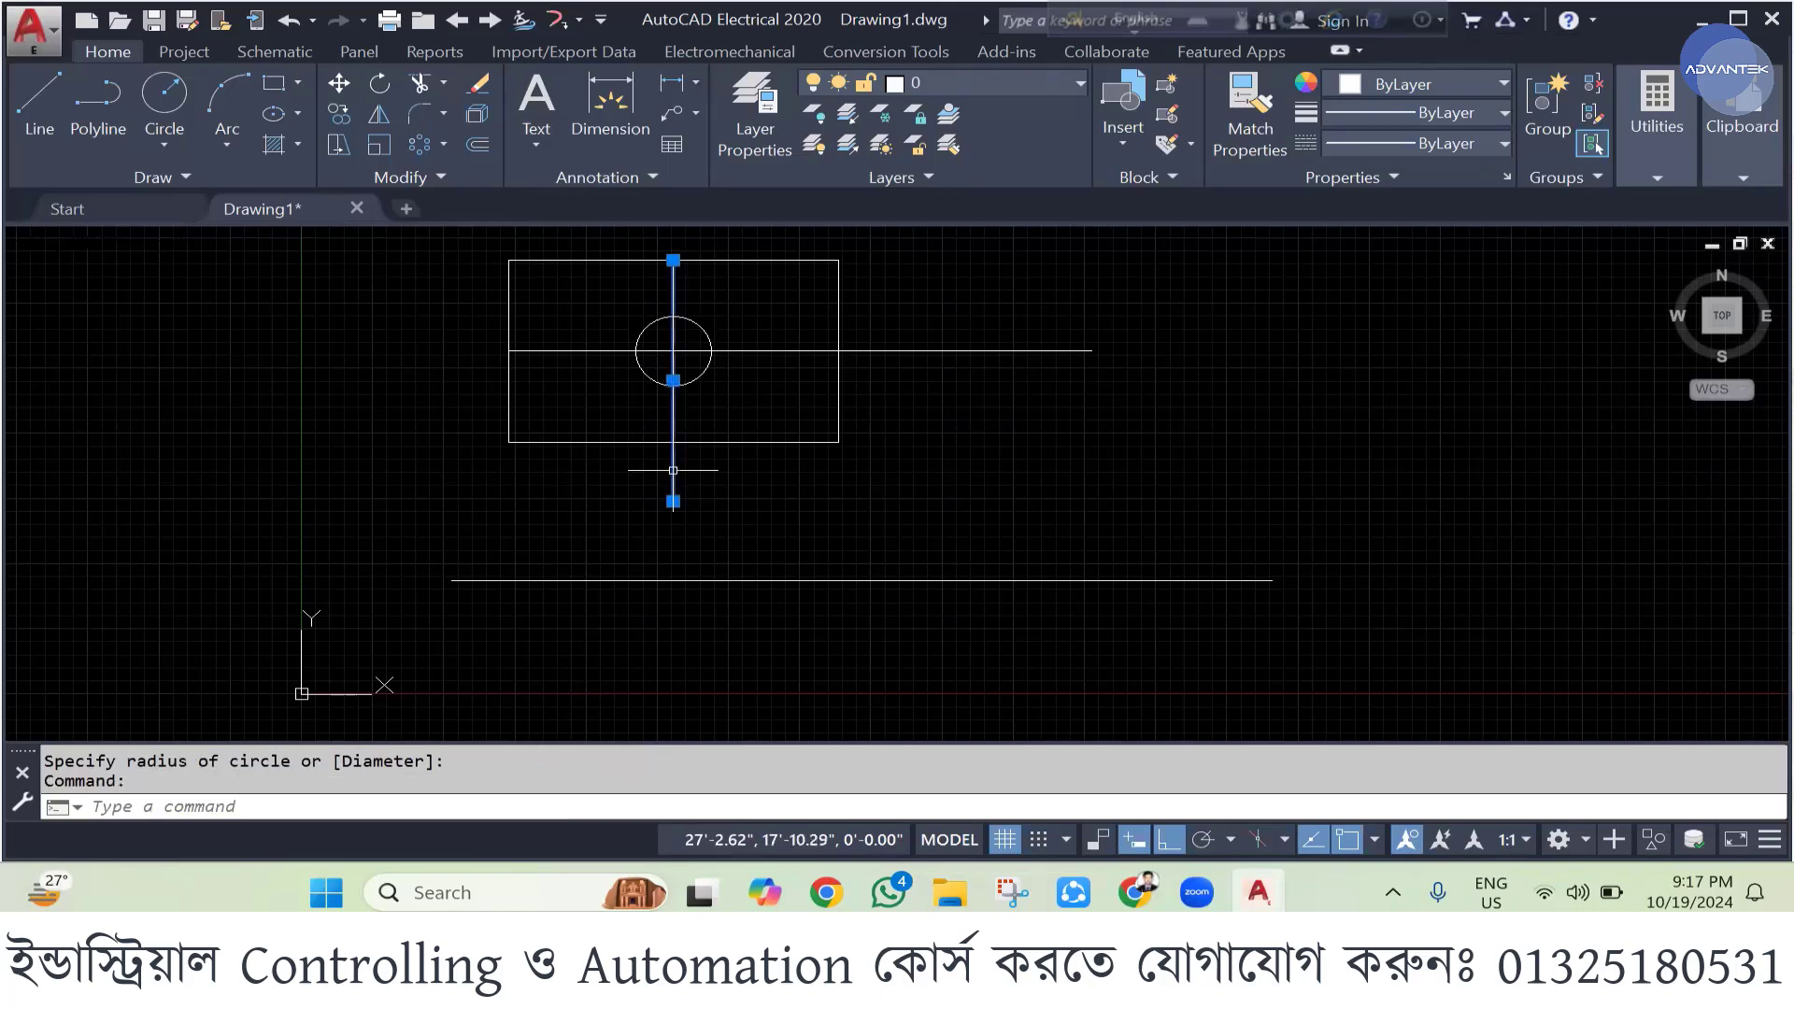
pyautogui.press('Delete')
pyautogui.click(759, 350)
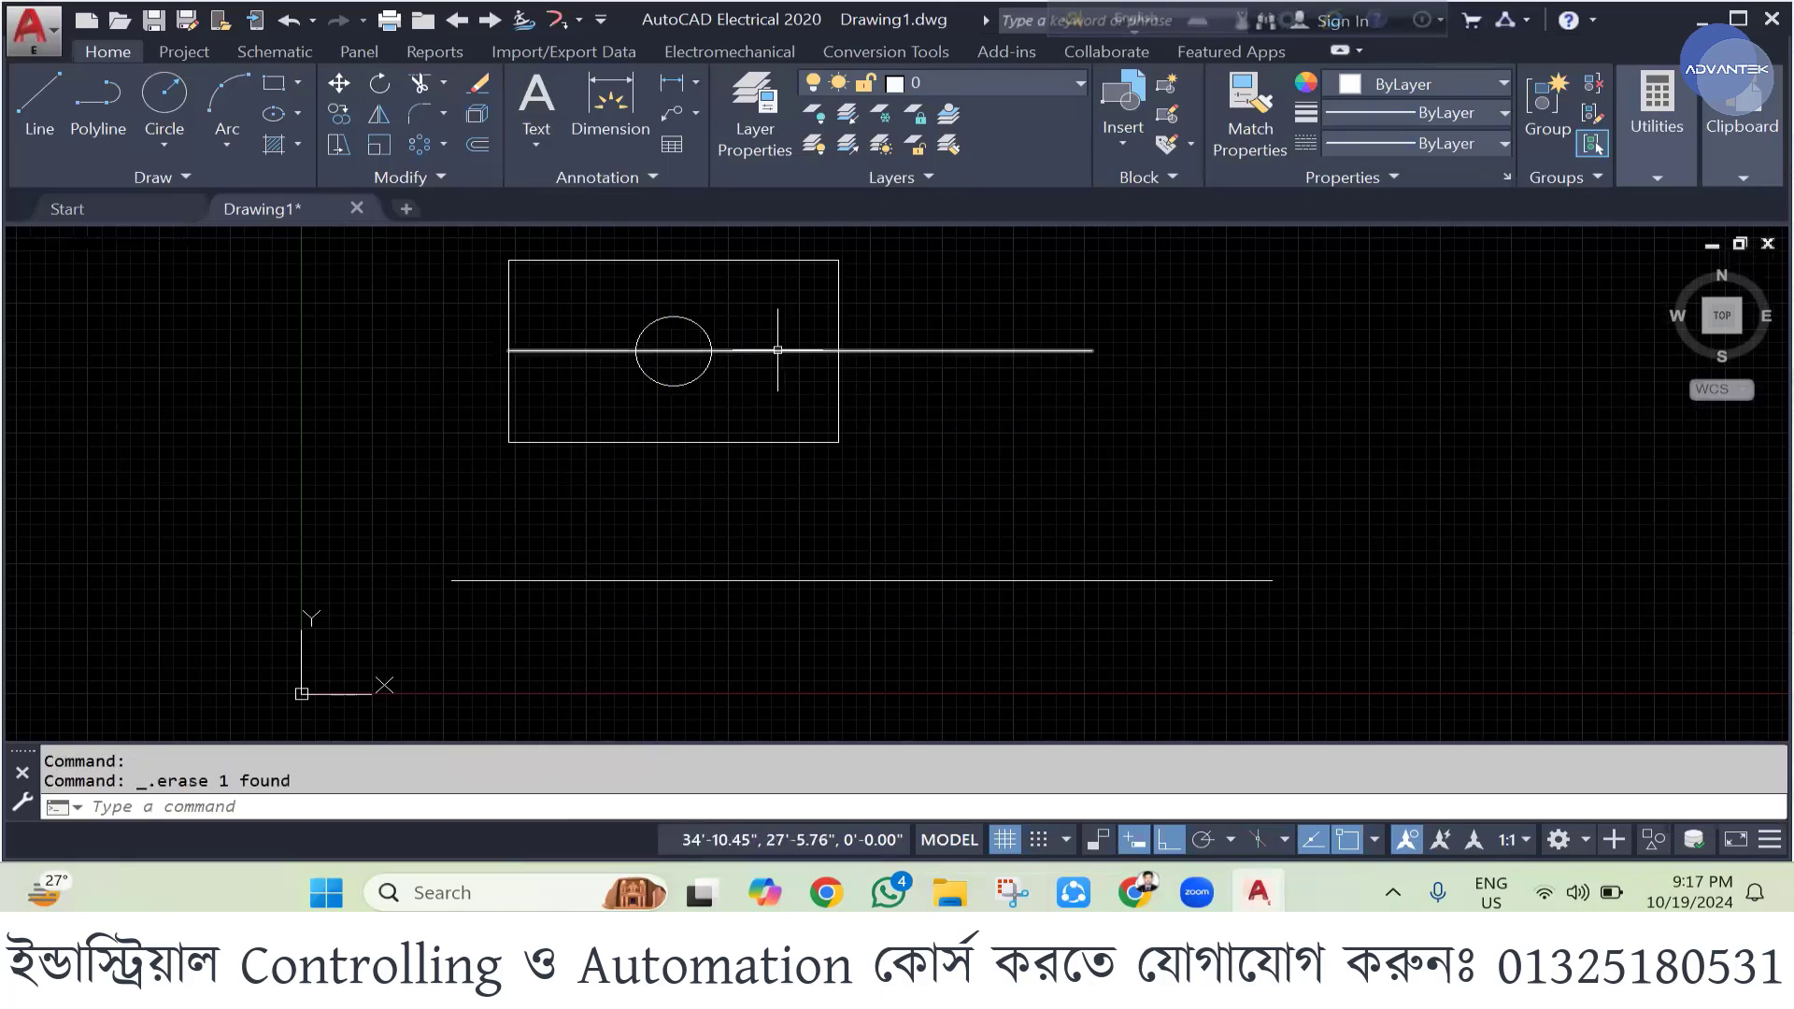
pyautogui.press('Delete')
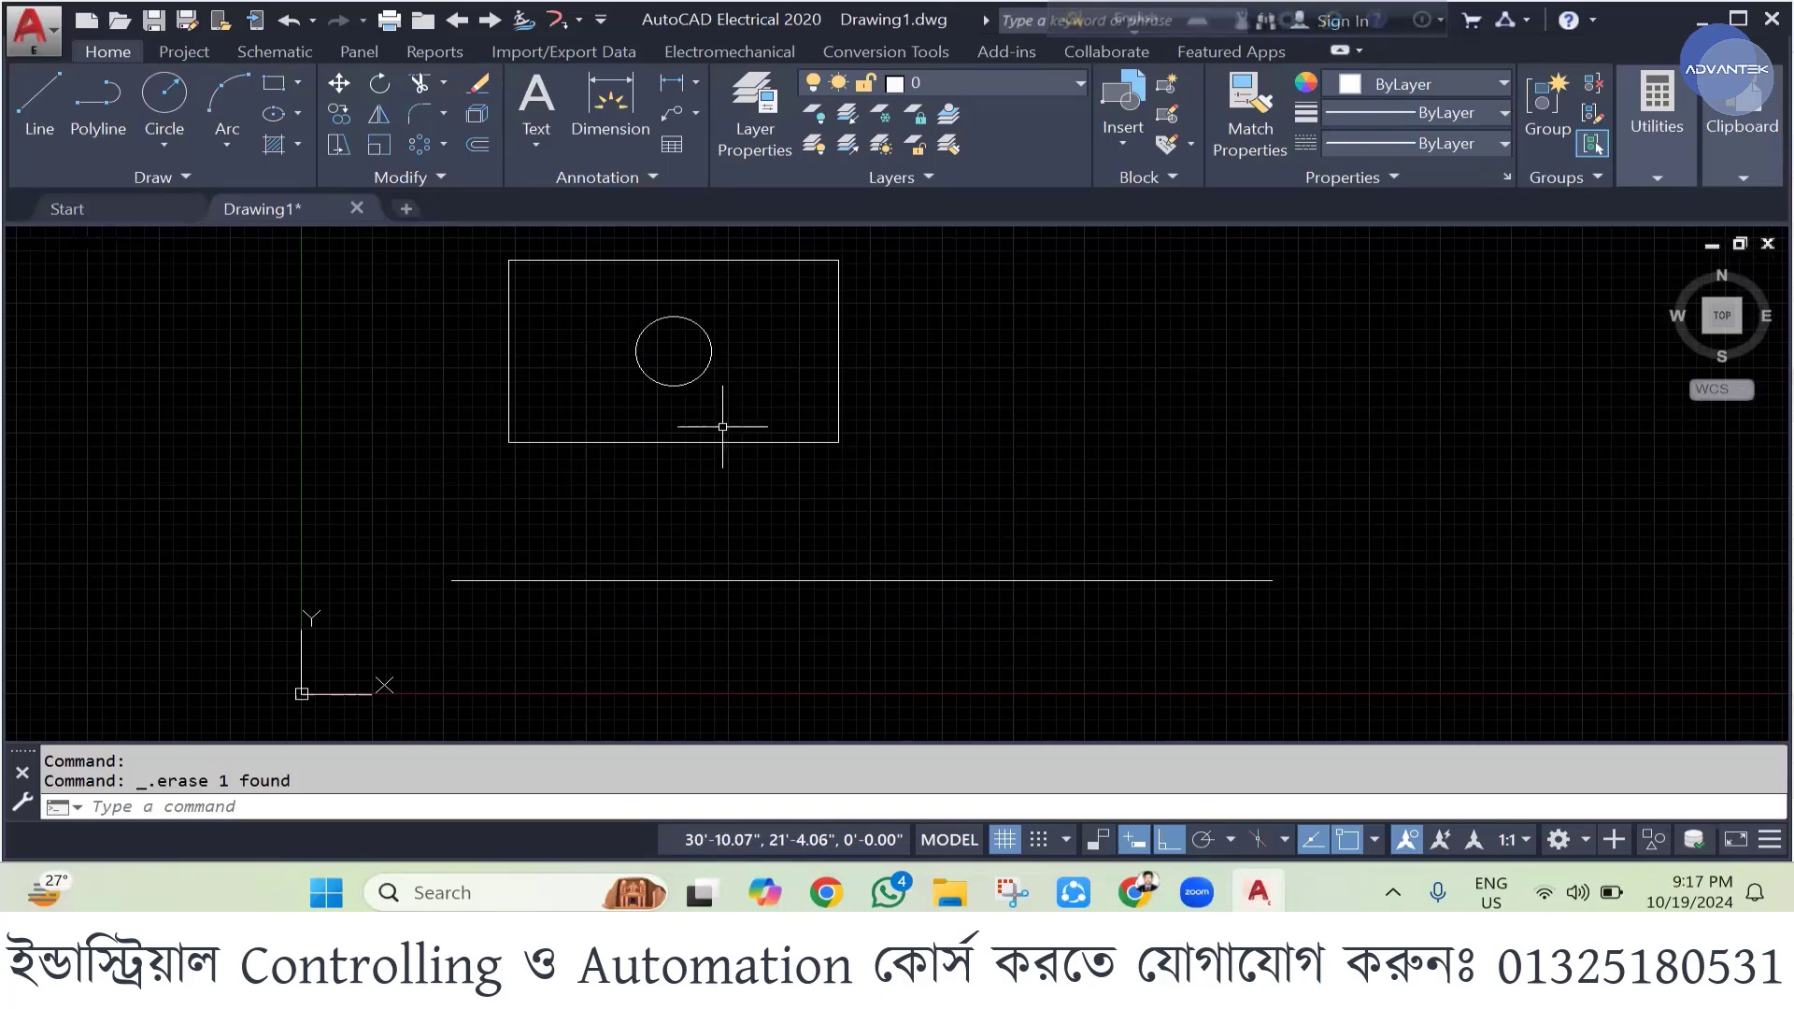
pyautogui.click(705, 373)
pyautogui.press('Delete')
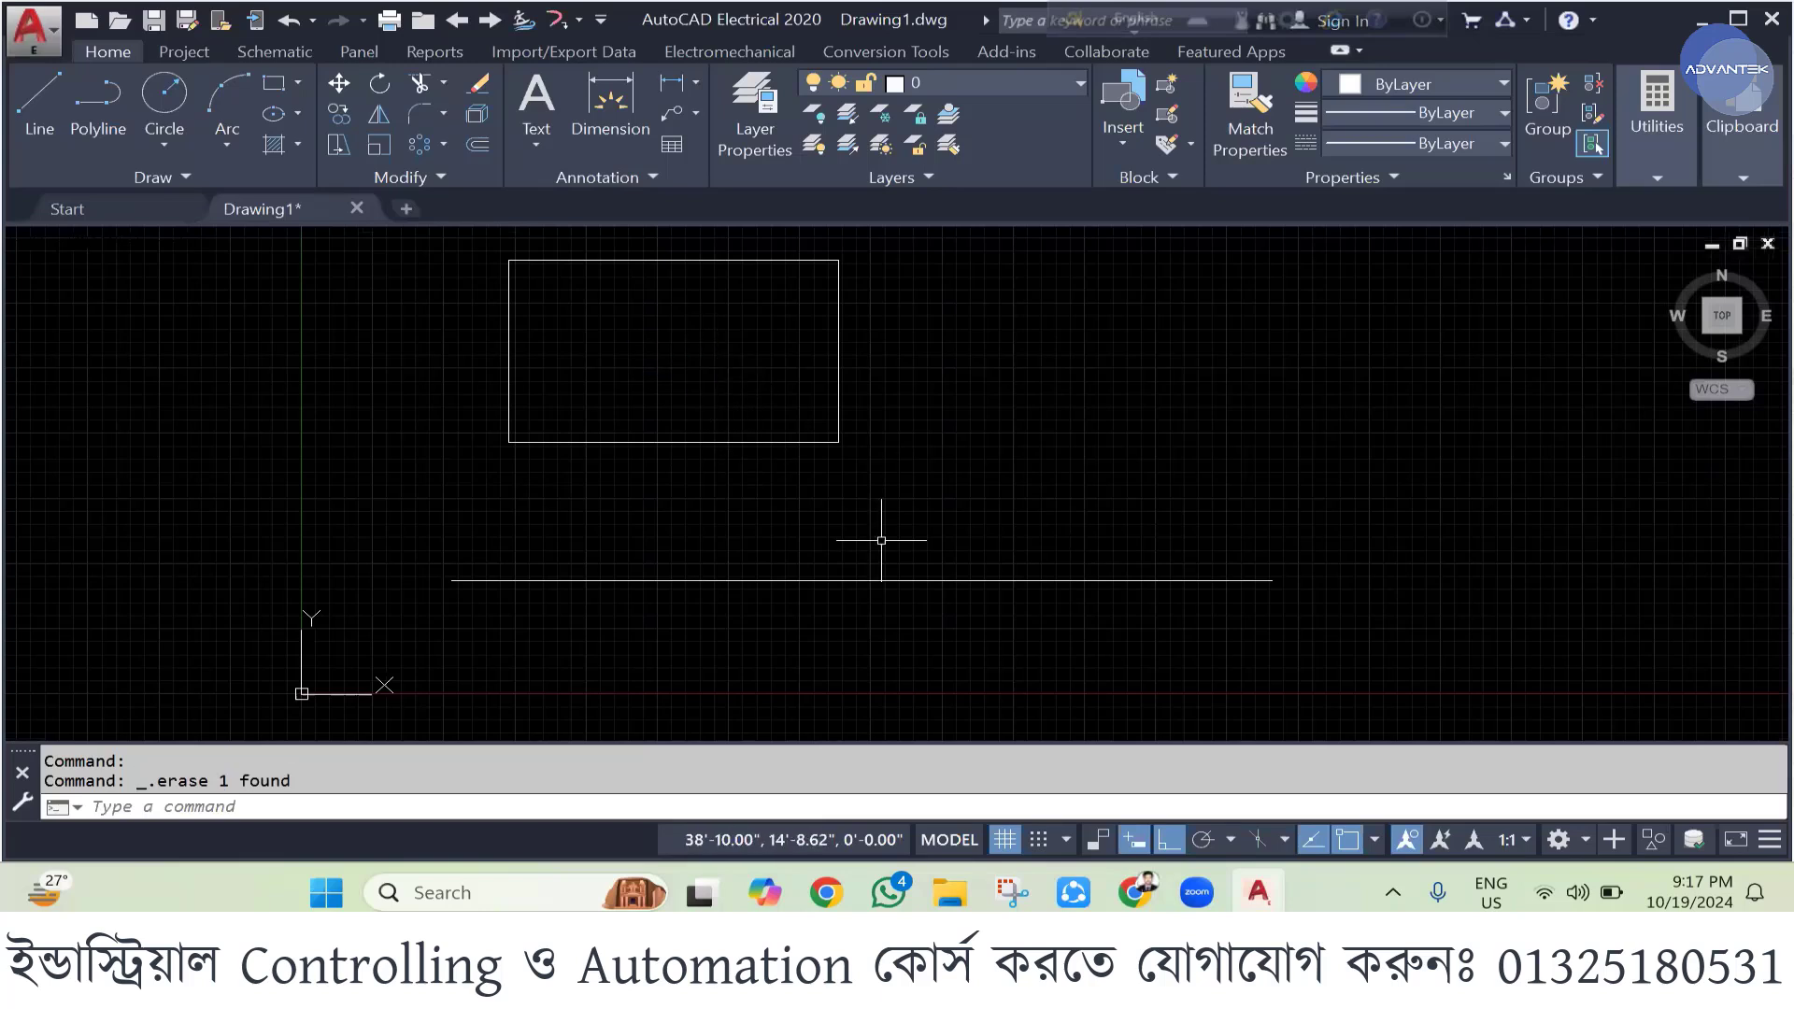
# - Enable Geometric Center snap and draw a circle centred on the rectangle's centre
pyautogui.click(1373, 839)
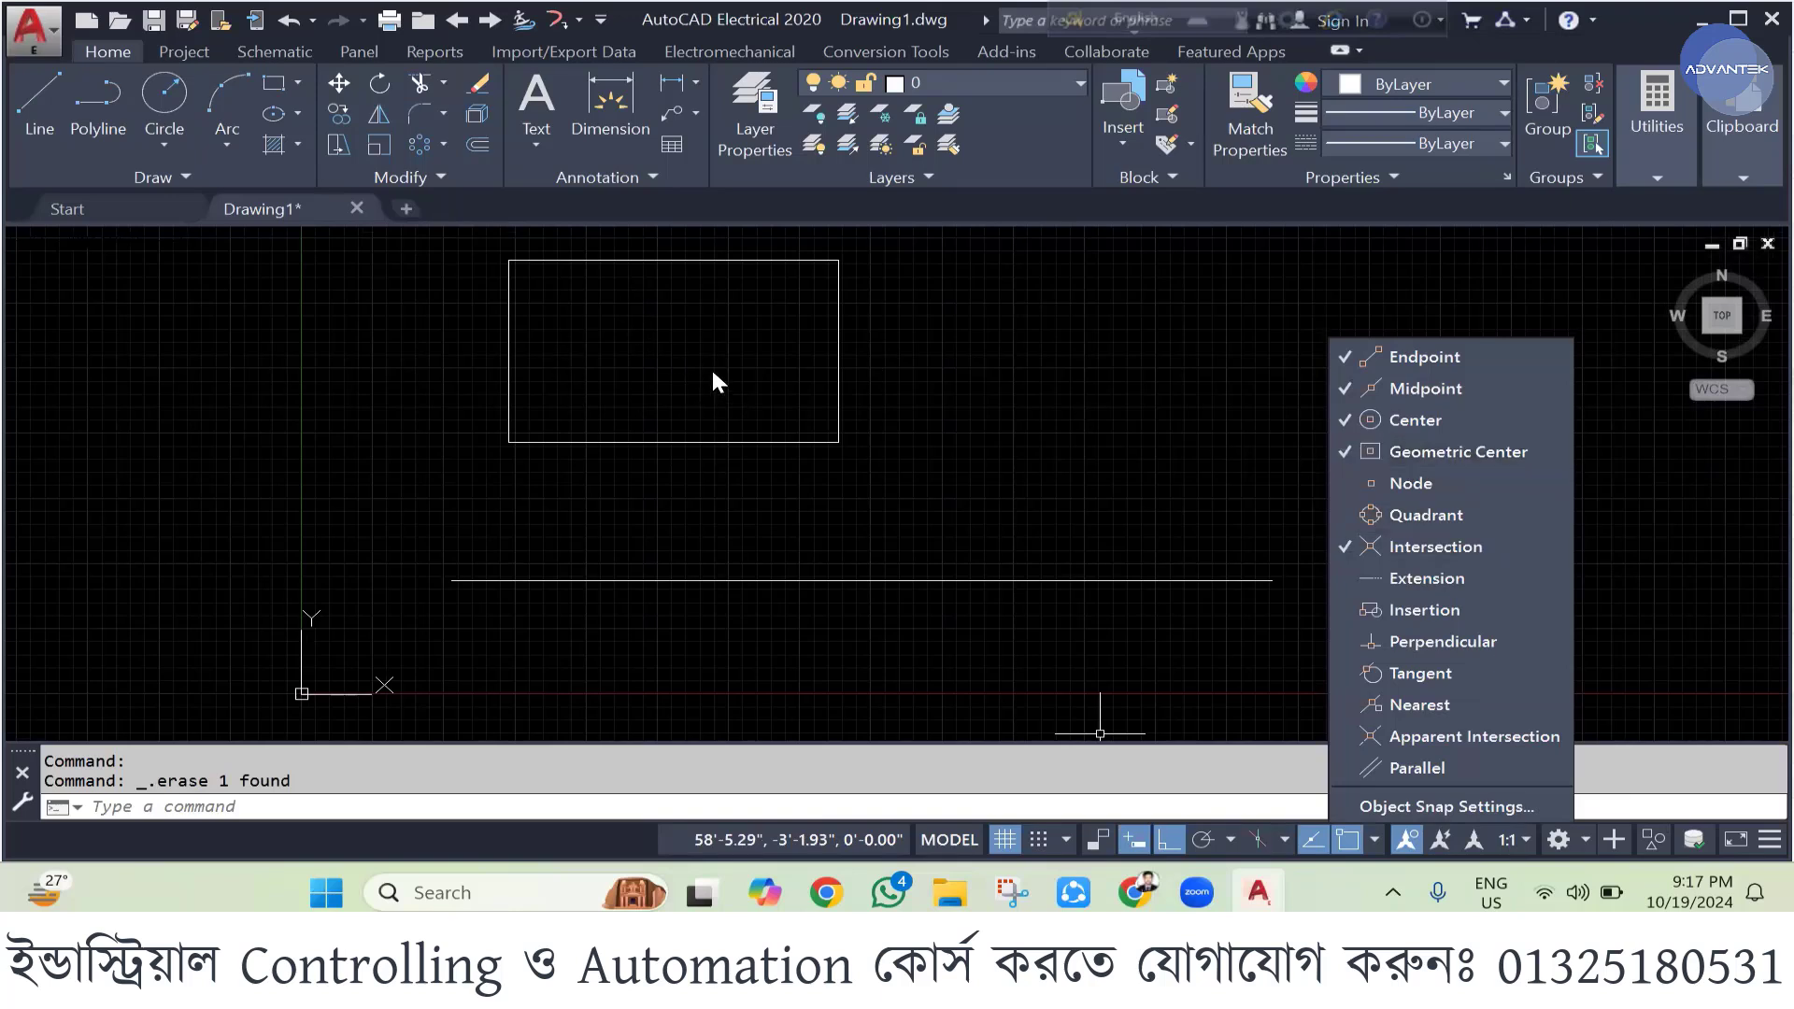
pyautogui.click(1345, 452)
pyautogui.click(160, 98)
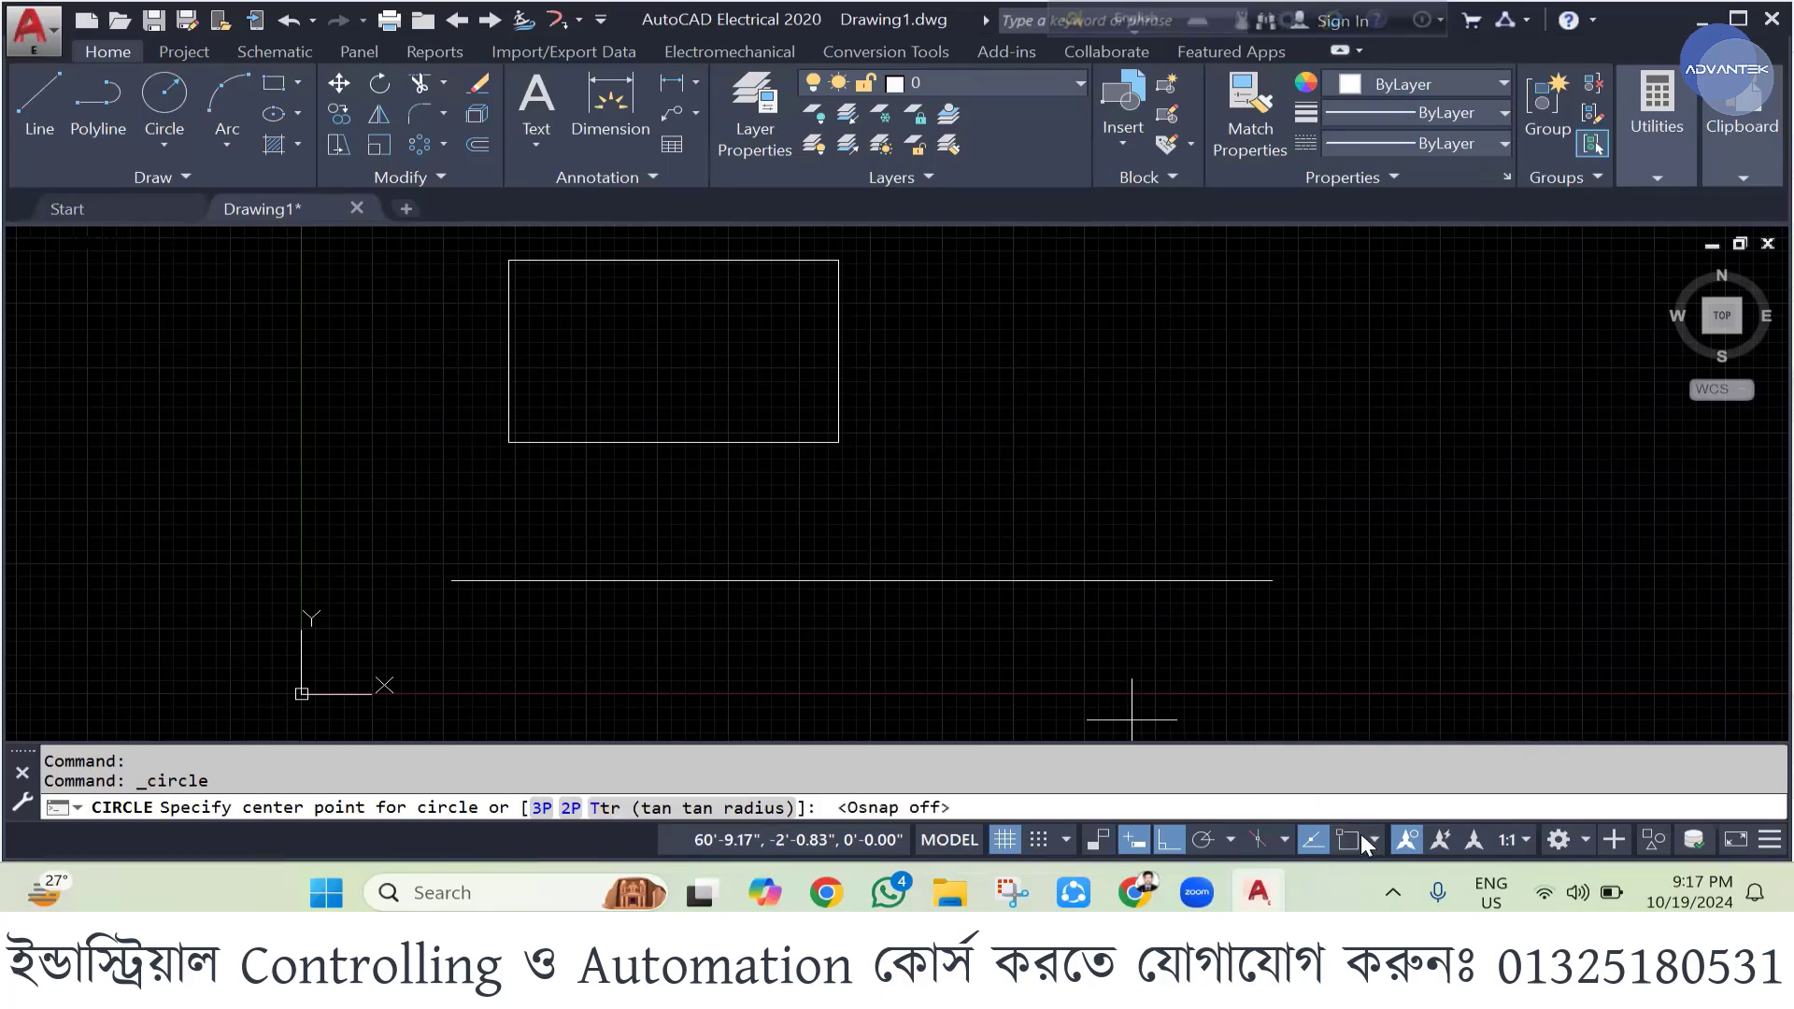
pyautogui.click(1372, 840)
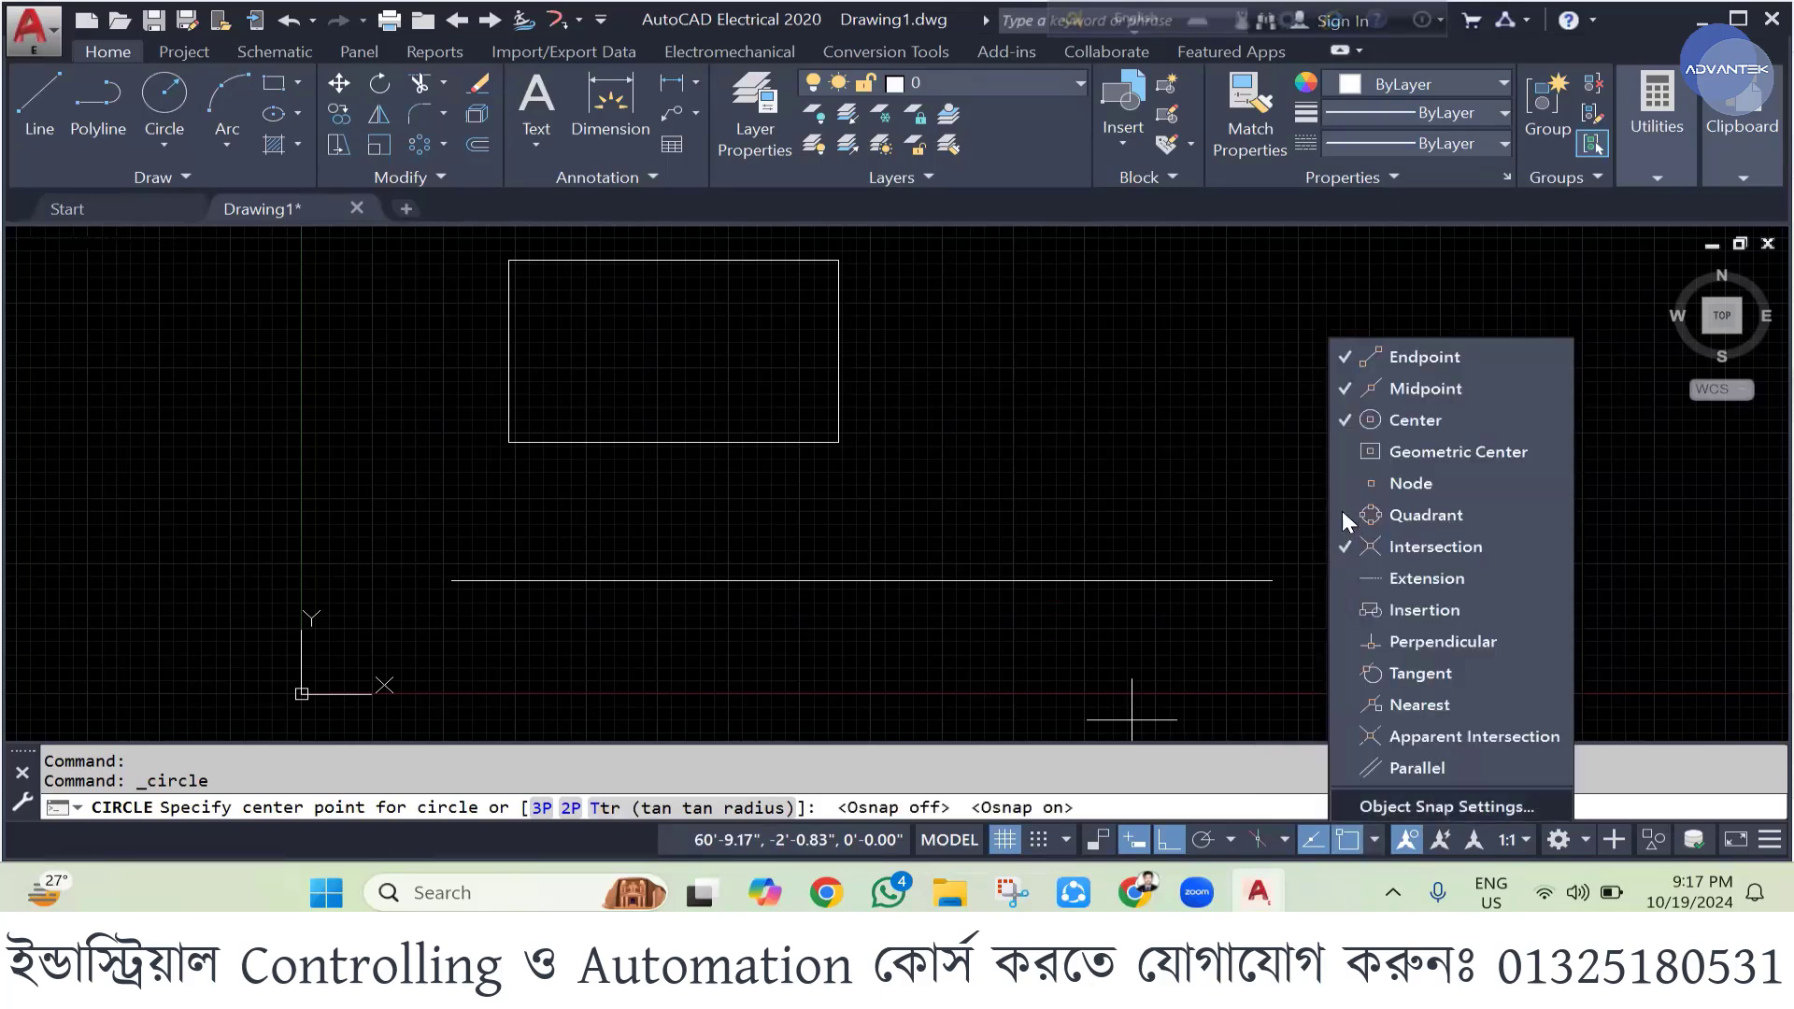
pyautogui.click(1345, 450)
pyautogui.click(1132, 720)
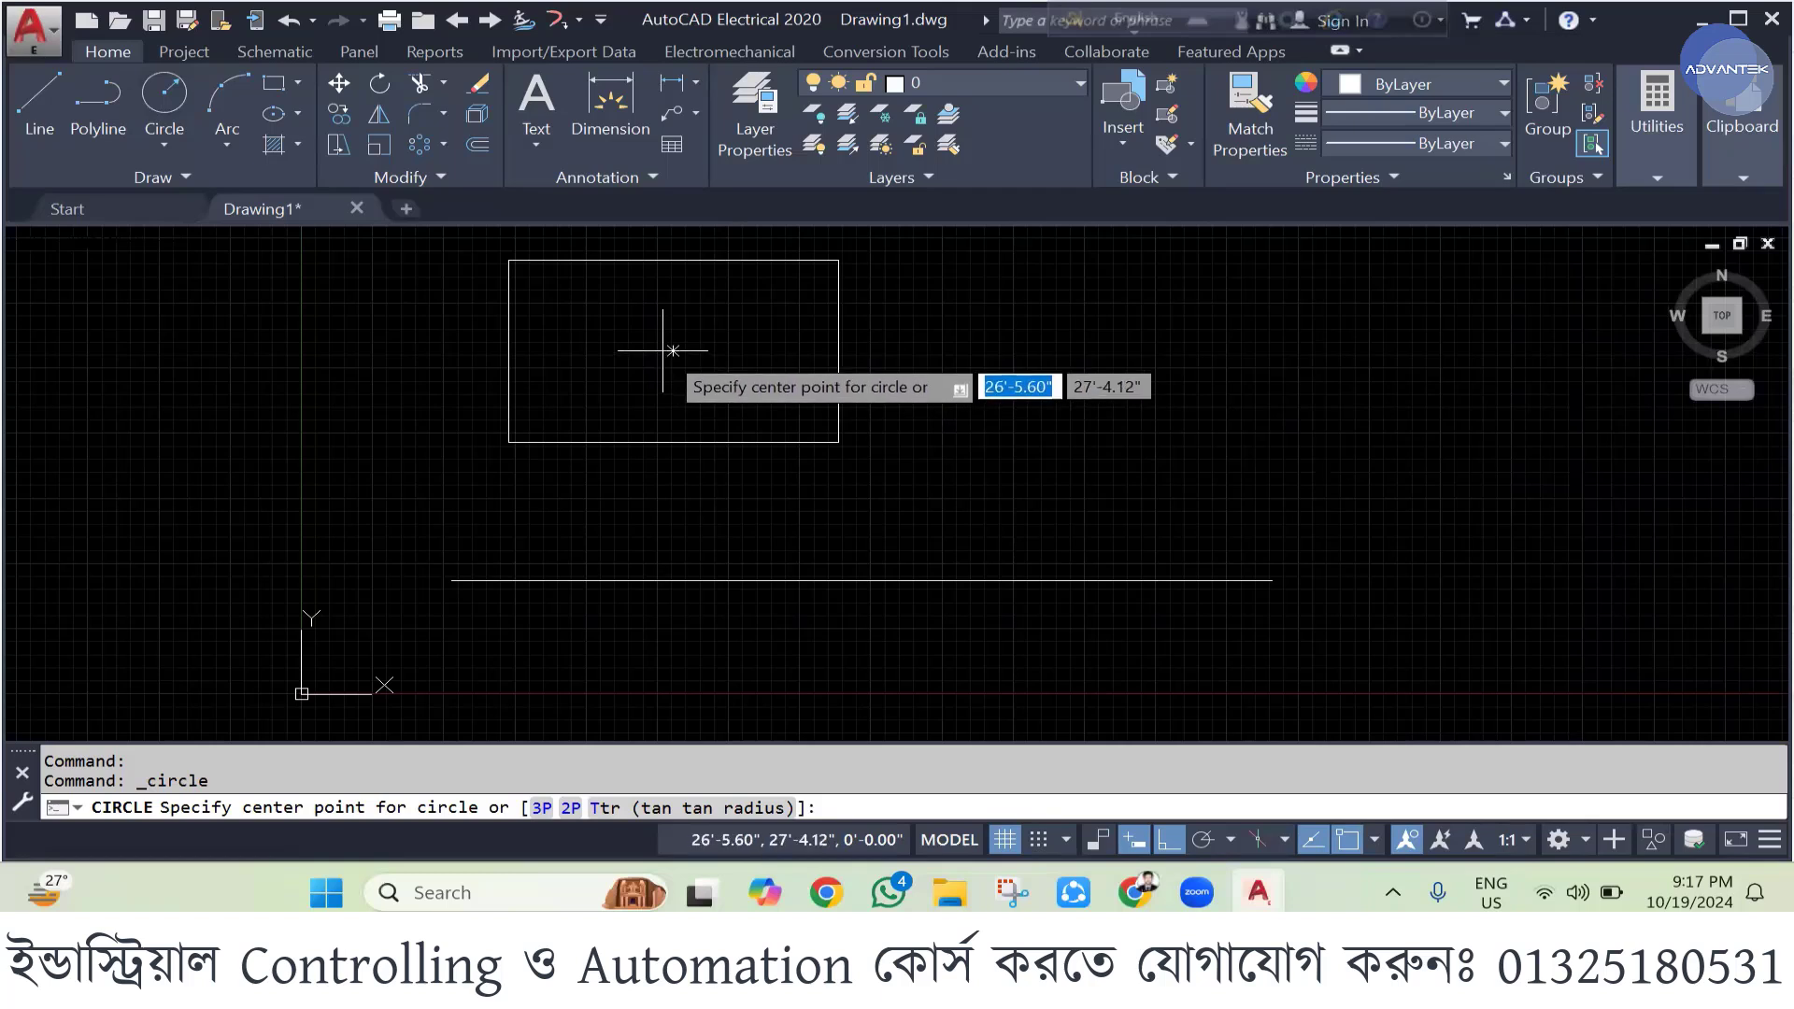
pyautogui.click(672, 350)
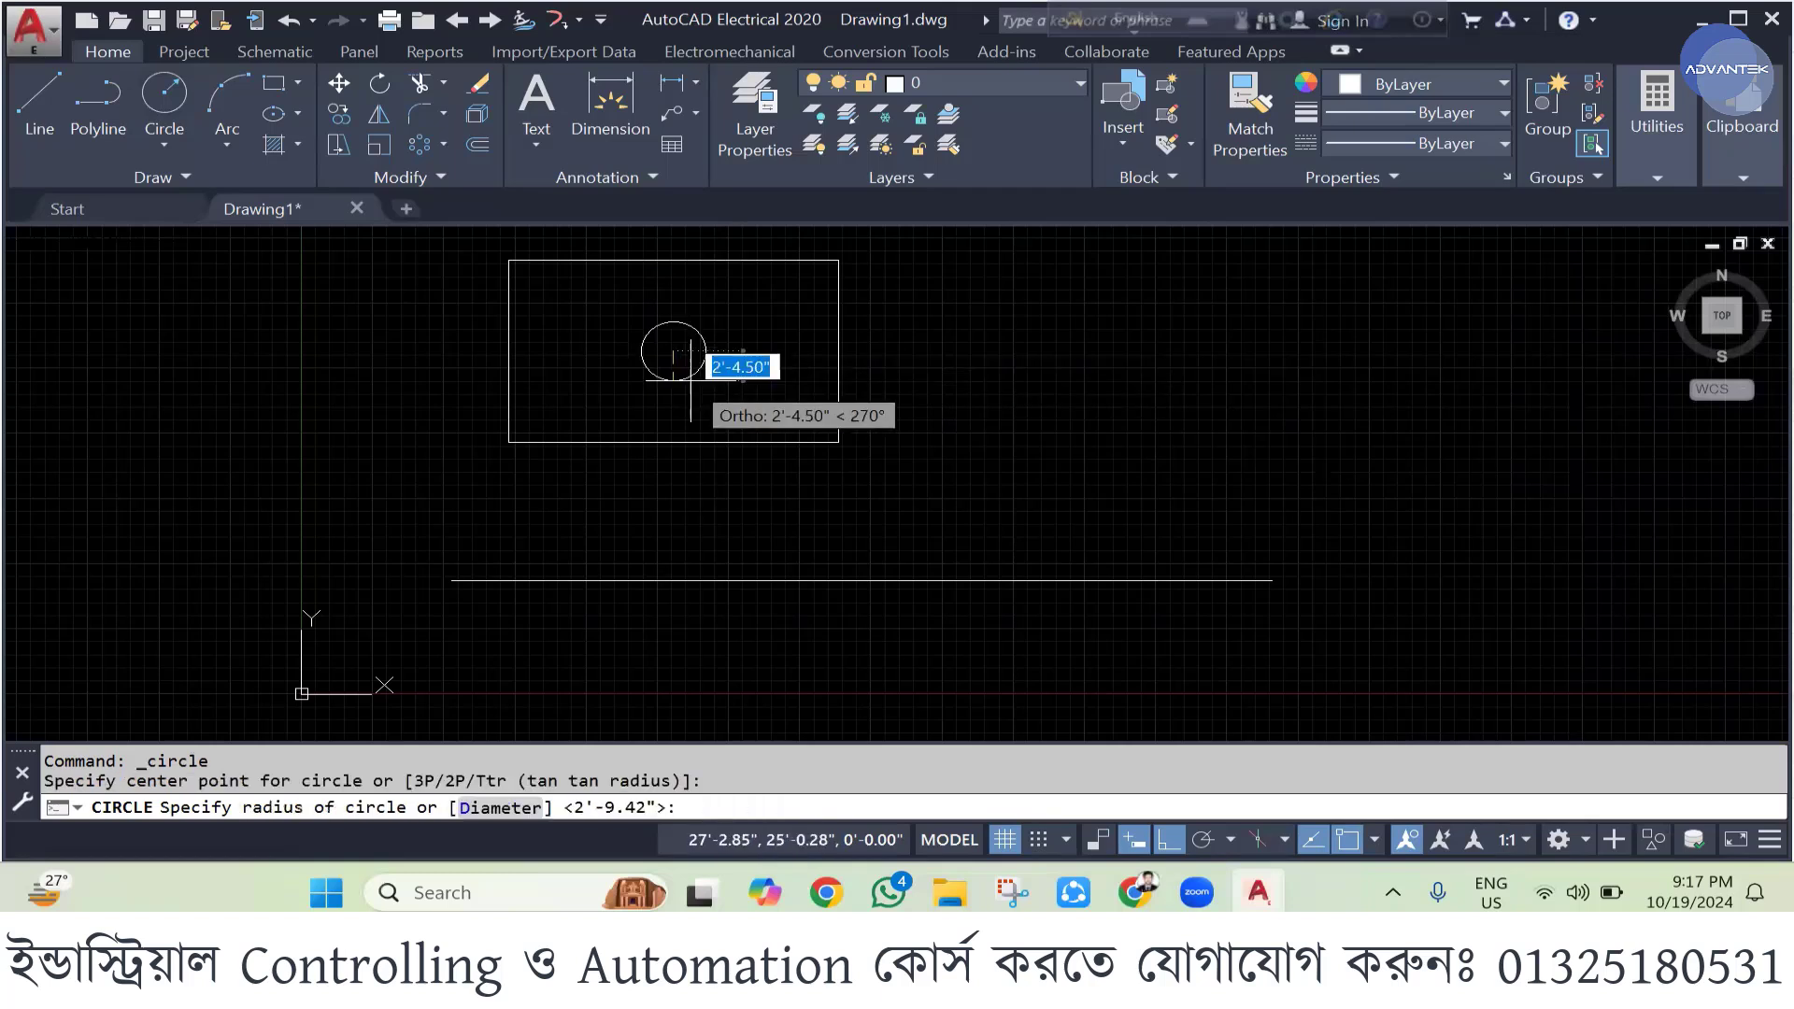
pyautogui.click(704, 383)
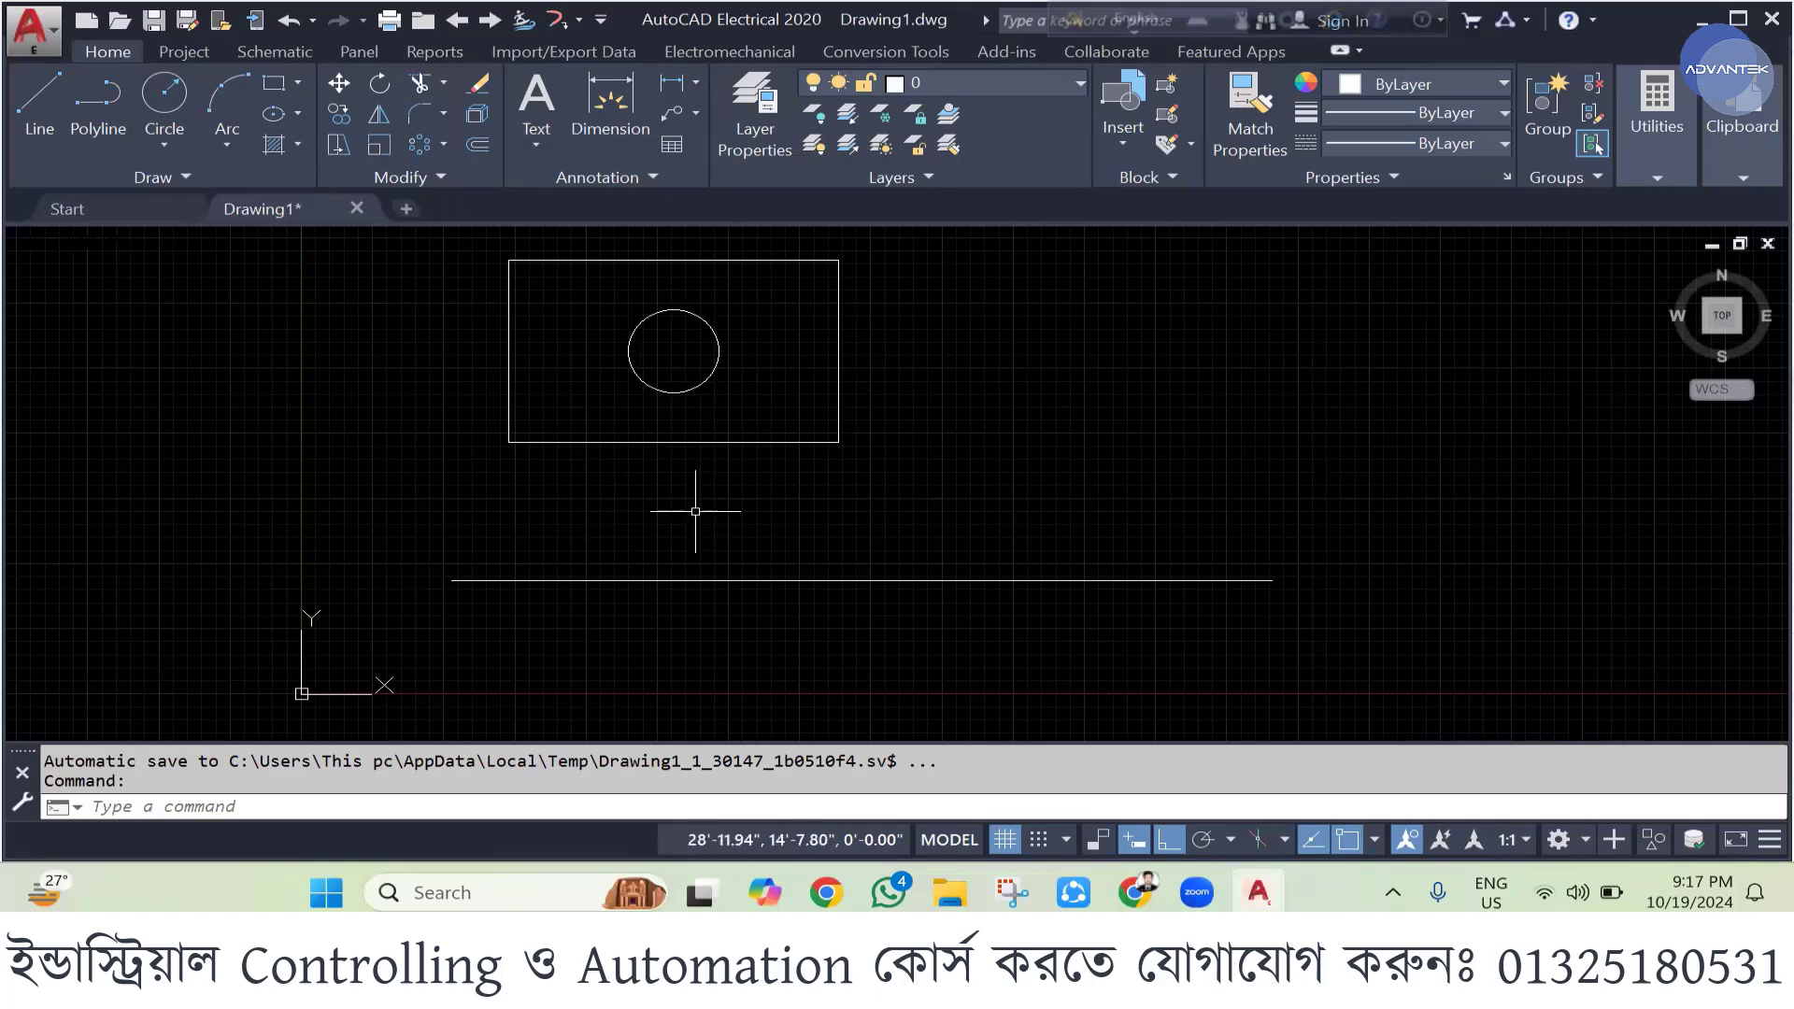
# - Window-select and delete the rectangle, circle and long line, then switch to WhatsApp
pyautogui.scroll(-2, 689, 512)
pyautogui.click(514, 323)
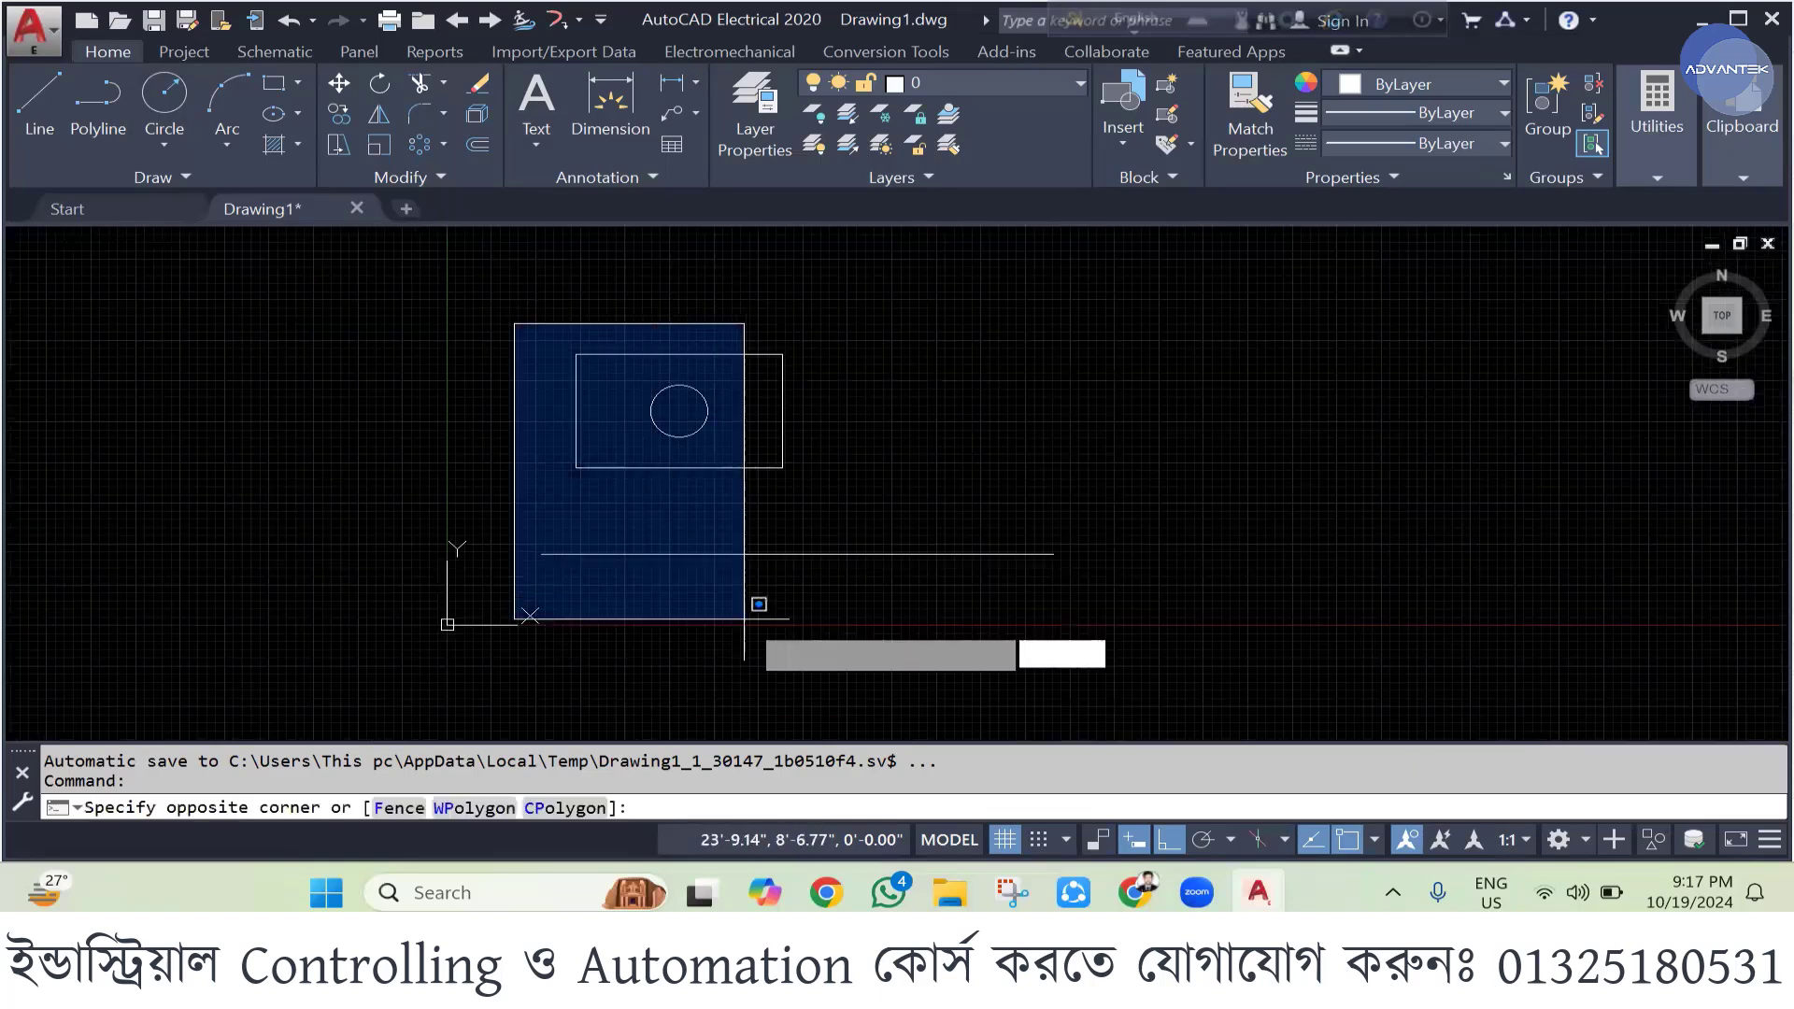
pyautogui.click(1127, 622)
pyautogui.press('Delete')
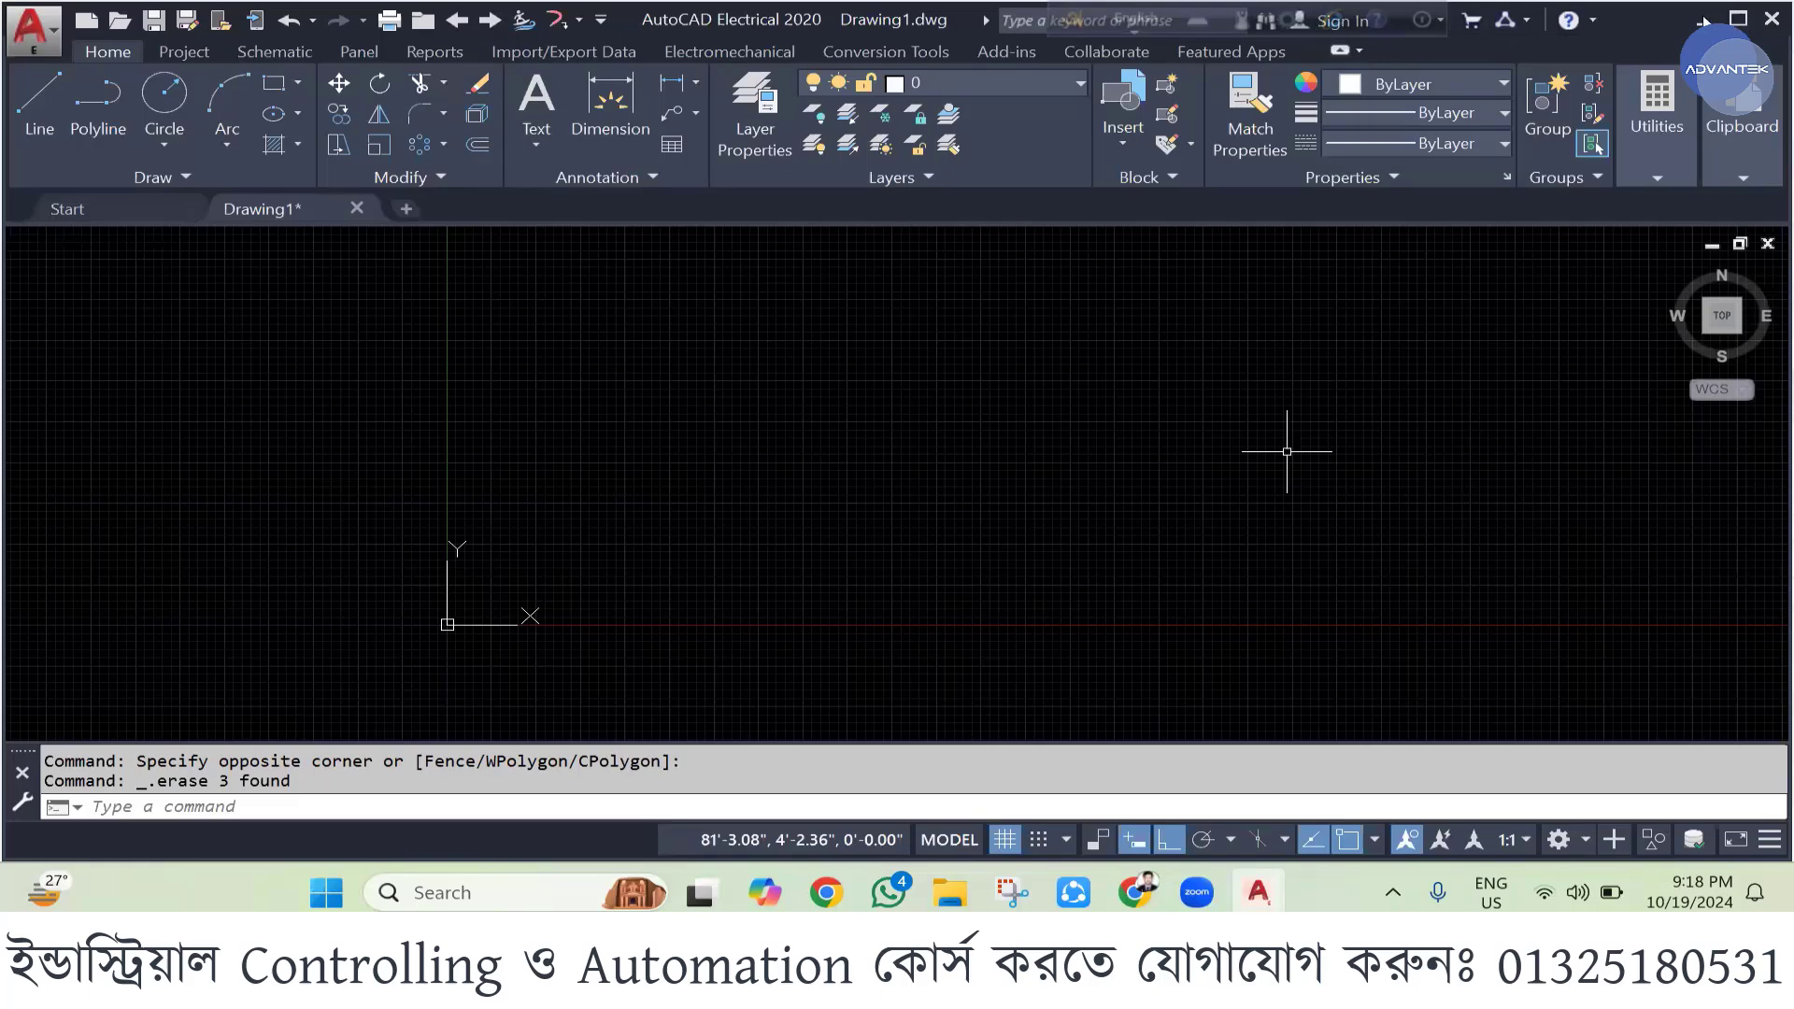
pyautogui.hotkey('alt', 'Tab')
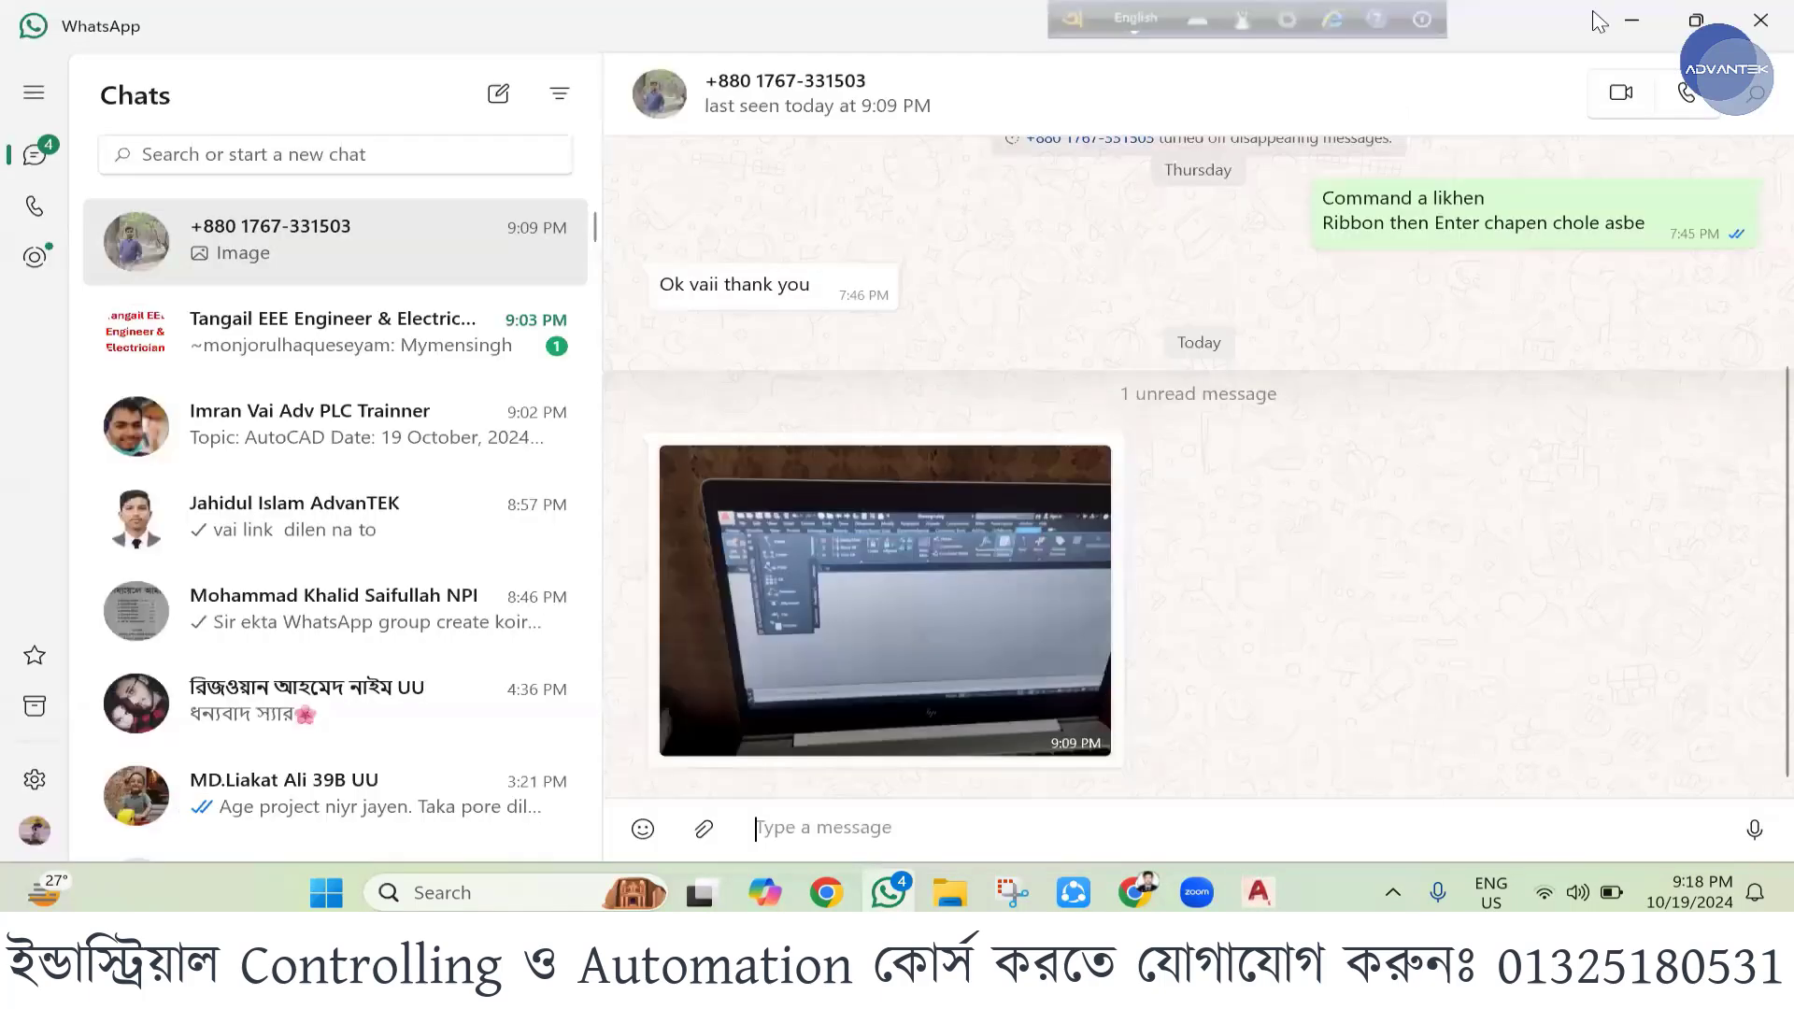
# - Minimise WhatsApp and drag the Floor Plan file into AutoCAD to open Floor Plan.dwg
pyautogui.click(1631, 20)
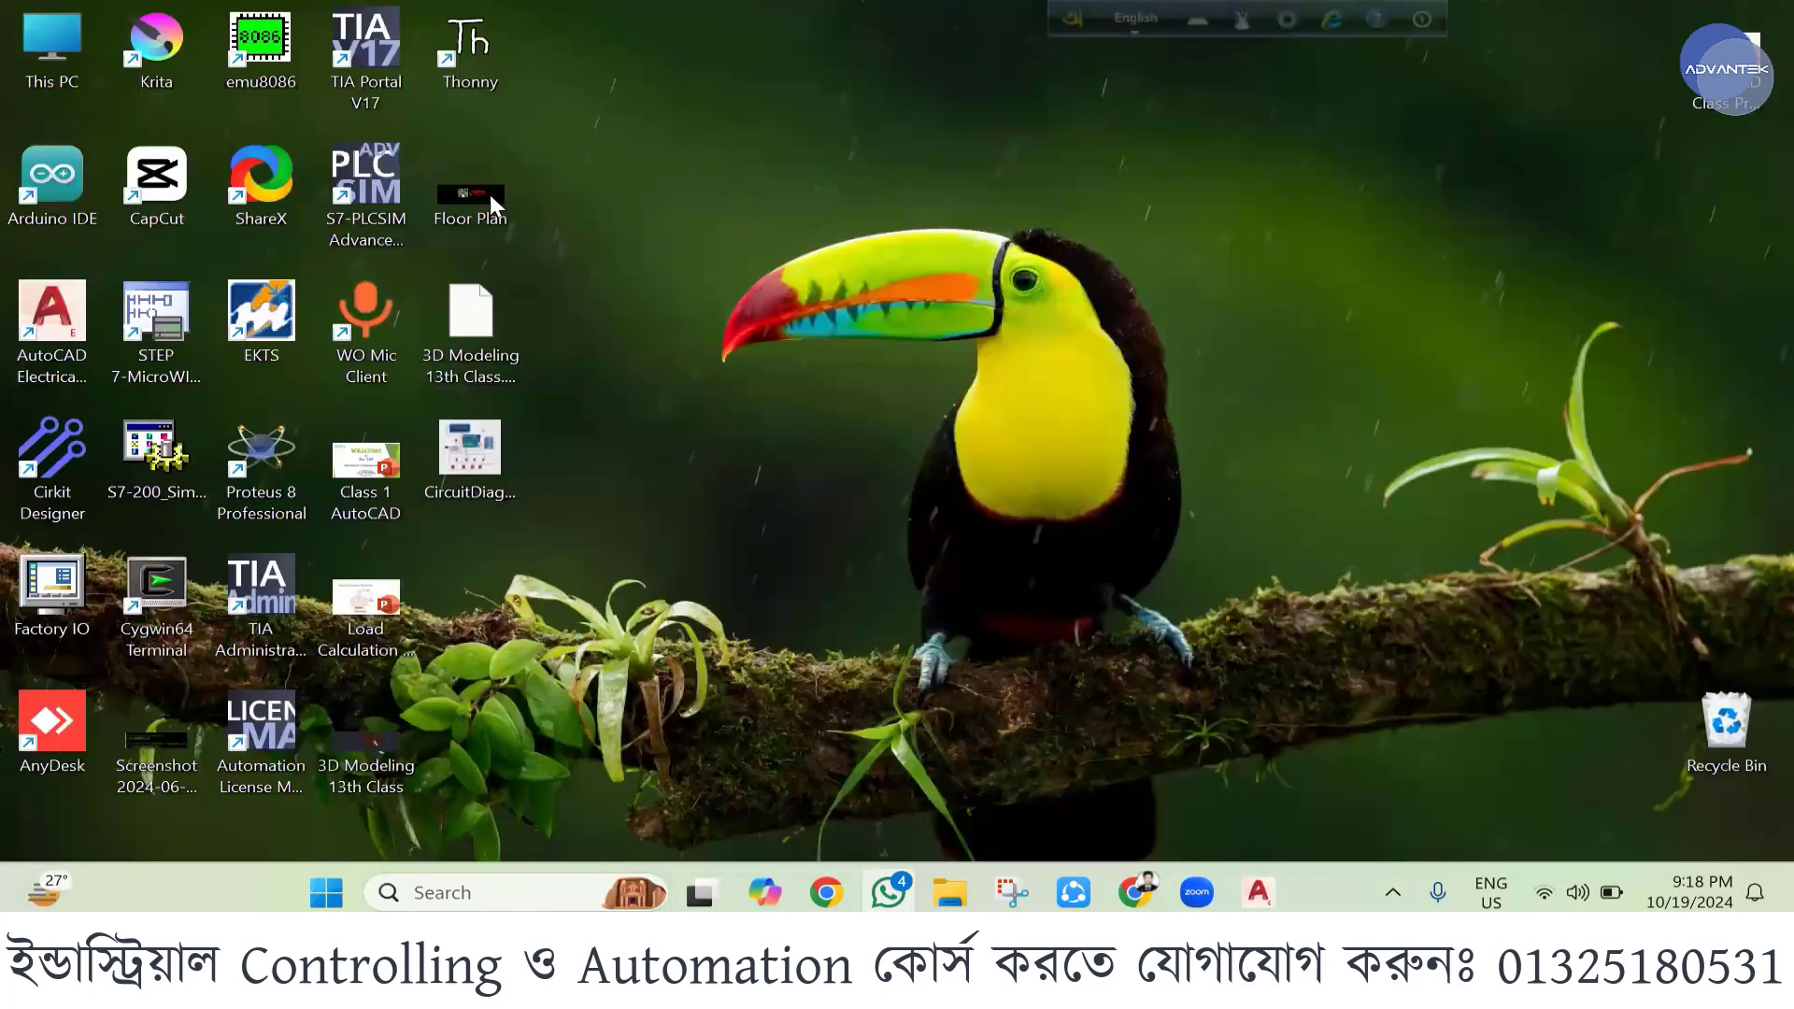
pyautogui.moveTo(490, 198)
pyautogui.mouseDown()
pyautogui.moveTo(1239, 812)
pyautogui.moveTo(1257, 888)
pyautogui.moveTo(1020, 623)
pyautogui.mouseUp()
pyautogui.moveTo(716, 377); pyautogui.dragTo(599, 209)
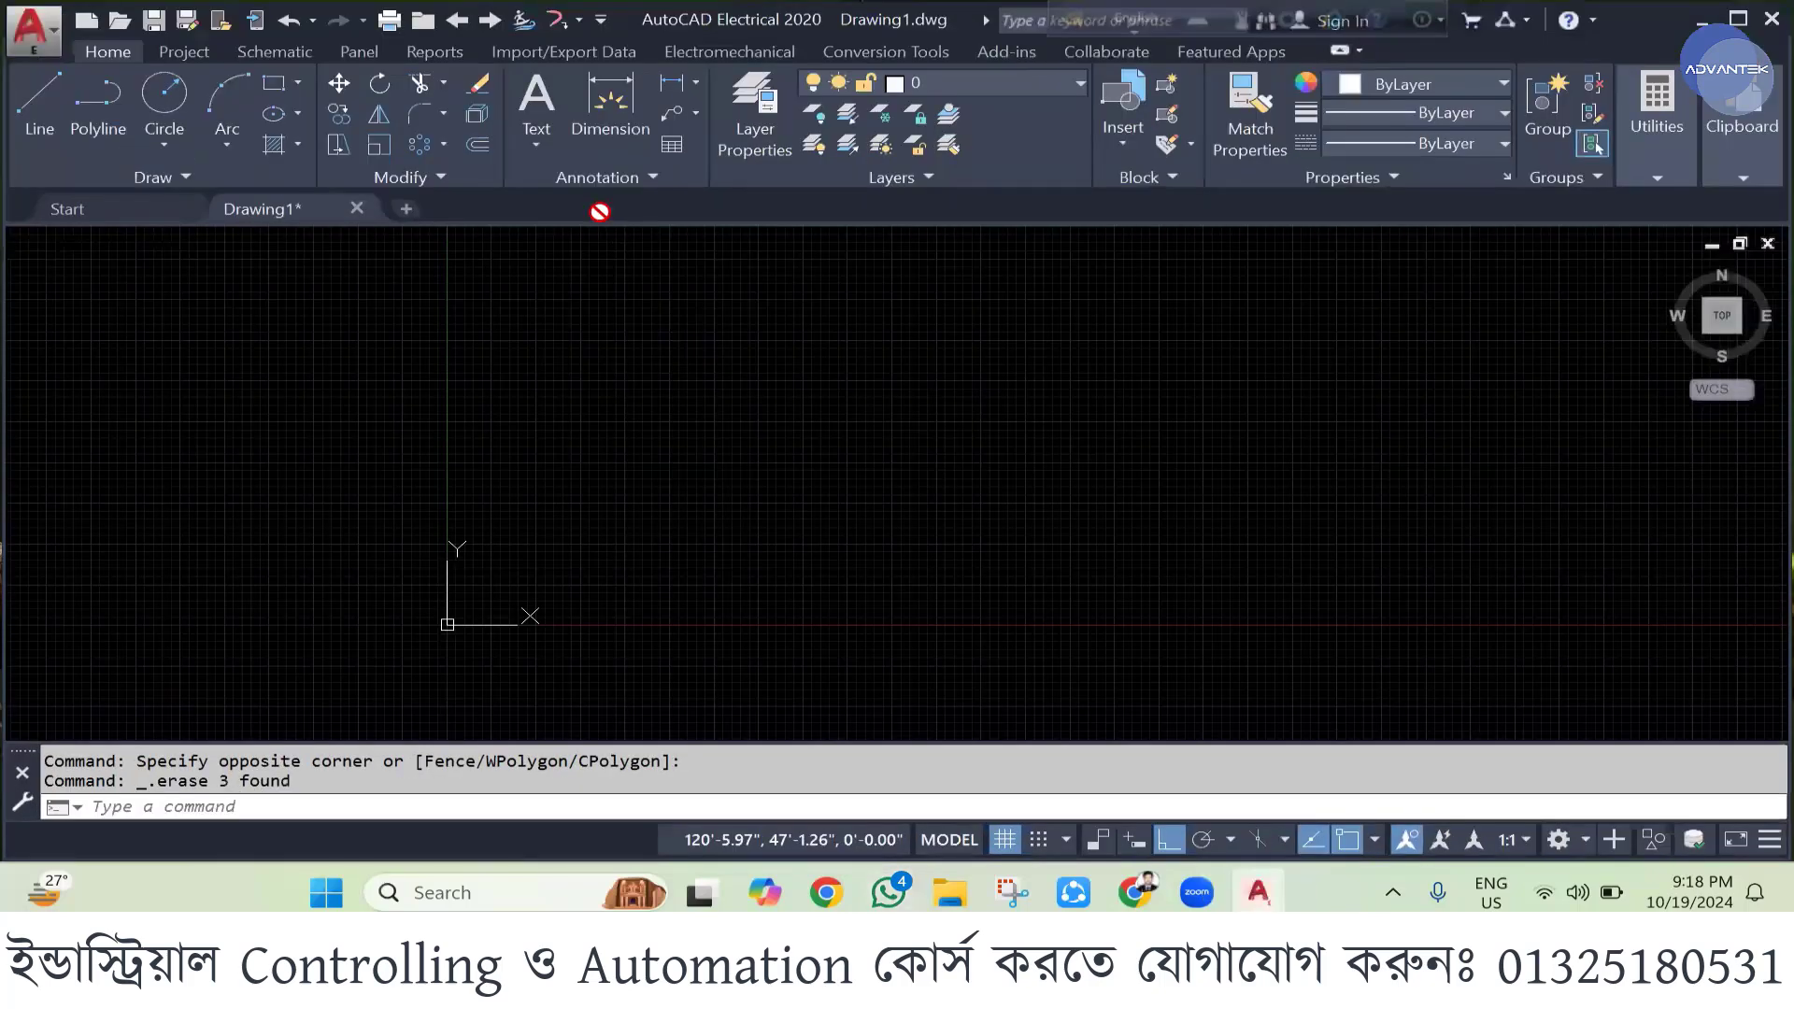
pyautogui.moveTo(1118, 696)
pyautogui.mouseDown()
pyautogui.moveTo(1028, 645)
pyautogui.moveTo(498, 220)
pyautogui.moveTo(556, 240)
pyautogui.mouseUp()
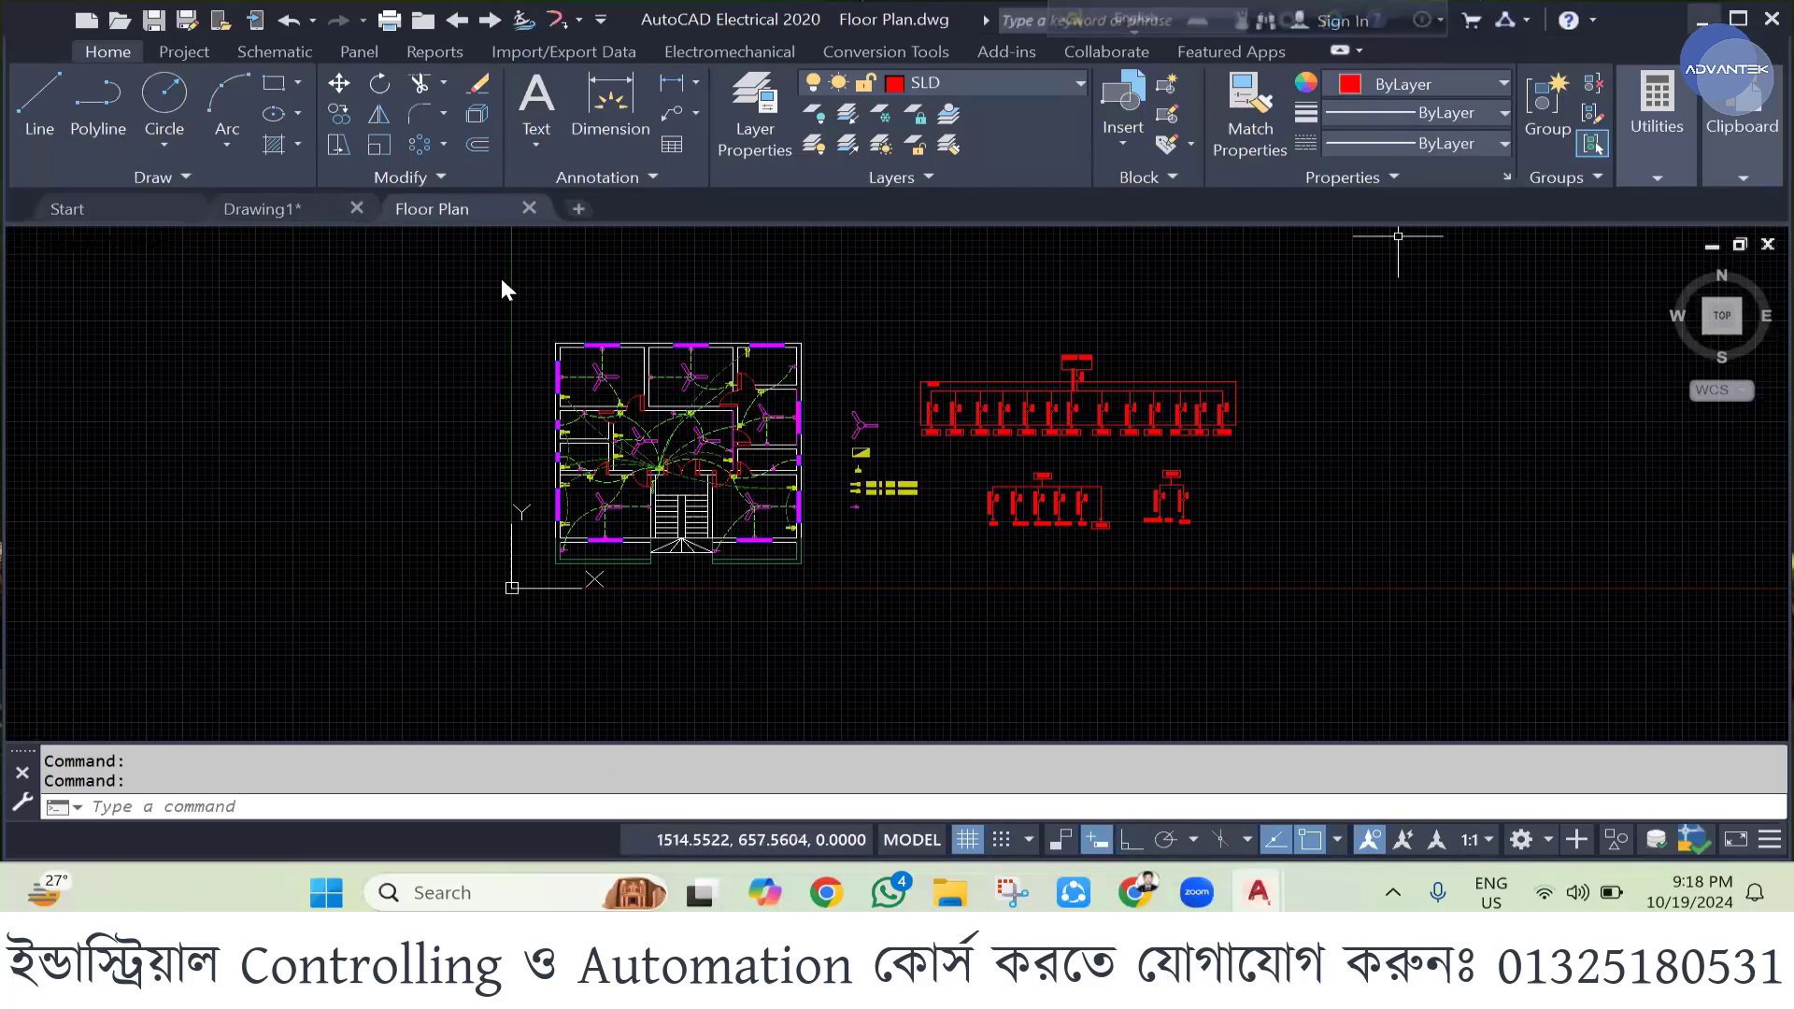
# - Find Template.dwg in D:\Advantek Class and drag it into AutoCAD
pyautogui.press('super+d')
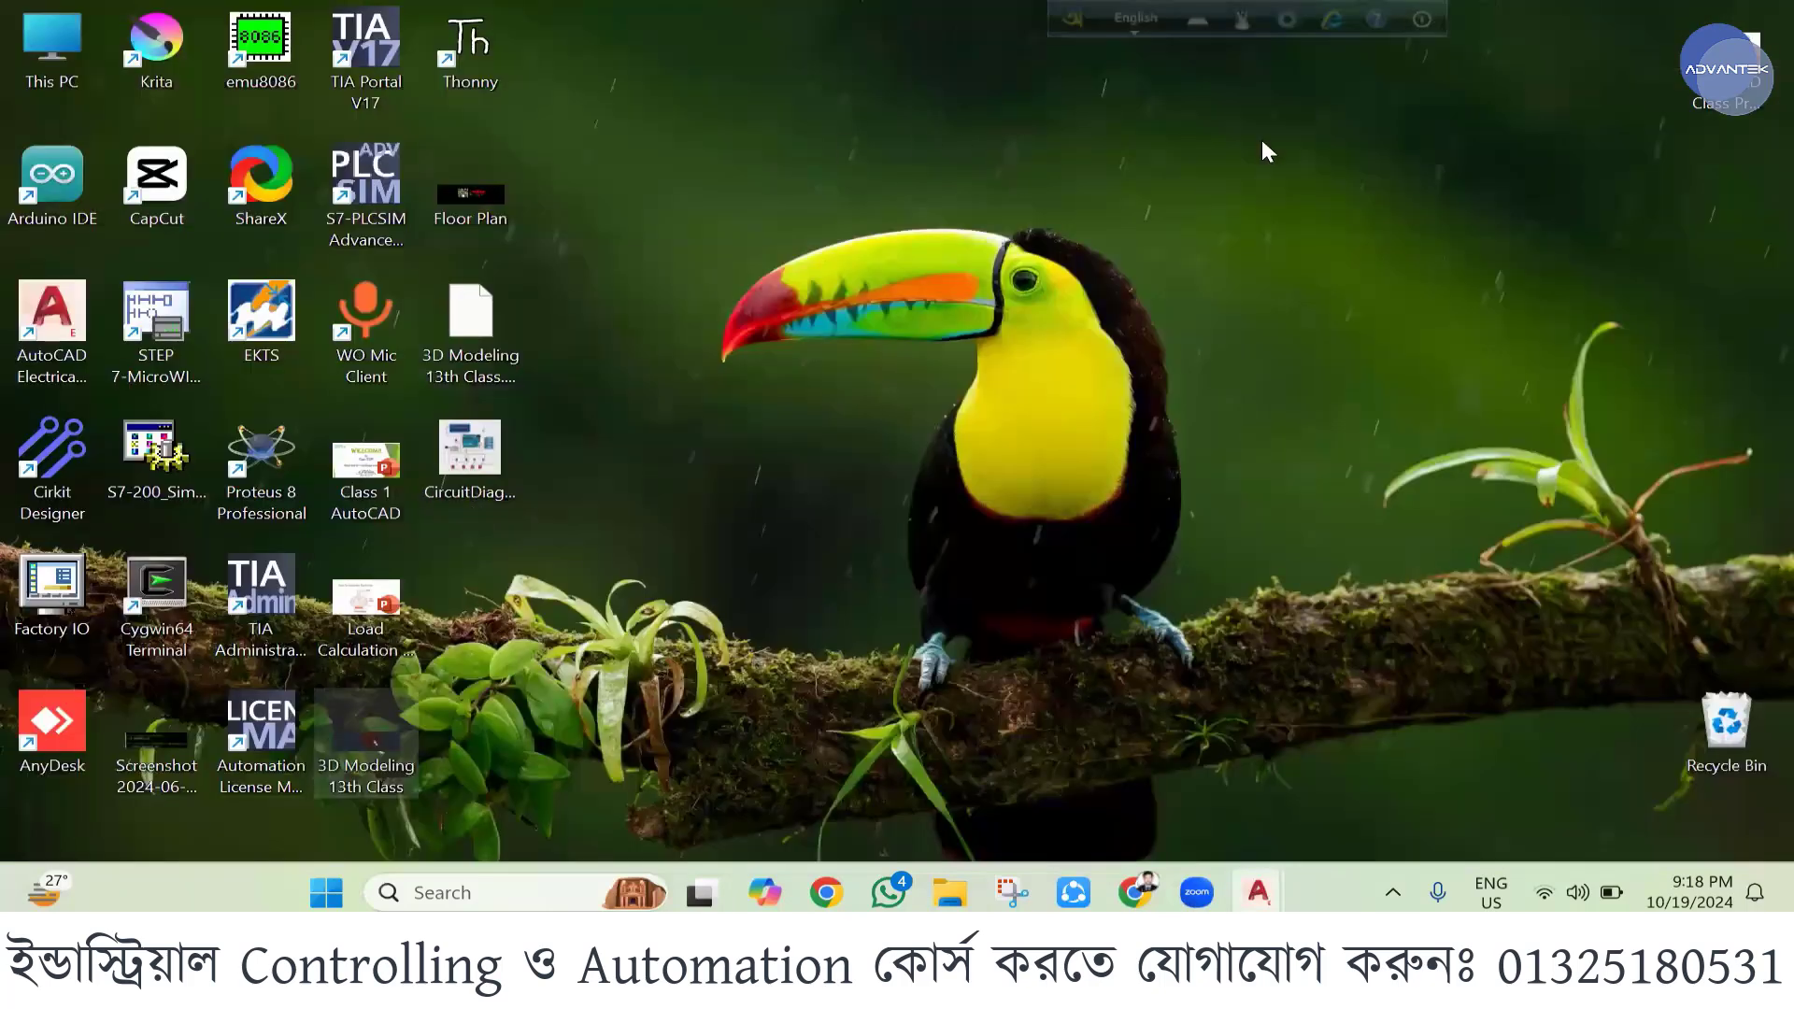
pyautogui.doubleClick(48, 33)
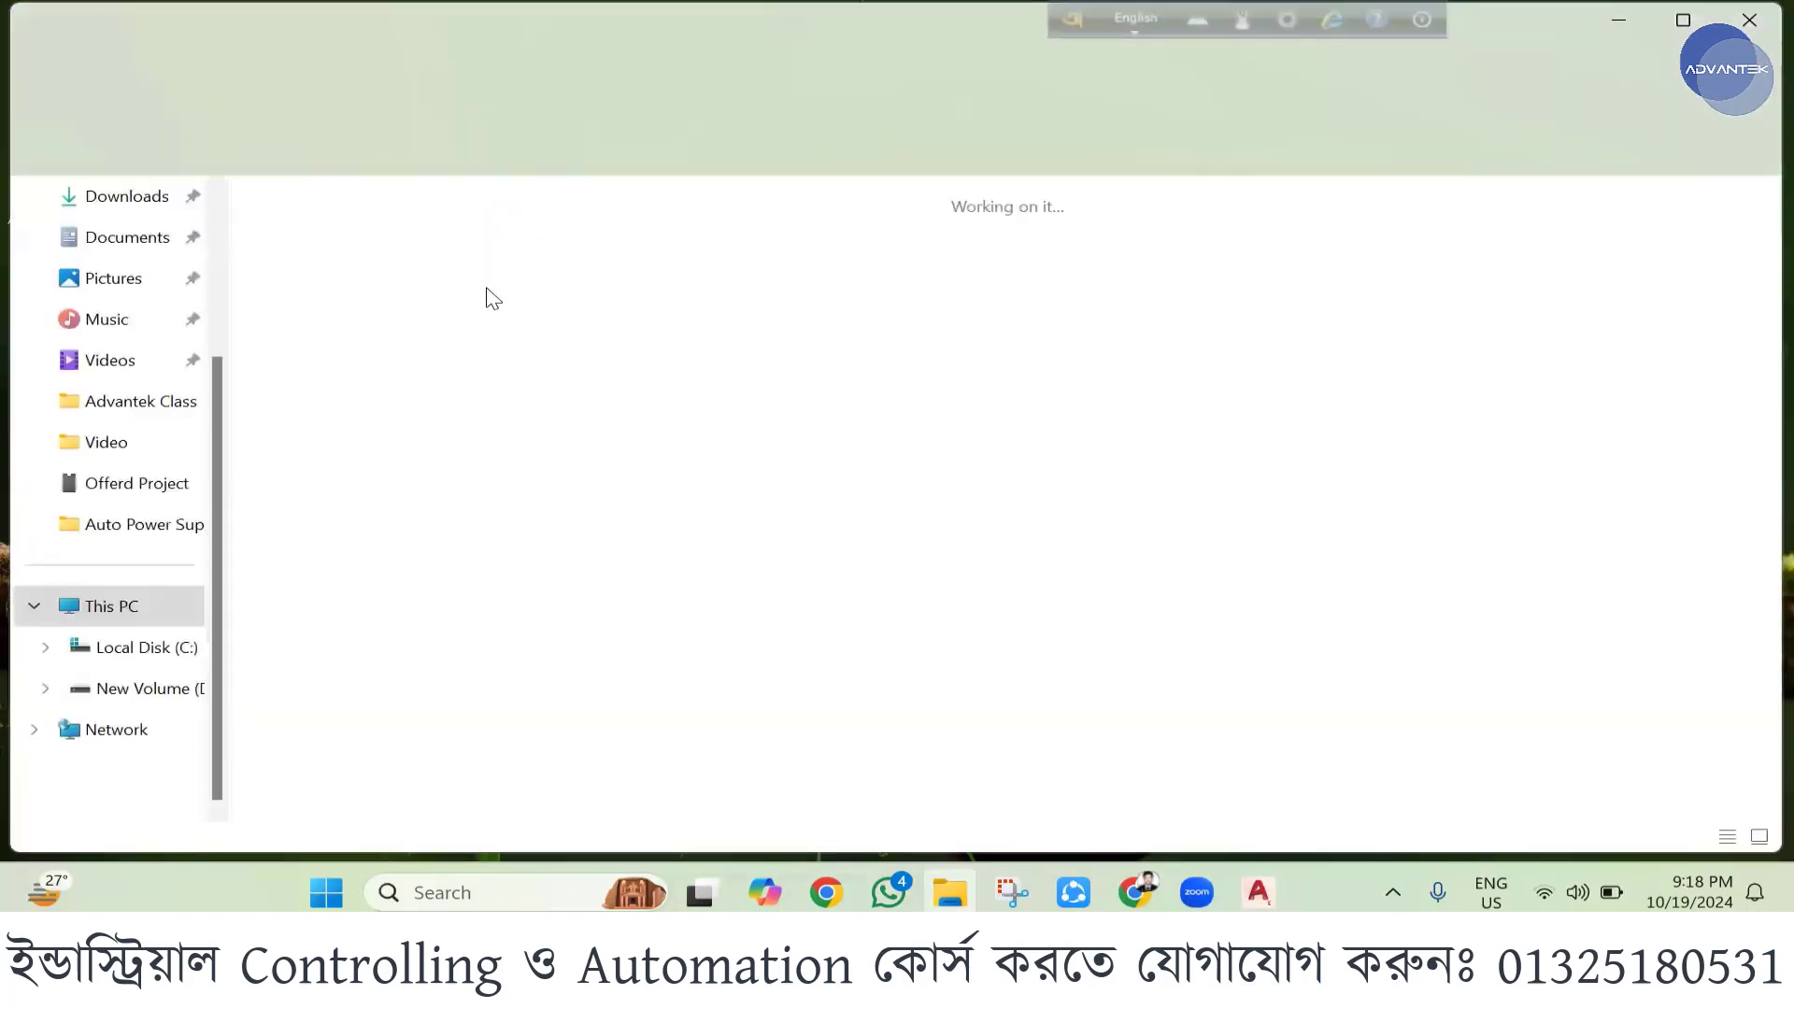
pyautogui.doubleClick(757, 268)
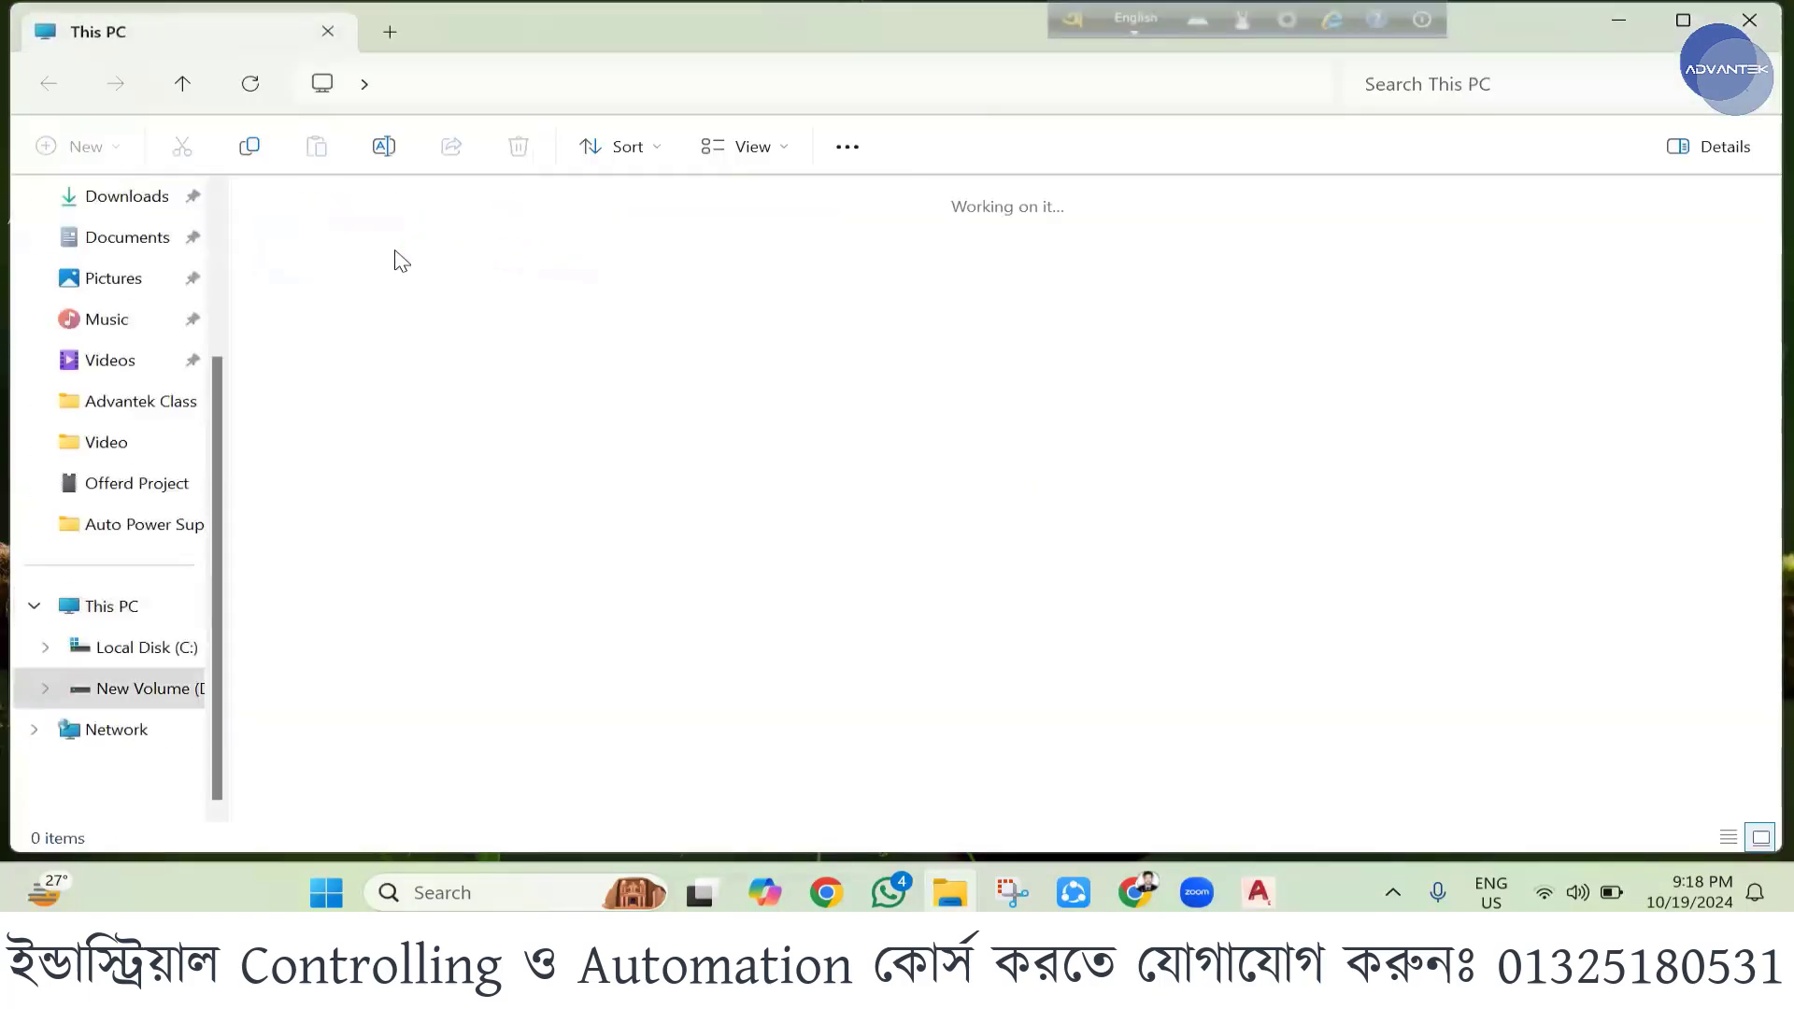
pyautogui.click(485, 251)
pyautogui.doubleClick(486, 250)
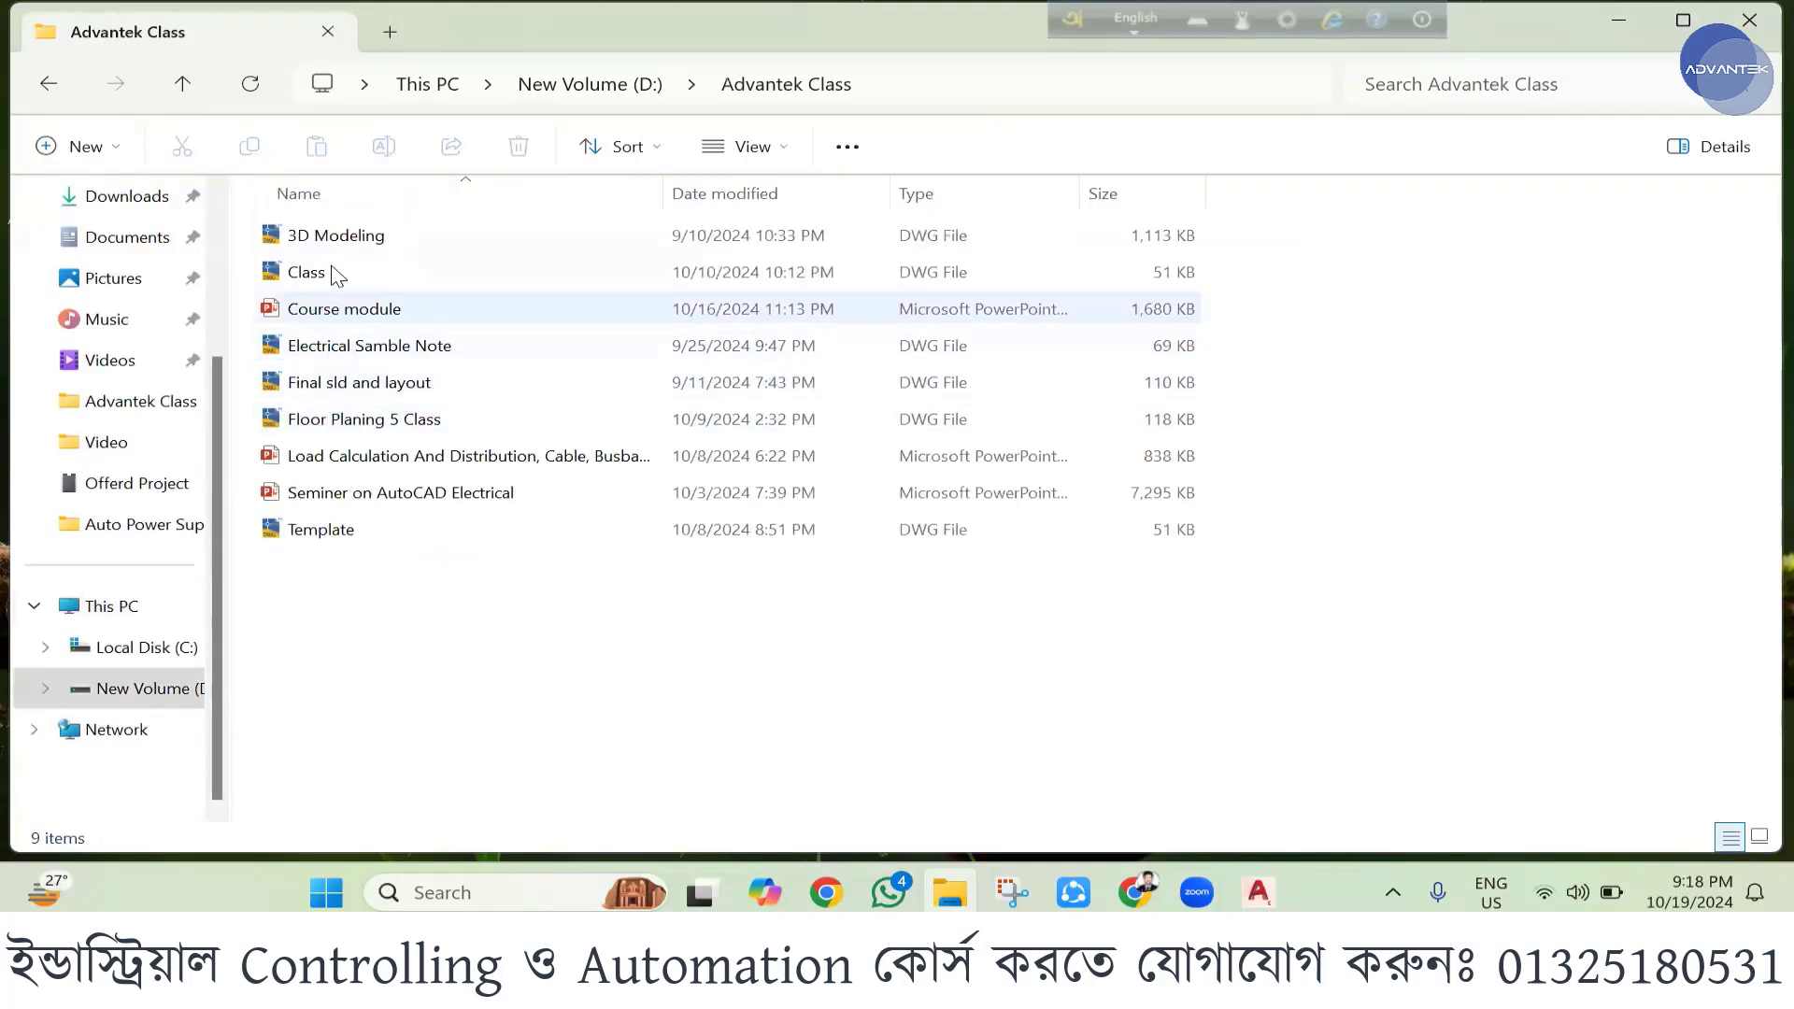
pyautogui.click(297, 528)
pyautogui.moveTo(1067, 669)
pyautogui.mouseDown()
pyautogui.moveTo(1205, 748)
pyautogui.moveTo(1257, 883)
pyautogui.moveTo(1309, 783)
pyautogui.moveTo(929, 549)
pyautogui.moveTo(662, 209)
pyautogui.mouseUp()
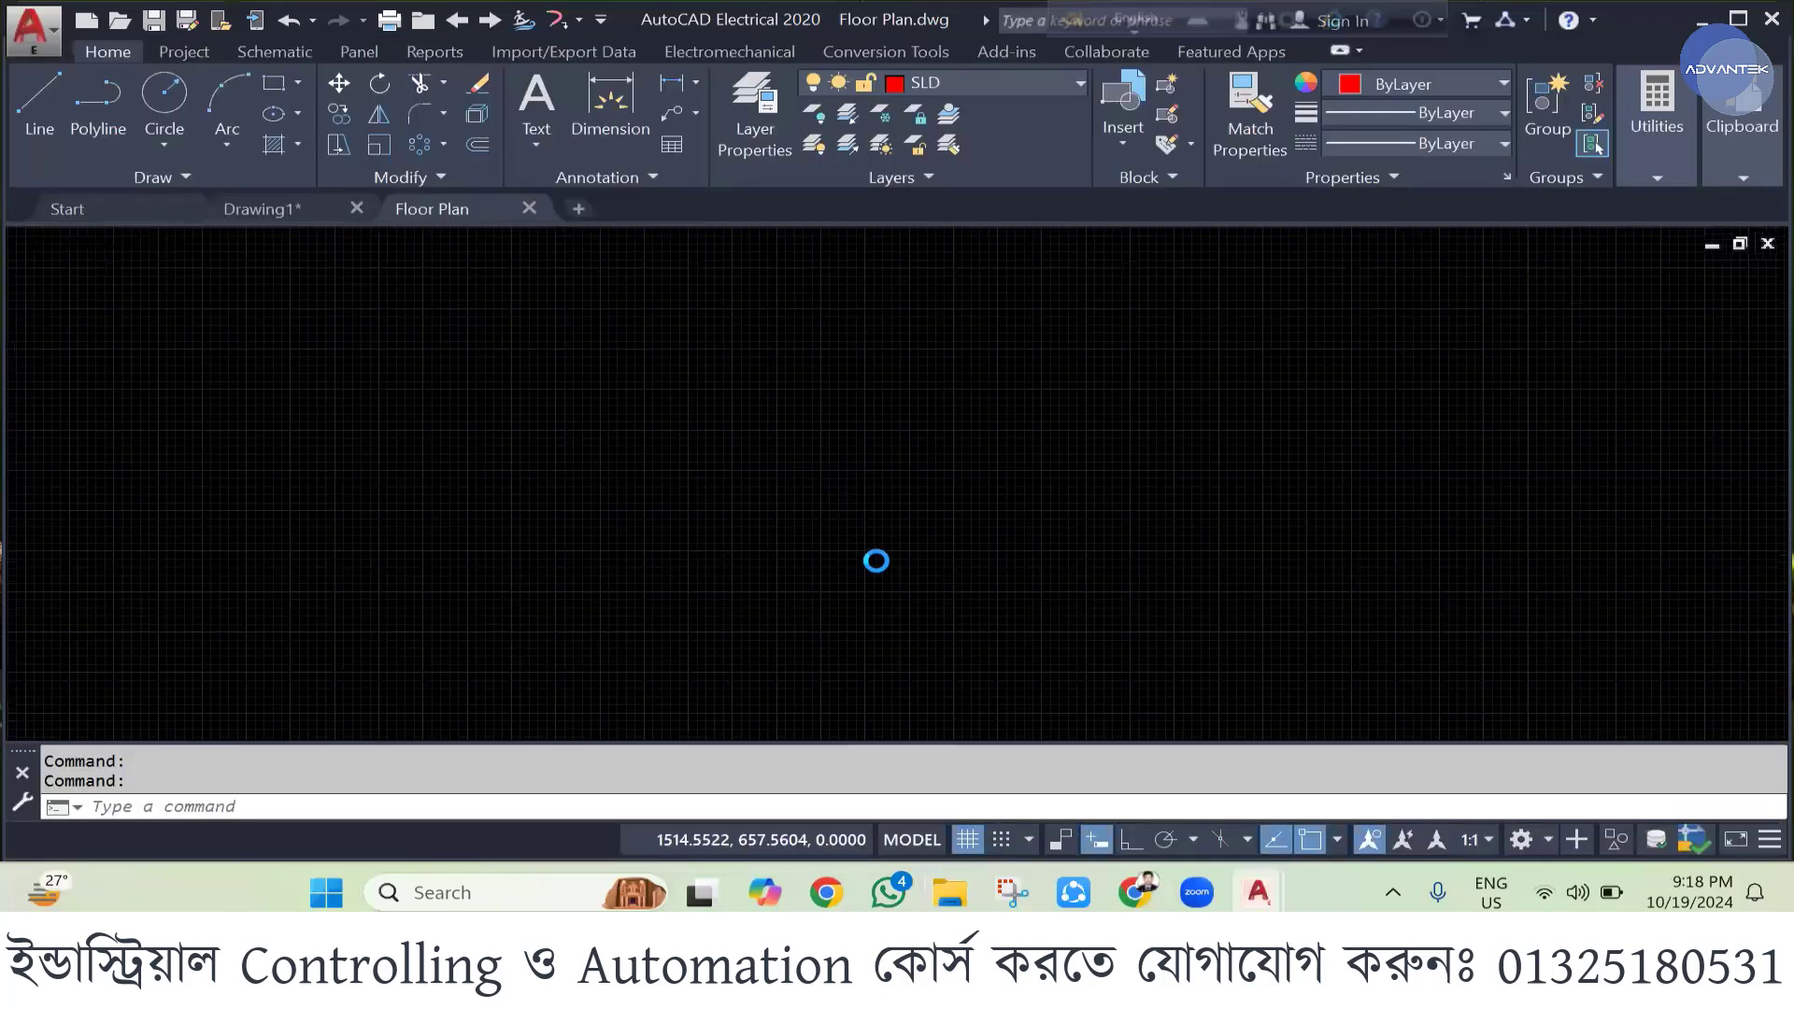
# - Zoom out in the Template tab to see the whole title-block sheet
pyautogui.scroll(-3, 878, 523)
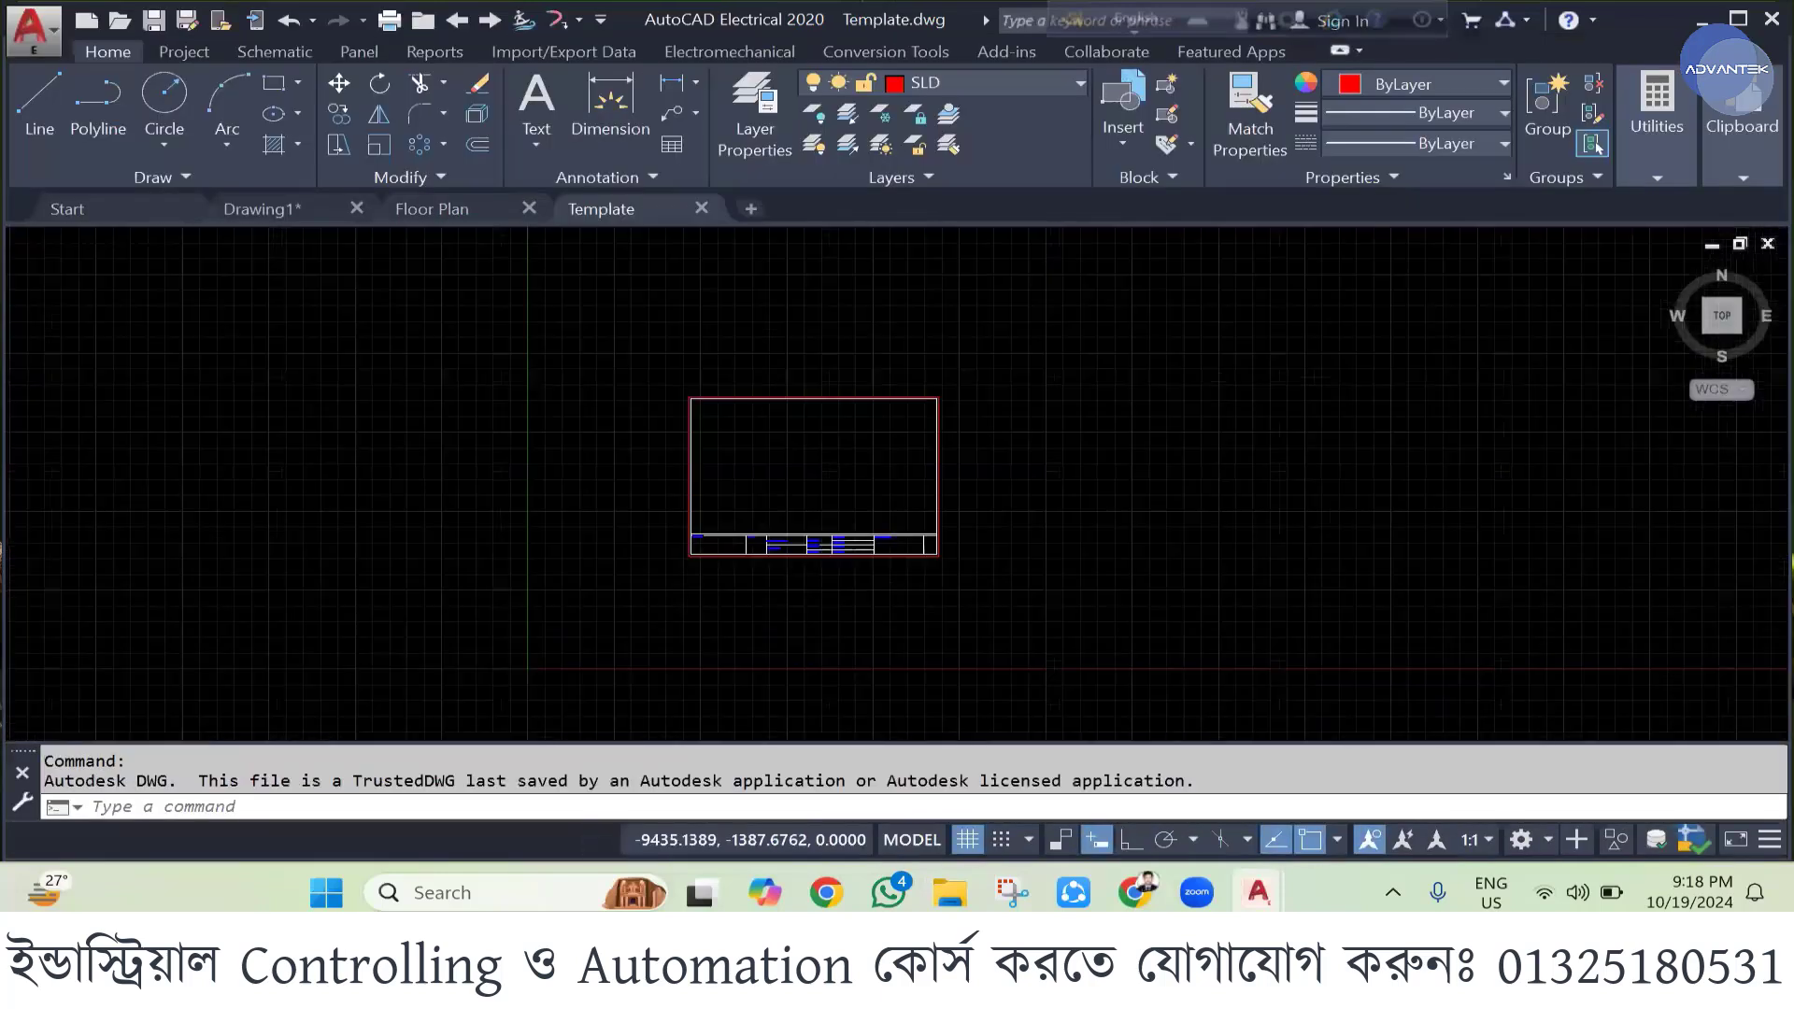
pyautogui.click(661, 372)
pyautogui.click(1032, 596)
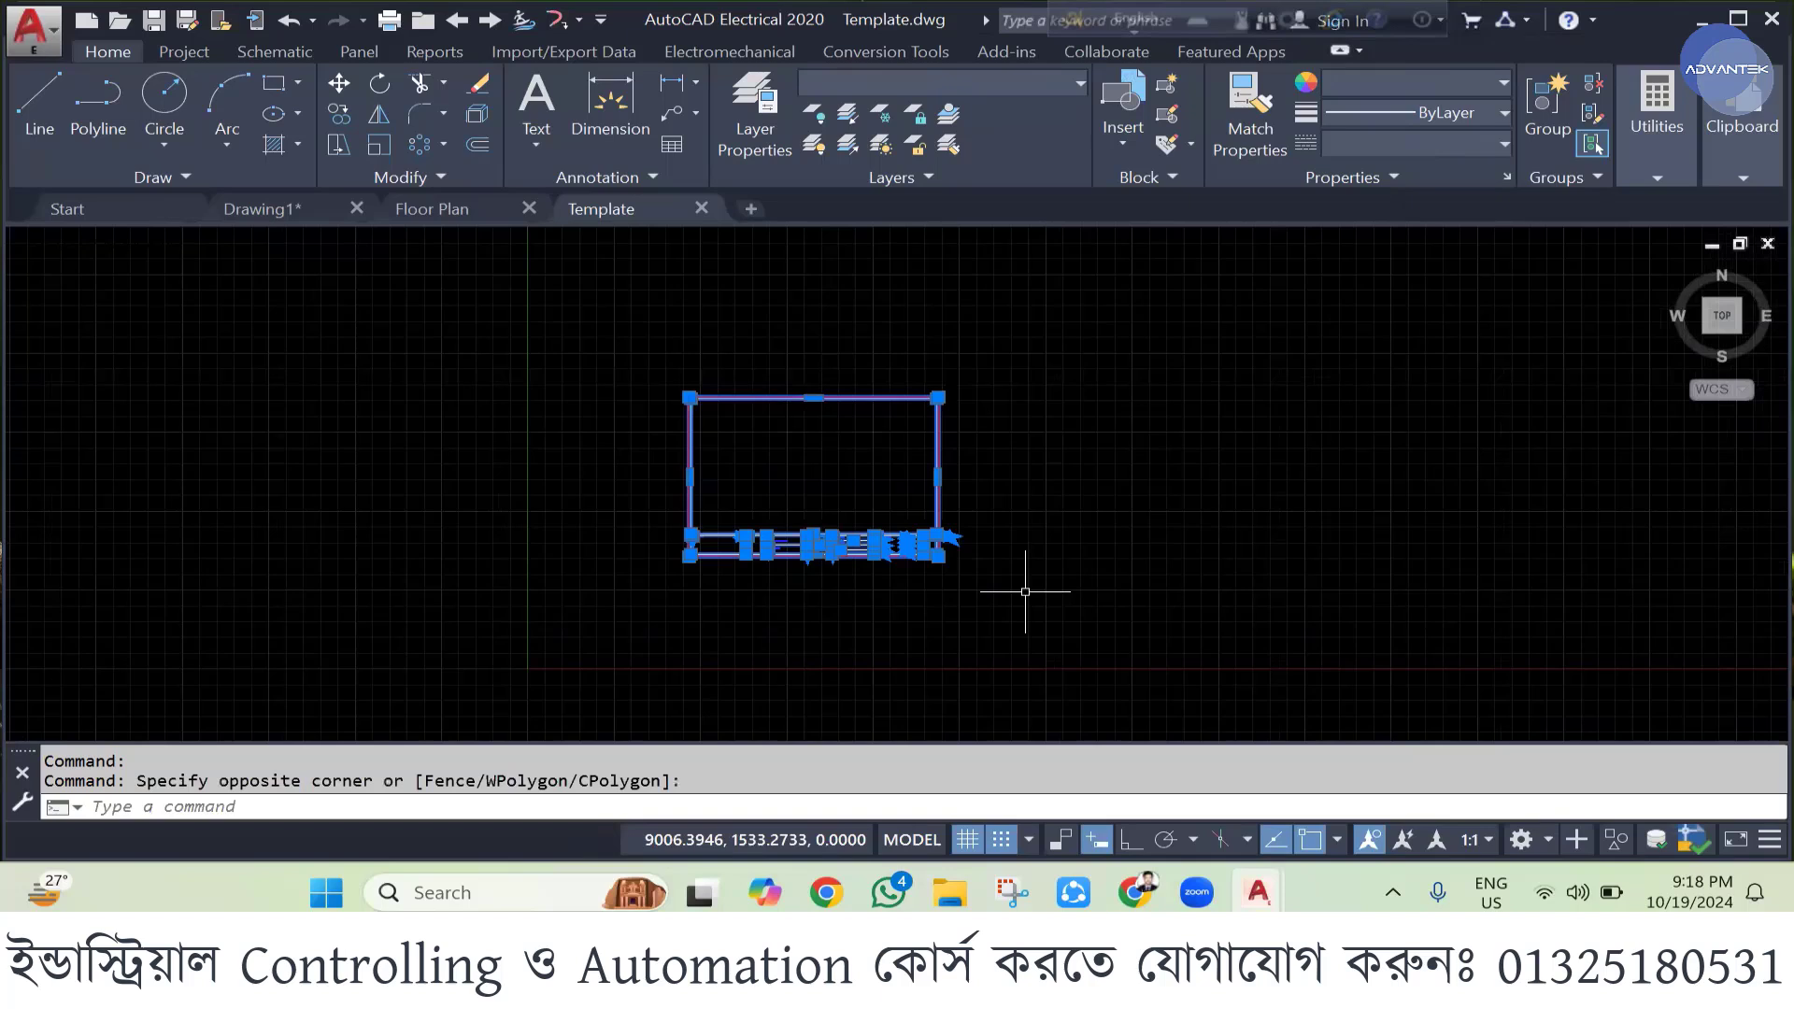
pyautogui.press('Escape')
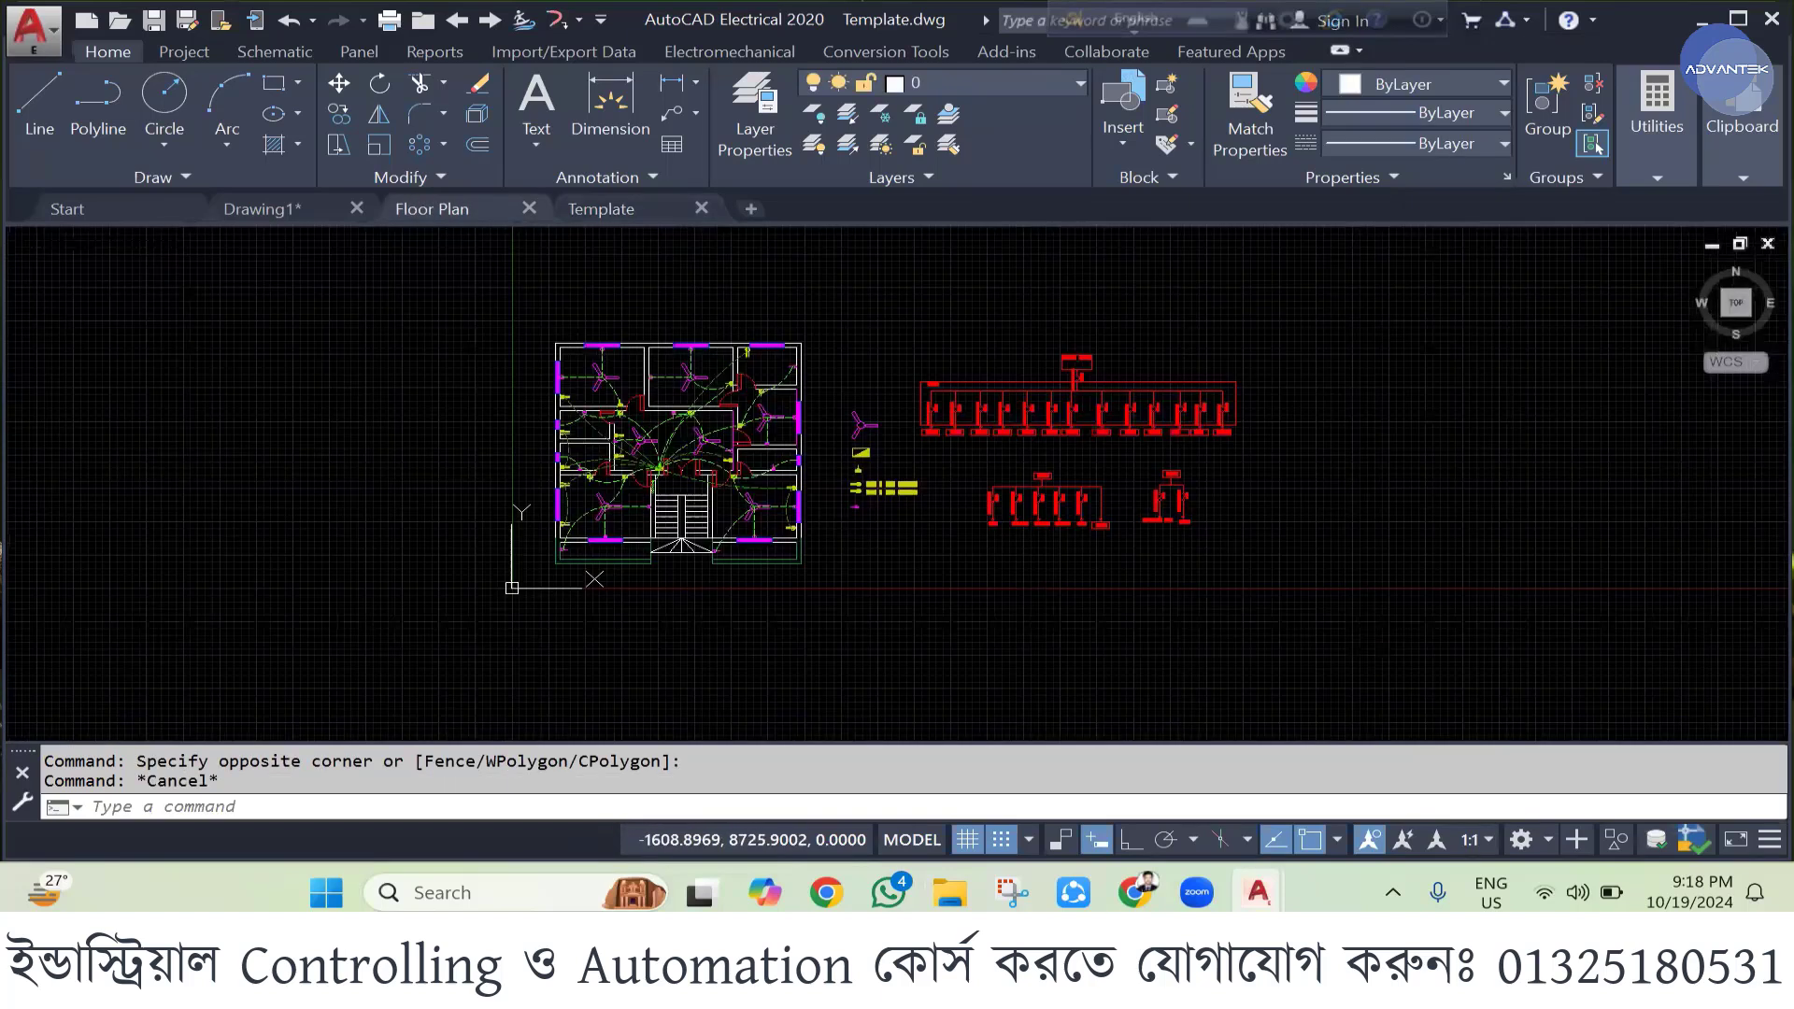
# - Window-select the whole floor plan and copy it with Ctrl+C
pyautogui.click(530, 305)
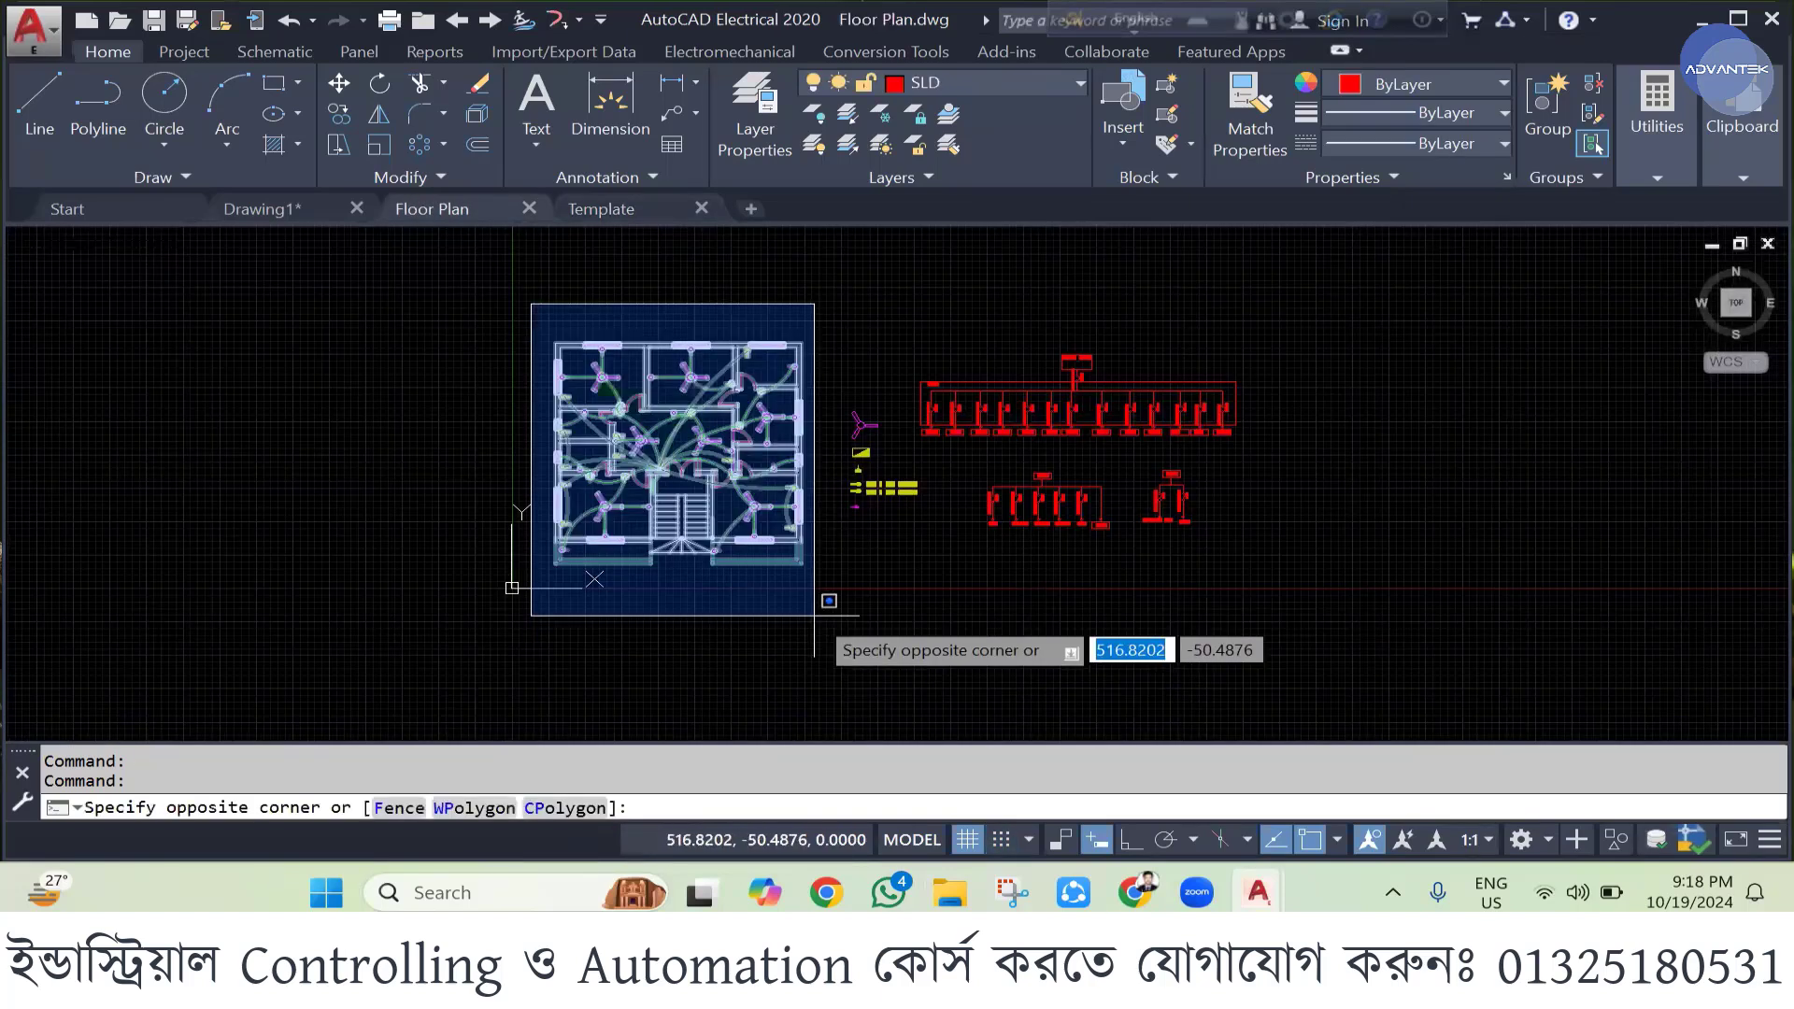
pyautogui.click(813, 612)
pyautogui.write('C')
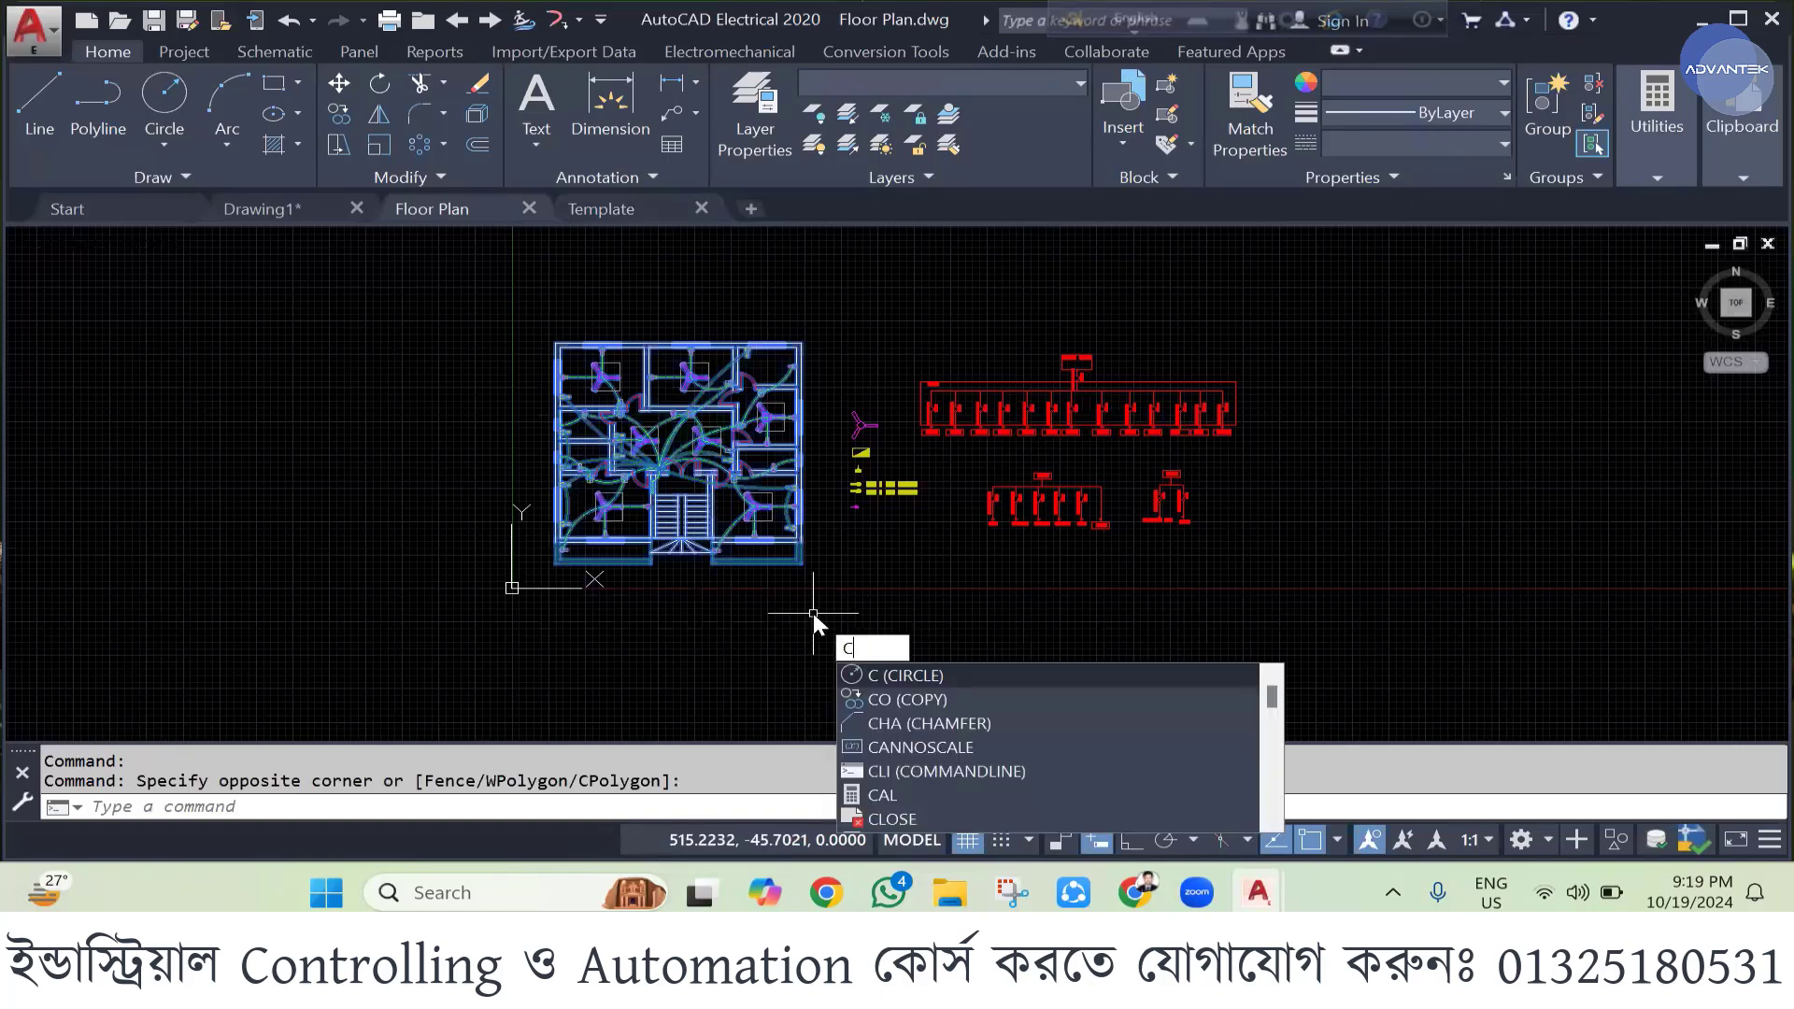
pyautogui.press('Escape')
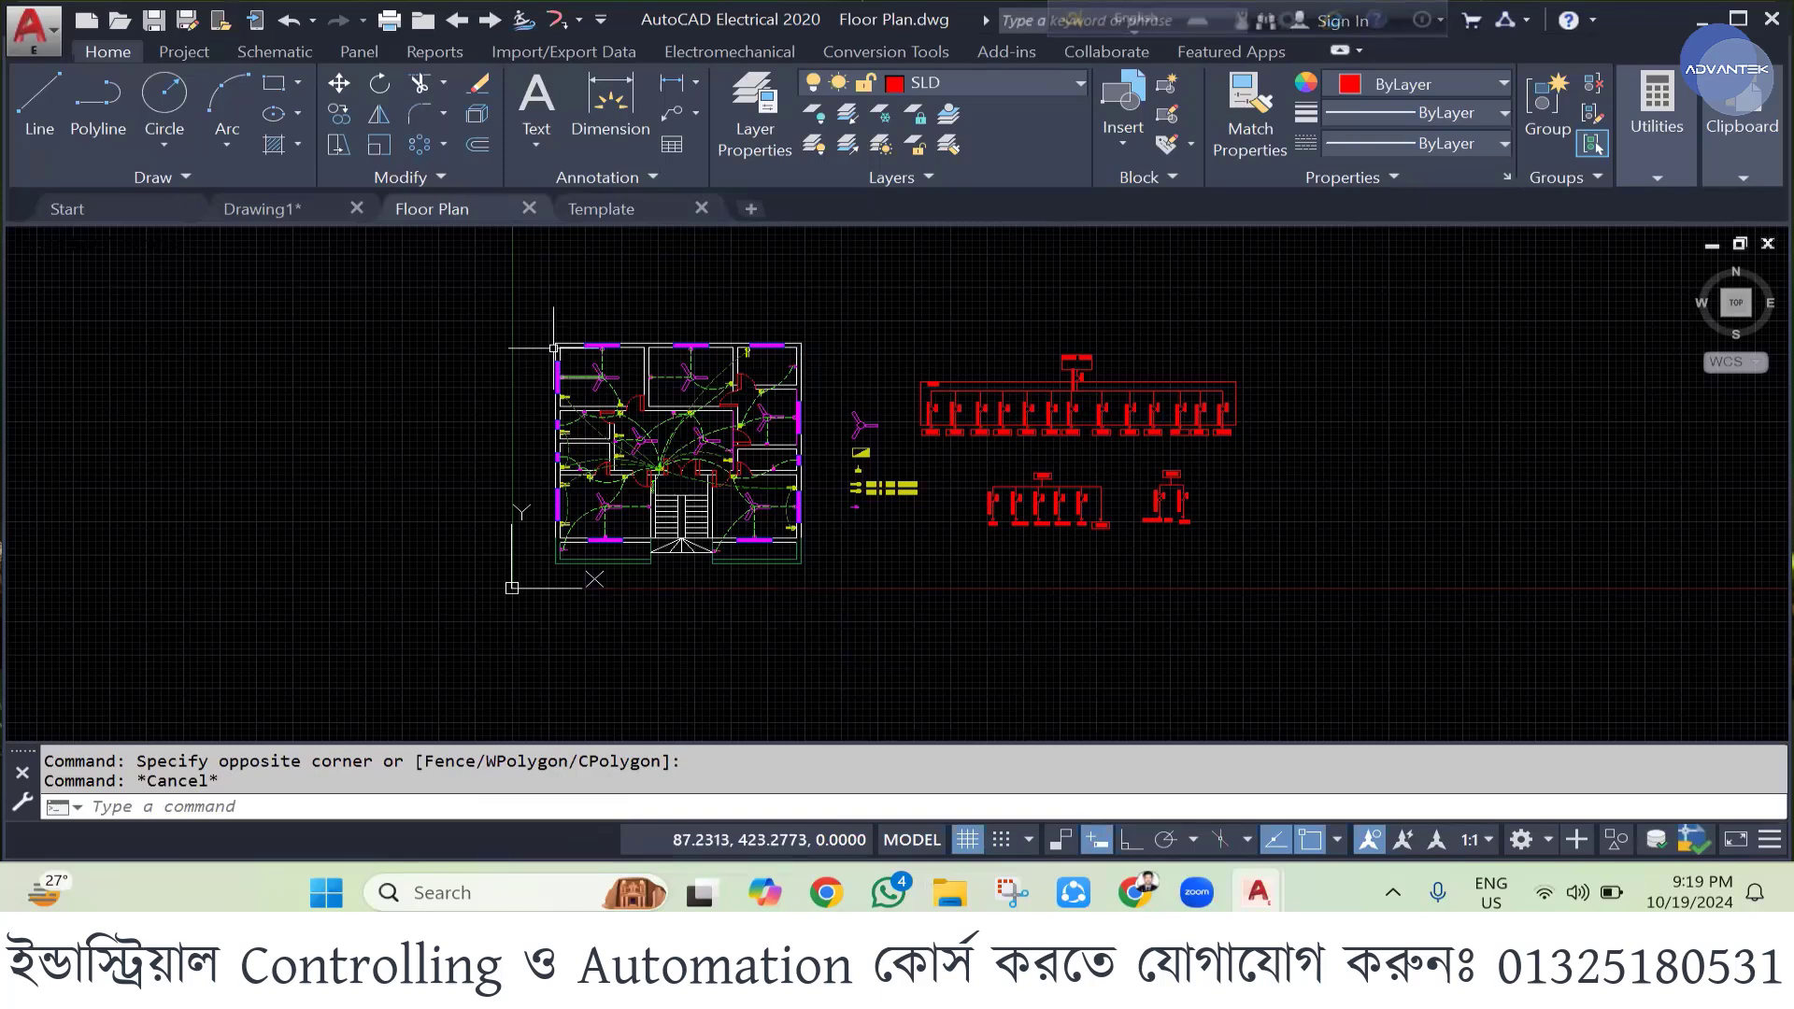
pyautogui.click(539, 320)
pyautogui.click(796, 634)
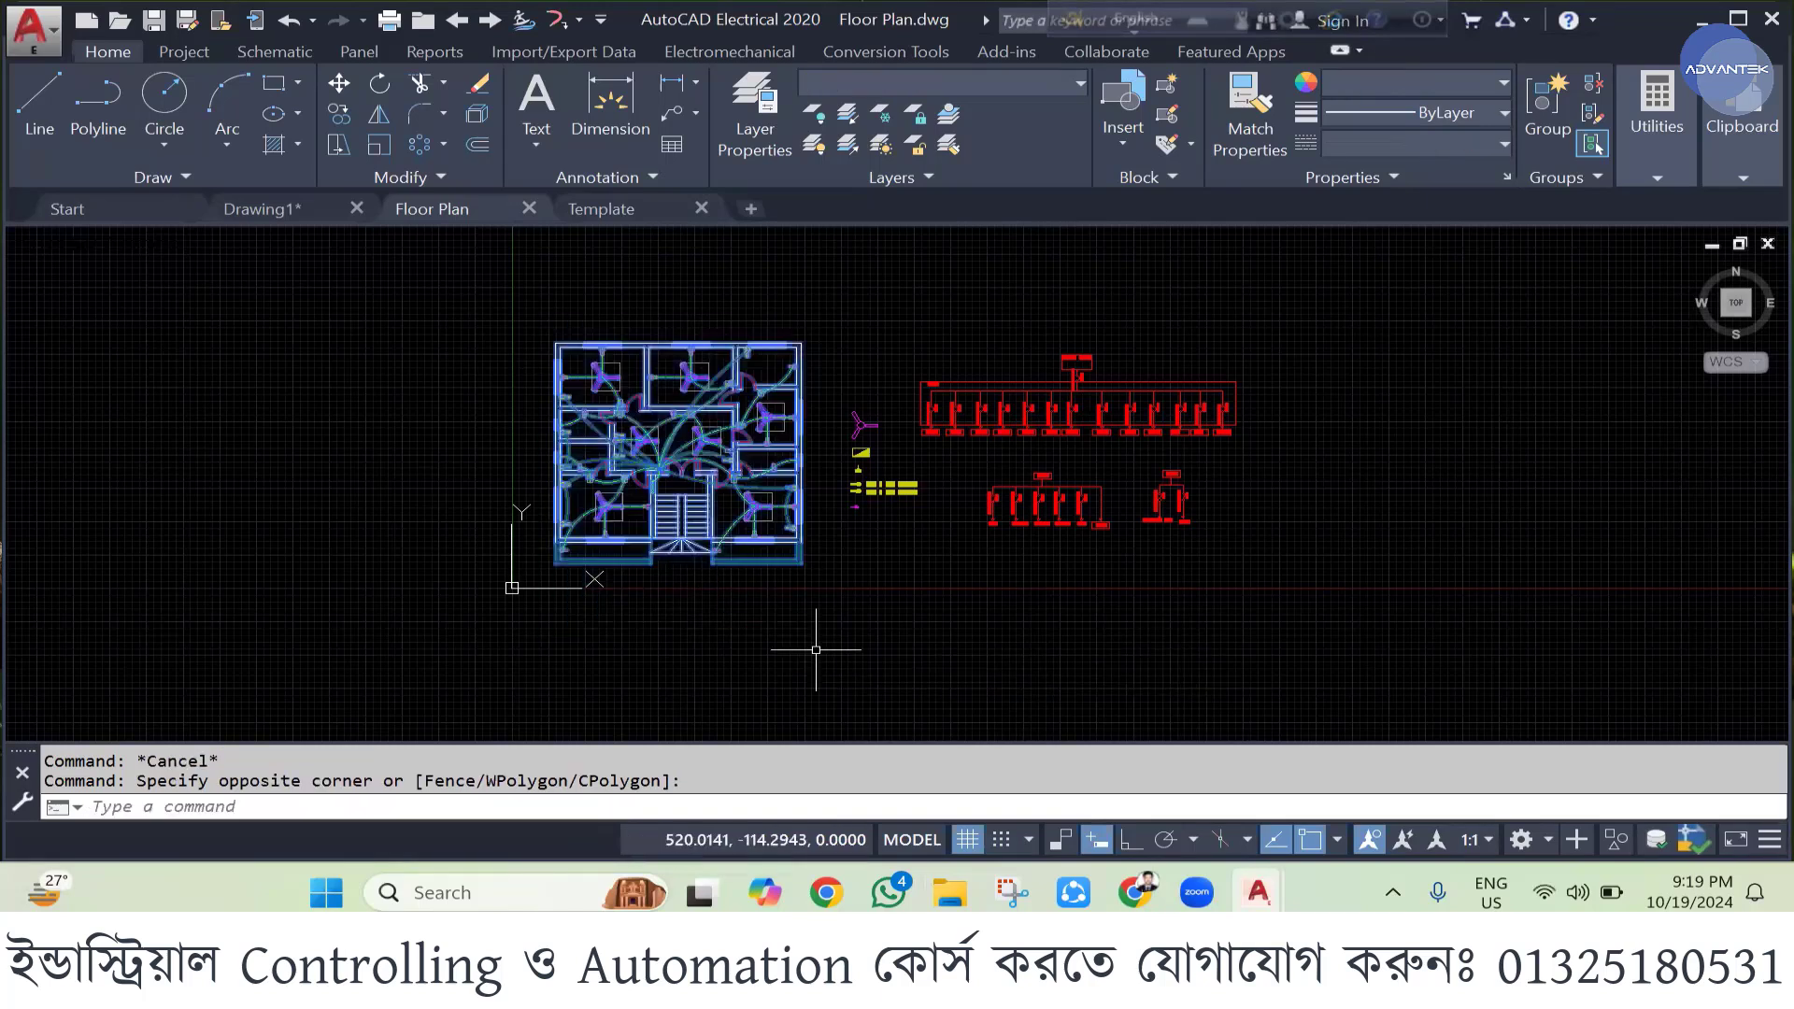
pyautogui.hotkey('ctrl', 'c')
# - Paste the floor plan into Template.dwg right of the title block and zoom in on it
pyautogui.hotkey('ctrl', 'Tab')
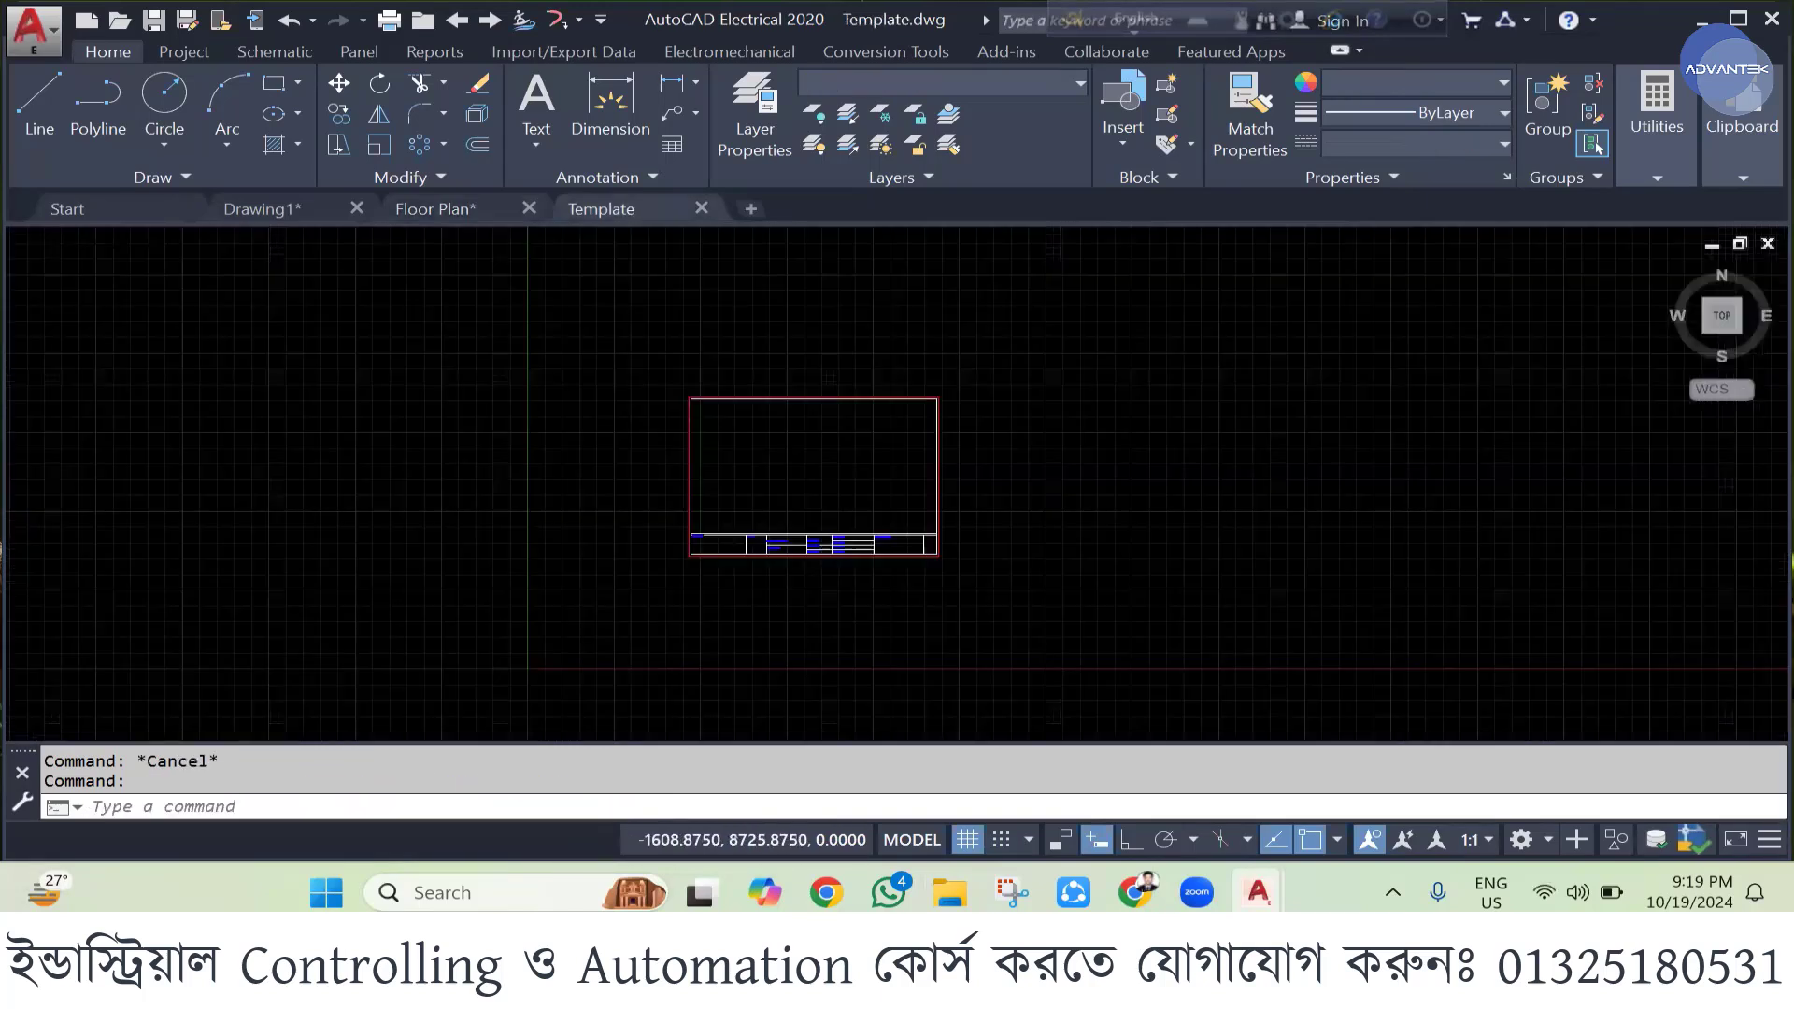
pyautogui.click(1169, 412)
pyautogui.hotkey('ctrl', 'v')
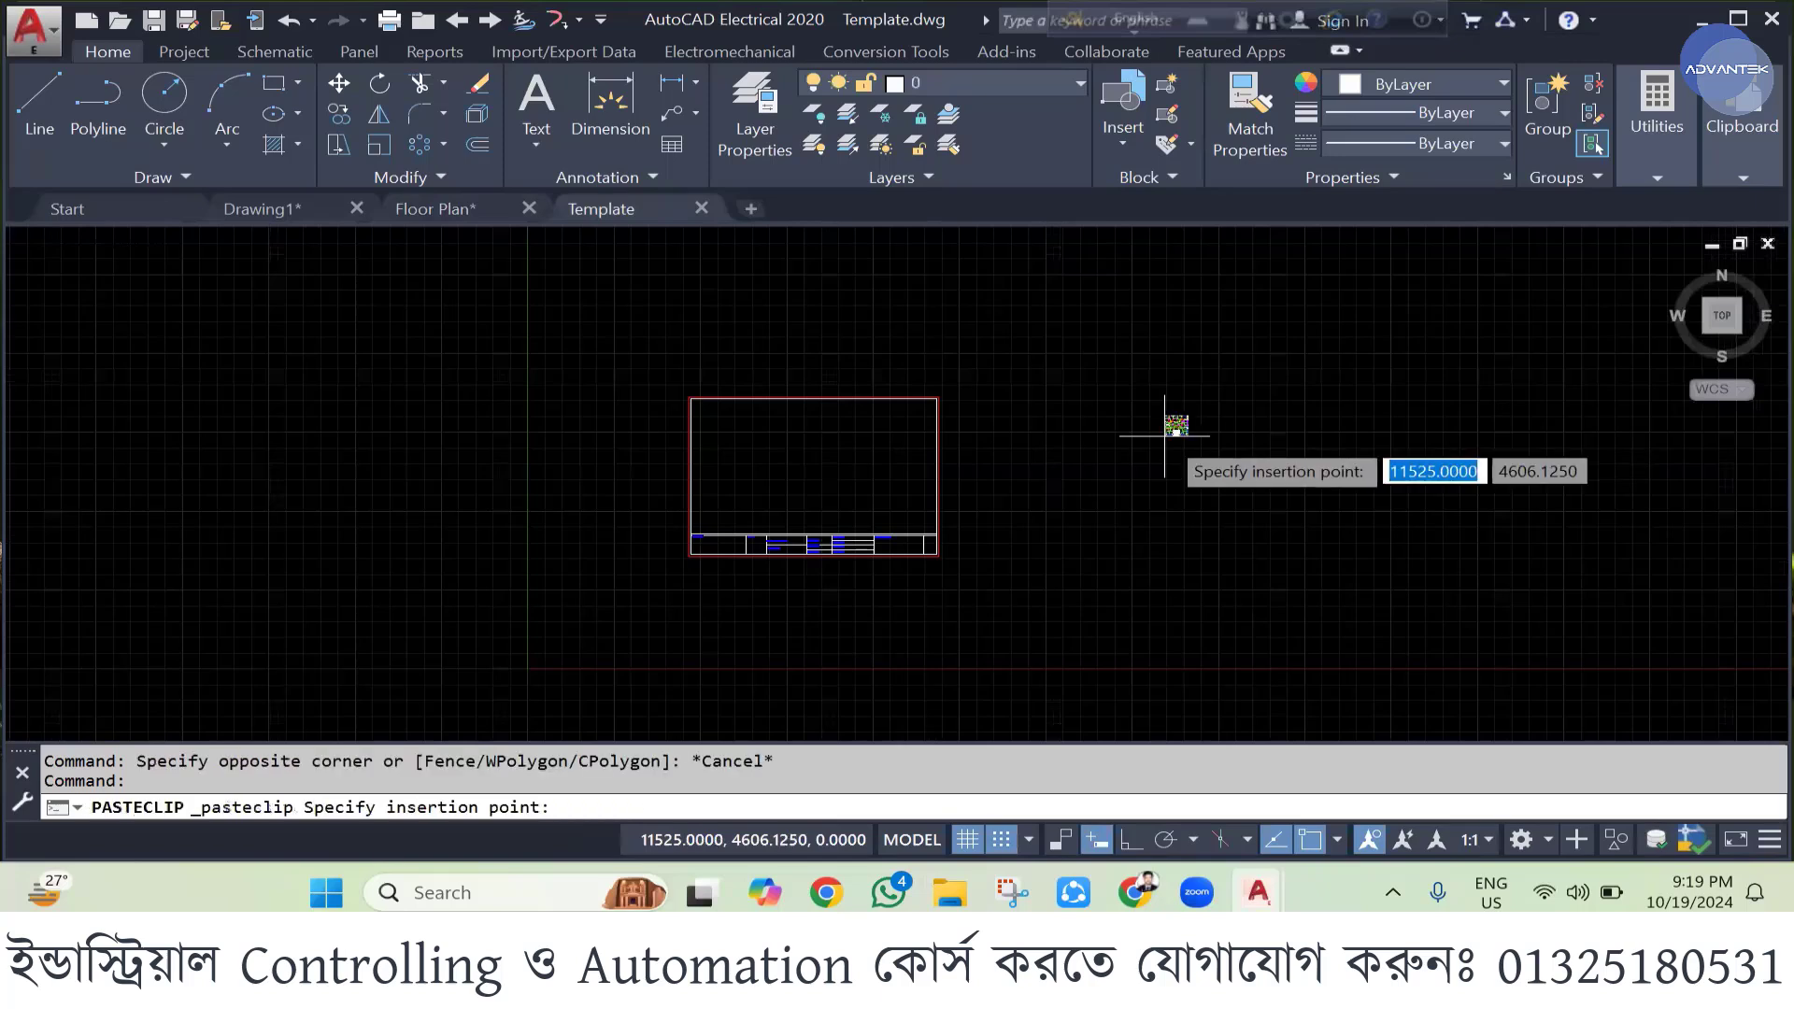
pyautogui.click(1118, 460)
pyautogui.scroll(2, 1151, 460)
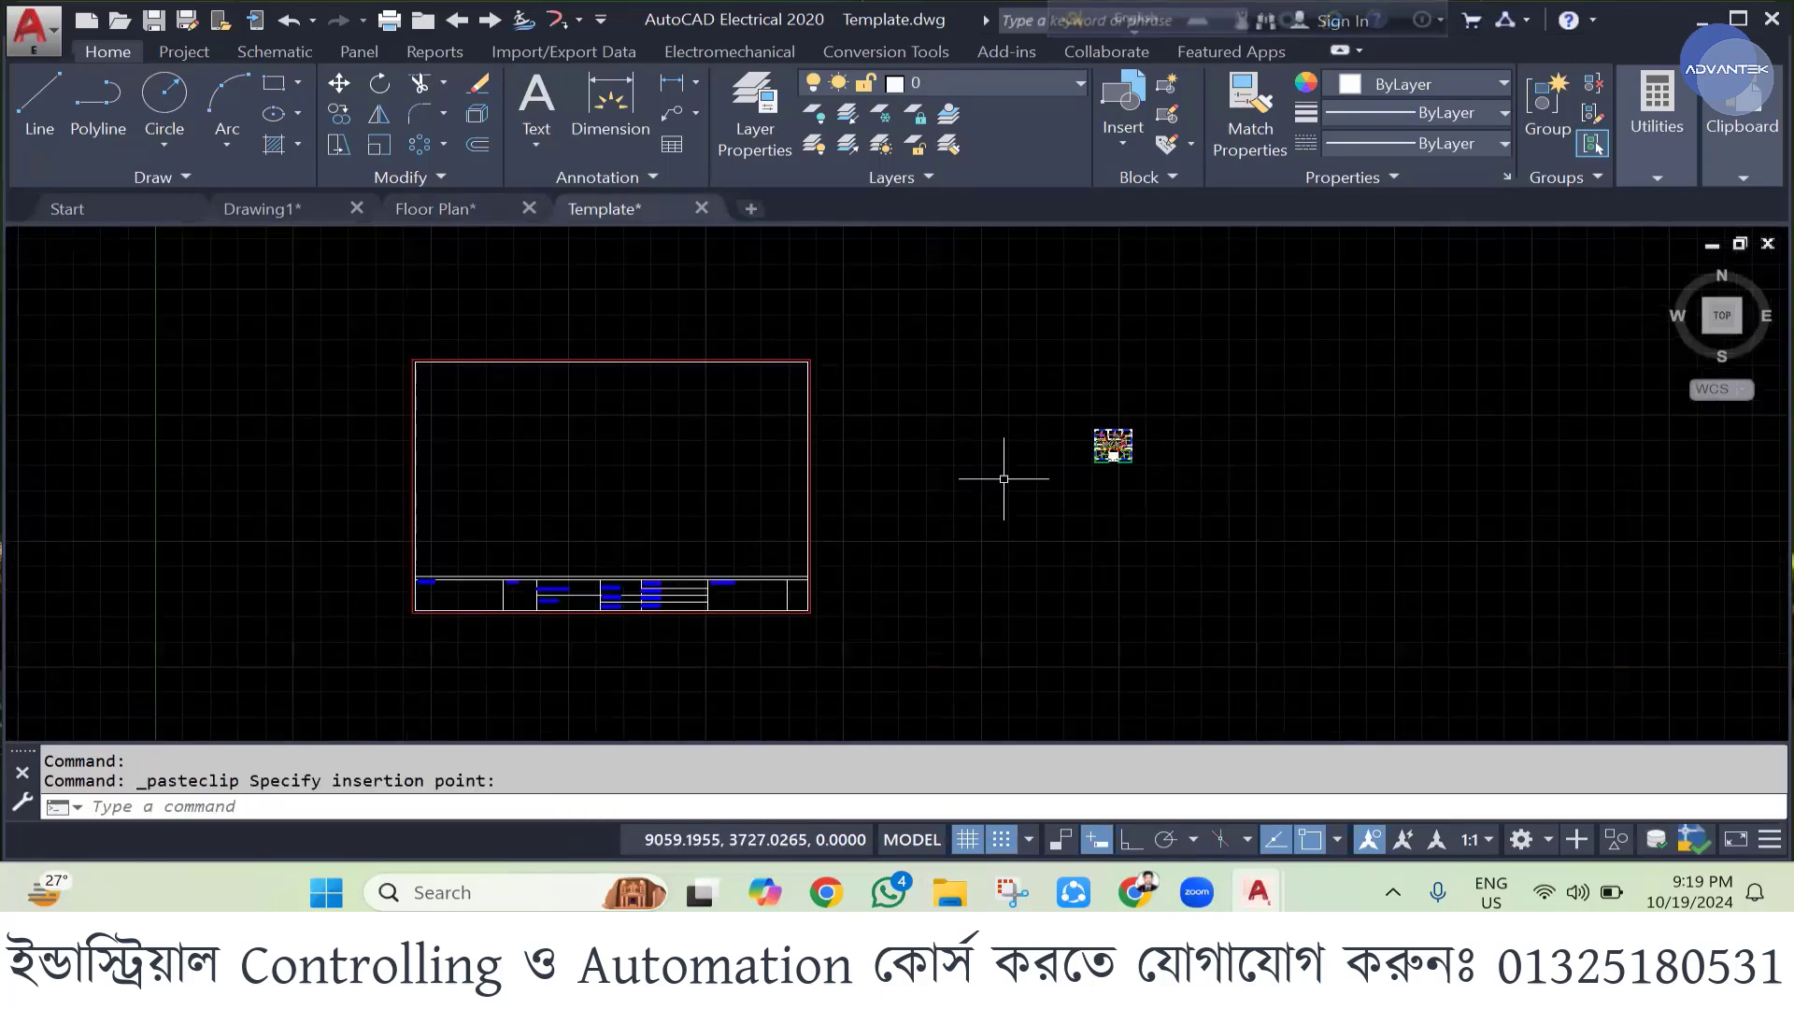
pyautogui.click(1093, 460)
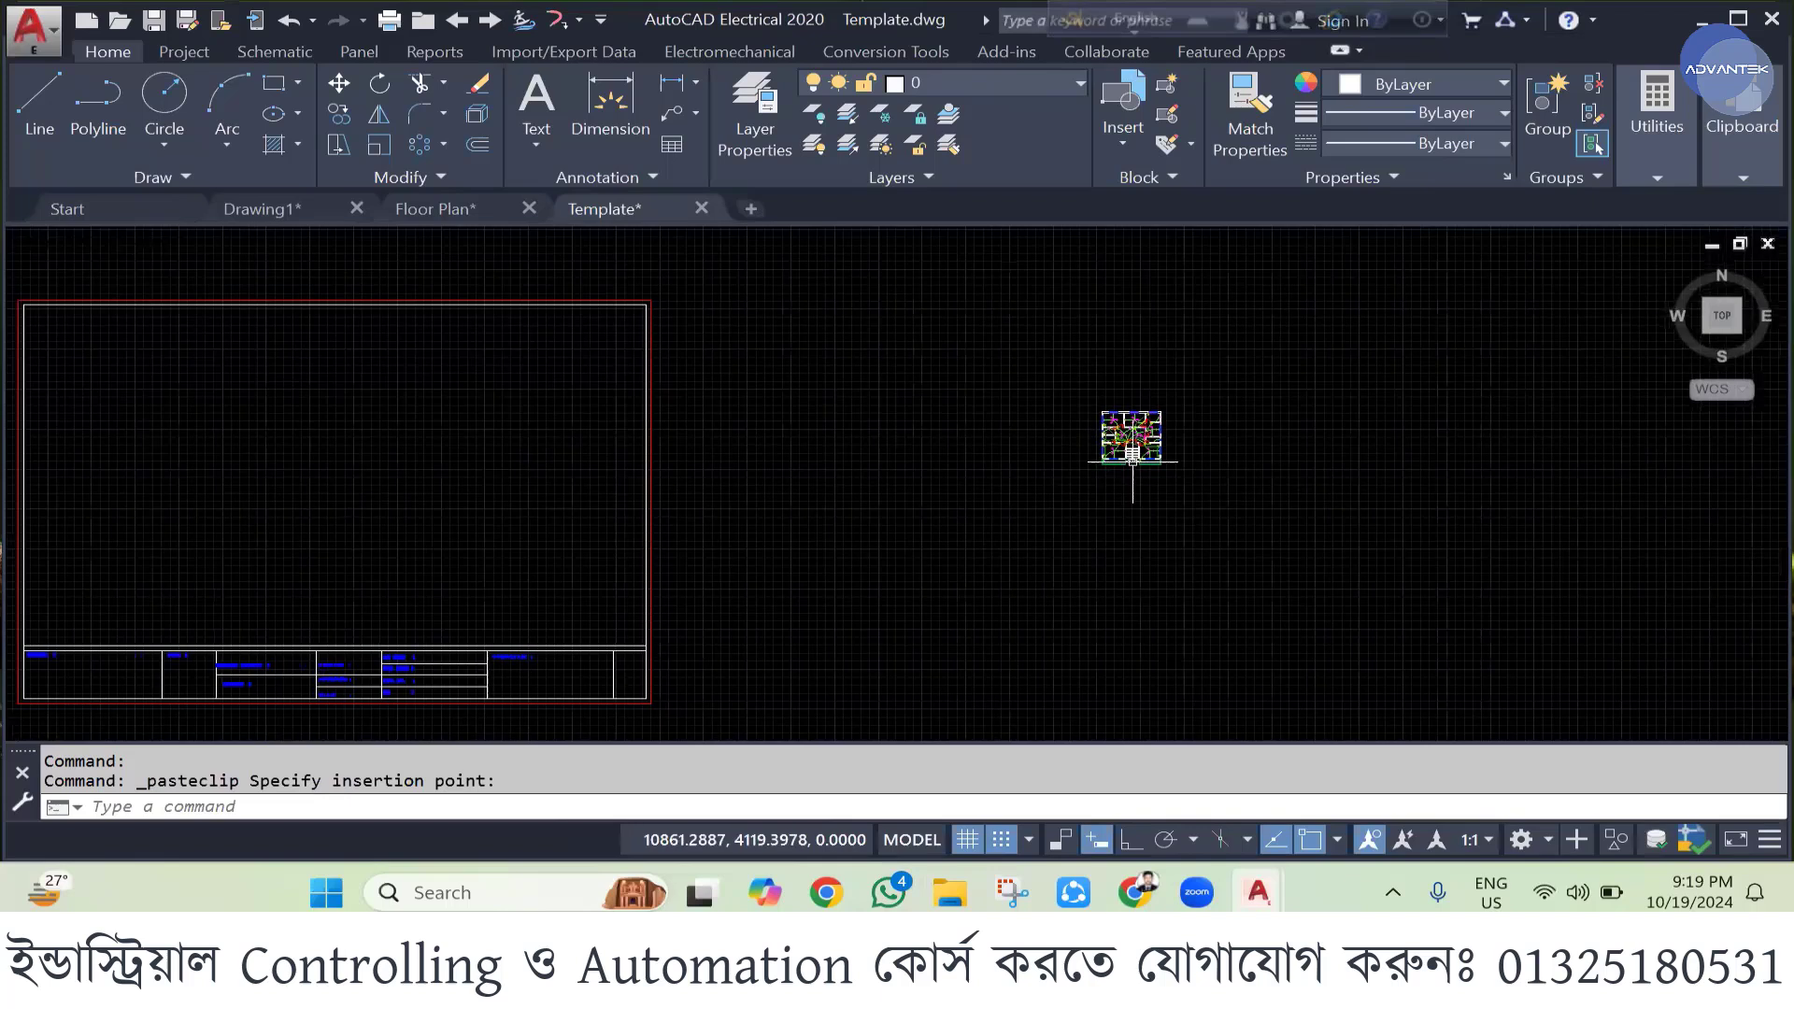
pyautogui.click(1047, 370)
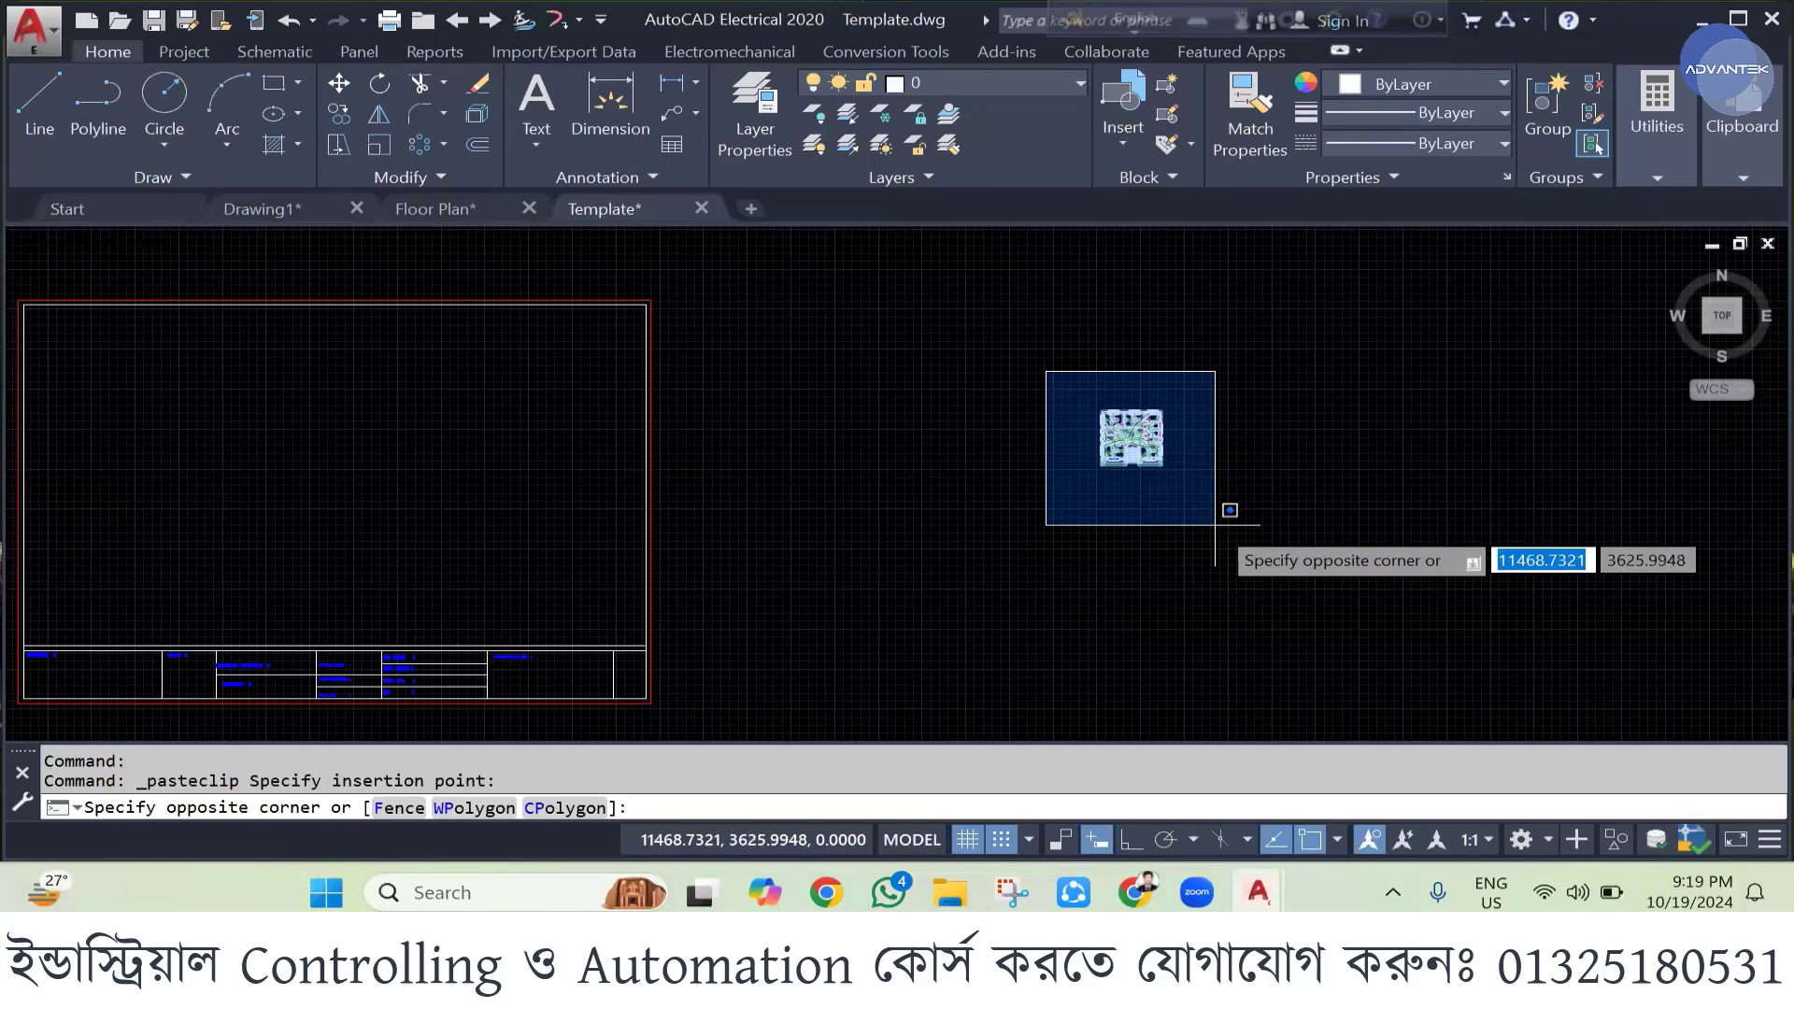
pyautogui.press('Escape')
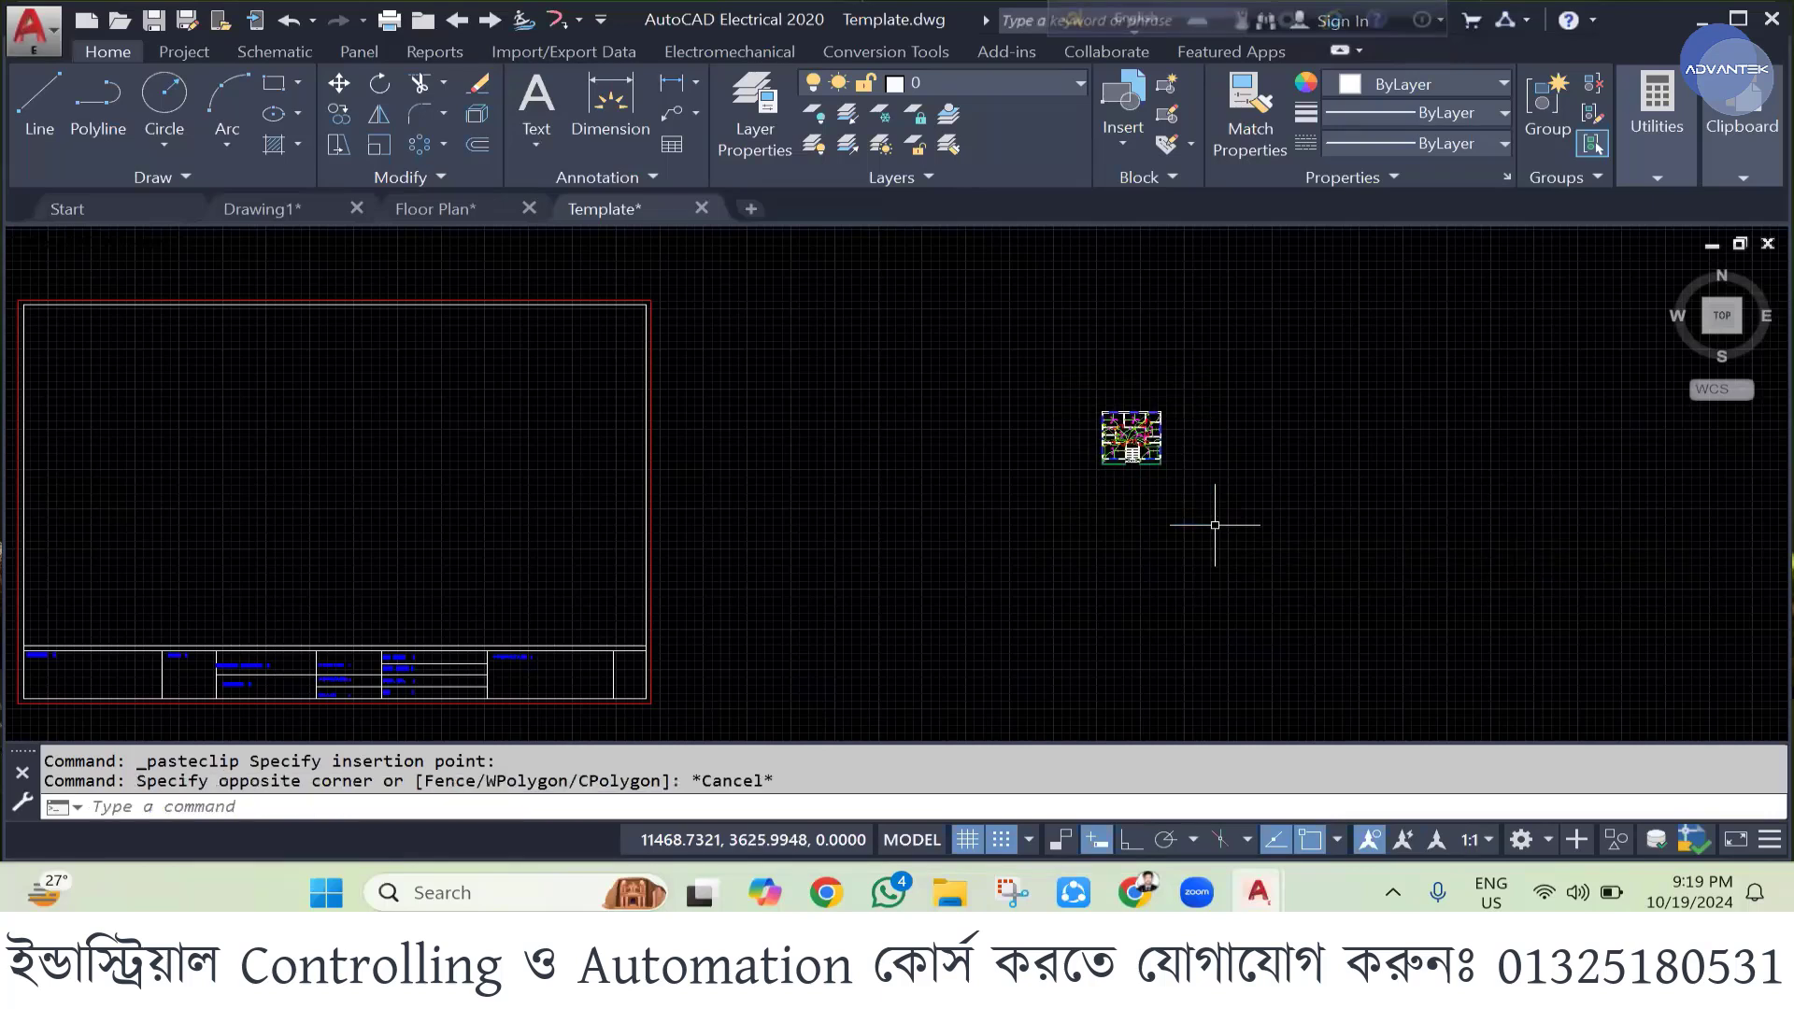
pyautogui.scroll(3, 1097, 404)
pyautogui.scroll(2, 1095, 405)
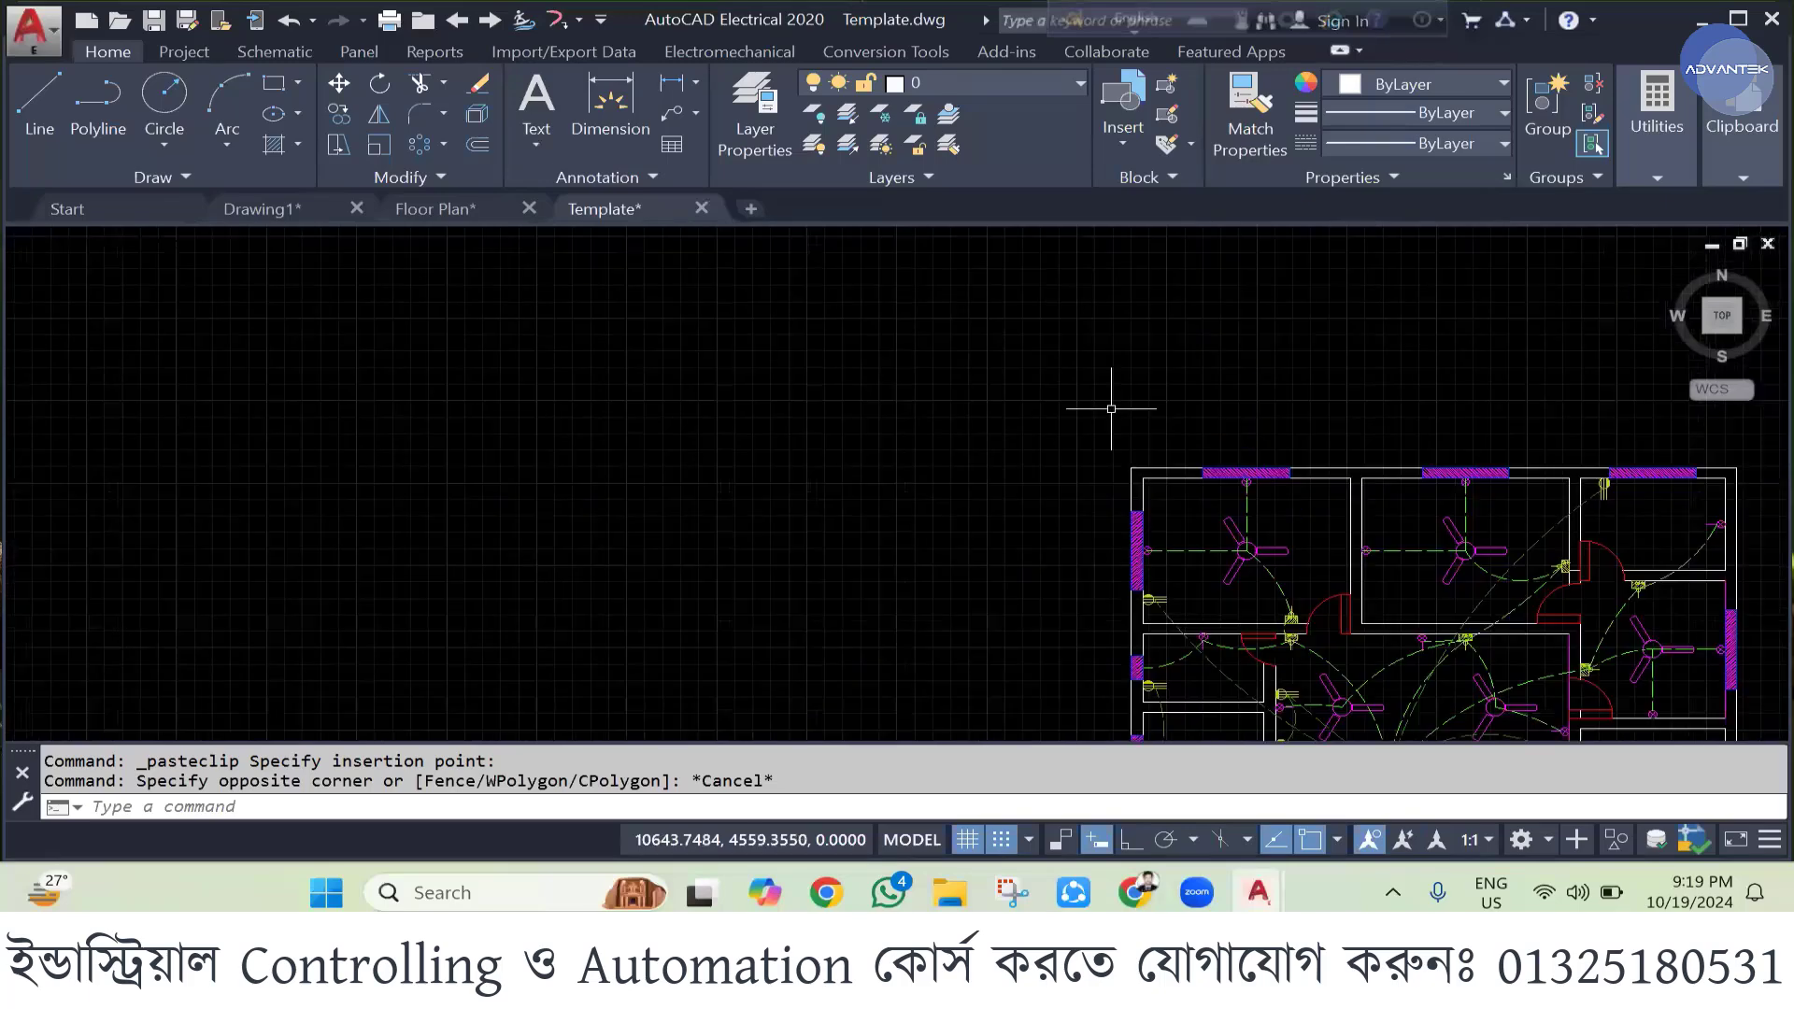
pyautogui.scroll(-2, 1109, 400)
pyautogui.scroll(3, 1233, 374)
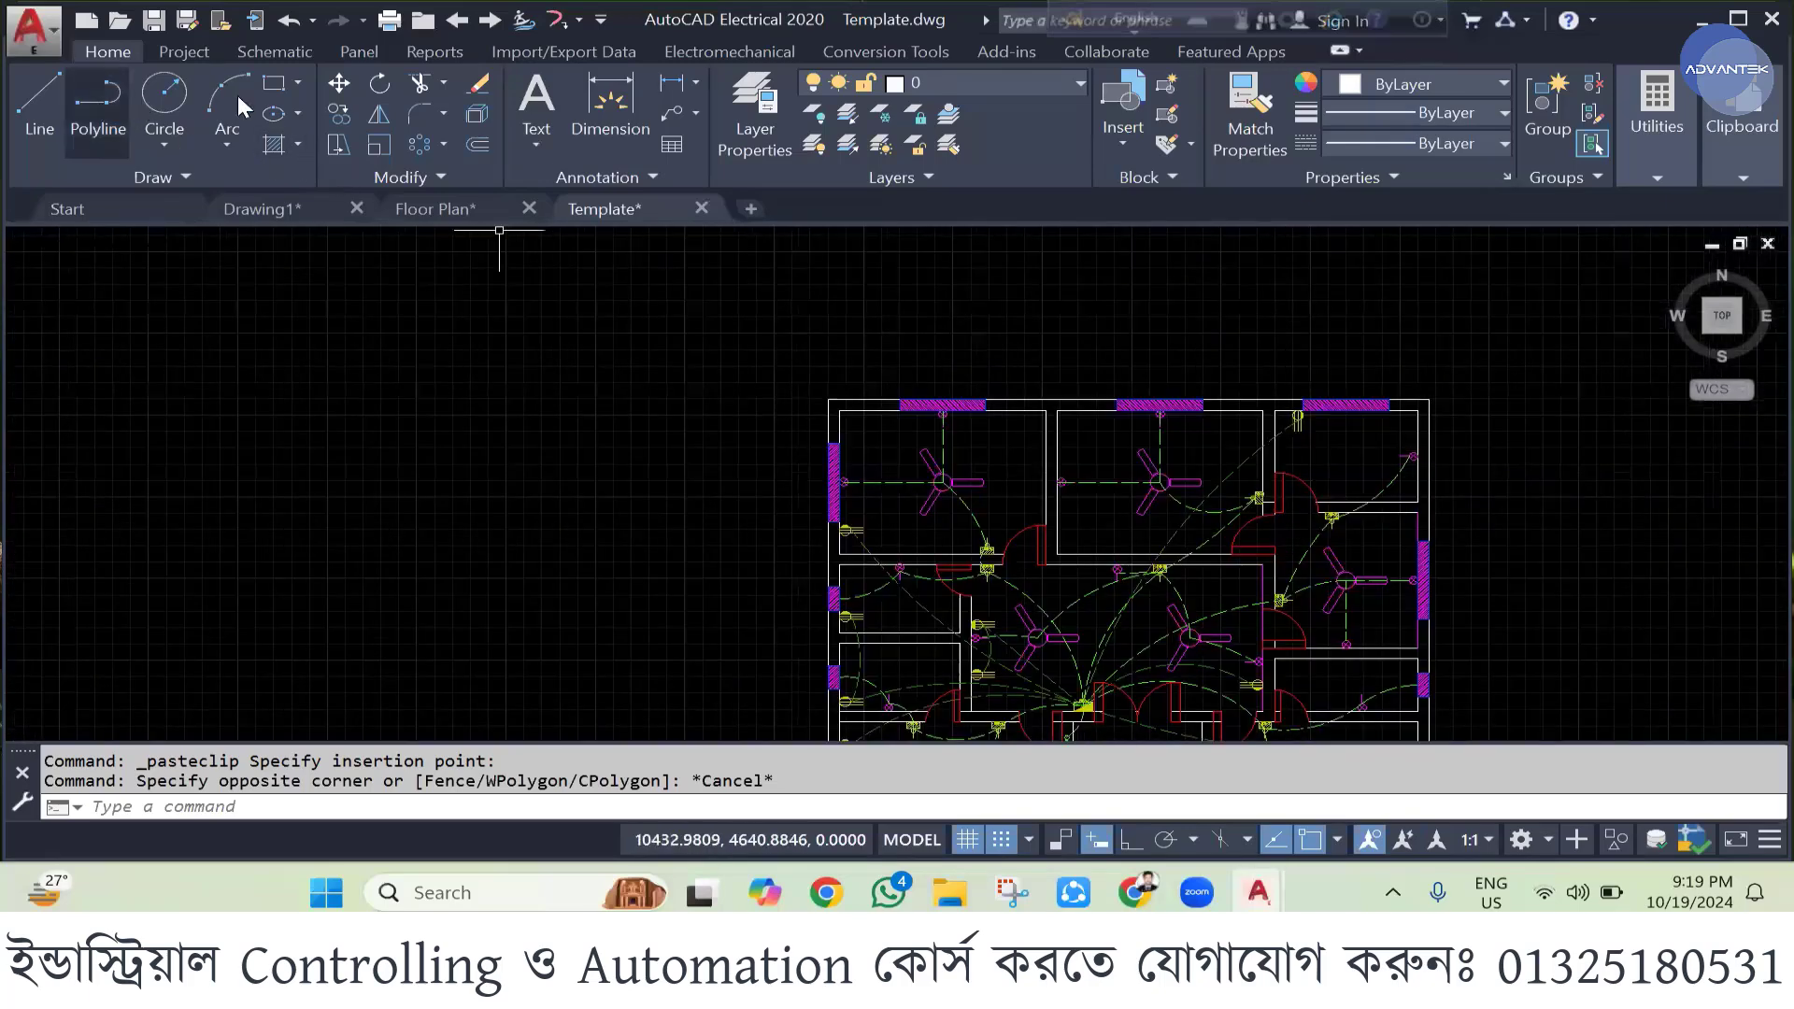
pyautogui.click(610, 104)
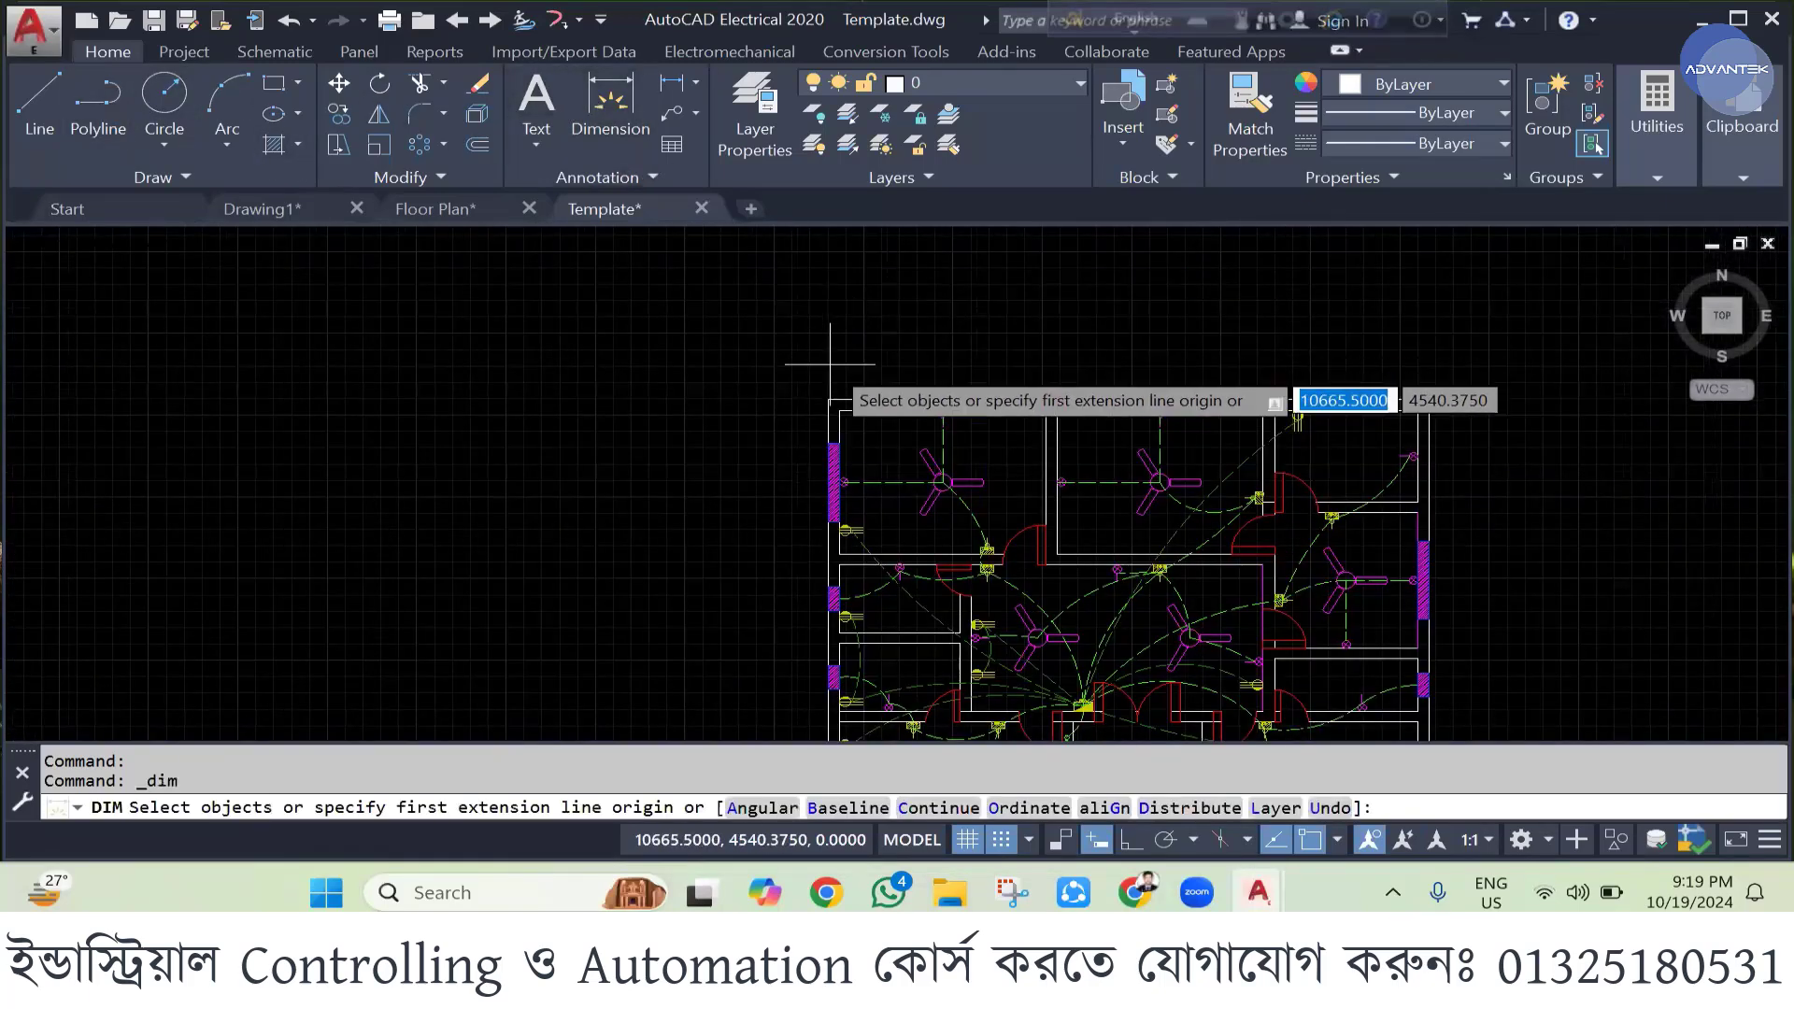
pyautogui.click(847, 401)
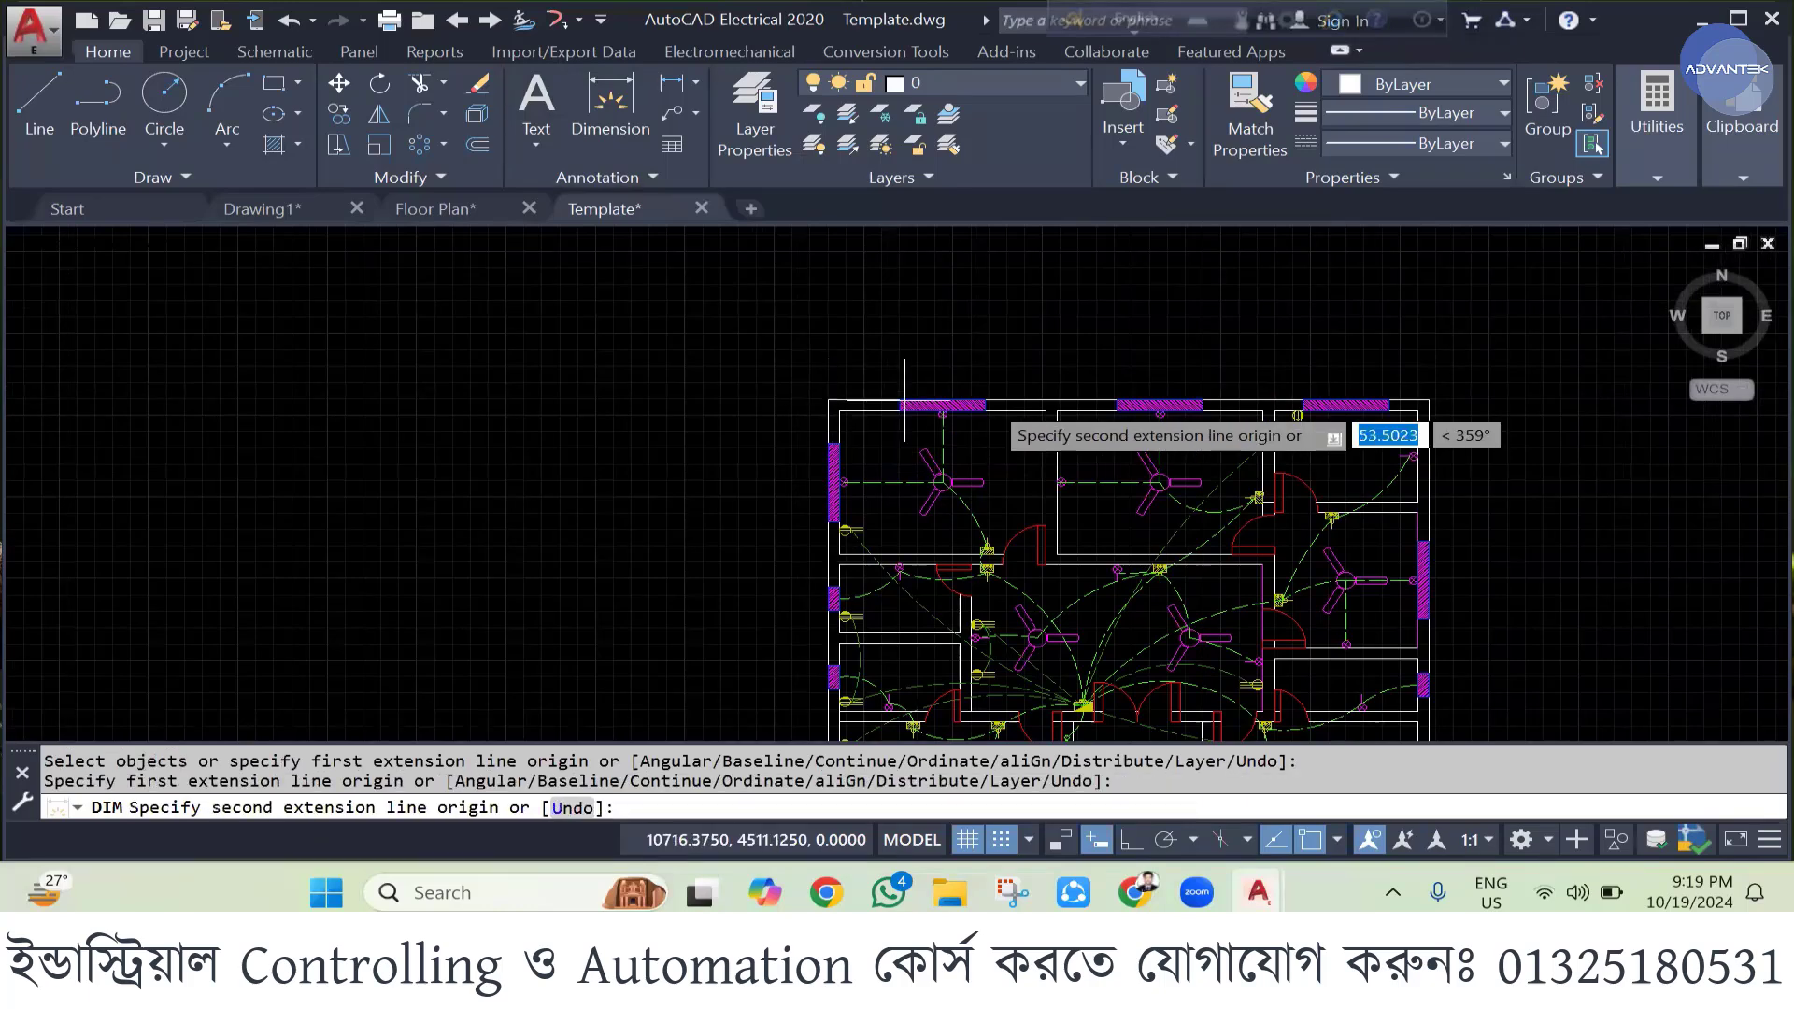
pyautogui.click(1431, 399)
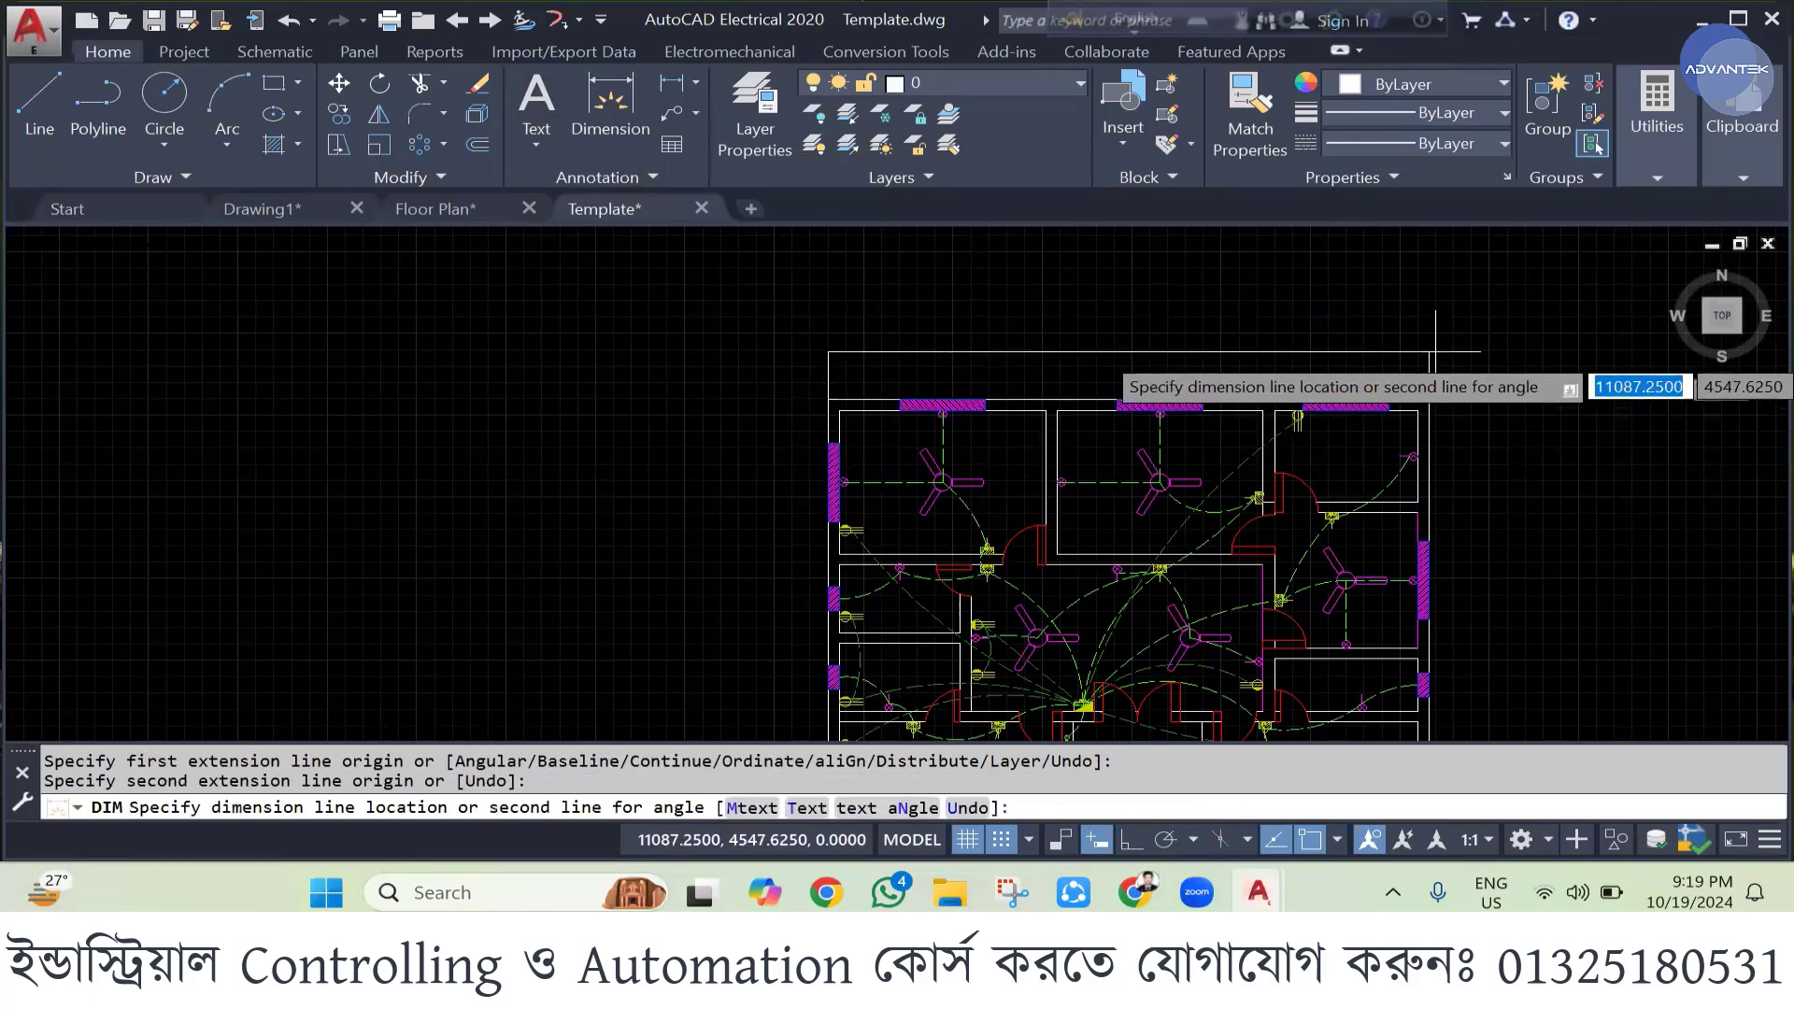
pyautogui.click(1426, 353)
pyautogui.write('c')
pyautogui.press('Return')
pyautogui.scroll(3, 1043, 350)
pyautogui.press('Return')
pyautogui.scroll(-5, 1044, 350)
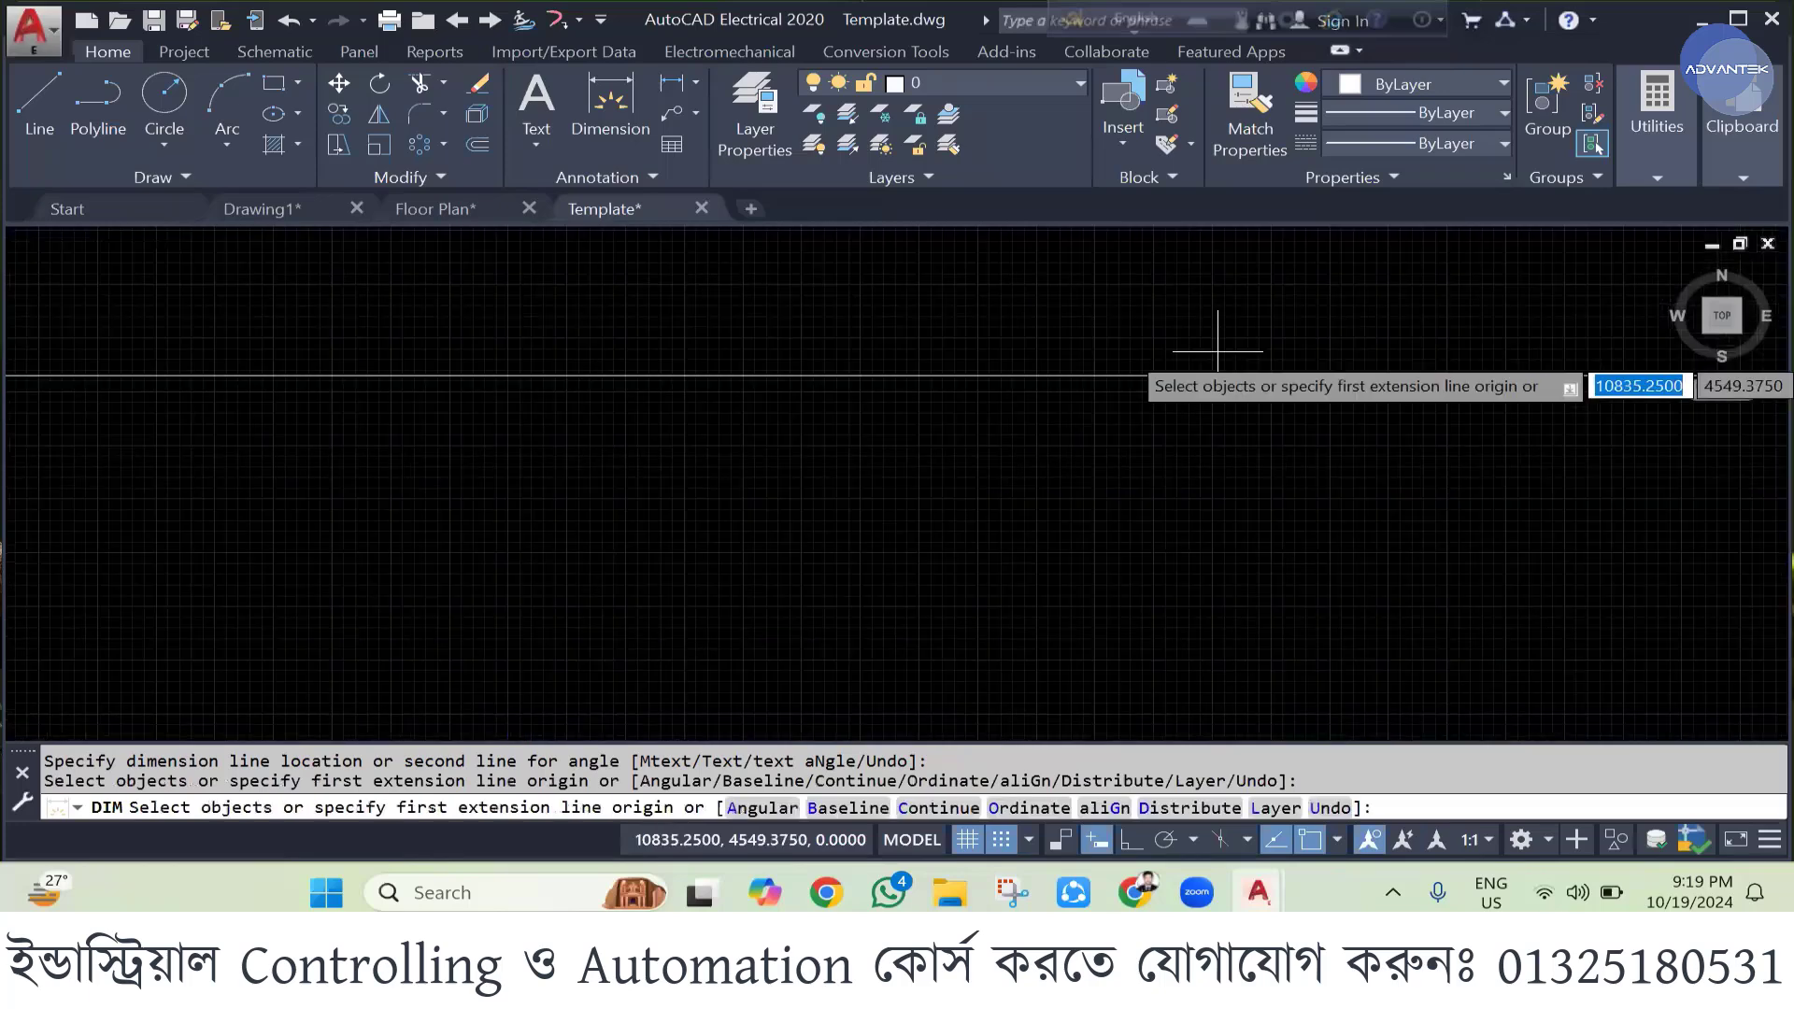
pyautogui.scroll(8, 1232, 435)
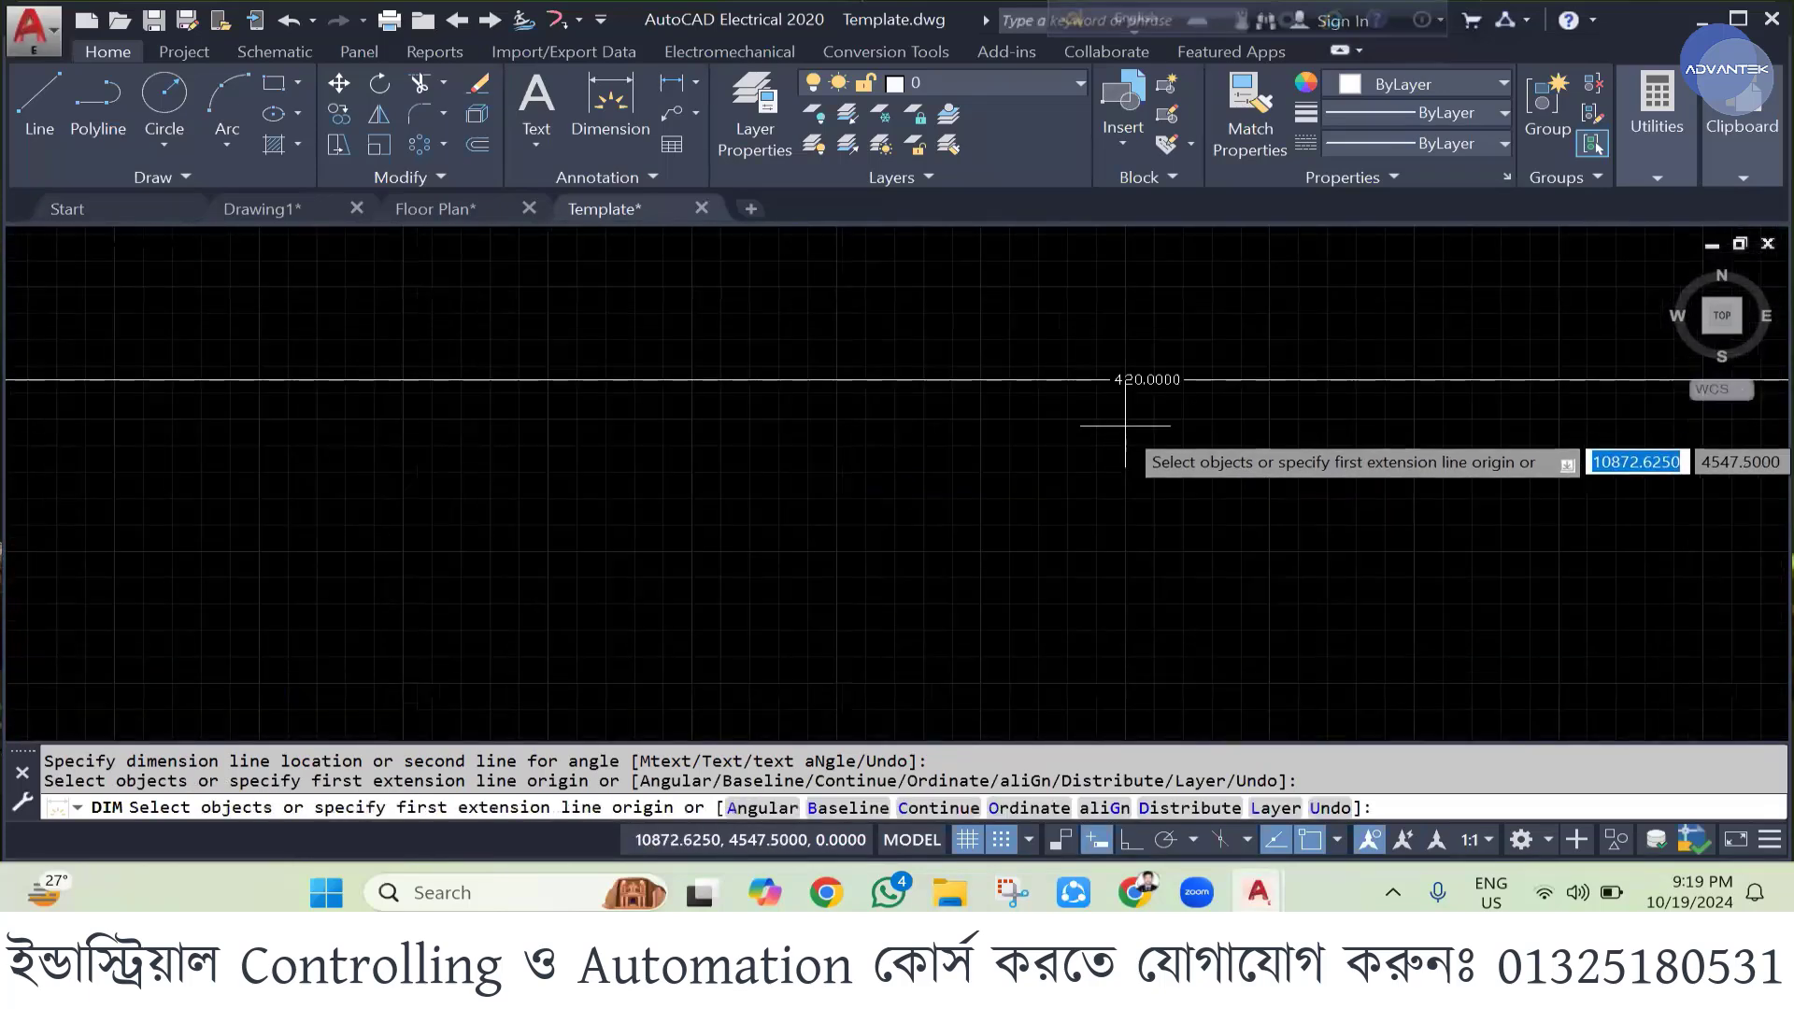
pyautogui.press('Return')
pyautogui.scroll(-4, 1121, 400)
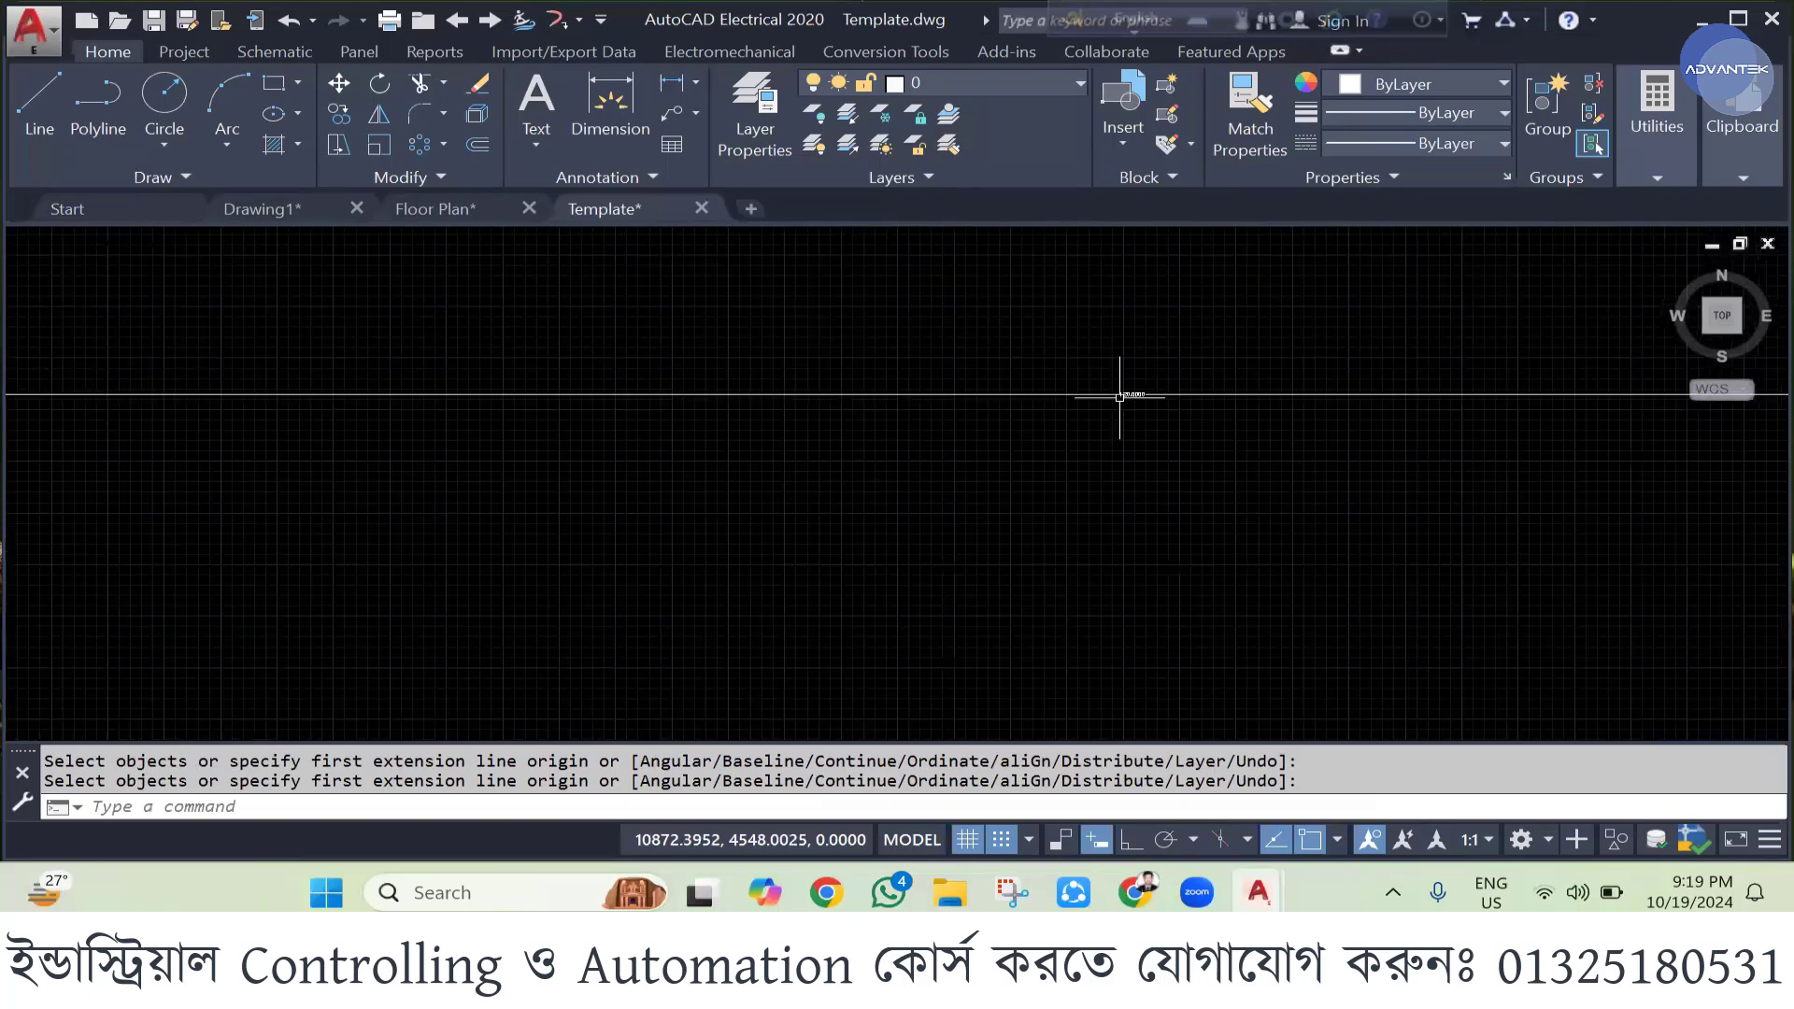
pyautogui.press('Escape')
pyautogui.scroll(-4, 1119, 397)
pyautogui.click(933, 384)
pyautogui.press('Delete')
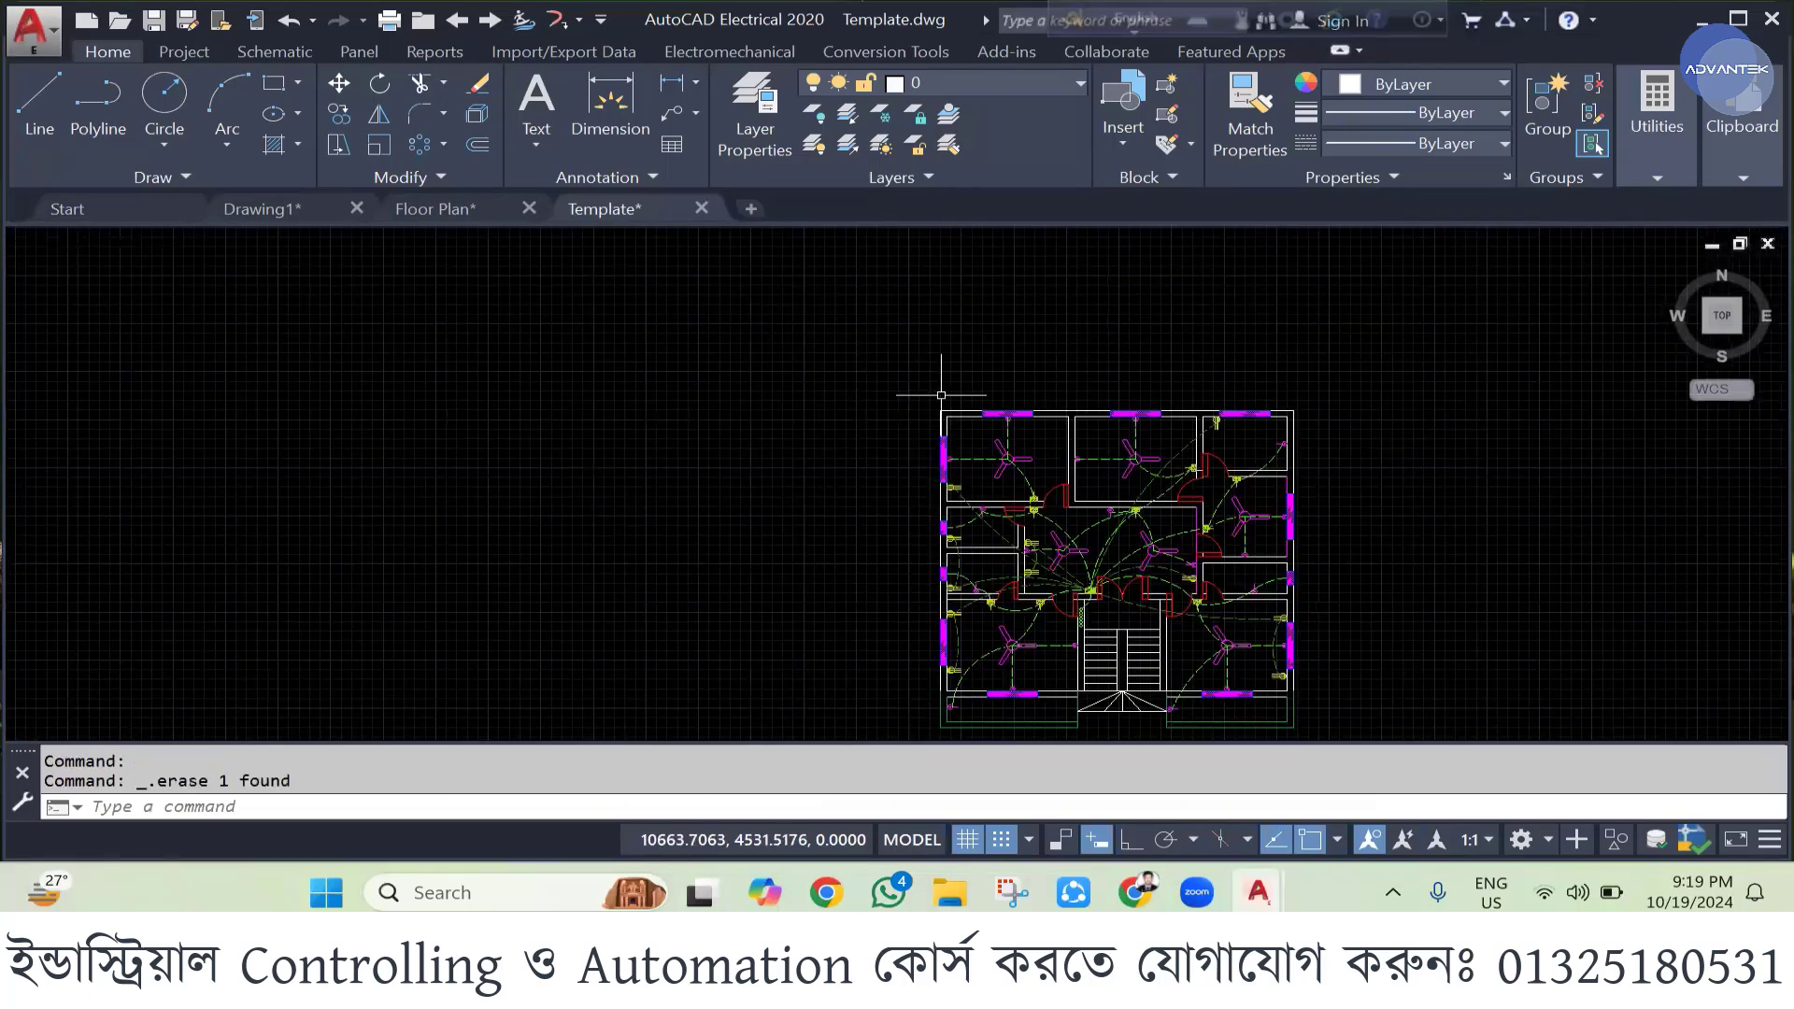
# - Via DIMSTYLE, give the Standard style Engineering primary units with 0'-0.00" precision
pyautogui.write('dims')
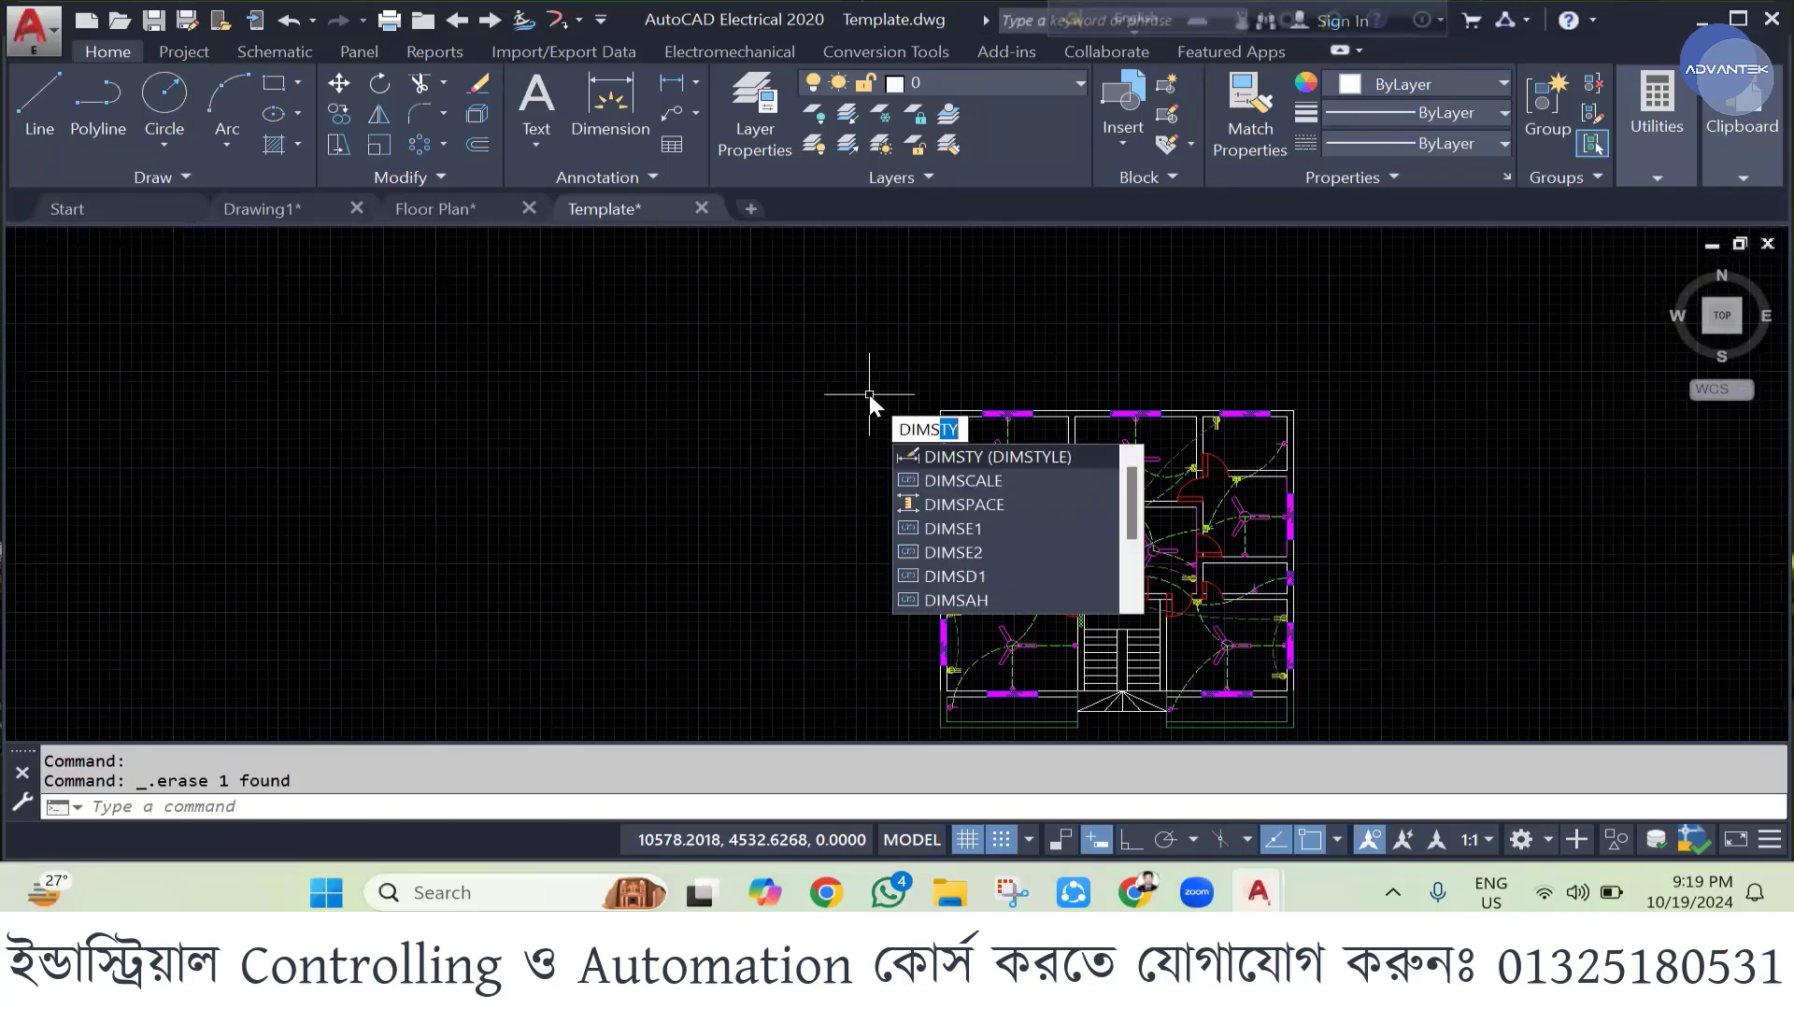
pyautogui.press('Return')
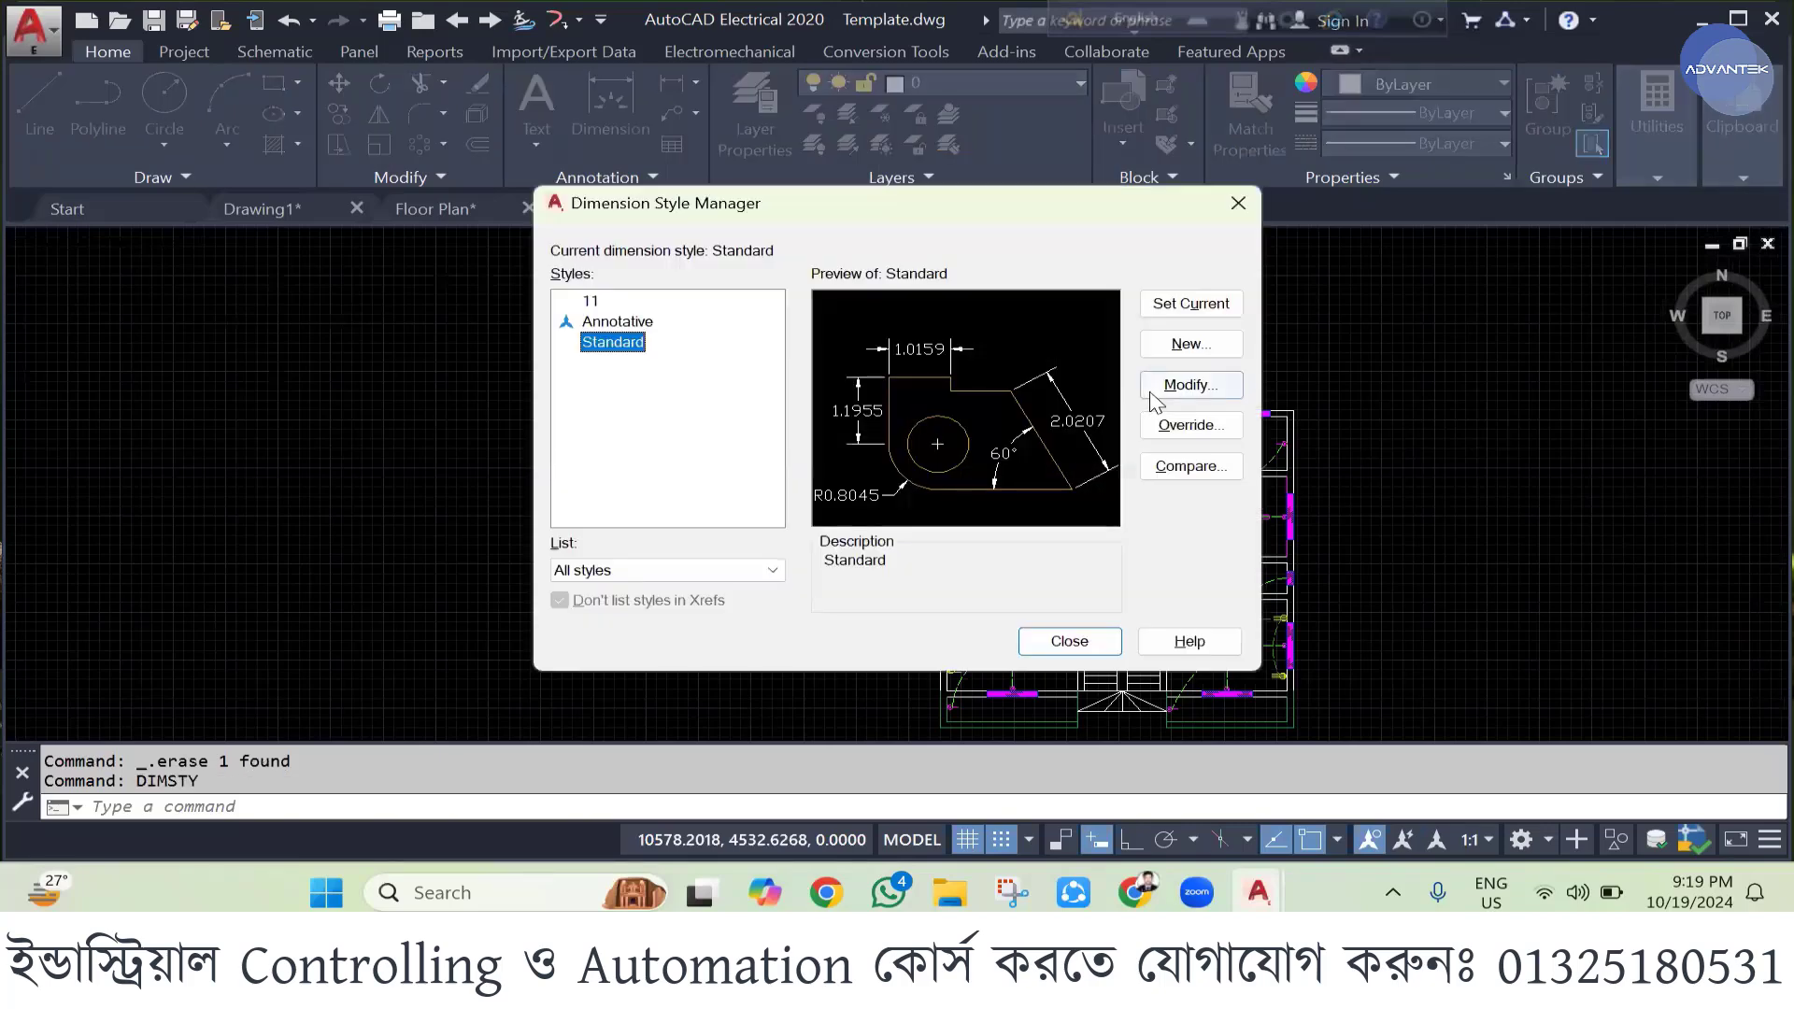
pyautogui.click(1190, 384)
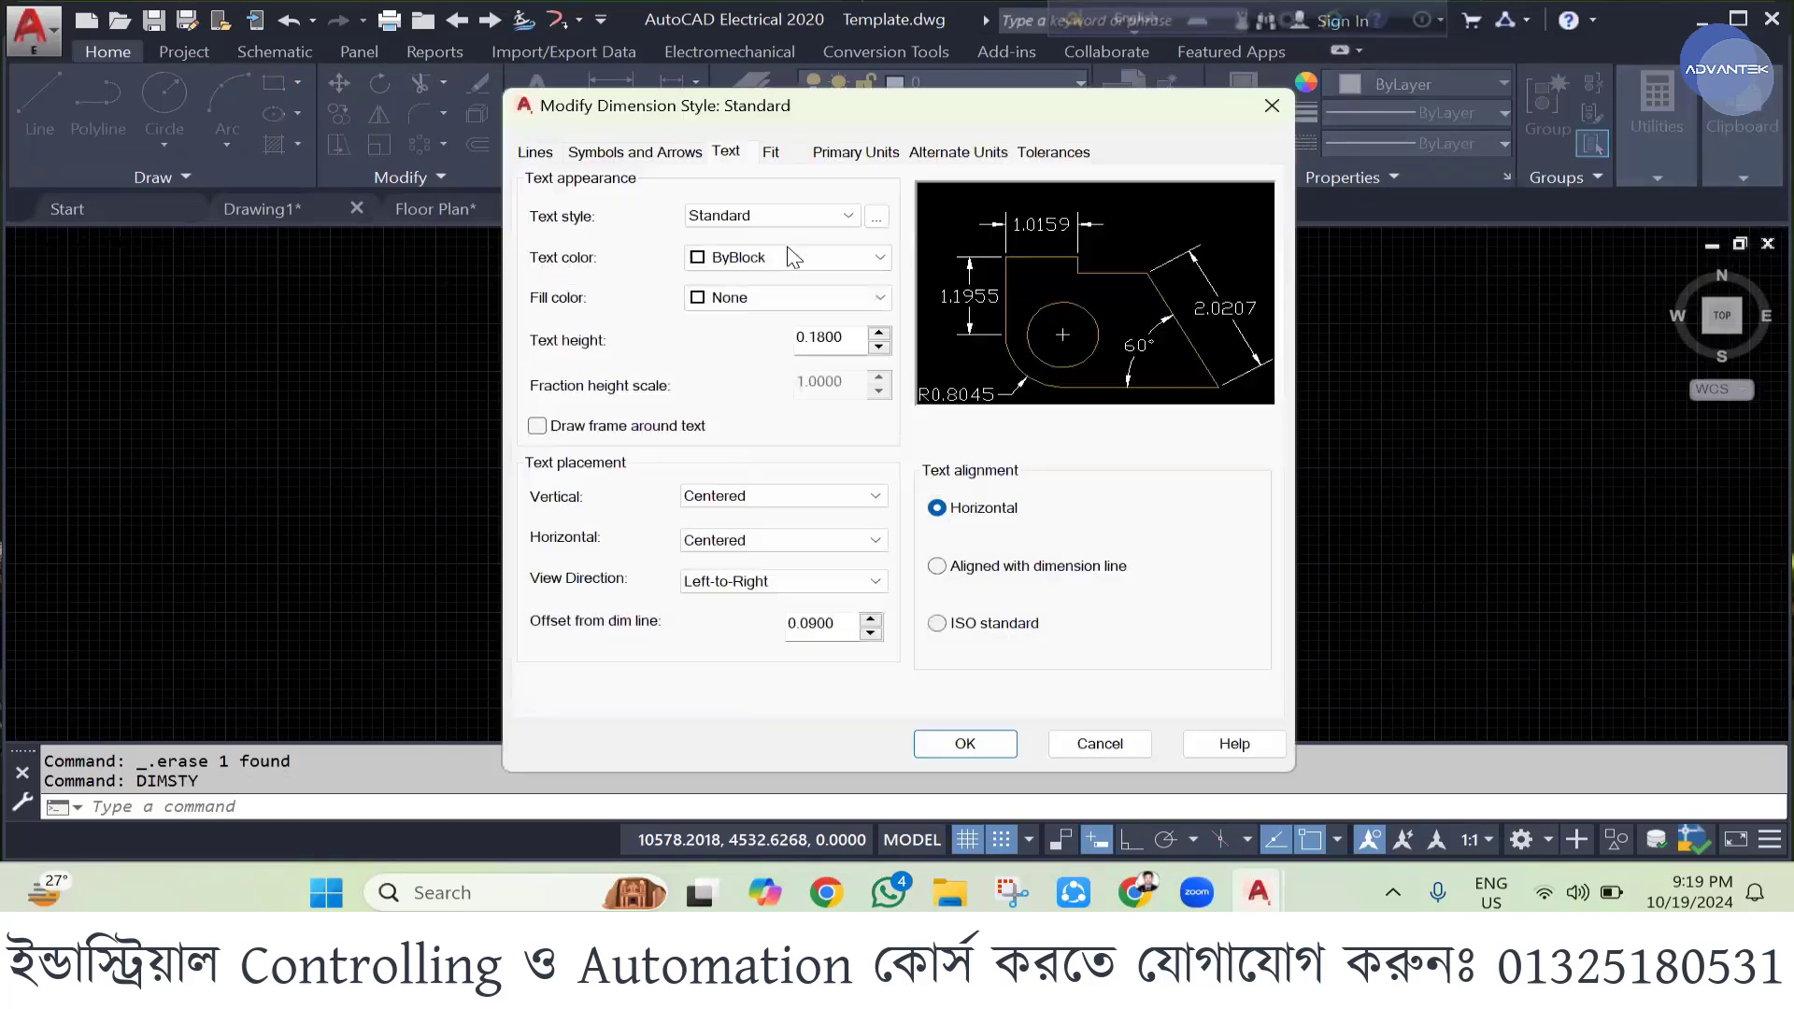
pyautogui.click(799, 217)
pyautogui.click(879, 256)
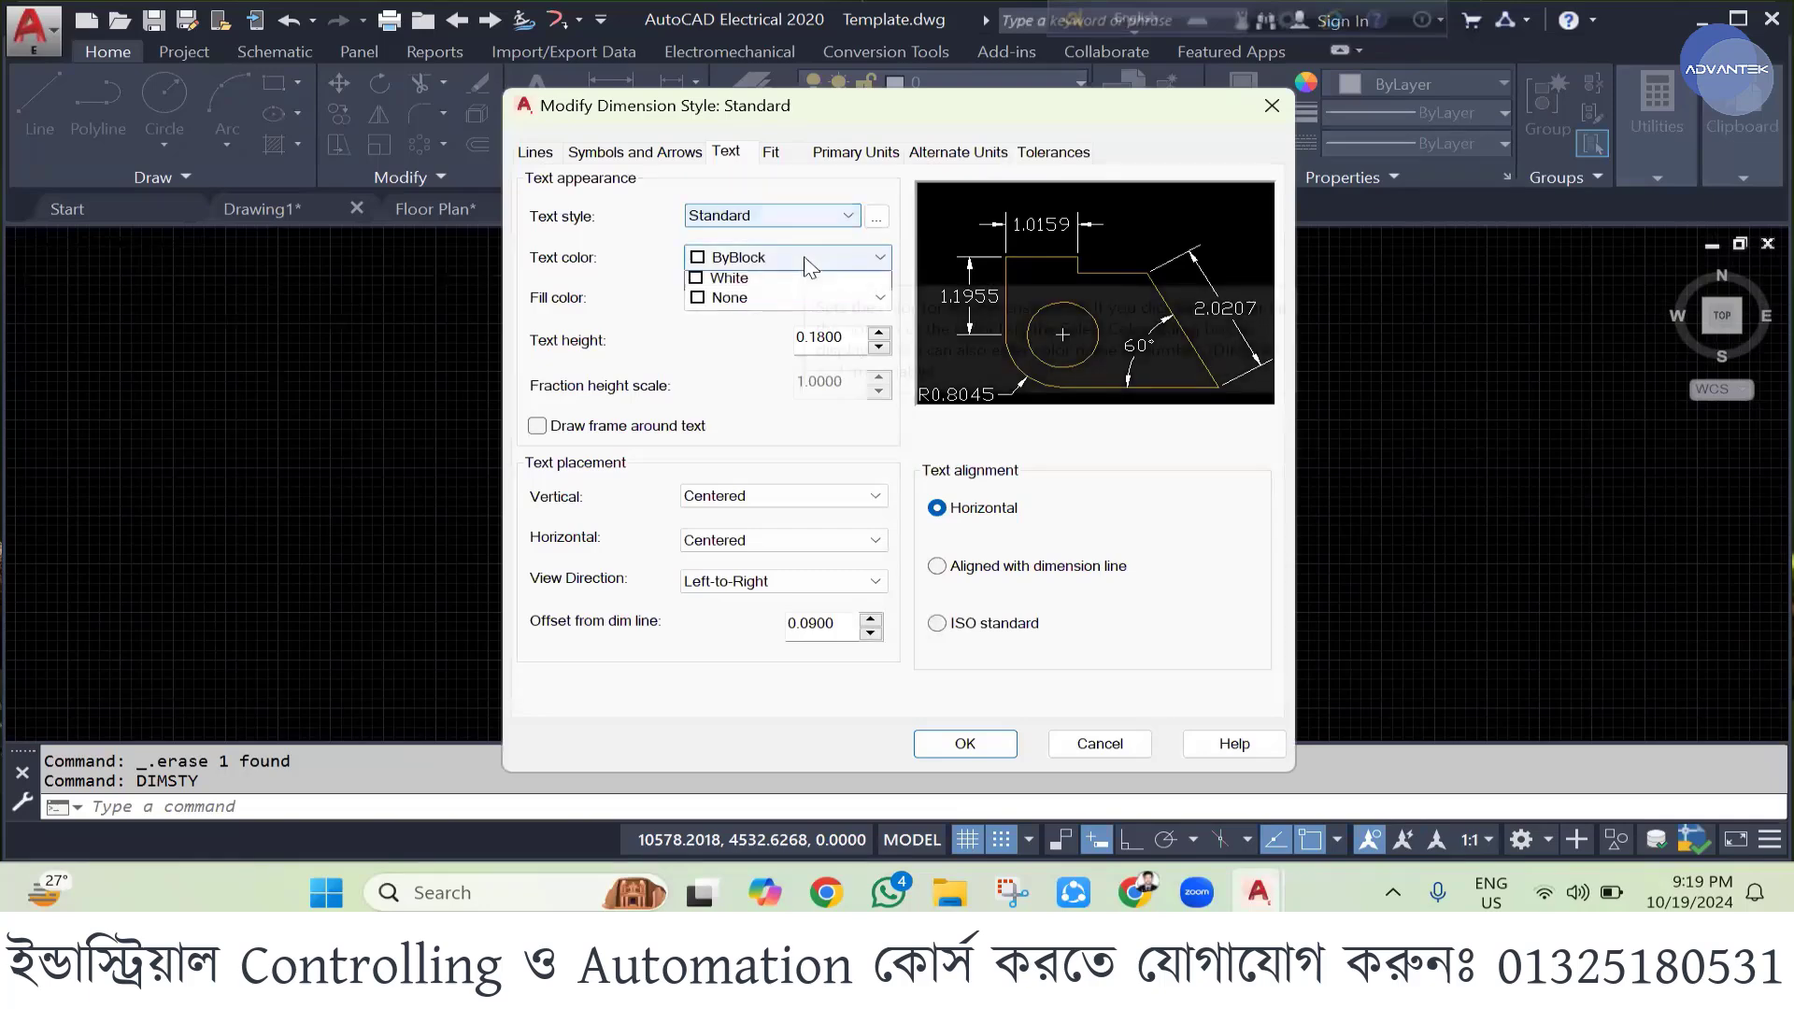
pyautogui.click(859, 161)
pyautogui.click(859, 161)
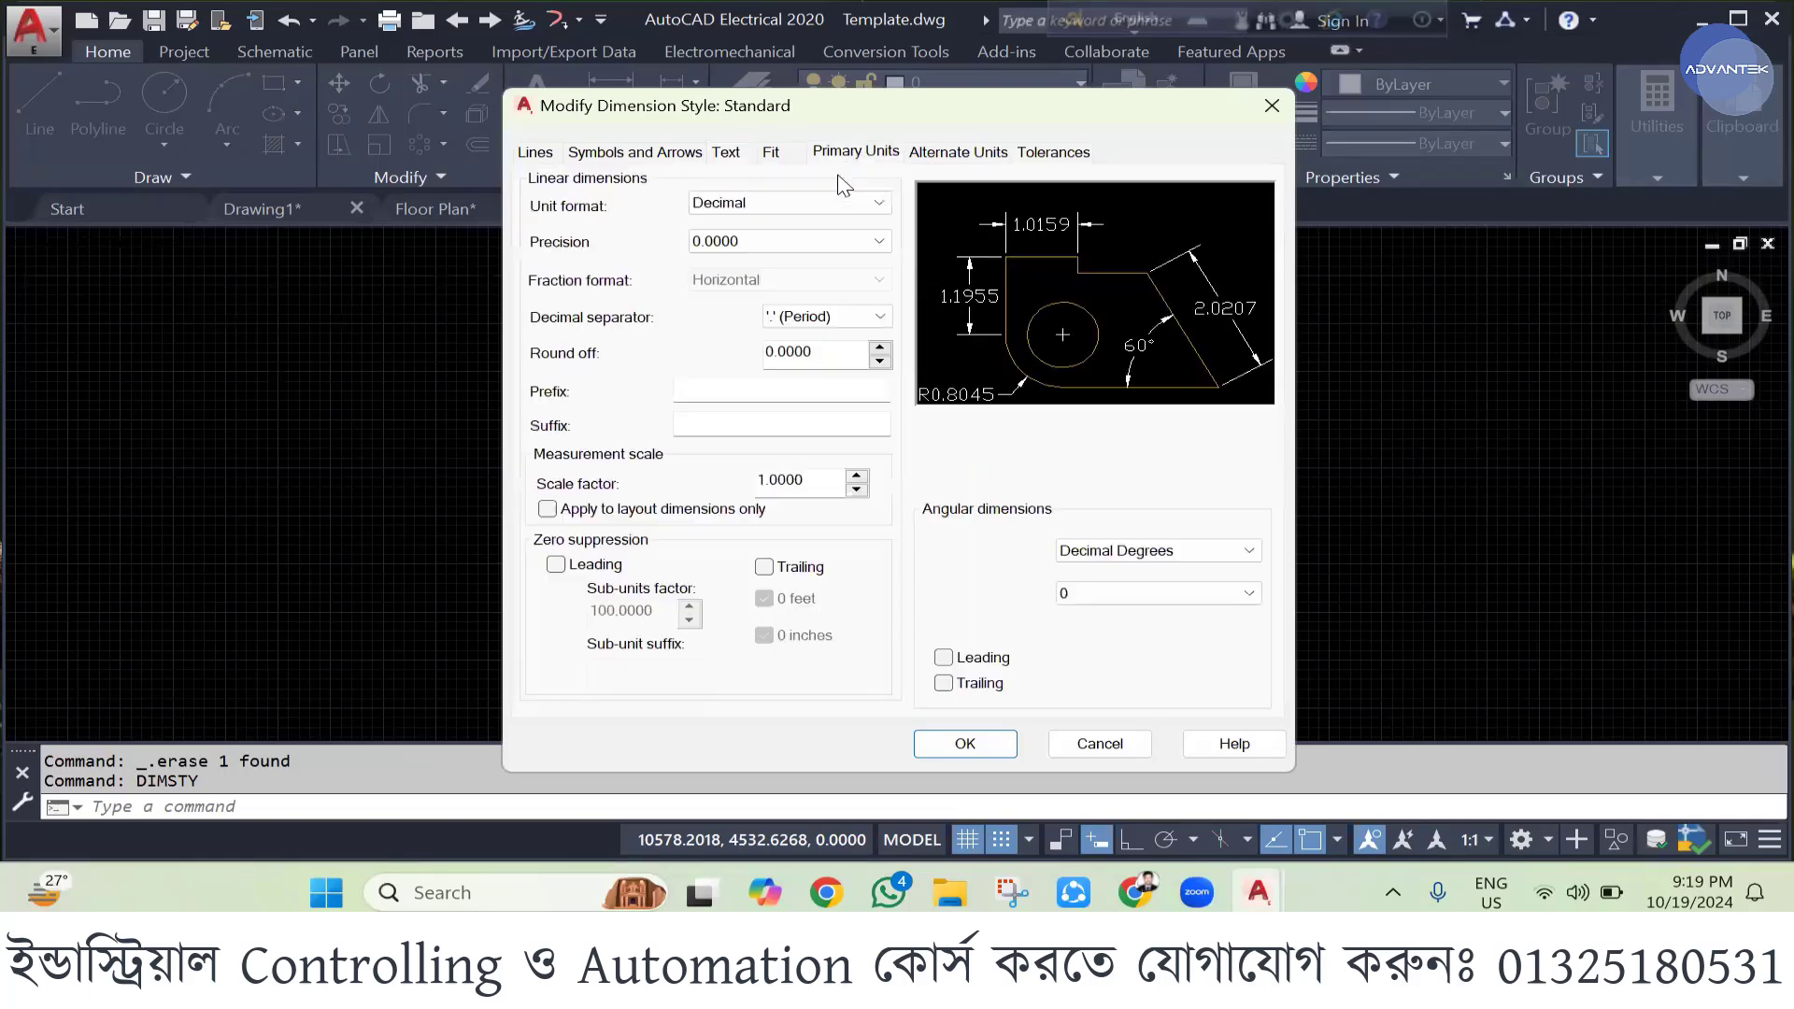
pyautogui.click(795, 203)
pyautogui.click(809, 245)
pyautogui.click(809, 245)
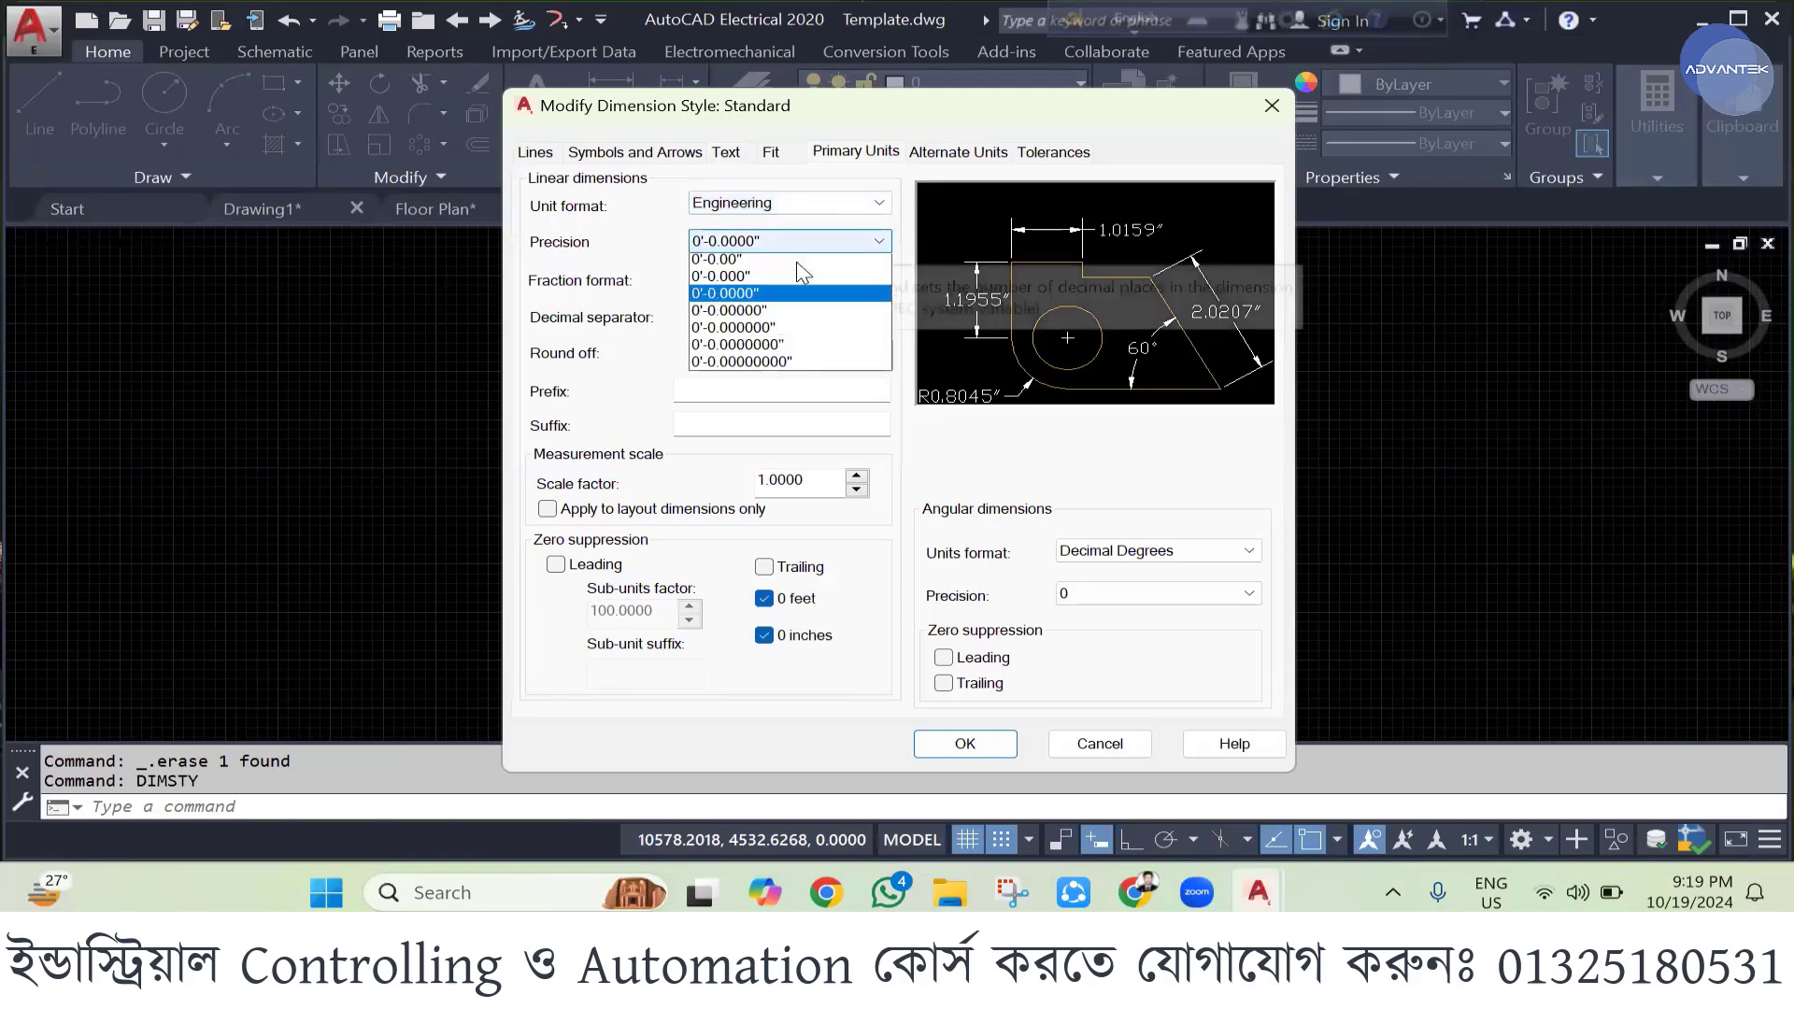
pyautogui.click(788, 297)
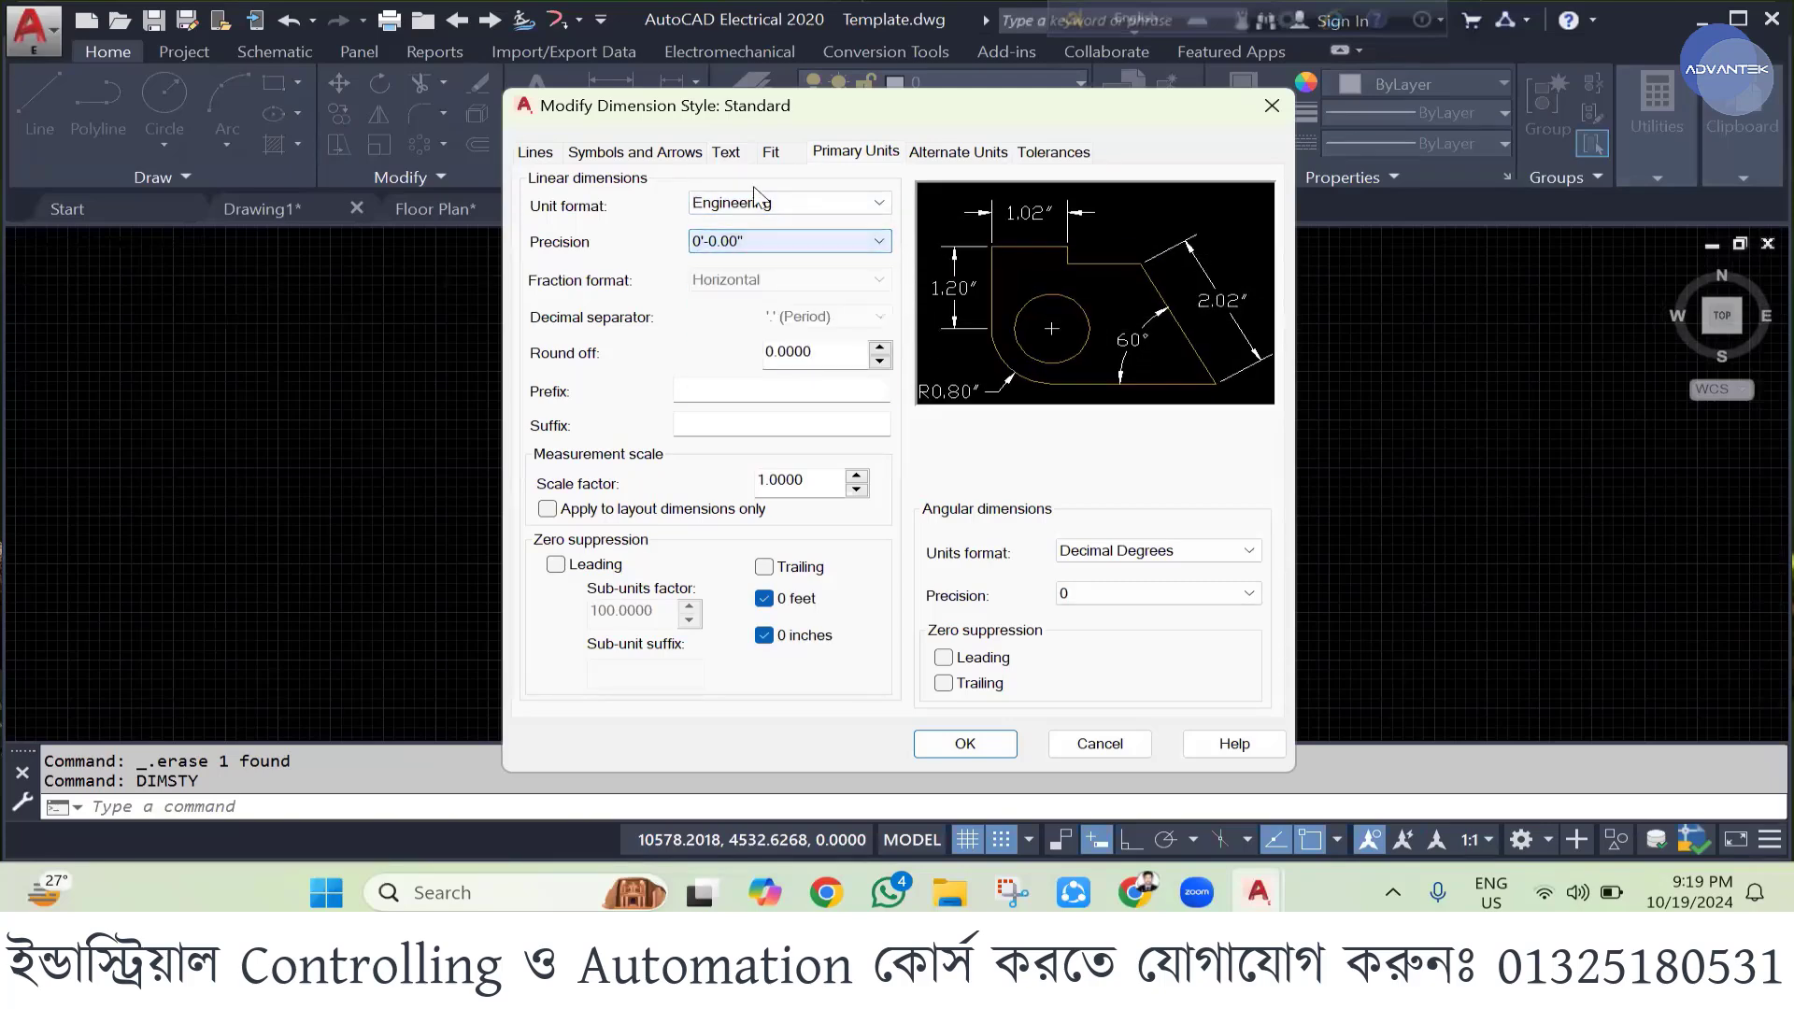
# - Make the Standard dimension text red with height 10 and confirm the changes
pyautogui.click(737, 153)
pyautogui.click(768, 260)
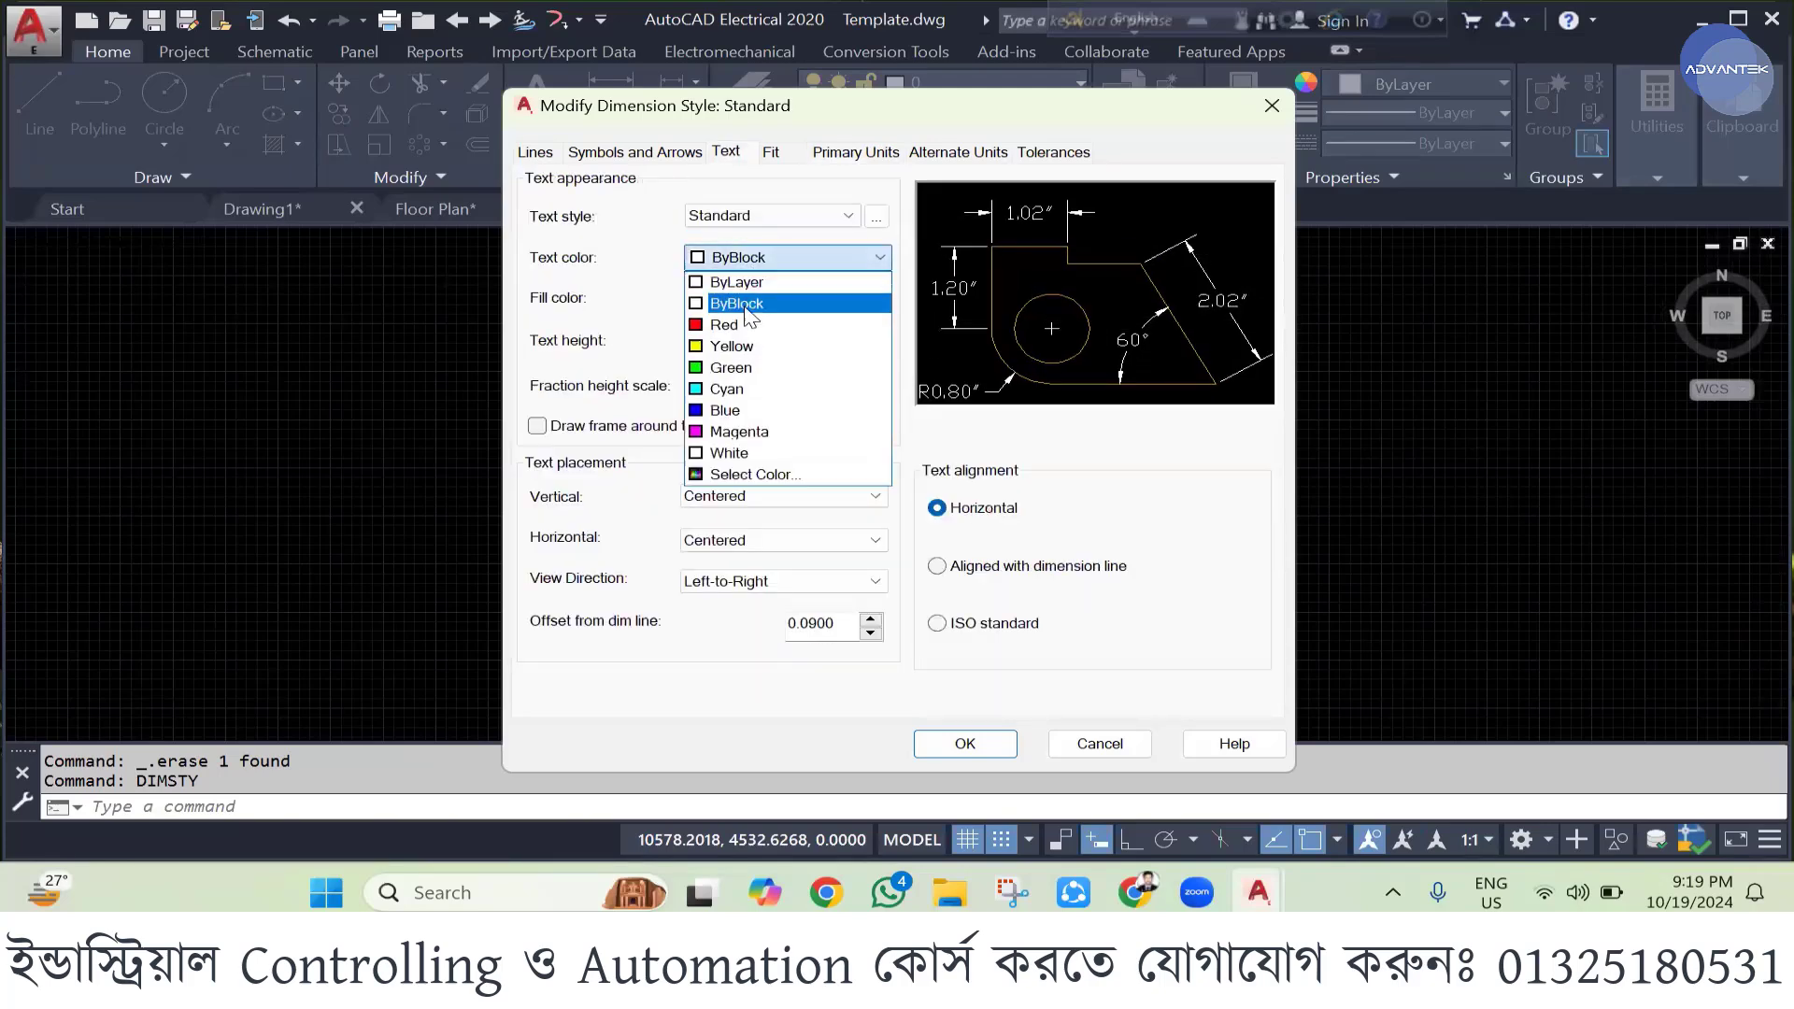
pyautogui.click(741, 327)
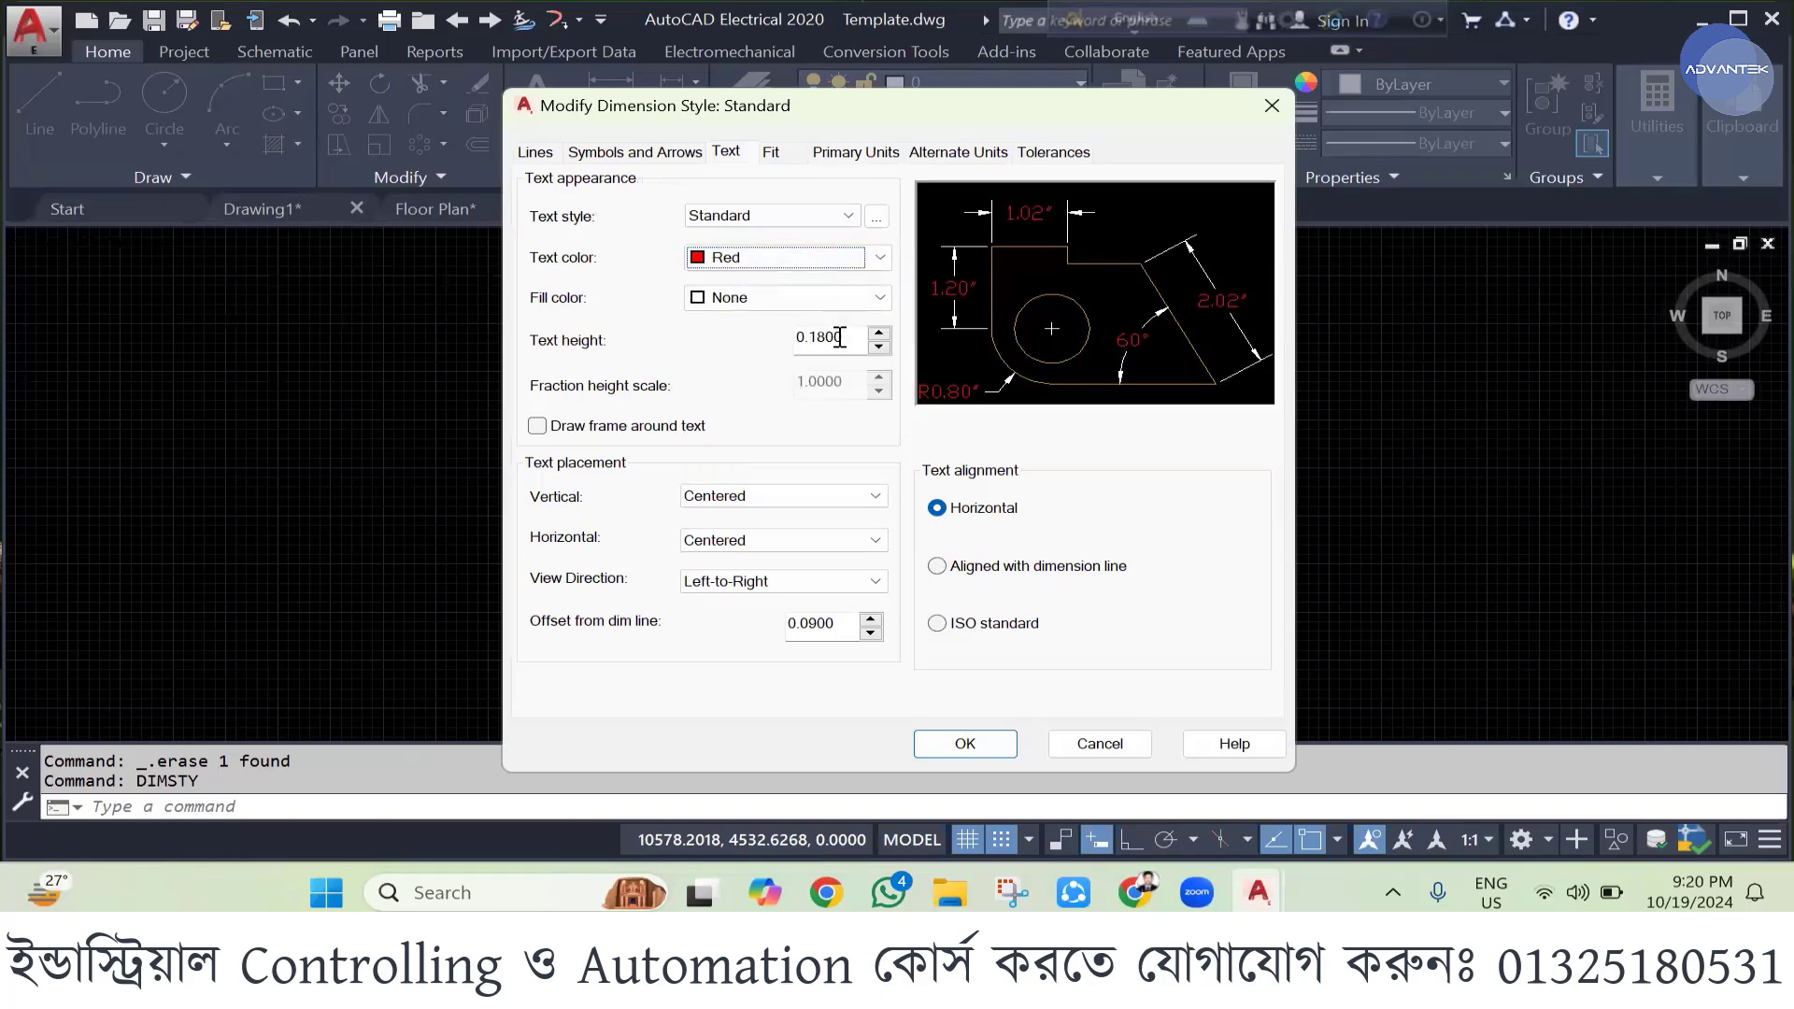
pyautogui.moveTo(840, 337); pyautogui.dragTo(693, 343)
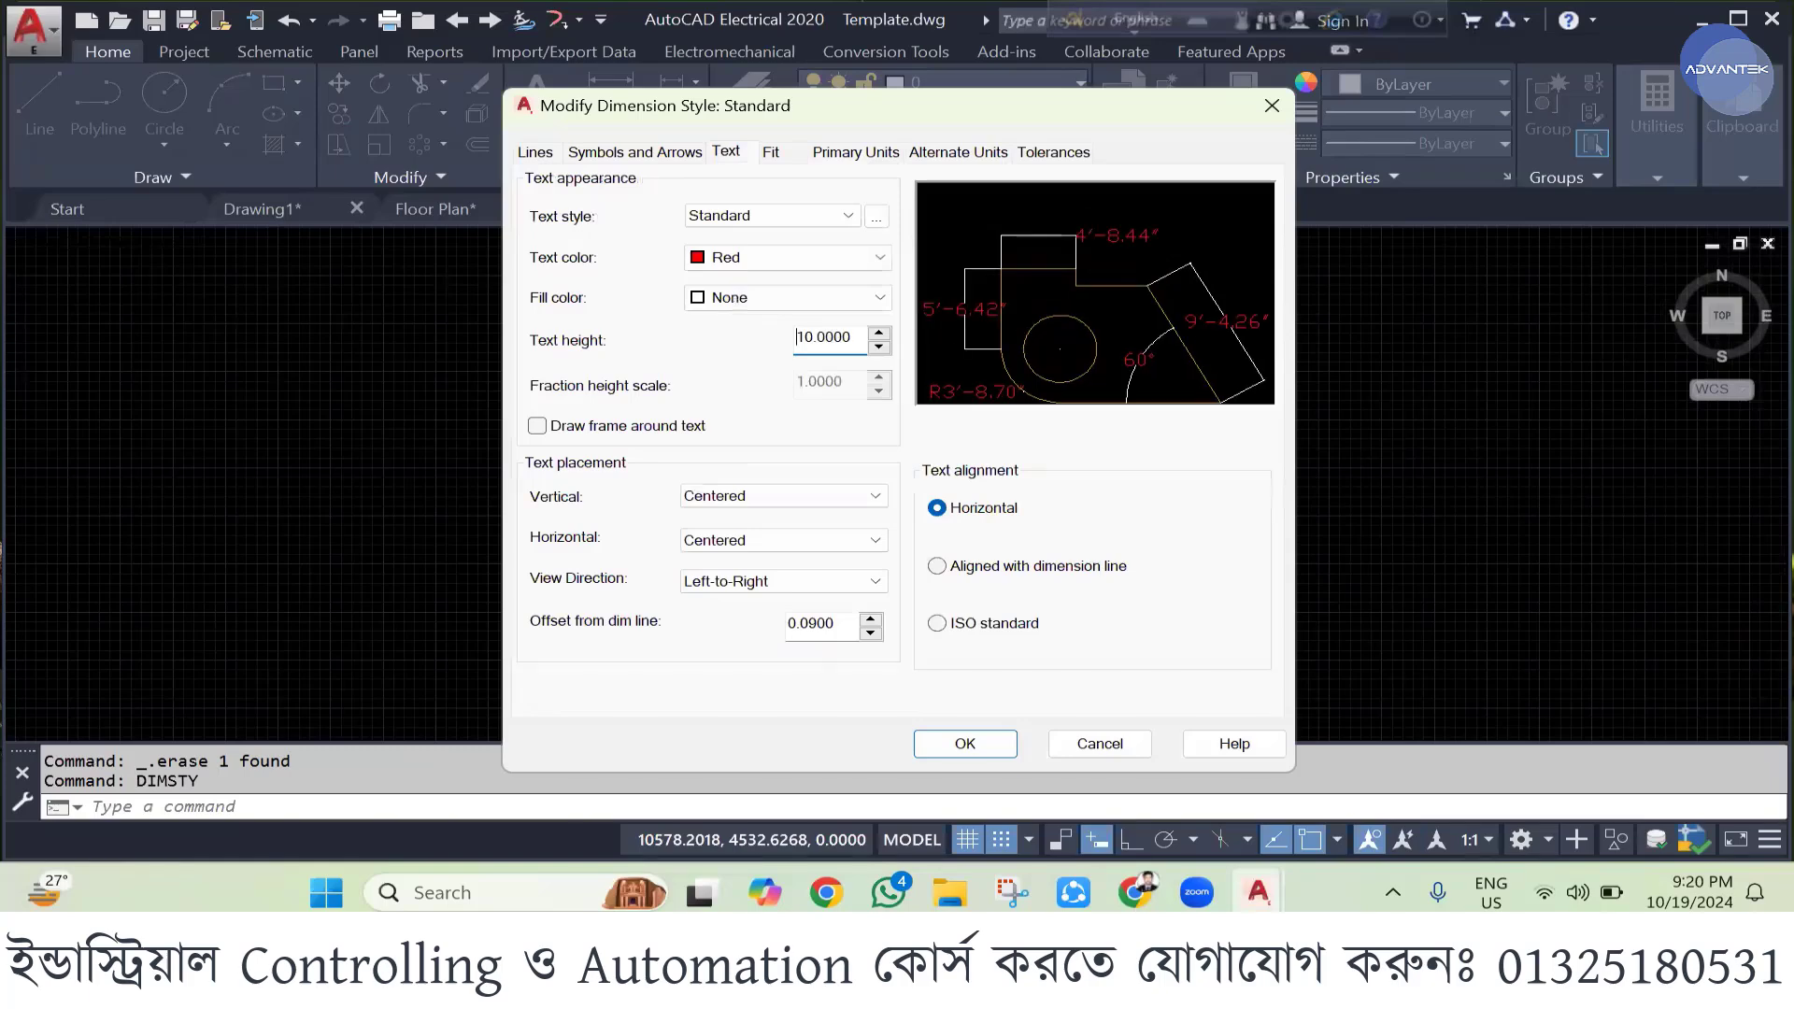
pyautogui.click(964, 743)
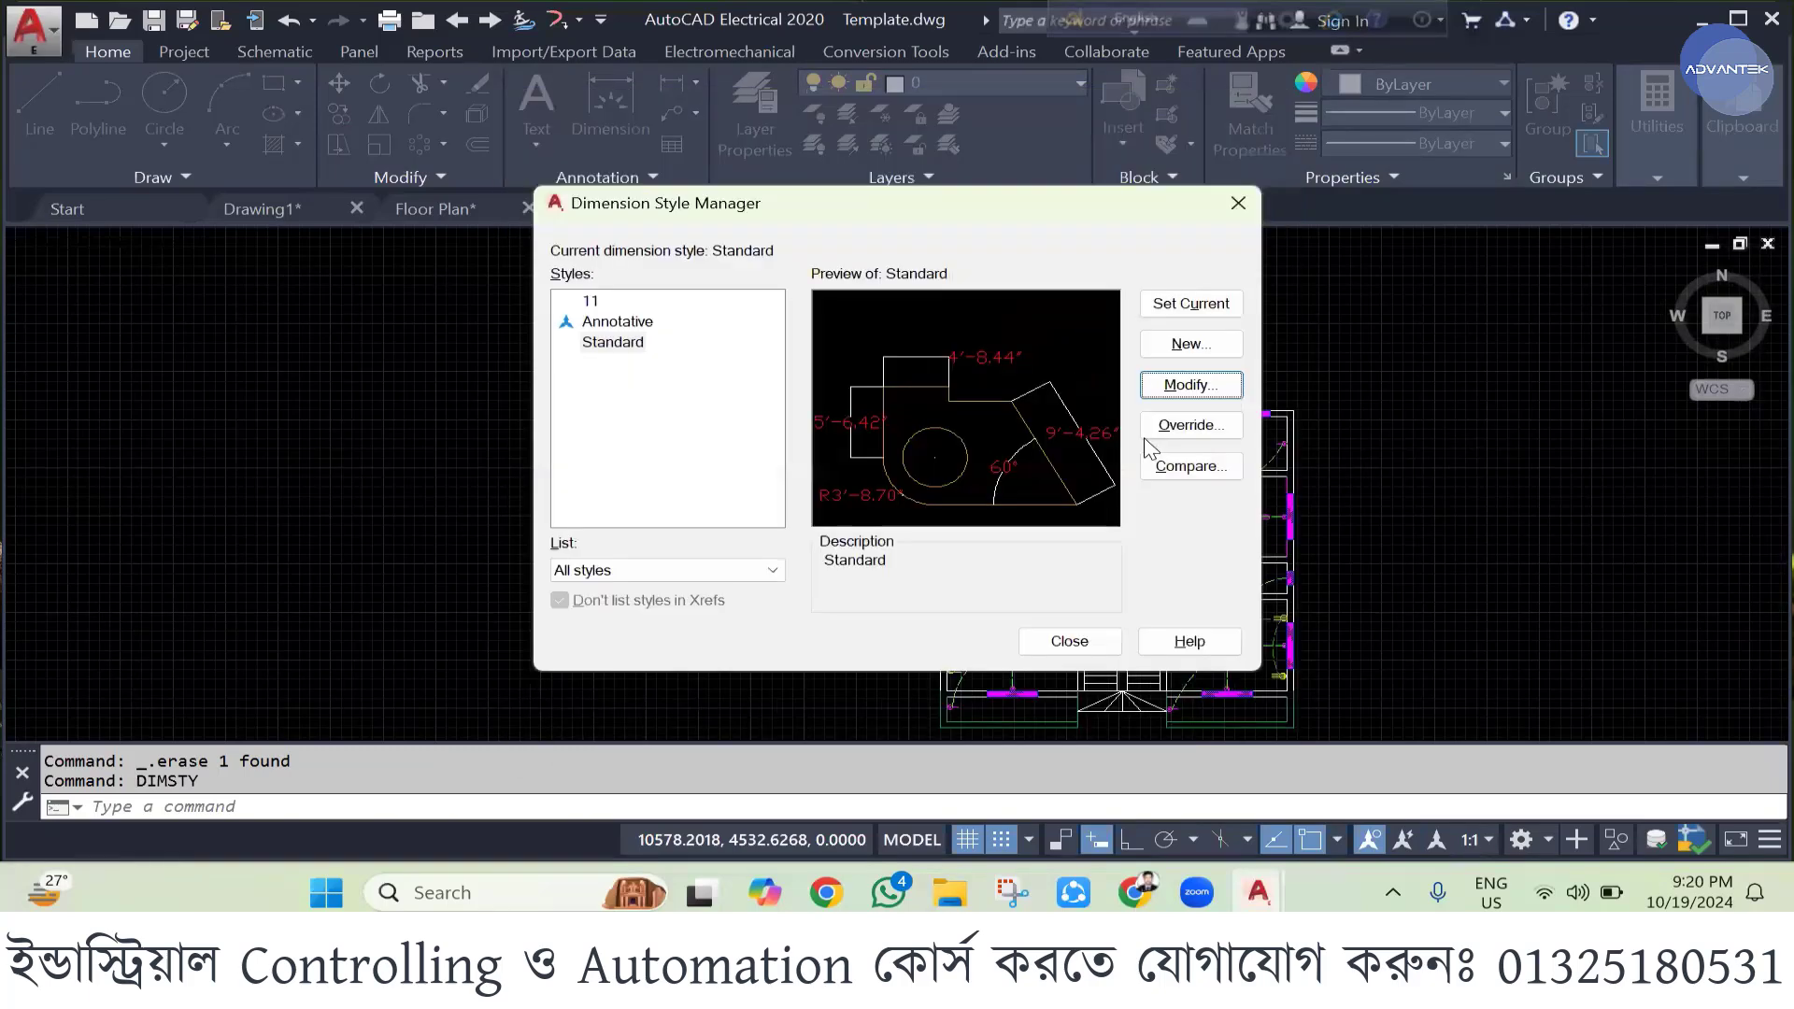
# - Add a trial dimension along the floor plan's top wall between its corners
pyautogui.press('Return')
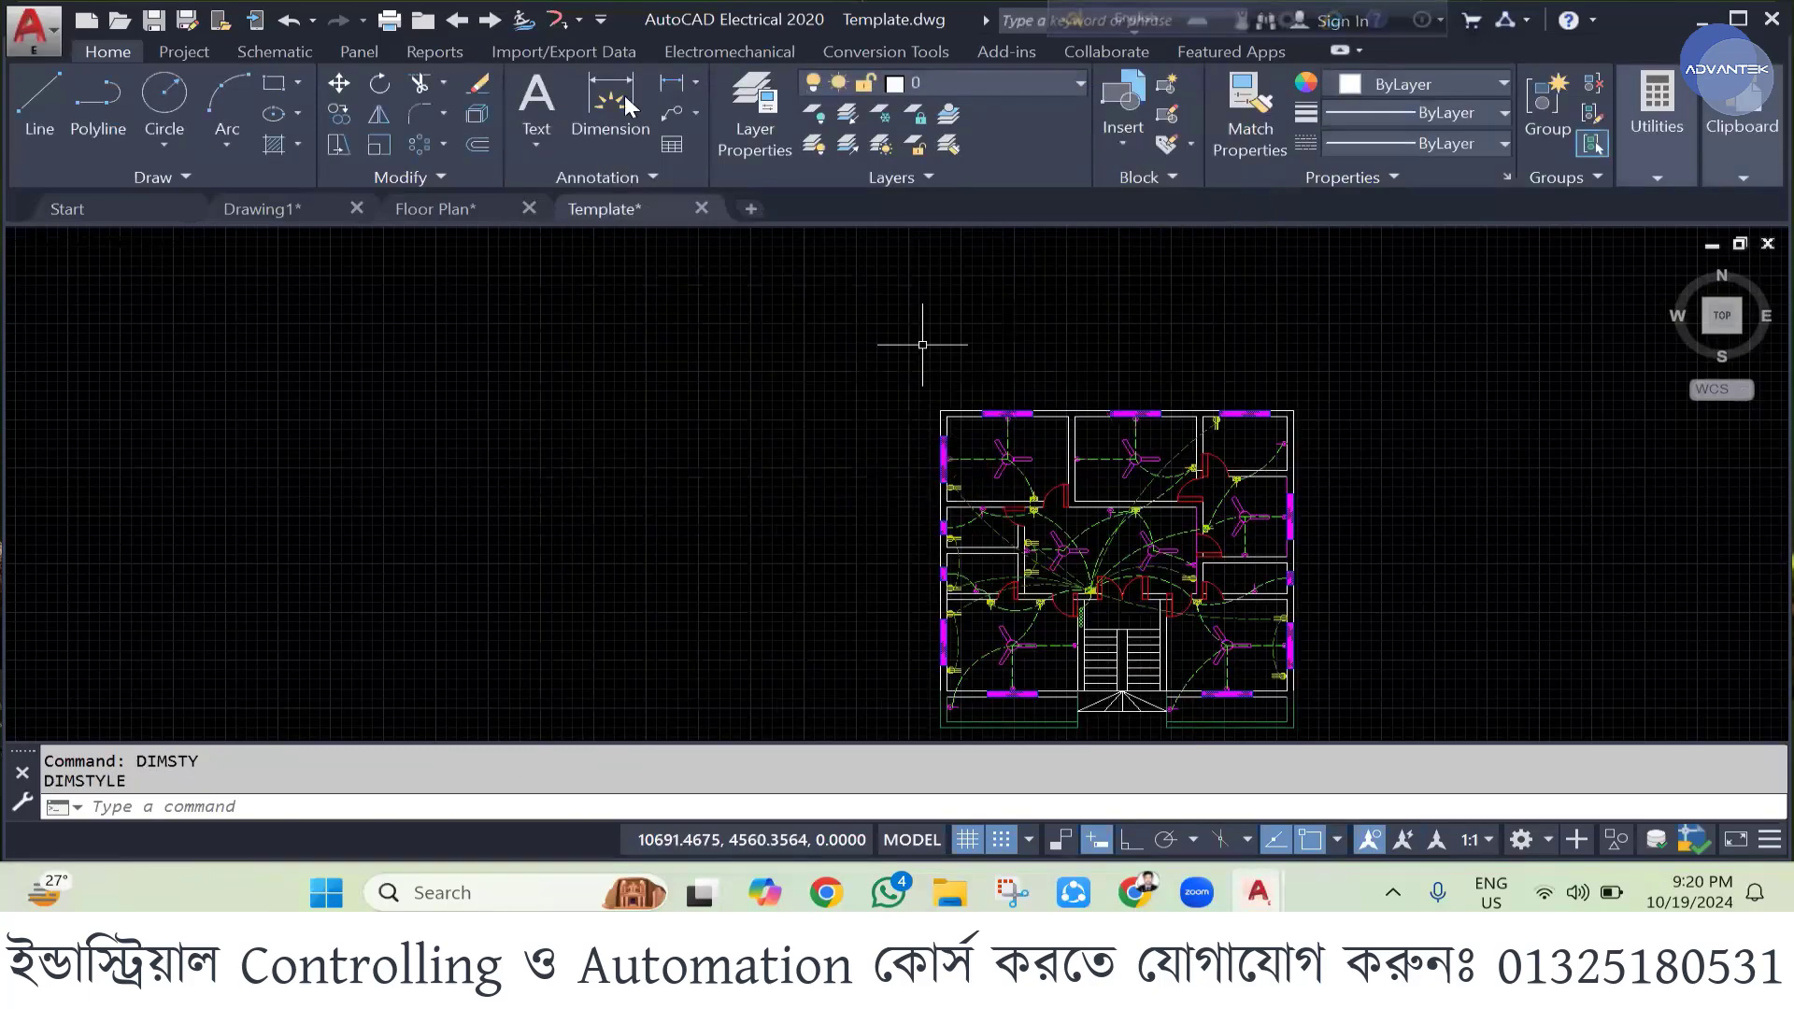
pyautogui.click(610, 107)
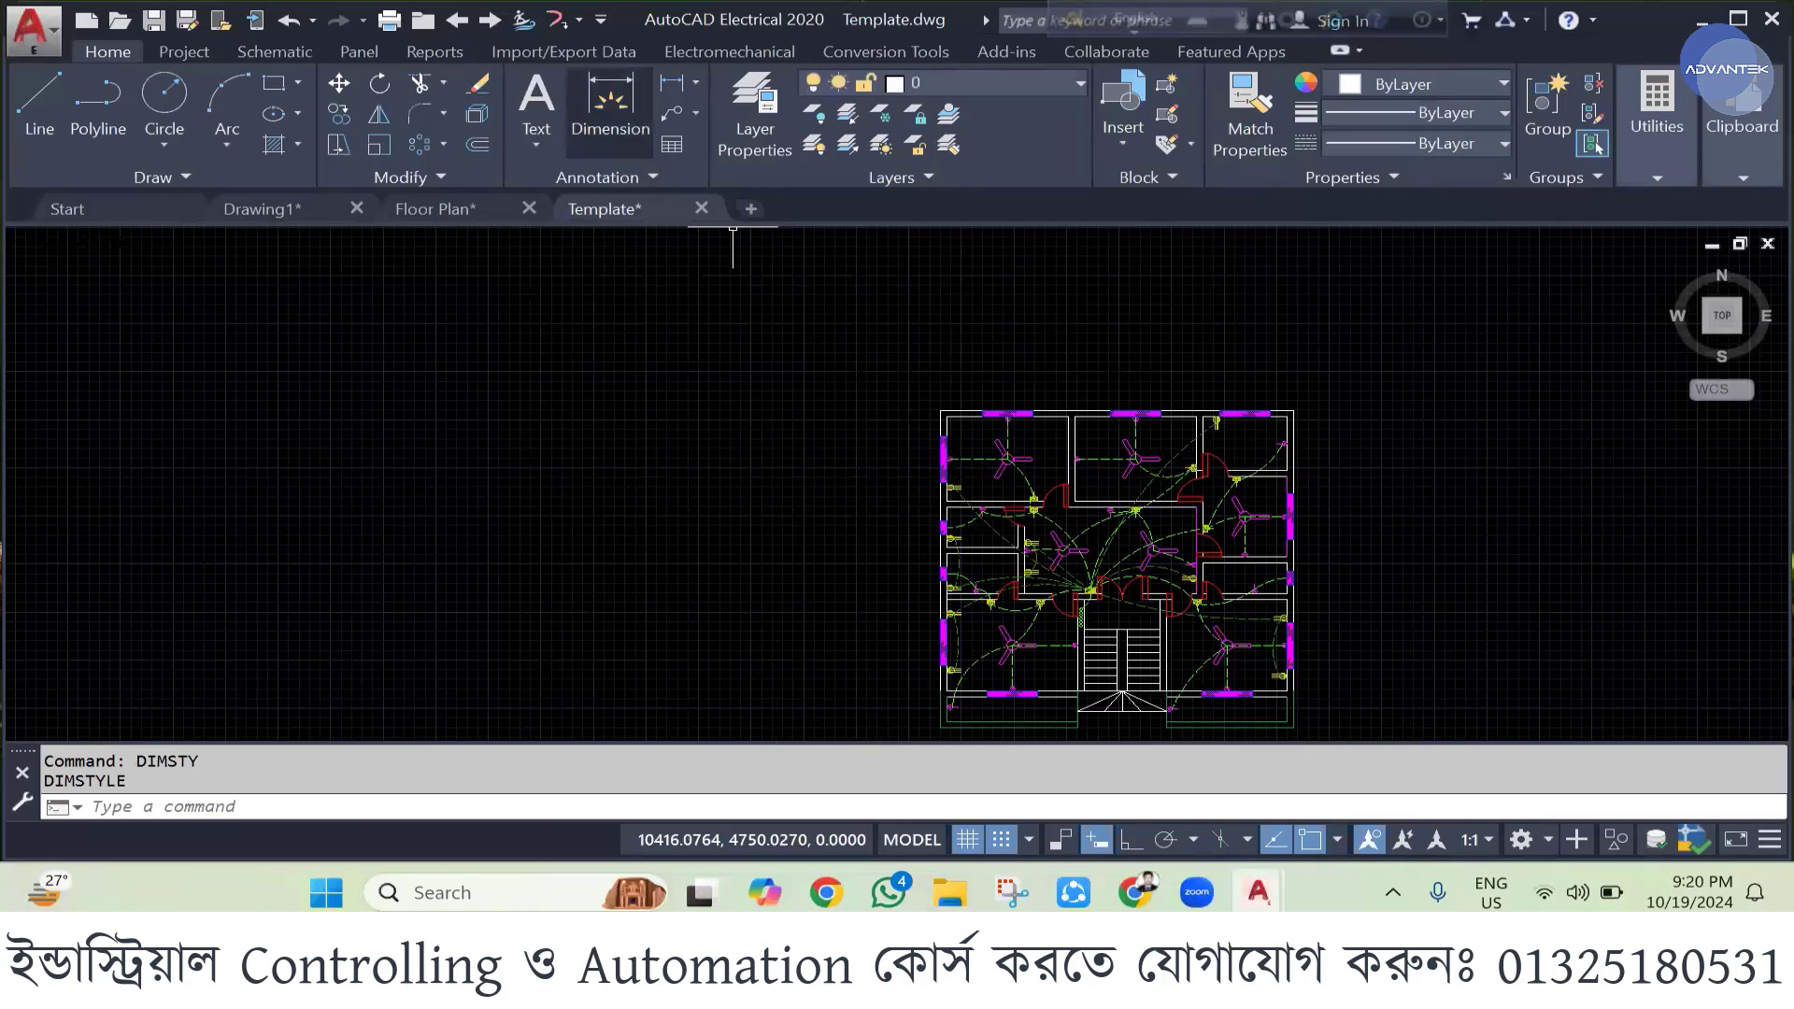
pyautogui.press('Return')
pyautogui.click(941, 411)
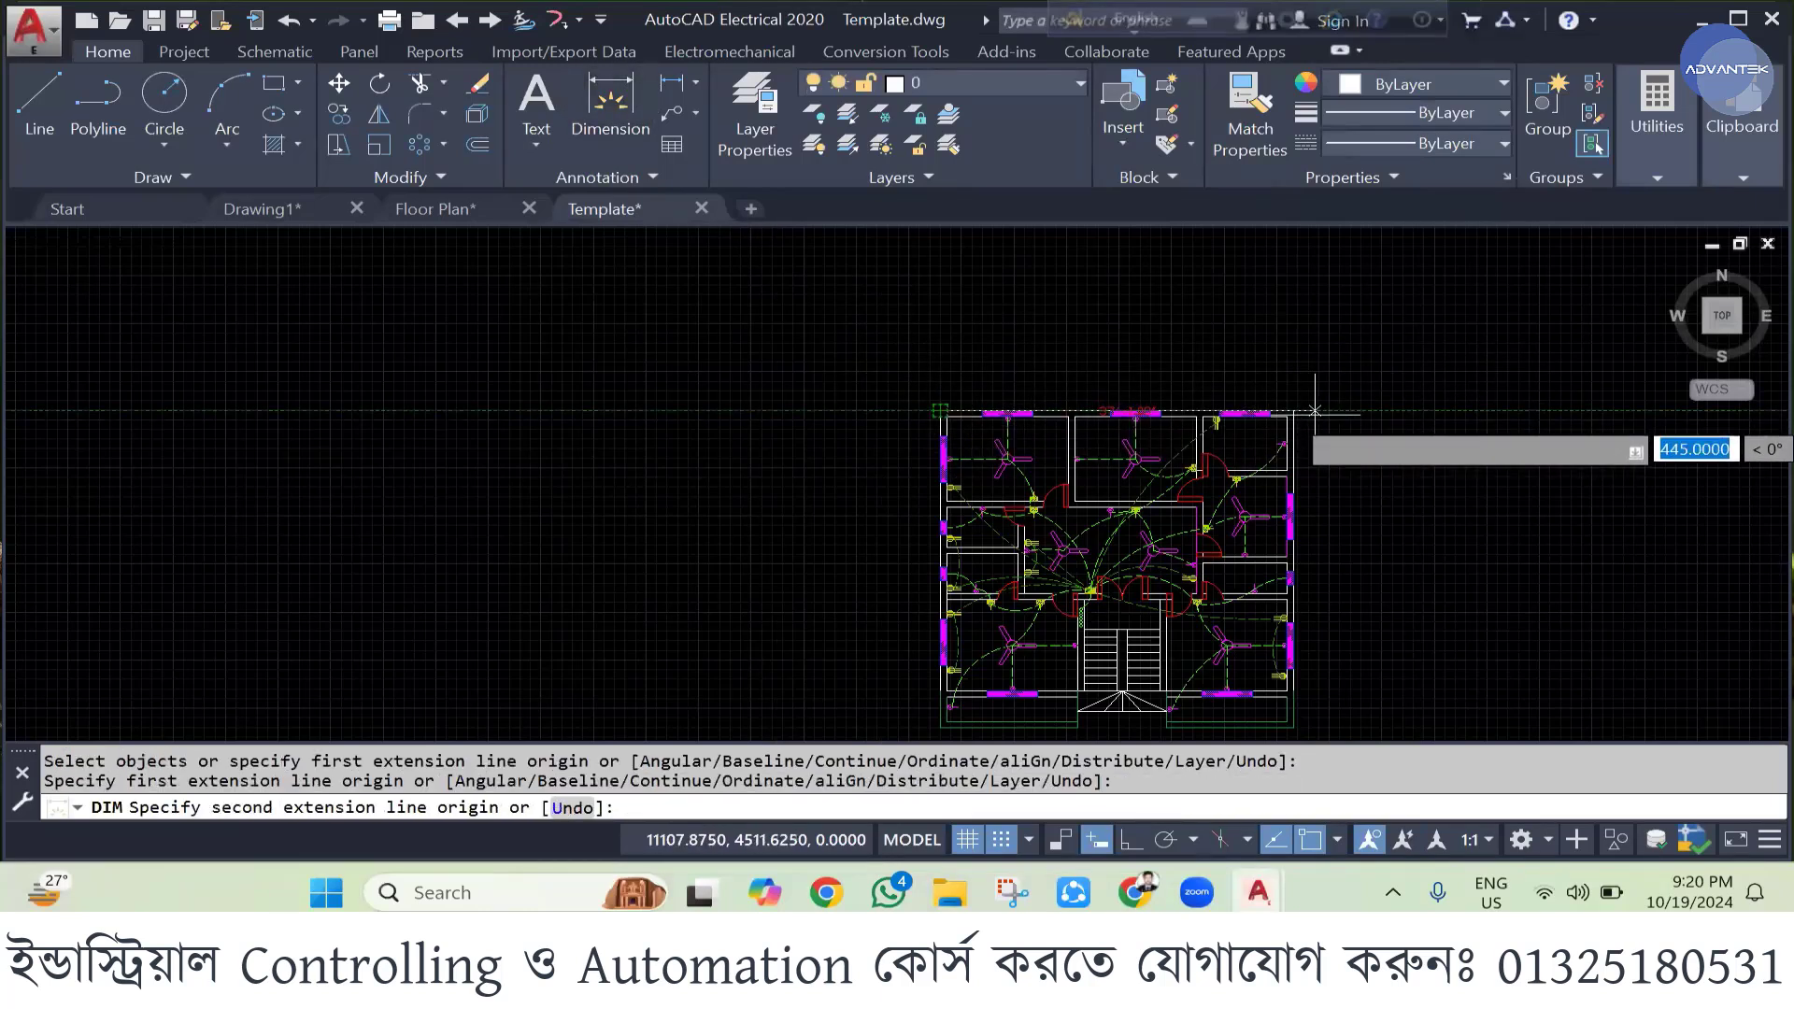
pyautogui.click(1293, 411)
pyautogui.click(1228, 383)
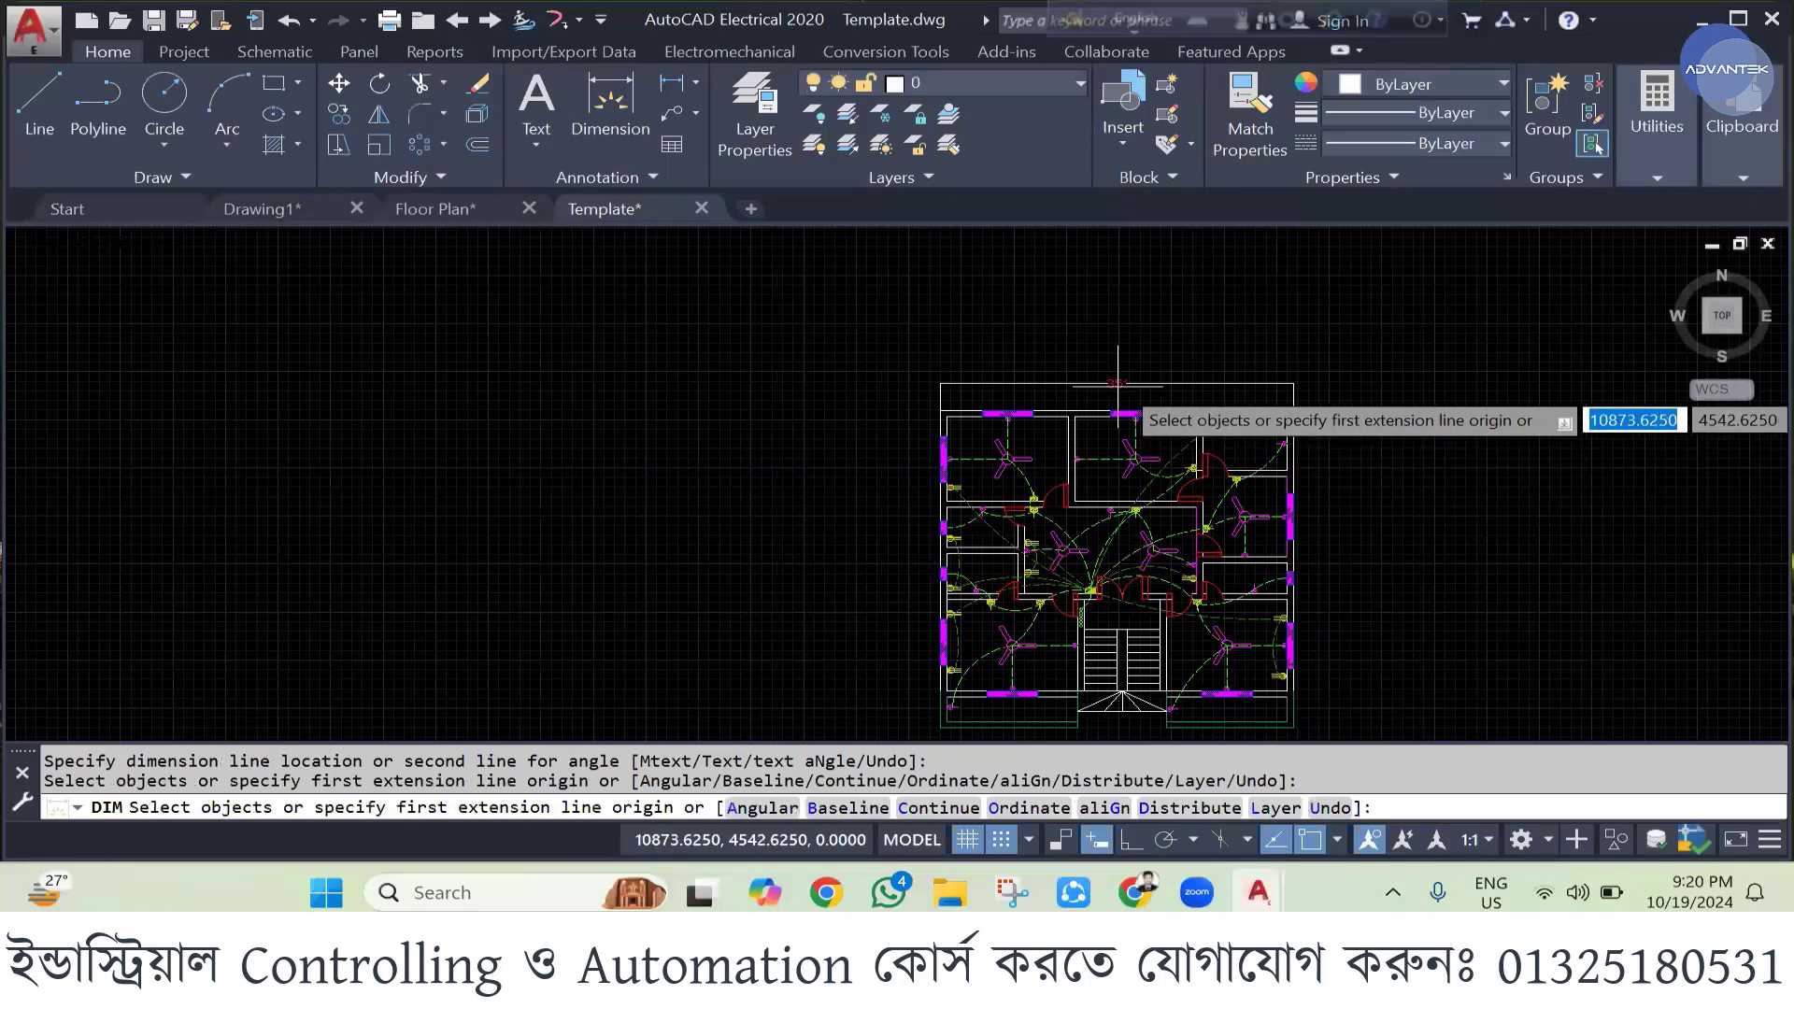
pyautogui.scroll(2, 1126, 383)
pyautogui.scroll(-4, 1125, 373)
pyautogui.press('Return')
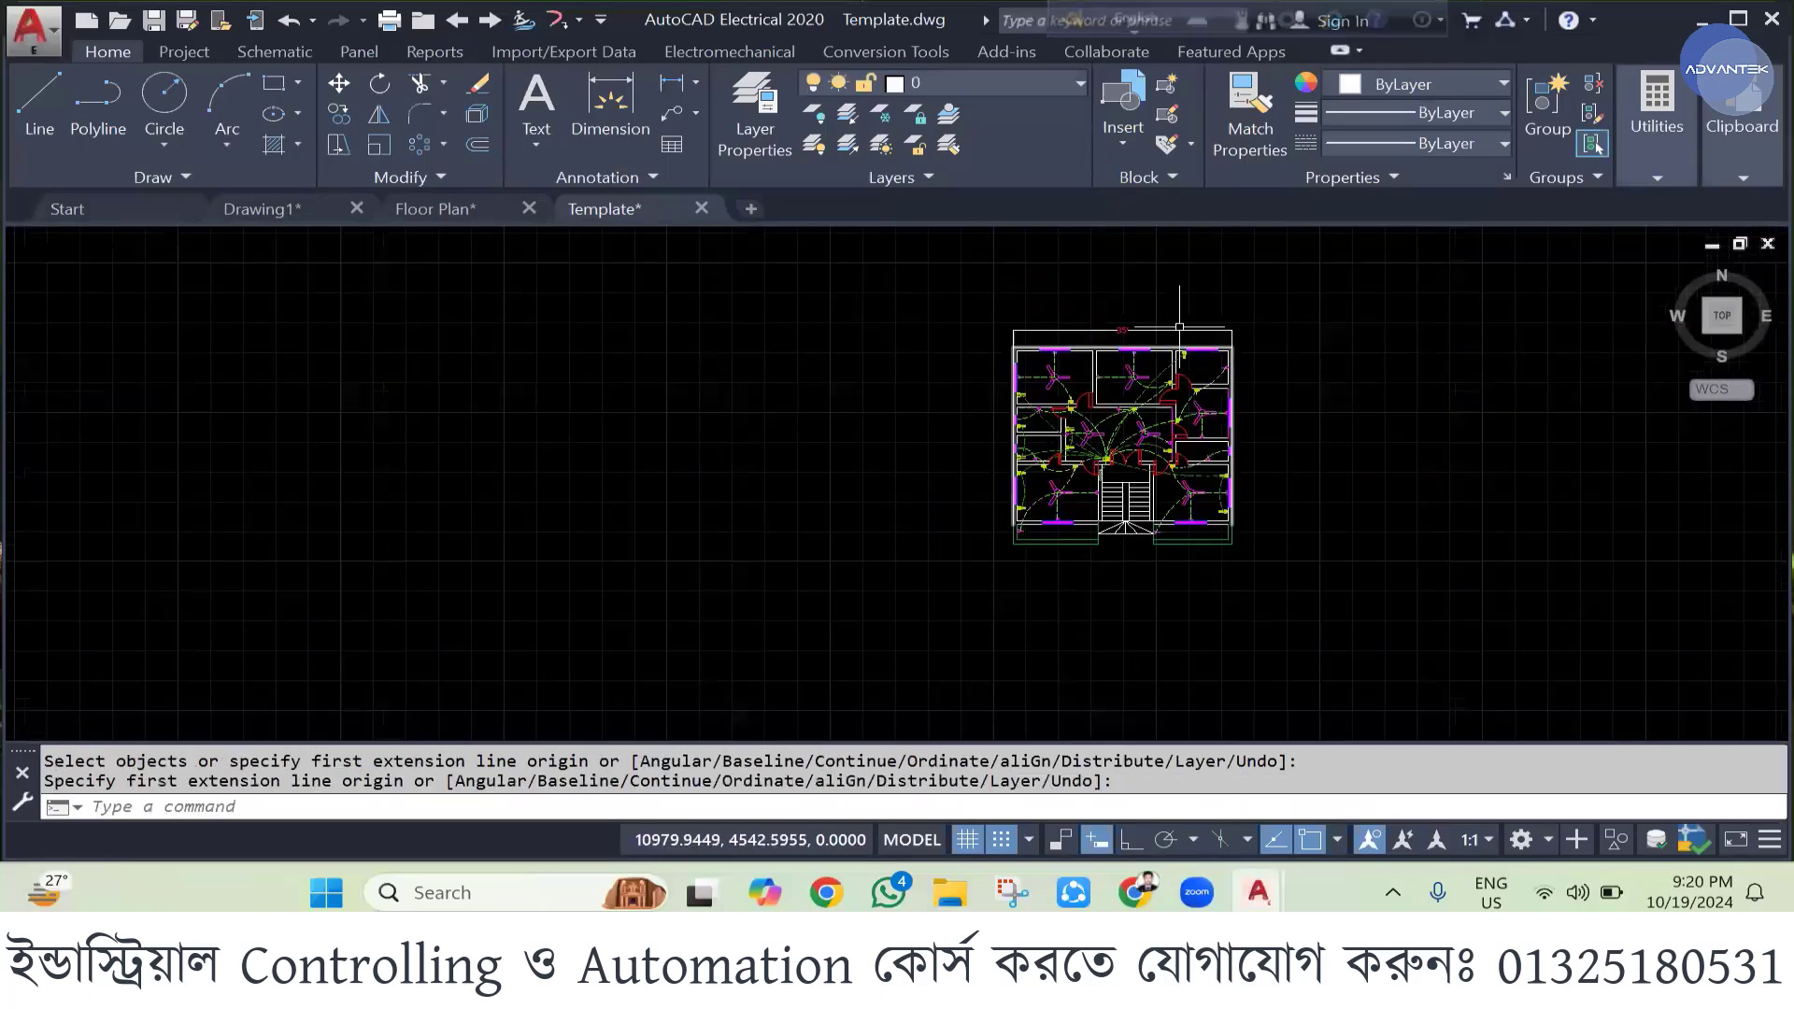
# - Select and delete the top-wall dimension
pyautogui.click(1187, 329)
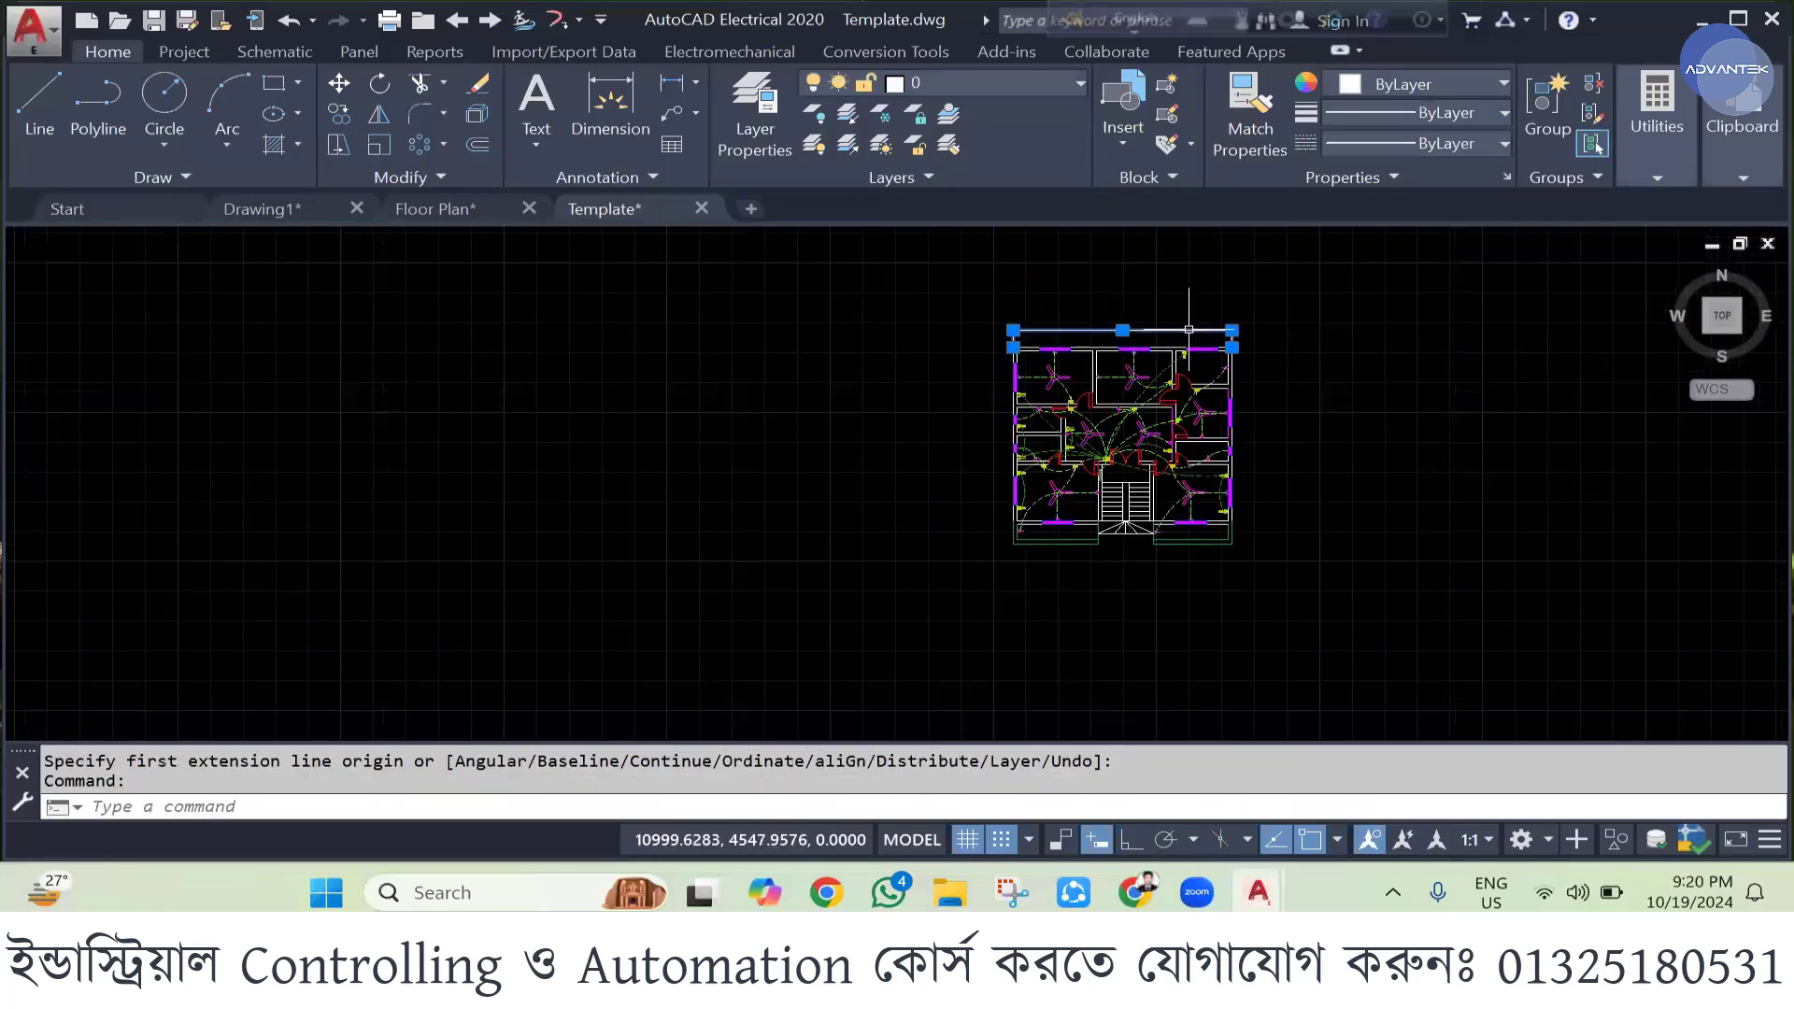
pyautogui.press('Delete')
pyautogui.scroll(-2, 1321, 344)
# - Window-select the title block and SCALE it down about its lower-right corner
pyautogui.scroll(-4, 1321, 344)
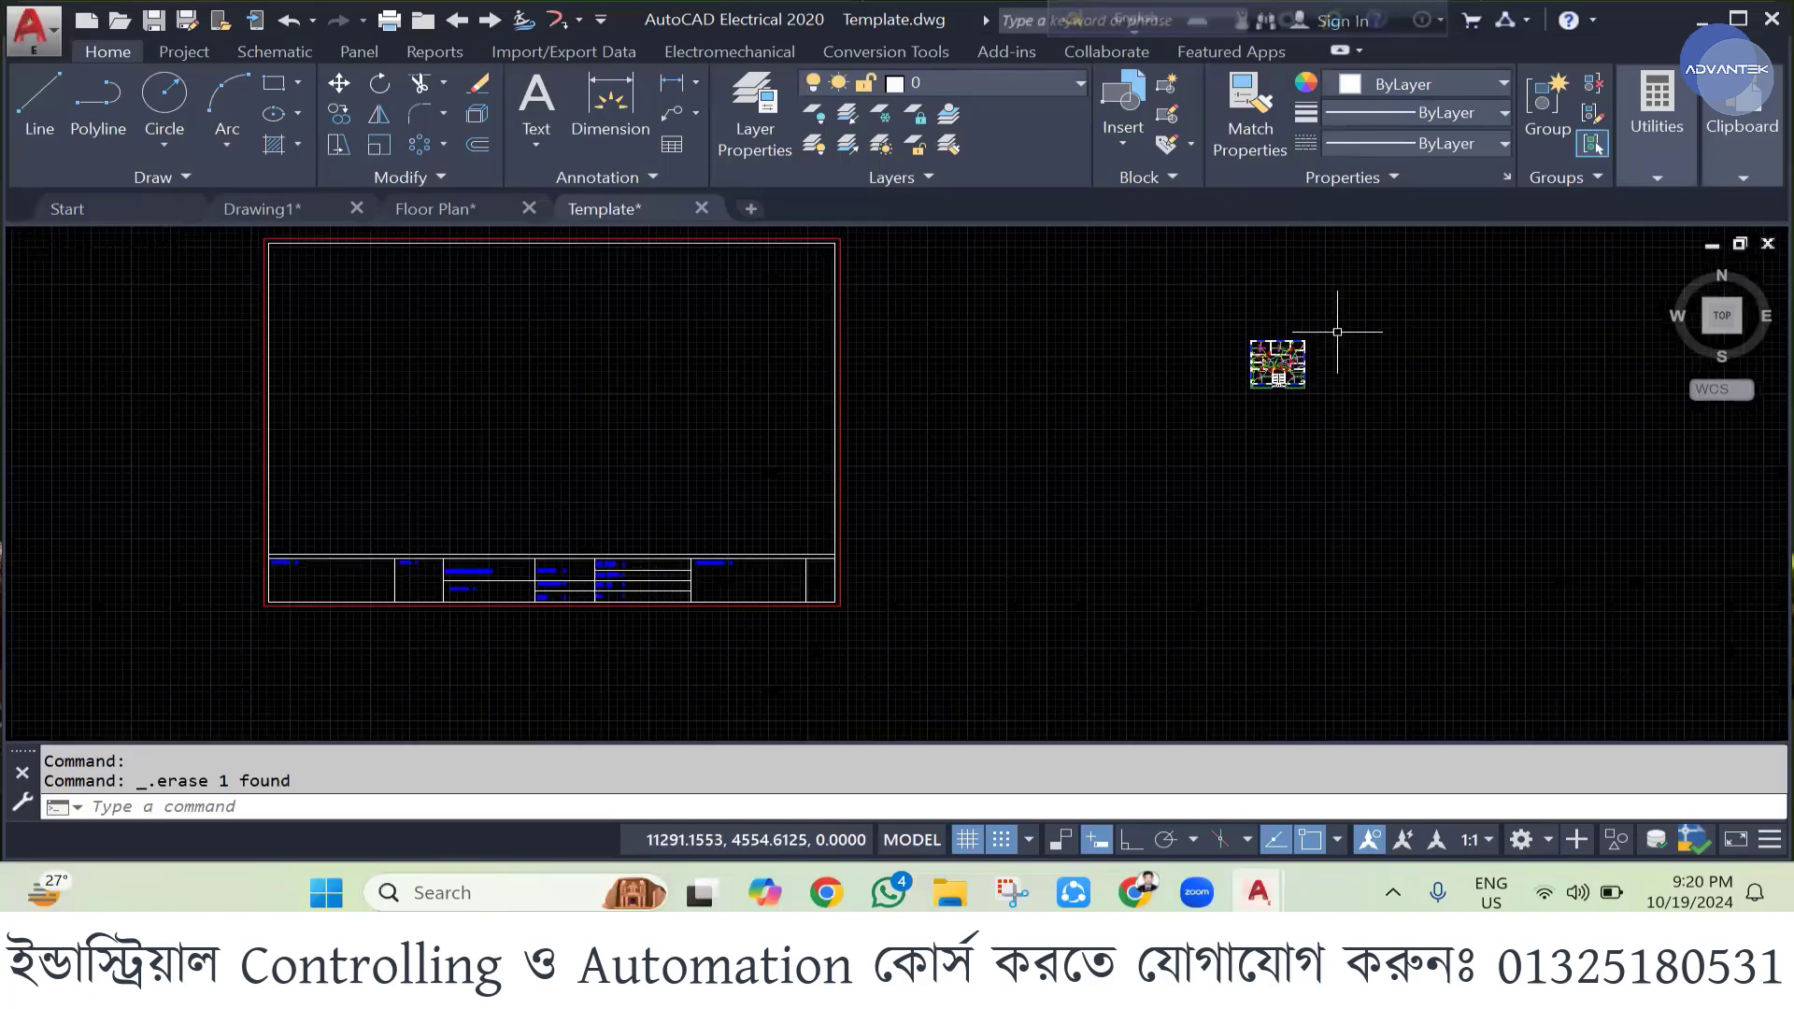
pyautogui.scroll(-2, 962, 494)
pyautogui.click(440, 285)
pyautogui.click(917, 612)
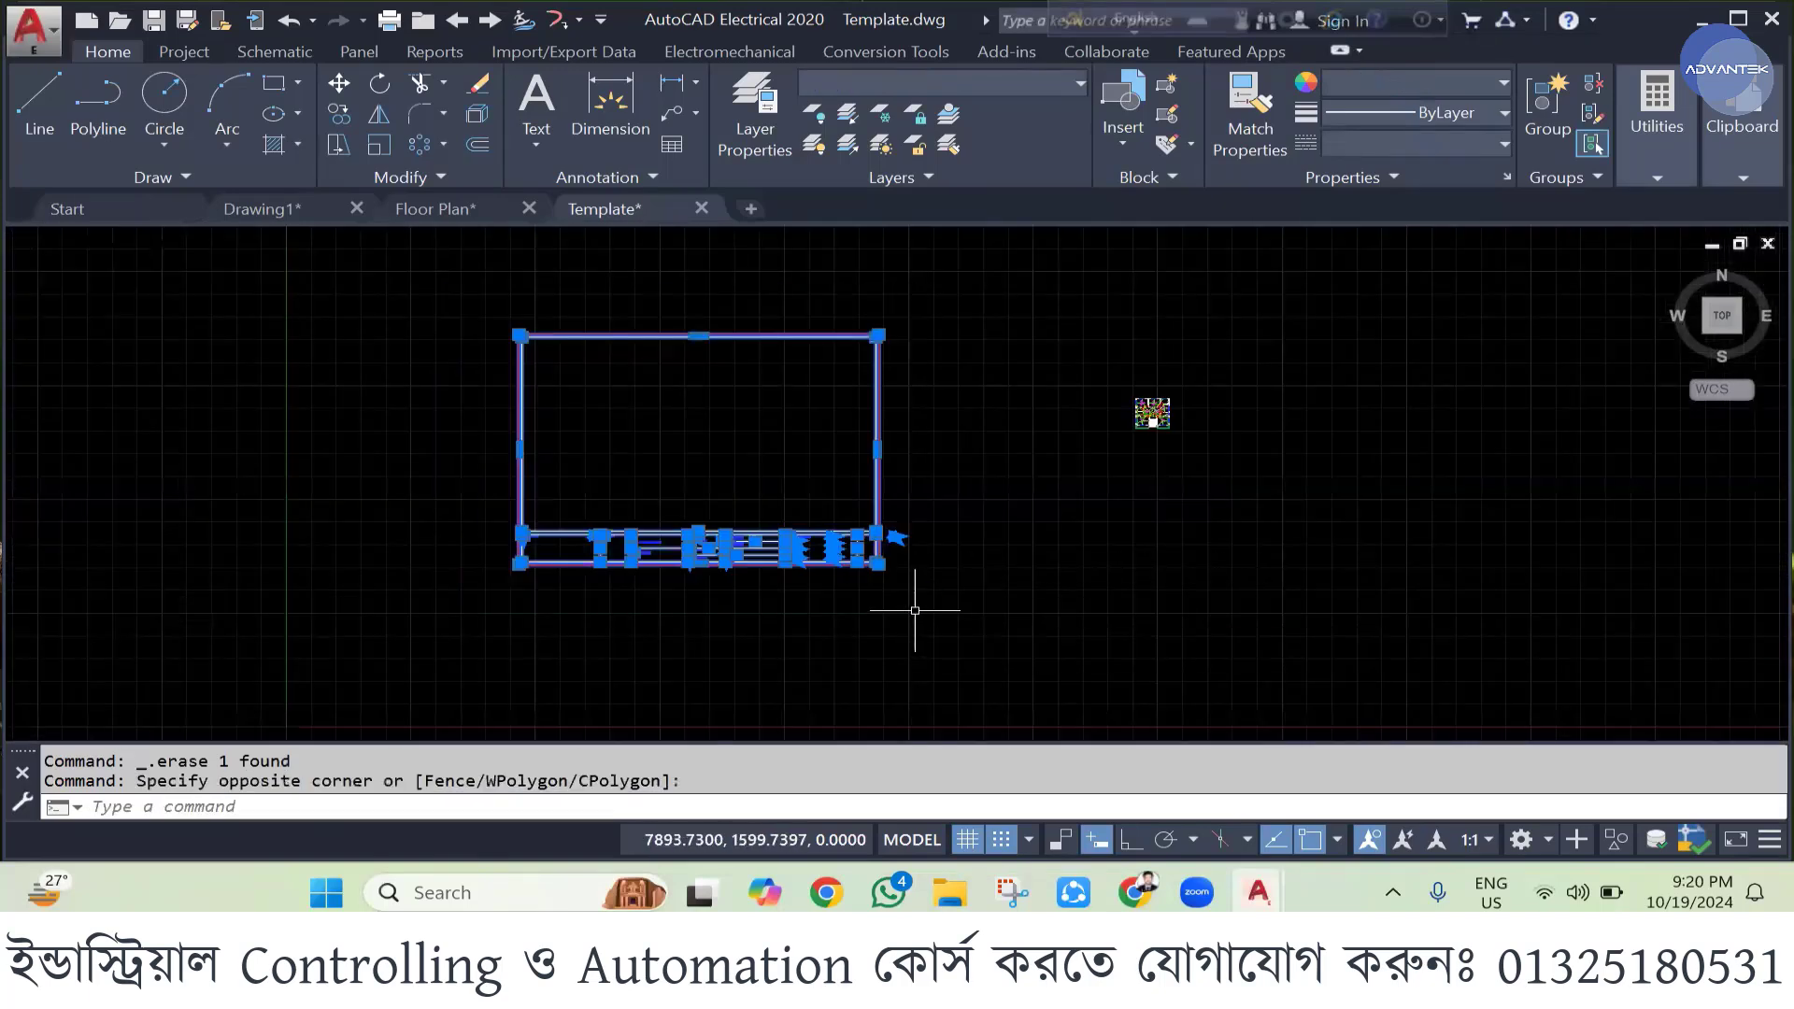
pyautogui.write('sc')
pyautogui.press('Return')
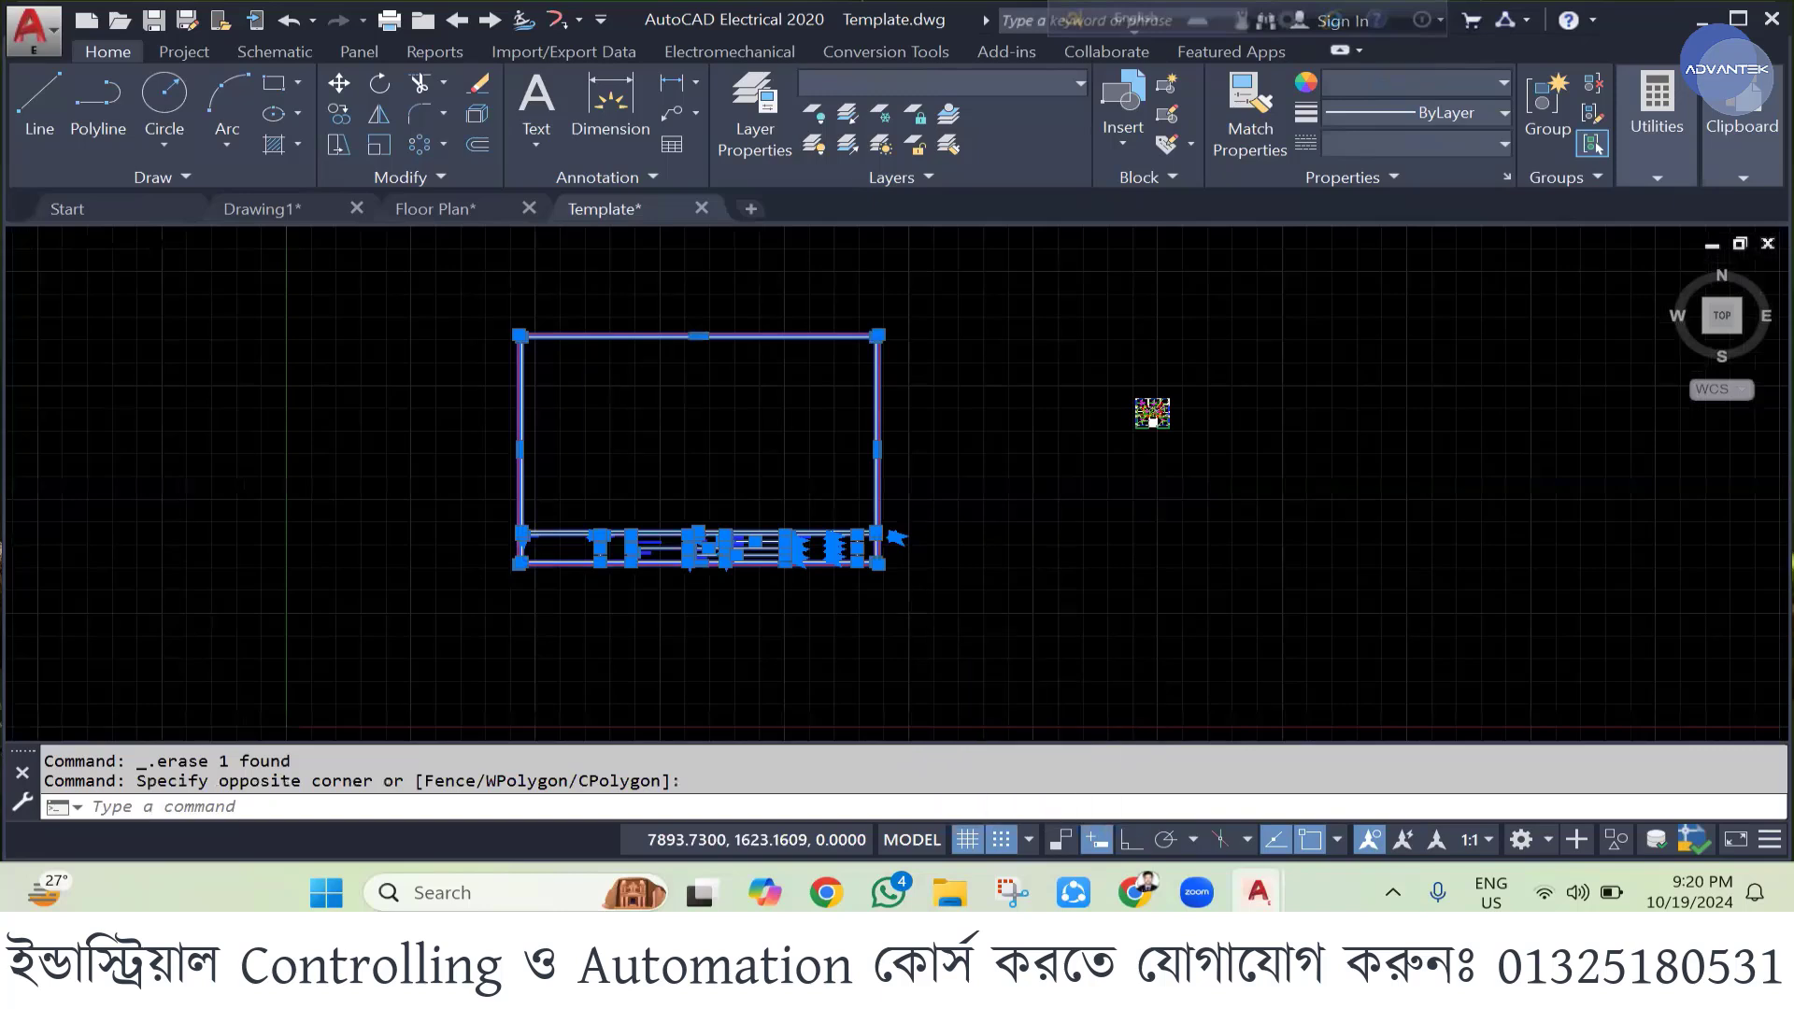
pyautogui.click(882, 568)
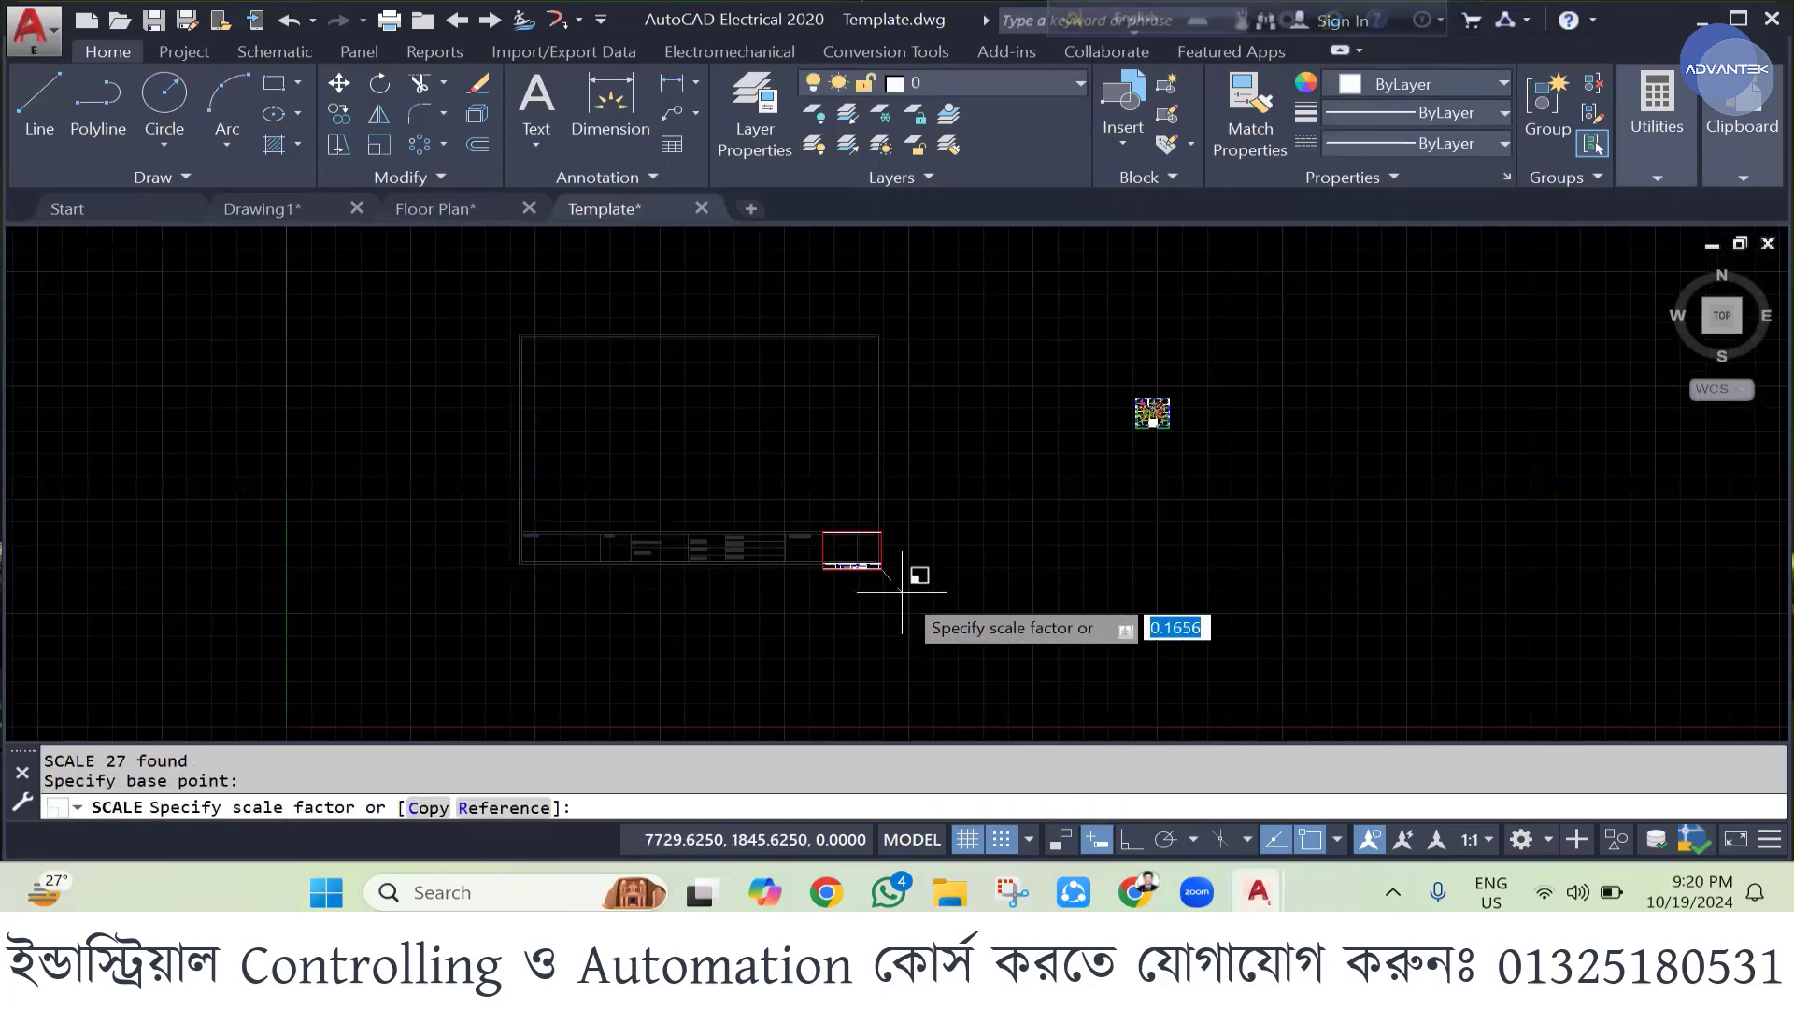
pyautogui.click(905, 595)
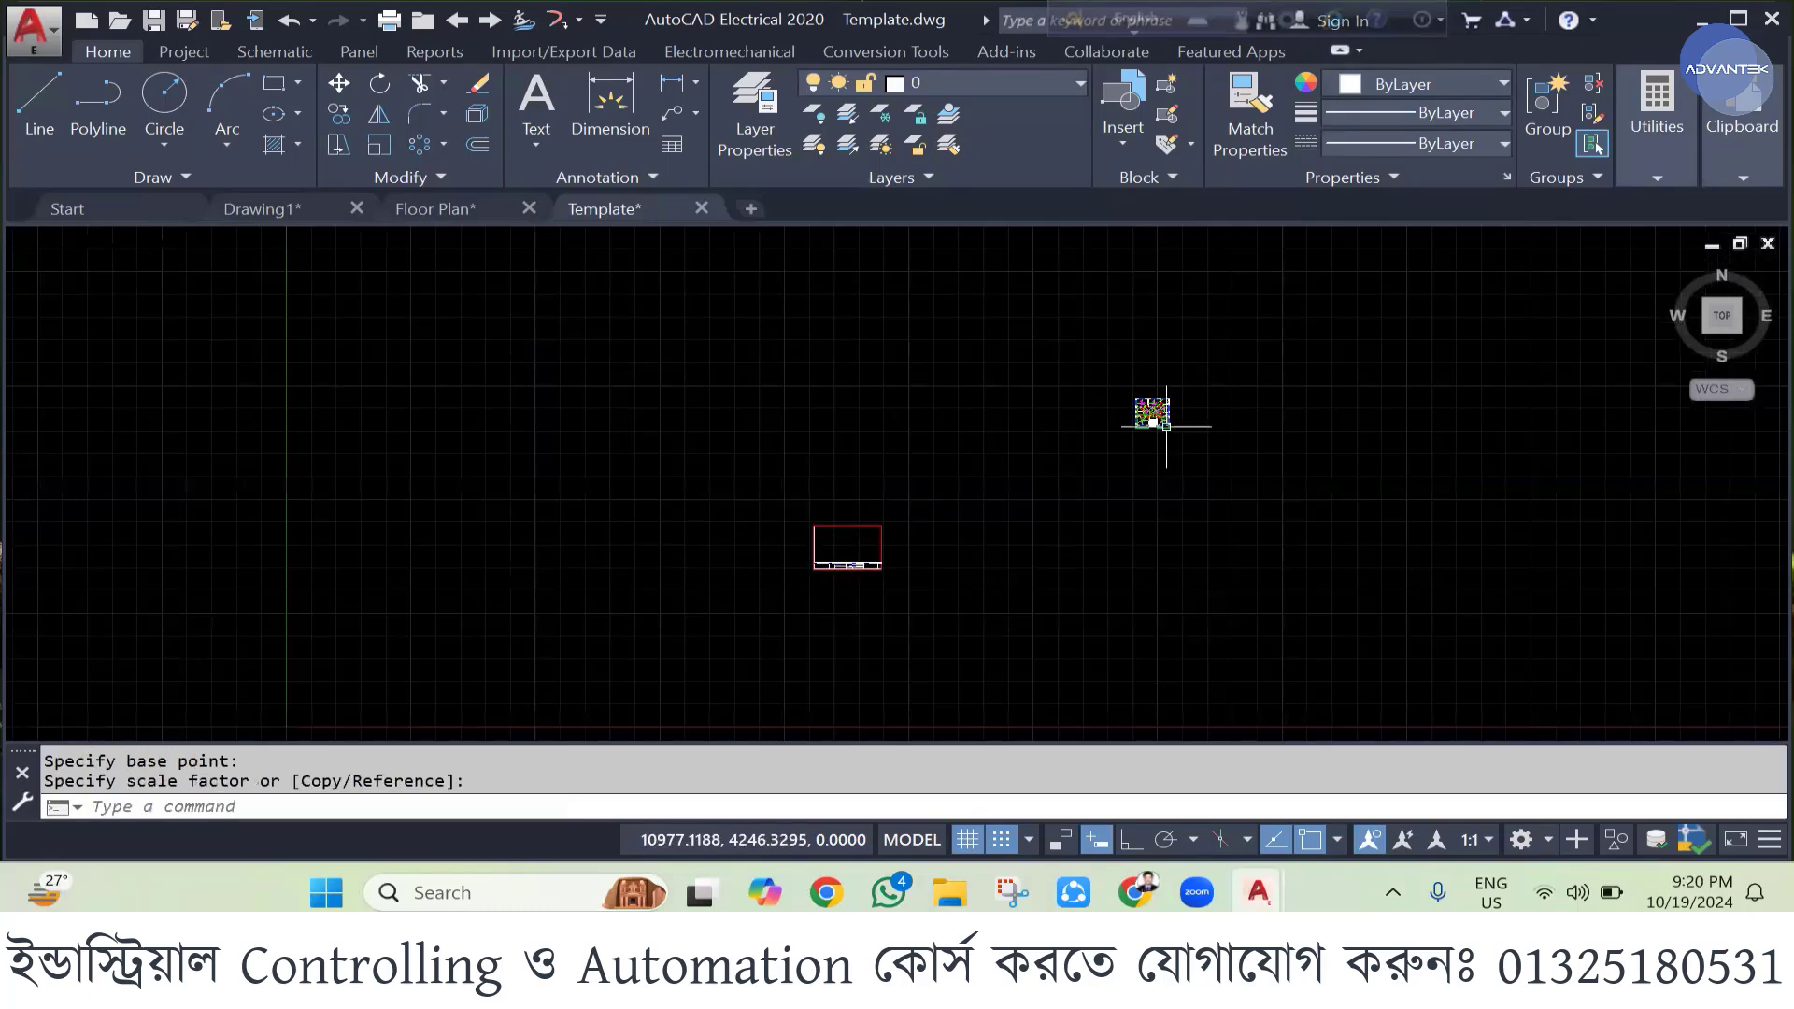
pyautogui.scroll(4, 1175, 459)
# - Move the window-selected floor plan with M into the shrunken title-block frame above its title strip
pyautogui.click(1055, 275)
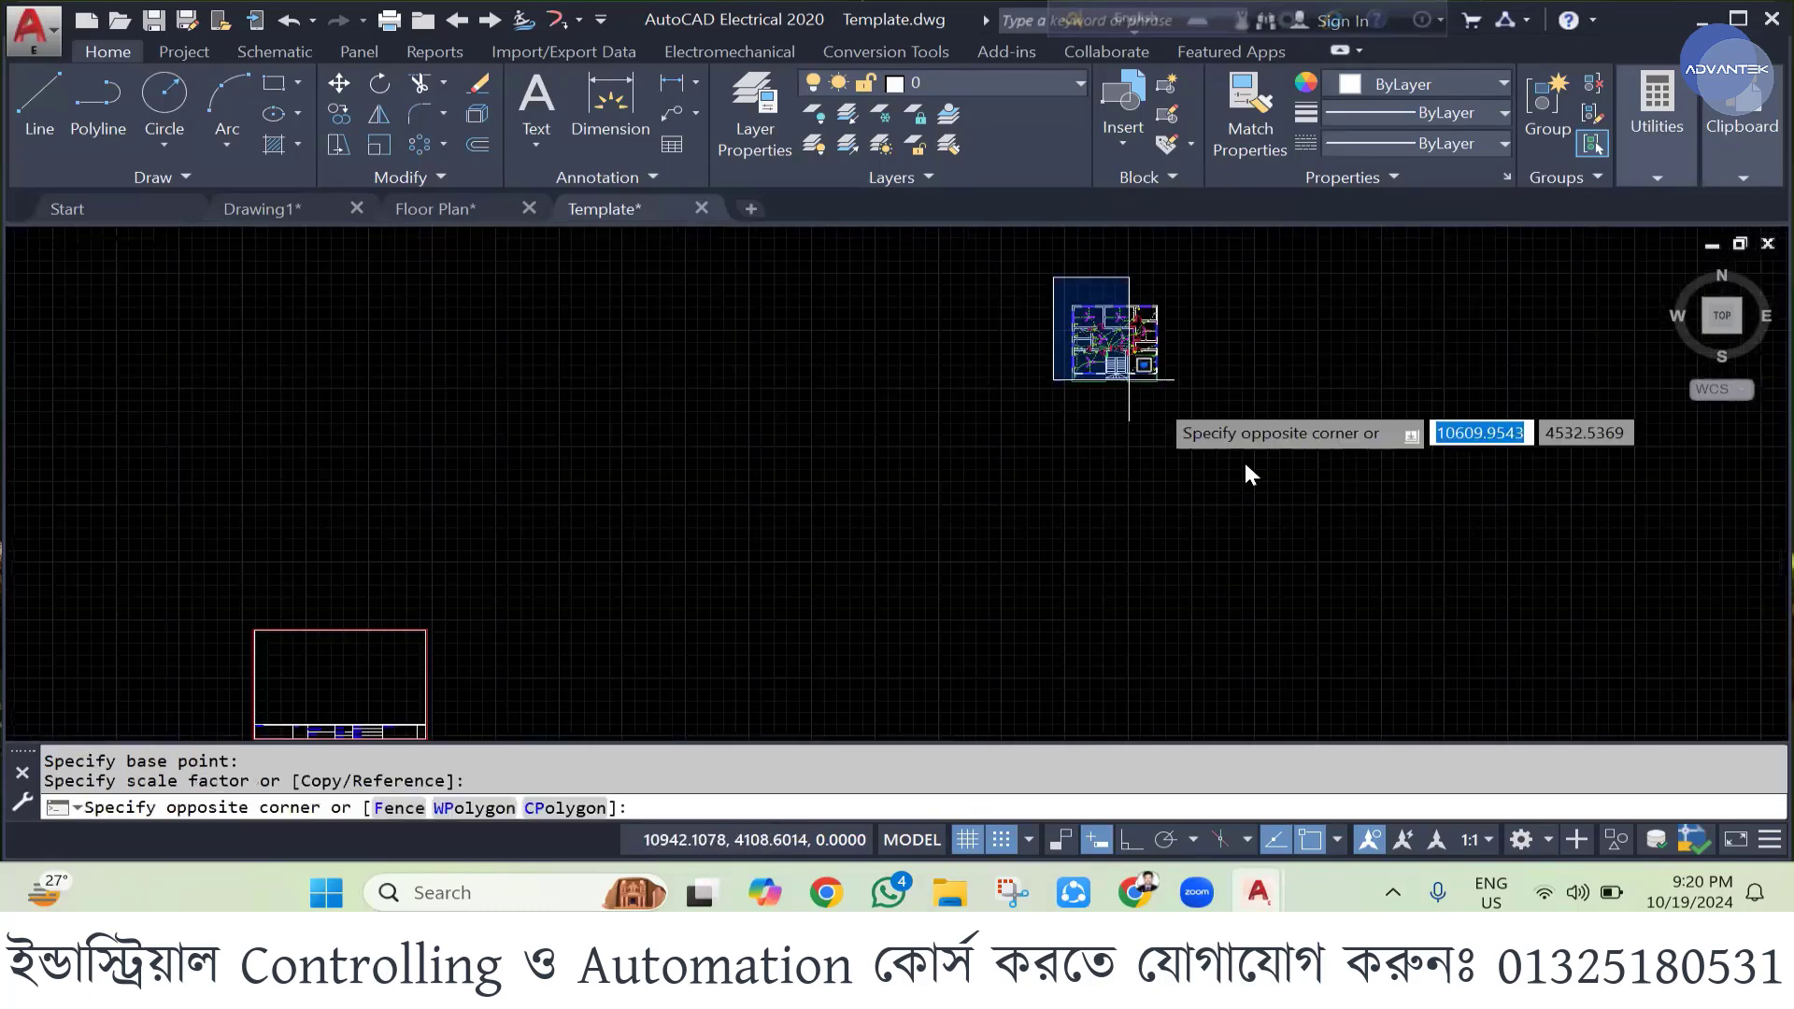
pyautogui.click(1166, 409)
pyautogui.write('M')
pyautogui.press('Return')
pyautogui.click(1131, 355)
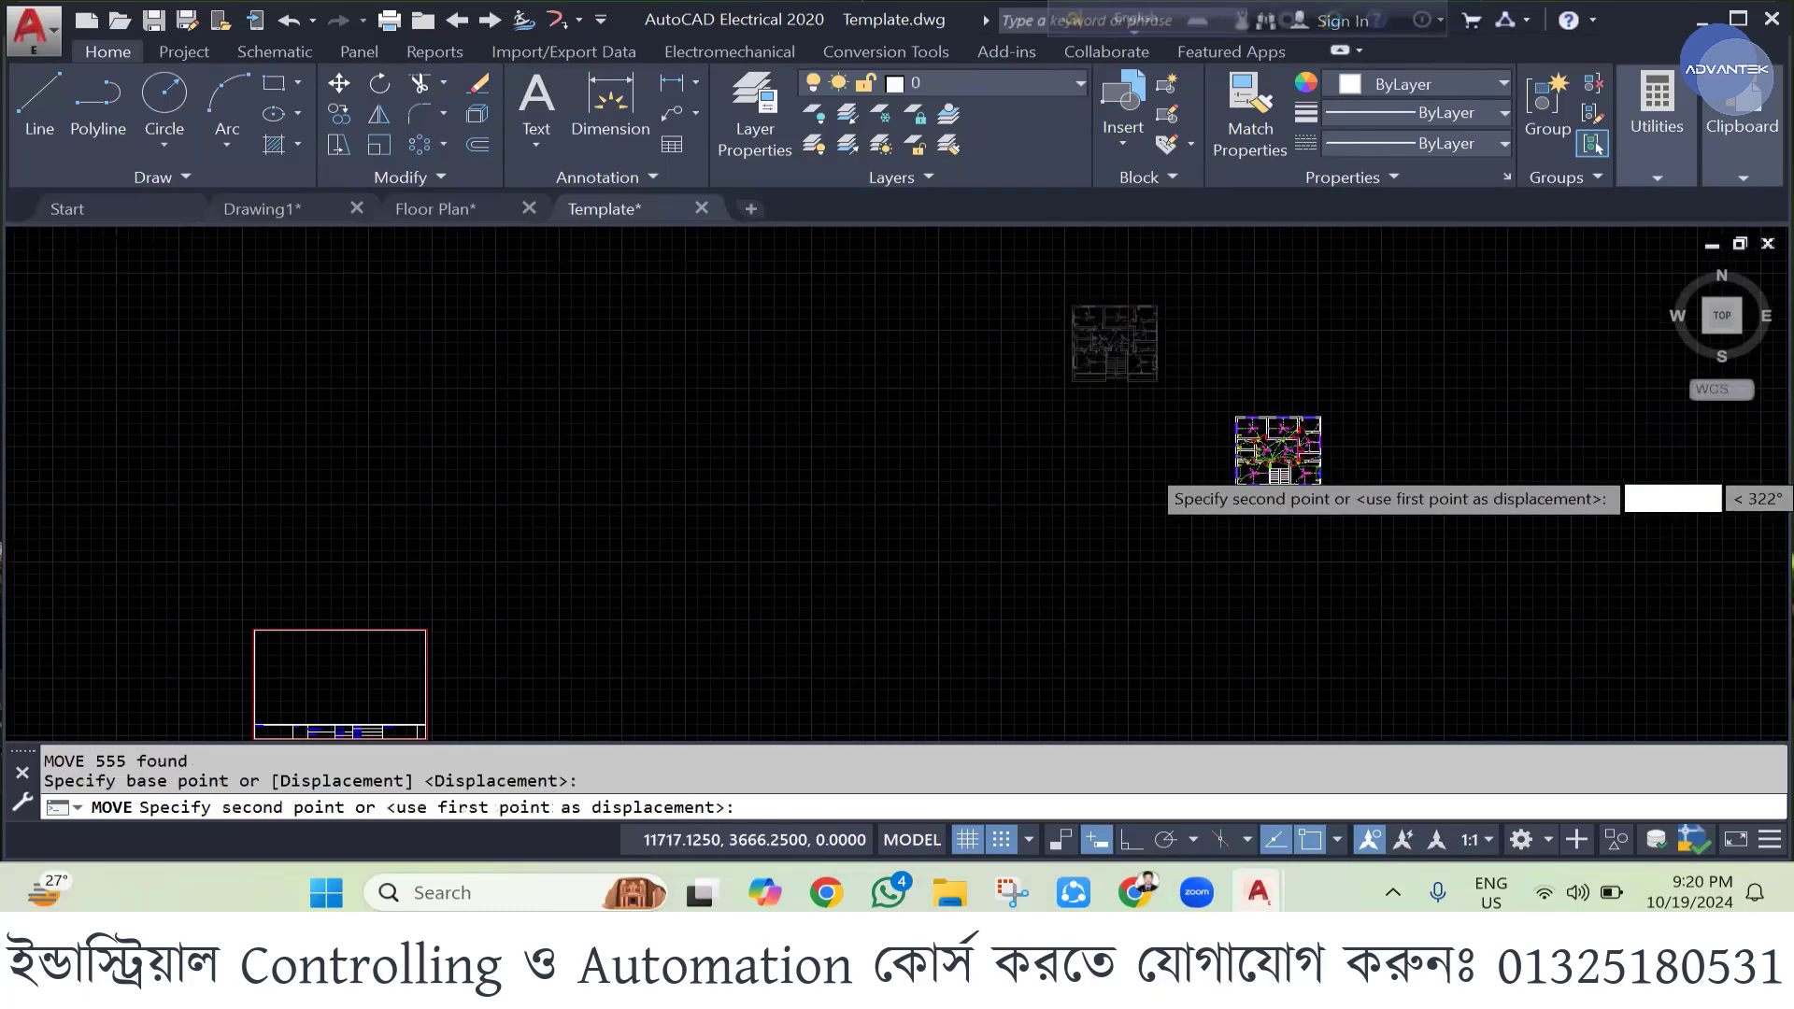
pyautogui.scroll(-2, 1293, 462)
pyautogui.moveTo(720, 616); pyautogui.dragTo(1075, 523, button='middle')
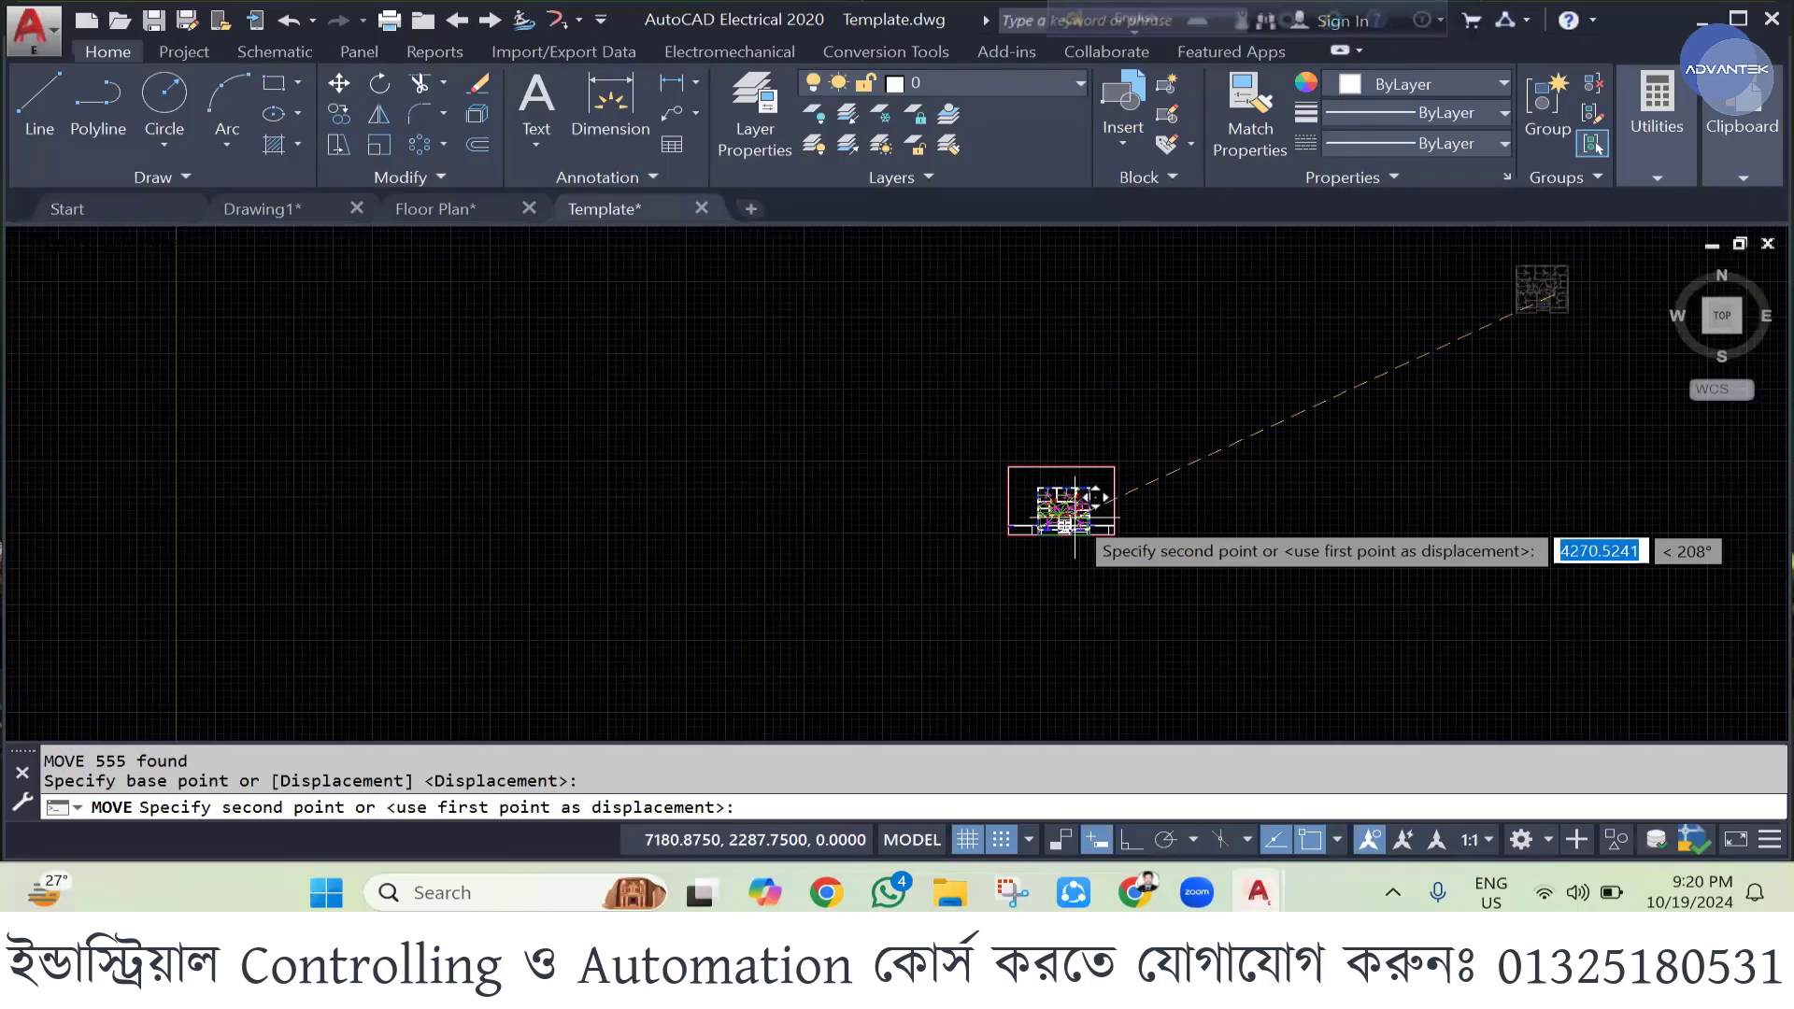
pyautogui.scroll(2, 1079, 514)
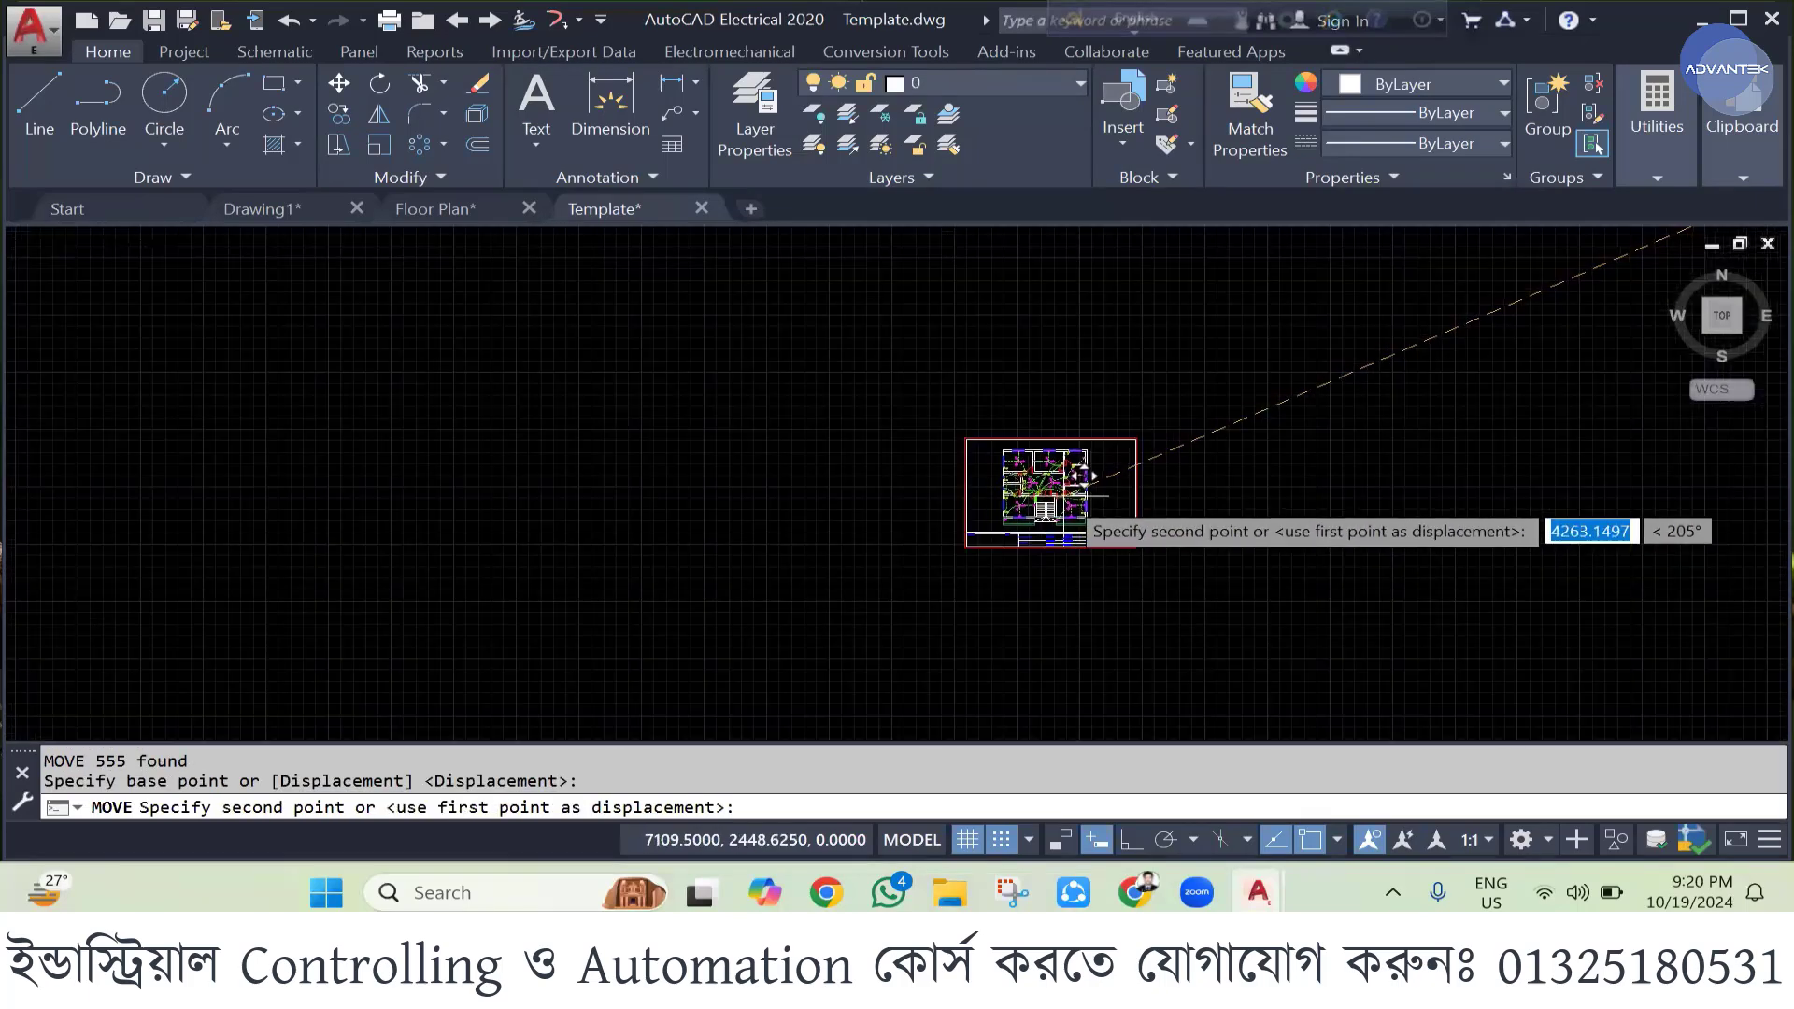
pyautogui.click(1065, 510)
# - Zoom in and out to inspect the floor plan's placement within the frame
pyautogui.scroll(3, 1061, 512)
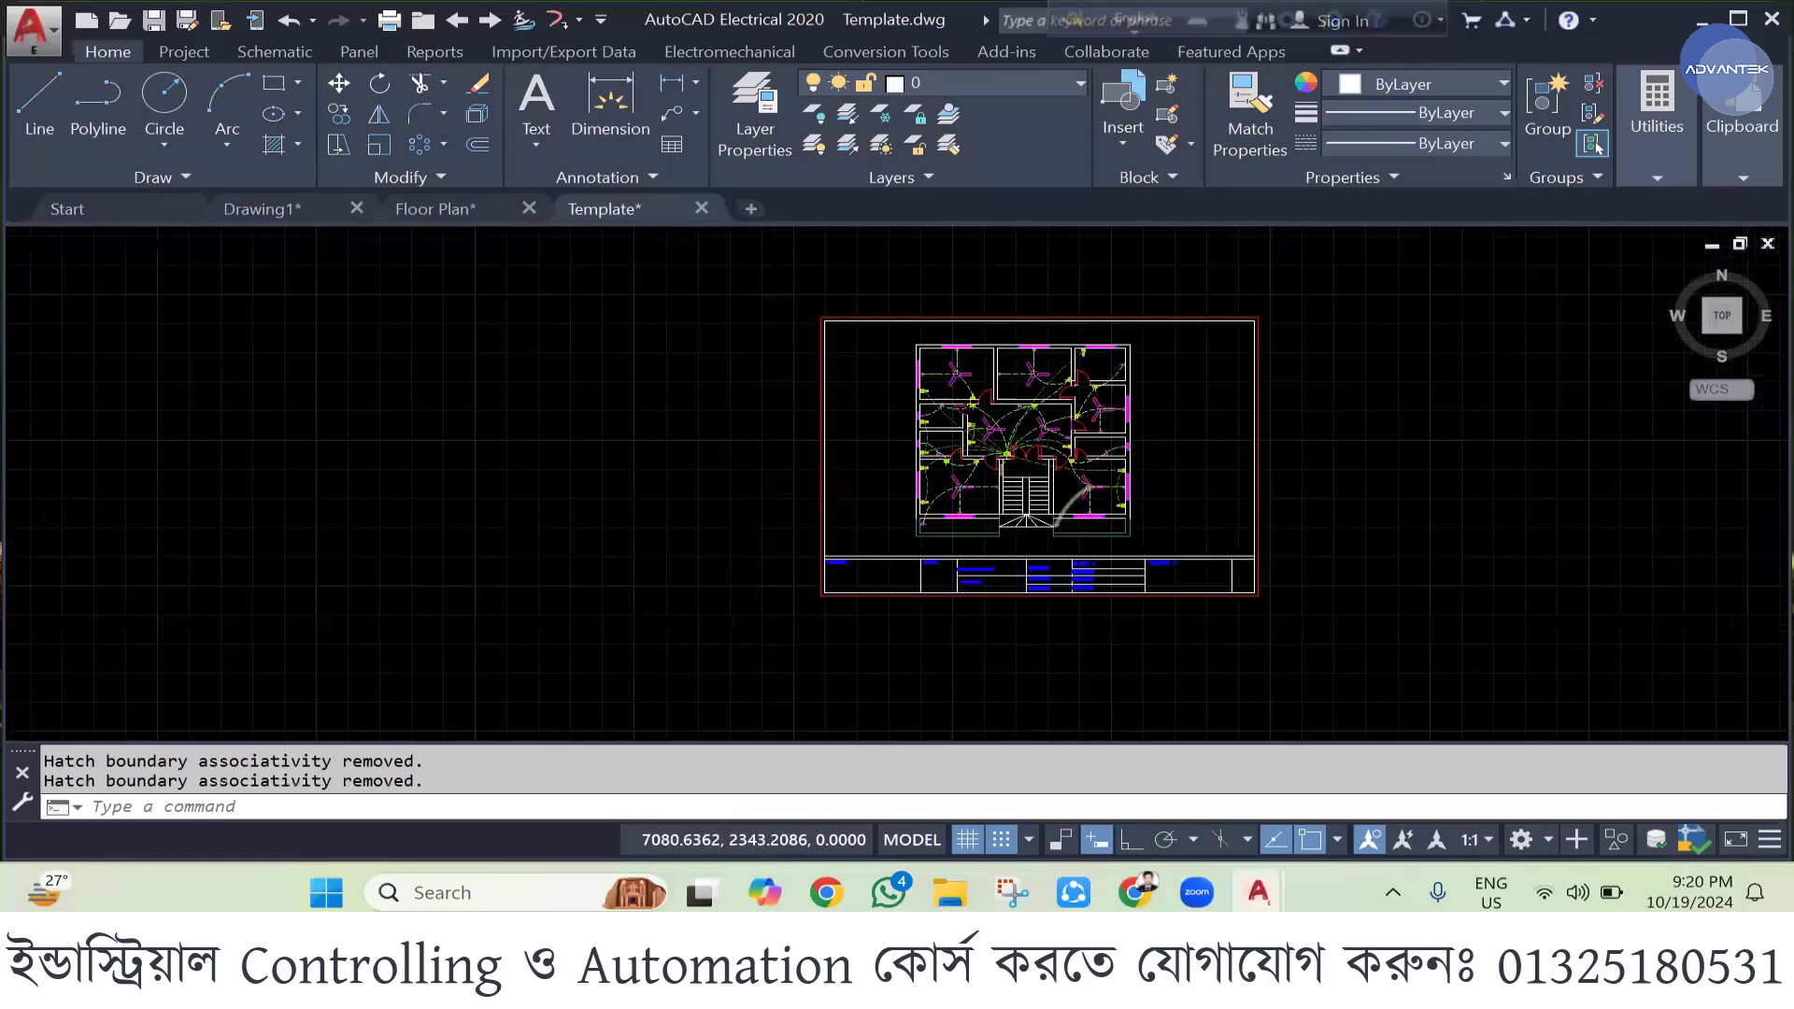
pyautogui.scroll(2, 1062, 510)
pyautogui.scroll(5, 853, 572)
pyautogui.scroll(-2, 240, 572)
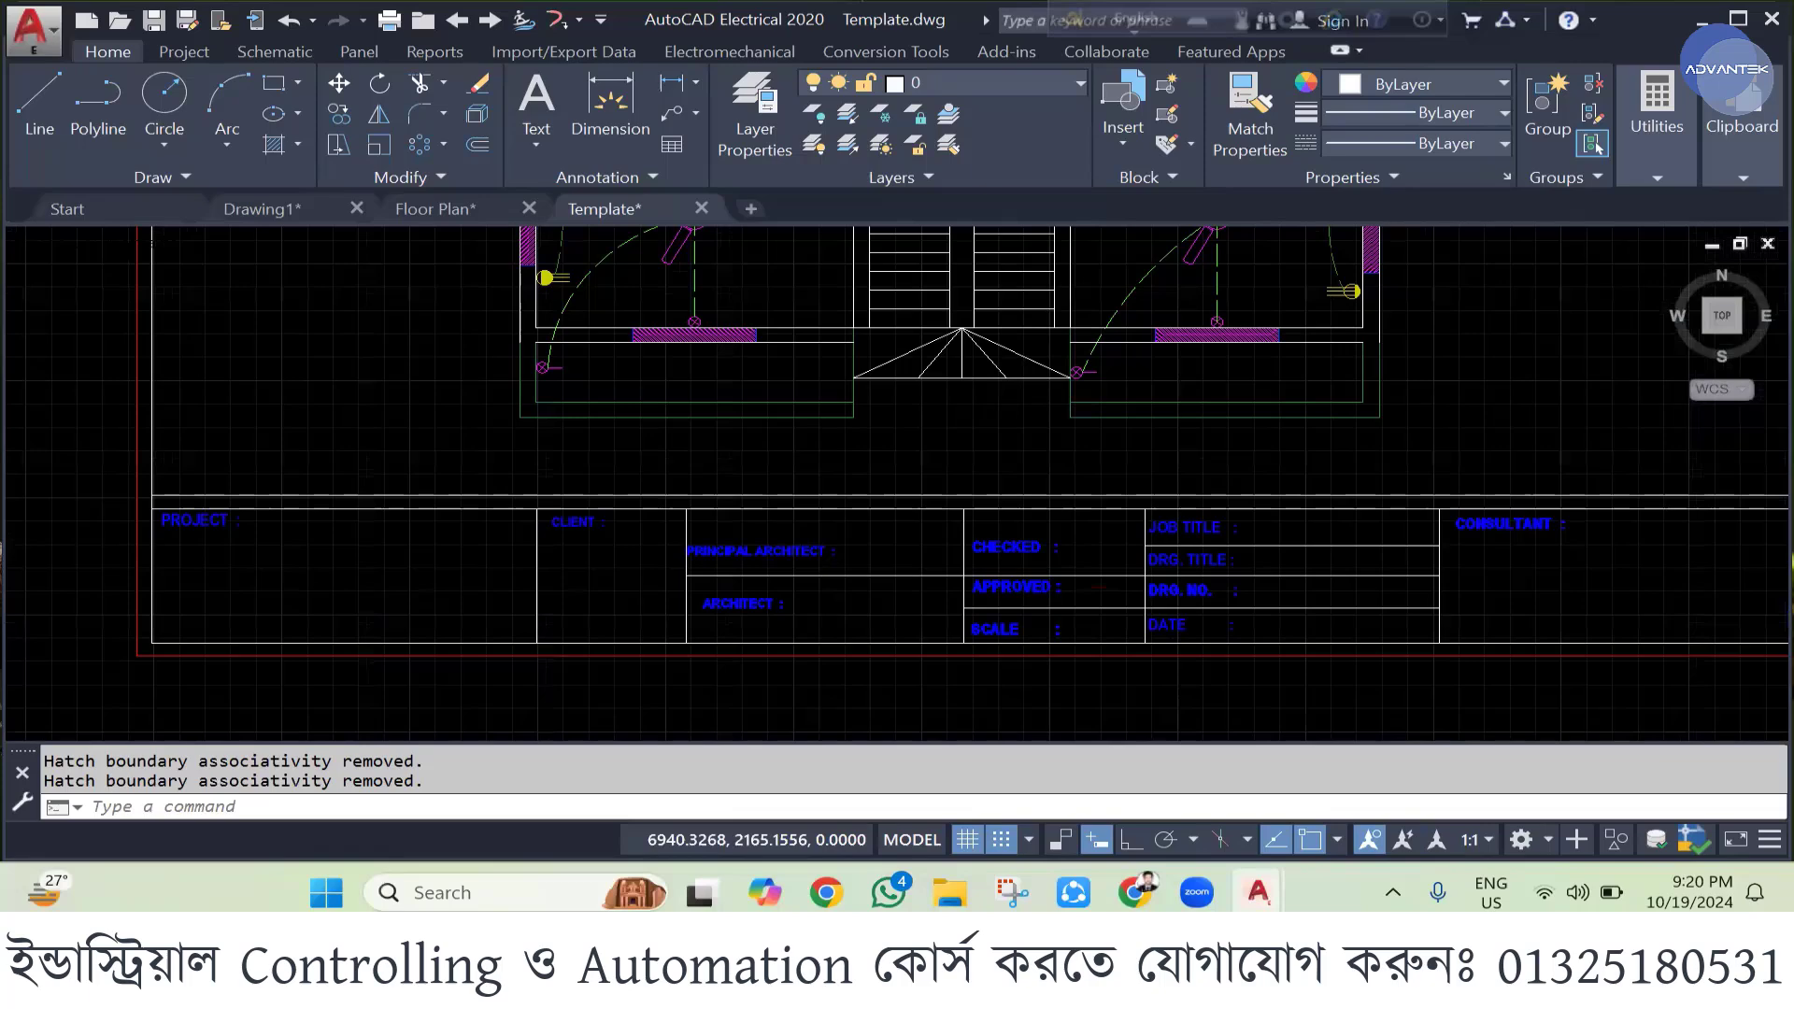
pyautogui.scroll(-5, 781, 645)
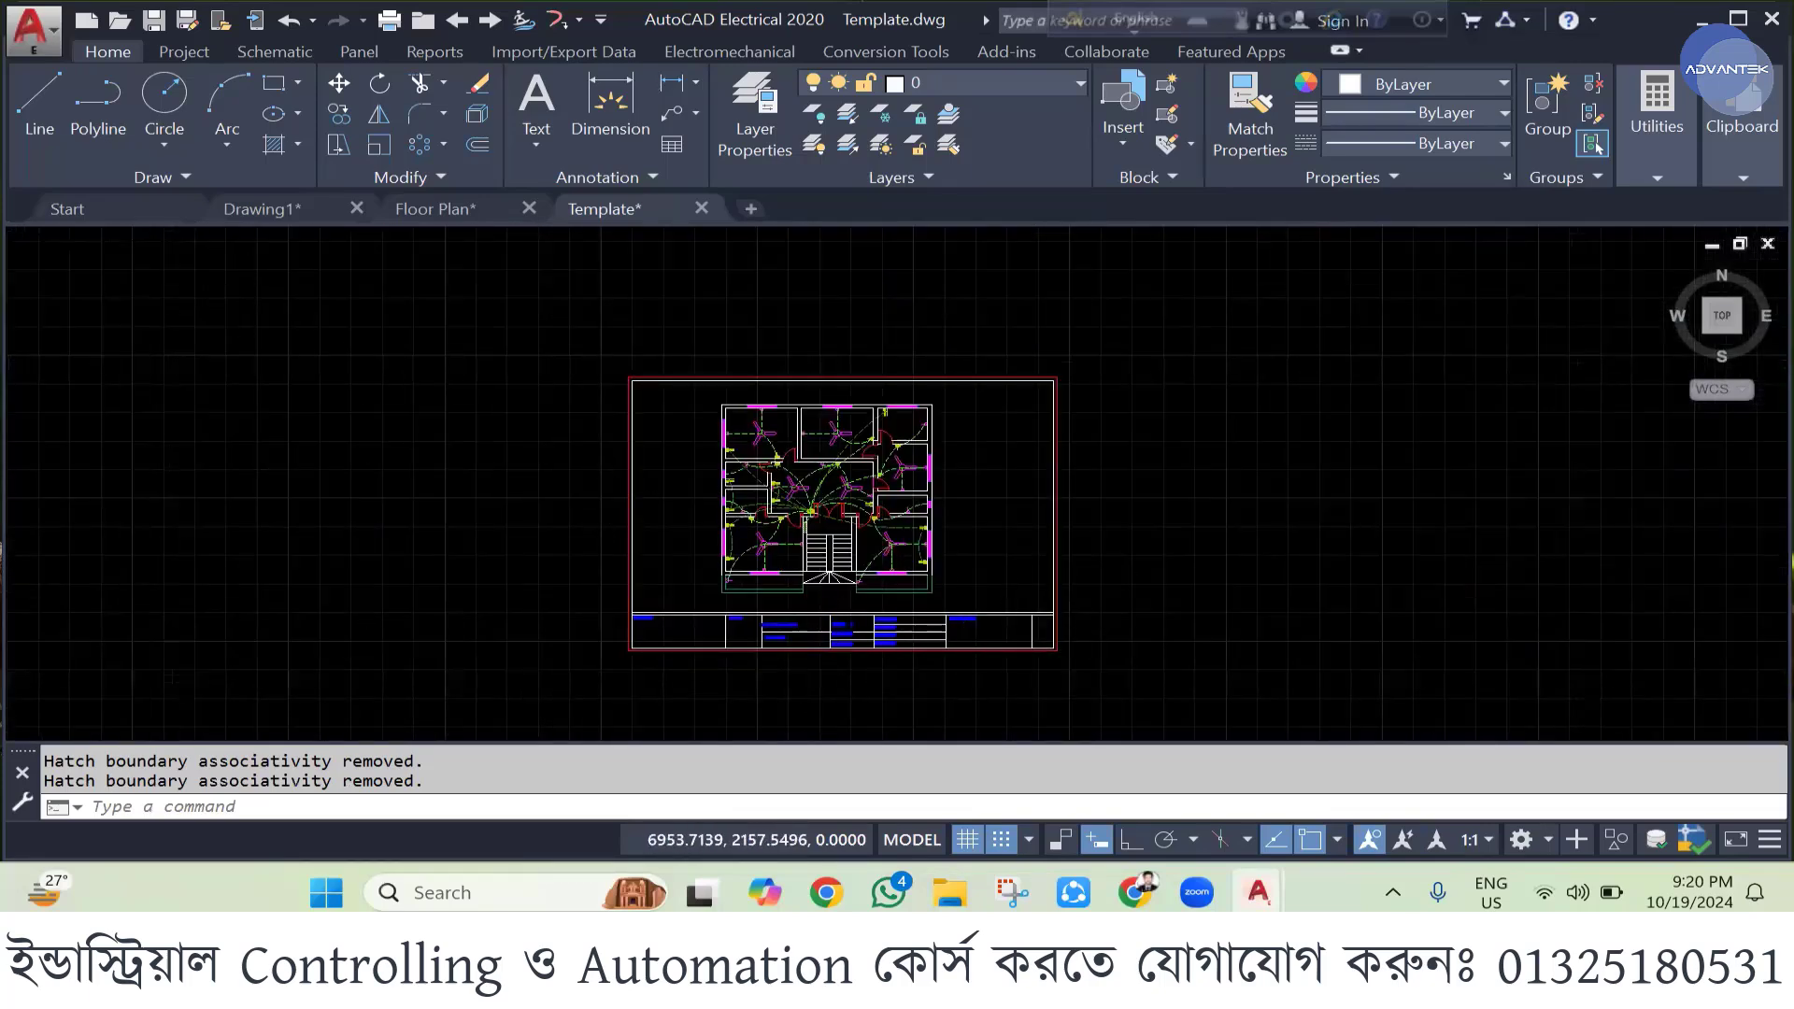
pyautogui.scroll(4, 779, 644)
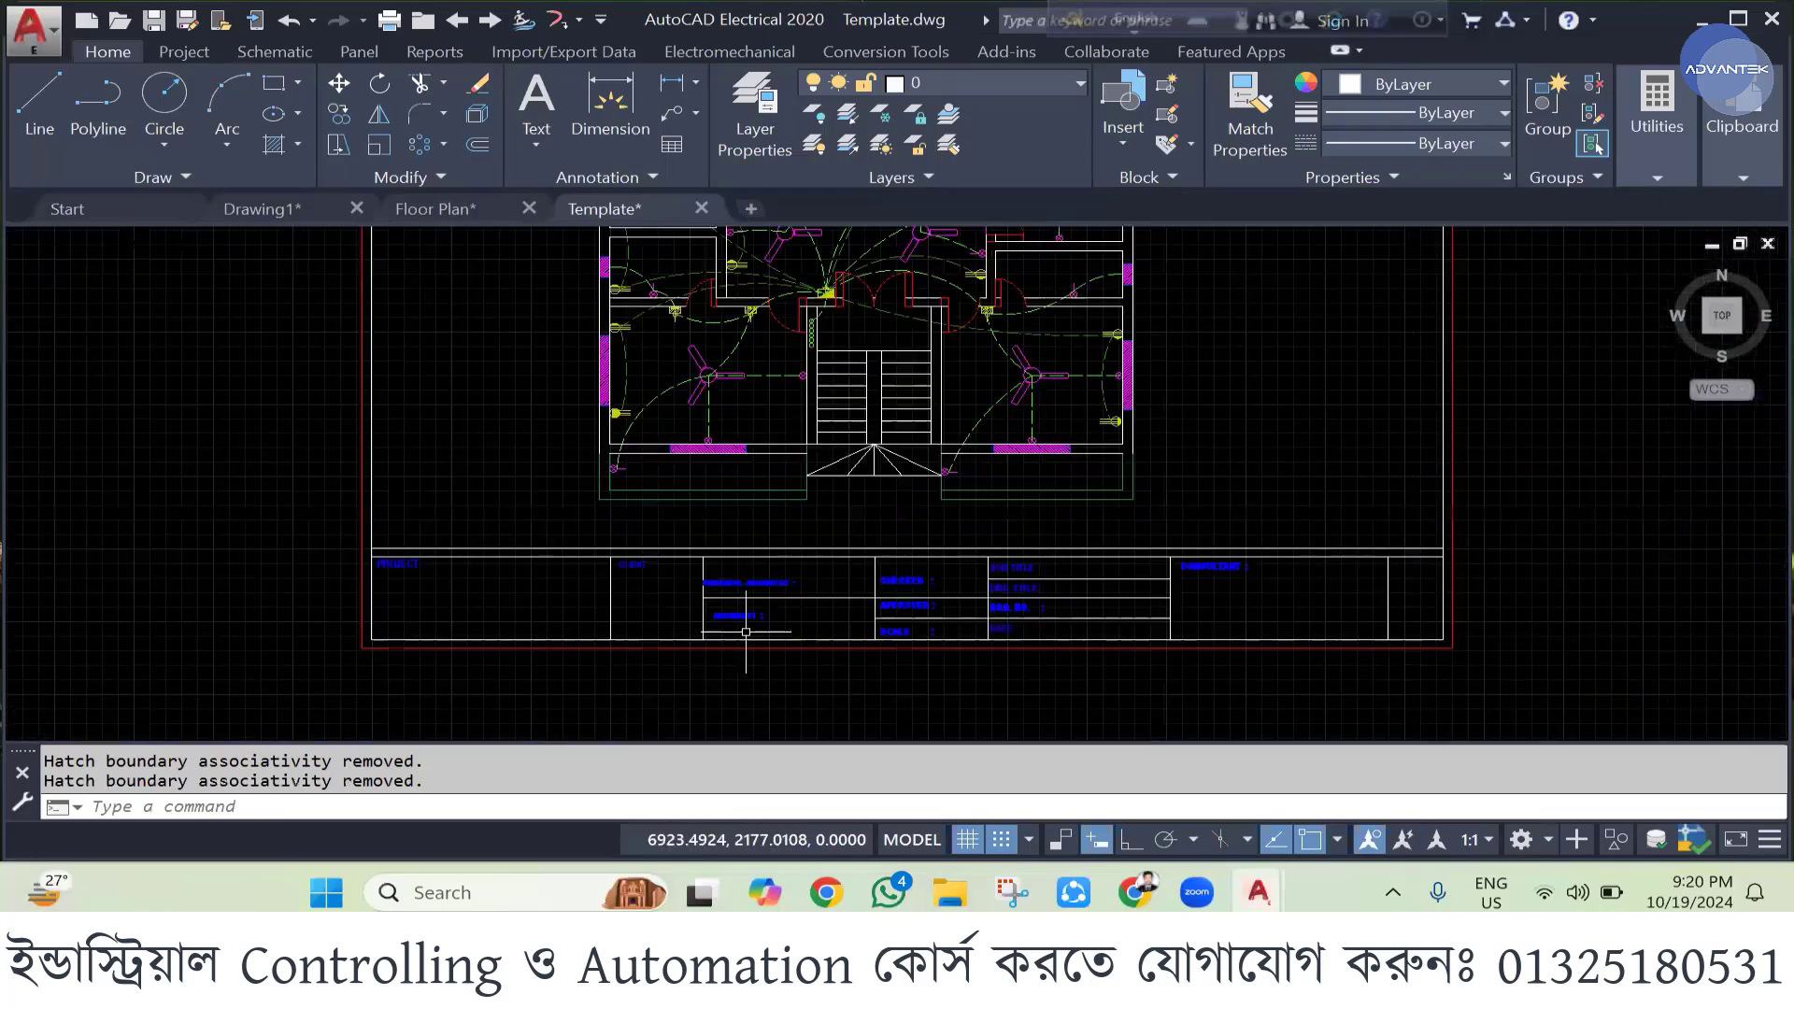
pyautogui.scroll(4, 654, 607)
pyautogui.scroll(-2, 607, 590)
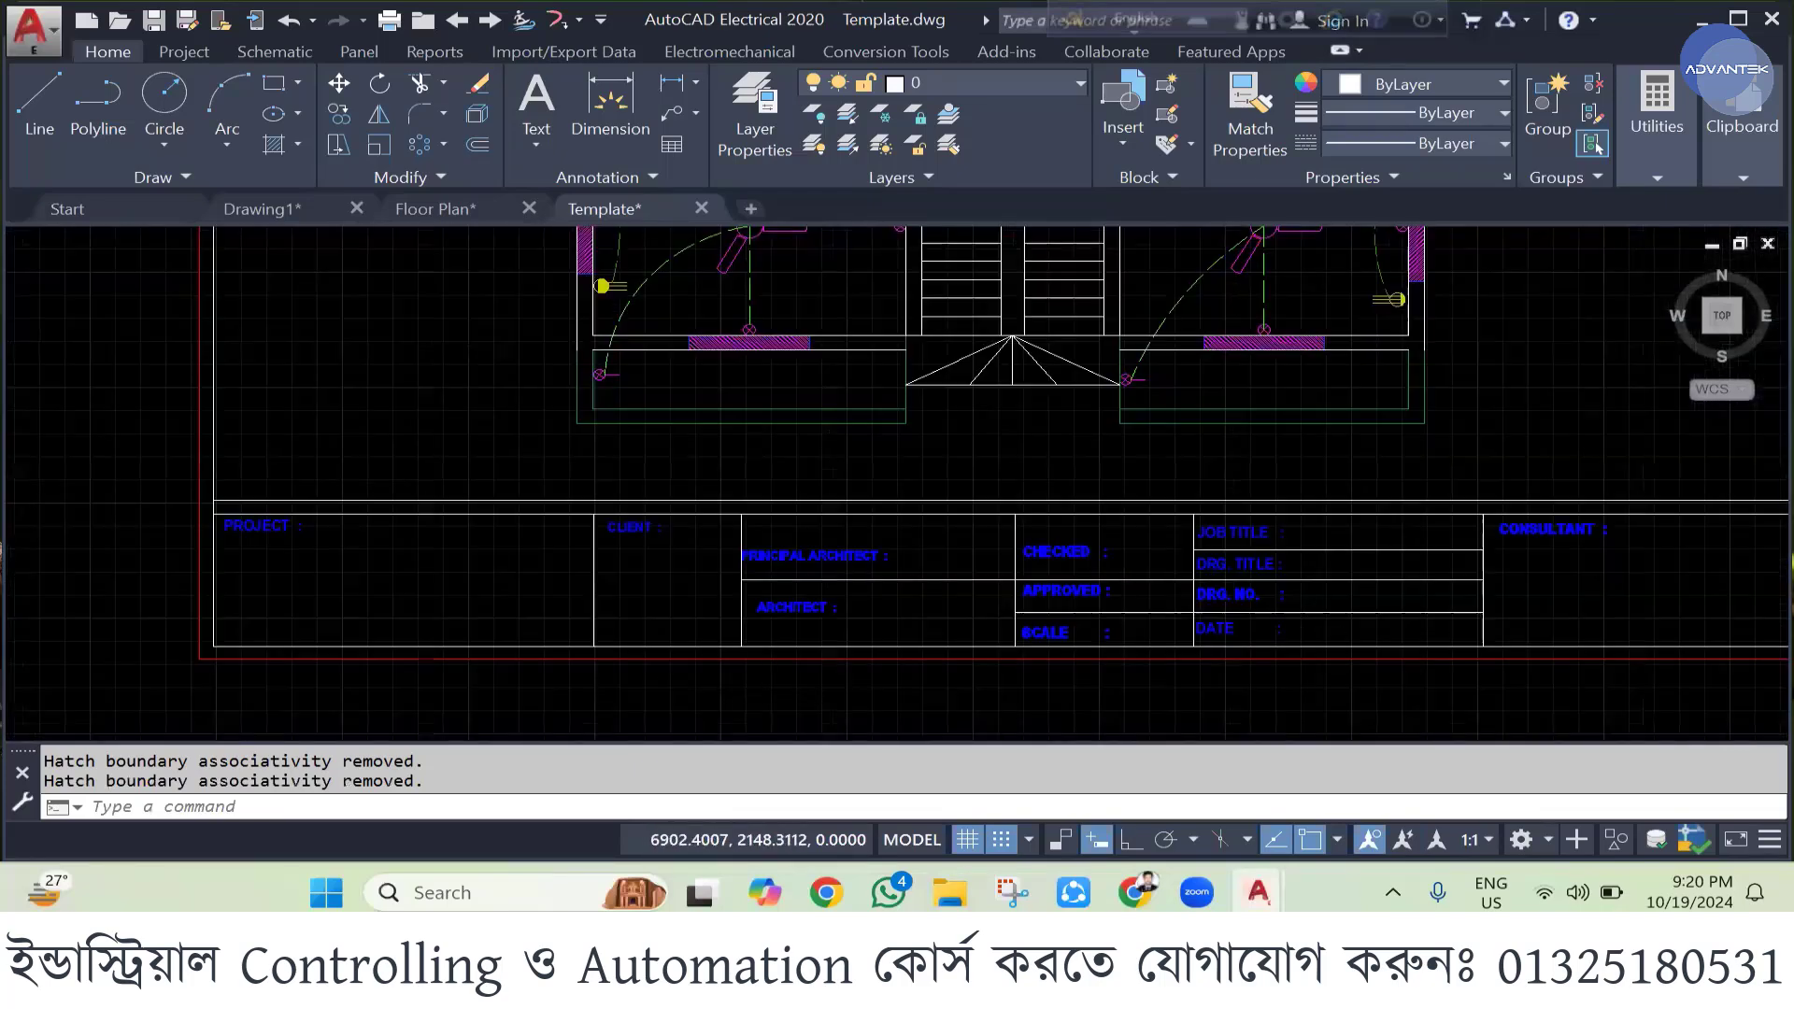
pyautogui.scroll(-2, 776, 682)
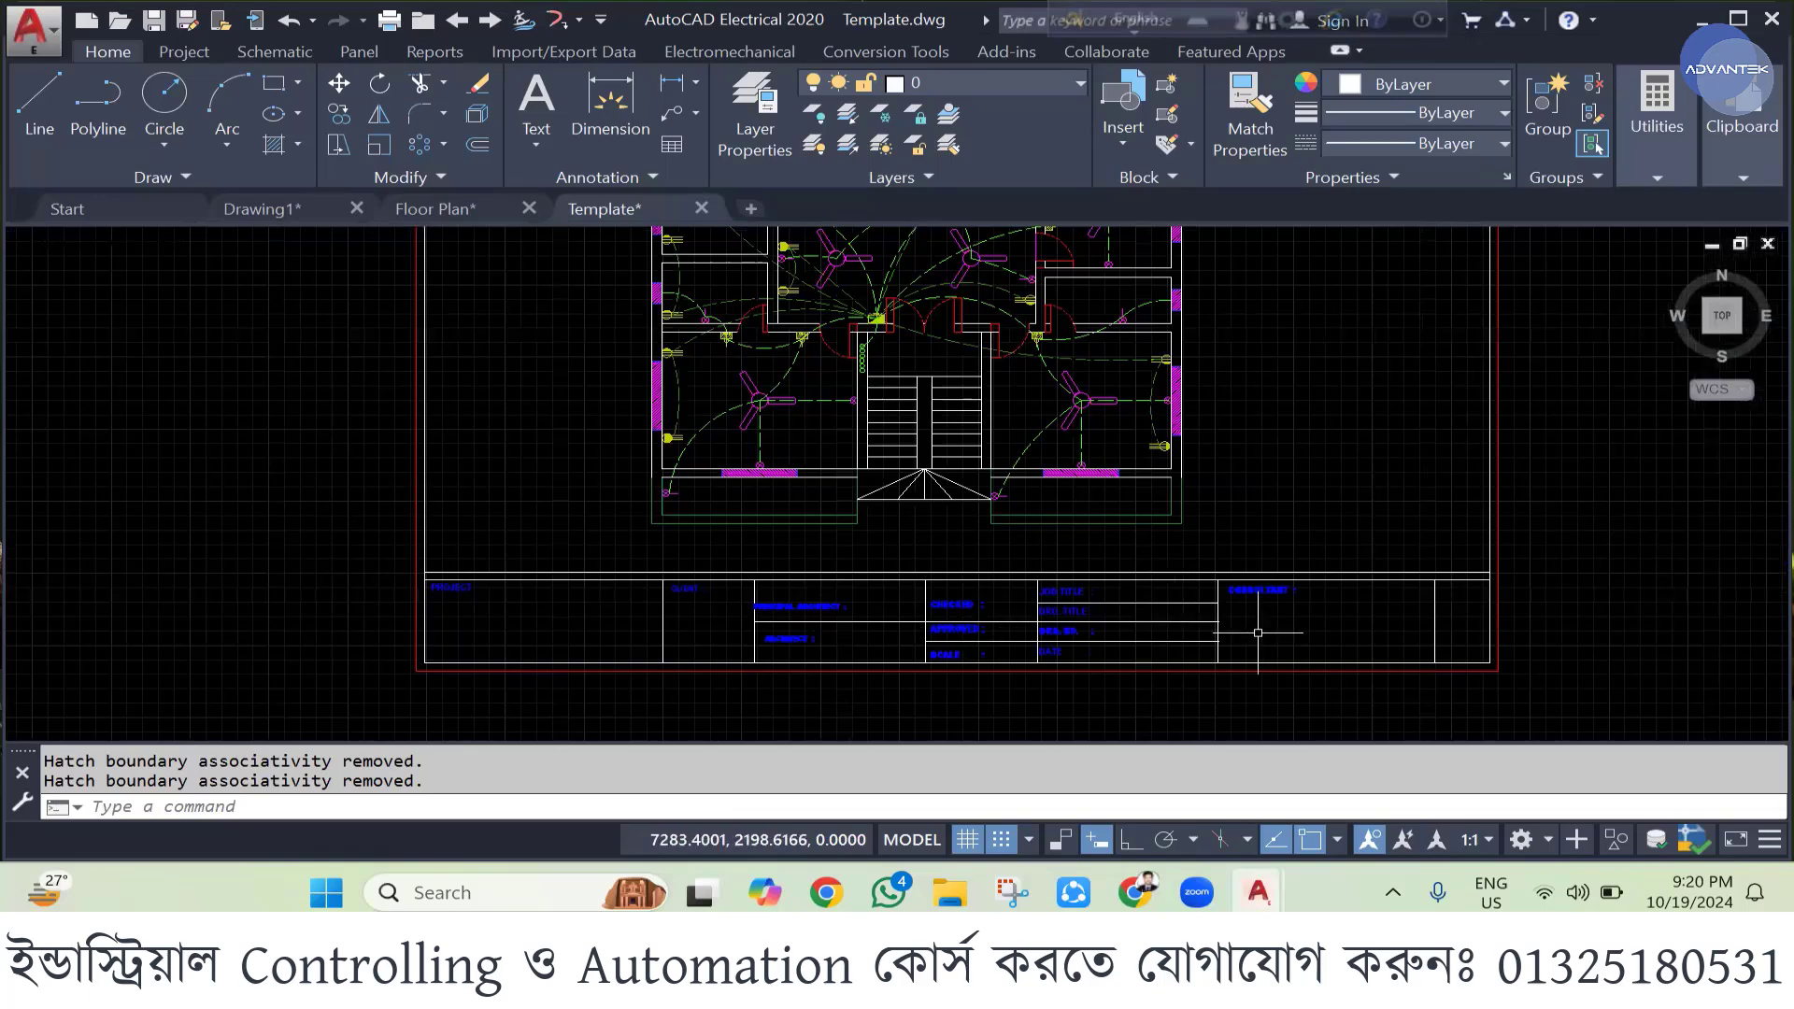
pyautogui.scroll(-2, 989, 690)
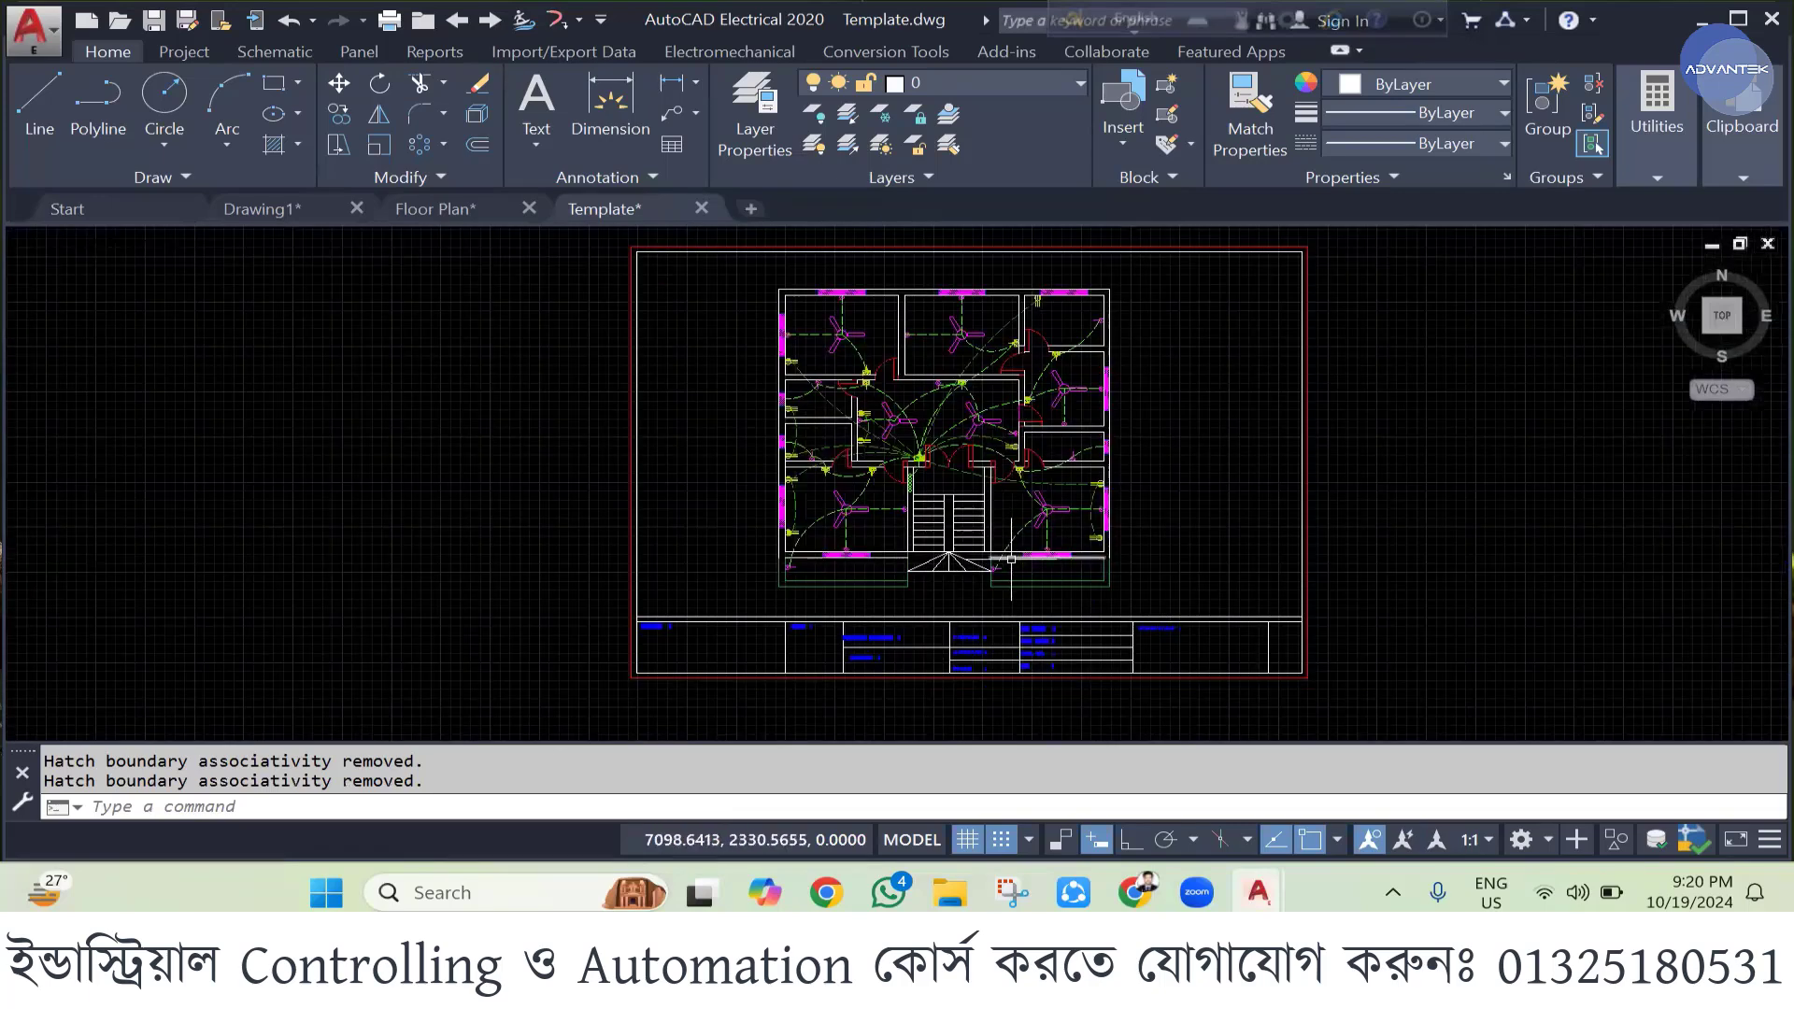
pyautogui.moveTo(894, 587)
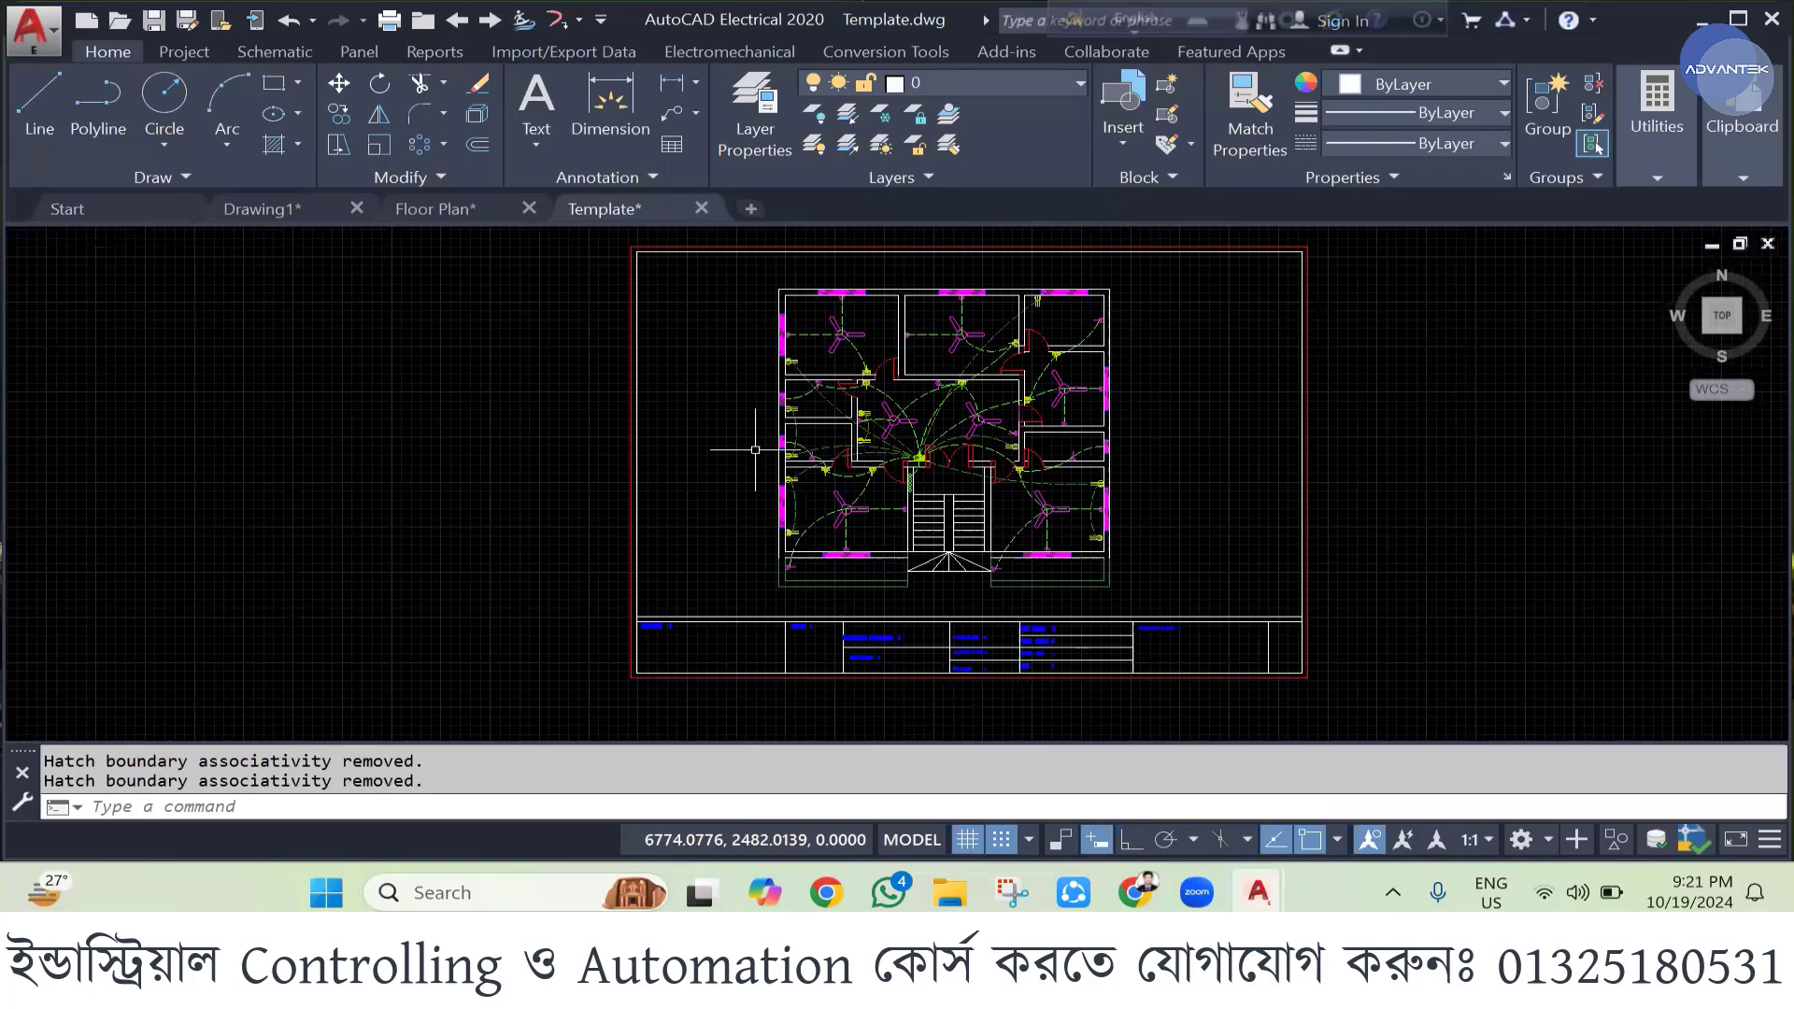
pyautogui.scroll(-4, 755, 450)
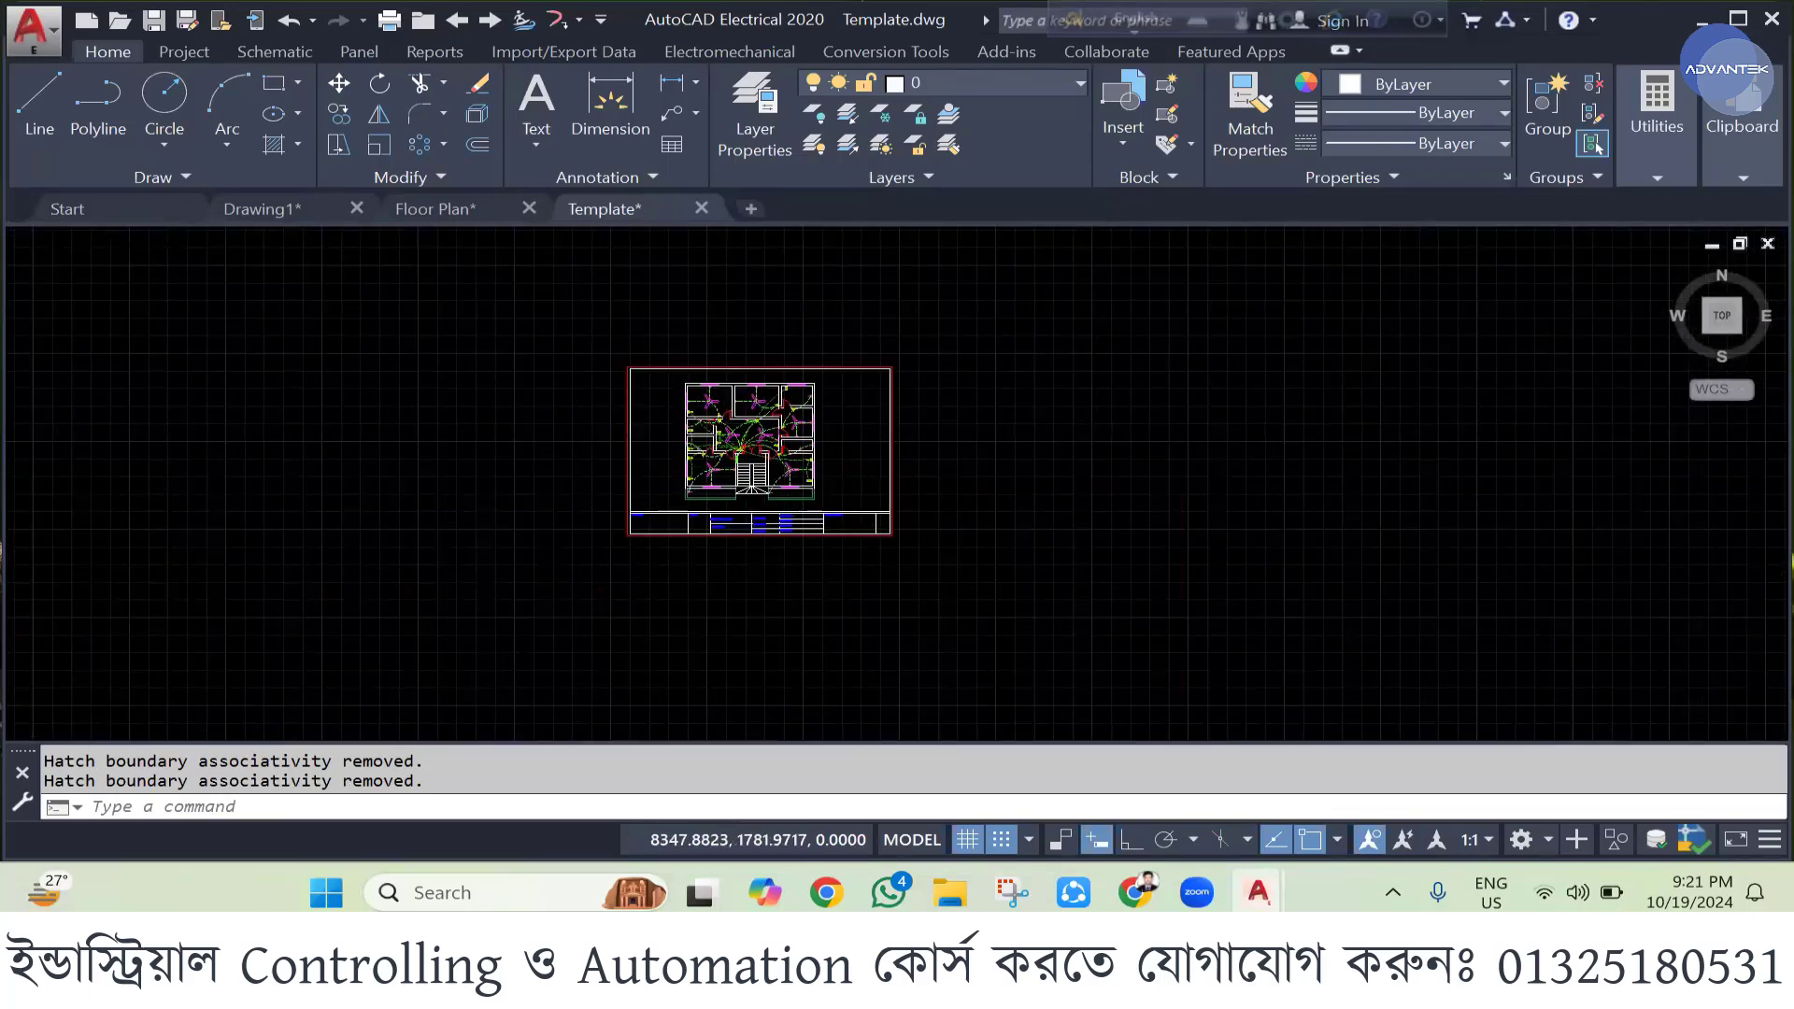
# - Undo the move, restoring the full-size title-block frame with the floor plan beside it
pyautogui.hotkey('ctrl', 'z')
pyautogui.hotkey('ctrl', 'z')
pyautogui.scroll(-2, 985, 382)
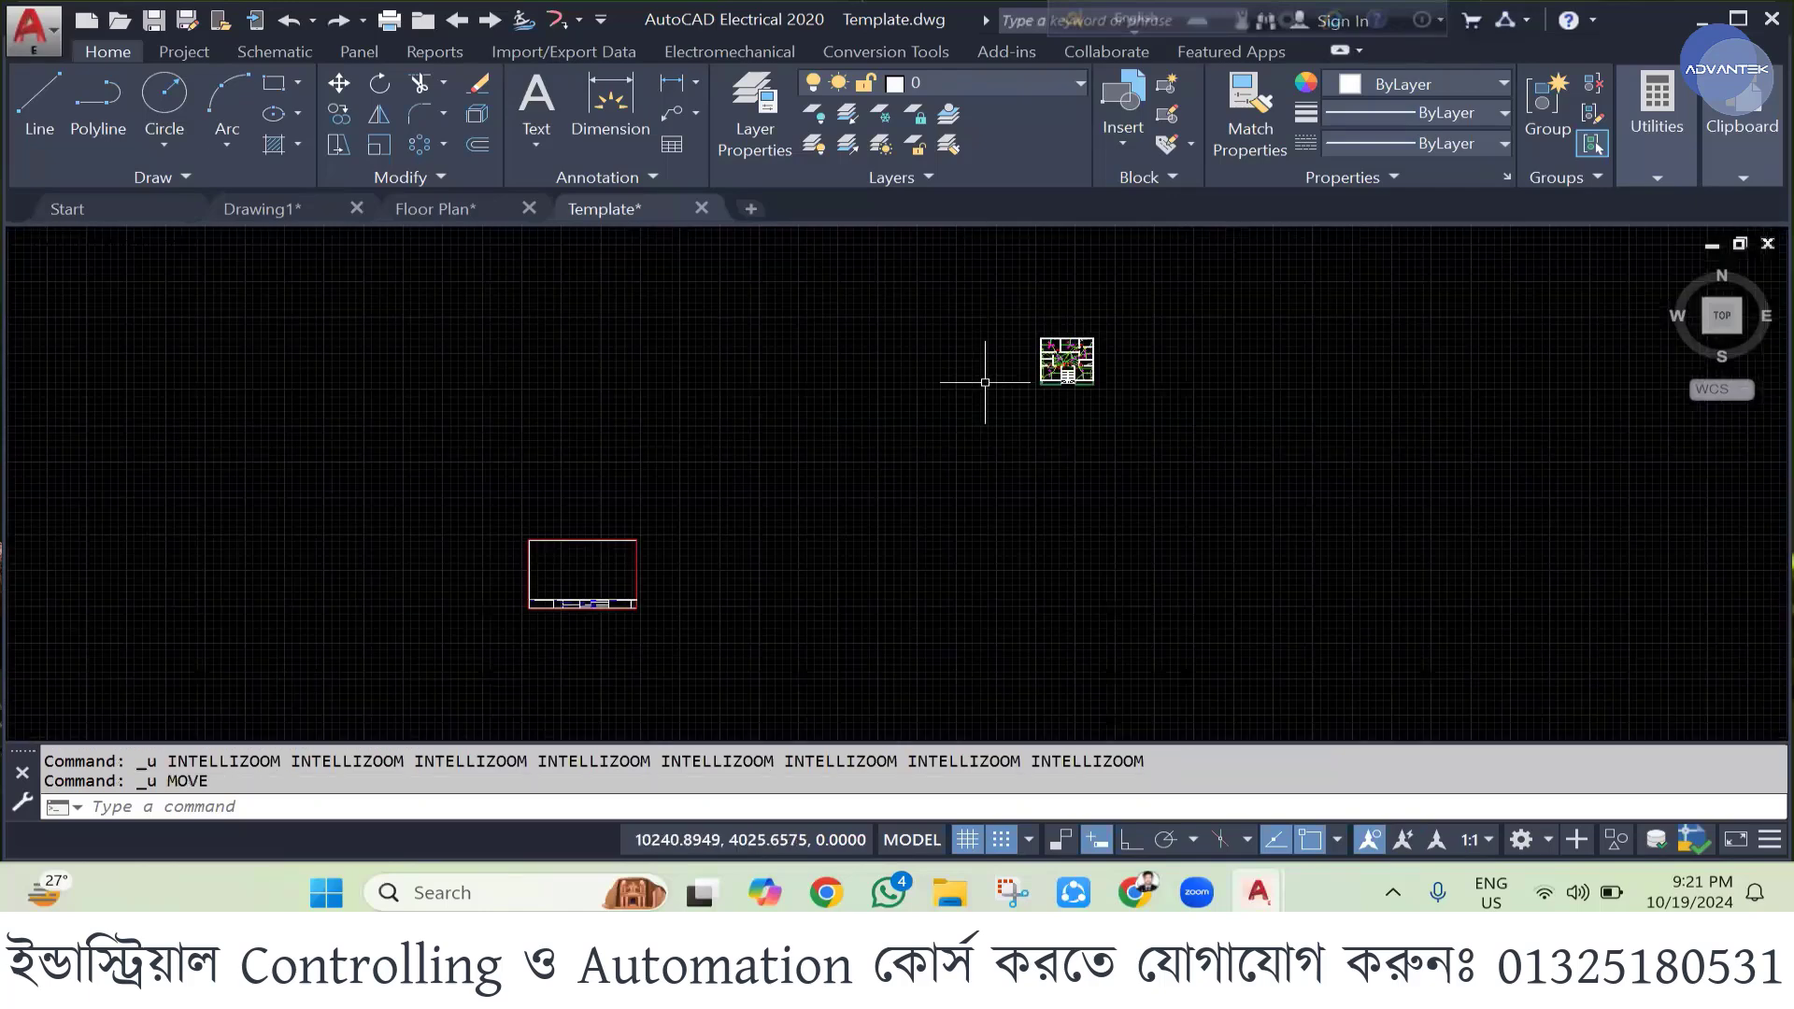
pyautogui.scroll(-2, 972, 388)
pyautogui.hotkey('ctrl', 'z')
pyautogui.hotkey('ctrl', 'z')
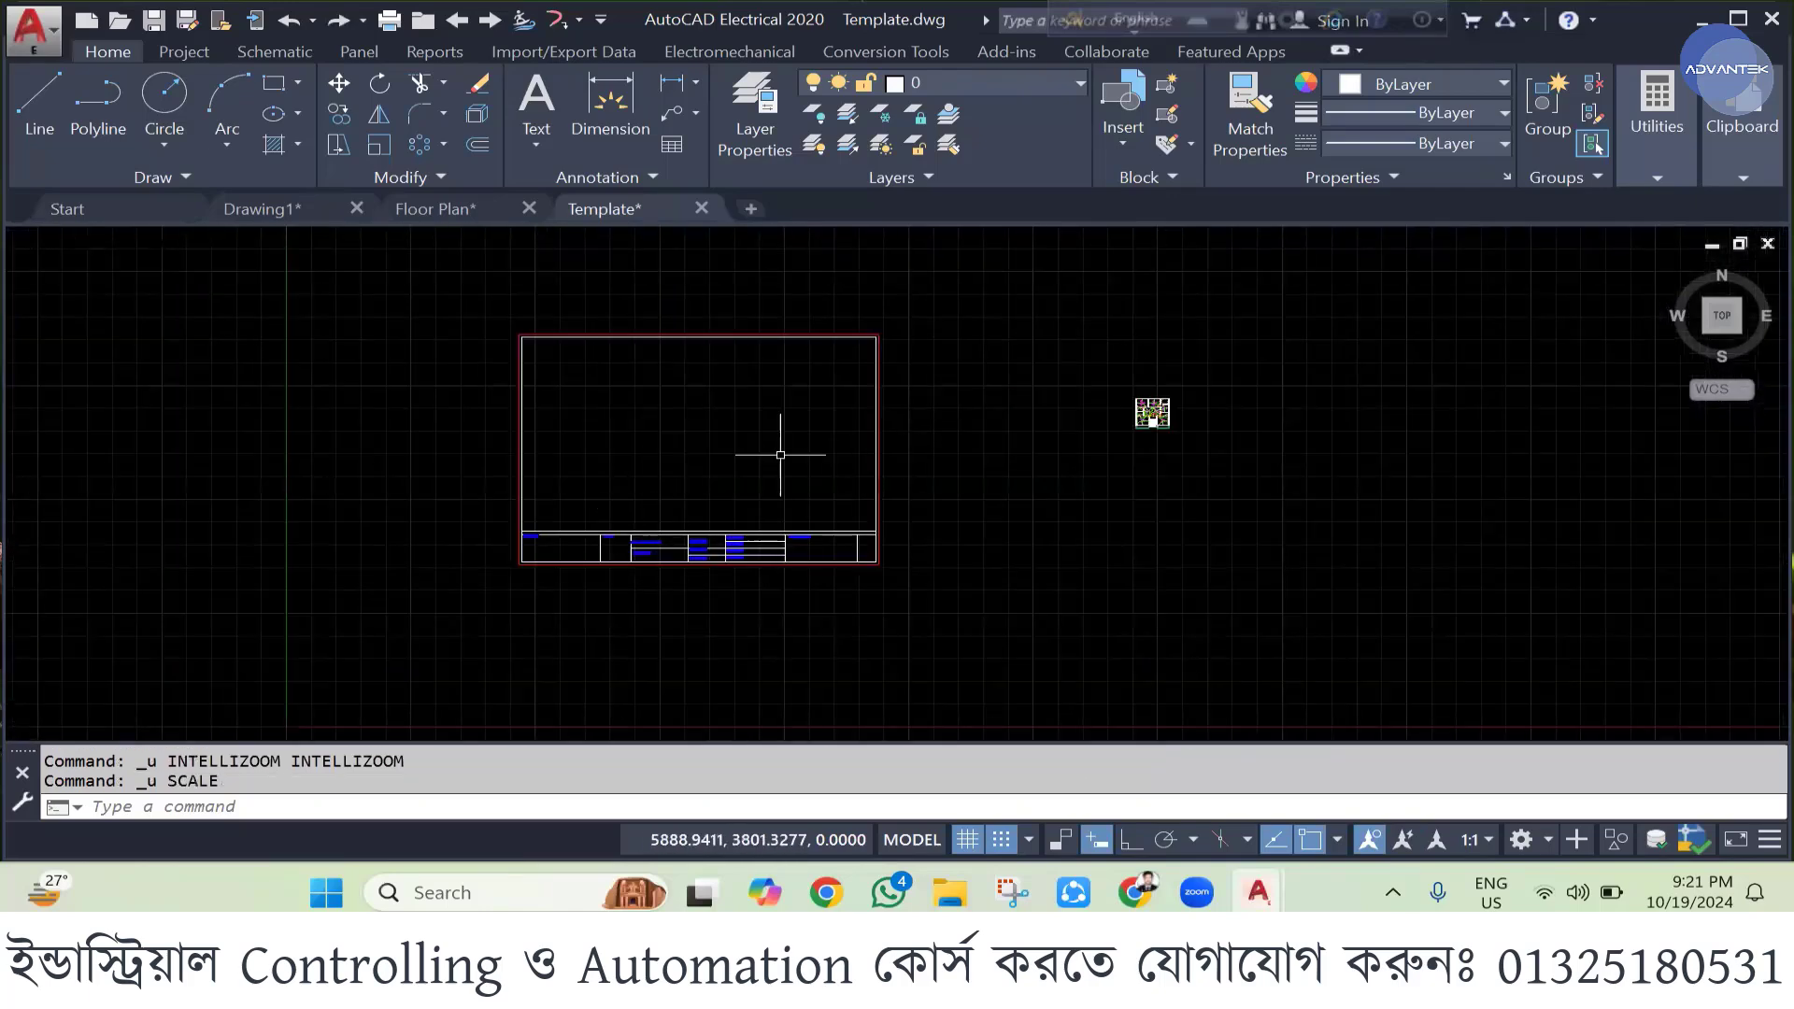
pyautogui.scroll(2, 668, 502)
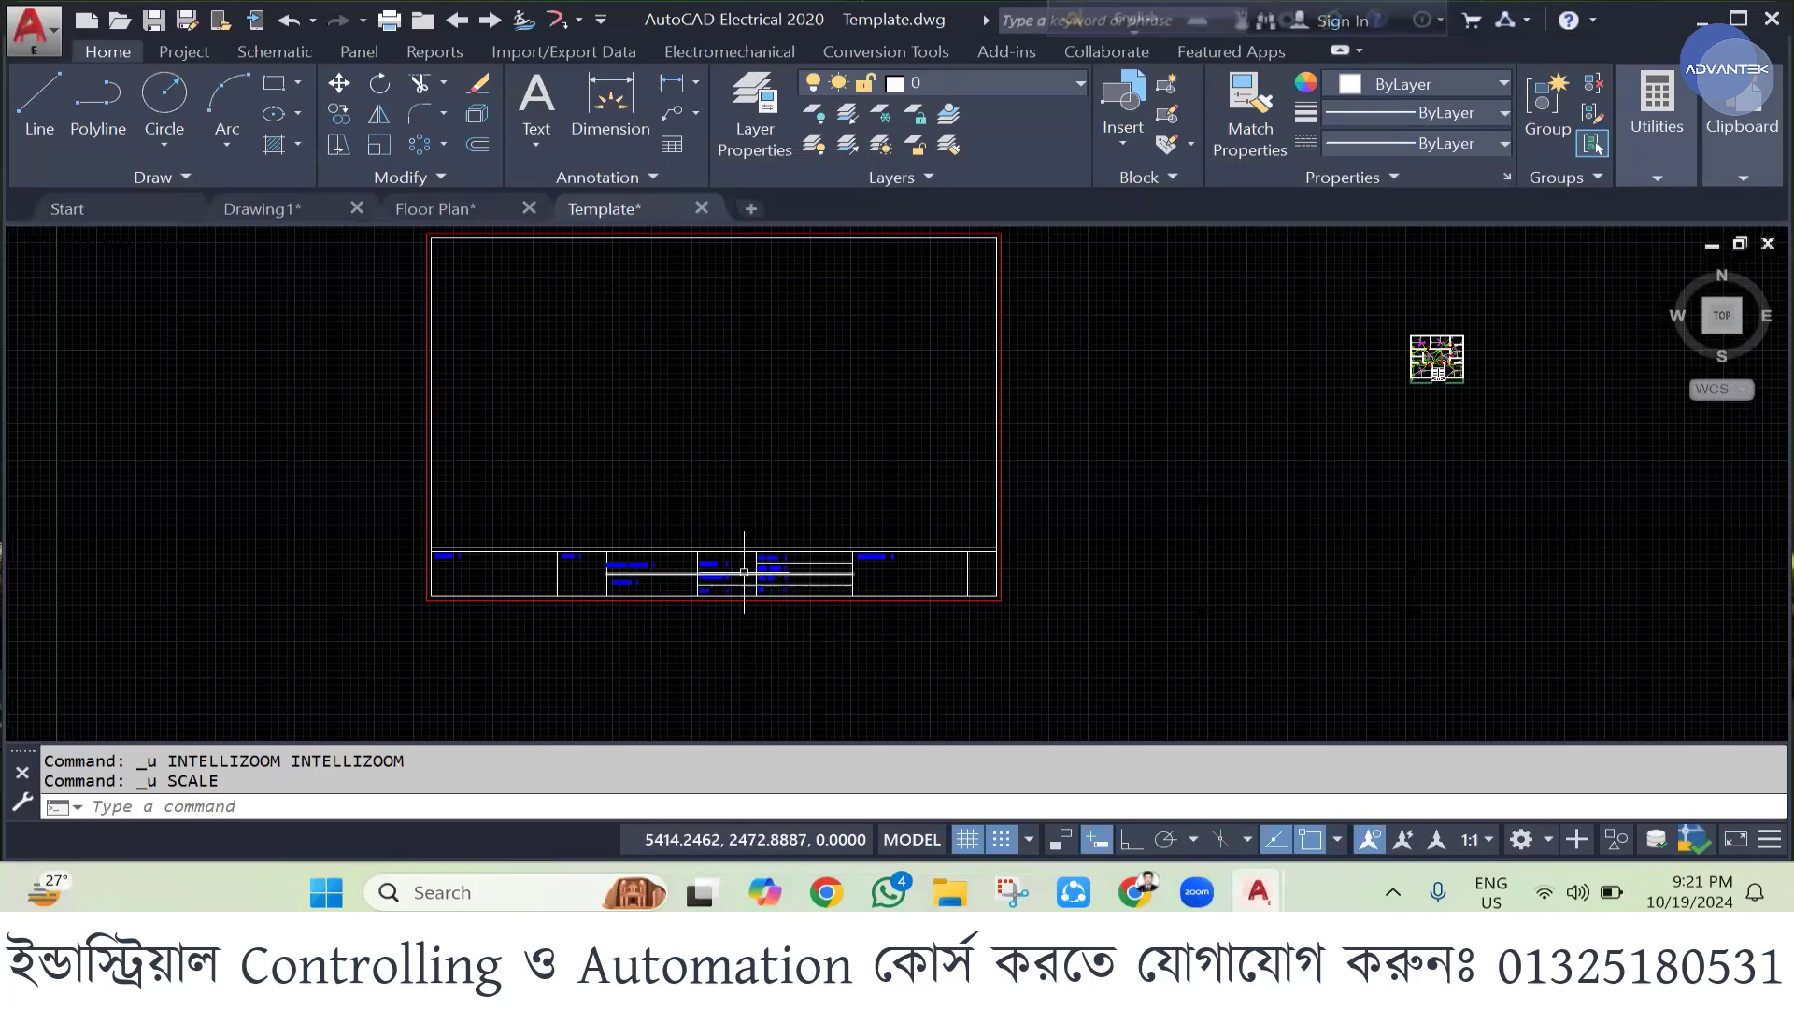
pyautogui.scroll(-4, 662, 567)
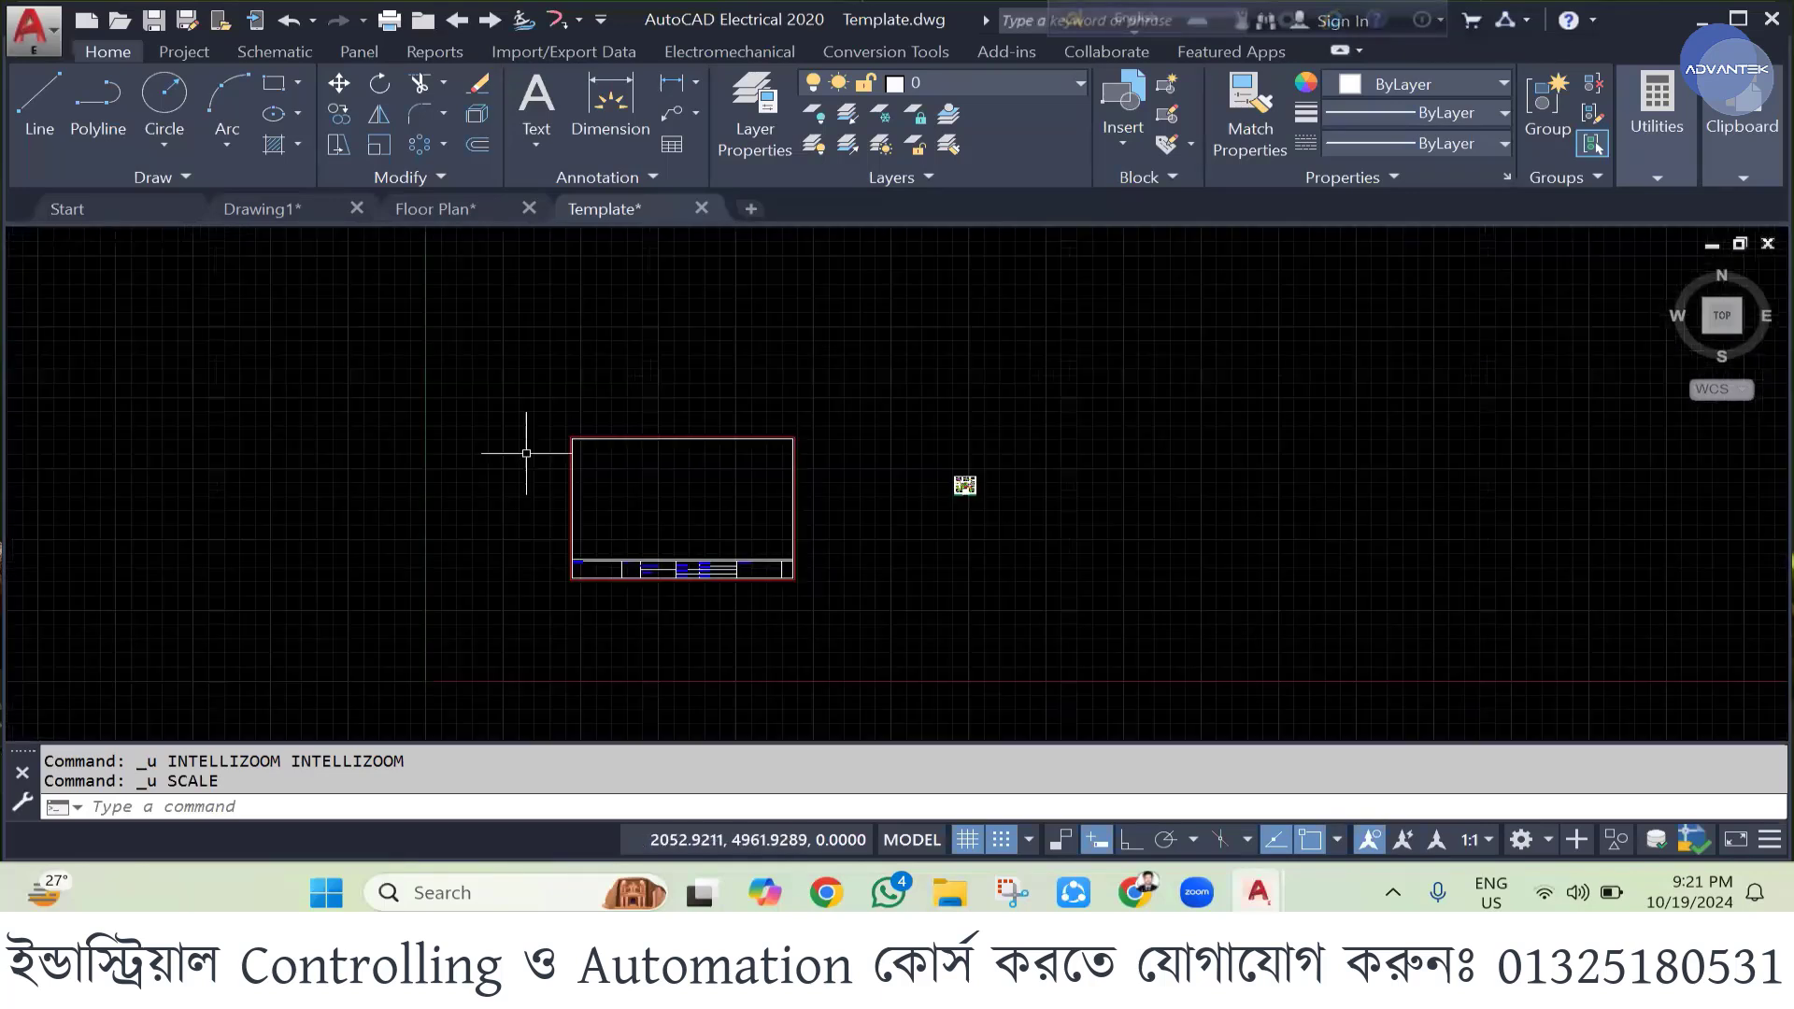
# - Zoom out to show the whole title-block frame and begin a window selection around it
pyautogui.click(515, 392)
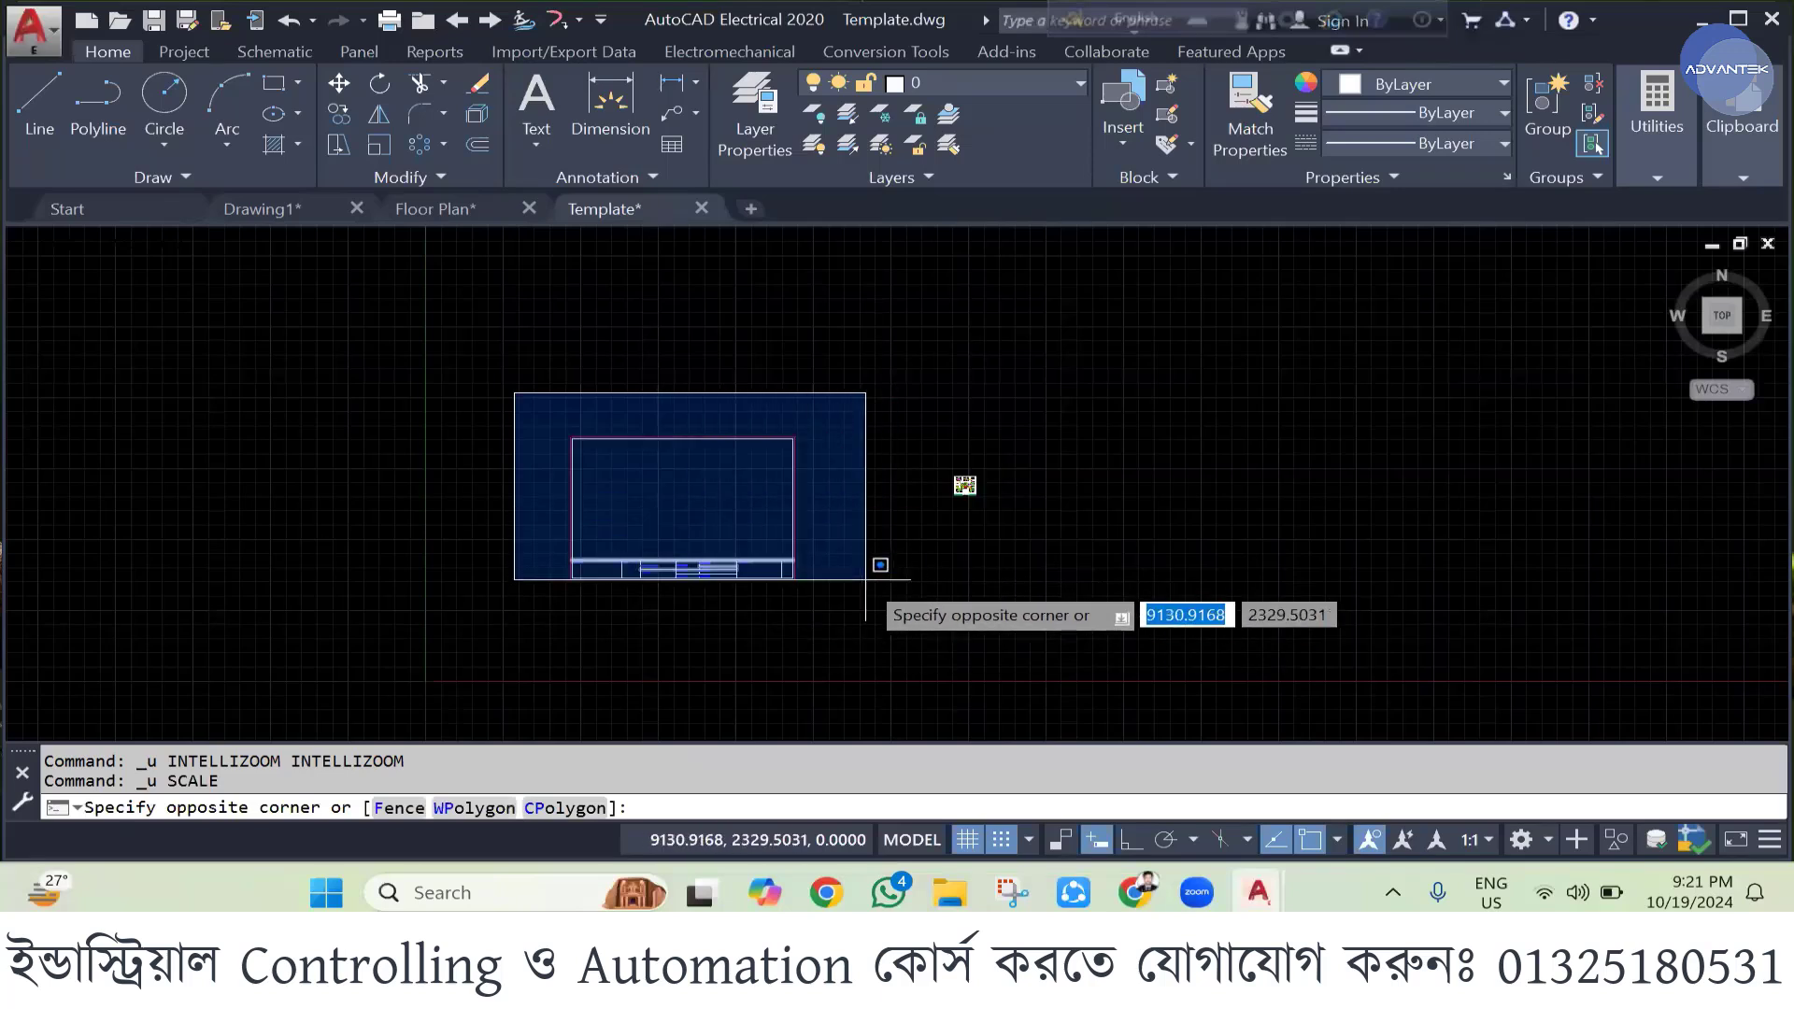
pyautogui.press('Escape')
pyautogui.scroll(2, 960, 484)
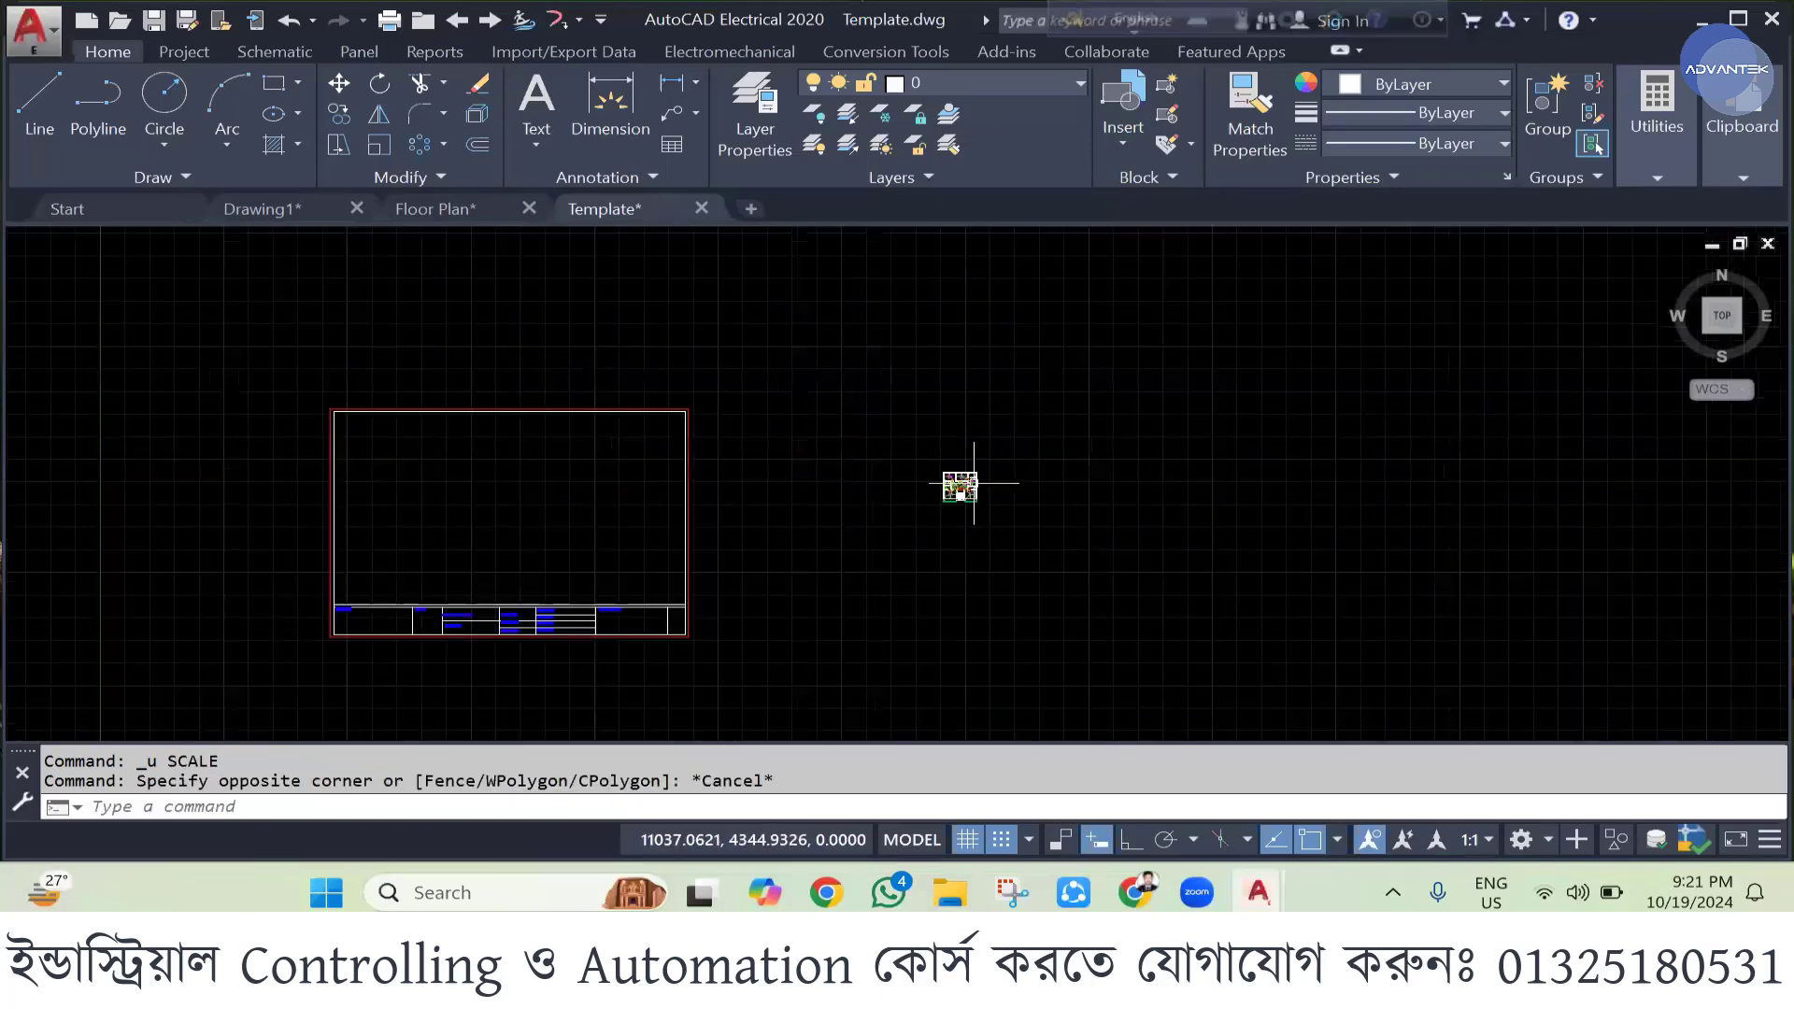
pyautogui.scroll(5, 973, 483)
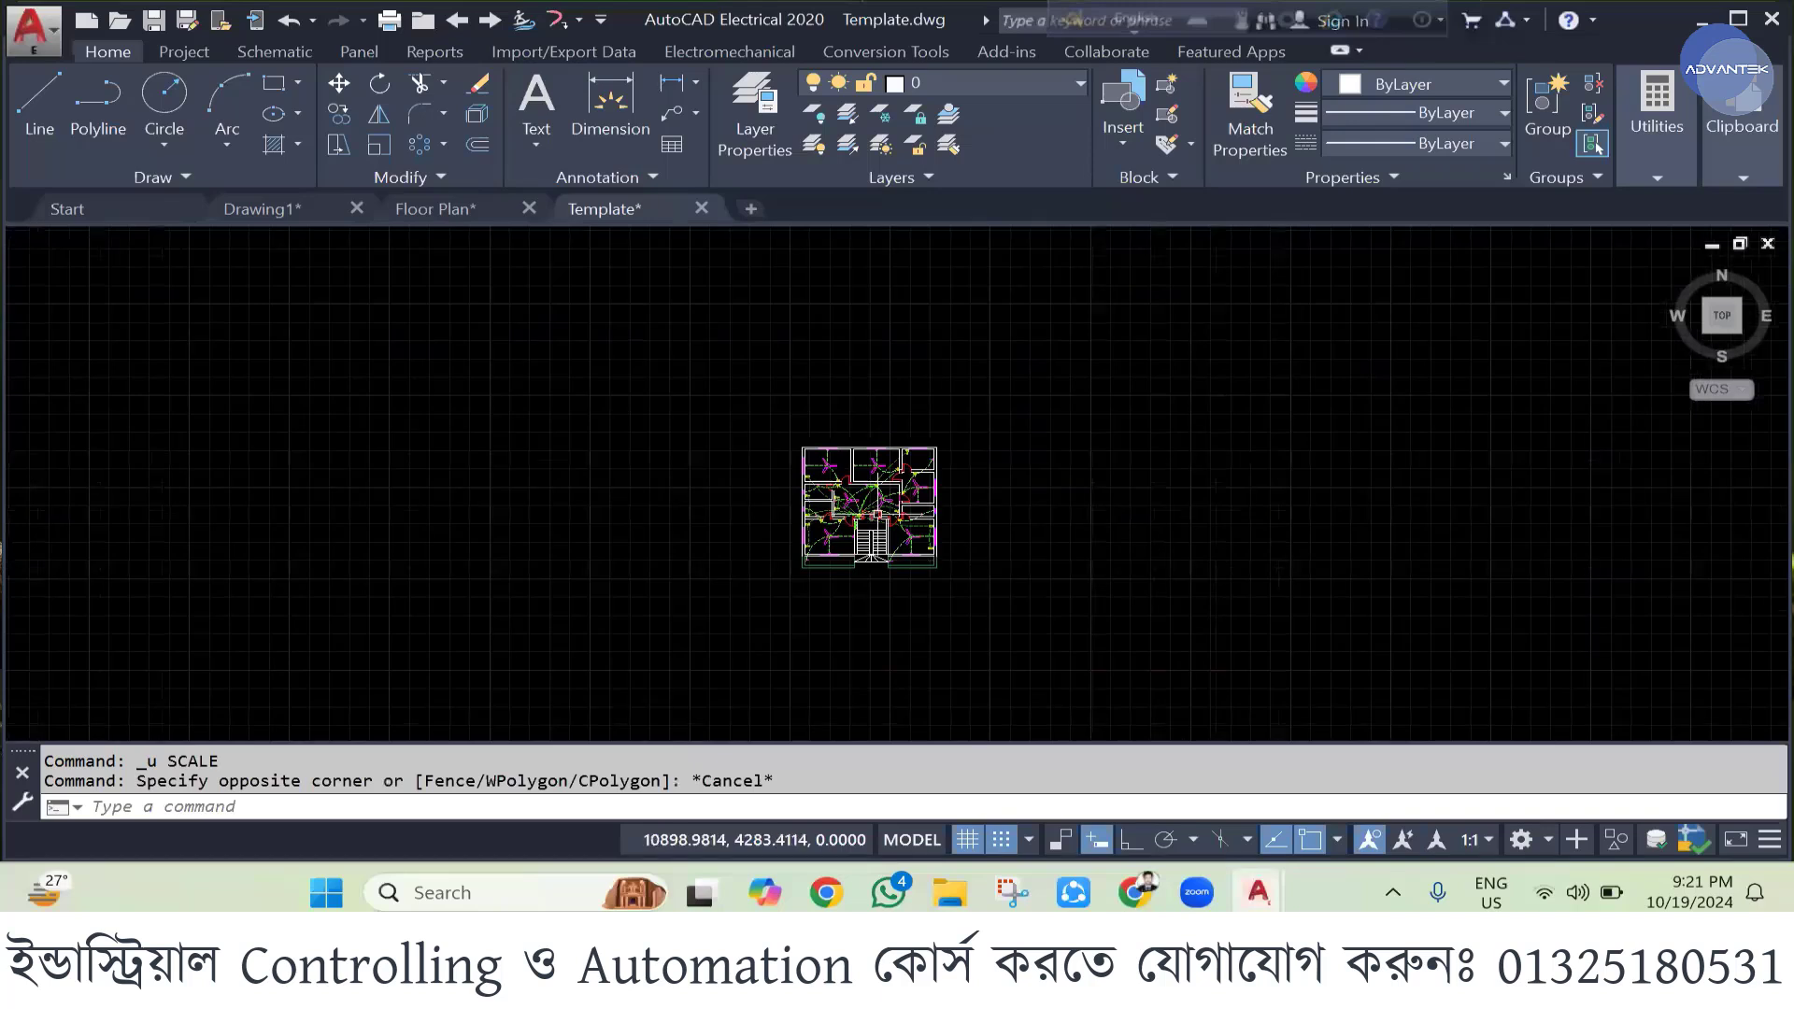
pyautogui.scroll(4, 821, 434)
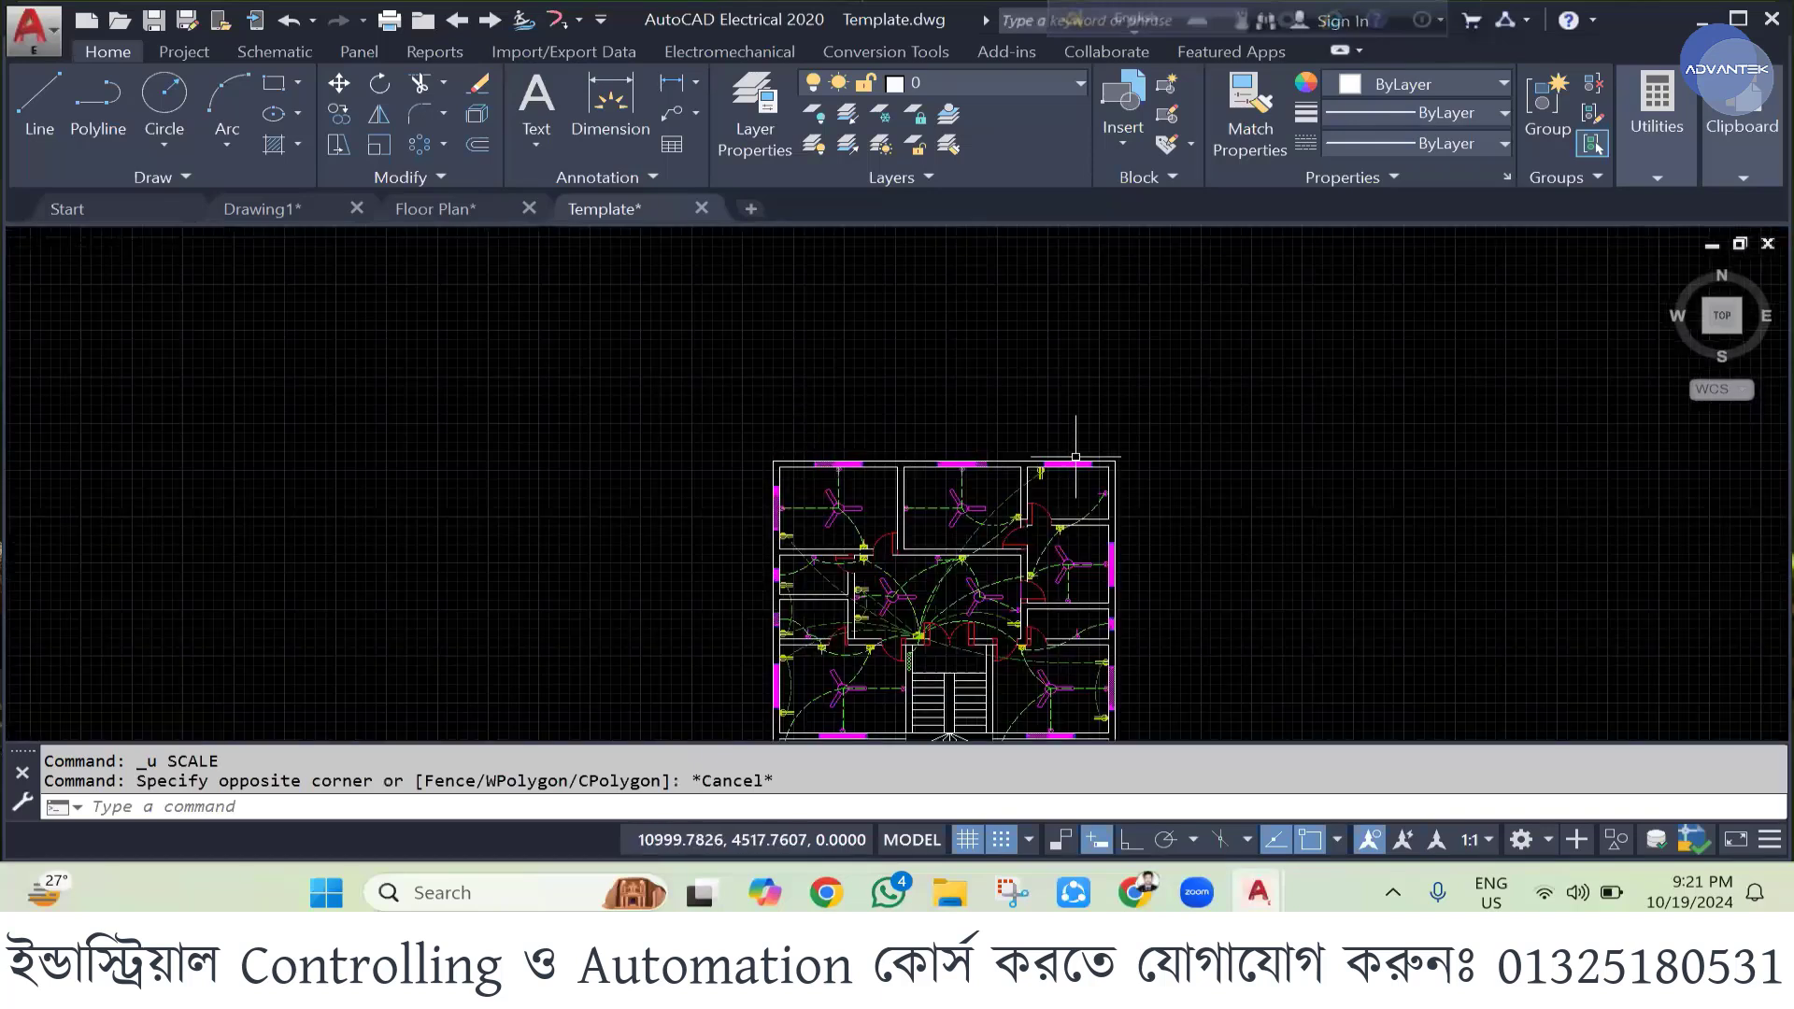
pyautogui.scroll(-2, 969, 389)
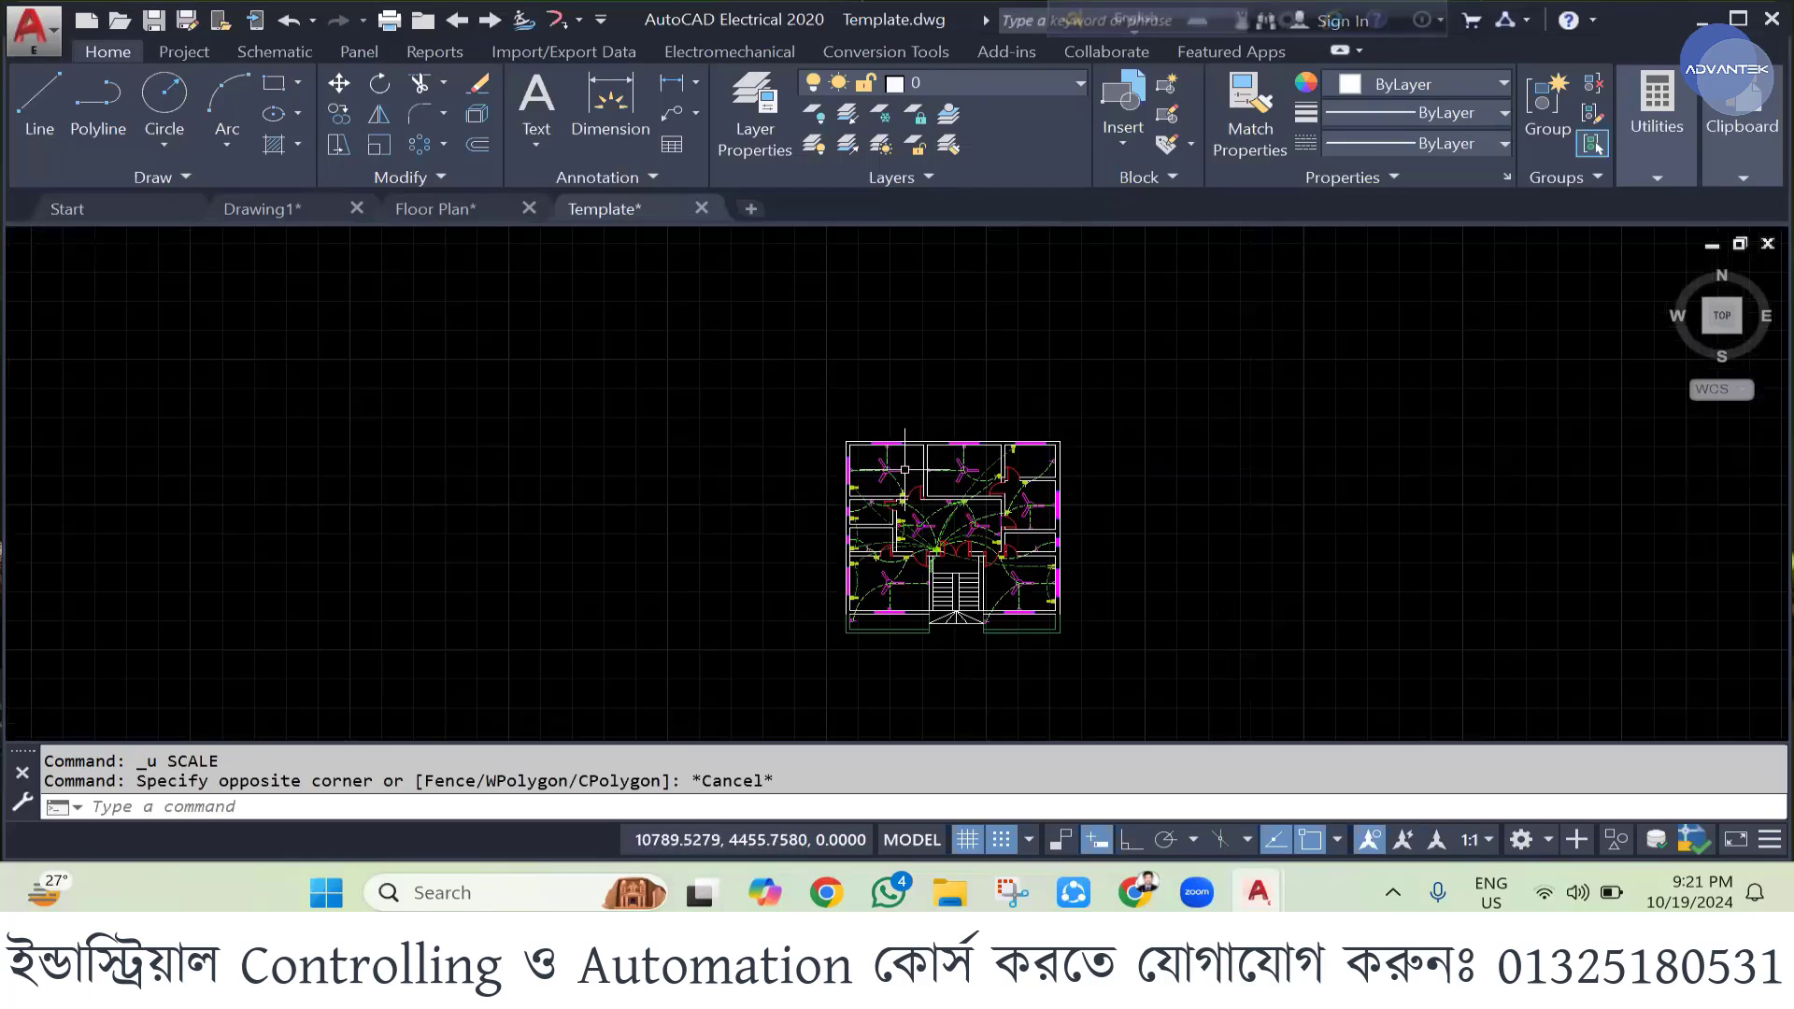
pyautogui.scroll(-2, 1060, 386)
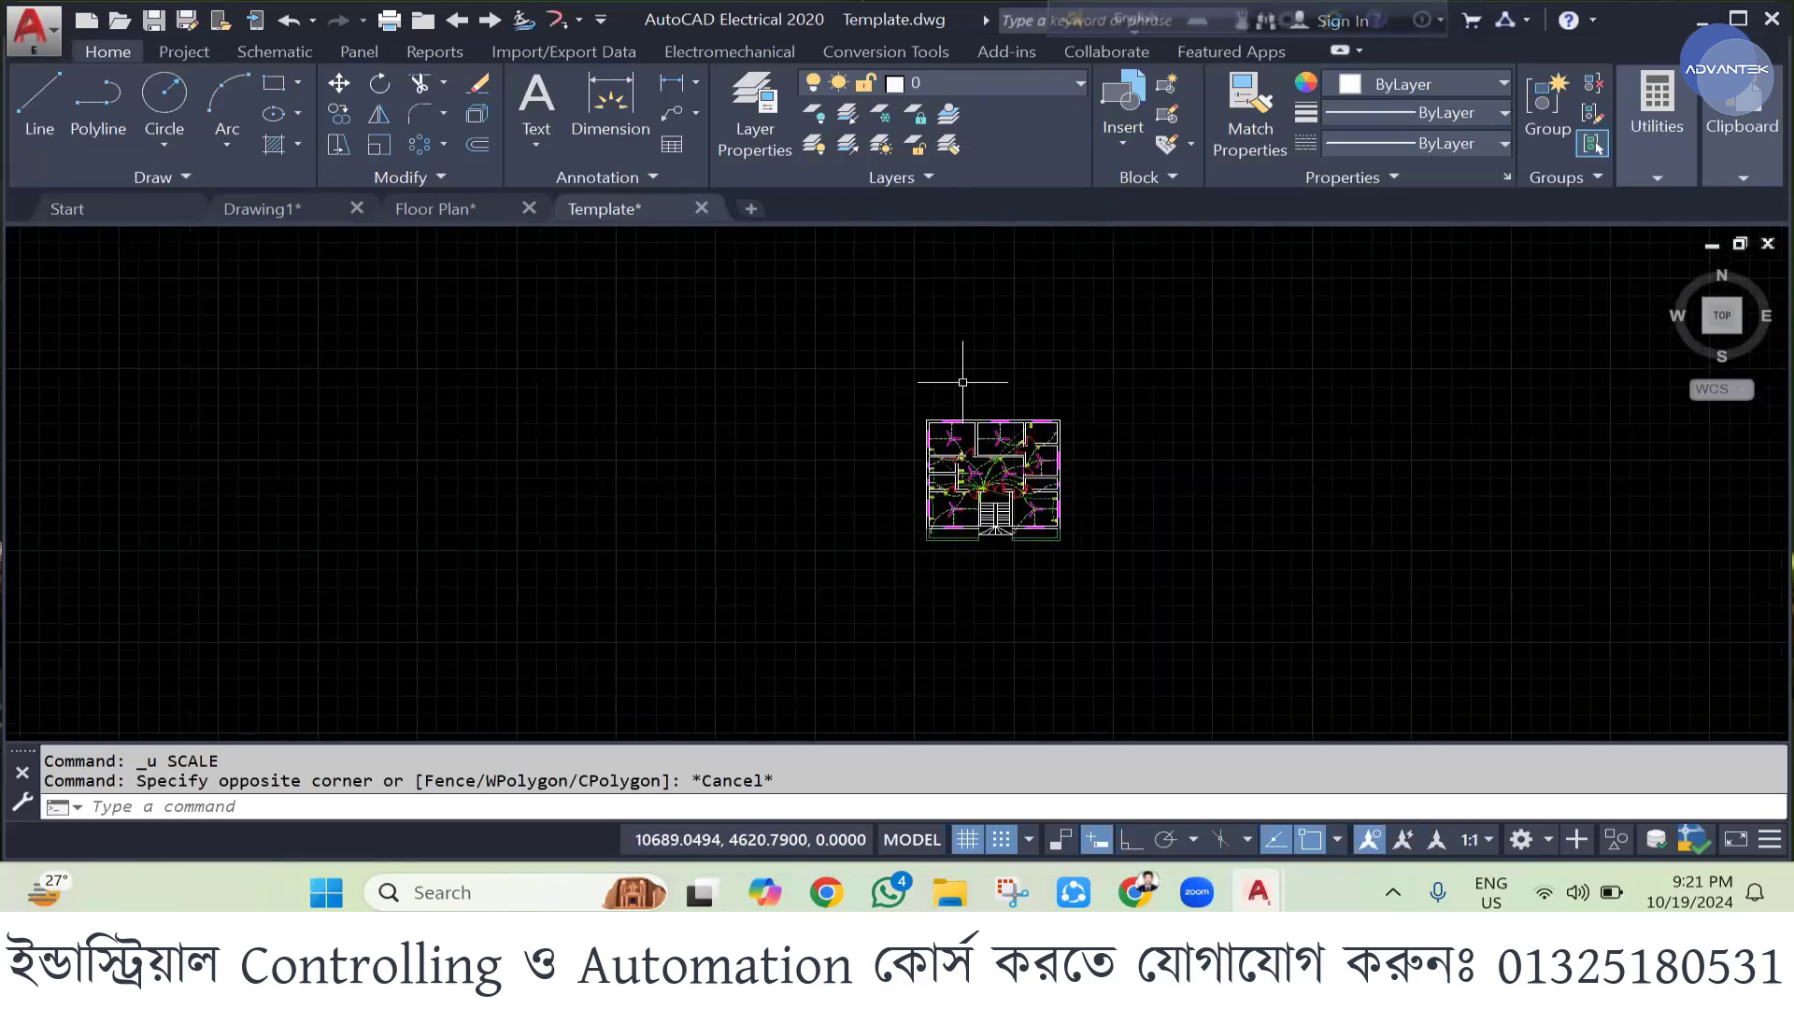
pyautogui.scroll(-2, 1103, 436)
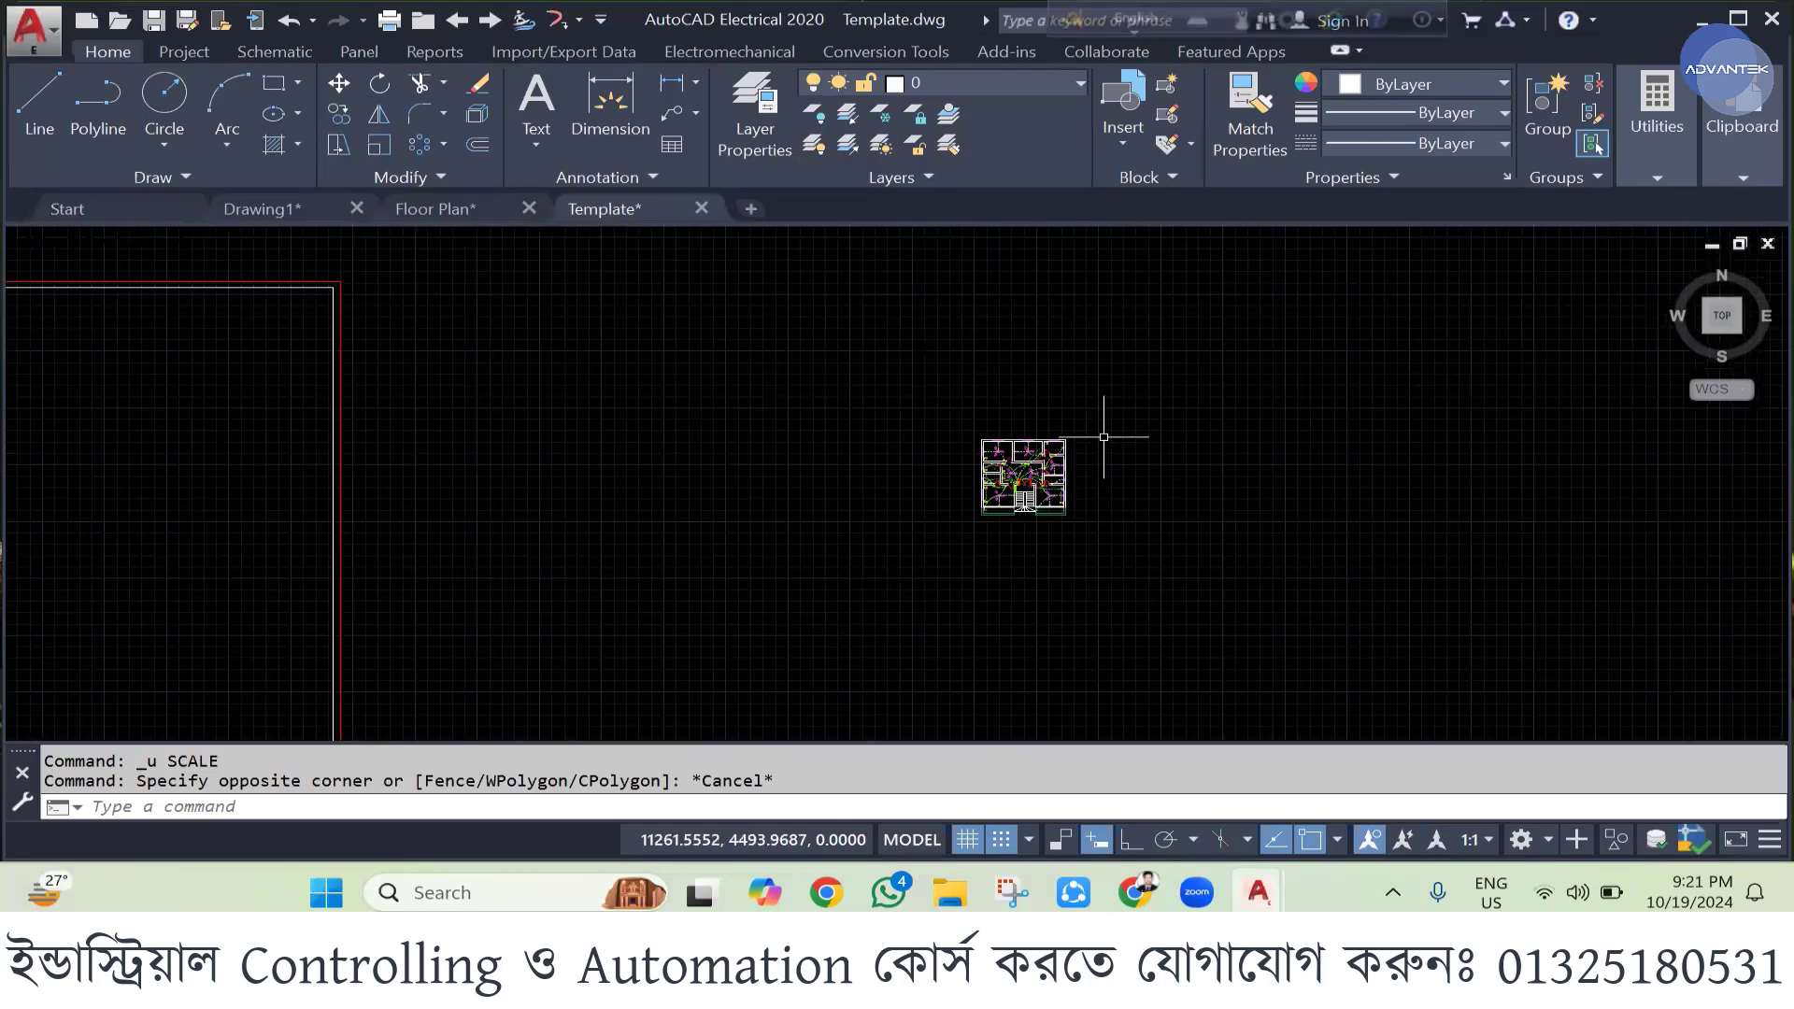
pyautogui.scroll(-2, 1103, 437)
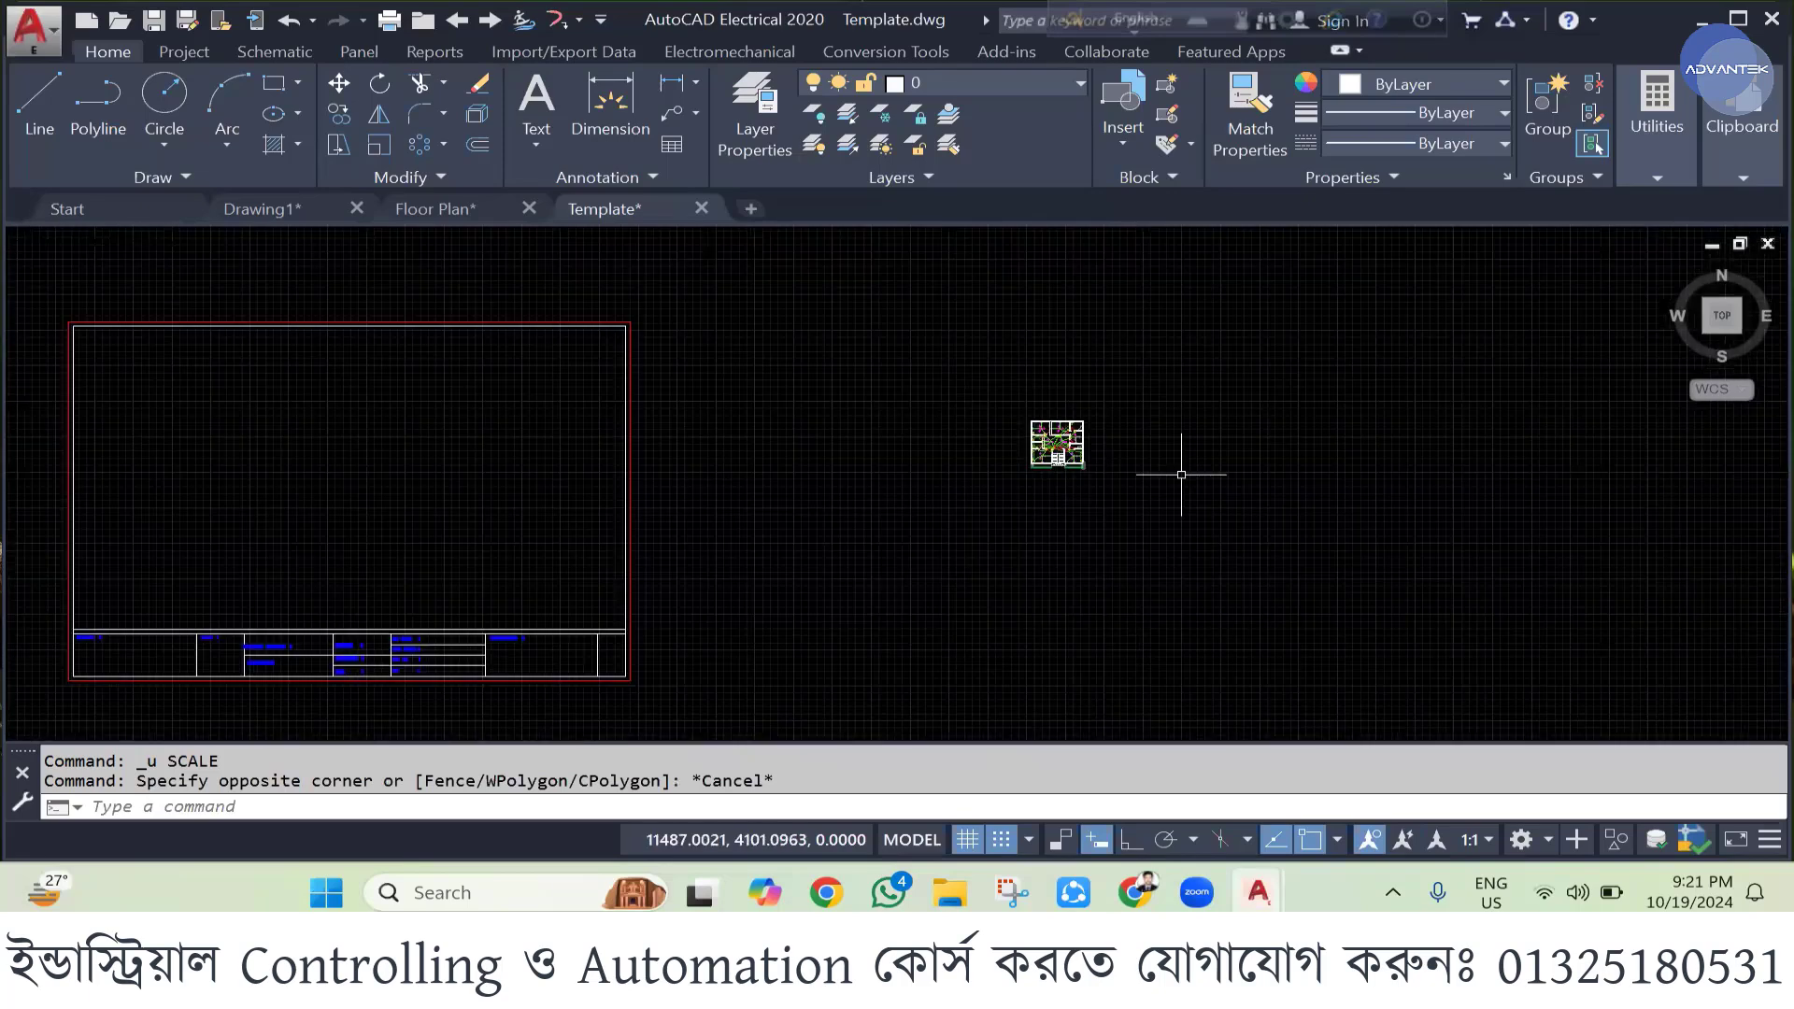
pyautogui.scroll(-2, 1181, 475)
pyautogui.click(440, 301)
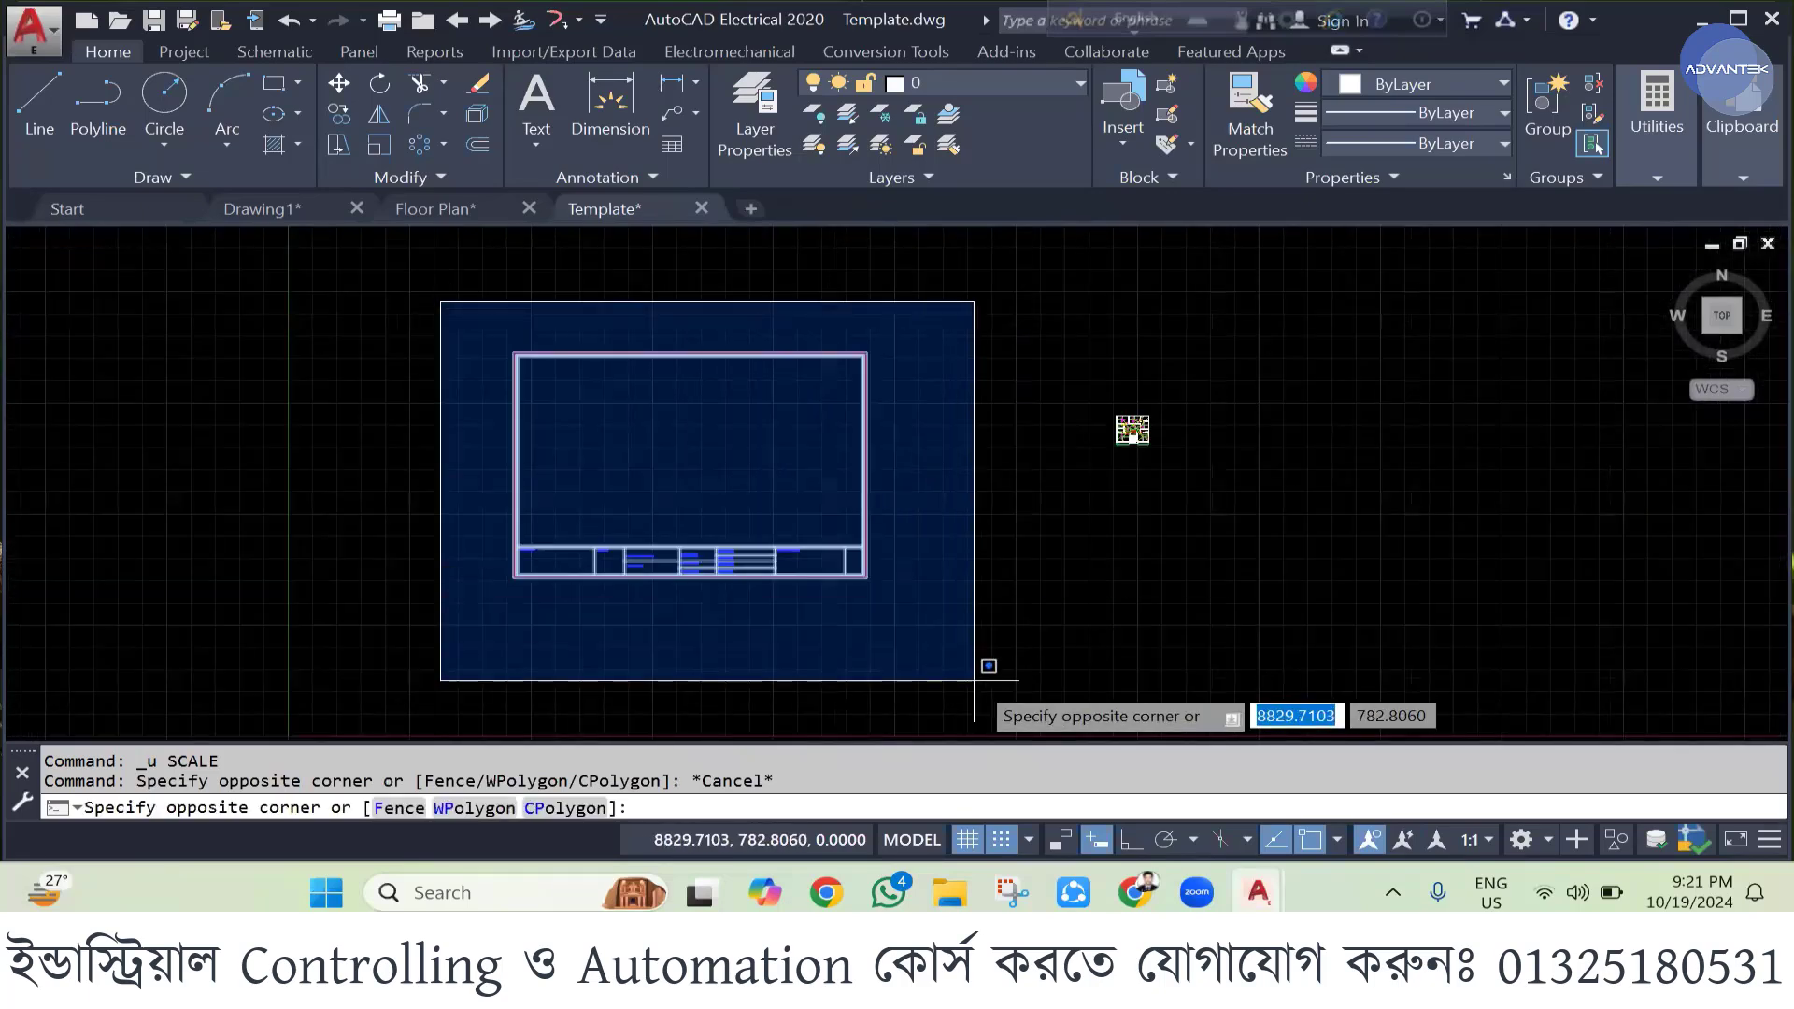
# - Scale the selected title-block frame to about 0.2074 from its lower-right corner
pyautogui.click(990, 685)
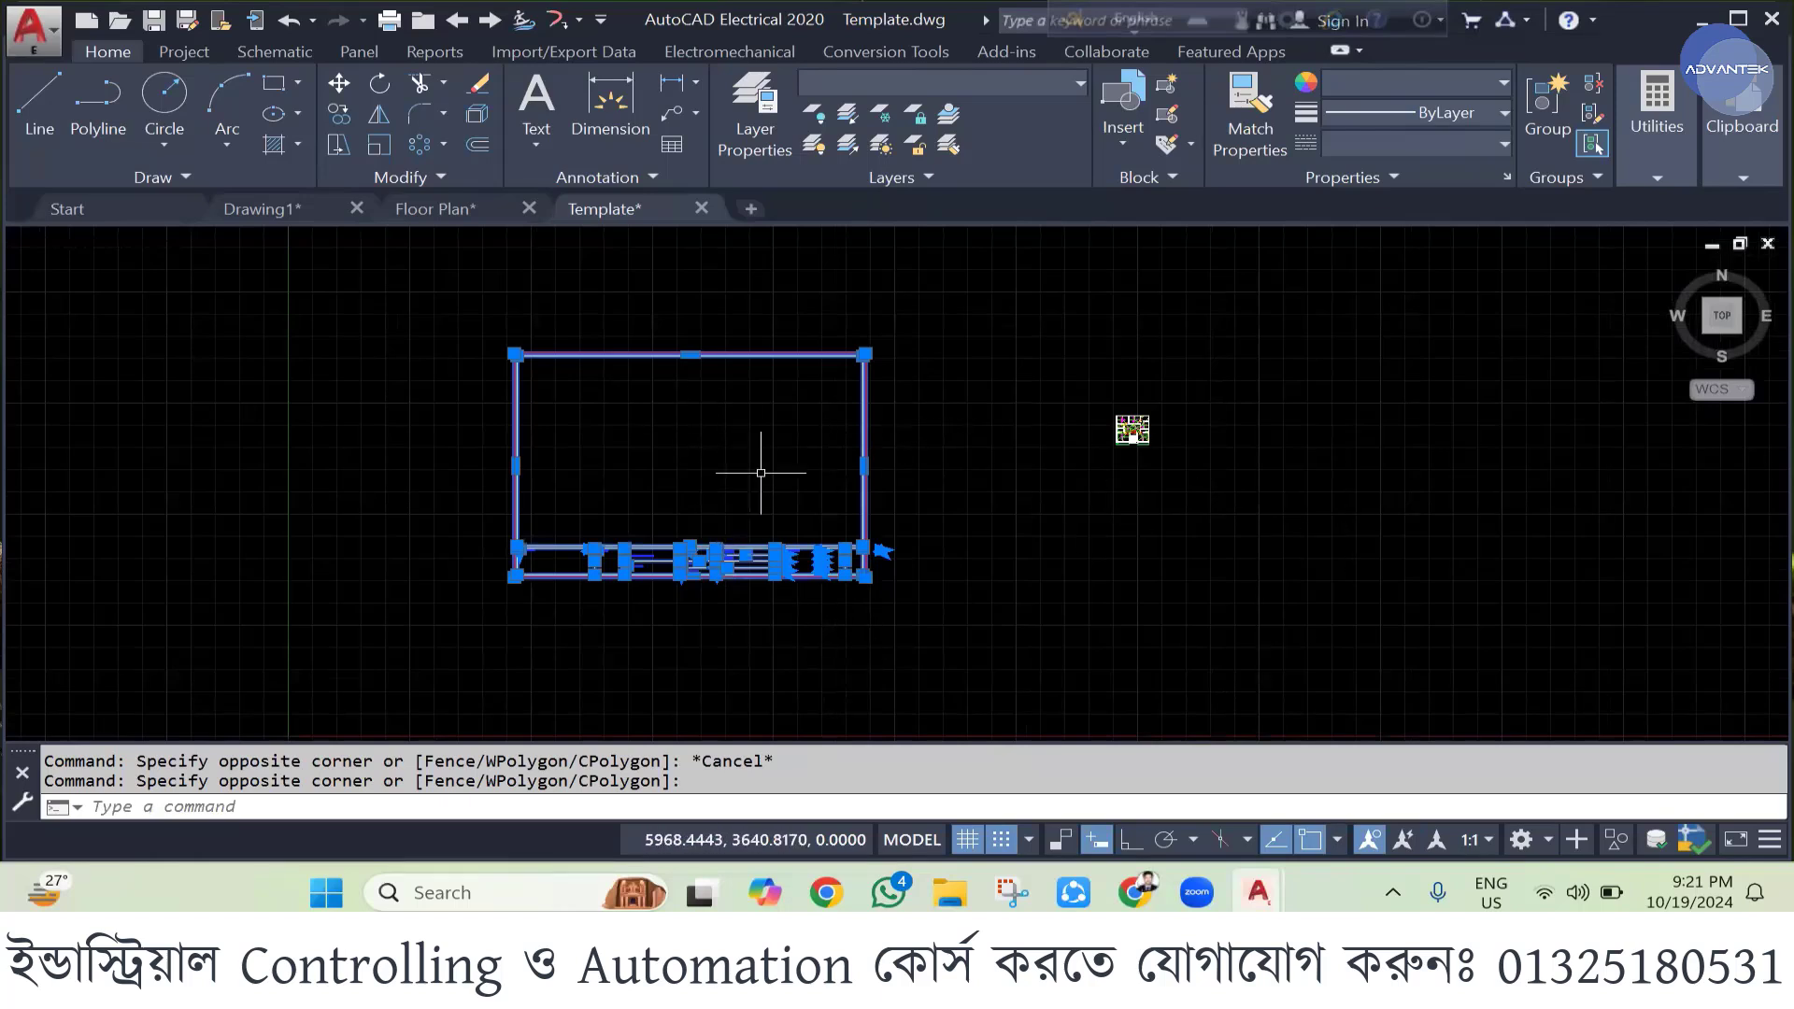
pyautogui.click(375, 145)
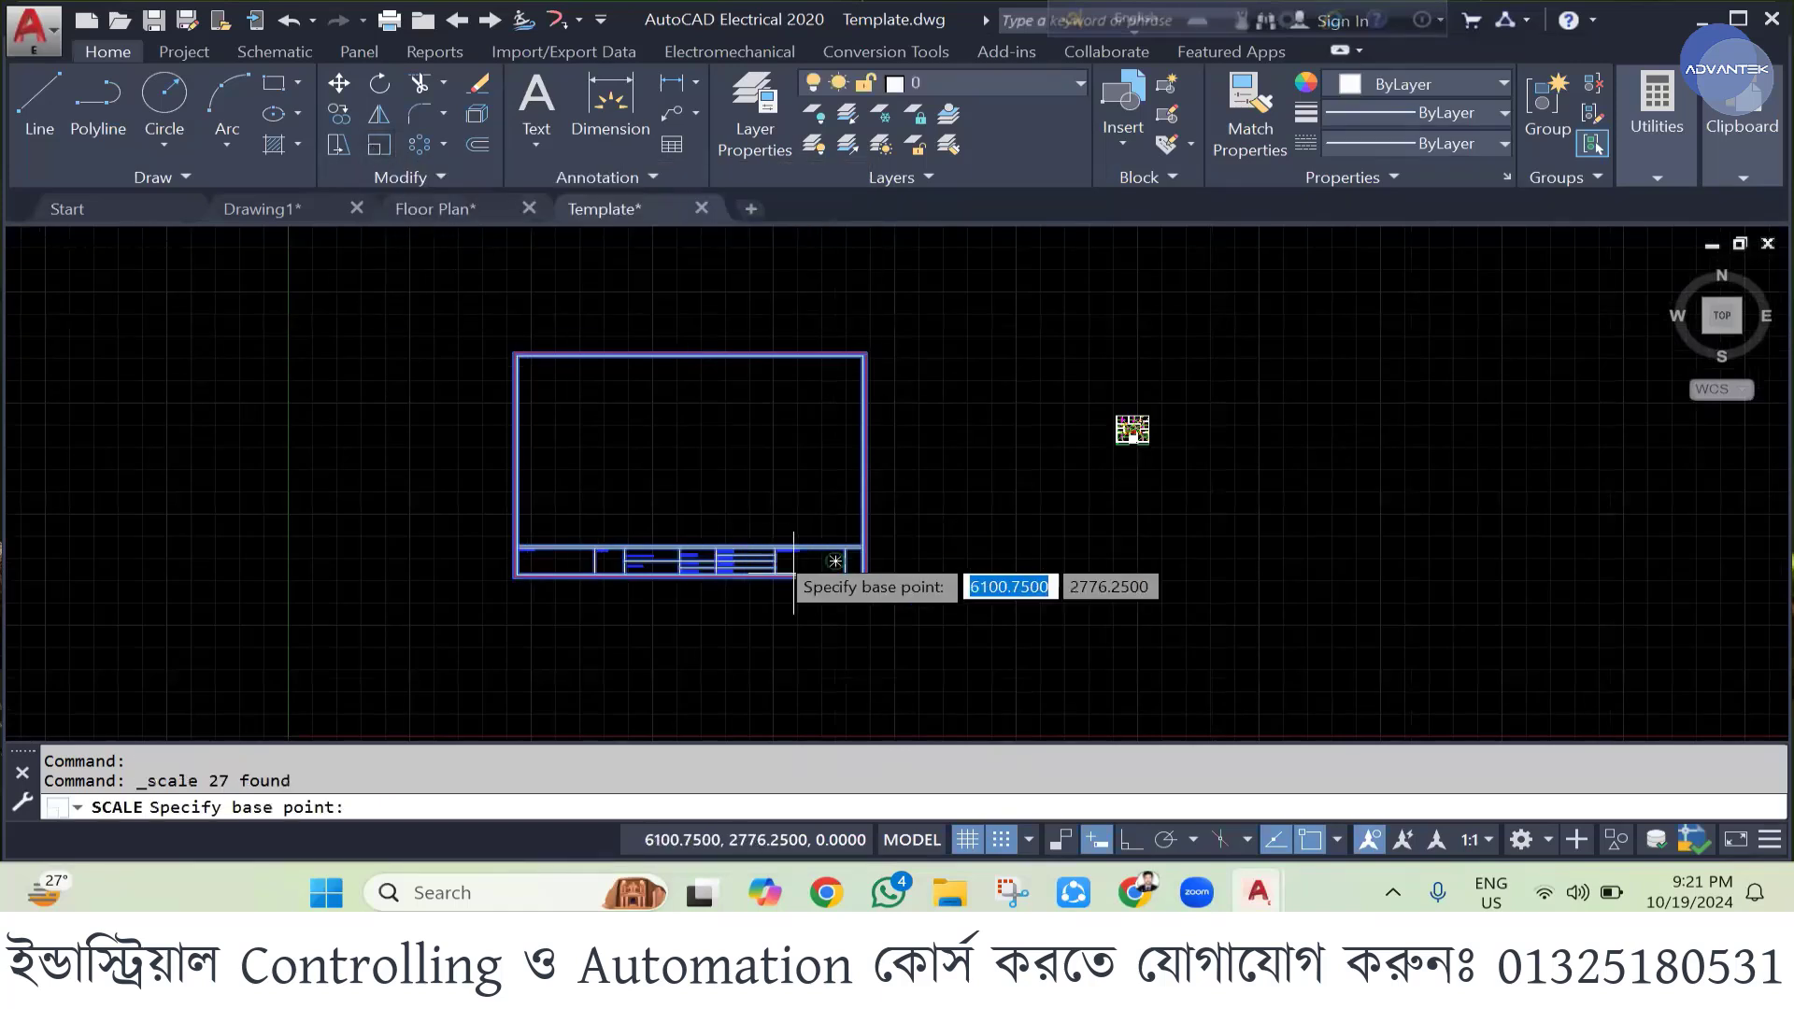
pyautogui.click(861, 574)
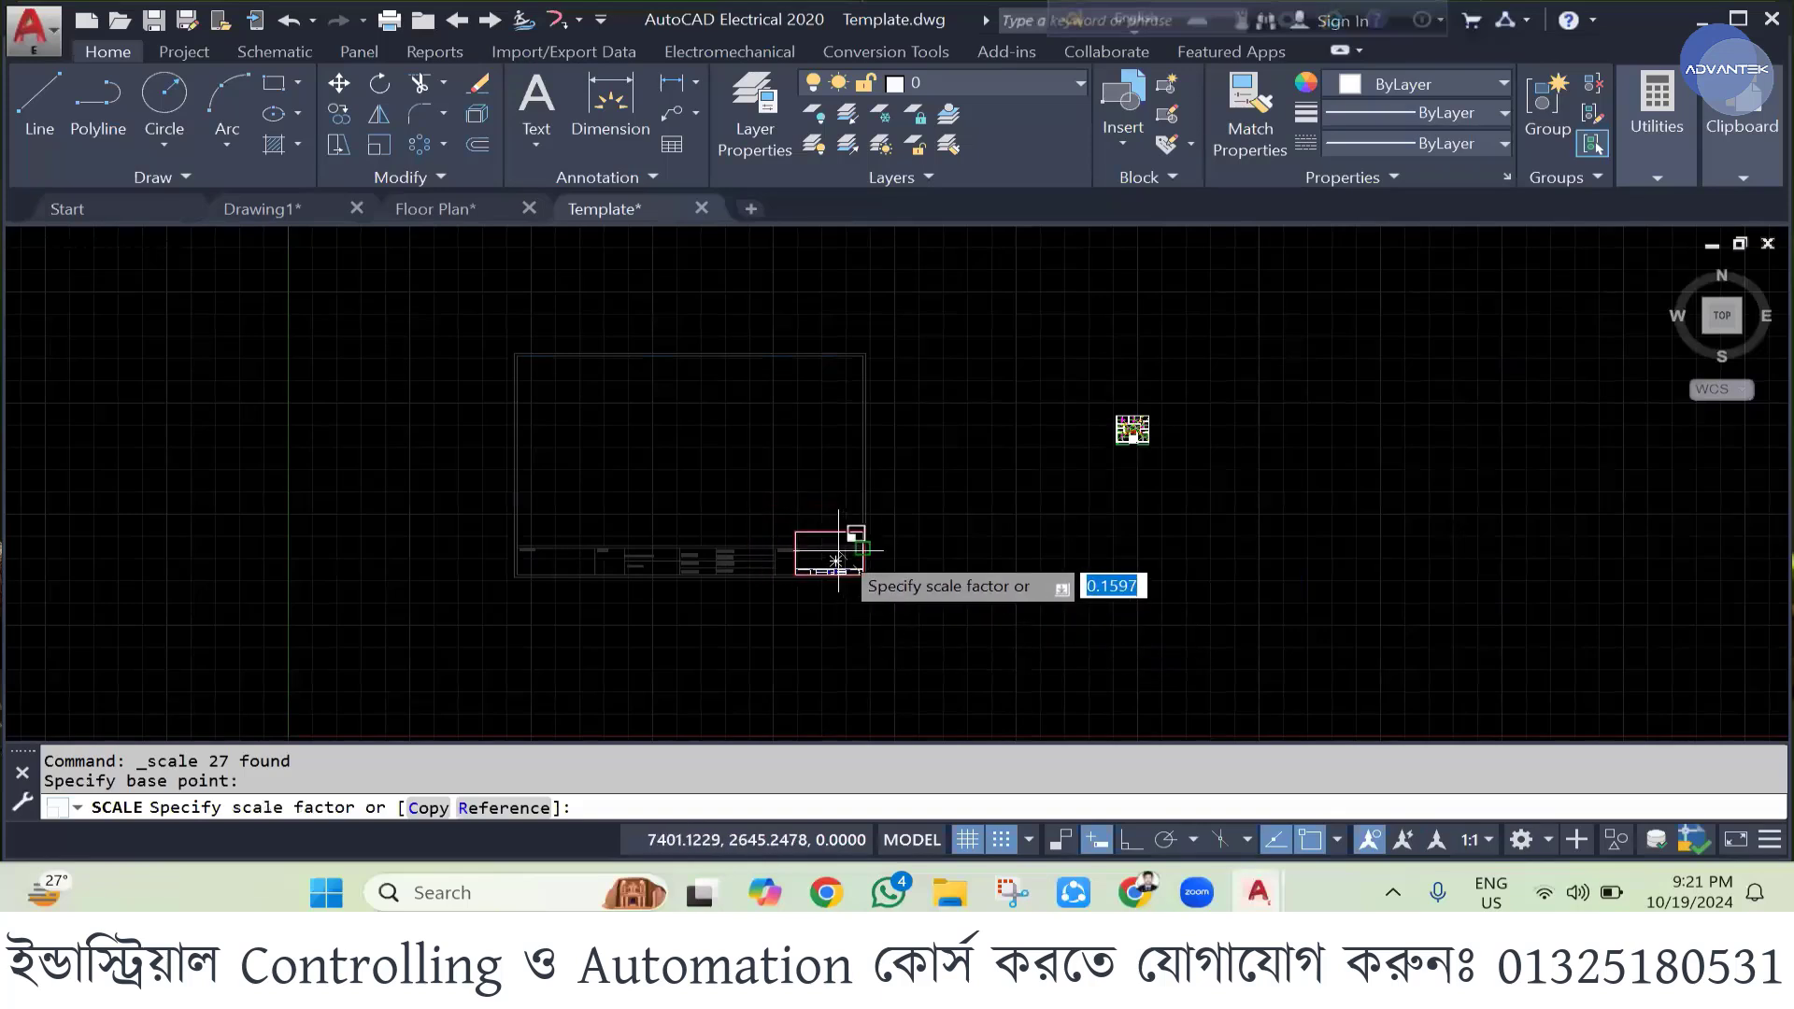
pyautogui.click(887, 602)
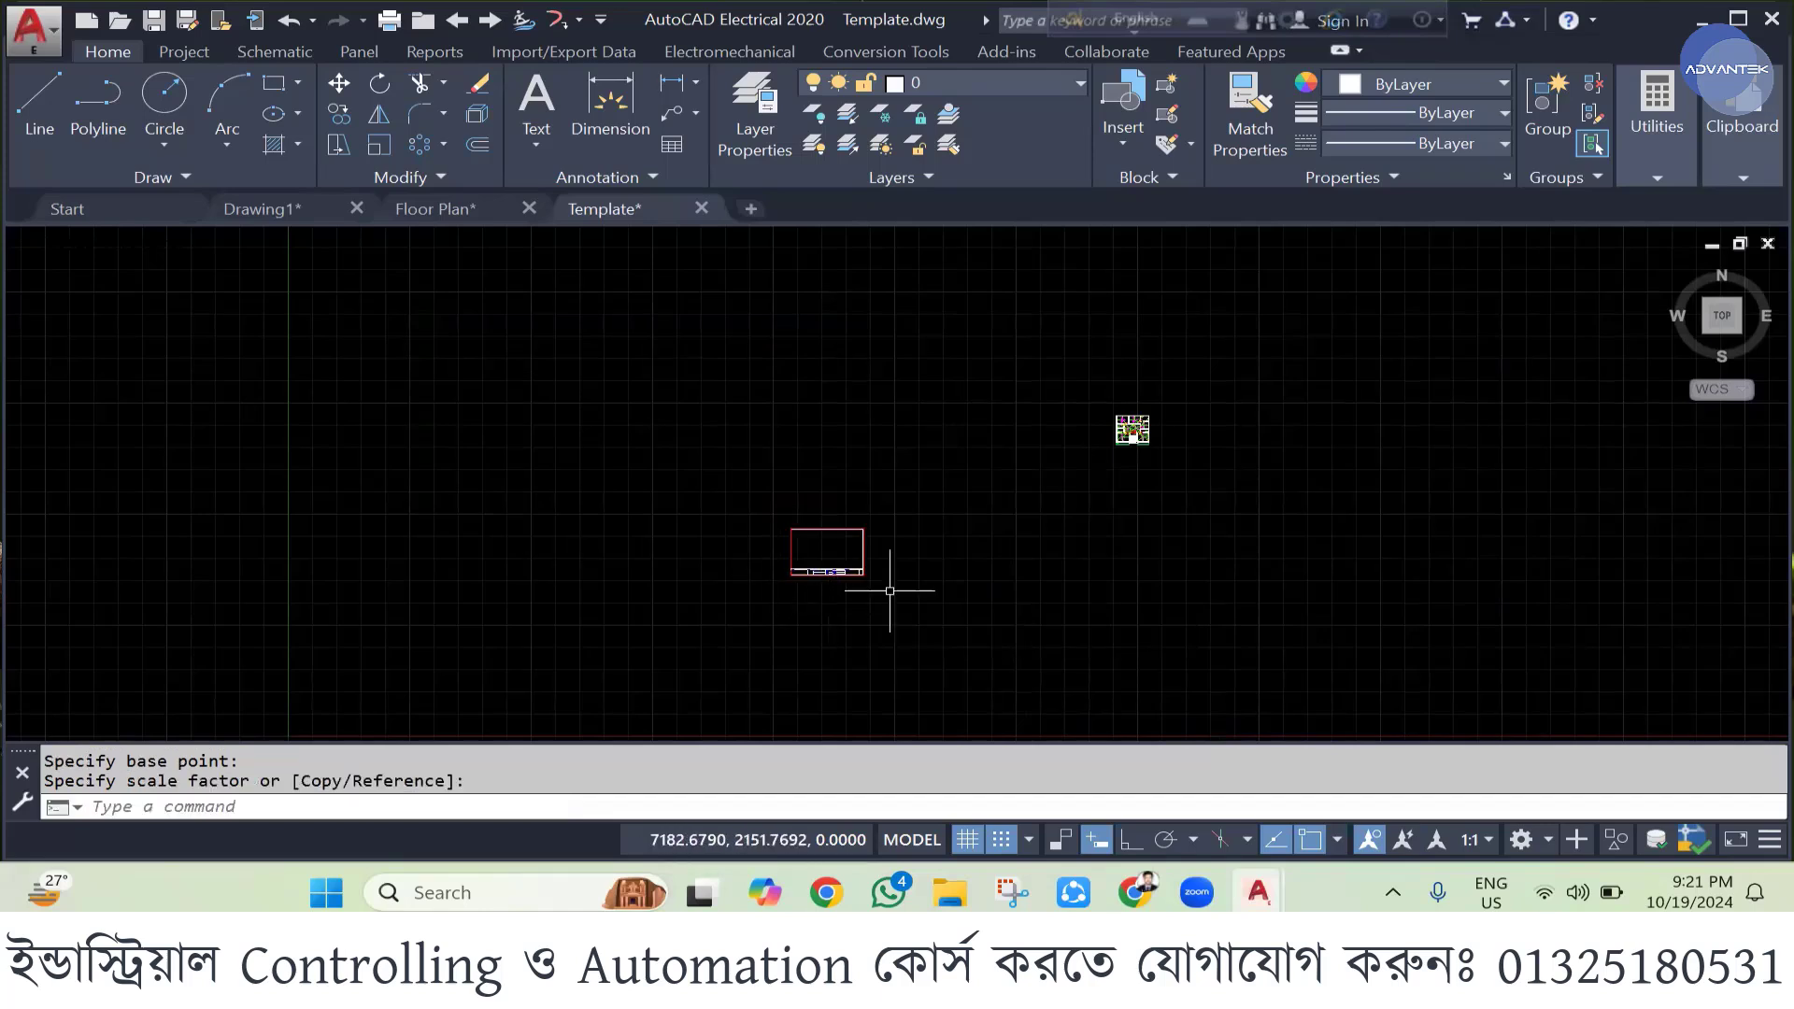
pyautogui.scroll(2, 959, 586)
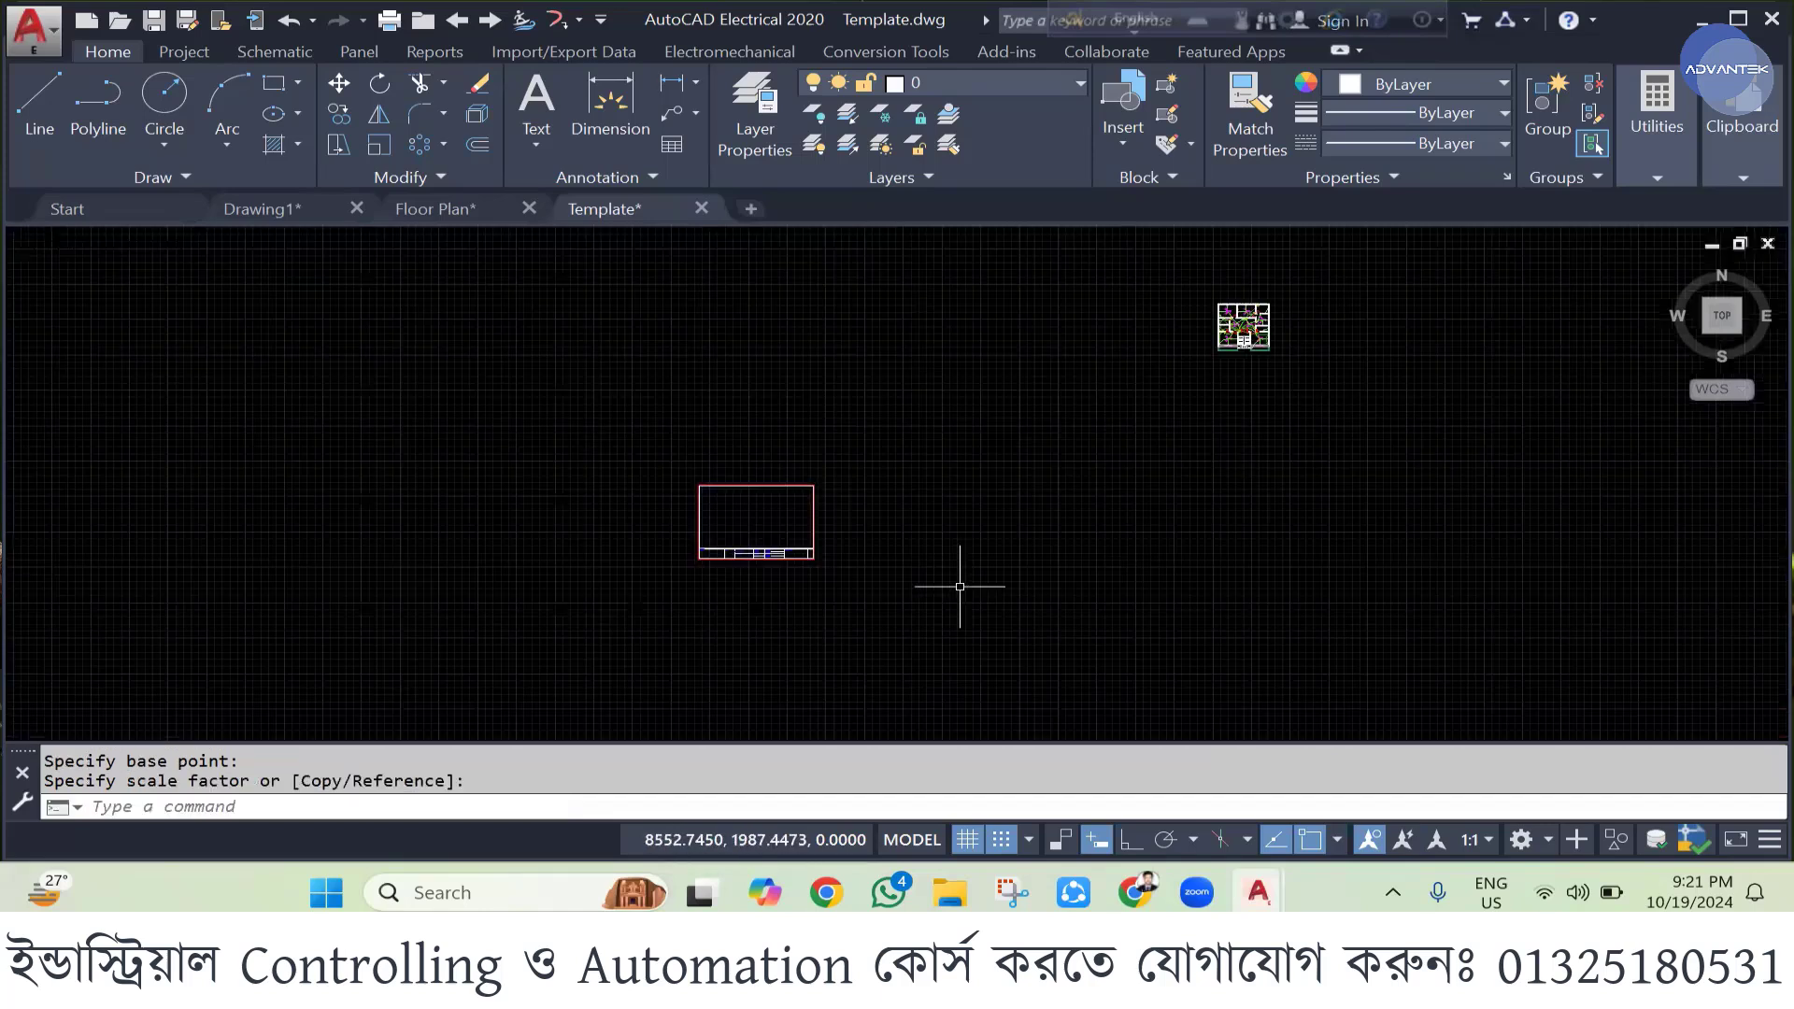
# - Copy the floor plan with CP into the small title-block frame
pyautogui.click(1141, 261)
pyautogui.click(1365, 465)
pyautogui.write('c')
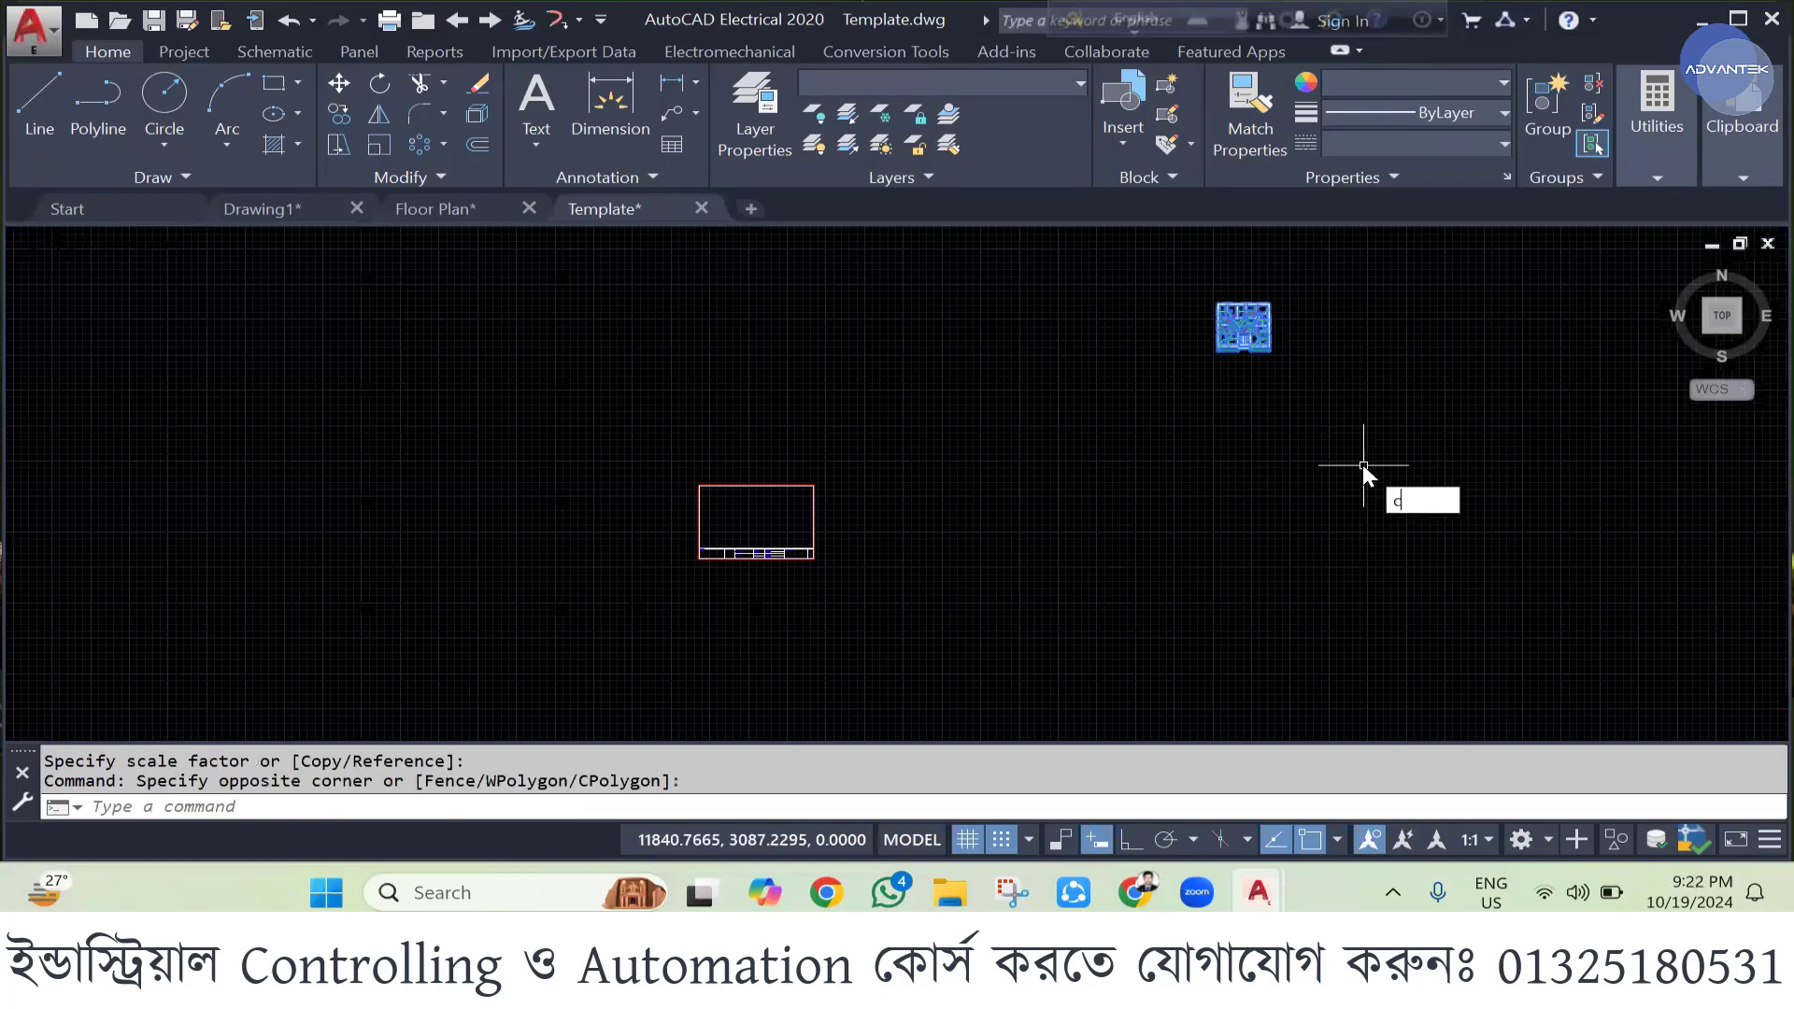
pyautogui.write('p')
pyautogui.press('Return')
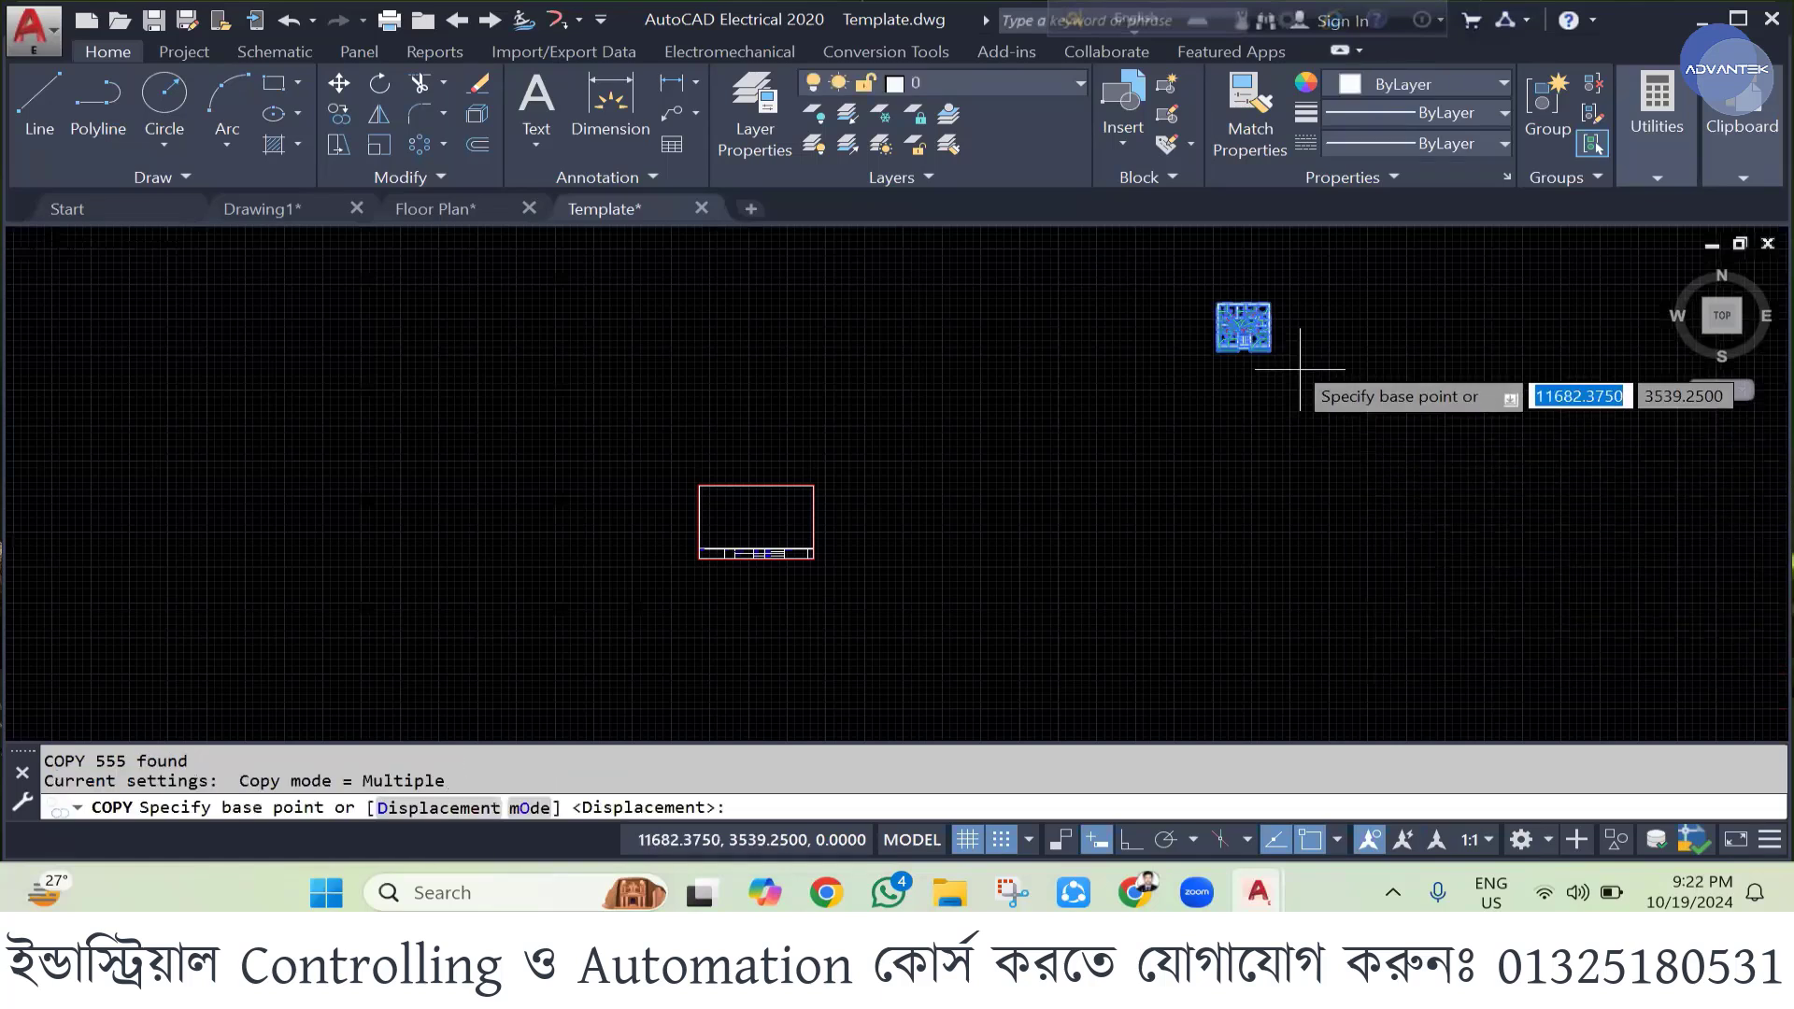
pyautogui.click(1245, 318)
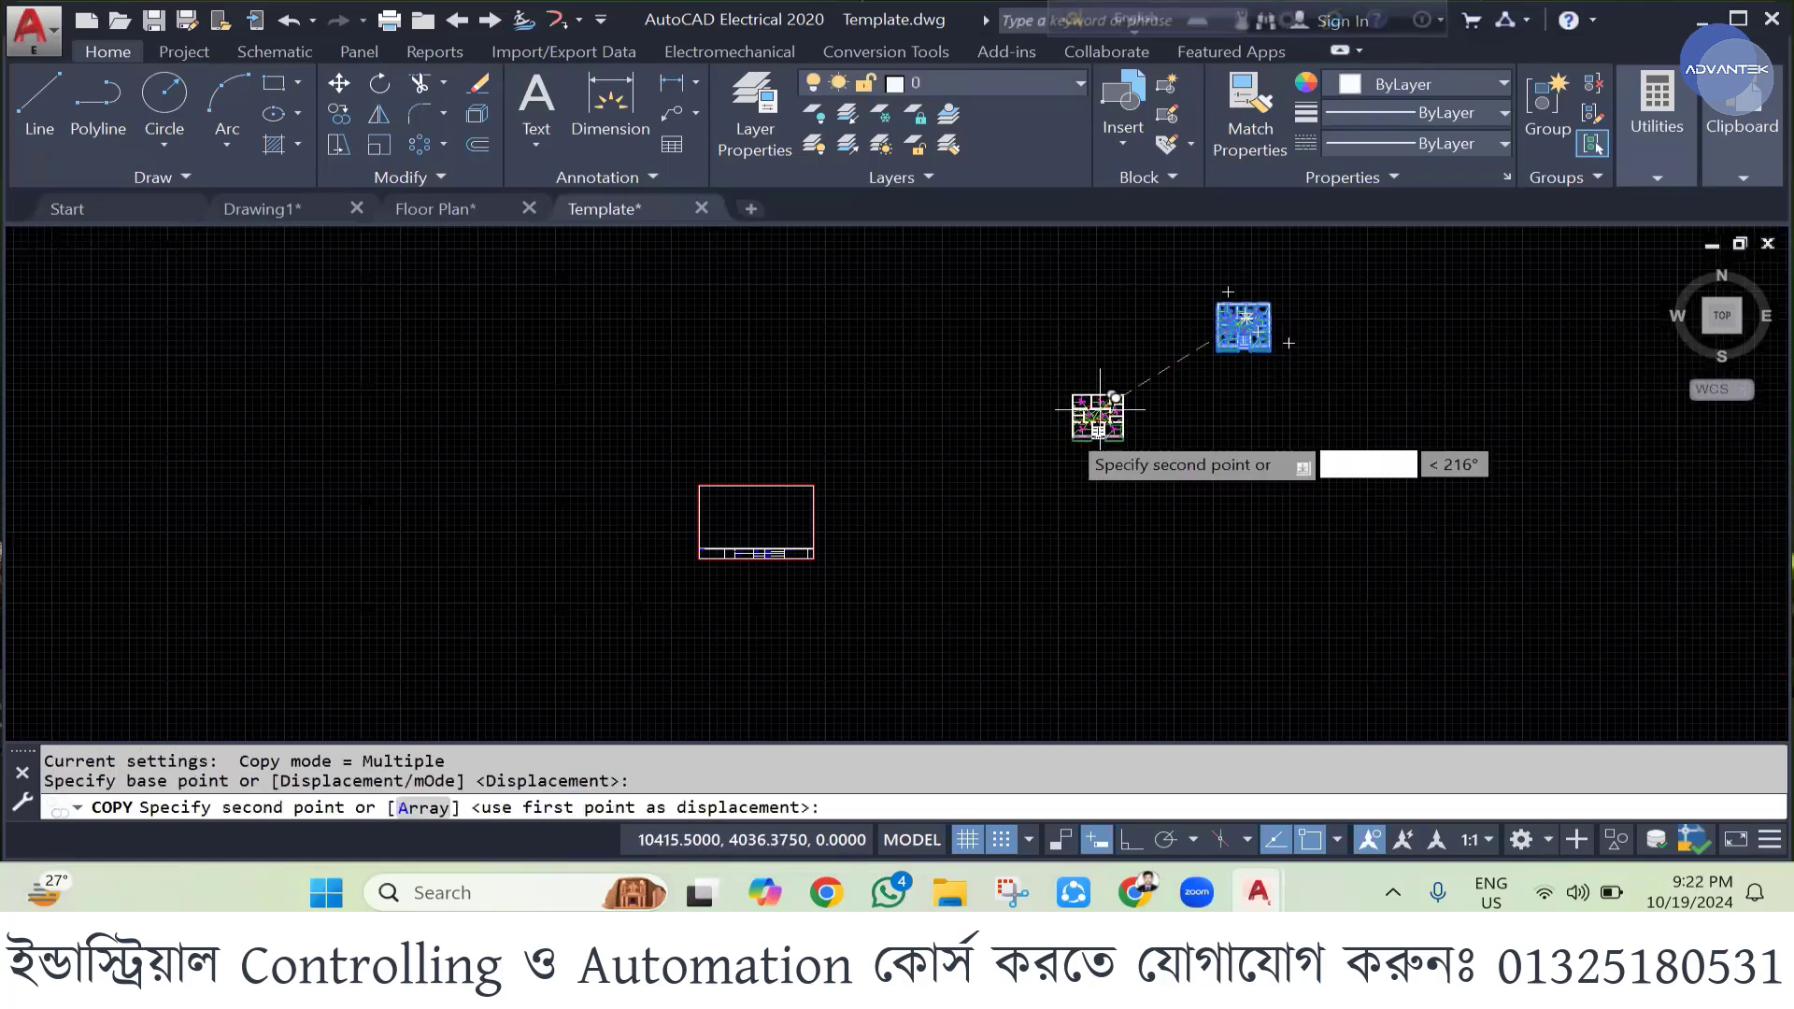
pyautogui.click(757, 512)
pyautogui.scroll(5, 759, 519)
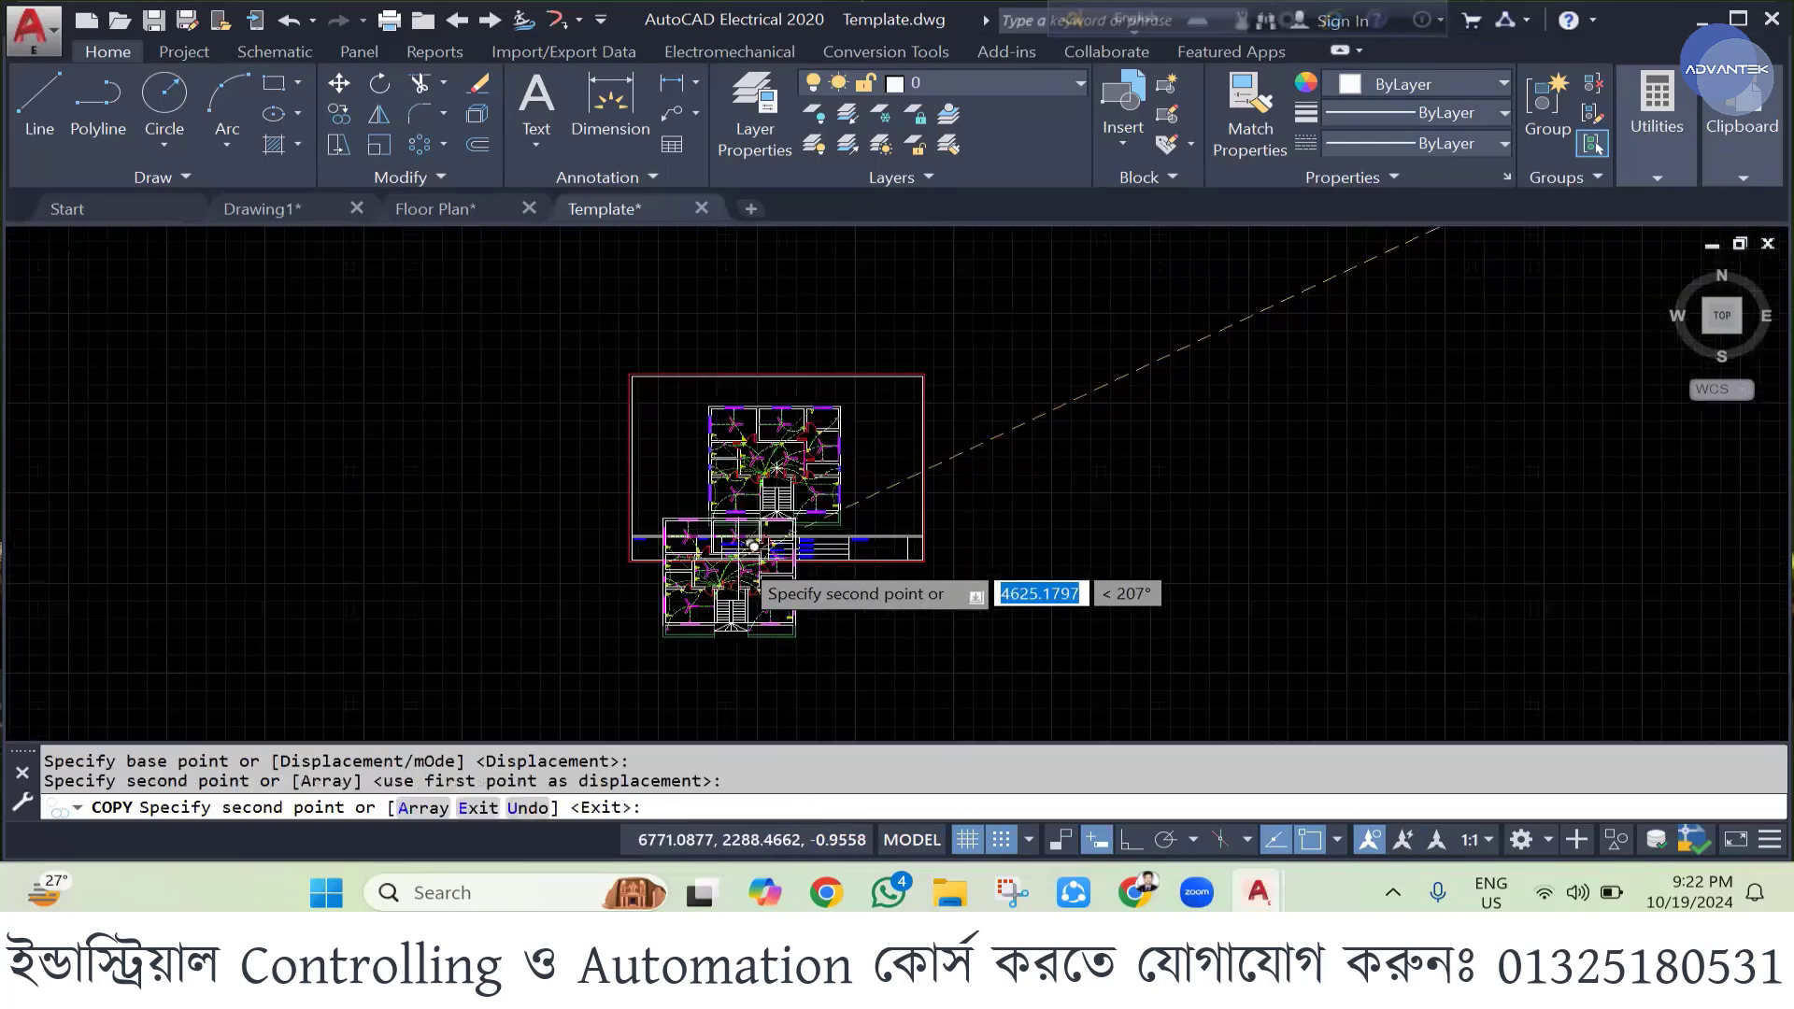
pyautogui.press('Escape')
# - Zoom to the original floor plan and begin a selection window around it
pyautogui.scroll(-4, 794, 660)
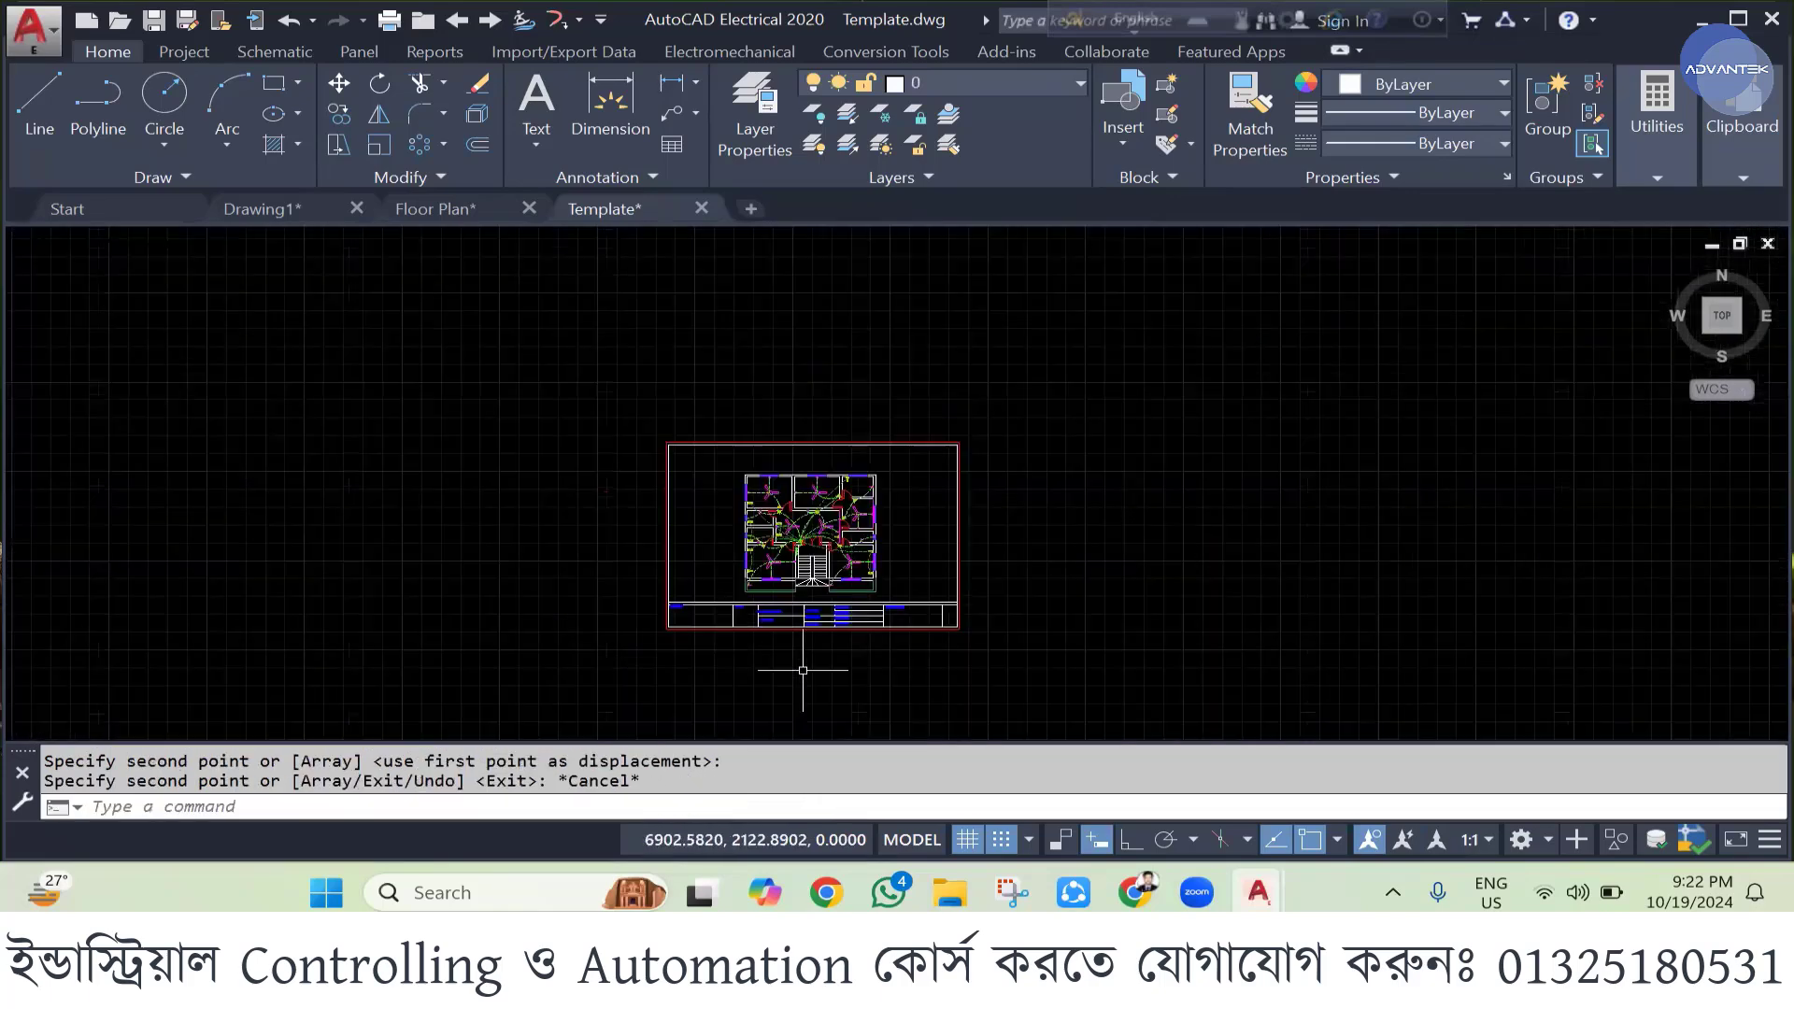
pyautogui.scroll(4, 803, 670)
pyautogui.scroll(-6, 797, 634)
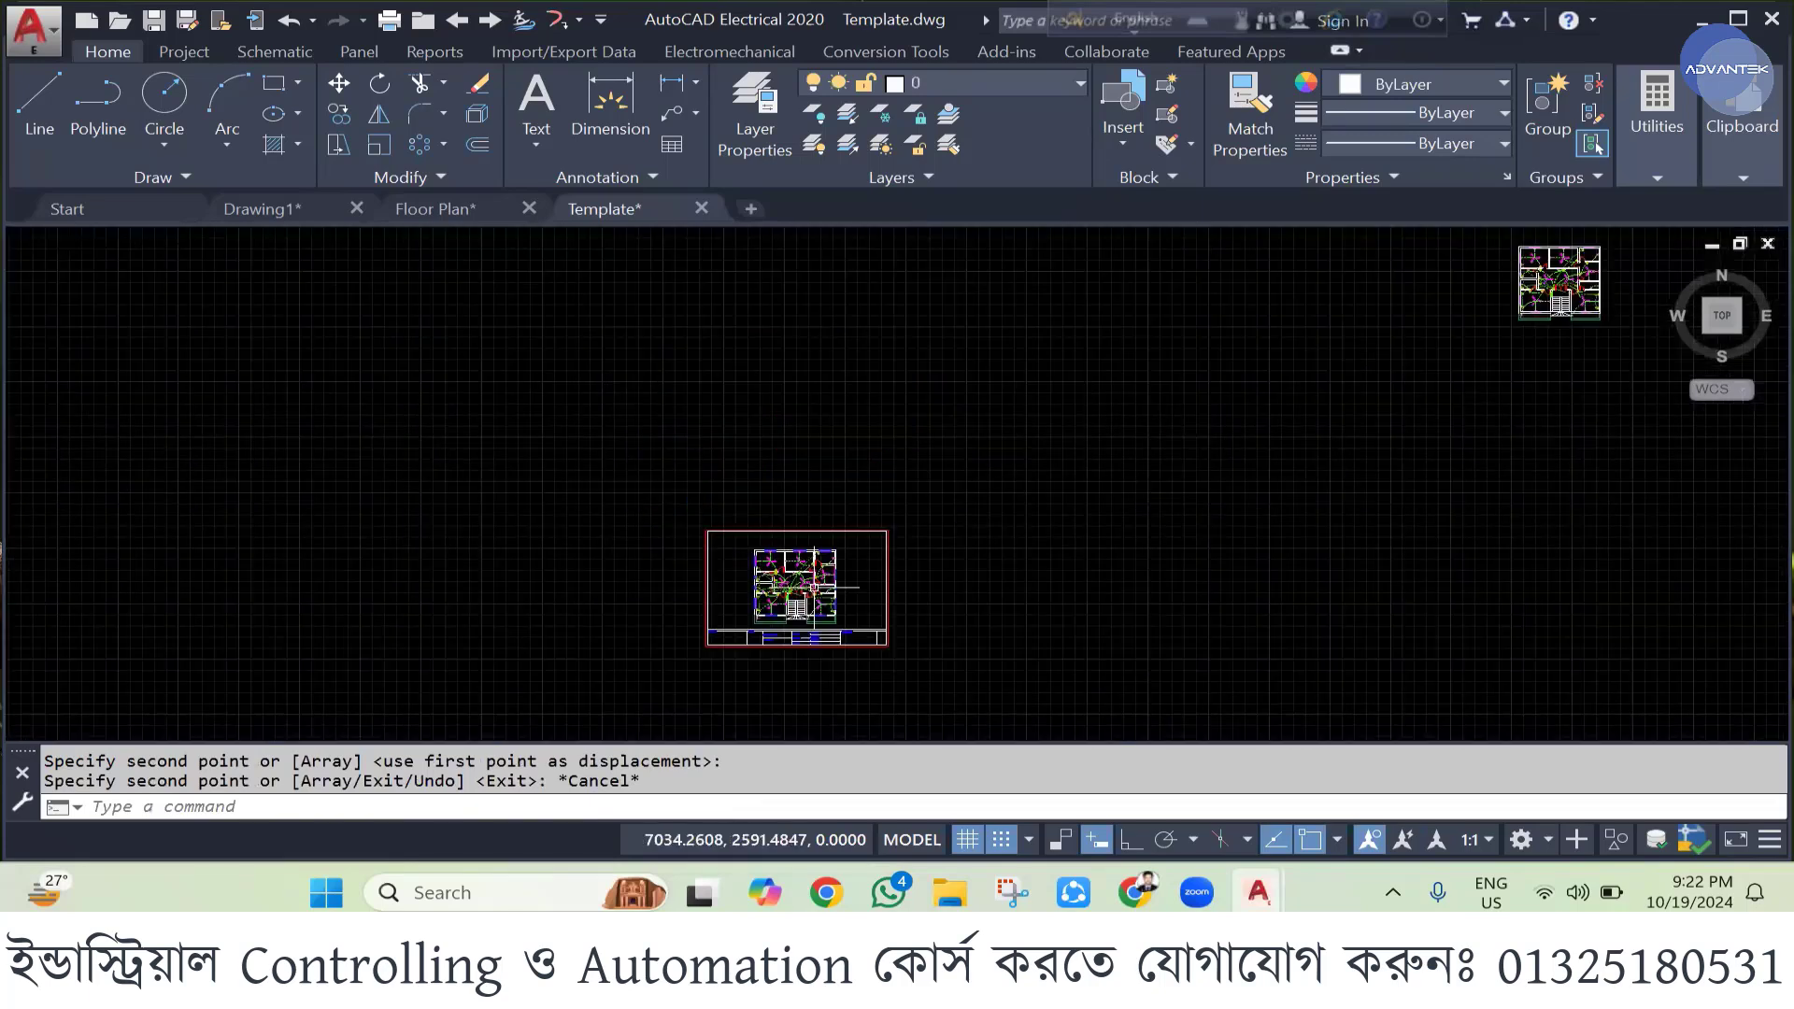
pyautogui.click(1258, 384)
# - Delete the leftover original floor plan outside the frame
pyautogui.click(1393, 580)
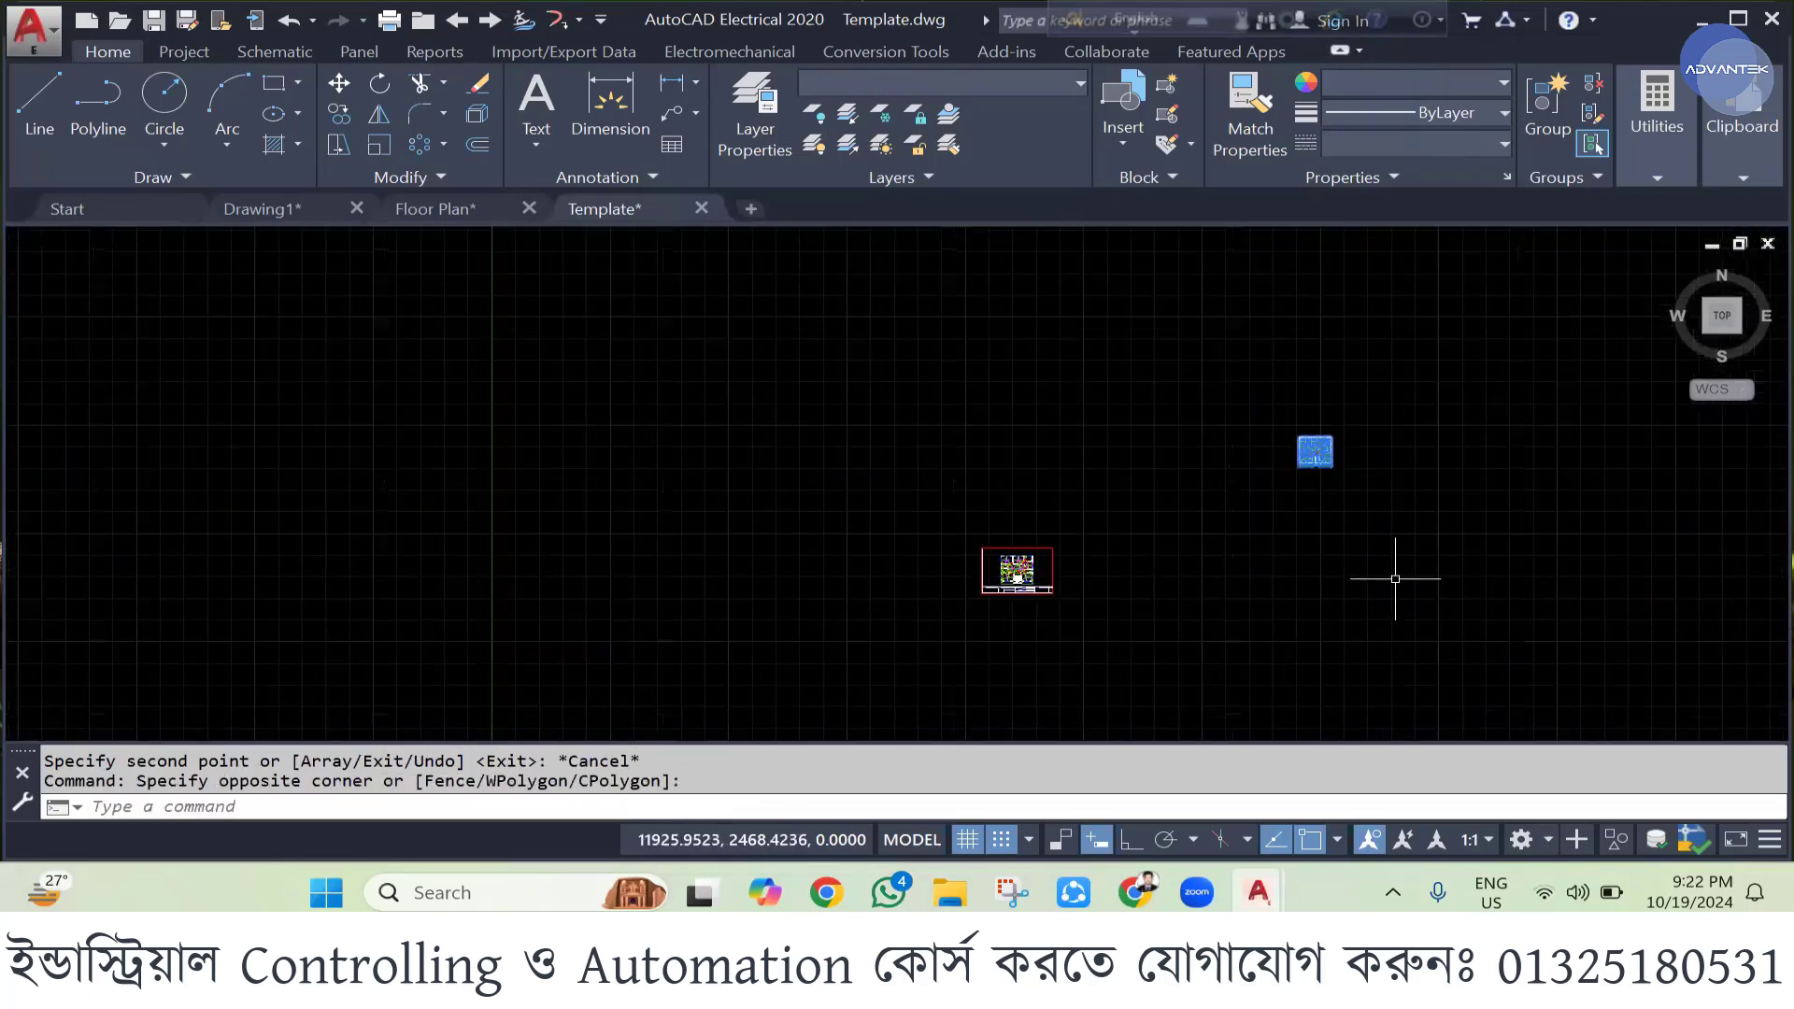
pyautogui.press('Delete')
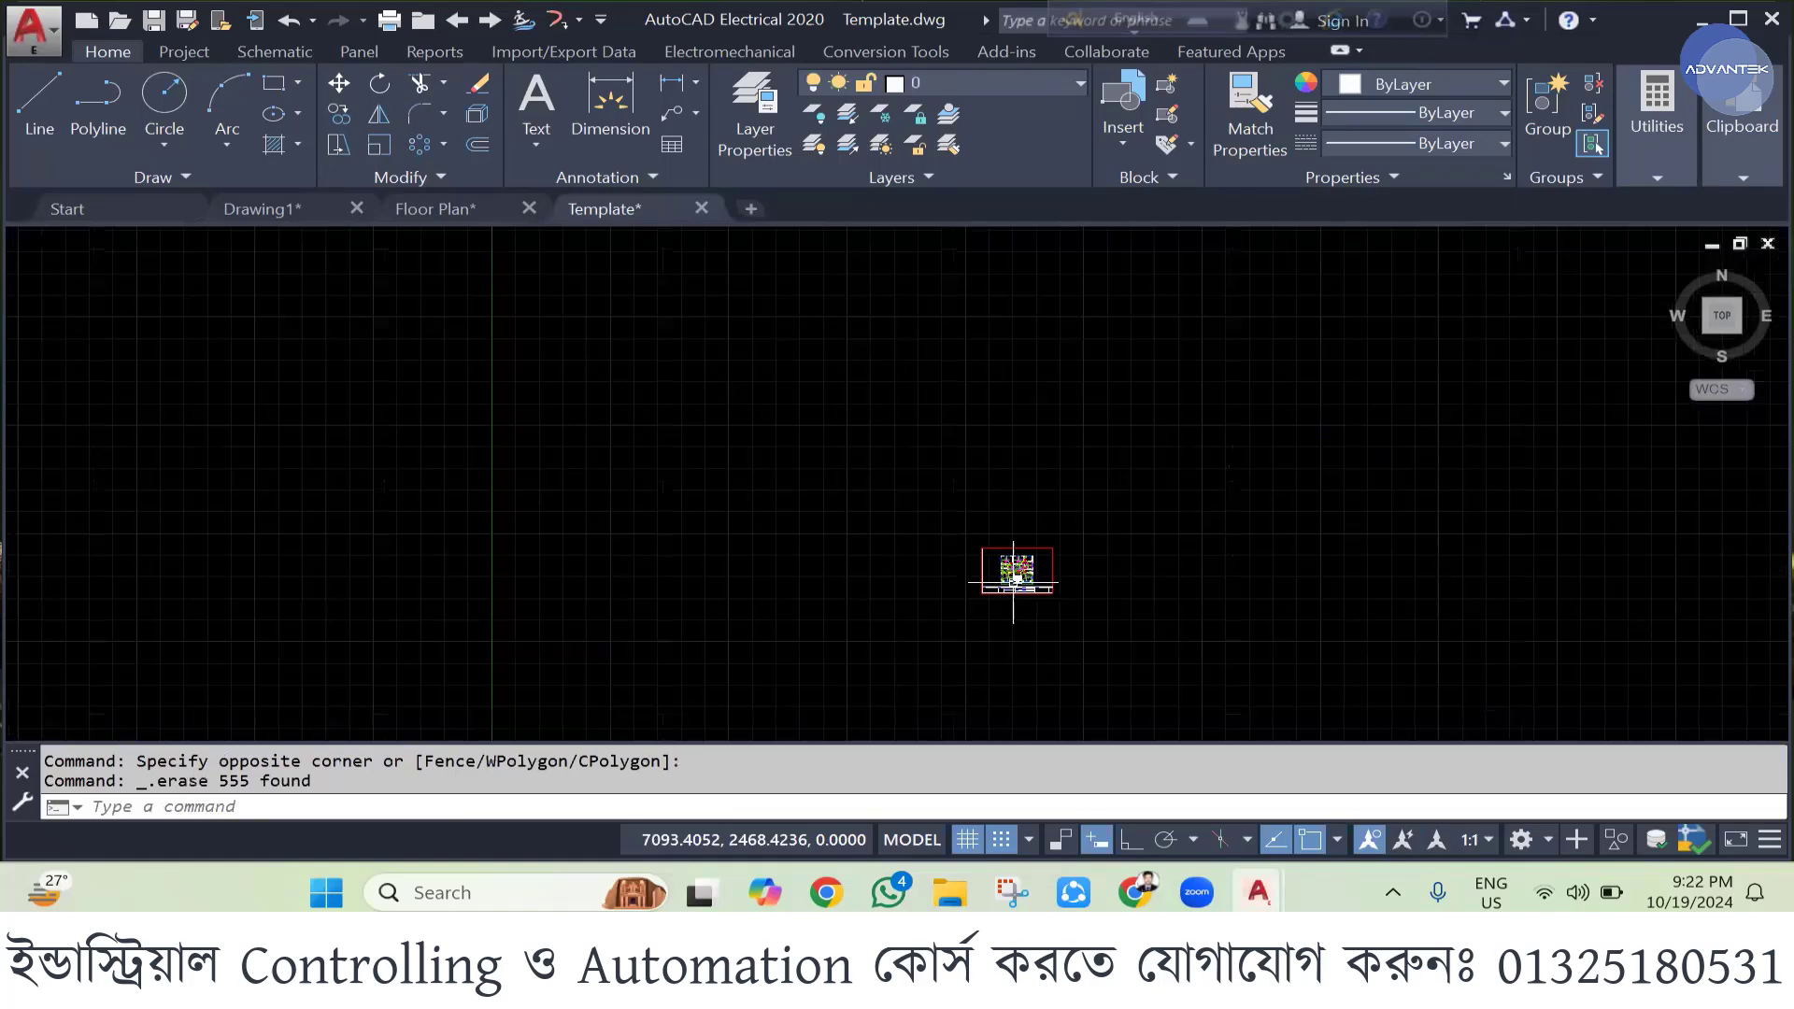
pyautogui.scroll(4, 1014, 581)
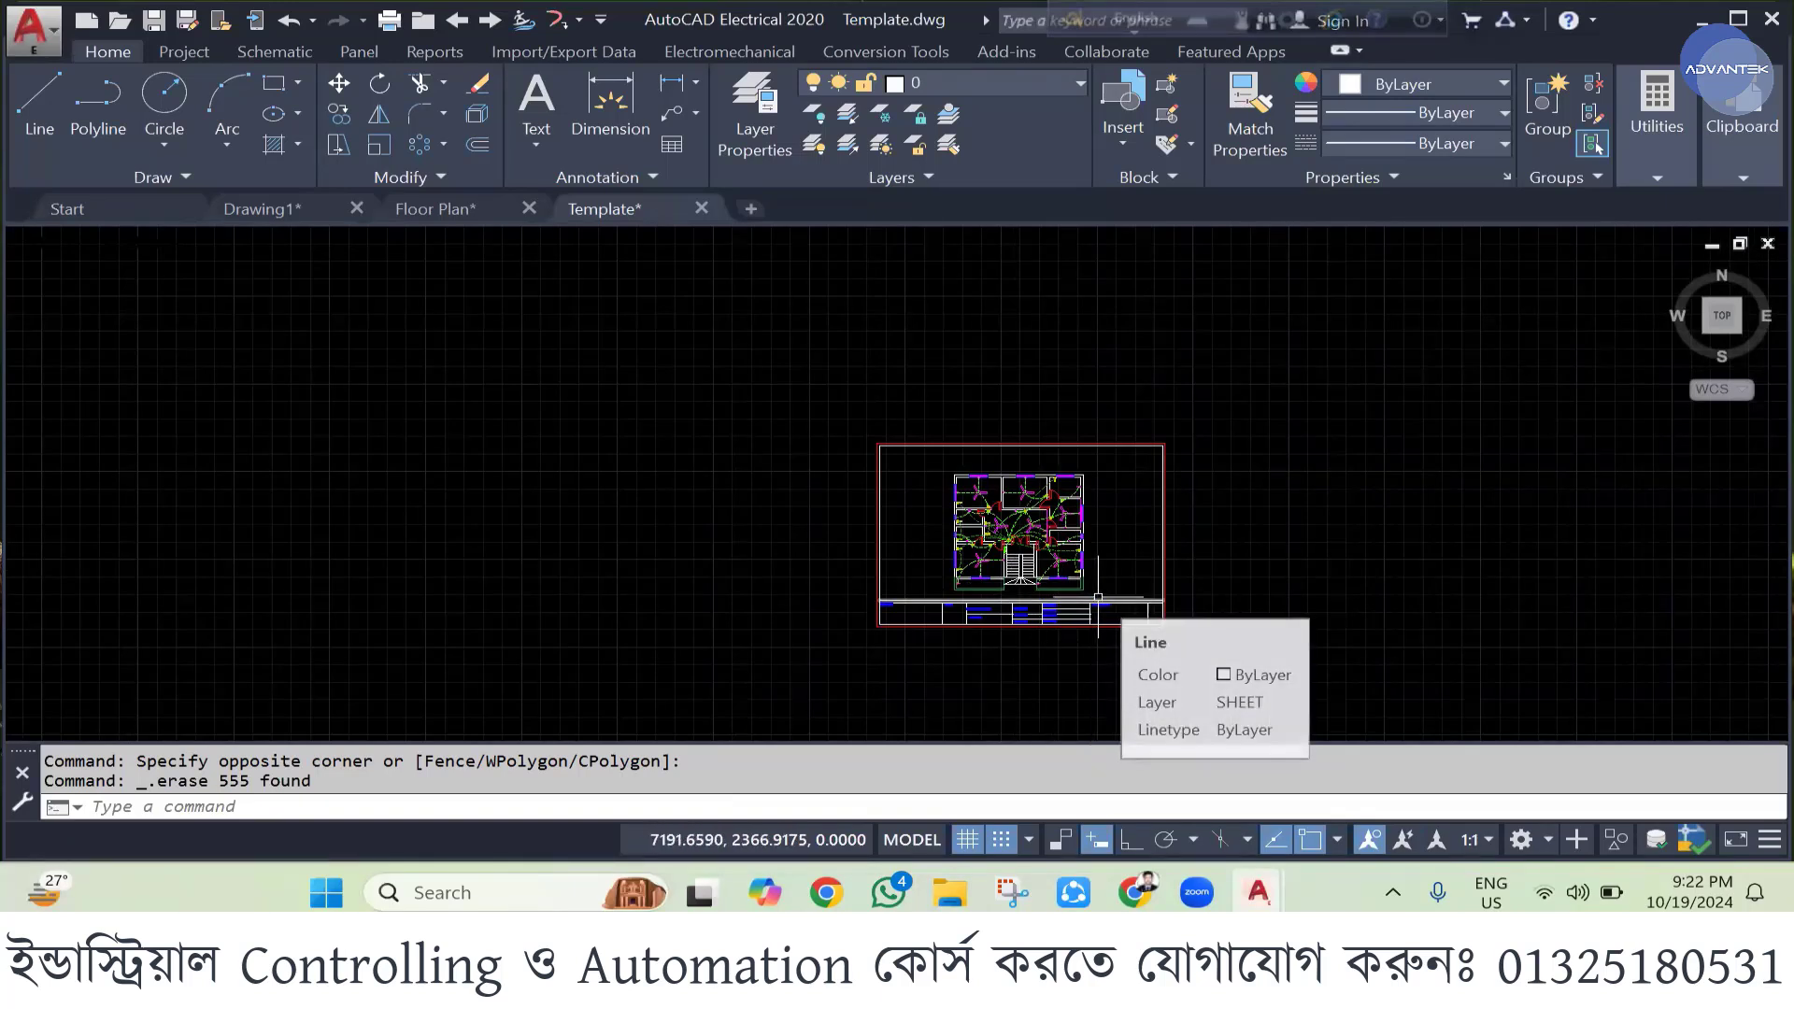
pyautogui.press('Escape')
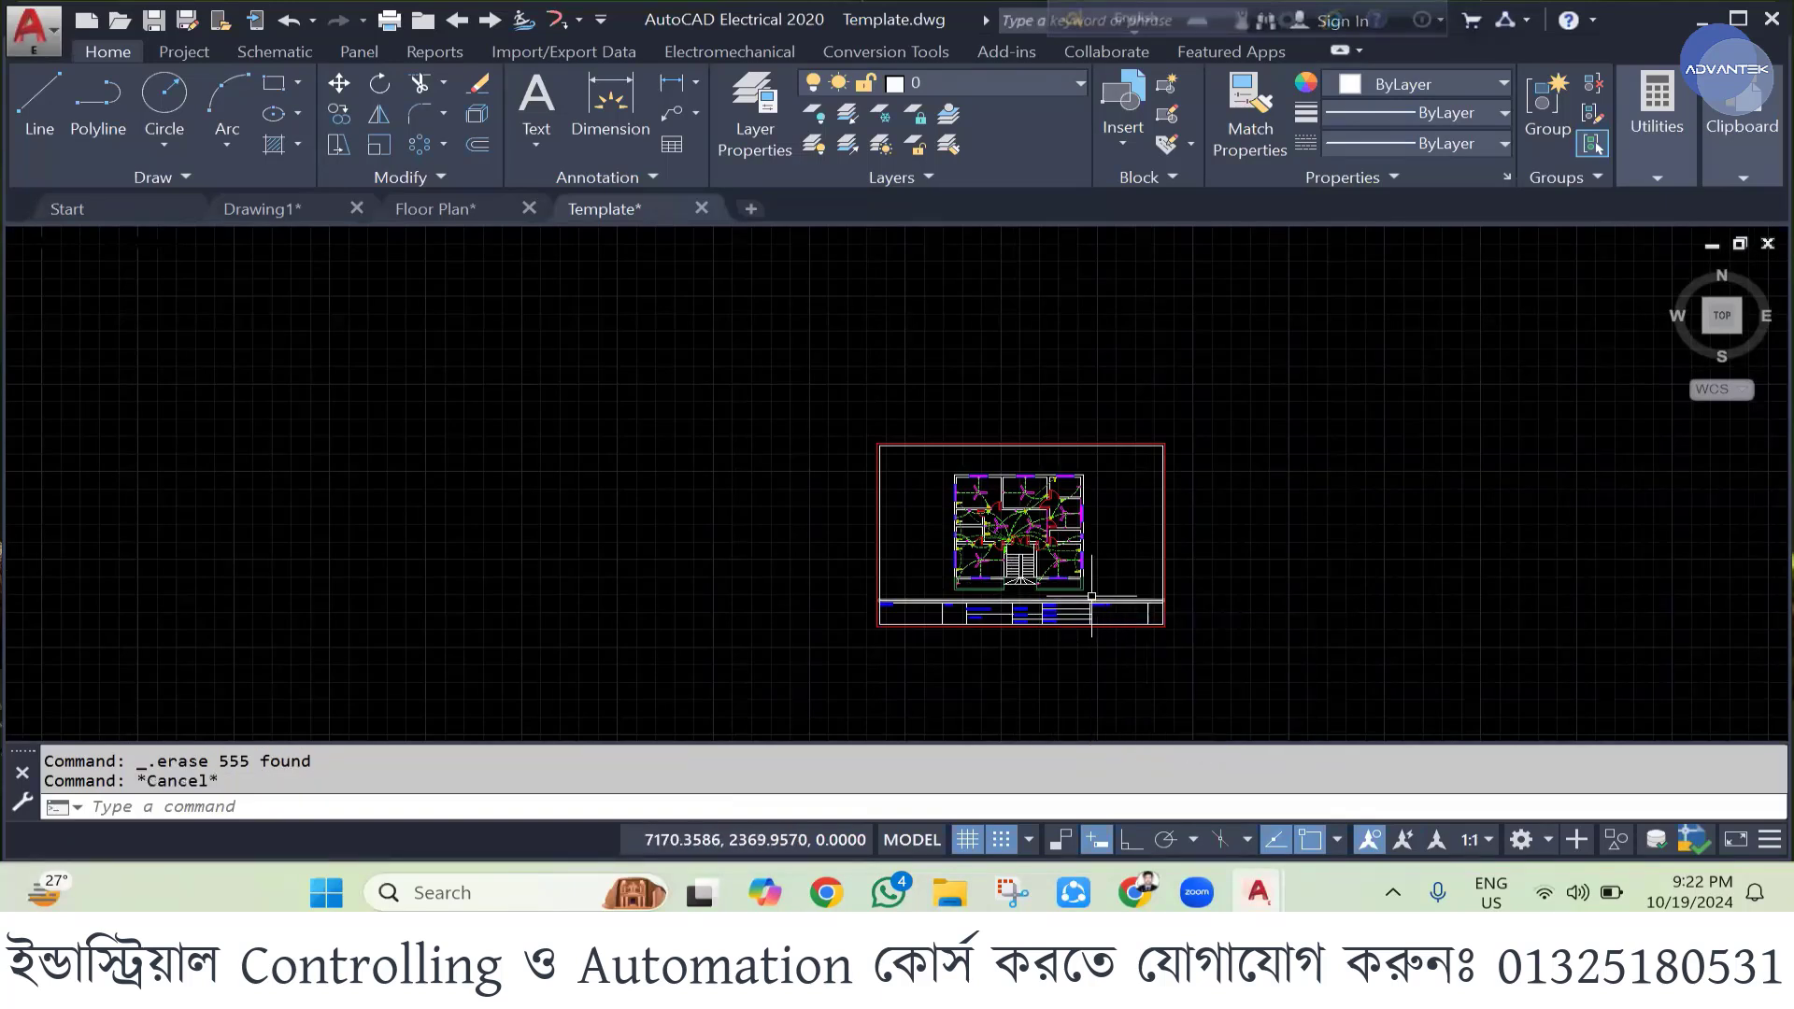
# - Window-select the framed drawing to check it, then clear the selection
pyautogui.click(831, 374)
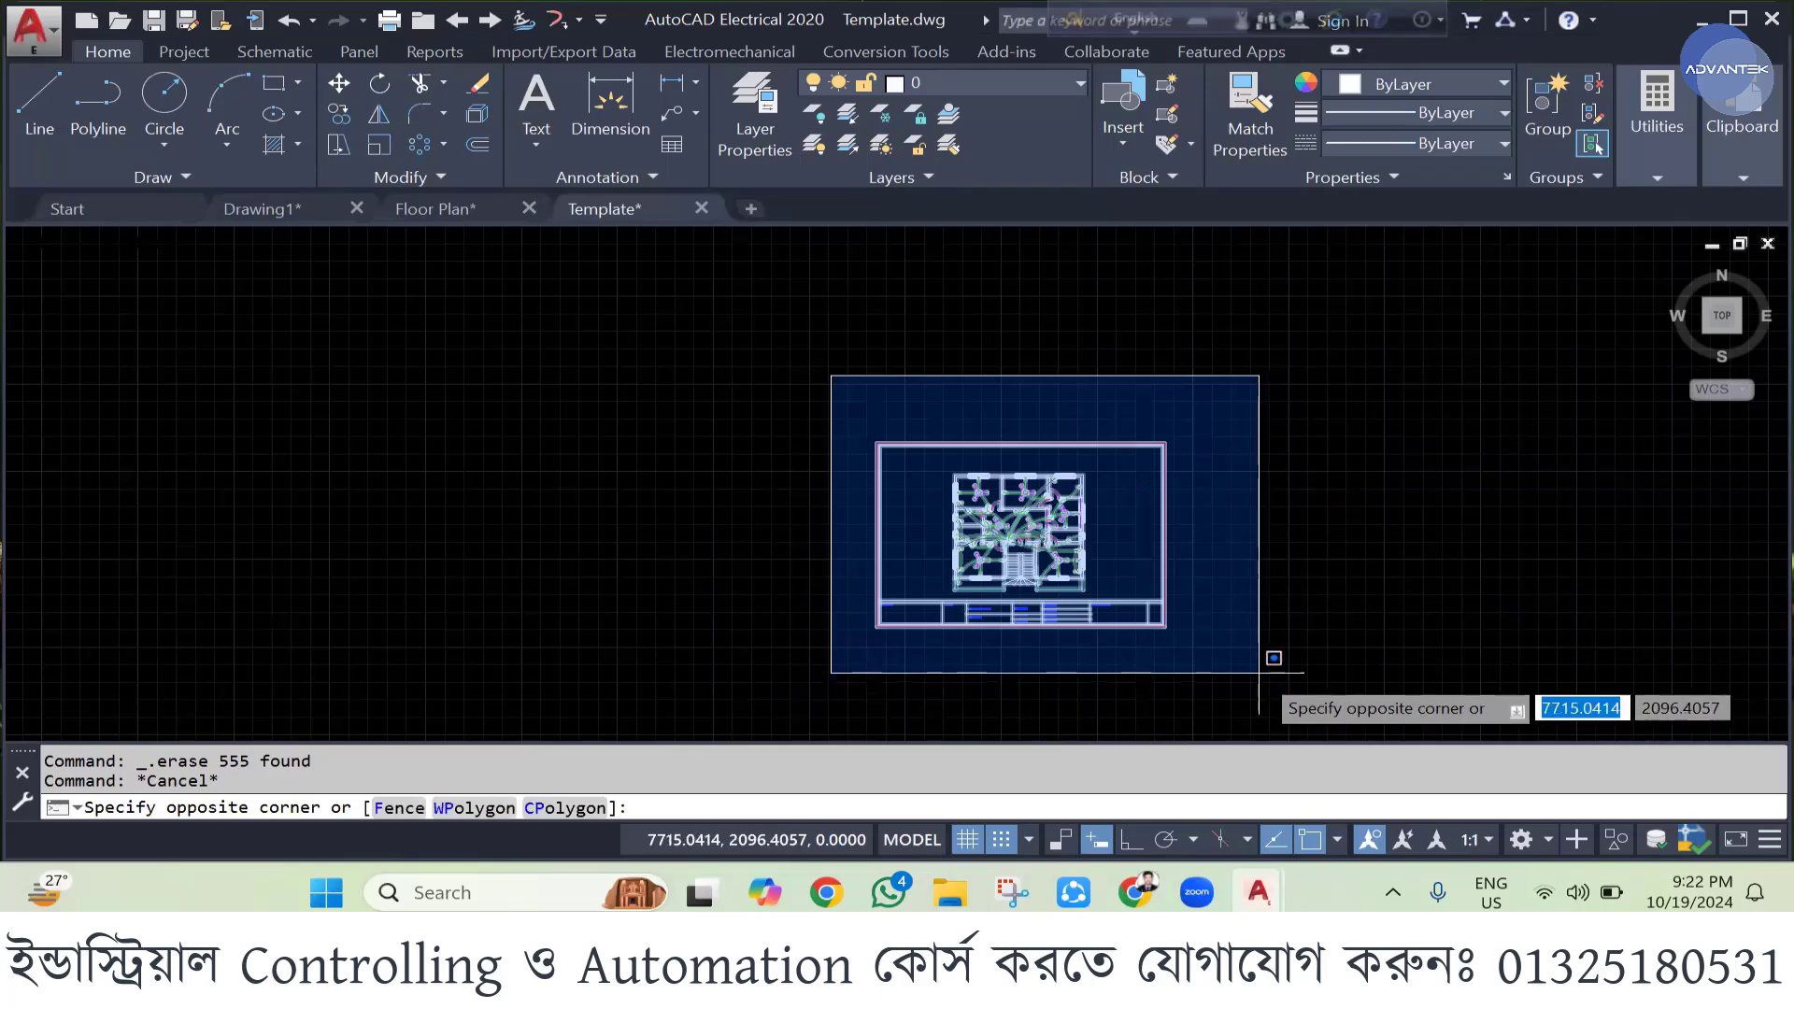
pyautogui.click(1276, 675)
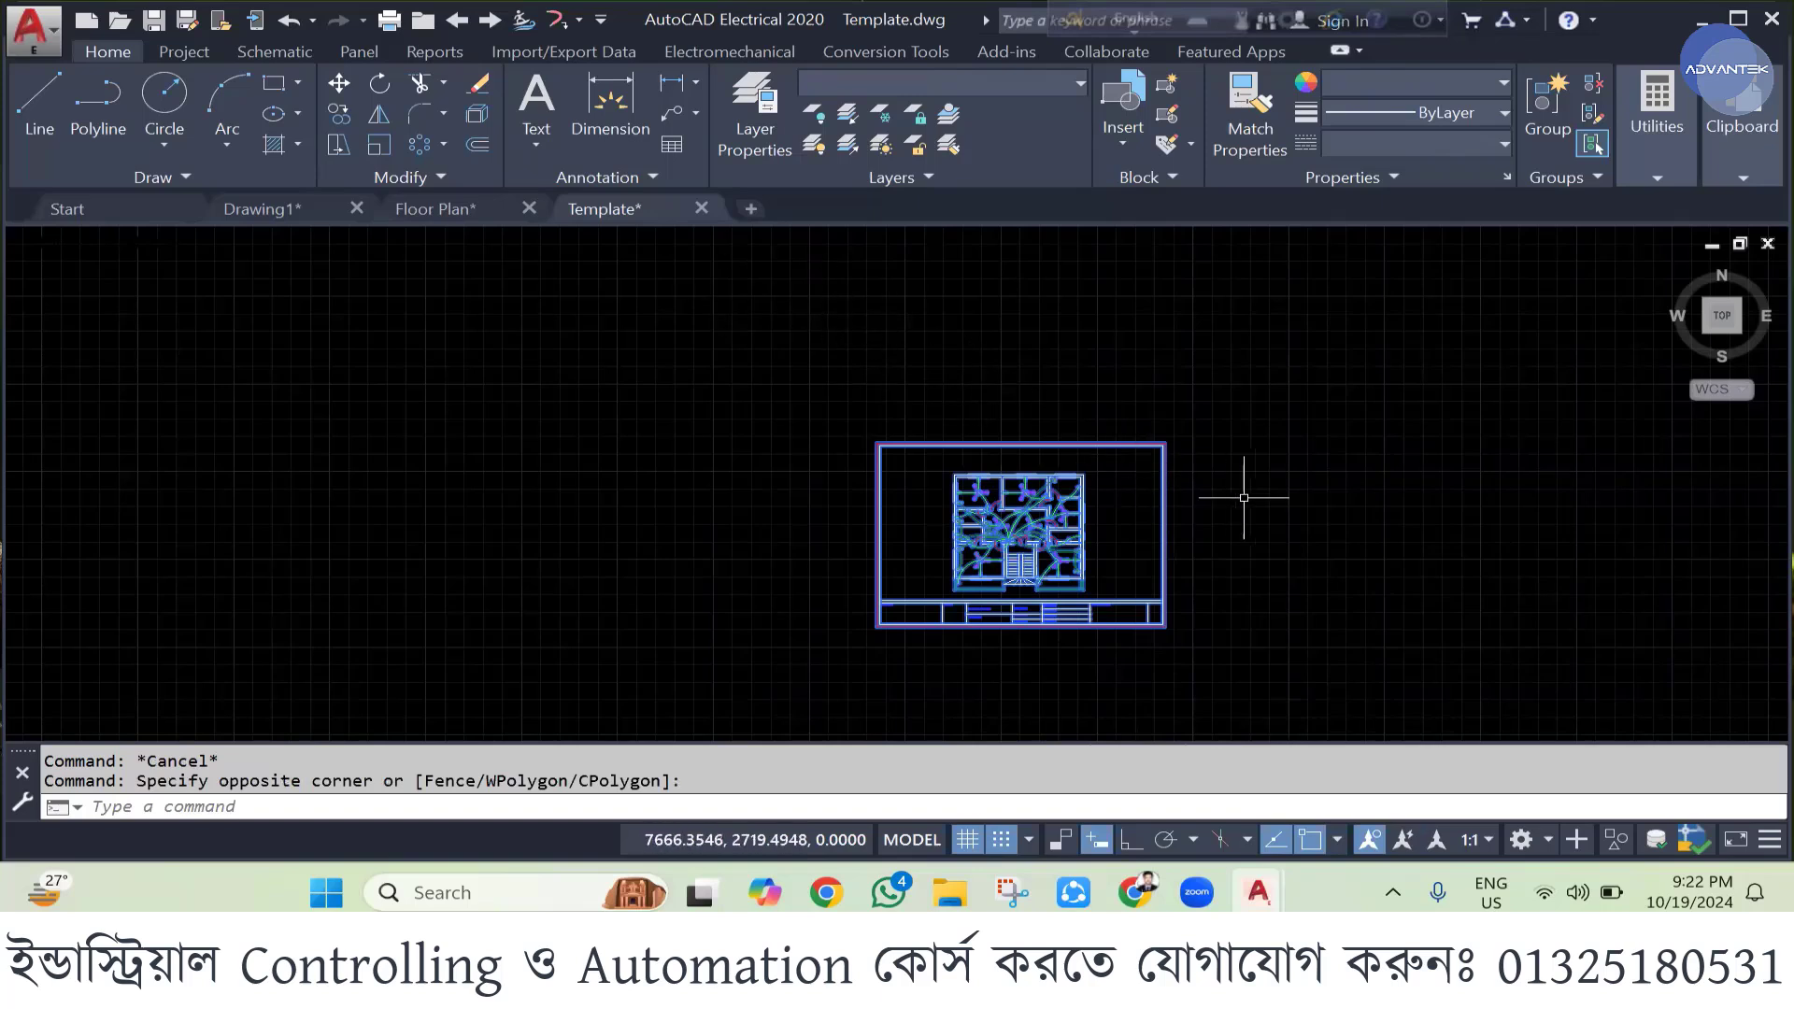
pyautogui.press('Escape')
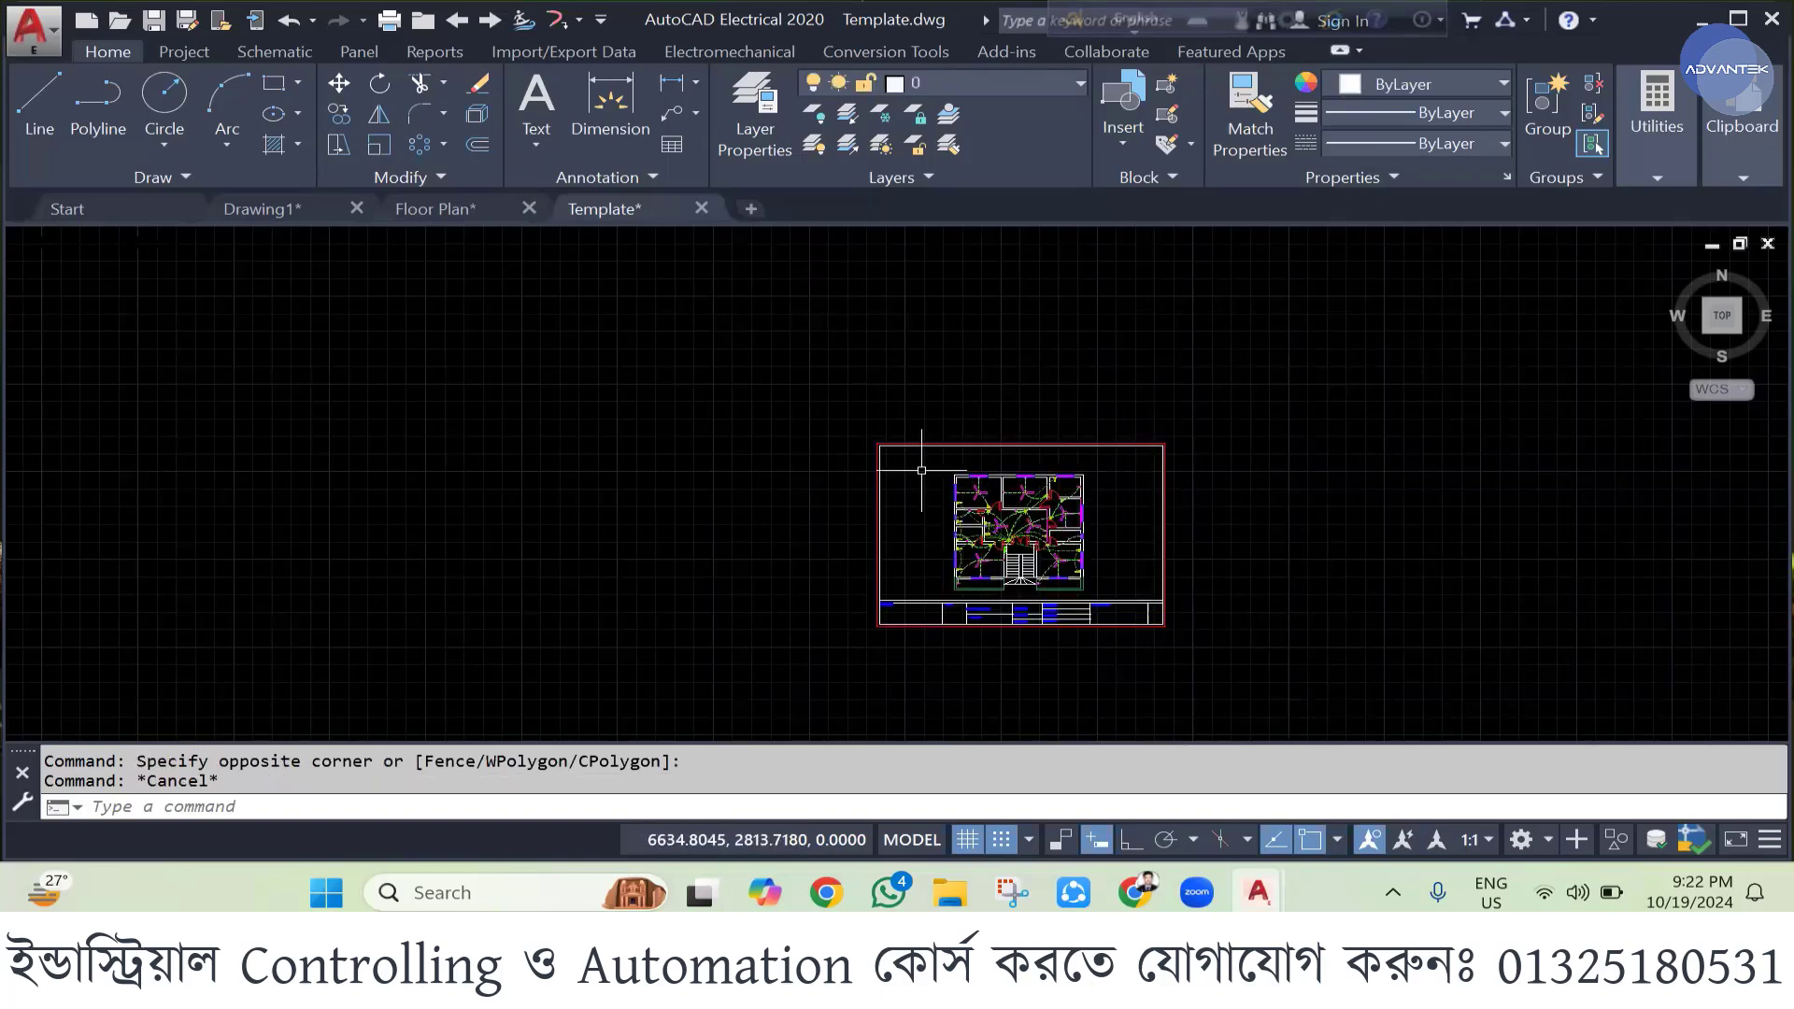
pyautogui.scroll(4, 924, 473)
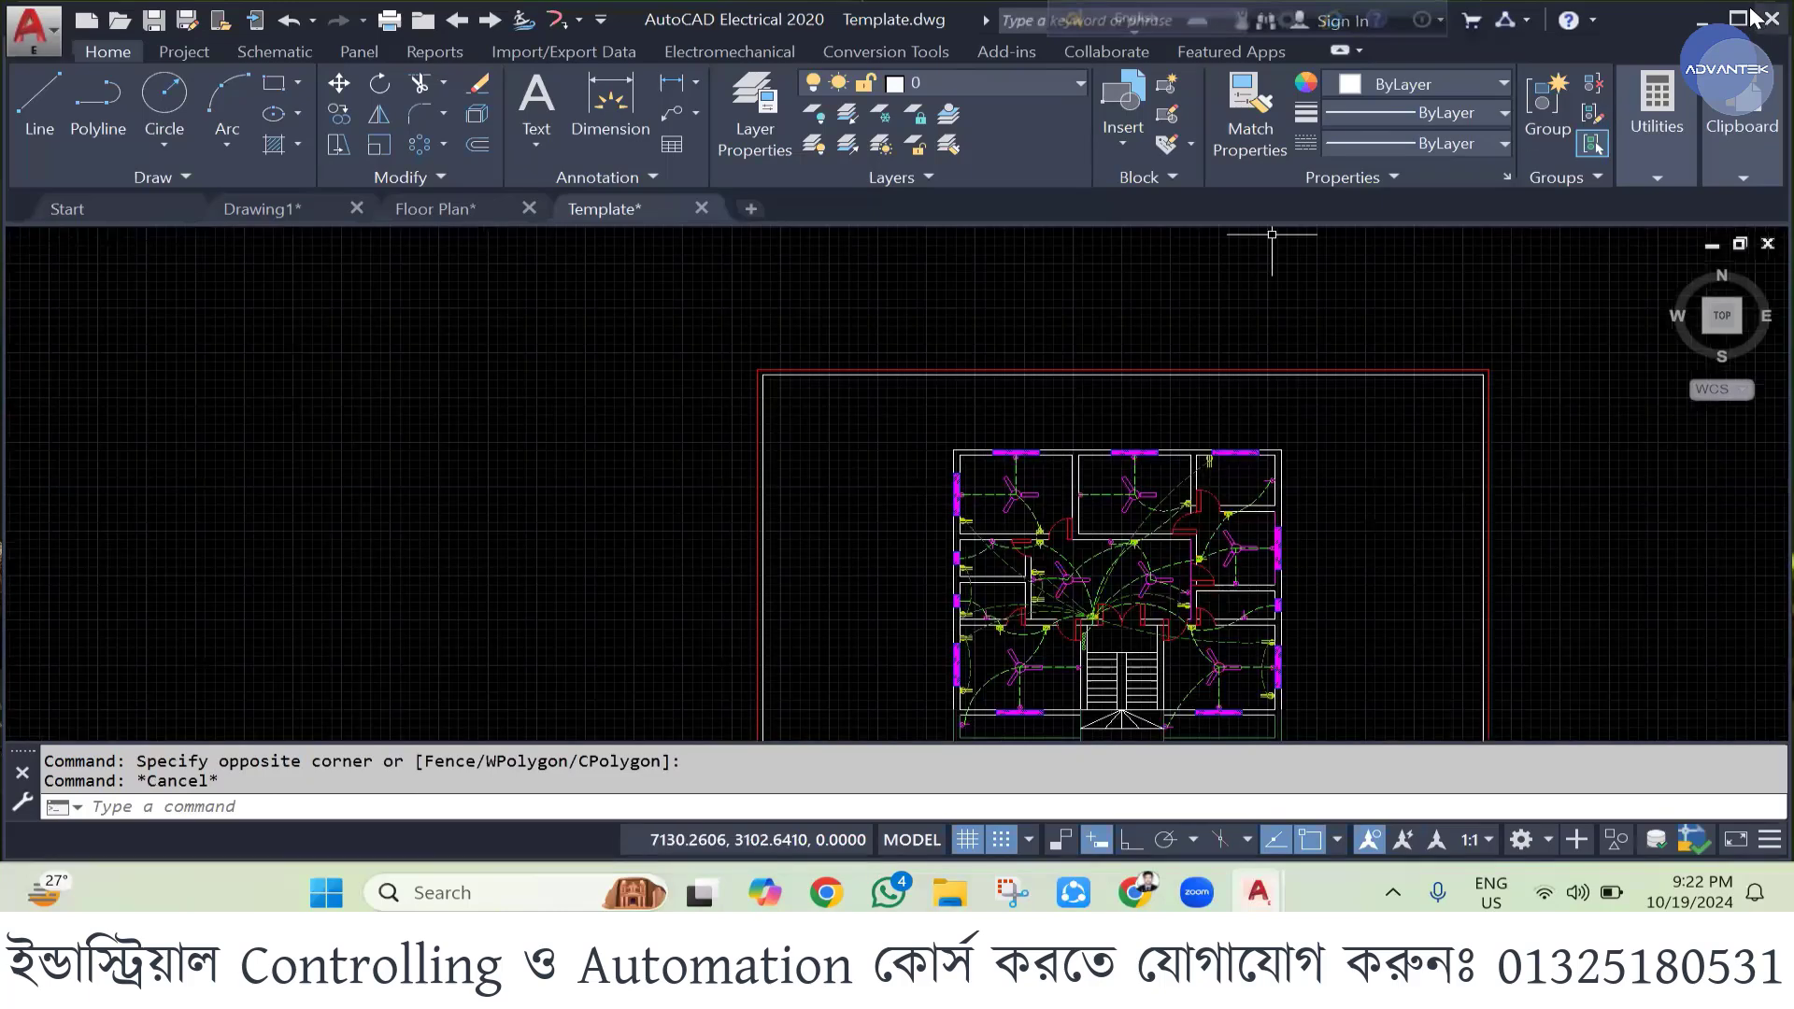
# - Quit AutoCAD with Alt+F4, discarding changes to Template.dwg and Drawing1.dwg
pyautogui.hotkey('alt', 'F4')
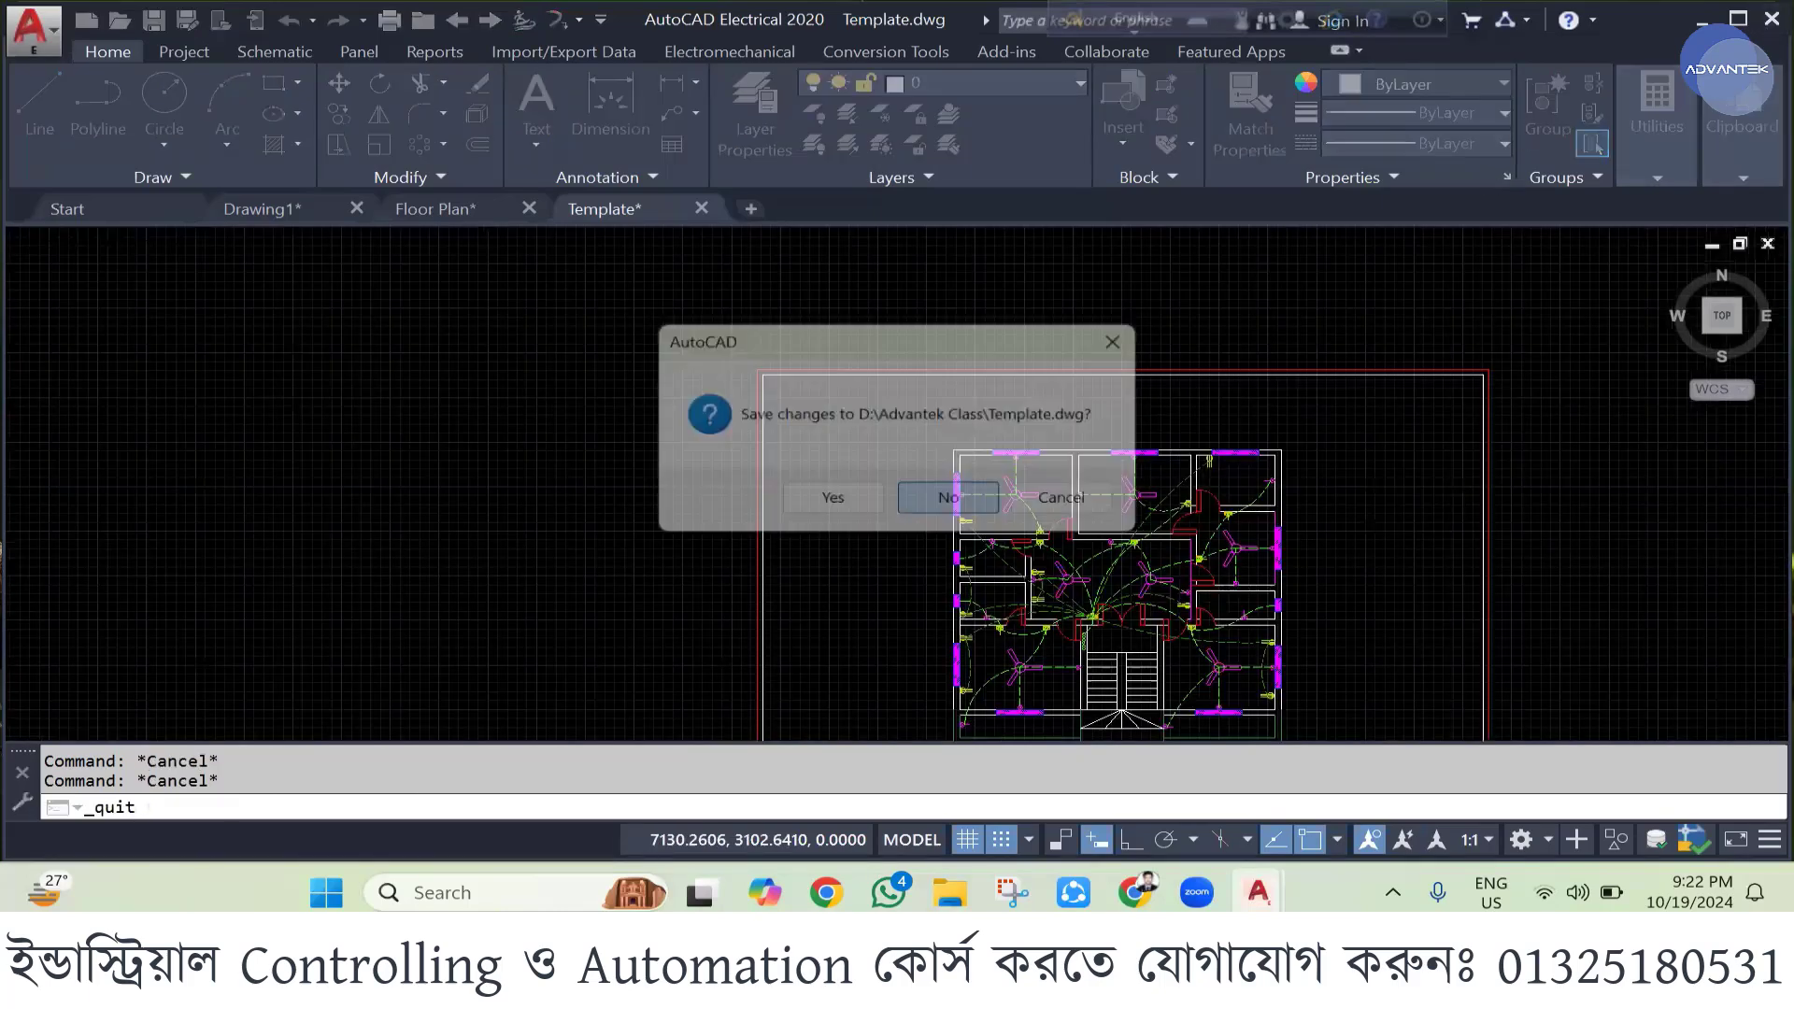
pyautogui.click(937, 496)
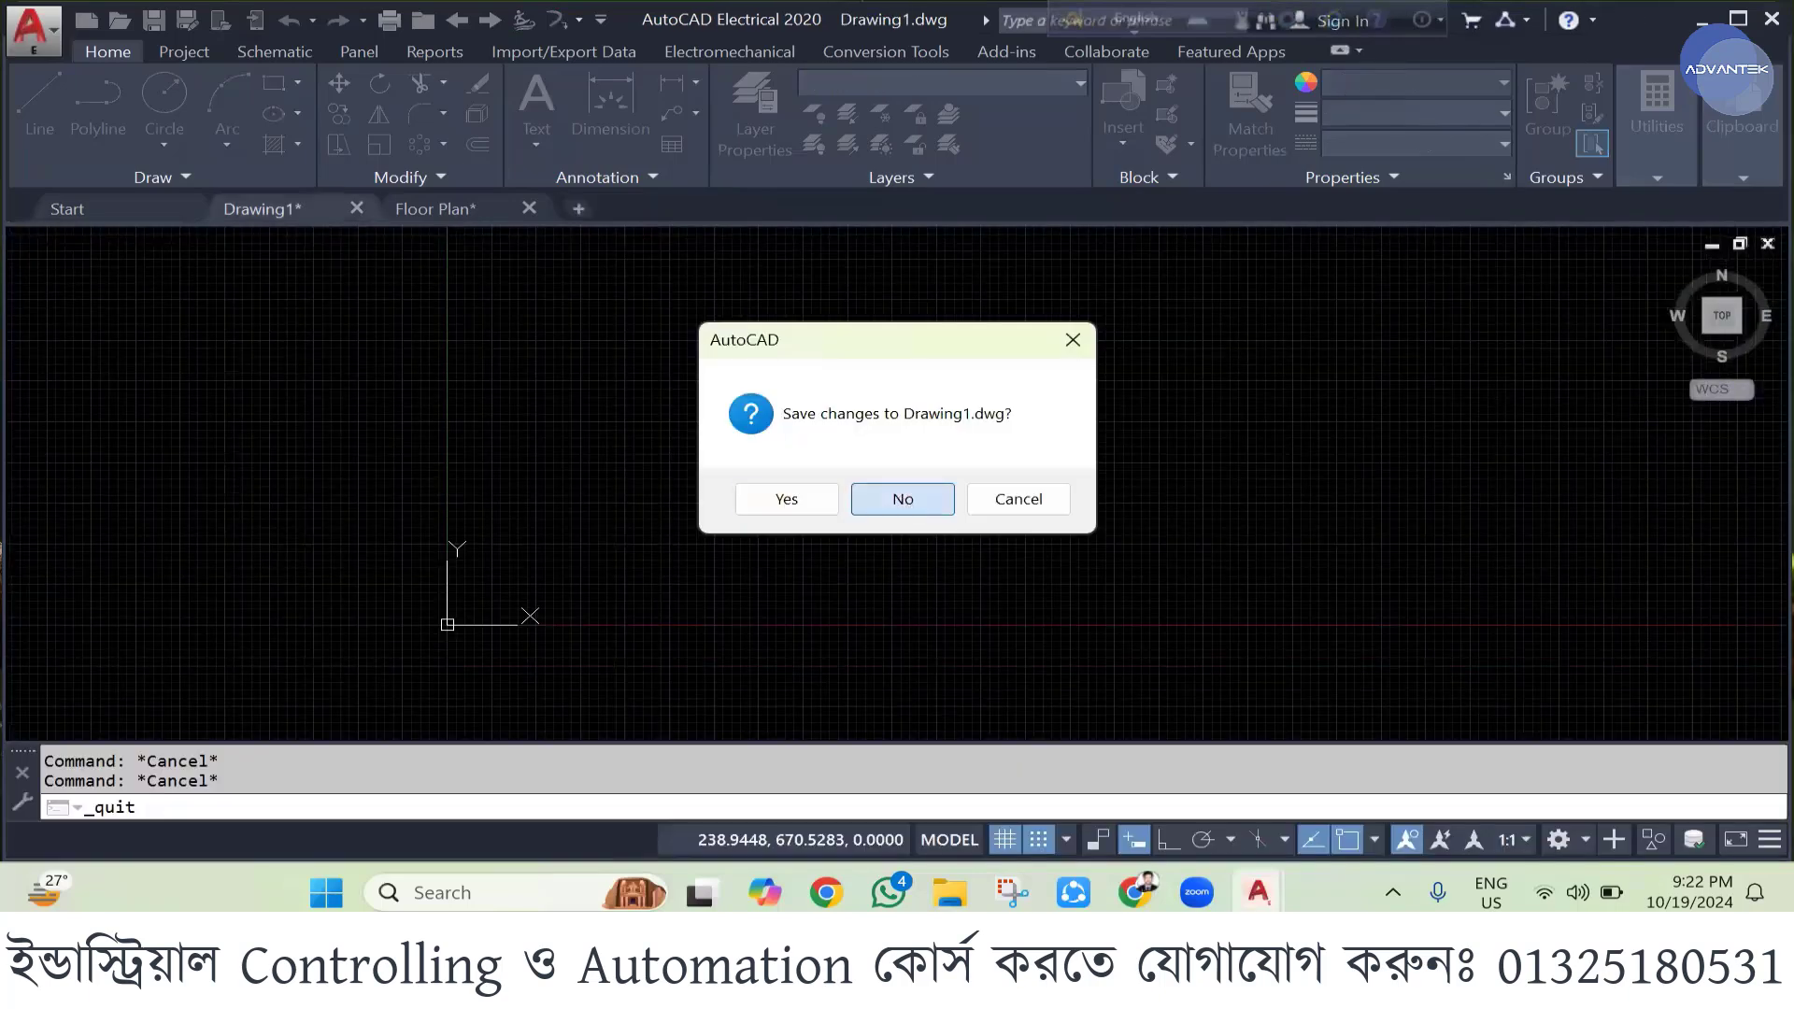
pyautogui.click(942, 496)
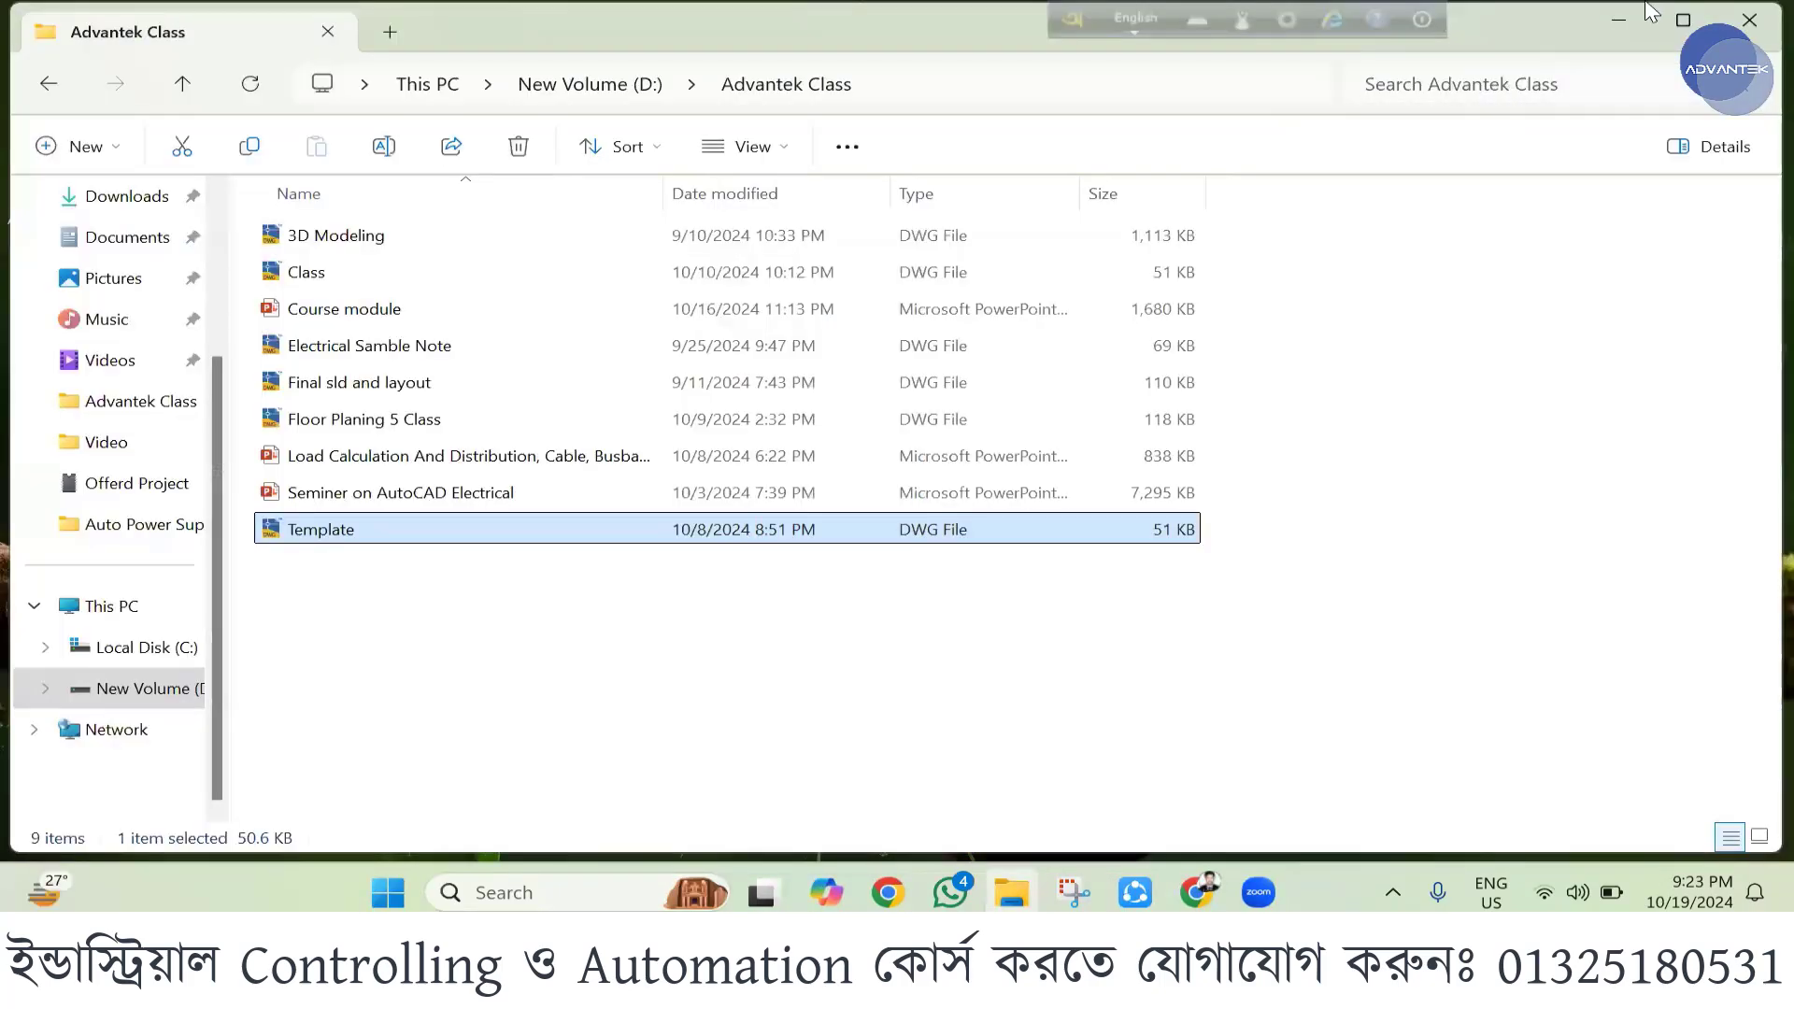
# - Minimise the Advantek Class folder, select the AutoCAD Electrical shortcut, and dismiss the display-scale warning
pyautogui.click(1618, 20)
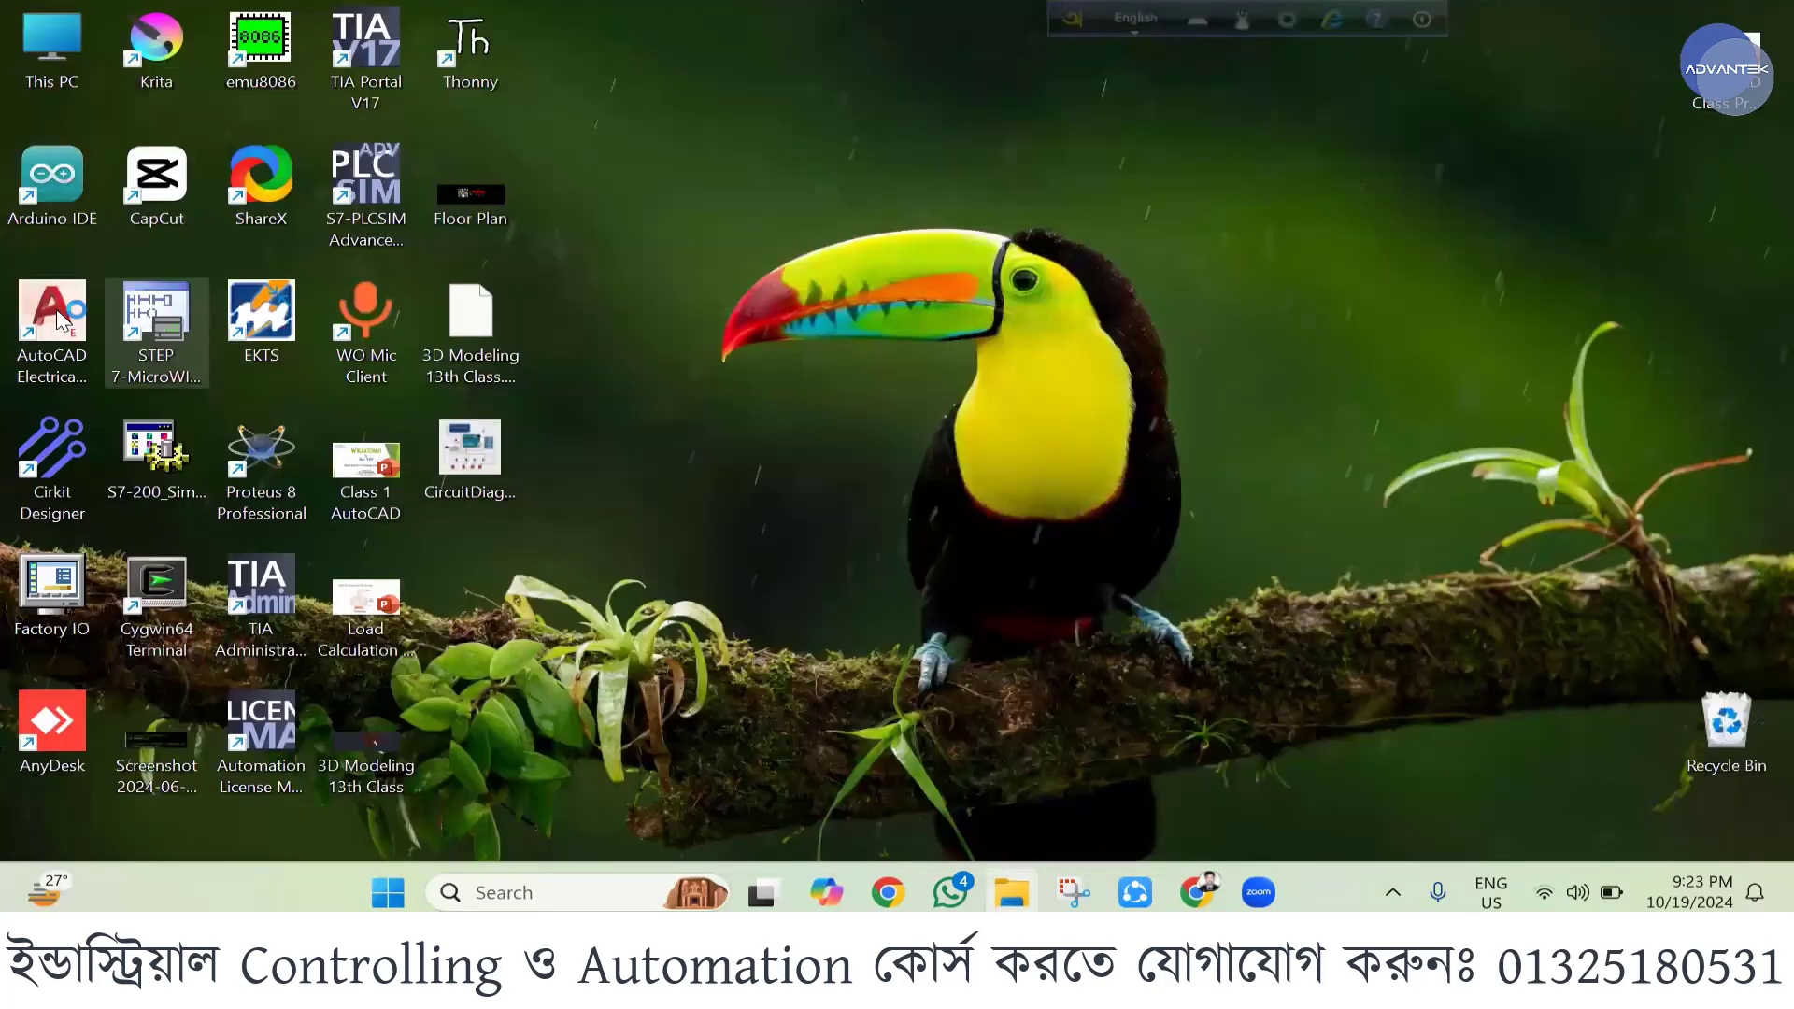
pyautogui.click(56, 318)
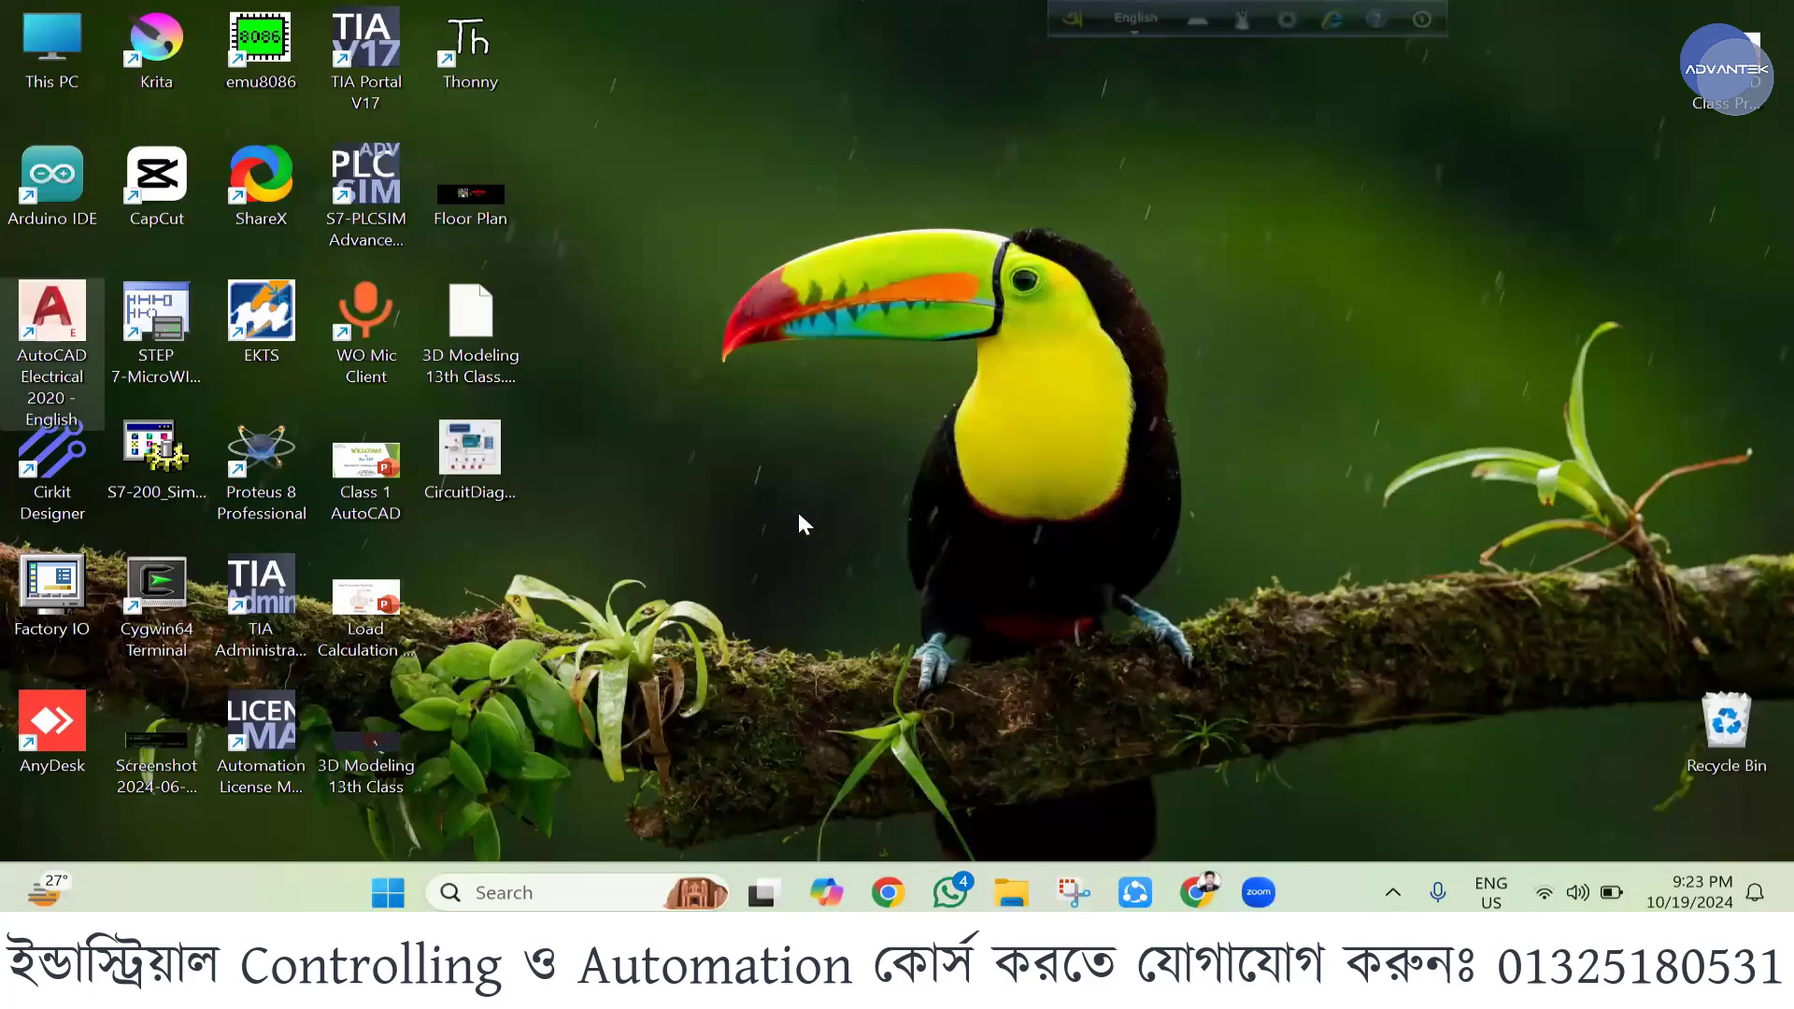
pyautogui.click(1076, 488)
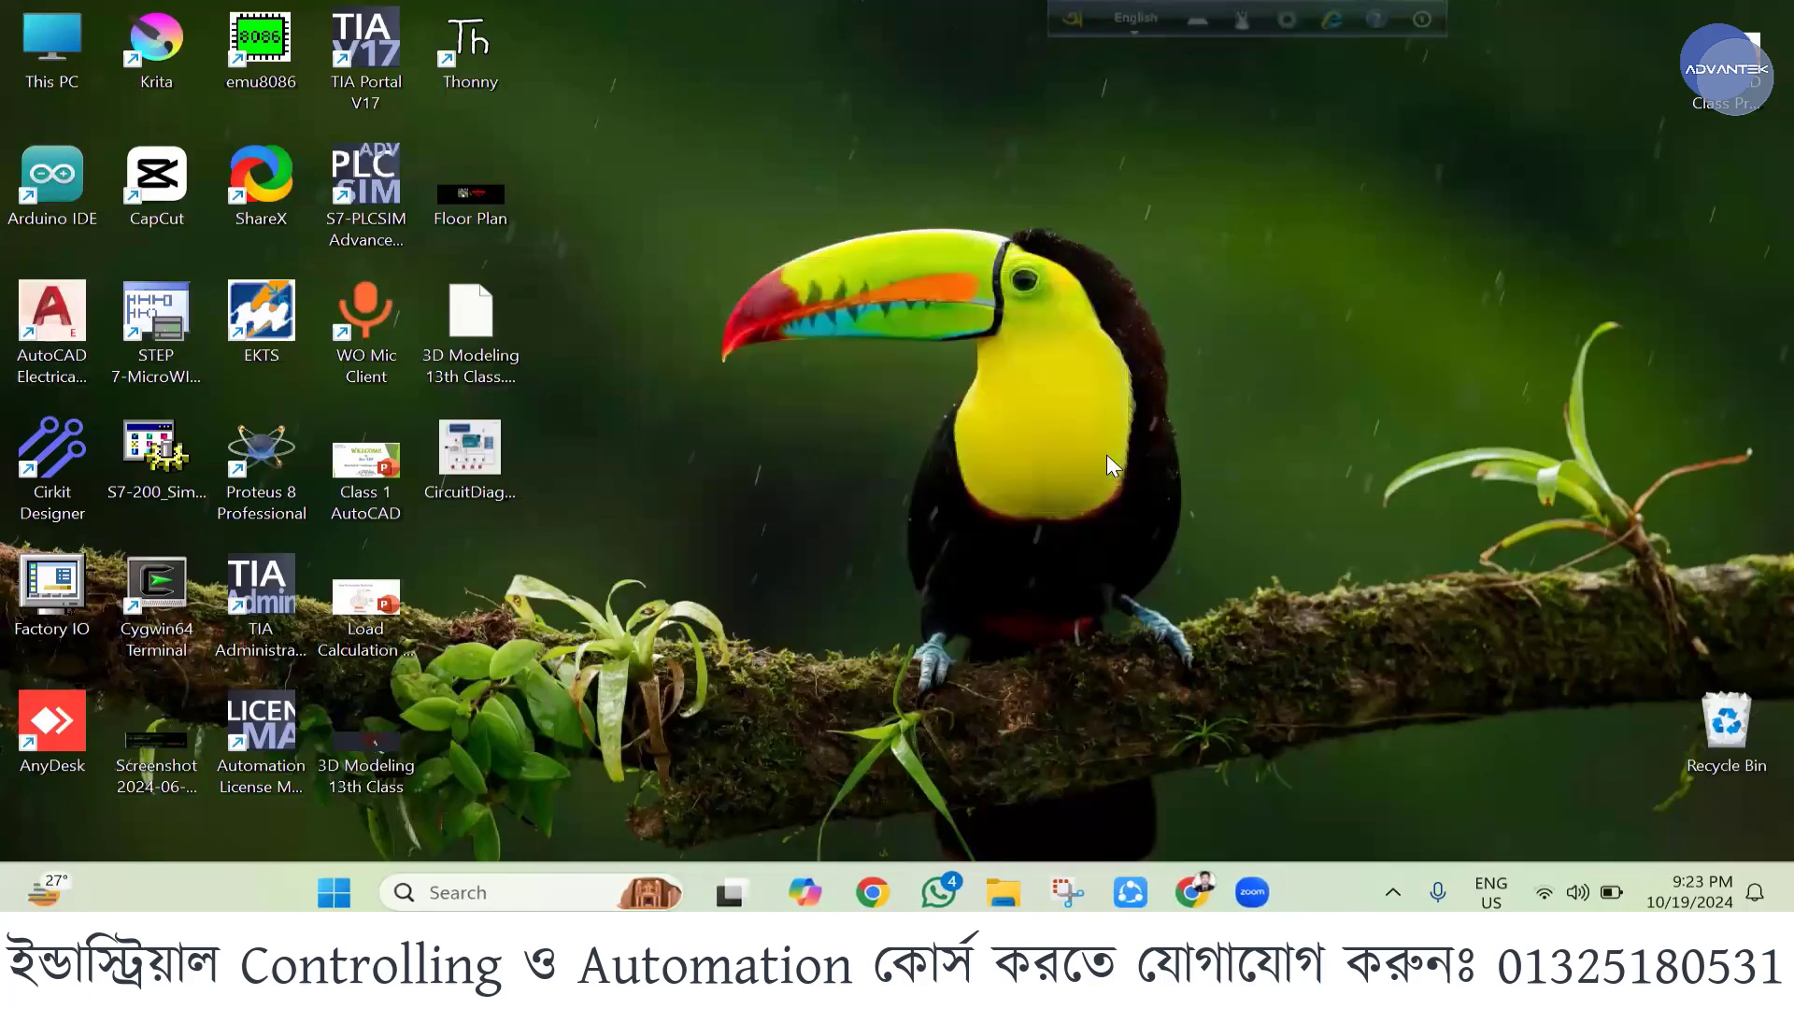
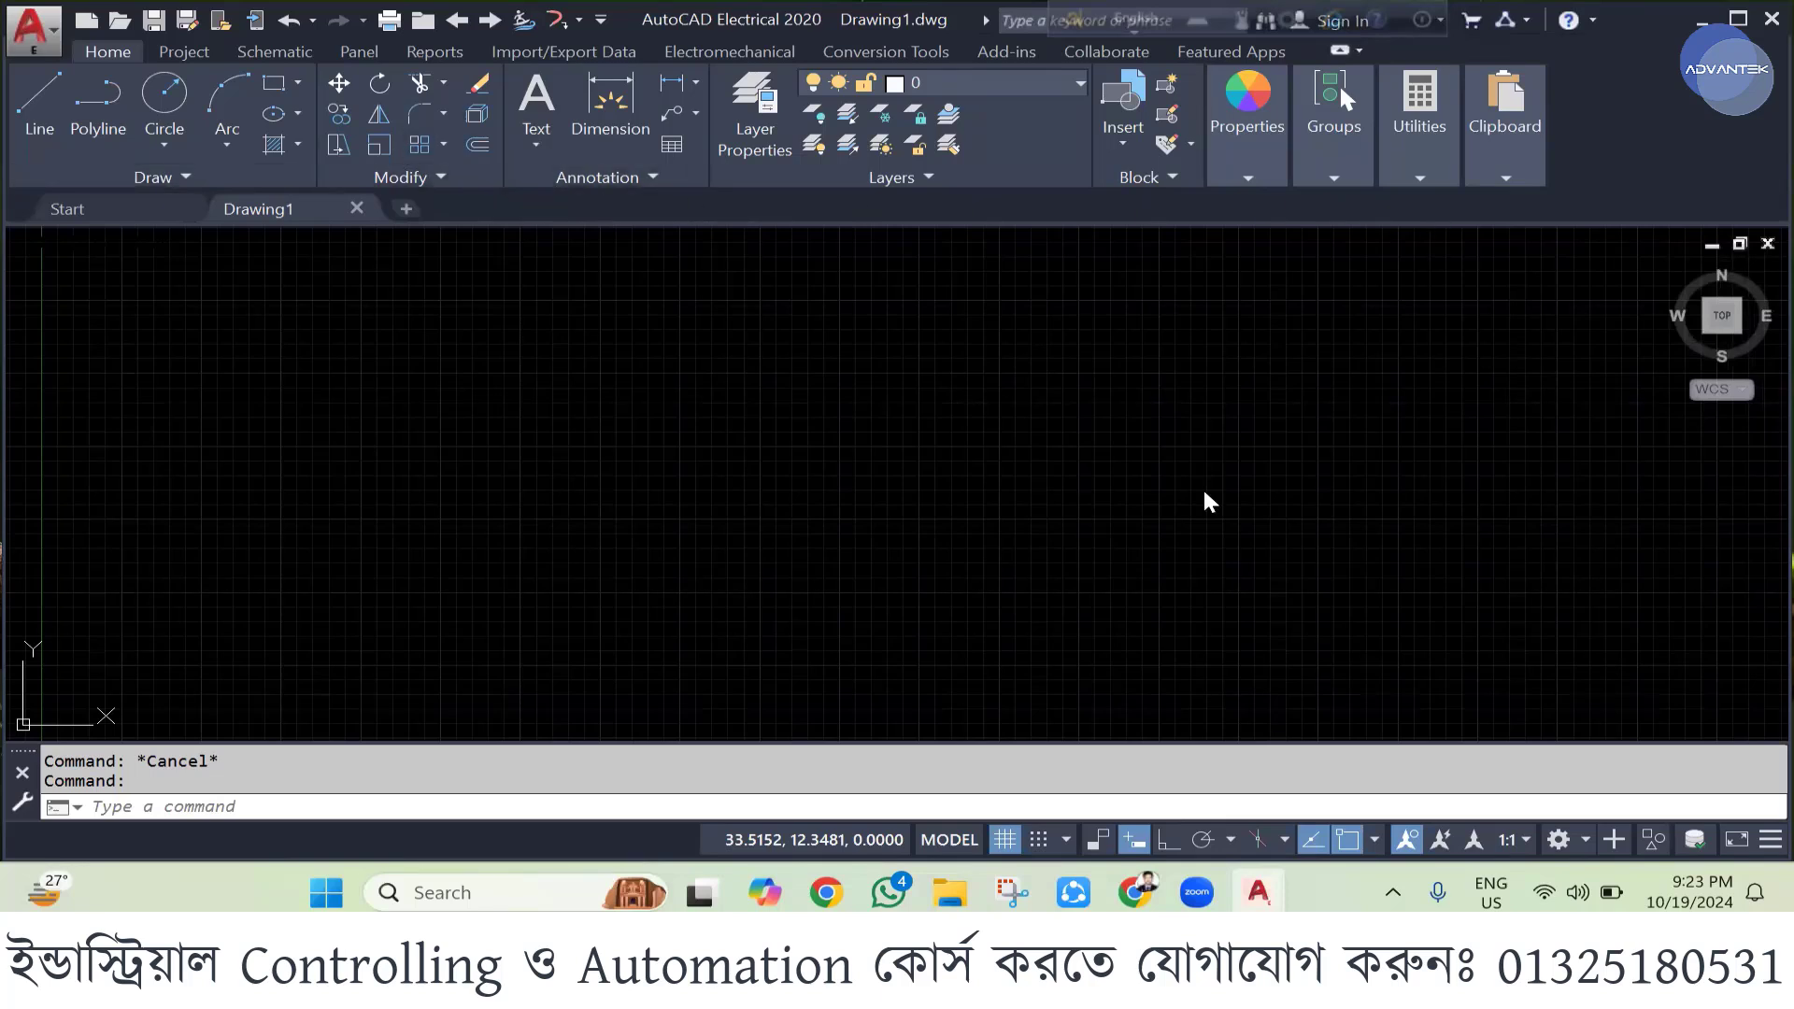
# - Launch Icon Menu from the Schematic tab's Icon Menu dropdown, raising the WD_M block alert
pyautogui.click(285, 54)
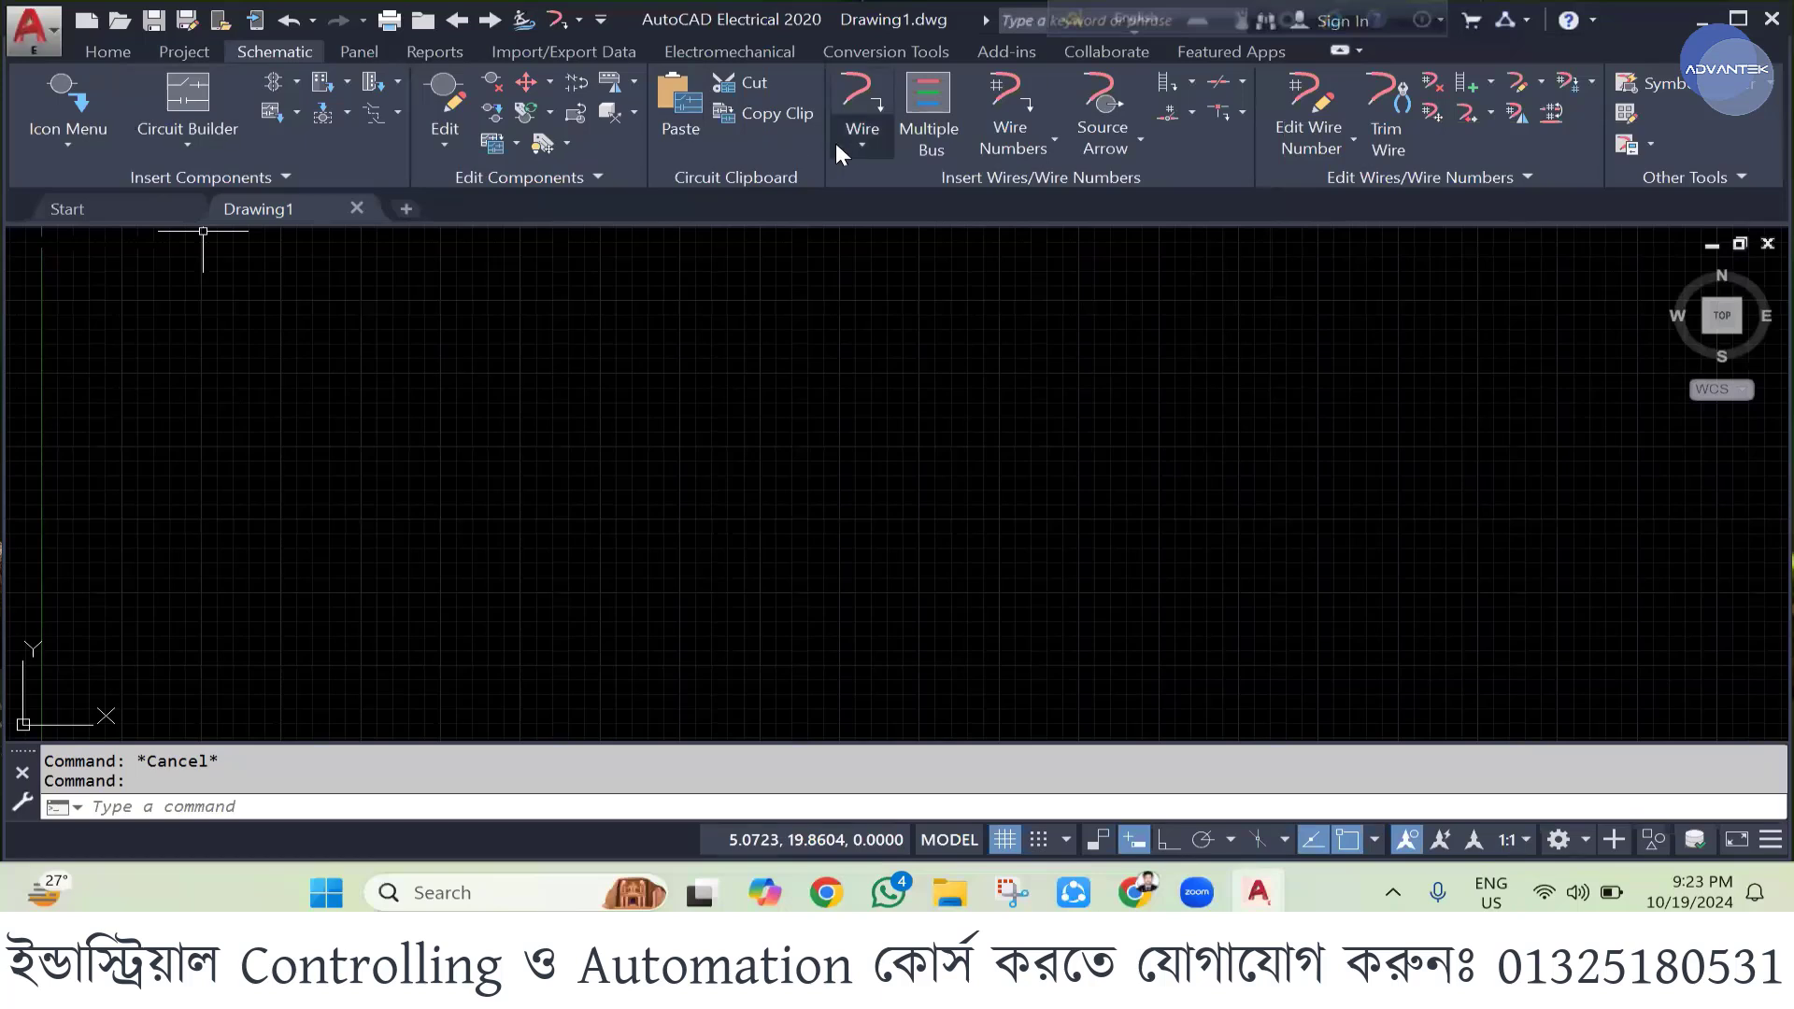
pyautogui.click(75, 143)
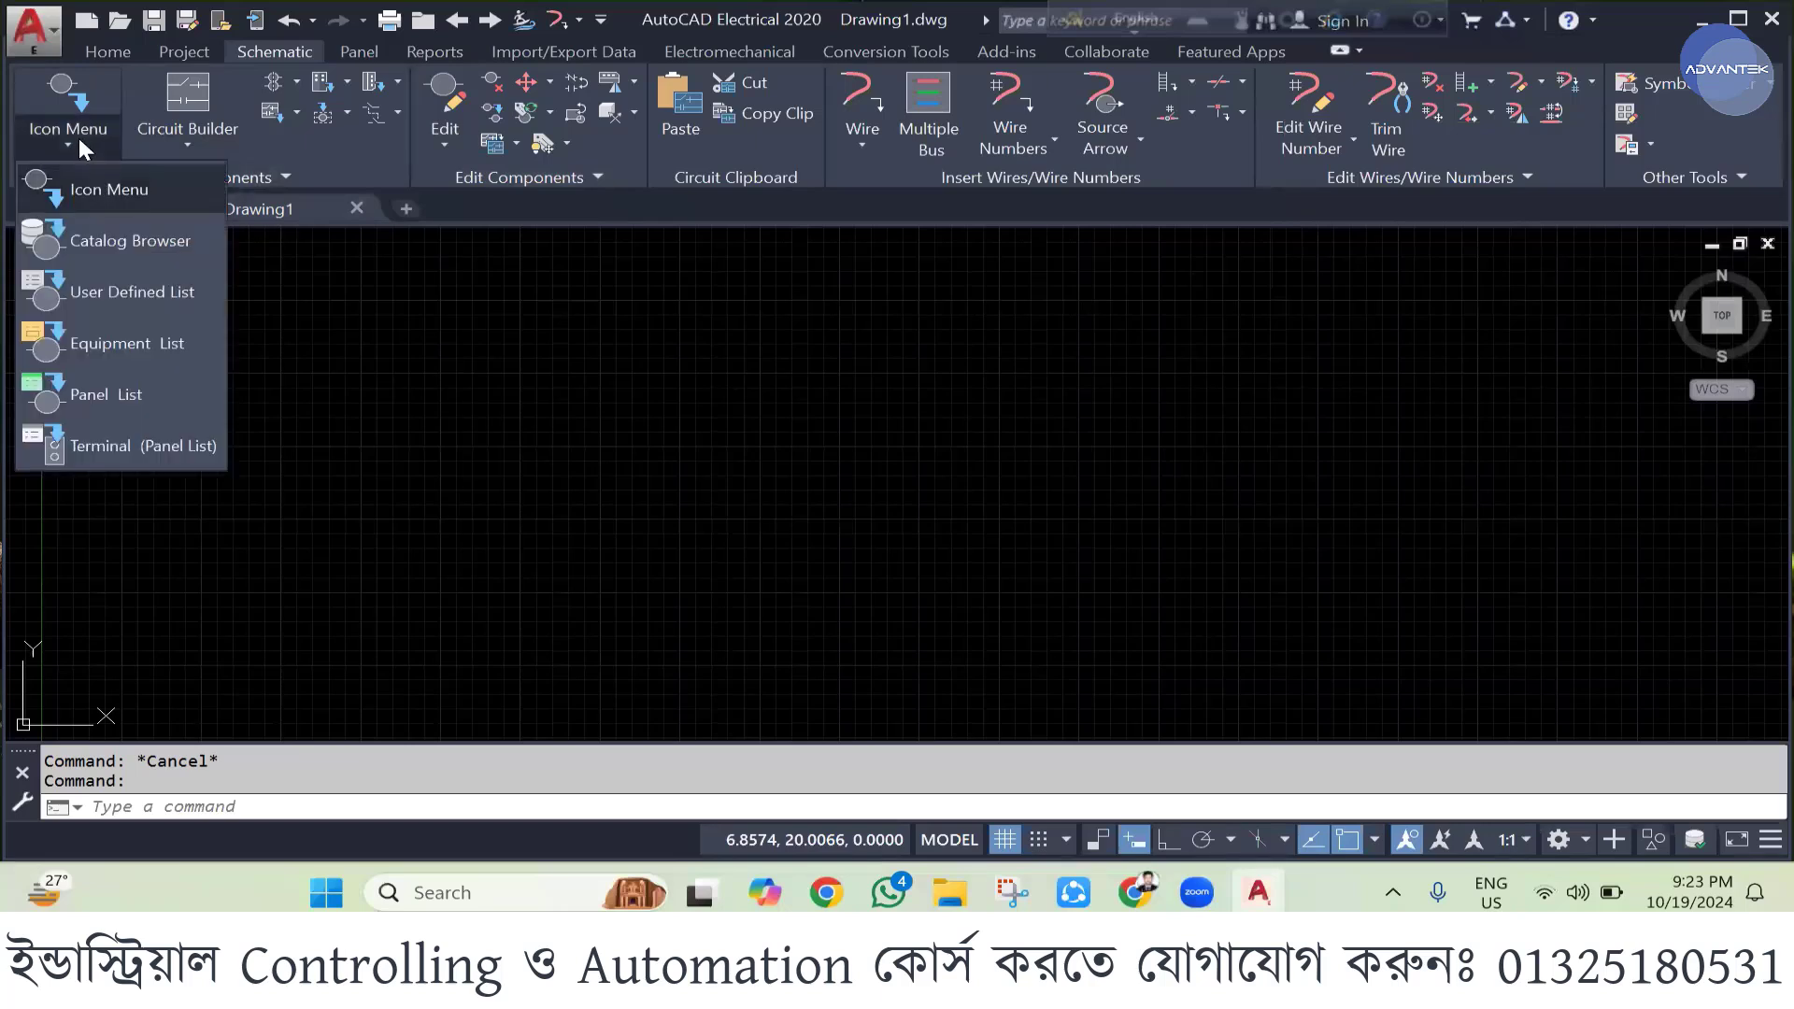
pyautogui.click(60, 80)
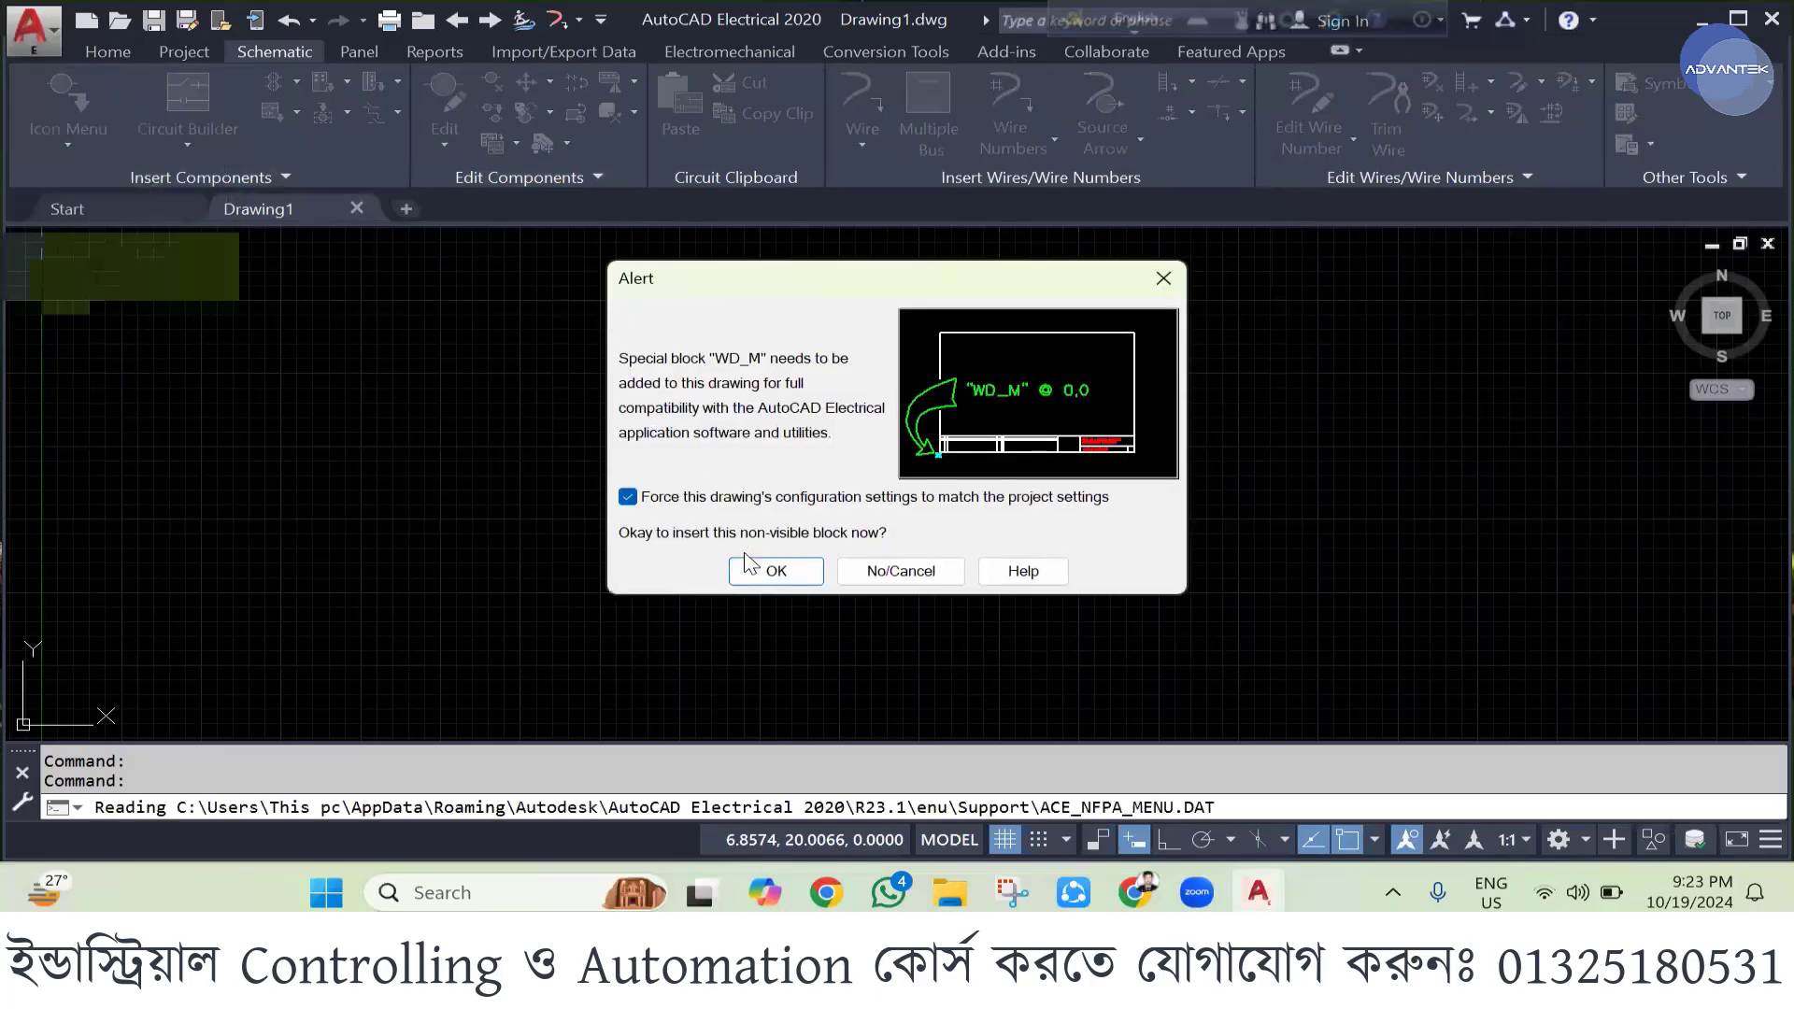
# - Accept the WD_M block, then place a Push Button NO tagged Start
pyautogui.click(759, 572)
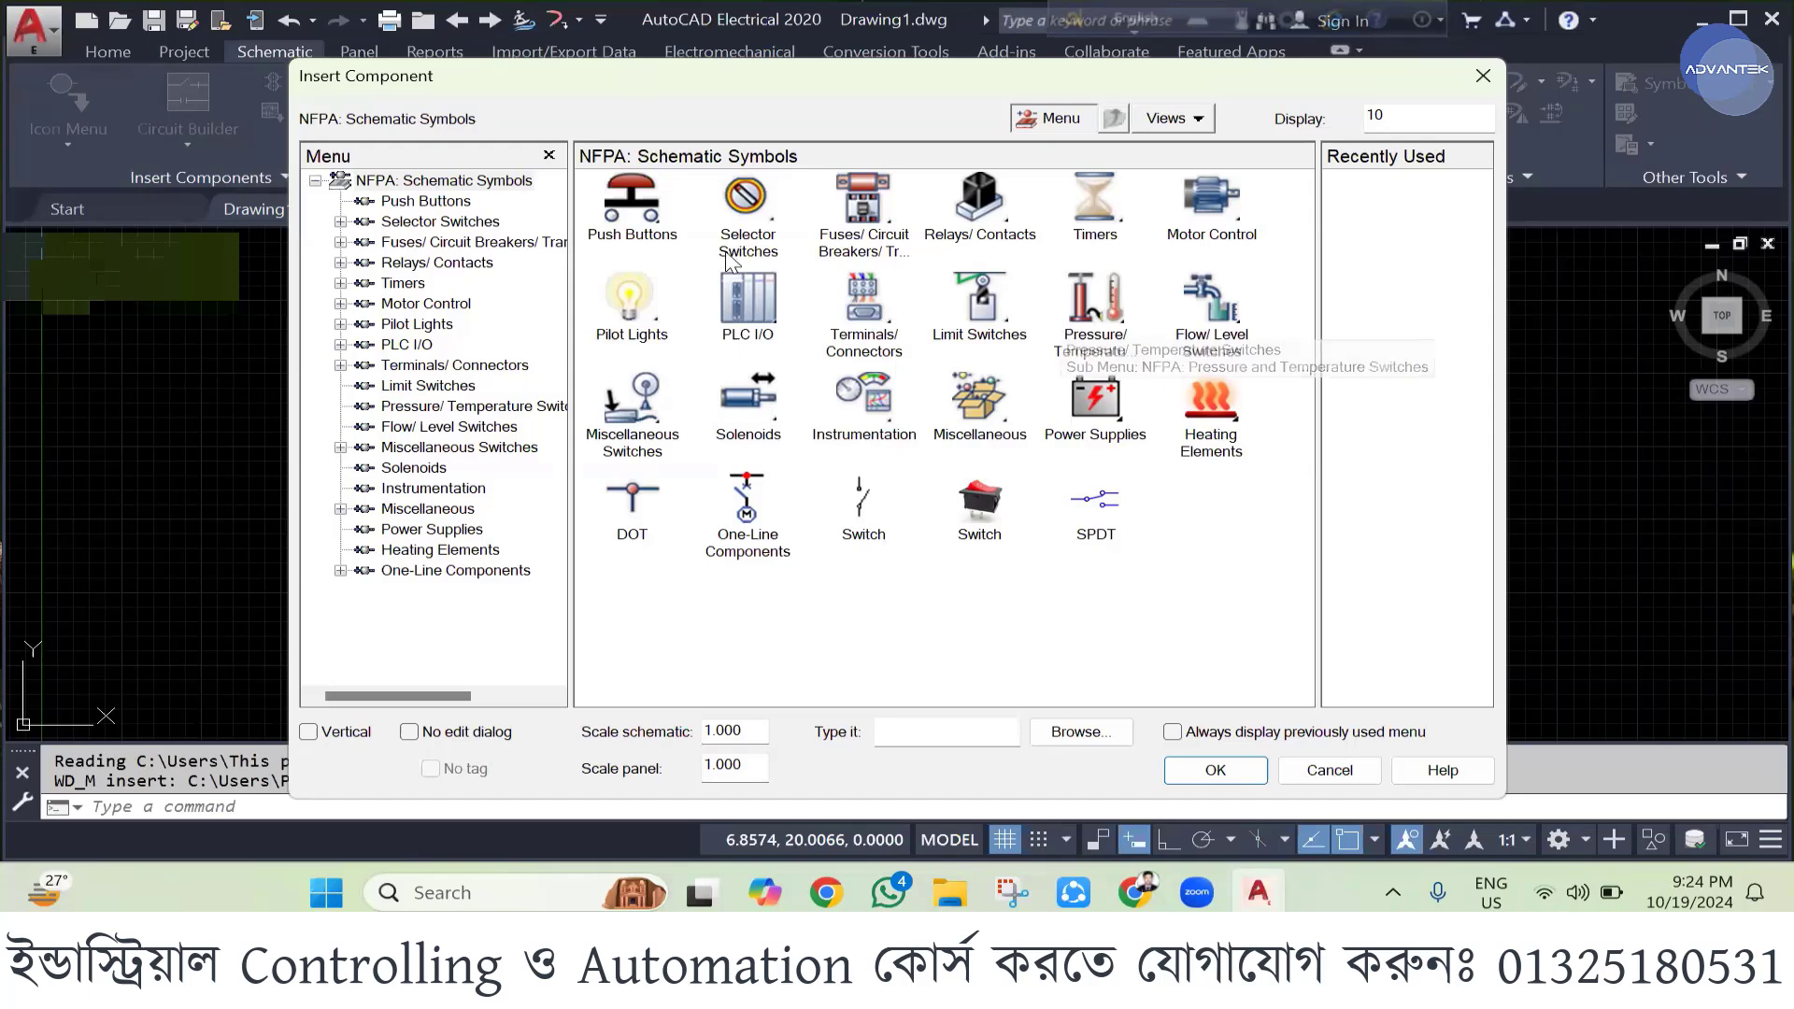
pyautogui.click(633, 193)
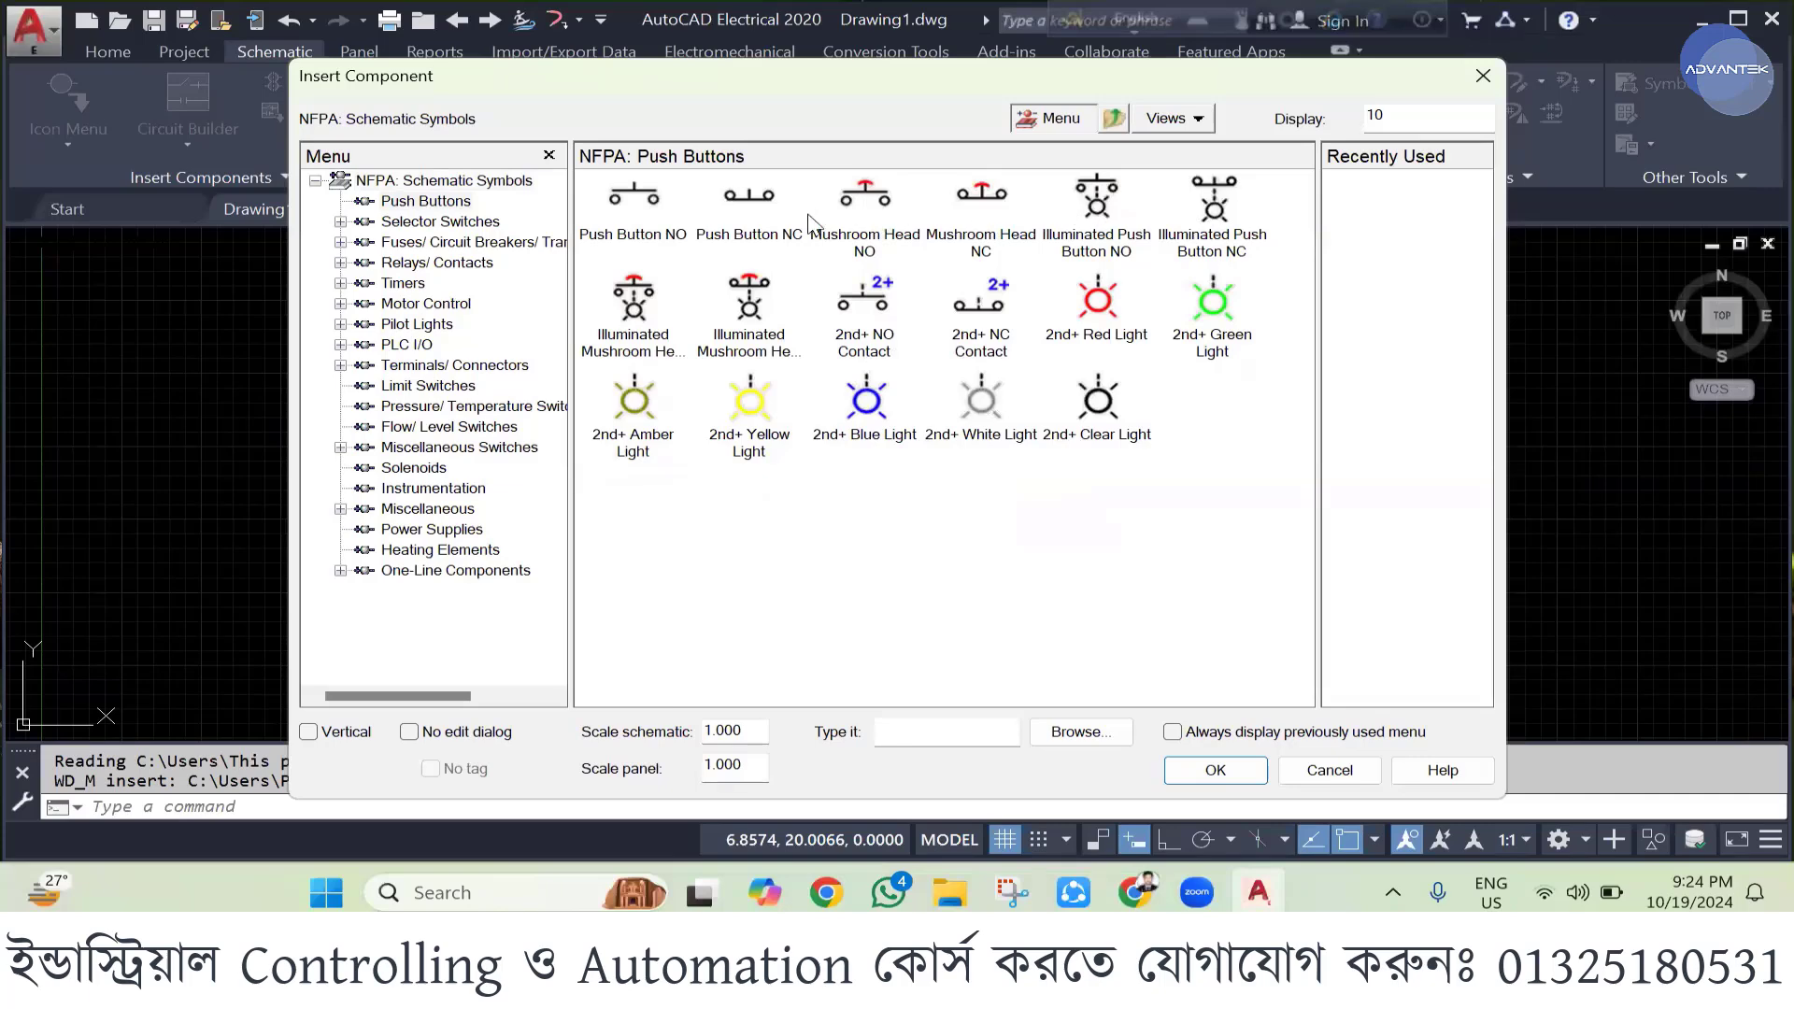
pyautogui.click(635, 196)
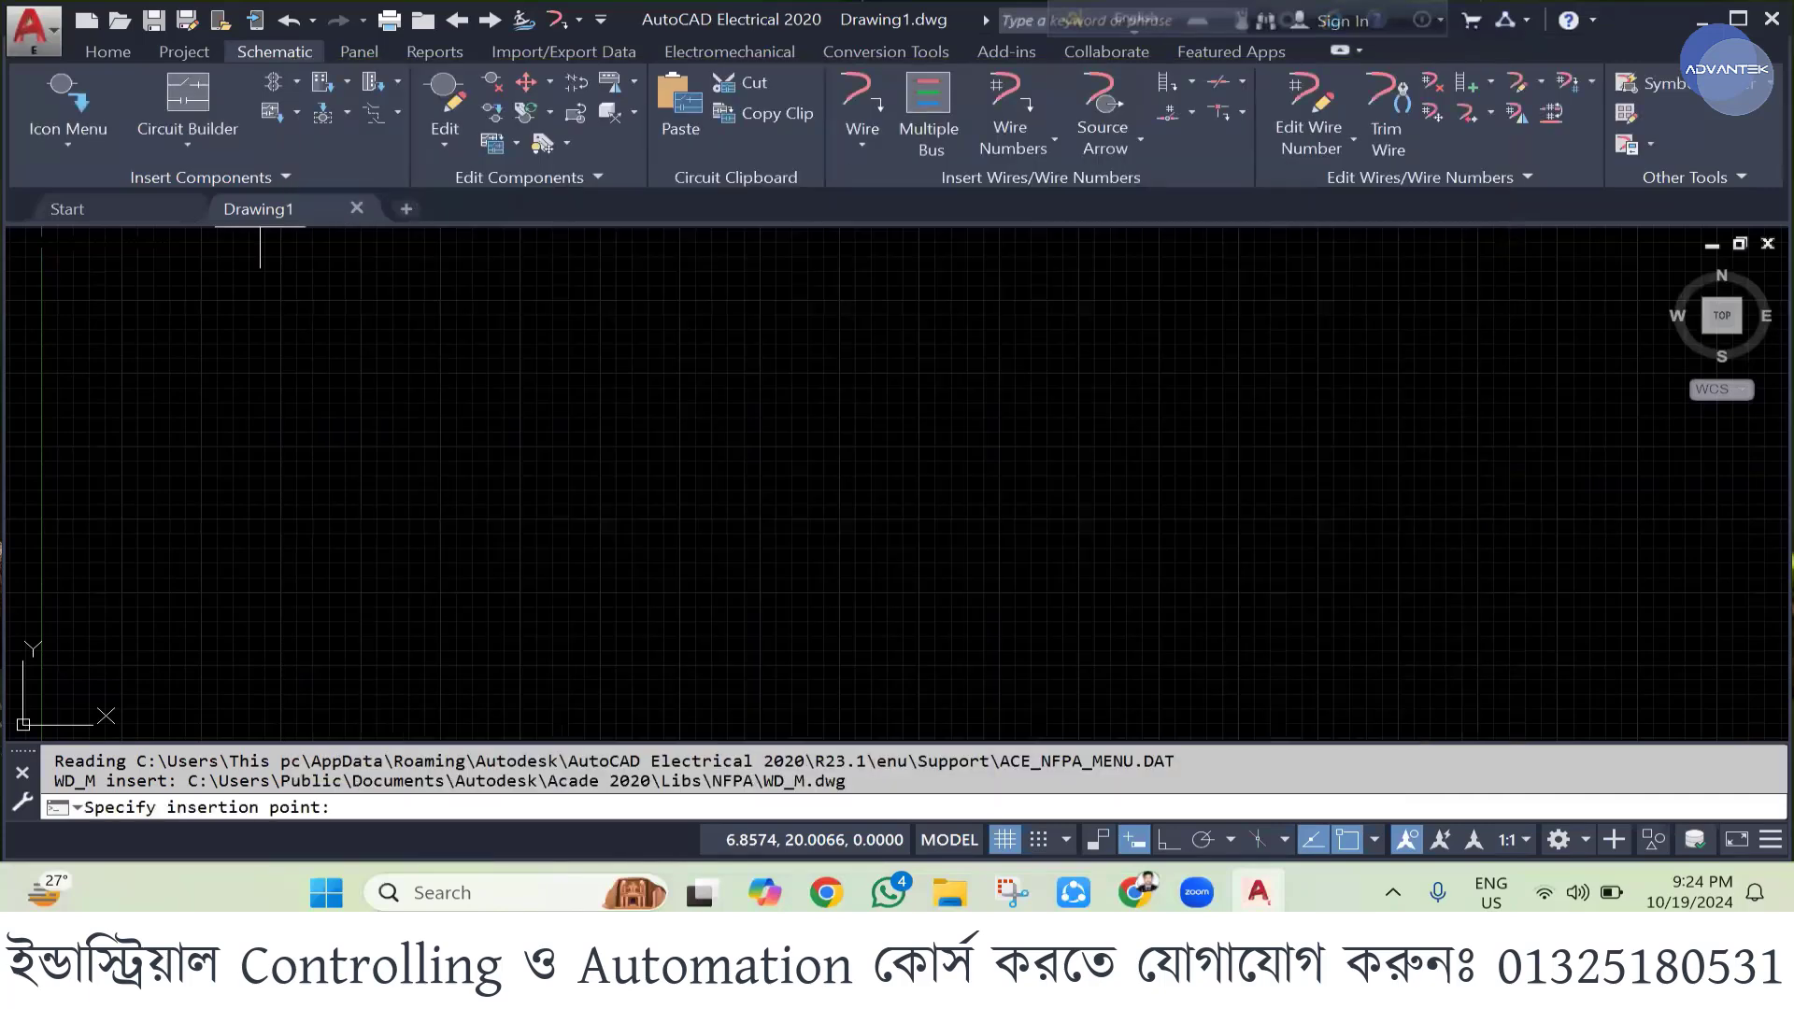
pyautogui.scroll(3, 931, 385)
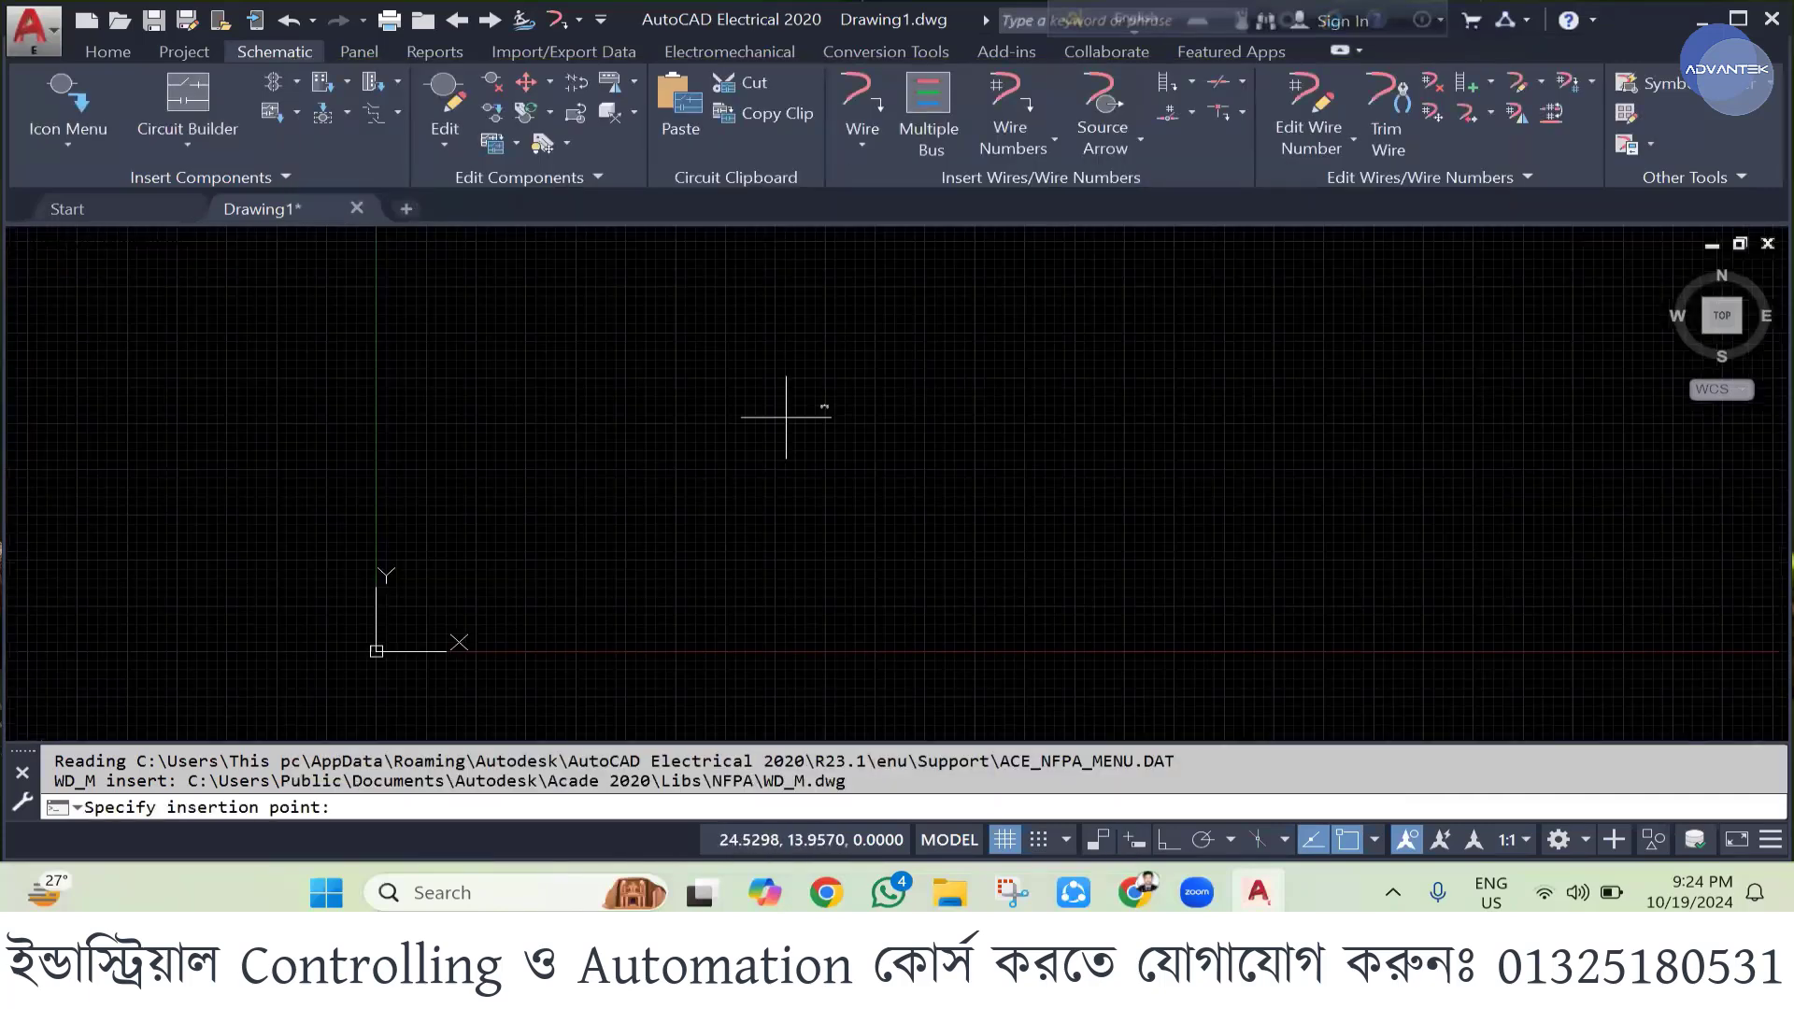
pyautogui.click(500, 384)
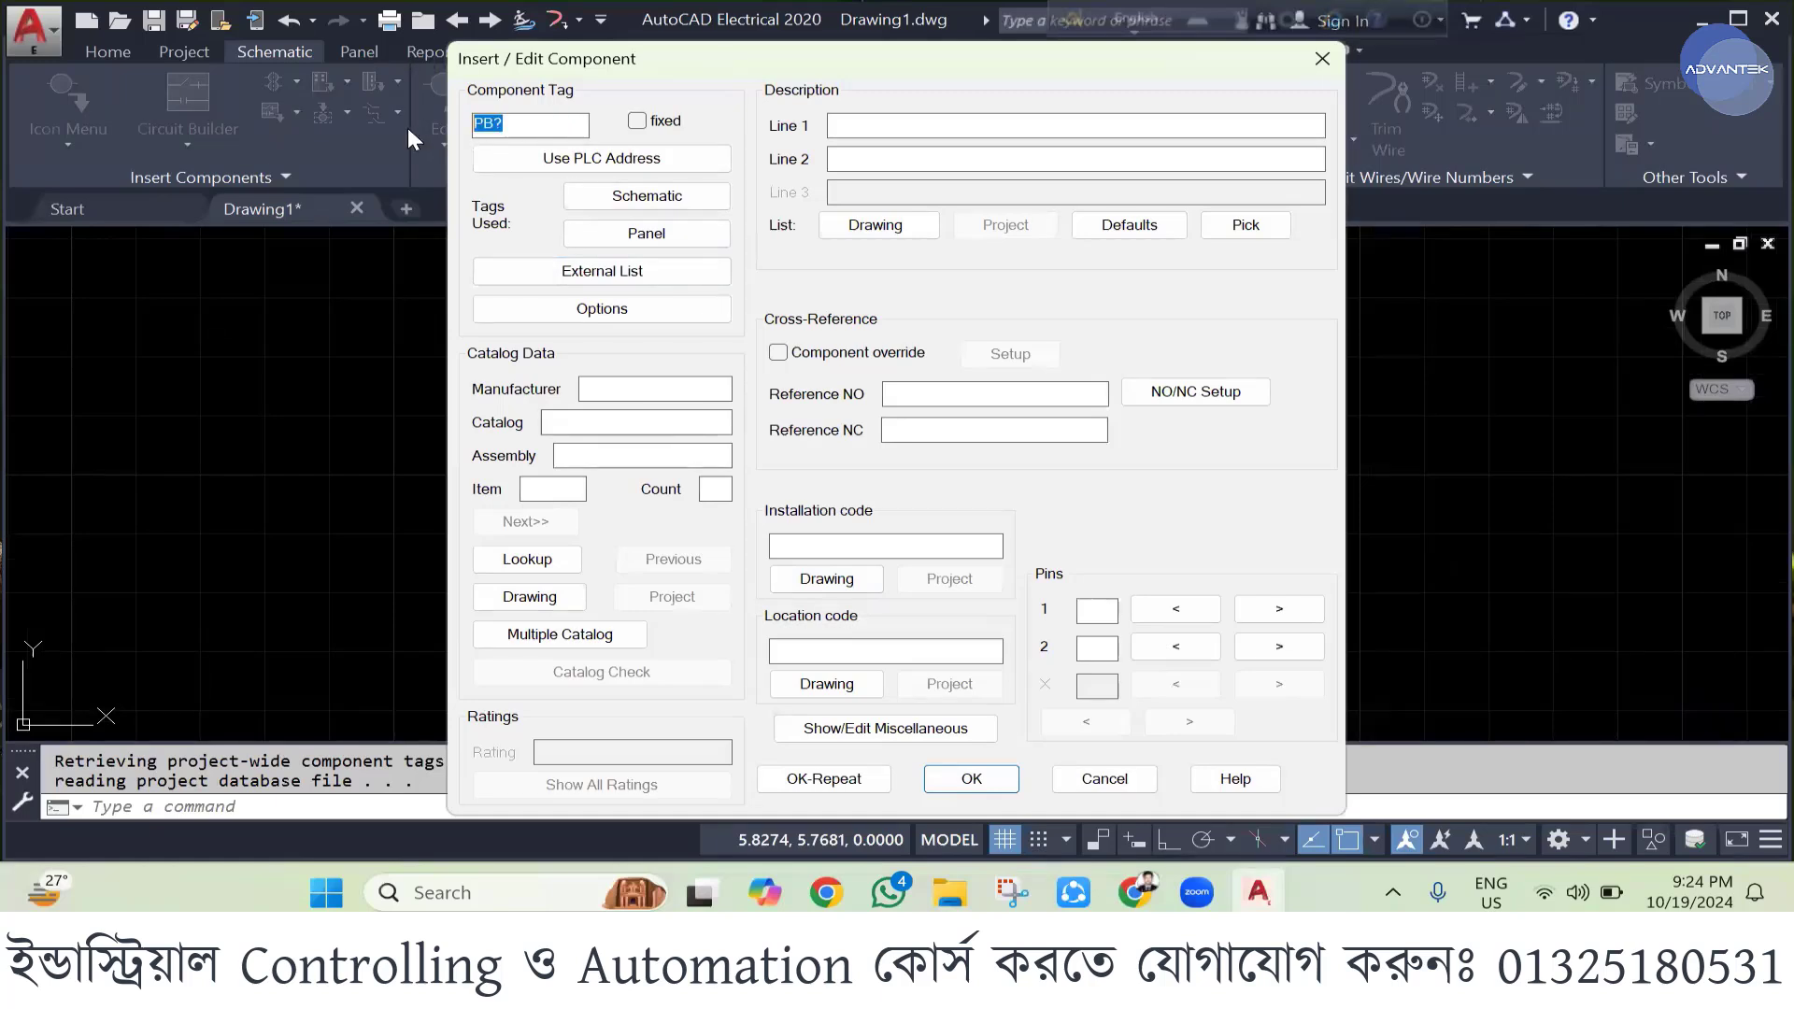
pyautogui.write('STa')
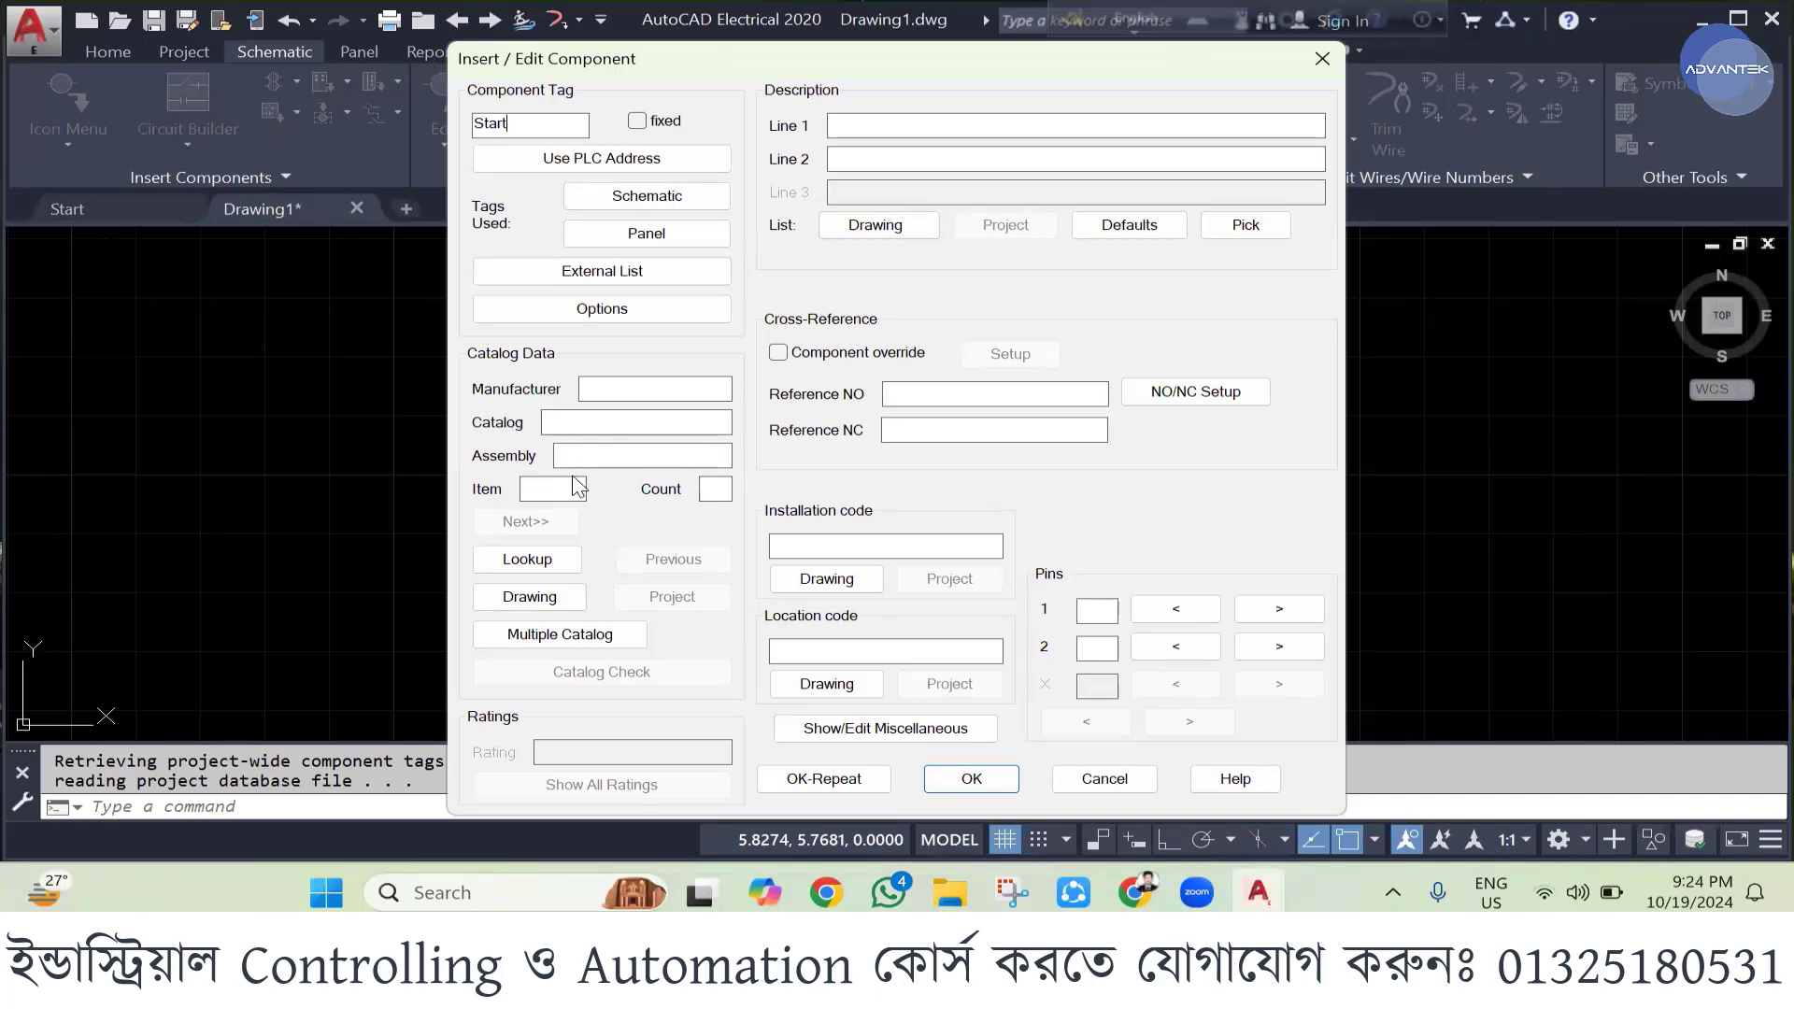
pyautogui.click(969, 779)
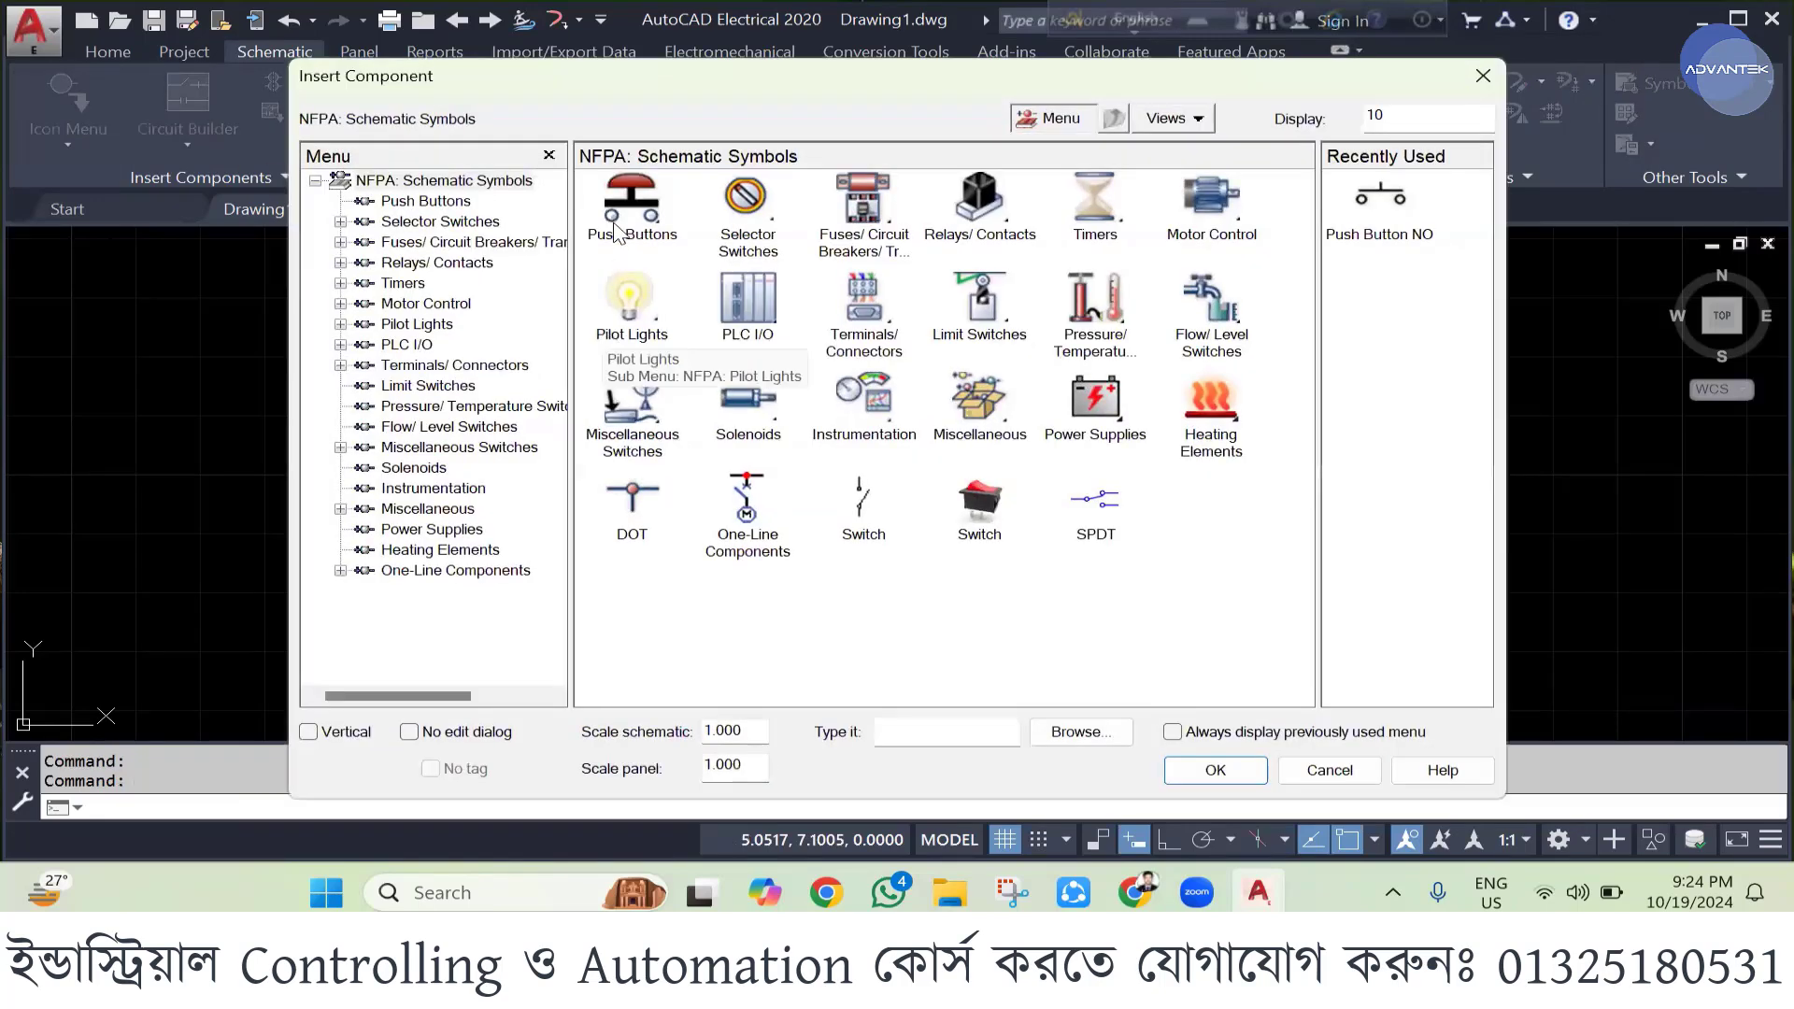
# - Insert a Push Button NC right of Start, tagged Stop with descriptions GHGD and SDVCB
pyautogui.click(640, 189)
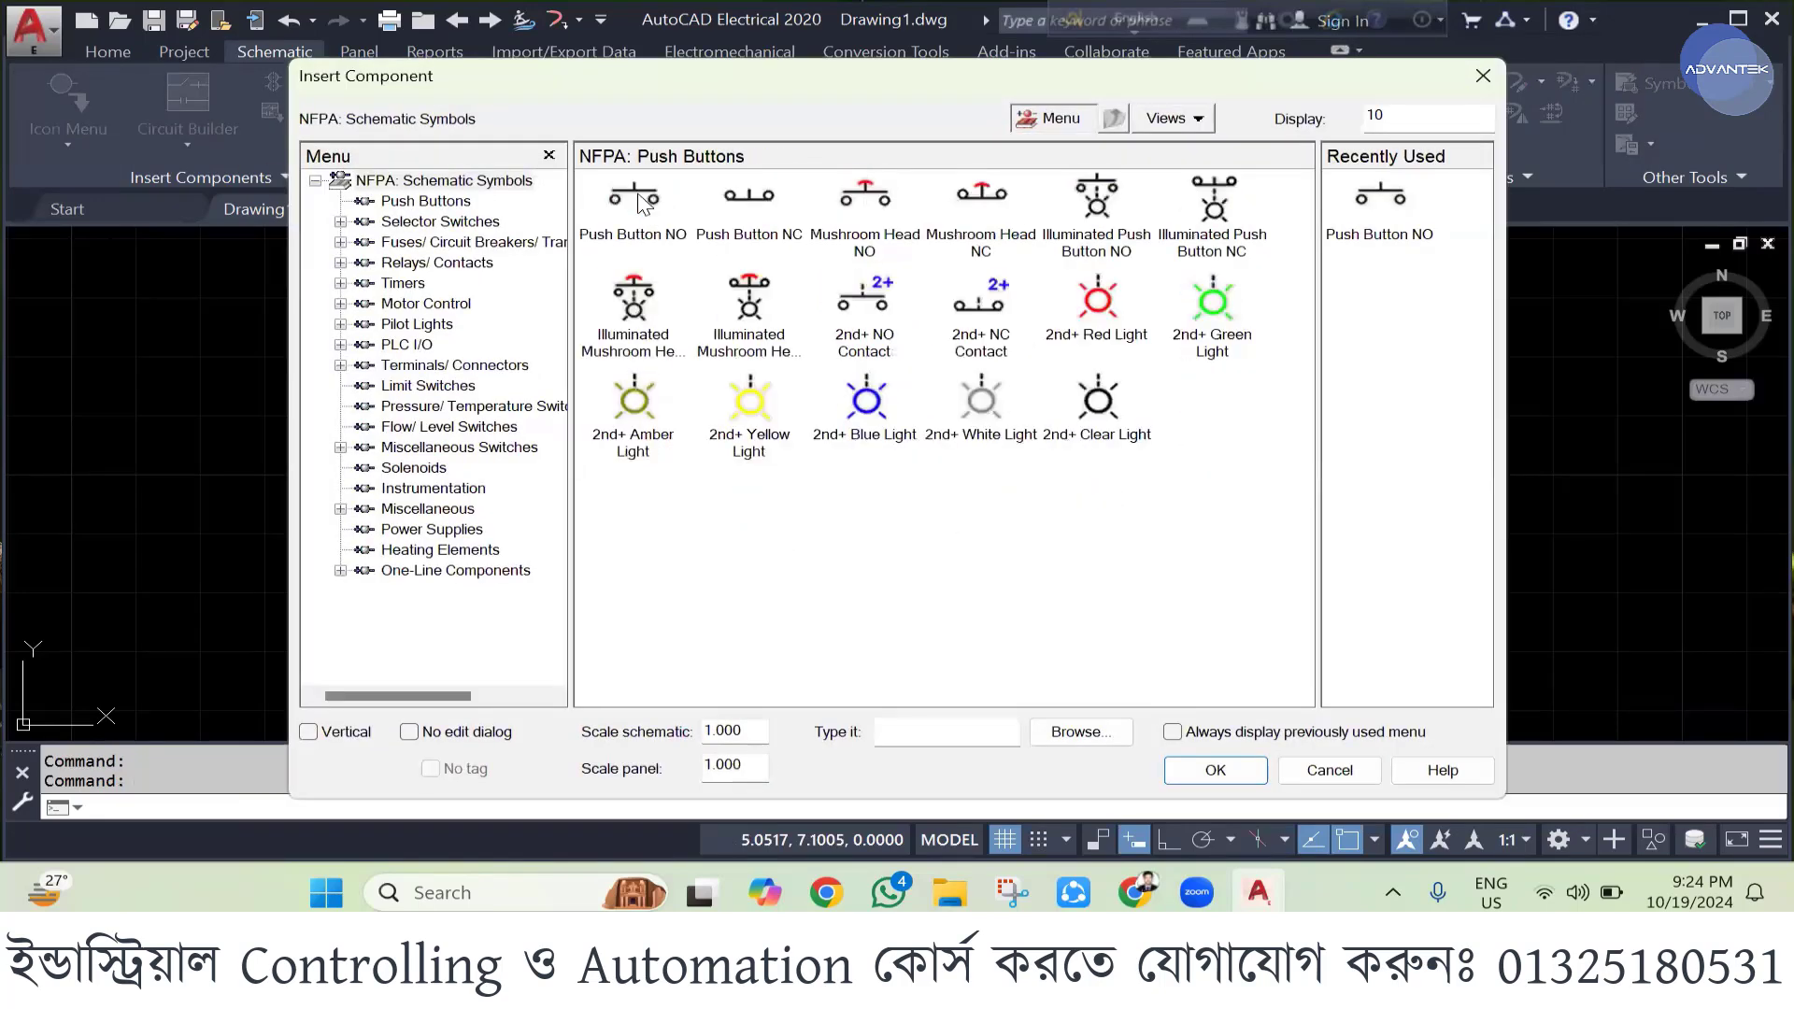
pyautogui.click(749, 198)
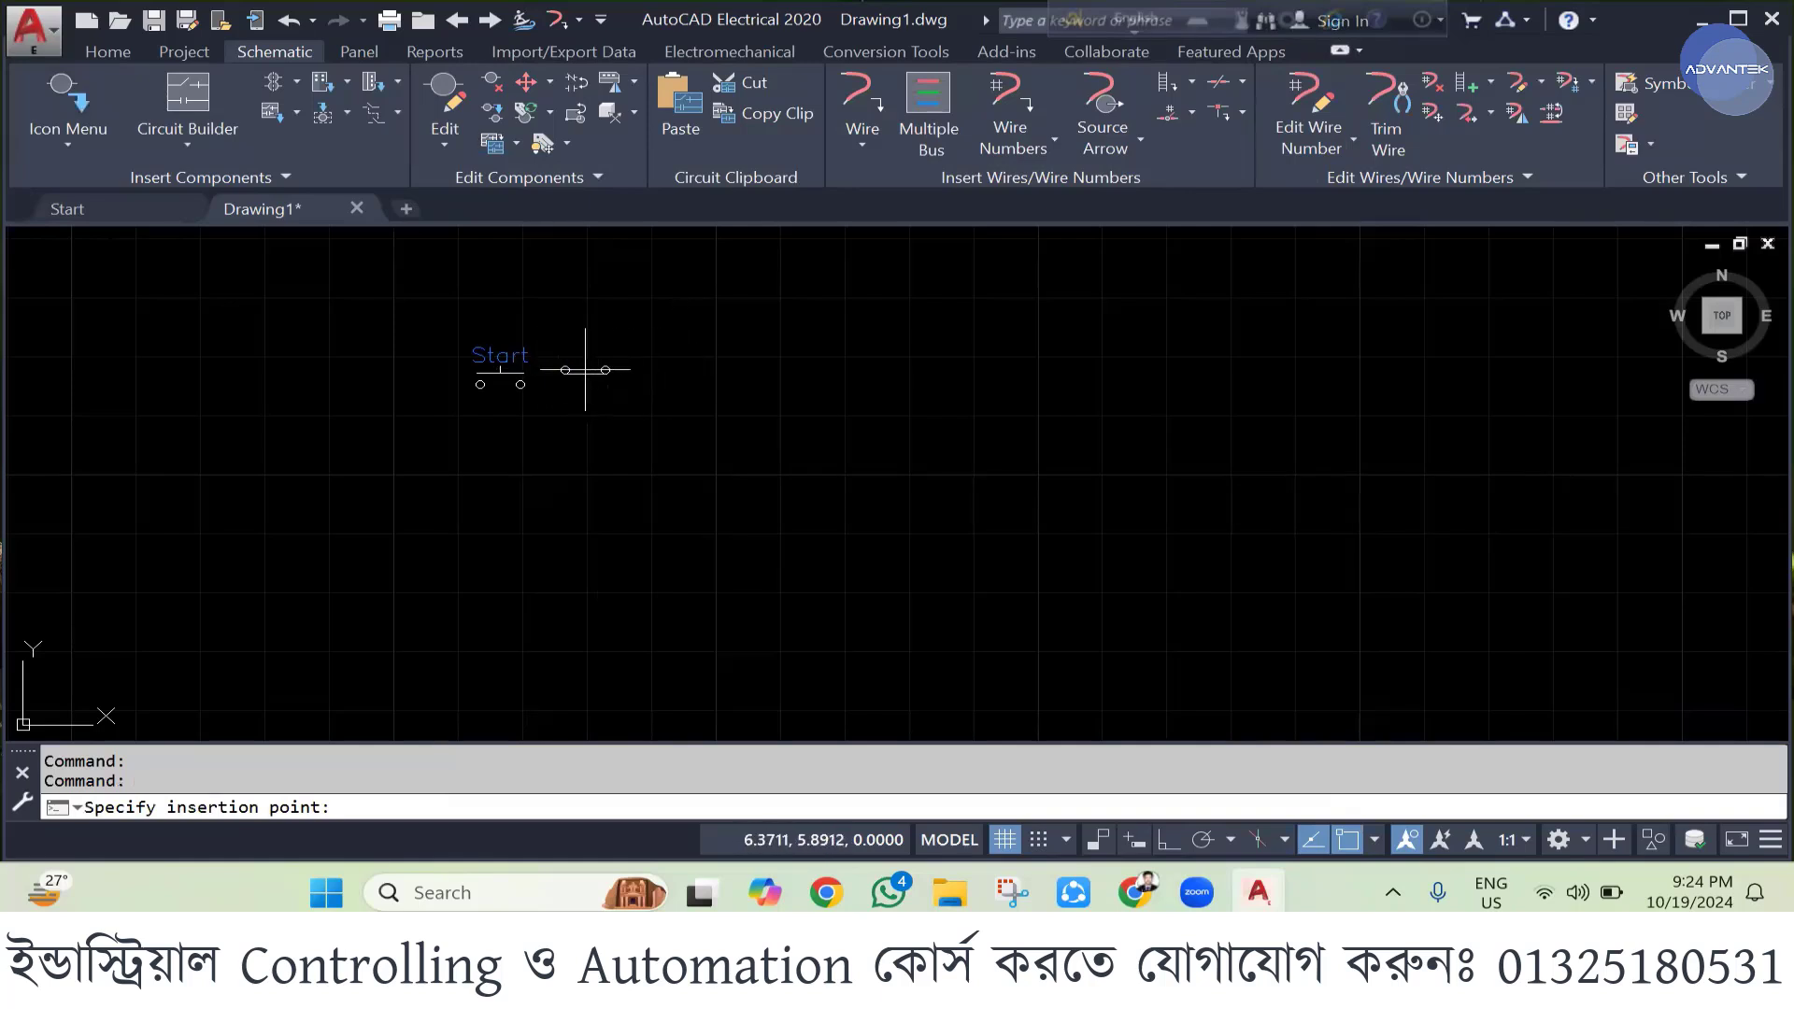
pyautogui.click(663, 381)
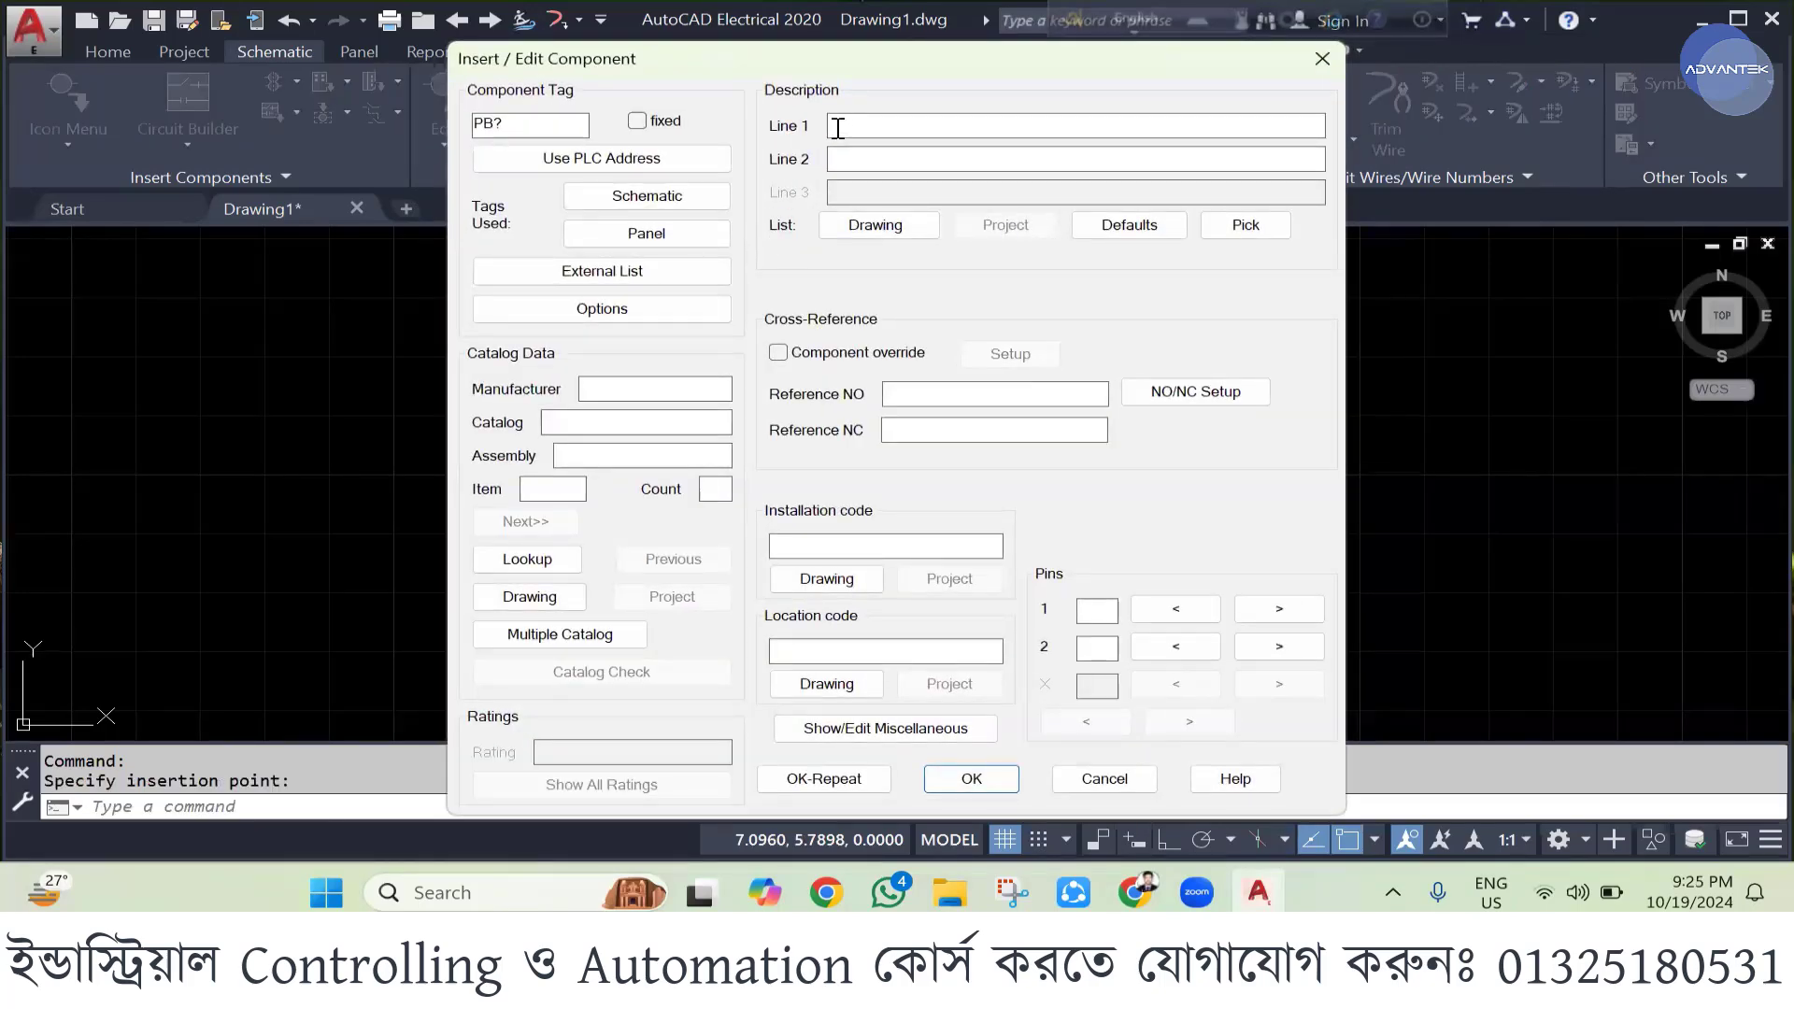
pyautogui.moveTo(512, 123); pyautogui.dragTo(495, 123)
pyautogui.write('Stop')
pyautogui.click(851, 123)
pyautogui.click(874, 162)
pyautogui.write('sdvcb')
pyautogui.click(972, 779)
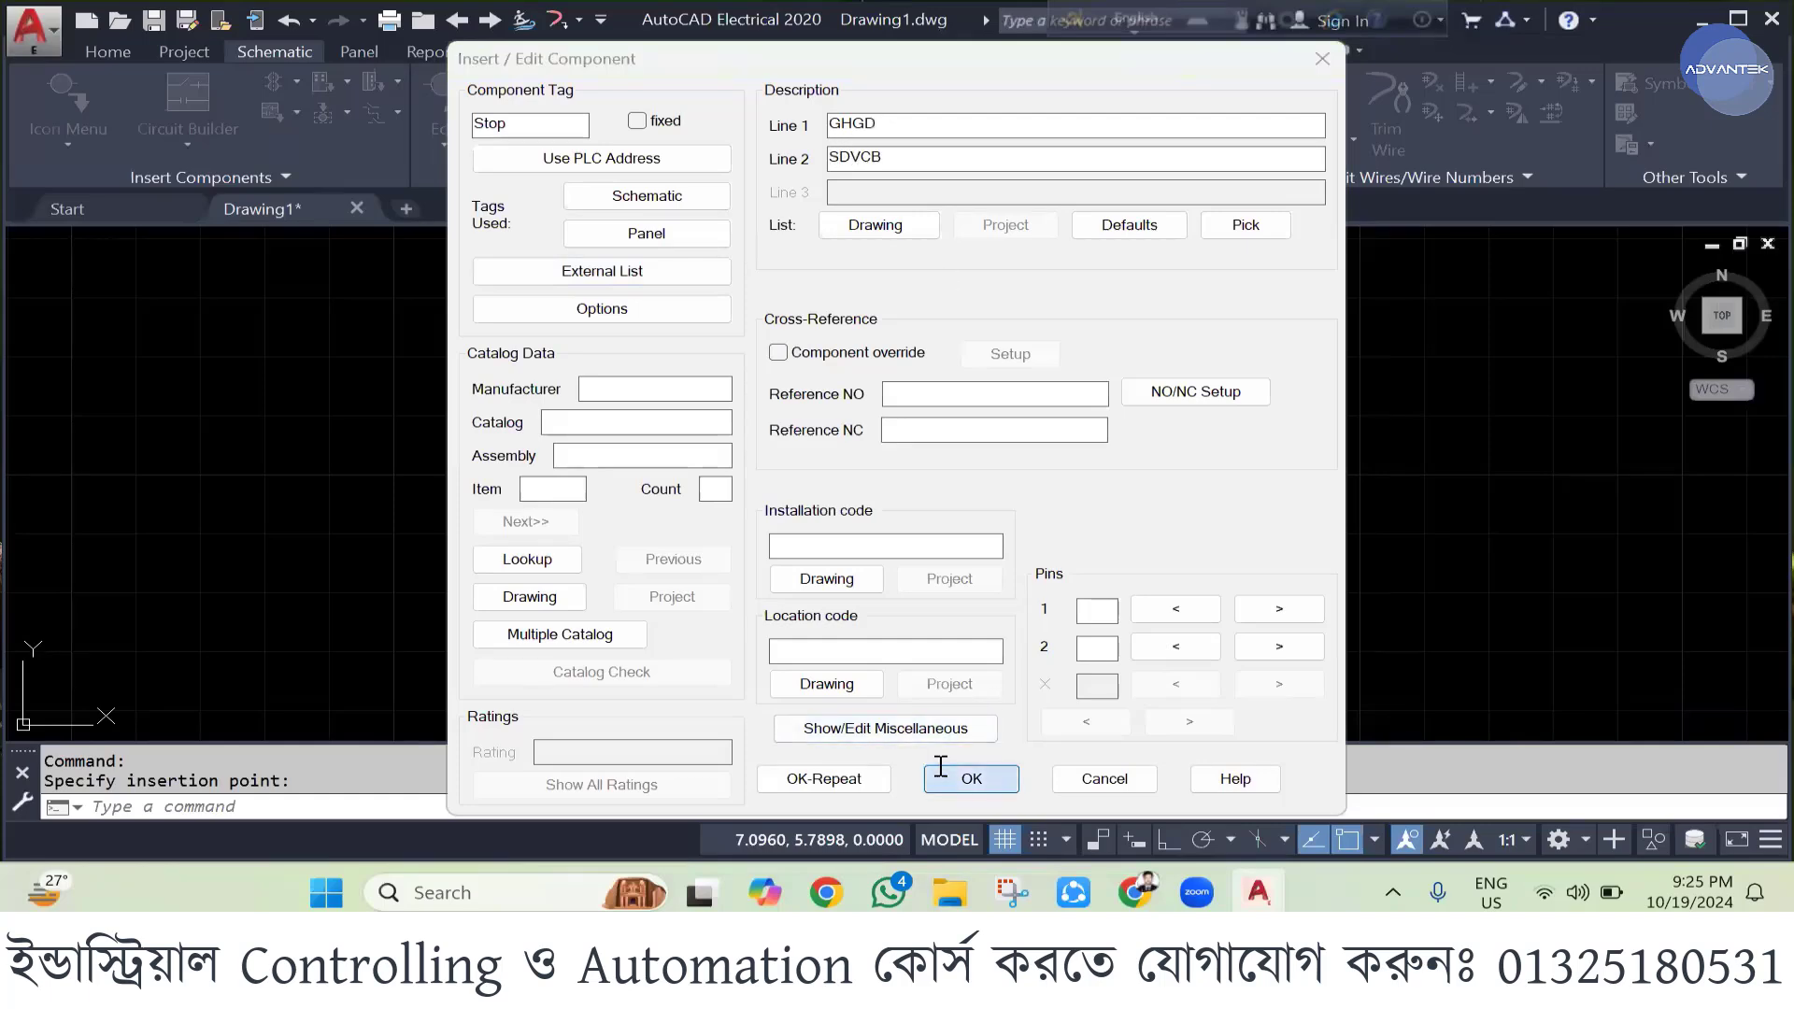
# - Check the Stop button's attributes without changes, then delete the Stop push button
pyautogui.scroll(4, 673, 344)
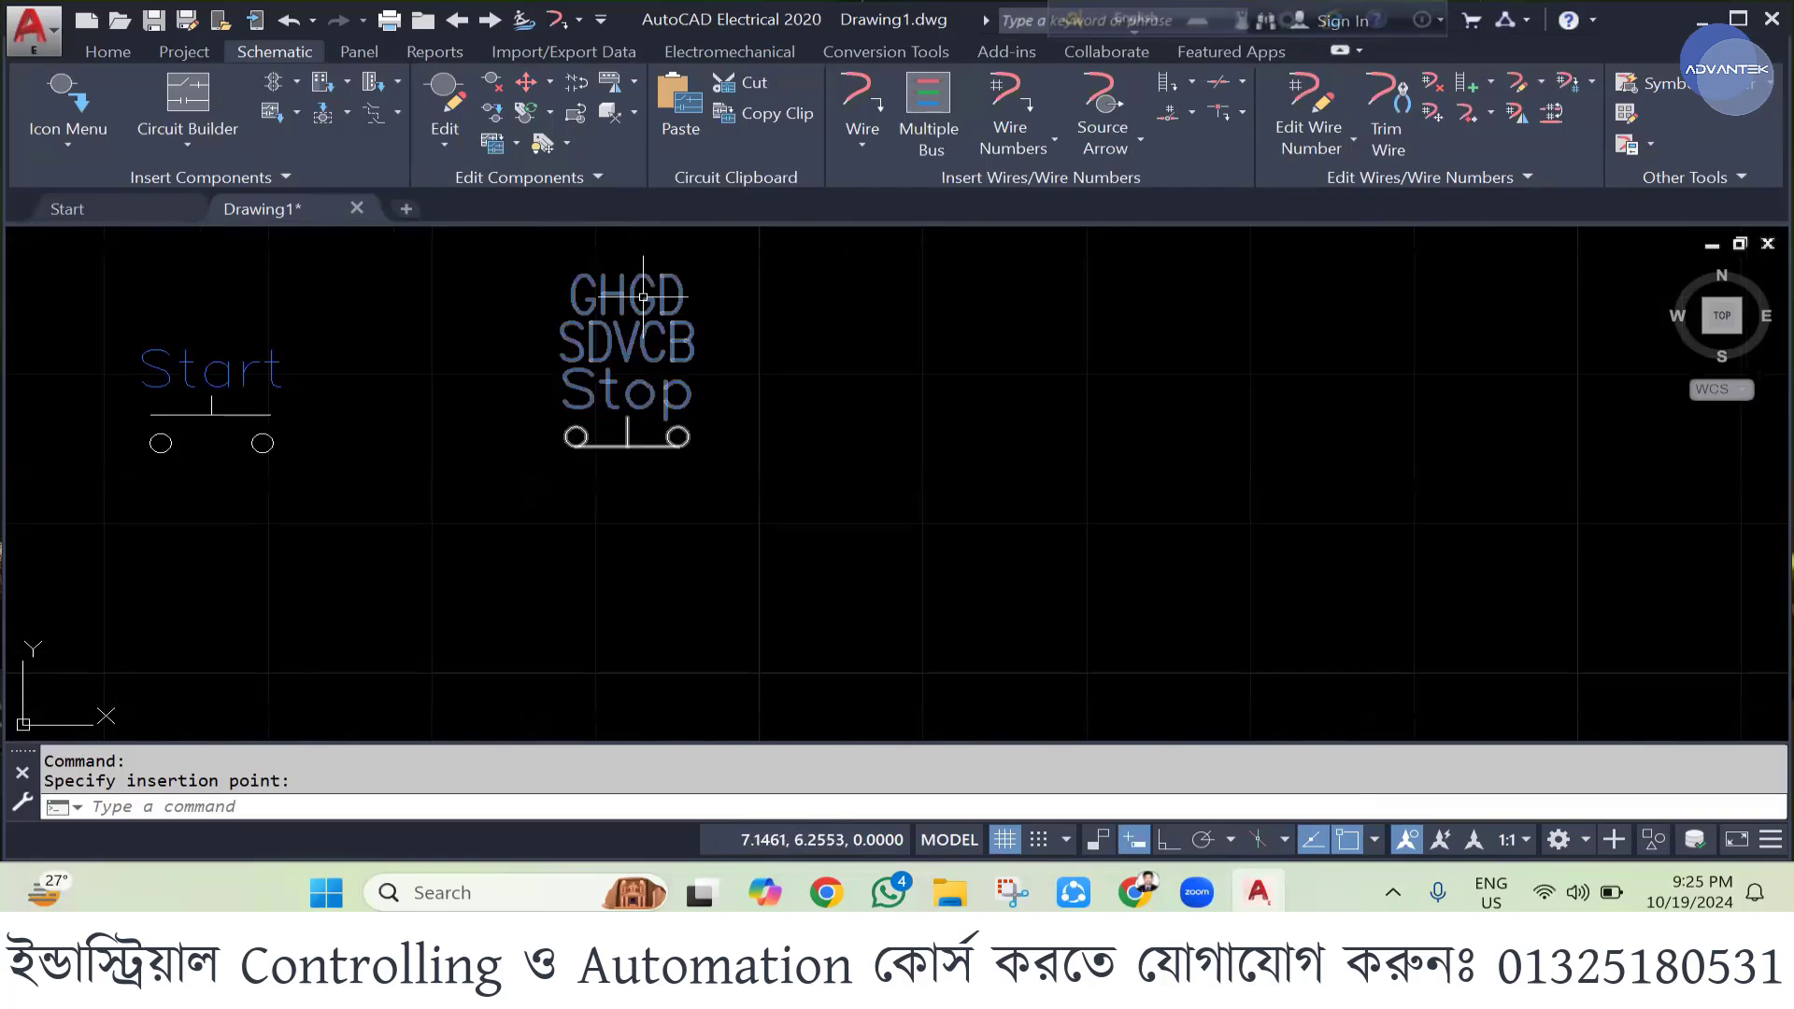
pyautogui.press('Return')
pyautogui.doubleClick(626, 342)
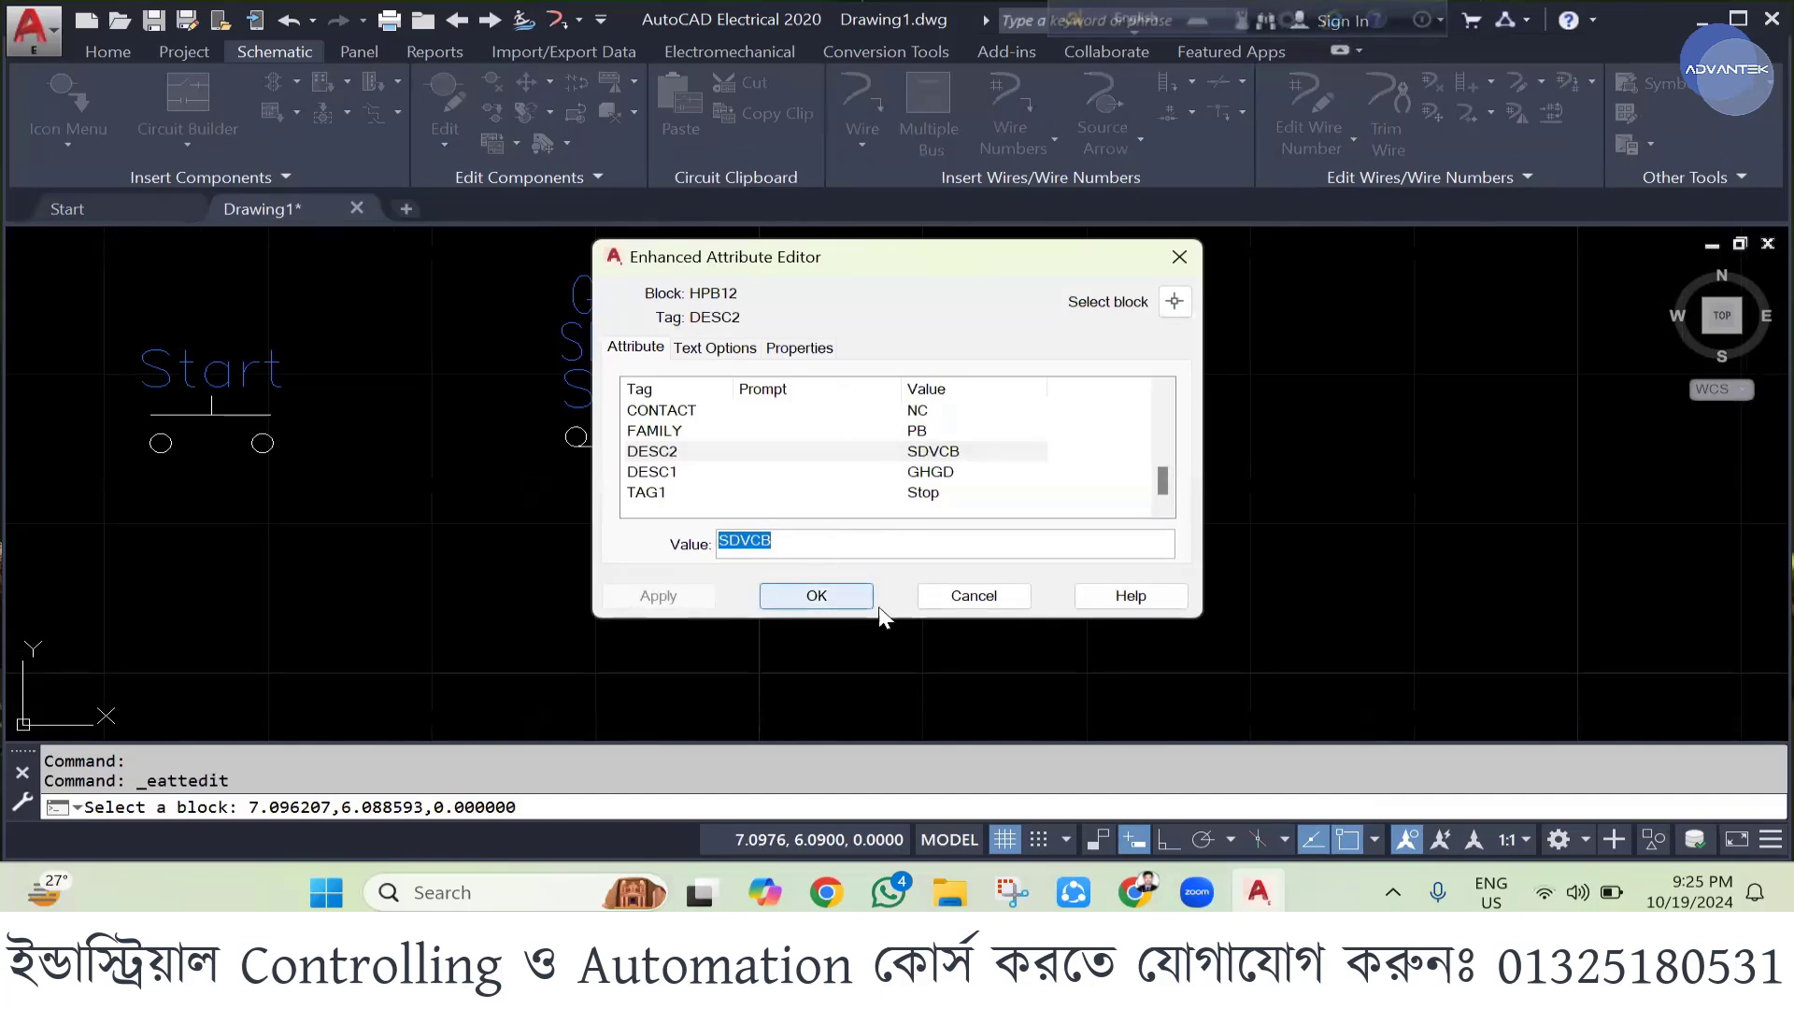
pyautogui.click(962, 601)
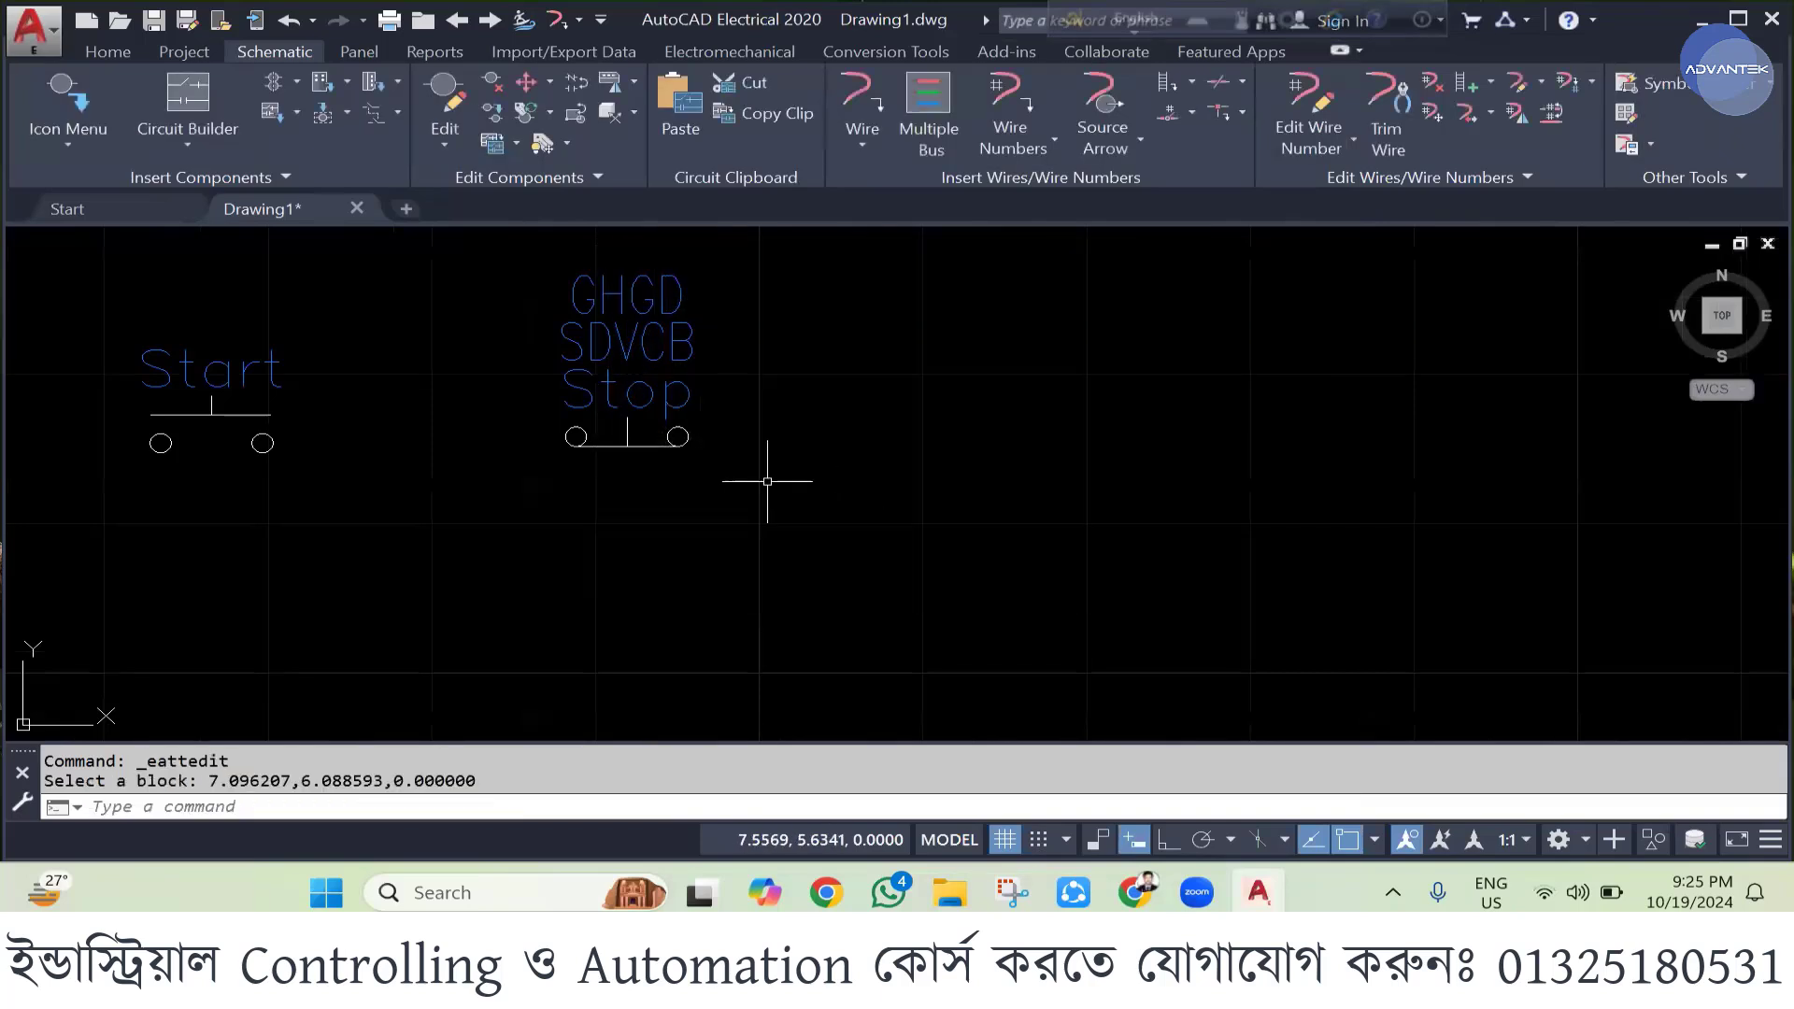
pyautogui.click(678, 448)
pyautogui.press('Delete')
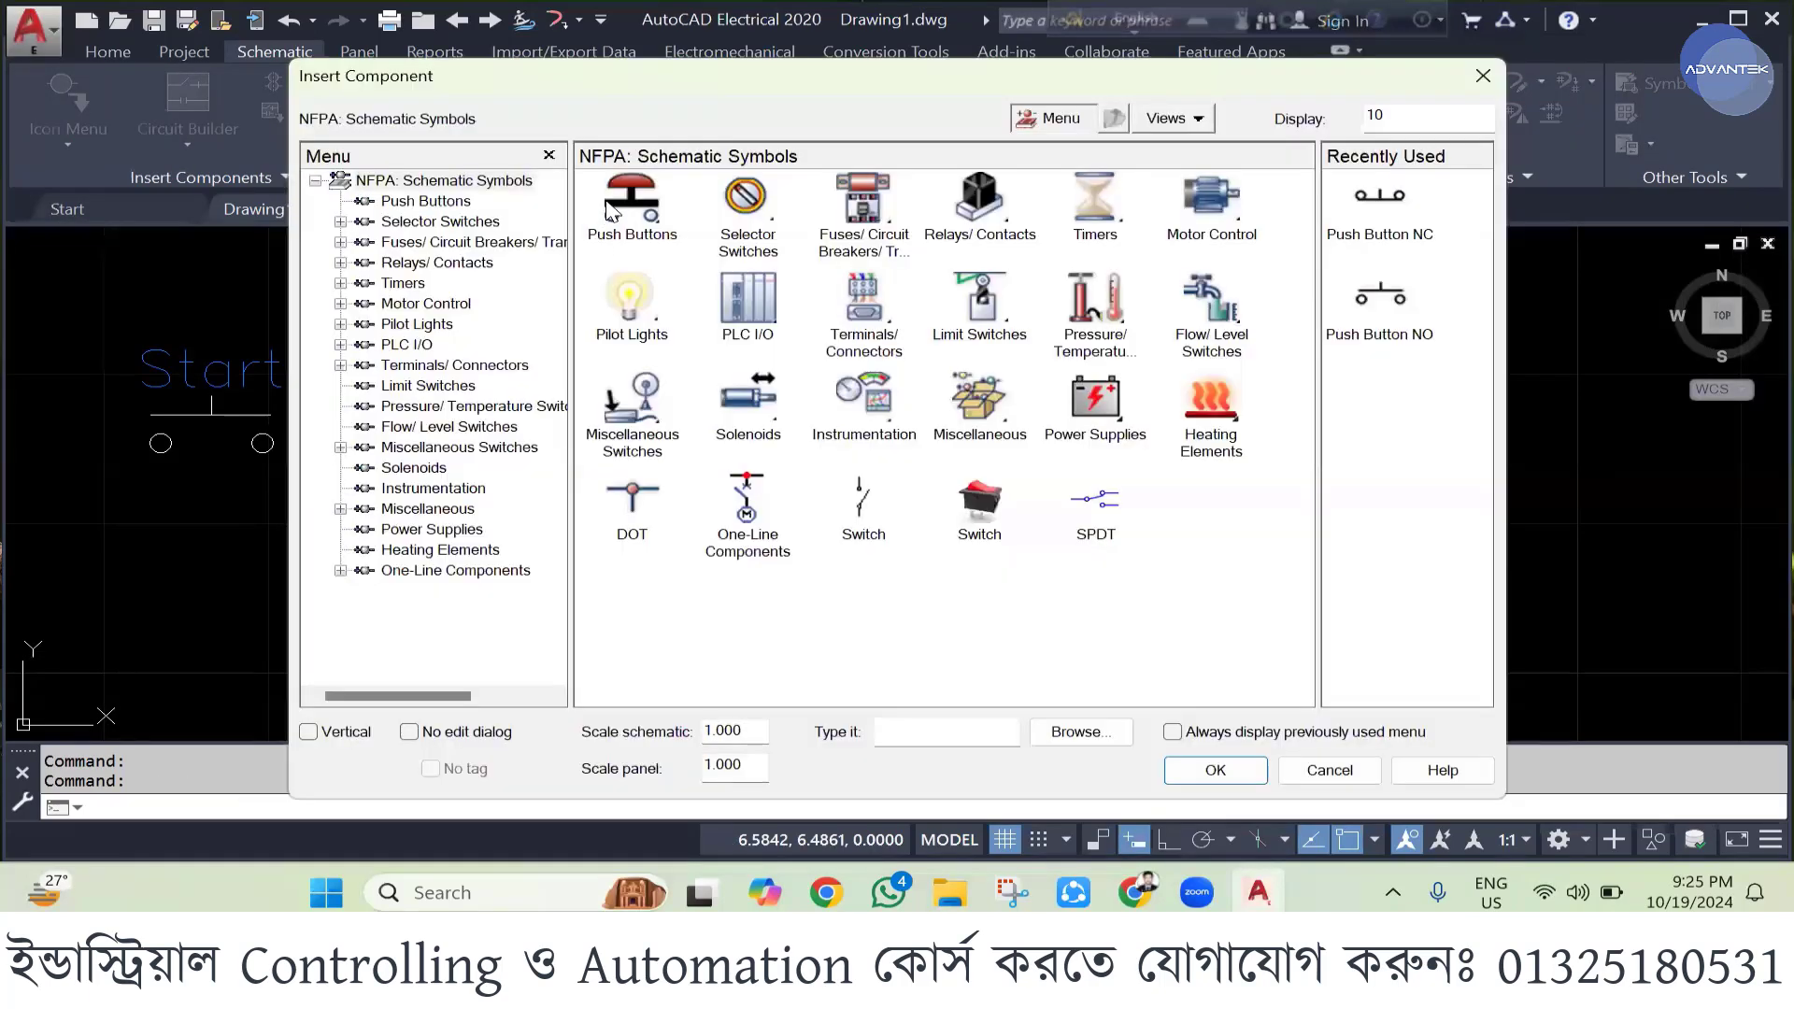
# - Insert a new push button right of Start with its Component Tag changed to Stop
pyautogui.click(624, 217)
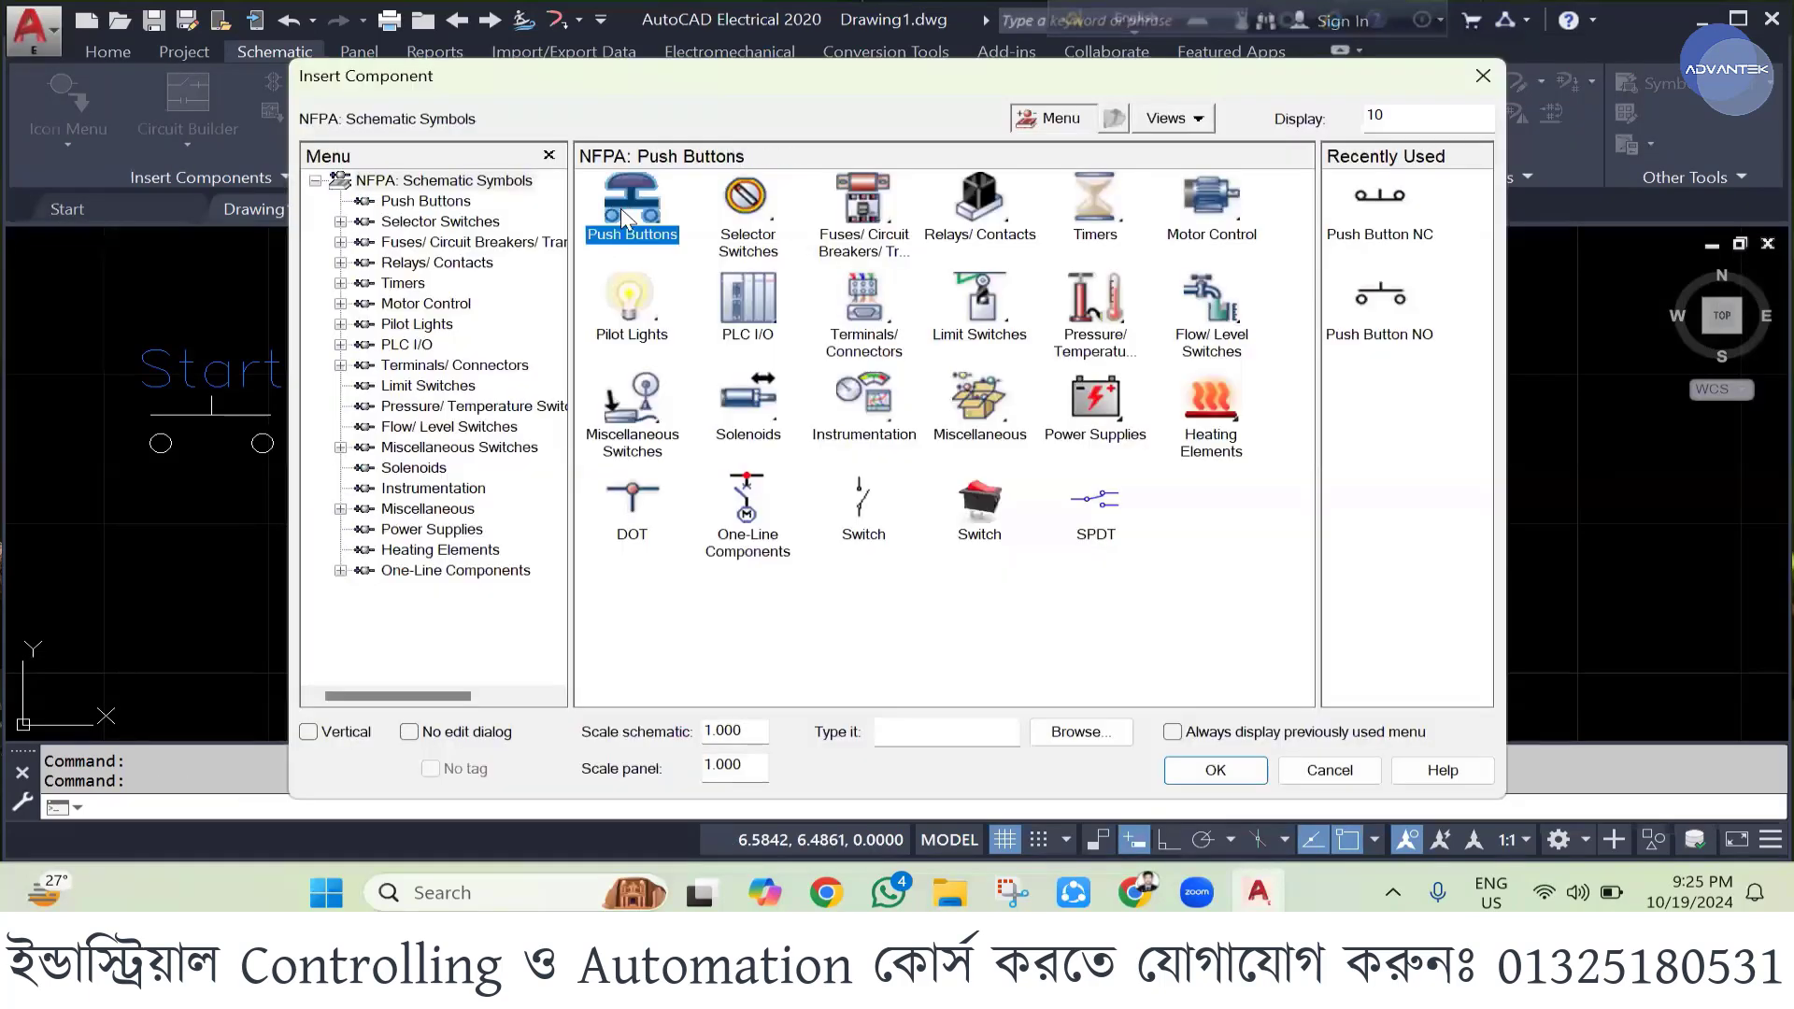
pyautogui.doubleClick(748, 201)
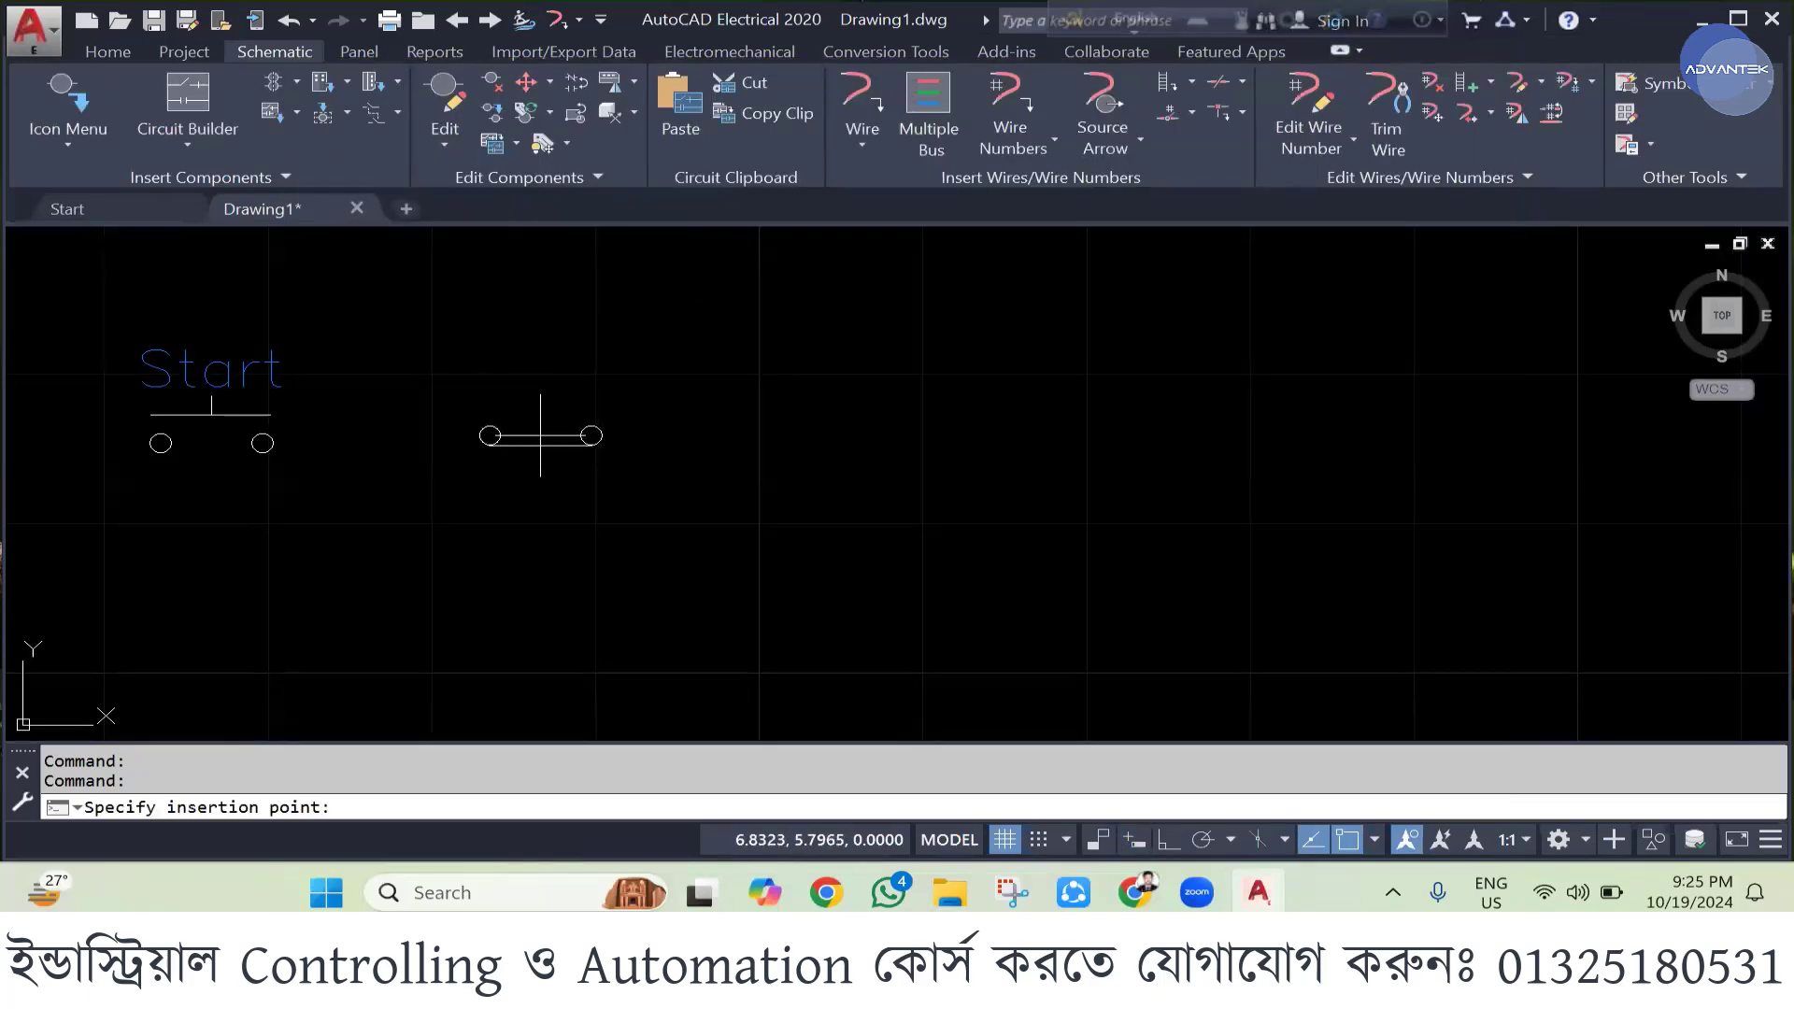
pyautogui.click(549, 441)
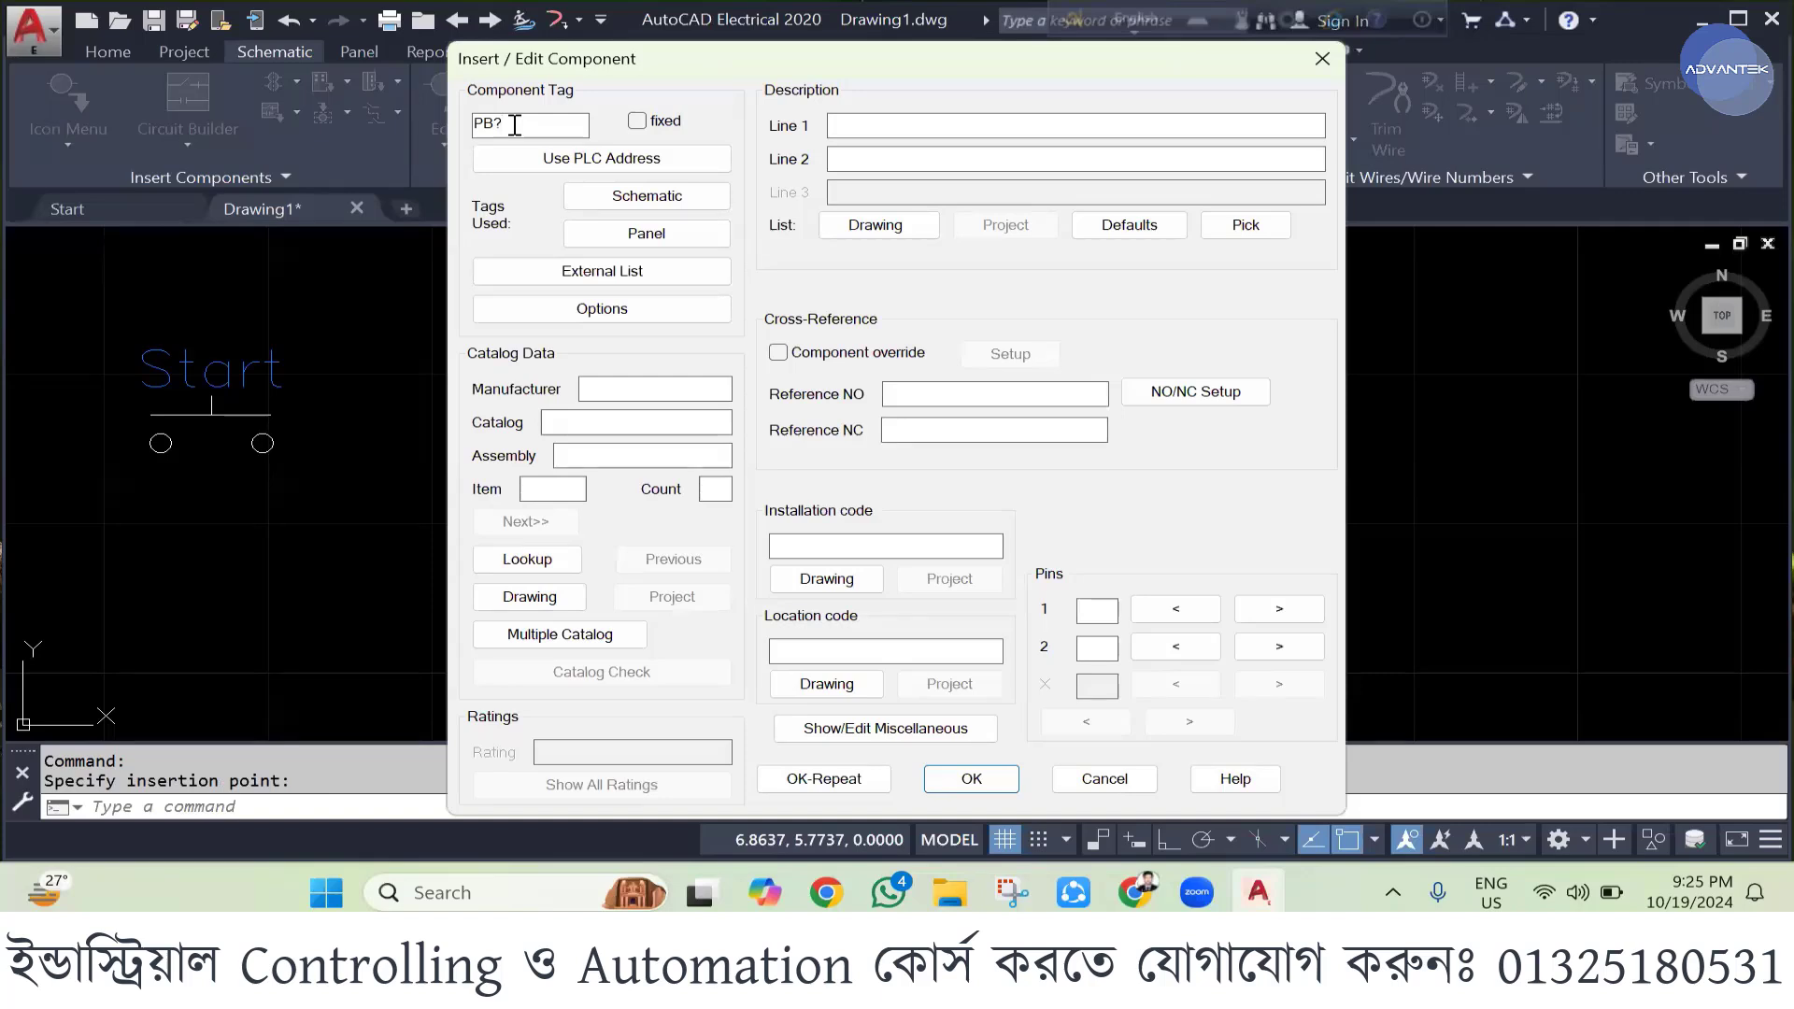
pyautogui.doubleClick(465, 121)
pyautogui.click(951, 778)
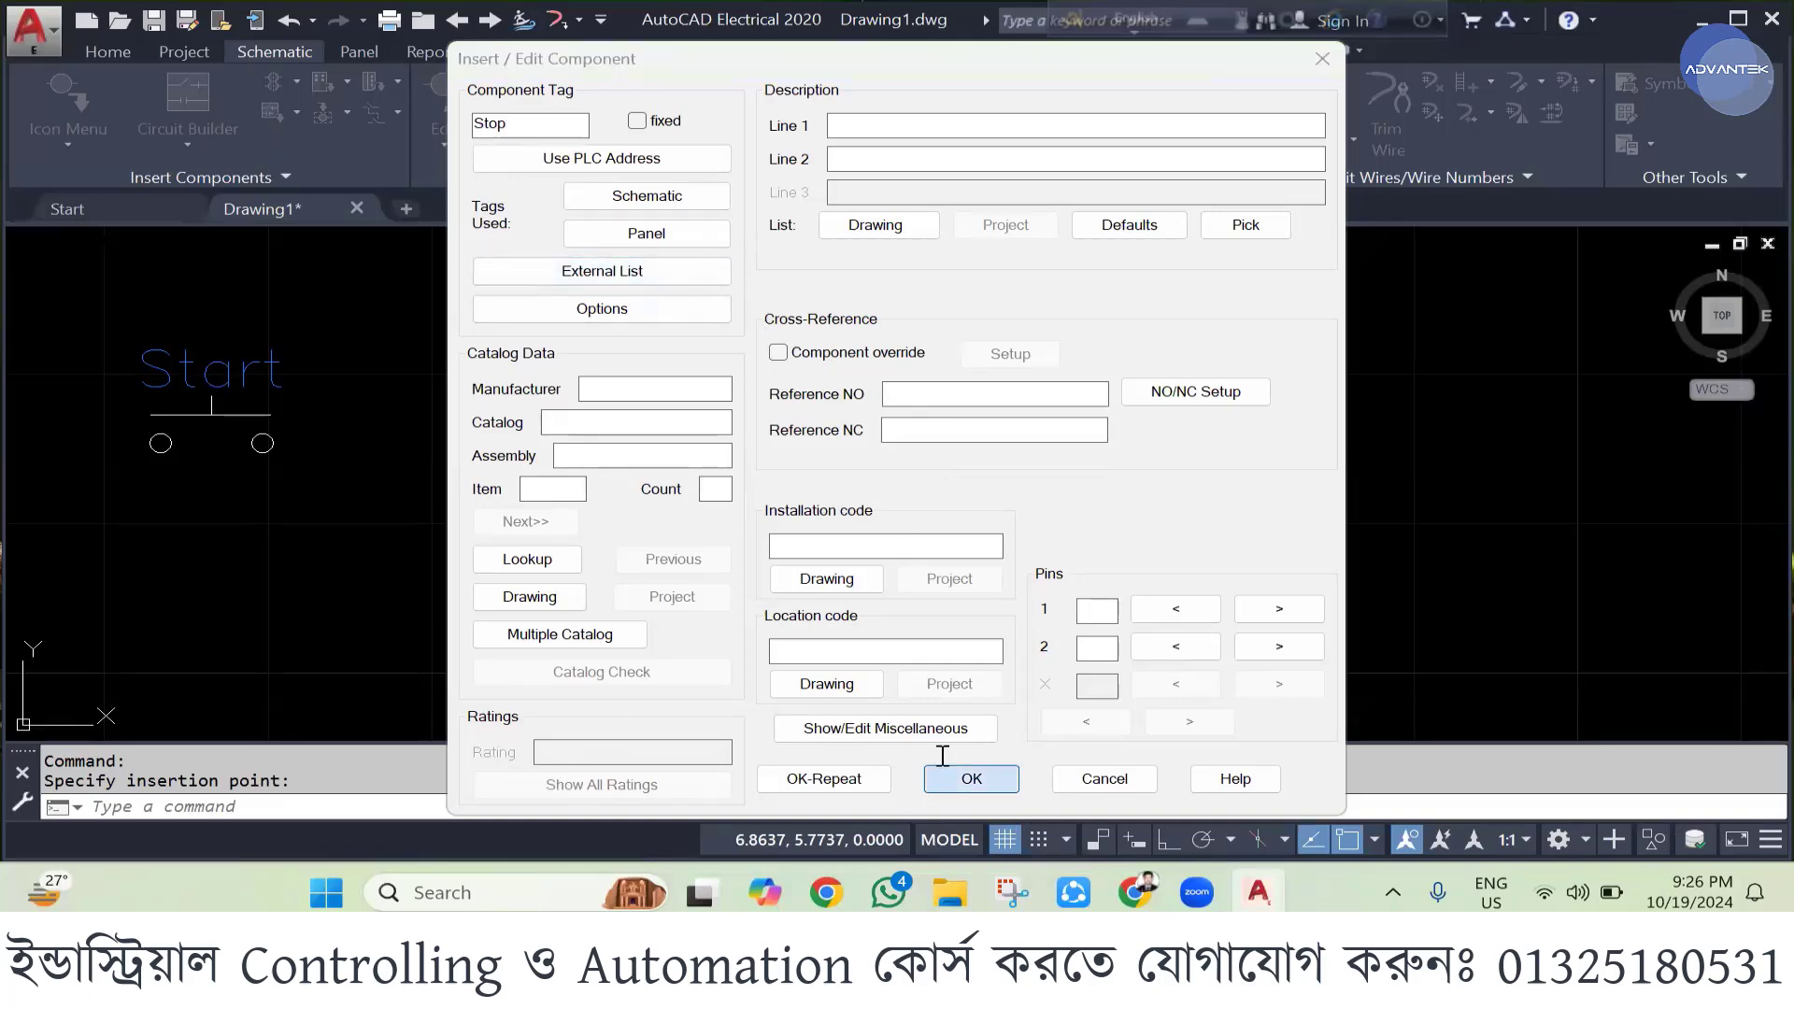
pyautogui.click(445, 346)
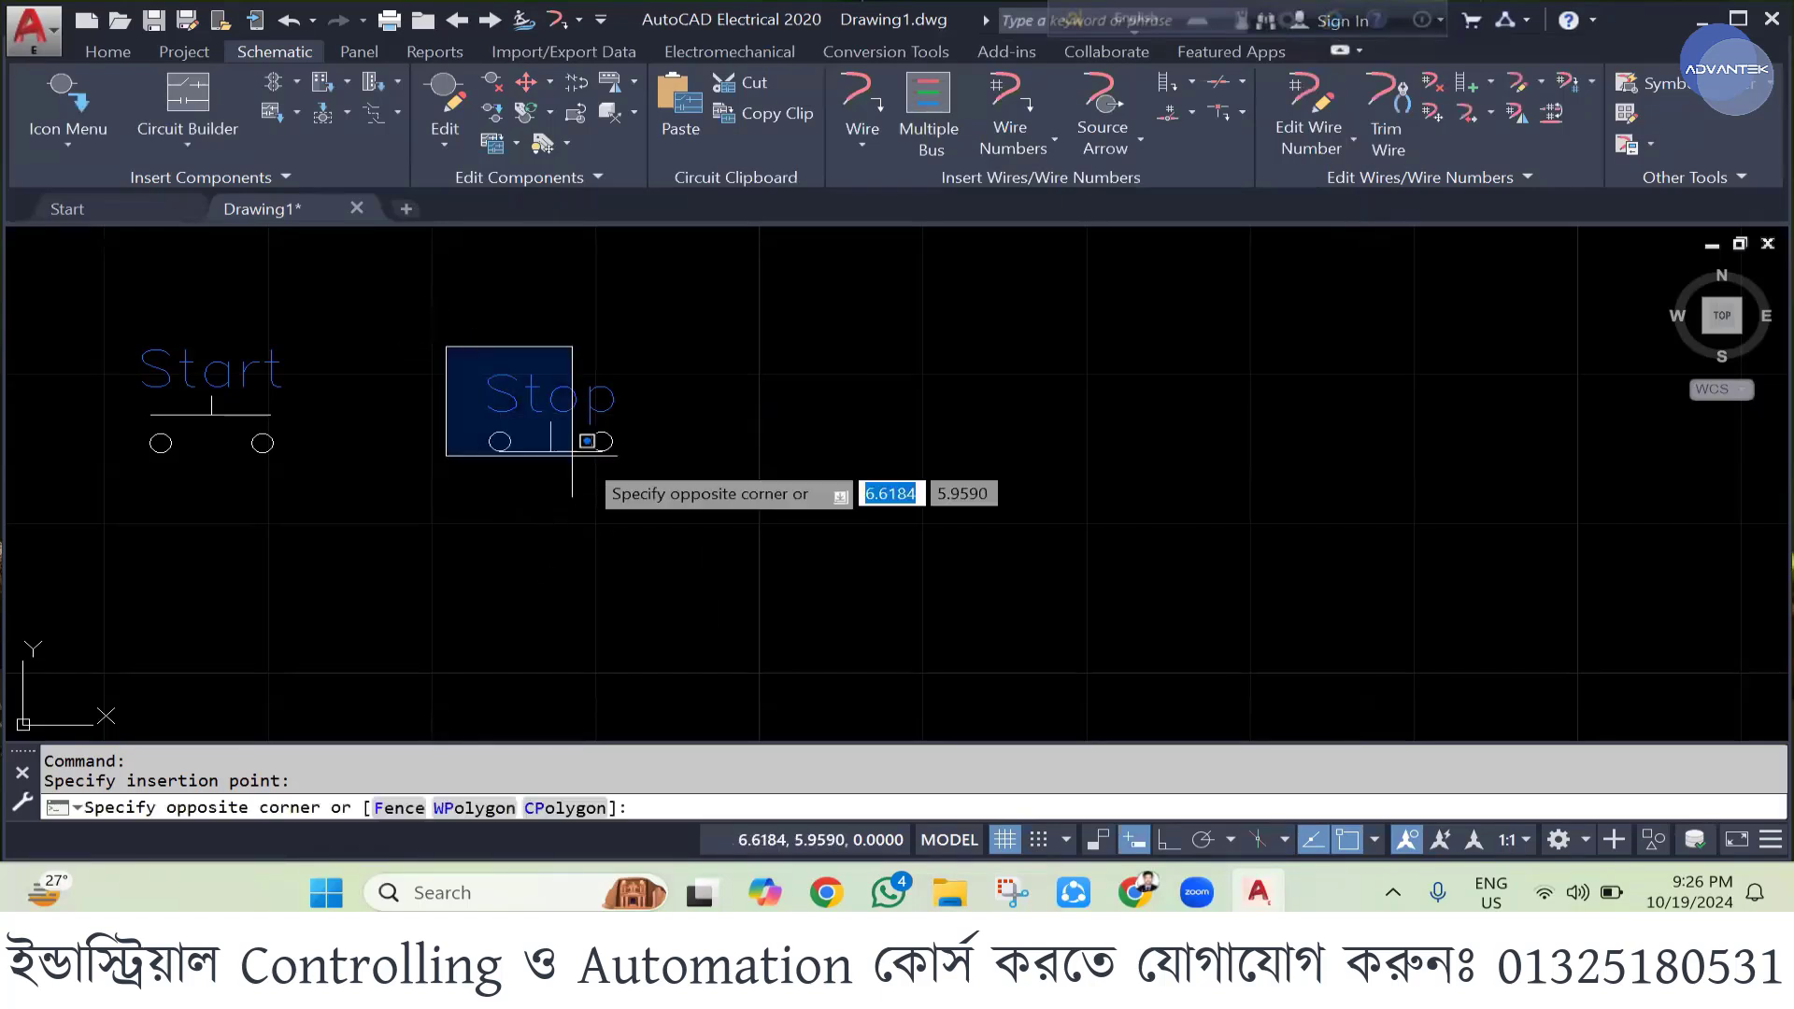
pyautogui.click(665, 481)
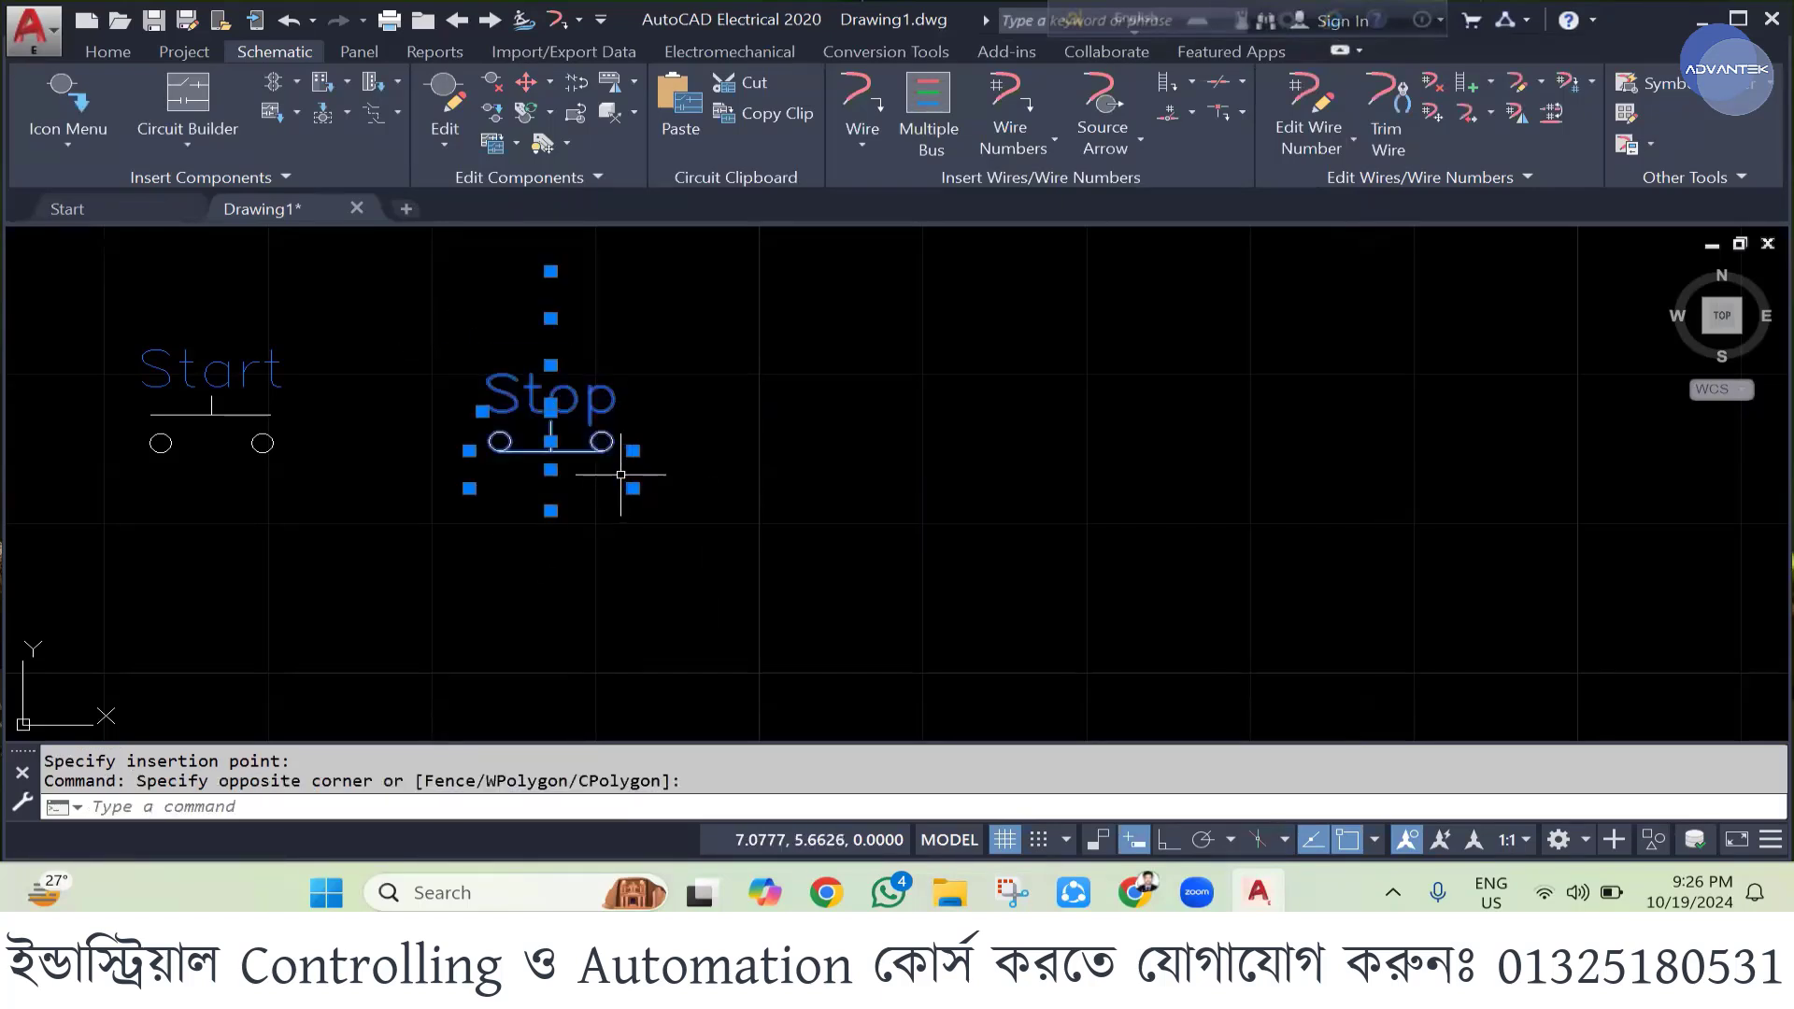
pyautogui.press('Escape')
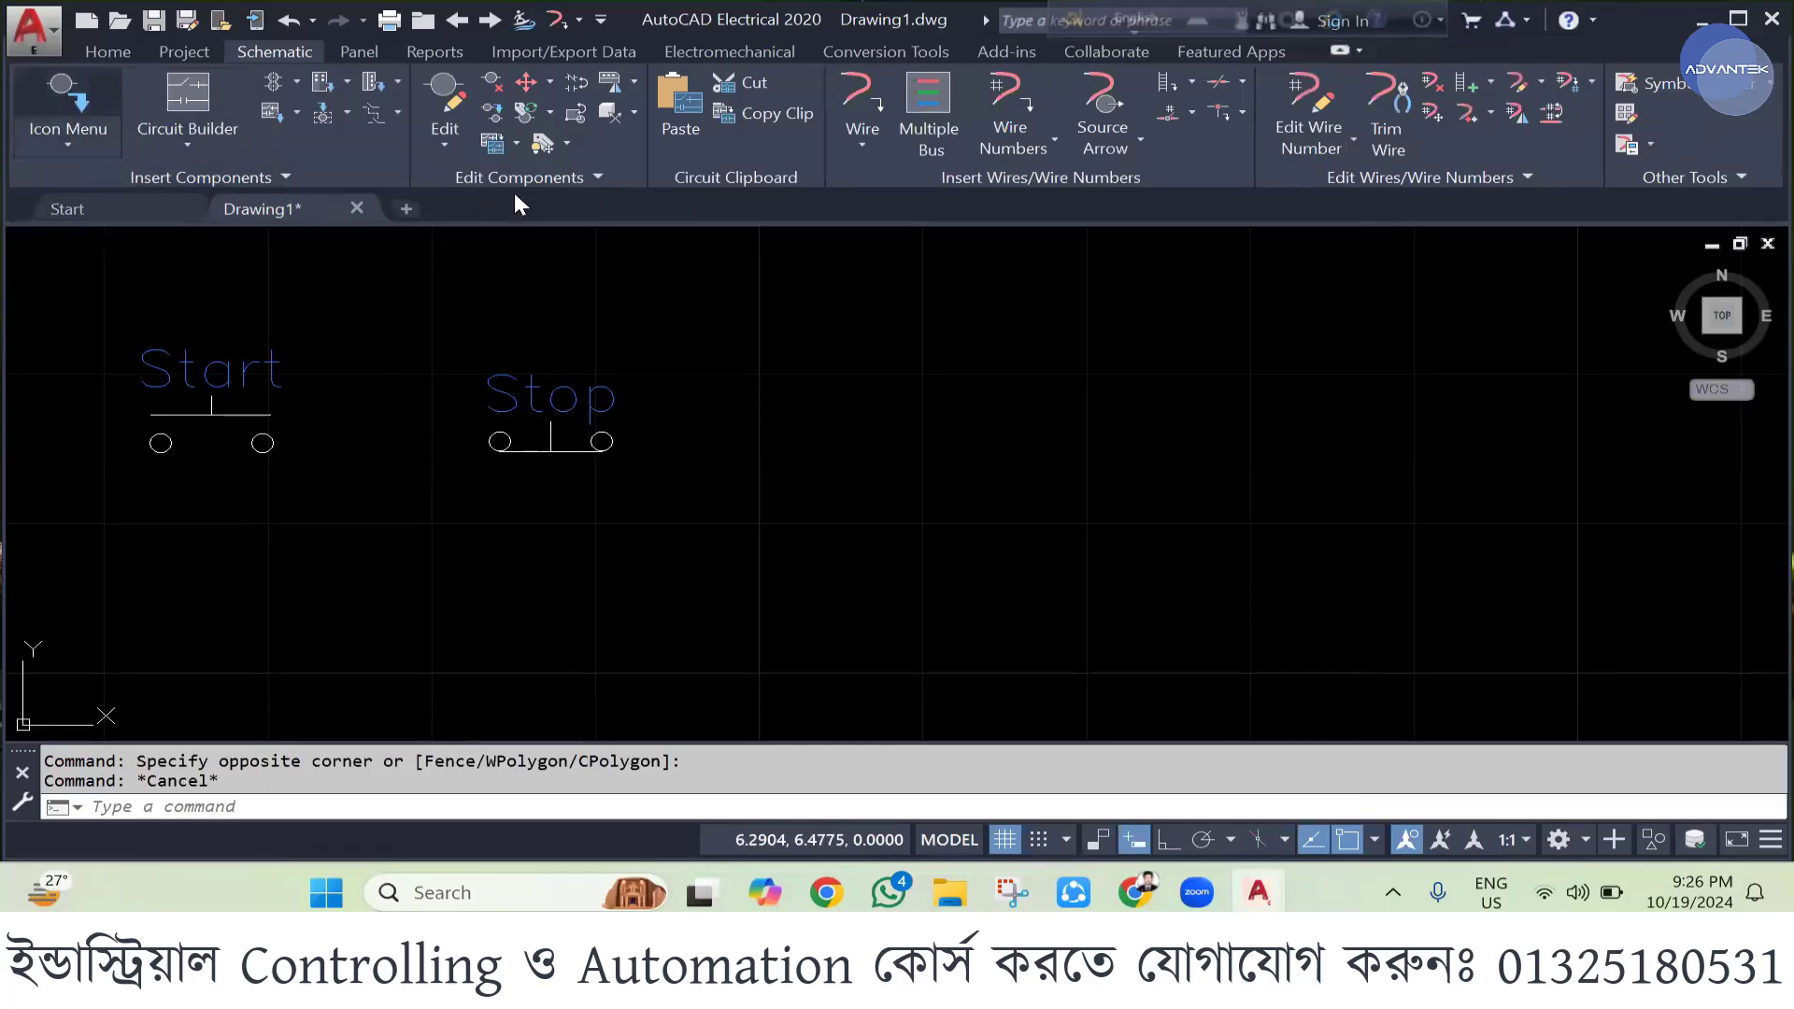
# - Place a Relay Coil from Relays/Contacts right of Stop, tagged MC1
pyautogui.click(87, 138)
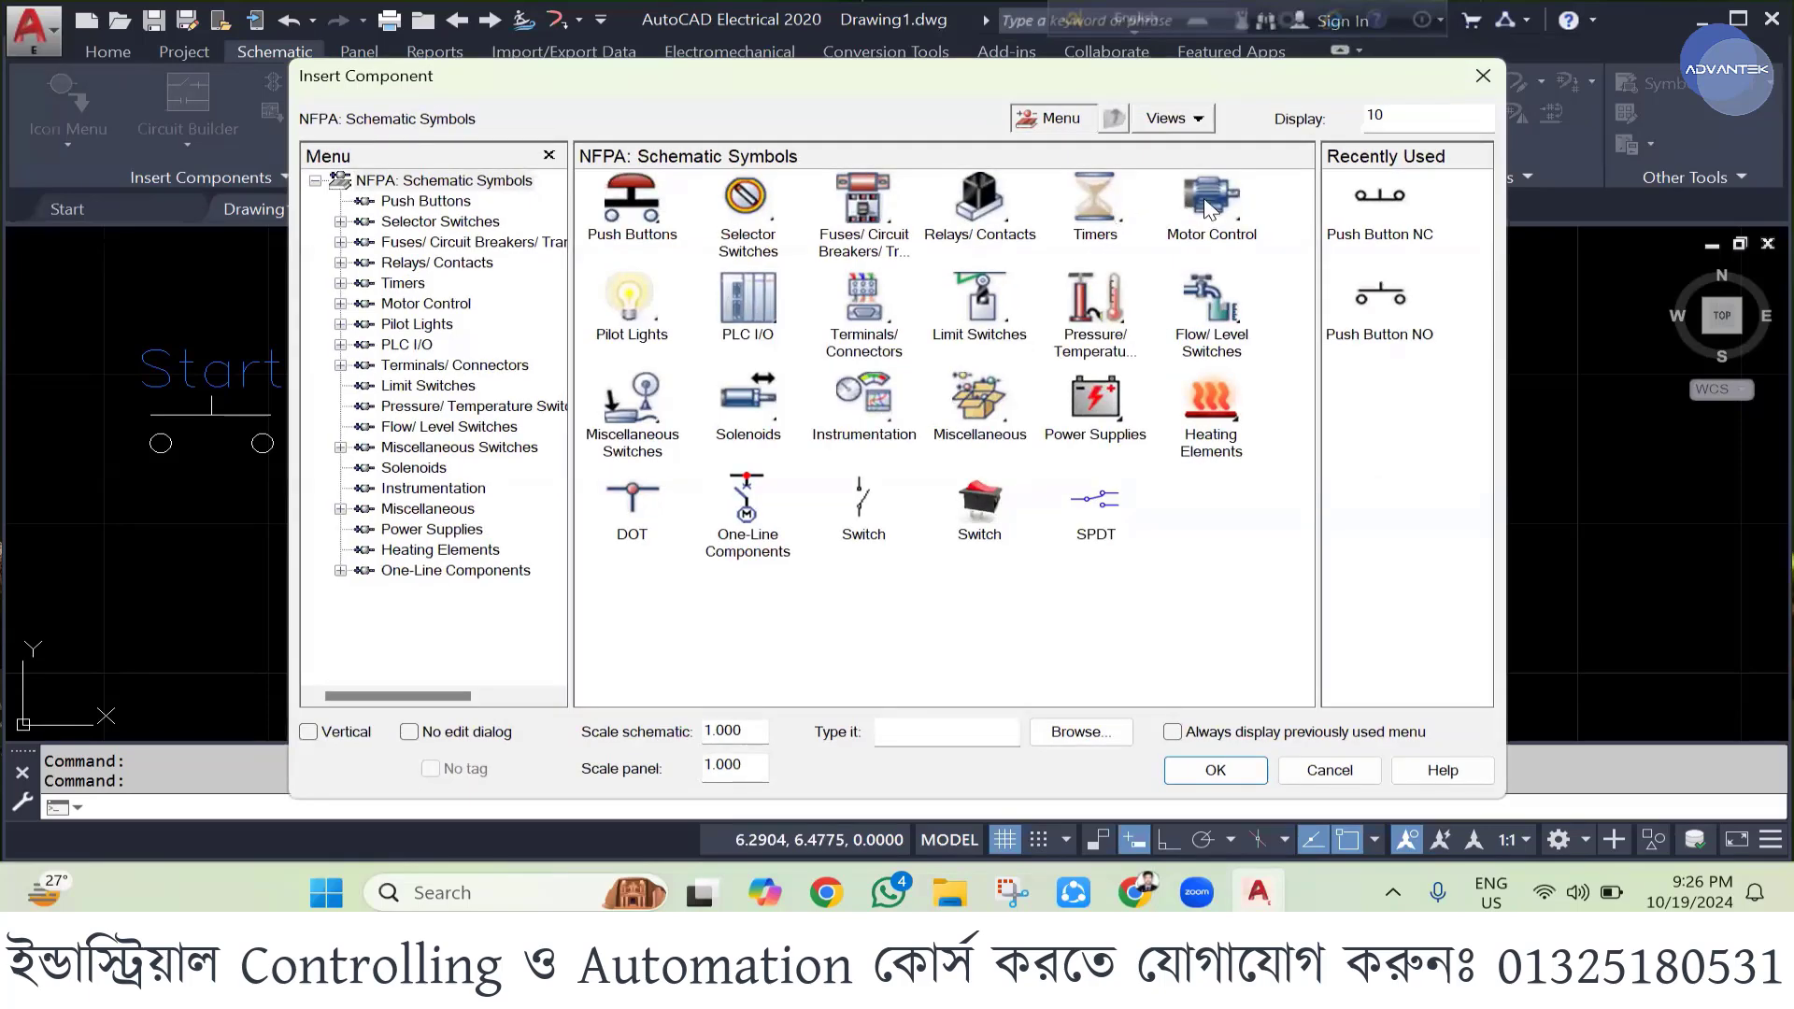
pyautogui.click(1208, 200)
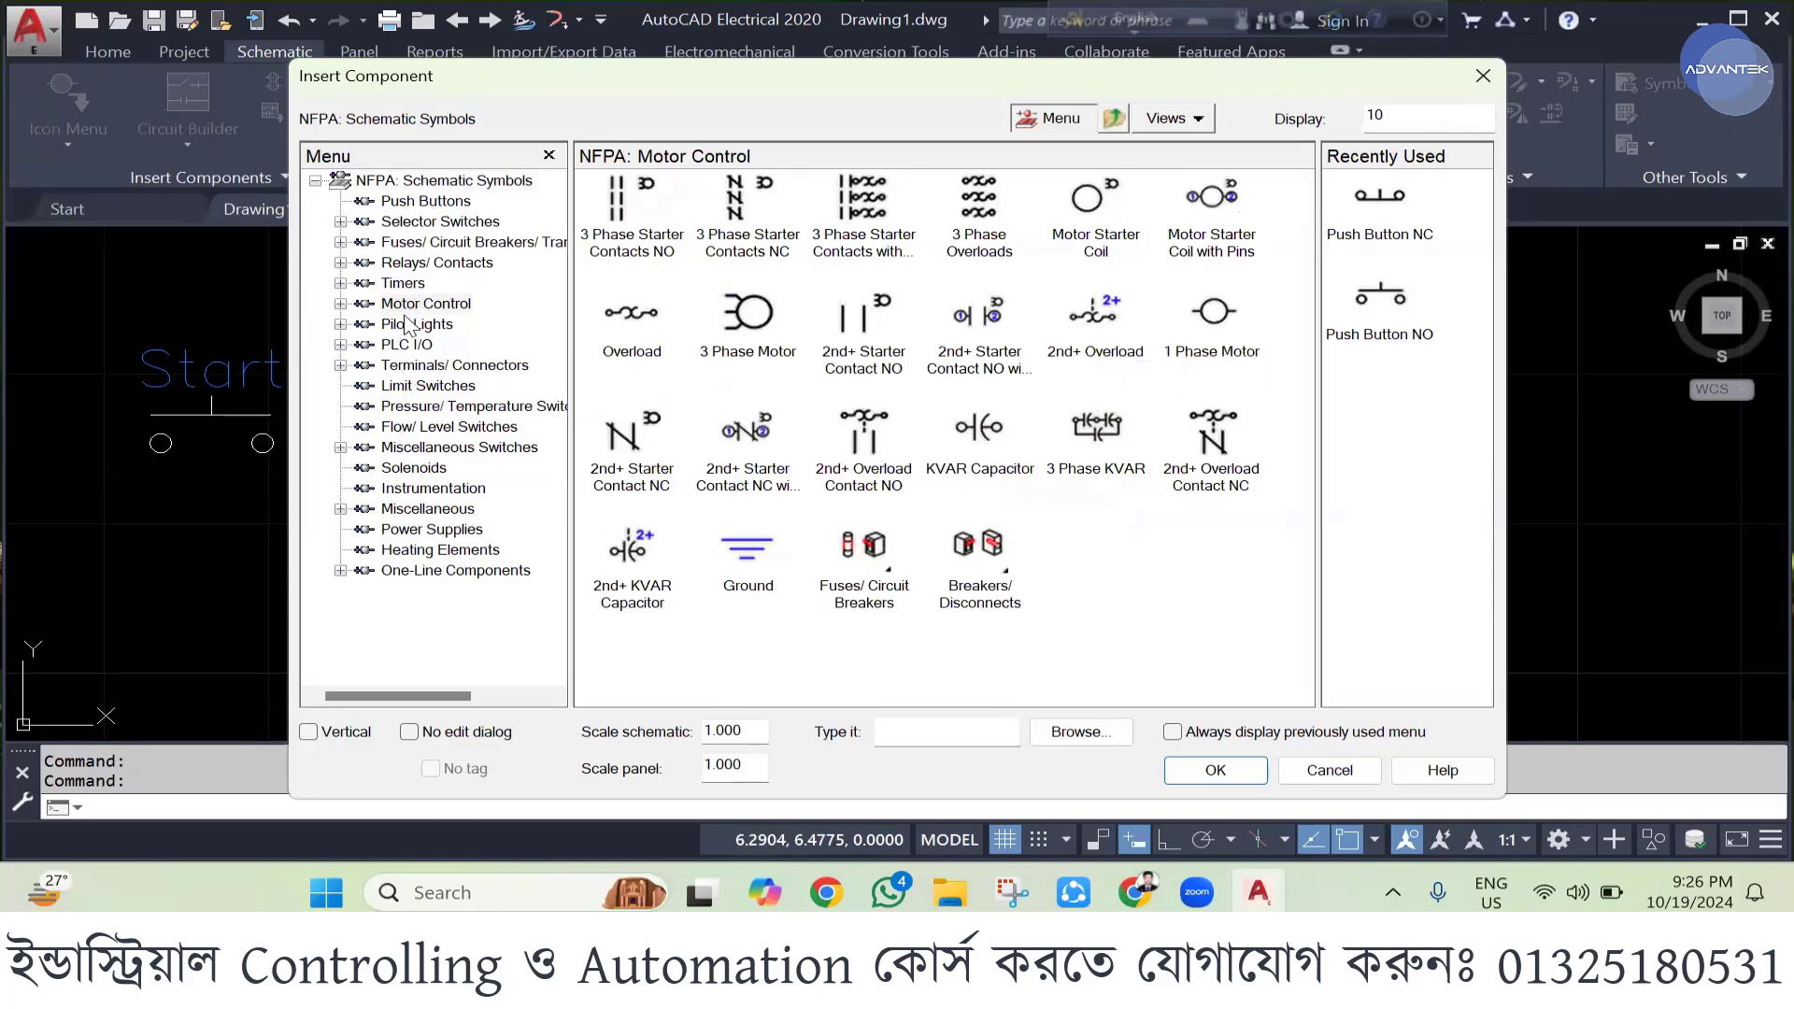
pyautogui.click(432, 265)
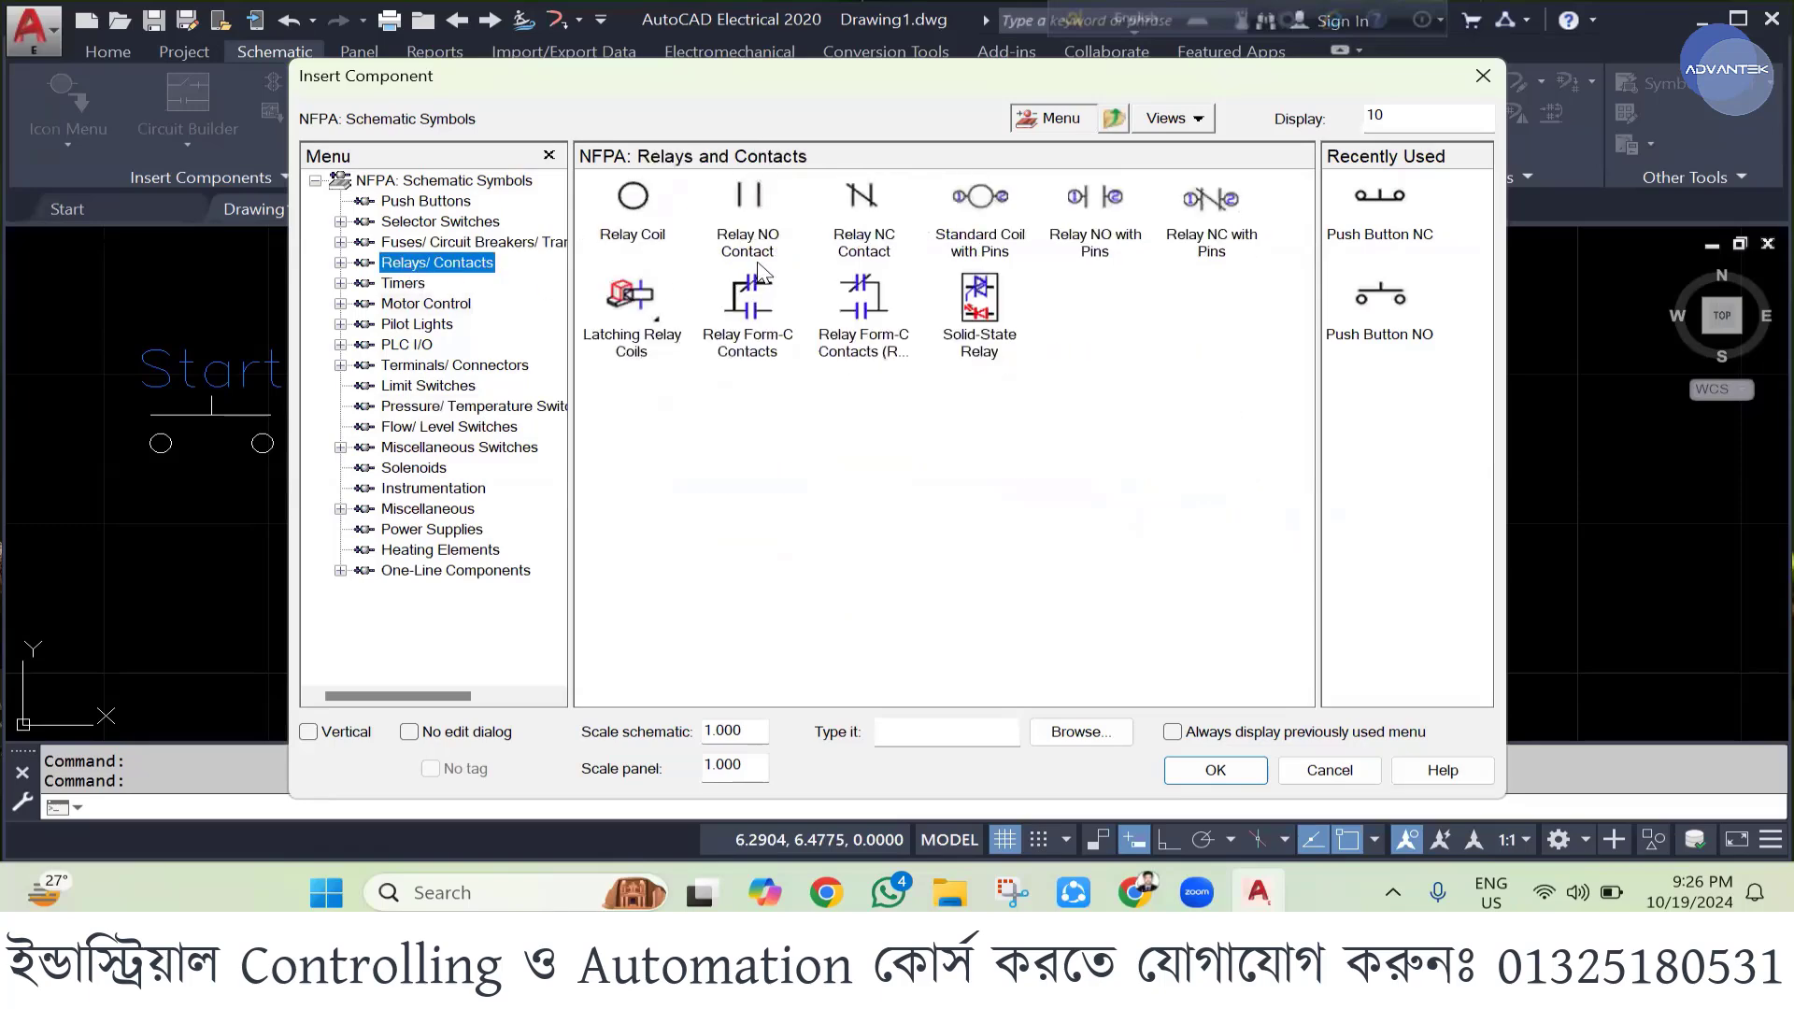
pyautogui.click(633, 198)
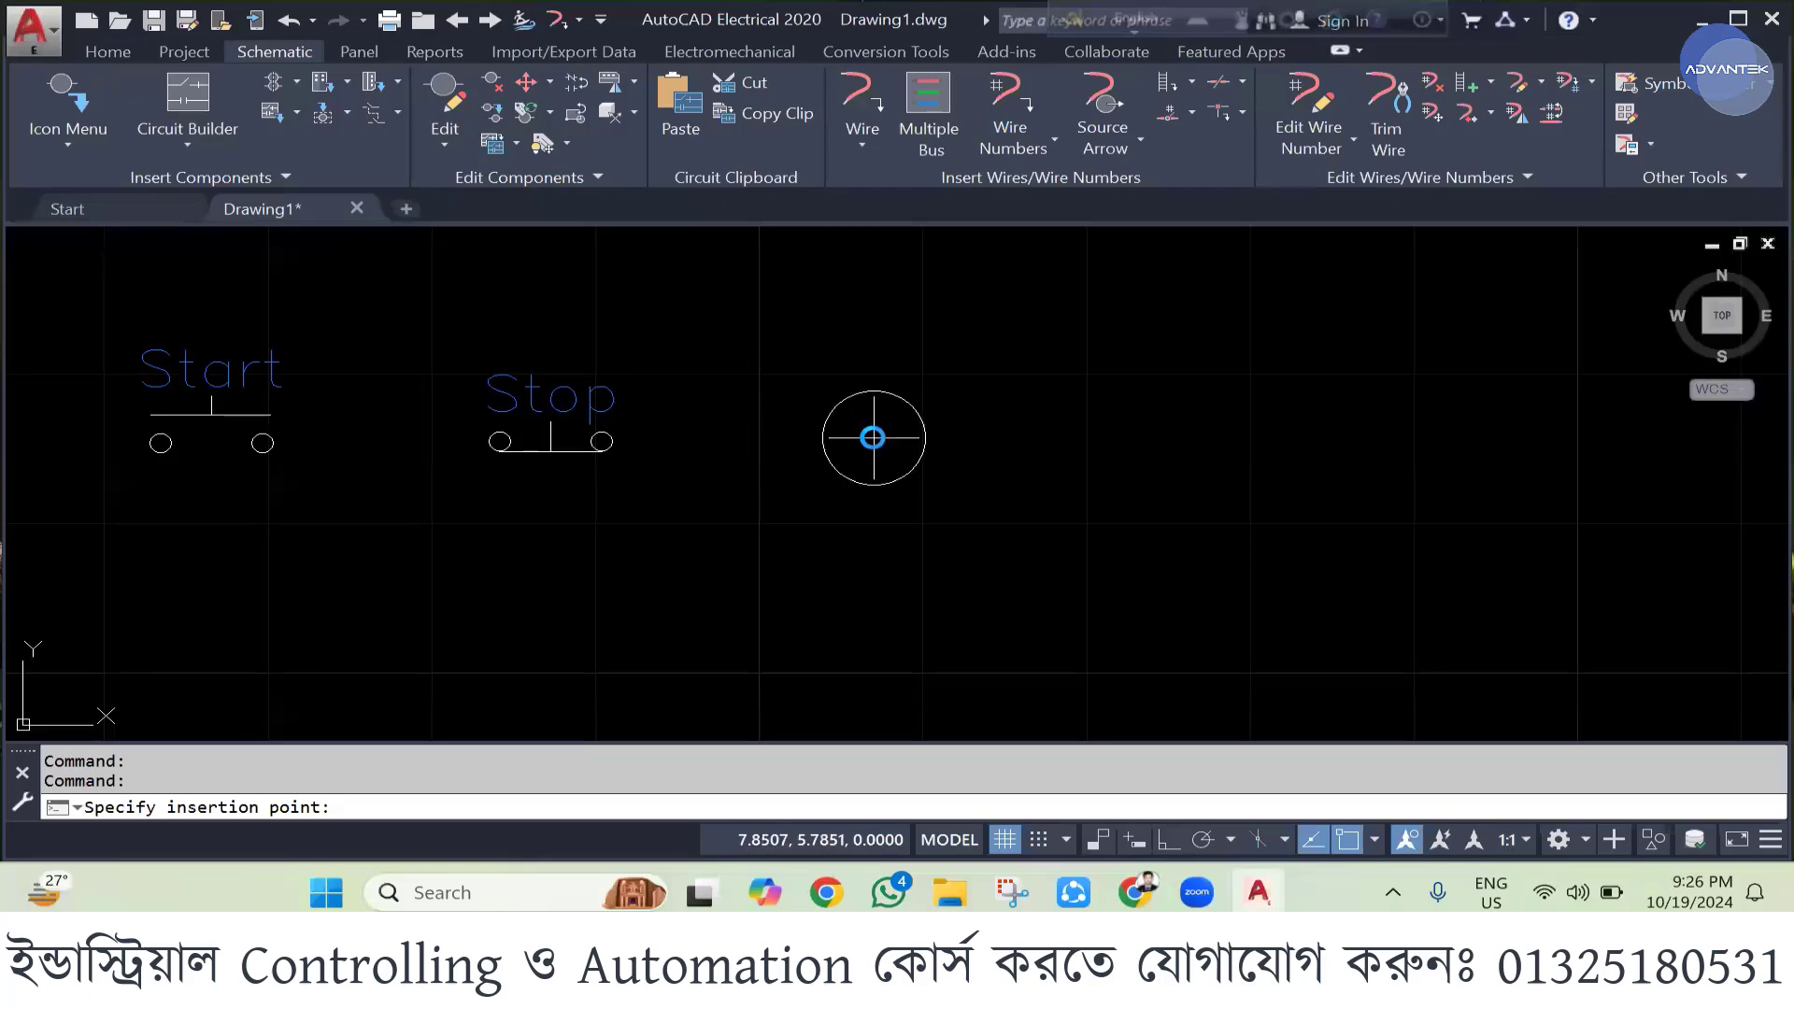
pyautogui.click(869, 437)
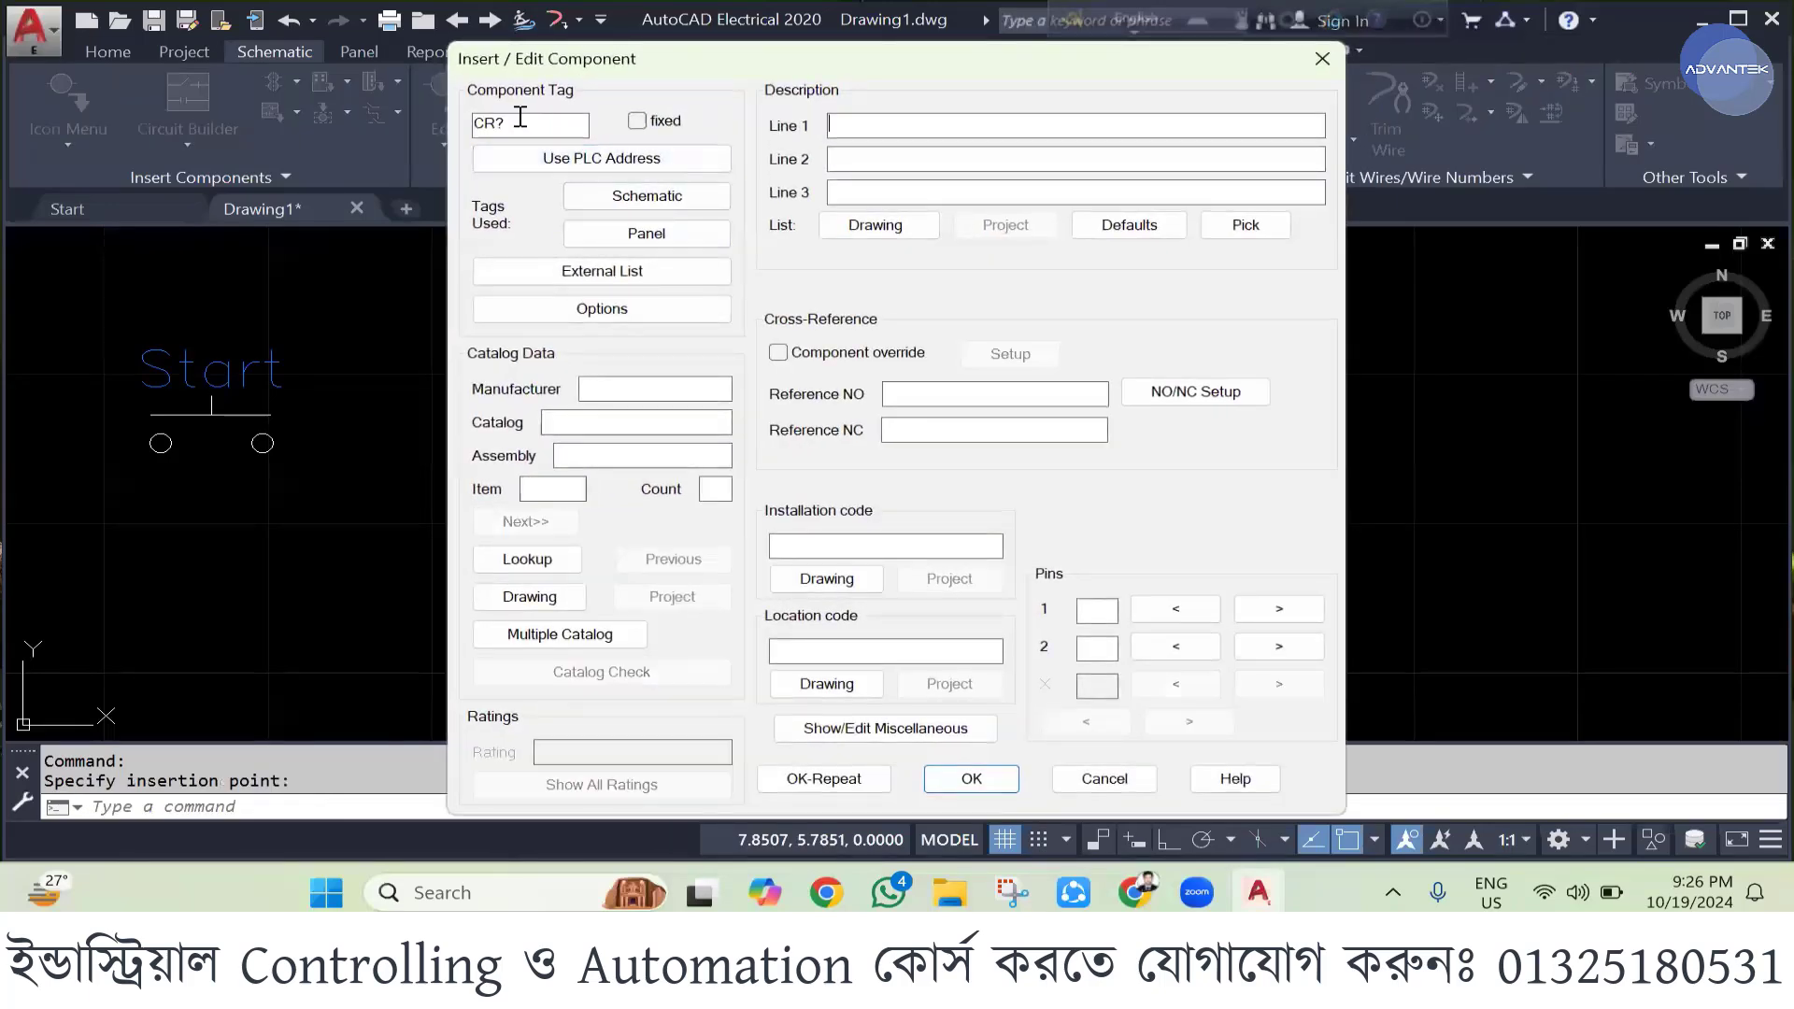
pyautogui.write('MC1')
pyautogui.click(999, 784)
pyautogui.scroll(-2, 1121, 449)
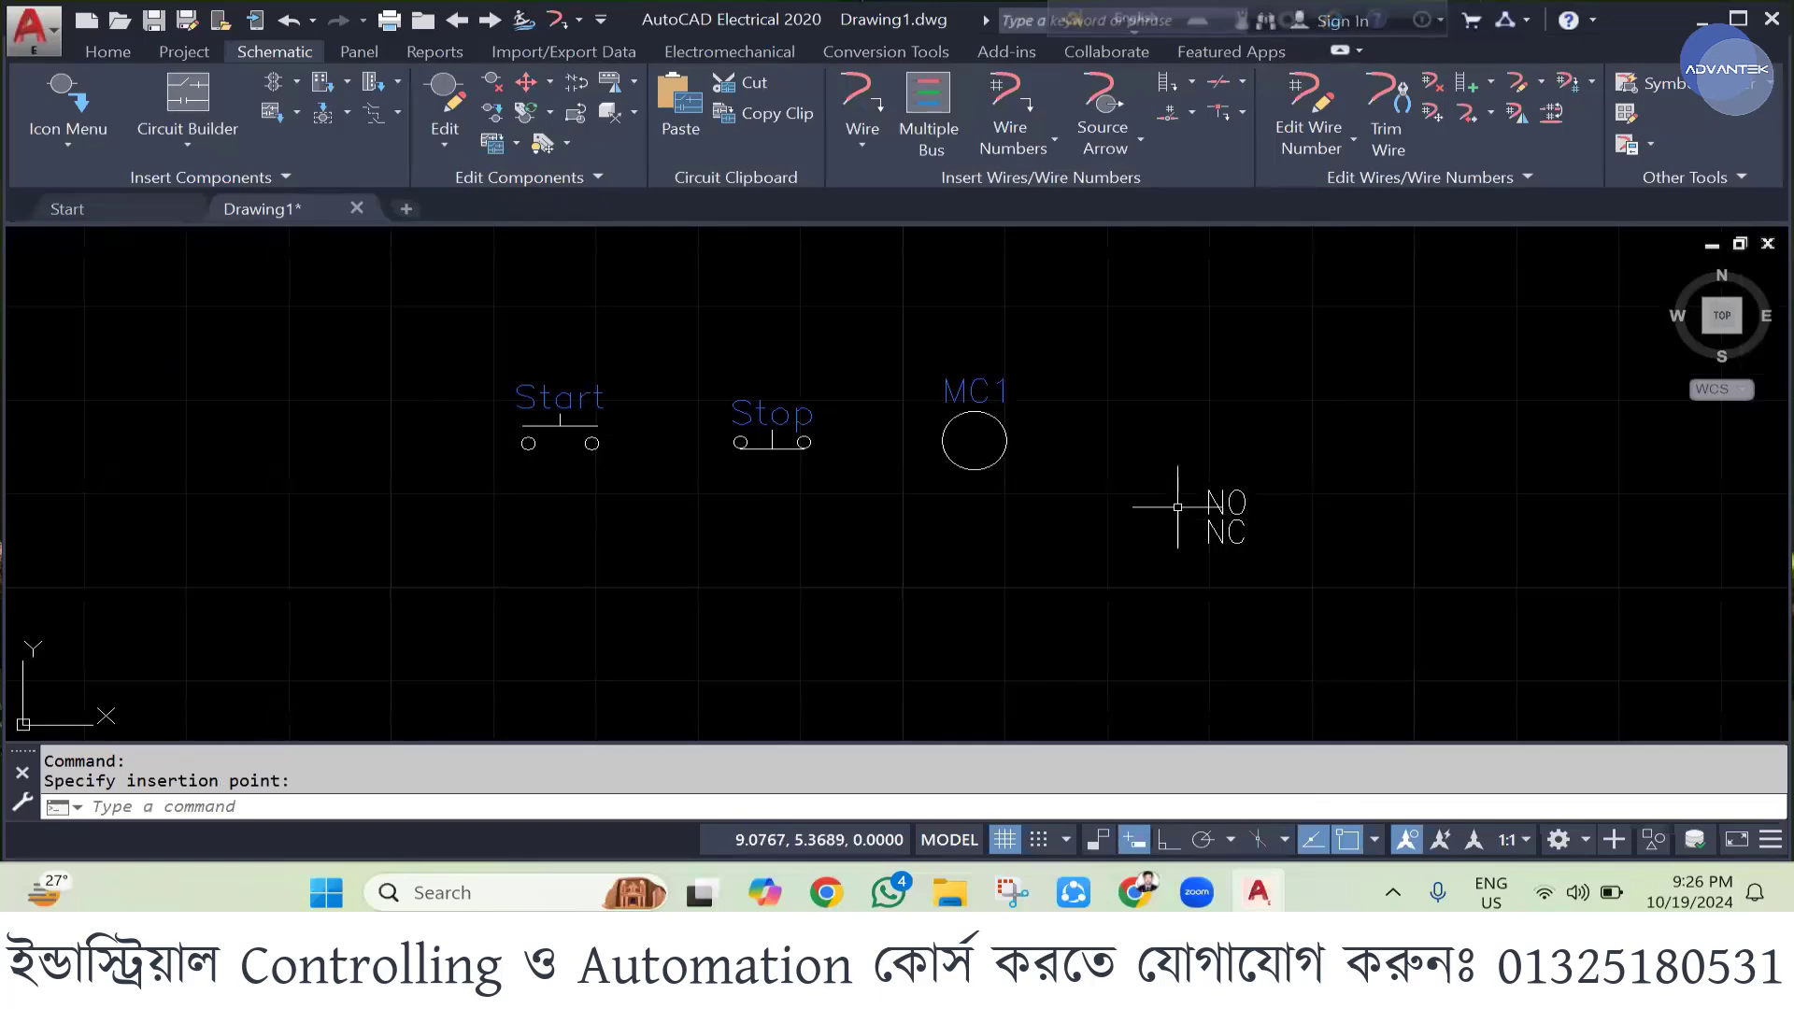
pyautogui.click(1226, 510)
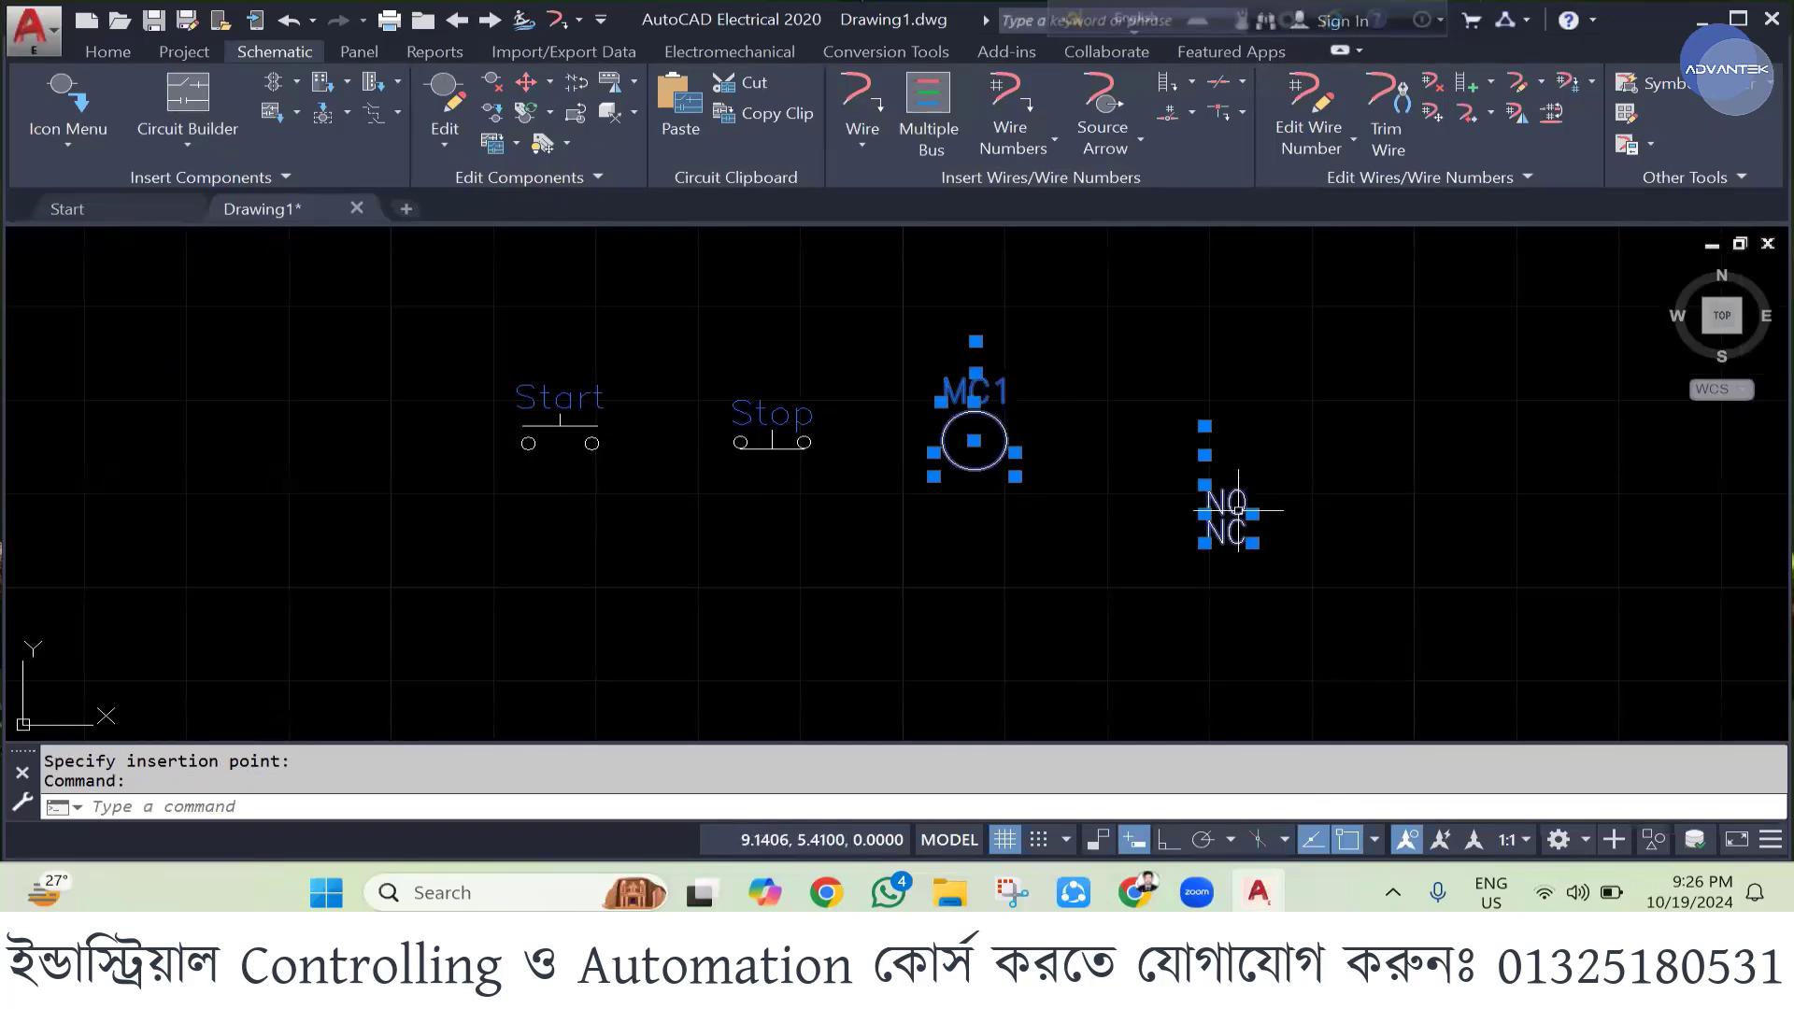
# - Clear the coil's NC and NO cross-reference text attributes
pyautogui.rightClick(1228, 525)
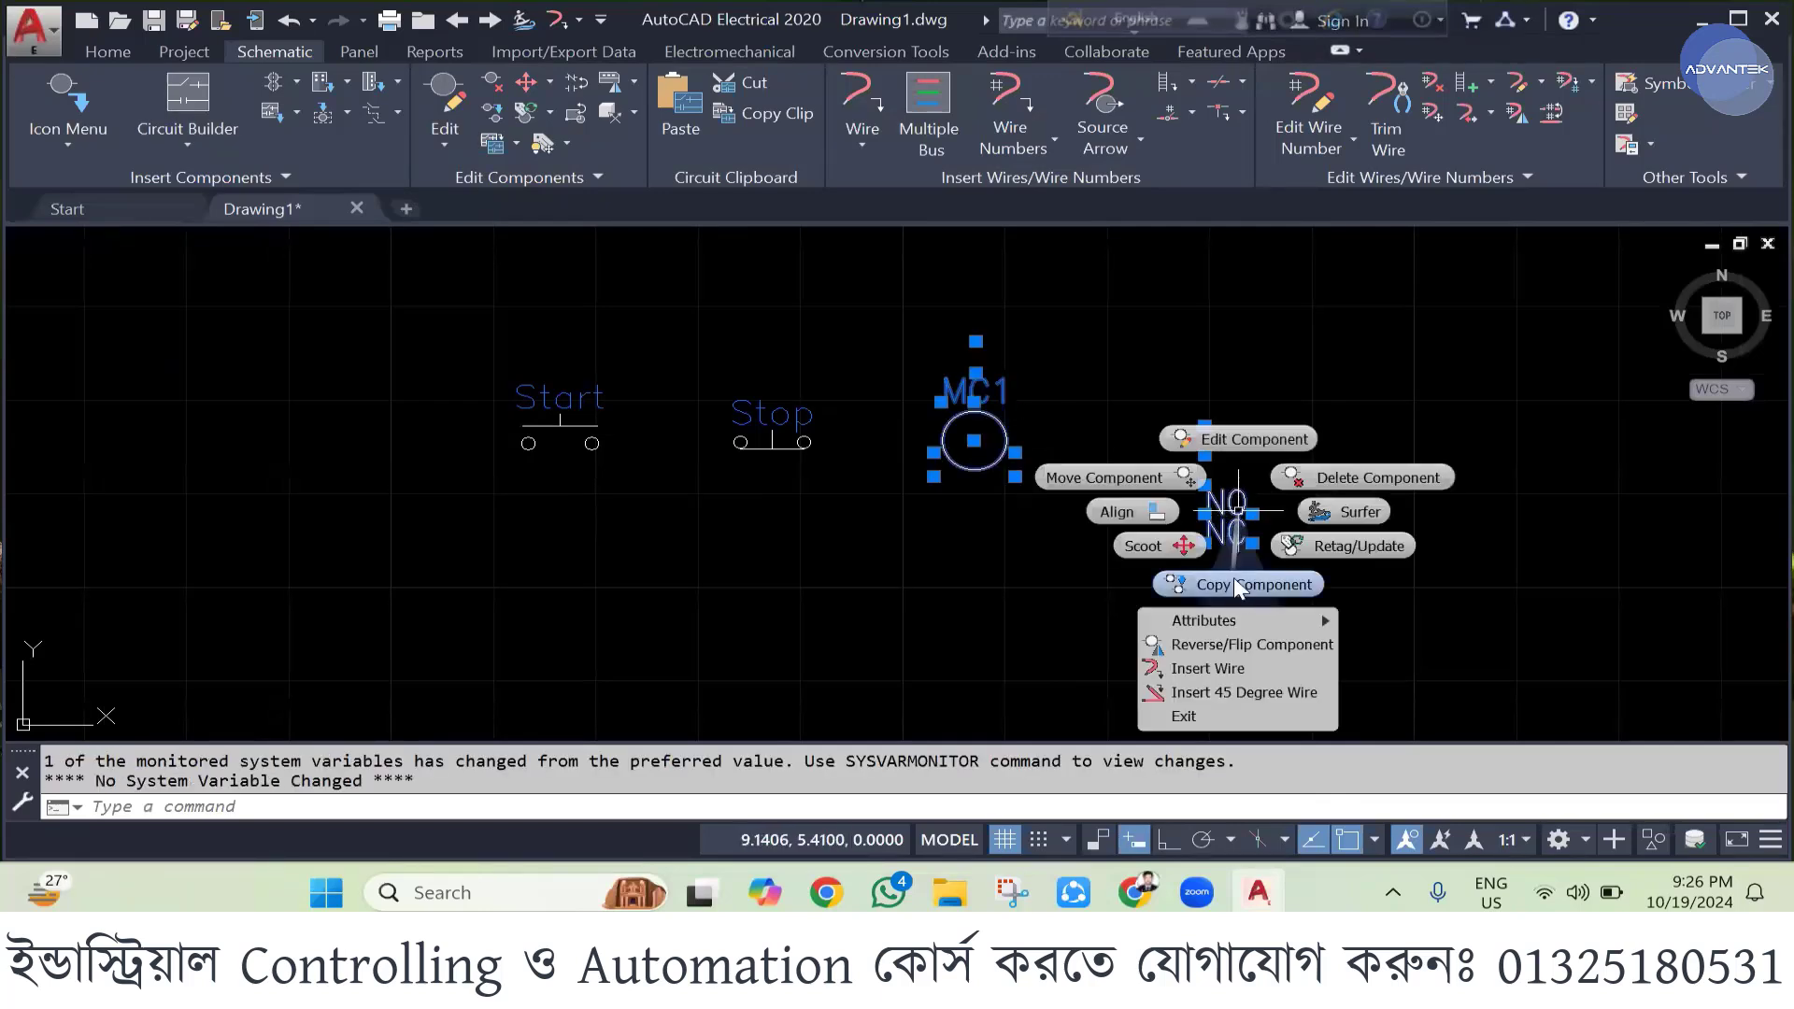
pyautogui.press('Escape')
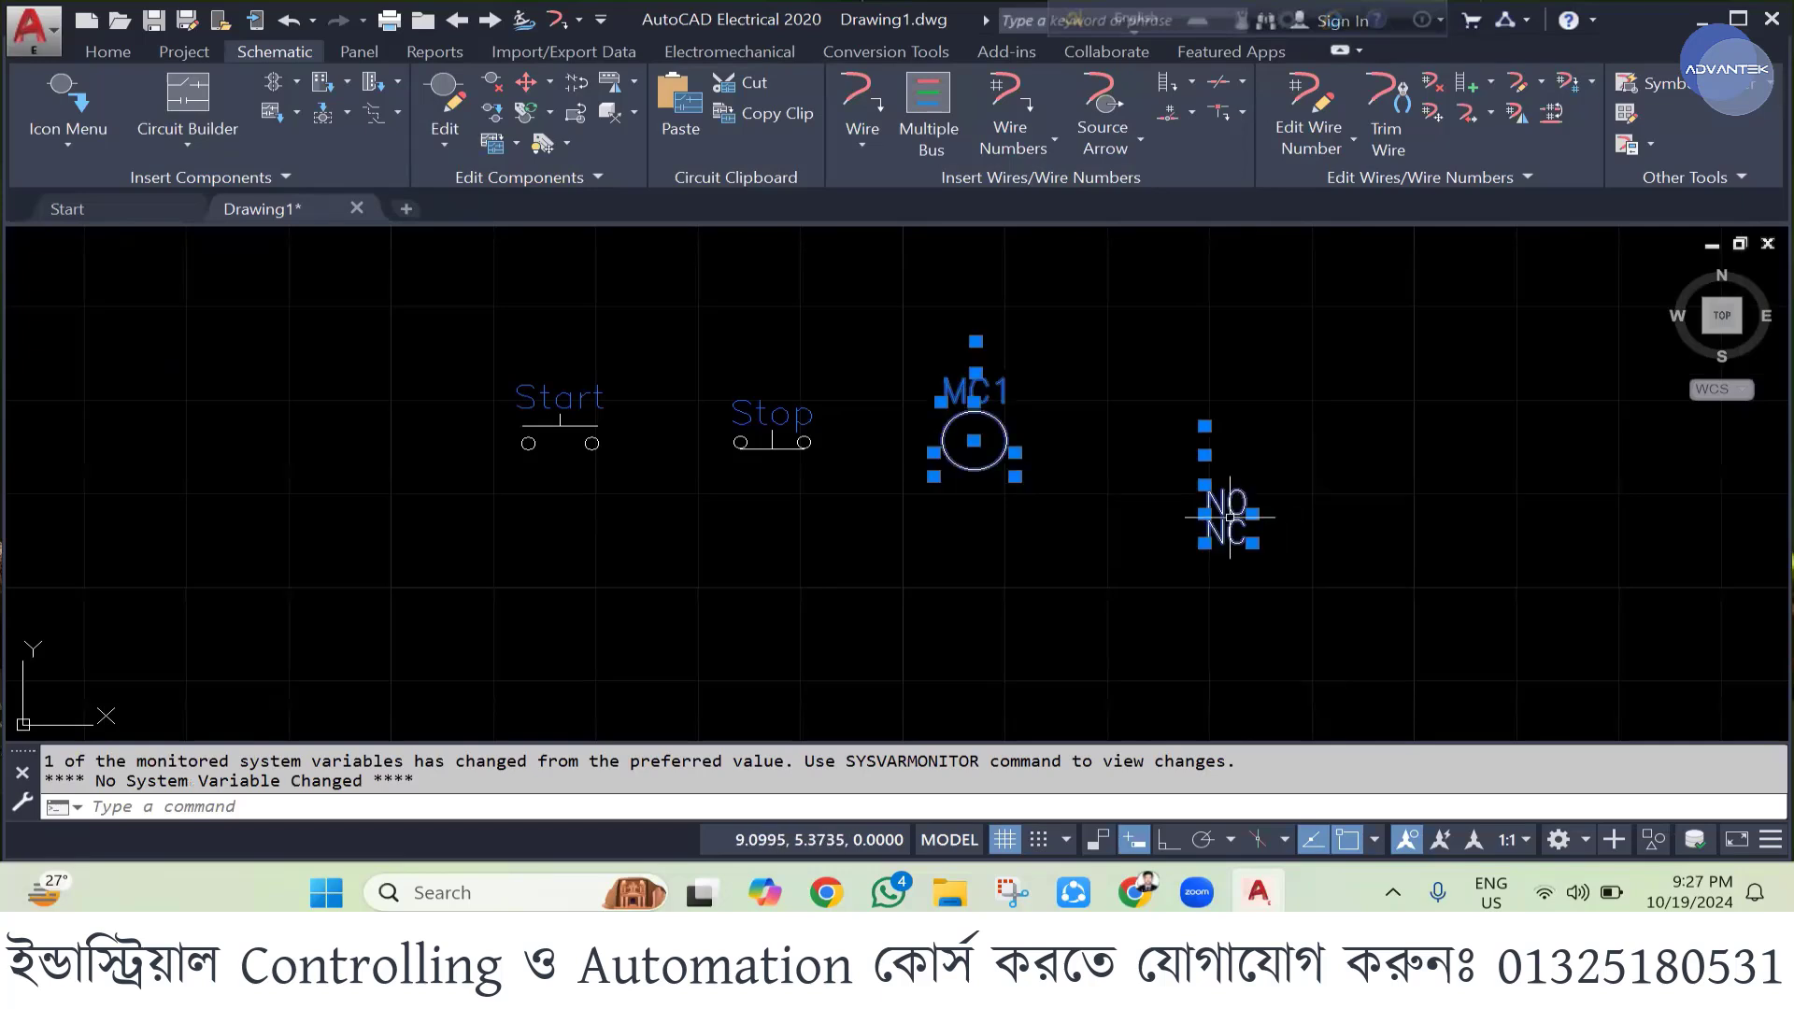
pyautogui.doubleClick(1232, 529)
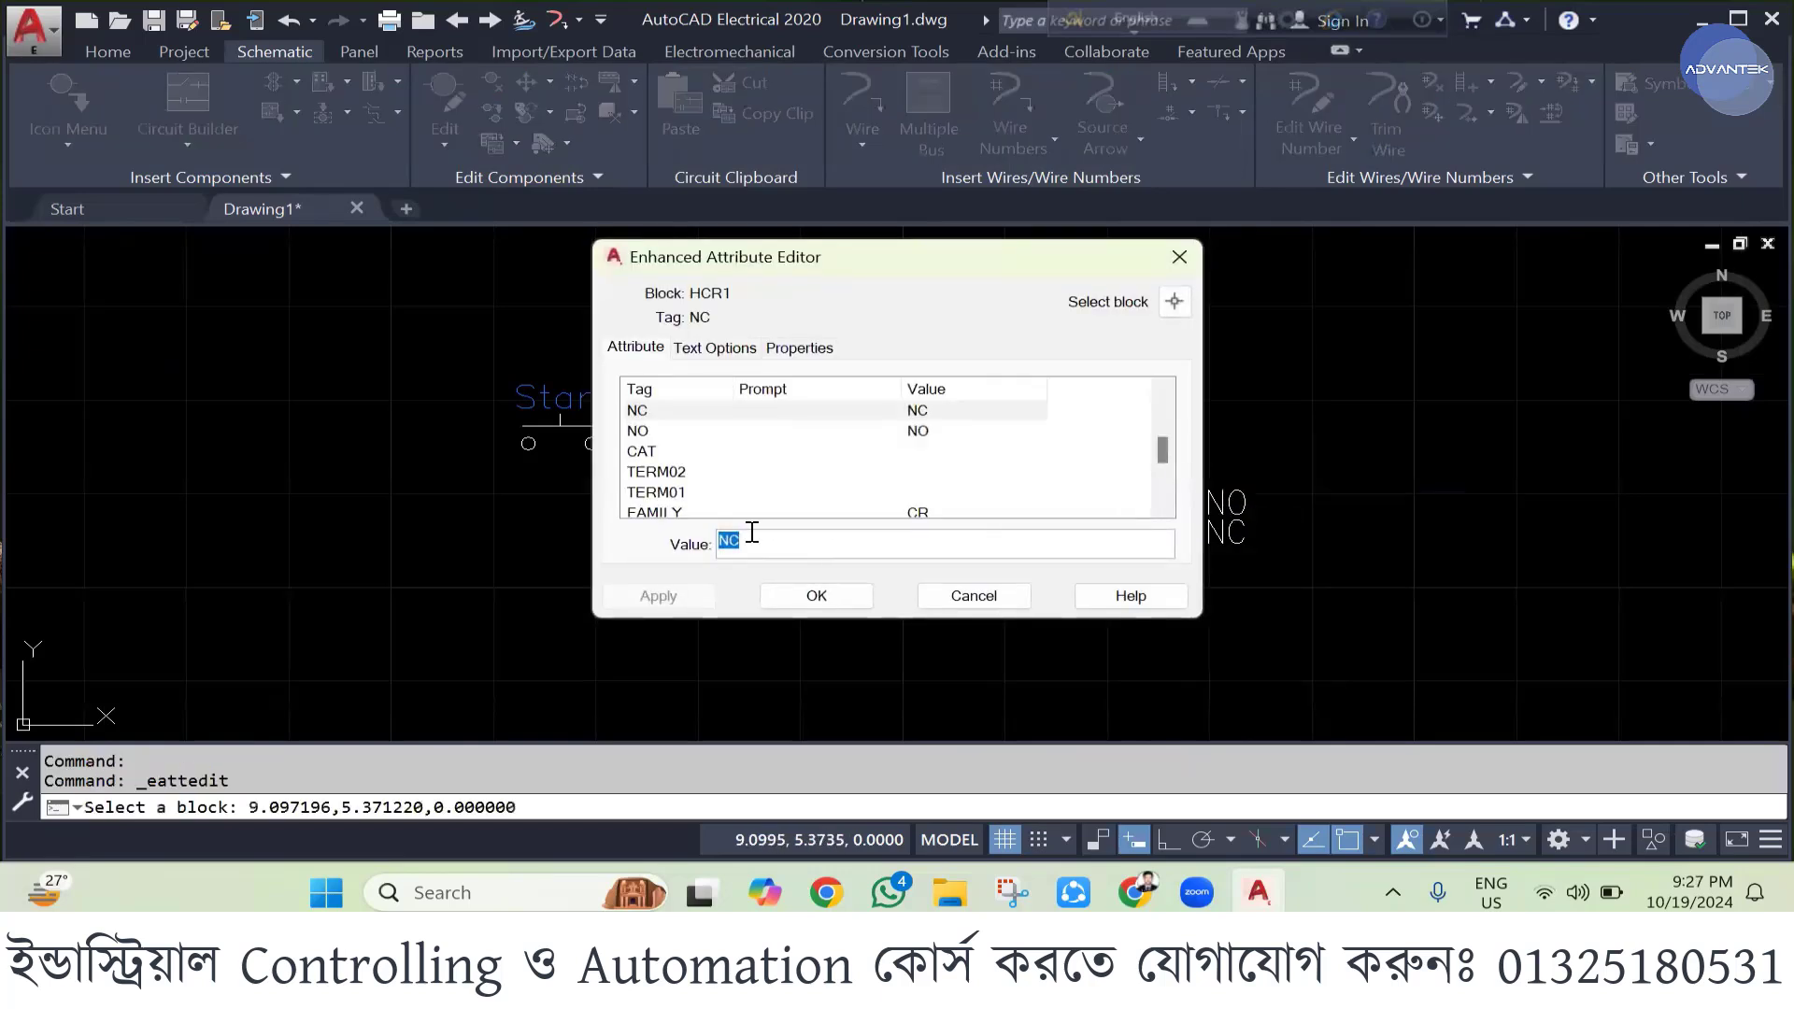
pyautogui.press('BackSpace')
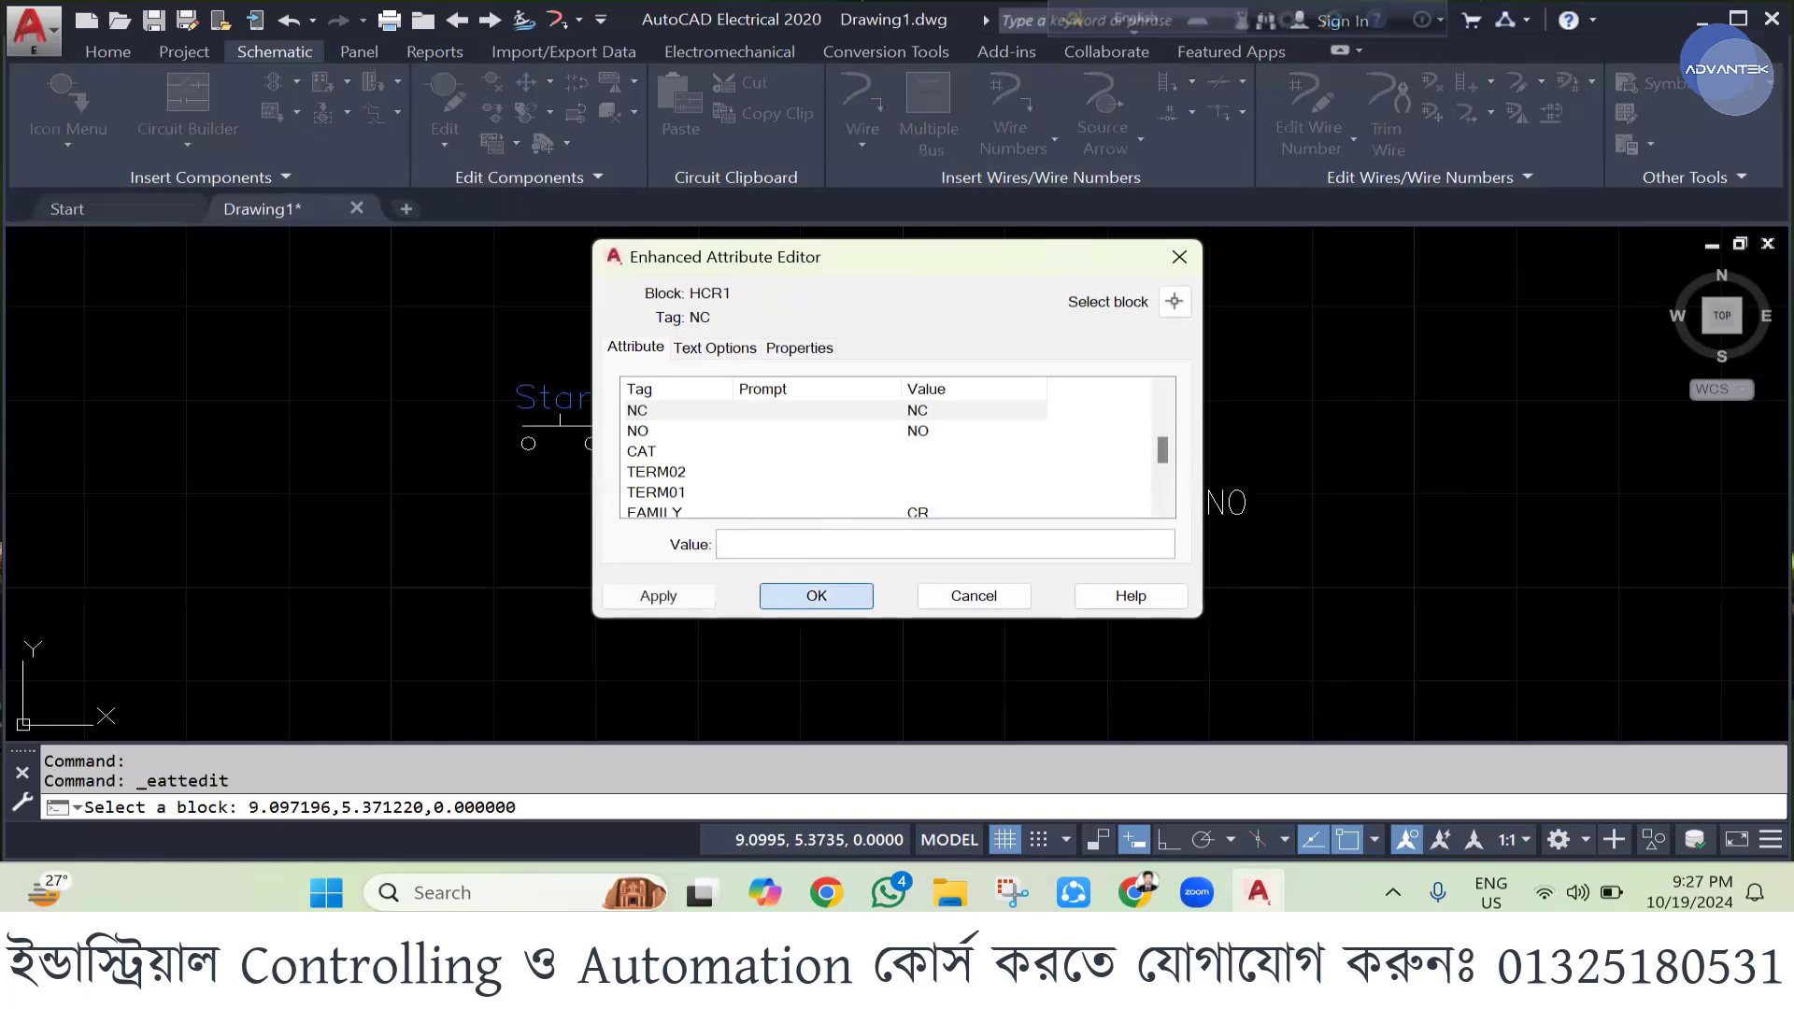
pyautogui.click(789, 602)
pyautogui.doubleClick(1235, 502)
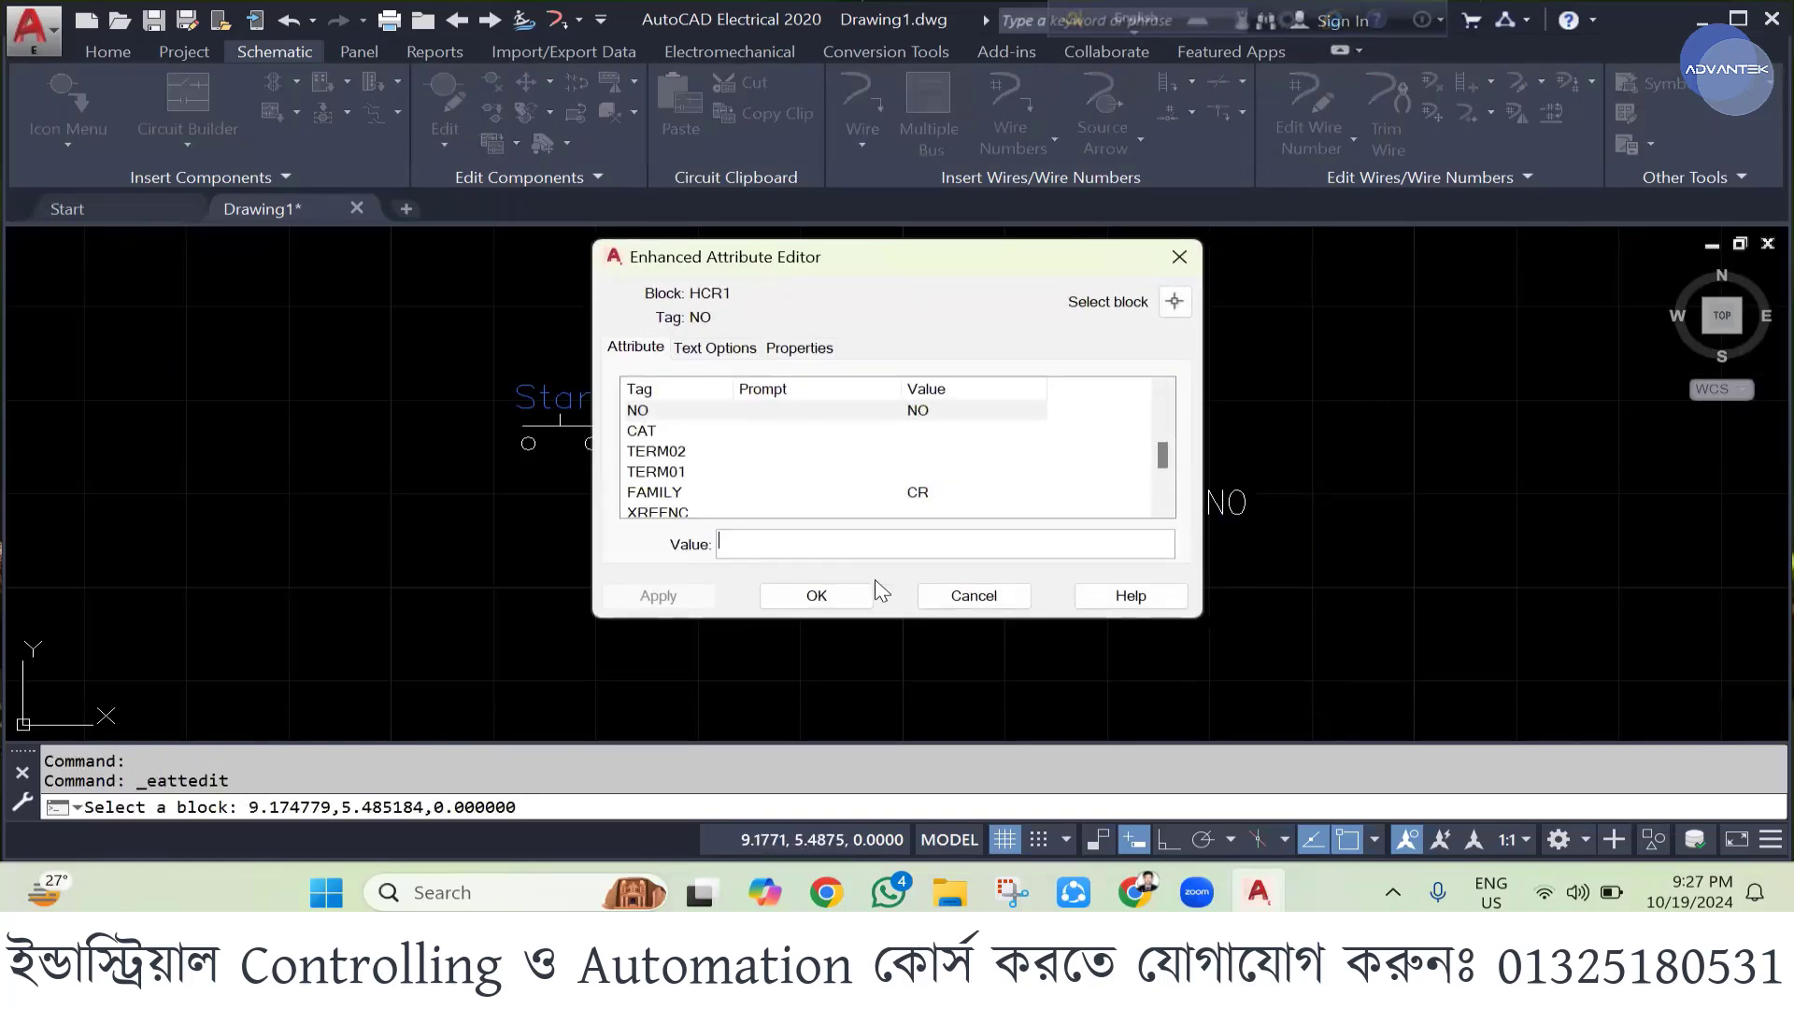
pyautogui.click(818, 595)
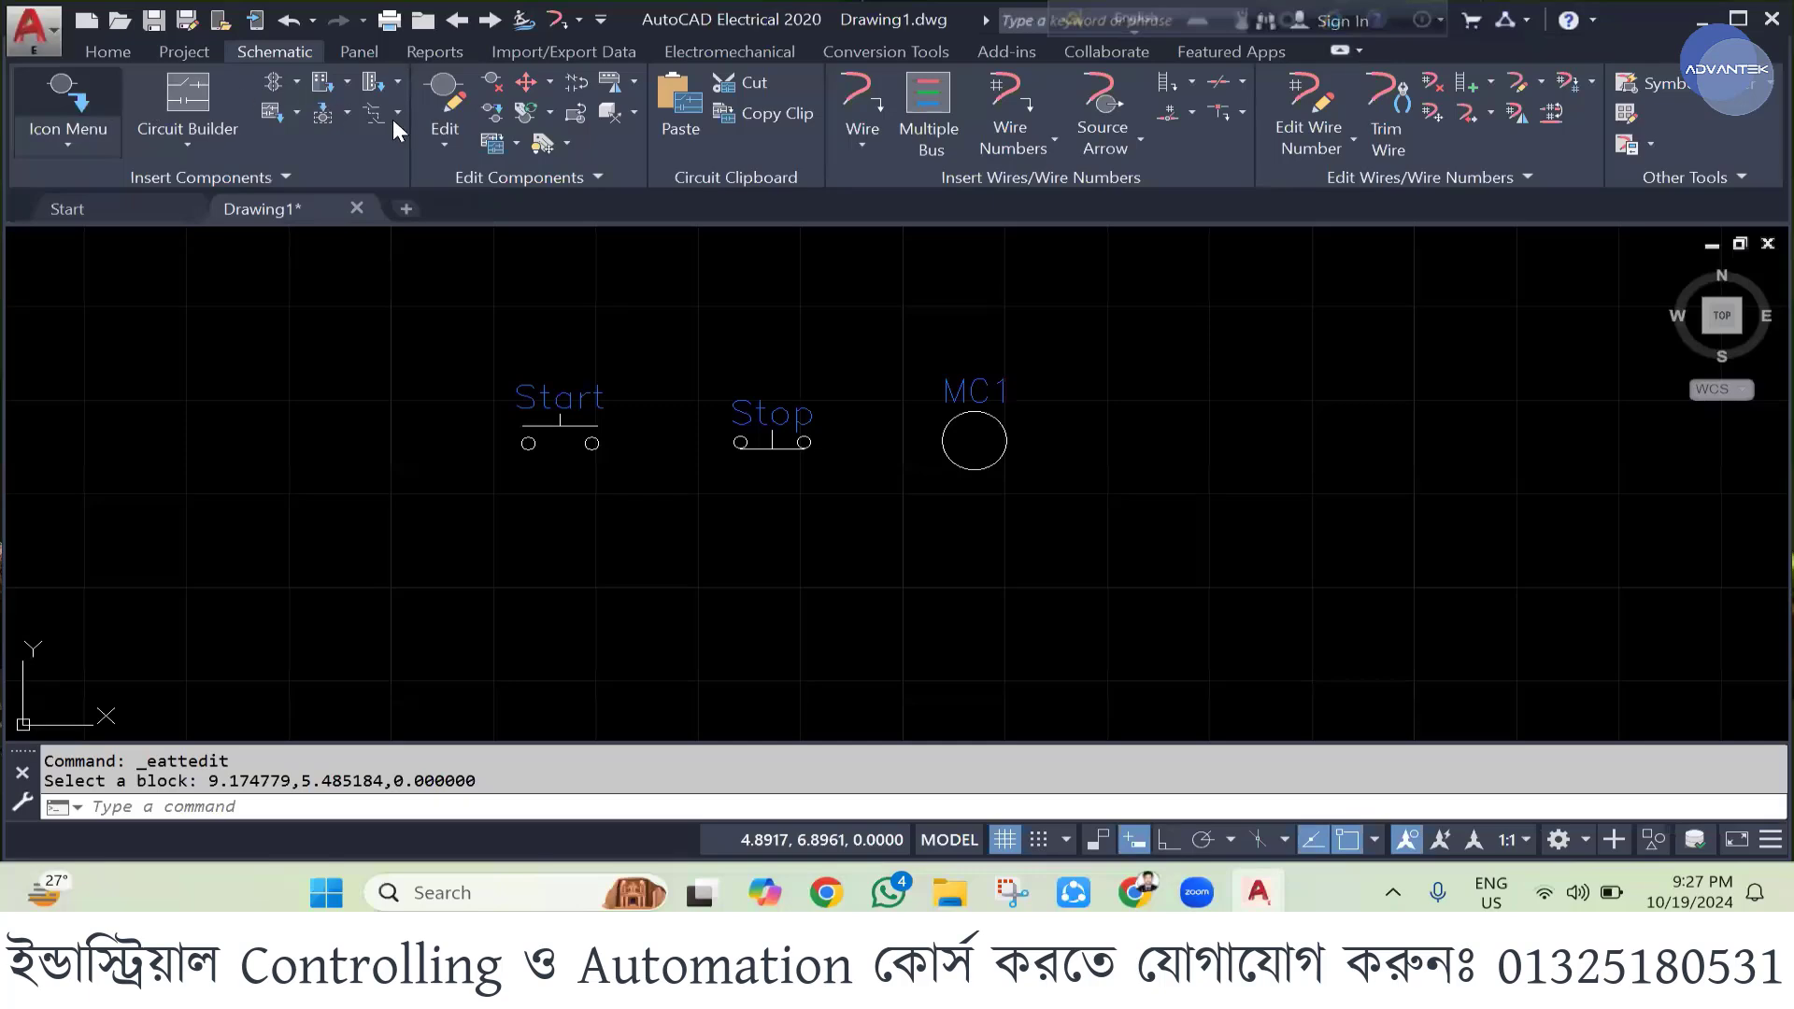
# - Insert a Relay NO Contact below the Start button, tagged MC1
pyautogui.click(75, 102)
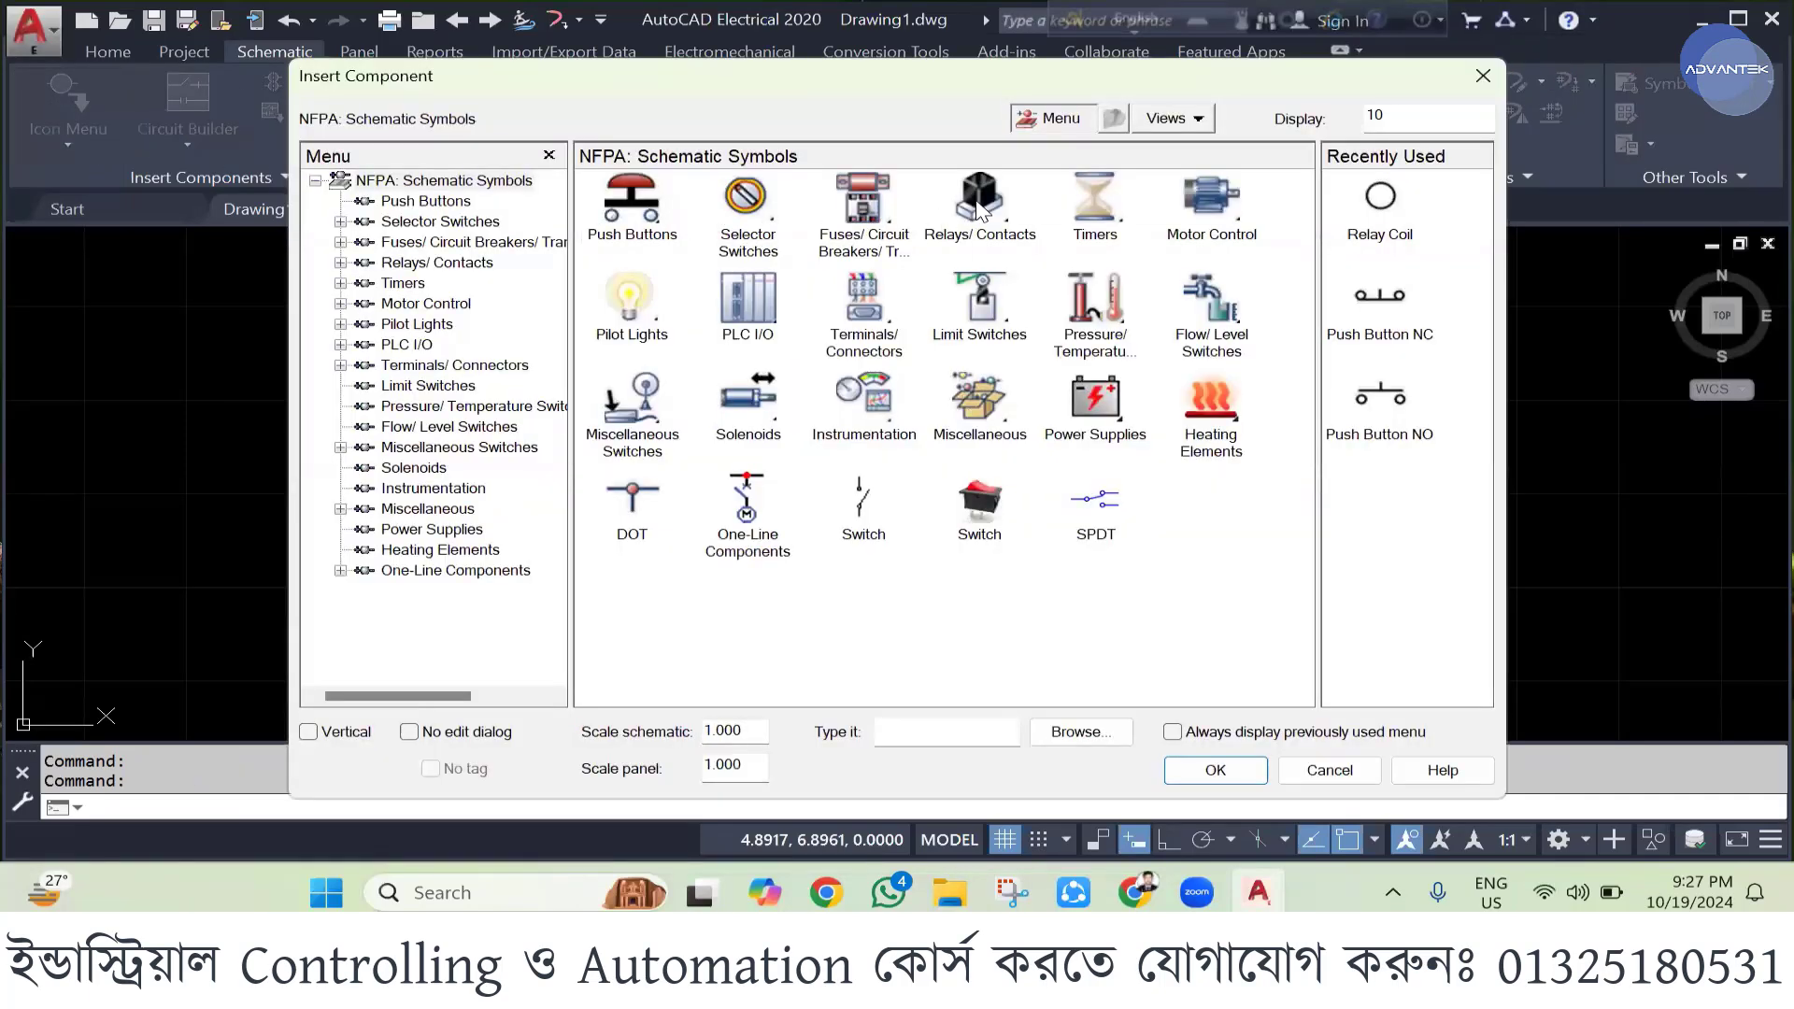
pyautogui.click(978, 208)
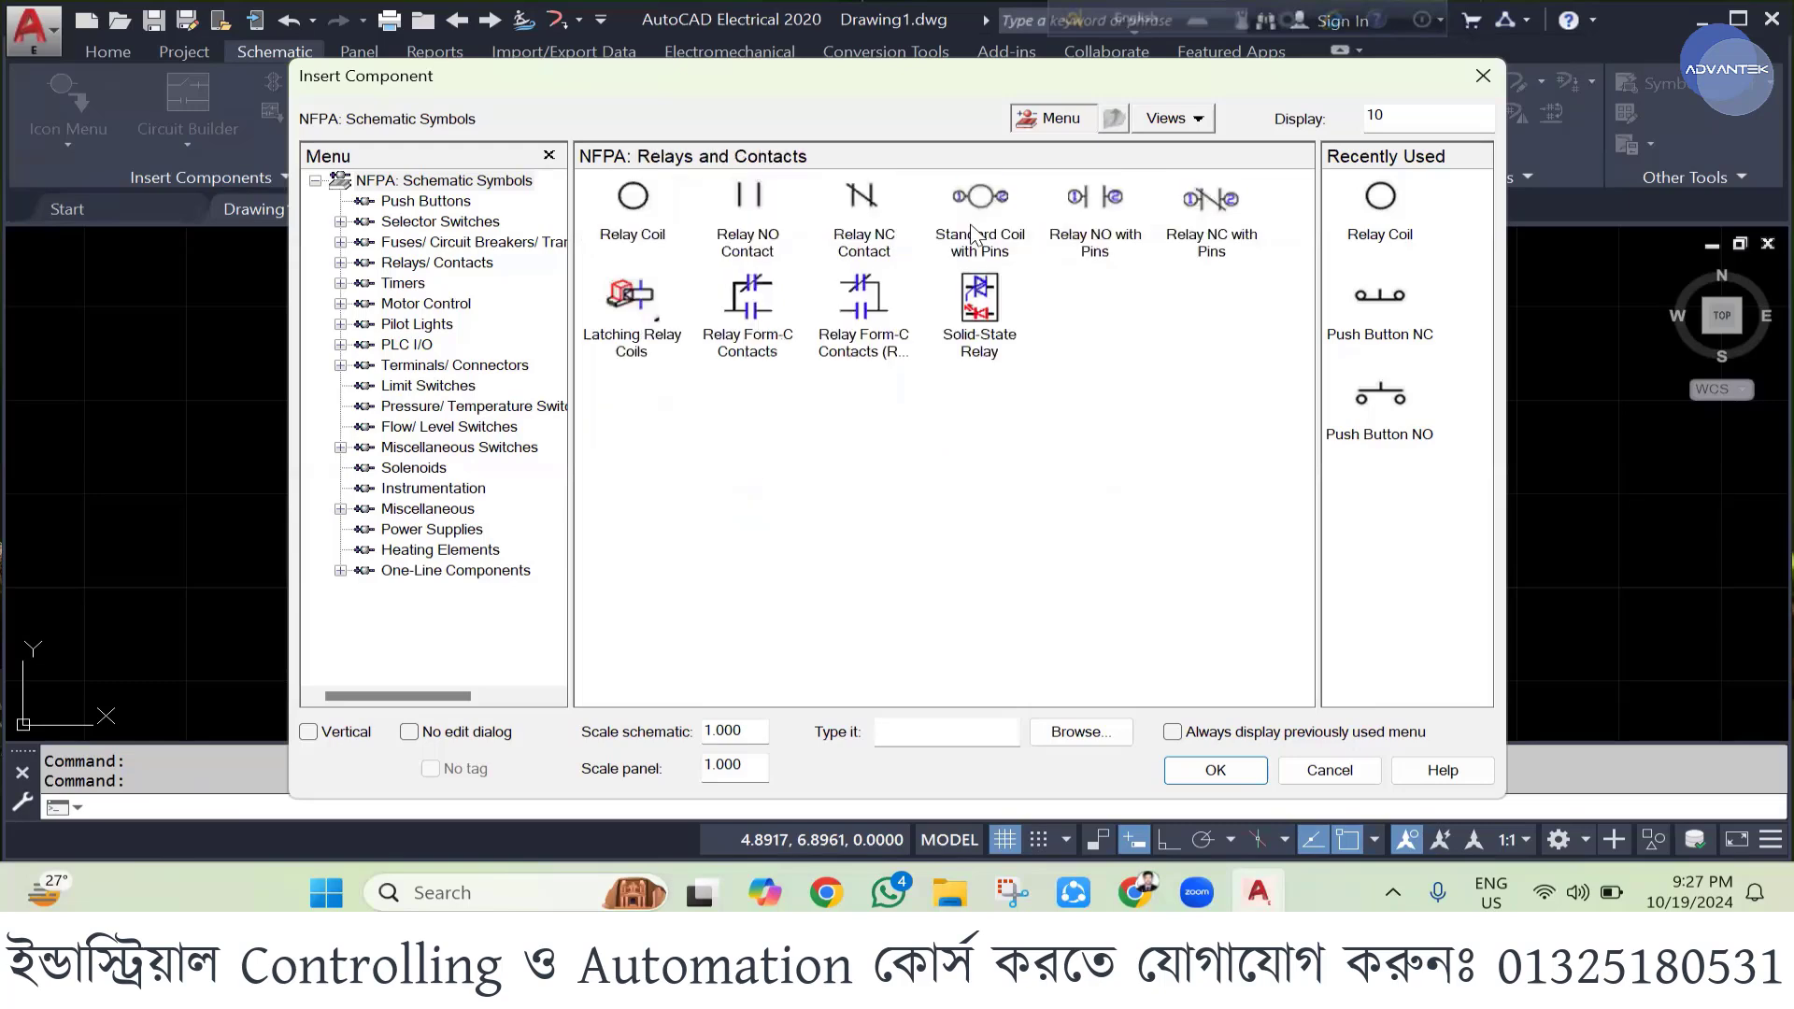
pyautogui.click(755, 201)
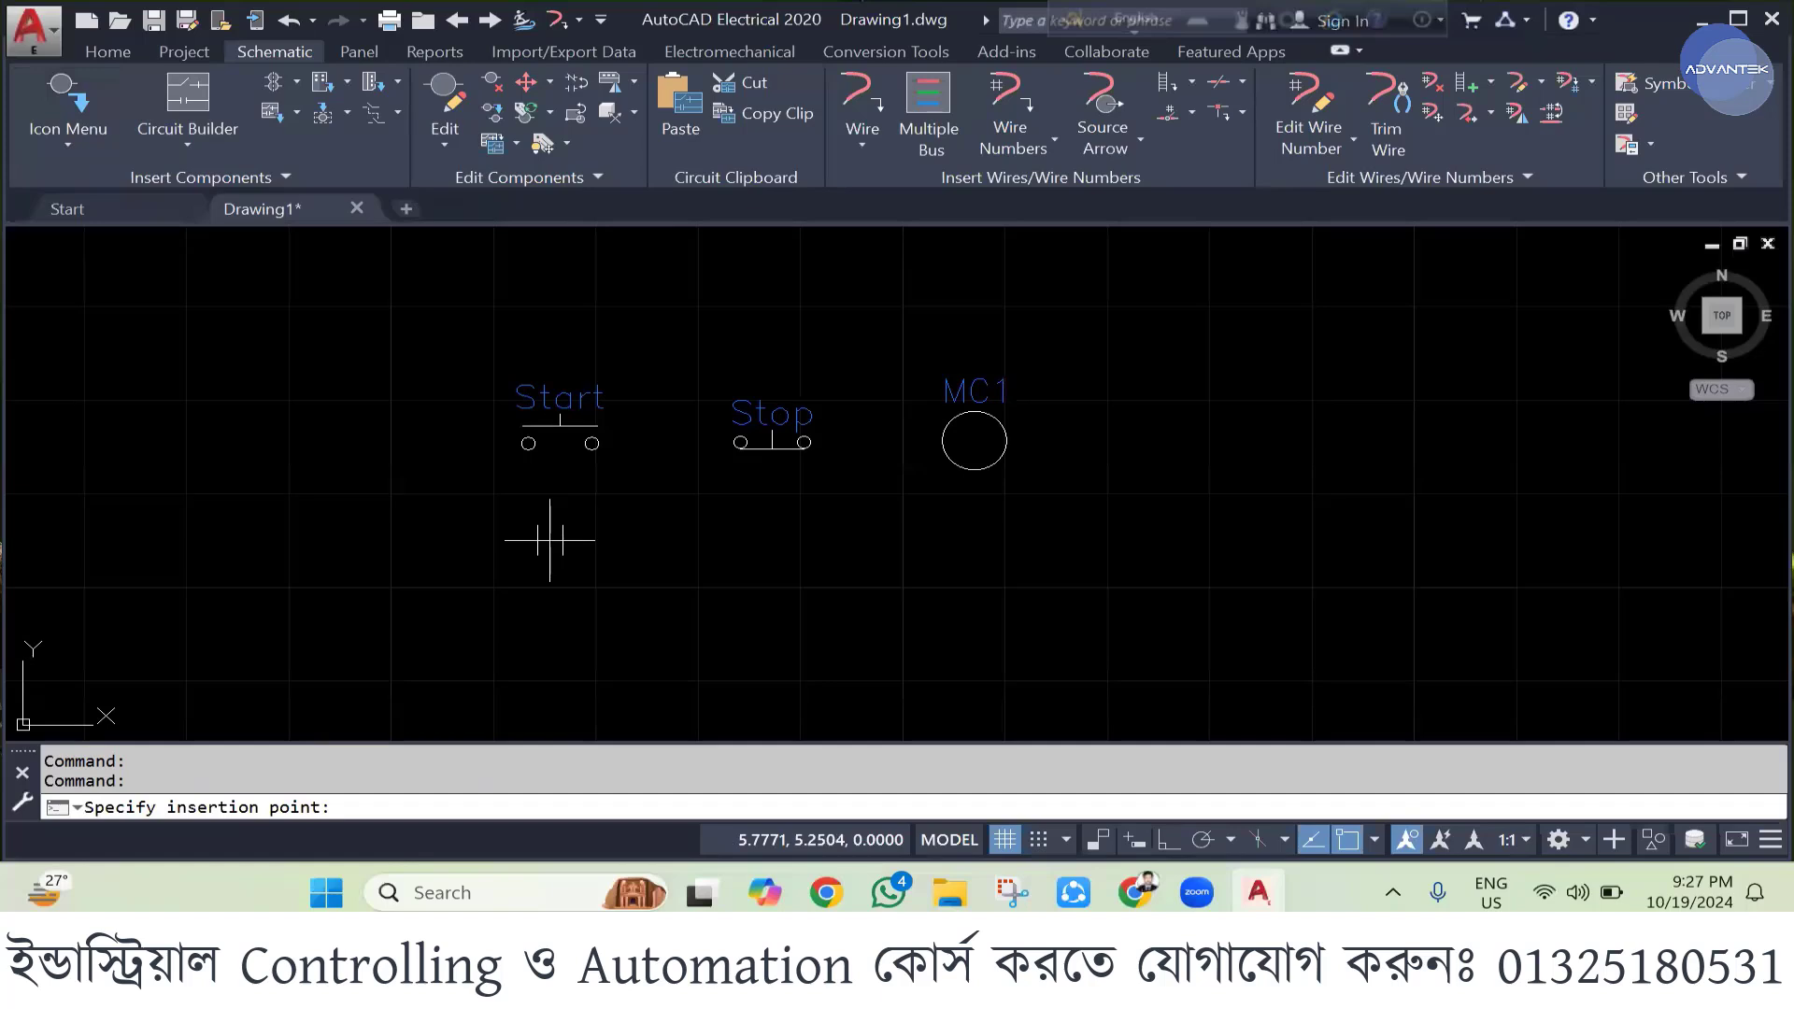
pyautogui.click(551, 538)
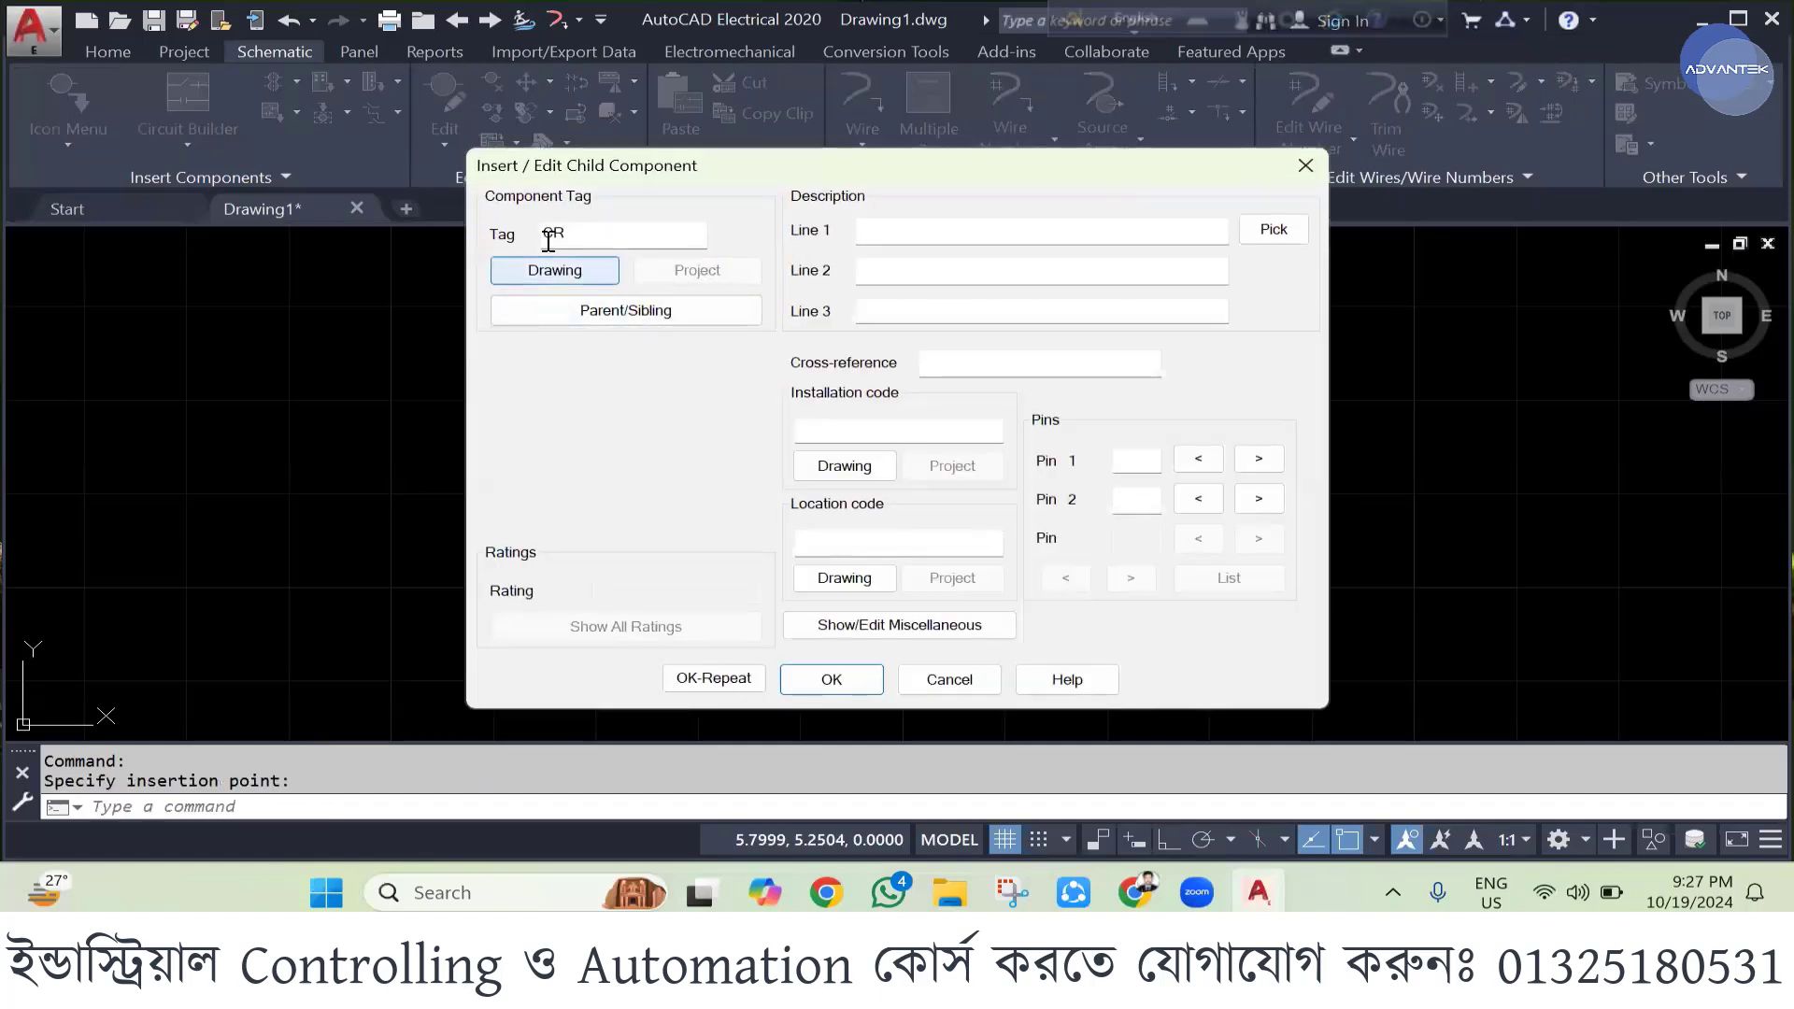
pyautogui.click(560, 243)
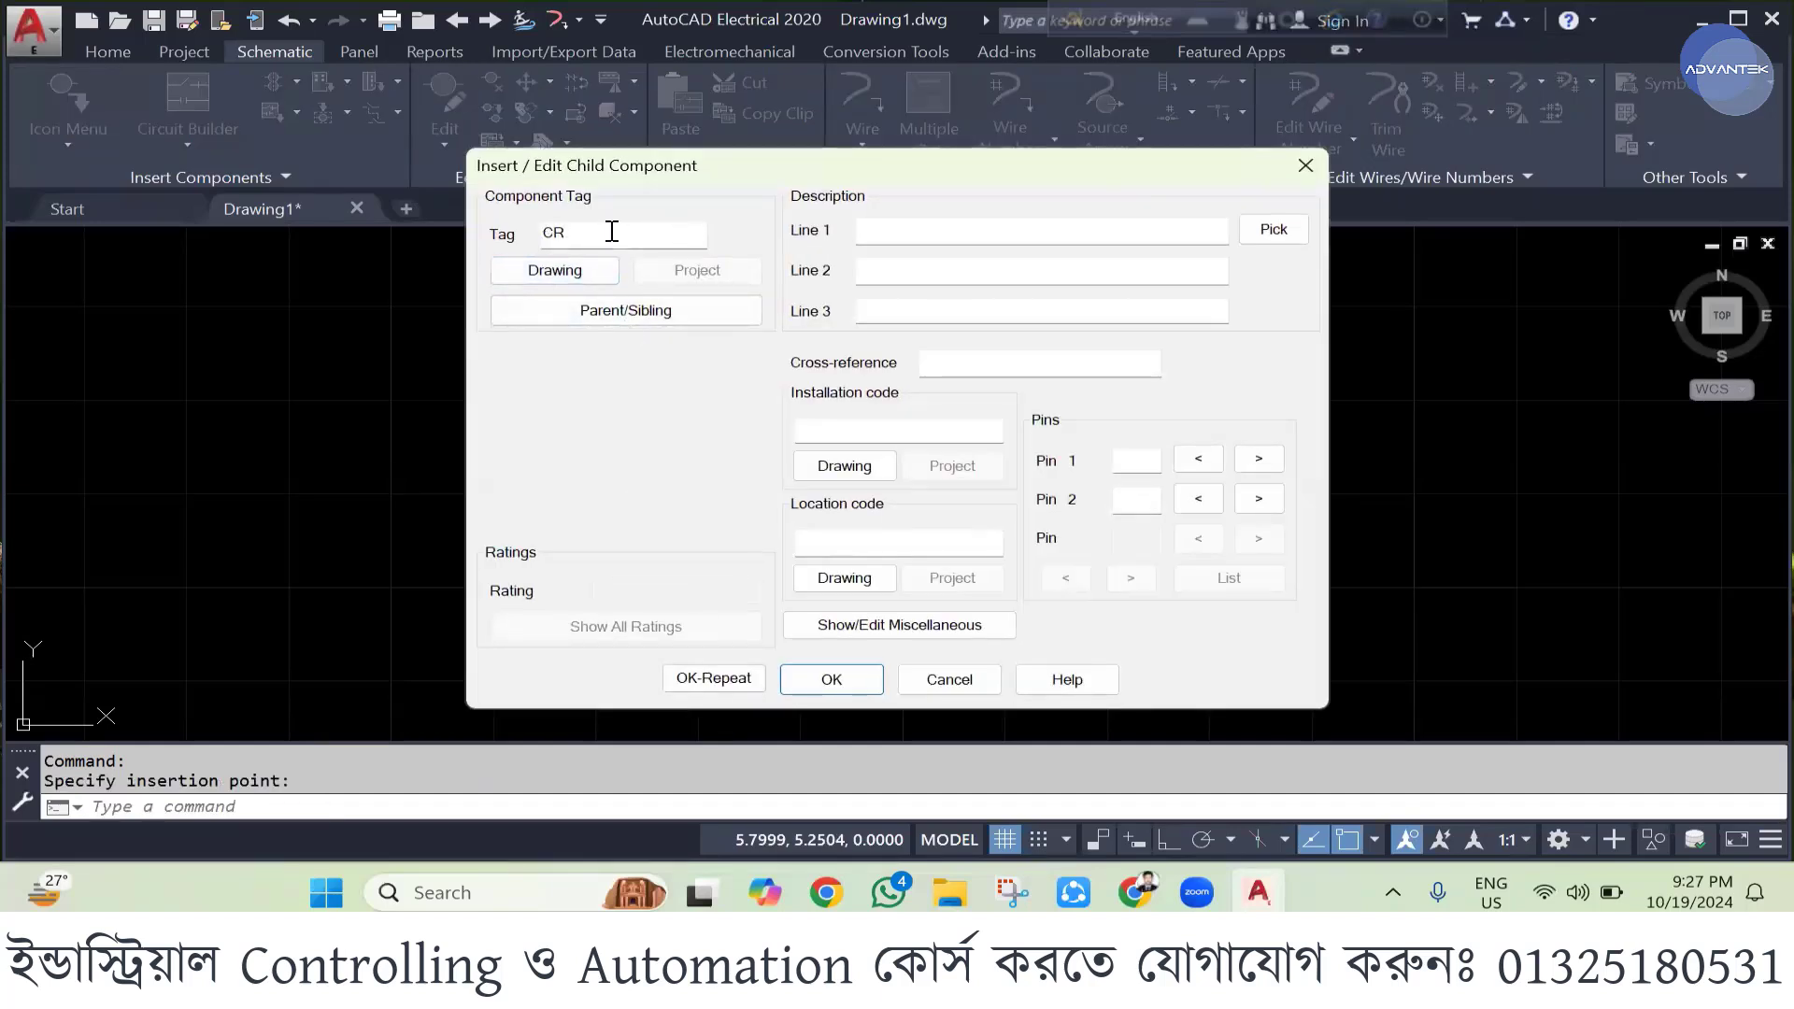
pyautogui.moveTo(612, 231); pyautogui.dragTo(498, 232)
pyautogui.click(813, 686)
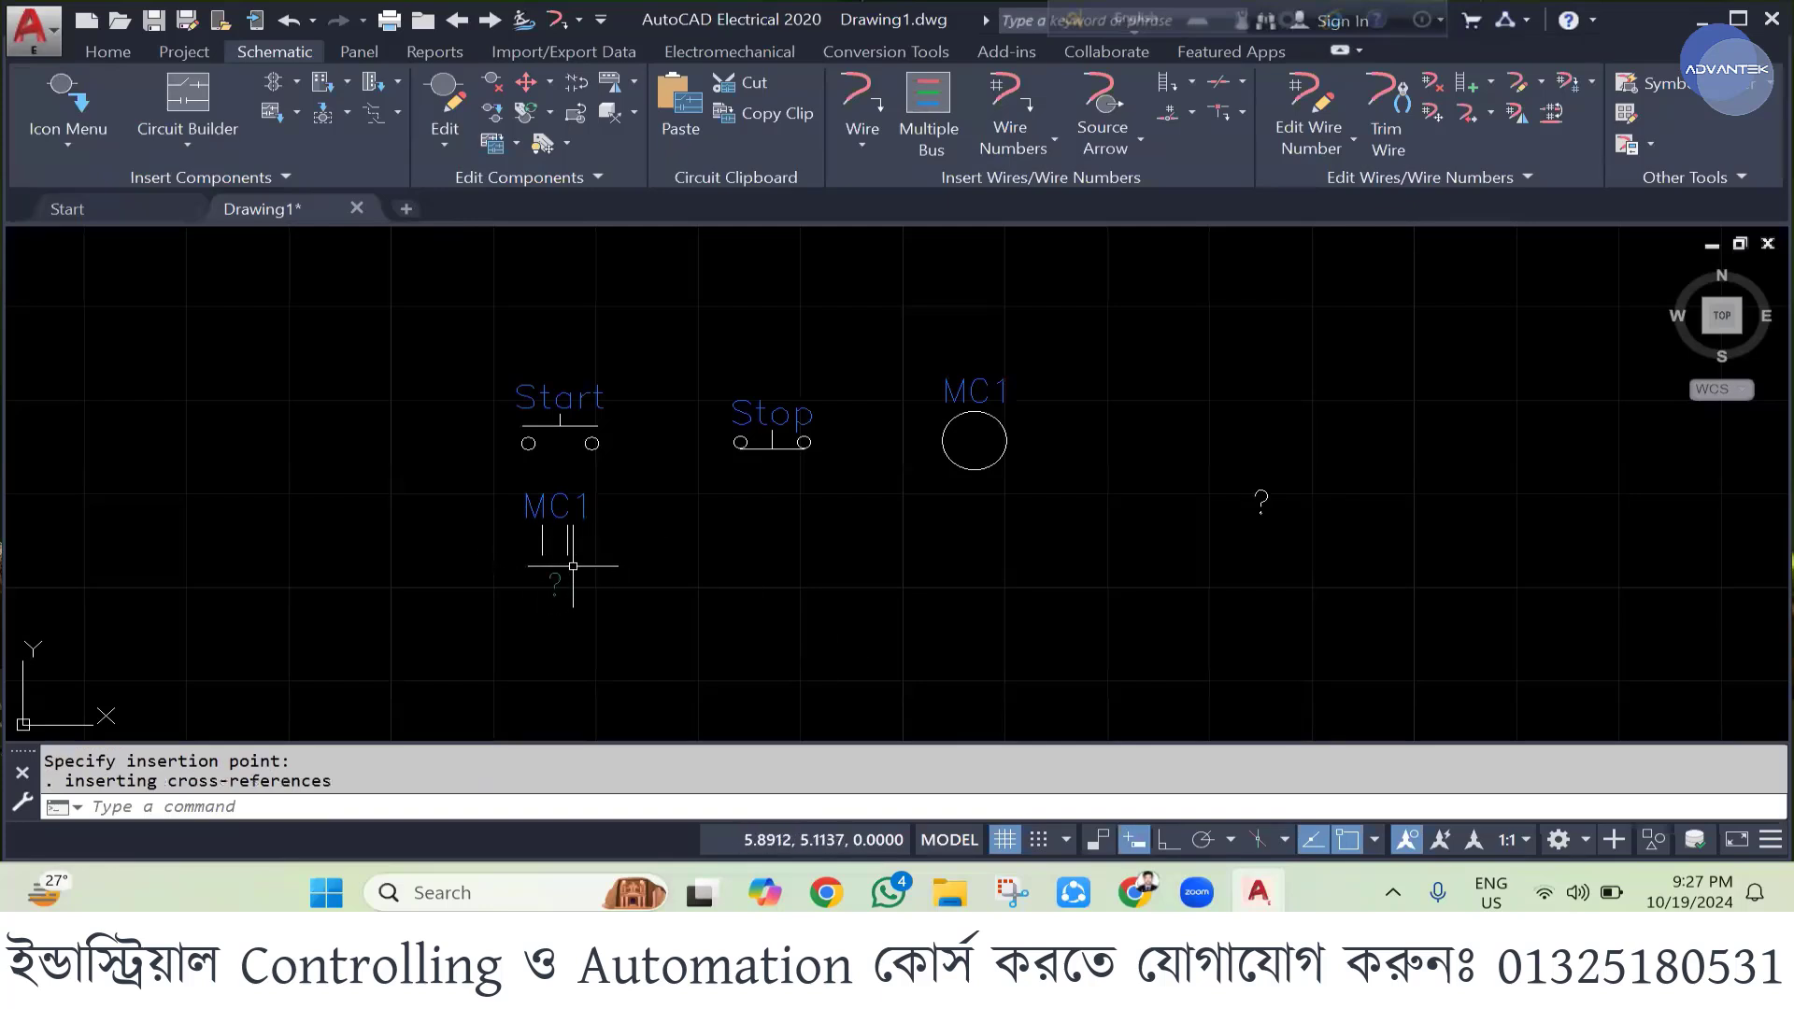
# - Set the MC1 contact's cross-reference attribute to NO
pyautogui.click(555, 587)
pyautogui.doubleClick(555, 585)
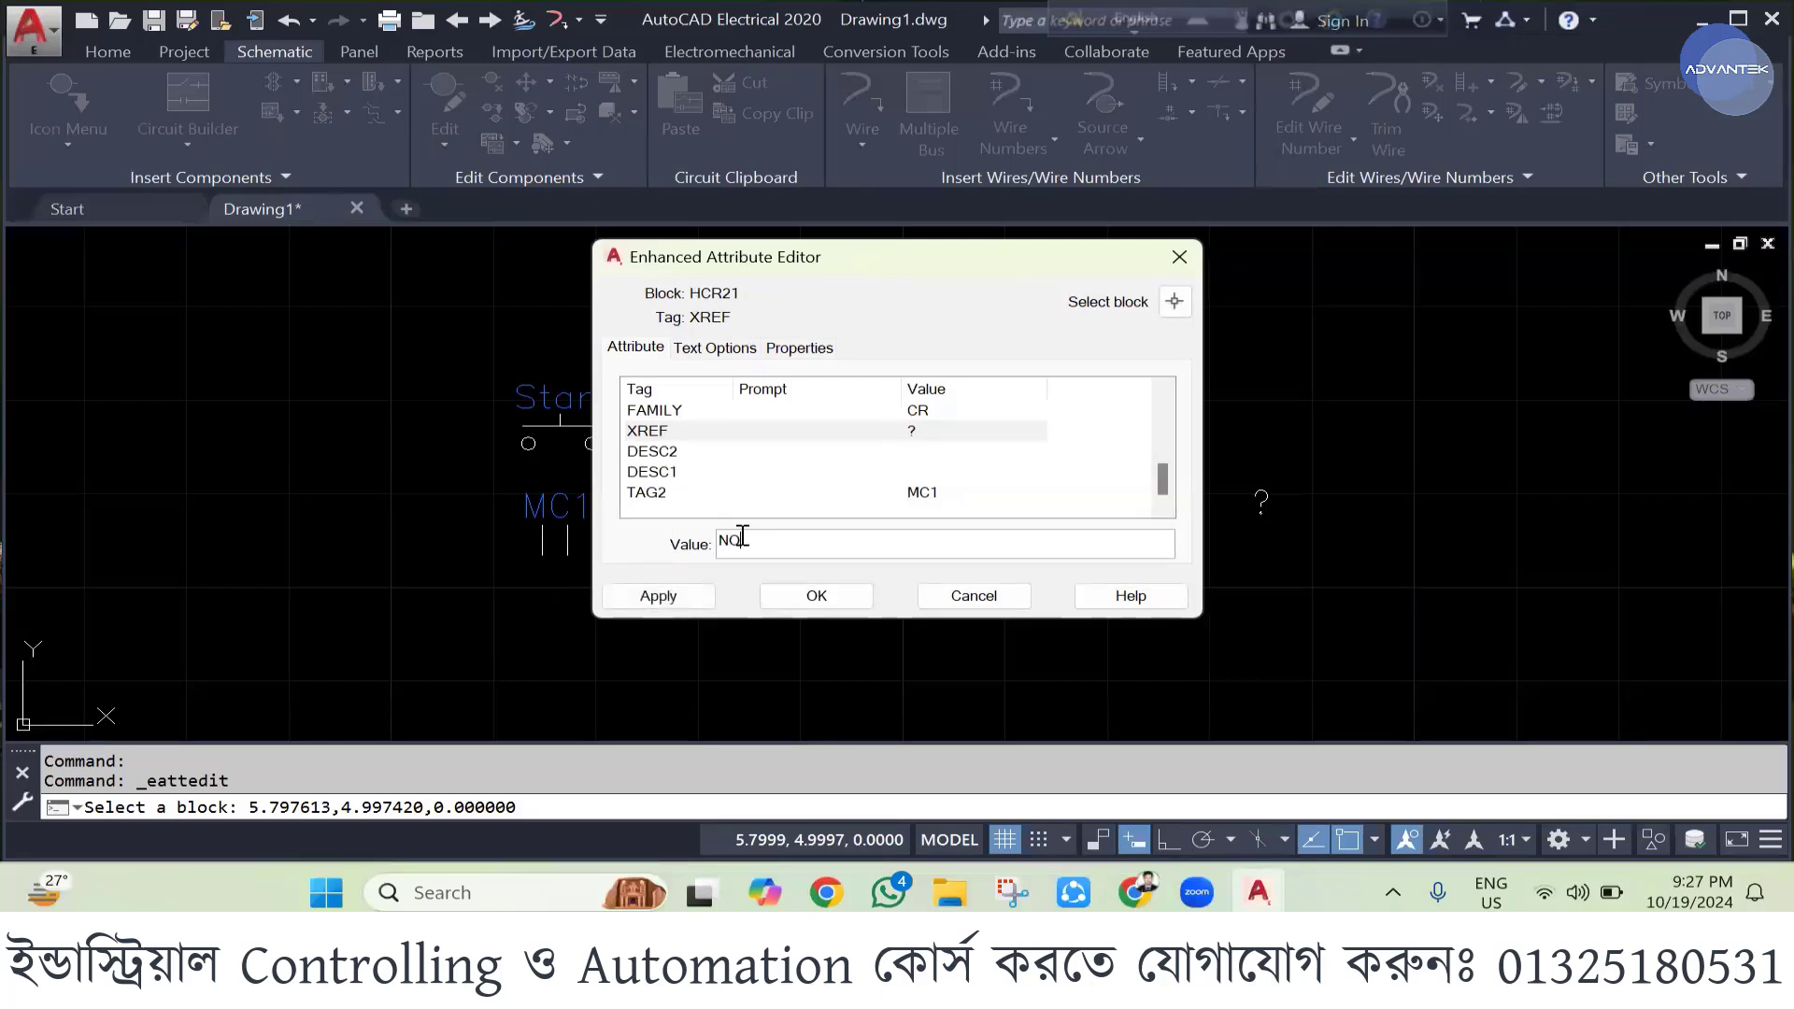
pyautogui.click(815, 595)
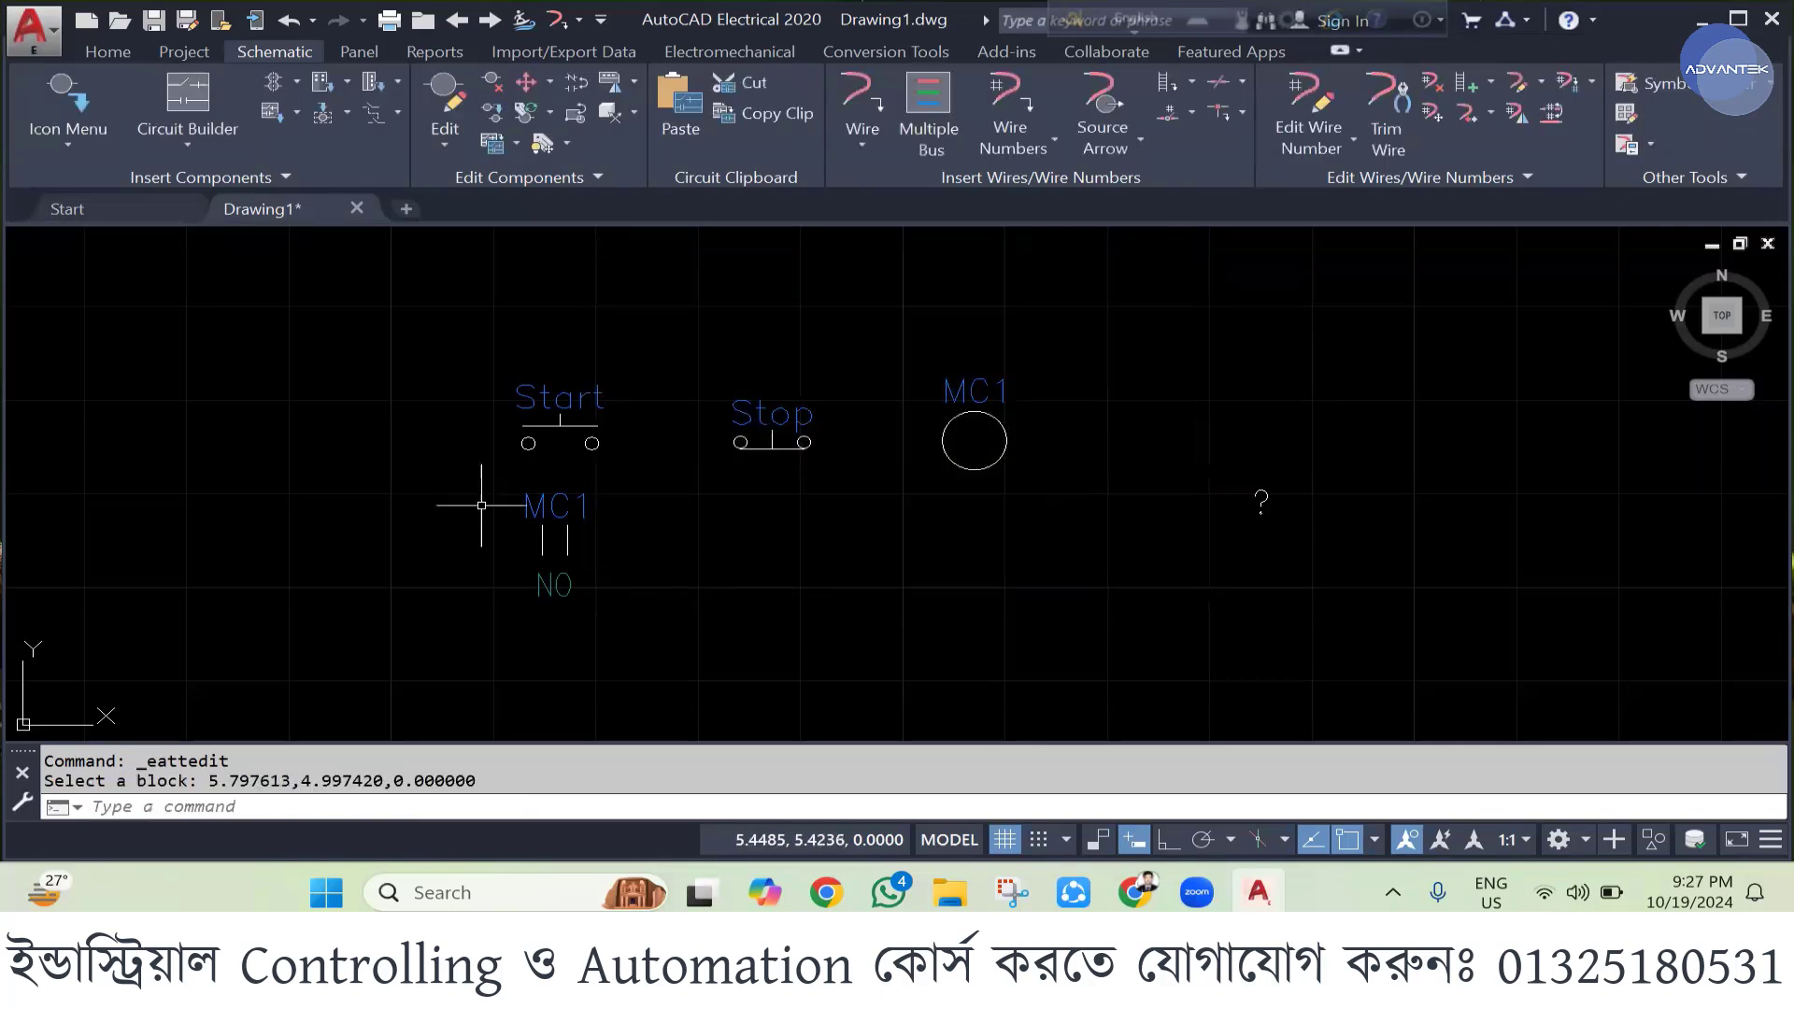
# - Clear the leftover ? XREFNO value beside the MC1 coil
pyautogui.click(1263, 497)
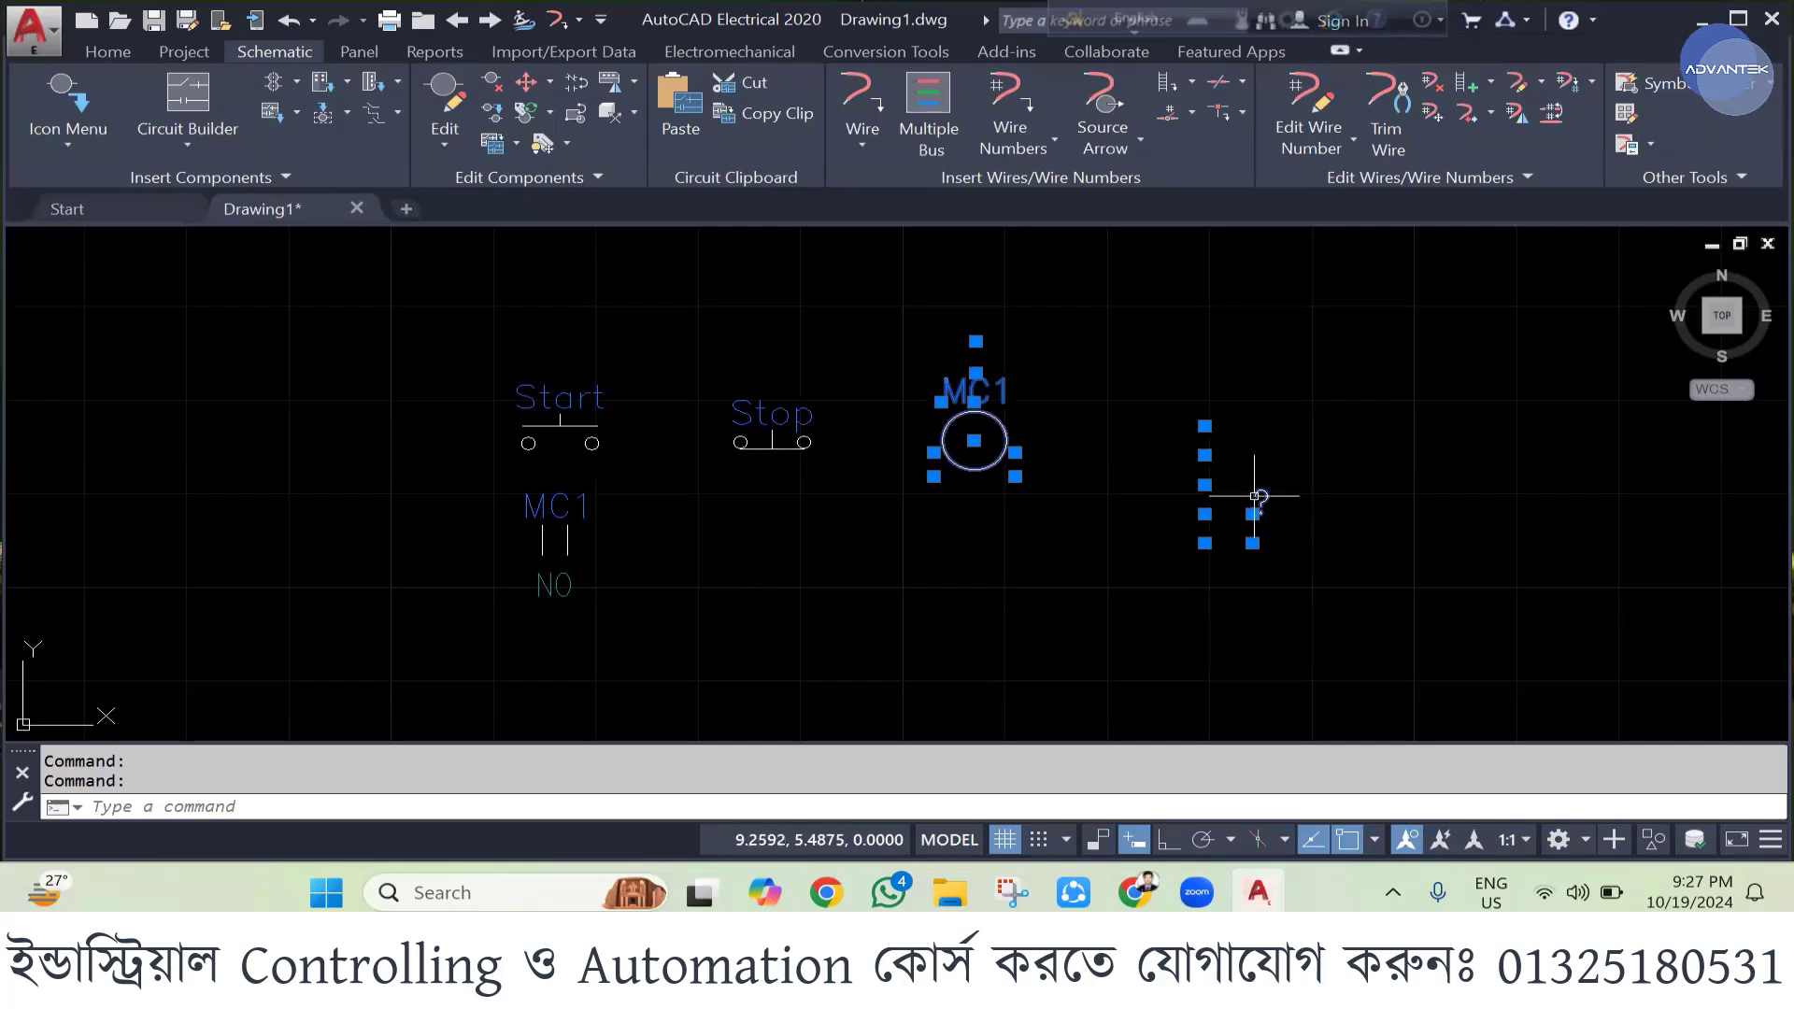
pyautogui.doubleClick(1261, 500)
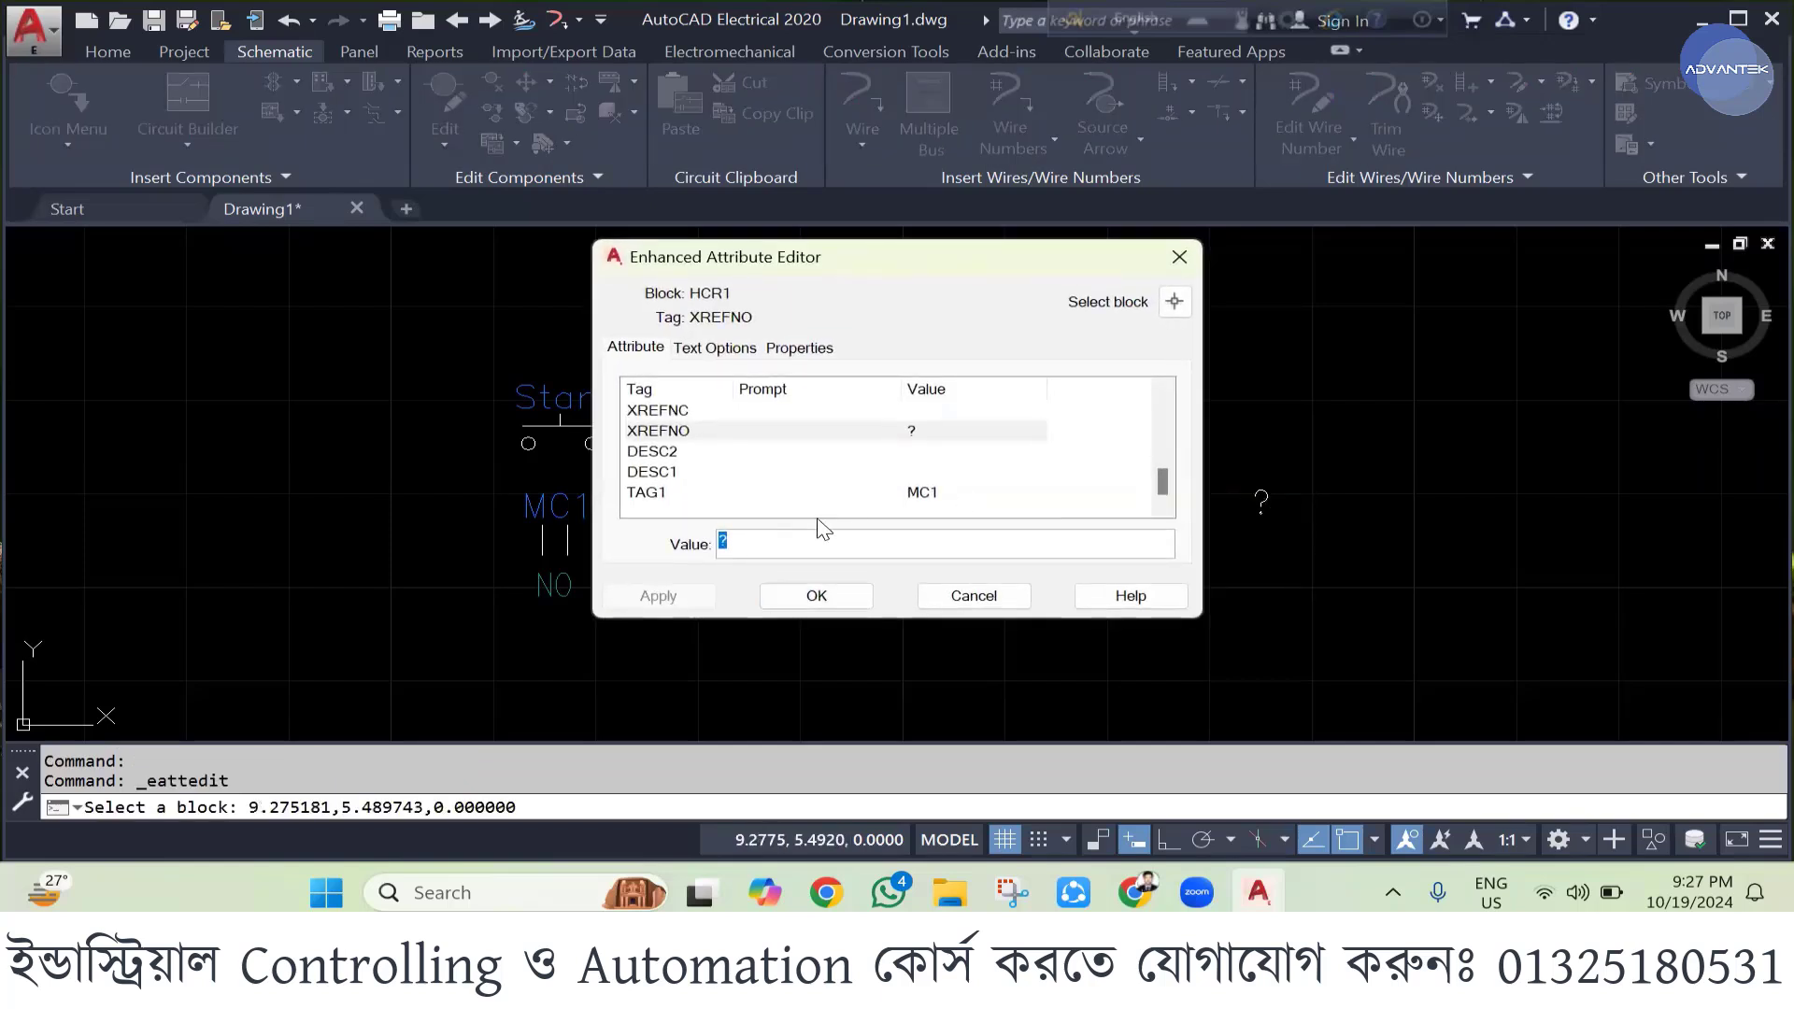
pyautogui.click(816, 595)
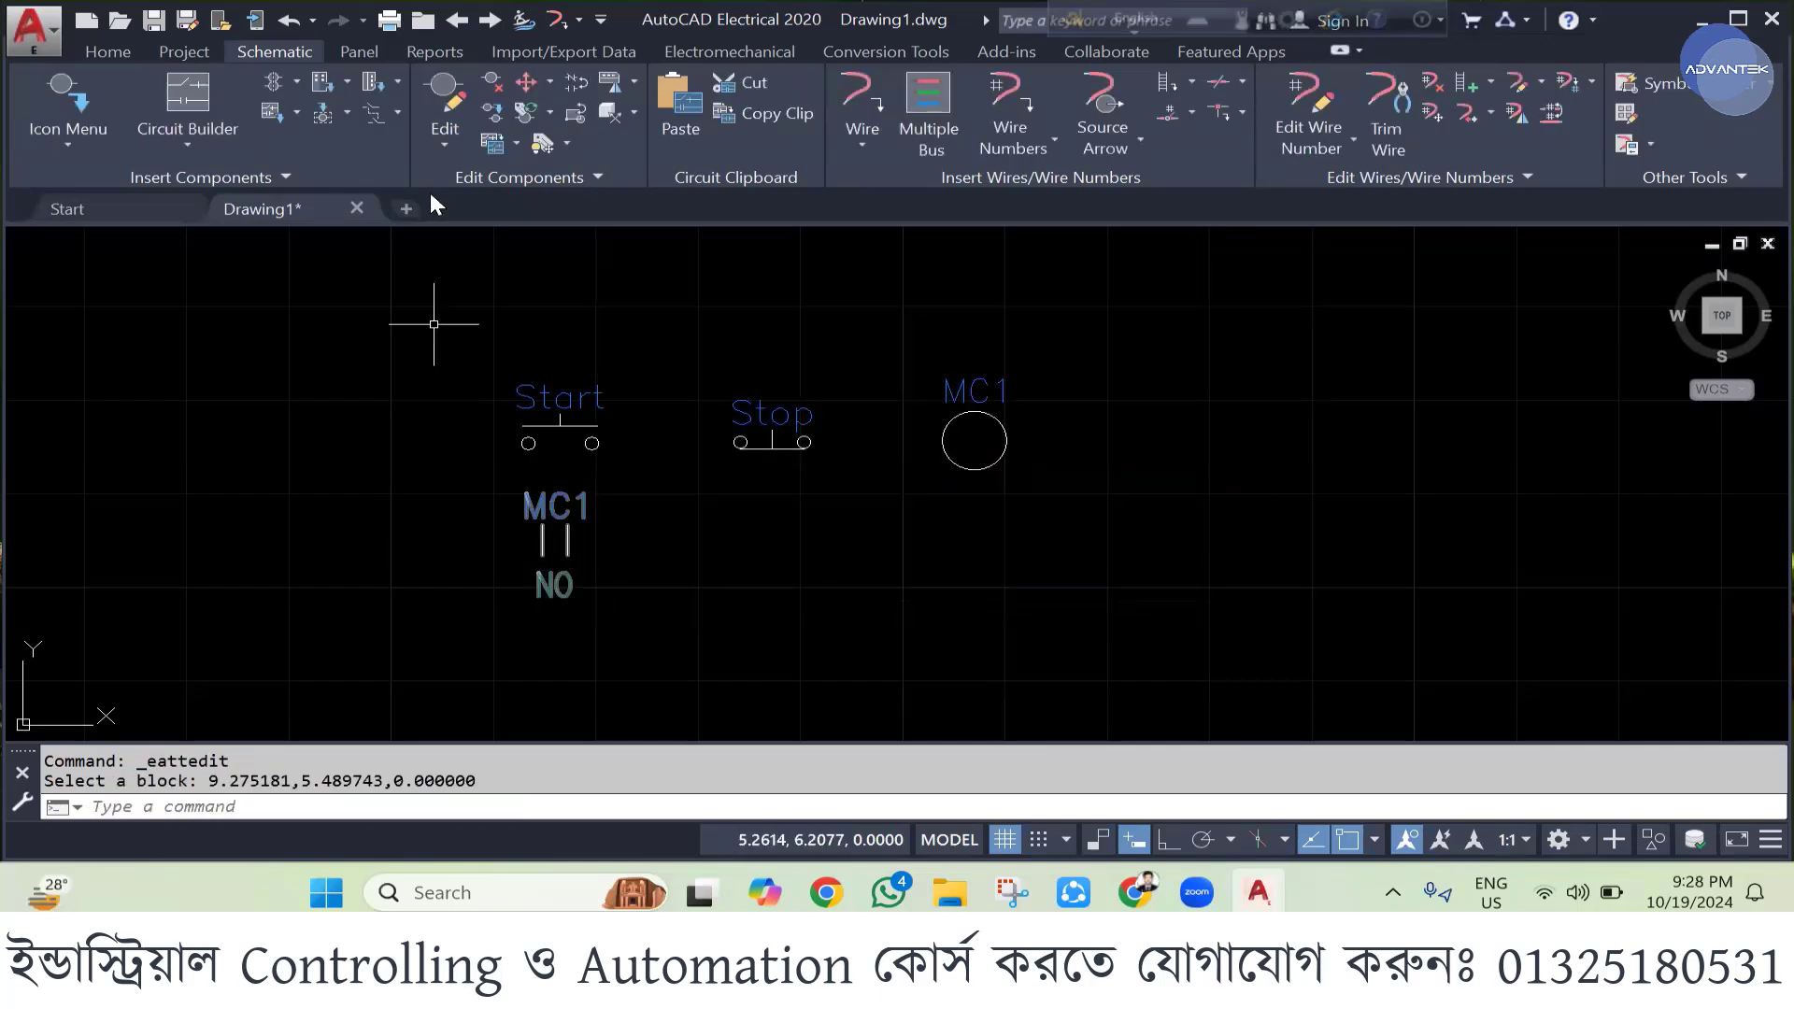
# - Try a wire from the MC1 contact and an Align Components on Start, cancelling both
pyautogui.click(878, 90)
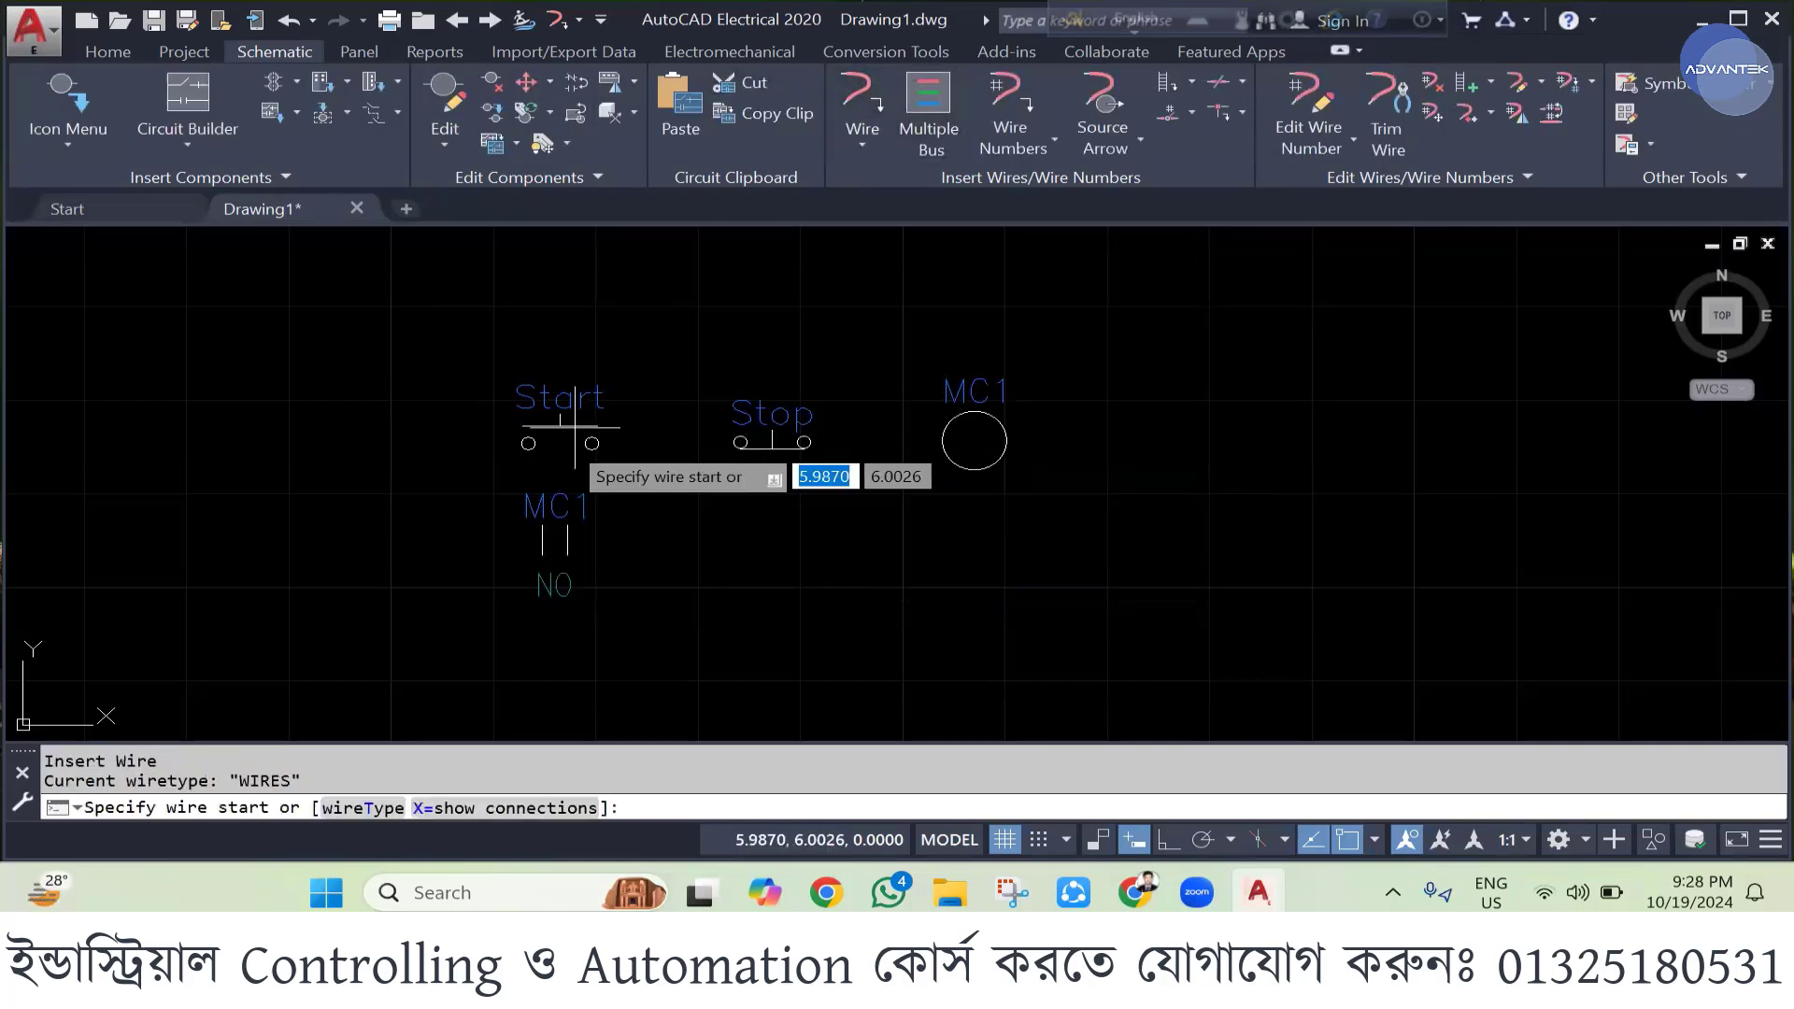
pyautogui.click(567, 540)
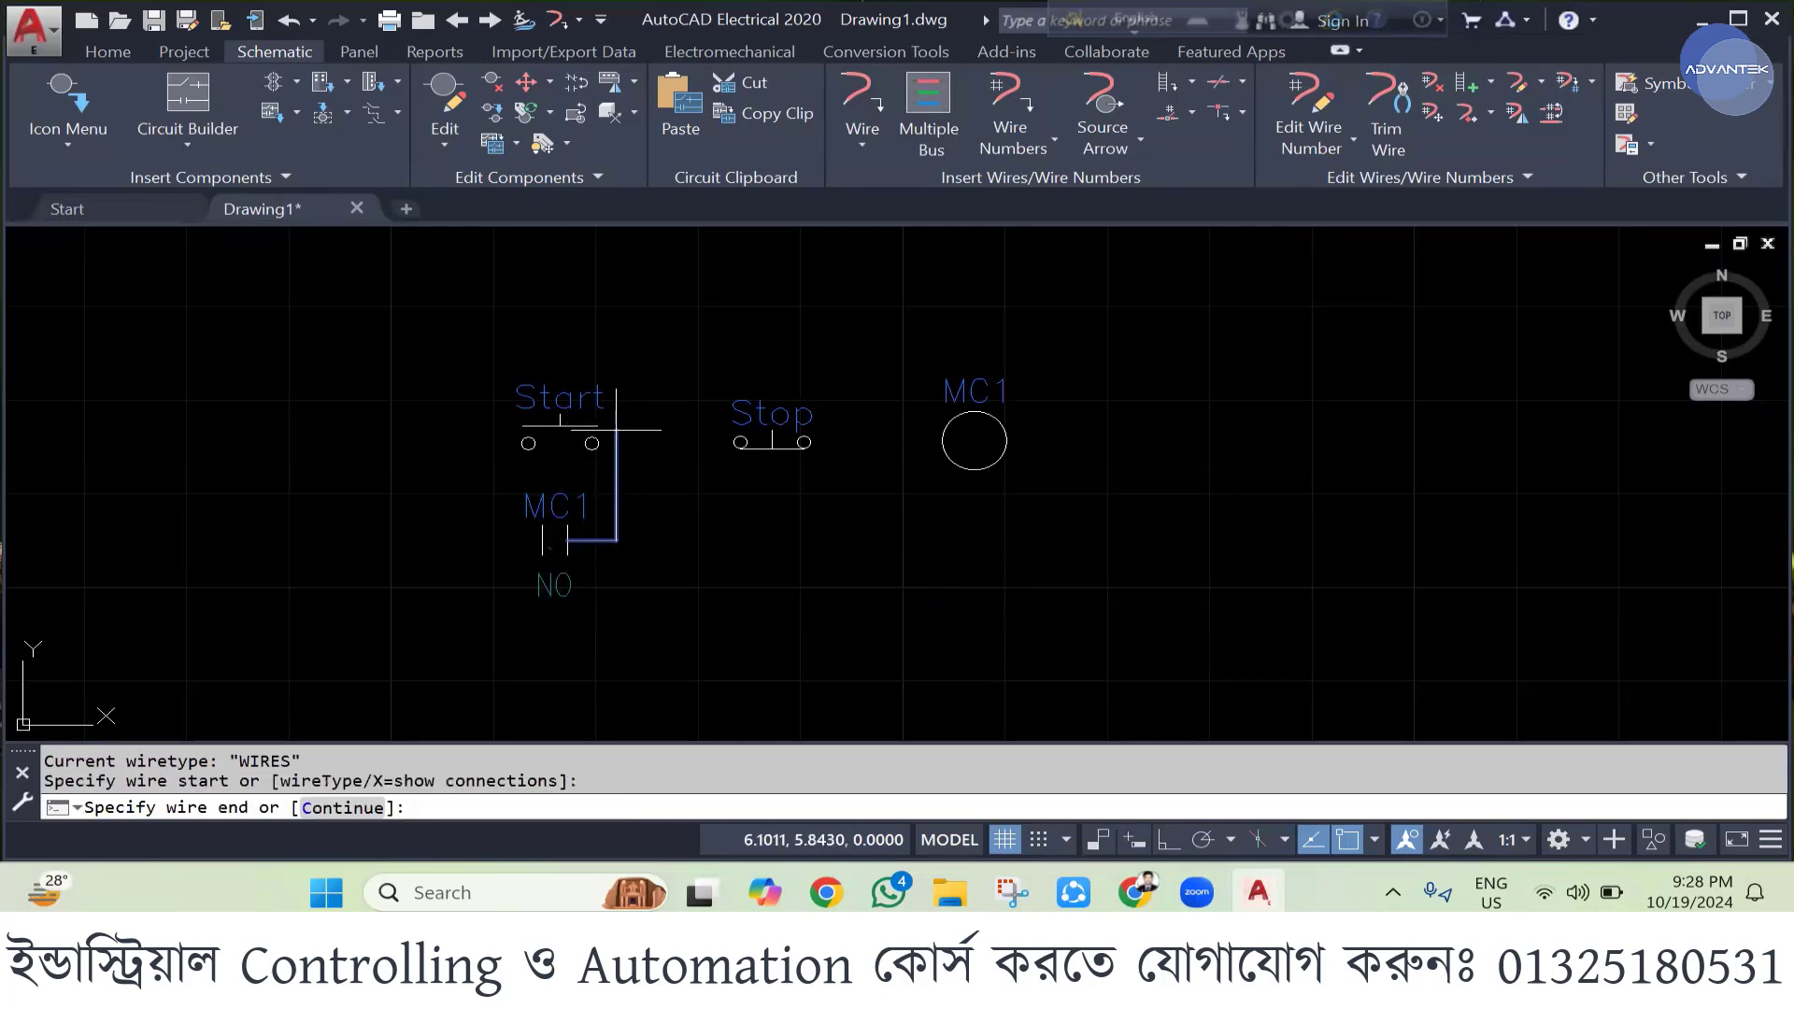
pyautogui.press('Escape')
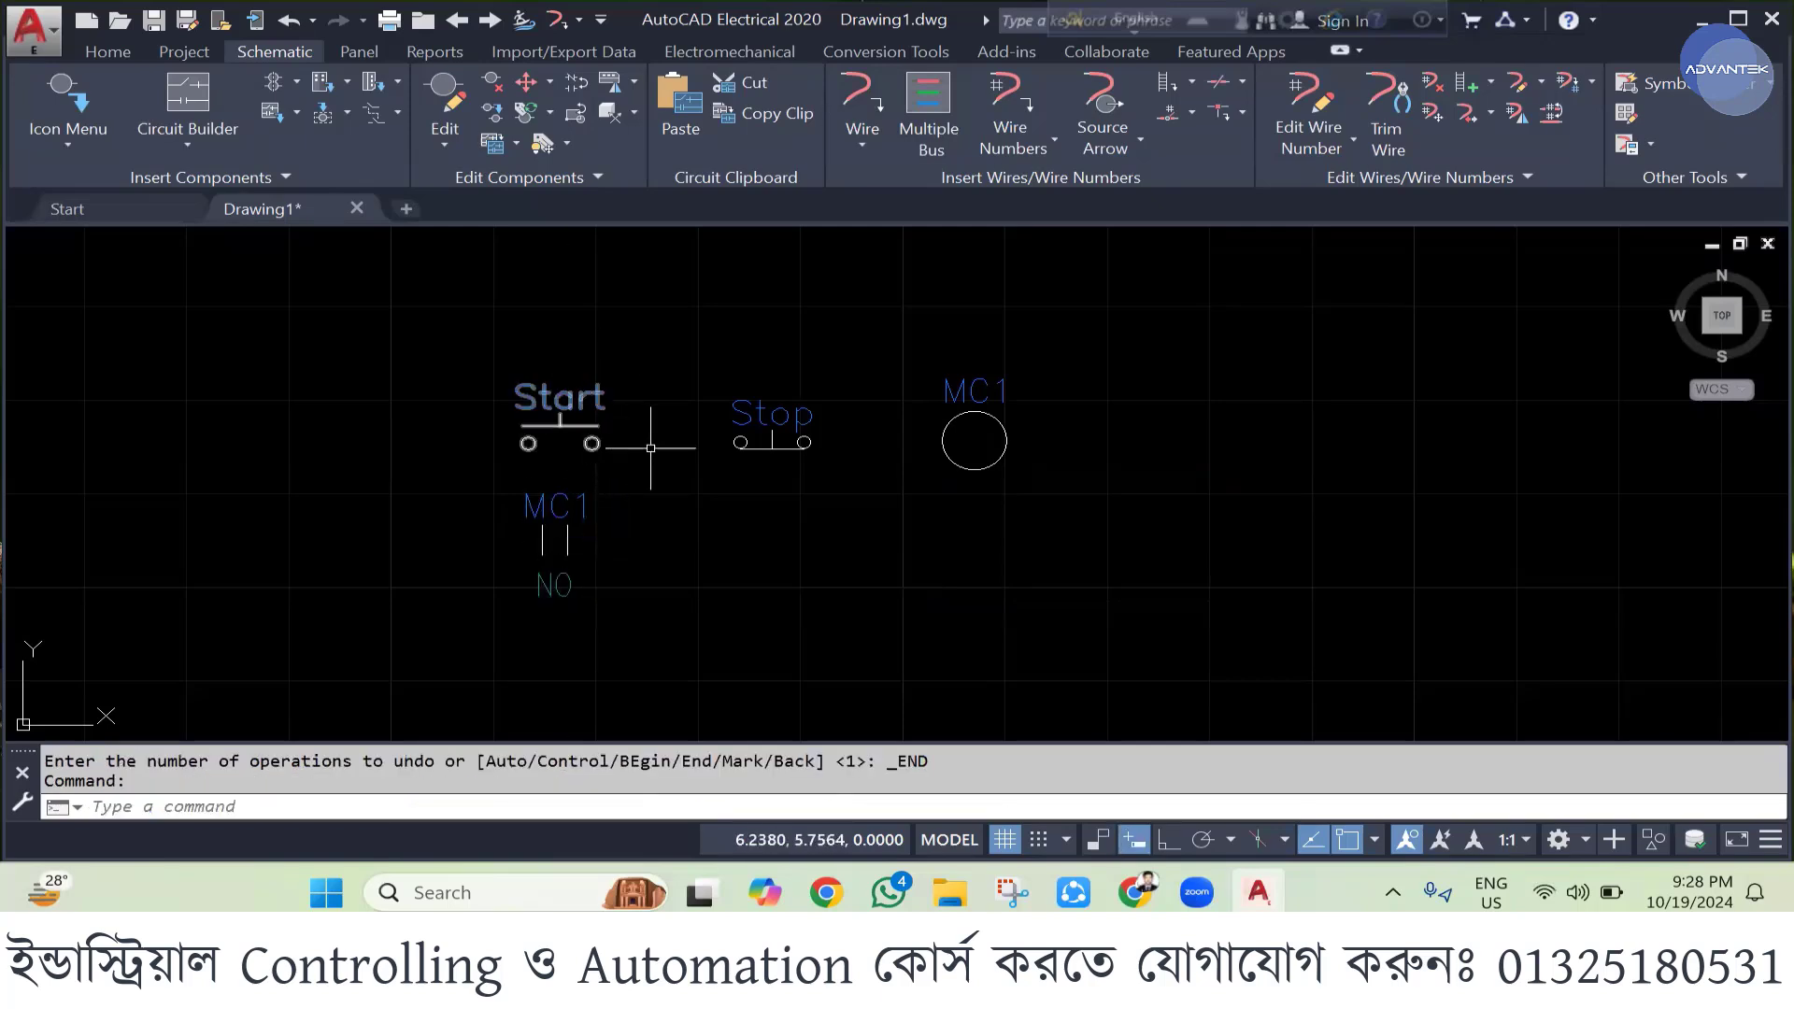
pyautogui.click(836, 475)
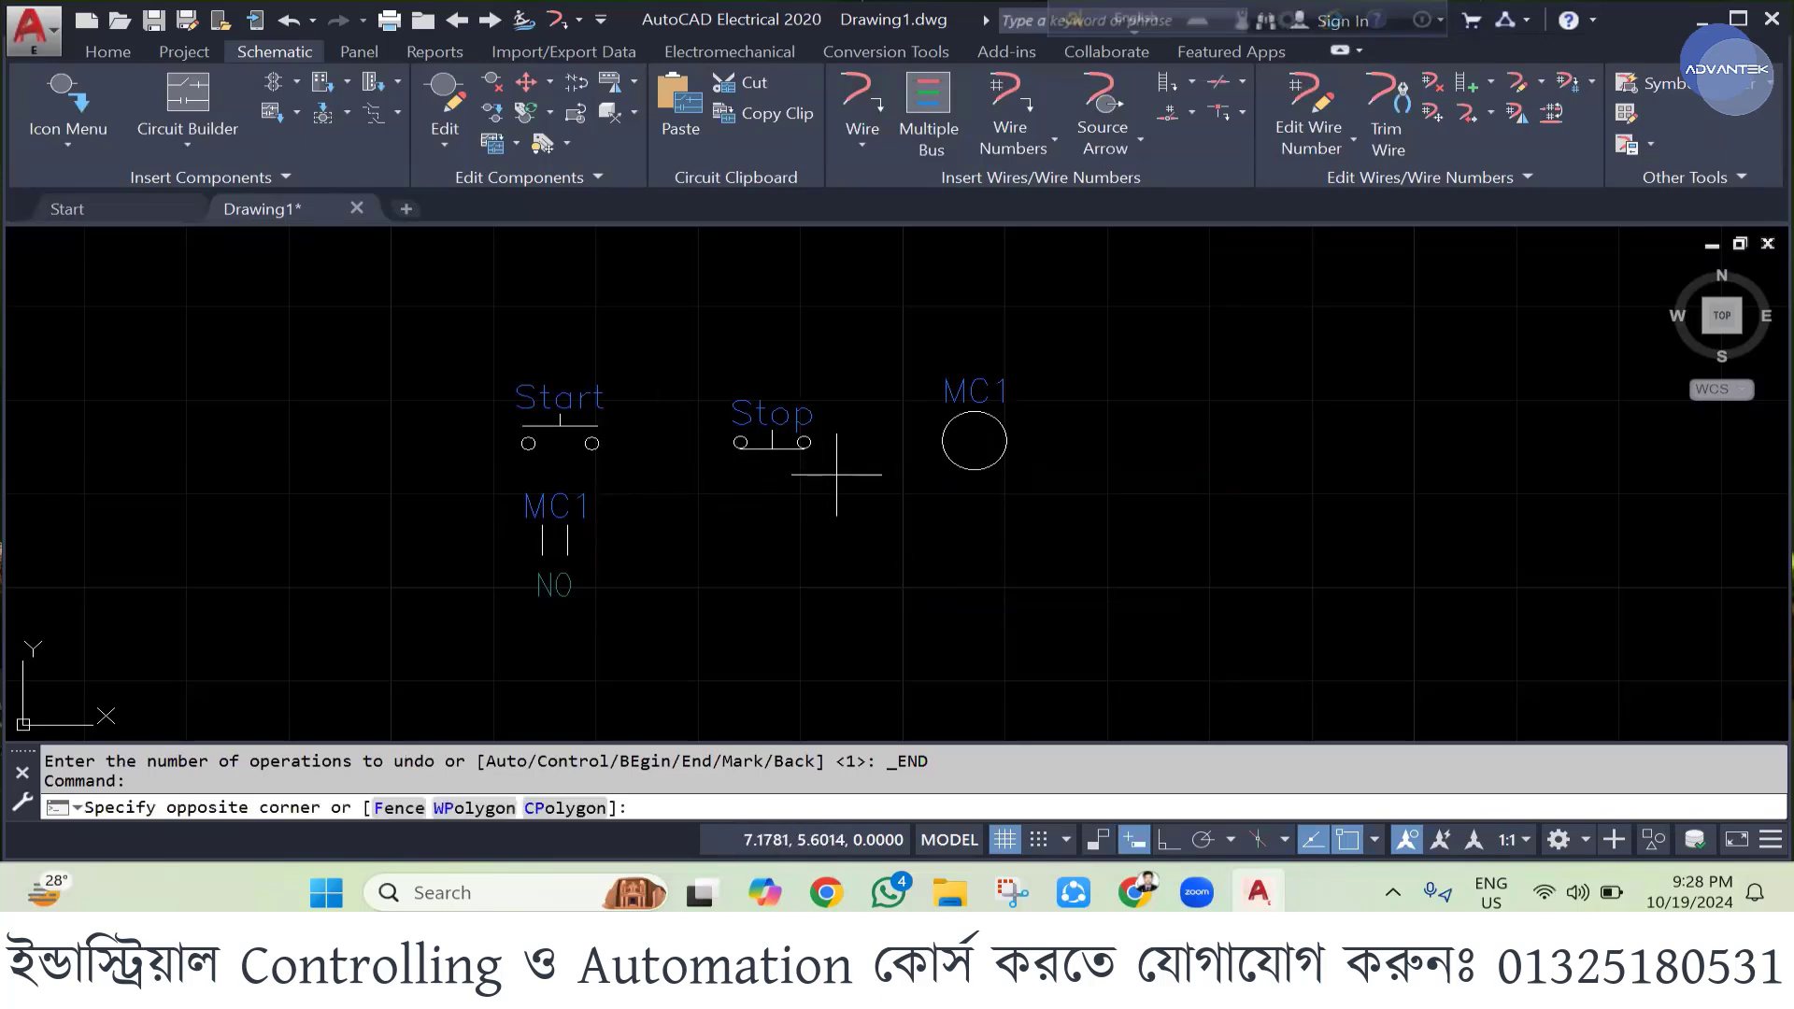
pyautogui.click(698, 371)
pyautogui.rightClick(768, 426)
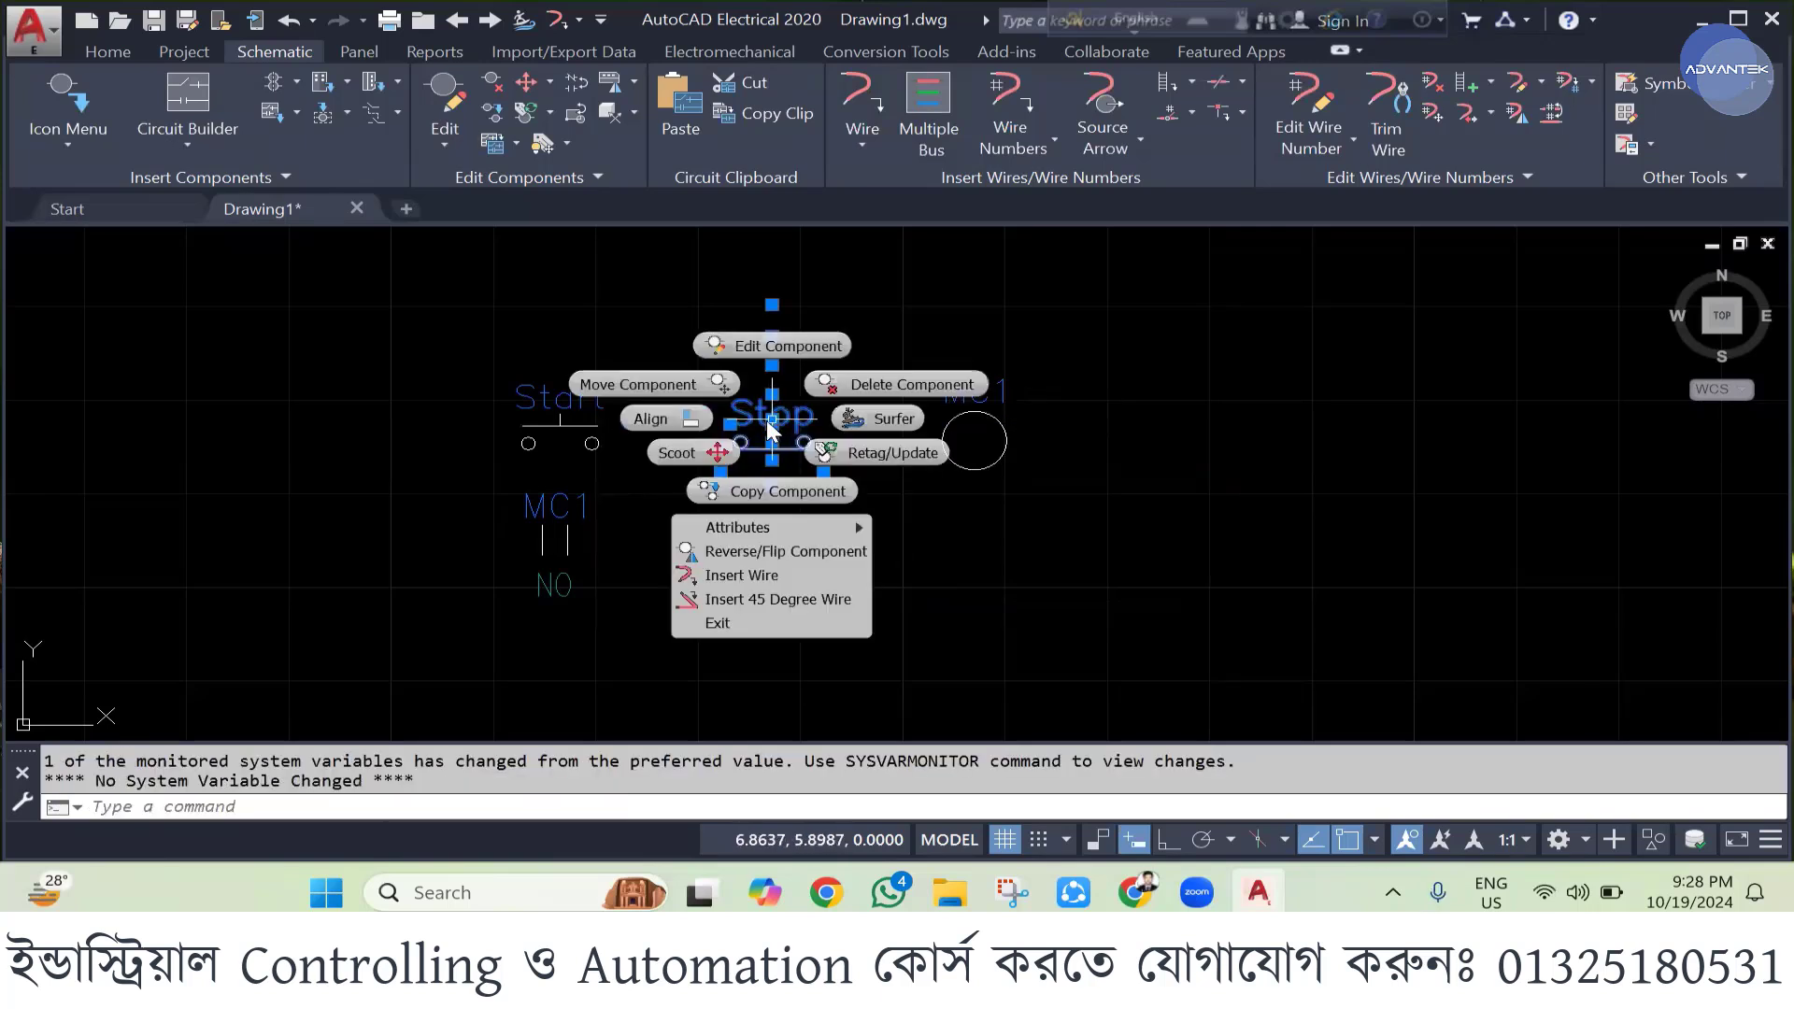
pyautogui.click(673, 416)
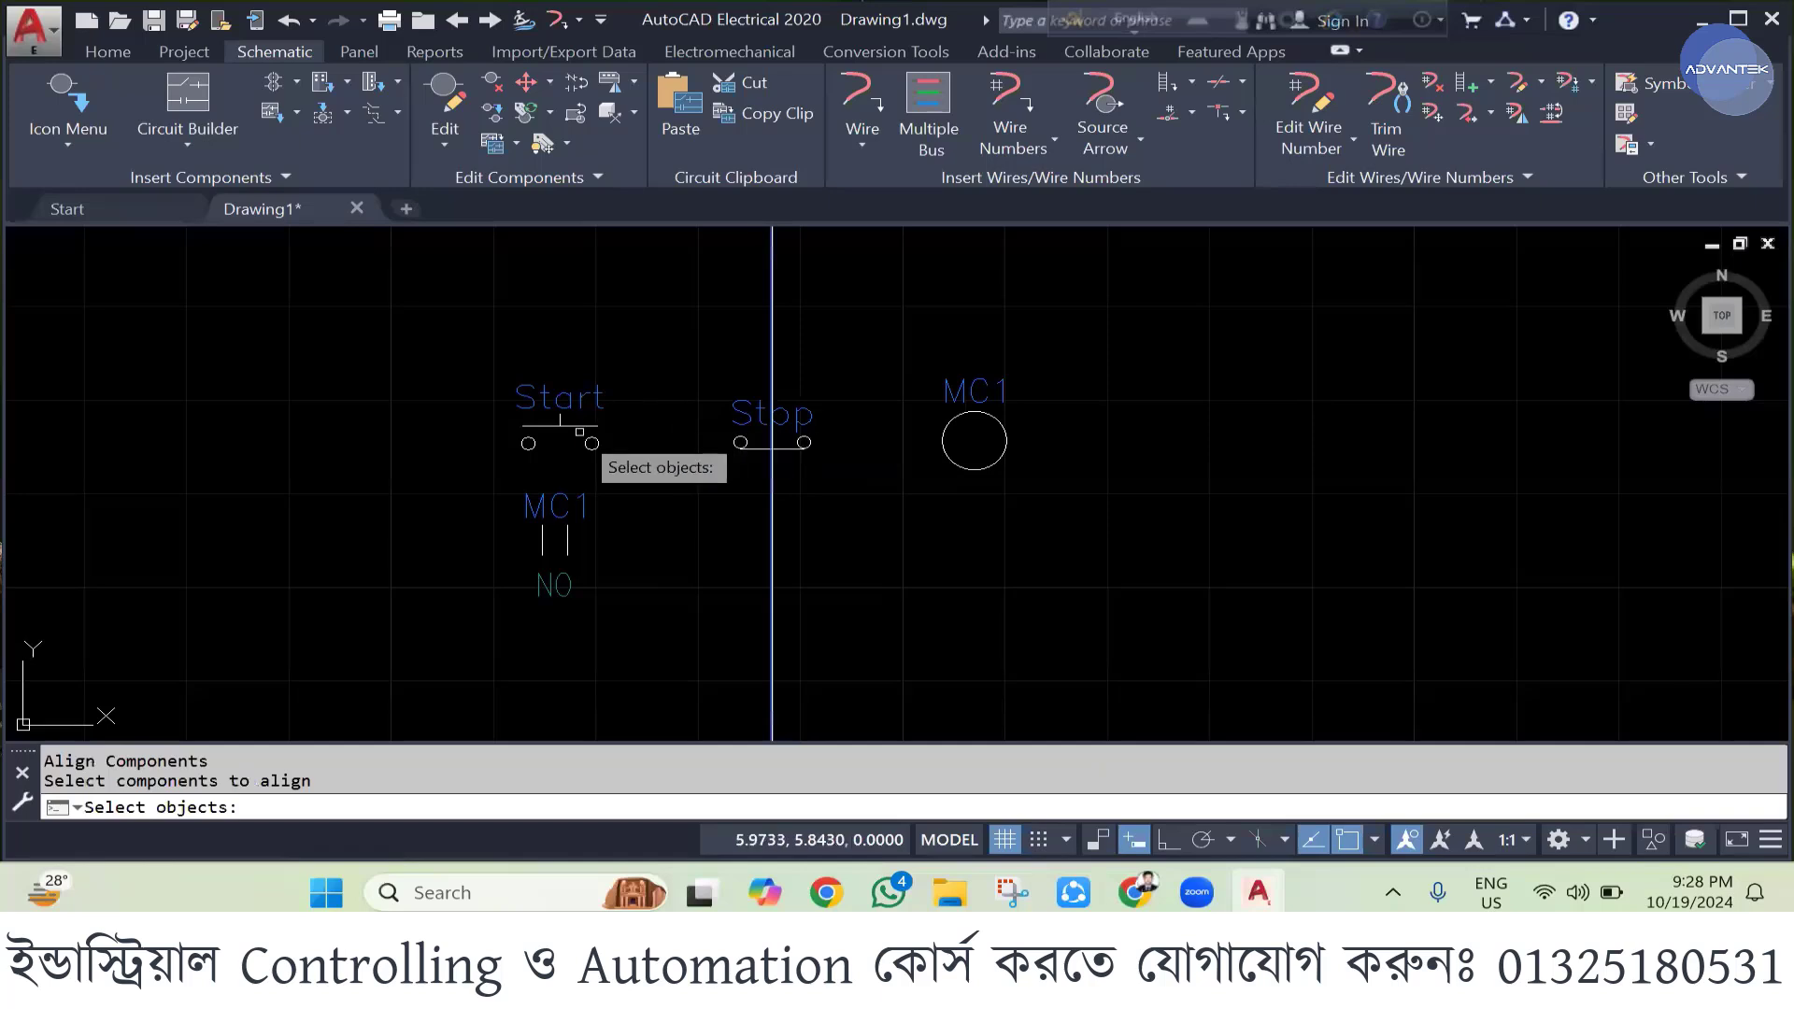
pyautogui.click(556, 428)
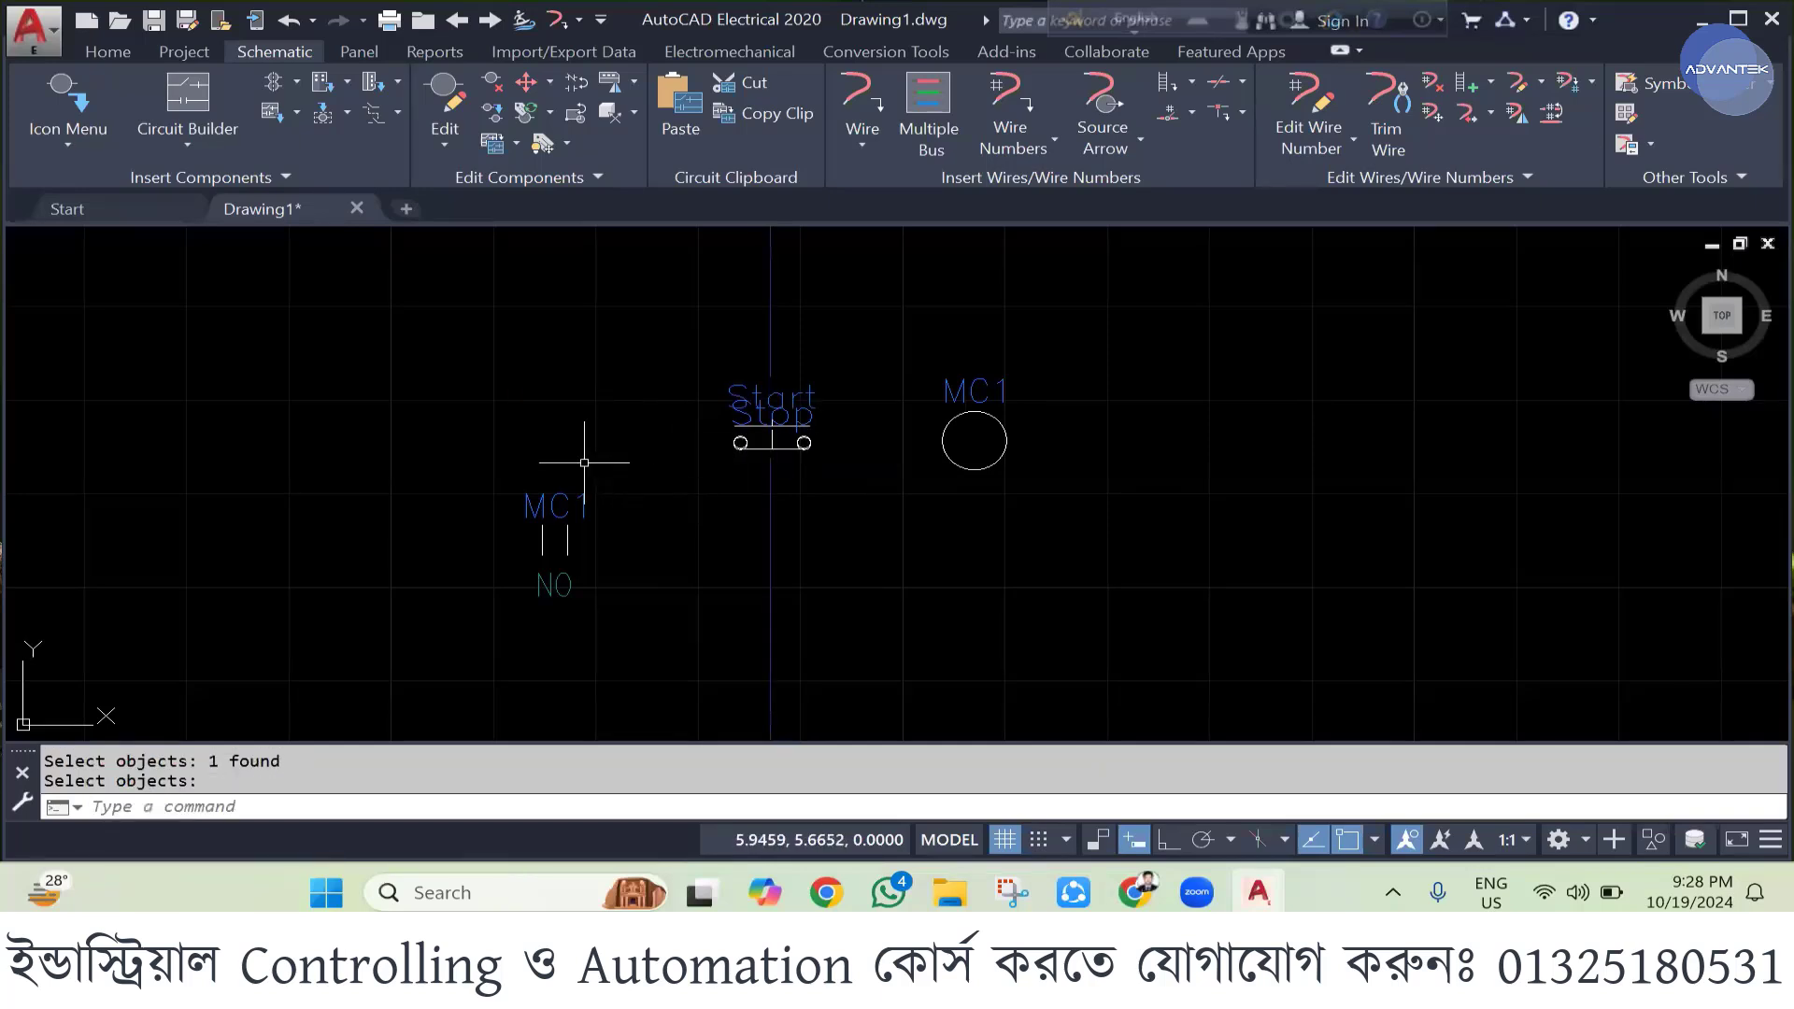
pyautogui.press('Escape')
pyautogui.press('Escape')
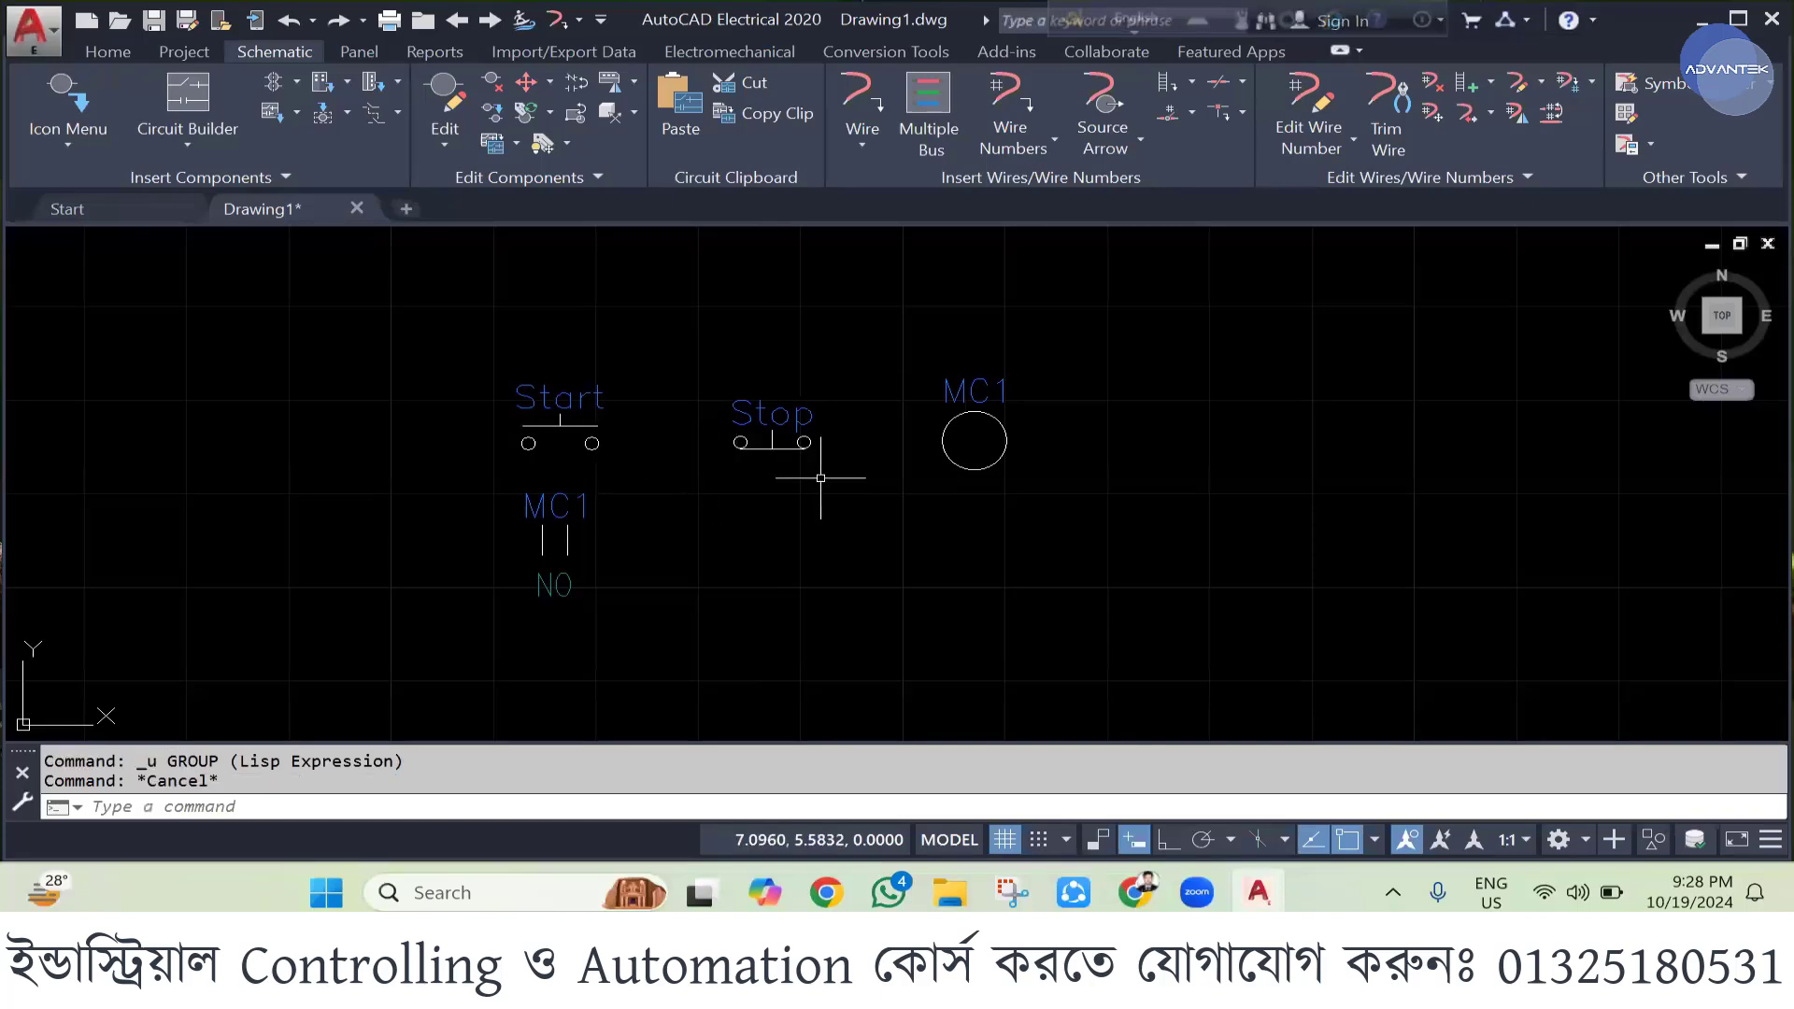
# - Align the Start pushbutton with Stop, then undo the alignment
pyautogui.click(827, 475)
pyautogui.click(680, 376)
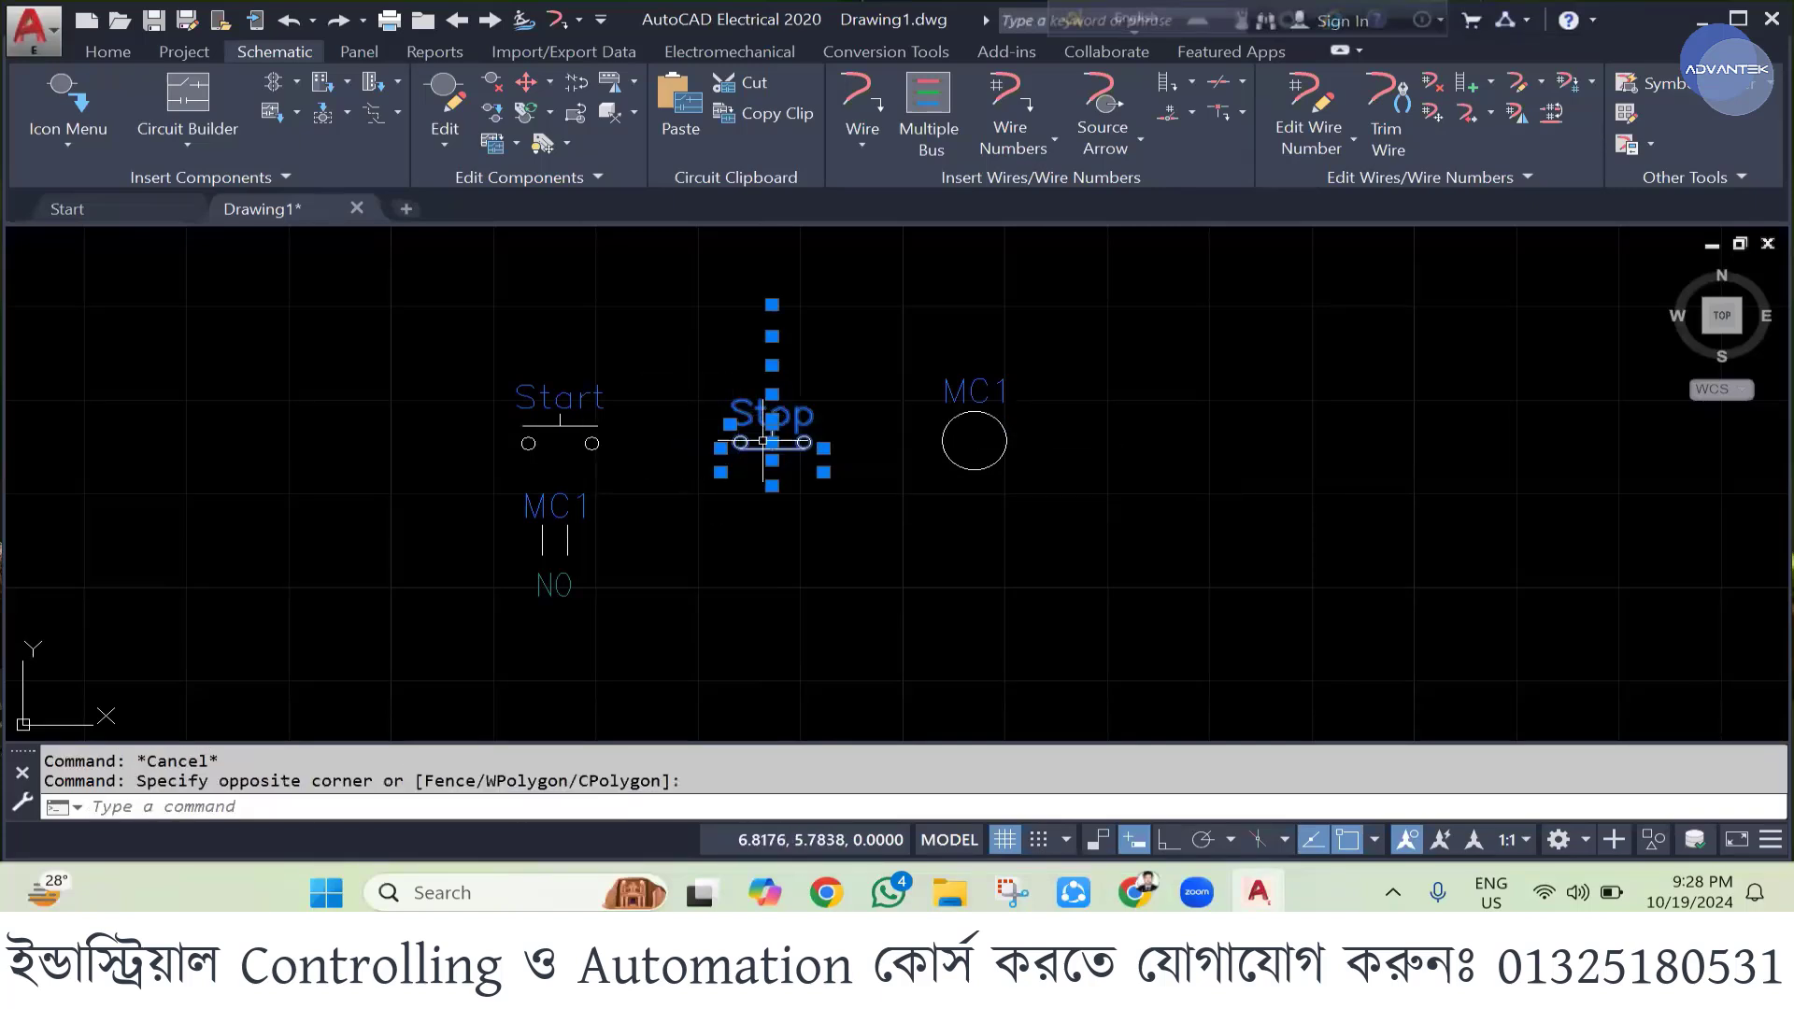
pyautogui.rightClick(763, 440)
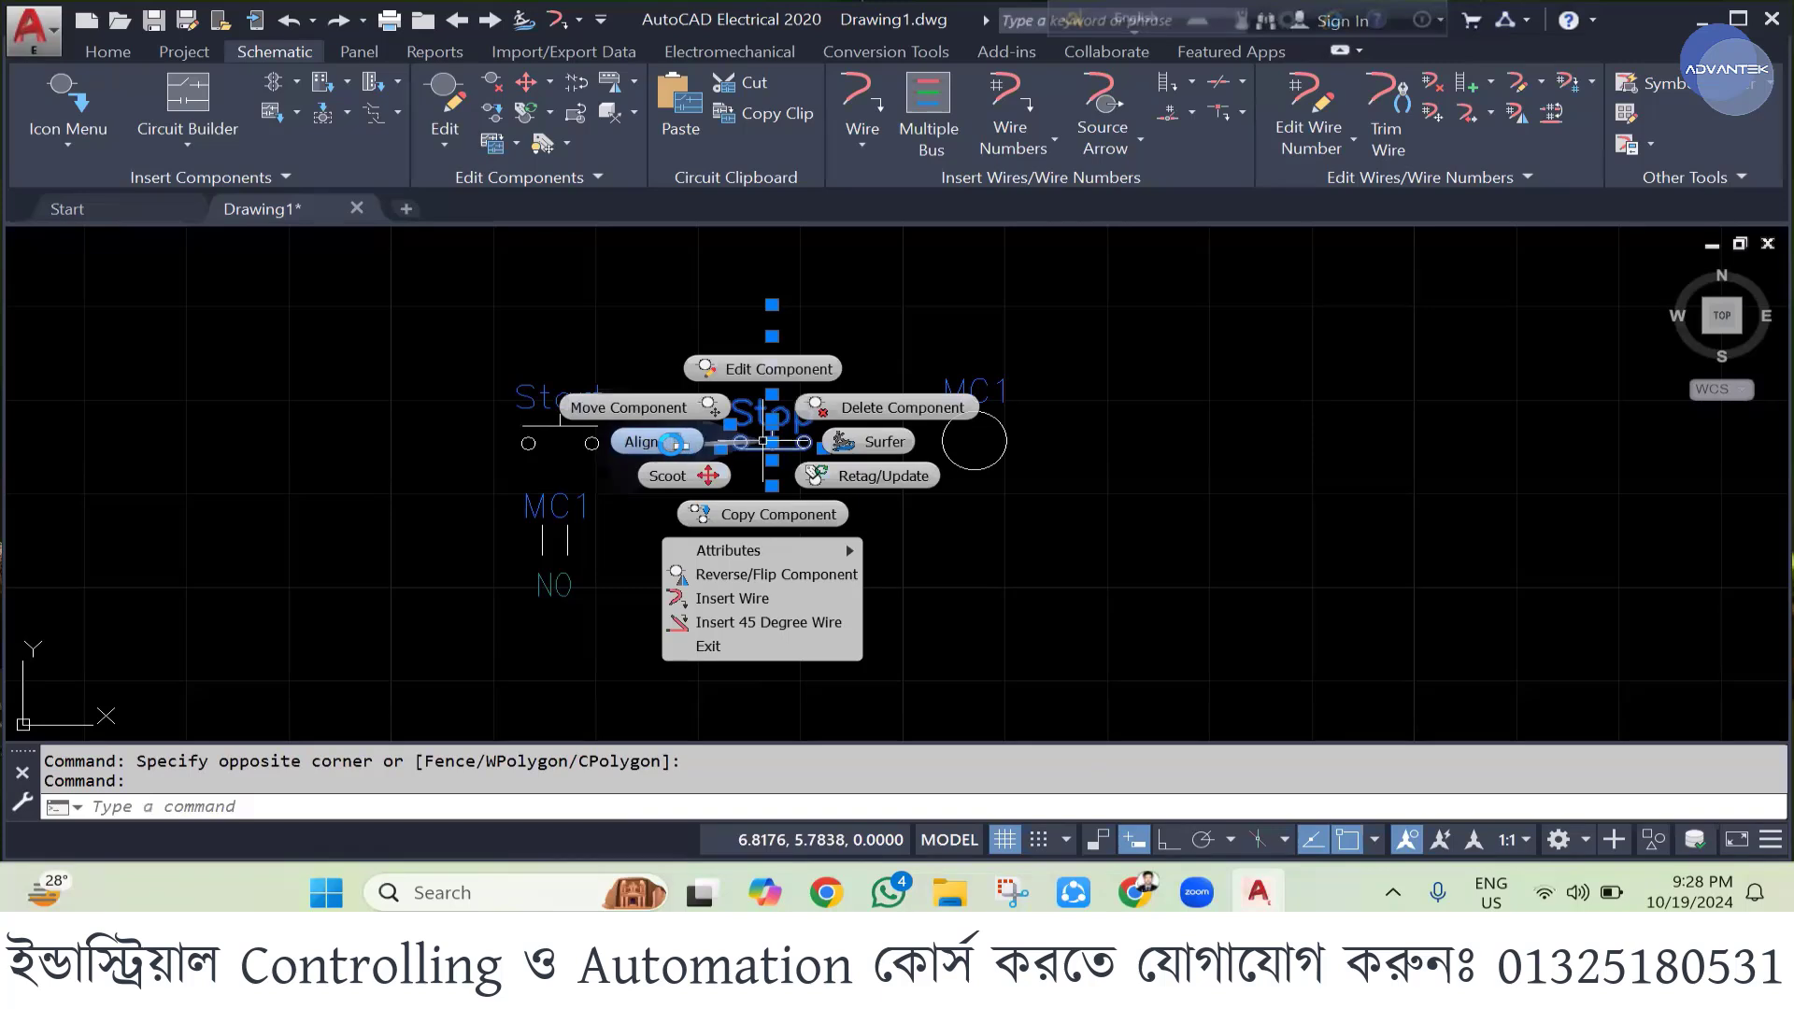
pyautogui.click(672, 444)
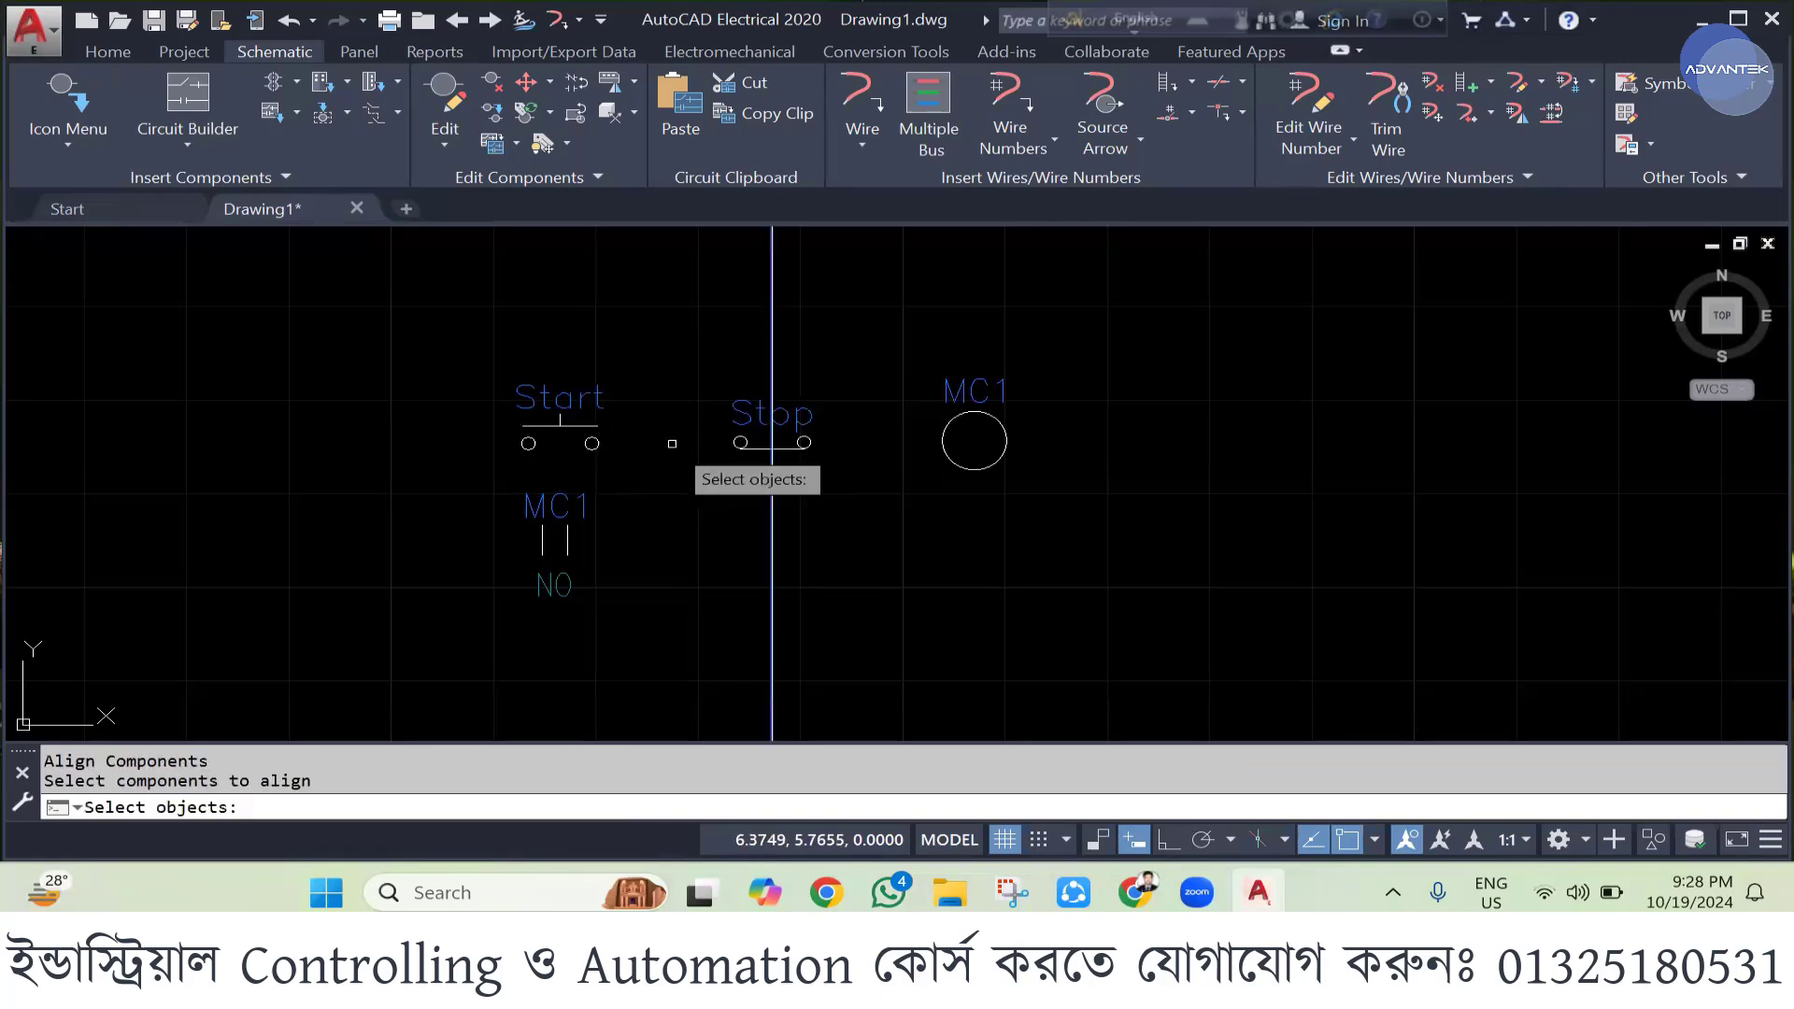
pyautogui.click(578, 425)
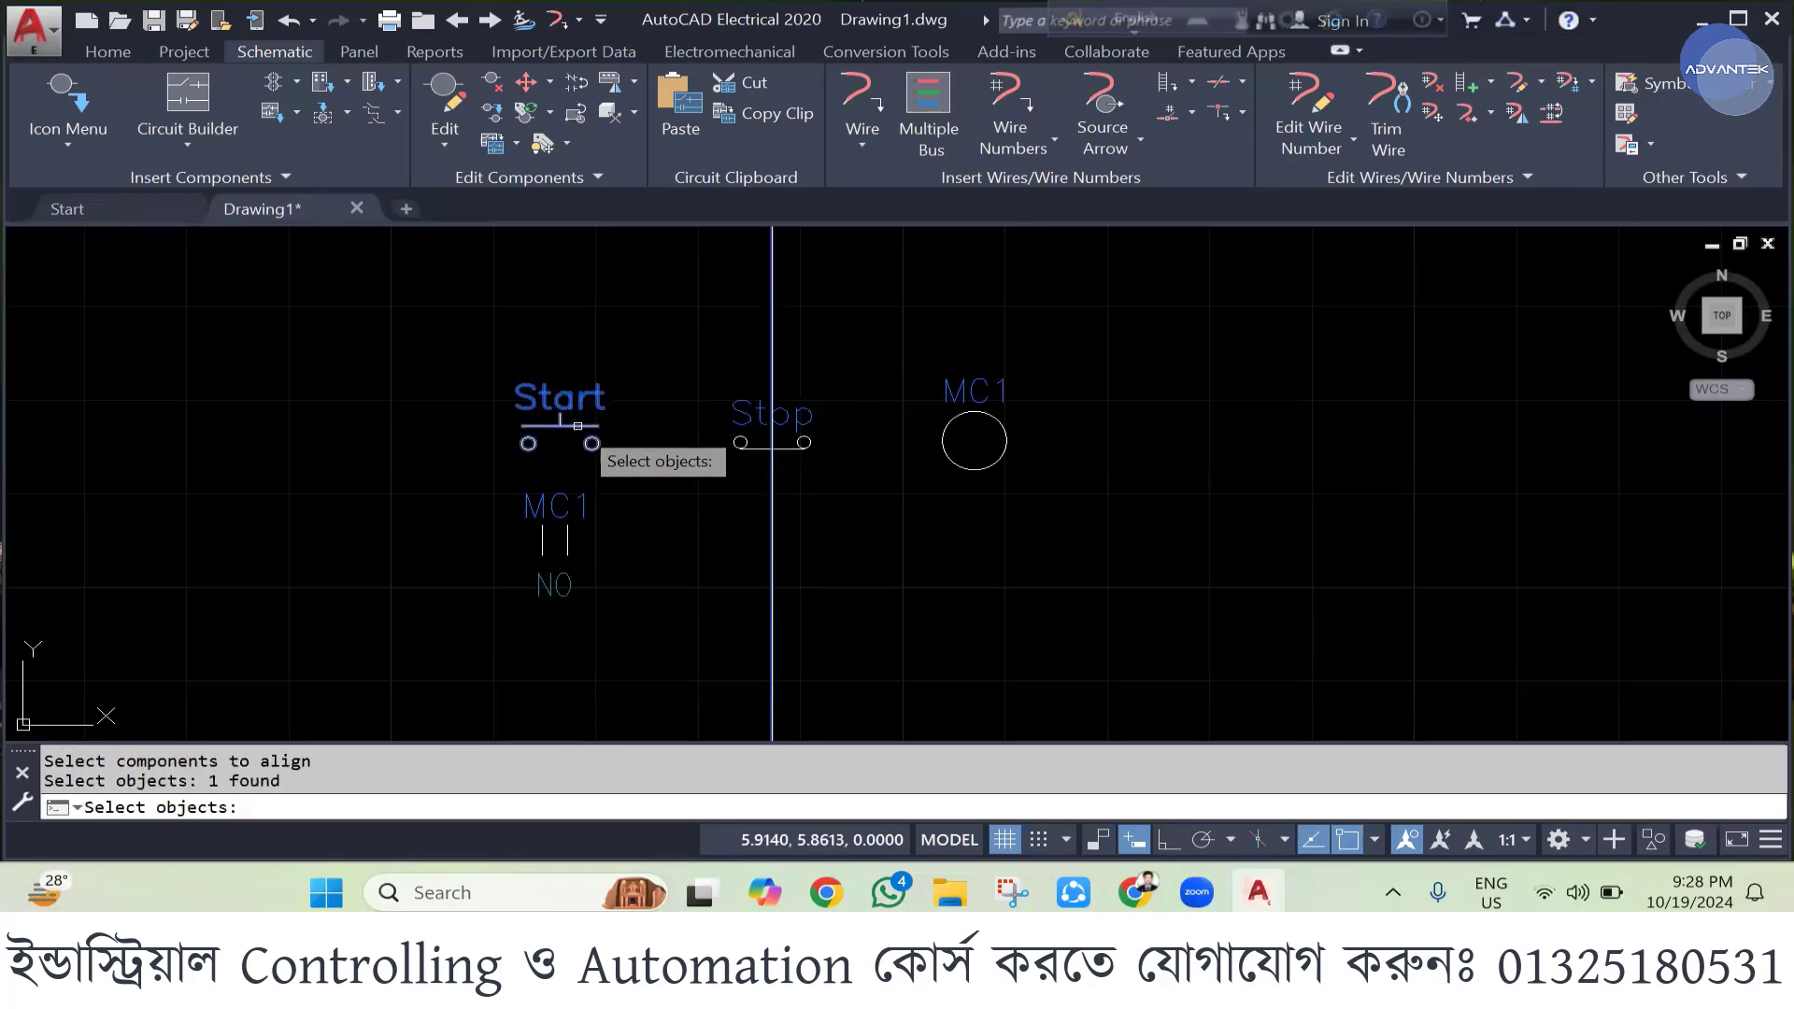
pyautogui.press('Return')
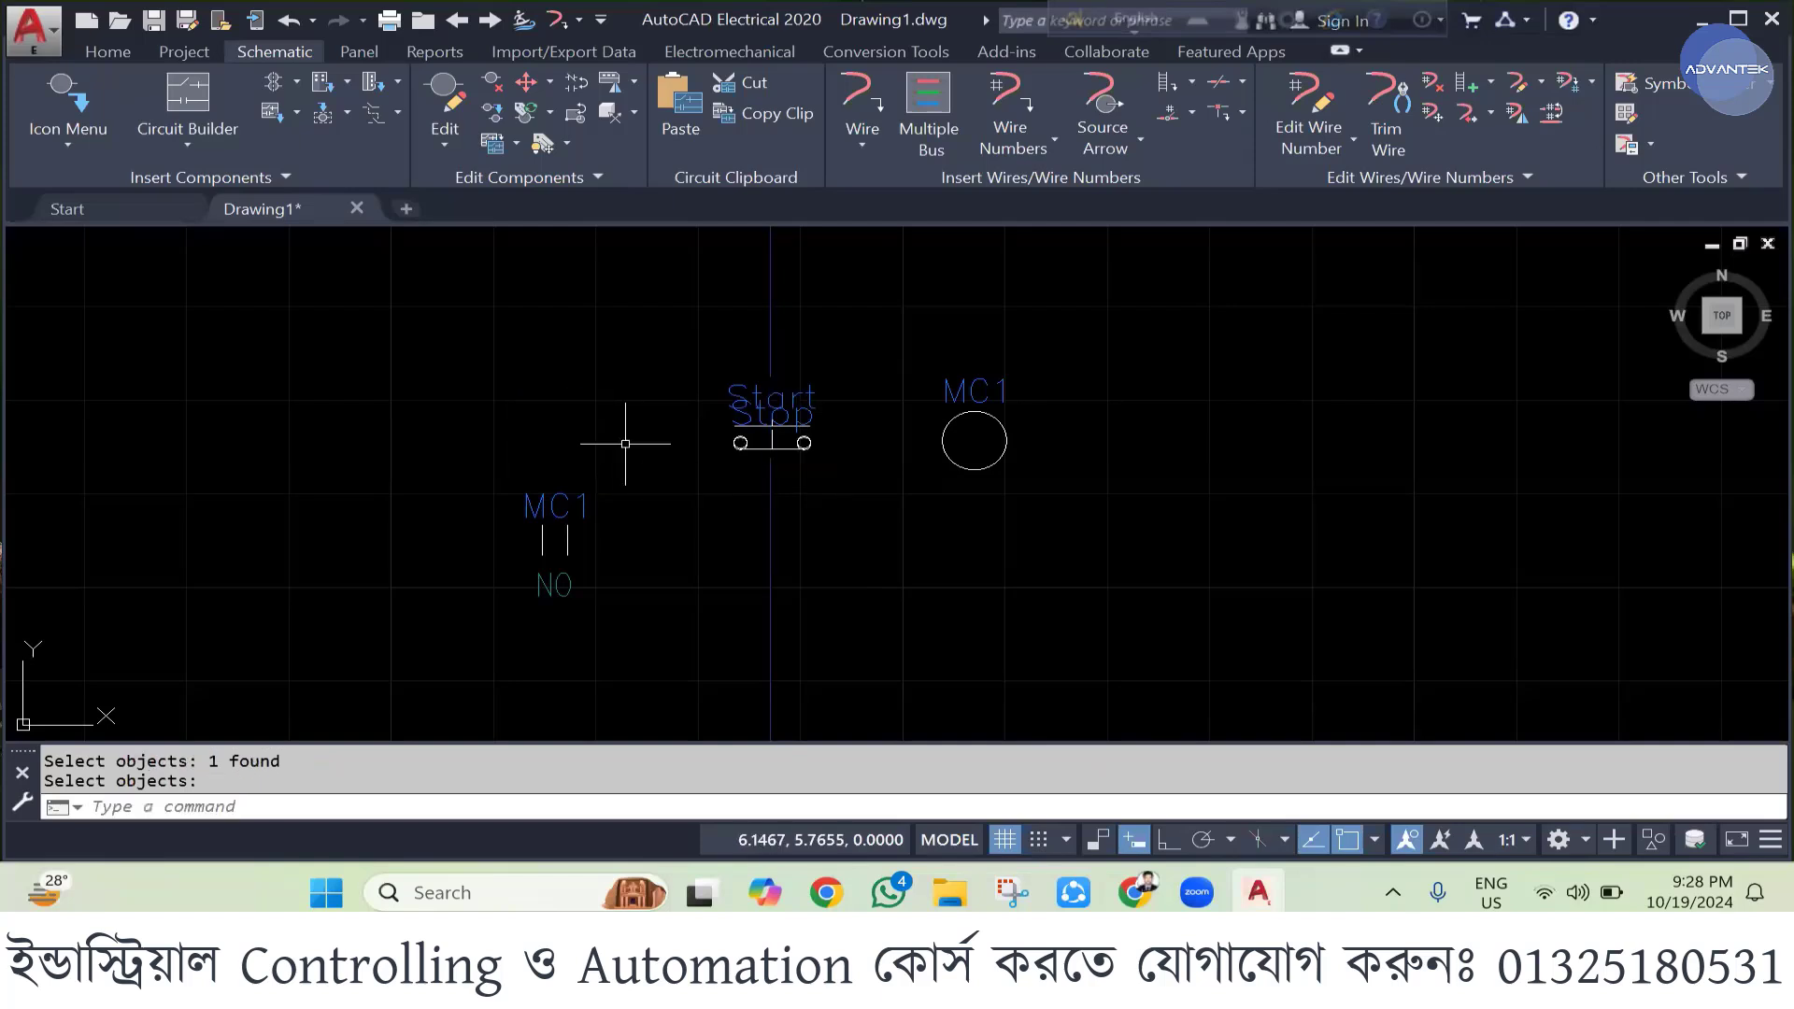
pyautogui.press('Escape')
pyautogui.hotkey('ctrl', 'z')
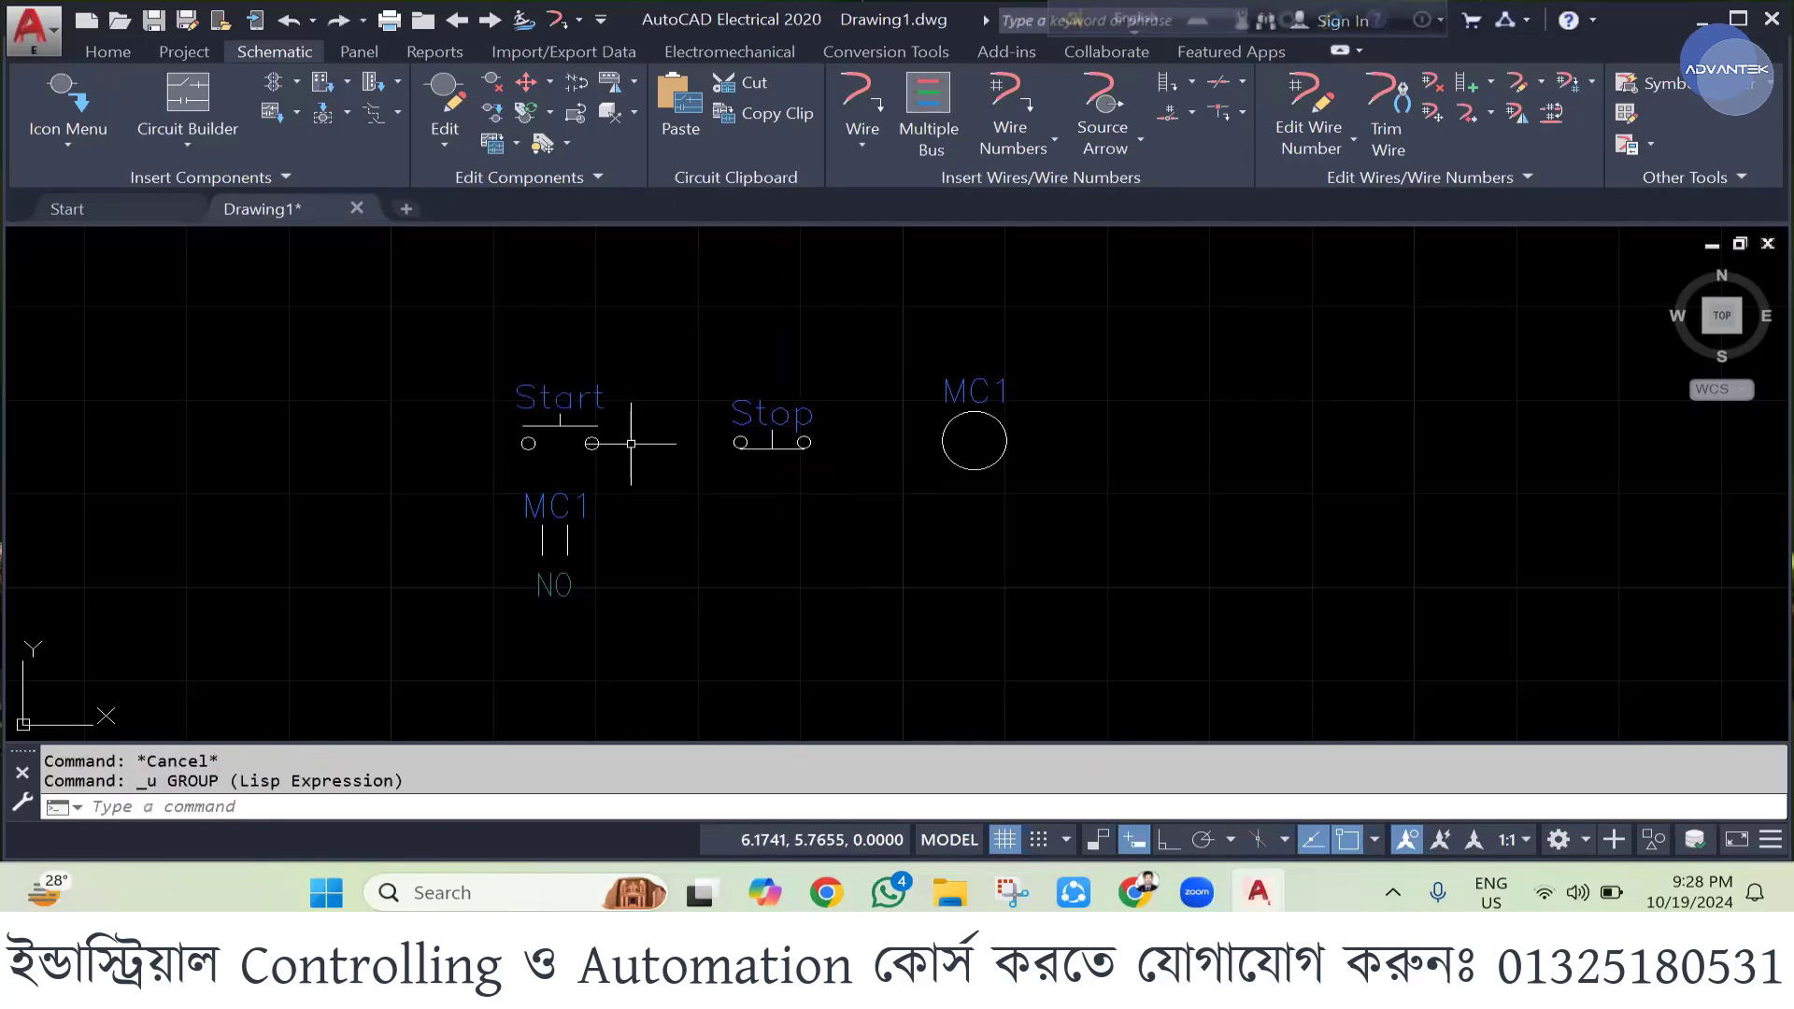
pyautogui.press('Escape')
# - Move the Stop pushbutton slightly down and to the right with MOVE
pyautogui.click(711, 378)
pyautogui.click(873, 522)
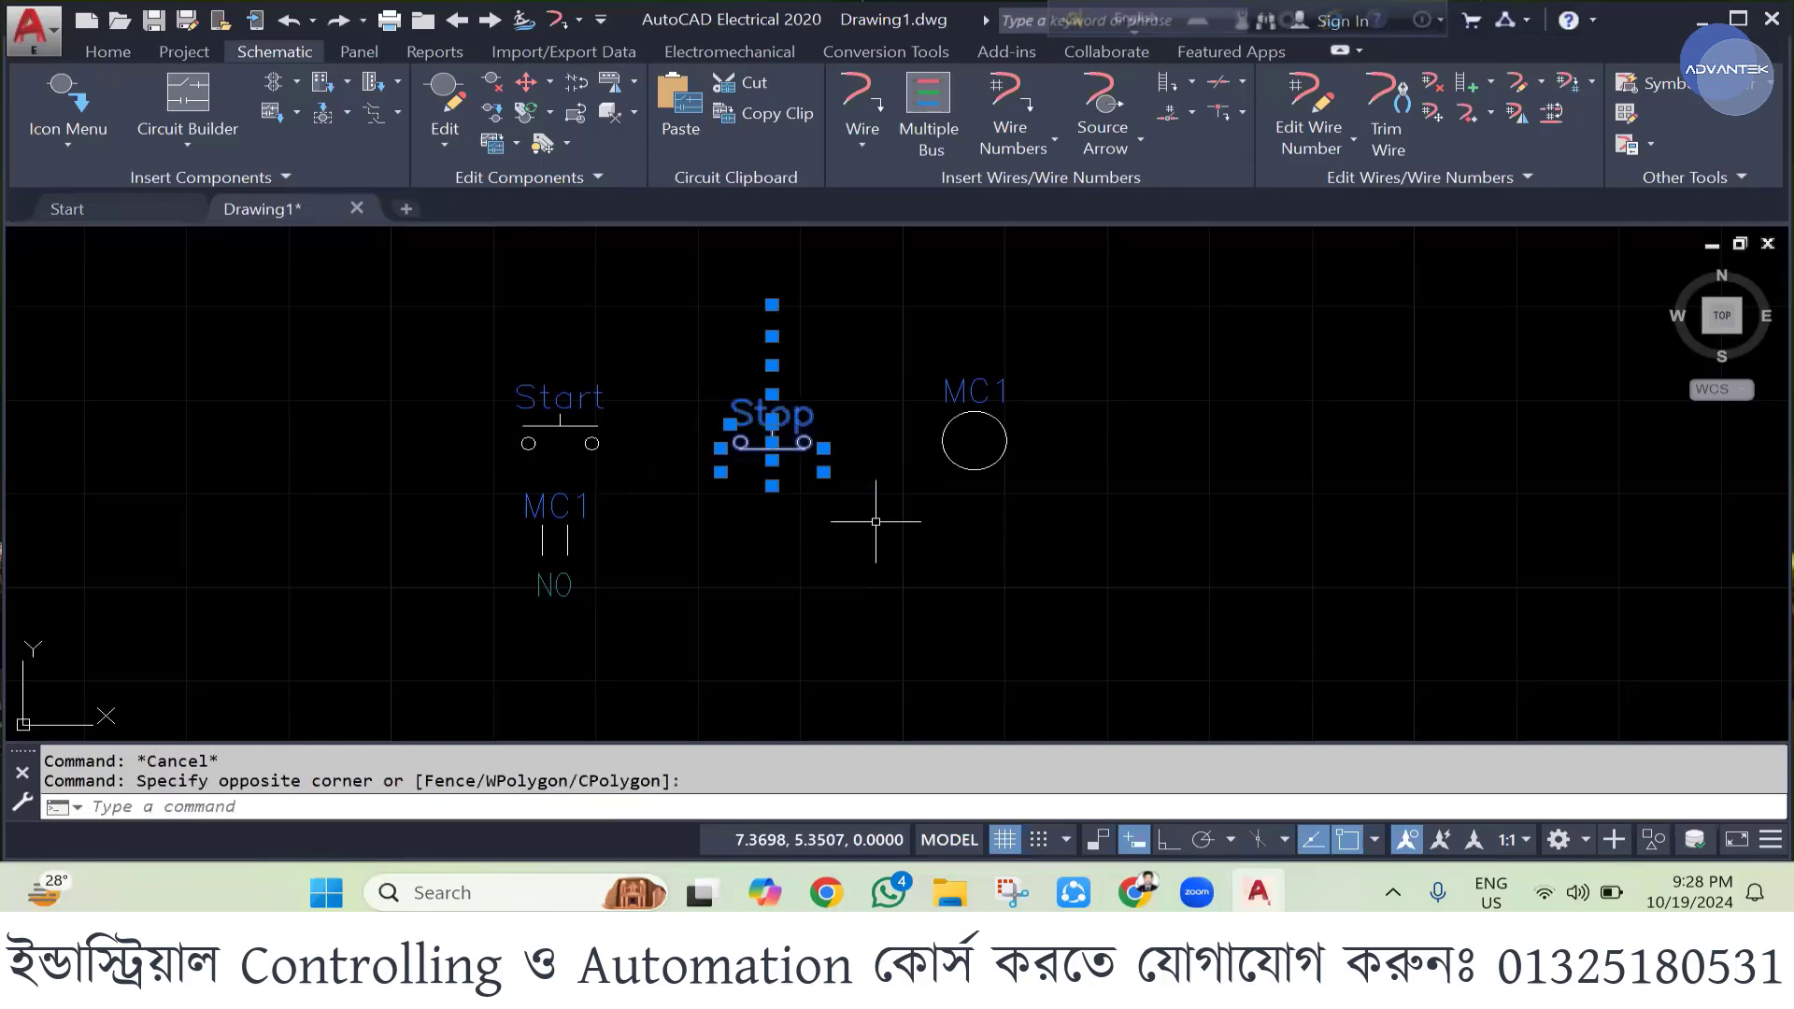
pyautogui.write('m')
pyautogui.press('Return')
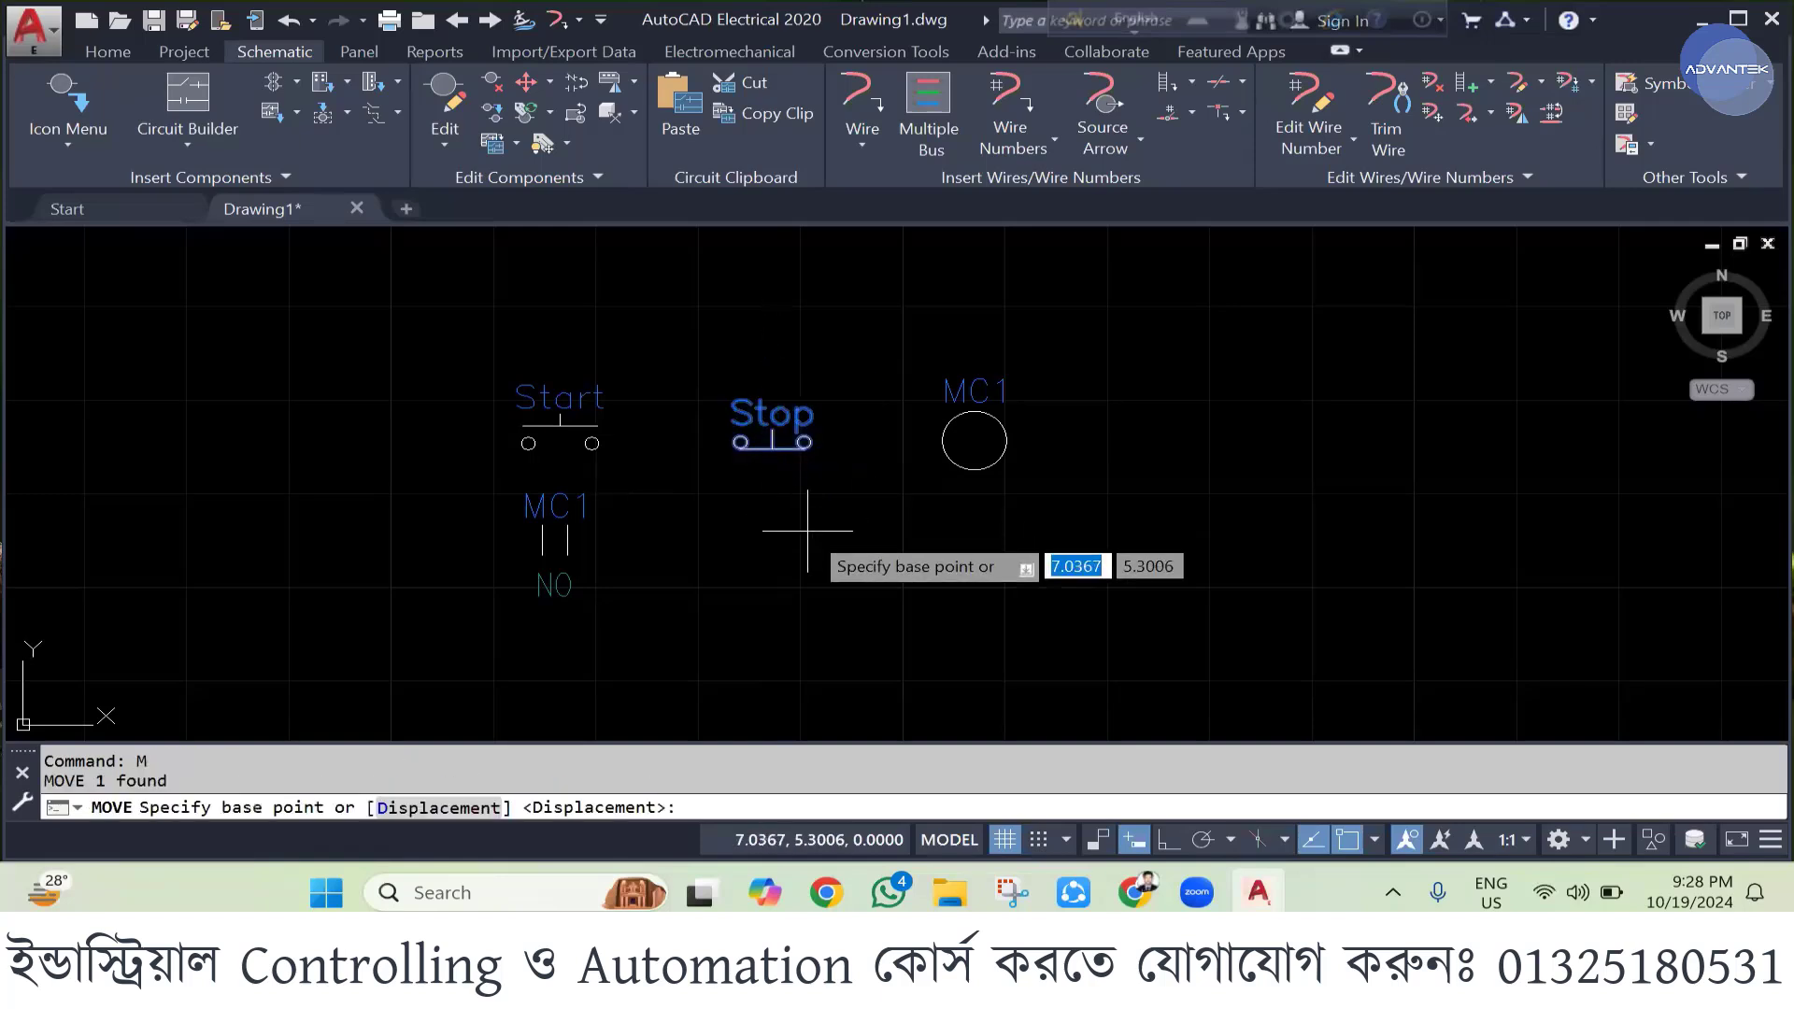
pyautogui.click(766, 447)
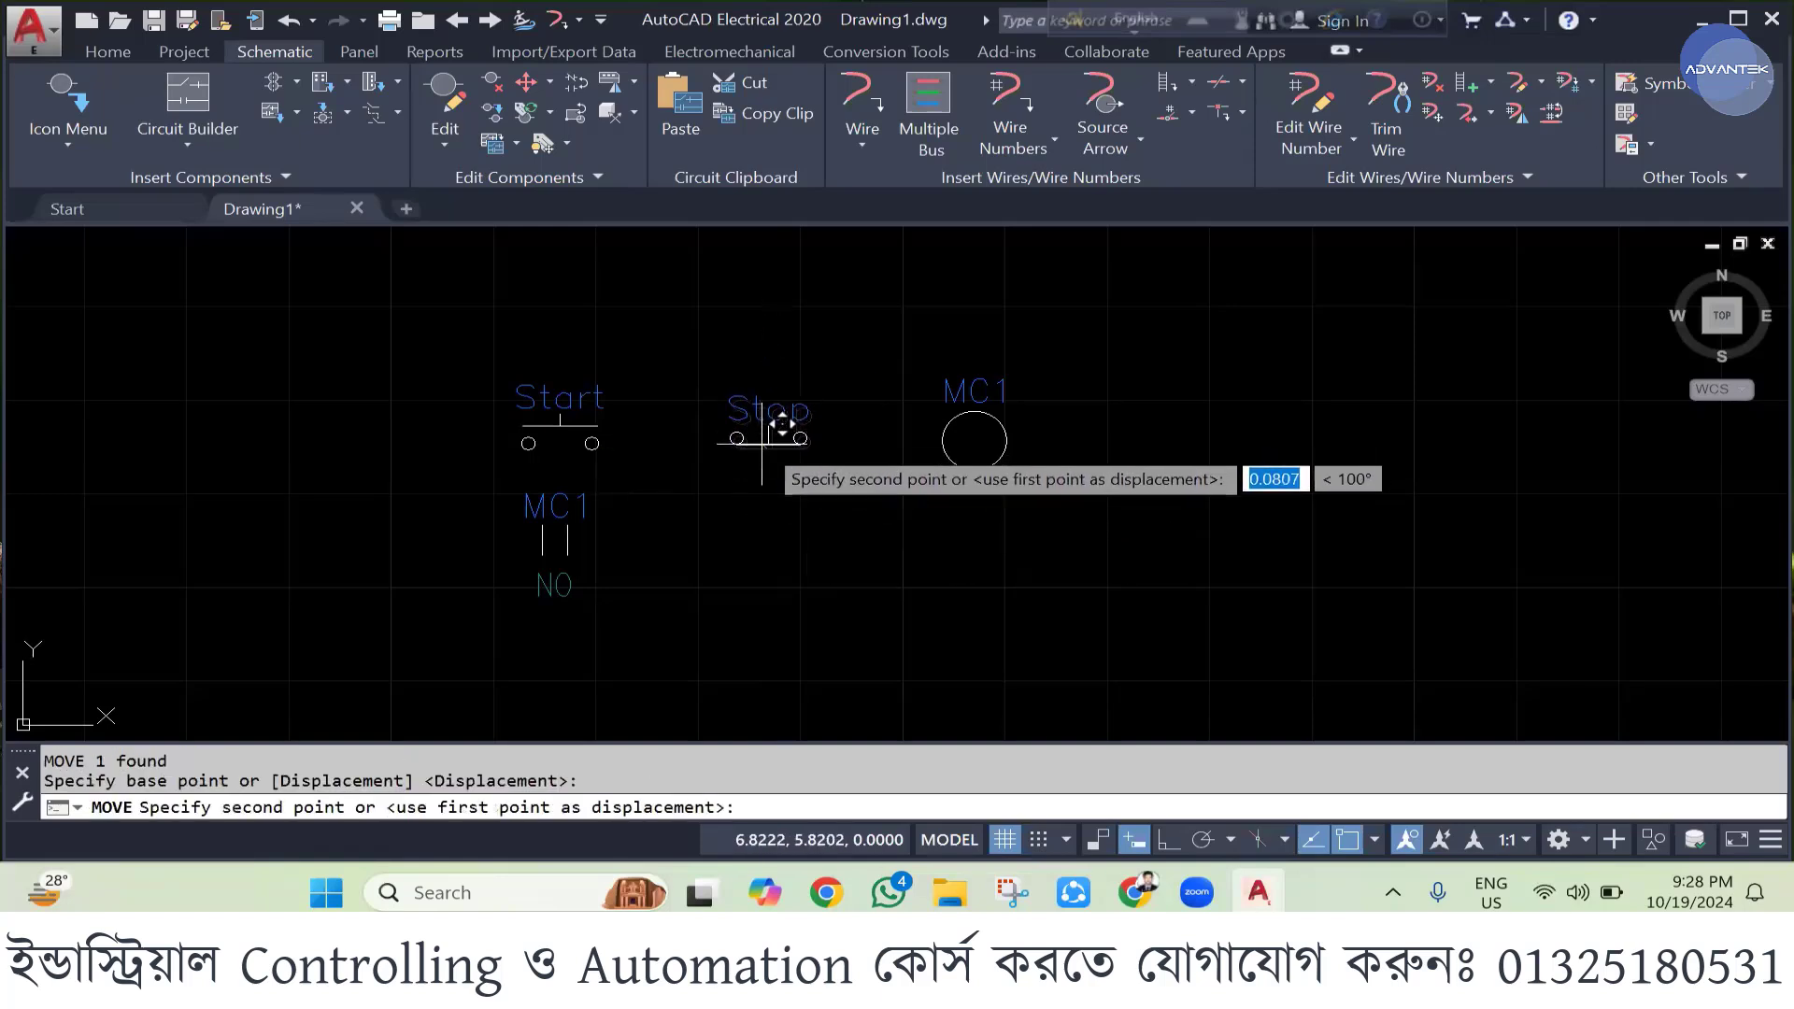
pyautogui.click(775, 460)
pyautogui.press('Escape')
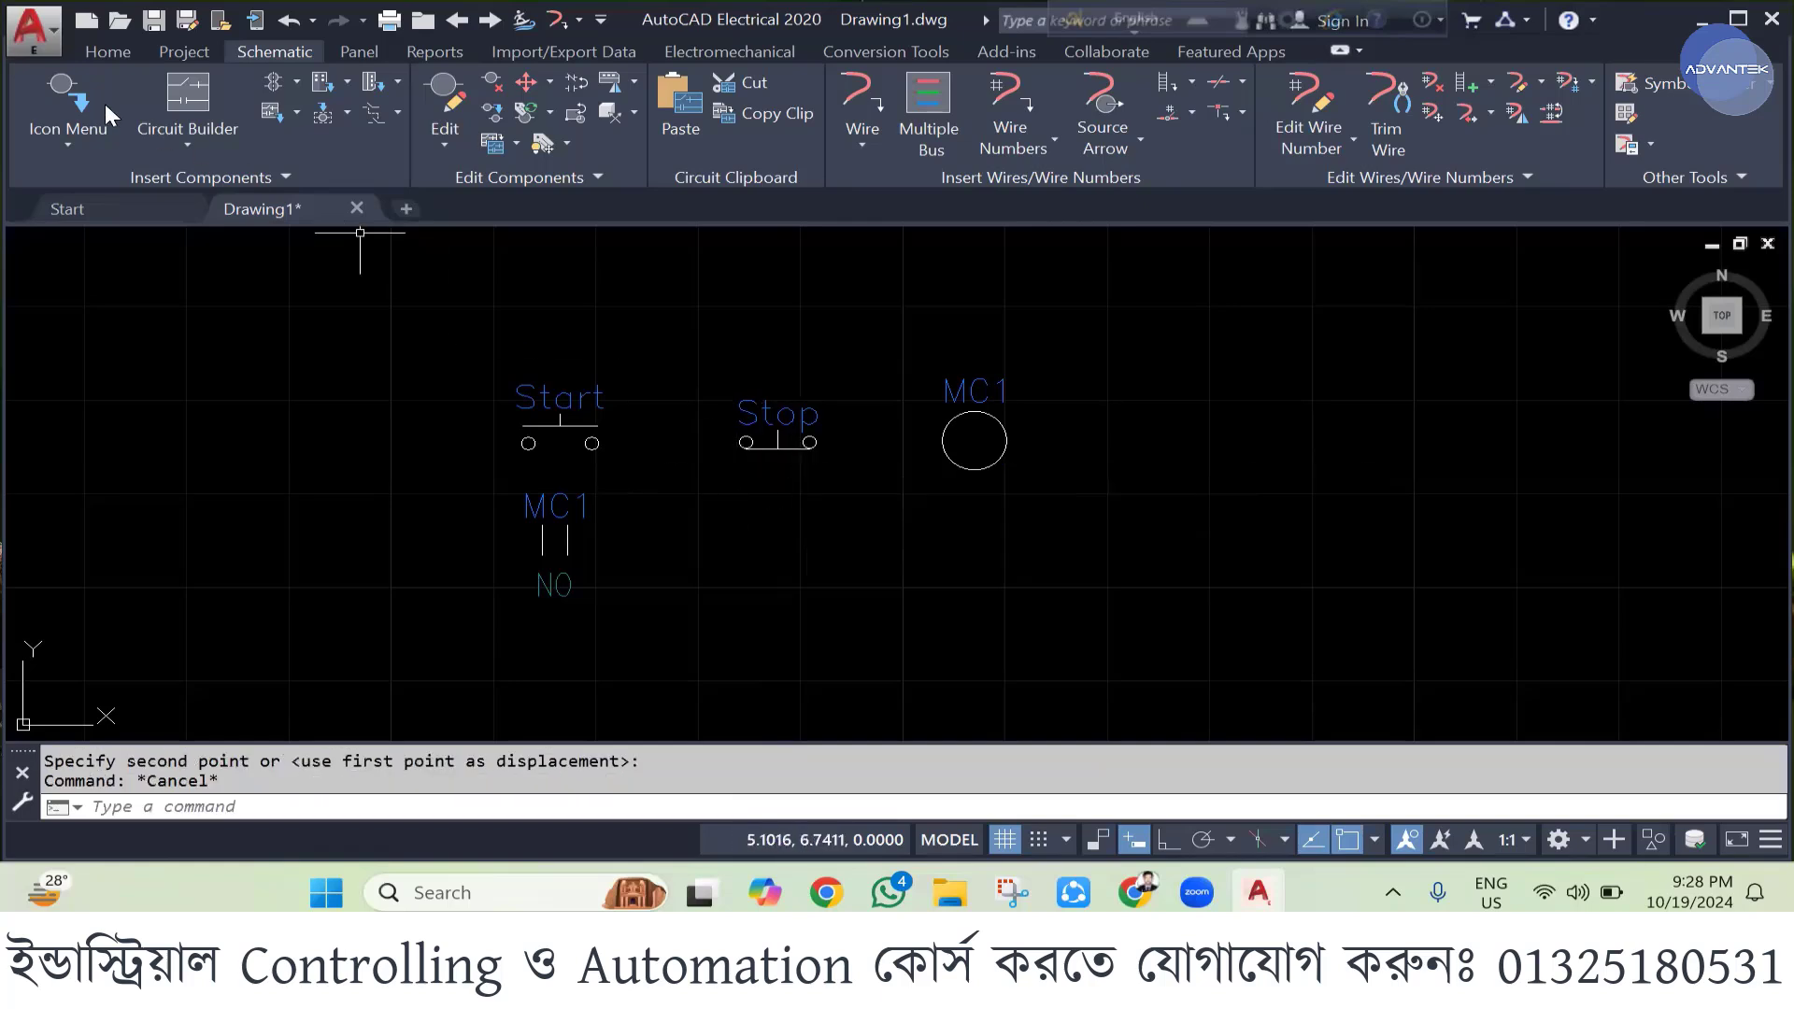
# - Wire Start's right terminal to Stop, and Stop's right terminal to the MC1 coil
pyautogui.click(852, 94)
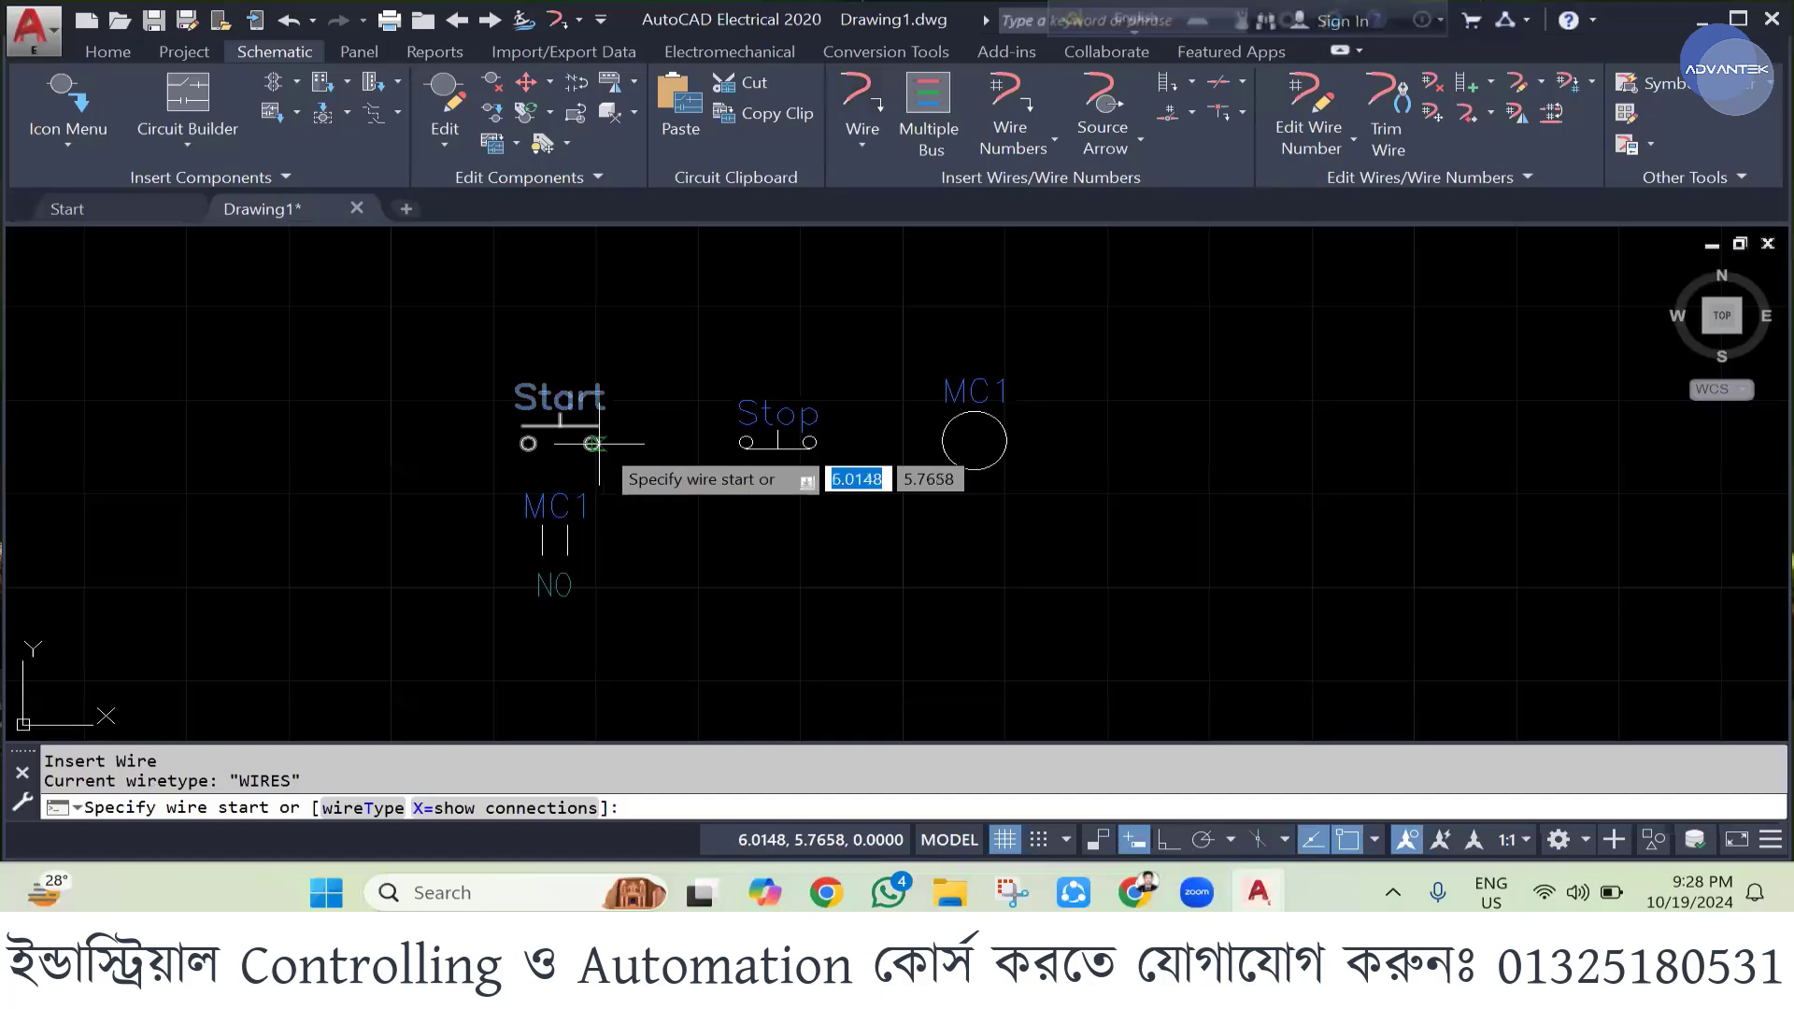
pyautogui.scroll(4, 592, 443)
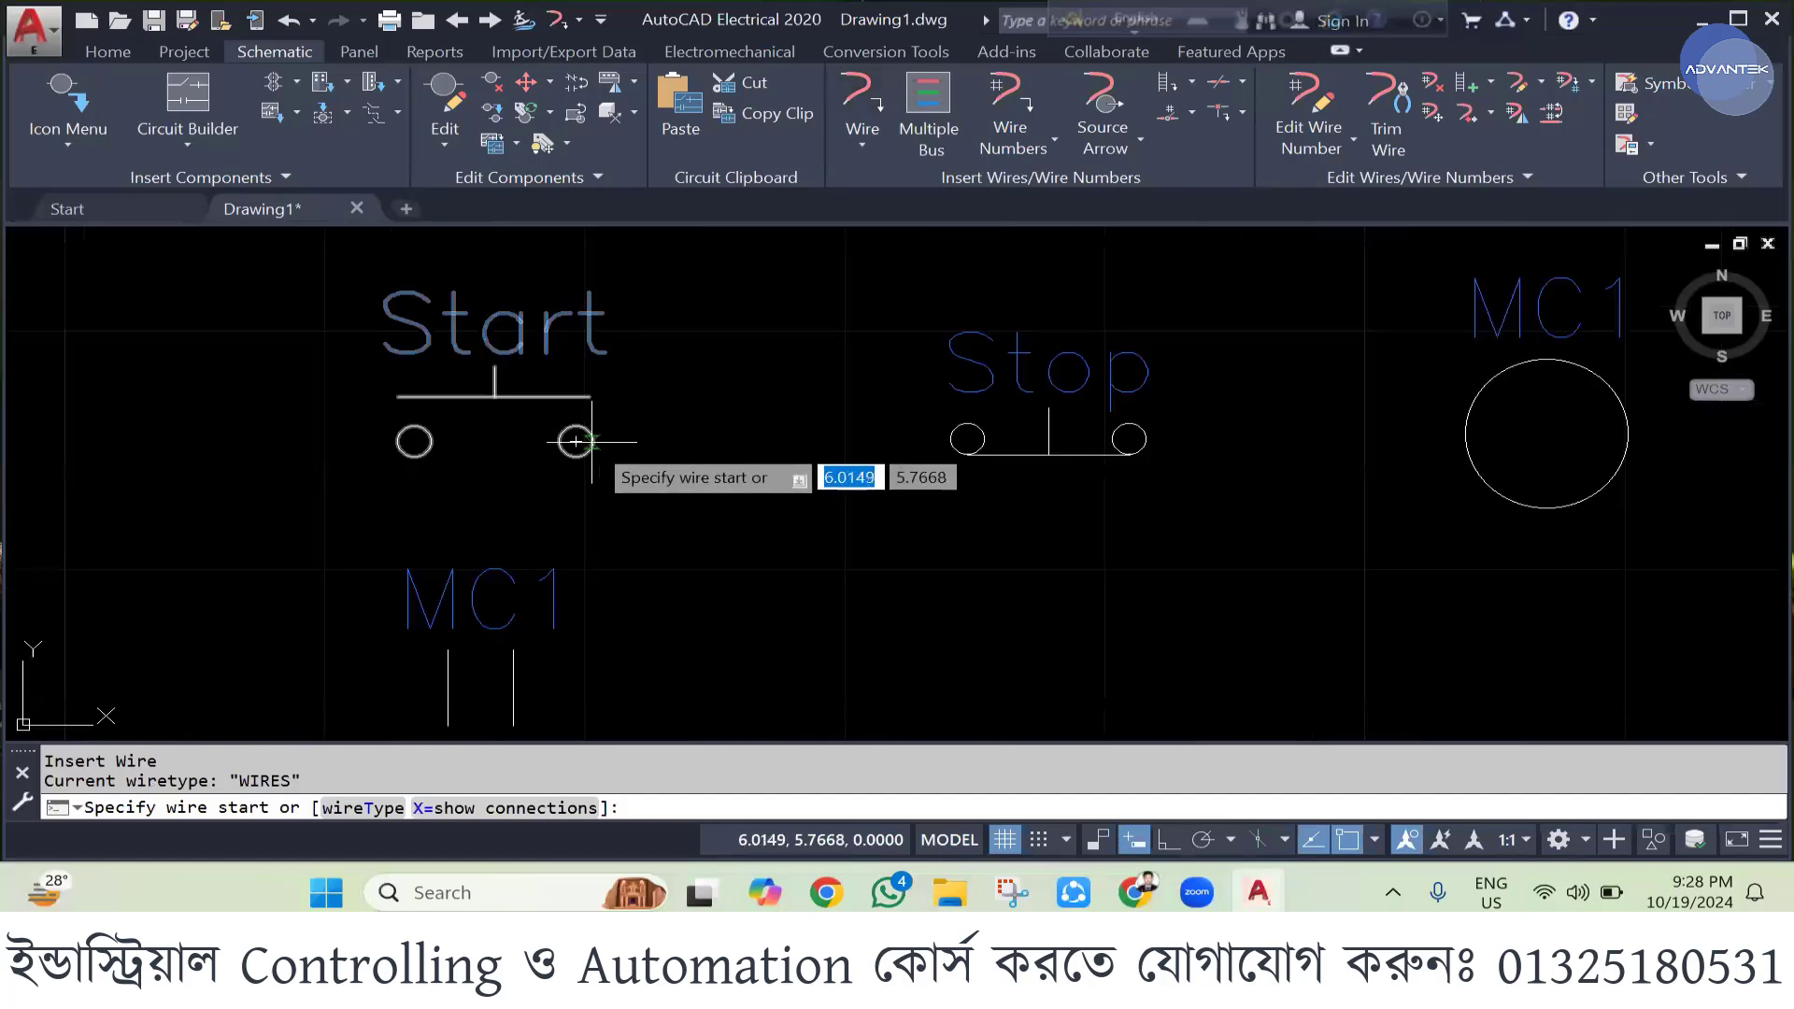
pyautogui.click(575, 441)
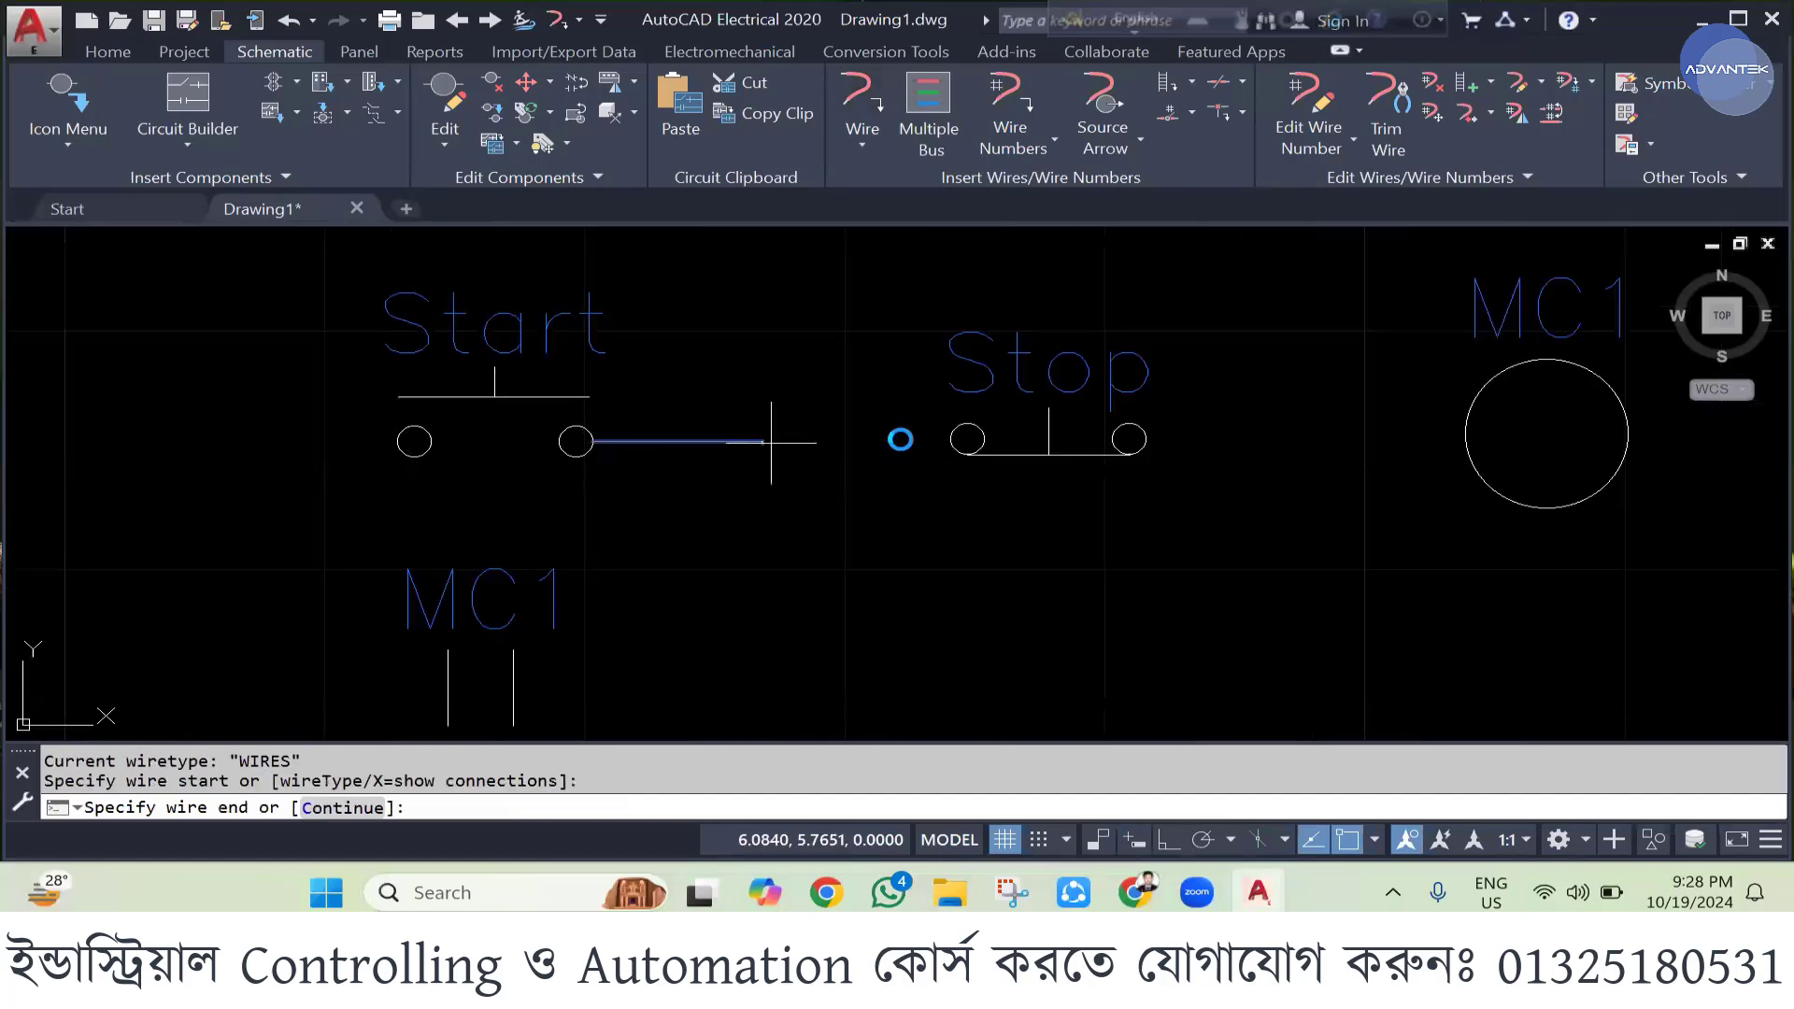
pyautogui.click(948, 439)
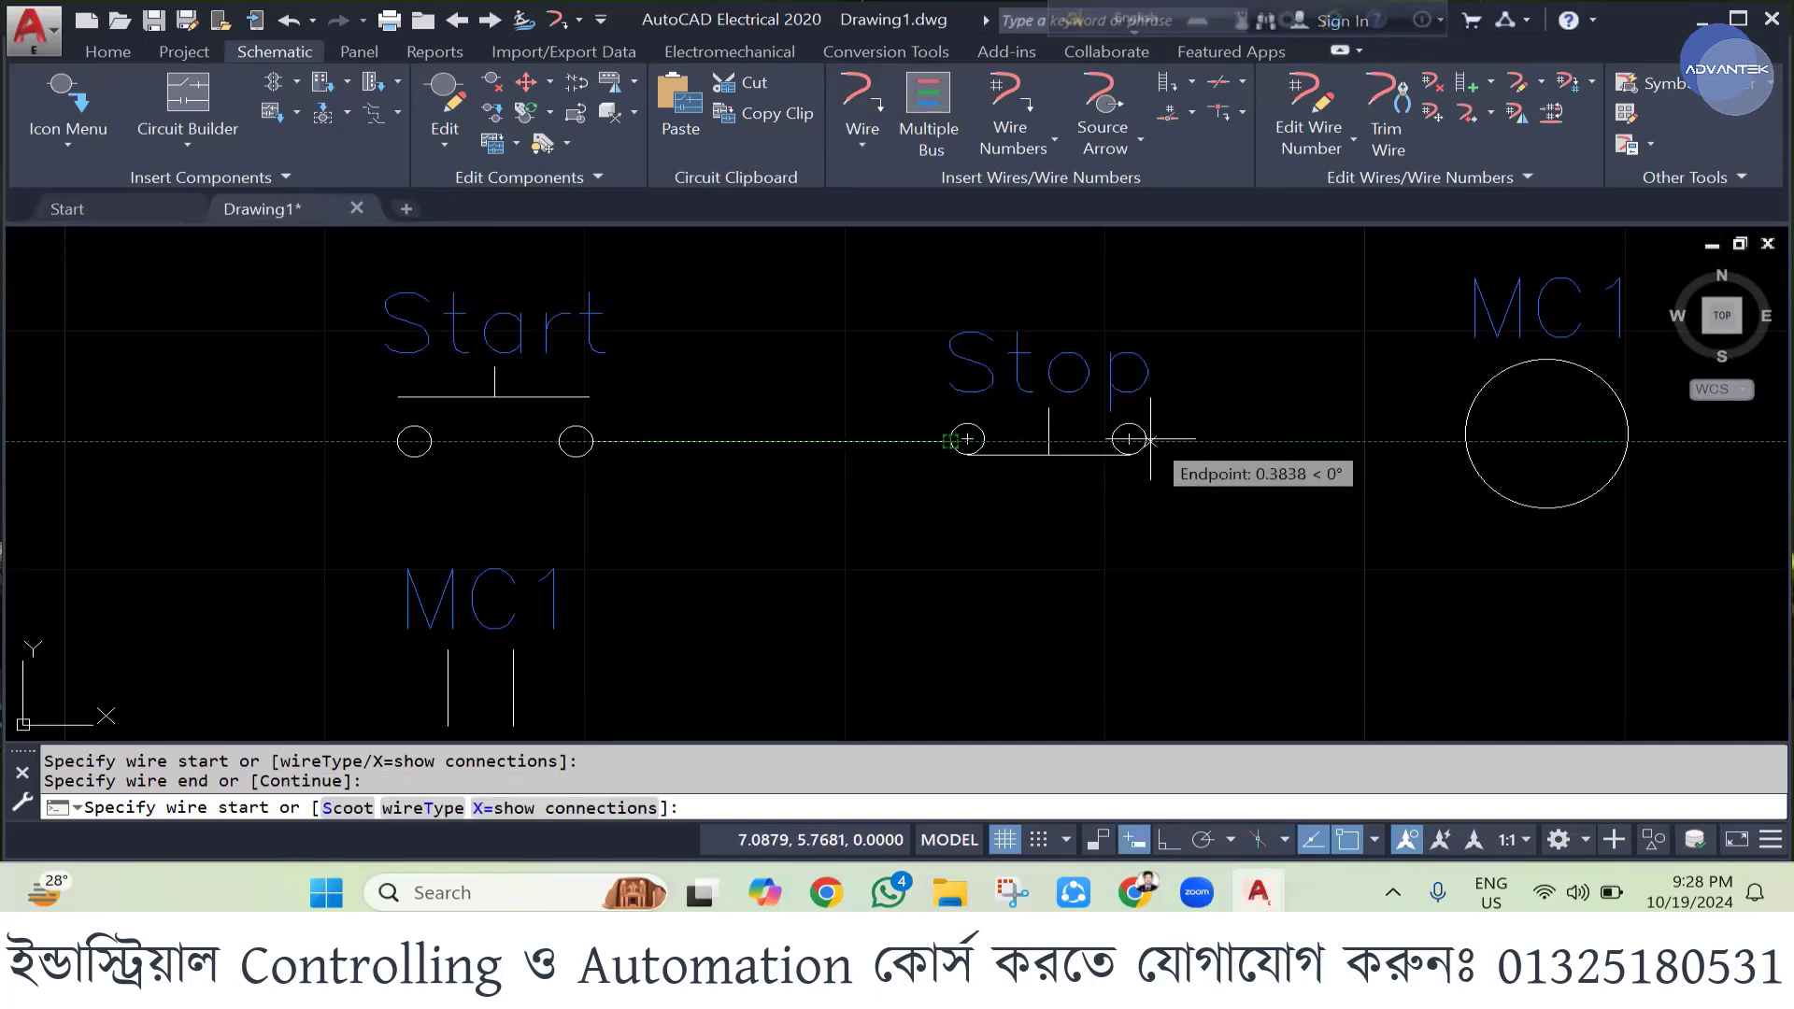
pyautogui.click(1150, 440)
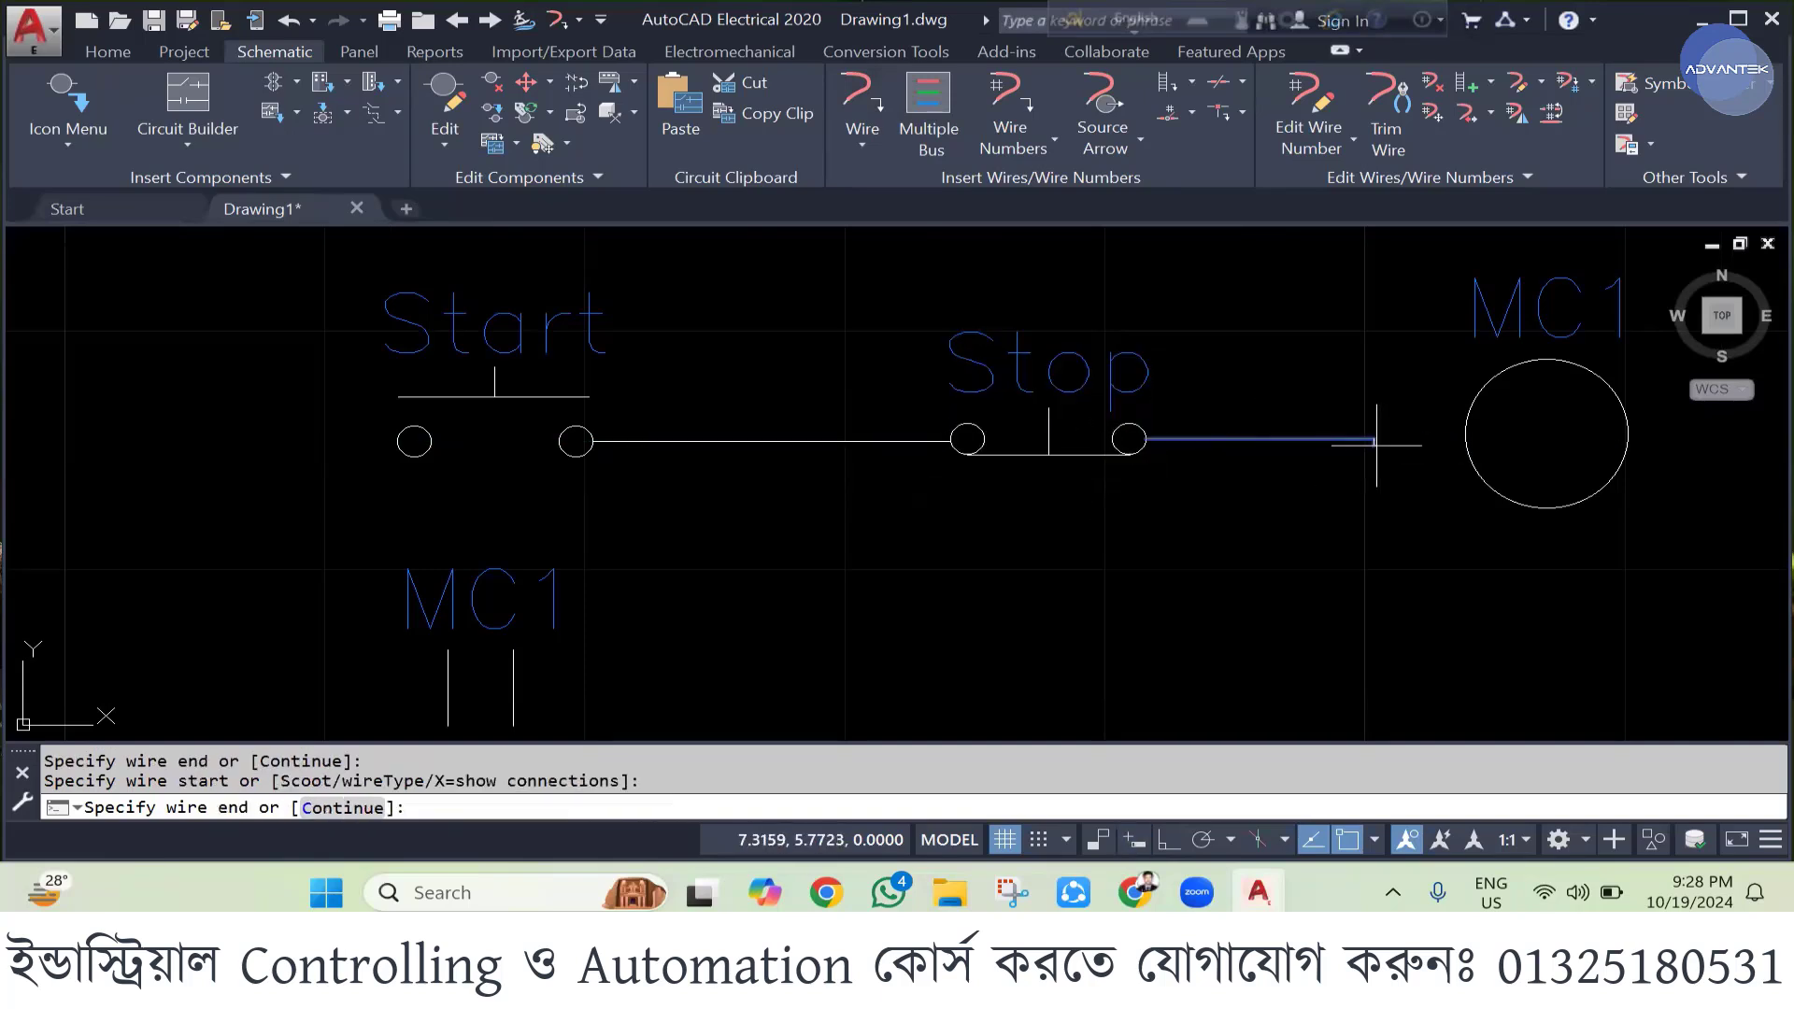
pyautogui.click(1467, 432)
pyautogui.scroll(-4, 948, 336)
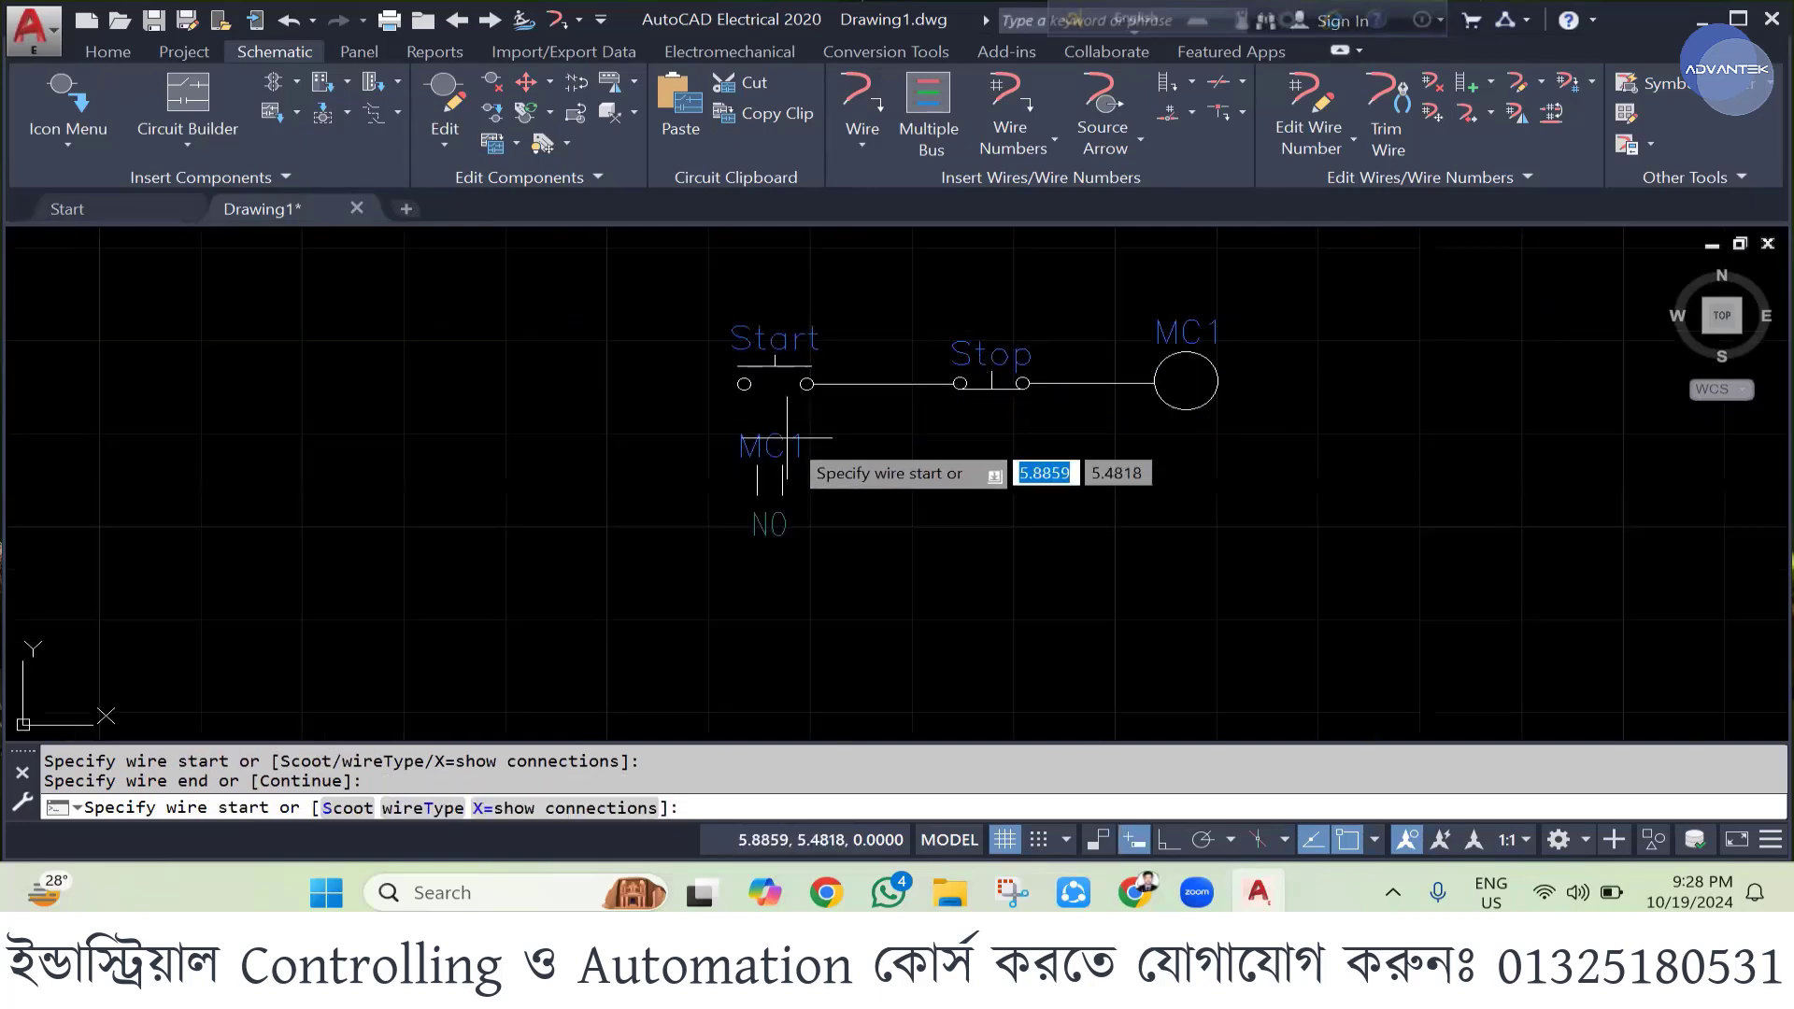
# - Wire the MC1 contact's right terminal to the top rung and run a return wire below the coil
pyautogui.click(783, 480)
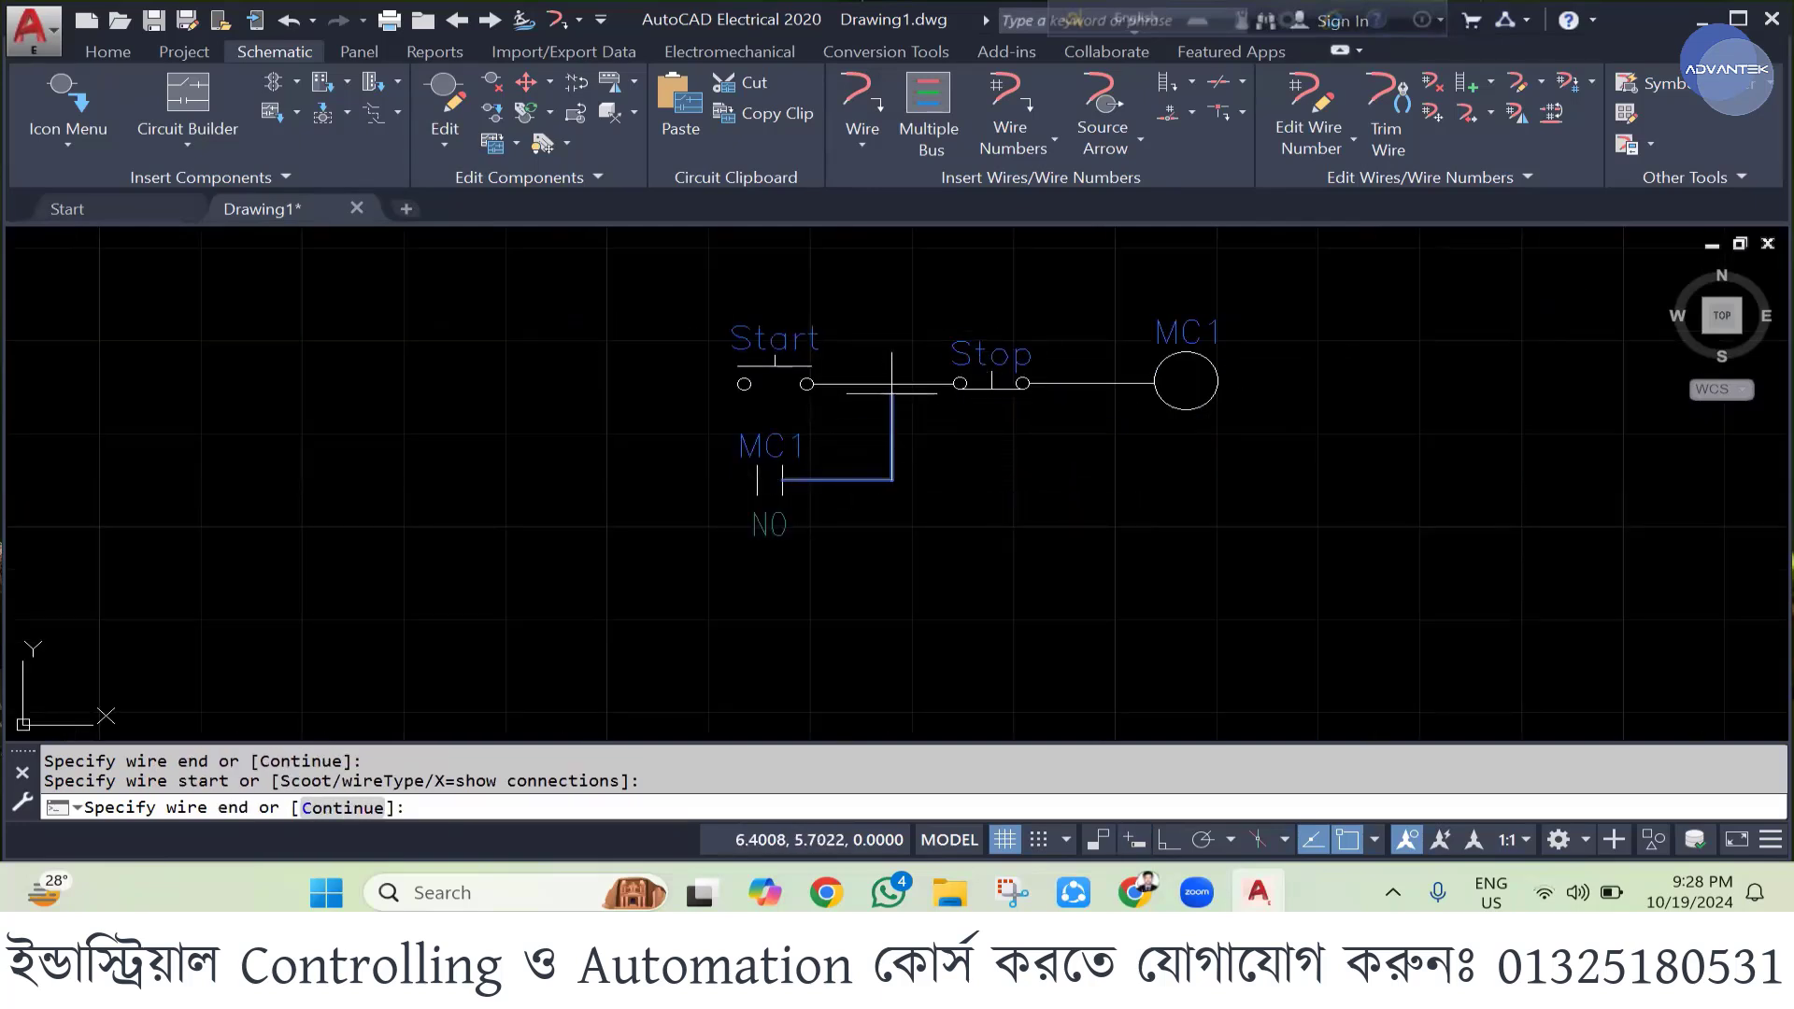
pyautogui.click(892, 383)
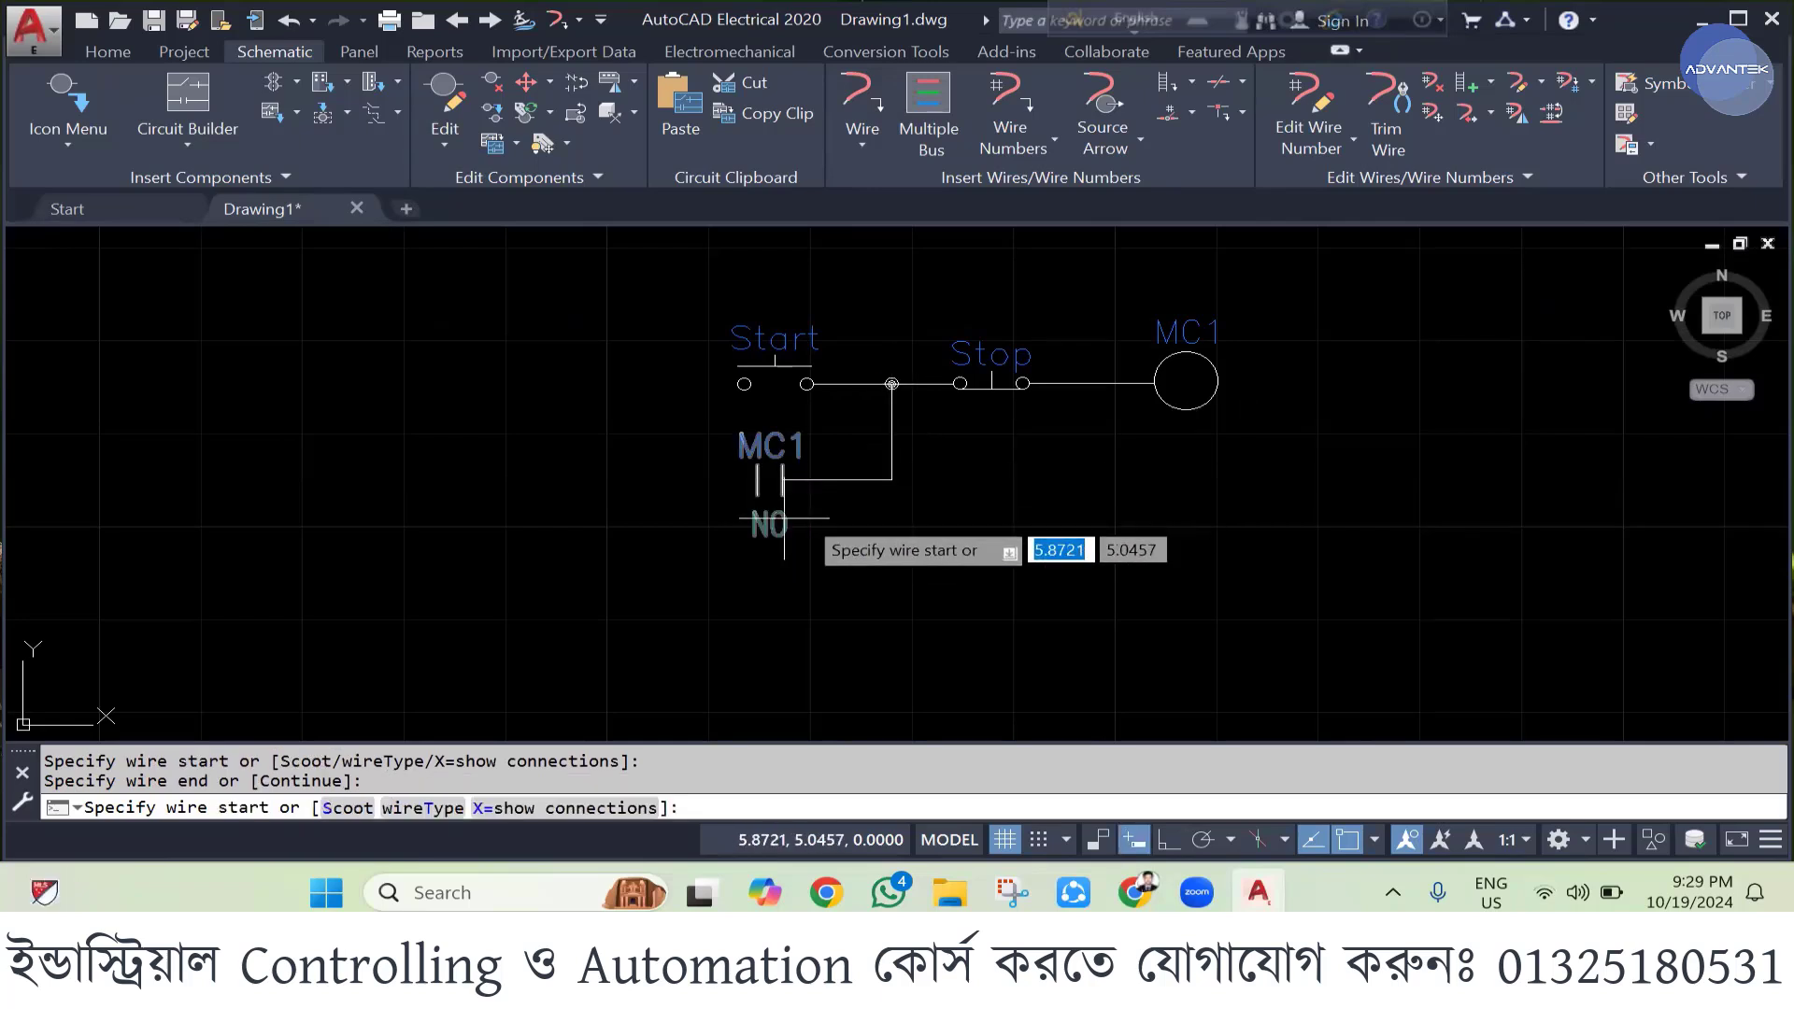
pyautogui.click(1215, 382)
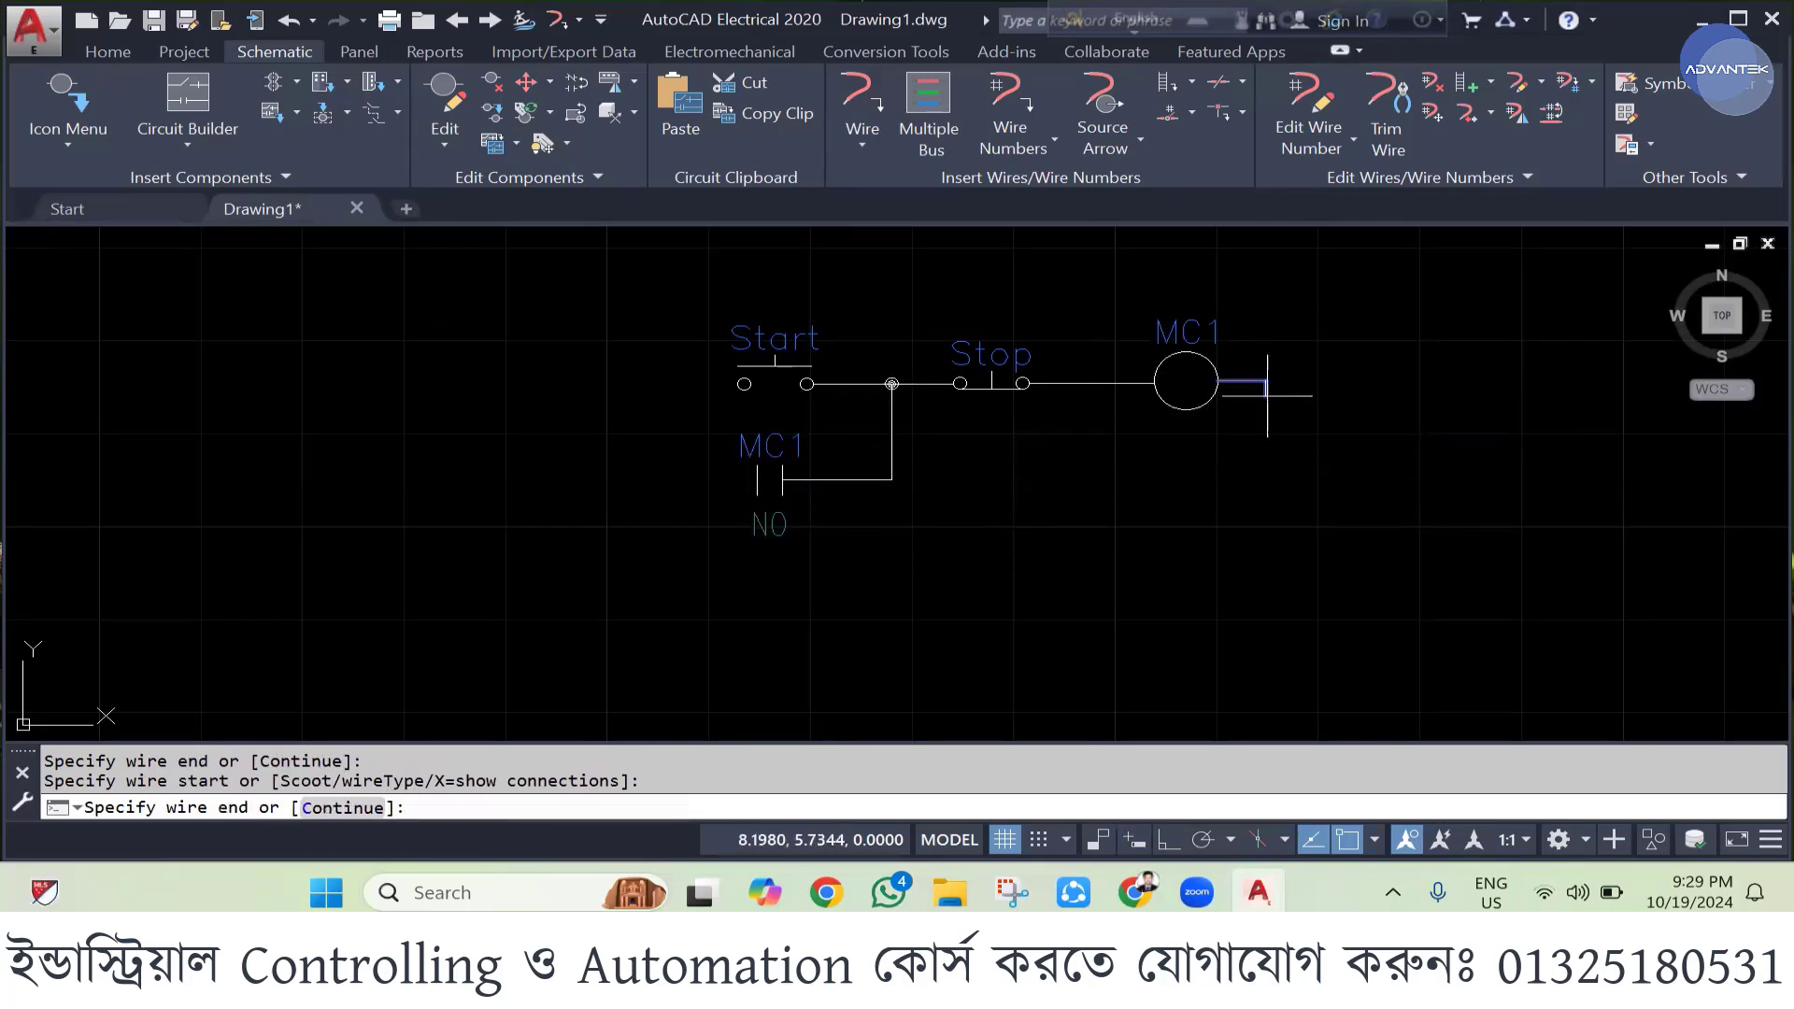
pyautogui.click(1260, 524)
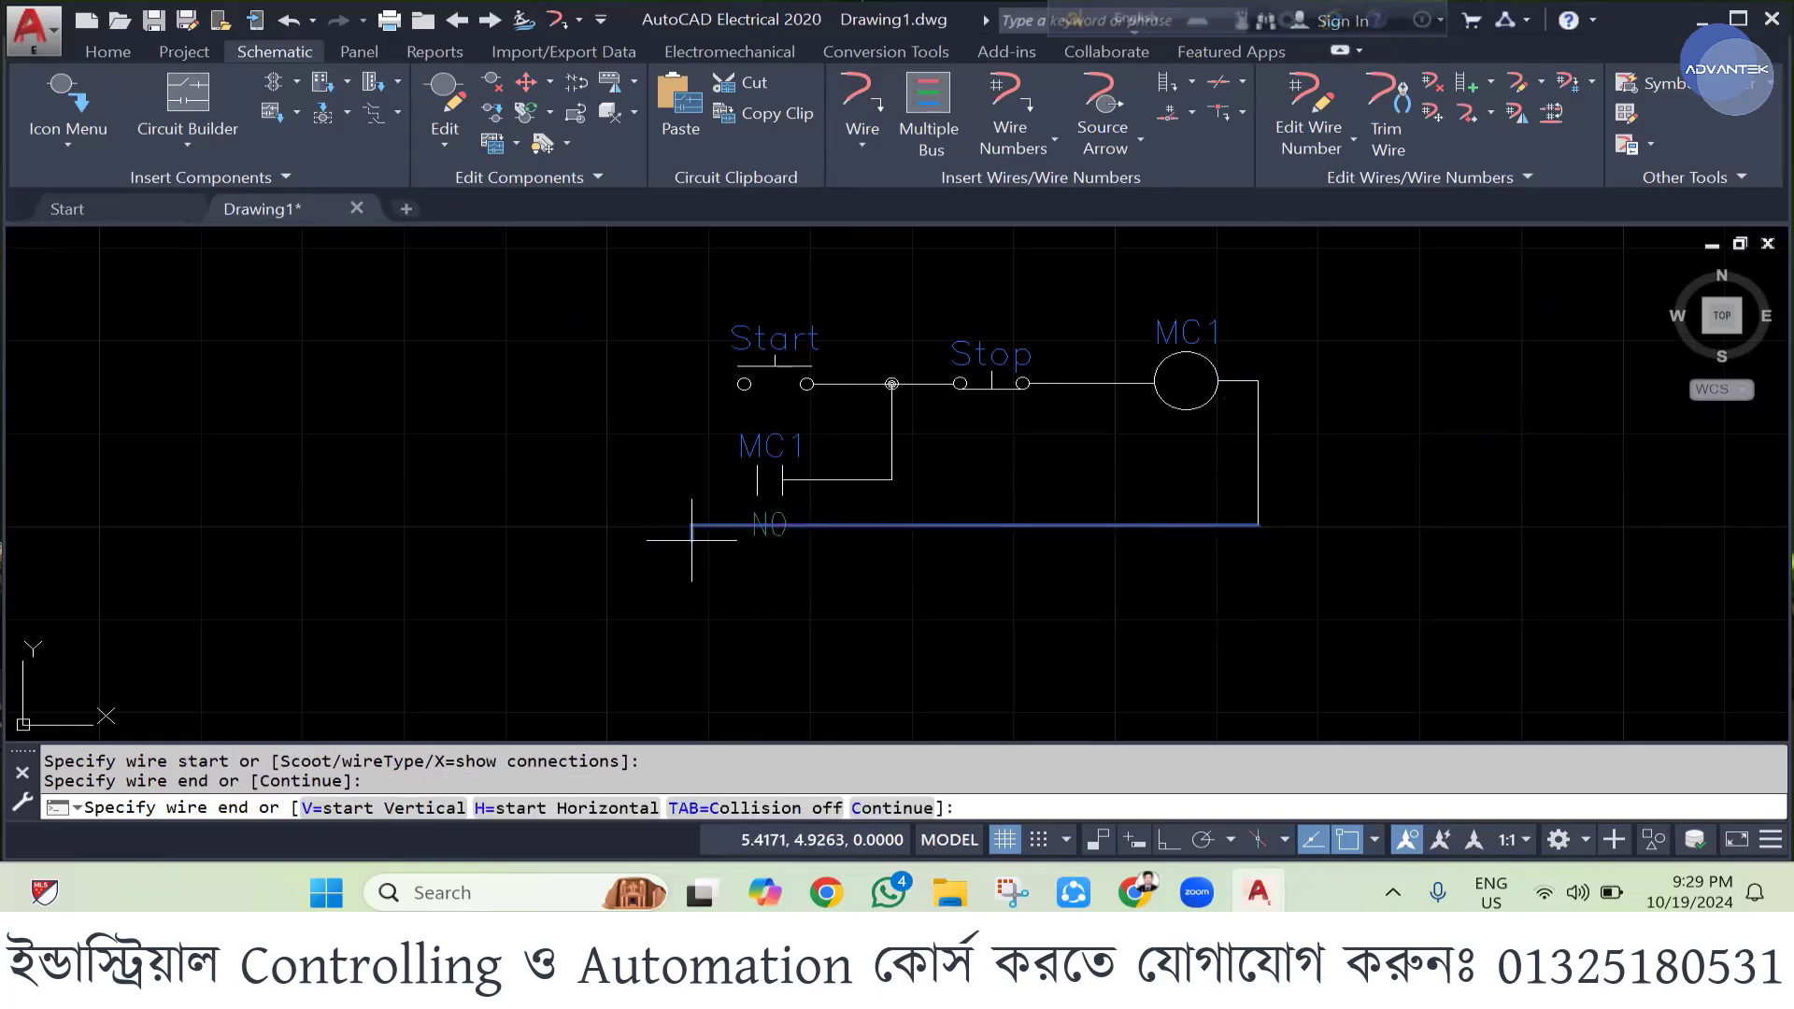
pyautogui.click(646, 525)
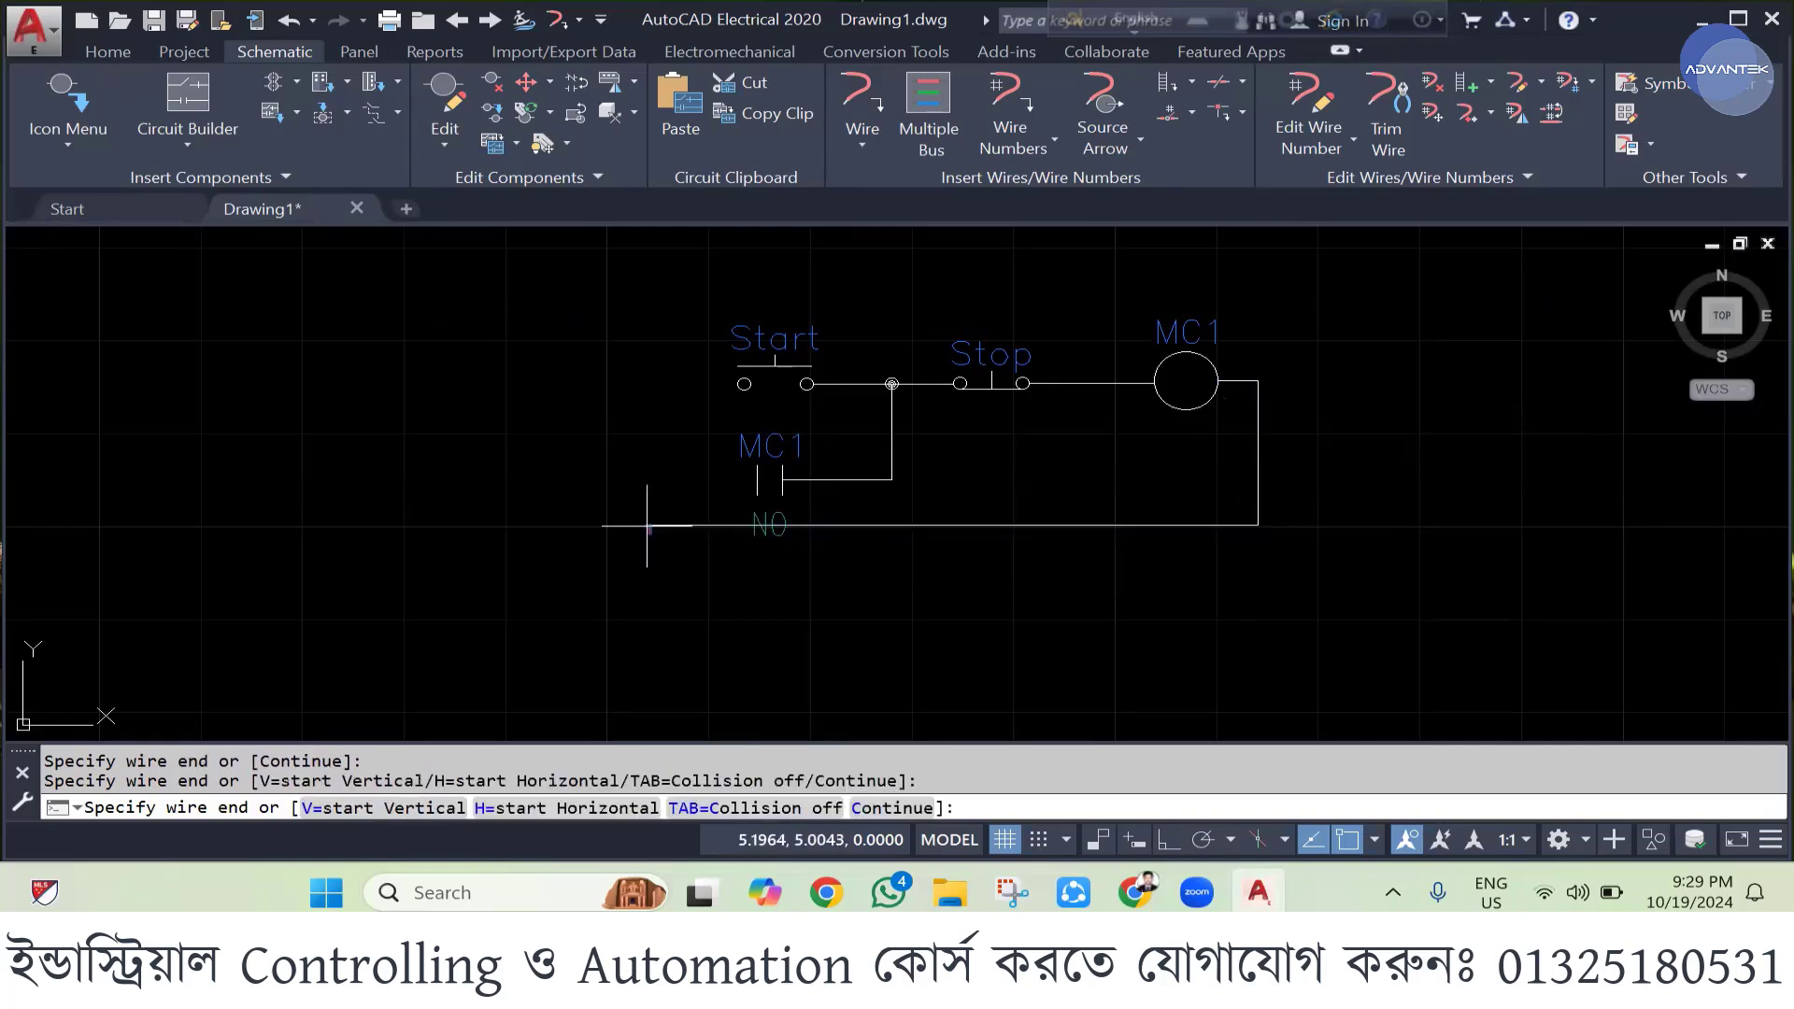
pyautogui.press('Return')
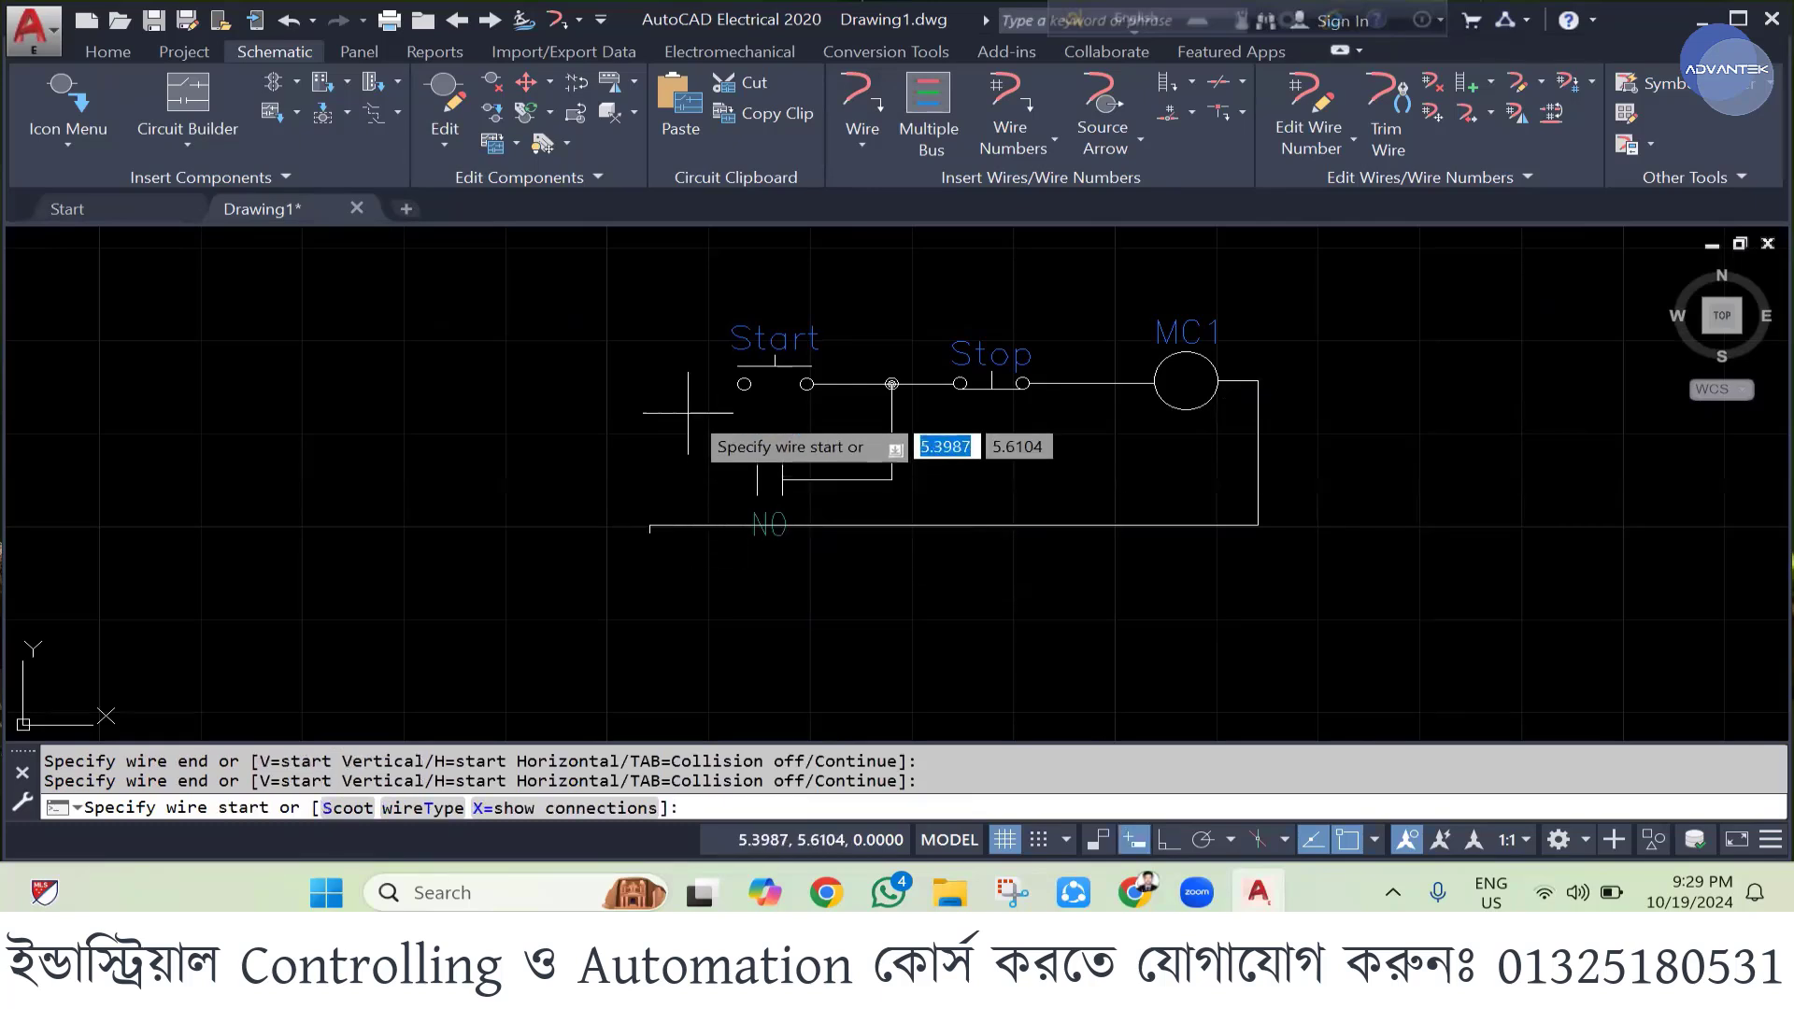
# - Extend a wire left of Start and connect the MC1 contact's left terminal up to the top rung
pyautogui.click(843, 90)
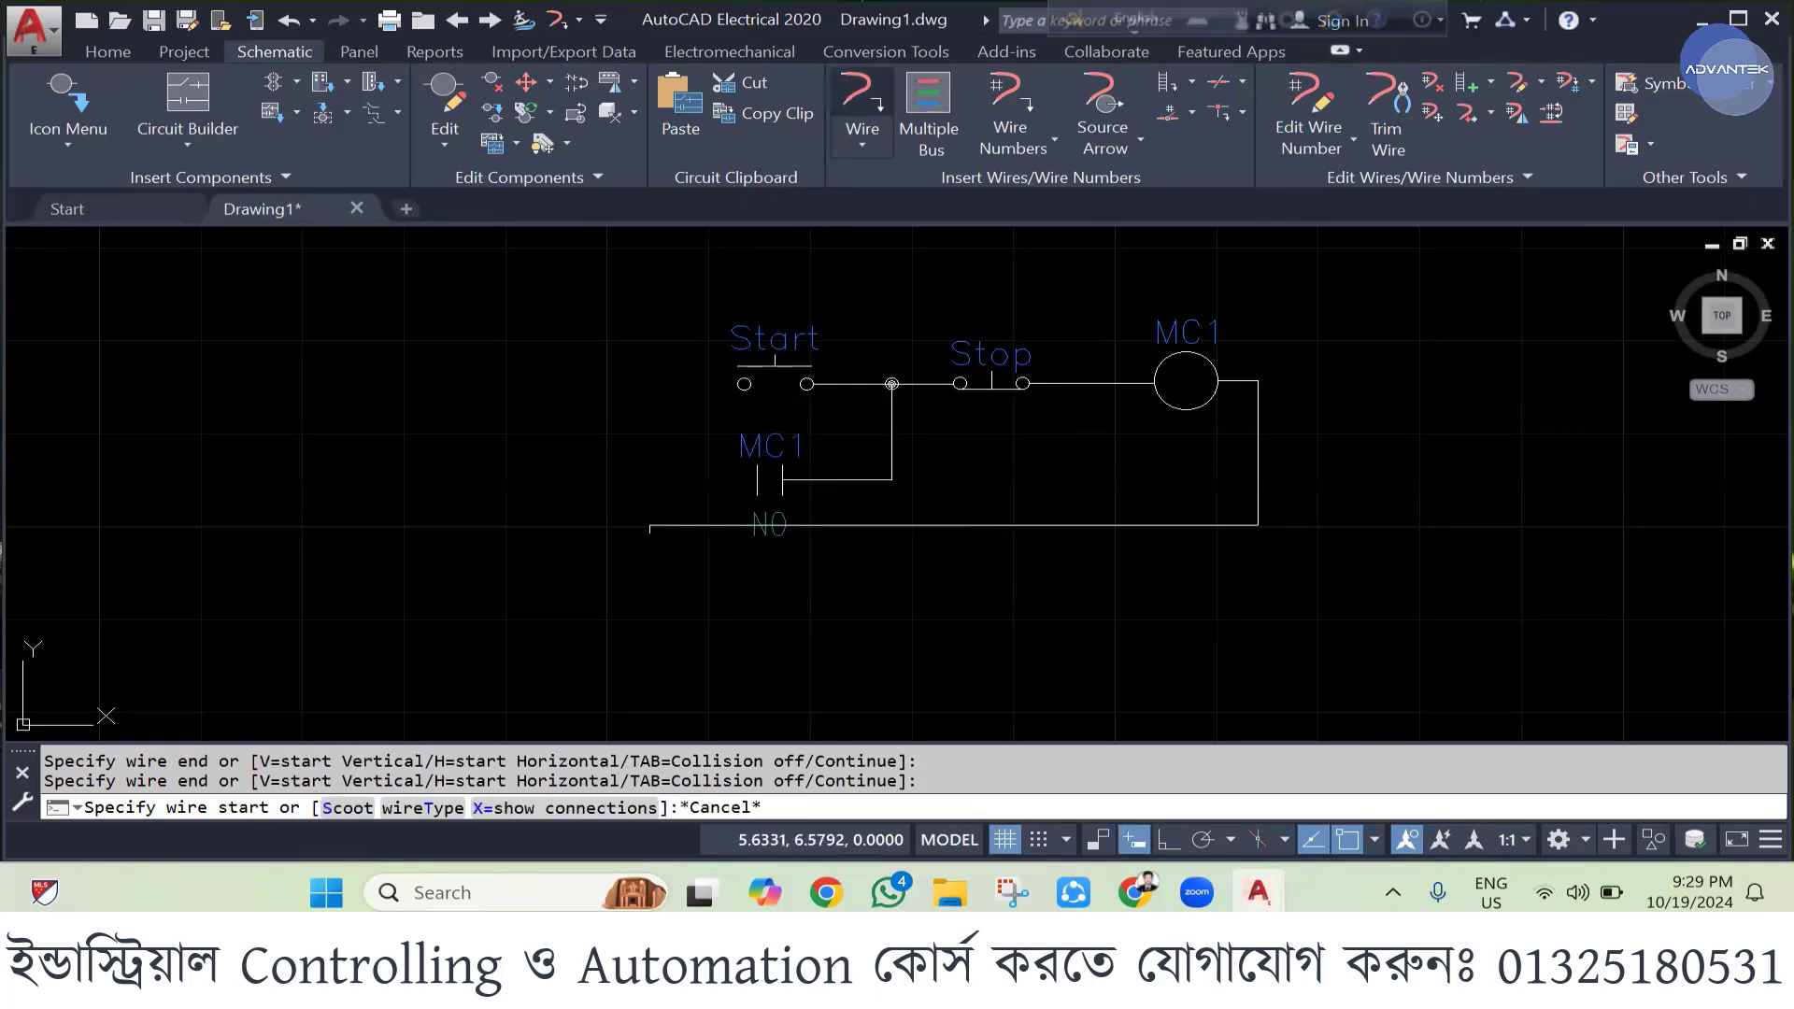
pyautogui.click(743, 383)
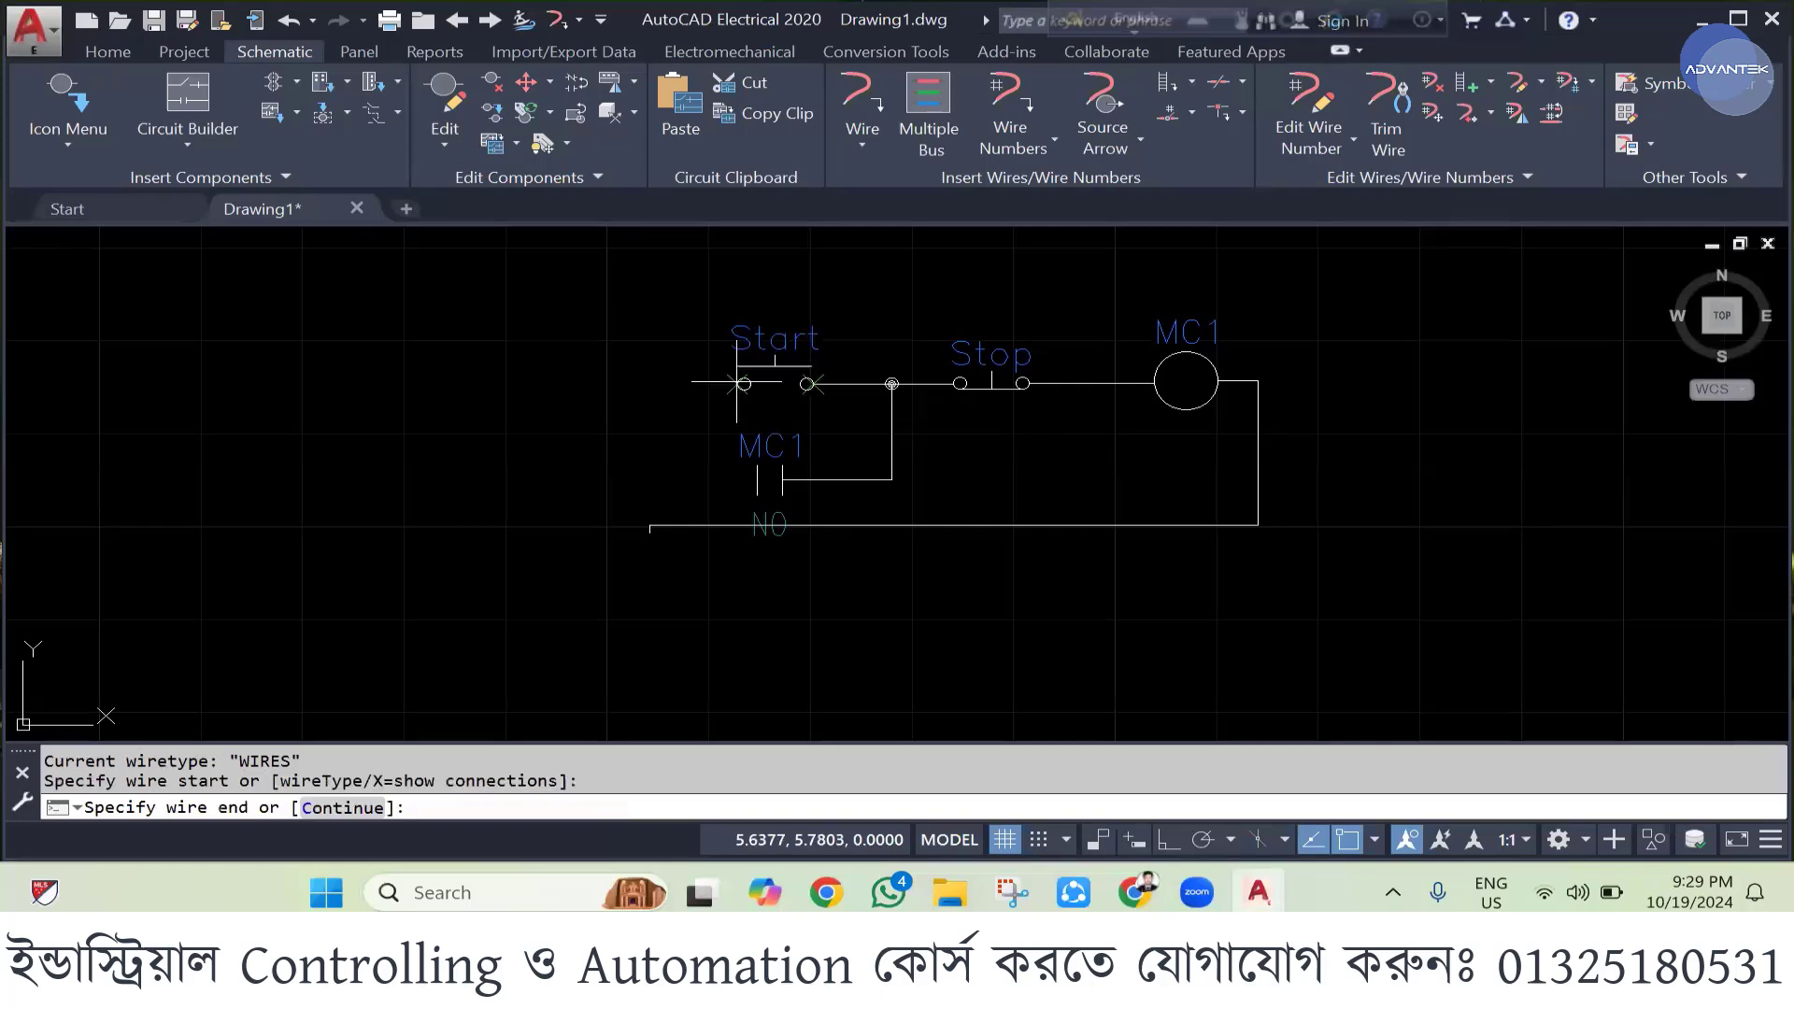
pyautogui.click(652, 384)
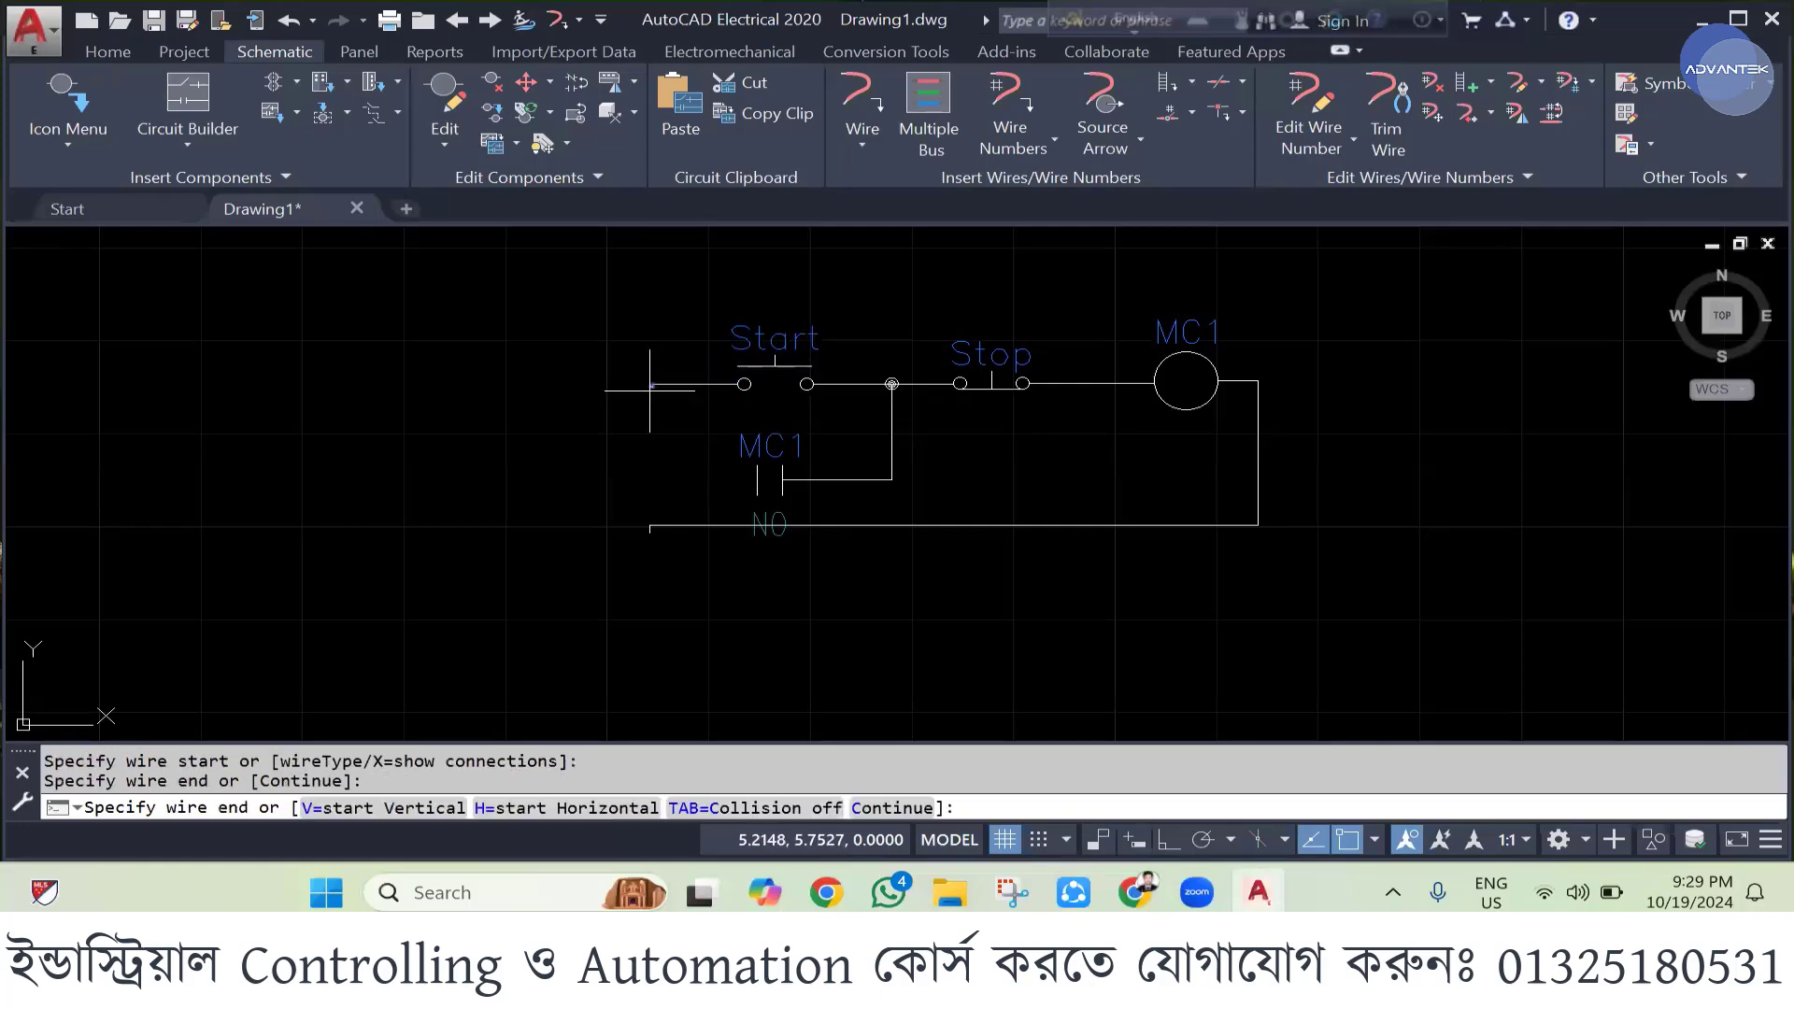
pyautogui.press('Return')
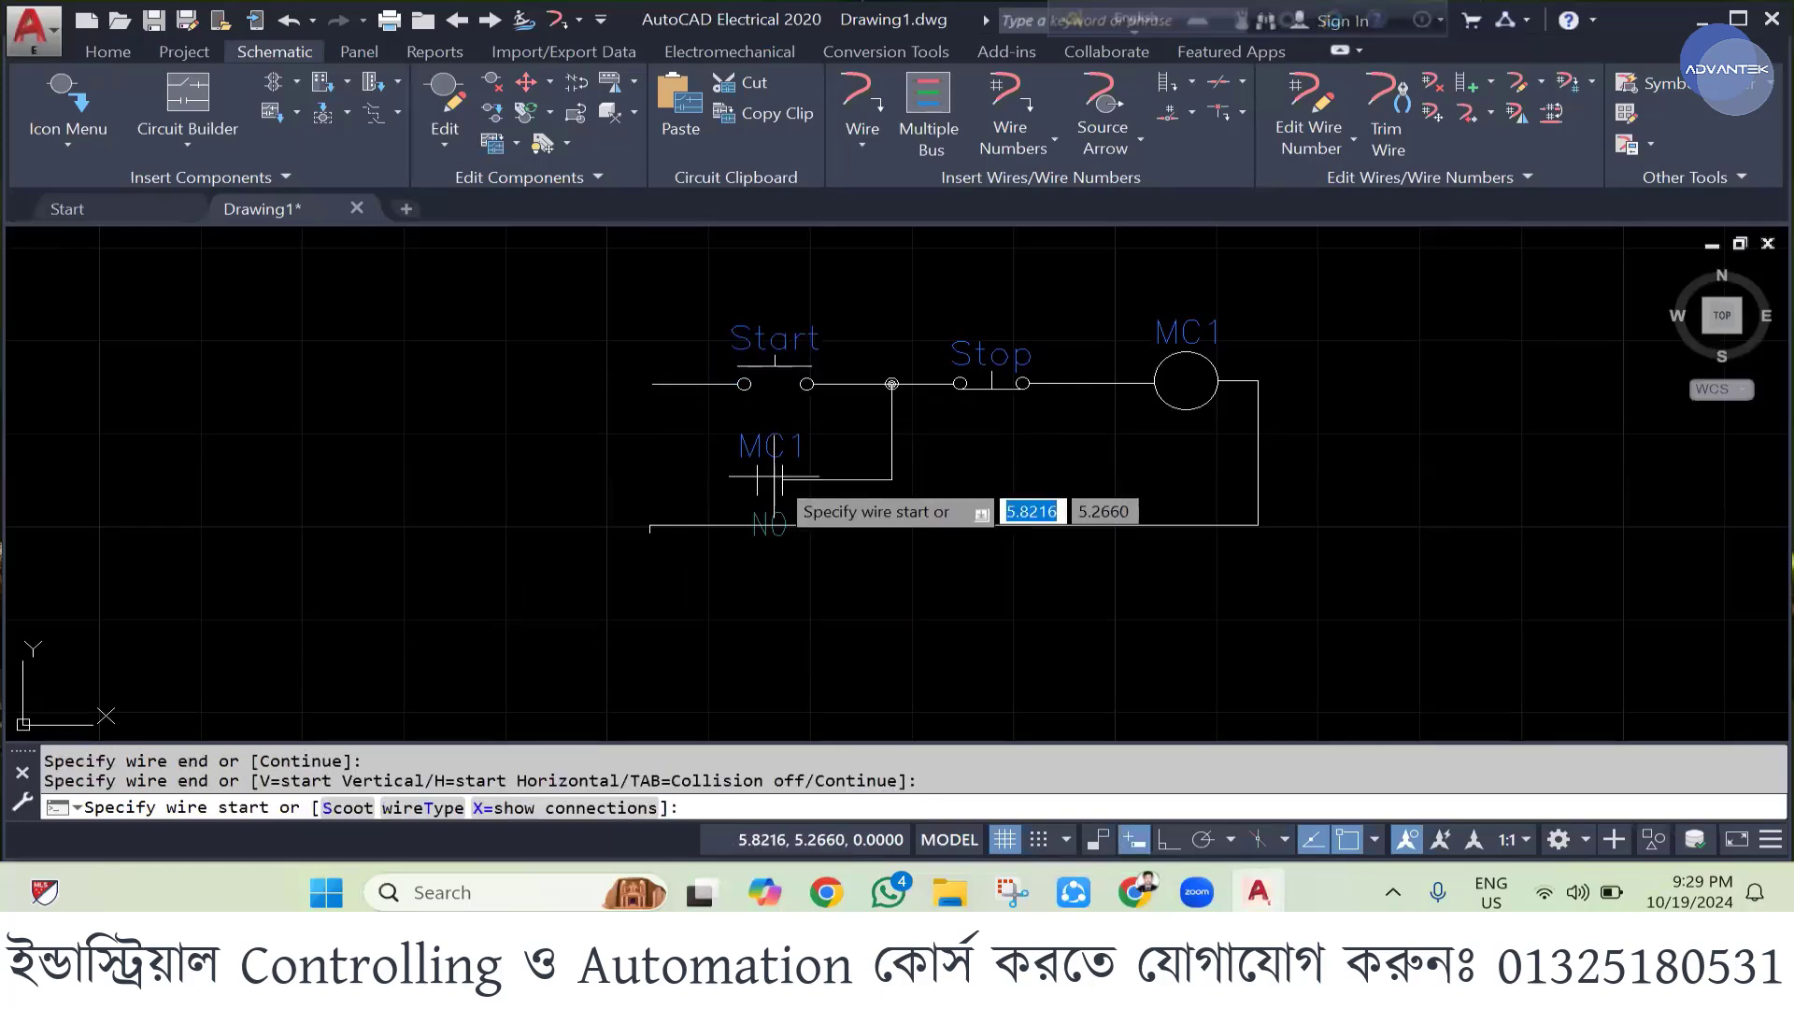
pyautogui.click(756, 477)
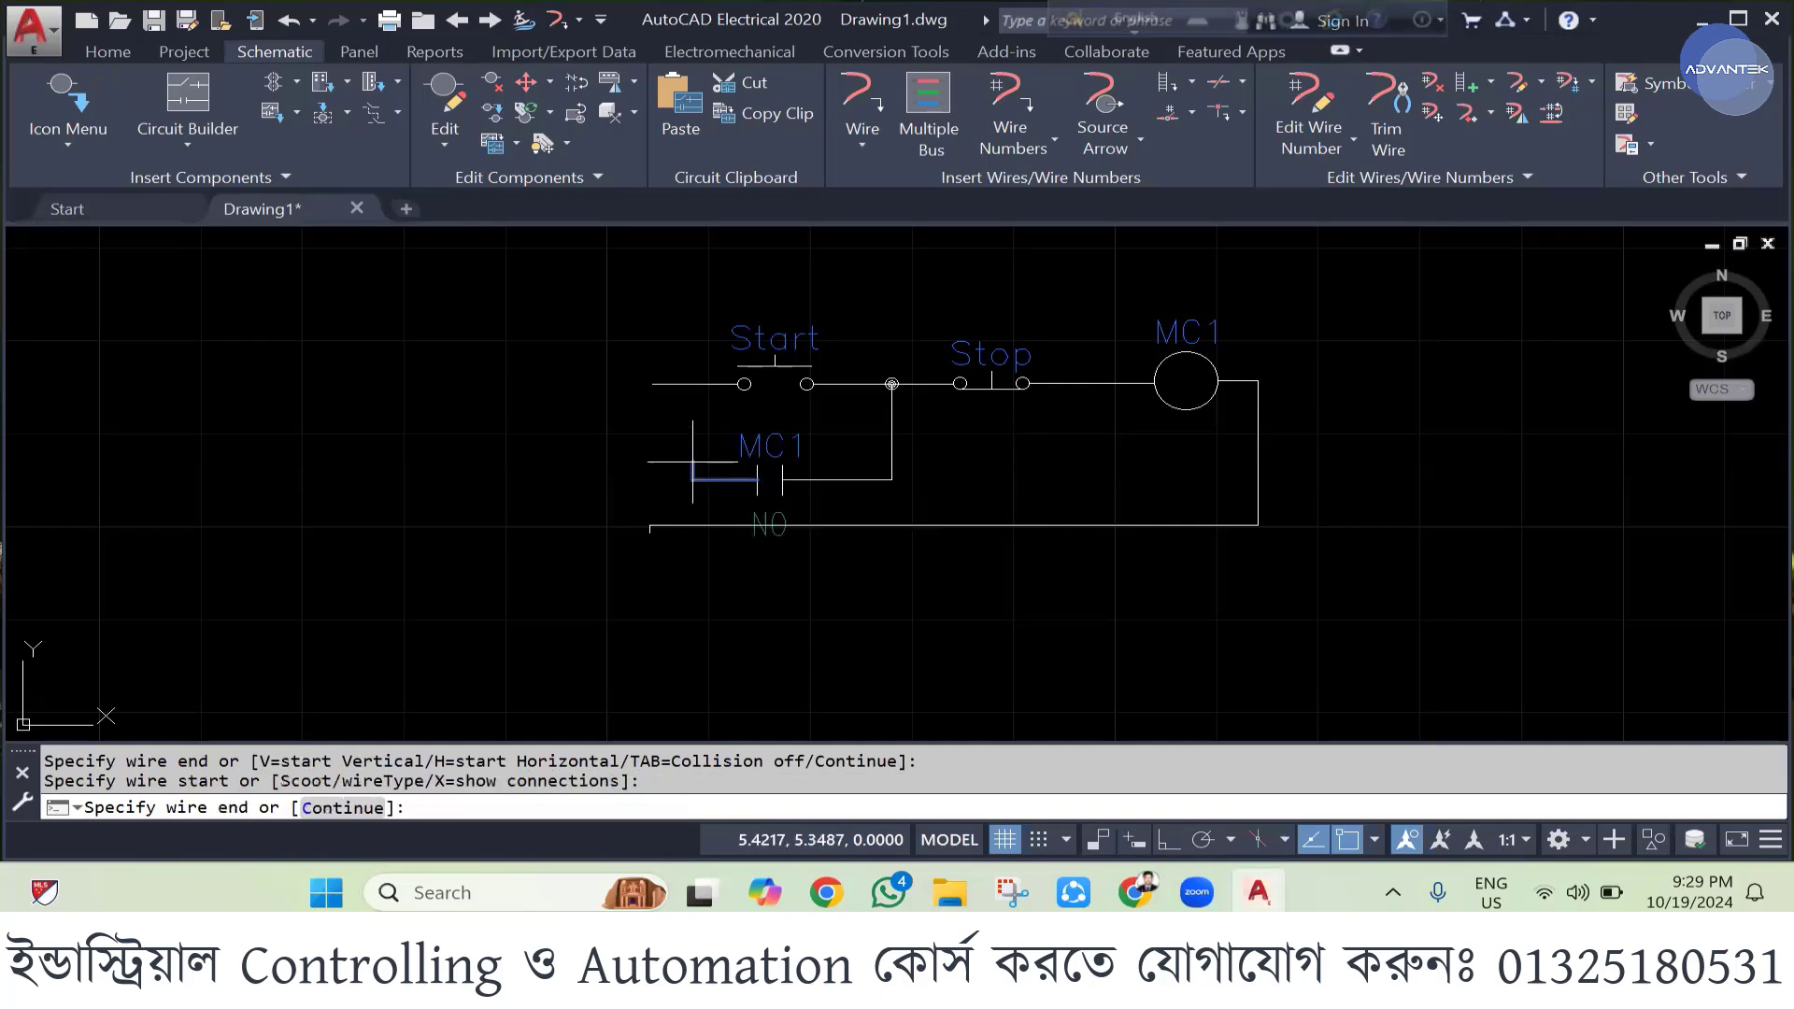
pyautogui.click(696, 384)
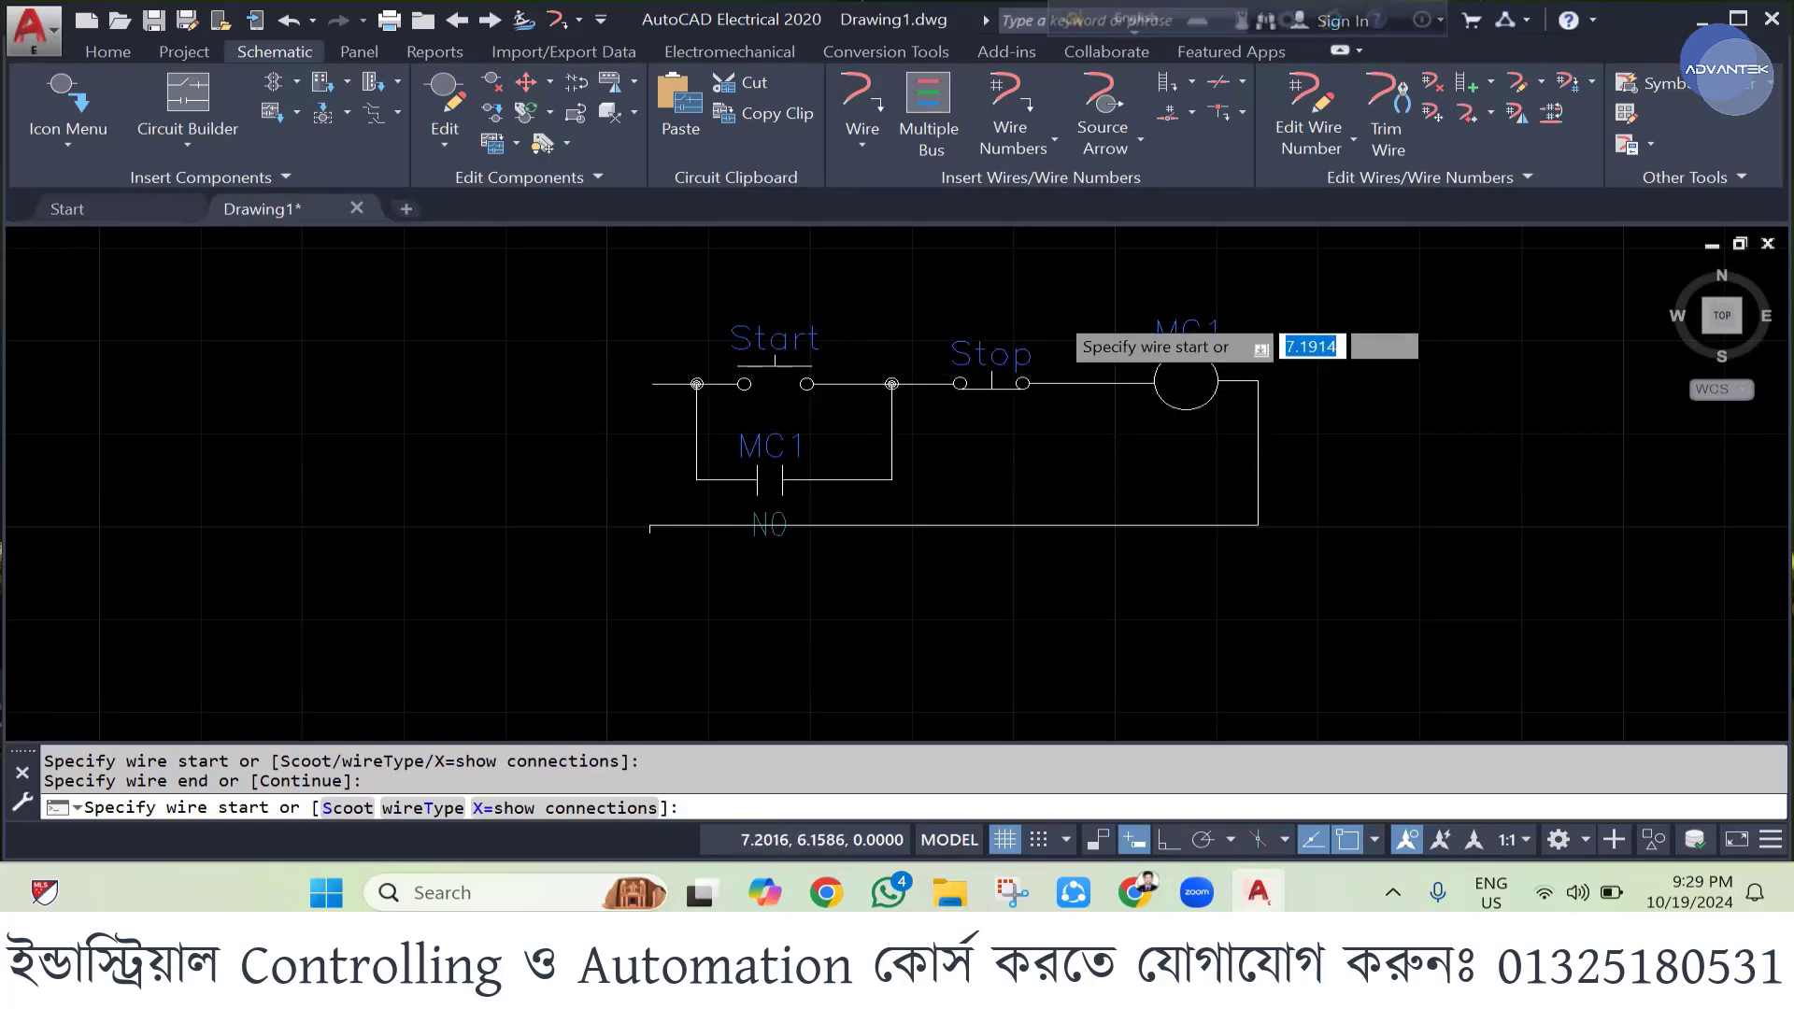
pyautogui.scroll(2, 1053, 341)
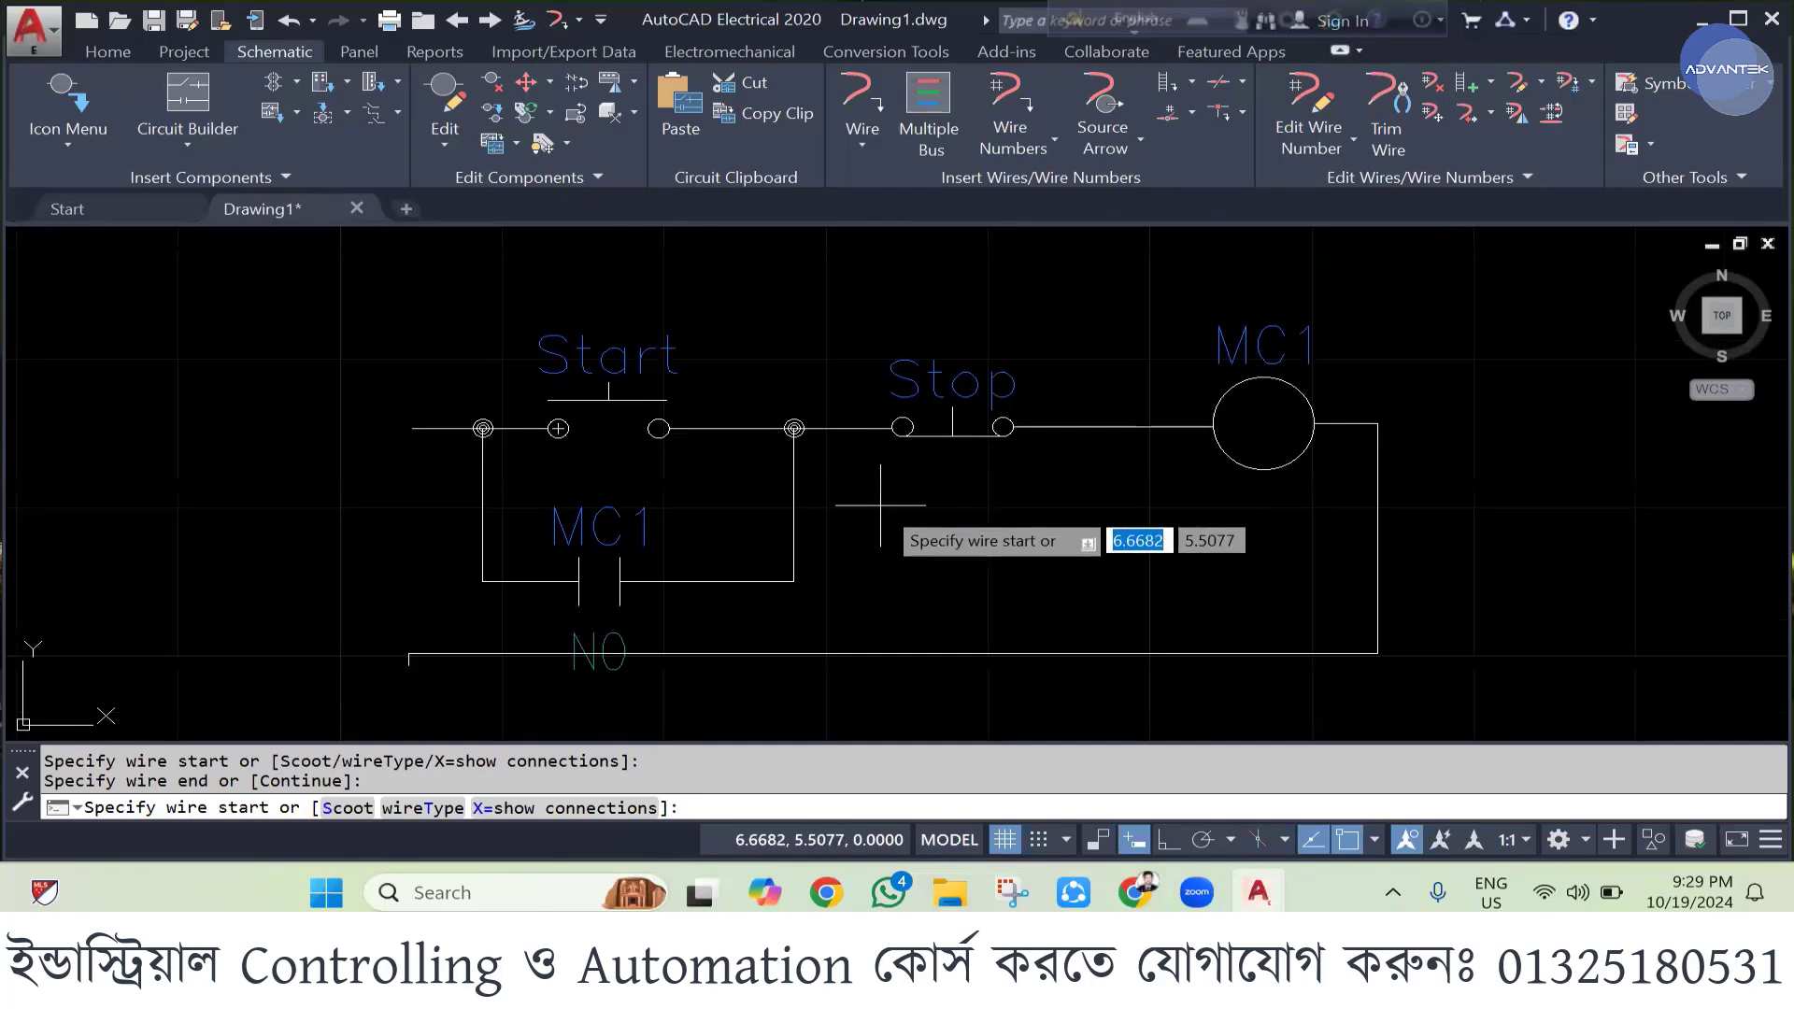
pyautogui.press('Escape')
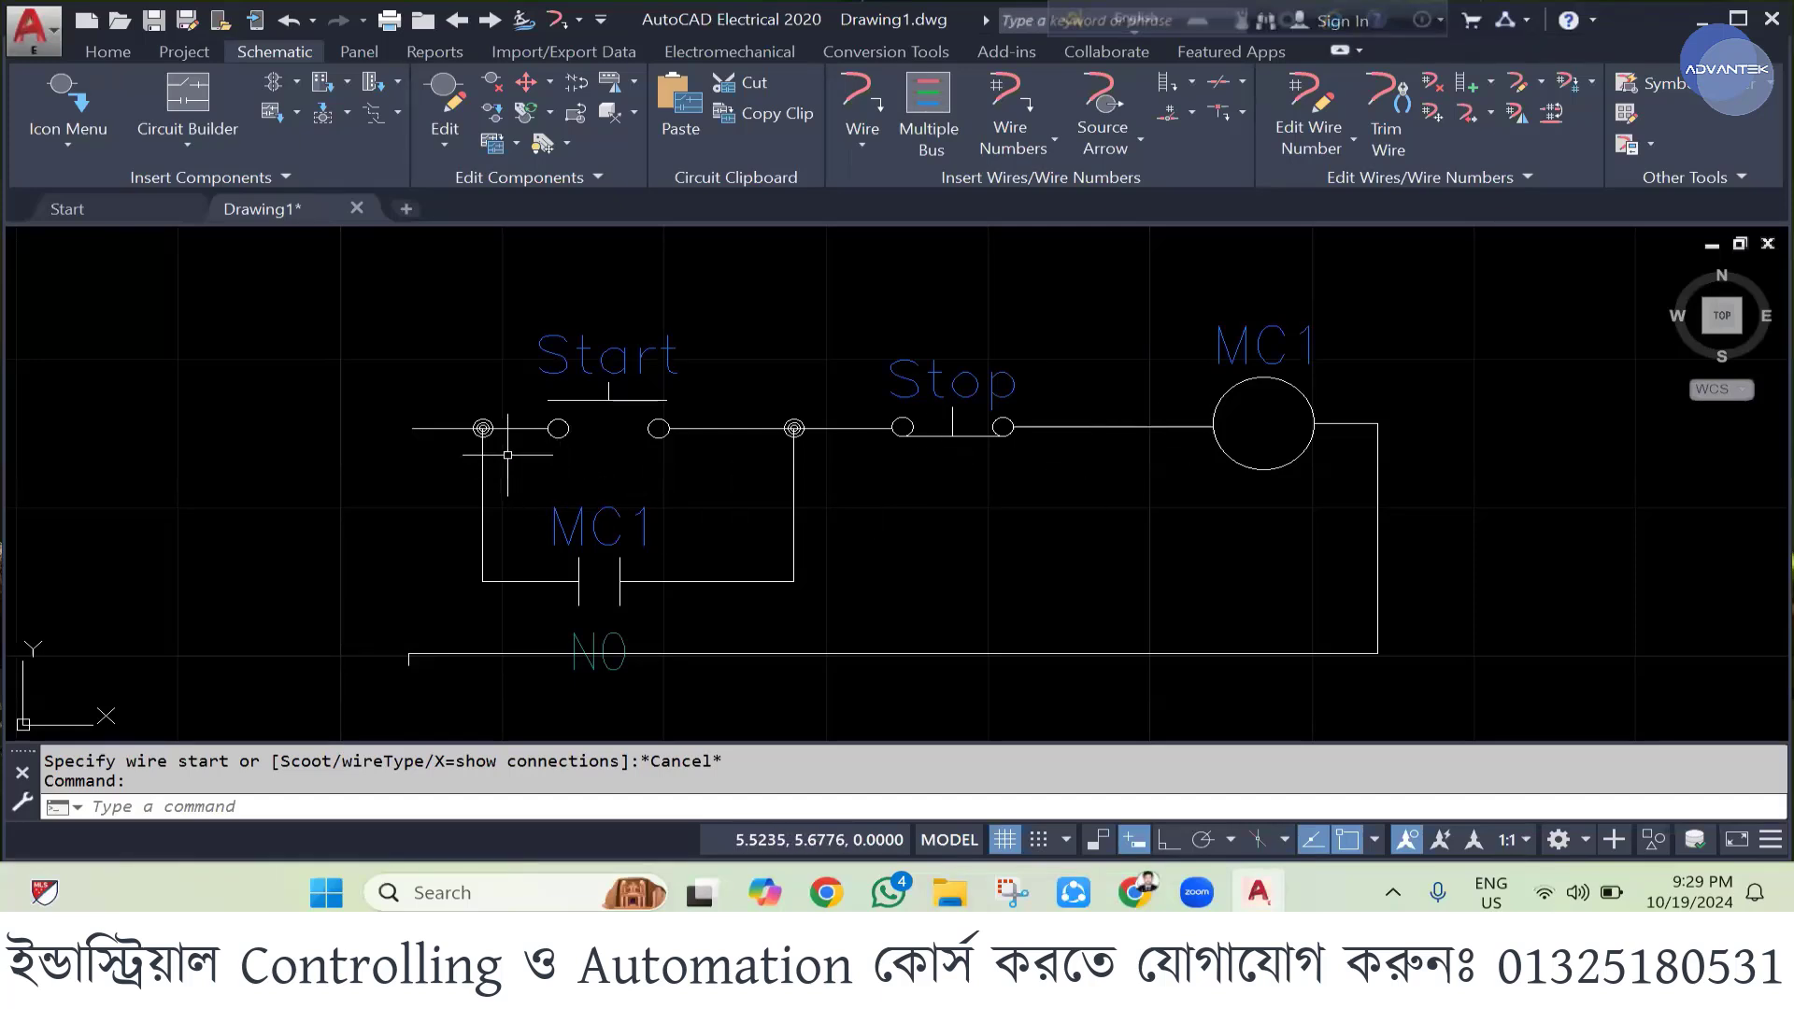
pyautogui.press('Escape')
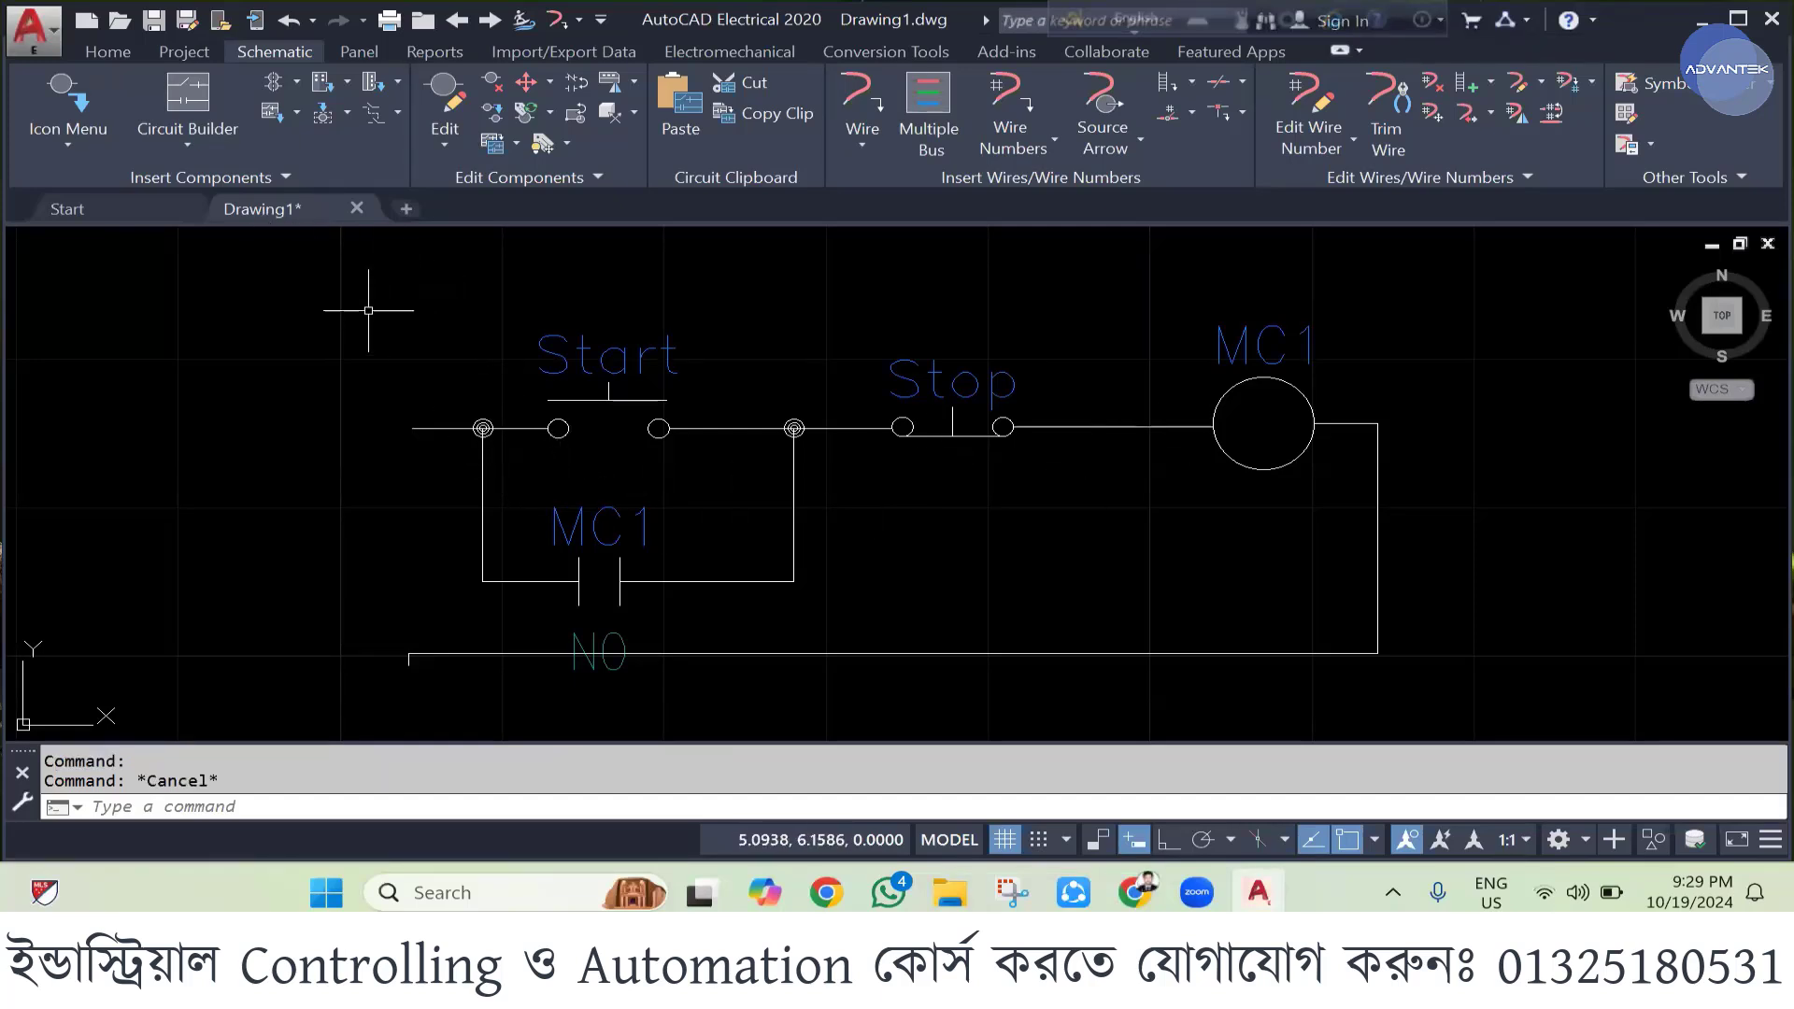
pyautogui.click(370, 269)
pyautogui.scroll(-2, 701, 560)
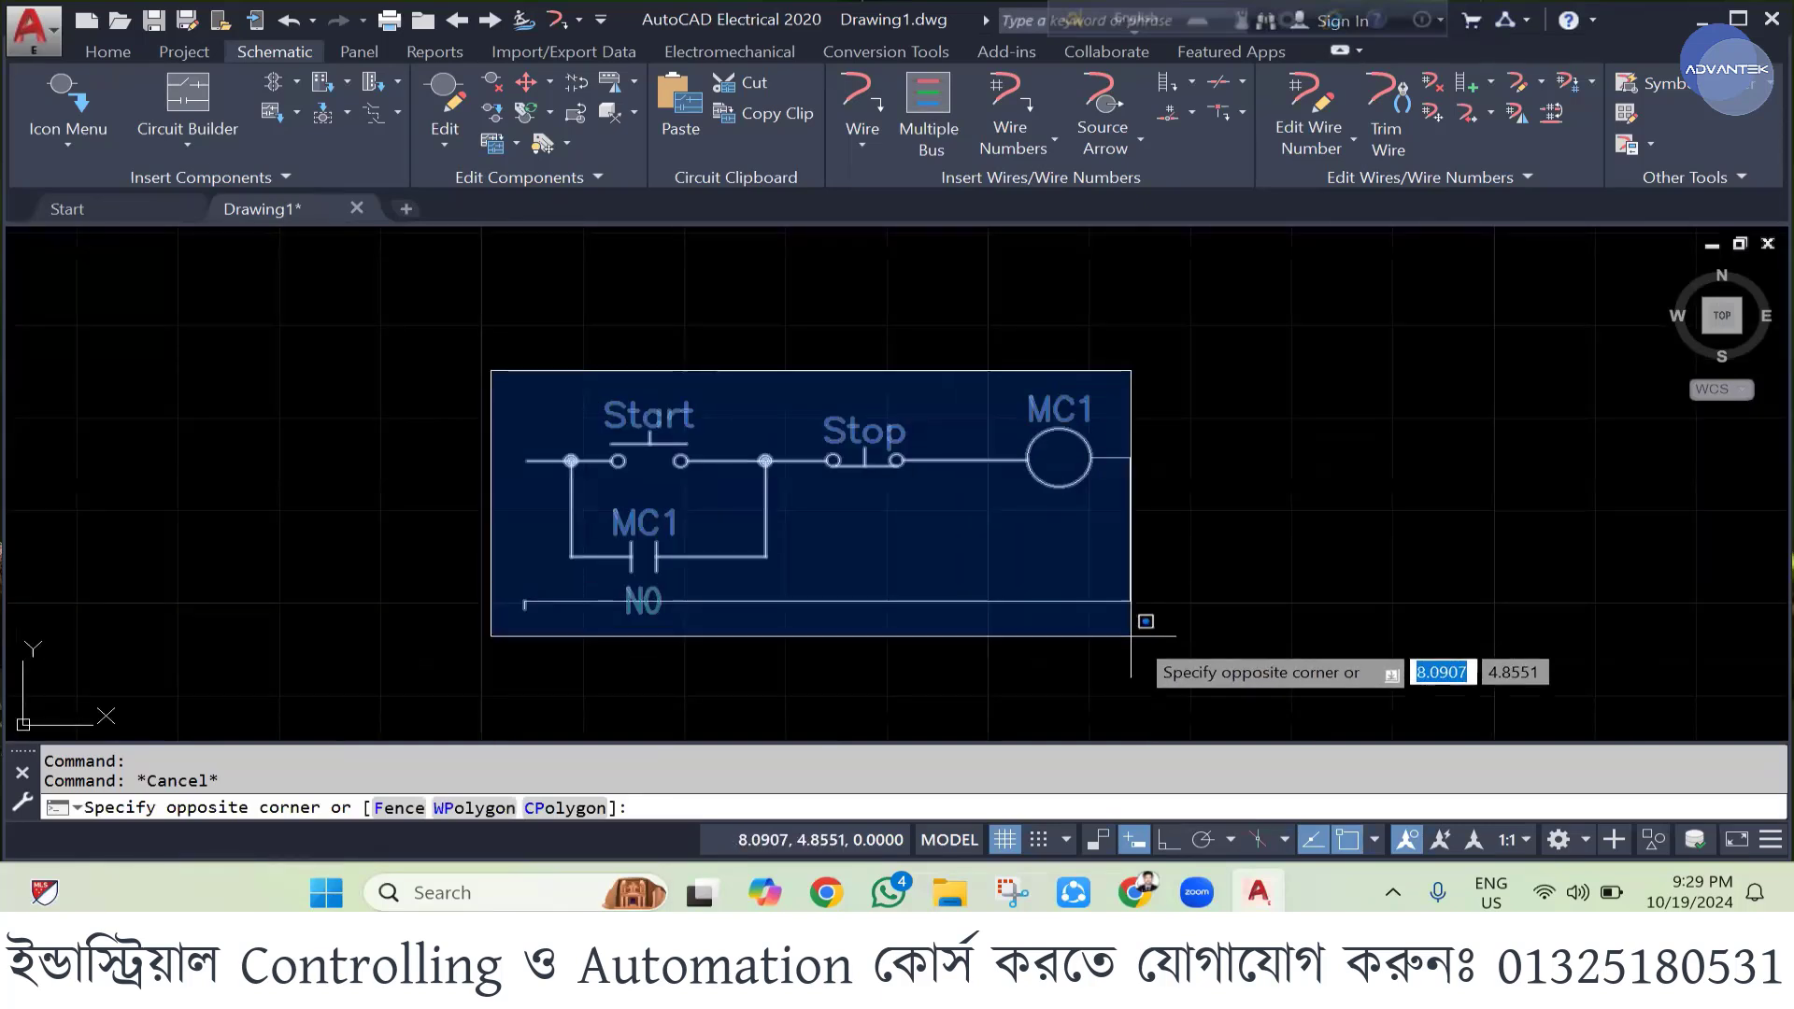
pyautogui.click(1231, 642)
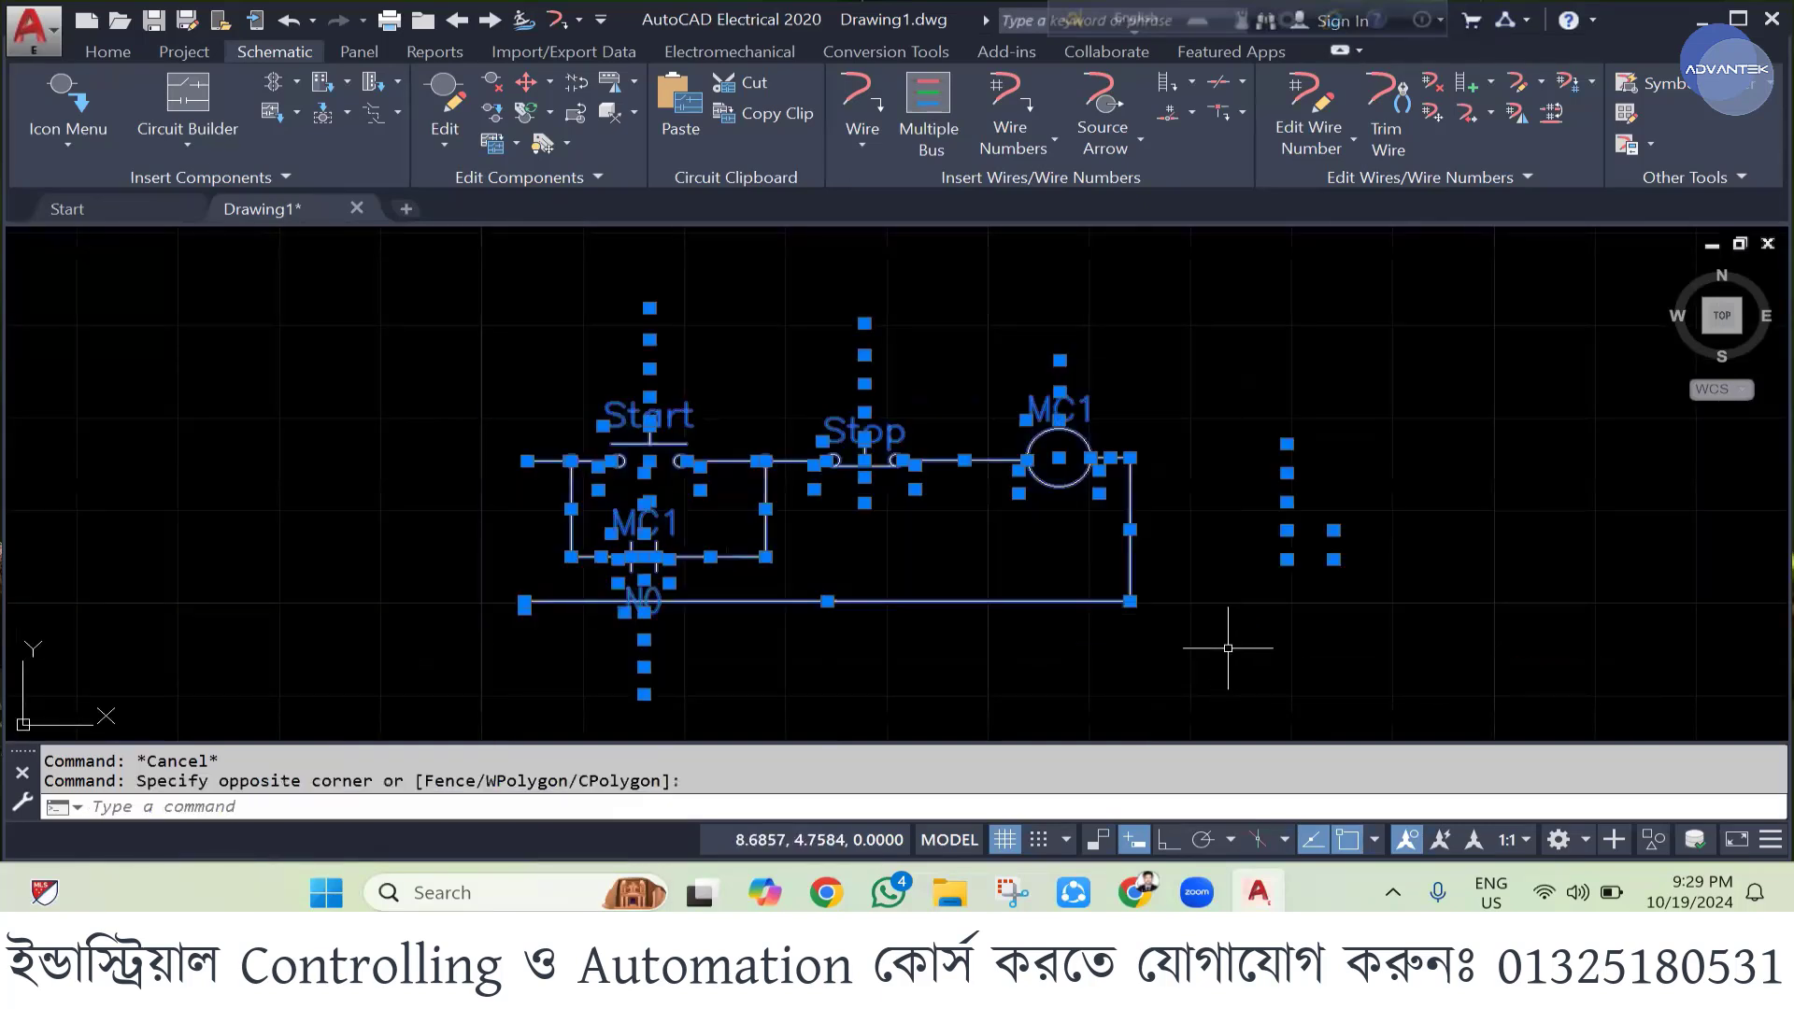
pyautogui.press('Escape')
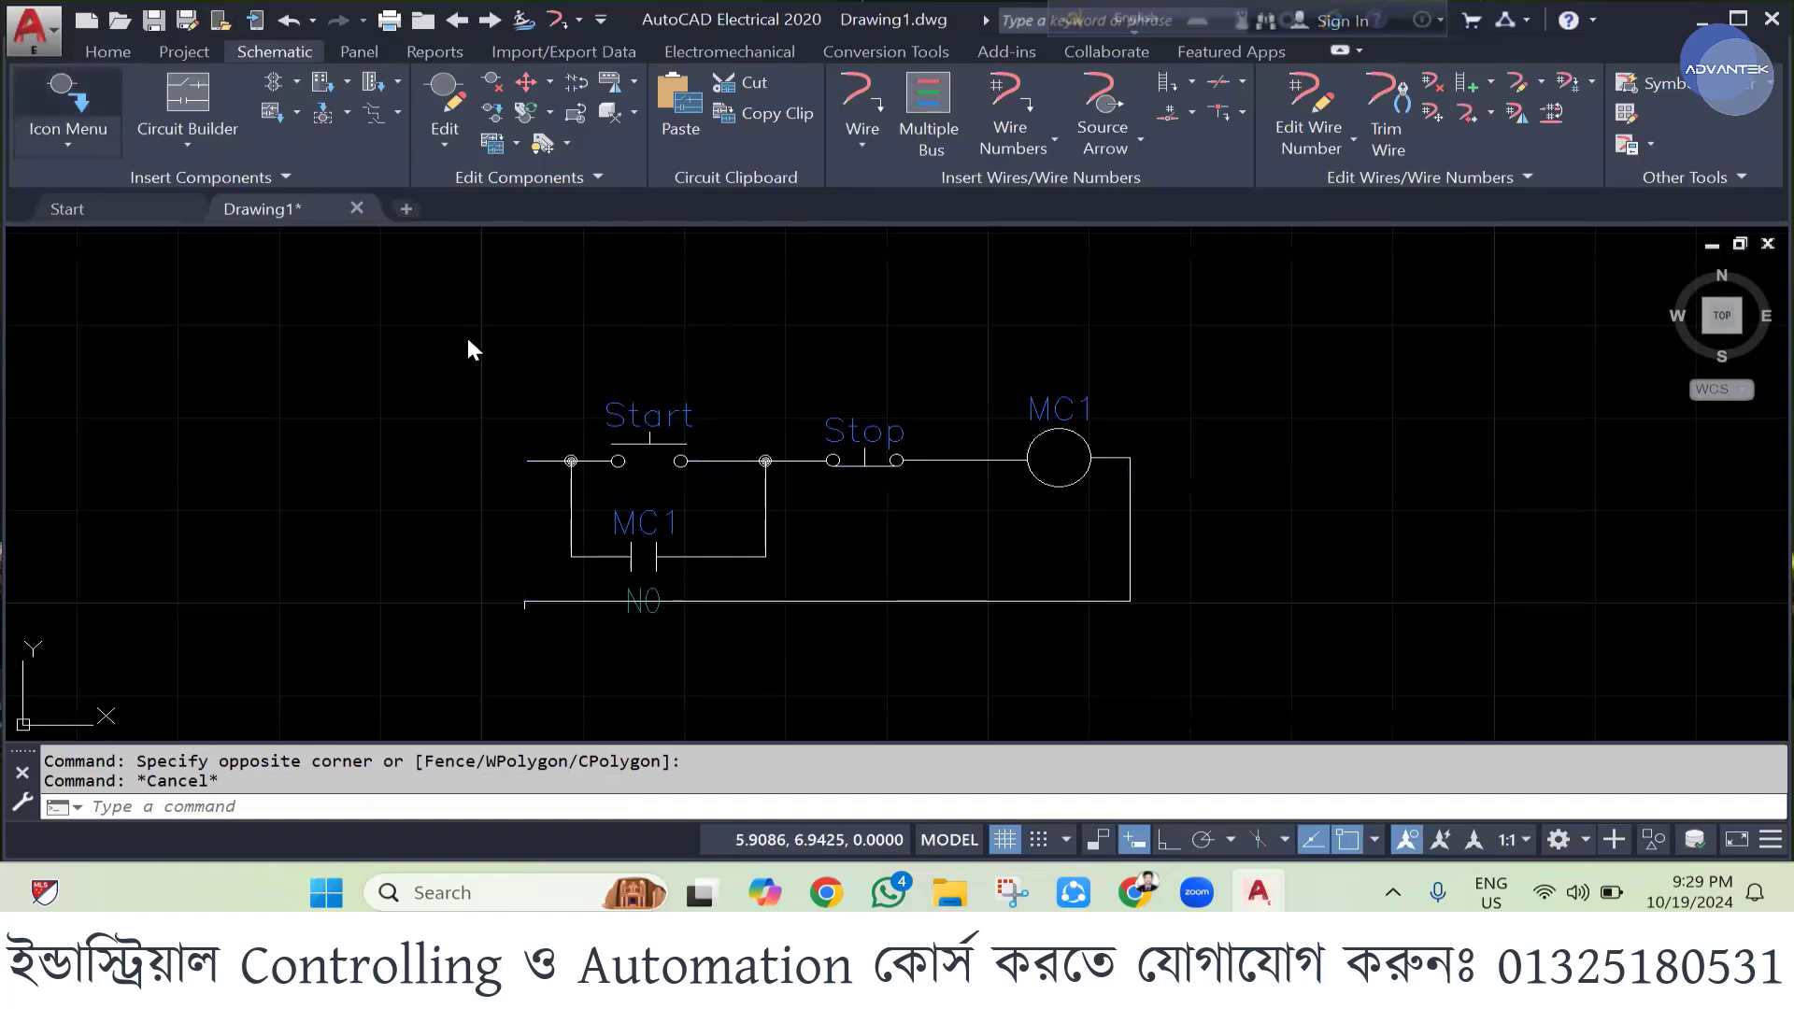
pyautogui.click(82, 124)
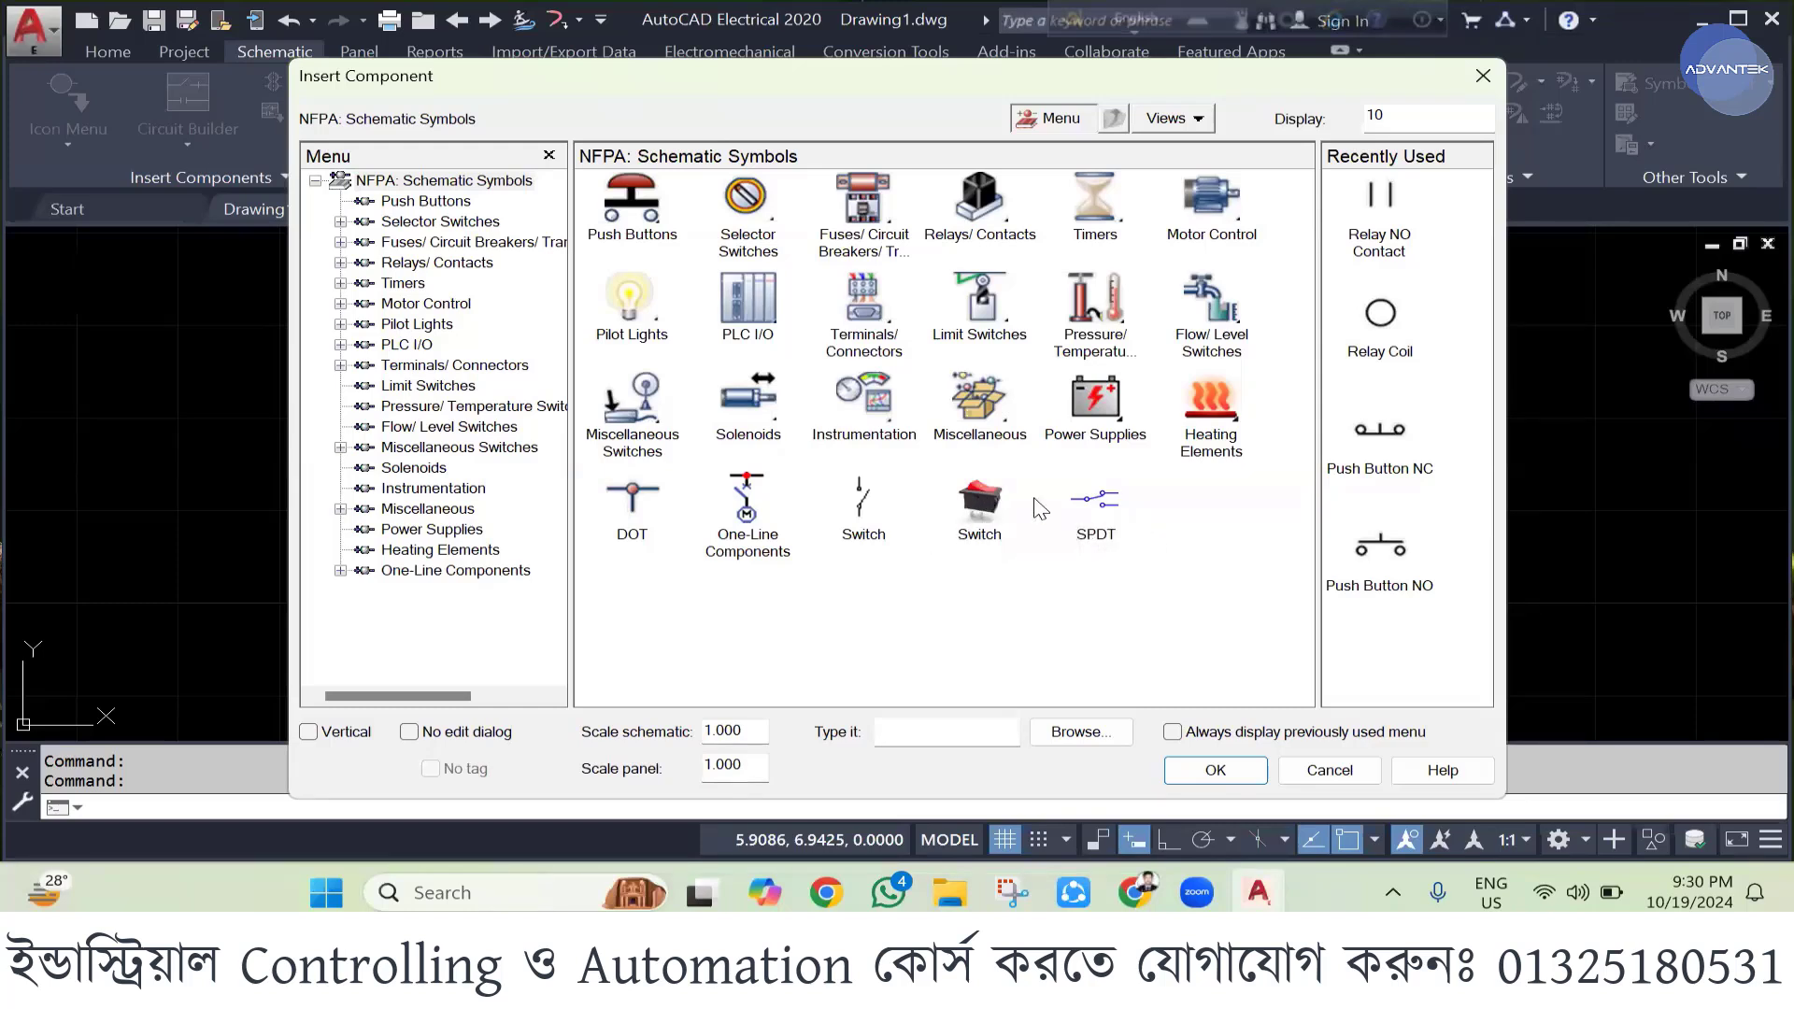
pyautogui.click(1091, 507)
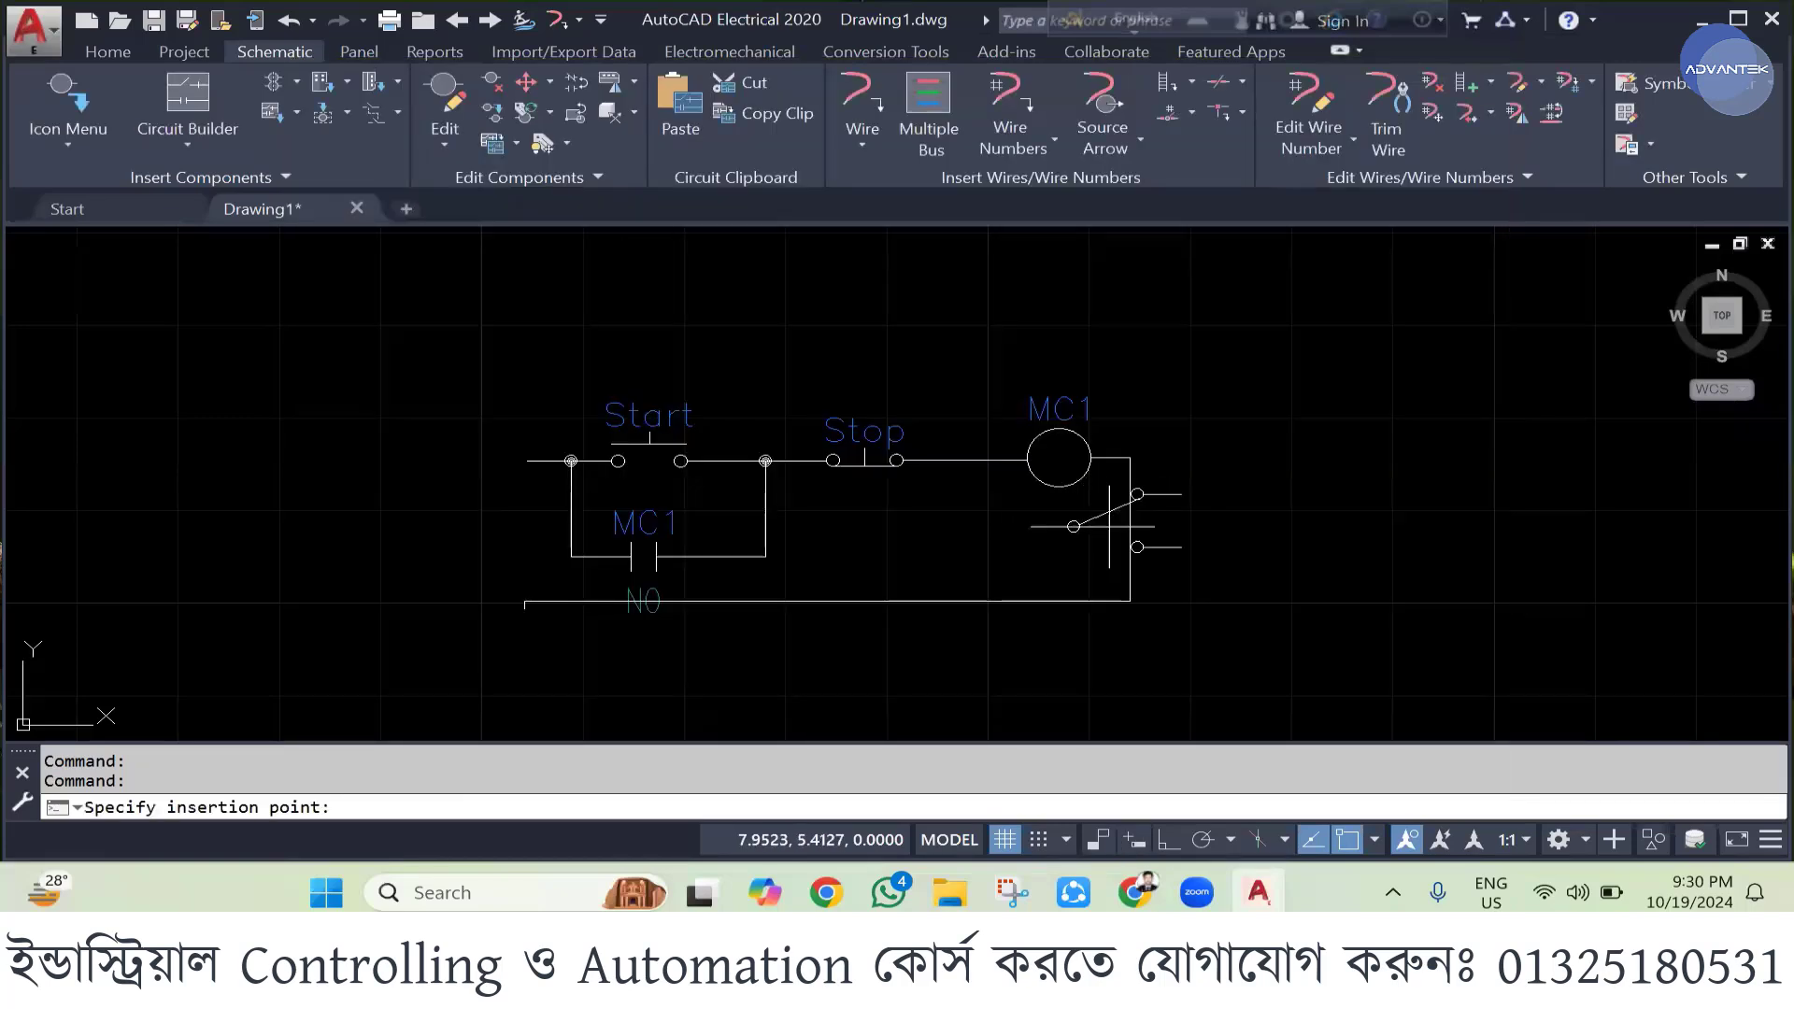
pyautogui.click(1294, 433)
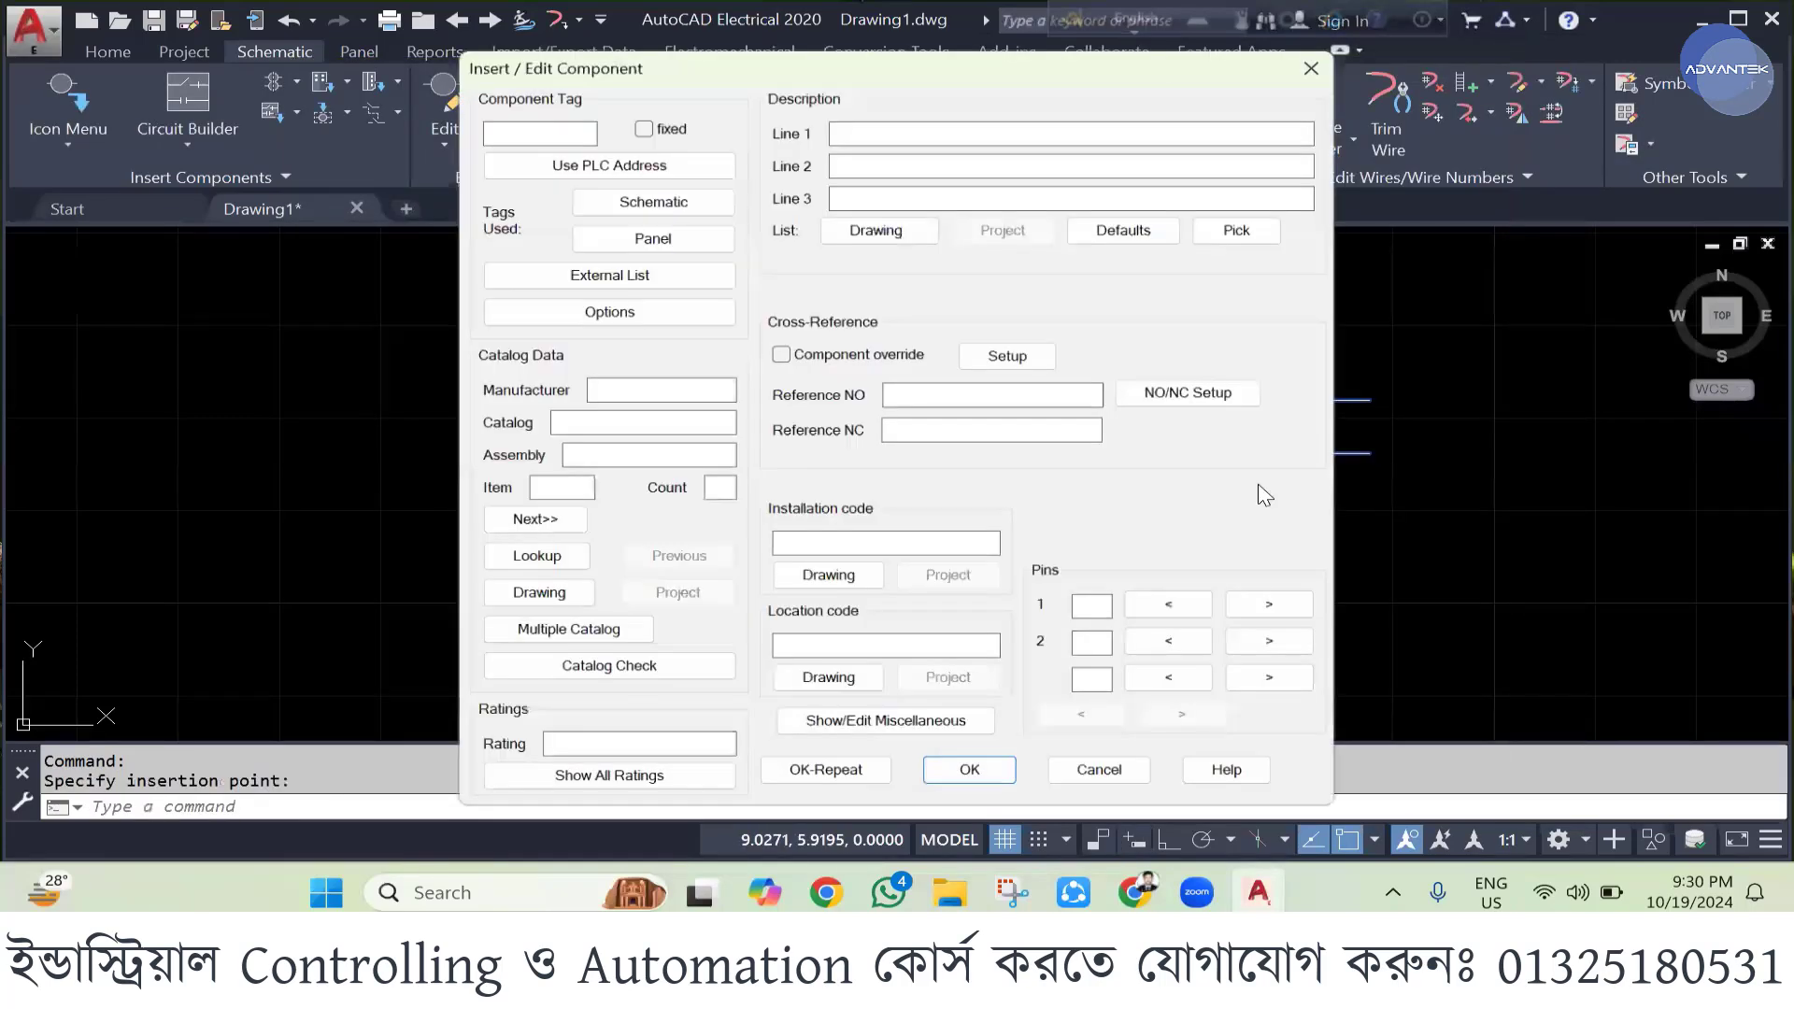
pyautogui.click(1322, 58)
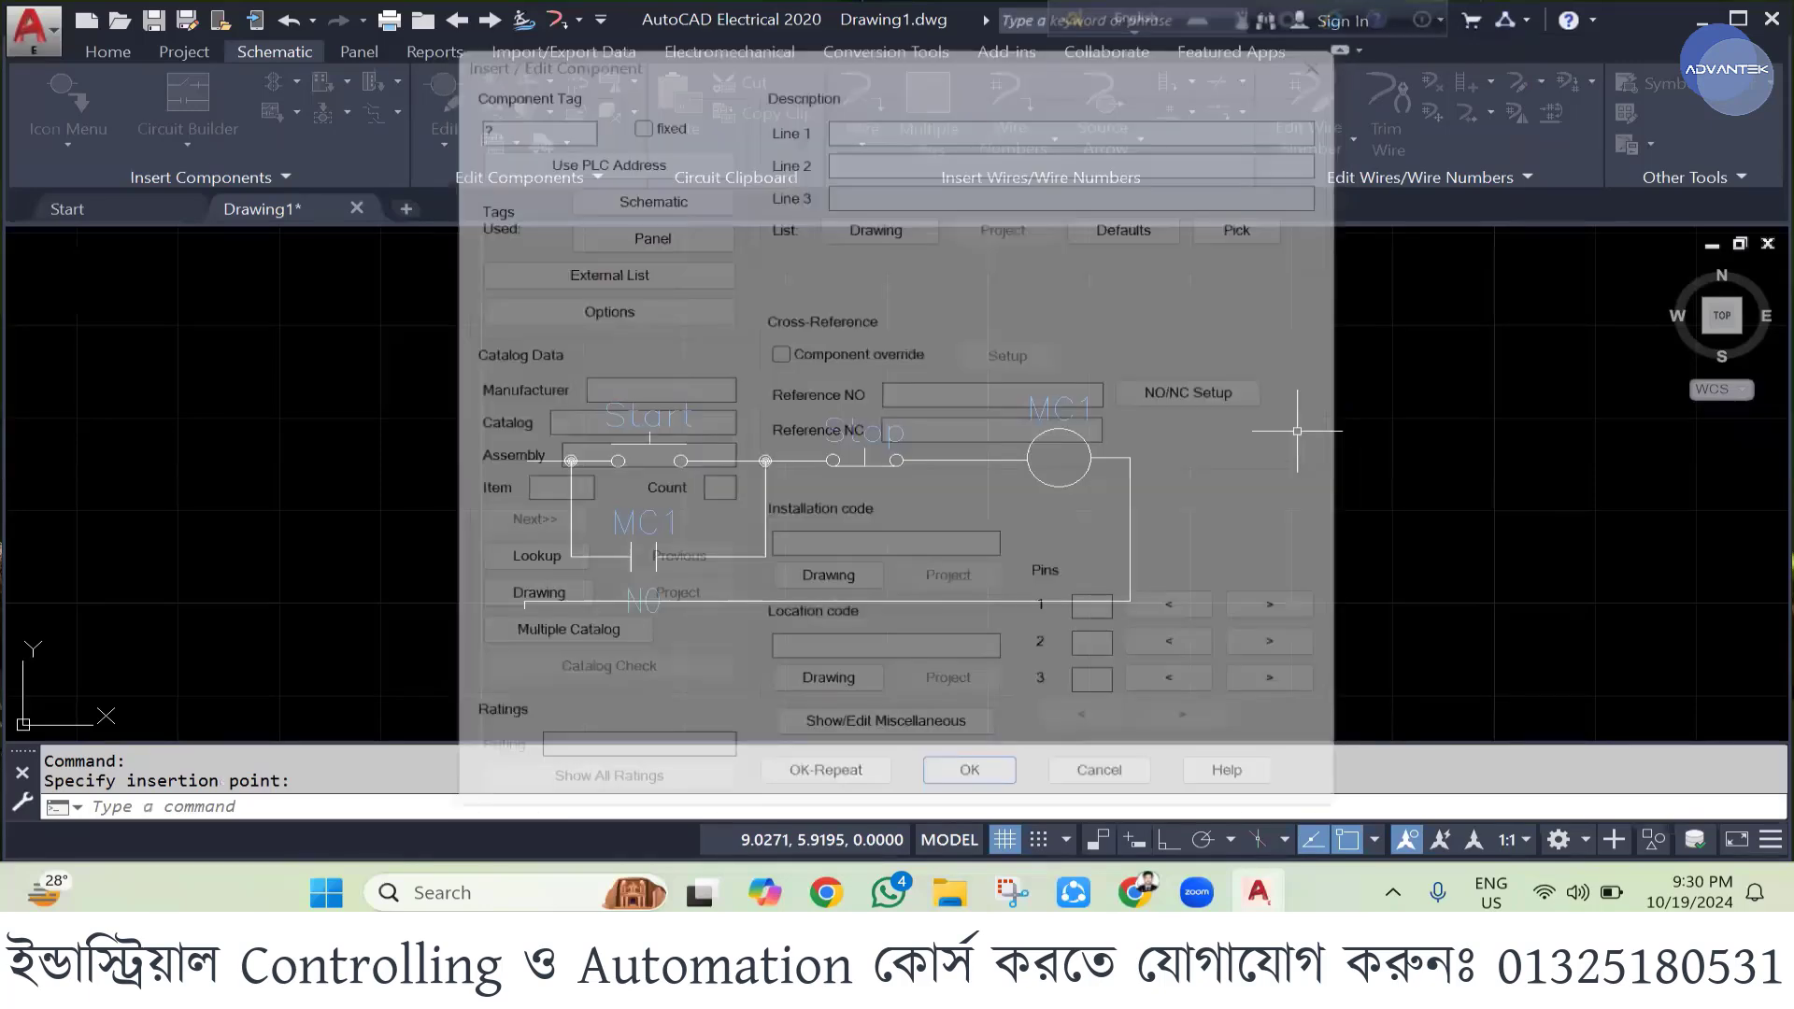
pyautogui.scroll(-5, 672, 300)
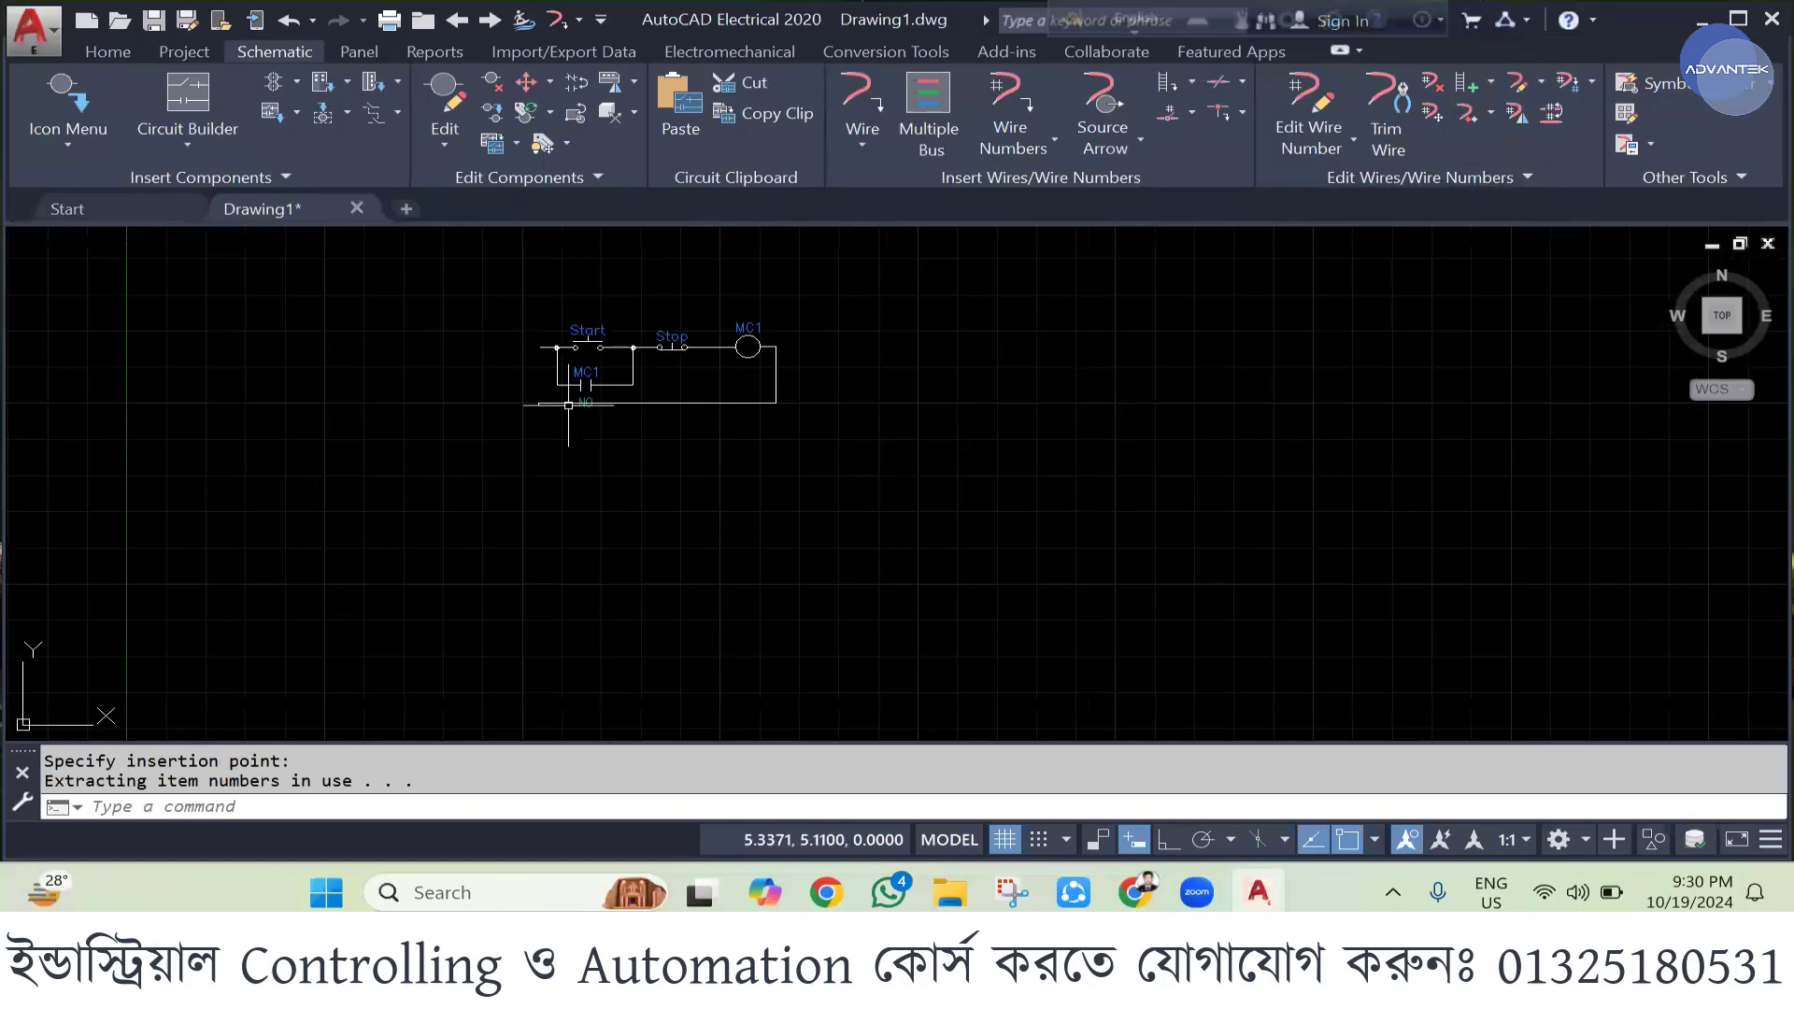
pyautogui.scroll(2, 935, 394)
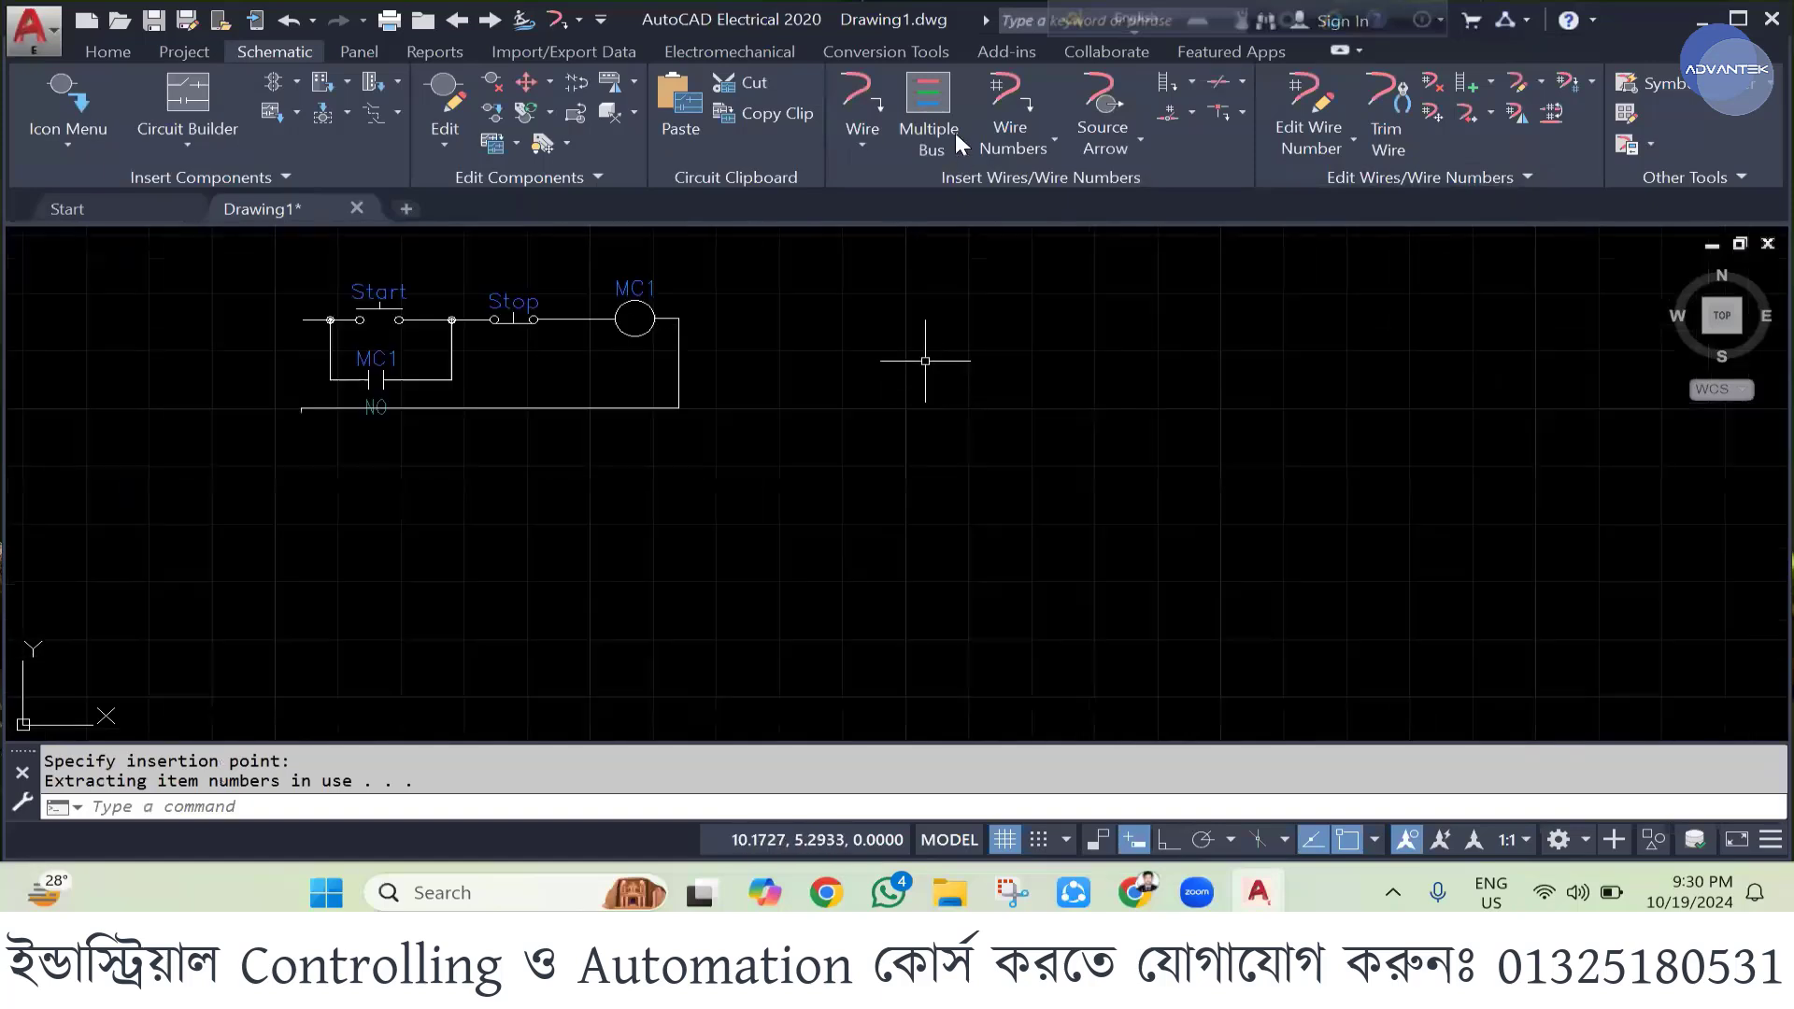
# - Draw a Multiple Bus from Empty Space, Go Horizontal with 3 wires, ending right of the circuit
pyautogui.click(928, 95)
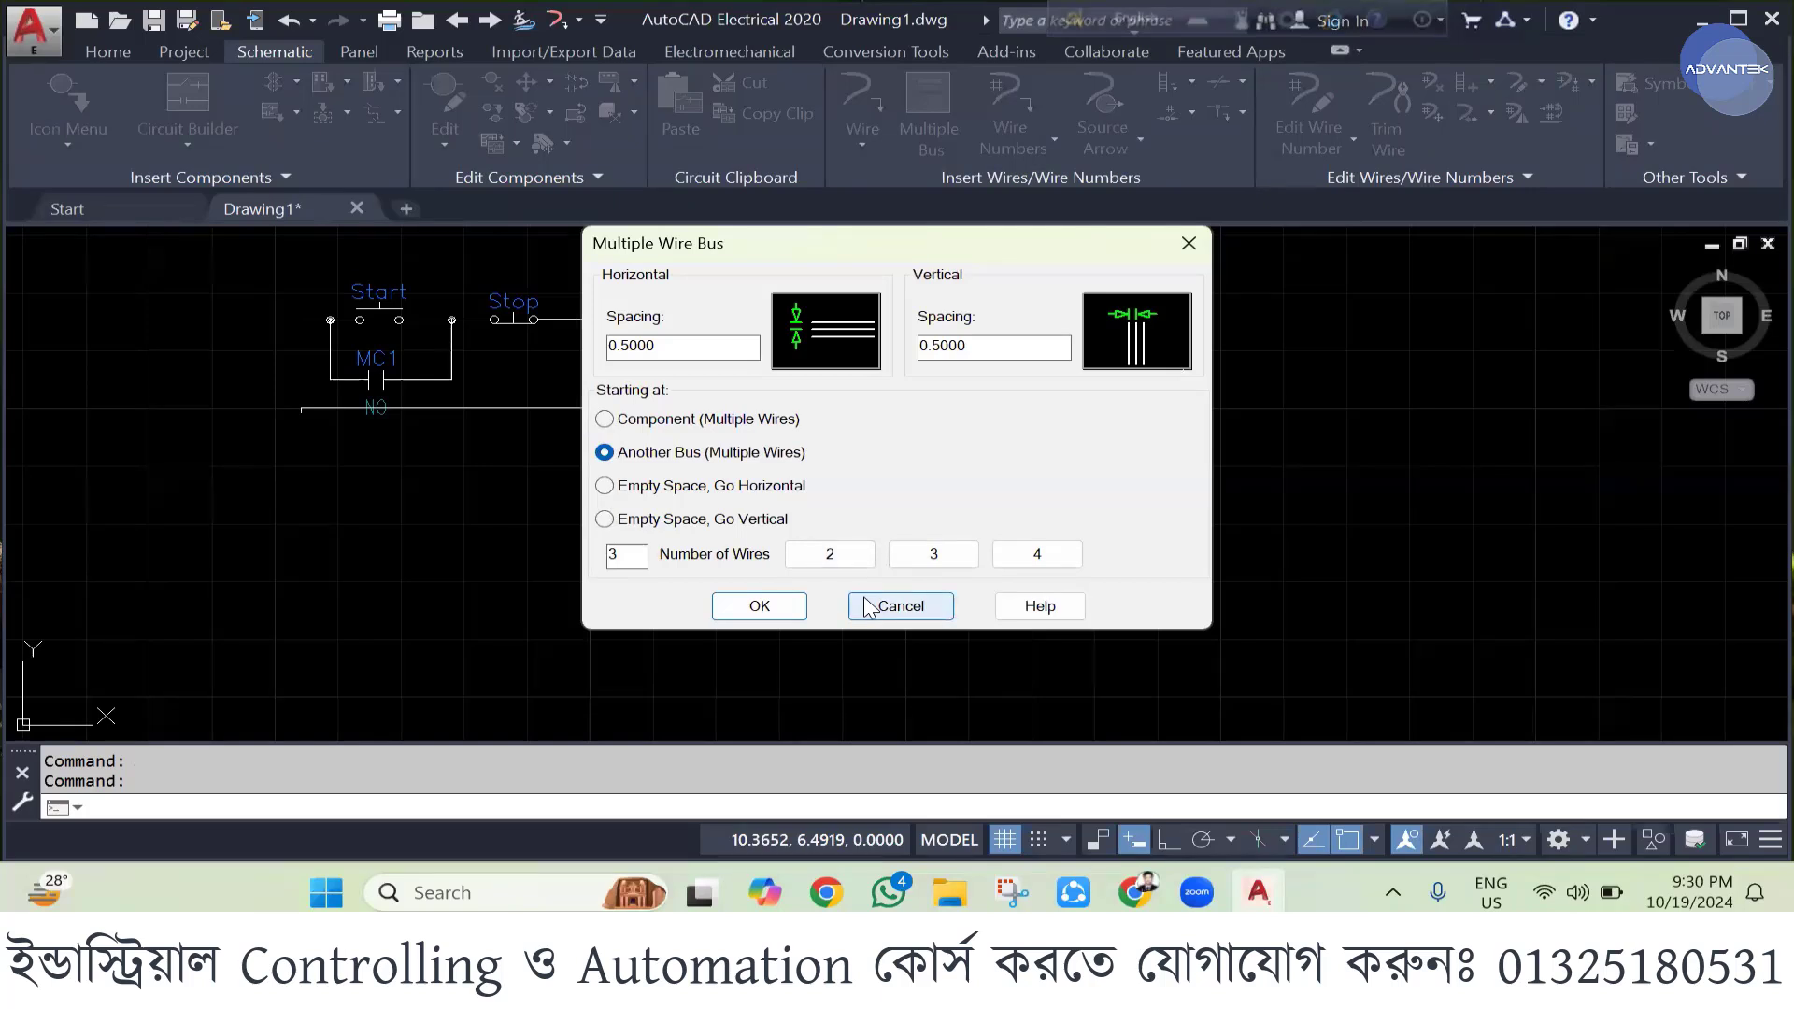
pyautogui.click(1187, 243)
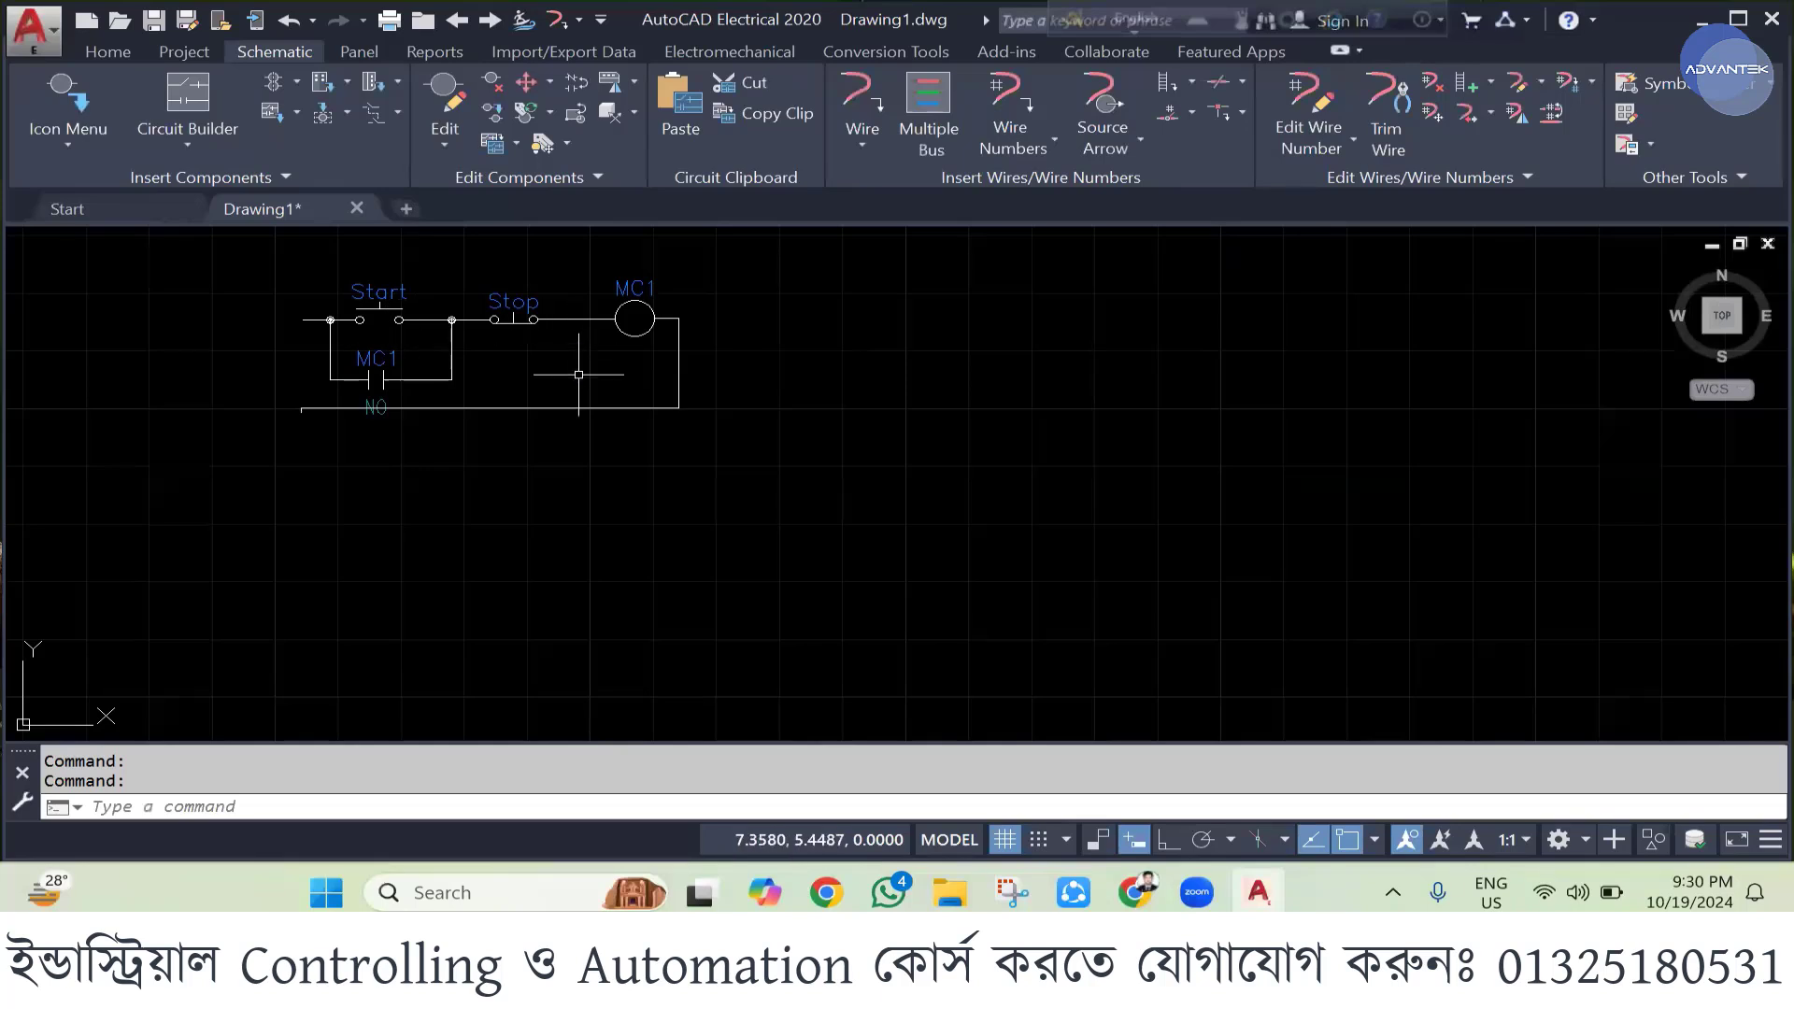
pyautogui.scroll(-1, 581, 514)
pyautogui.scroll(1, 672, 374)
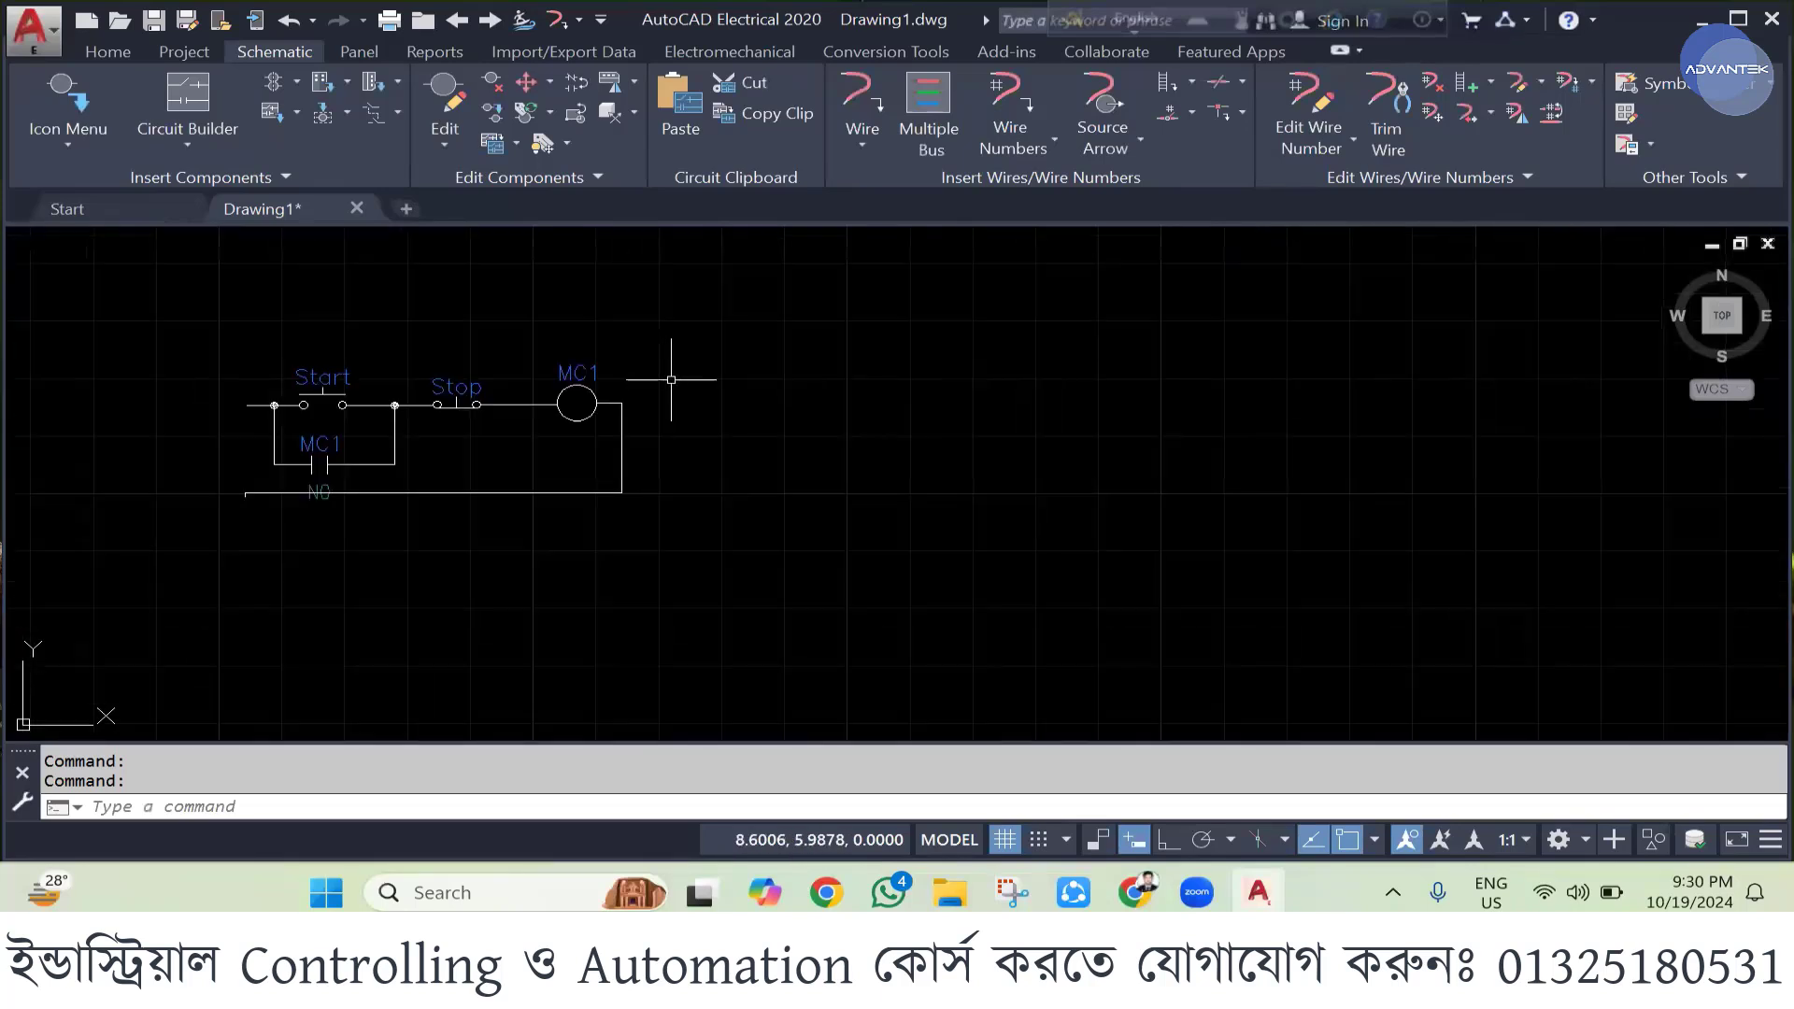
pyautogui.click(932, 77)
pyautogui.click(606, 452)
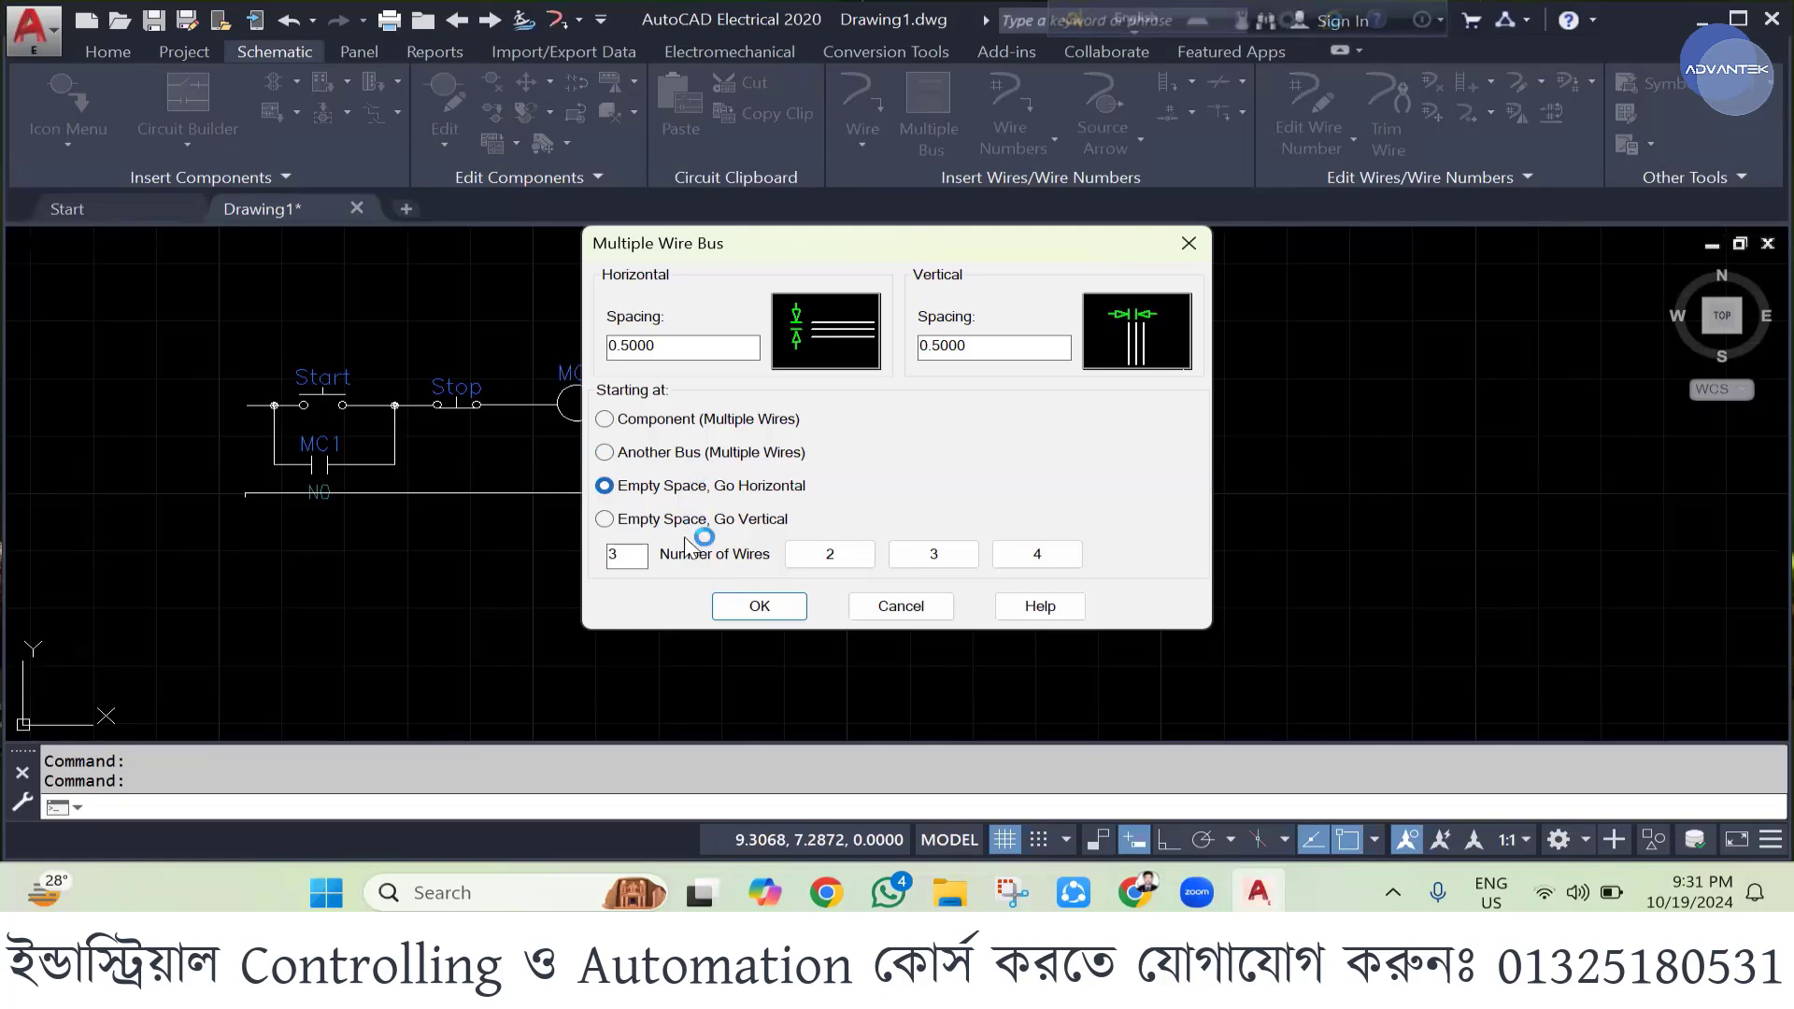
pyautogui.click(757, 609)
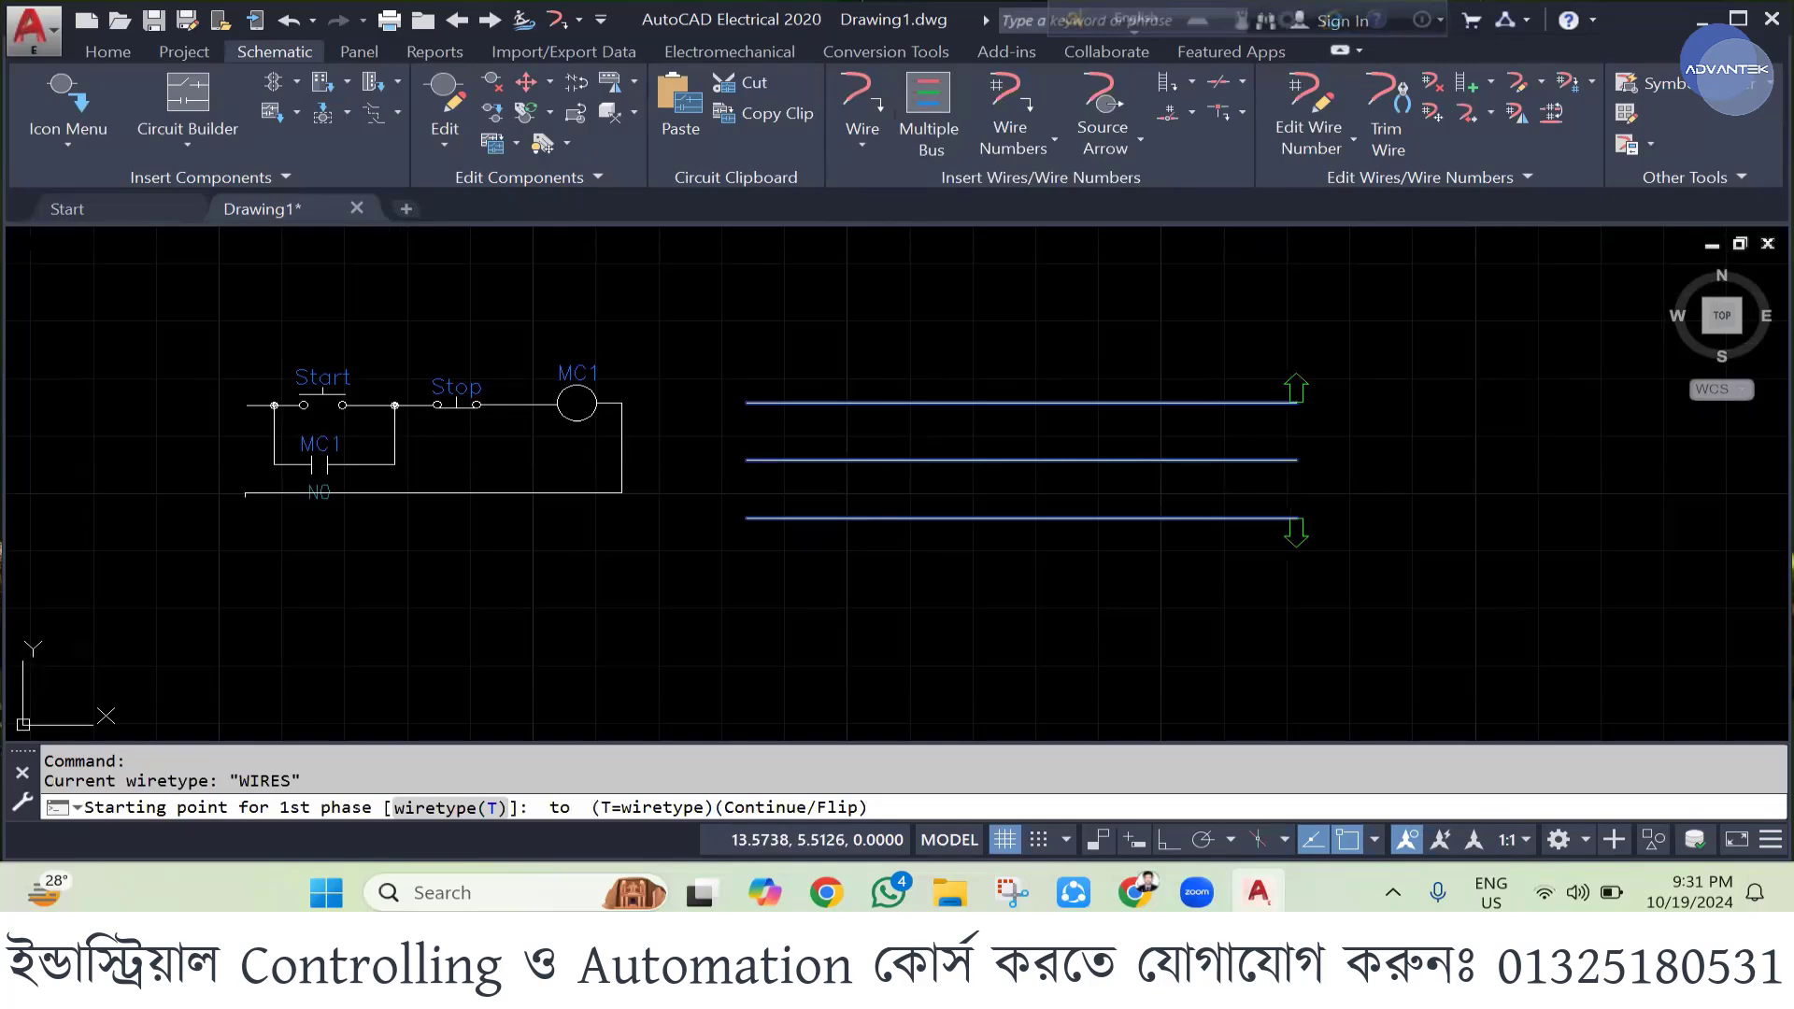
pyautogui.click(1296, 433)
pyautogui.scroll(-6, 1073, 312)
pyautogui.scroll(2, 1049, 390)
pyautogui.scroll(1, 1049, 390)
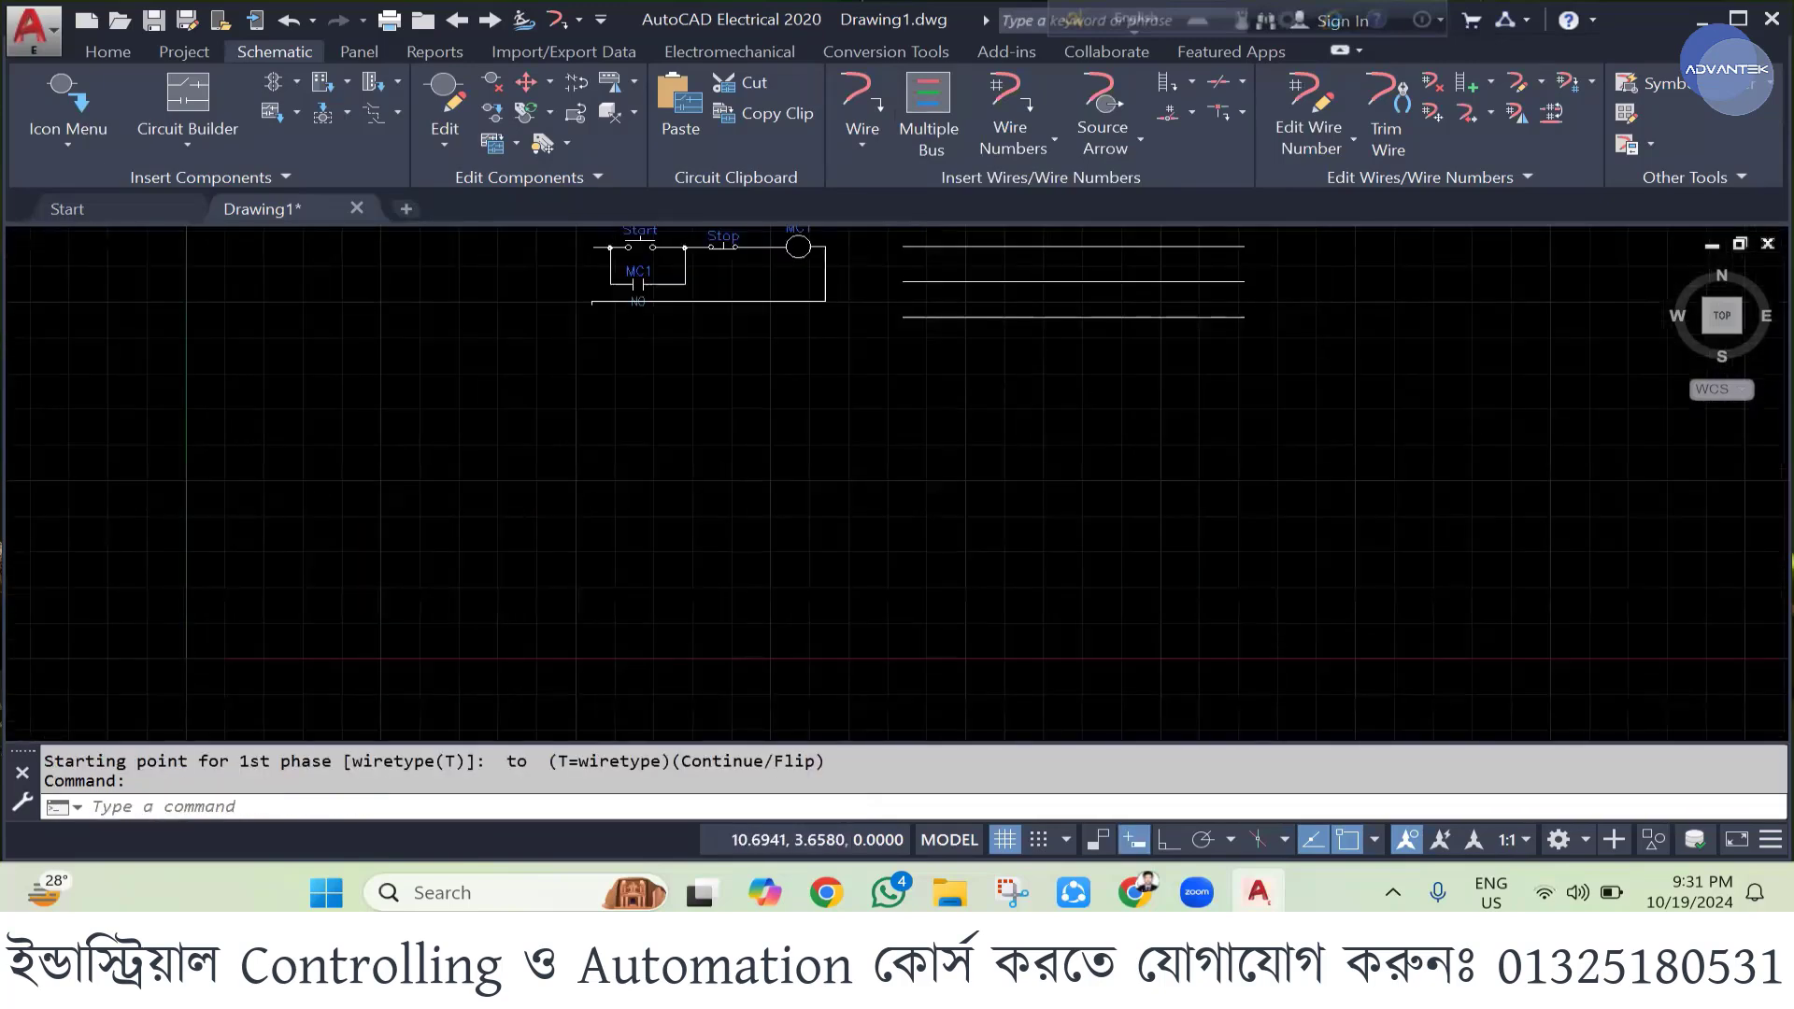
pyautogui.scroll(-1, 945, 240)
# - Branch three vertical wires down from the top wire of the existing bus
pyautogui.click(929, 107)
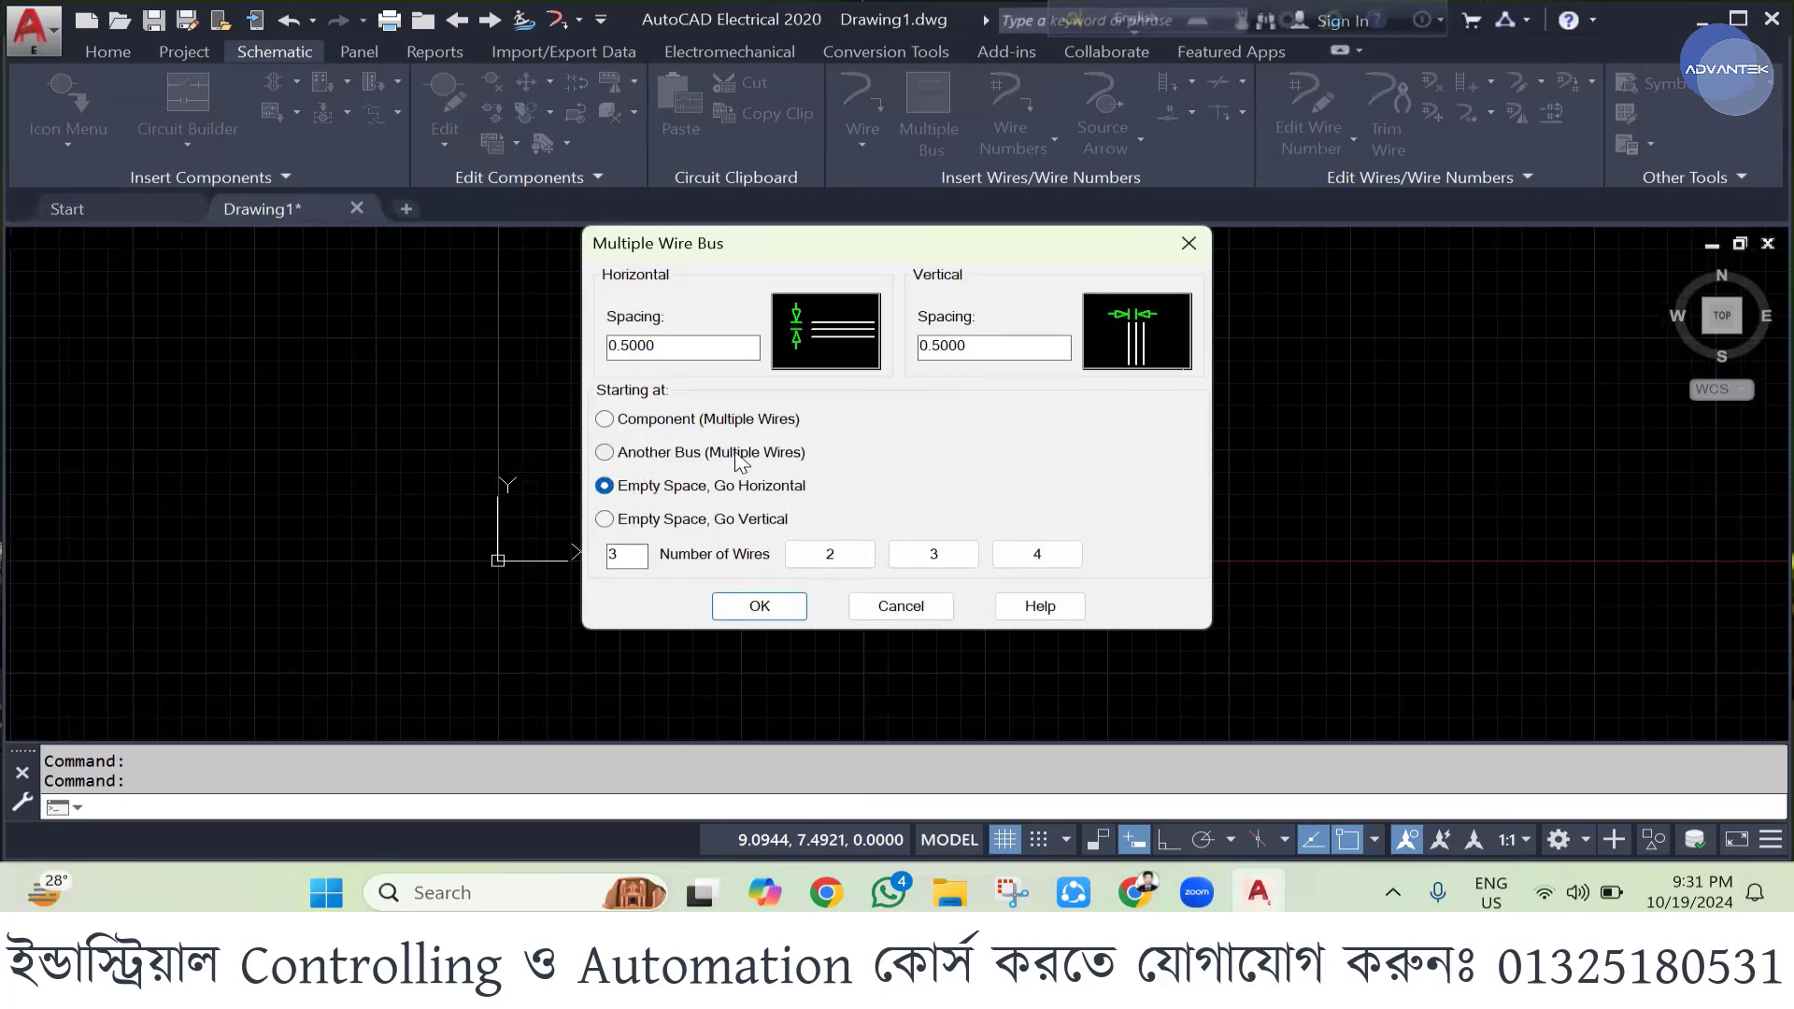
pyautogui.click(606, 453)
pyautogui.click(771, 607)
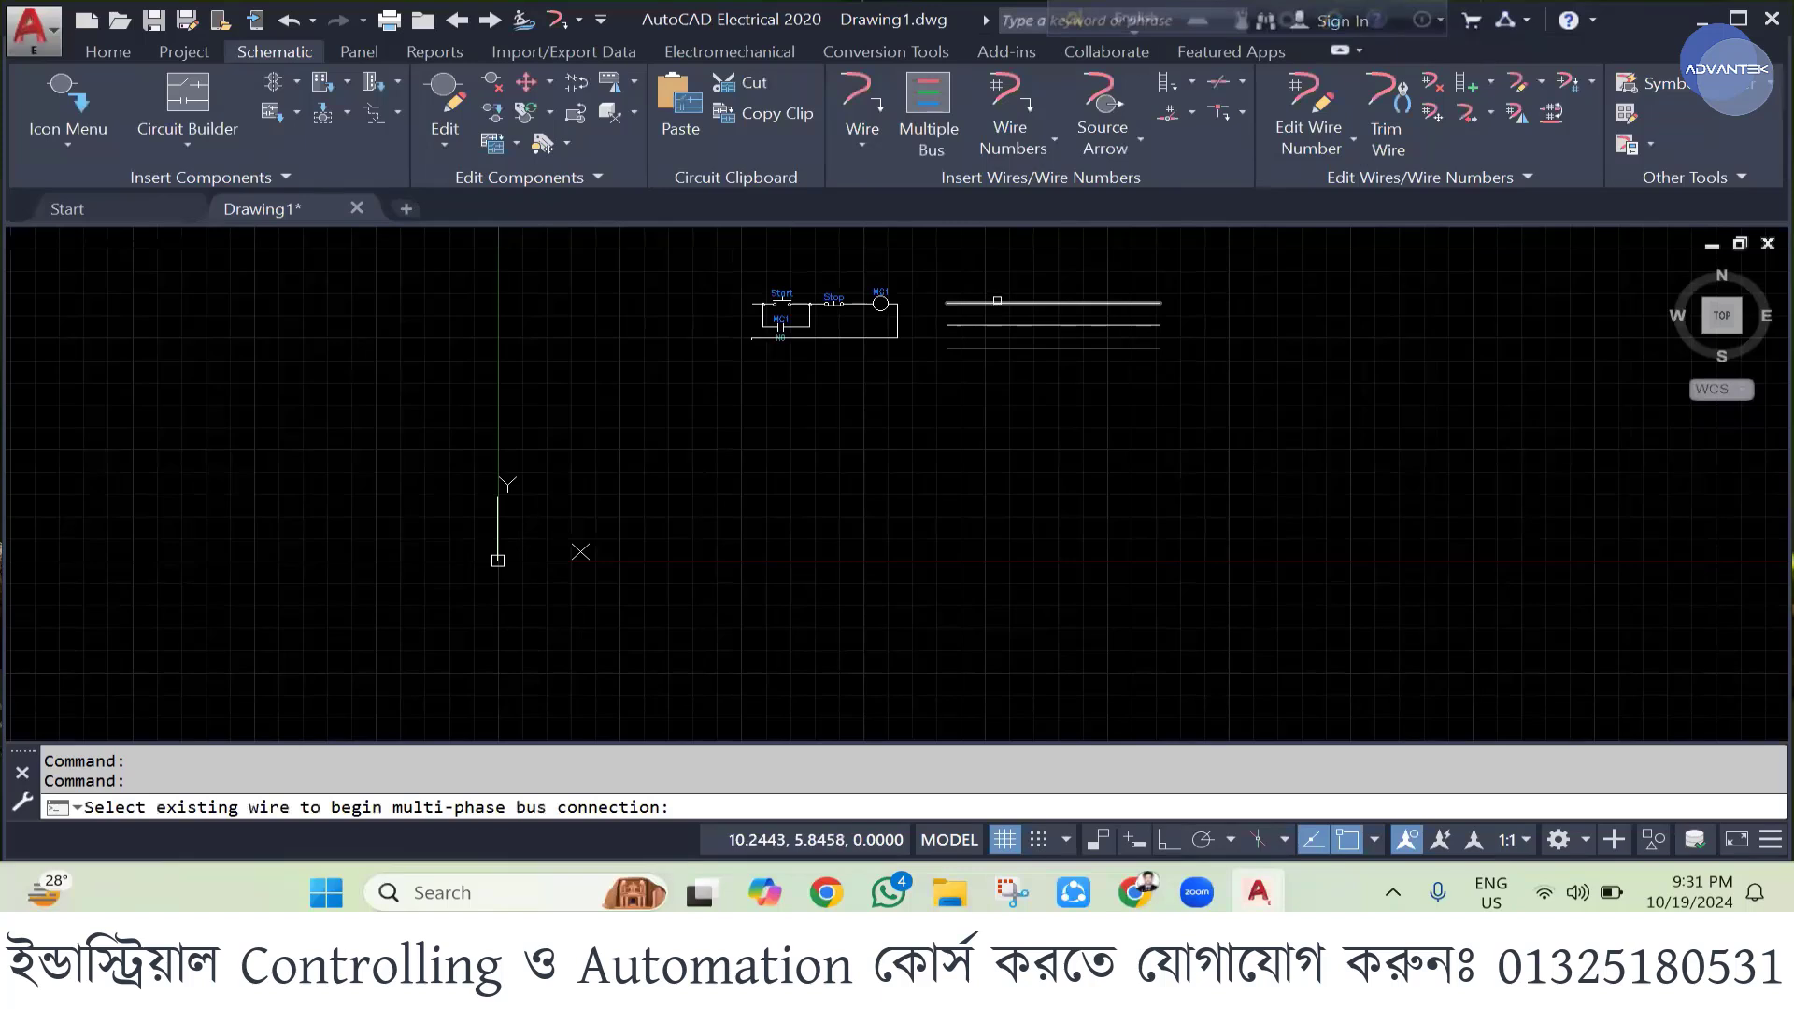
pyautogui.click(997, 303)
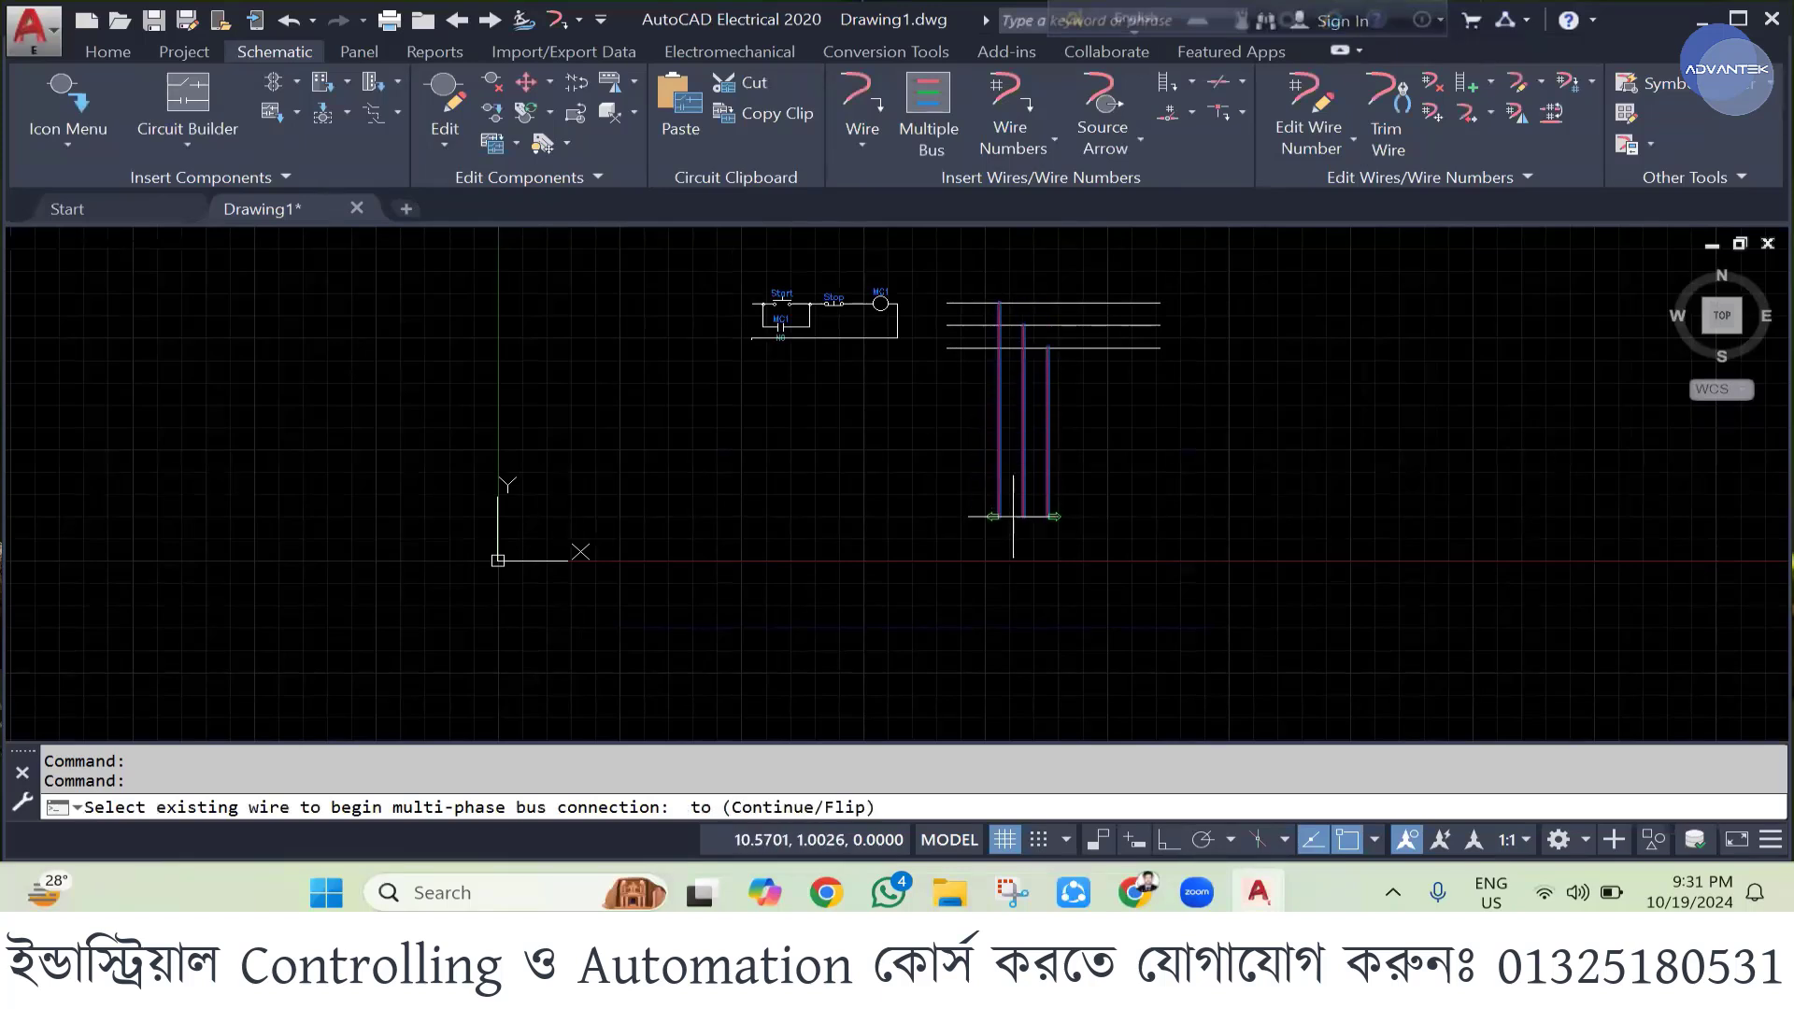
pyautogui.click(1000, 510)
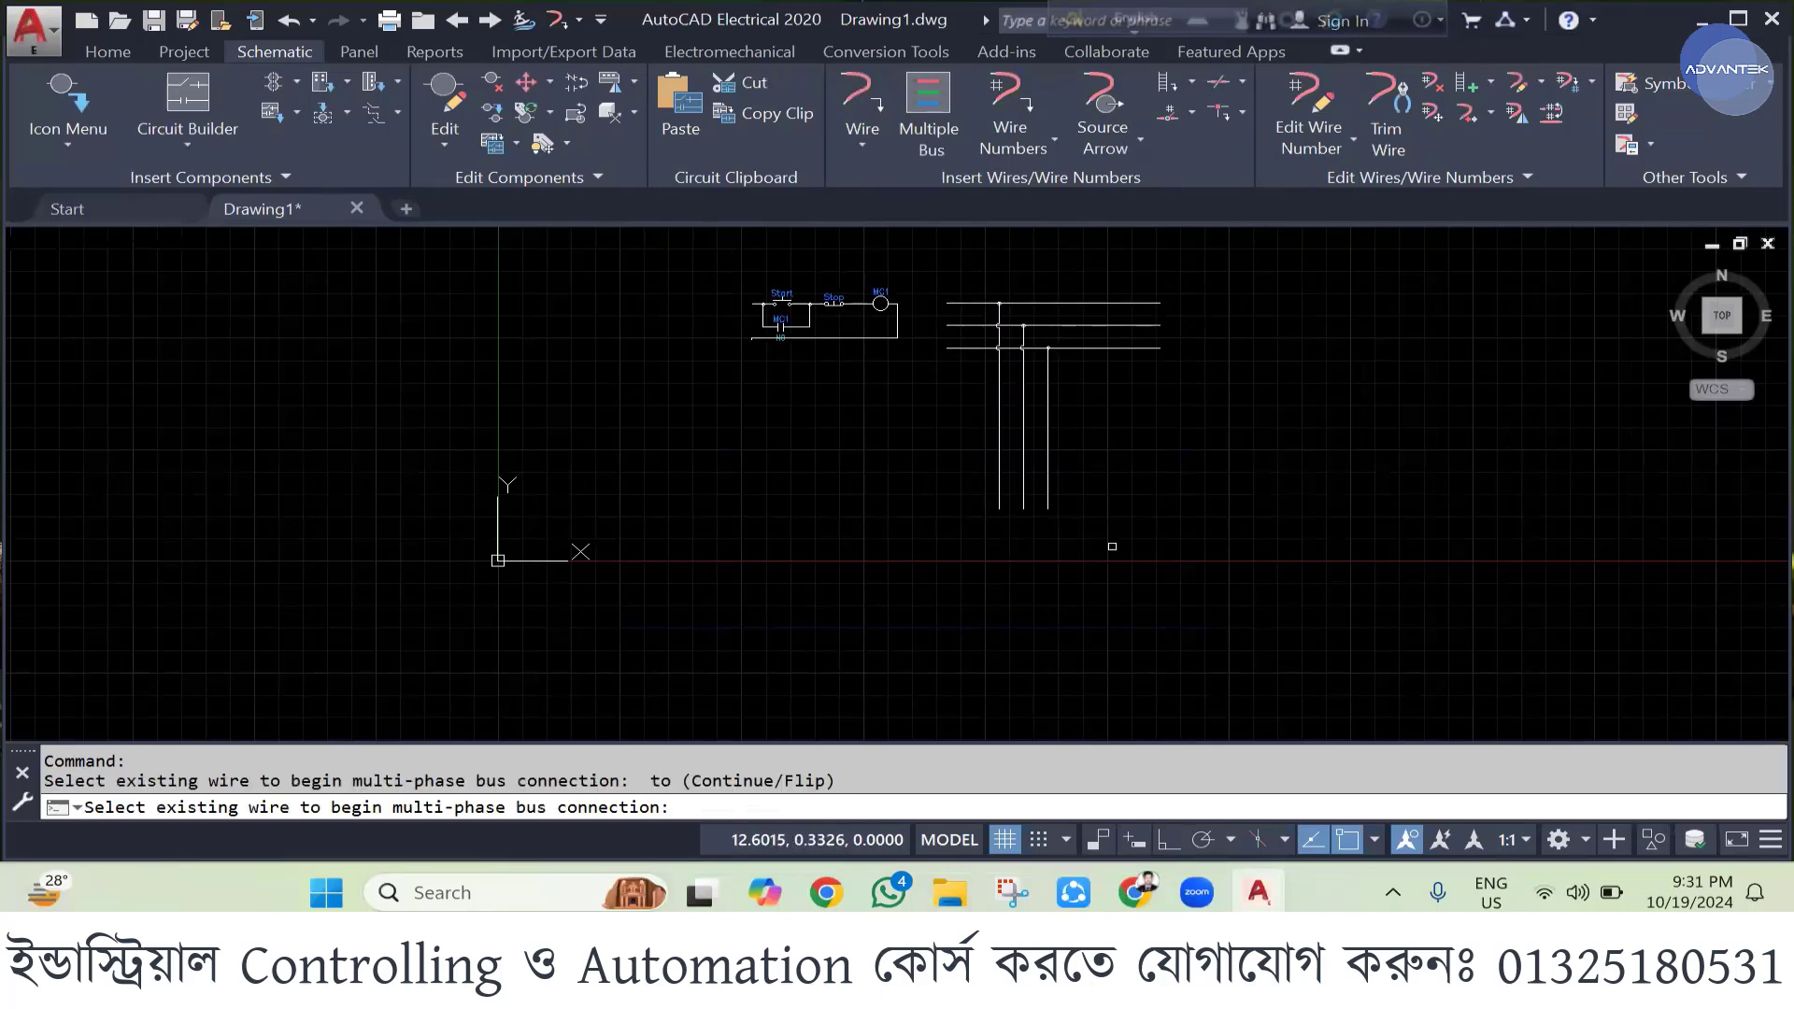
pyautogui.scroll(2, 1018, 346)
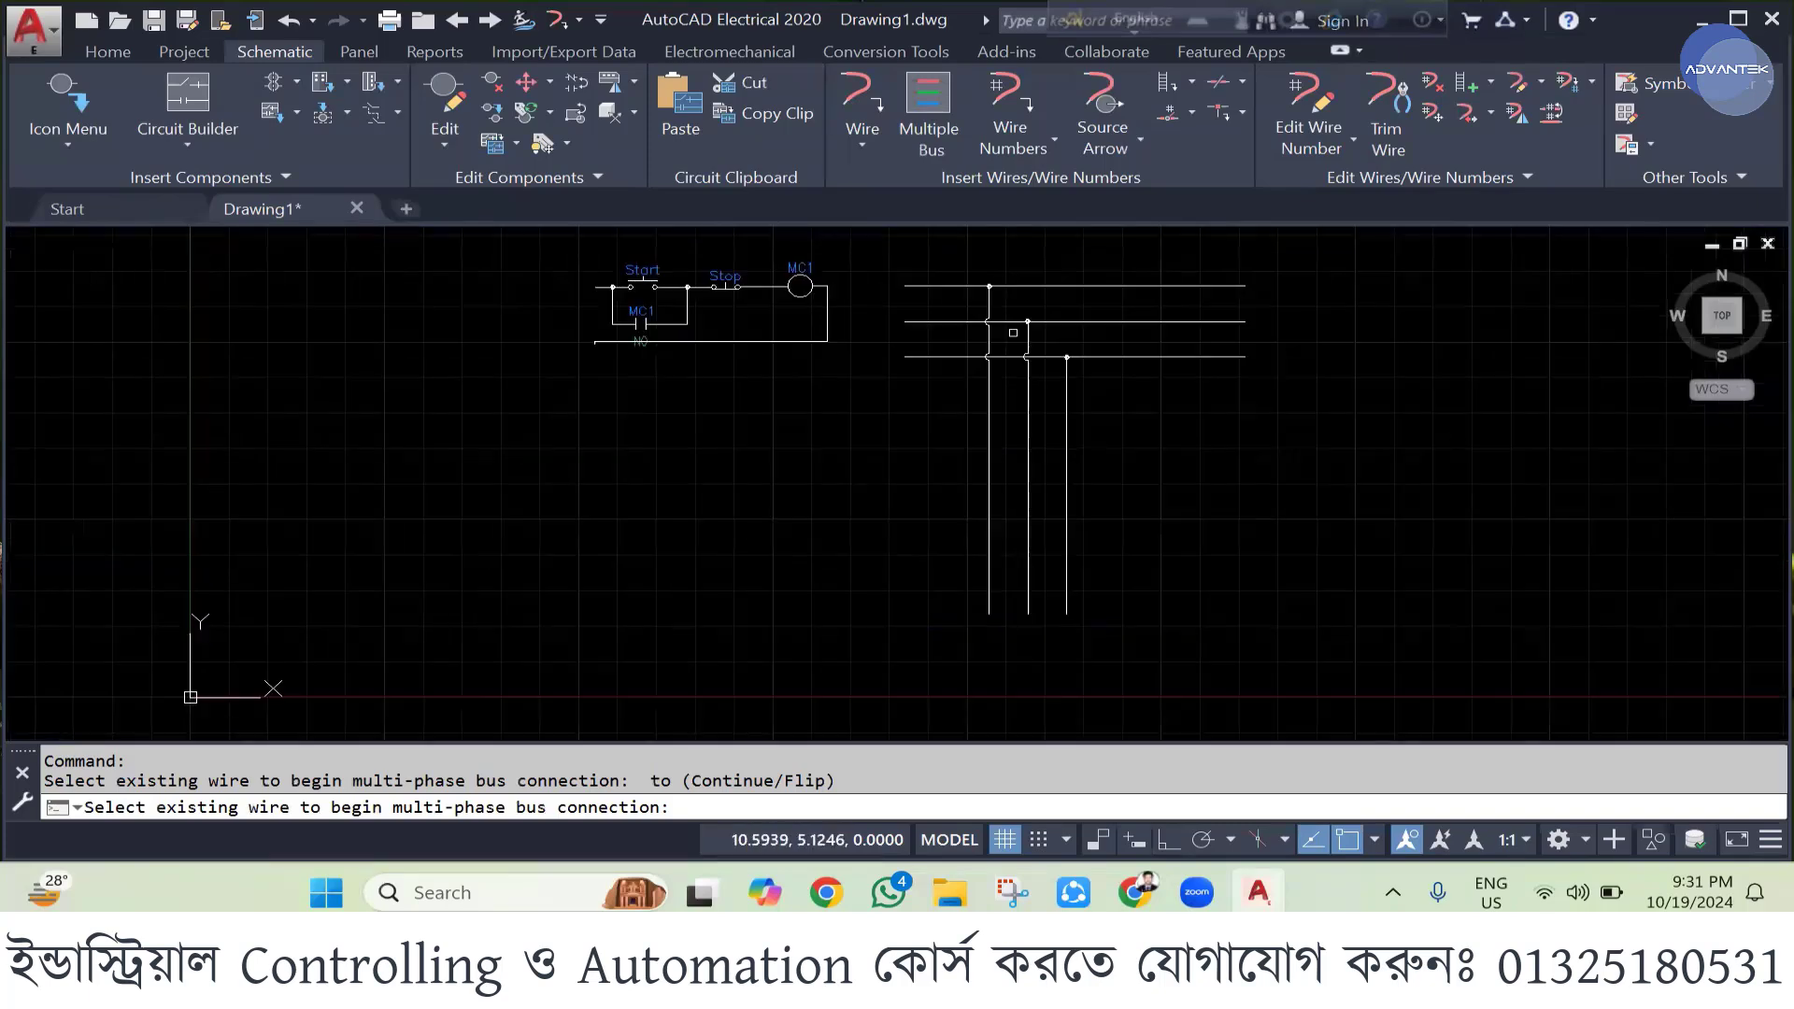
pyautogui.scroll(-2, 1023, 355)
pyautogui.scroll(4, 1037, 383)
pyautogui.scroll(-2, 1047, 392)
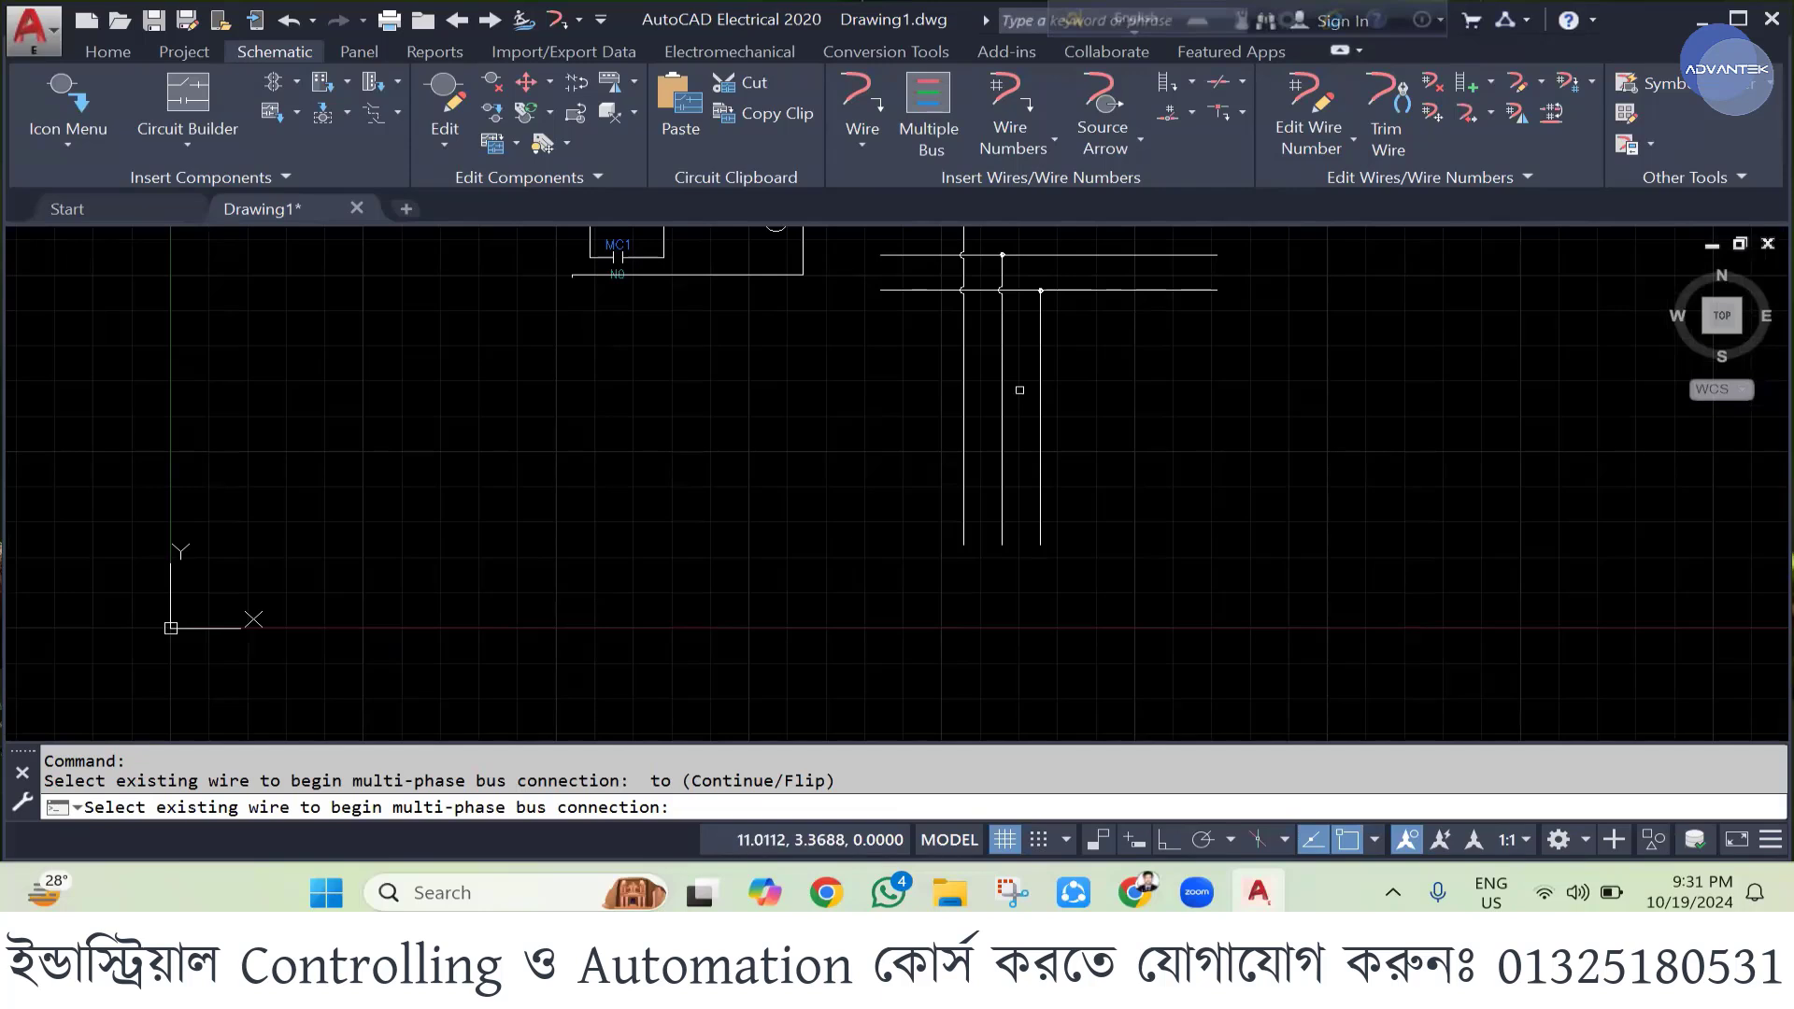
pyautogui.press('Escape')
# - Window-select the bus wires and their vertical drops and delete them
pyautogui.scroll(-2, 1019, 390)
pyautogui.click(921, 246)
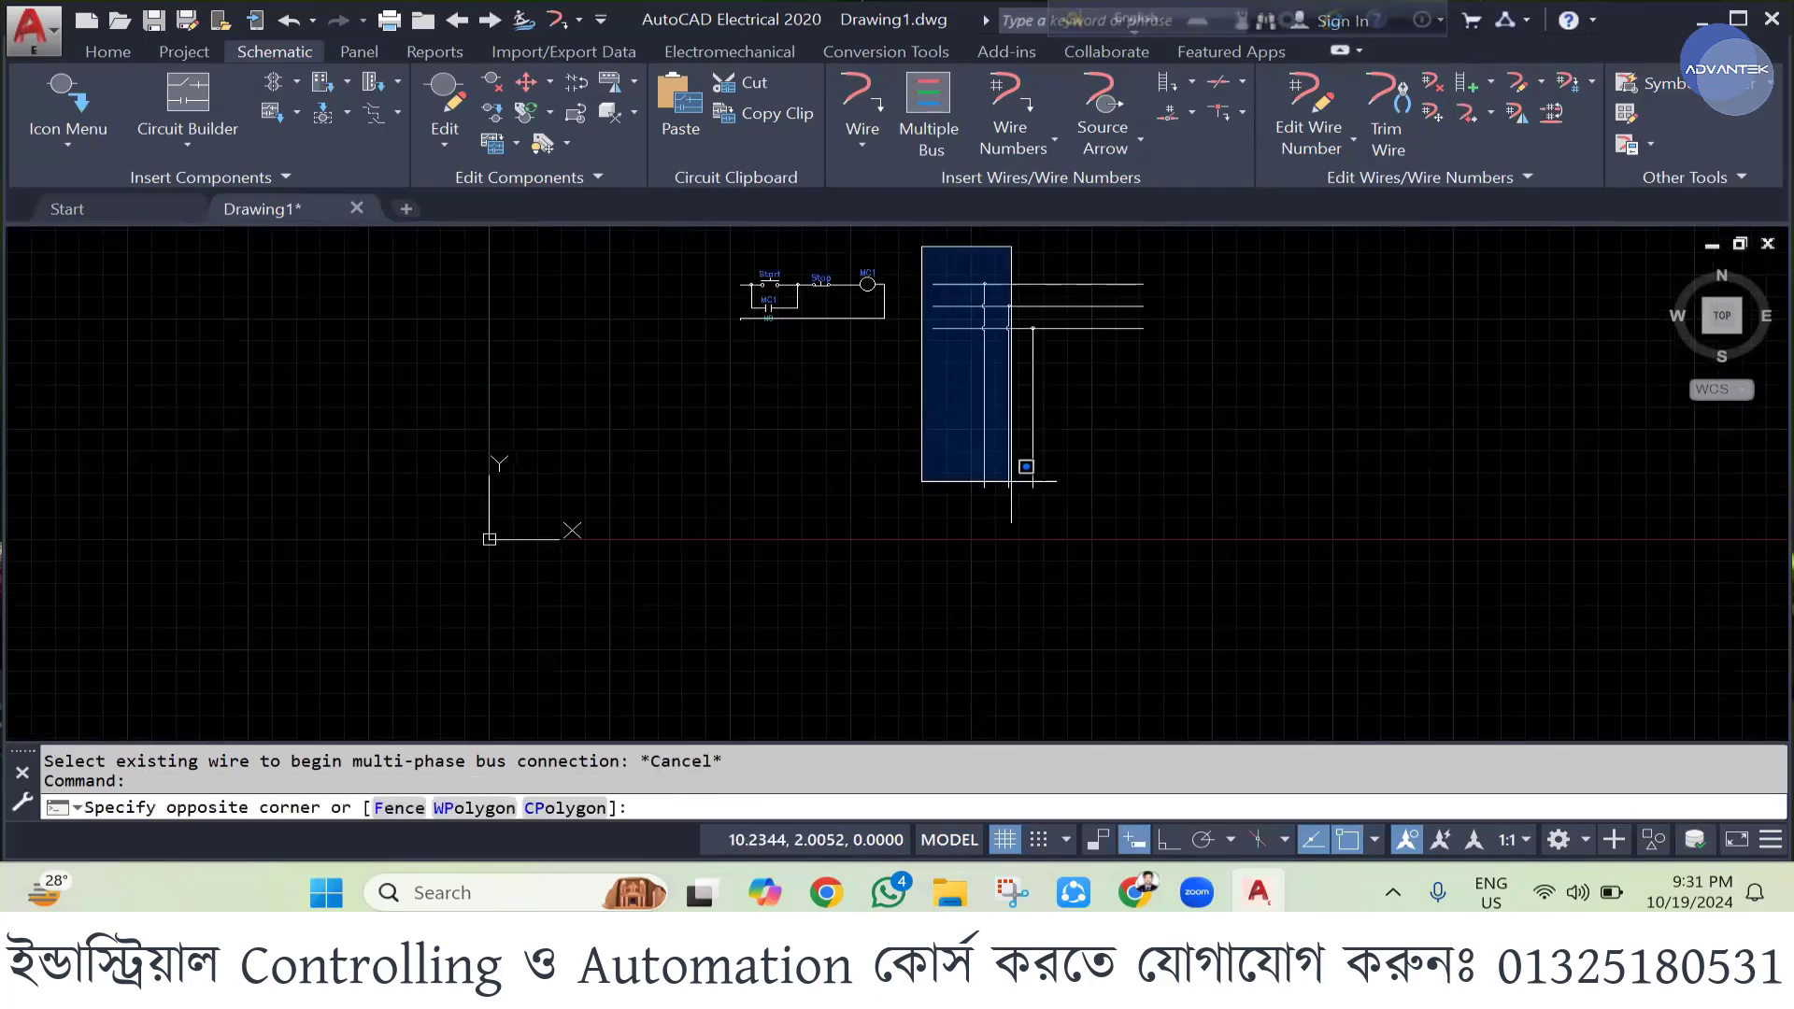
pyautogui.click(1159, 499)
pyautogui.press('Delete')
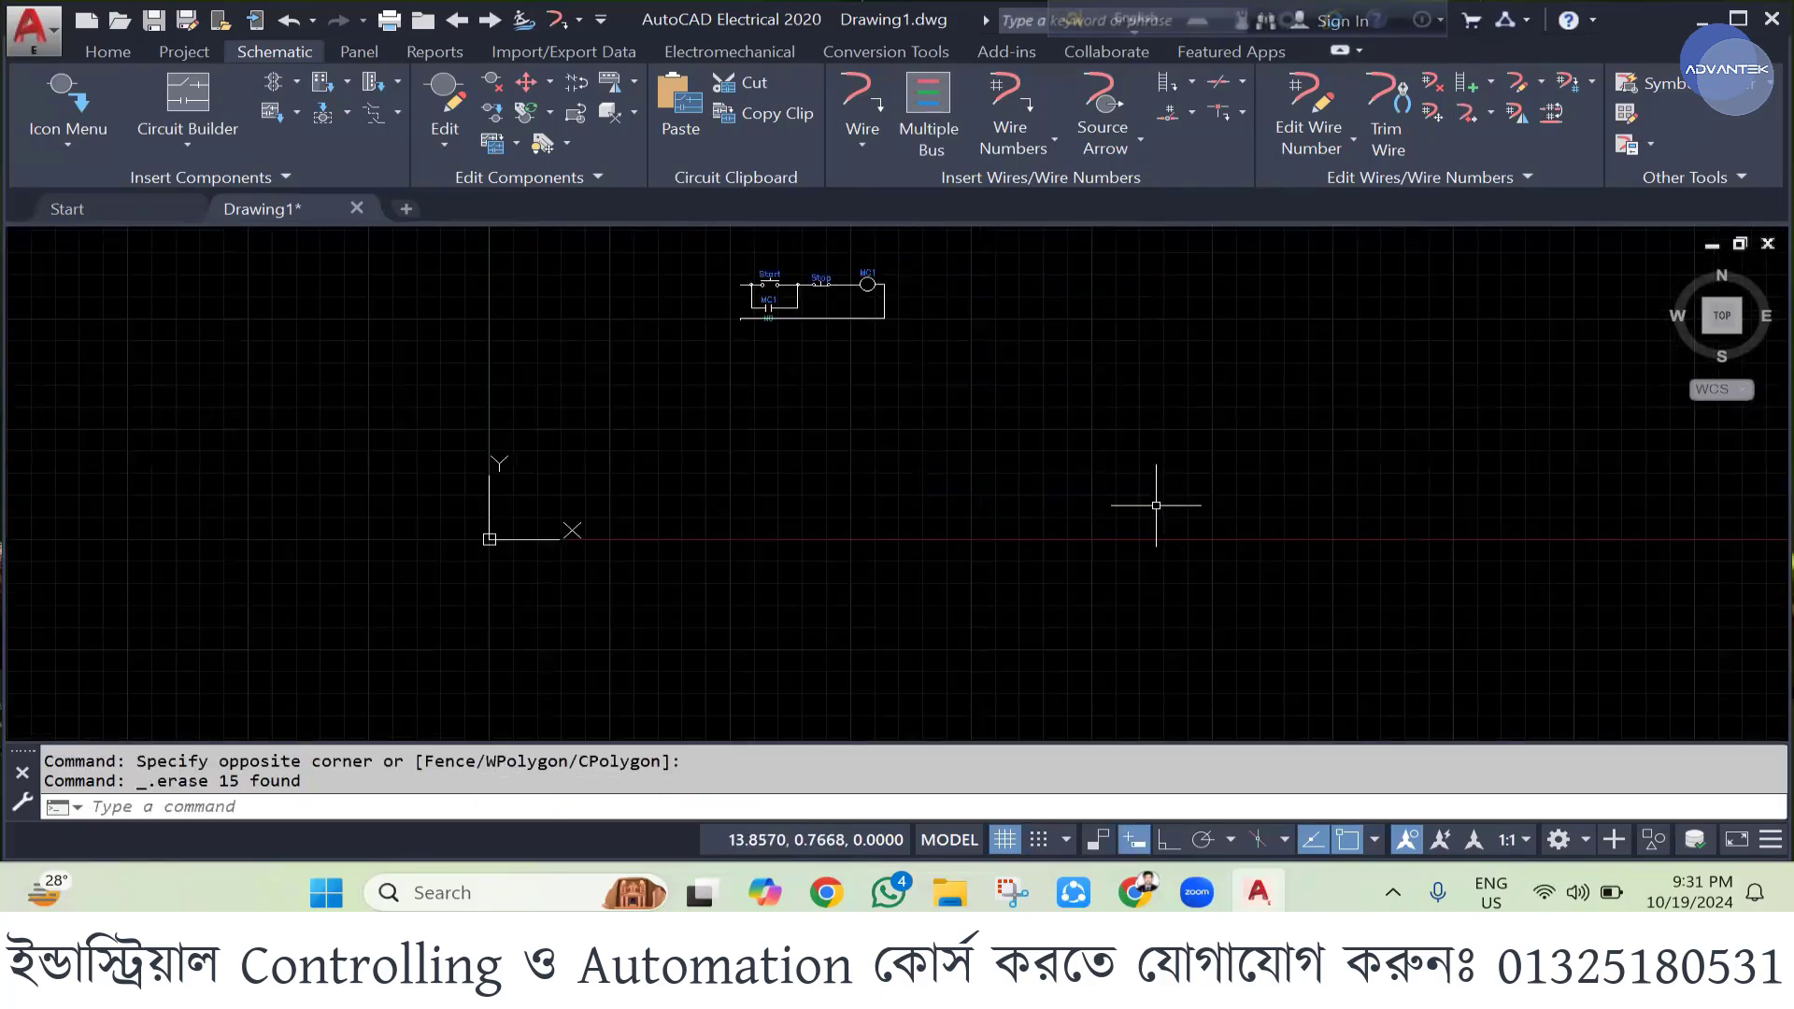
pyautogui.click(932, 108)
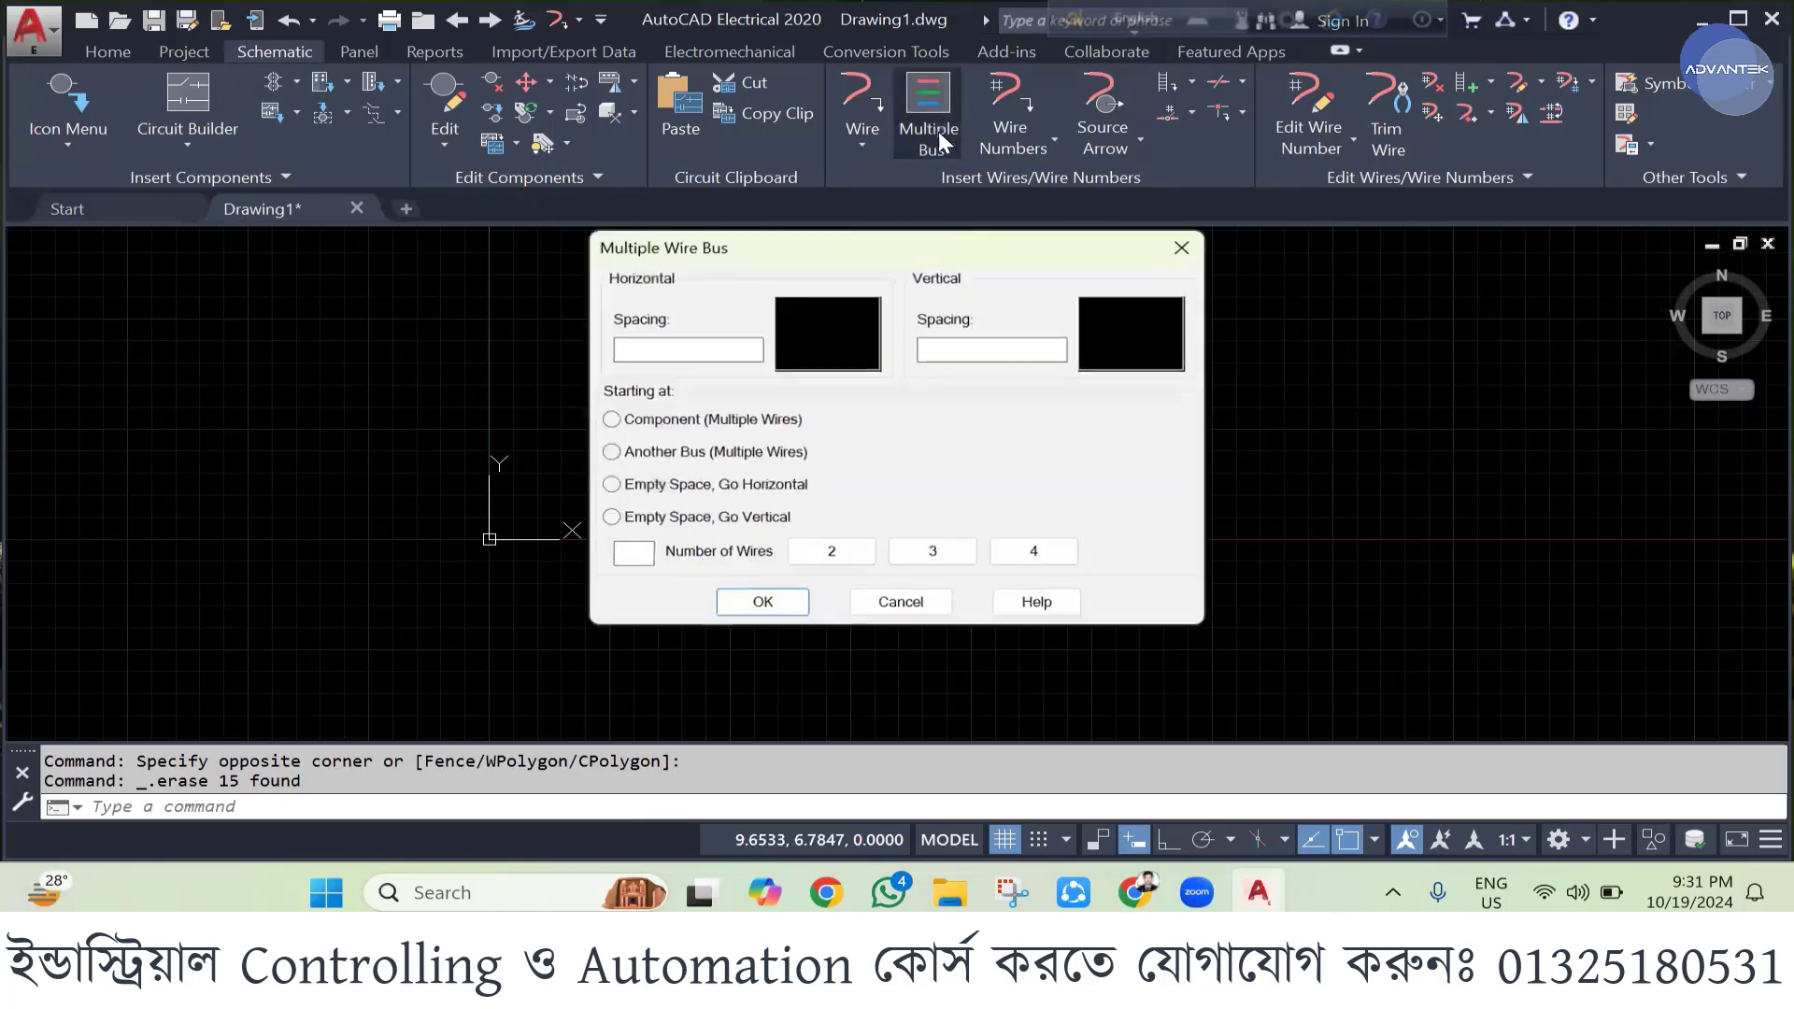
pyautogui.click(607, 486)
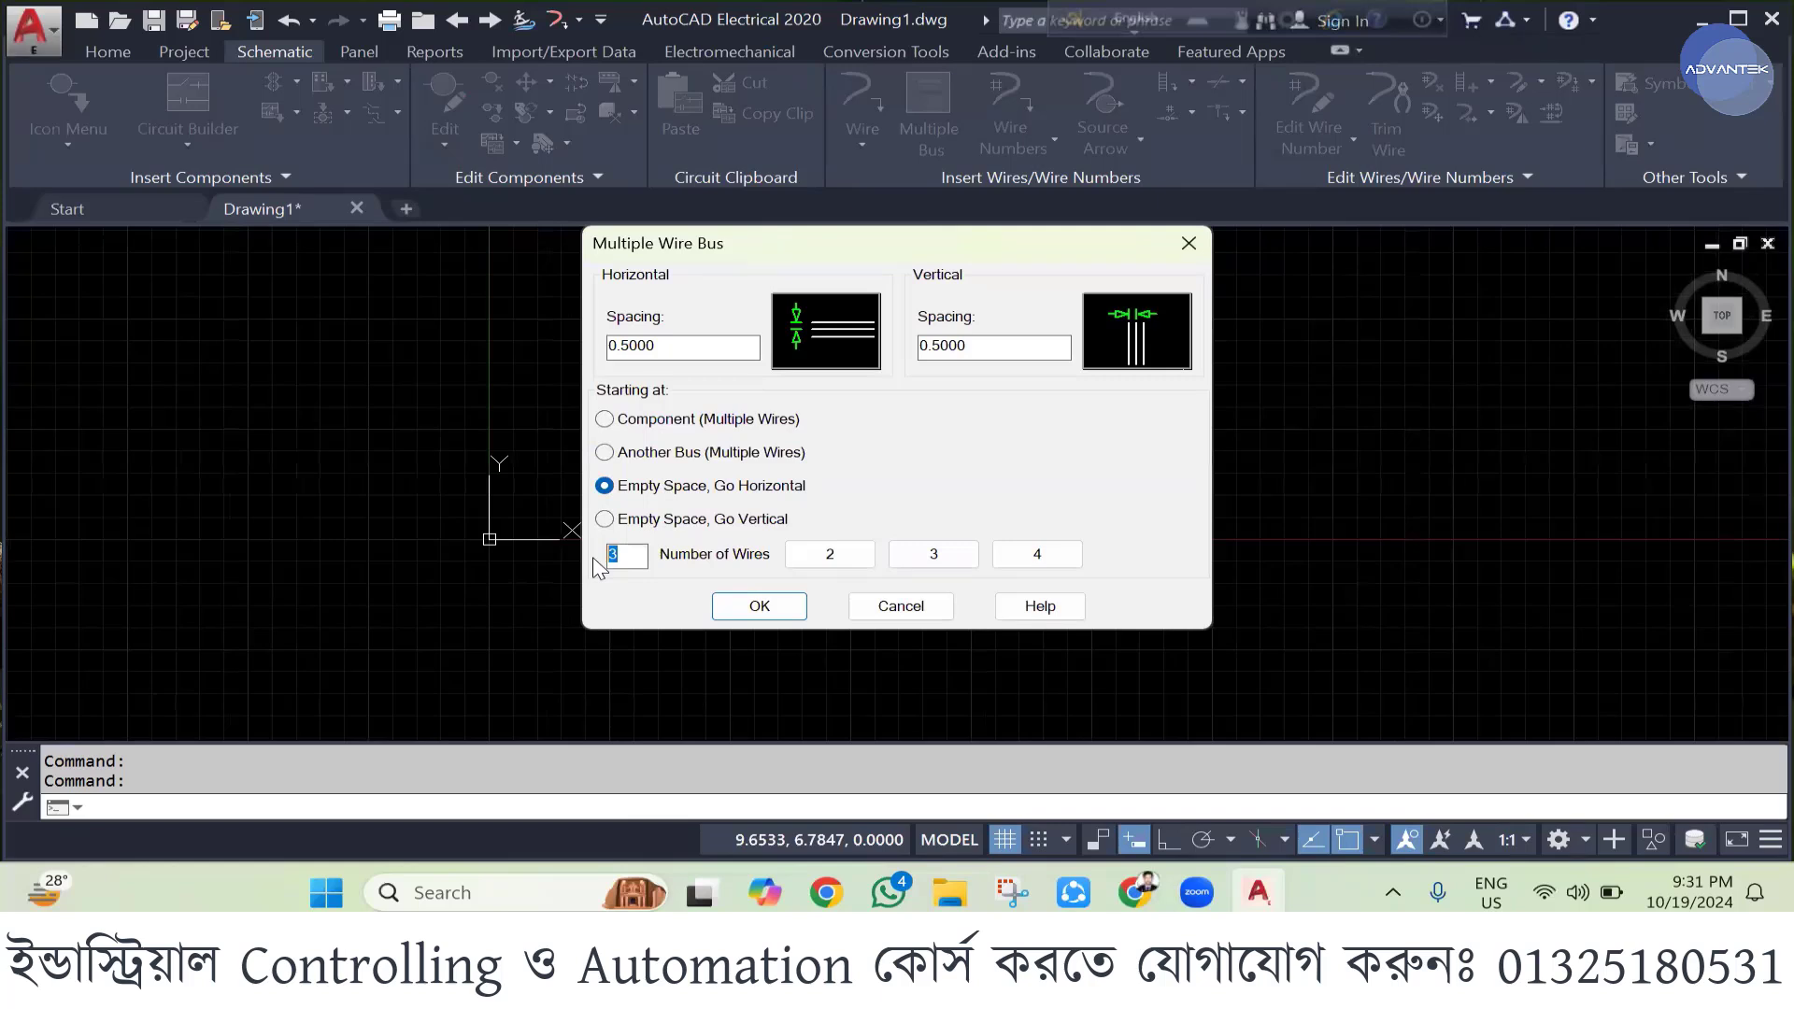
pyautogui.click(1035, 555)
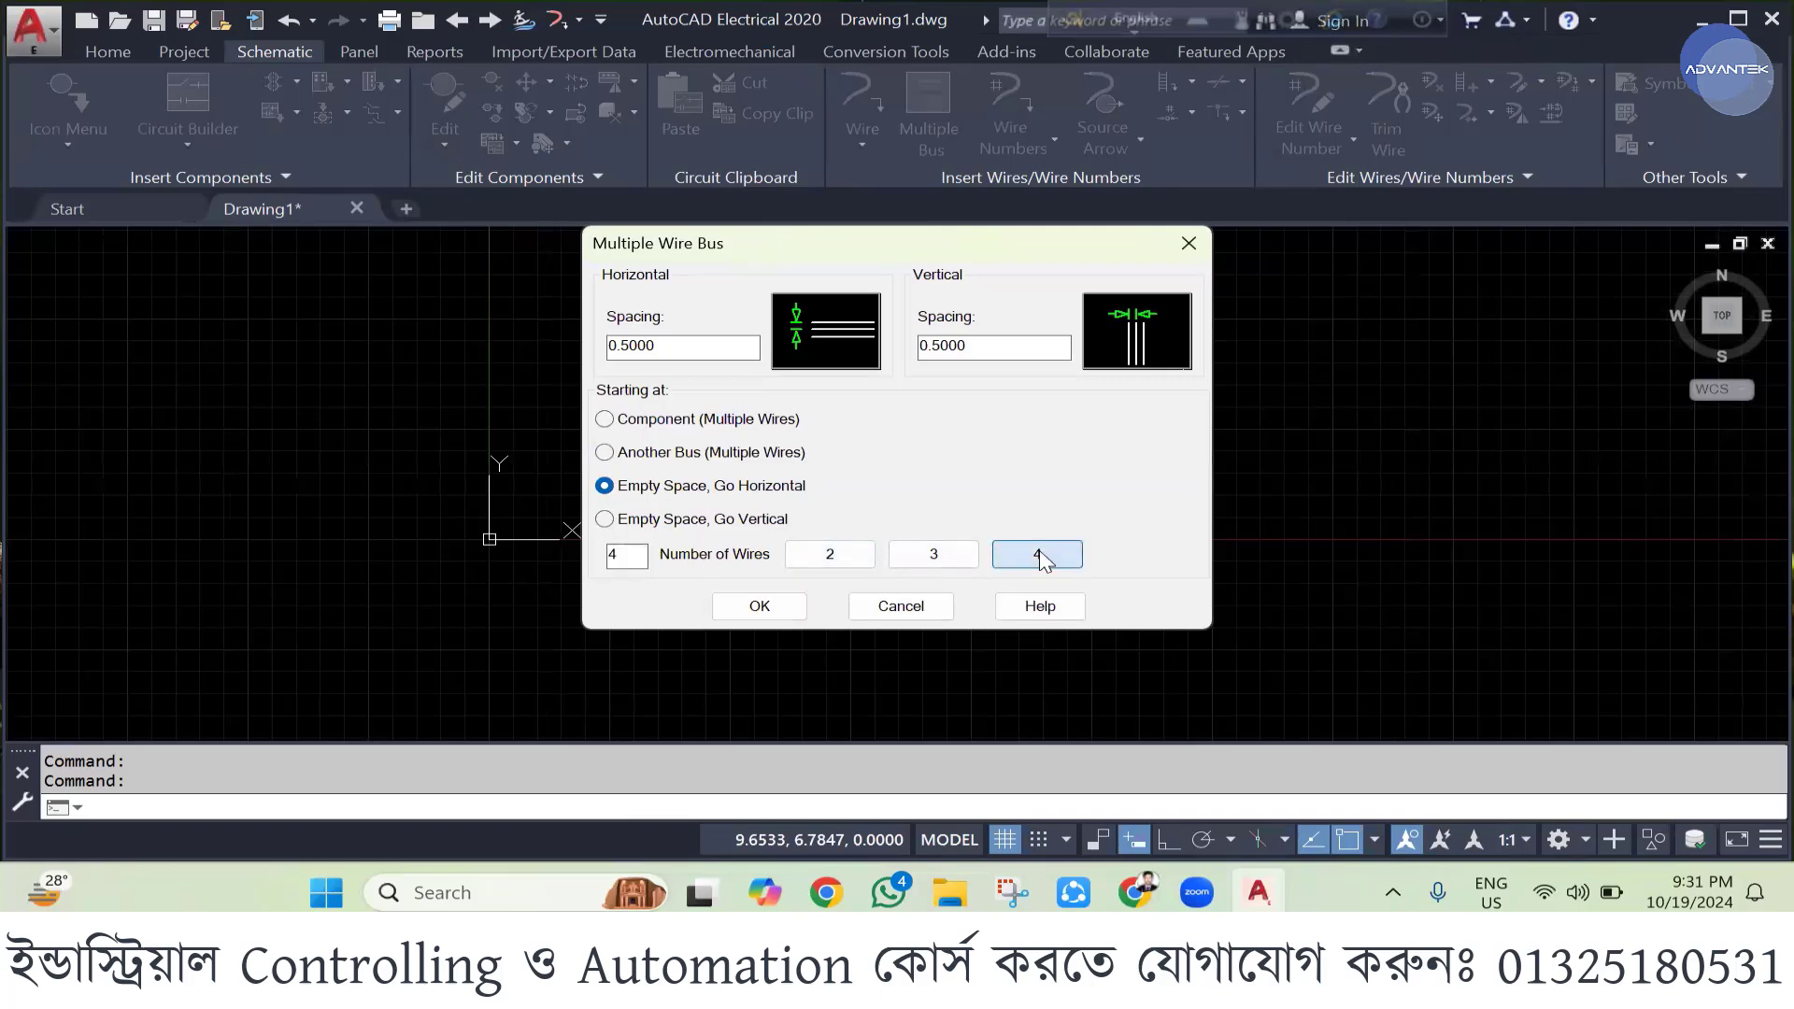
pyautogui.click(759, 607)
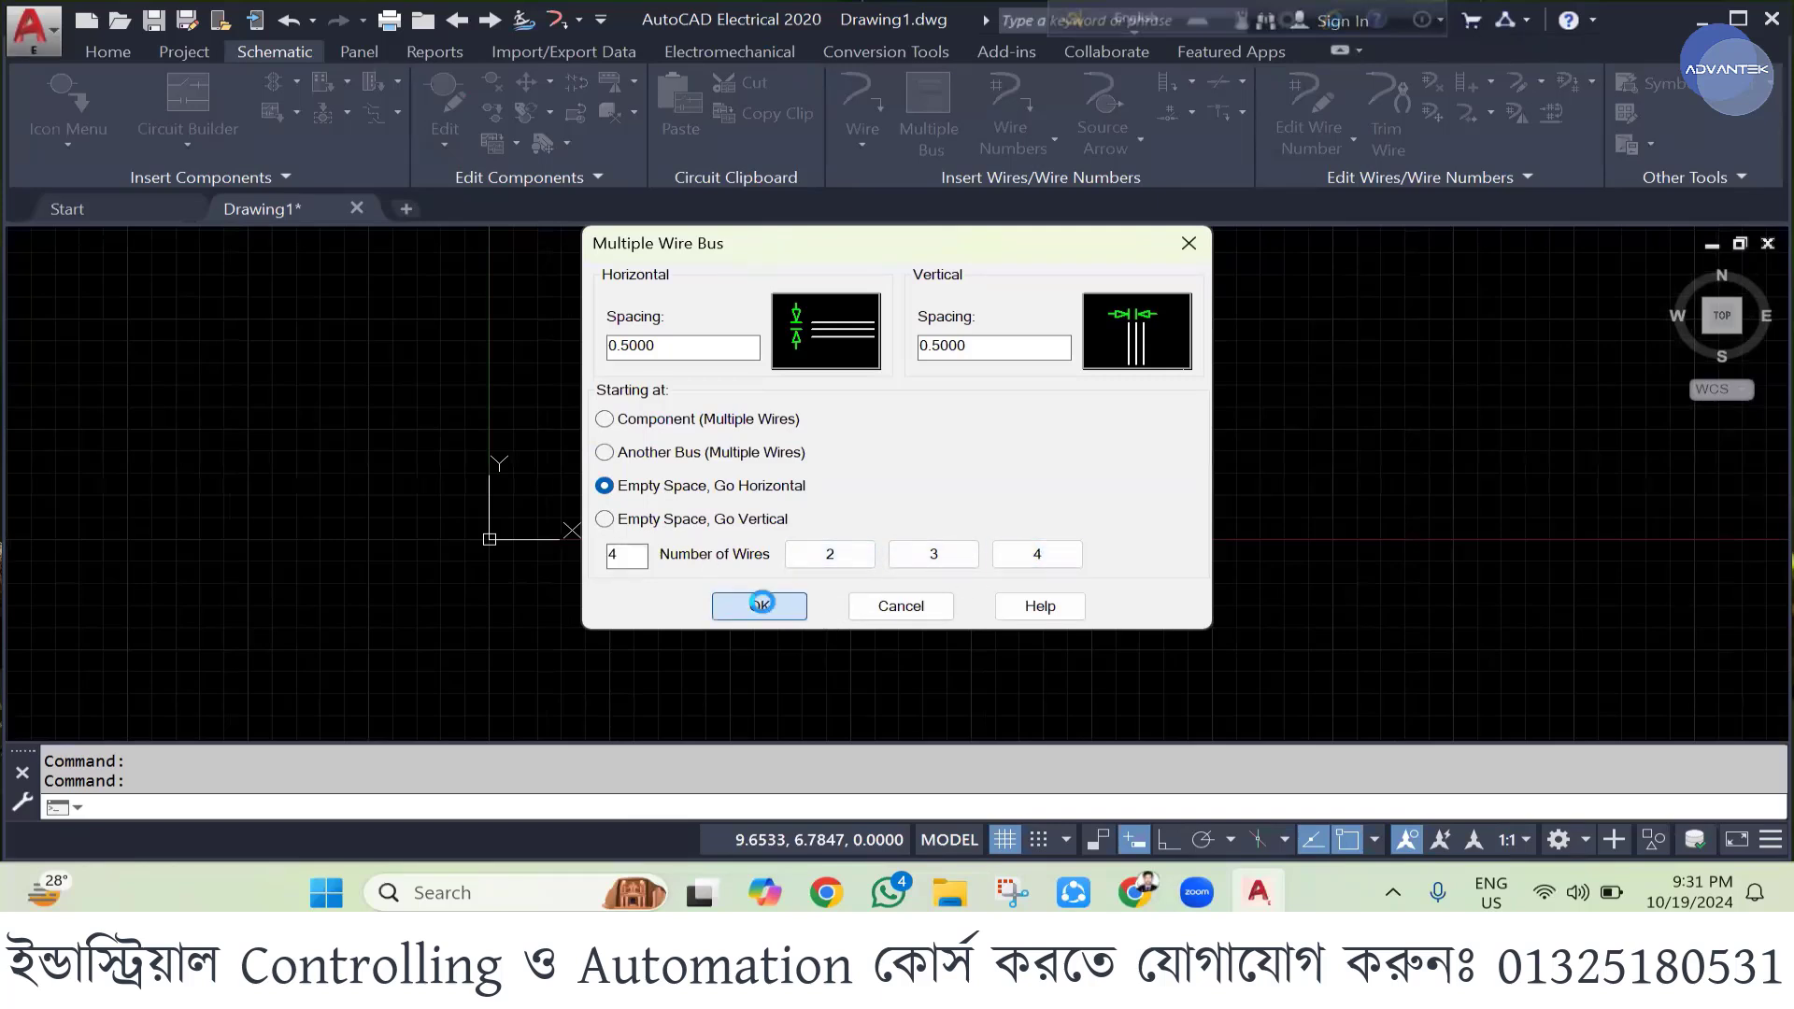
pyautogui.scroll(-2, 738, 643)
pyautogui.scroll(4, 871, 504)
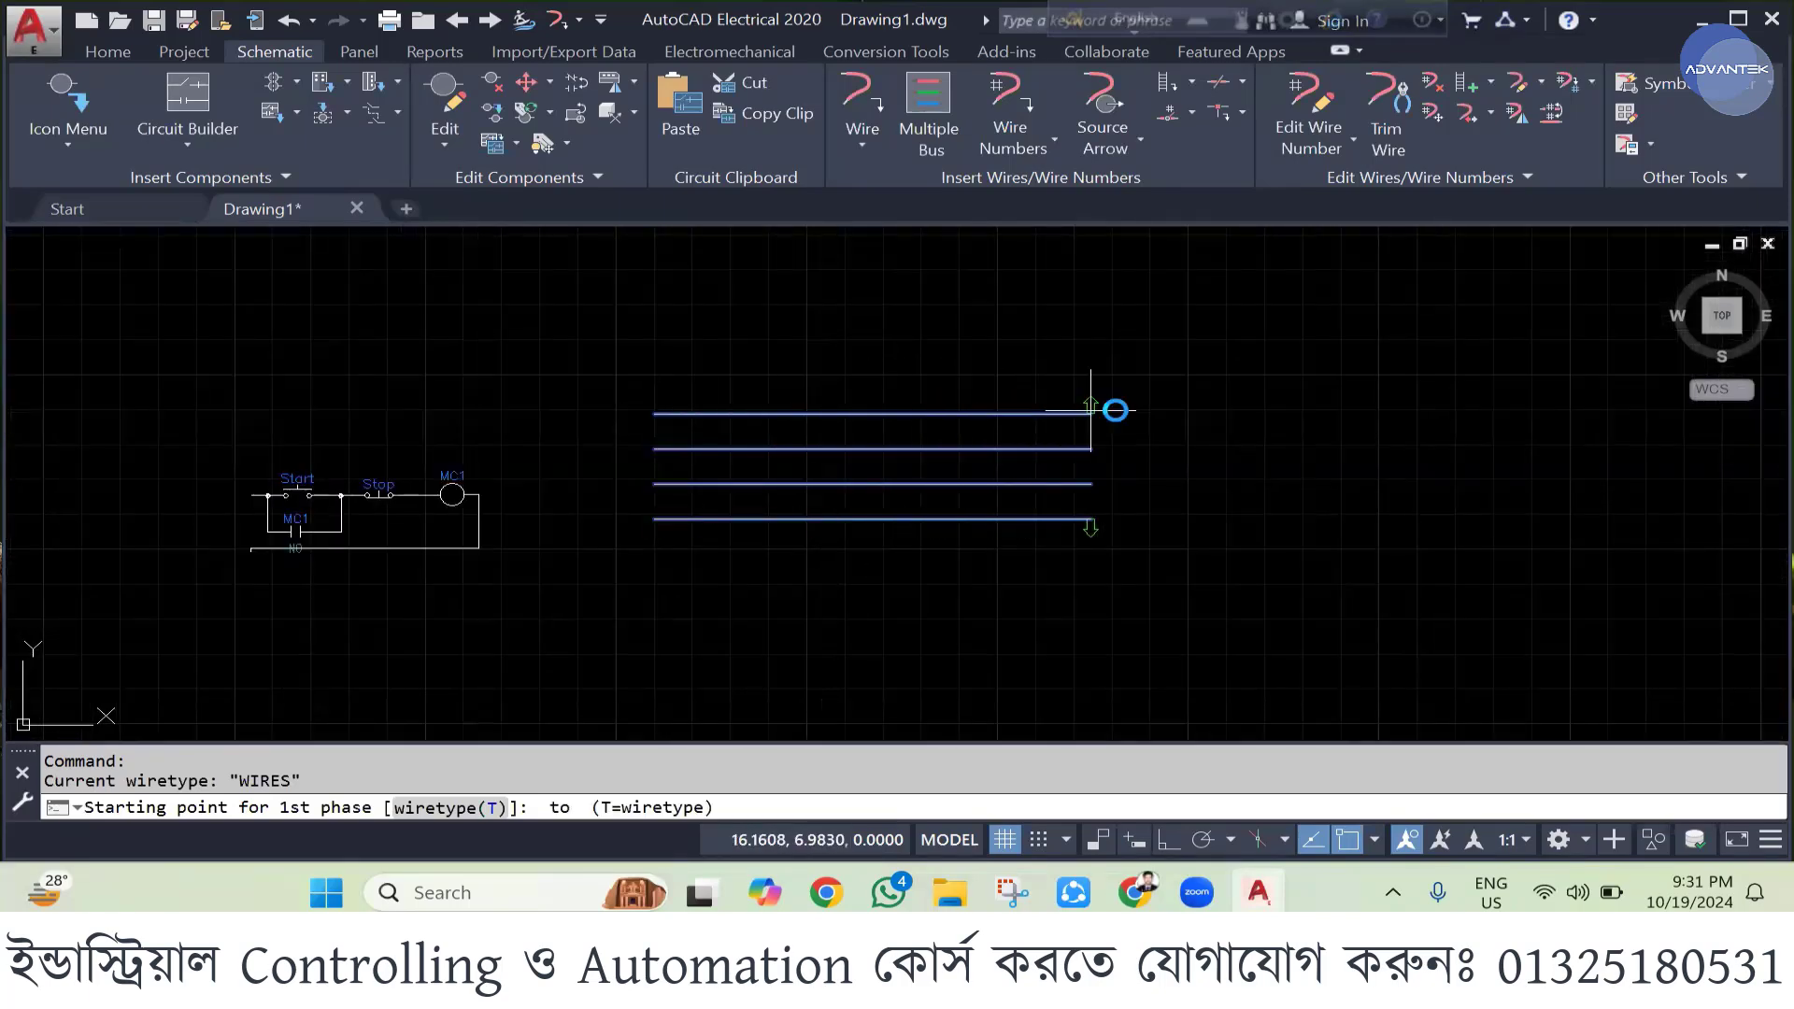
pyautogui.click(1215, 409)
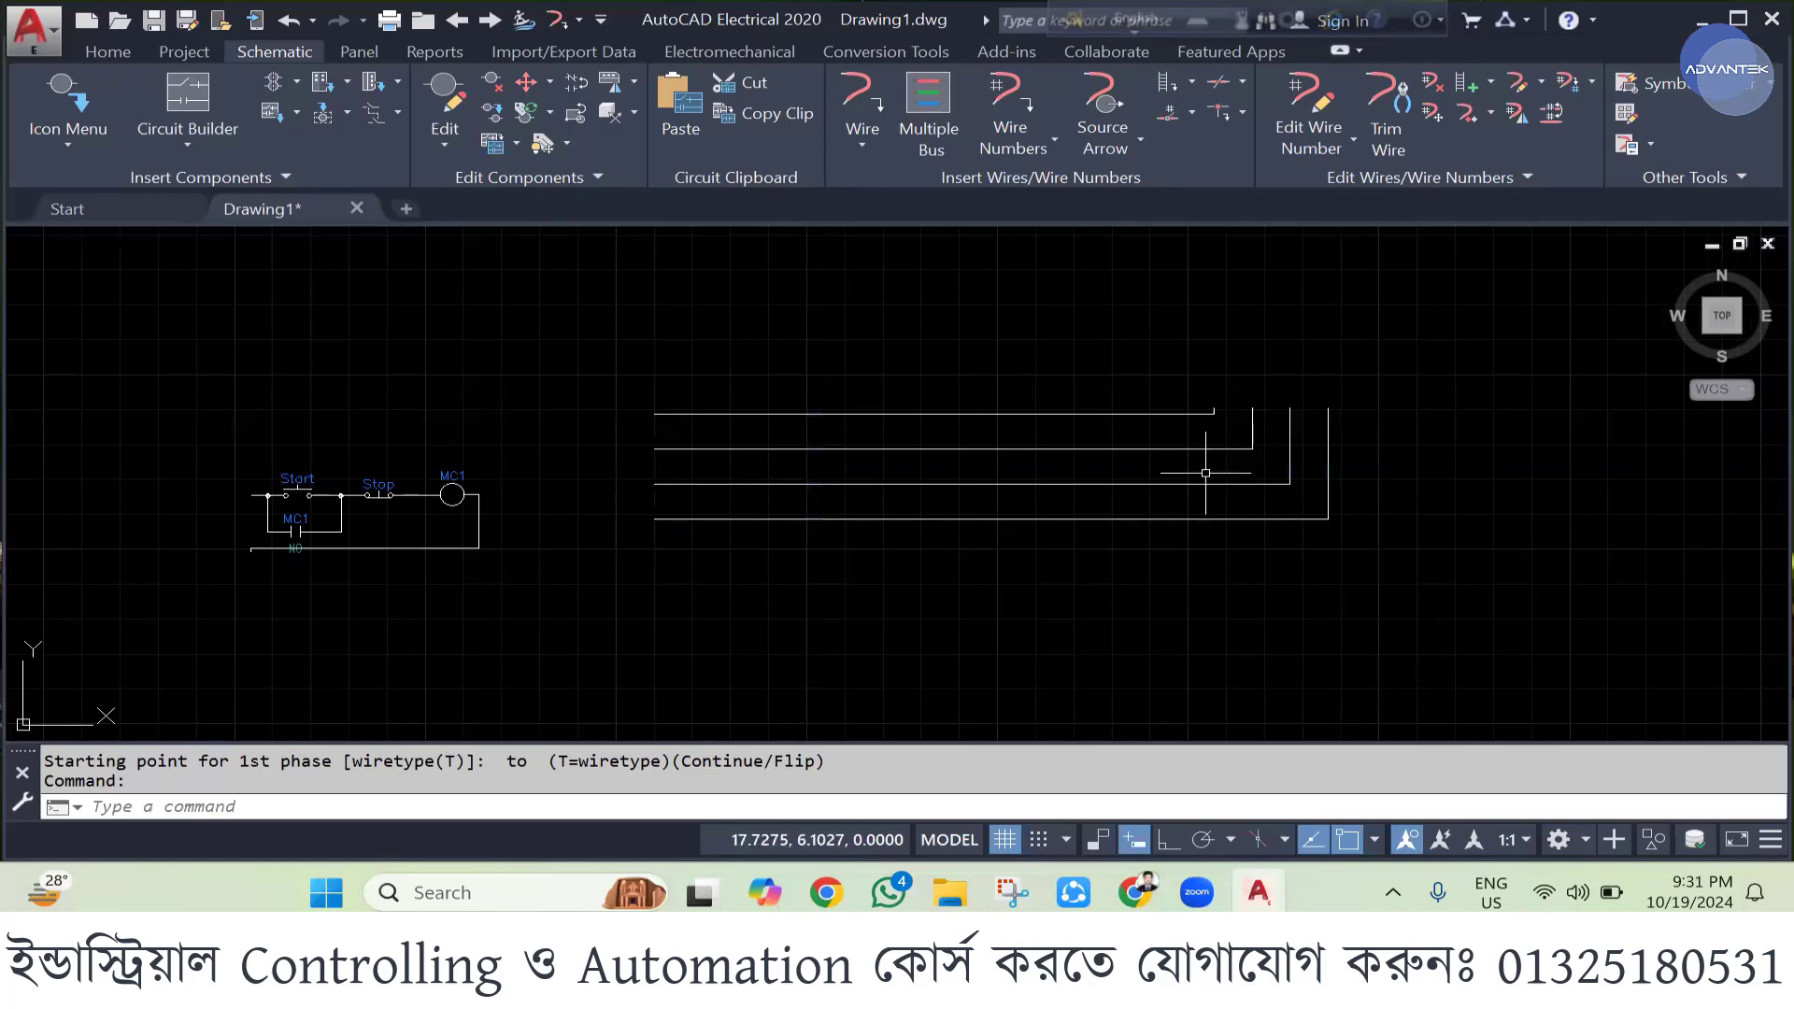
pyautogui.hotkey('ctrl', 'z')
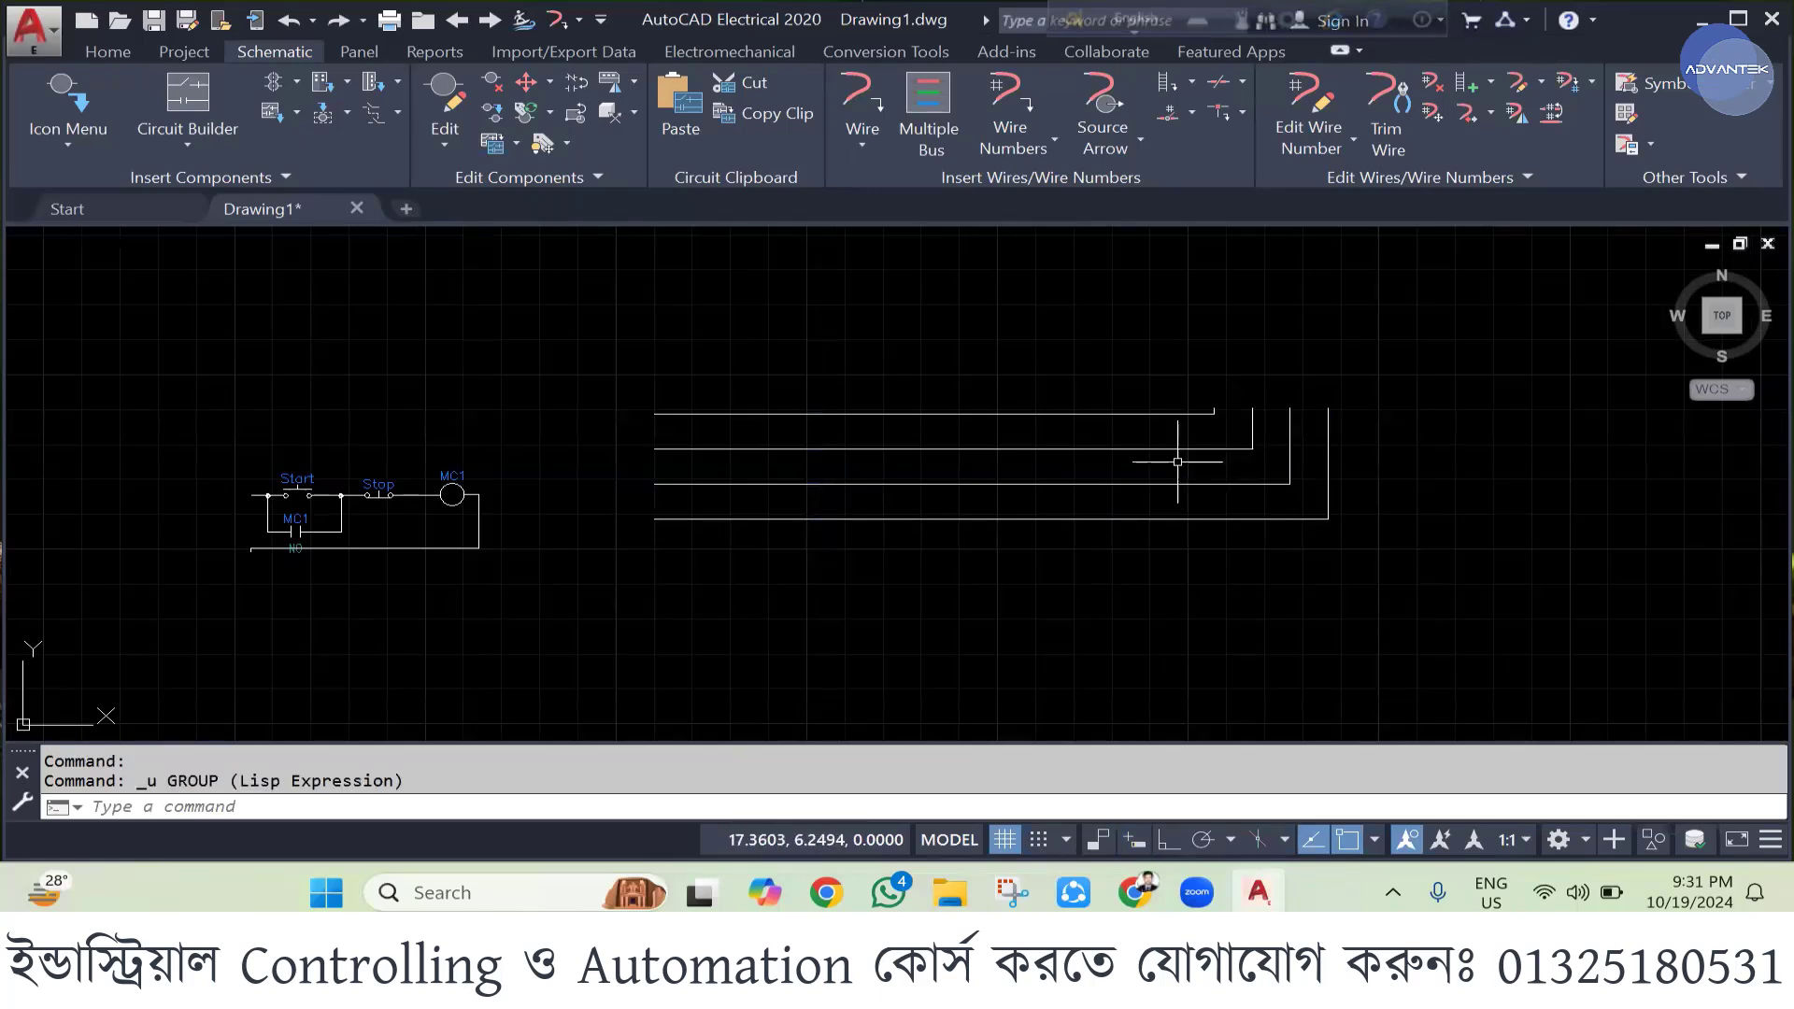
pyautogui.hotkey('ctrl', 'z')
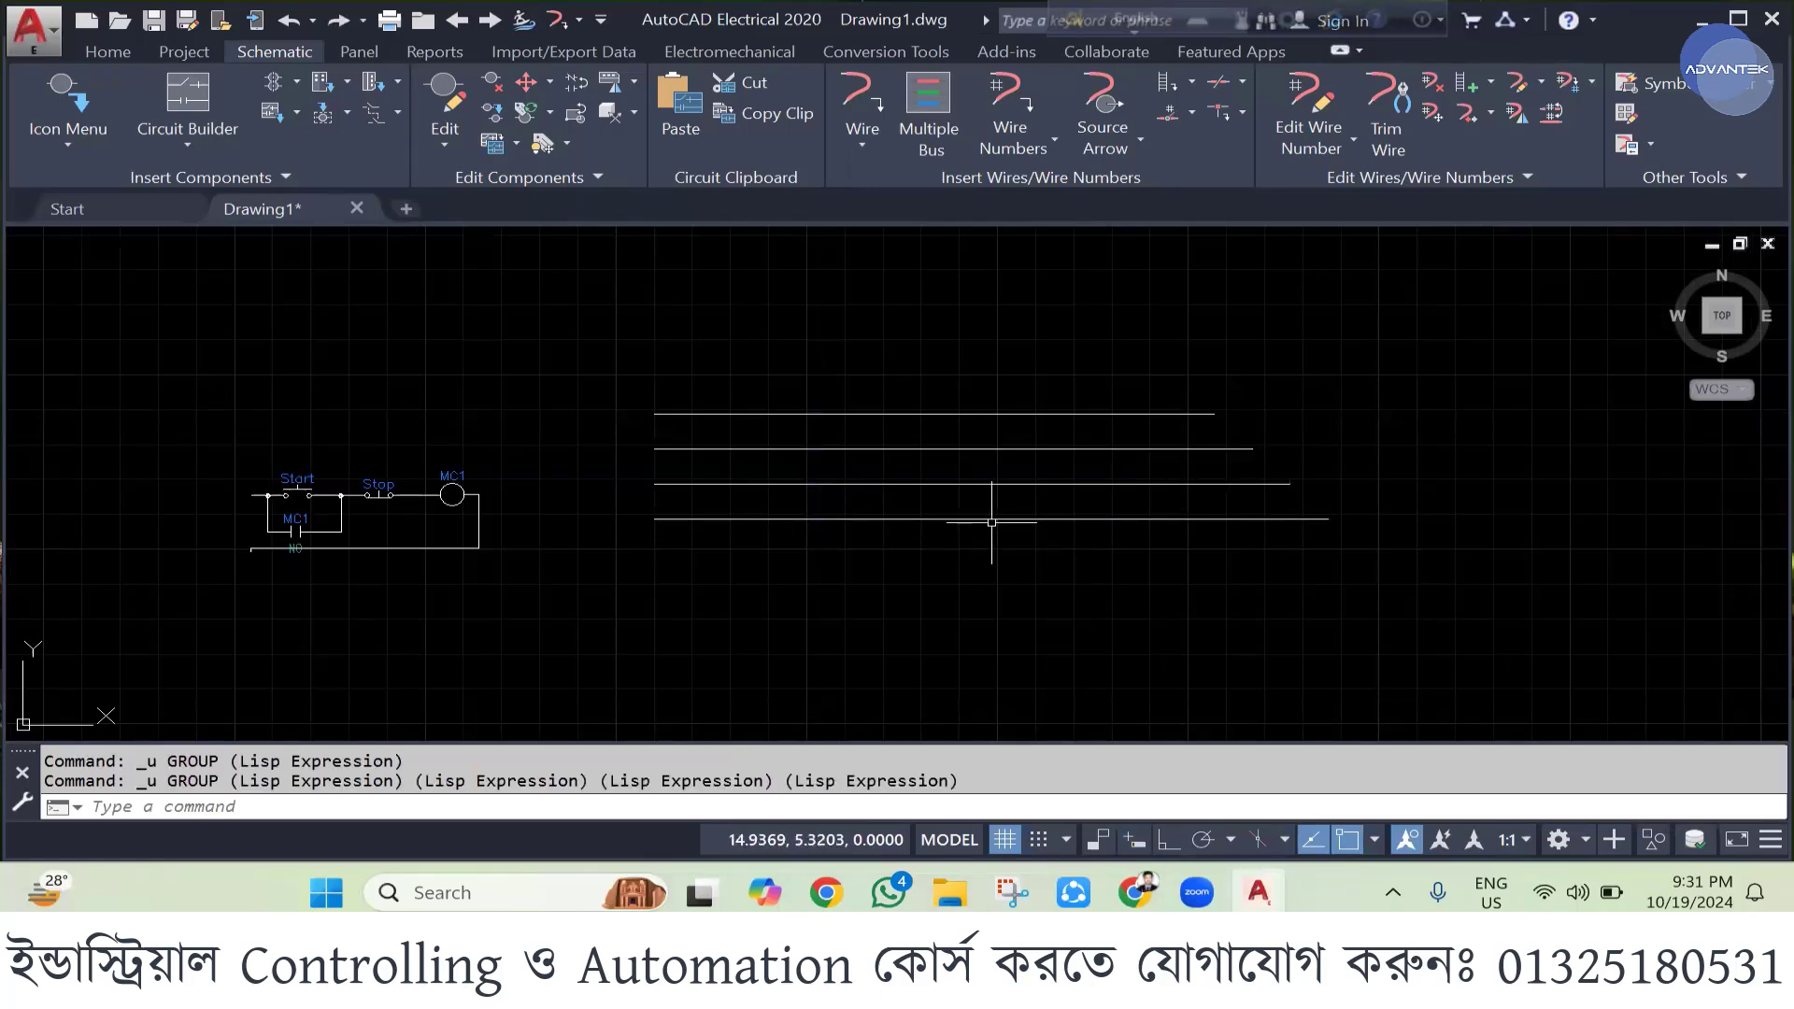
pyautogui.hotkey('ctrl', 'z')
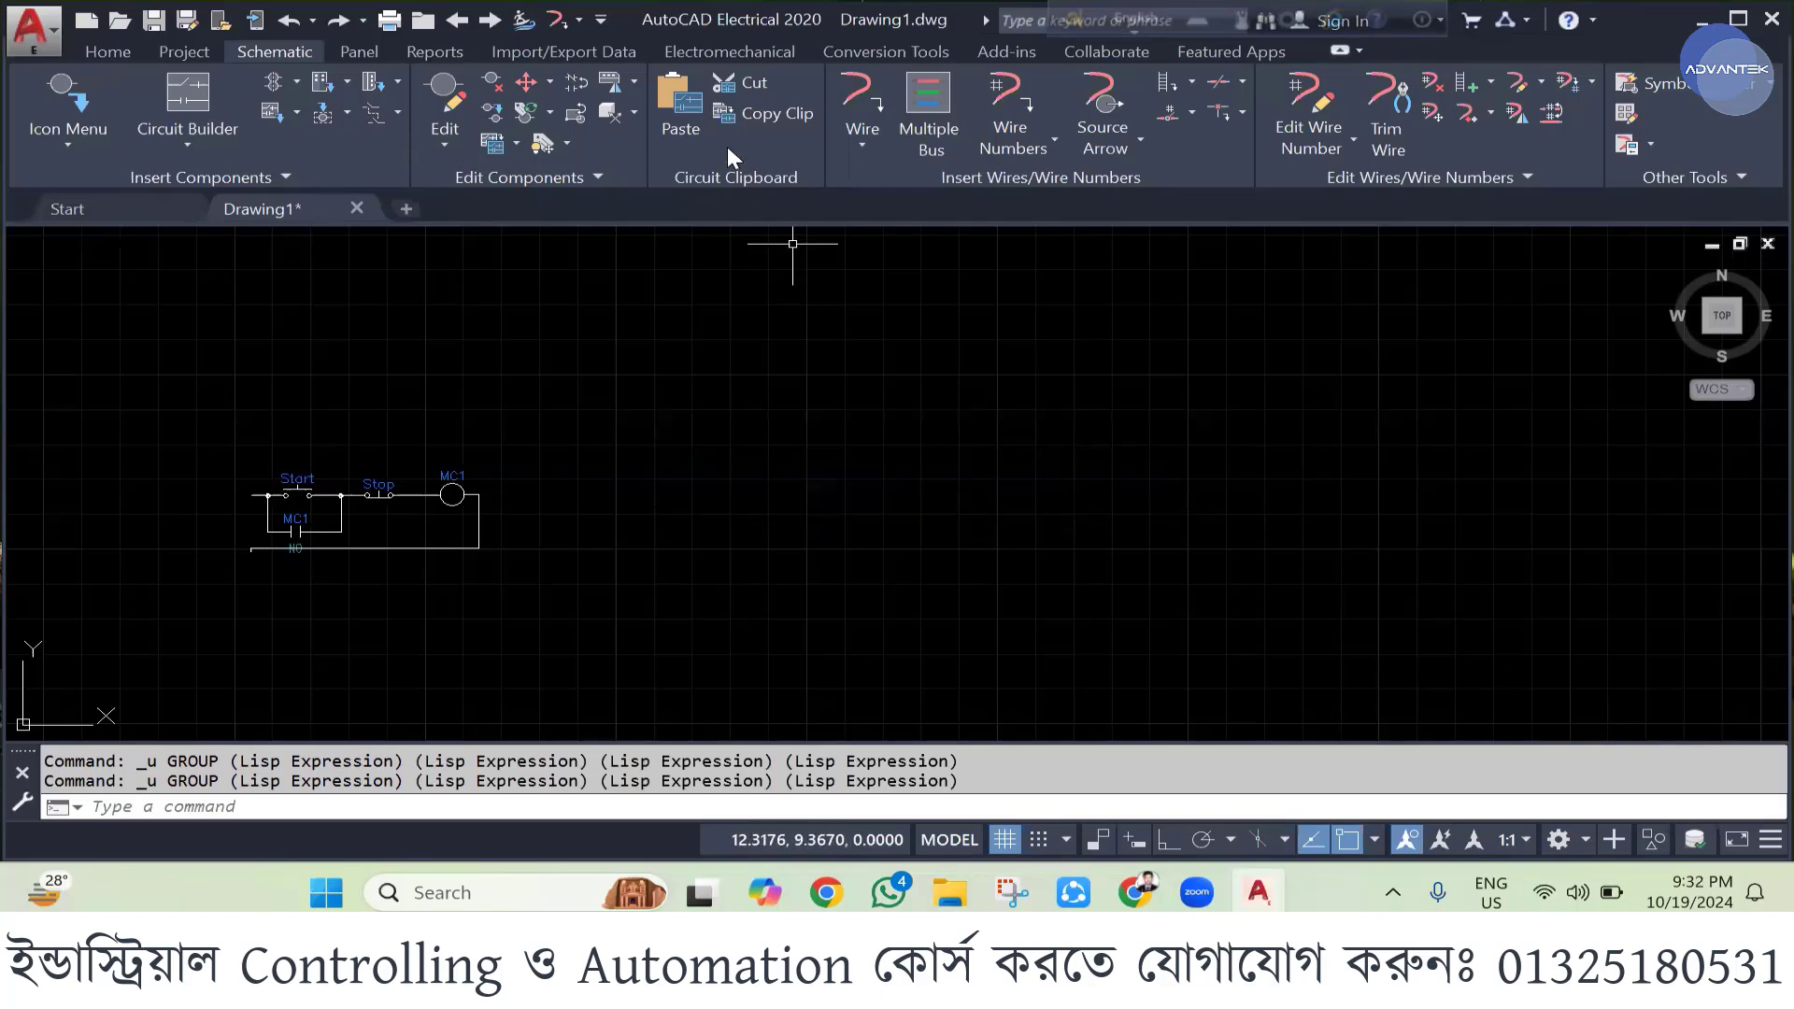
# - Draw a four-wire horizontal bus between two picked points
pyautogui.click(929, 90)
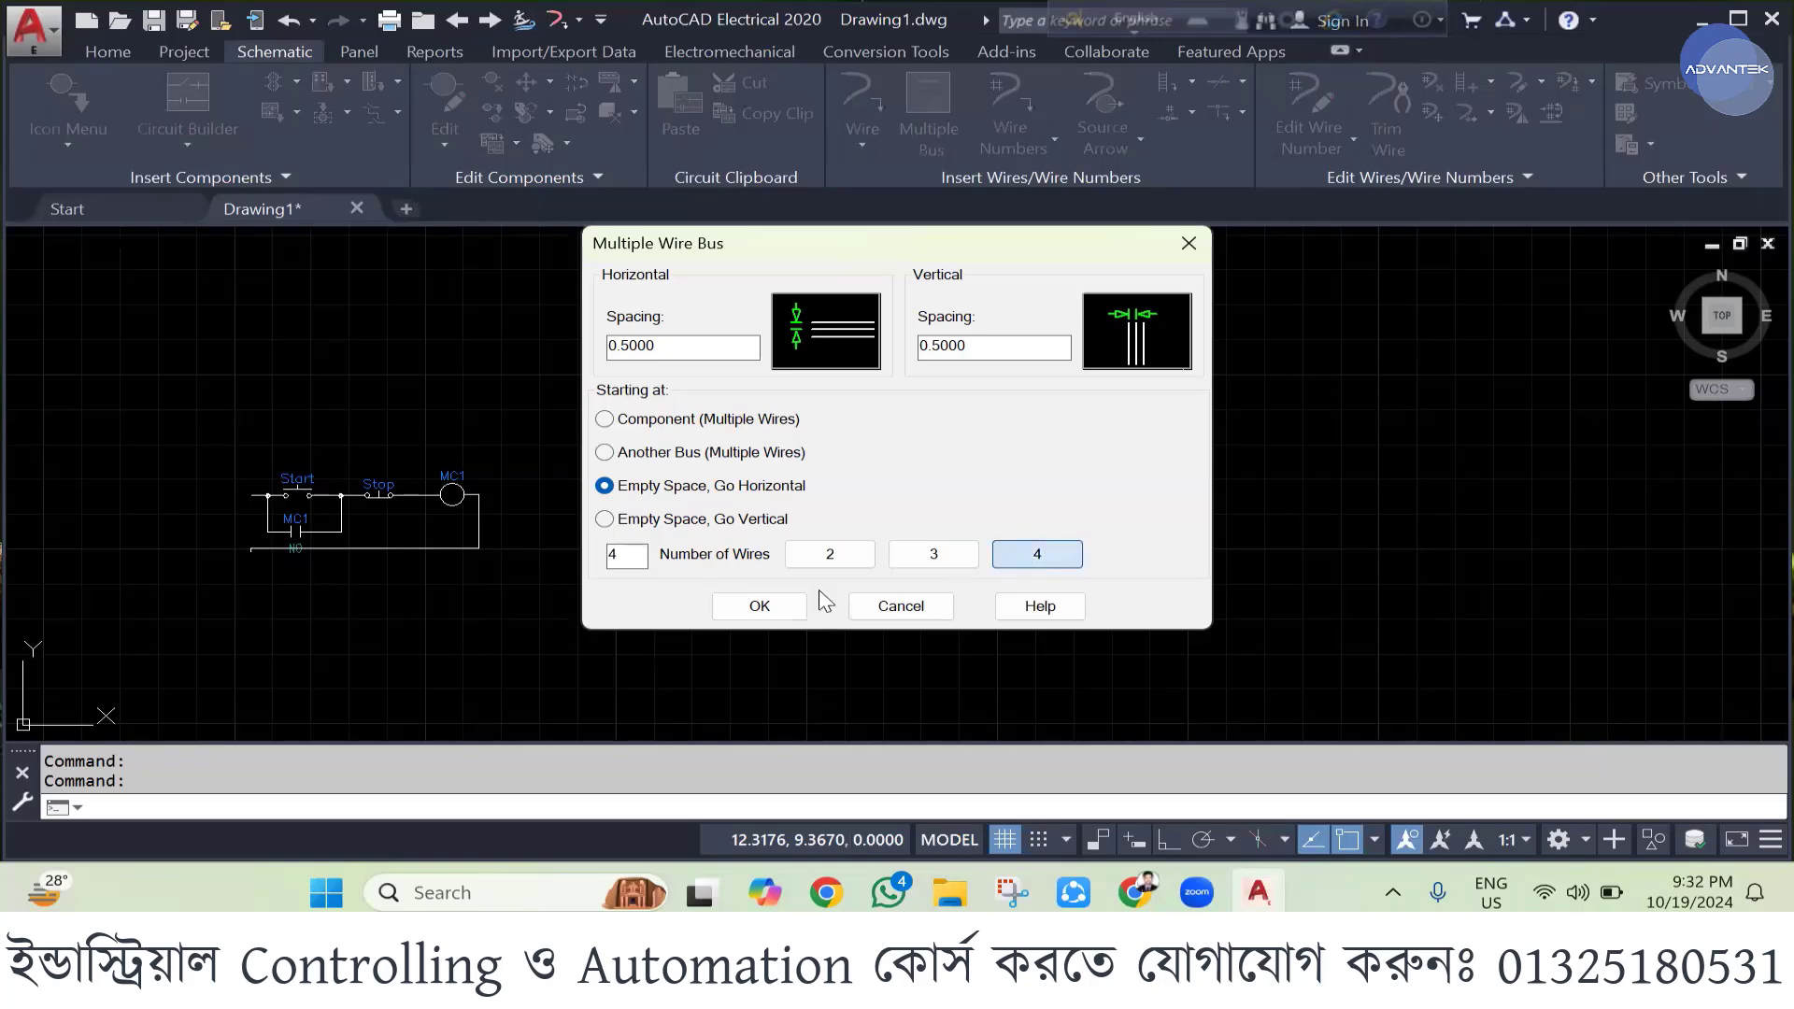
pyautogui.click(759, 606)
pyautogui.click(761, 391)
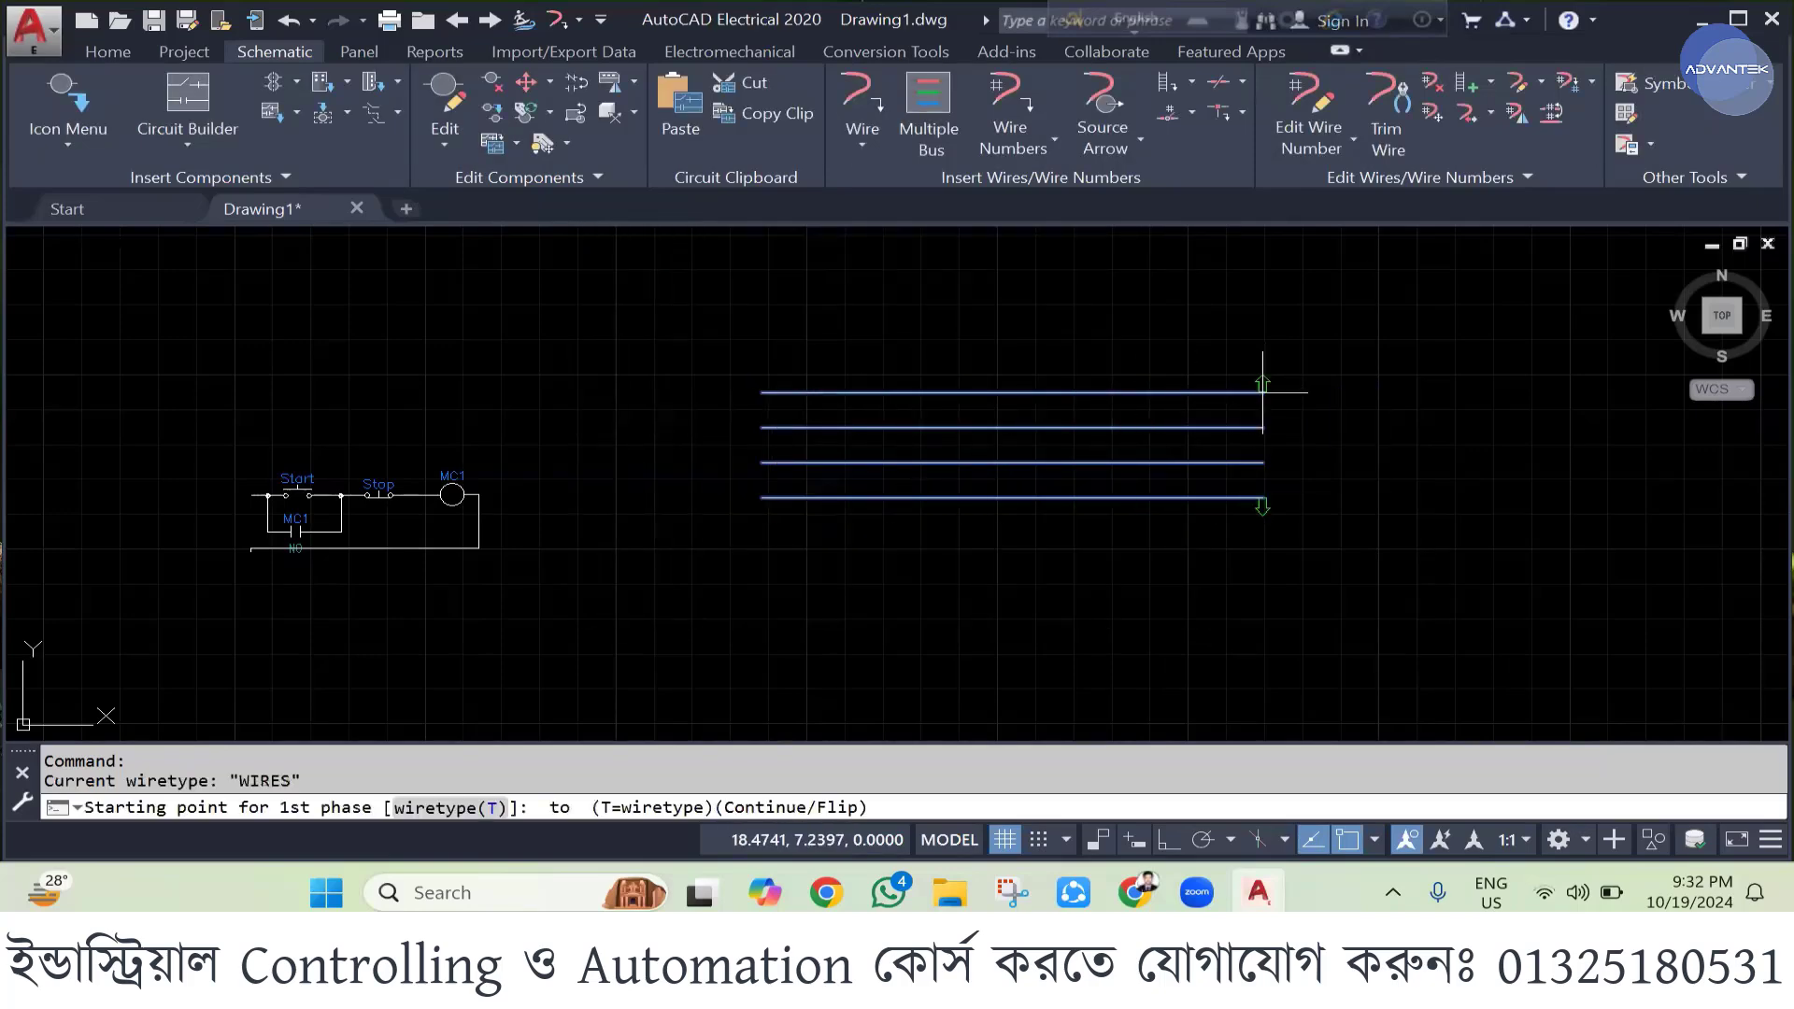
pyautogui.click(1263, 390)
pyautogui.scroll(2, 967, 440)
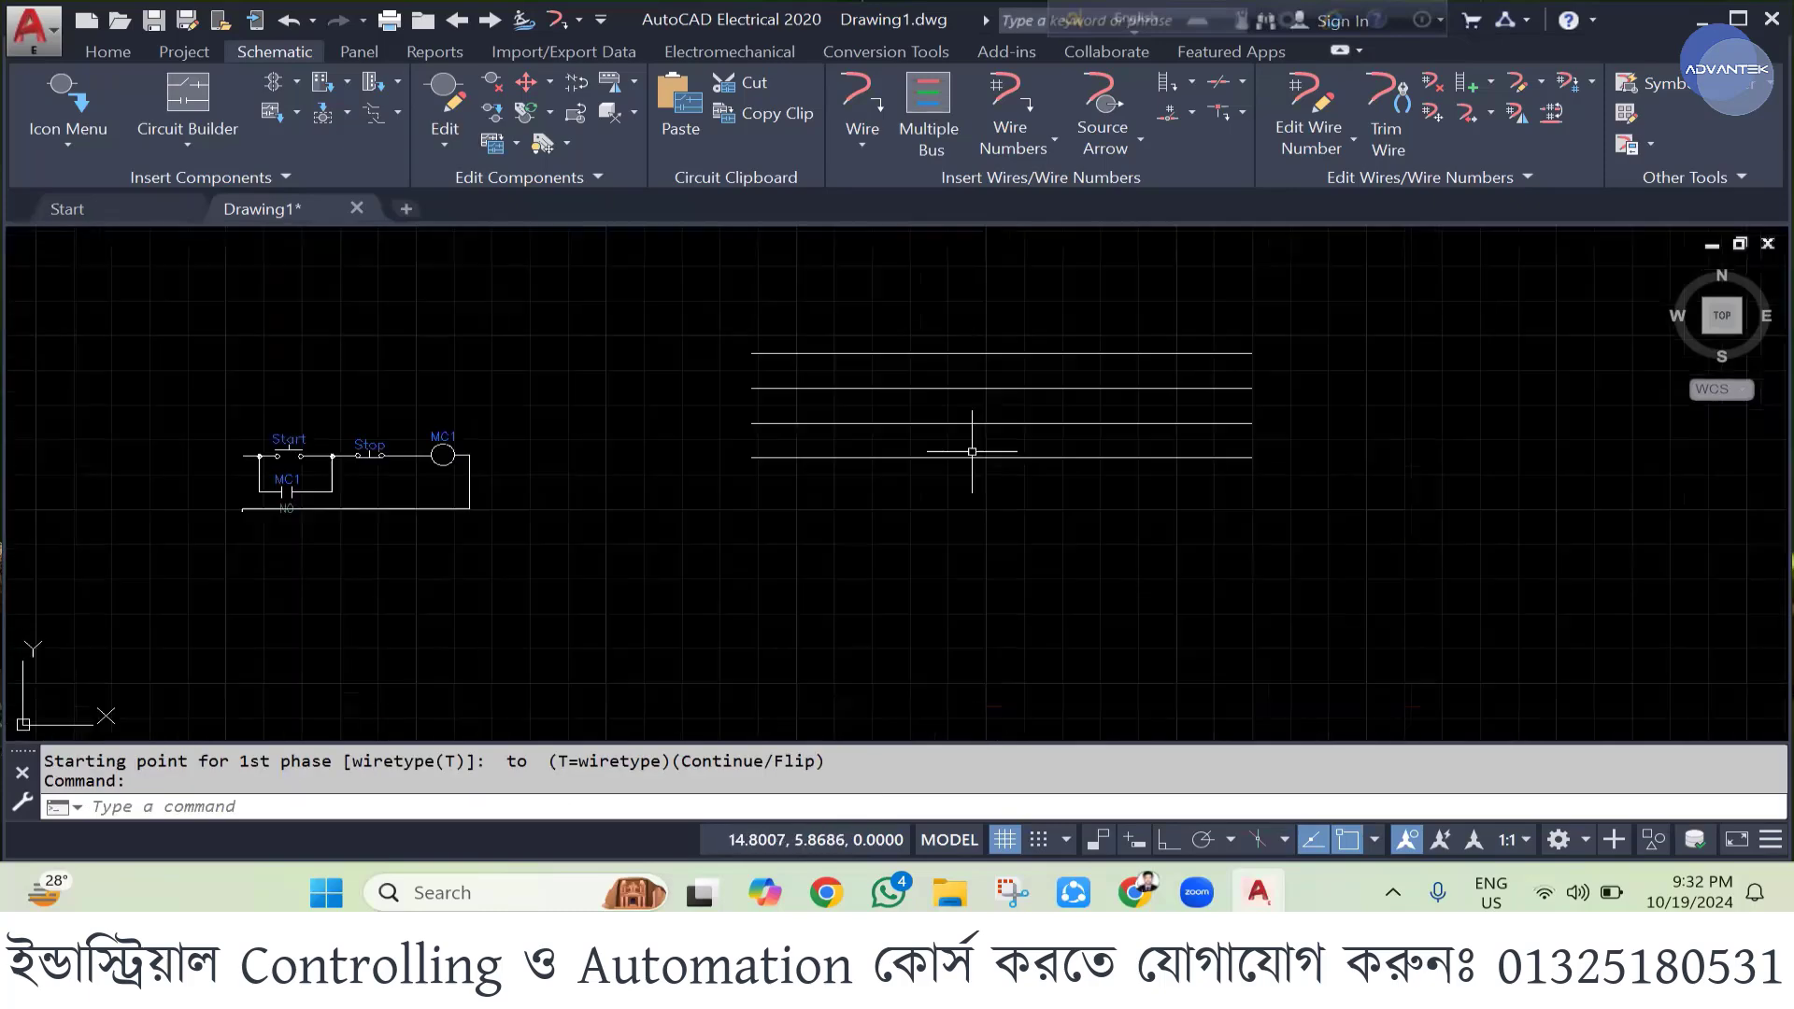
# - Branch a three-wire bus vertically down from the bus's second wire
pyautogui.click(938, 127)
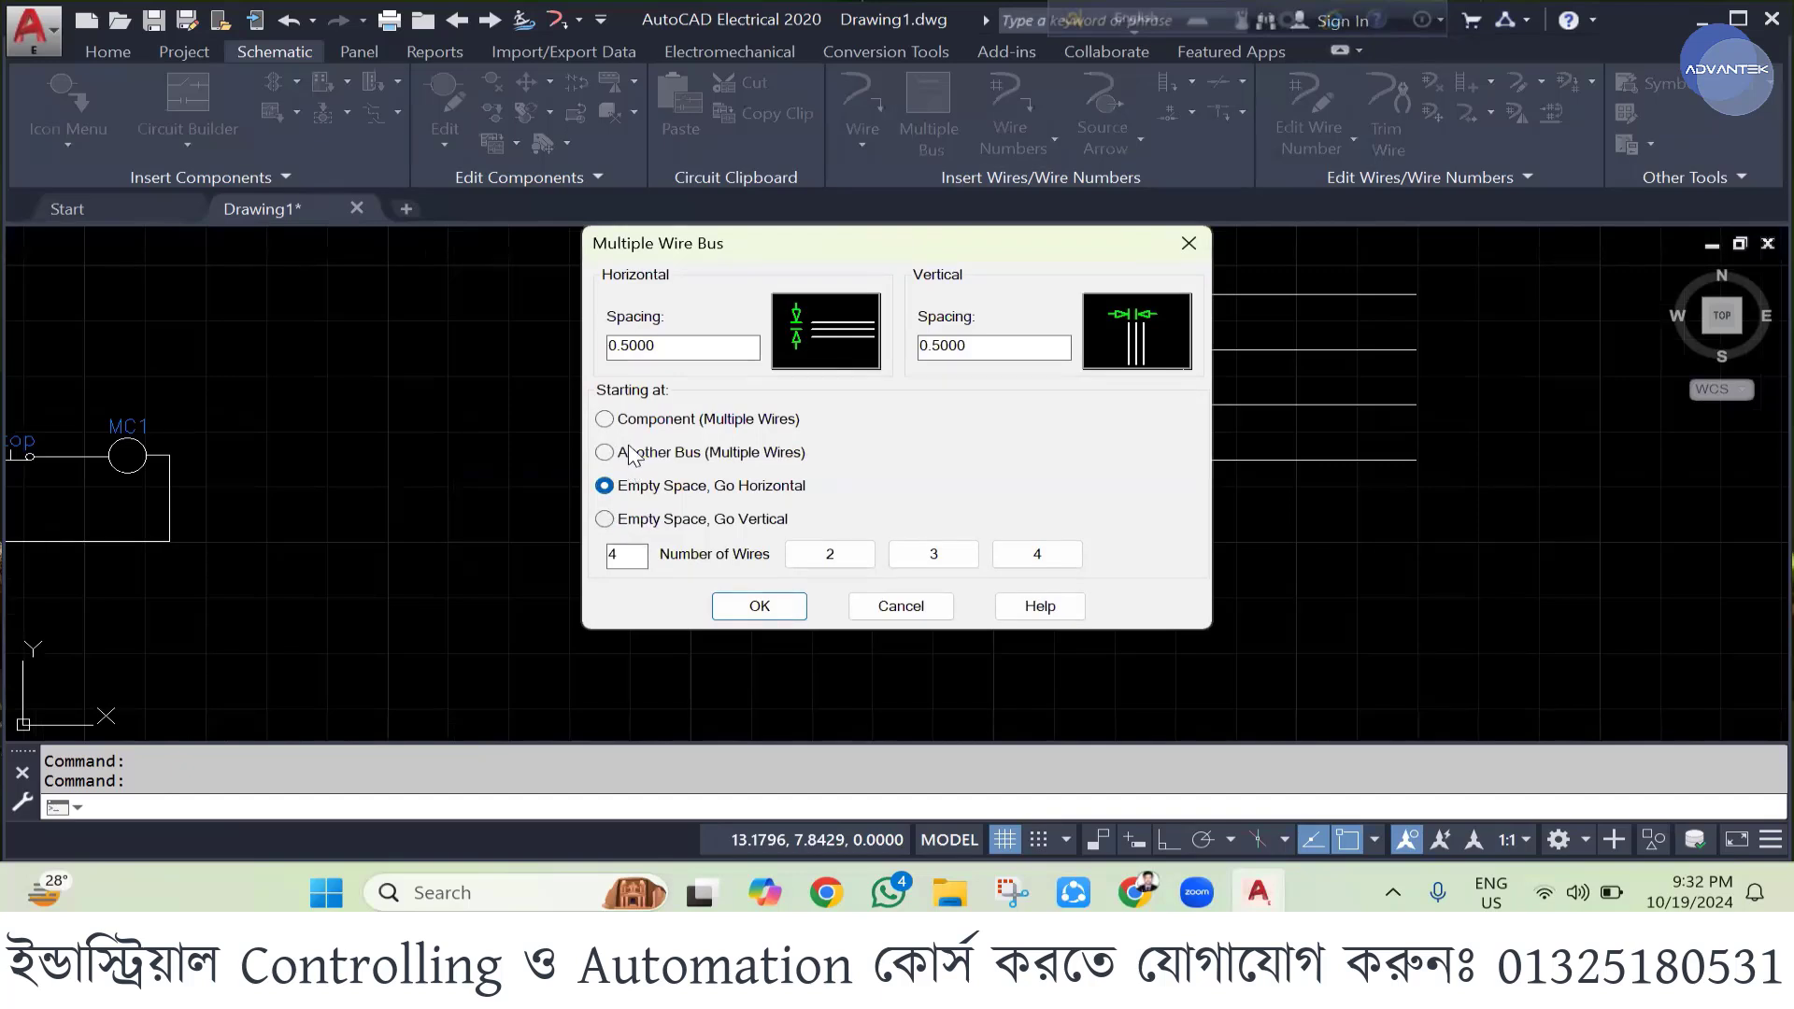
pyautogui.click(605, 453)
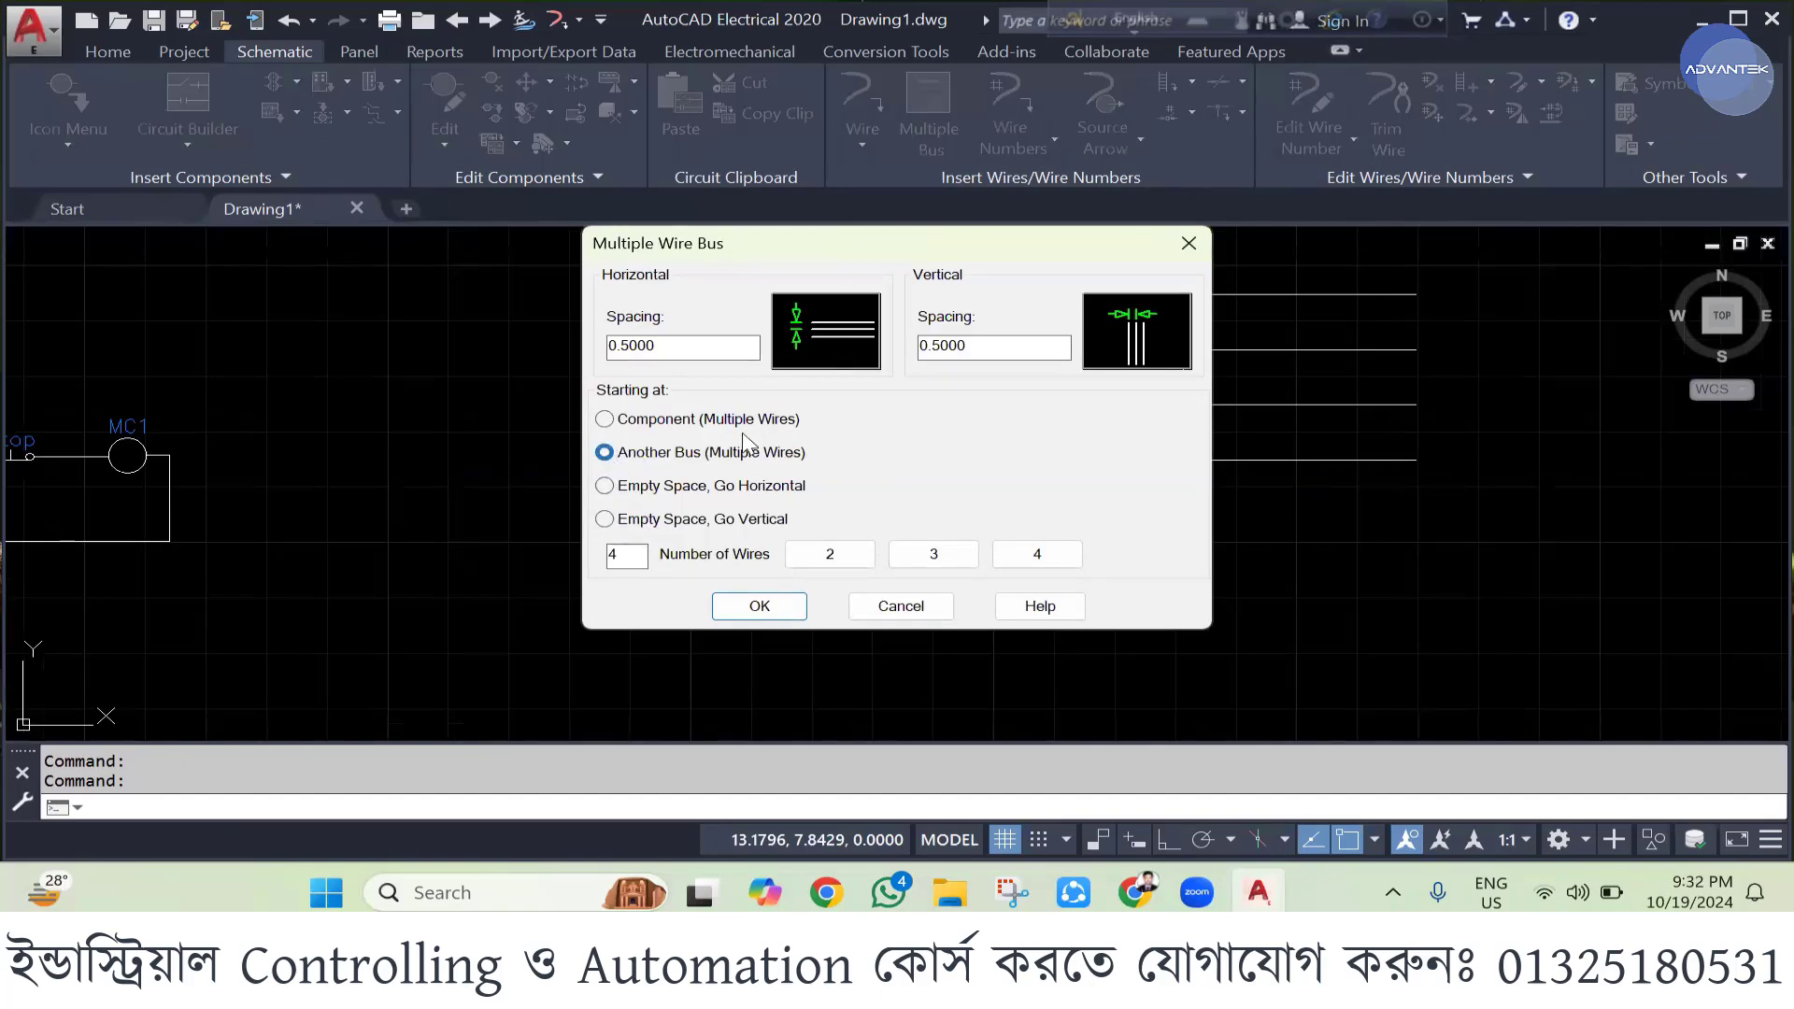
pyautogui.click(926, 558)
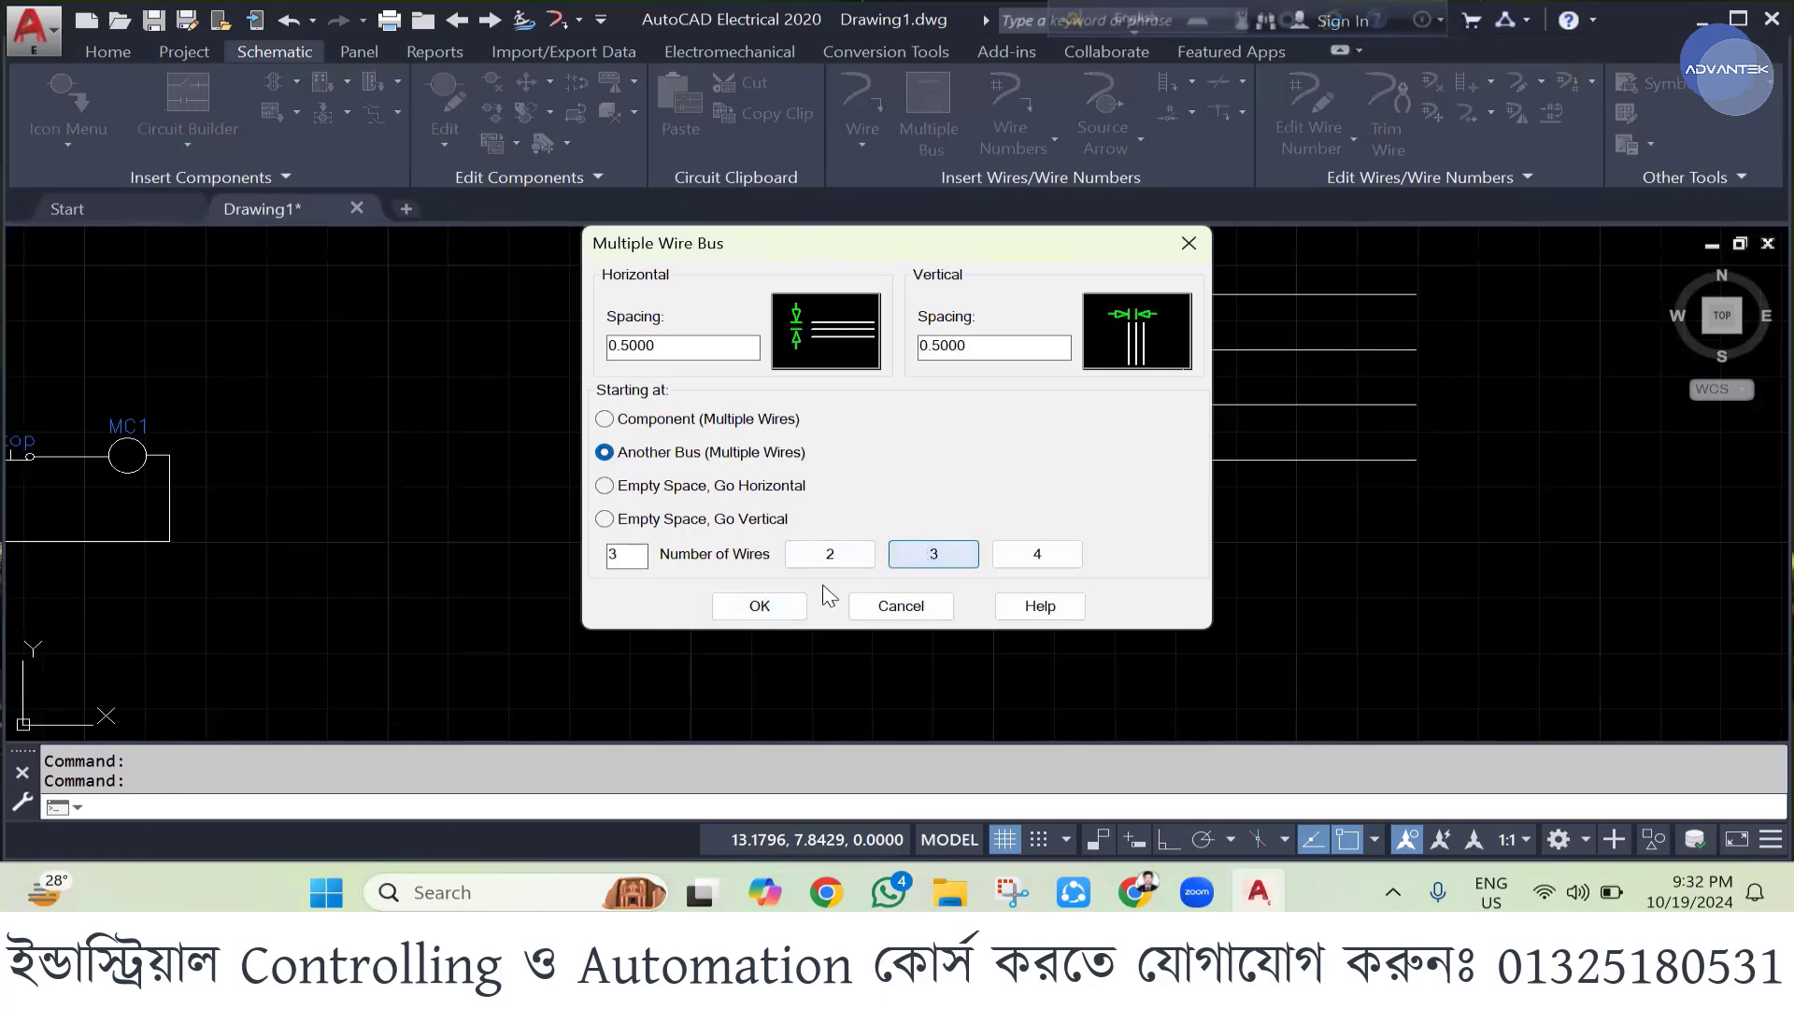
pyautogui.click(759, 607)
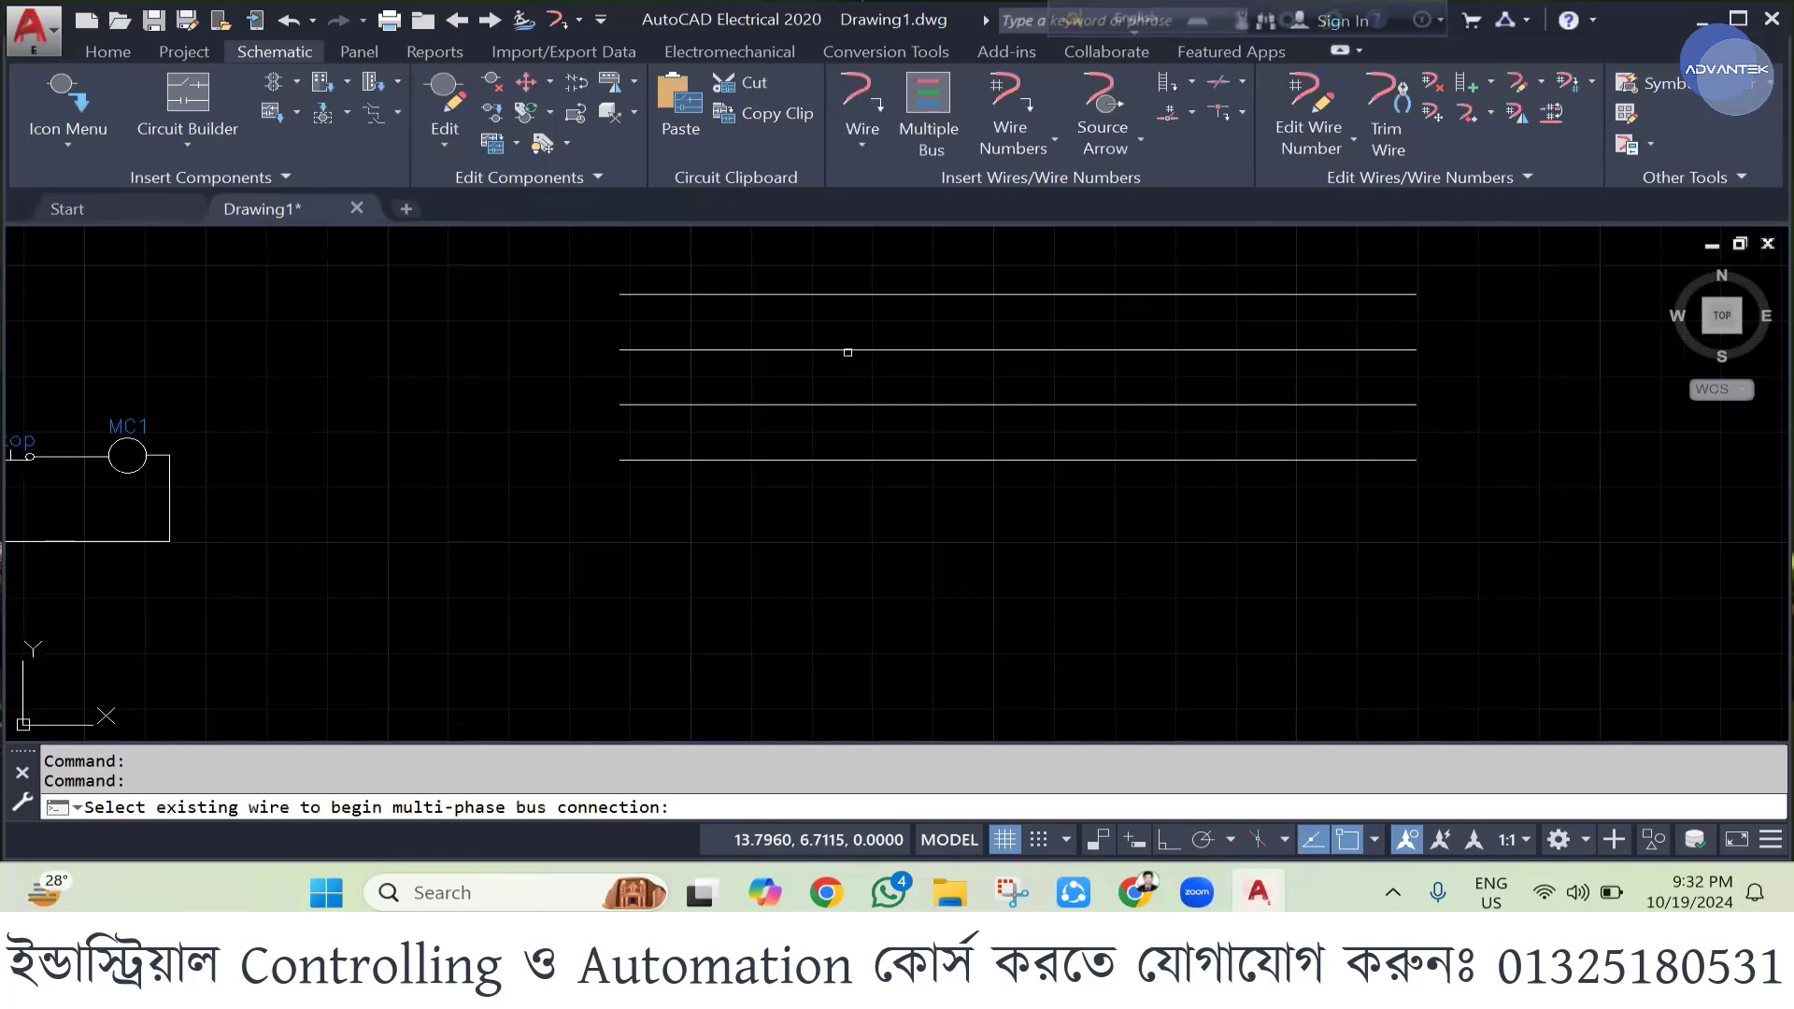
pyautogui.click(830, 349)
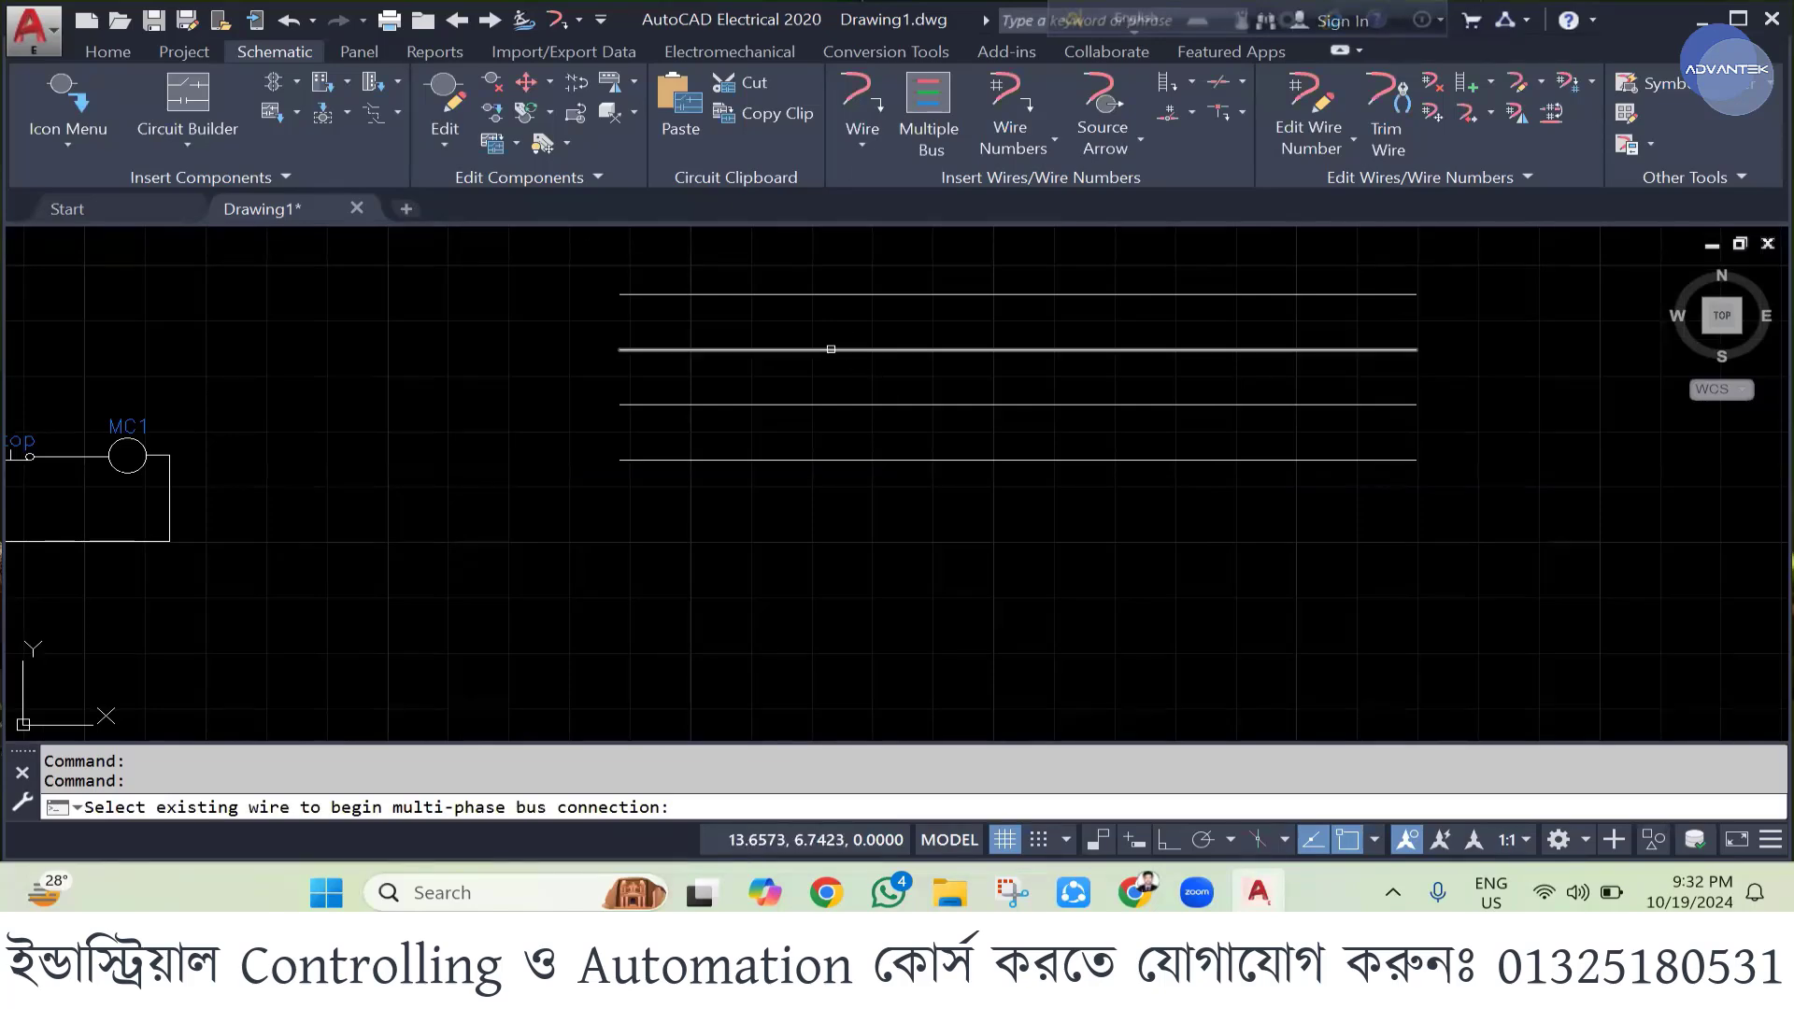
pyautogui.scroll(-4, 876, 439)
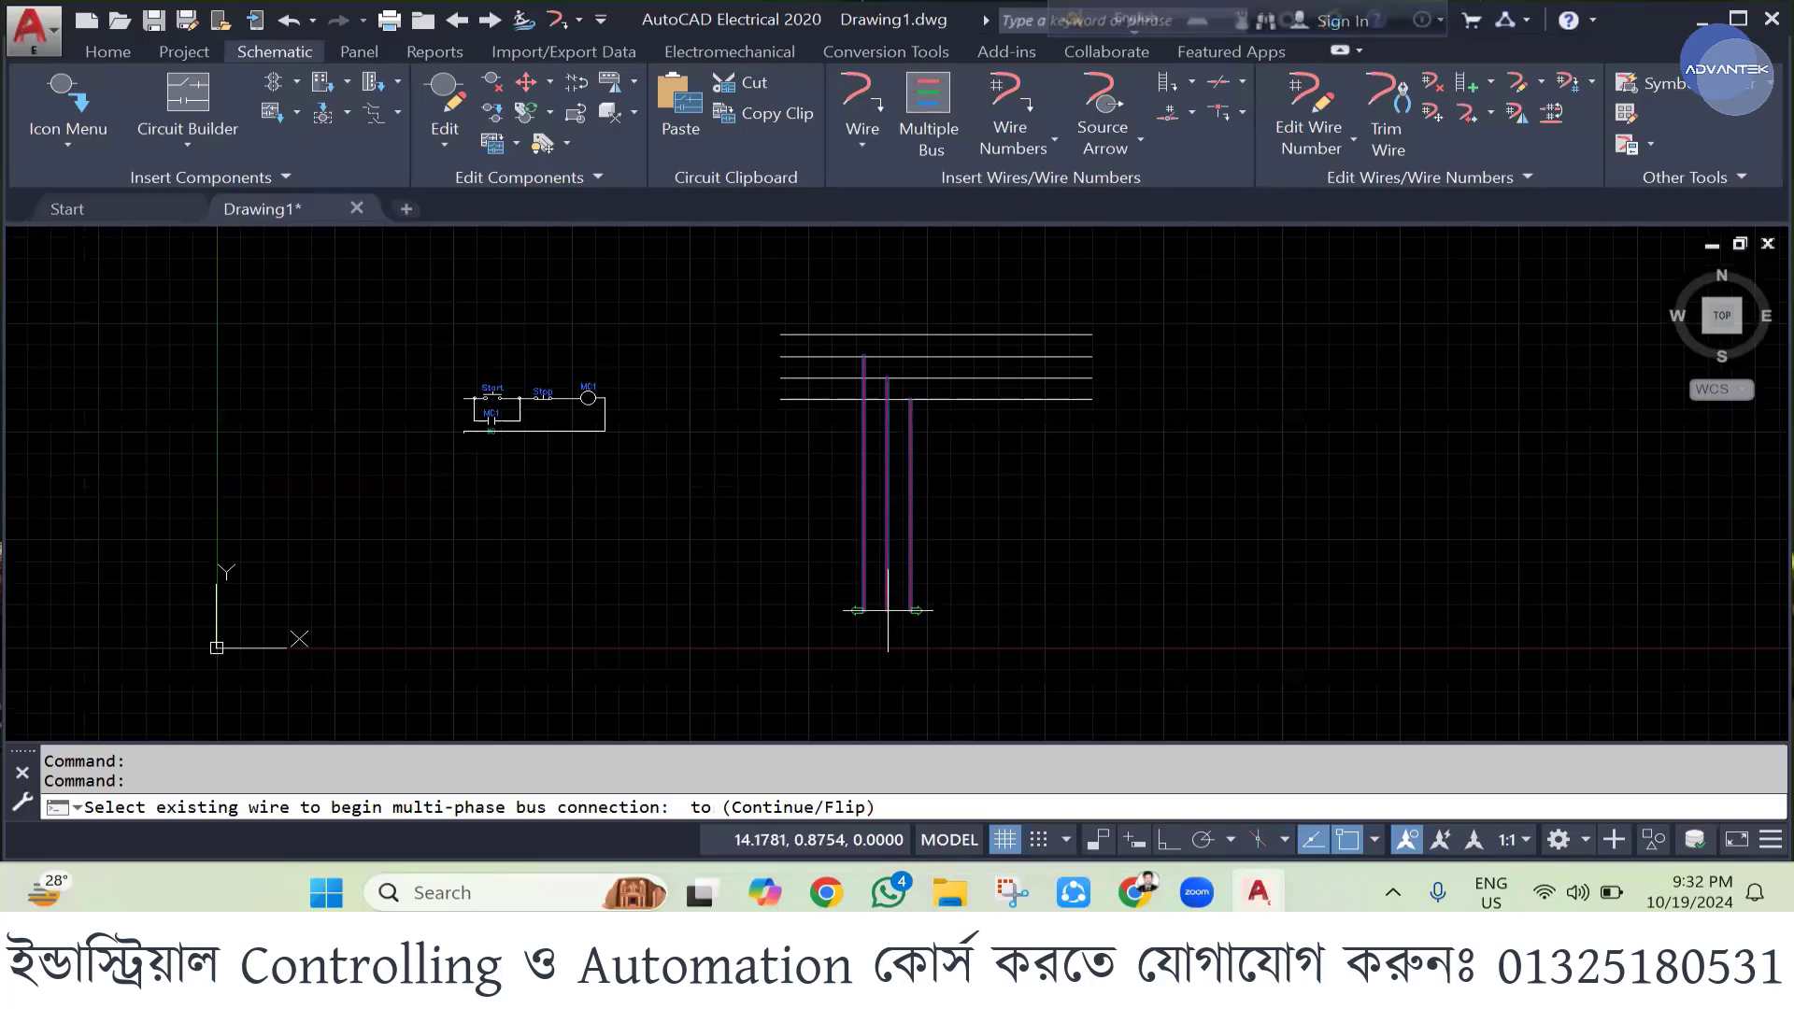
pyautogui.click(888, 594)
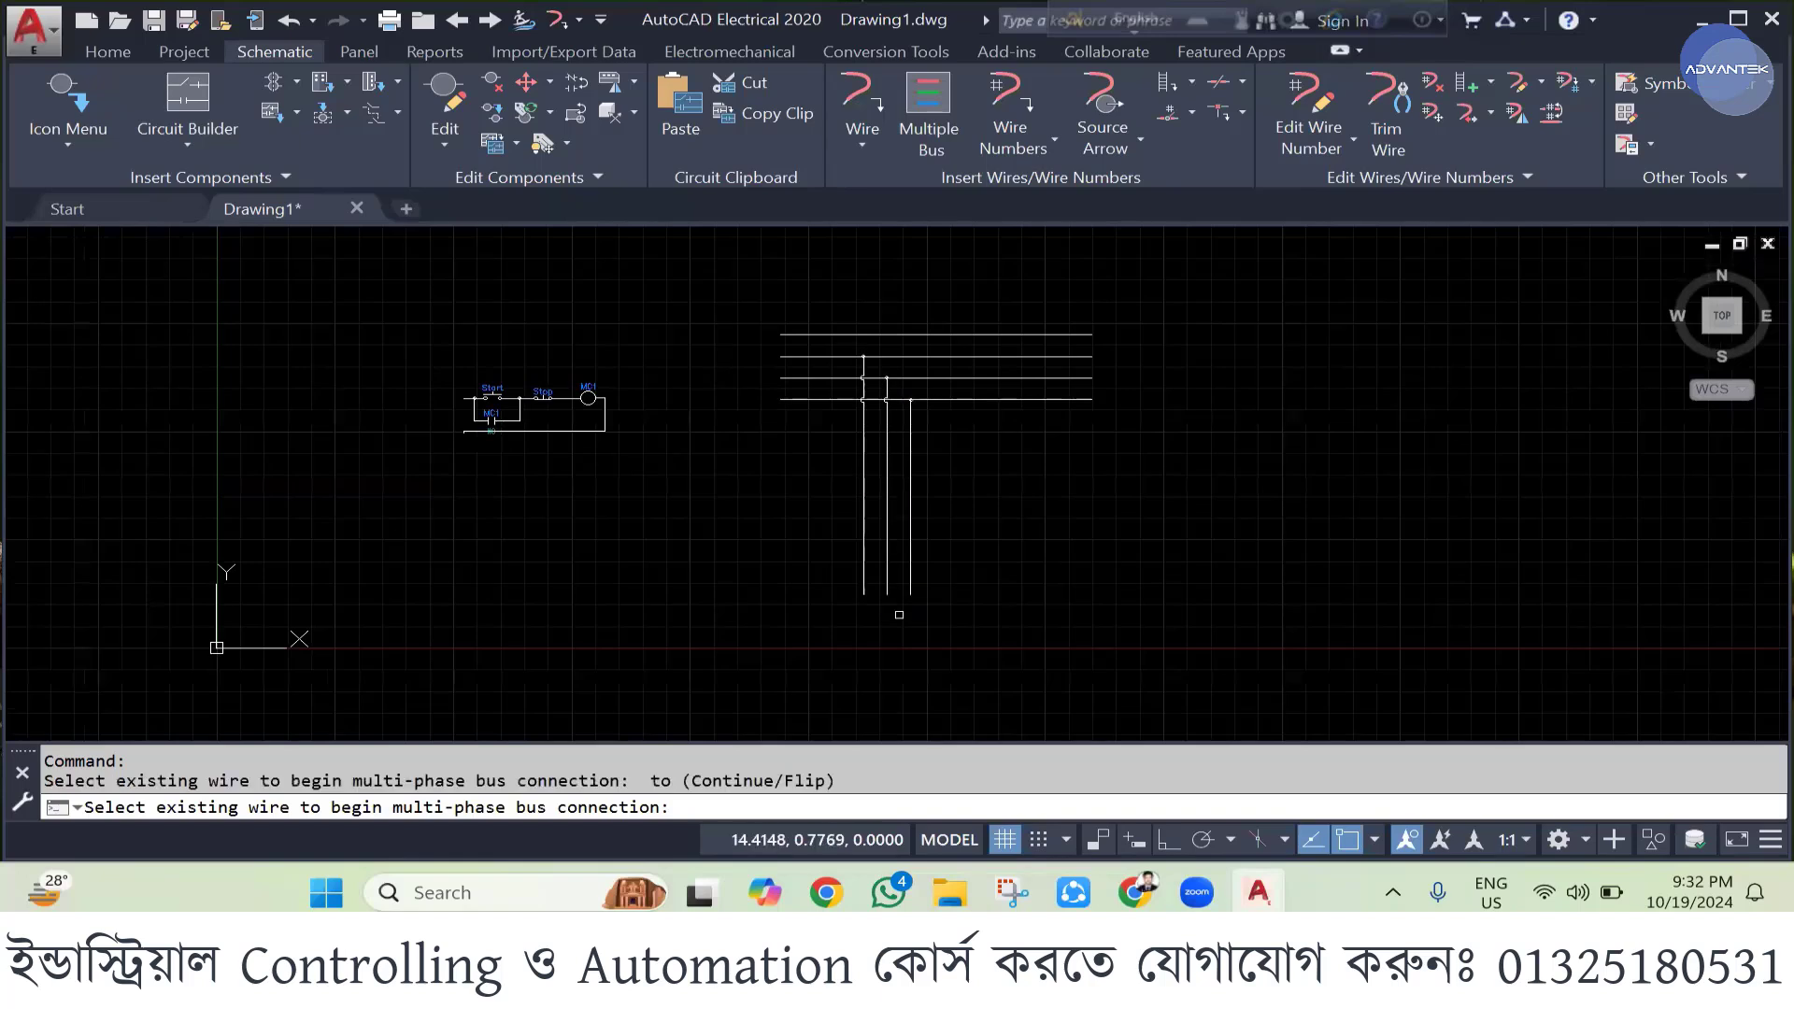
pyautogui.scroll(2, 891, 572)
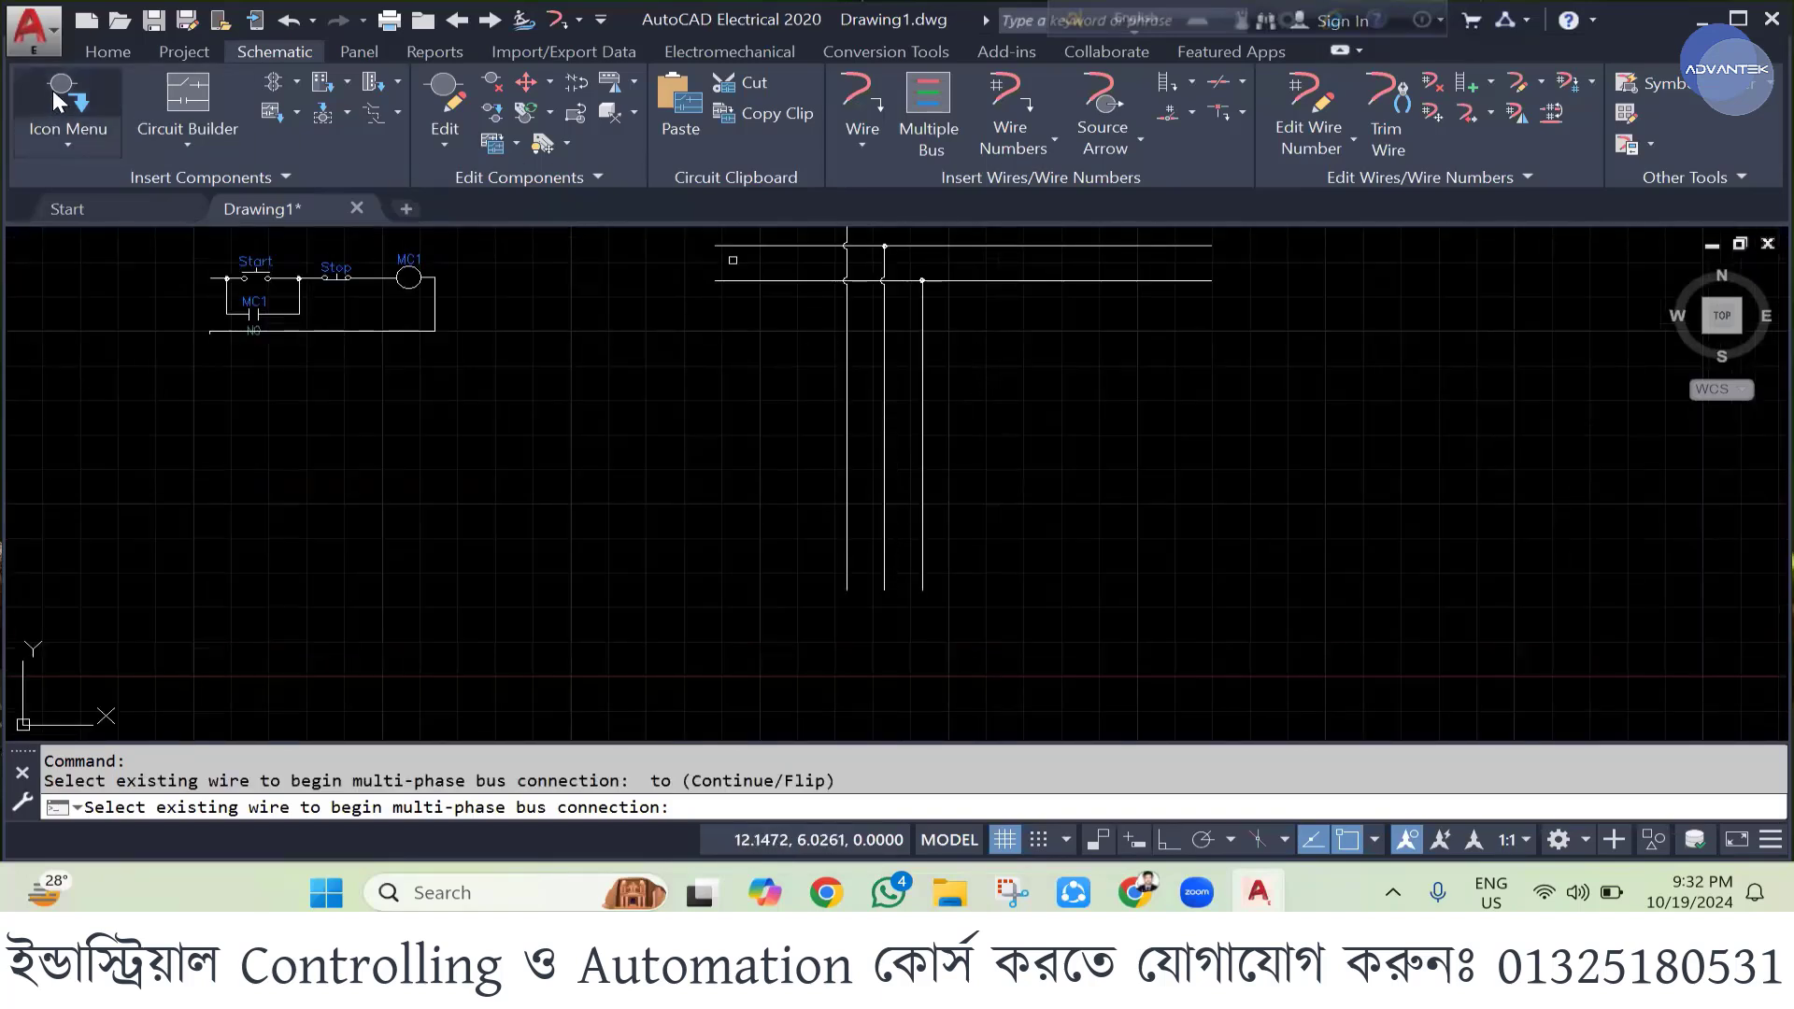
pyautogui.press('Escape')
# - Insert a 3 Phase Motor at the vertical wires' ends, tagged Motor1 and rated 5hp
pyautogui.click(65, 97)
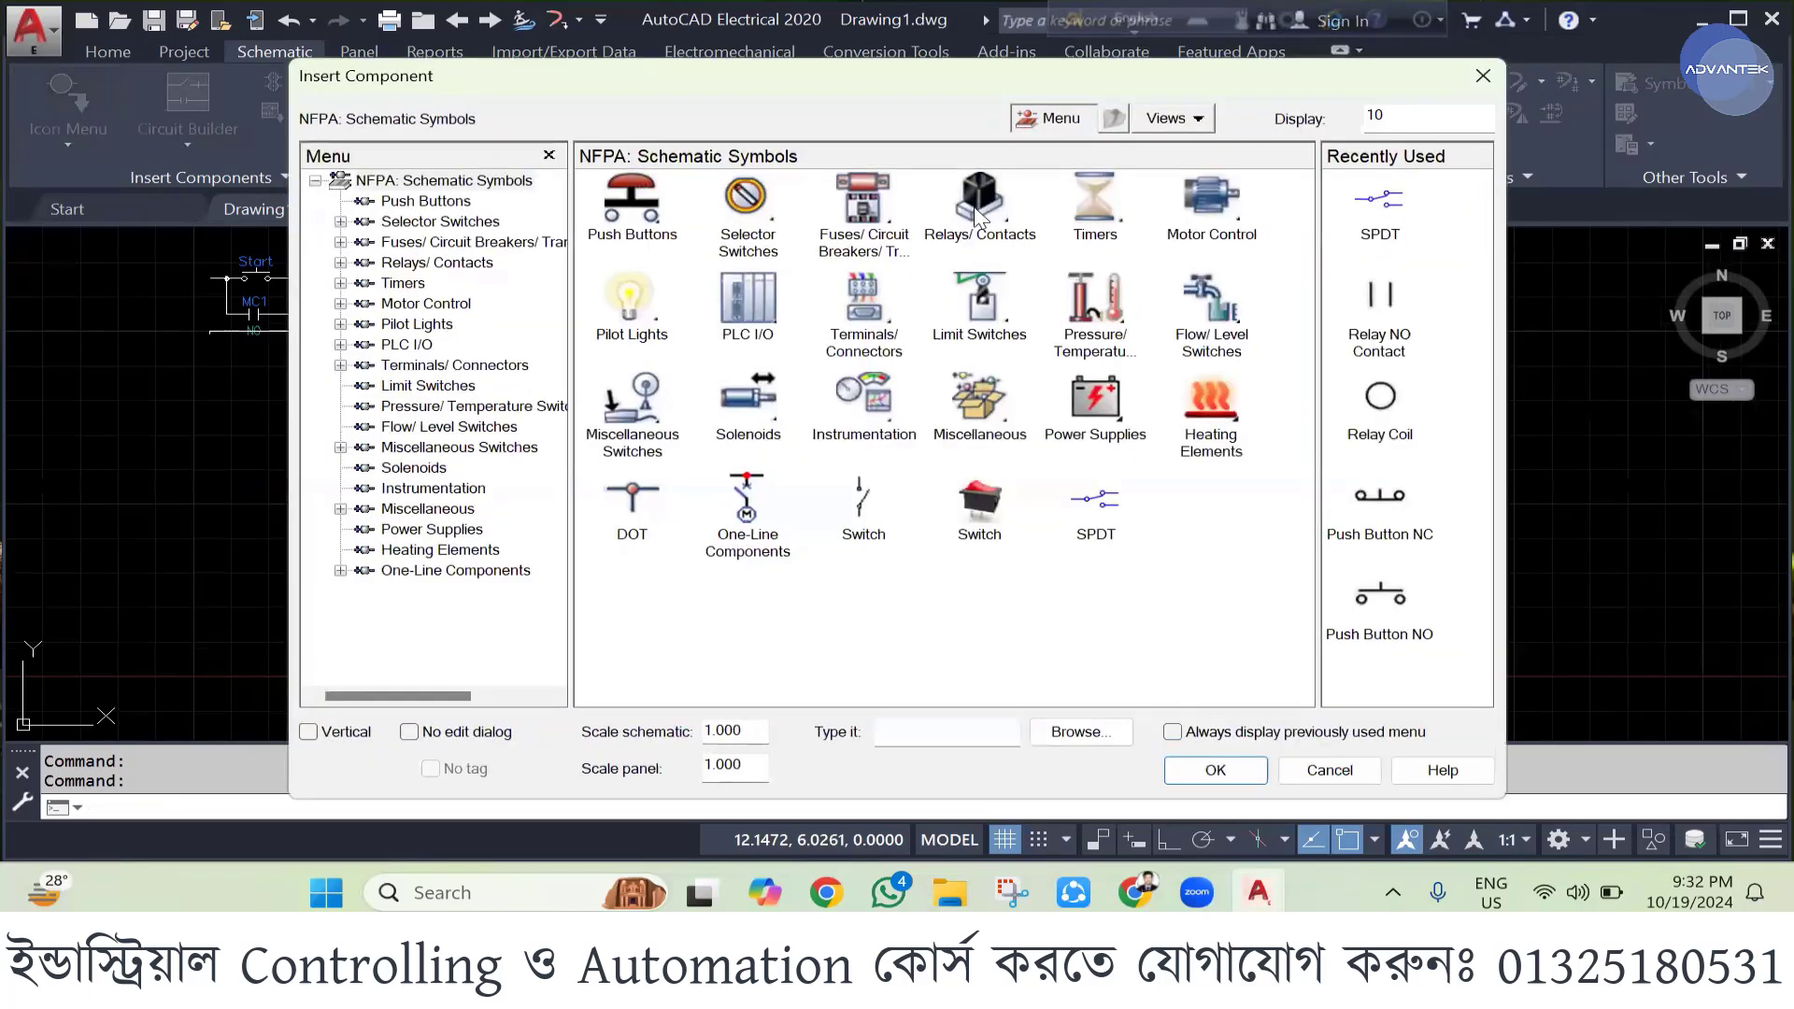
pyautogui.click(1208, 203)
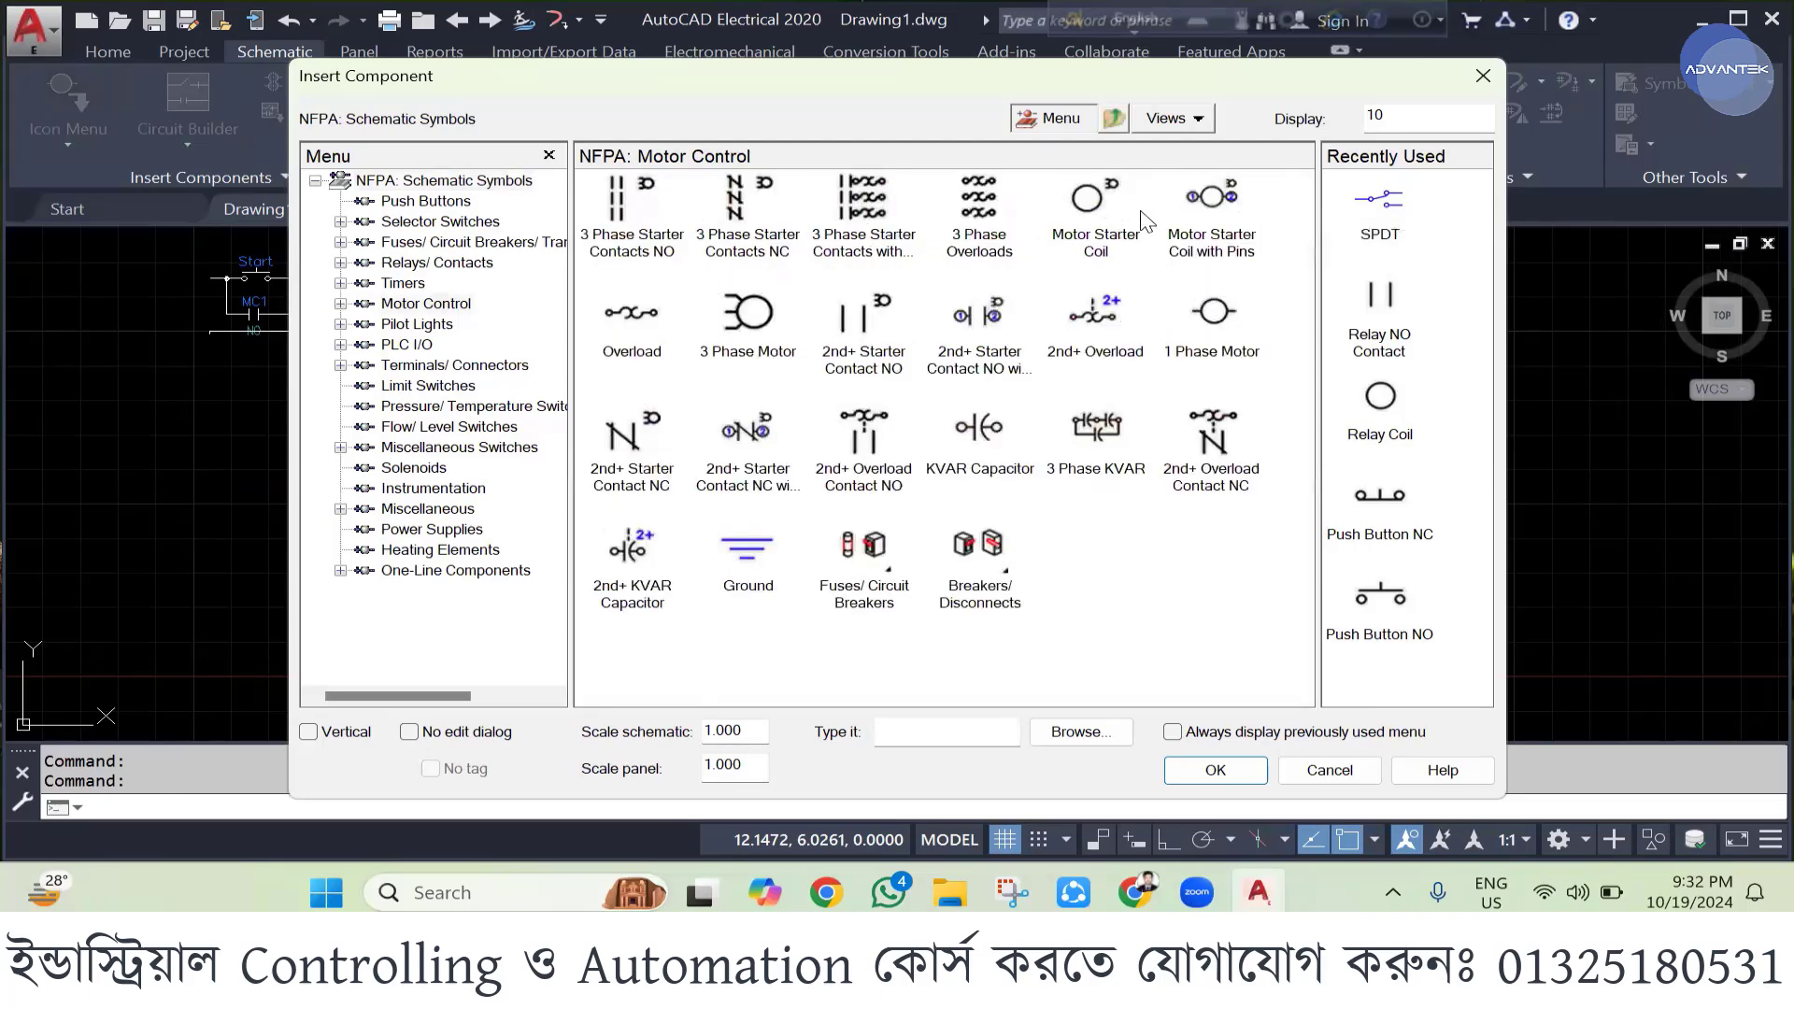
pyautogui.click(751, 318)
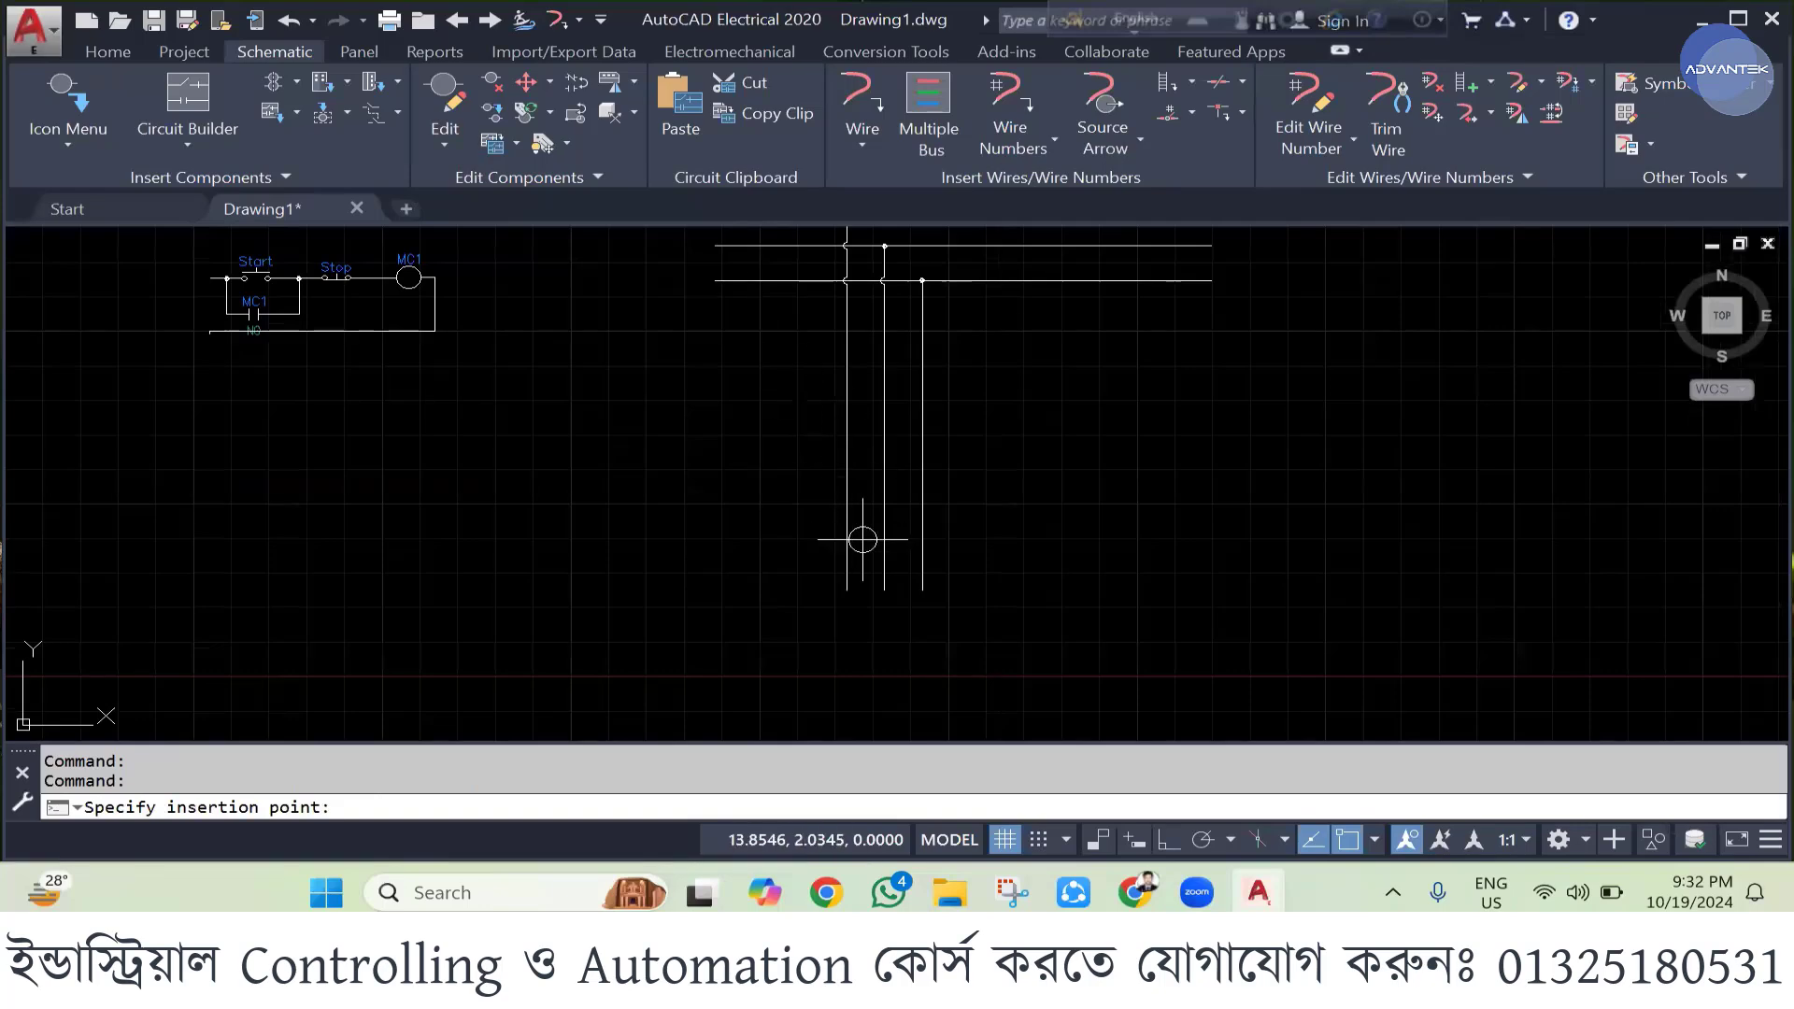
pyautogui.click(884, 589)
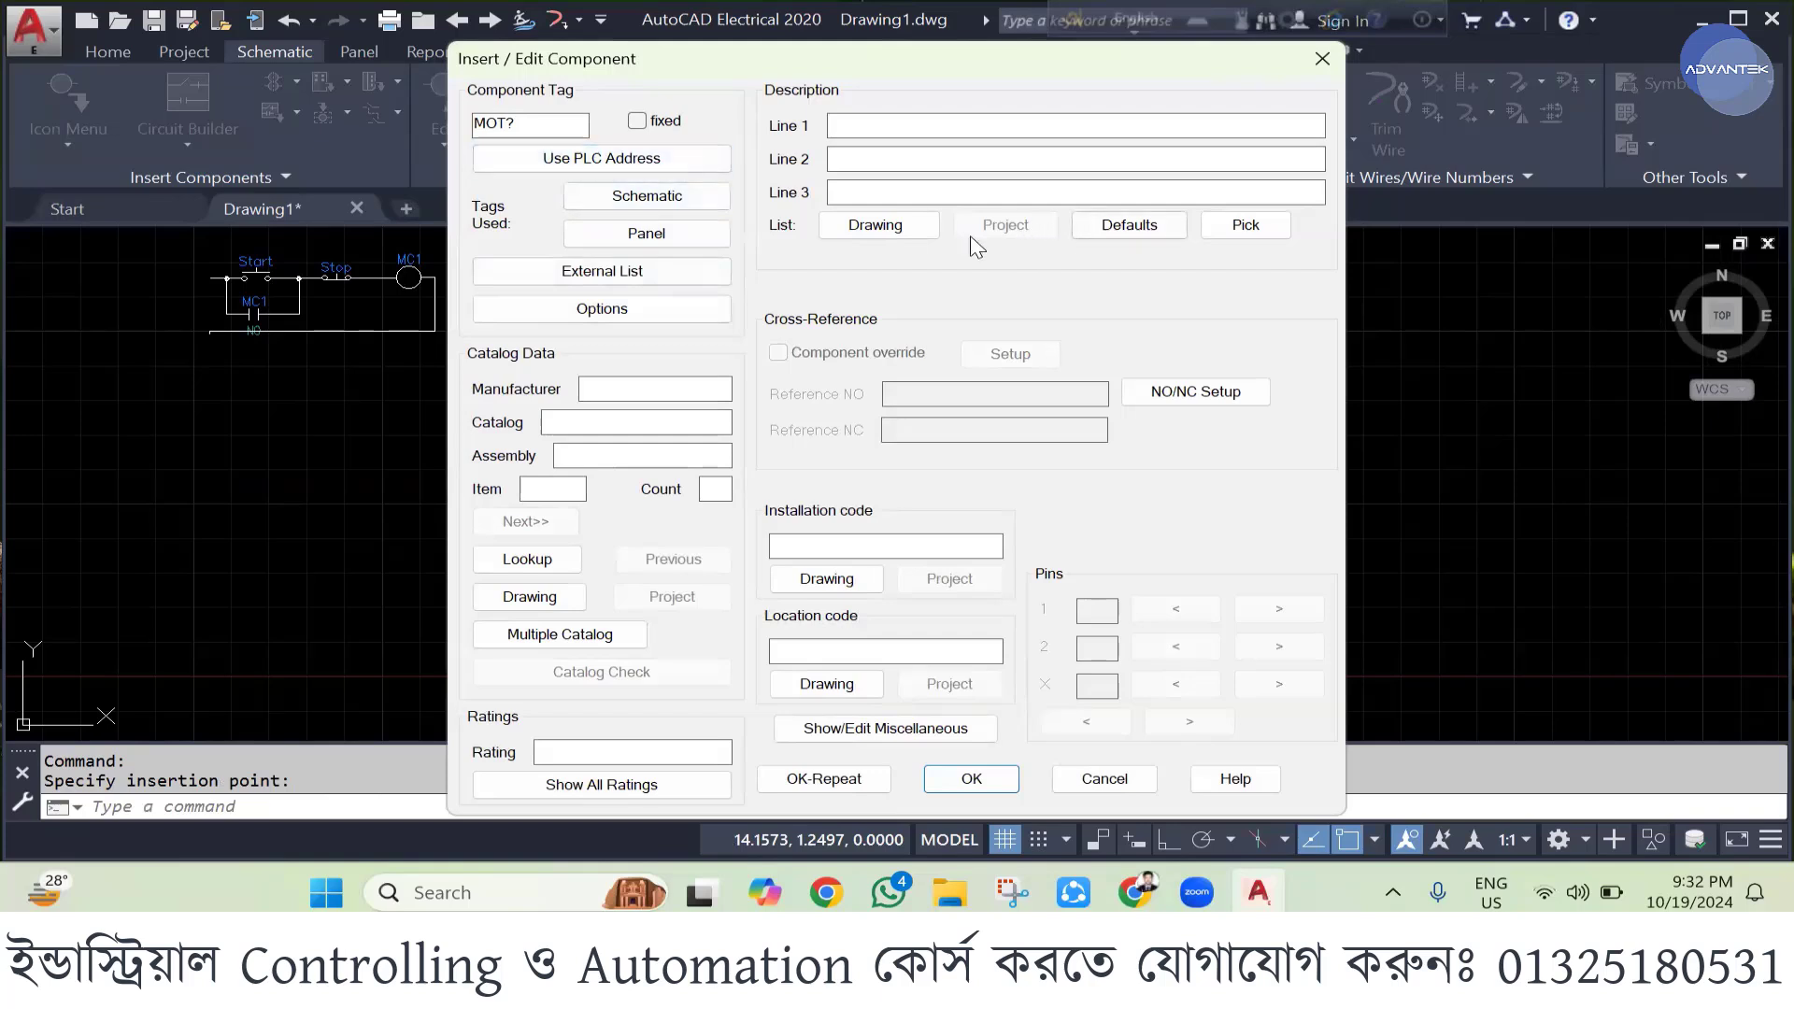
pyautogui.moveTo(549, 129); pyautogui.dragTo(481, 134)
pyautogui.write('Mo')
pyautogui.write('5hp')
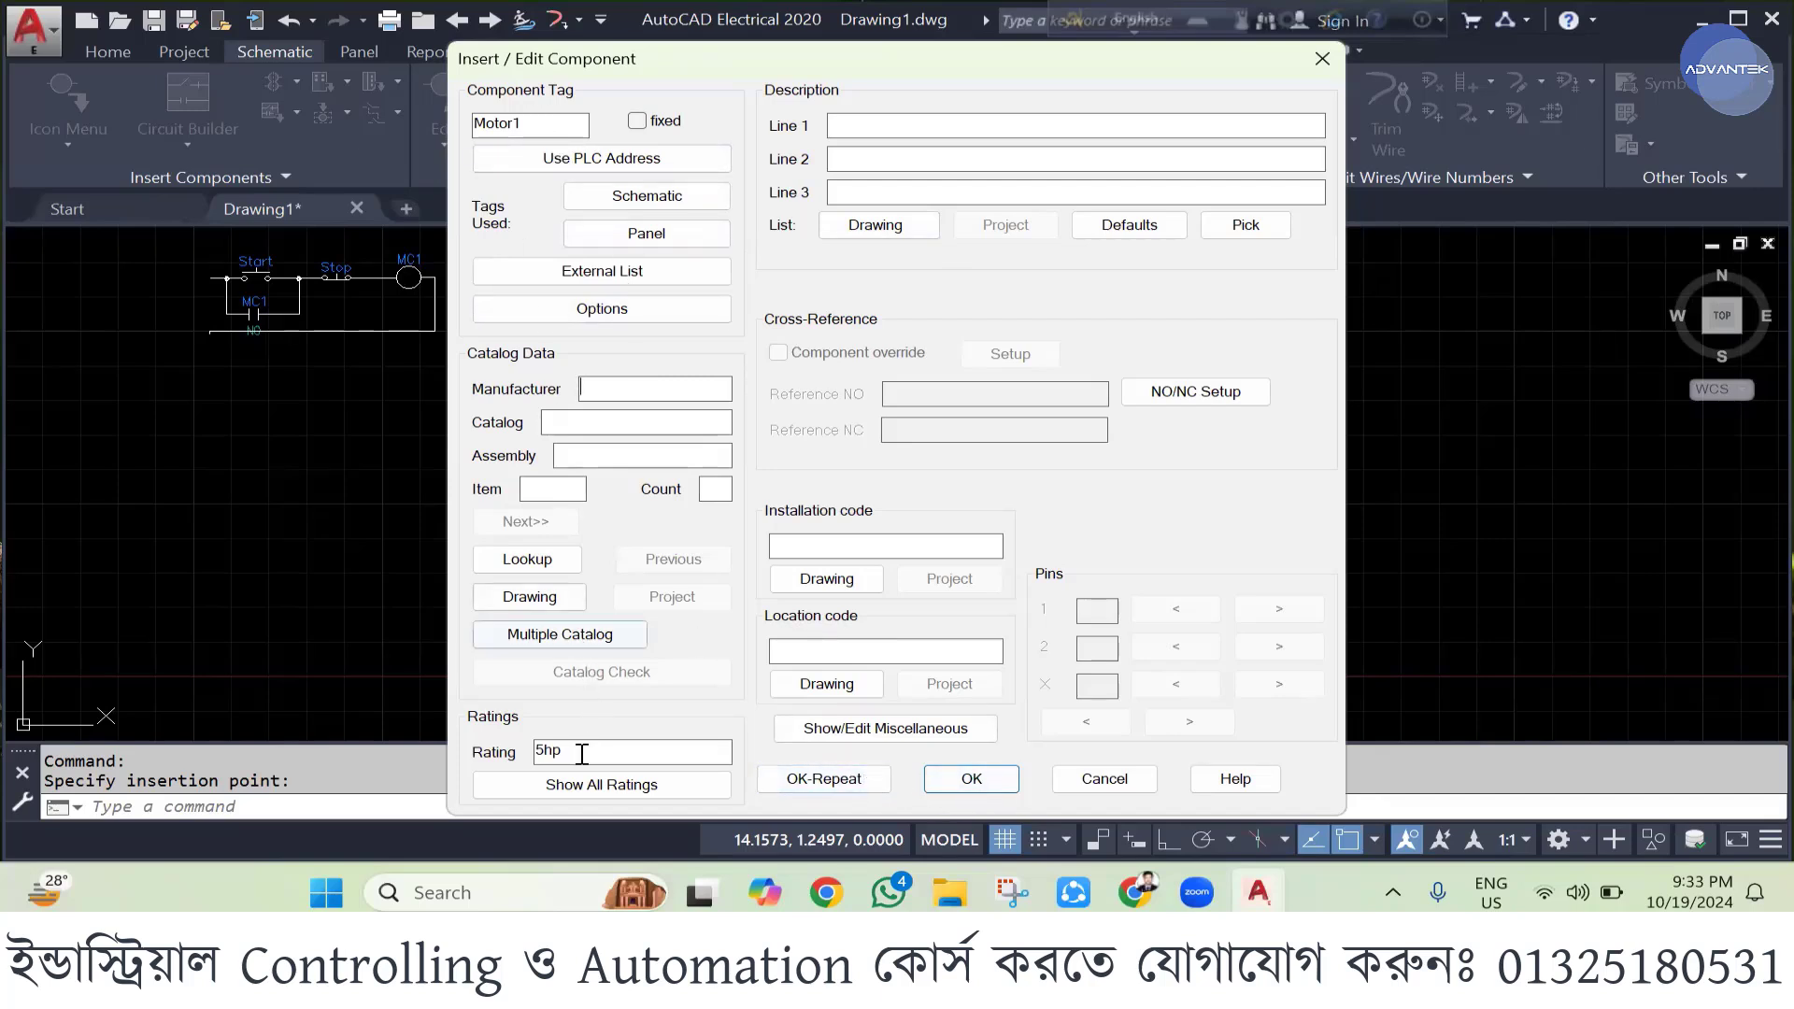
pyautogui.click(968, 780)
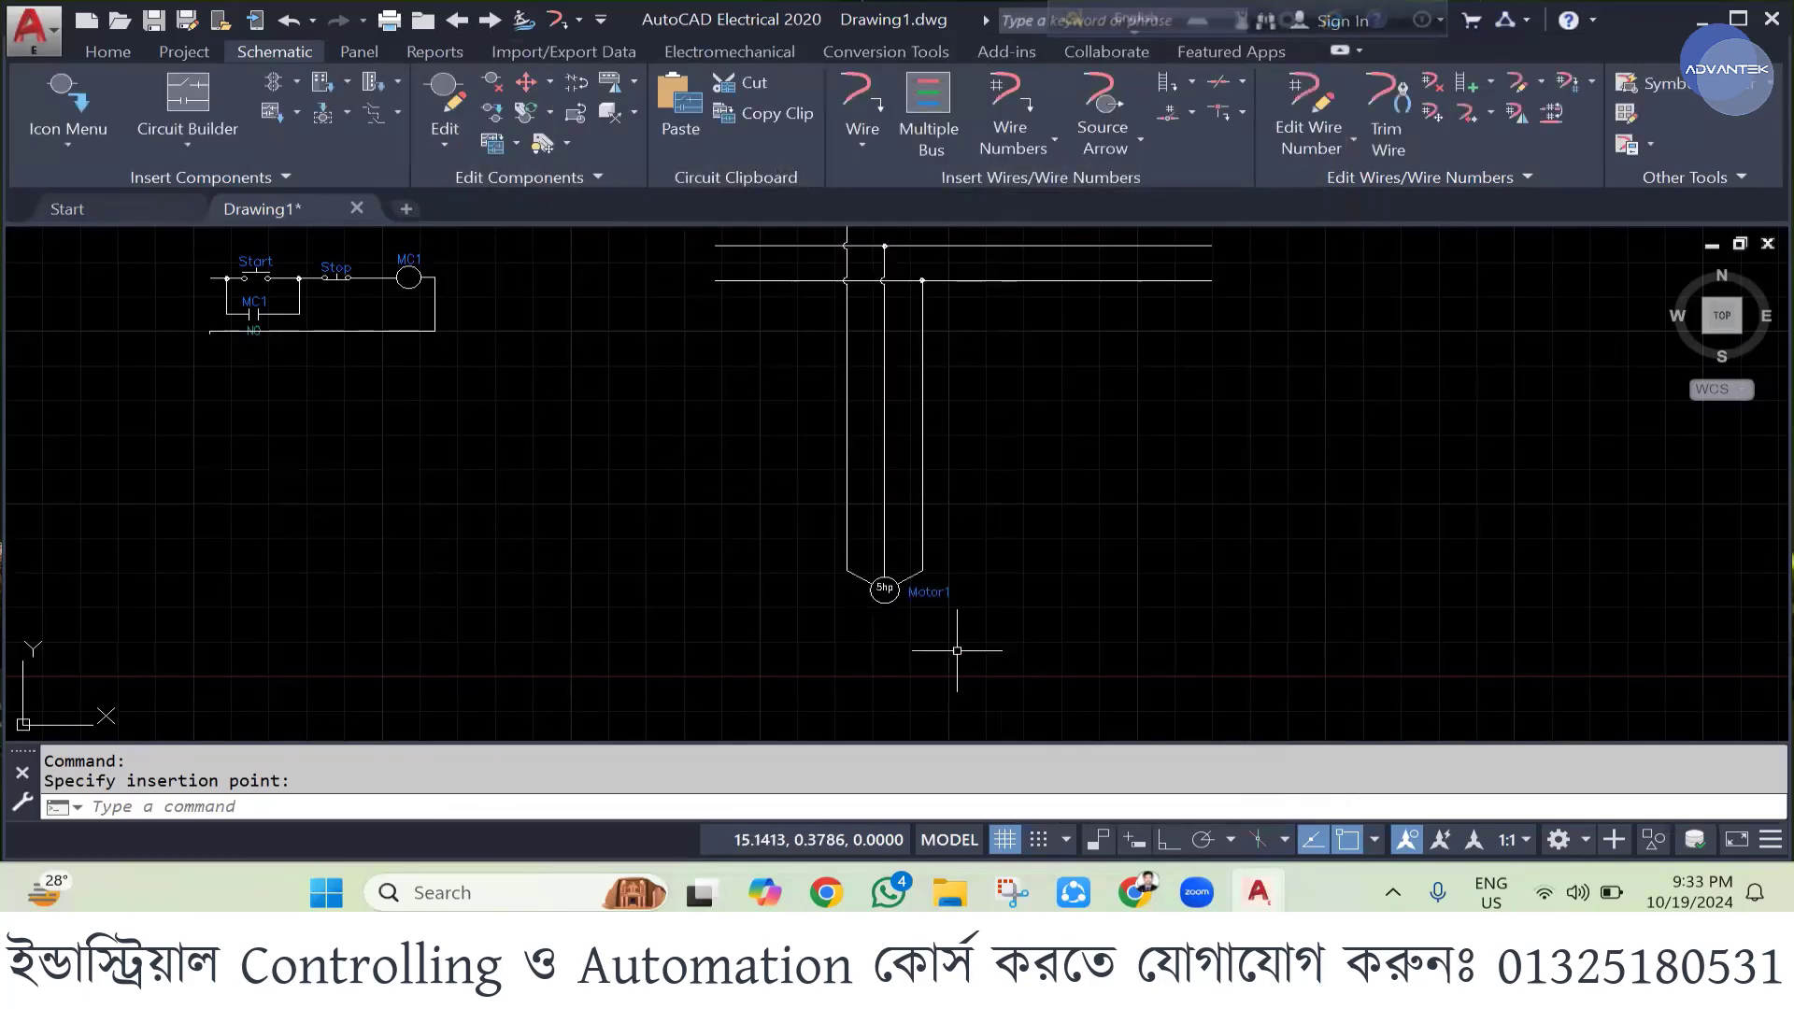
pyautogui.scroll(5, 868, 598)
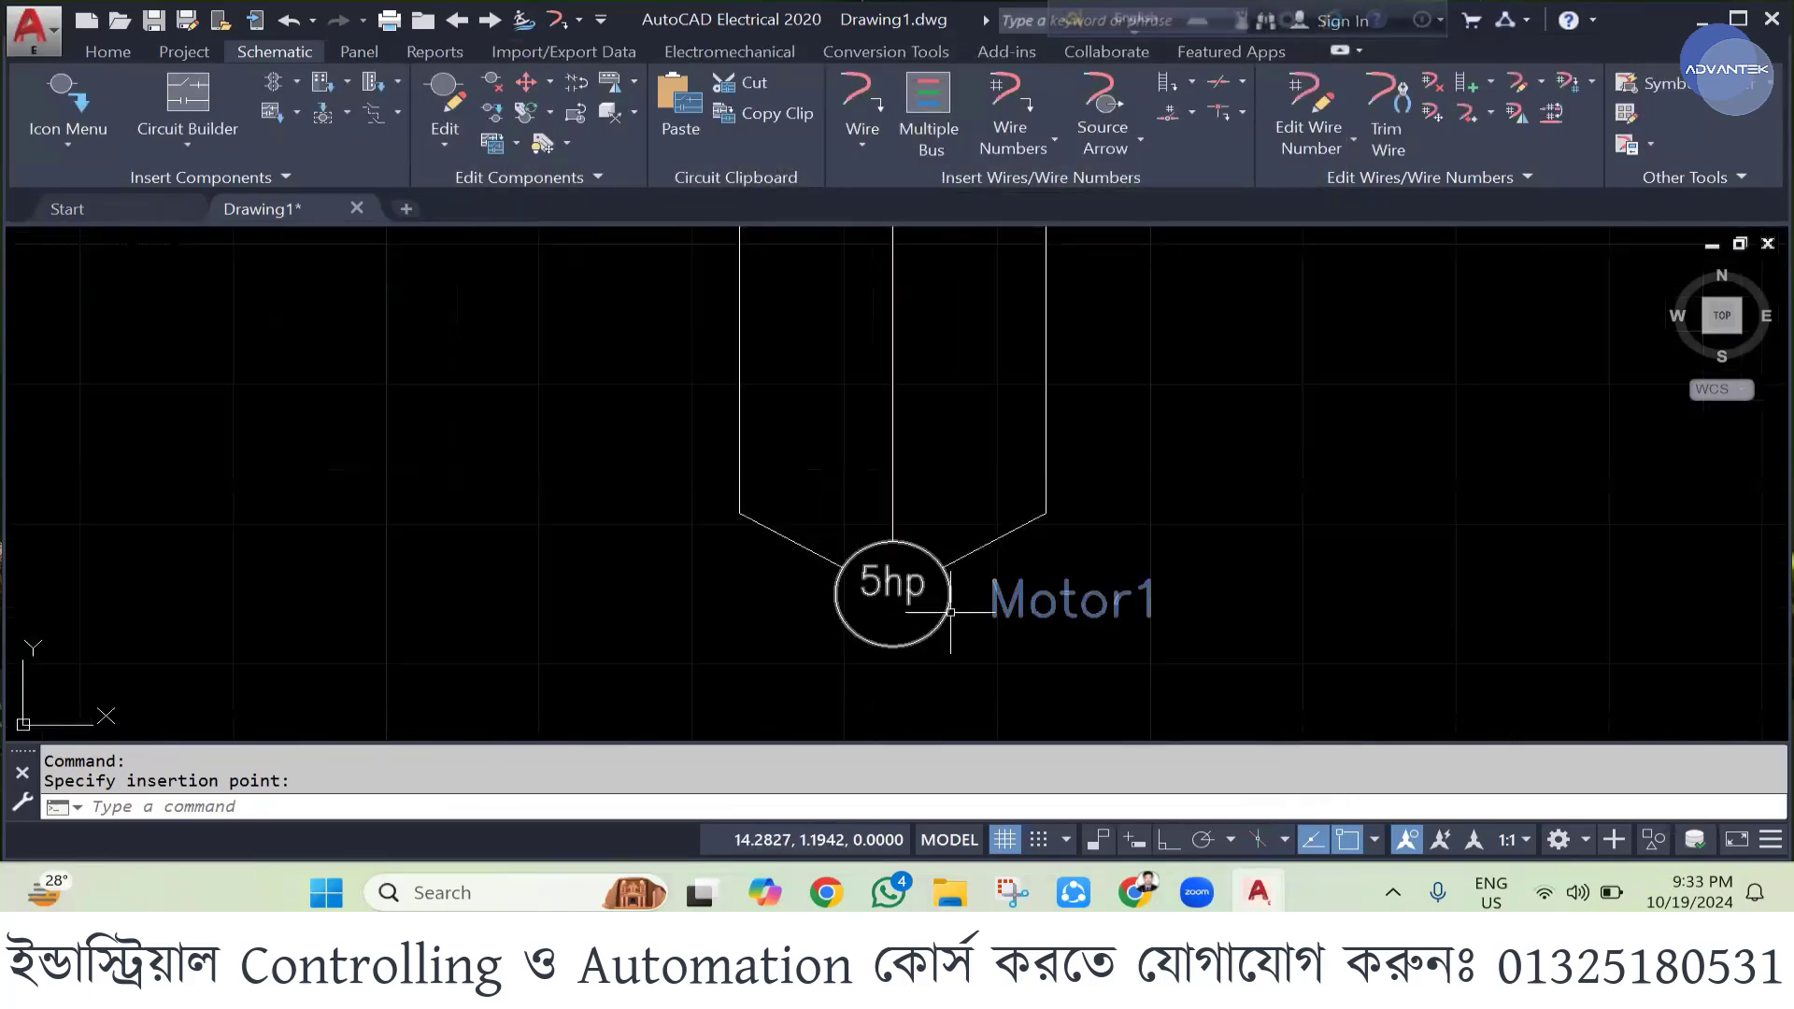
pyautogui.scroll(-4, 831, 569)
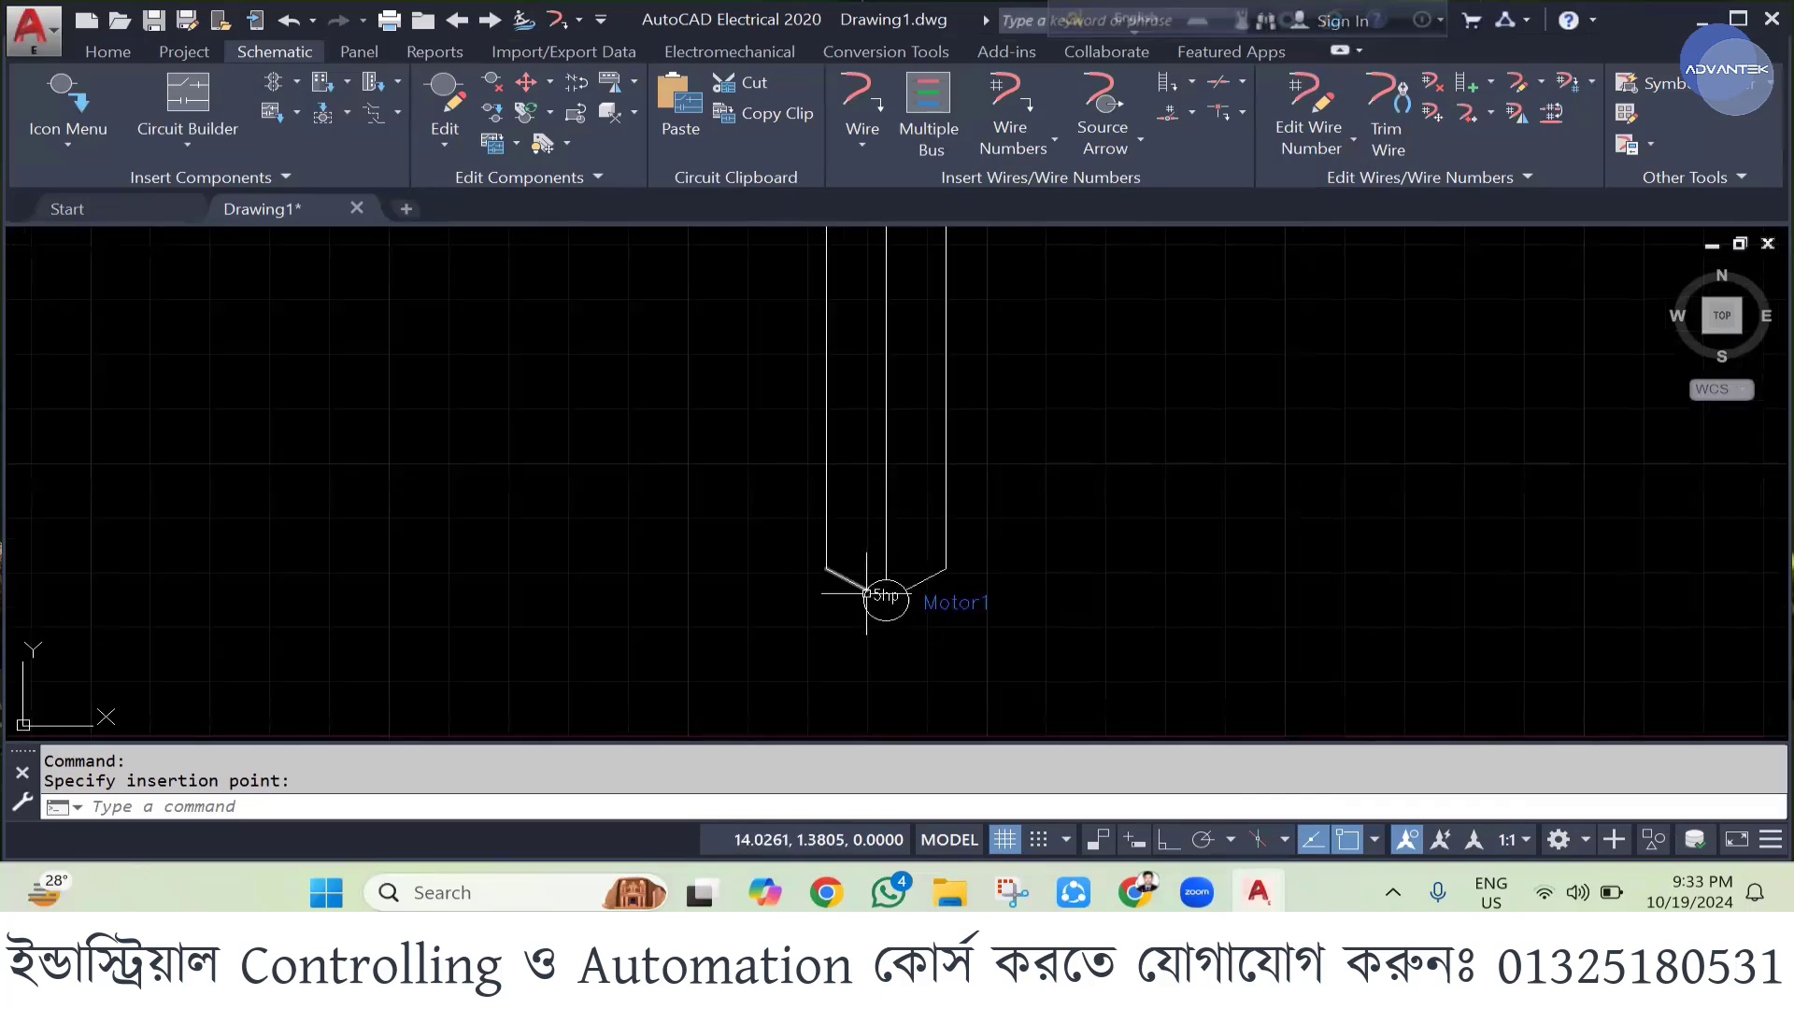
pyautogui.scroll(-2, 870, 593)
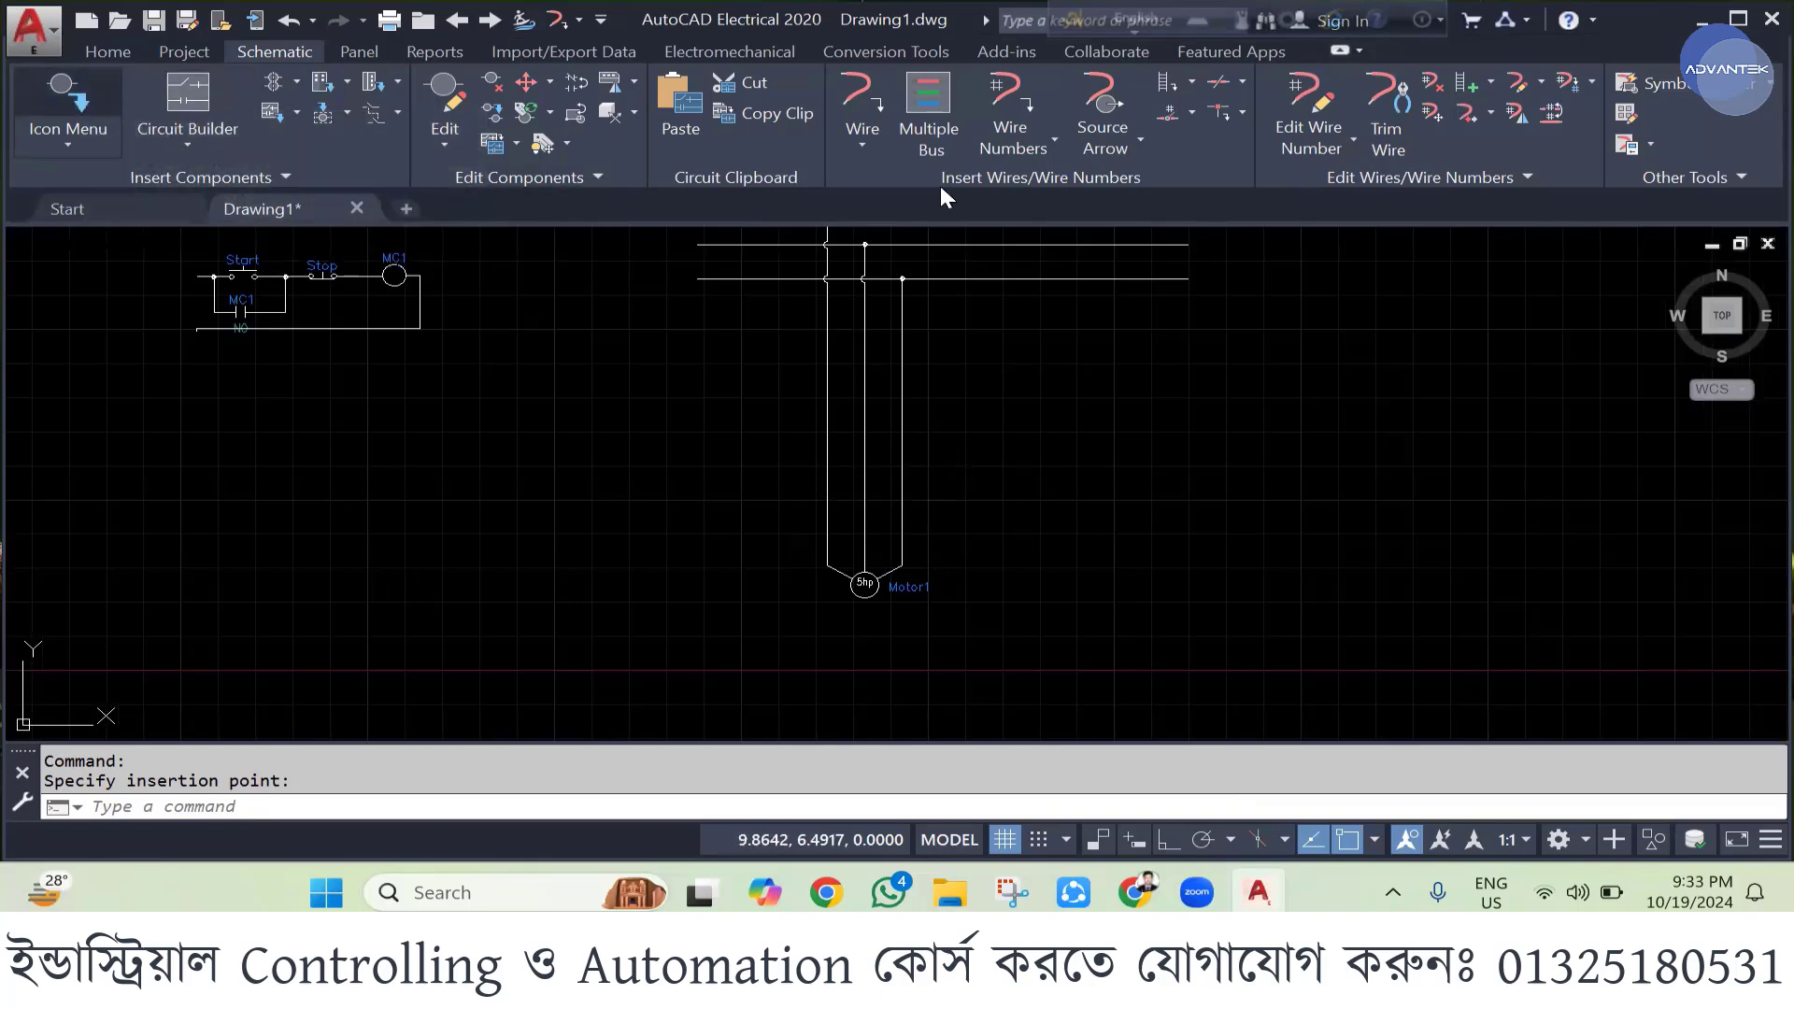
# - Place a 3 Pole Fuse with Tags across the branch wires, tagged Fure and rated 20A
pyautogui.press('Return')
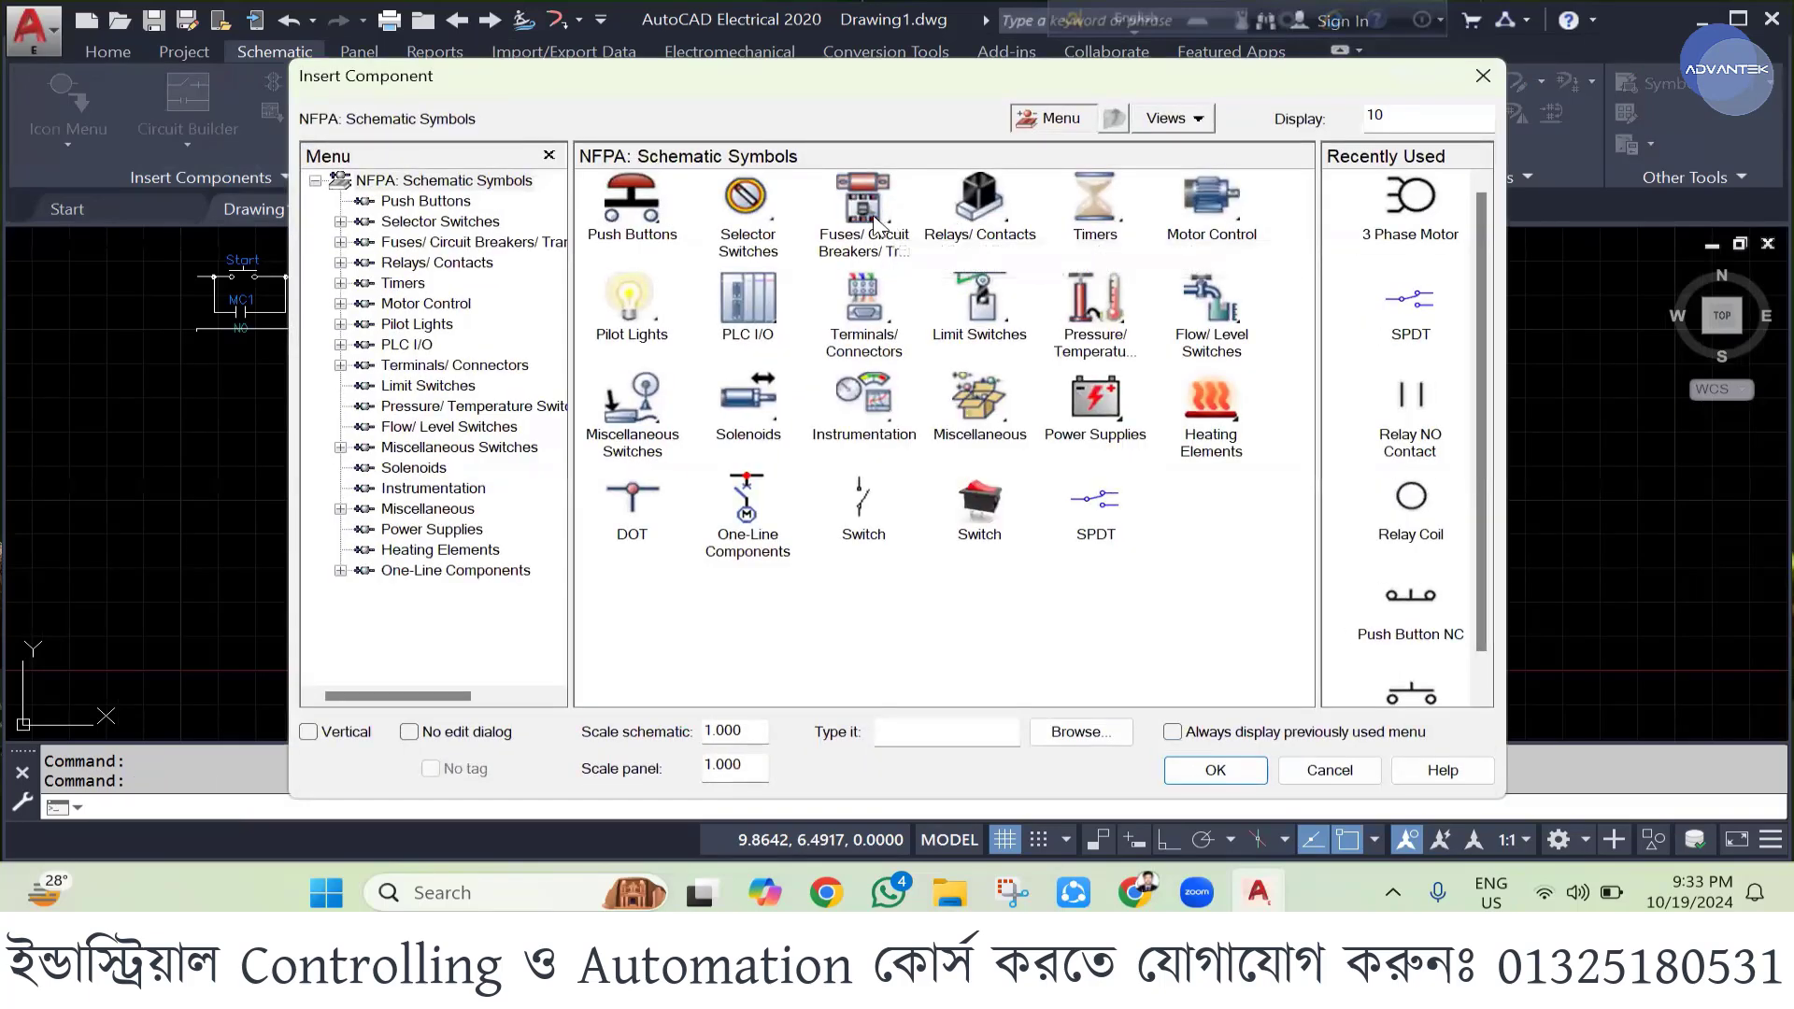
pyautogui.click(859, 201)
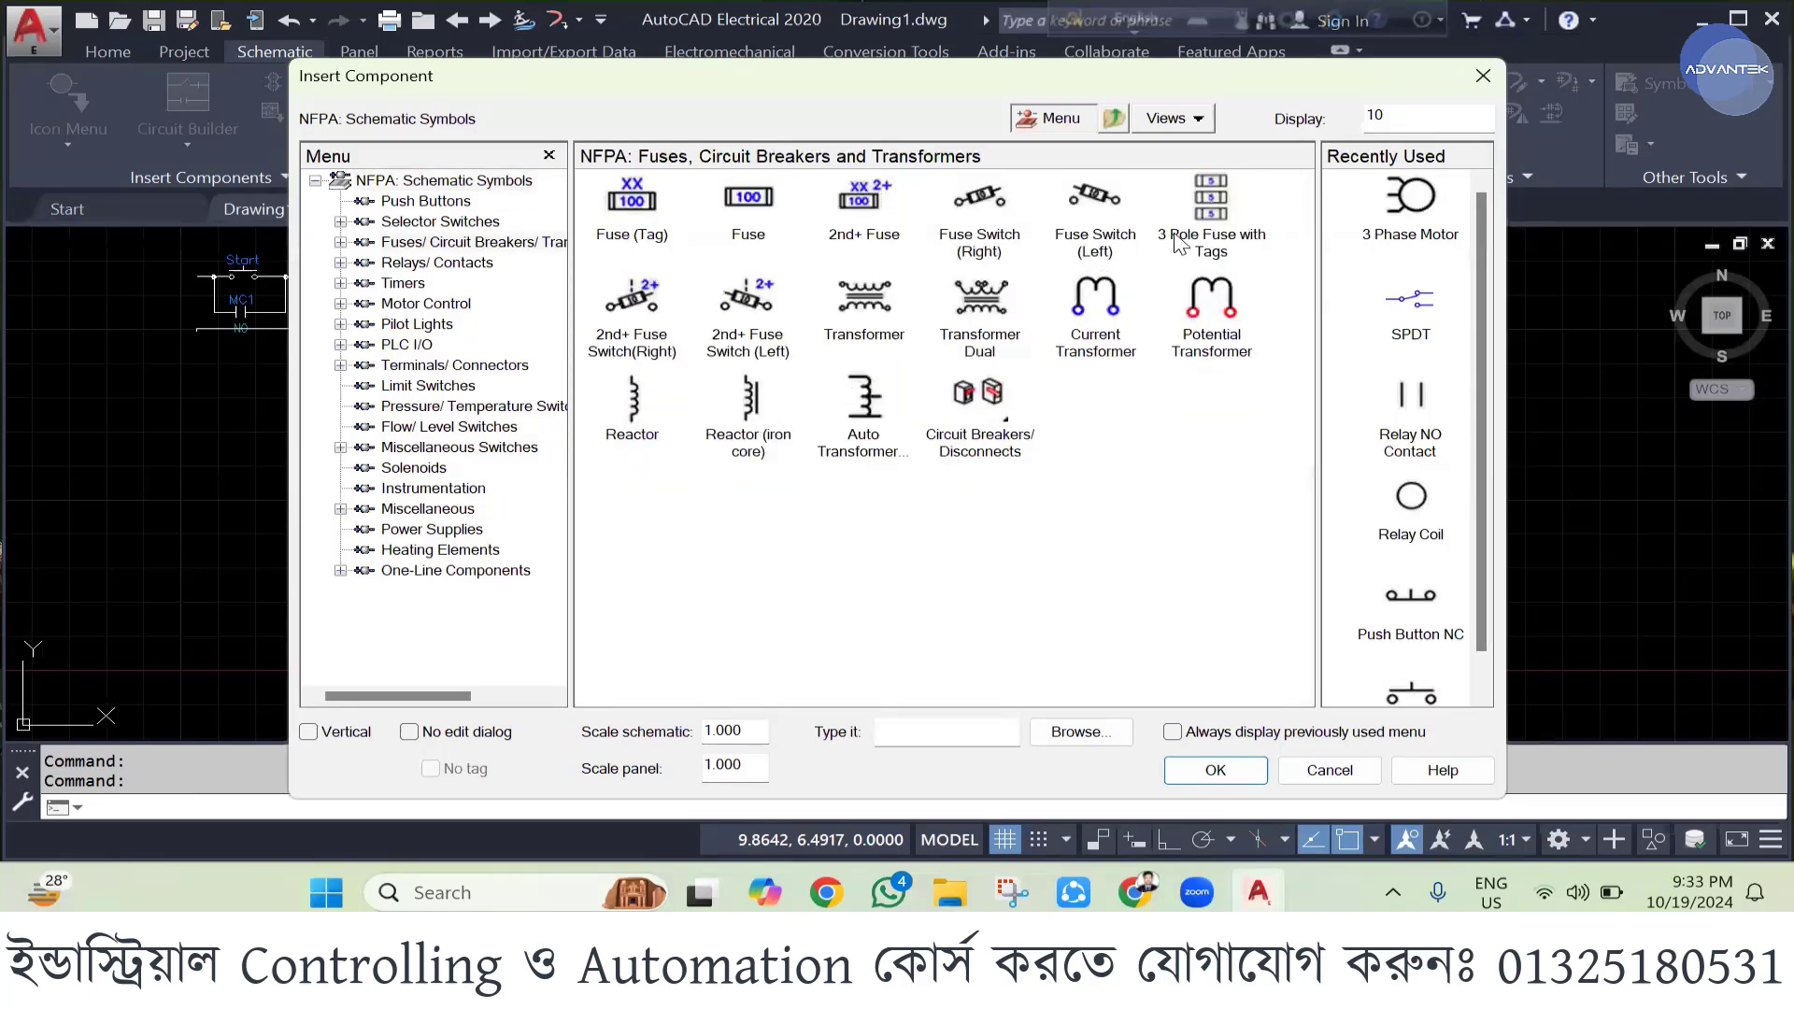
pyautogui.doubleClick(1212, 204)
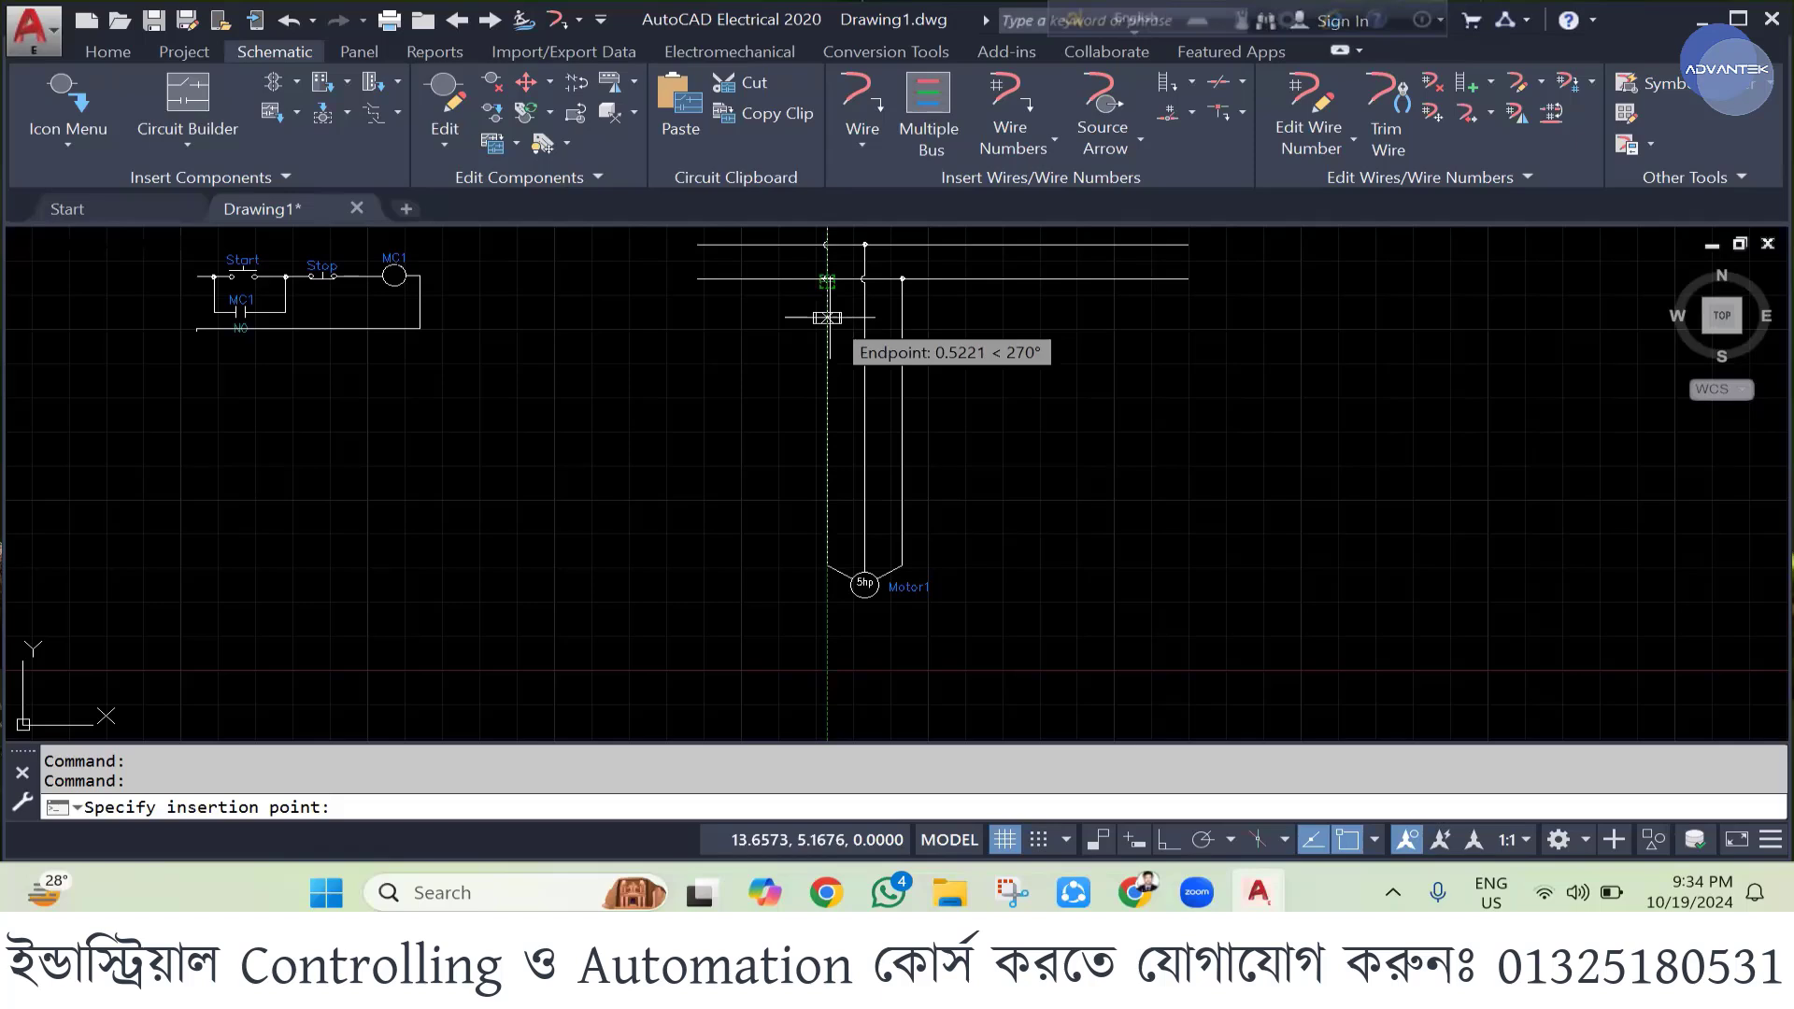
pyautogui.click(1348, 839)
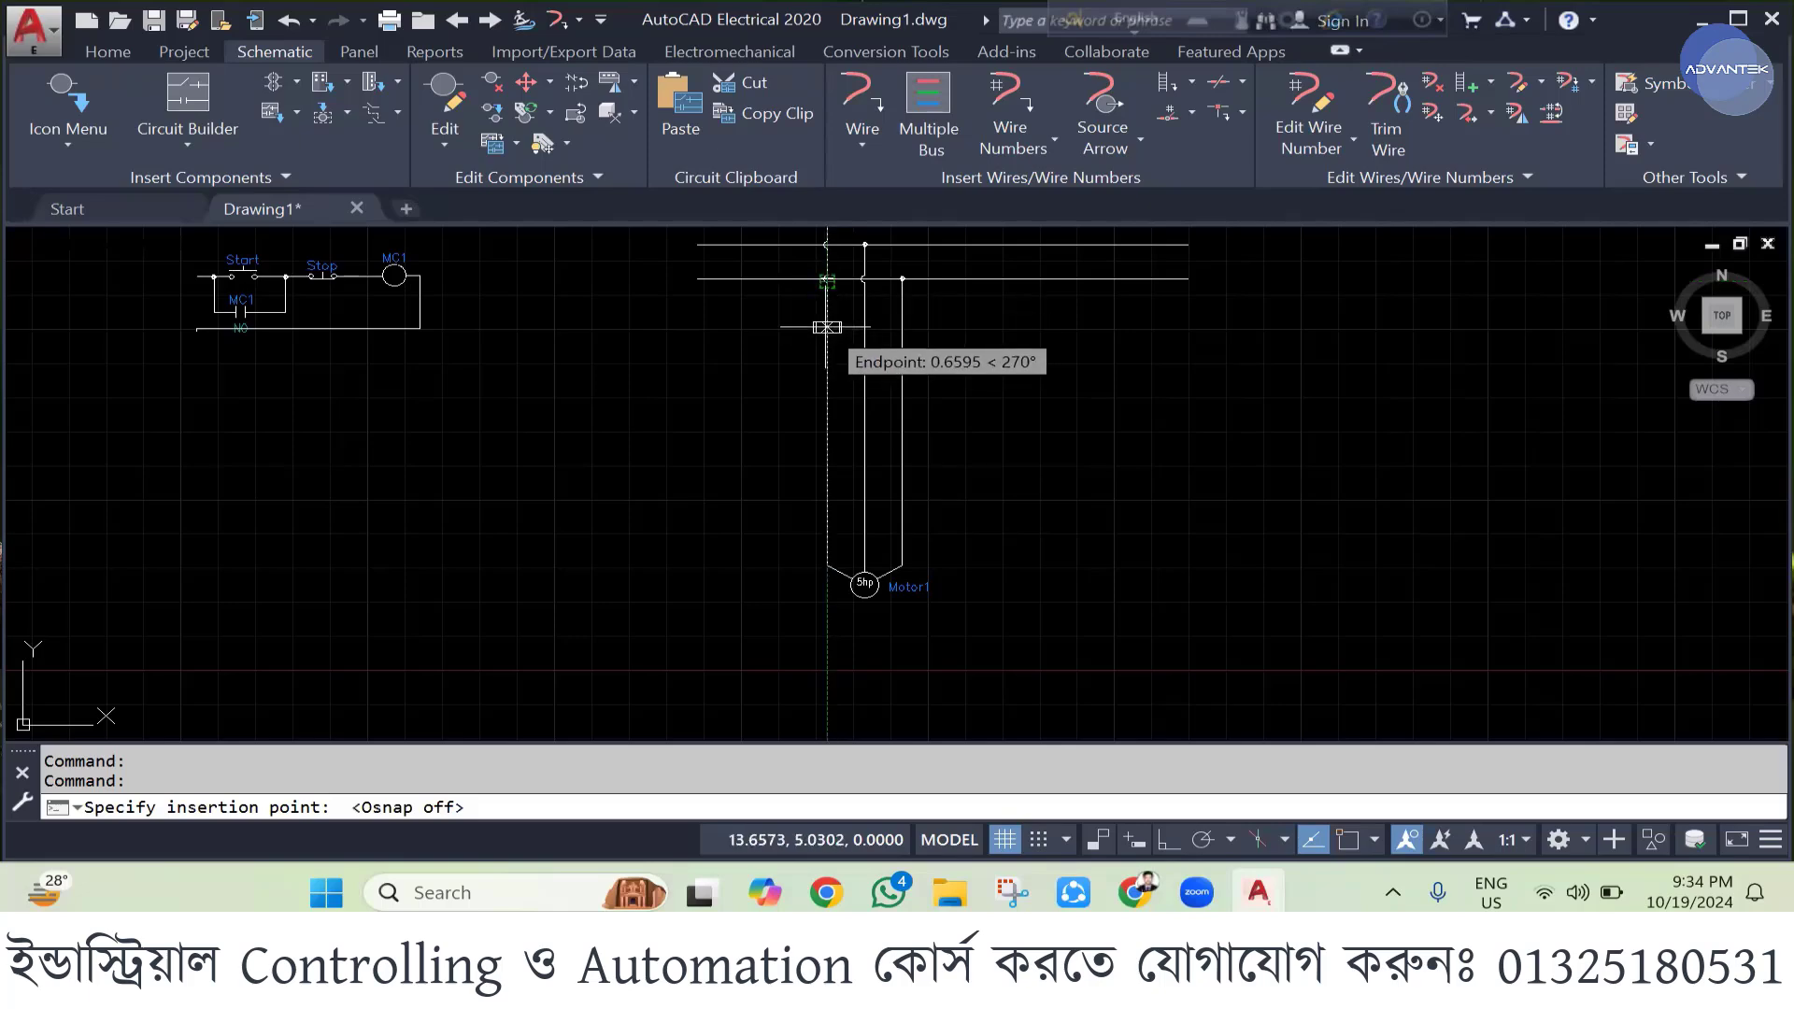
pyautogui.click(827, 327)
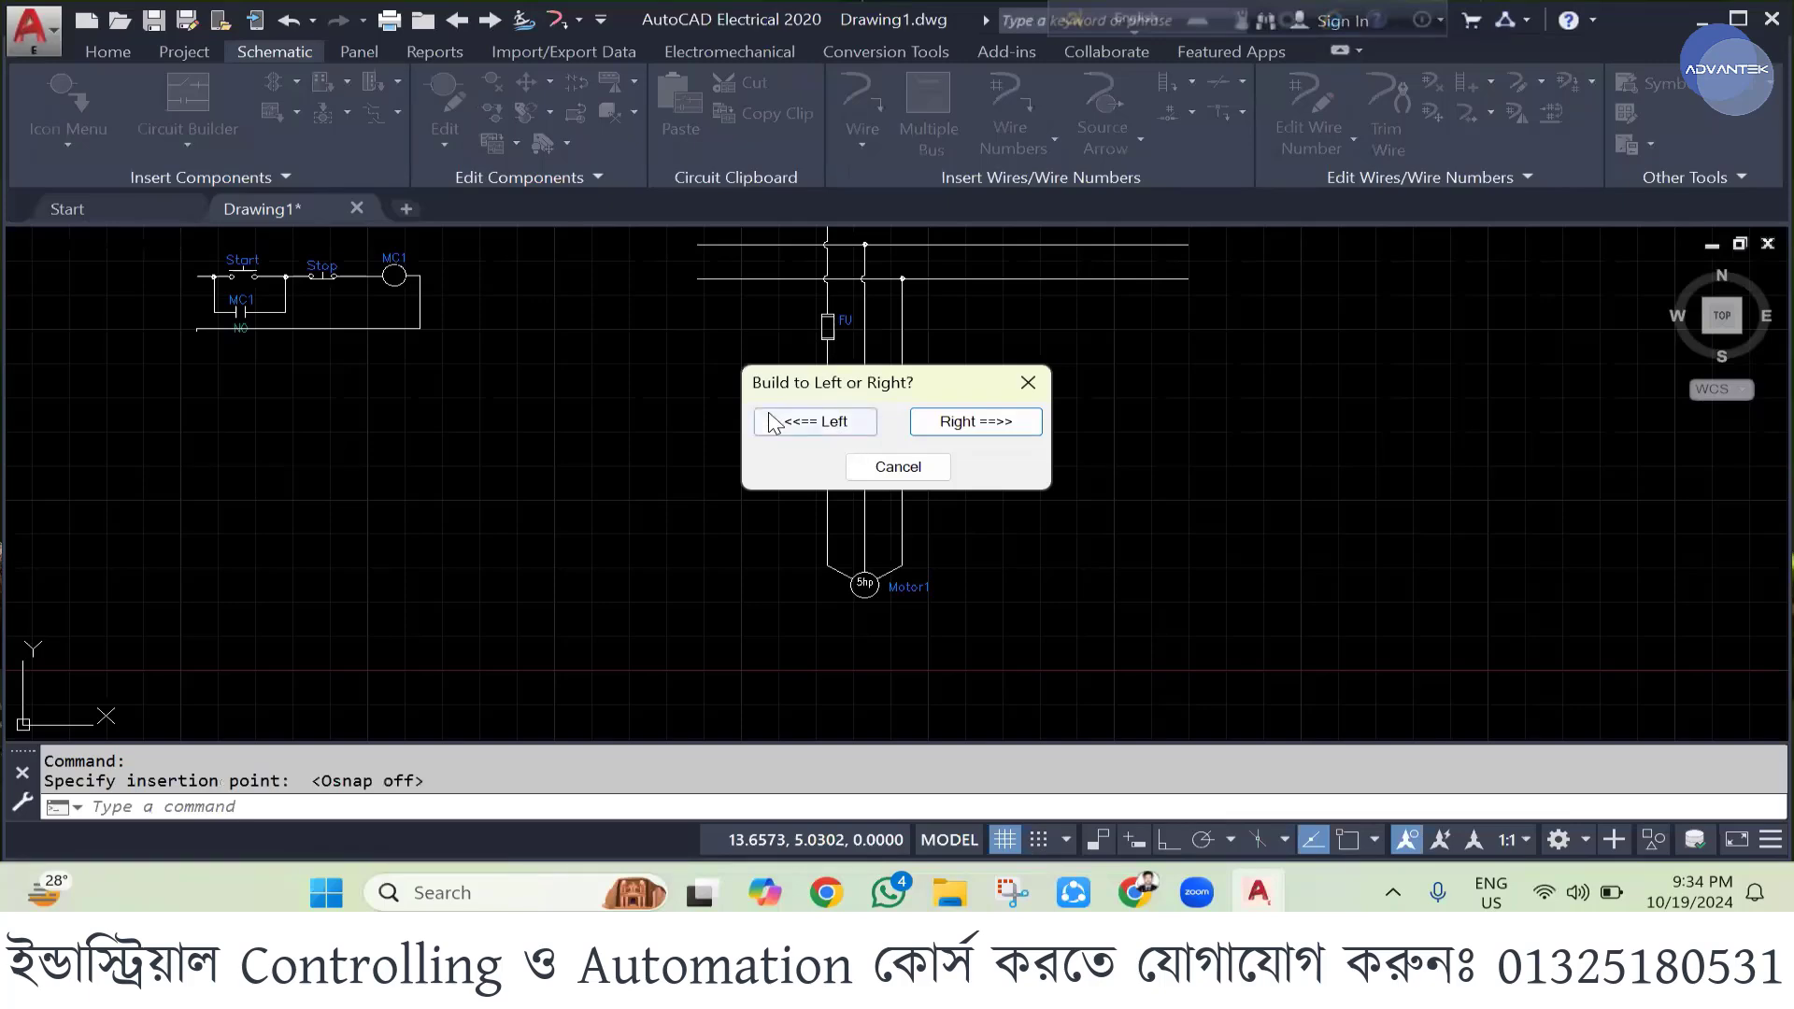
pyautogui.click(977, 419)
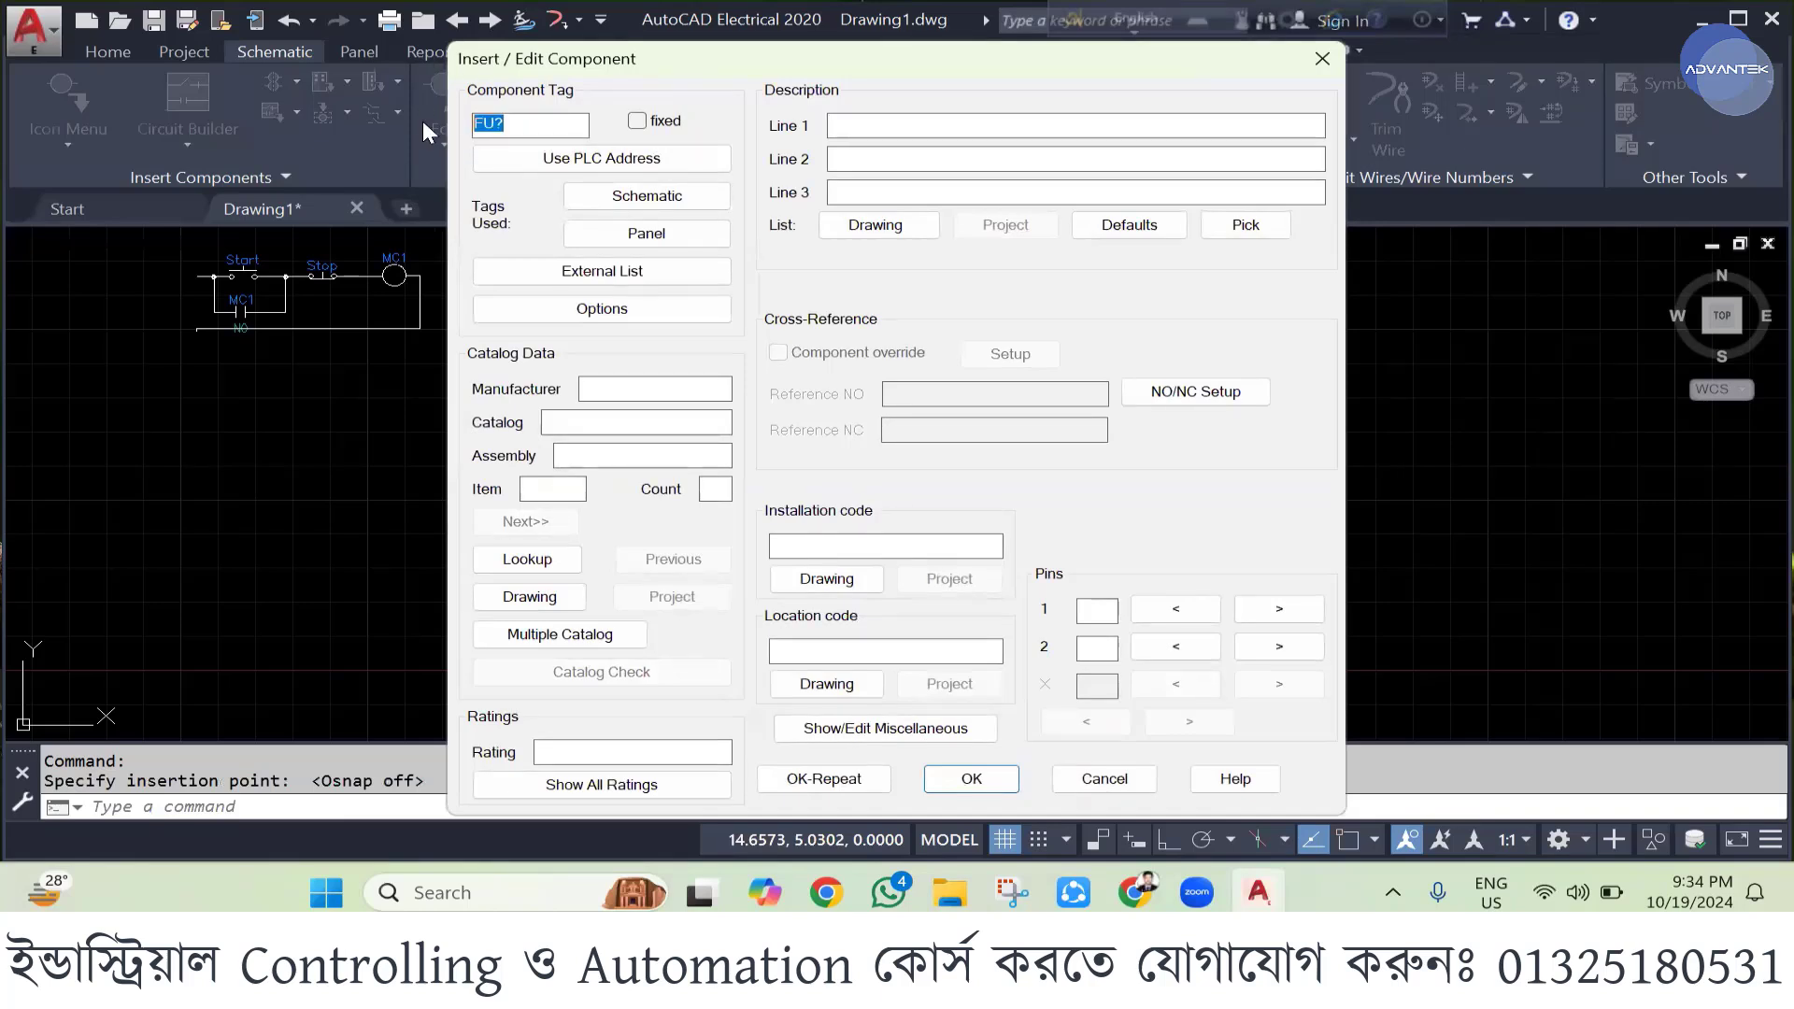
pyautogui.write('Fure')
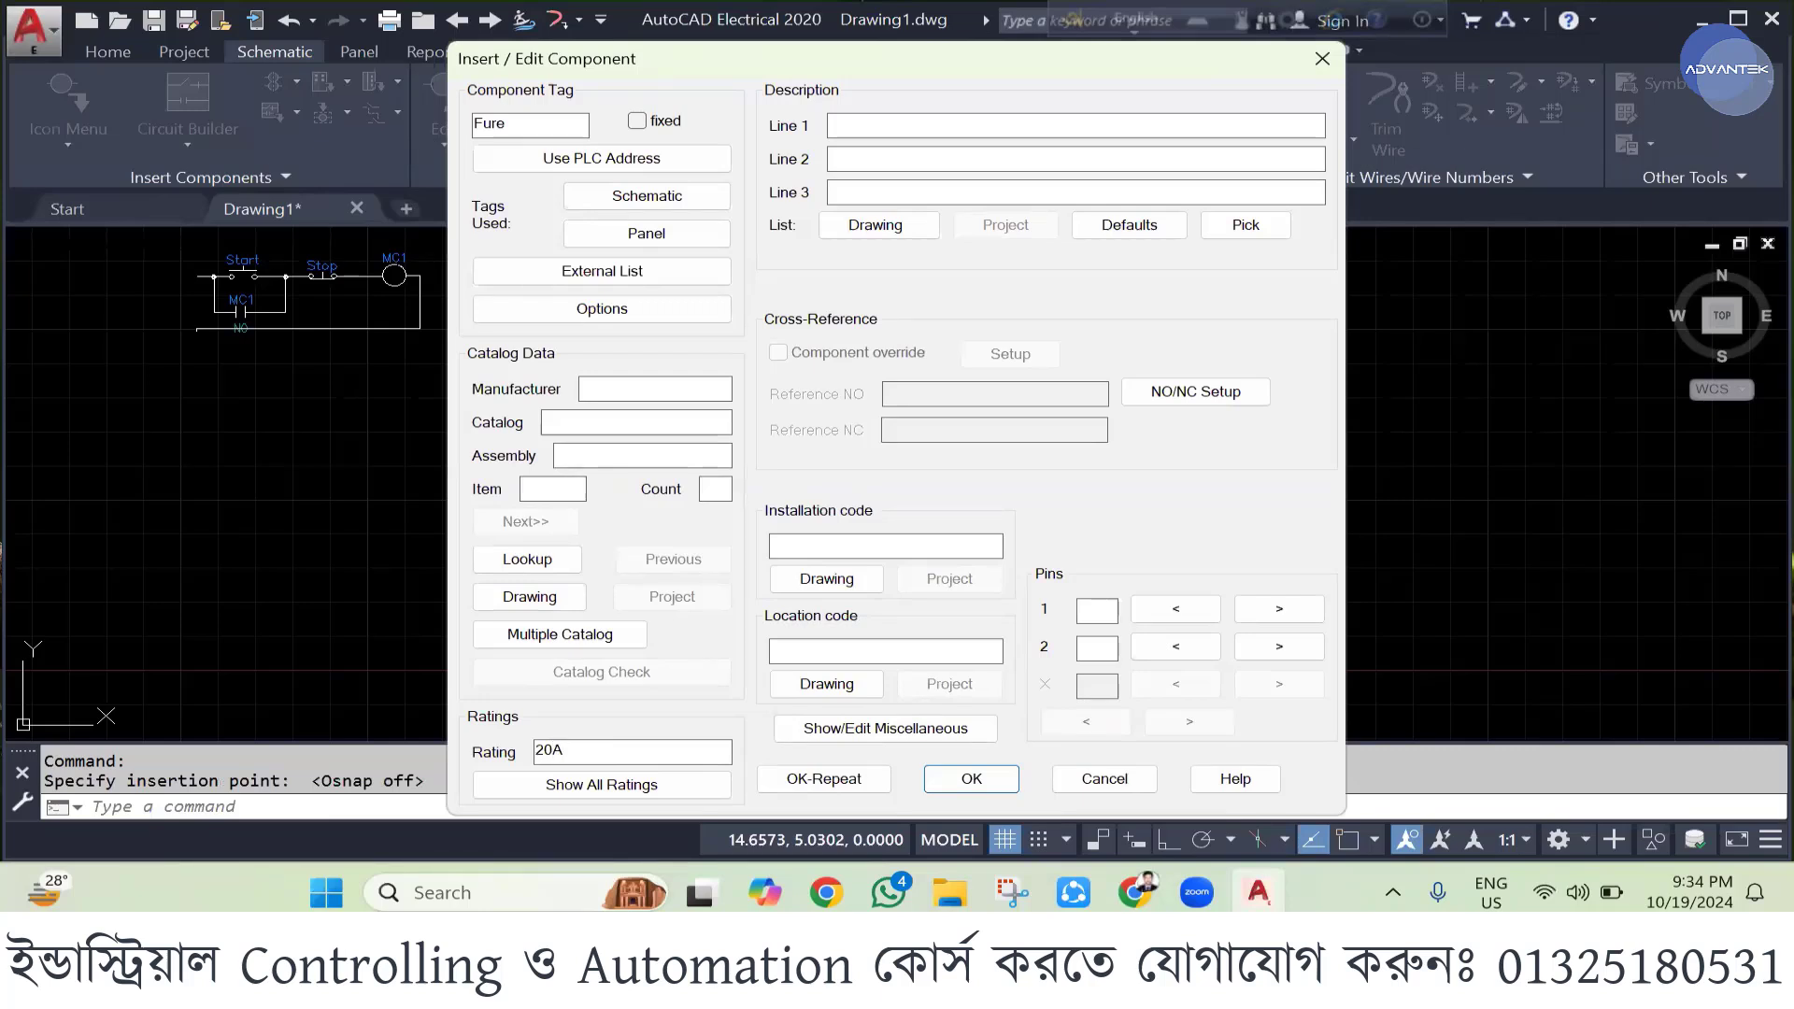
pyautogui.click(977, 785)
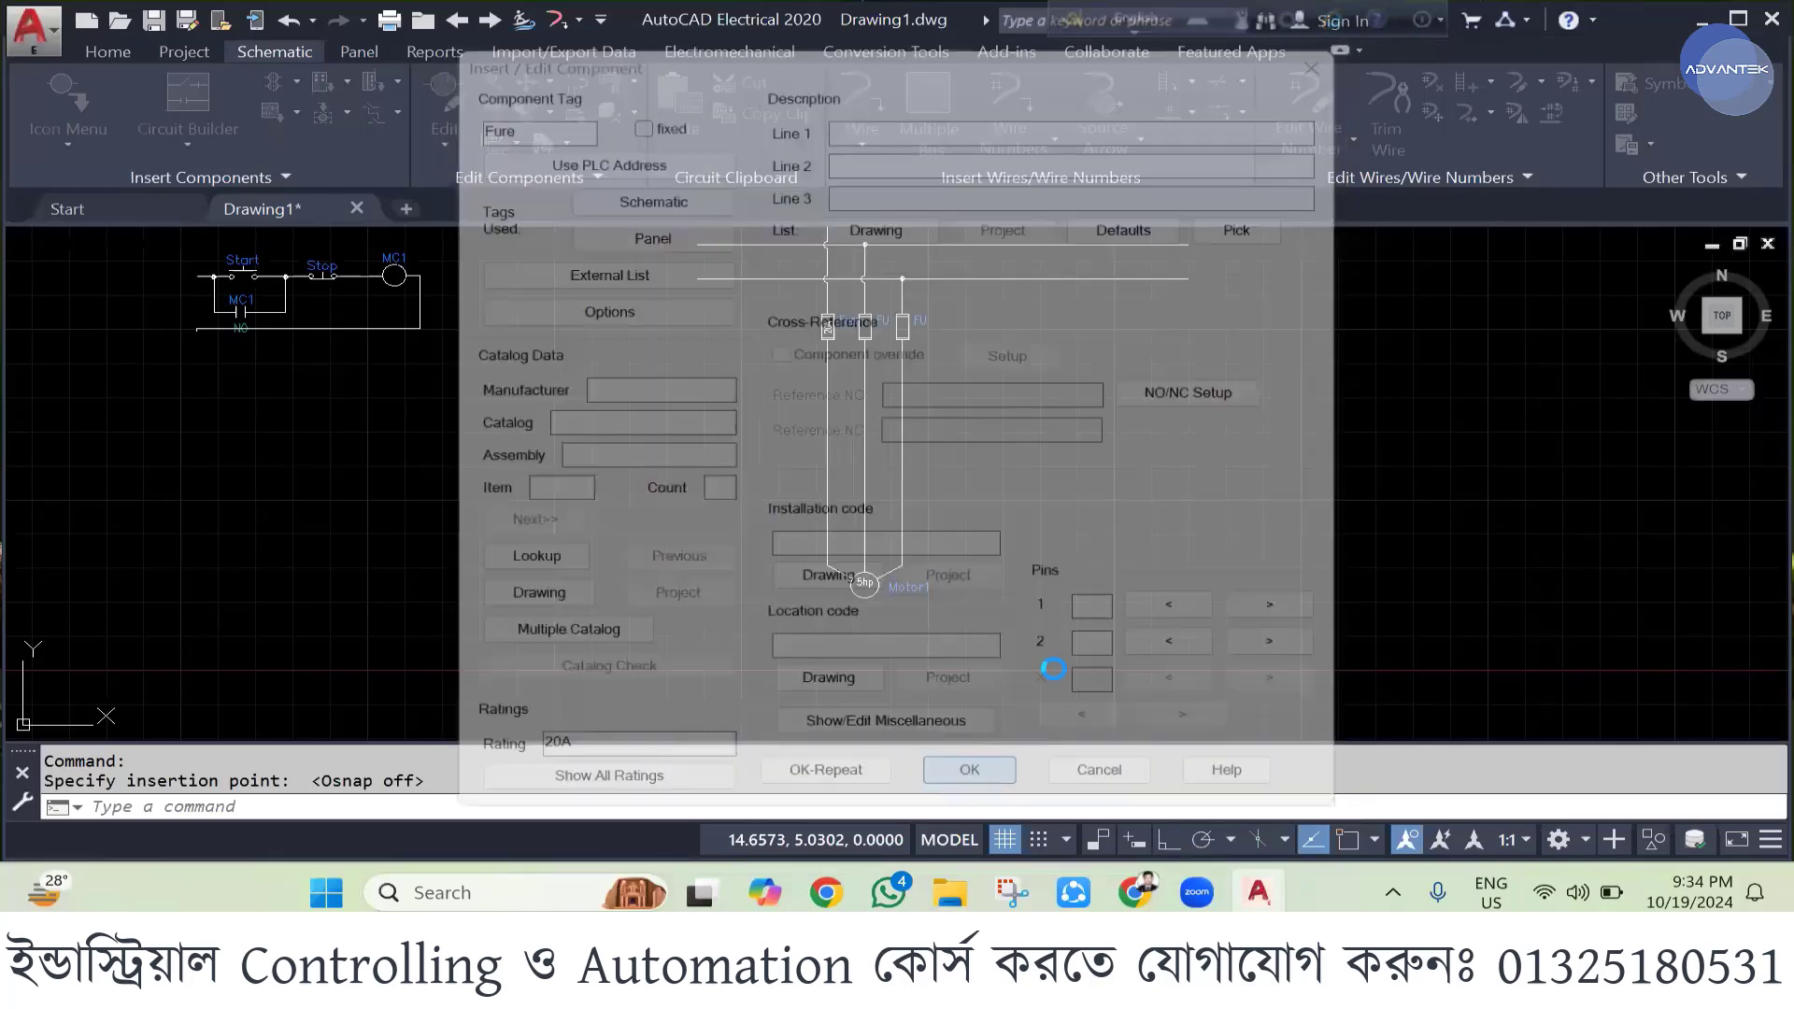
pyautogui.scroll(5, 881, 370)
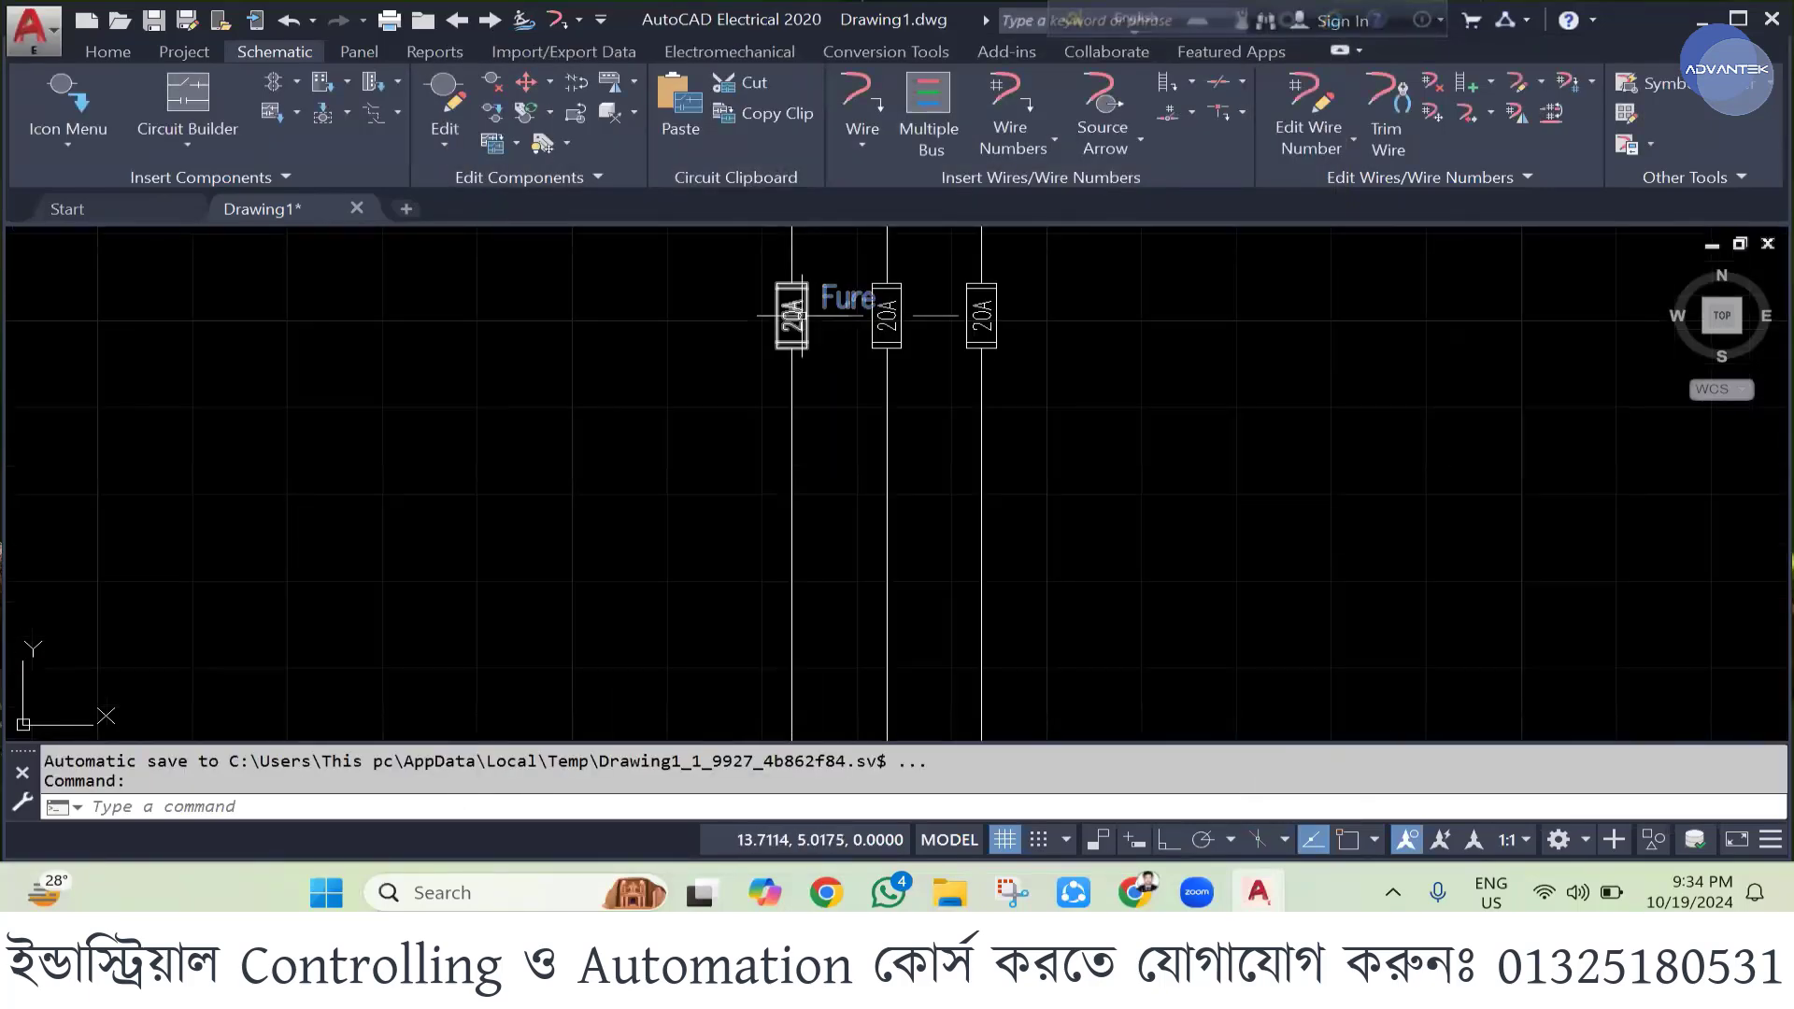
# - Edit the fuse tag value from Fure to Fuse in the attribute editor
pyautogui.doubleClick(844, 295)
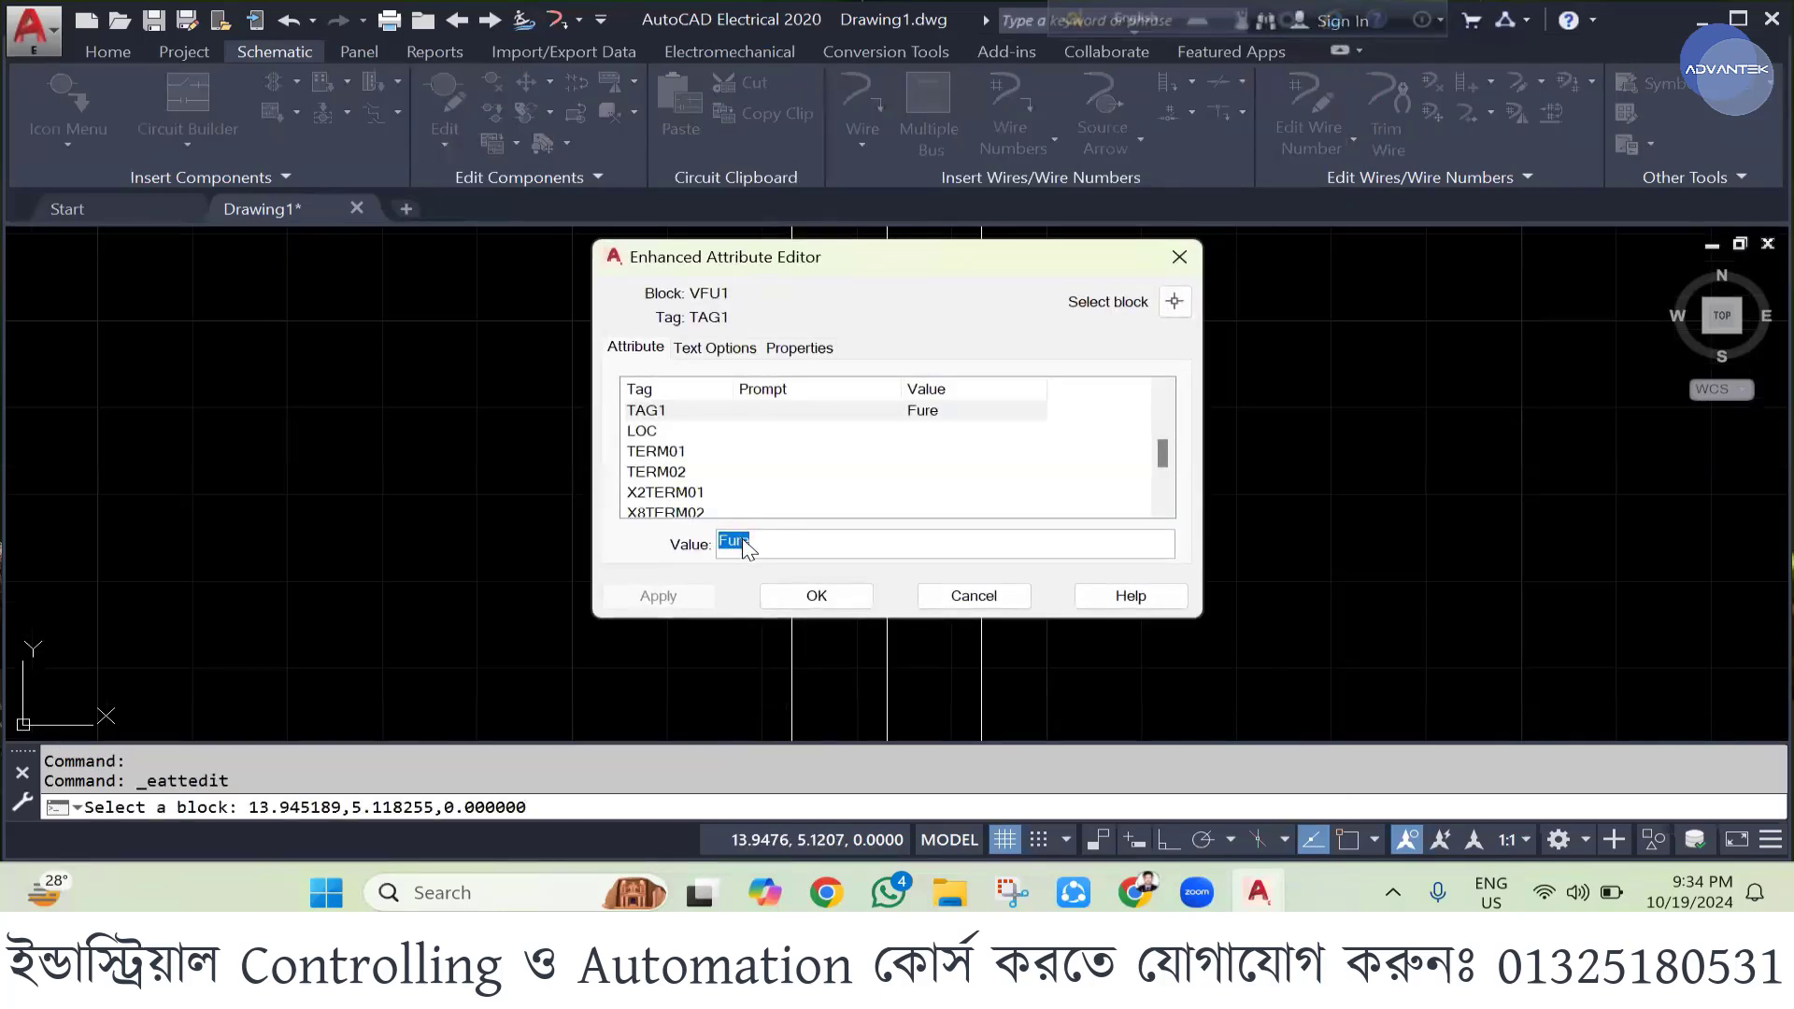
pyautogui.click(745, 542)
pyautogui.press('BackSpace')
pyautogui.write('s')
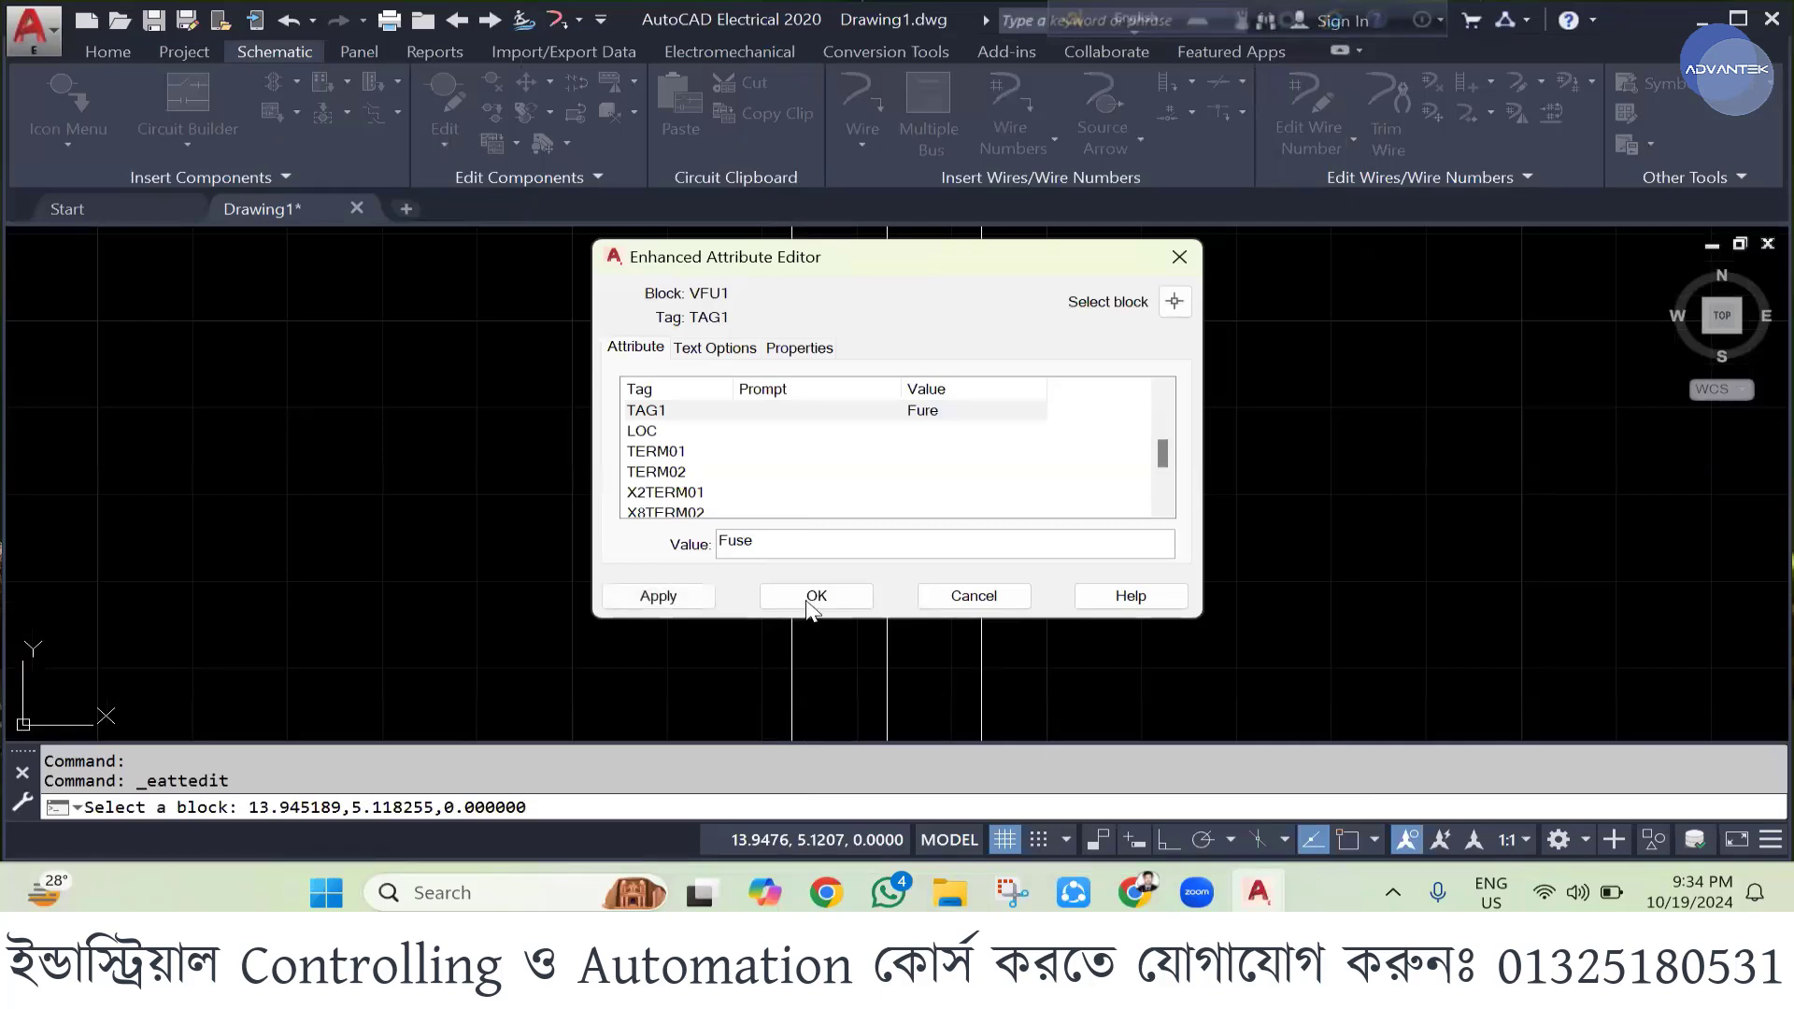
pyautogui.click(659, 598)
pyautogui.press('Return')
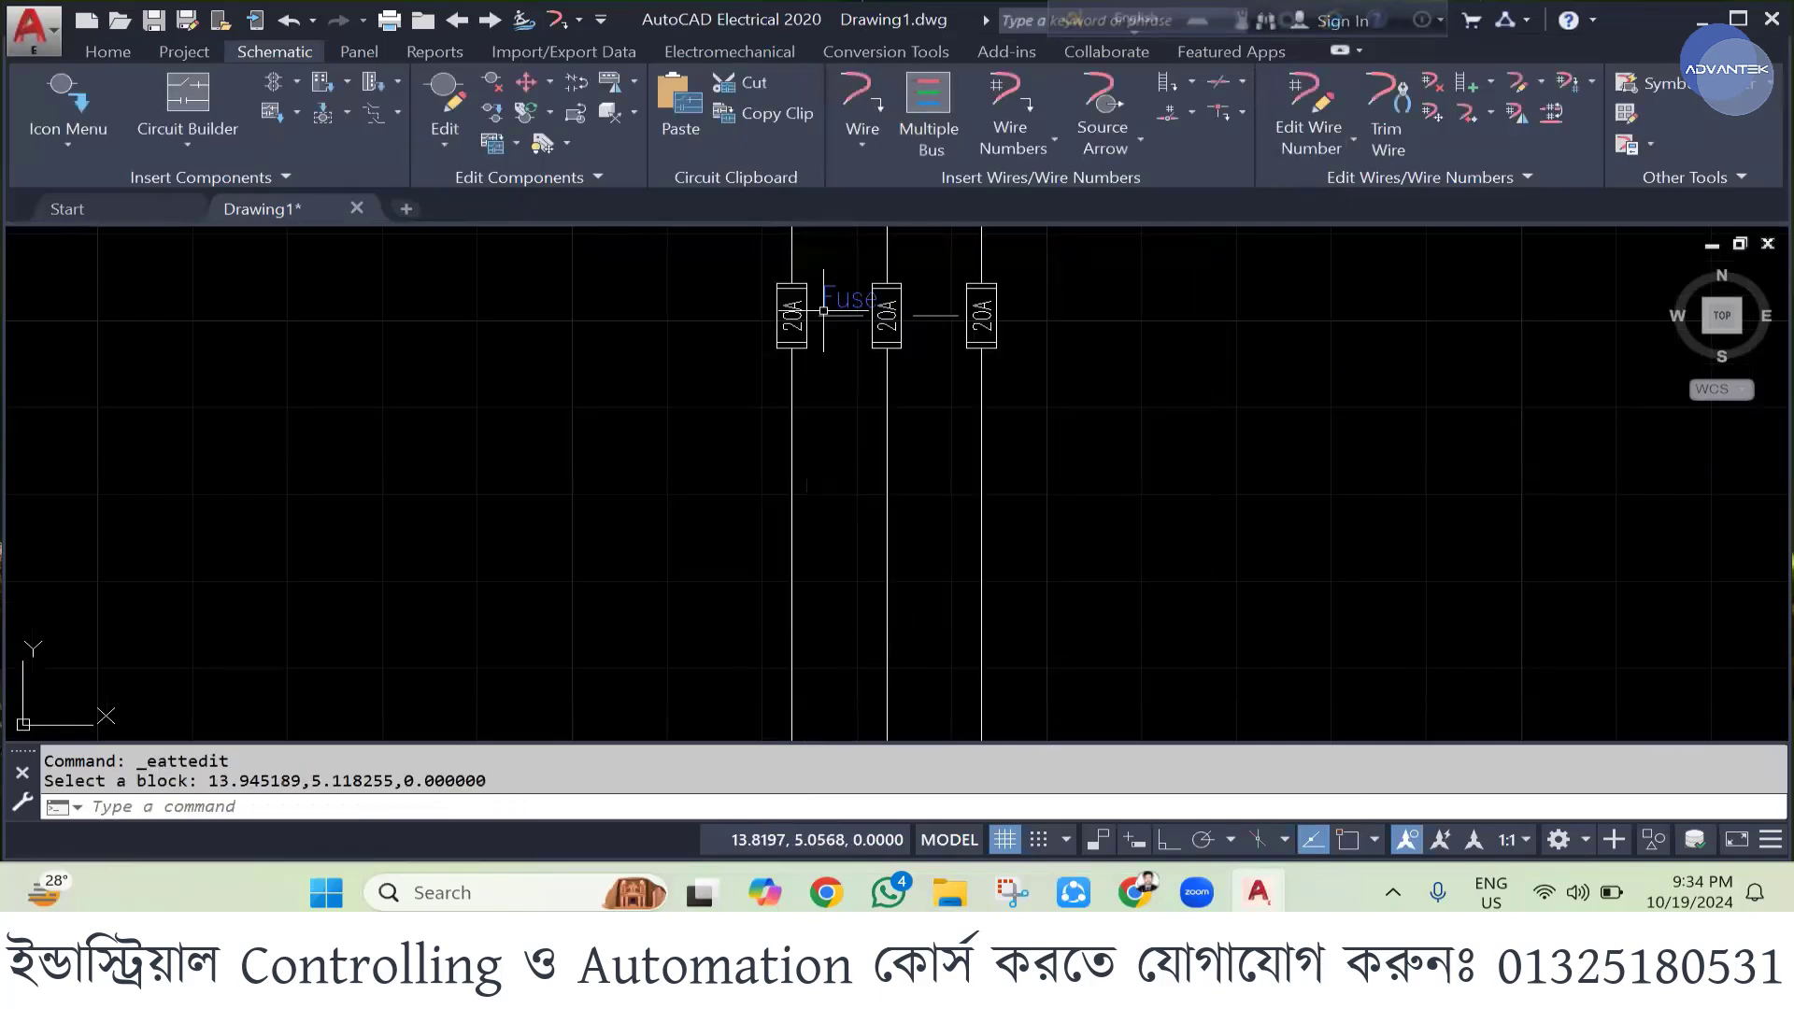
pyautogui.scroll(-2, 869, 392)
pyautogui.scroll(-2, 869, 387)
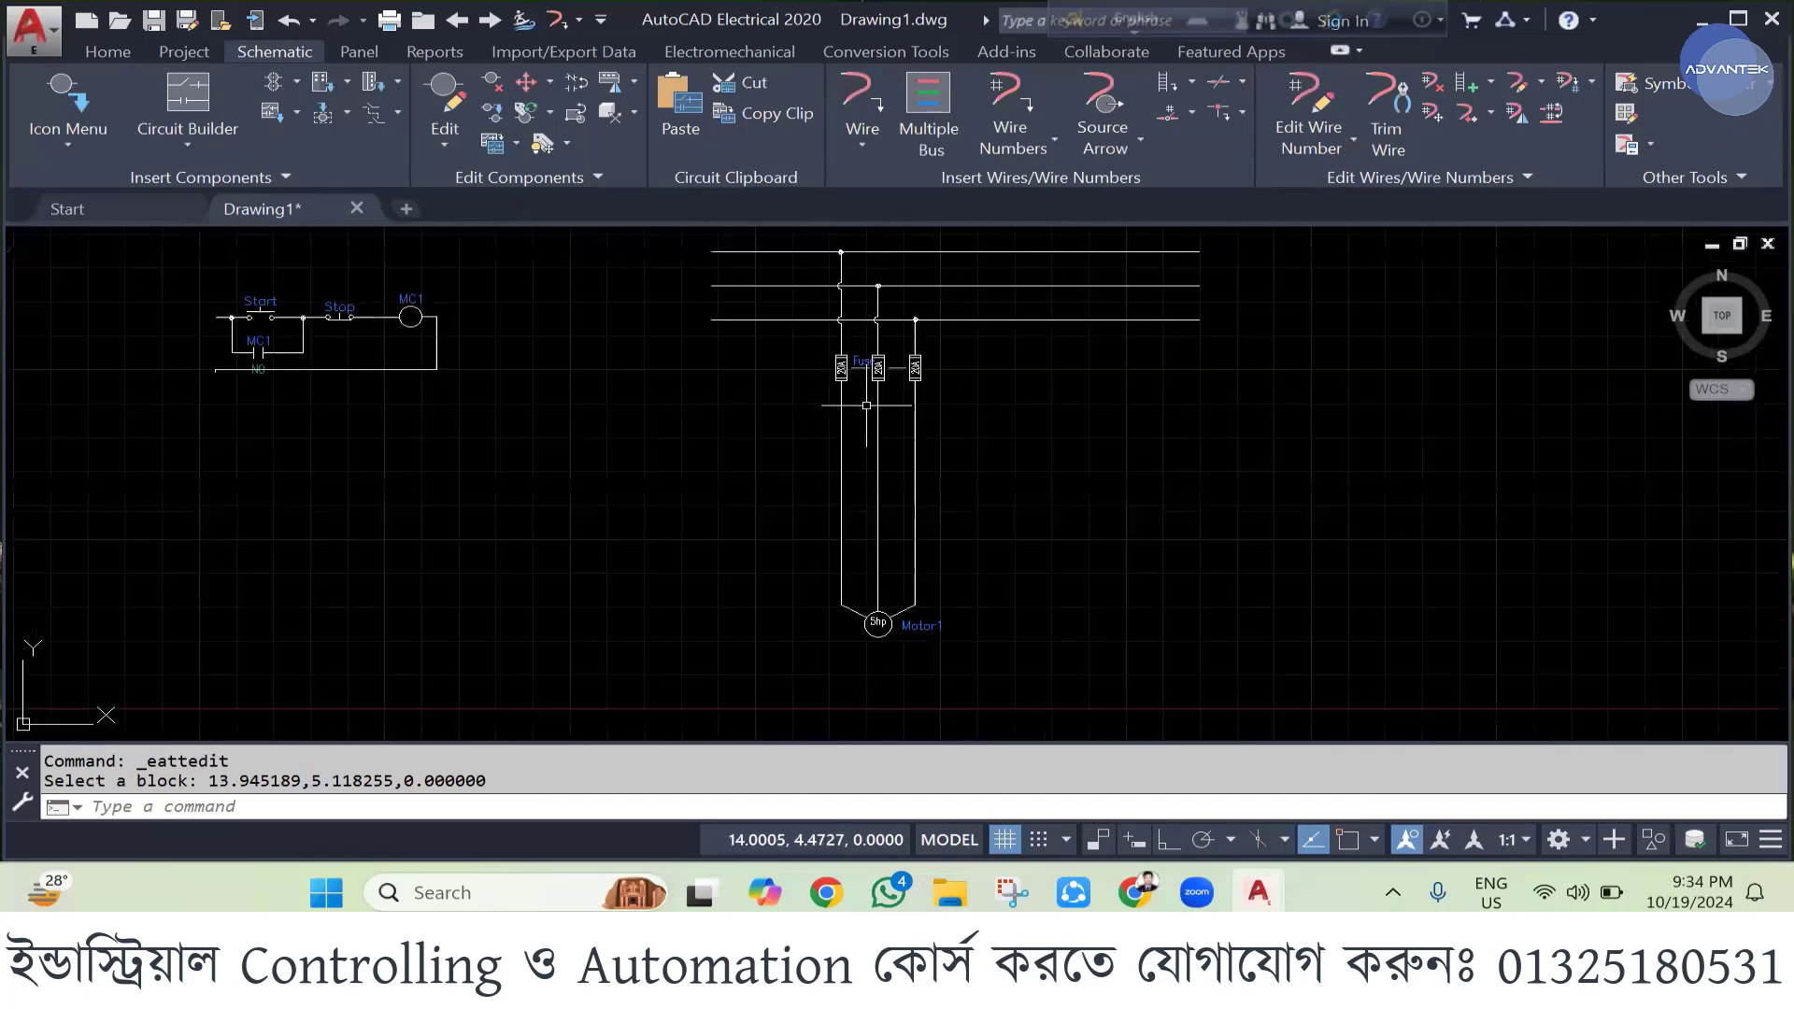
pyautogui.scroll(3, 877, 369)
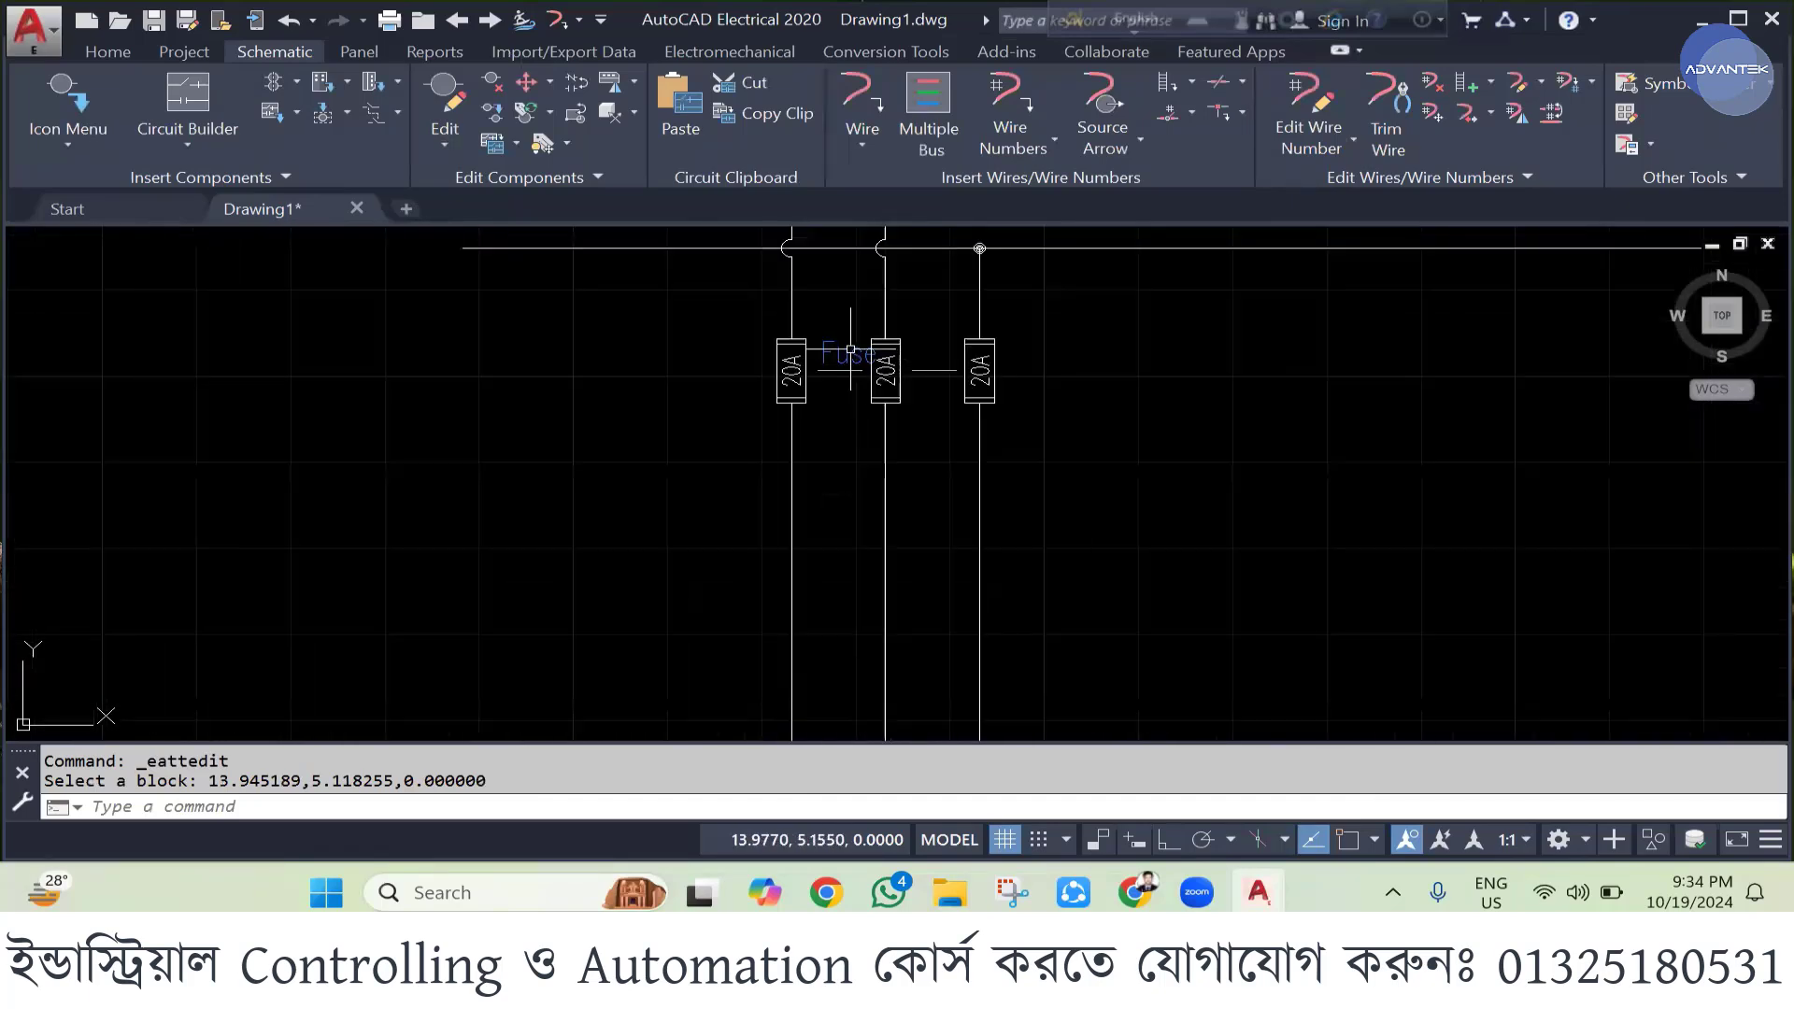
# - Reopen the left fuse's attributes to verify the Fuse tag
pyautogui.click(859, 361)
pyautogui.doubleClick(860, 361)
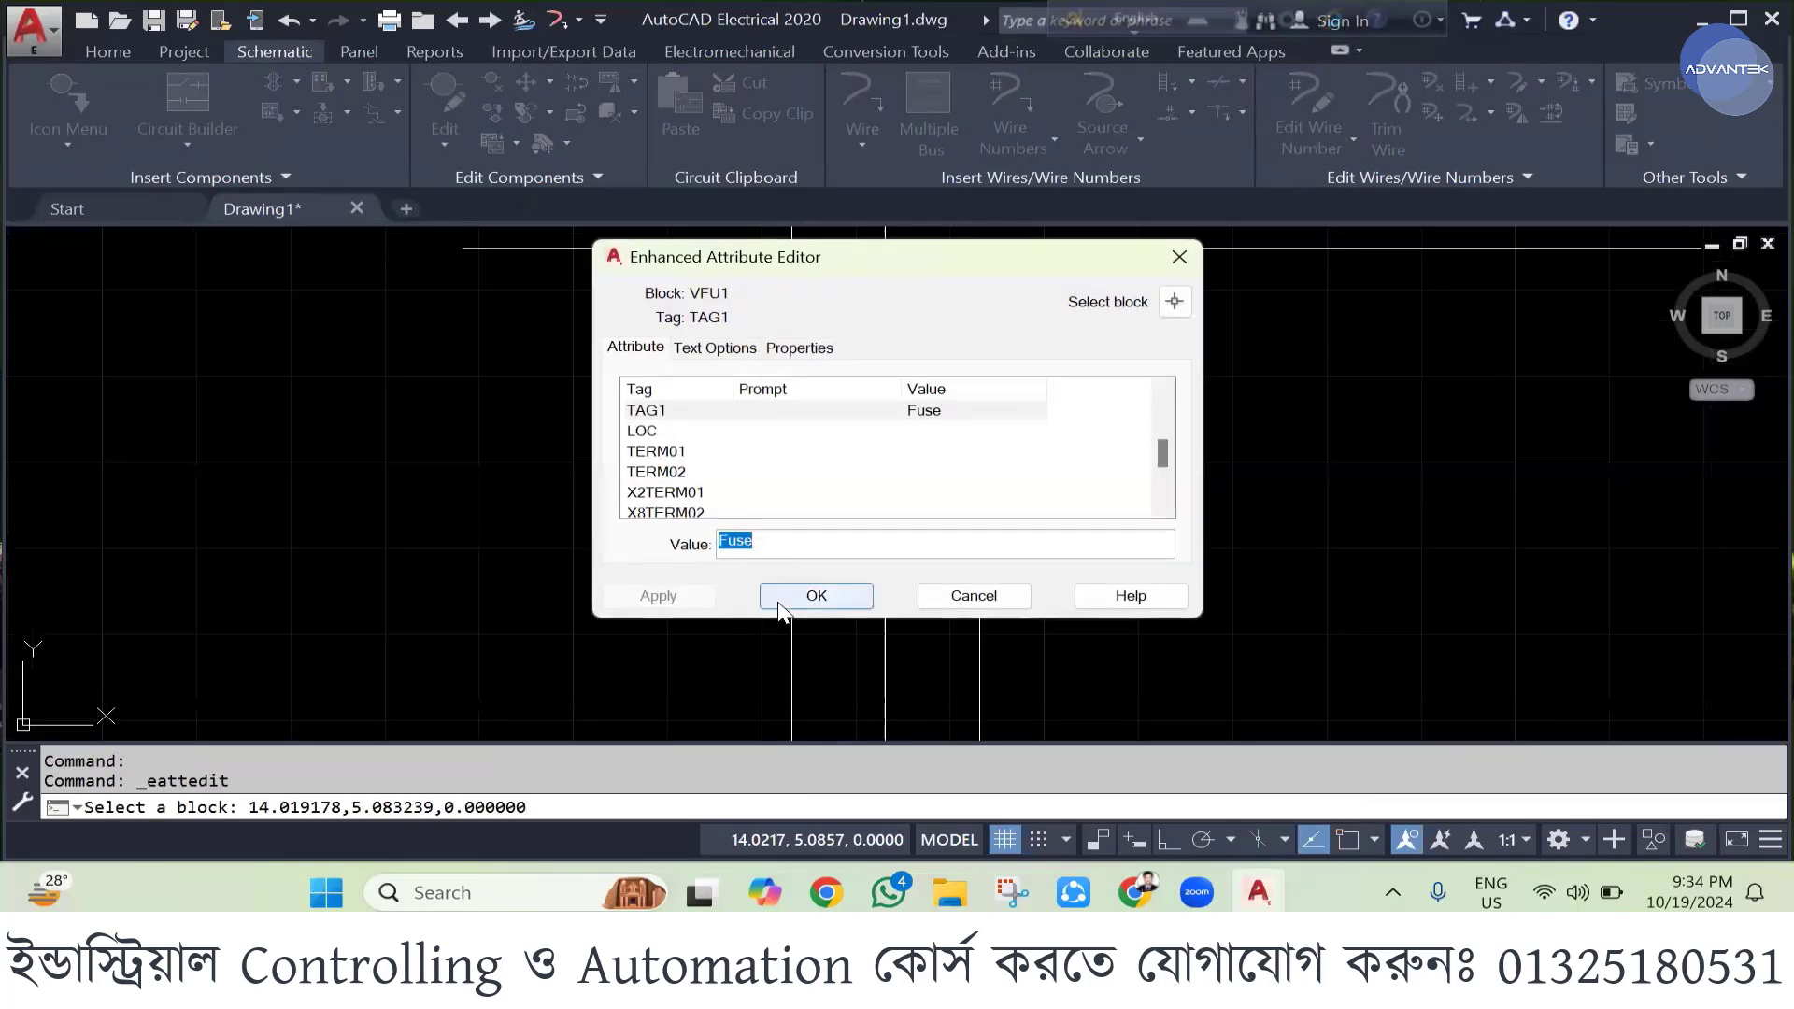
pyautogui.click(814, 594)
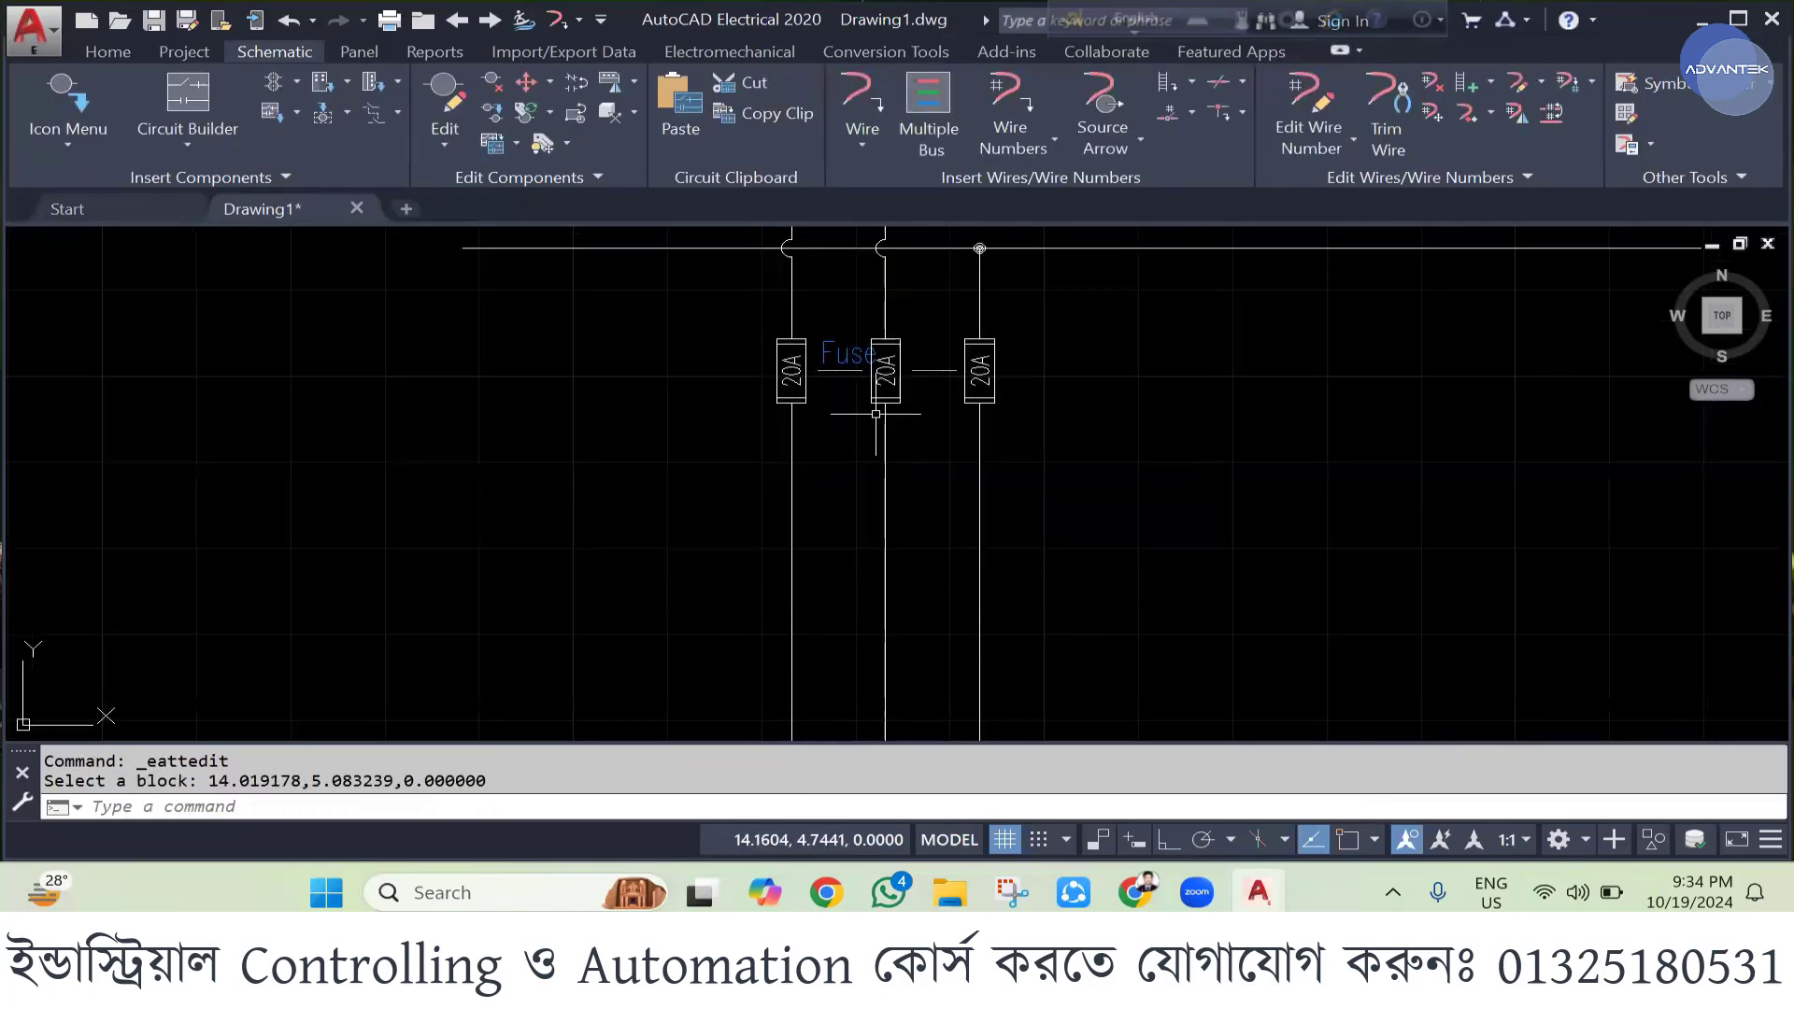
pyautogui.scroll(-2, 870, 340)
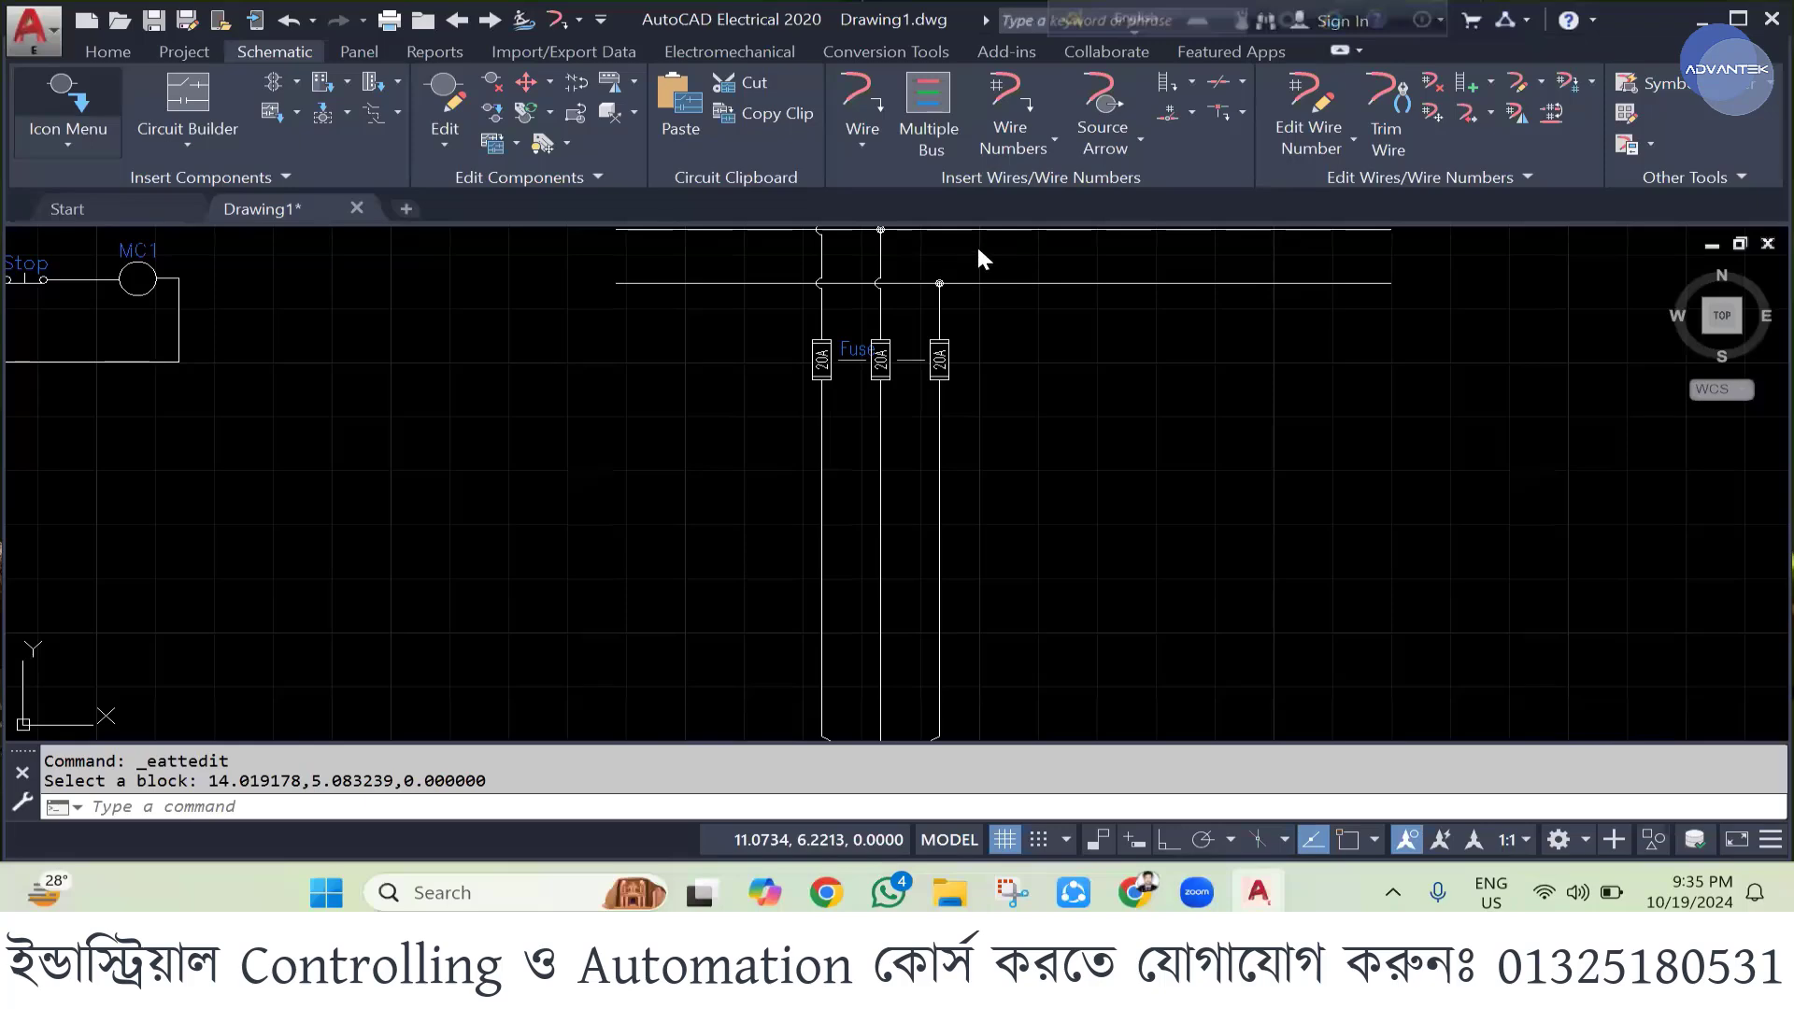
# - Insert three-phase starter NO contacts below the fuses, tagged MC1
pyautogui.click(67, 104)
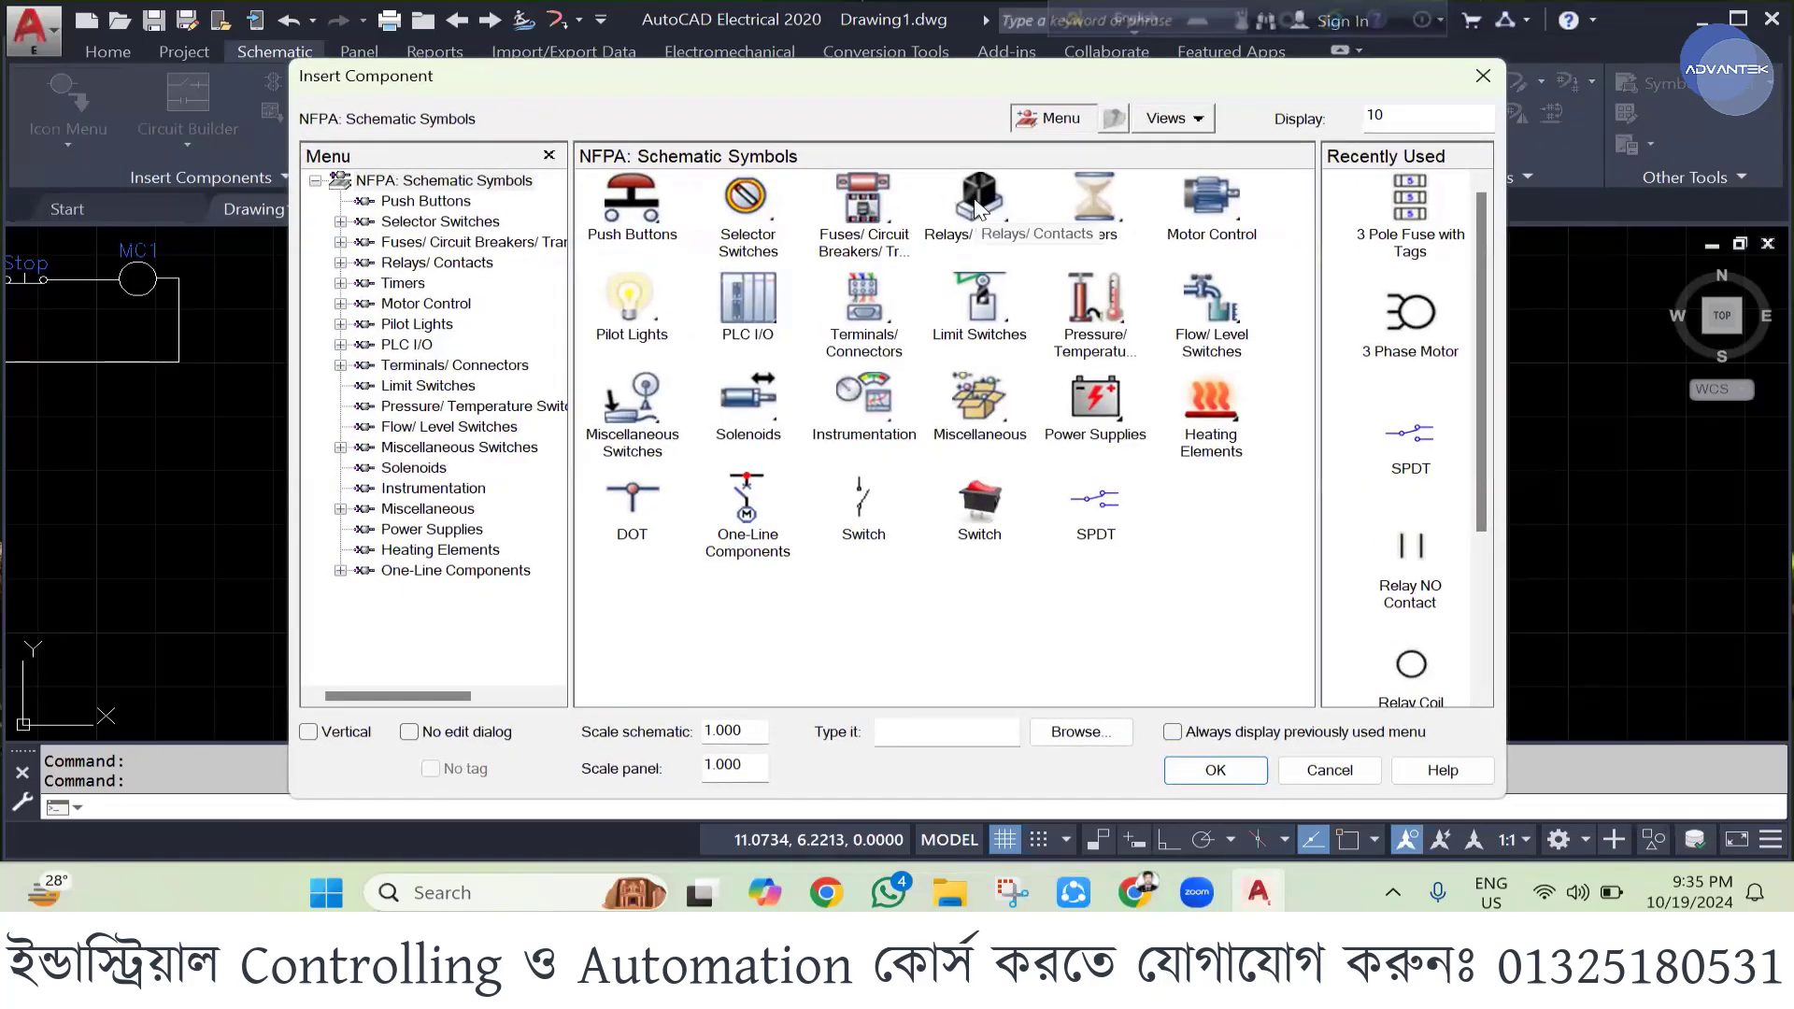
pyautogui.click(979, 207)
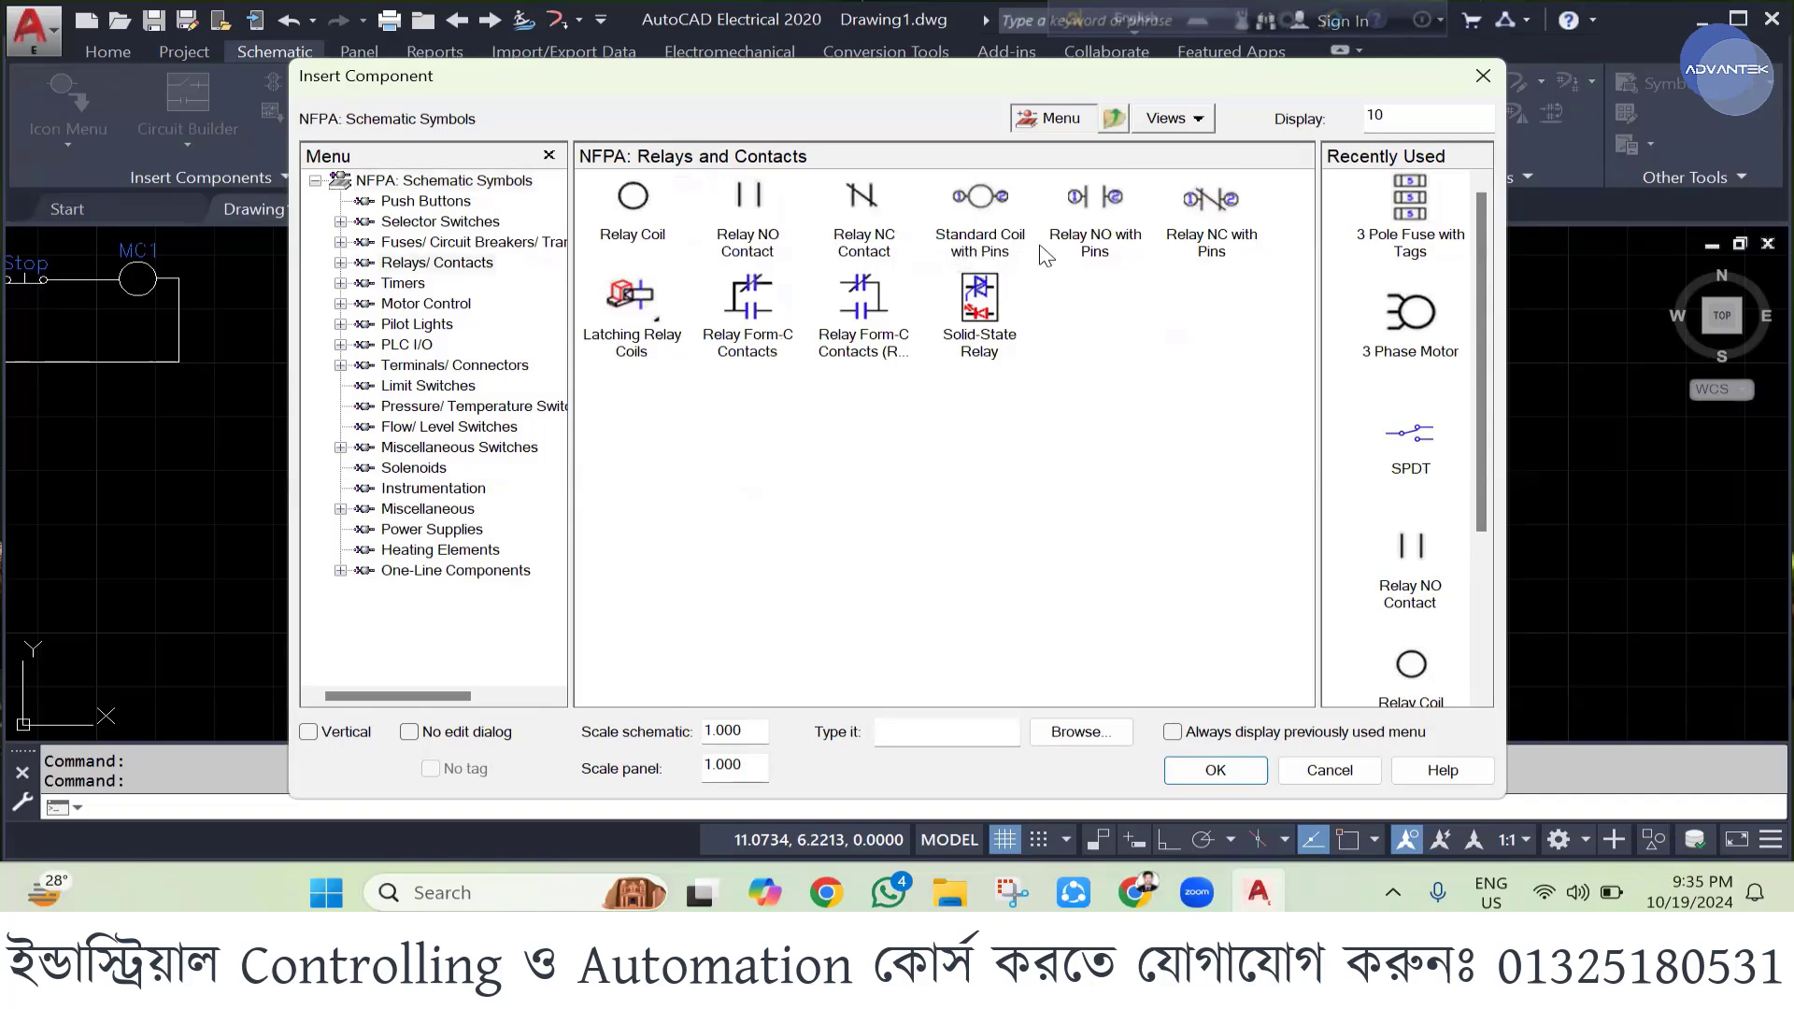
pyautogui.click(416, 304)
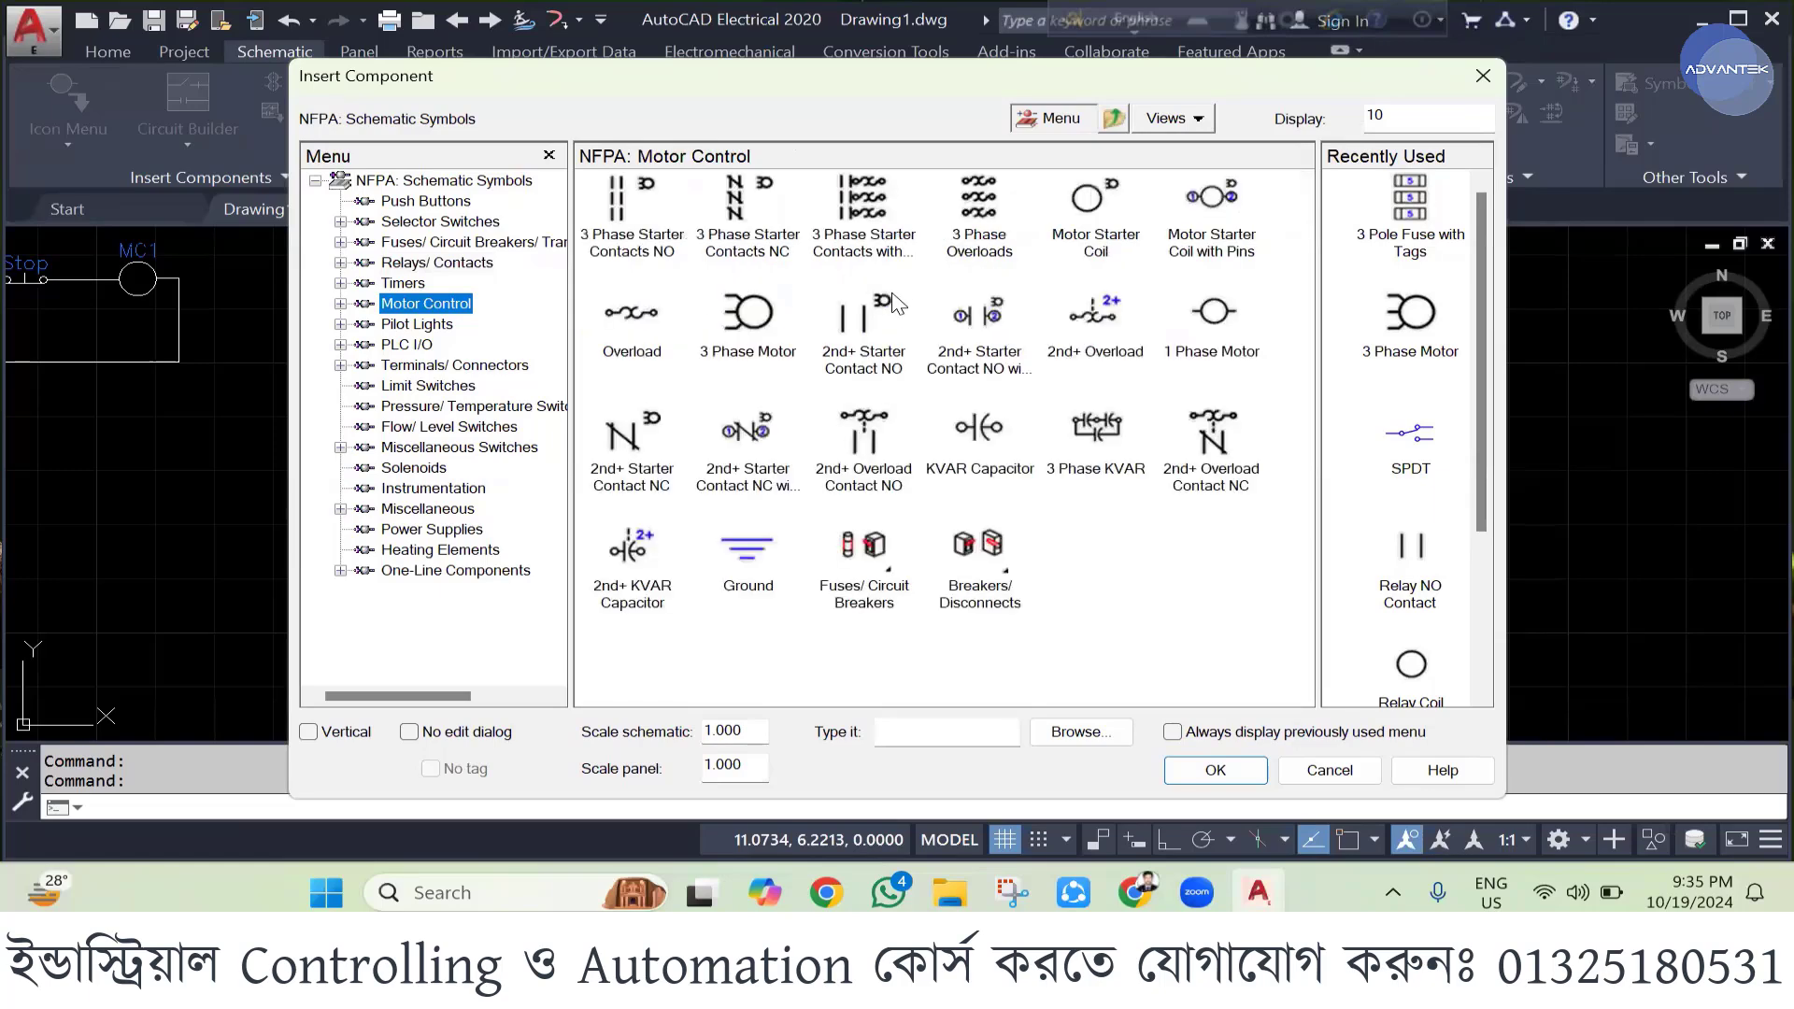
pyautogui.click(617, 208)
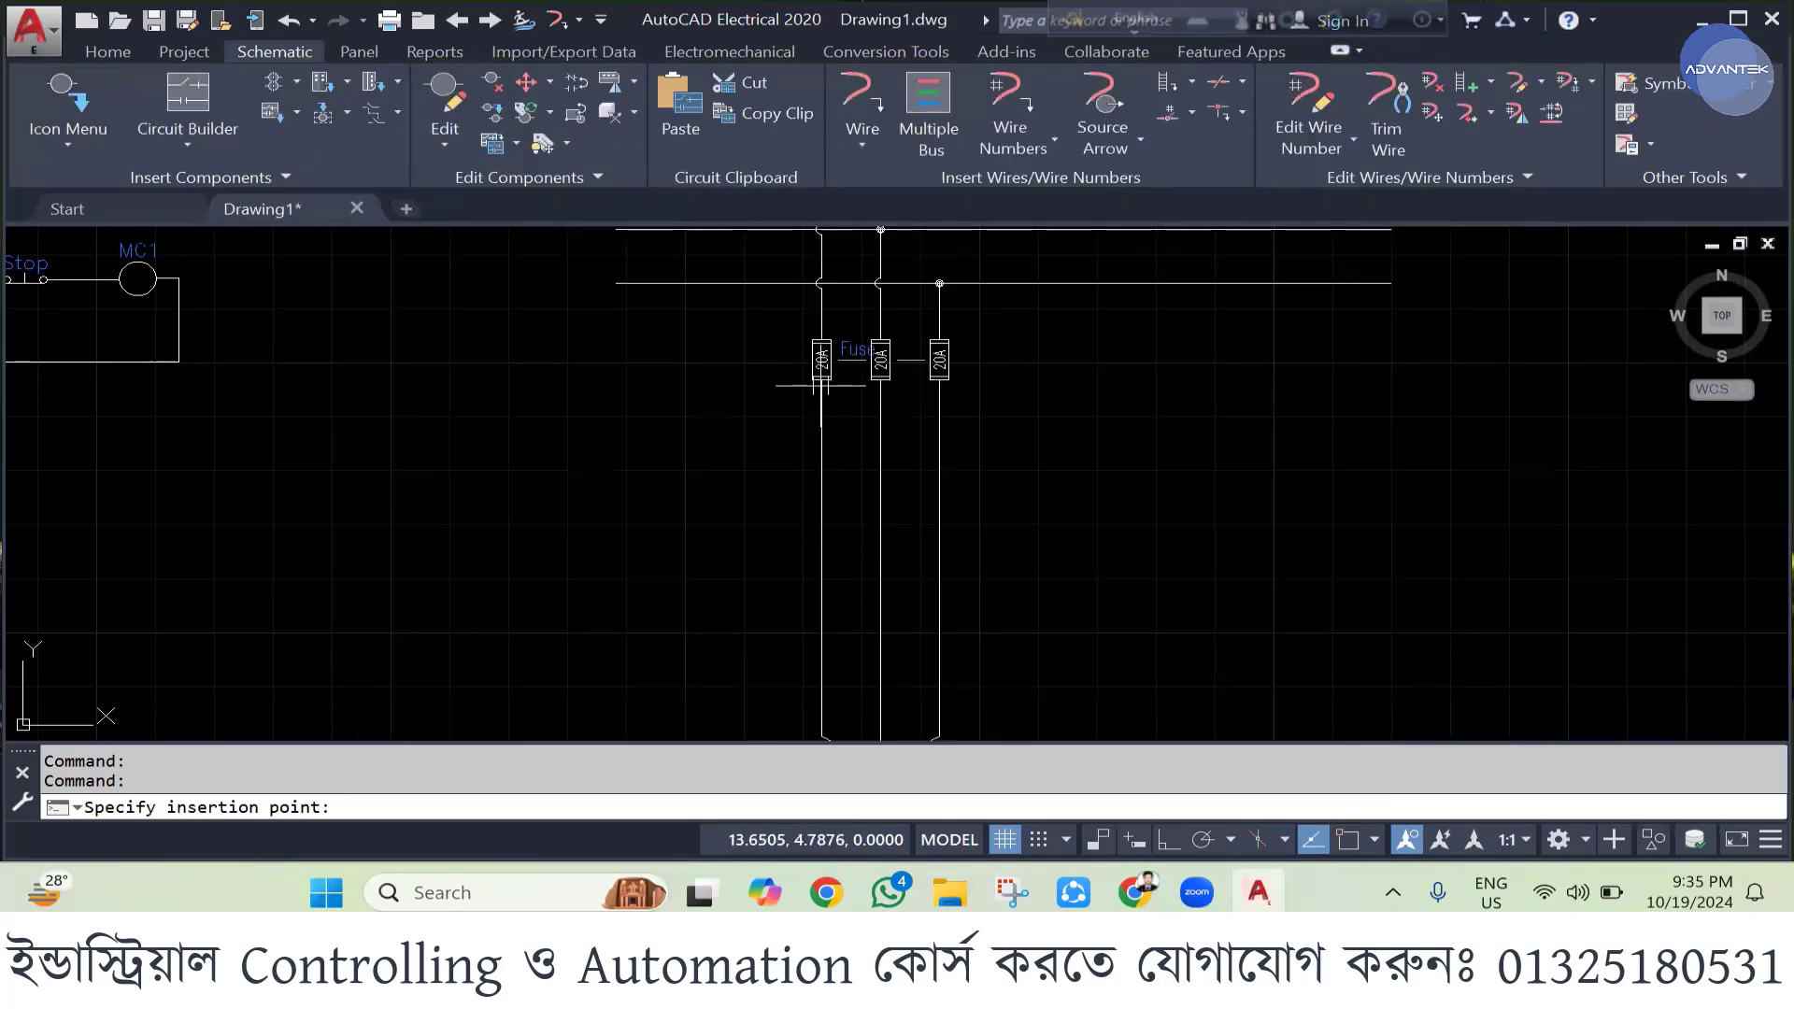
pyautogui.click(821, 521)
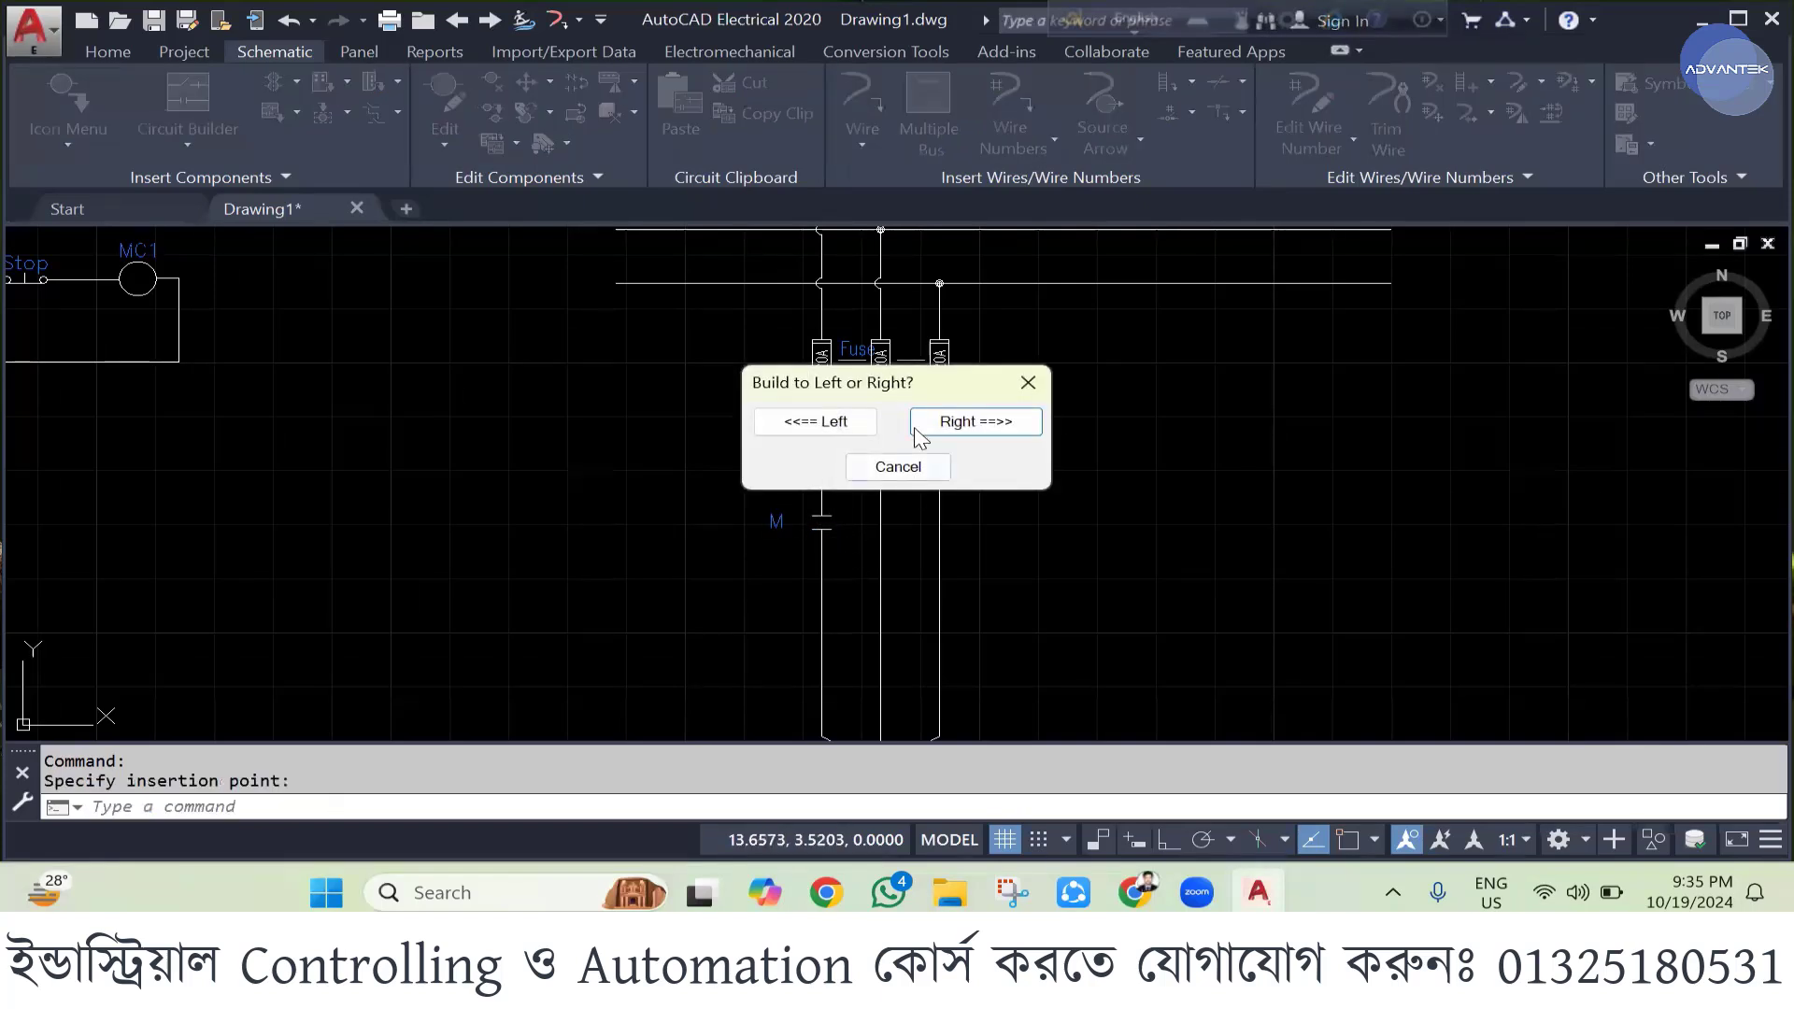
pyautogui.click(915, 426)
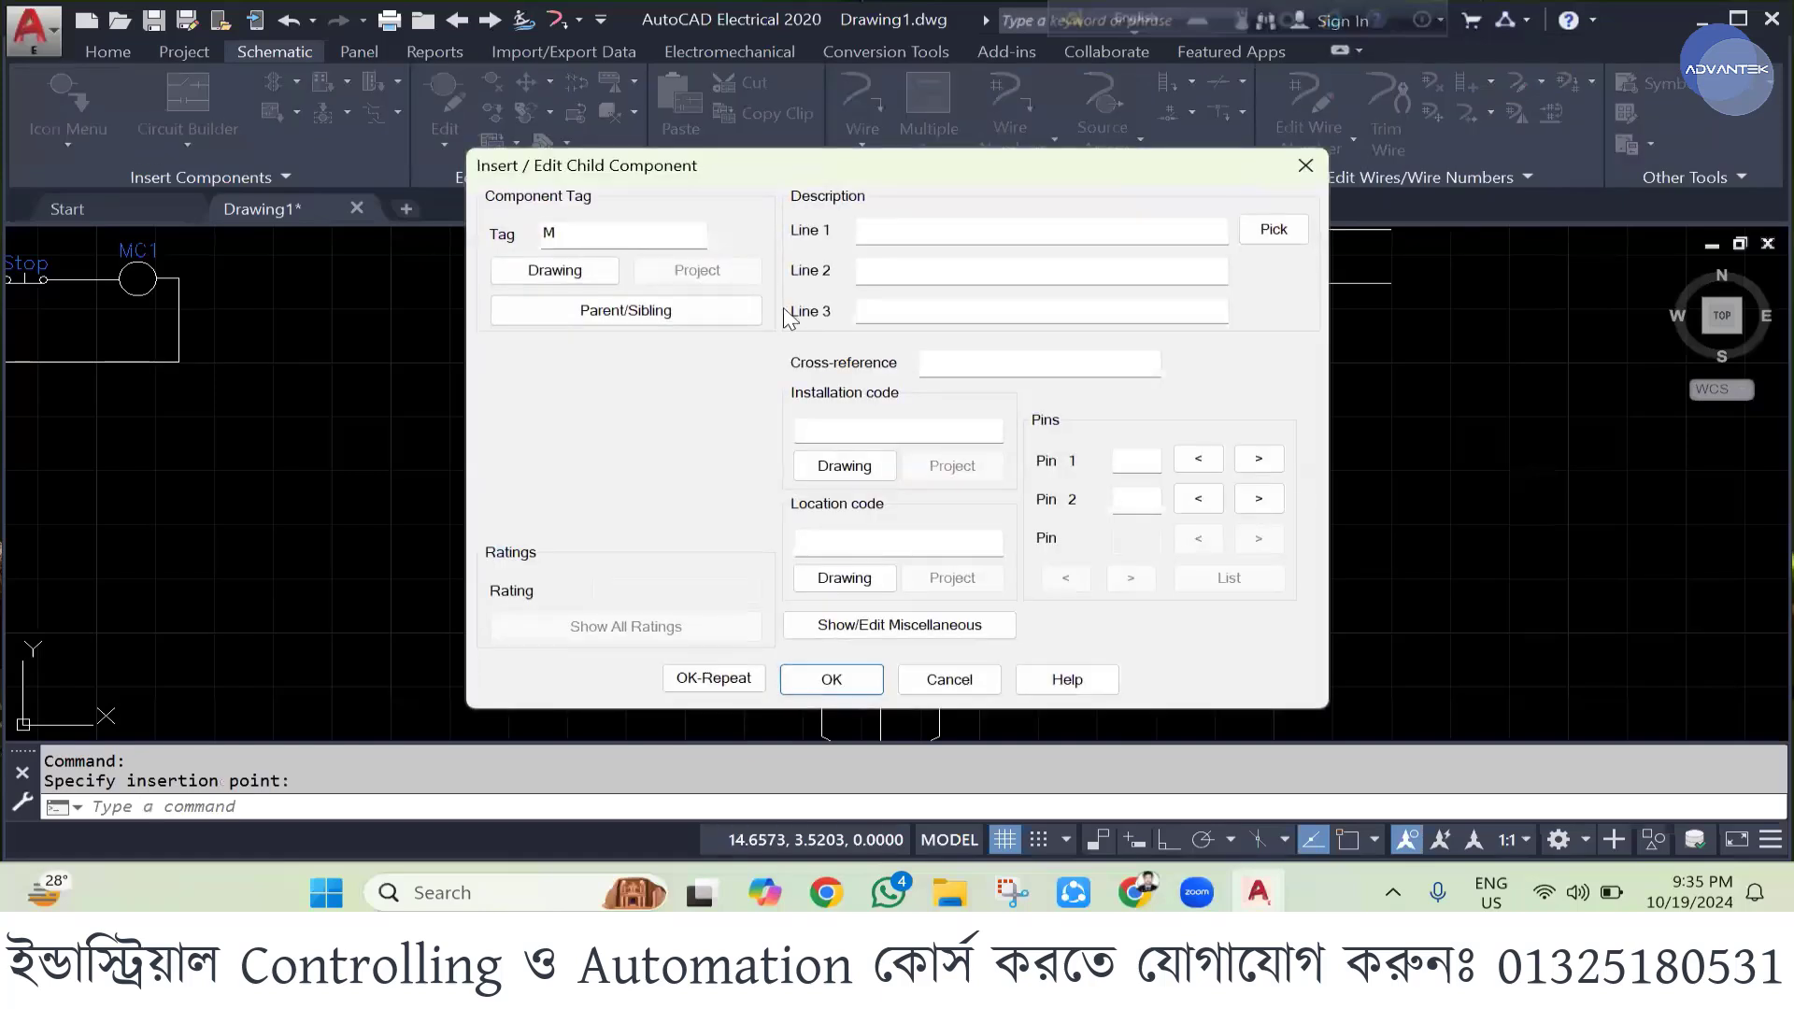
pyautogui.doubleClick(539, 230)
pyautogui.click(824, 680)
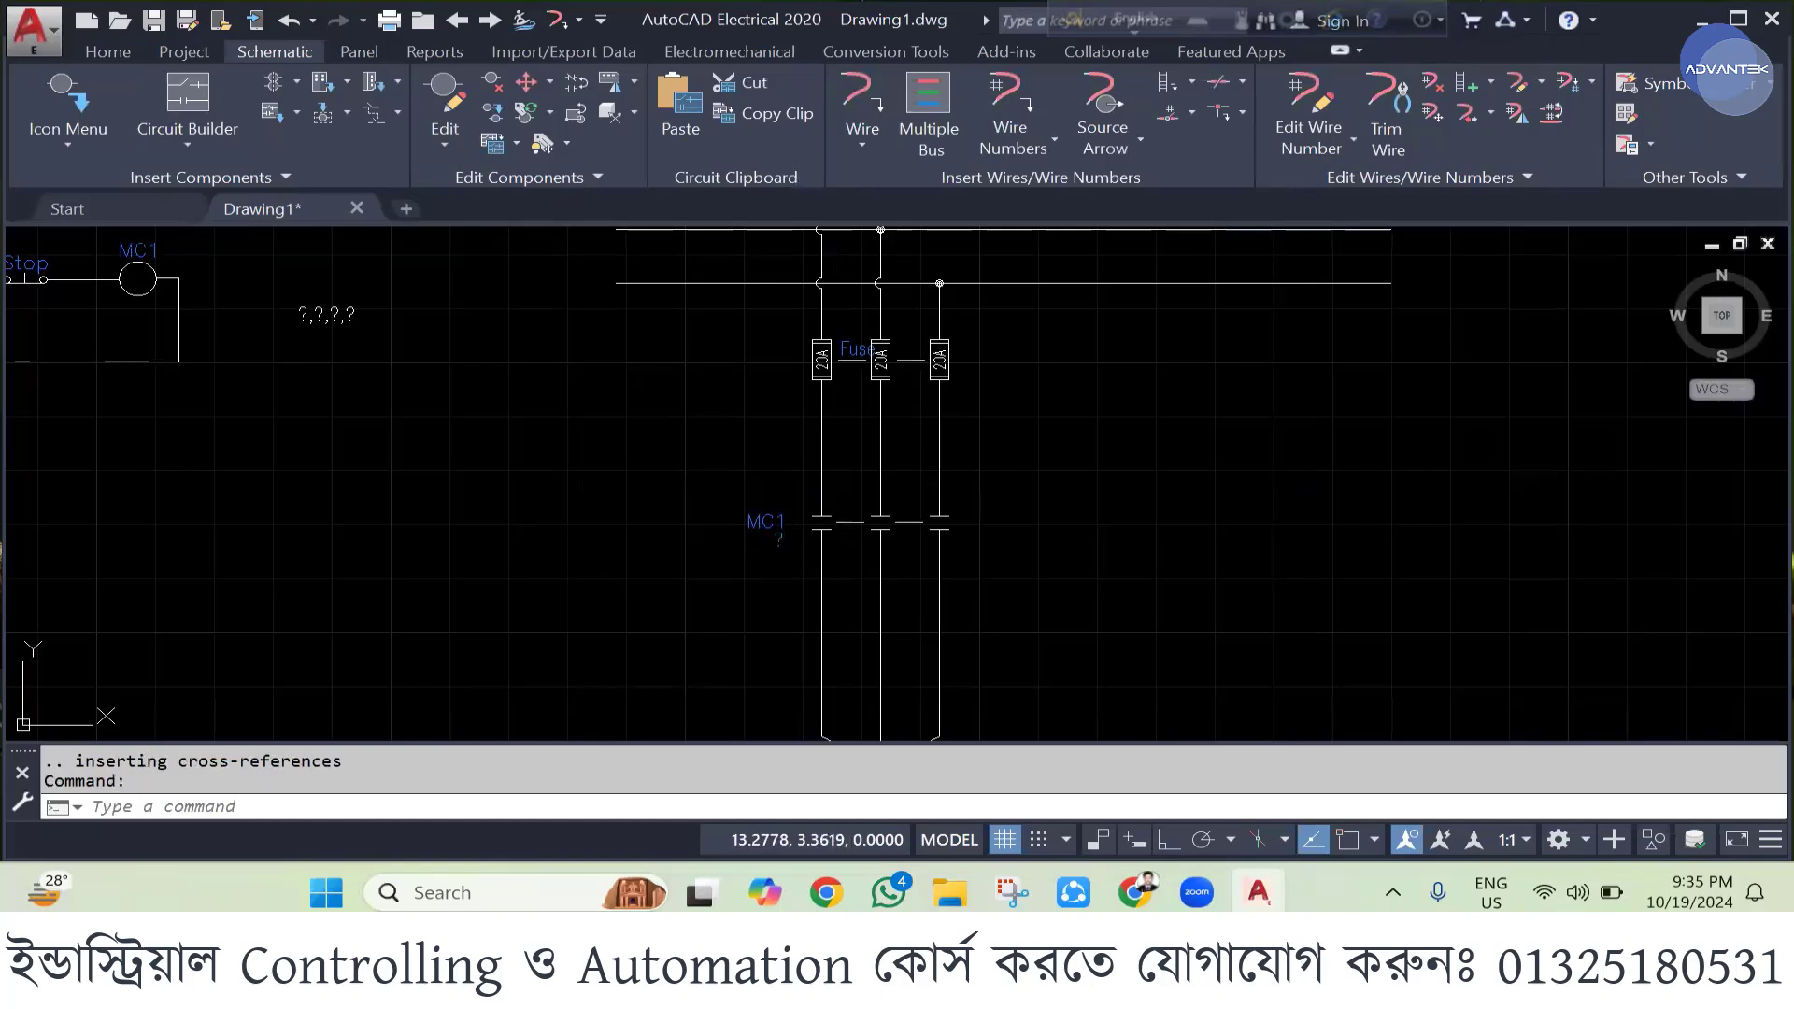
# - Set the MC1 contacts' cross-reference attribute to NO
pyautogui.doubleClick(778, 539)
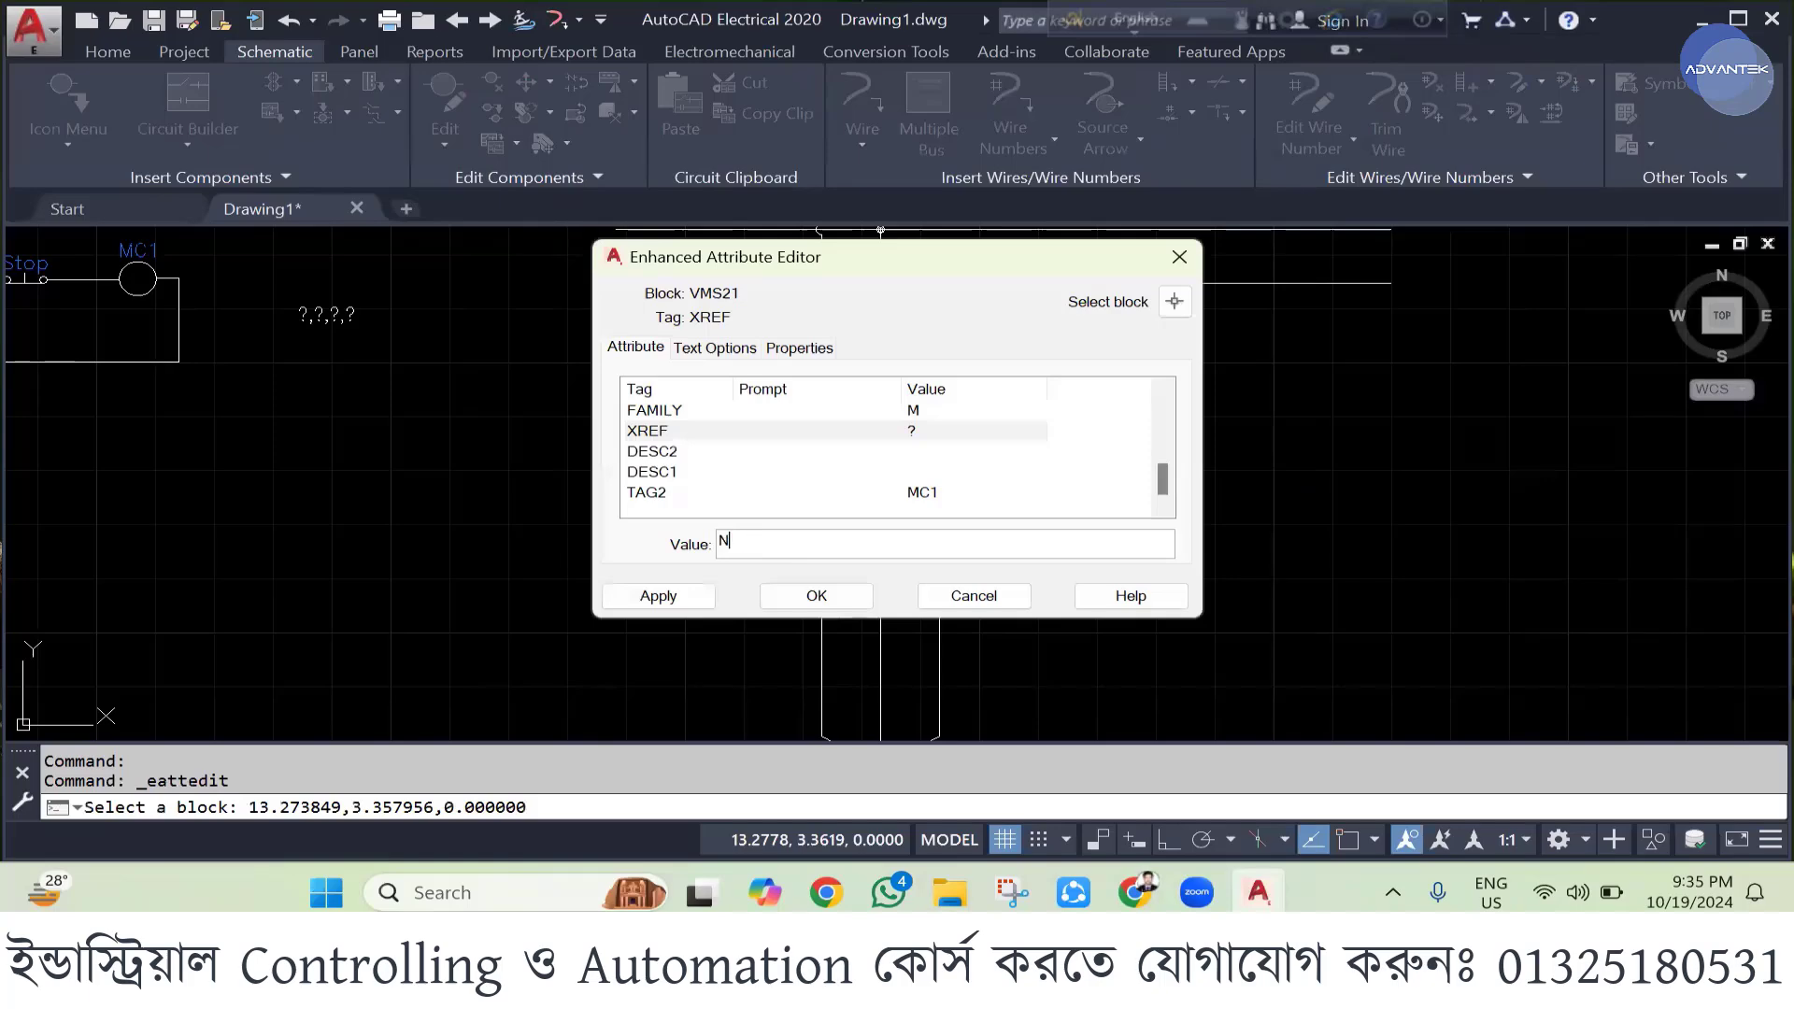
pyautogui.click(688, 595)
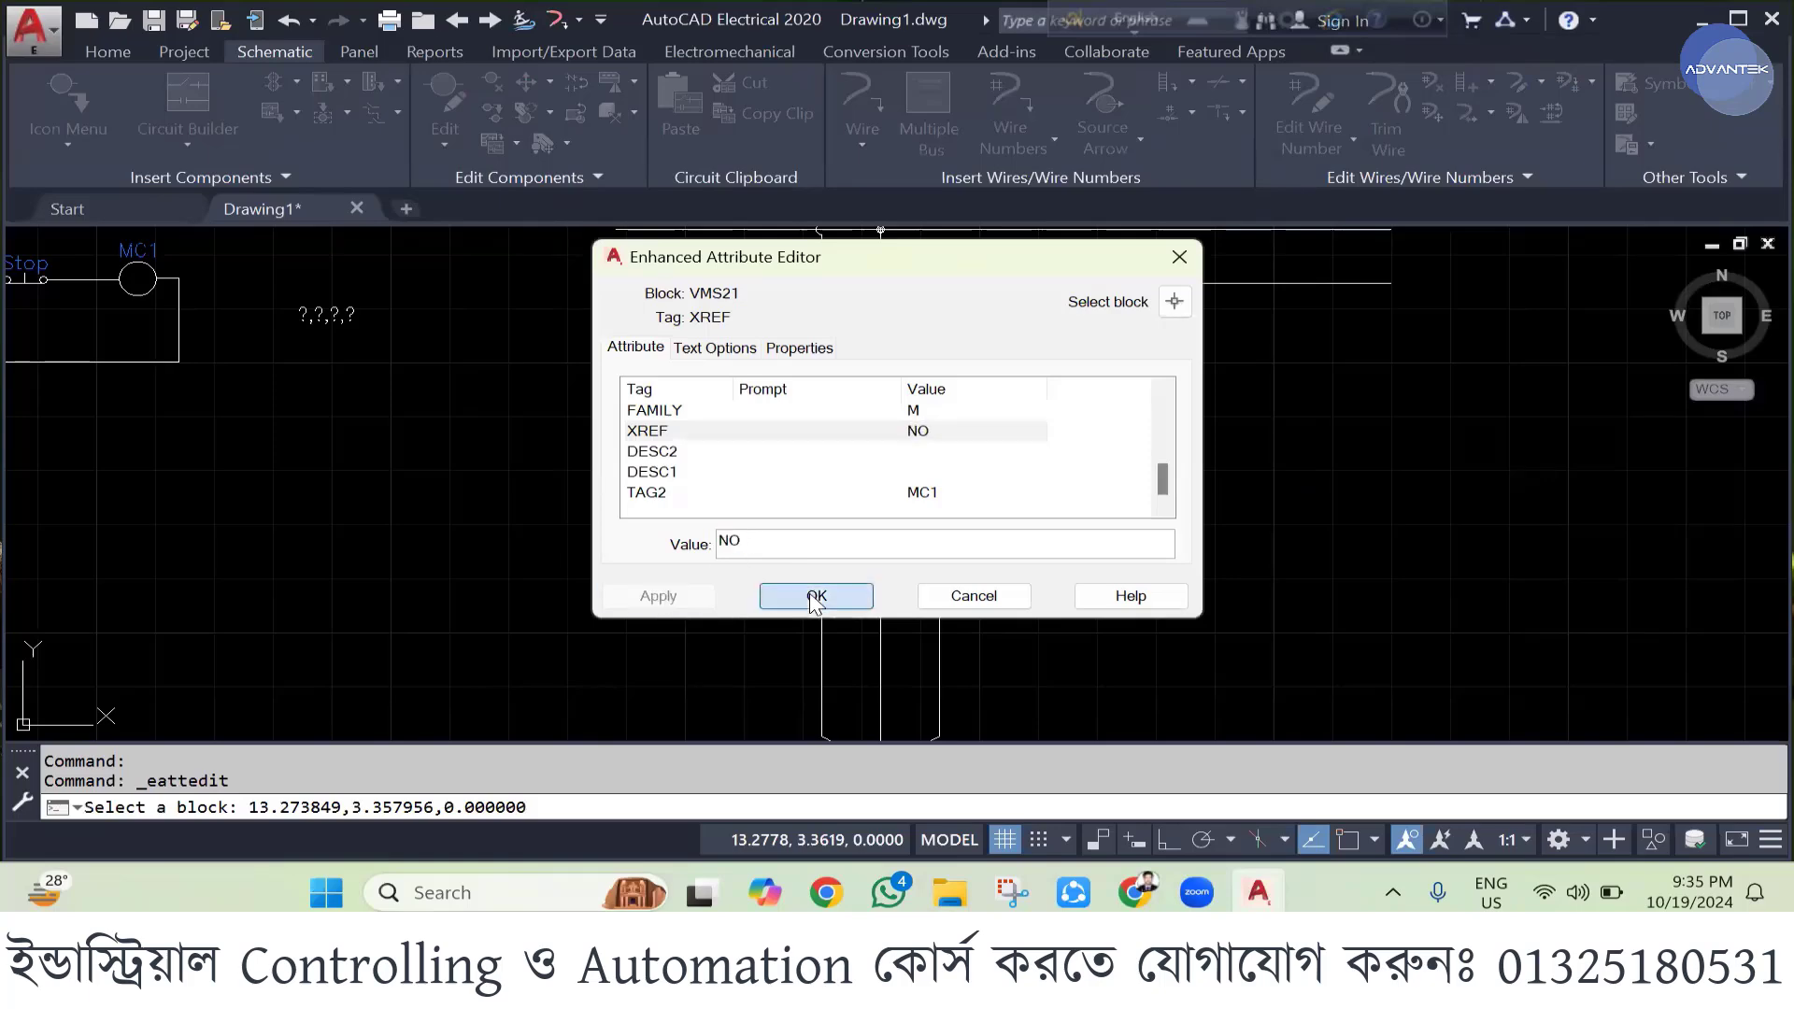
pyautogui.click(814, 595)
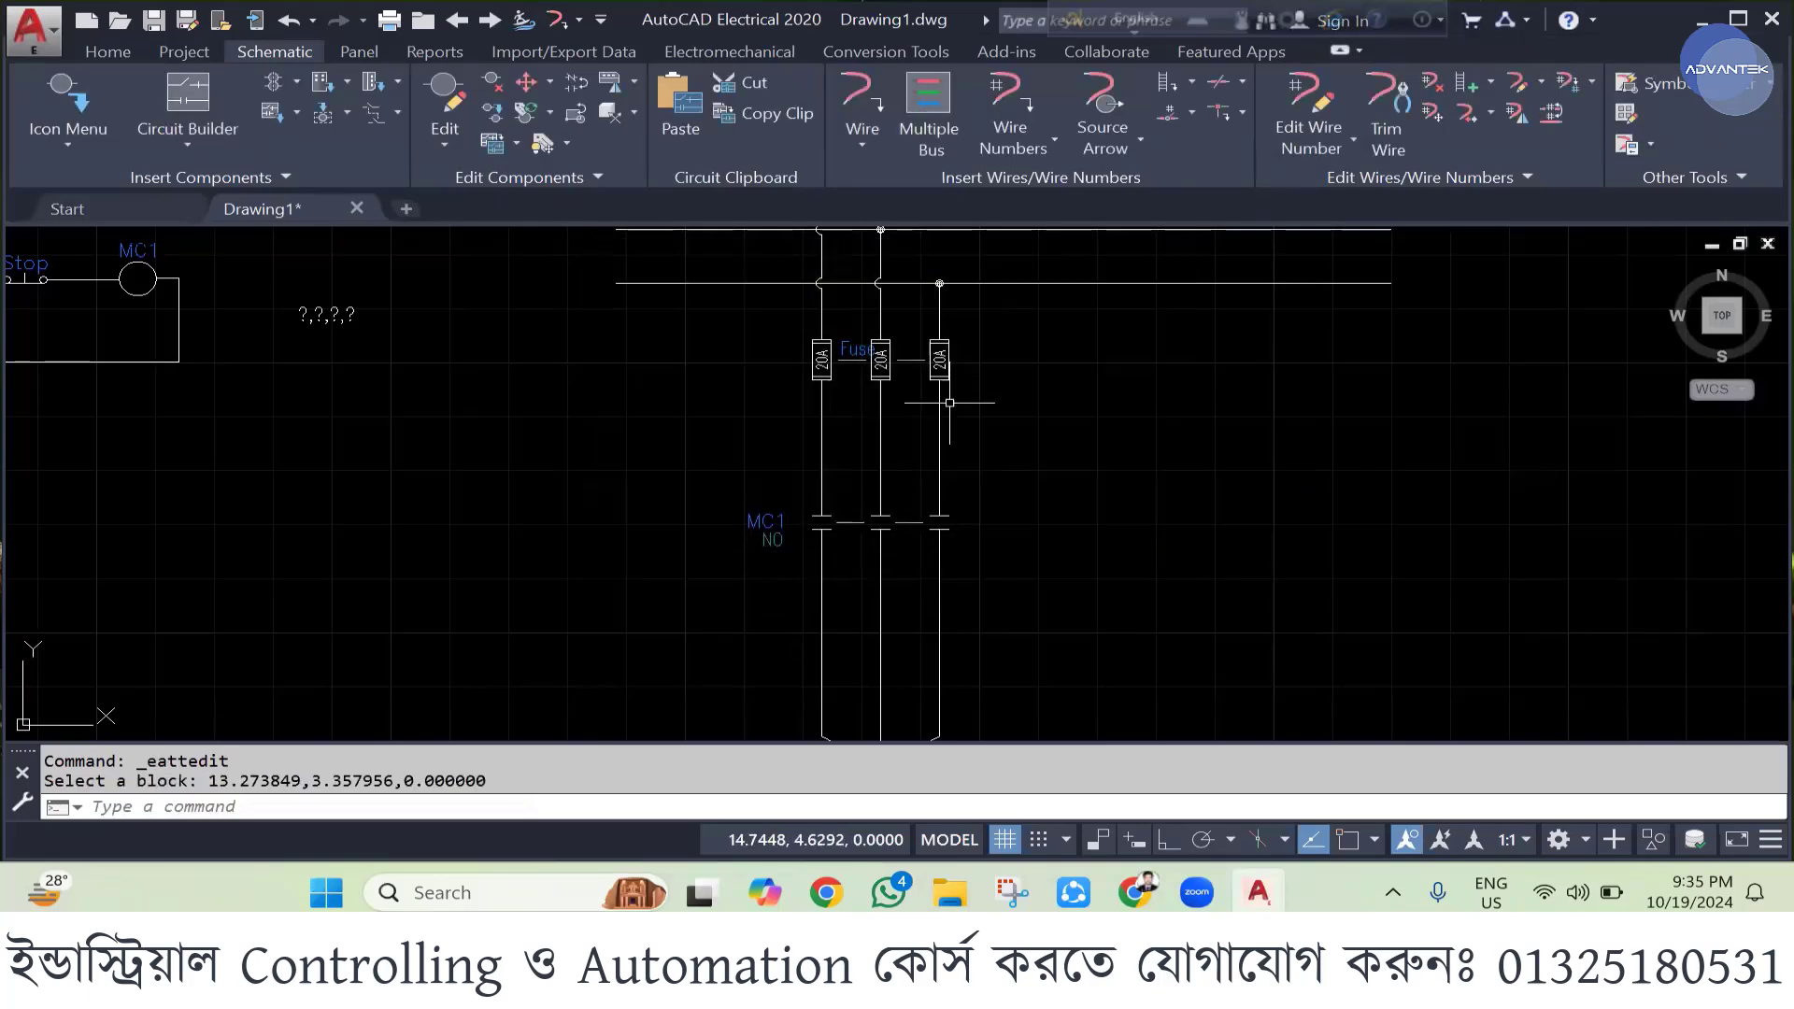
pyautogui.scroll(-1, 945, 401)
pyautogui.scroll(1, 902, 579)
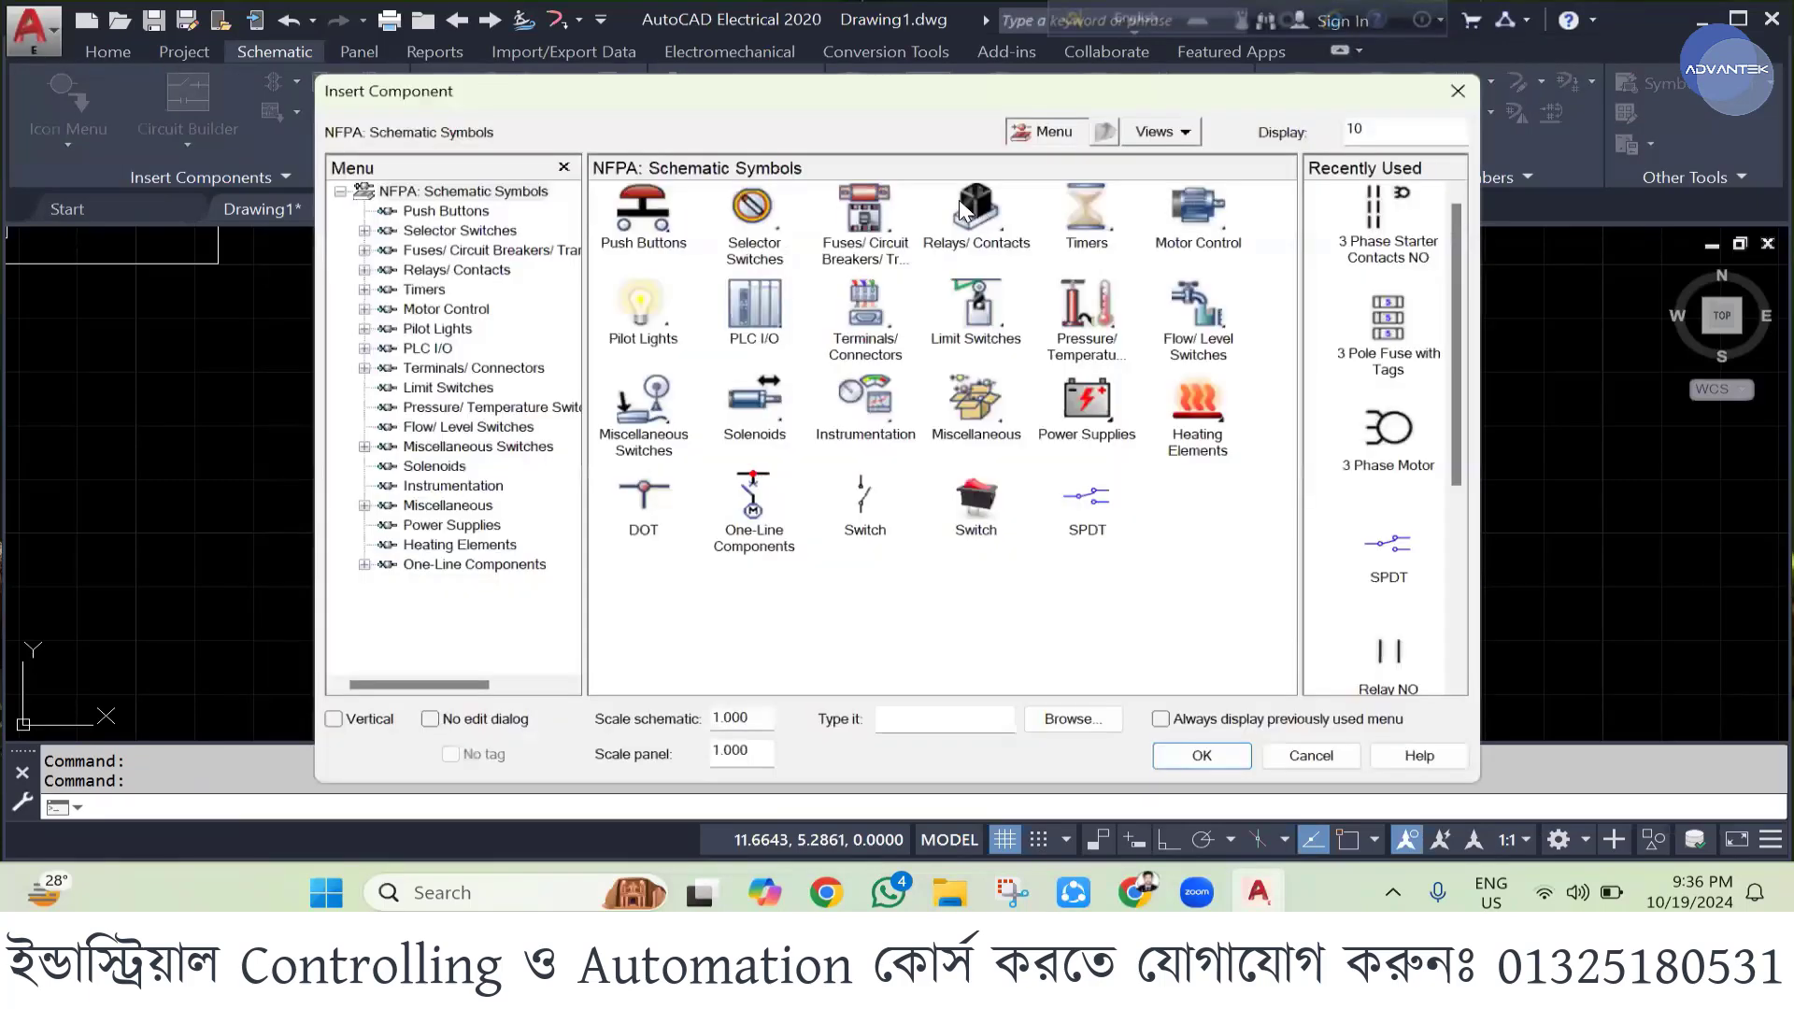
# - Insert 3 Phase Overloads across the three motor lines below MC1, tagged O/L
pyautogui.click(1230, 221)
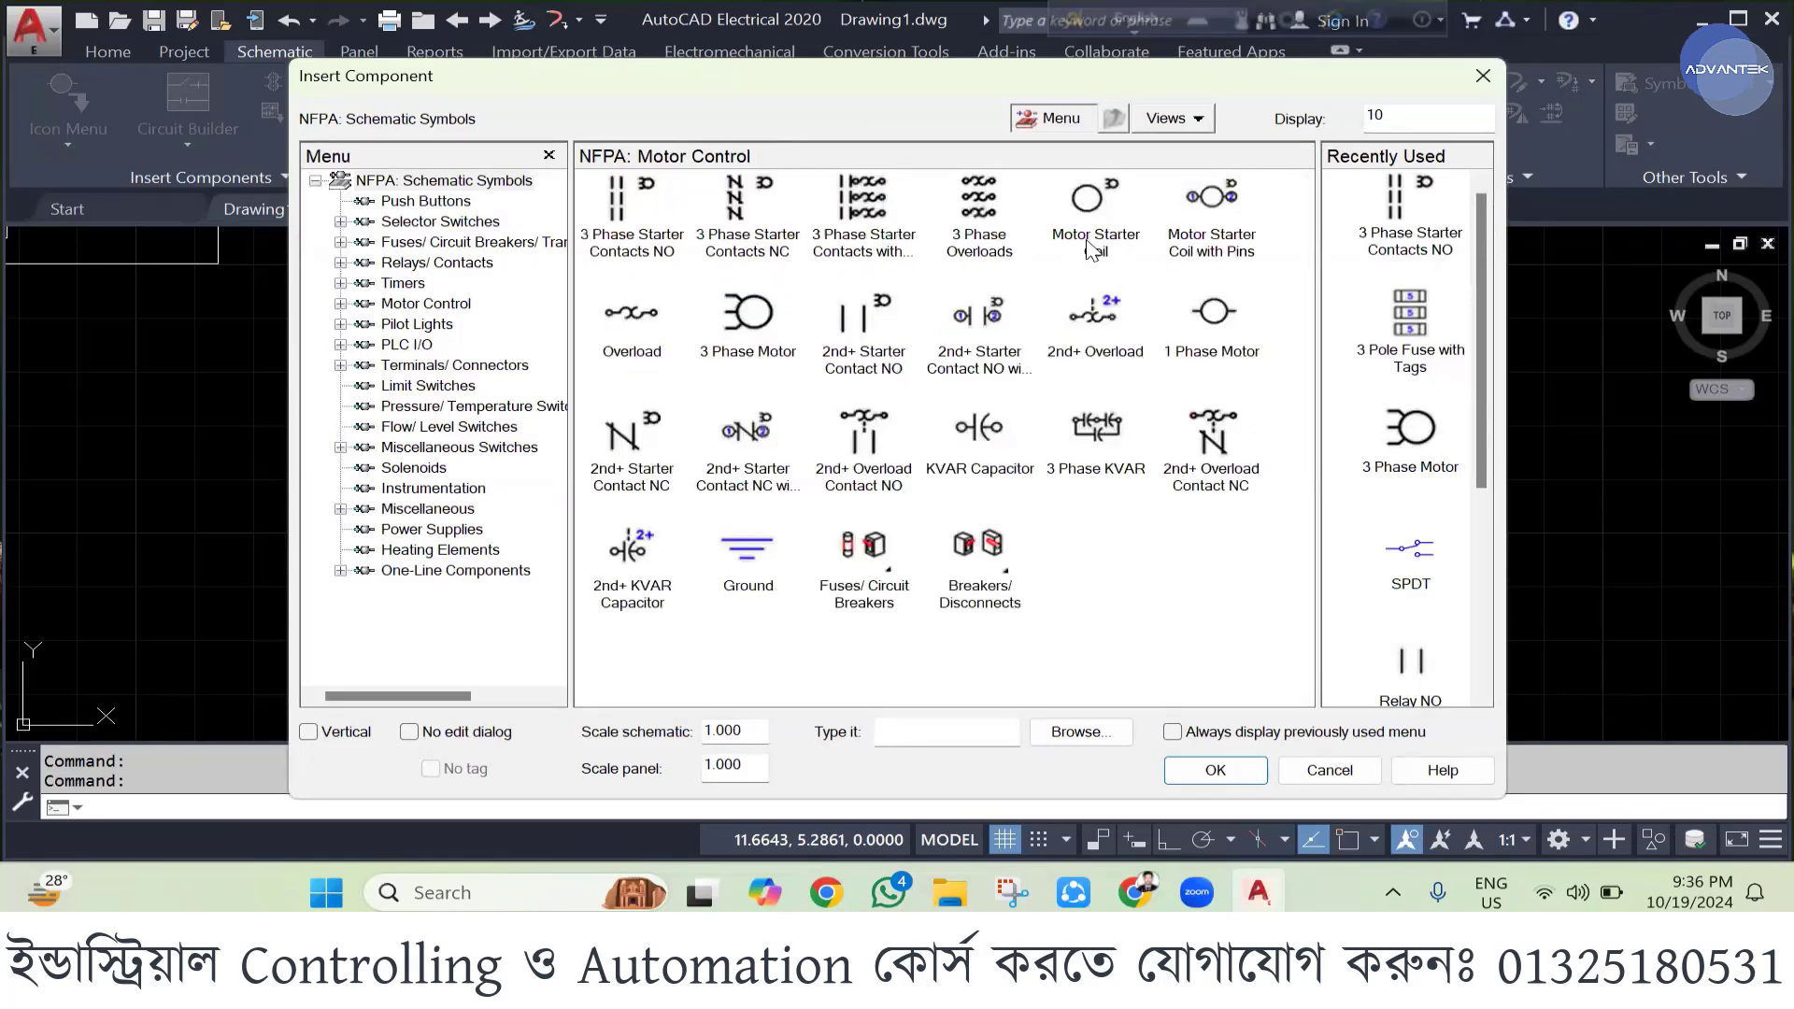
pyautogui.click(980, 224)
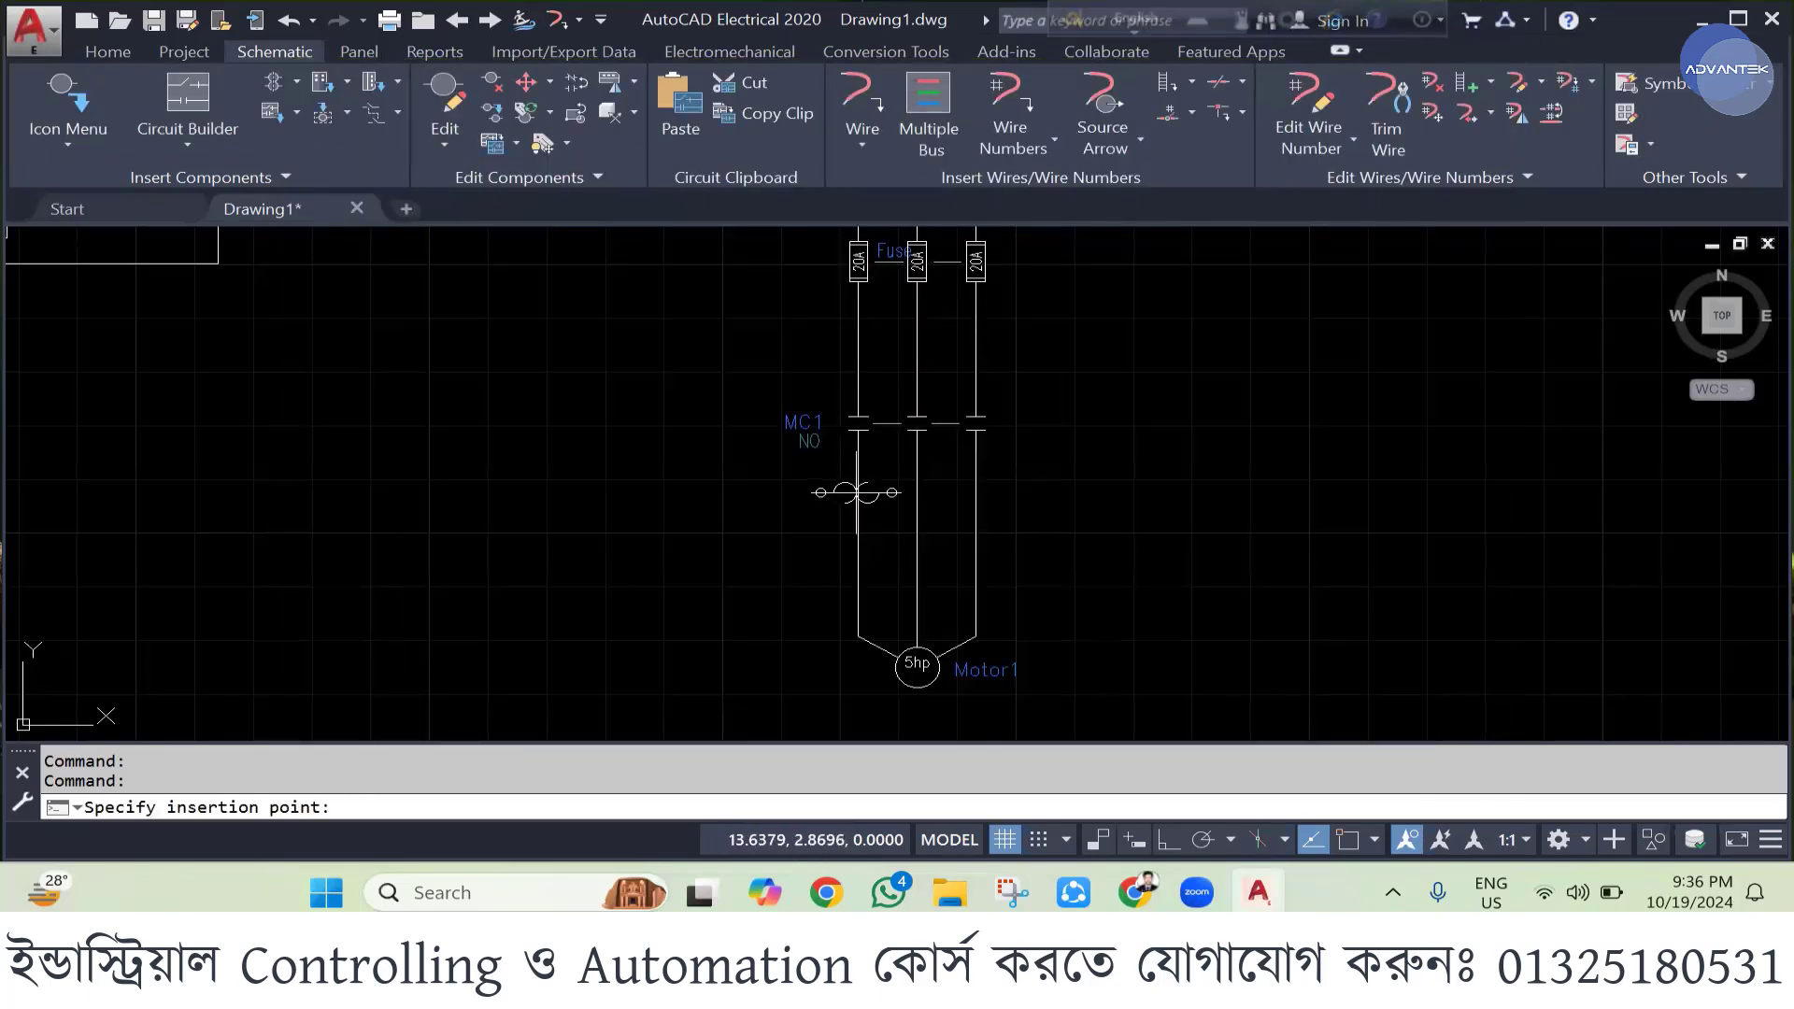
pyautogui.click(857, 478)
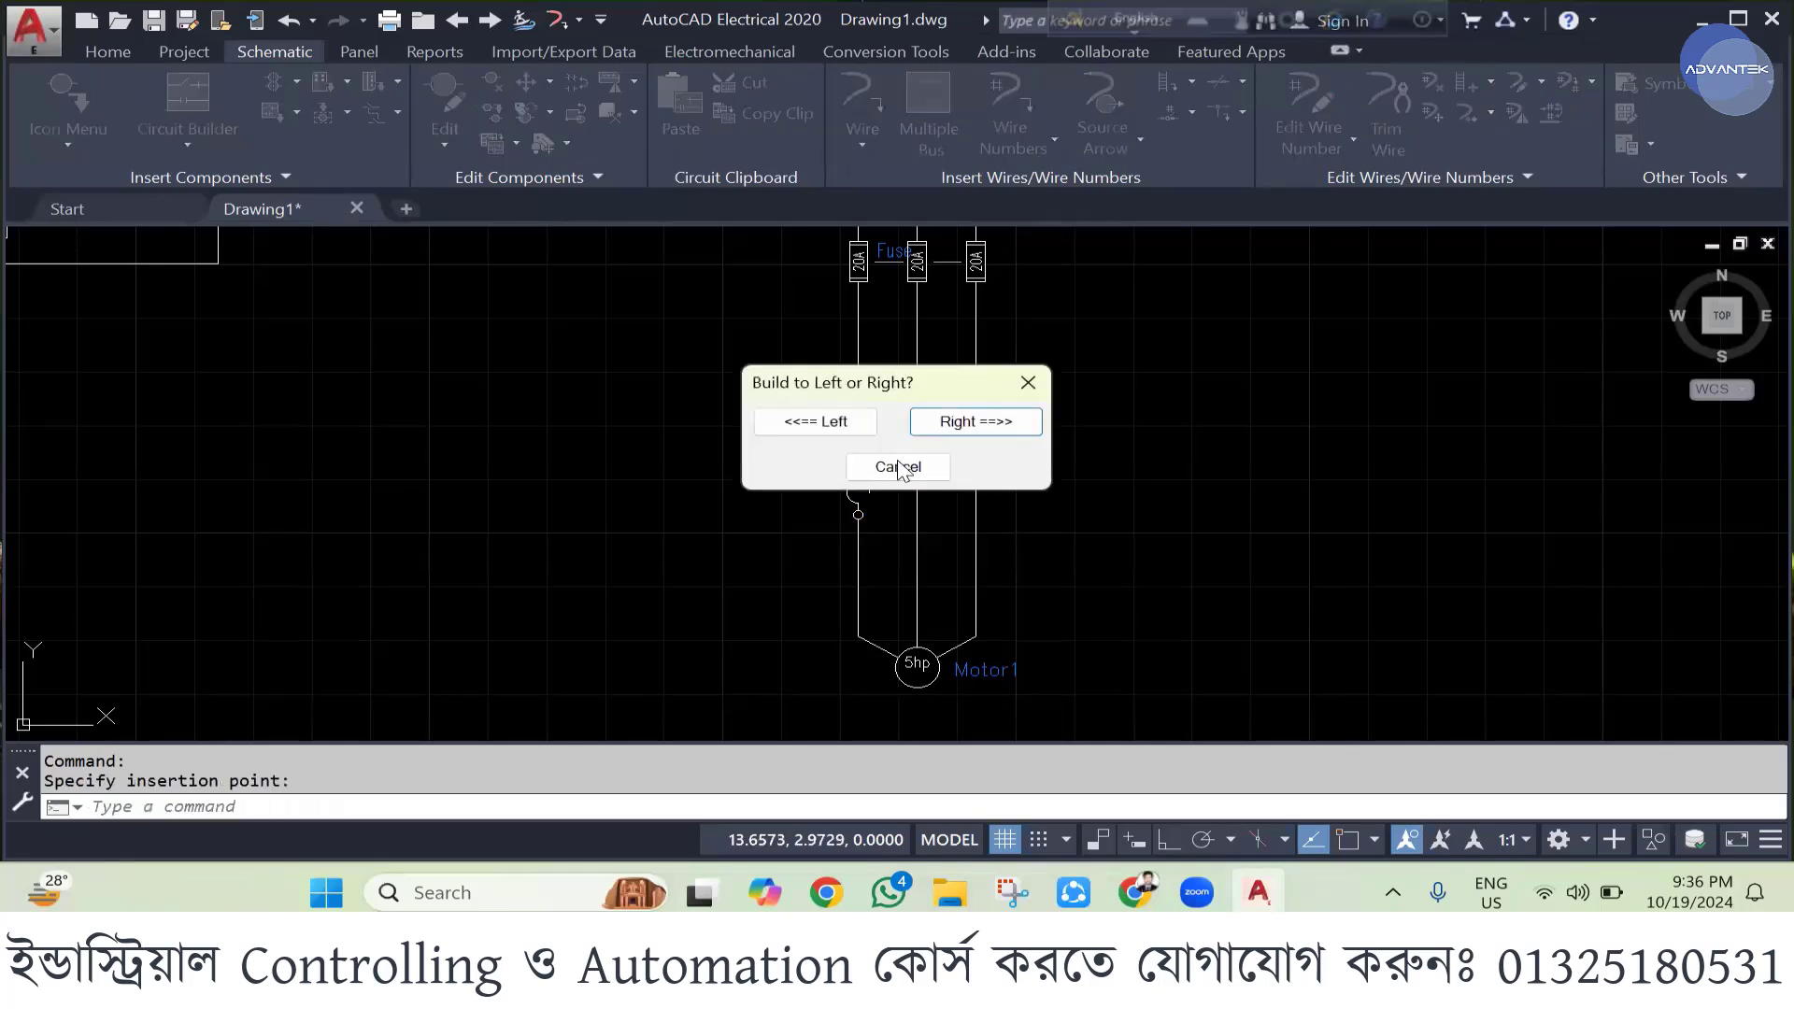
pyautogui.click(972, 421)
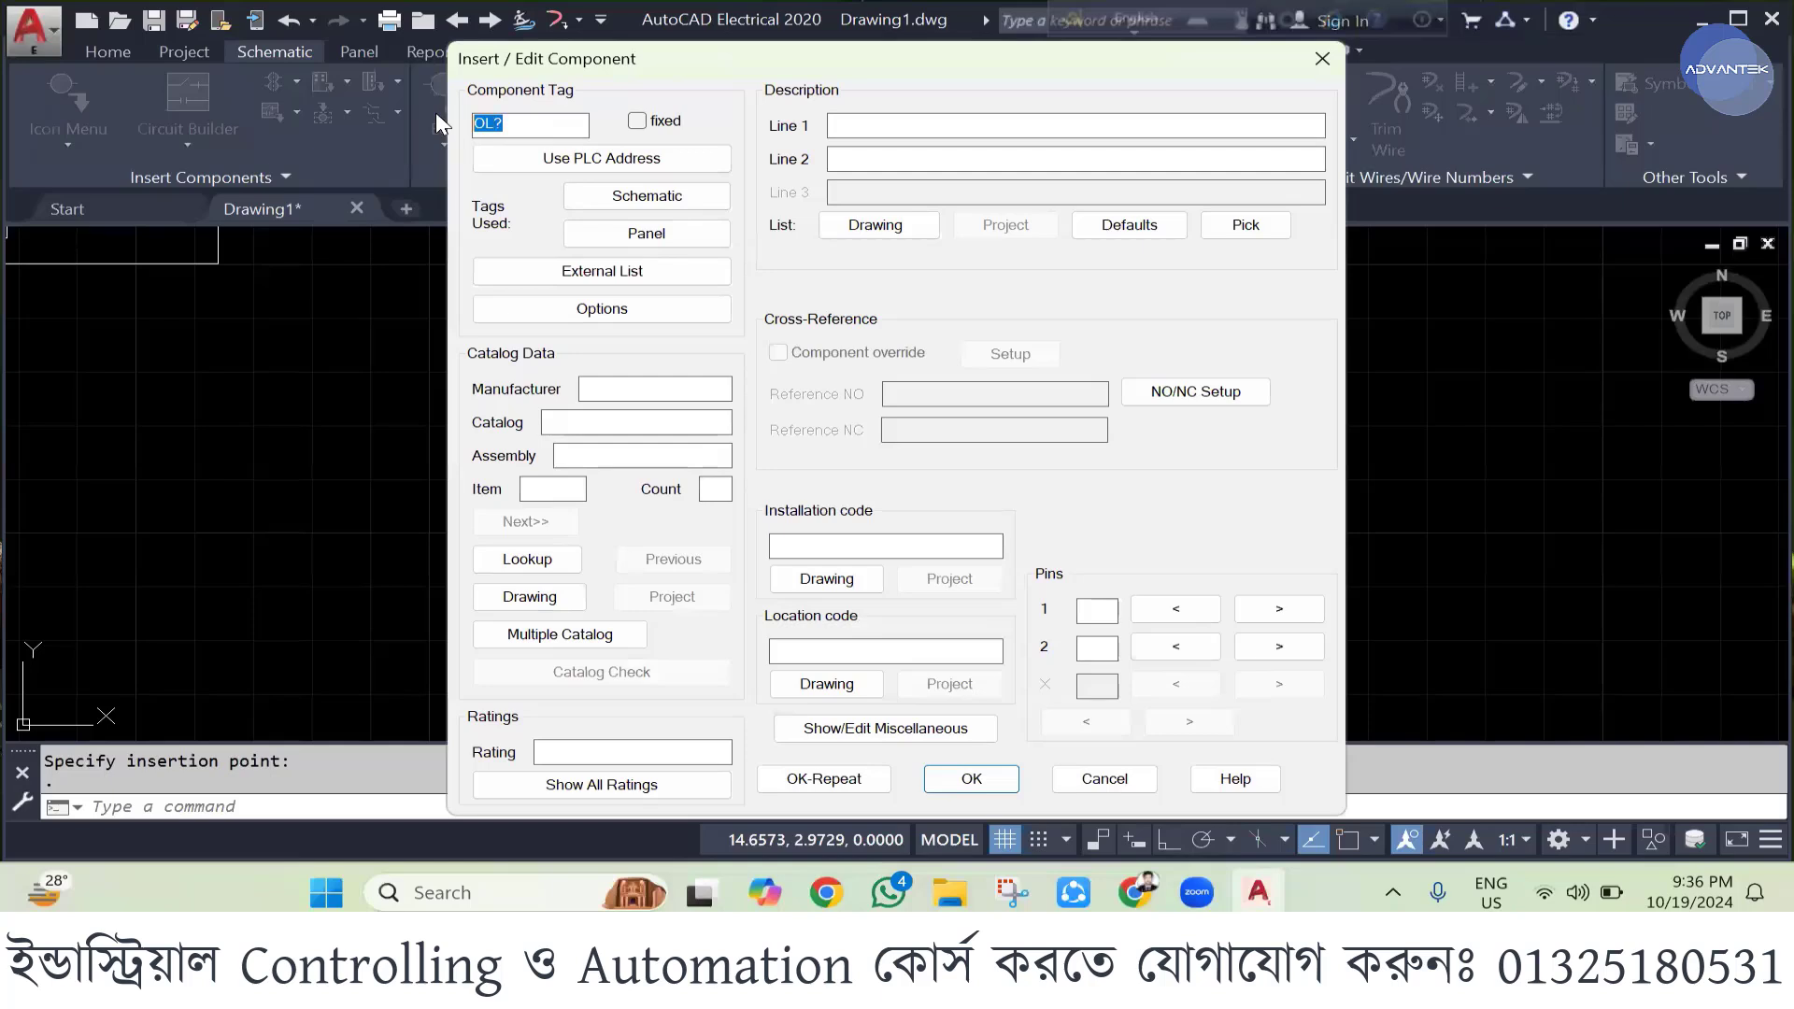
pyautogui.write('O')
pyautogui.click(967, 778)
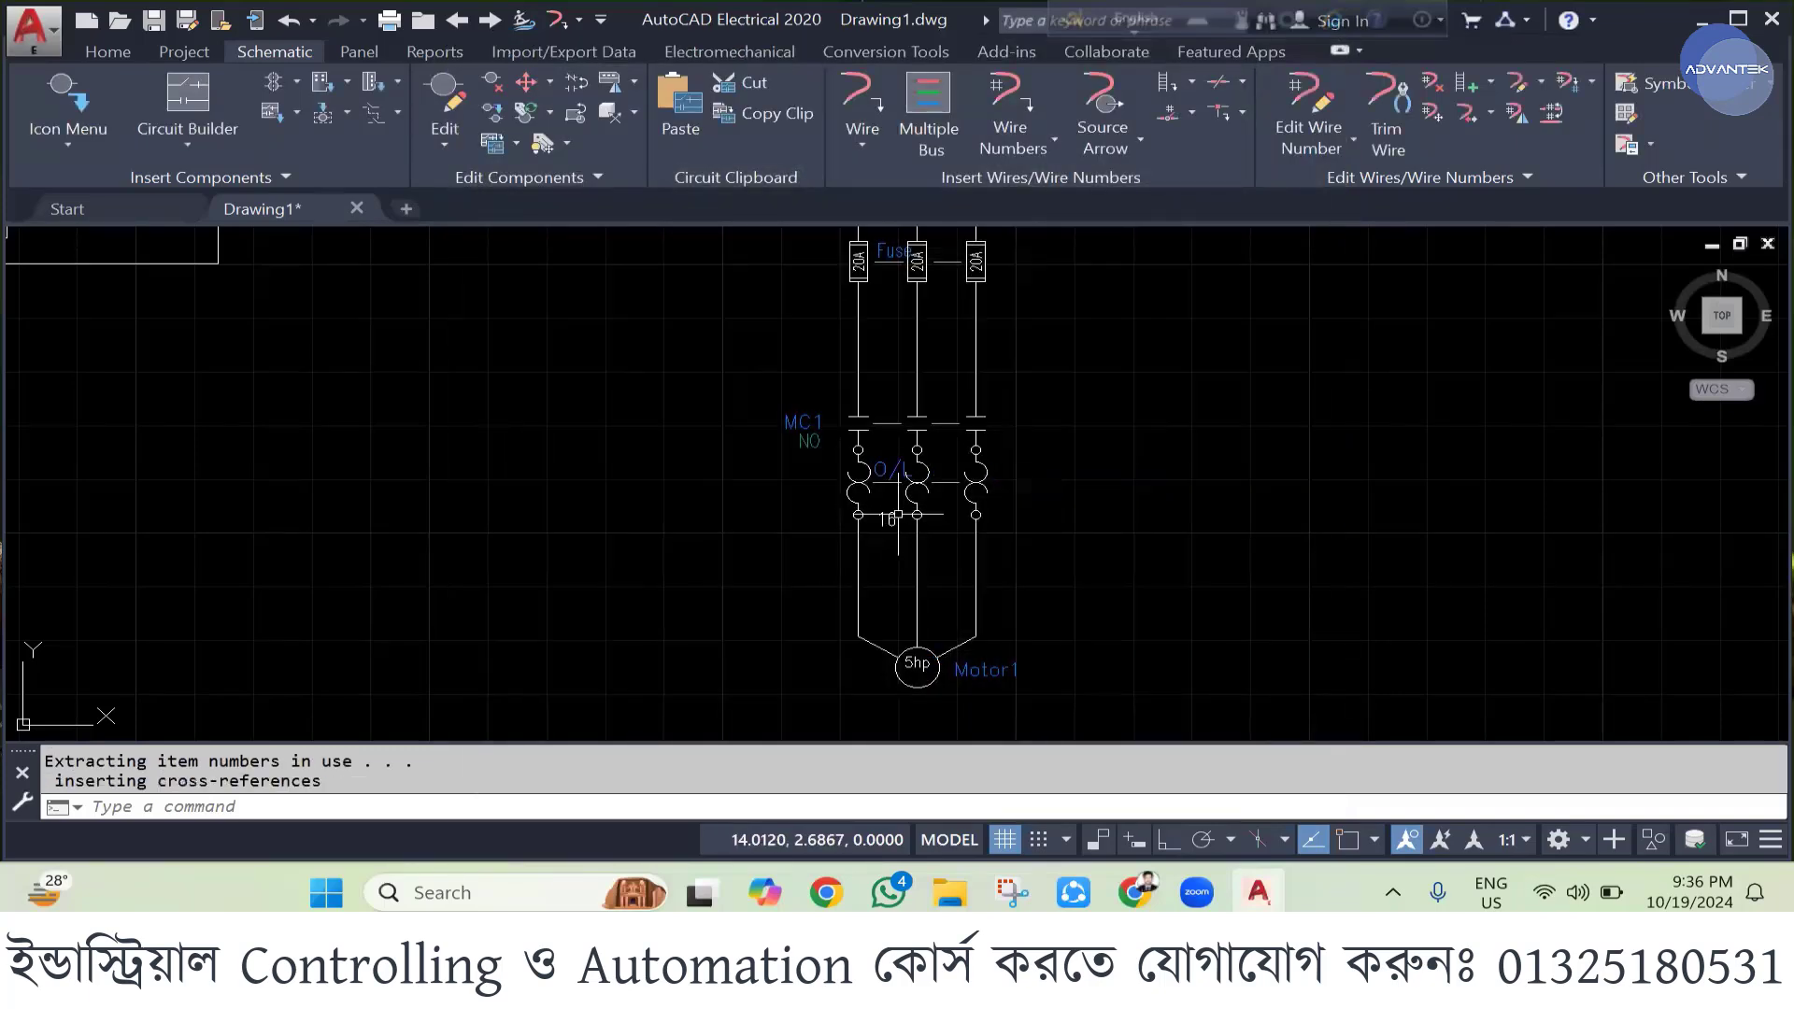
pyautogui.scroll(2, 898, 514)
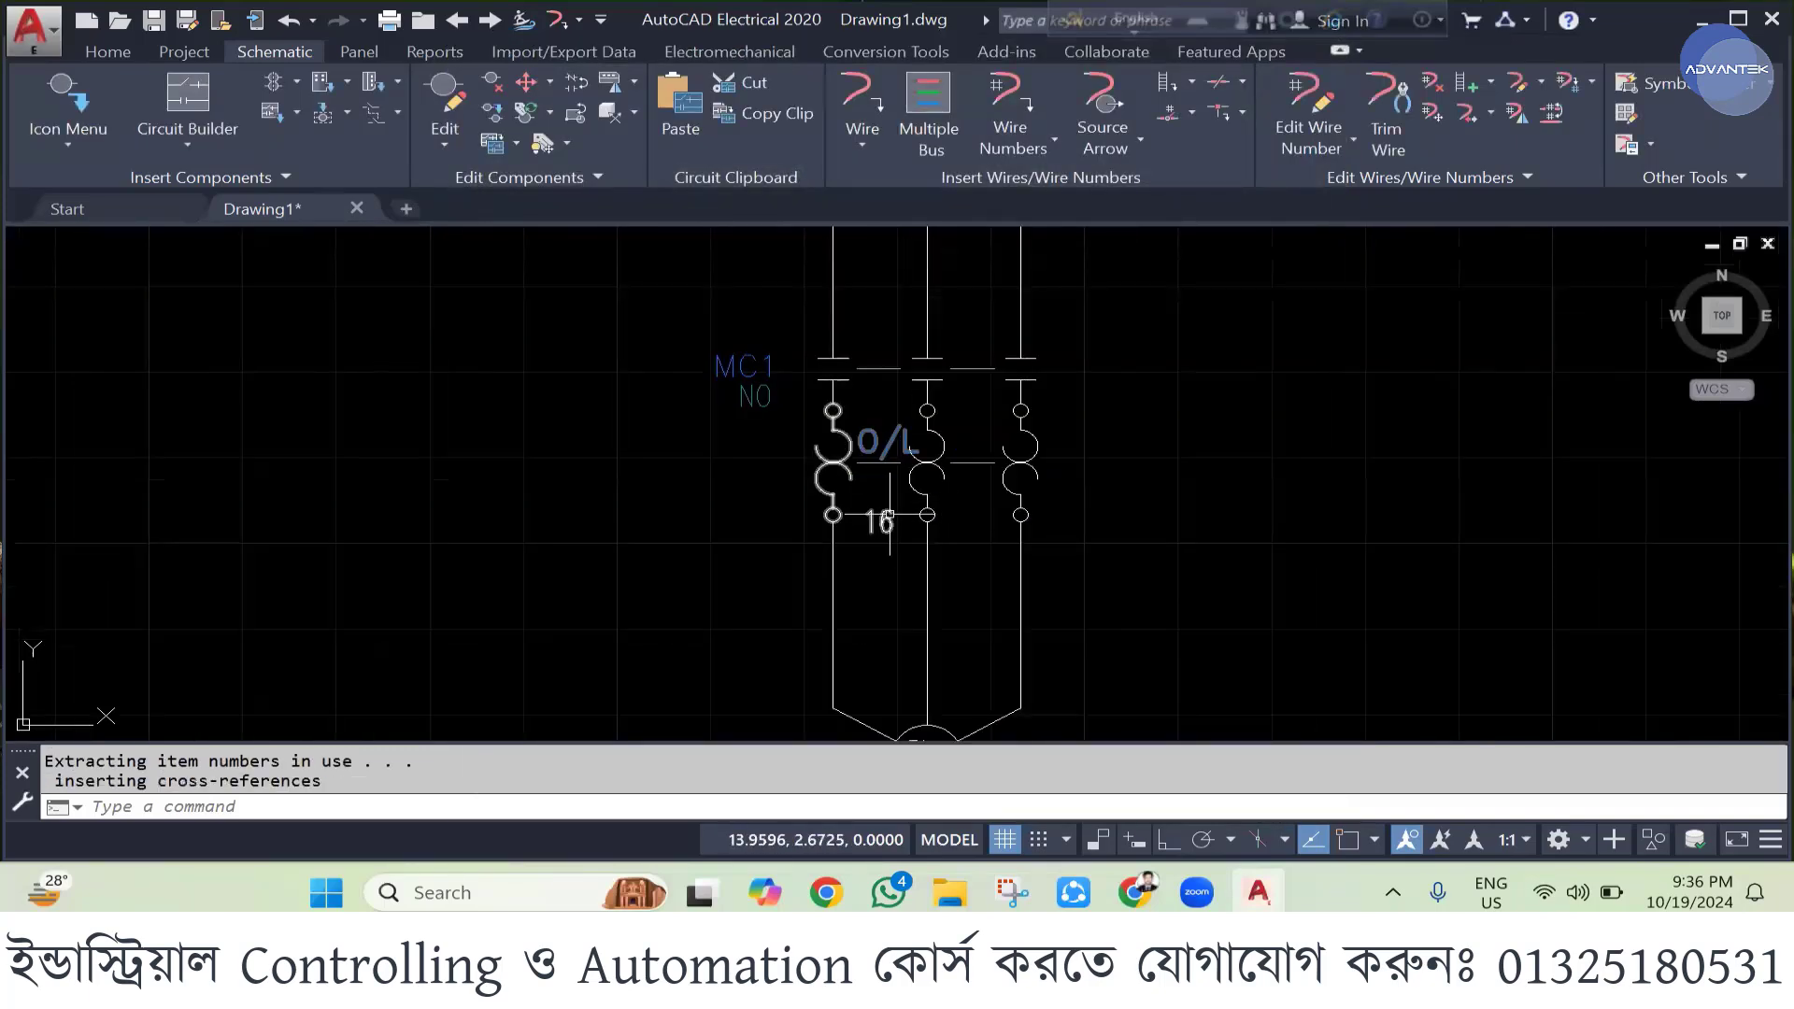
pyautogui.scroll(-2, 909, 448)
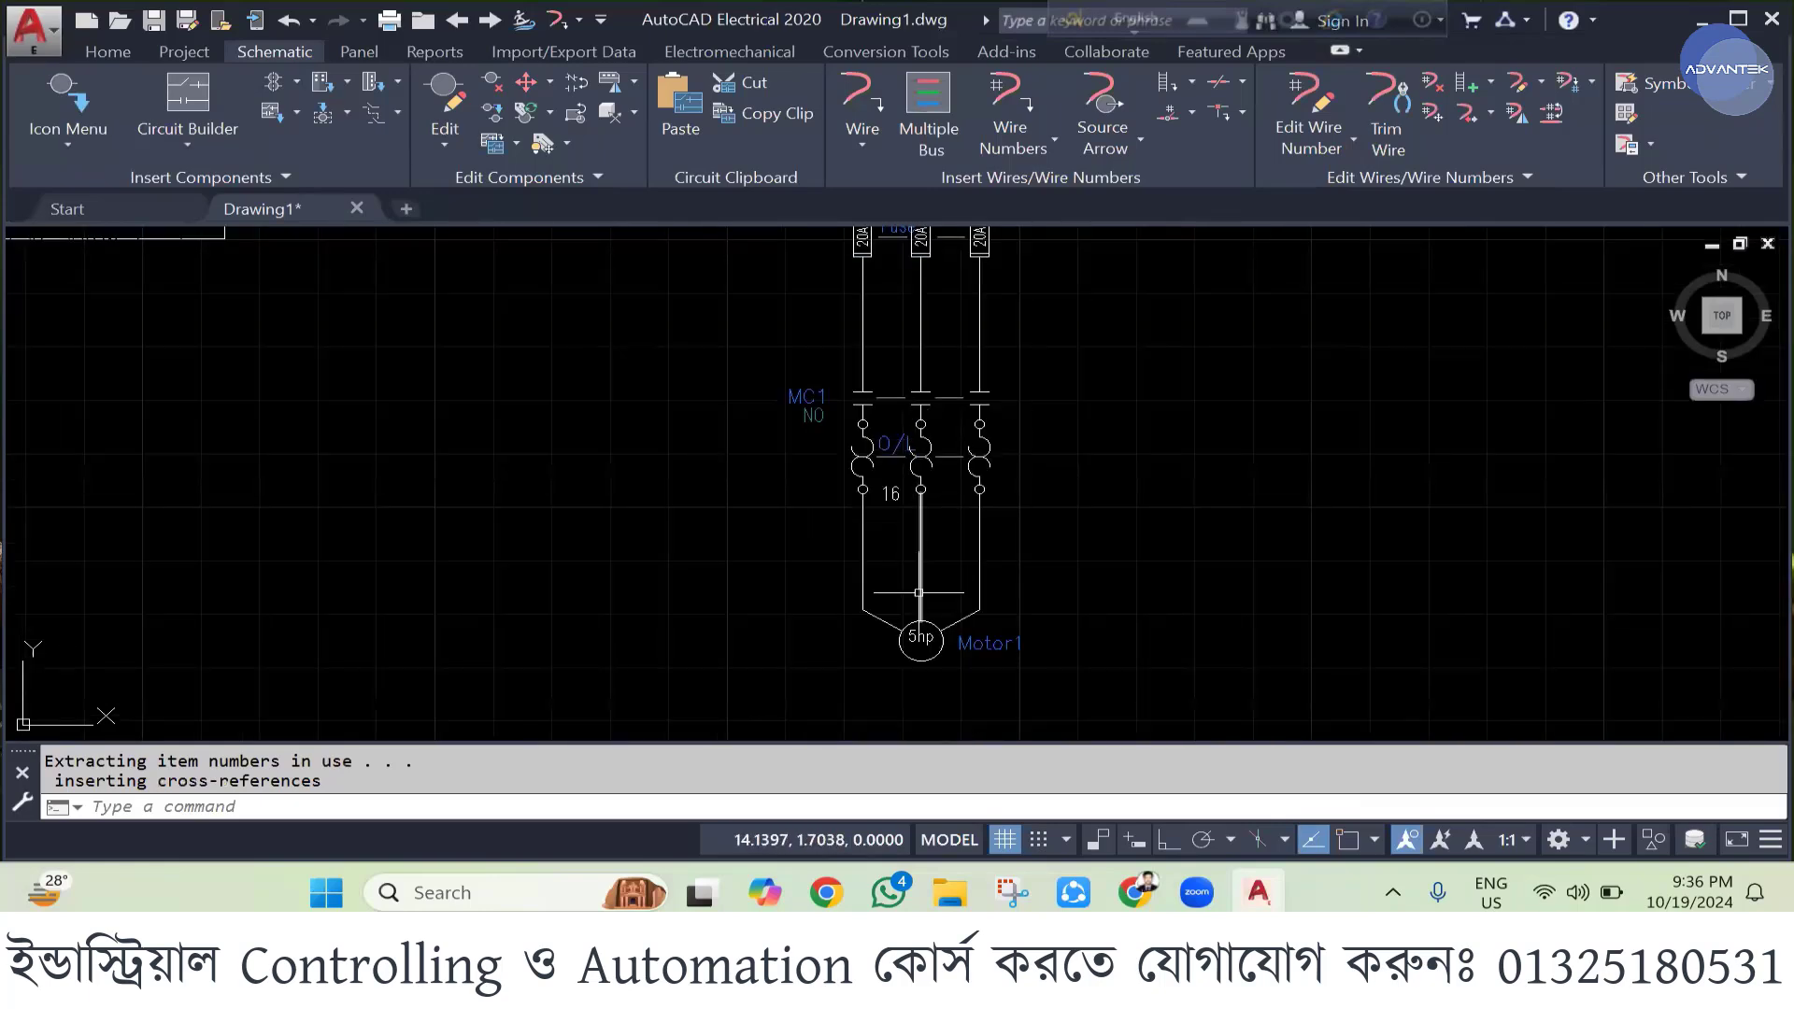
pyautogui.scroll(-2, 918, 592)
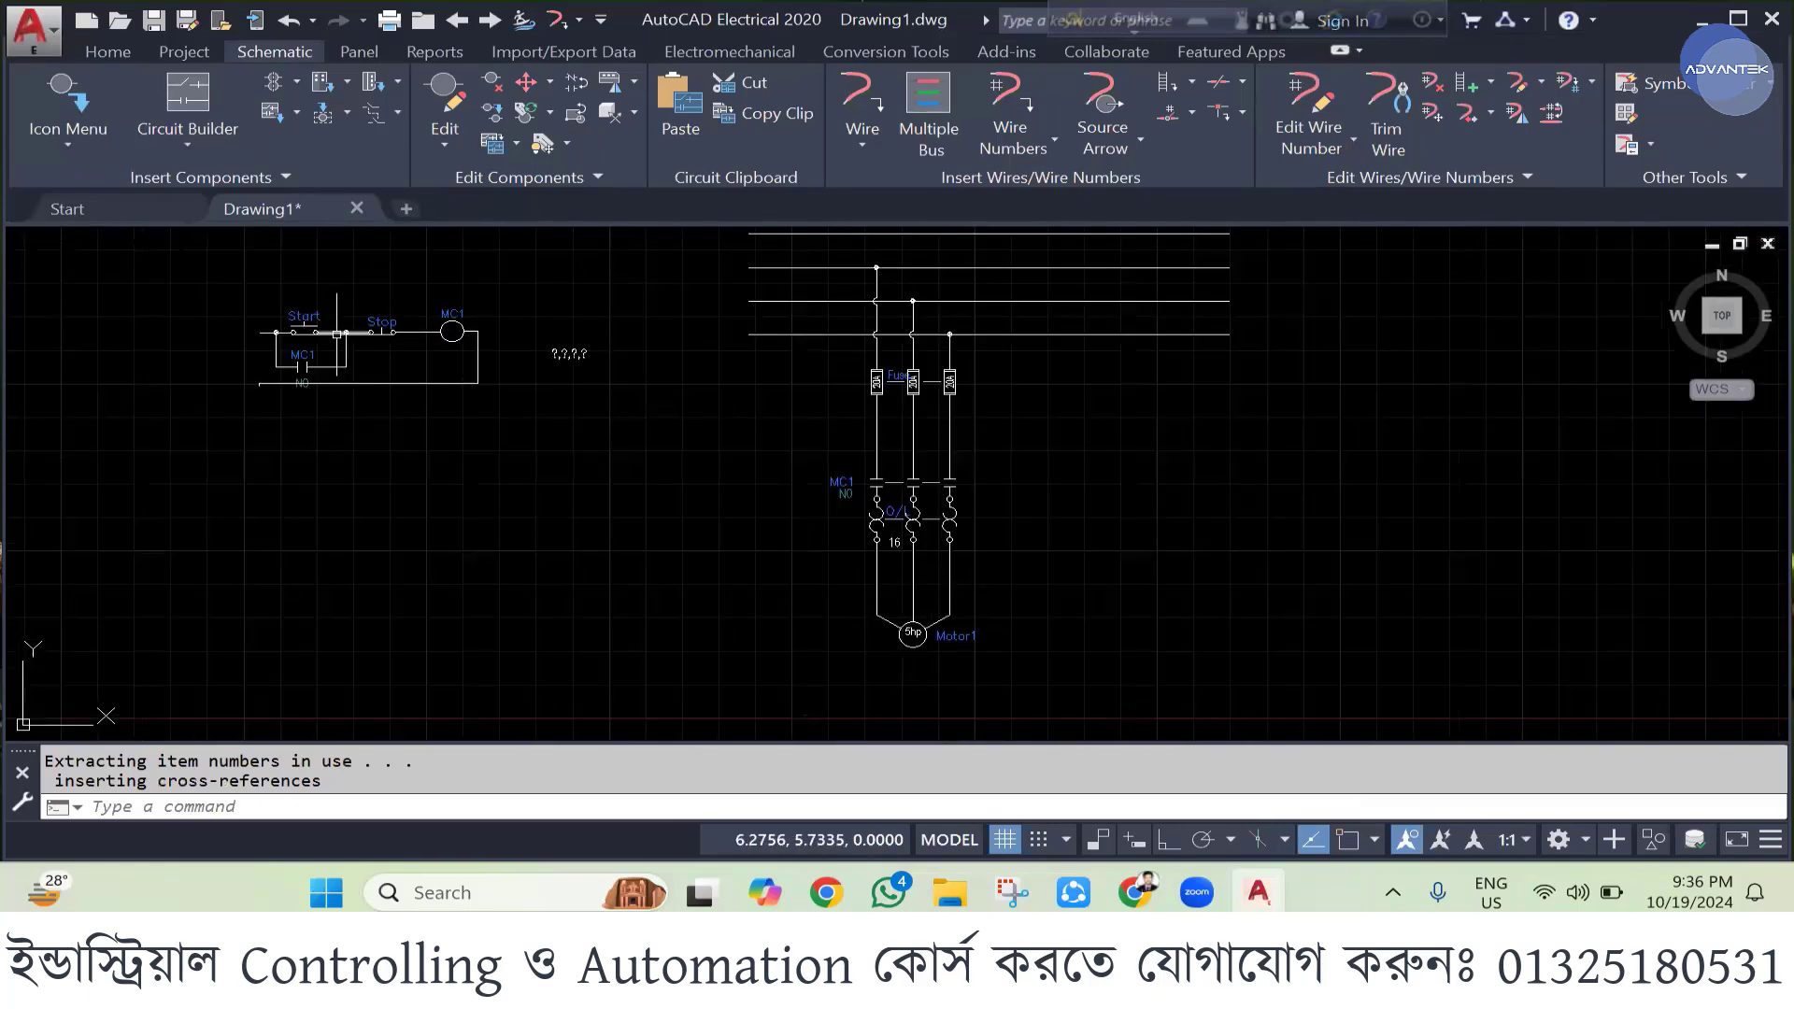
pyautogui.scroll(4, 337, 333)
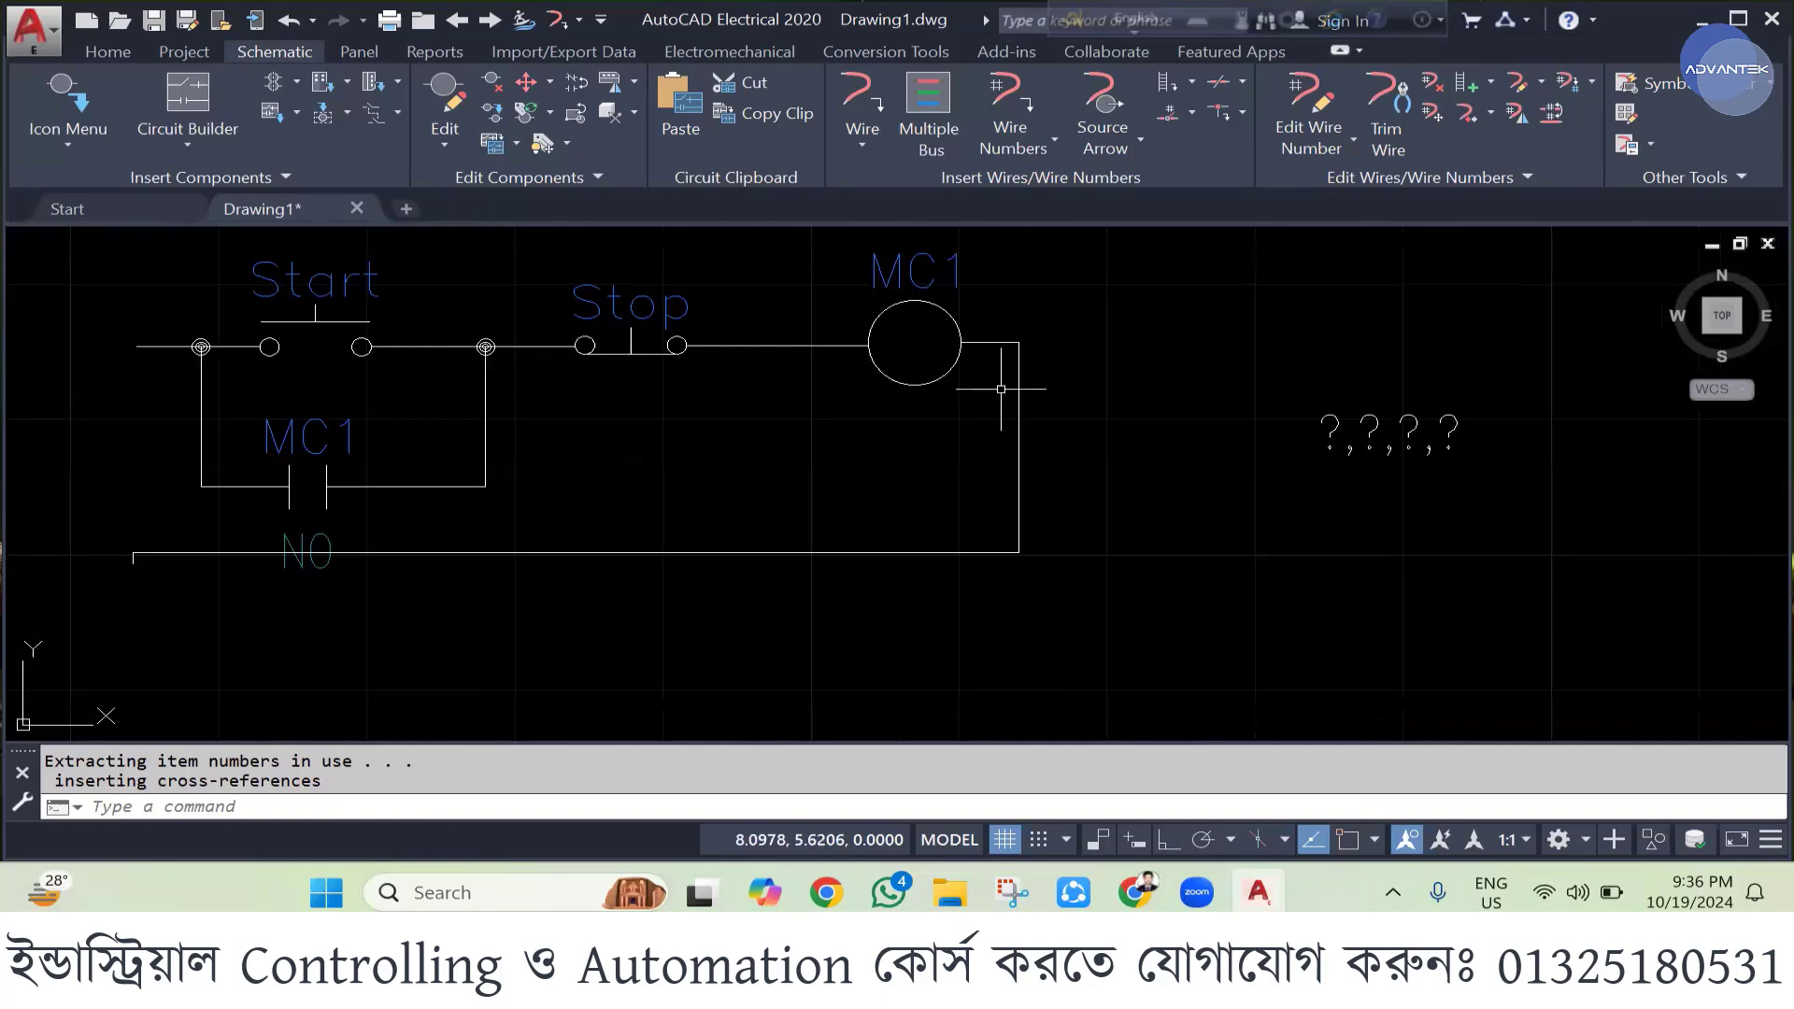
pyautogui.scroll(-2, 1212, 442)
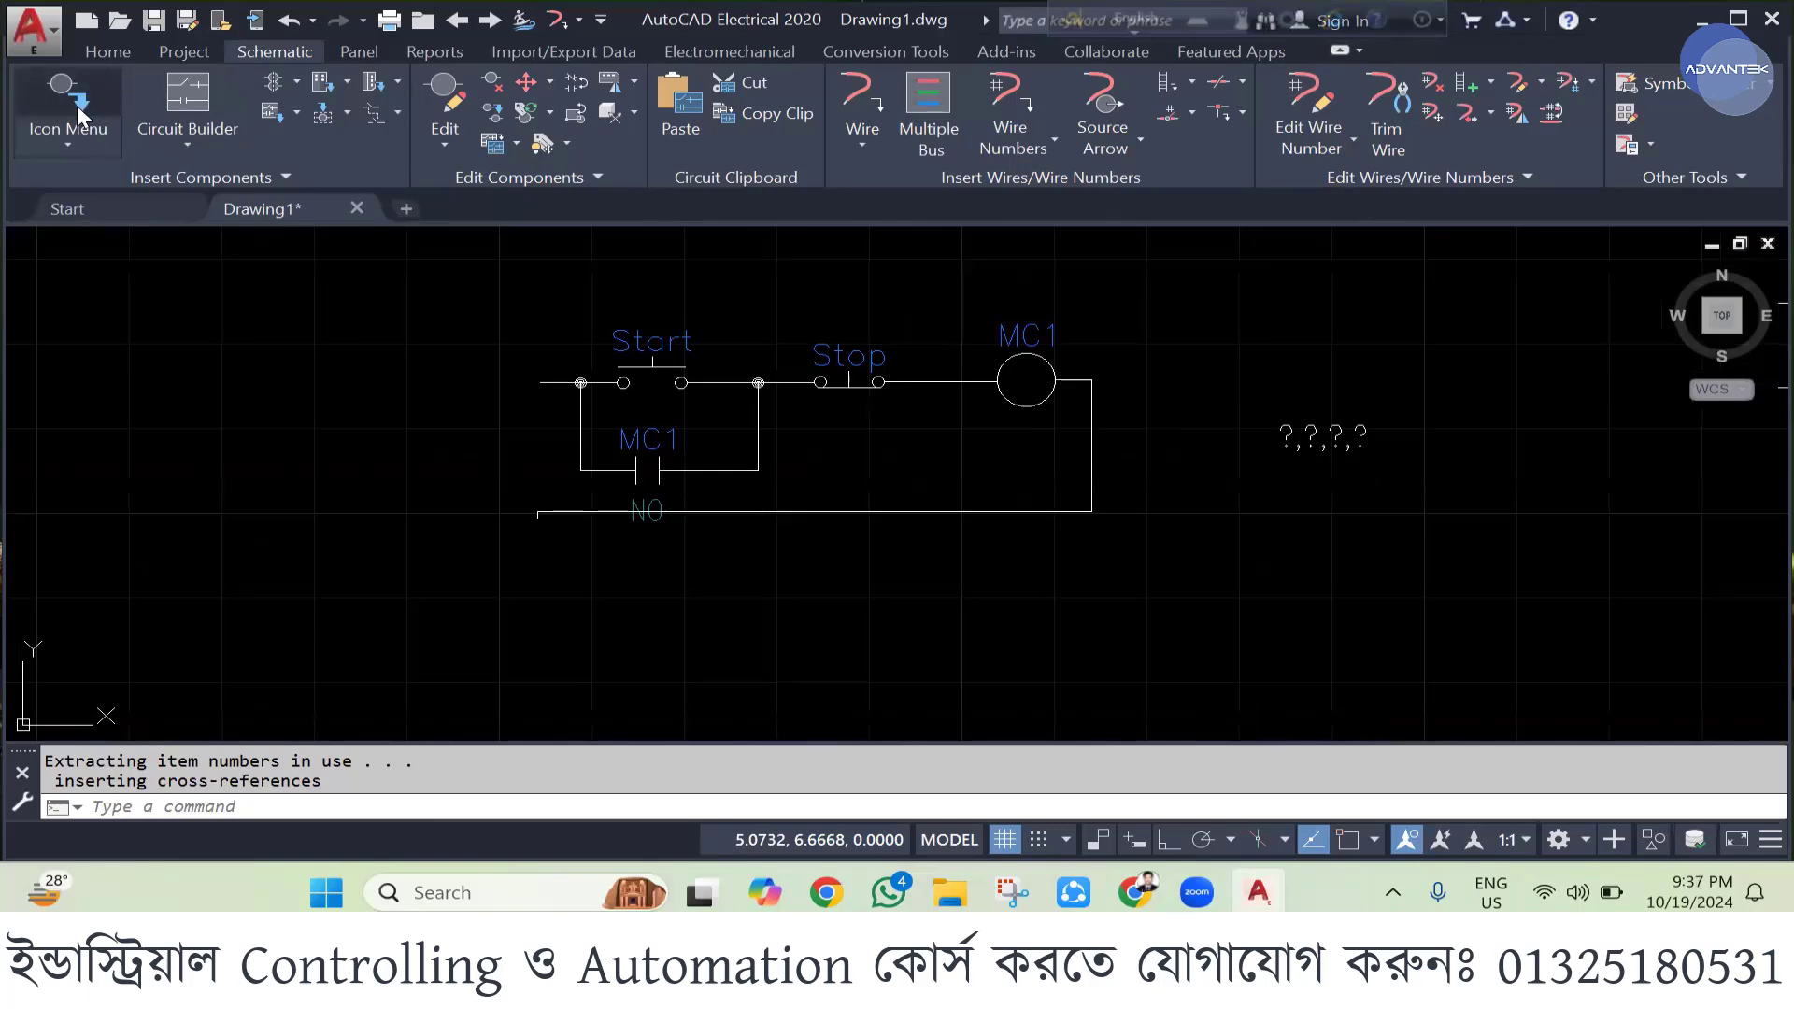
# - Insert a normally closed relay contact tagged O/L between Stop and the MC1 coil
pyautogui.click(25, 107)
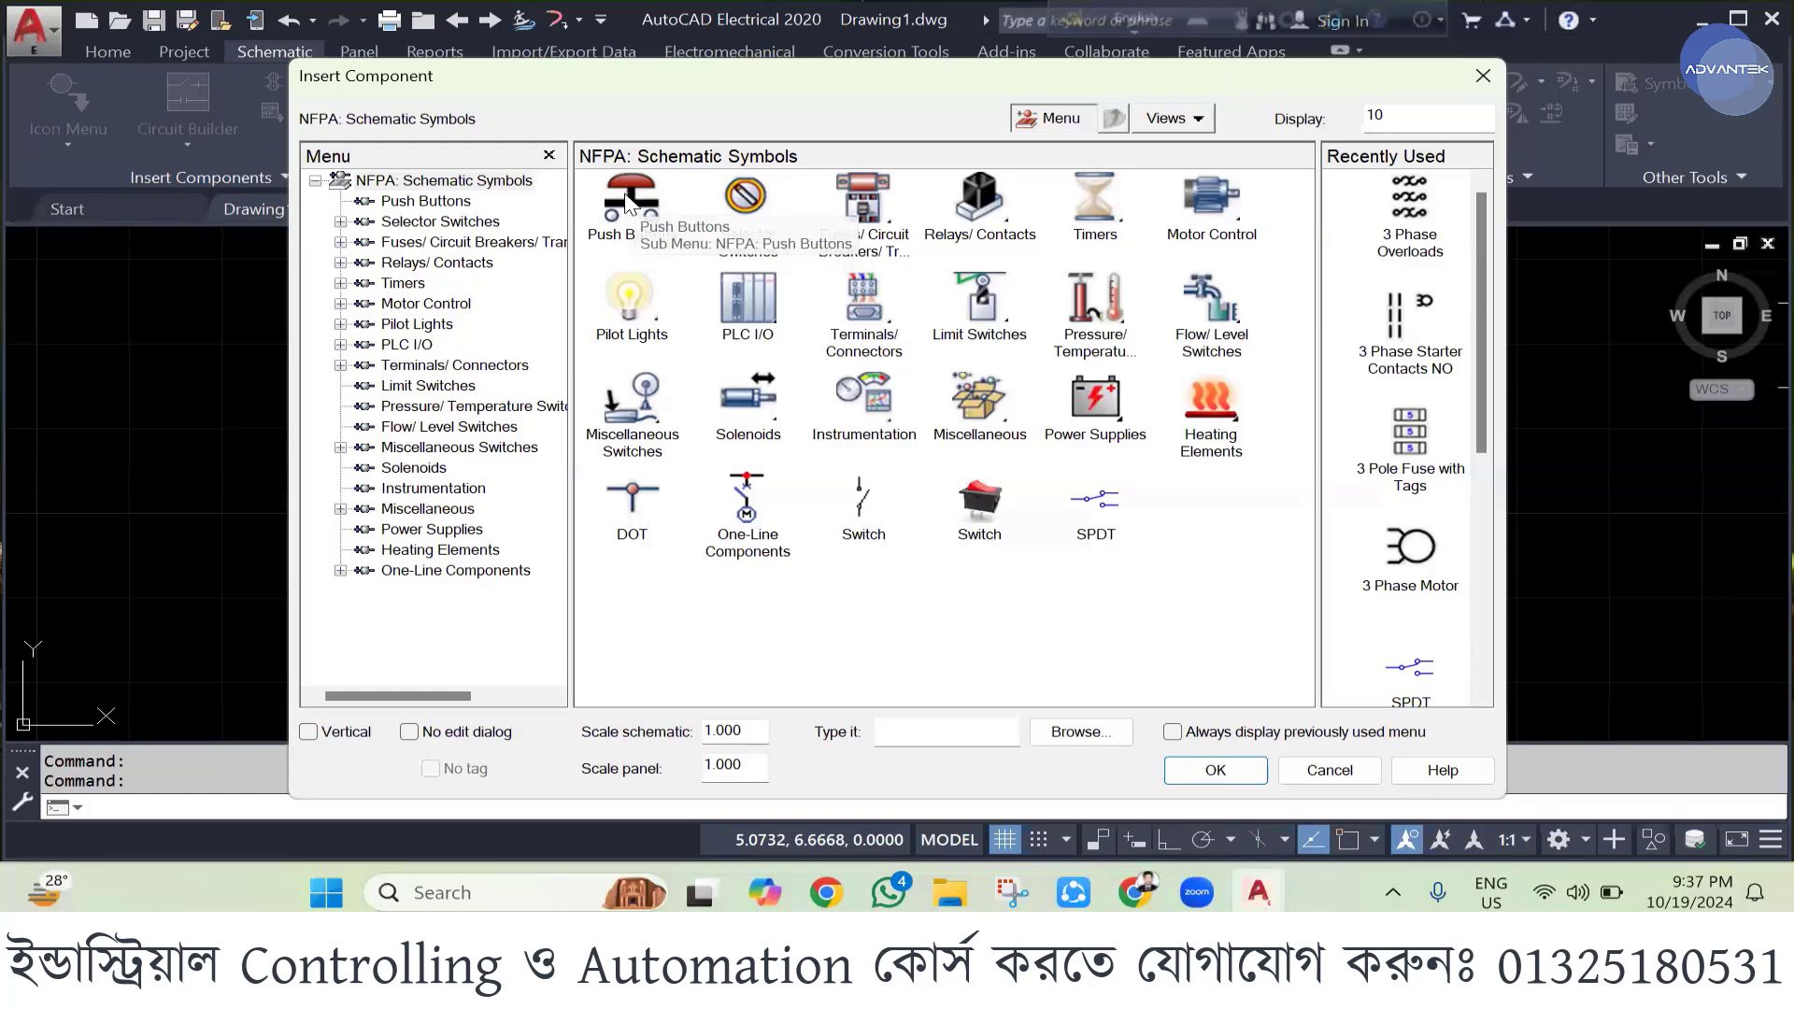
pyautogui.click(858, 218)
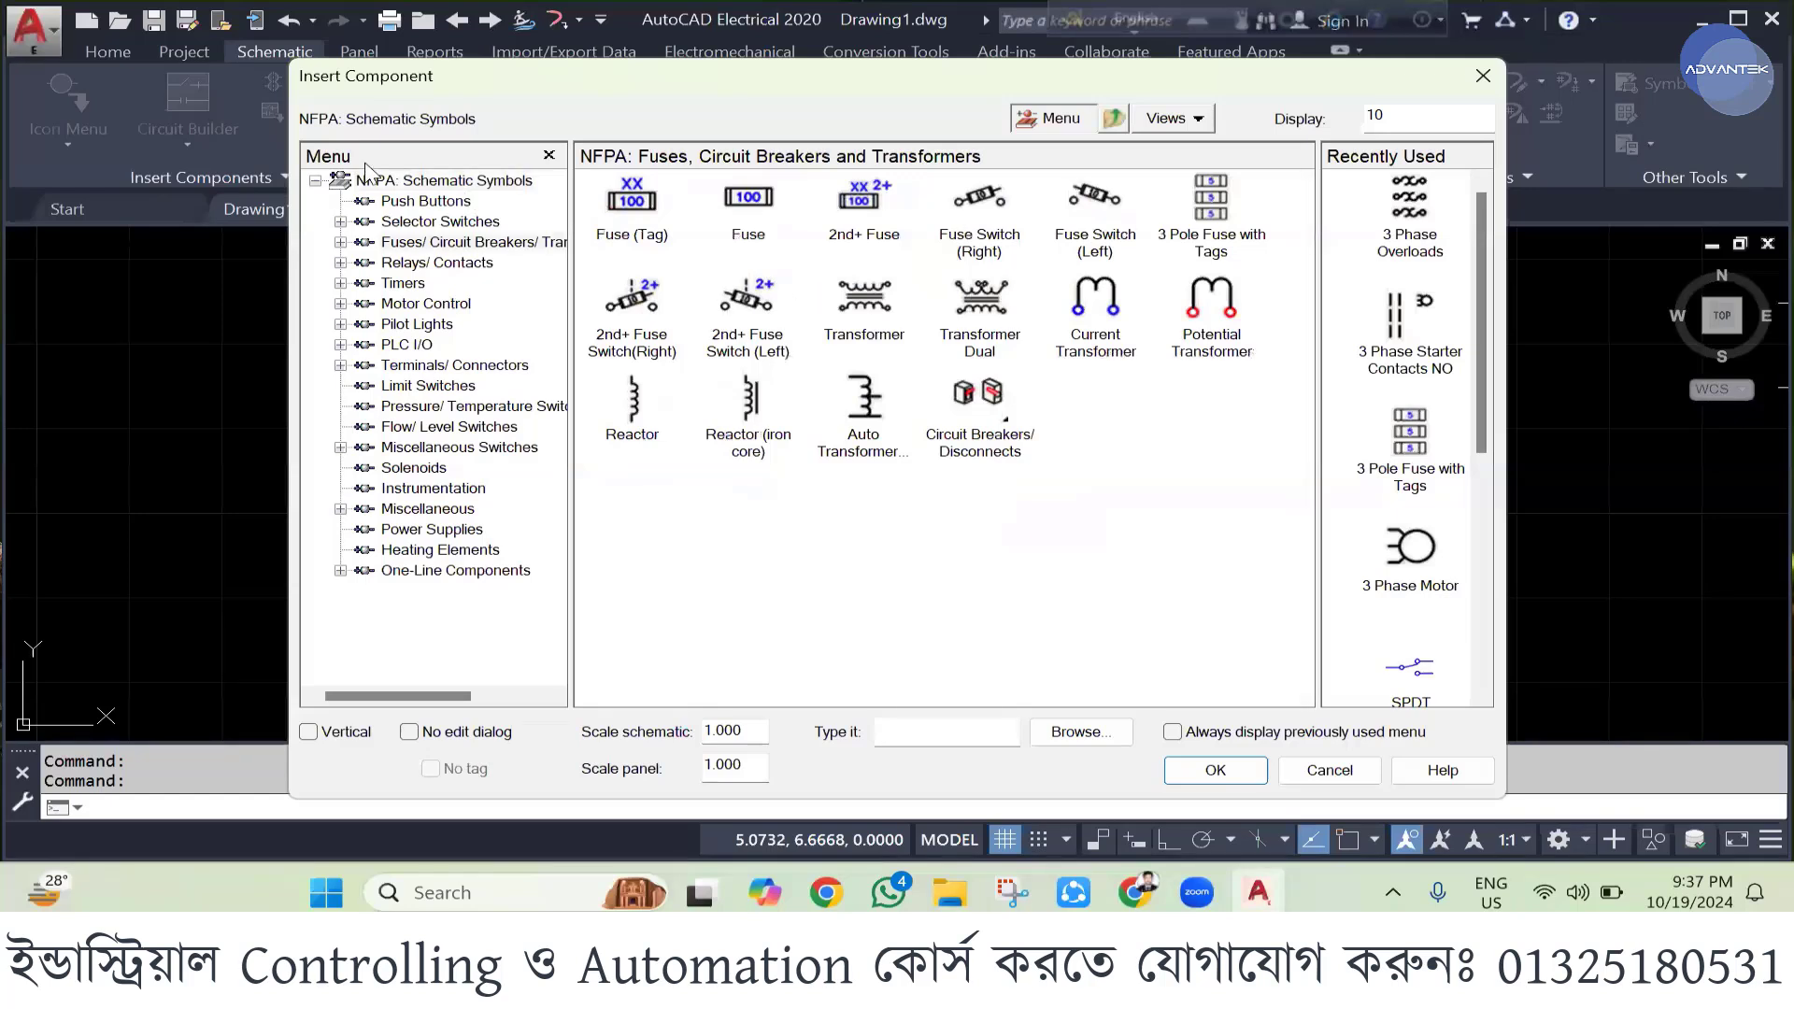
pyautogui.click(402, 263)
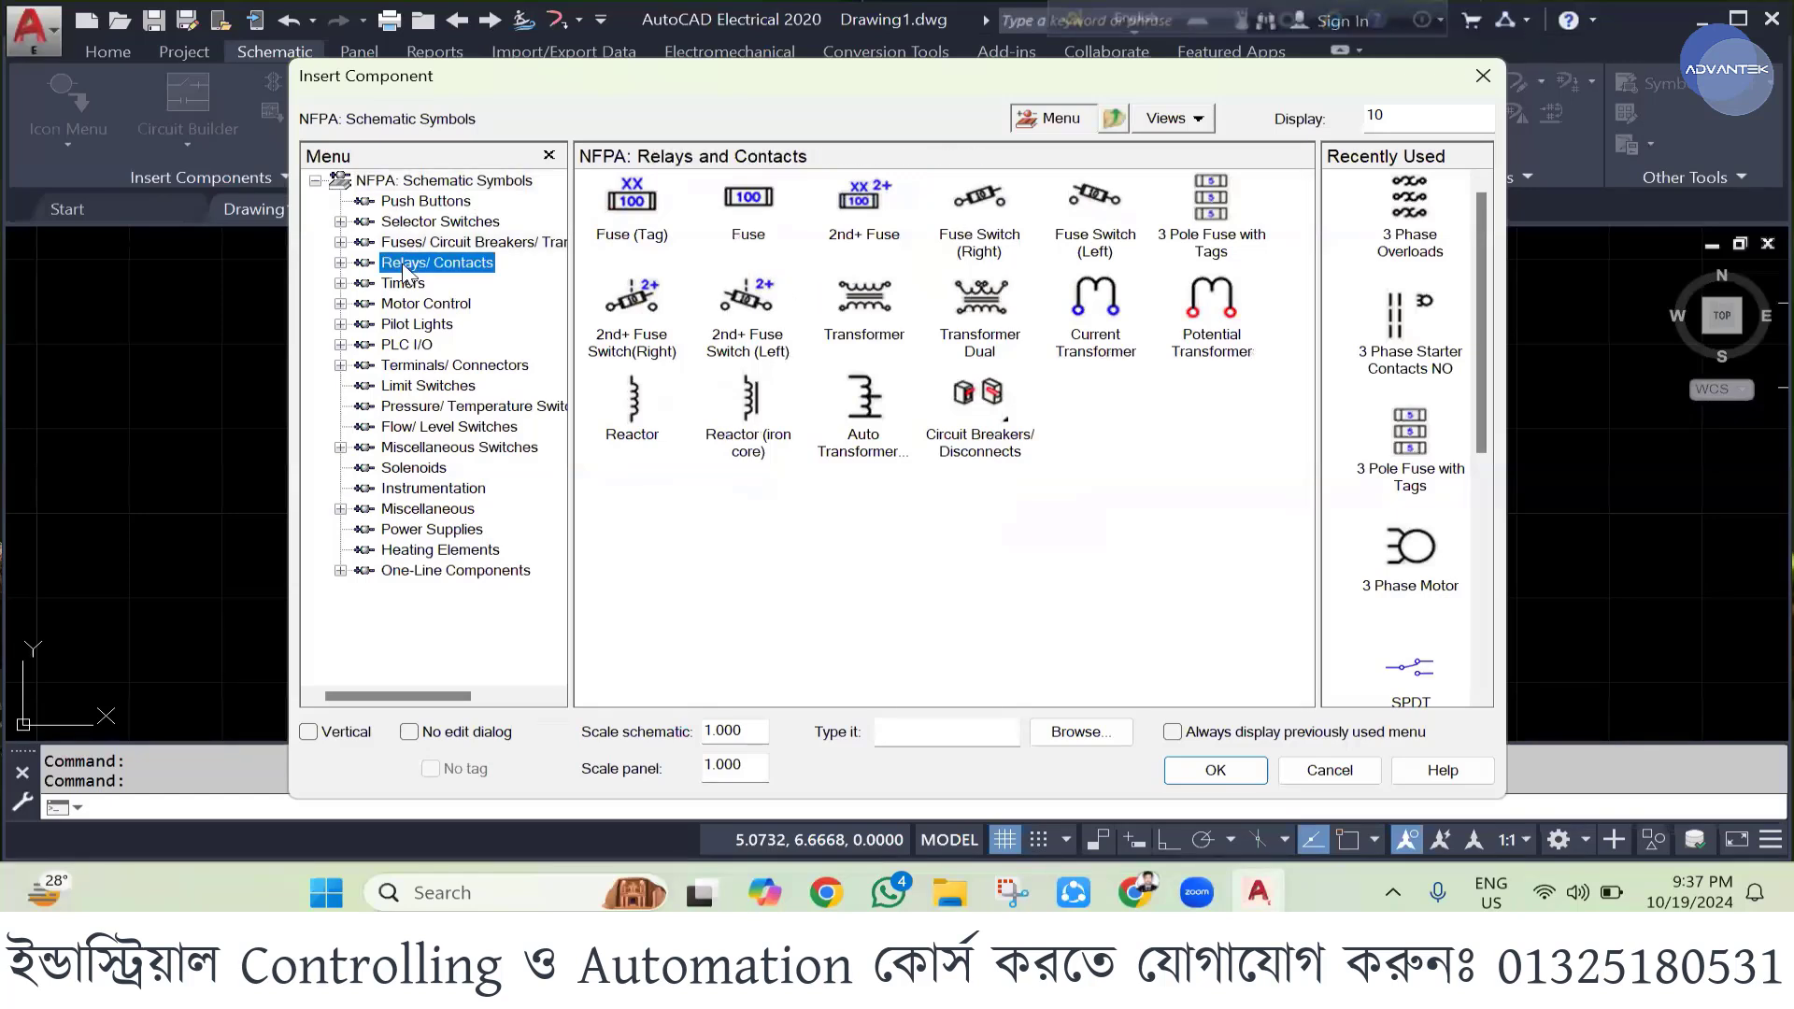
pyautogui.click(859, 200)
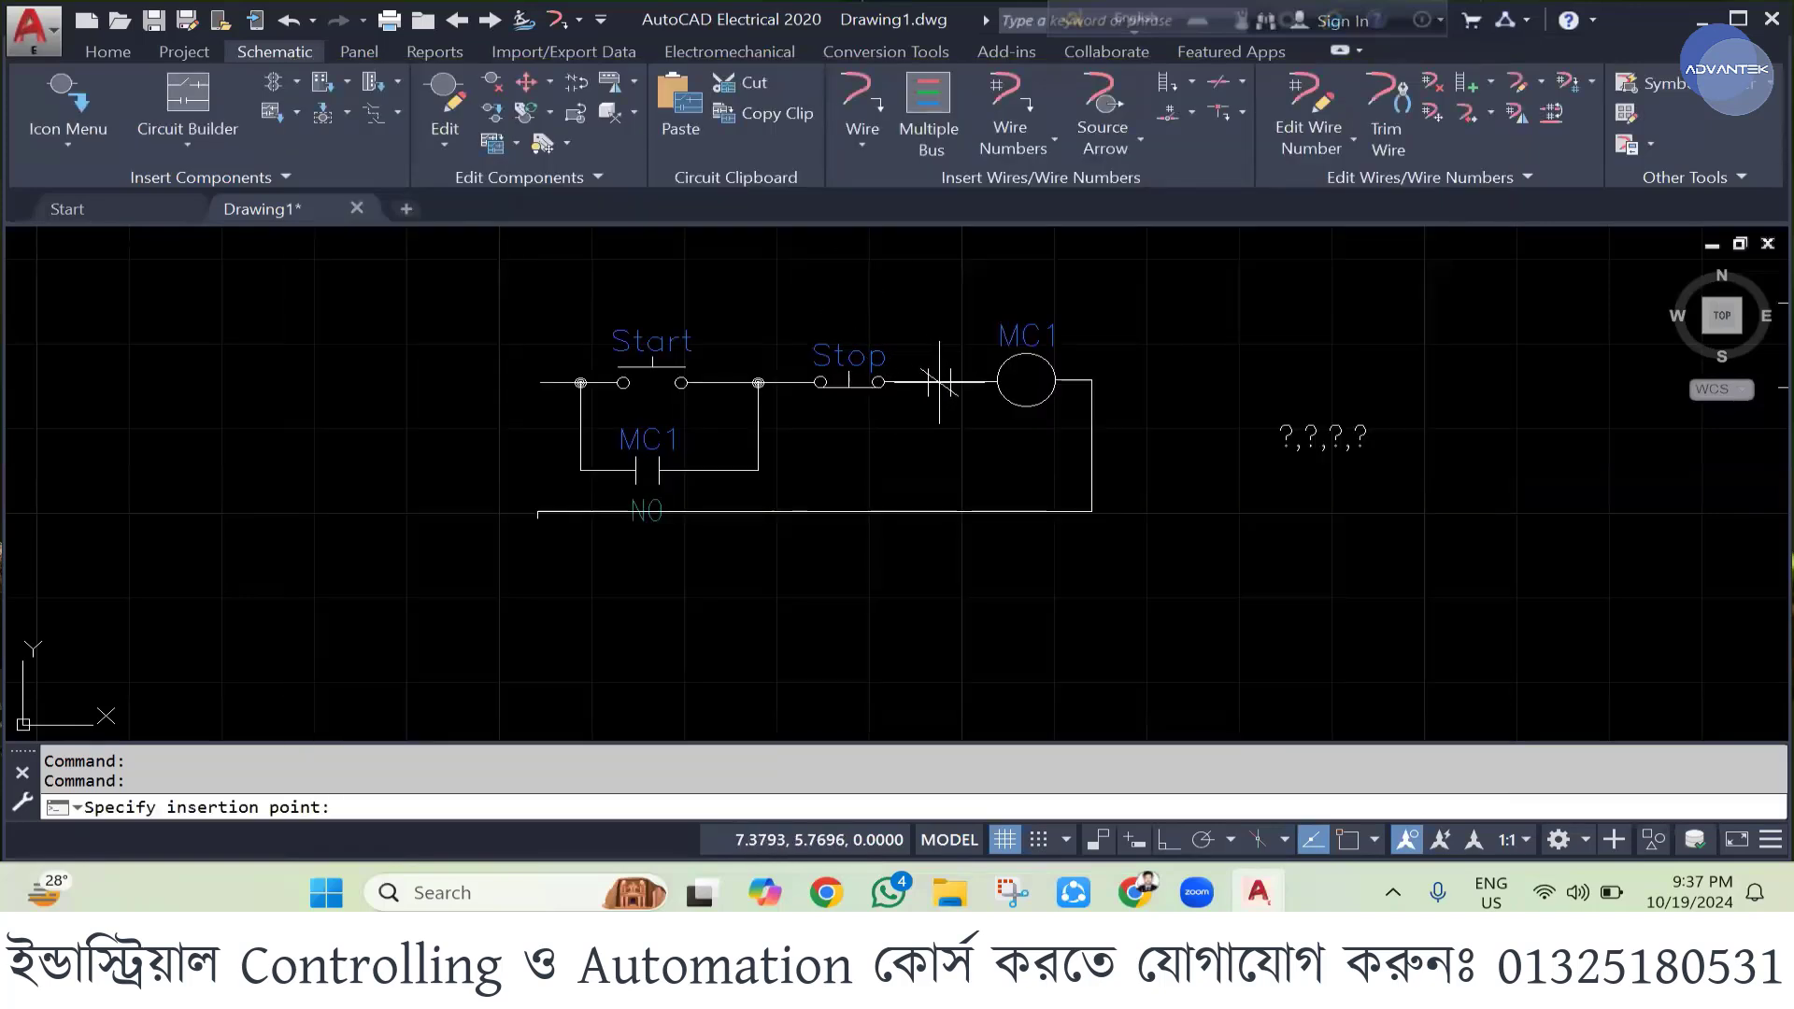
pyautogui.click(935, 380)
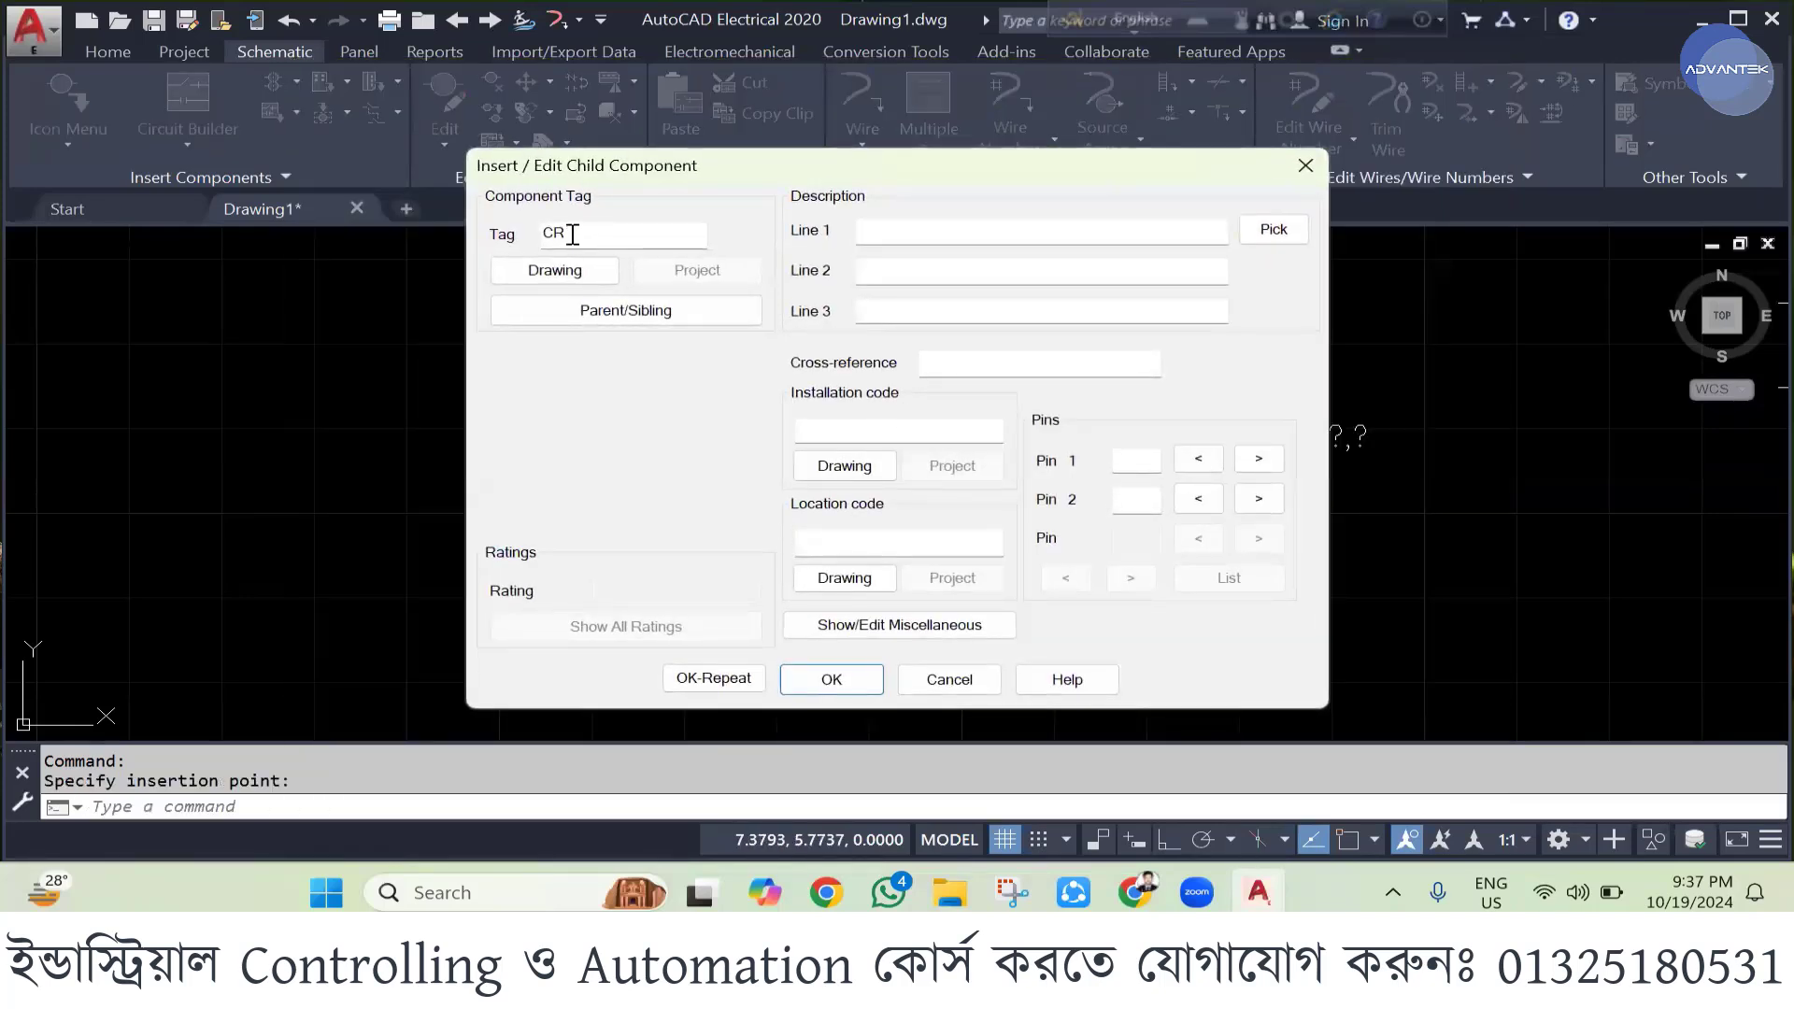
pyautogui.moveTo(572, 234); pyautogui.dragTo(513, 243)
pyautogui.click(821, 676)
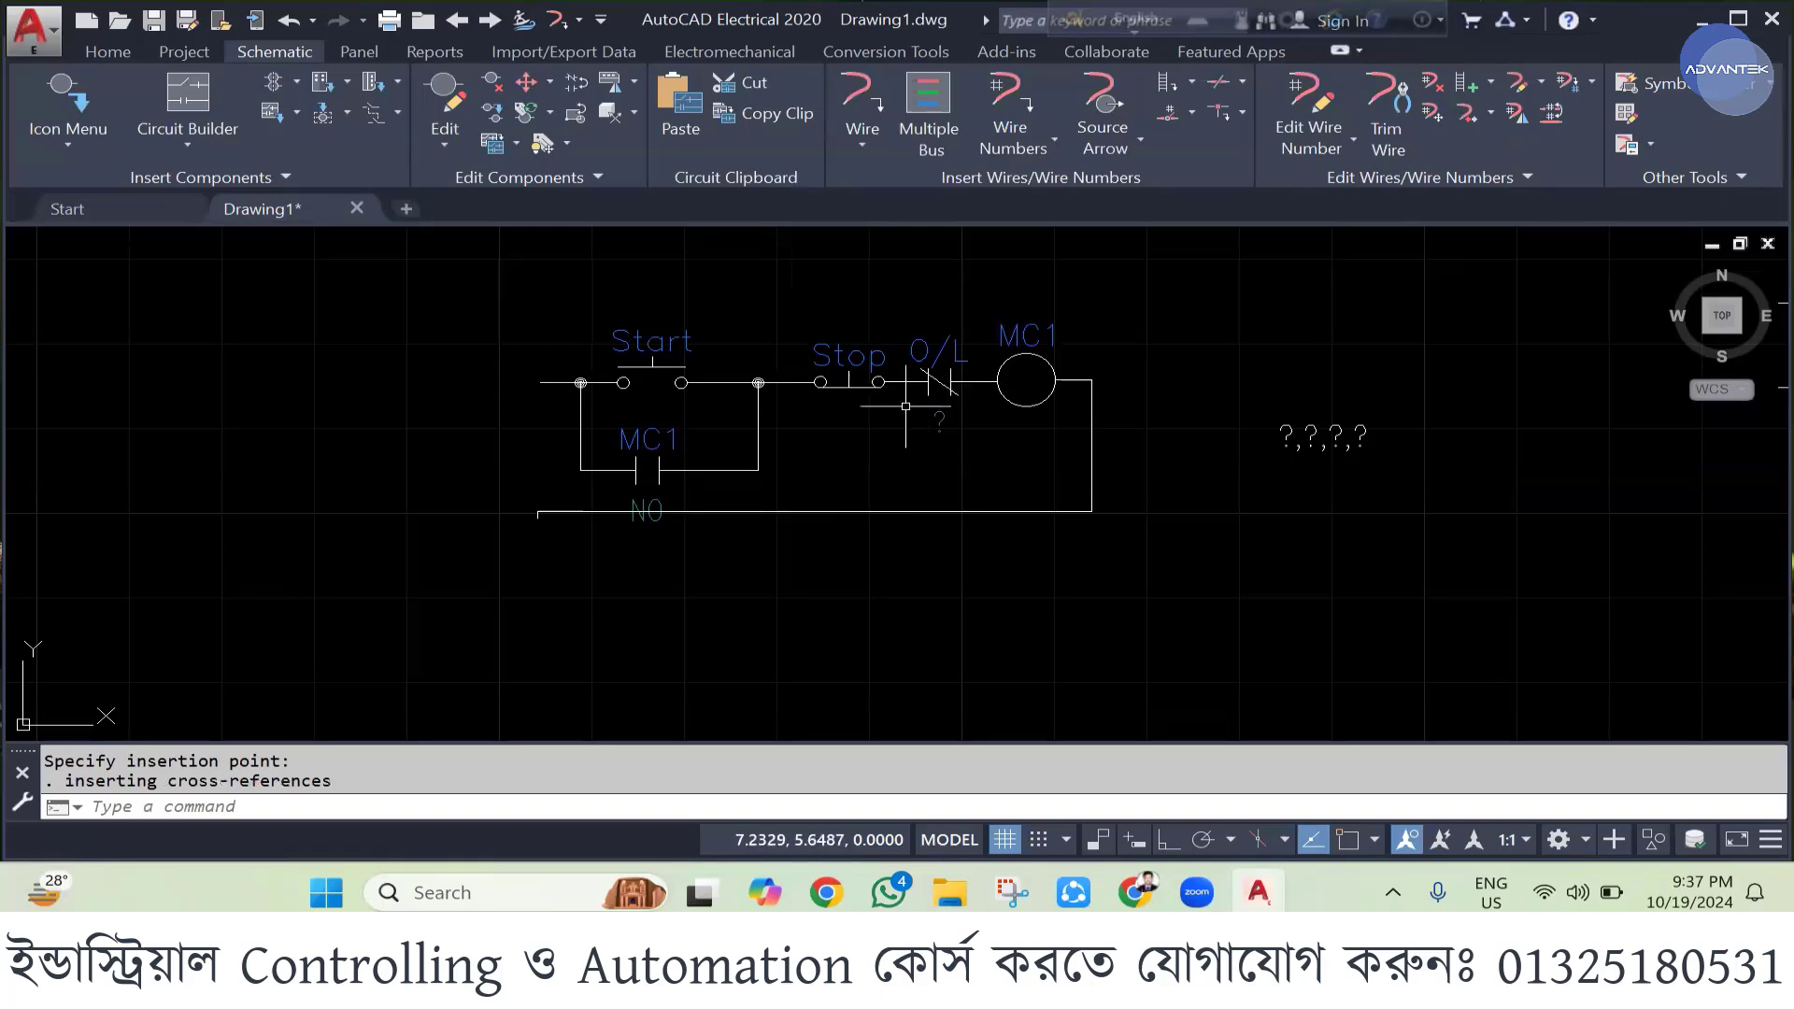
# - Set the O/L contact's cross-reference attribute to NC
pyautogui.doubleClick(938, 422)
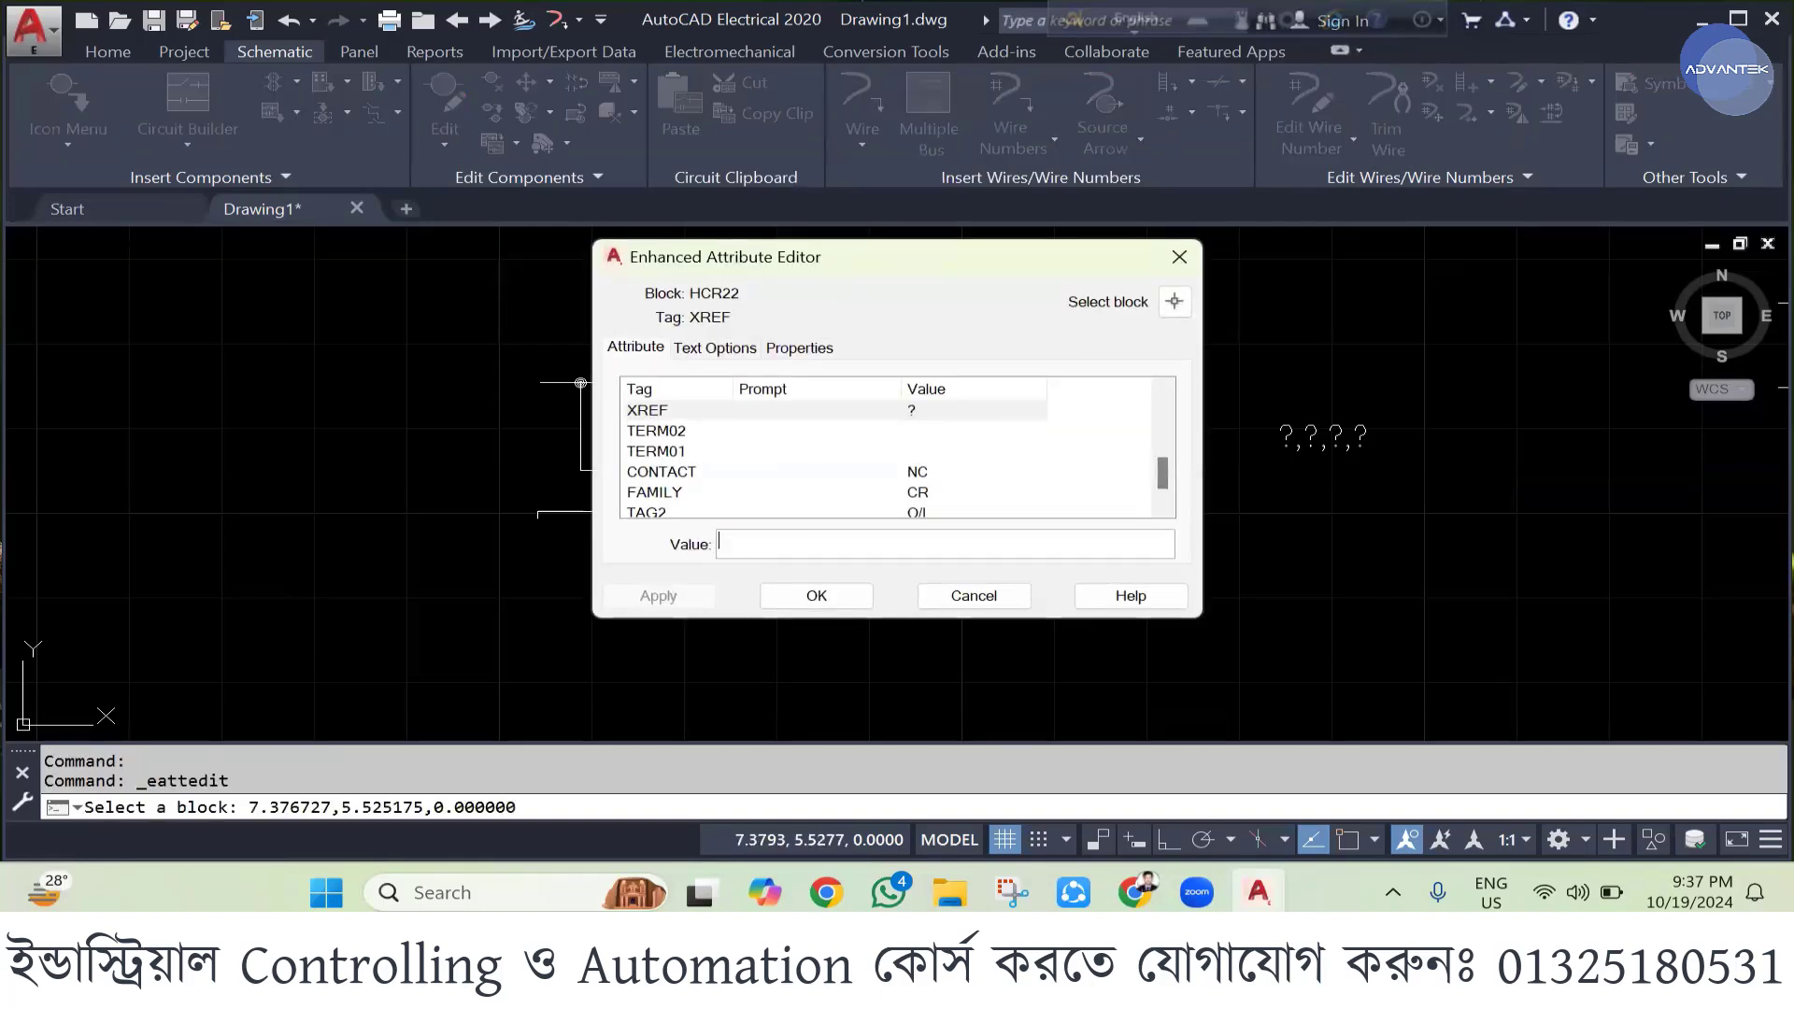
pyautogui.write('NC')
pyautogui.click(658, 596)
pyautogui.click(810, 595)
pyautogui.scroll(-4, 906, 504)
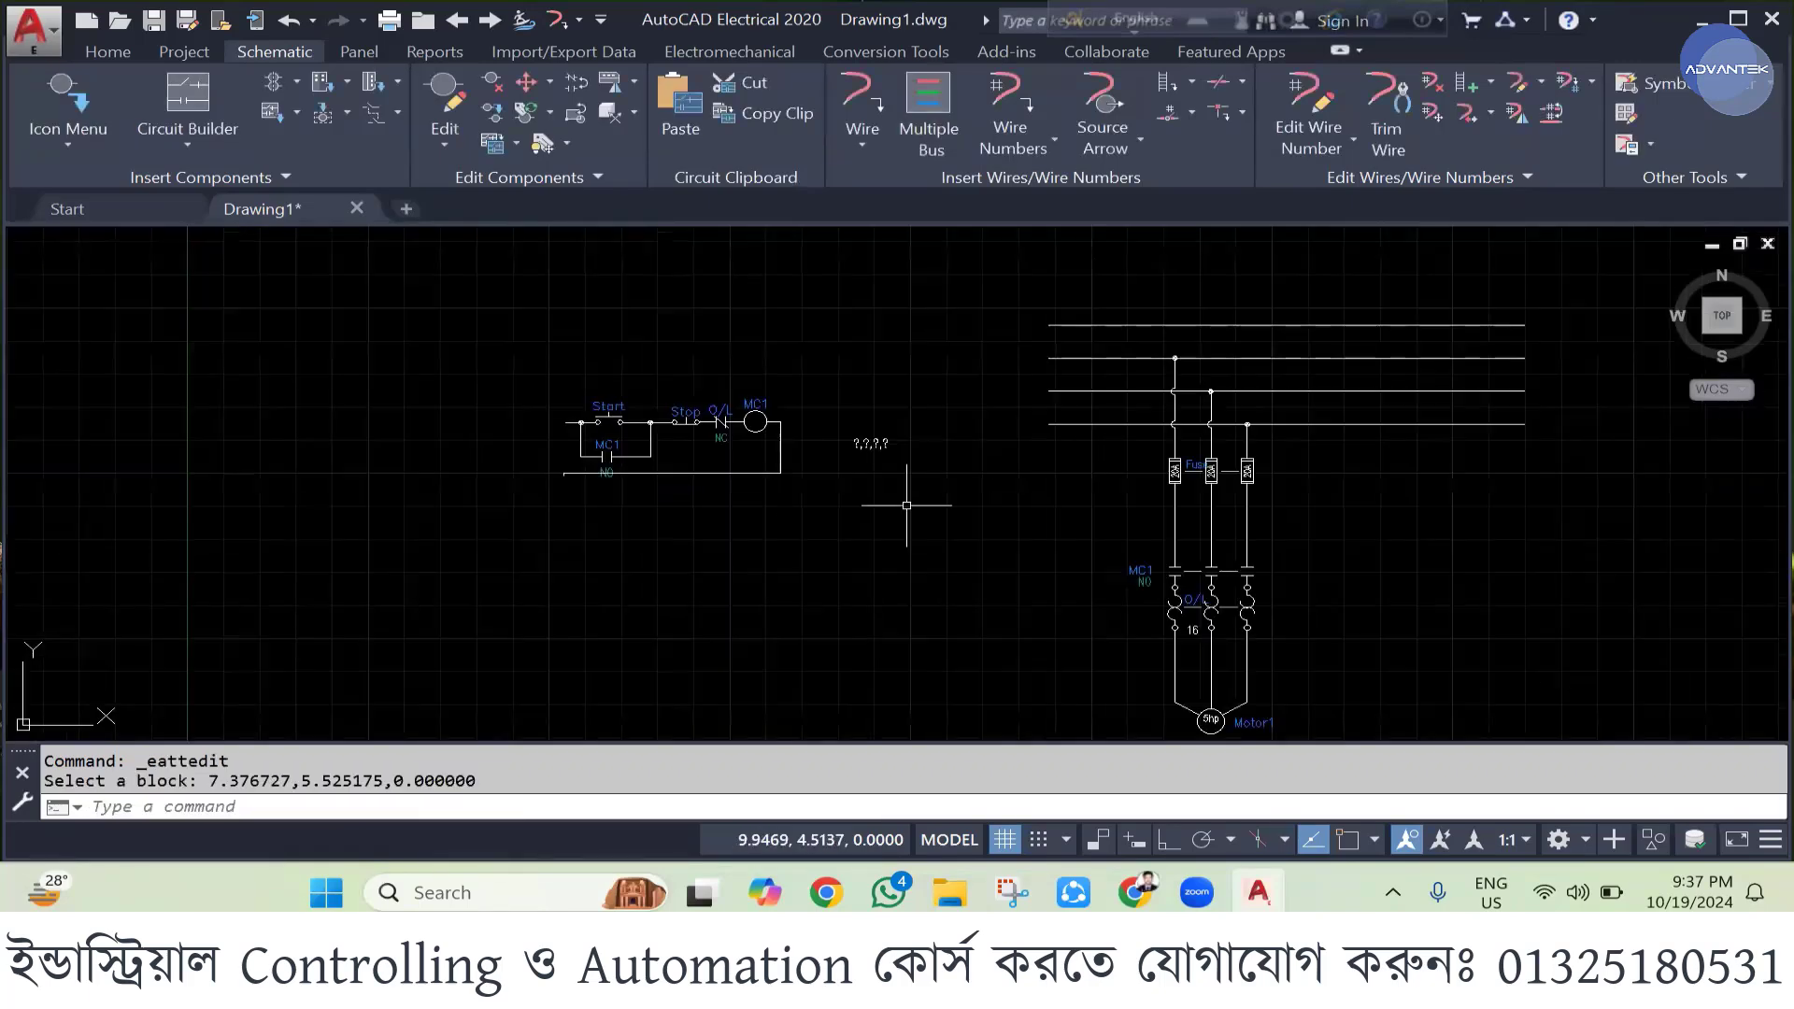
pyautogui.scroll(-3, 906, 505)
pyautogui.scroll(3, 1112, 589)
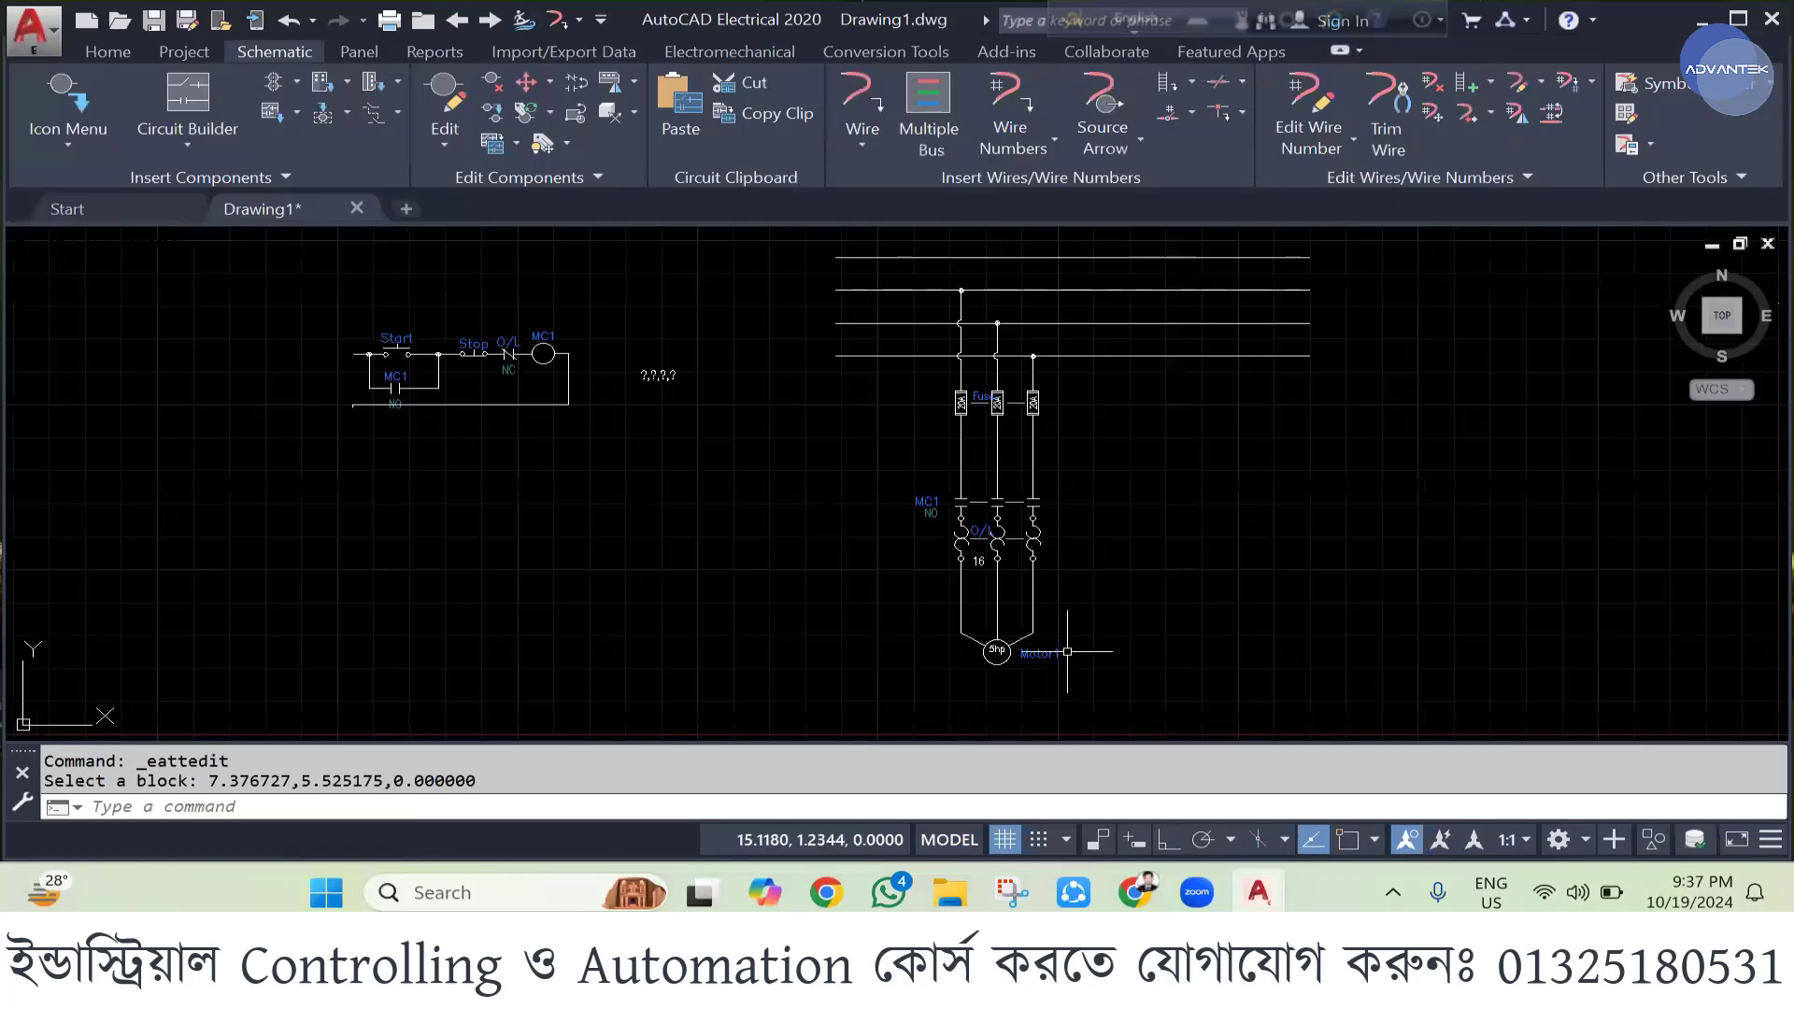
pyautogui.scroll(2, 1067, 651)
pyautogui.scroll(-2, 972, 473)
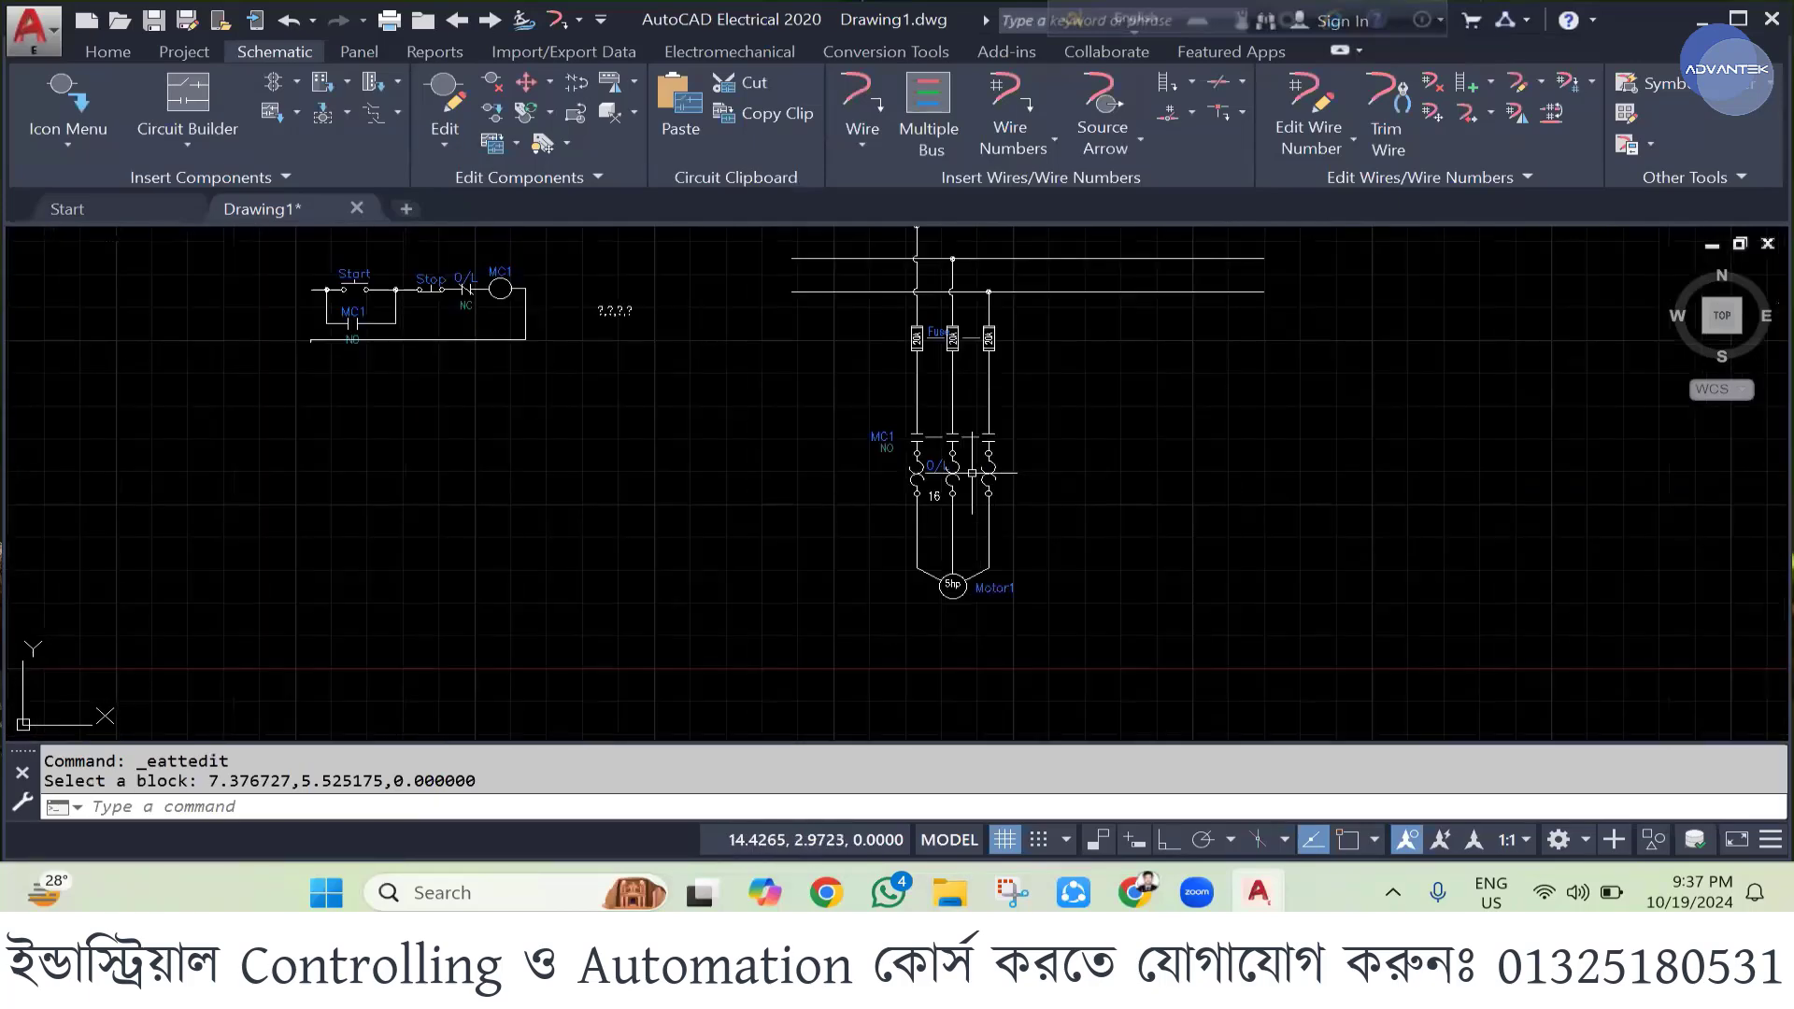
pyautogui.scroll(-2, 925, 469)
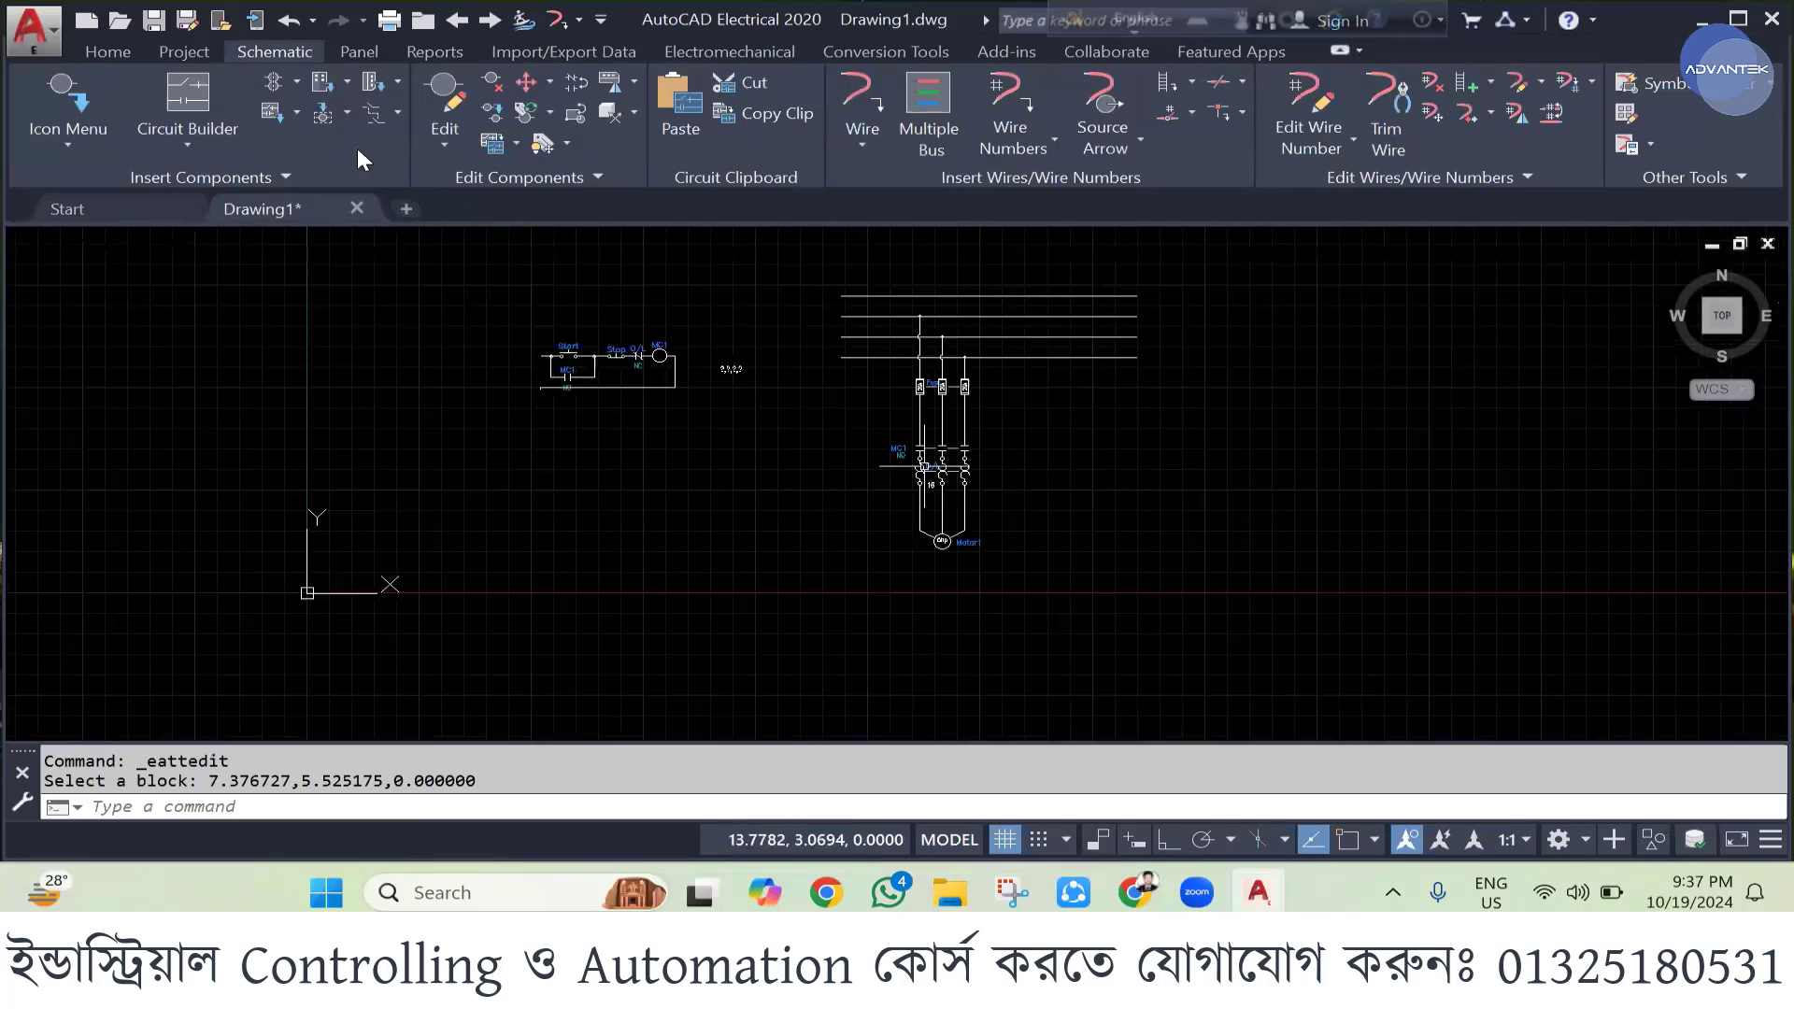
pyautogui.scroll(-2, 923, 465)
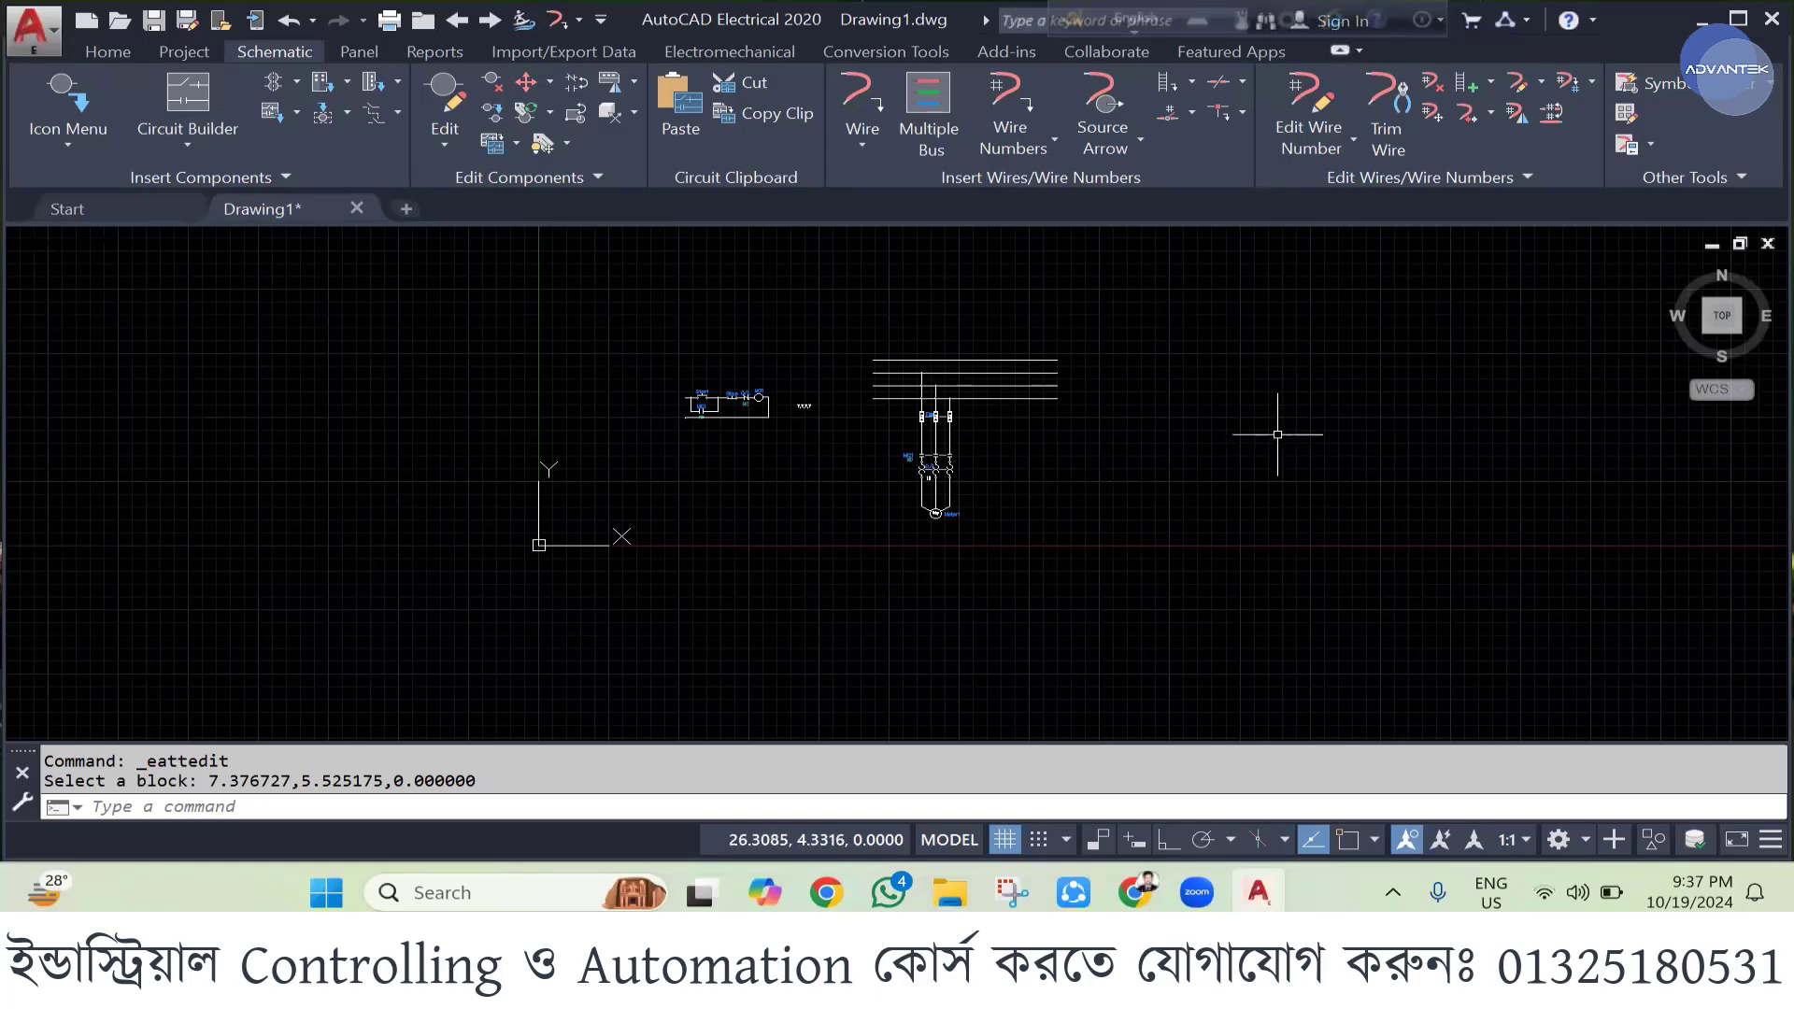
pyautogui.scroll(2, 1290, 428)
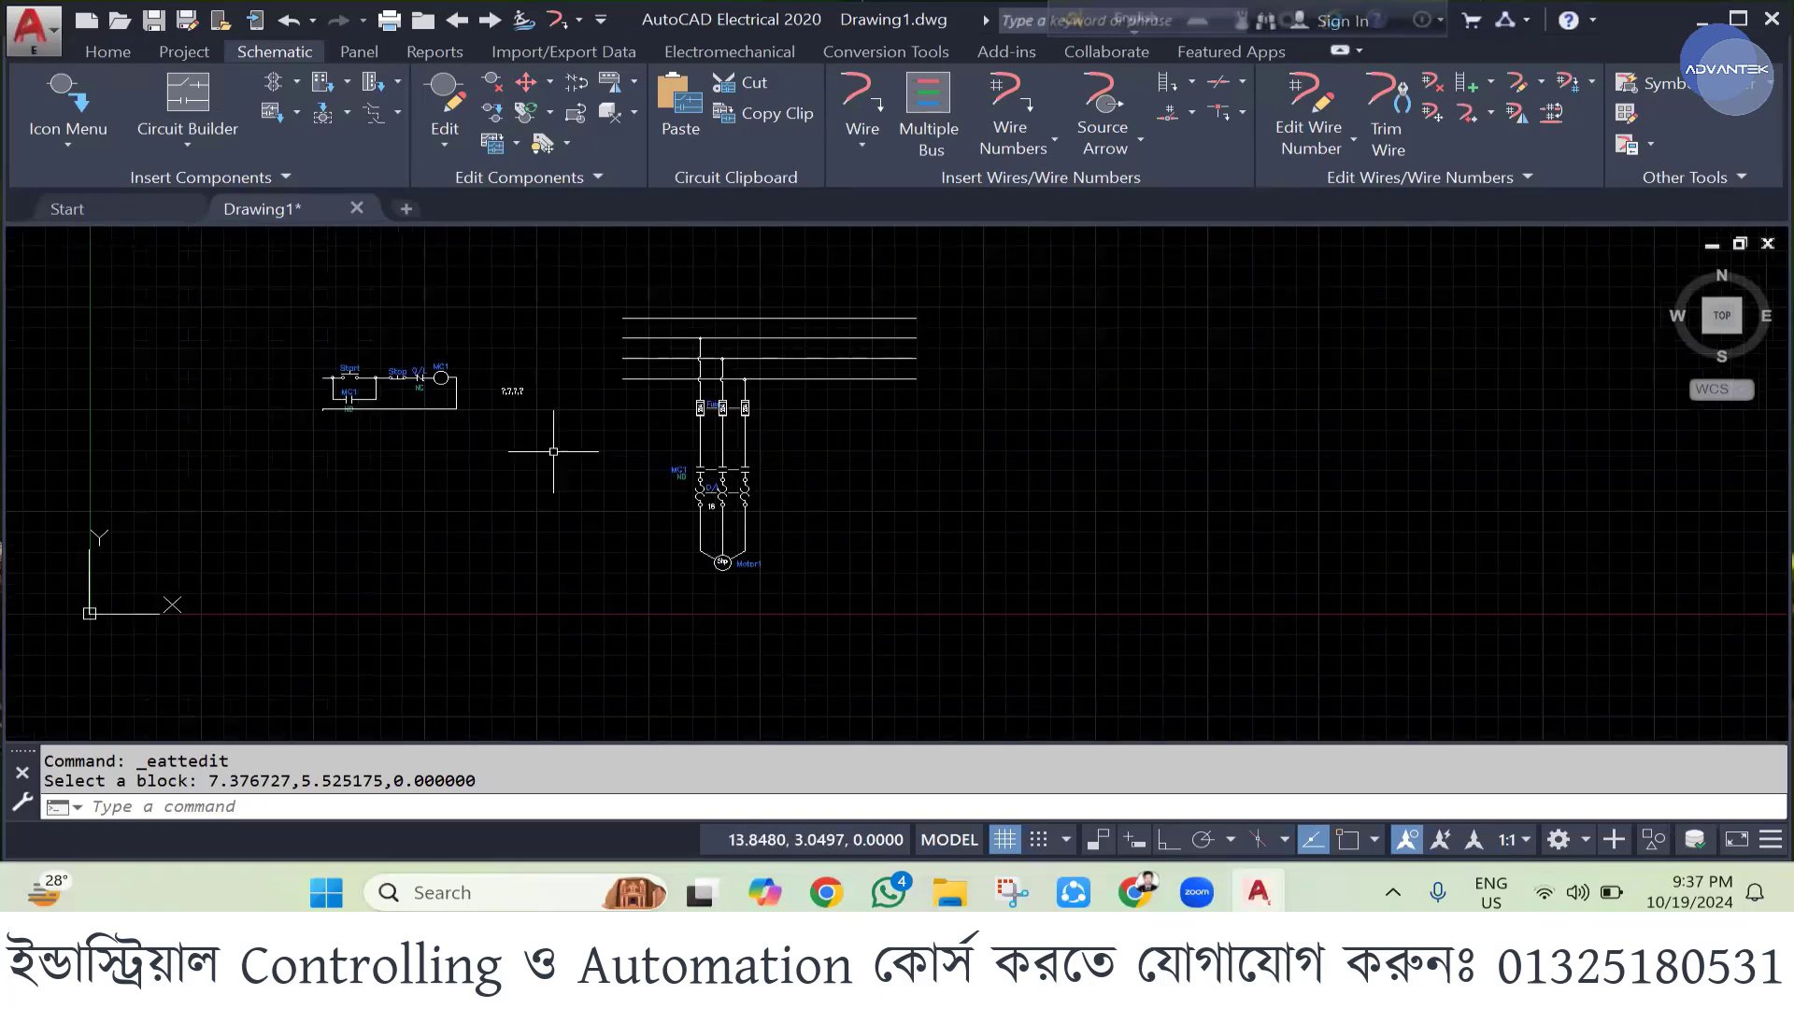
pyautogui.scroll(4, 479, 375)
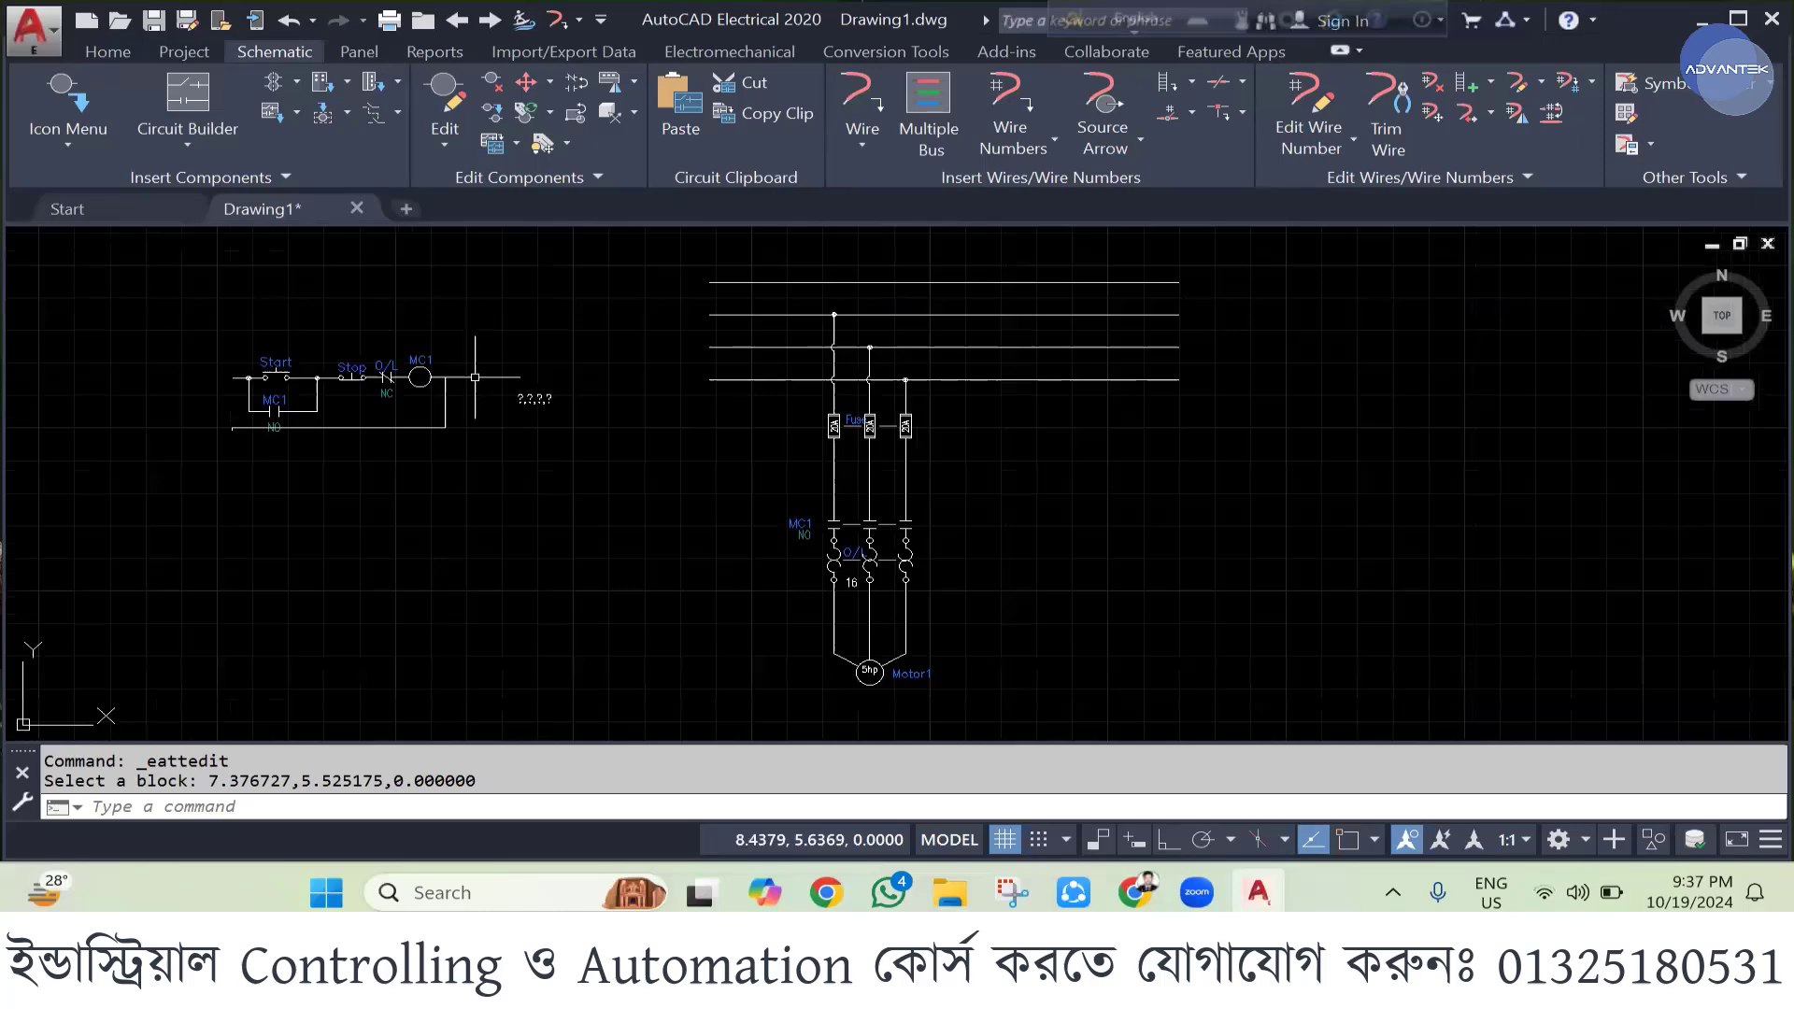
# - Clear the placeholder cross-reference value on the MC1 coil
pyautogui.doubleClick(552, 417)
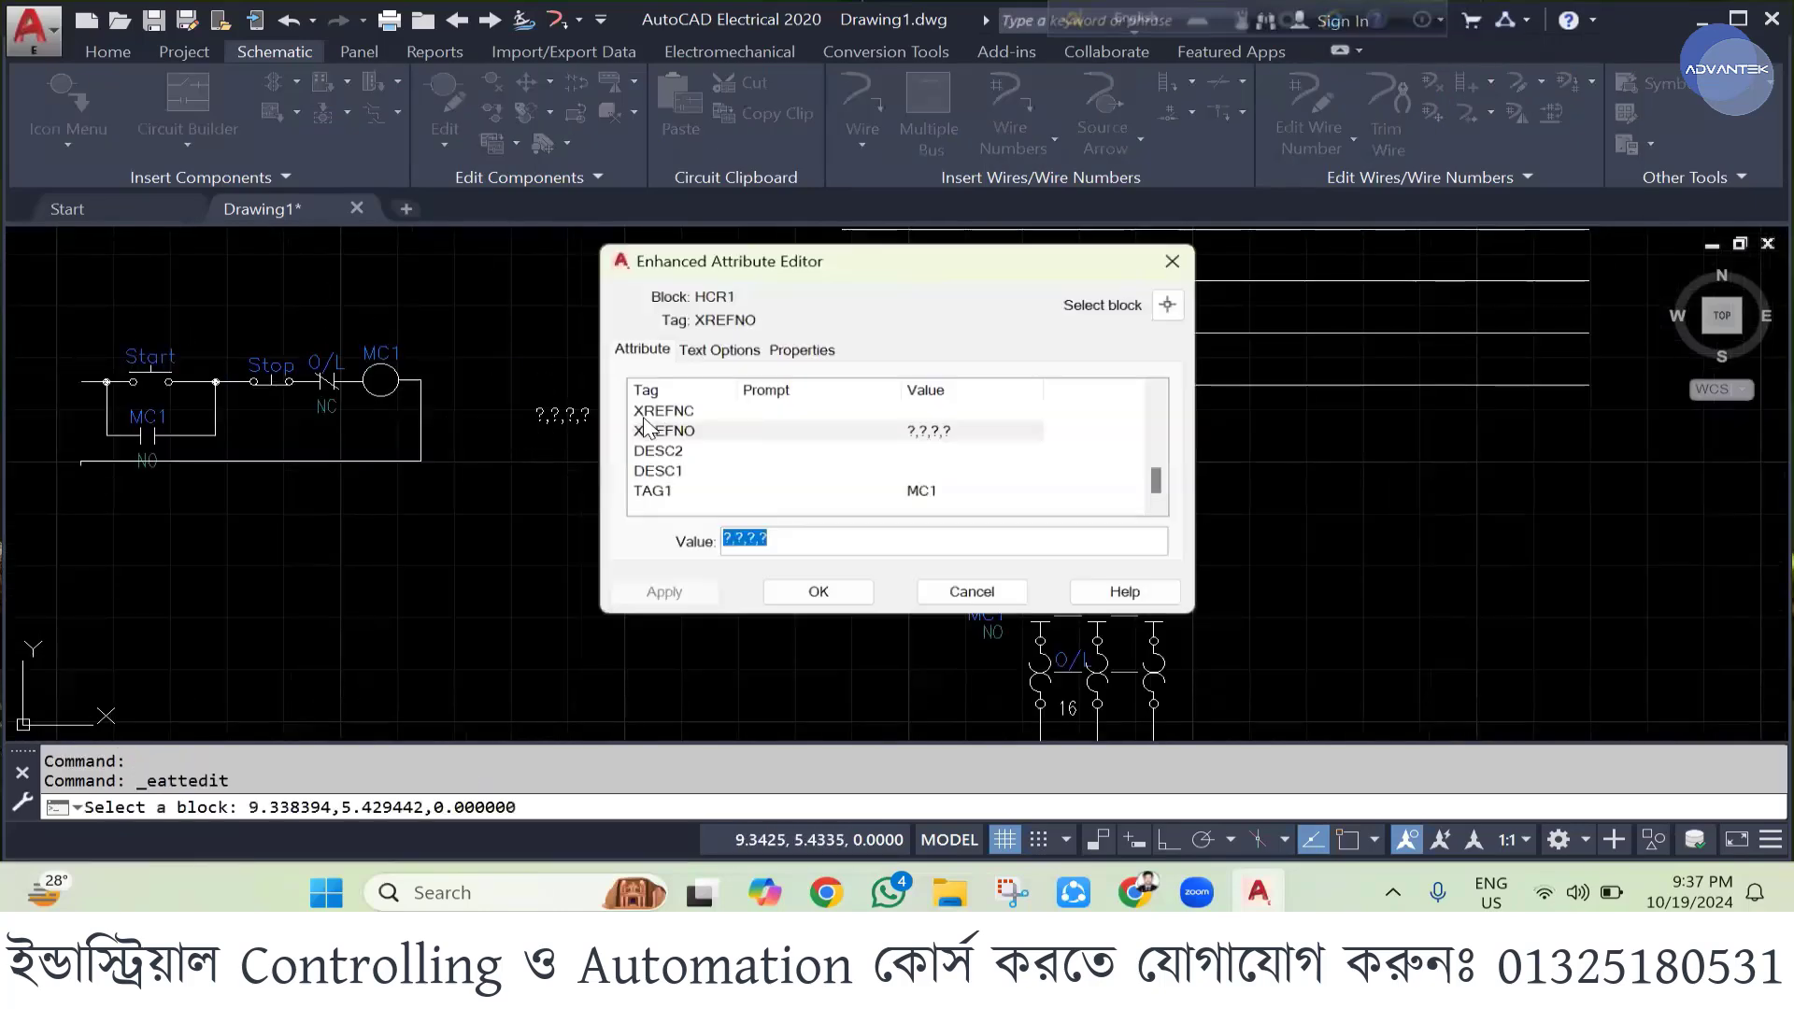
pyautogui.press('Delete')
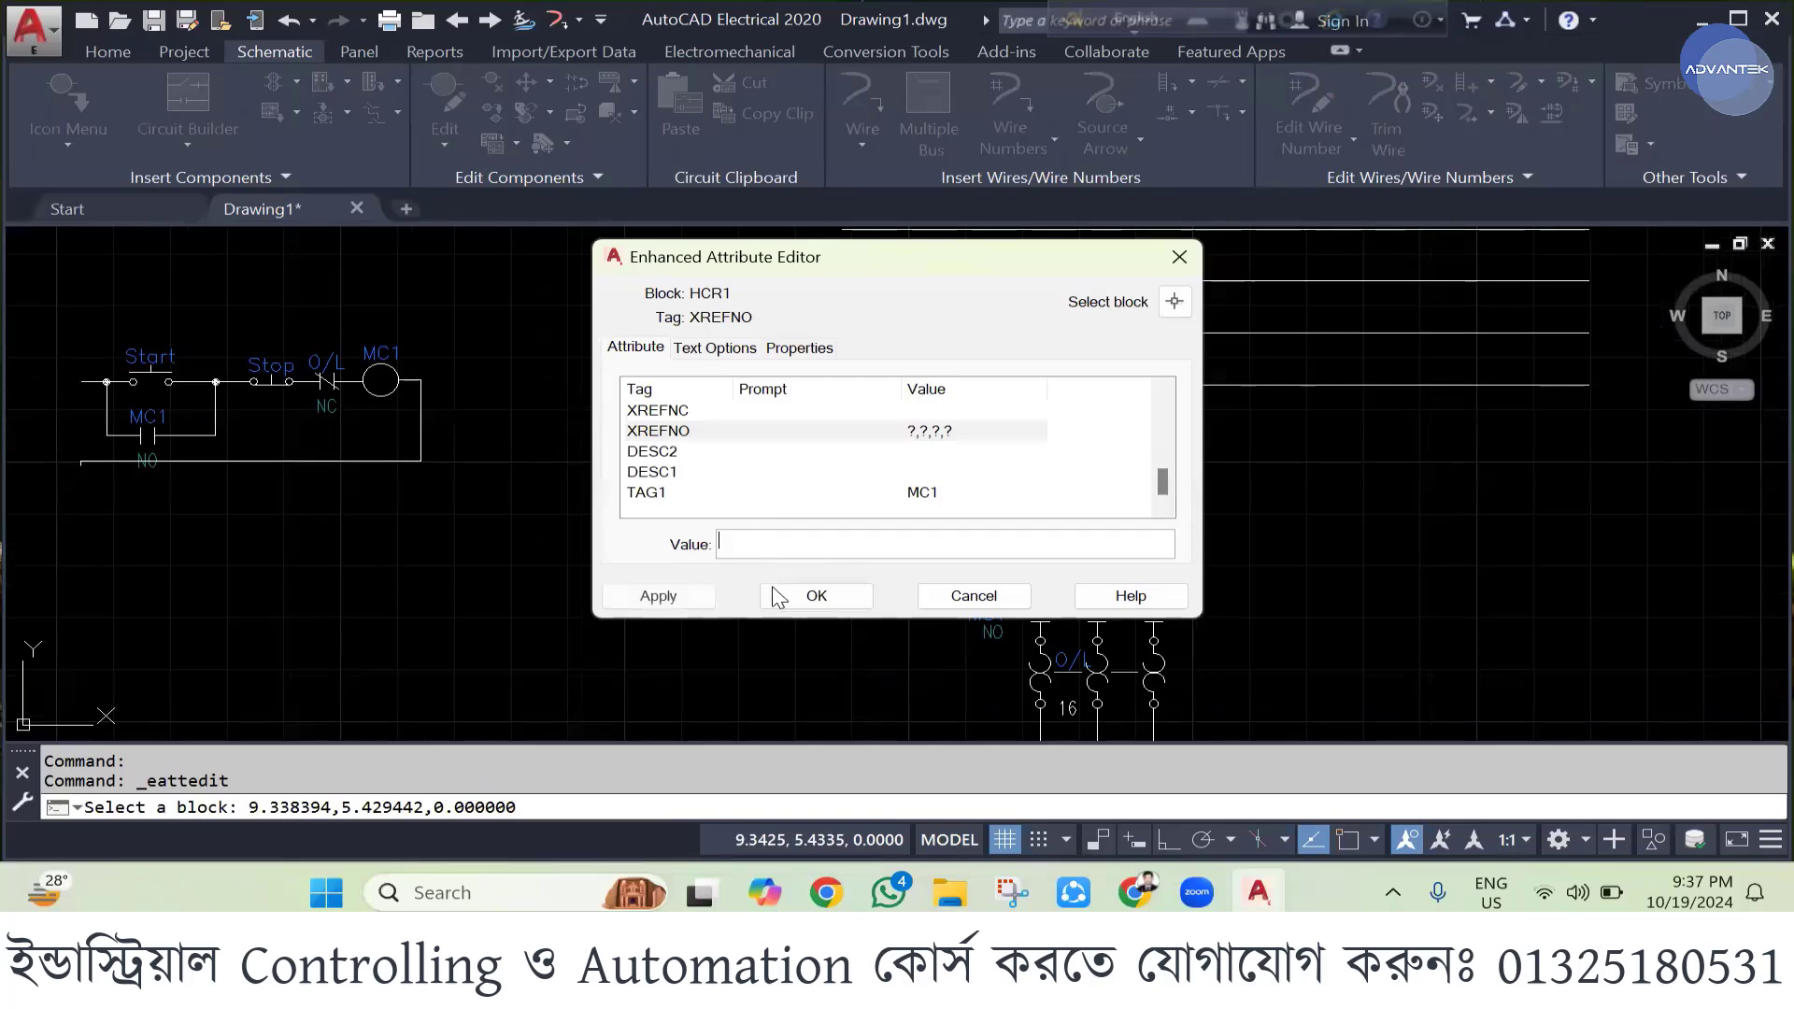
pyautogui.click(773, 596)
pyautogui.scroll(-5, 692, 472)
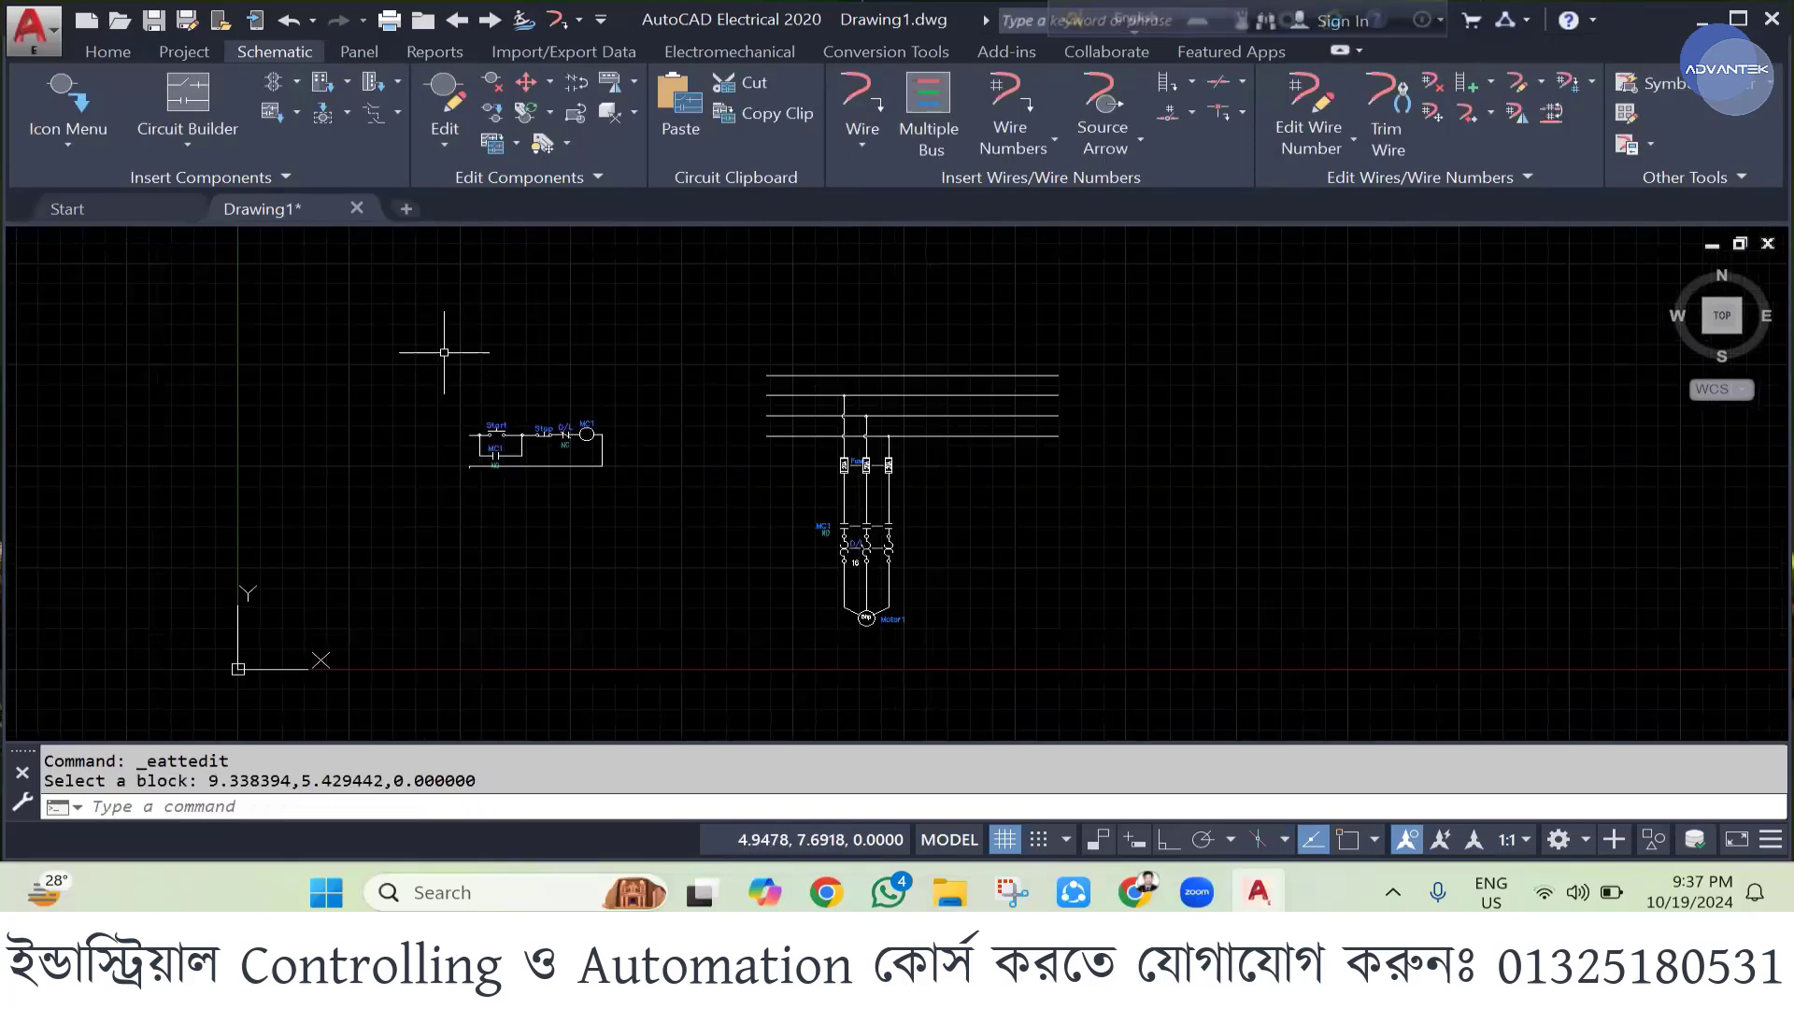
# - Cancel the window selection of the schematic and bring up the Home ribbon tools
pyautogui.click(412, 302)
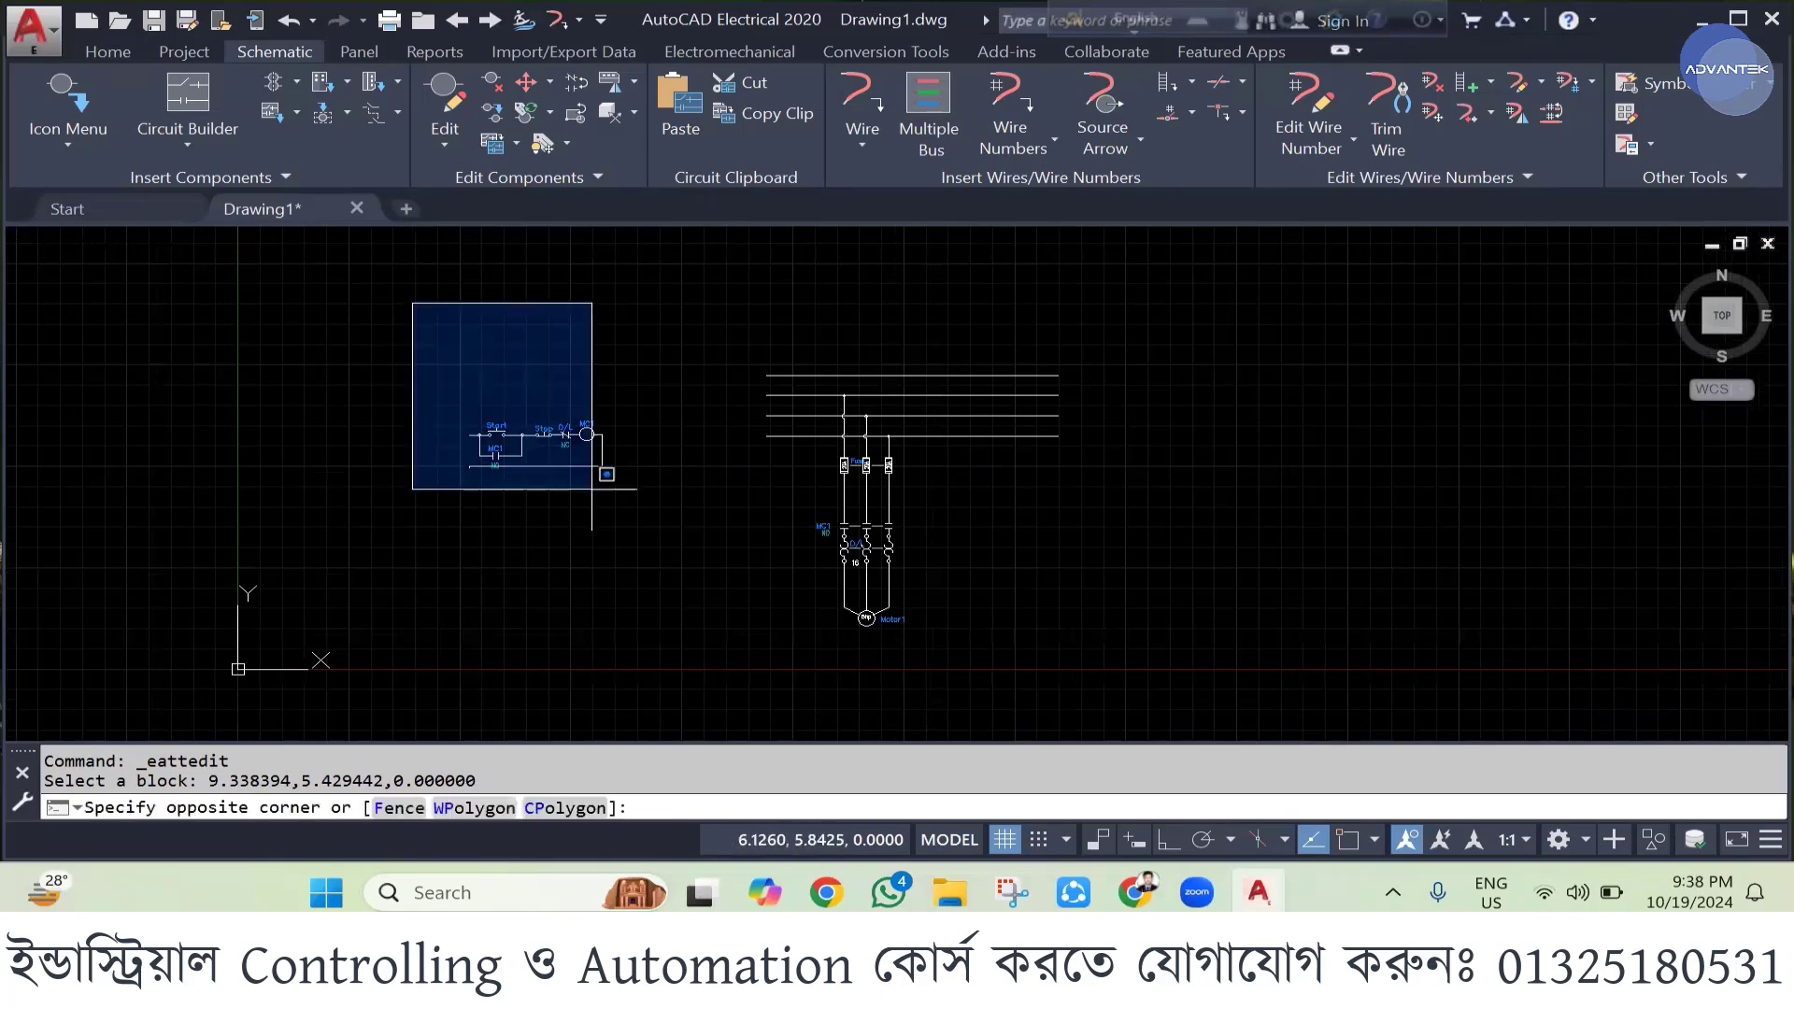
pyautogui.click(1211, 669)
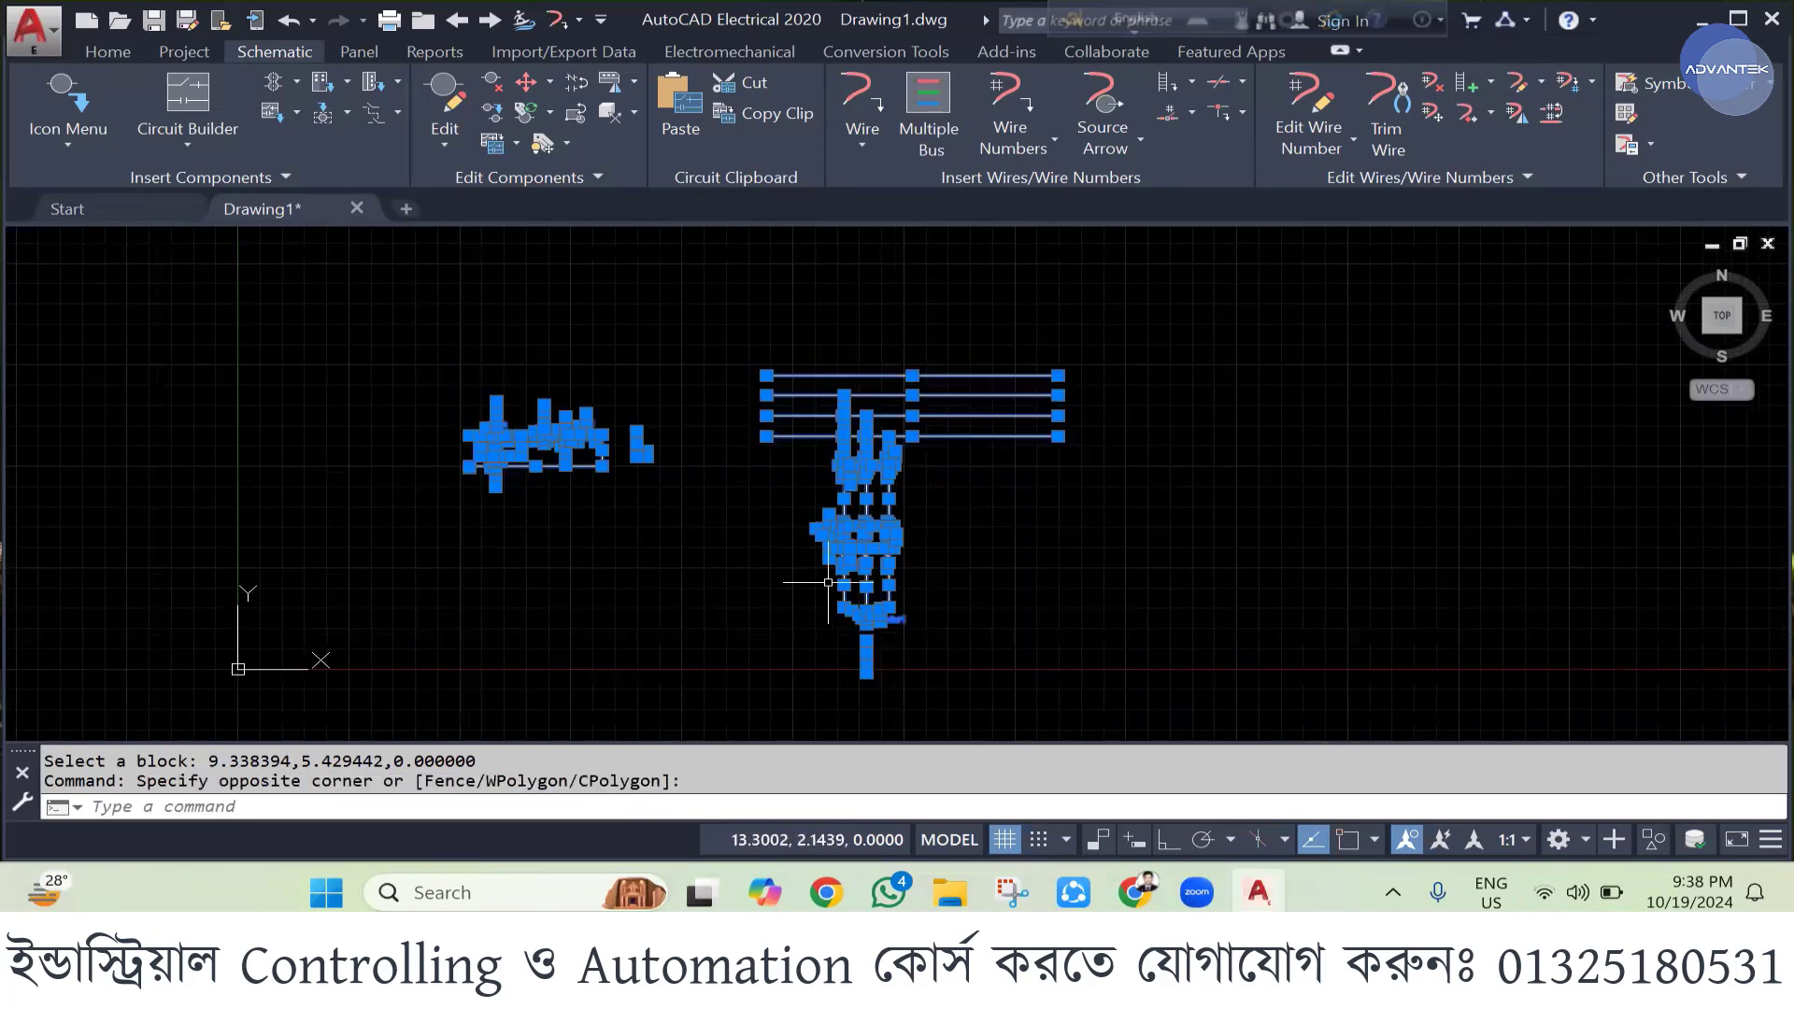
pyautogui.press('Escape')
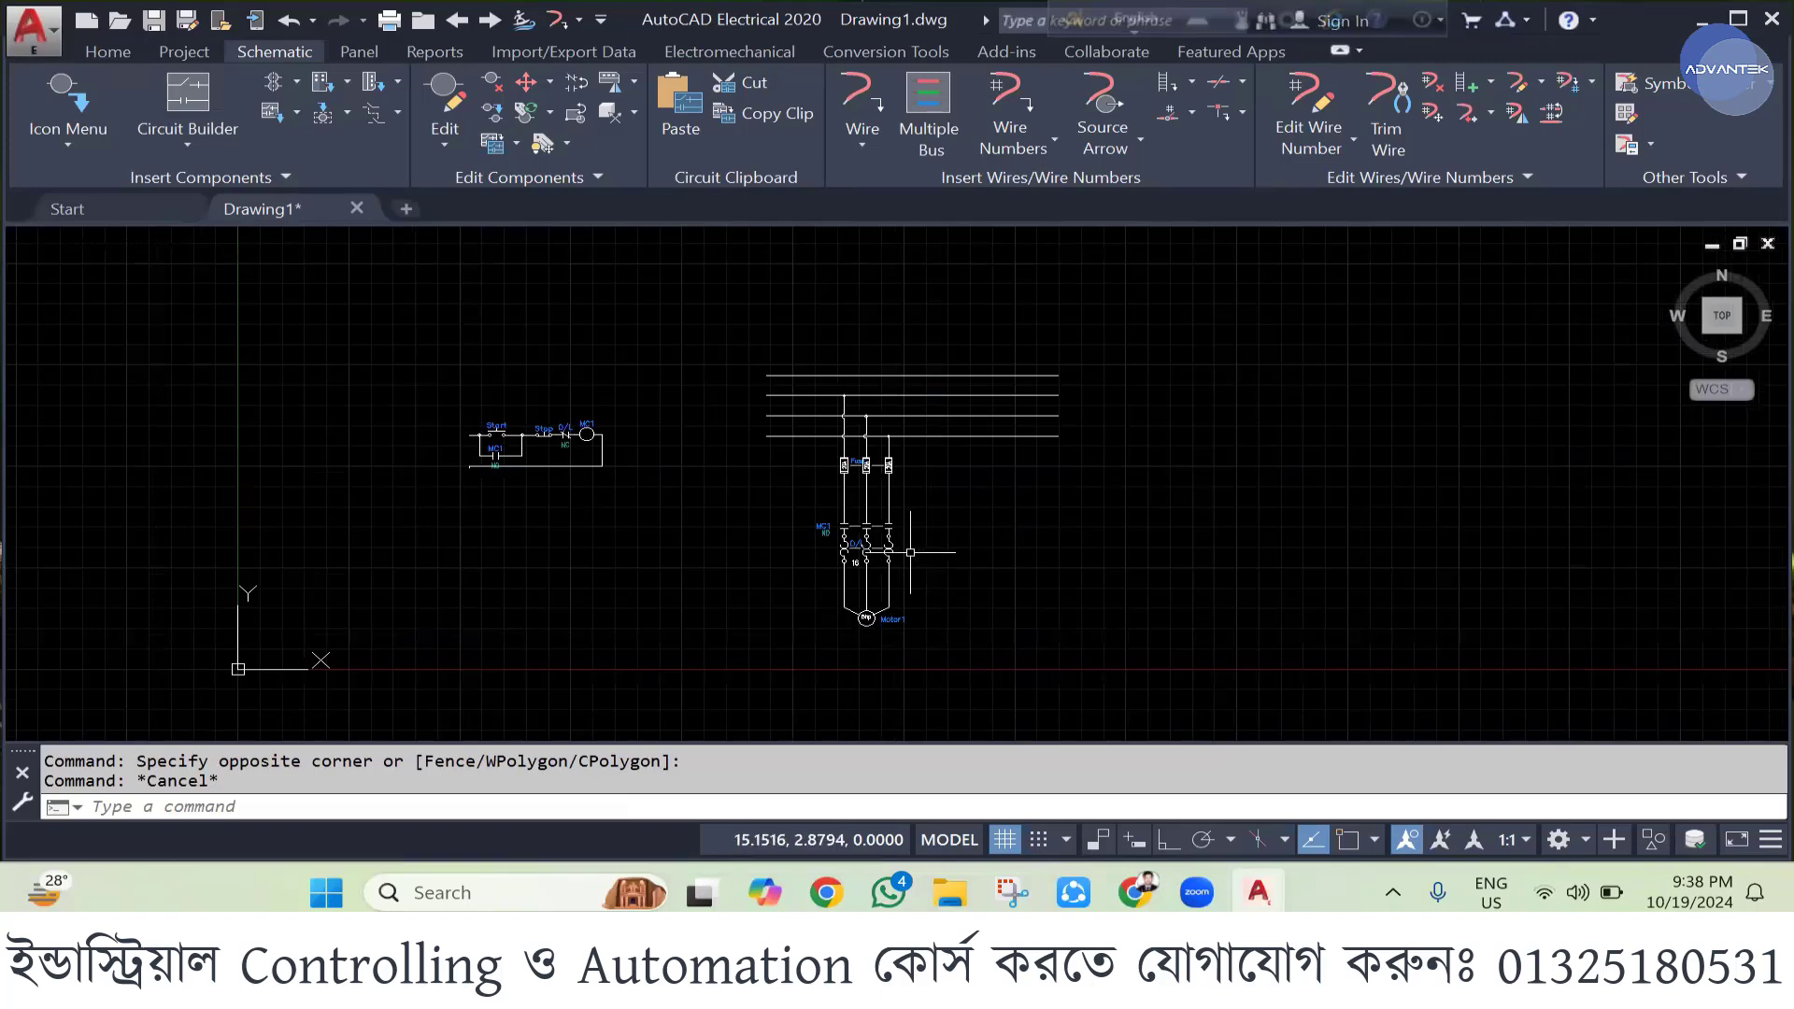
pyautogui.click(341, 285)
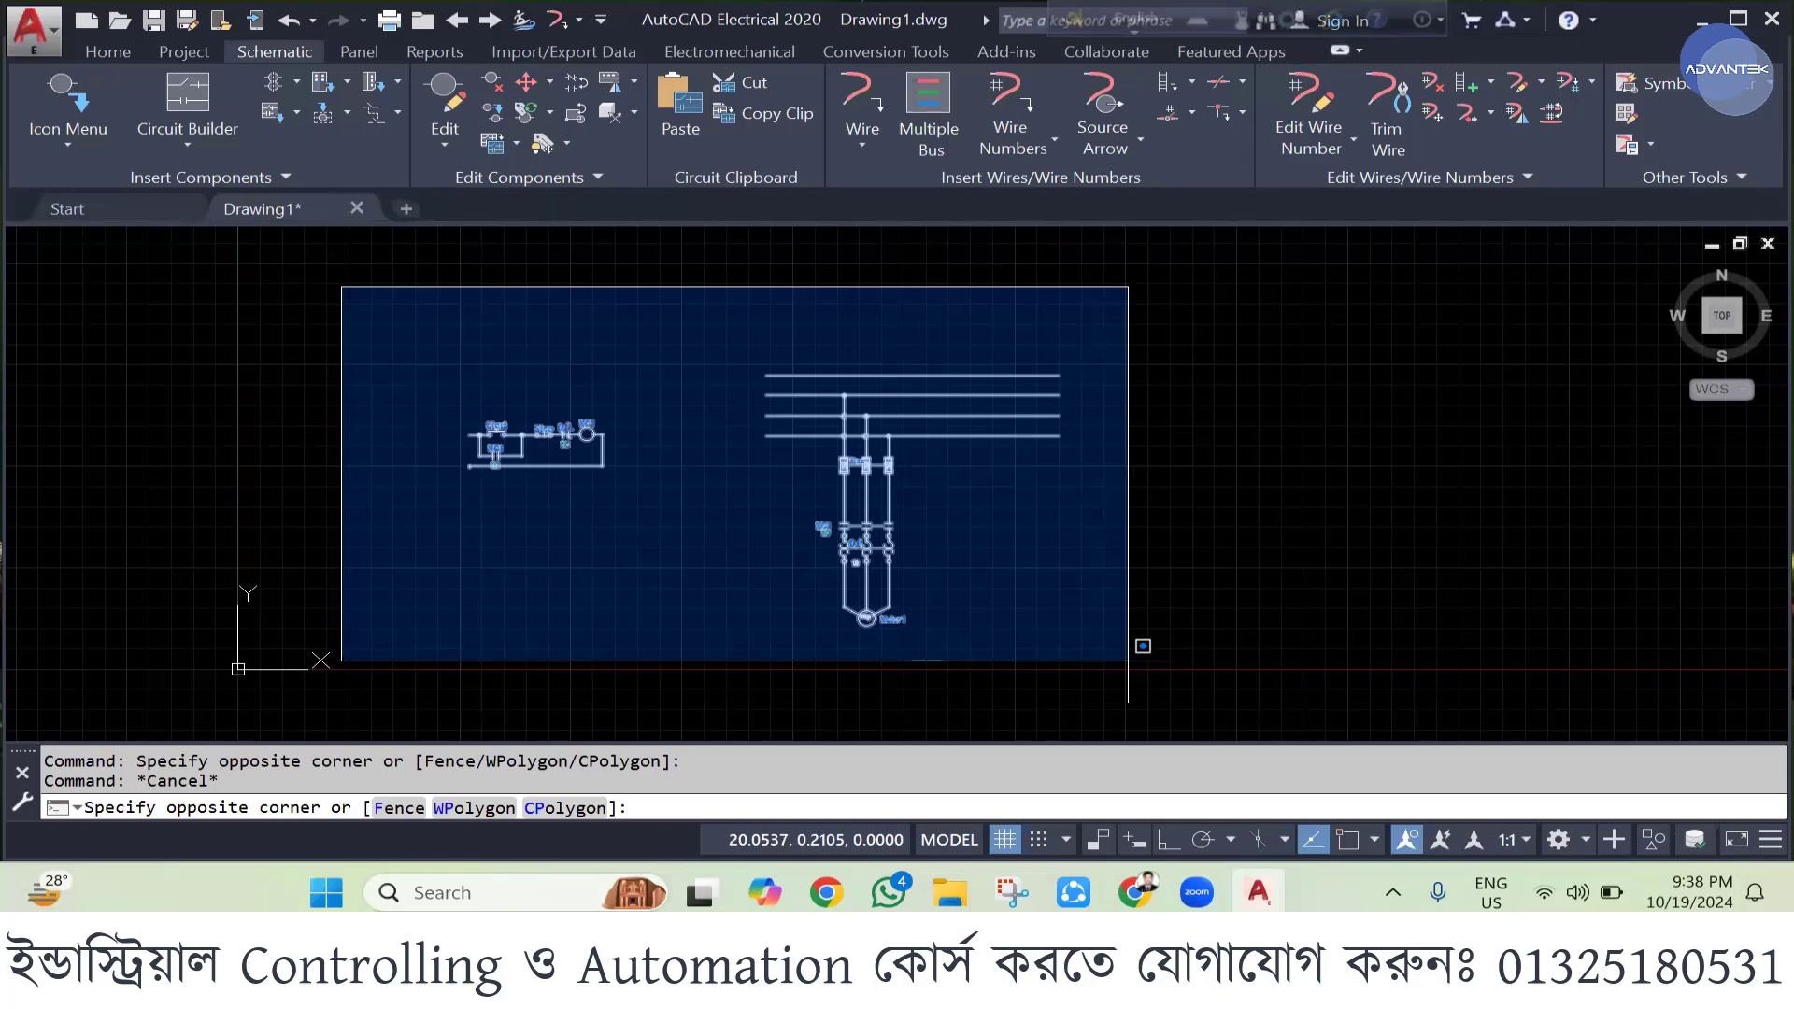
pyautogui.press('Escape')
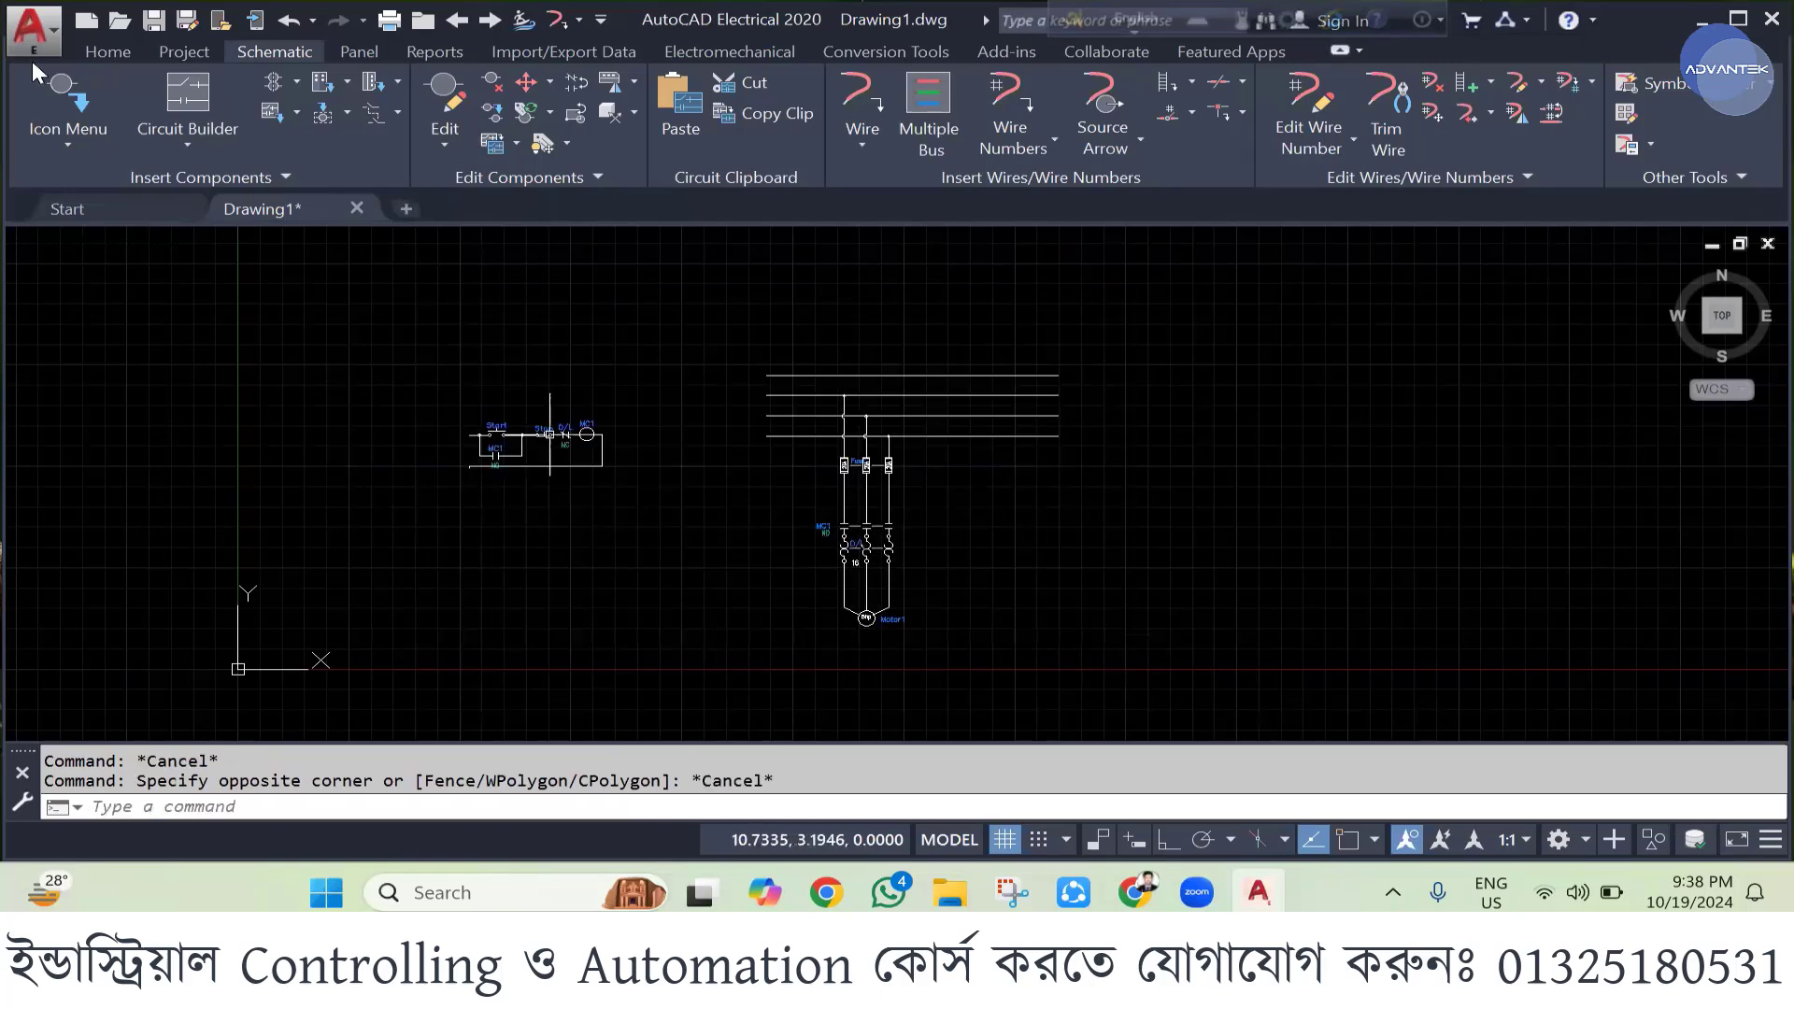
pyautogui.click(142, 51)
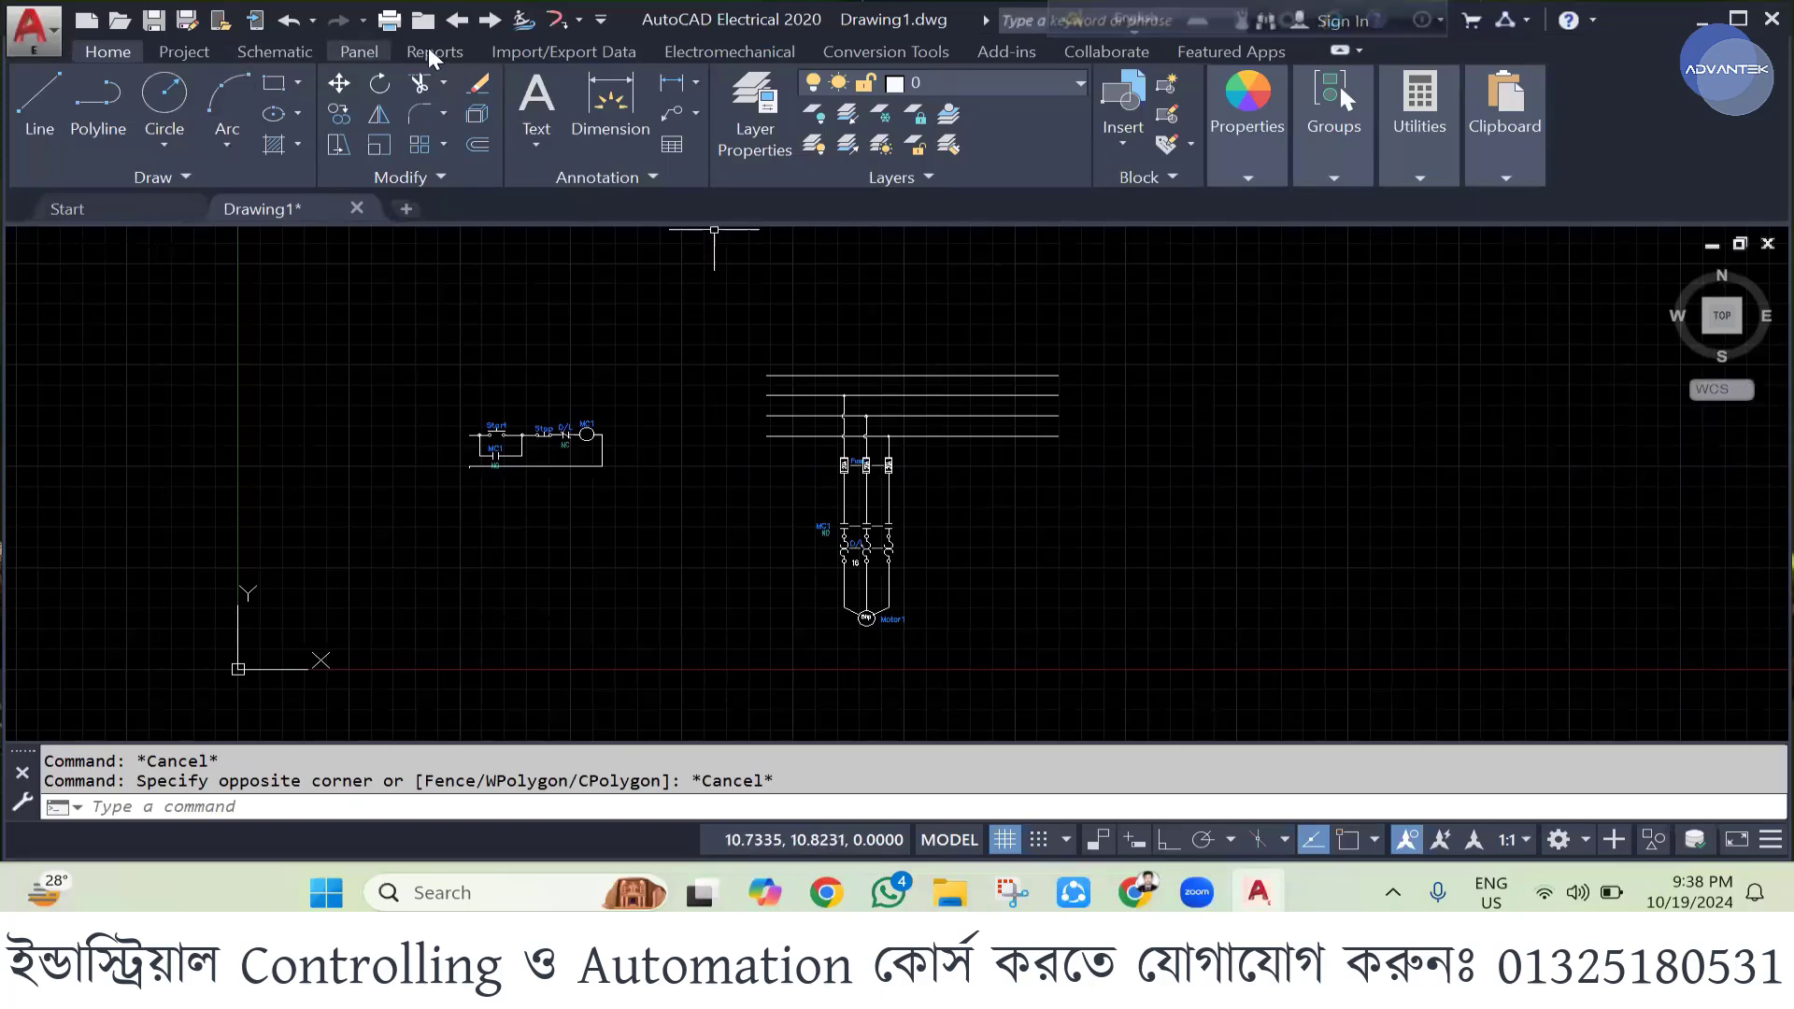
# - Restore the hidden View ribbon tab and enable the Navigation Bar
pyautogui.rightClick(1597, 62)
pyautogui.rightClick(1595, 54)
pyautogui.moveTo(1465, 149)
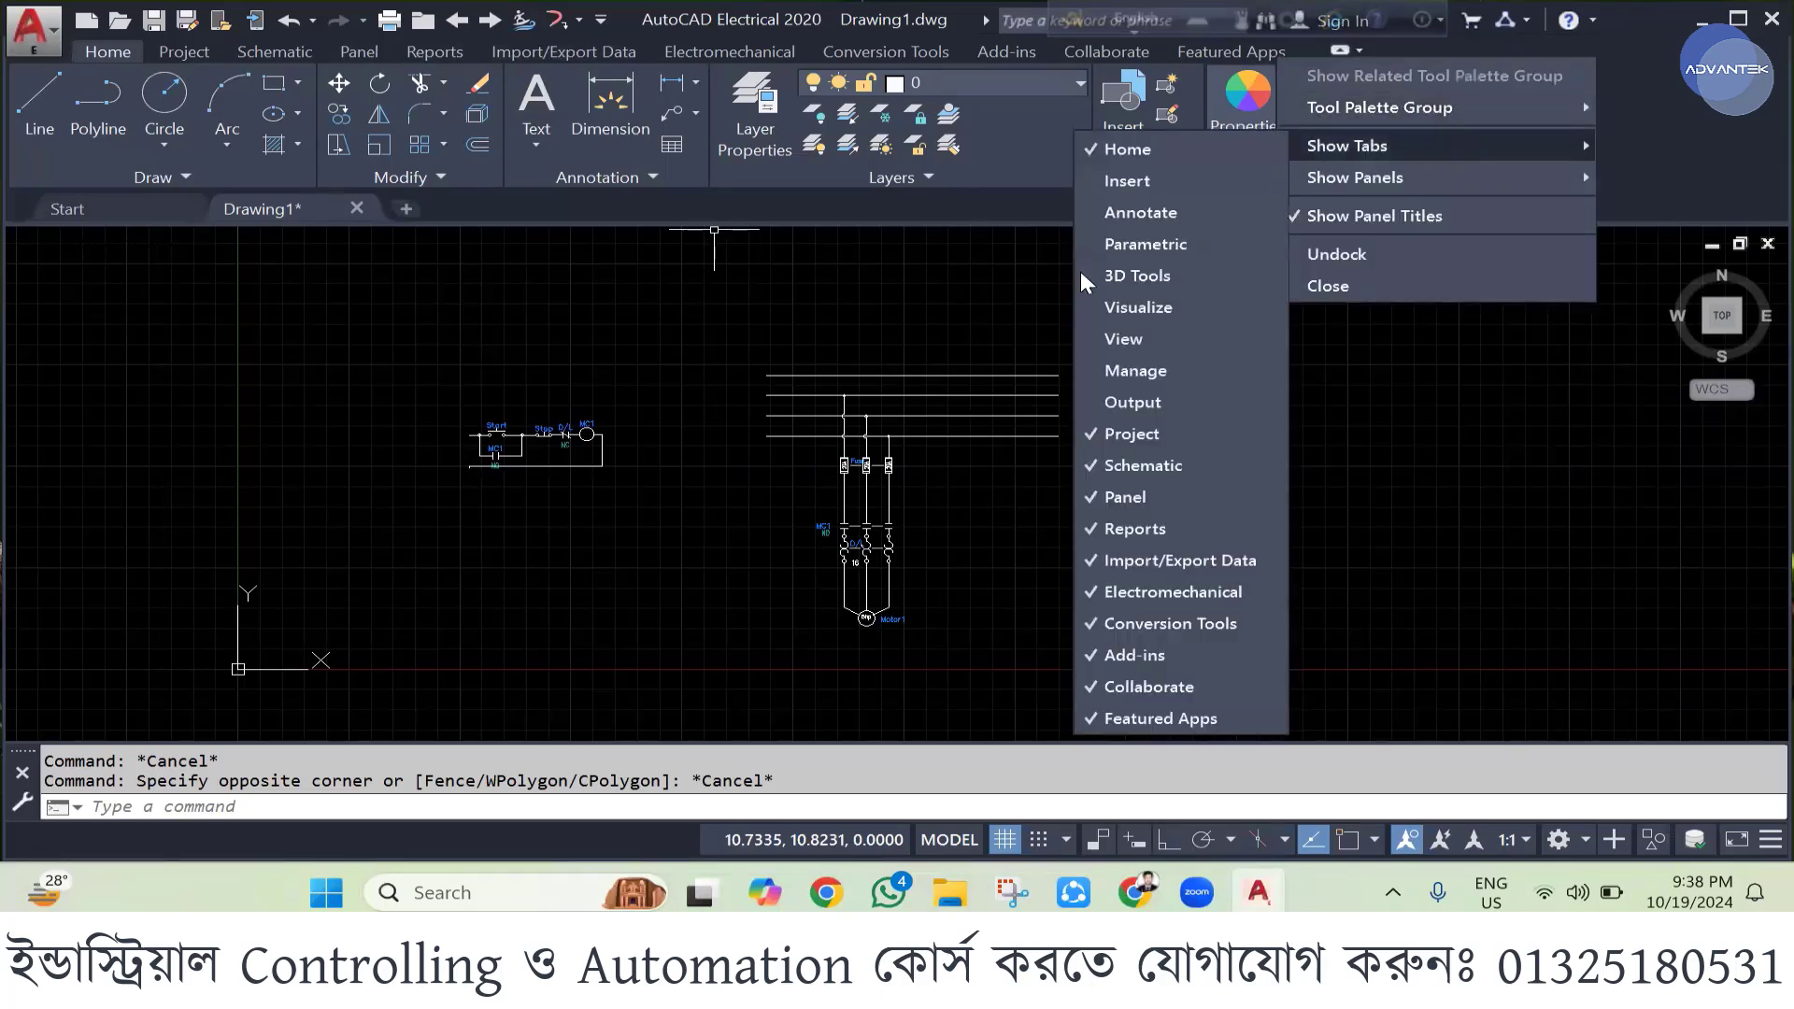
pyautogui.click(1100, 344)
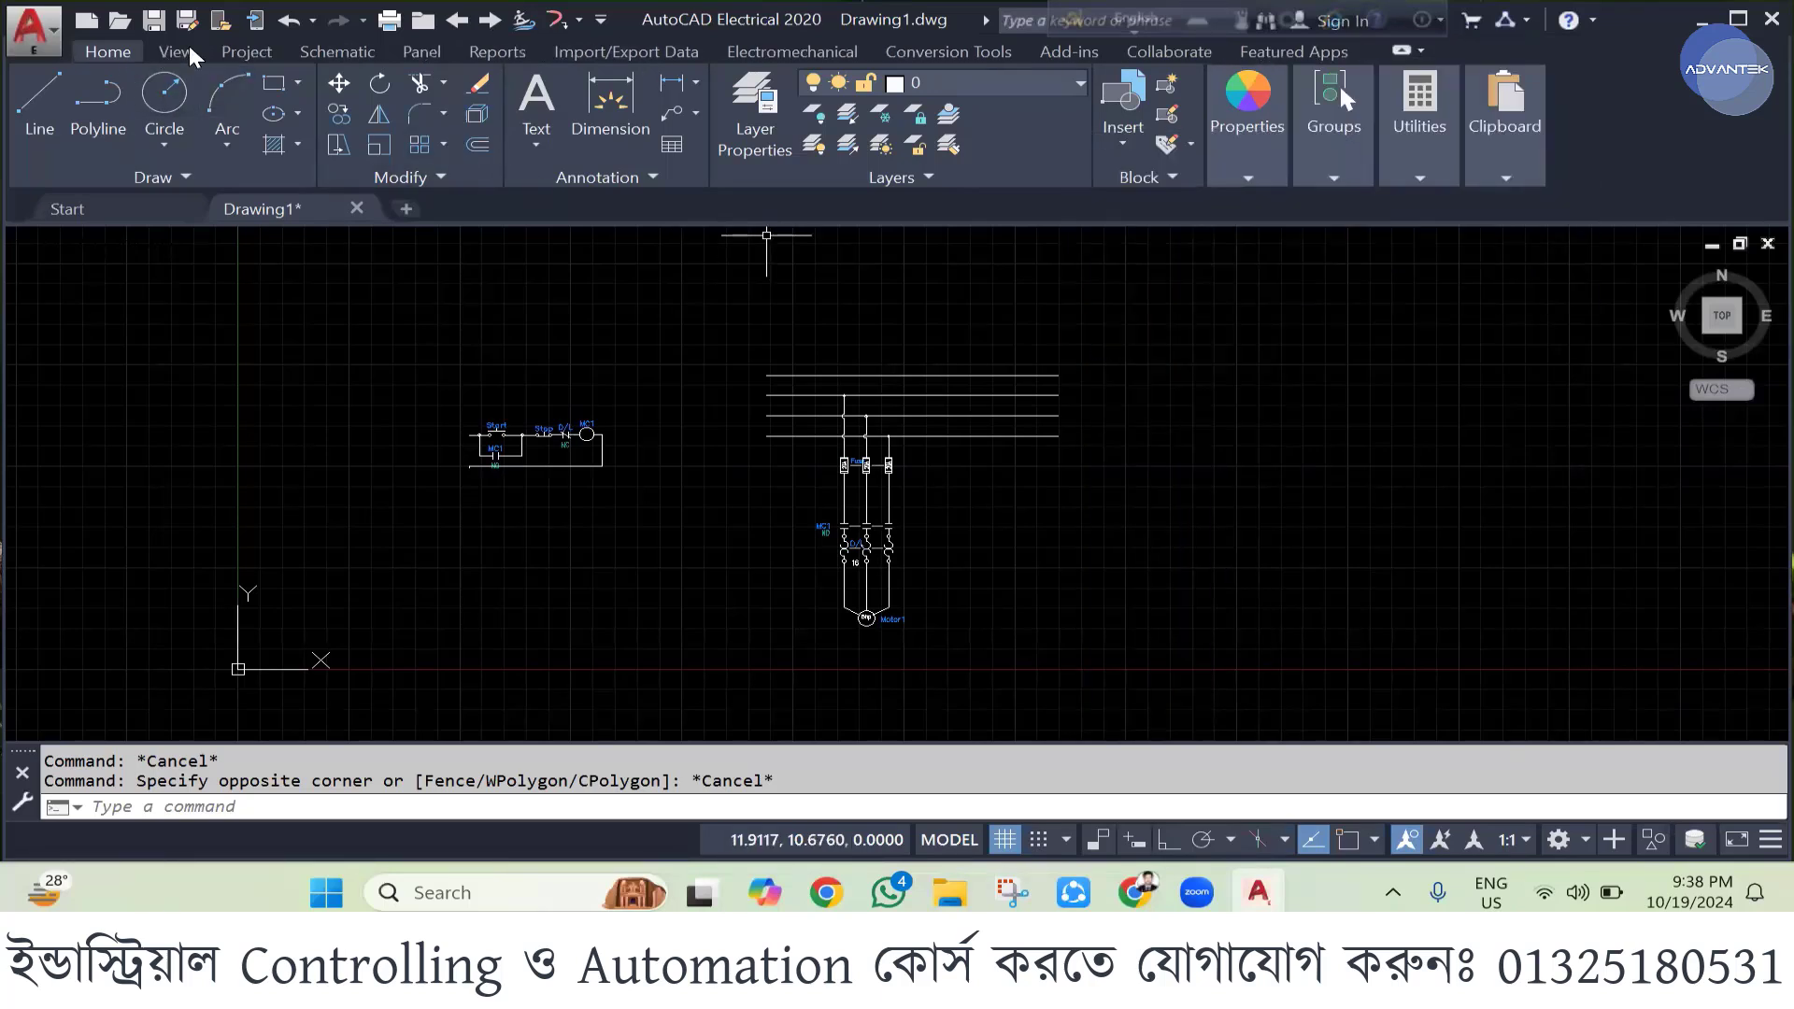
pyautogui.click(176, 51)
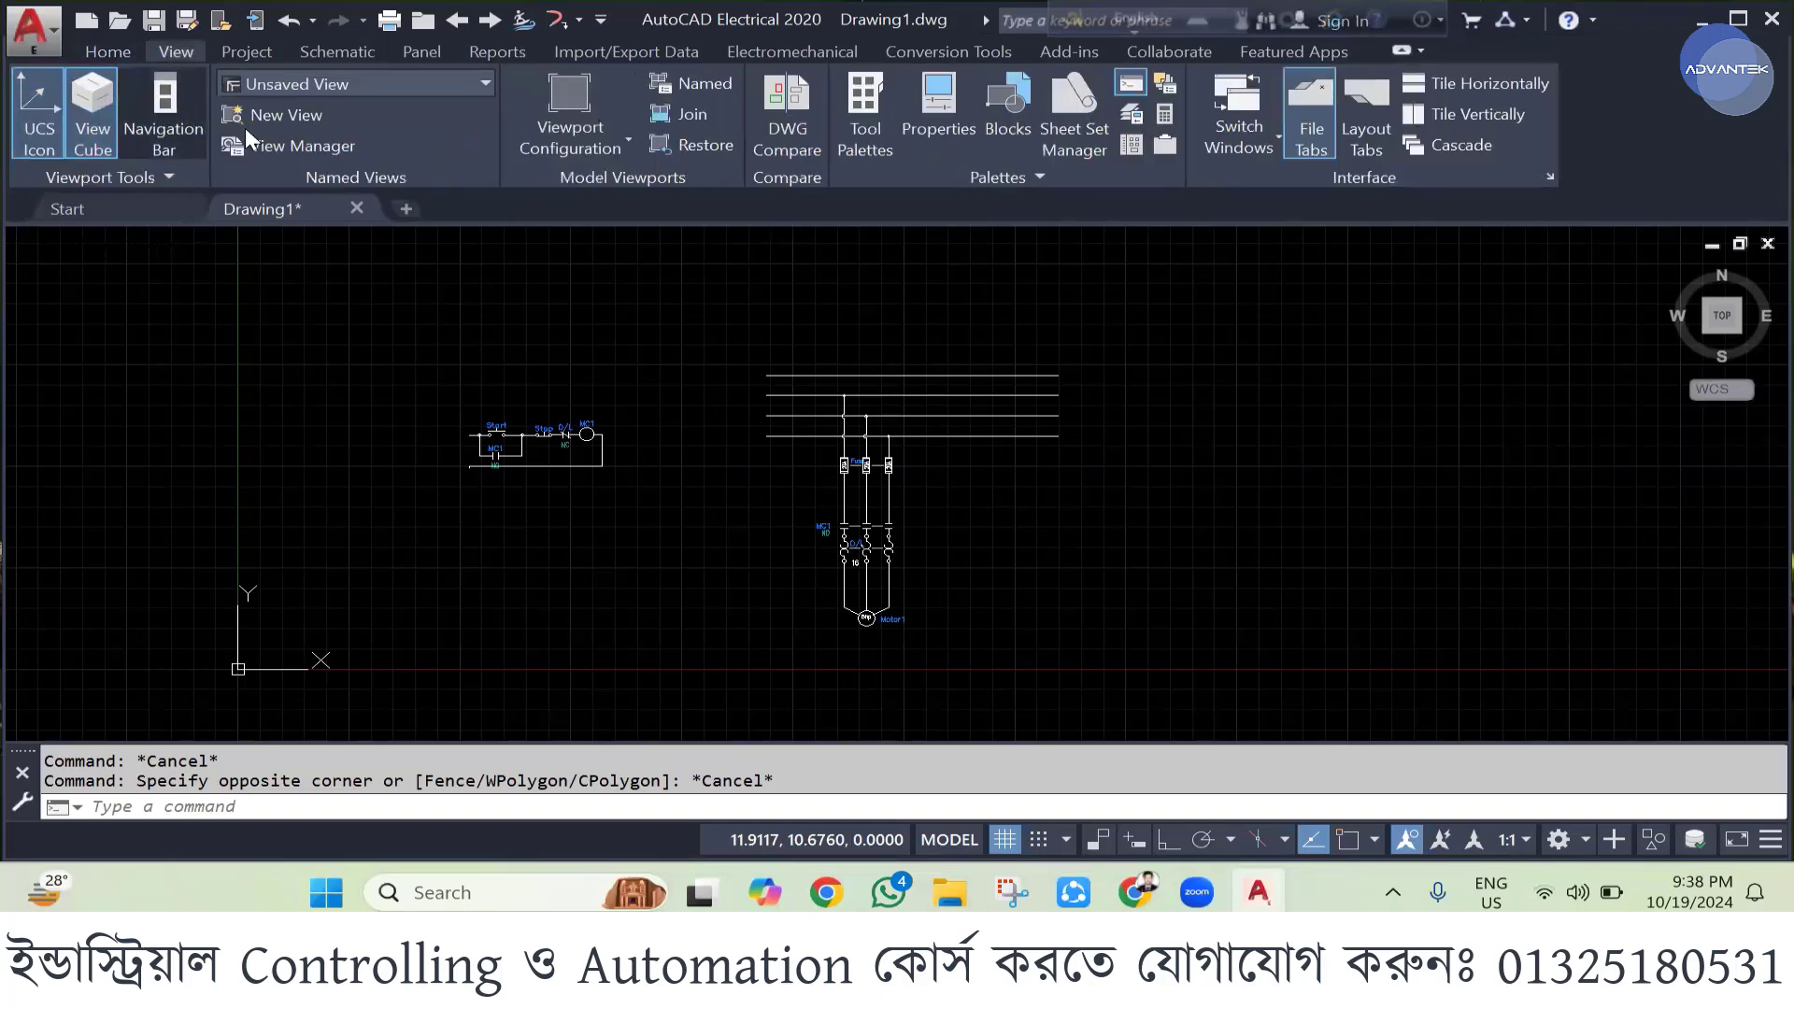
pyautogui.click(163, 114)
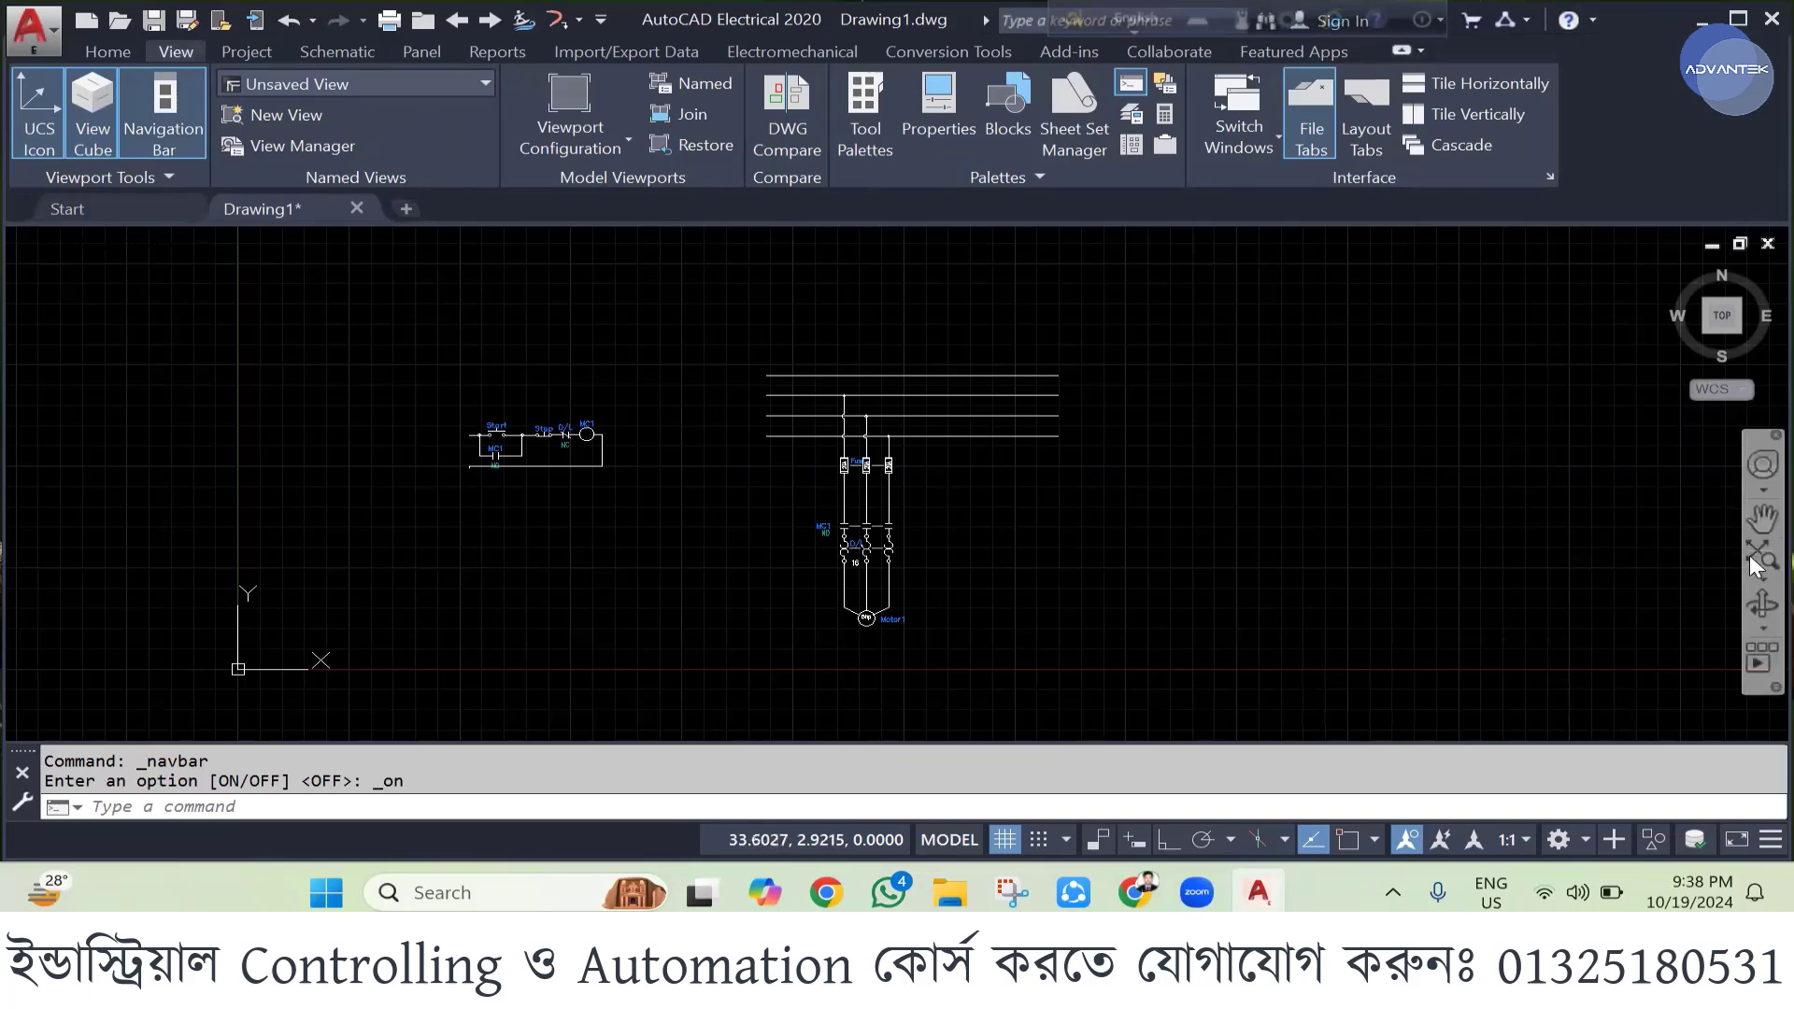
# - Zoom to the drawing extents and window-select both circuits
pyautogui.click(1754, 561)
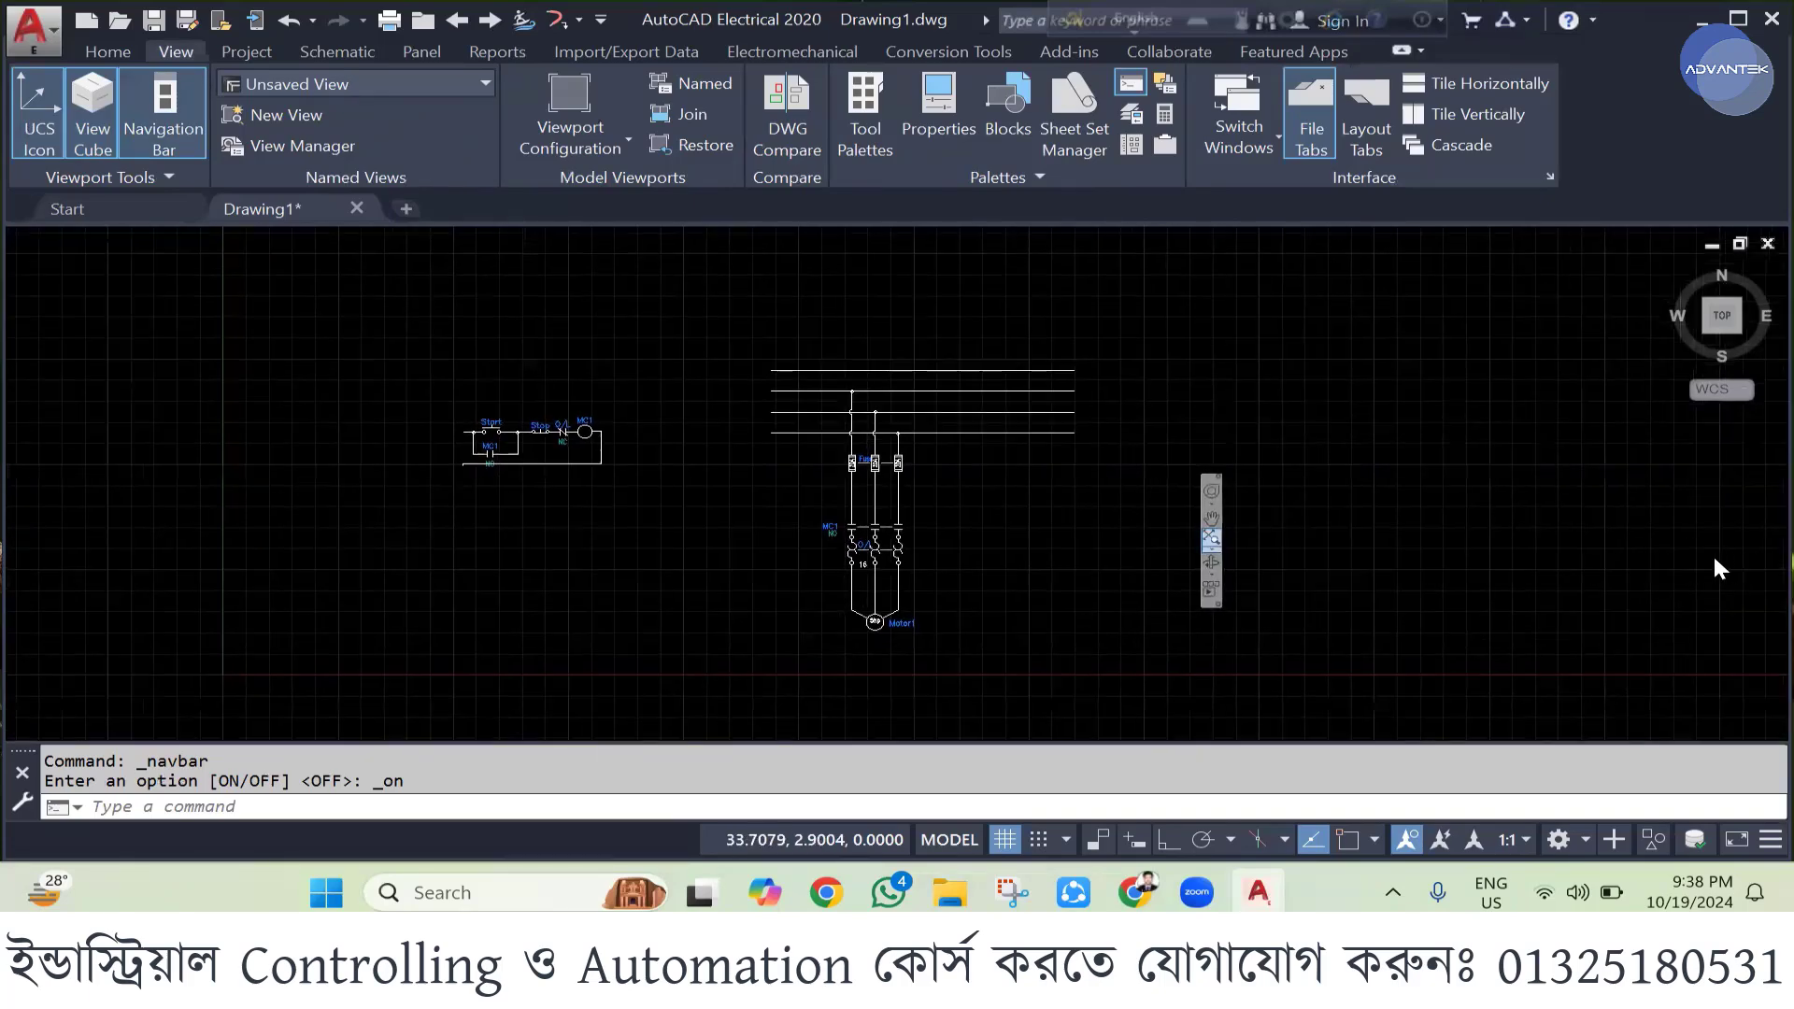
pyautogui.click(1761, 560)
pyautogui.scroll(-2, 1111, 593)
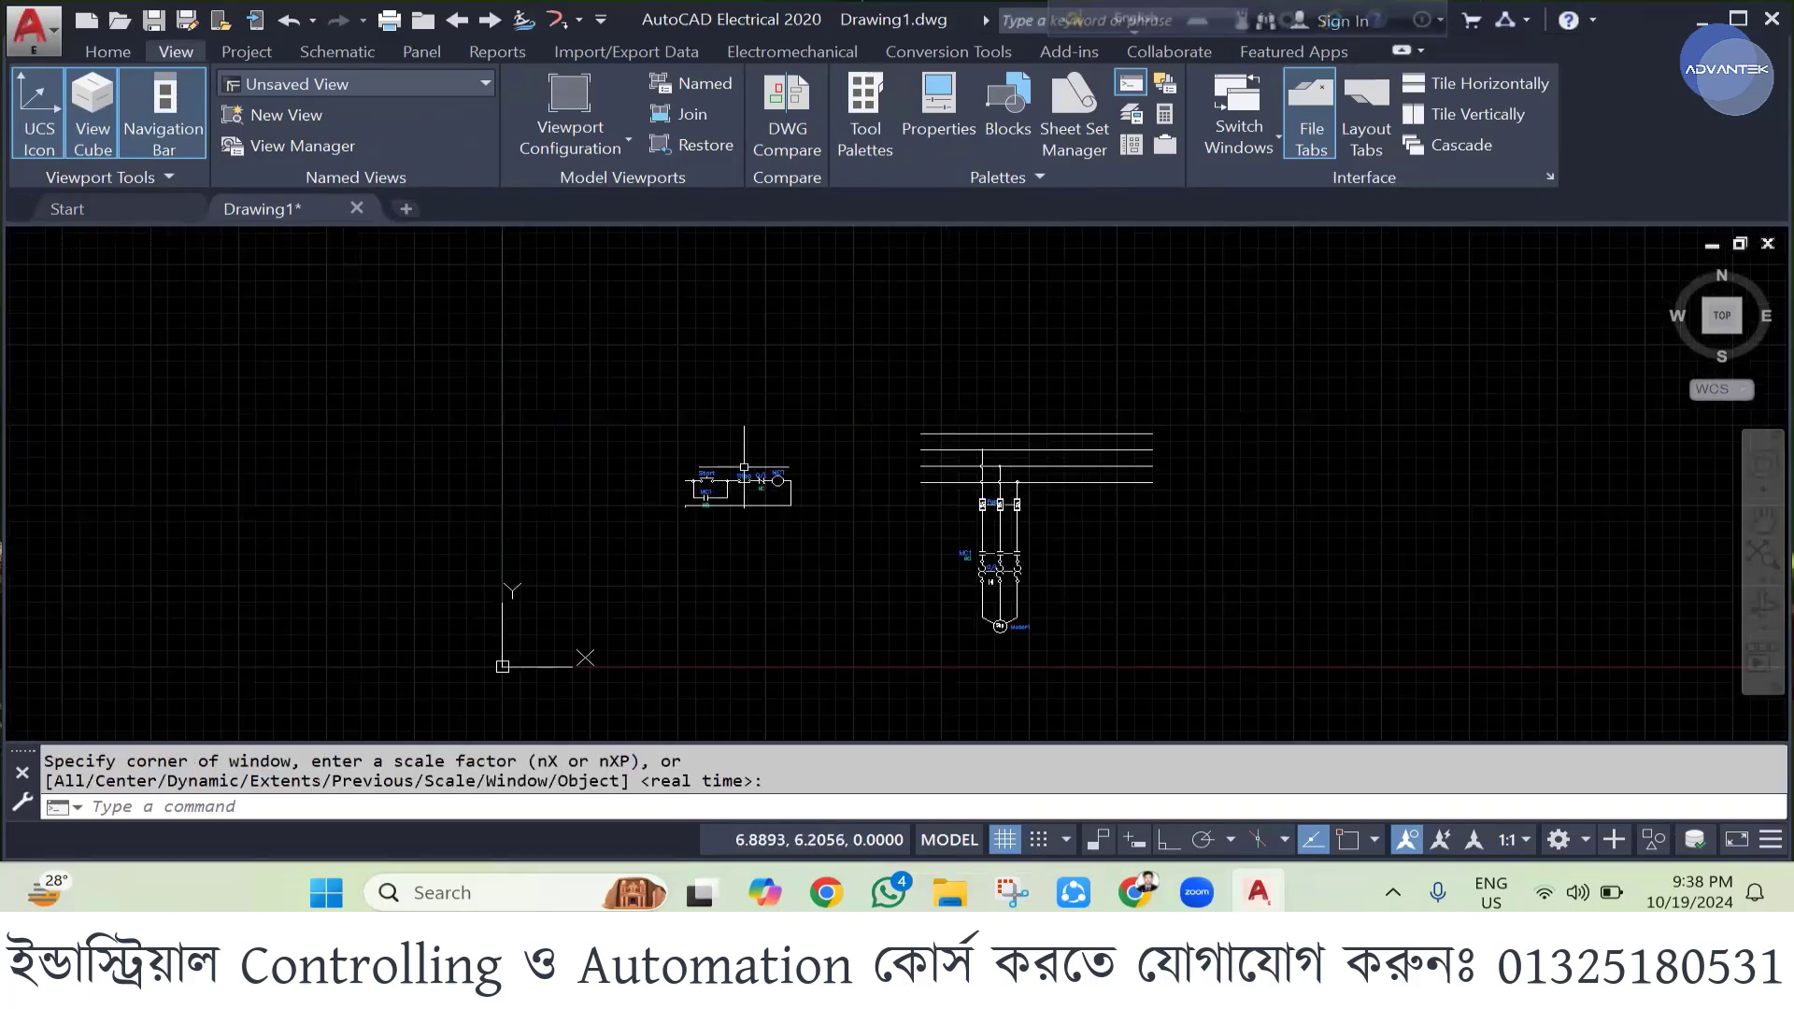
pyautogui.click(552, 280)
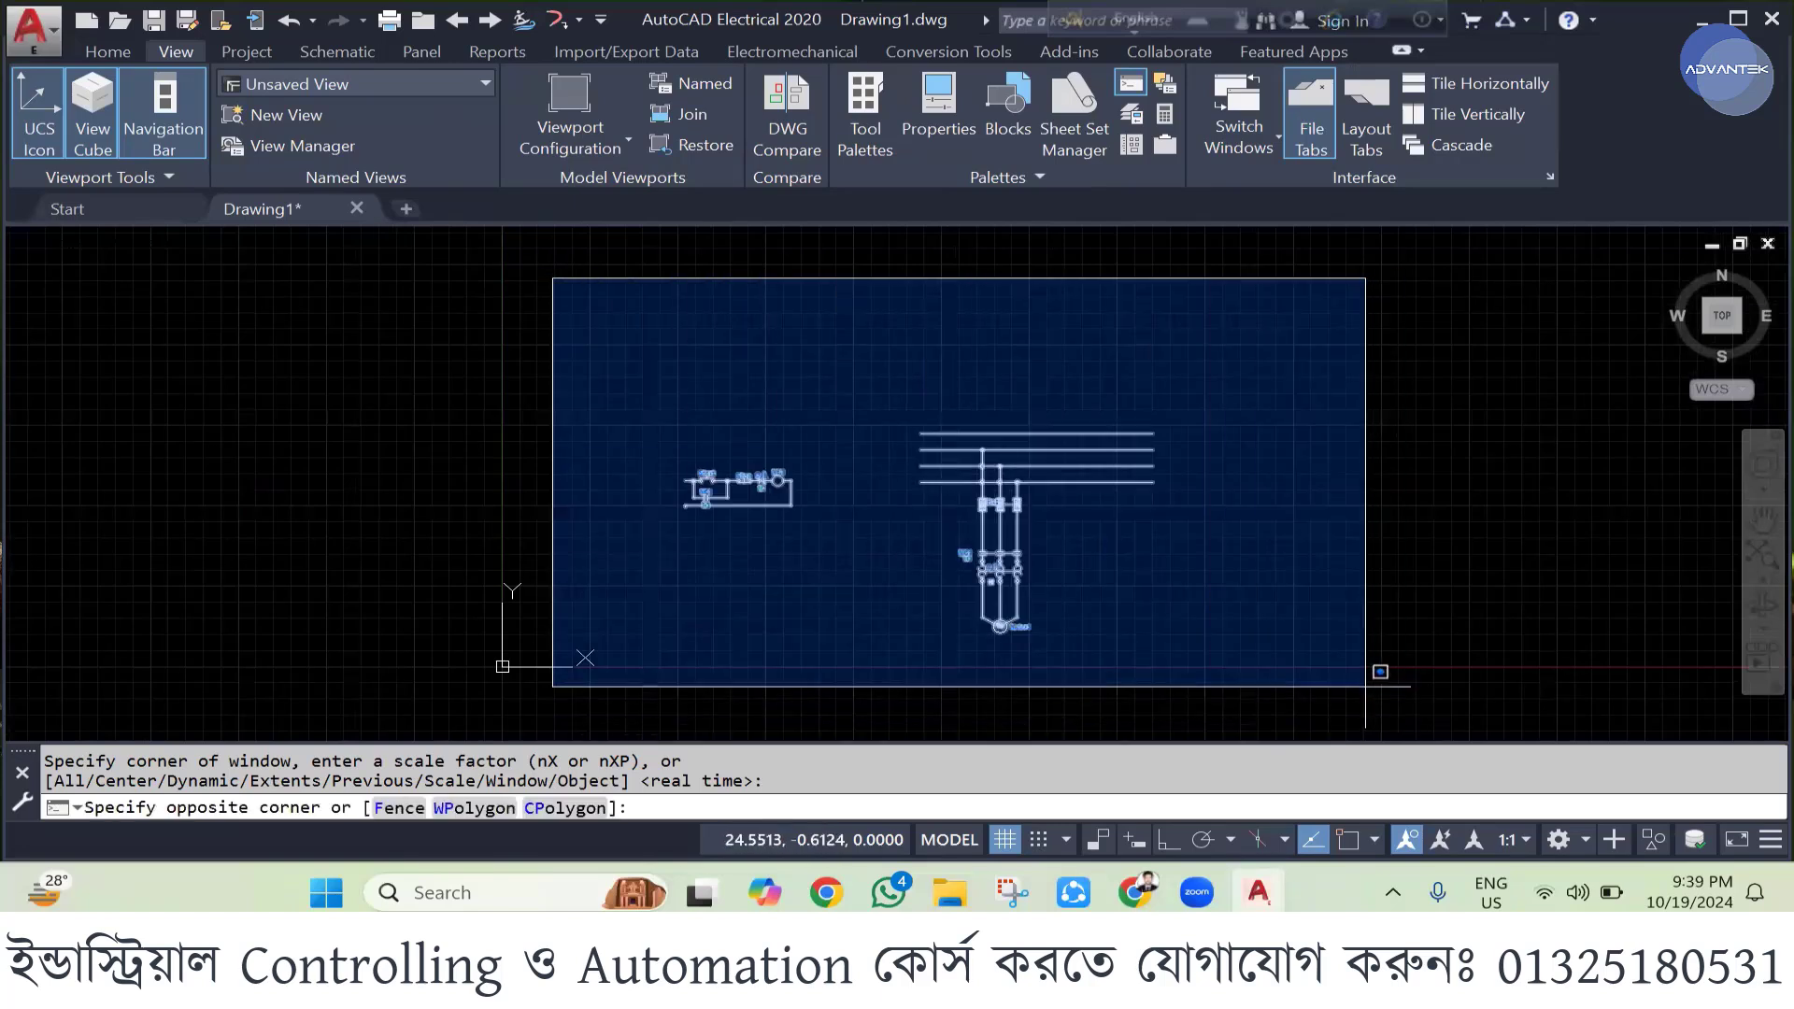
pyautogui.click(1412, 729)
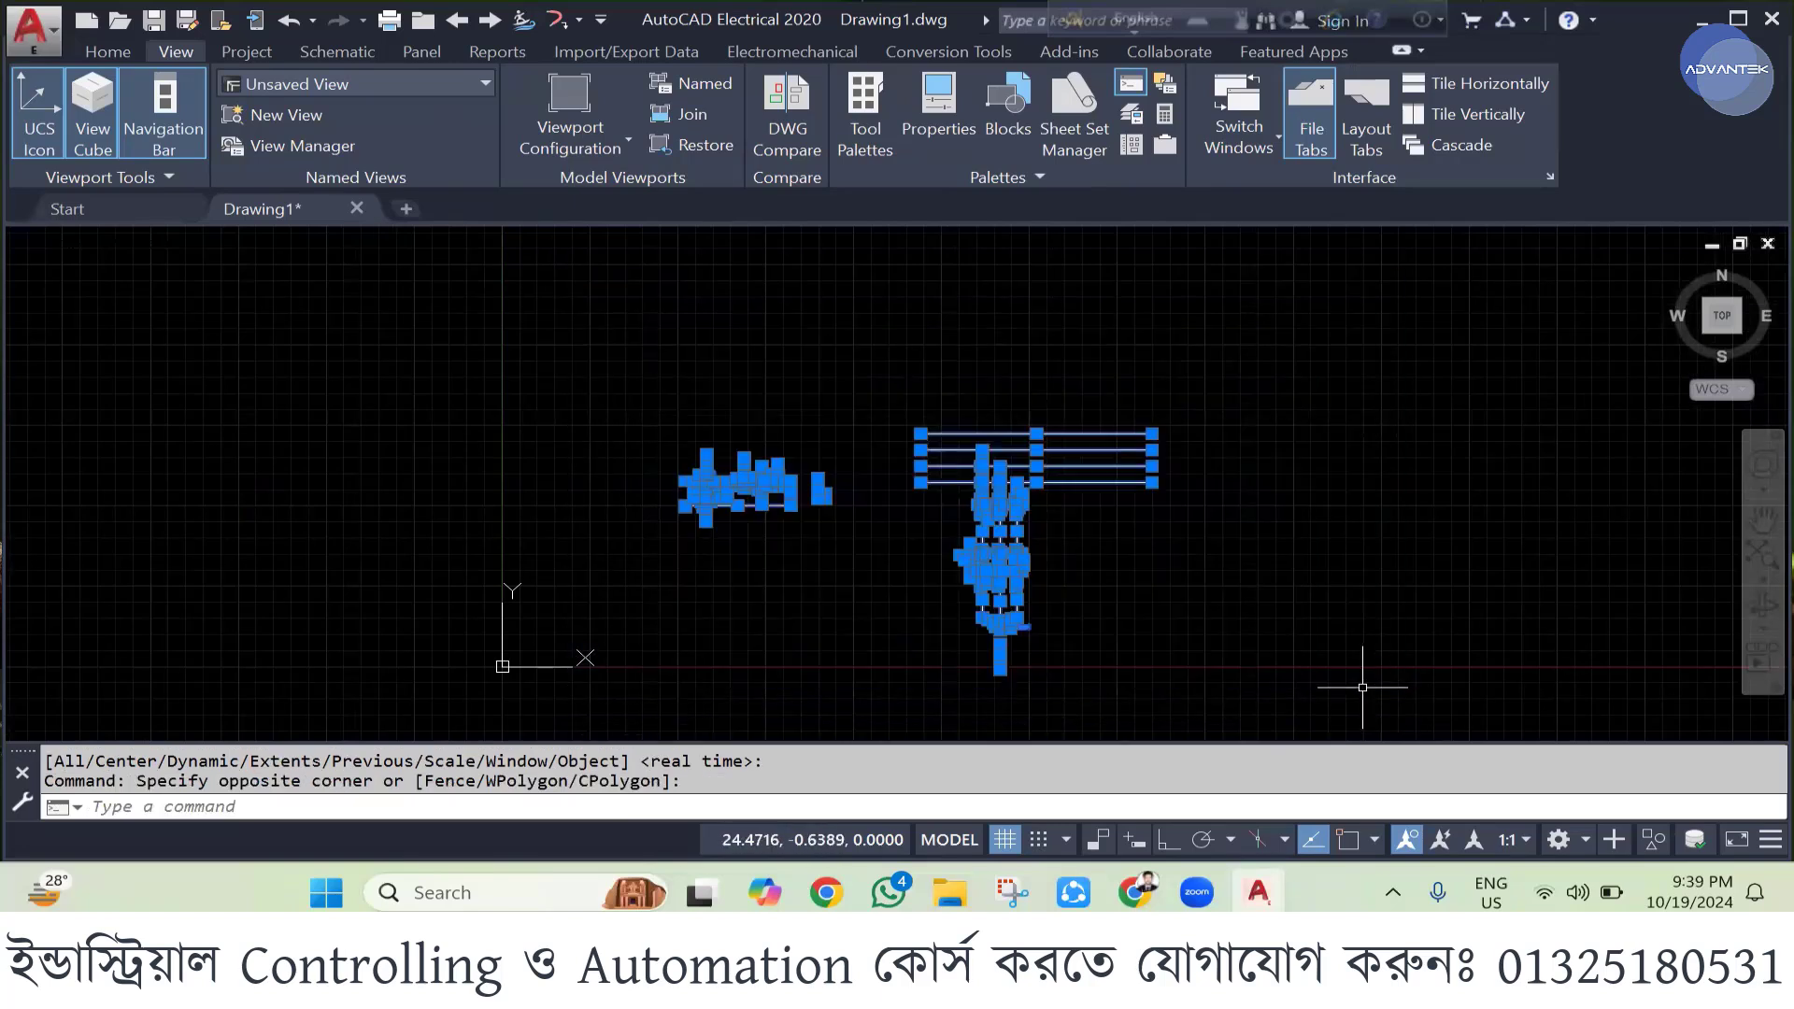
# - Delete both circuits and insert a Push Button NO symbol, keeping its default tag PB?
pyautogui.press('Delete')
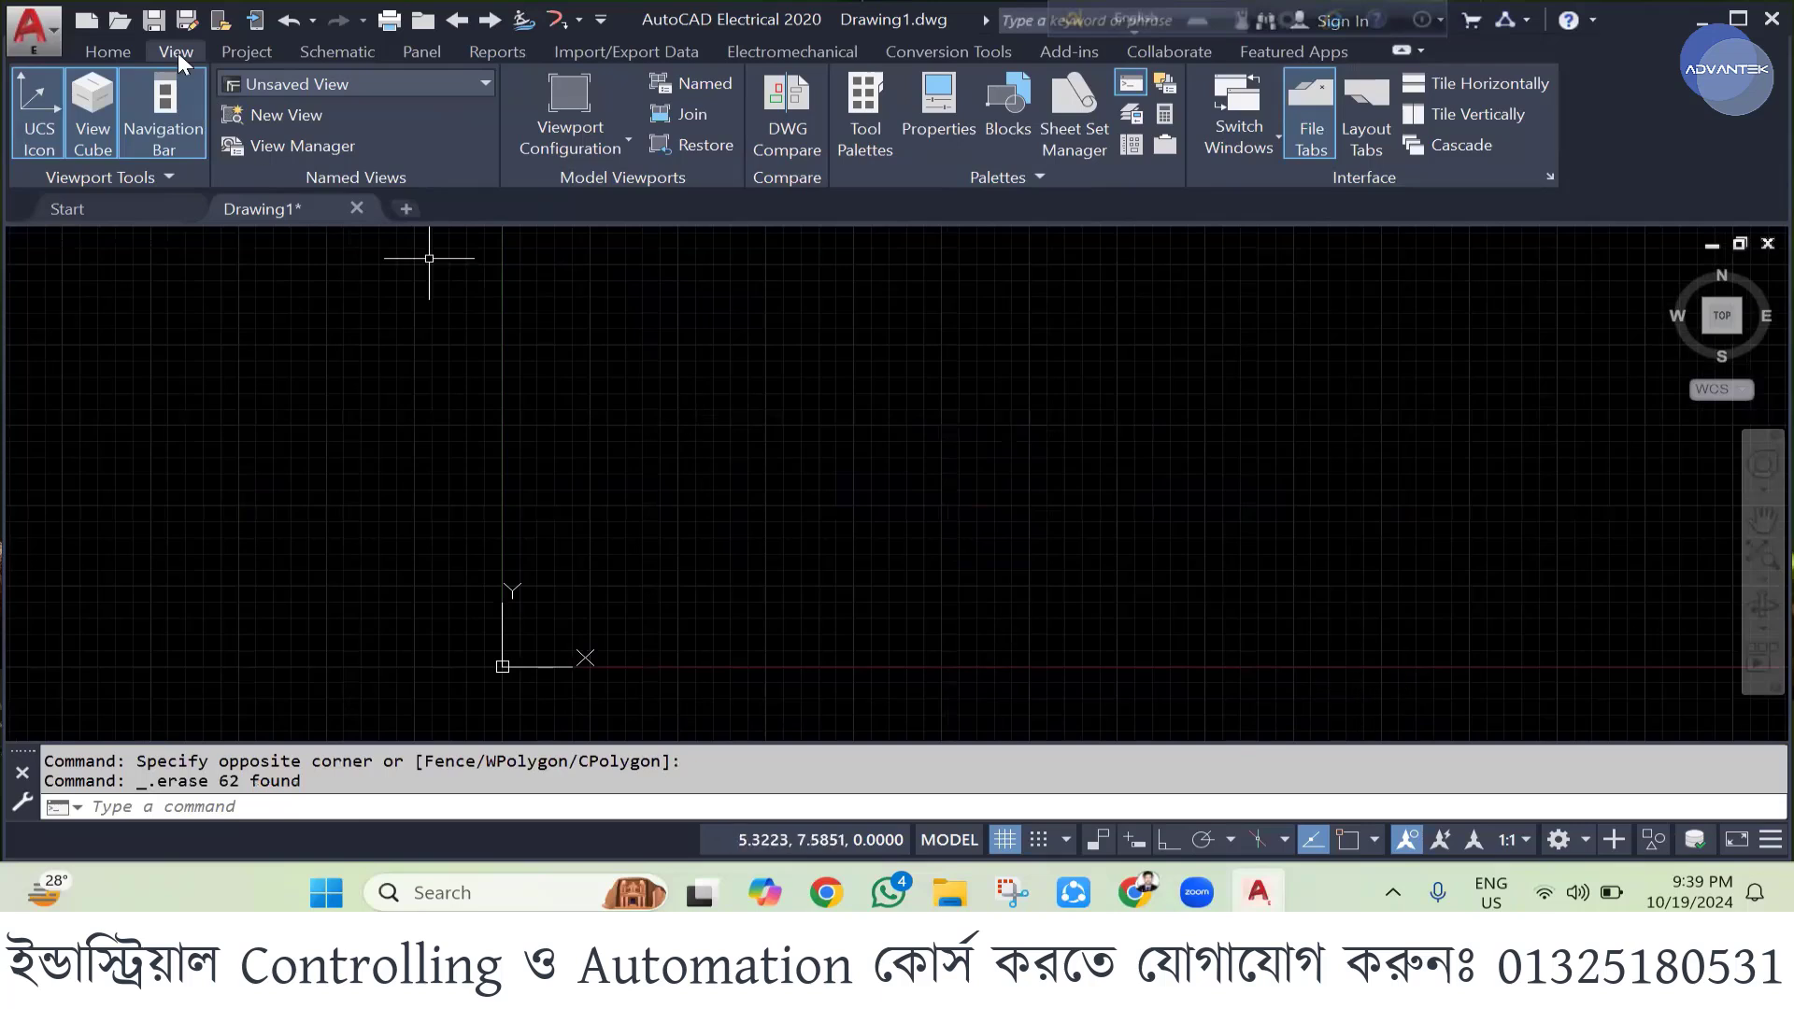
pyautogui.click(314, 52)
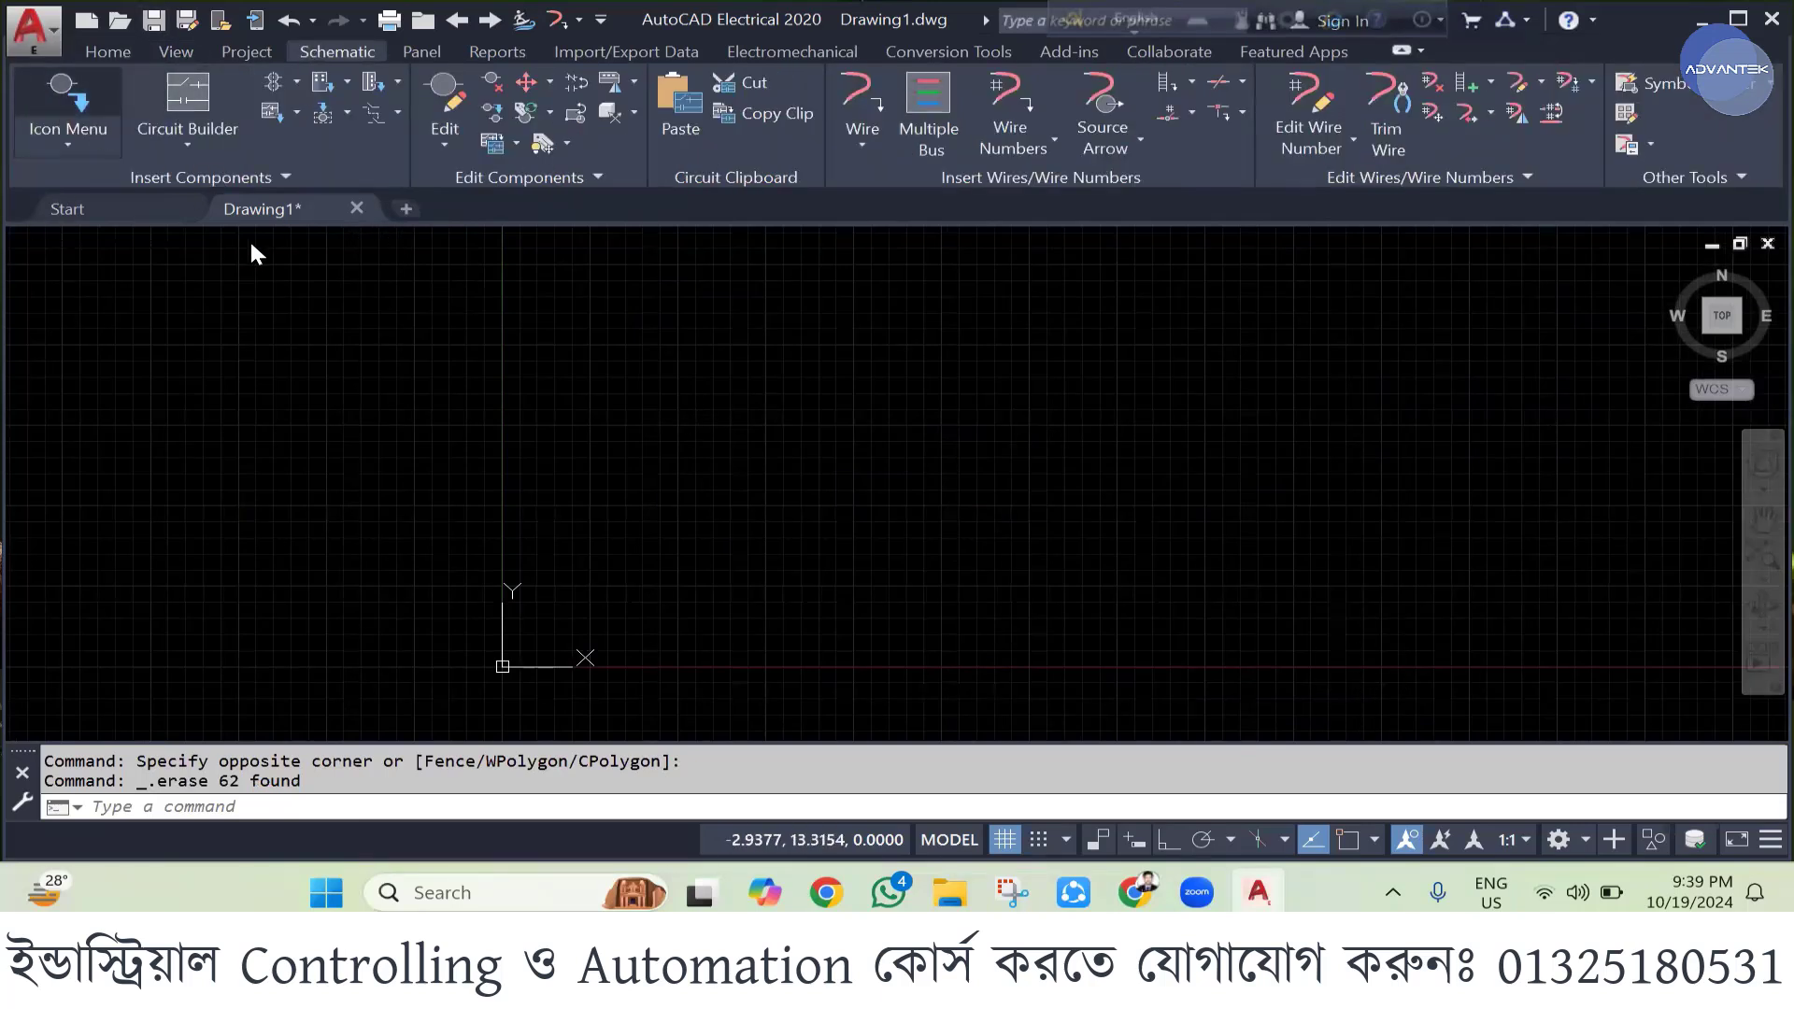
pyautogui.click(130, 114)
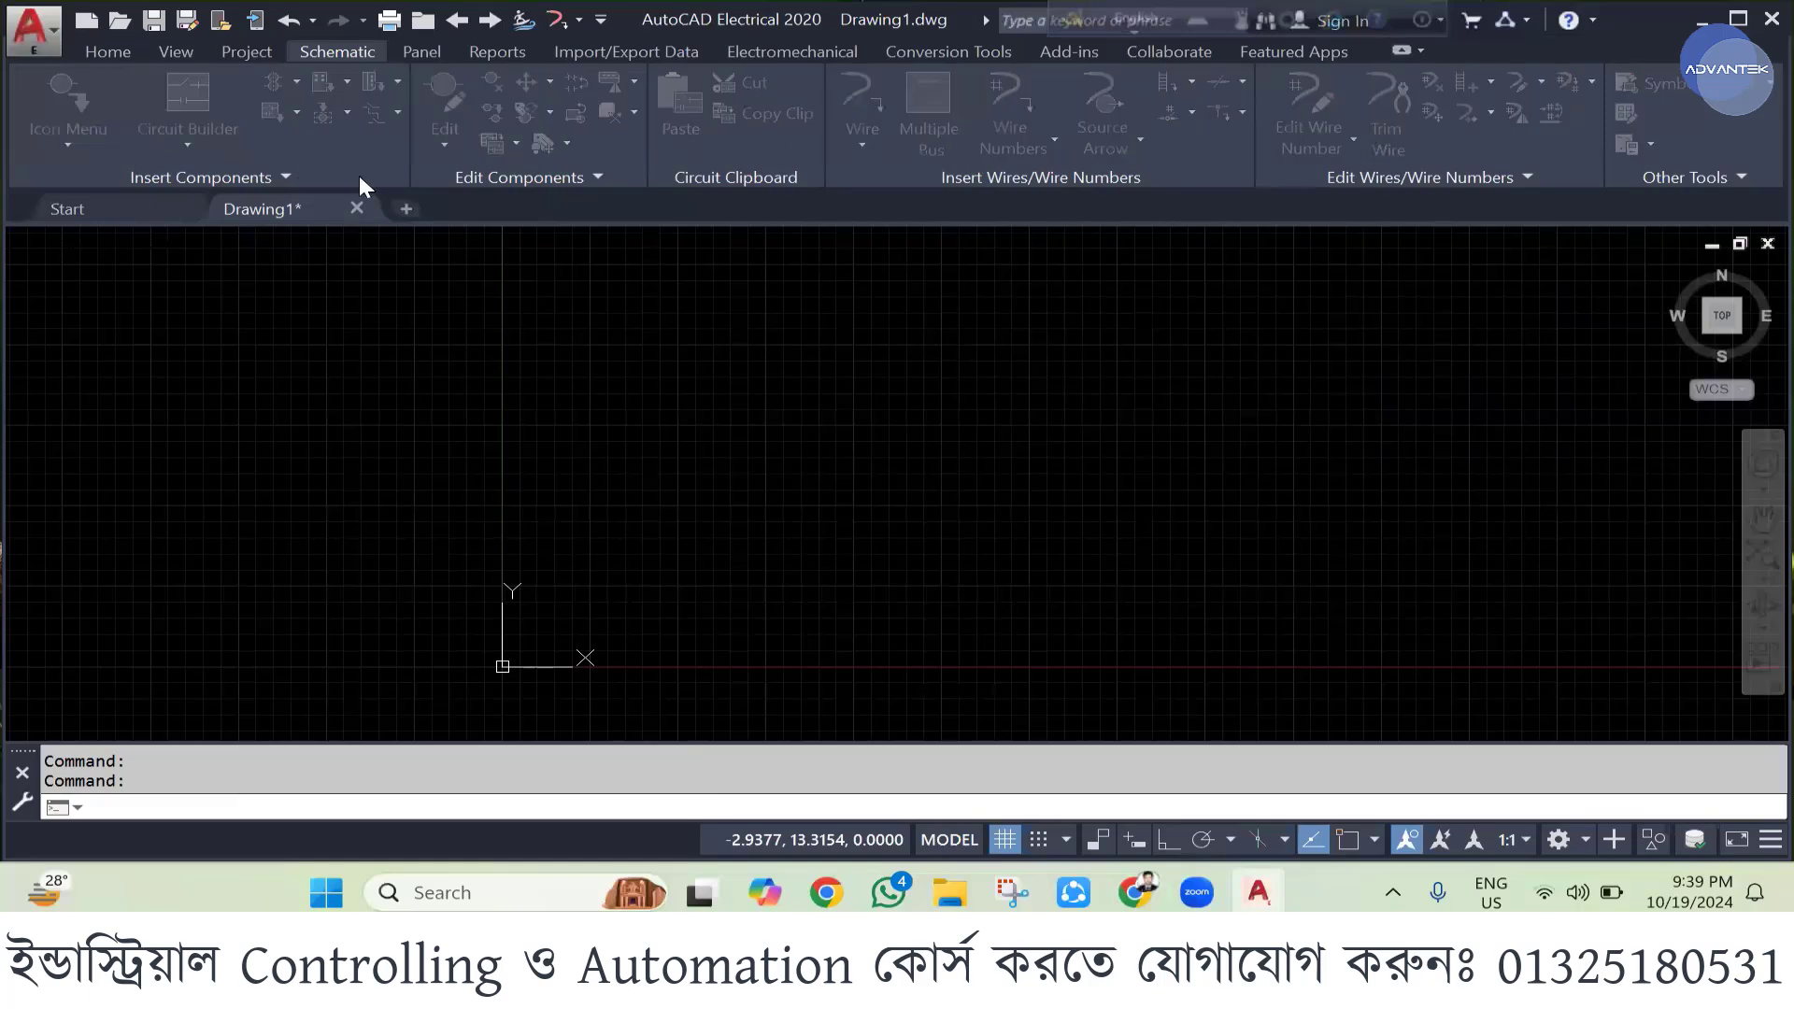
pyautogui.press('Return')
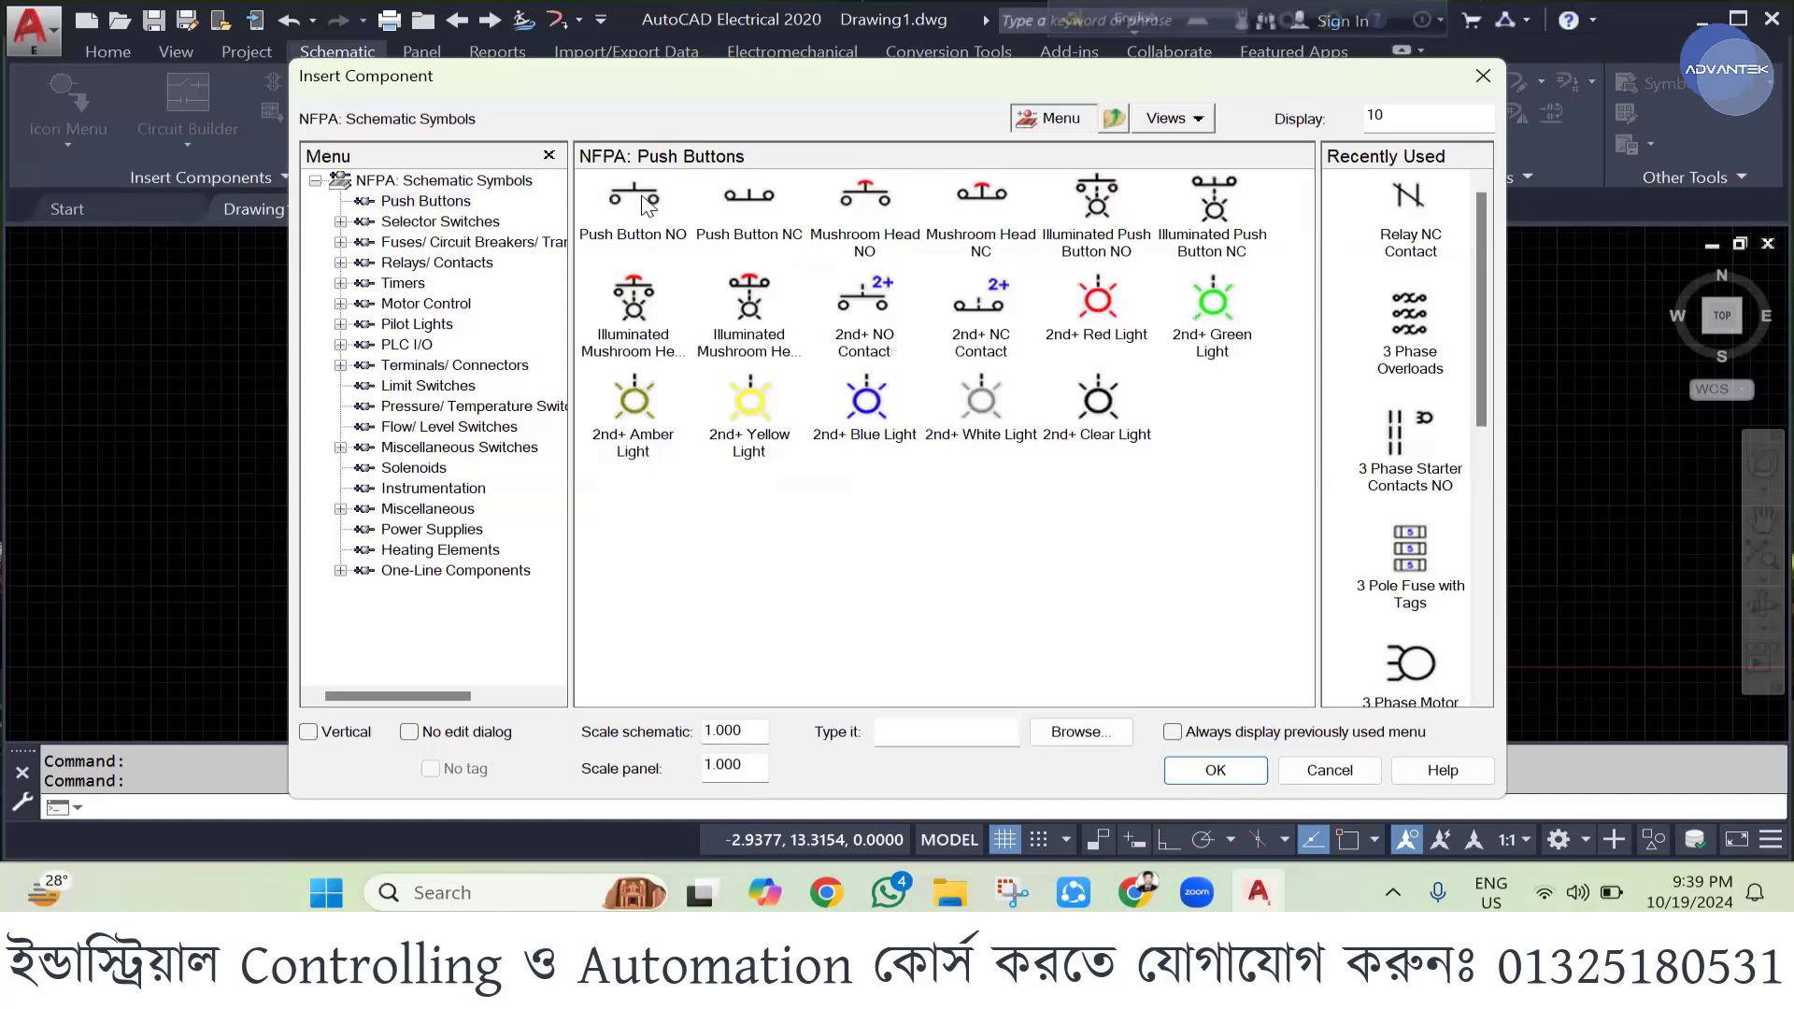
pyautogui.click(635, 201)
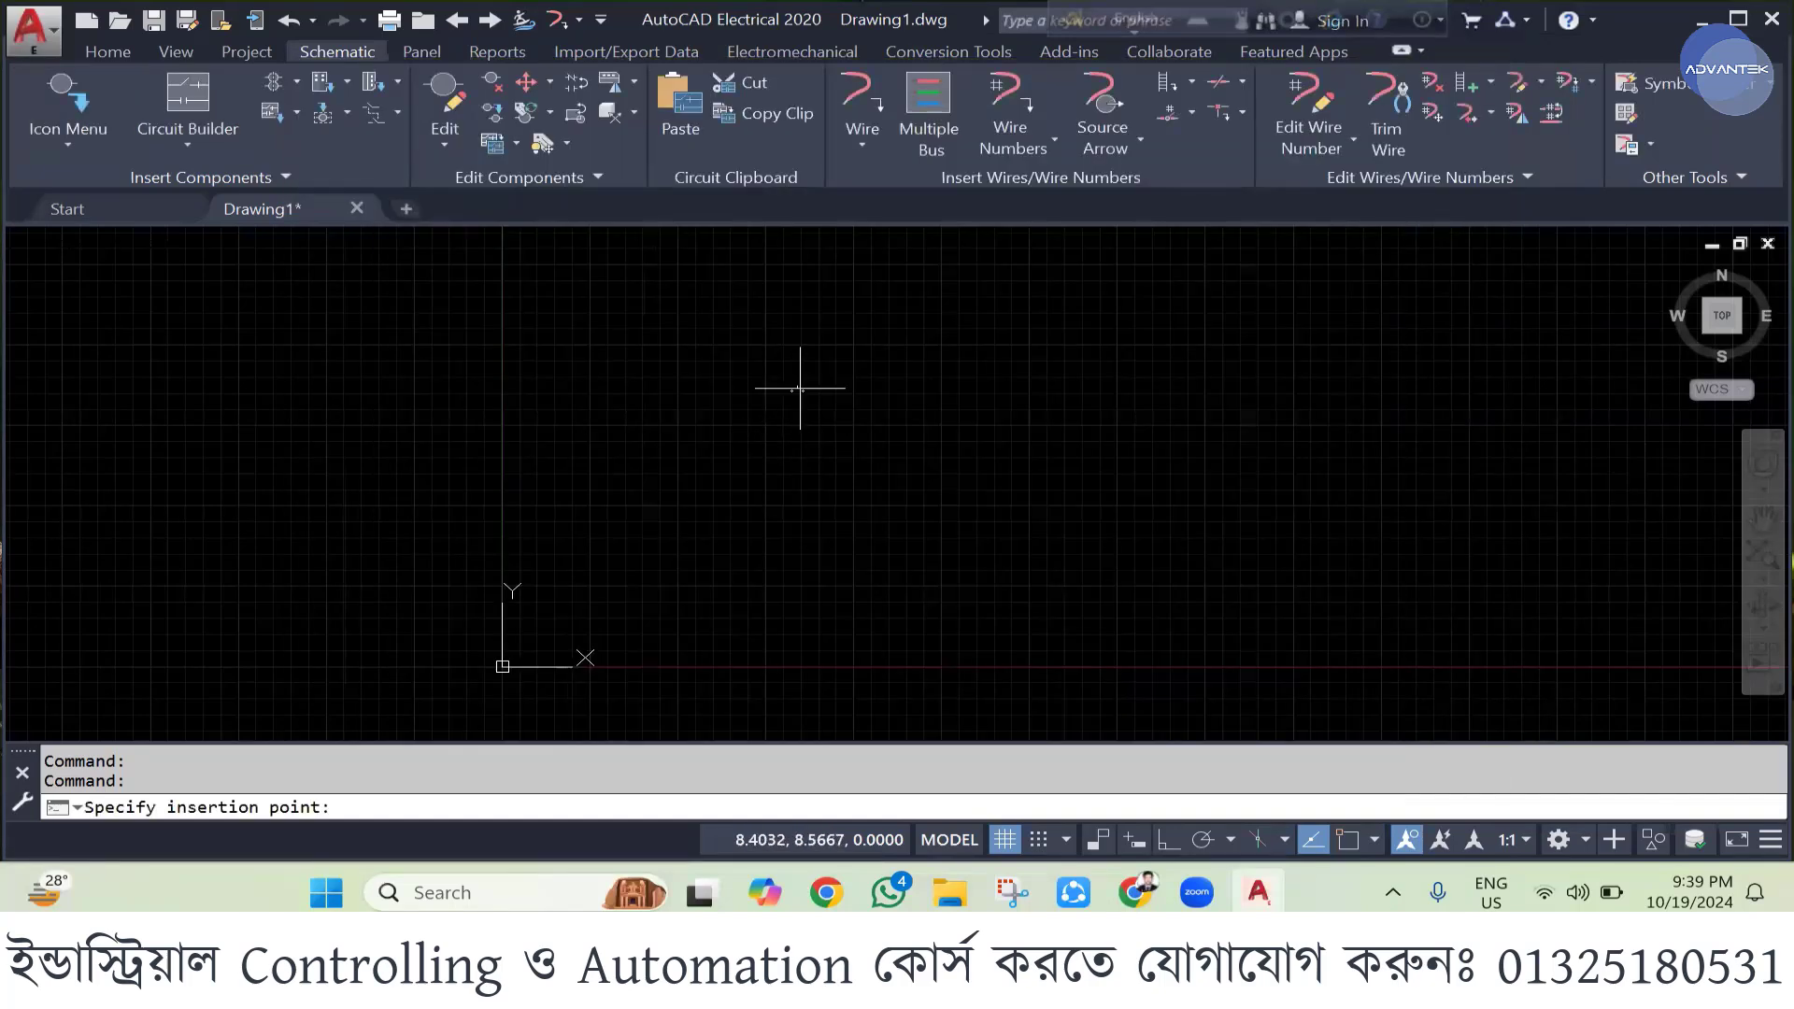
pyautogui.click(799, 387)
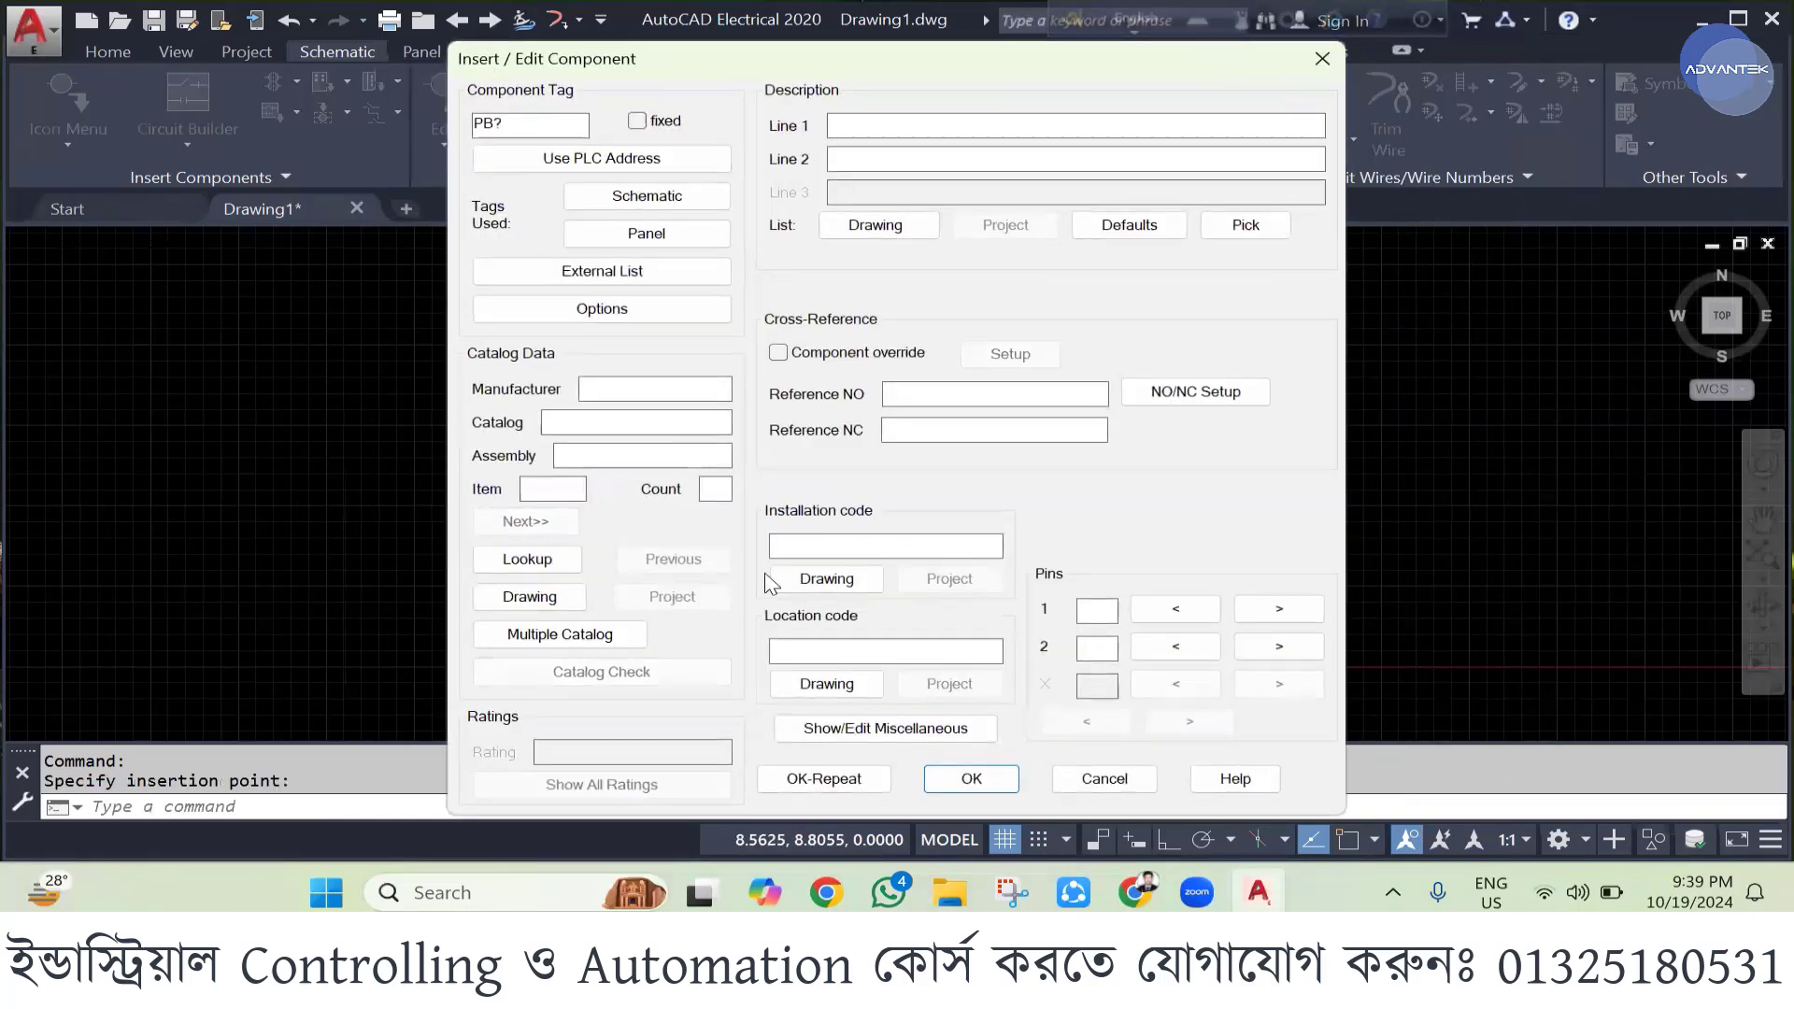
pyautogui.click(971, 779)
pyautogui.scroll(5, 800, 380)
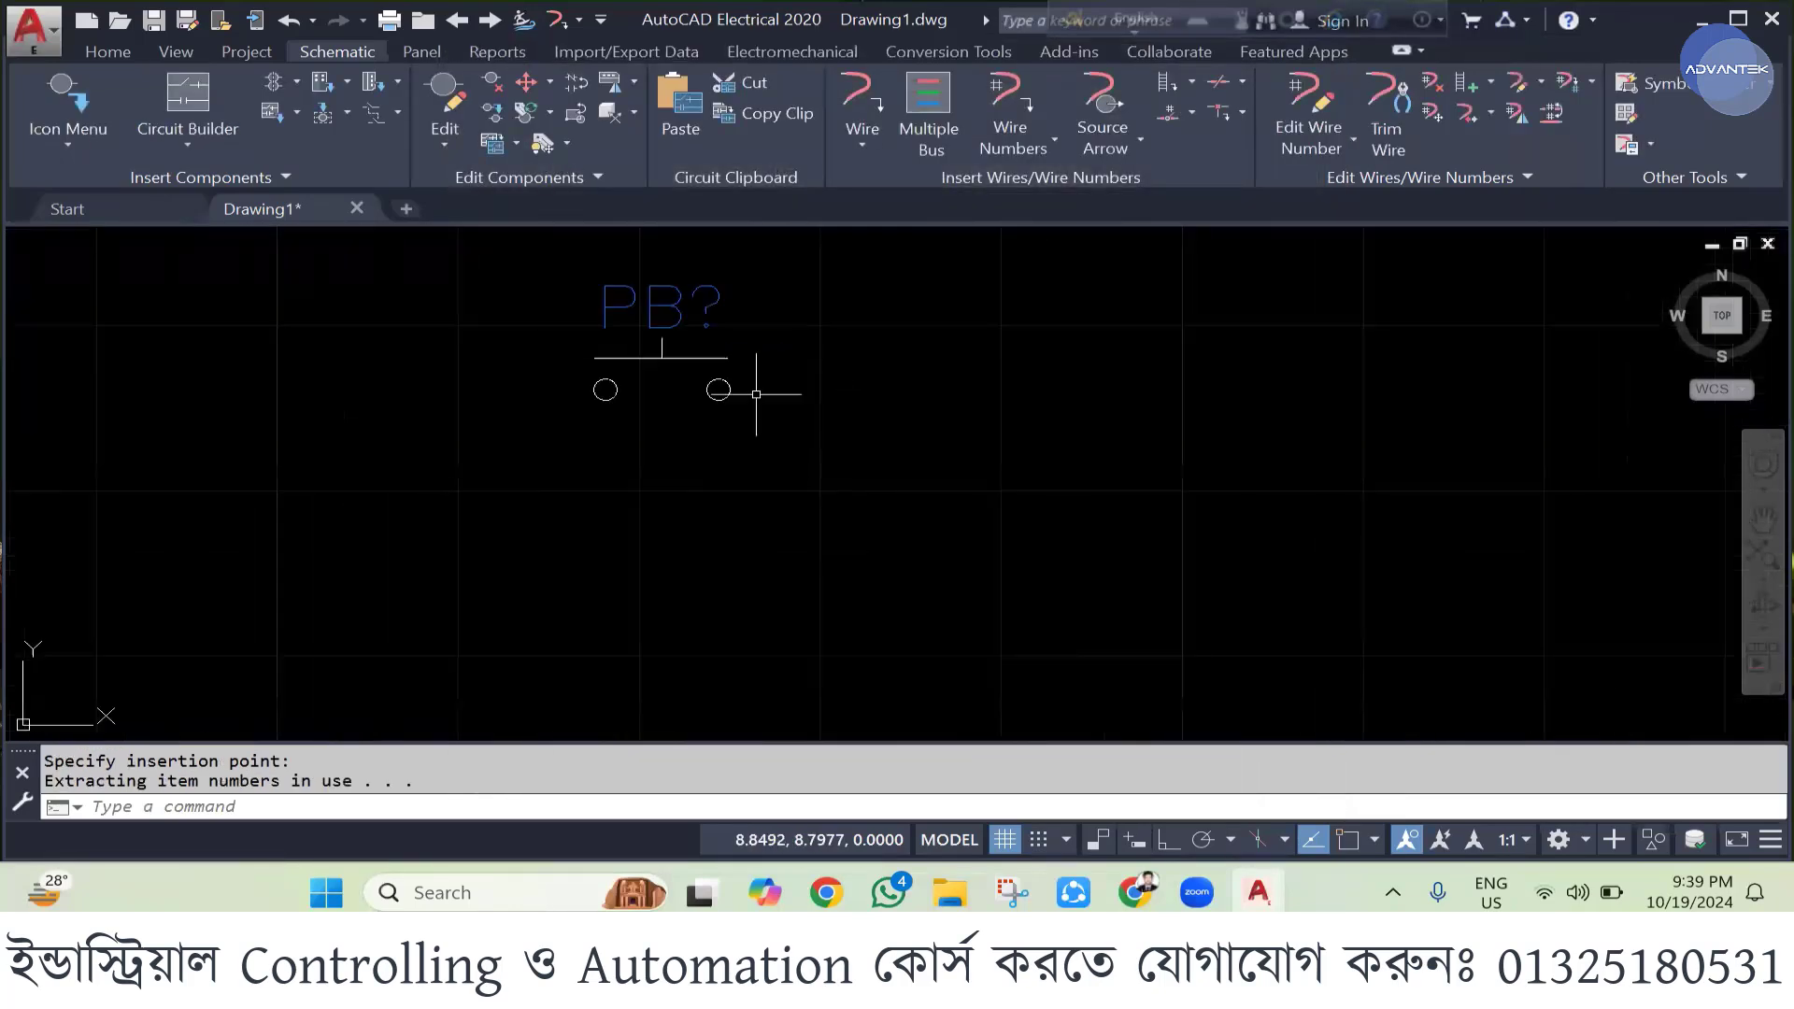
pyautogui.scroll(4, 772, 438)
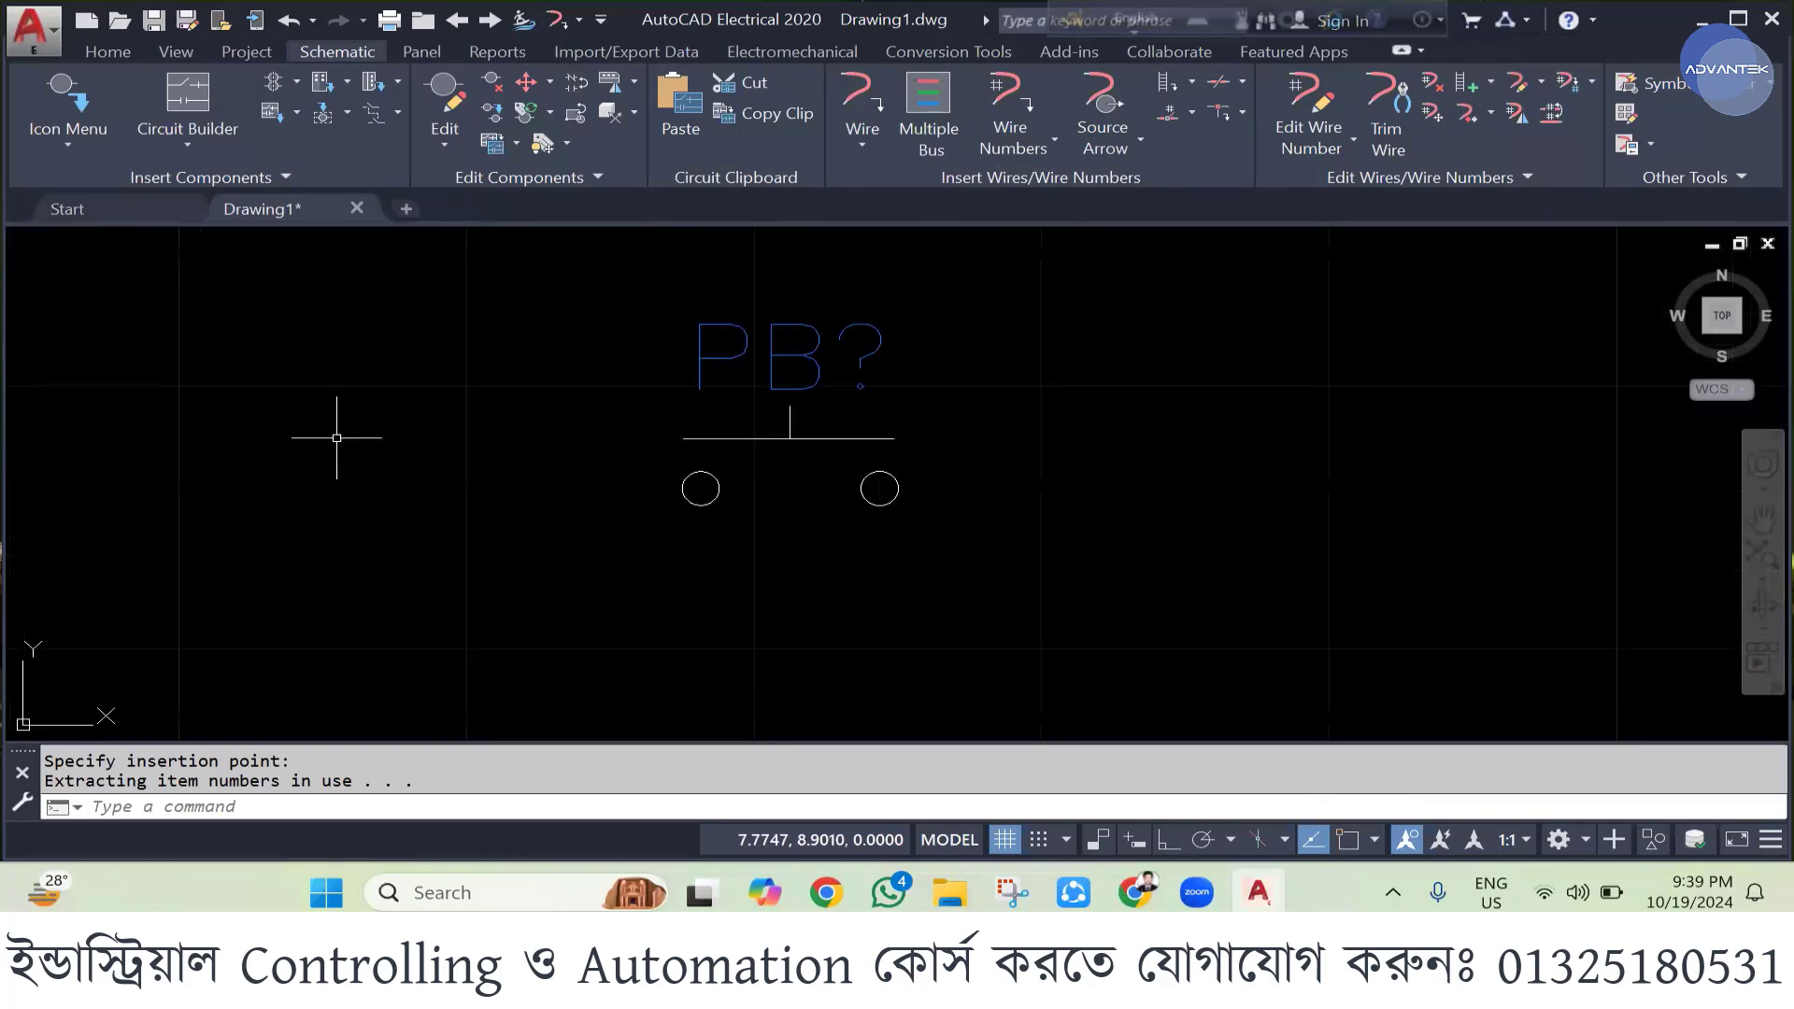
pyautogui.click(114, 54)
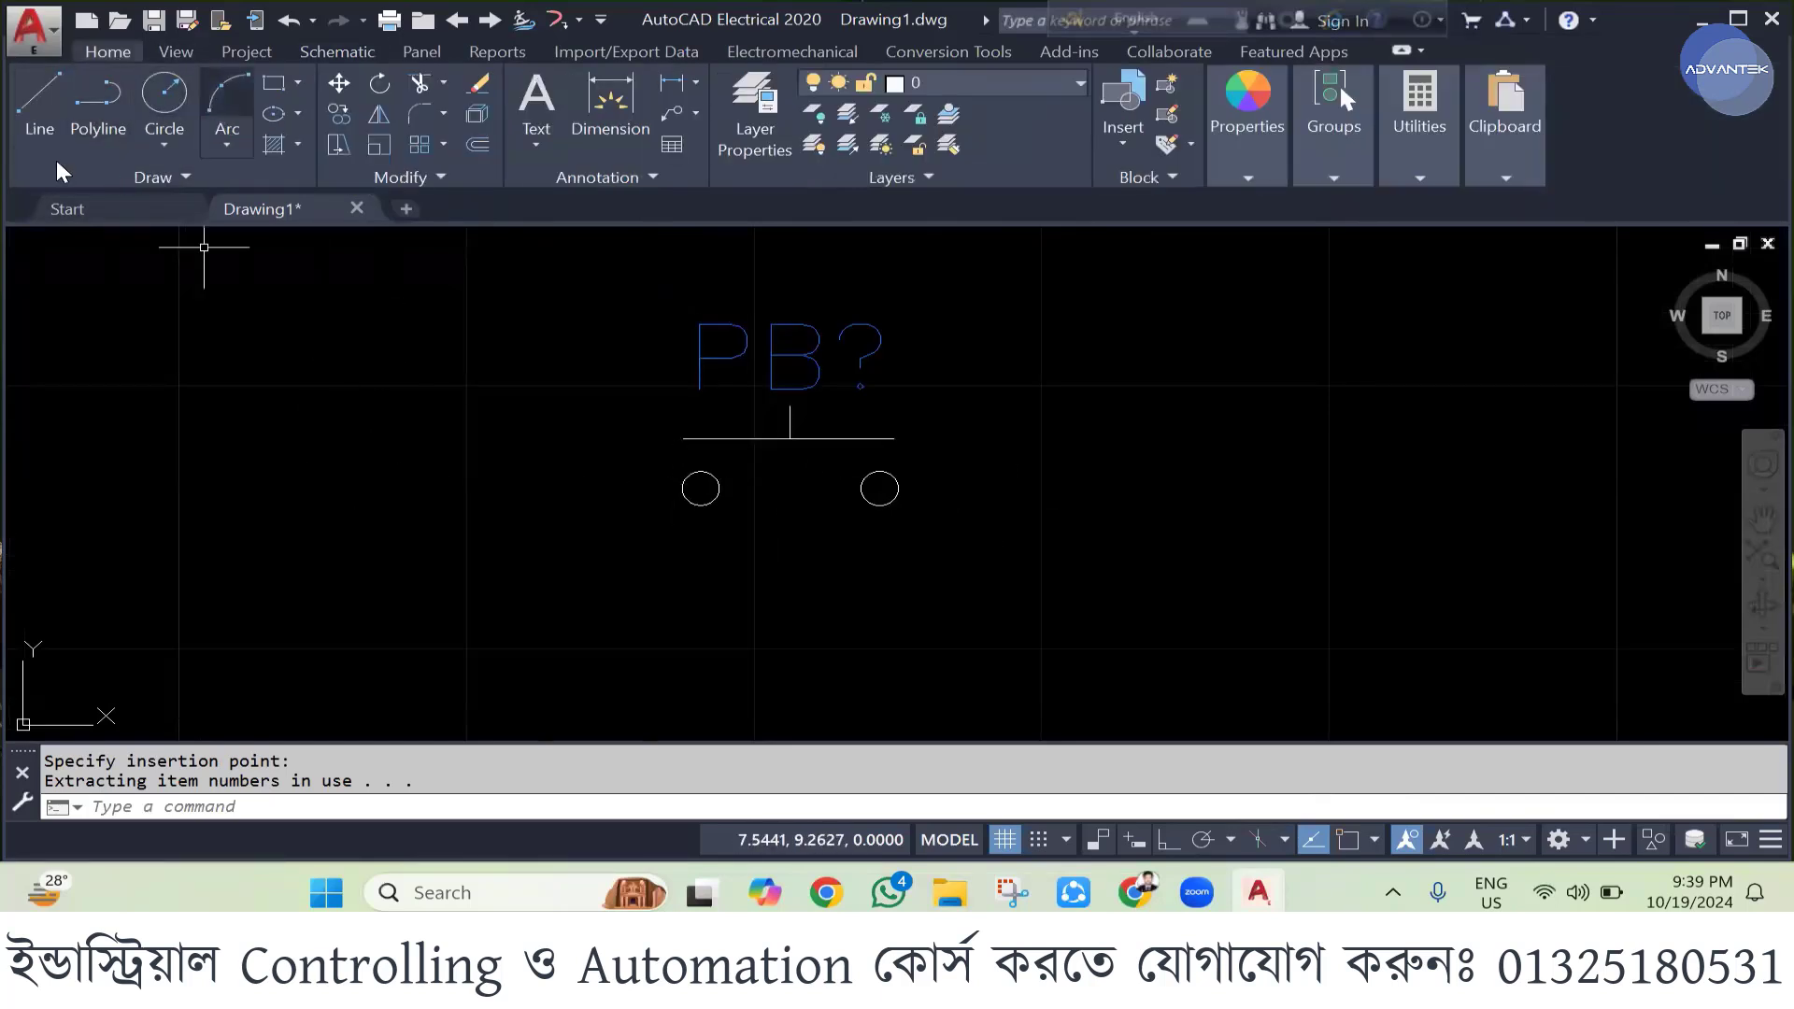
# - Draw a small circle just below the PB? push button
pyautogui.click(165, 93)
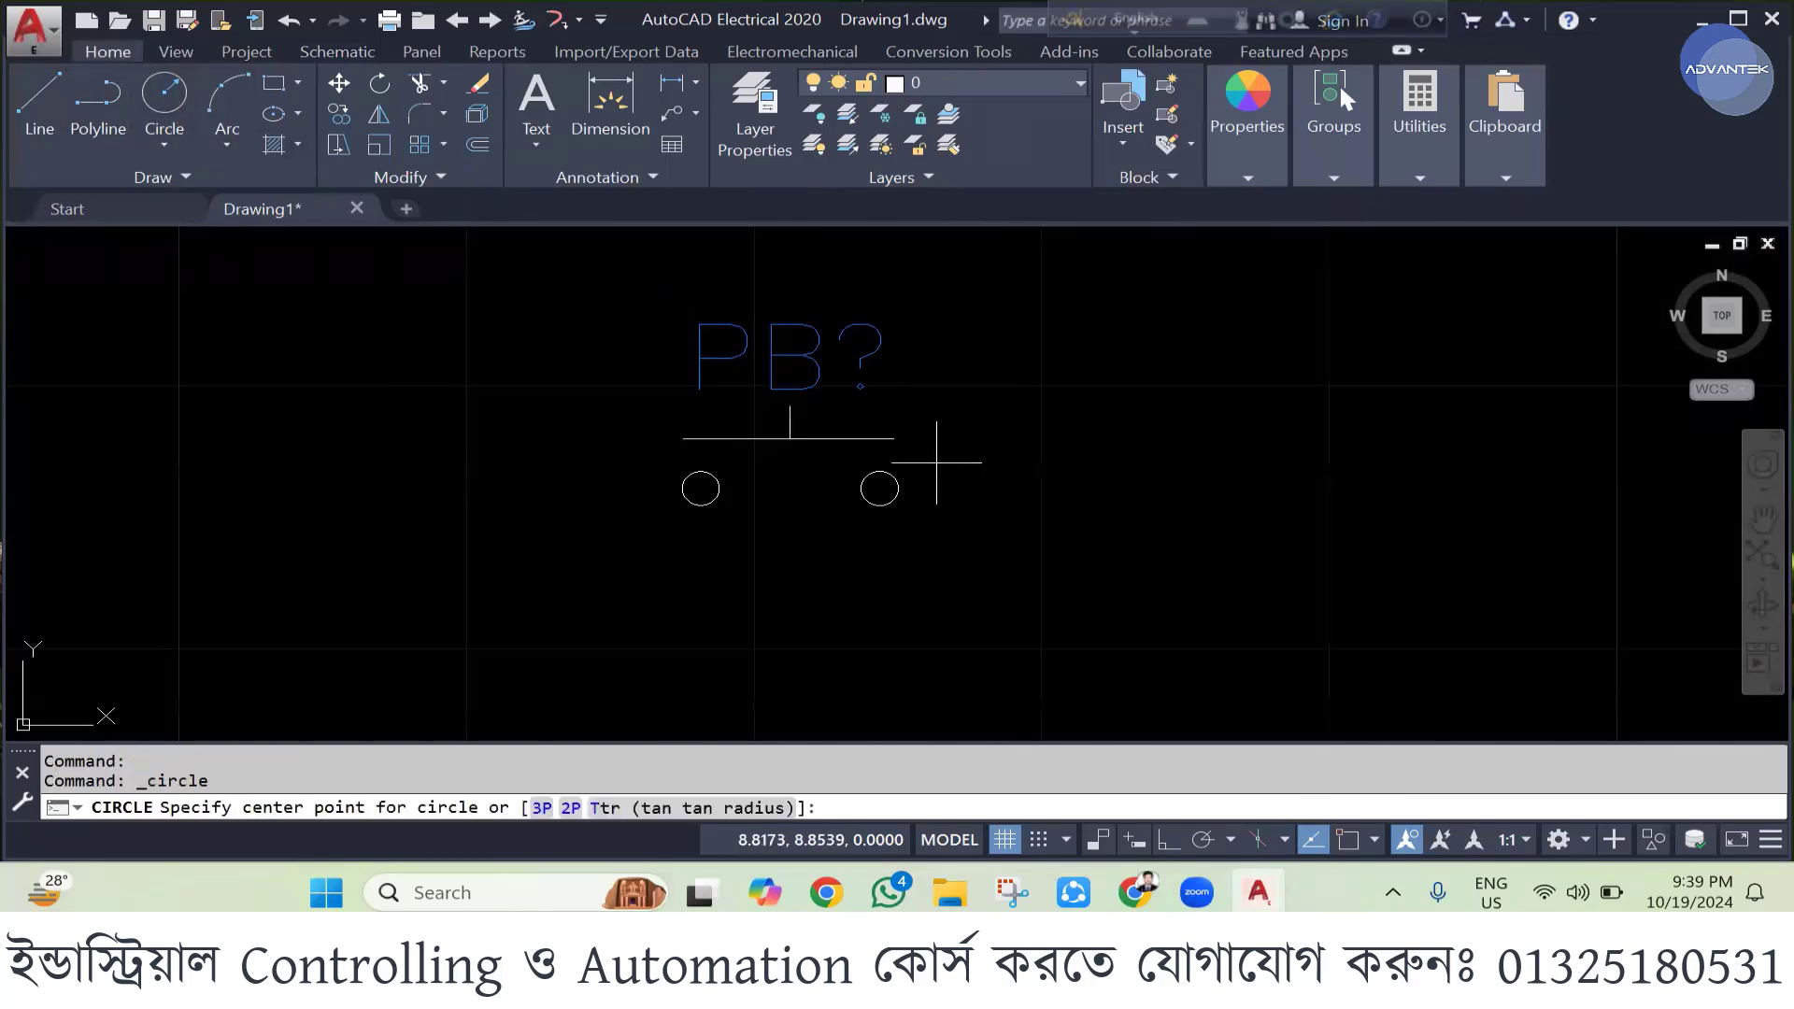
pyautogui.scroll(-2, 970, 399)
pyautogui.scroll(5, 833, 521)
pyautogui.scroll(-3, 829, 424)
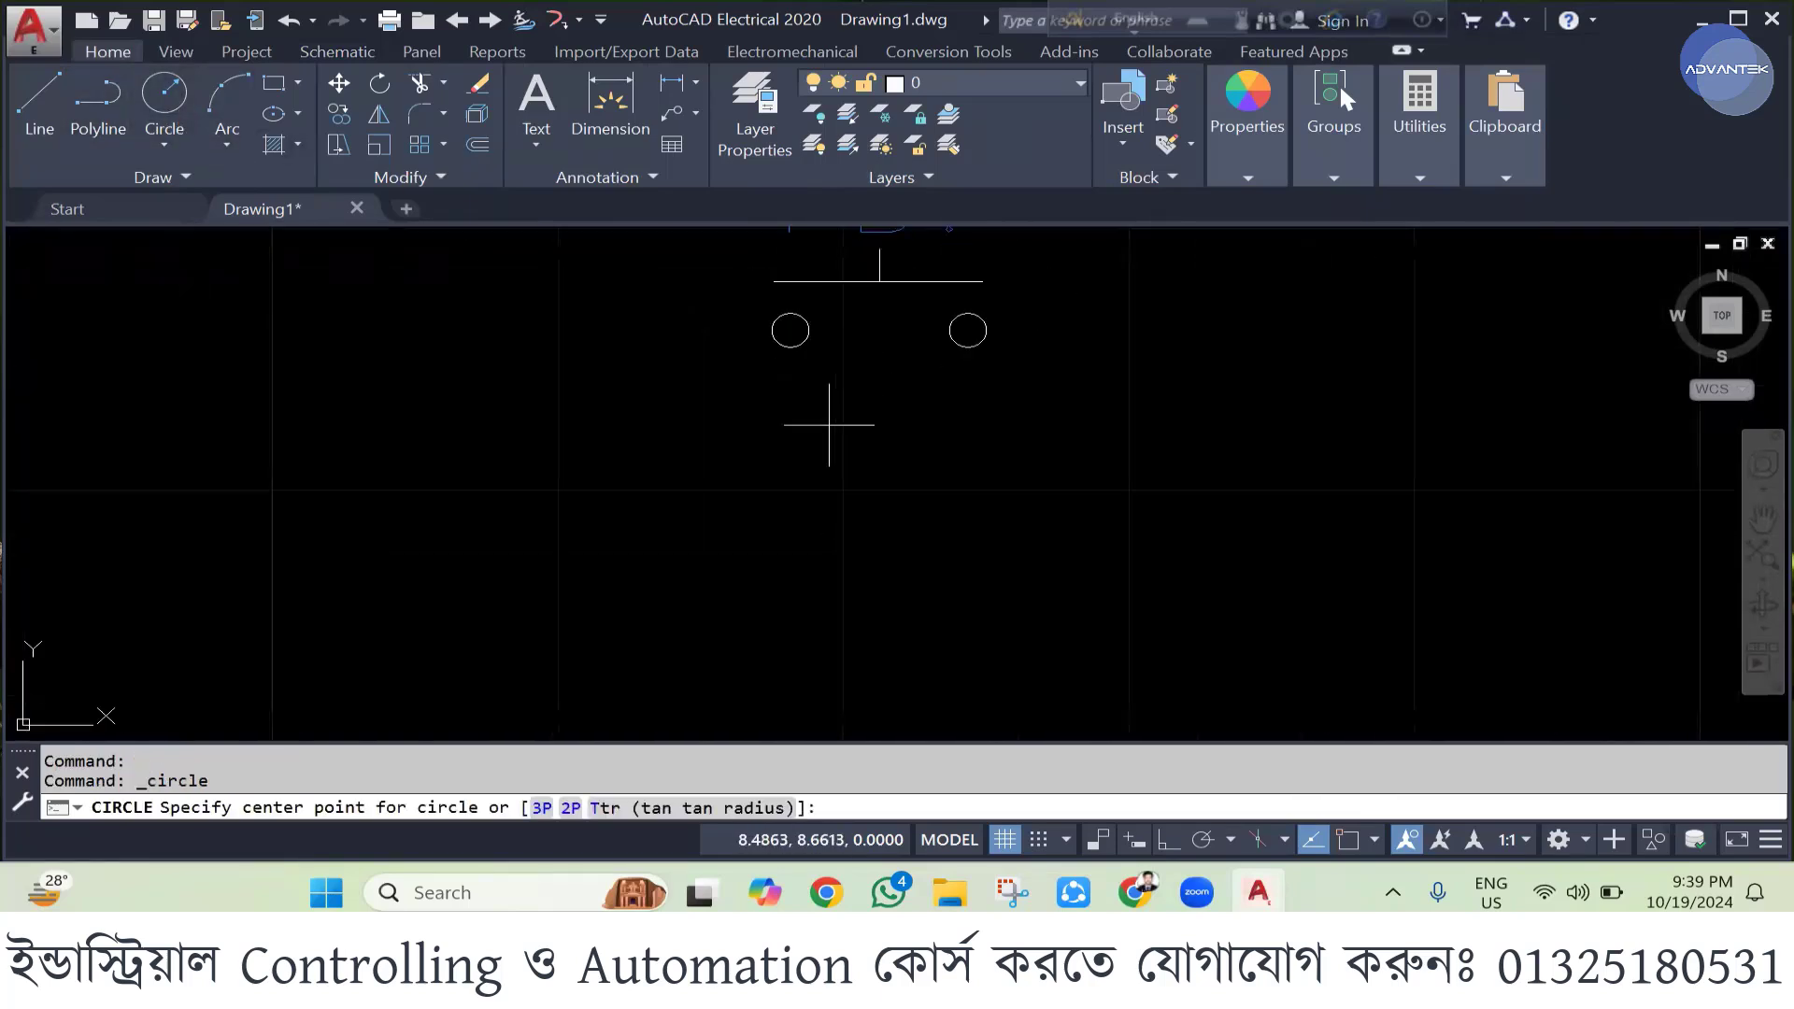
pyautogui.scroll(3, 797, 501)
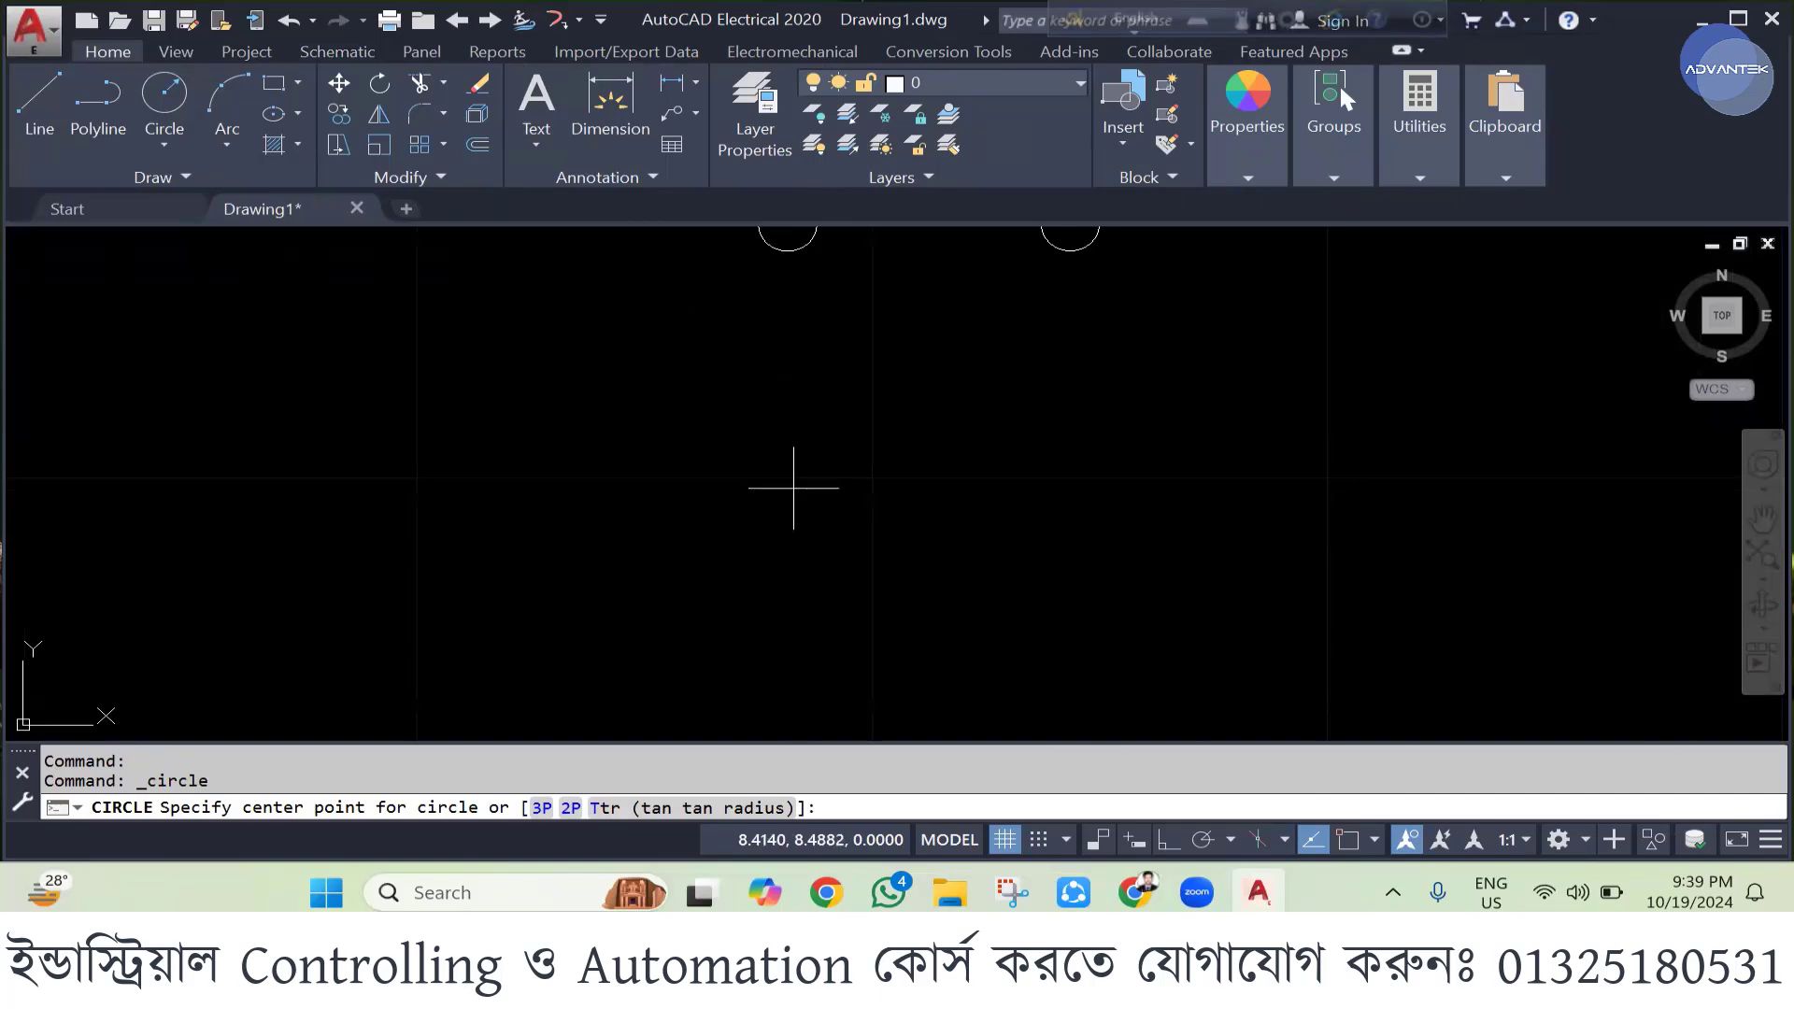
pyautogui.click(793, 489)
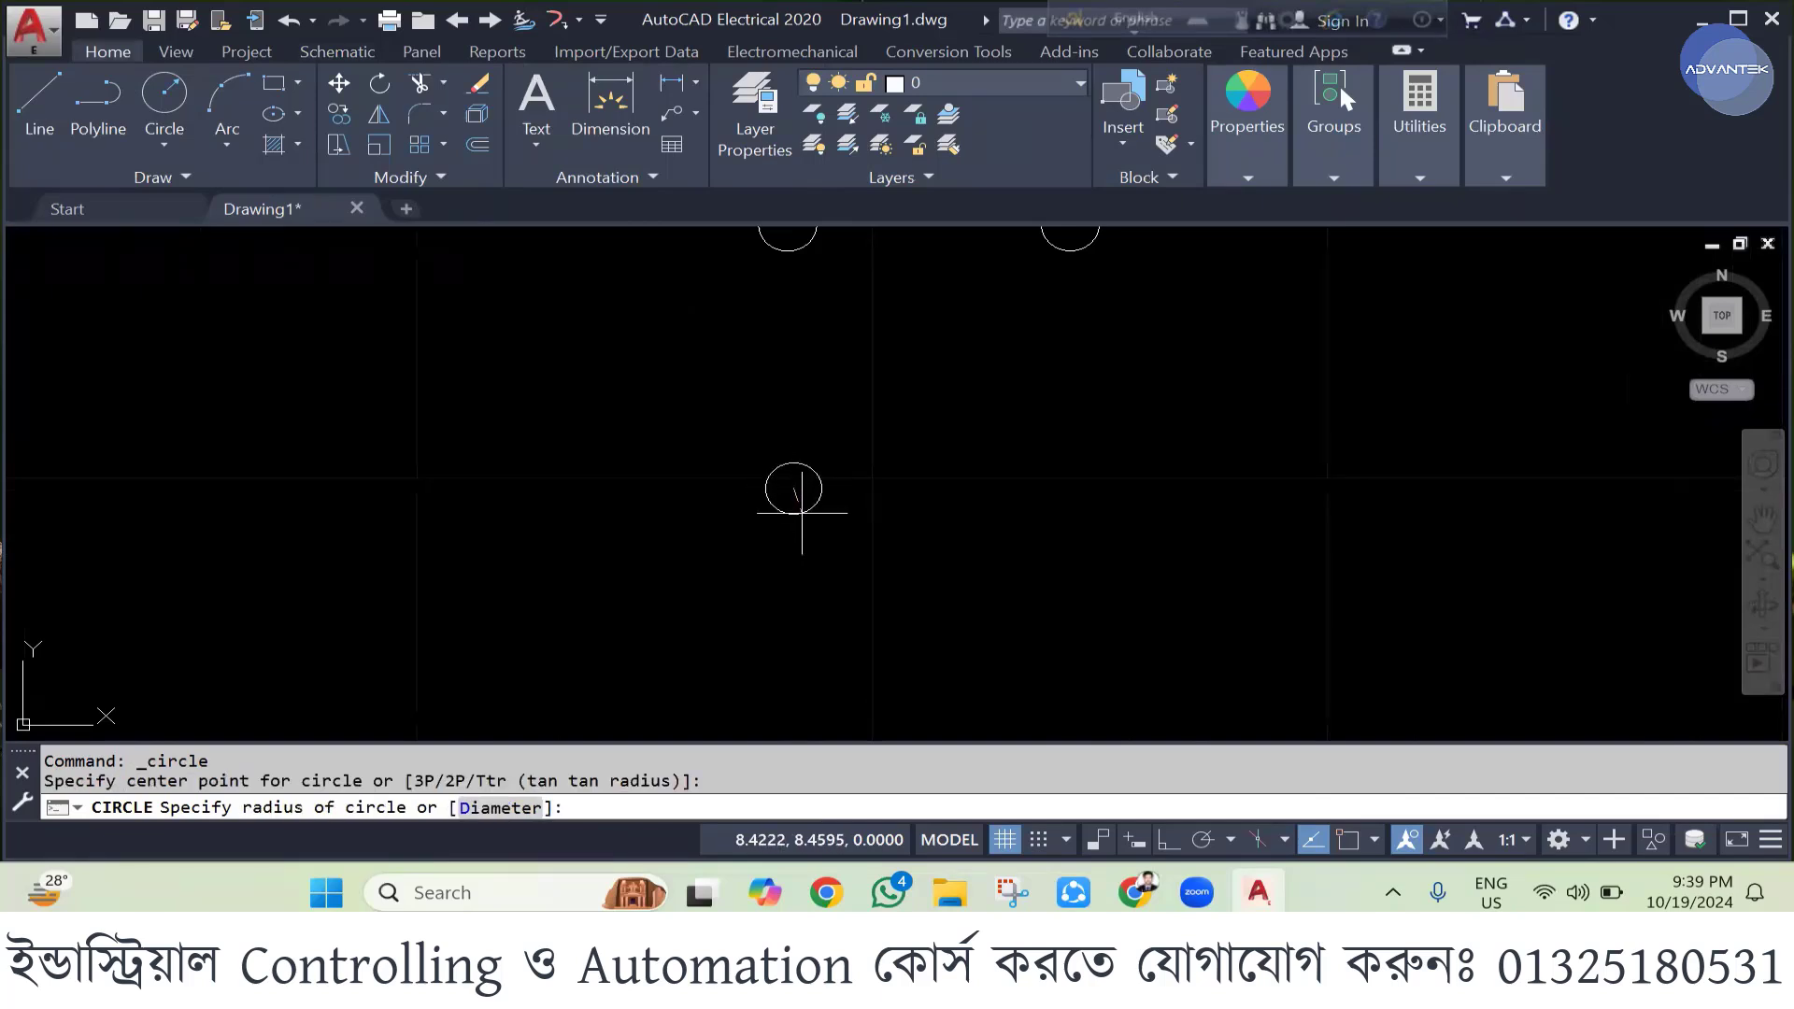
pyautogui.click(801, 512)
pyautogui.scroll(-3, 803, 510)
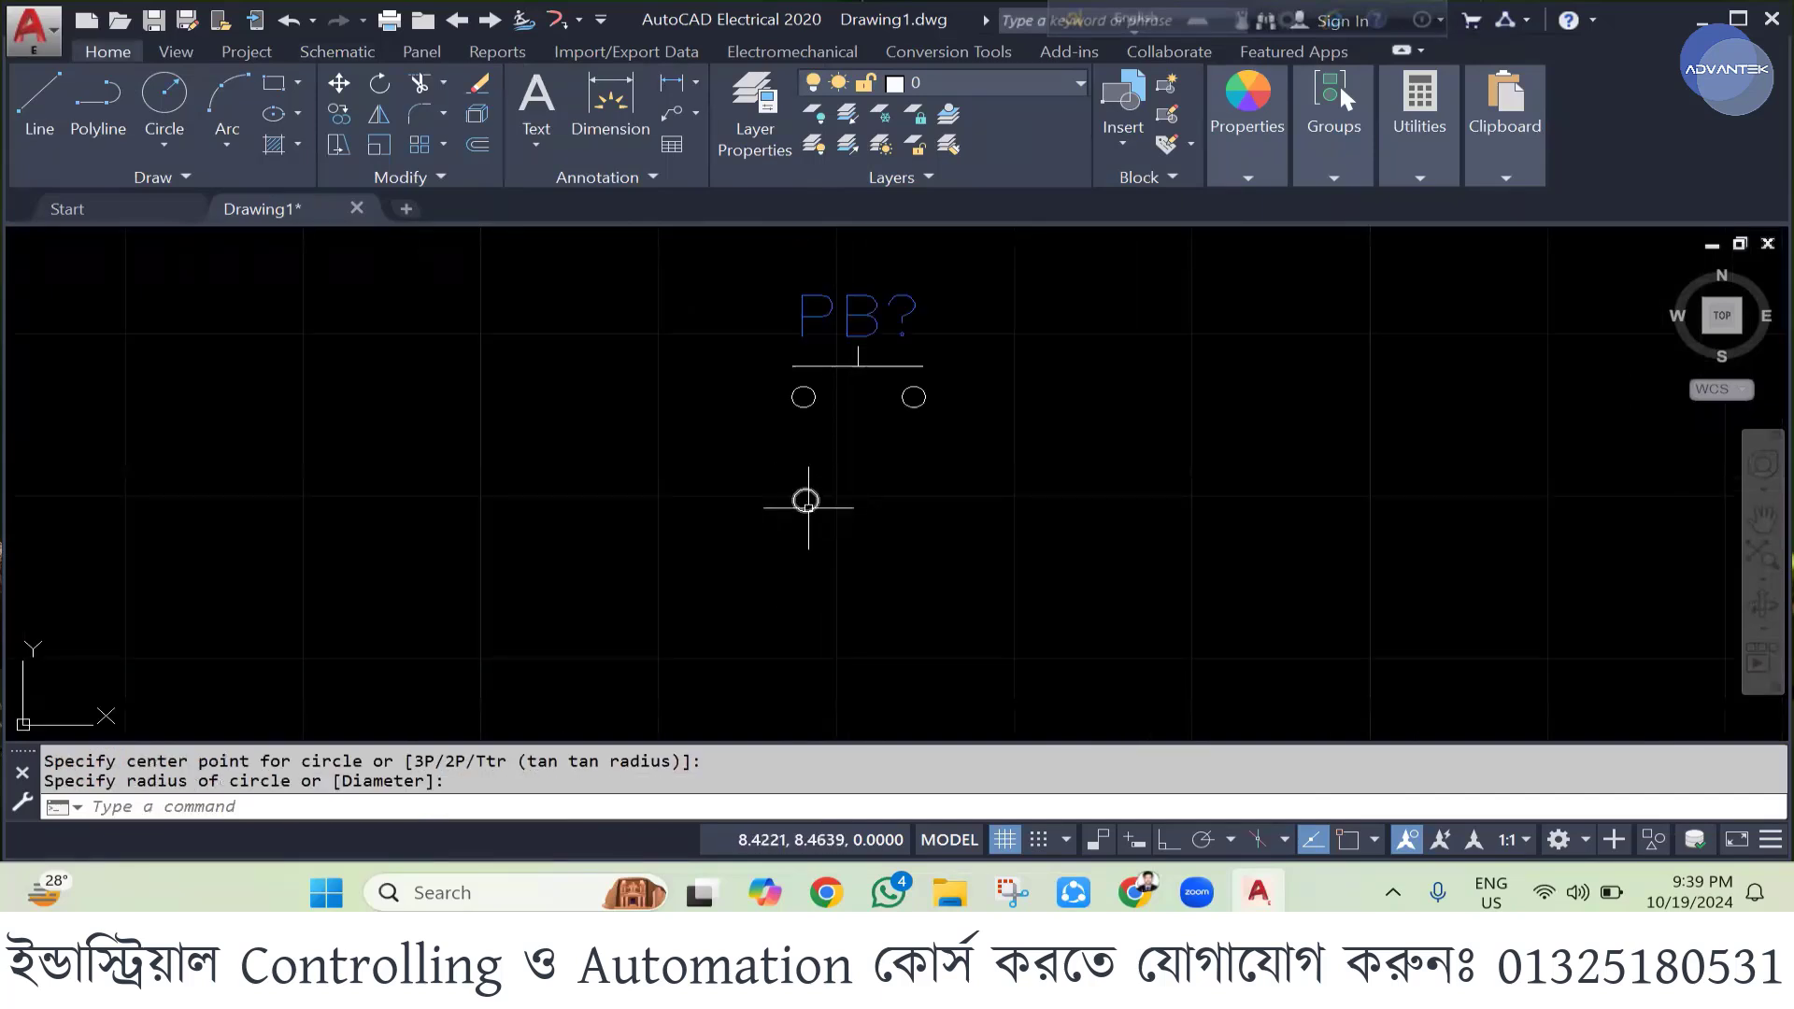
pyautogui.scroll(2, 801, 501)
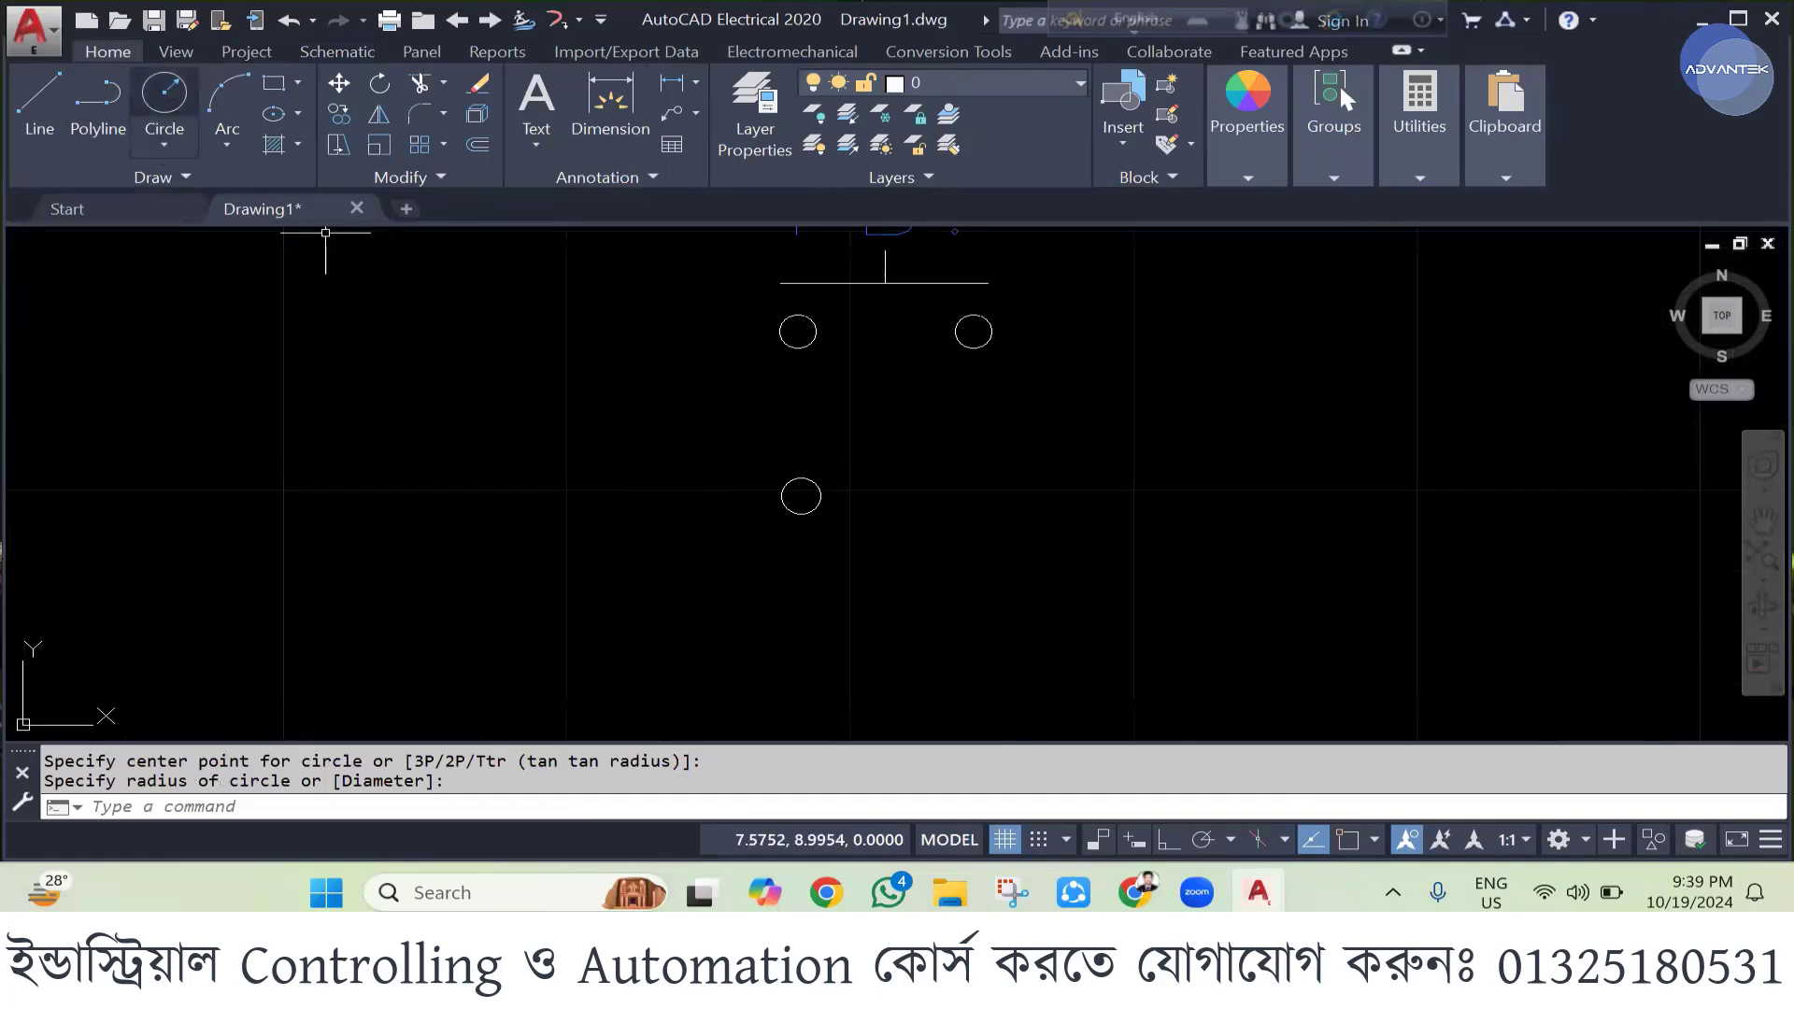
# - Copy the circle straight to the right from its centre, with Ortho and Osnap on
pyautogui.click(768, 468)
pyautogui.click(893, 573)
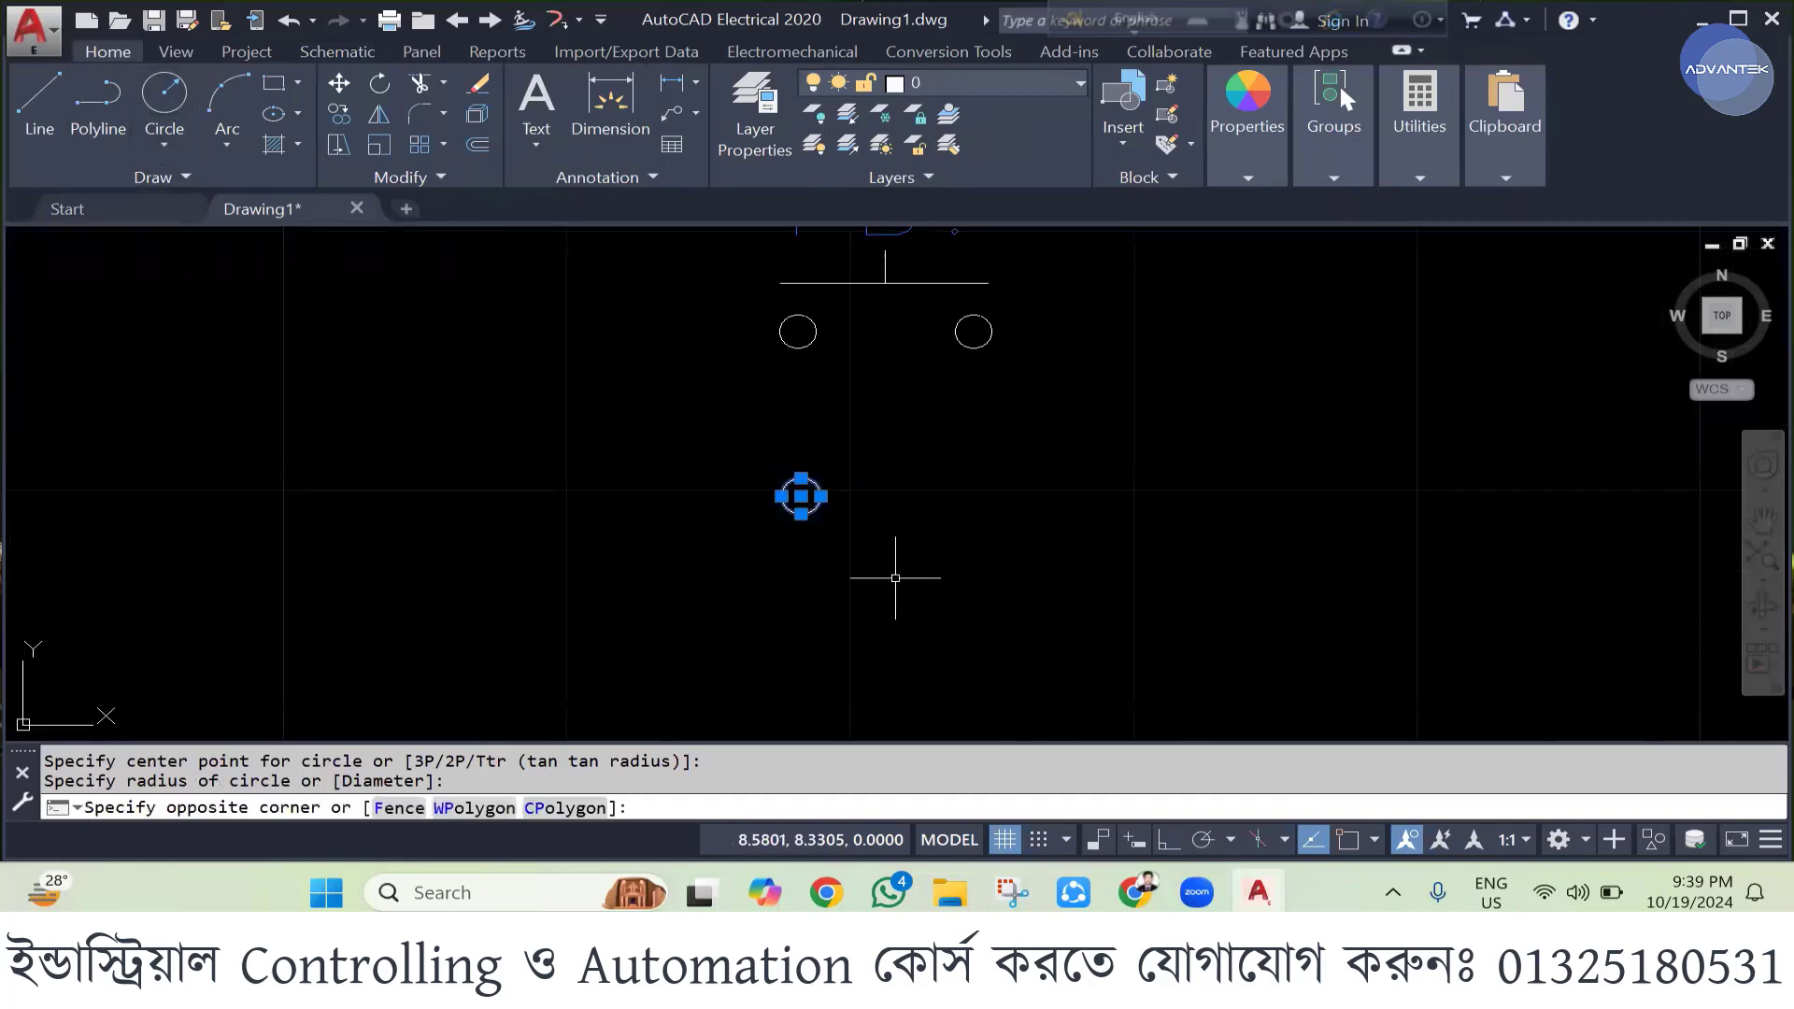
pyautogui.write('cp')
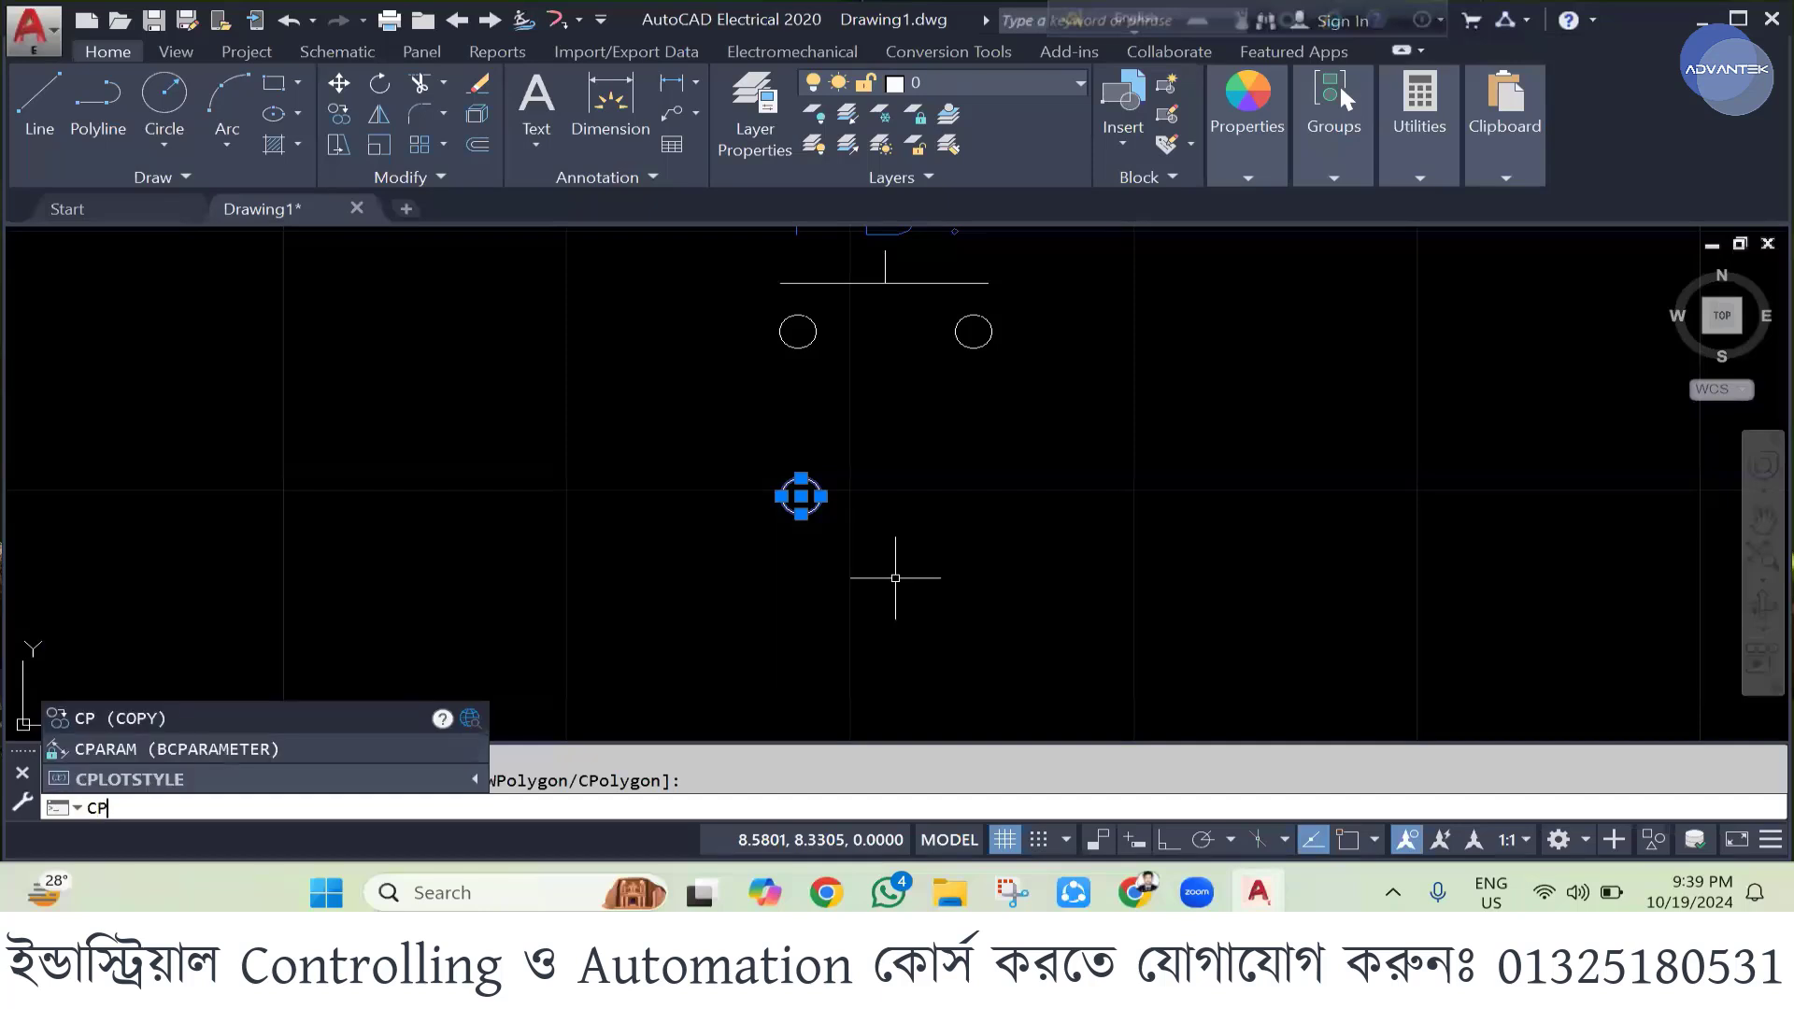
pyautogui.press('Return')
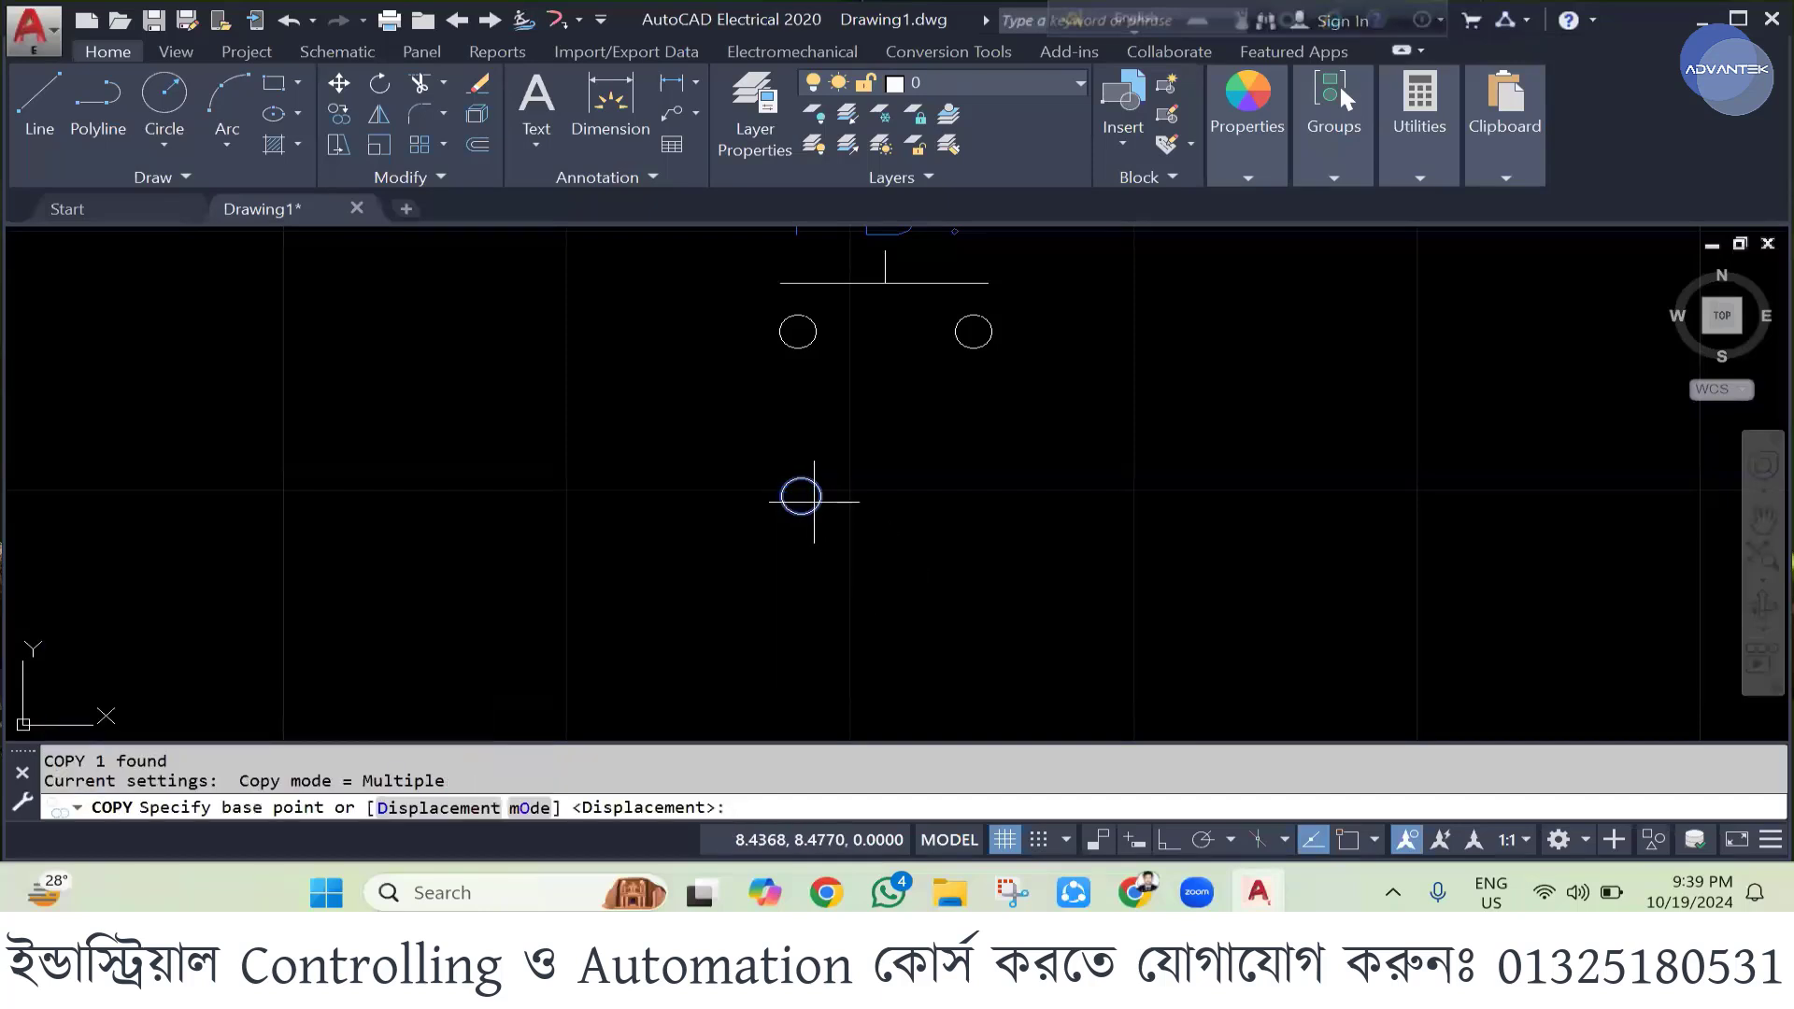
pyautogui.press('F8')
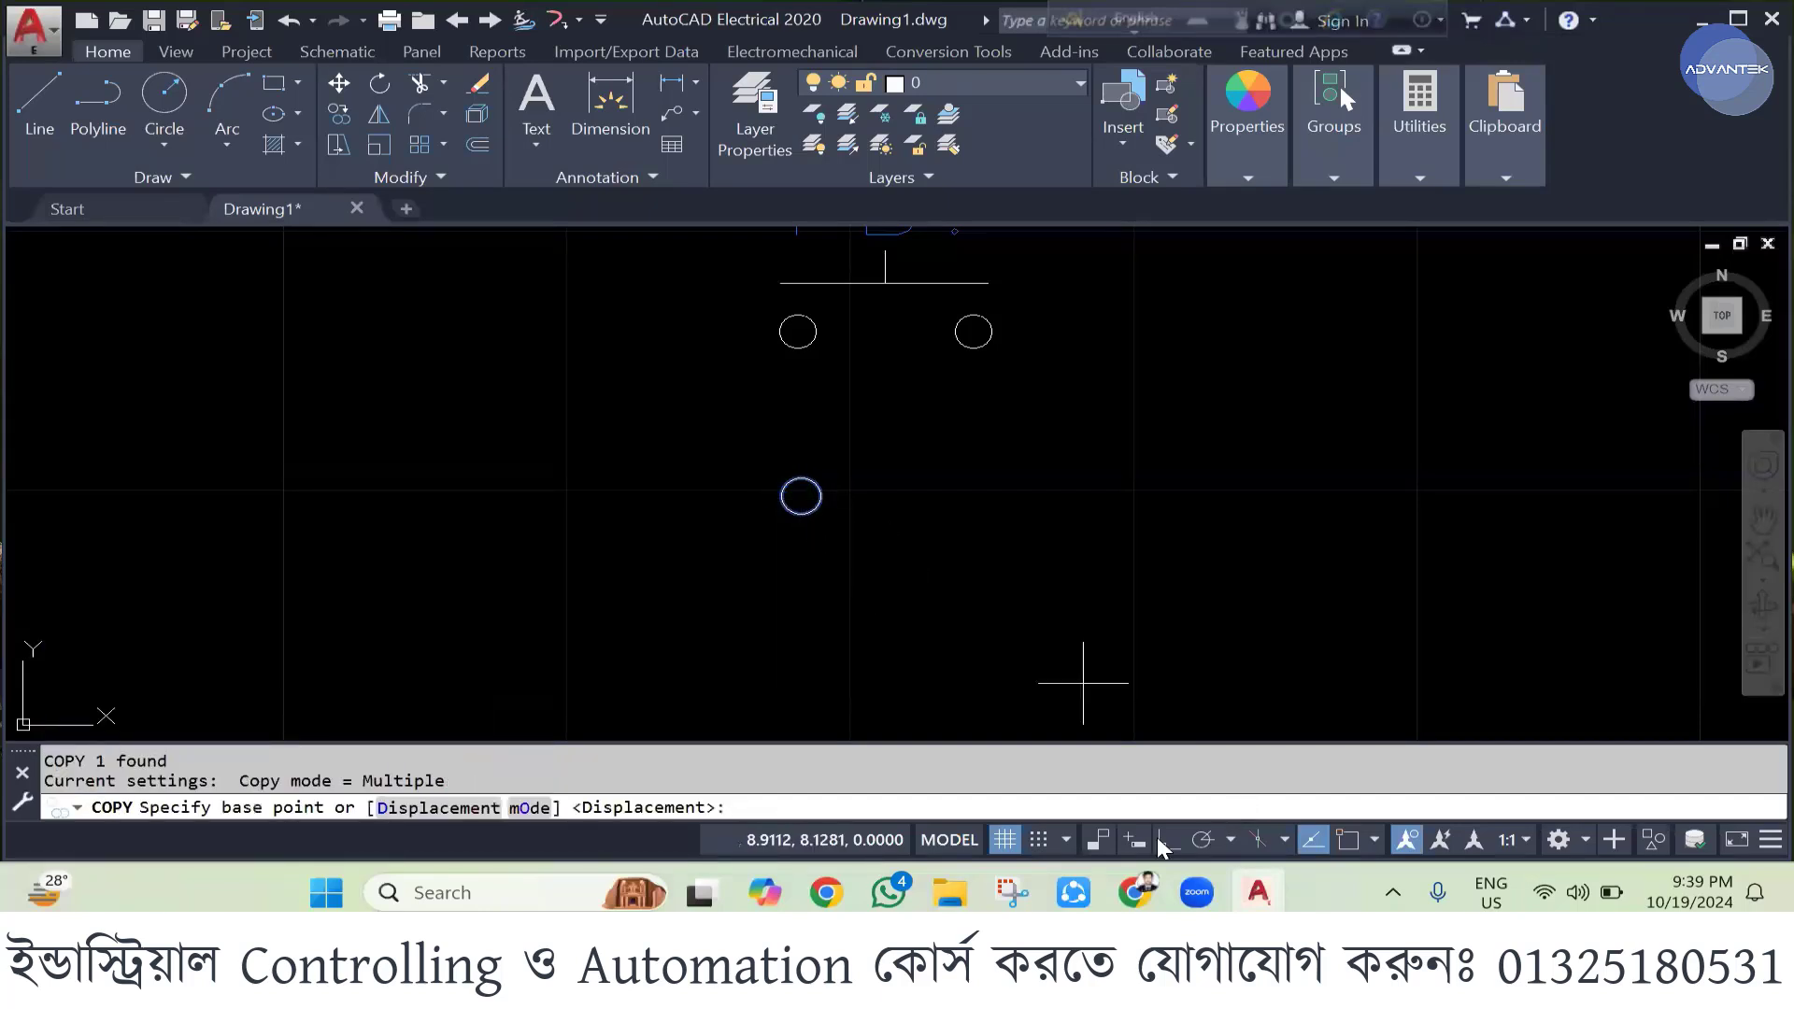
pyautogui.click(1345, 839)
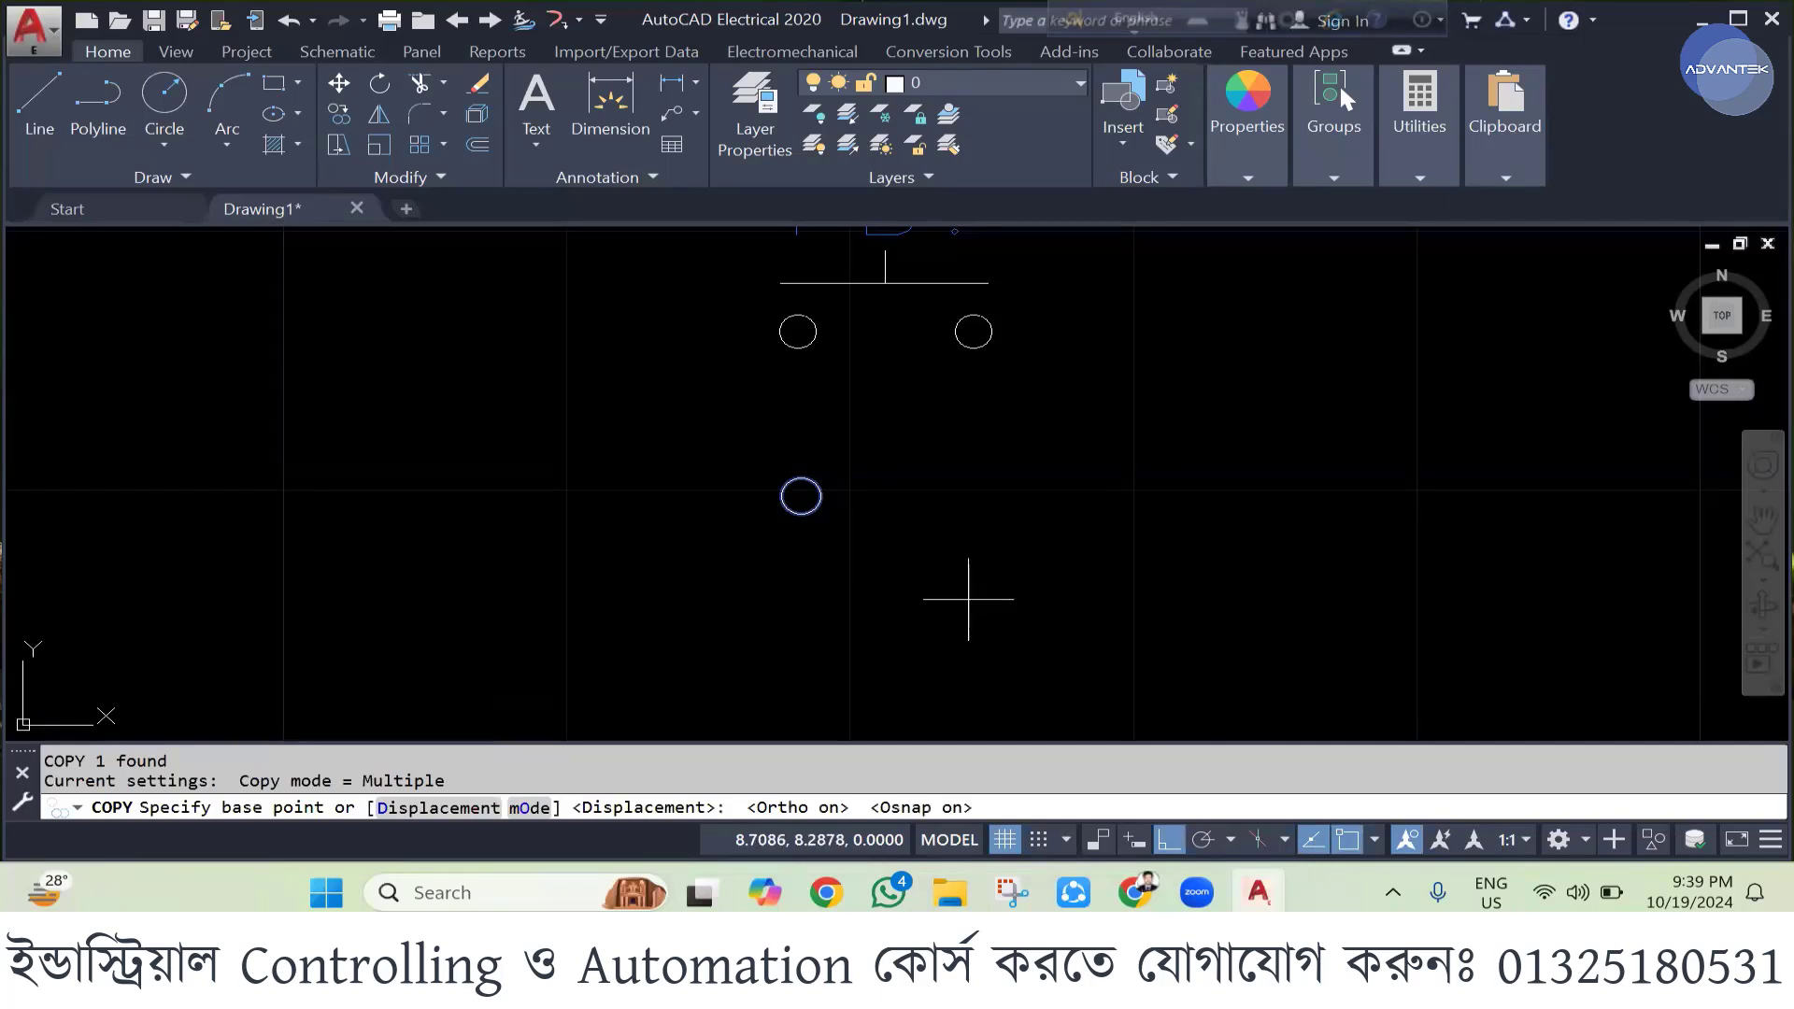
pyautogui.click(801, 496)
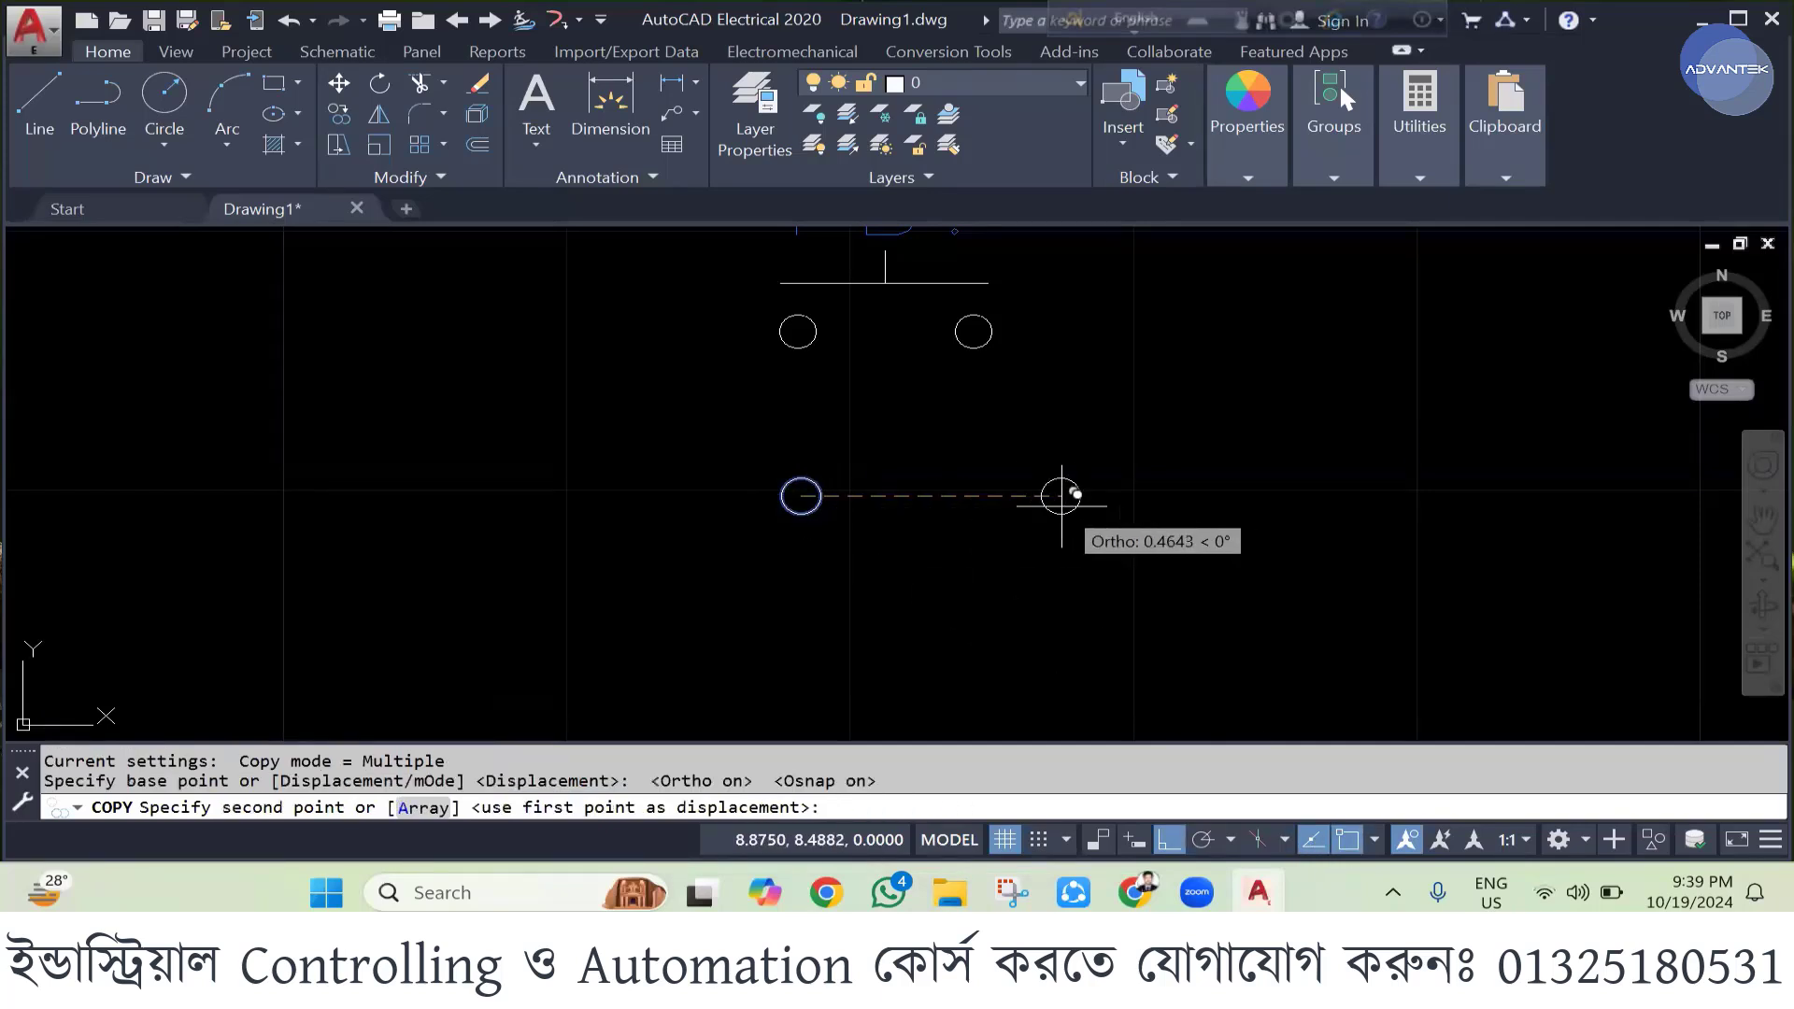
pyautogui.click(994, 496)
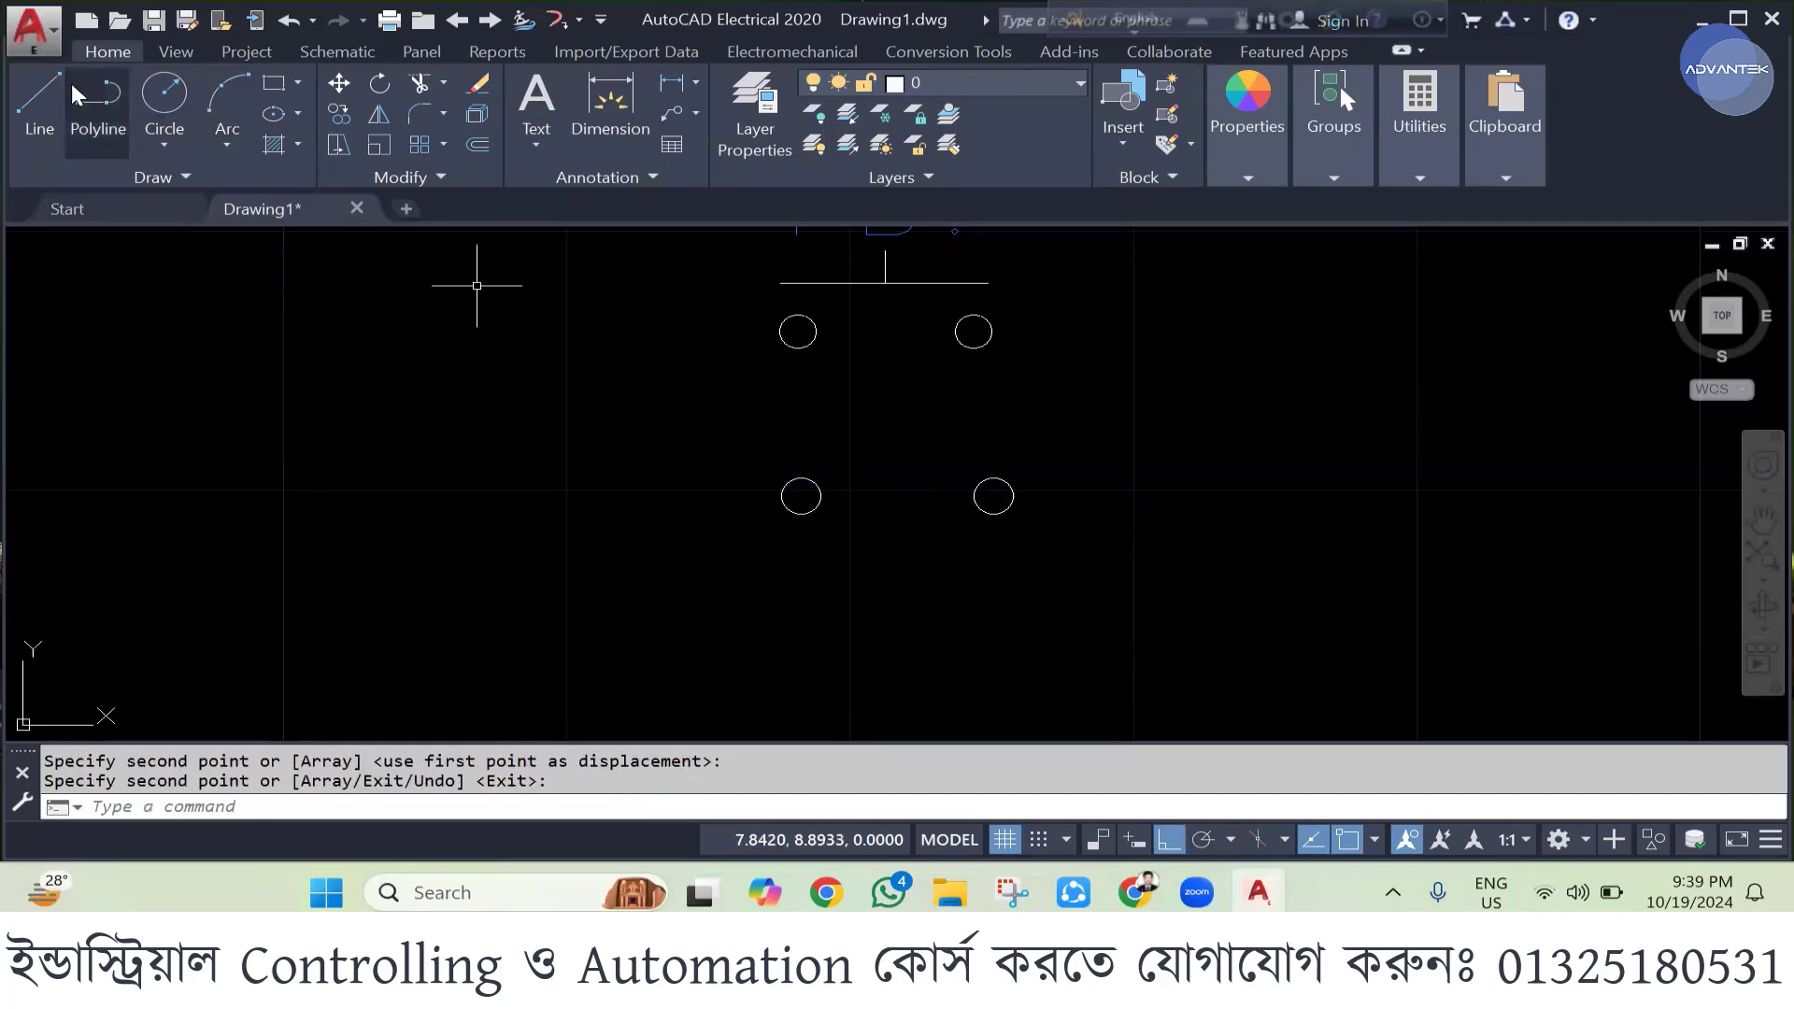
pyautogui.click(39, 101)
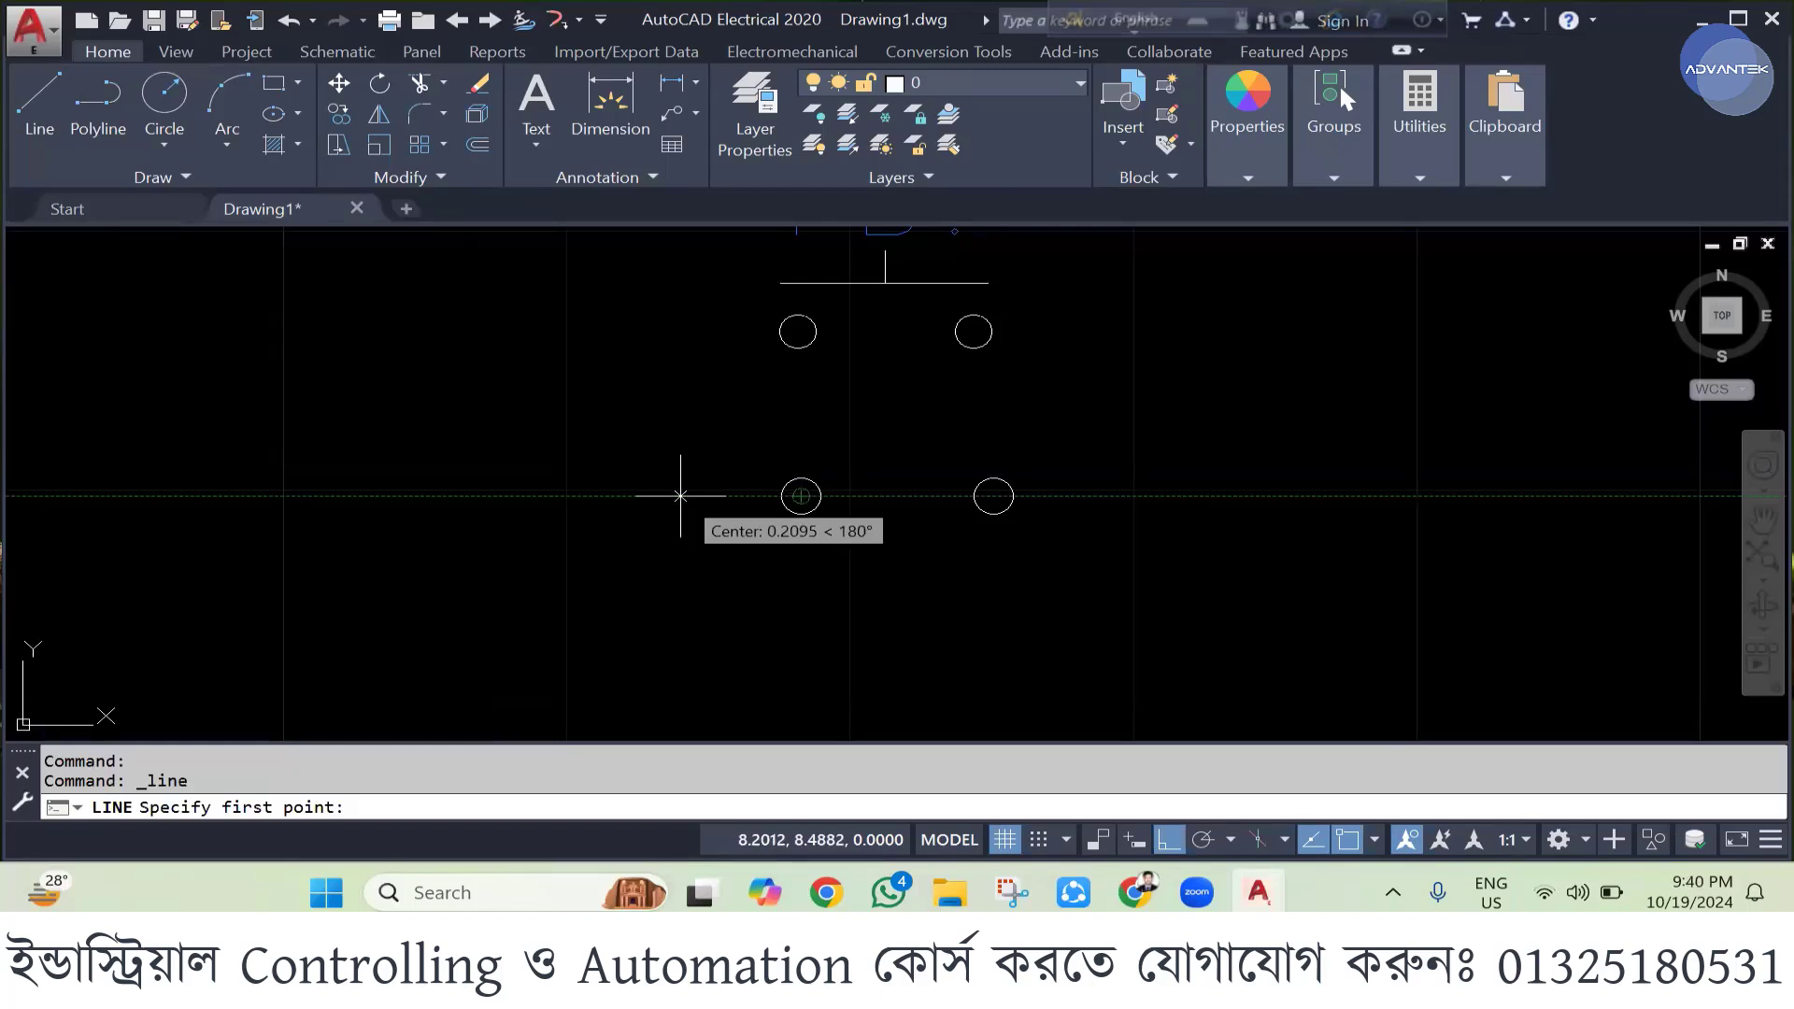
# - Draw a horizontal lead through both circles and an angled contact line from the left circle upward
pyautogui.click(703, 496)
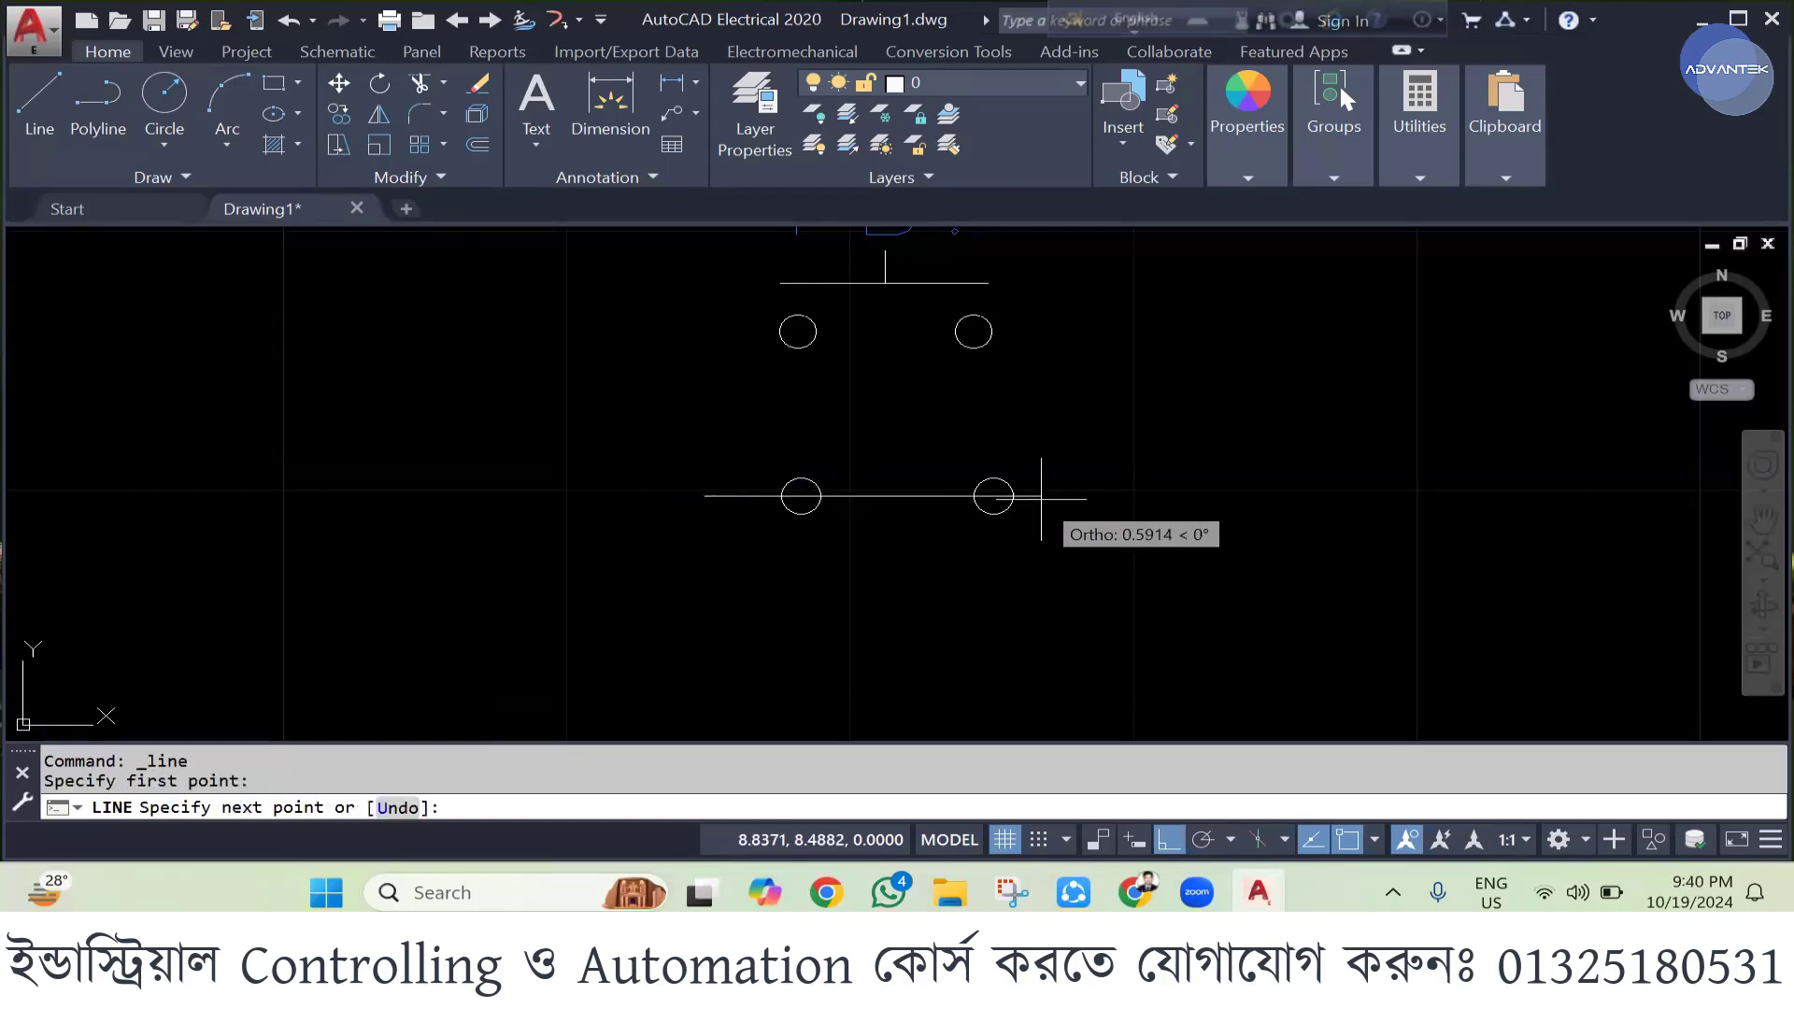
pyautogui.click(1081, 507)
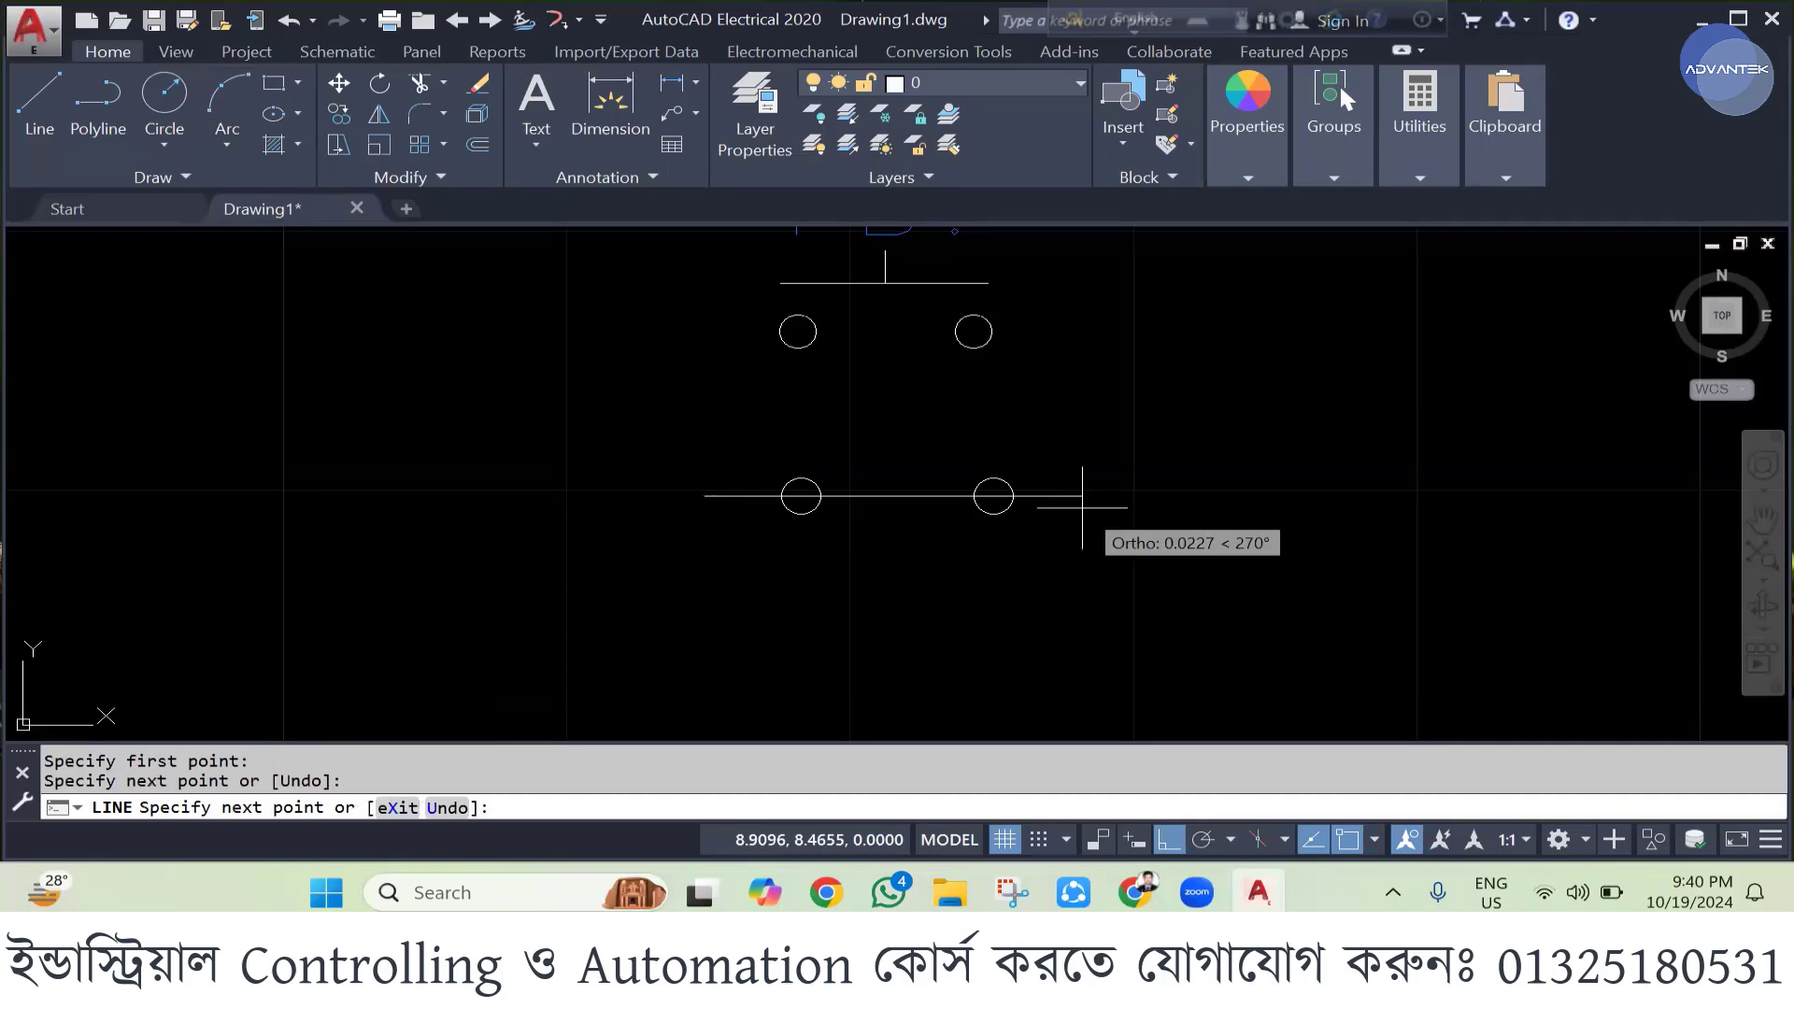
pyautogui.press('Return')
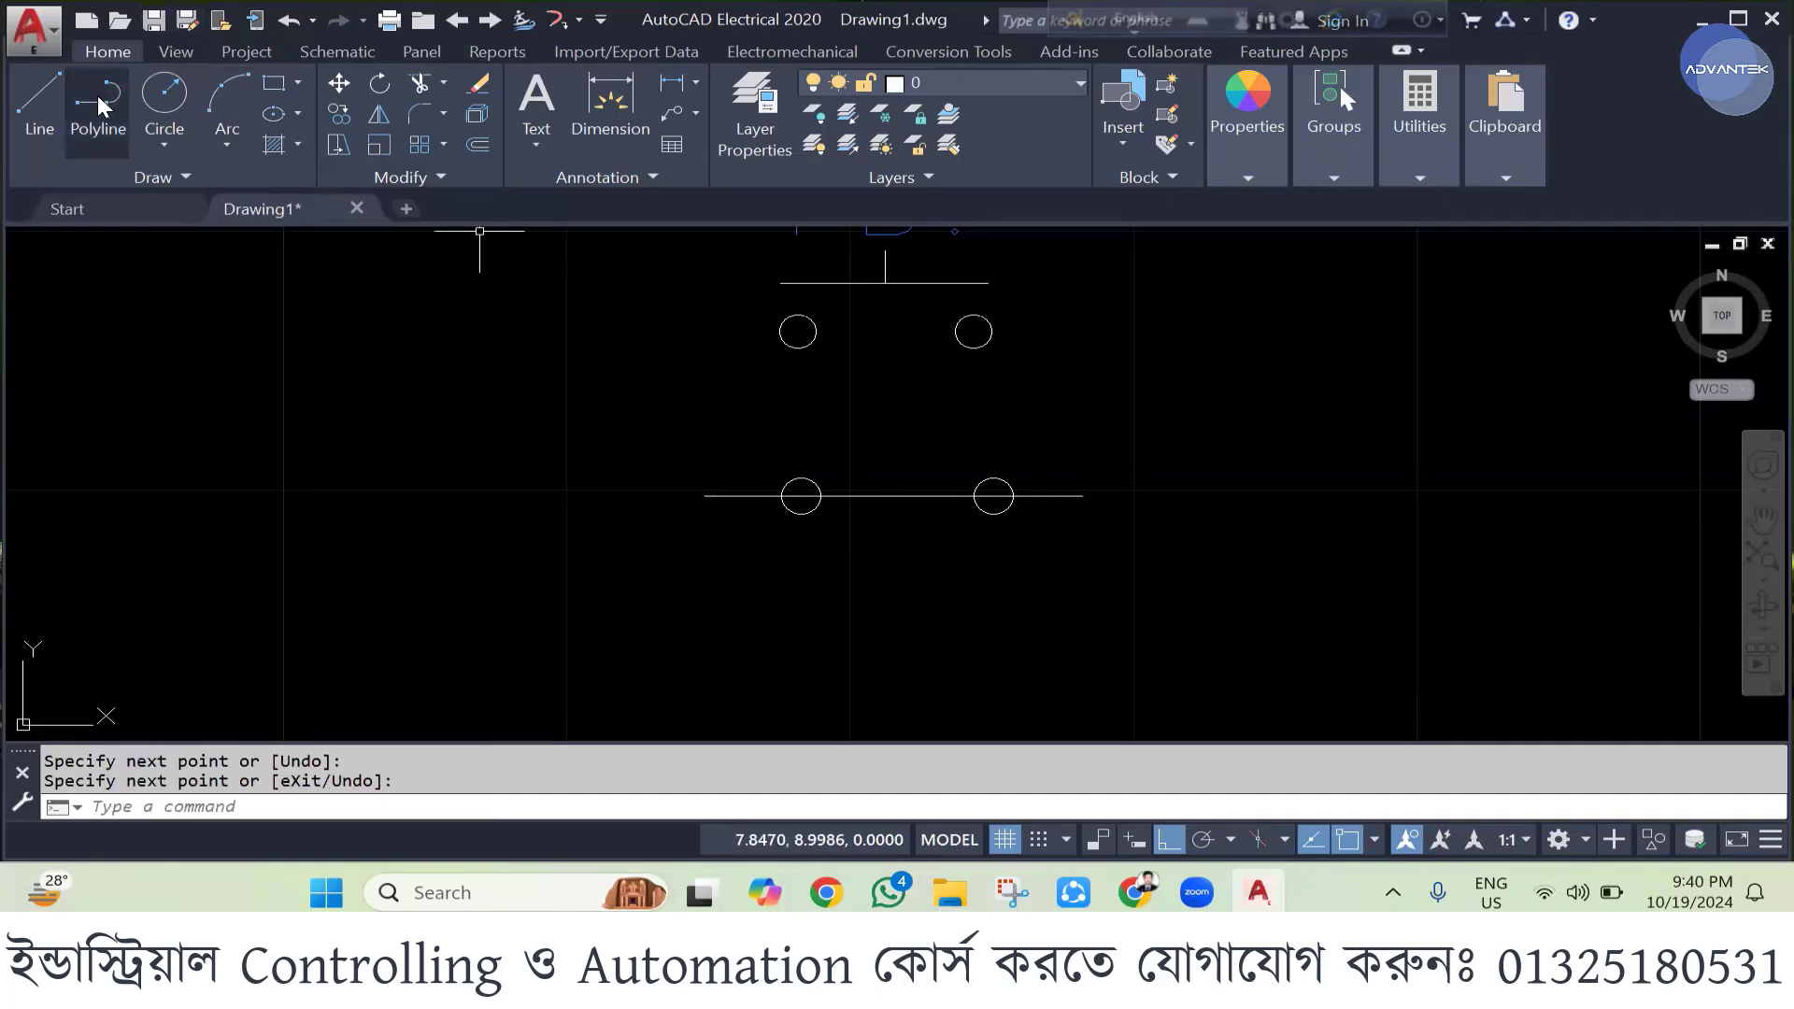
pyautogui.click(39, 103)
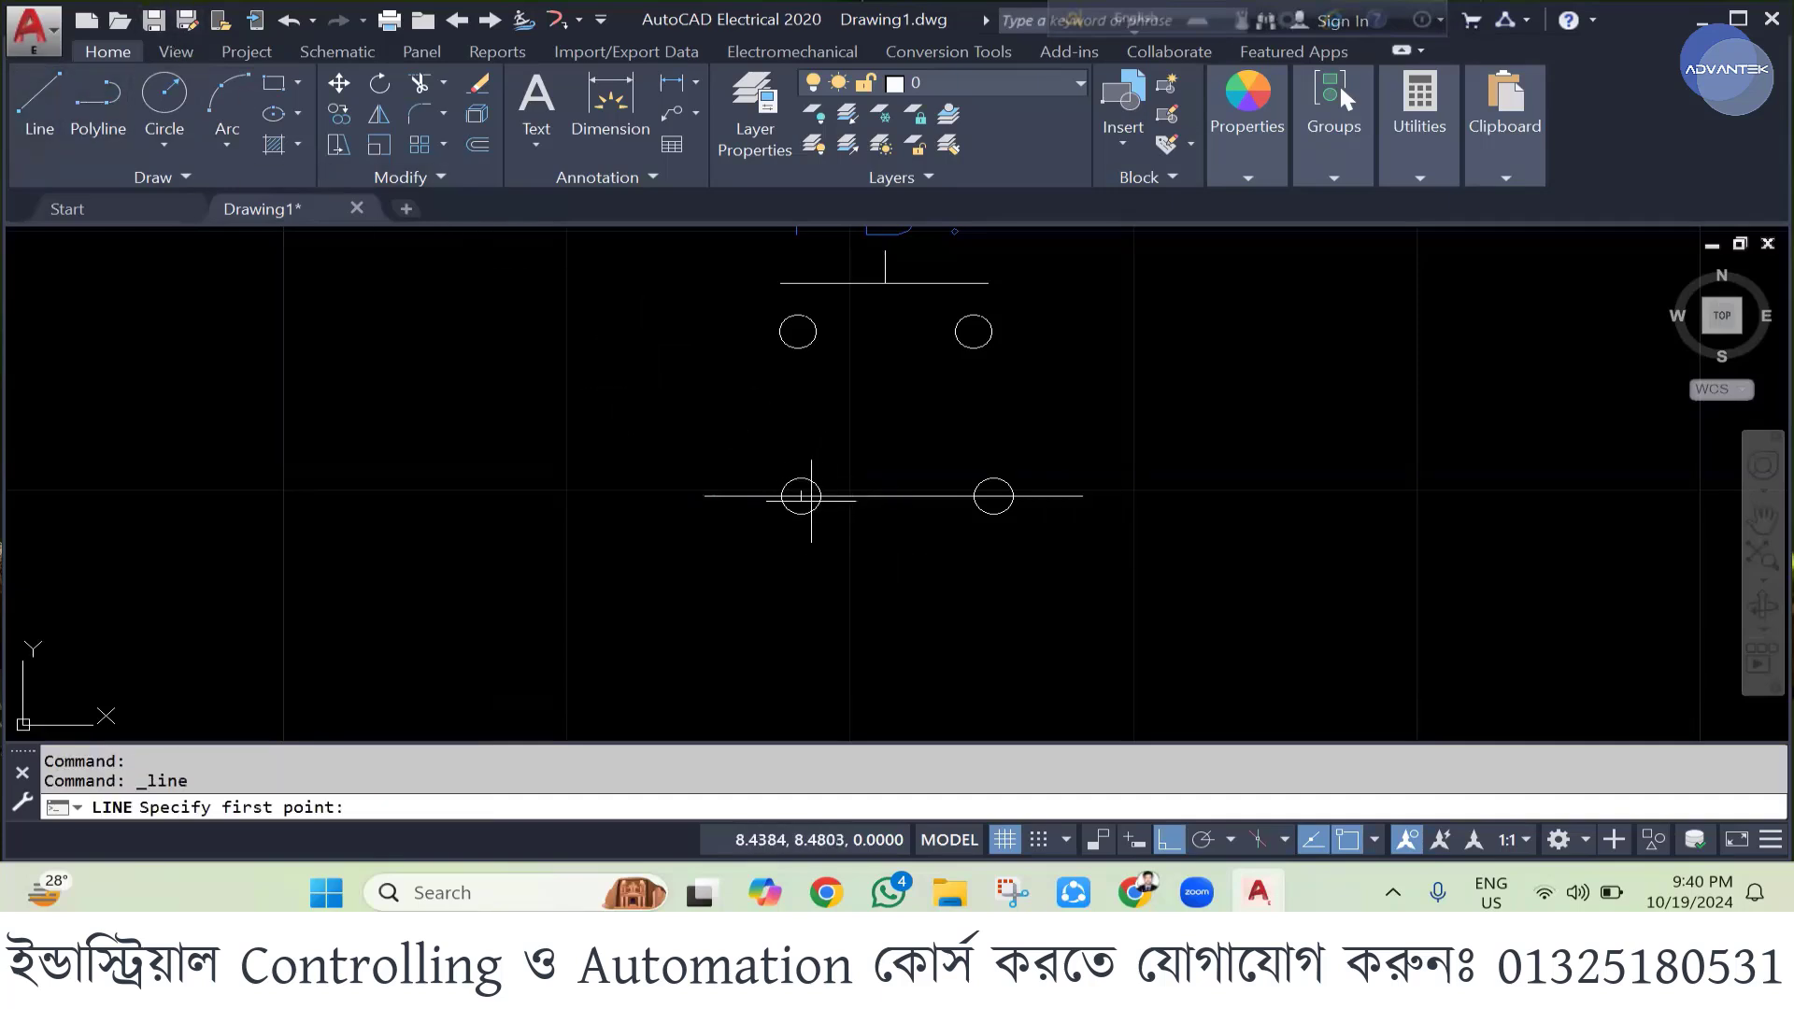
pyautogui.click(800, 496)
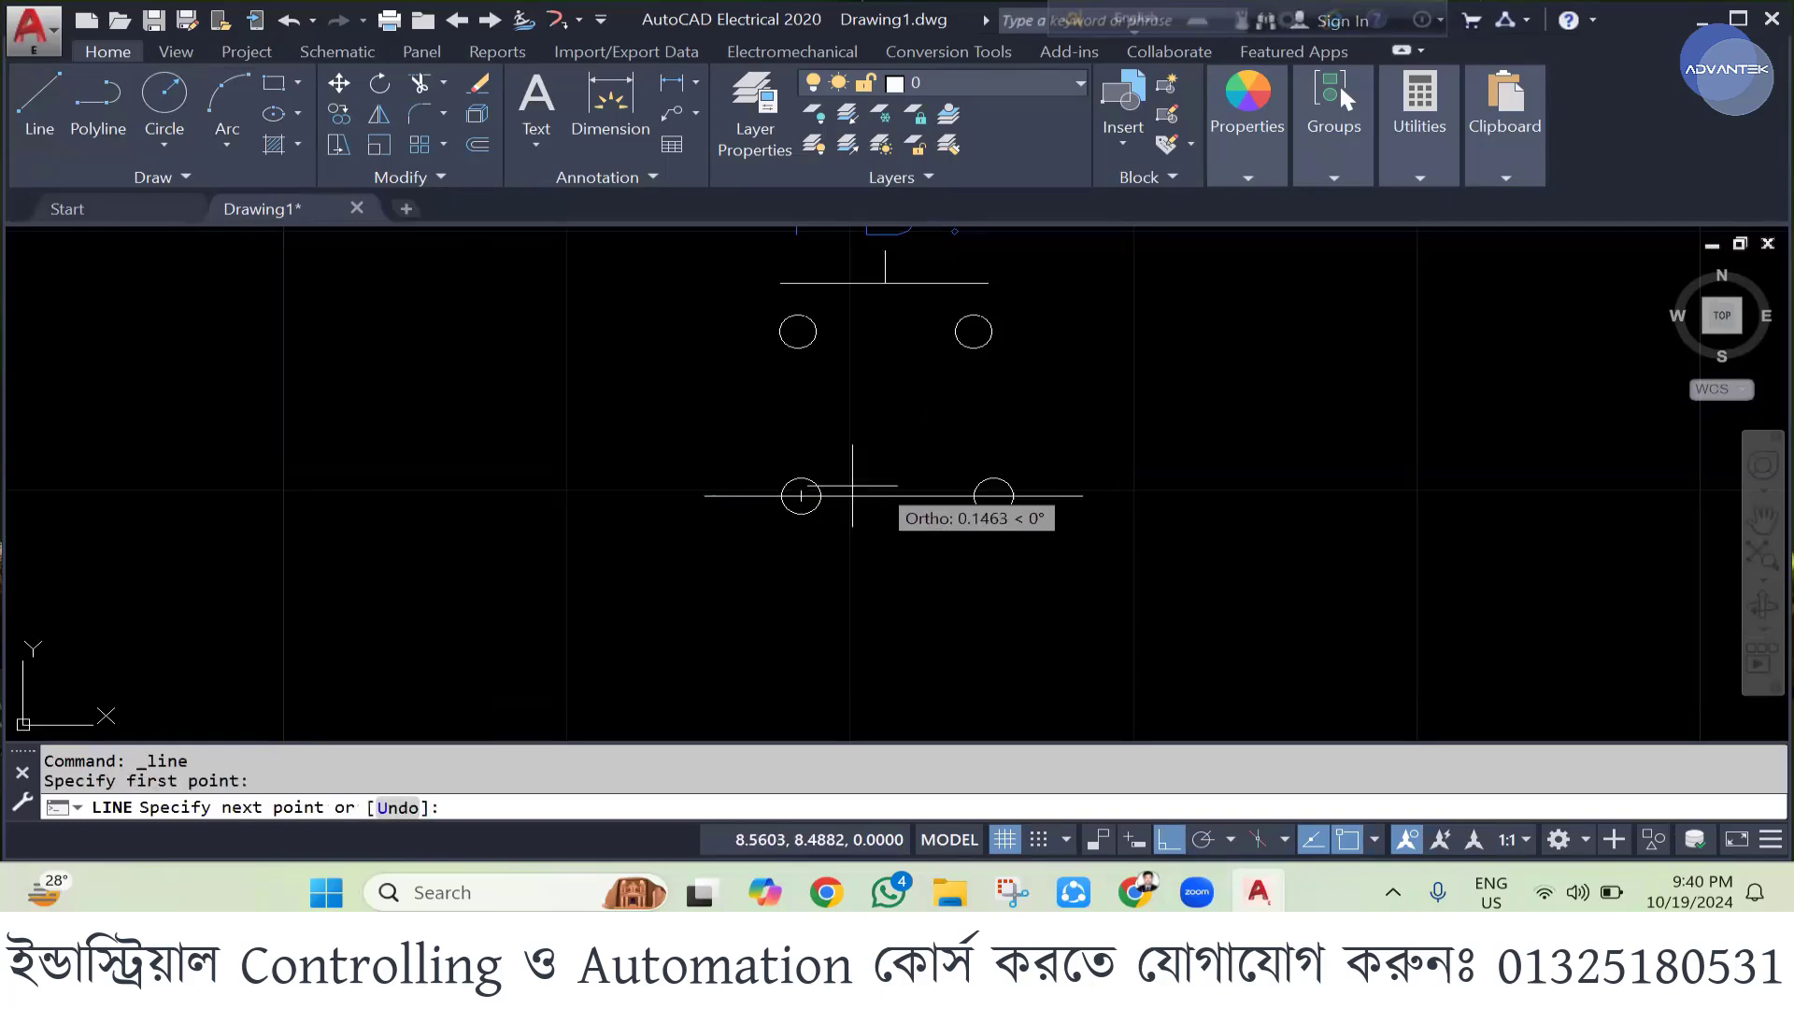
pyautogui.click(1167, 841)
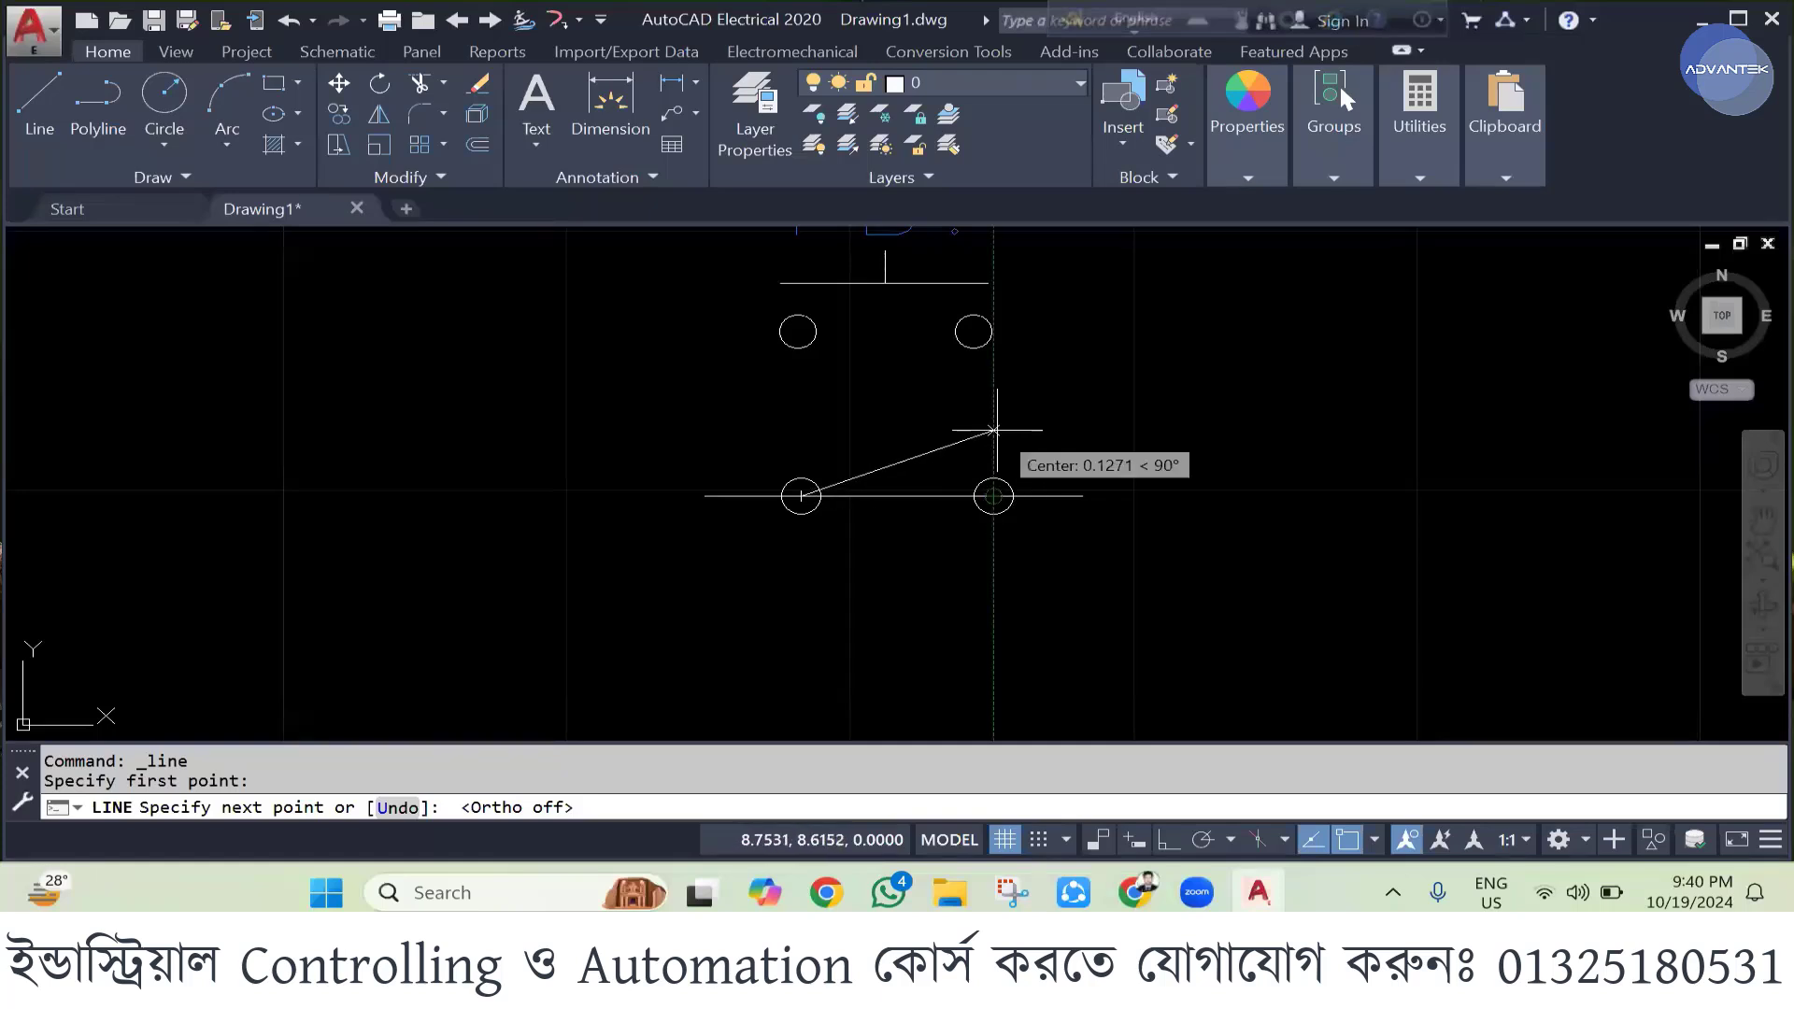
pyautogui.click(994, 411)
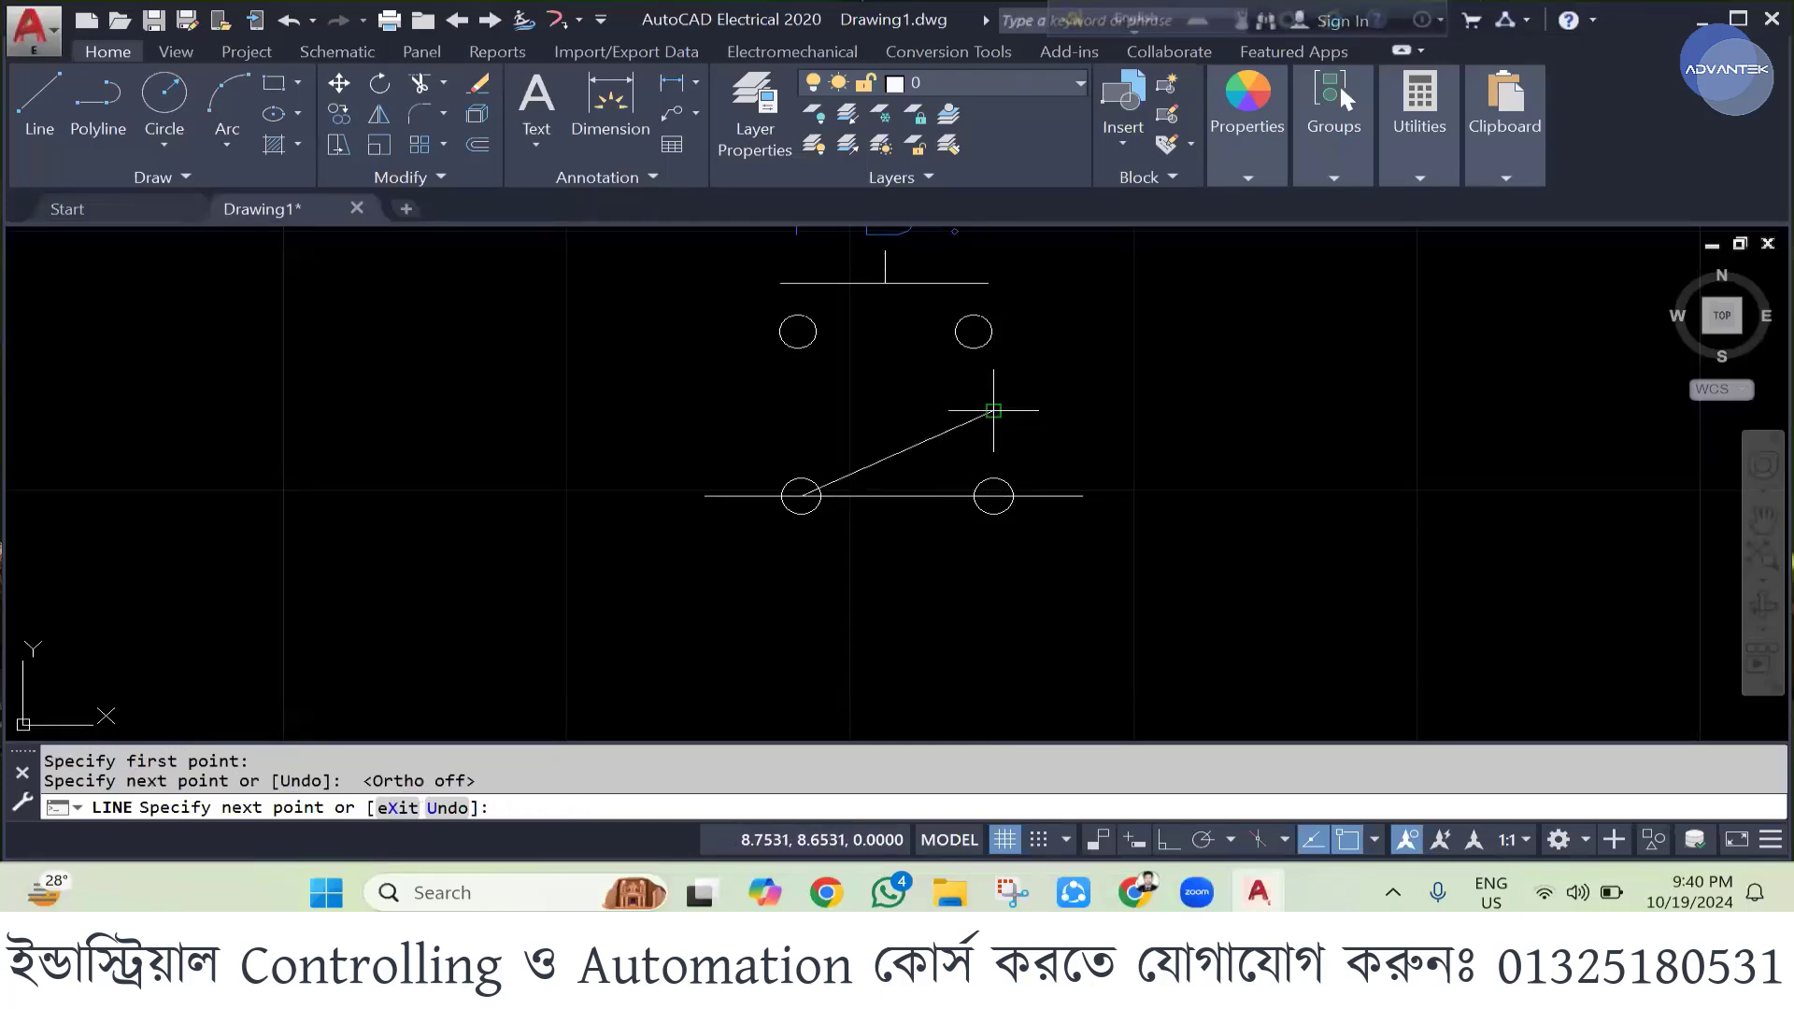
pyautogui.press('Return')
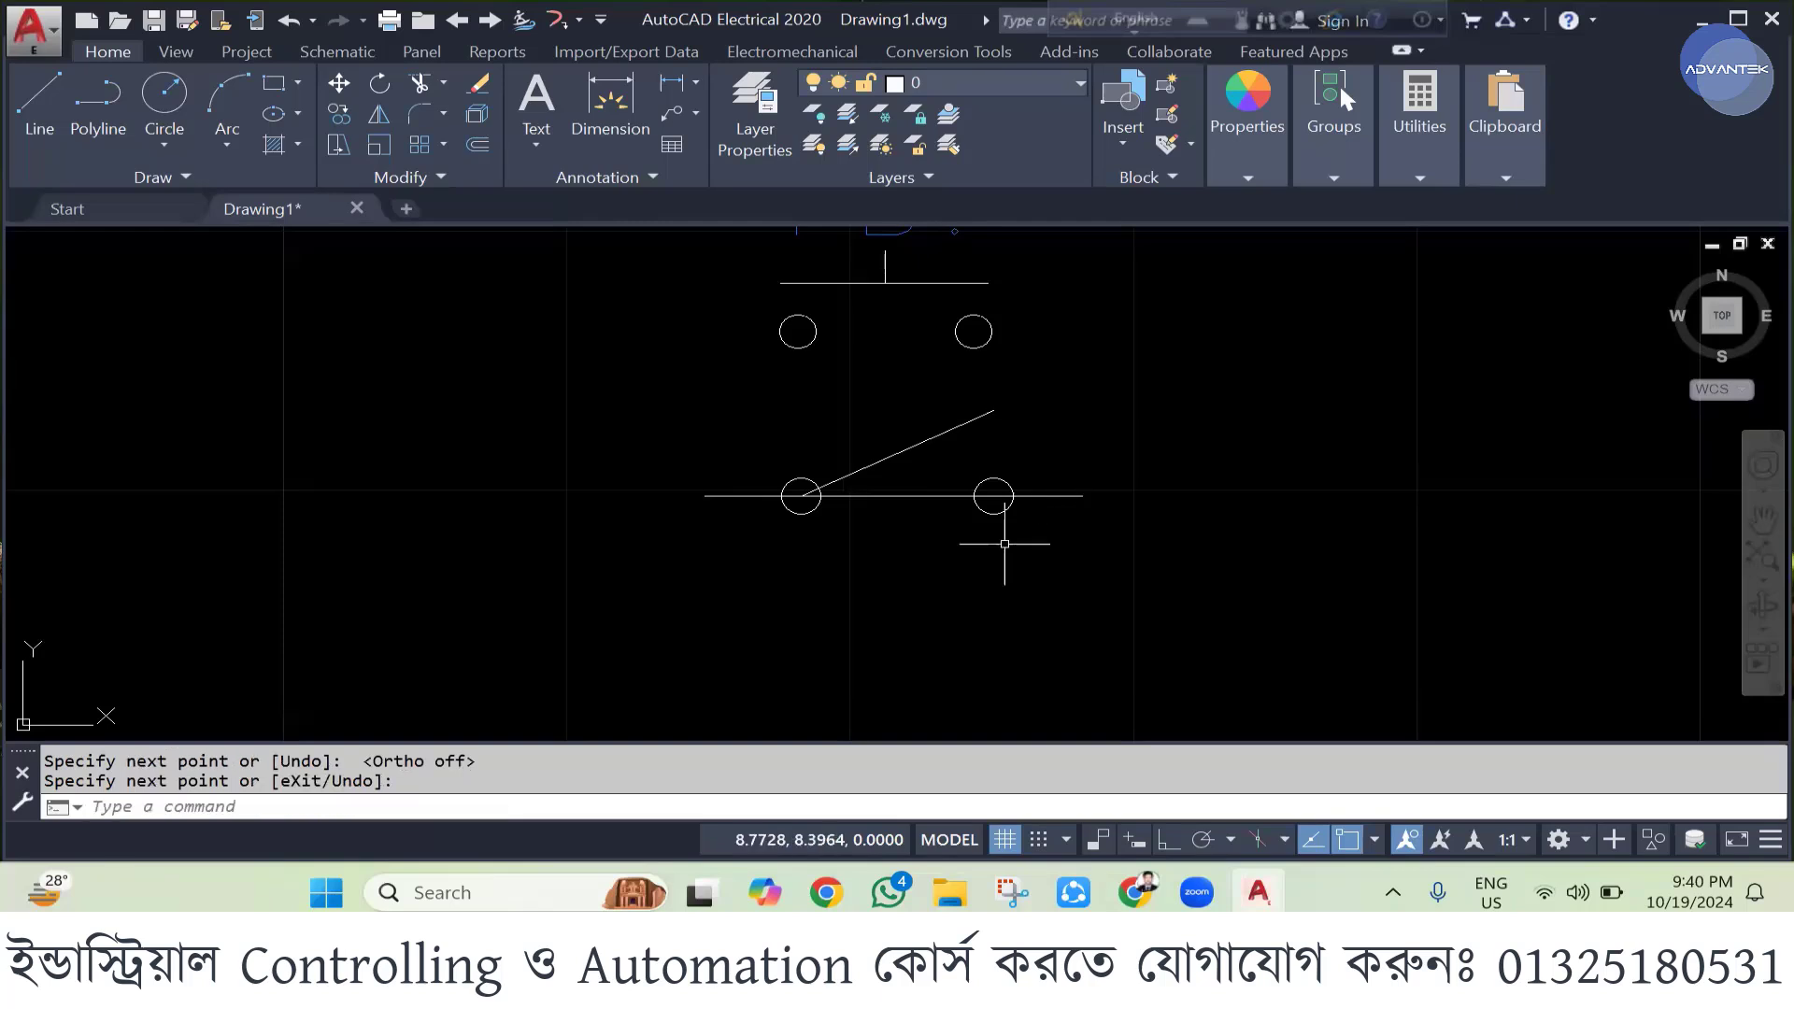
# - Trim the lead between the circles and inside each circle
pyautogui.write('tr')
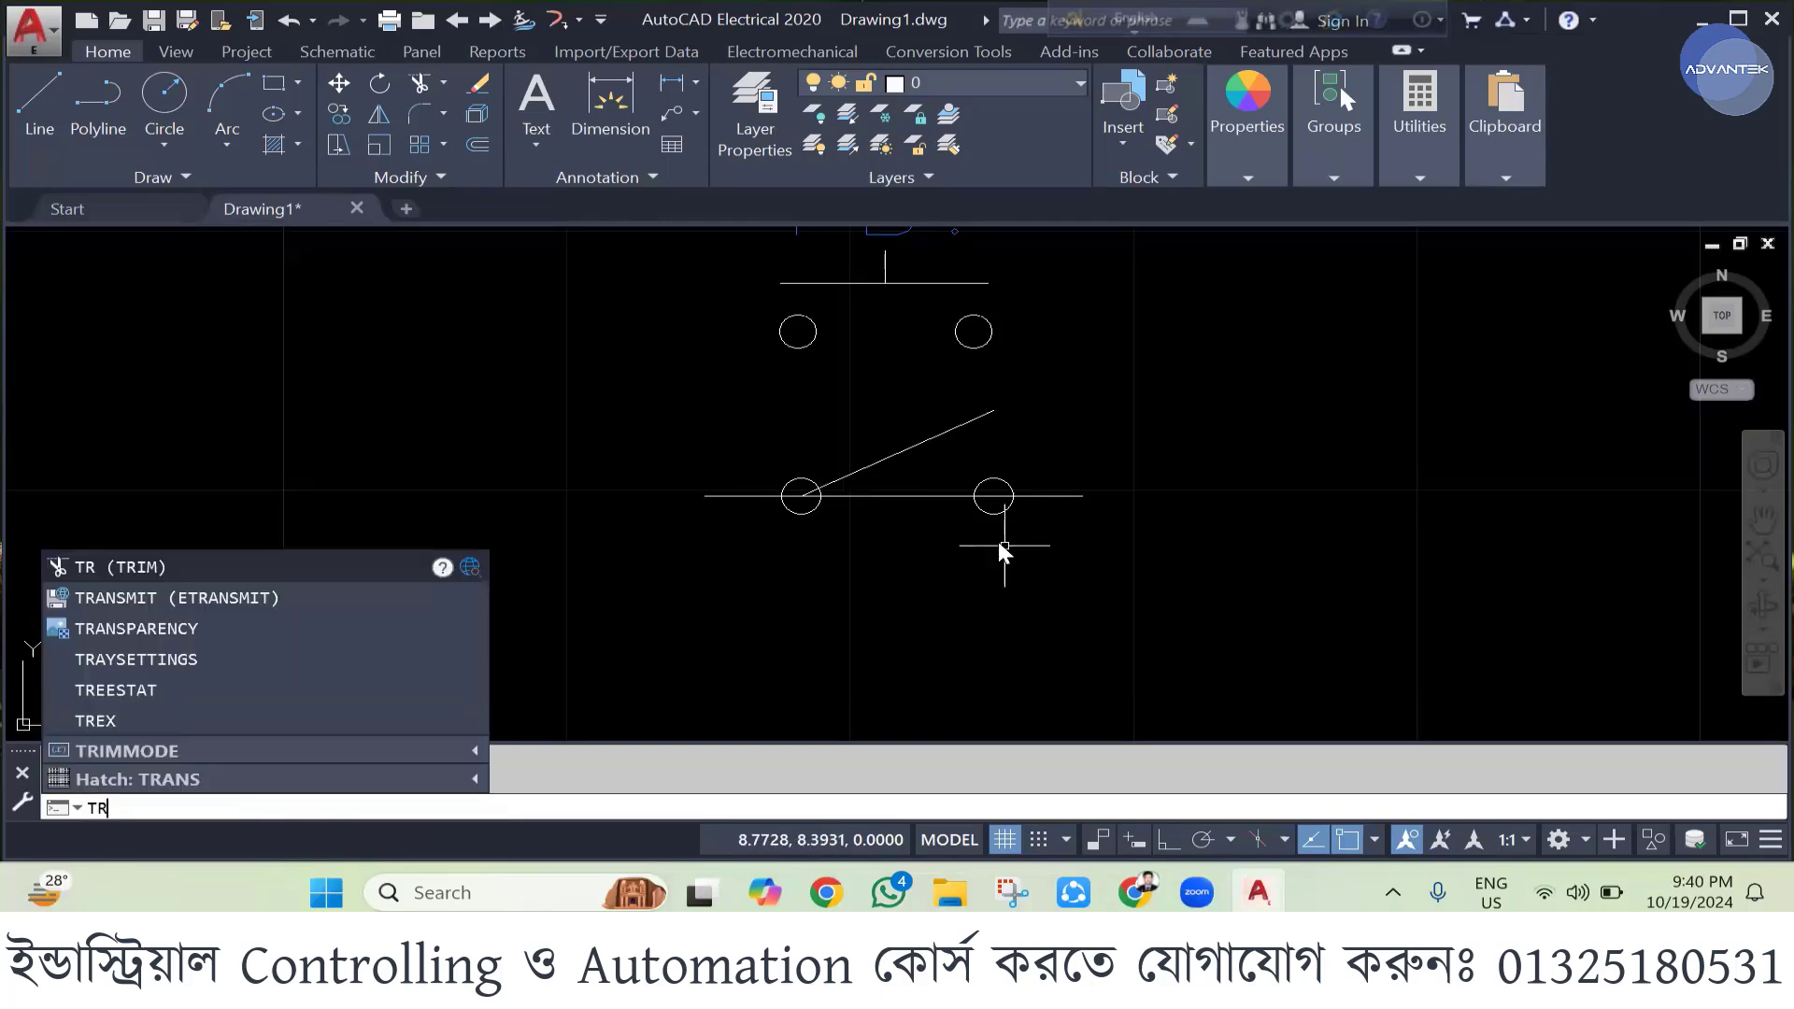
pyautogui.press('Return')
pyautogui.click(919, 496)
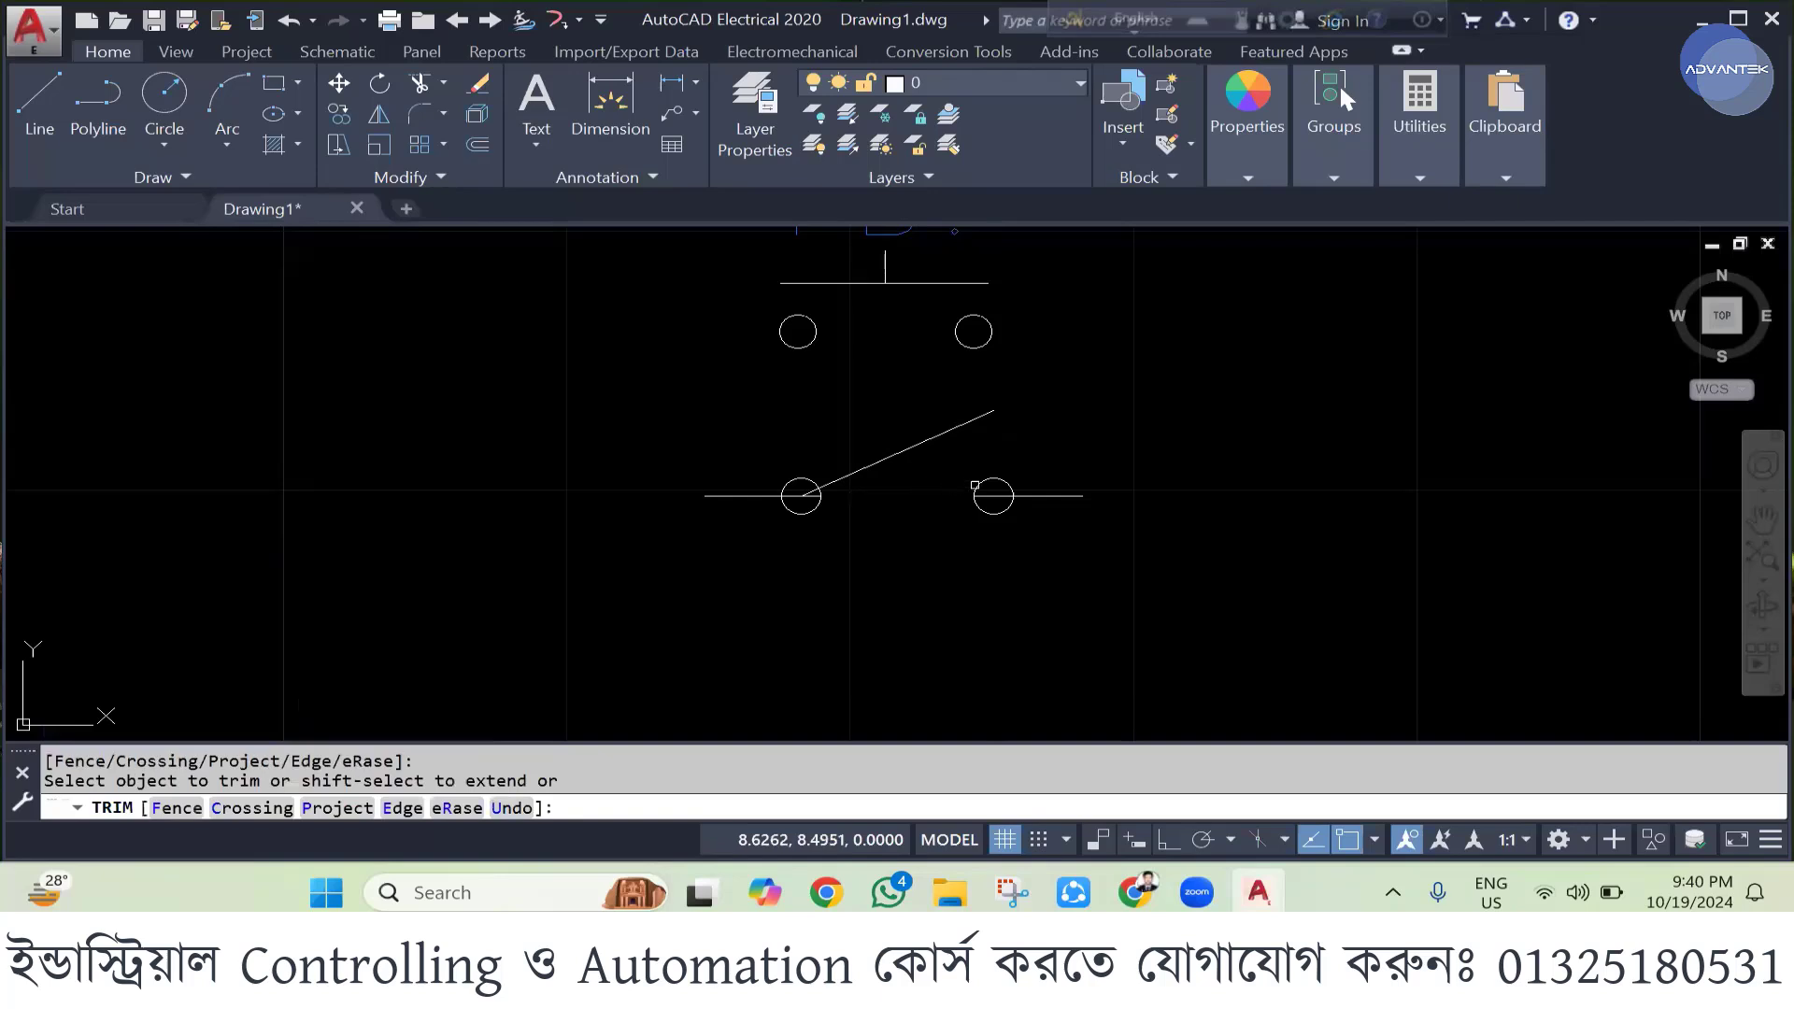
pyautogui.click(990, 497)
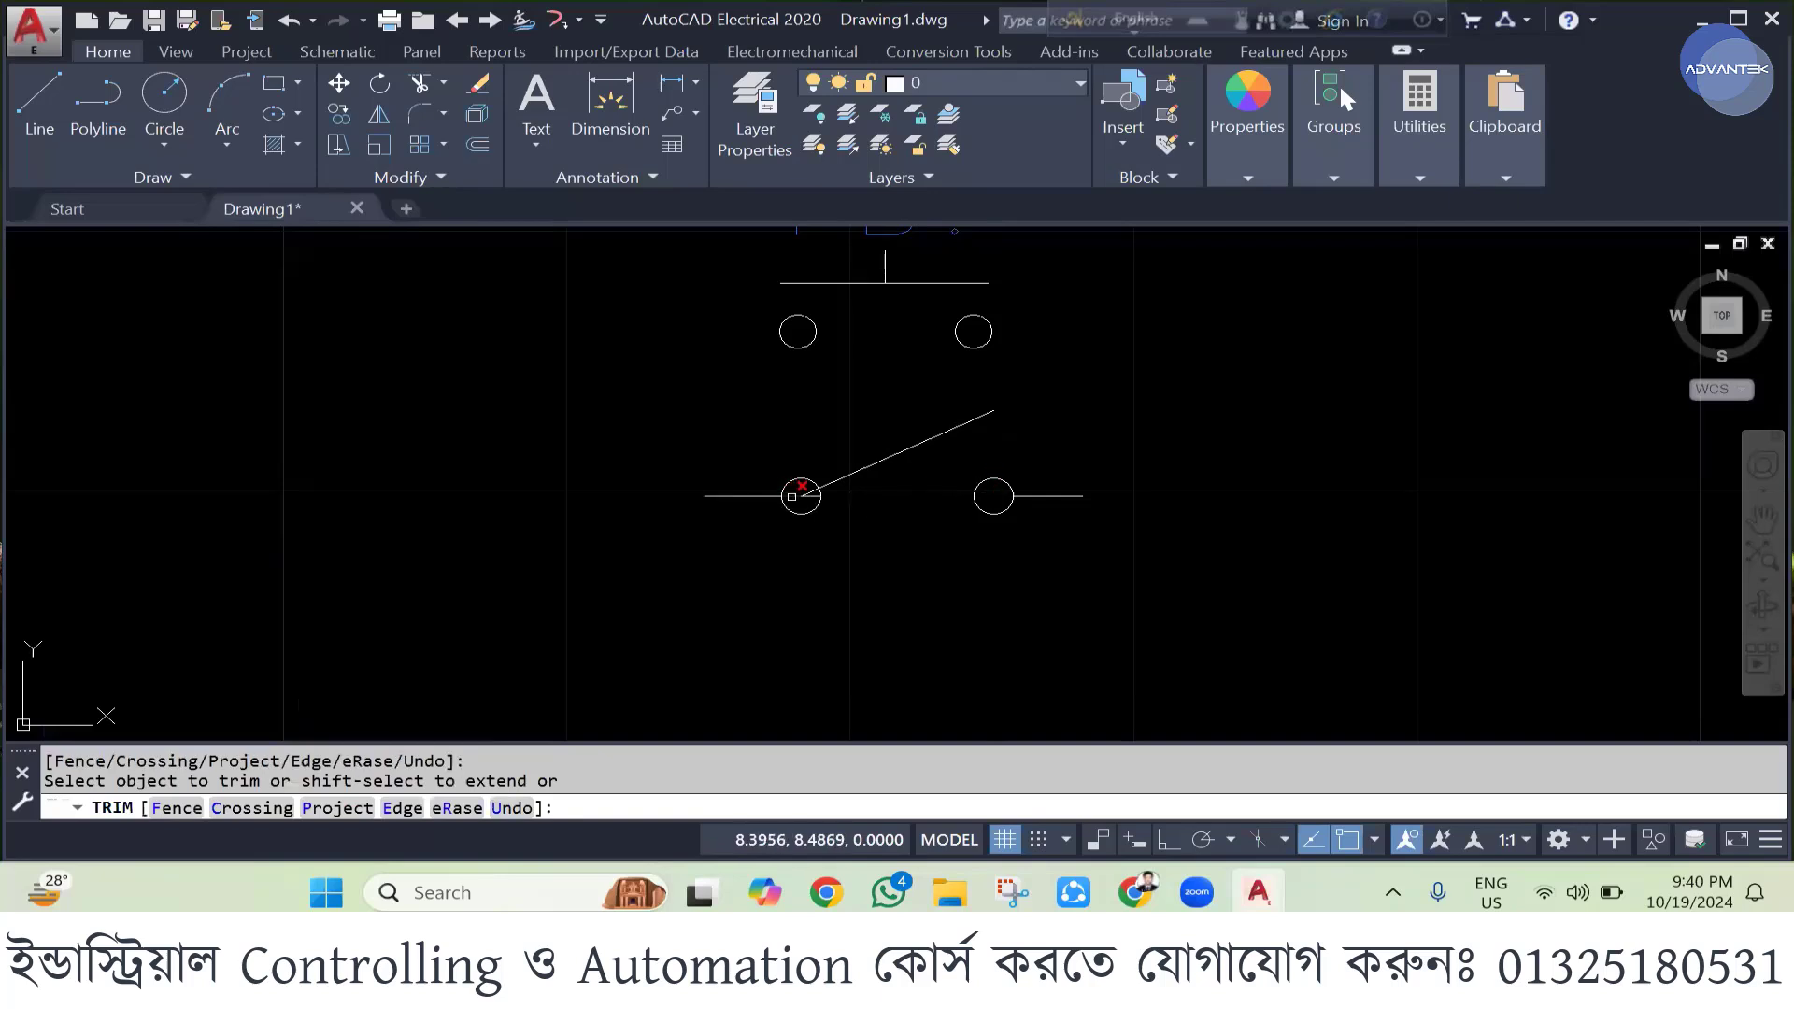
pyautogui.click(809, 494)
pyautogui.press('Escape')
pyautogui.scroll(-3, 900, 546)
pyautogui.scroll(2, 892, 492)
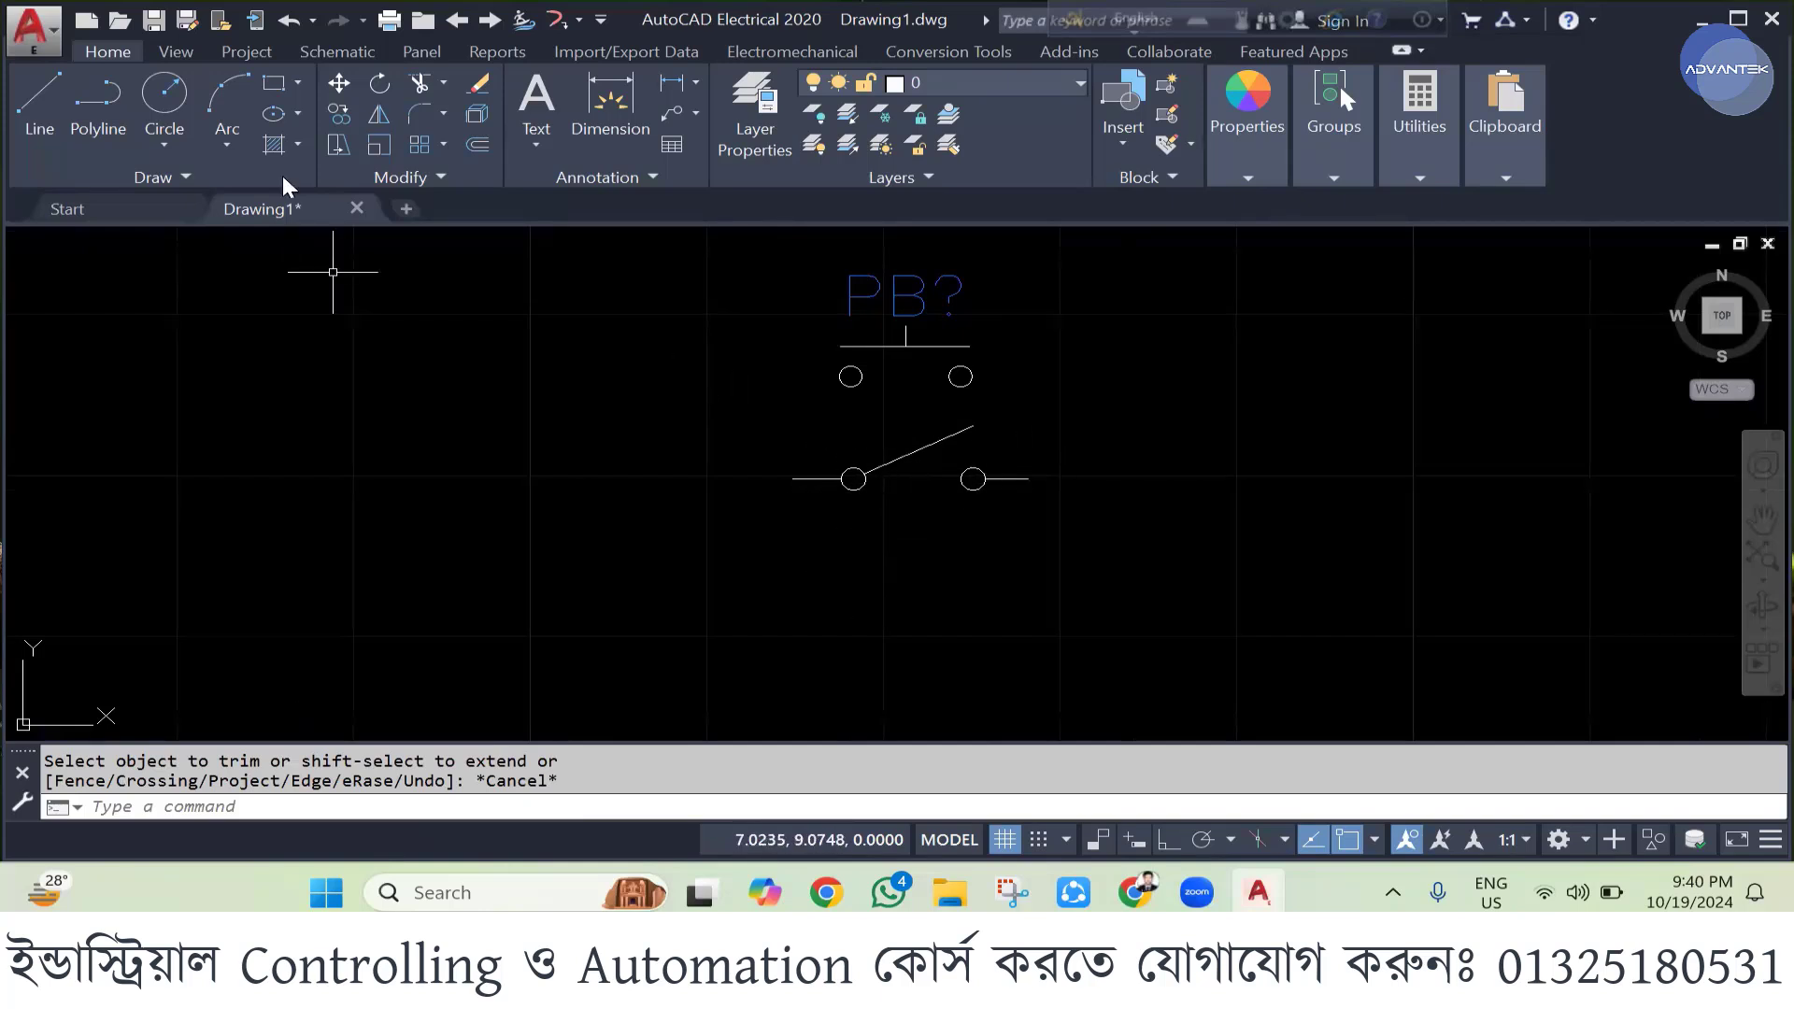
# - Launch Symbol Builder from the Schematic tab
pyautogui.click(314, 52)
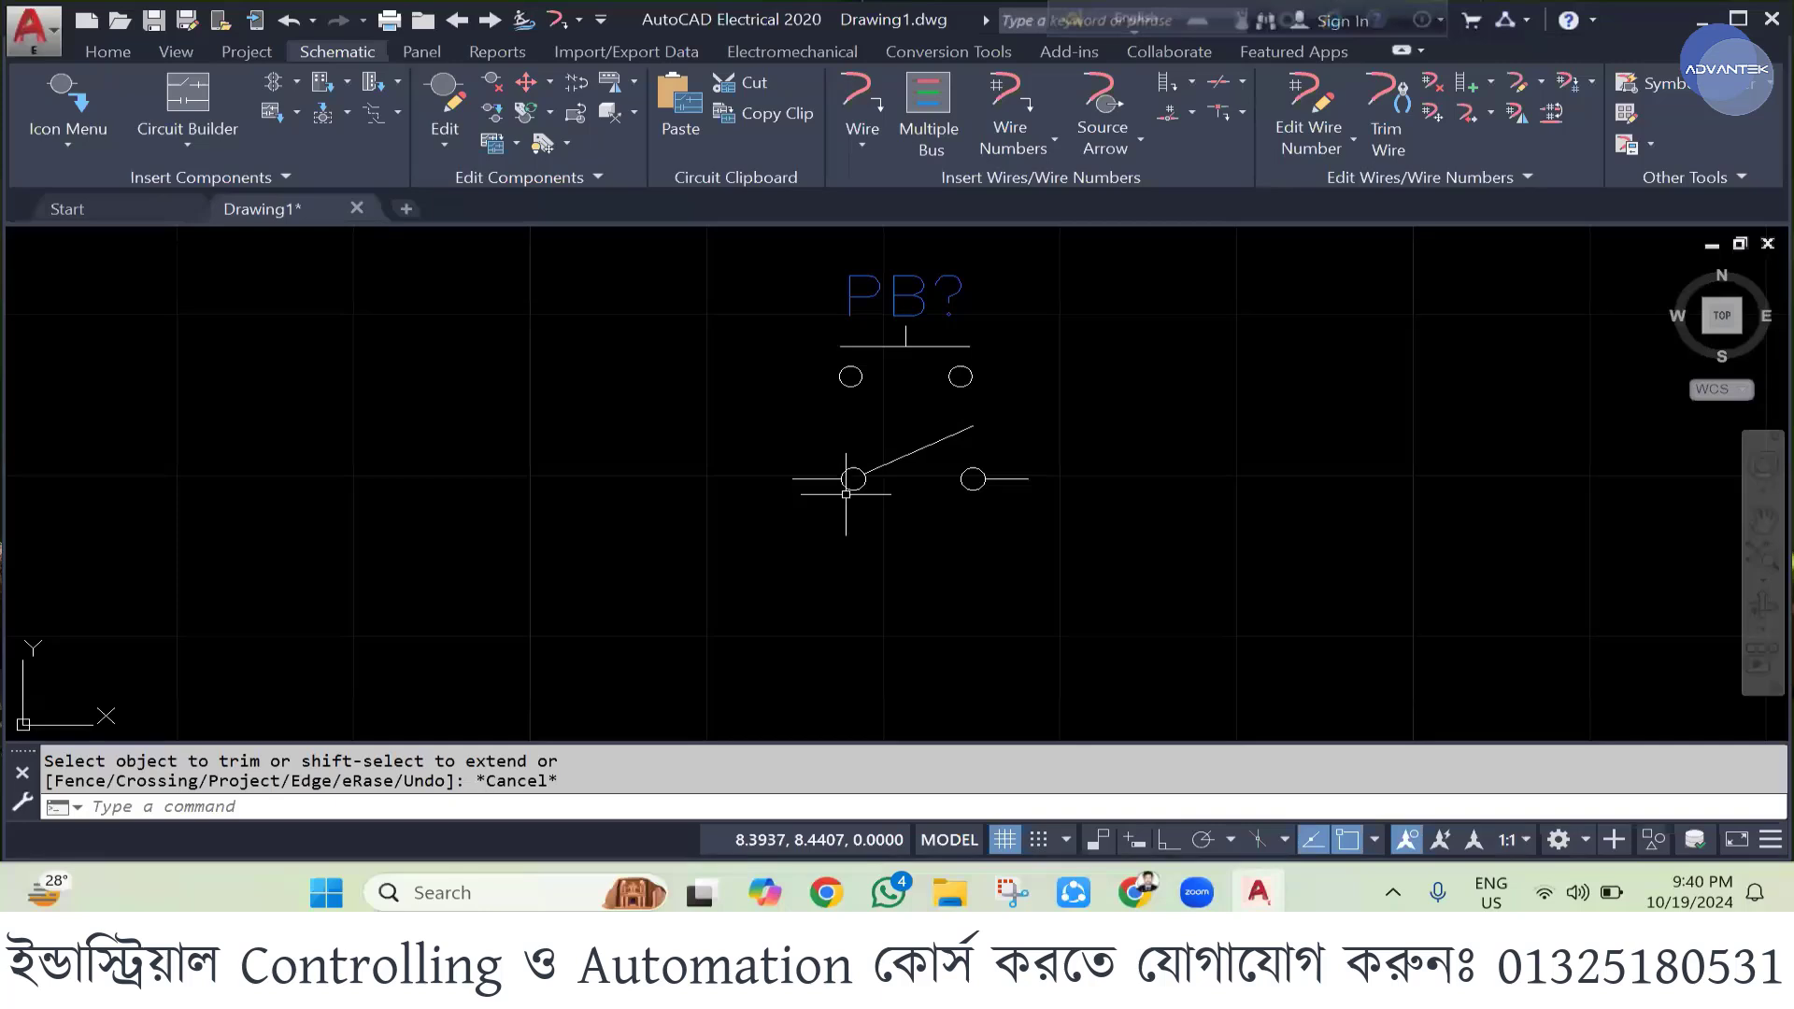
pyautogui.click(107, 51)
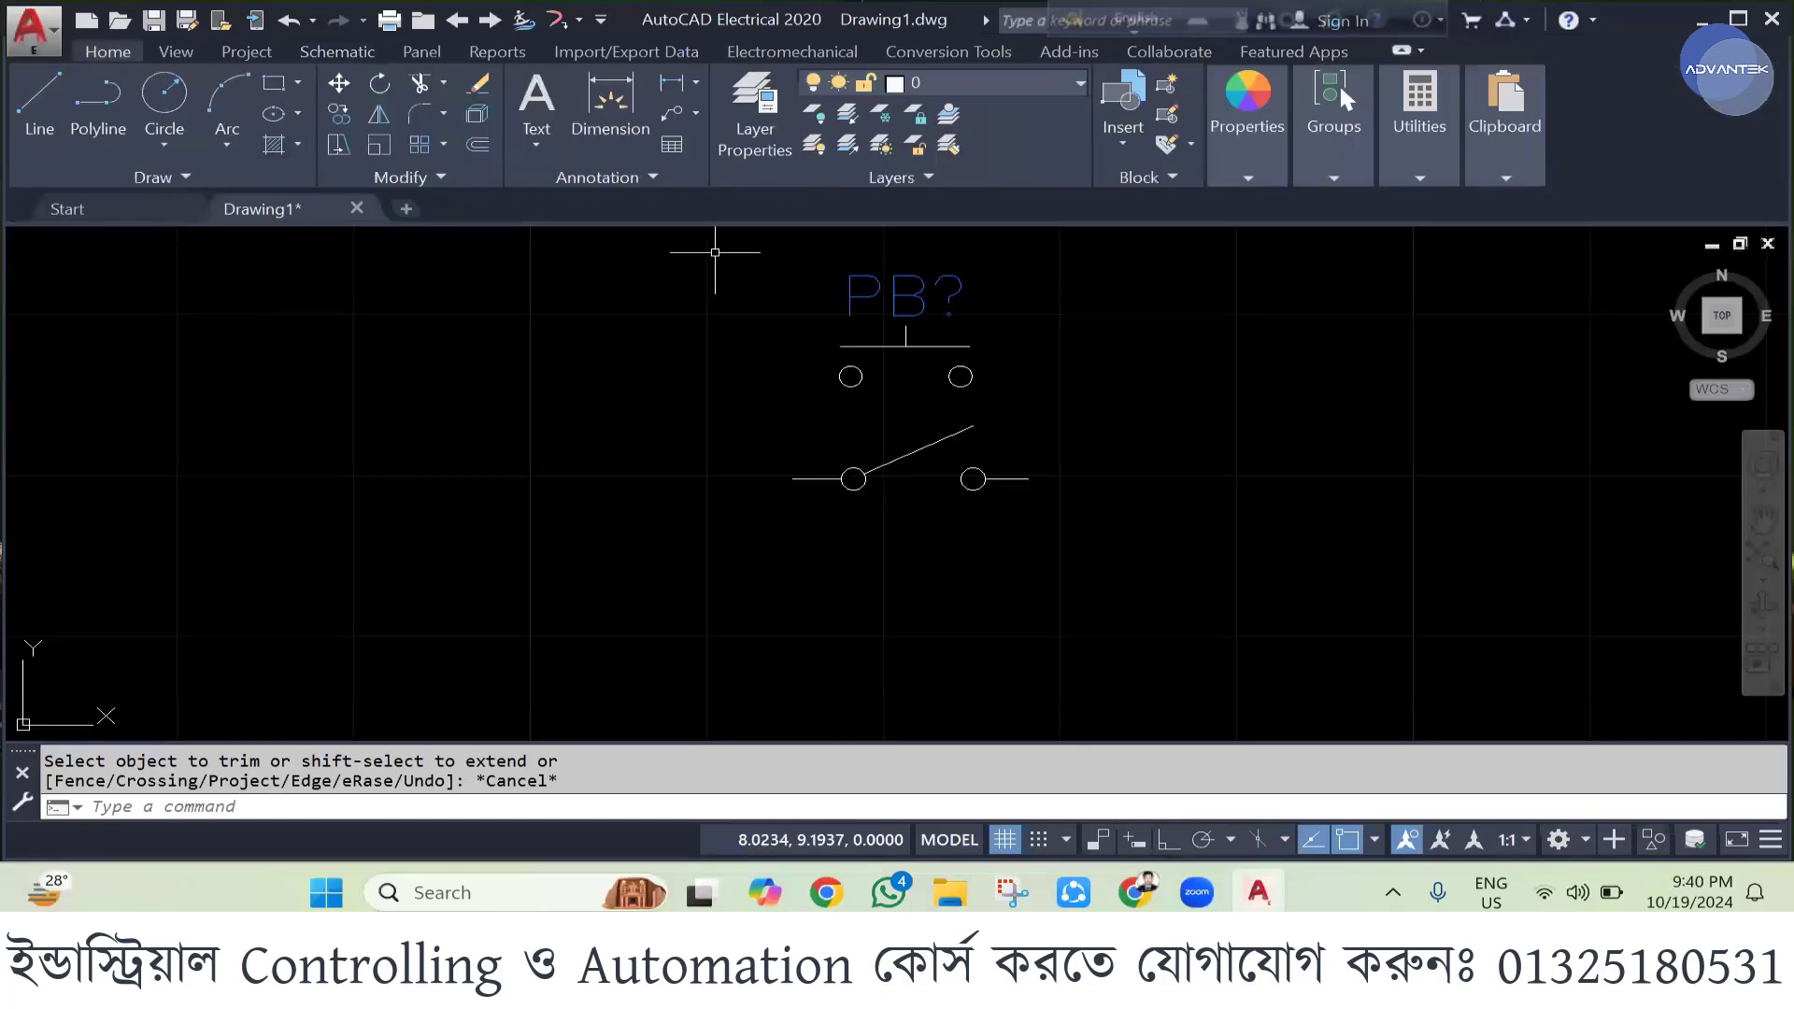
pyautogui.click(337, 52)
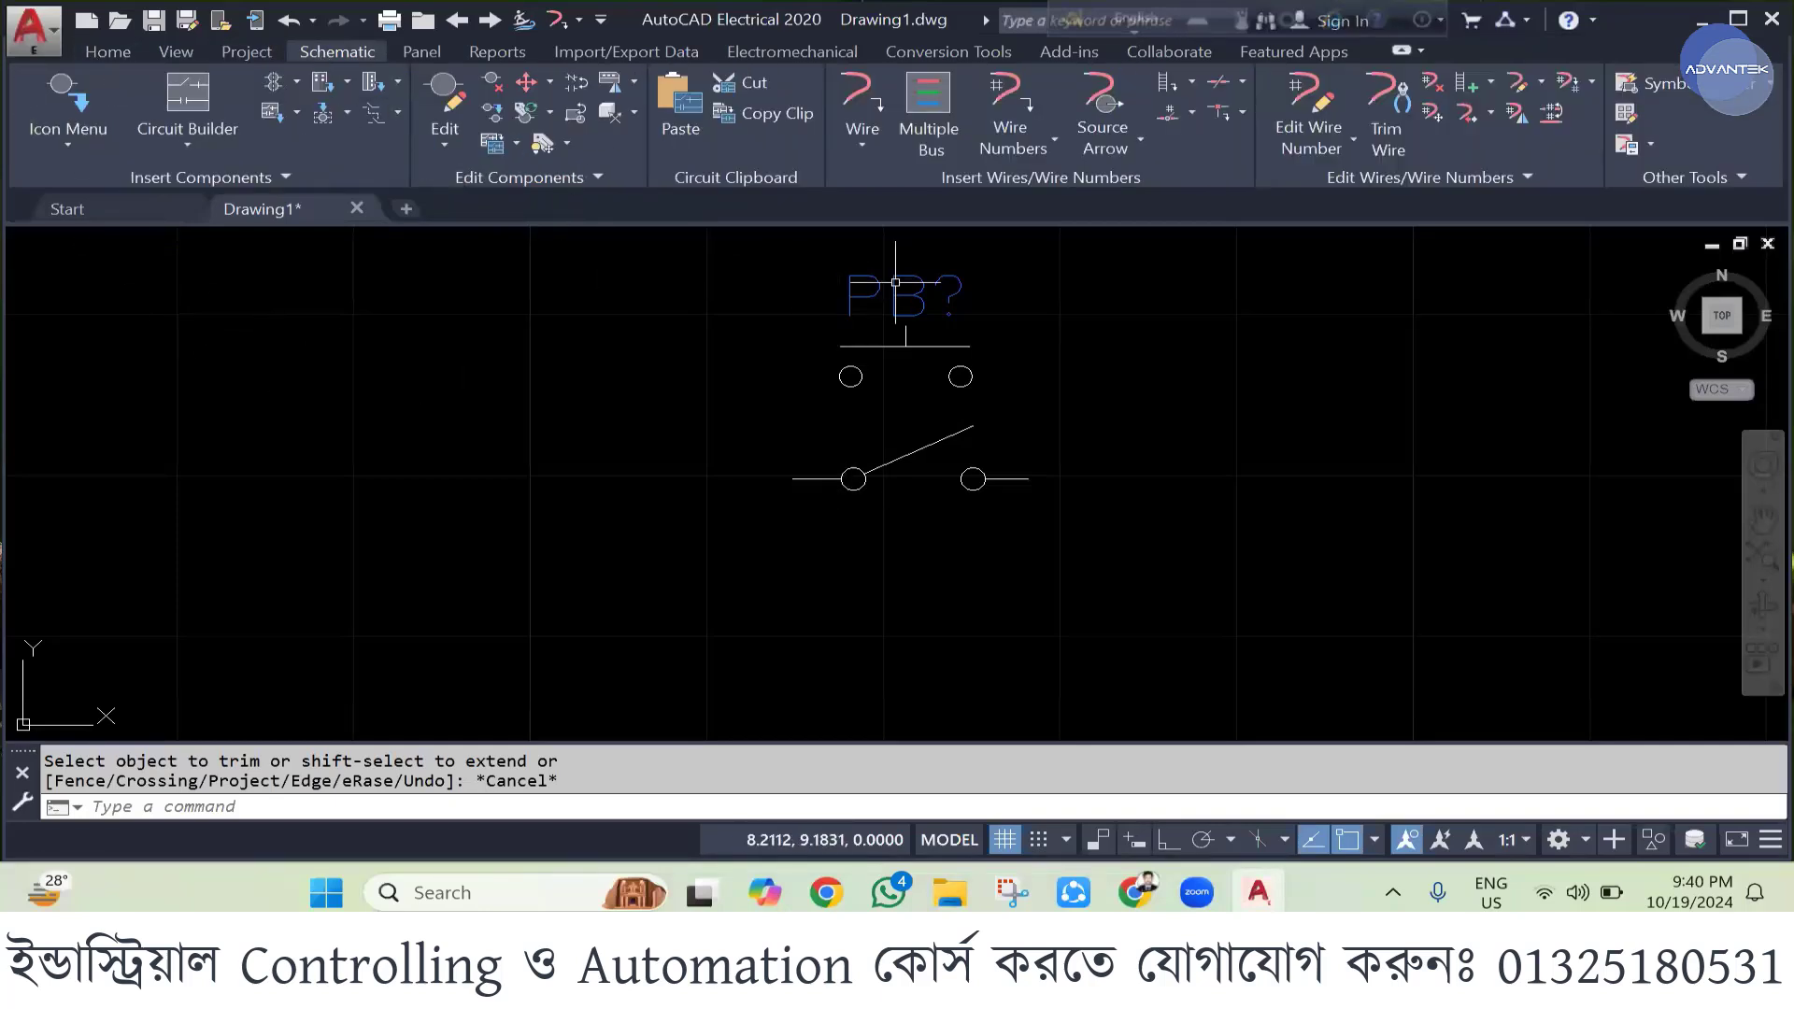
pyautogui.click(1649, 83)
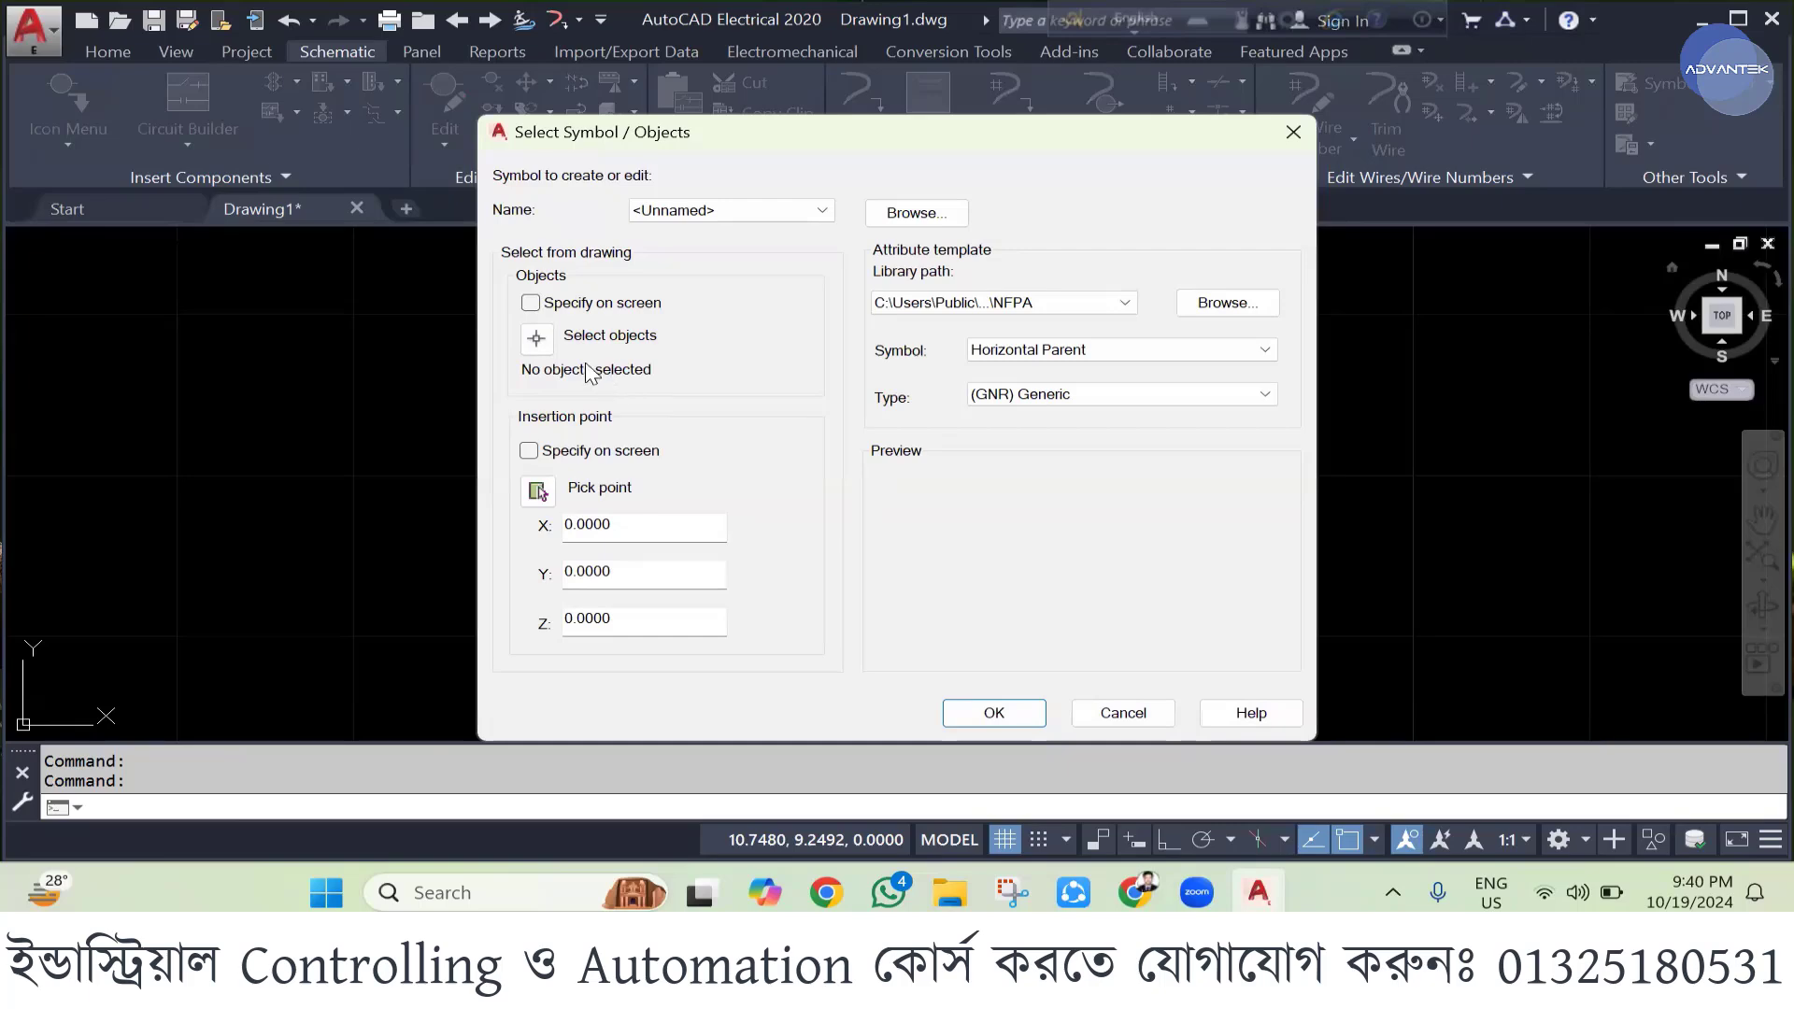
# - Window-select the five switch objects and pick the insertion point at 8.5974, 8.4882
pyautogui.click(536, 338)
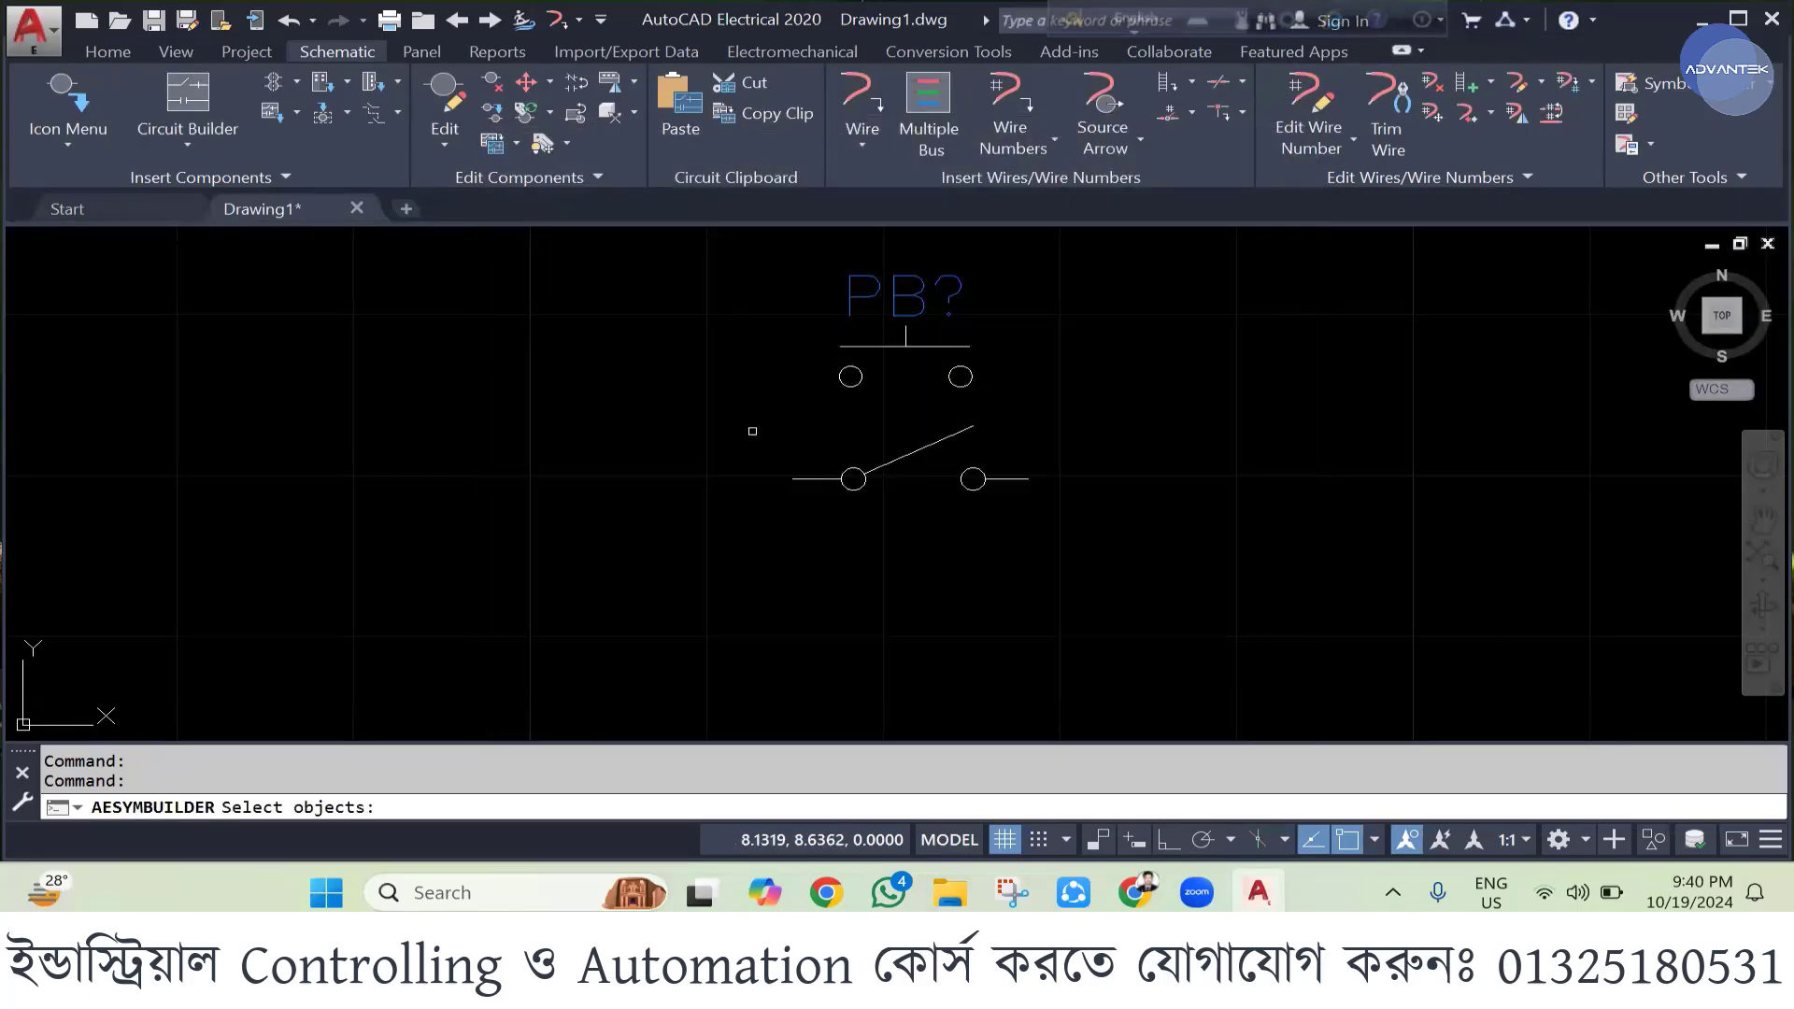
pyautogui.click(737, 408)
pyautogui.click(1101, 564)
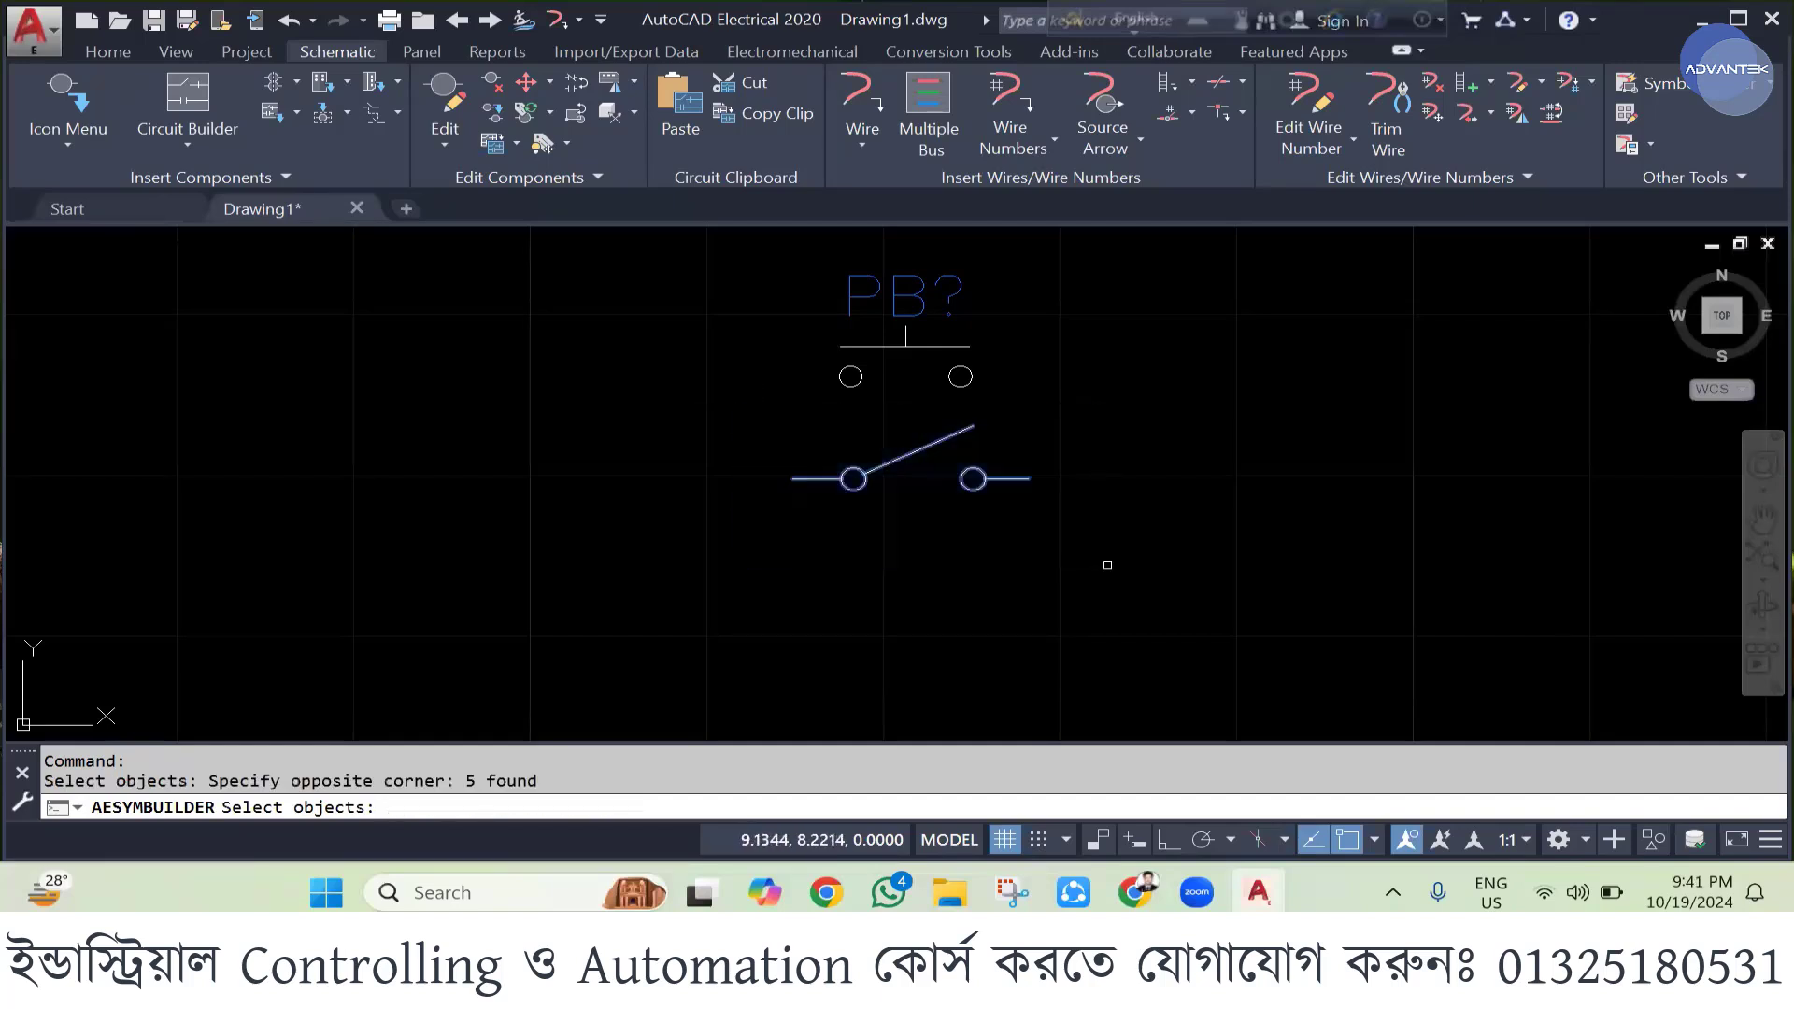
pyautogui.press('Return')
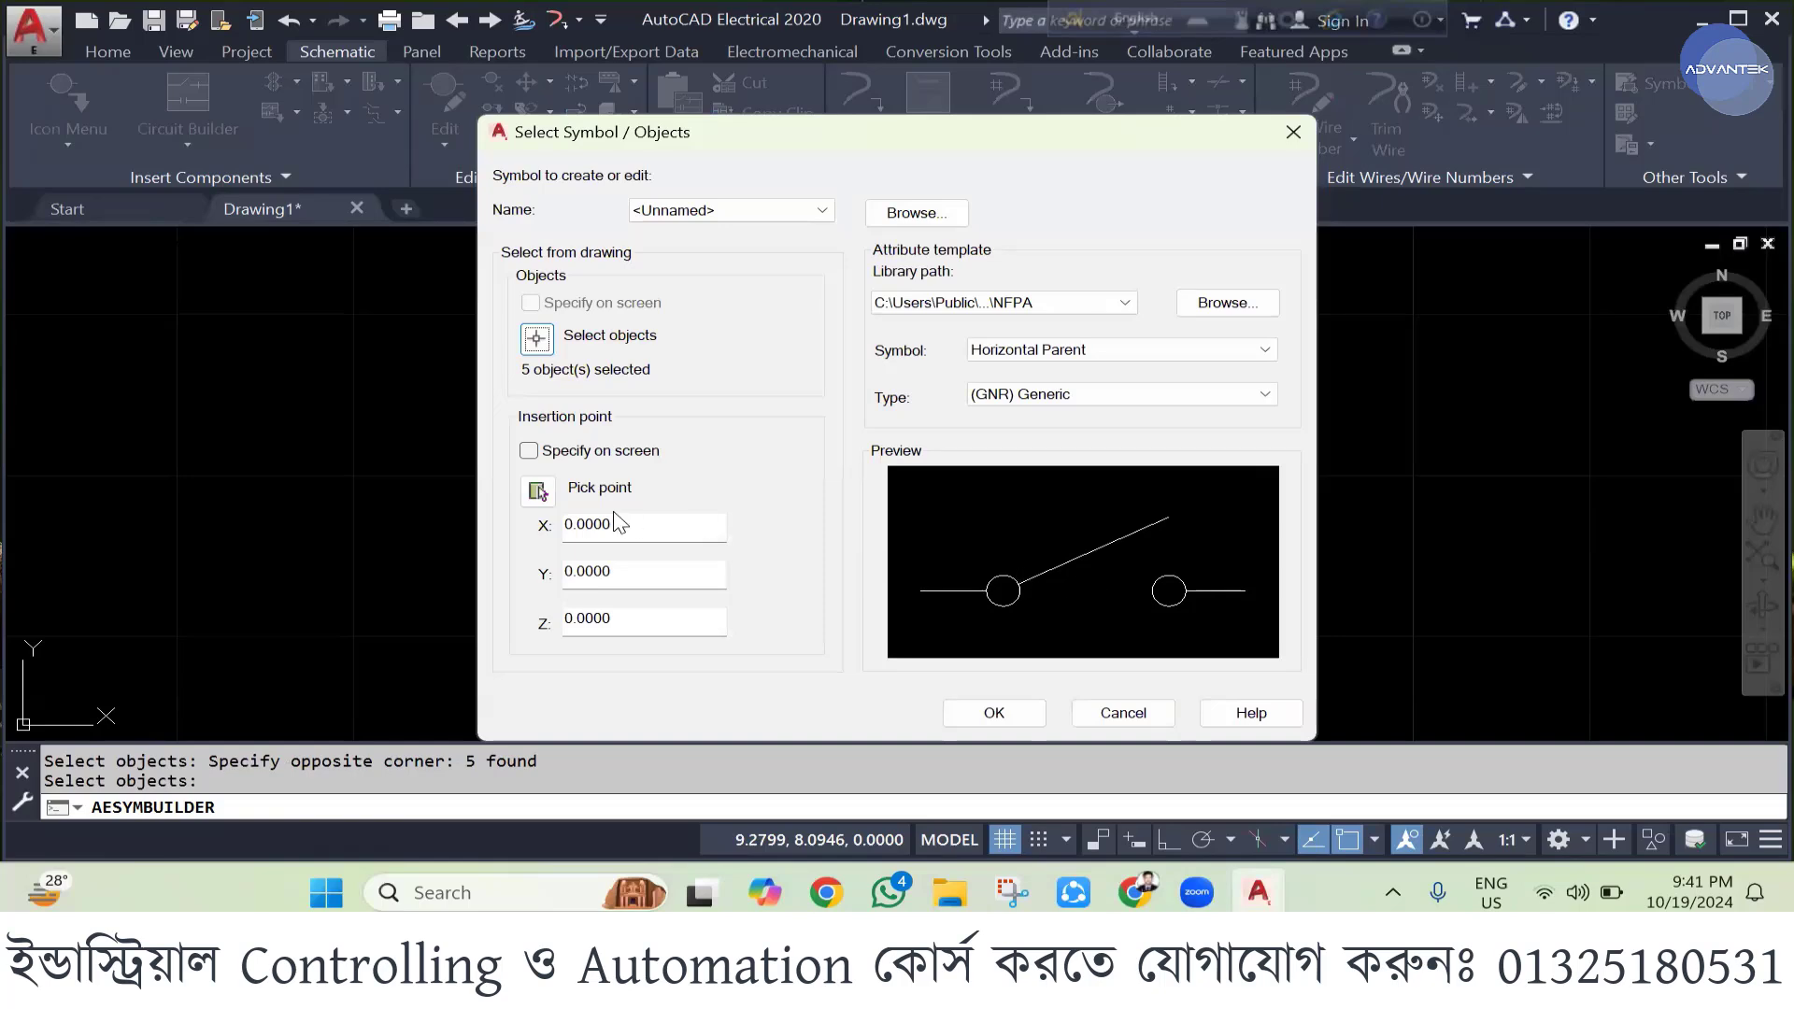
pyautogui.click(539, 492)
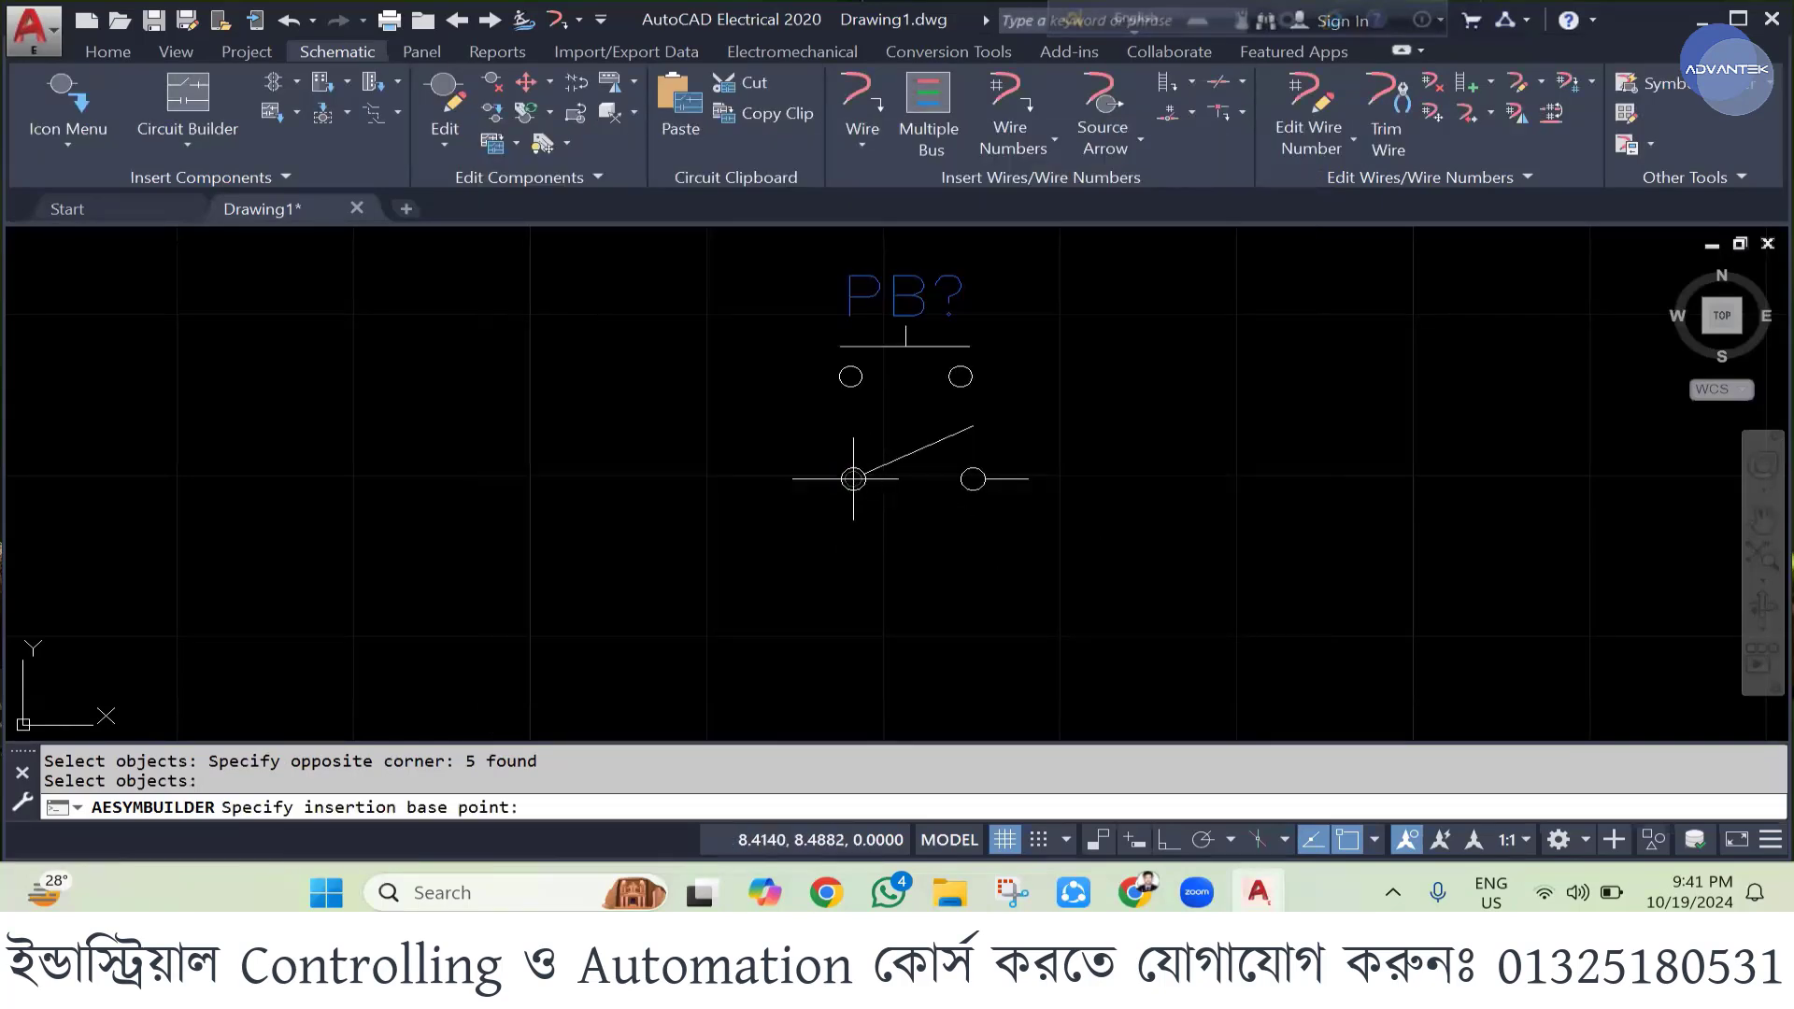
pyautogui.click(917, 479)
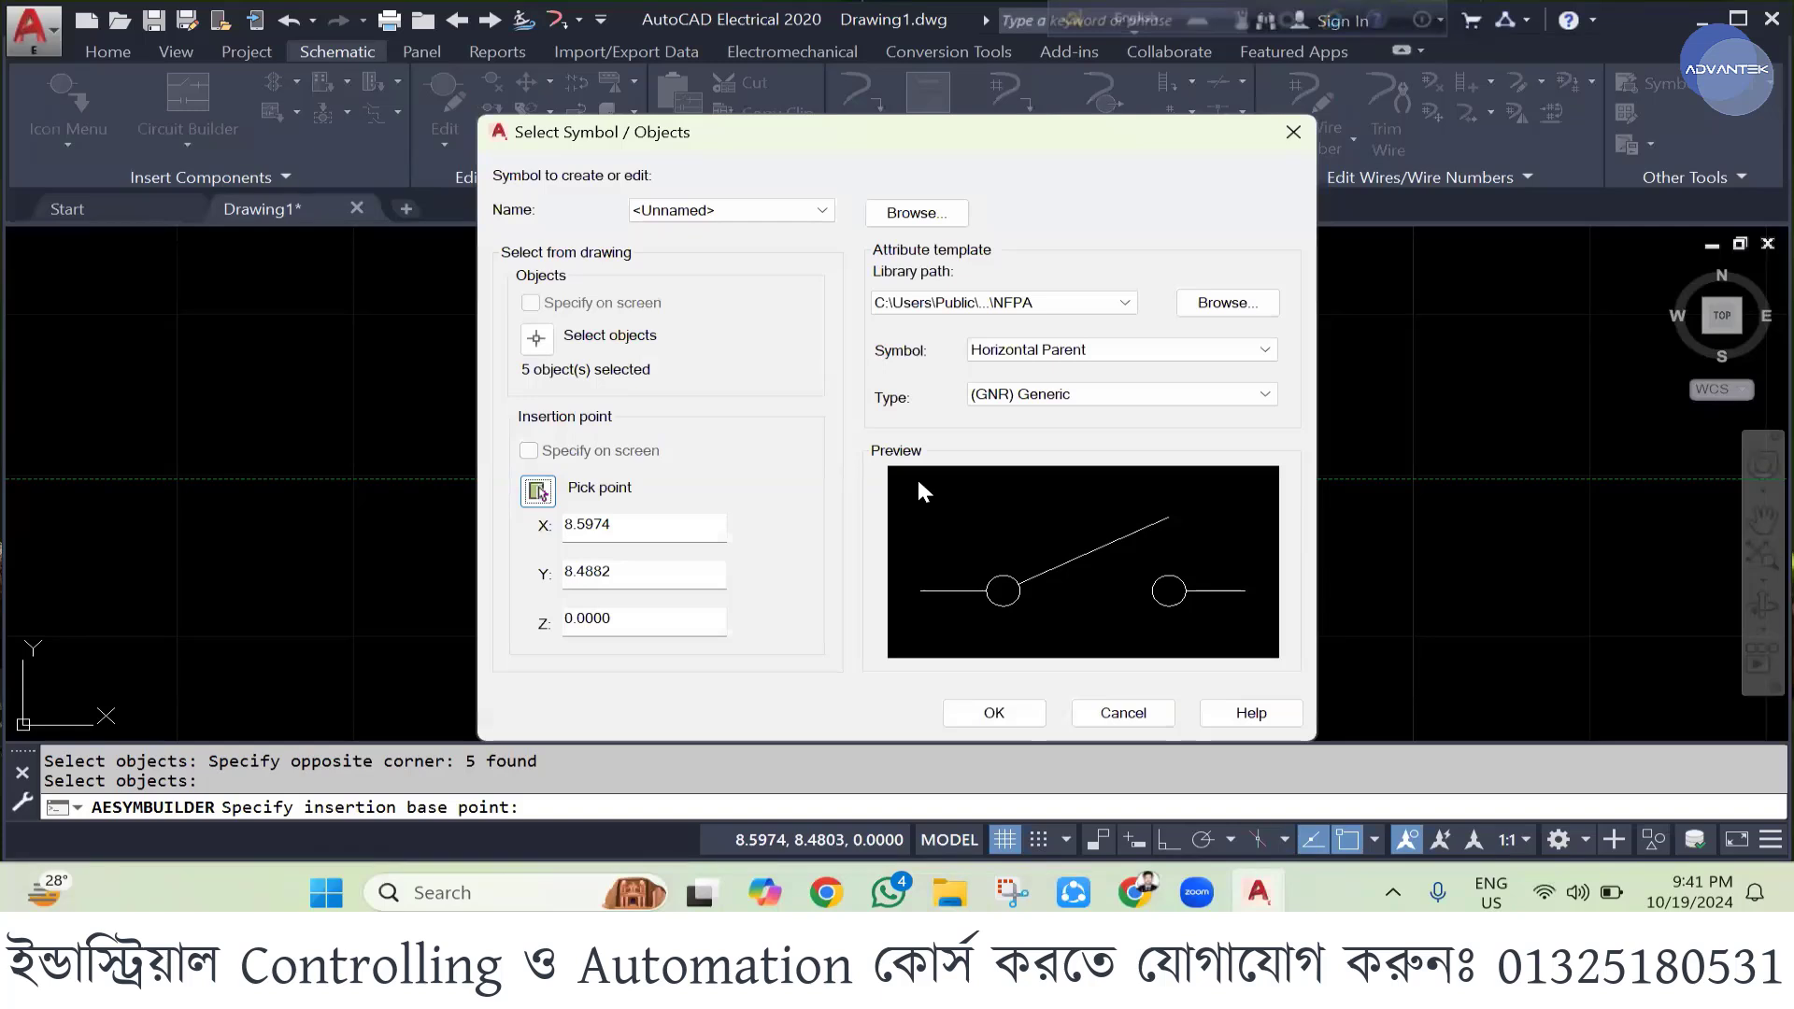
# - Confirm the symbol selection and close the Block Authoring Palettes to reveal the attribute editor
pyautogui.click(994, 713)
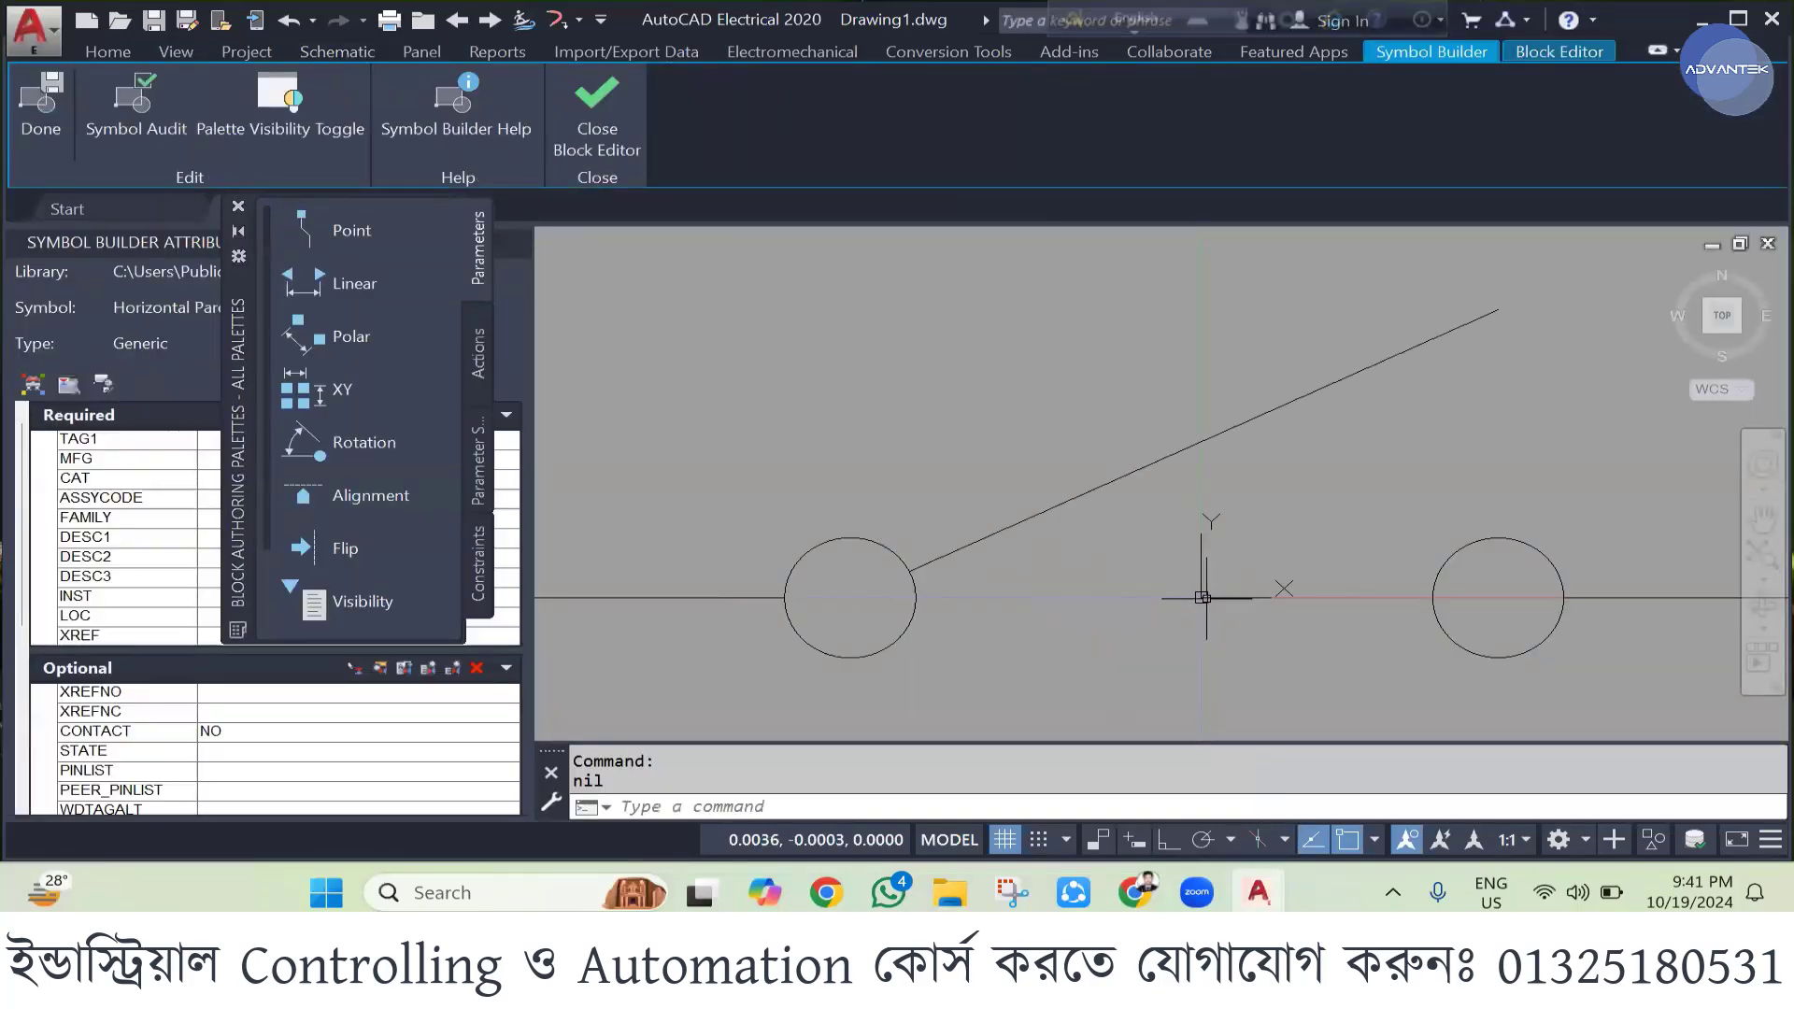
pyautogui.click(238, 206)
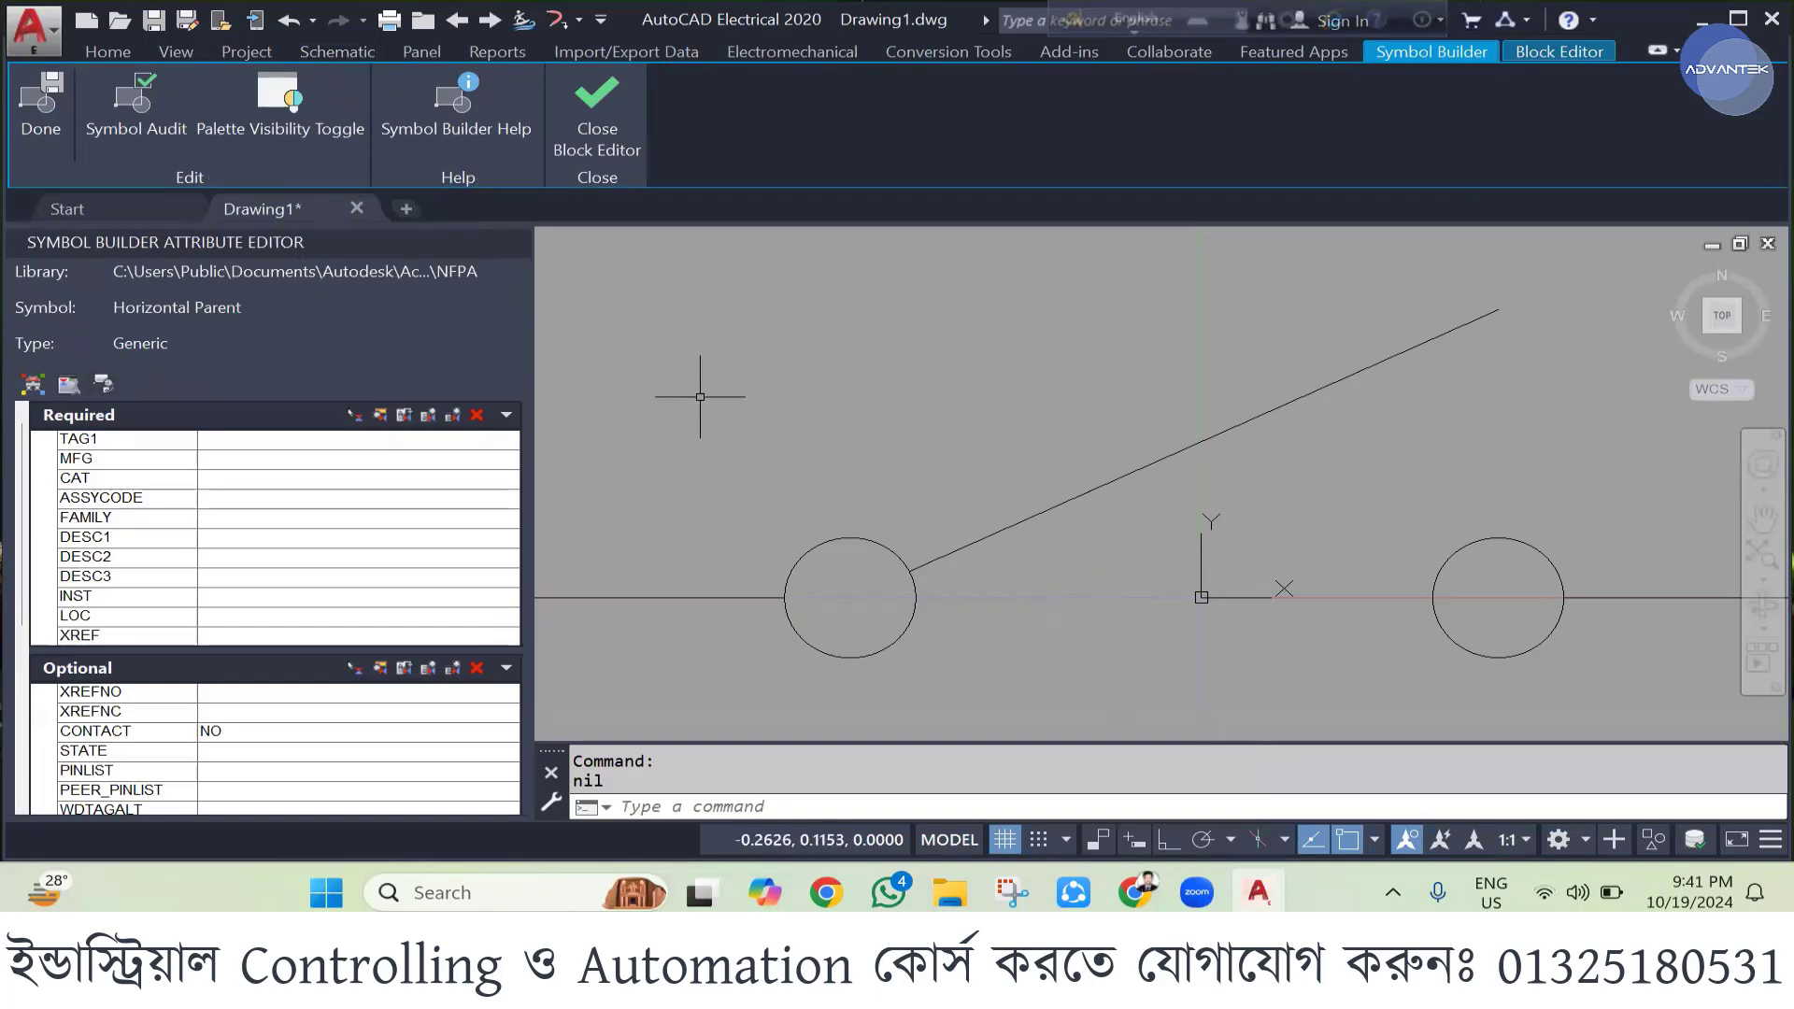
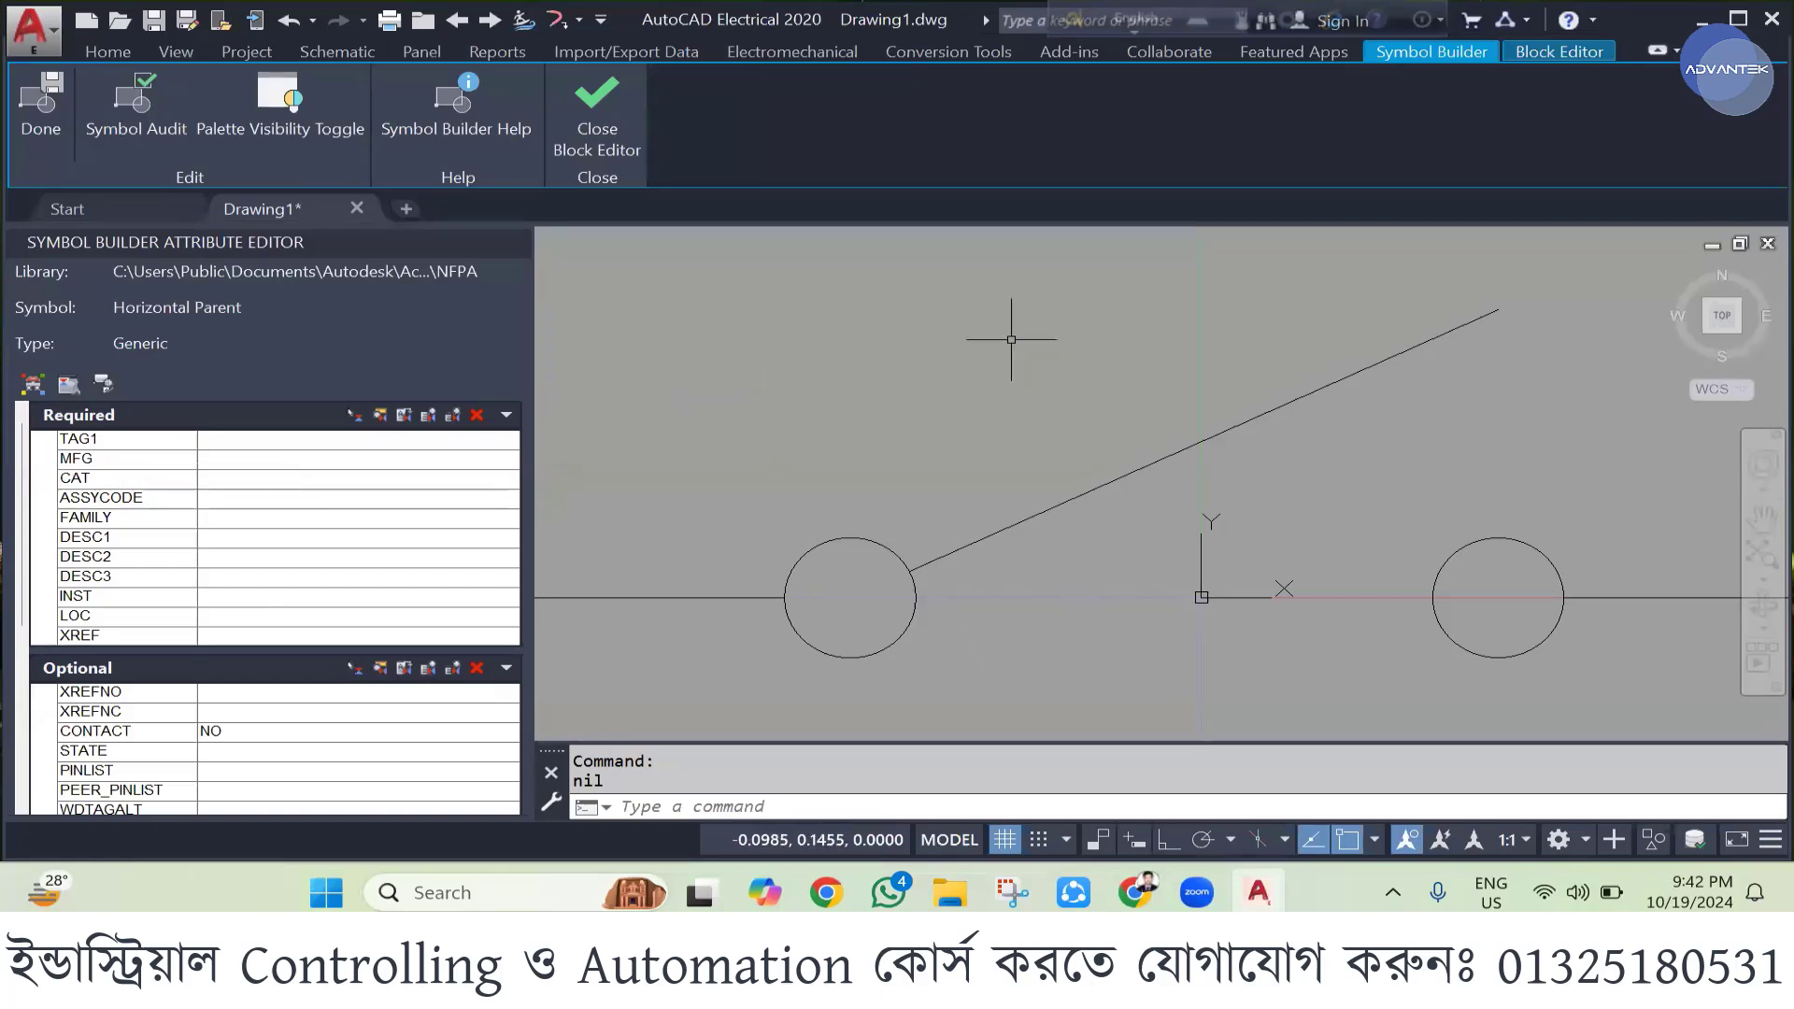
# - Zoom on the switch symbol and select TAG1 in the Required attribute list
pyautogui.scroll(-3, 1090, 367)
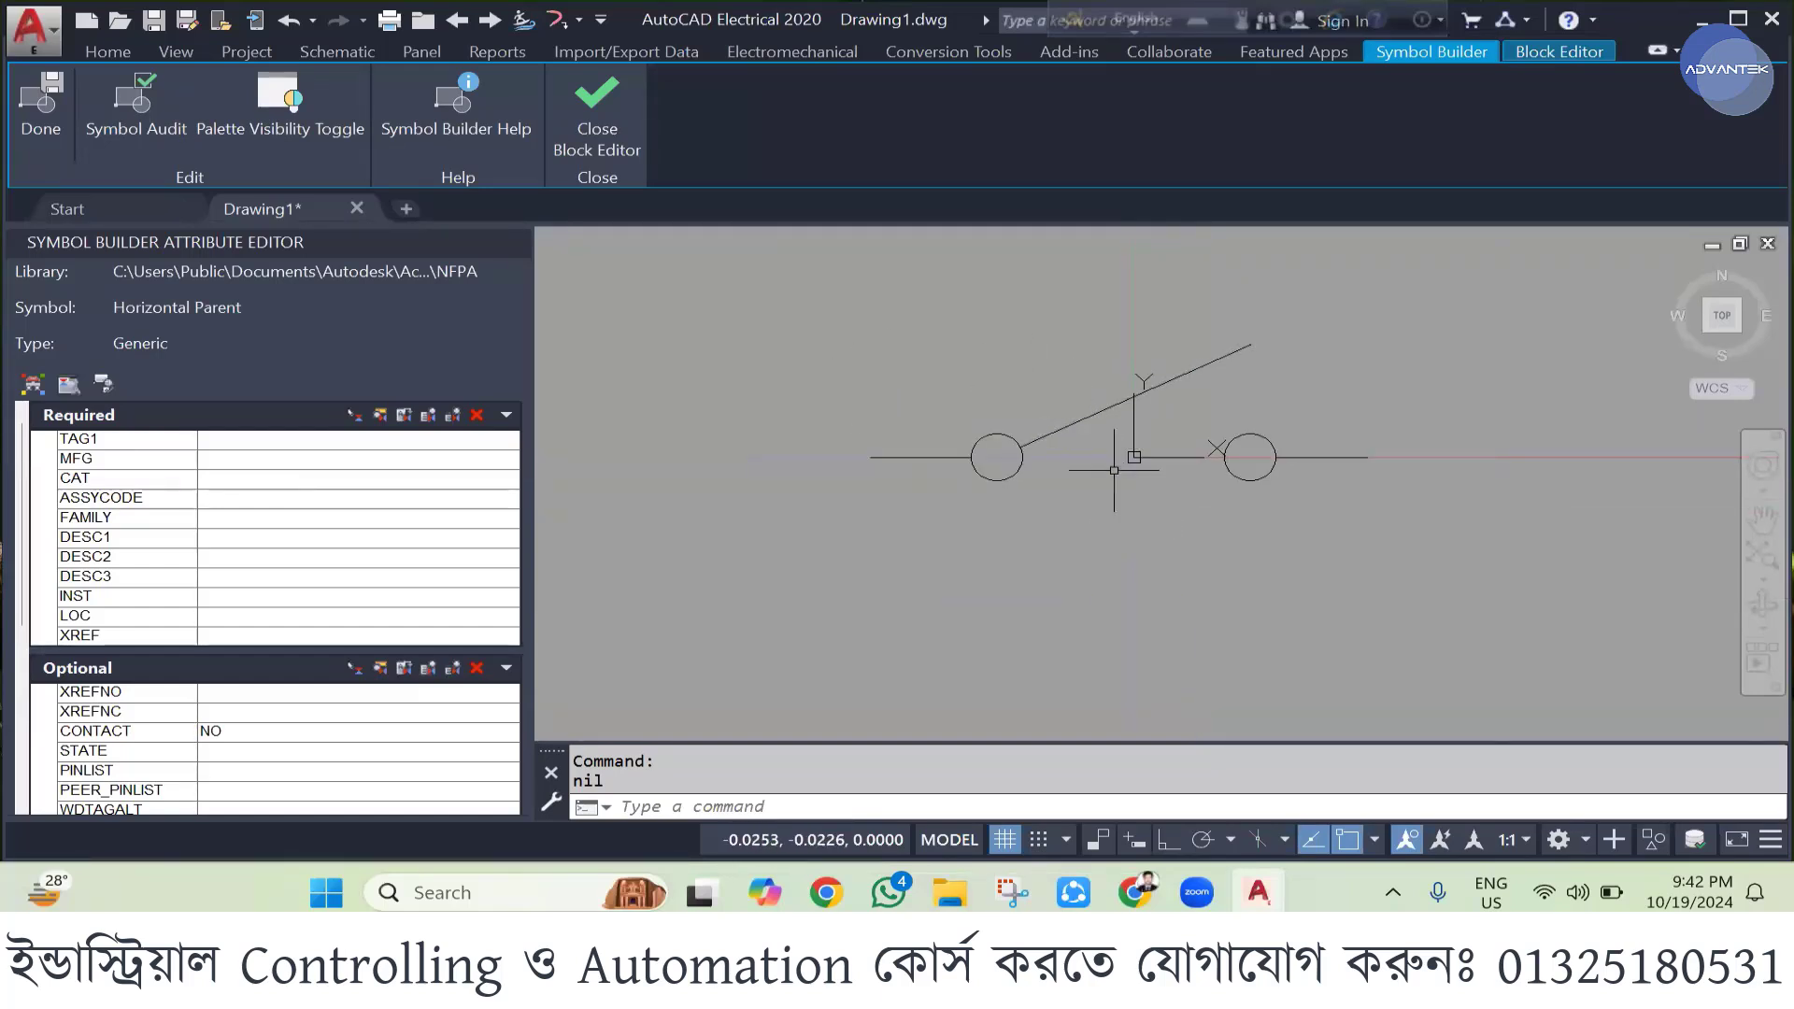
pyautogui.scroll(2, 1102, 352)
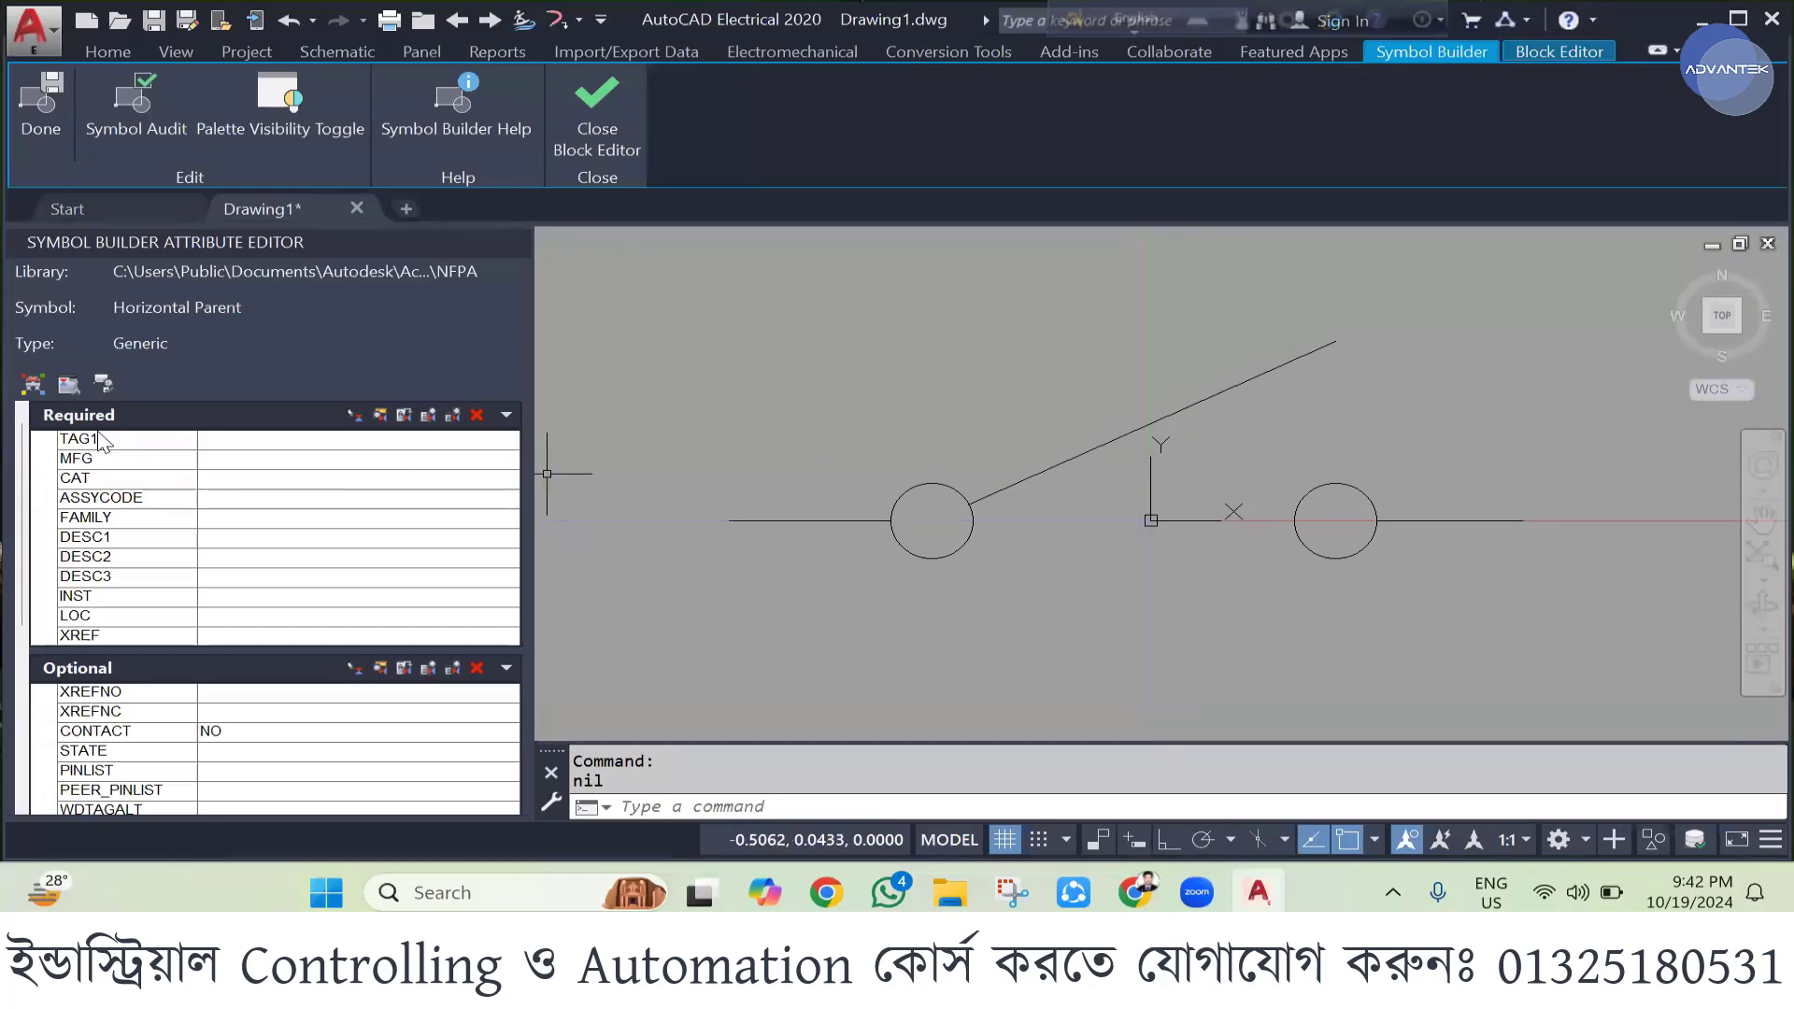
pyautogui.moveTo(82, 441); pyautogui.dragTo(137, 443)
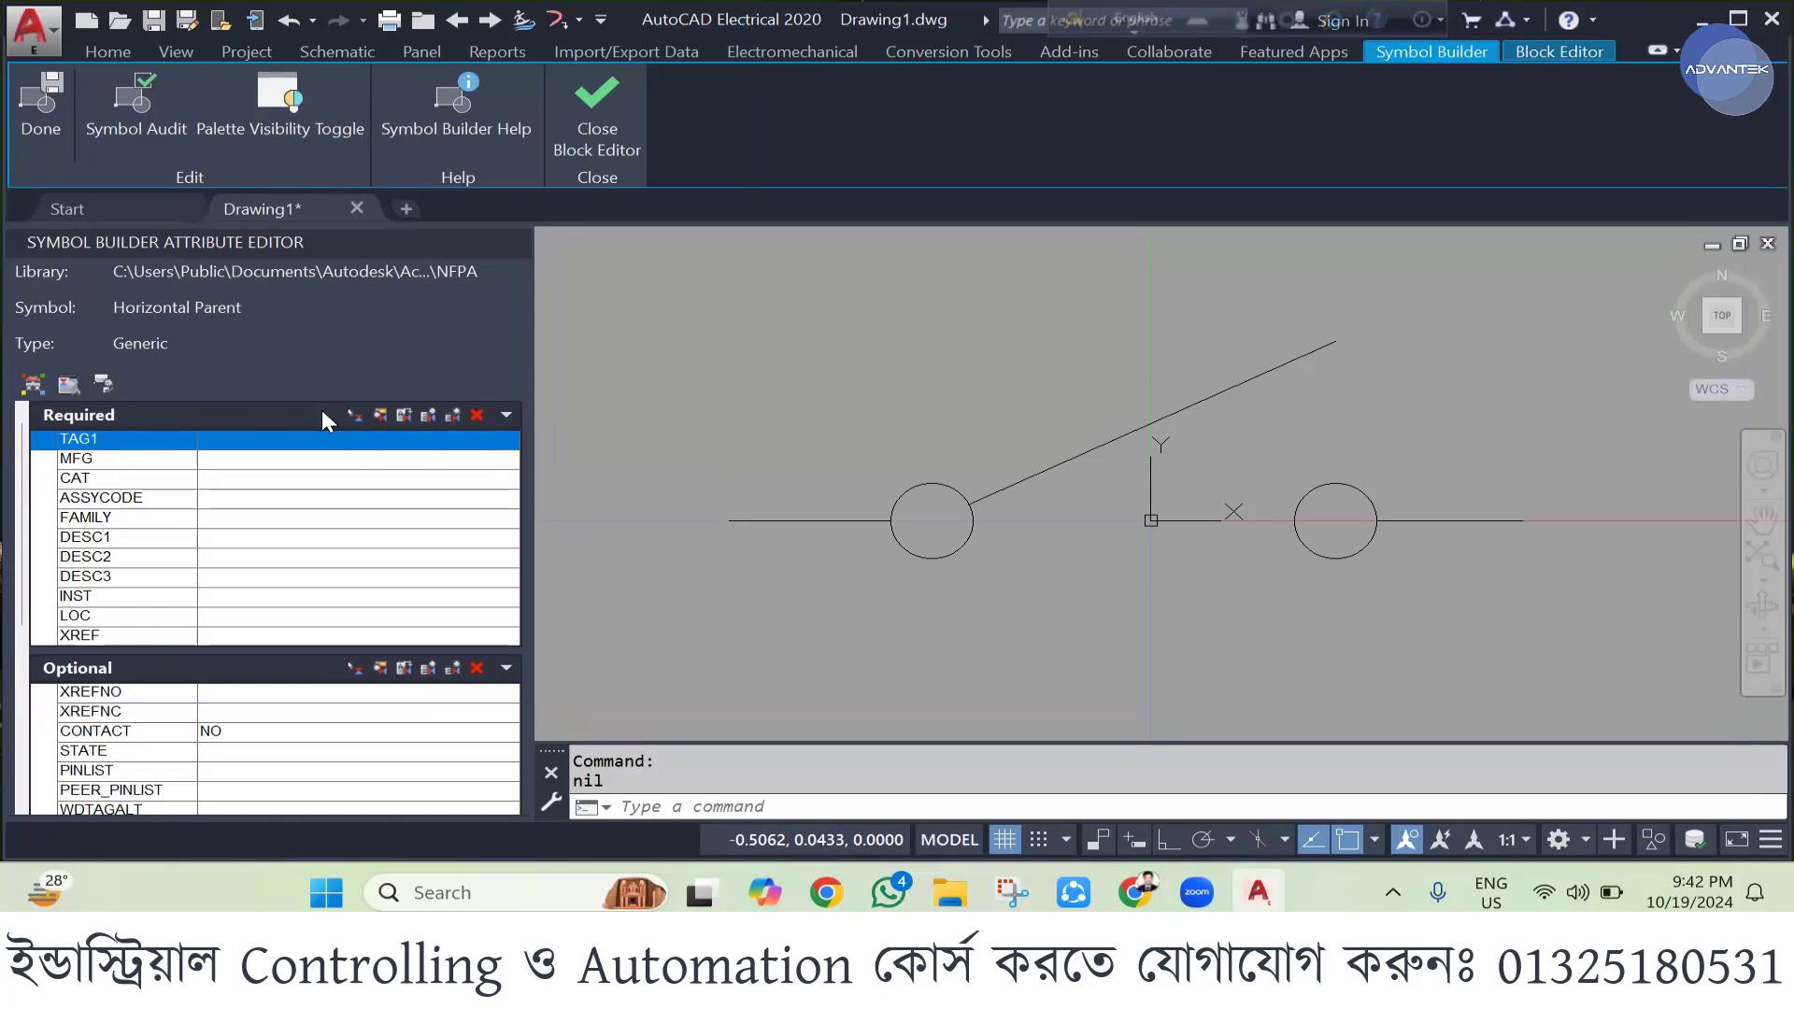
# - Place TAG1 above the switch symbol and MFG just to its left
pyautogui.click(359, 415)
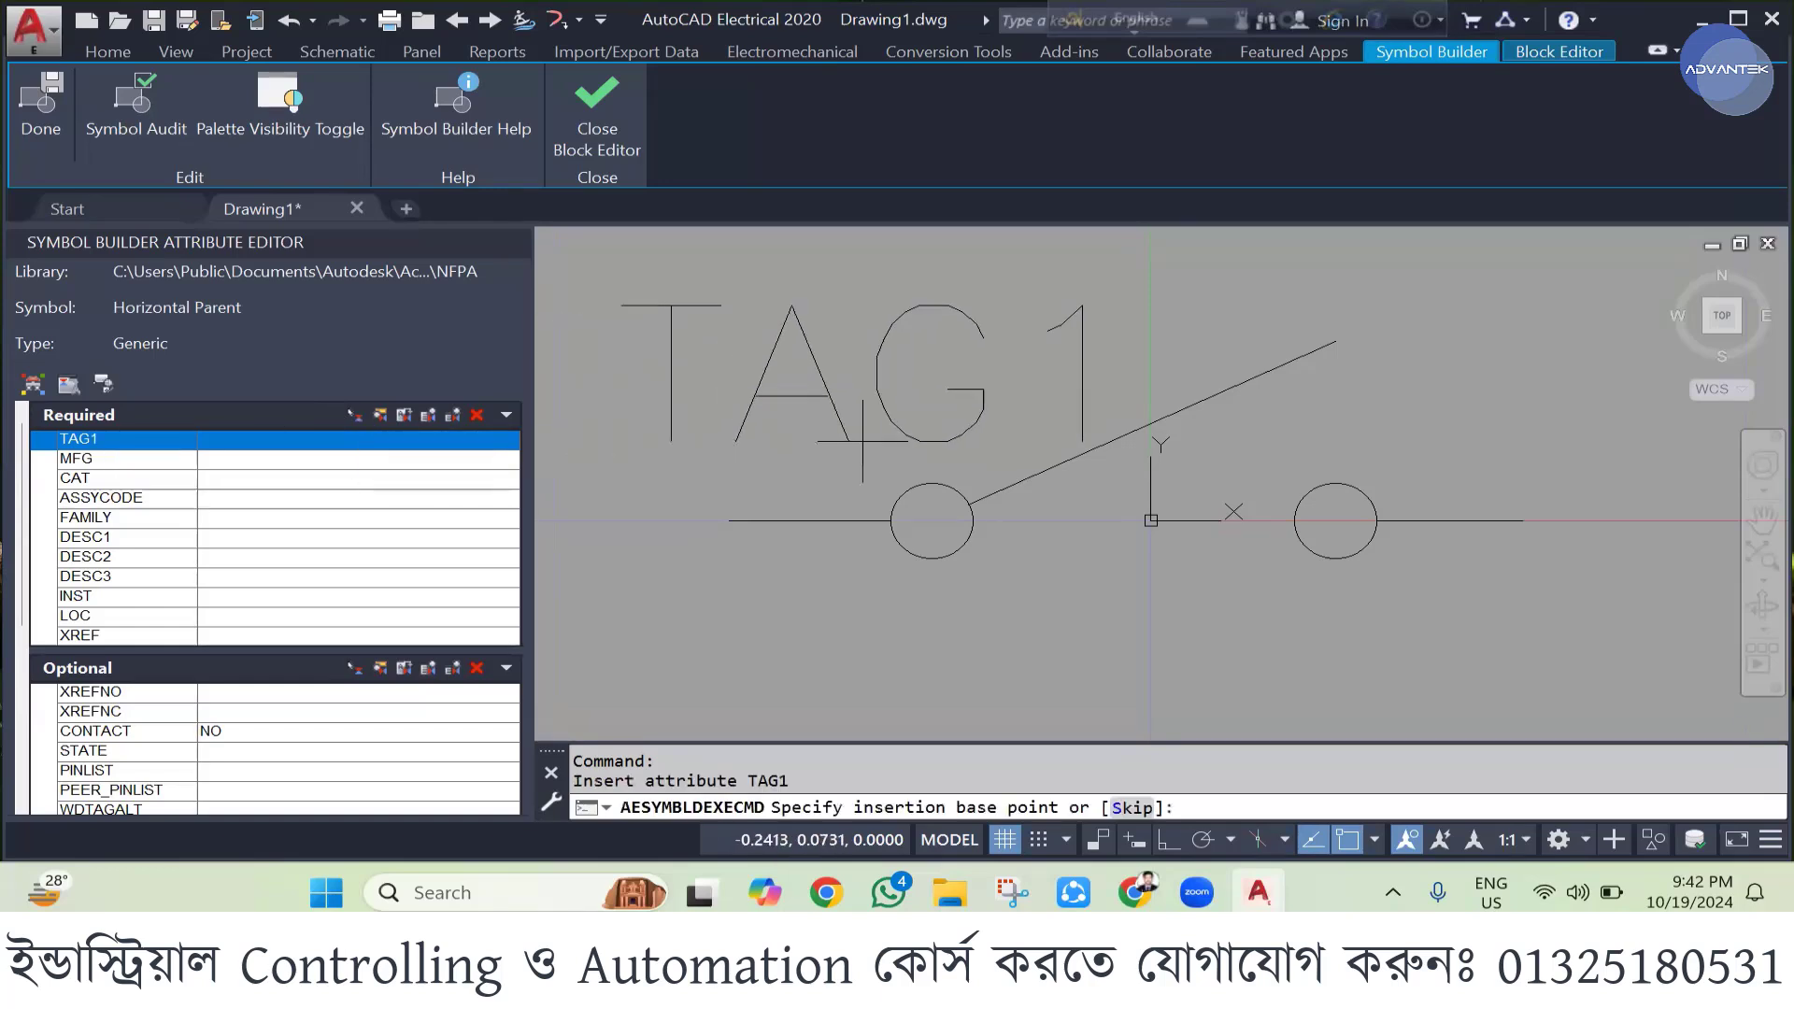
pyautogui.scroll(-2, 1050, 544)
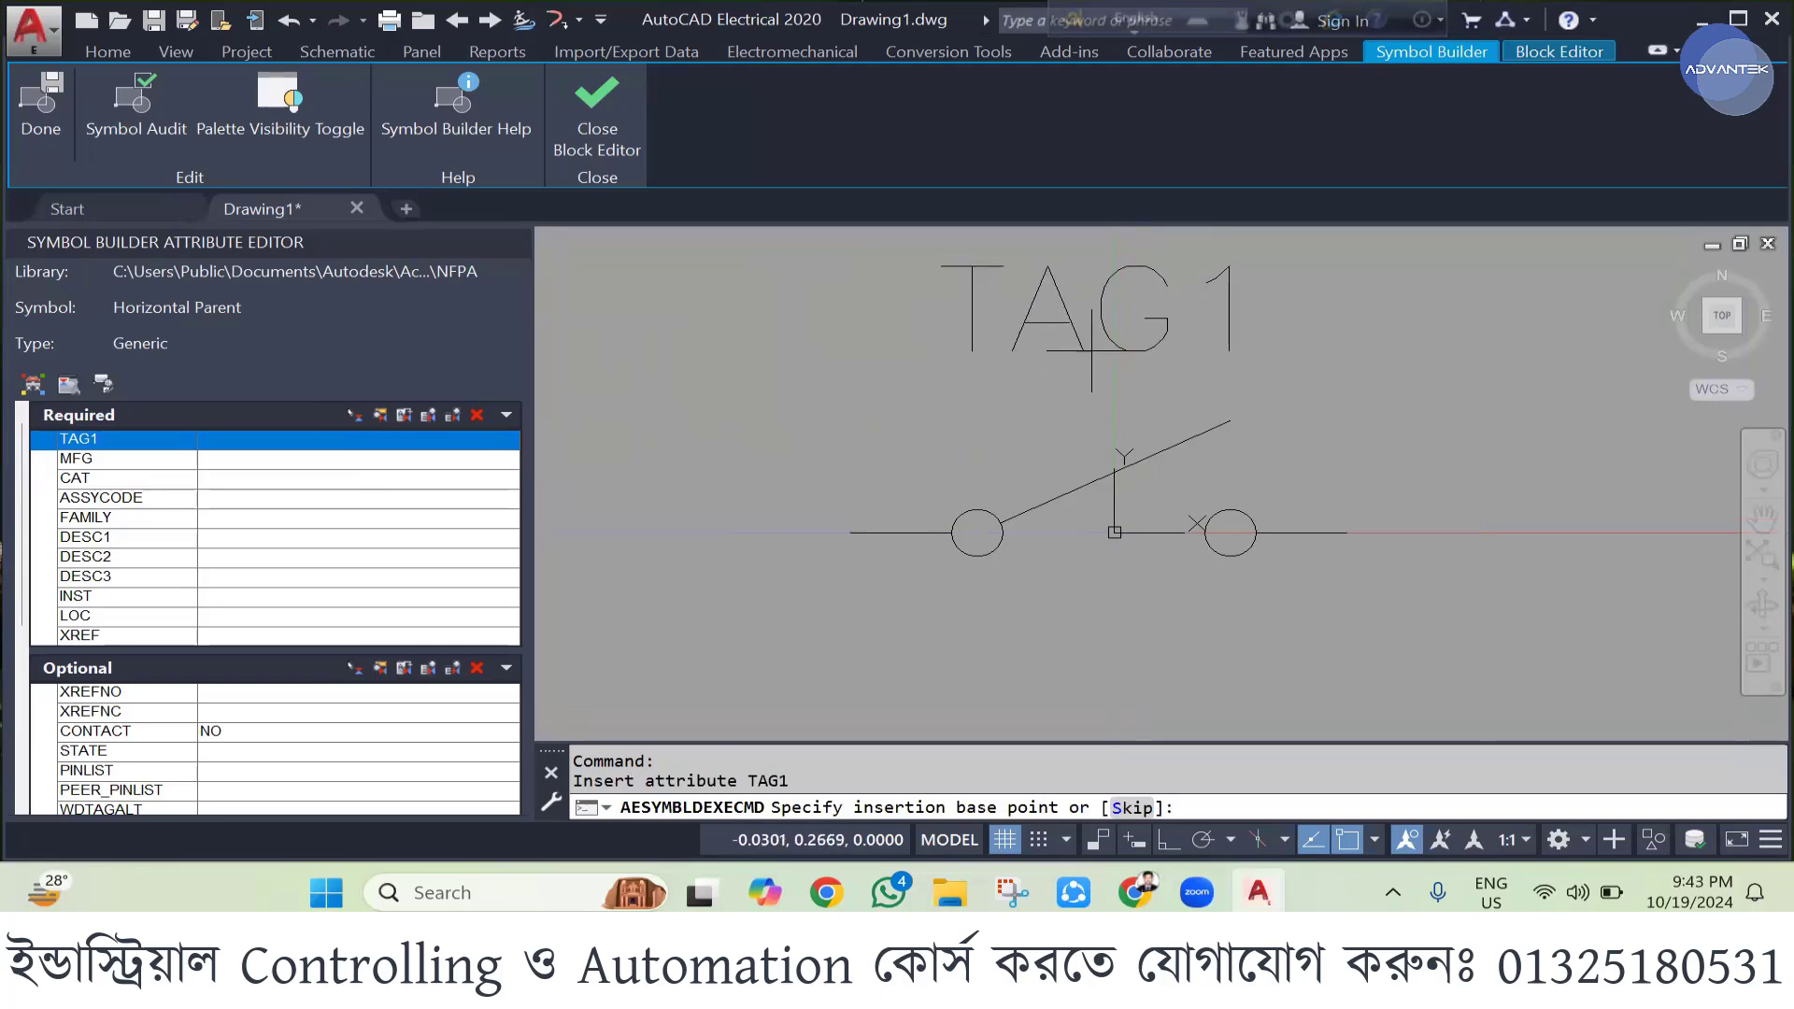
pyautogui.click(1093, 350)
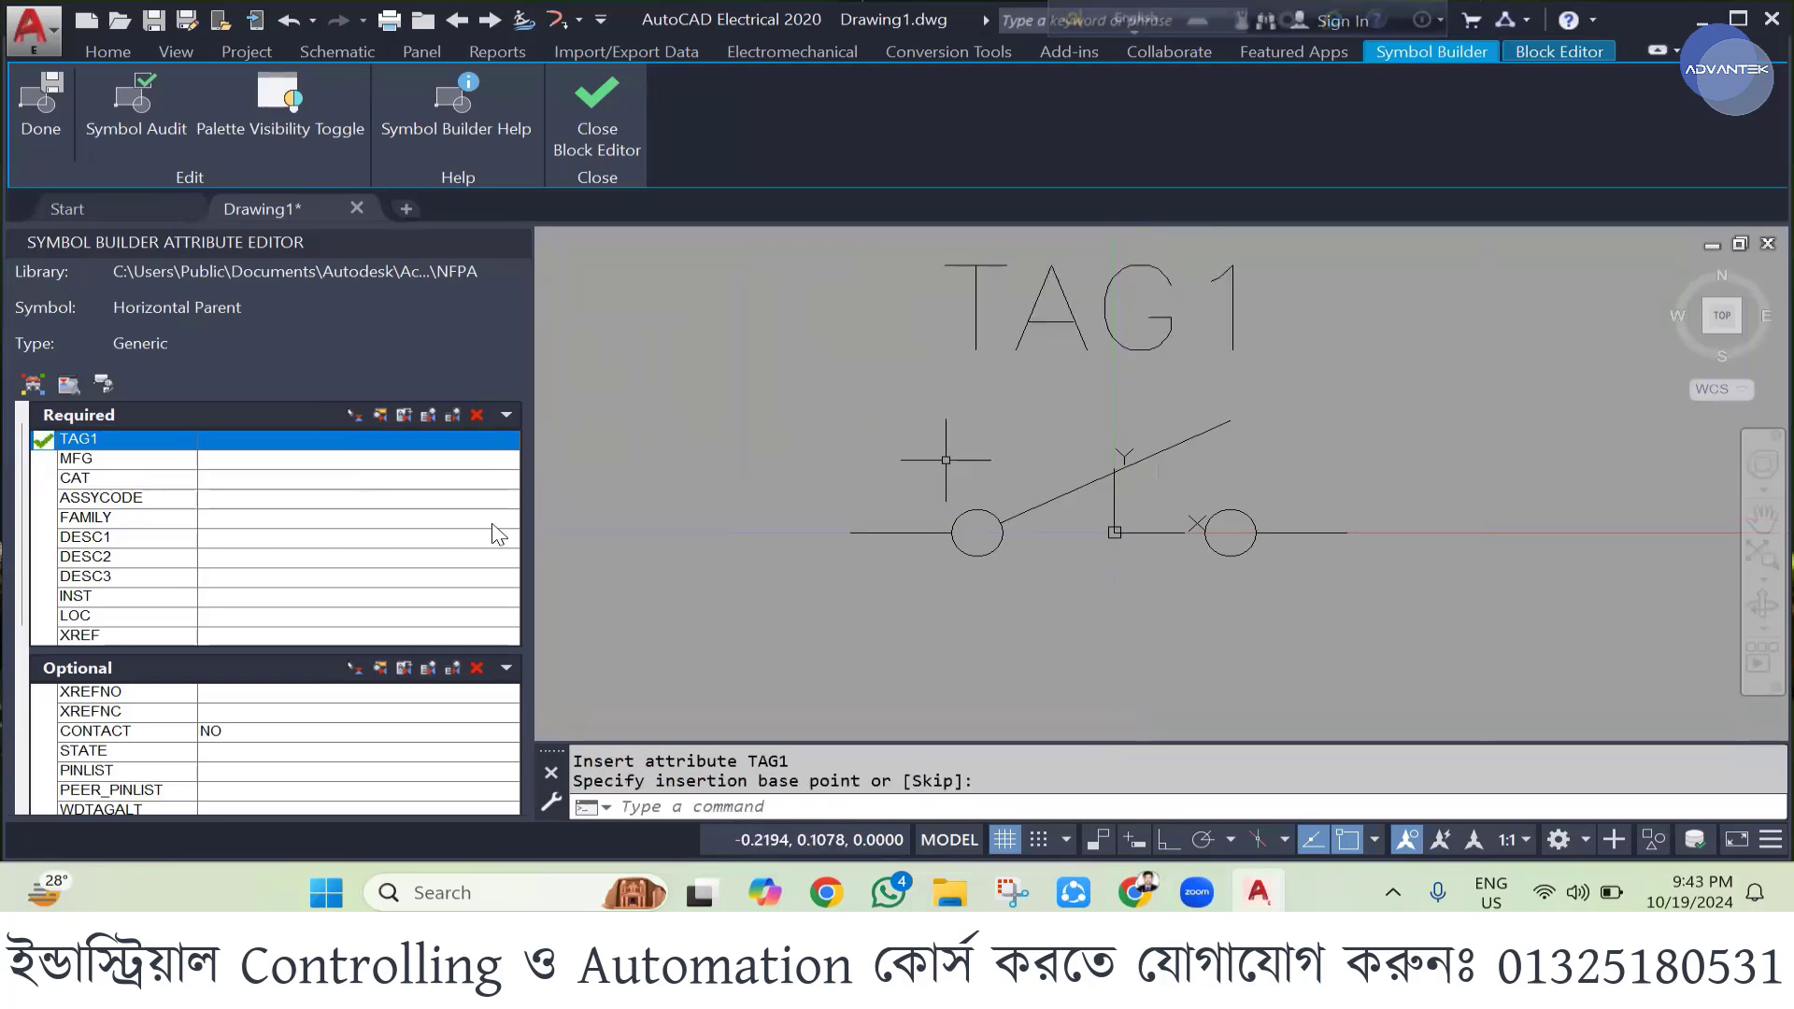
pyautogui.click(101, 461)
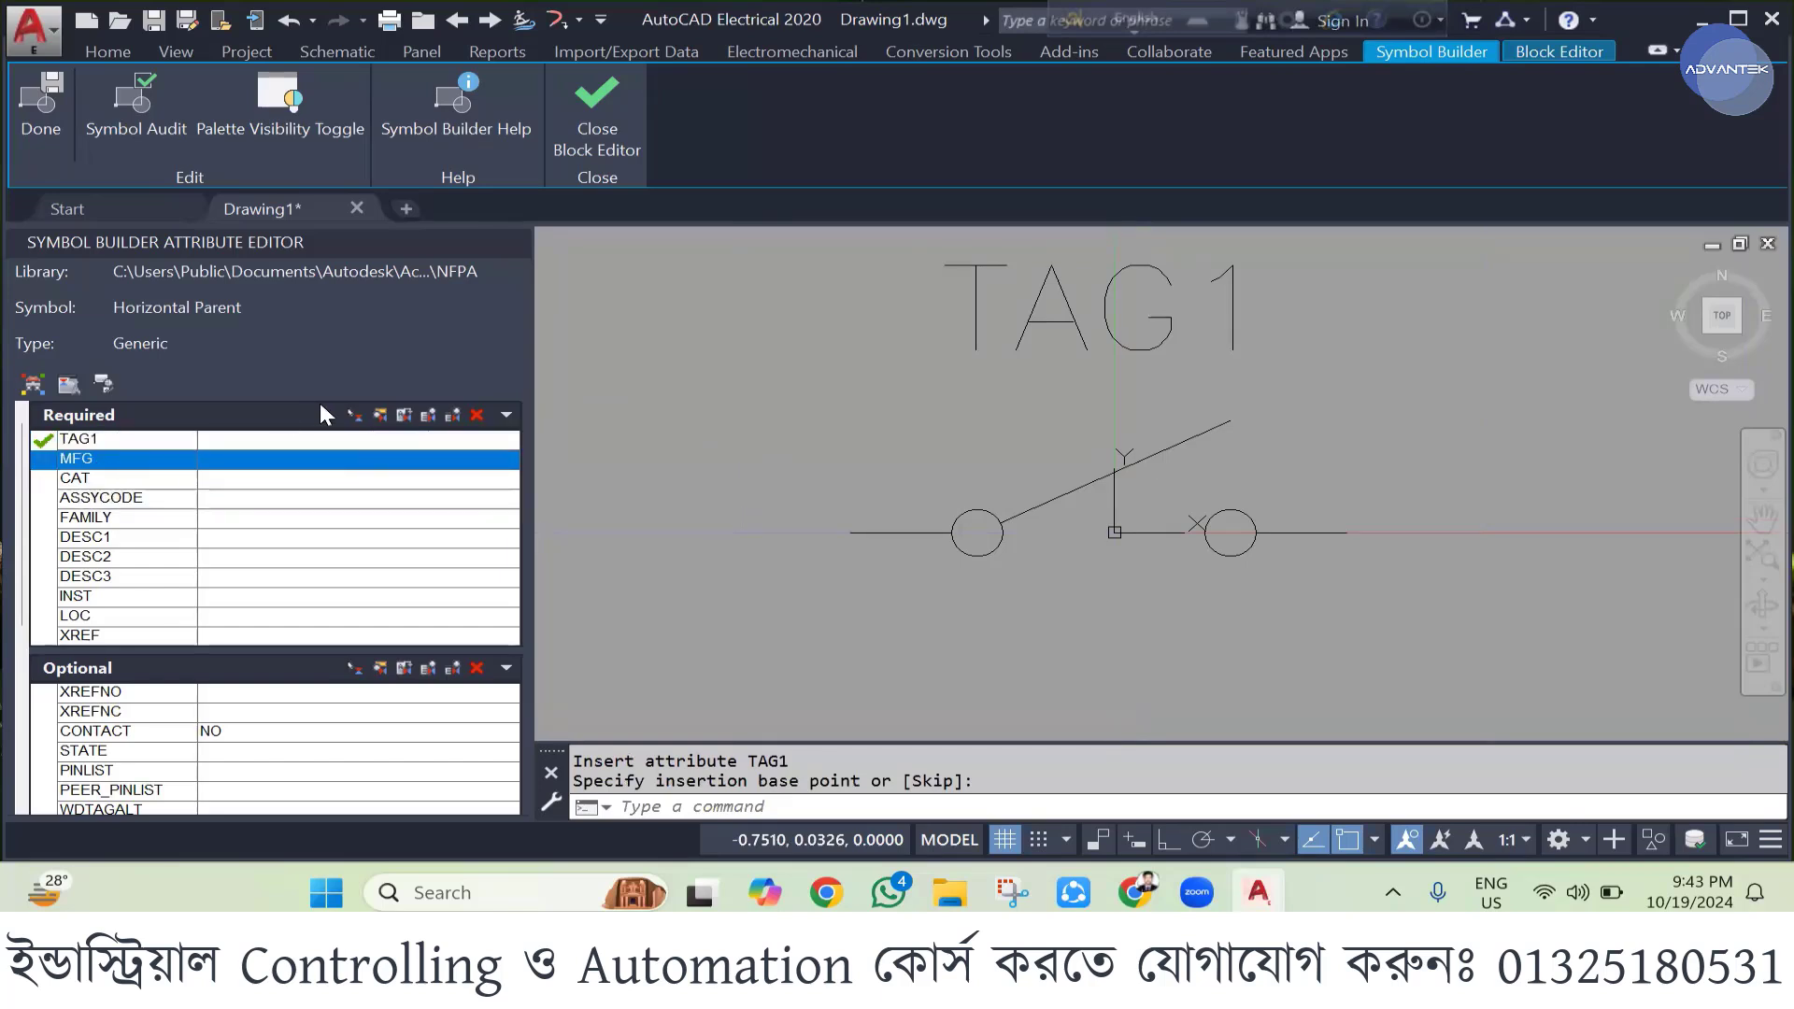
pyautogui.click(378, 415)
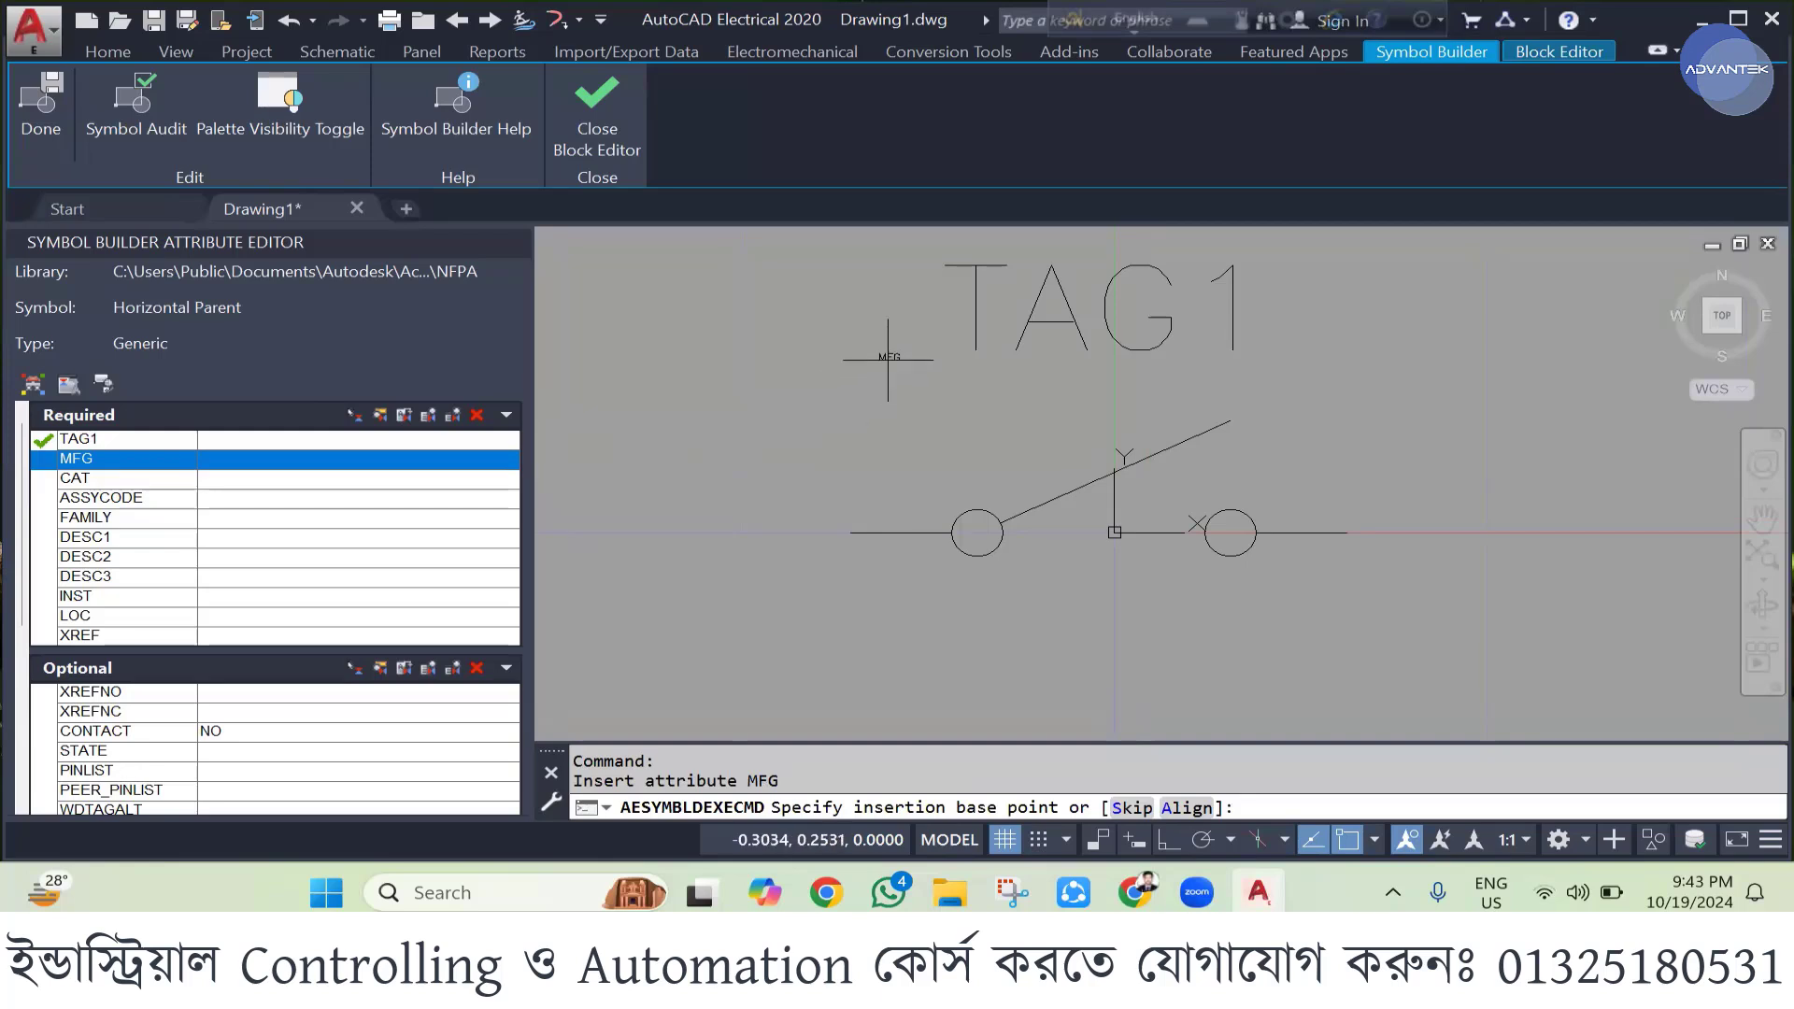
pyautogui.click(908, 313)
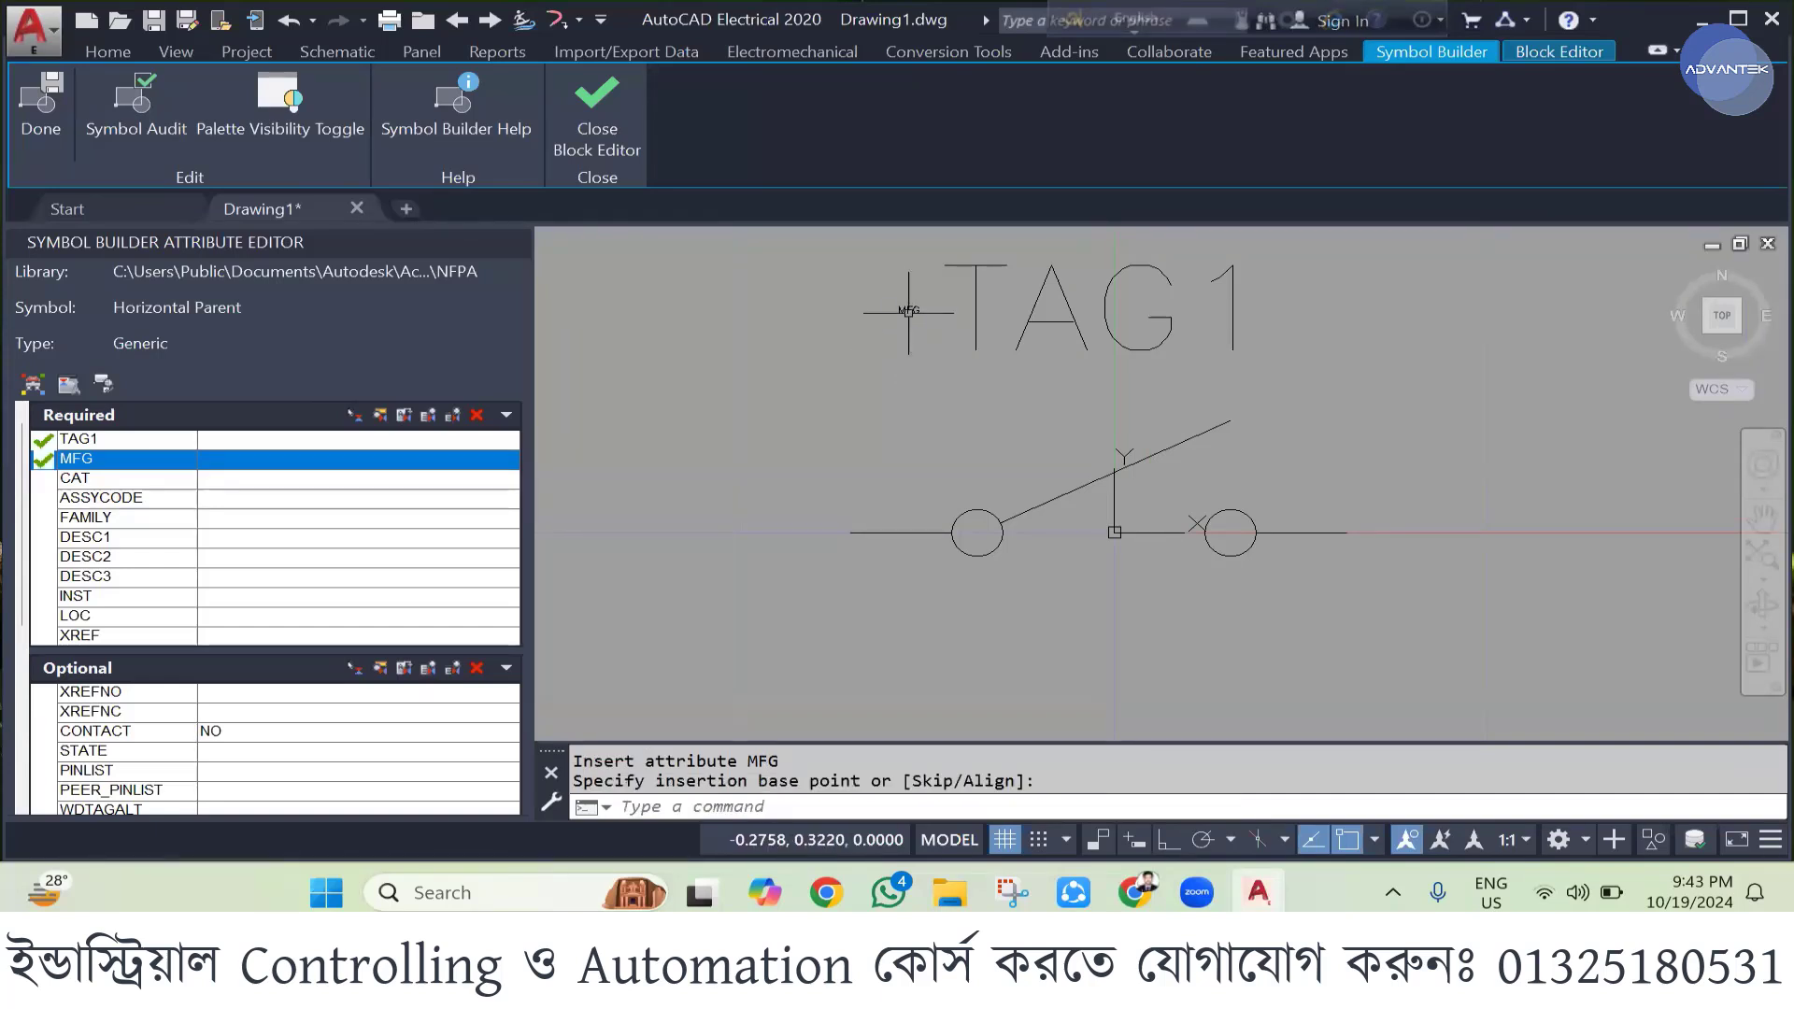
# - Stack CAT and ASSYCODE beneath MFG, then select FAMILY as the next attribute
pyautogui.click(123, 480)
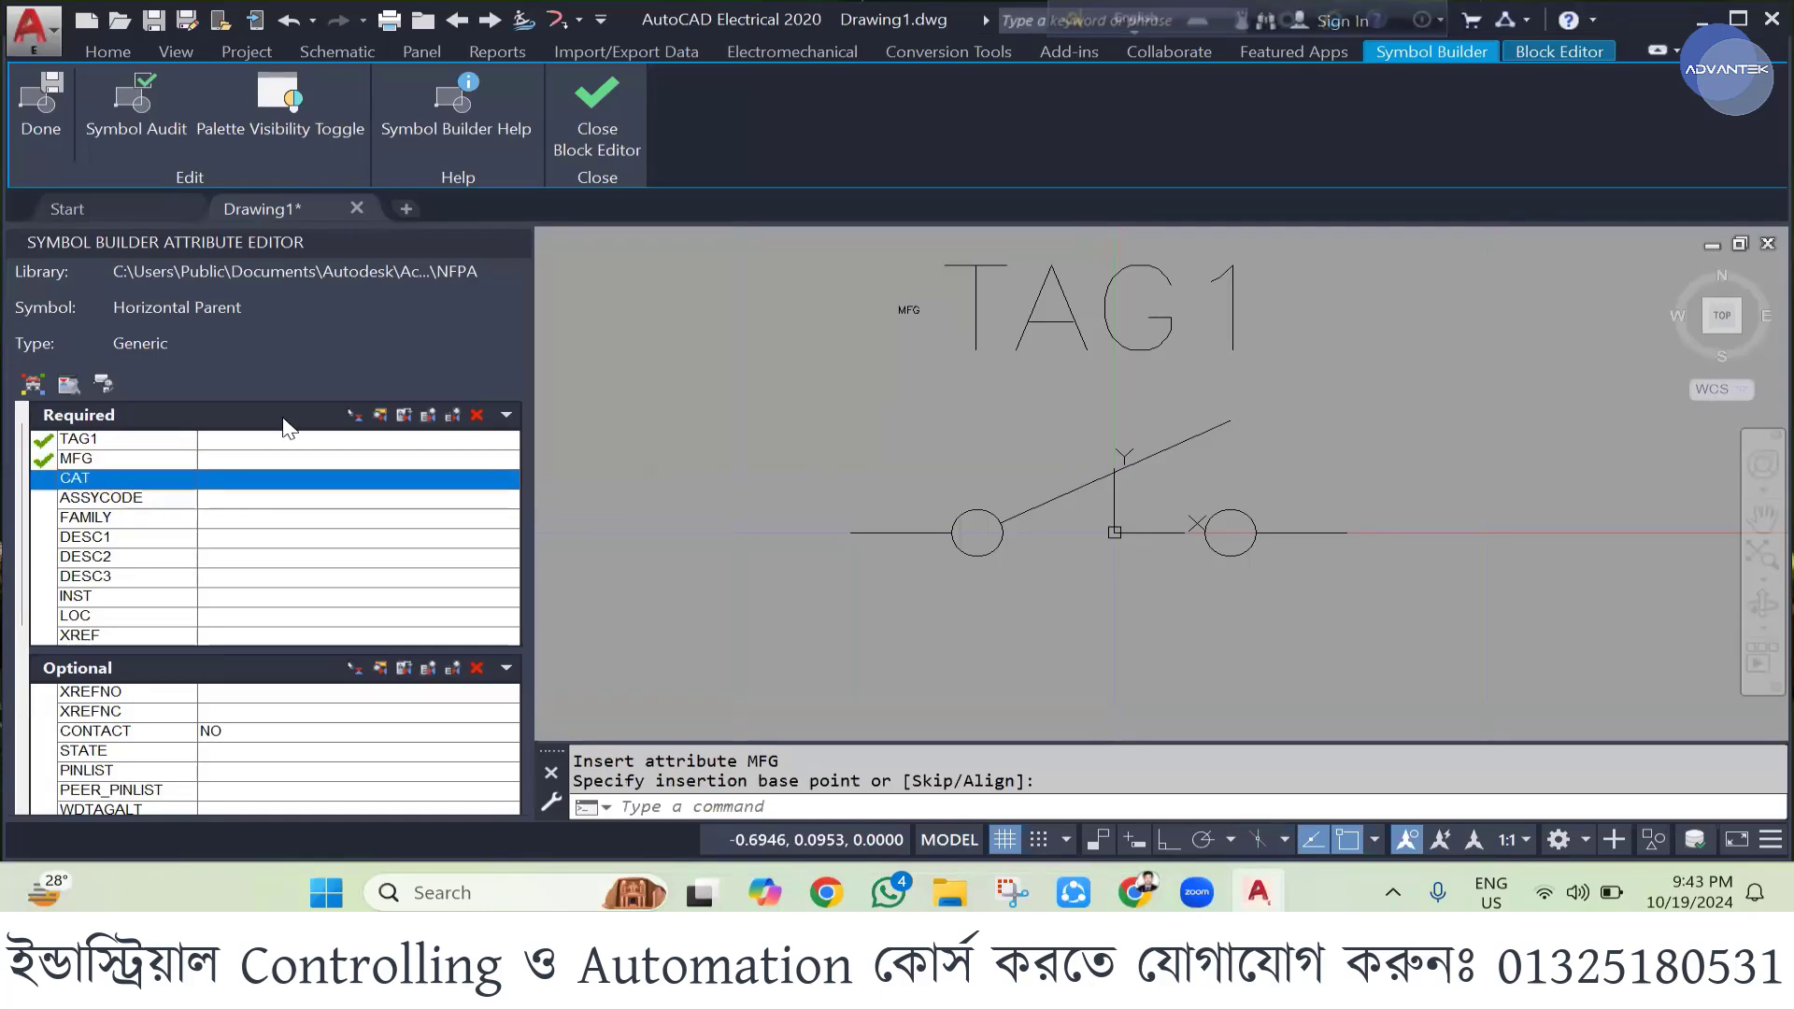
pyautogui.click(356, 413)
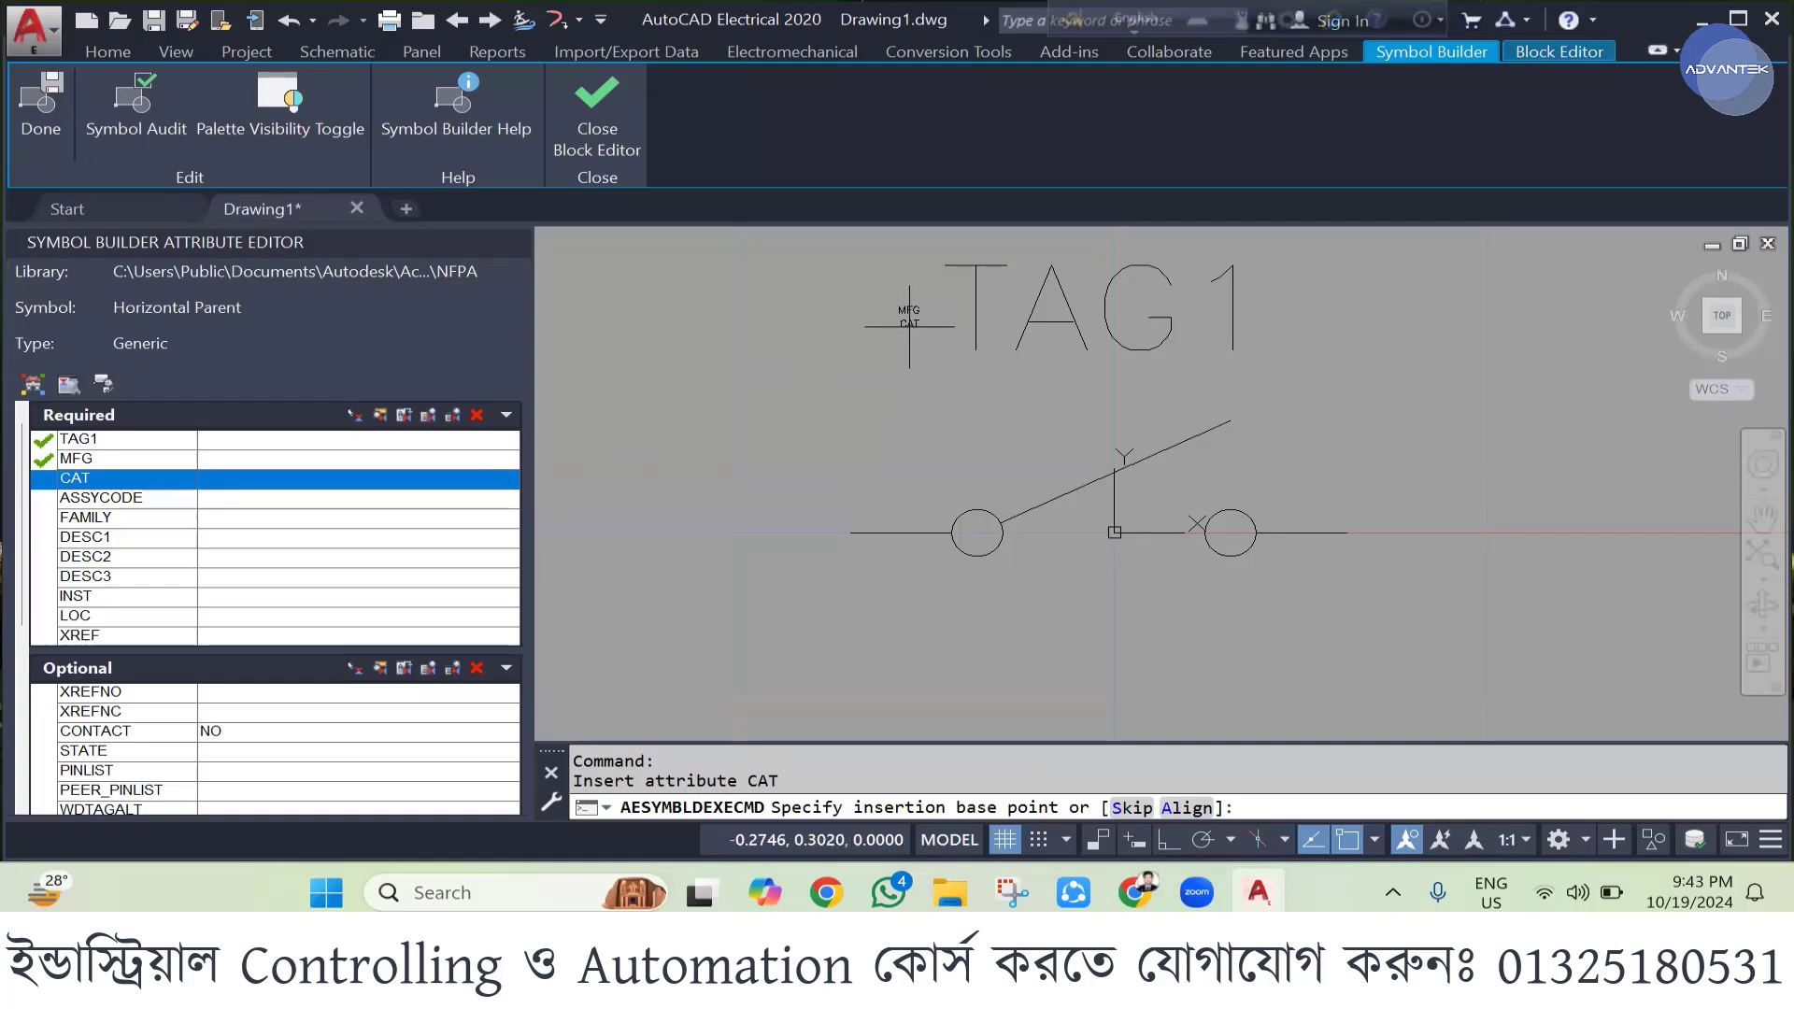
pyautogui.click(904, 323)
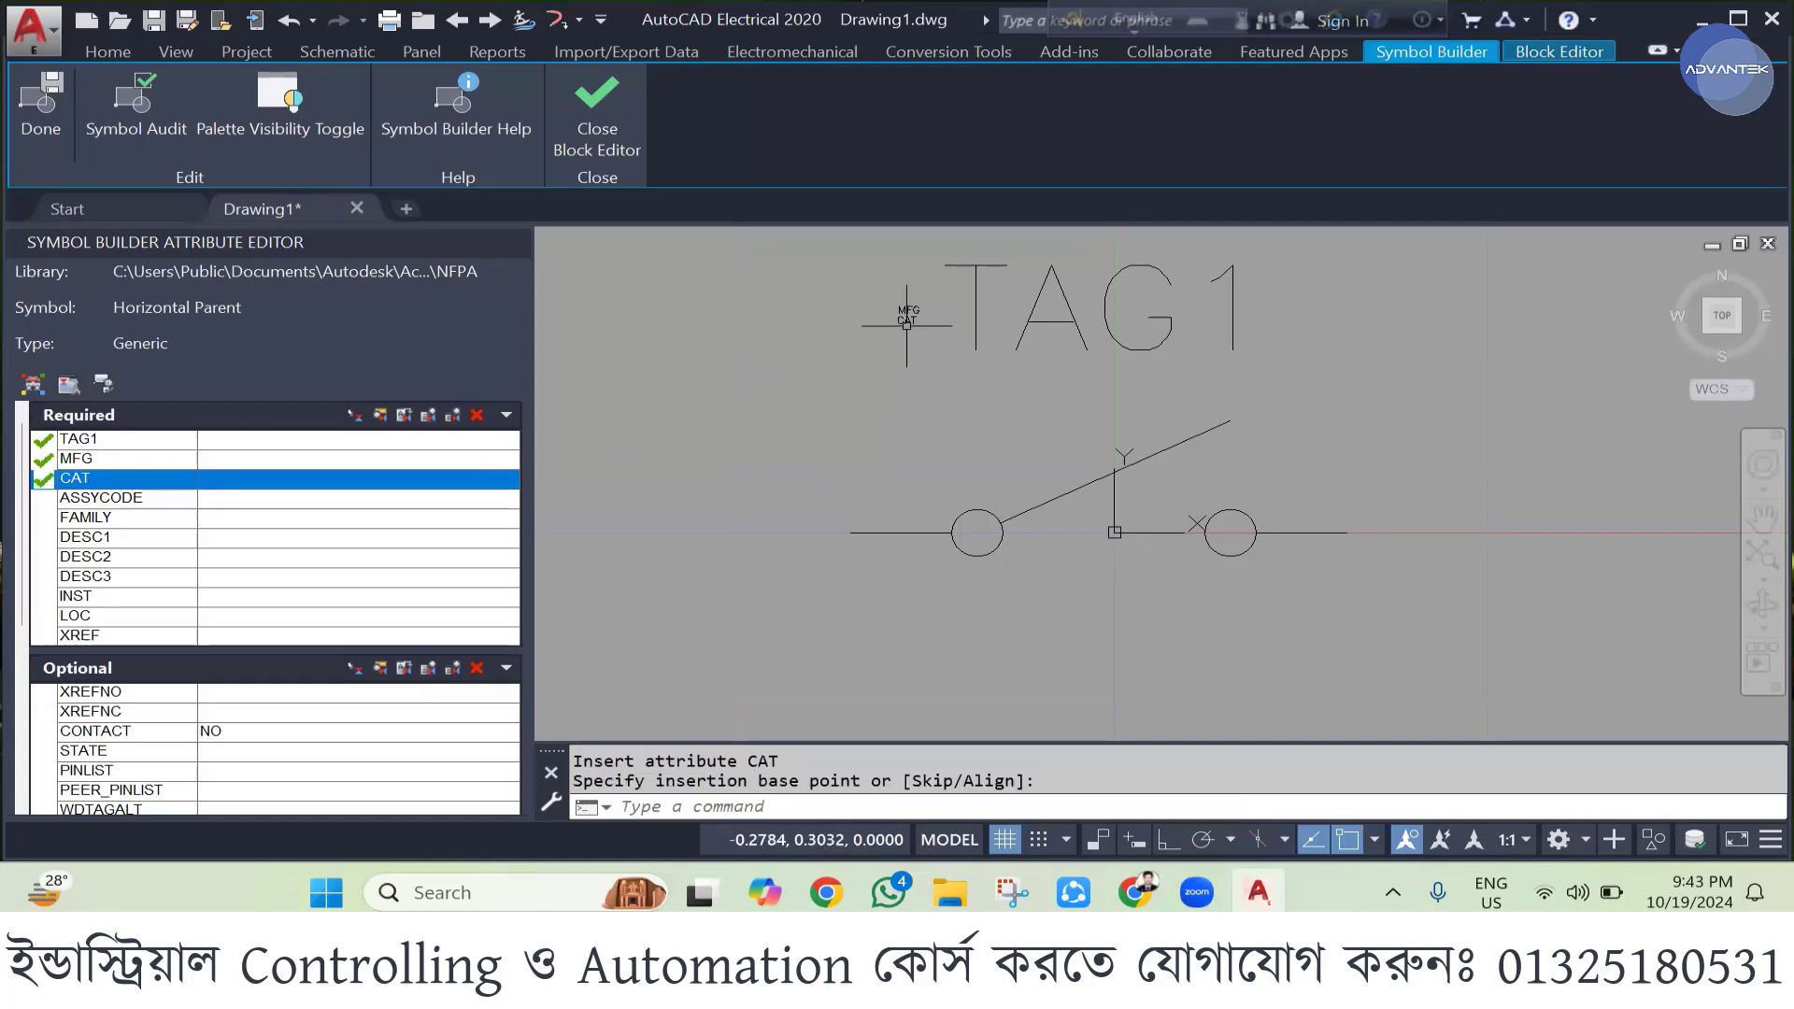
pyautogui.click(126, 501)
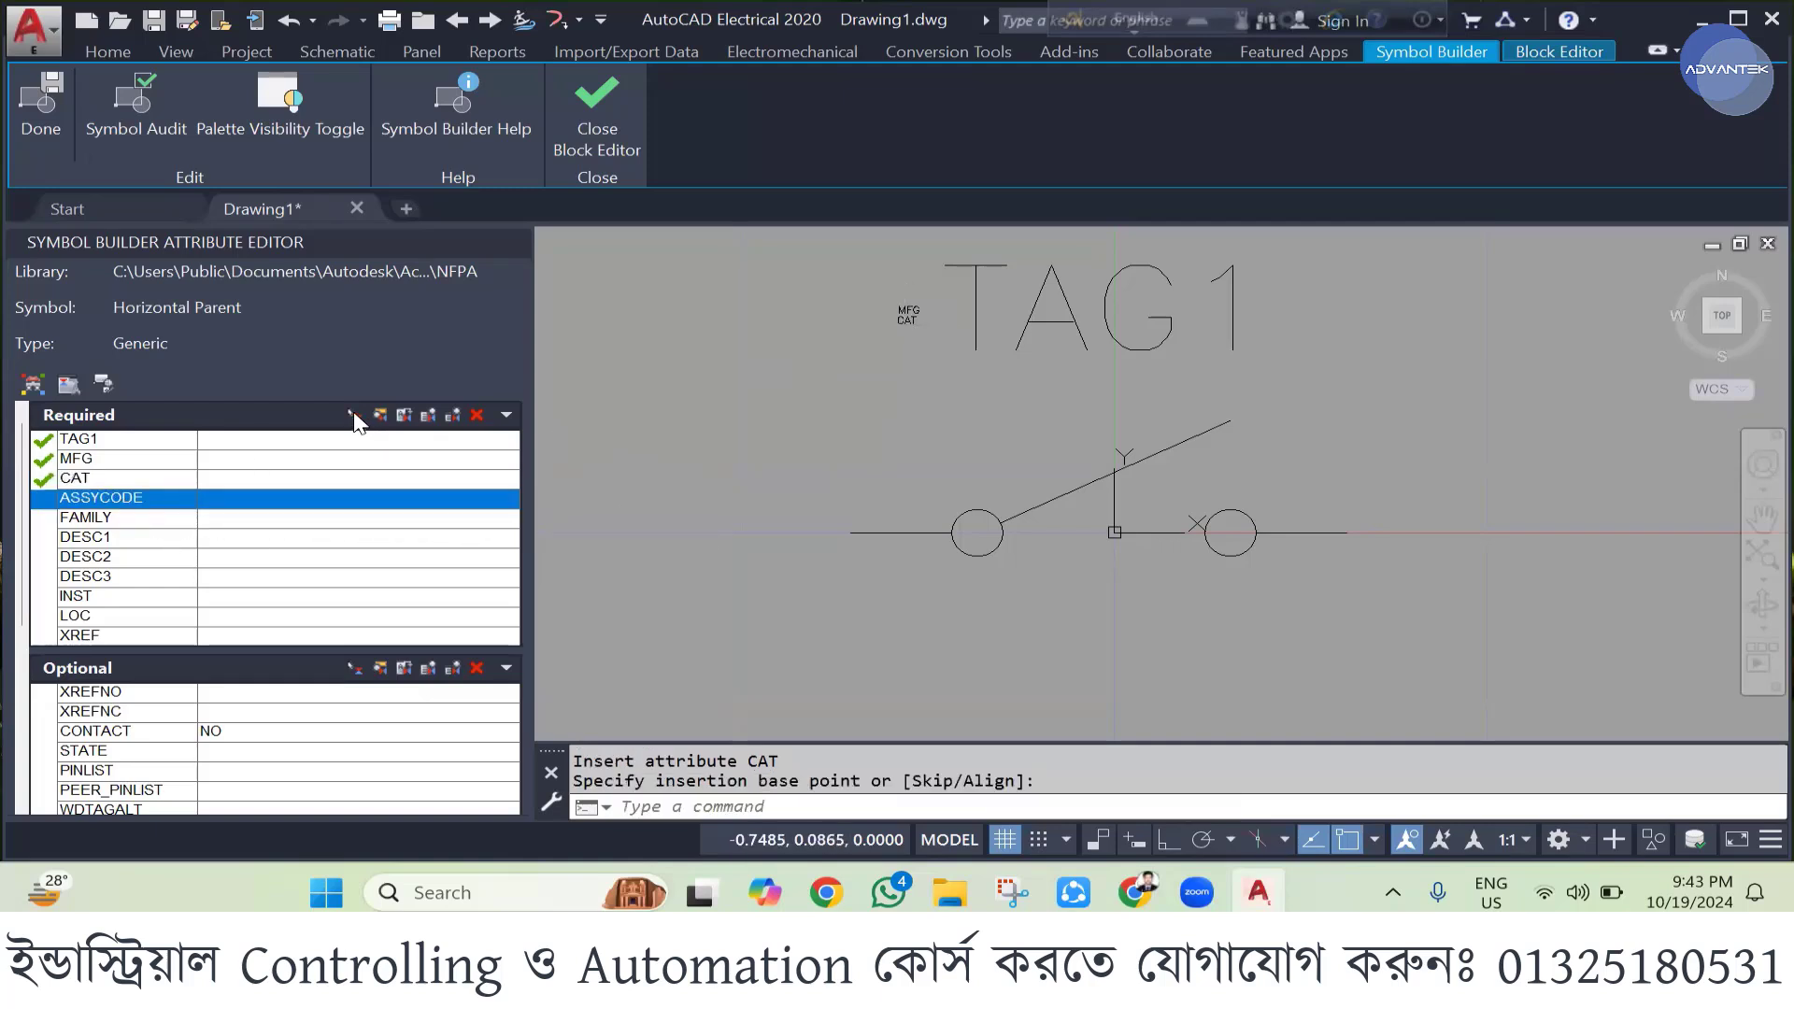
pyautogui.click(354, 415)
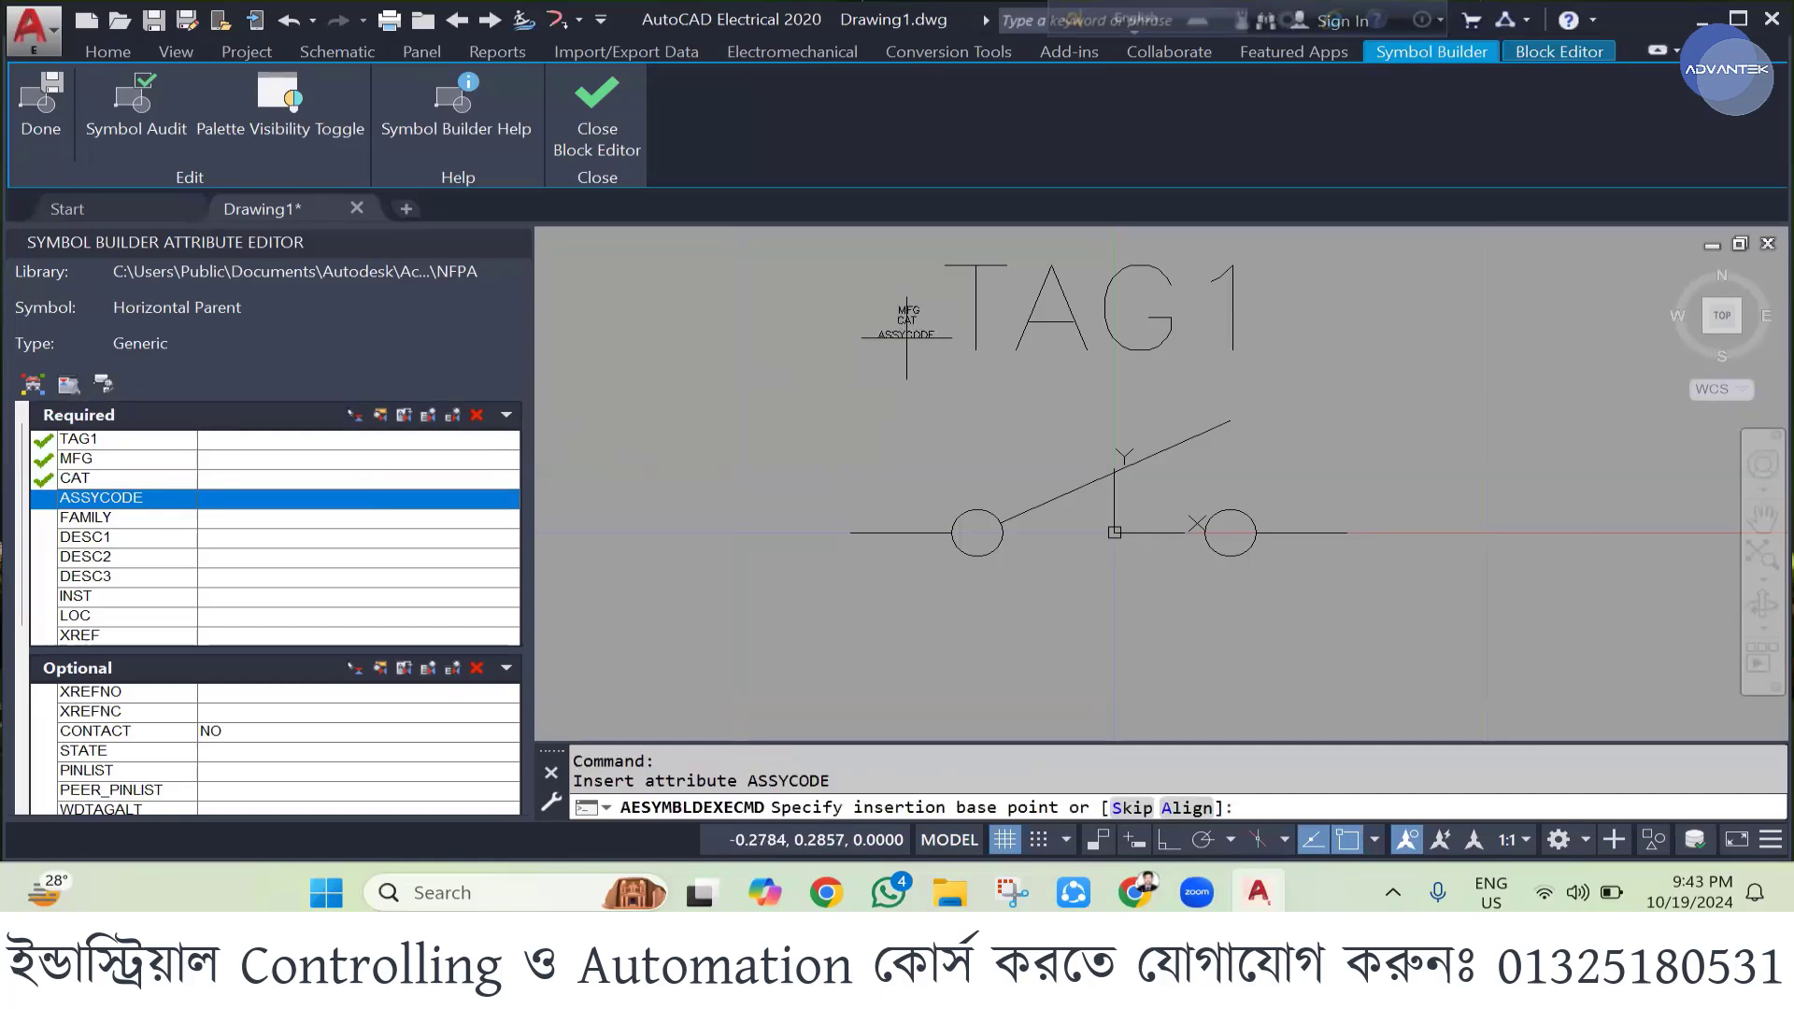
pyautogui.click(909, 334)
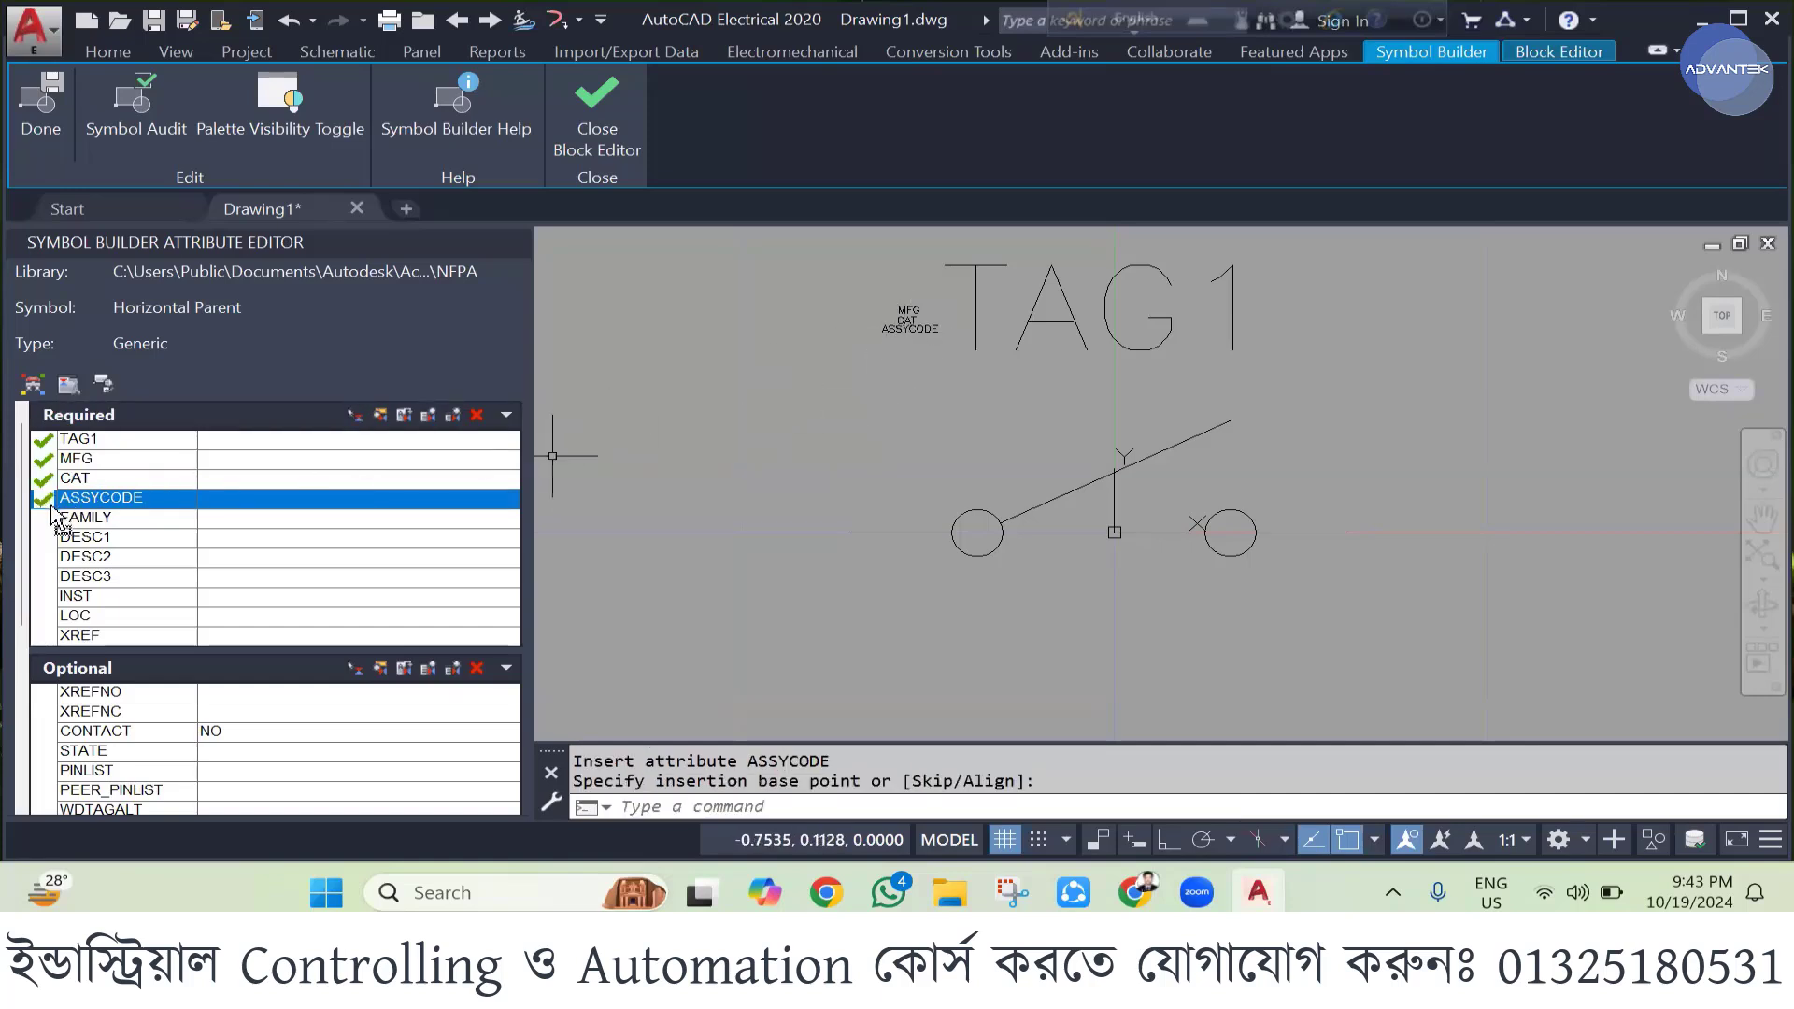
pyautogui.click(78, 520)
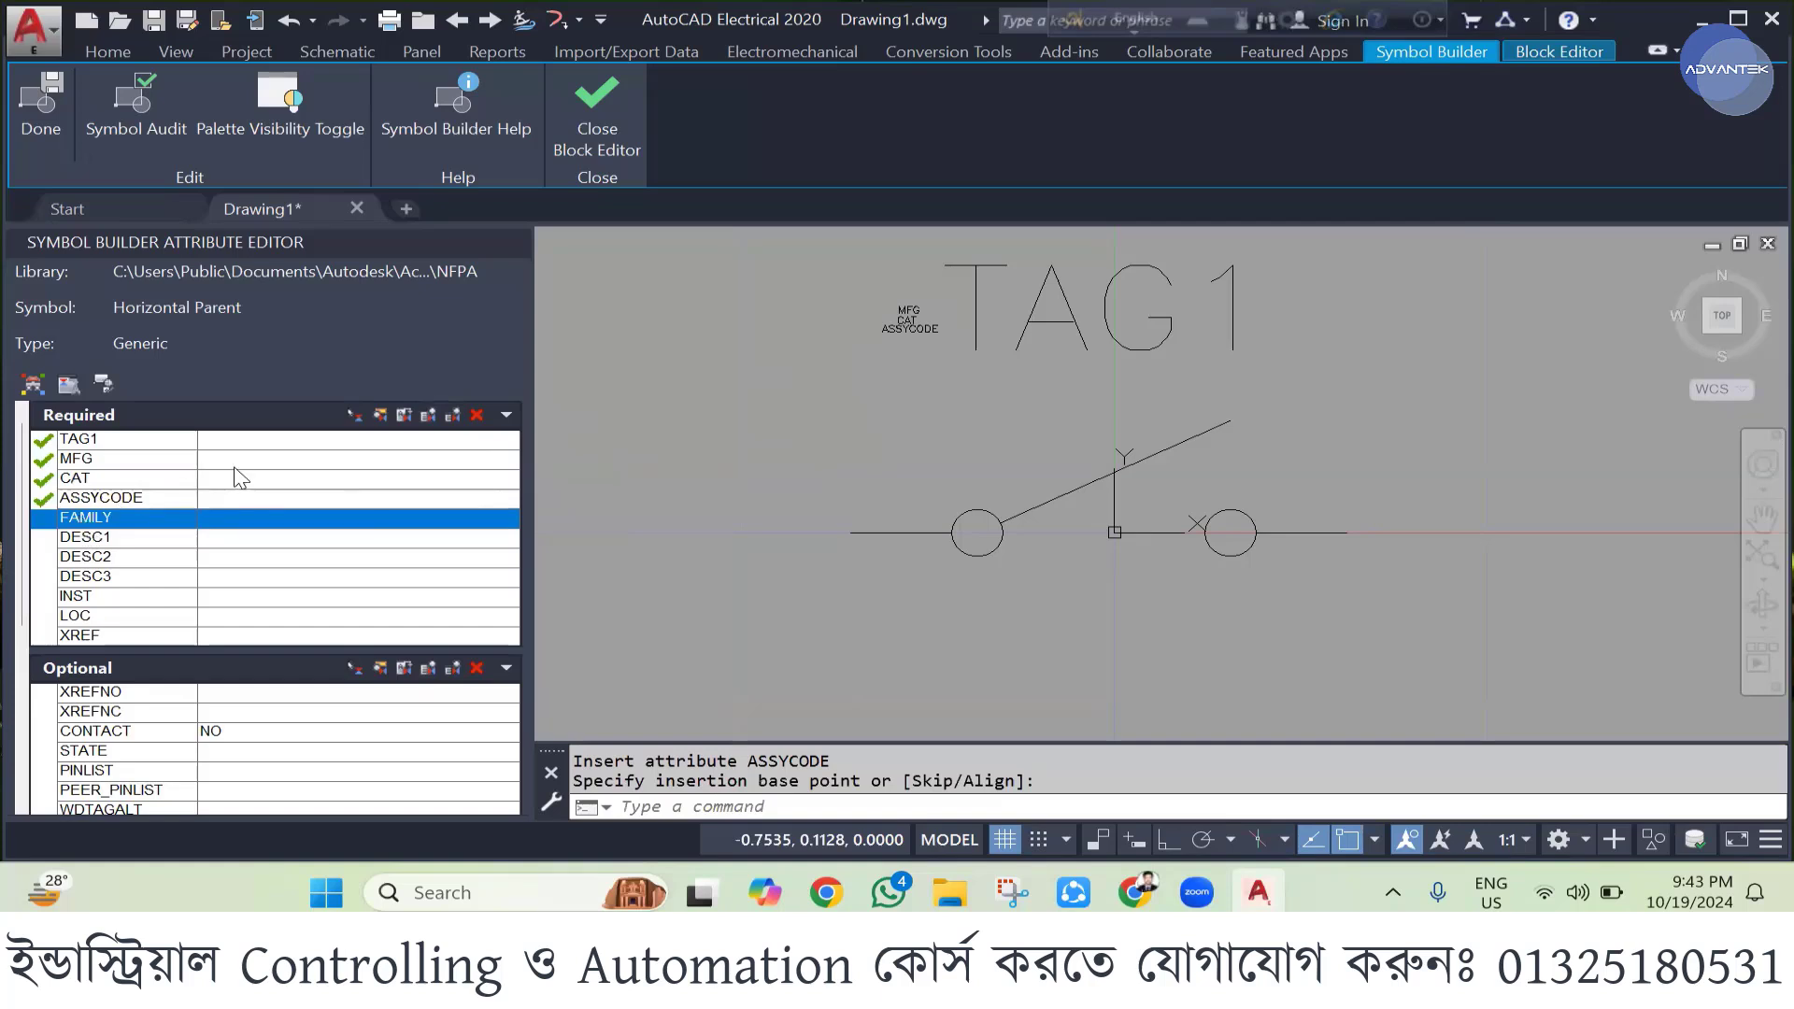
# - Place FAMILY below ASSYCODE and DESC1 at the upper right of the symbol
pyautogui.click(354, 414)
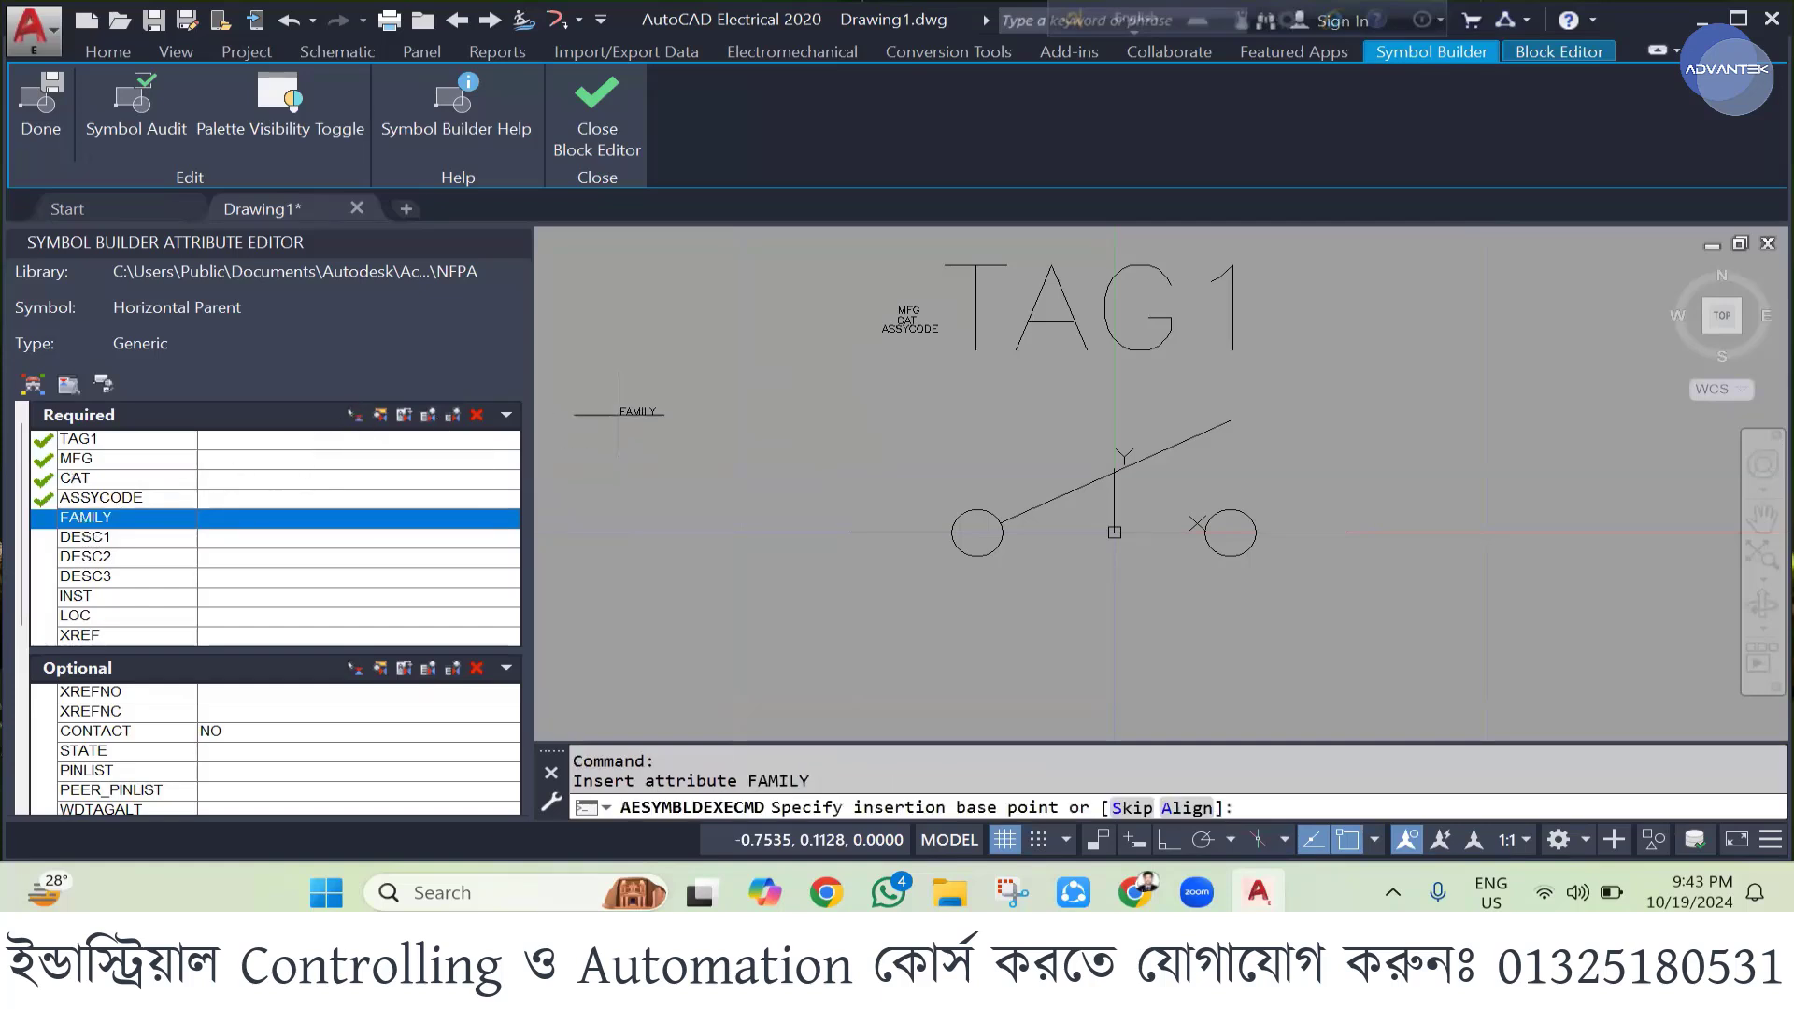
pyautogui.click(887, 343)
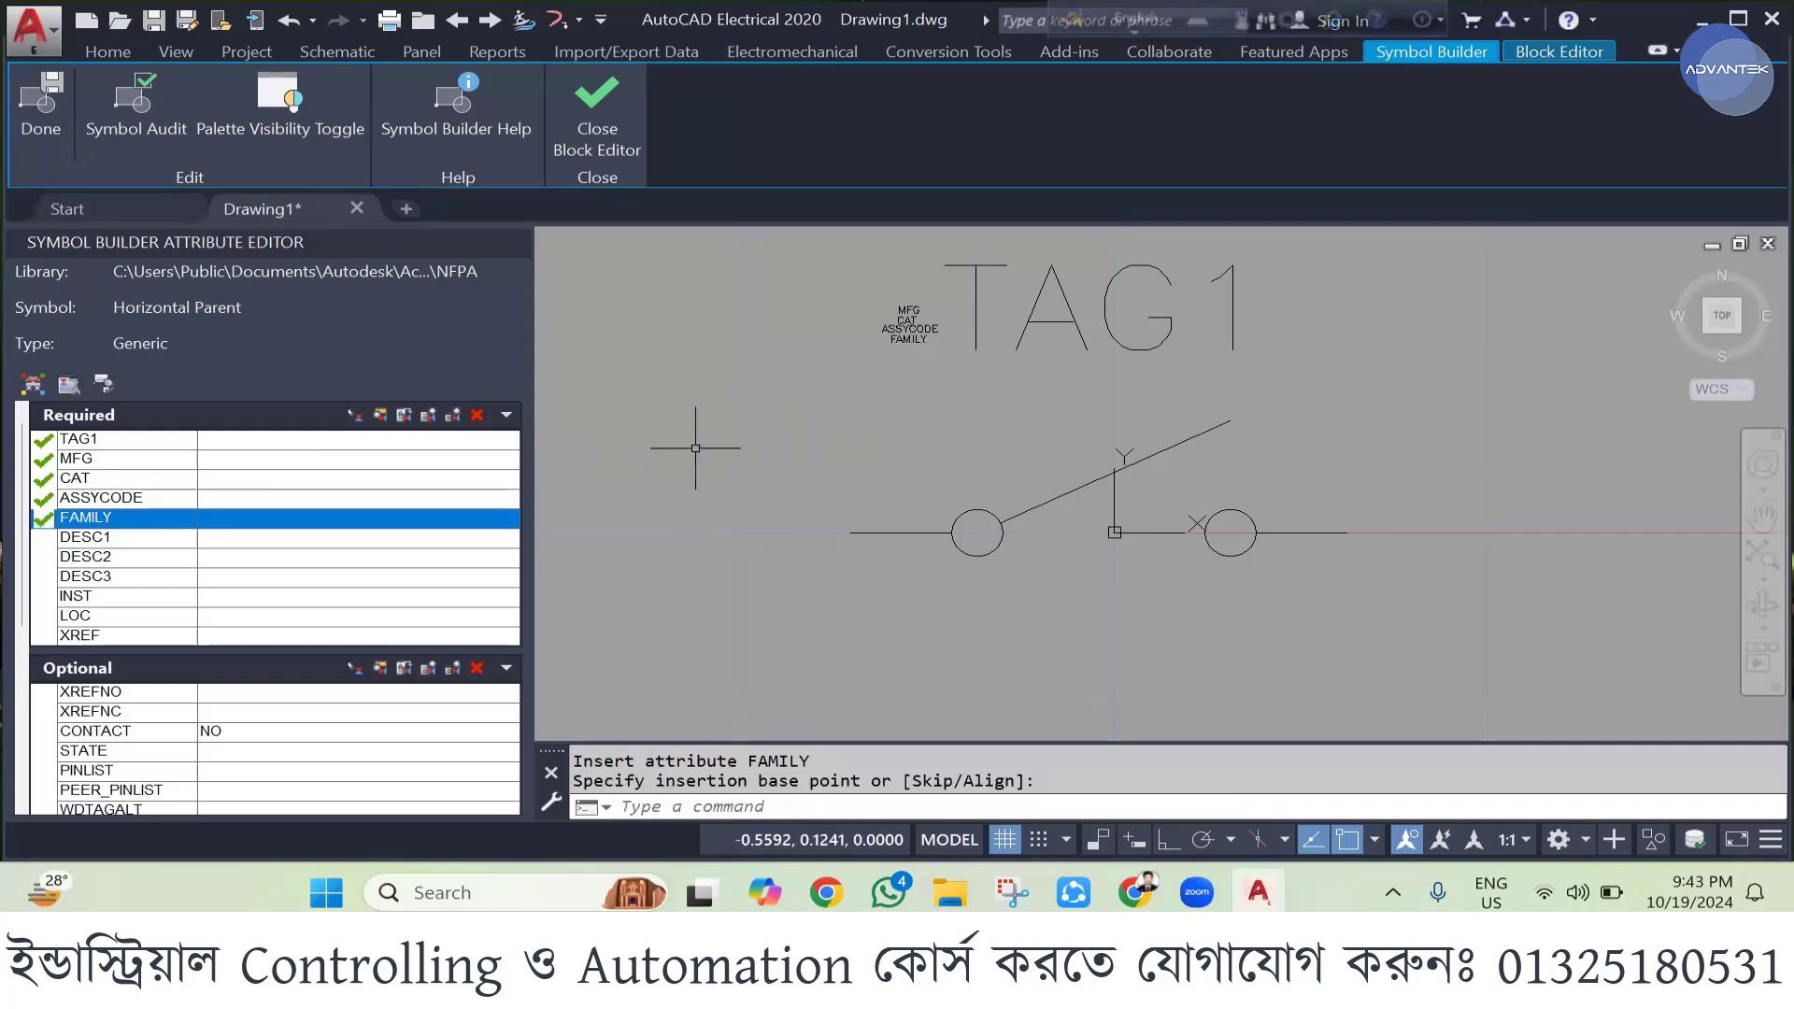
pyautogui.click(120, 540)
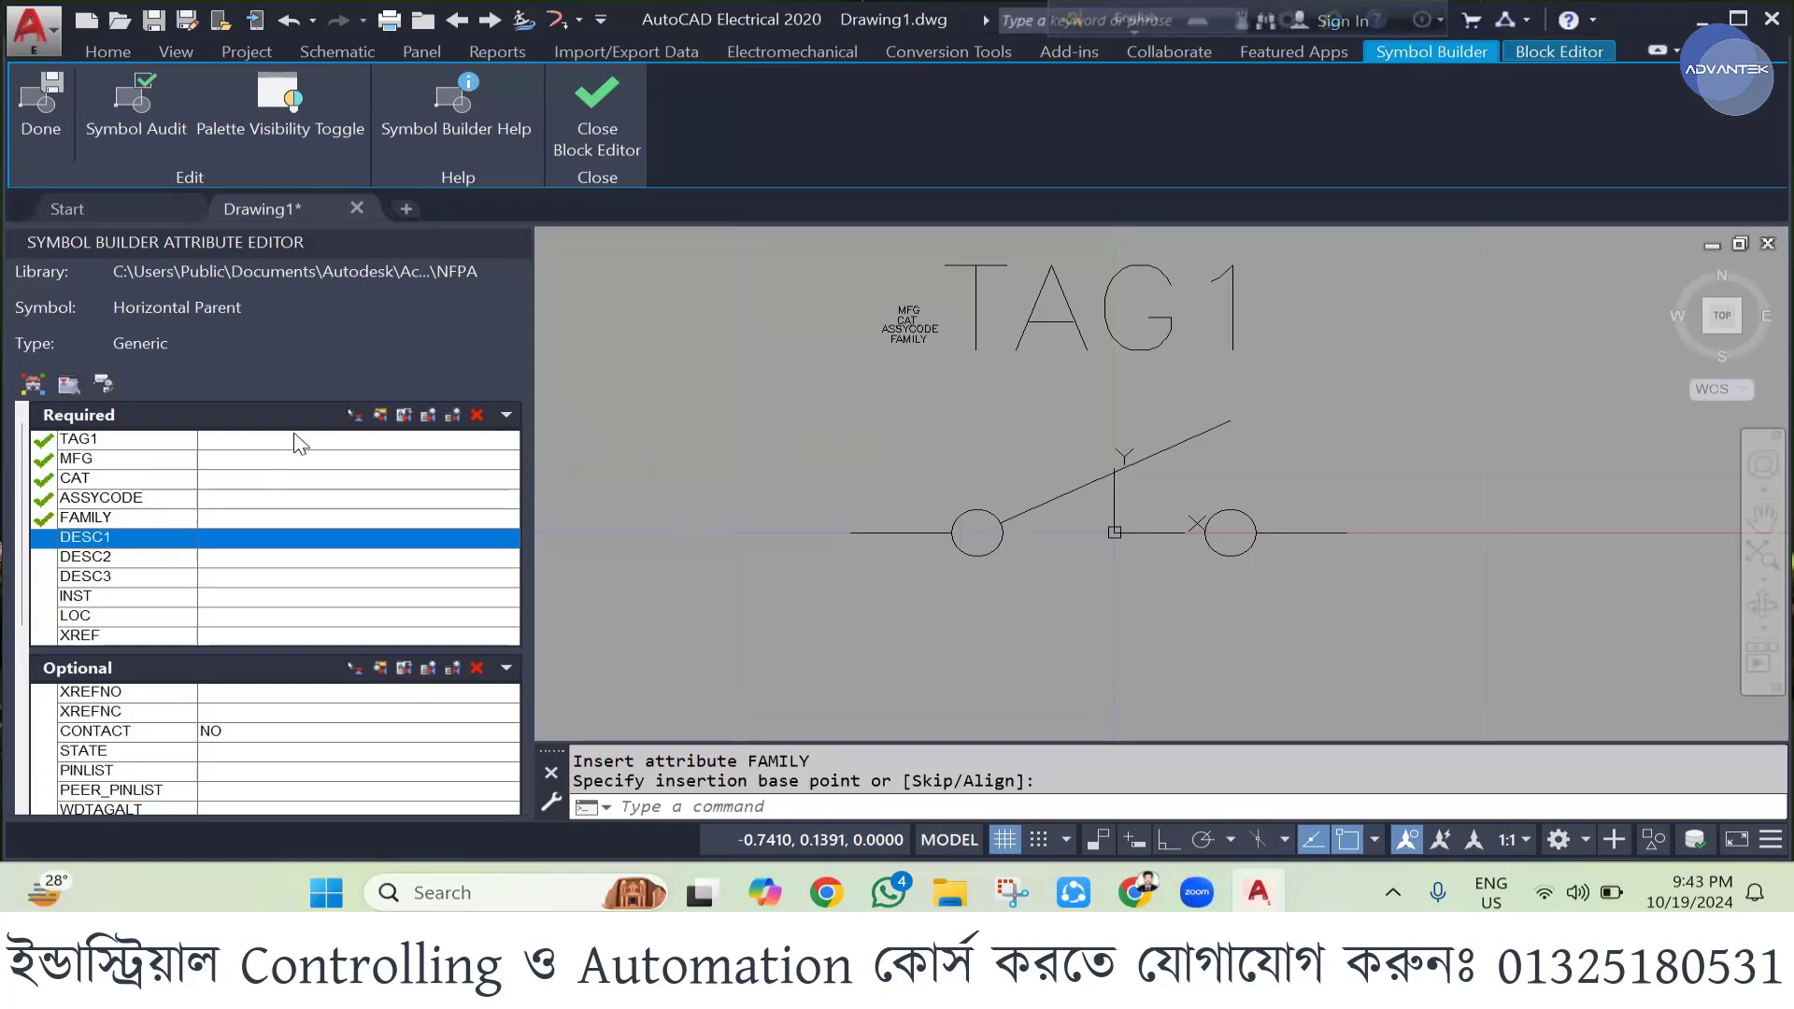
pyautogui.click(354, 417)
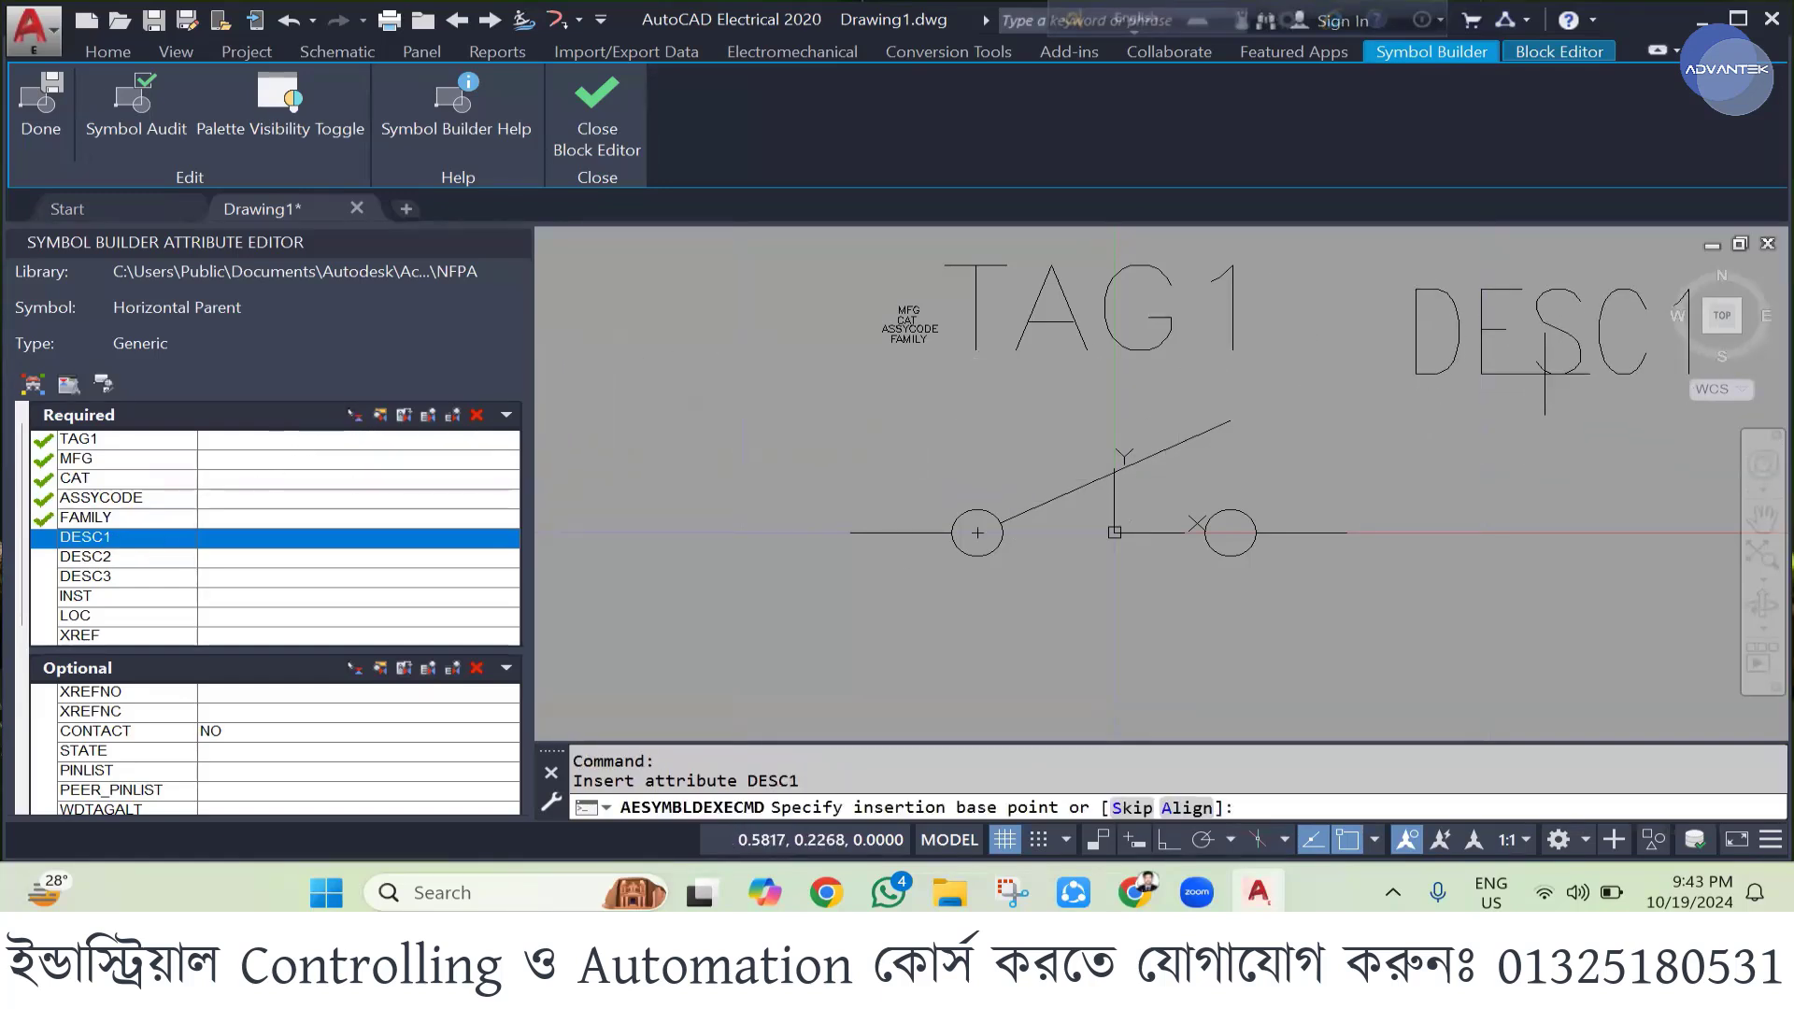
pyautogui.click(1419, 271)
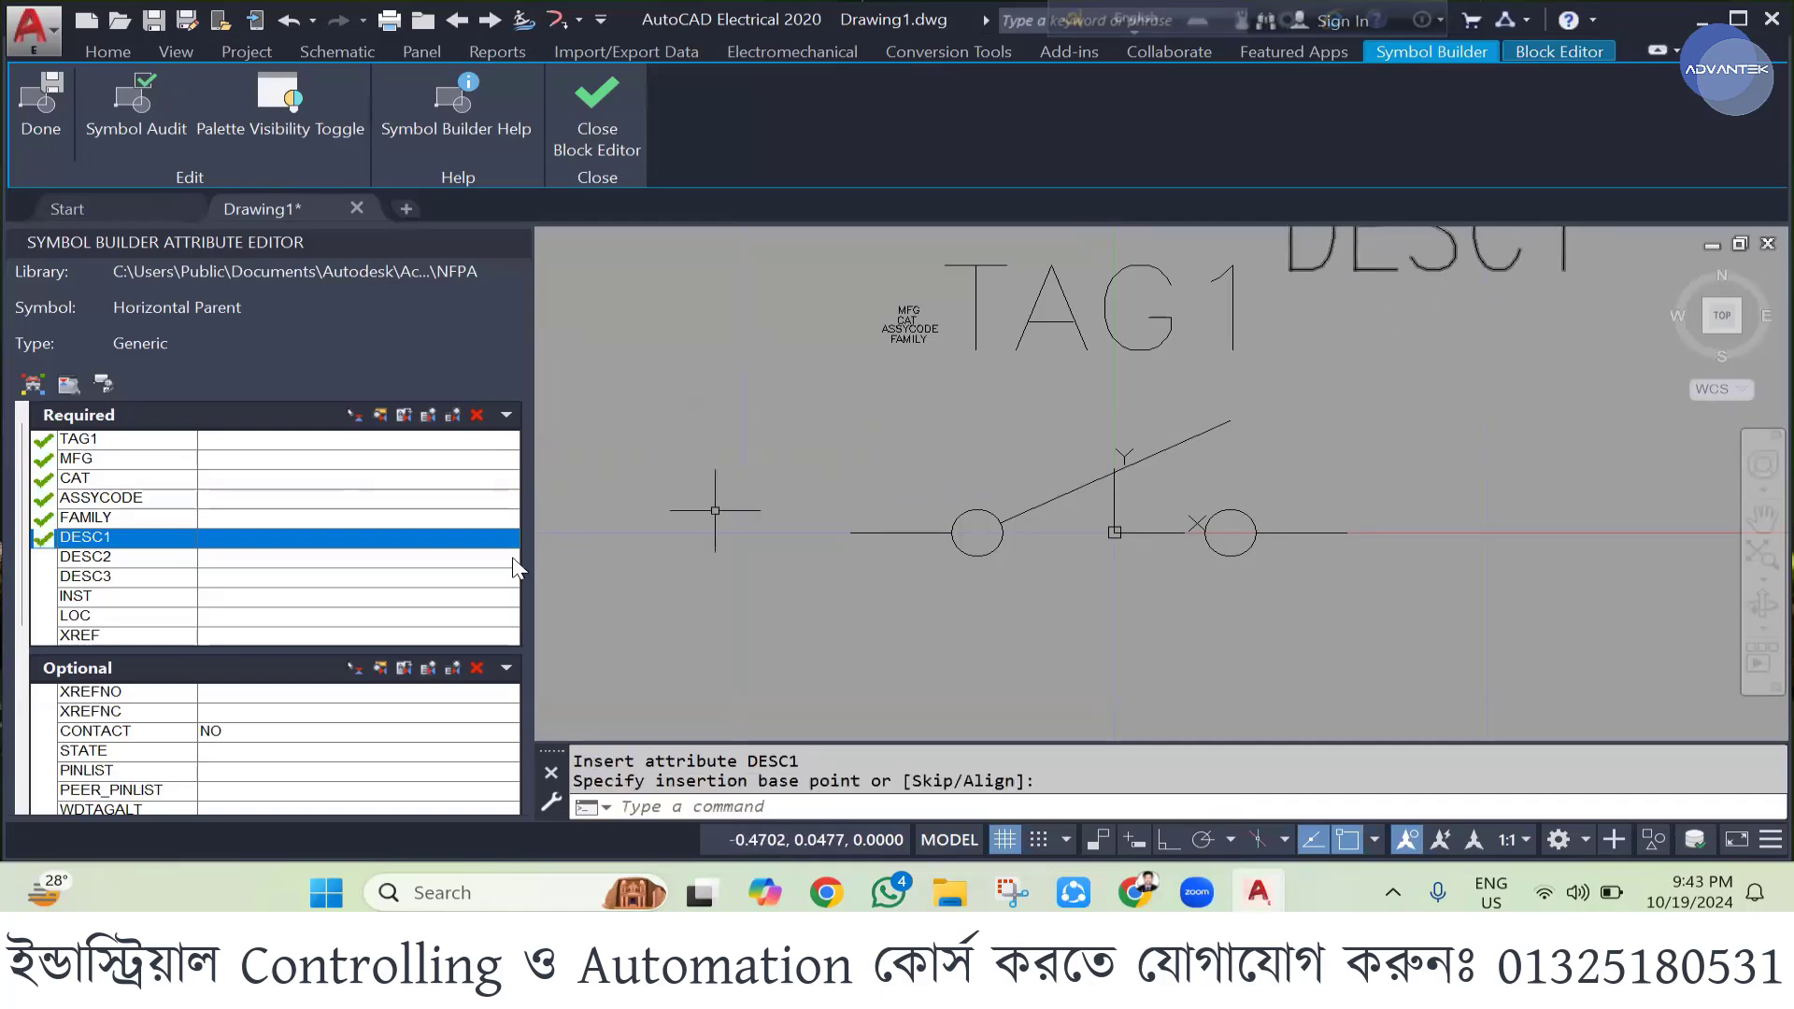
# - Place DESC2 right of TAG1 and DESC3 directly below it
pyautogui.click(73, 559)
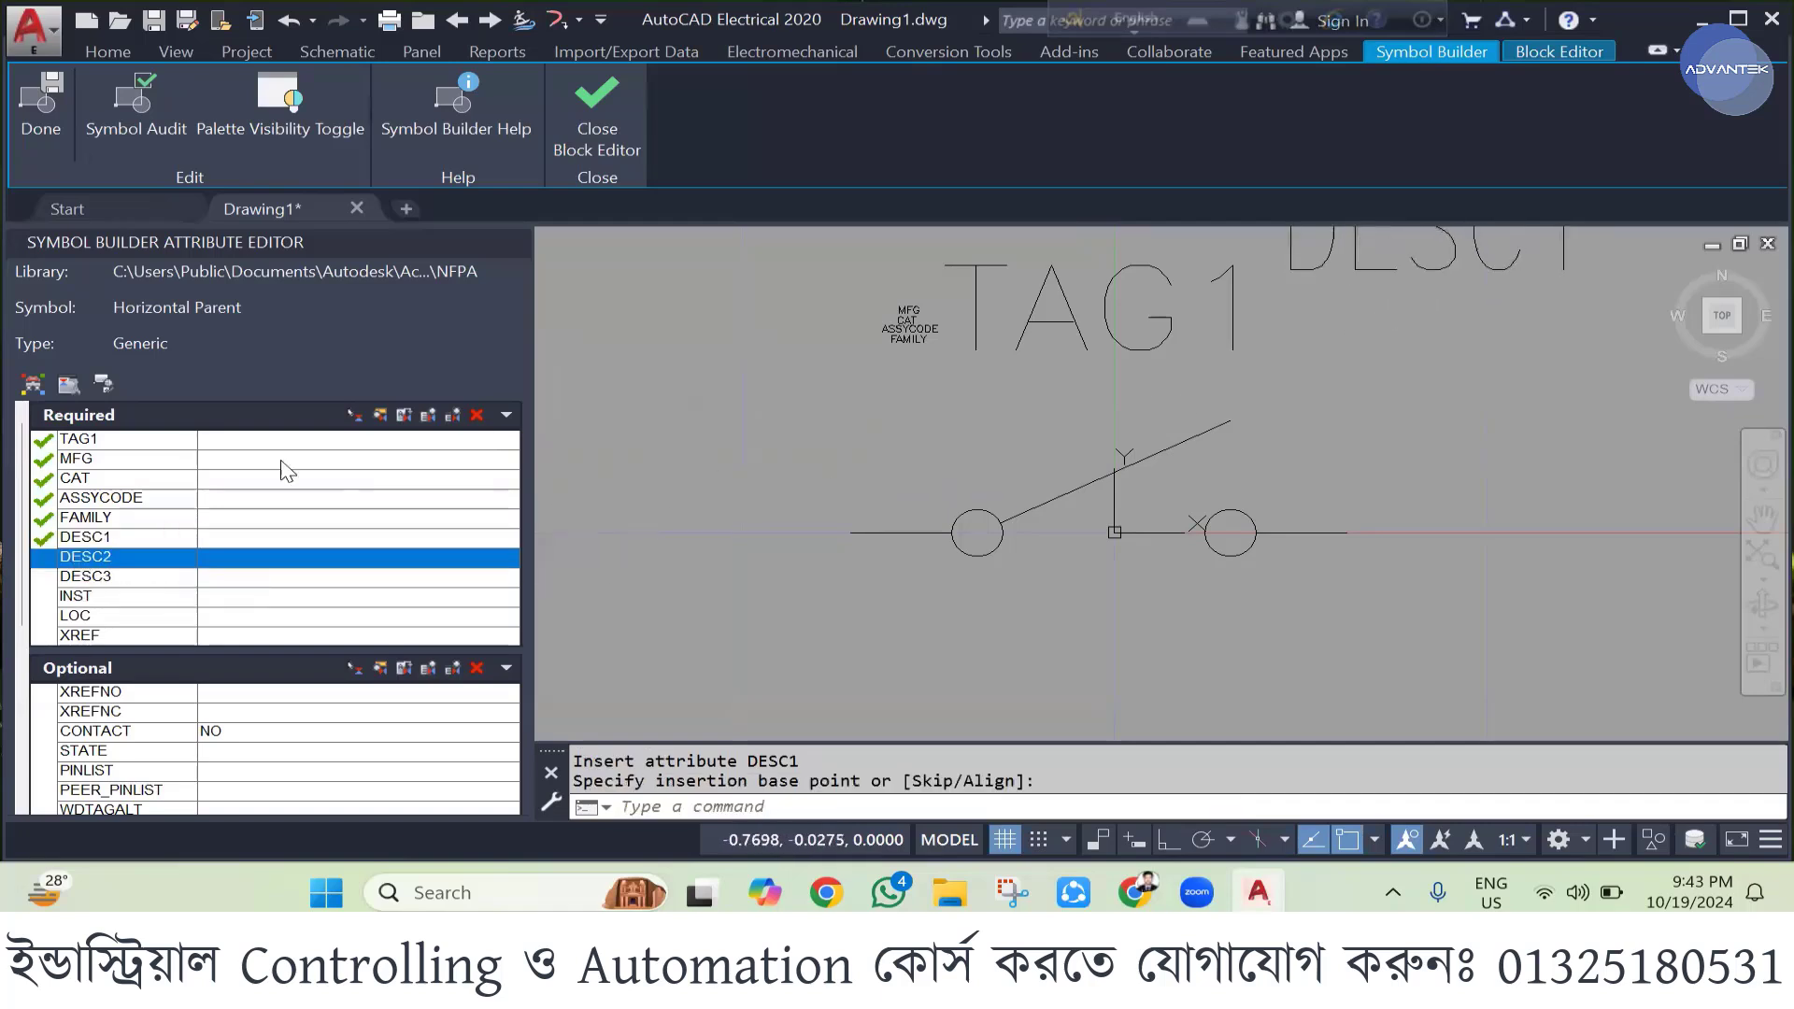
pyautogui.click(355, 415)
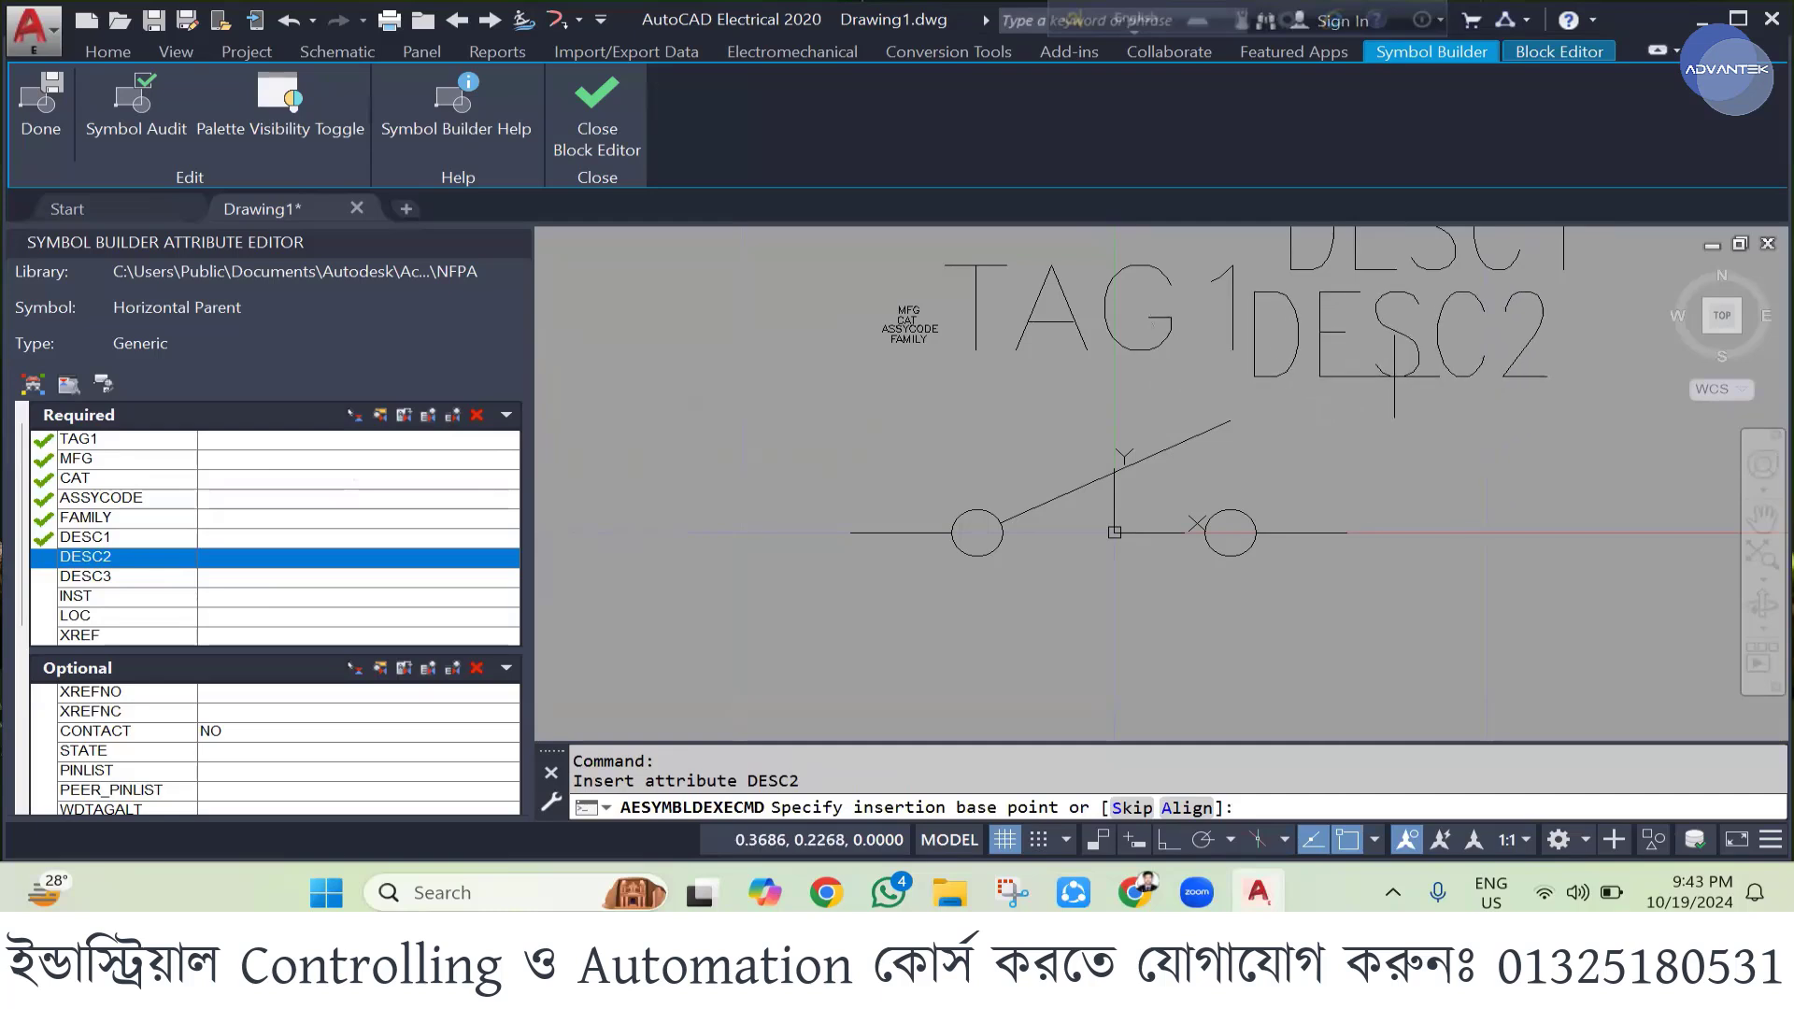
pyautogui.click(1428, 368)
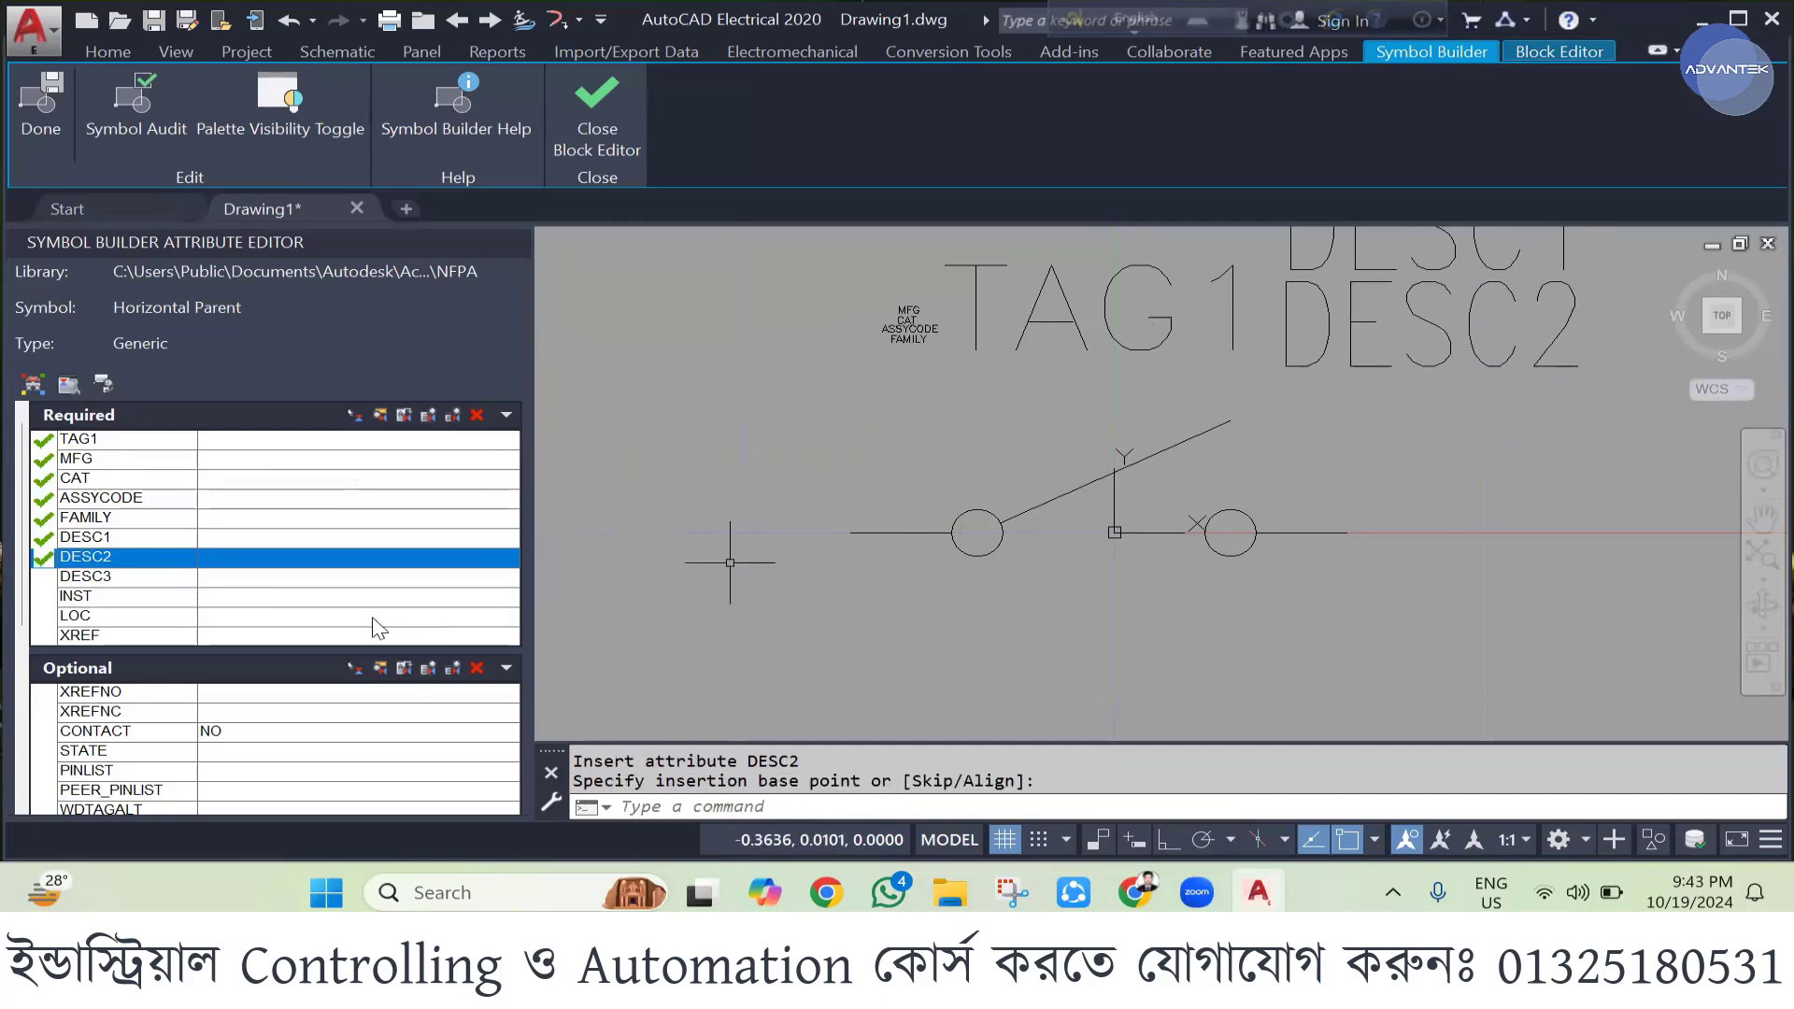
pyautogui.click(104, 579)
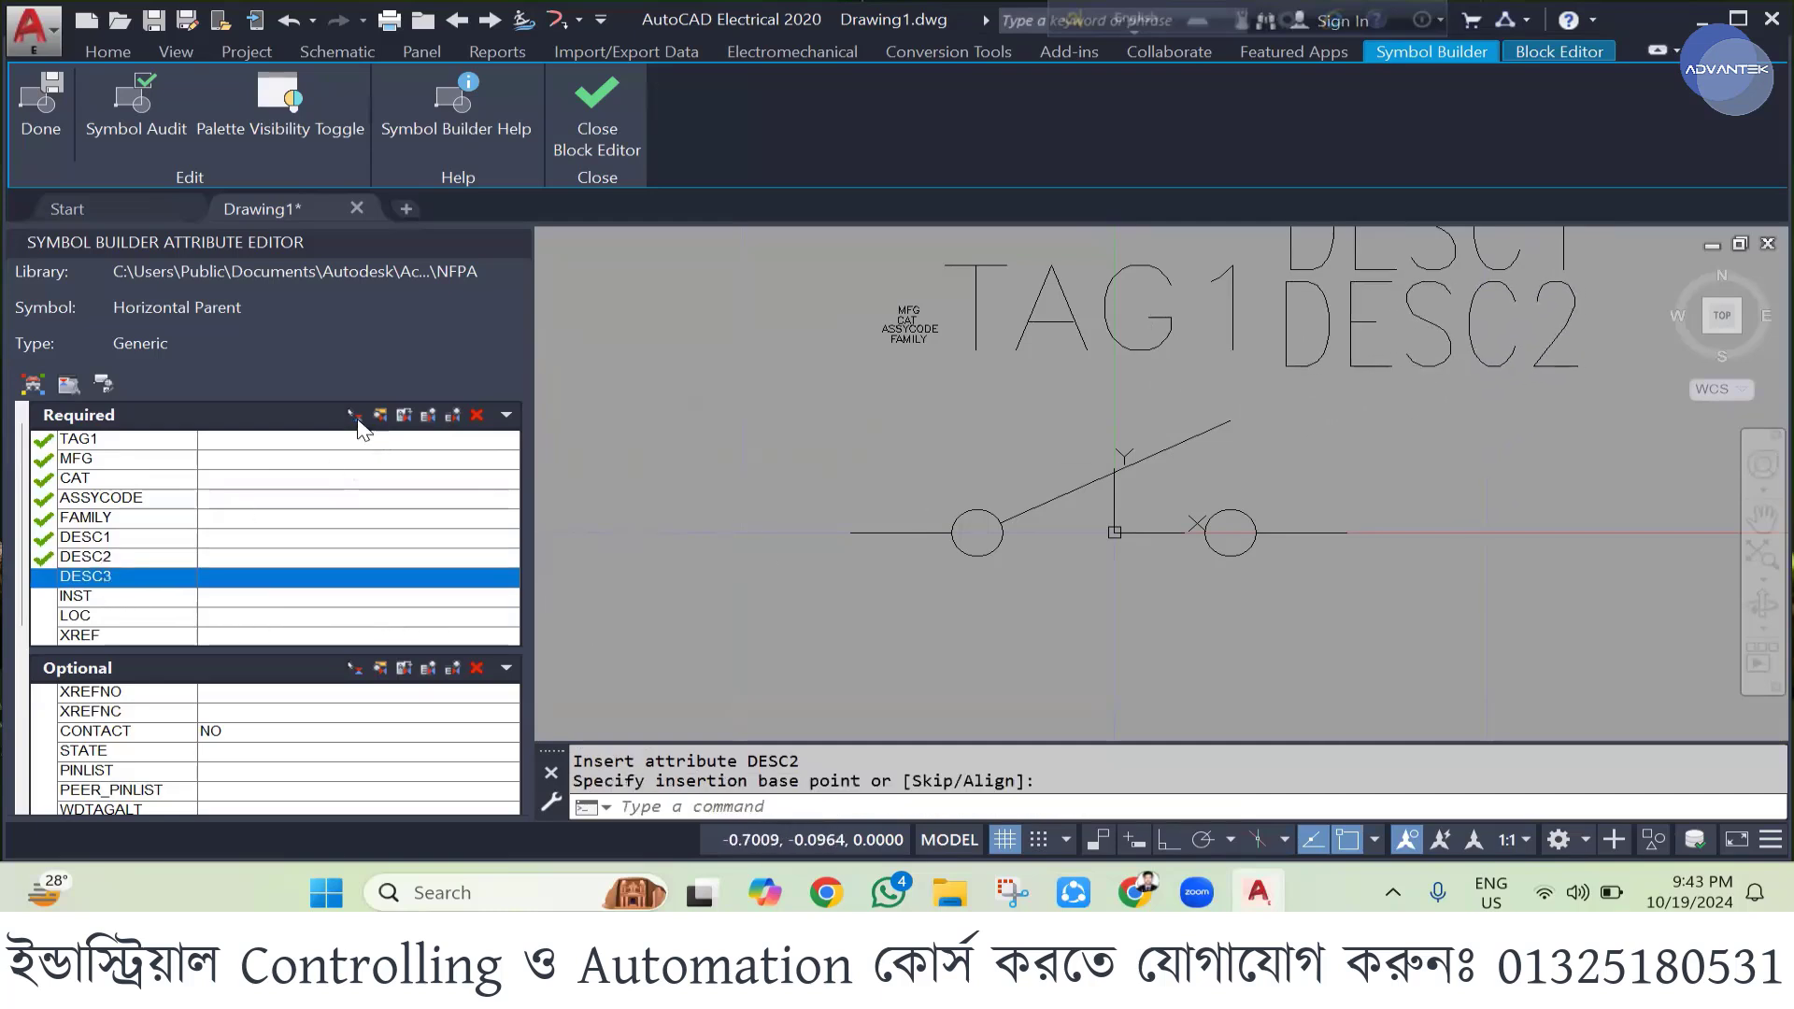
pyautogui.click(356, 417)
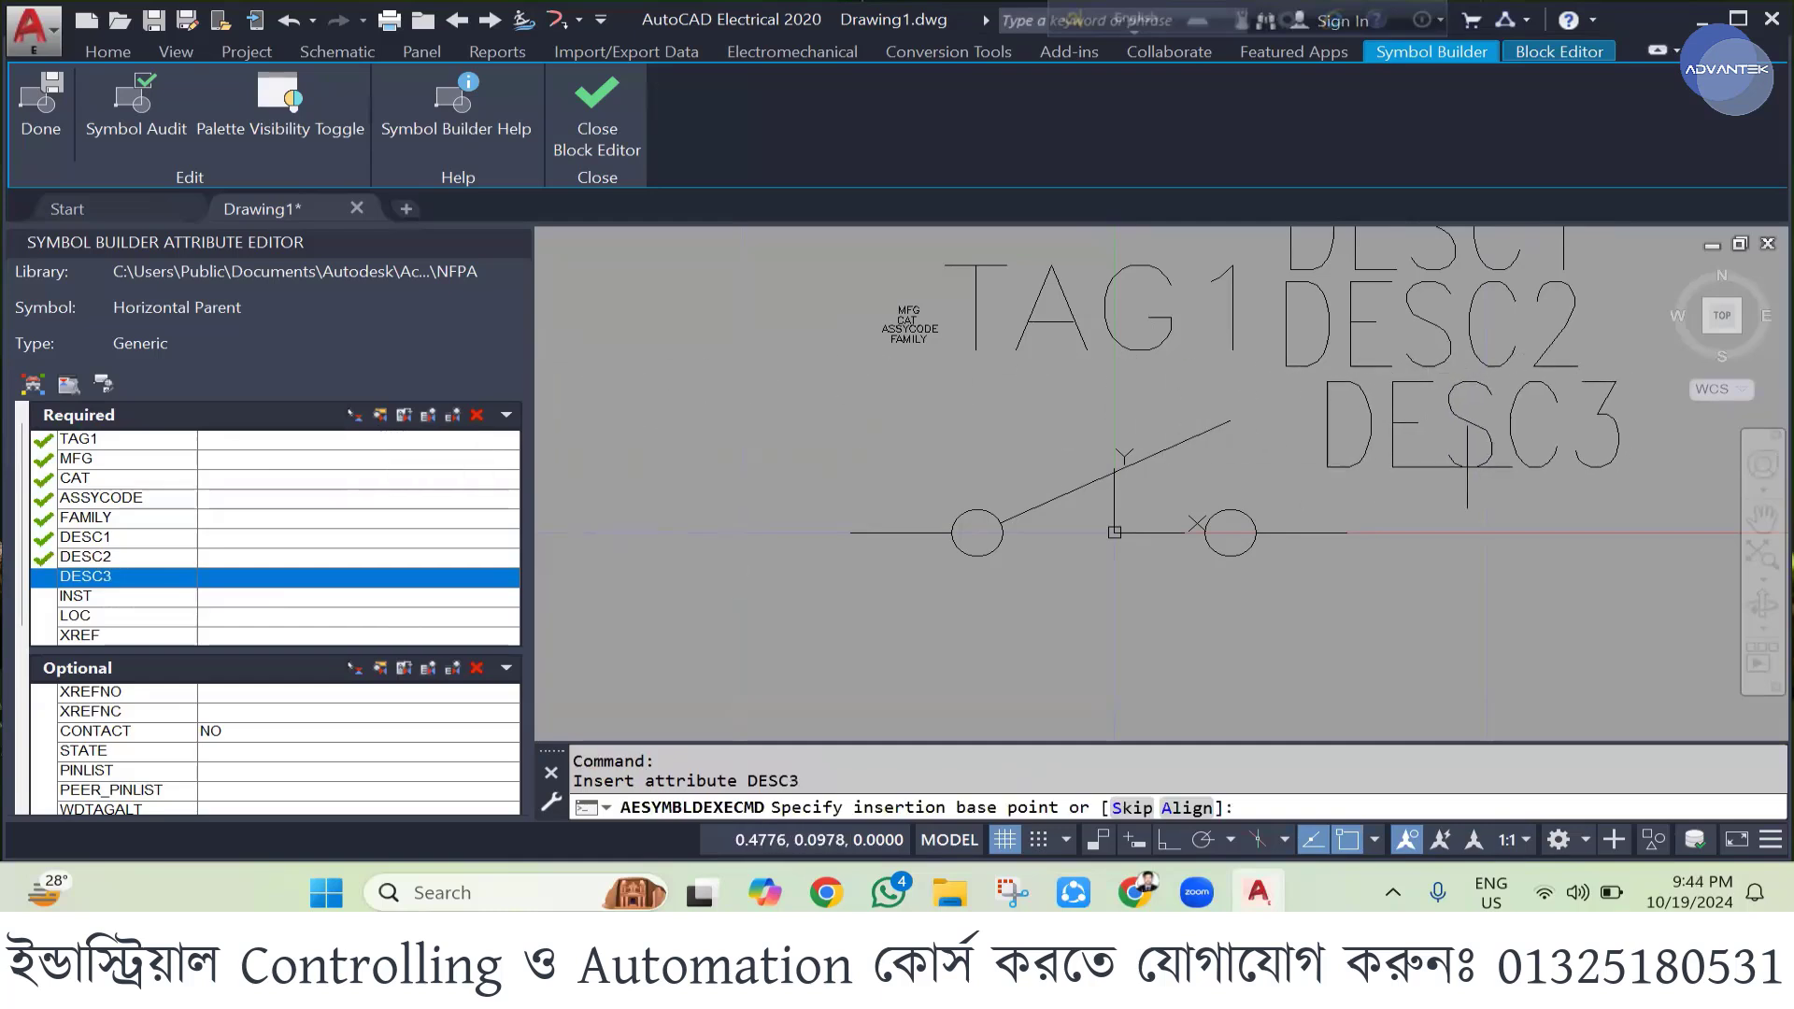
pyautogui.click(1426, 464)
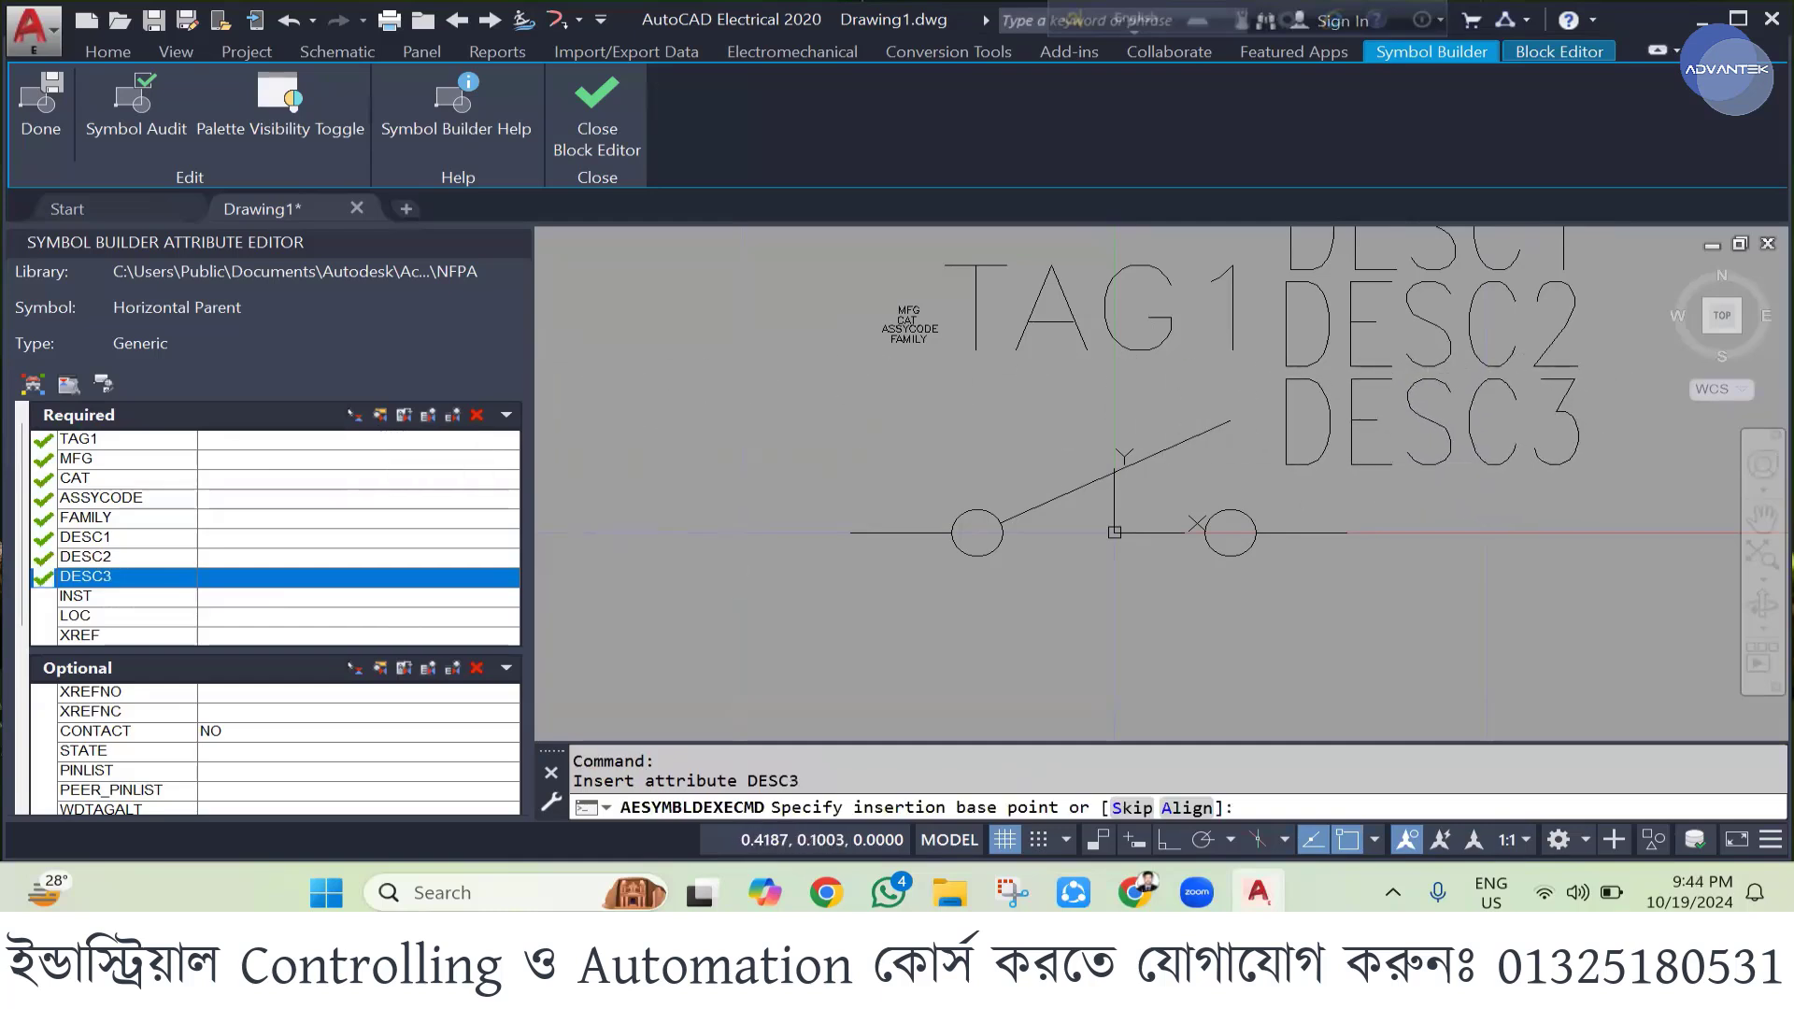
# - Place INST at the upper left, with LOC and XREF stacked below it
pyautogui.click(86, 598)
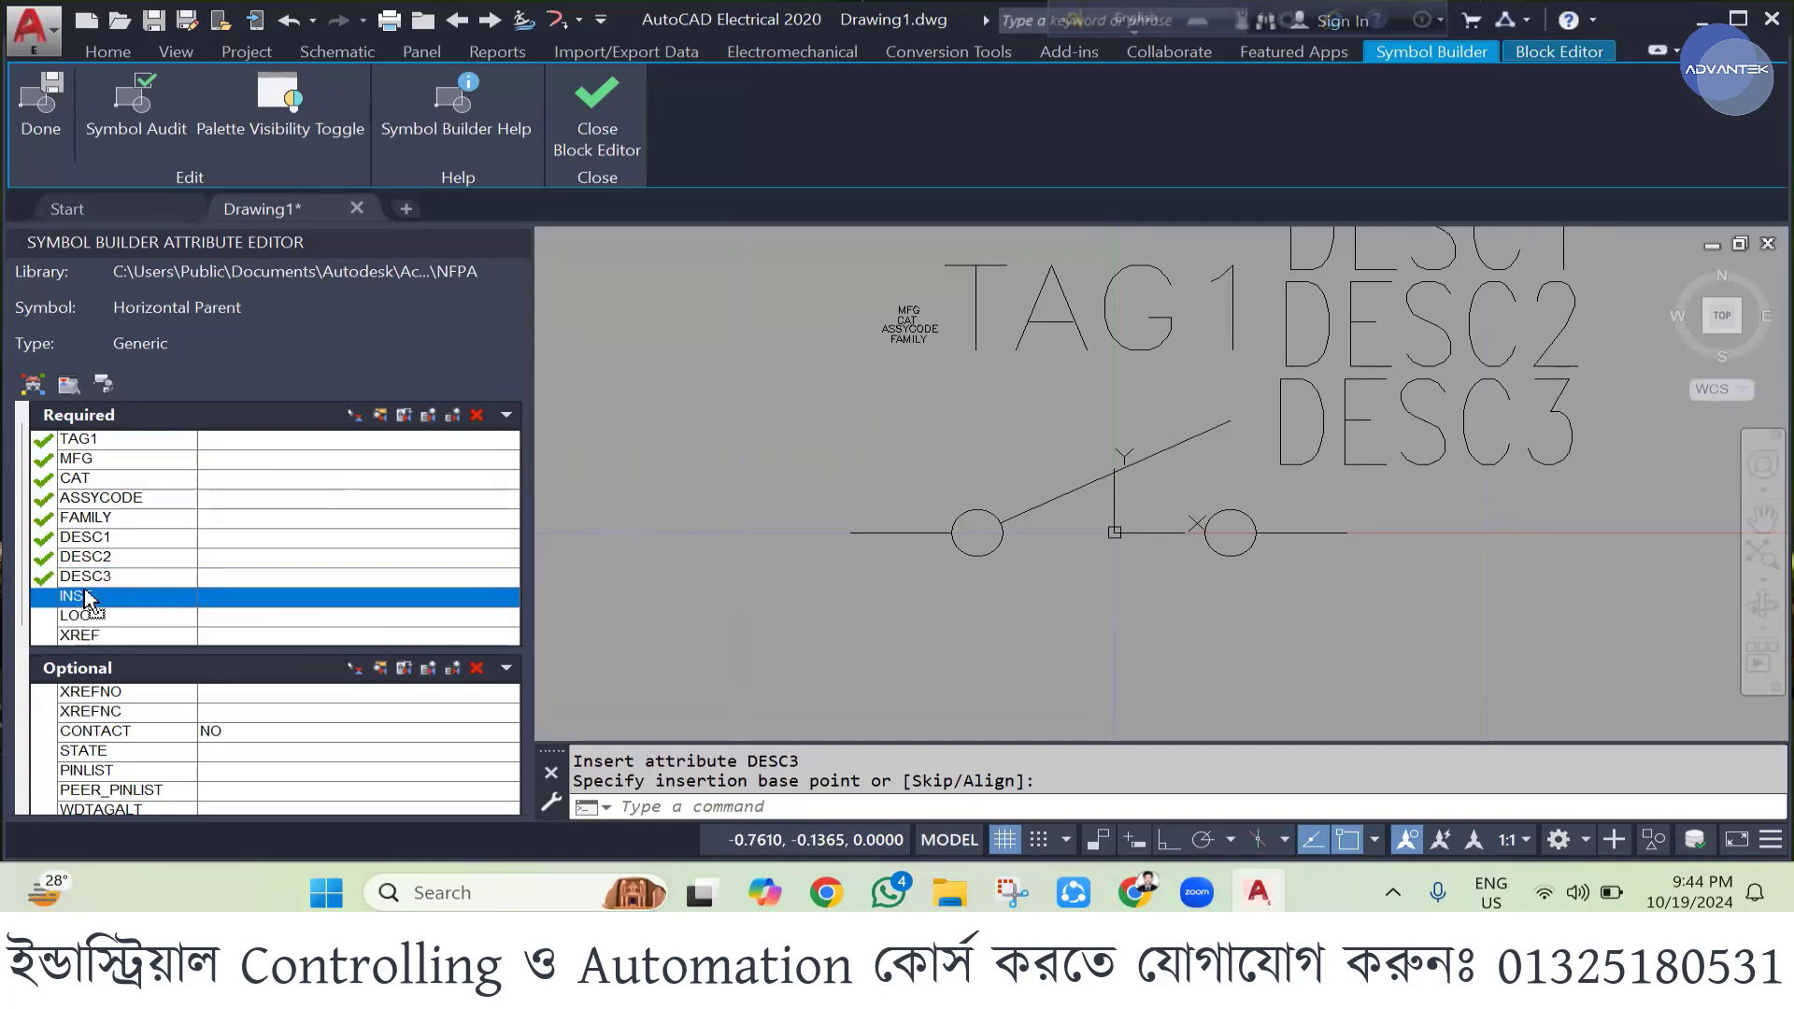
pyautogui.click(359, 418)
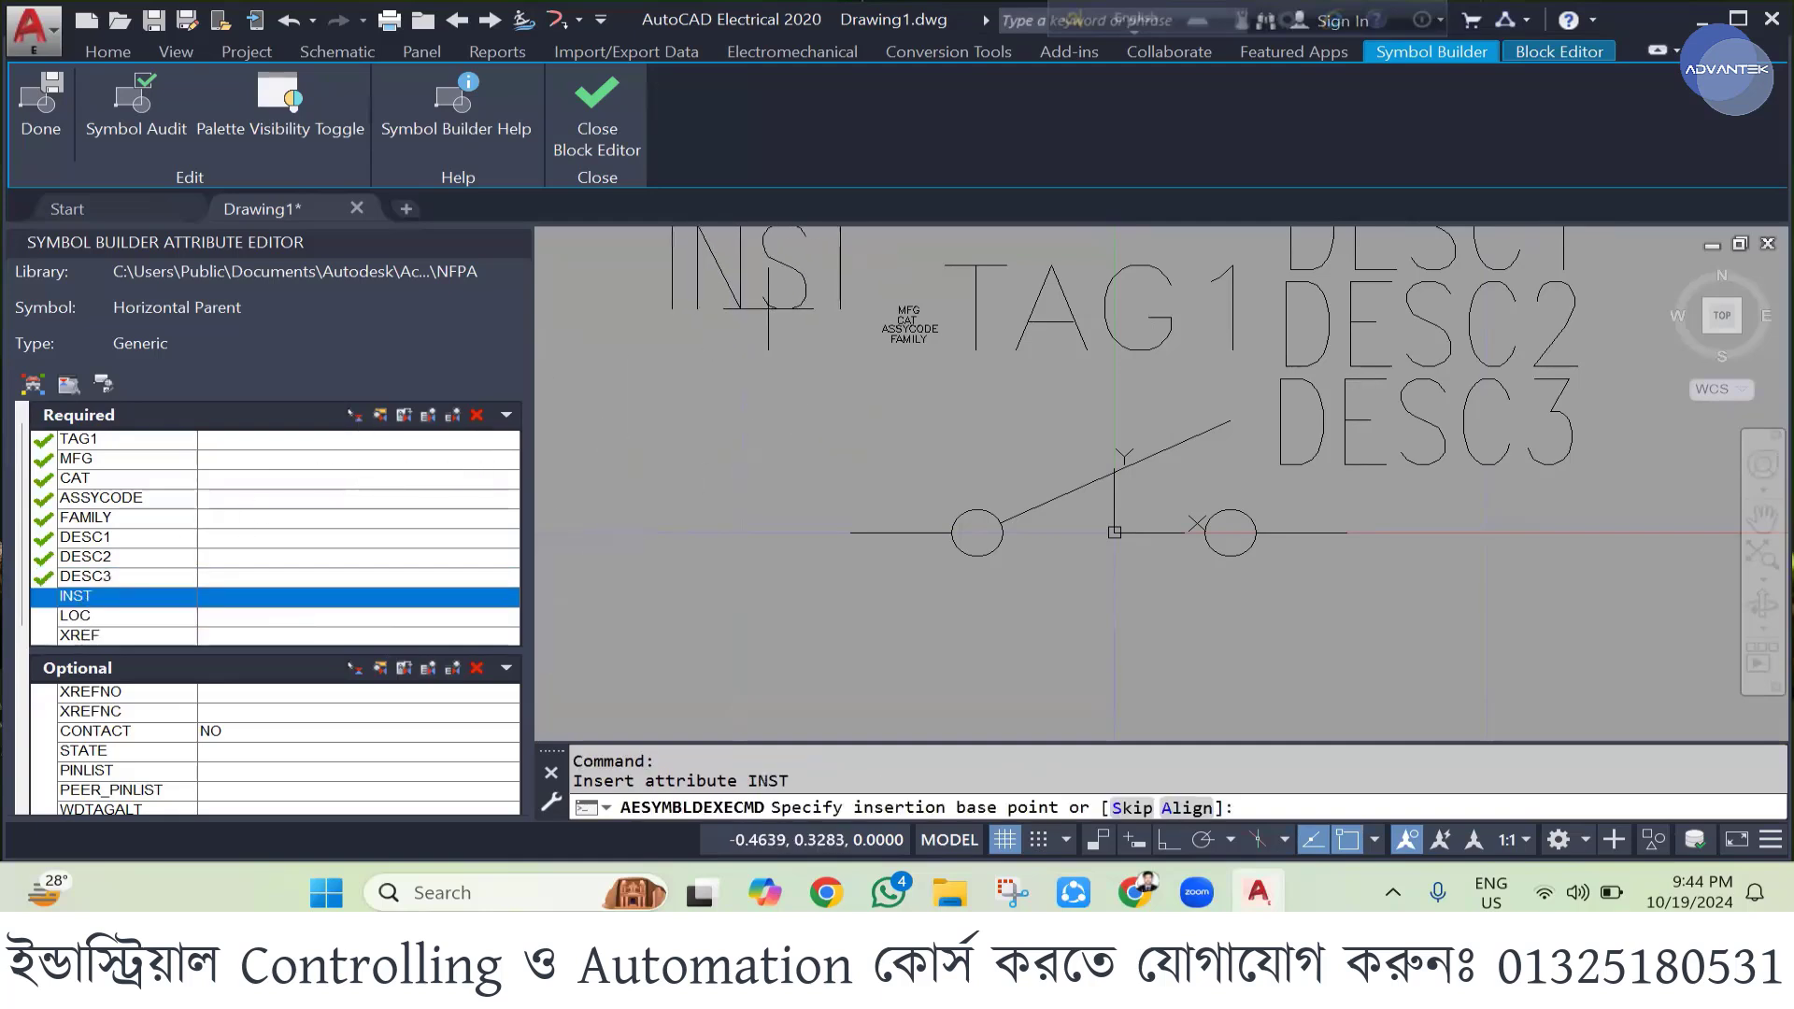
pyautogui.click(768, 299)
pyautogui.click(73, 616)
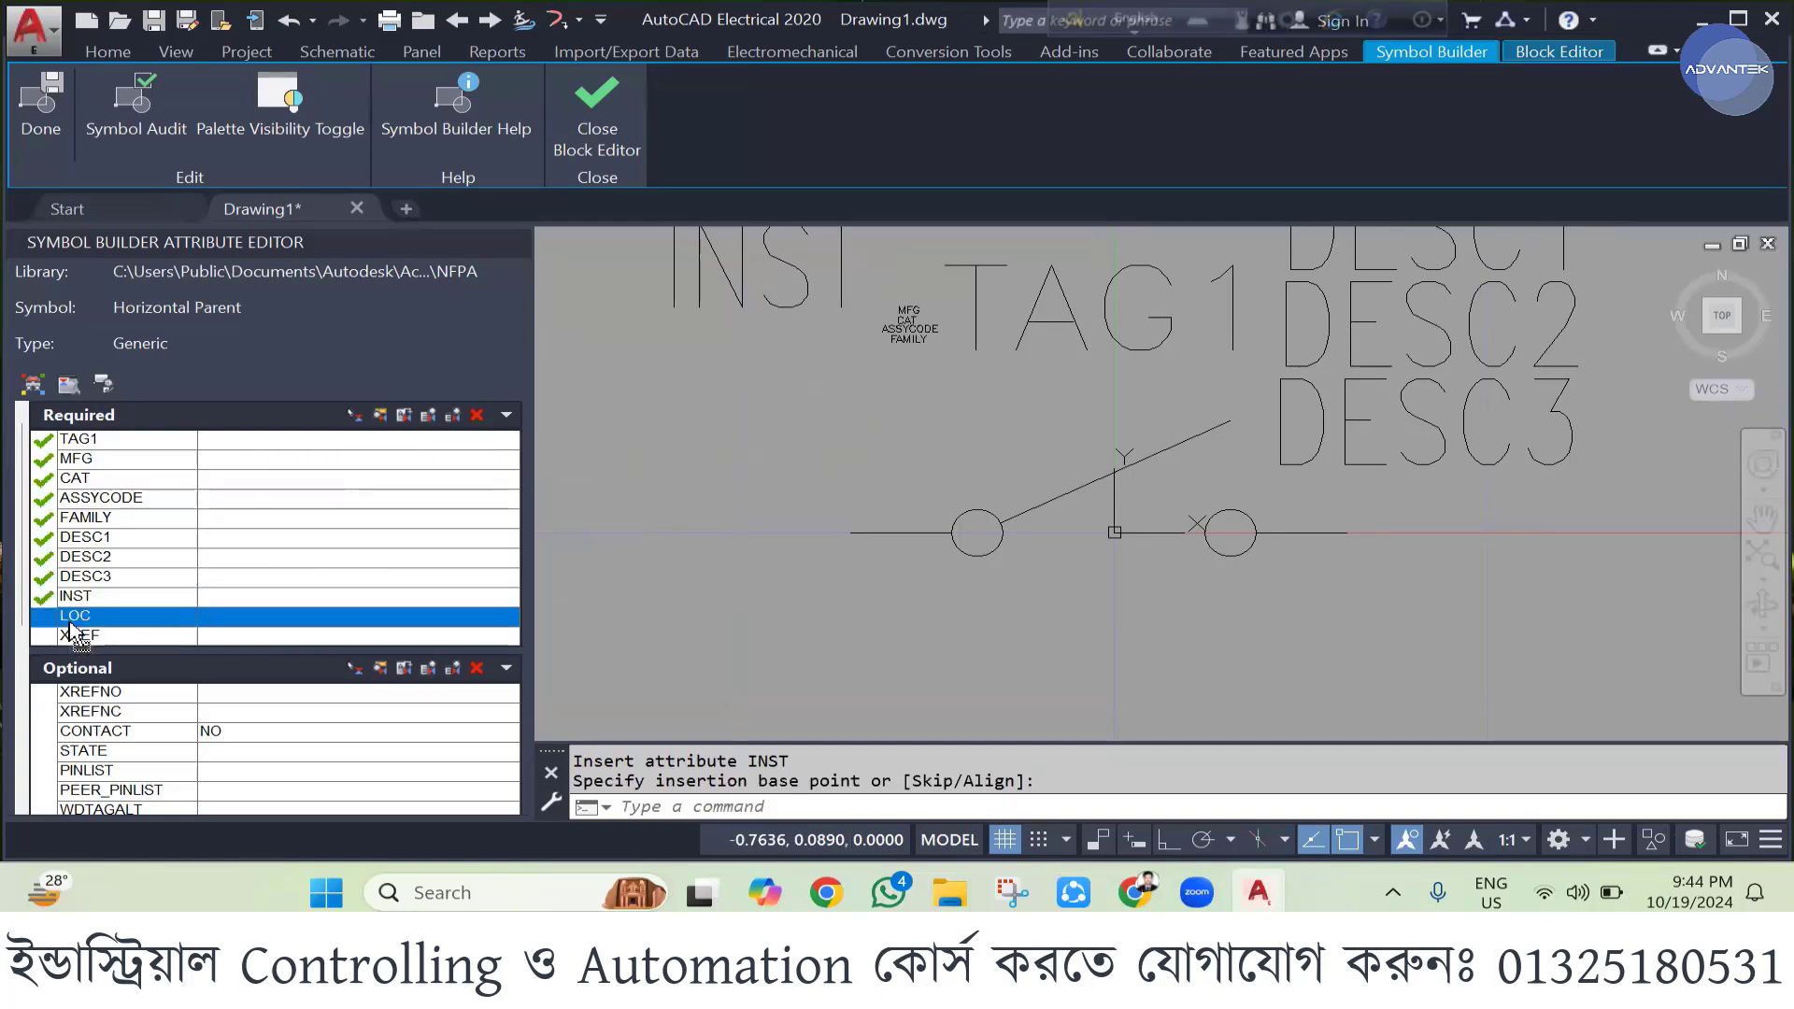
pyautogui.click(356, 415)
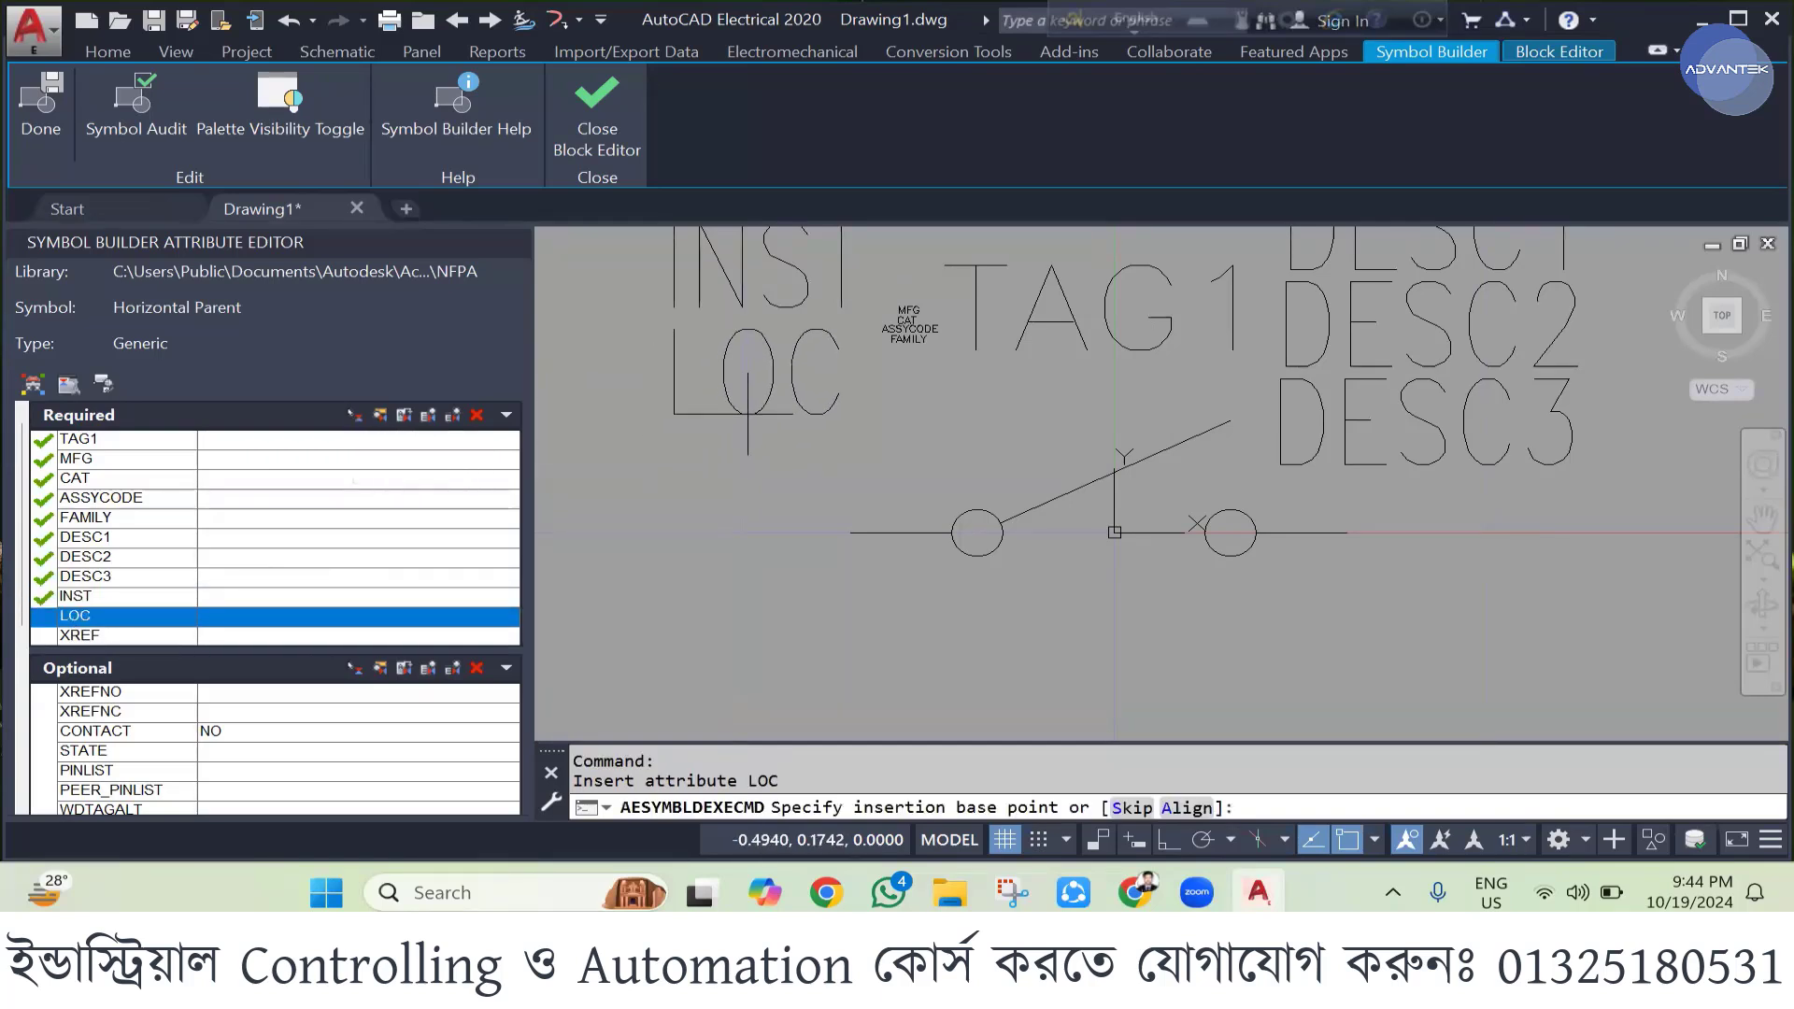
pyautogui.click(751, 413)
pyautogui.click(126, 635)
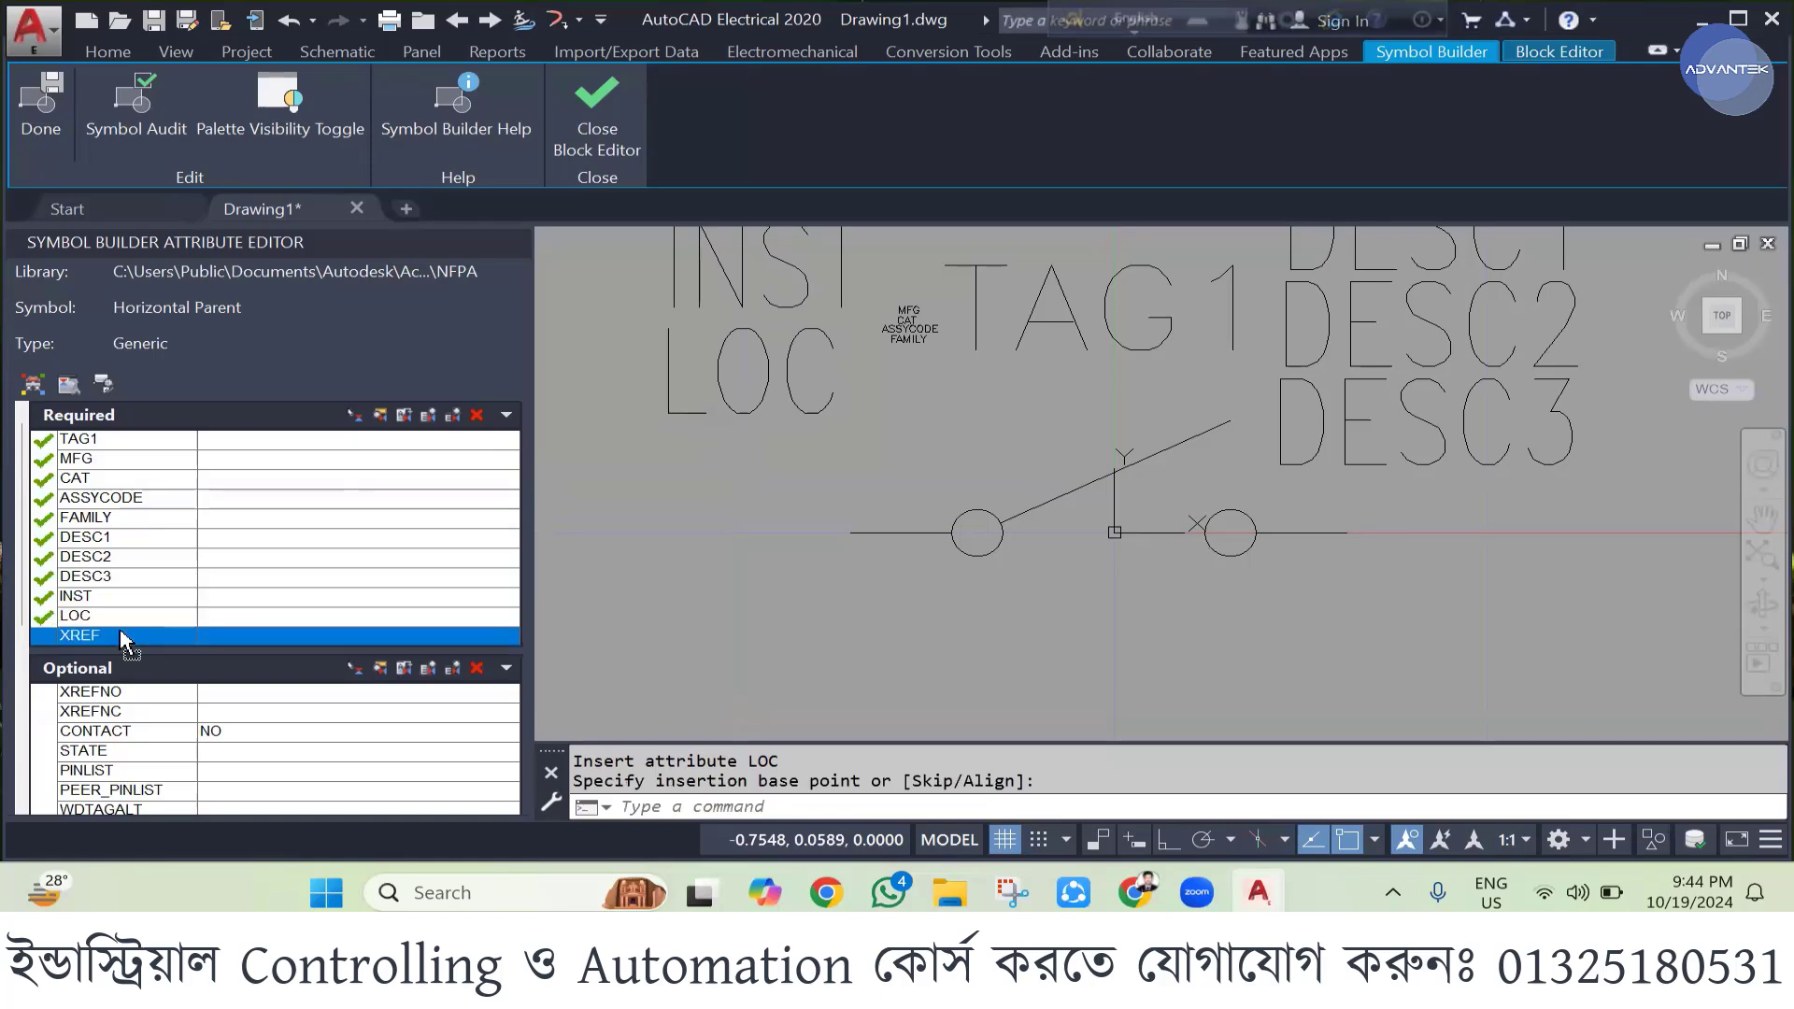
pyautogui.click(357, 415)
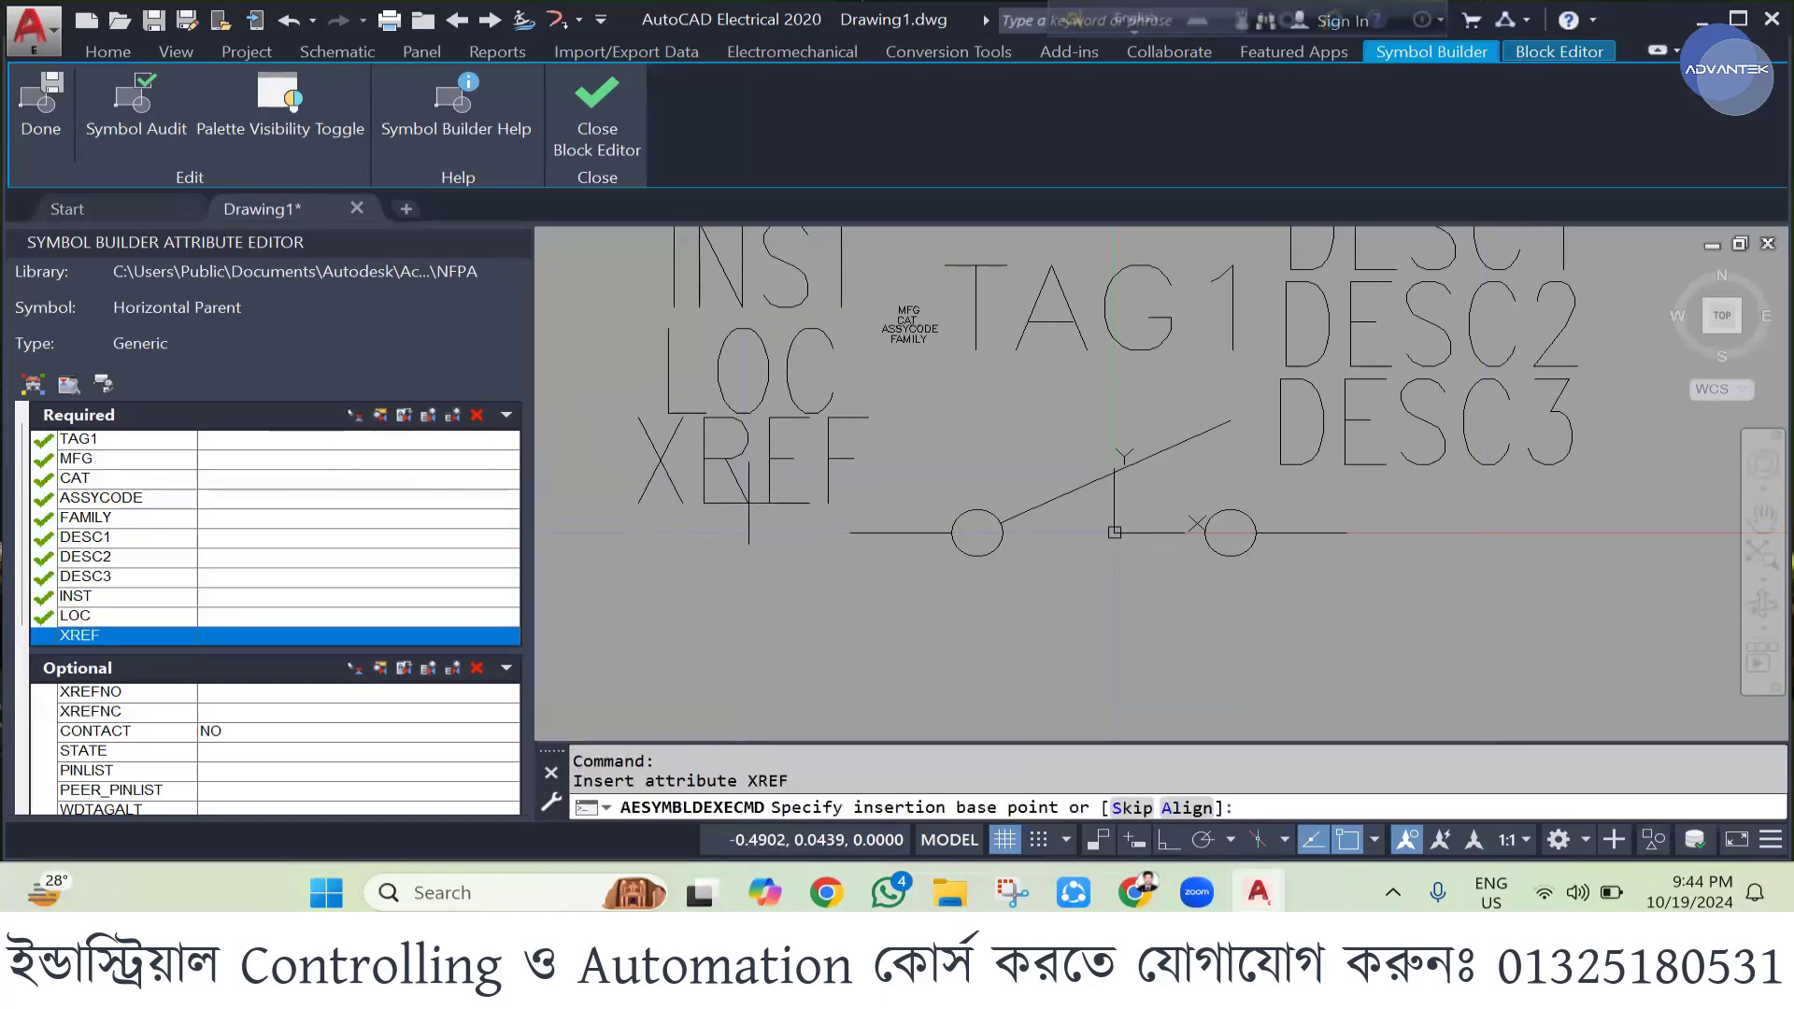
pyautogui.click(643, 509)
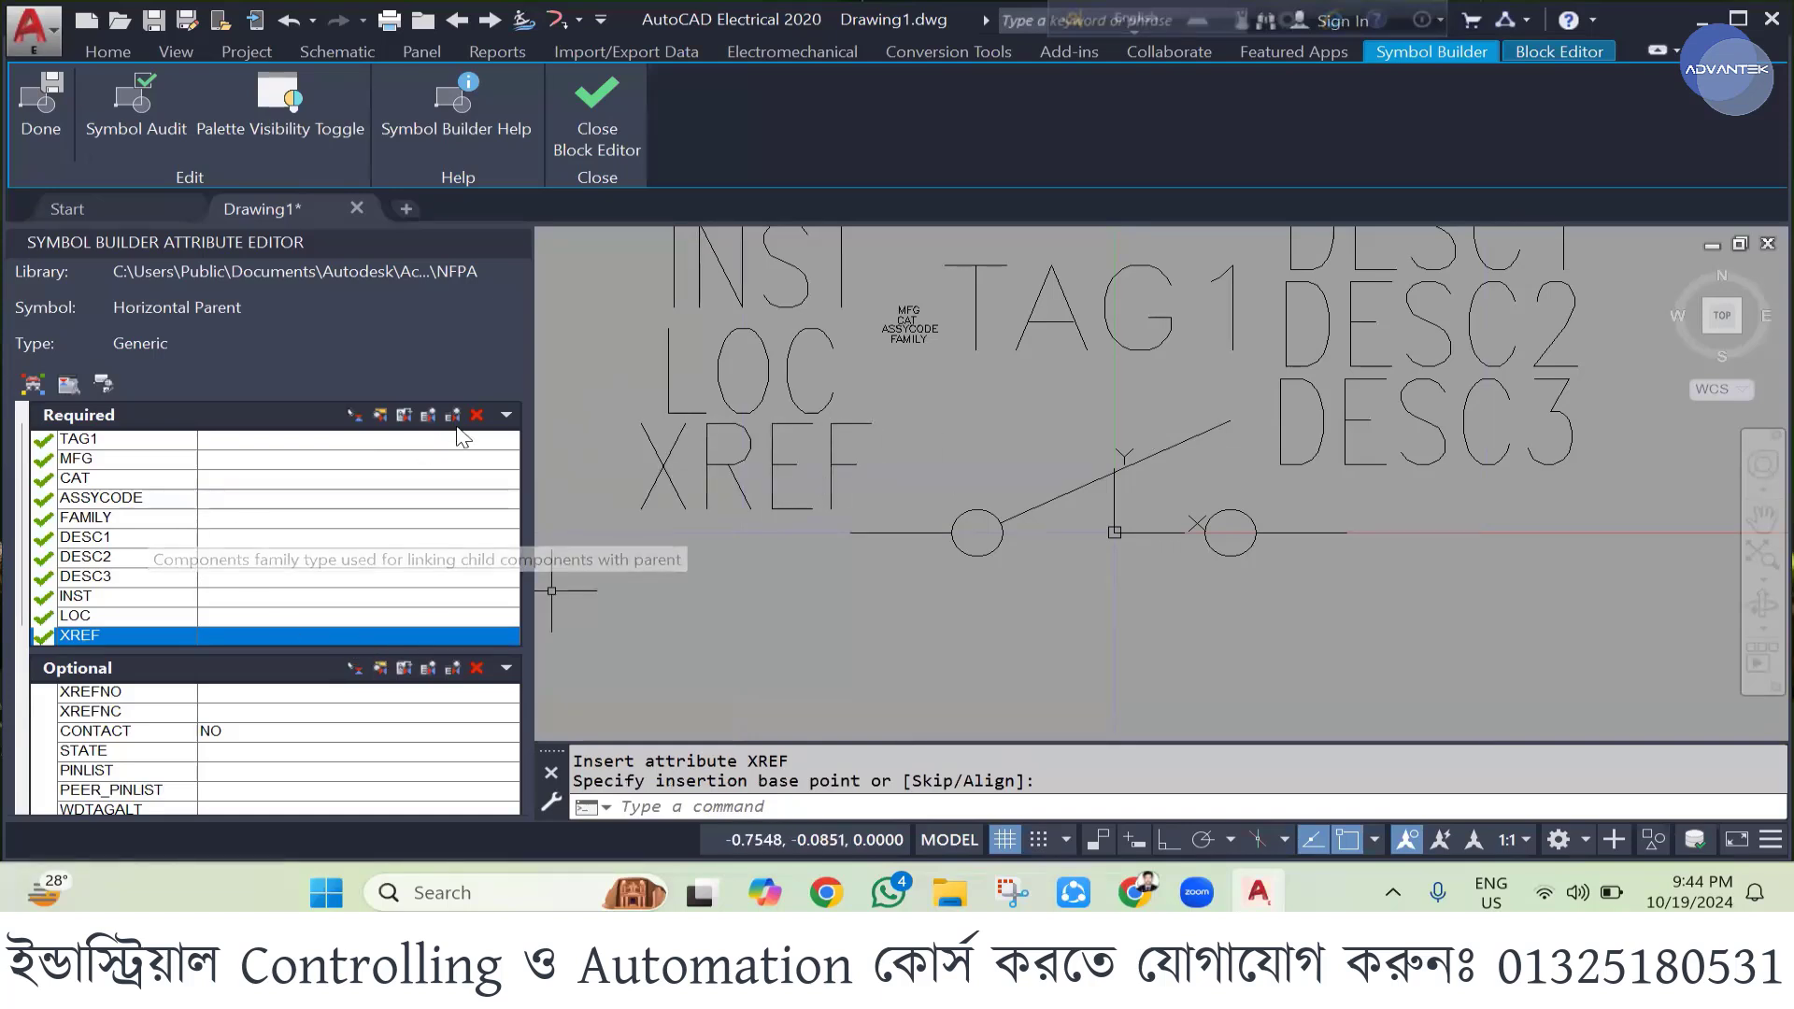
# - Collapse the Required and Optional attribute lists and keep wire connection direction Left / None
pyautogui.click(505, 416)
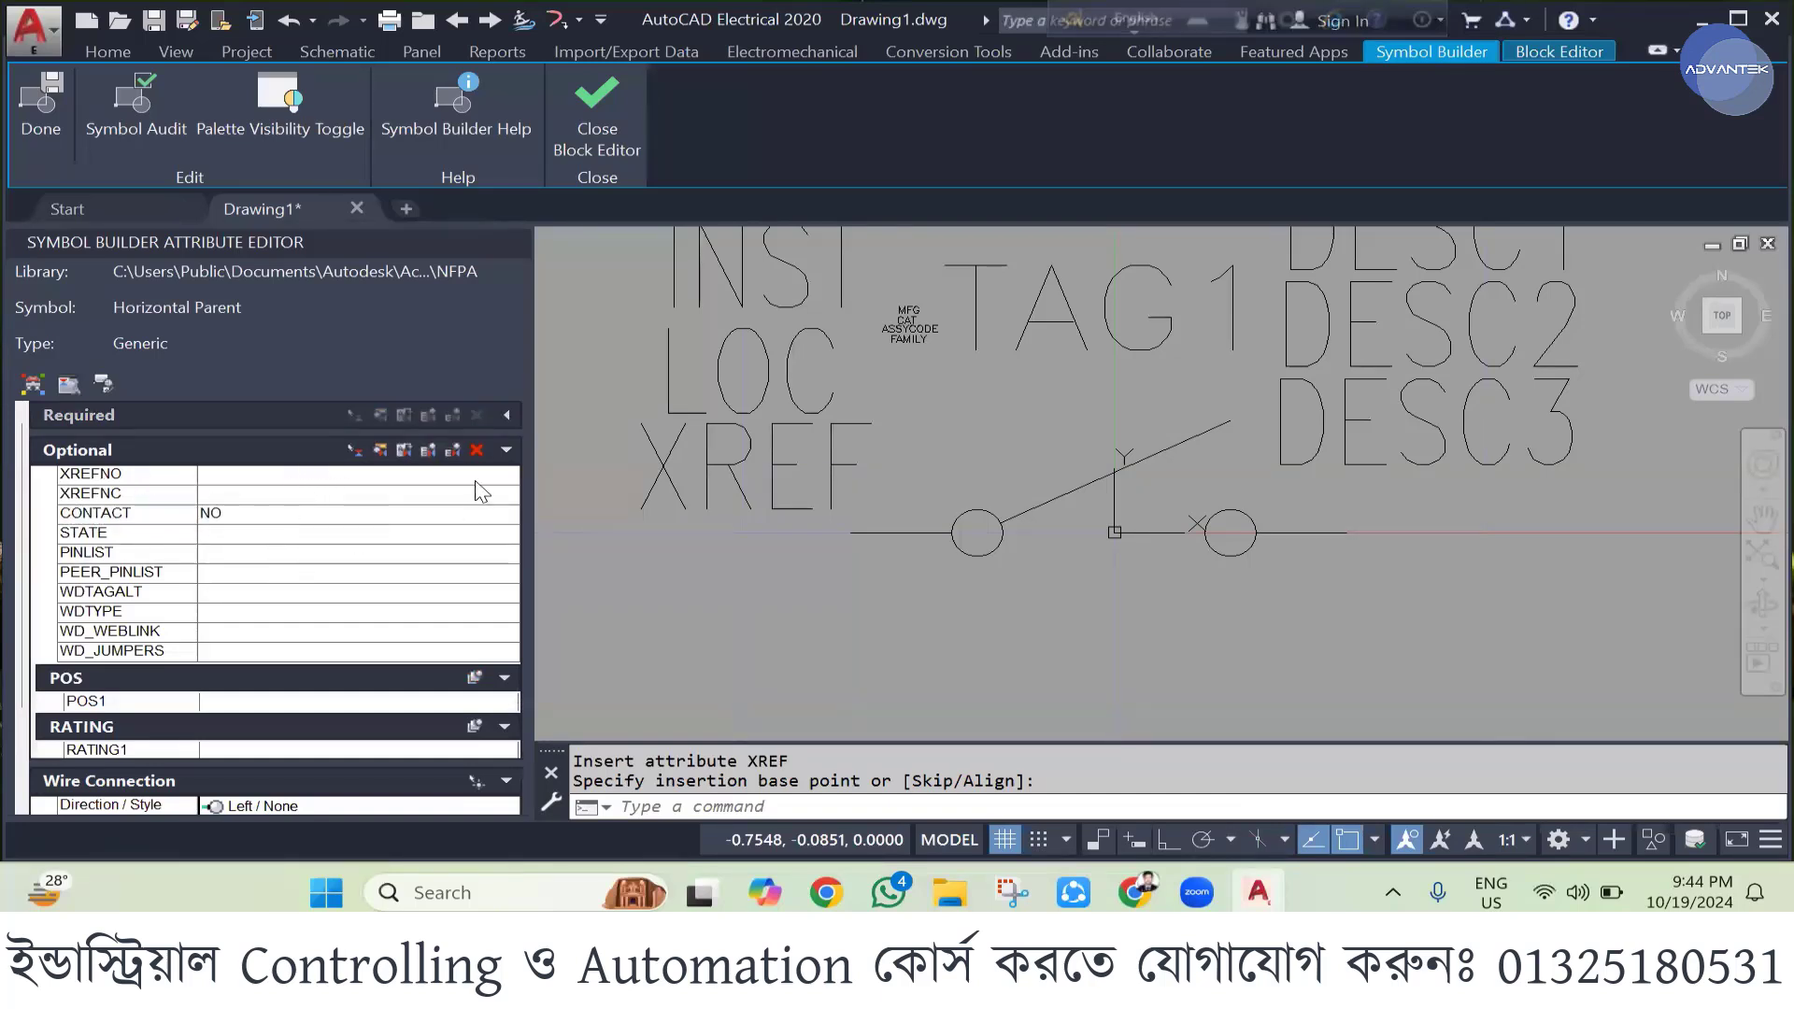
pyautogui.click(507, 450)
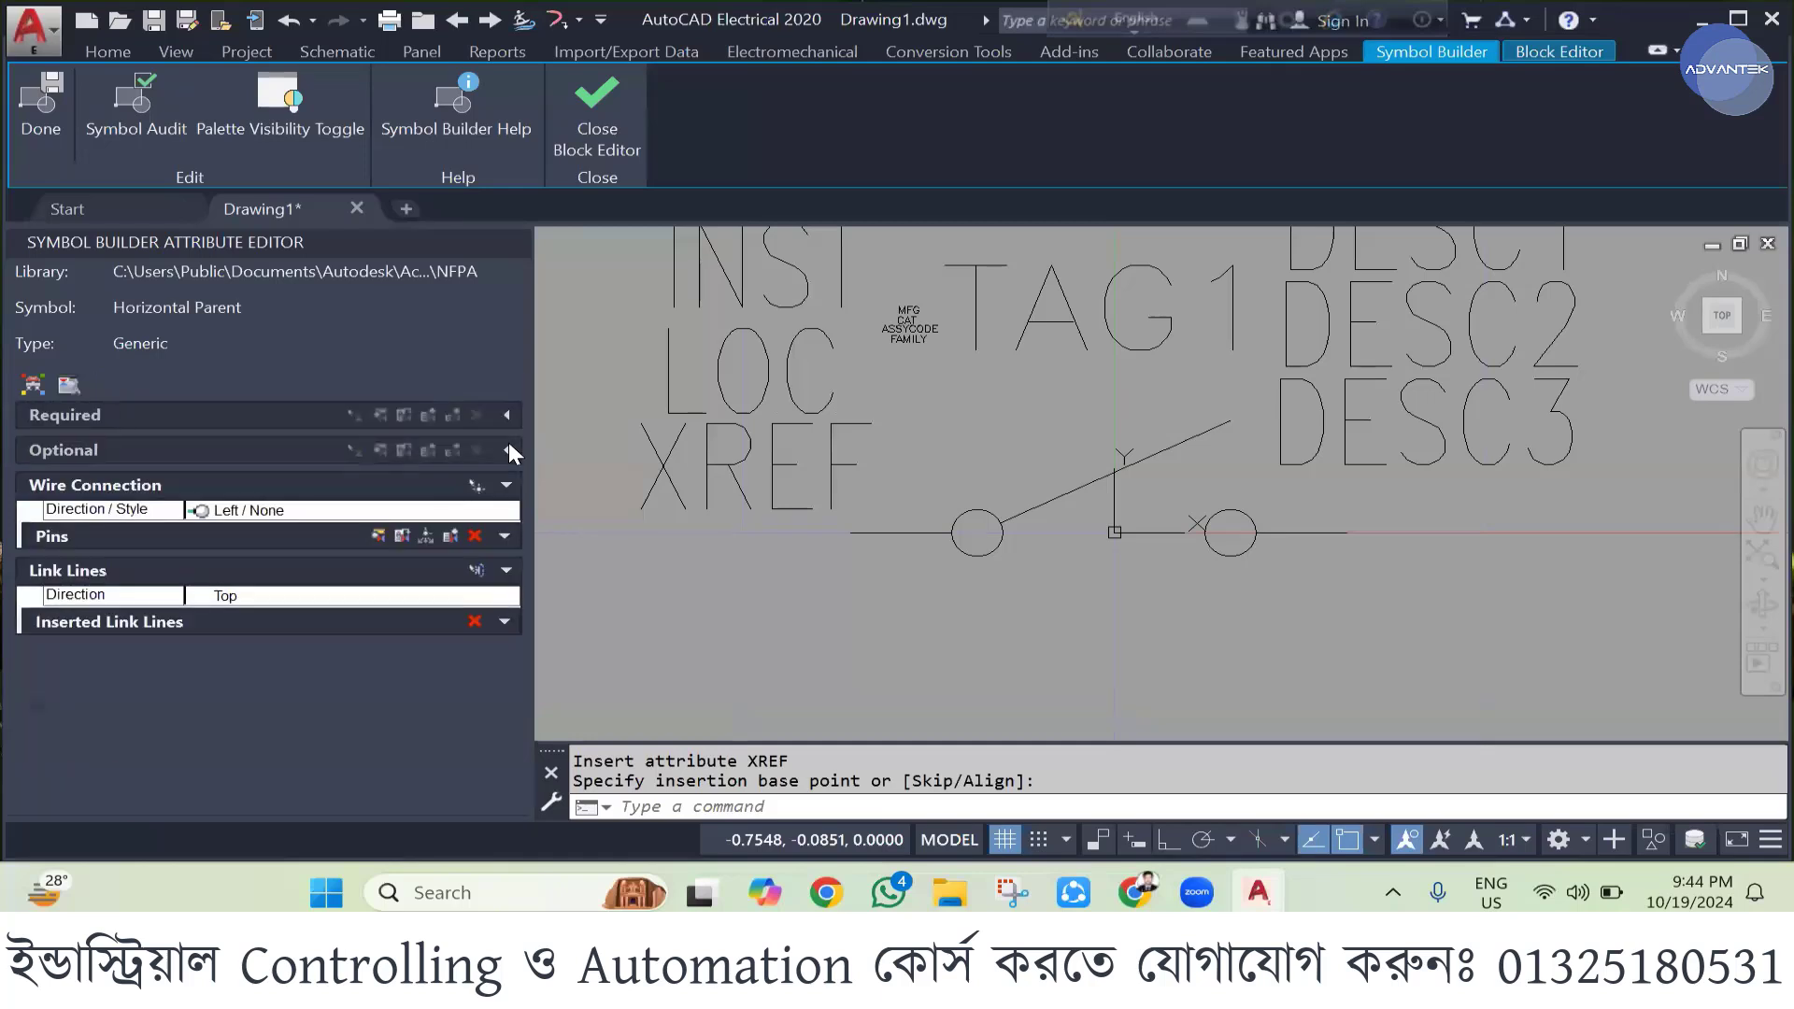
pyautogui.click(505, 514)
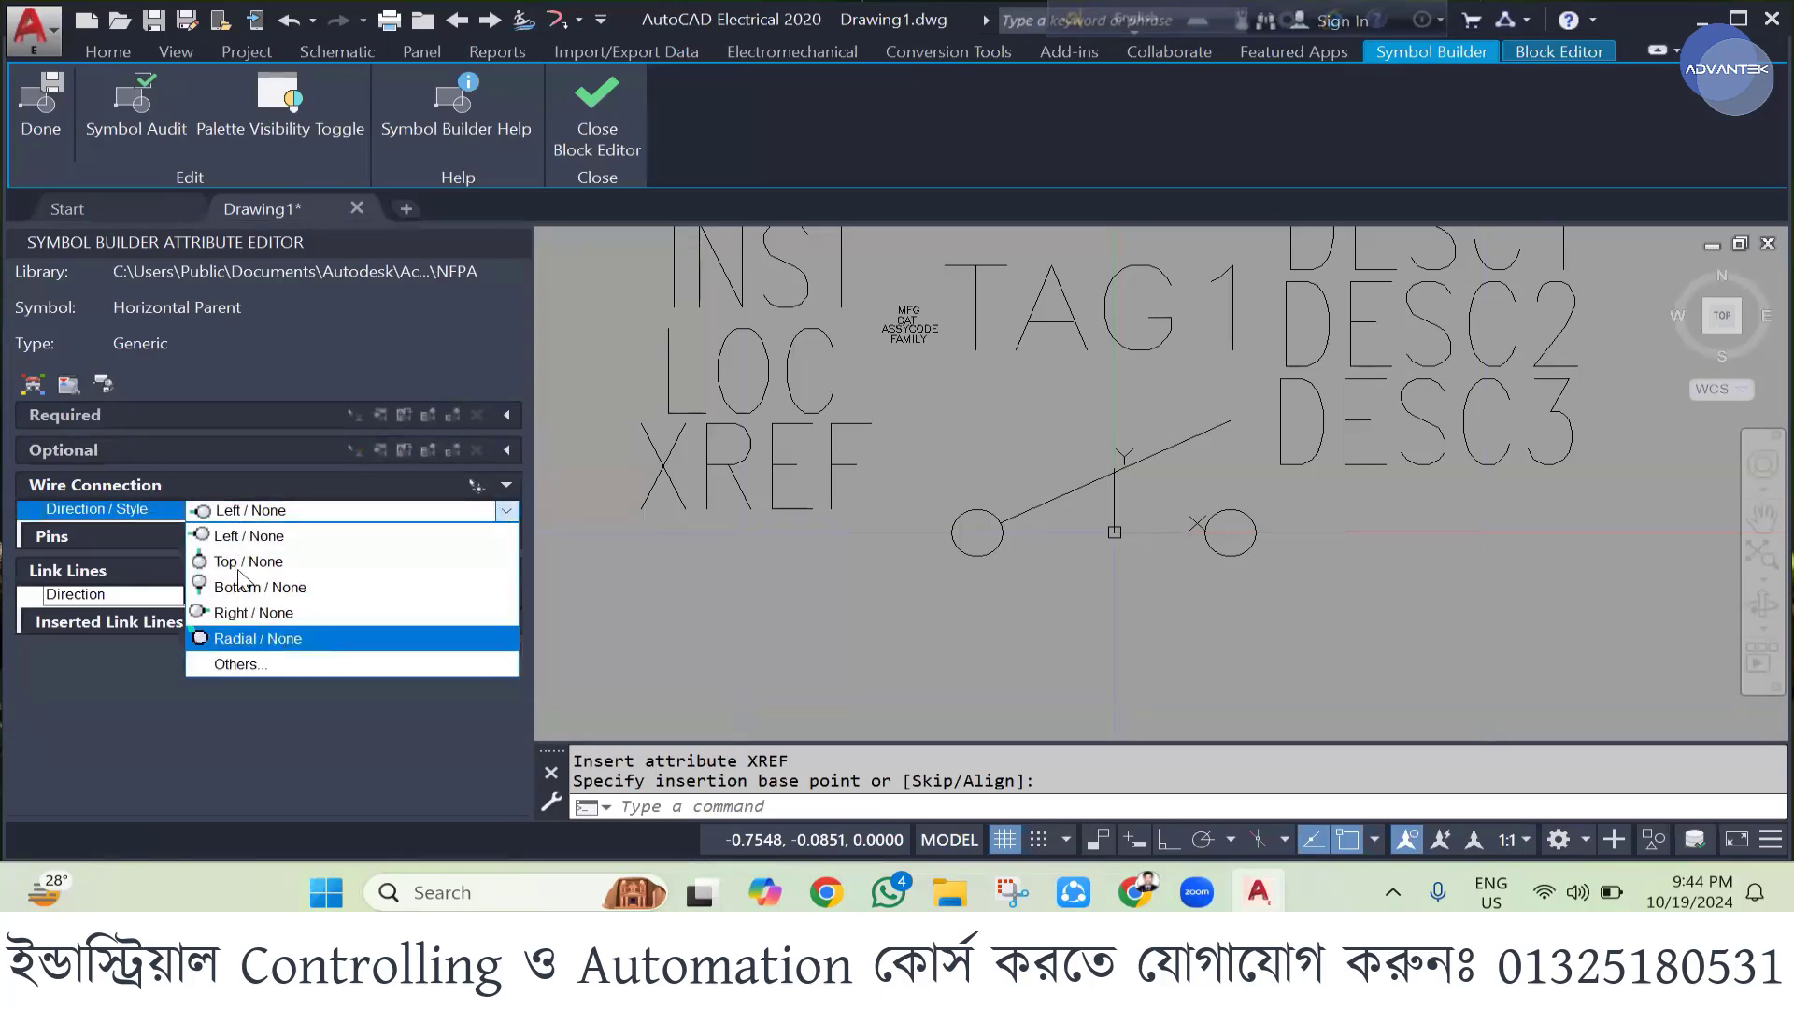
pyautogui.click(245, 535)
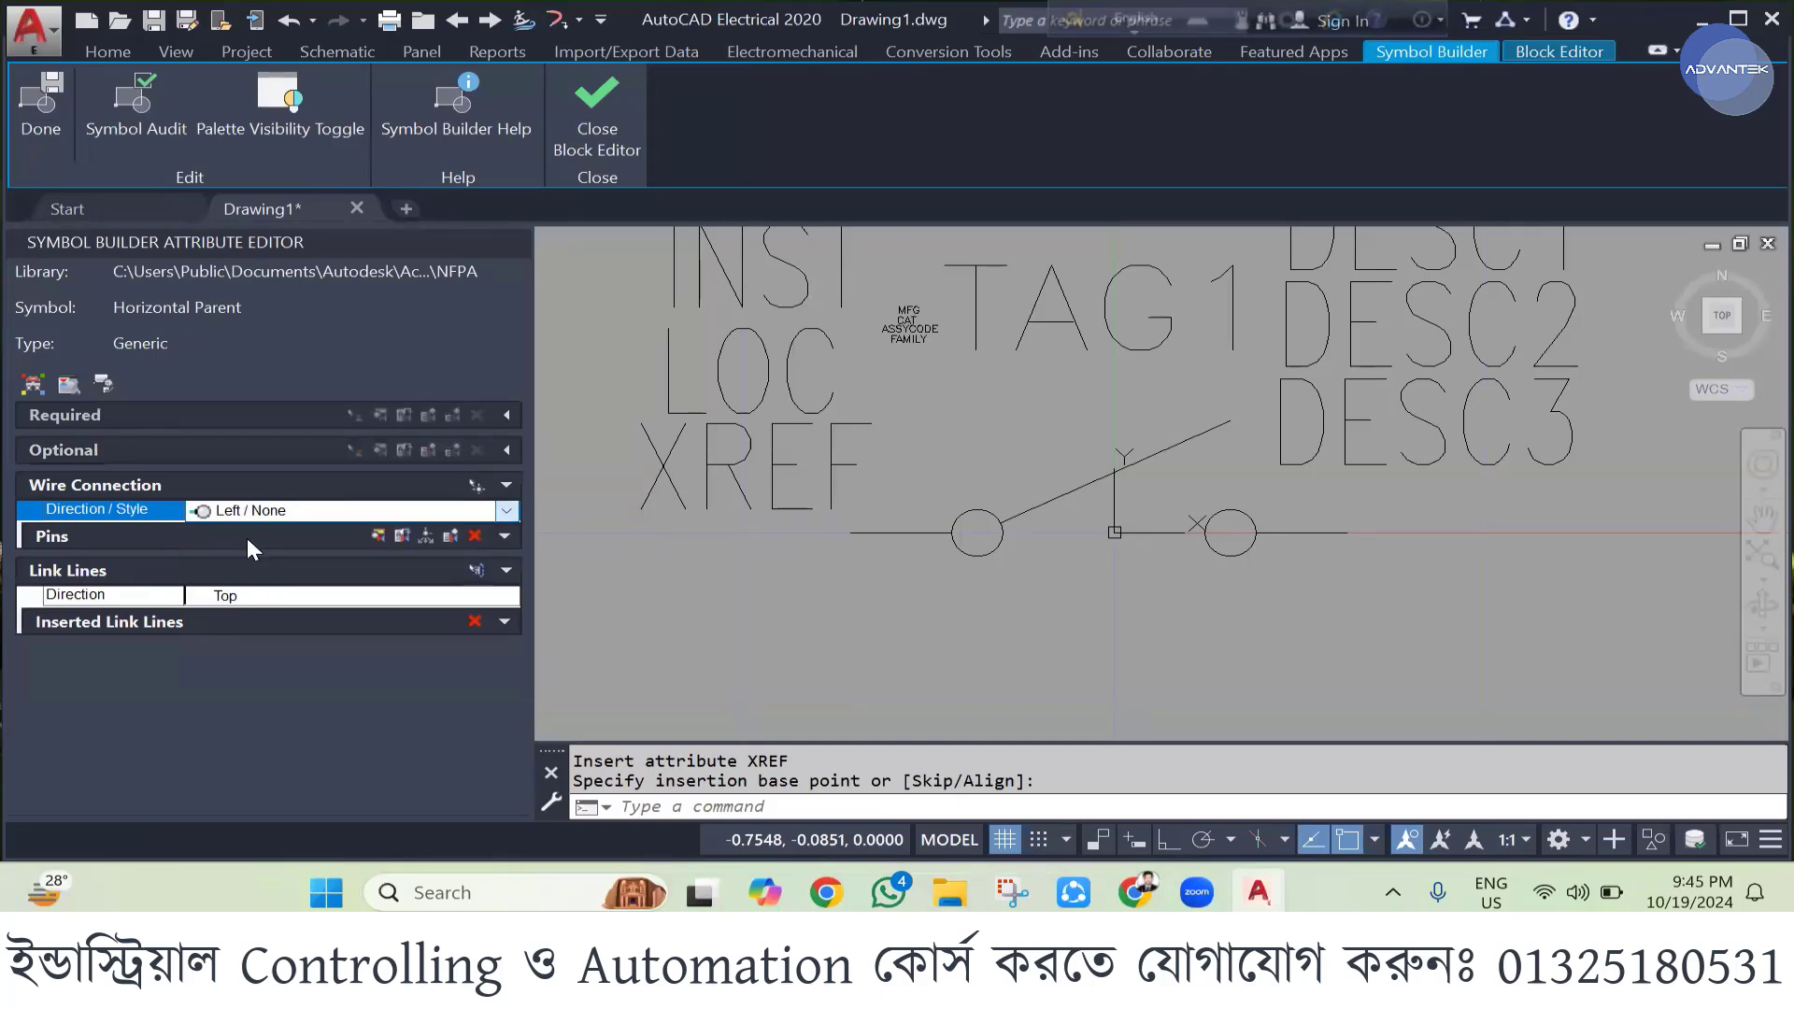
# - Insert the left wire connection TERM01 at the switch's left end
pyautogui.click(475, 488)
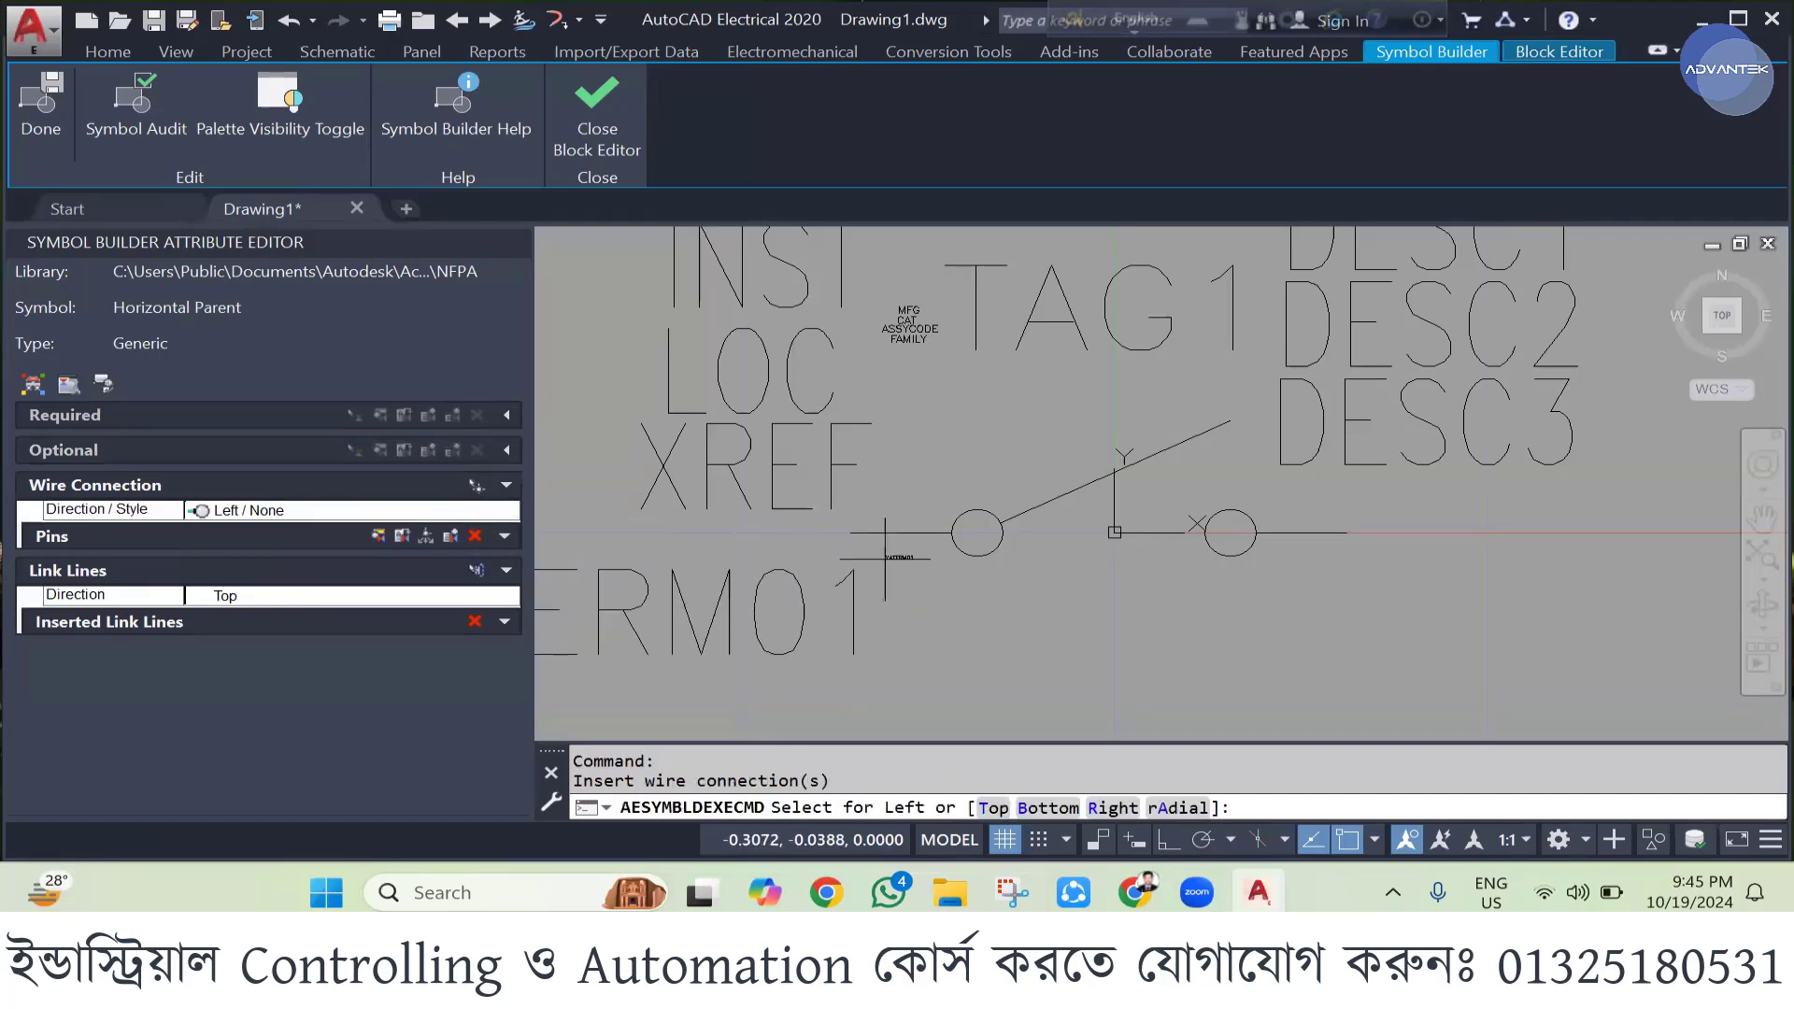
pyautogui.click(850, 532)
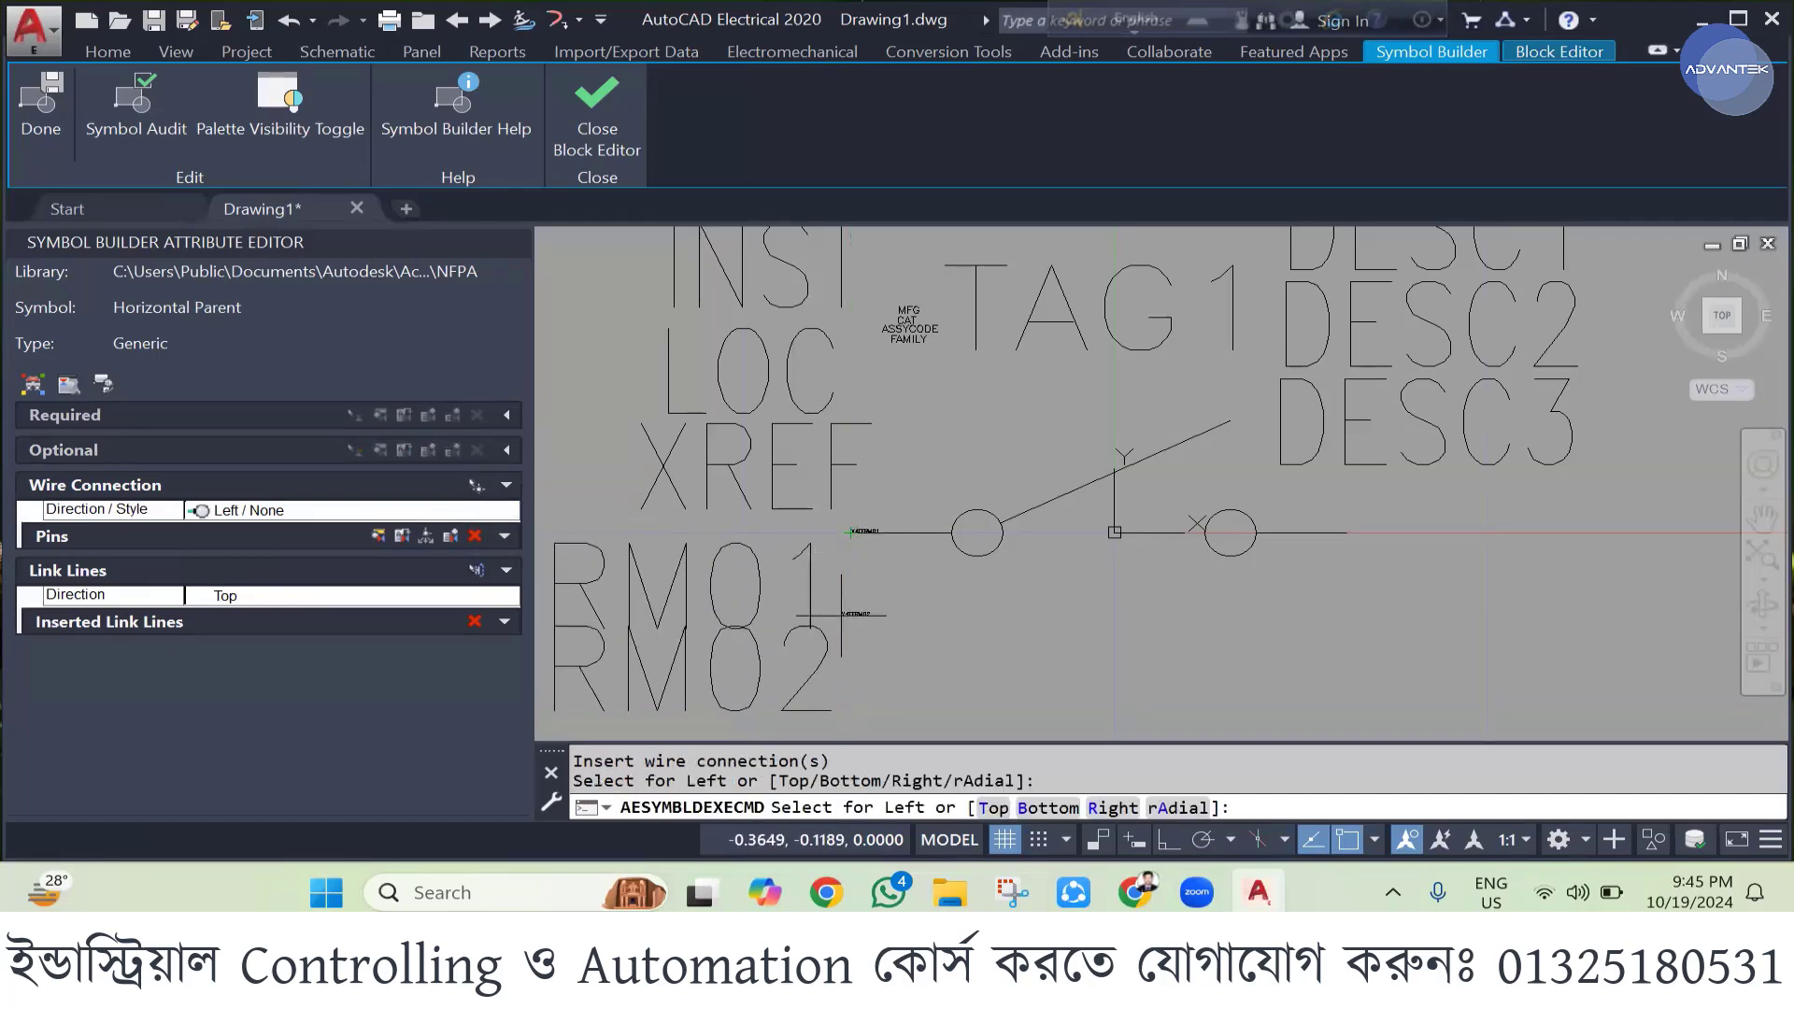
pyautogui.click(378, 512)
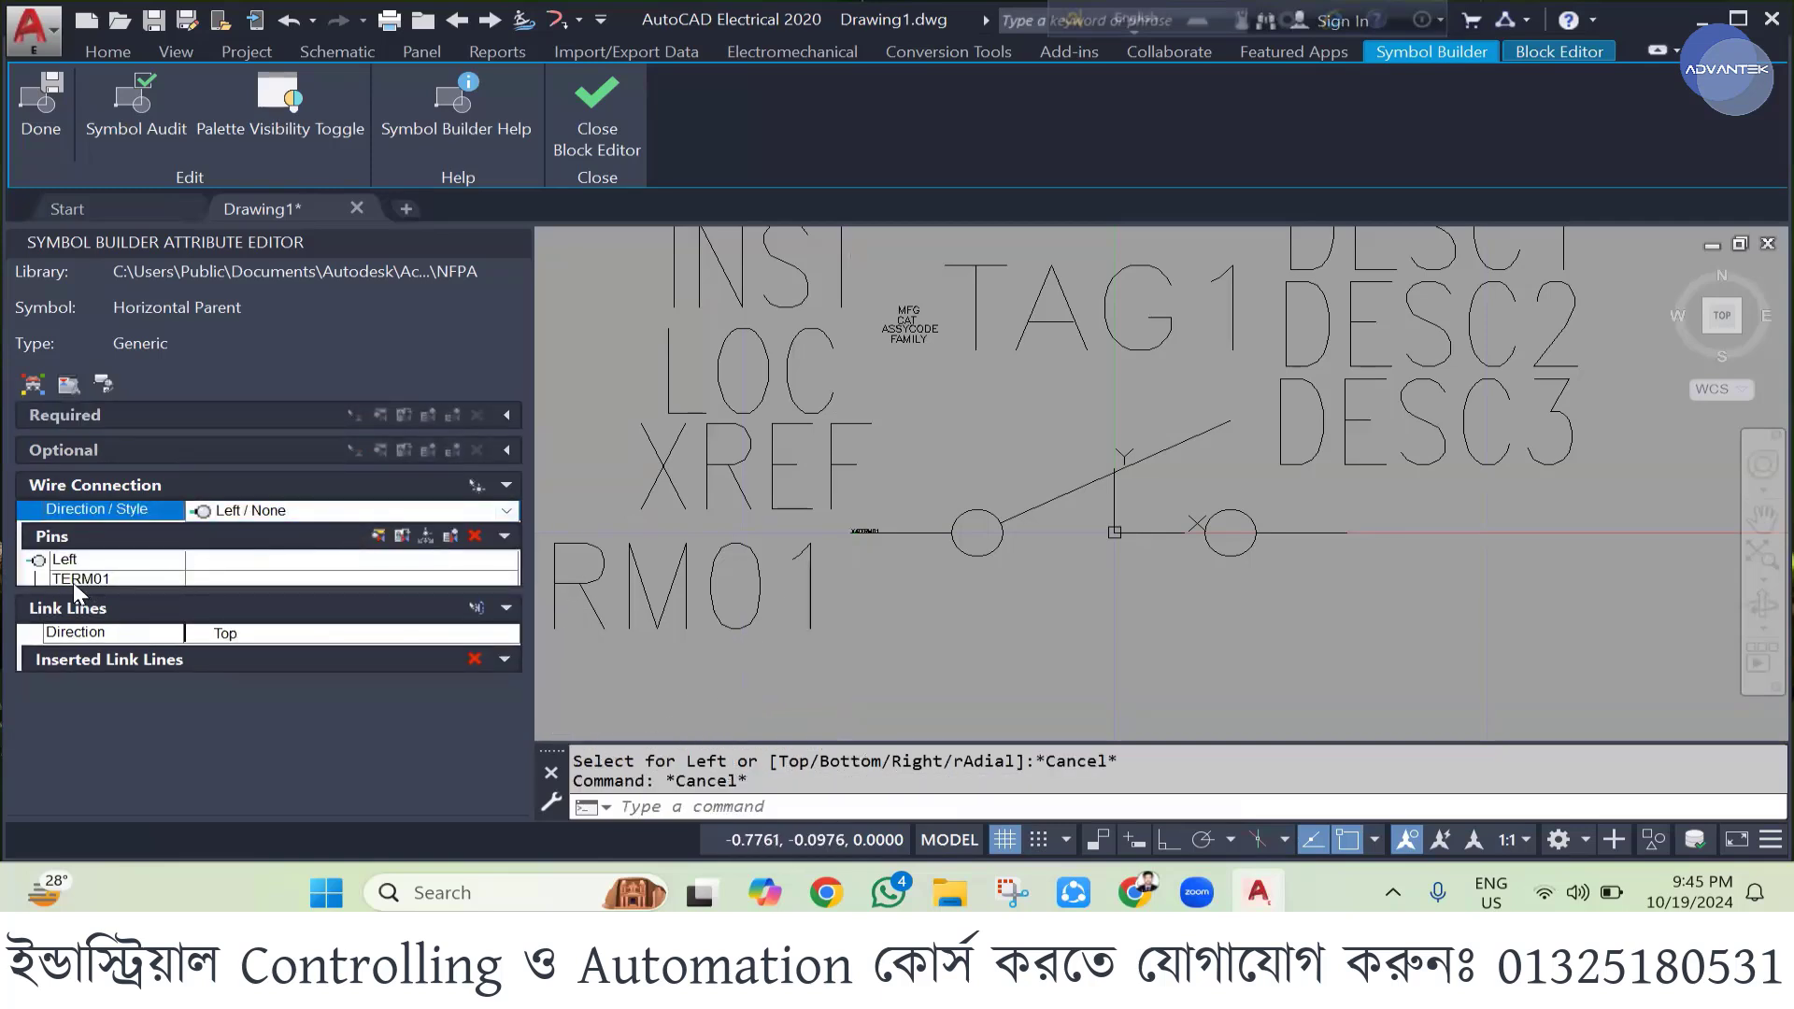
# - Set direction to Right / None and insert TERM02 at the switch's right end
pyautogui.click(219, 512)
pyautogui.click(255, 614)
pyautogui.click(474, 486)
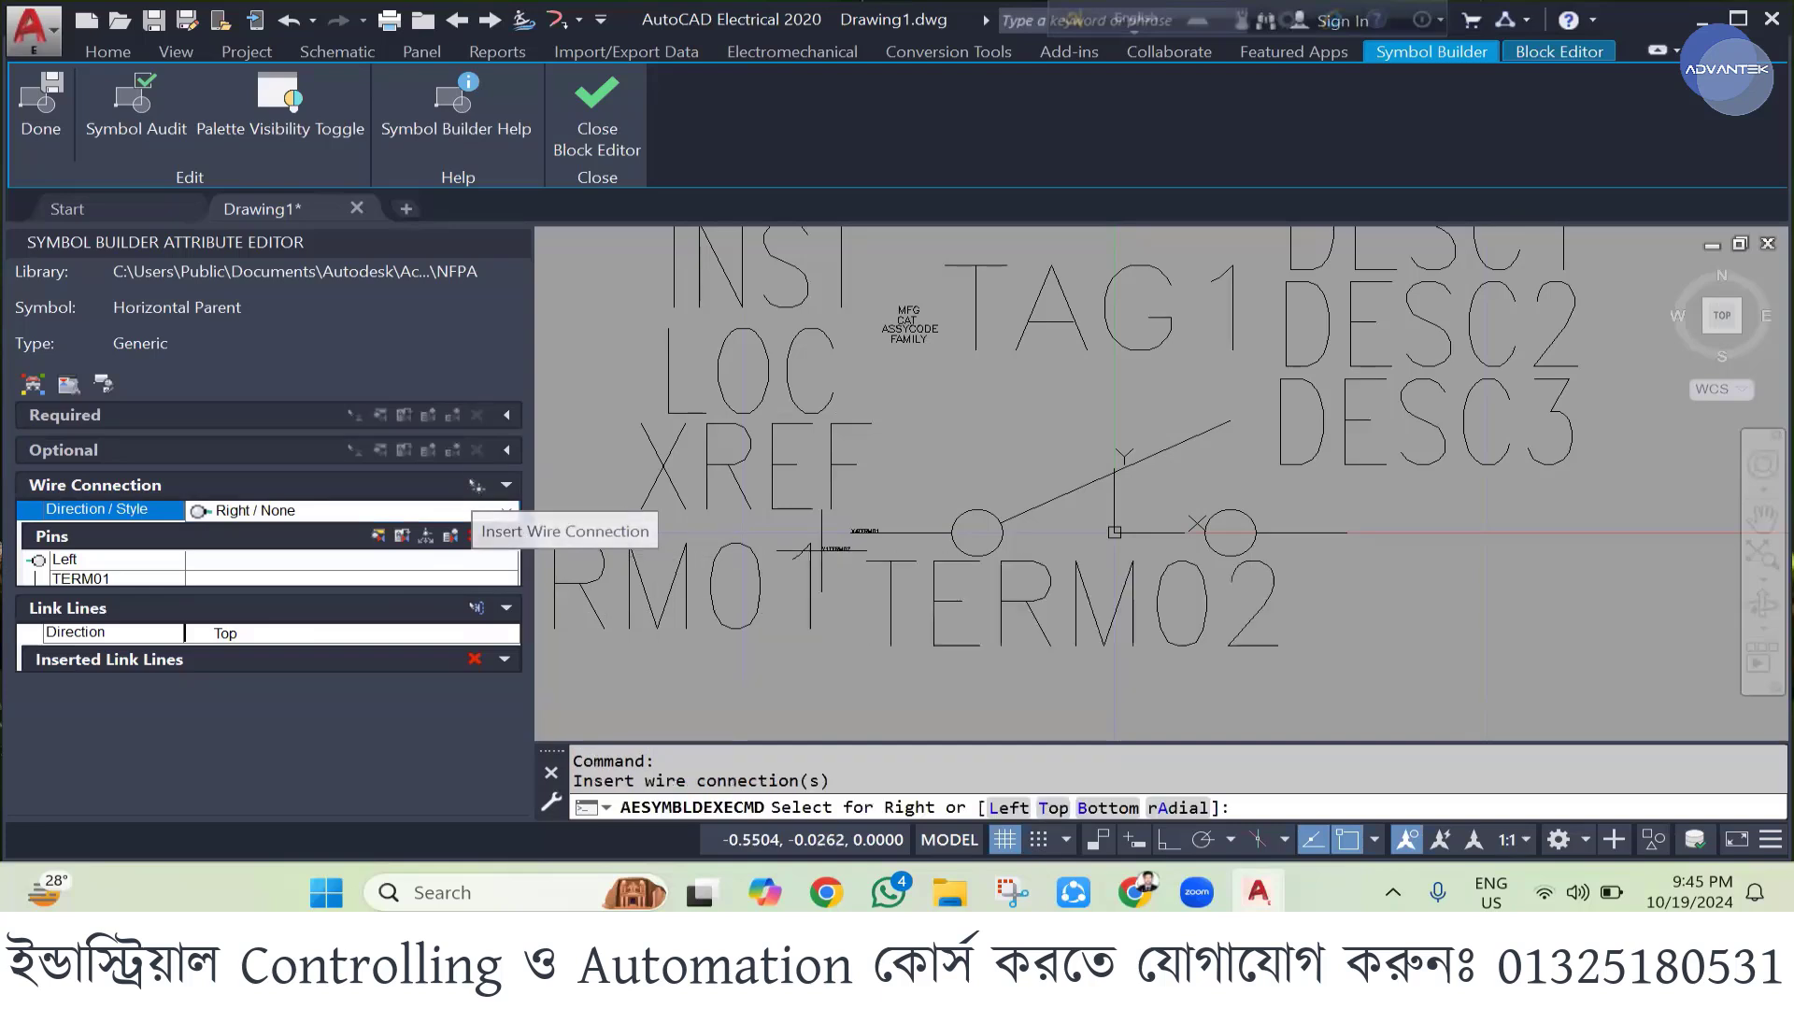
pyautogui.click(1346, 533)
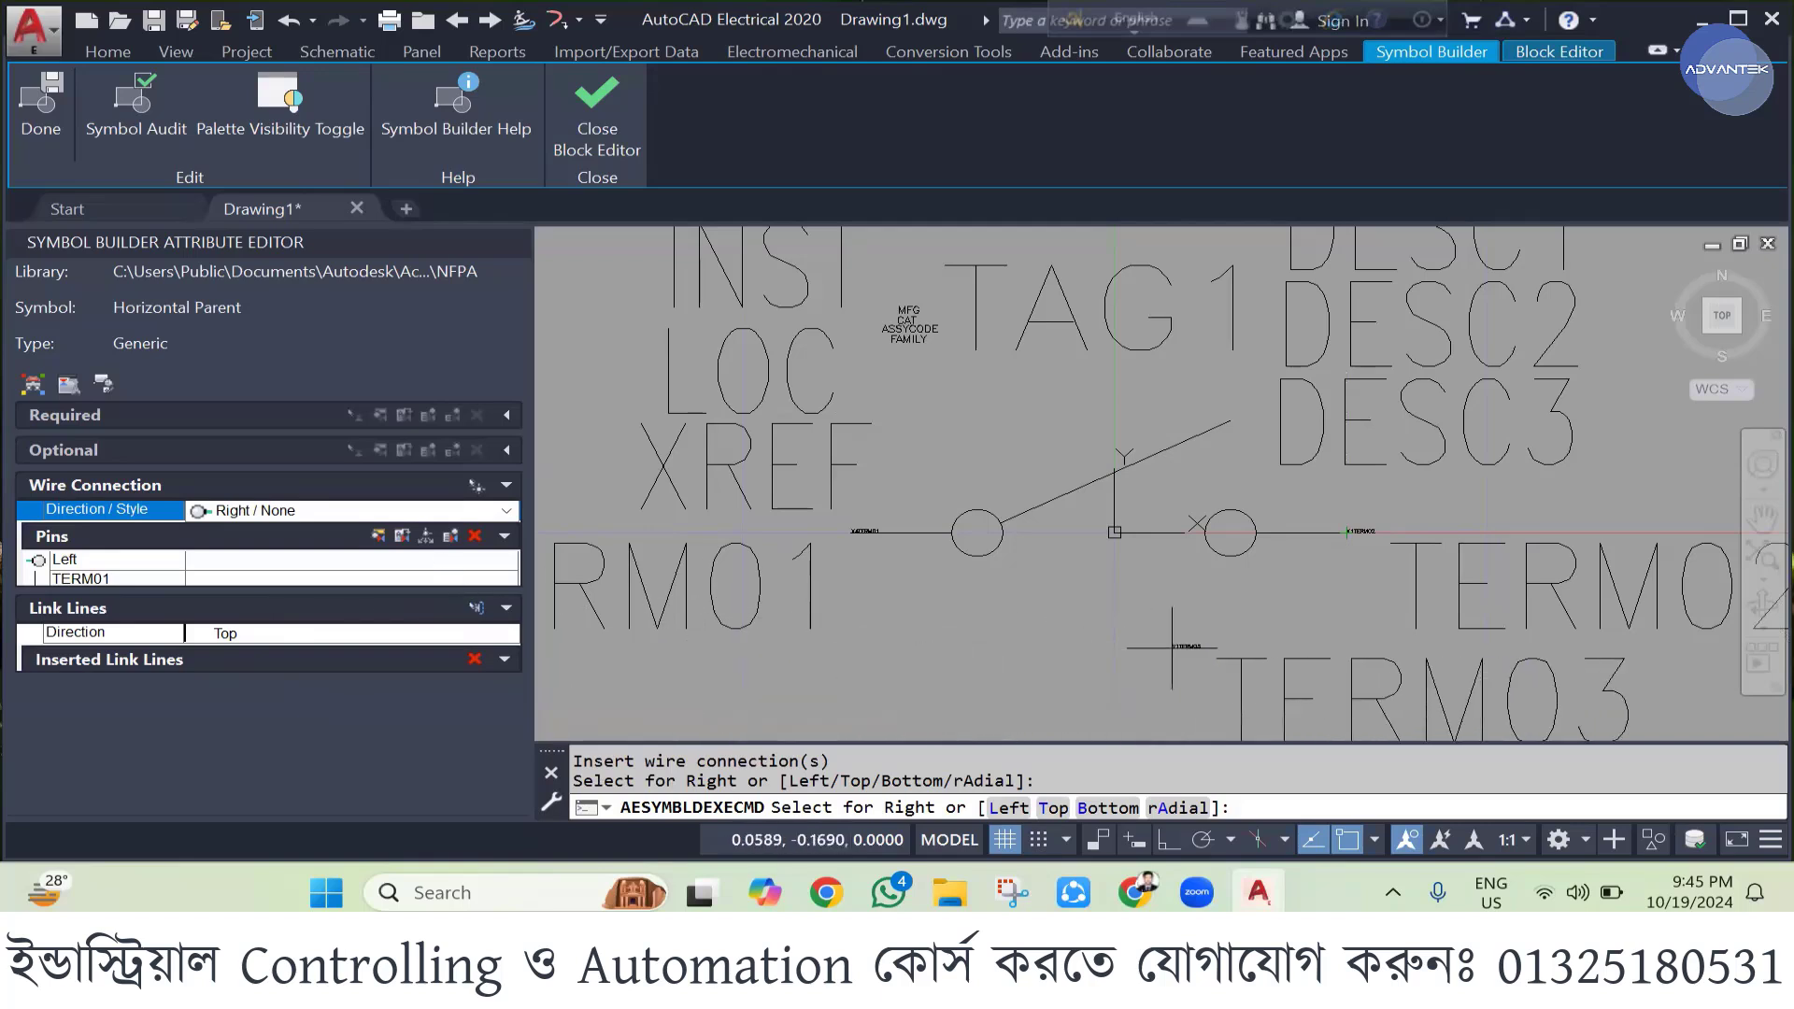
pyautogui.click(318, 513)
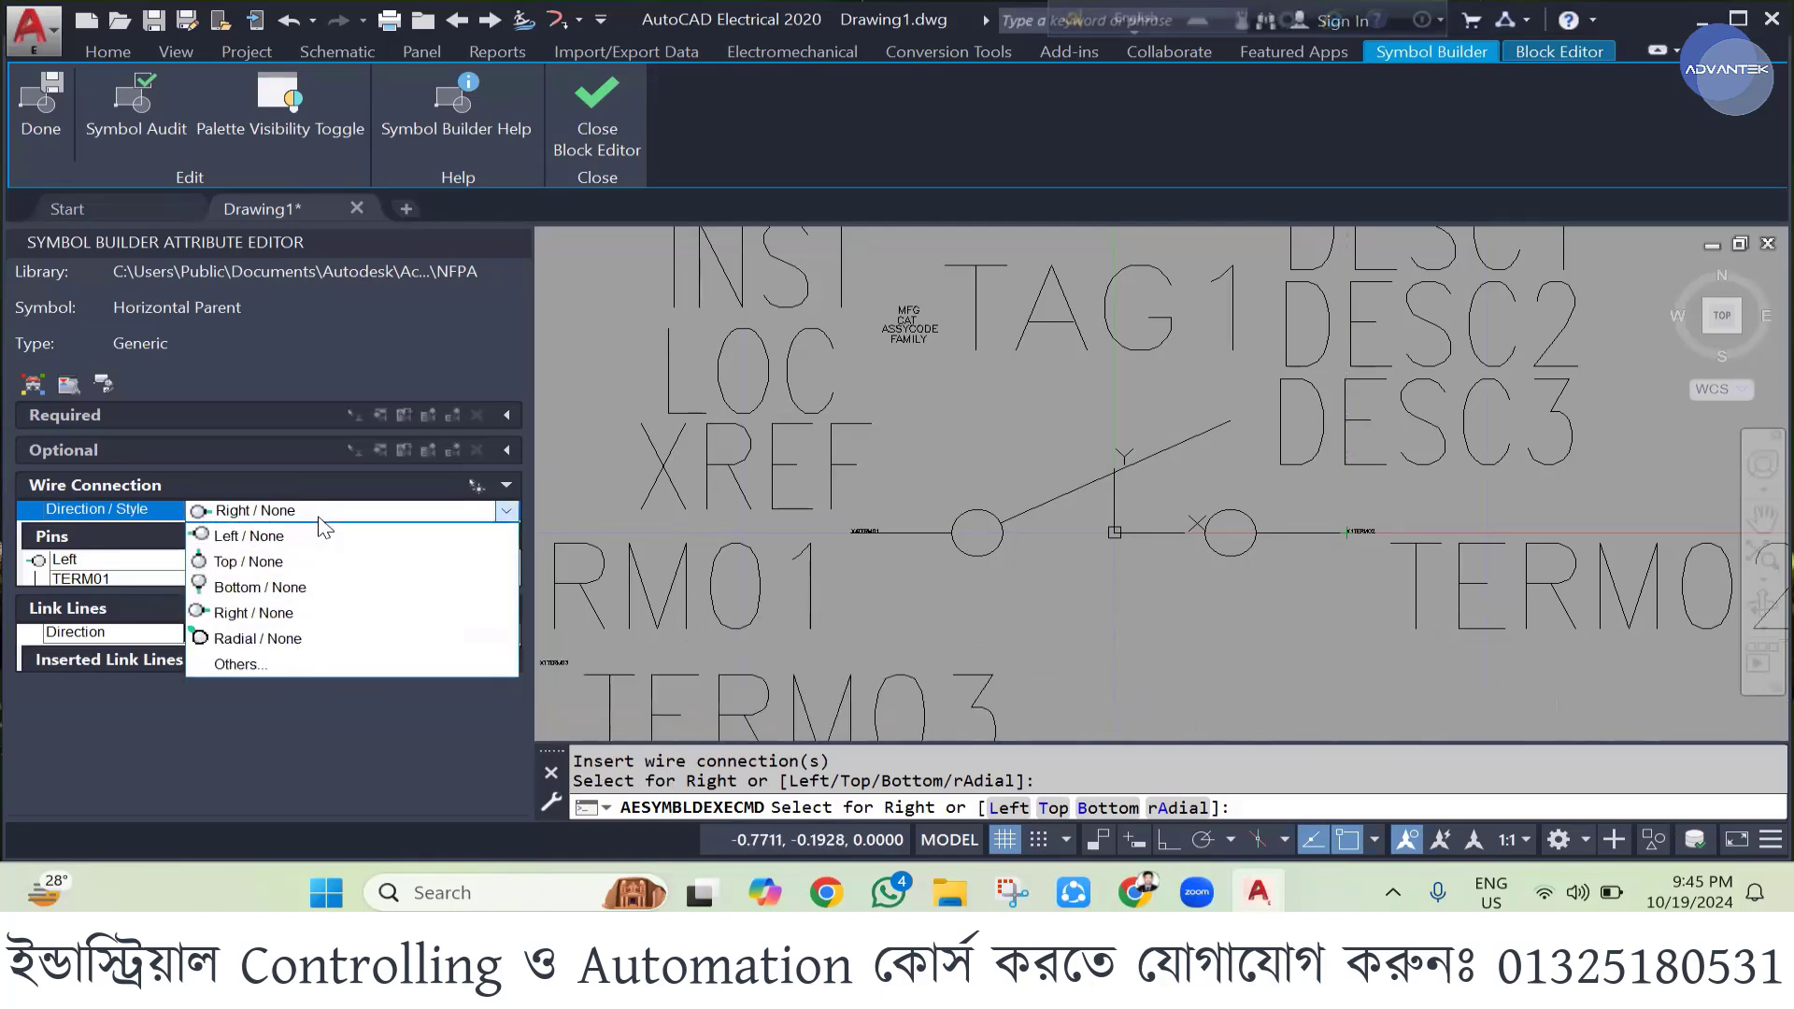
pyautogui.click(318, 496)
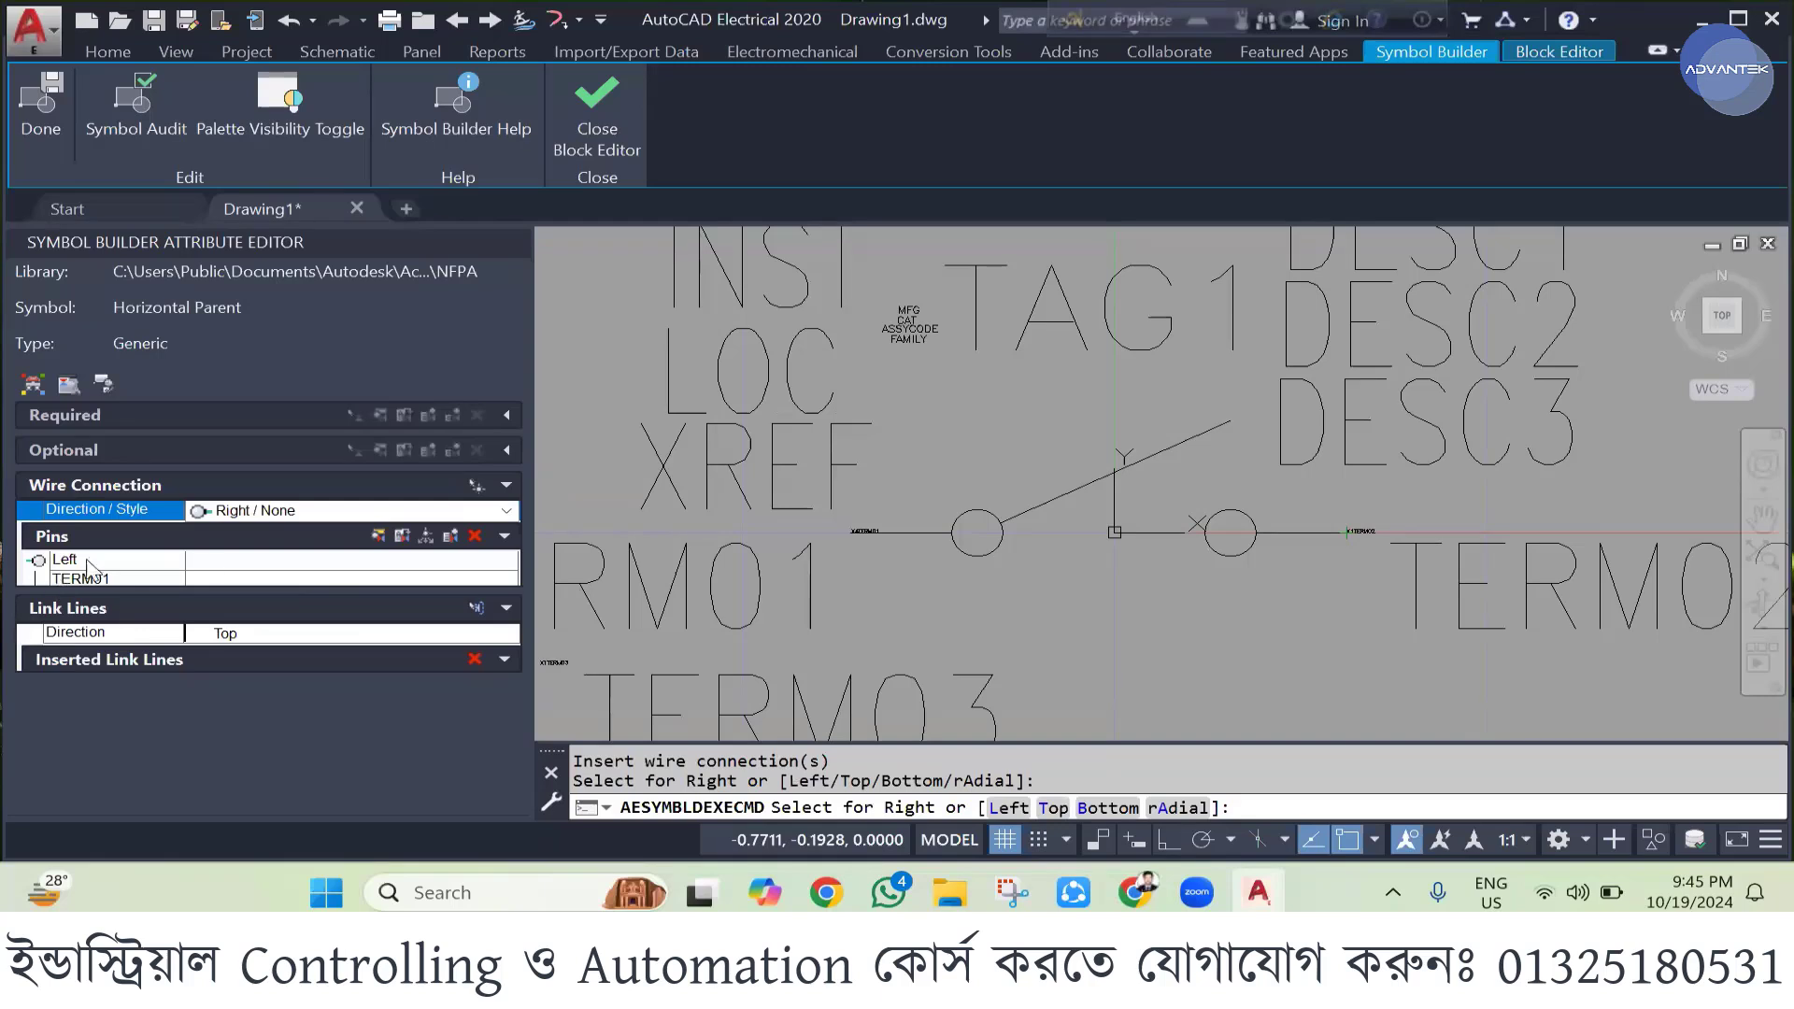
pyautogui.click(1360, 530)
pyautogui.press('Escape')
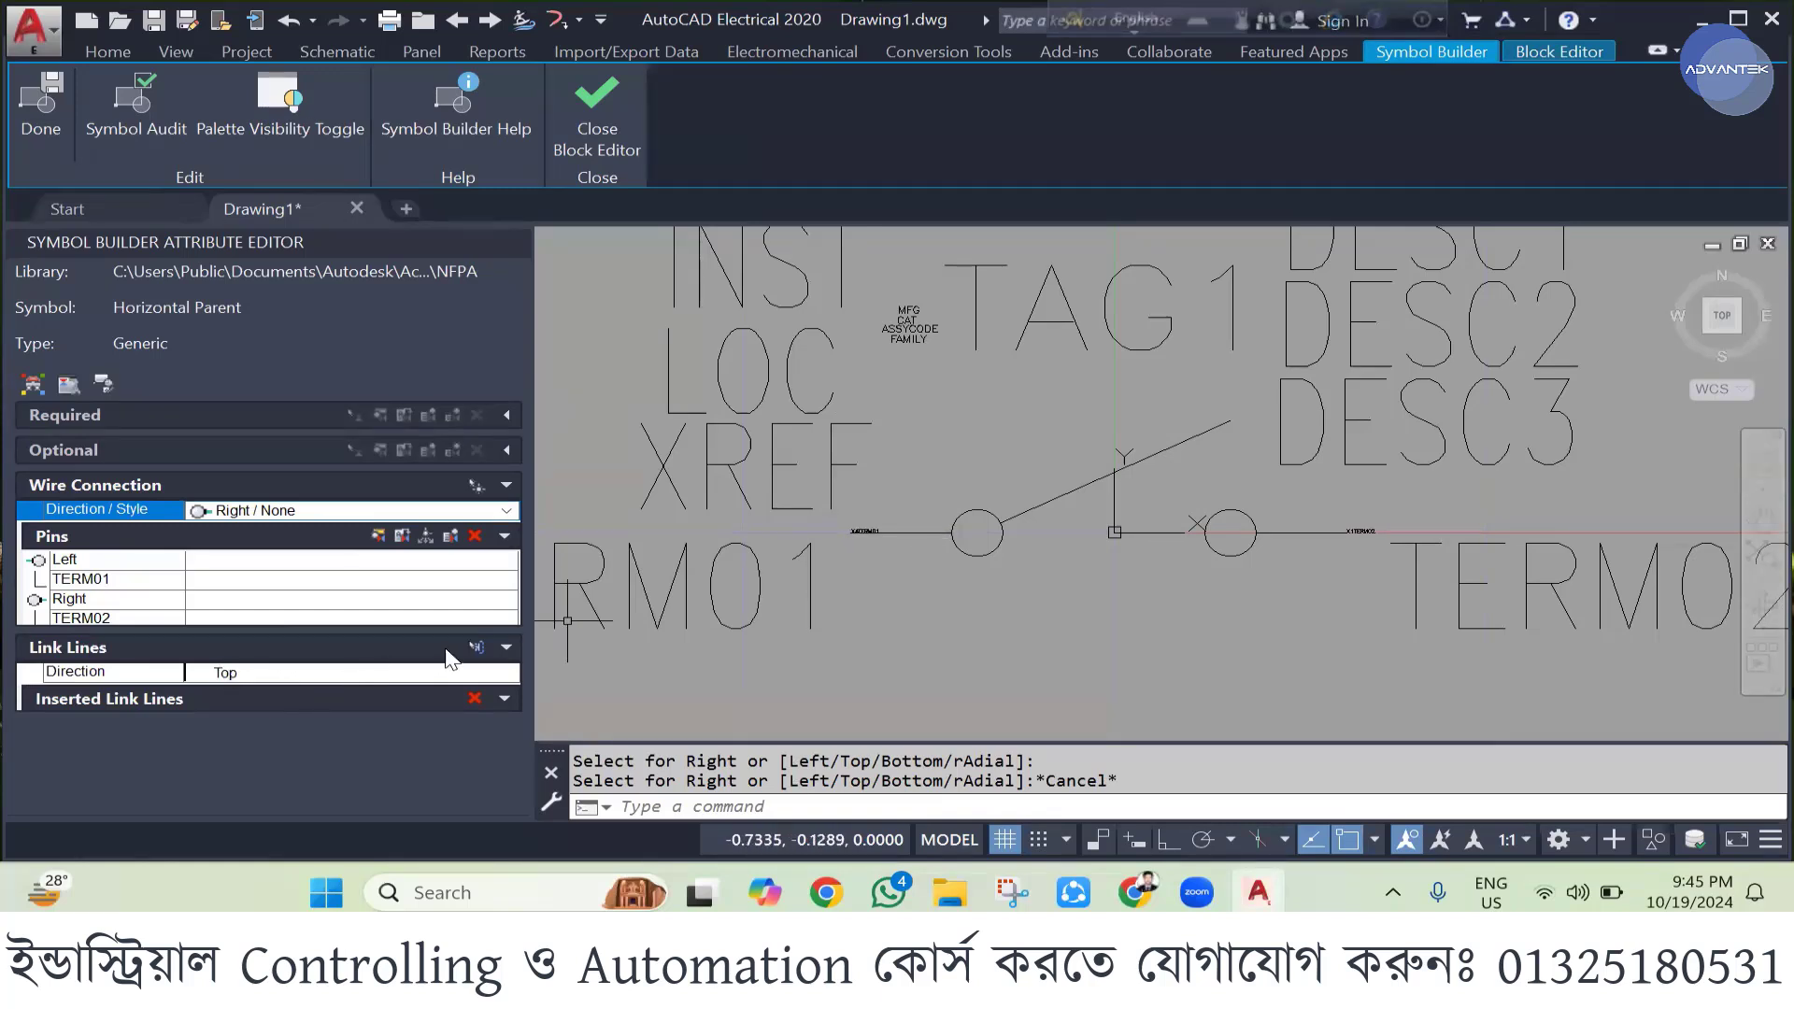
# - Keep the link line direction as Top and collapse the Link Lines settings
pyautogui.click(251, 674)
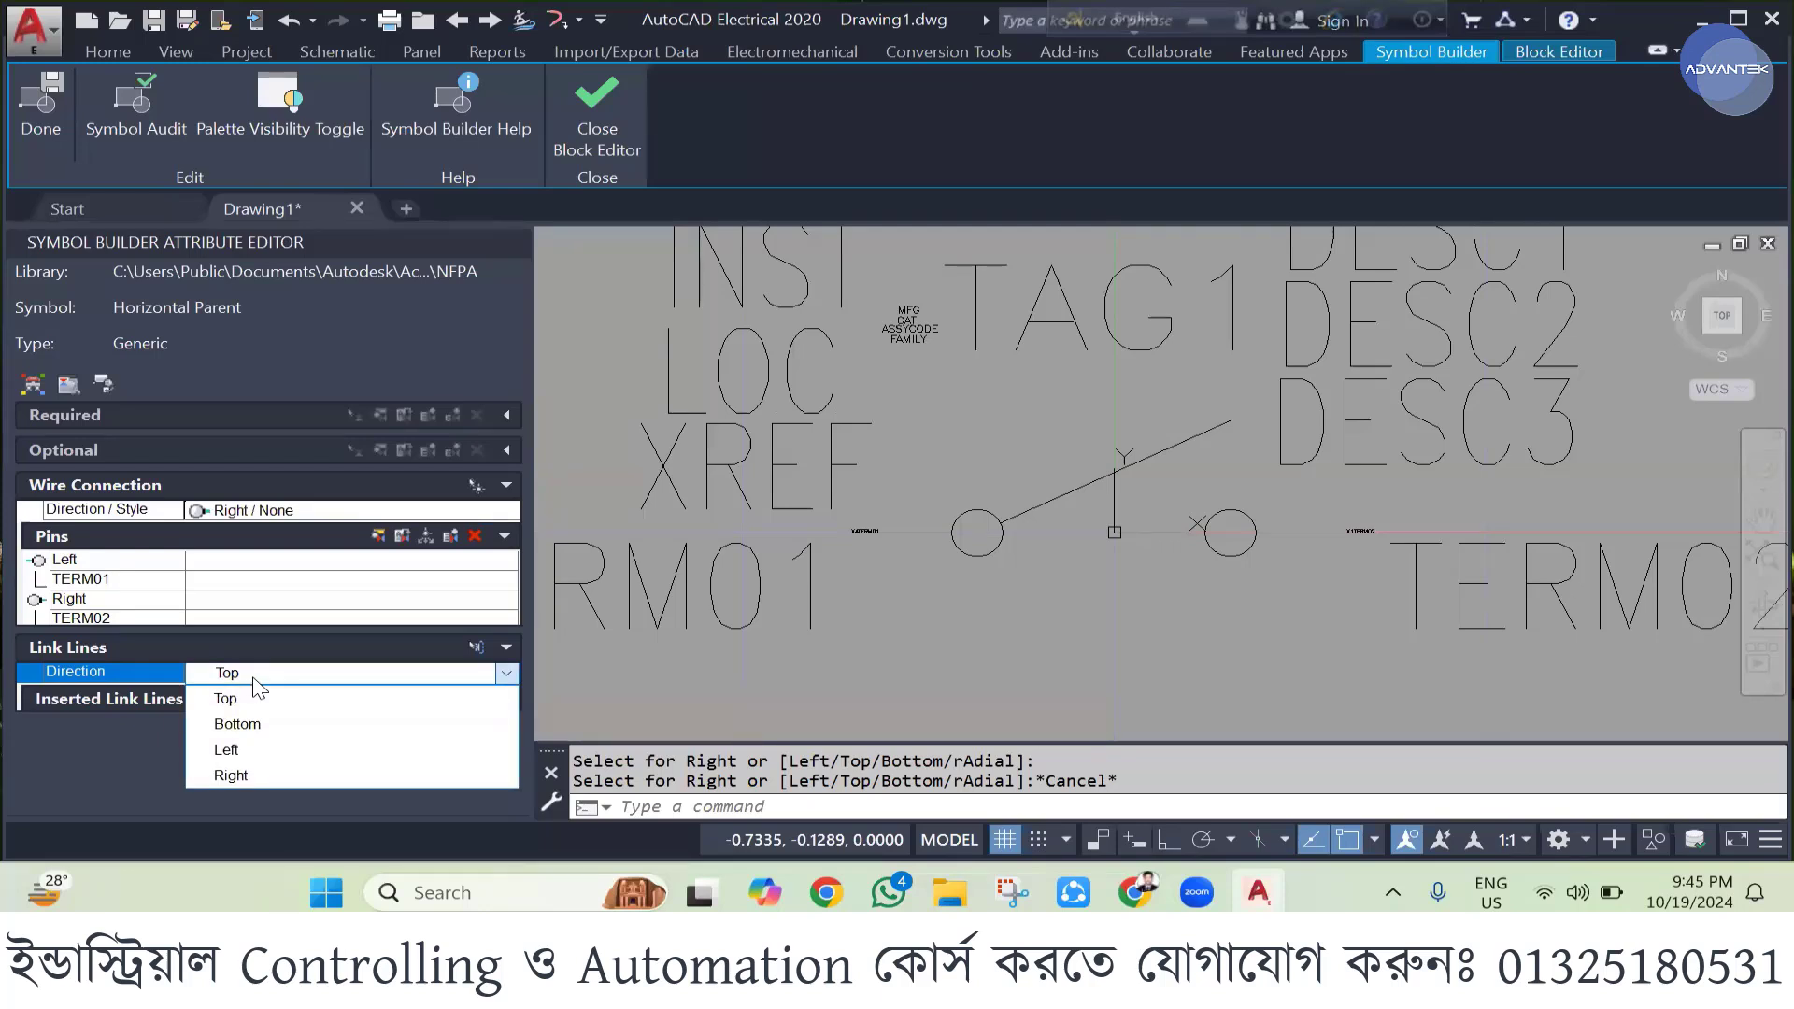
pyautogui.click(334, 672)
pyautogui.click(506, 647)
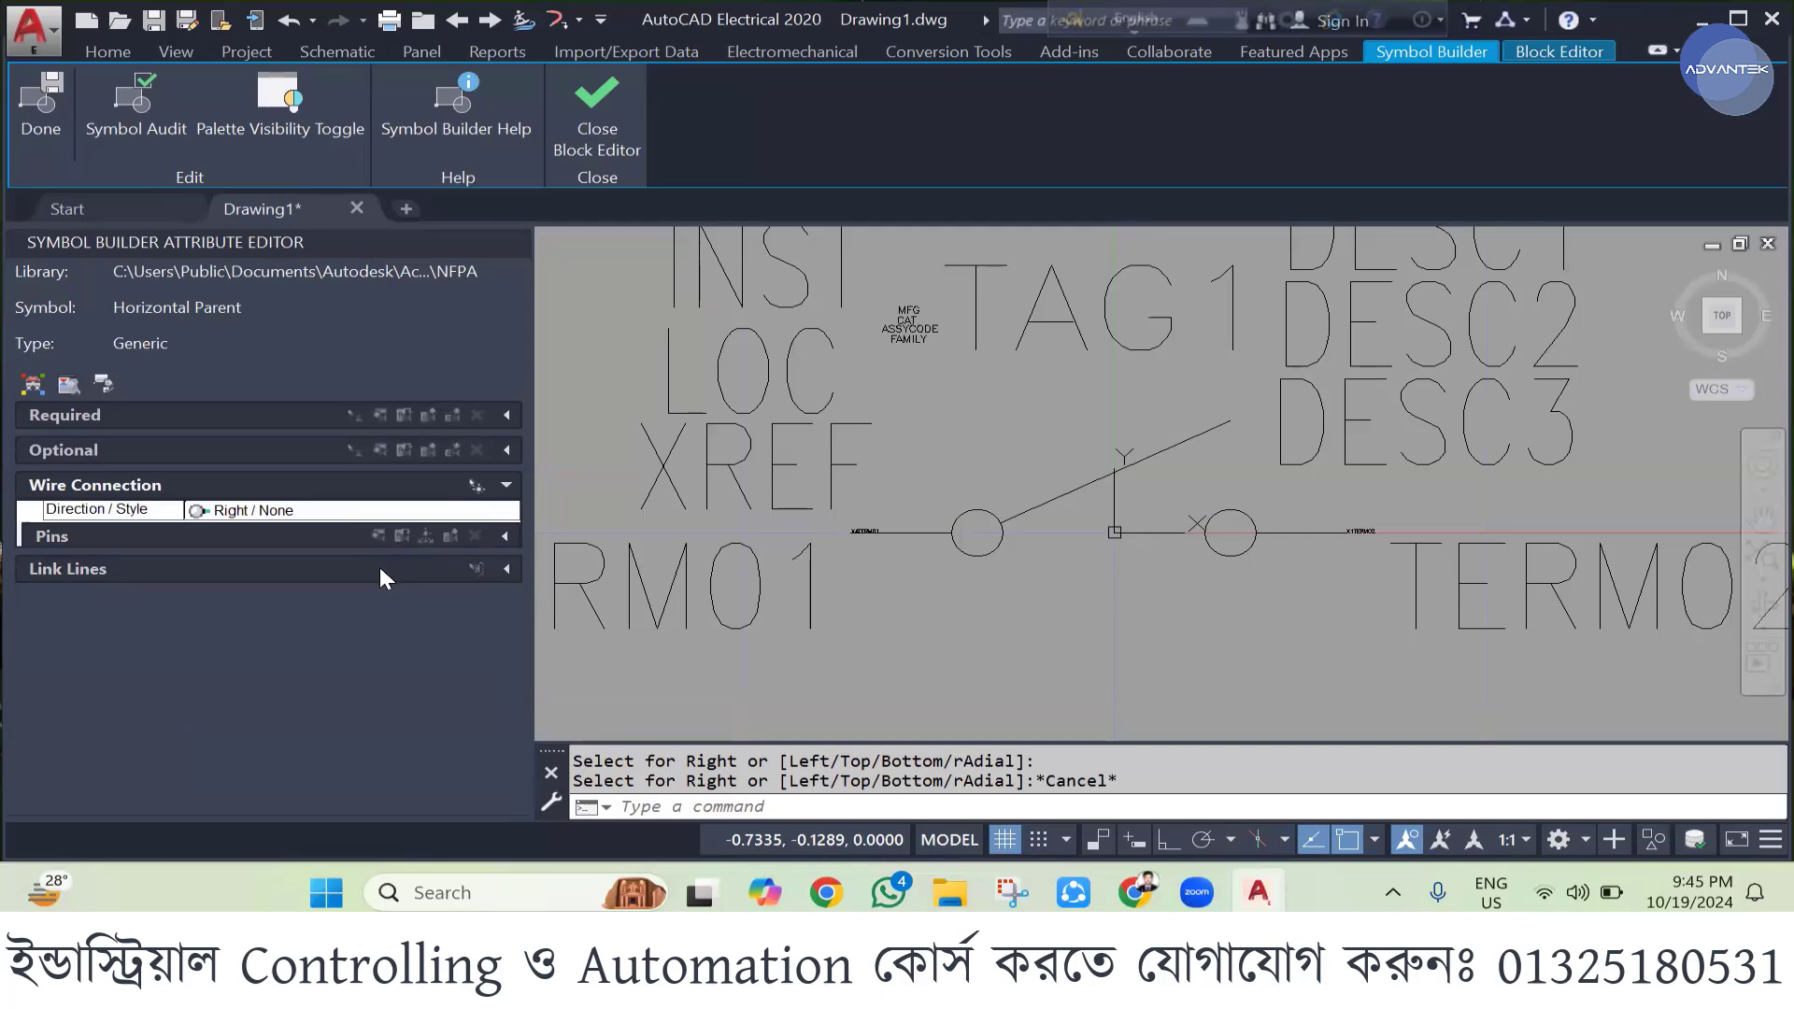
# - Run Symbol Audit, accept the 0-errors report, and choose Done to reach Save Symbol
pyautogui.scroll(-3, 1266, 504)
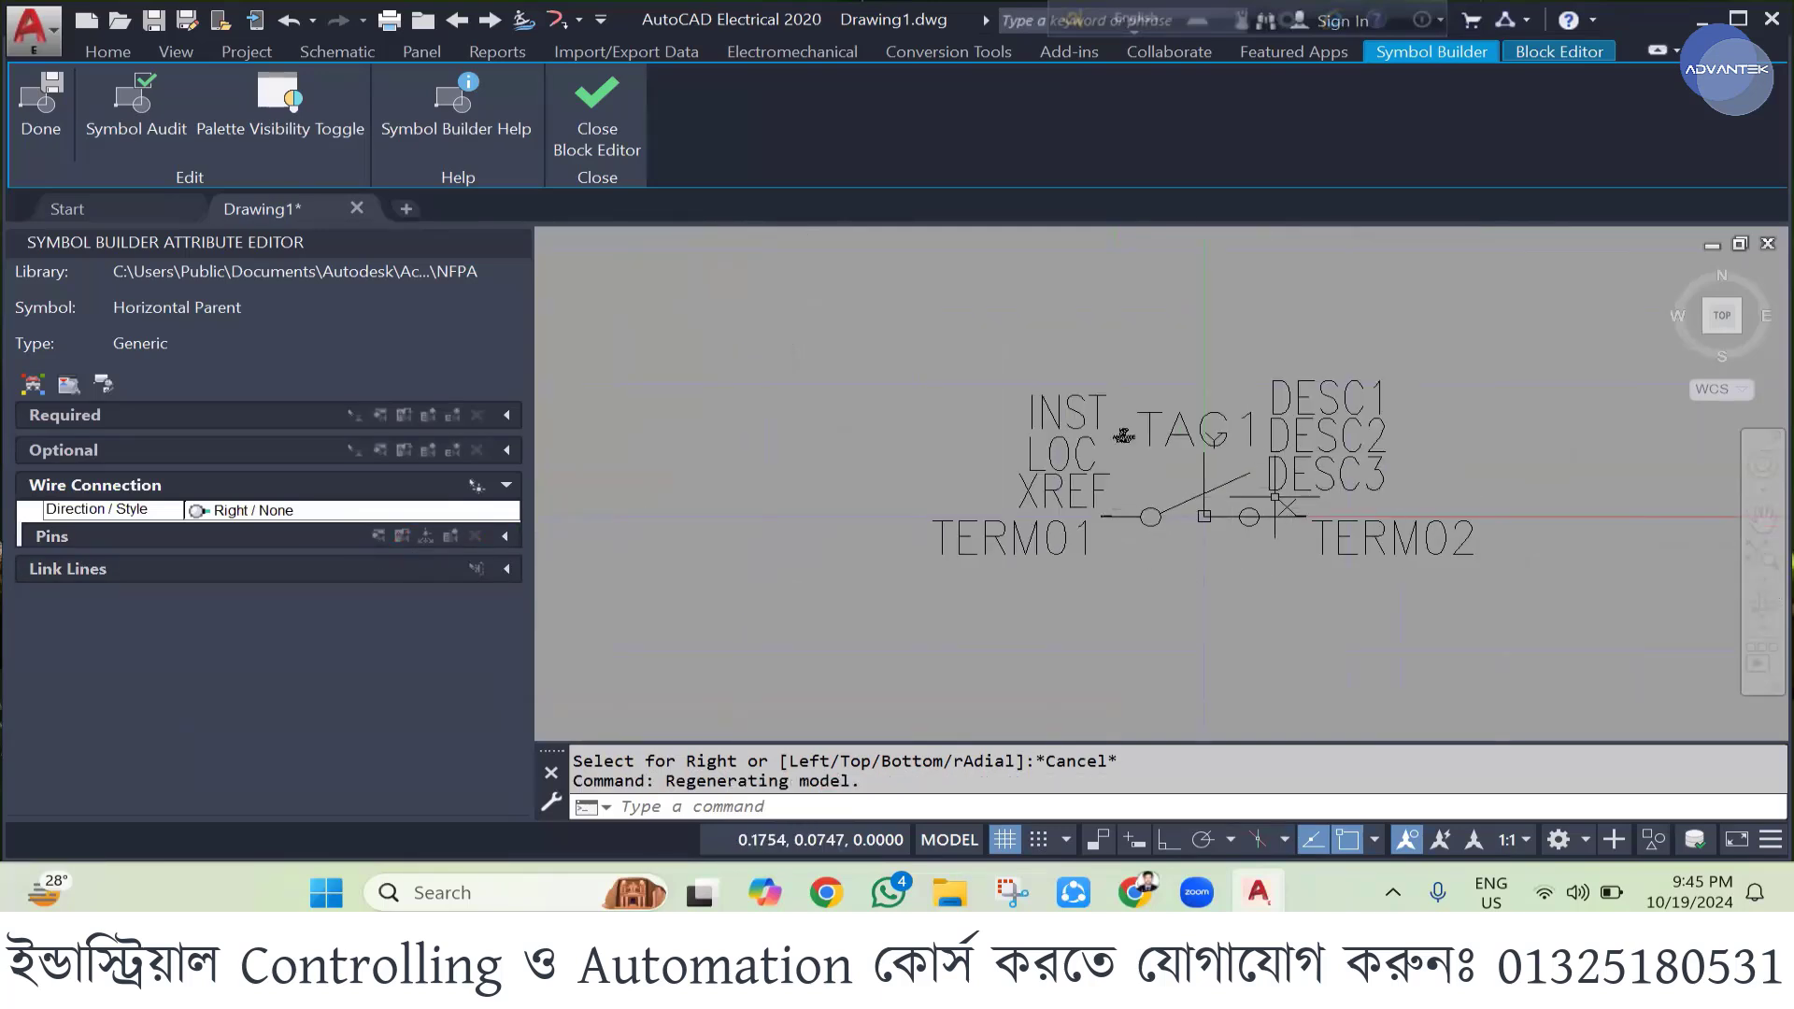
pyautogui.click(152, 99)
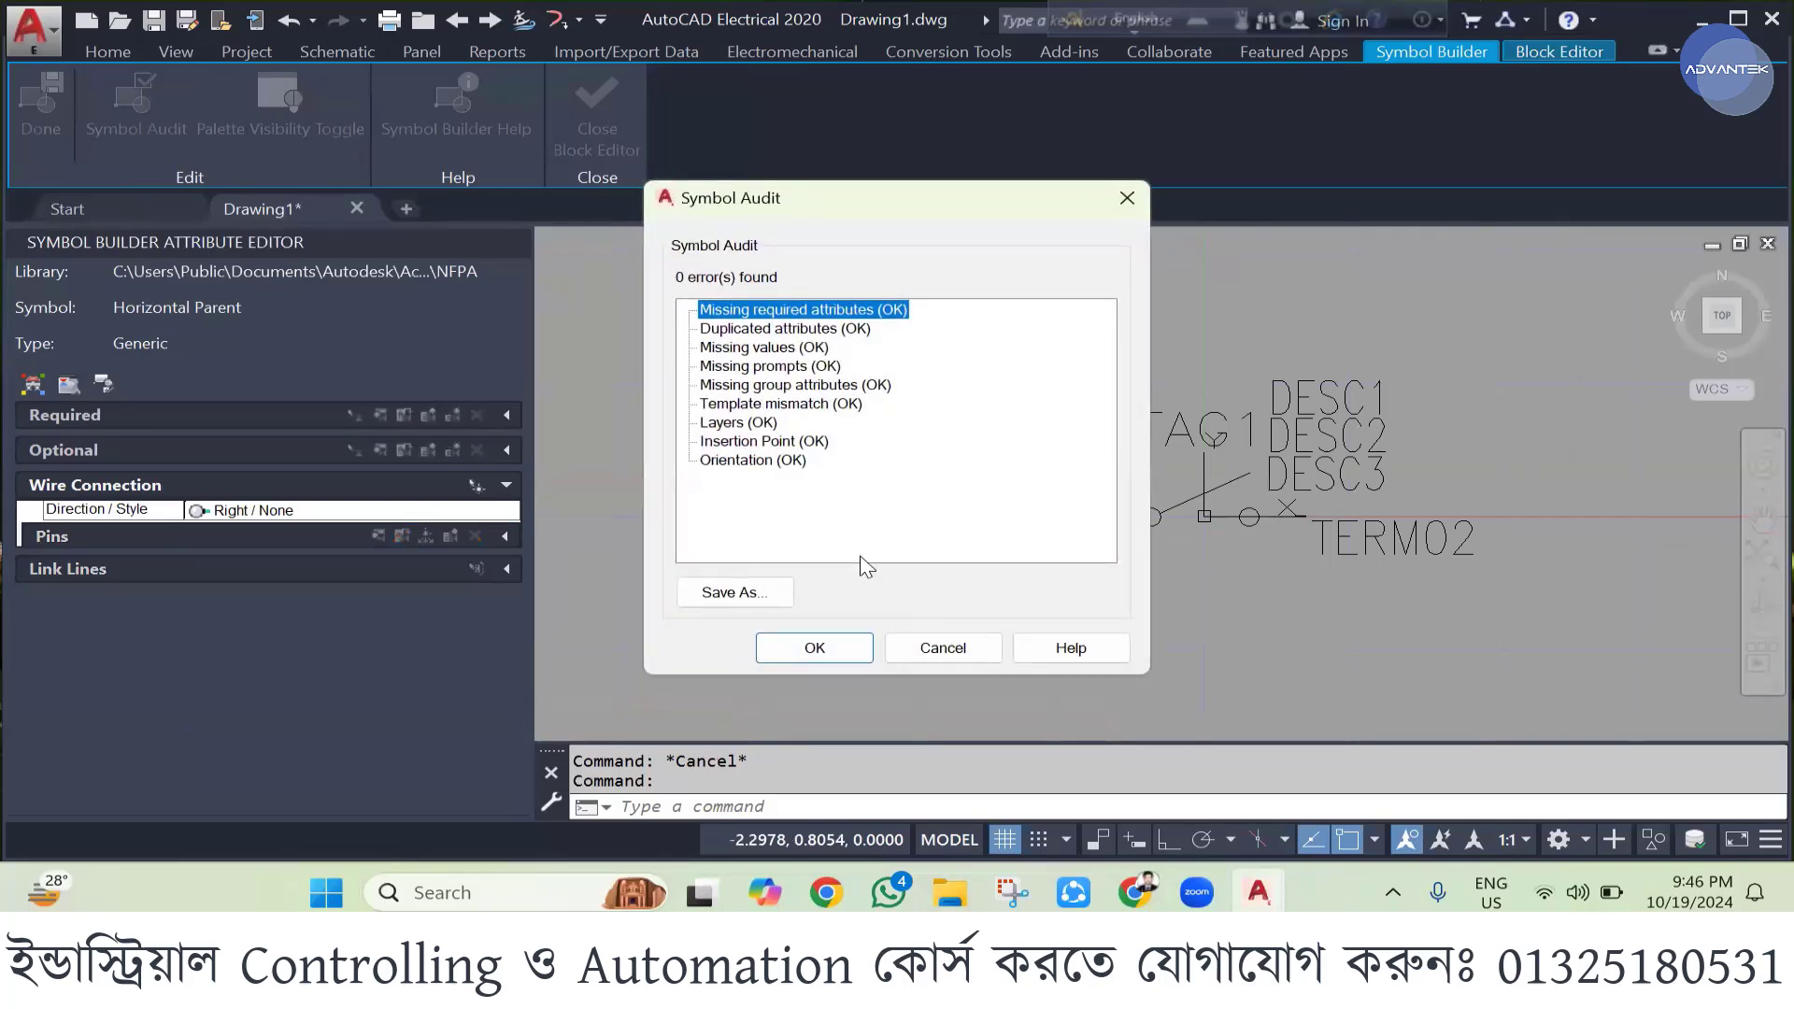
pyautogui.click(811, 648)
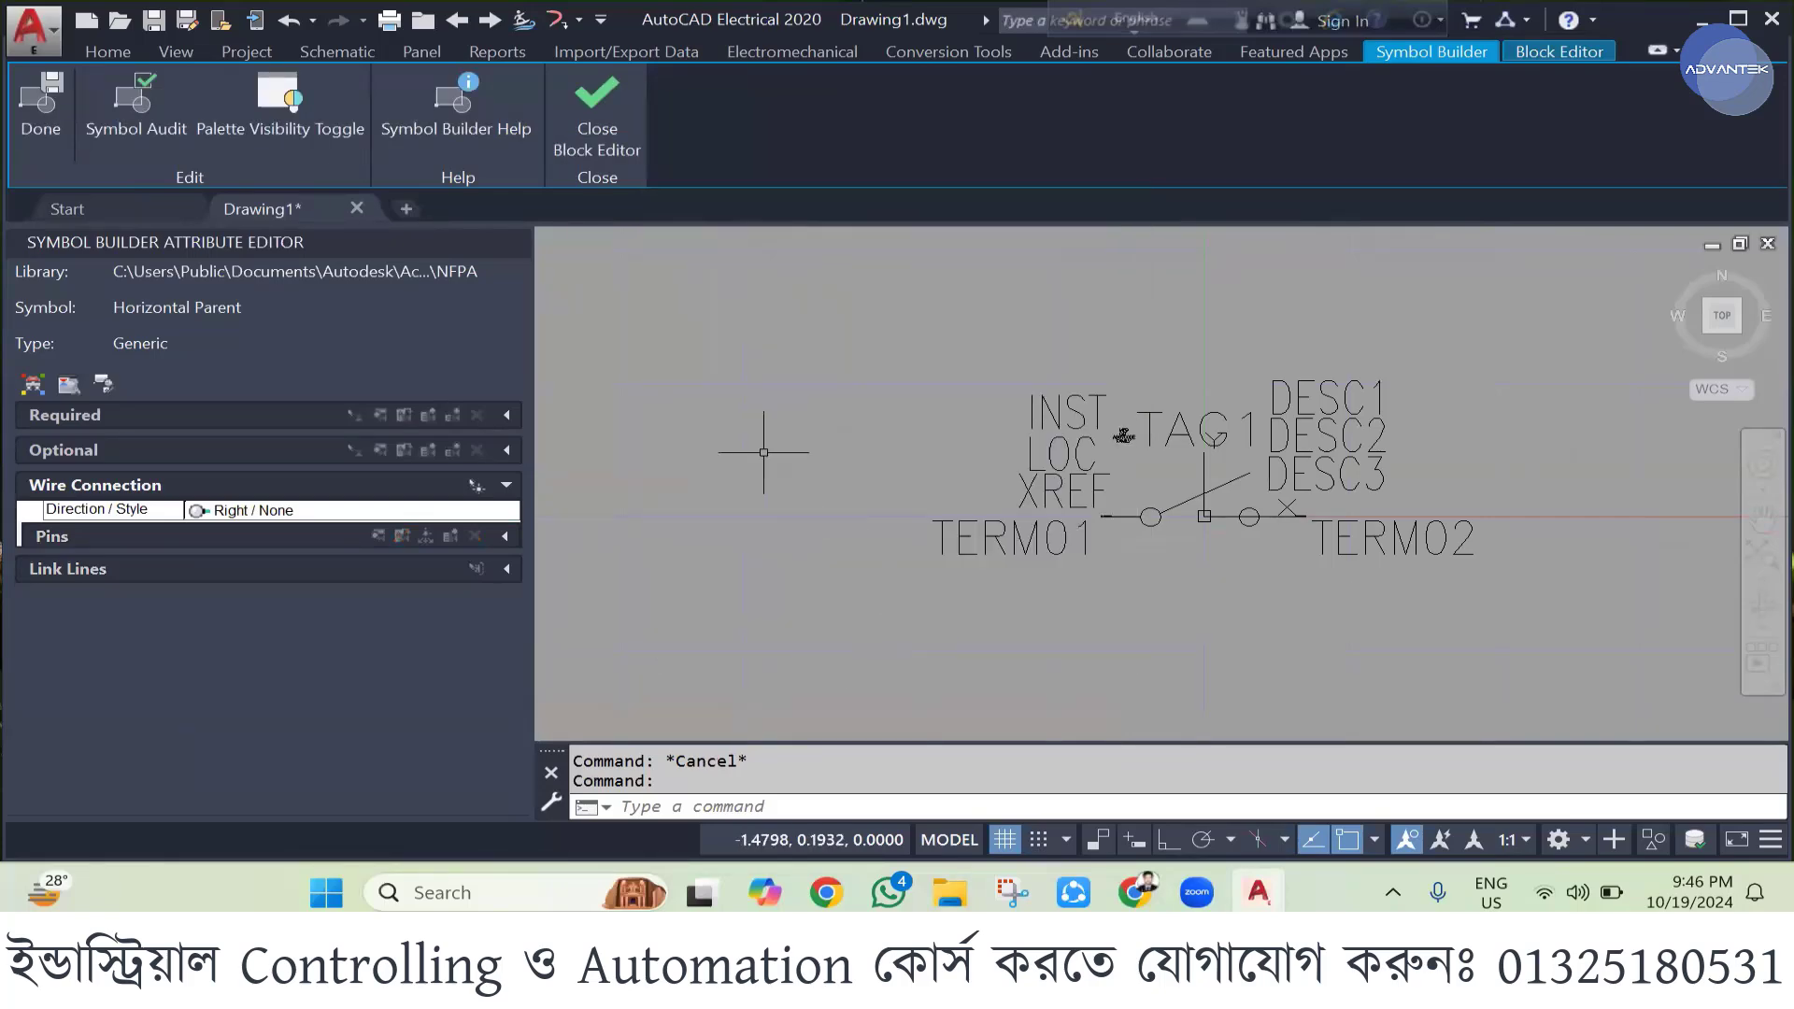
pyautogui.click(33, 107)
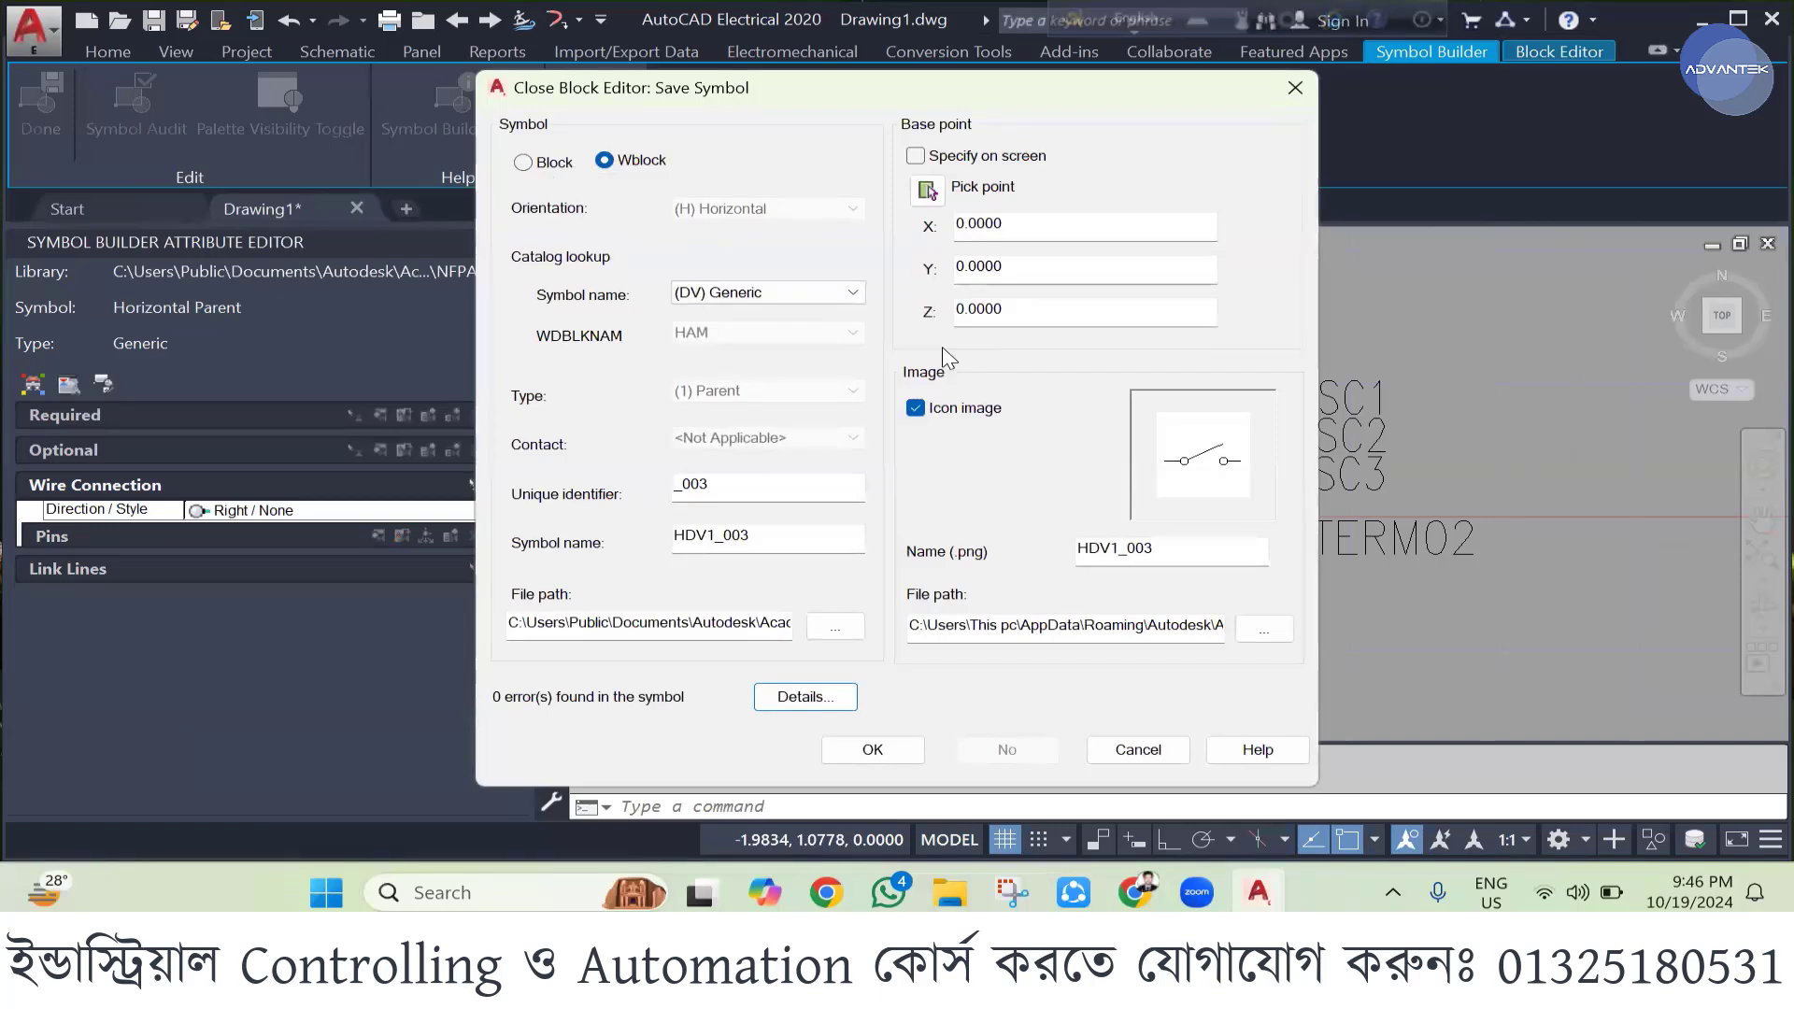
# - Save the symbol as a Wblock named Switch001 instead of HDV1_003
pyautogui.click(523, 164)
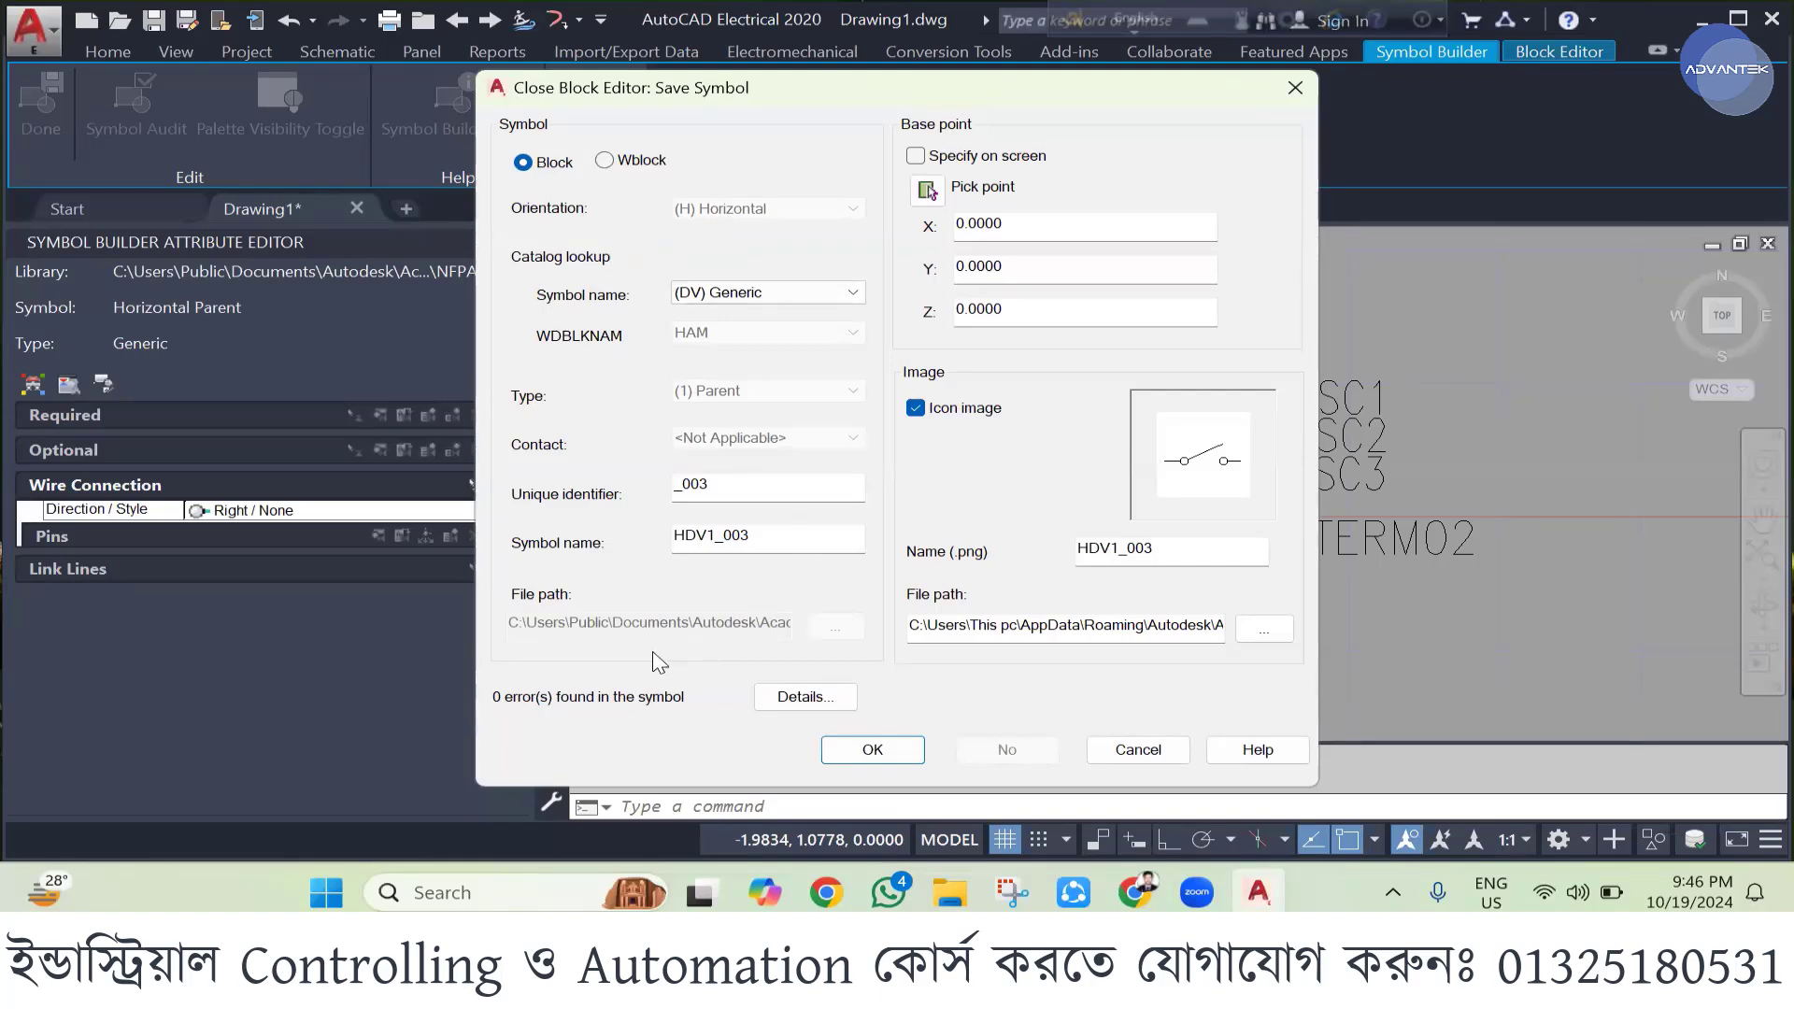
pyautogui.click(605, 163)
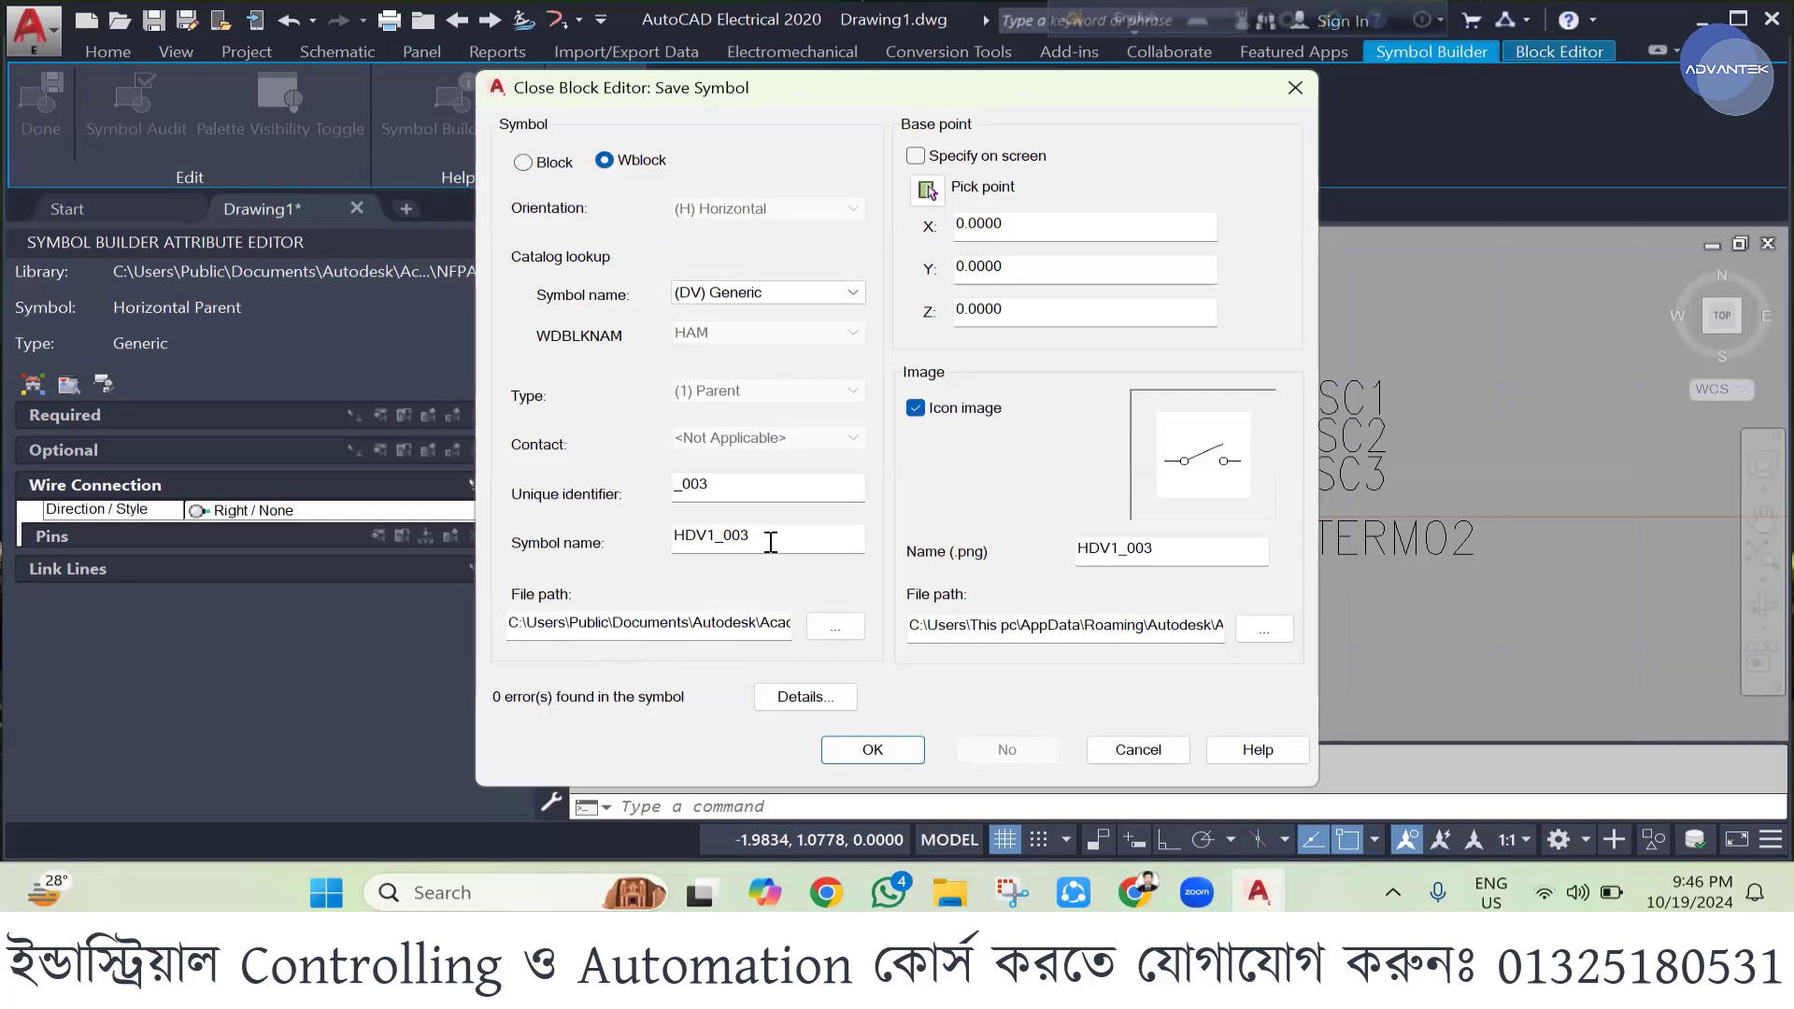
pyautogui.moveTo(755, 540); pyautogui.dragTo(638, 561)
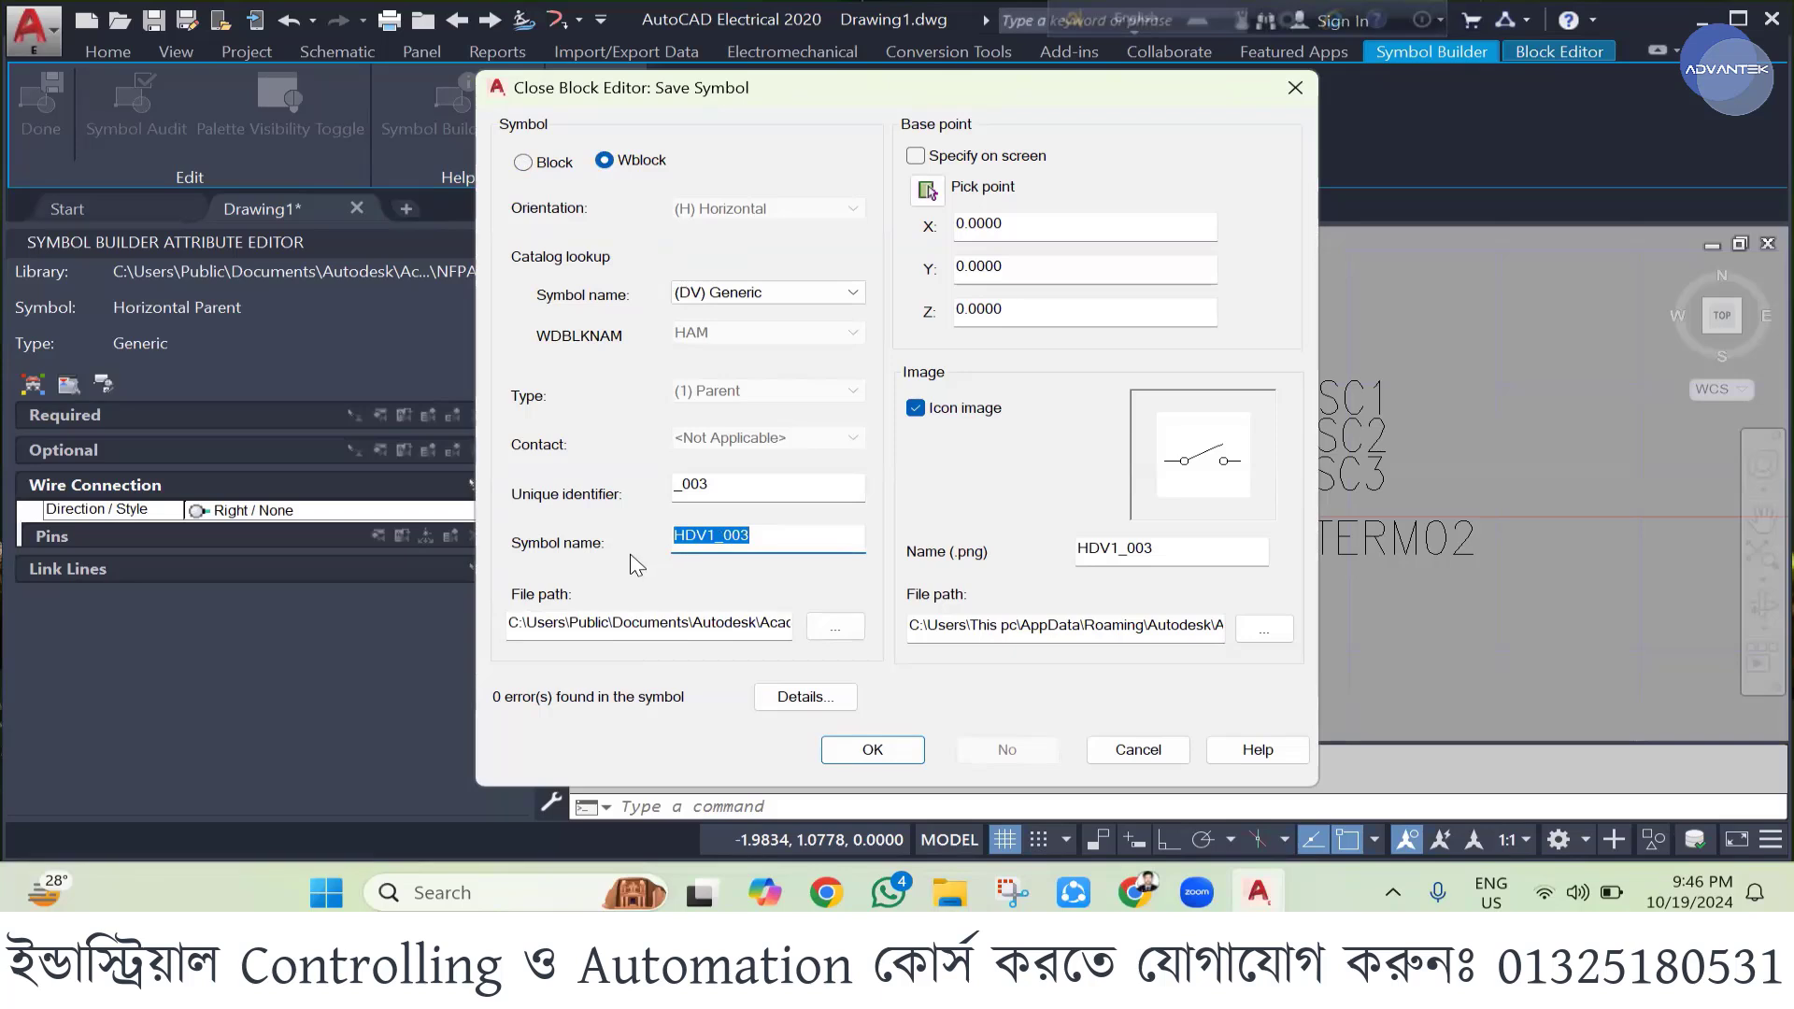
pyautogui.write('Switch001')
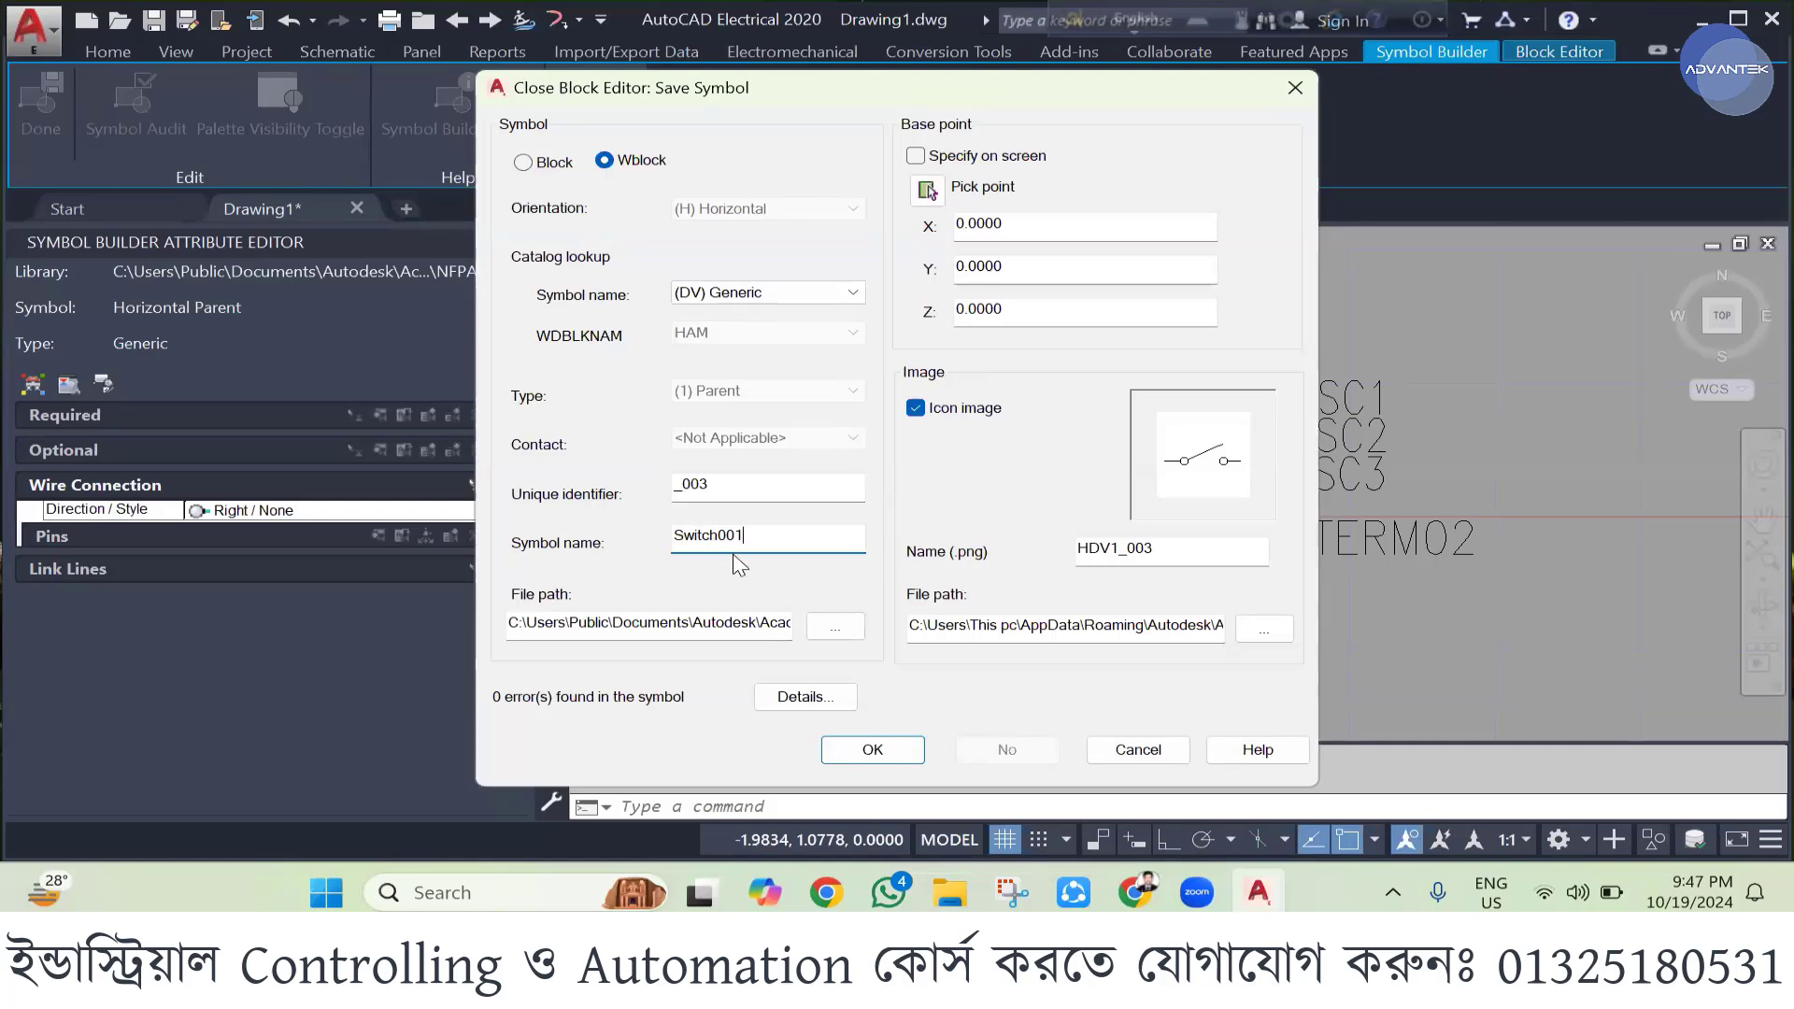
pyautogui.press('BackSpace')
pyautogui.click(872, 749)
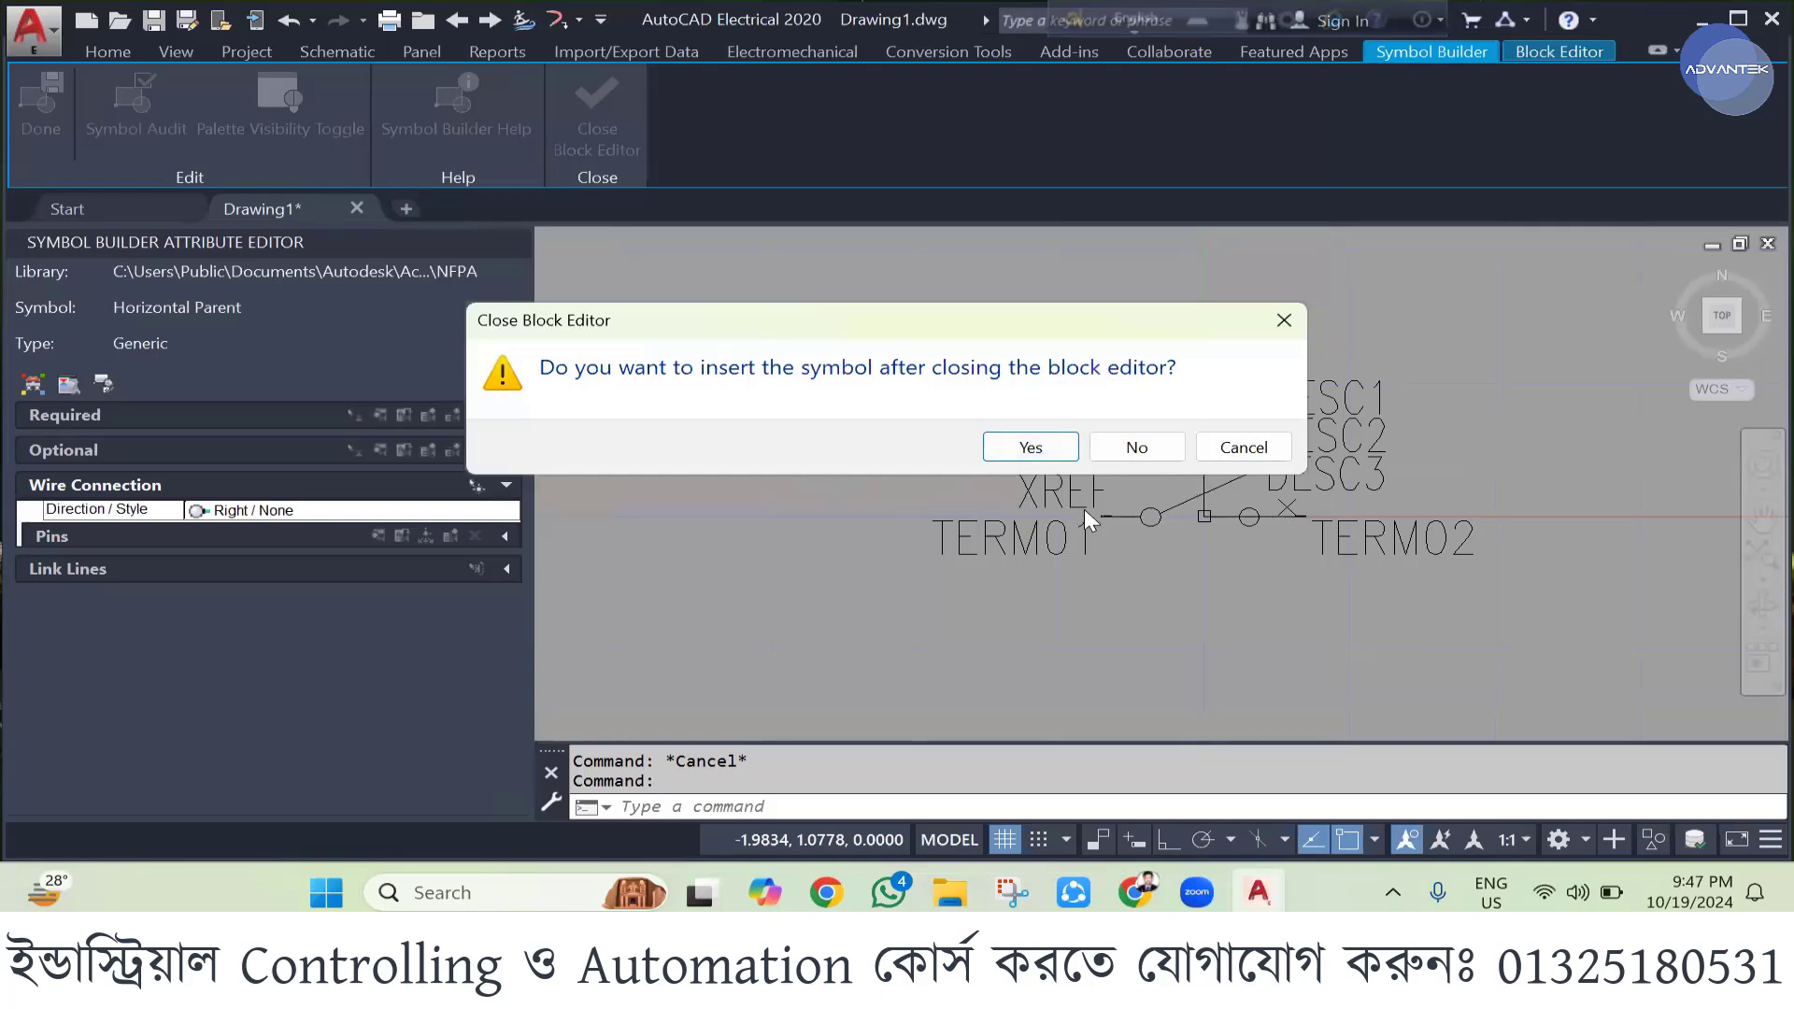
pyautogui.click(1031, 450)
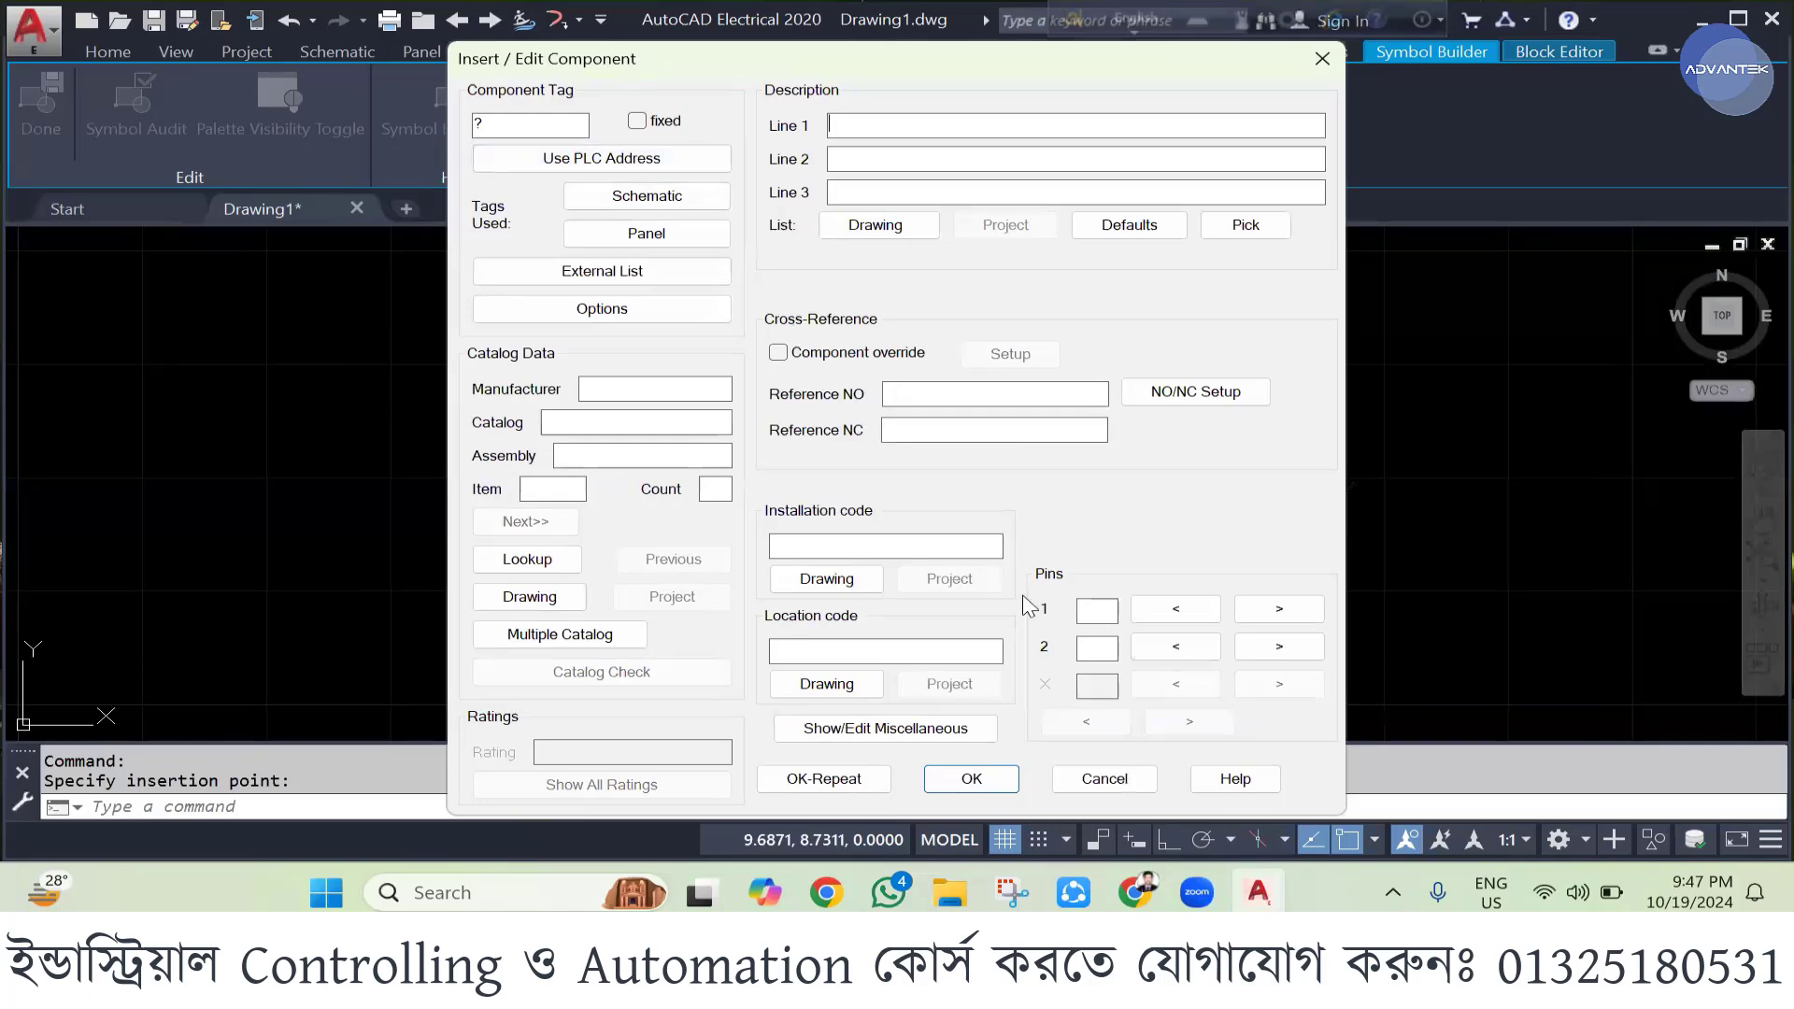
pyautogui.click(972, 778)
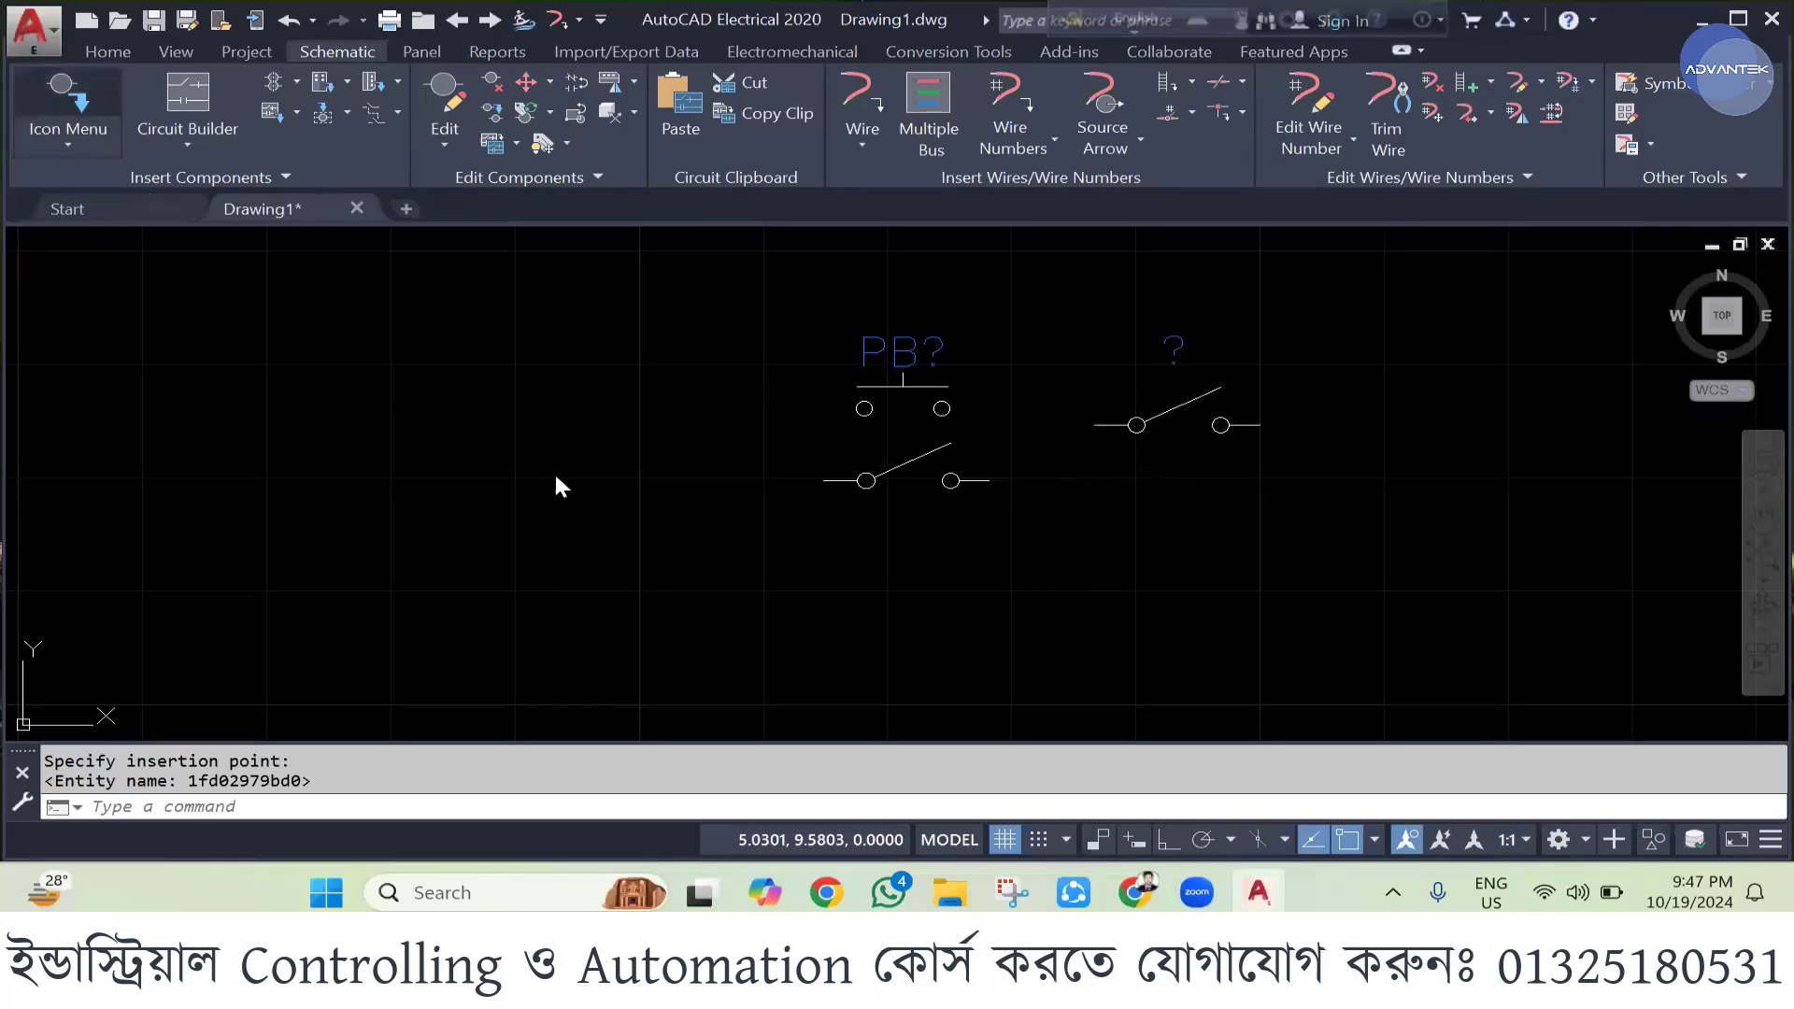
pyautogui.press('Return')
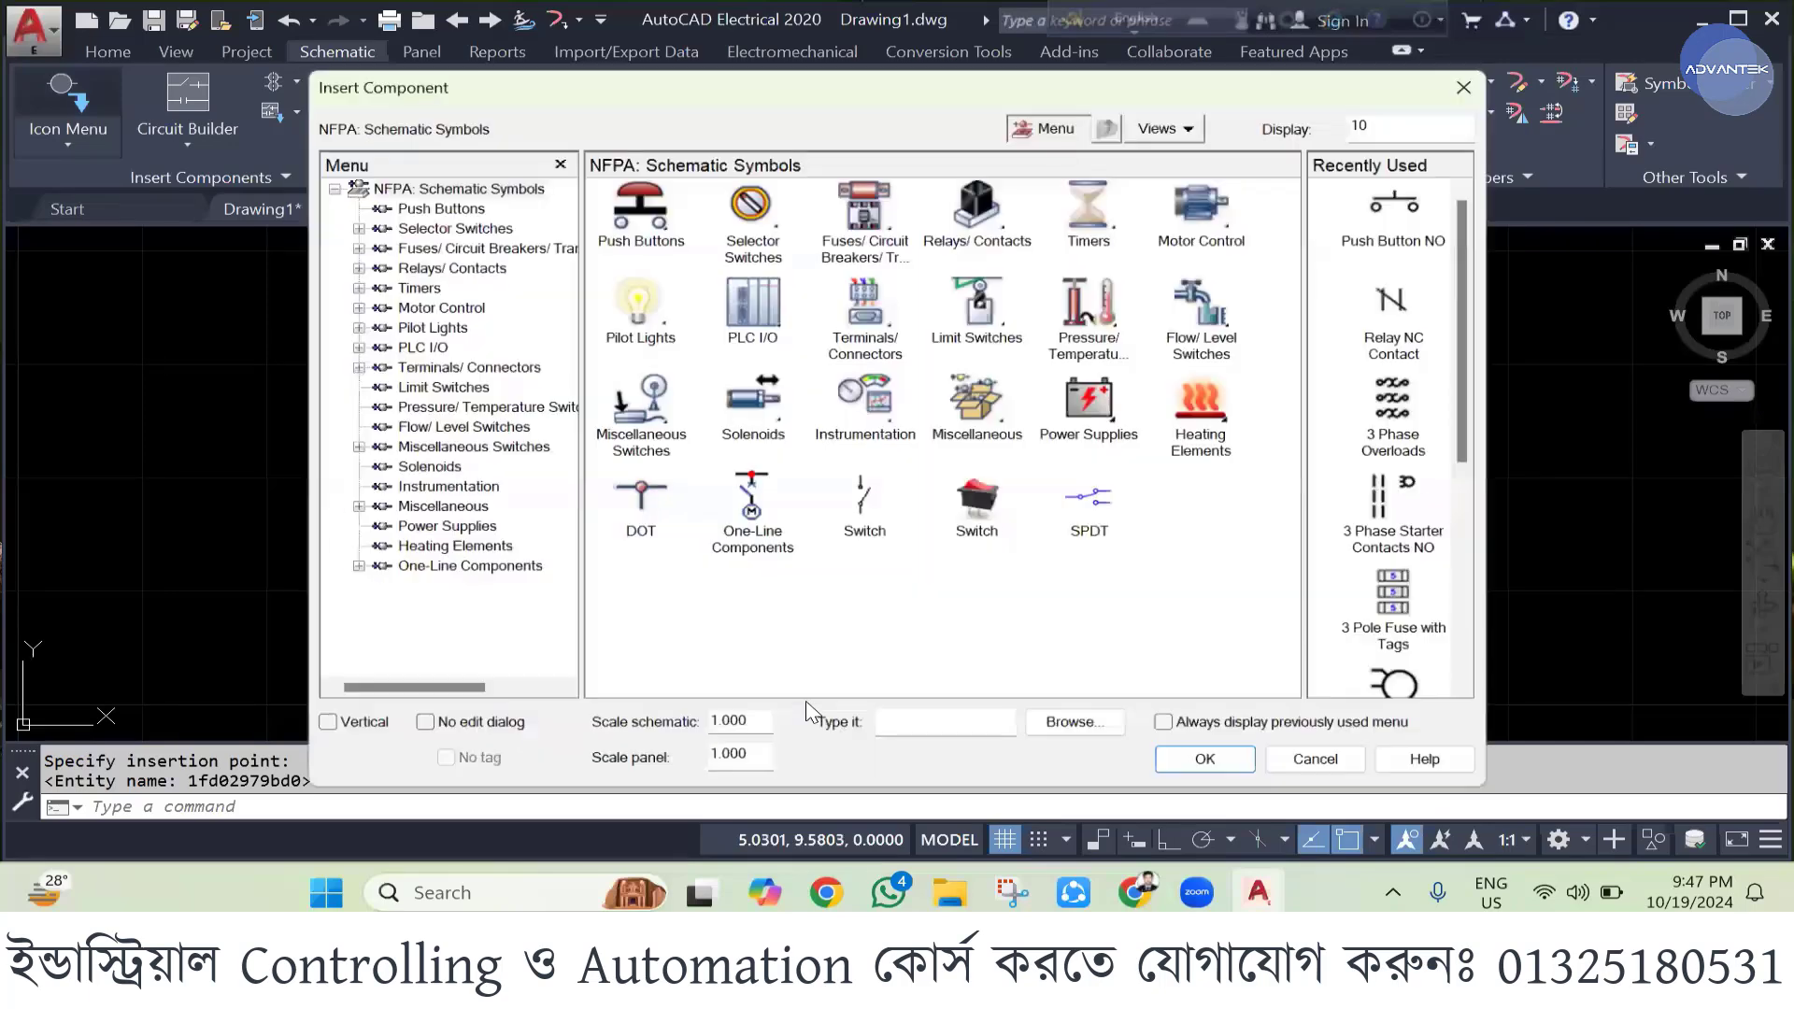
pyautogui.click(892, 733)
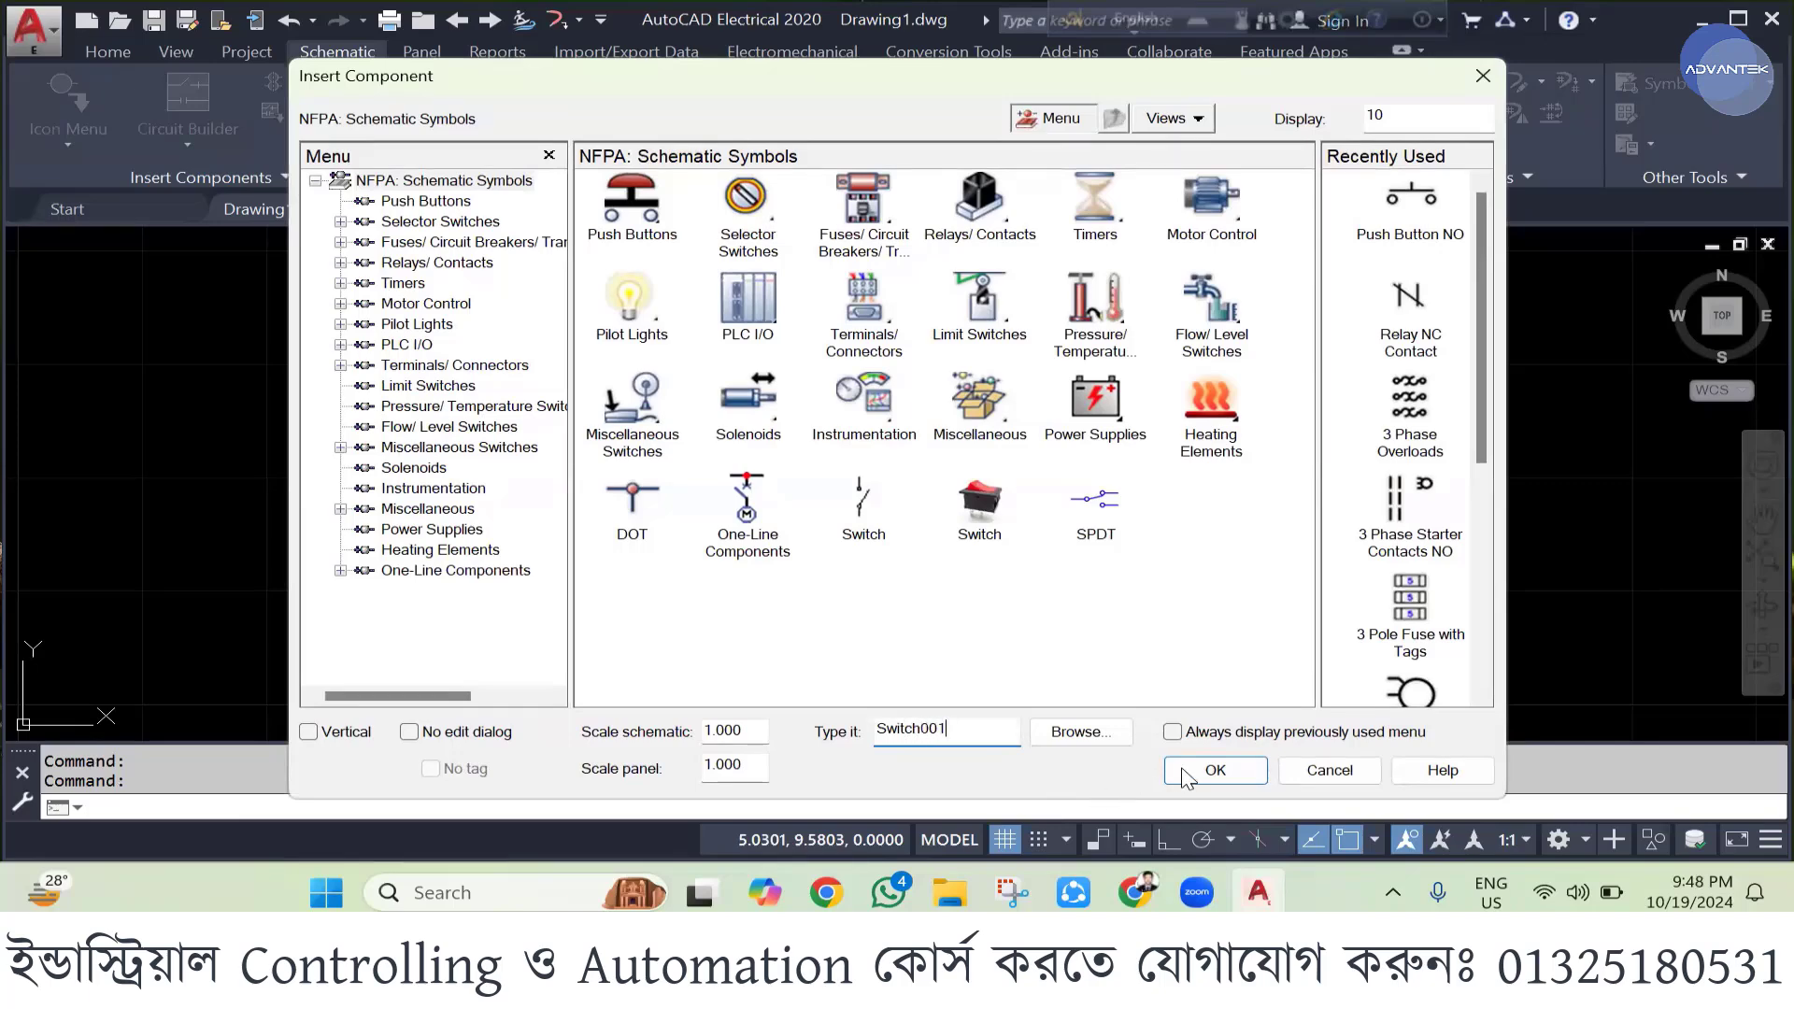
pyautogui.click(1215, 769)
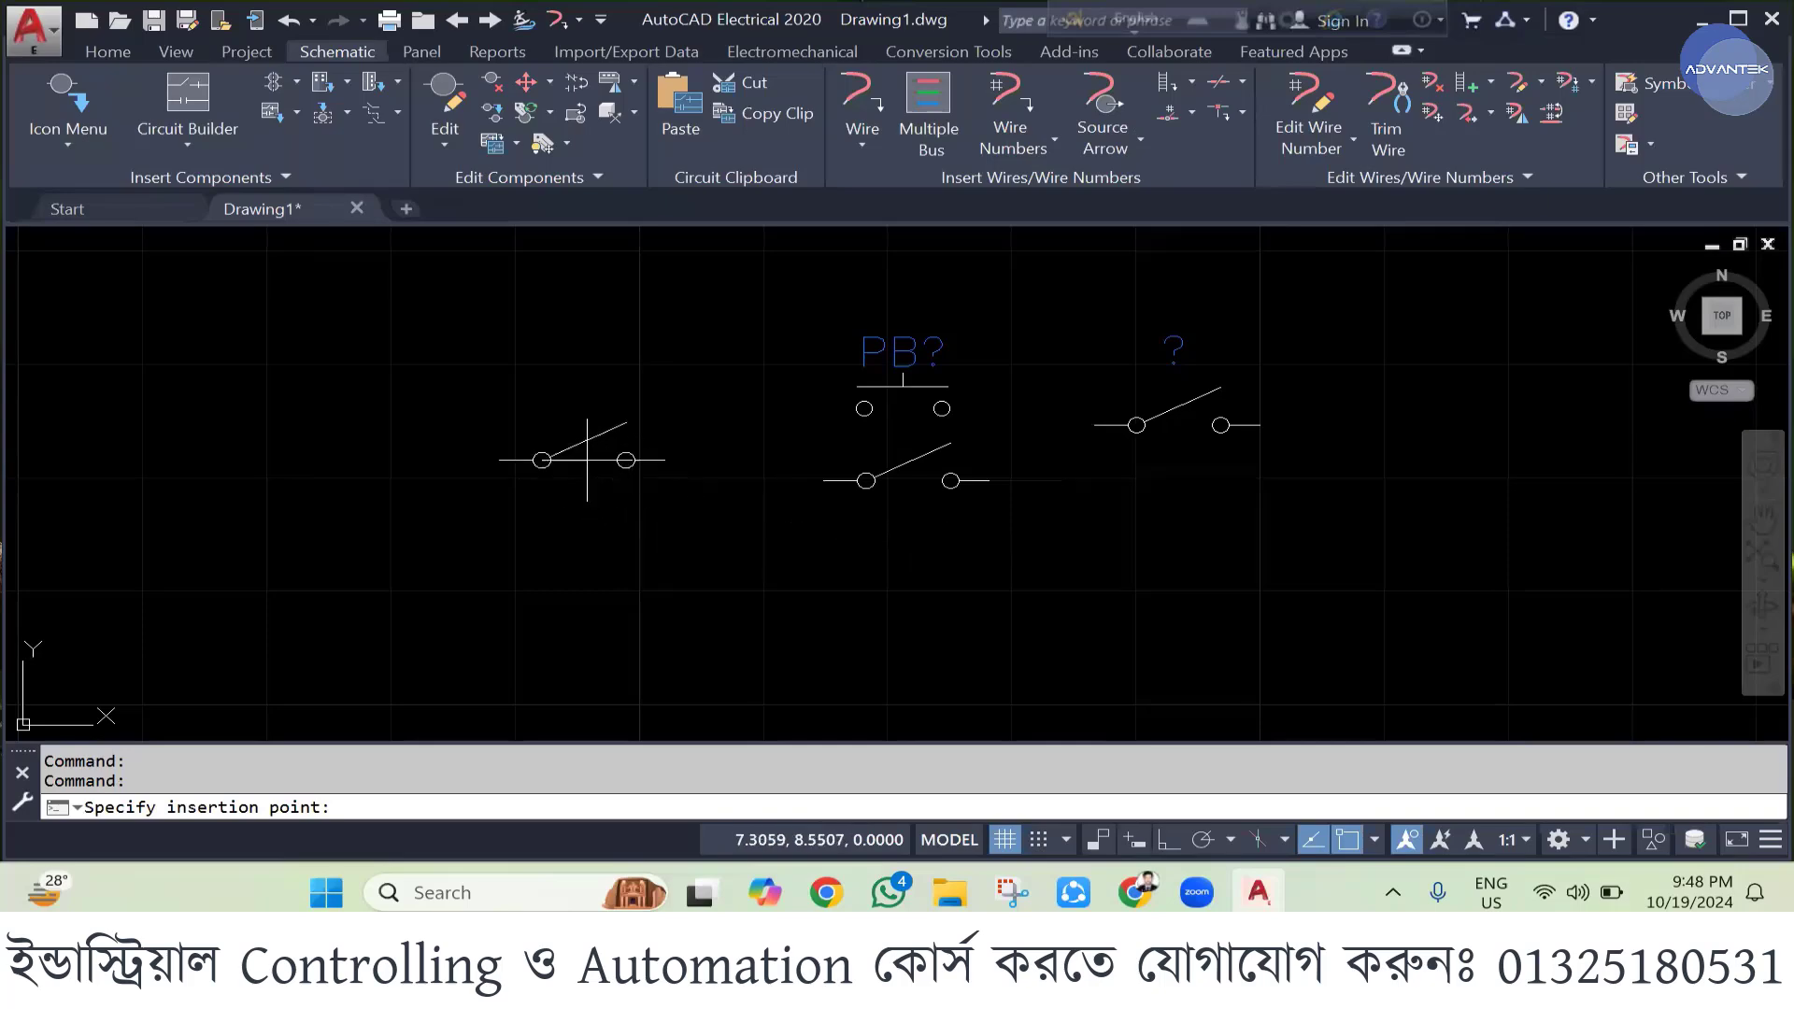
pyautogui.click(597, 504)
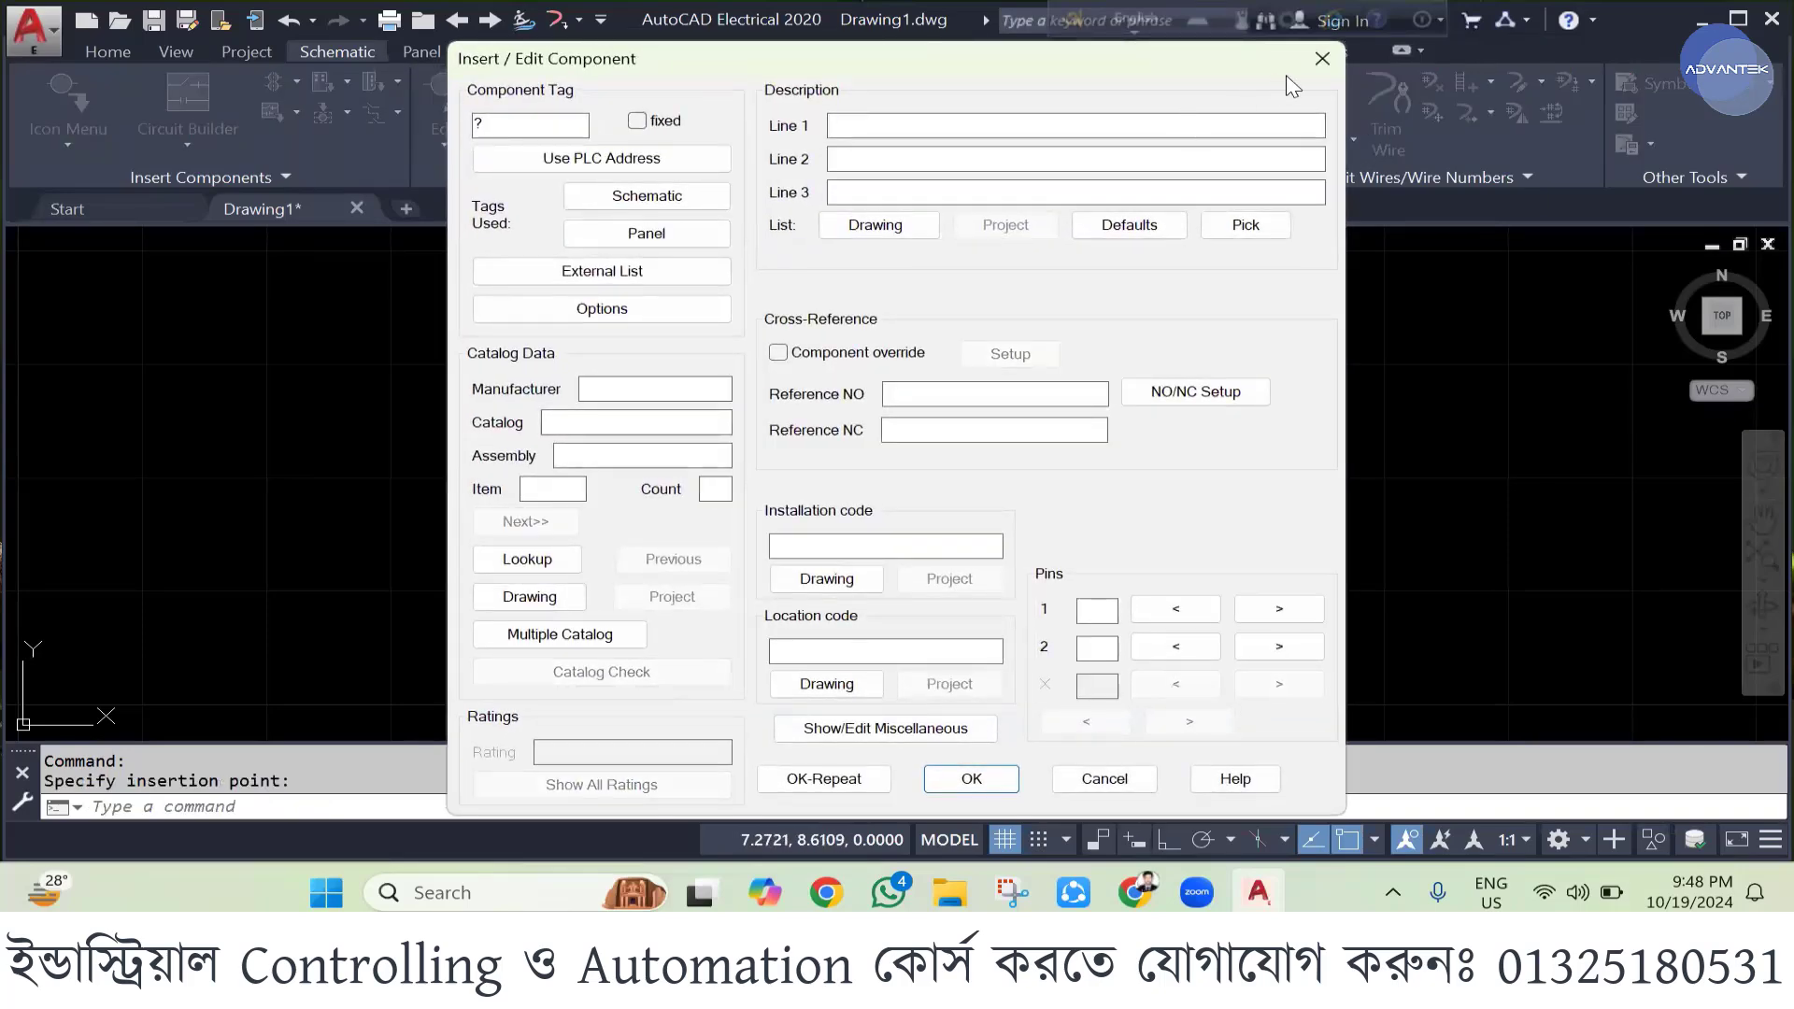
pyautogui.click(1321, 59)
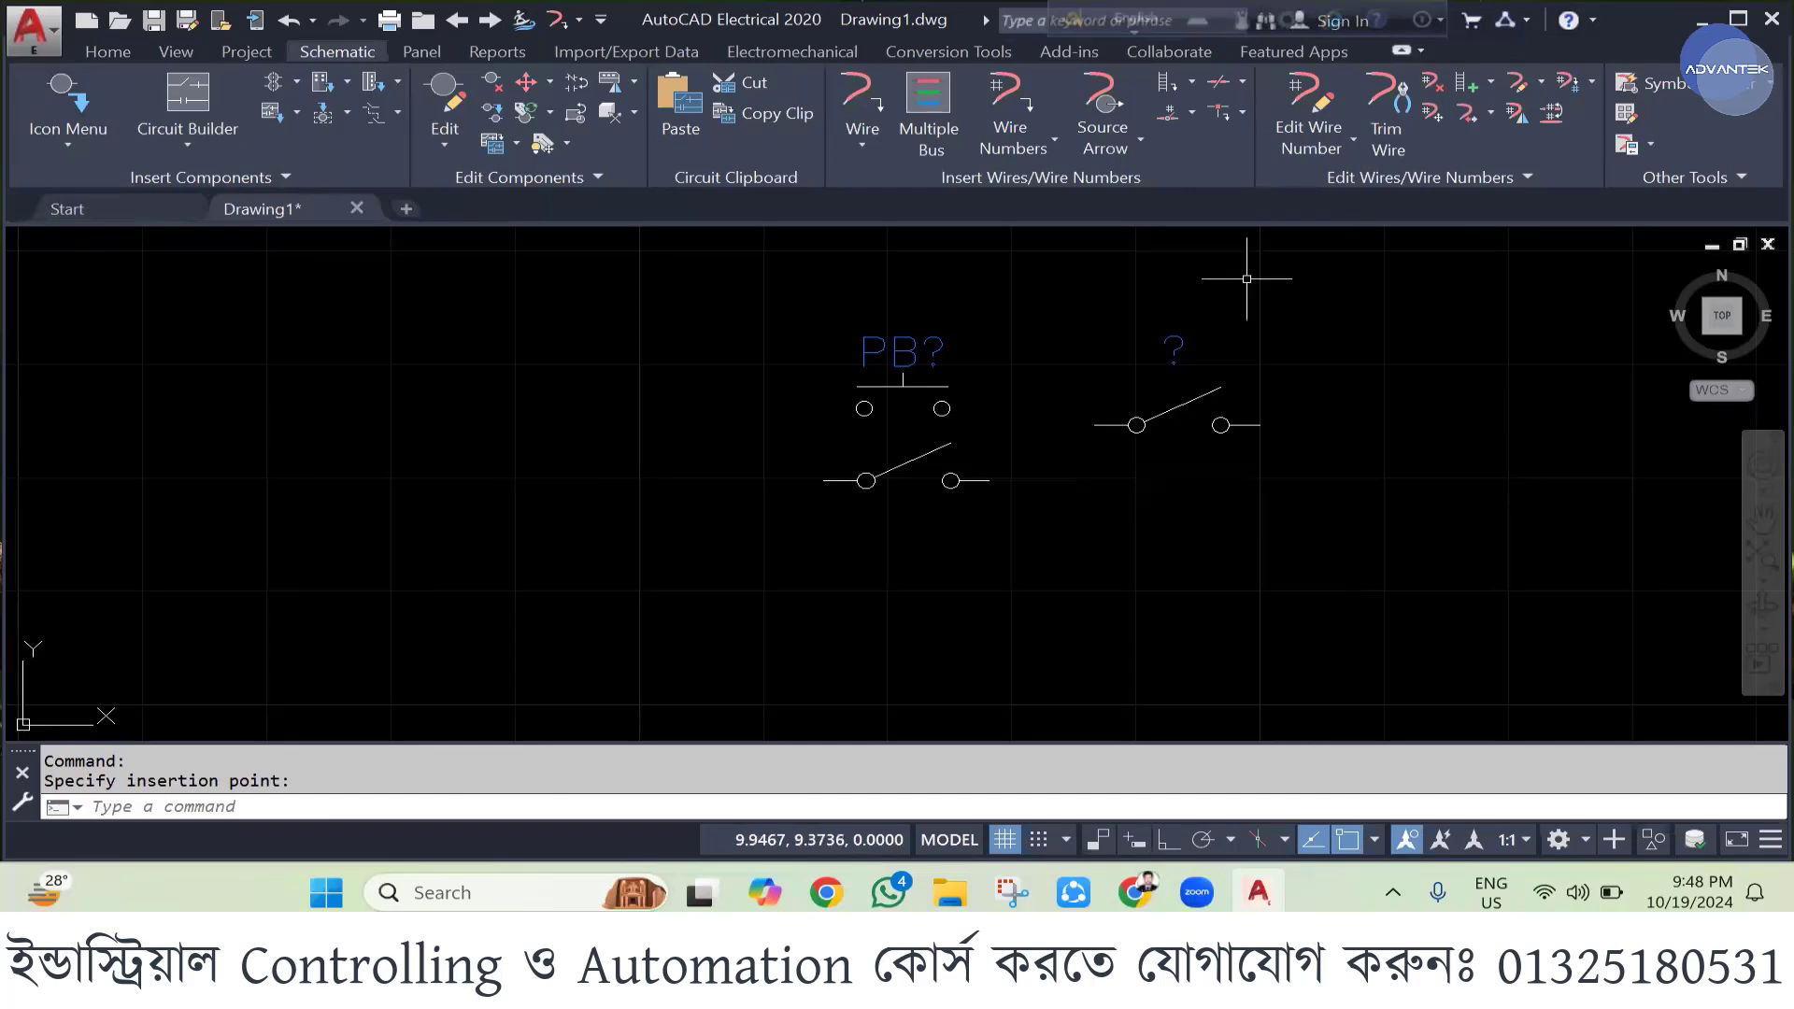
# - Open the Icon Menu Wizard with the default schematic menu file
pyautogui.click(1629, 113)
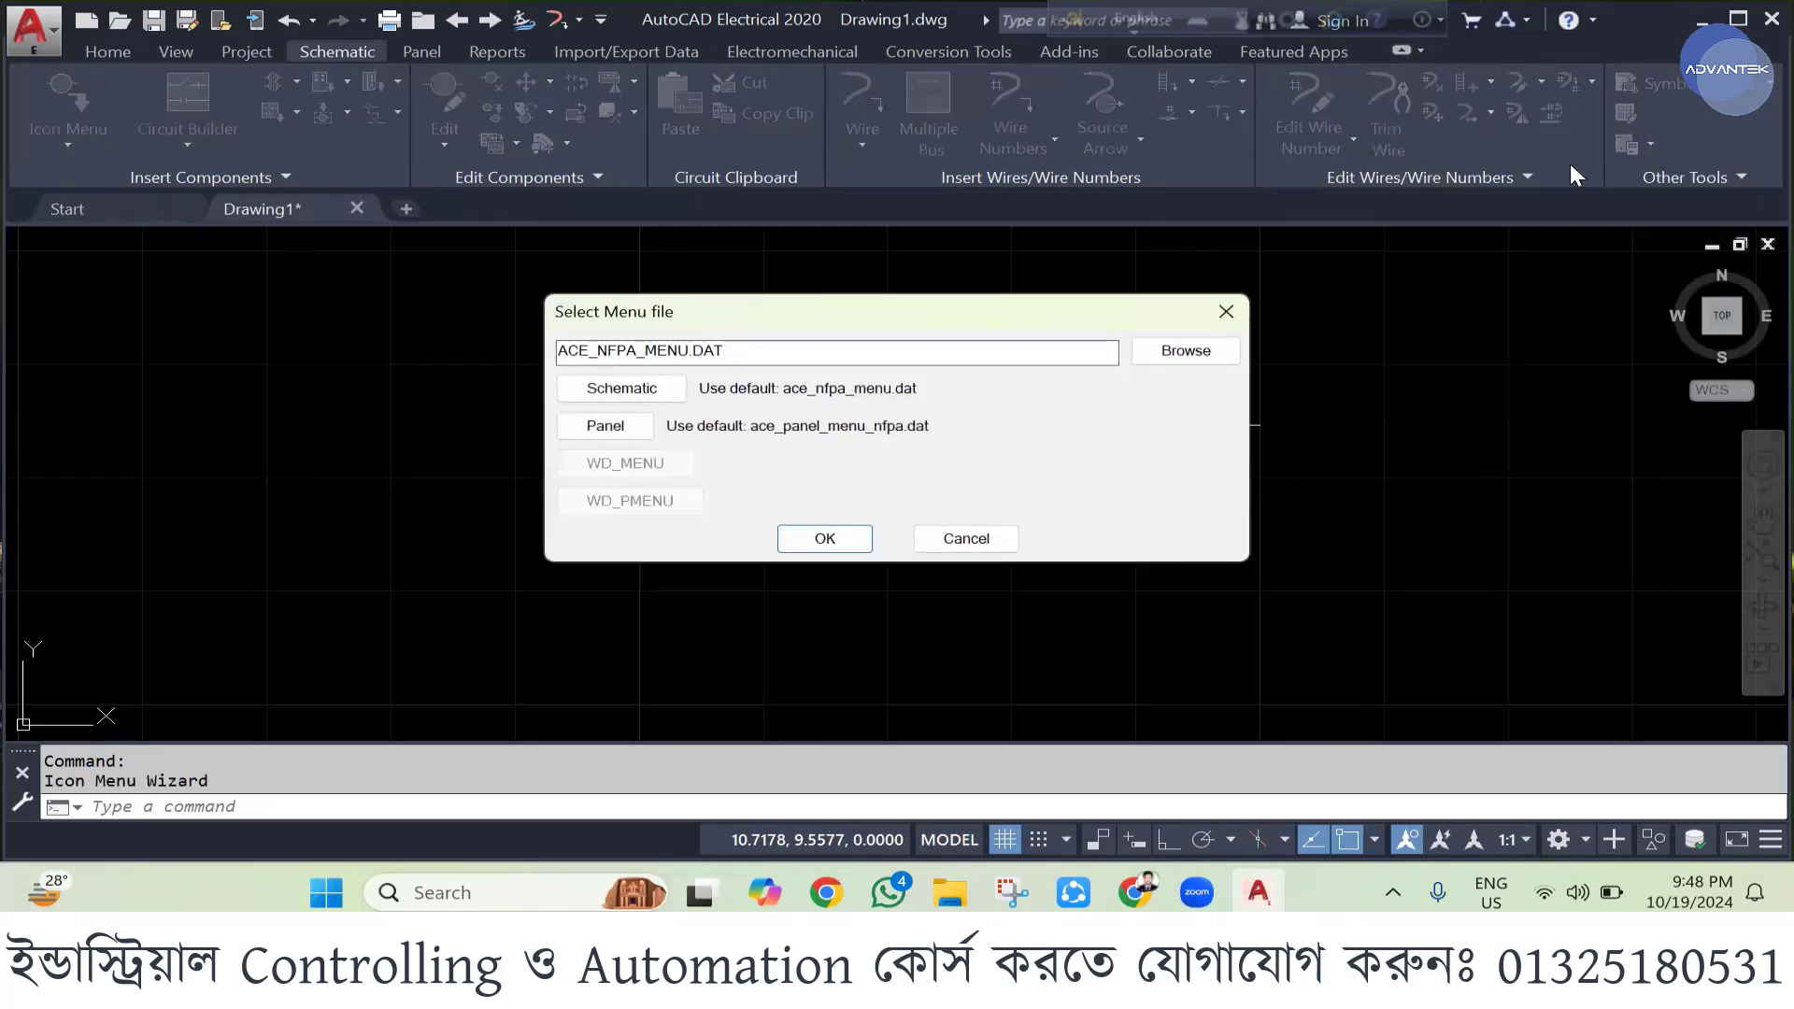
pyautogui.click(603, 396)
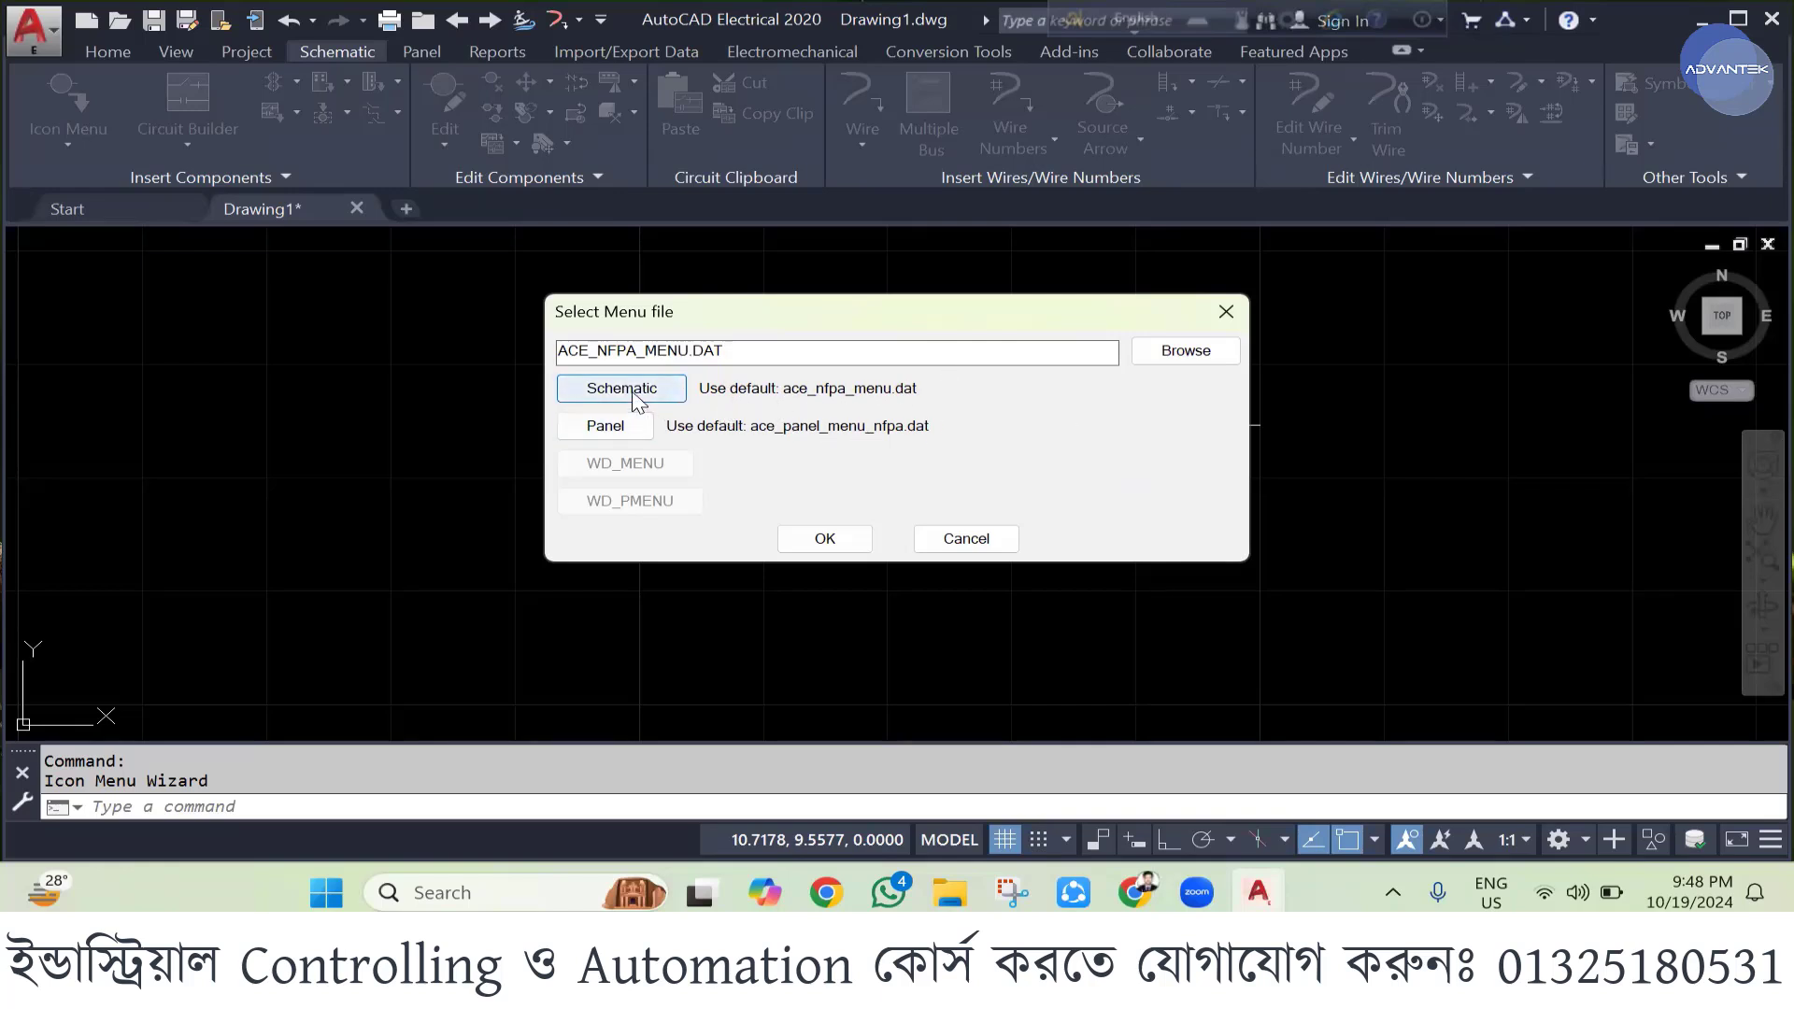
pyautogui.click(811, 540)
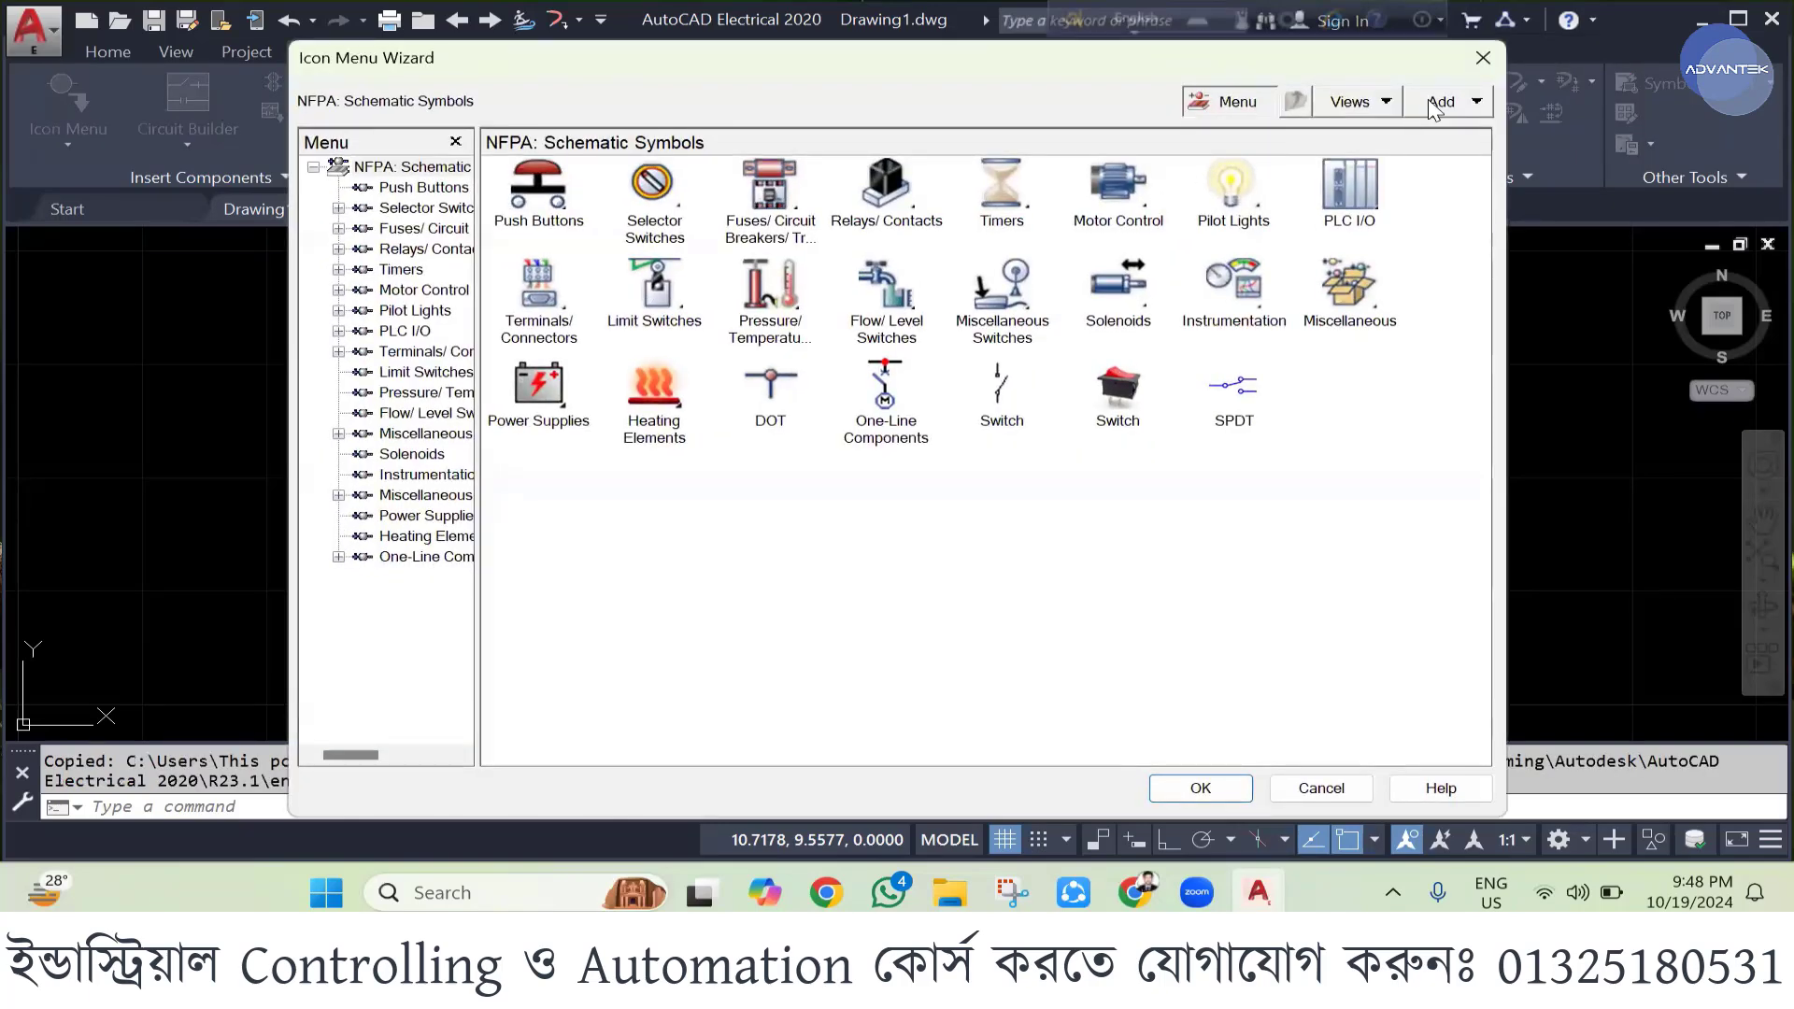
# - Add a new component icon named SwitchSPST, then bring Chrome to the front
pyautogui.click(1435, 105)
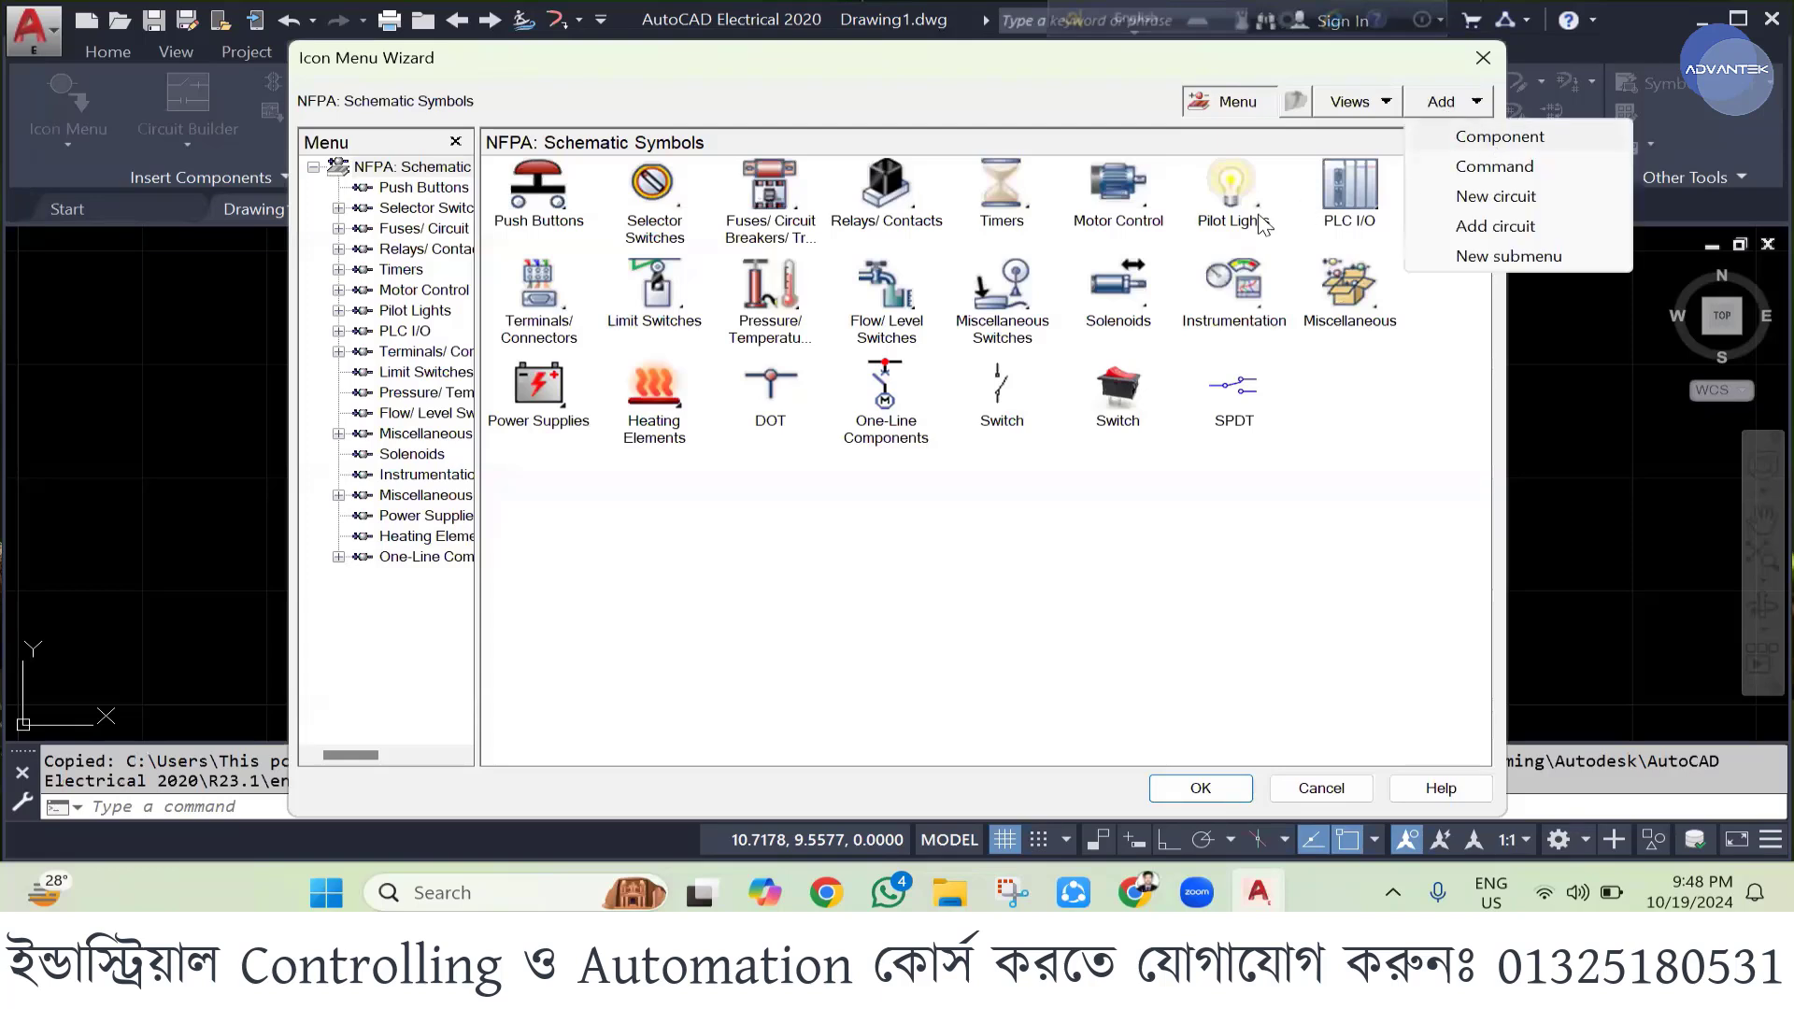
pyautogui.click(1494, 138)
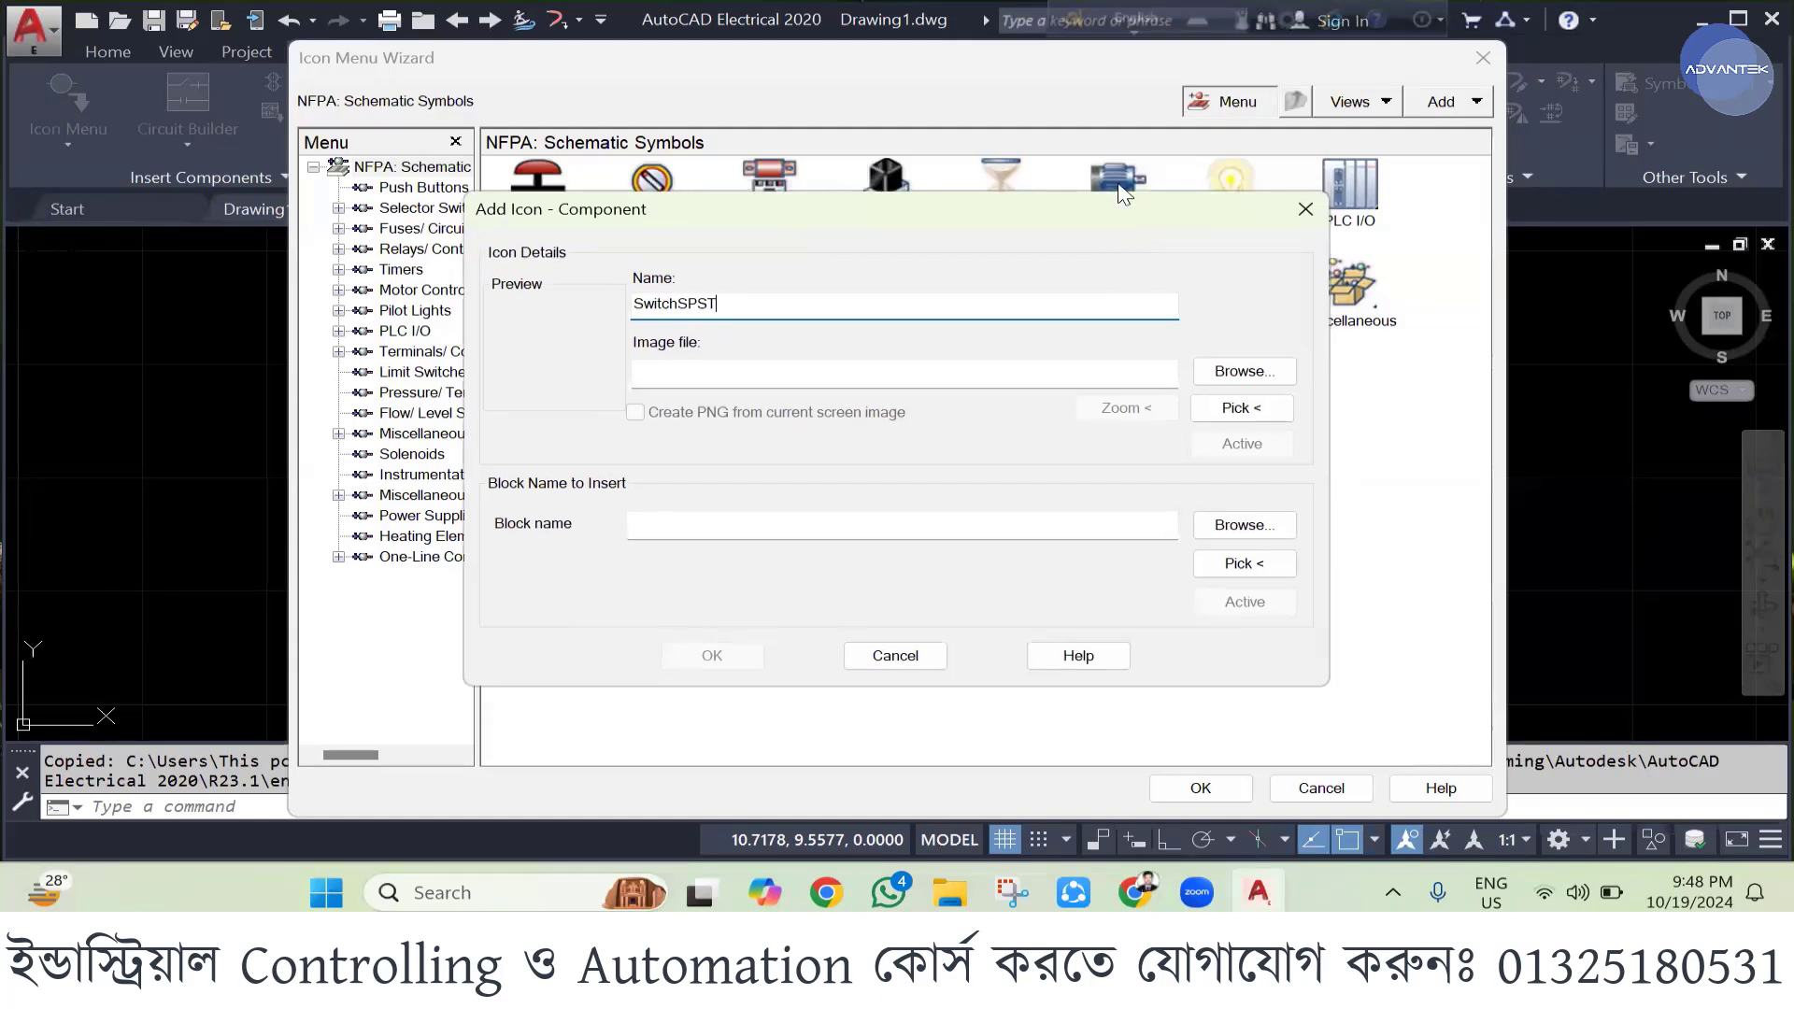
pyautogui.moveTo(1125, 196); pyautogui.dragTo(1116, 274)
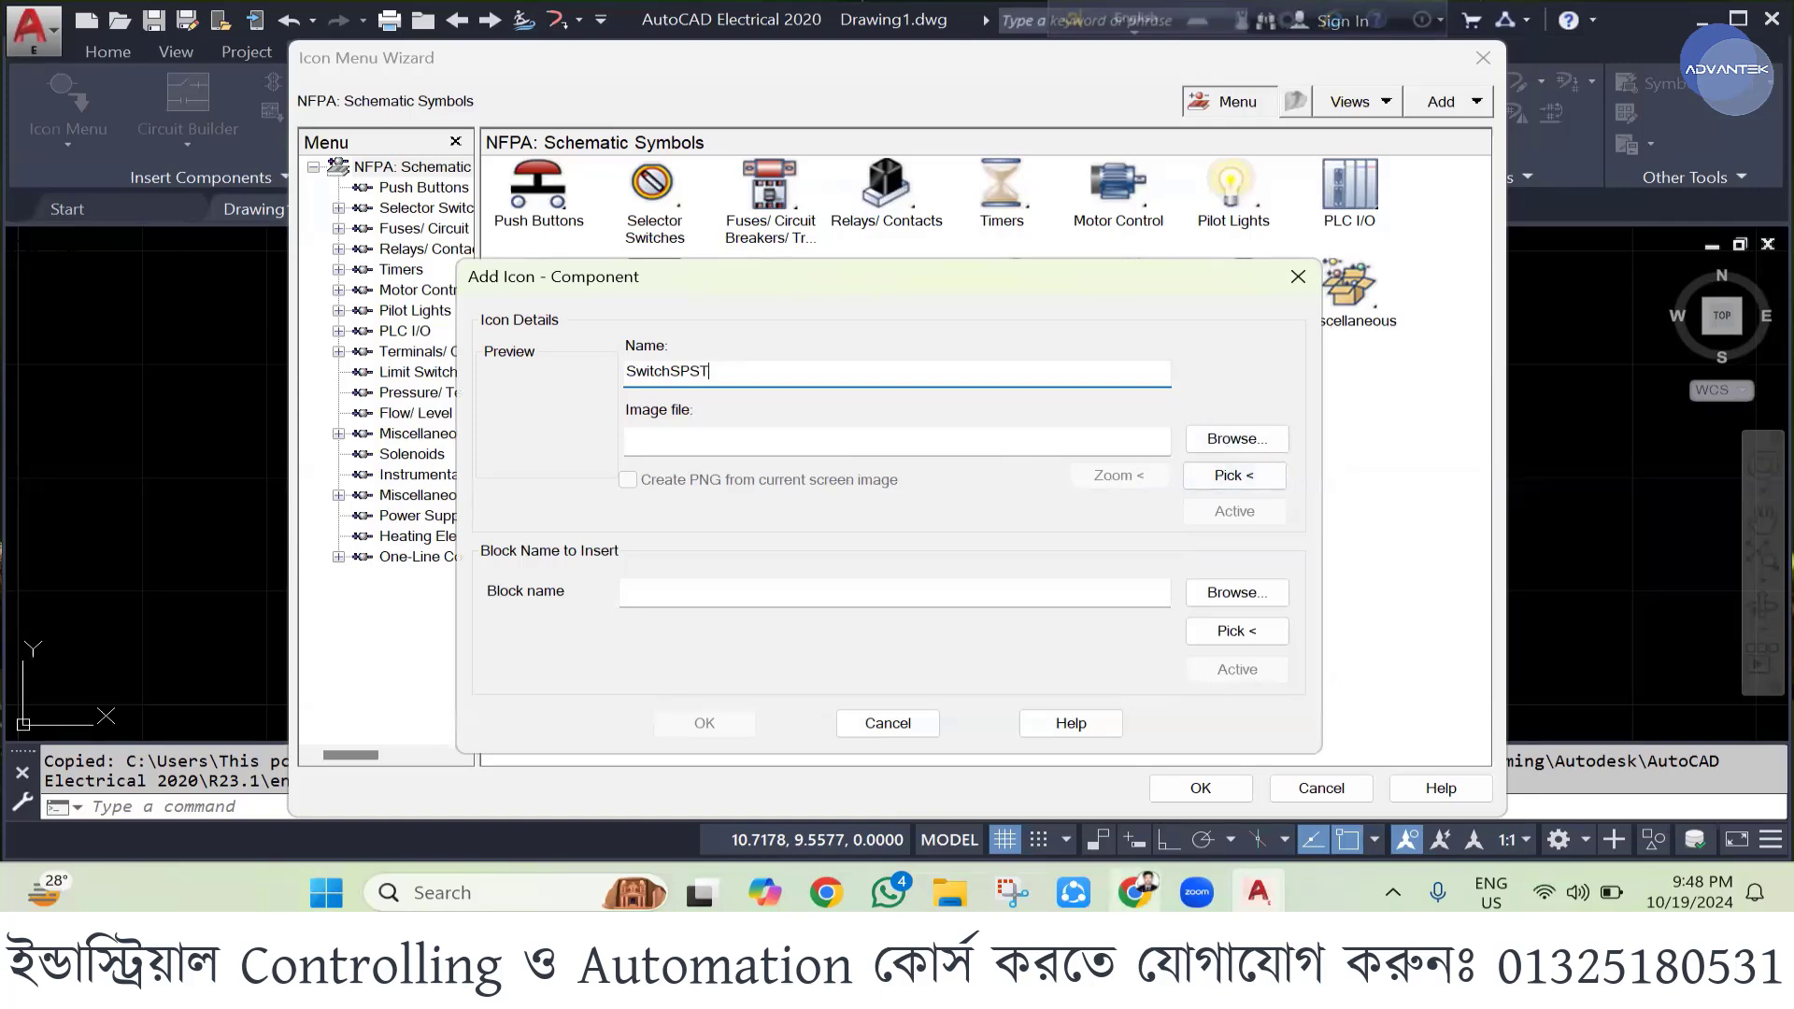
pyautogui.click(1135, 892)
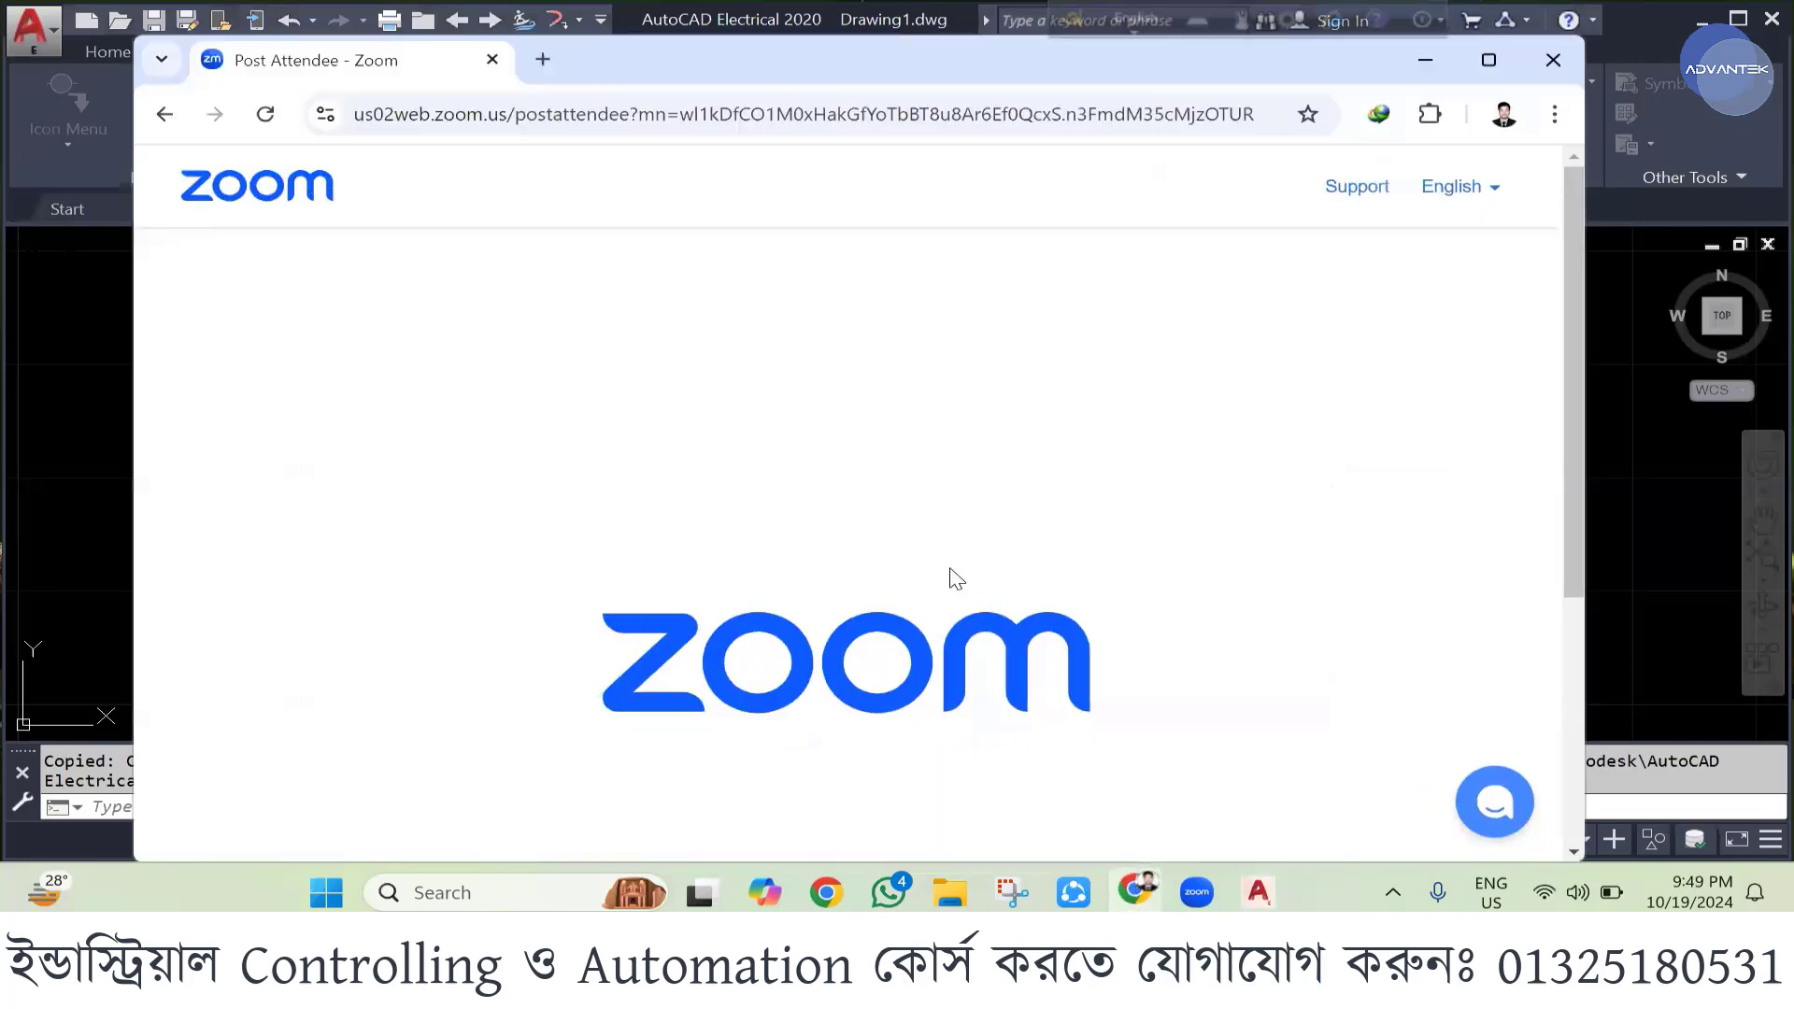
# - Open a new Chrome tab and search Google for 'Pianno switch'
pyautogui.click(1423, 59)
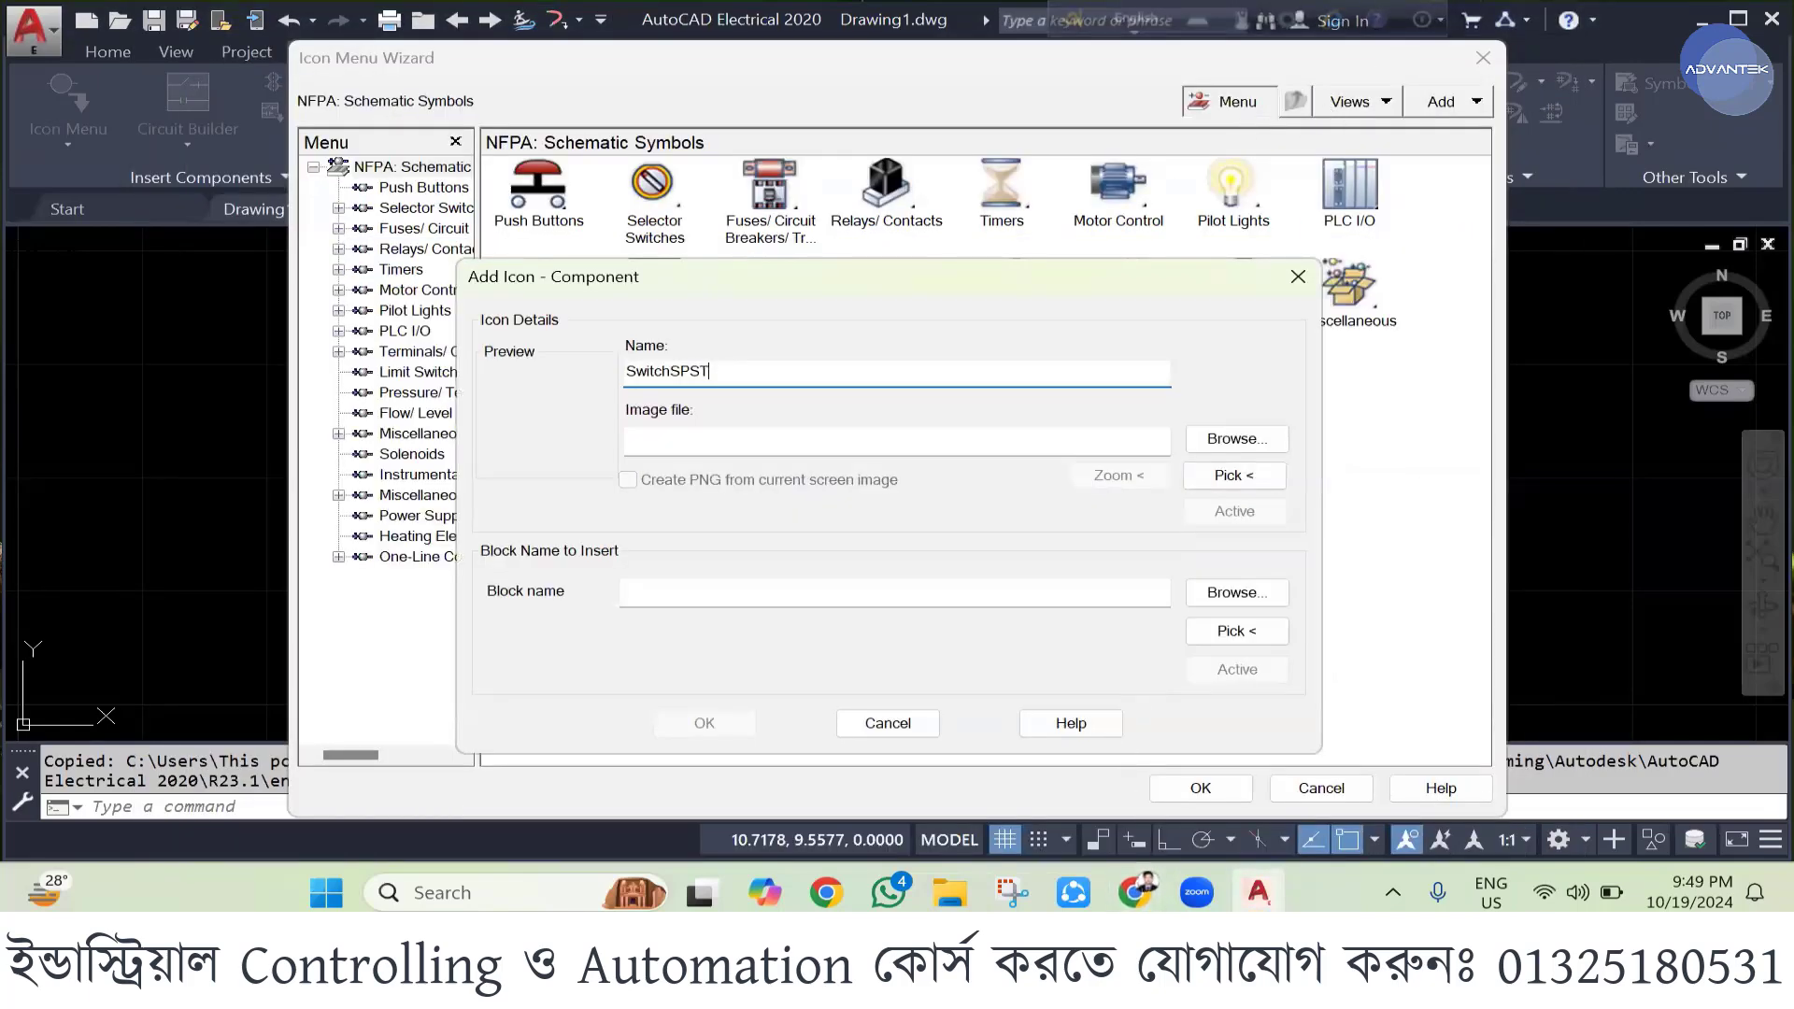
pyautogui.click(1136, 892)
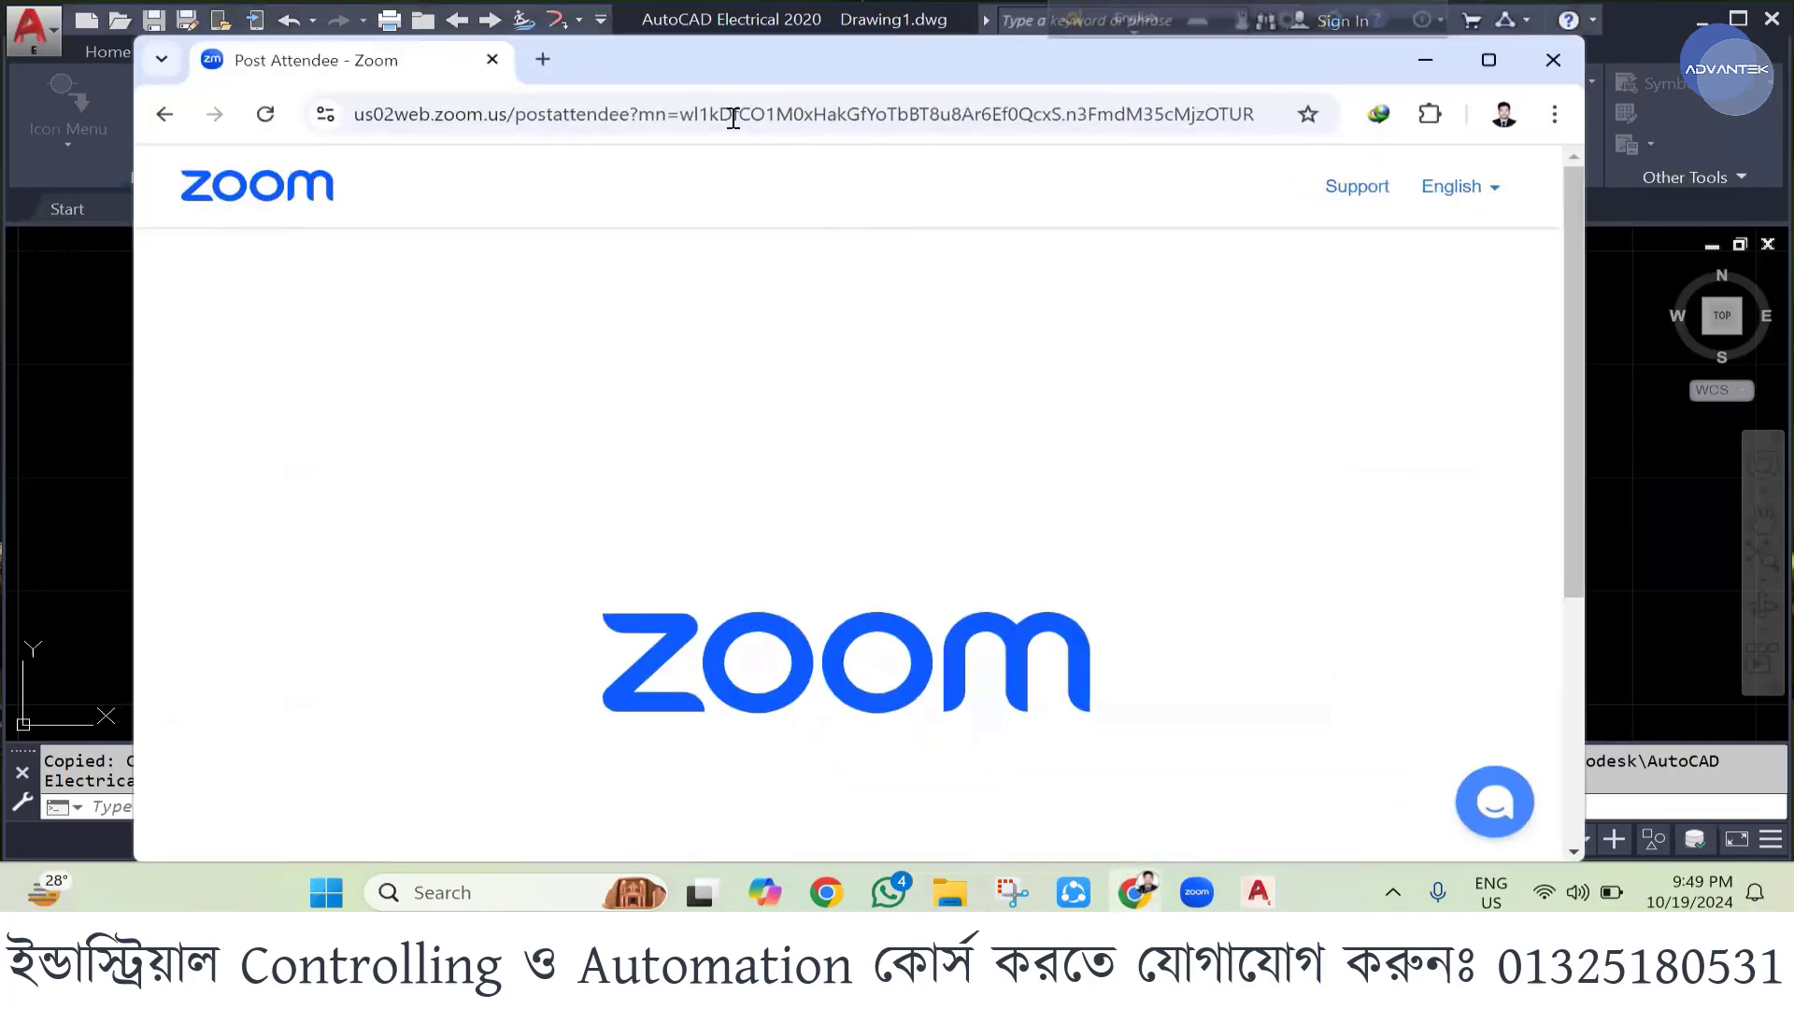
pyautogui.click(543, 59)
pyautogui.click(654, 556)
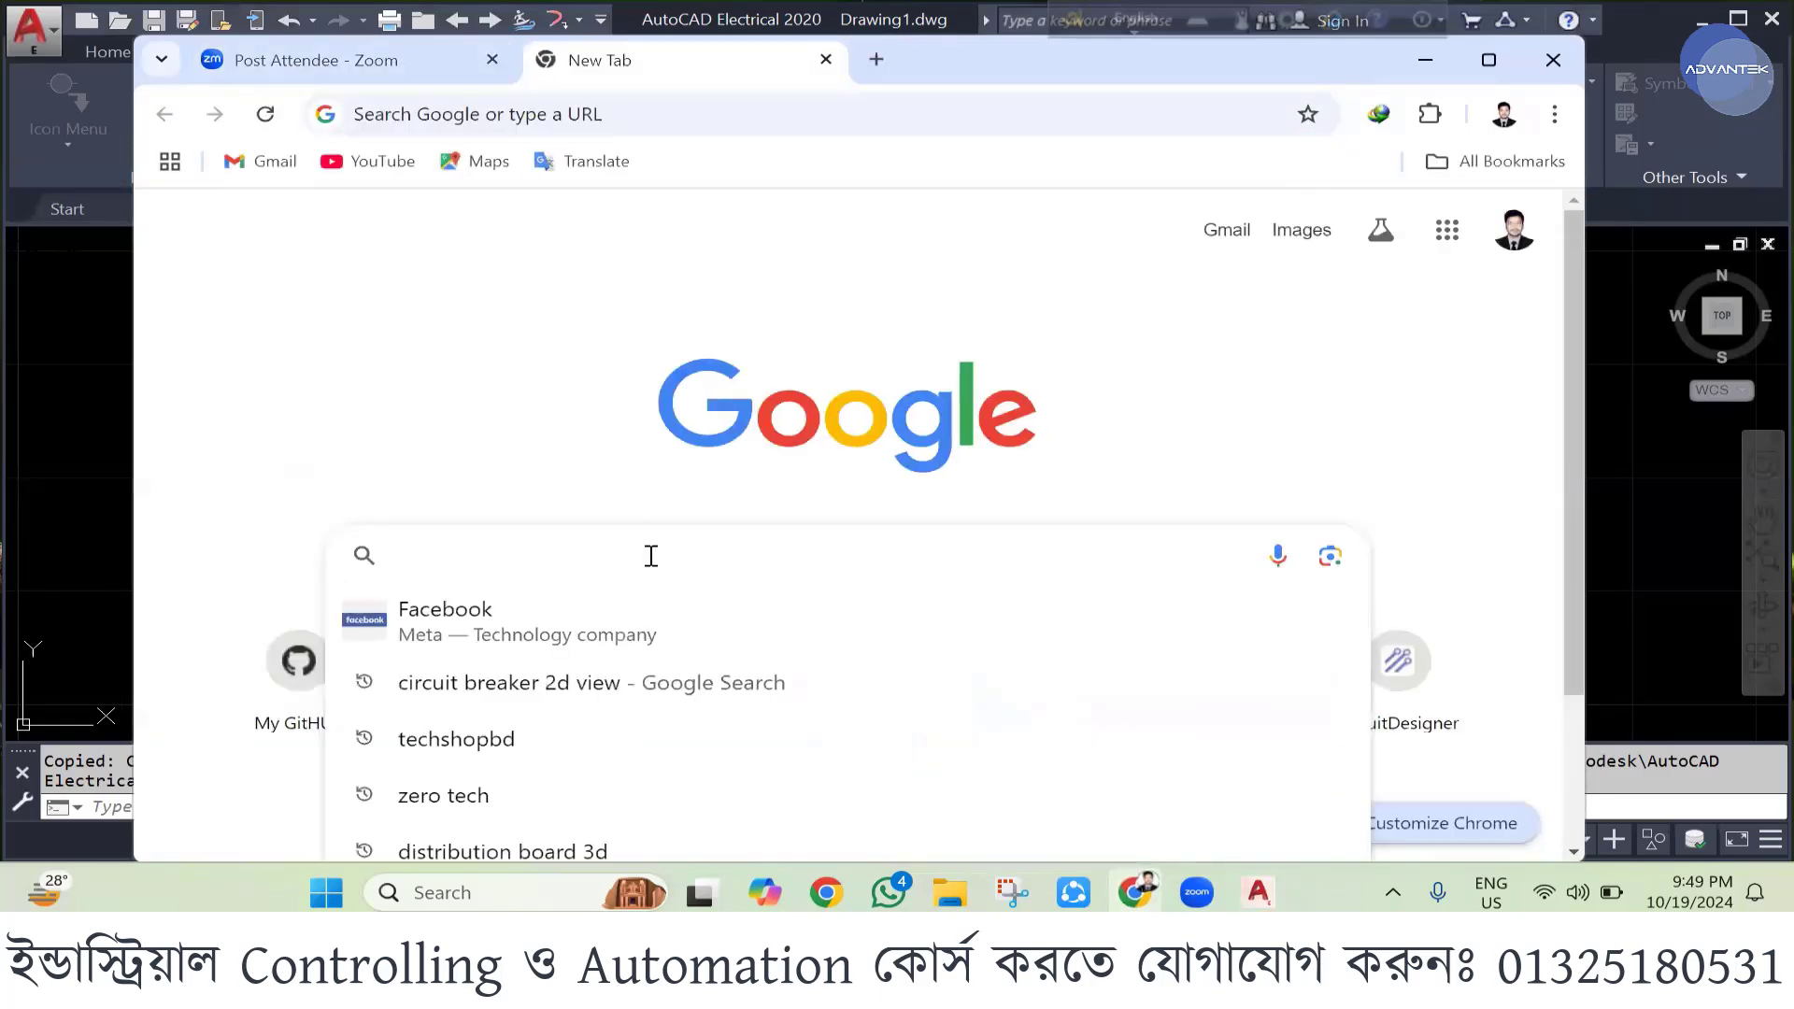
pyautogui.write('Pianno s')
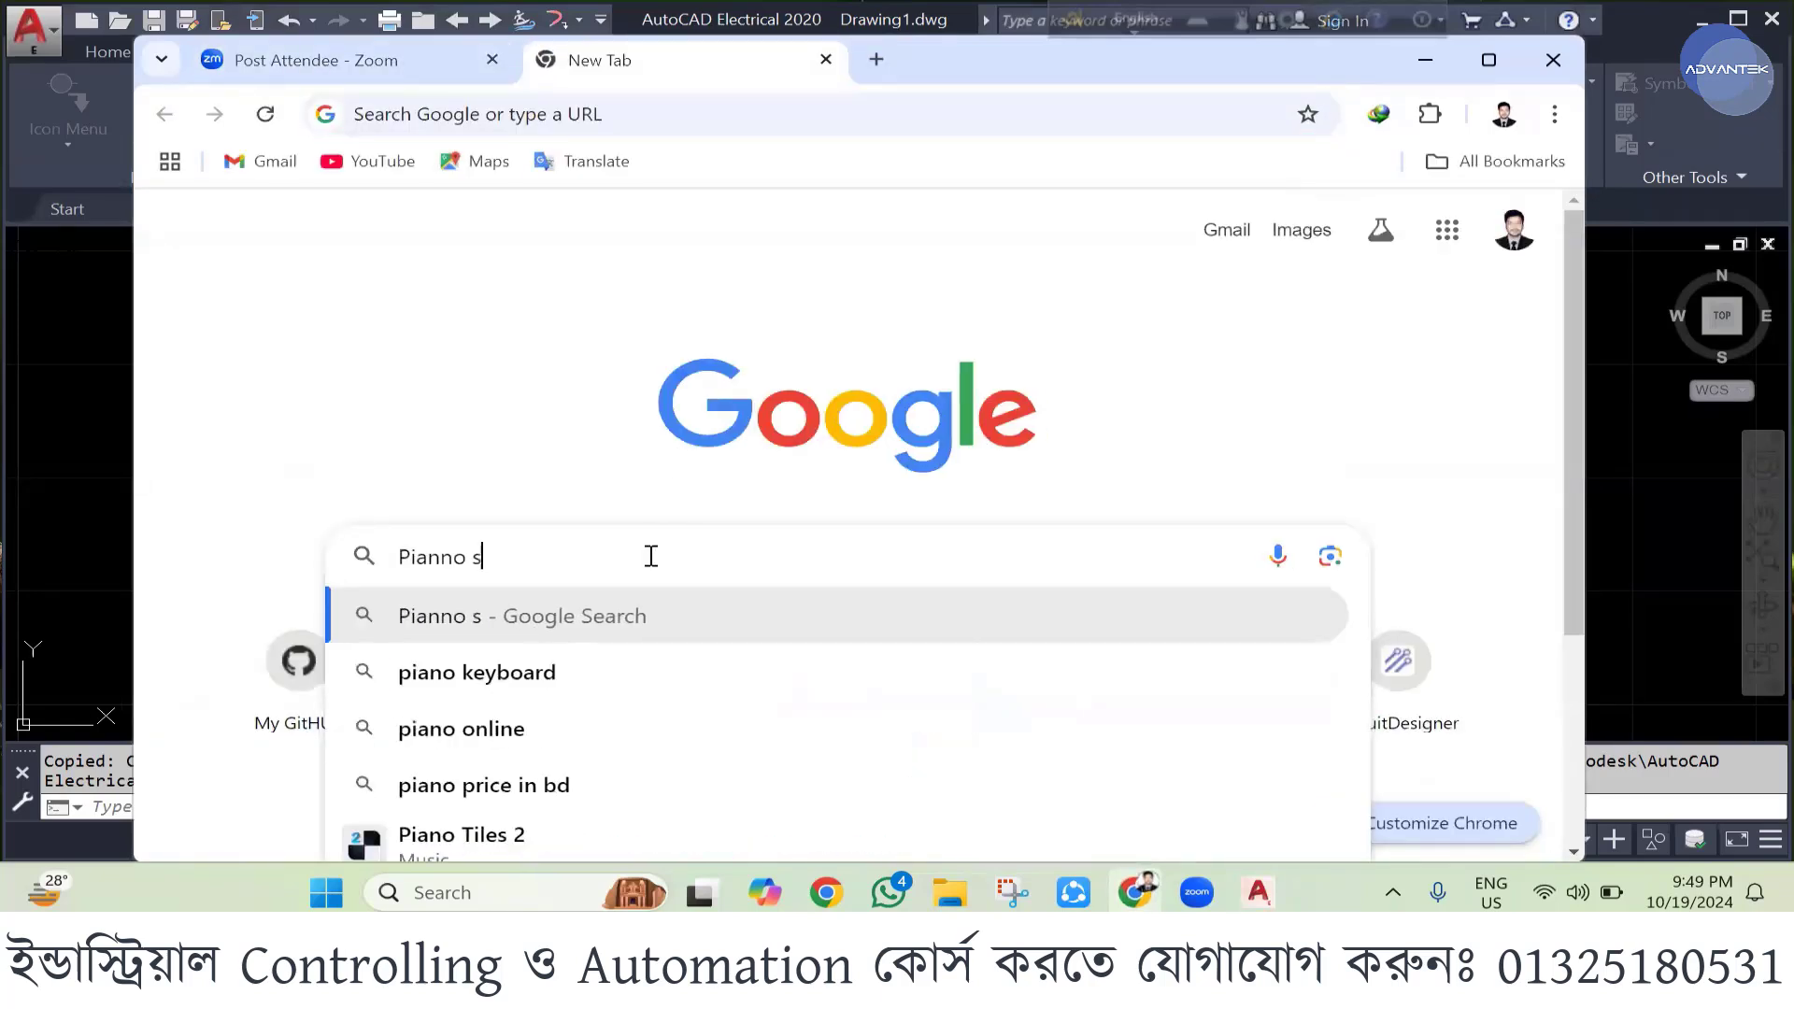
pyautogui.write('witch')
pyautogui.press('Return')
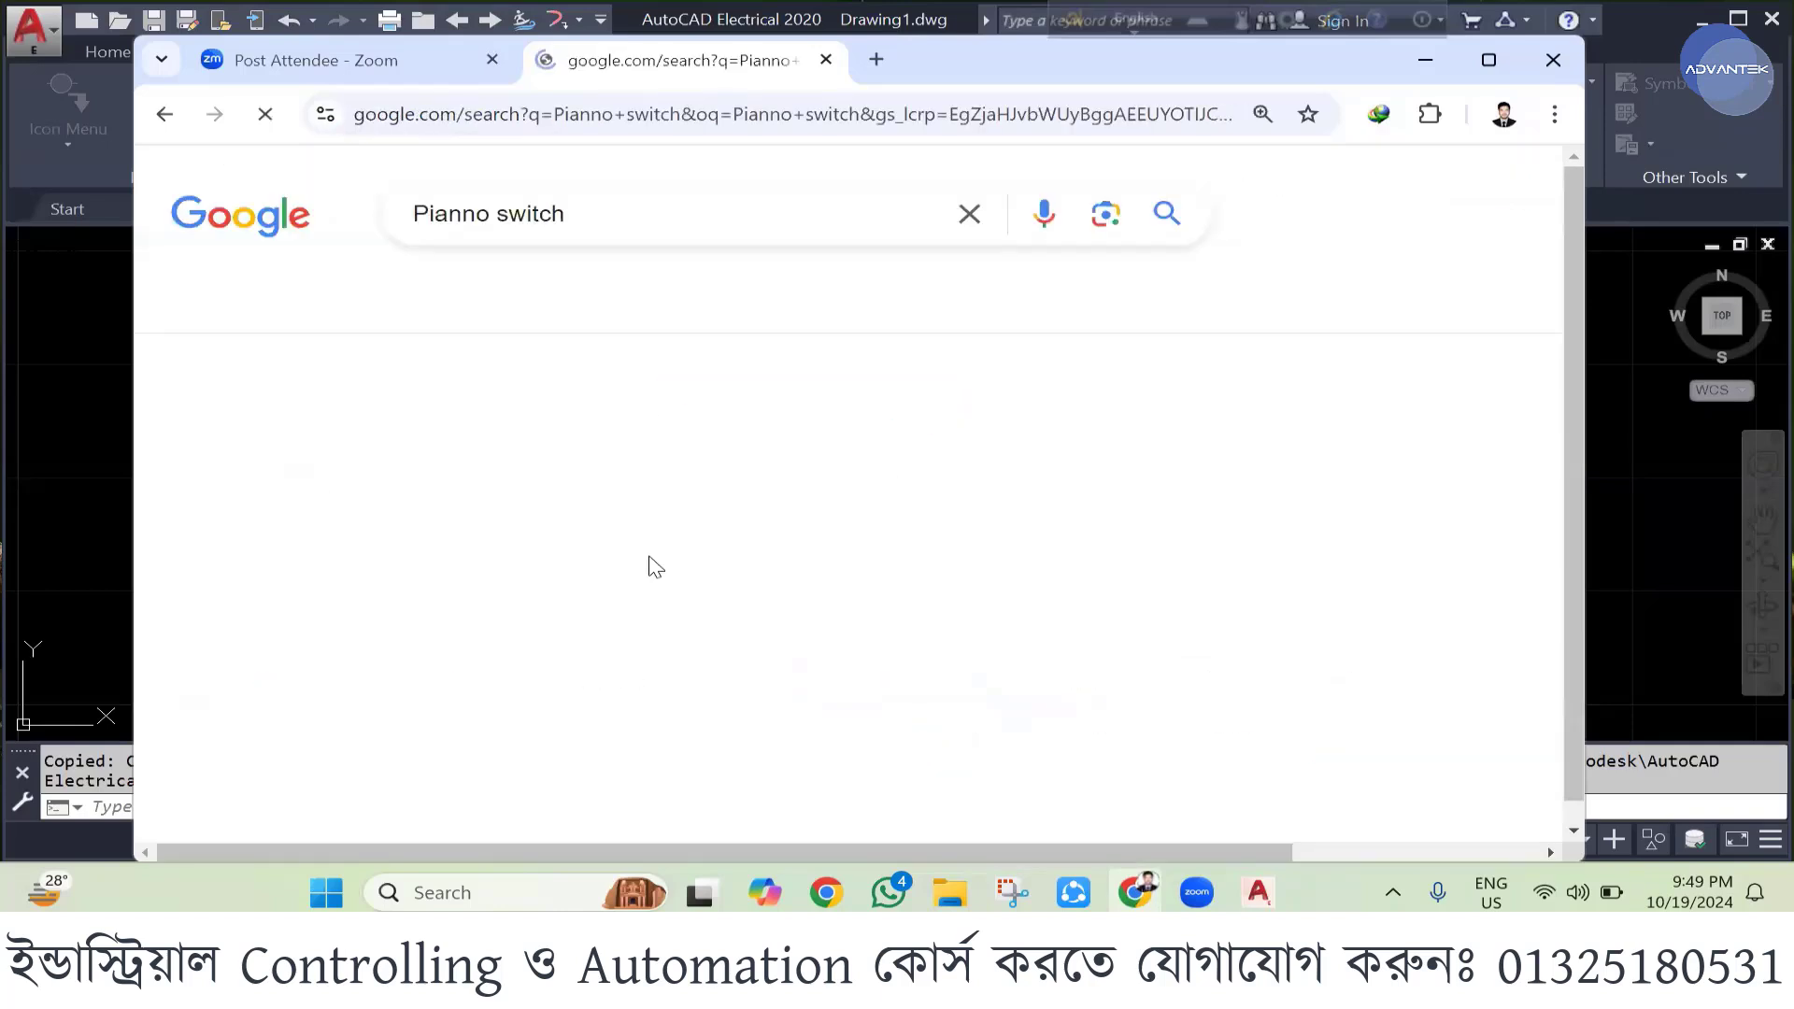
pyautogui.scroll(-1, 488, 682)
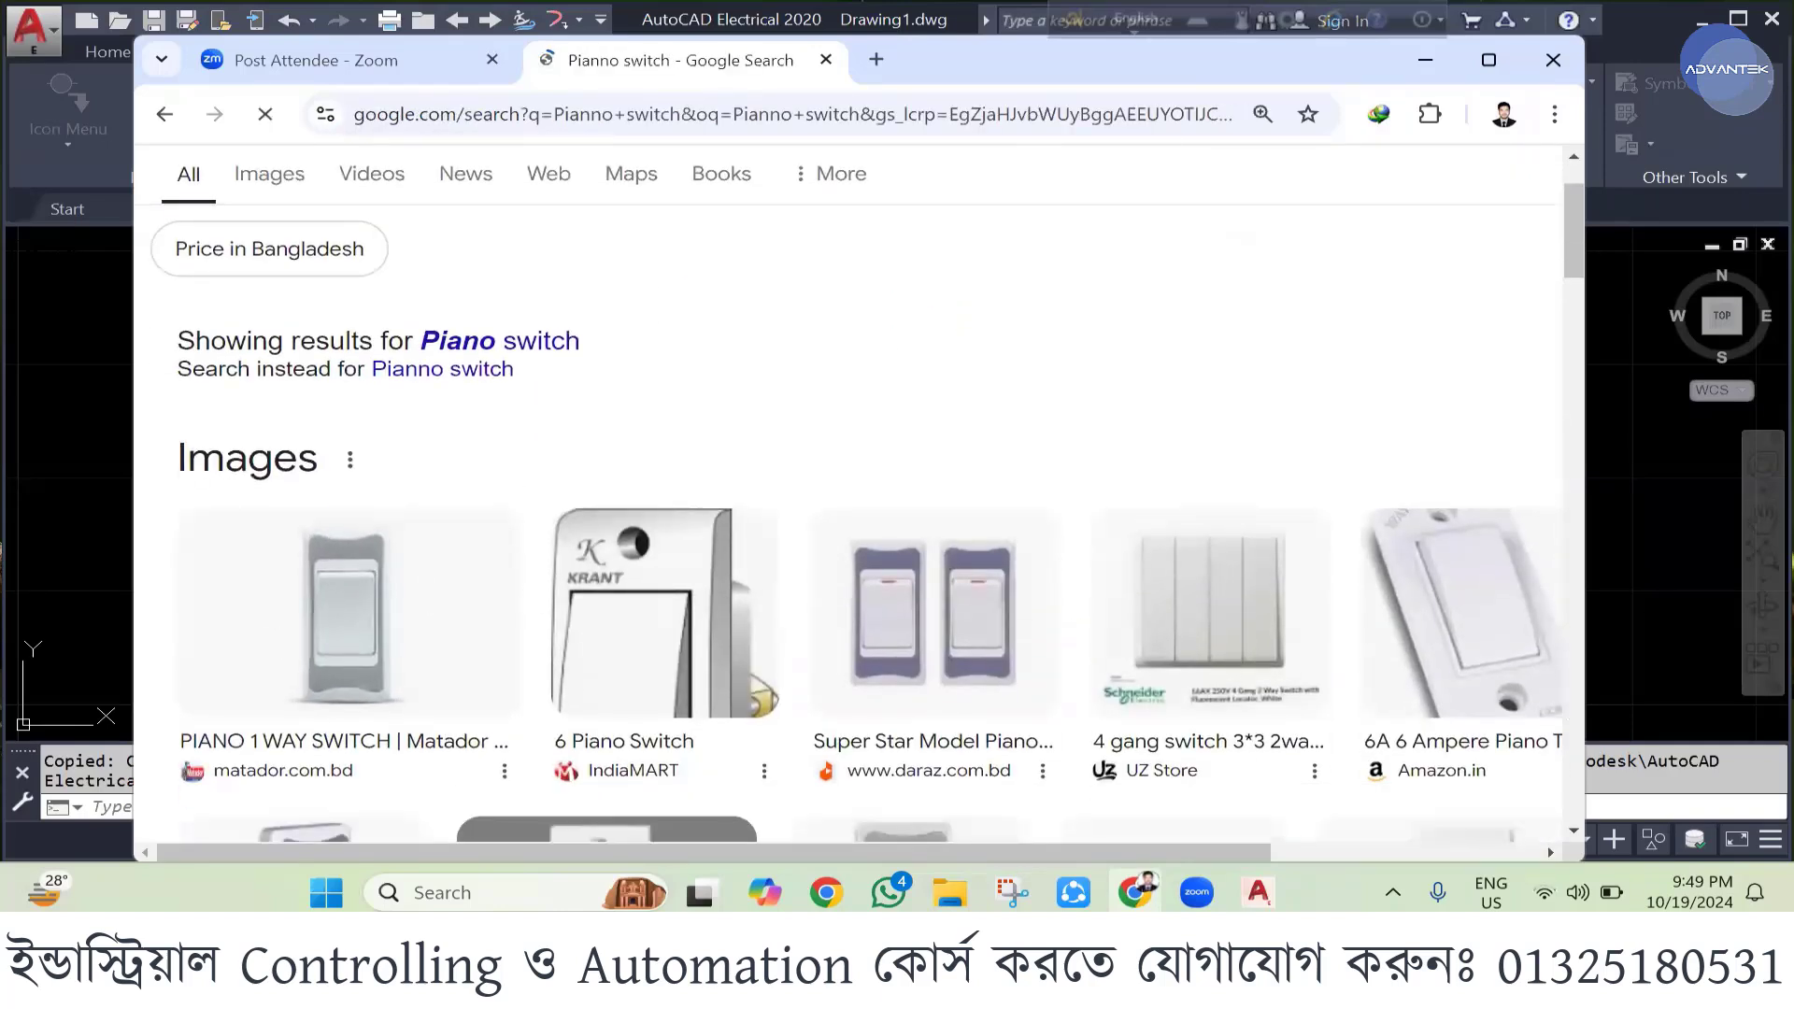
pyautogui.moveTo(1134, 892)
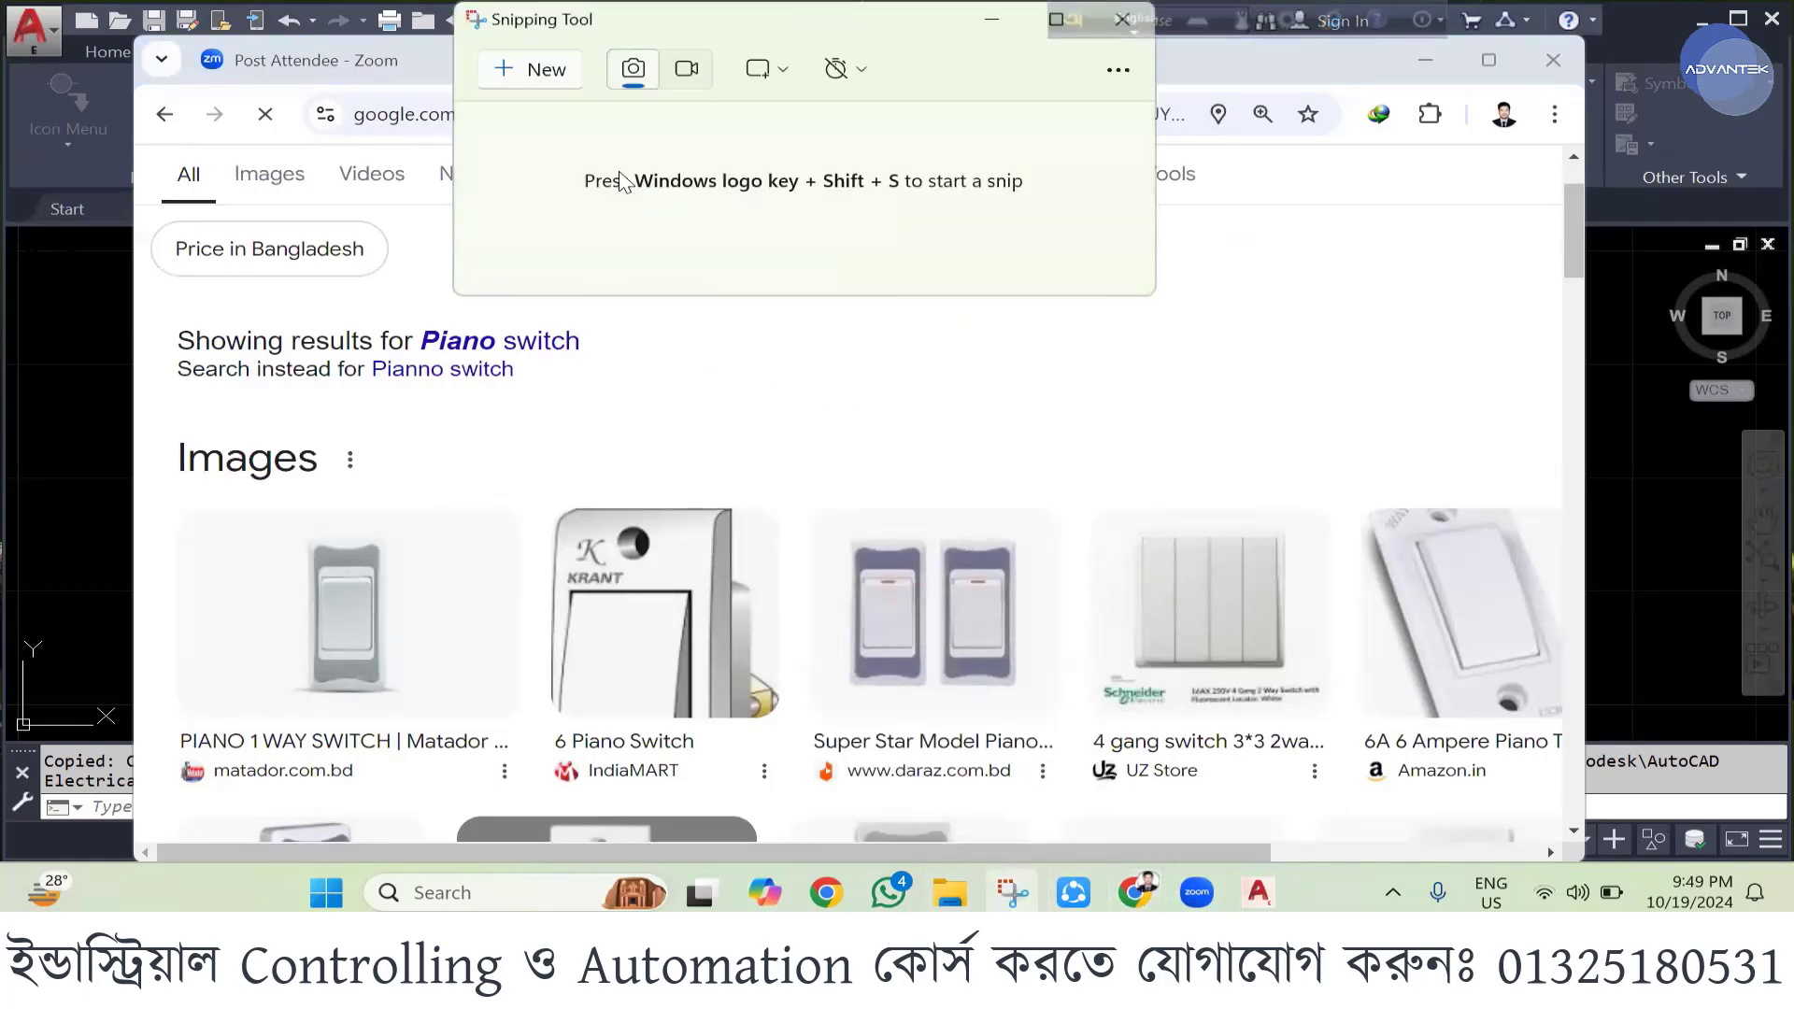
# - Snip the first piano switch image, save it to the Desktop as SPST in PNG, and close Snipping Tool
pyautogui.click(524, 70)
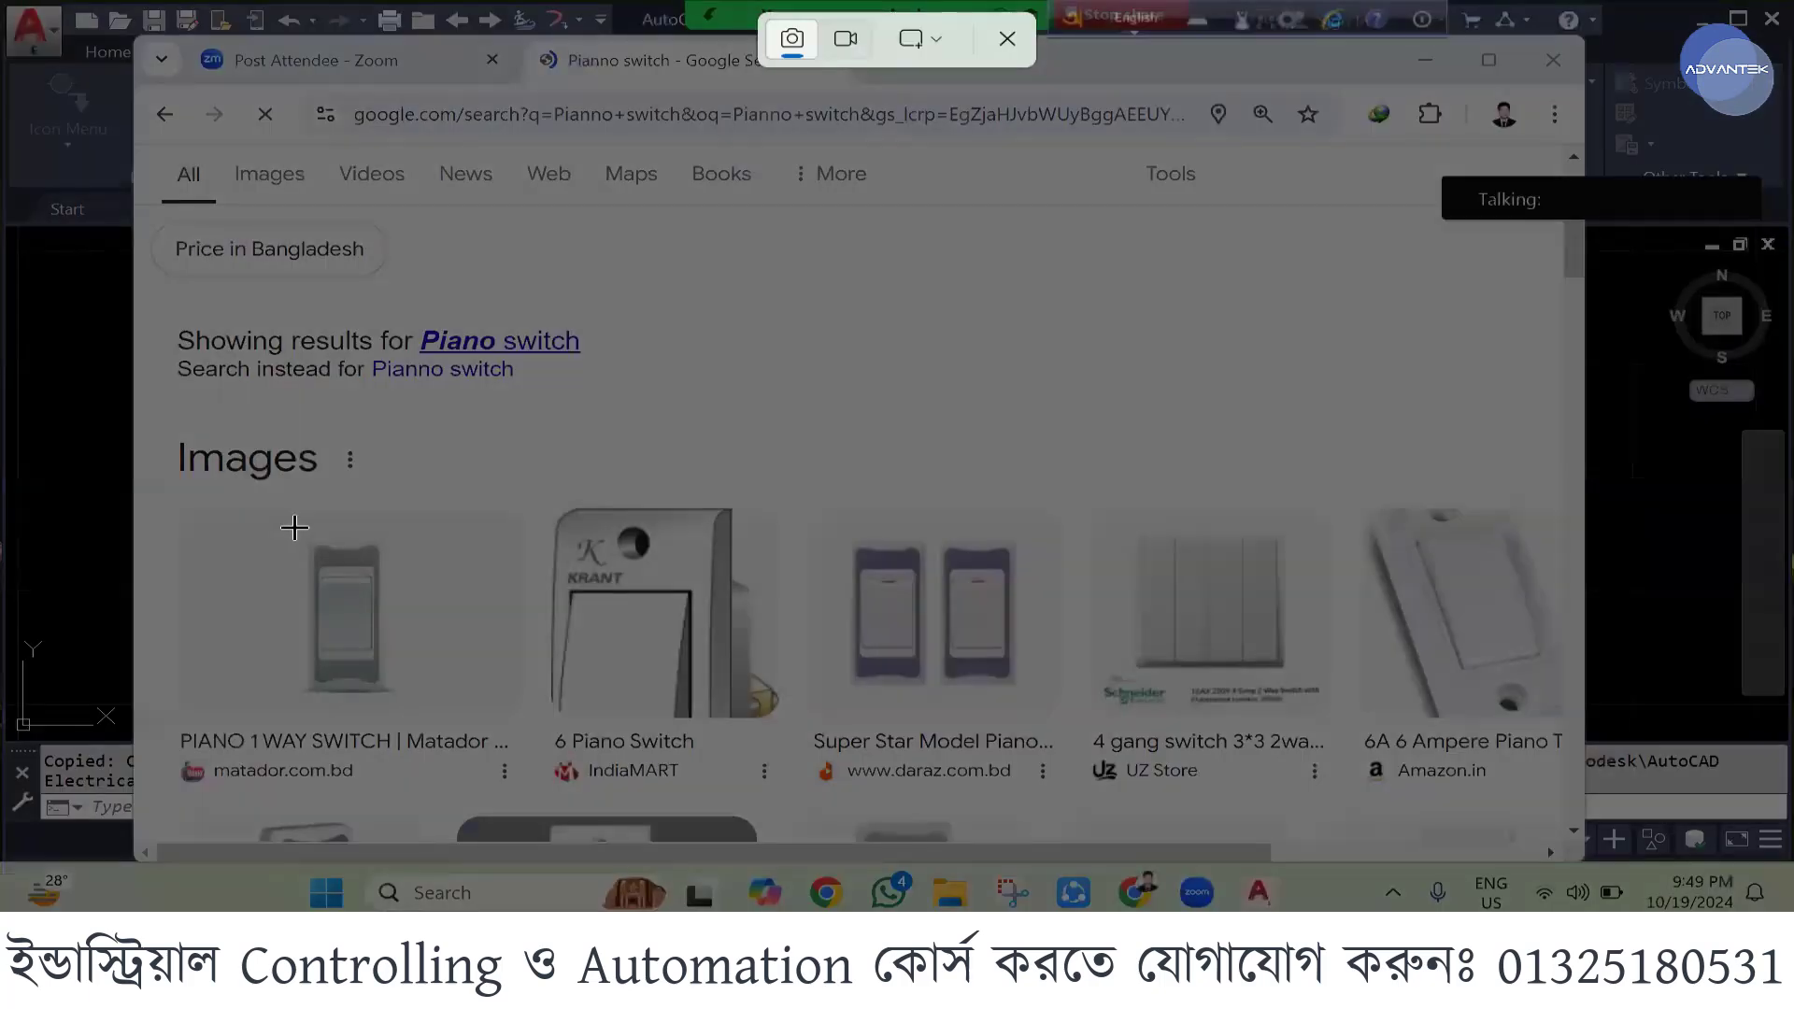
pyautogui.moveTo(286, 524); pyautogui.dragTo(398, 702)
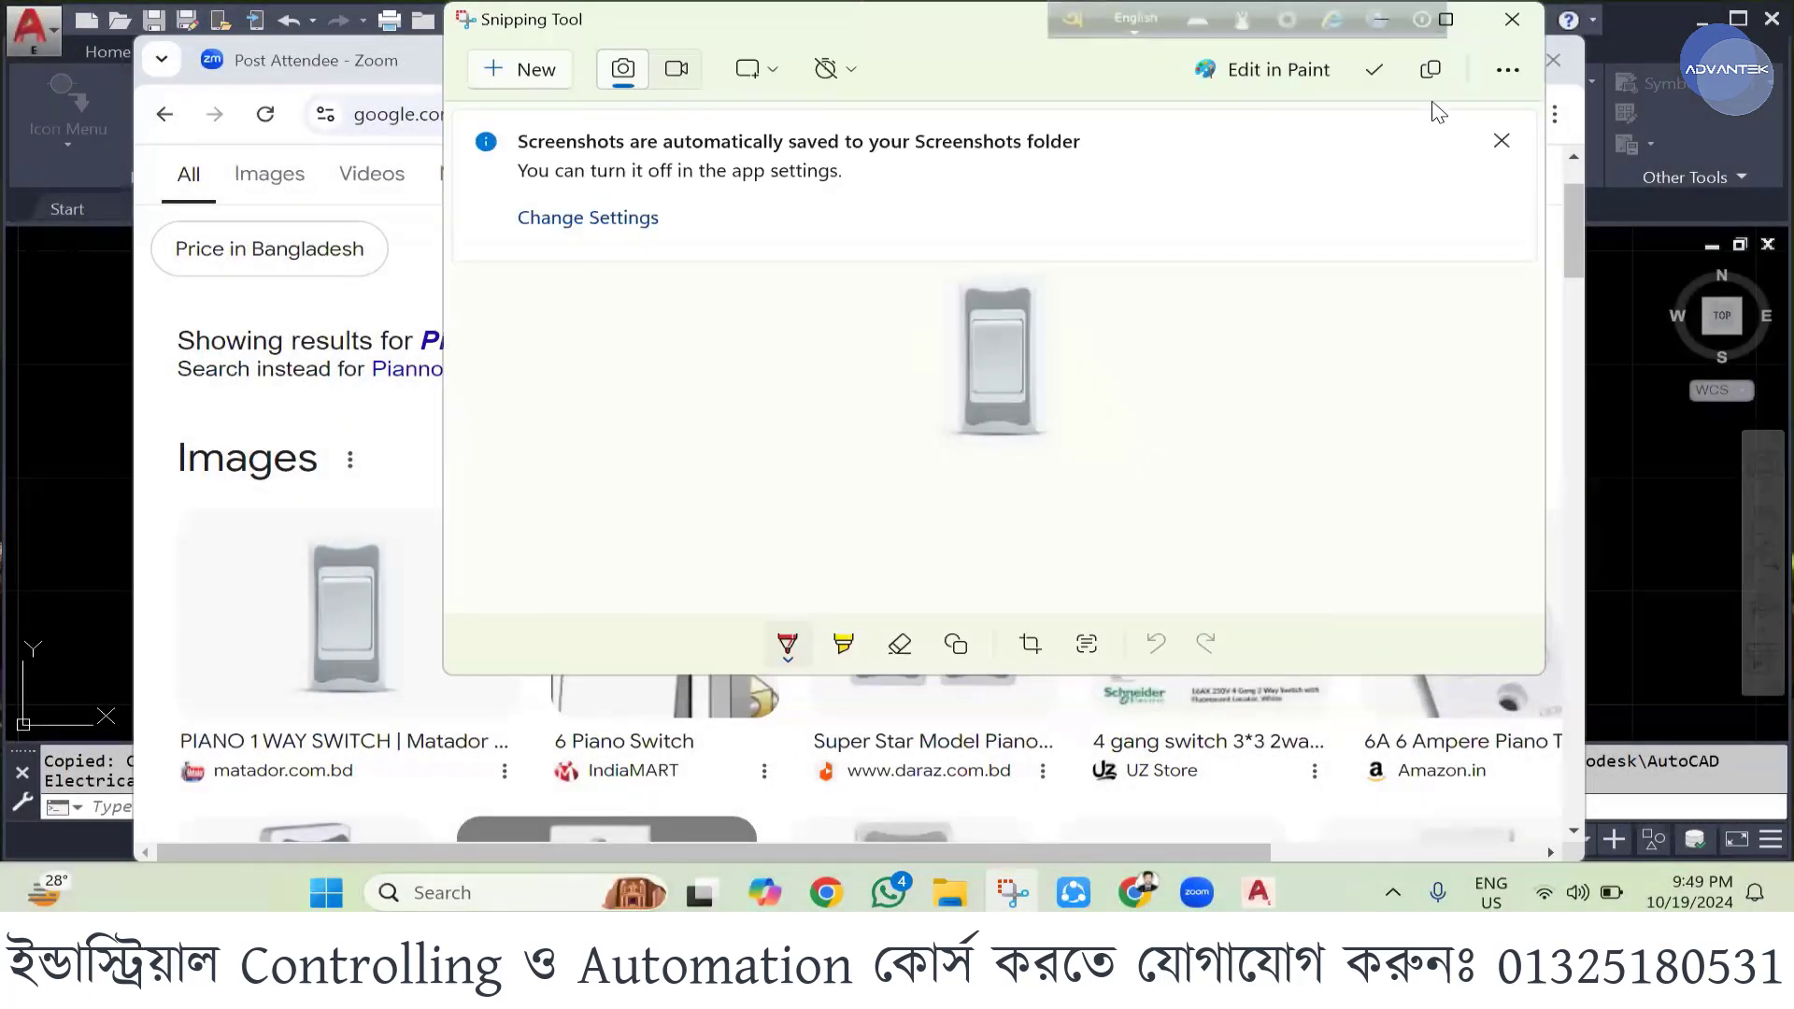
pyautogui.click(1375, 71)
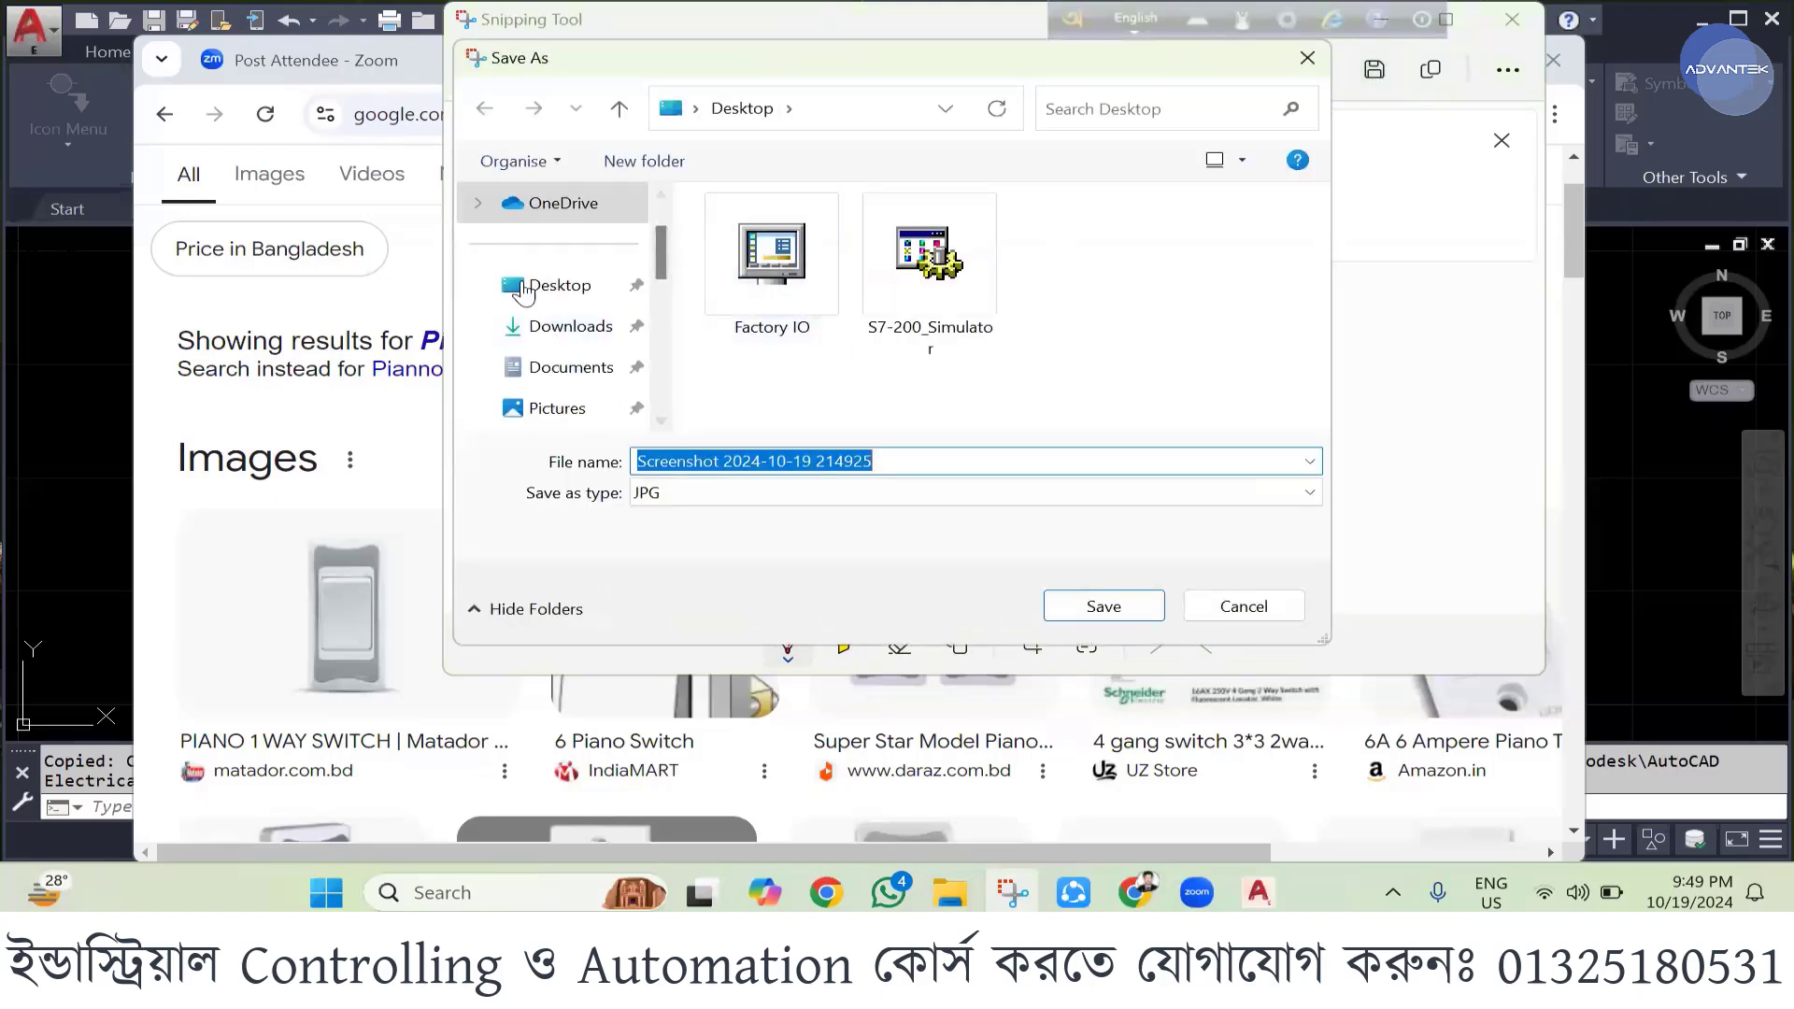
pyautogui.click(523, 285)
pyautogui.click(1115, 504)
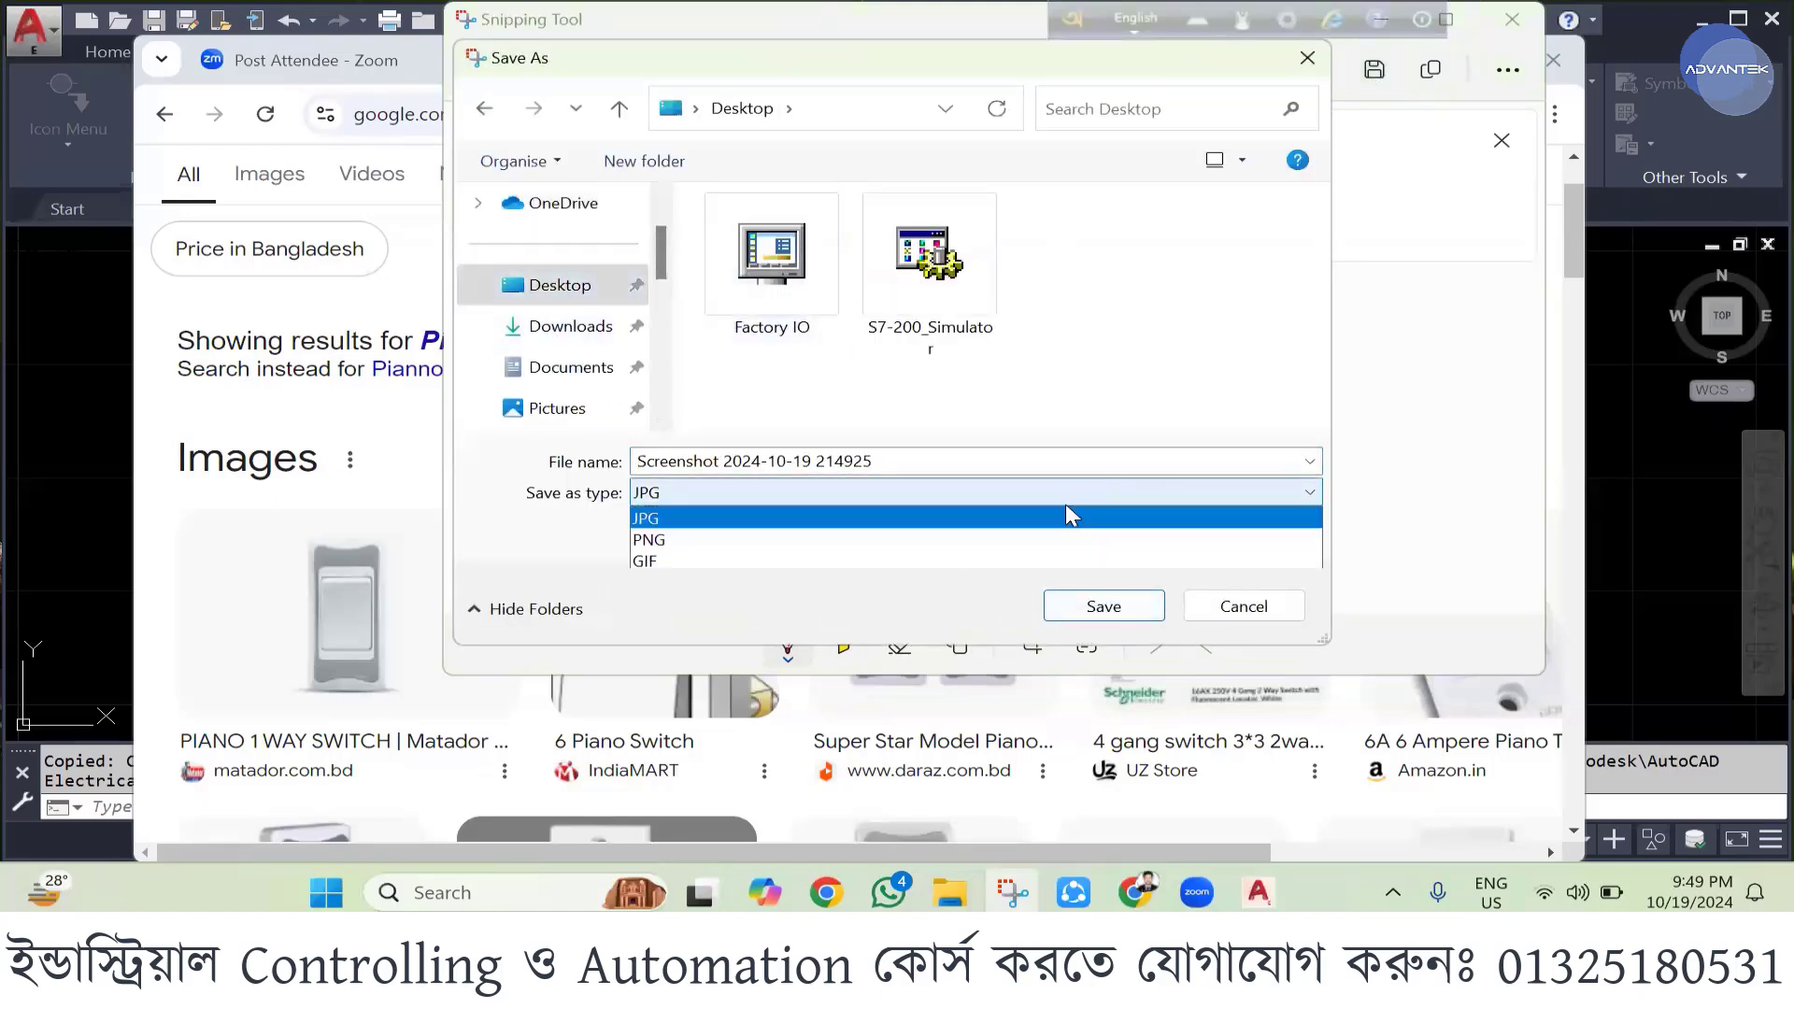
pyautogui.click(696, 534)
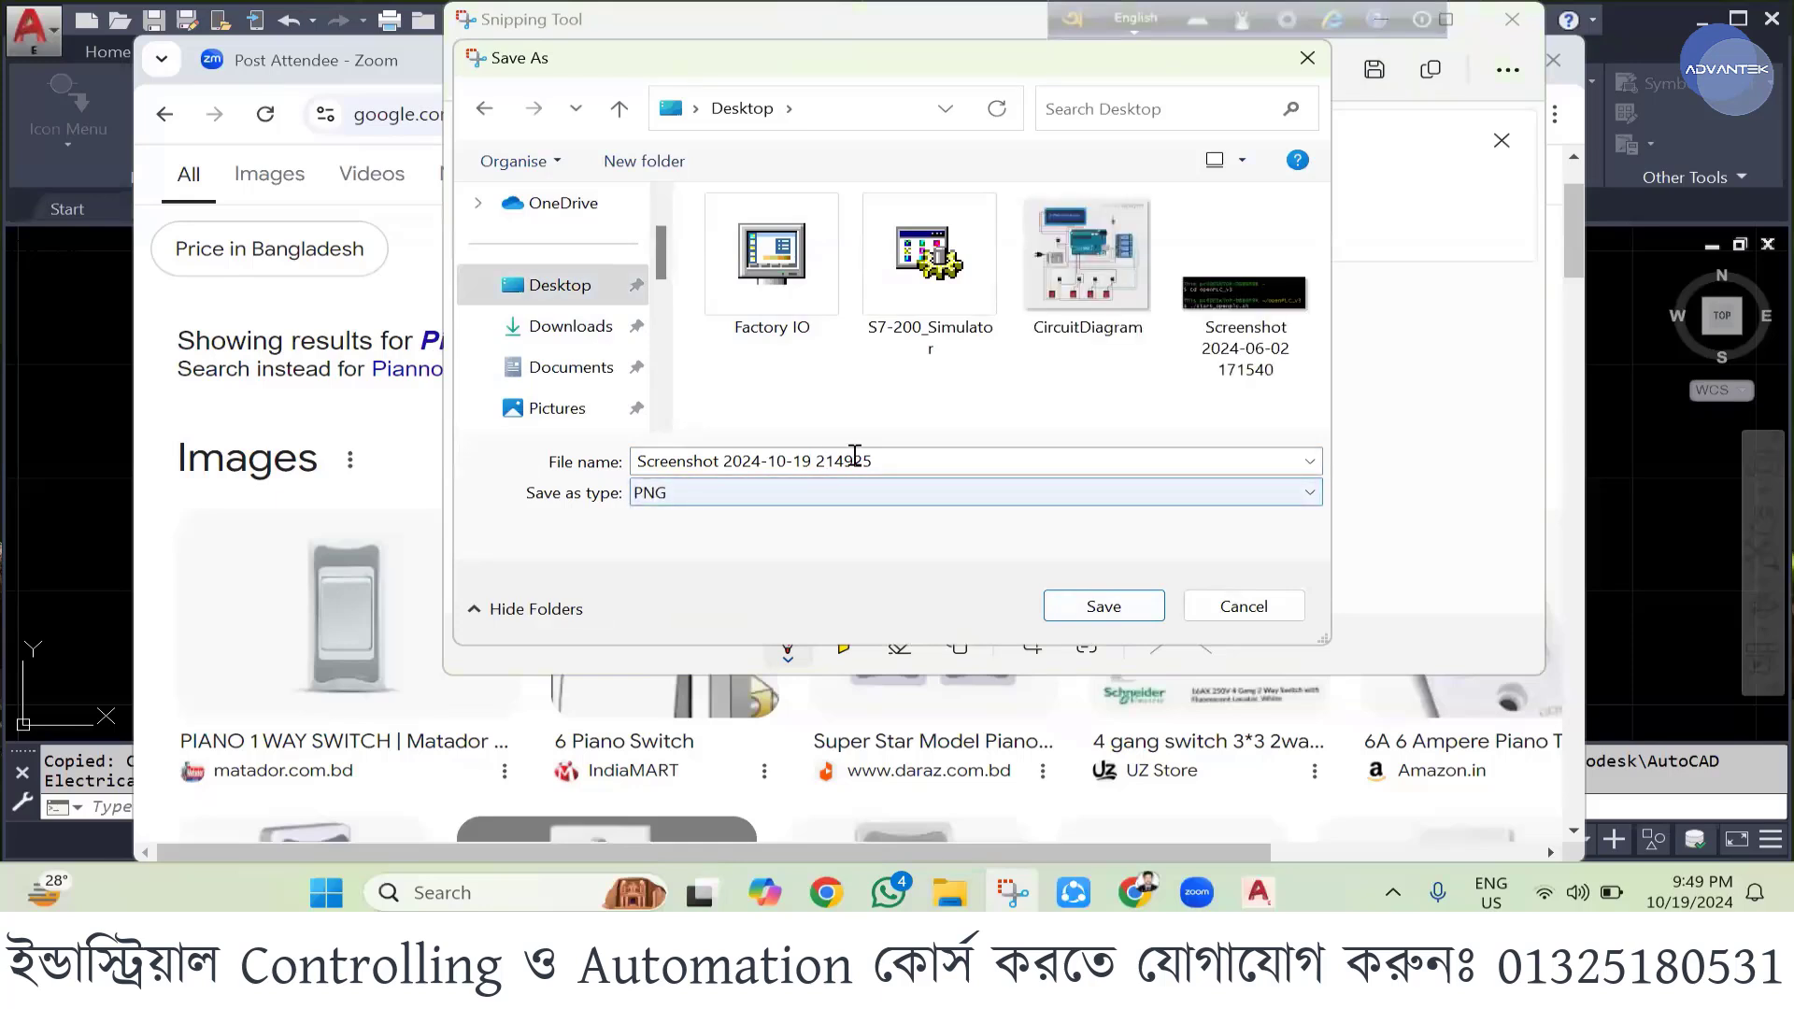
pyautogui.click(890, 462)
pyautogui.write('SPST')
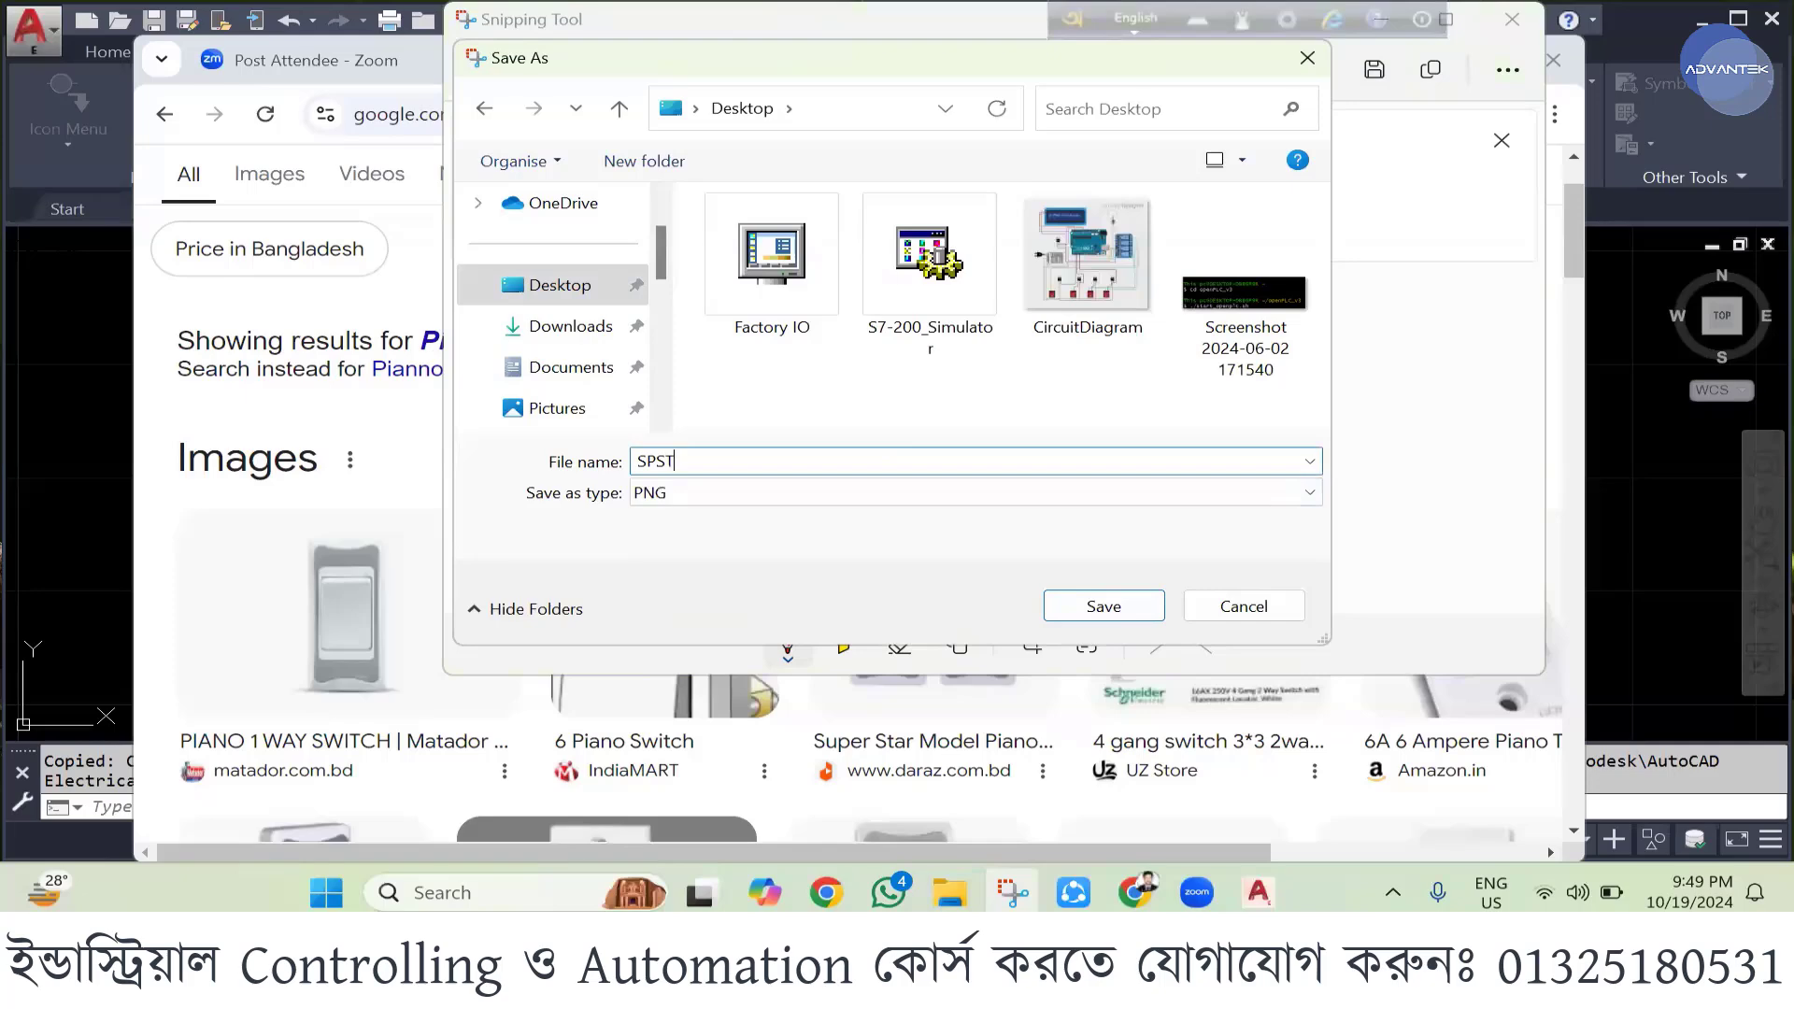
pyautogui.click(1074, 609)
pyautogui.click(1079, 608)
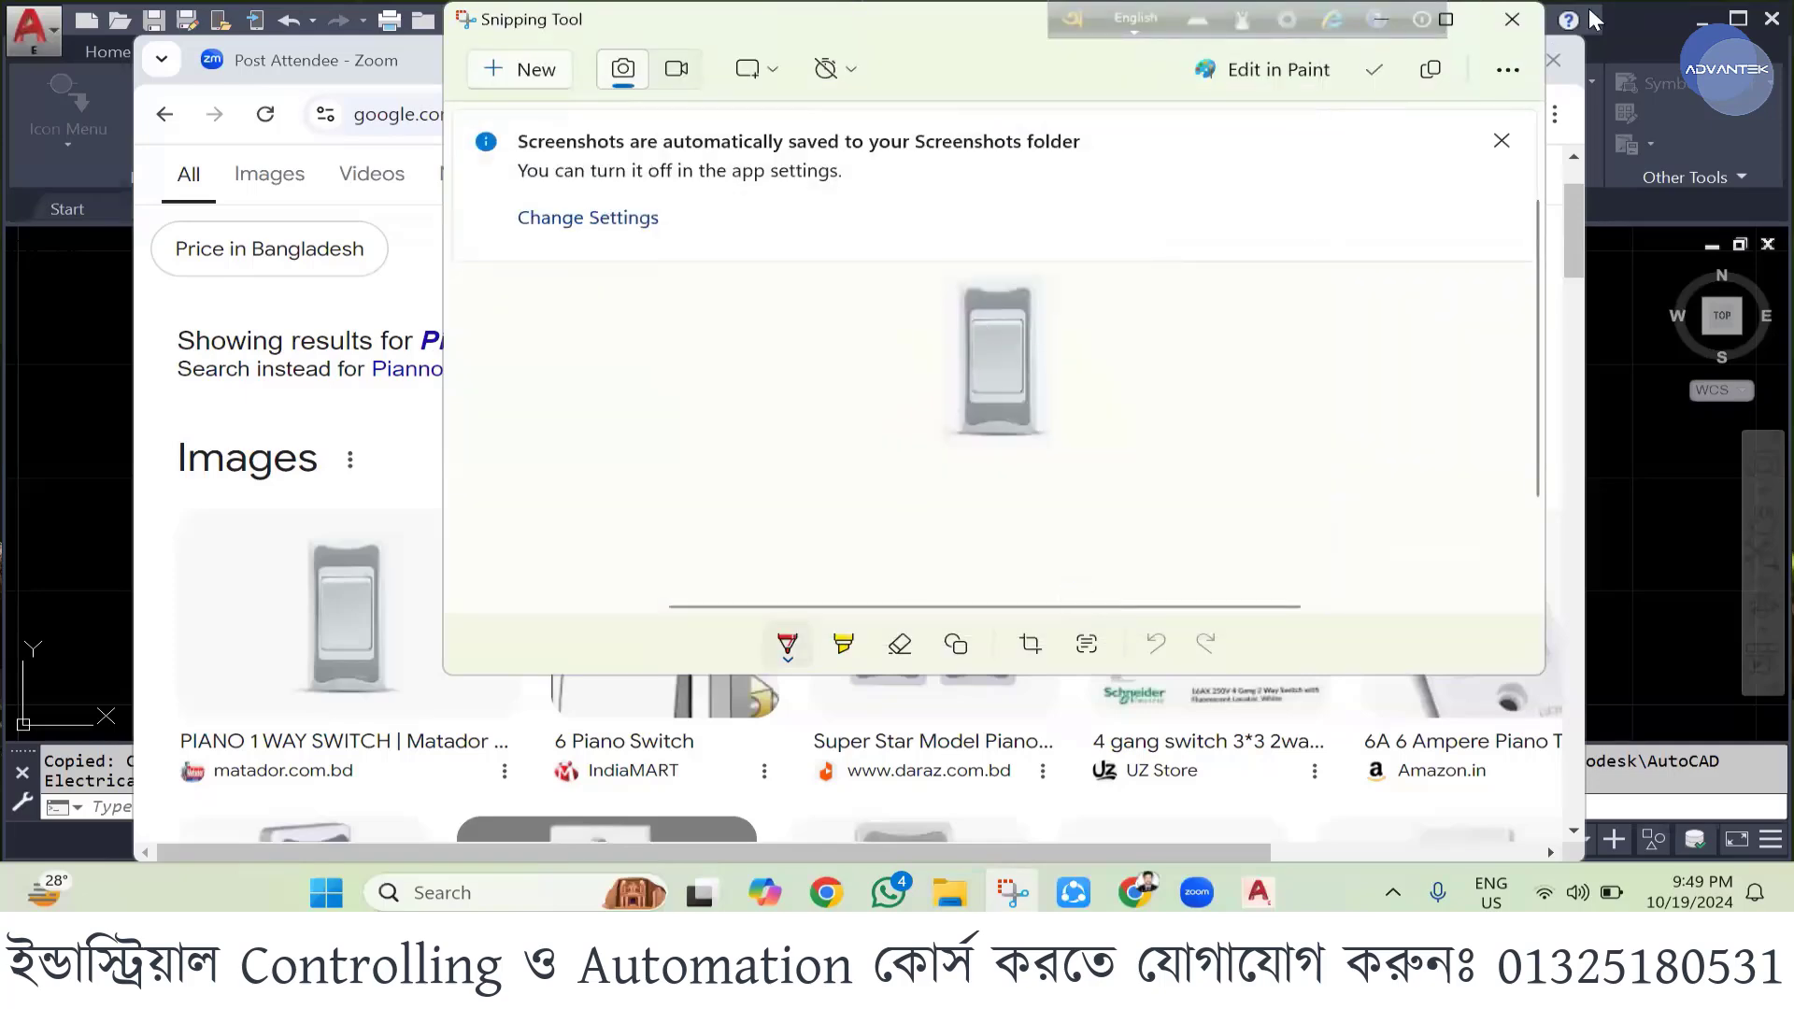
pyautogui.click(1511, 18)
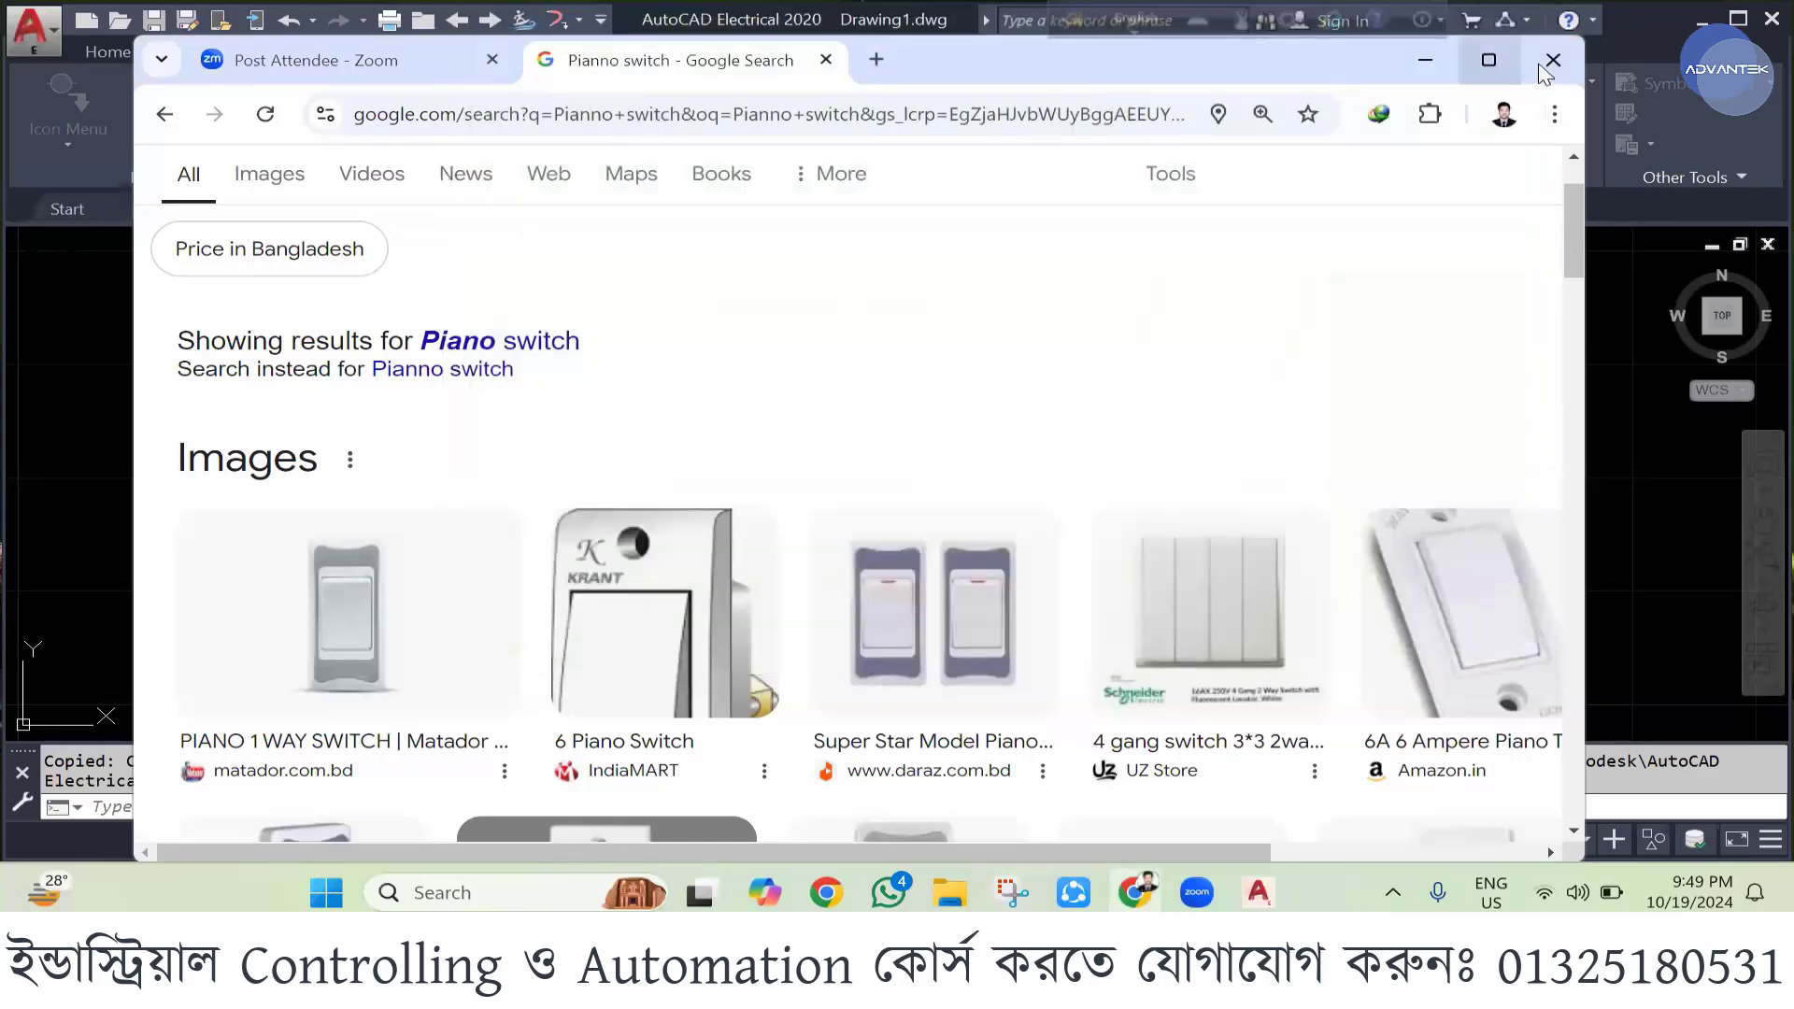
# - Use the Desktop SPST.png as the icon image, enter block name Switch, and confirm
pyautogui.click(1424, 59)
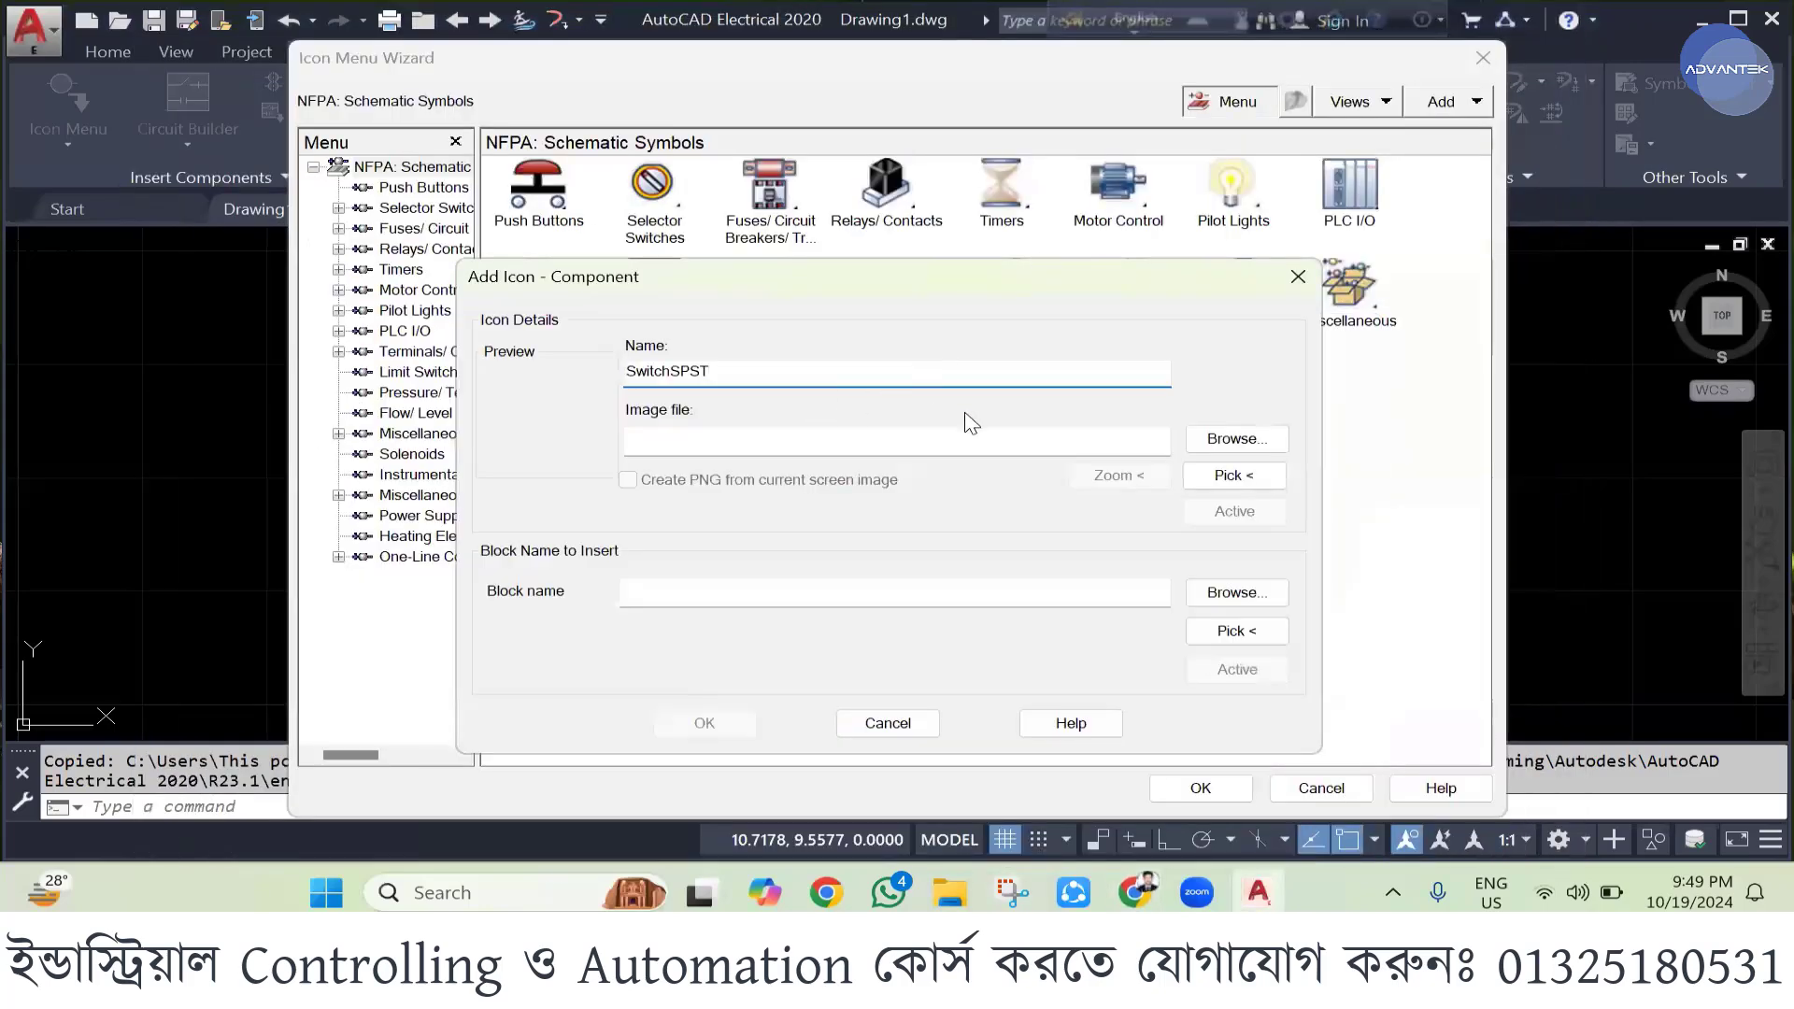
pyautogui.click(1215, 439)
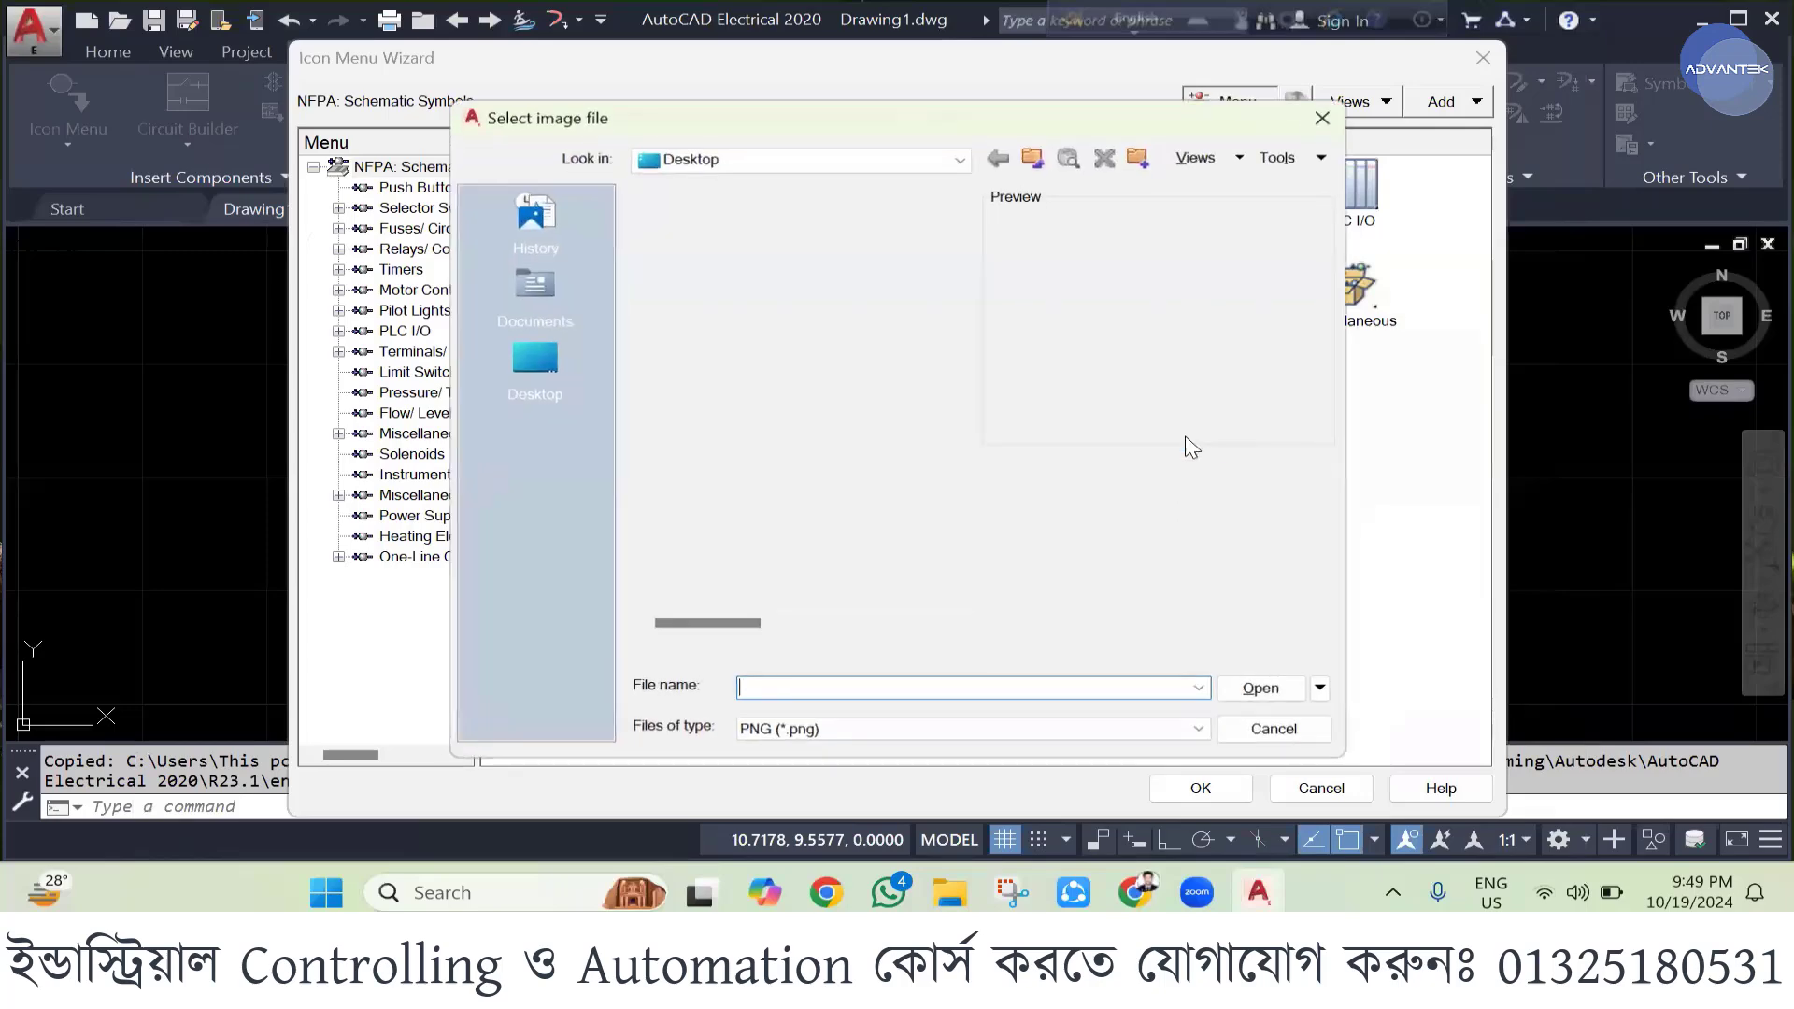
pyautogui.click(534, 359)
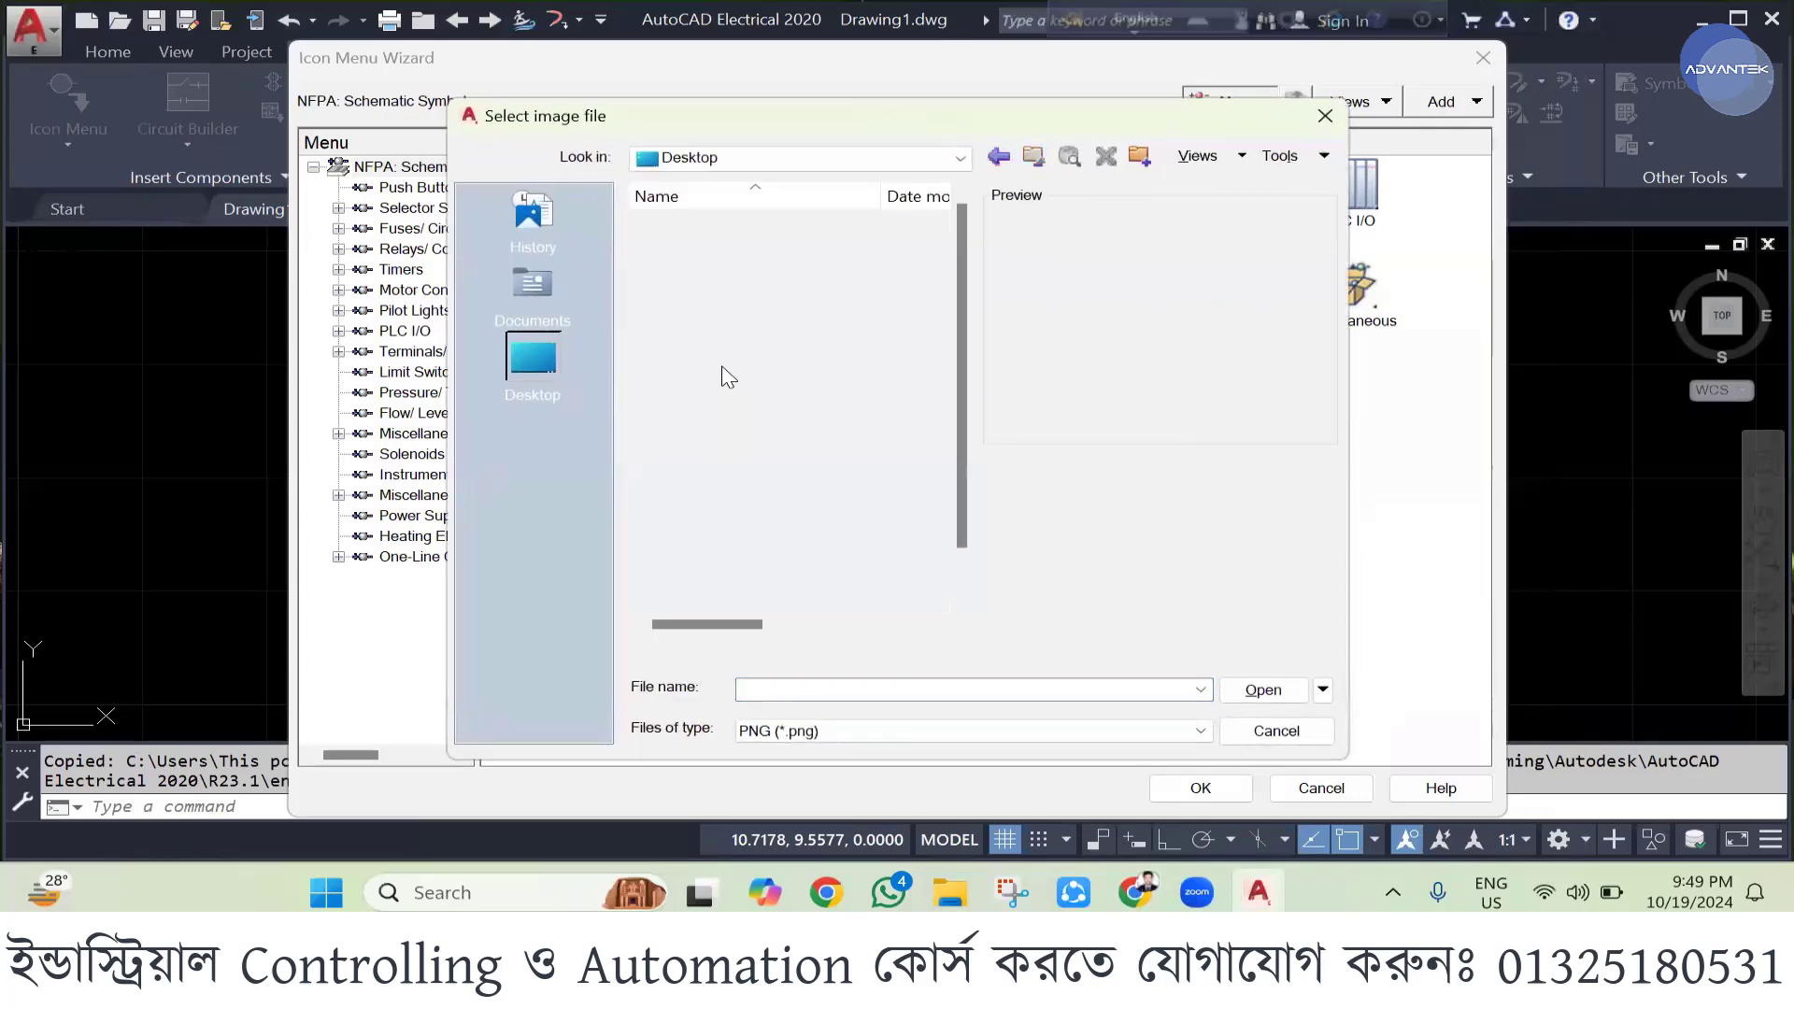
pyautogui.click(687, 595)
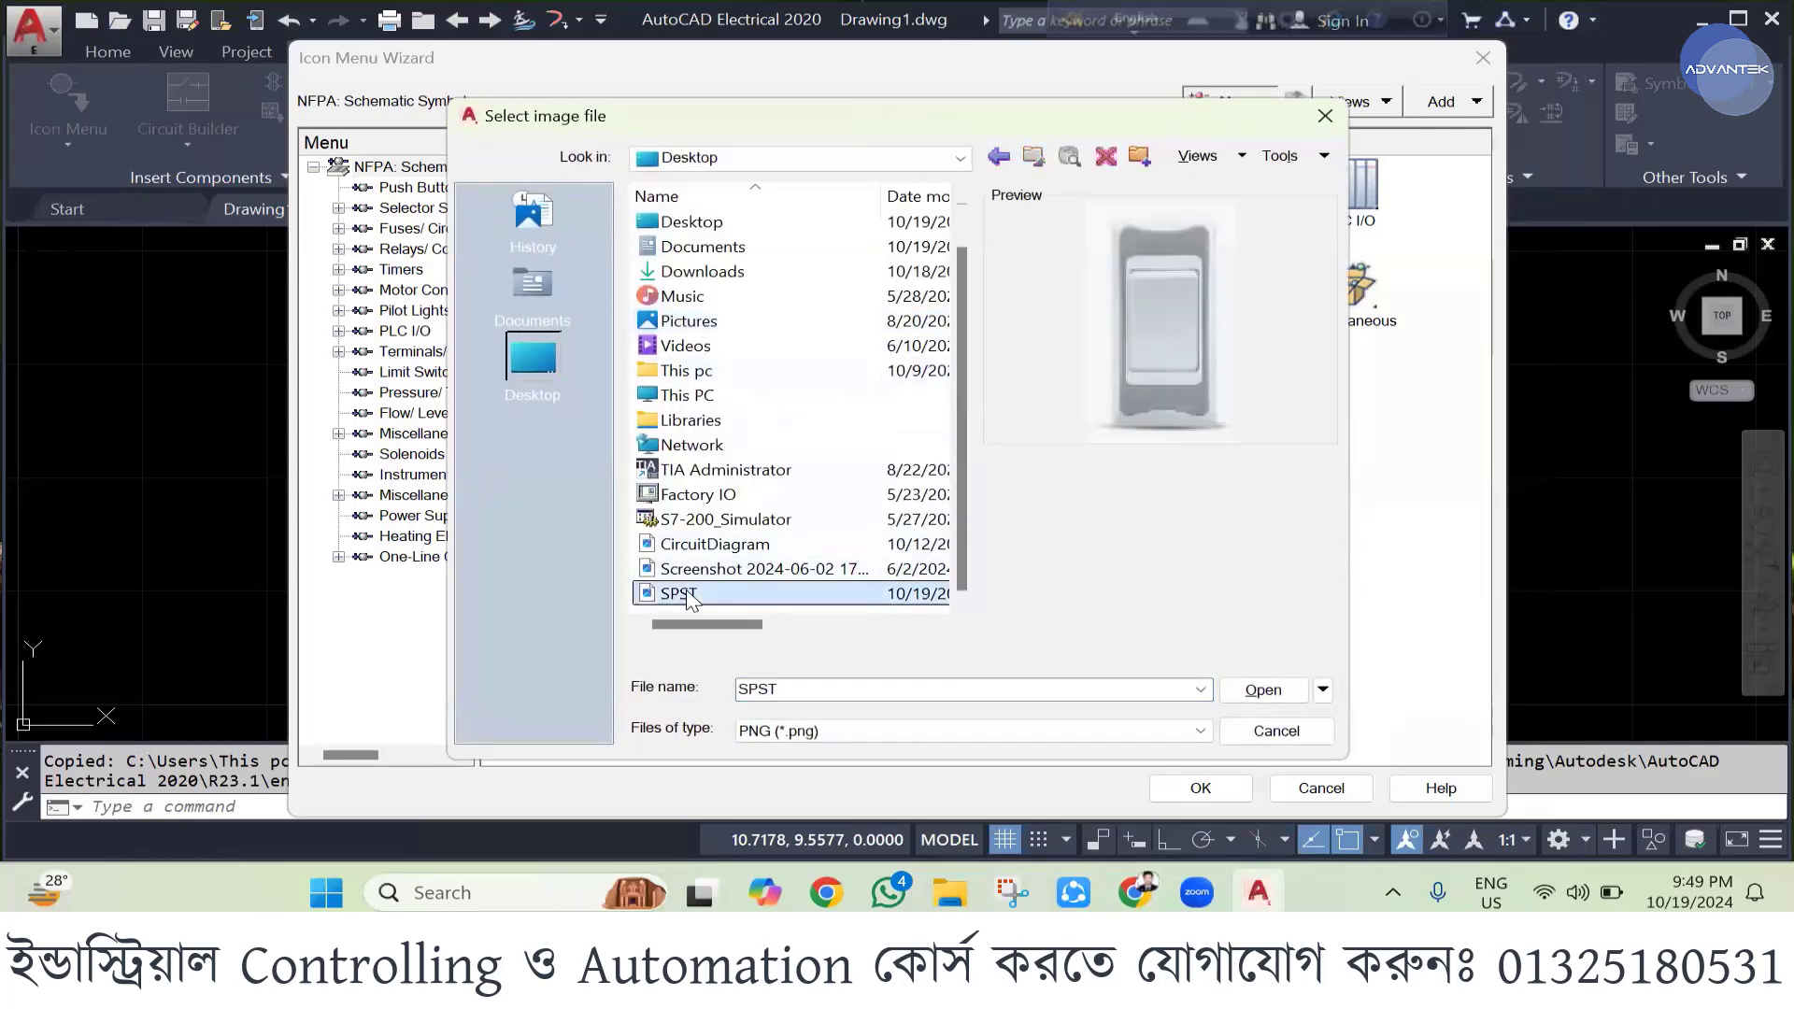
pyautogui.click(1263, 690)
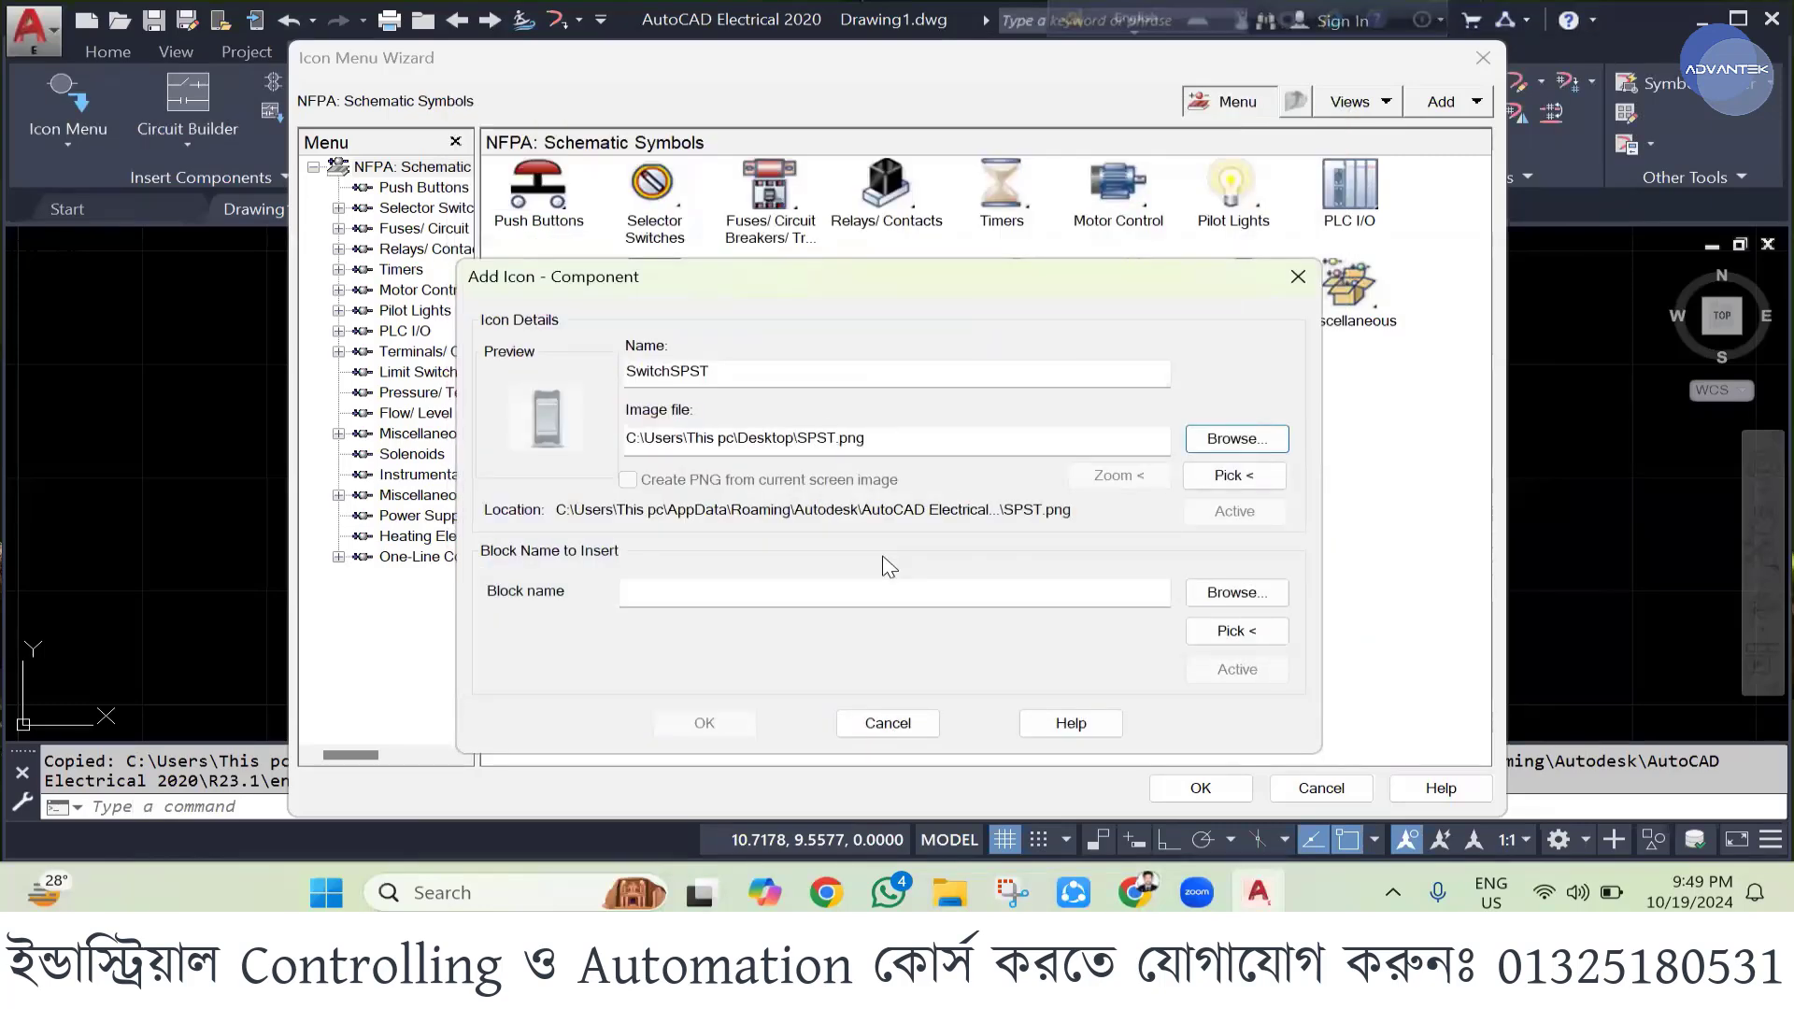
pyautogui.click(716, 592)
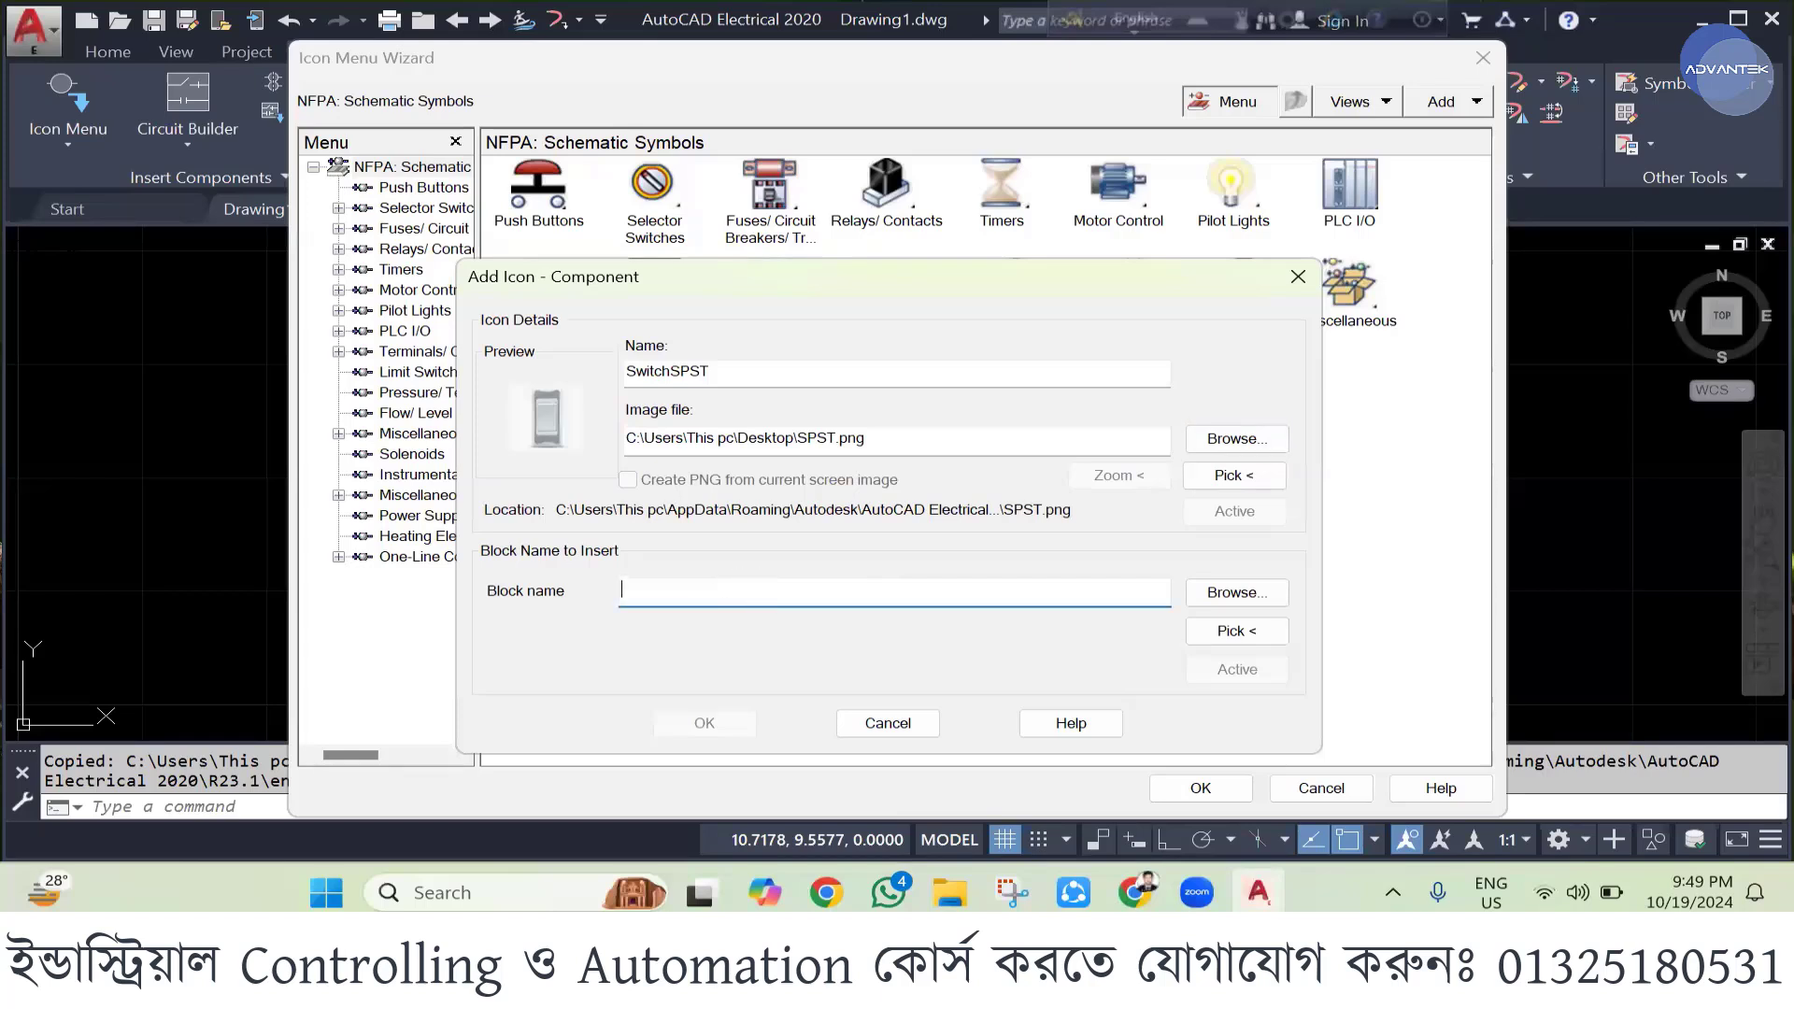
pyautogui.write('Switch001')
pyautogui.click(704, 722)
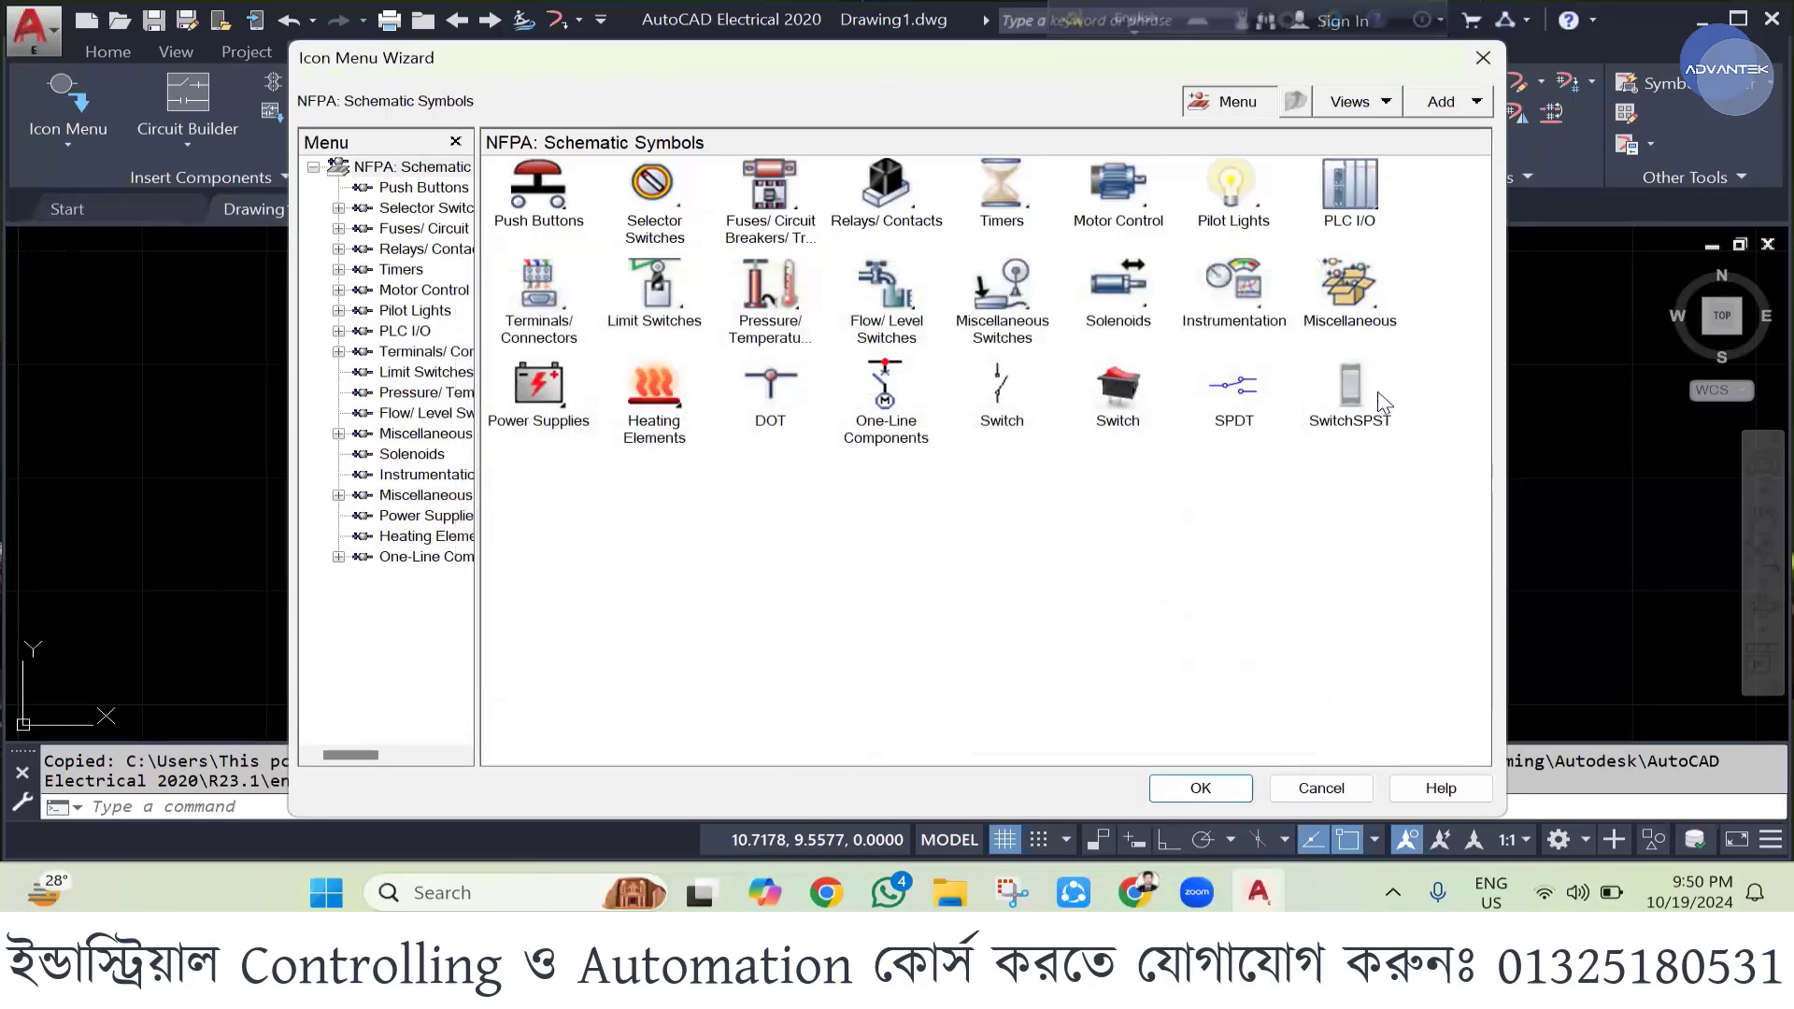
# - Insert the SwitchSPST symbol left of the existing symbols and give it tag Switch
pyautogui.click(1200, 788)
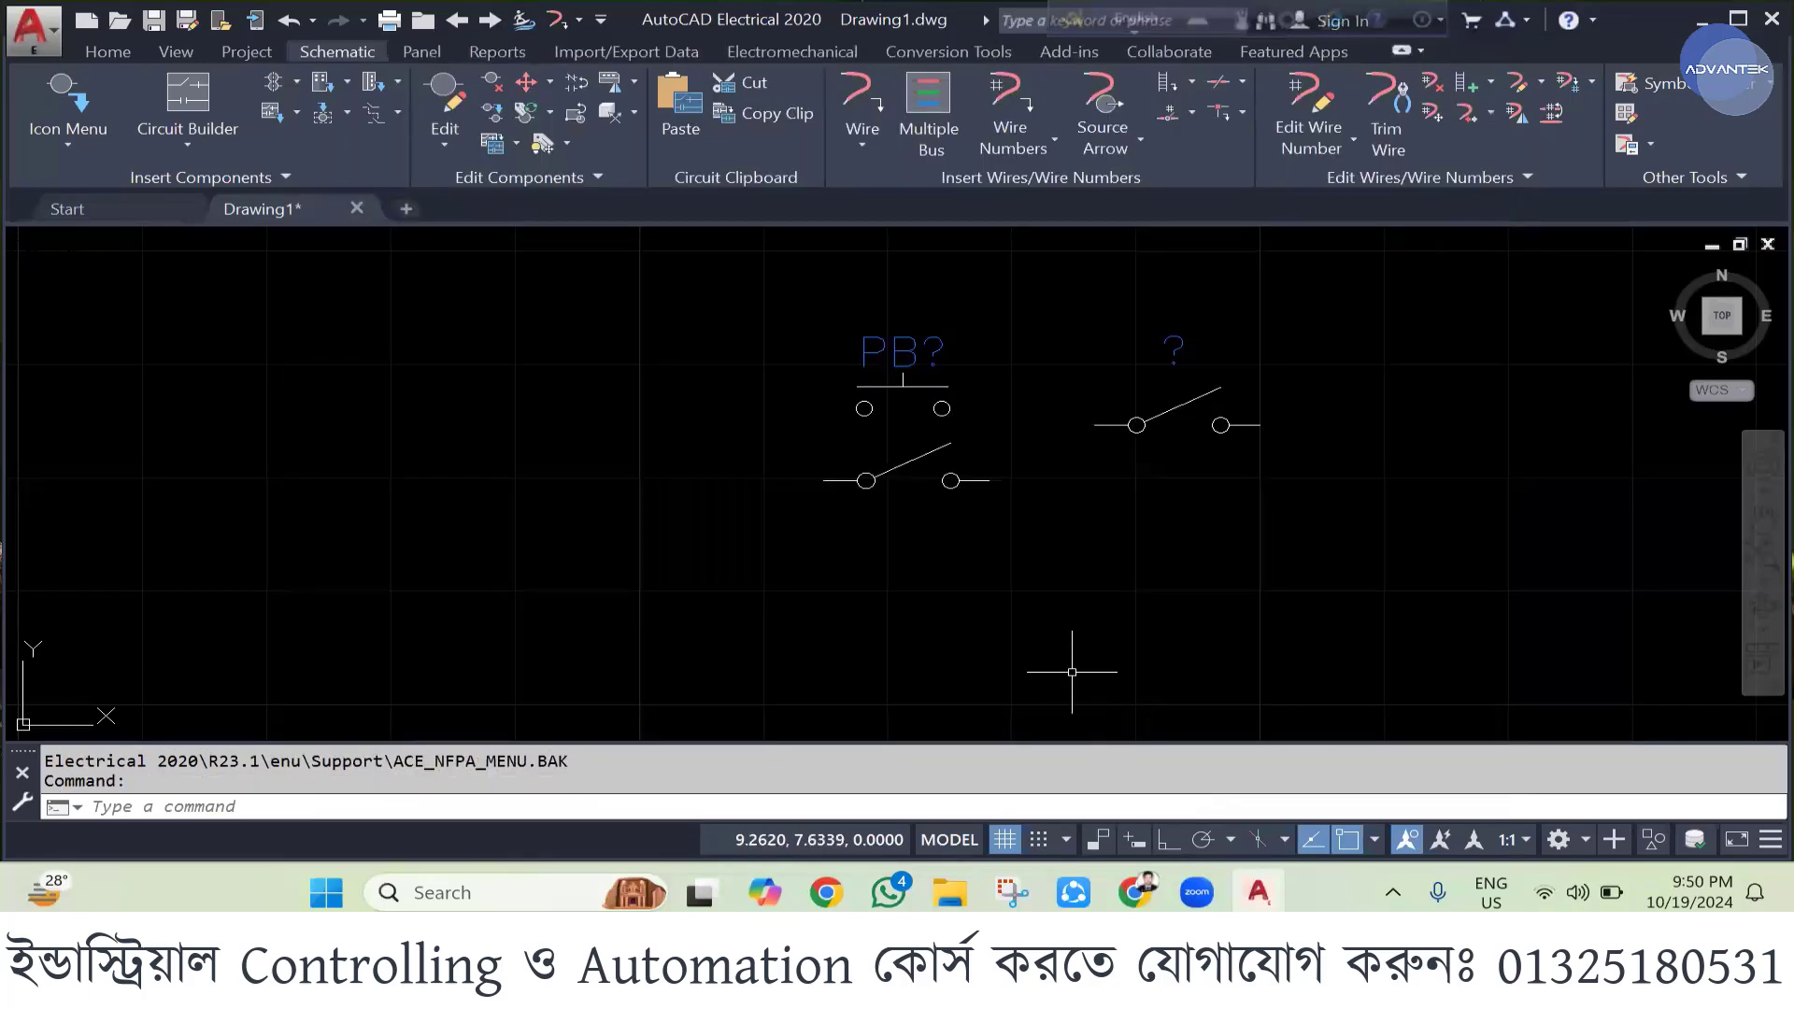
pyautogui.click(73, 106)
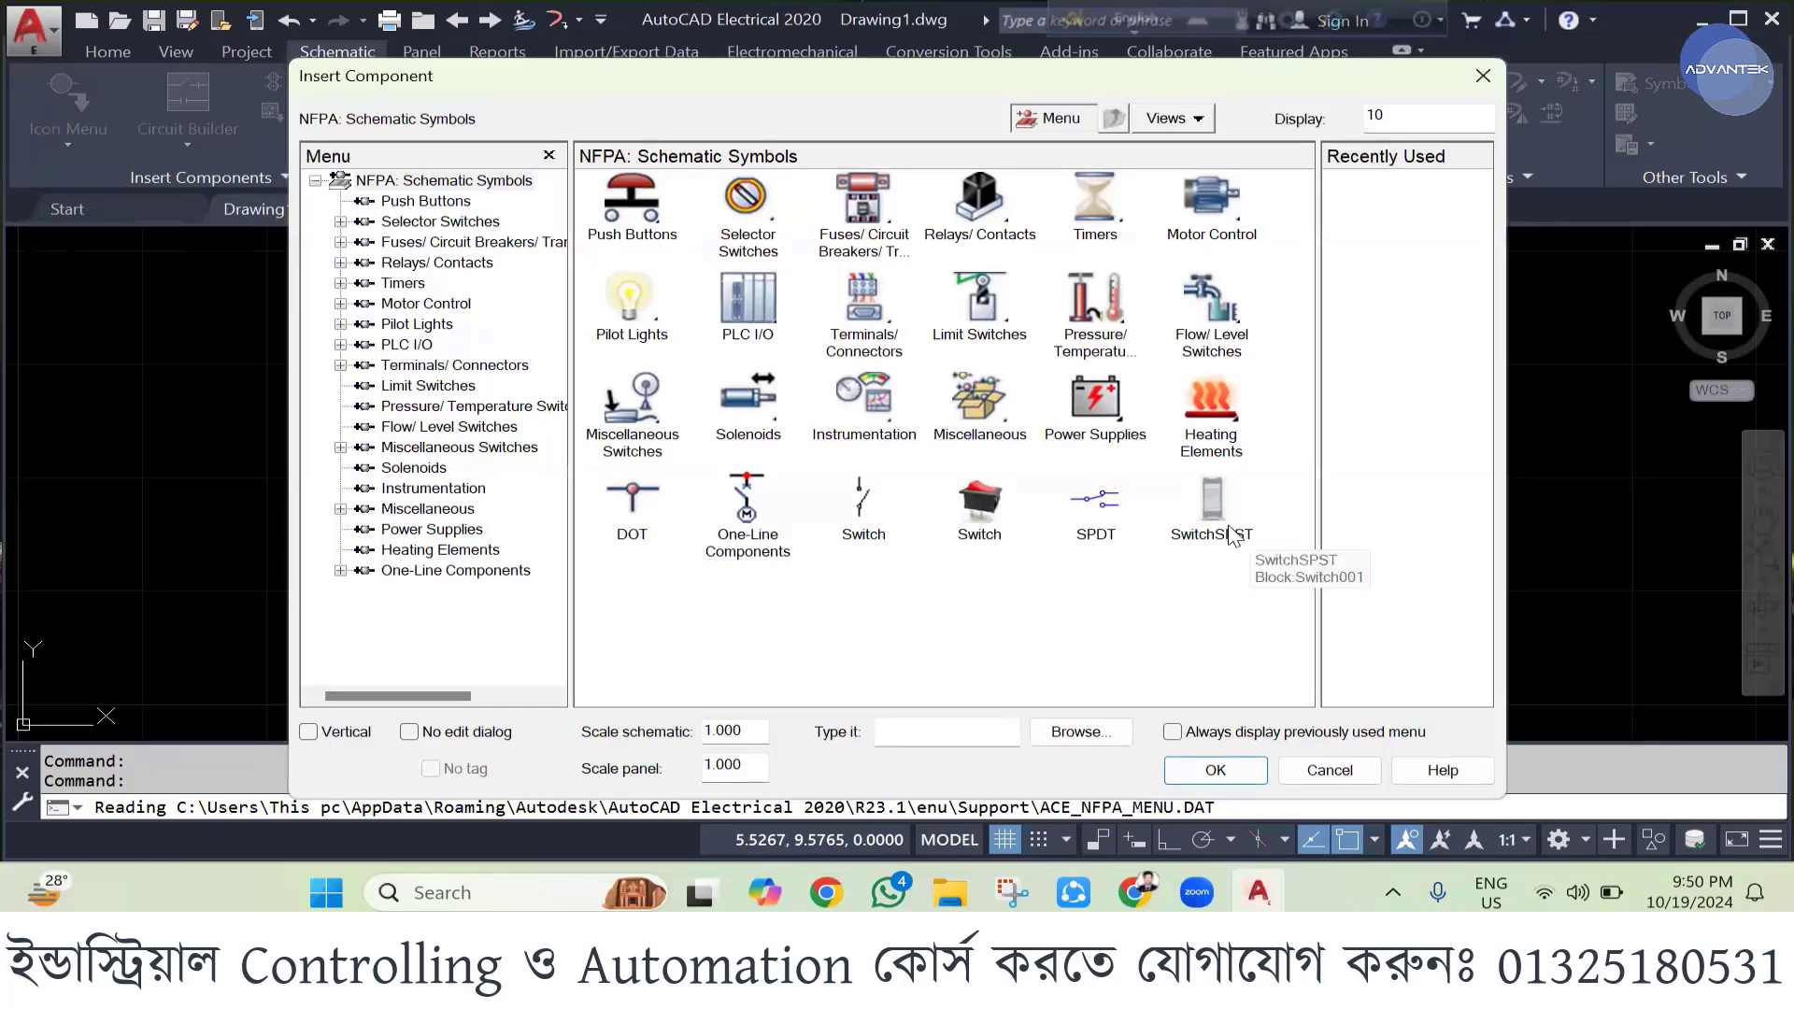
pyautogui.click(1211, 502)
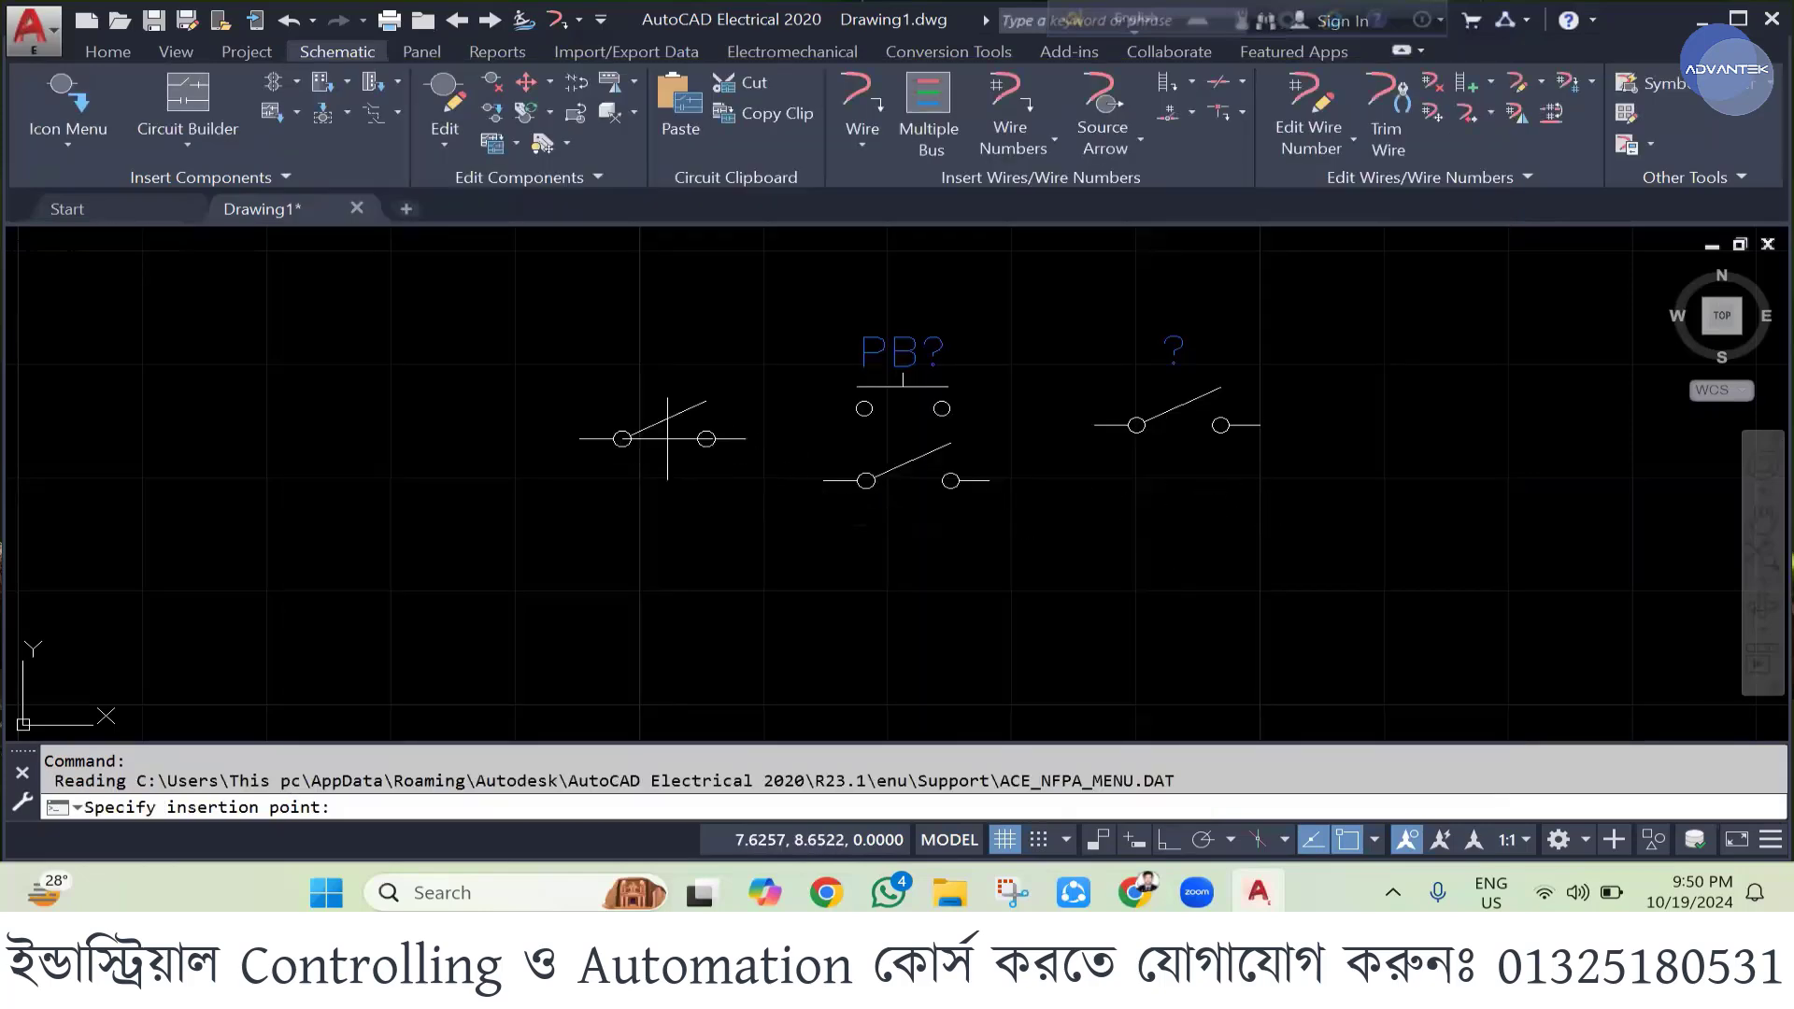
pyautogui.click(363, 380)
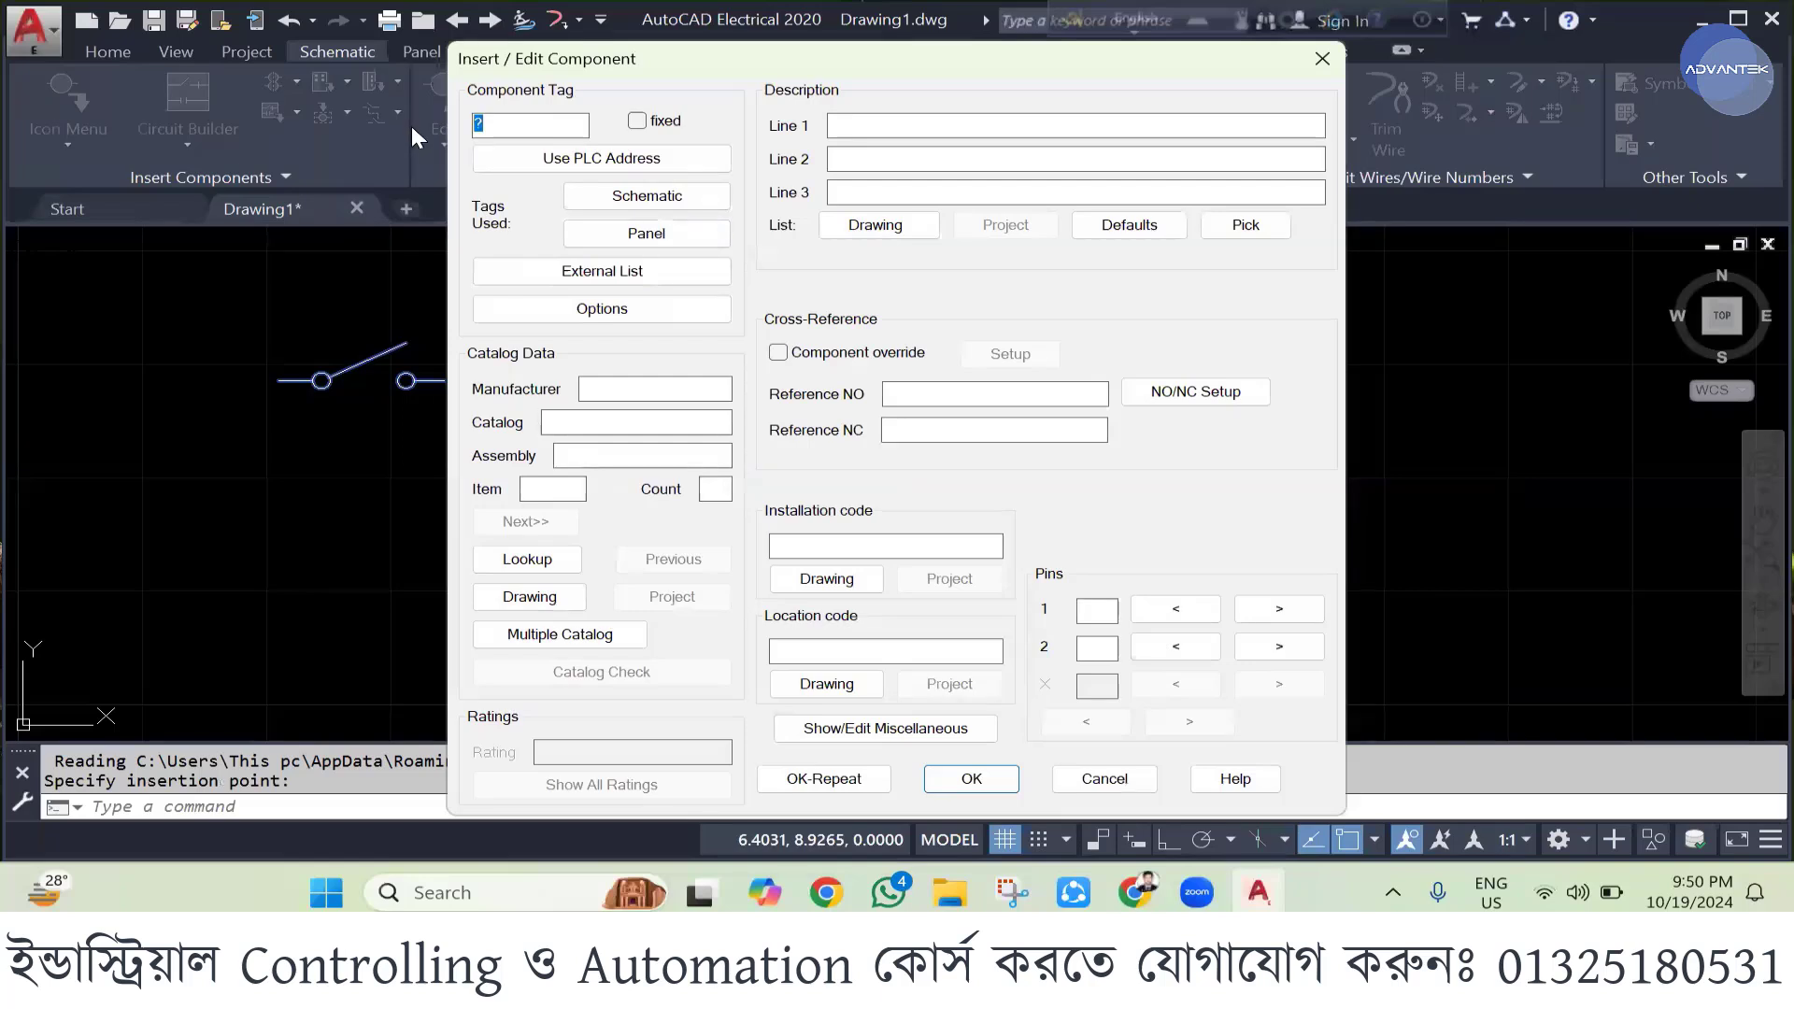
pyautogui.write('Switch')
pyautogui.press('Tab')
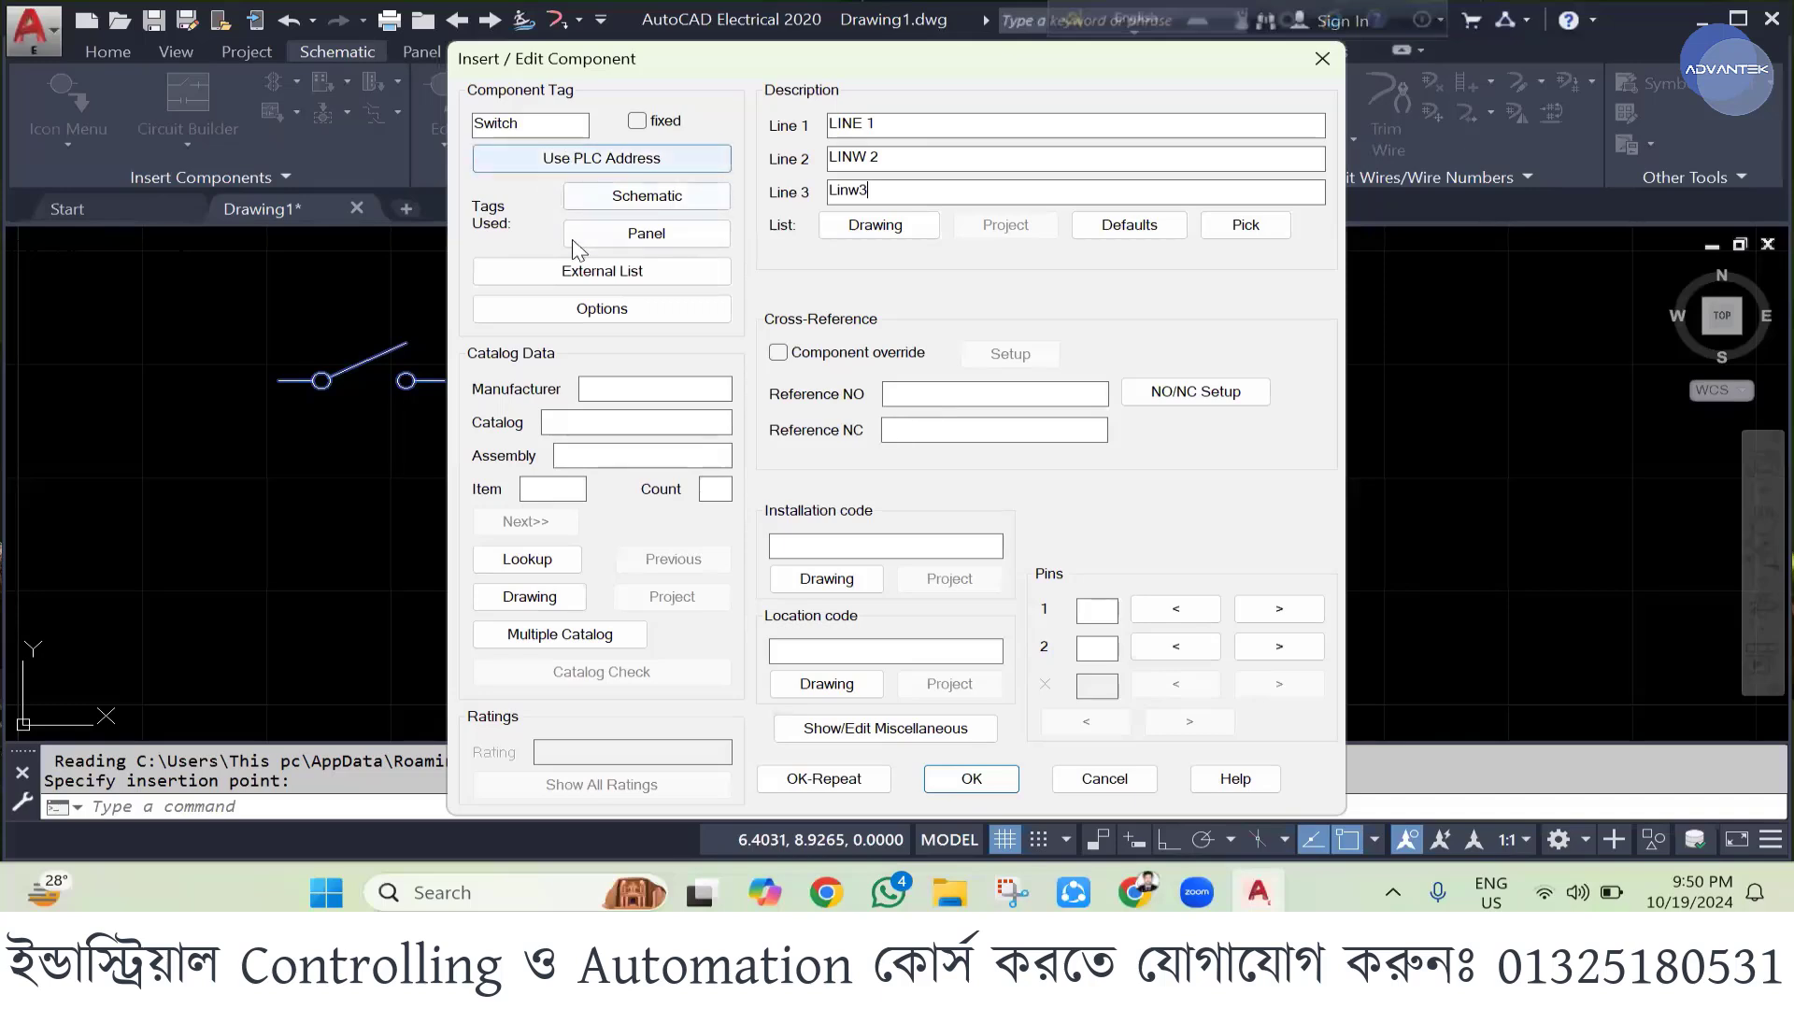
# - Confirm the switch insertion and clear its LINW 2 description value
pyautogui.click(968, 781)
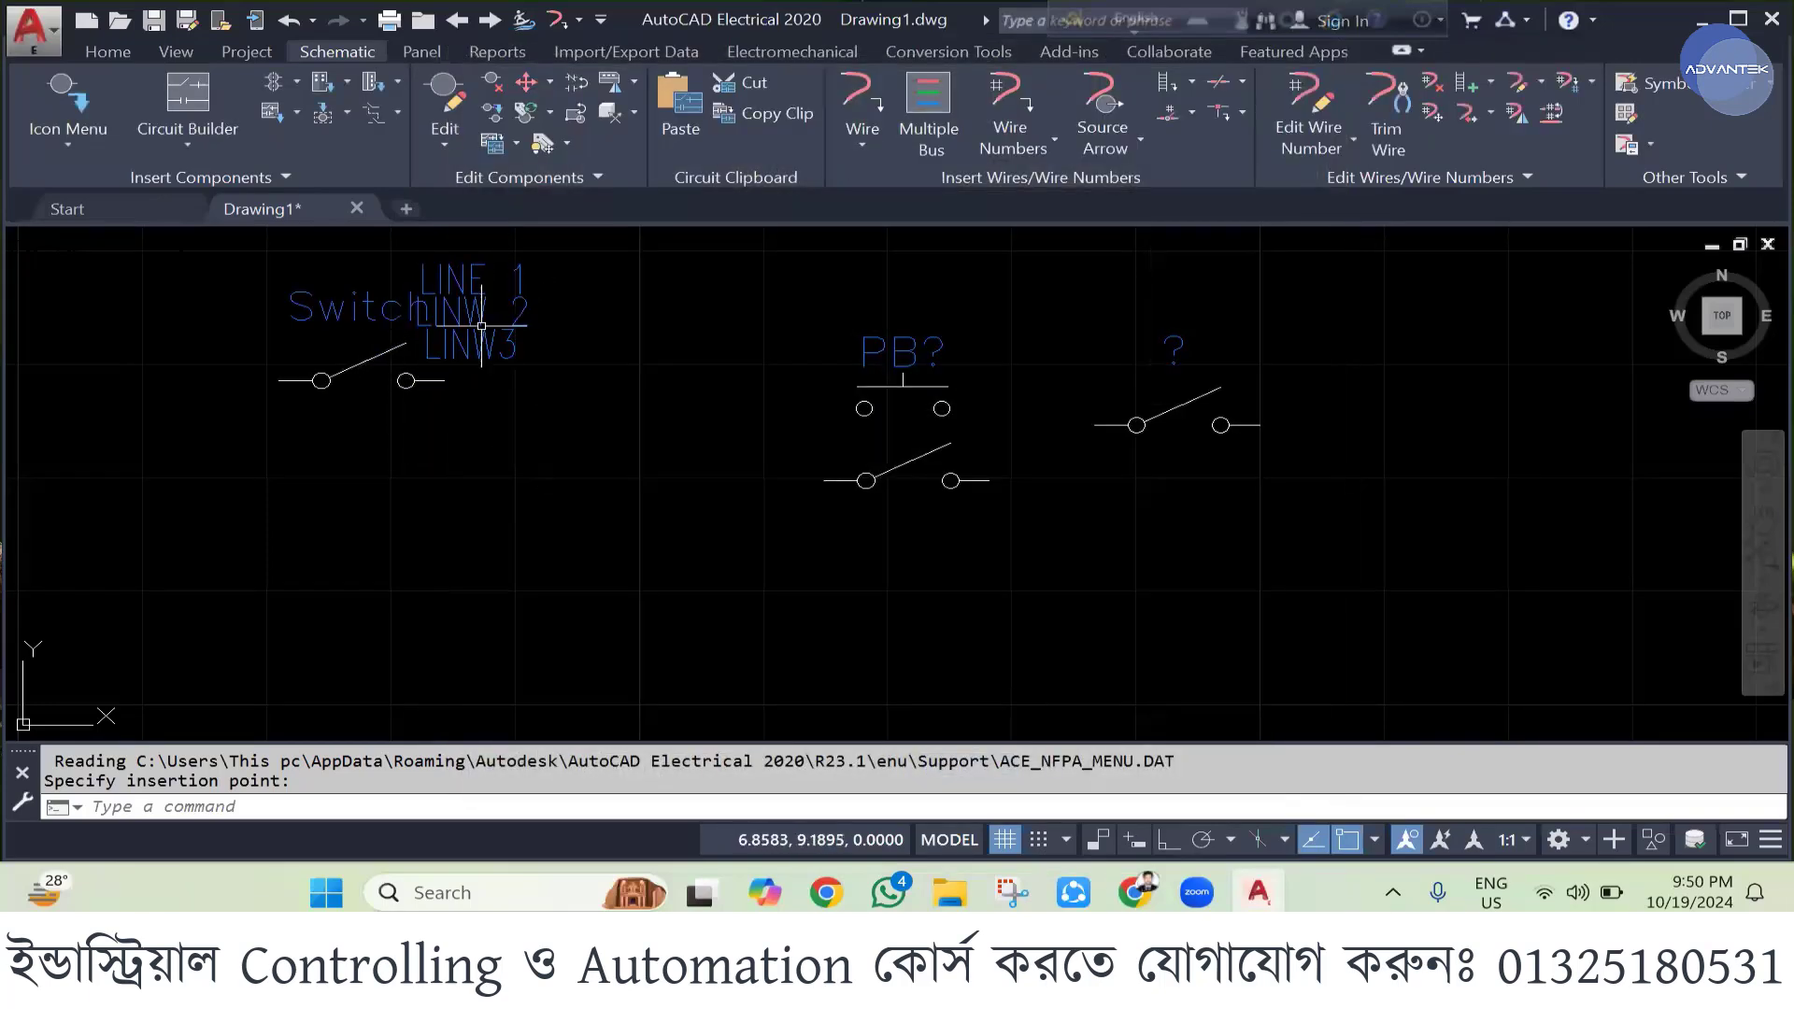
pyautogui.scroll(2, 354, 308)
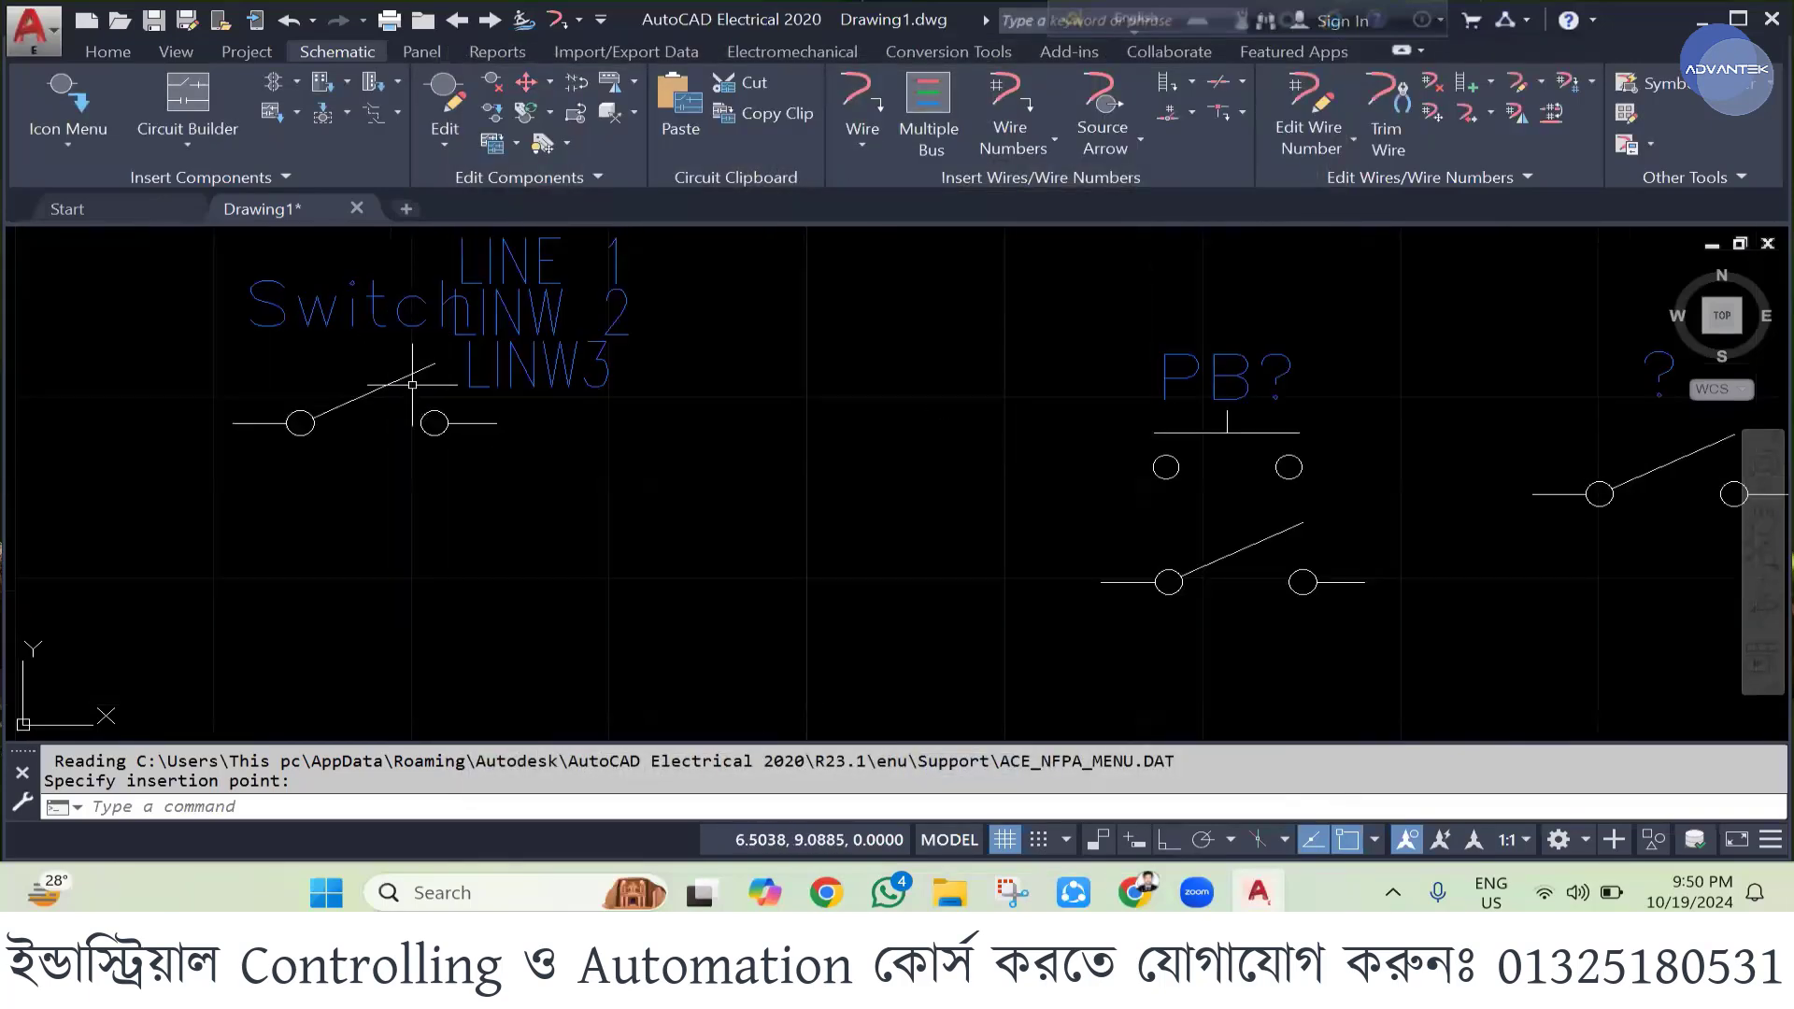
pyautogui.click(538, 313)
pyautogui.doubleClick(537, 313)
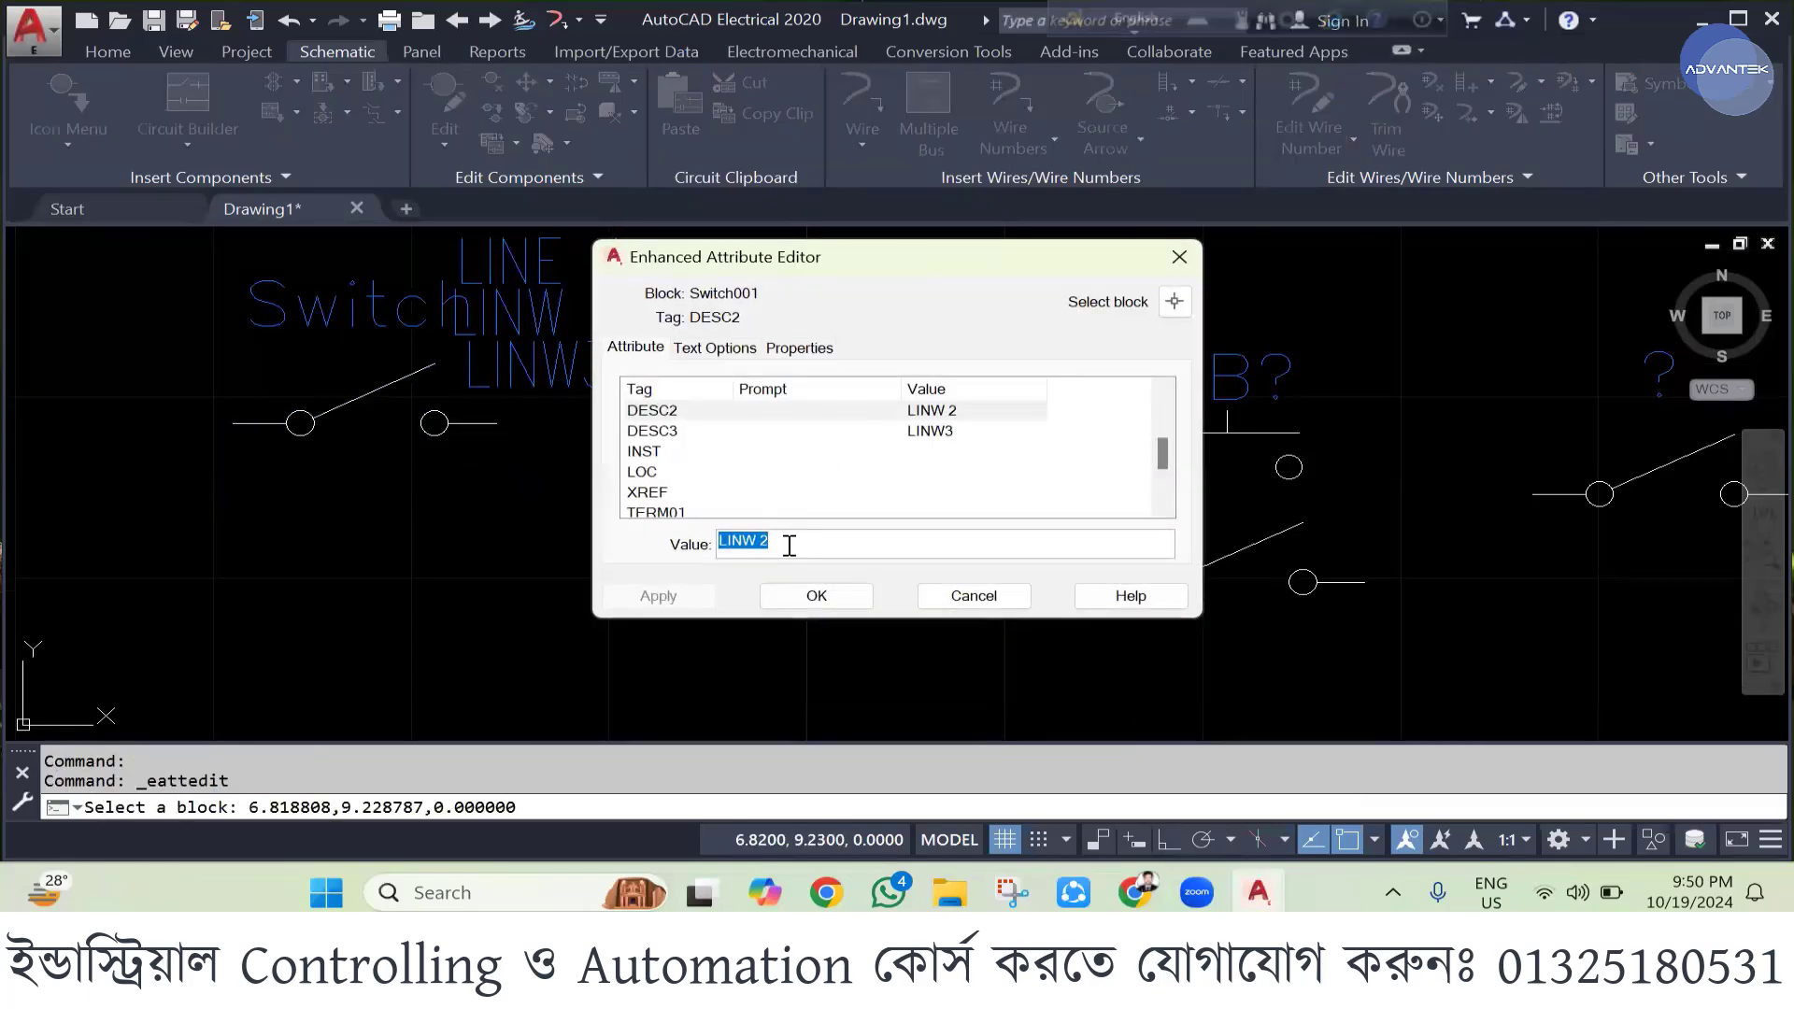
pyautogui.press('BackSpace')
pyautogui.press('Return')
# - Clear the switch's LINW3 description value
pyautogui.click(544, 380)
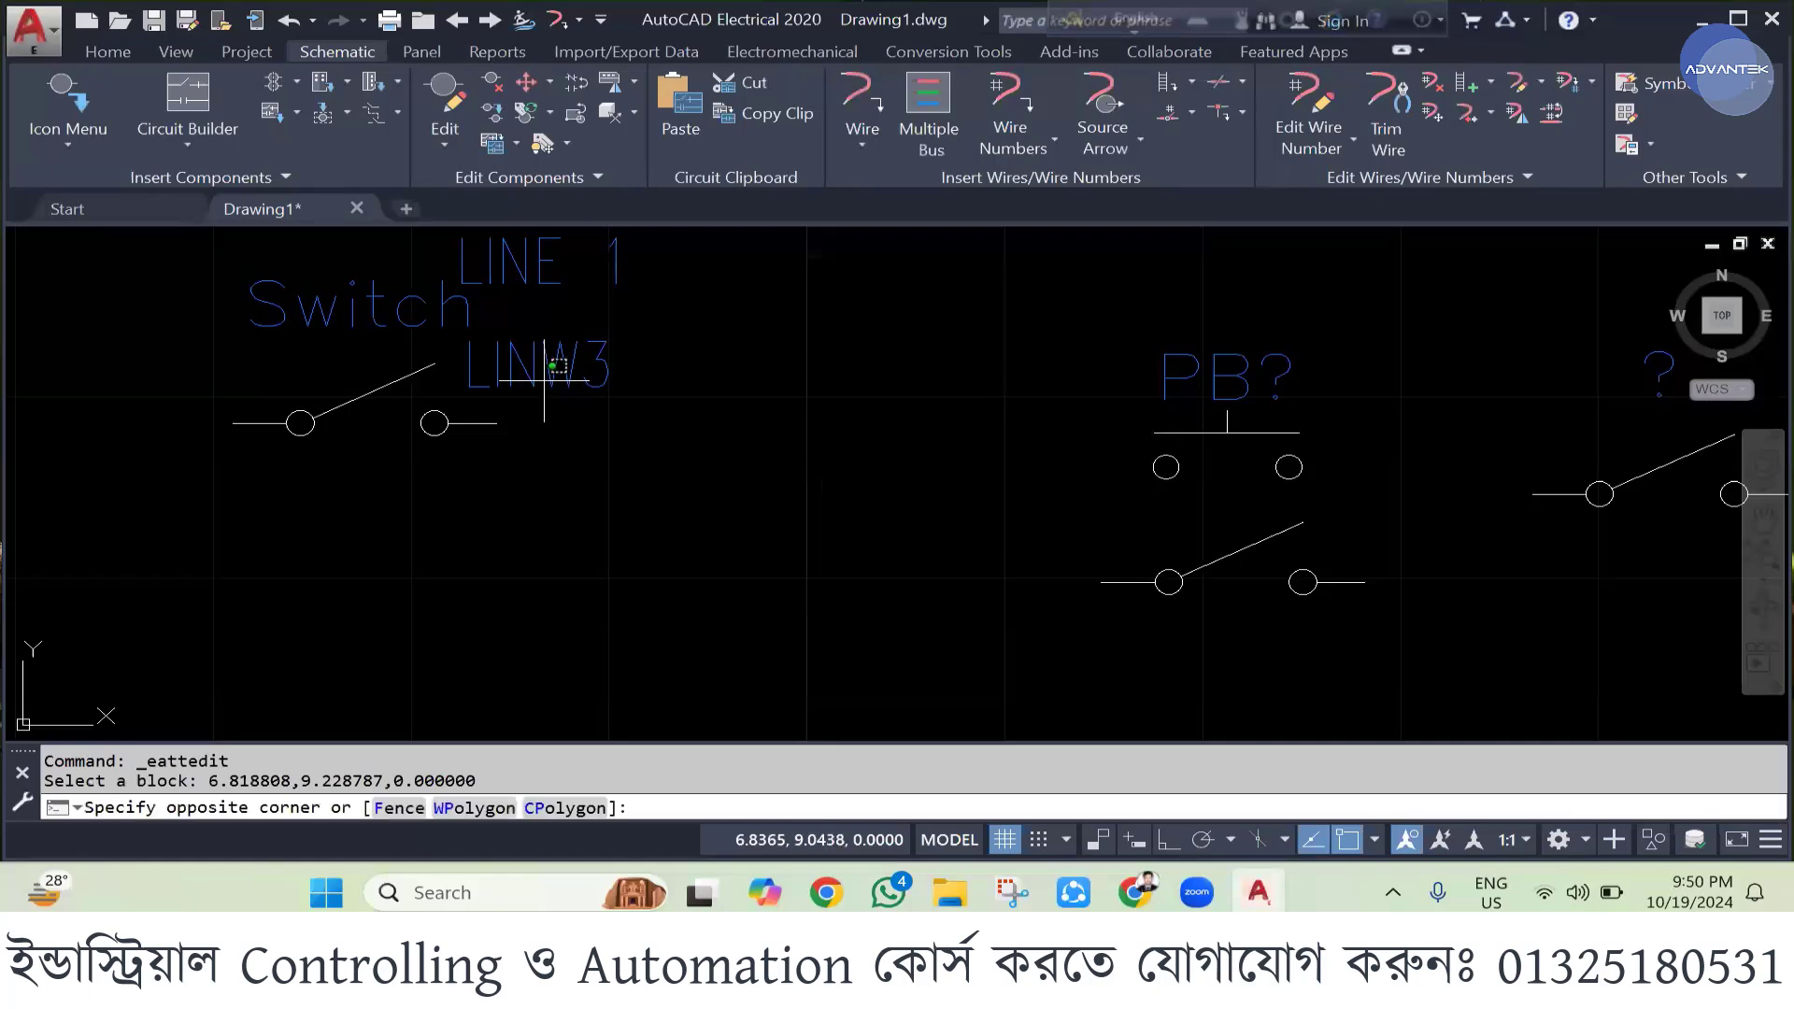
pyautogui.click(570, 360)
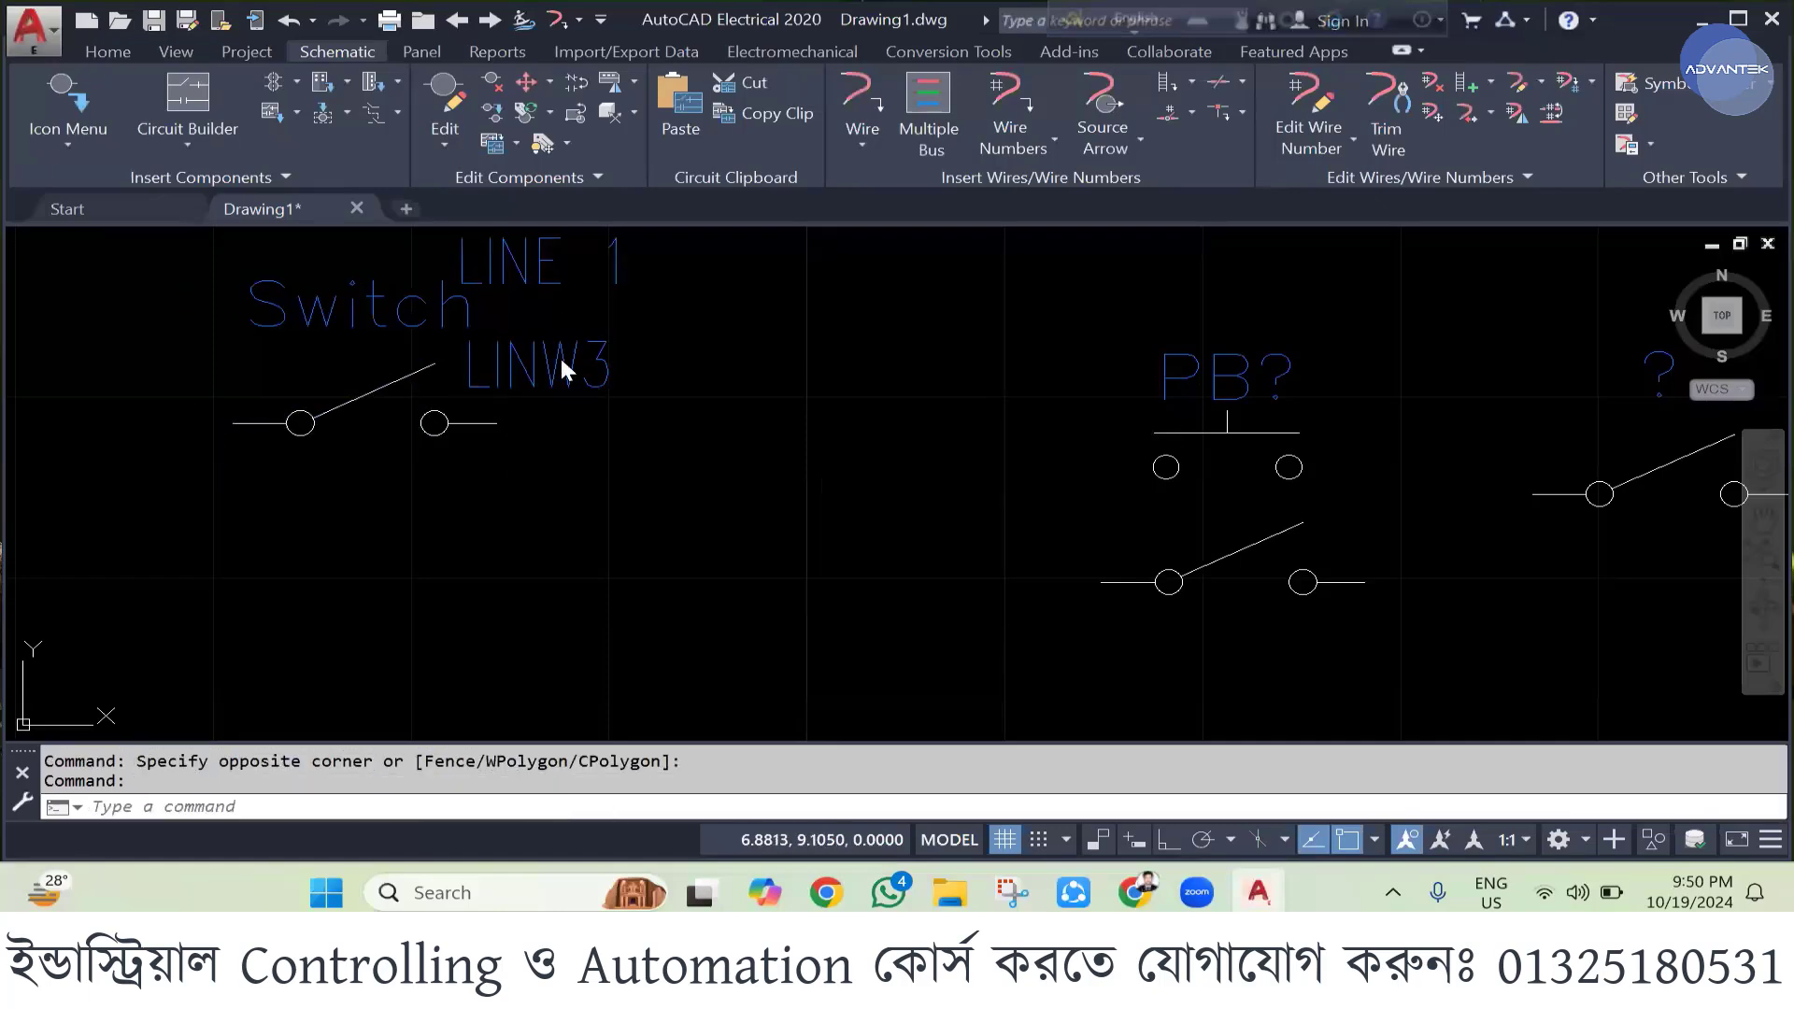
pyautogui.doubleClick(561, 361)
pyautogui.press('BackSpace')
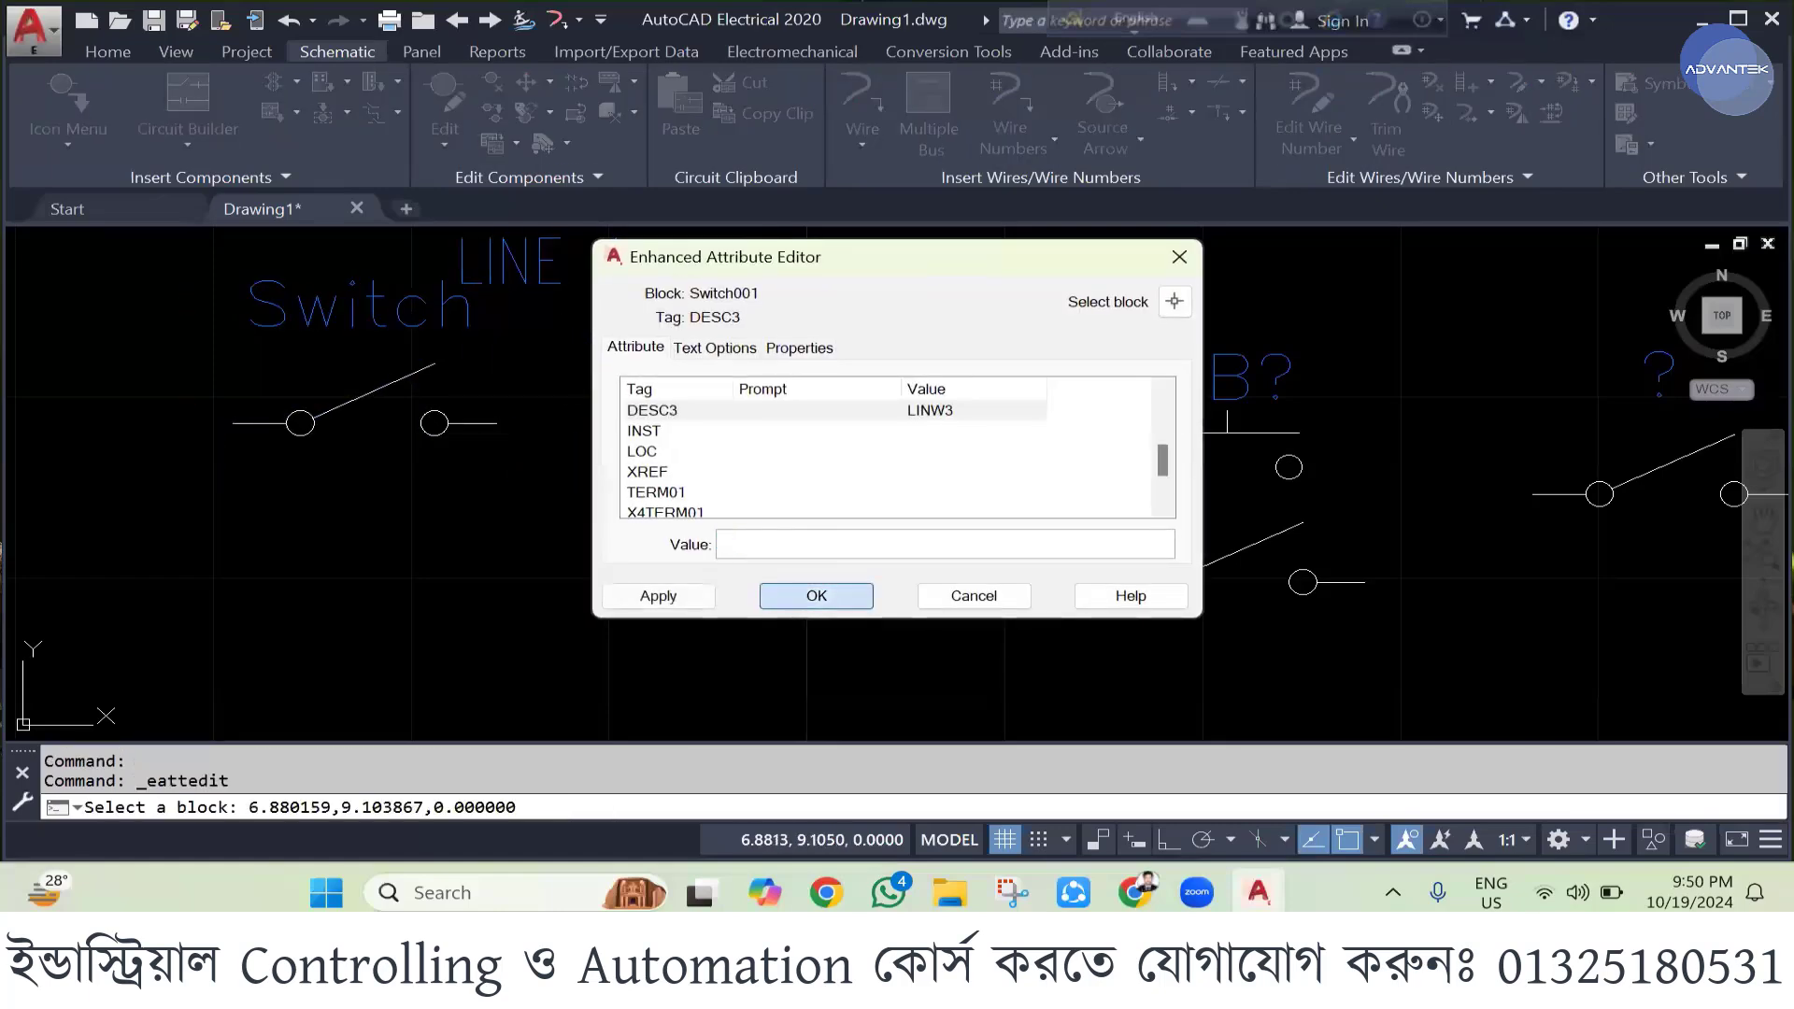
pyautogui.press('Return')
# - Clear the switch's LINE 1 description value
pyautogui.doubleClick(535, 250)
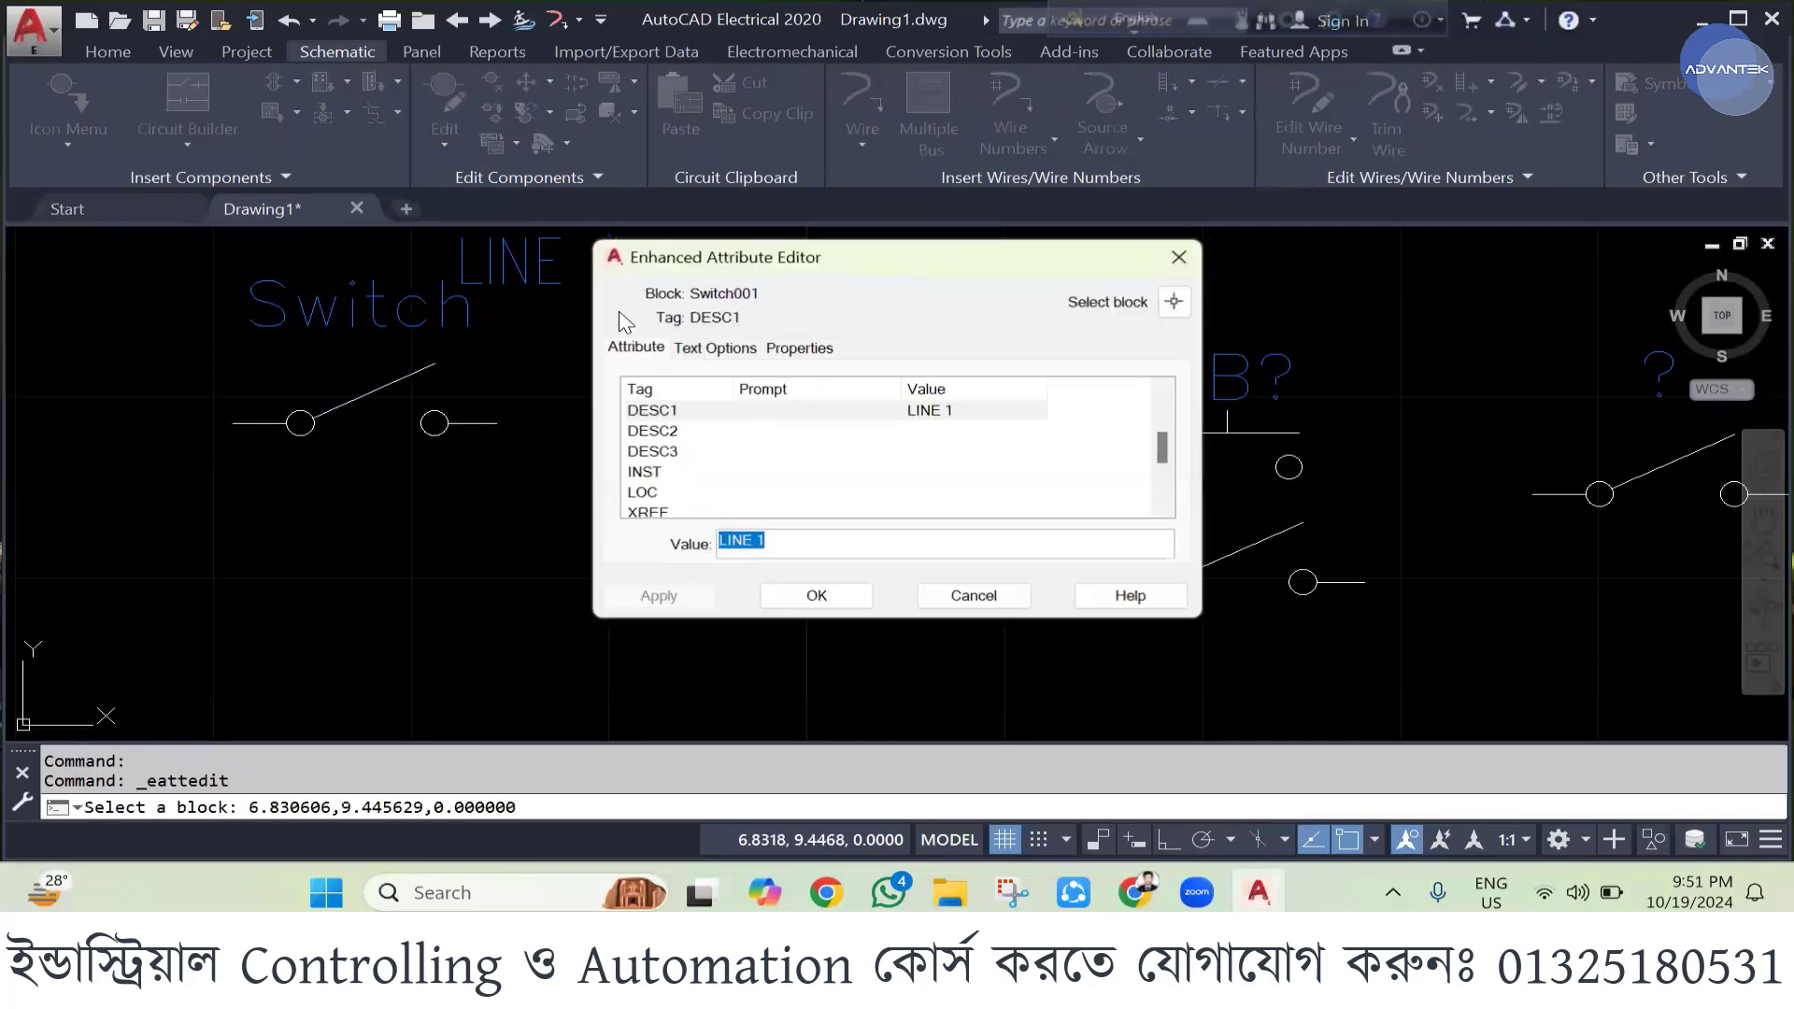
pyautogui.press('BackSpace')
pyautogui.click(817, 595)
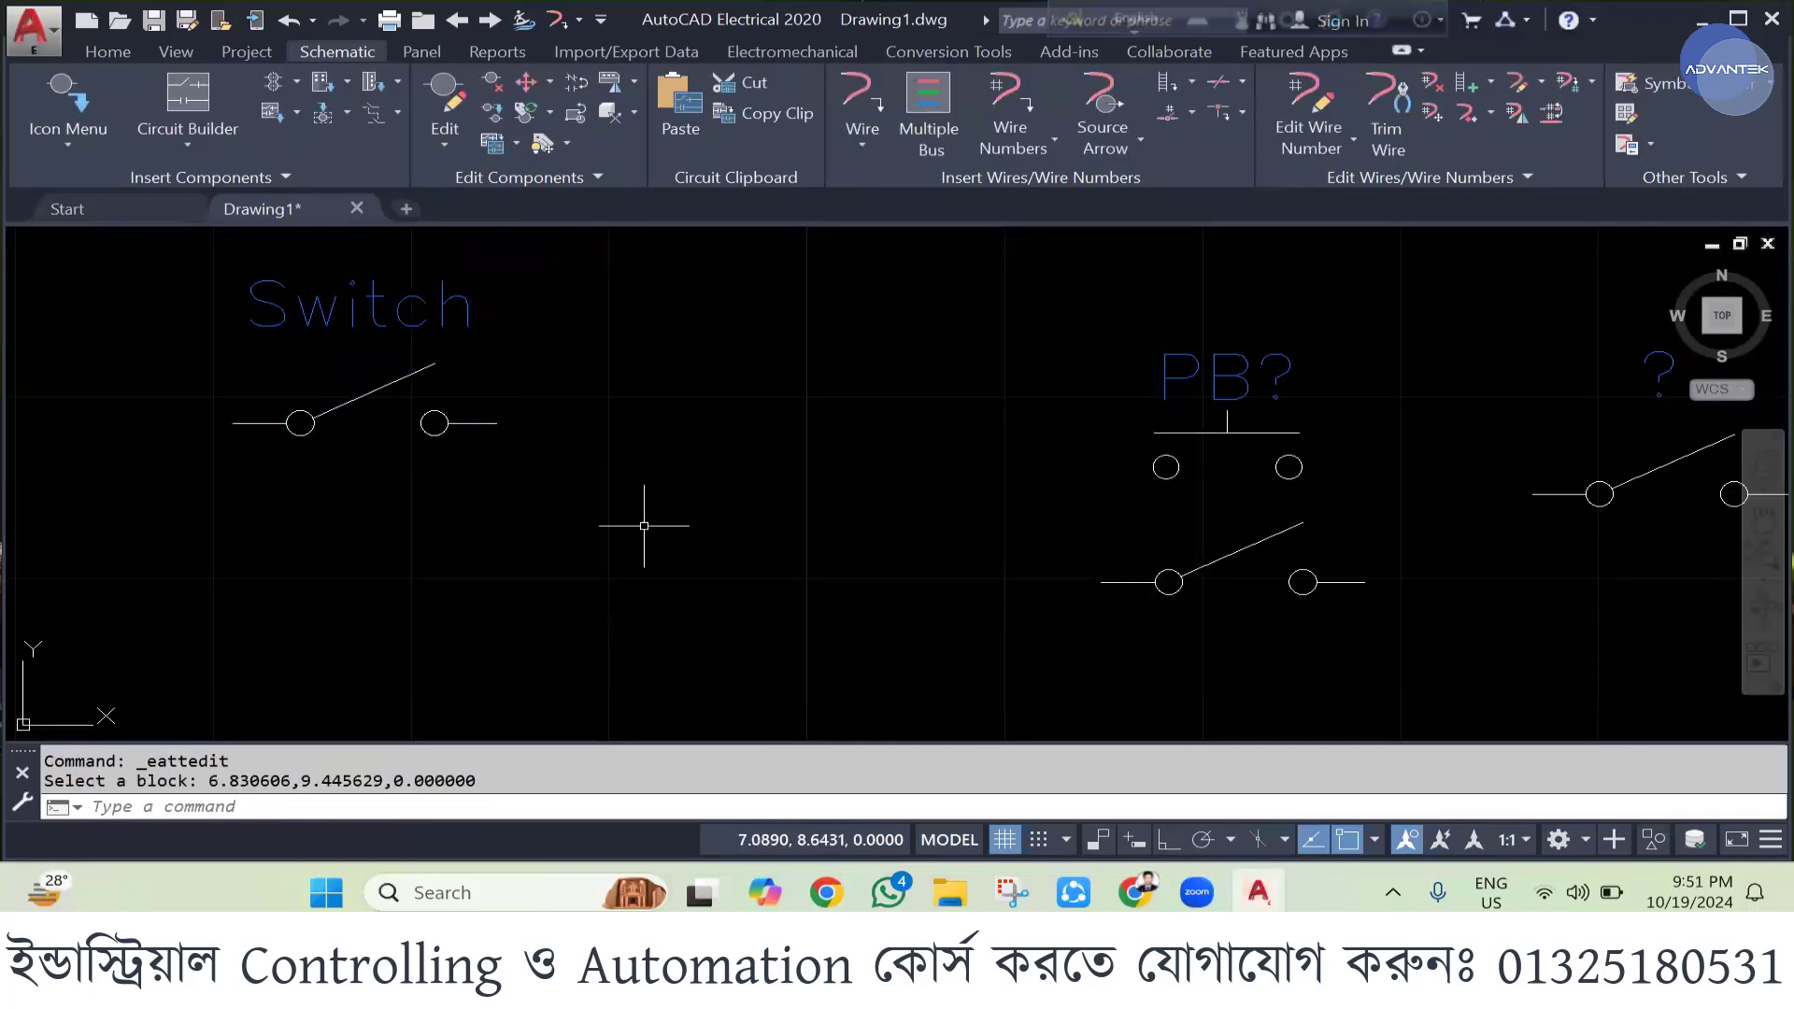
pyautogui.scroll(-4, 801, 421)
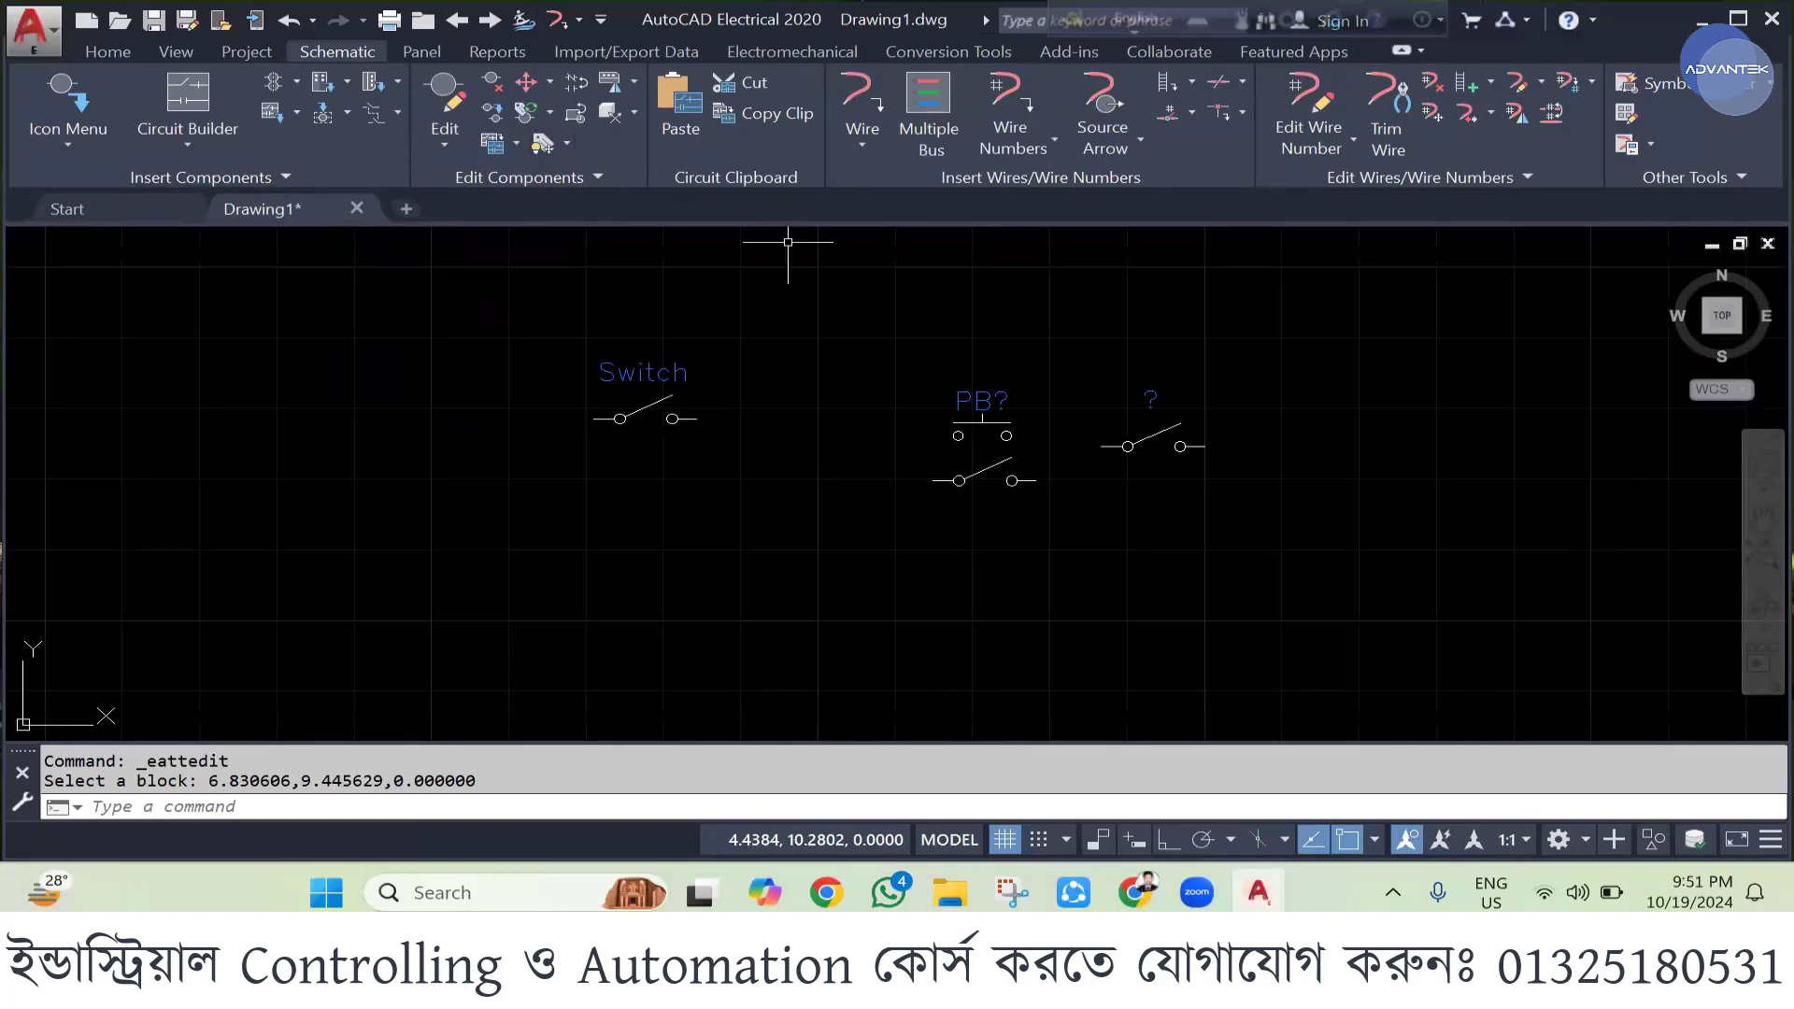
pyautogui.scroll(2, 678, 420)
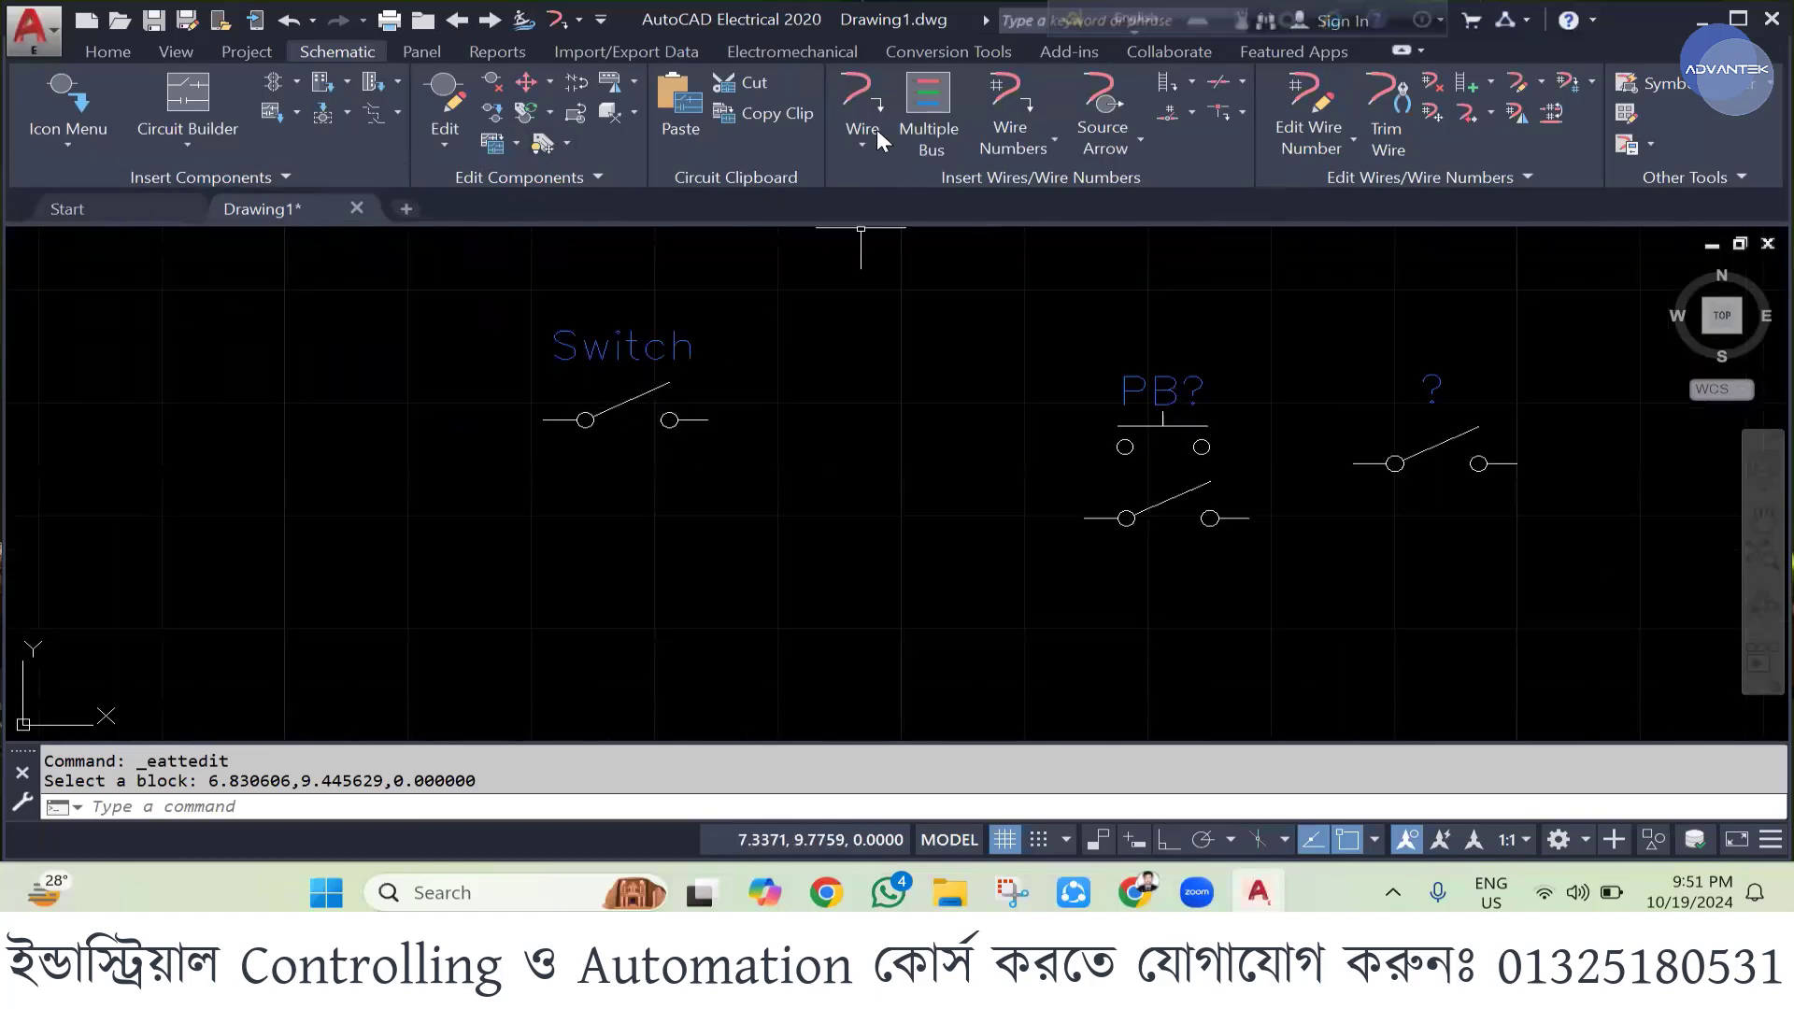
# - Draw a wire across the Switch terminals and delete the stray lower wire segment
pyautogui.click(862, 103)
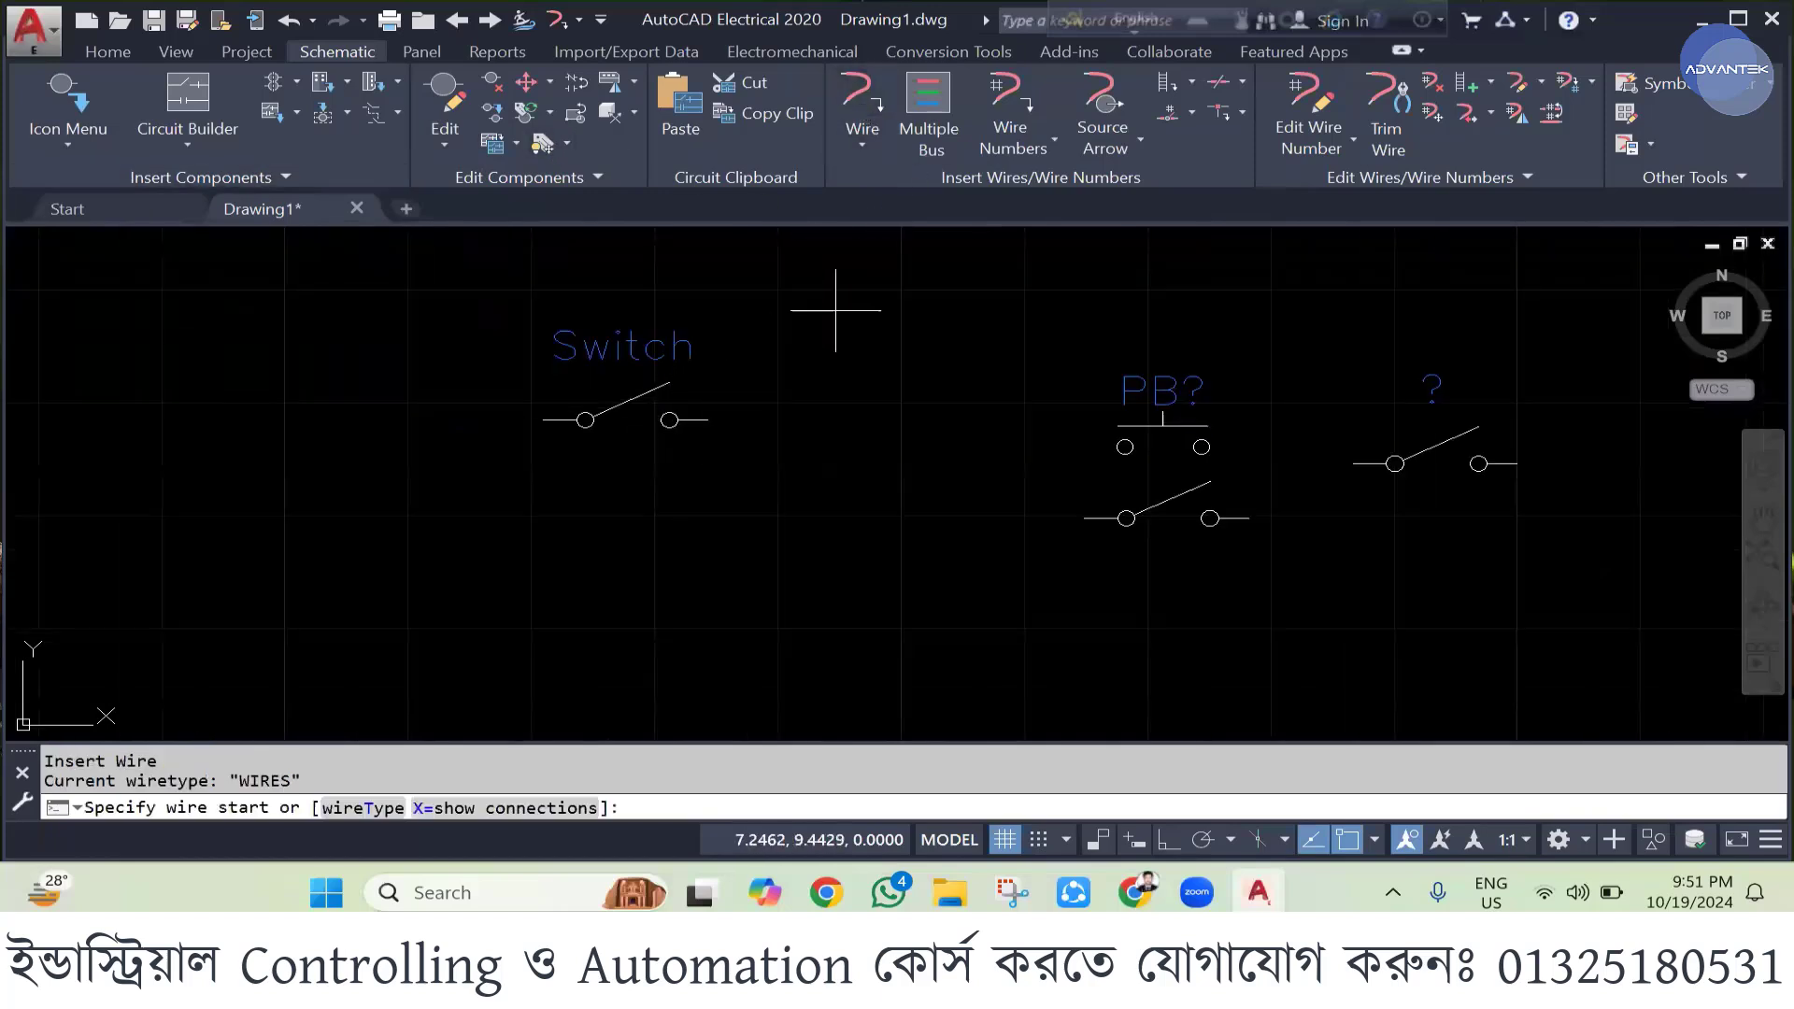
pyautogui.click(708, 419)
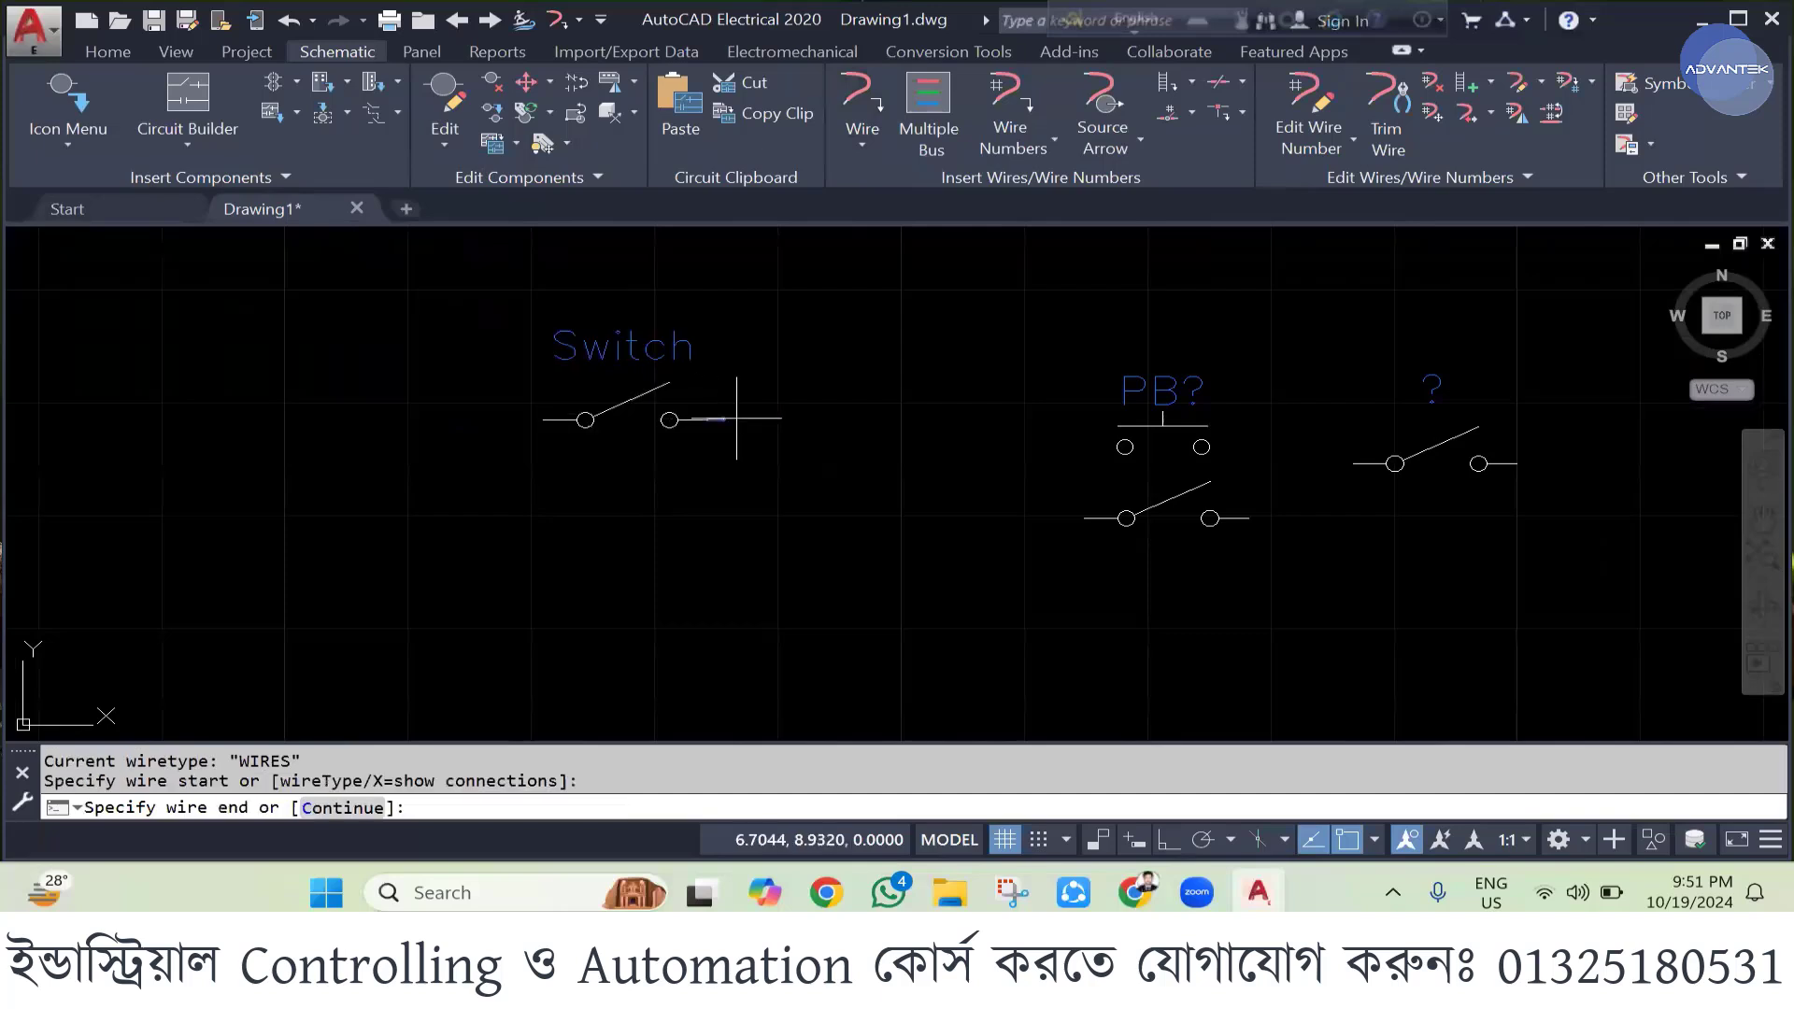
pyautogui.click(548, 419)
pyautogui.scroll(4, 608, 561)
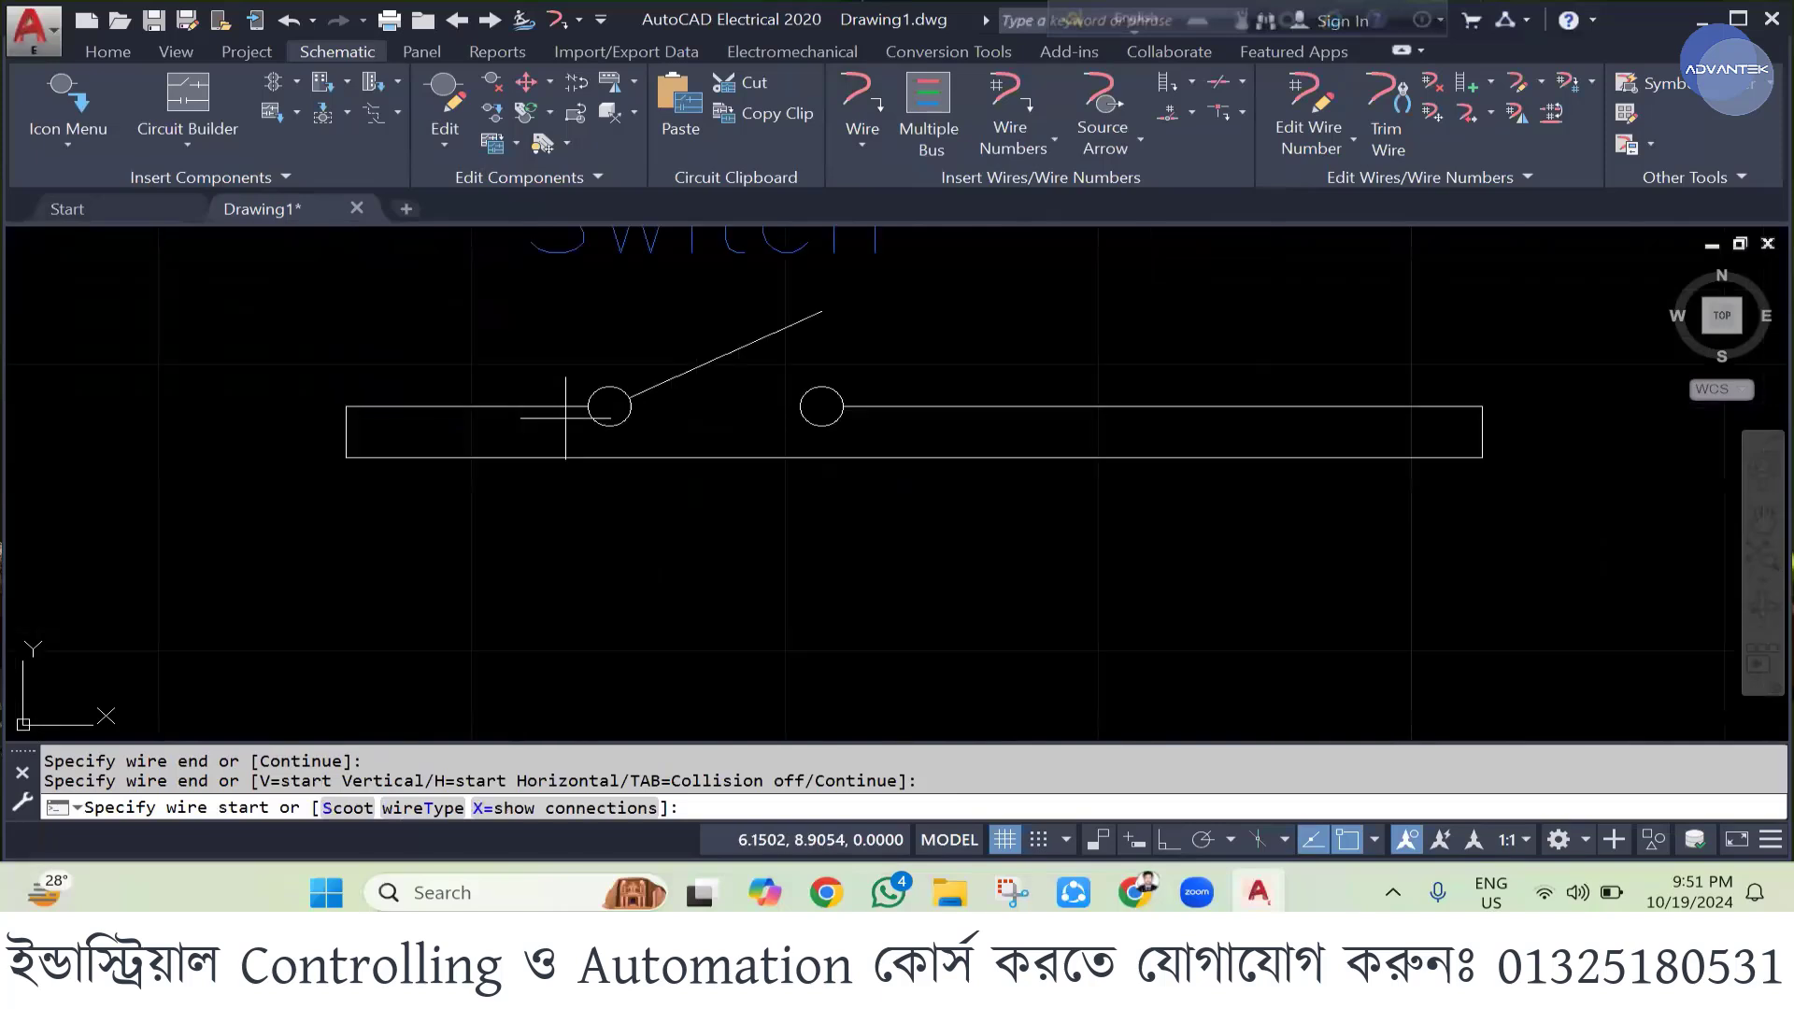
pyautogui.press('Escape')
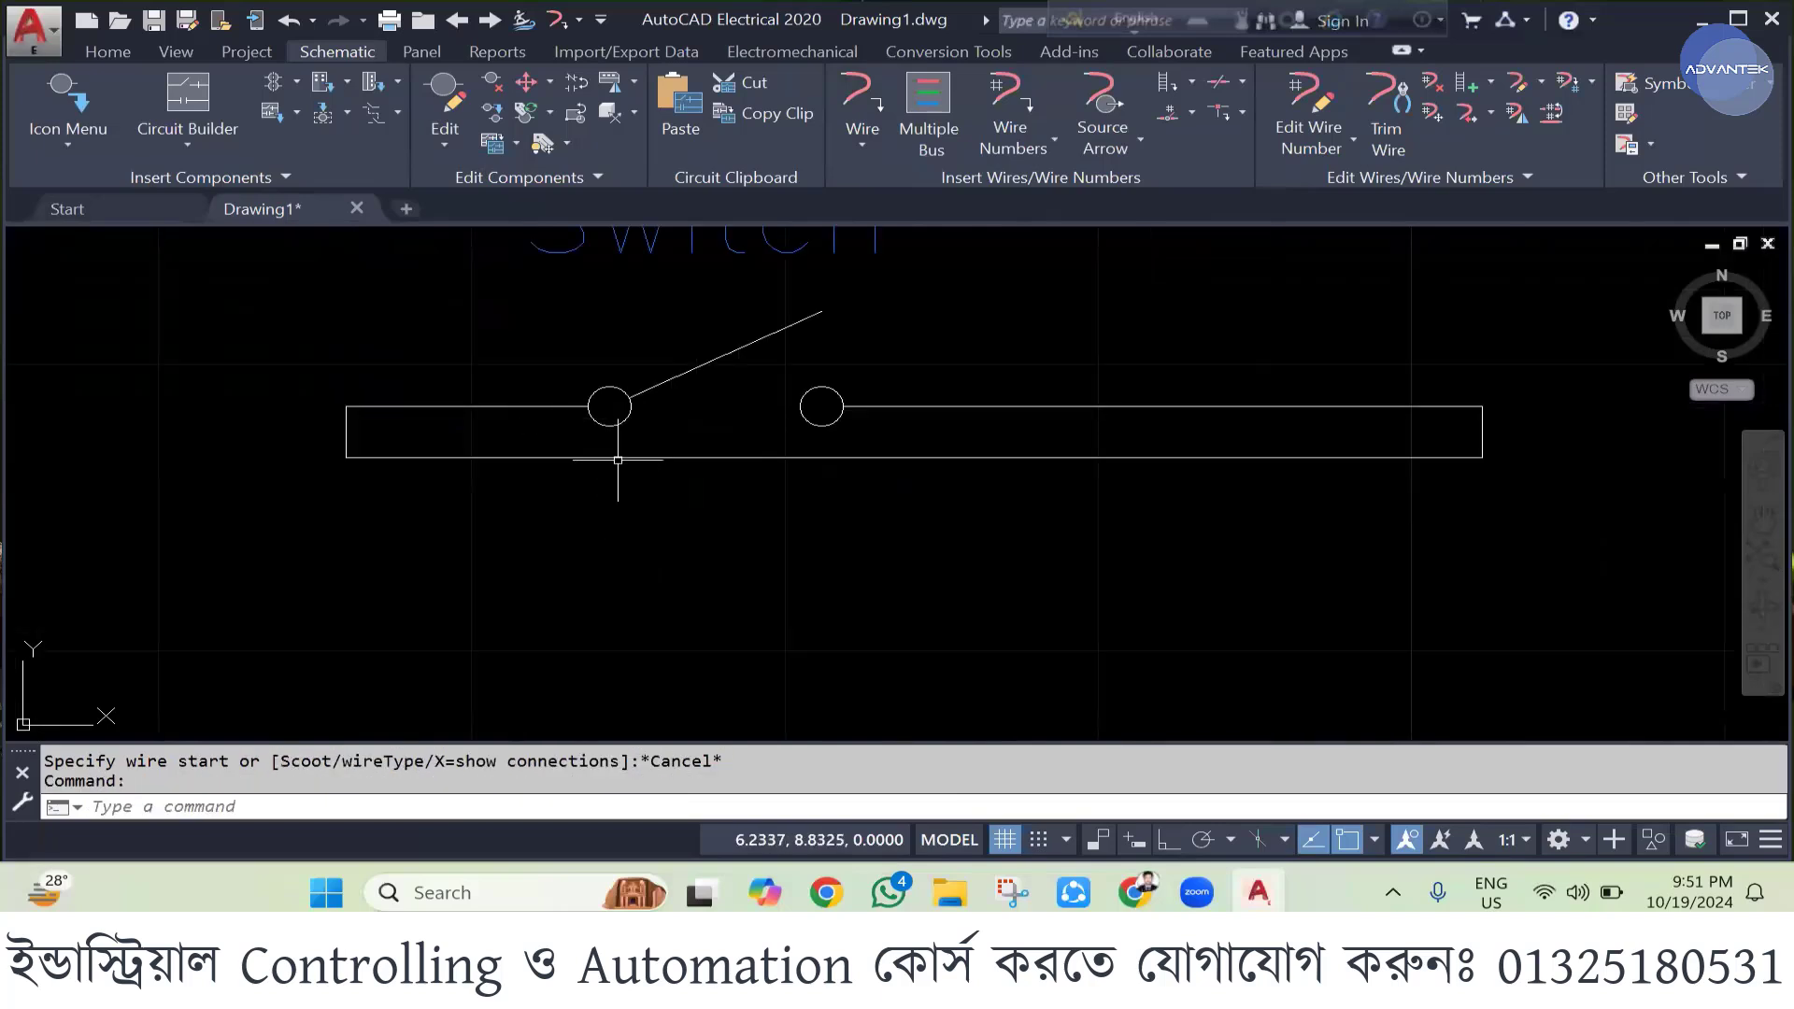
pyautogui.click(618, 459)
pyautogui.press('Delete')
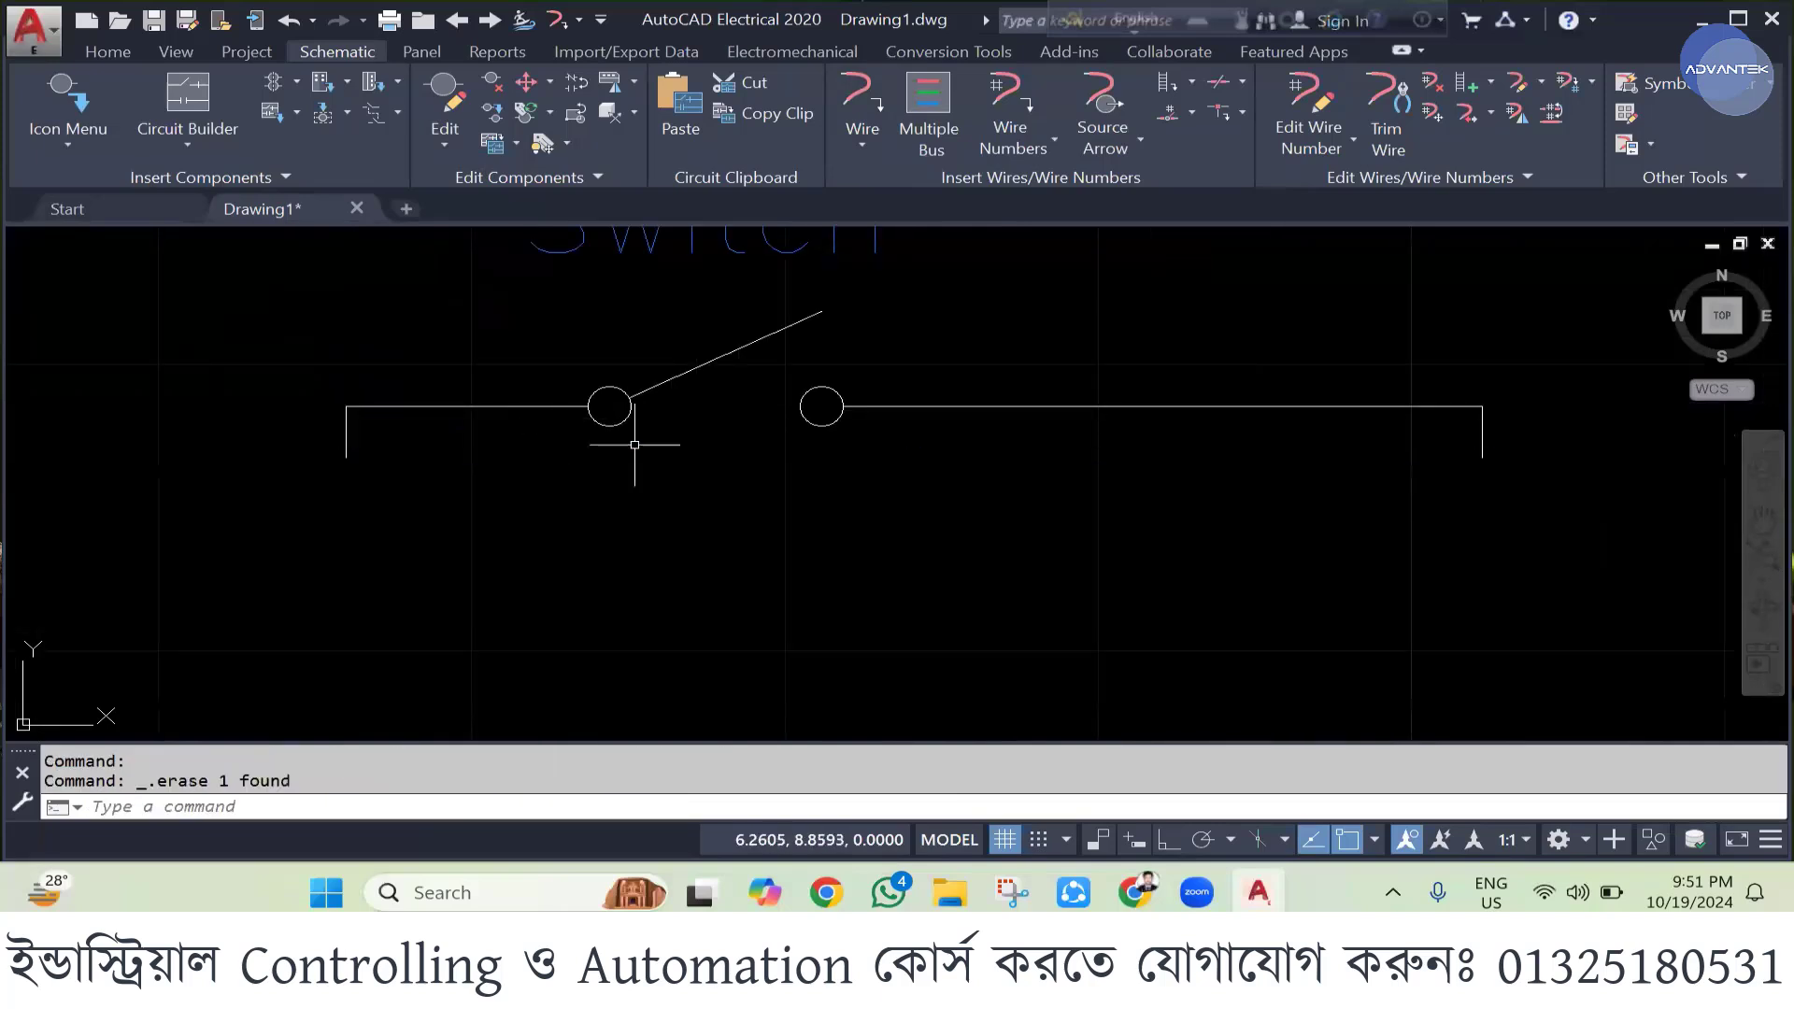
# - Window-select every symbol and wire in the drawing and delete them all
pyautogui.press('Escape')
pyautogui.scroll(-8, 920, 518)
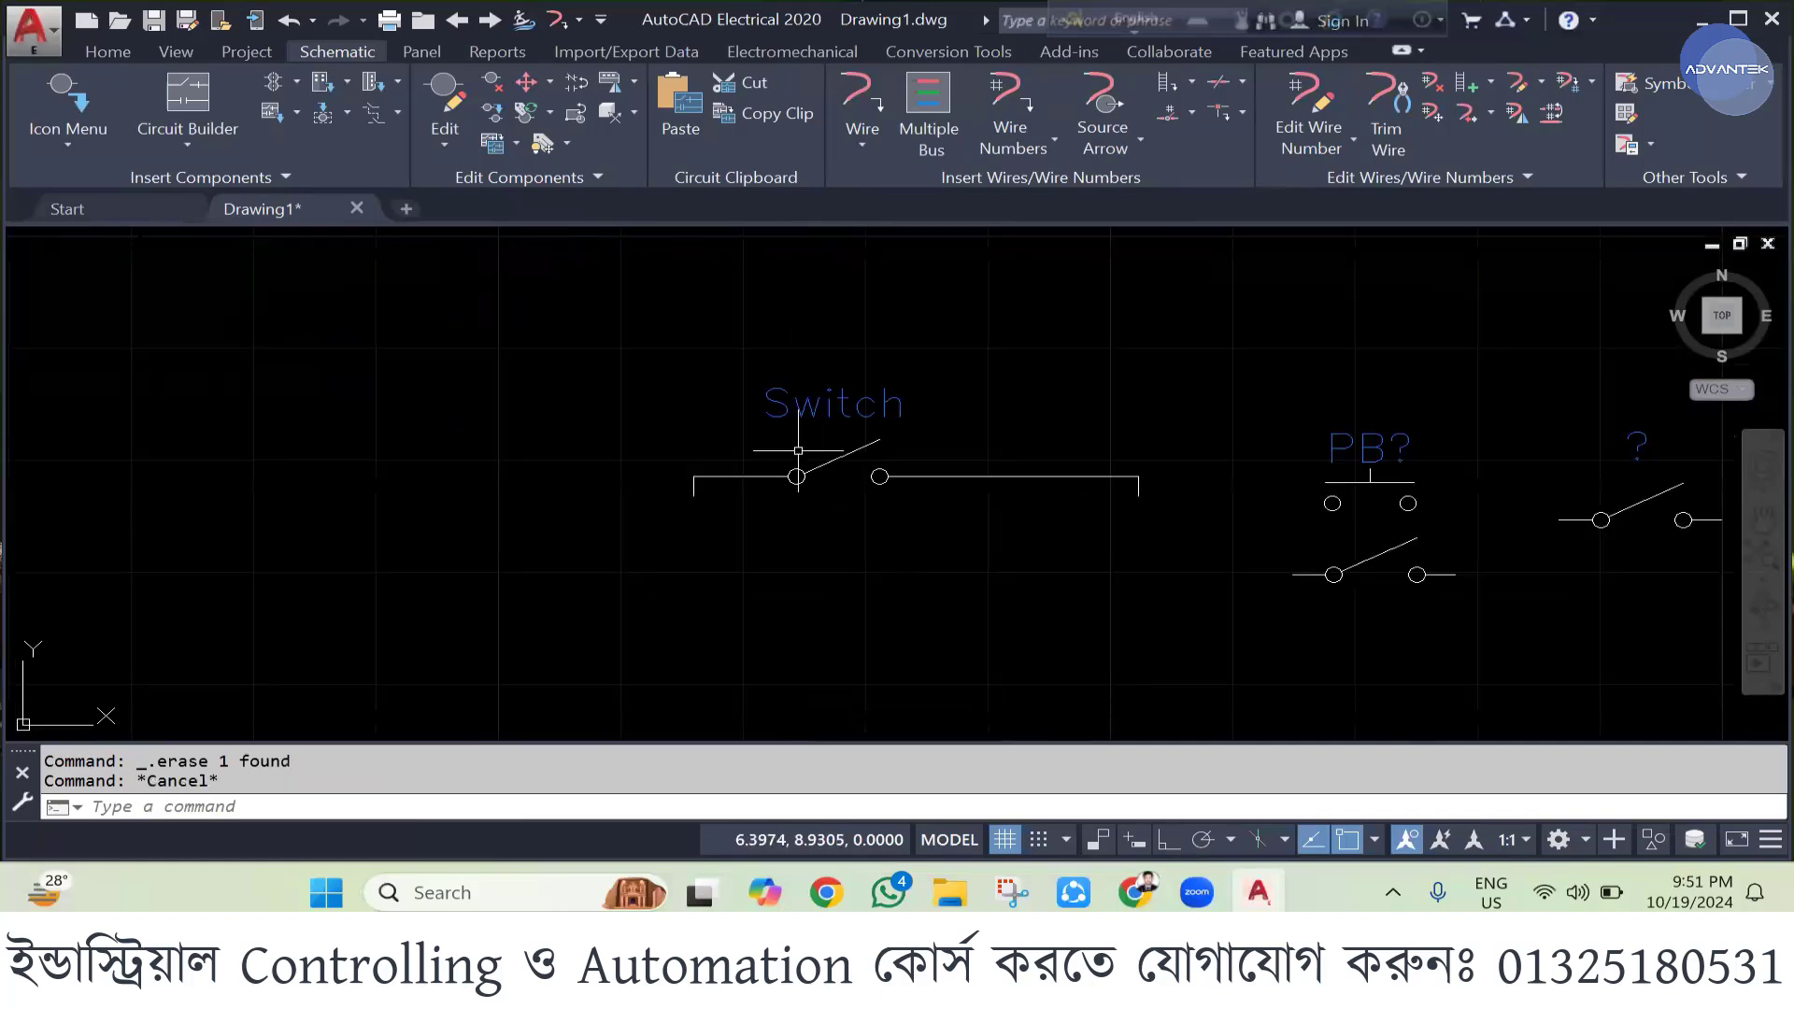
pyautogui.click(659, 310)
pyautogui.scroll(-4, 692, 521)
pyautogui.click(1289, 640)
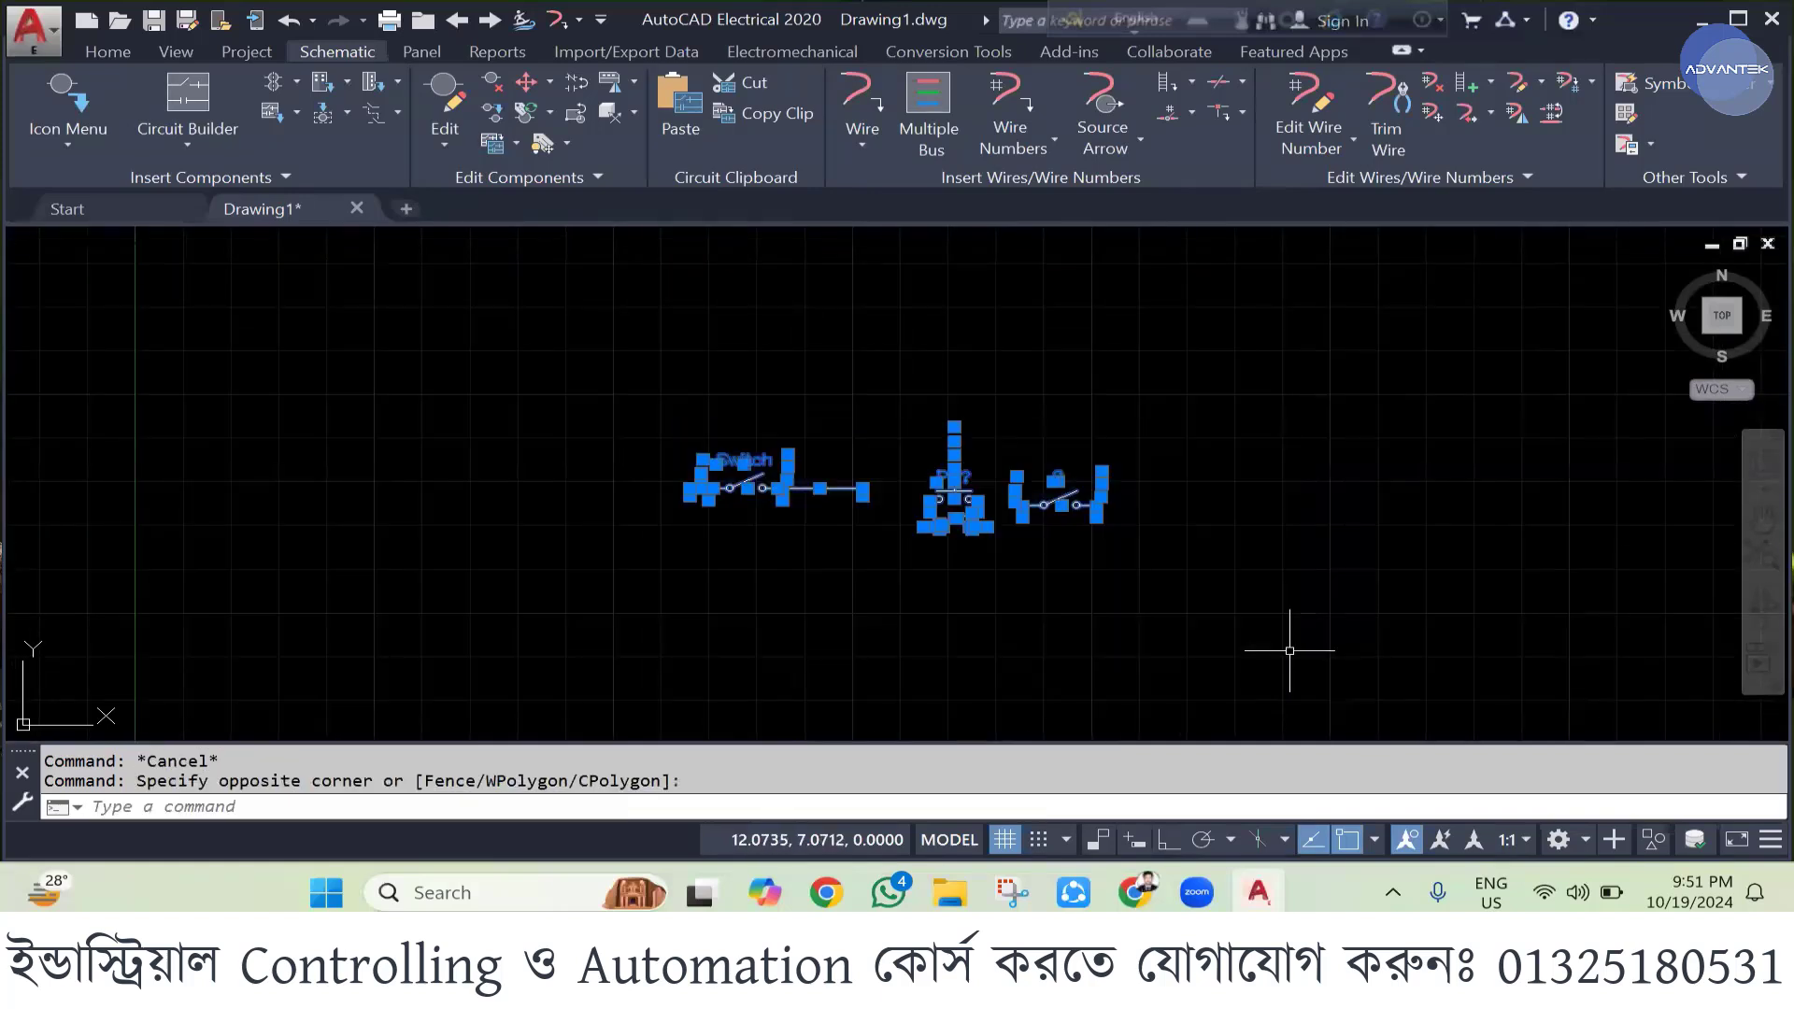
pyautogui.press('Delete')
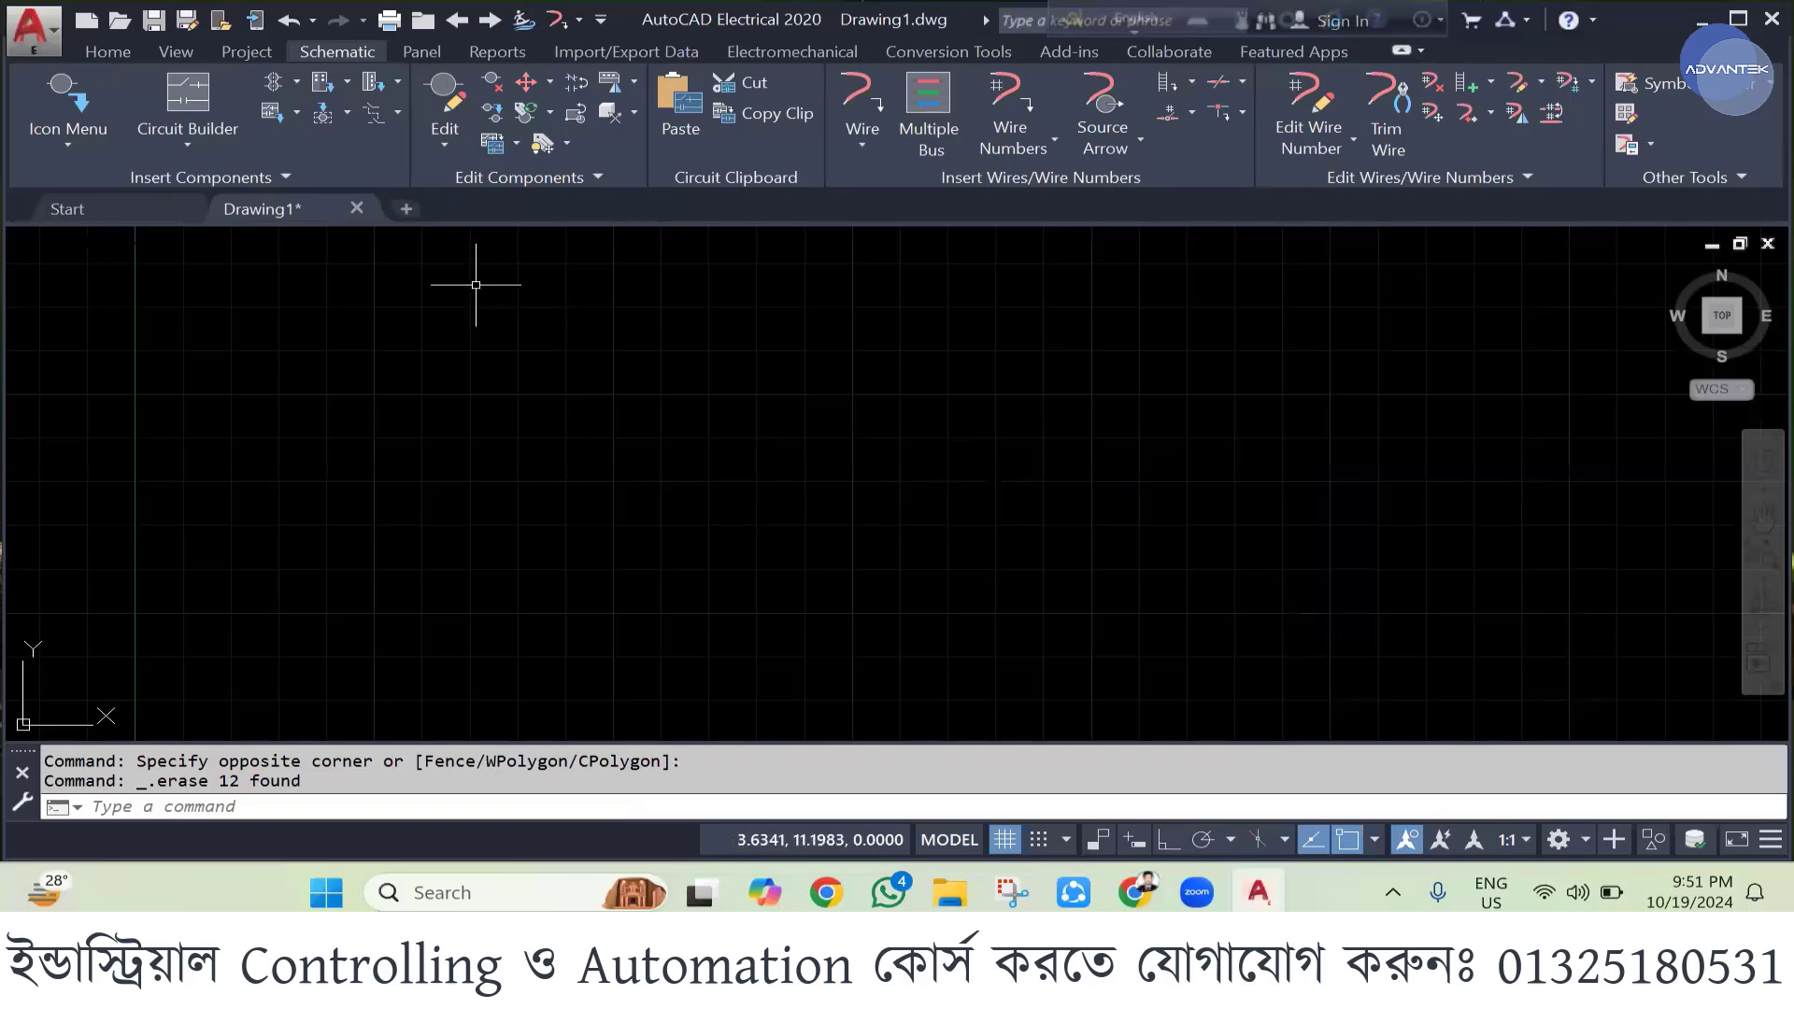
# - Start a new drawing, Drawing2, and accept adding the WD_M block from the Icon Menu
pyautogui.click(405, 209)
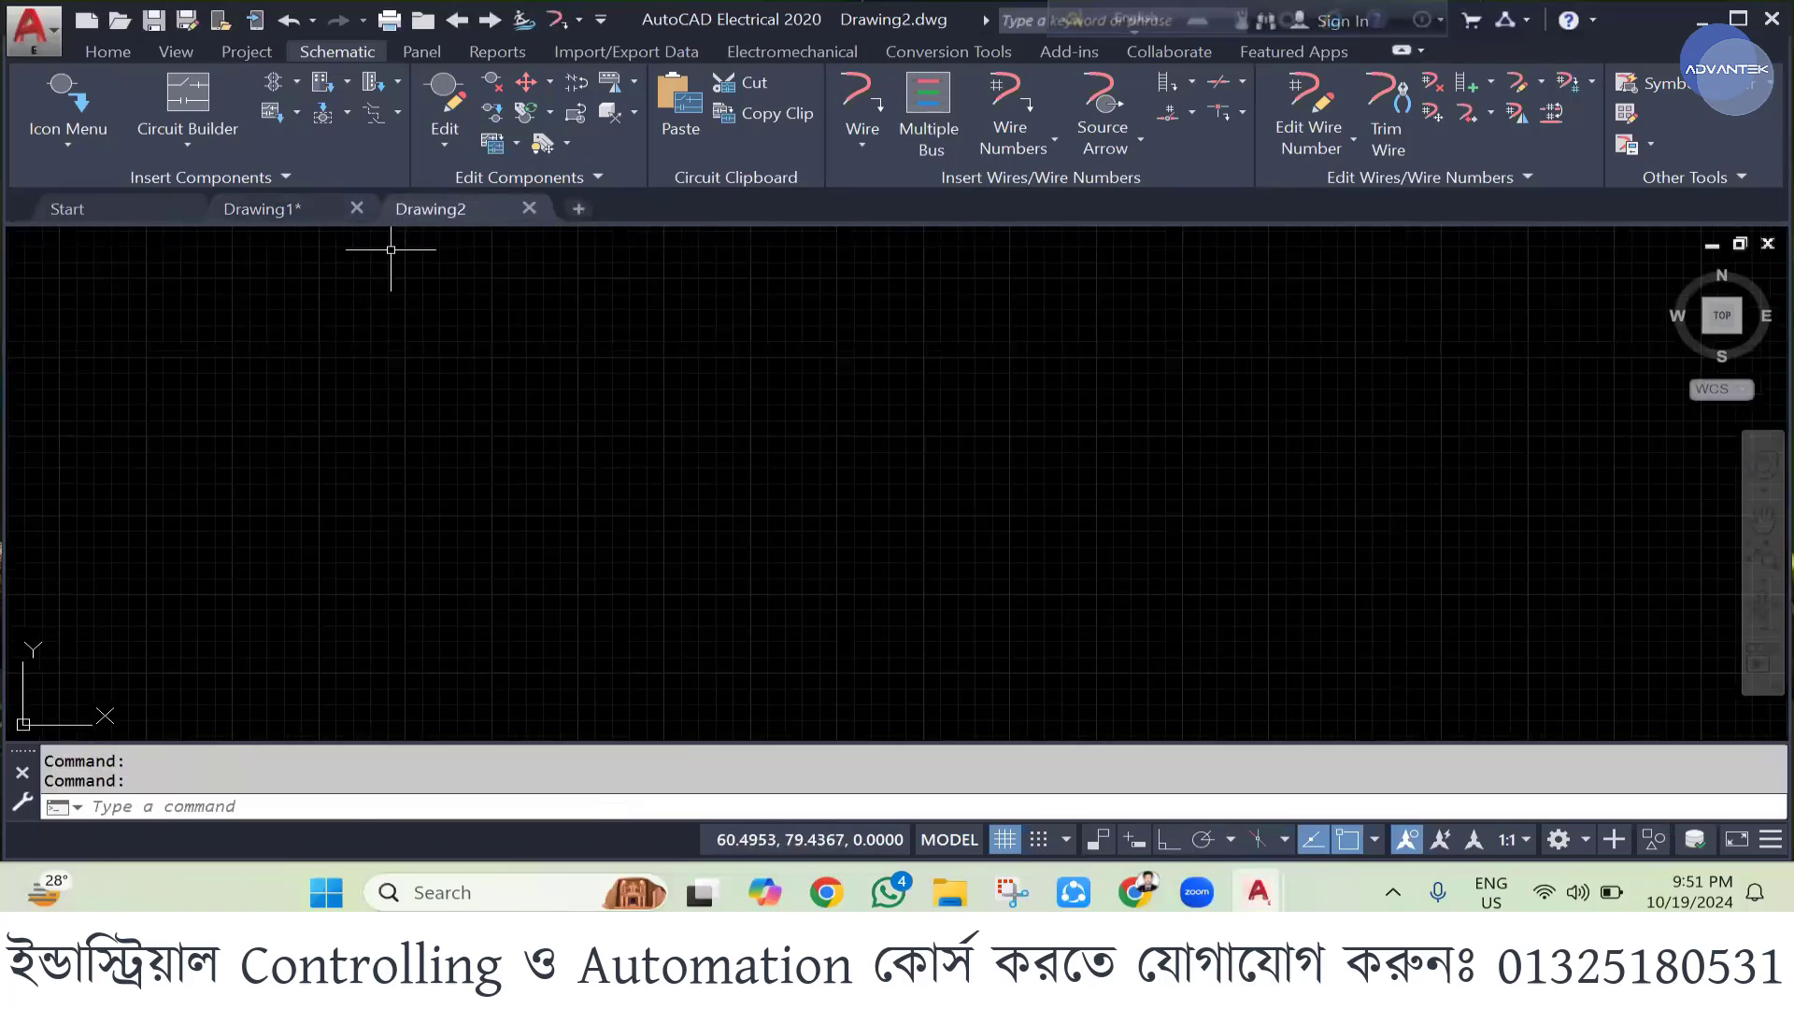
pyautogui.click(62, 97)
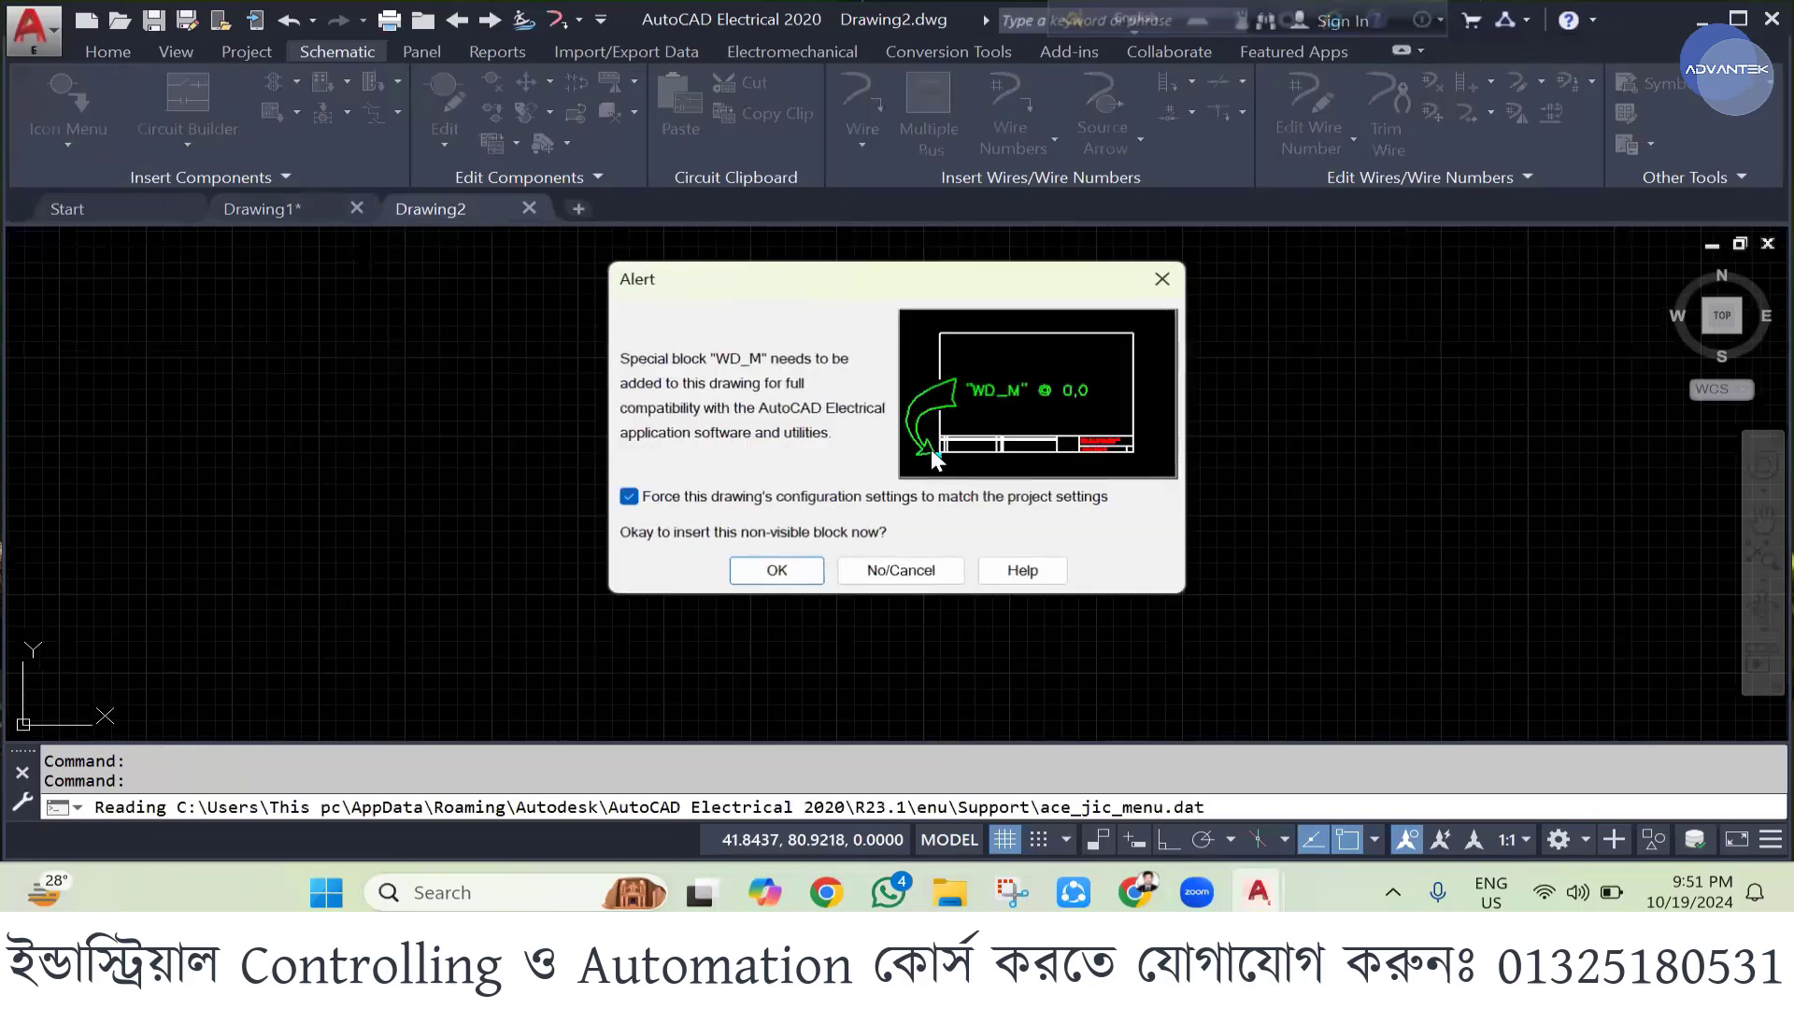
pyautogui.click(780, 572)
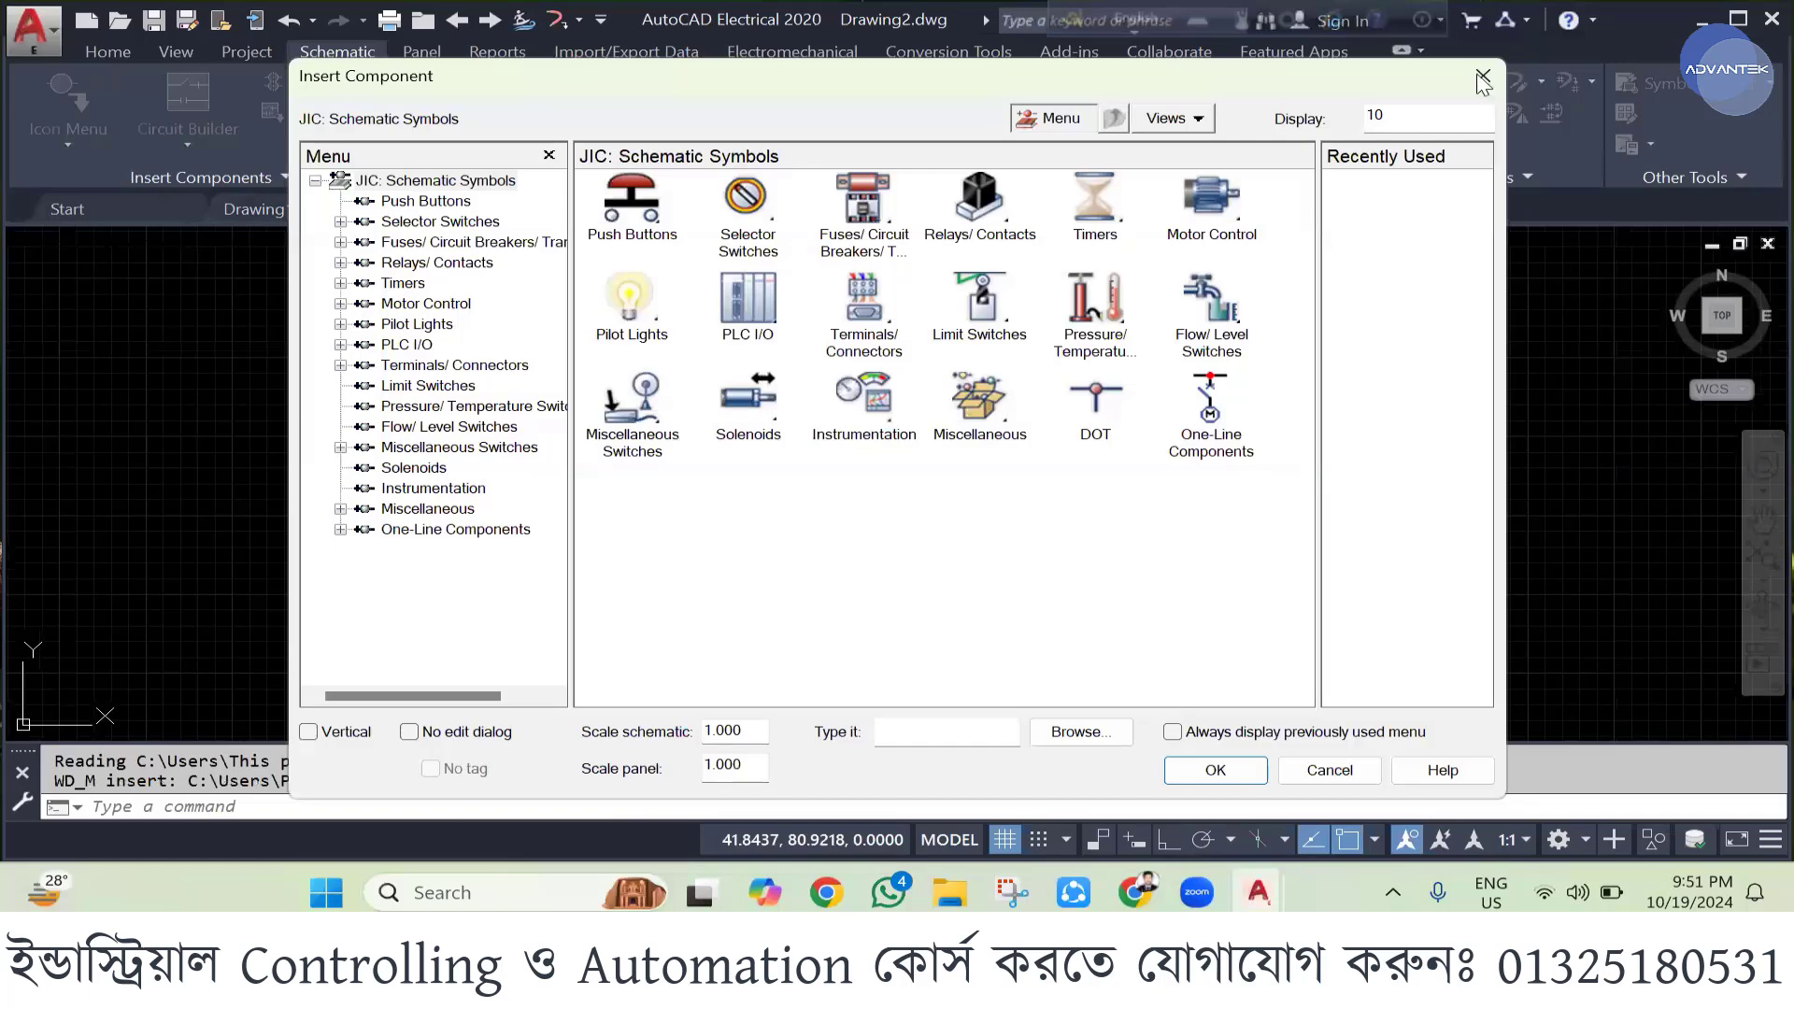
# - Close the component catalogue, return to Drawing1, and quit AutoCAD Electrical
pyautogui.press('Escape')
pyautogui.click(269, 209)
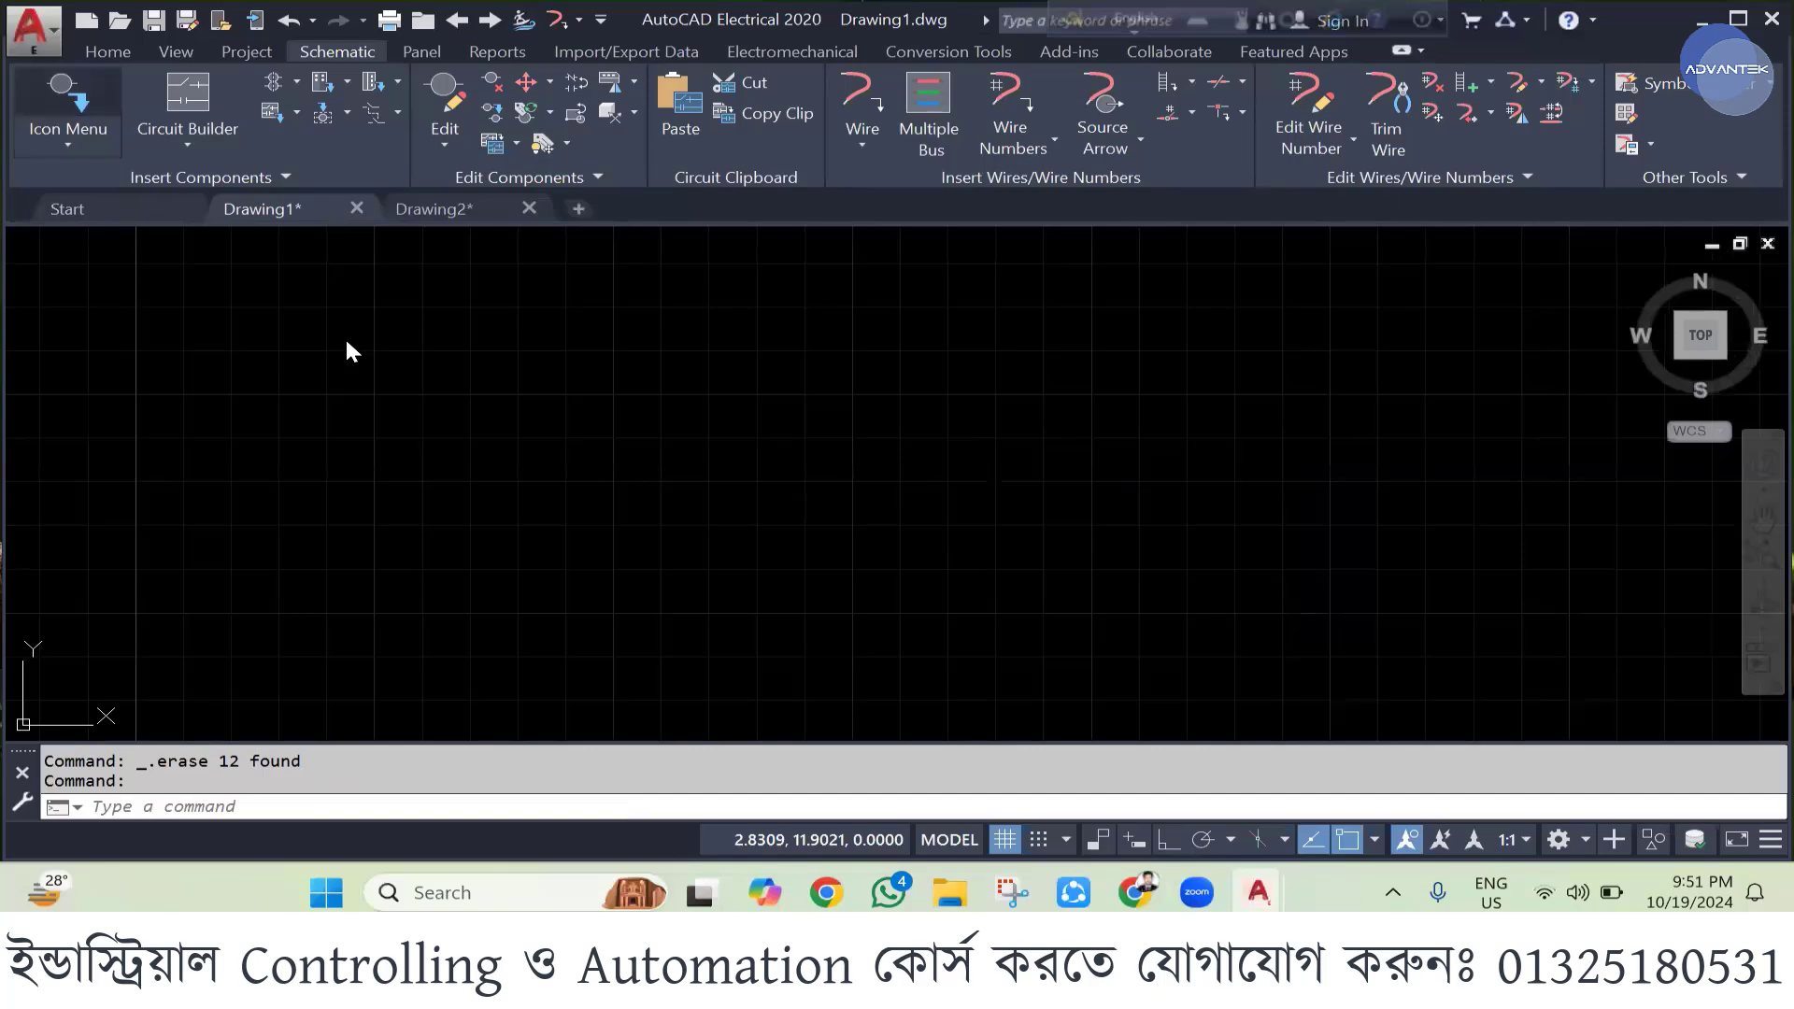
pyautogui.press('Return')
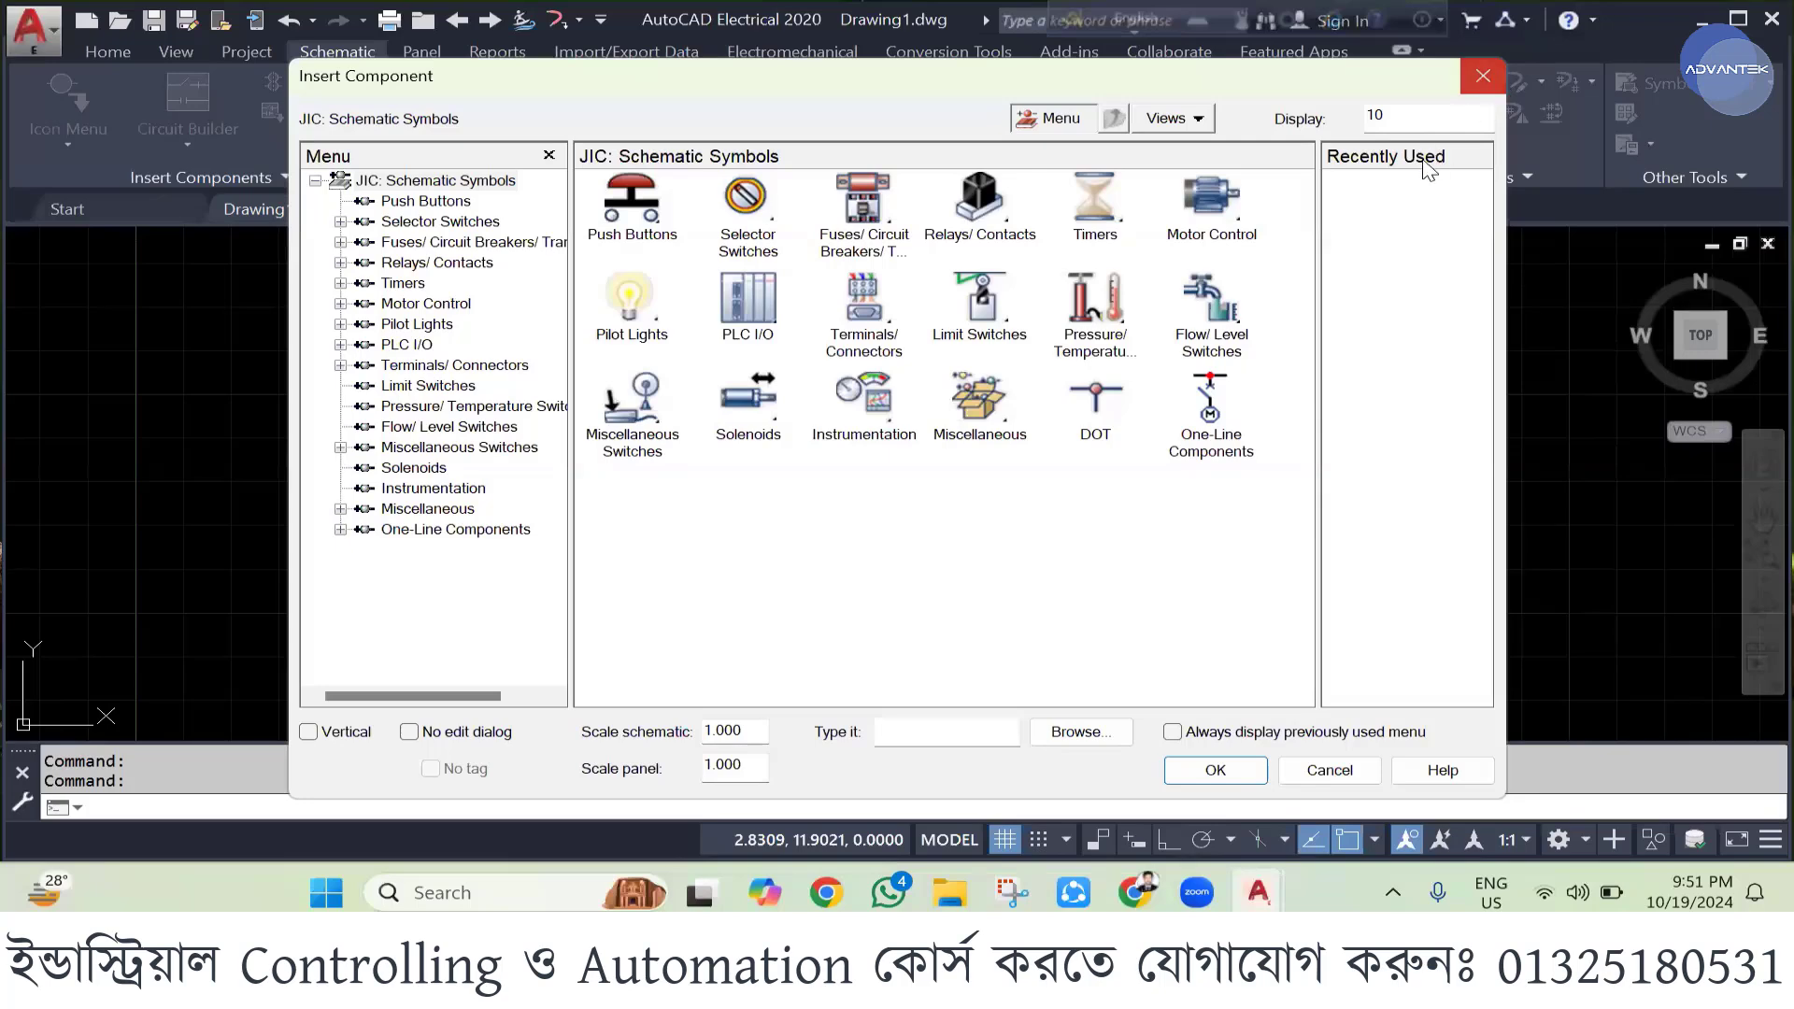
pyautogui.click(1482, 75)
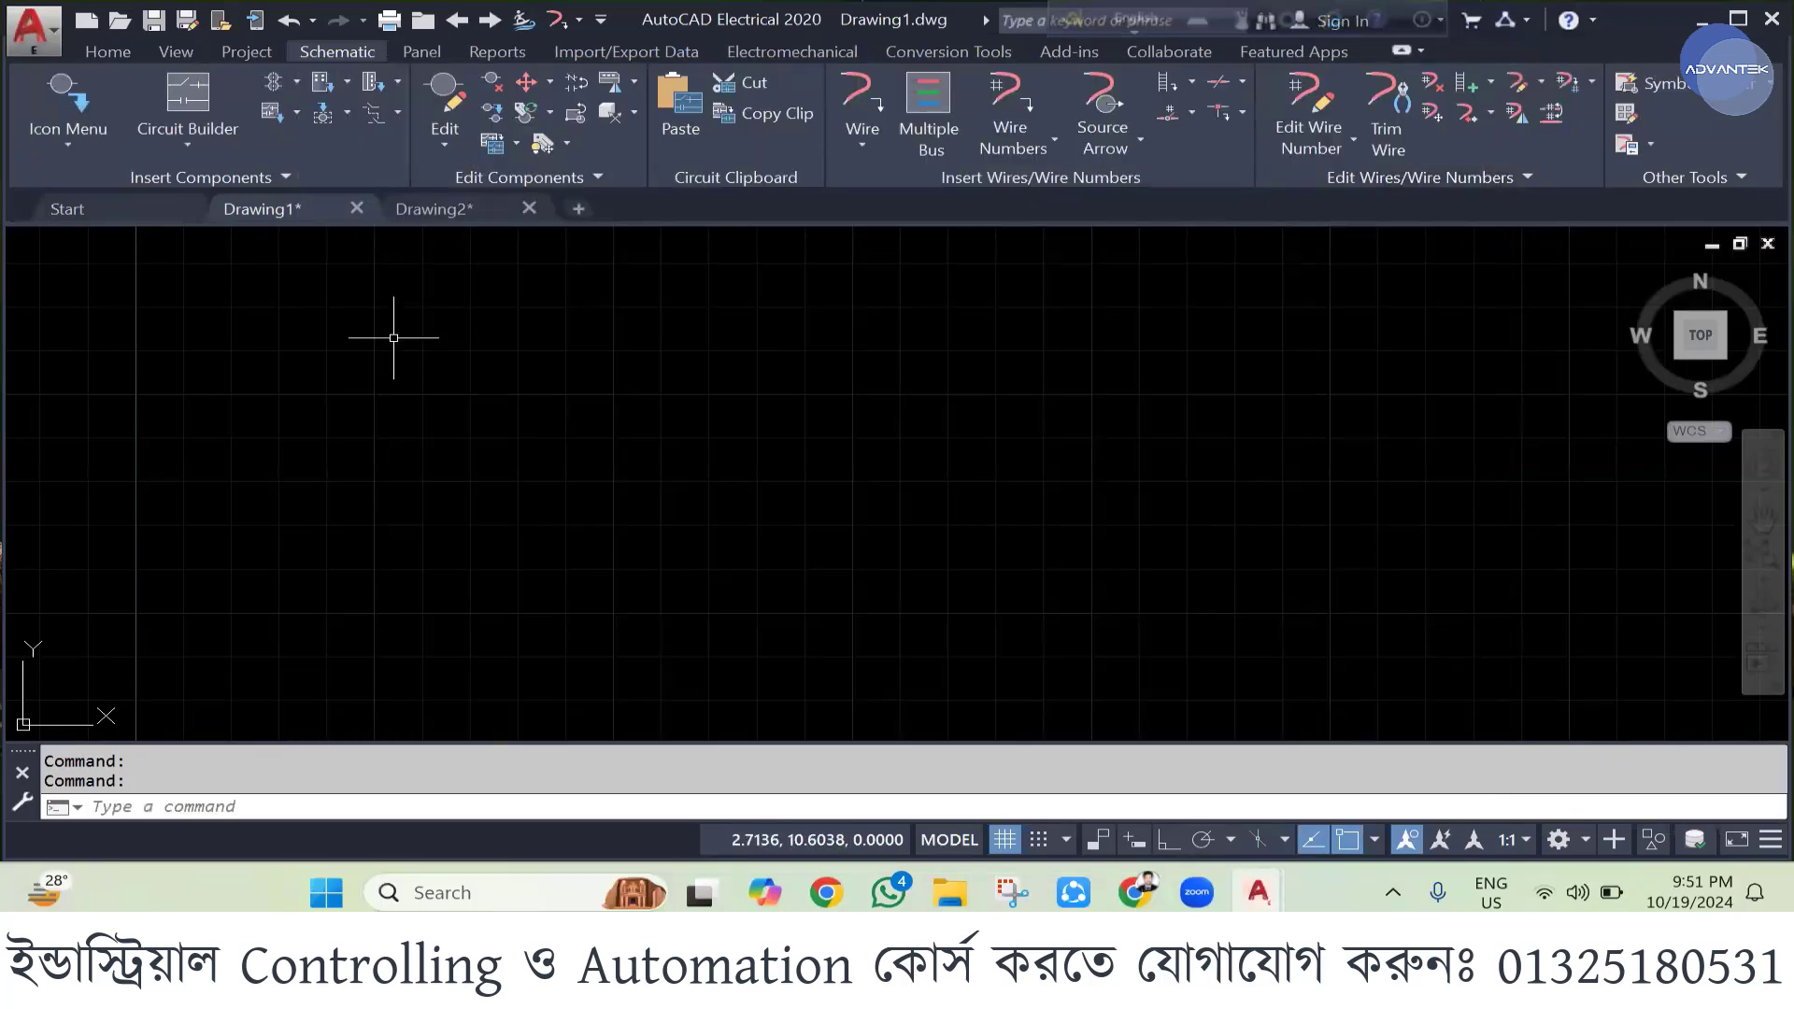
pyautogui.click(1768, 19)
# - Discard changes to Drawing1 and Drawing2, relaunch AutoCAD Electrical, and dismiss the display-scale warning
pyautogui.click(925, 481)
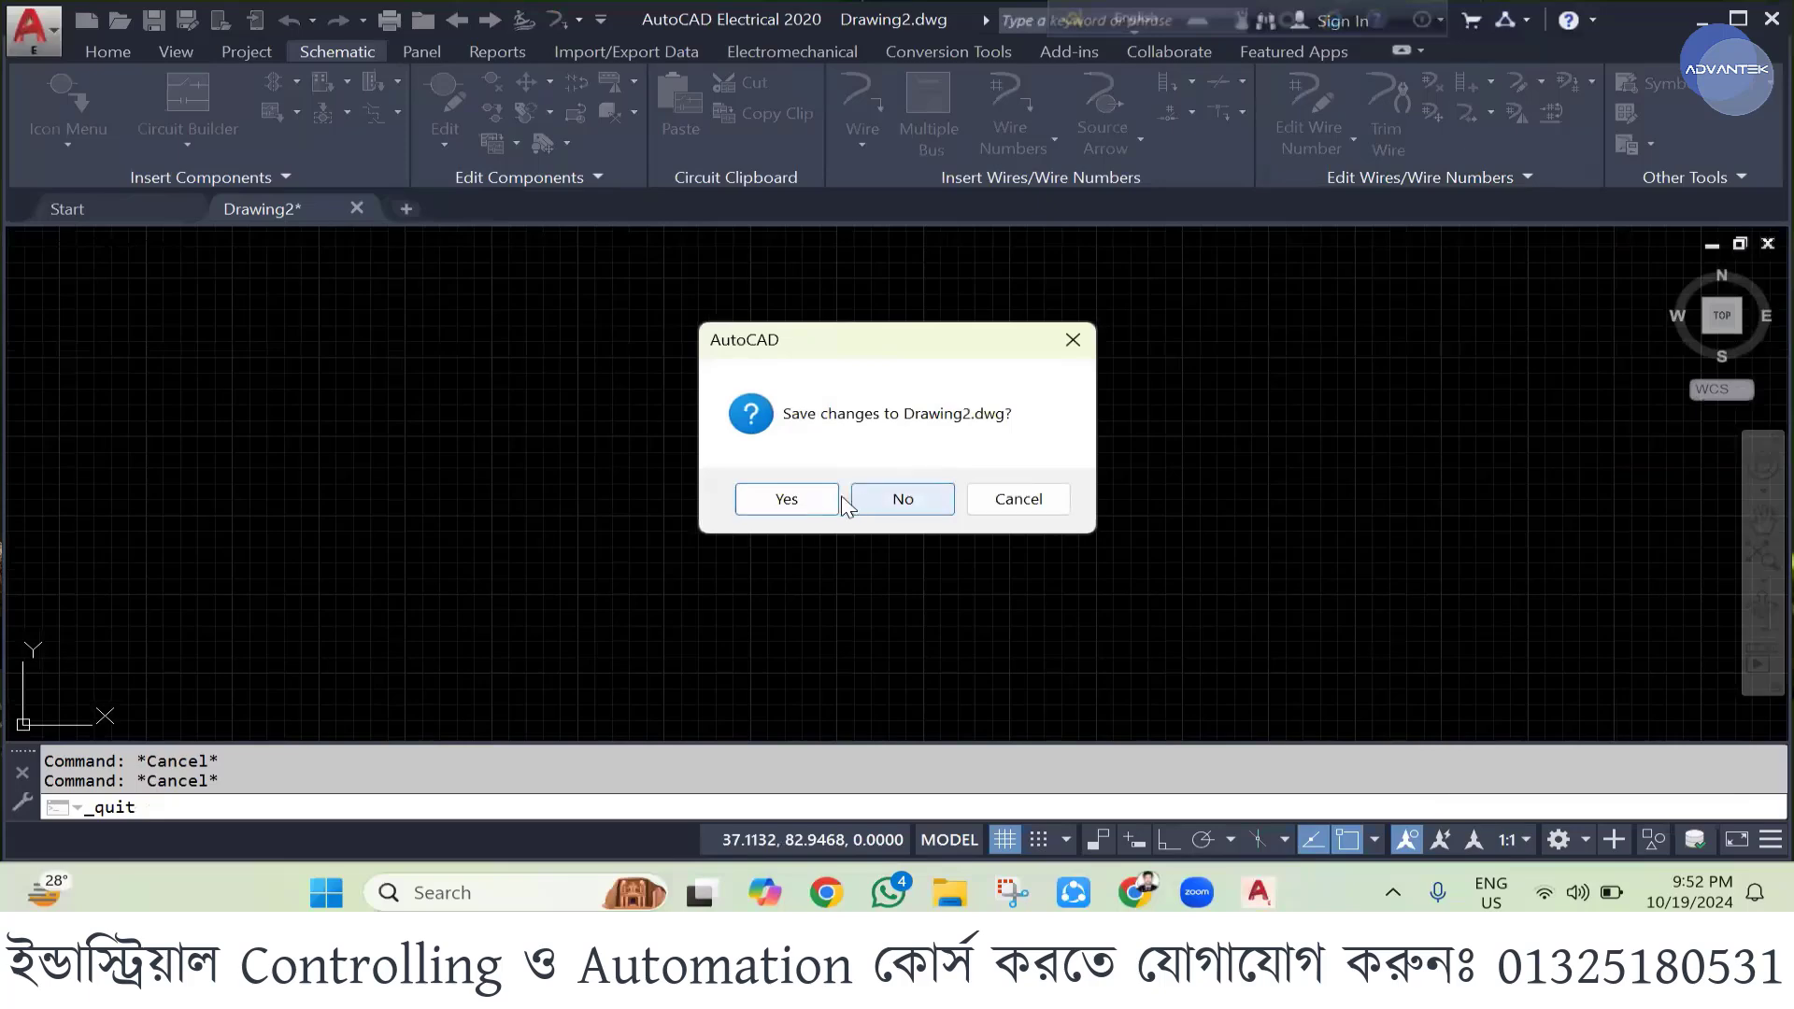
pyautogui.click(873, 500)
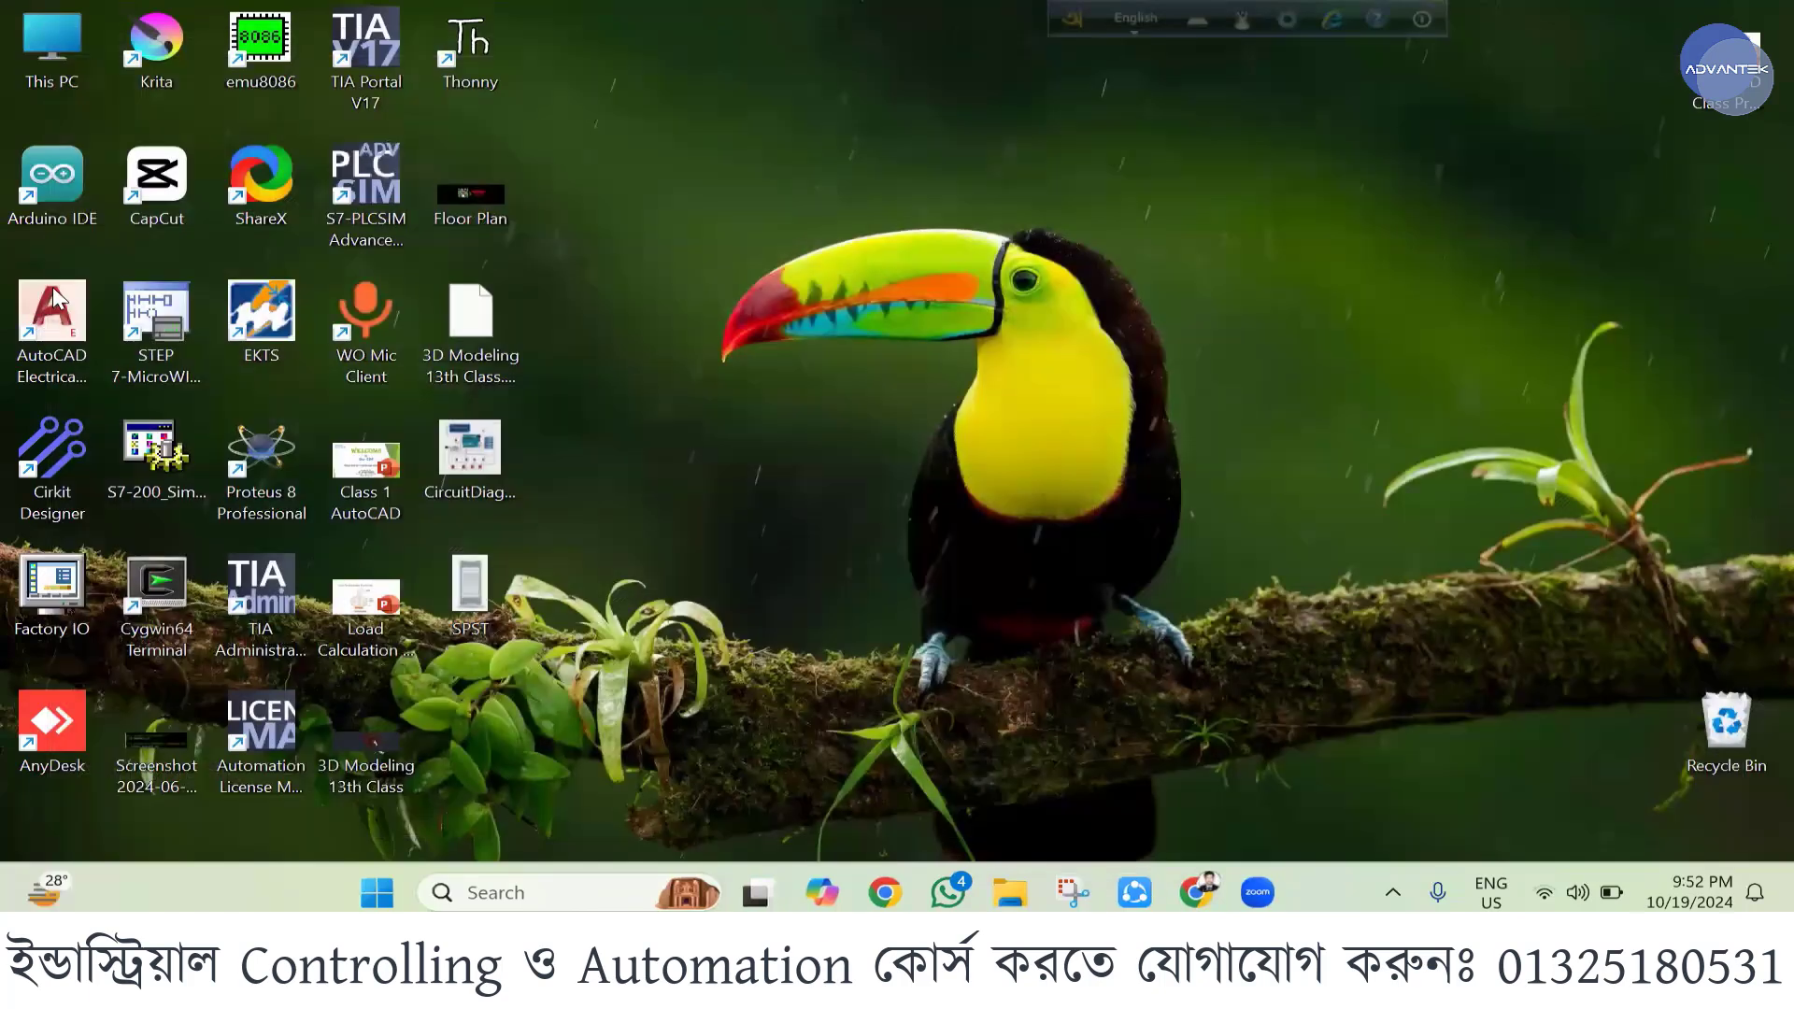
pyautogui.doubleClick(53, 303)
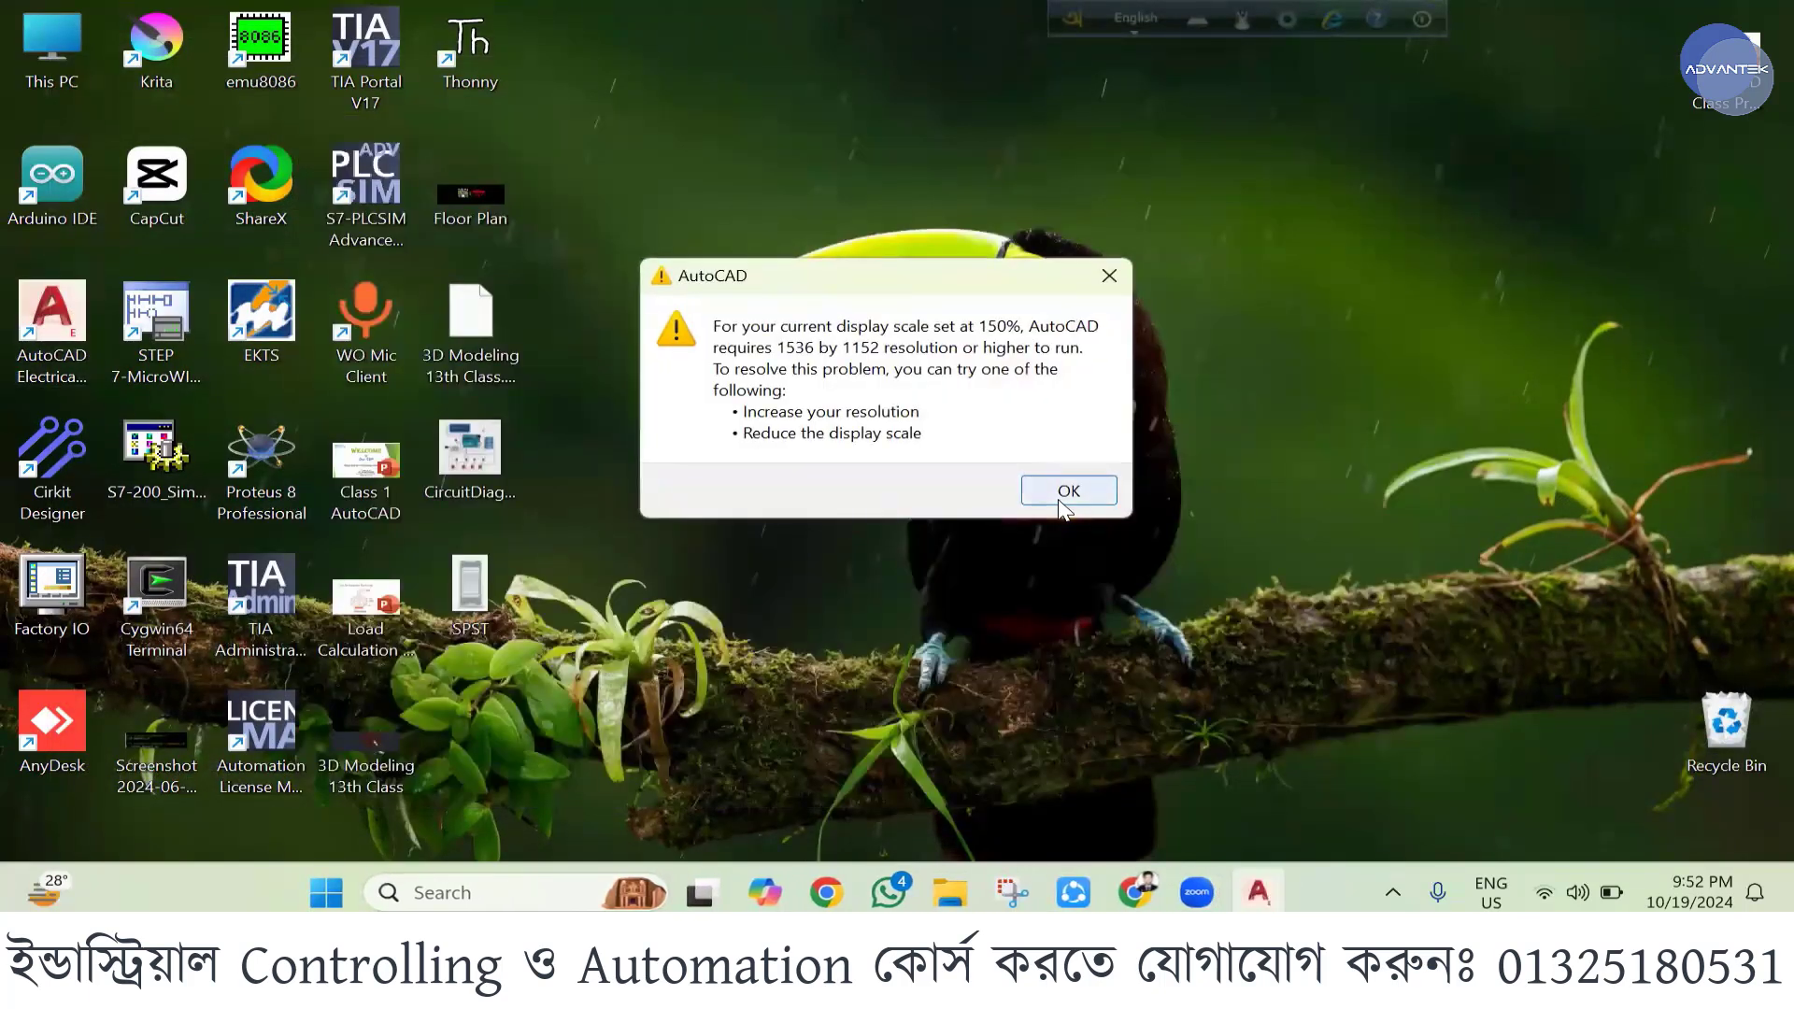
pyautogui.click(1062, 488)
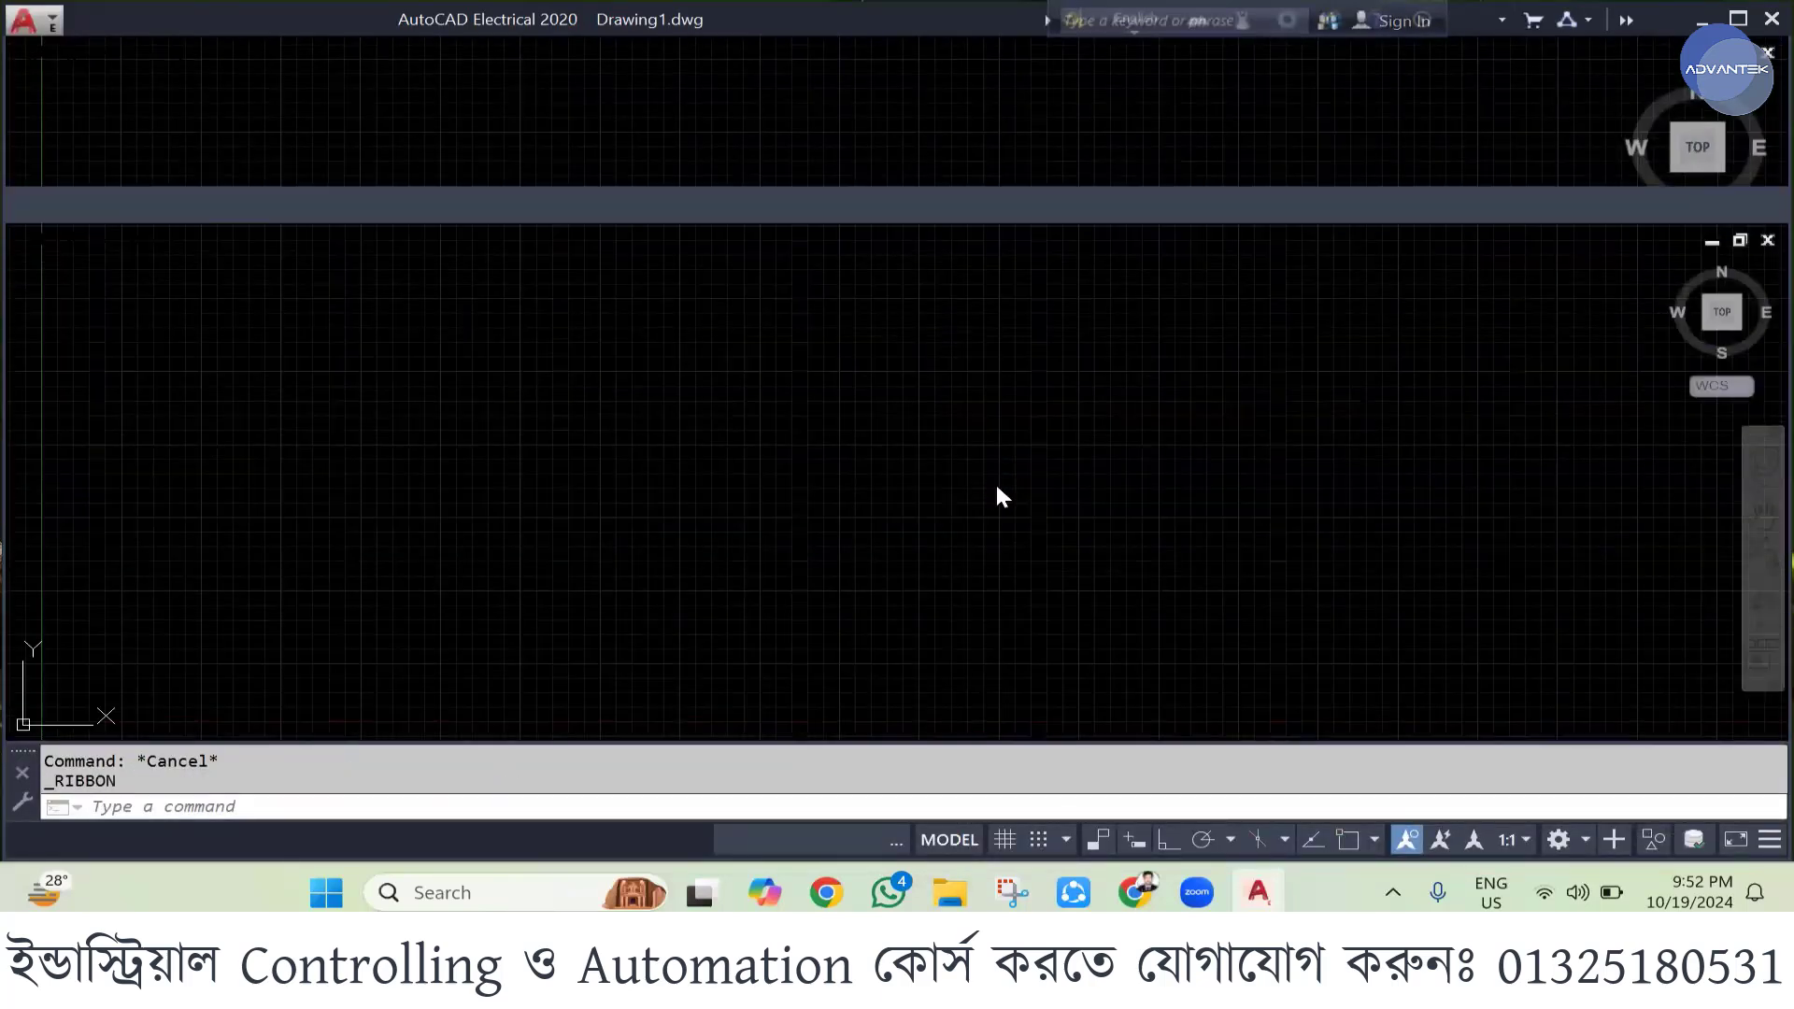
# - Accept adding the WD_M block and pick the rocker Switch symbol from the Icon Menu
pyautogui.click(69, 86)
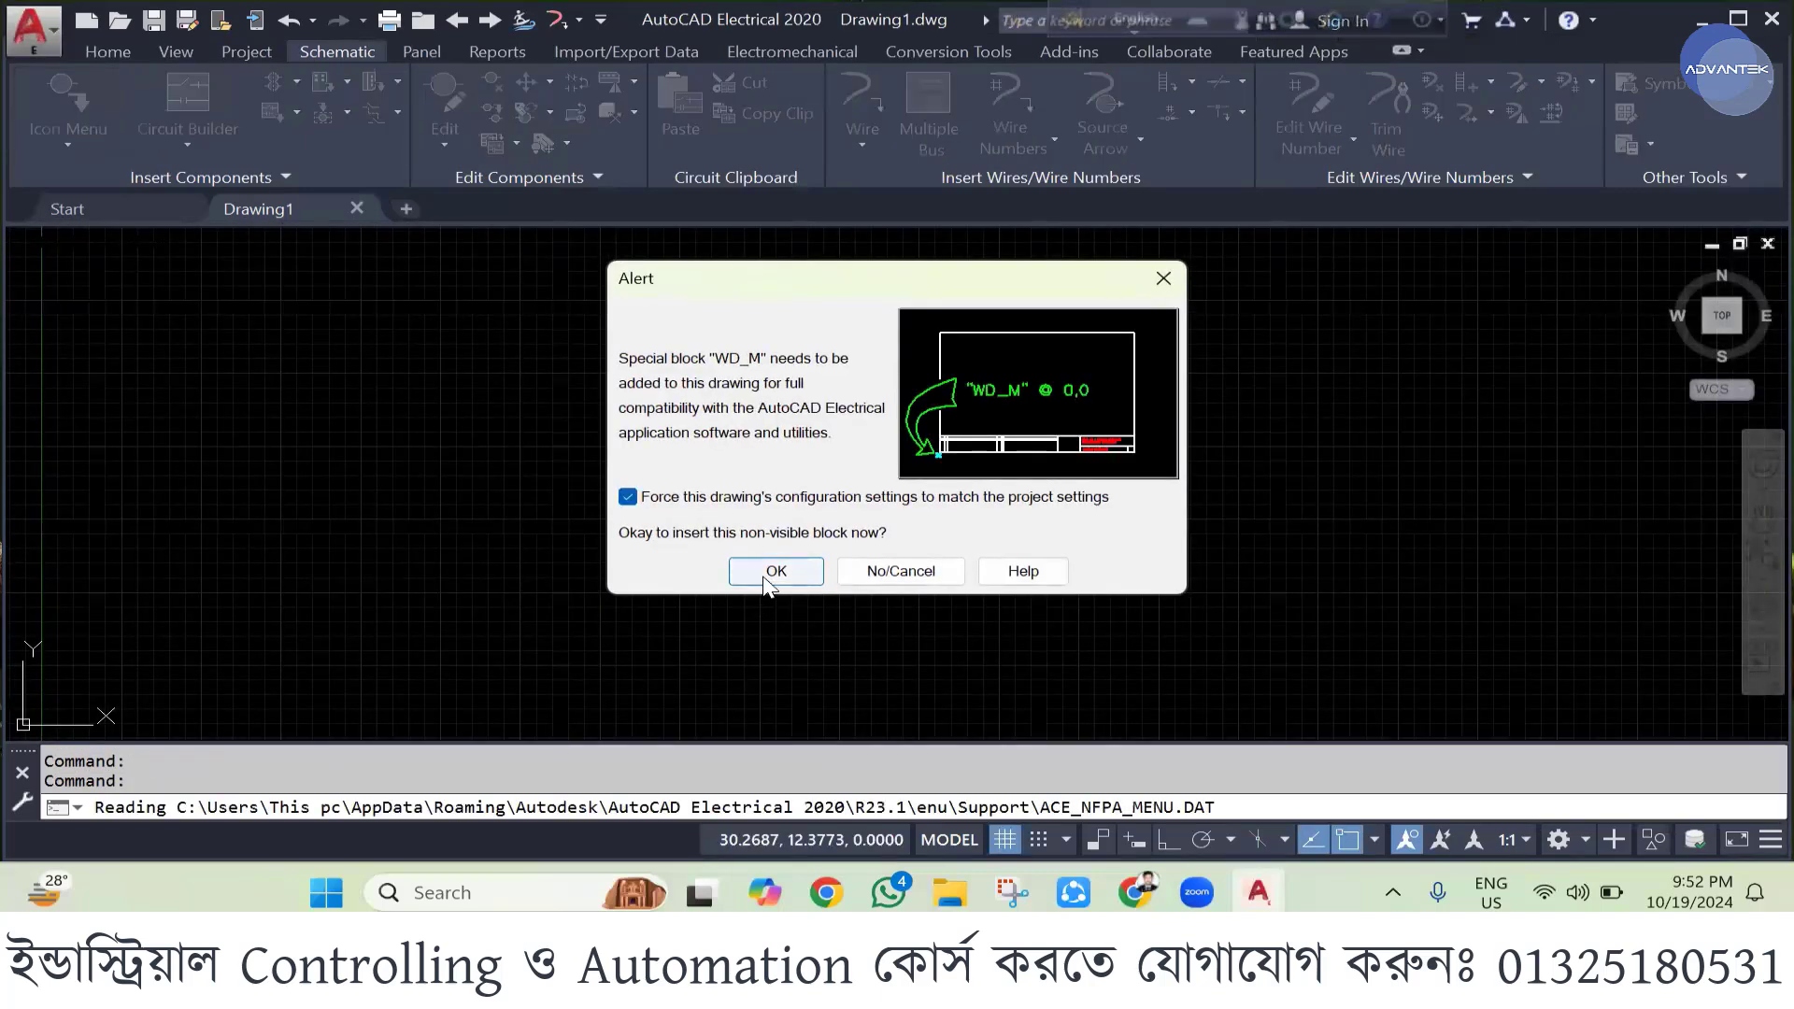
pyautogui.click(774, 570)
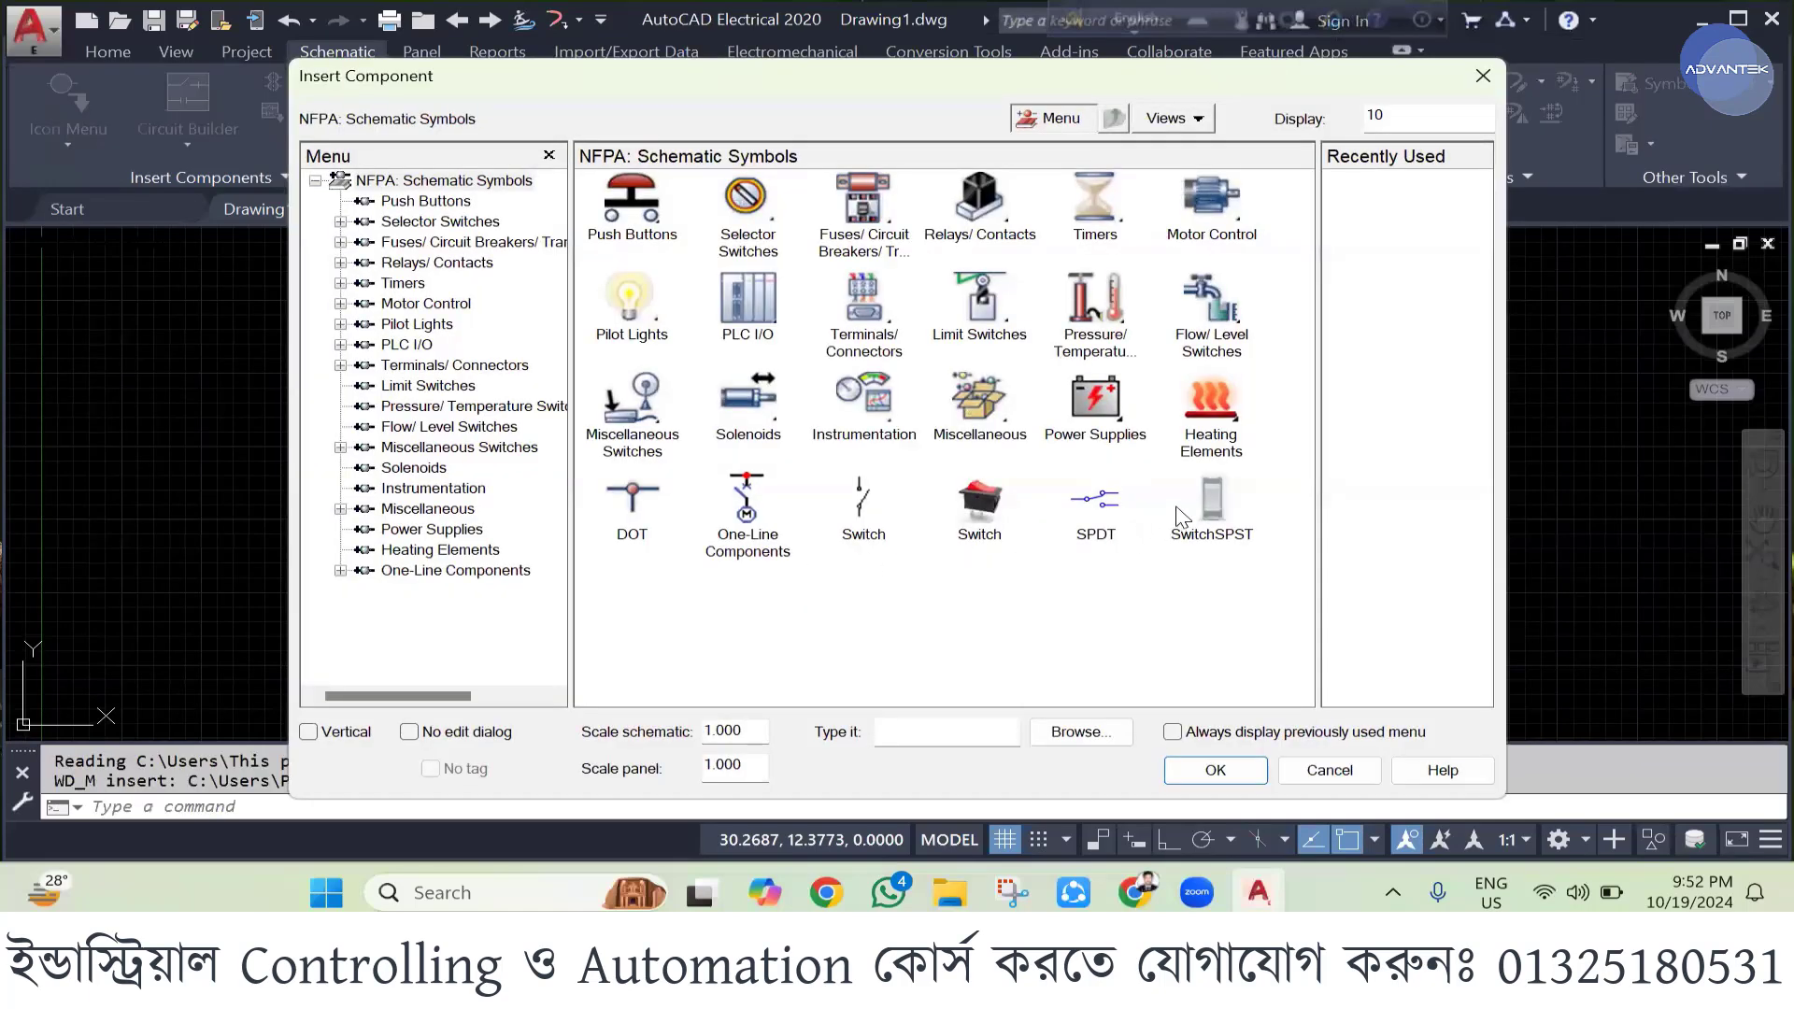
pyautogui.click(977, 509)
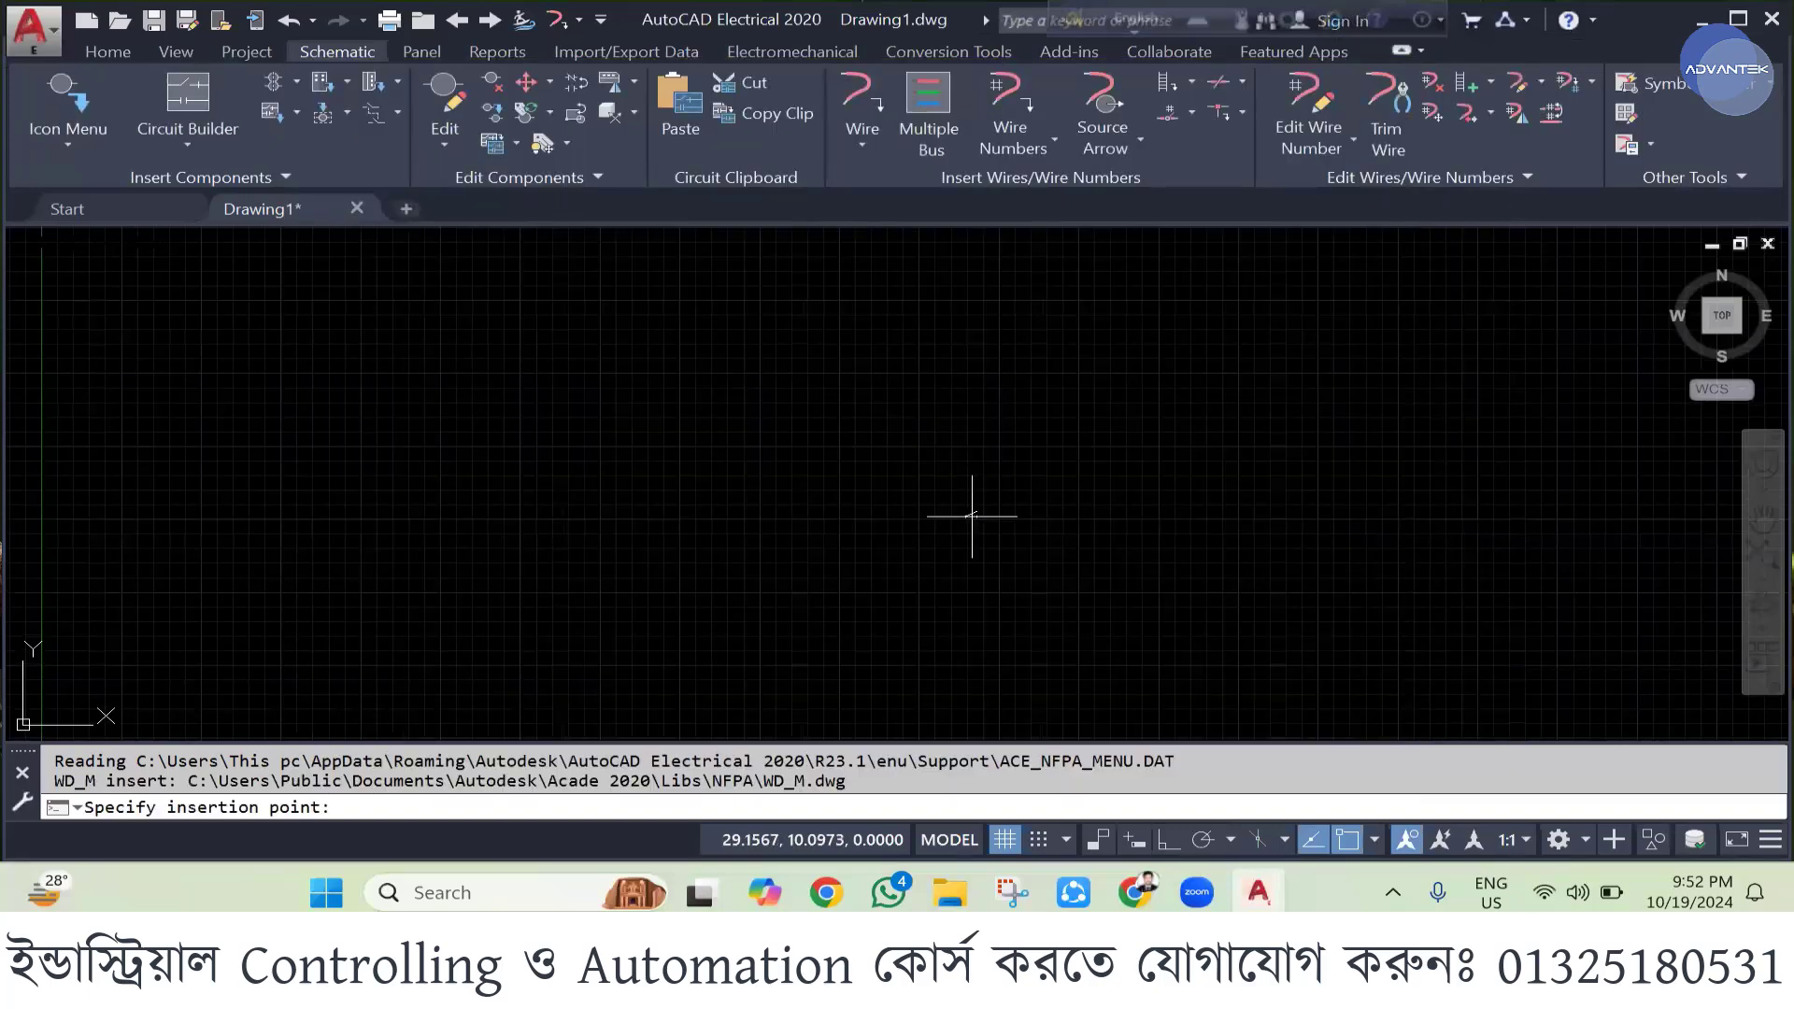
# - Cancel the switch placement and review the SPDT symbol's properties without changes
pyautogui.press('Escape')
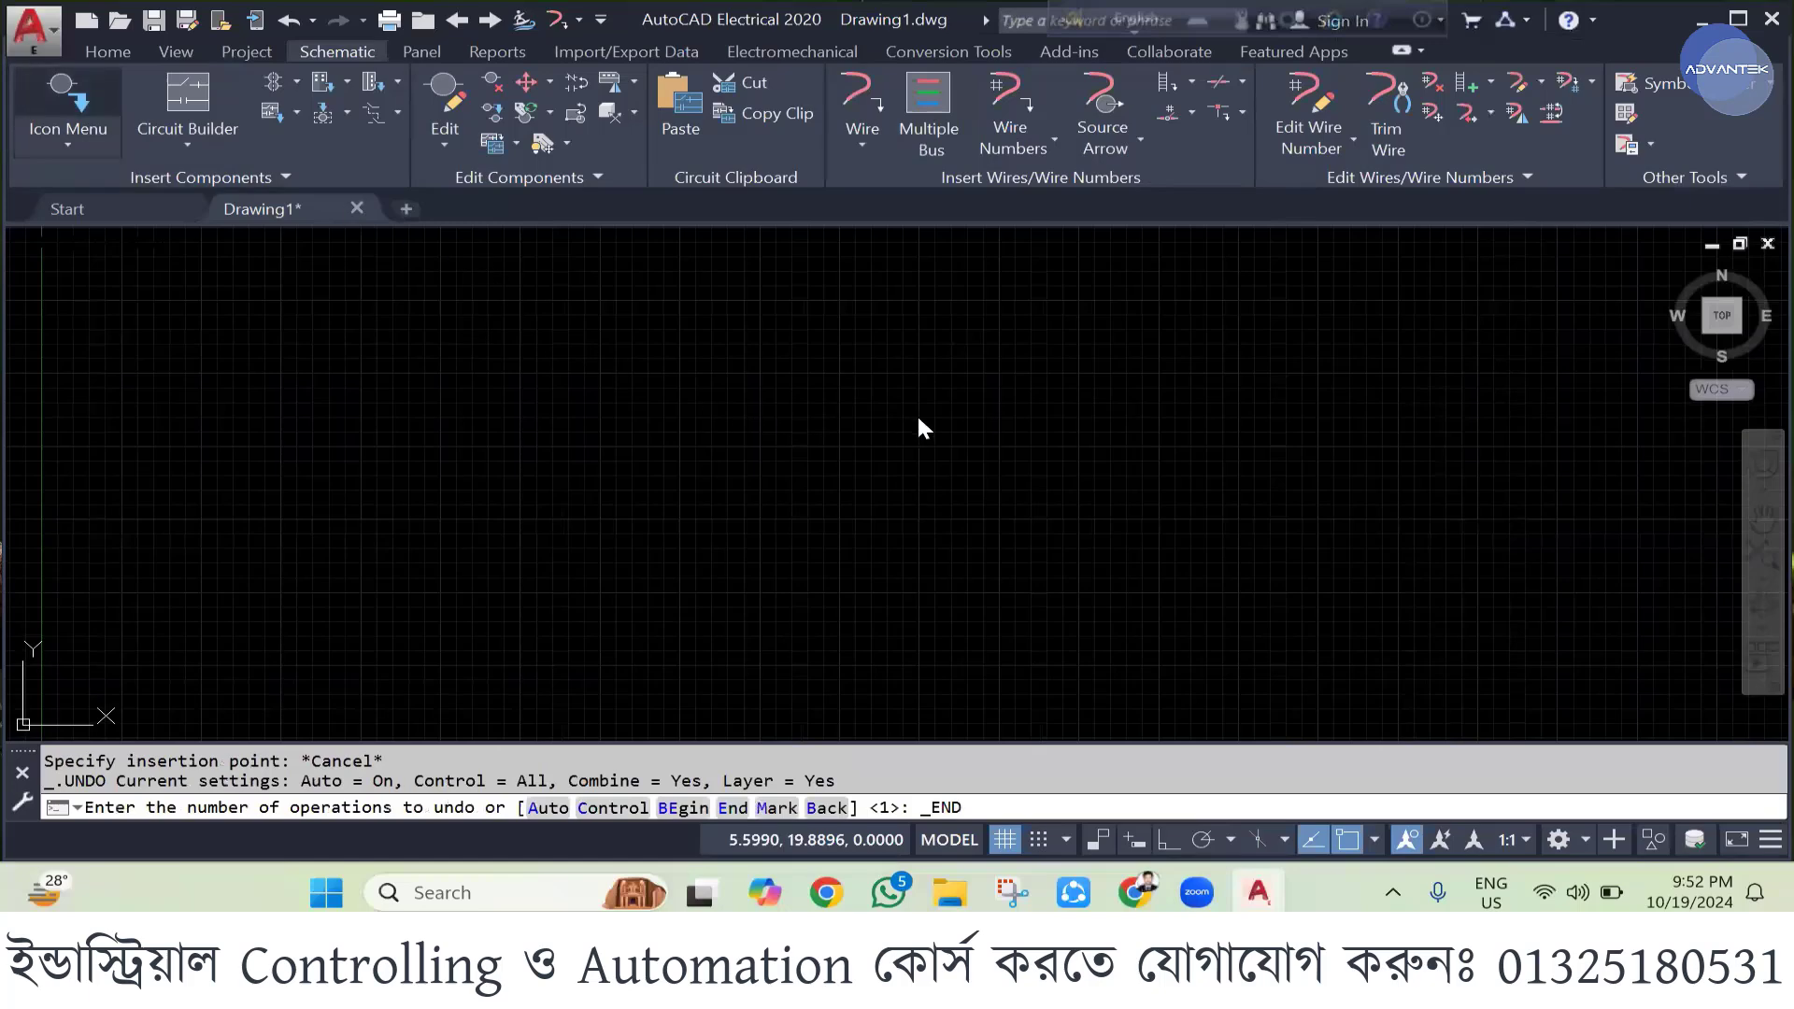
pyautogui.click(59, 89)
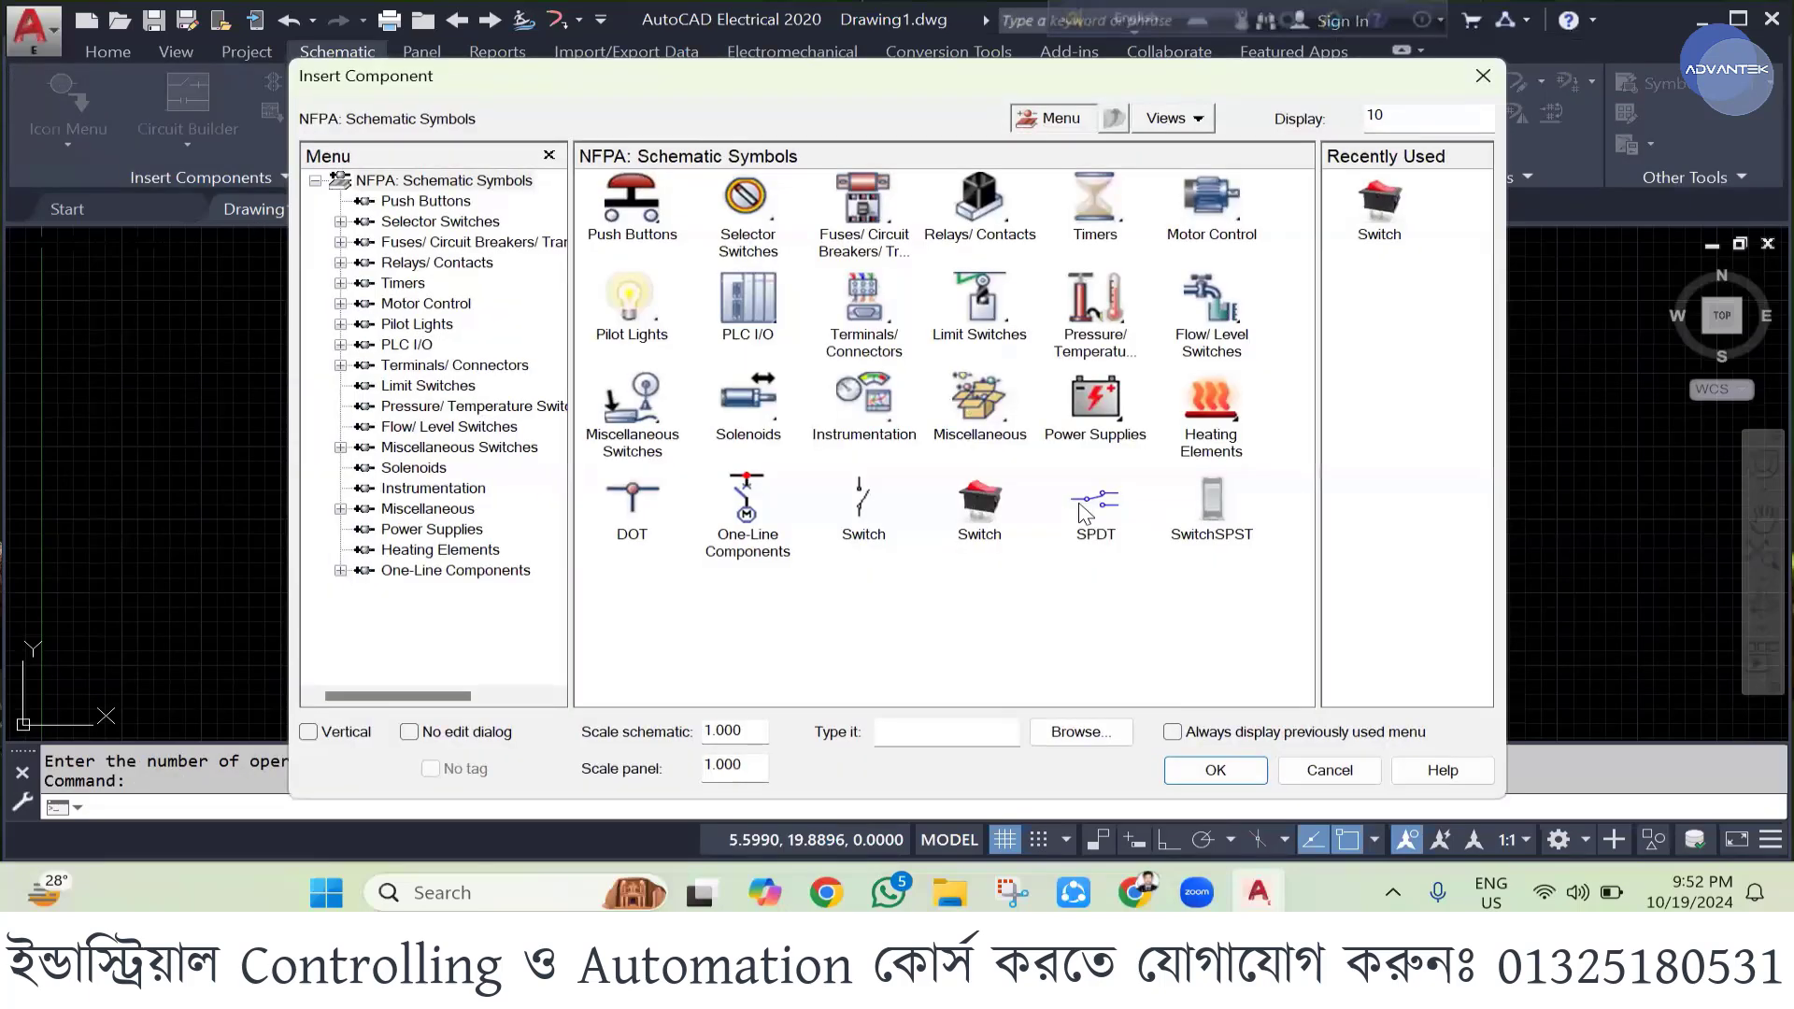
pyautogui.rightClick(1090, 509)
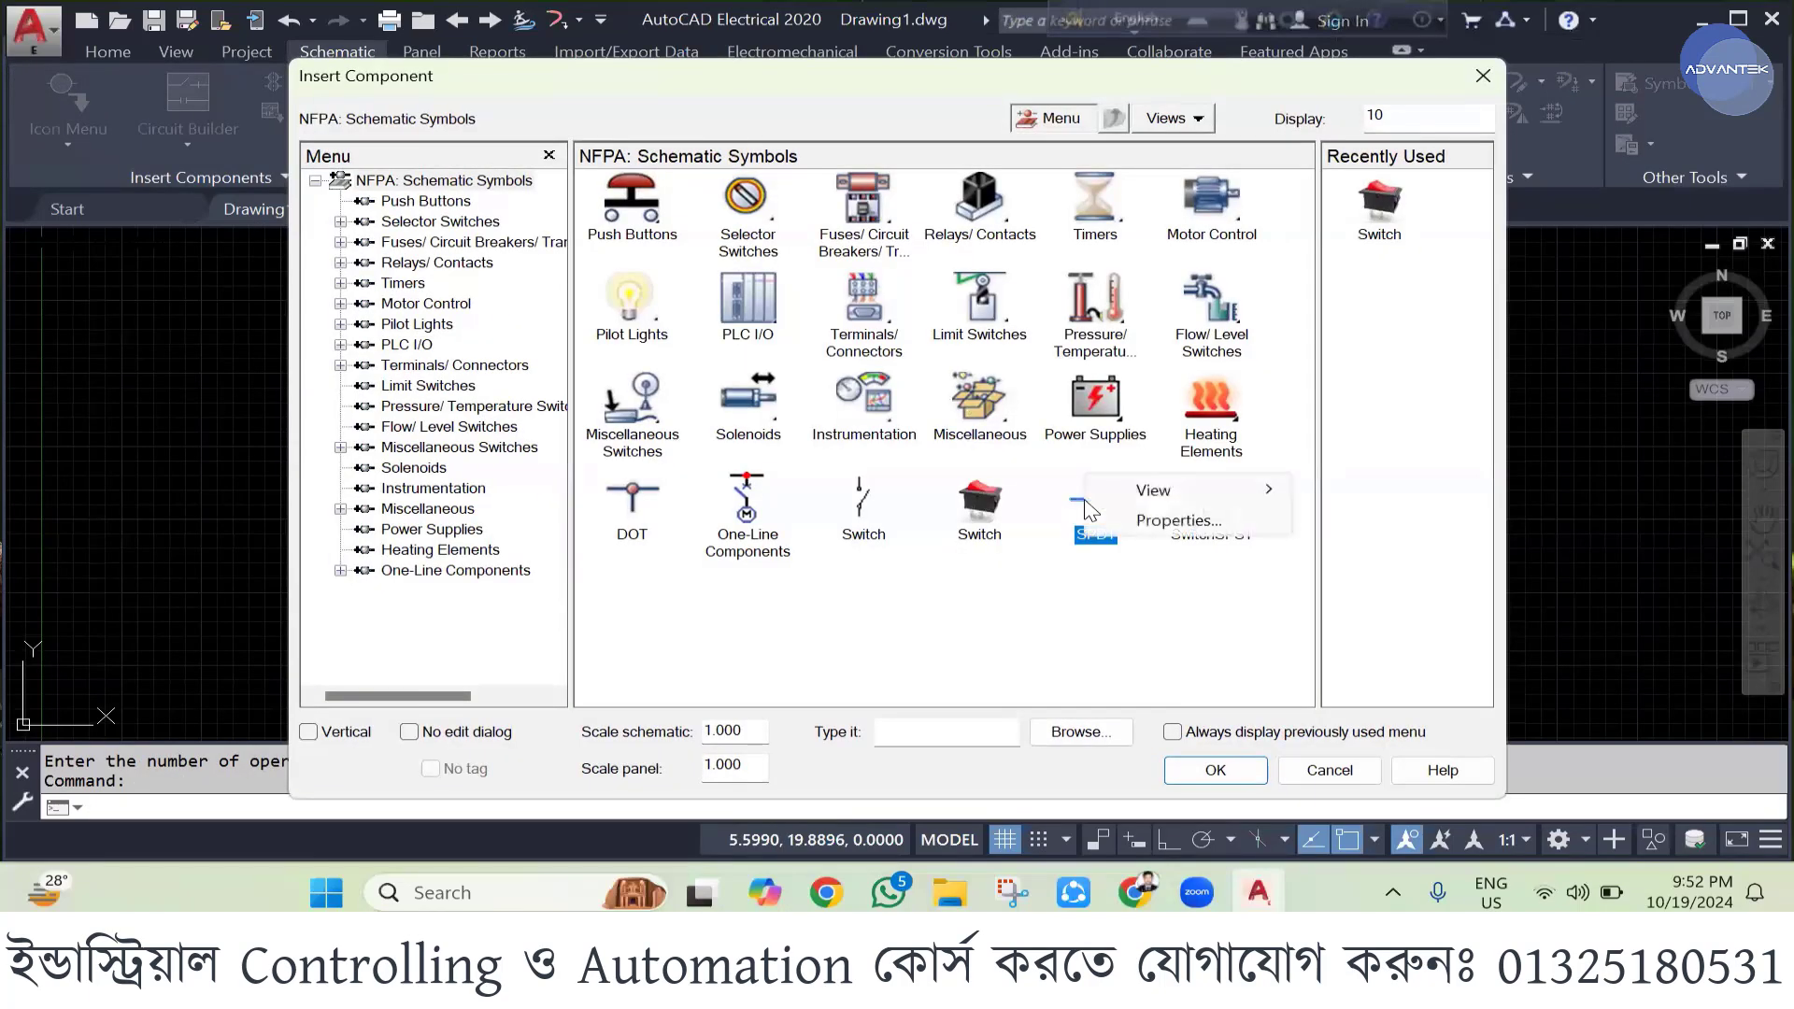
pyautogui.click(1175, 520)
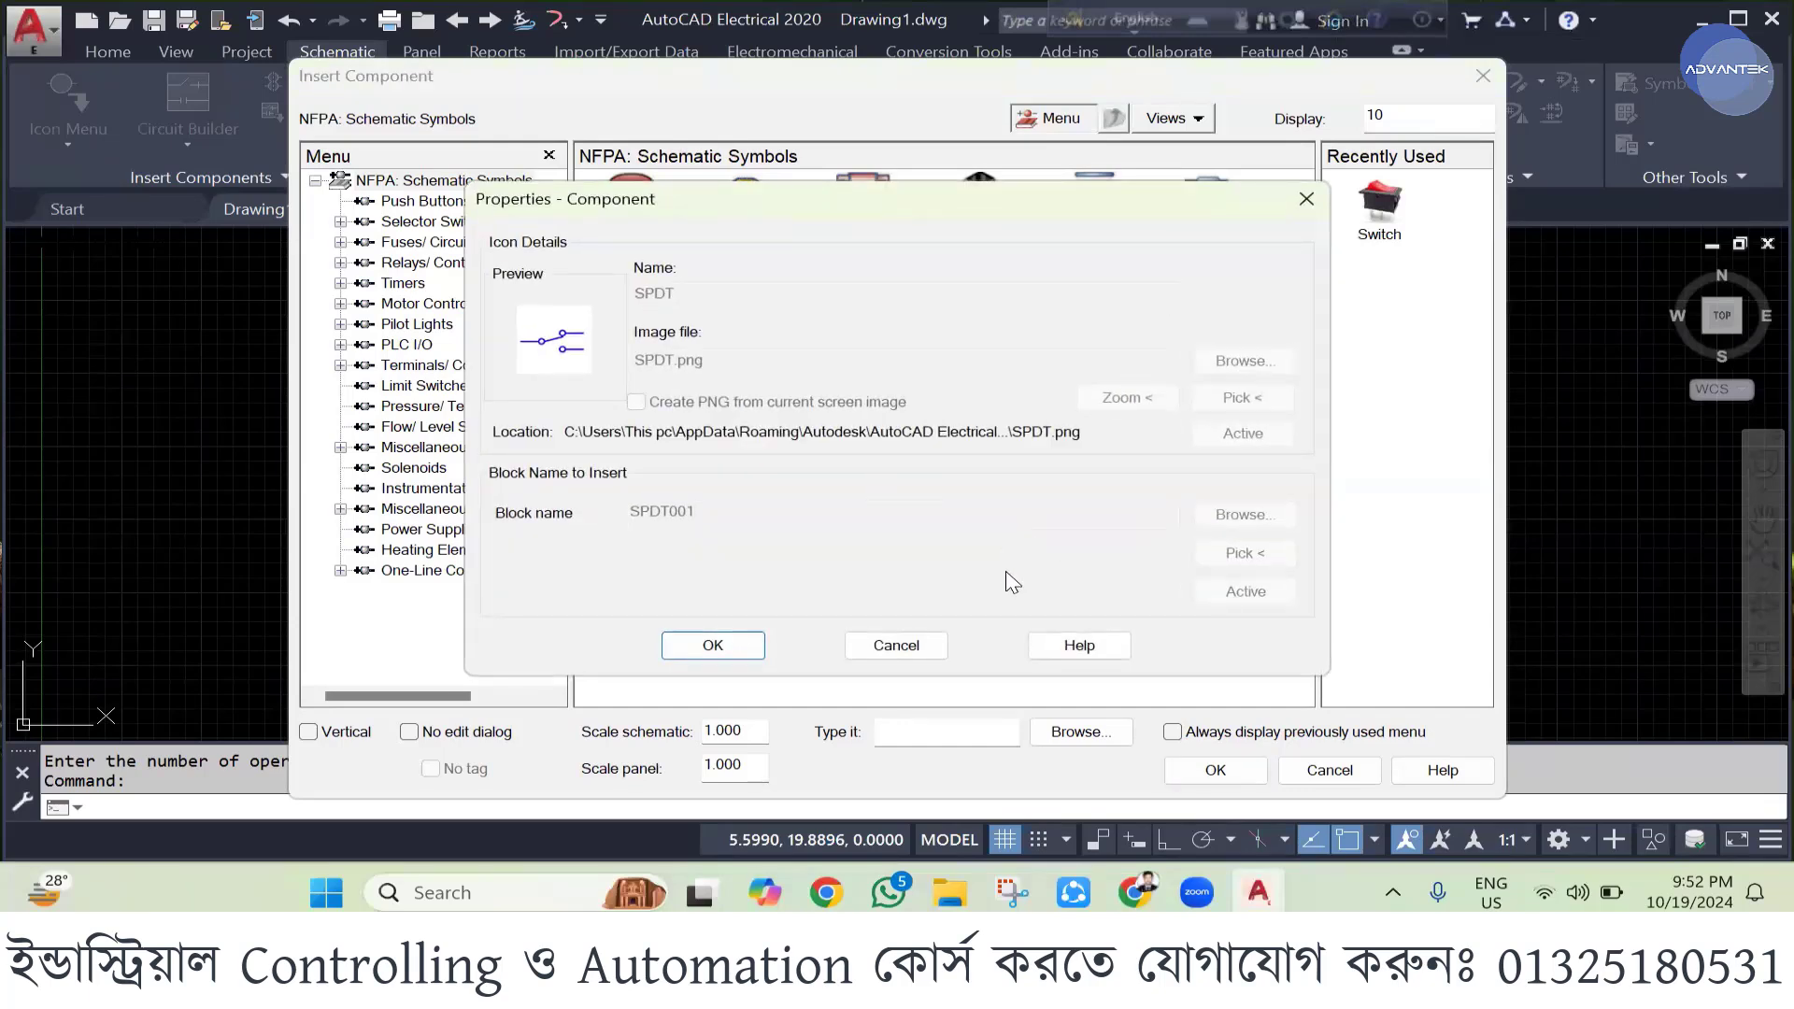
pyautogui.click(911, 648)
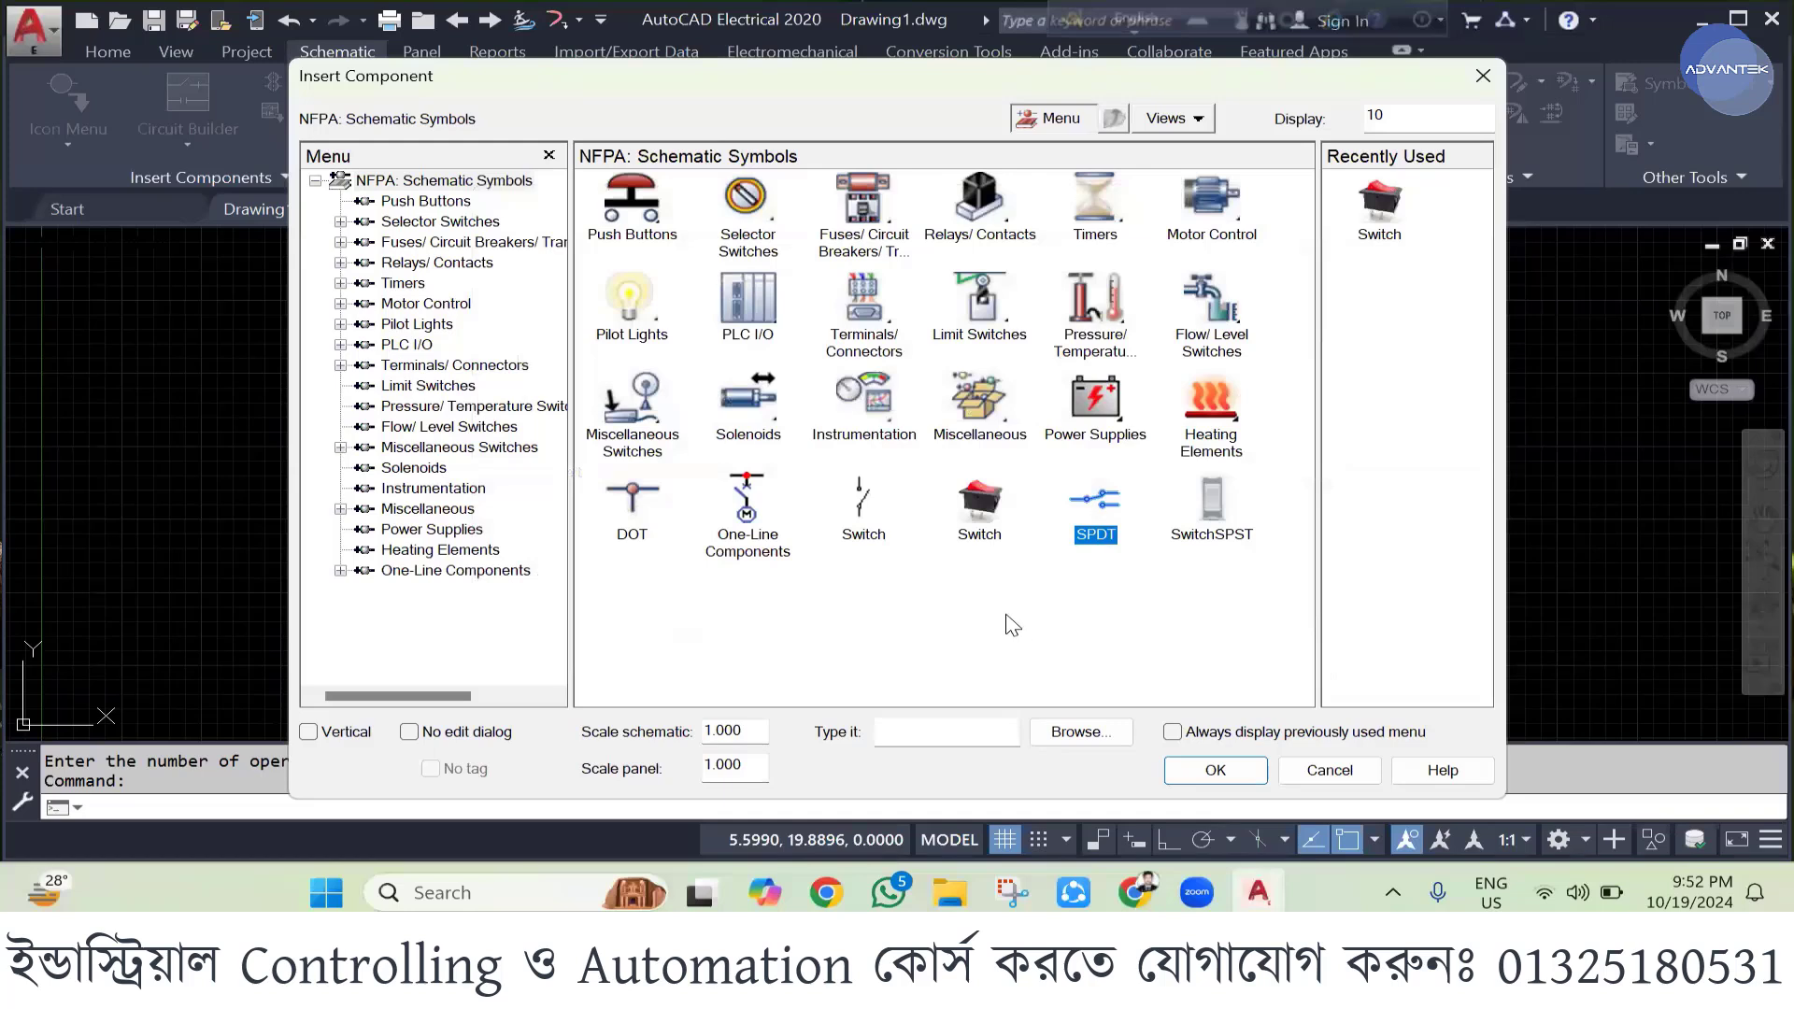
# - Bring up and dismiss the rocker Switch symbol's options
pyautogui.click(974, 500)
pyautogui.rightClick(975, 498)
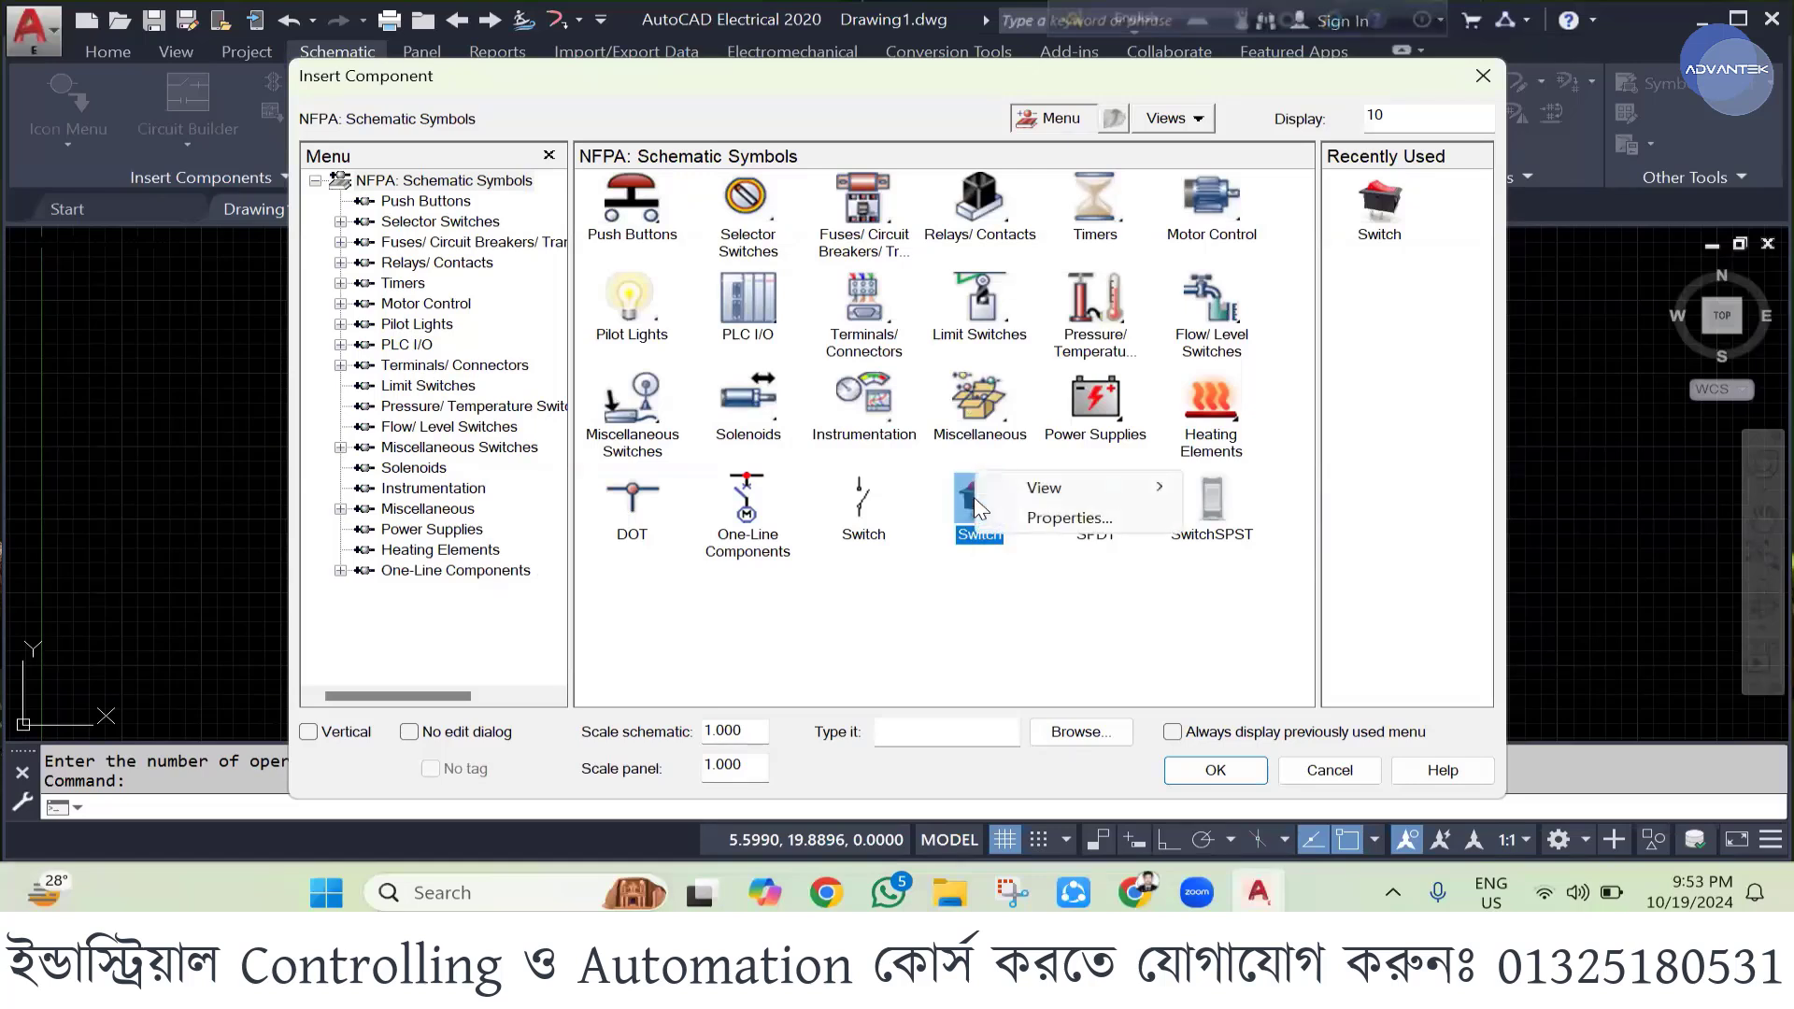
pyautogui.moveTo(1128, 495)
pyautogui.click(1035, 587)
pyautogui.doubleClick(981, 500)
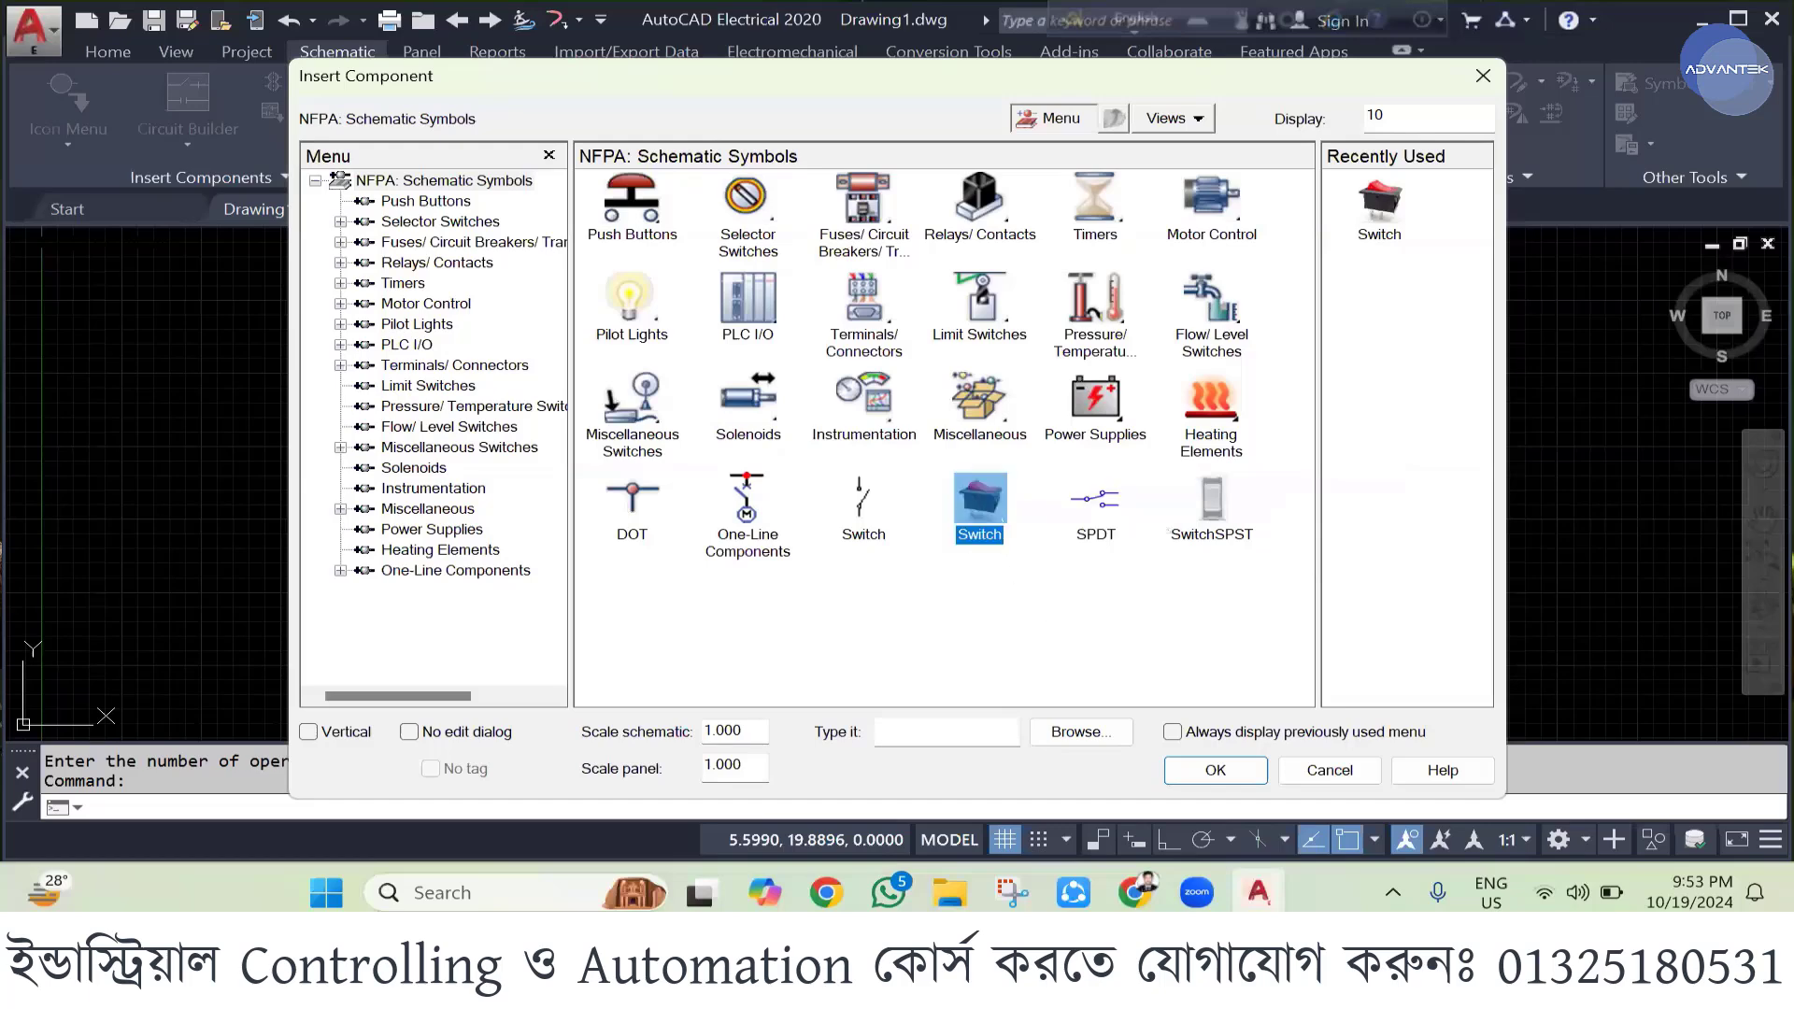
pyautogui.press('Escape')
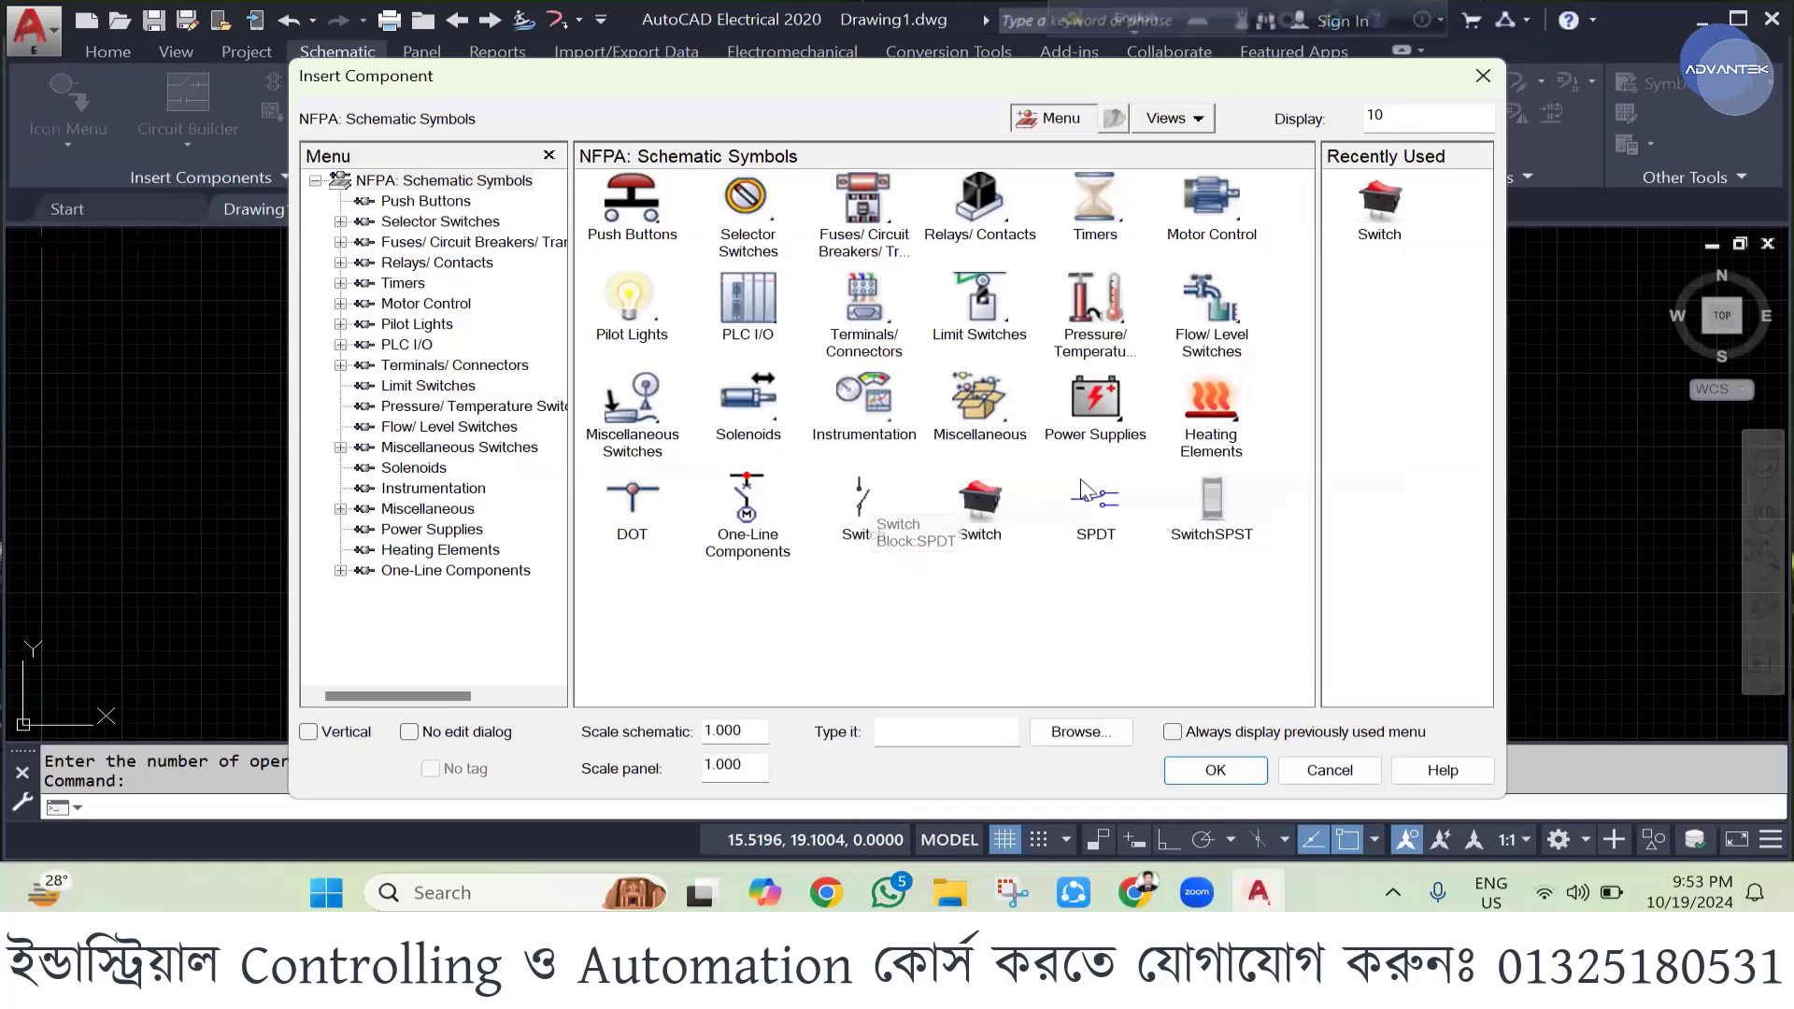
# - Select the Switch, Switch and SPDT symbols together, then close the catalogue without inserting
pyautogui.moveTo(1146, 602); pyautogui.dragTo(811, 475)
pyautogui.rightClick(957, 509)
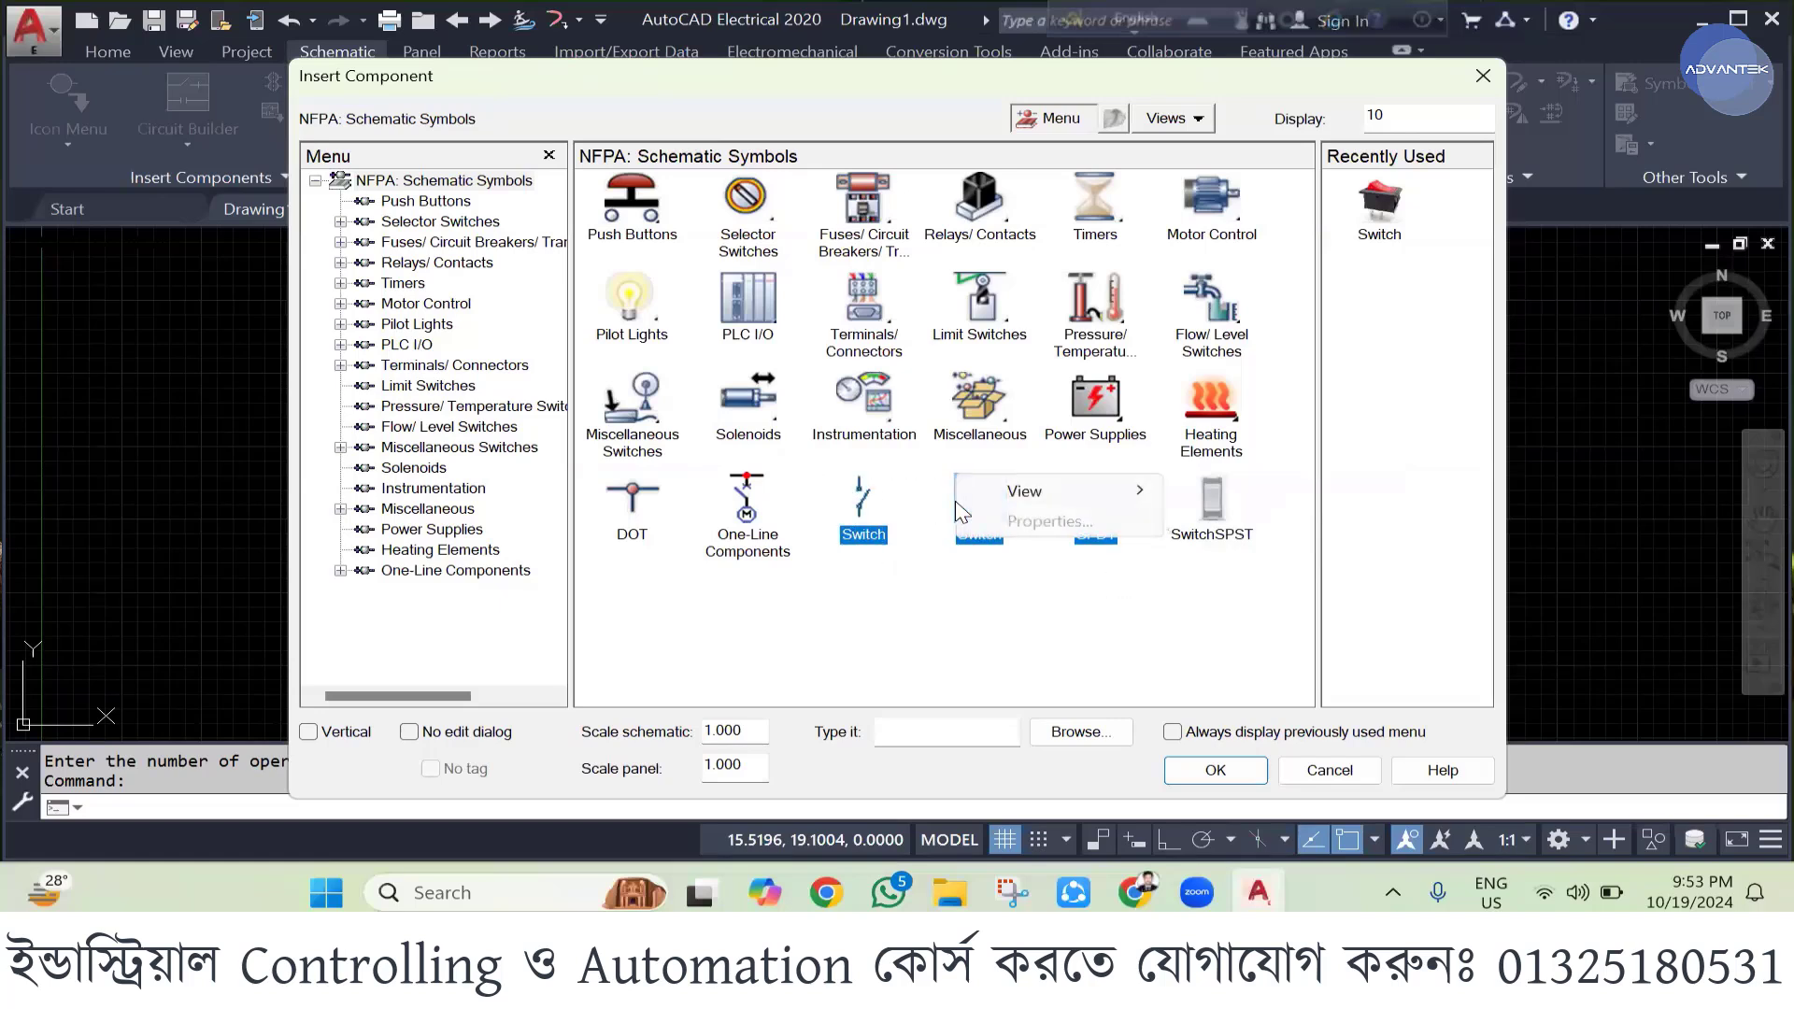
pyautogui.click(919, 632)
pyautogui.click(918, 632)
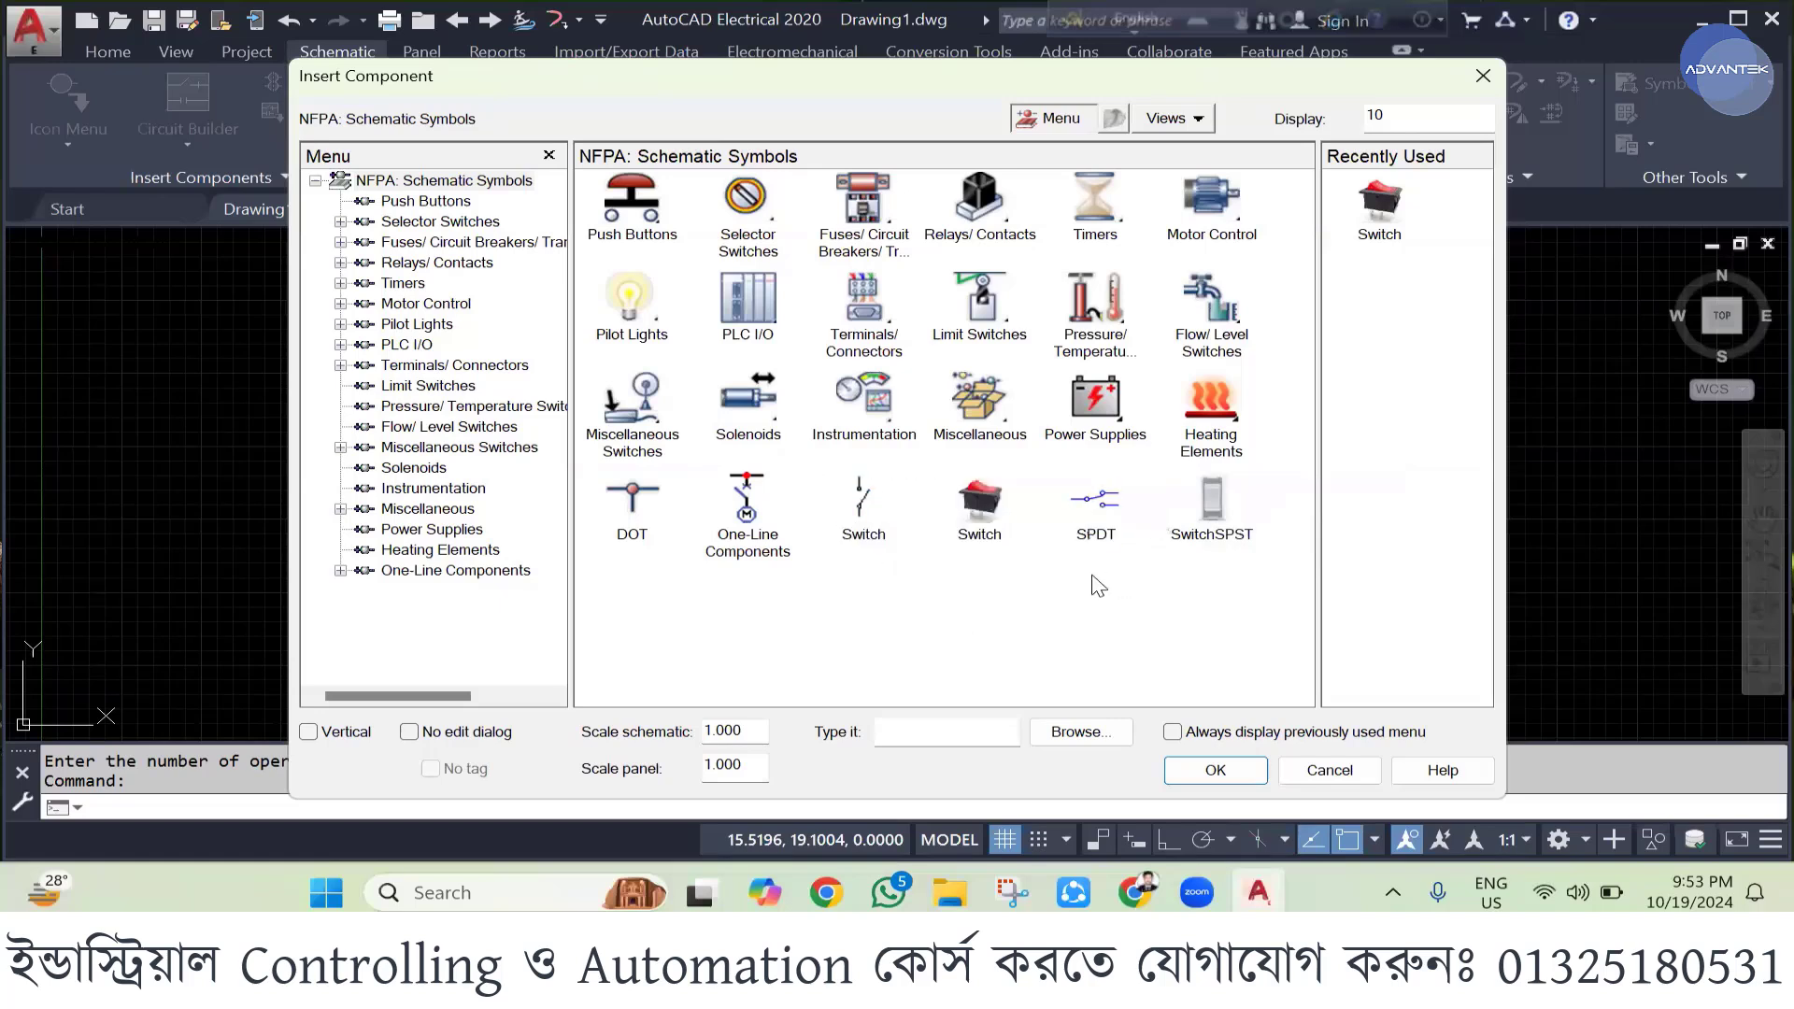
pyautogui.moveTo(1065, 514); pyautogui.dragTo(867, 496)
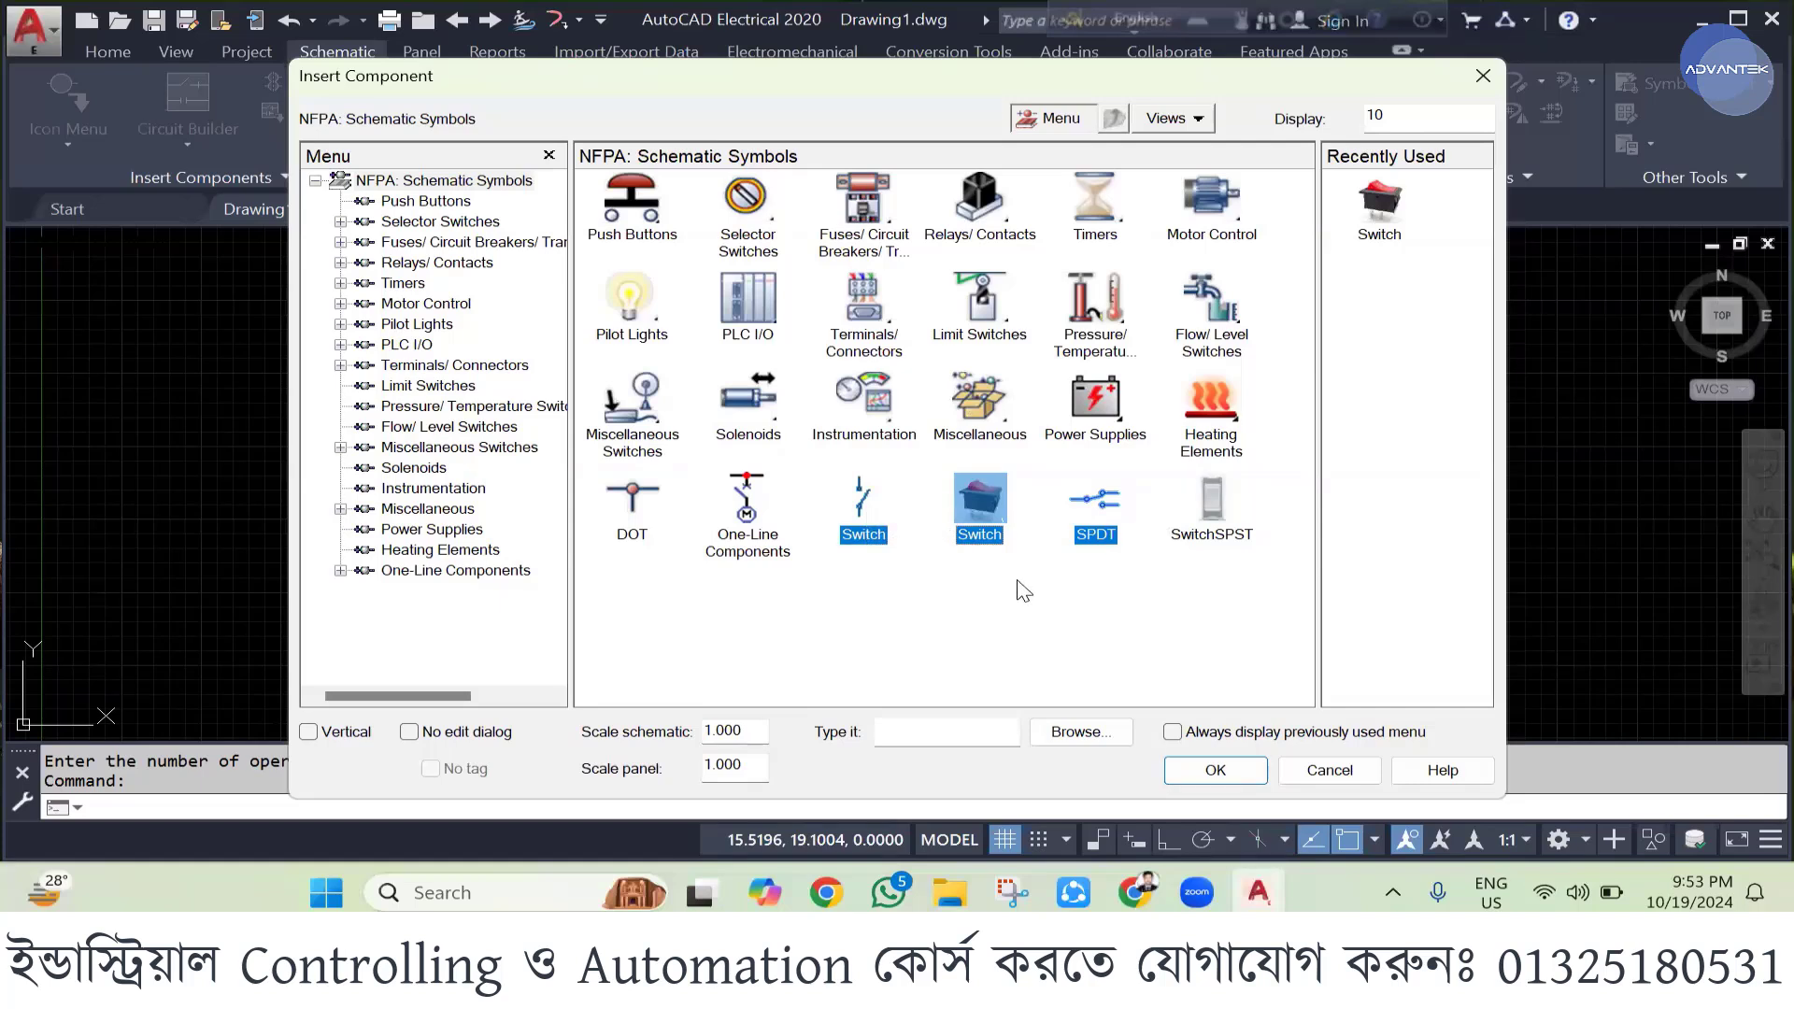
pyautogui.press('Escape')
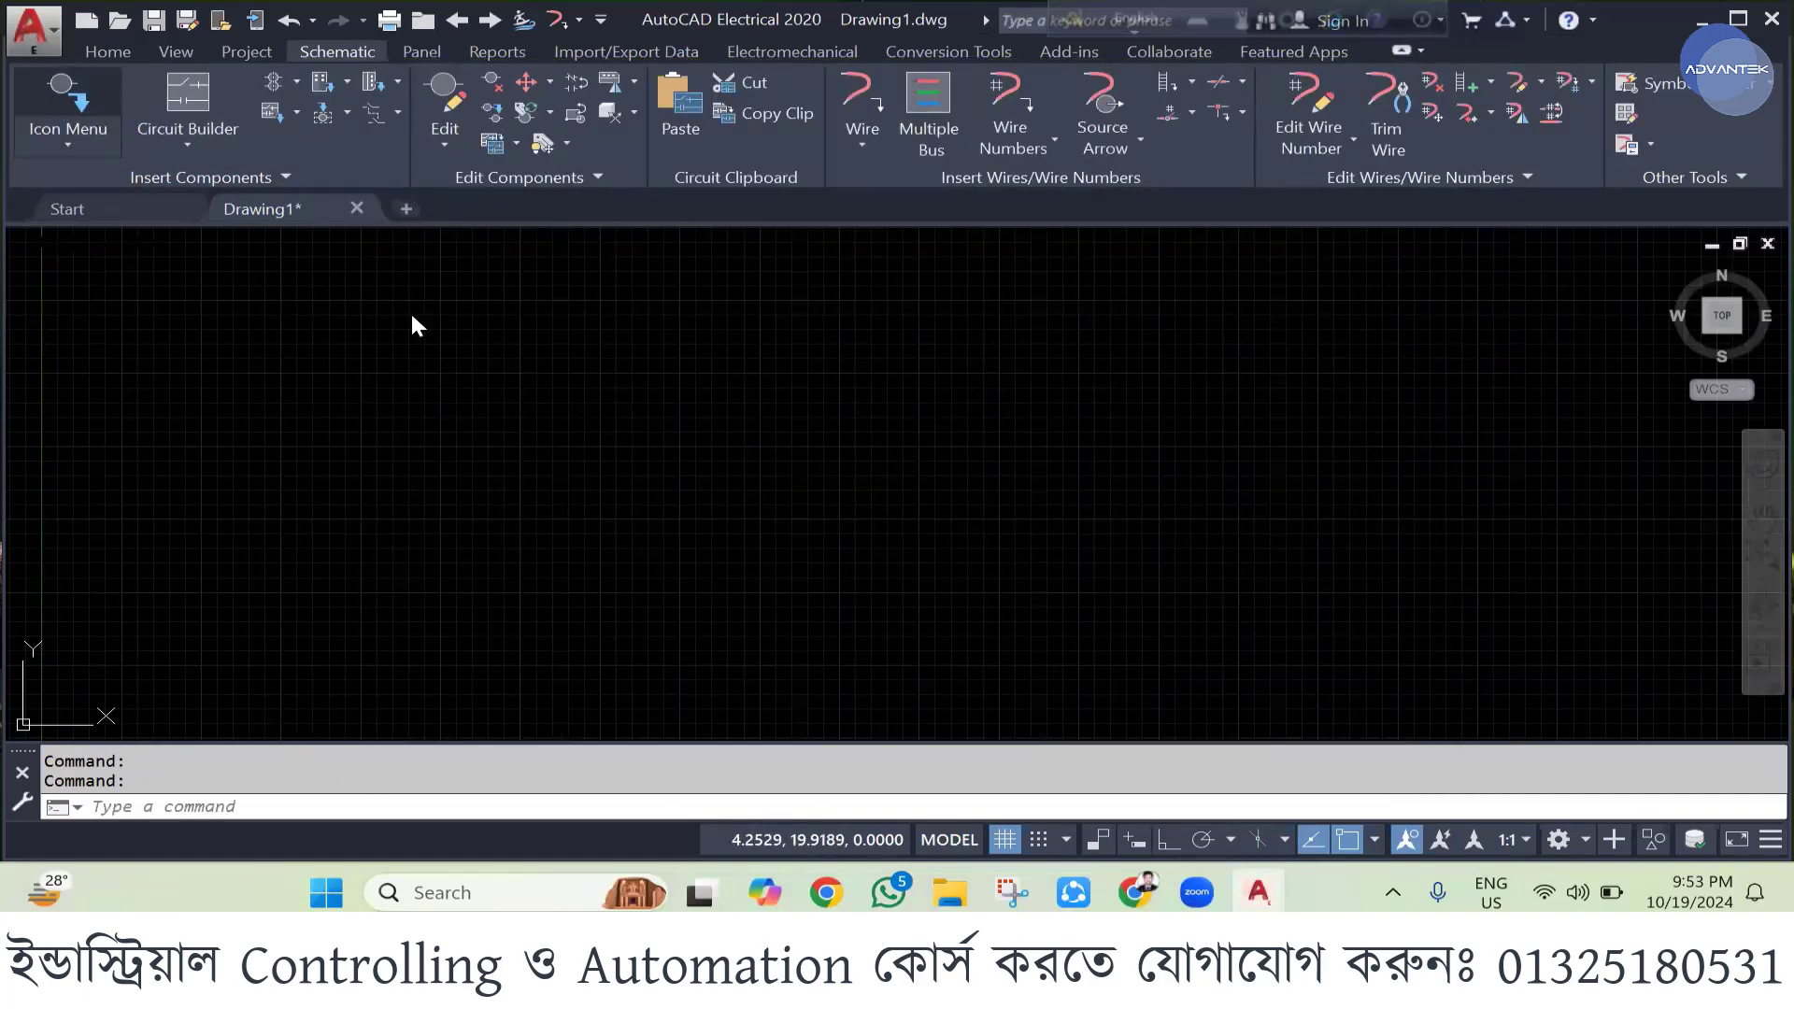
pyautogui.click(61, 93)
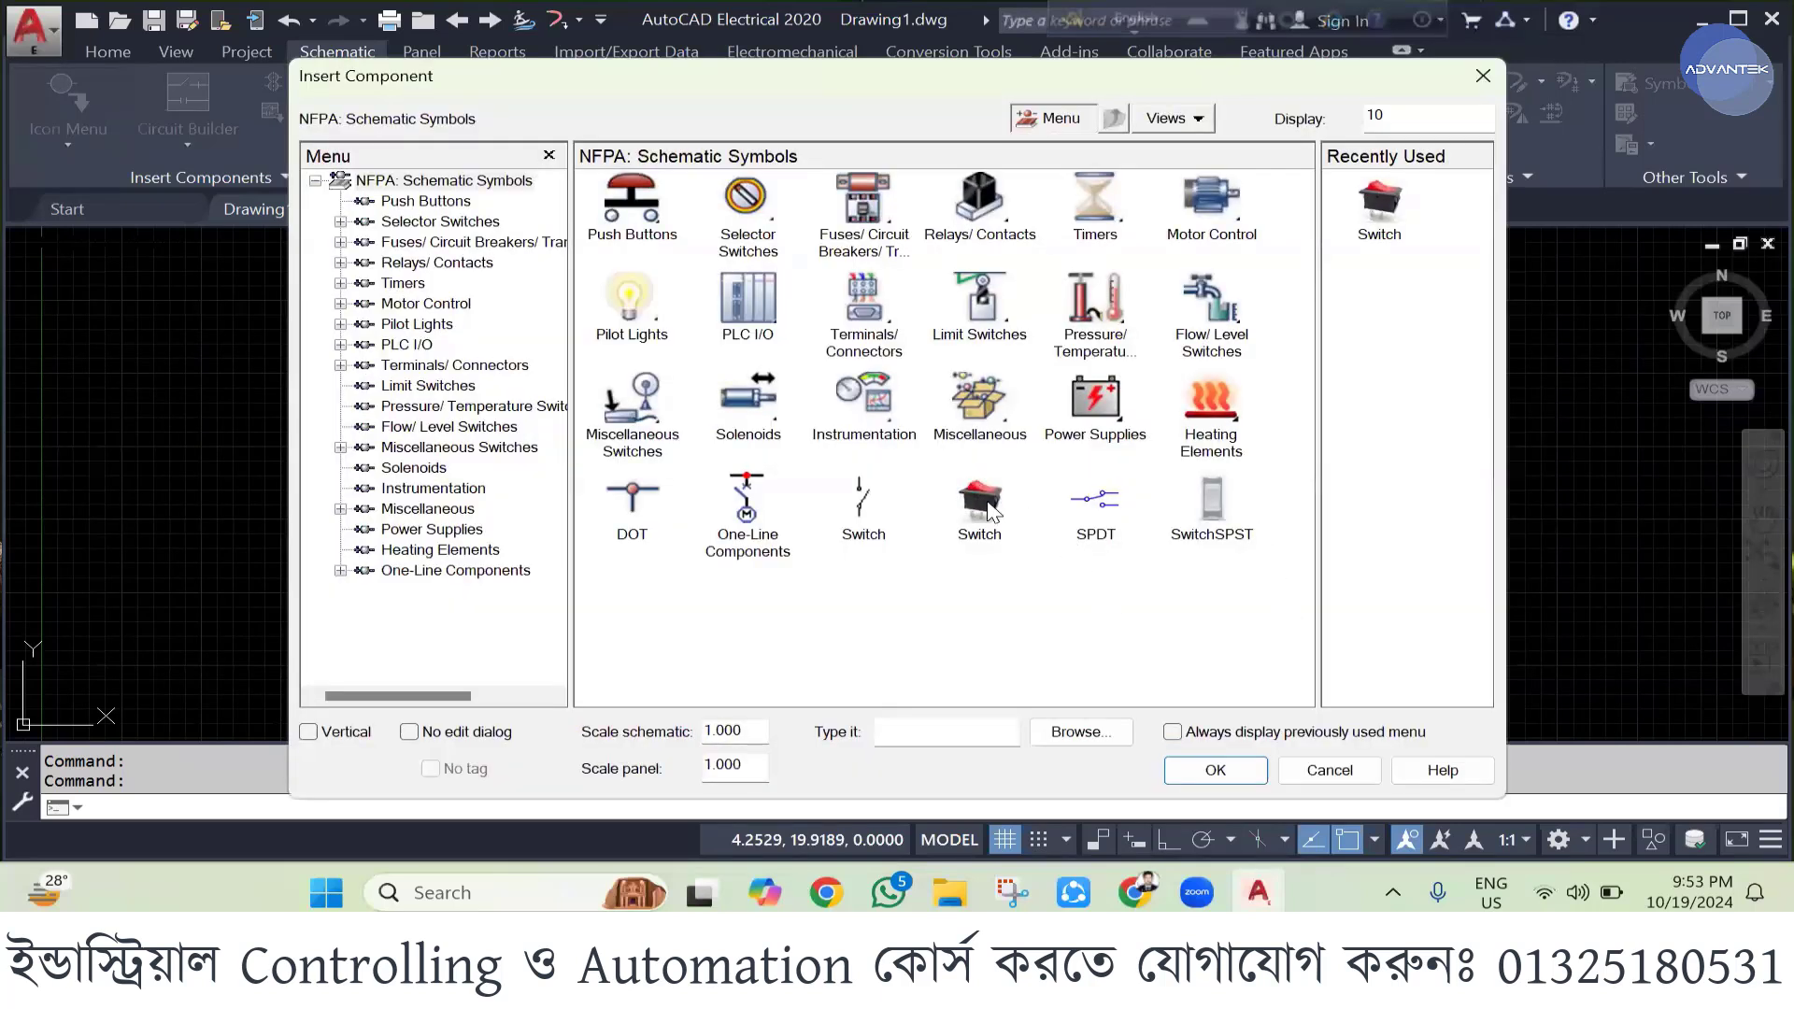
pyautogui.click(1201, 497)
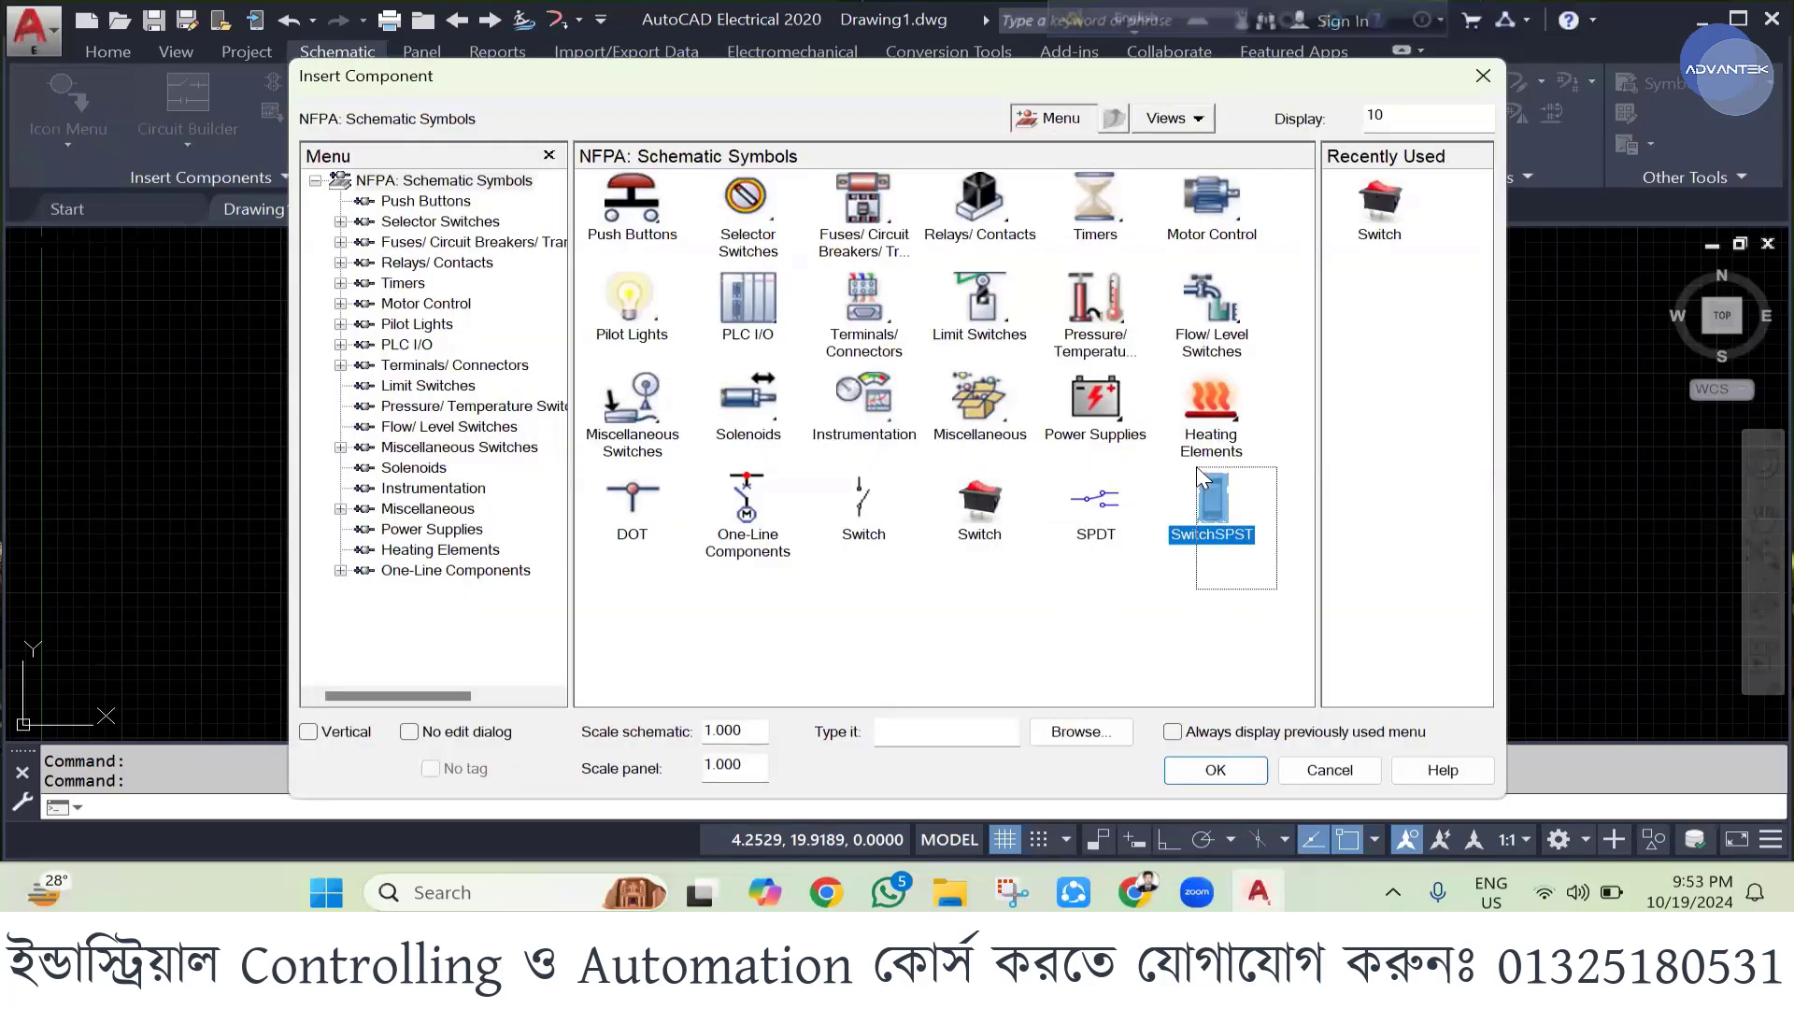
pyautogui.rightClick(1198, 495)
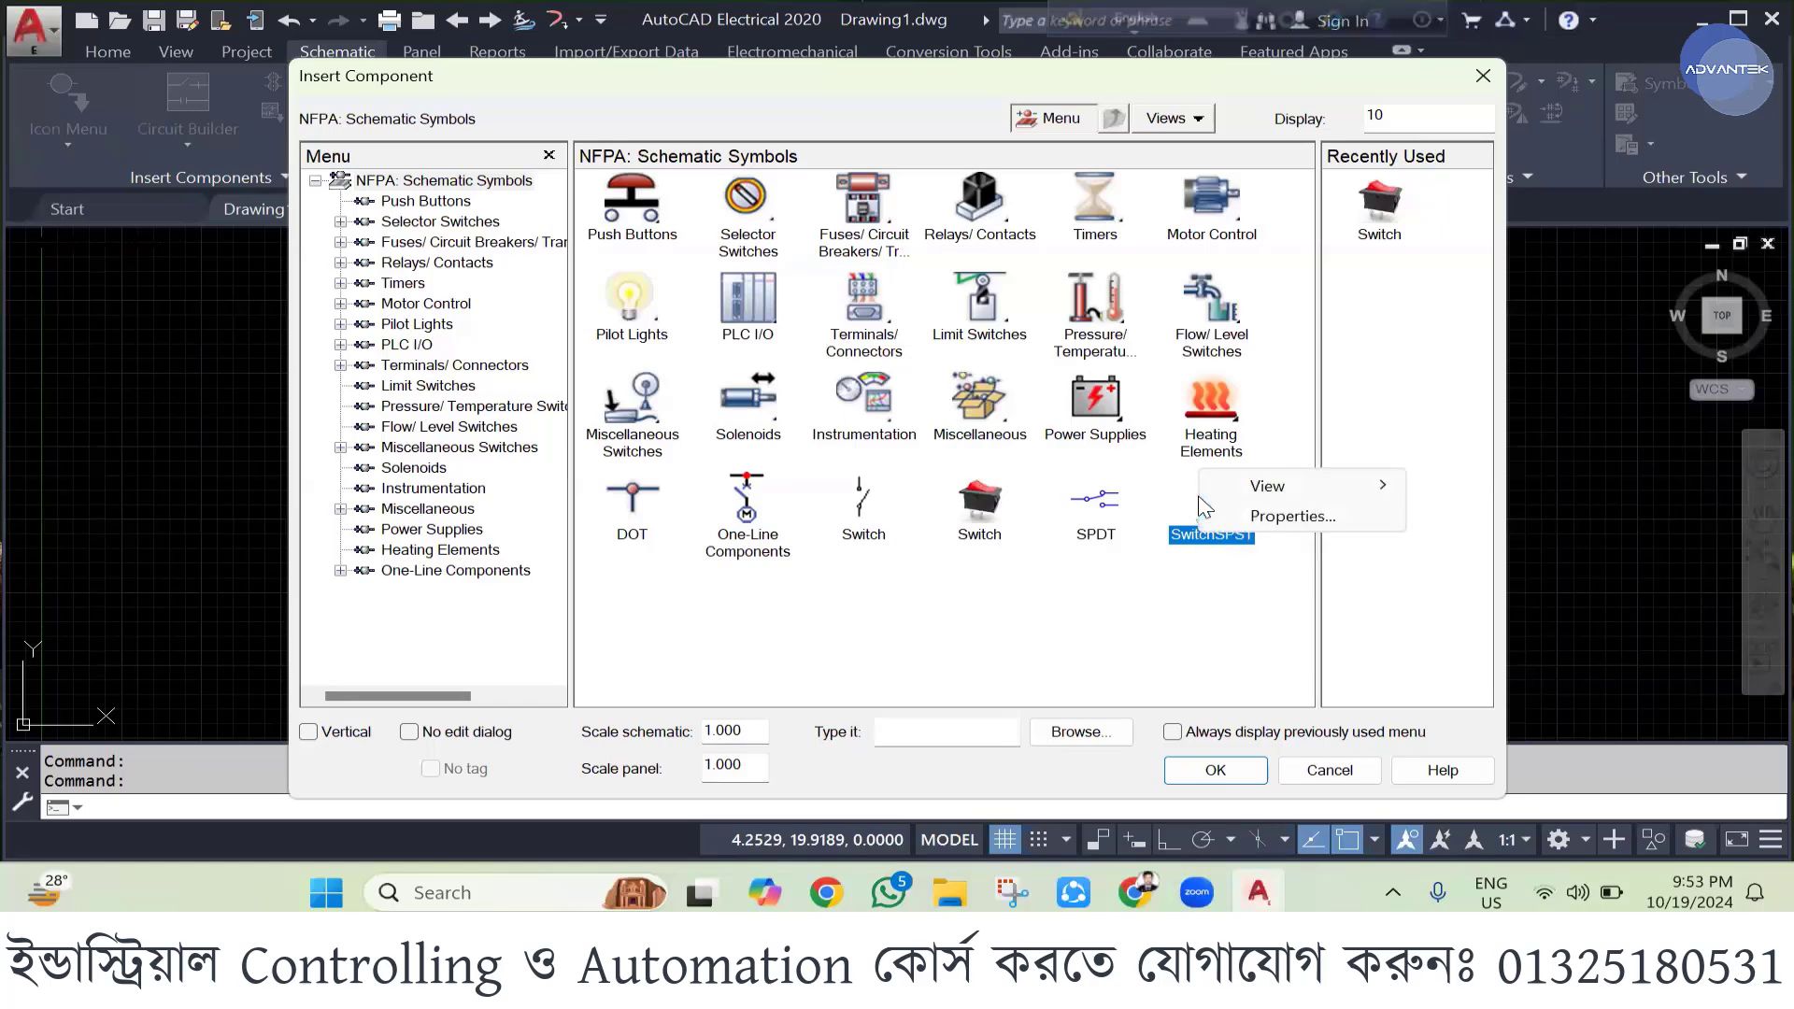
pyautogui.click(1275, 518)
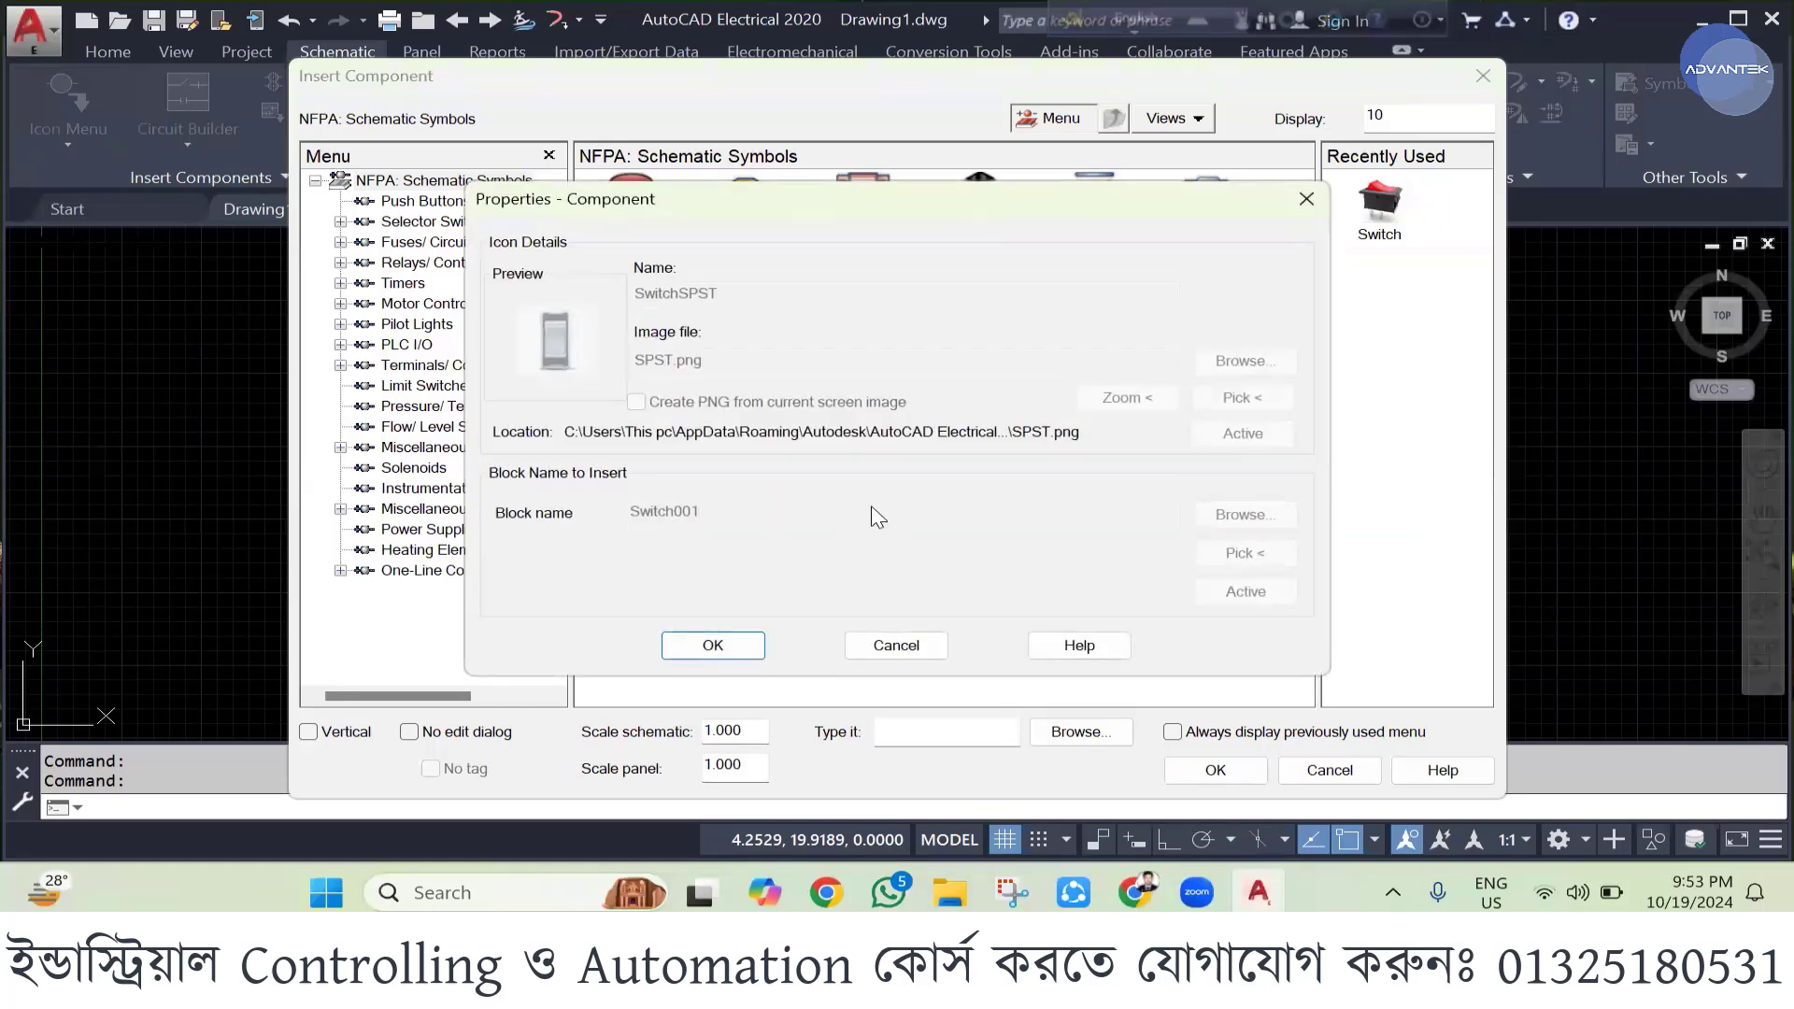
pyautogui.click(895, 646)
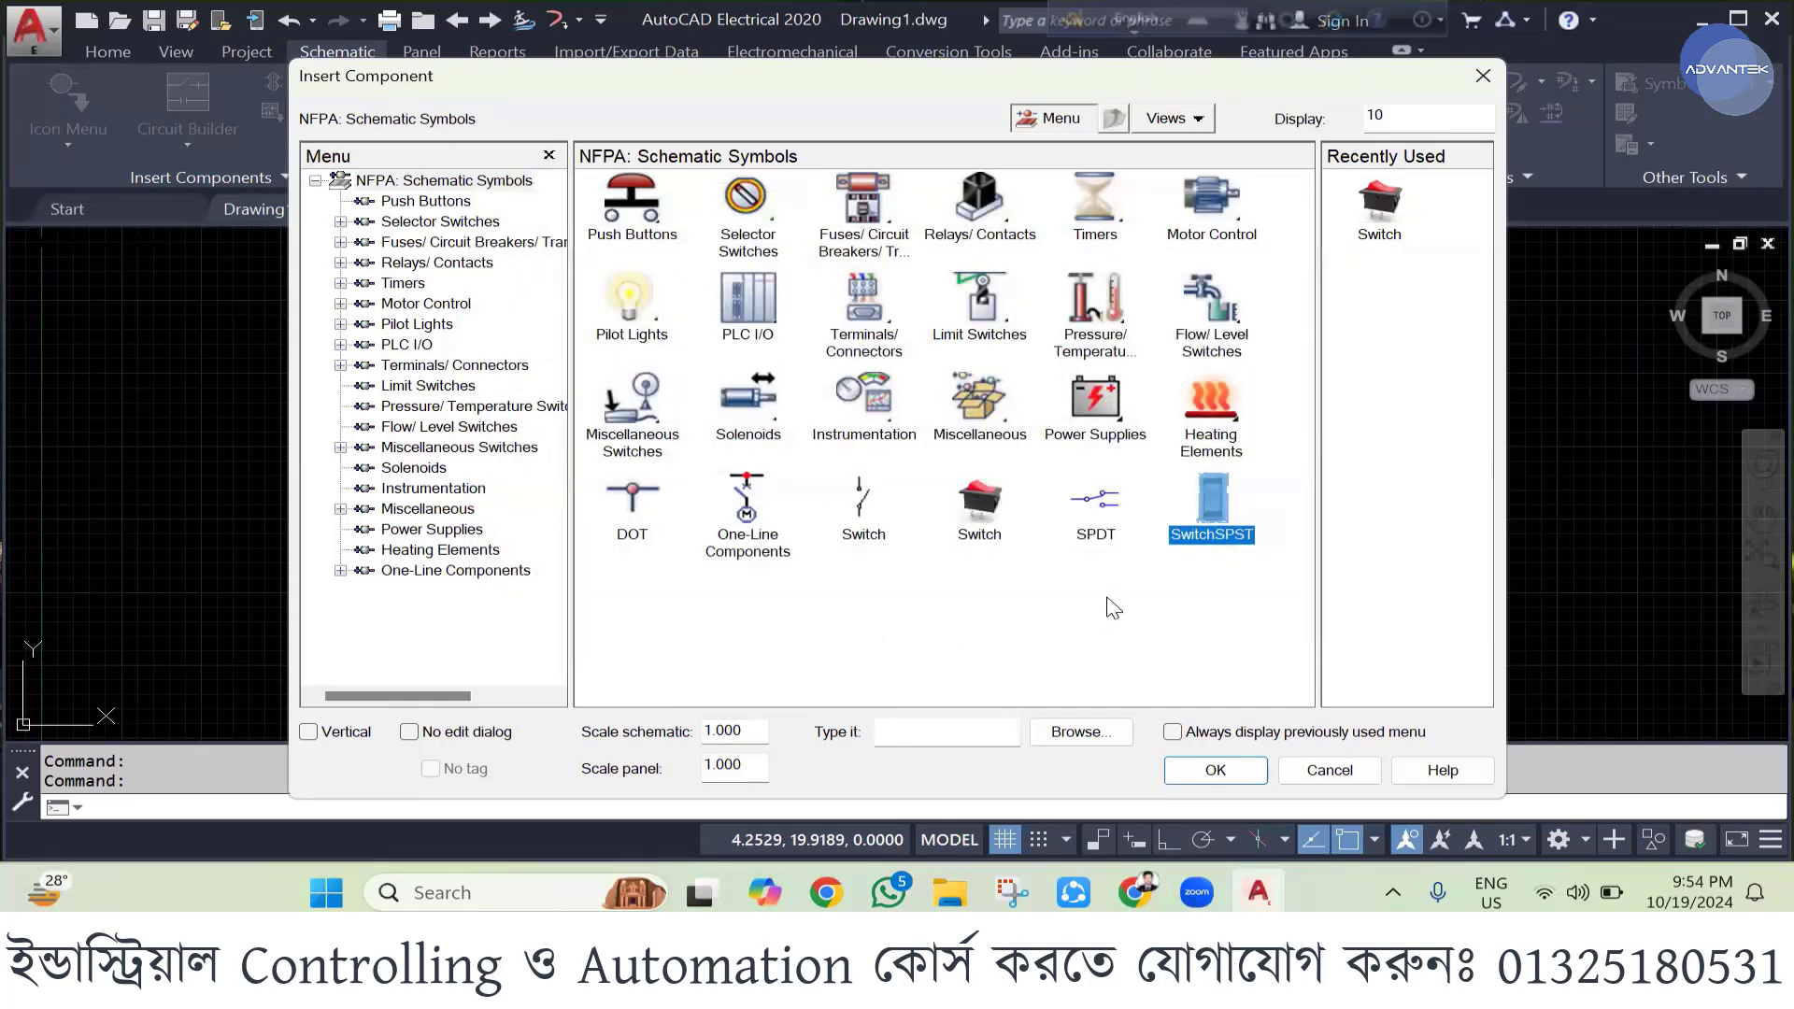
pyautogui.rightClick(1222, 493)
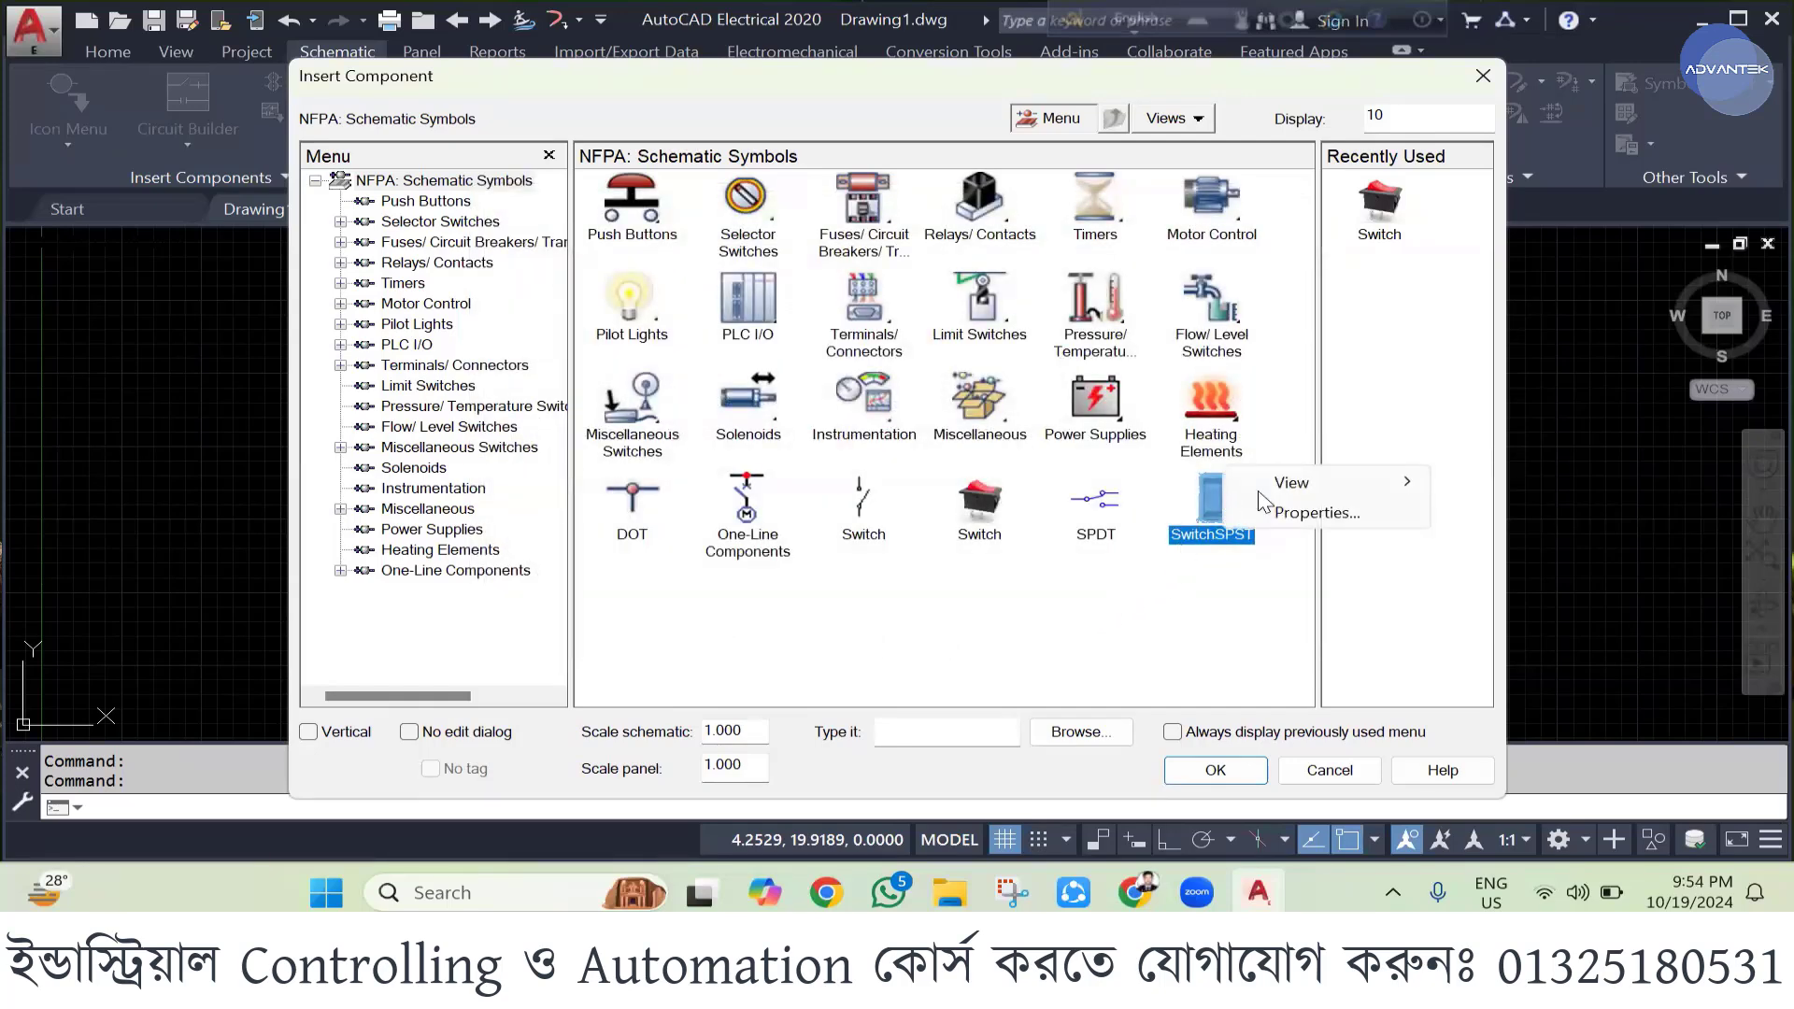
pyautogui.moveTo(1364, 498)
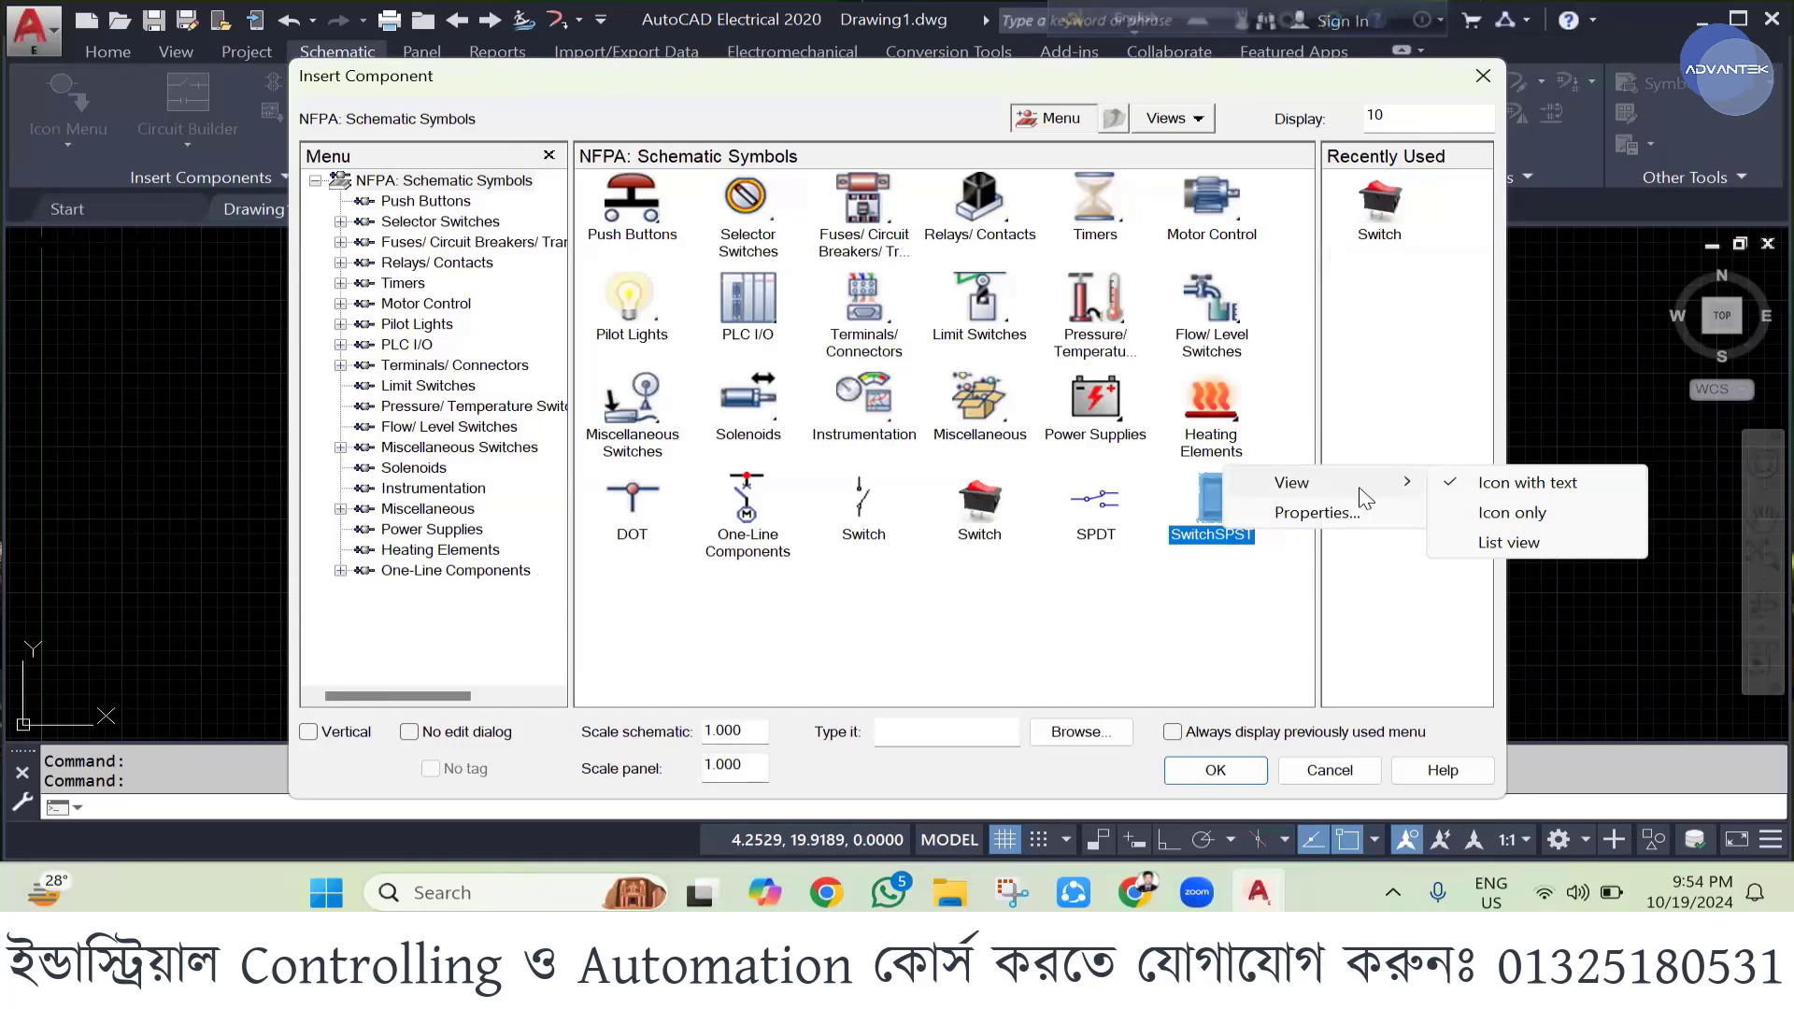
pyautogui.click(1282, 515)
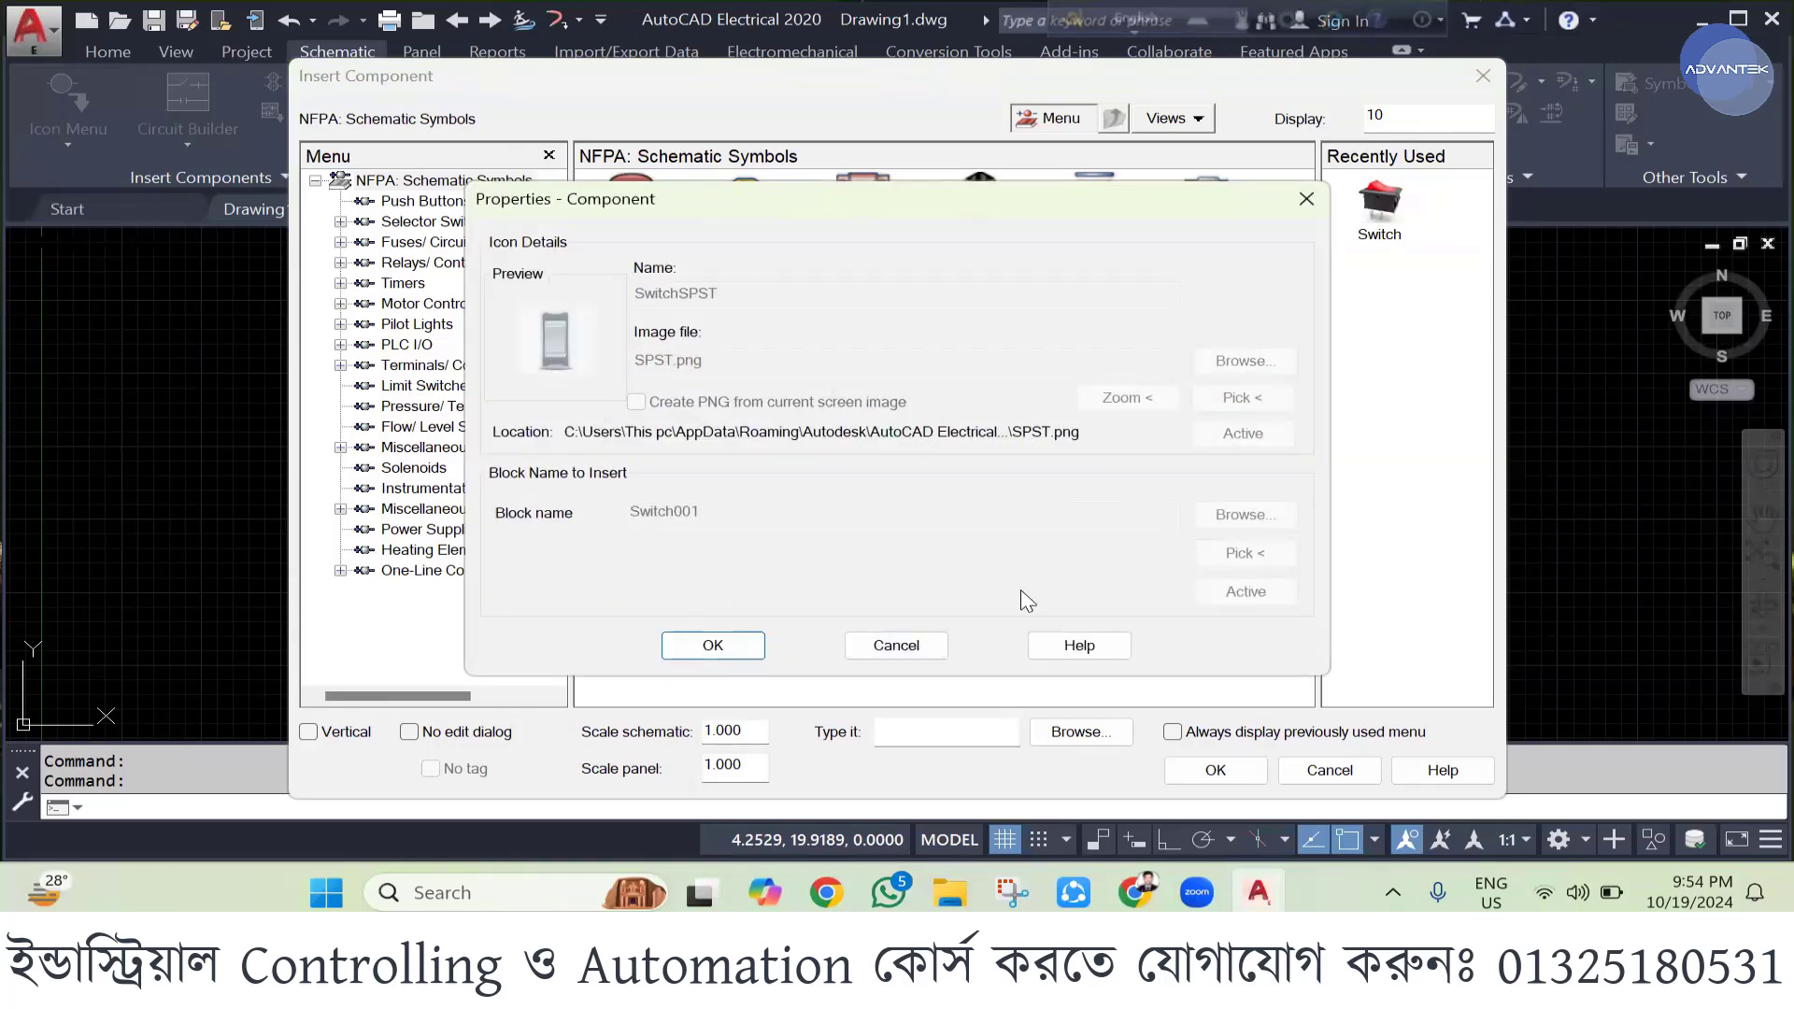
pyautogui.click(878, 648)
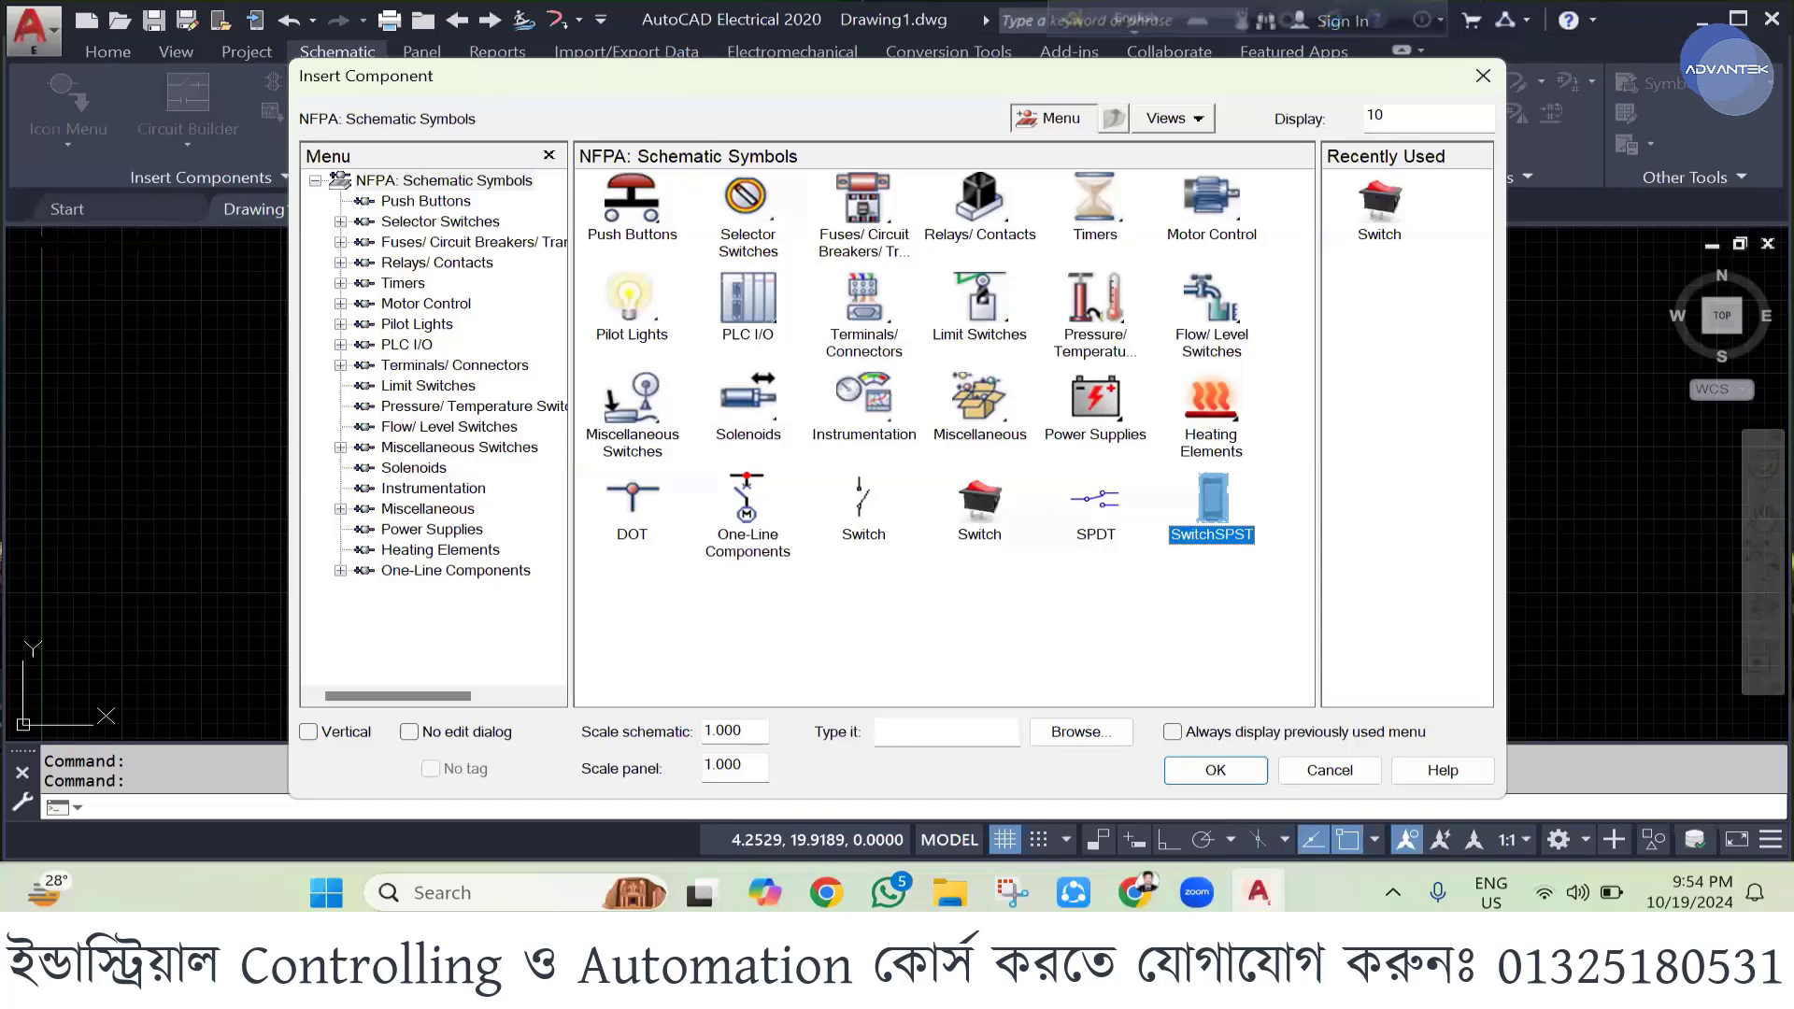
pyautogui.press('Escape')
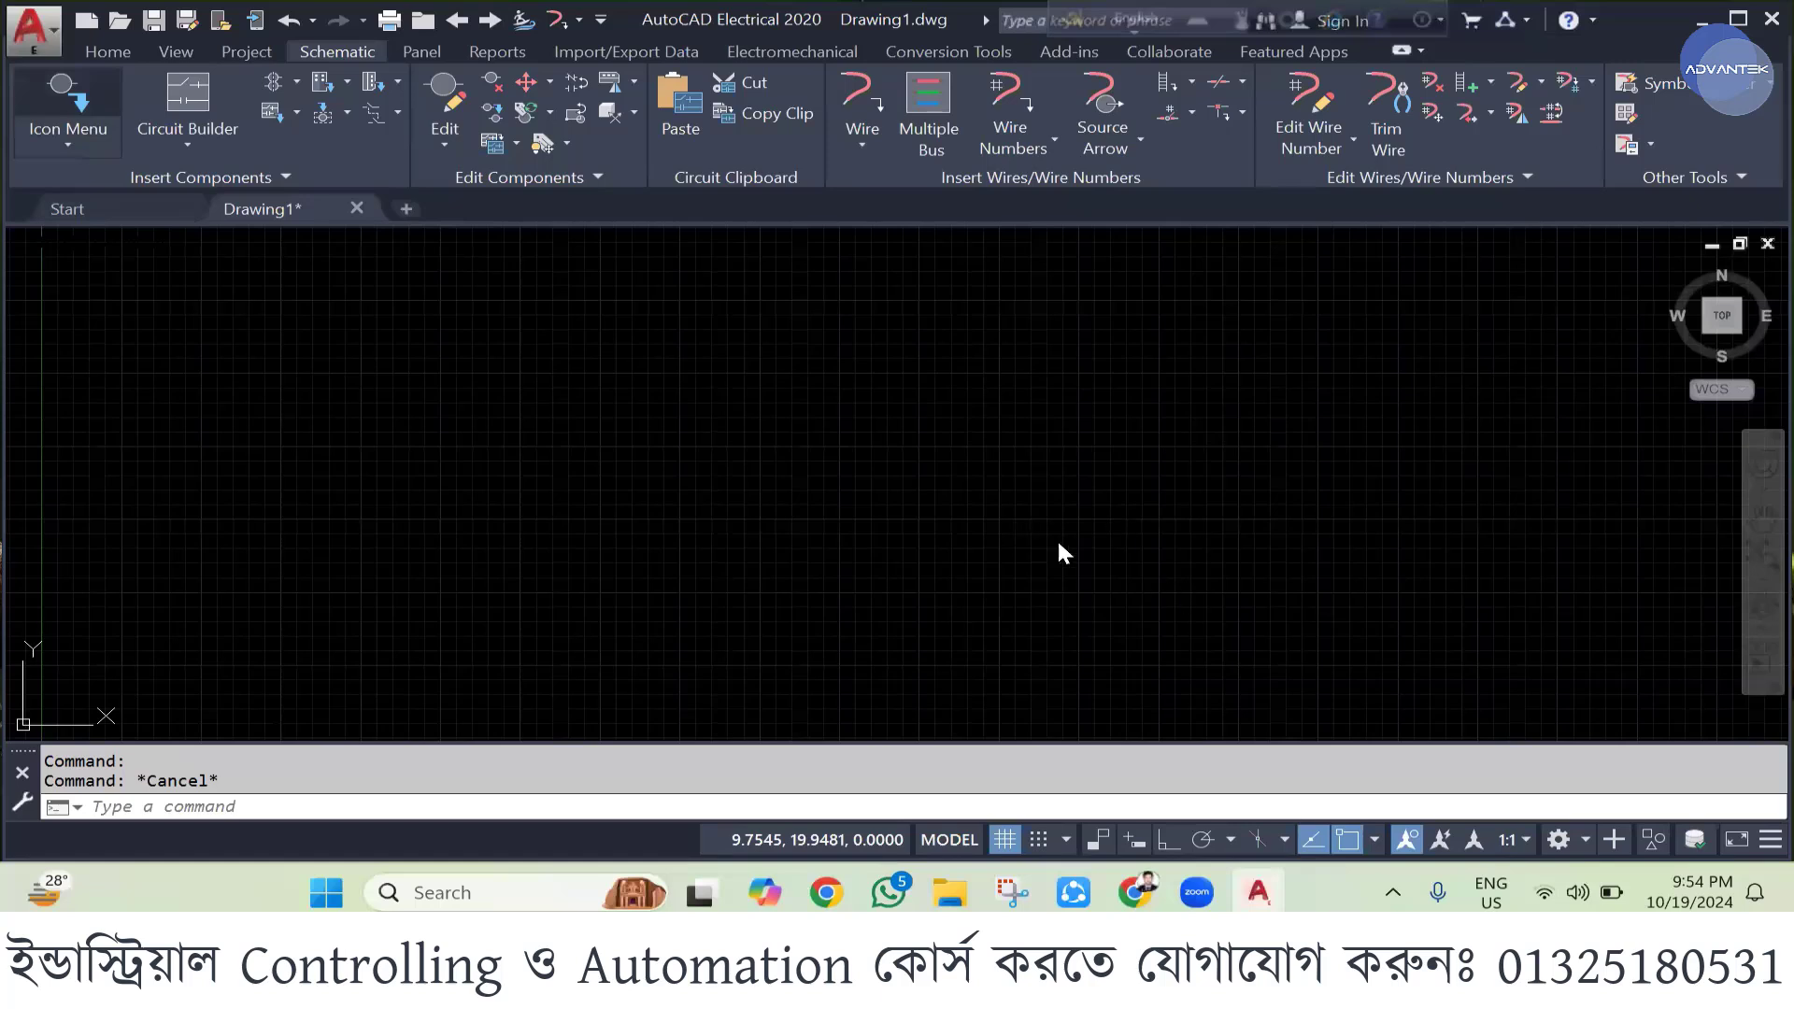
# - Reopen the symbol catalogue, browse One-Line Components and the Connector's options, then return to top level
pyautogui.press('Return')
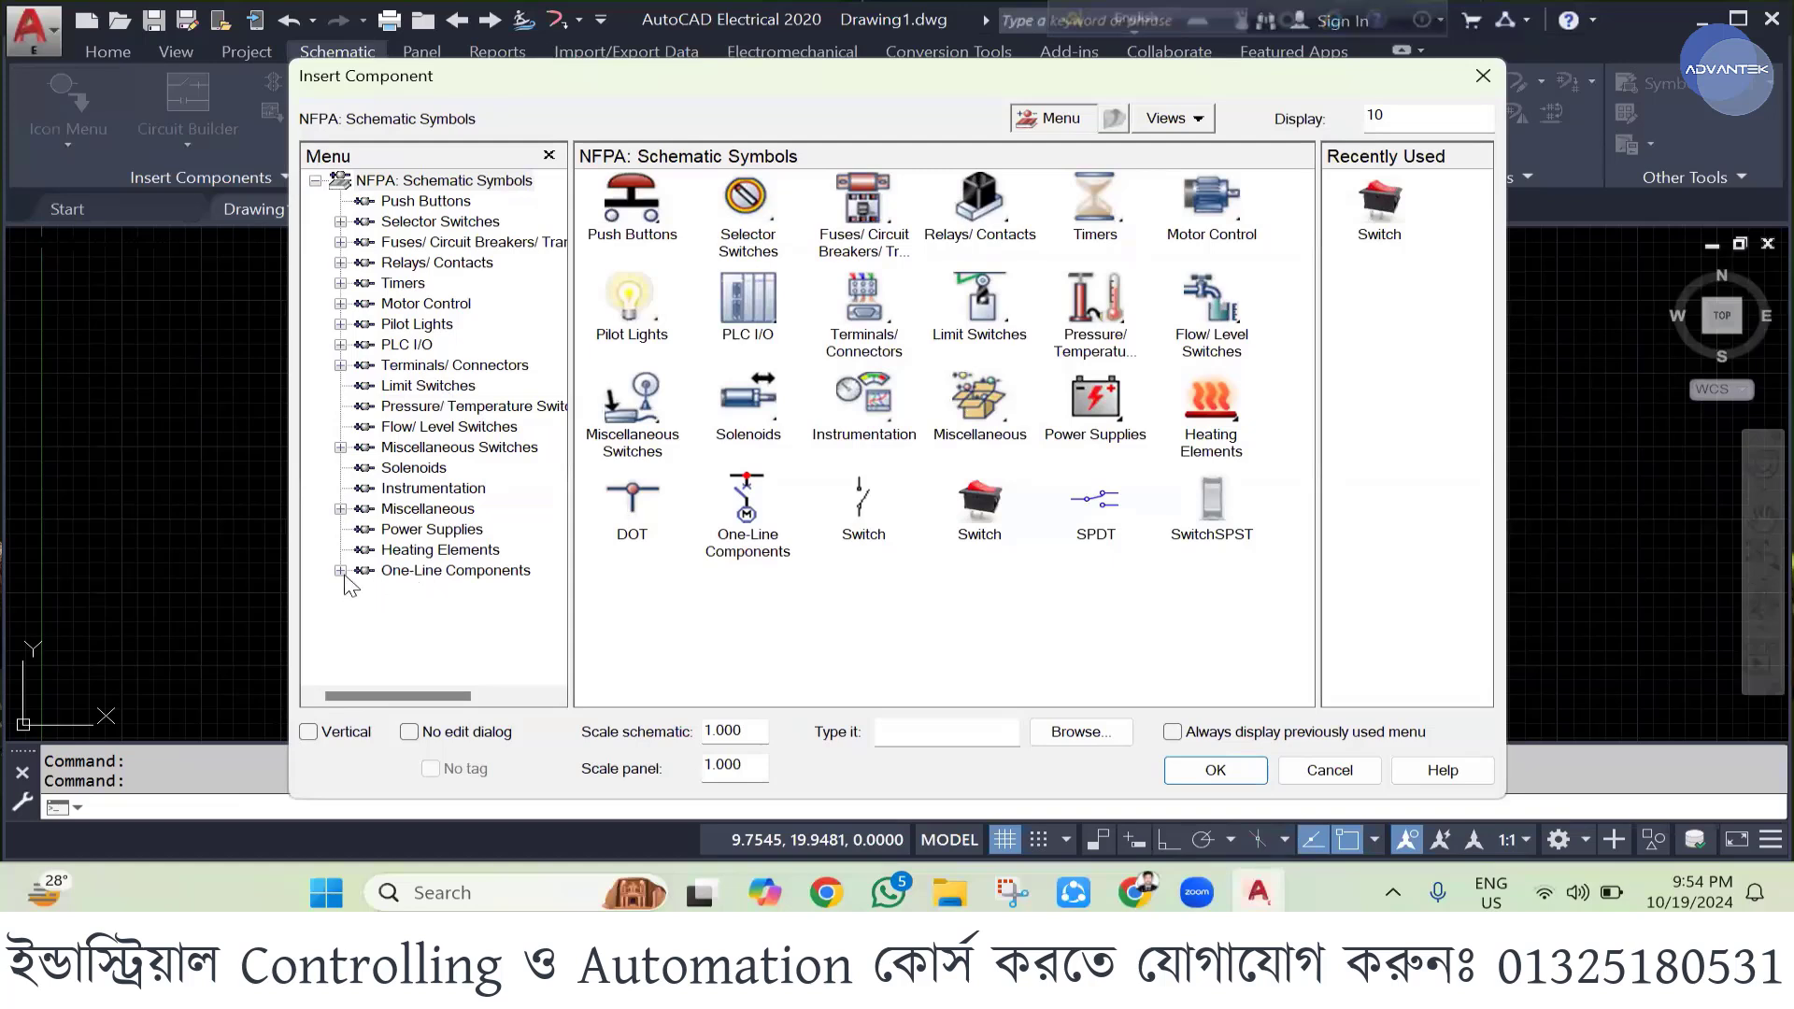
pyautogui.click(422, 572)
pyautogui.rightClick(426, 579)
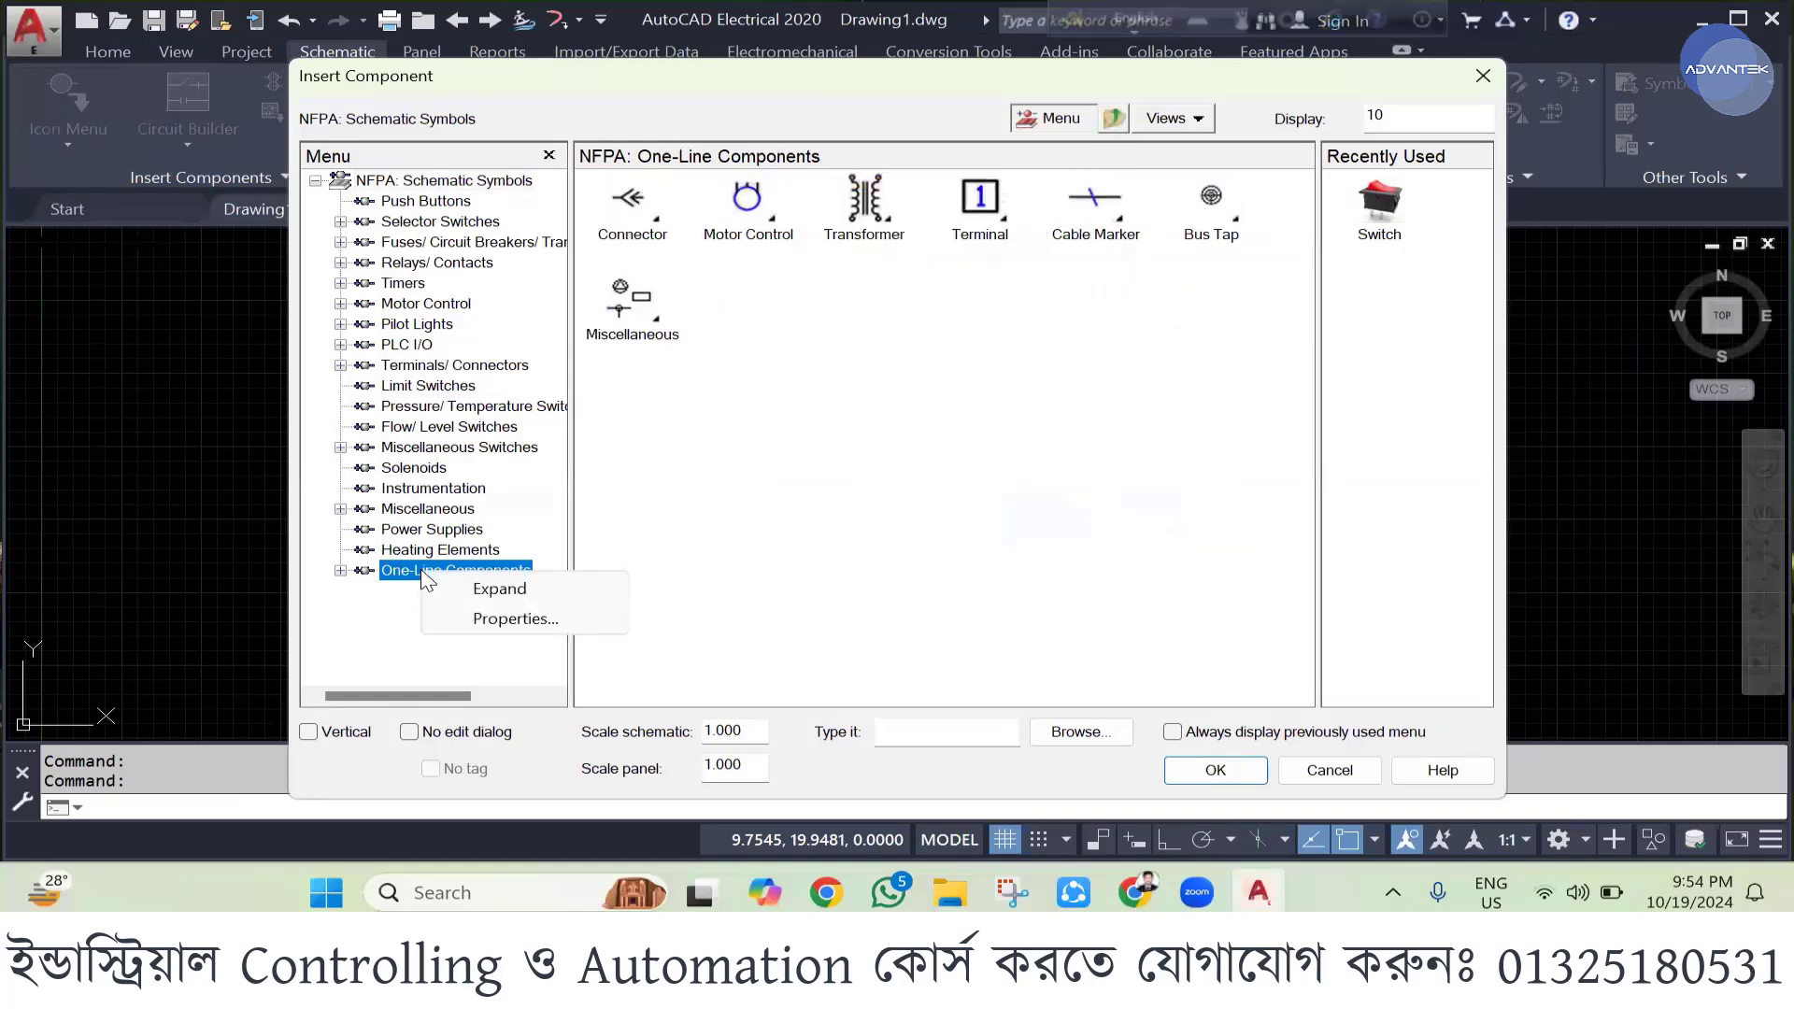
pyautogui.click(635, 221)
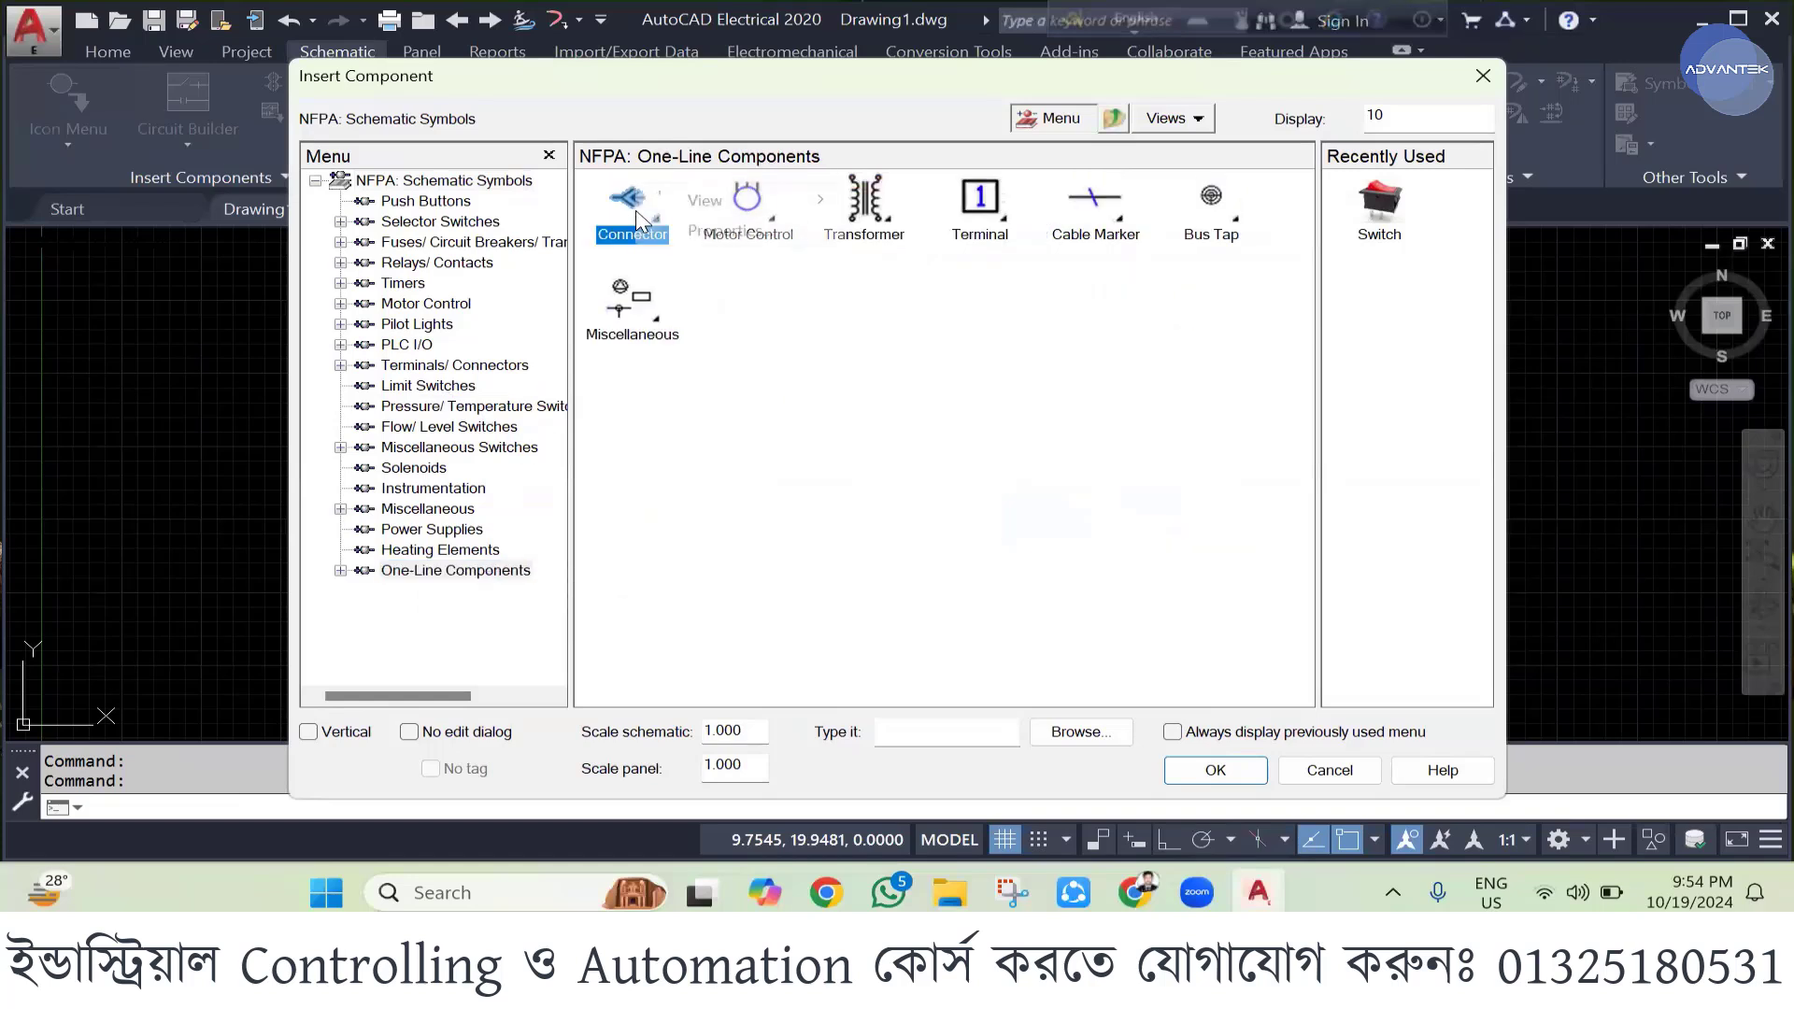
pyautogui.rightClick(635, 221)
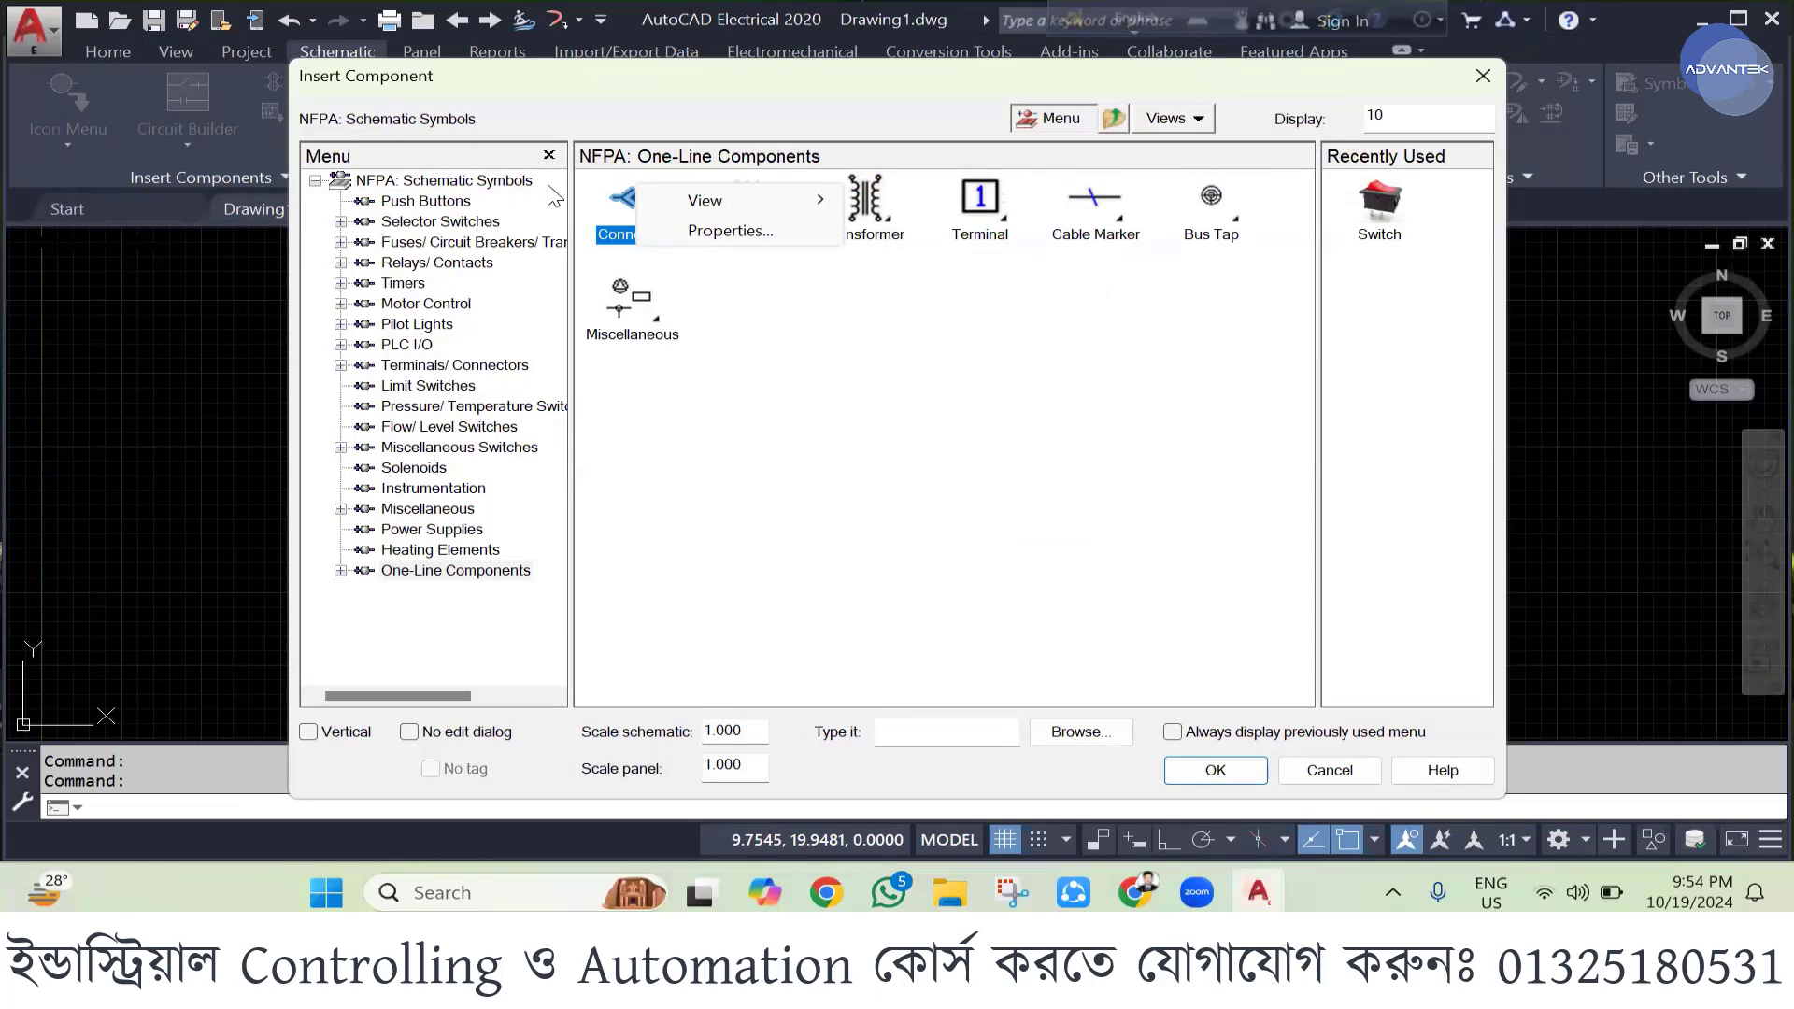
pyautogui.click(316, 183)
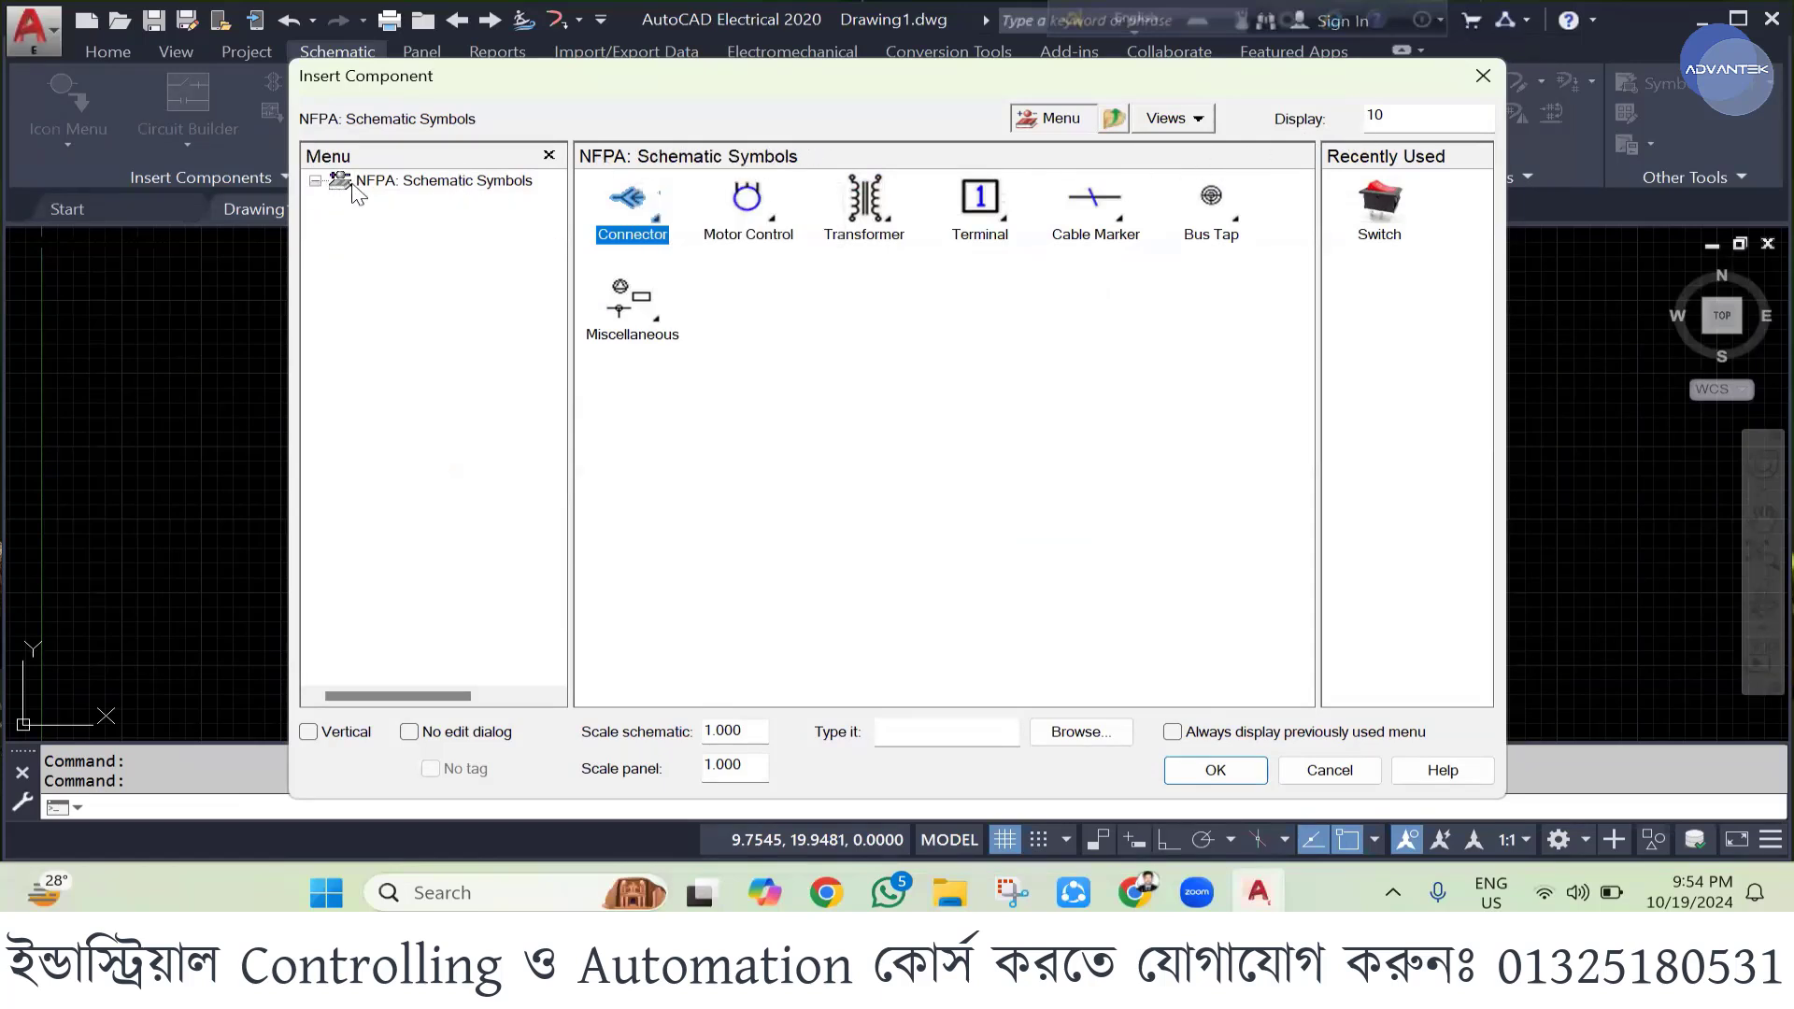
pyautogui.click(408, 185)
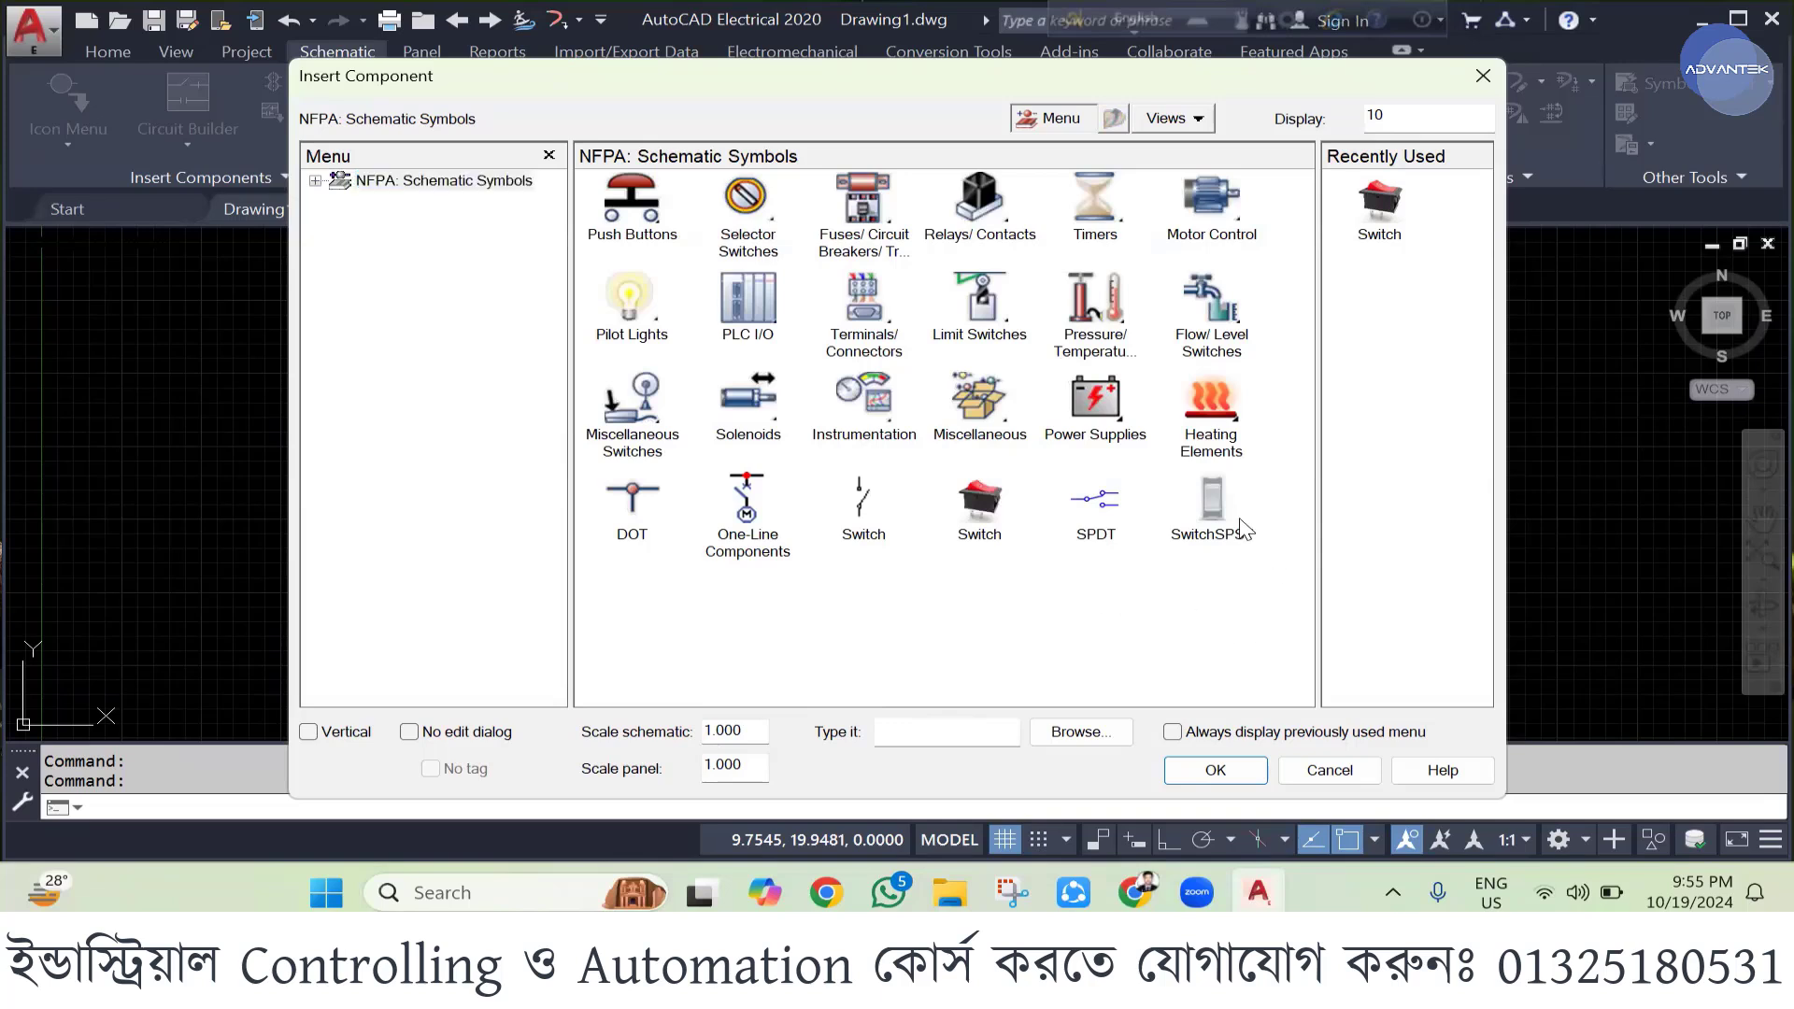
# - Check the SwitchSPST symbol's options, then close the Insert Component window
pyautogui.click(1205, 500)
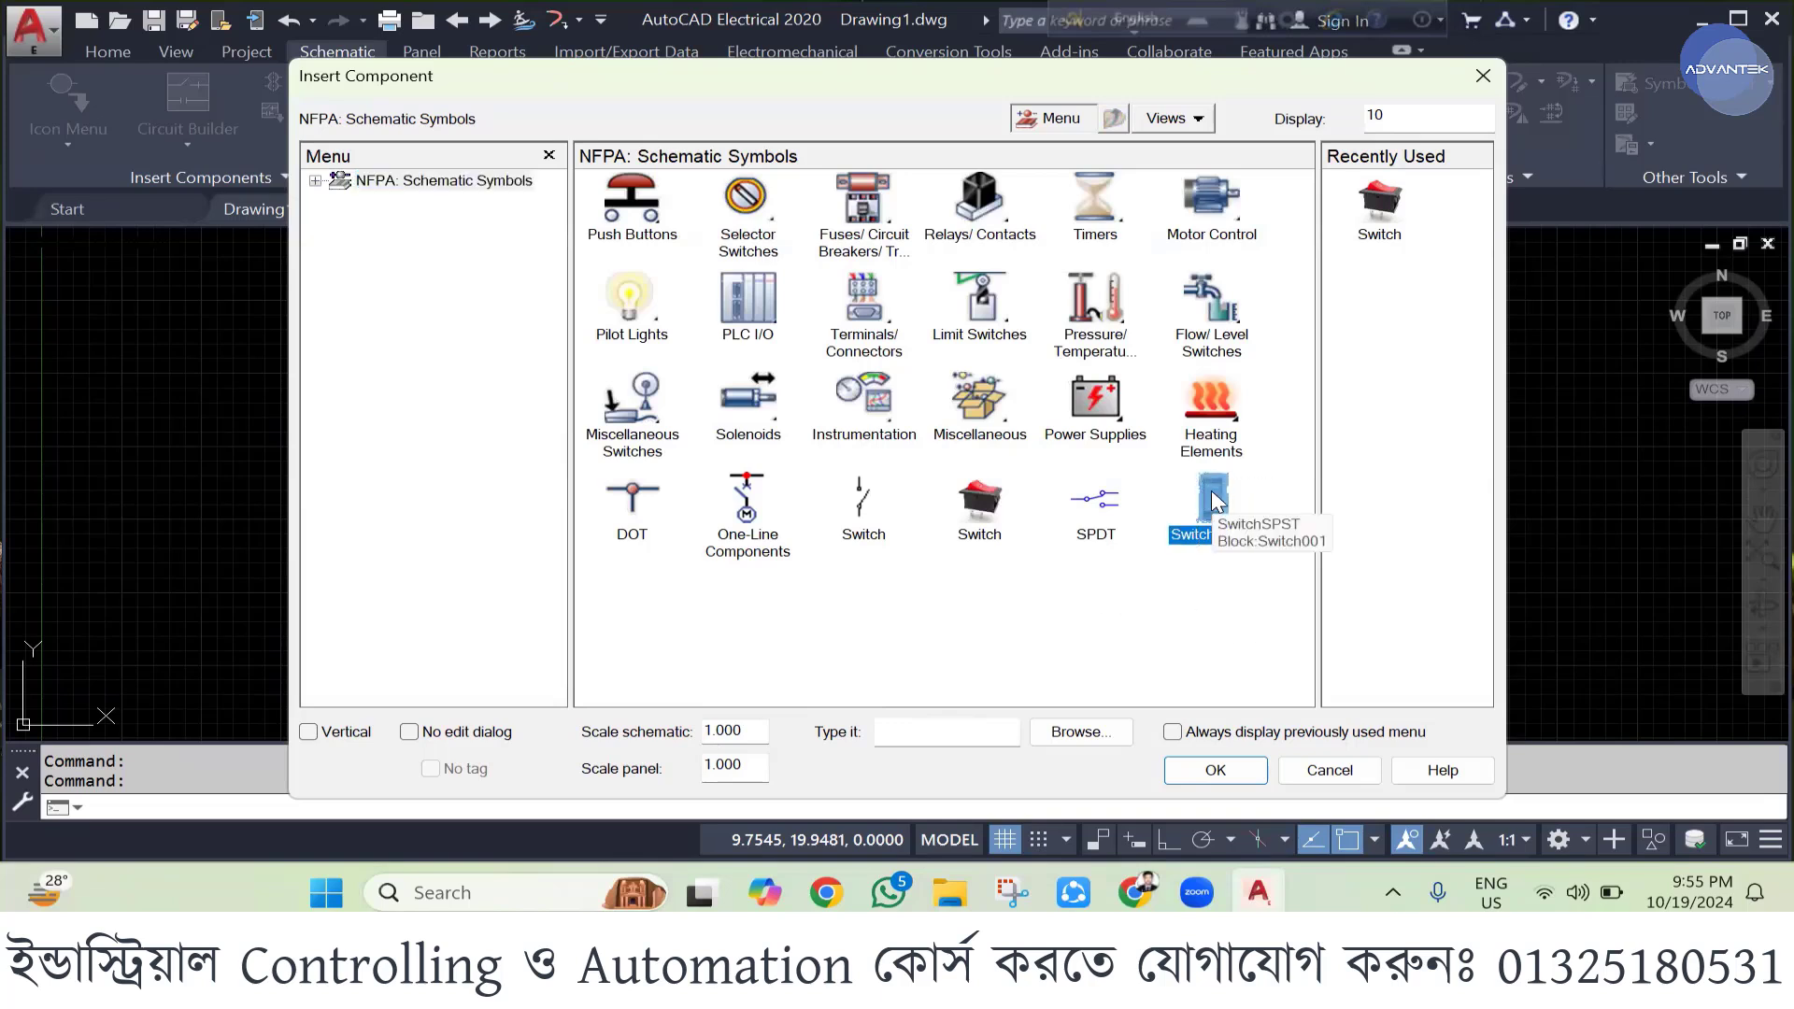
pyautogui.rightClick(1212, 502)
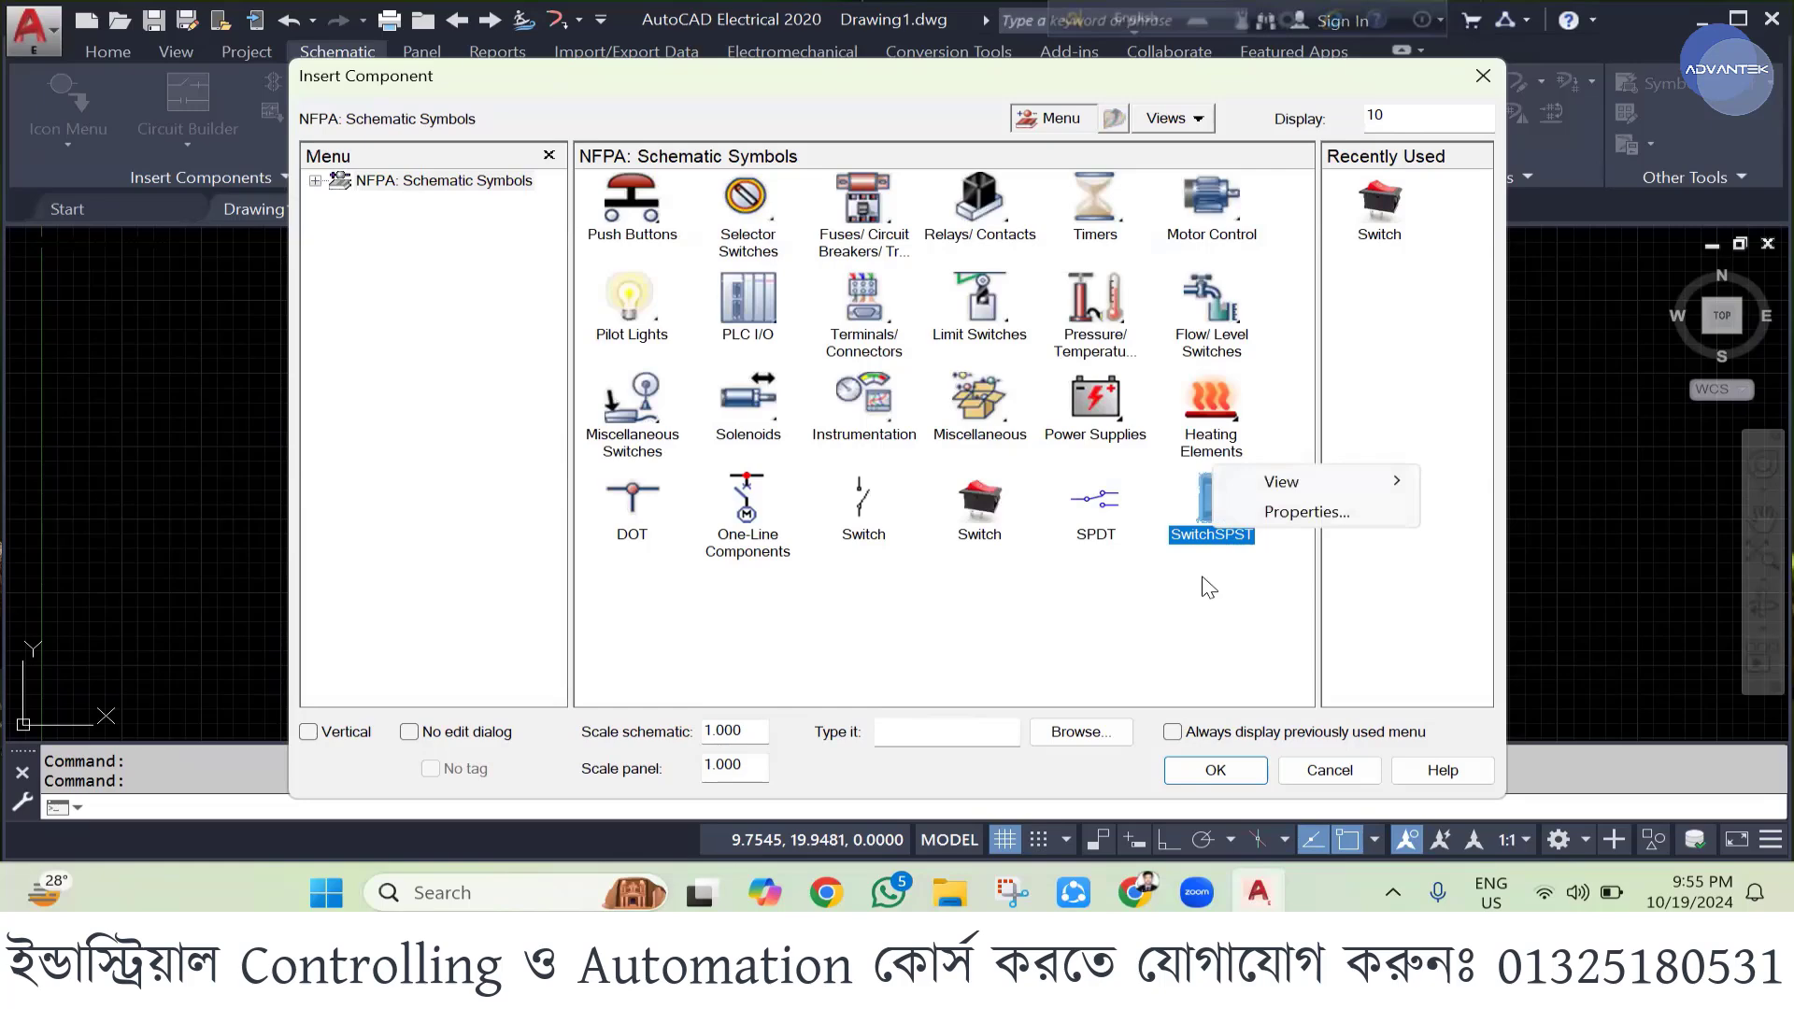
pyautogui.press('Escape')
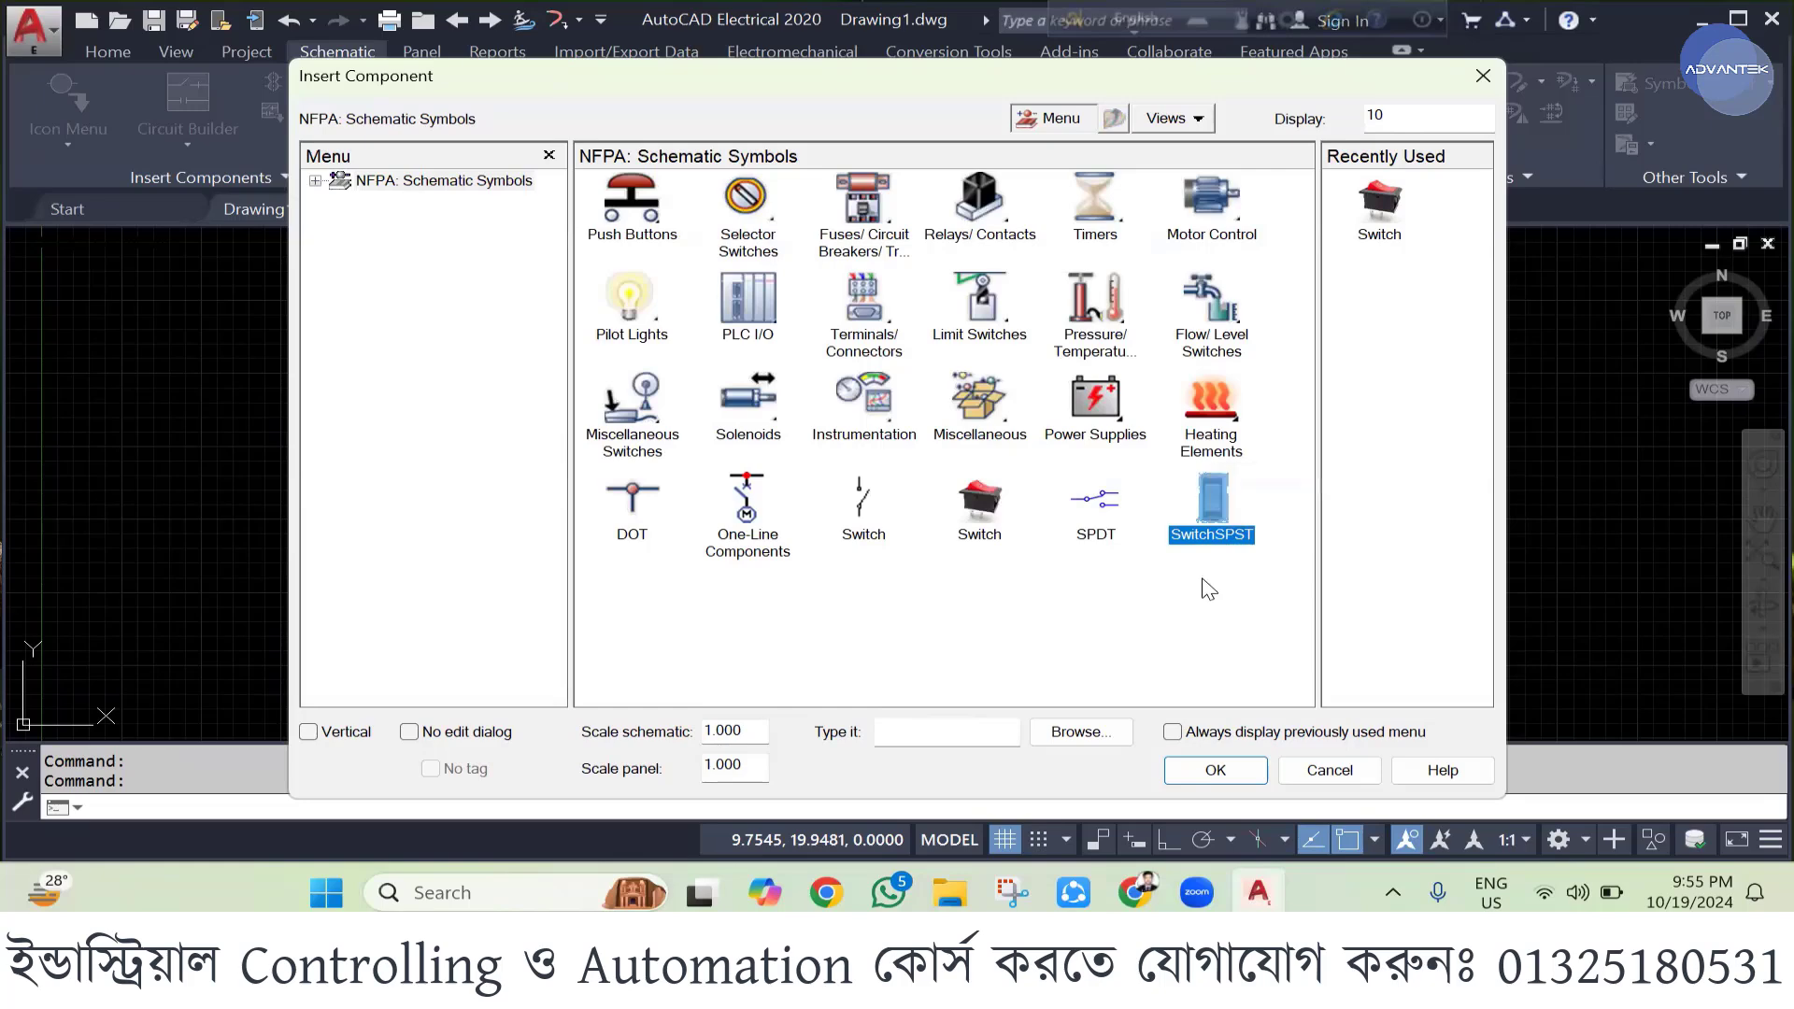
pyautogui.press('Escape')
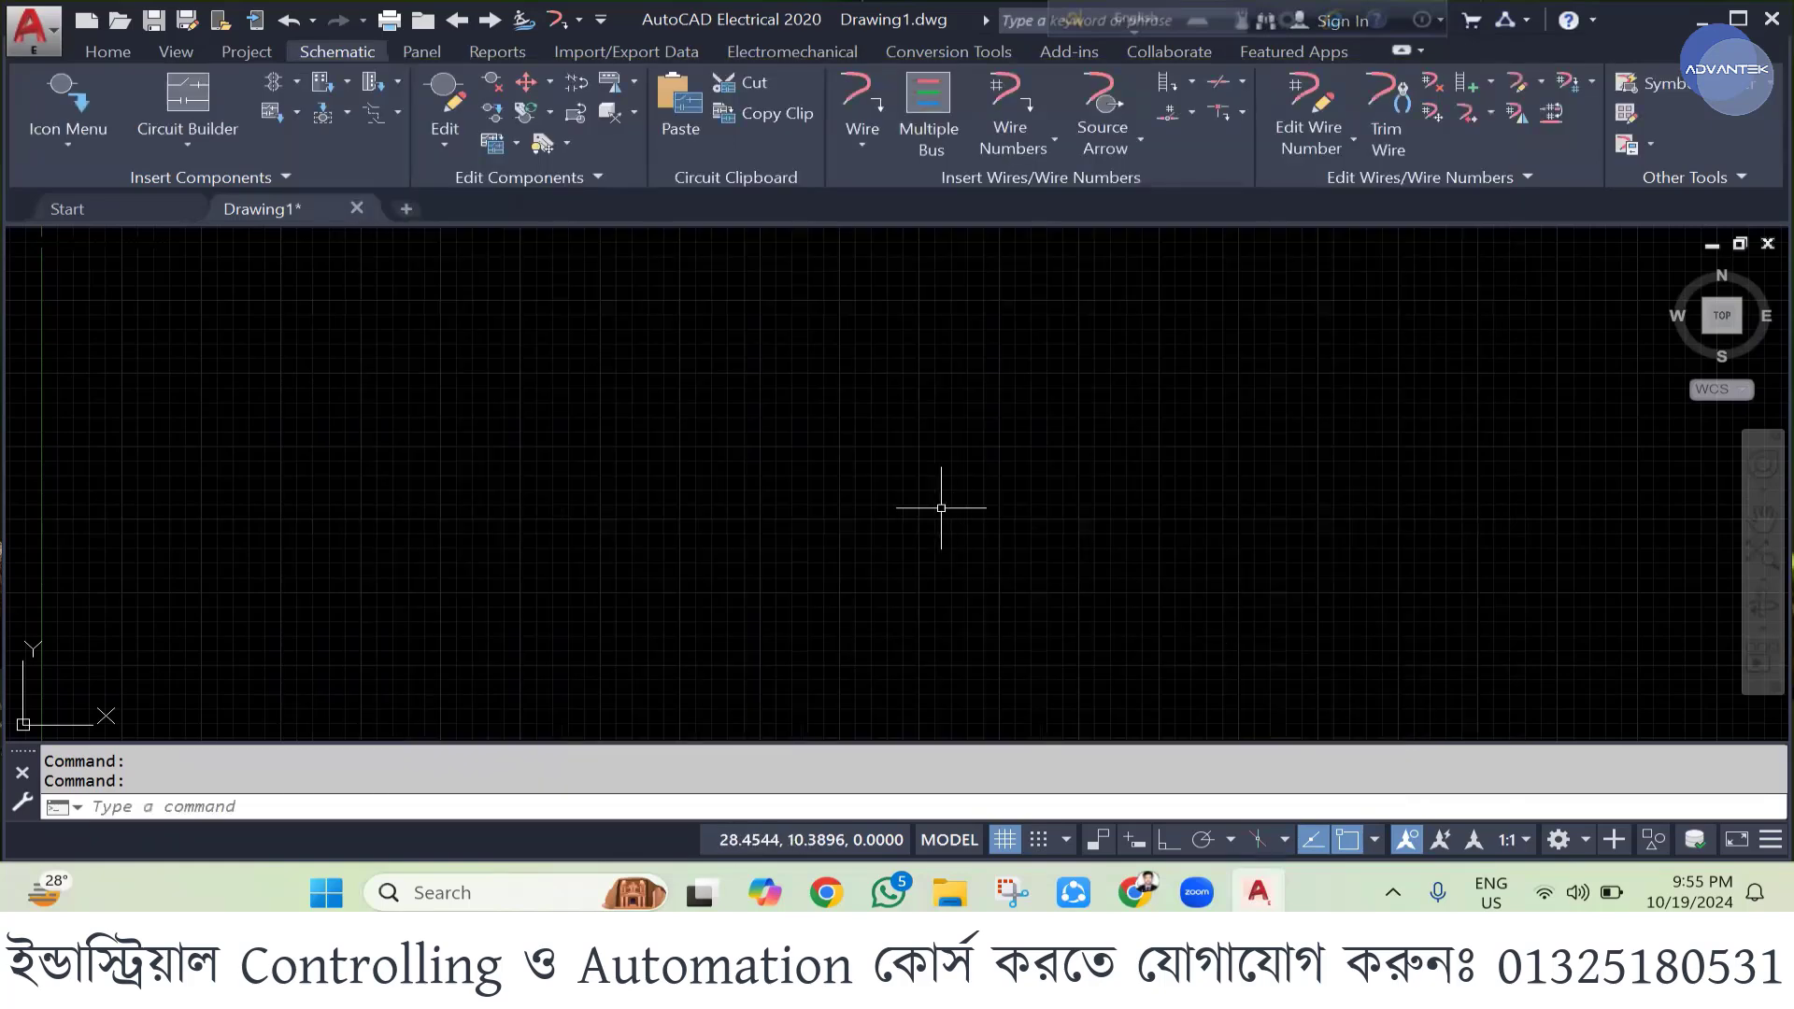
# - Clear the empty canvas selection and show the Home ribbon's general drafting tools
pyautogui.click(467, 279)
pyautogui.click(1188, 647)
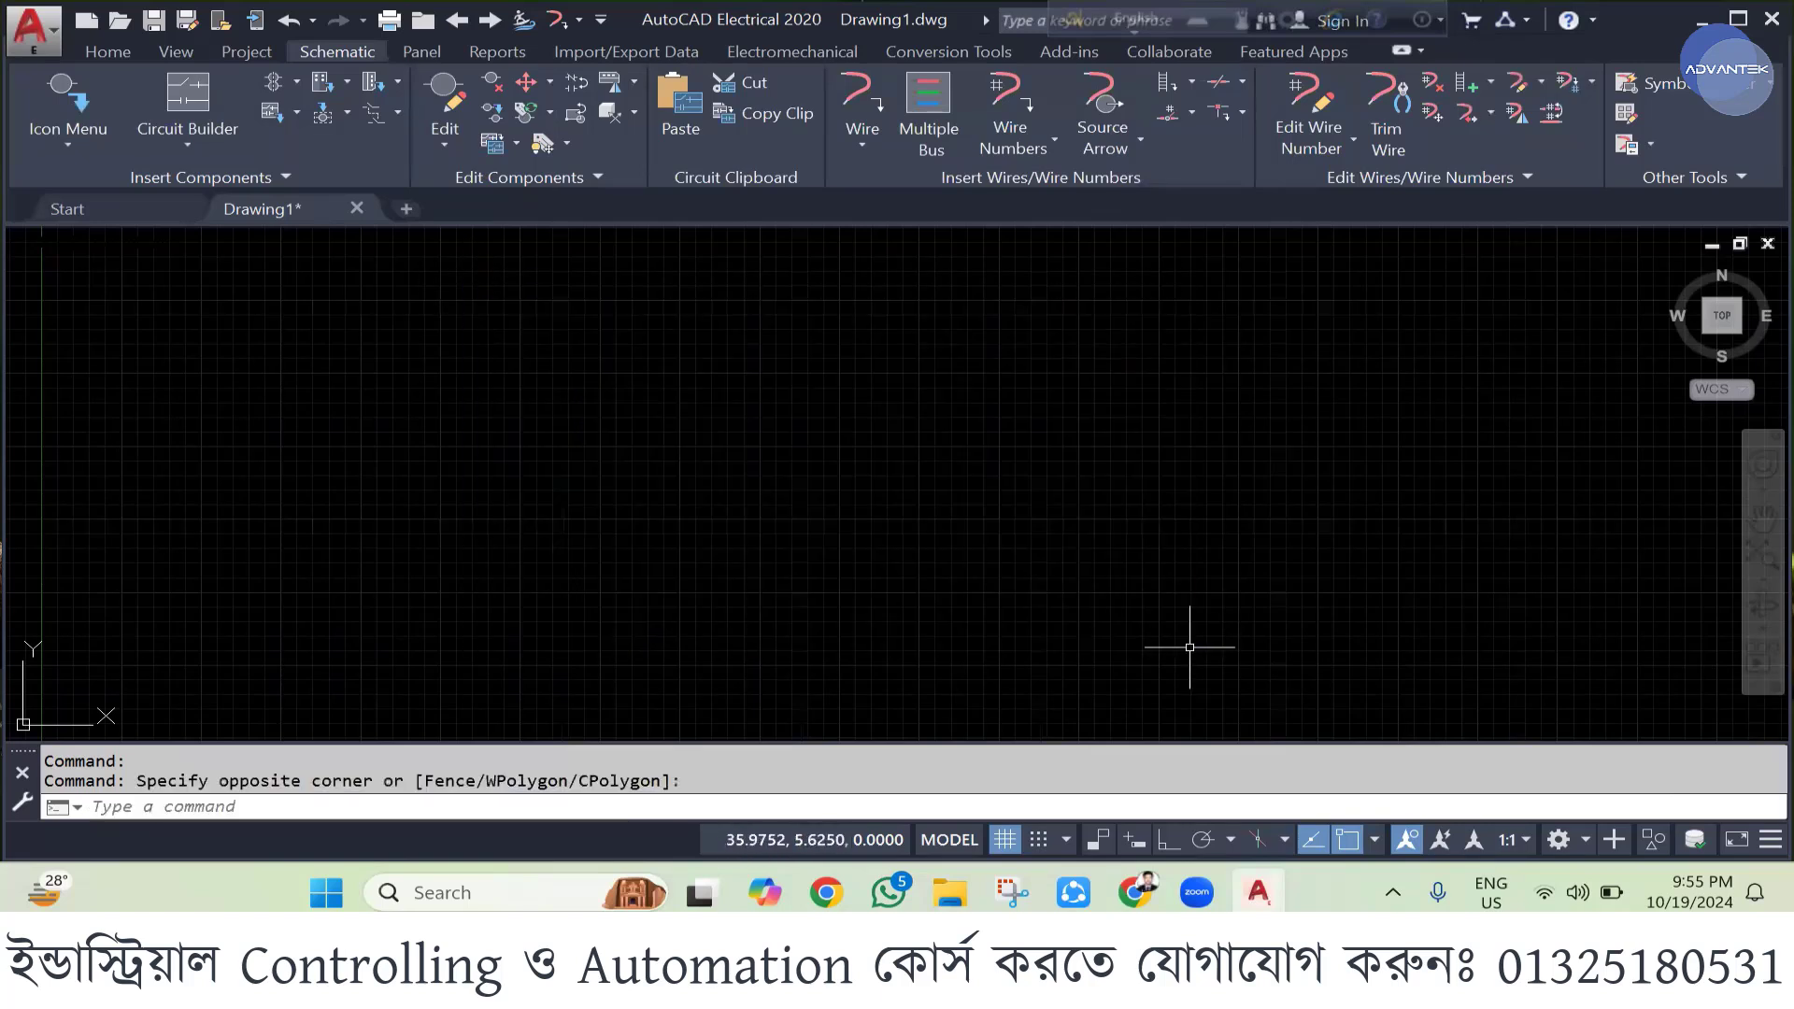
pyautogui.press('Escape')
pyautogui.press('Escape')
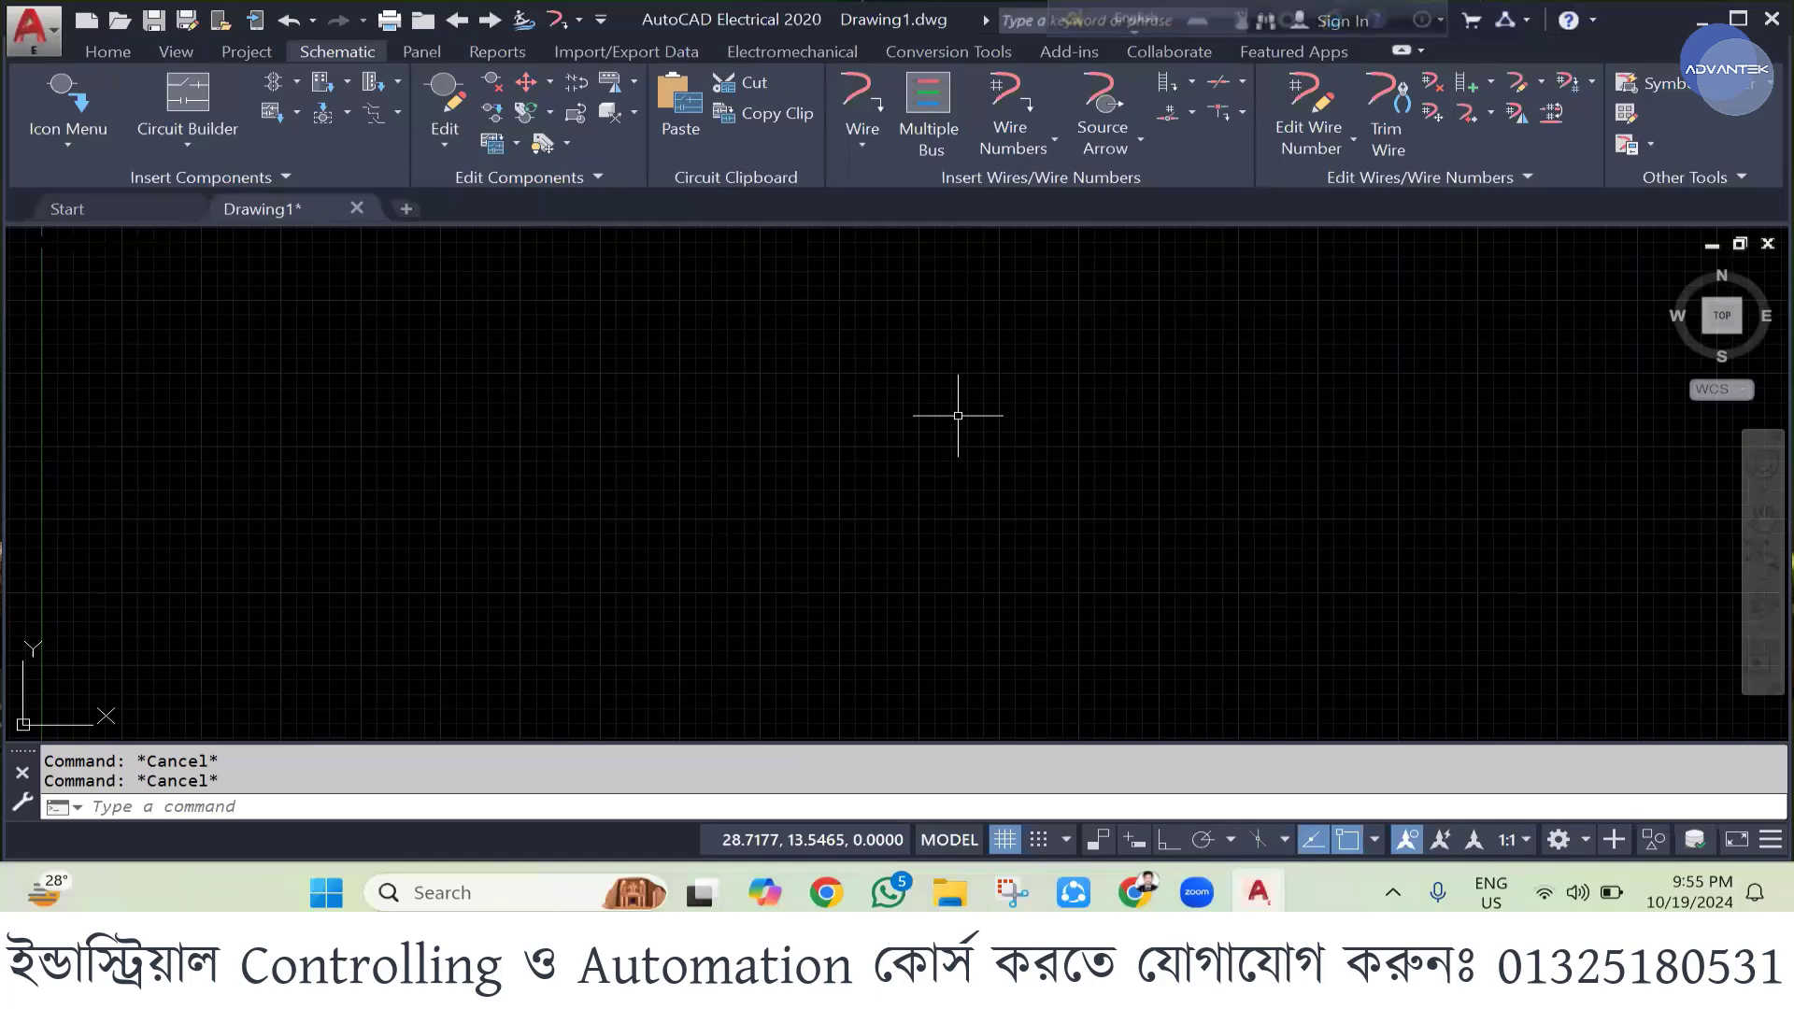
pyautogui.click(131, 51)
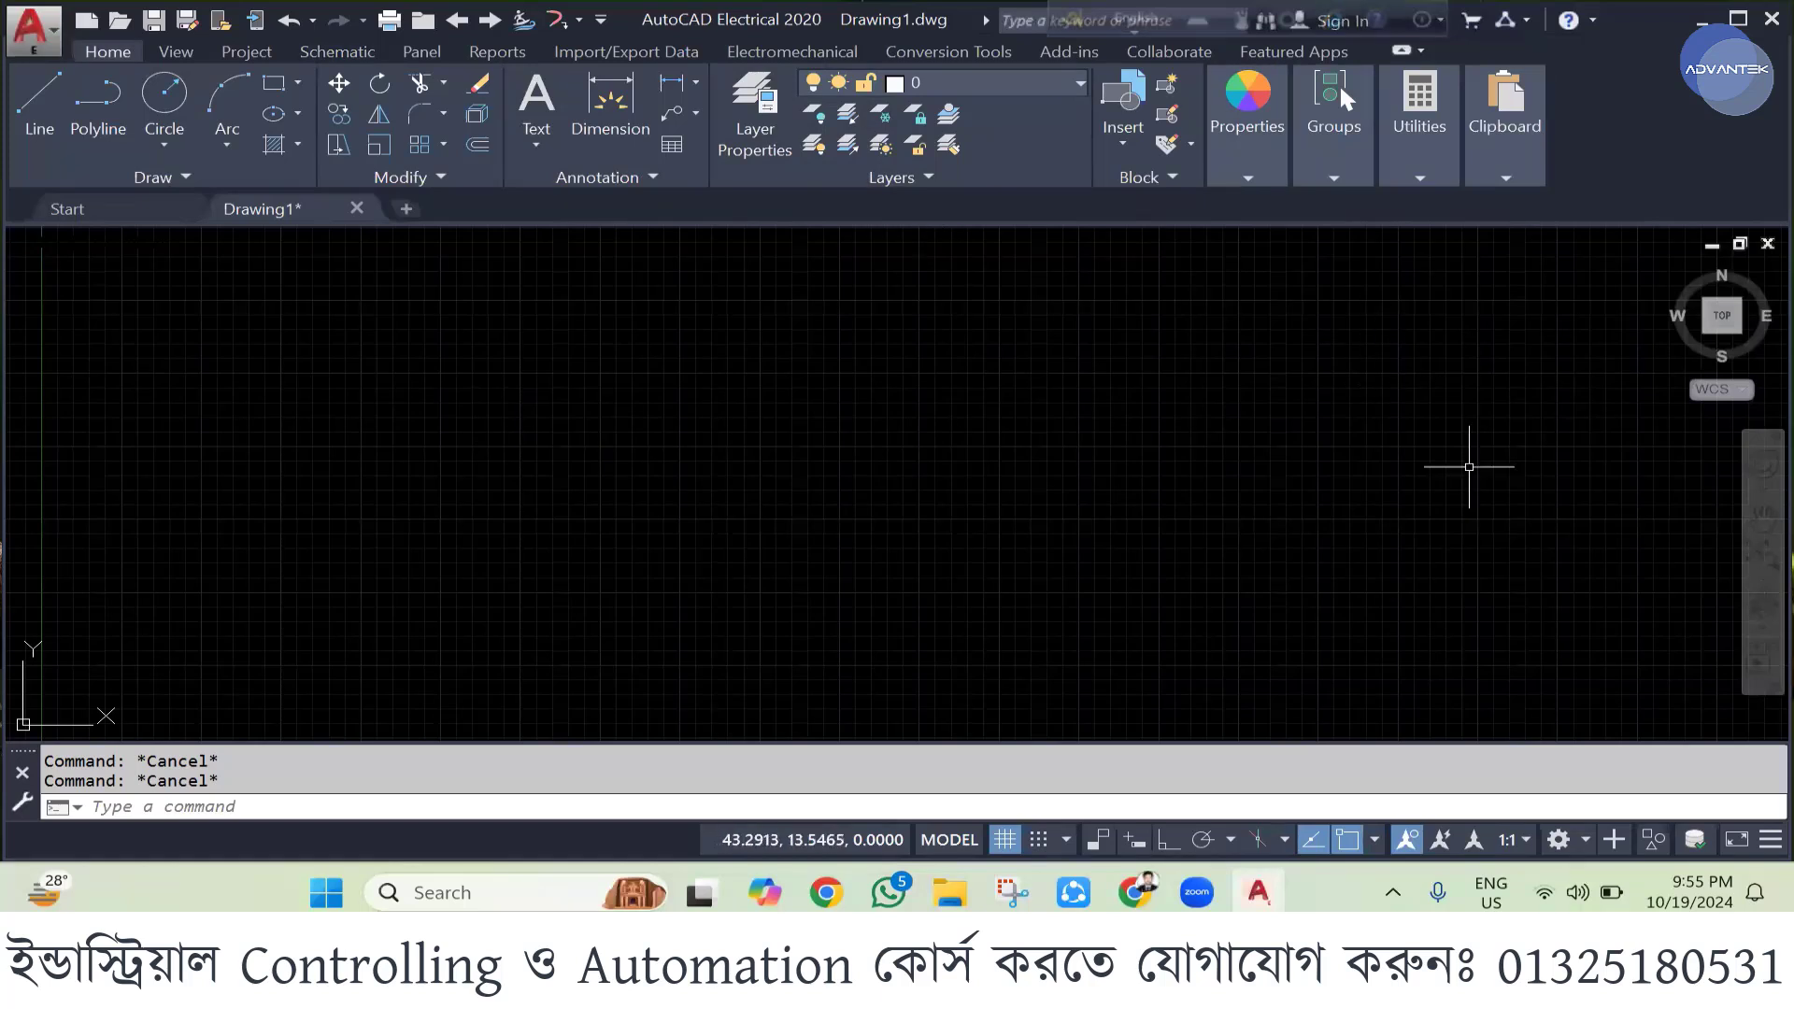
# - Switch to the 3D Modeling workspace and close the Tool Palettes
pyautogui.click(1562, 840)
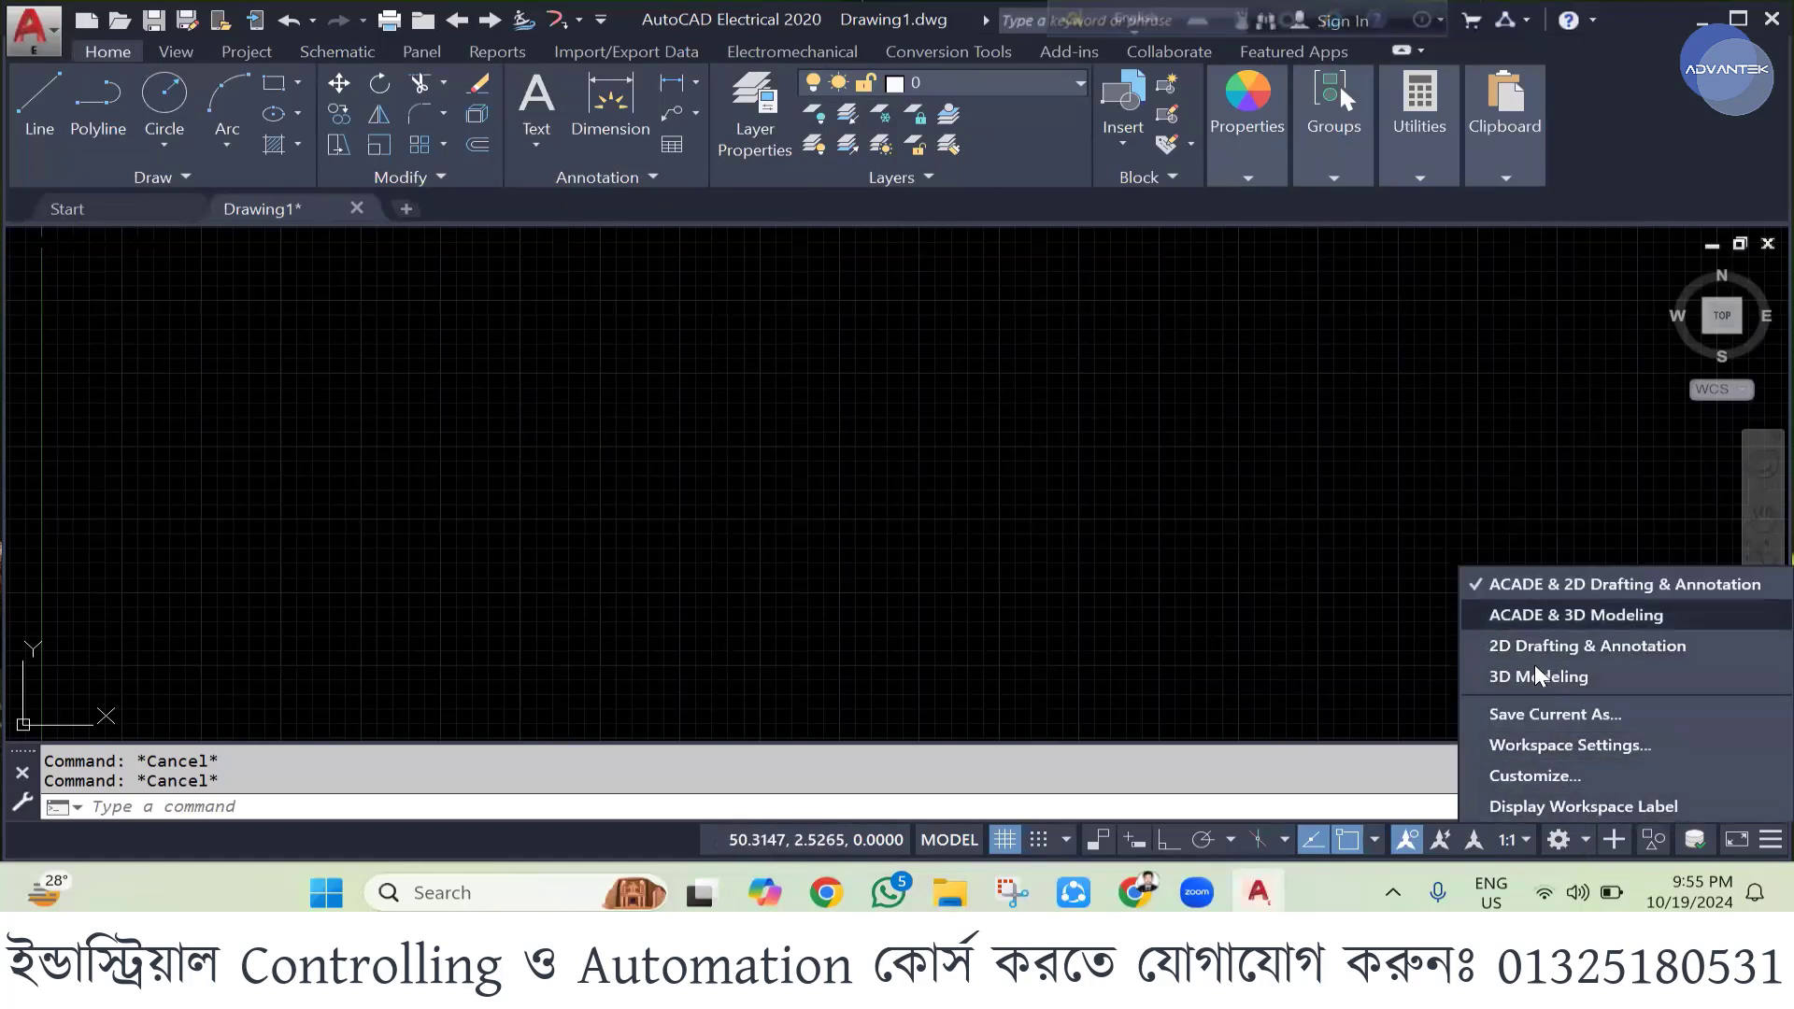
pyautogui.click(1508, 680)
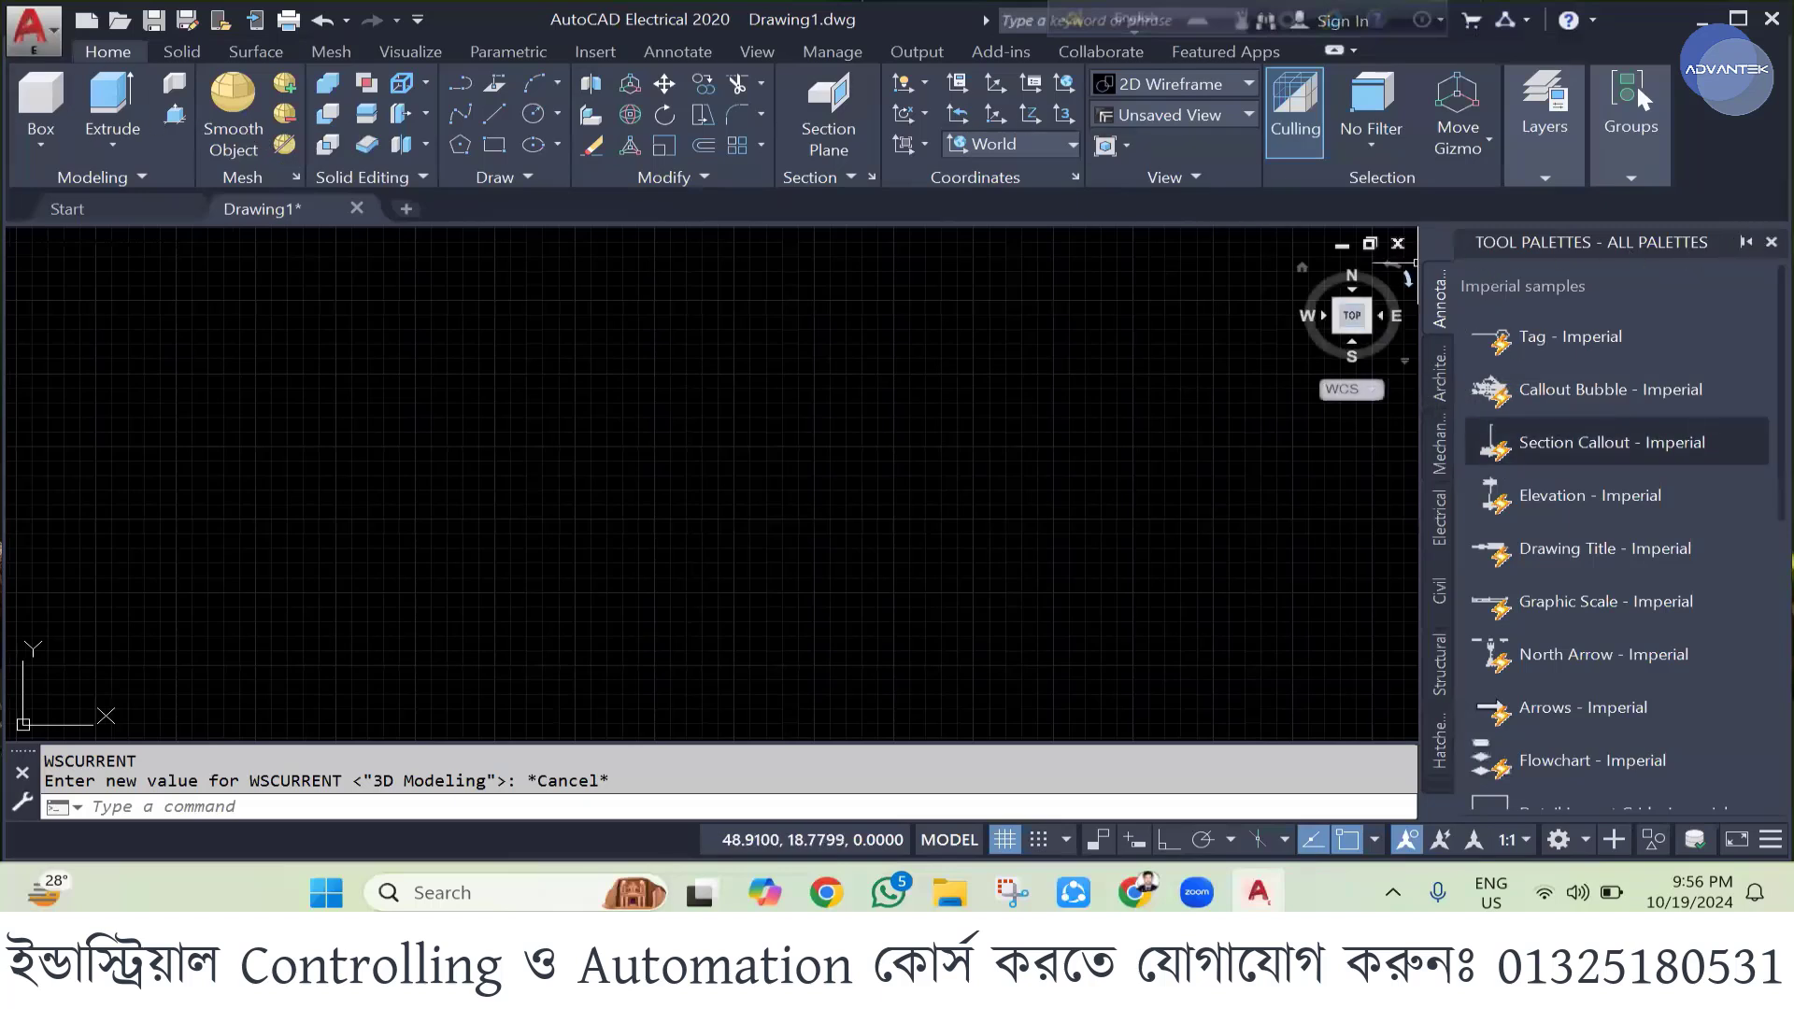
pyautogui.click(1771, 242)
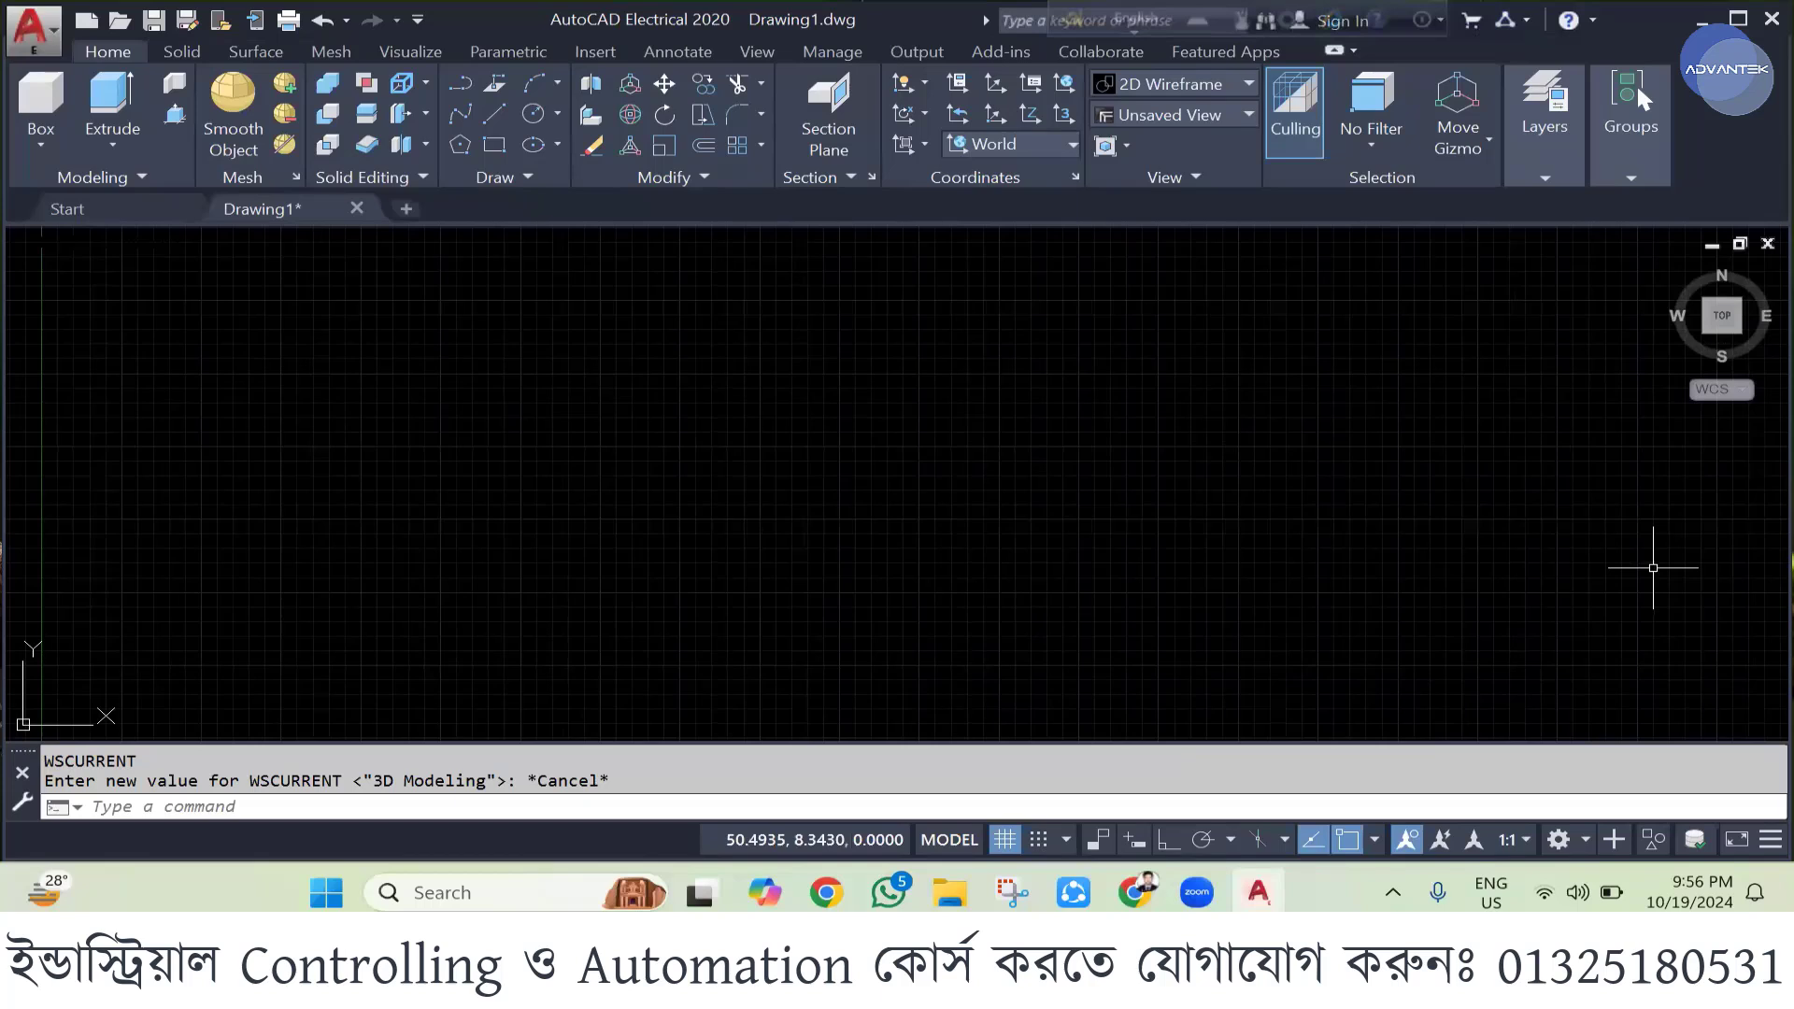
# - Turn on the Navigation Bar from the View ribbon, return to Home, and confirm the workspace
pyautogui.click(757, 51)
pyautogui.click(170, 99)
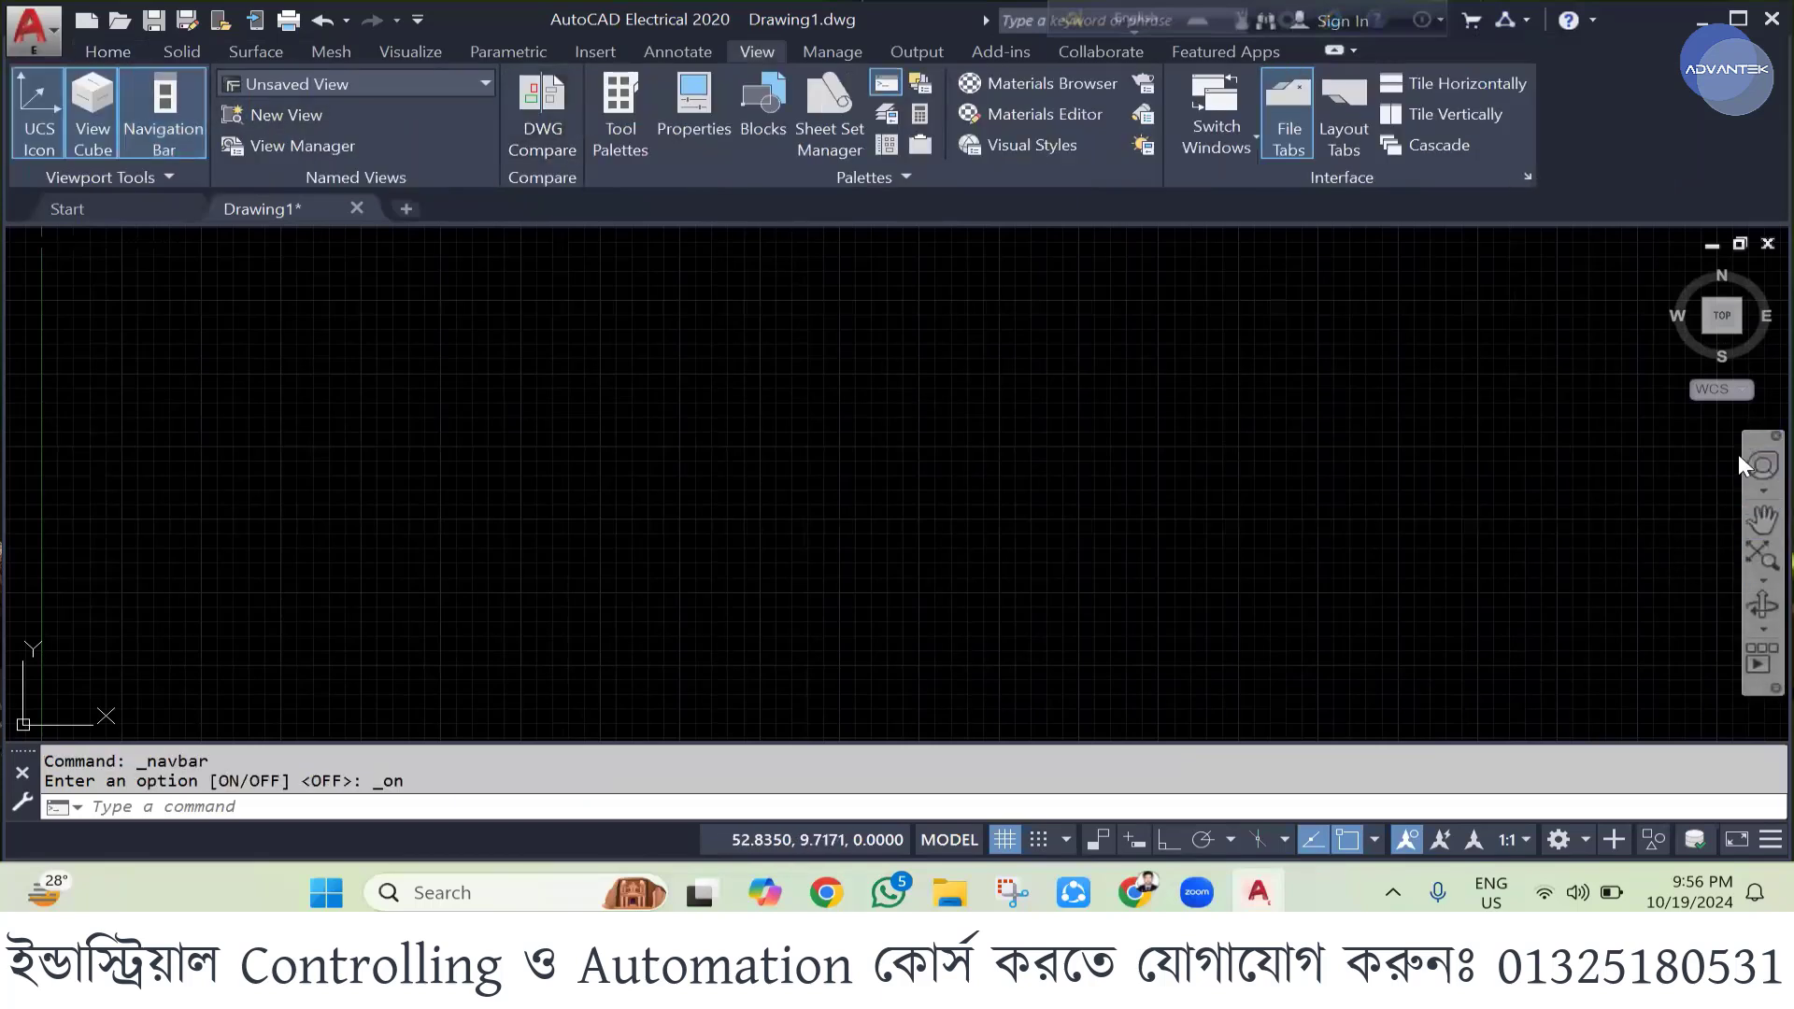
pyautogui.click(1271, 473)
pyautogui.click(521, 325)
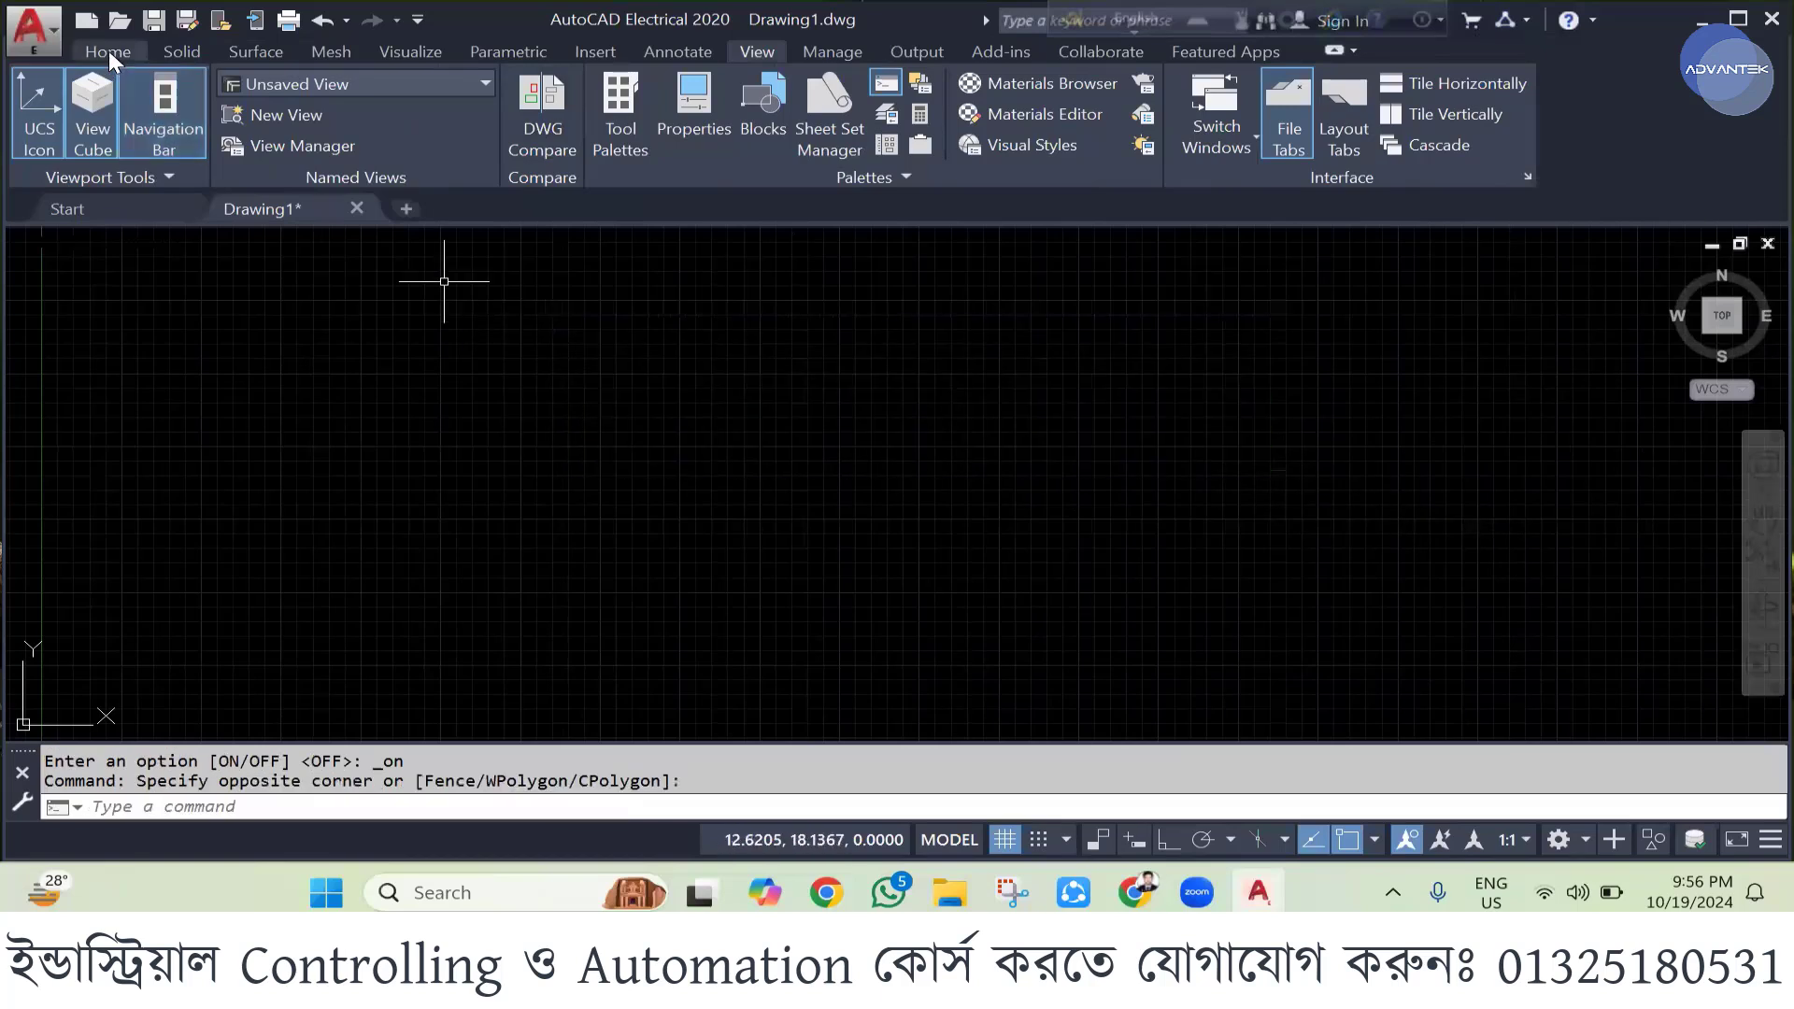
pyautogui.click(108, 51)
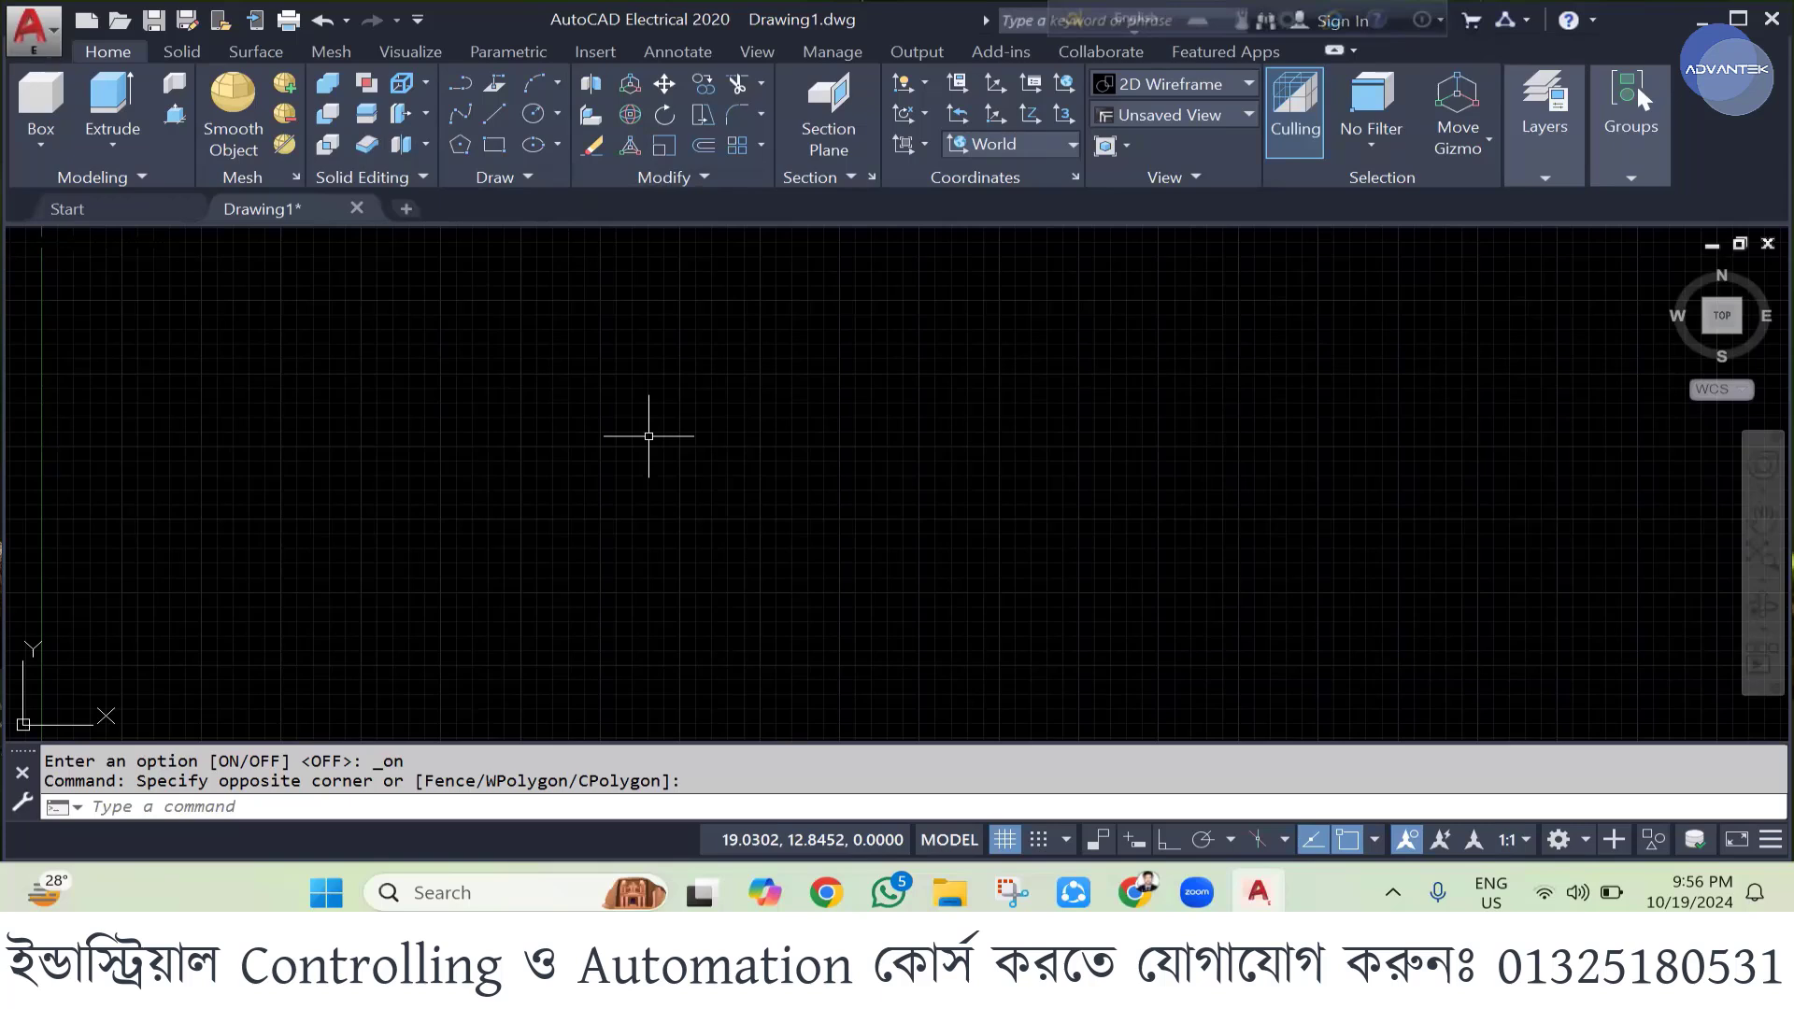
pyautogui.click(1560, 839)
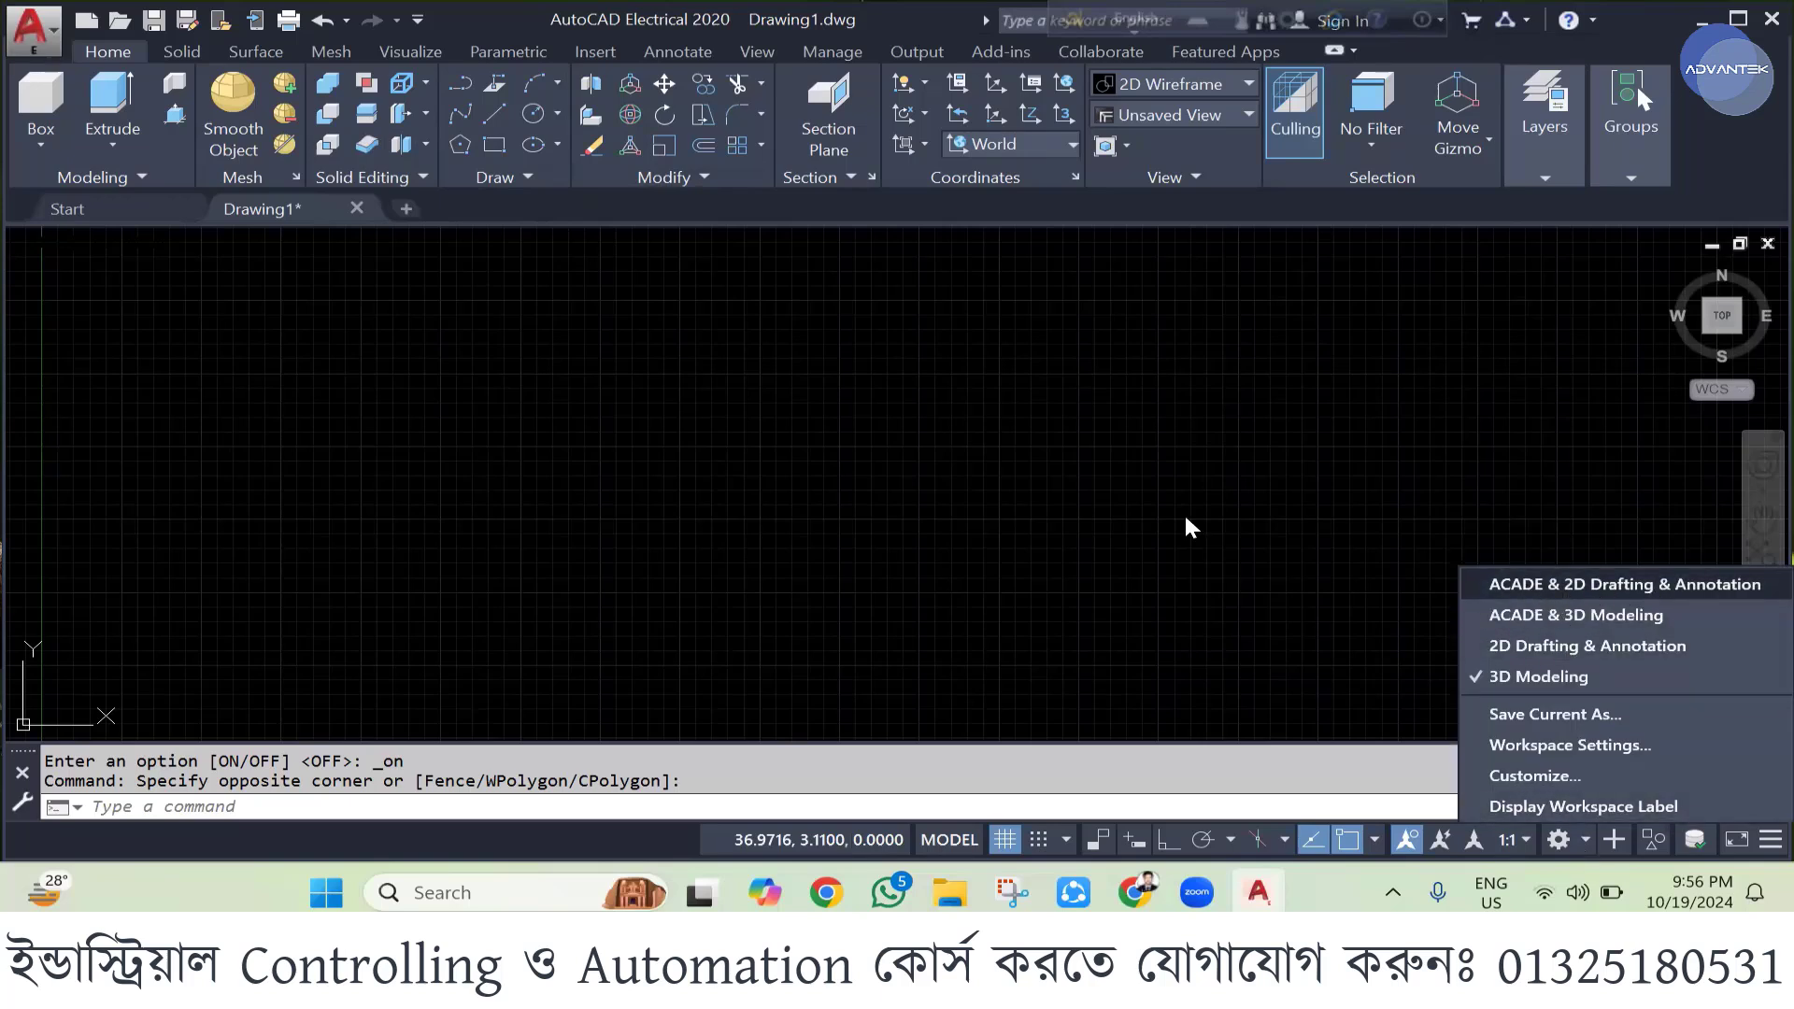
pyautogui.click(876, 381)
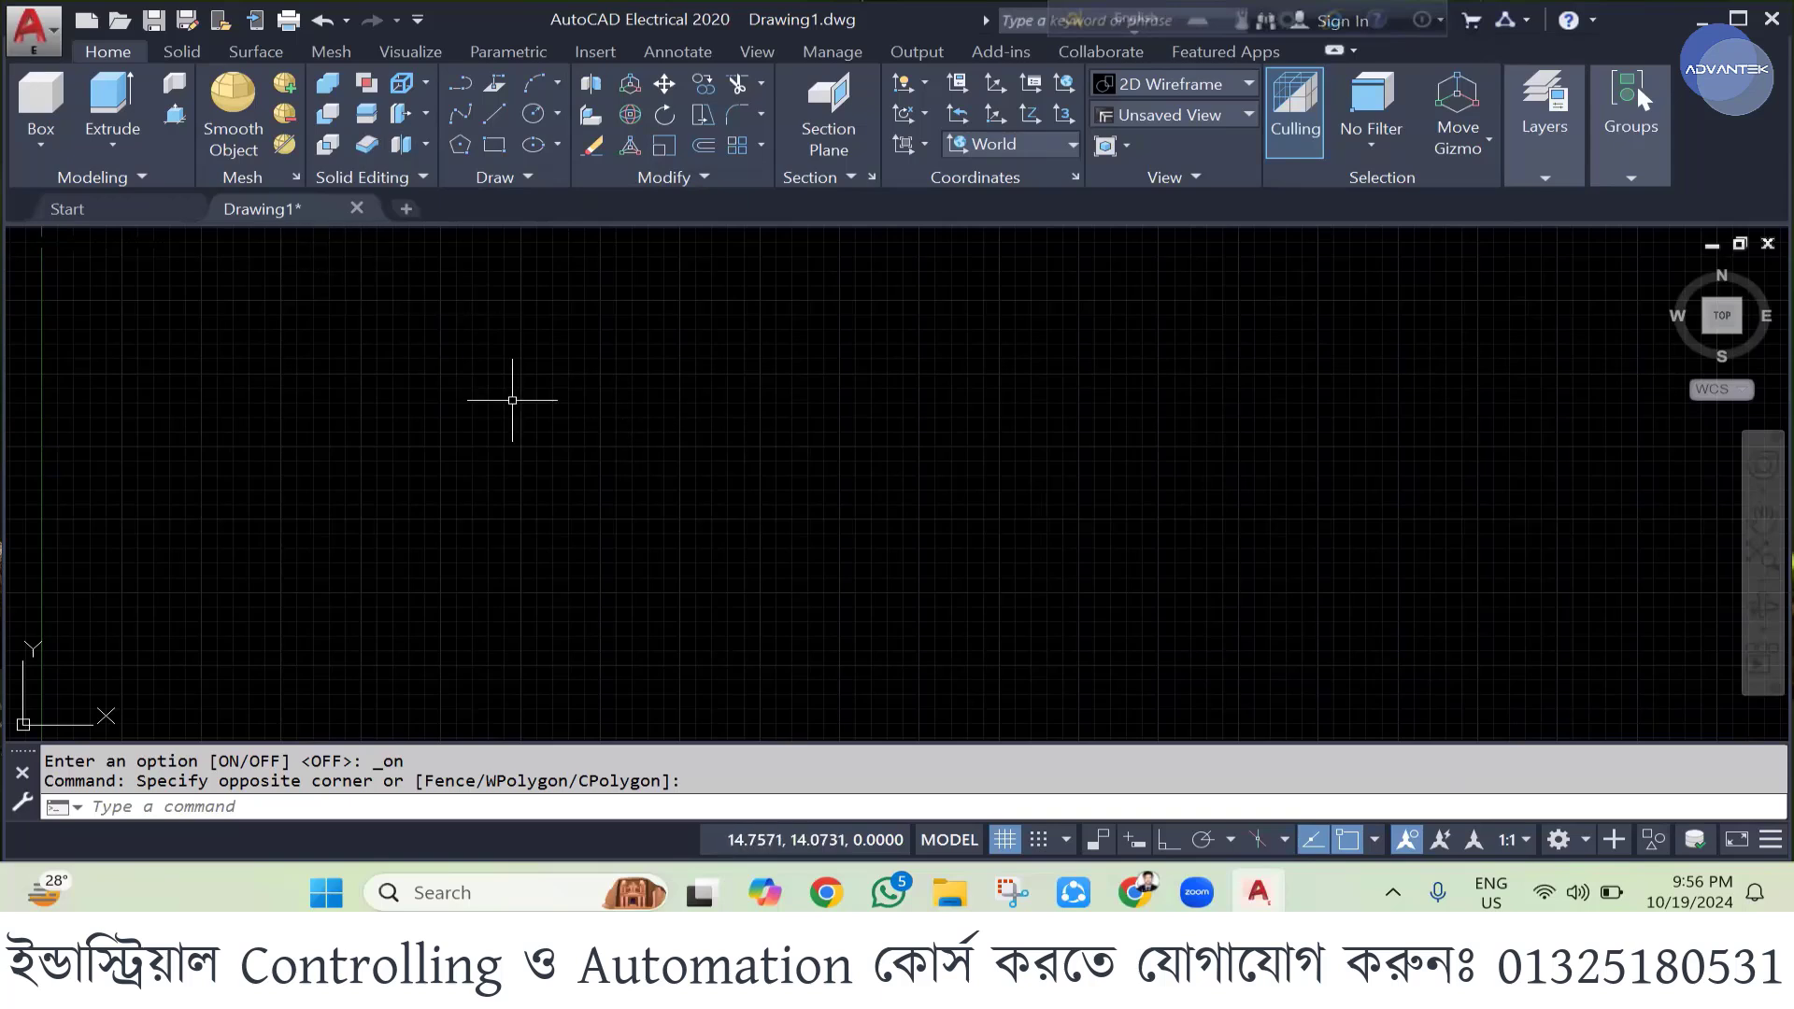
# - Save the drawing to the Desktop with the file name 3D Mod.dwg
pyautogui.hotkey('ctrl', 's')
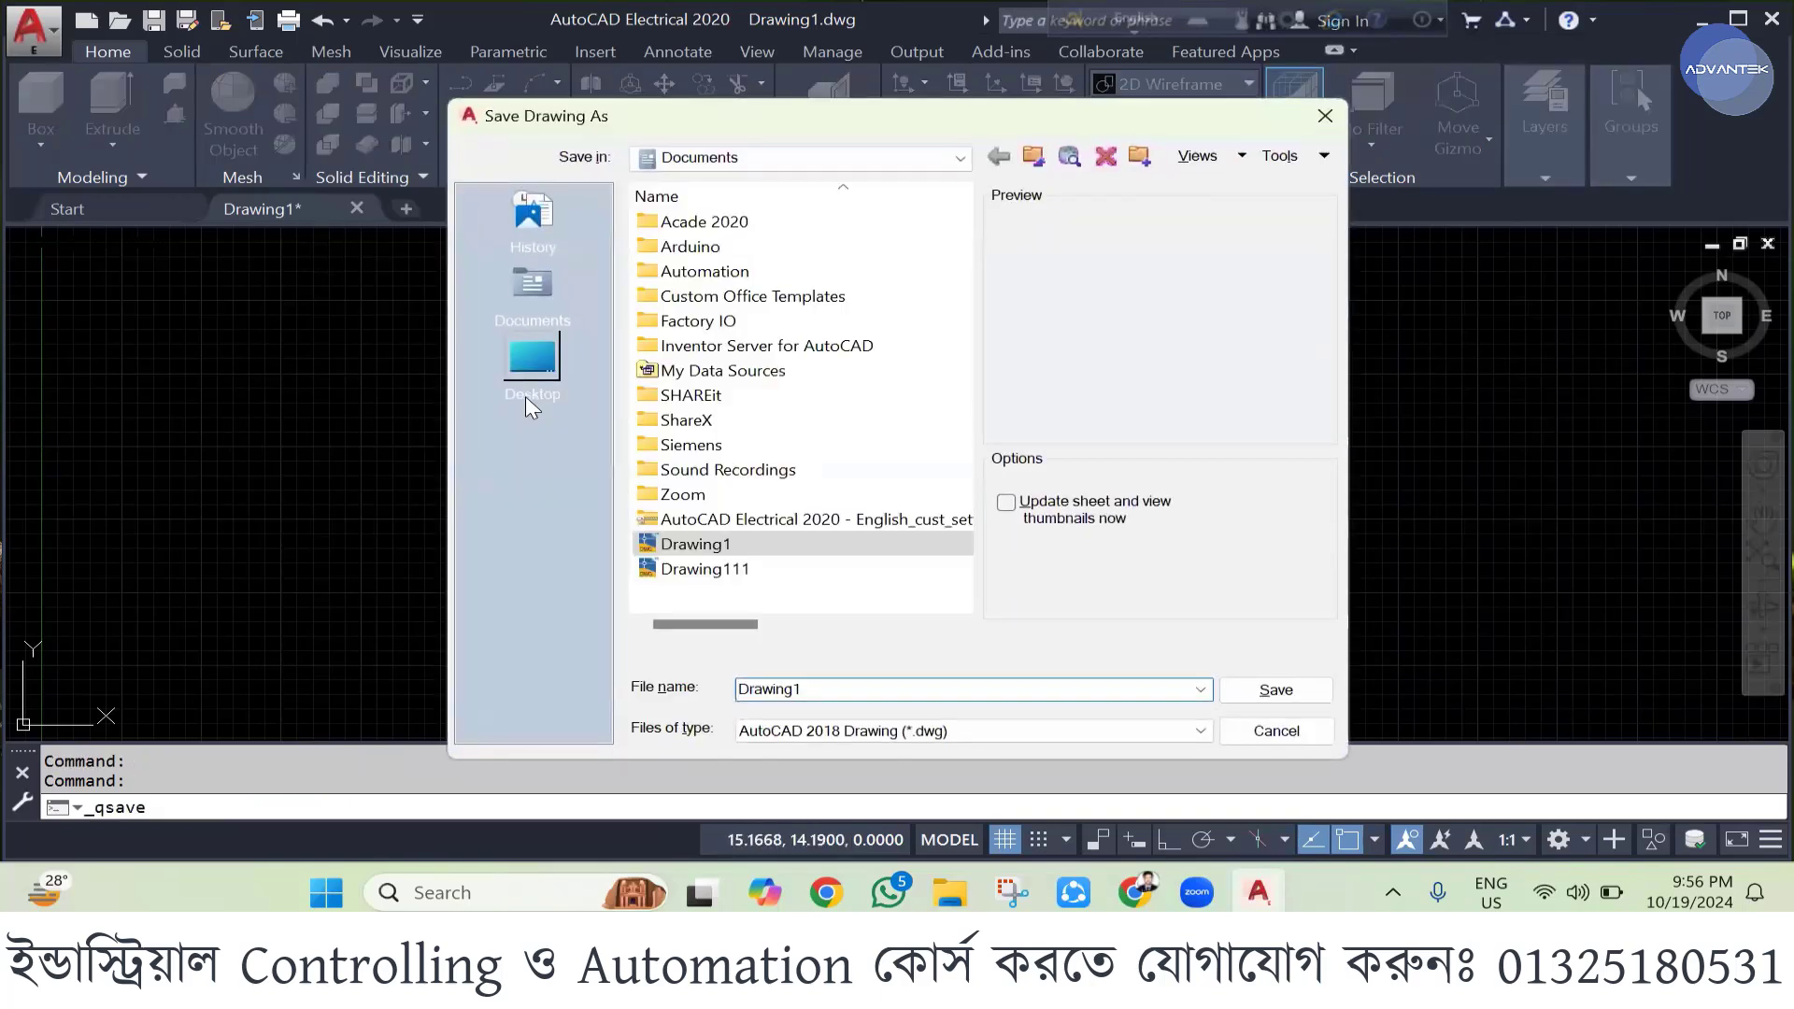
pyautogui.click(527, 379)
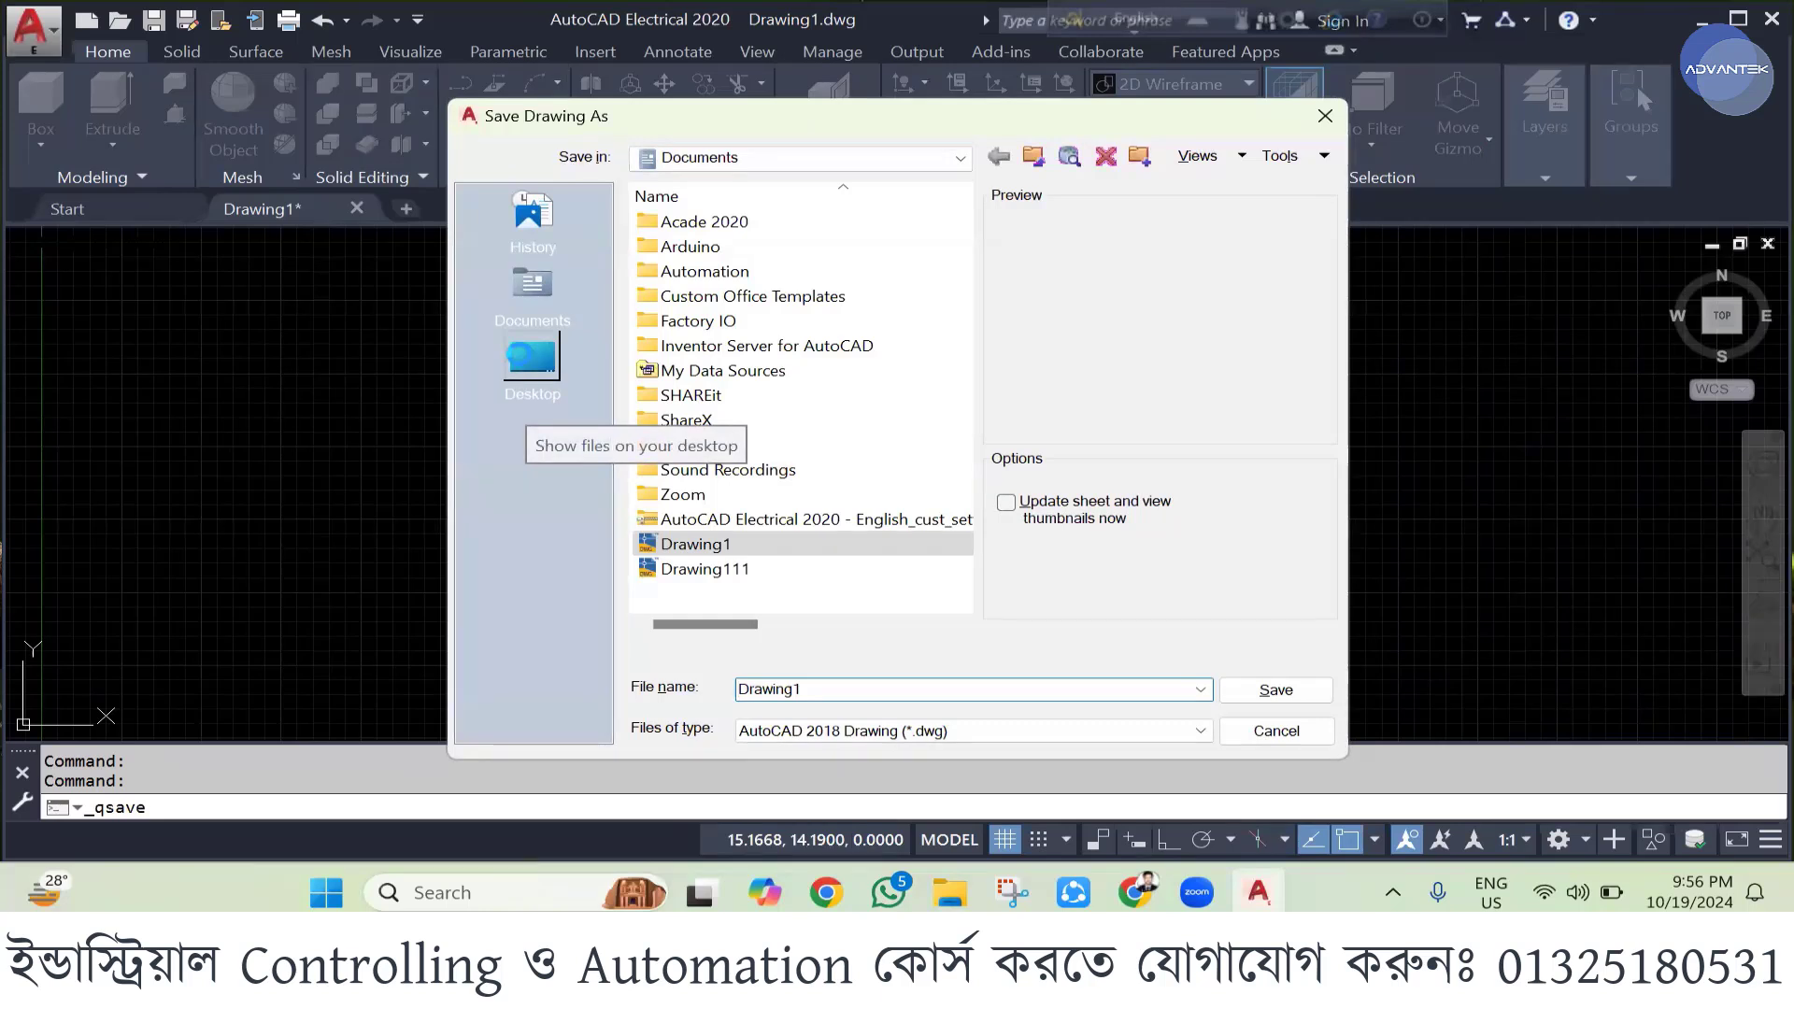
pyautogui.doubleClick(752, 695)
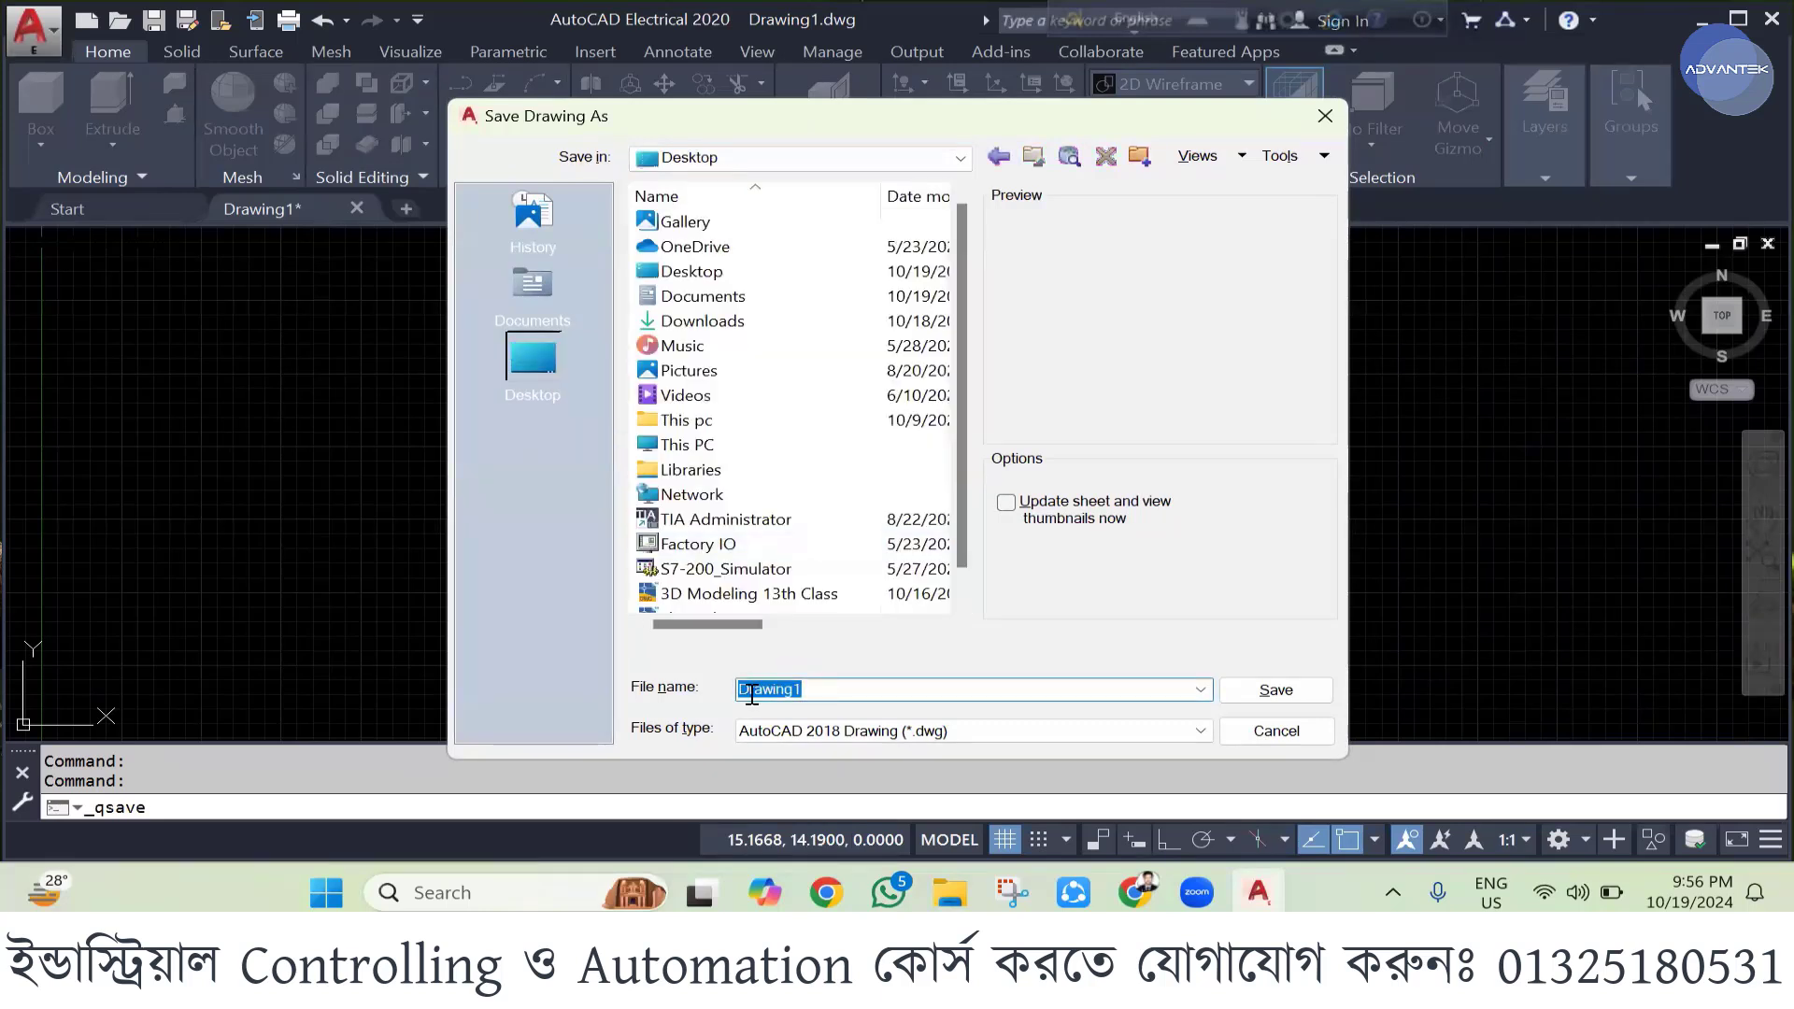
pyautogui.write('3D')
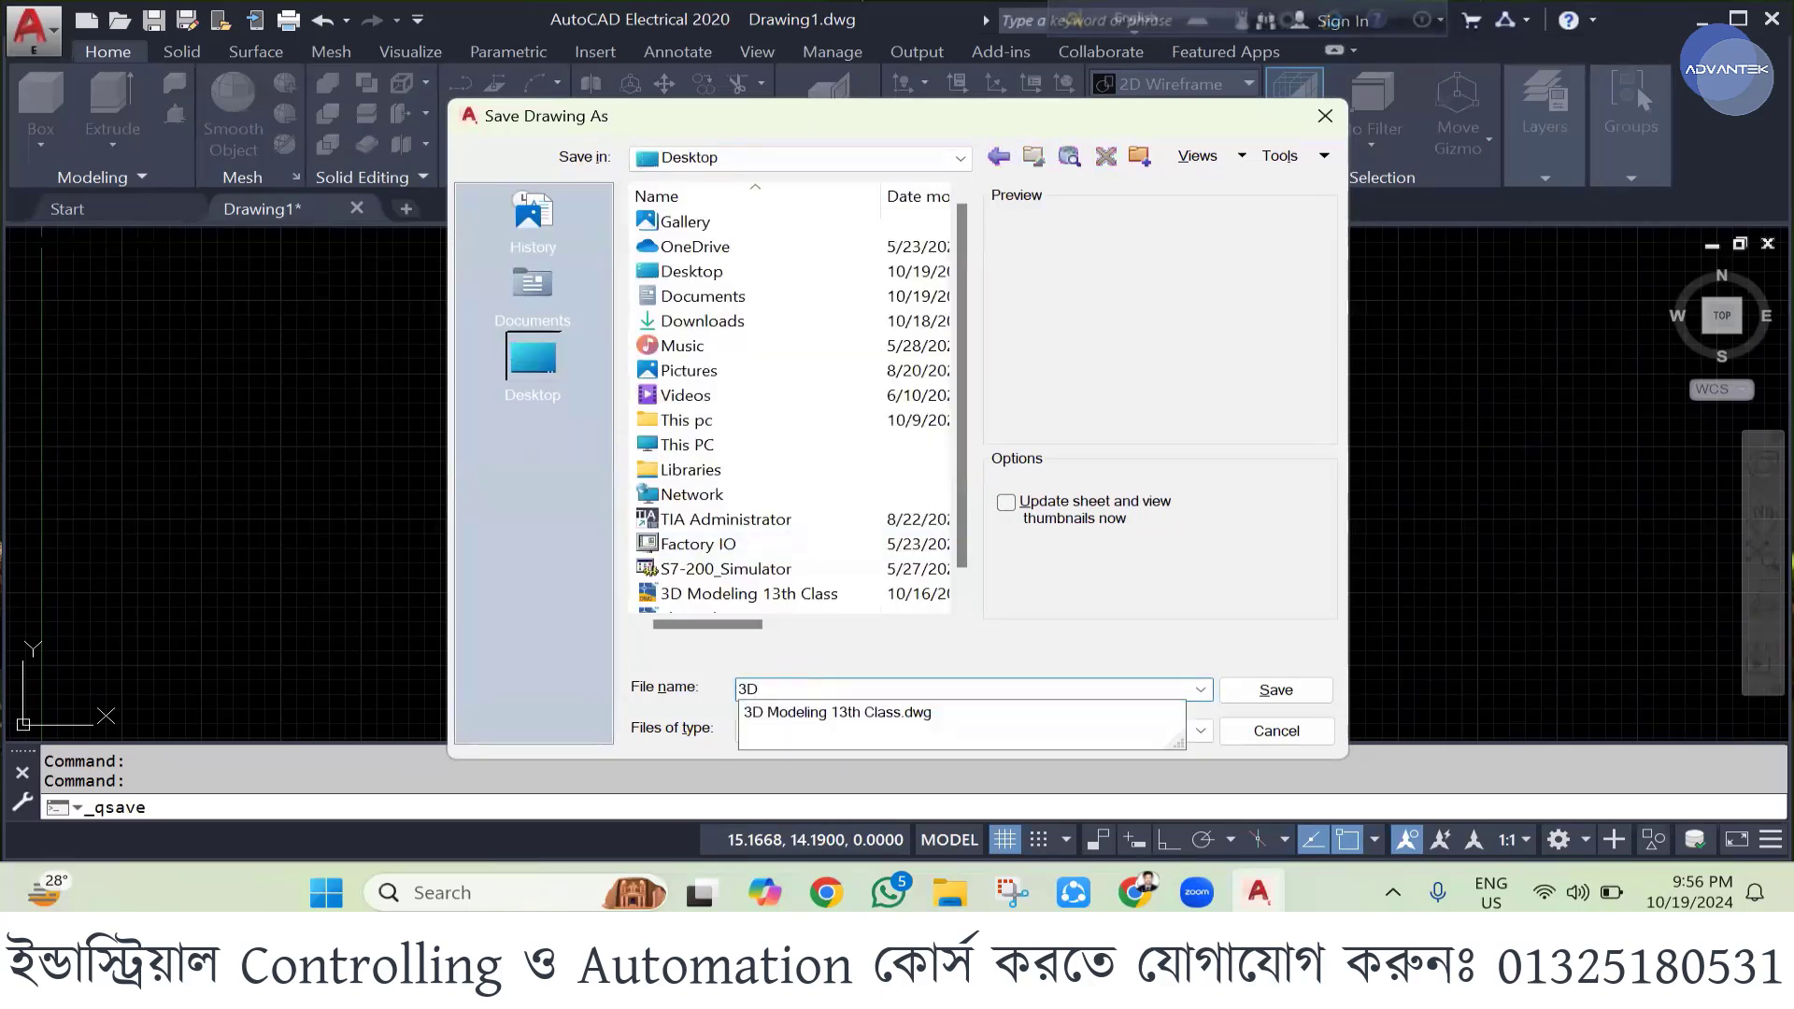
pyautogui.write('m')
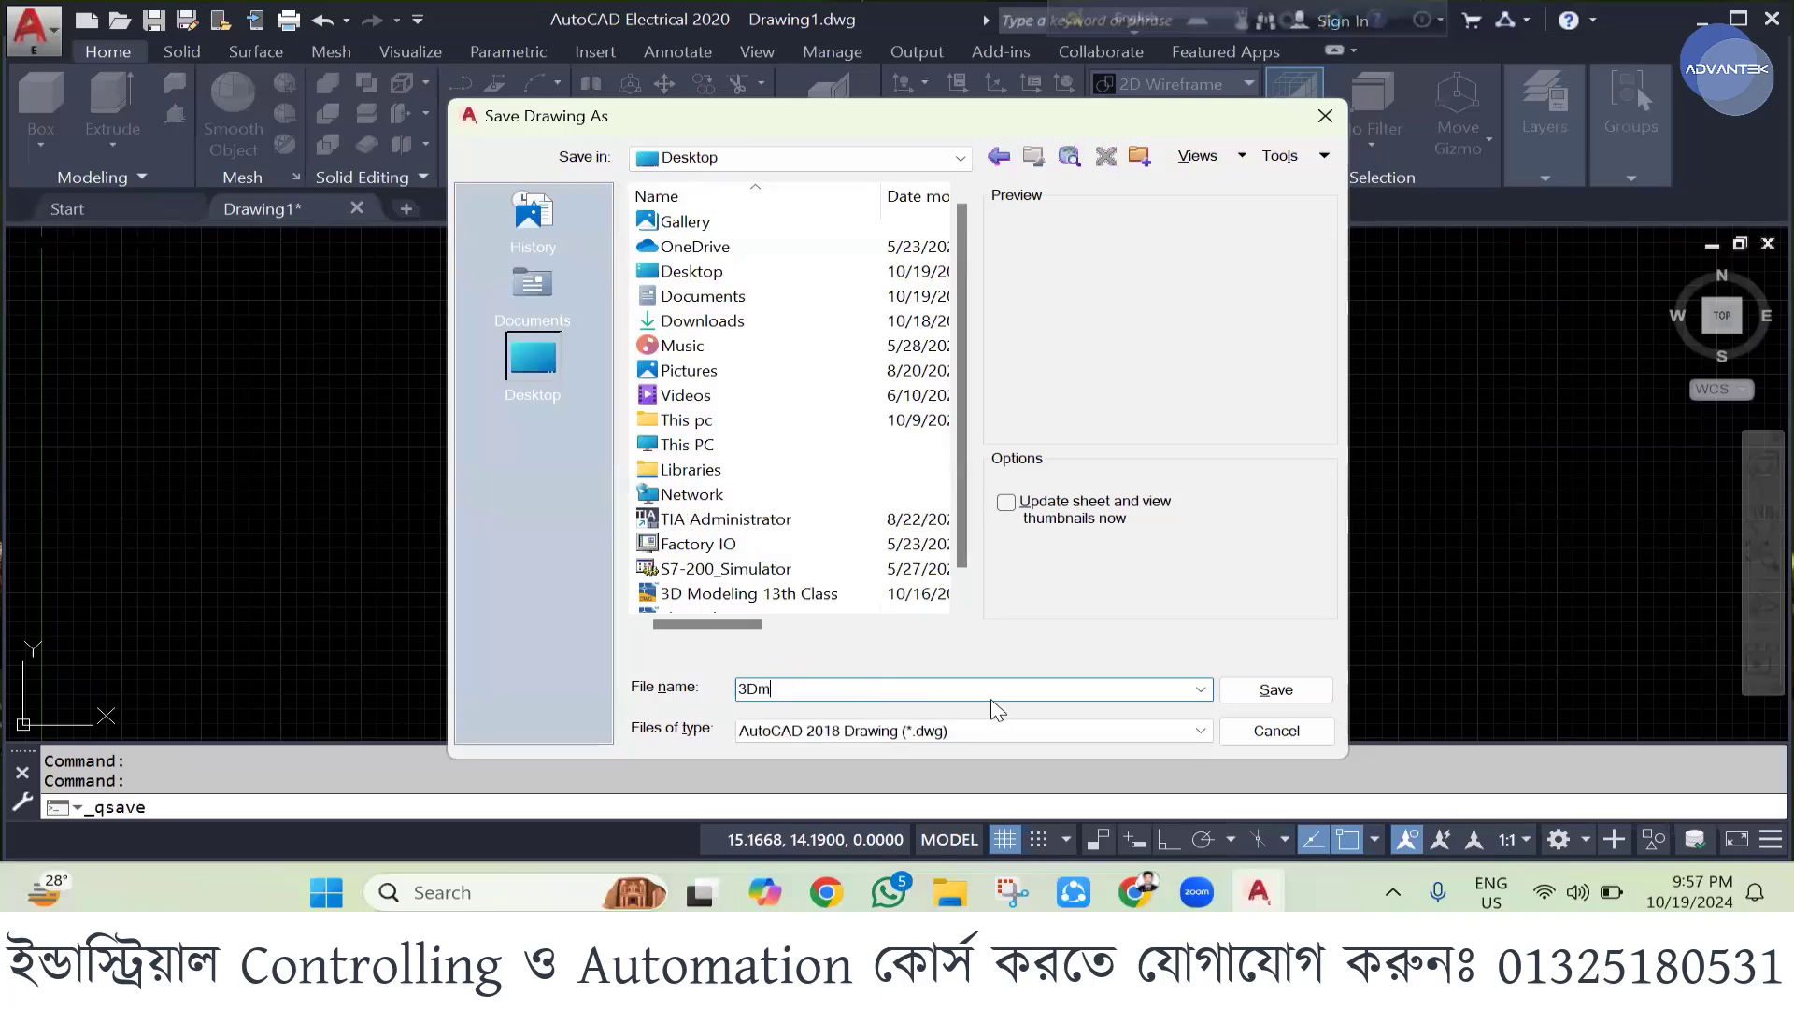
pyautogui.press('BackSpace')
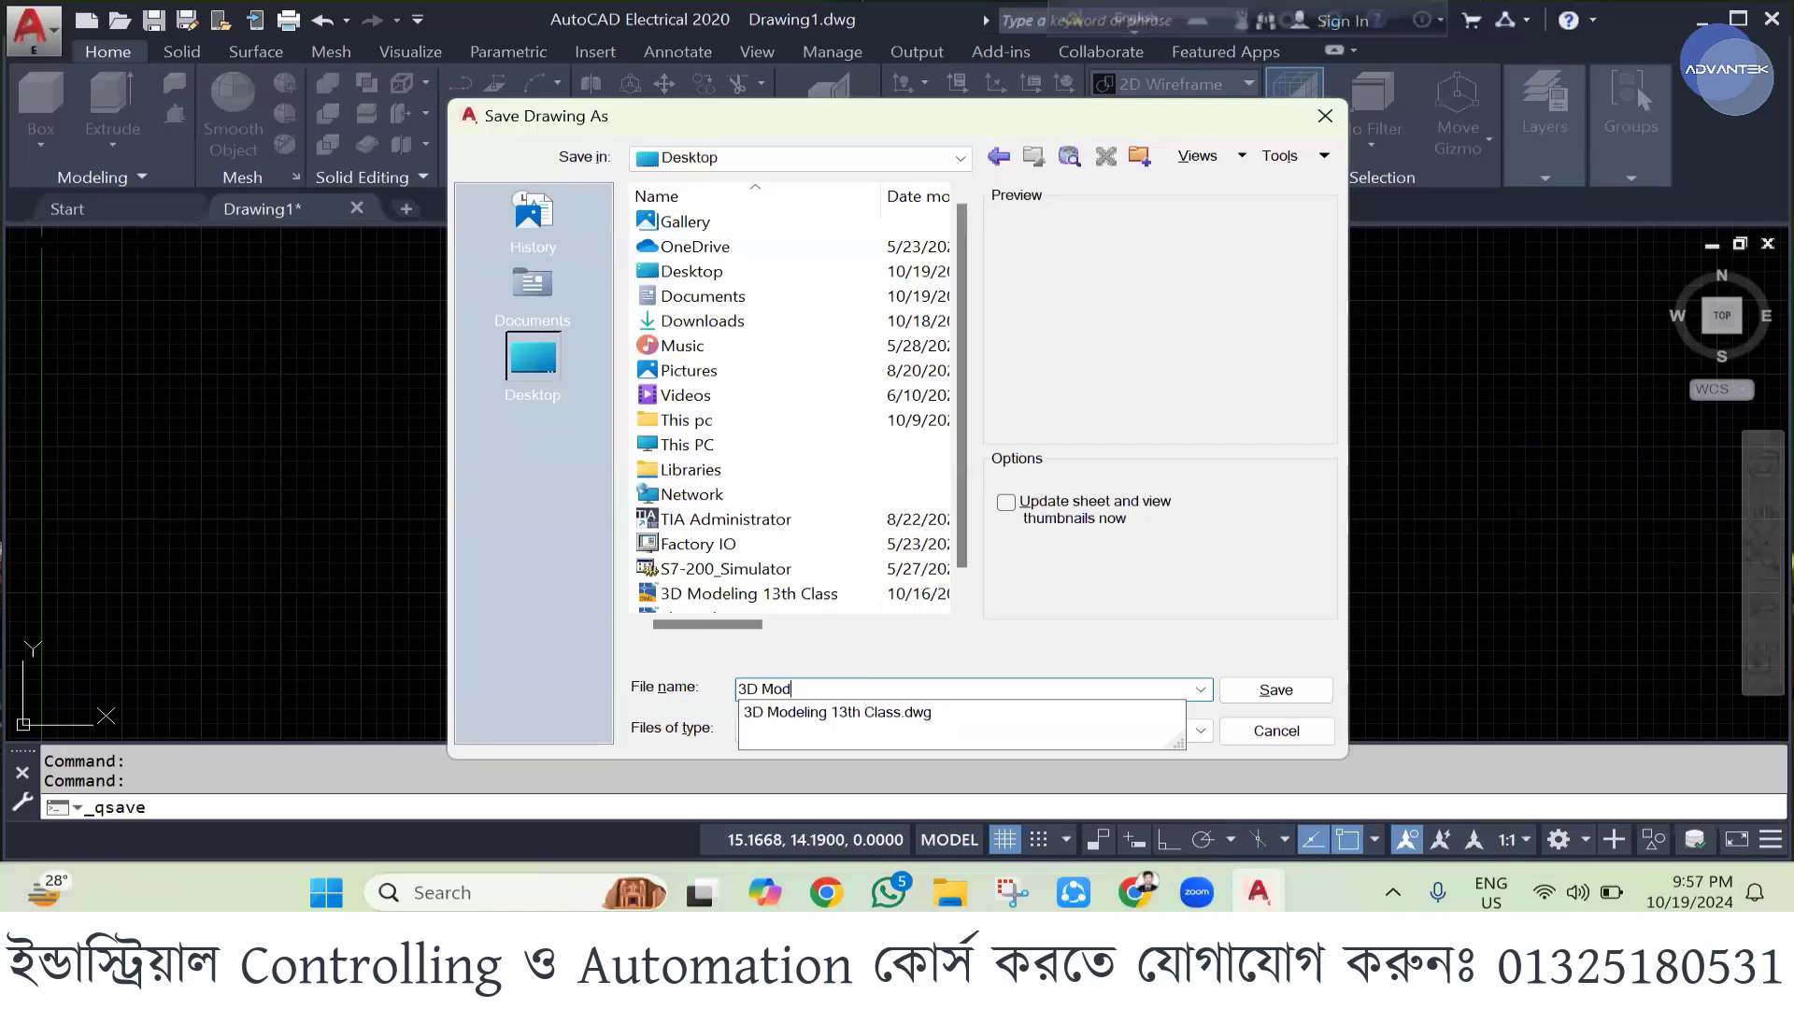
pyautogui.click(1297, 700)
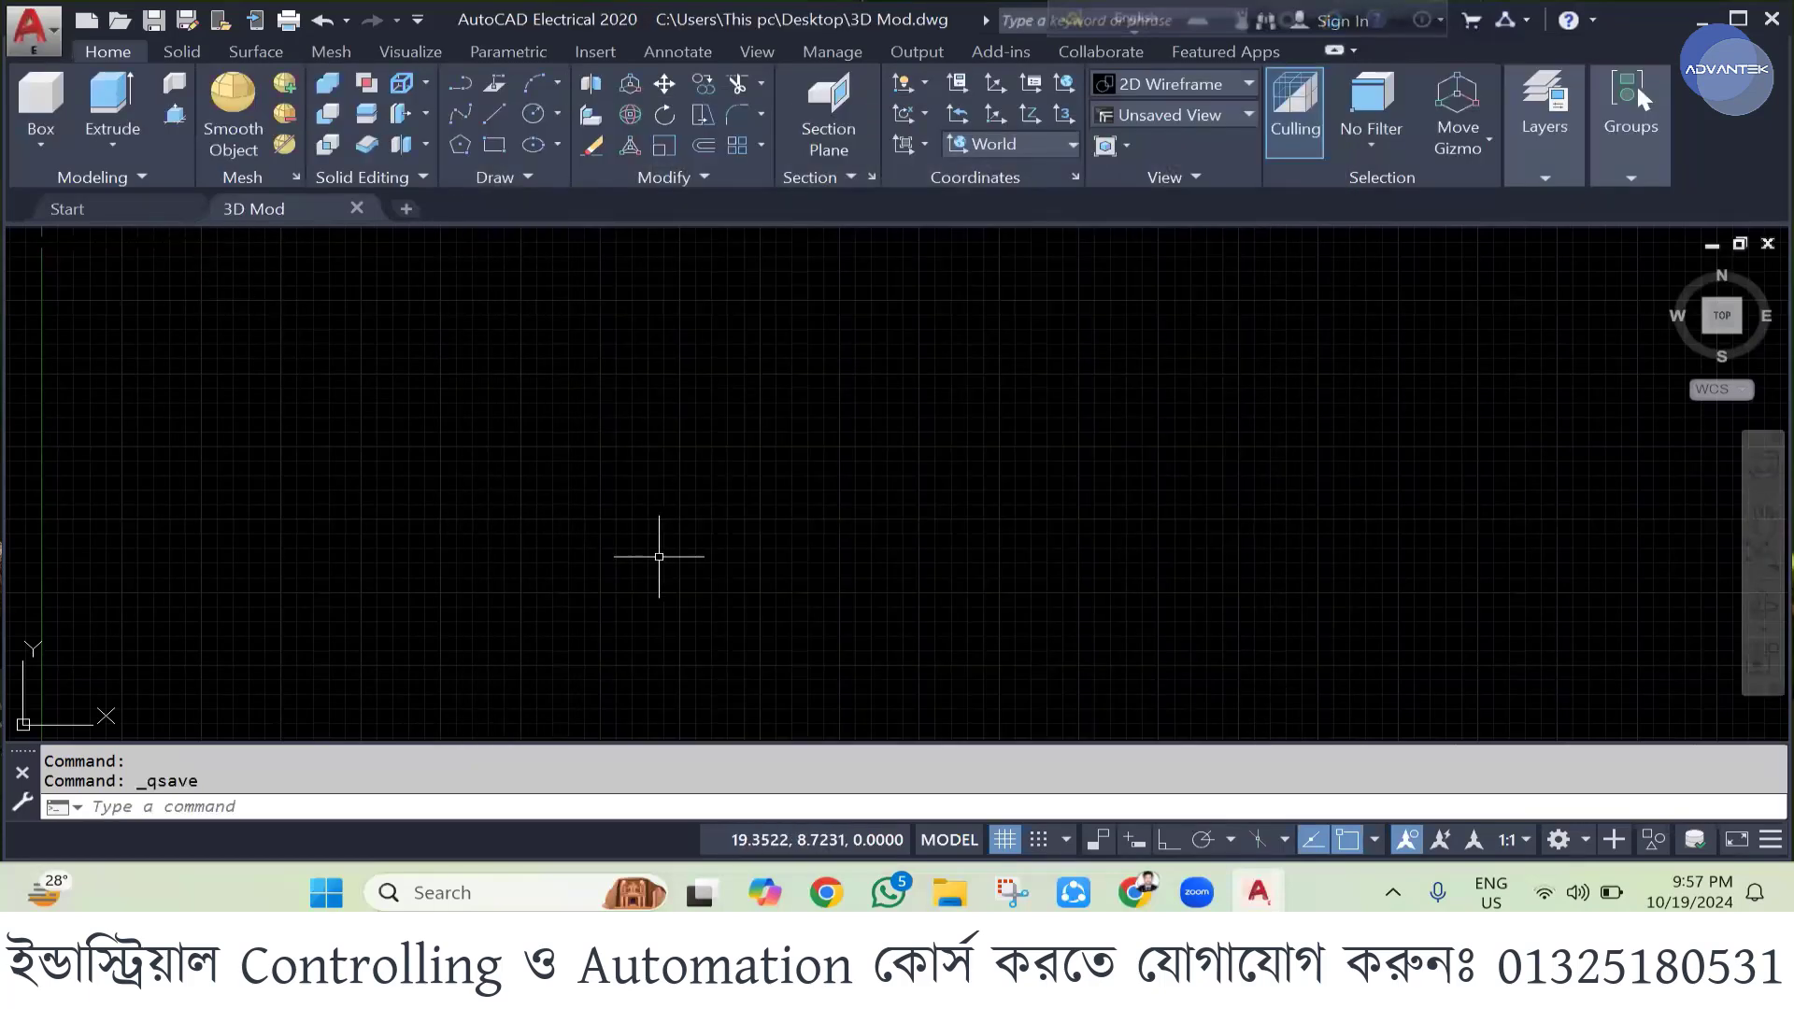
pyautogui.write('un')
# - Set length units to Engineering with 0'-0.00" precision and Feet as the insertion scale
pyautogui.press('Return')
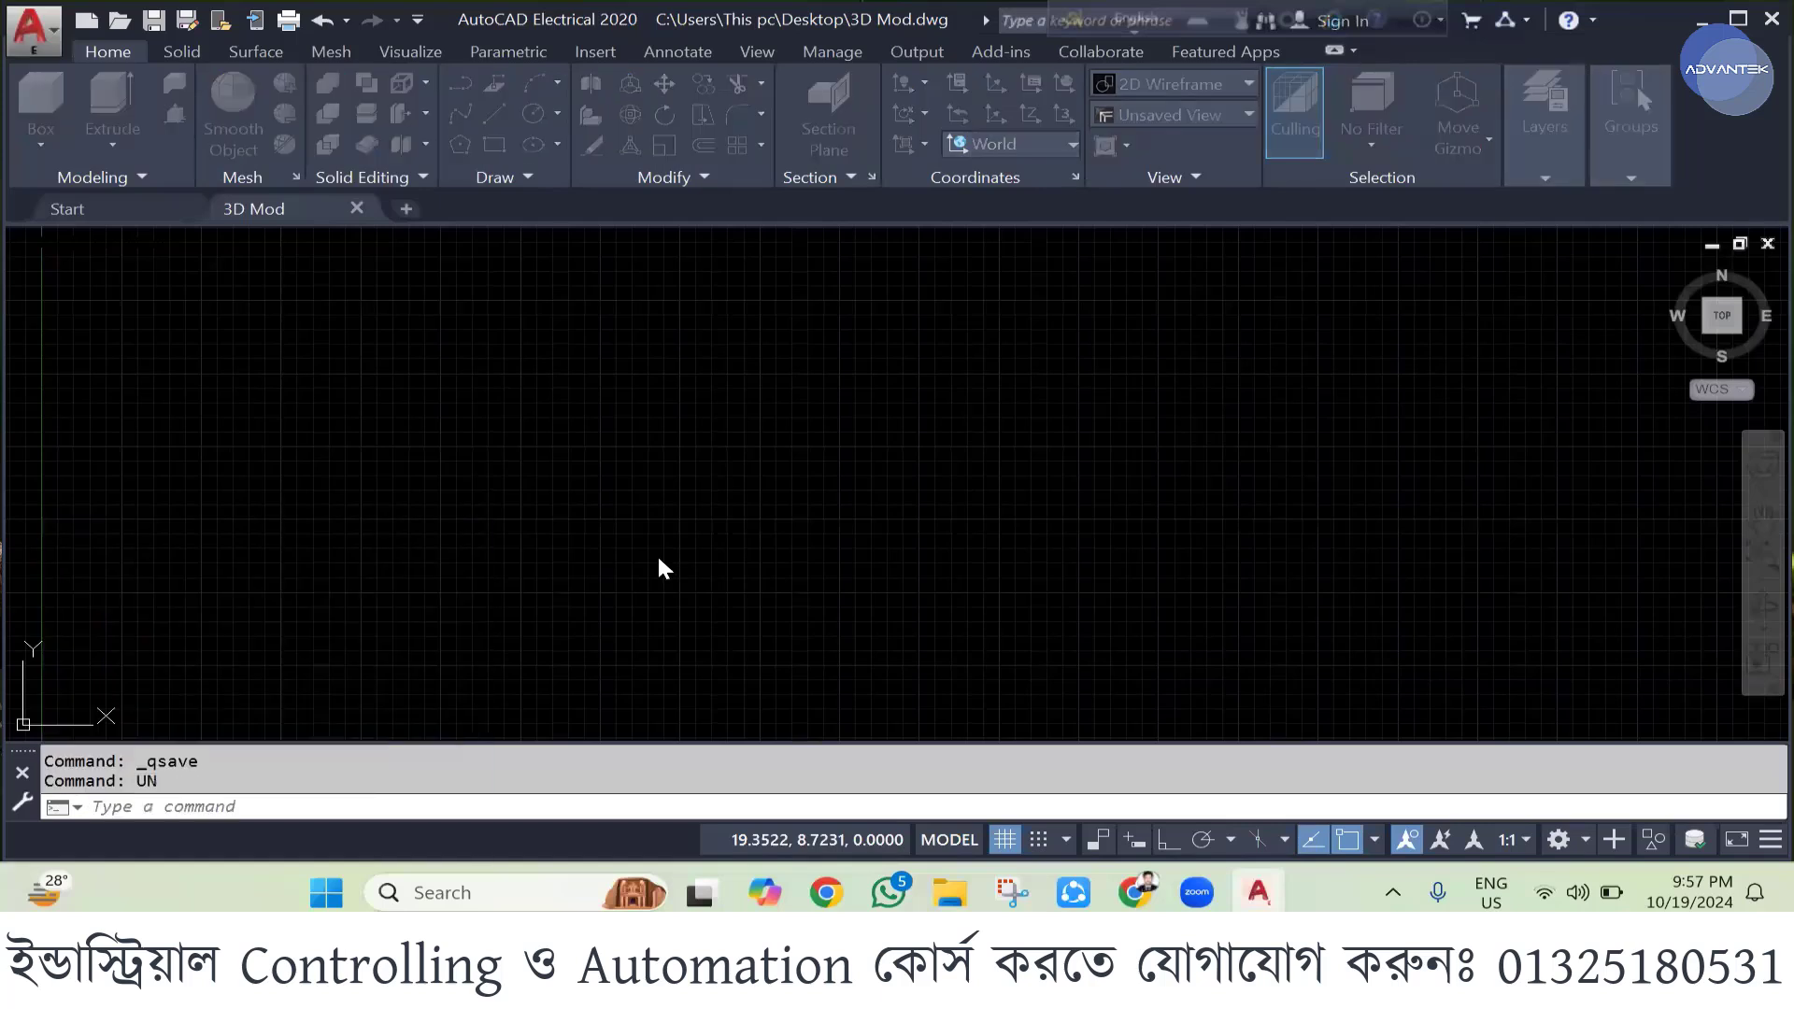
pyautogui.click(835, 259)
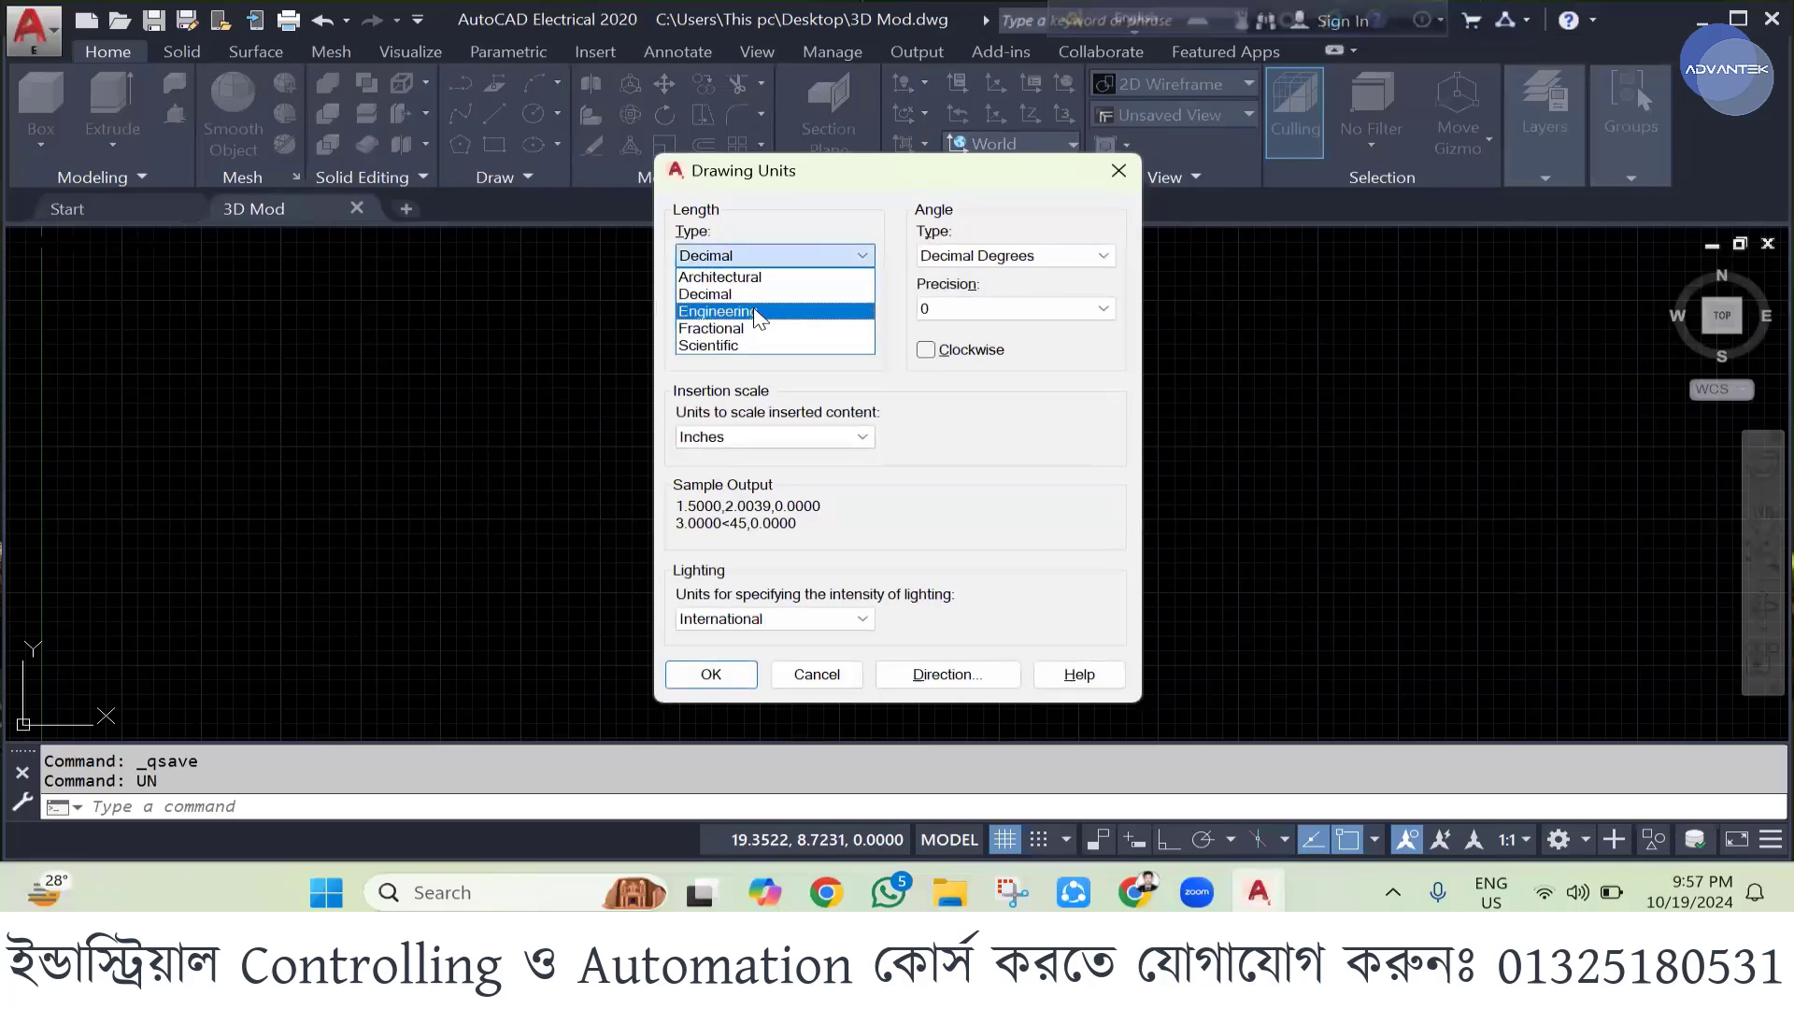
pyautogui.click(758, 312)
pyautogui.click(785, 309)
pyautogui.click(744, 362)
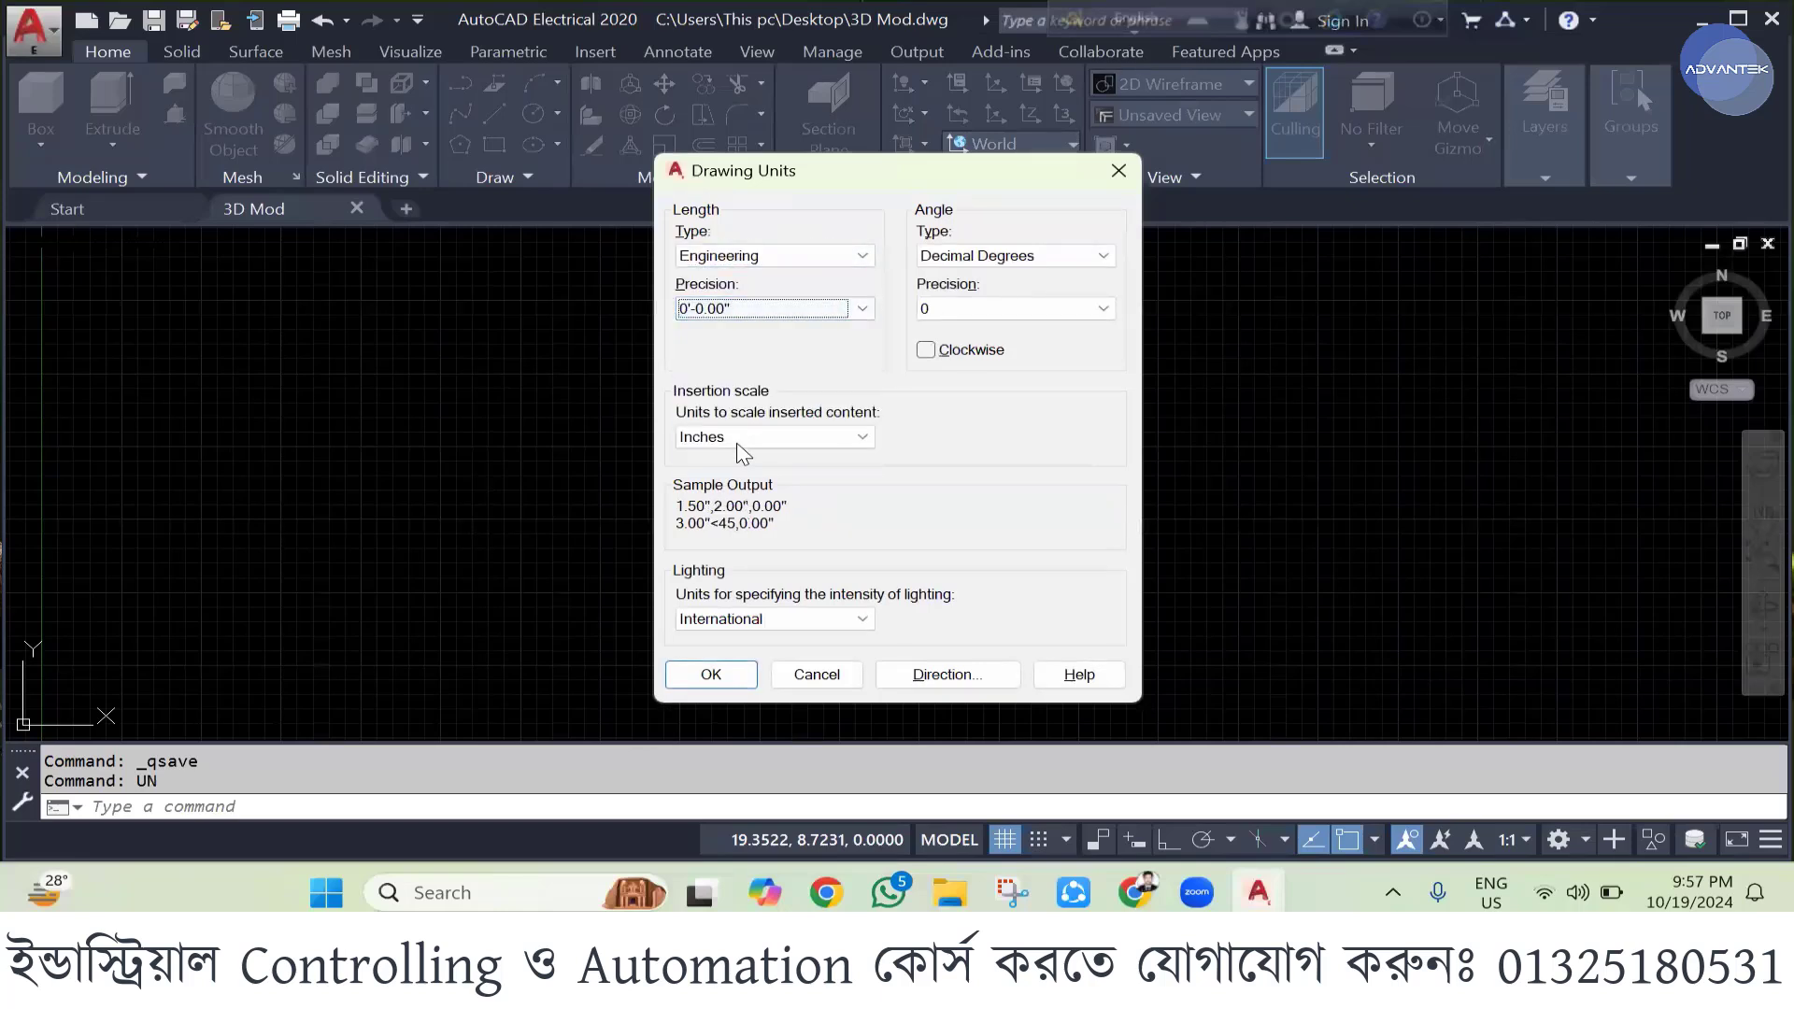
pyautogui.click(737, 439)
pyautogui.click(710, 500)
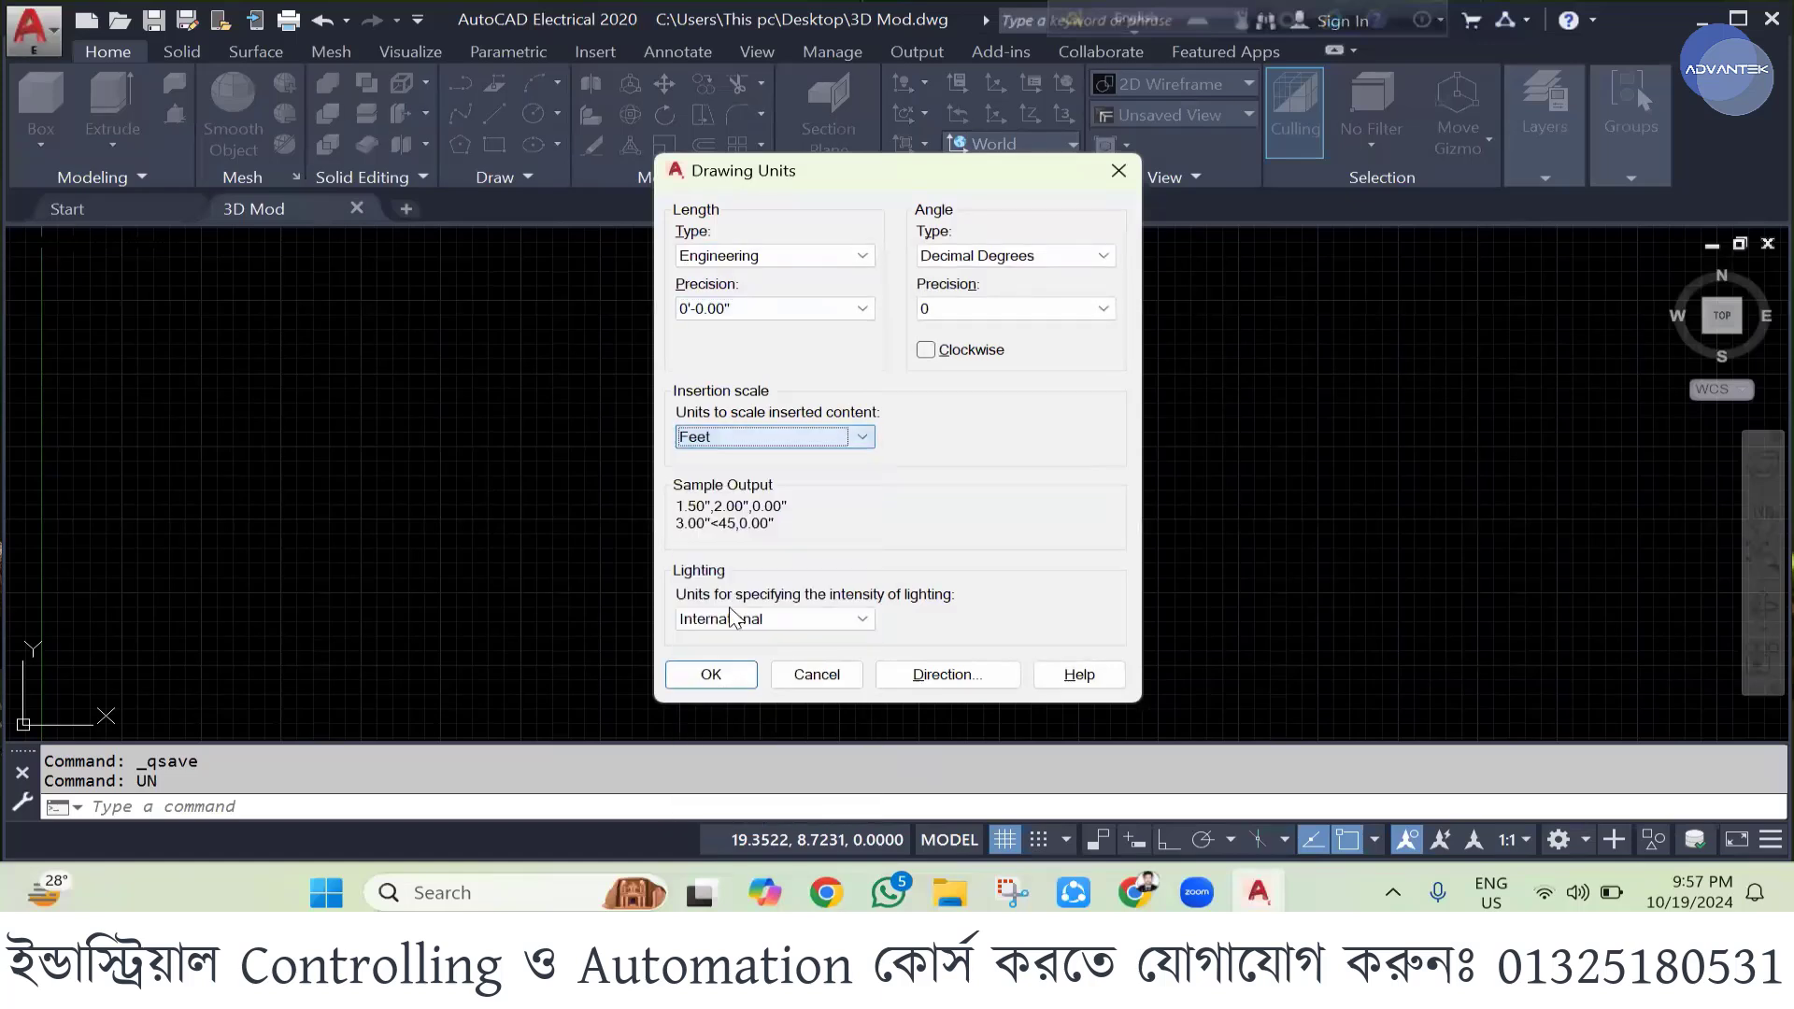
pyautogui.click(710, 675)
pyautogui.click(992, 514)
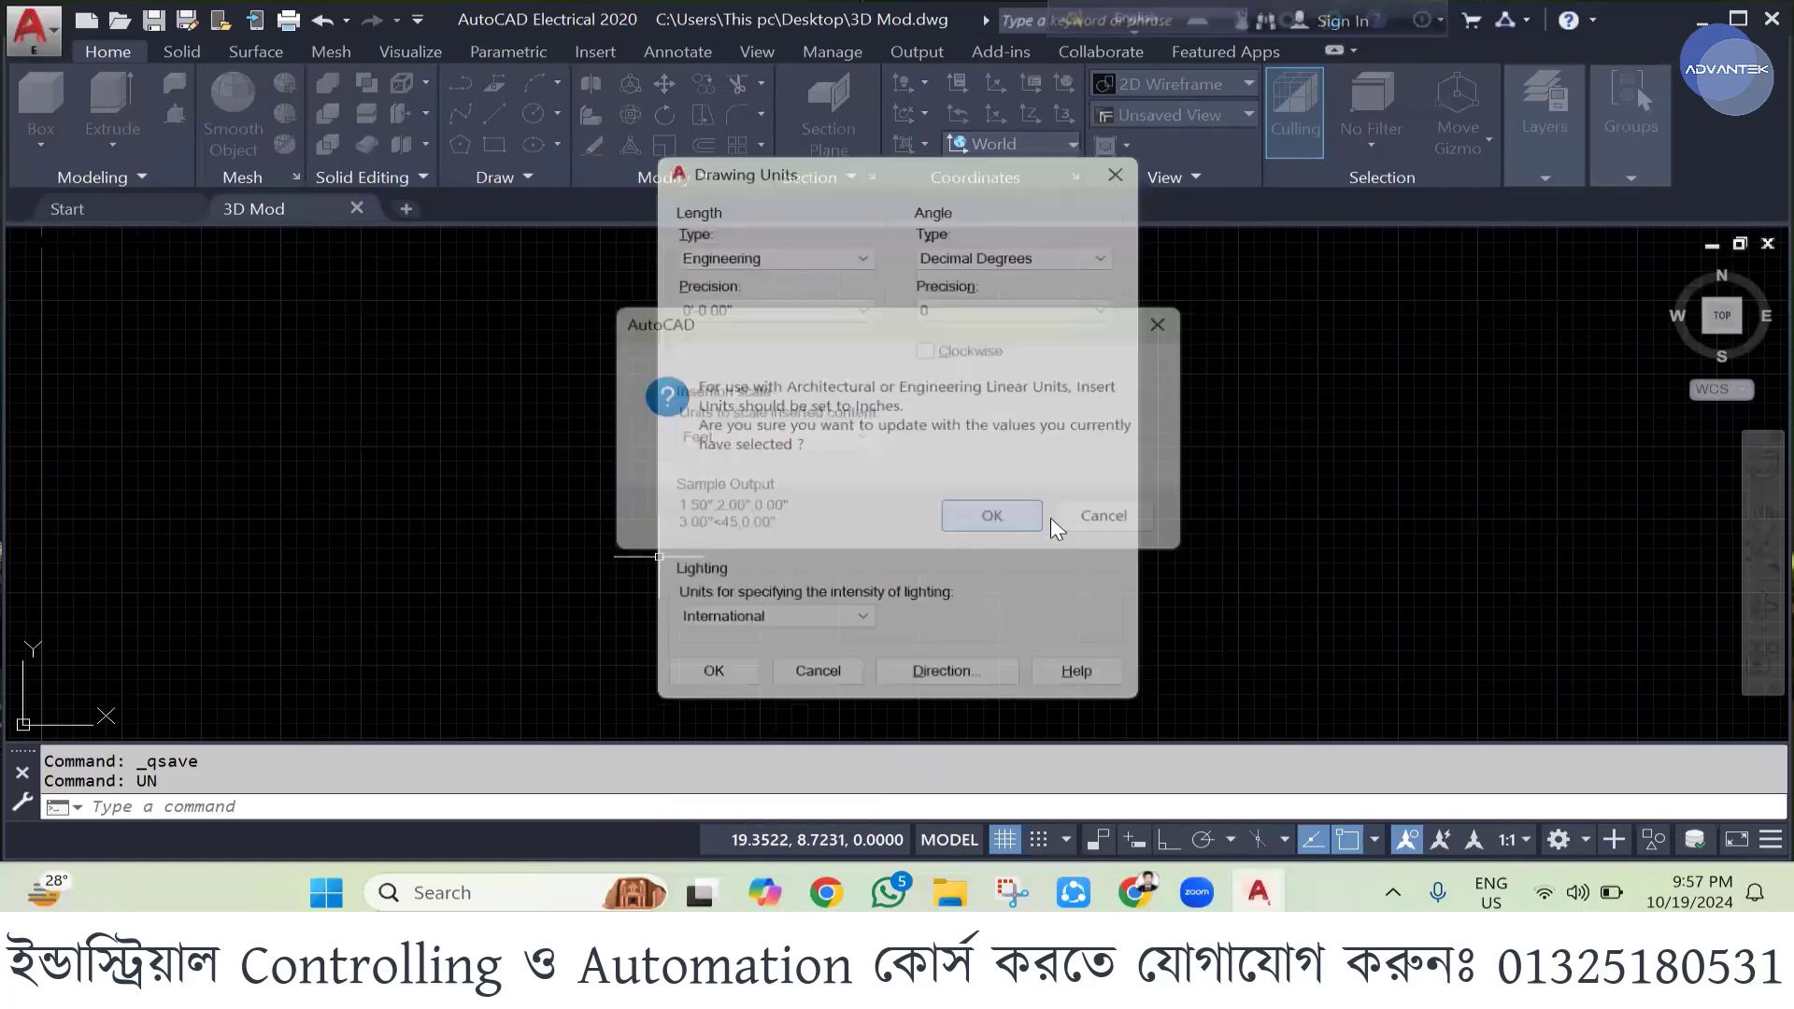
pyautogui.write('d')
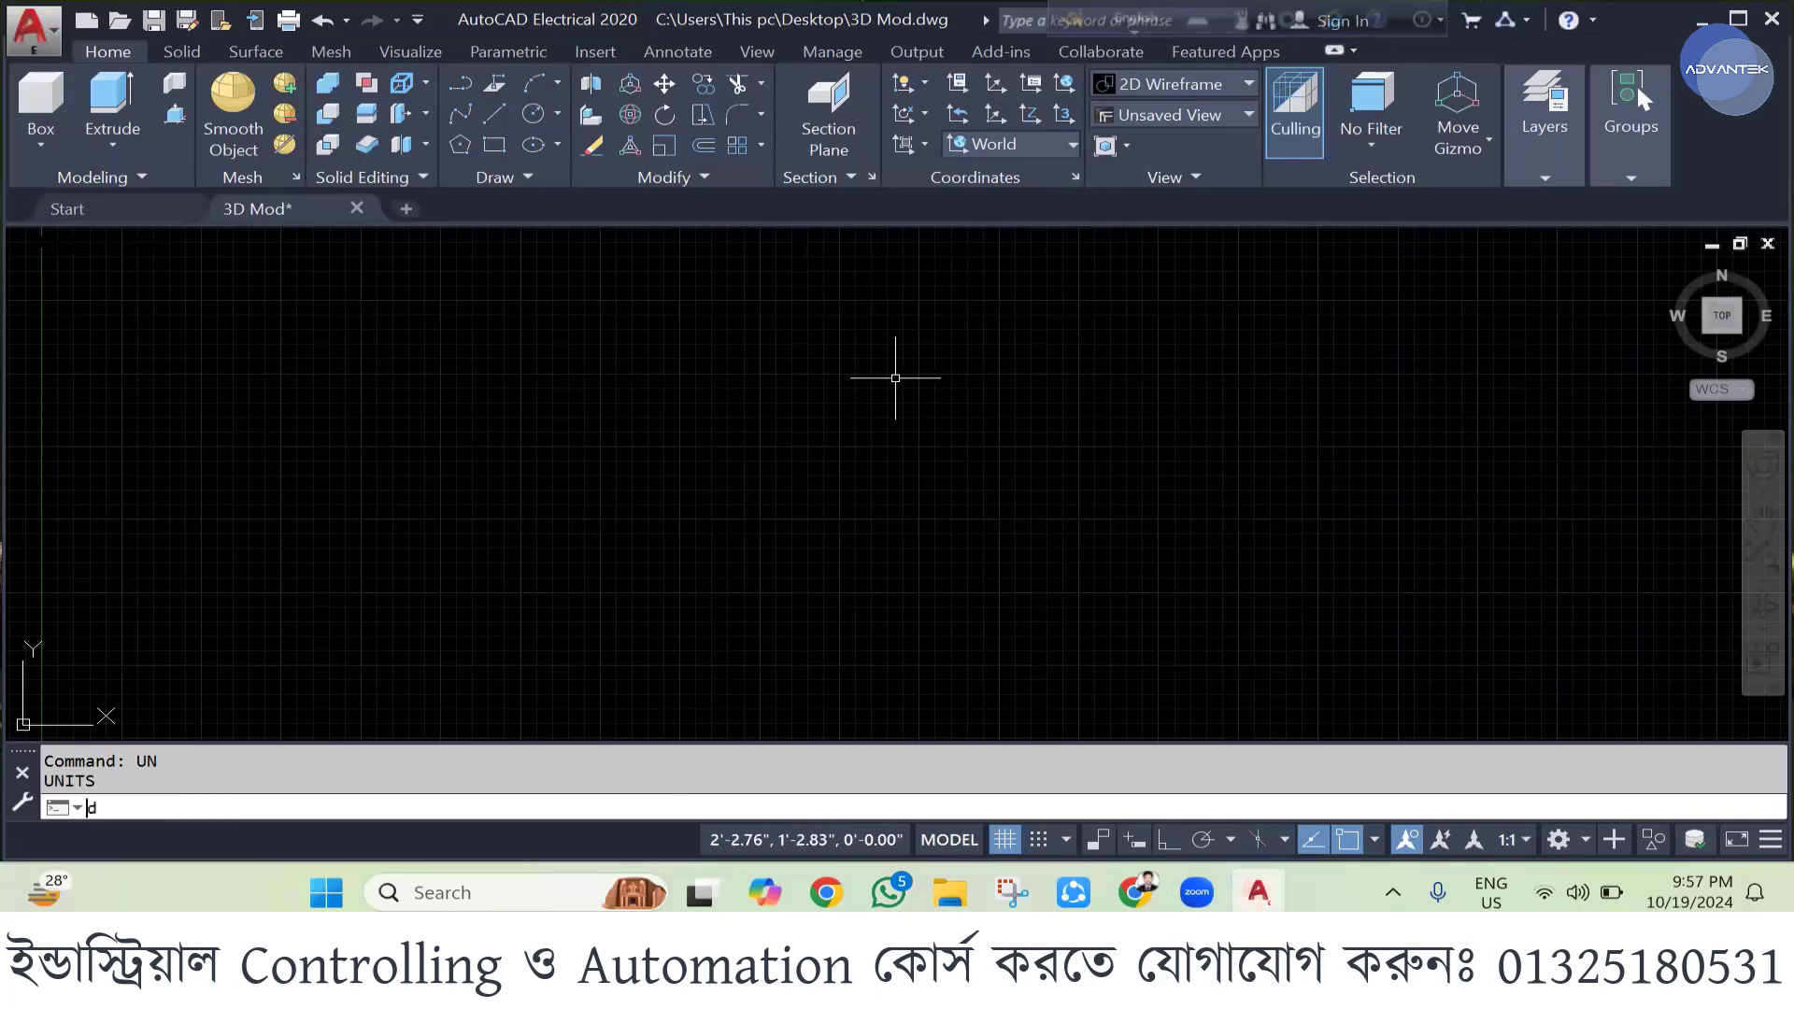
pyautogui.write('ims')
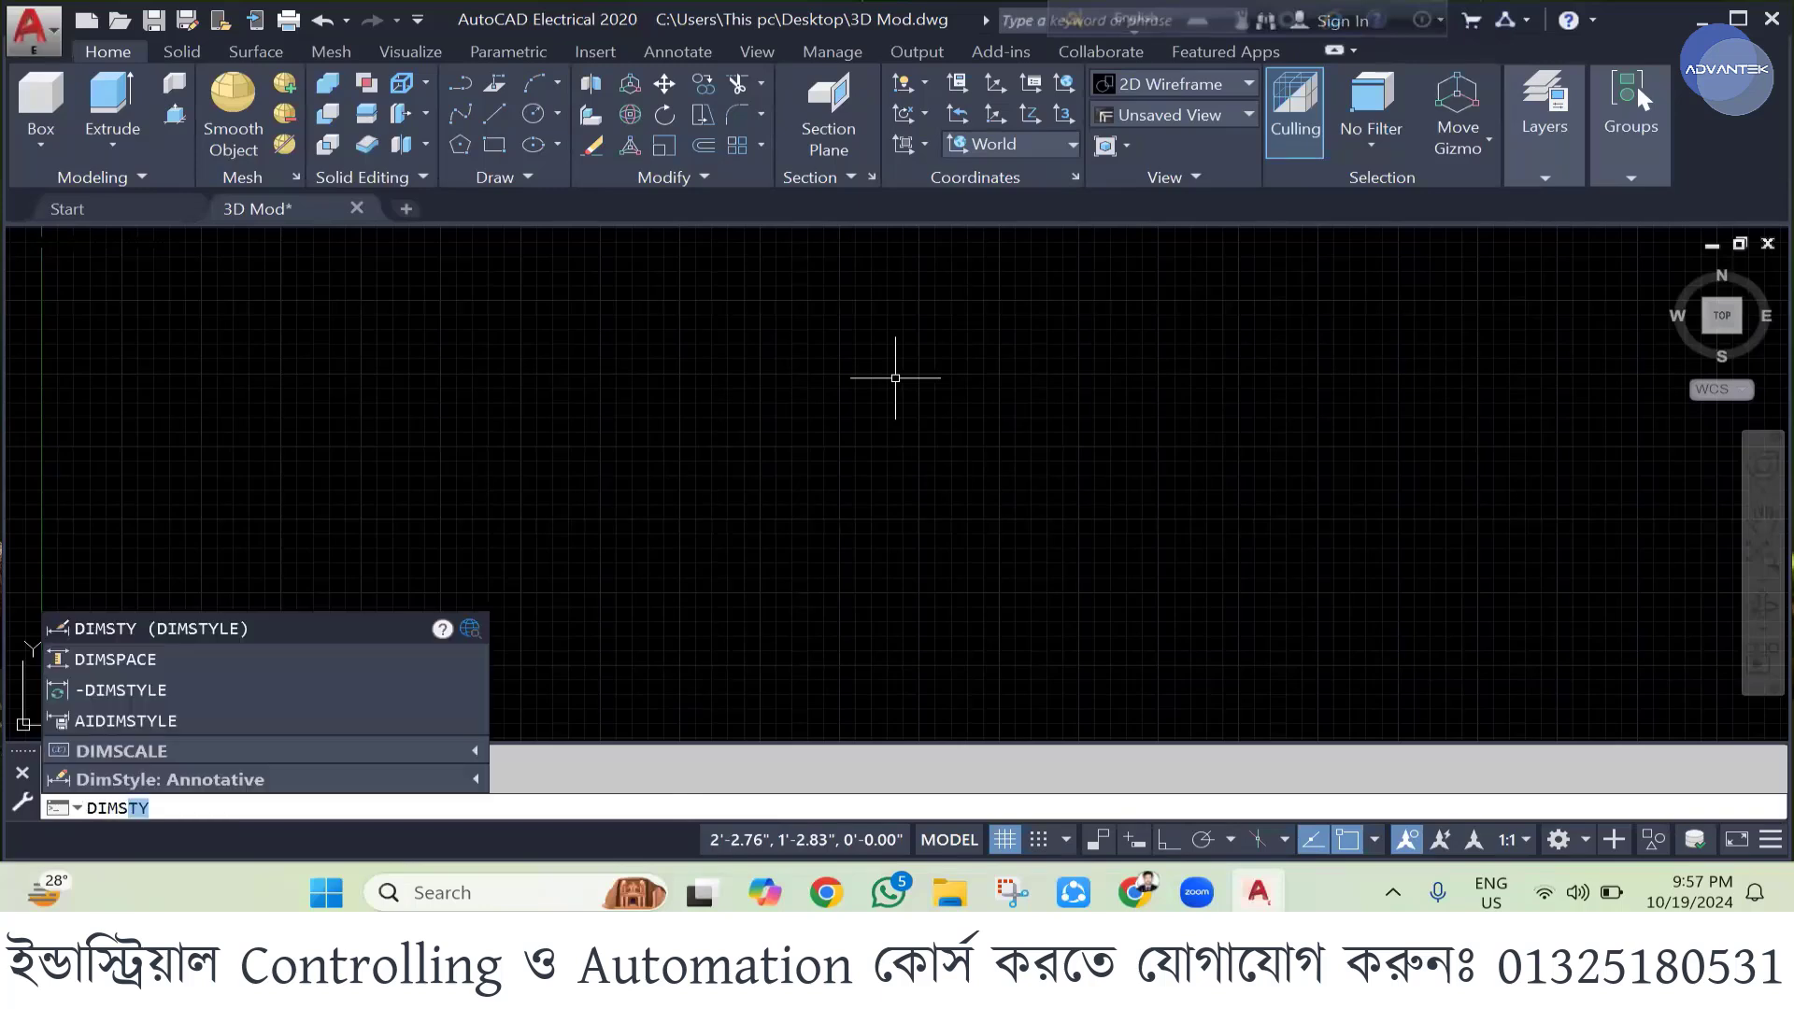
# - Set the Standard dimension style's primary units to Engineering with 0'-0.00" precision
pyautogui.press('Return')
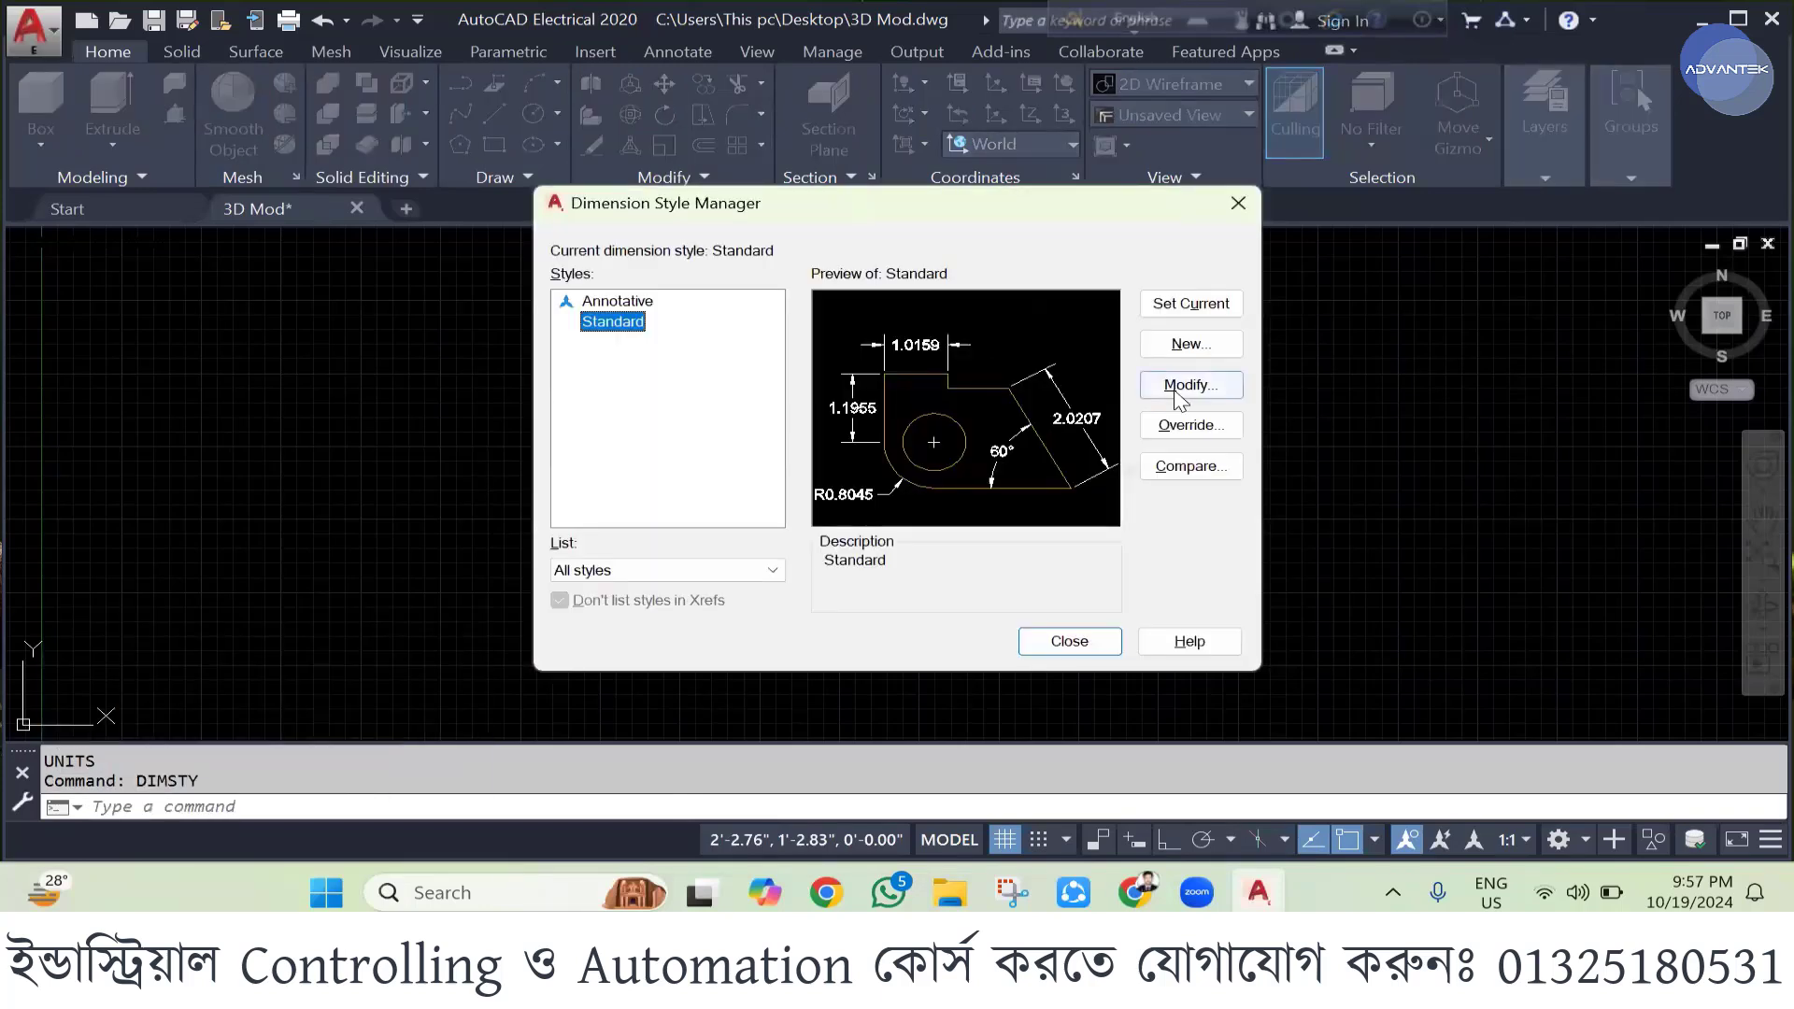
pyautogui.click(1179, 386)
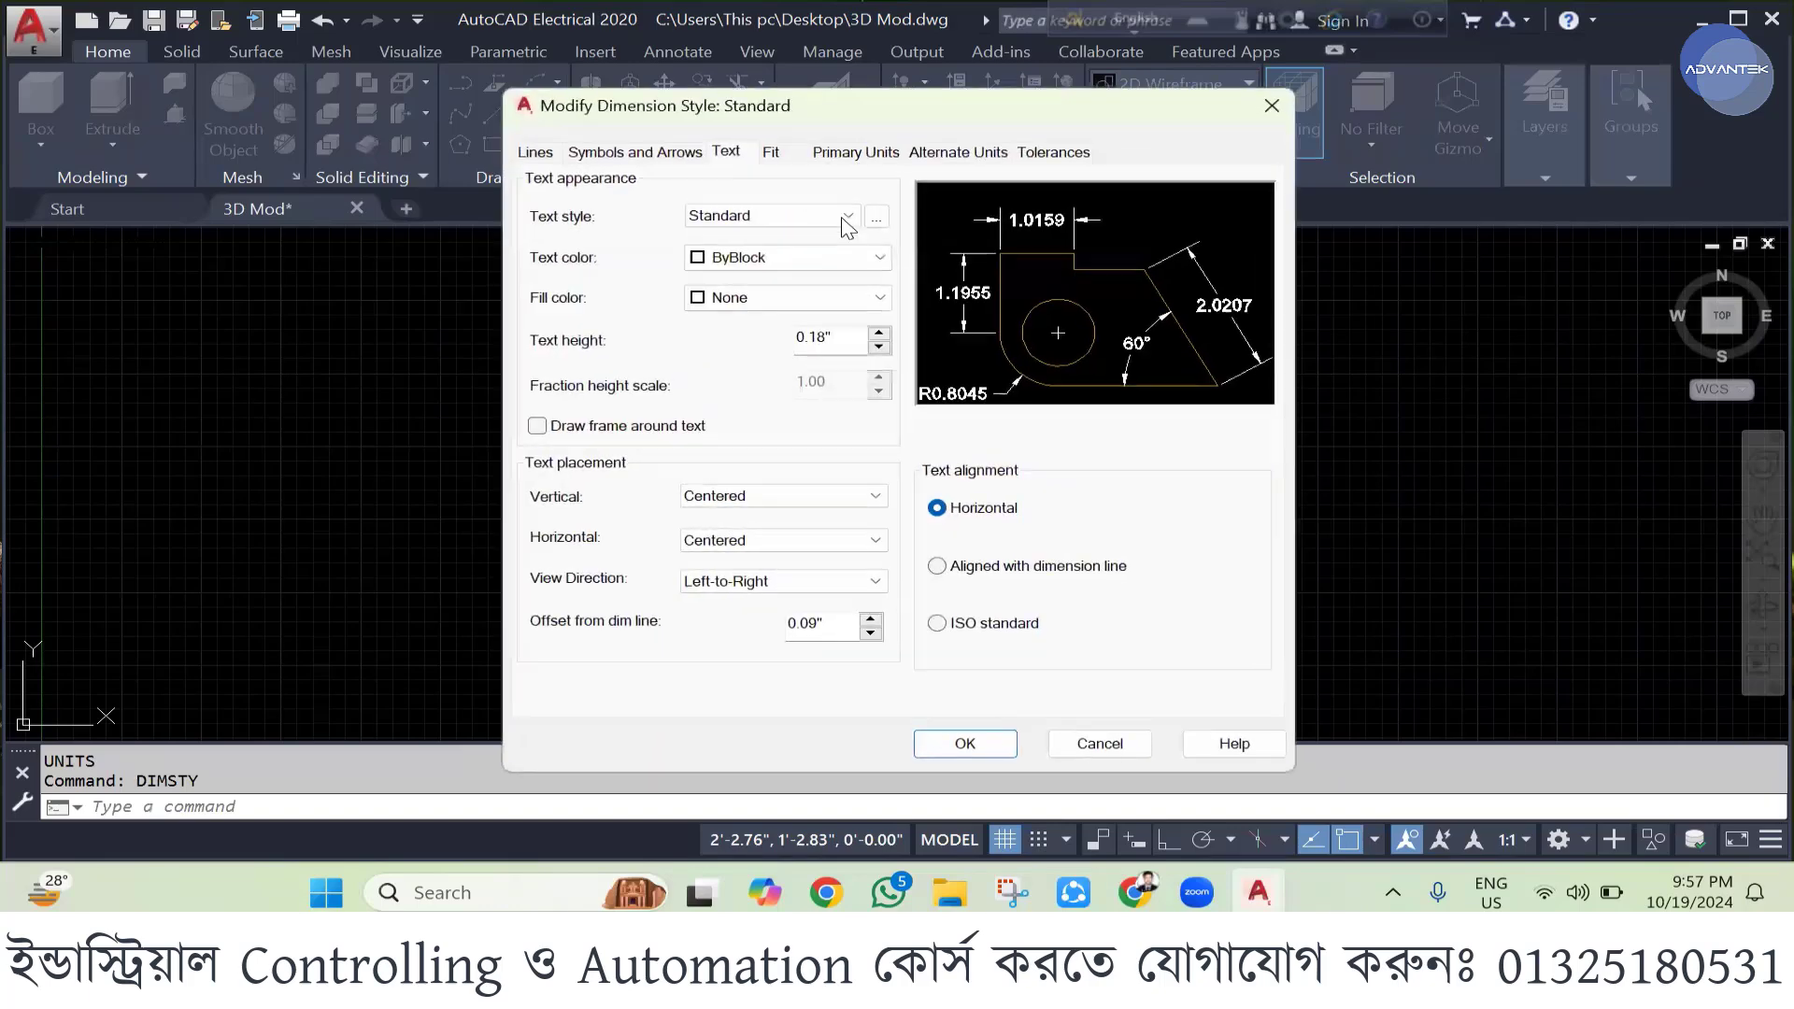
pyautogui.click(847, 216)
pyautogui.click(822, 253)
pyautogui.click(879, 257)
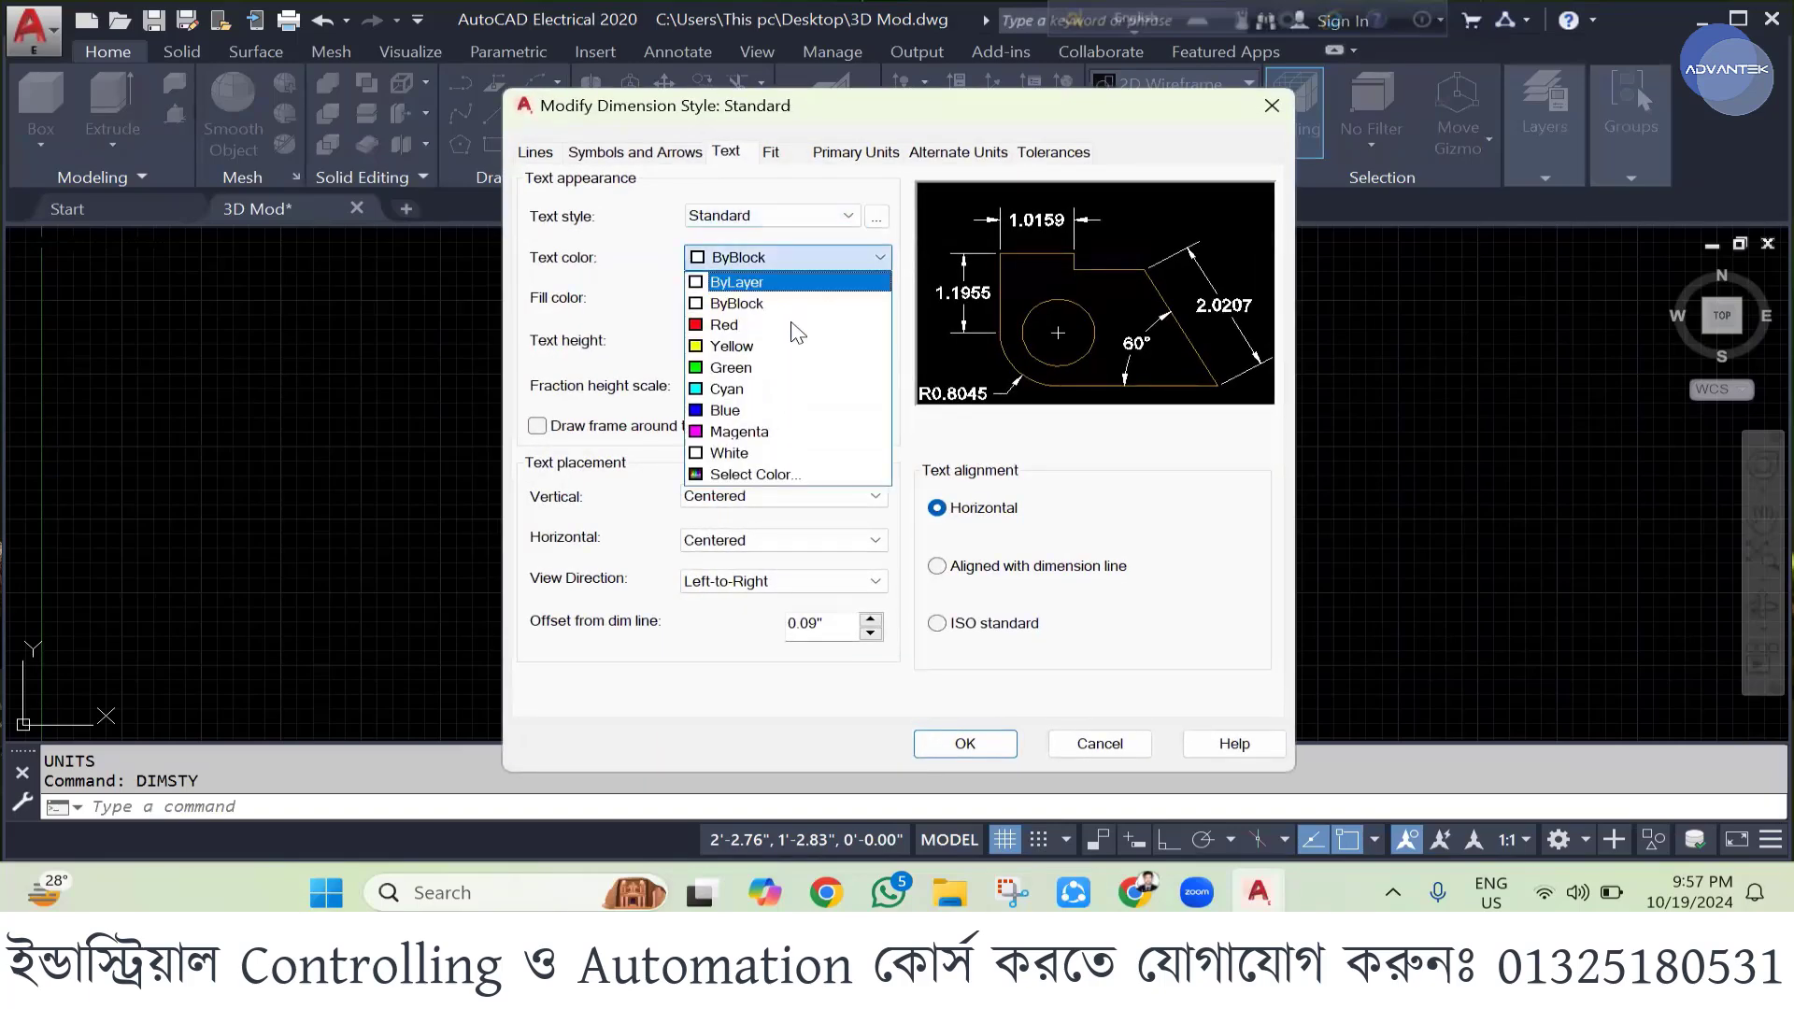
pyautogui.click(861, 157)
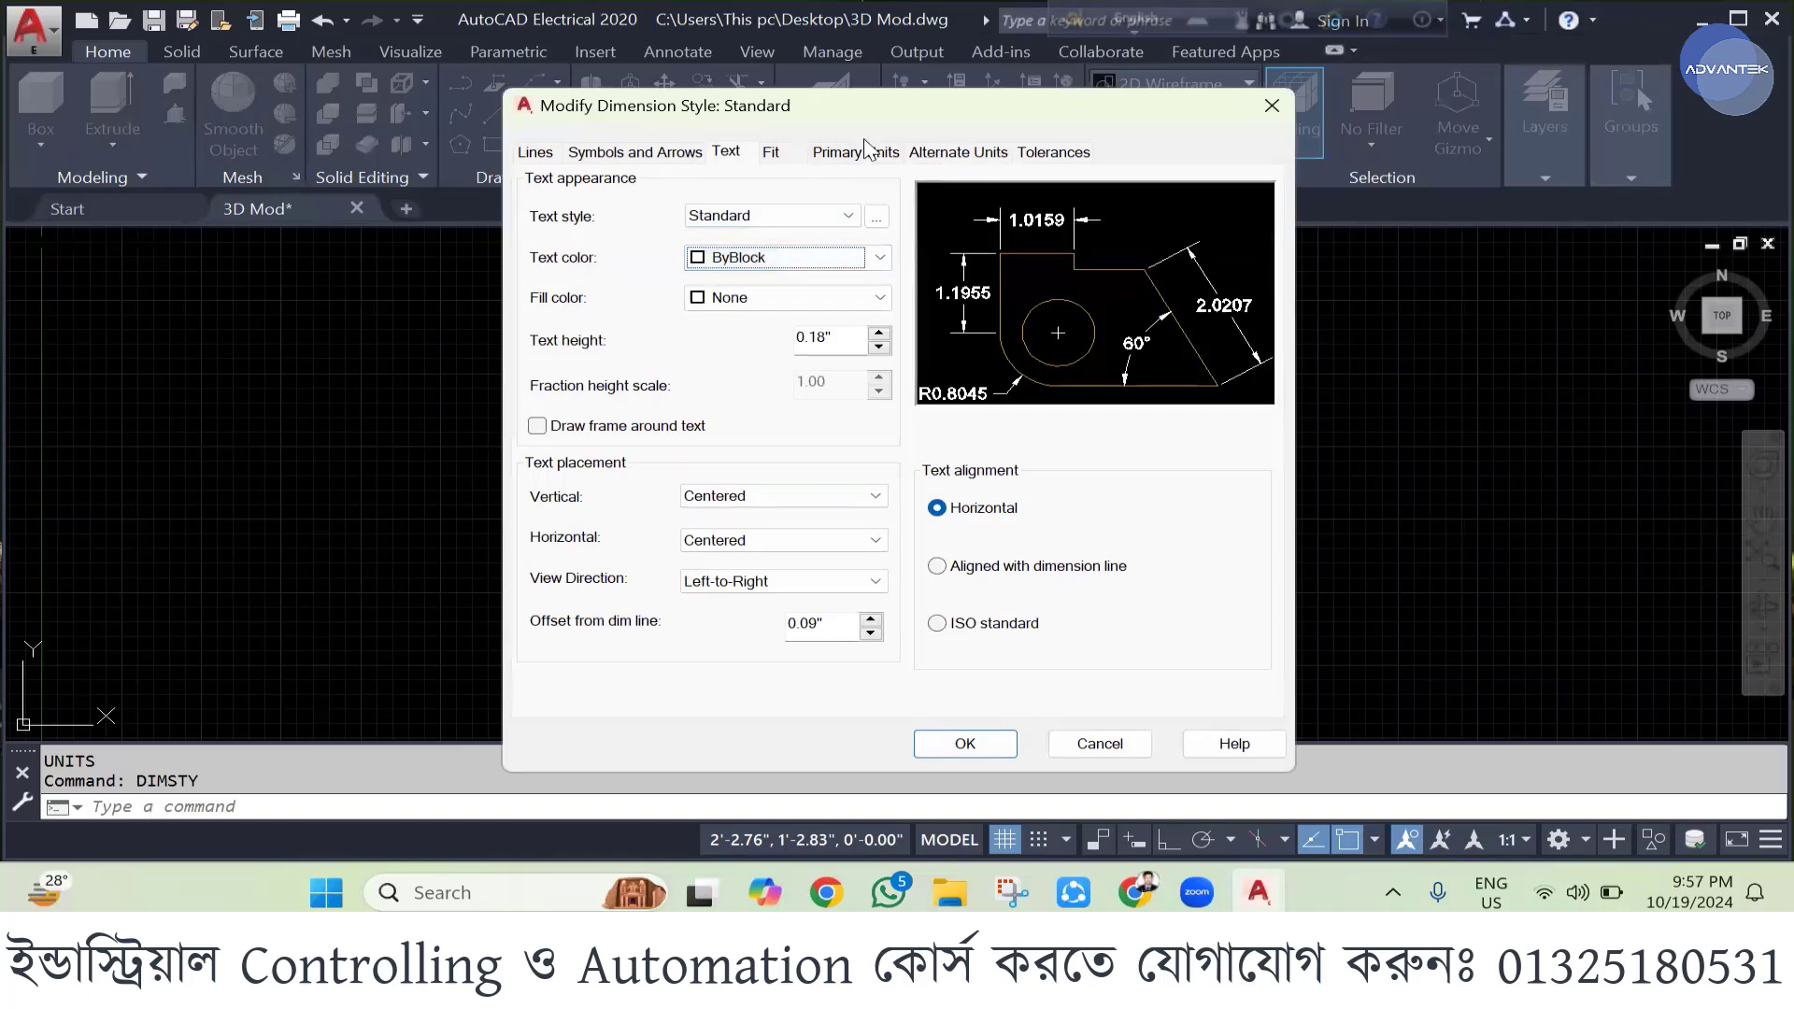
pyautogui.click(857, 154)
pyautogui.click(848, 207)
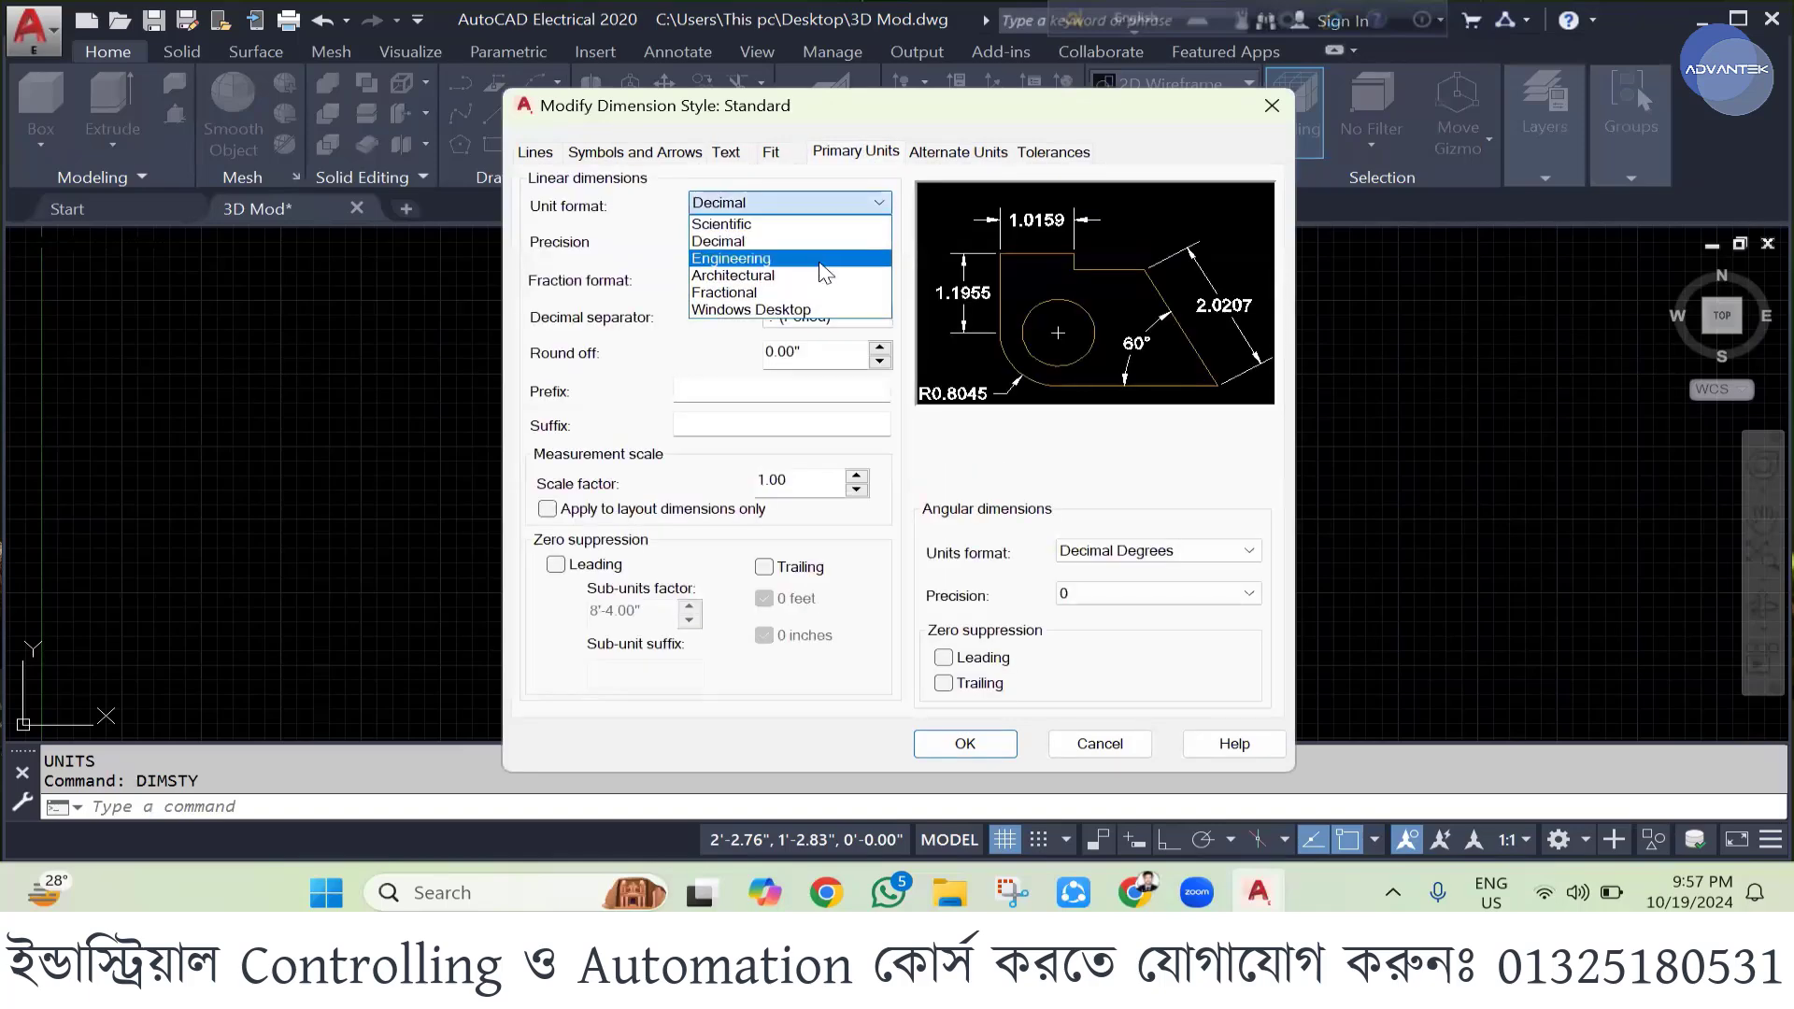
pyautogui.click(747, 248)
pyautogui.click(822, 241)
pyautogui.click(785, 297)
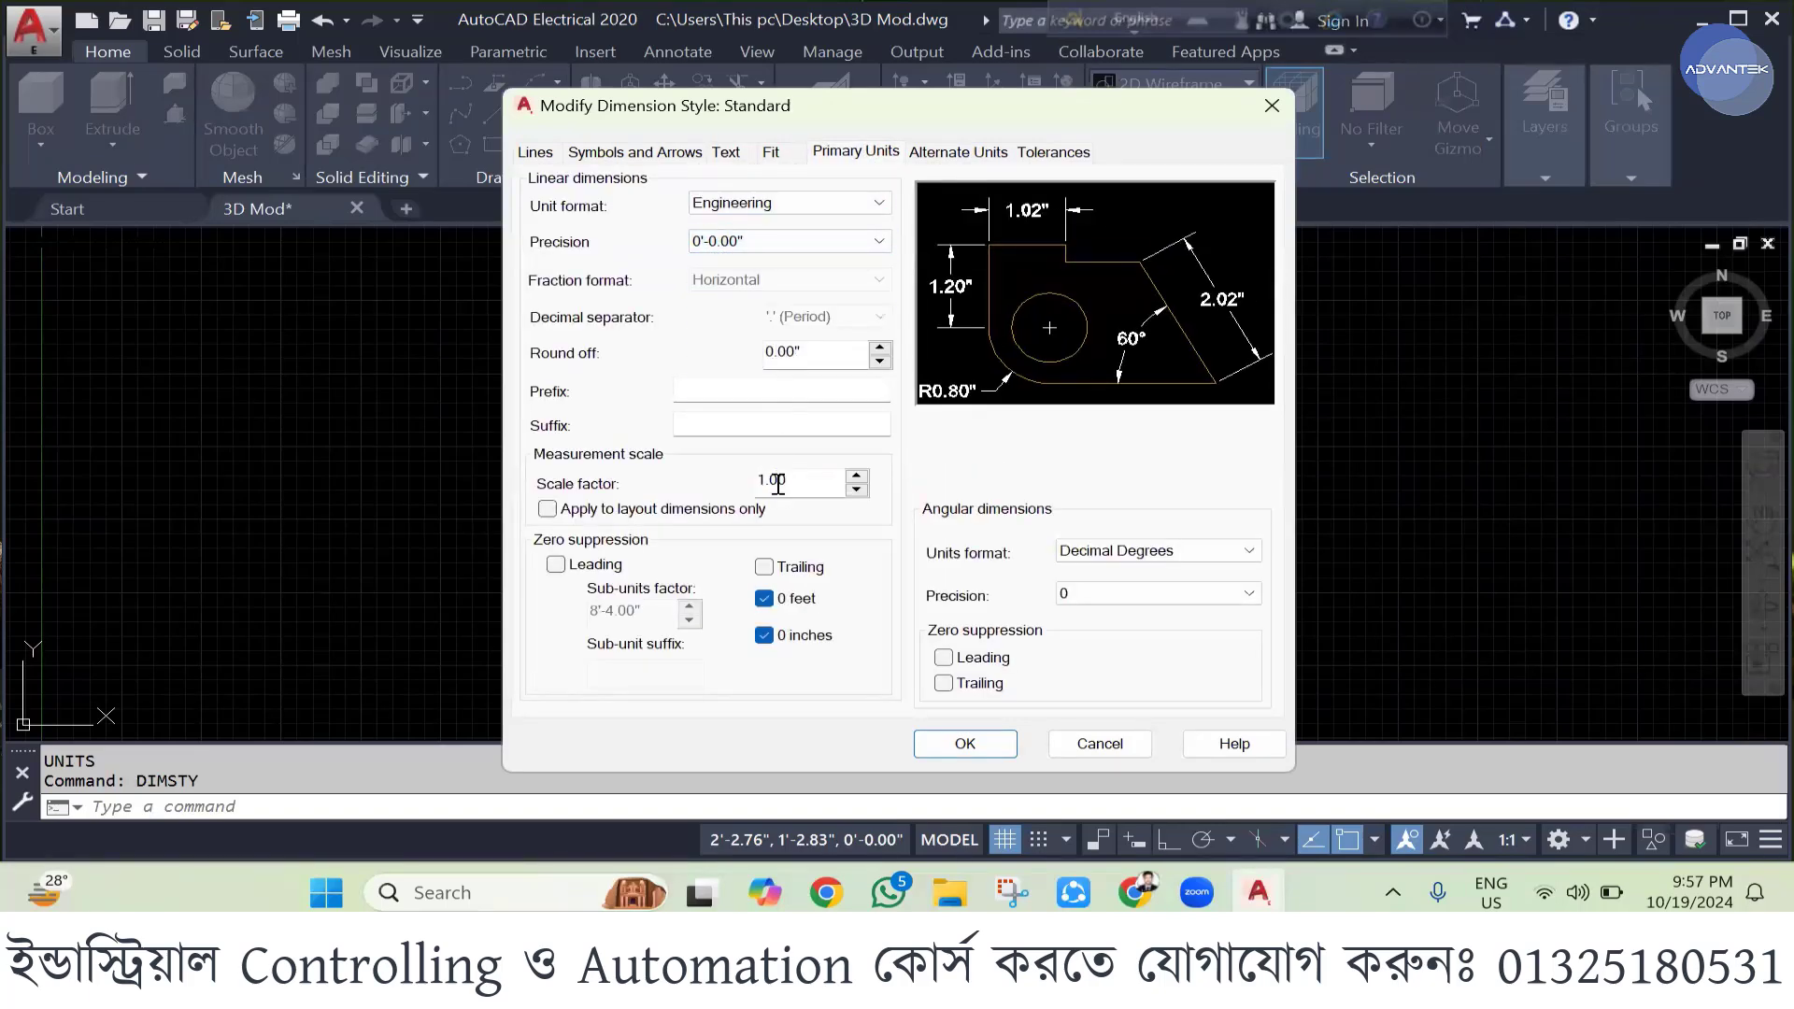
# - Make the dimension text colour Green, then apply and close the Dimension Style Manager
pyautogui.click(724, 152)
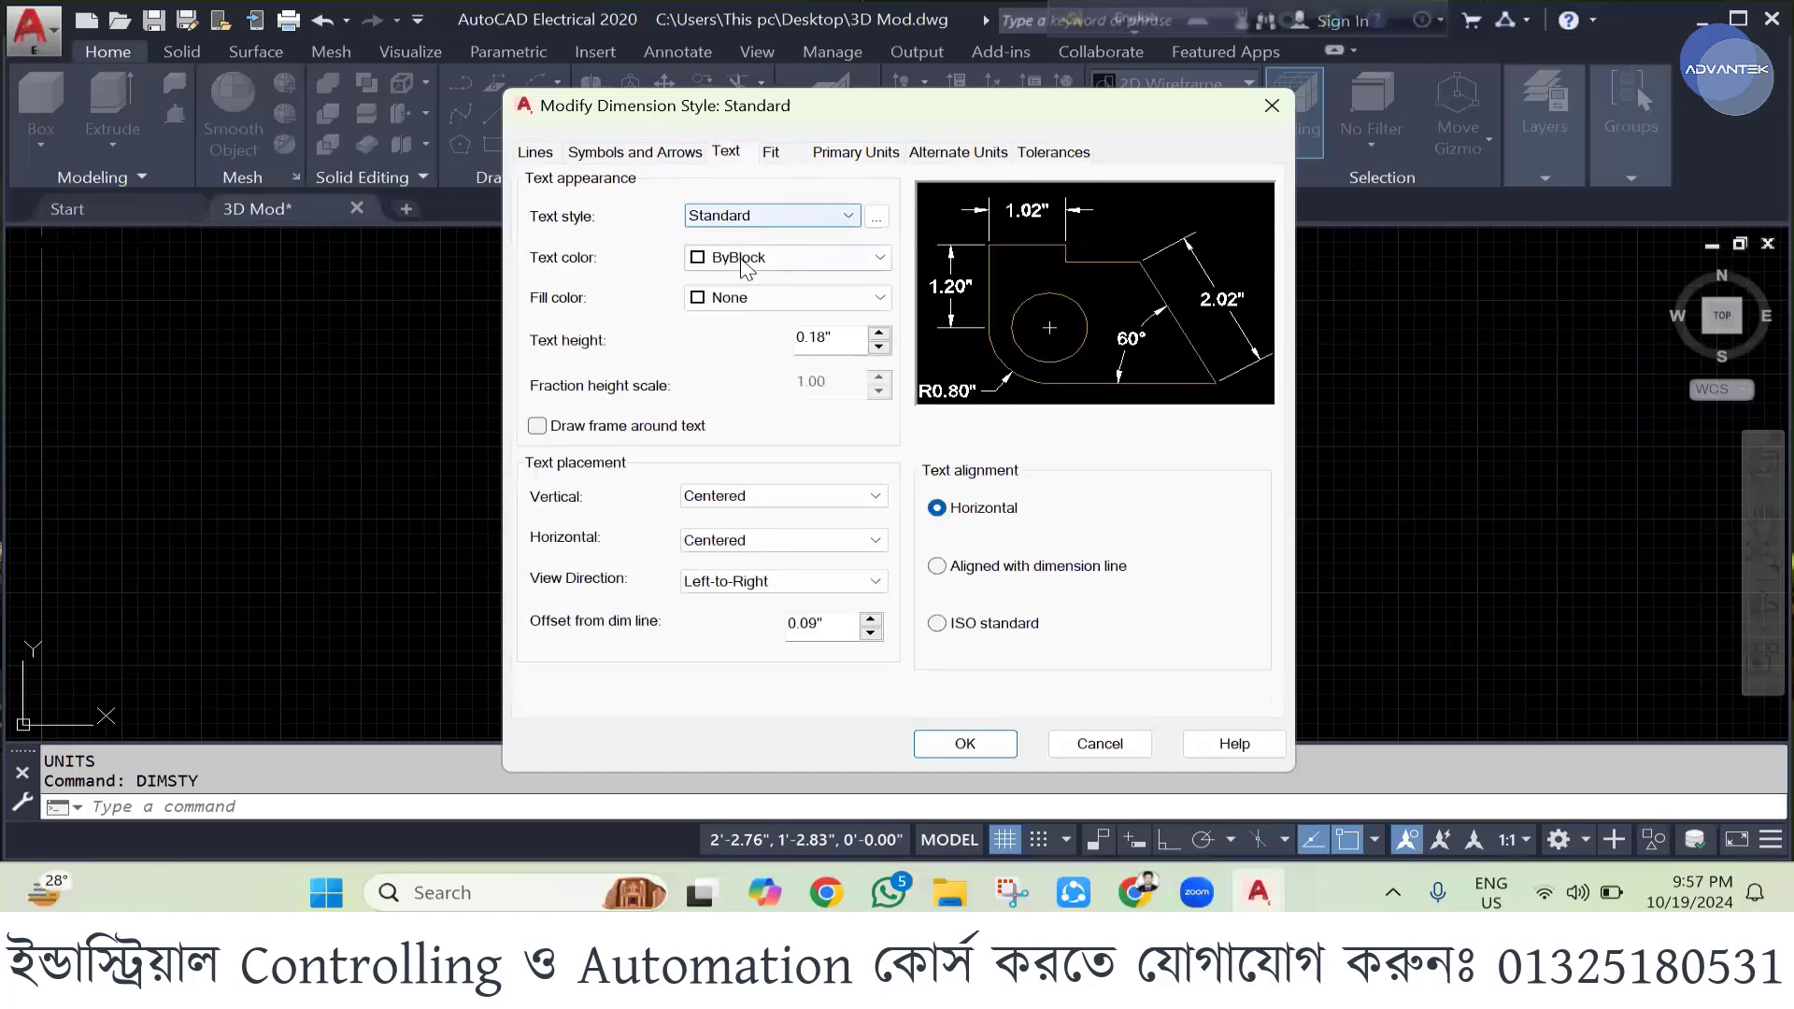
pyautogui.click(743, 257)
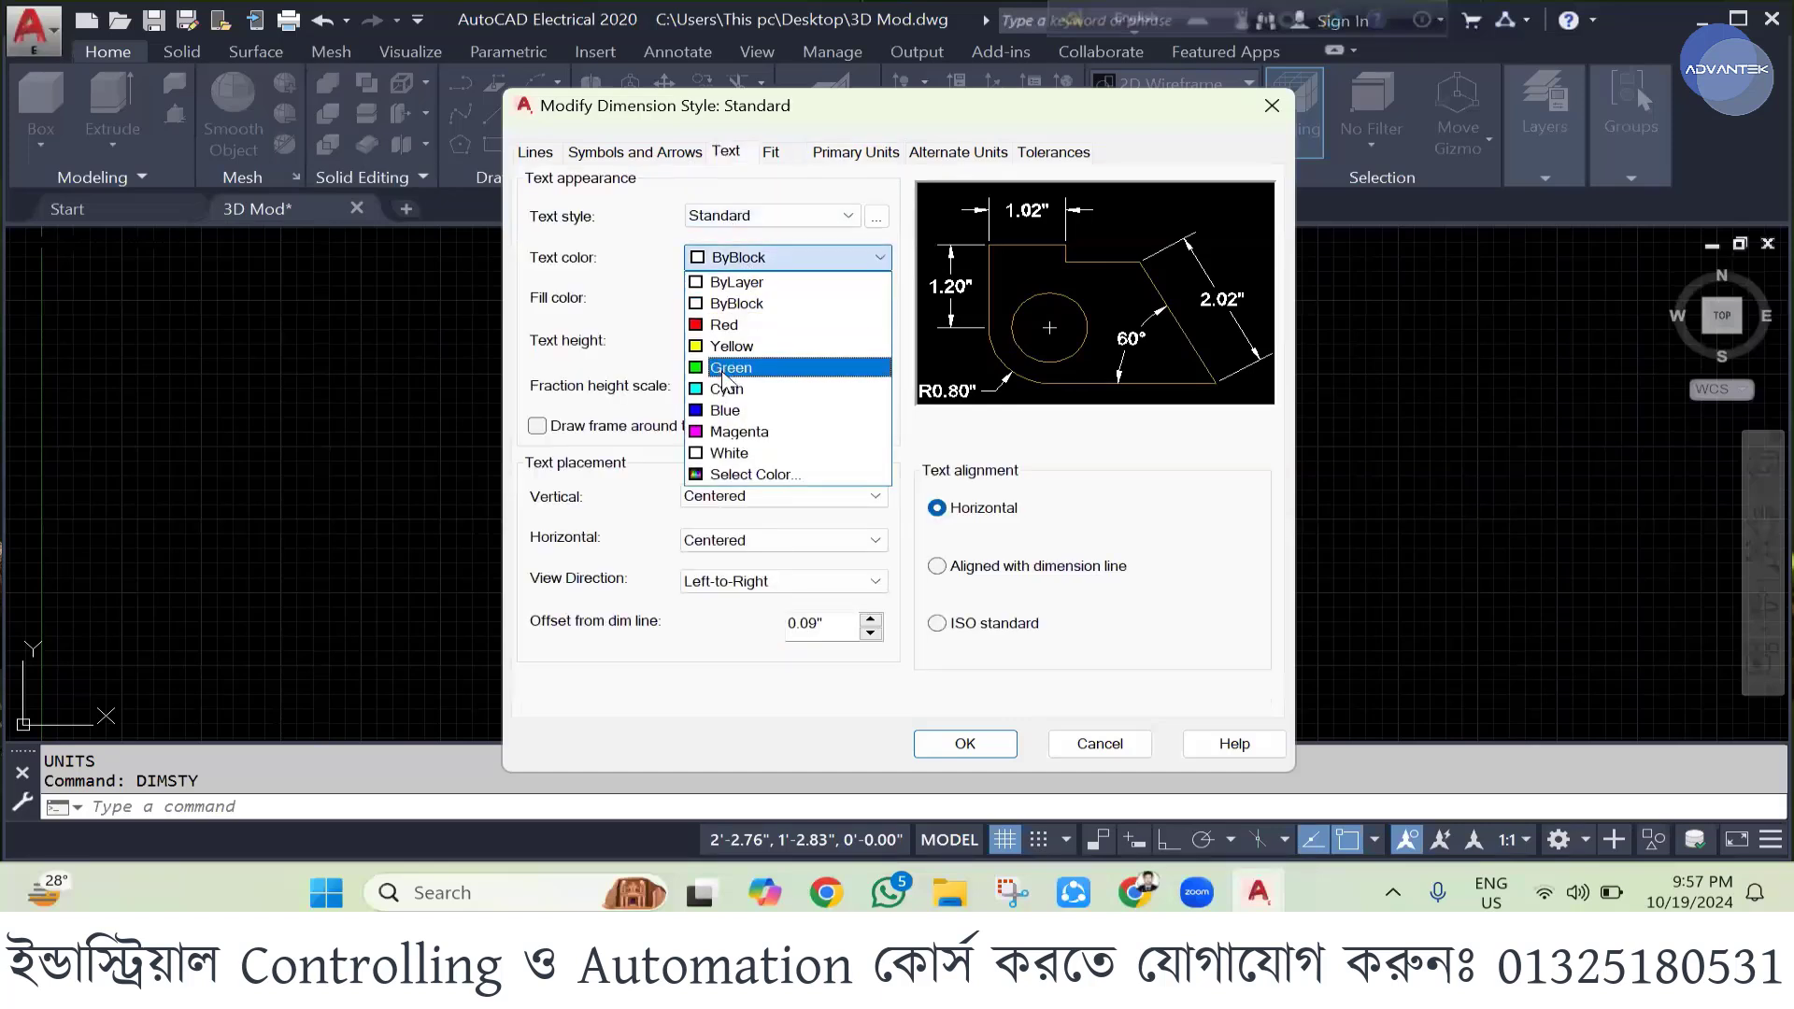
pyautogui.click(724, 368)
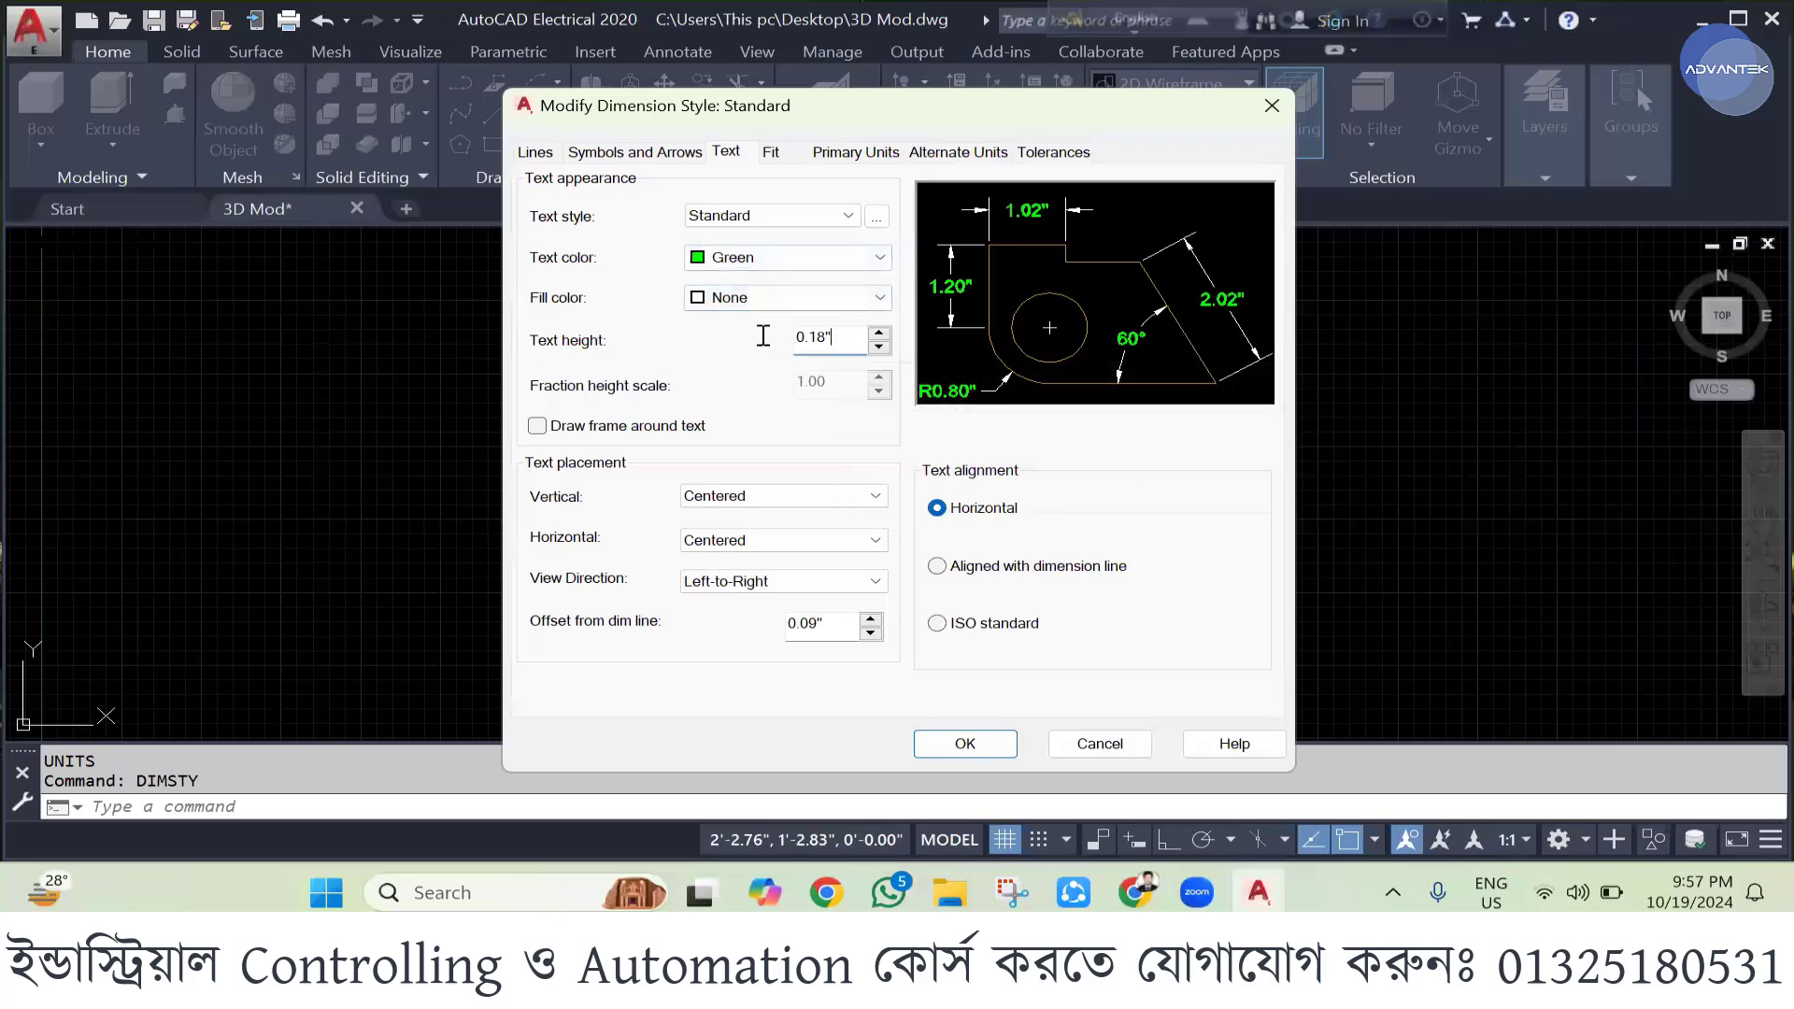
pyautogui.doubleClick(811, 339)
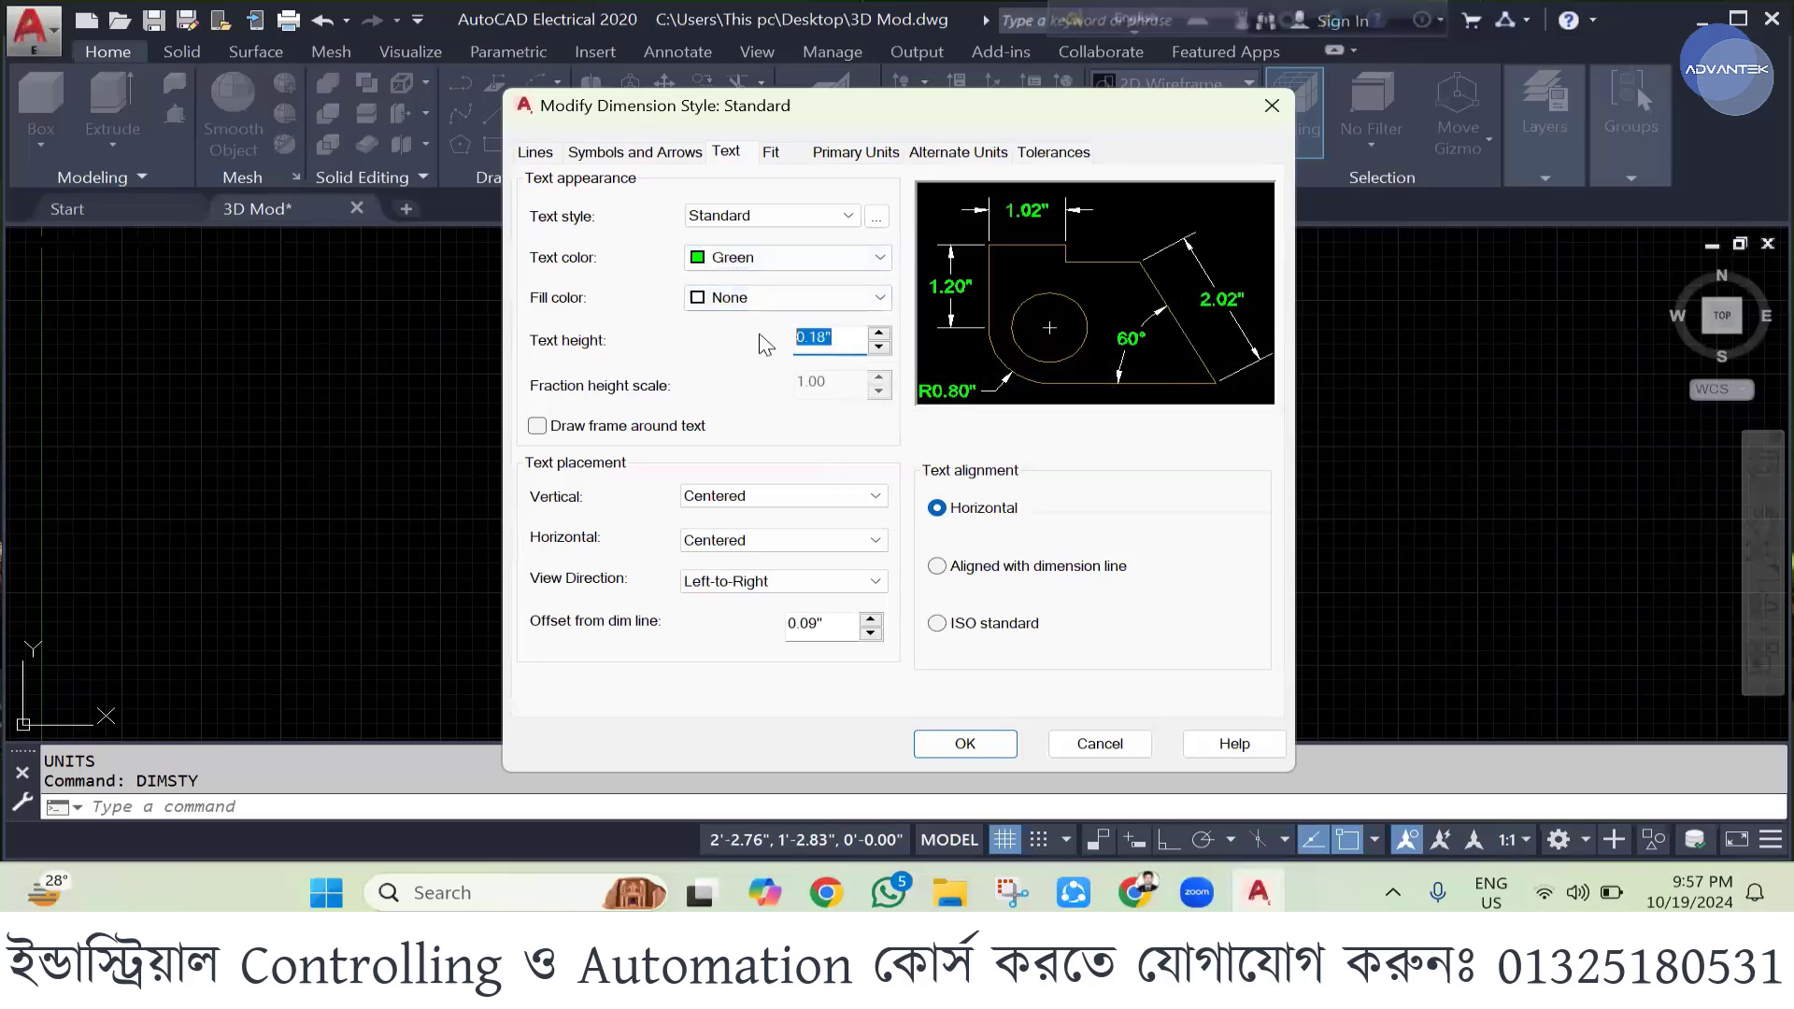
pyautogui.click(658, 155)
pyautogui.click(546, 154)
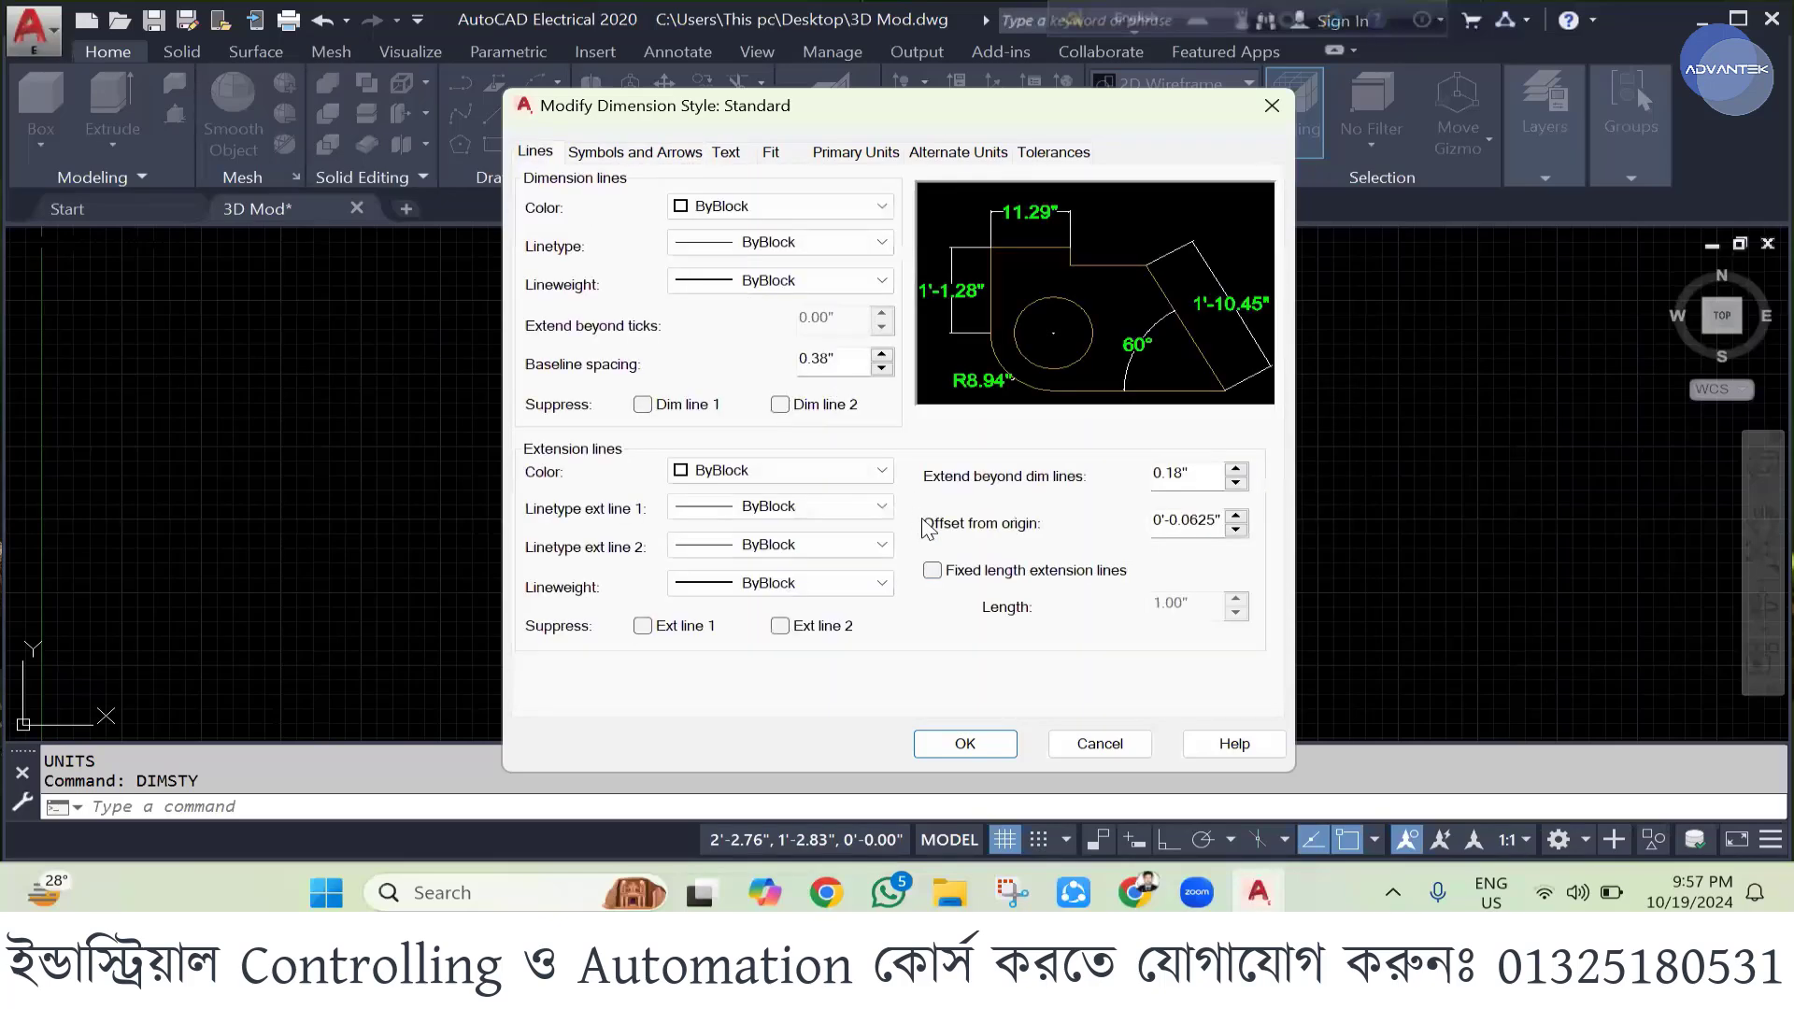
pyautogui.click(962, 742)
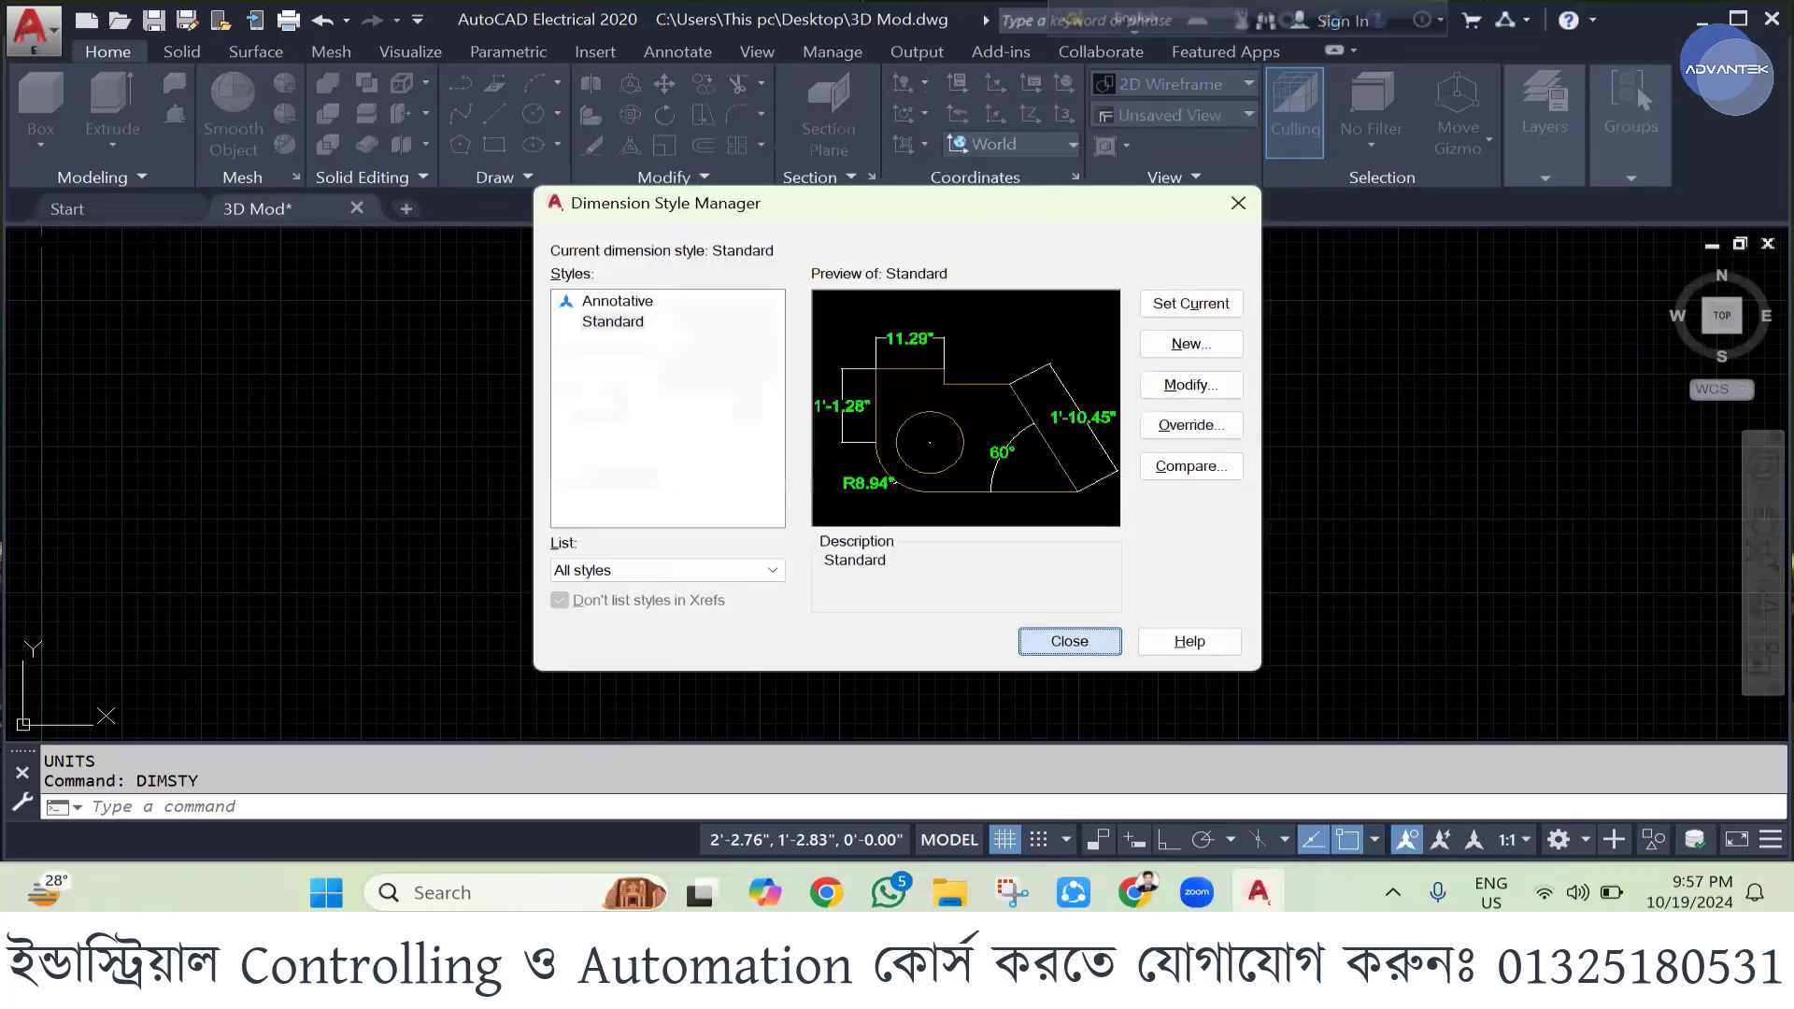
pyautogui.click(1075, 643)
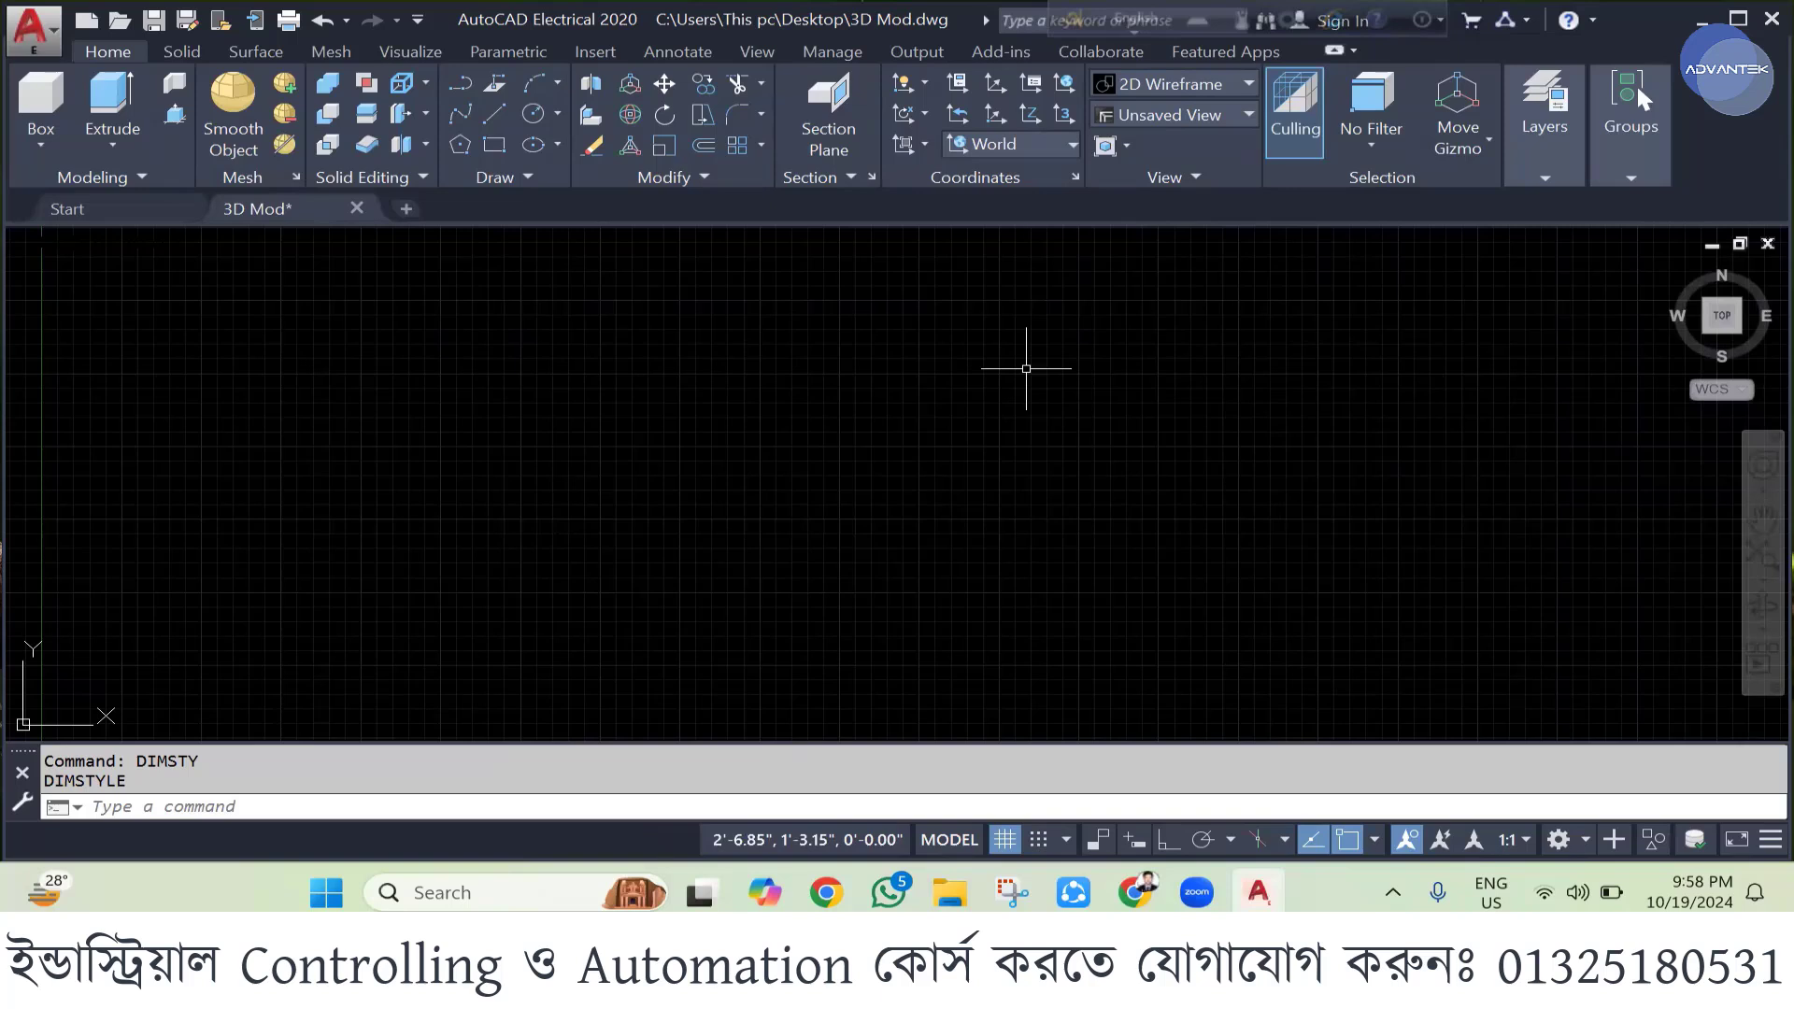
pyautogui.click(486, 150)
# - Cancel the unfinished rectangle after its first corner was placed
pyautogui.click(525, 323)
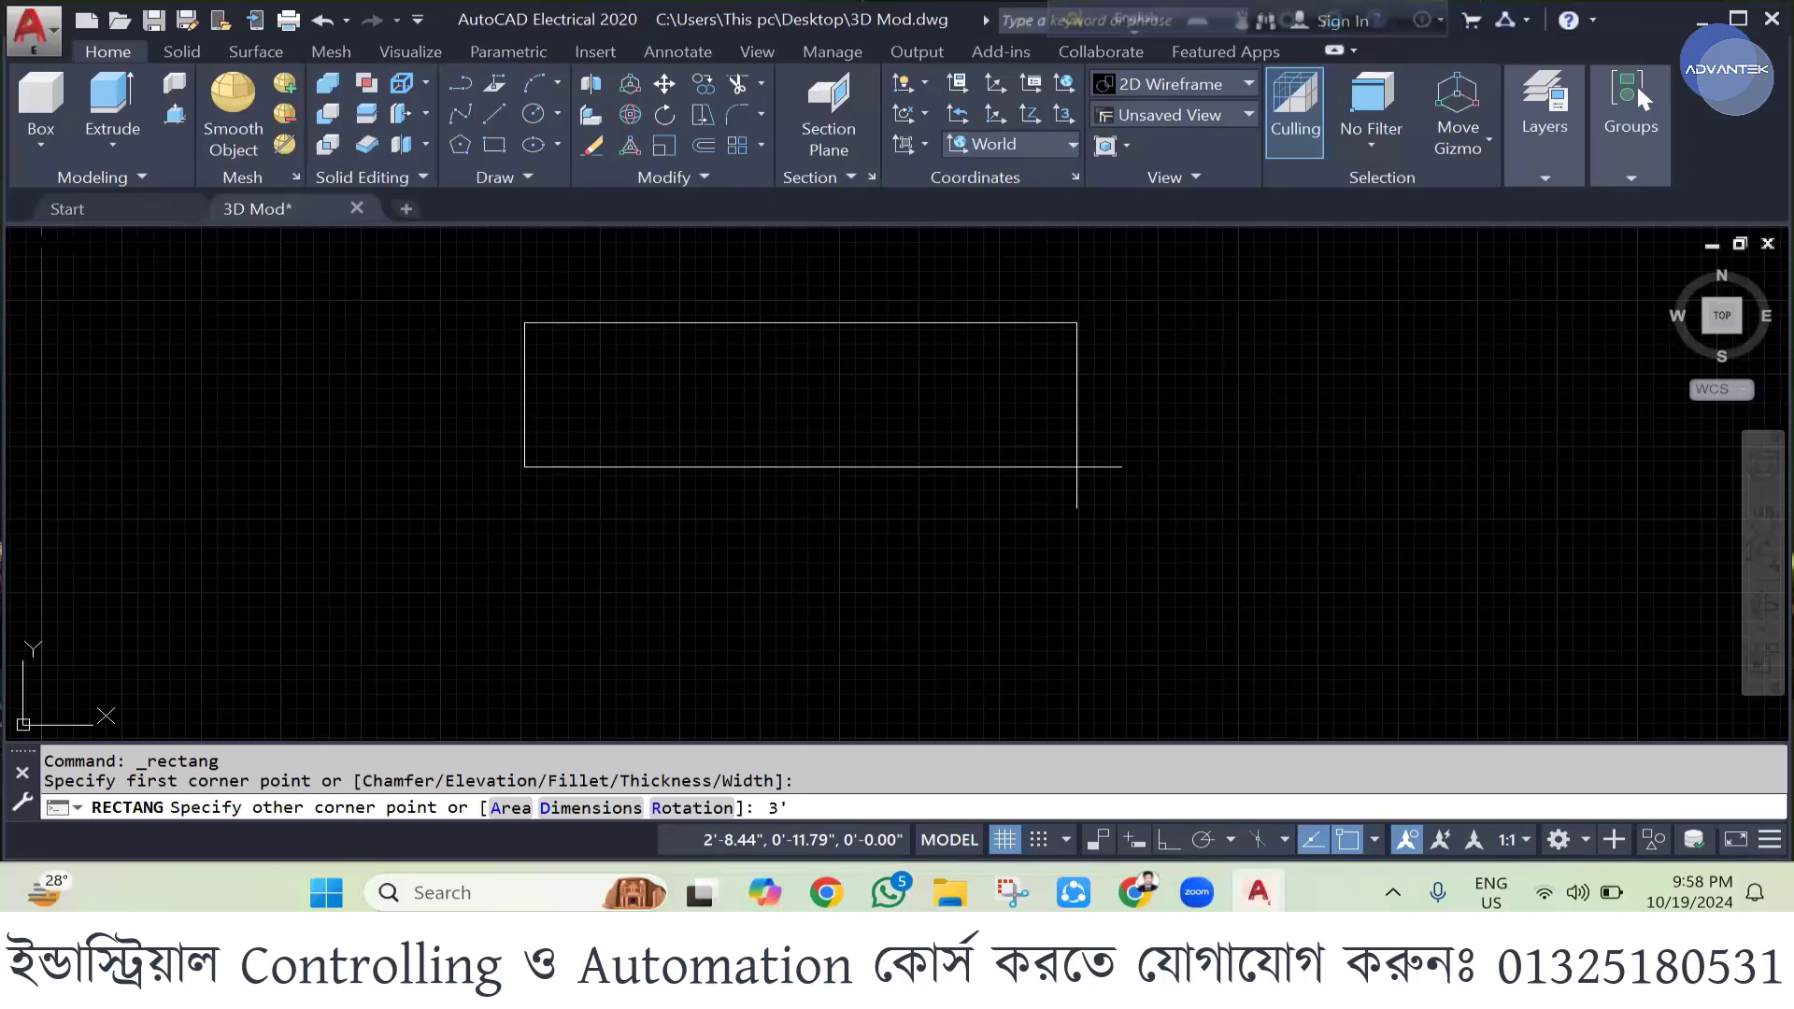
pyautogui.press('BackSpace')
pyautogui.press('BackSpace')
pyautogui.press('Escape')
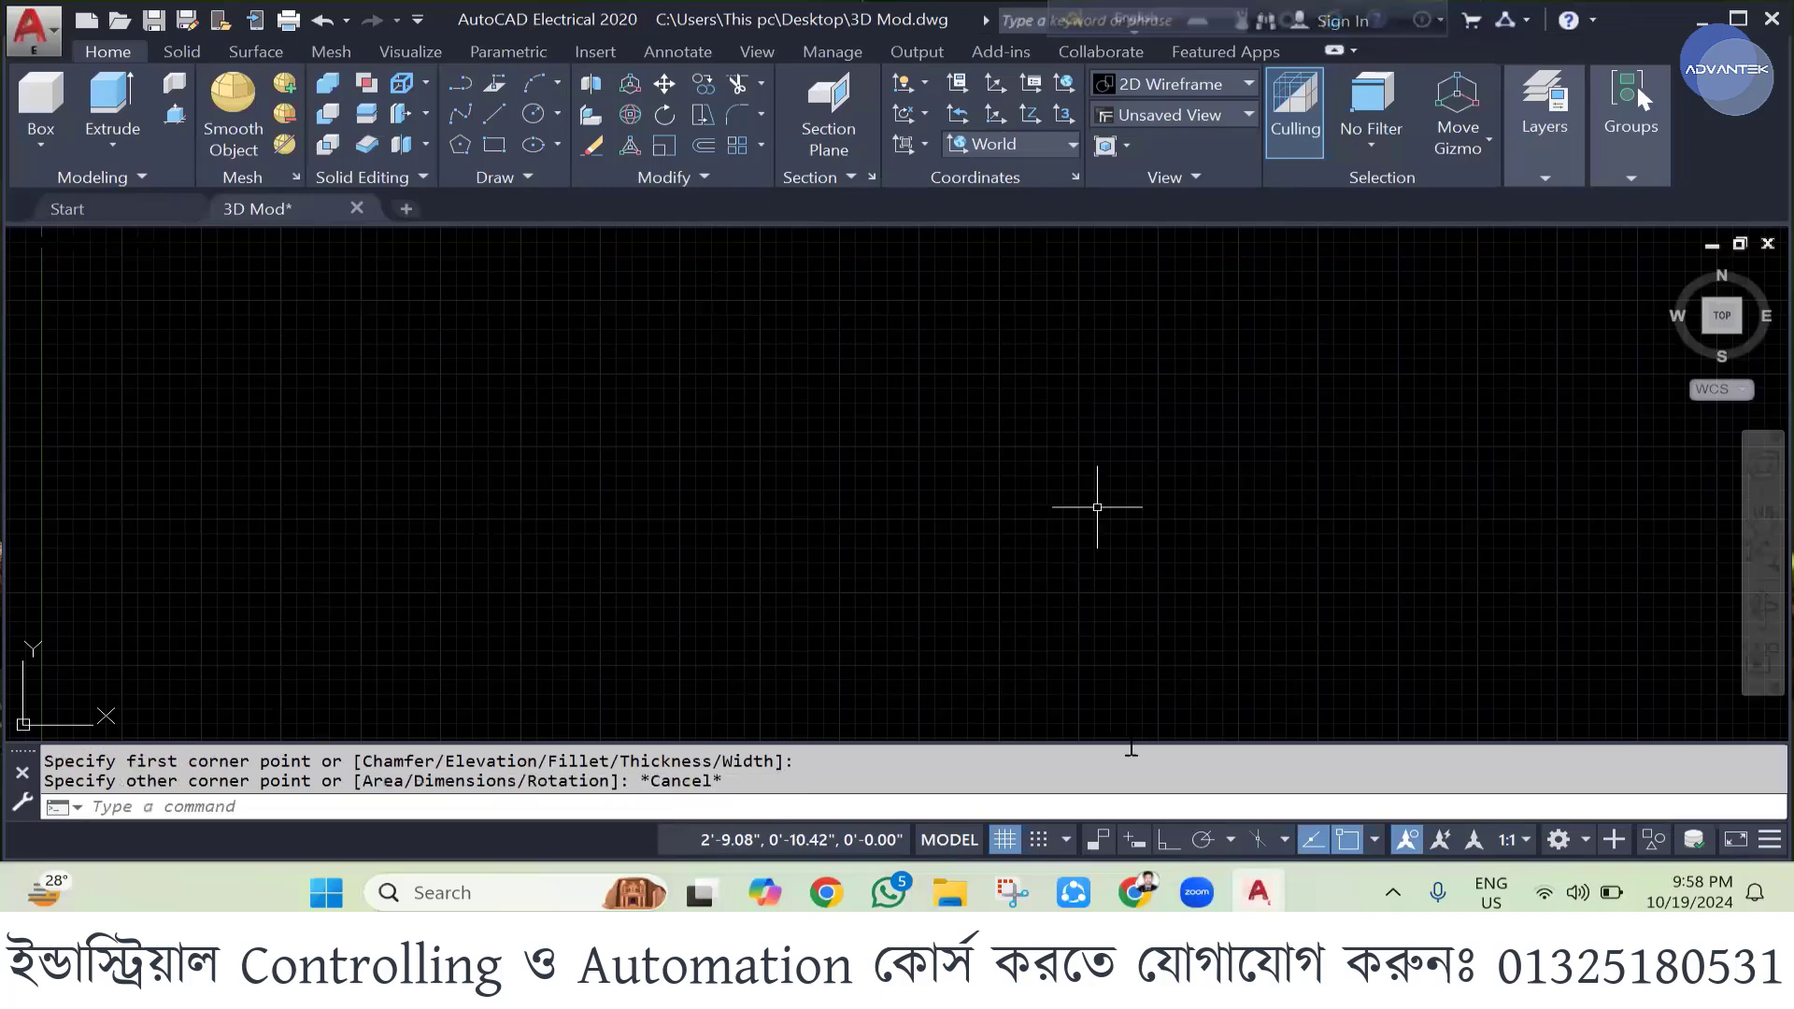
# - Turn on Dynamic Input in the status bar
pyautogui.click(1135, 846)
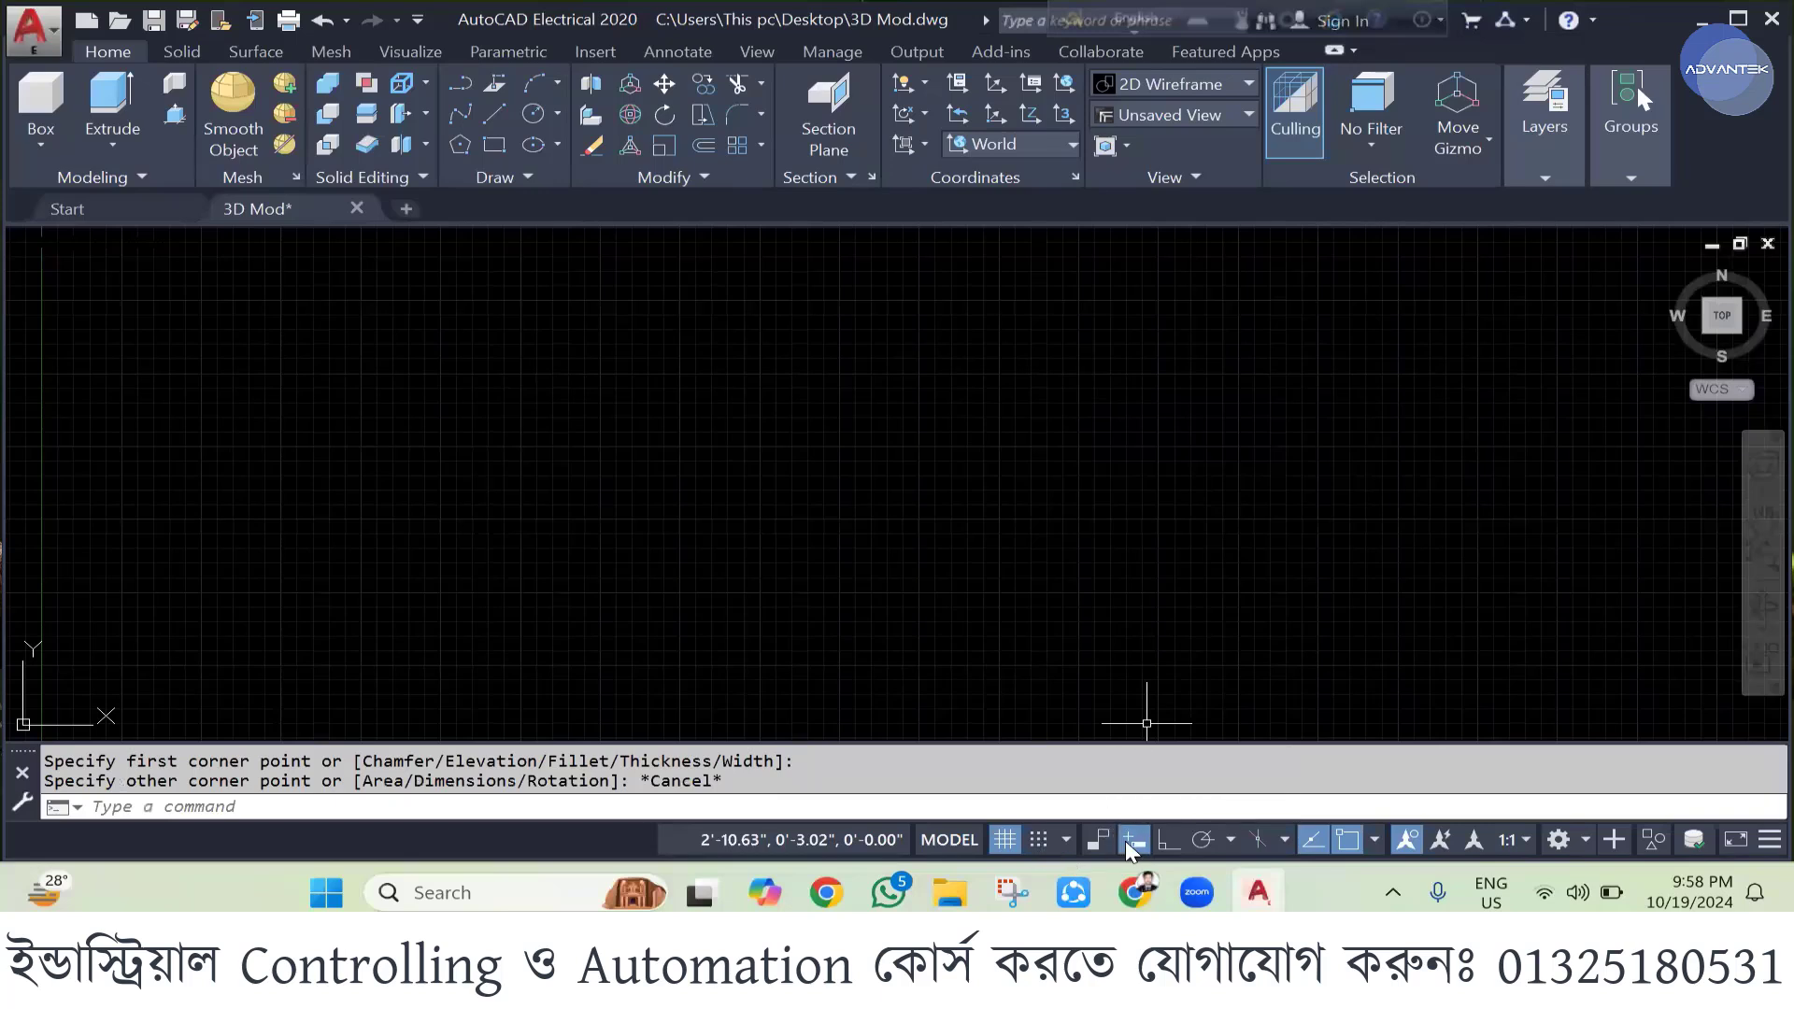
pyautogui.click(1749, 842)
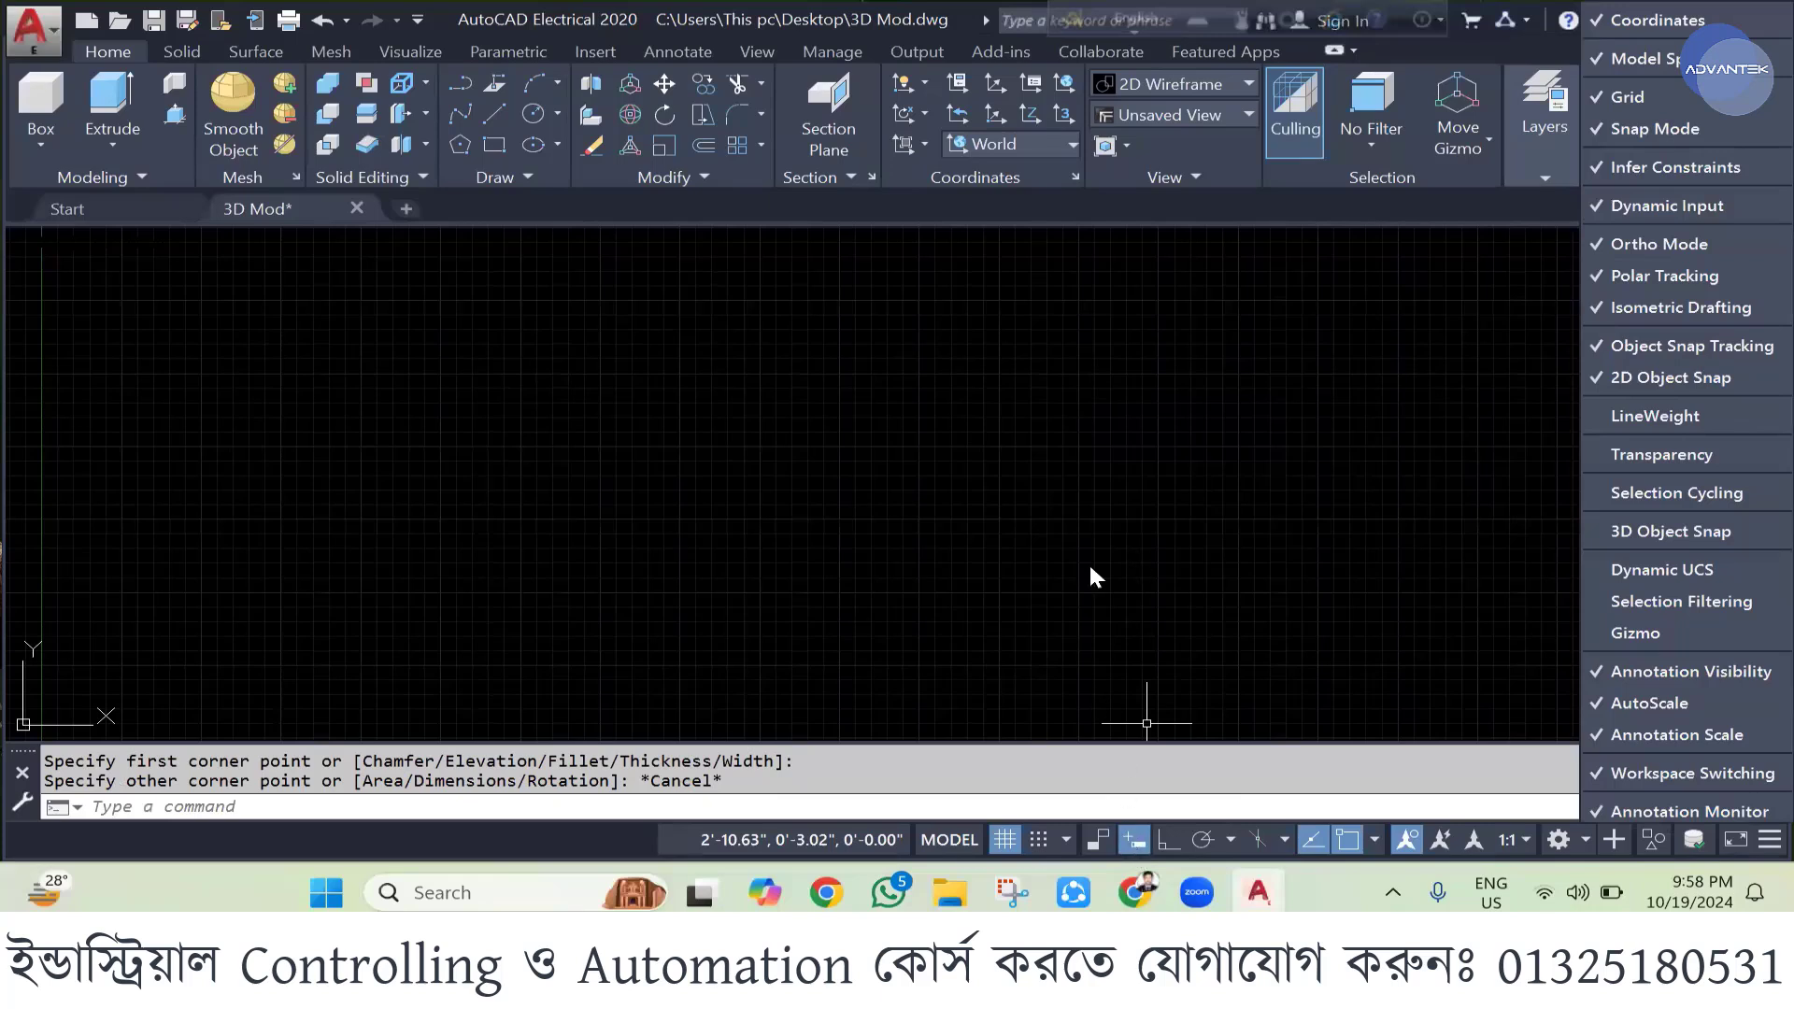
pyautogui.click(1083, 443)
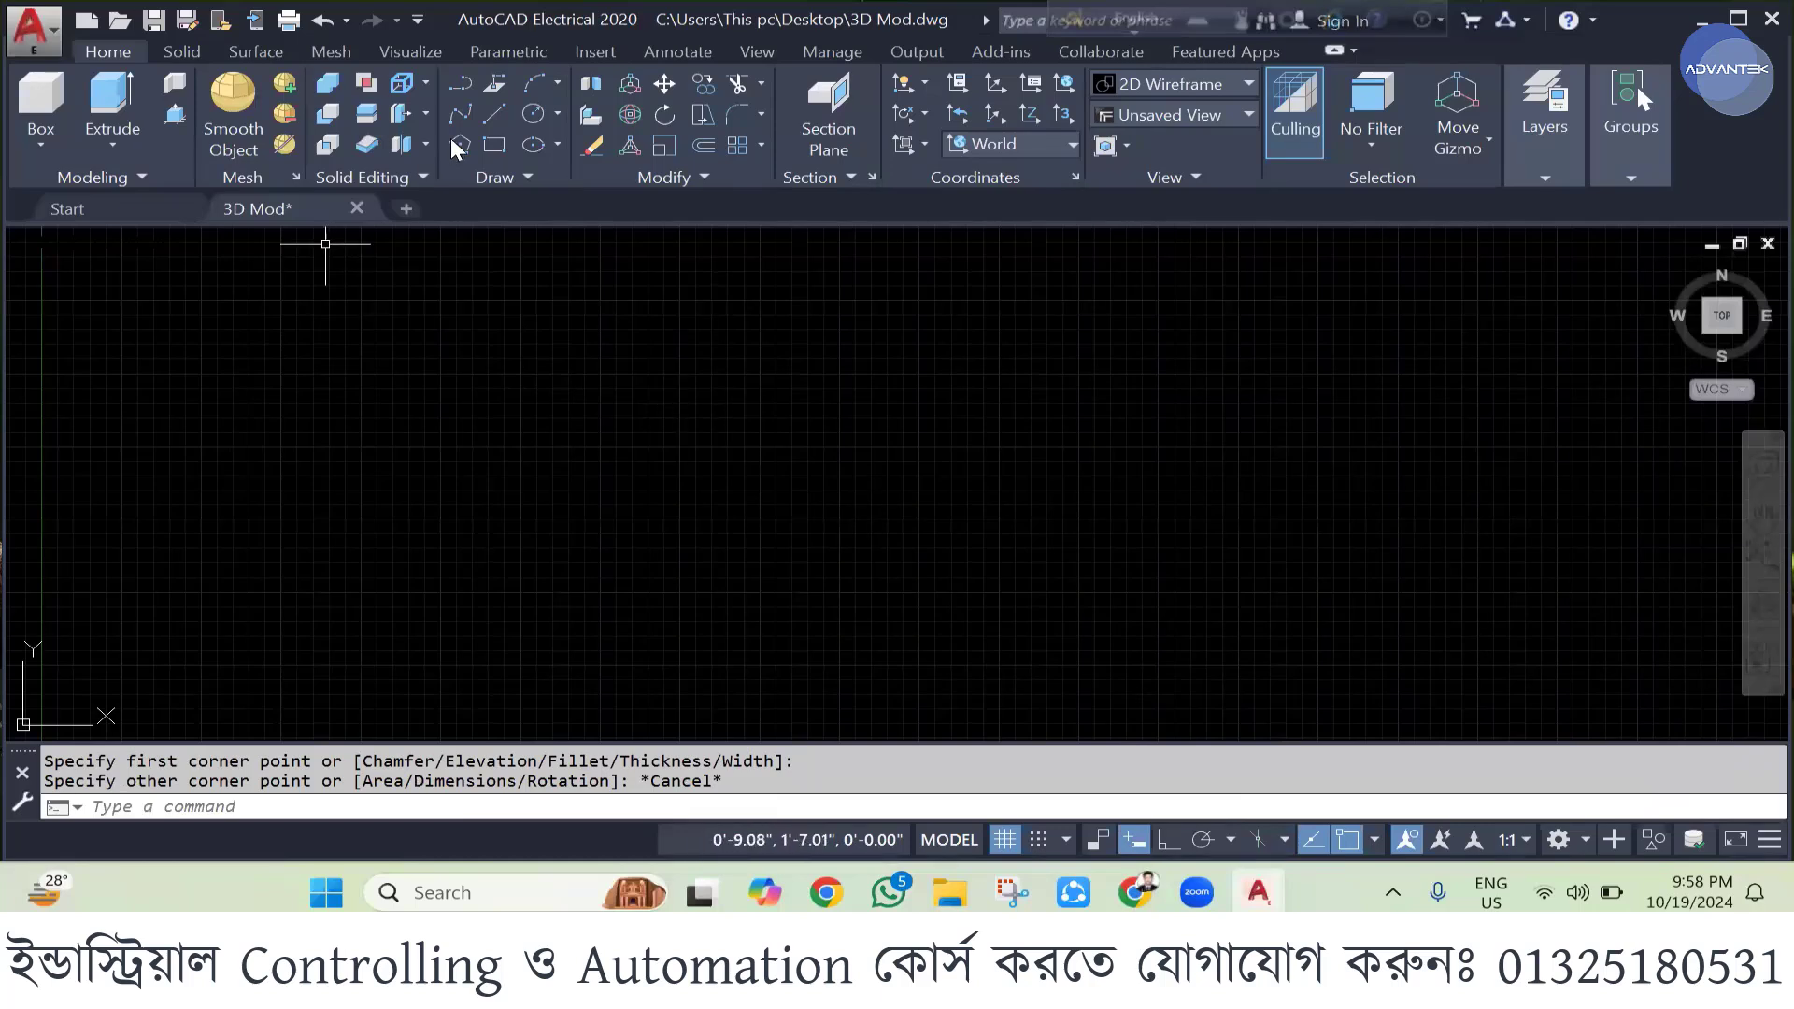
pyautogui.click(495, 146)
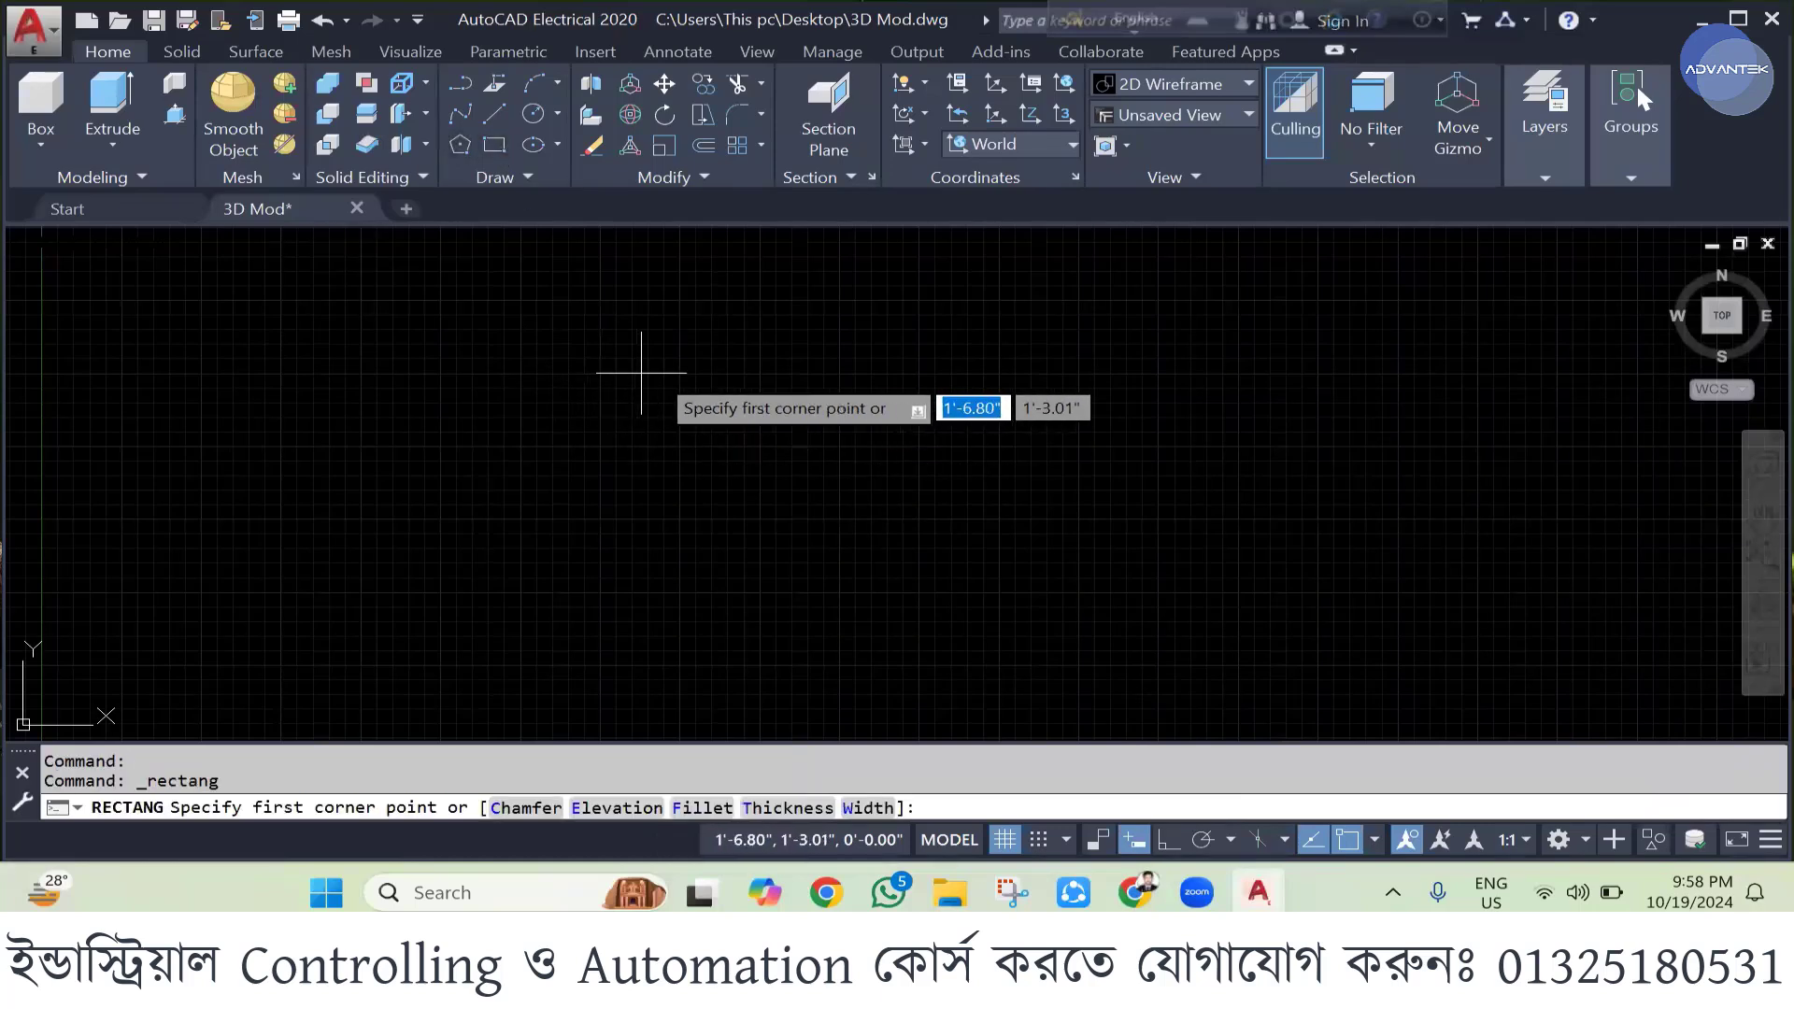
# - Draw a 3' by 1' rectangle
pyautogui.click(495, 384)
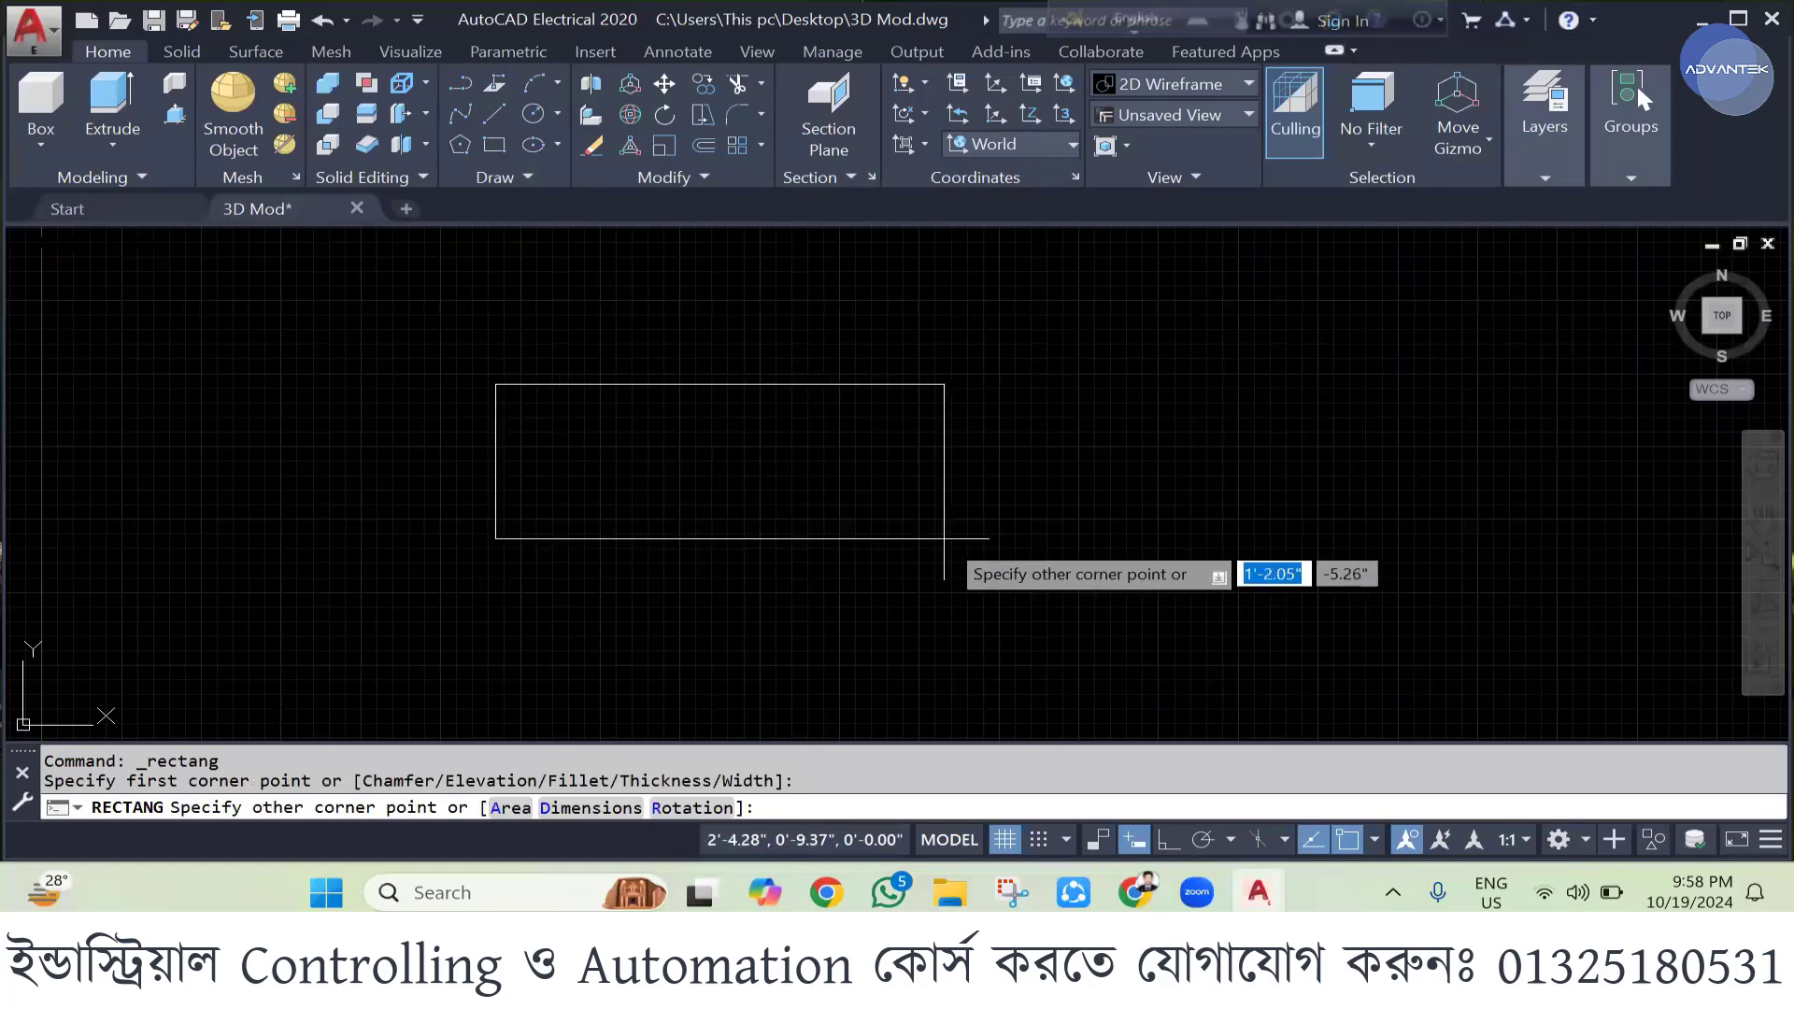
pyautogui.write('3')
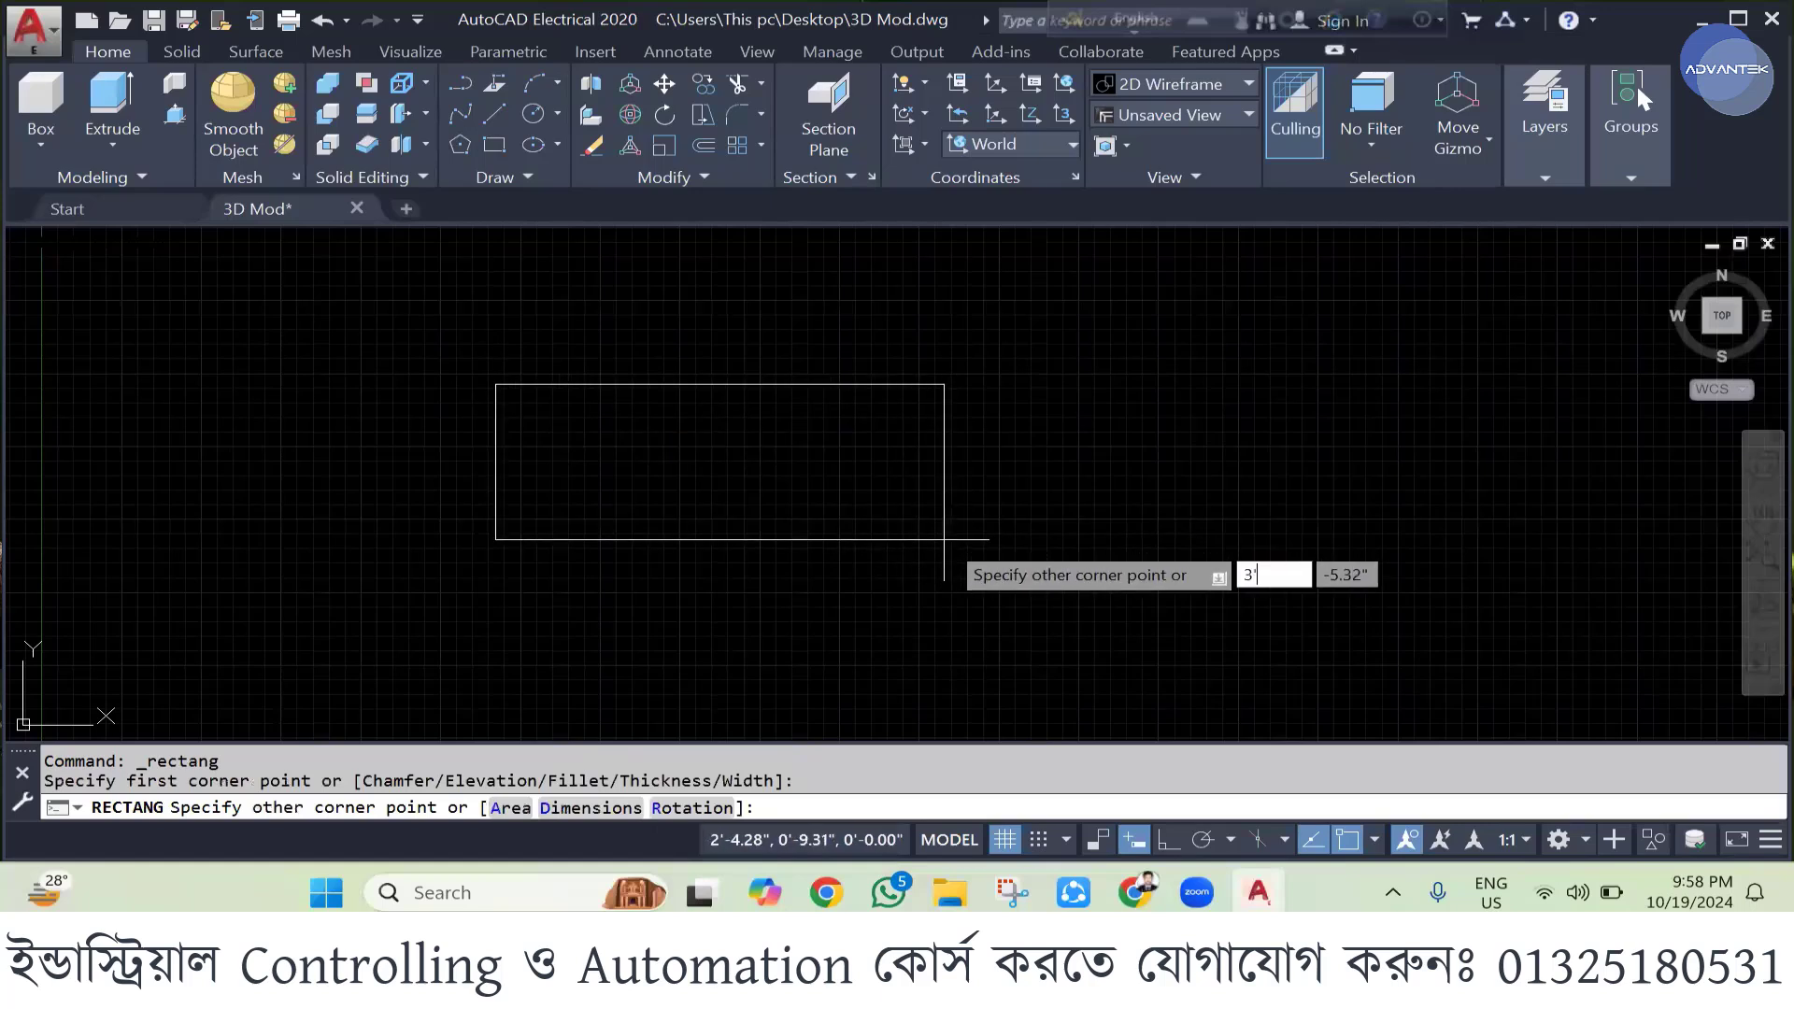
pyautogui.write("'")
pyautogui.press('Tab')
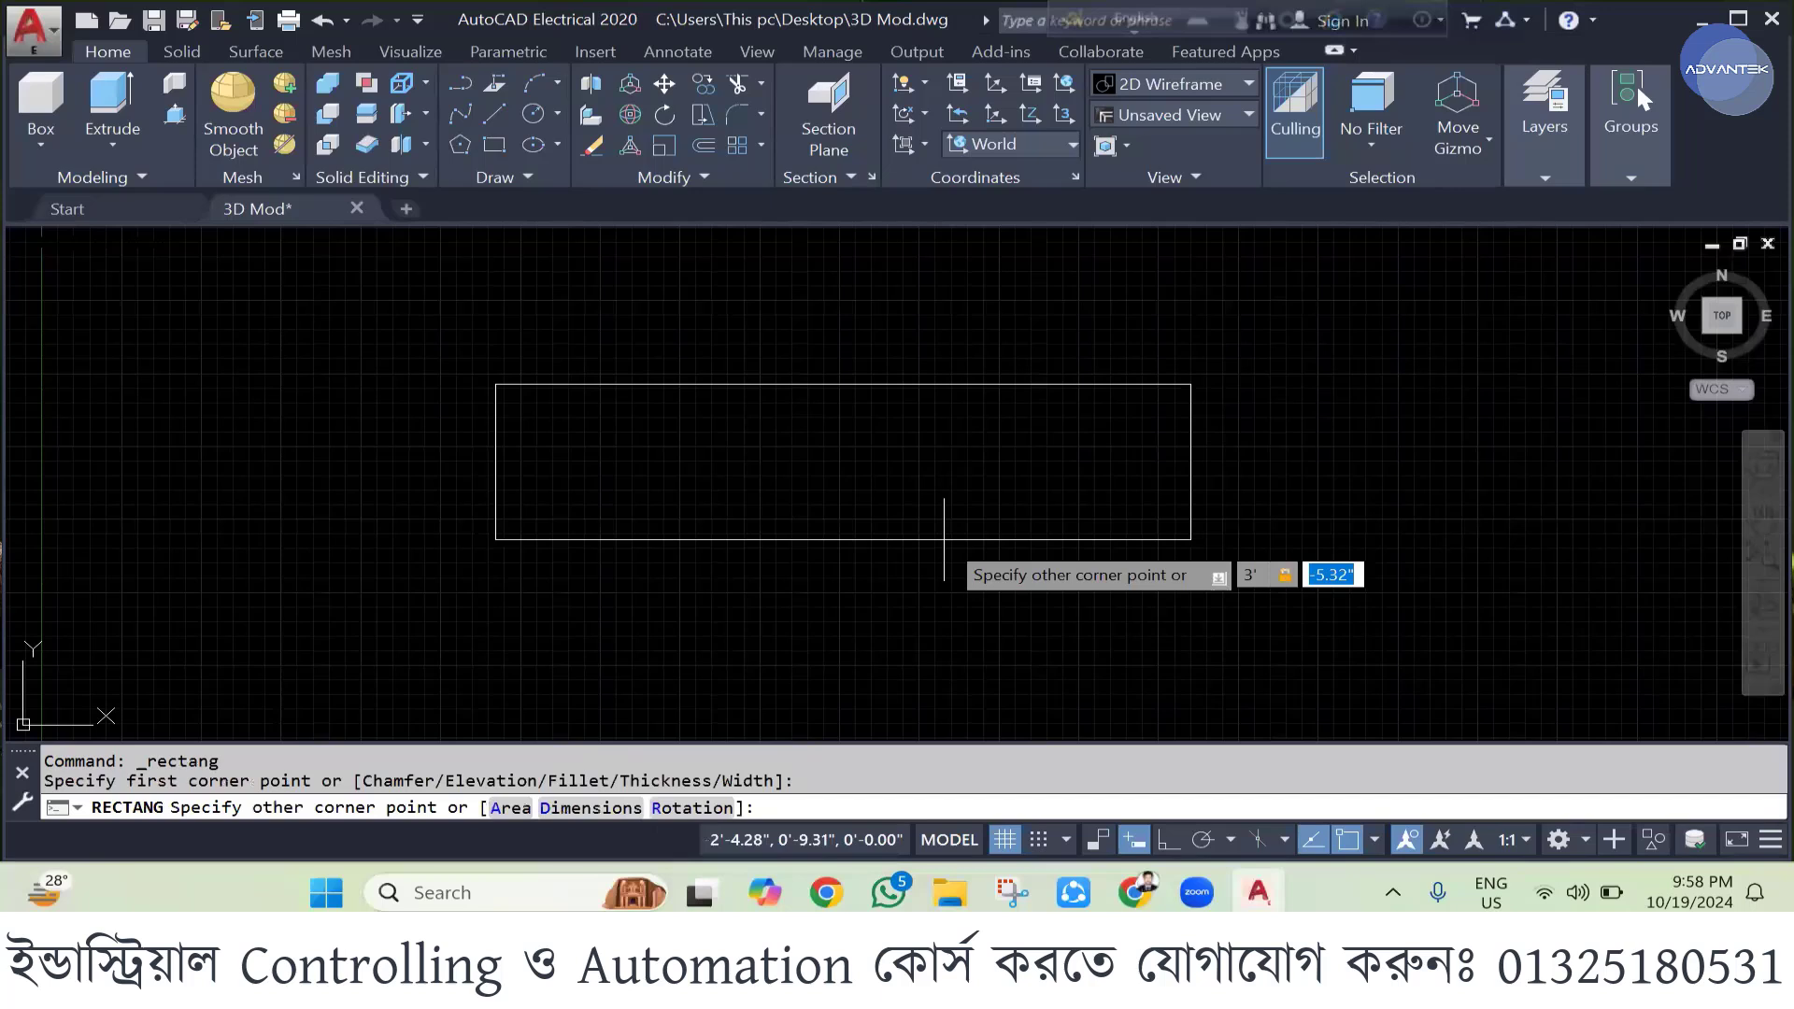
pyautogui.write("1'")
pyautogui.press('Return')
pyautogui.scroll(-5, 941, 528)
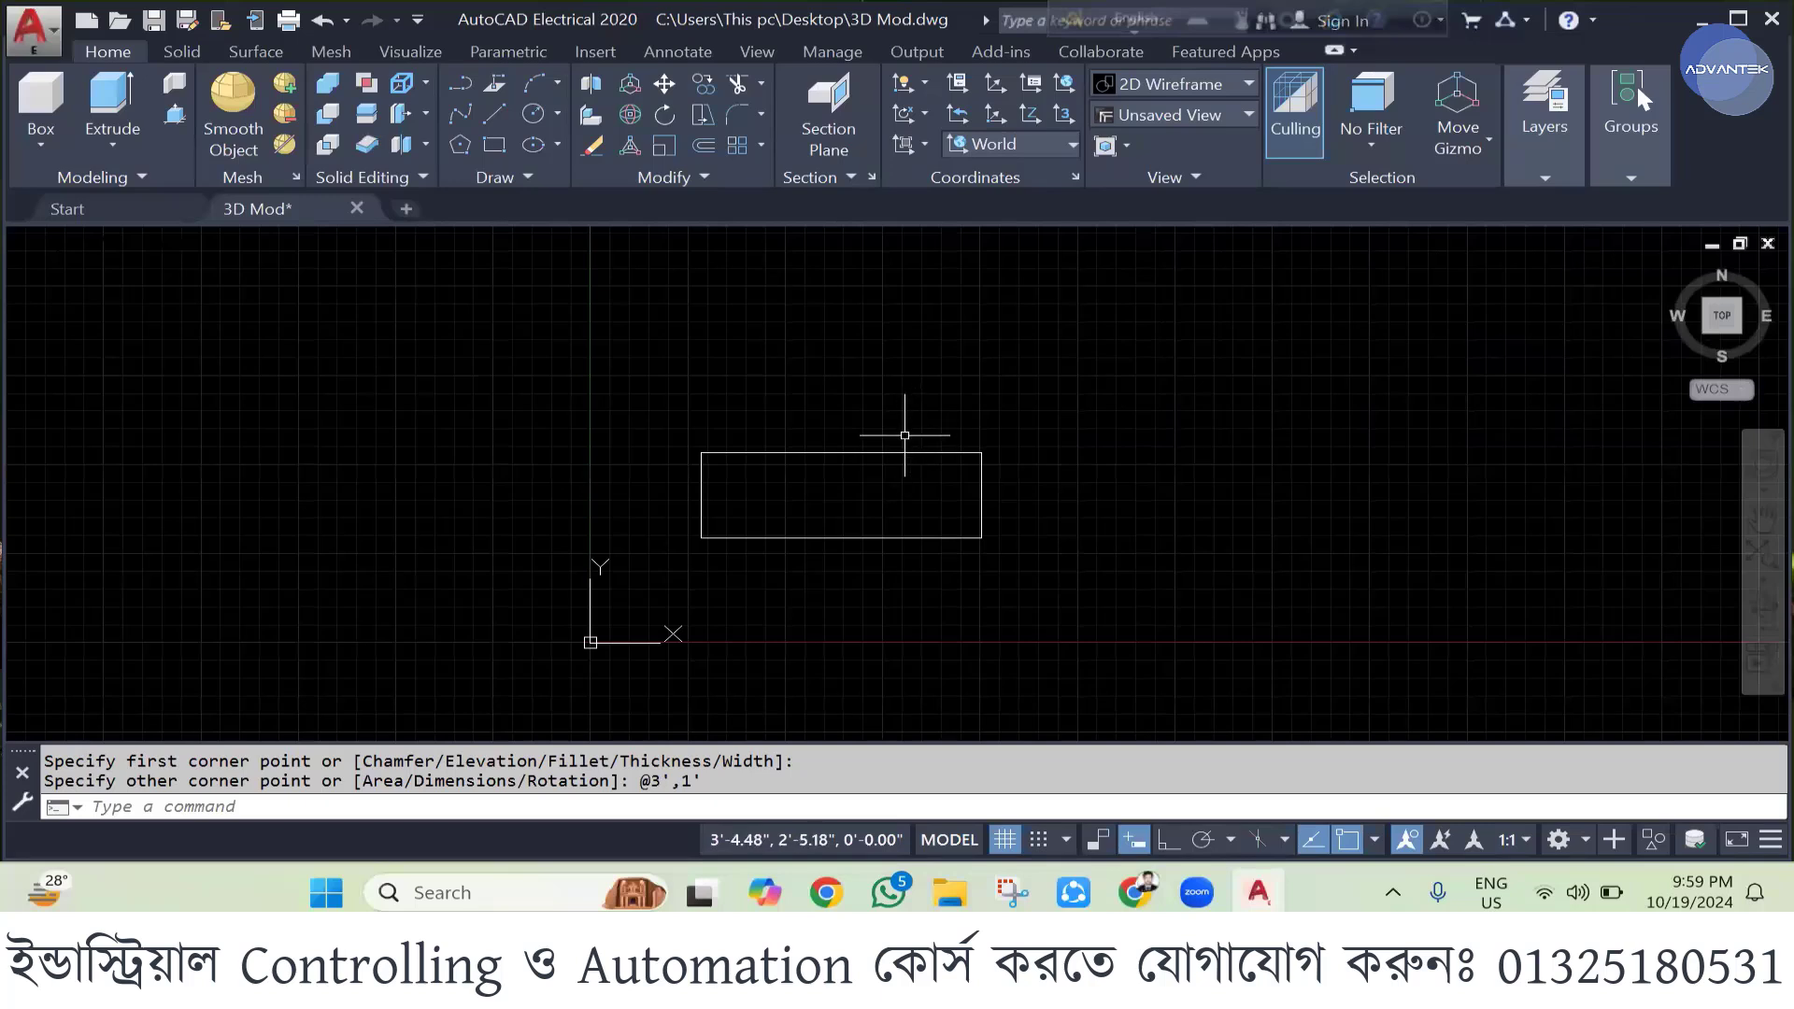
# - Draw a thin 3' by 0.5" bar just above the rectangle
pyautogui.write('re')
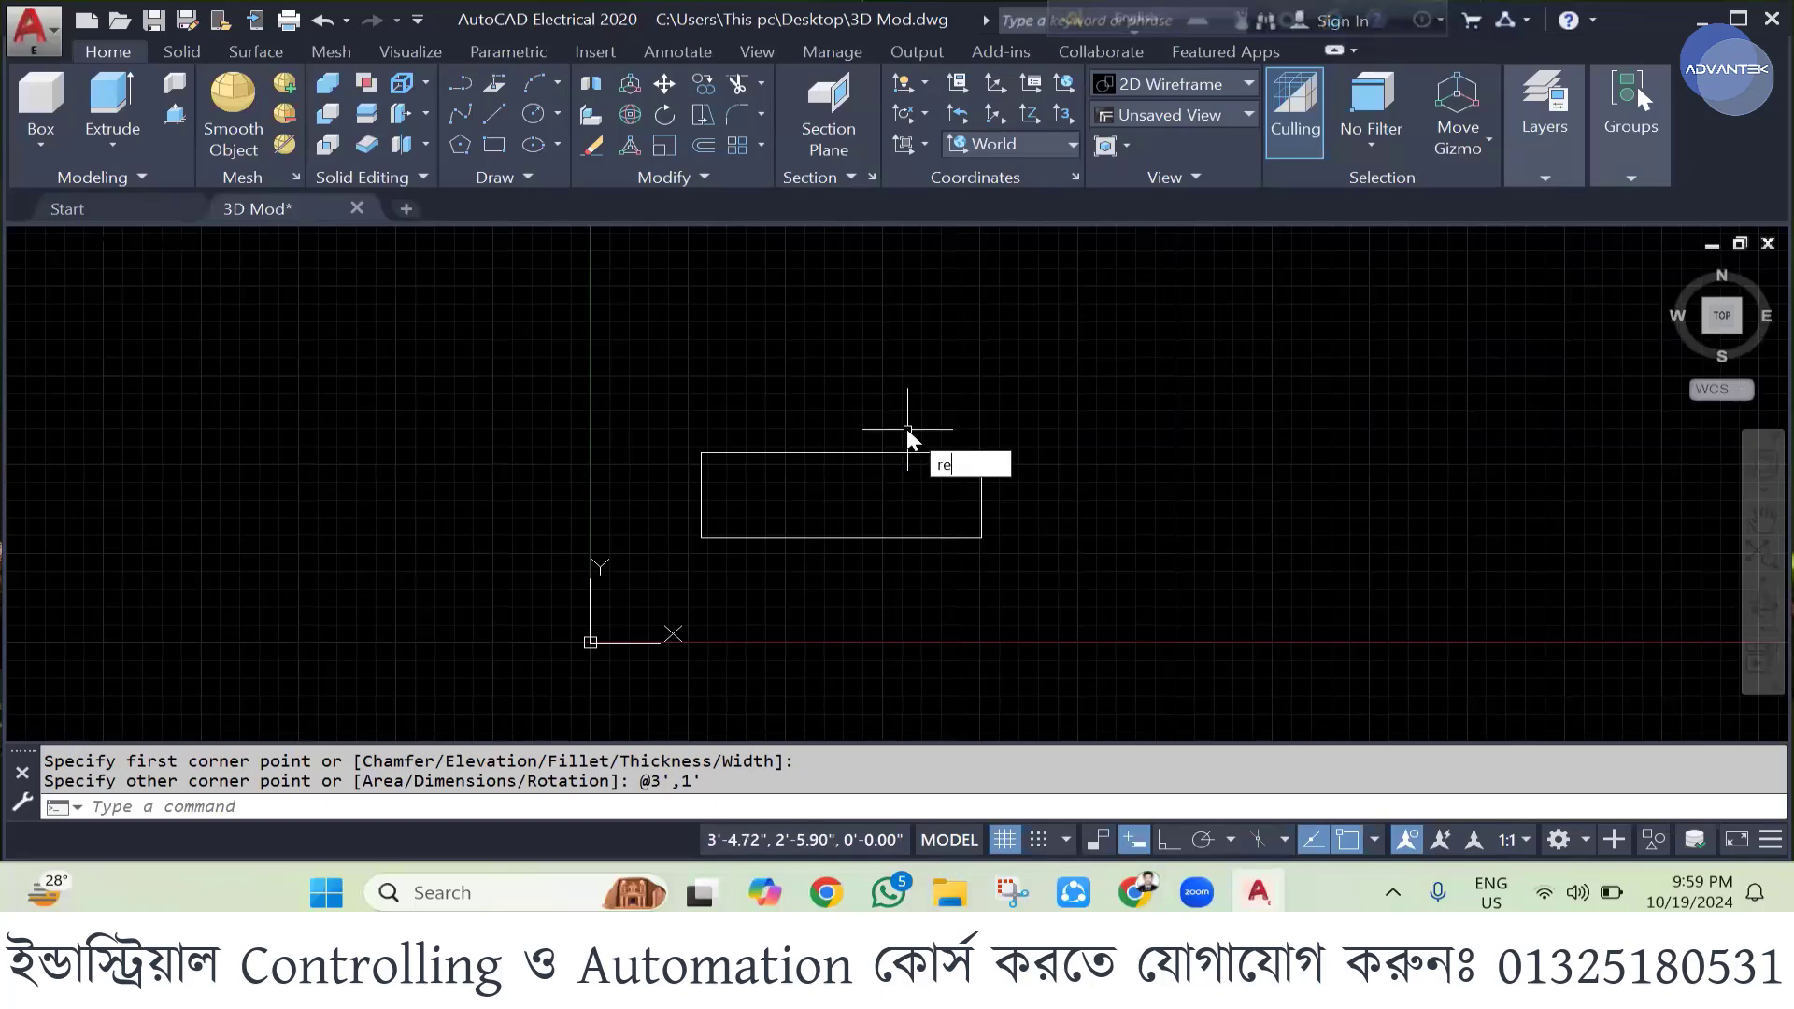
pyautogui.write('c')
pyautogui.press('Return')
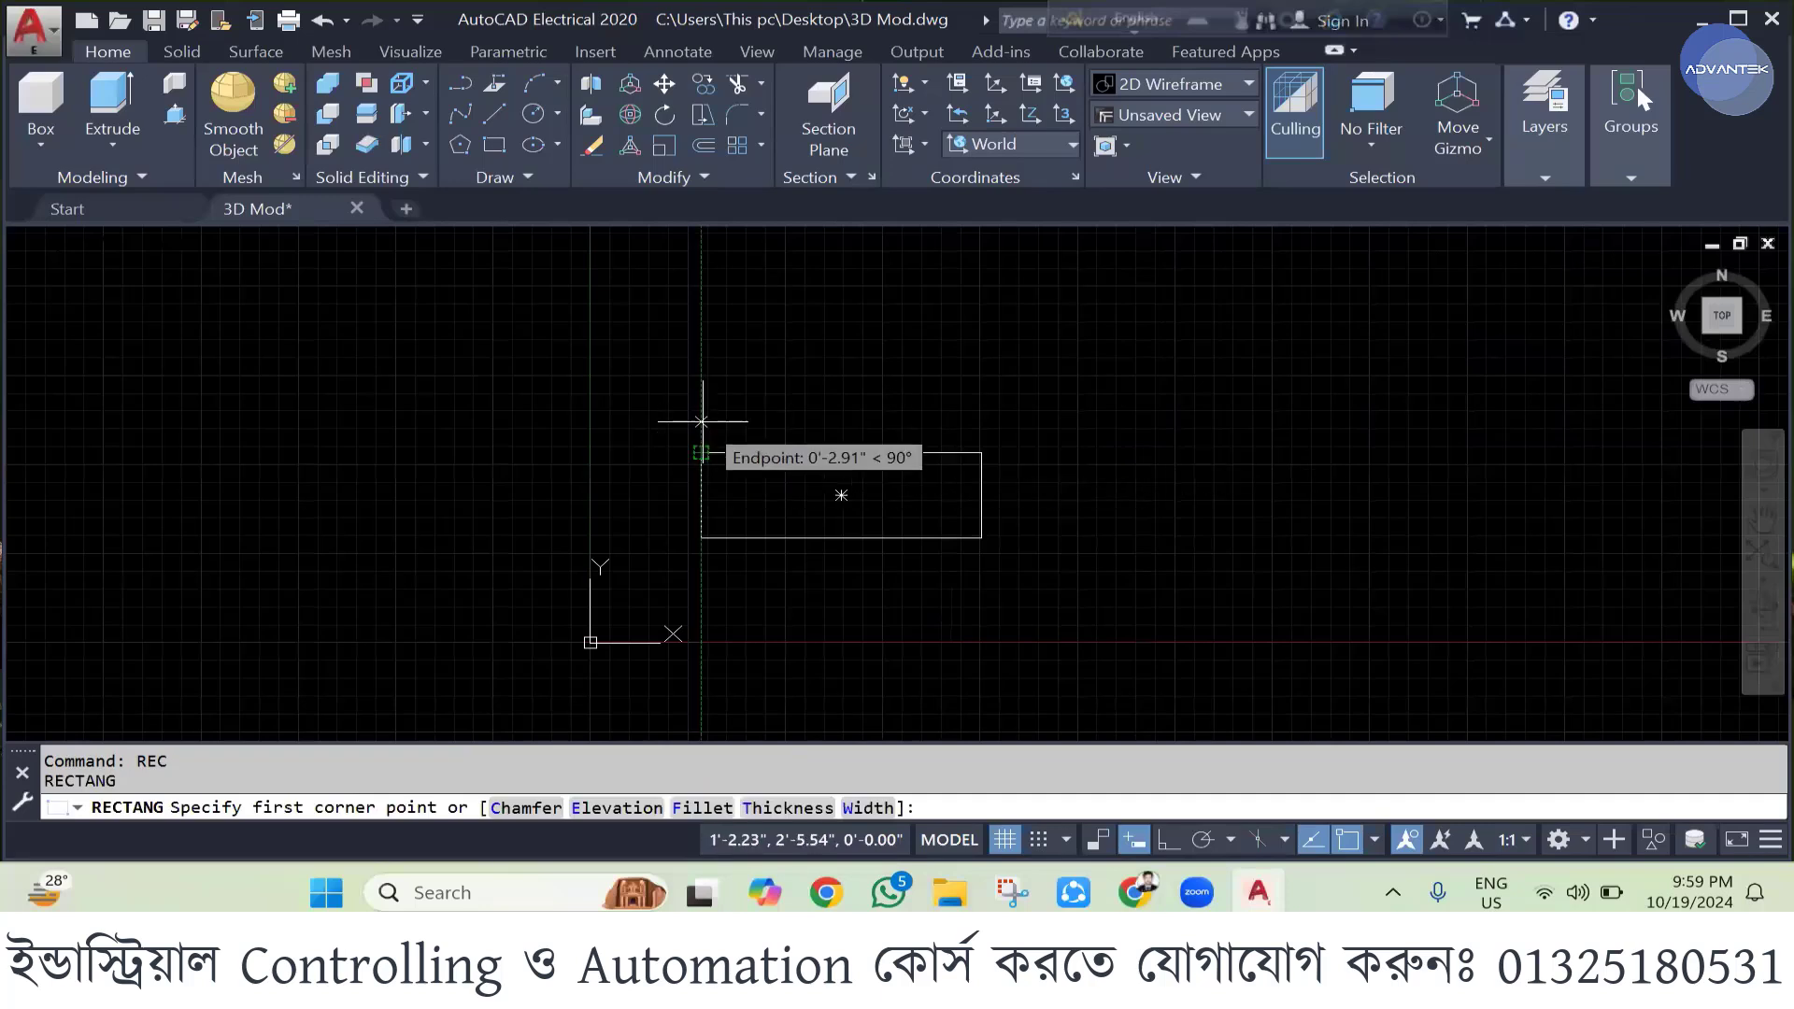
pyautogui.click(704, 379)
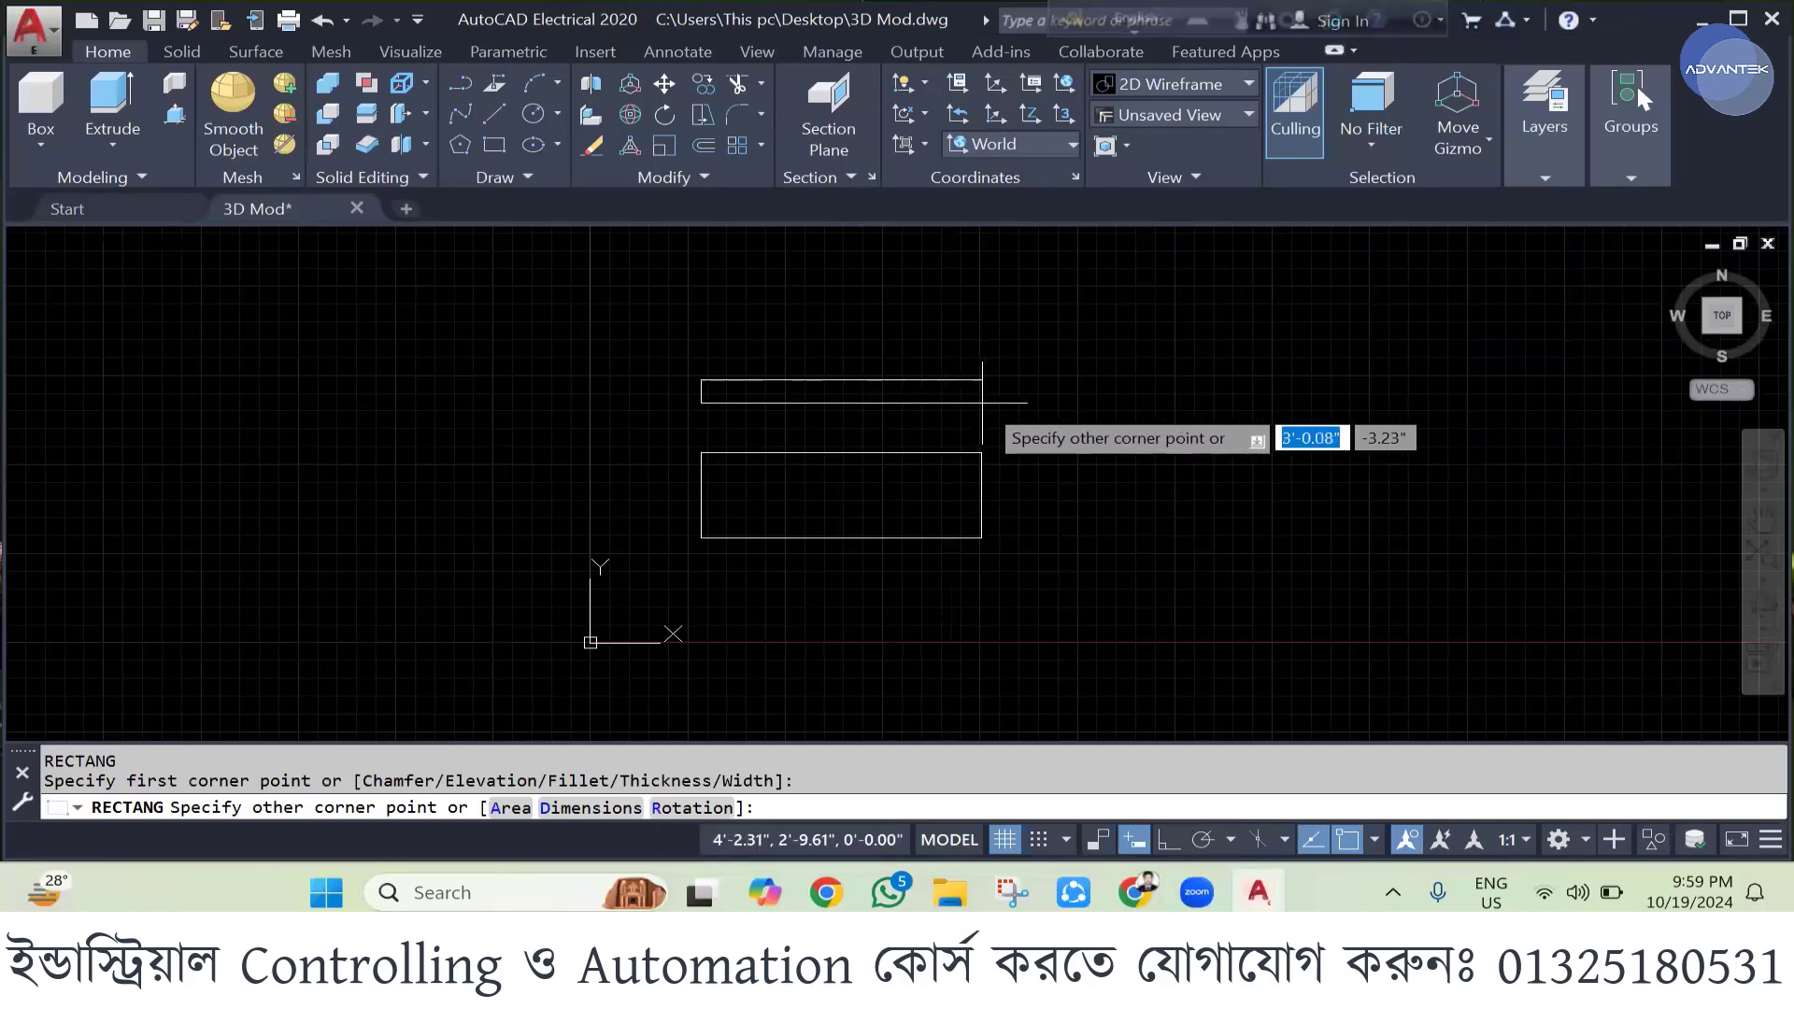
pyautogui.write('3')
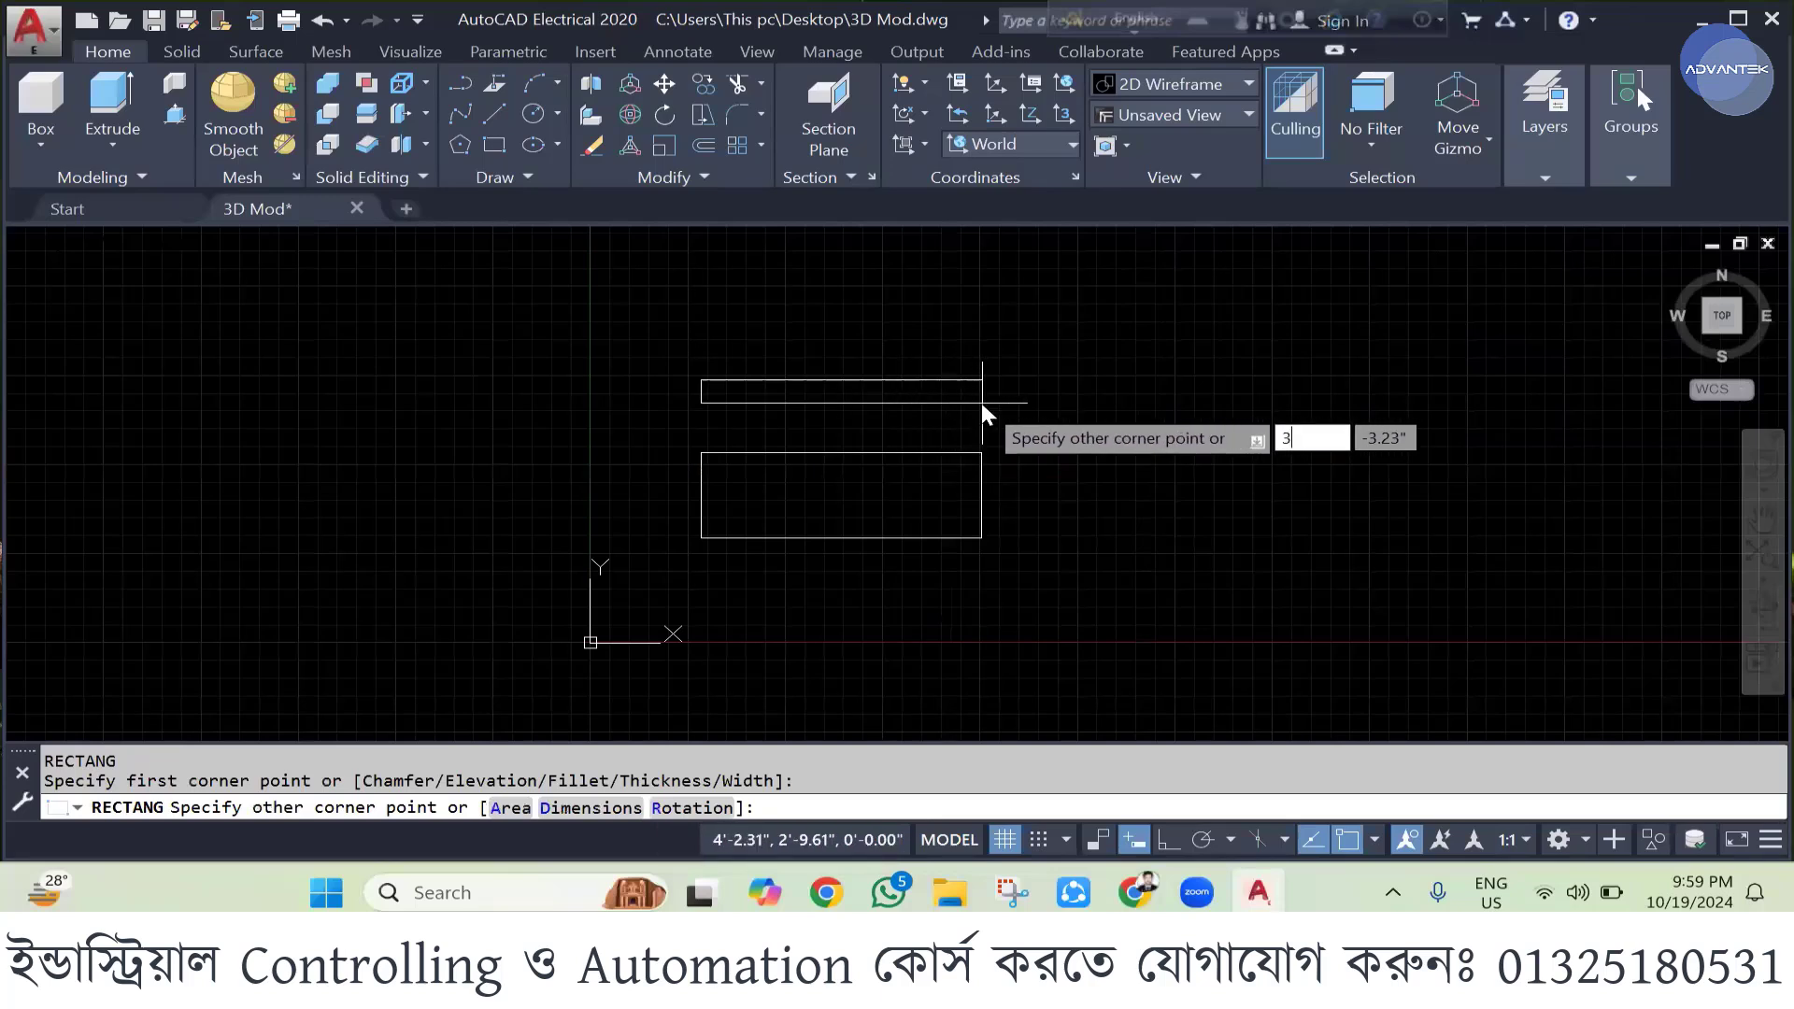
pyautogui.write("'")
pyautogui.press('Tab')
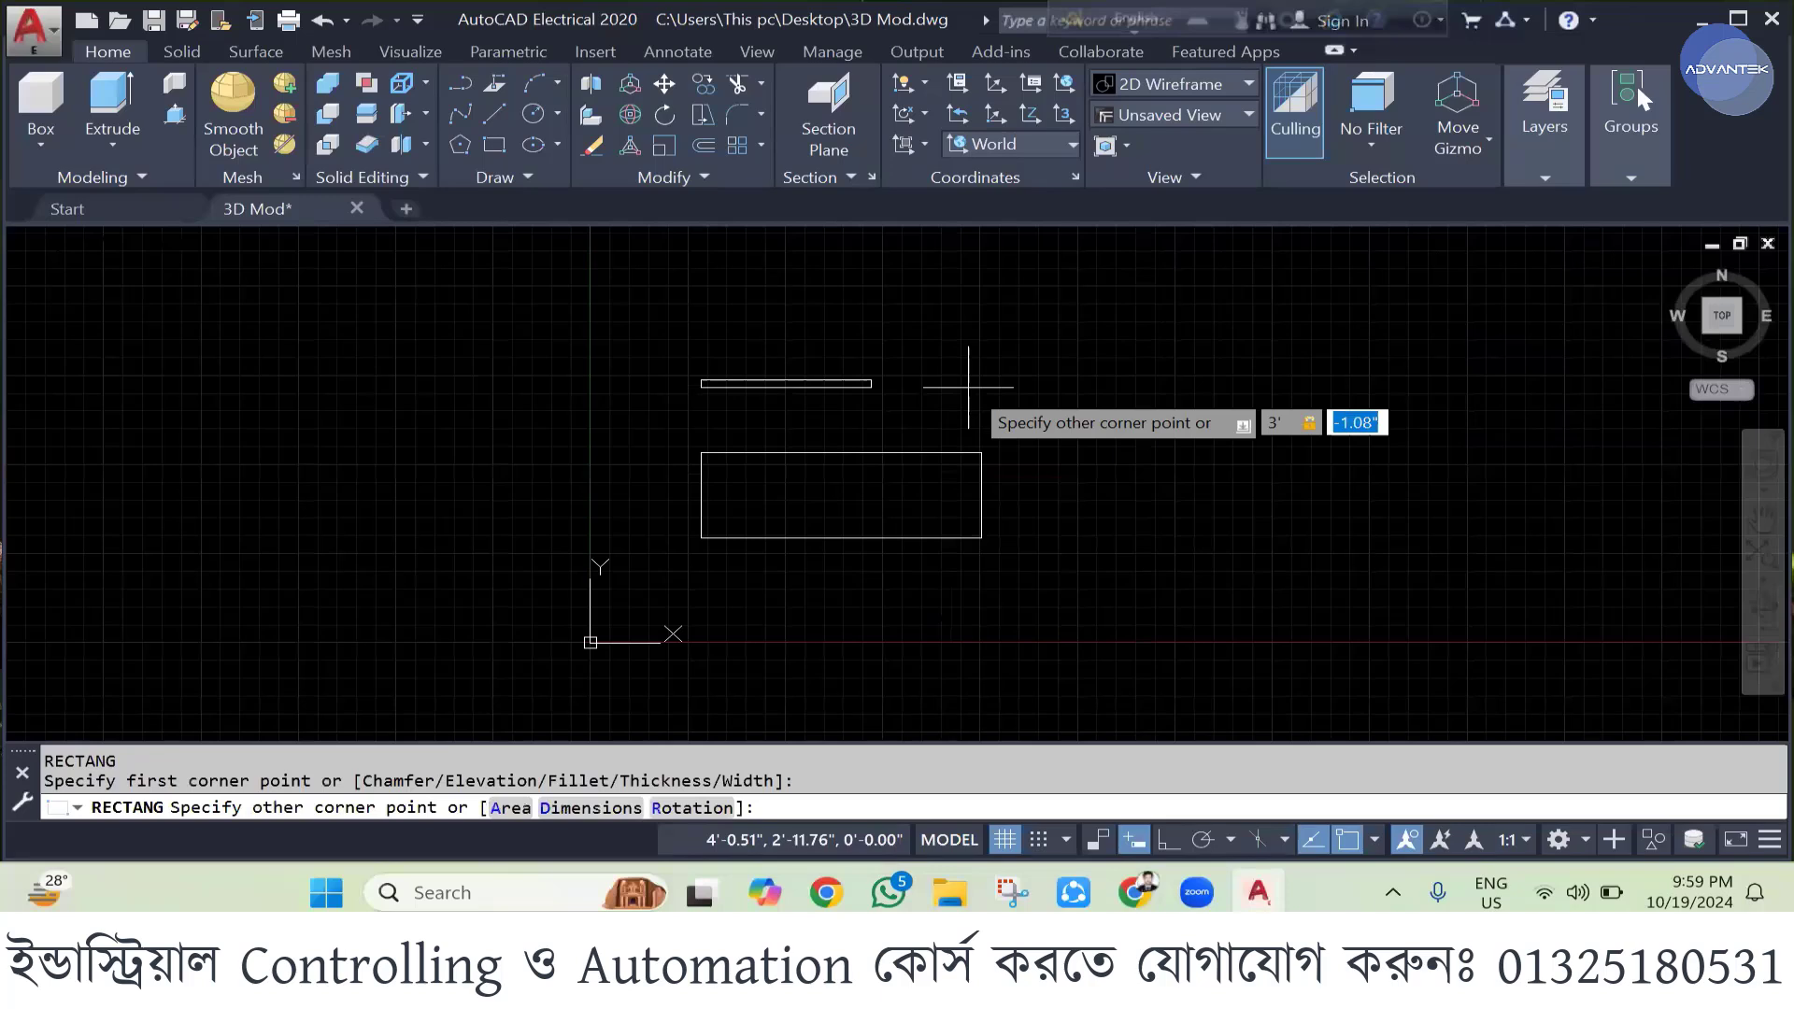
pyautogui.write('0.5')
pyautogui.press('Return')
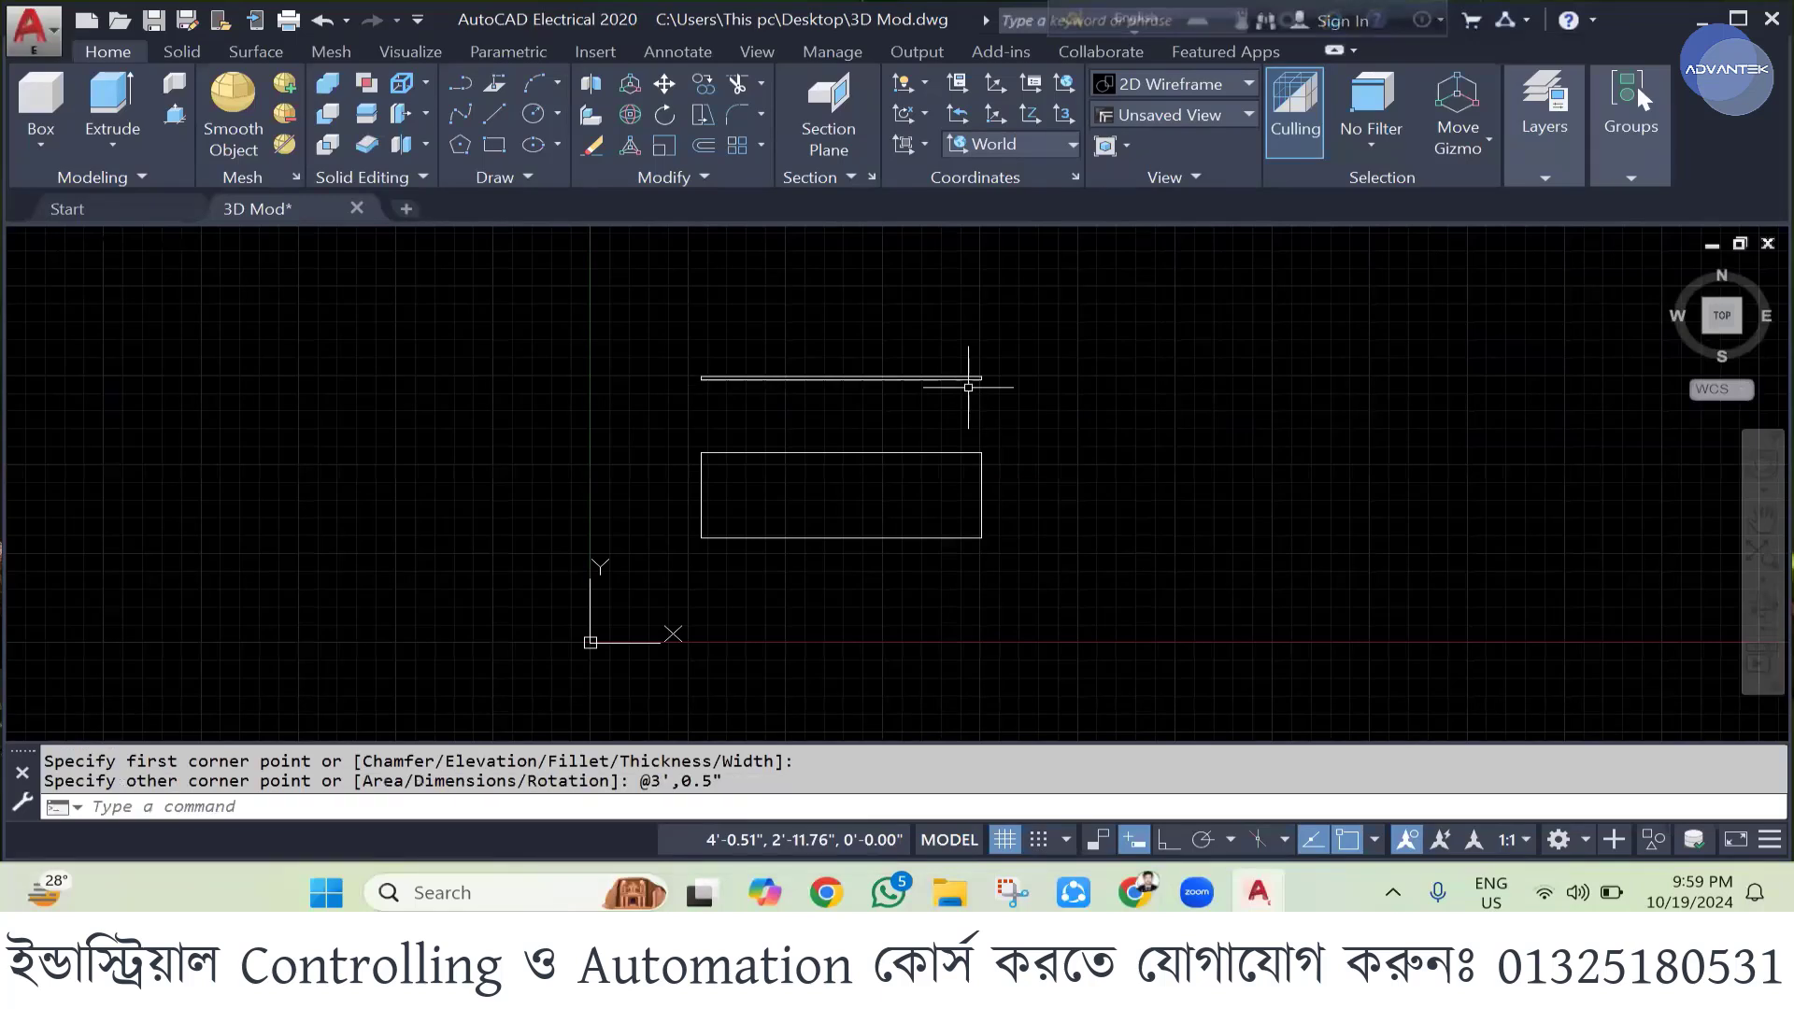
# - Copy the thin 3' by 0.5" bar to just below the central rectangle
pyautogui.click(699, 352)
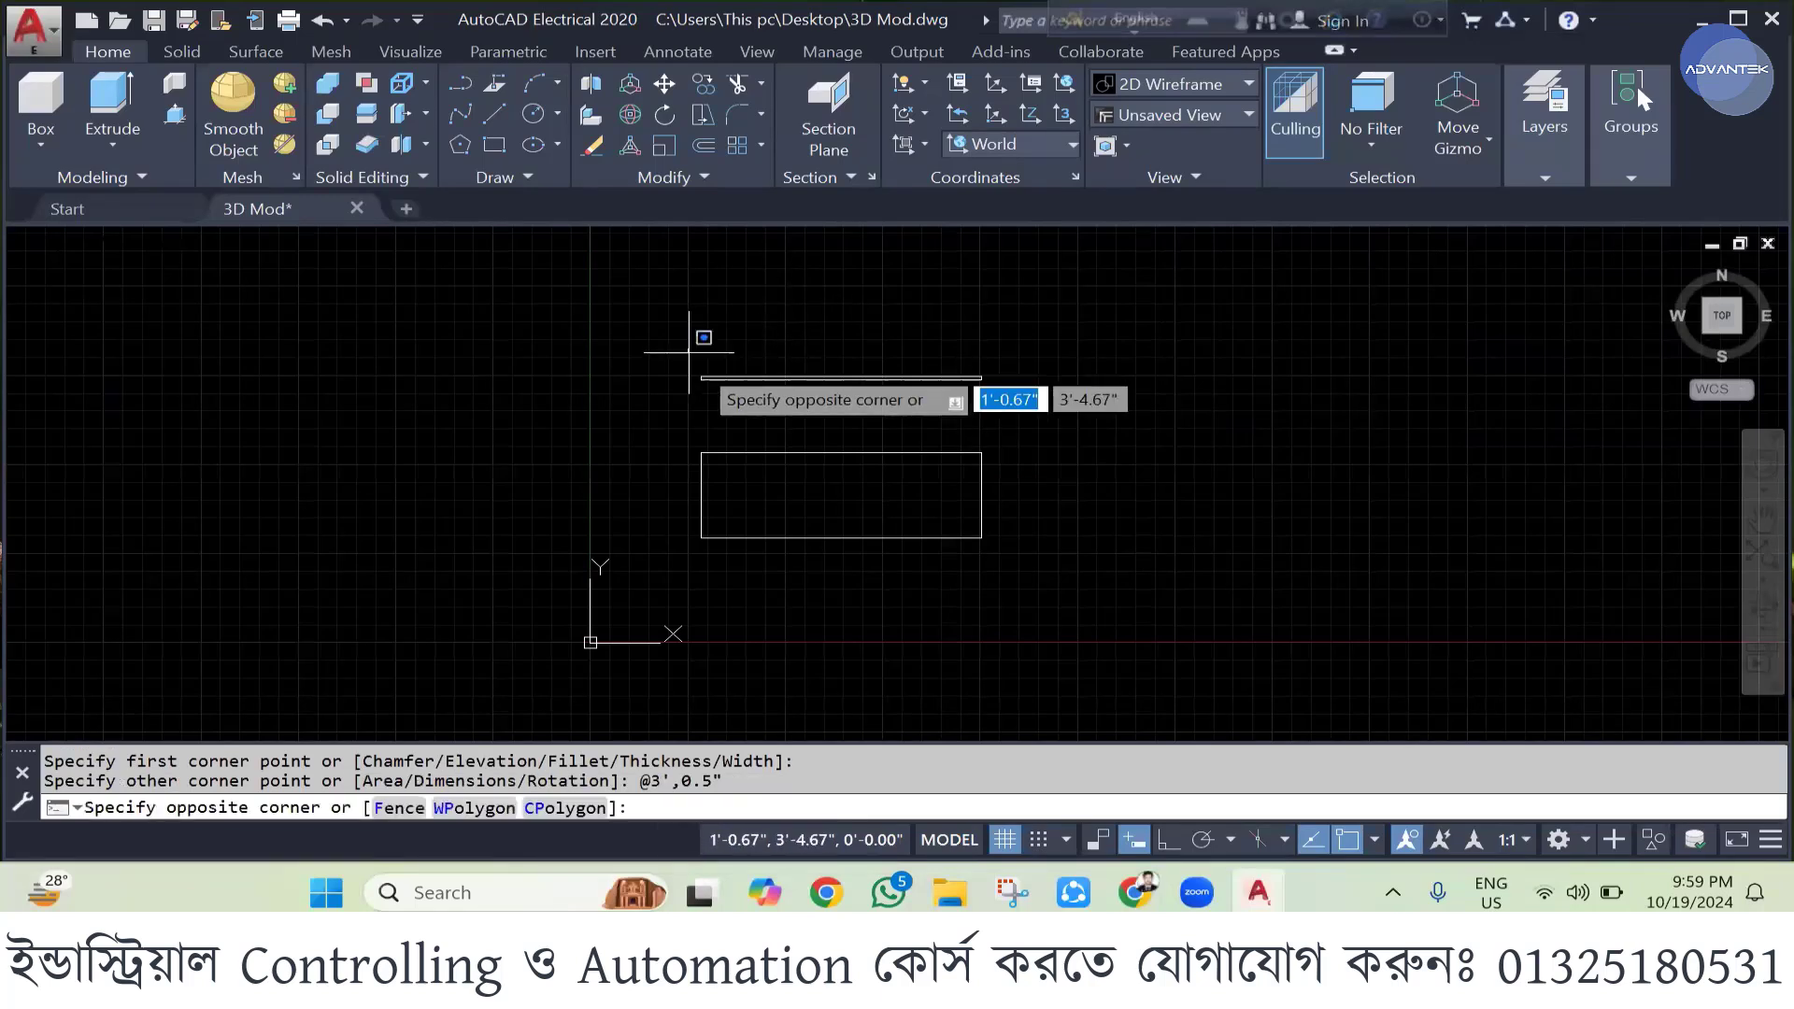
pyautogui.click(1033, 412)
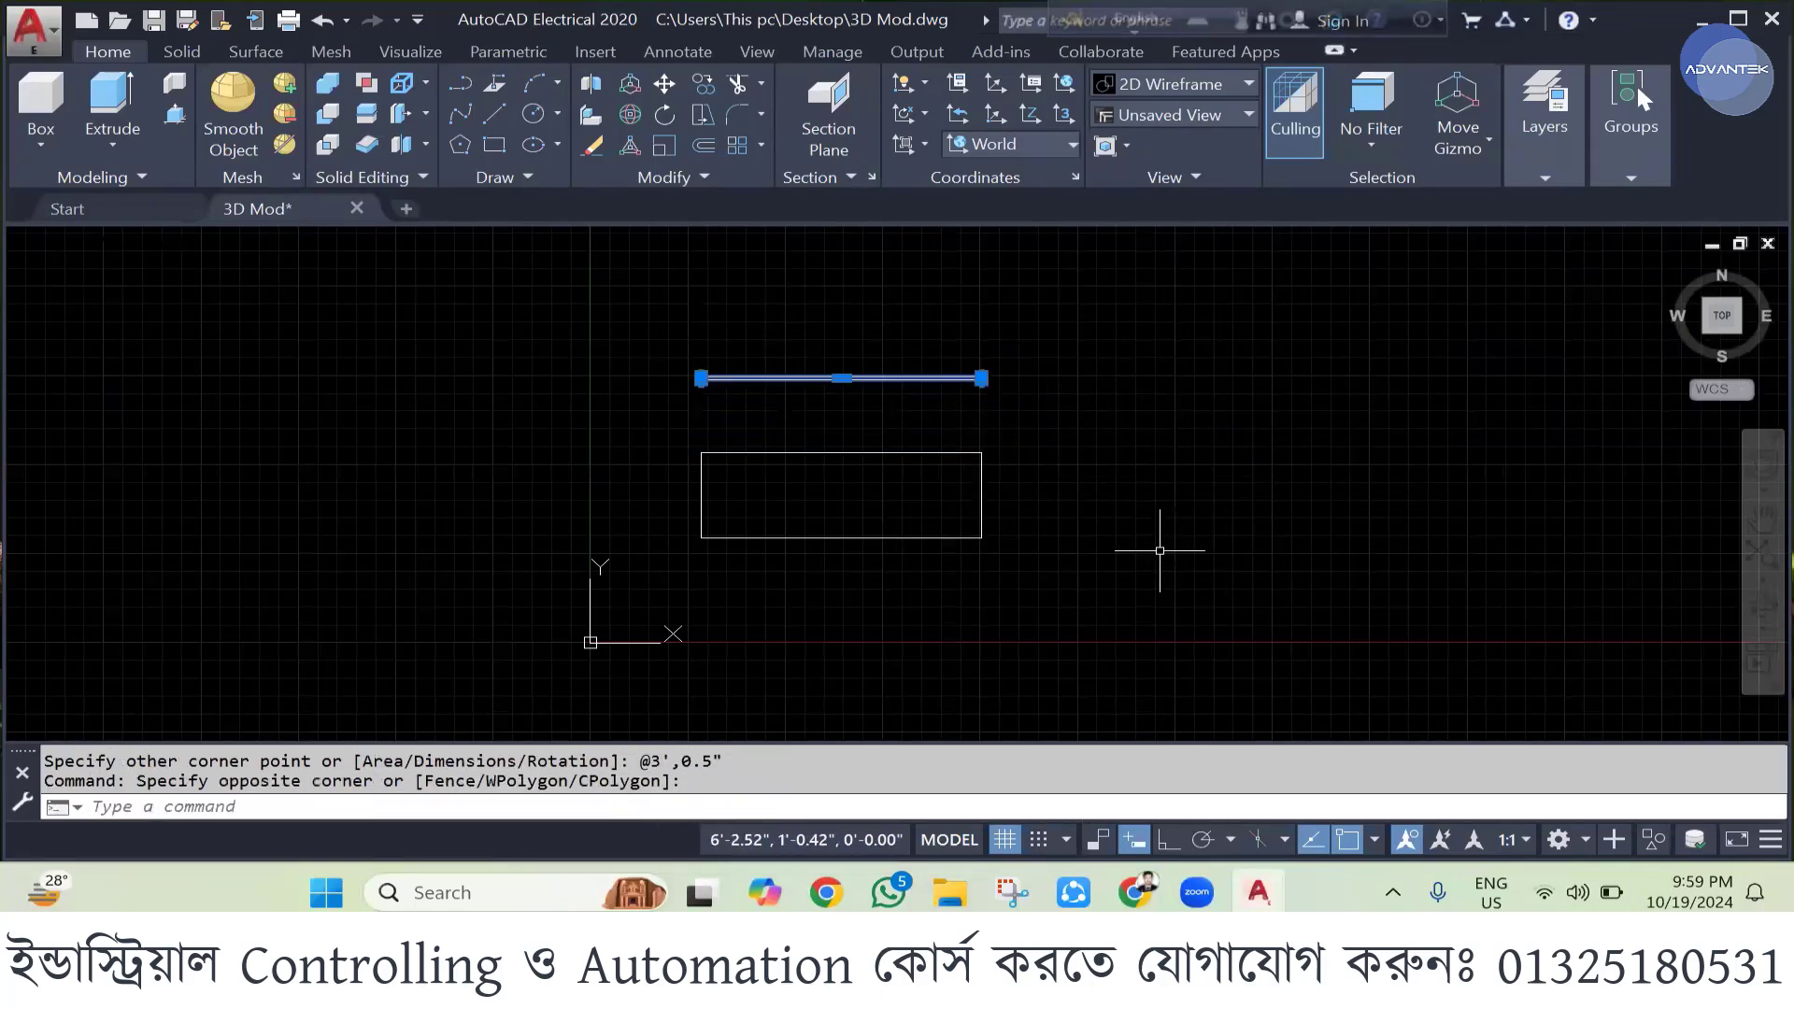
pyautogui.hotkey('ctrl', 'c')
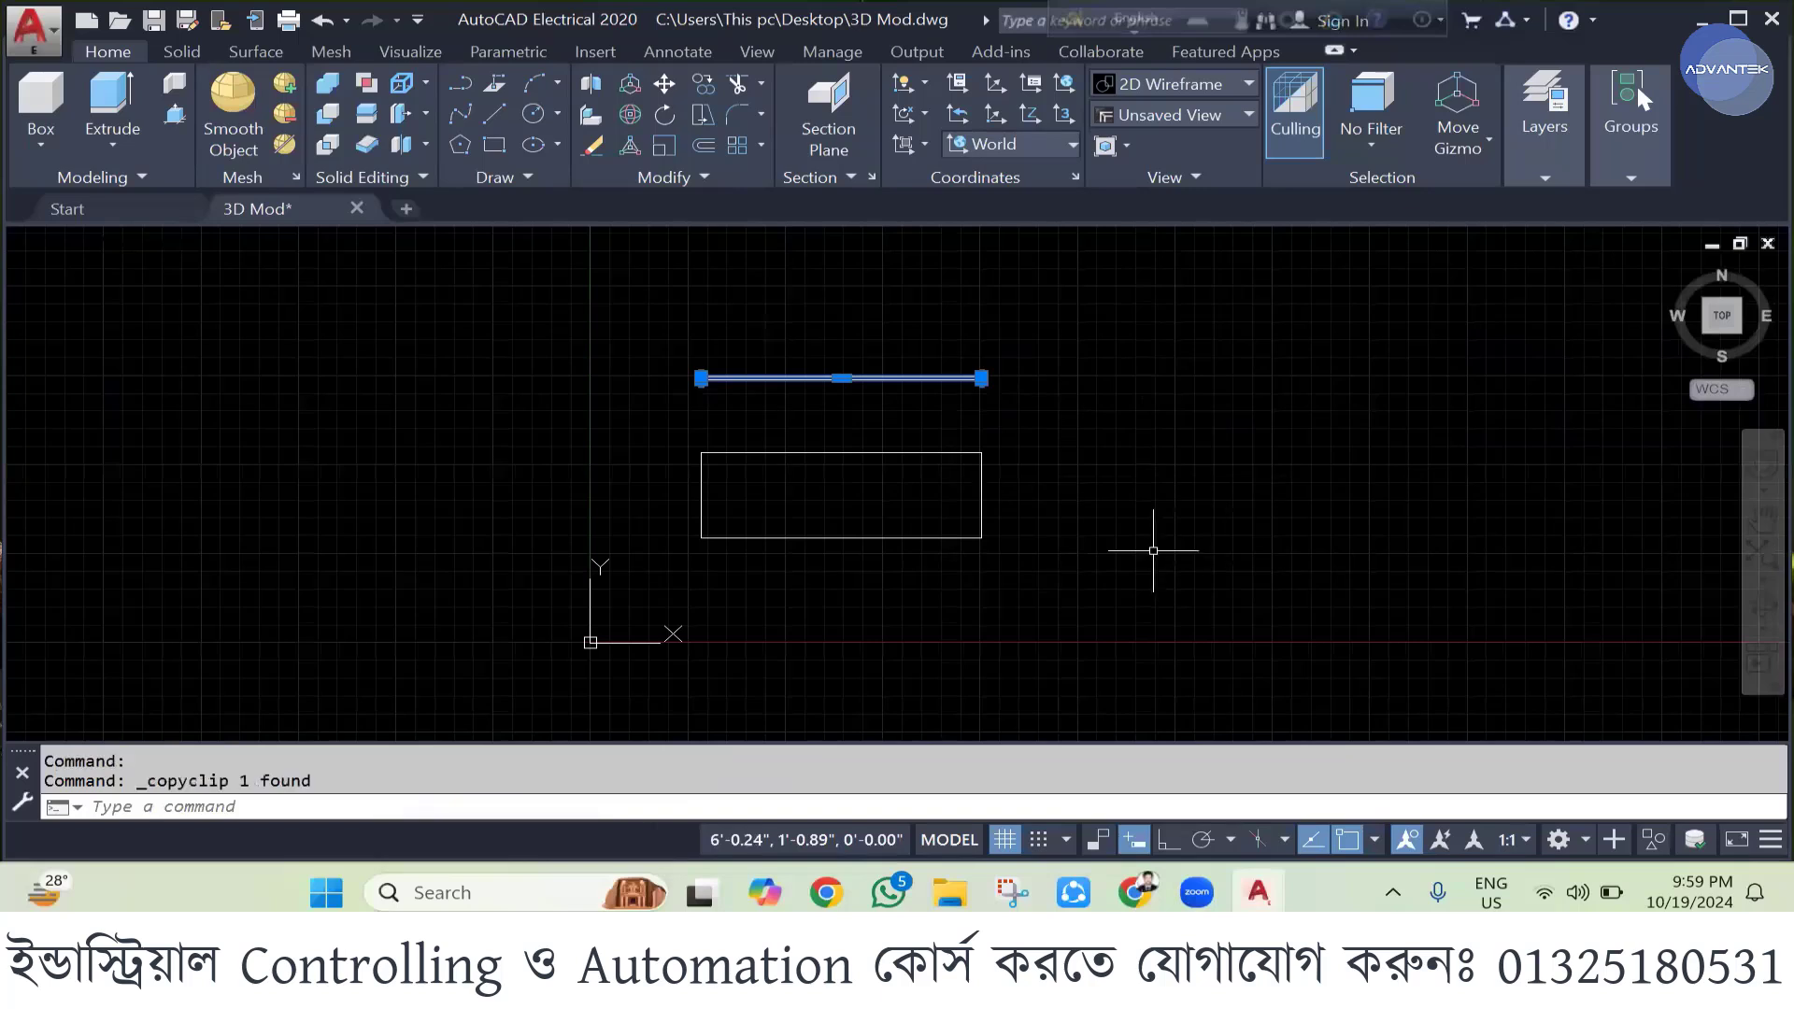
pyautogui.write('cp')
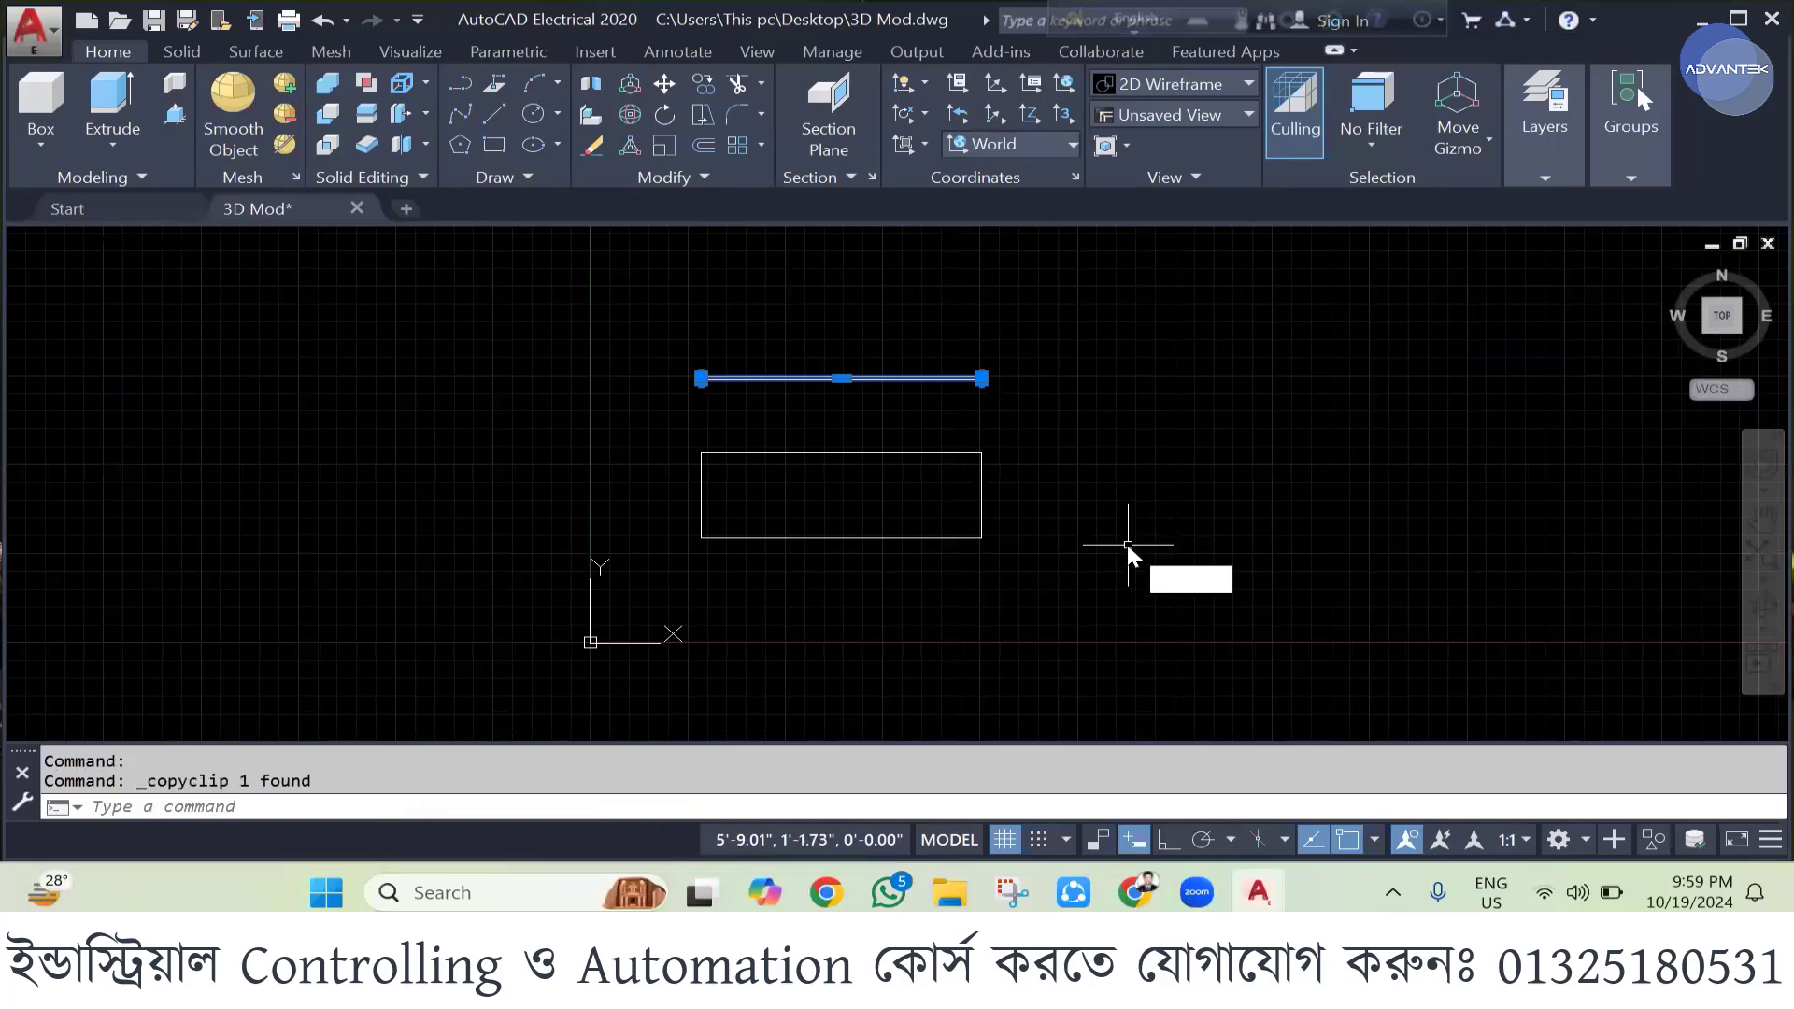
pyautogui.press('Return')
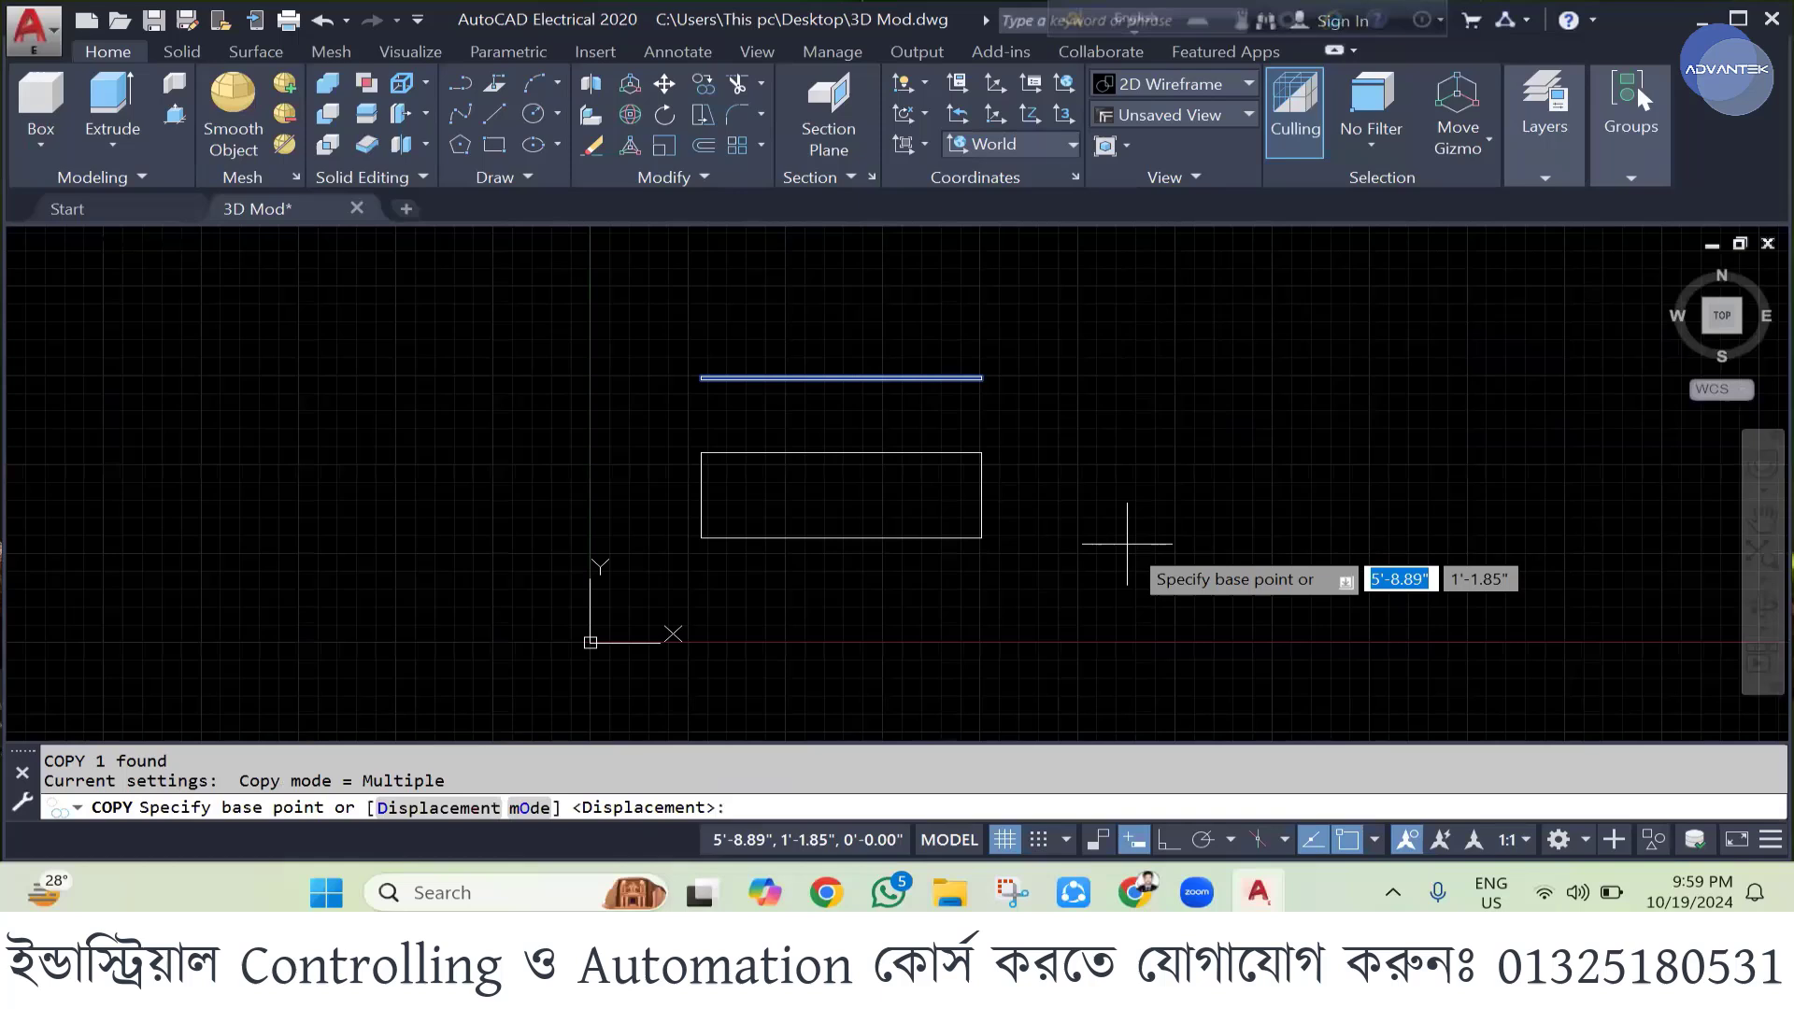
pyautogui.click(831, 378)
pyautogui.click(835, 586)
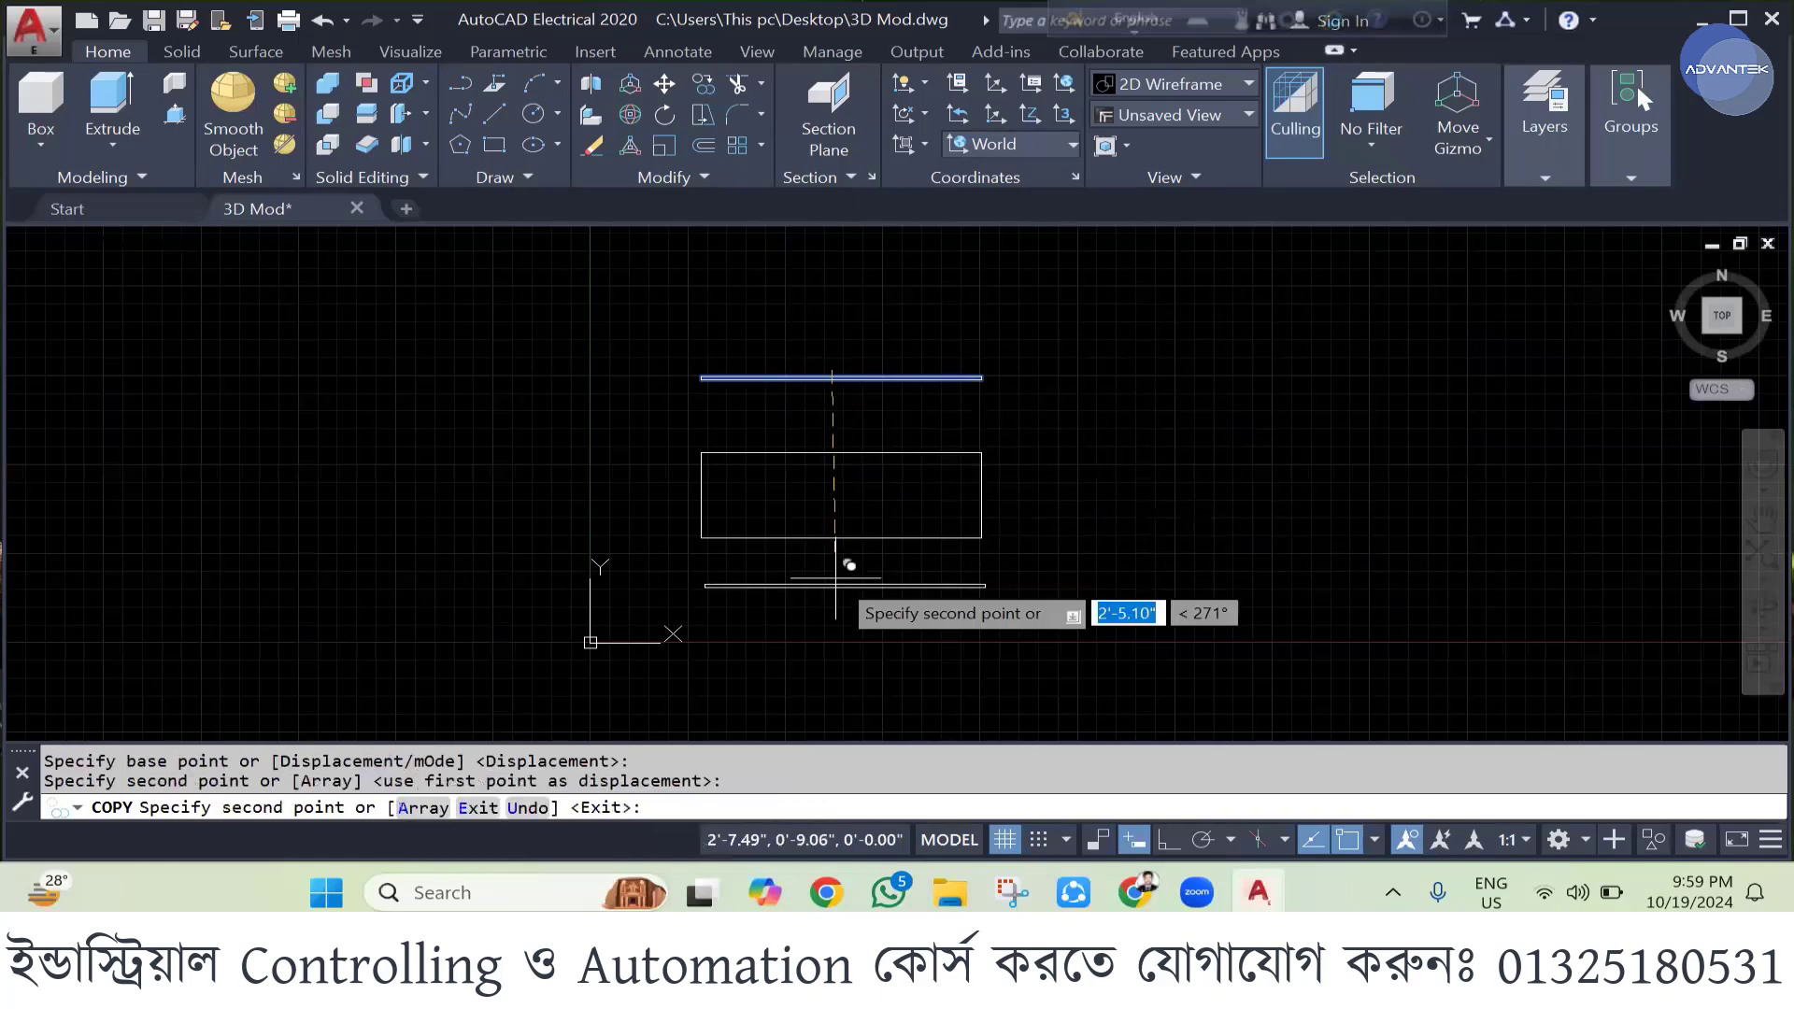
pyautogui.press('Escape')
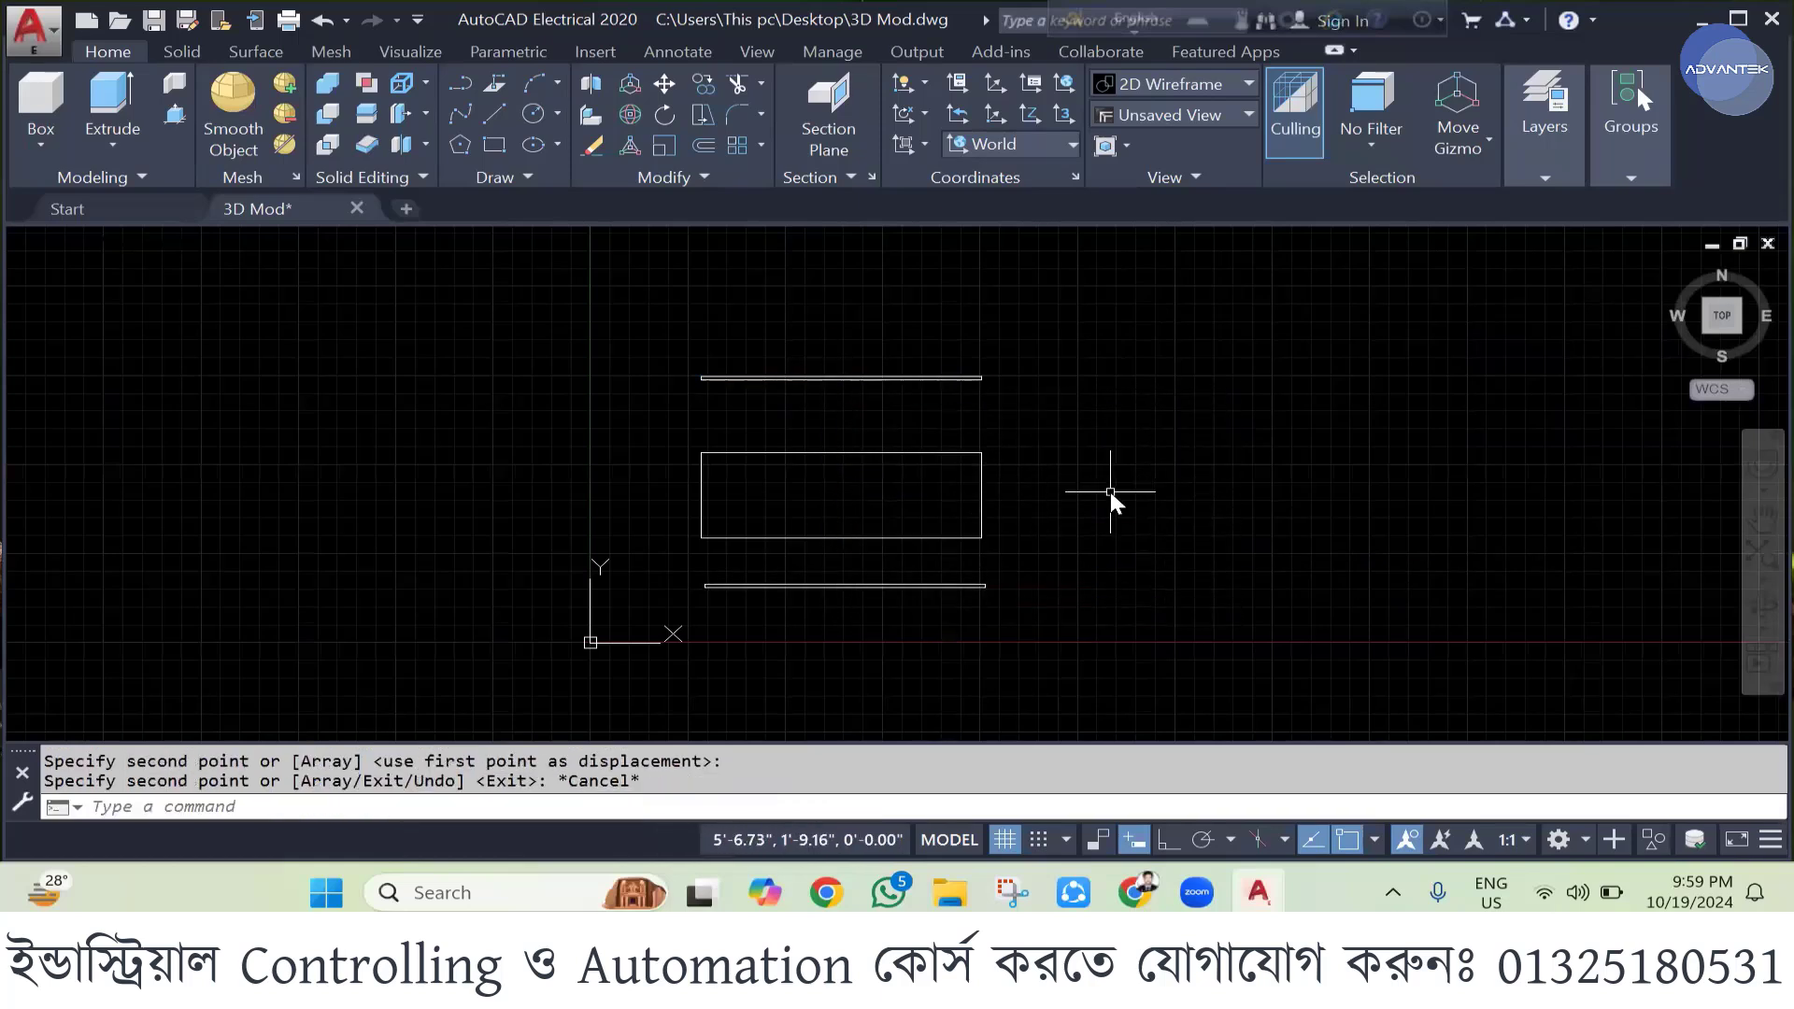
# - Draw a vertical 0.5" by 1' bar at the central rectangle's corner
pyautogui.write('rec')
pyautogui.press('Return')
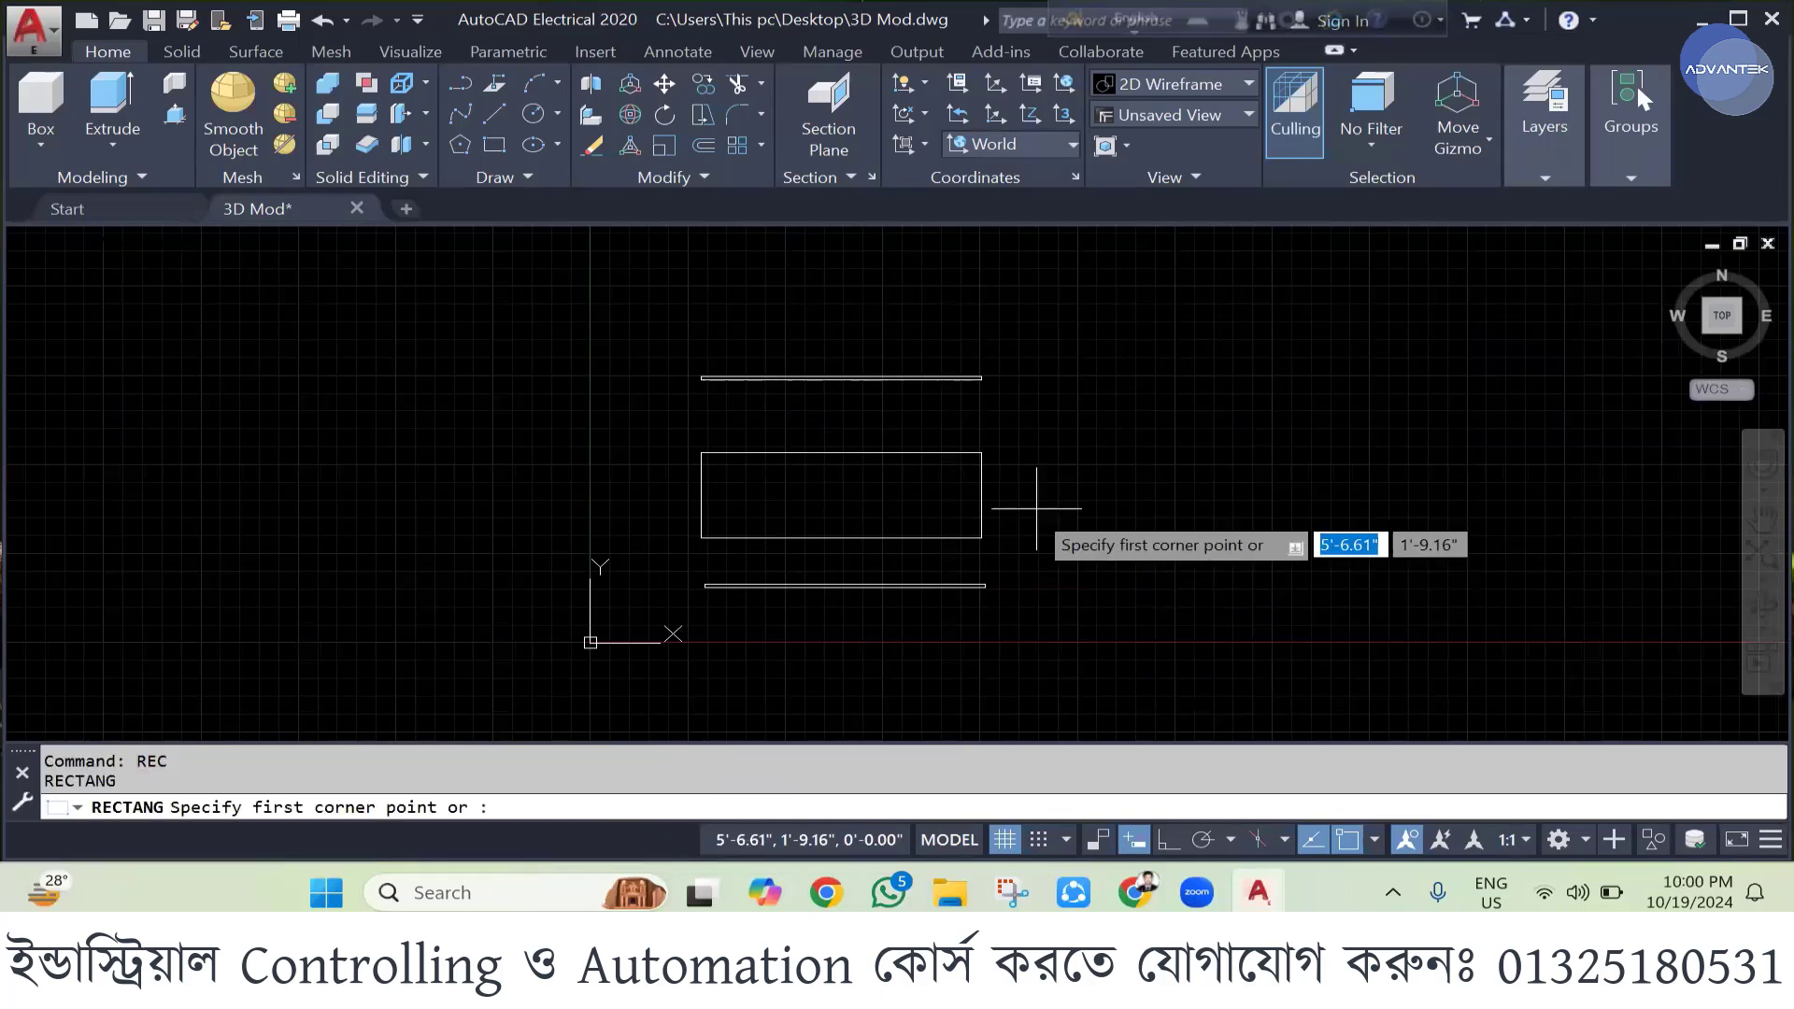
pyautogui.scroll(2, 1014, 500)
pyautogui.scroll(2, 1015, 502)
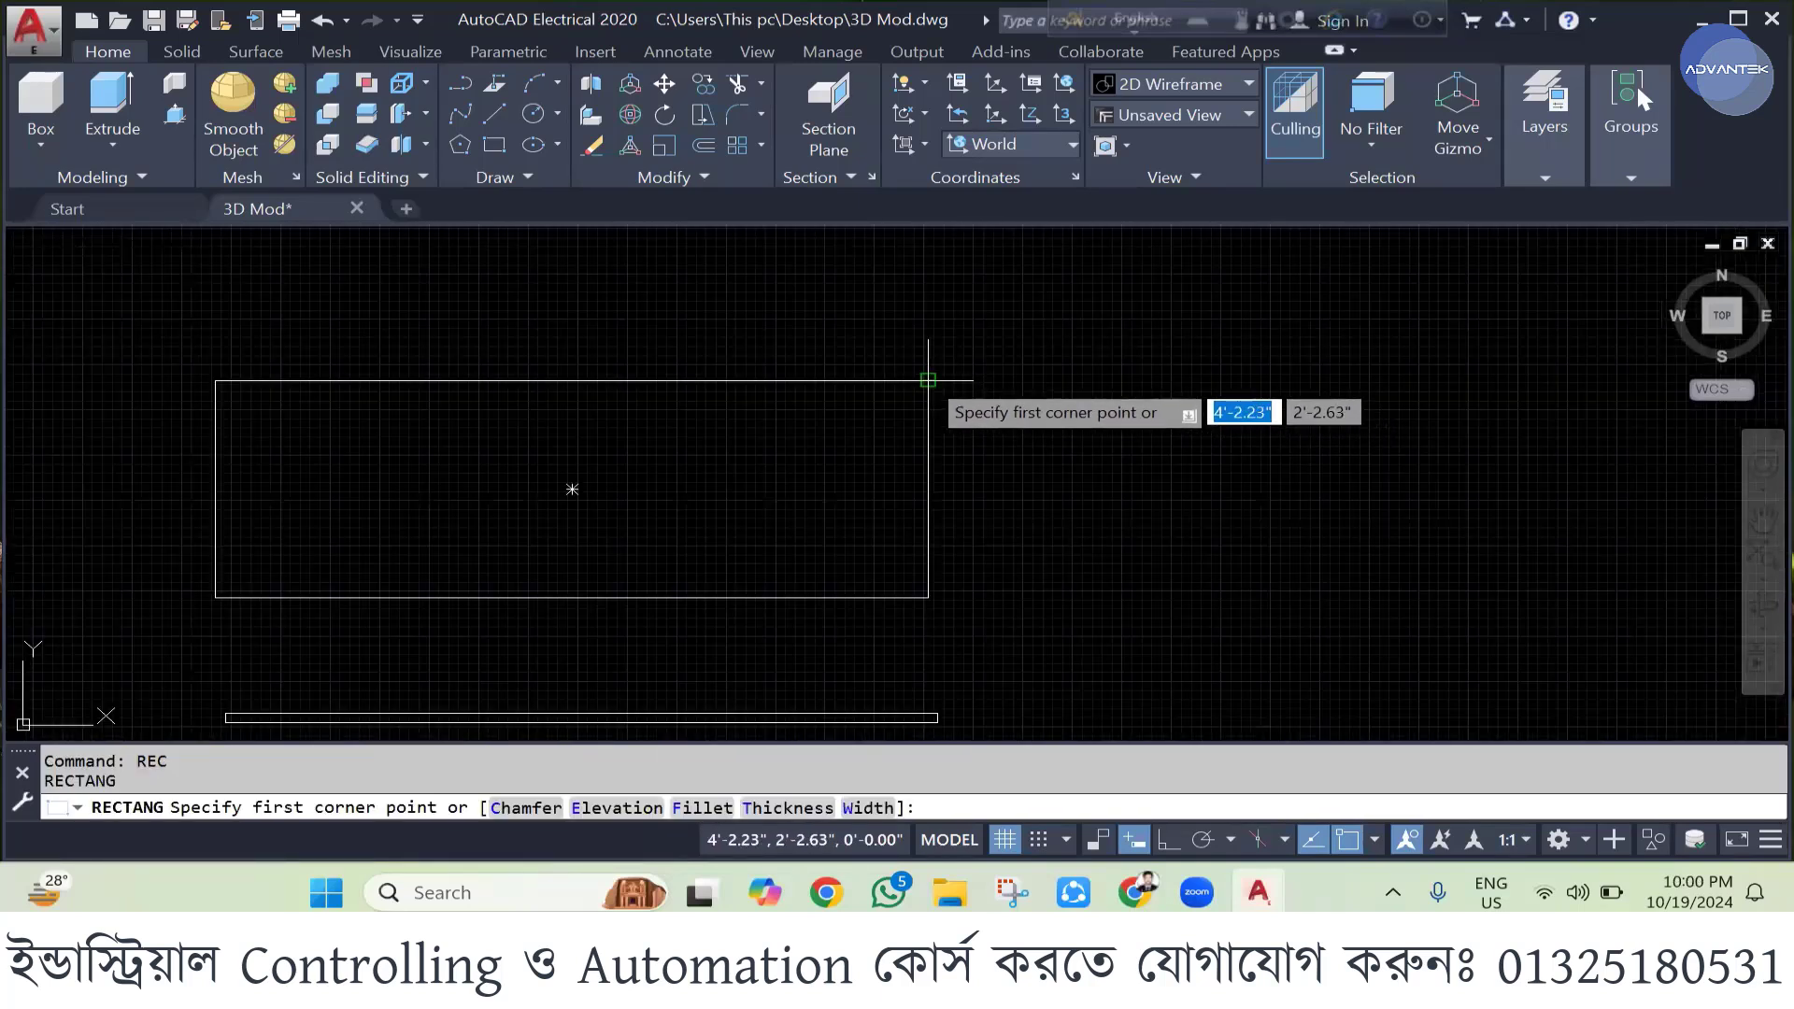
pyautogui.click(1034, 380)
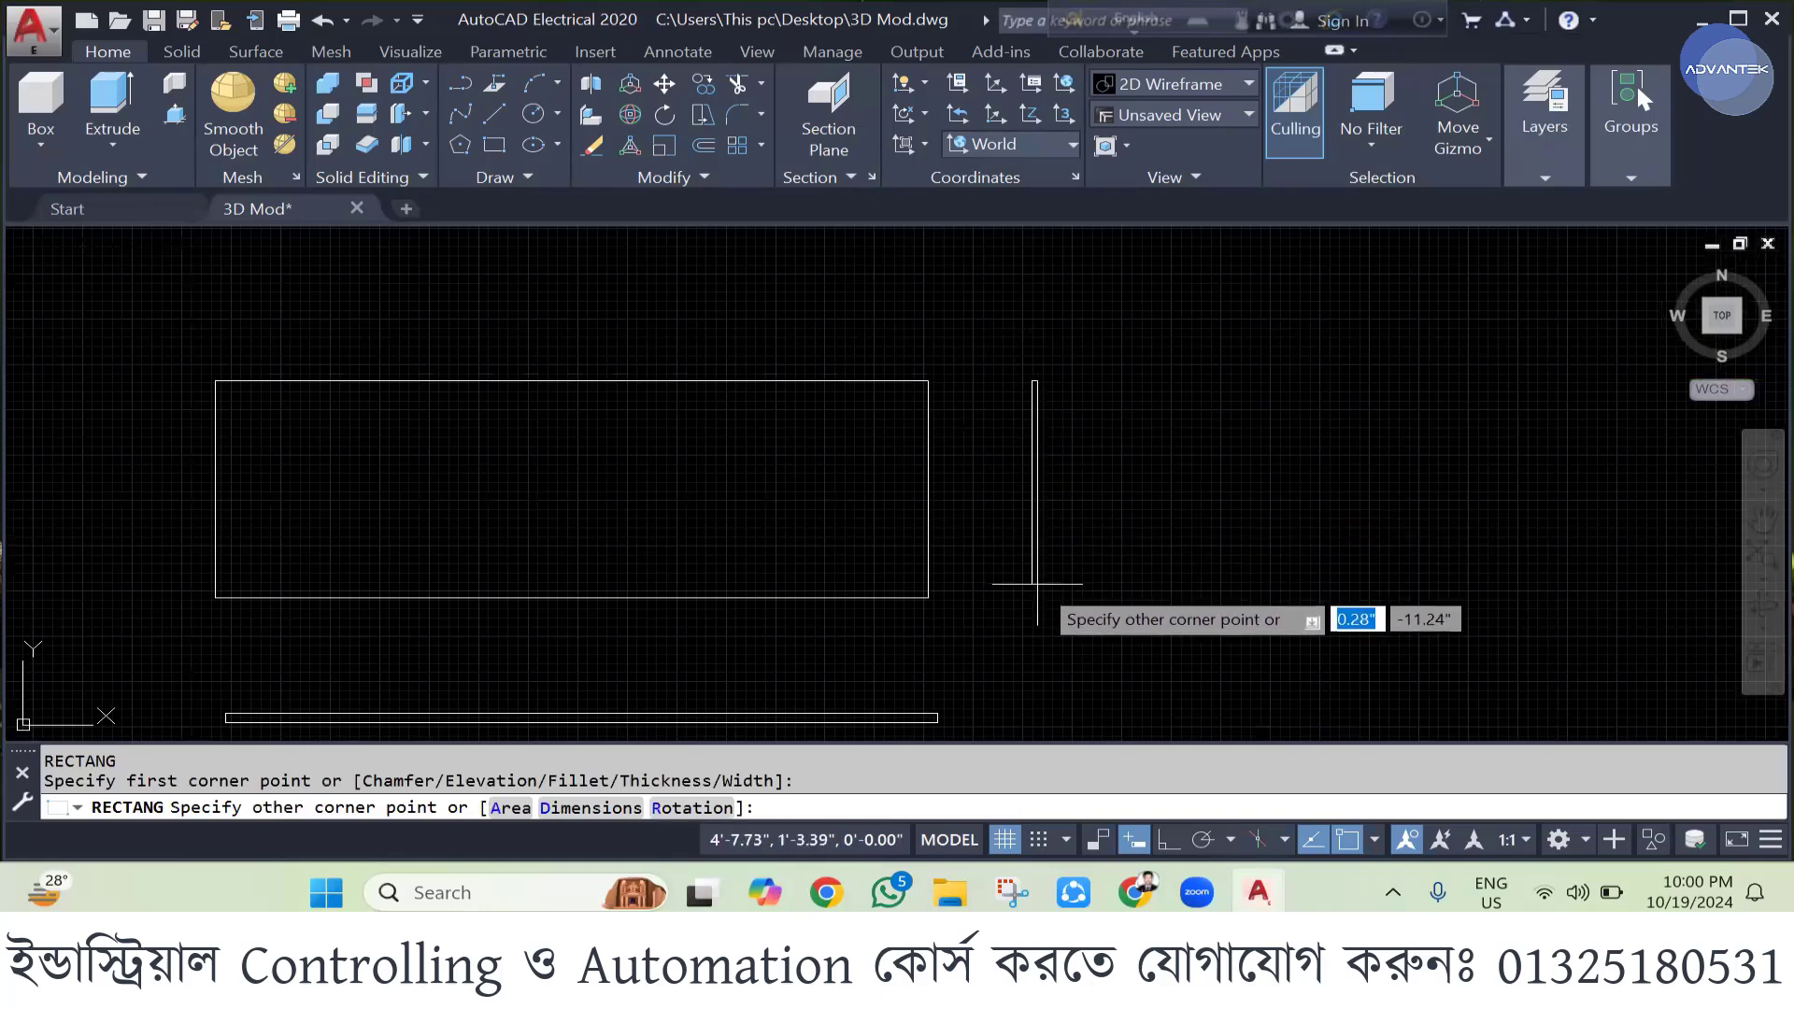
pyautogui.write('0.5')
pyautogui.press('Tab')
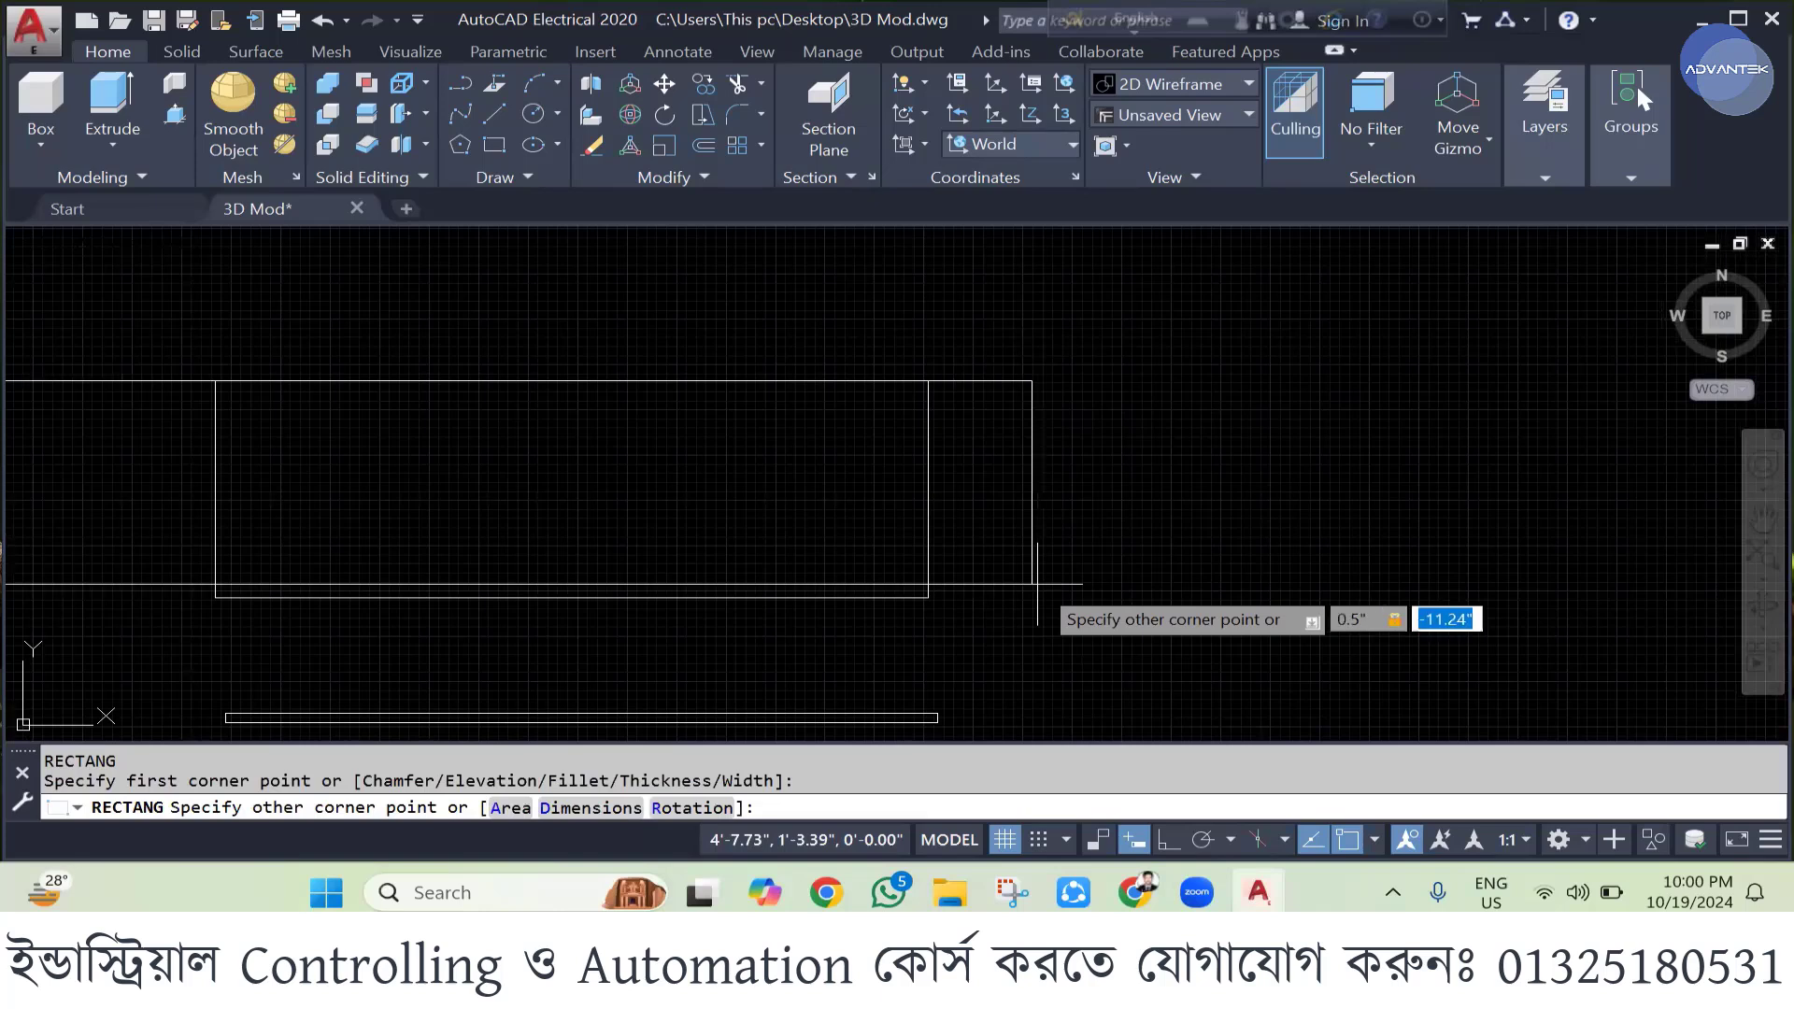
pyautogui.write("1'")
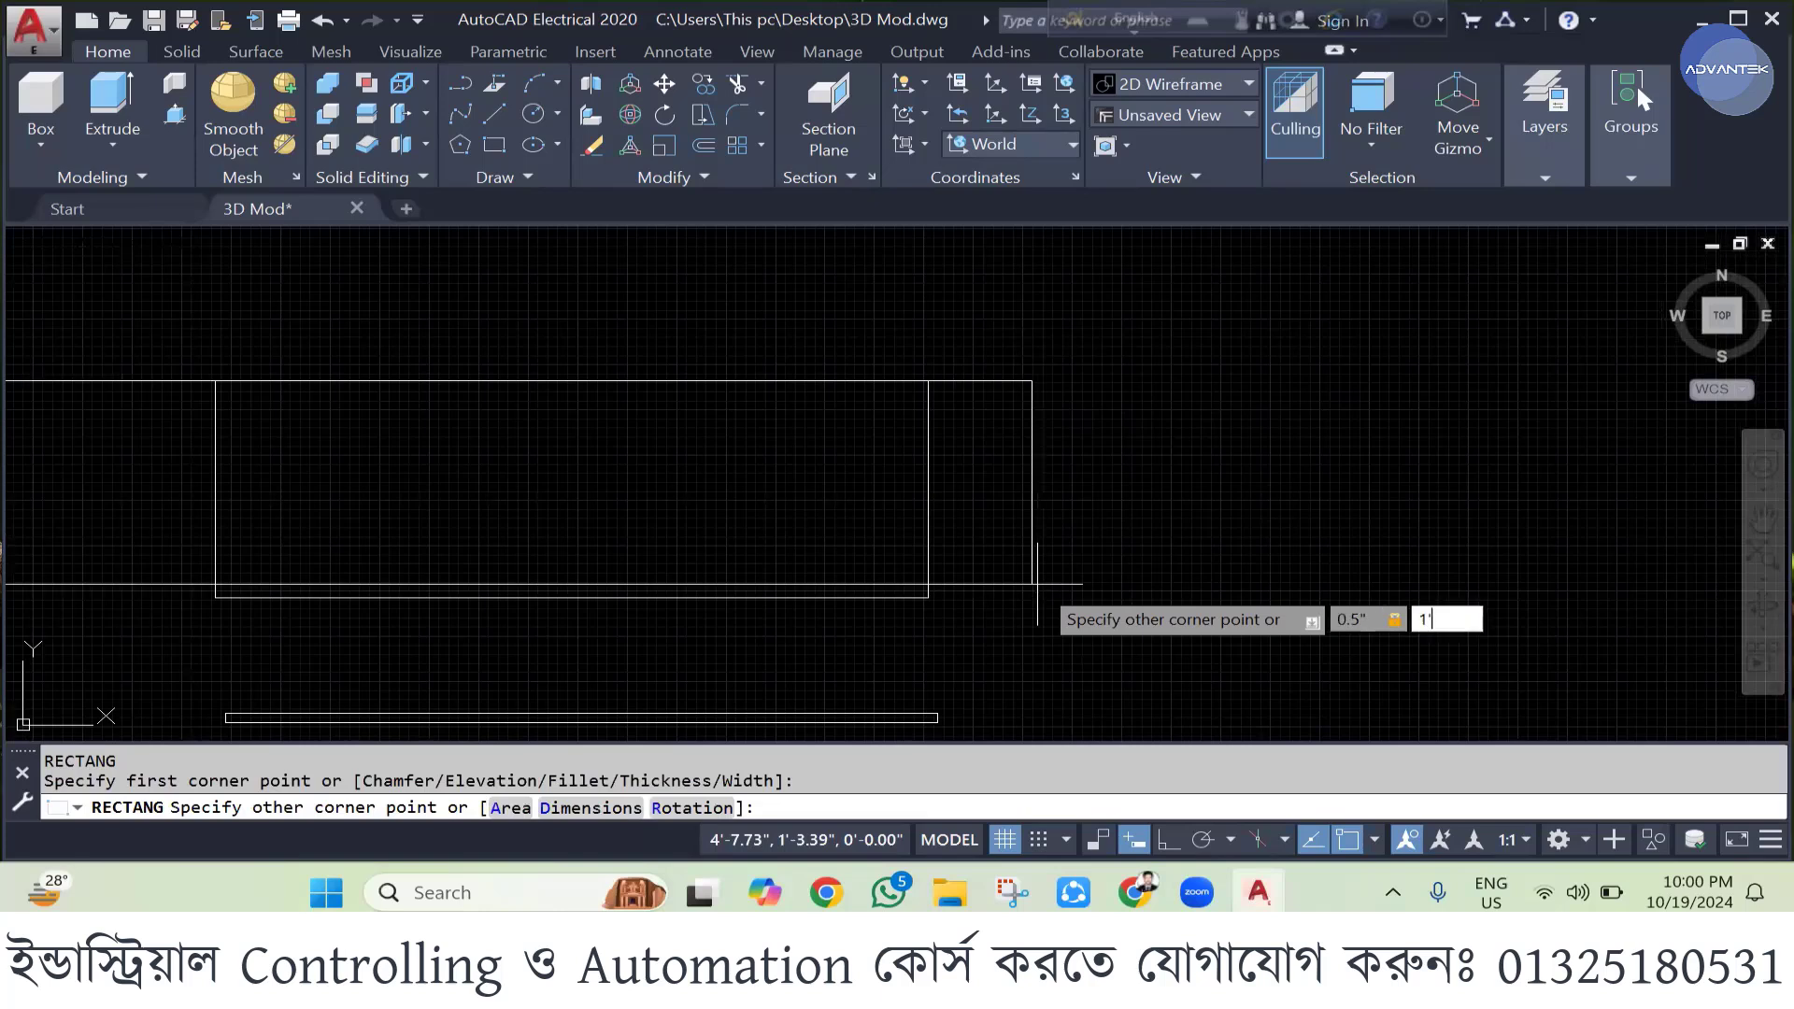
pyautogui.press('Return')
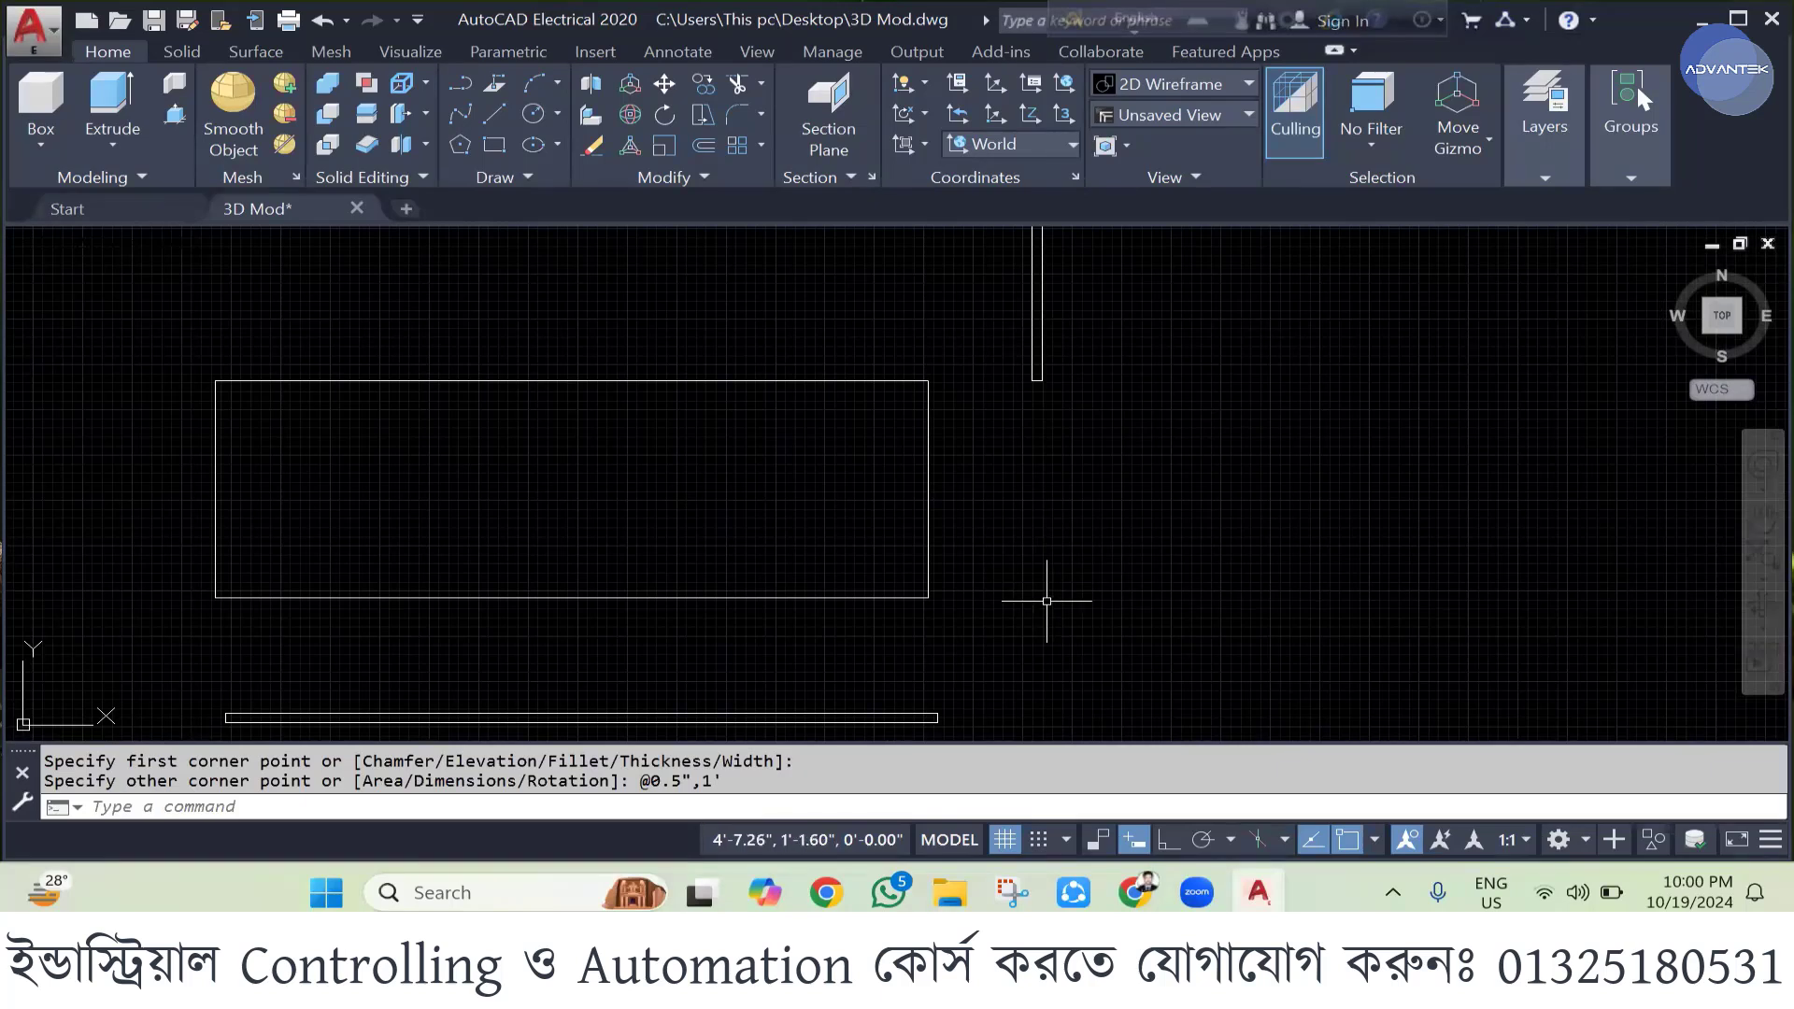
pyautogui.scroll(-4, 1051, 588)
# - Move the vertical bar from its midpoint to sit beside the rectangle's right side
pyautogui.click(1037, 334)
pyautogui.click(1122, 539)
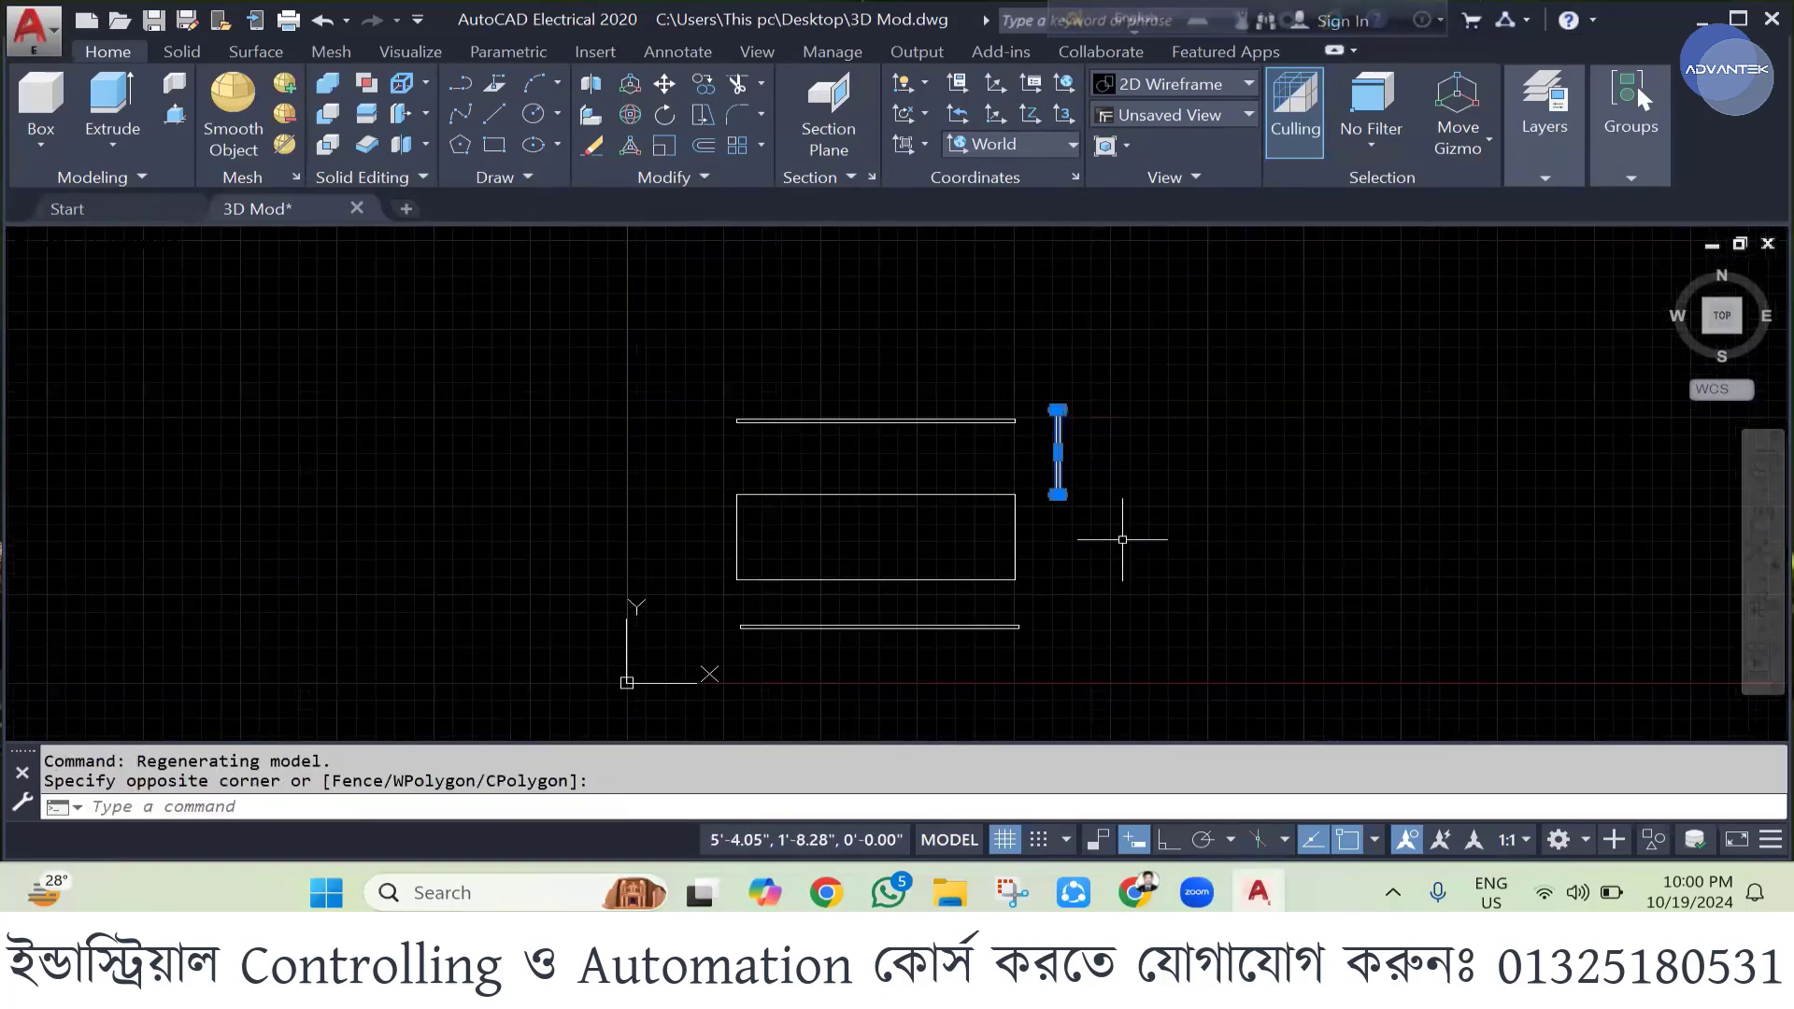
pyautogui.write('m')
pyautogui.press('Return')
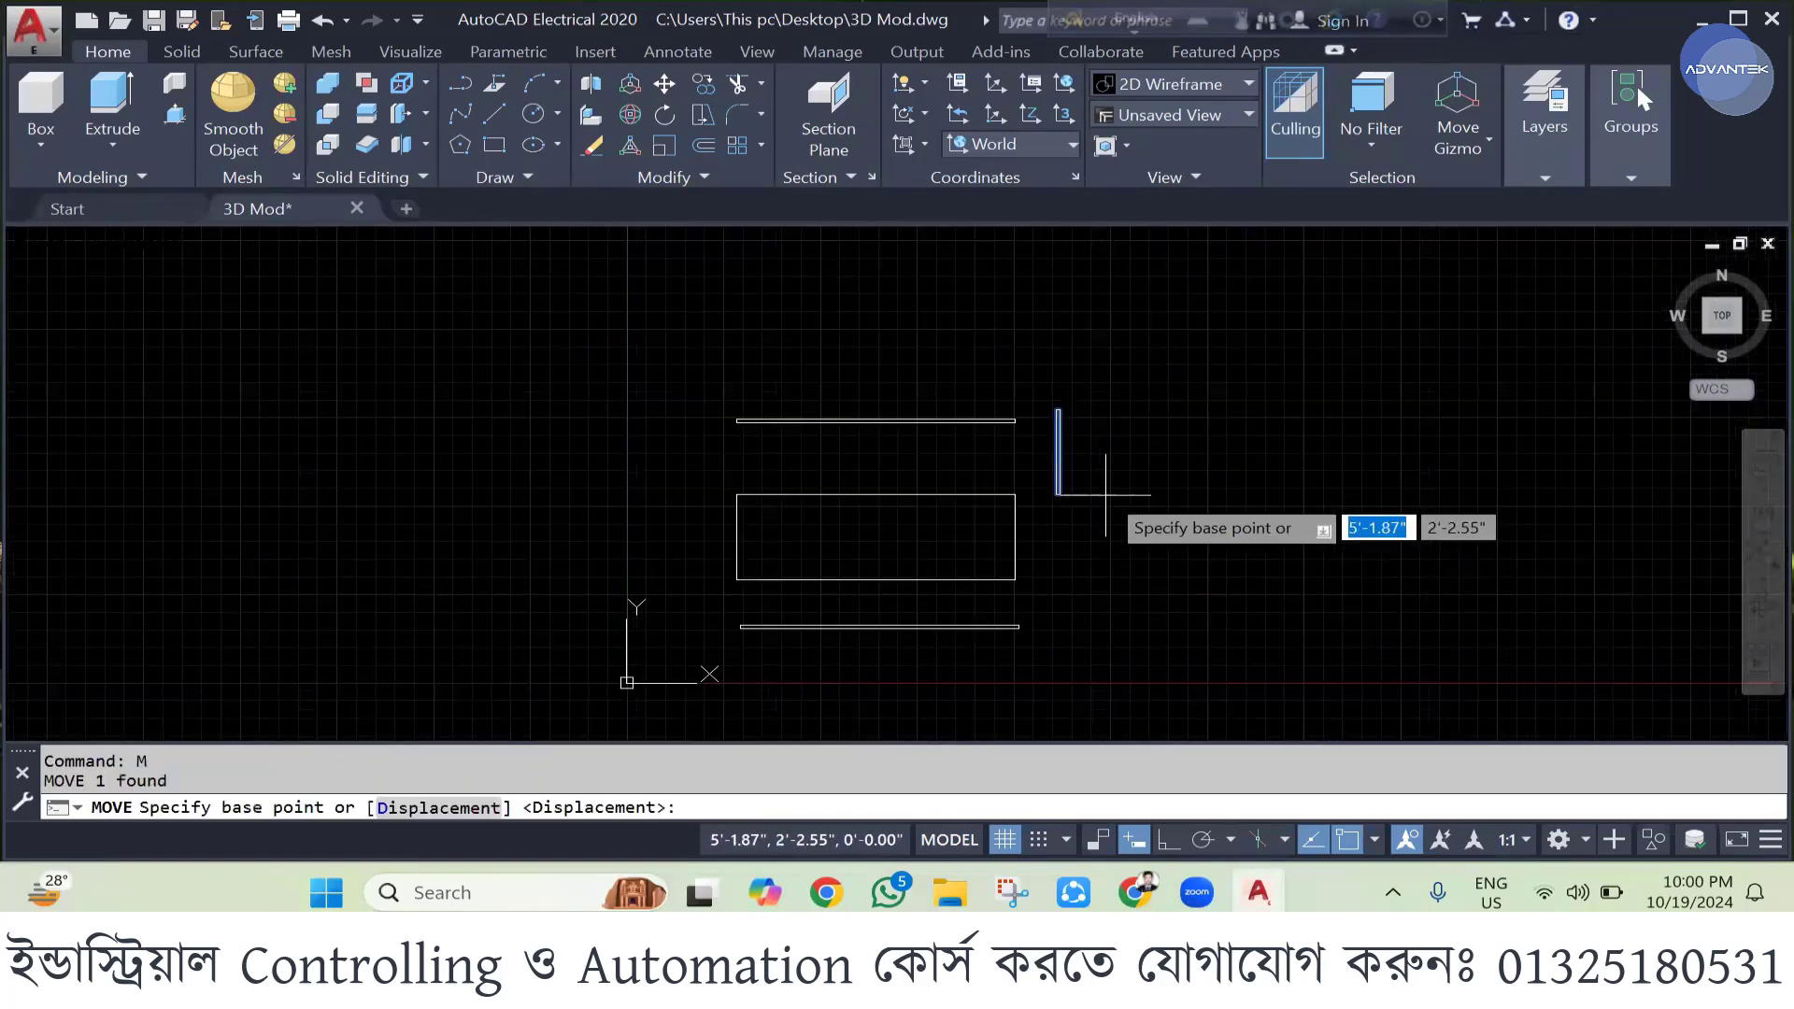
pyautogui.click(1058, 452)
pyautogui.click(1090, 525)
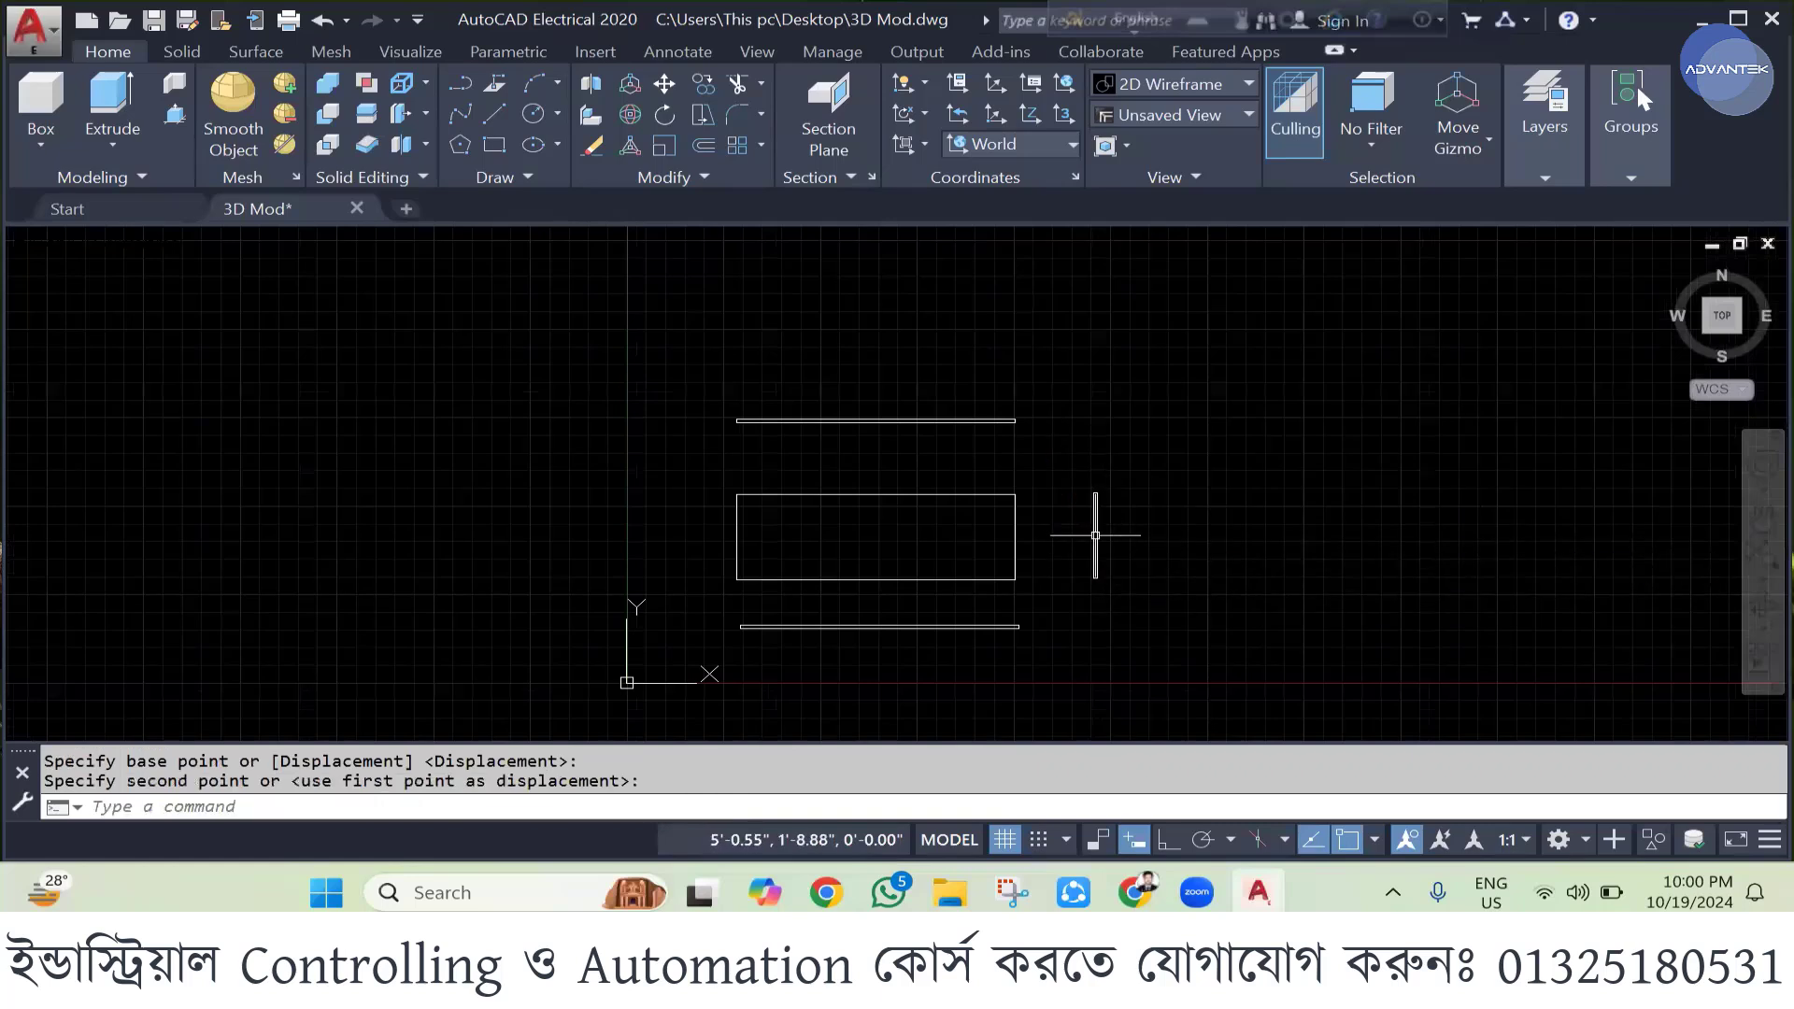
pyautogui.click(1074, 473)
# - Copy the 0.5" by 1' vertical bar to the left side of the central rectangle
pyautogui.click(1147, 605)
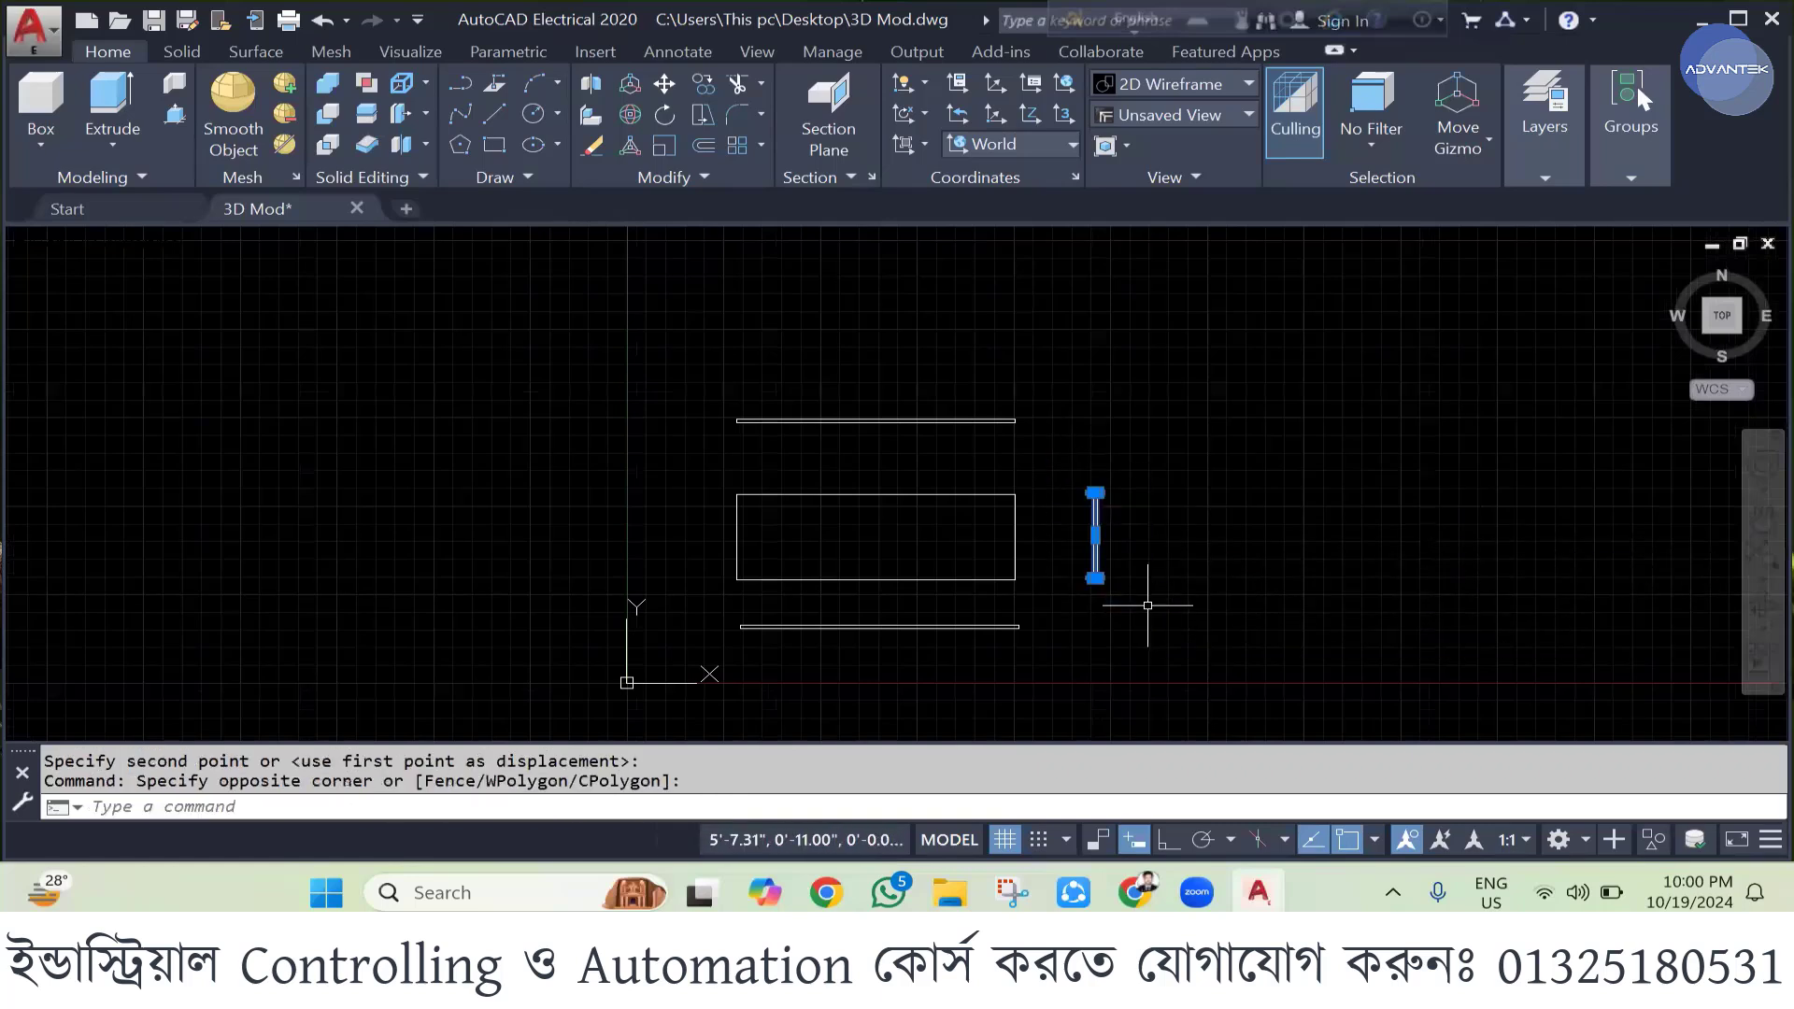
pyautogui.write('cp')
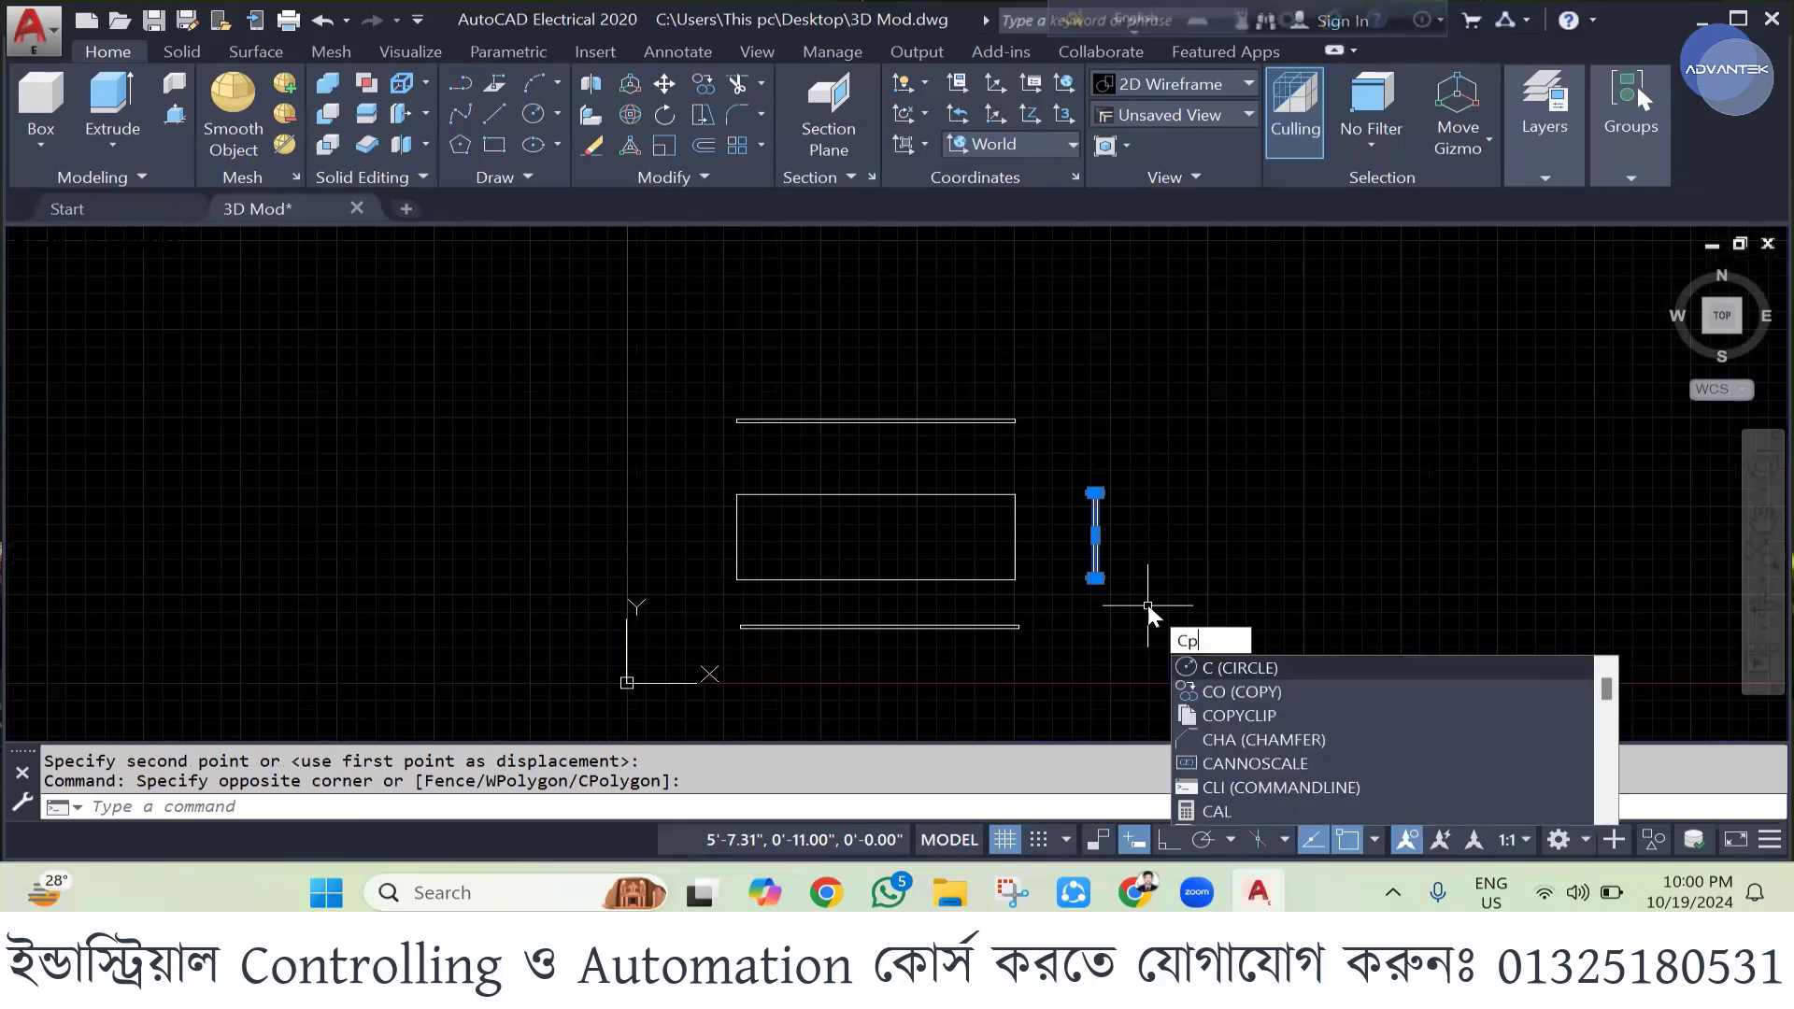
pyautogui.press('Return')
pyautogui.click(1095, 536)
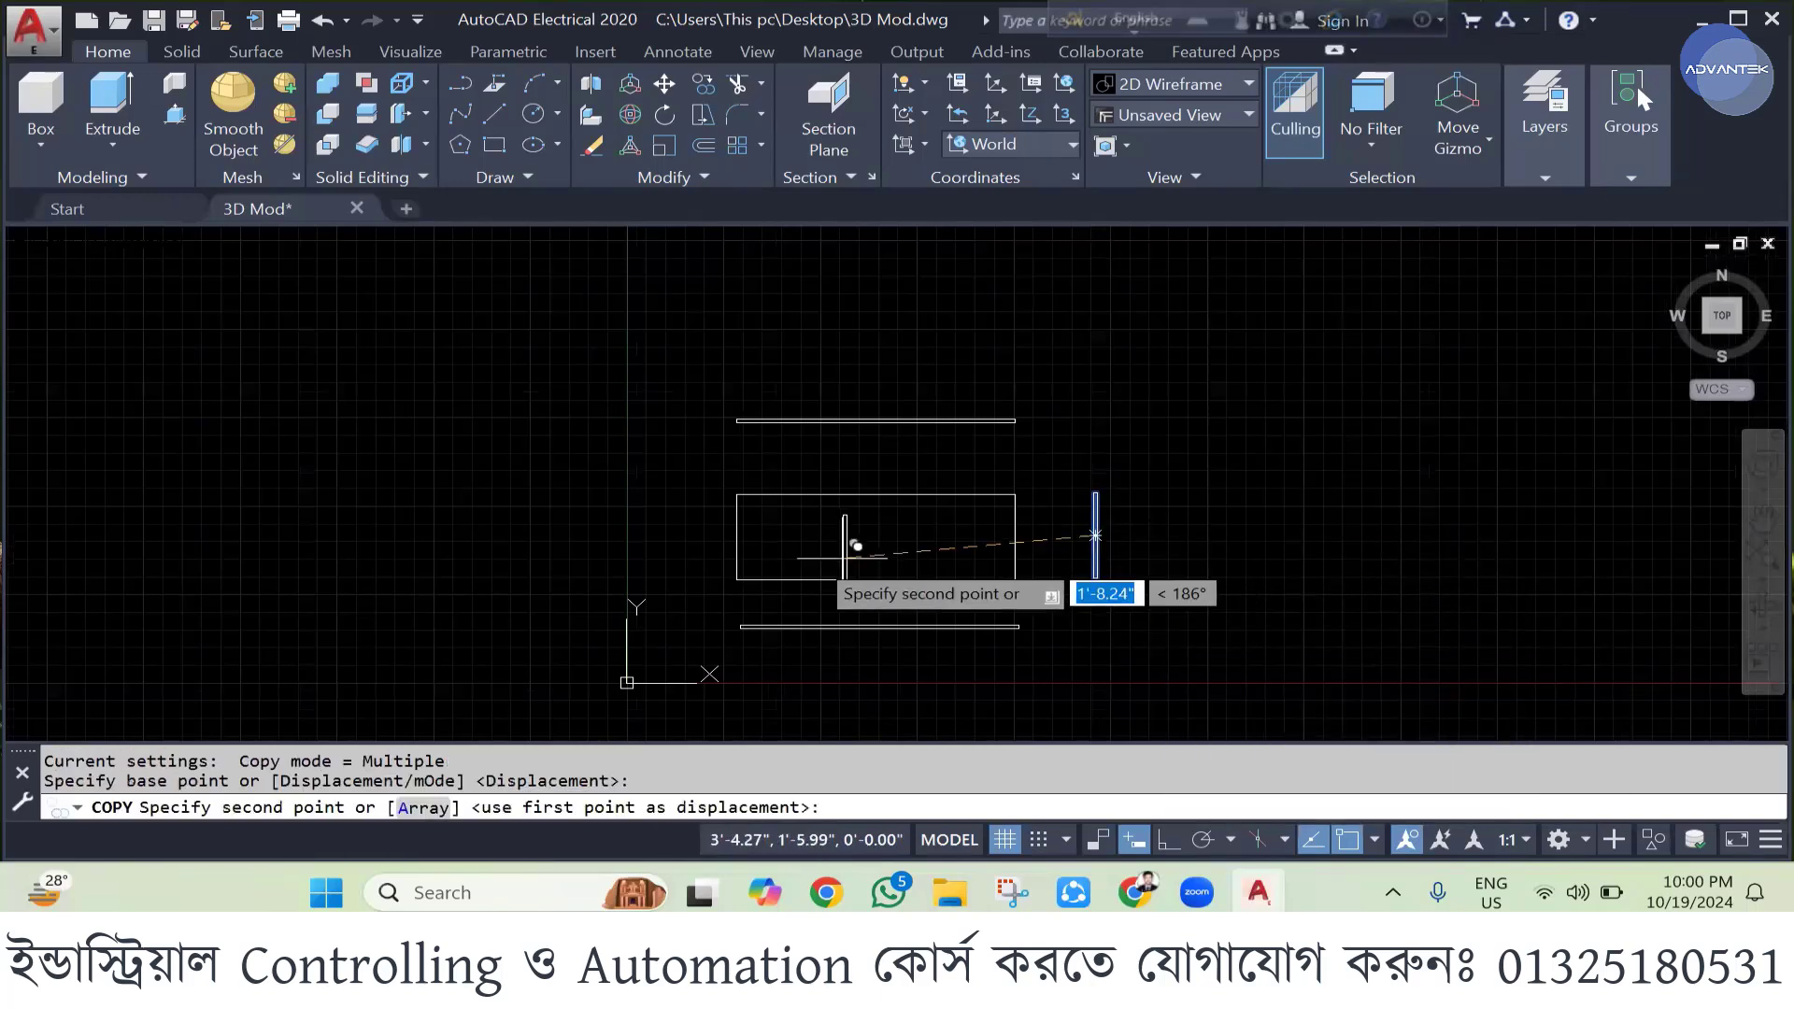
pyautogui.click(685, 536)
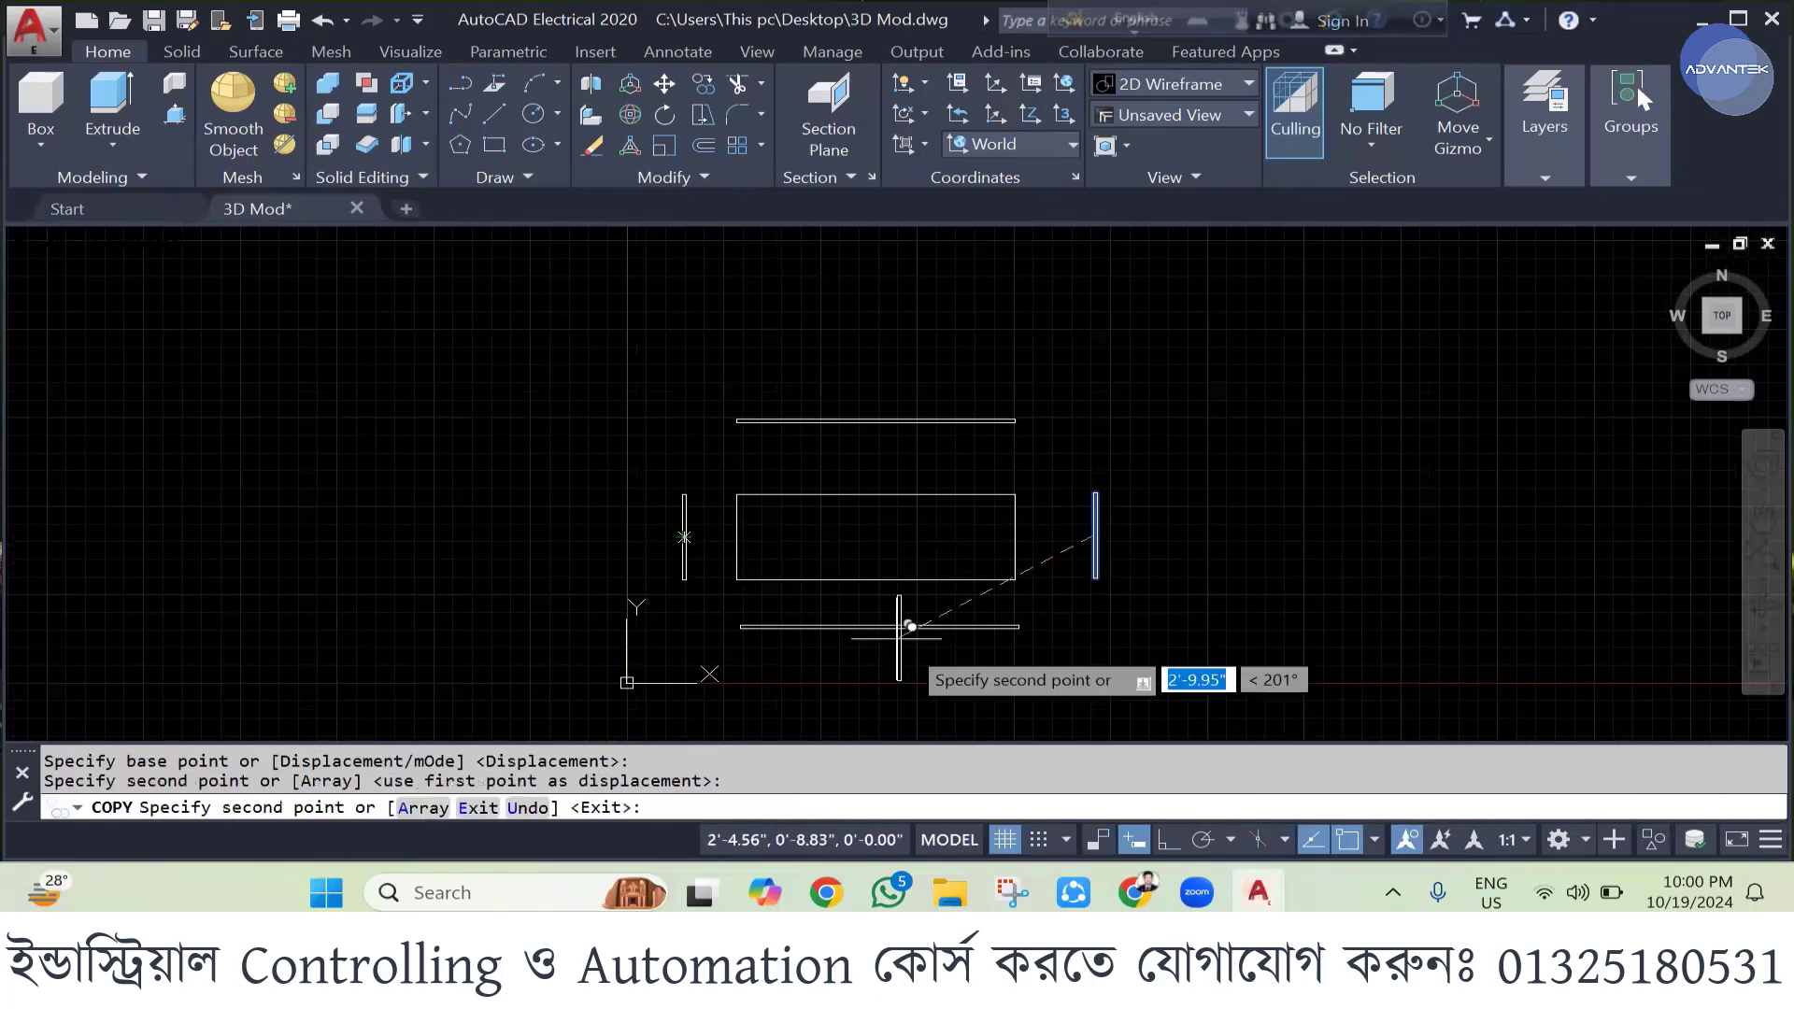
pyautogui.press('Escape')
pyautogui.scroll(-2, 711, 526)
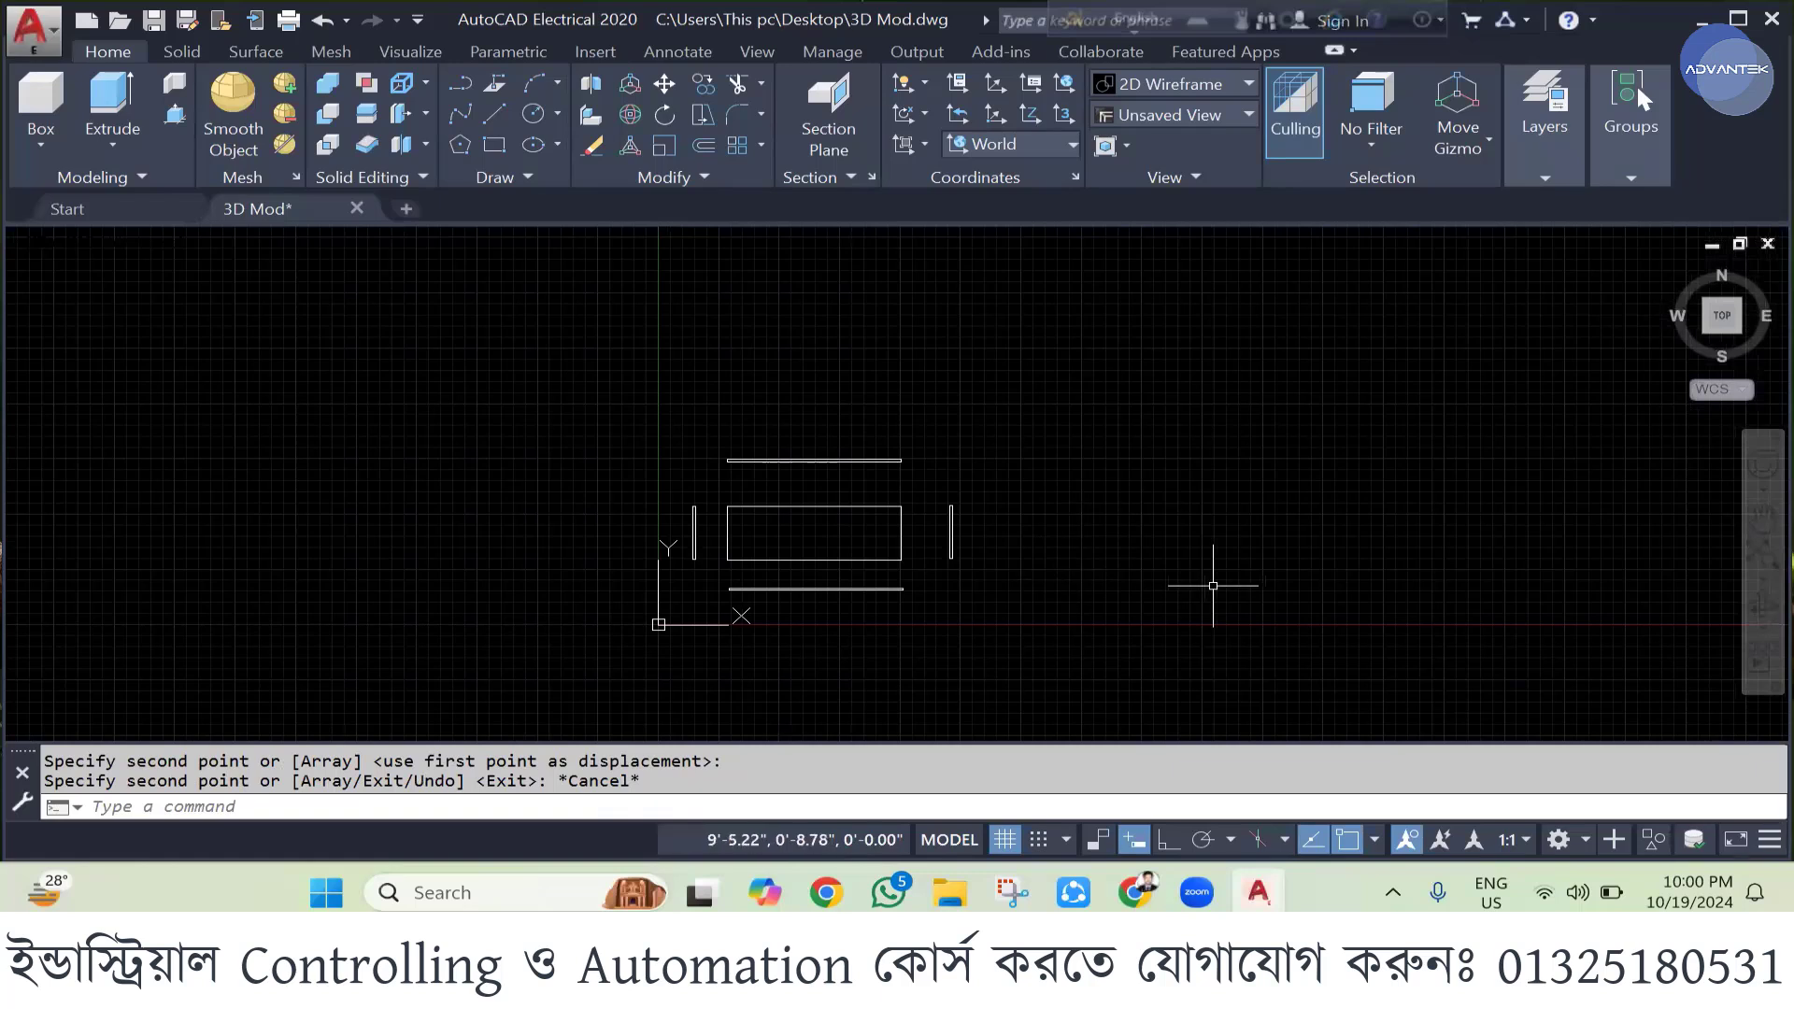
pyautogui.scroll(3, 1208, 575)
pyautogui.scroll(-2, 899, 518)
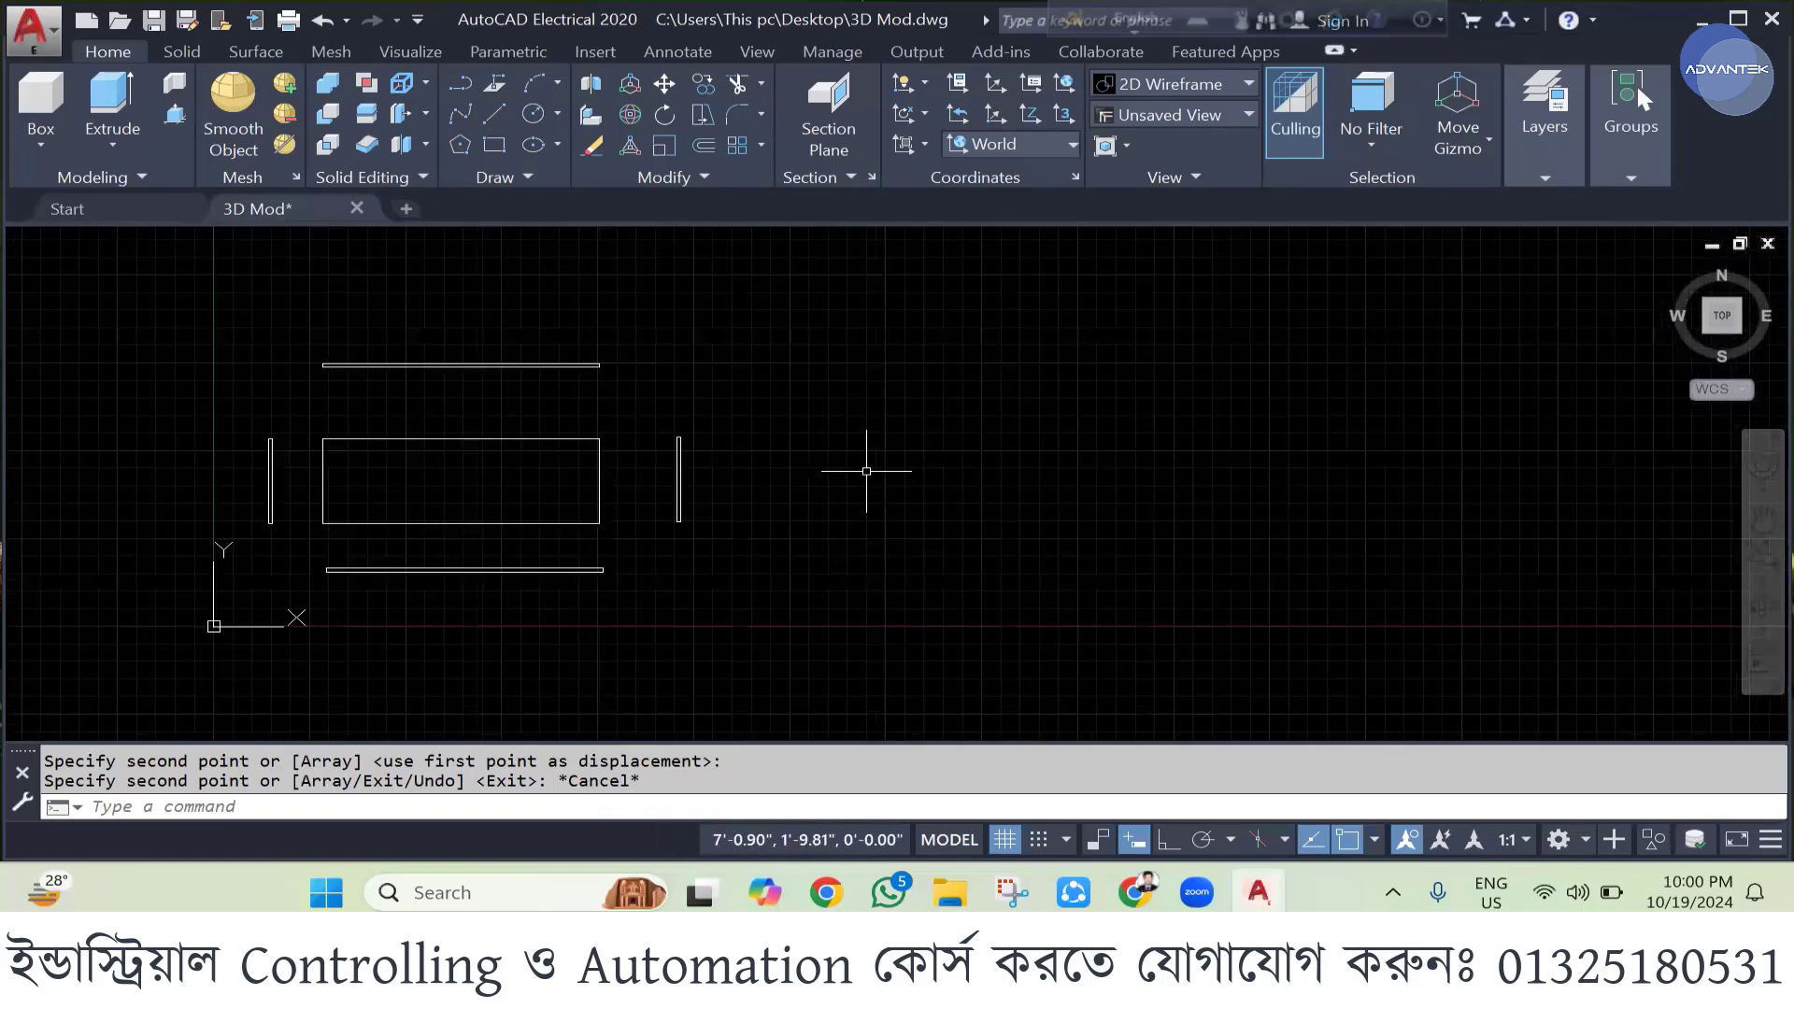
pyautogui.scroll(2, 874, 463)
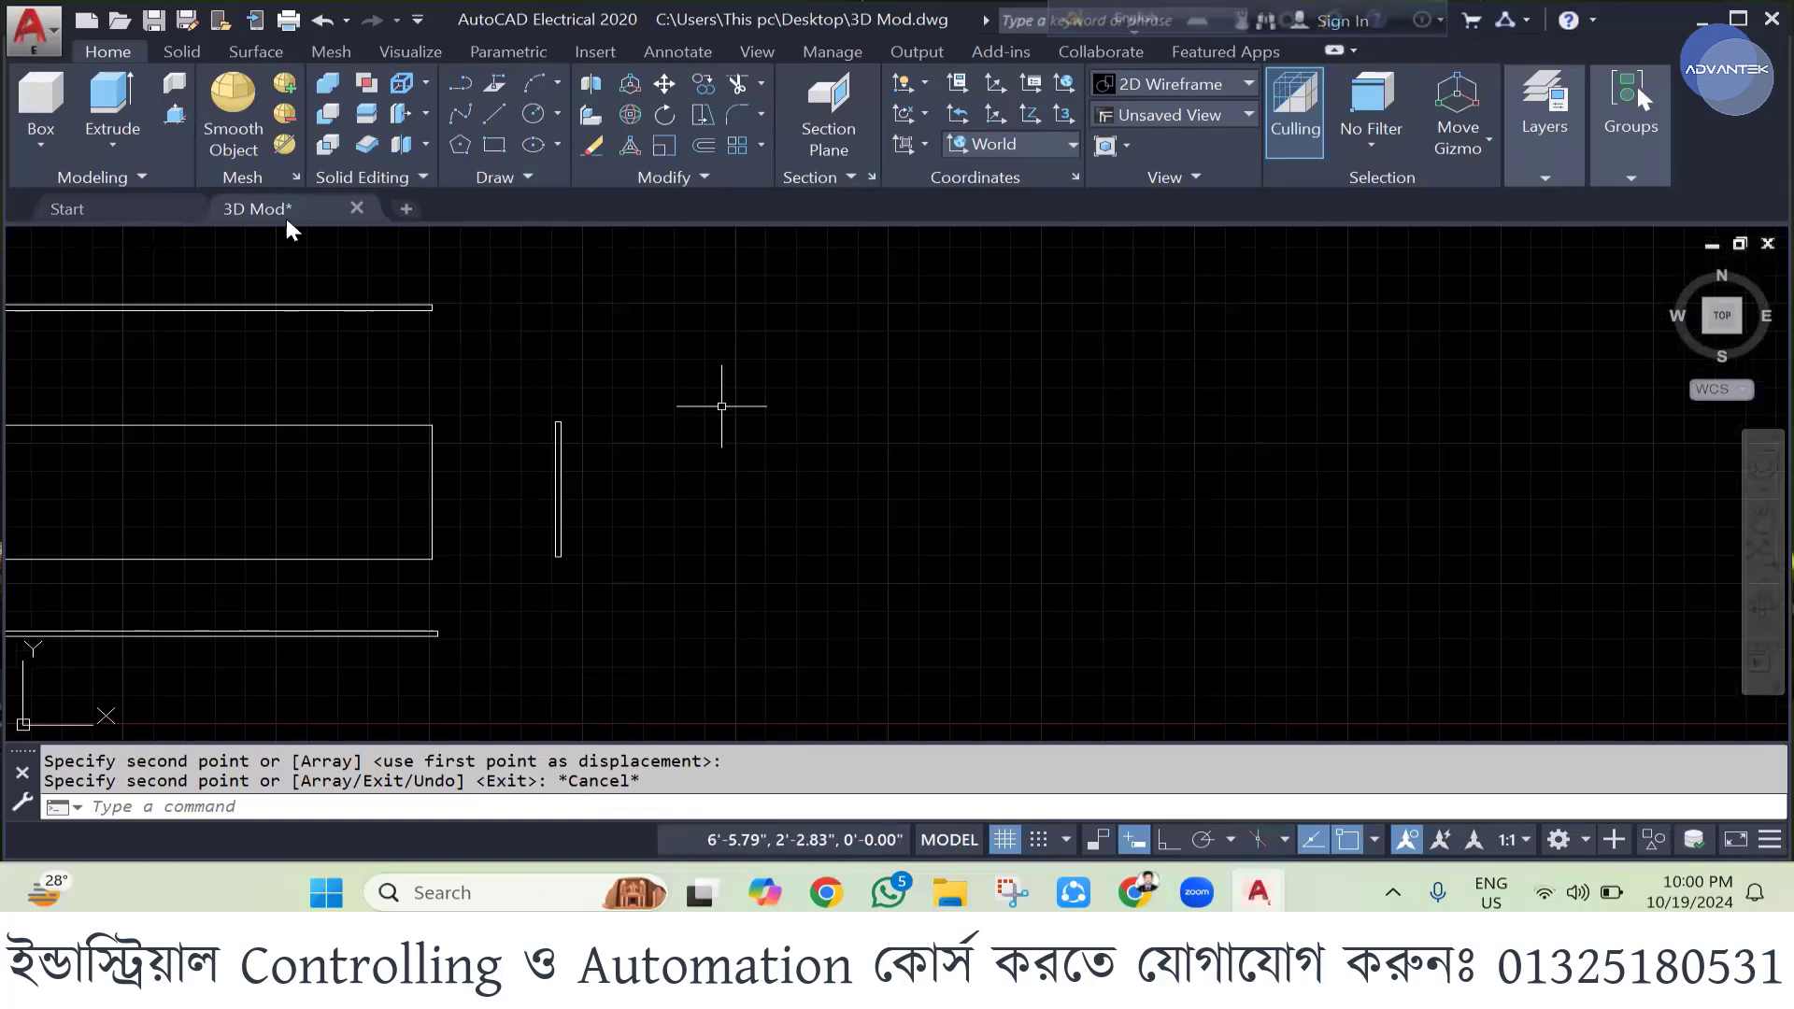
# - Draw a 4" by 4" square above and to the right of the framed rectangle
pyautogui.write('REC')
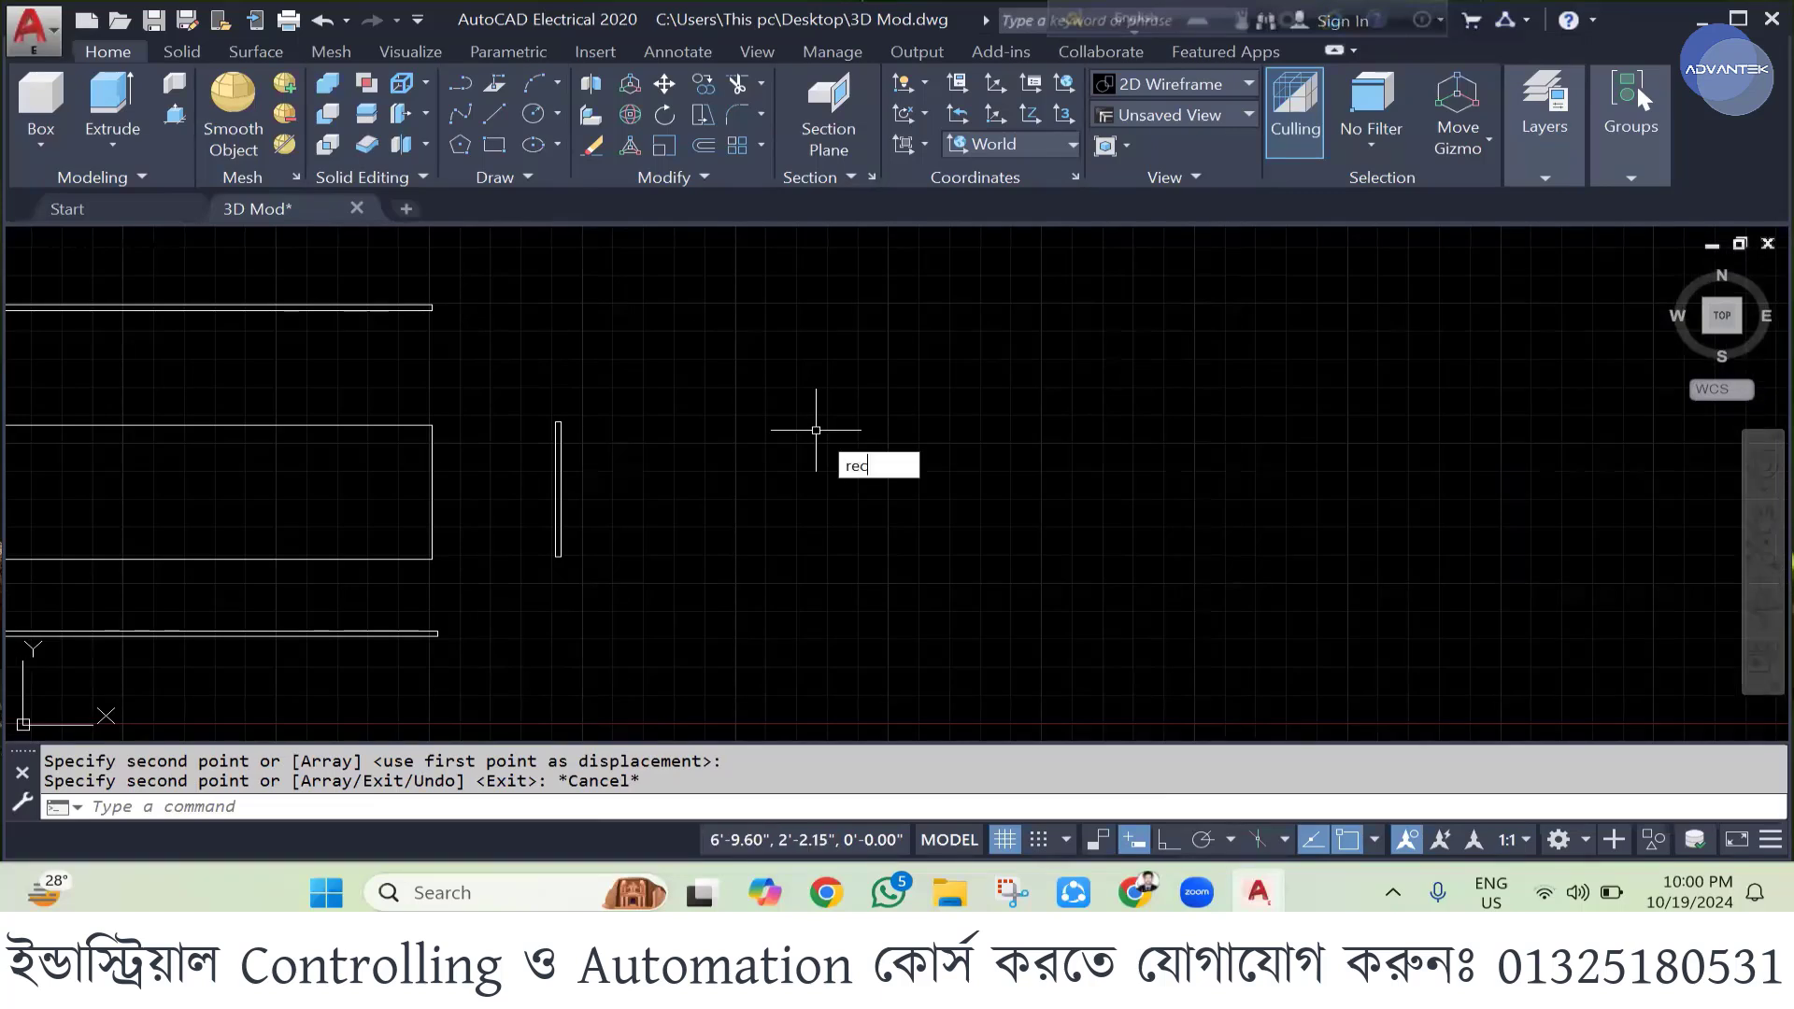
pyautogui.press('Return')
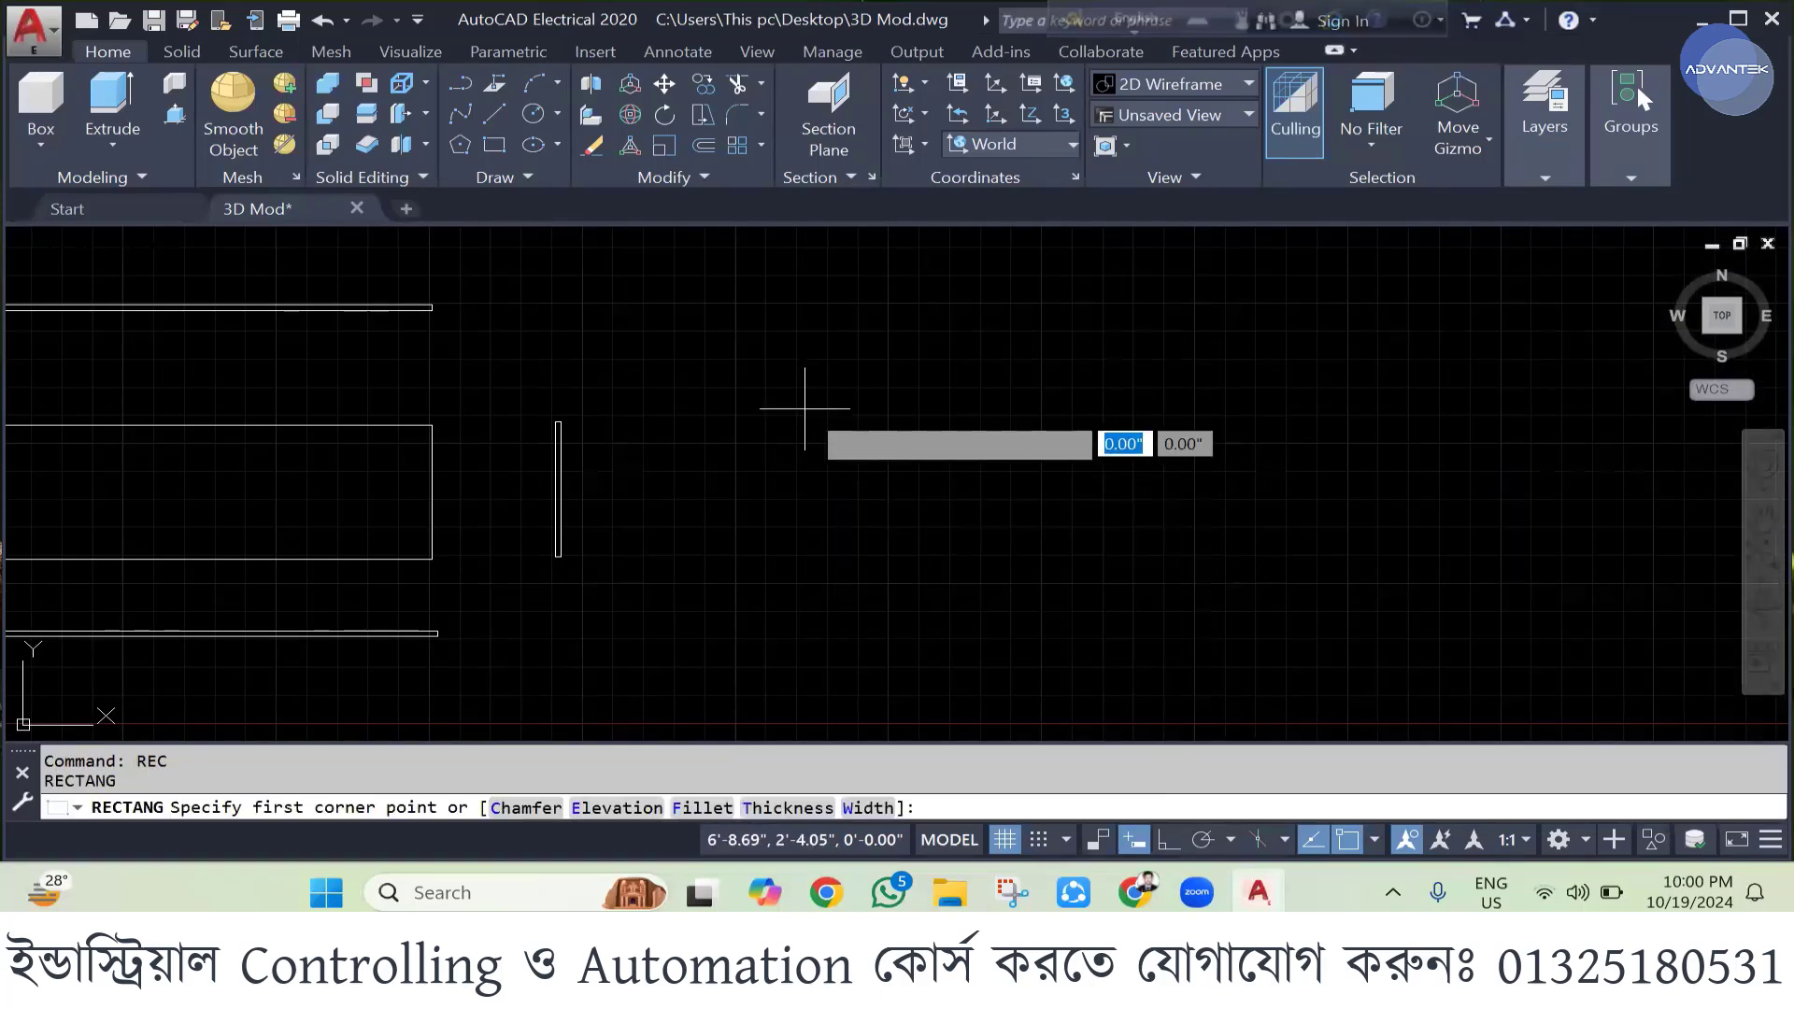
pyautogui.click(804, 409)
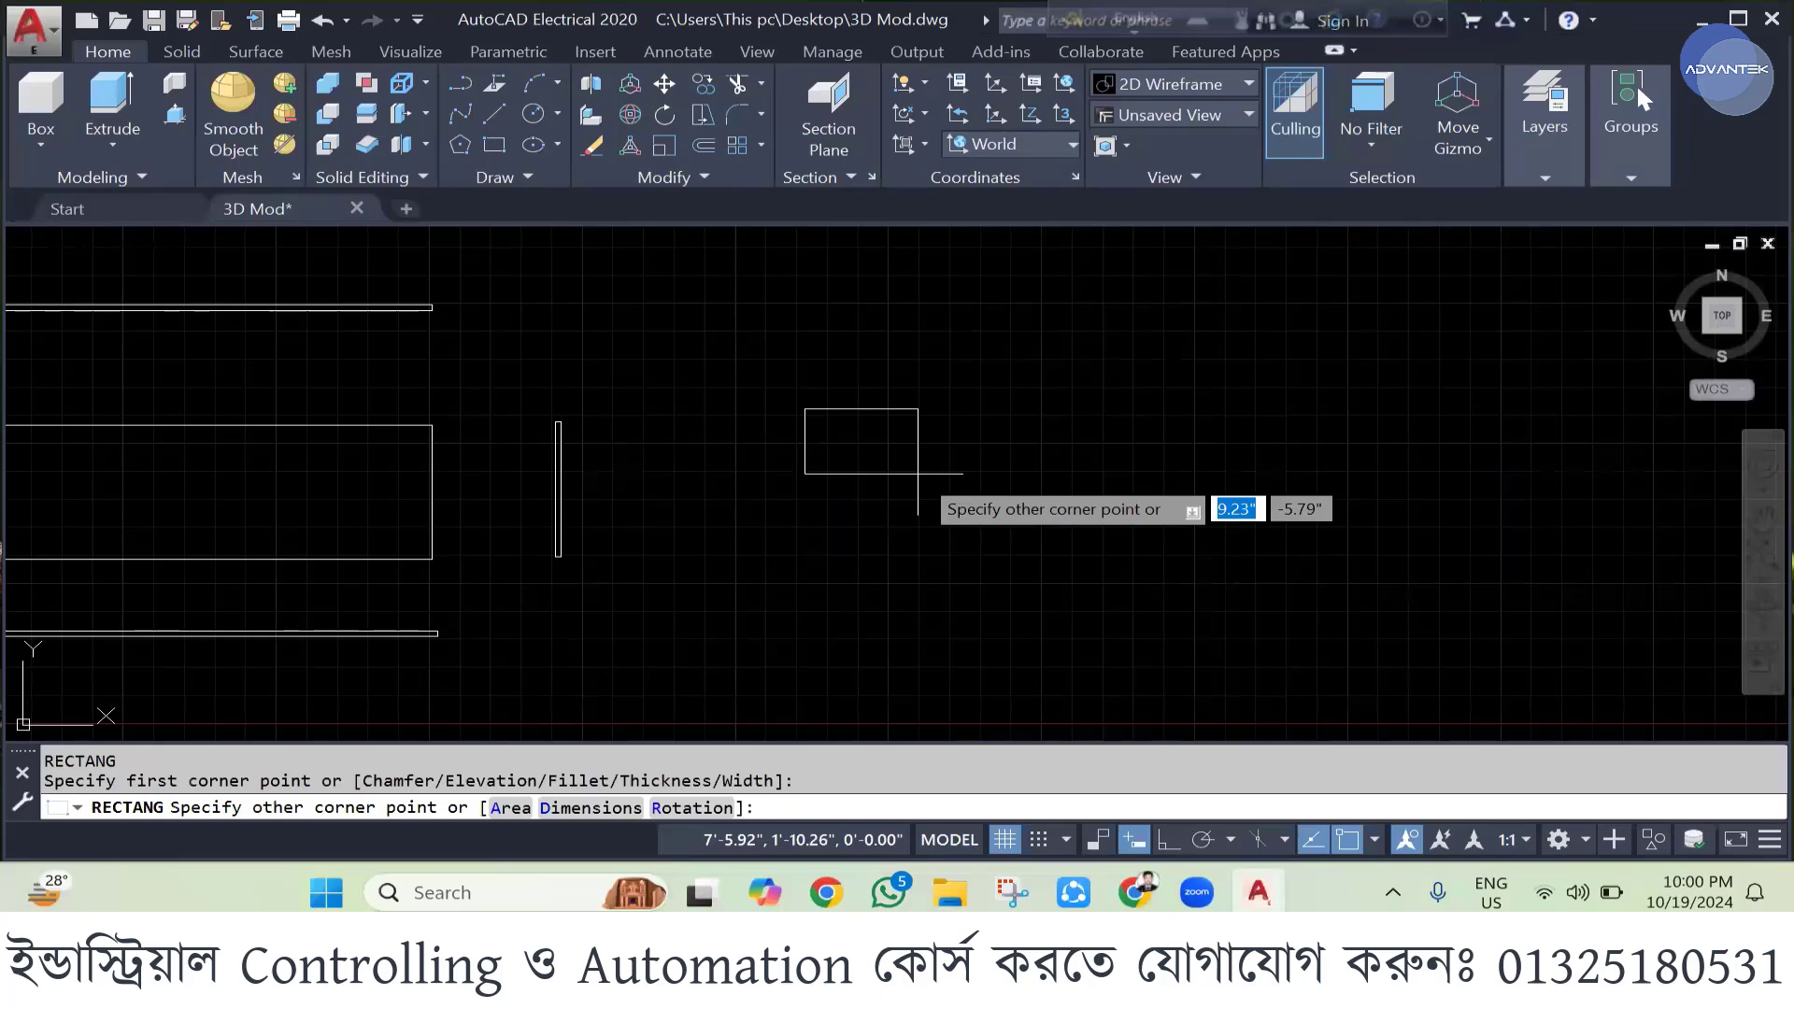
pyautogui.write('4')
pyautogui.press('Tab')
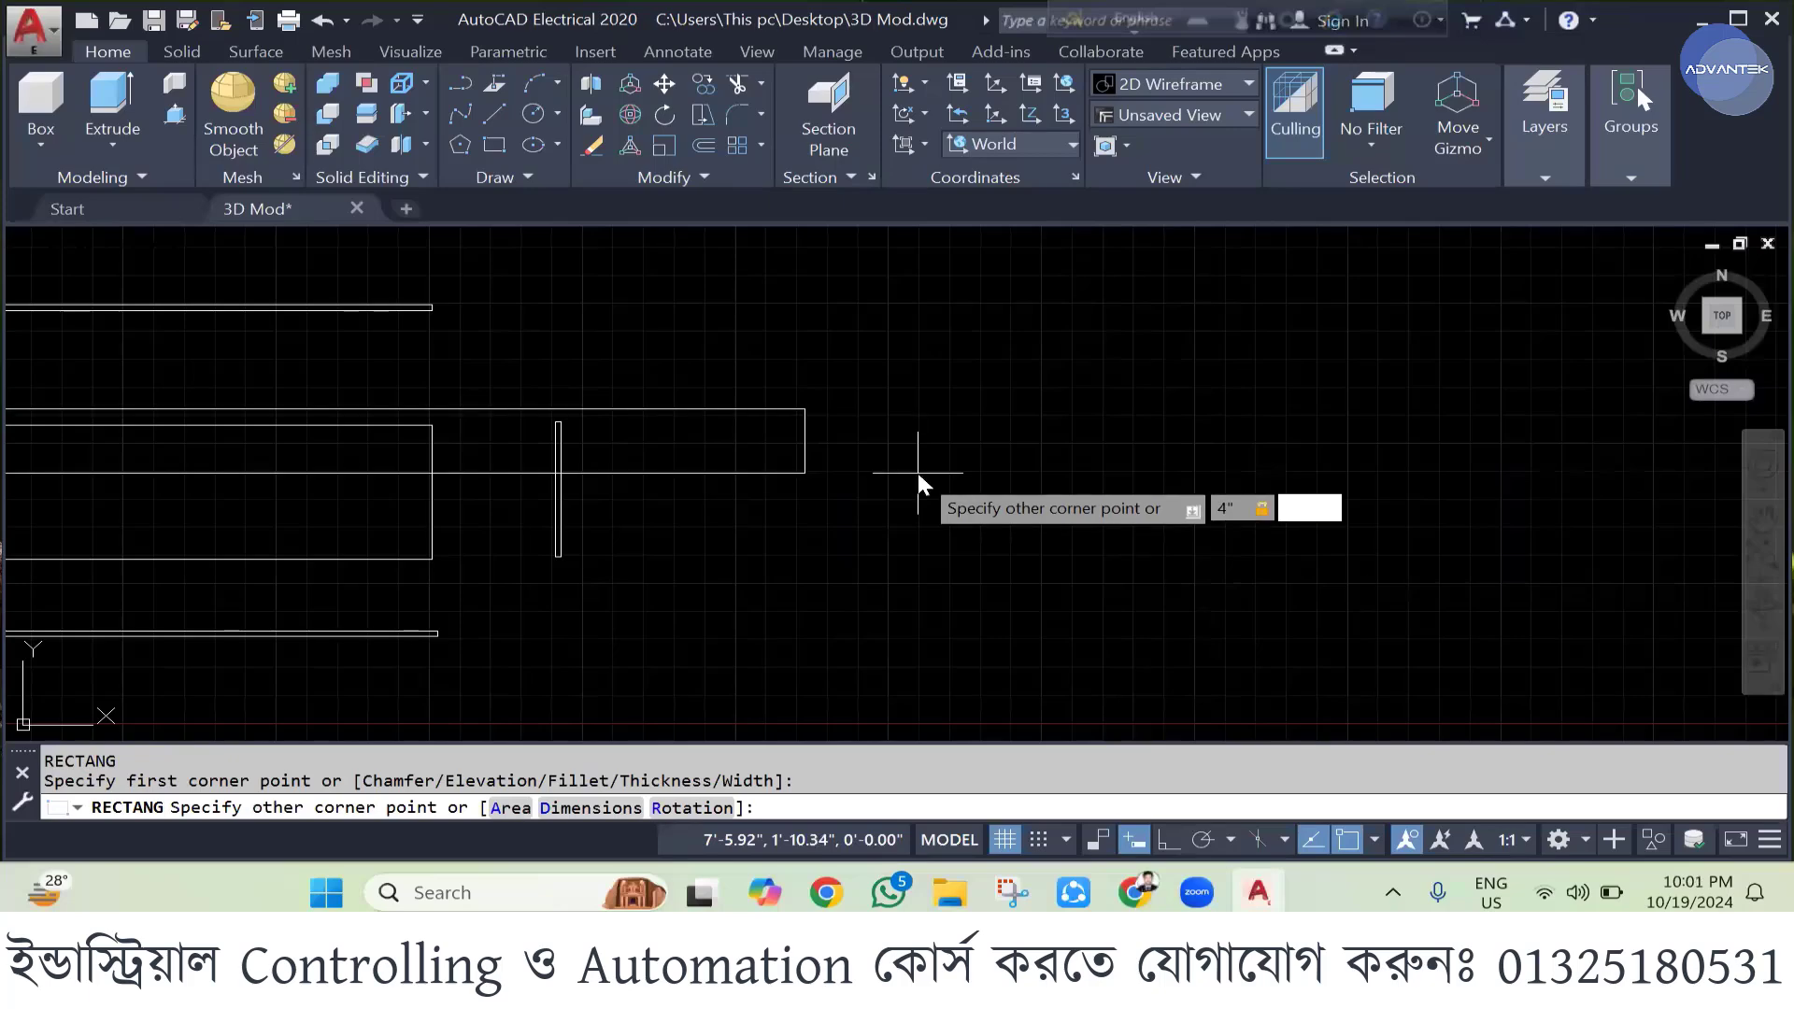
pyautogui.write('4')
pyautogui.press('Return')
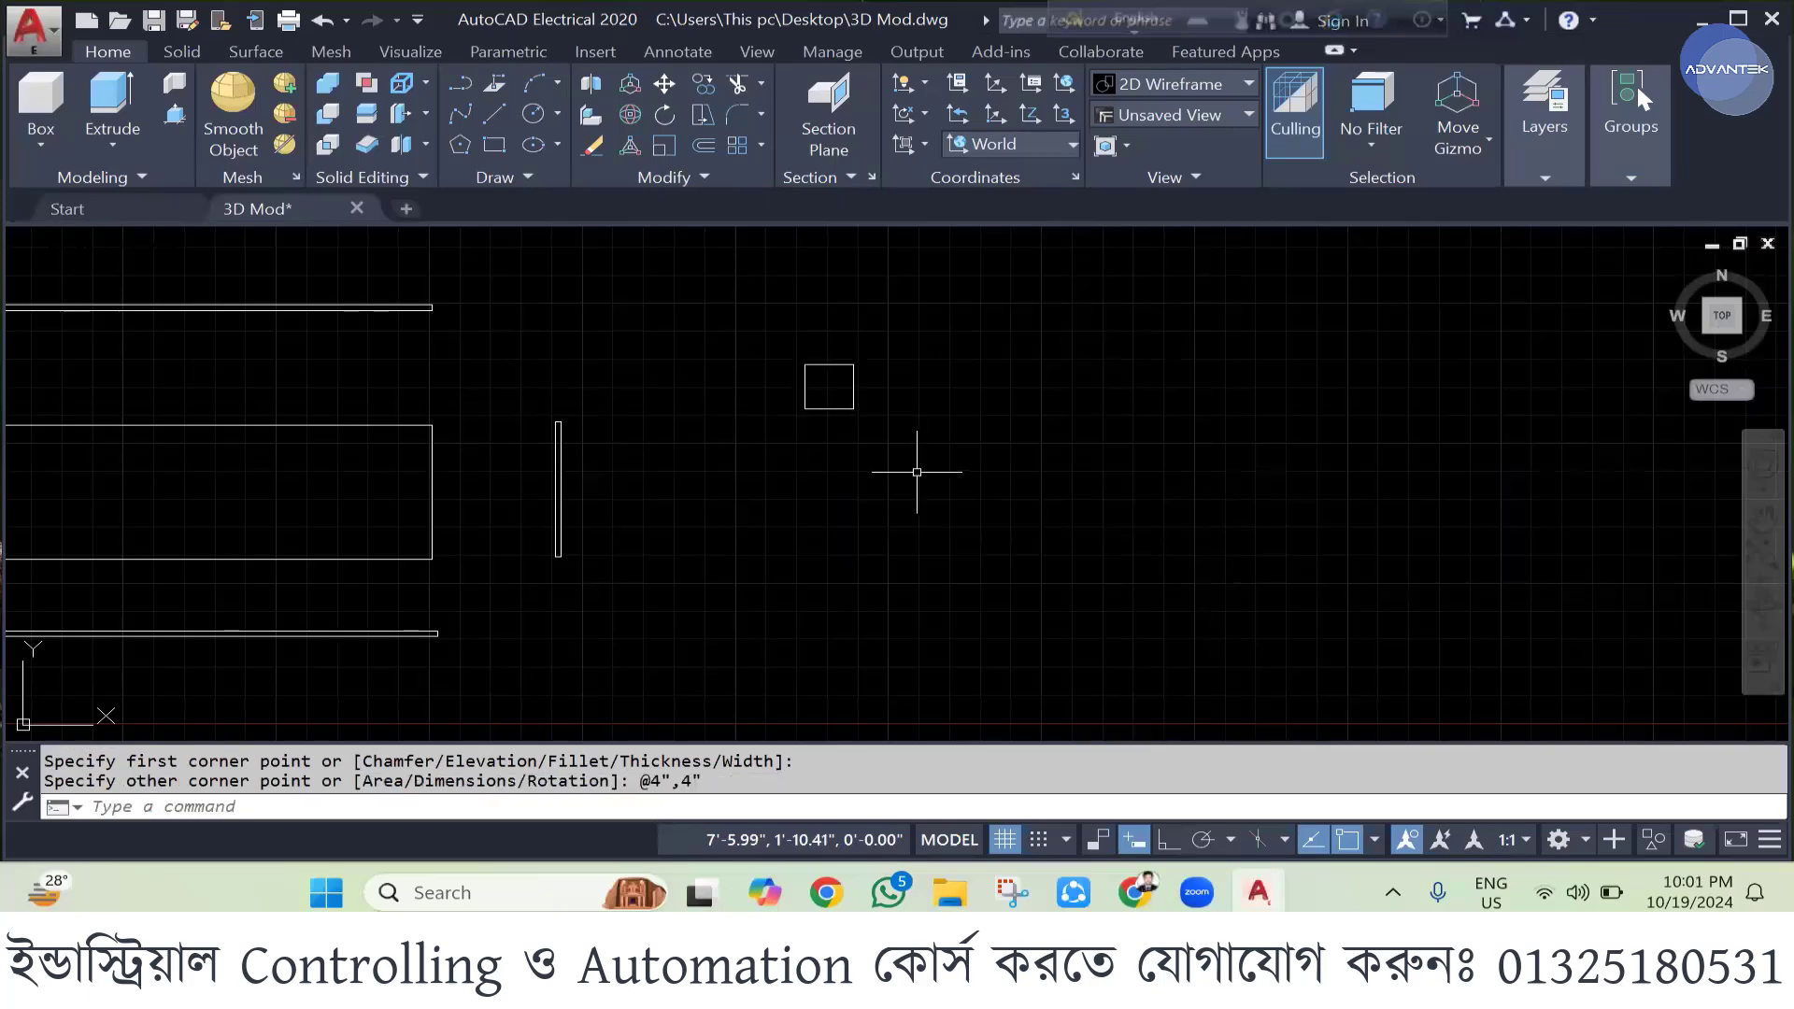
pyautogui.scroll(4, 803, 365)
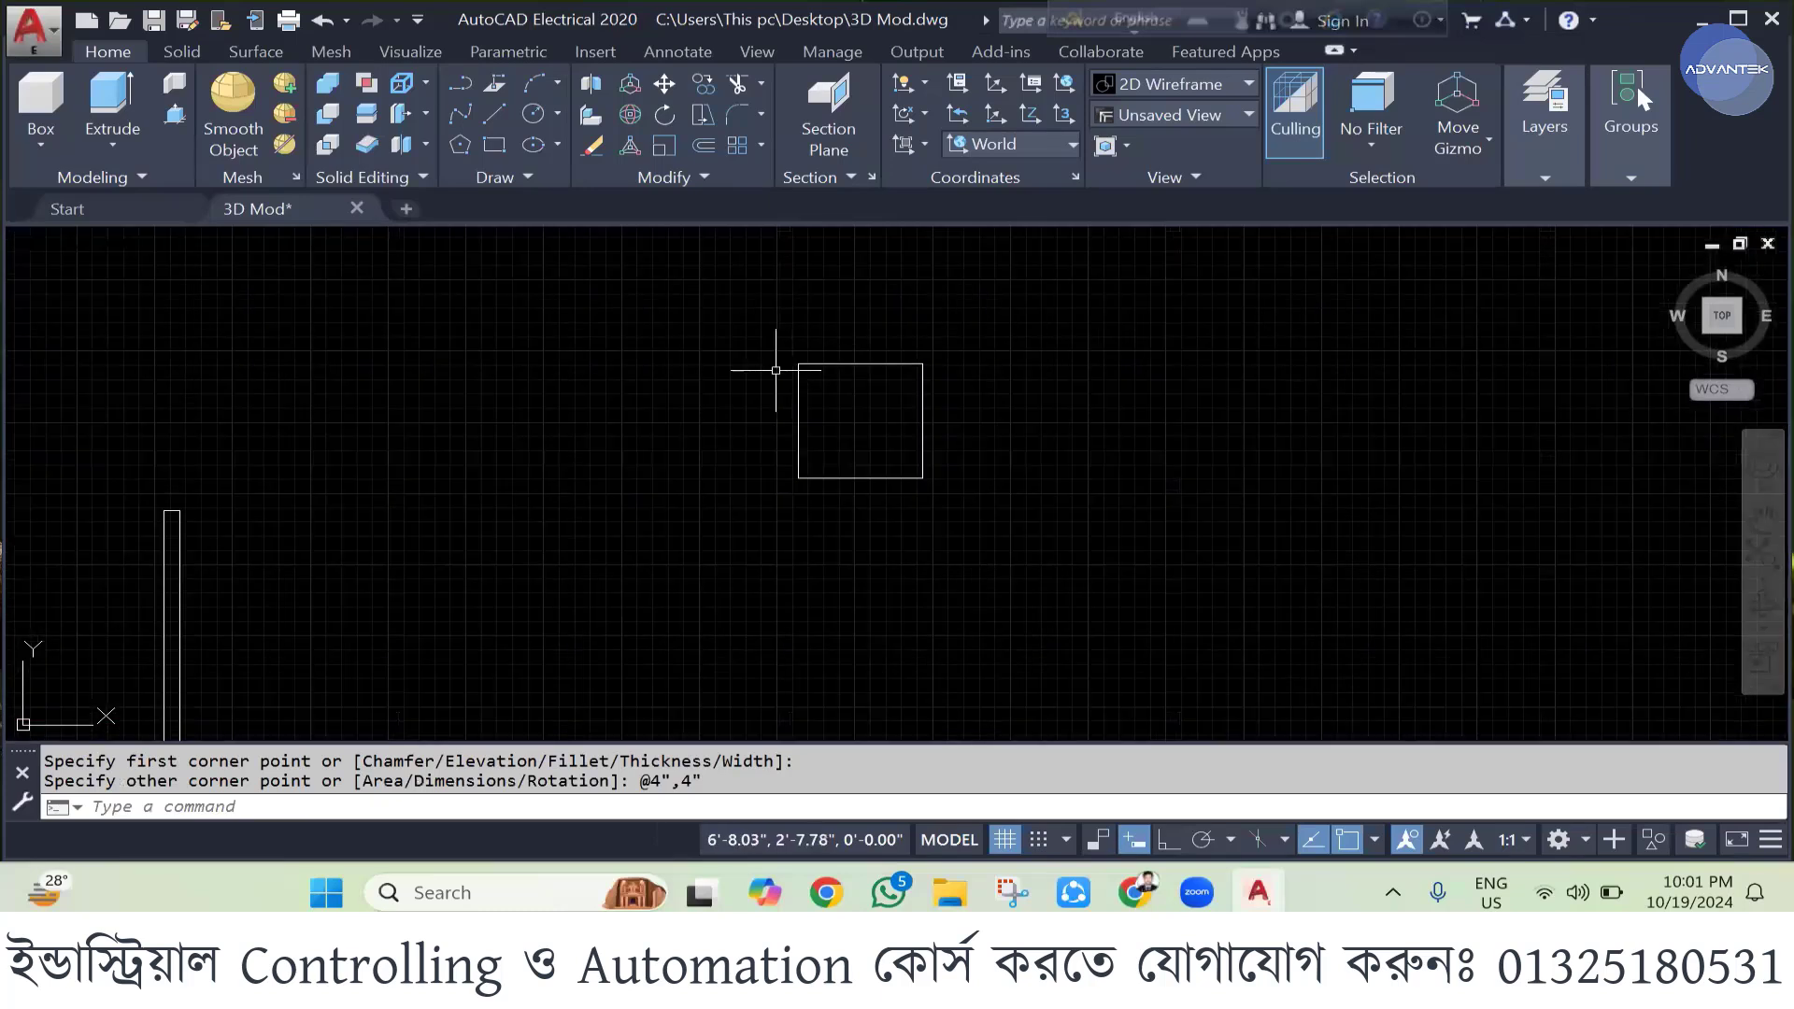
pyautogui.scroll(-4, 772, 365)
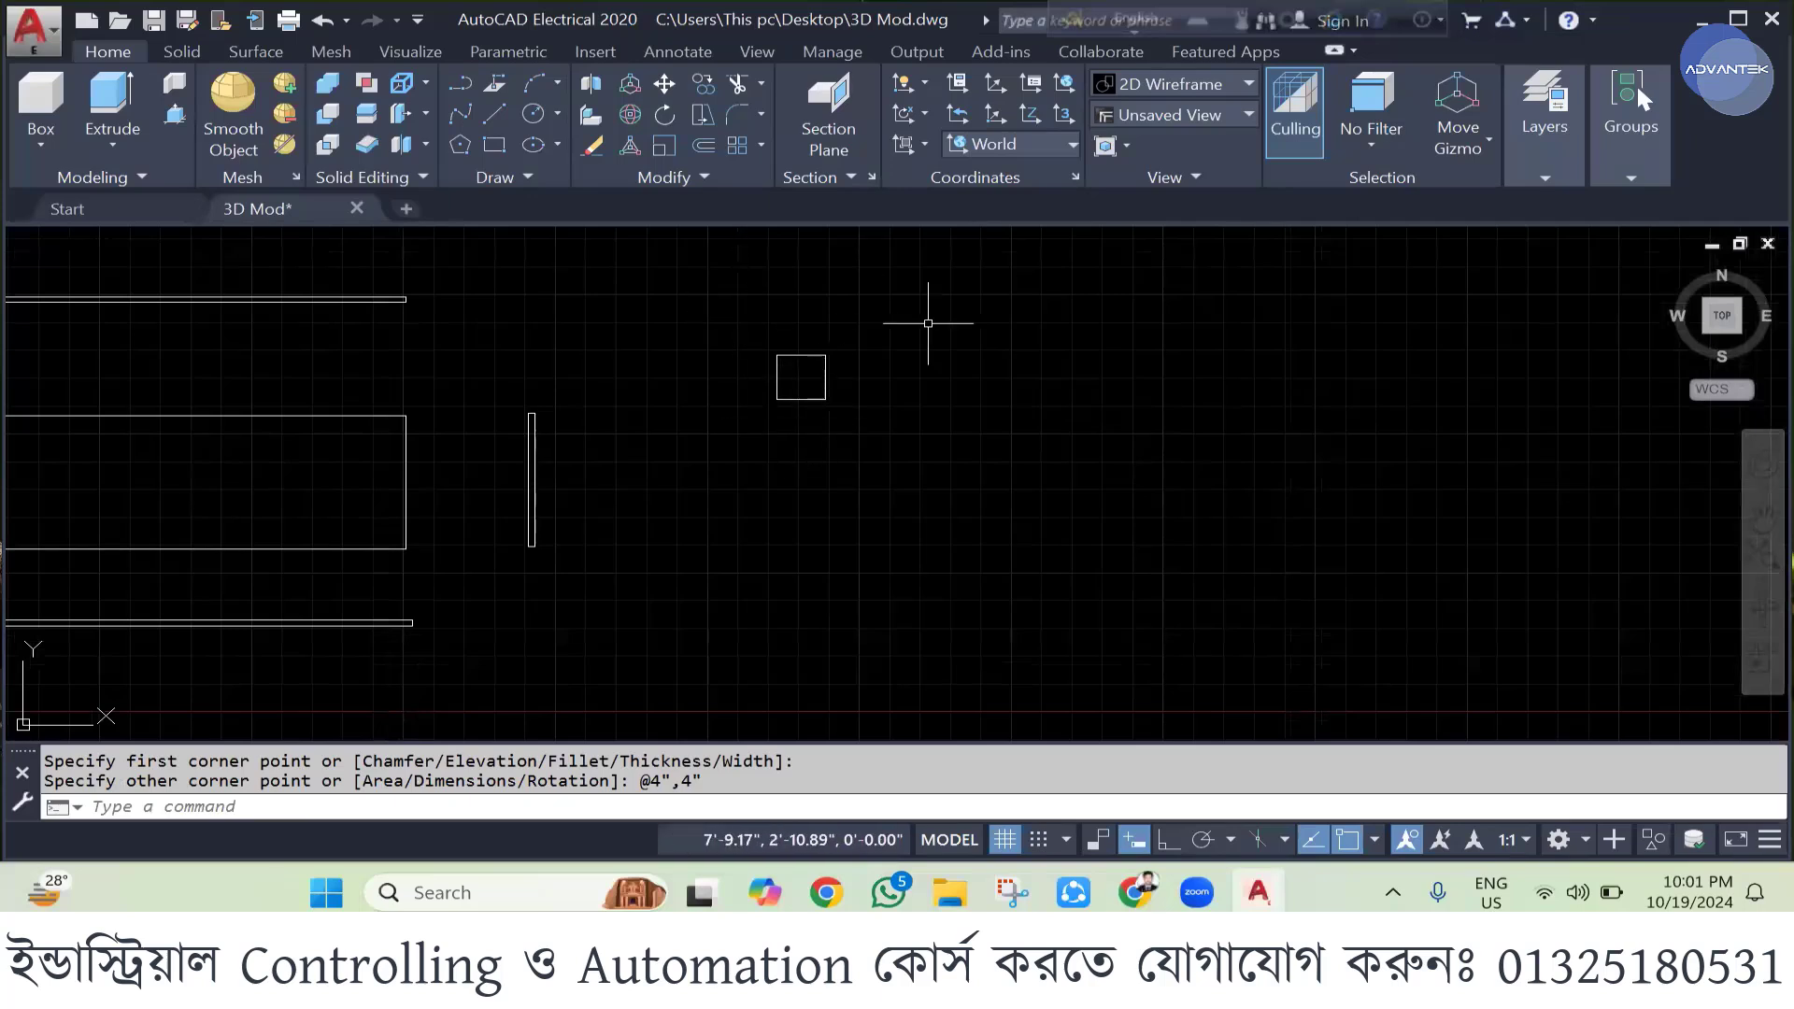
pyautogui.scroll(-2, 808, 270)
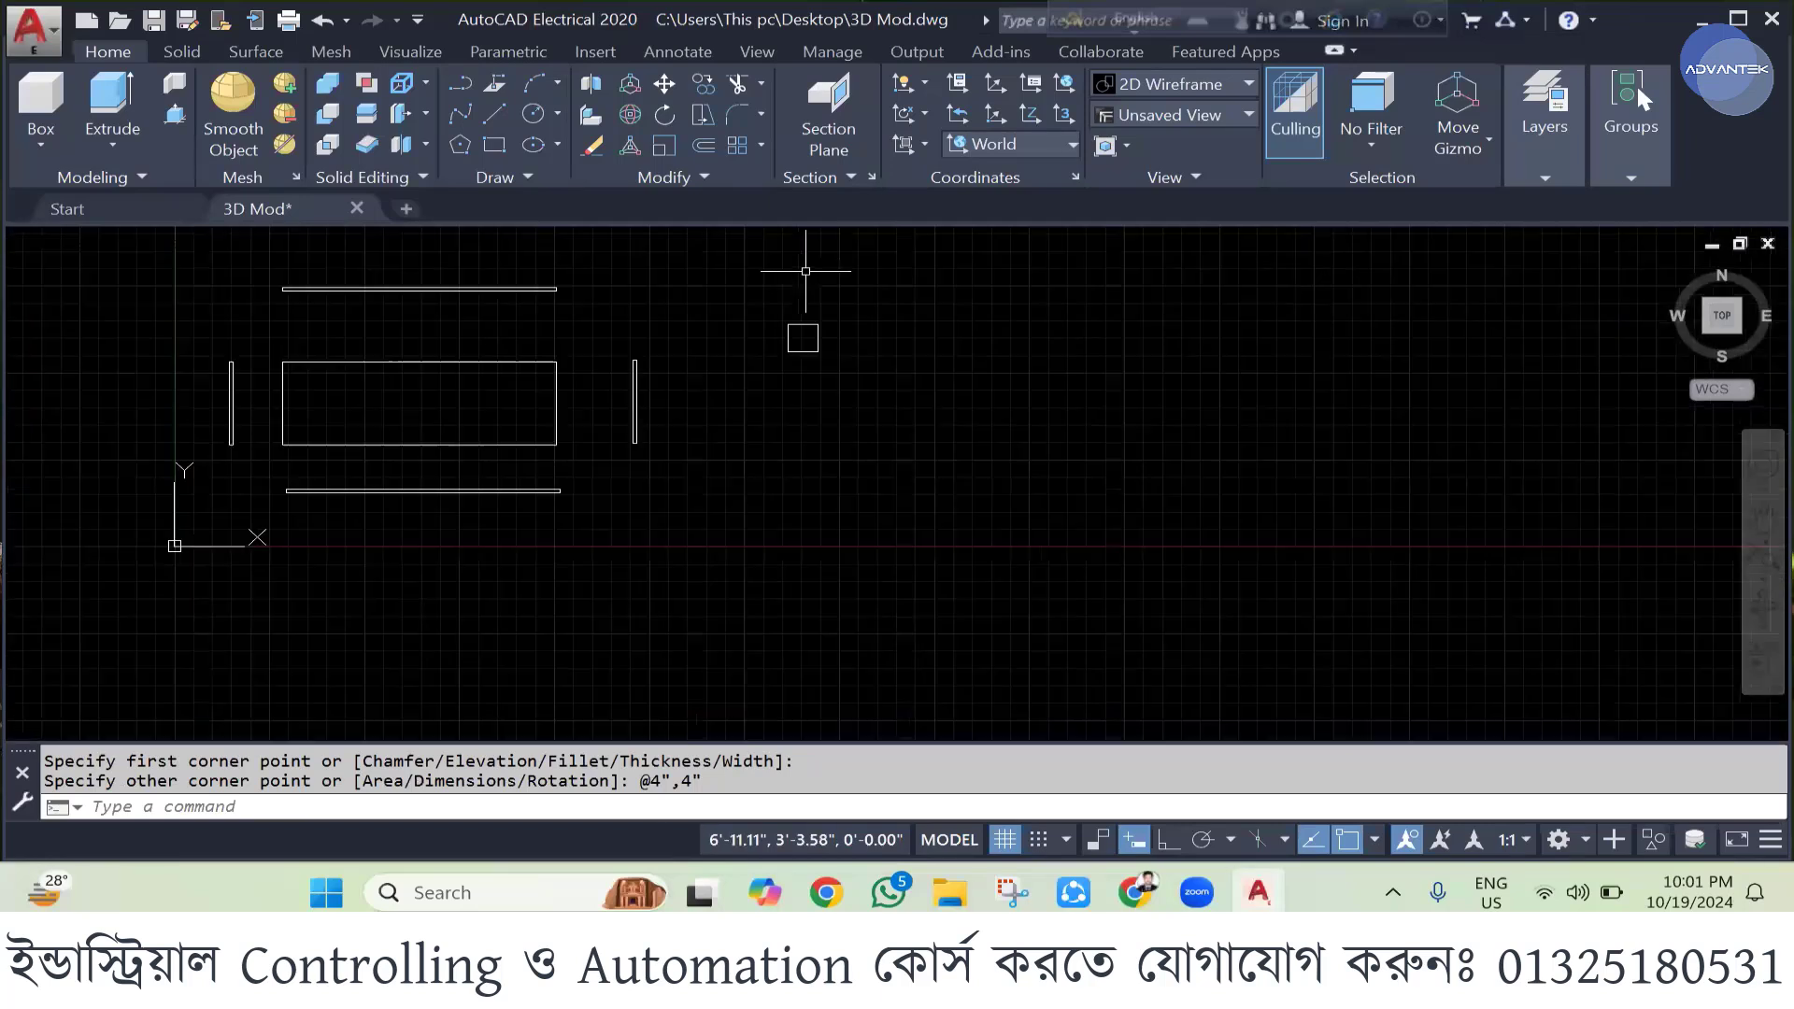
# - Draw a 2.5' by 1" bar right of the small square and check it by selecting it
pyautogui.click(495, 144)
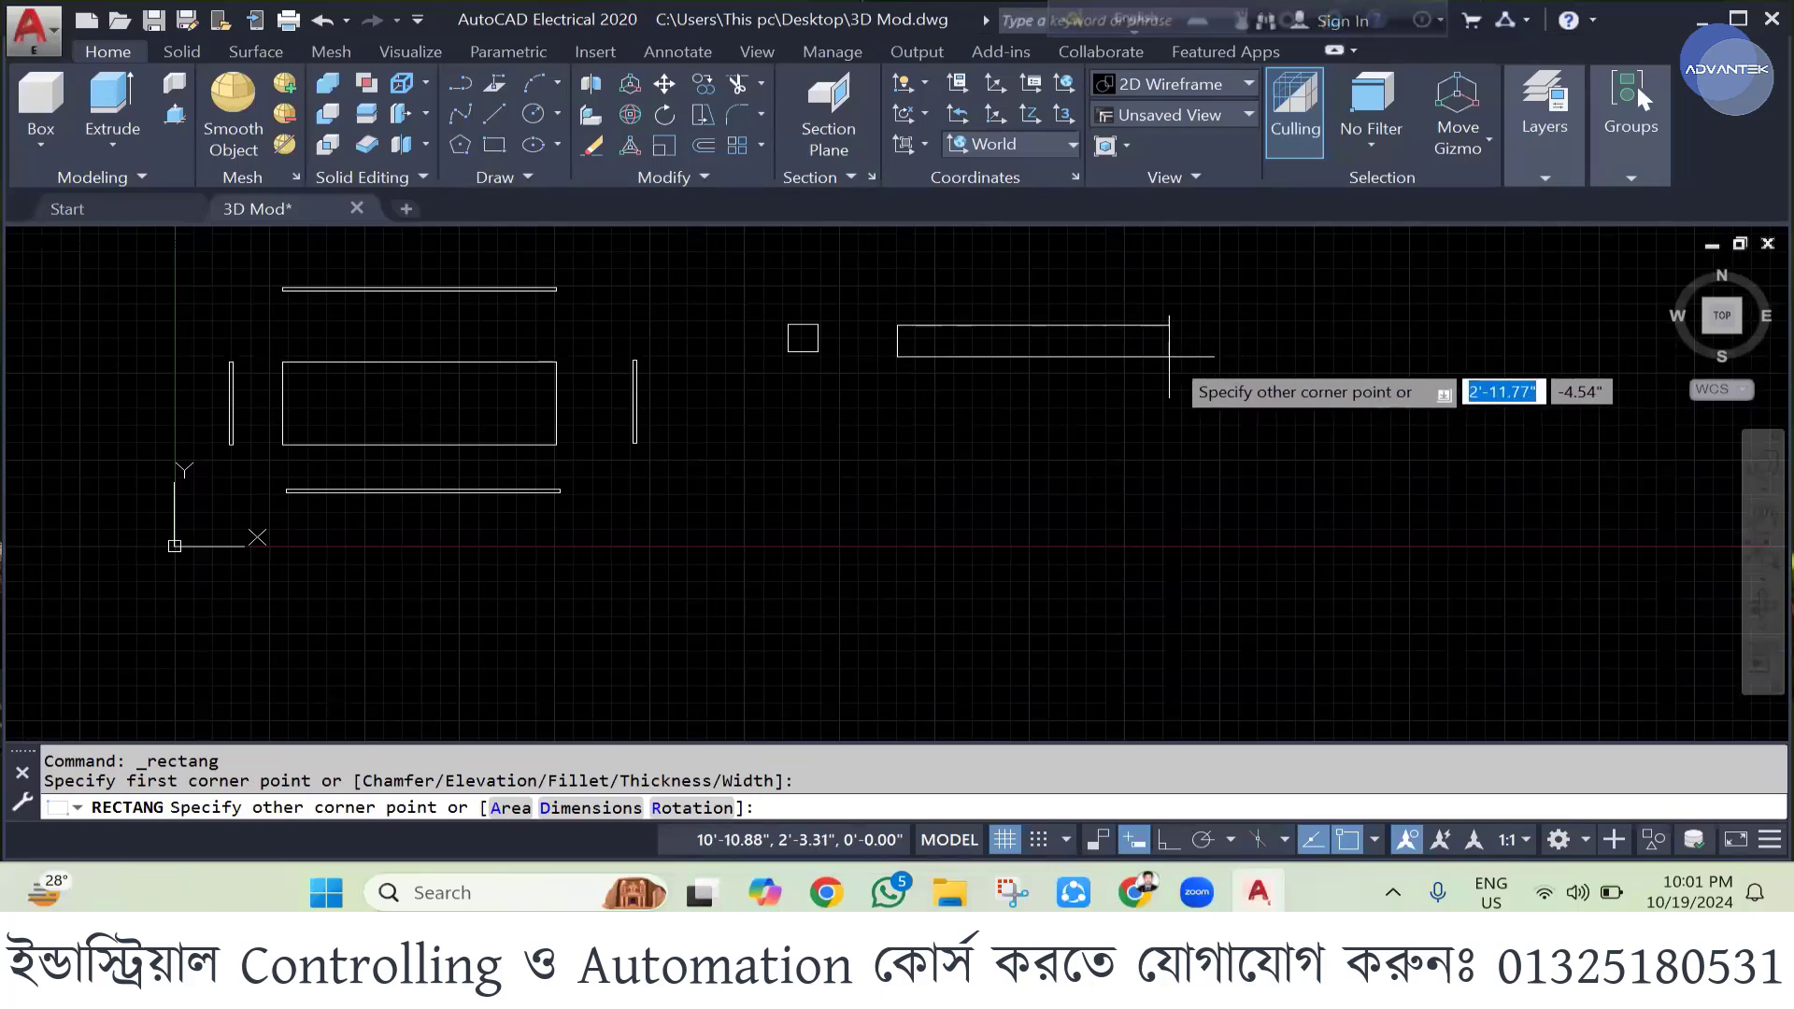
pyautogui.write('2.5')
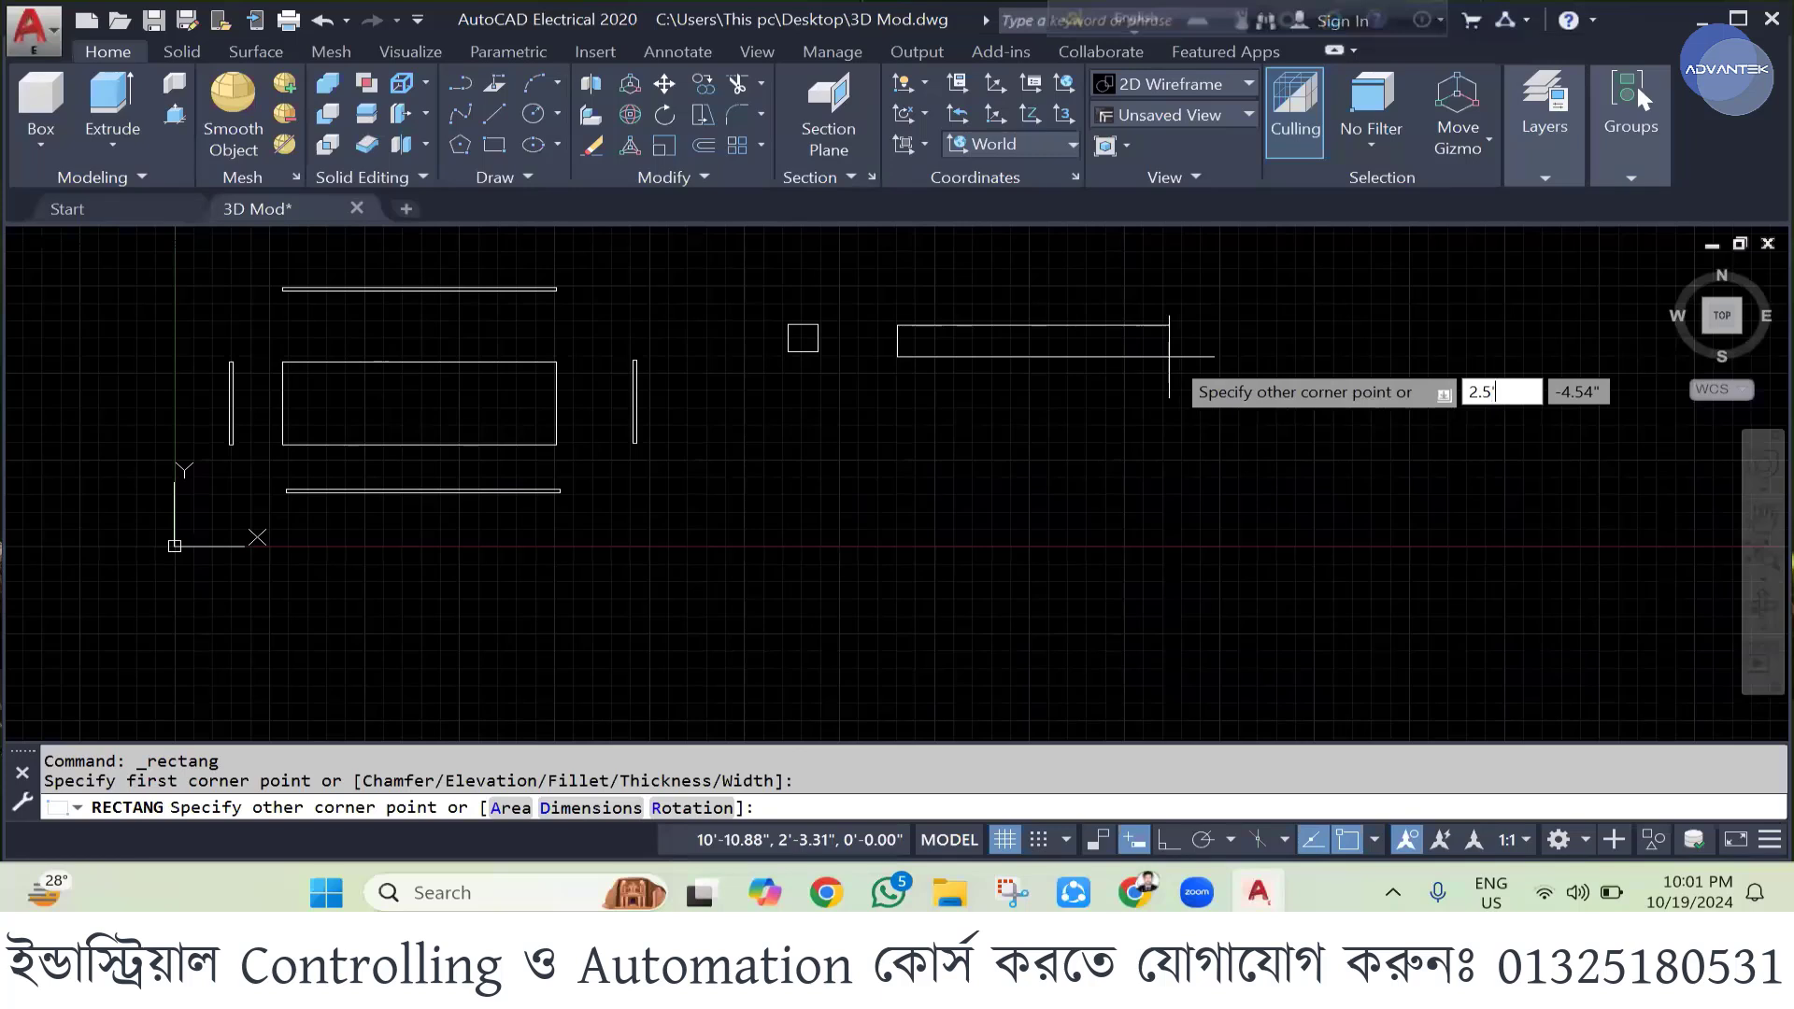
pyautogui.press('Tab')
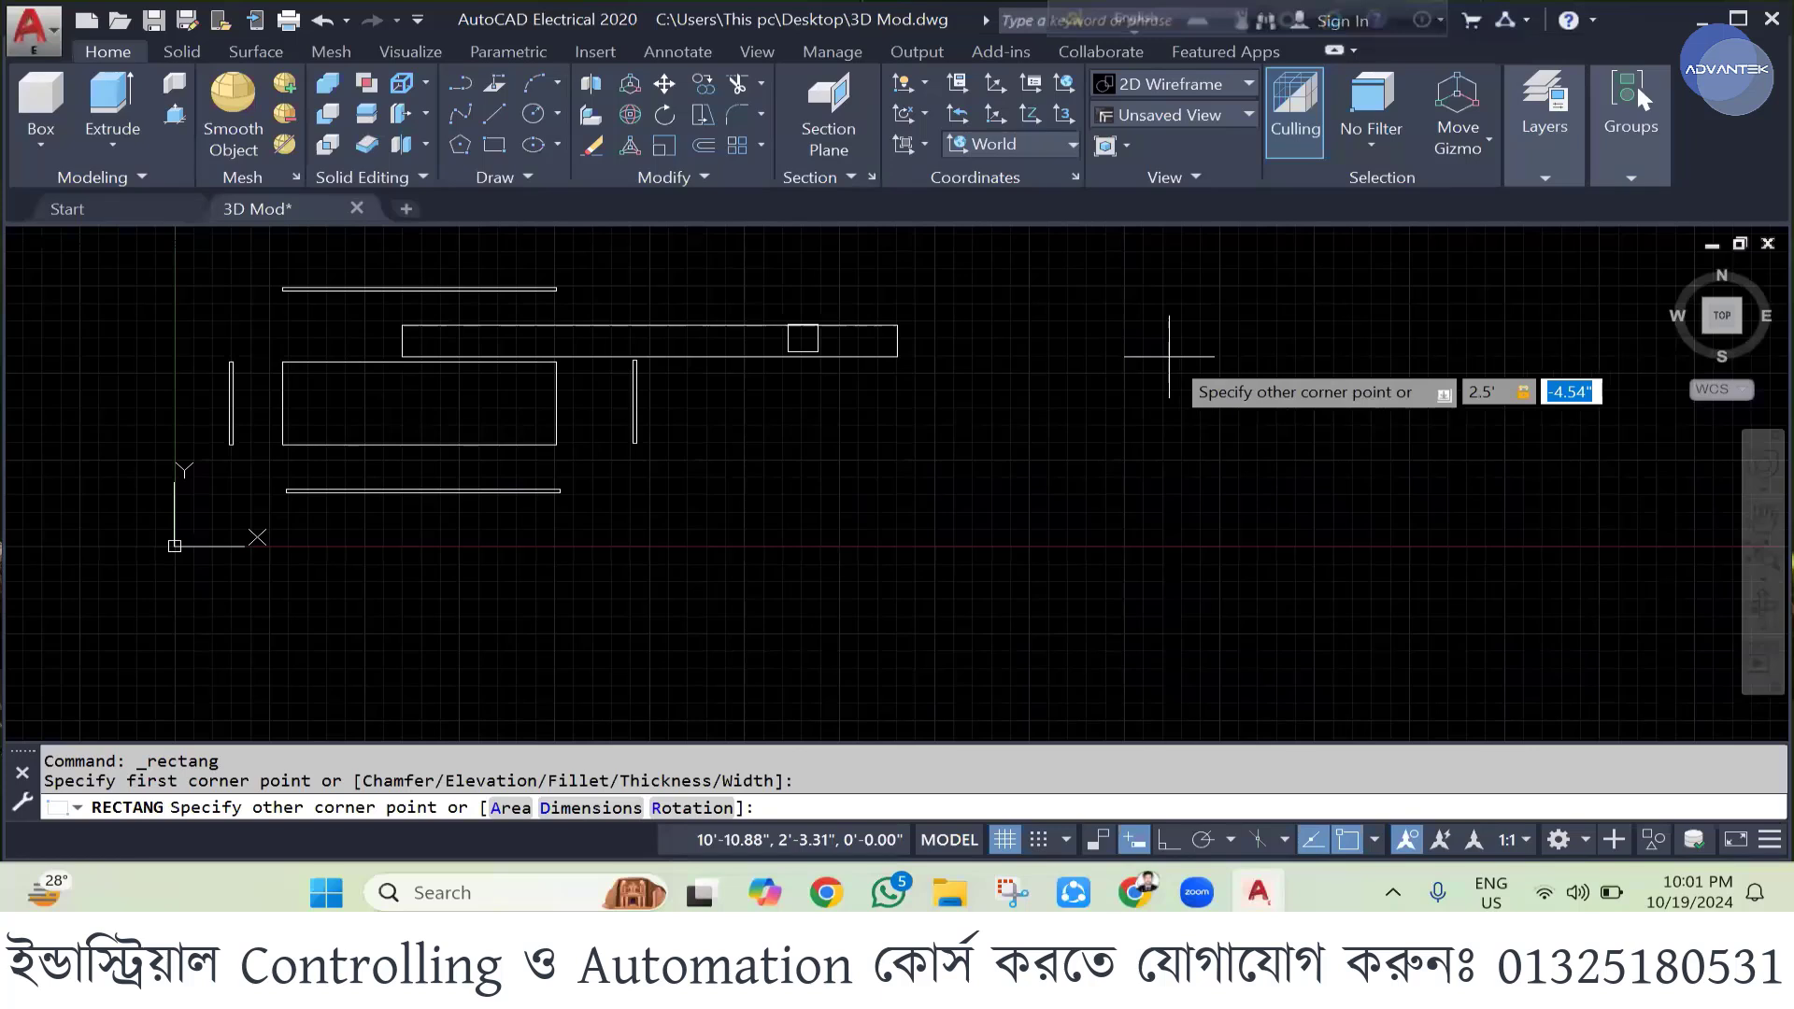
pyautogui.write('1')
pyautogui.press('Return')
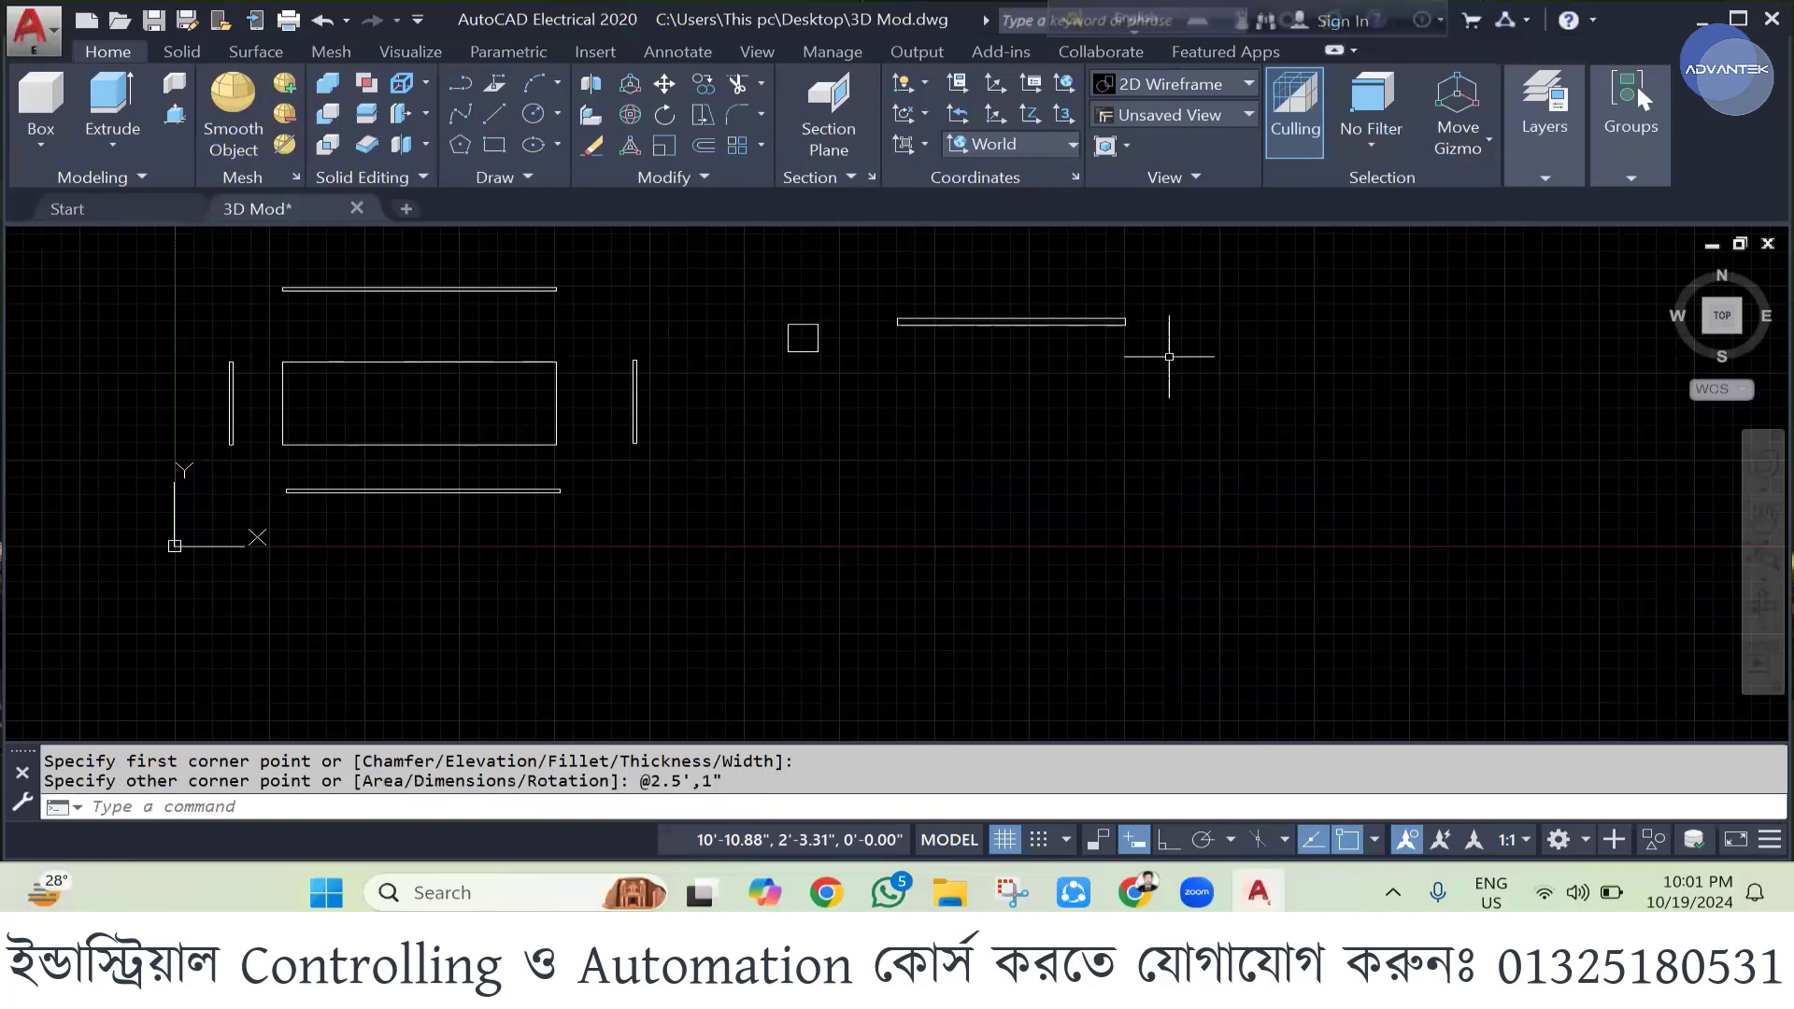
pyautogui.scroll(5, 902, 313)
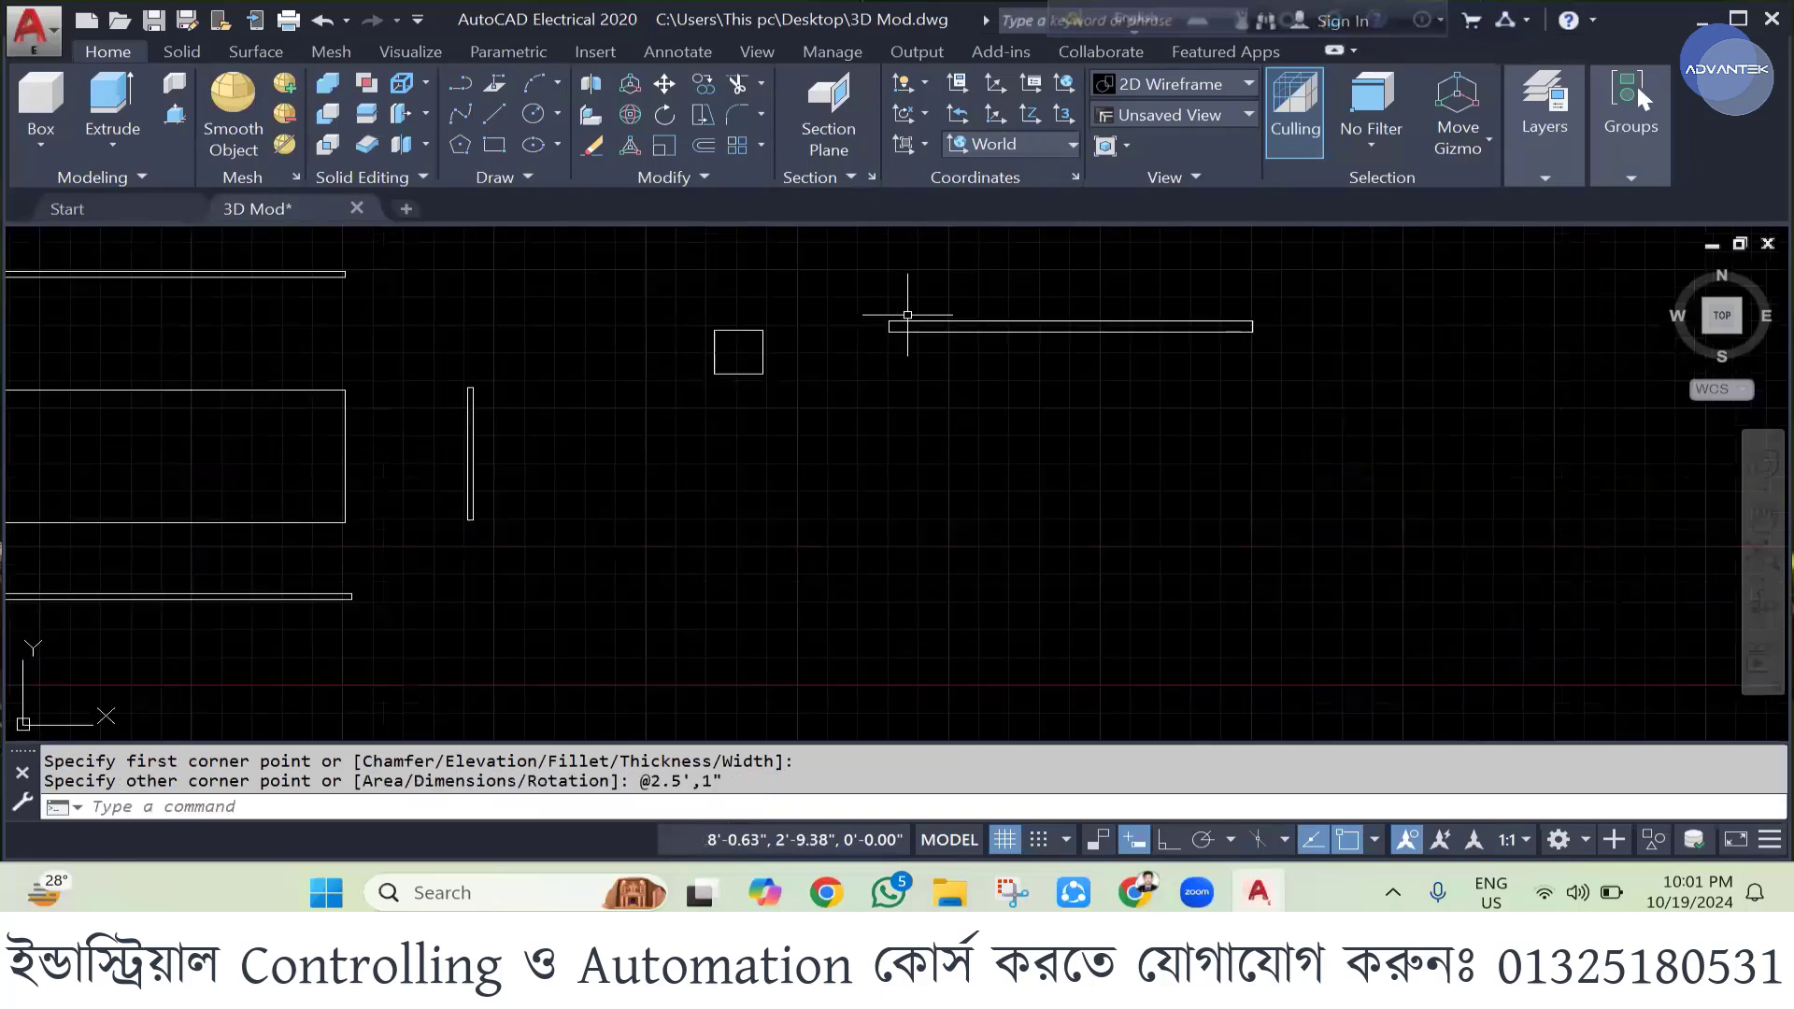
pyautogui.click(847, 278)
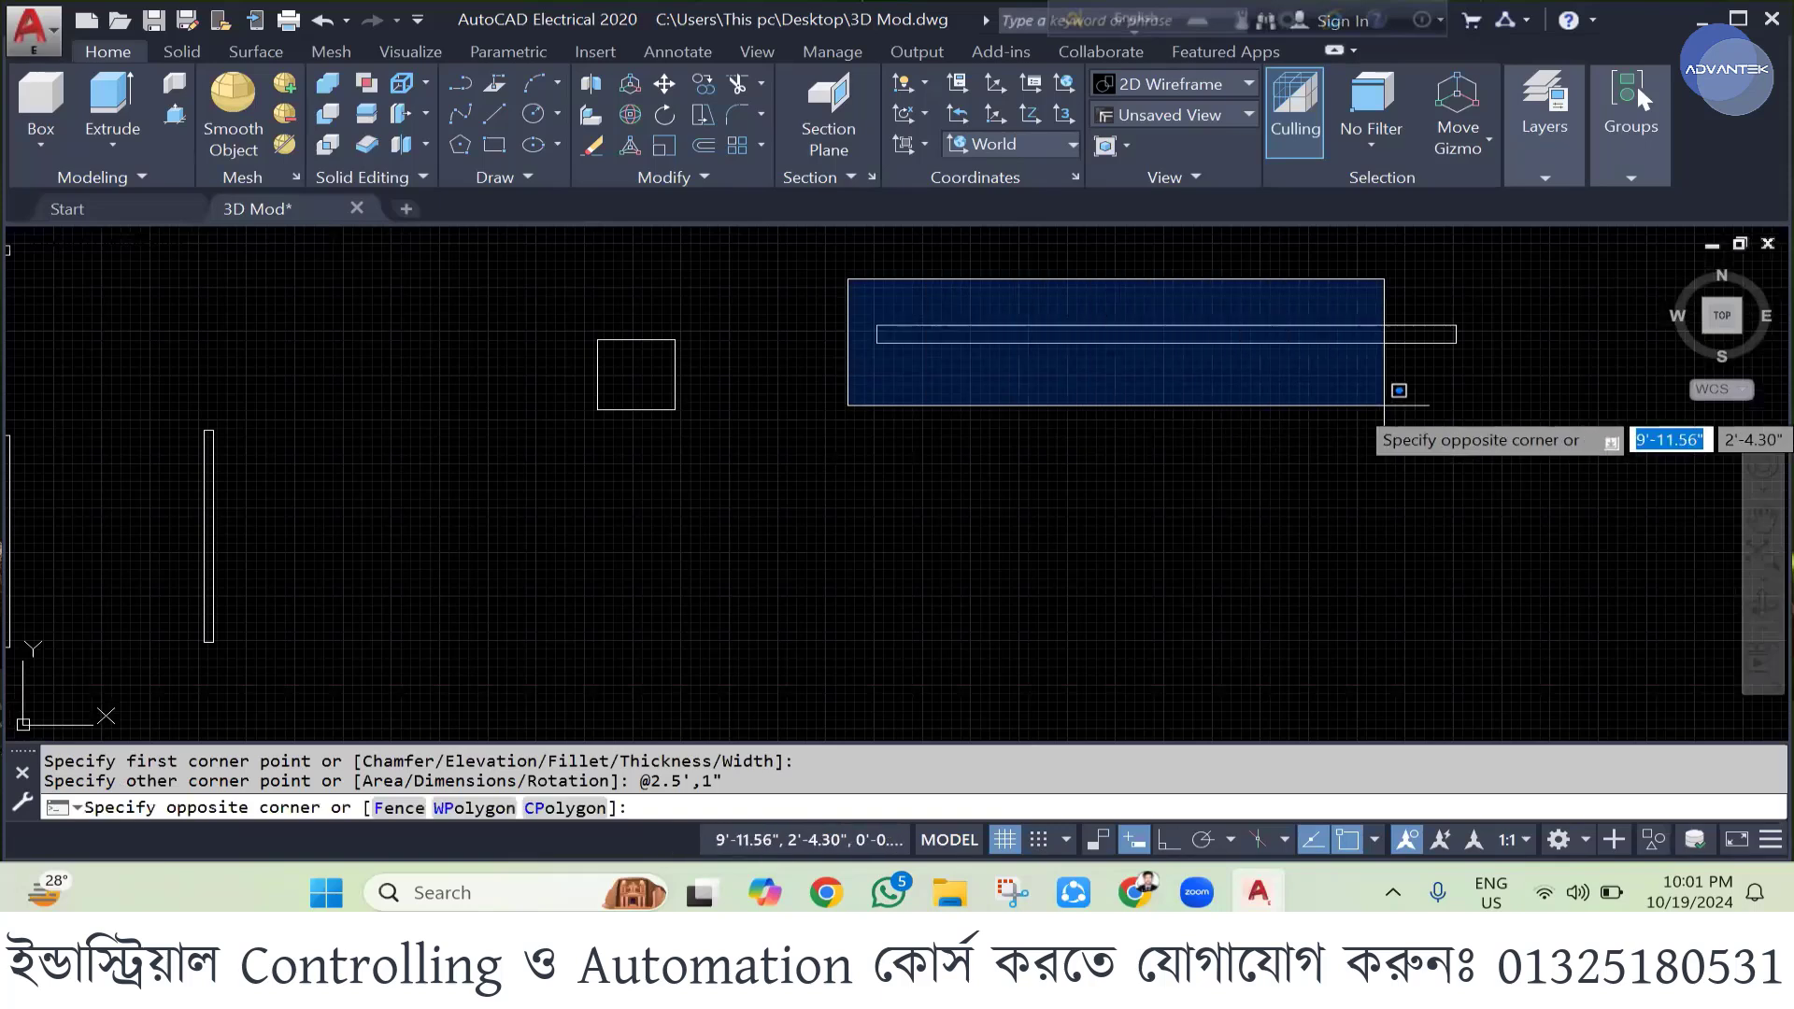
pyautogui.click(1486, 389)
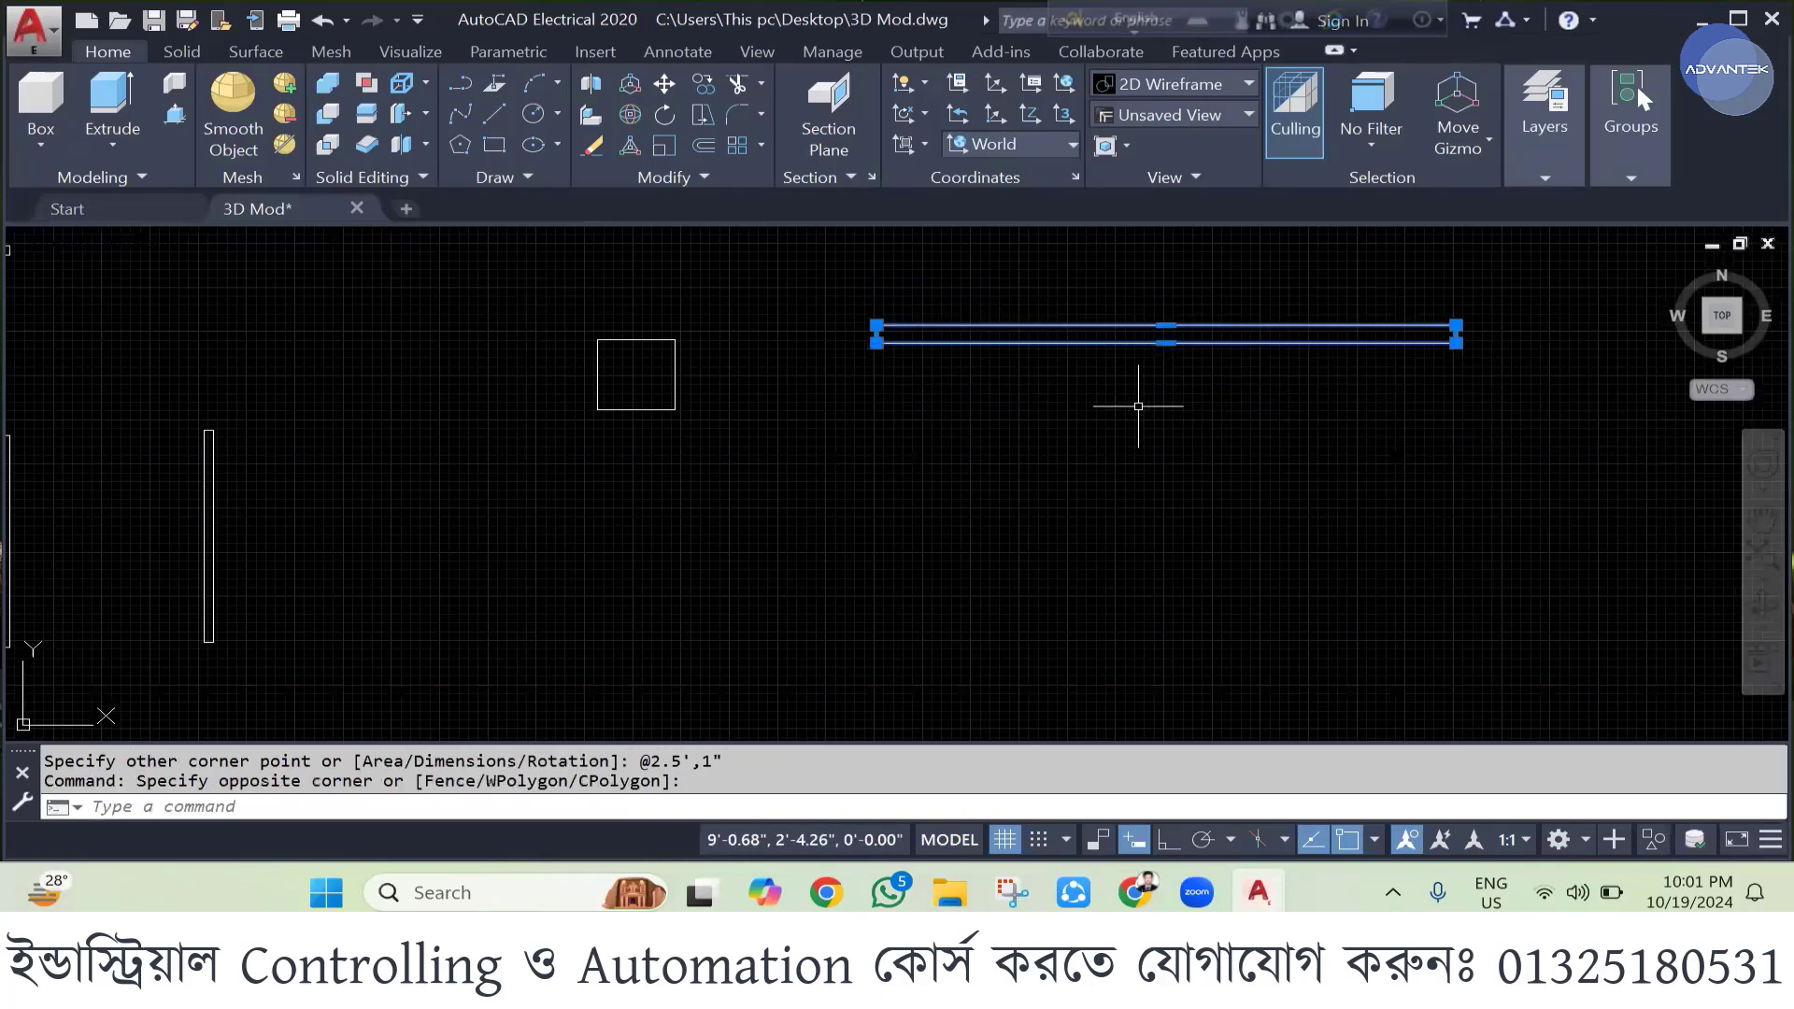
pyautogui.press('Escape')
pyautogui.scroll(-5, 1067, 327)
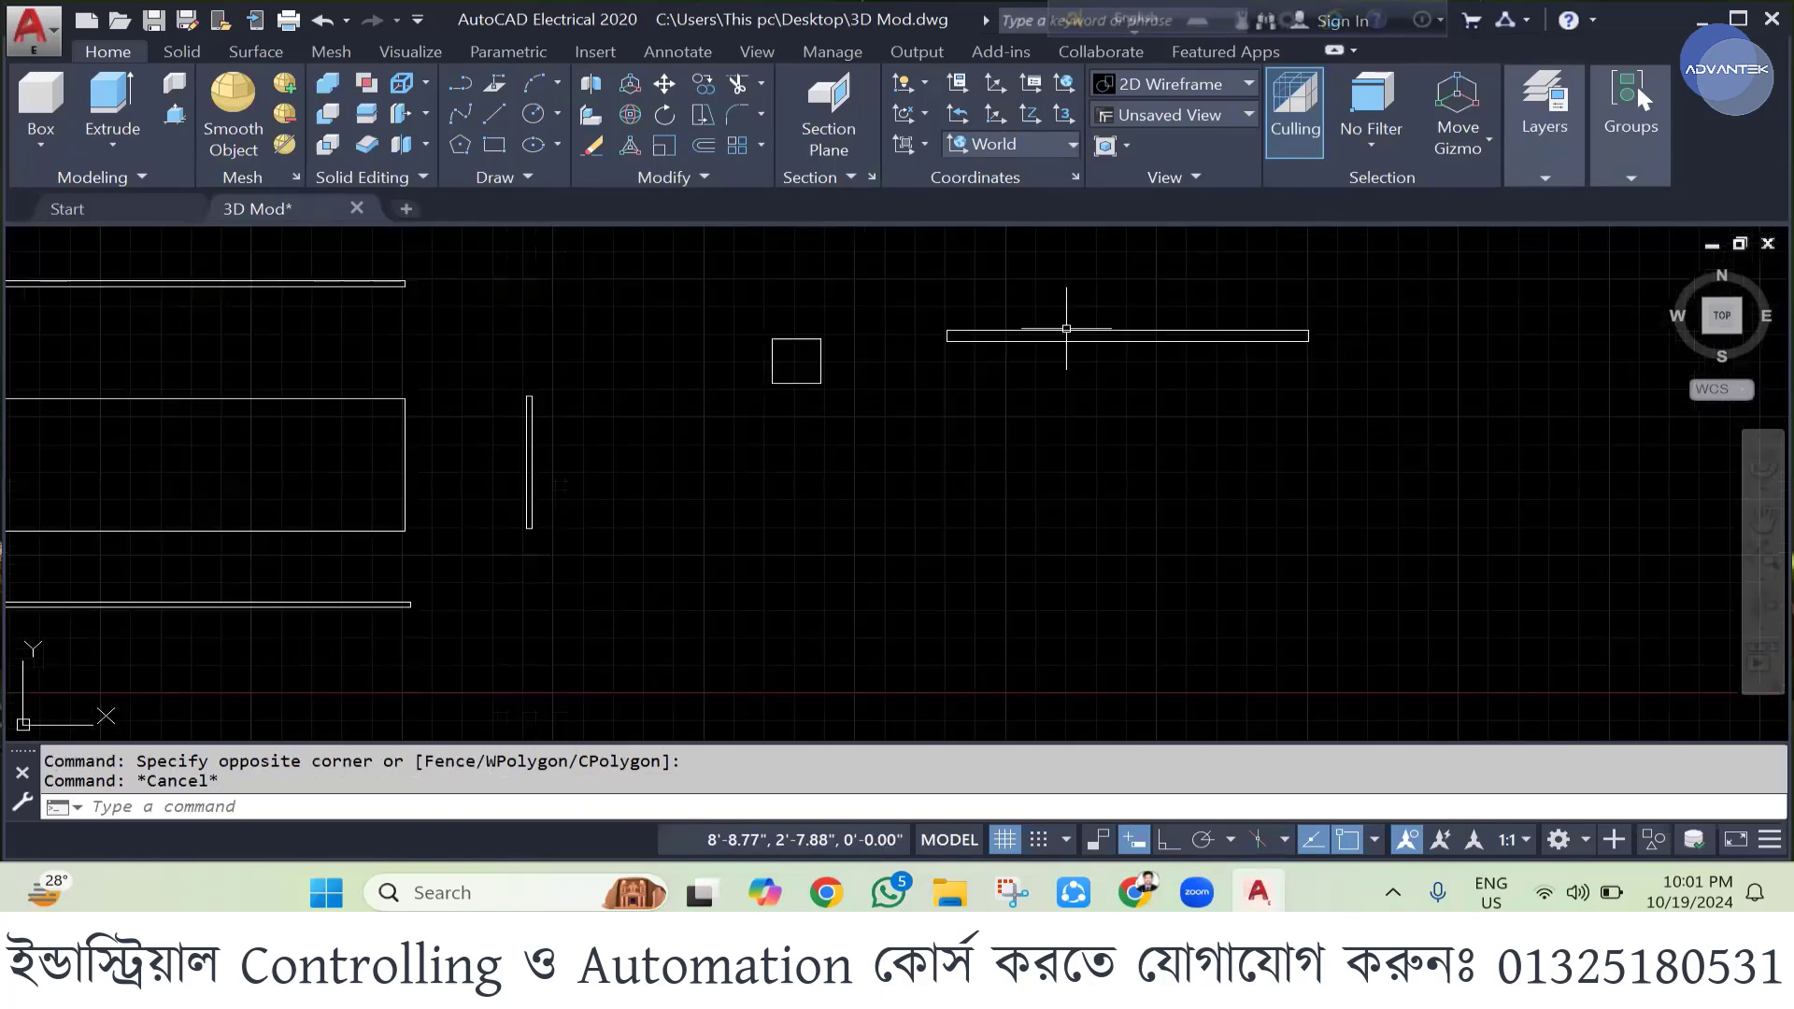
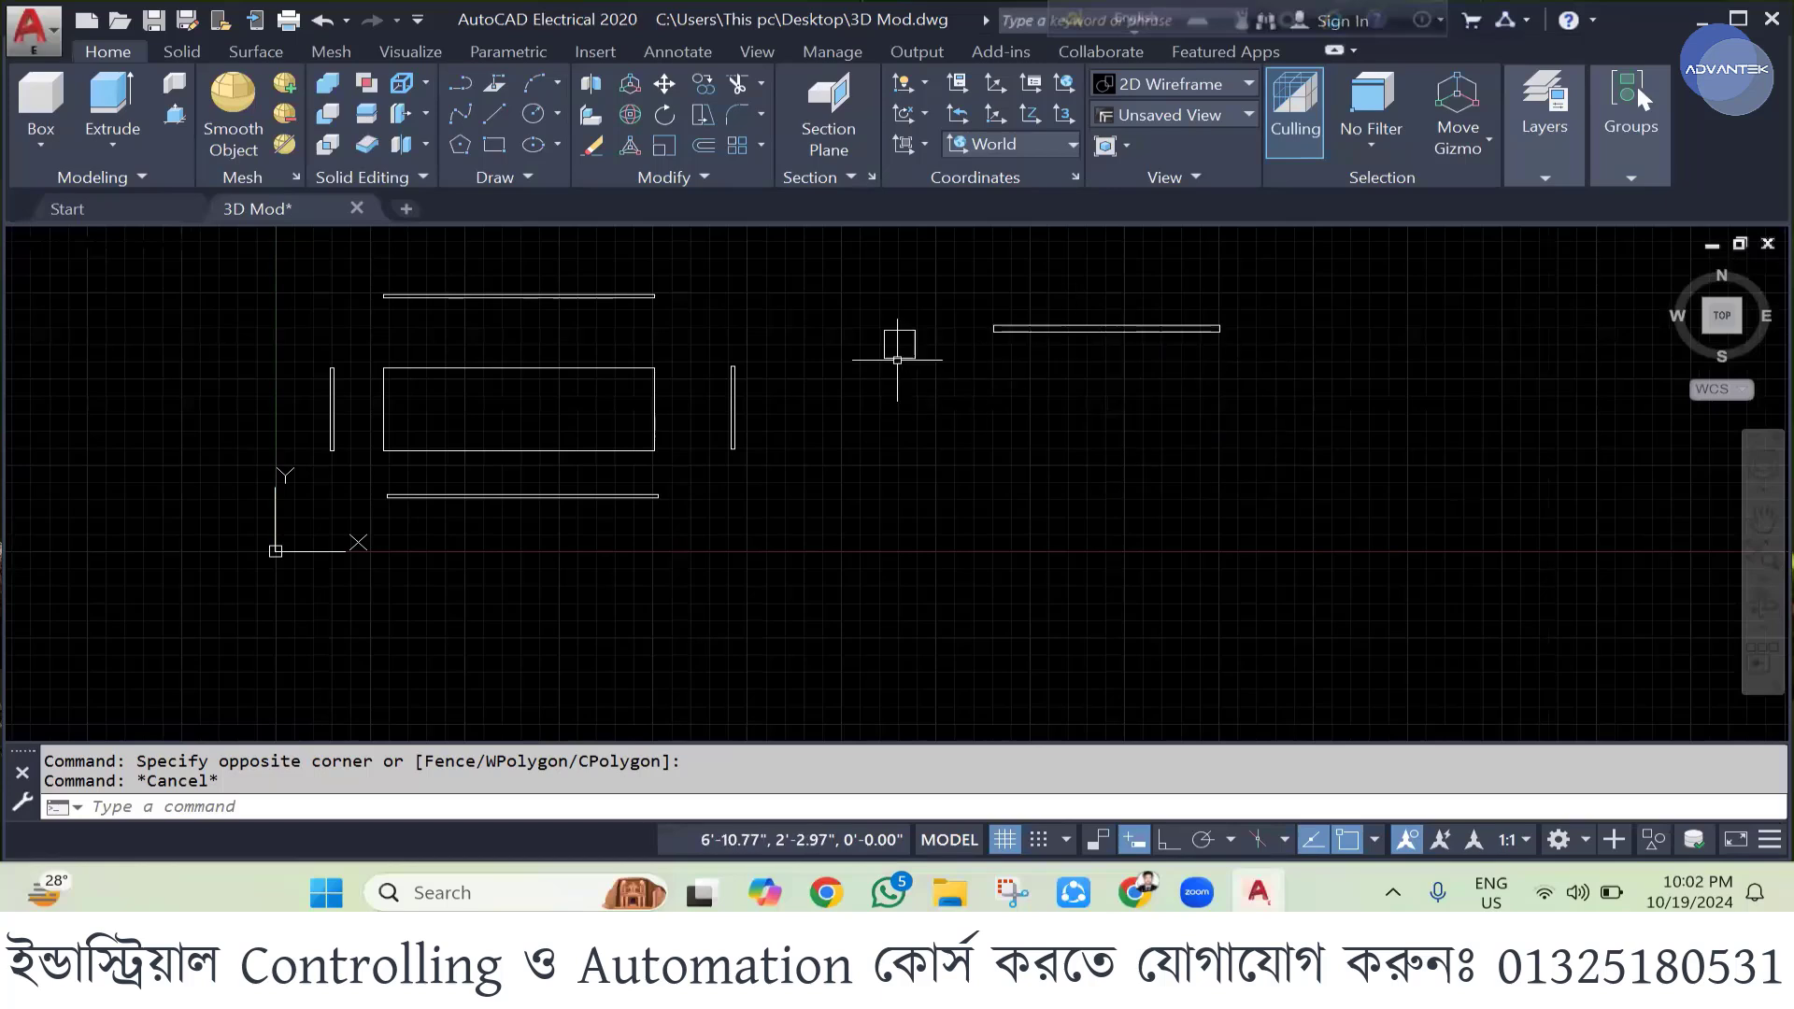
# - Draw a 2" by 1" rectangle to the right of the existing top-view parts
pyautogui.scroll(-2, 890, 329)
pyautogui.scroll(2, 910, 408)
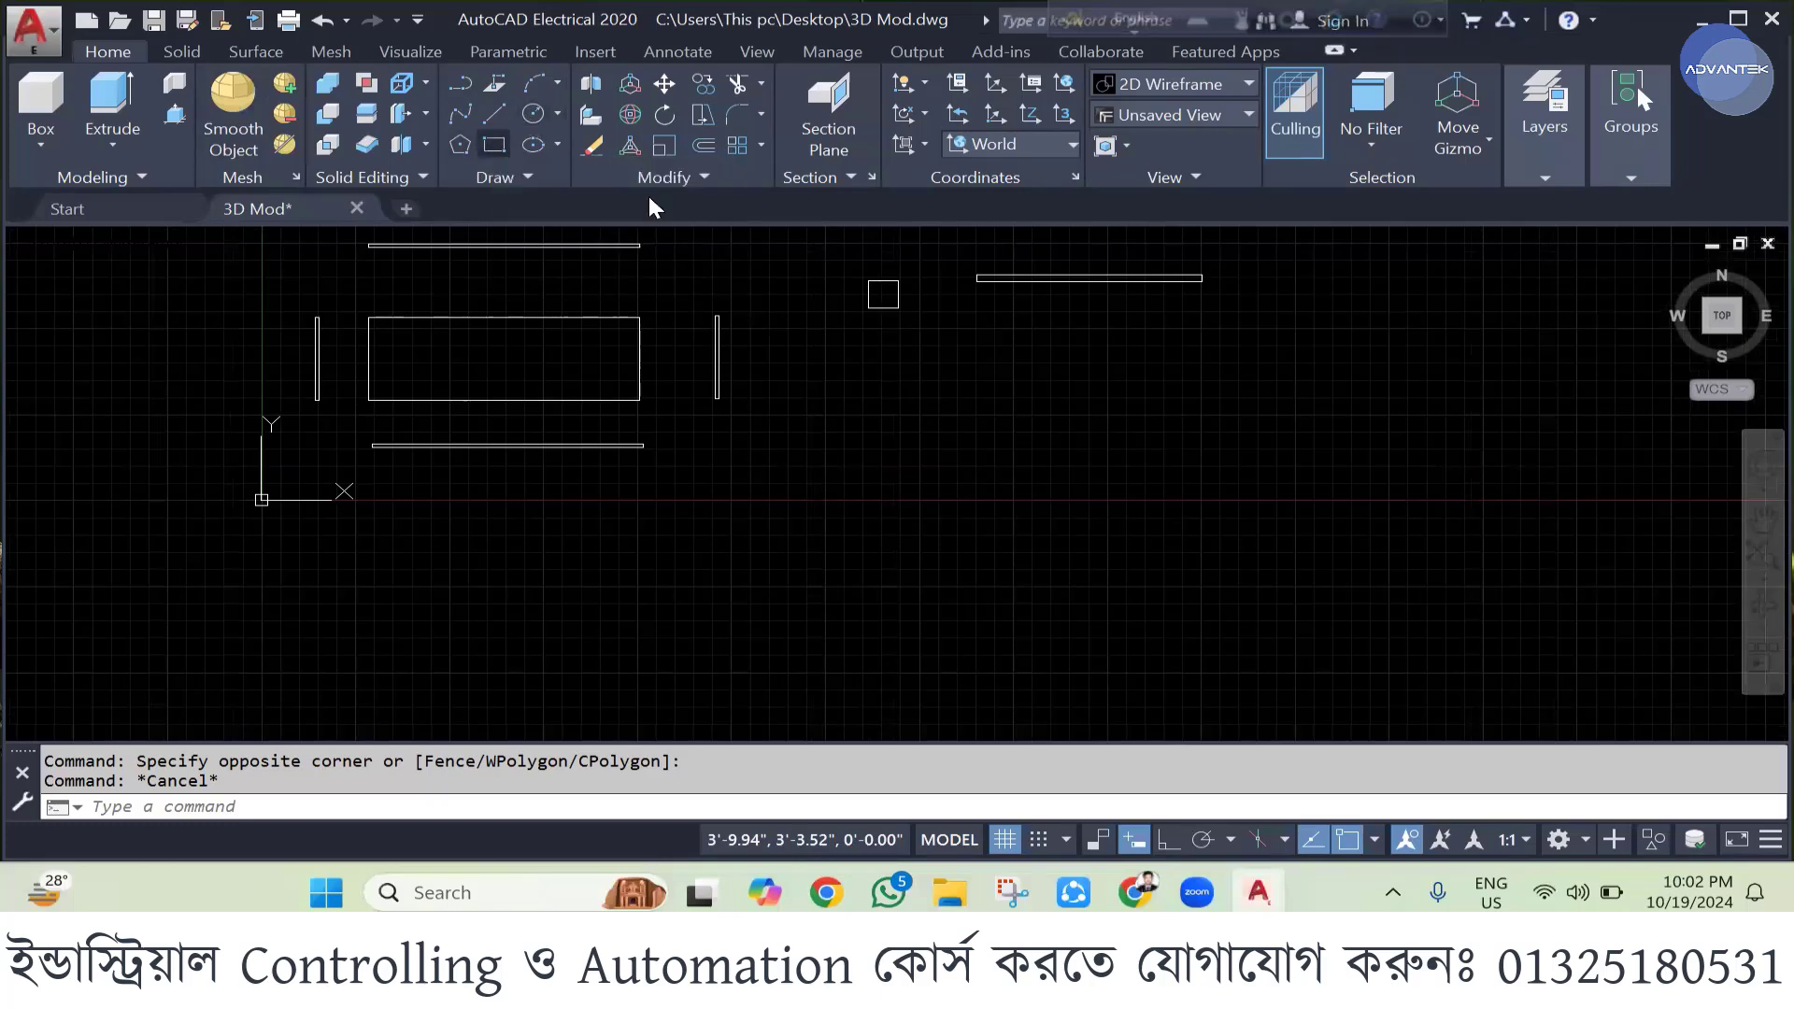
pyautogui.click(494, 144)
pyautogui.click(968, 350)
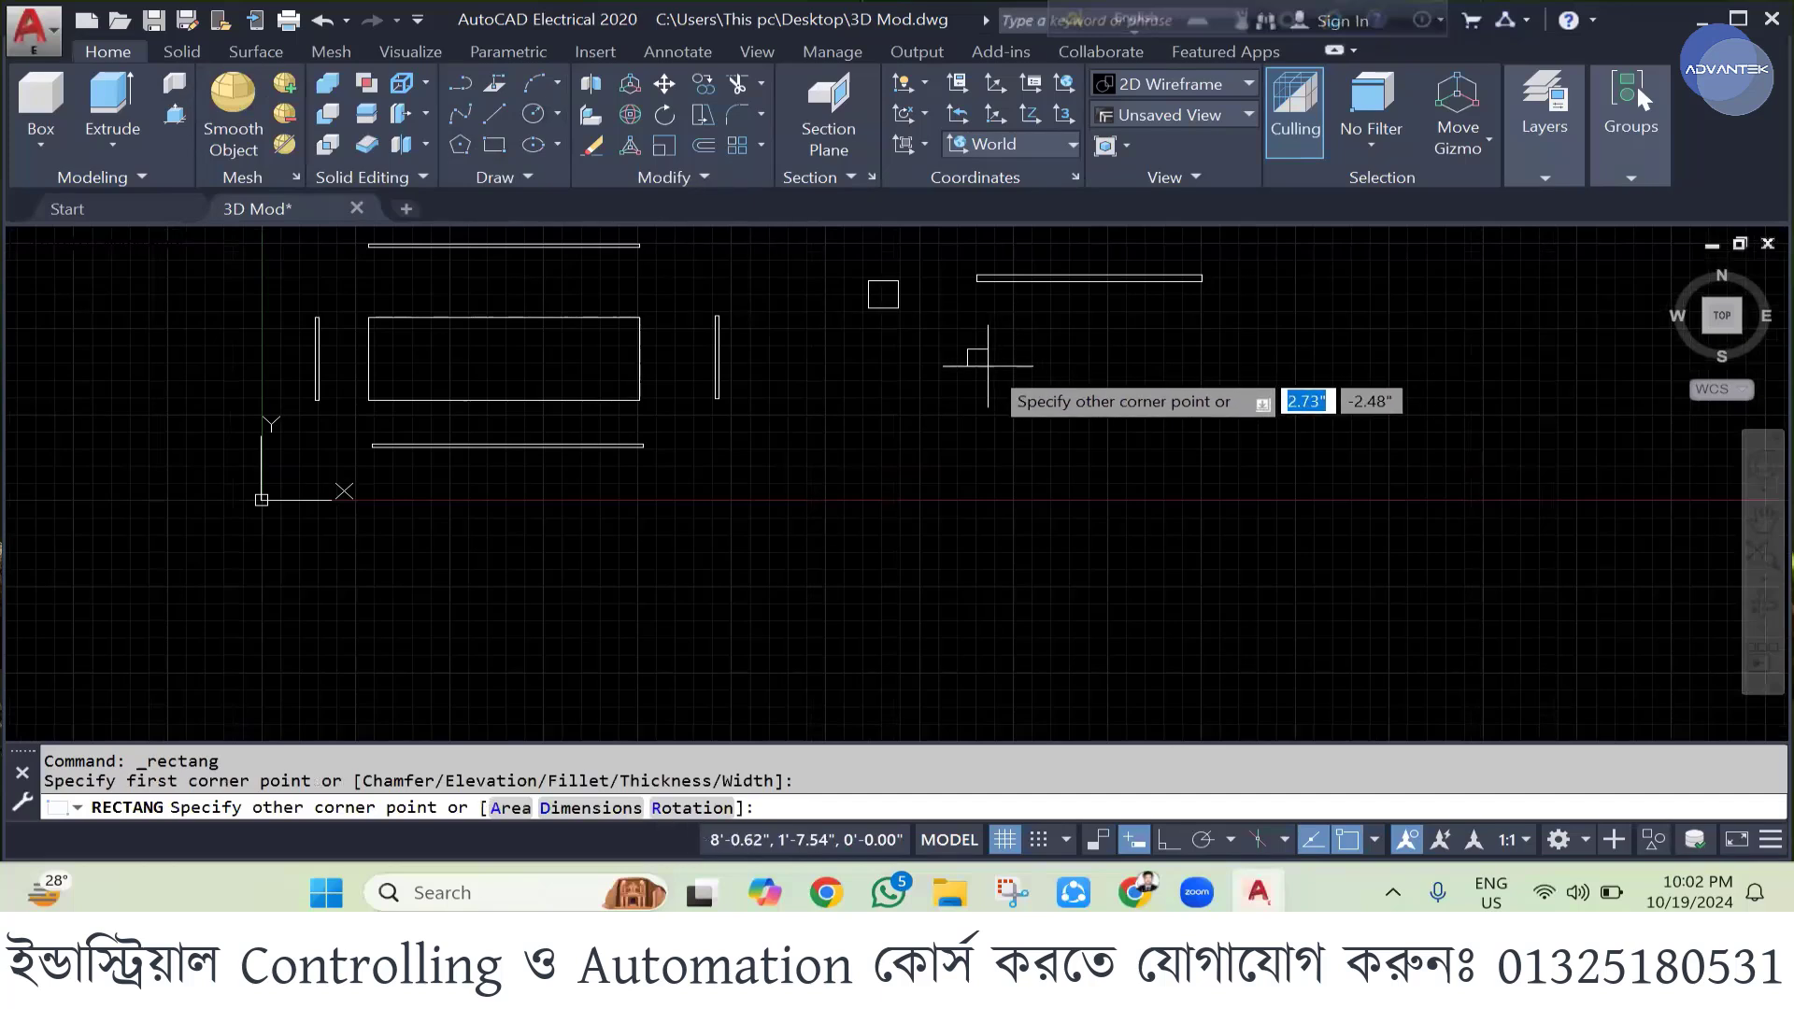
pyautogui.write('2"')
pyautogui.press('Tab')
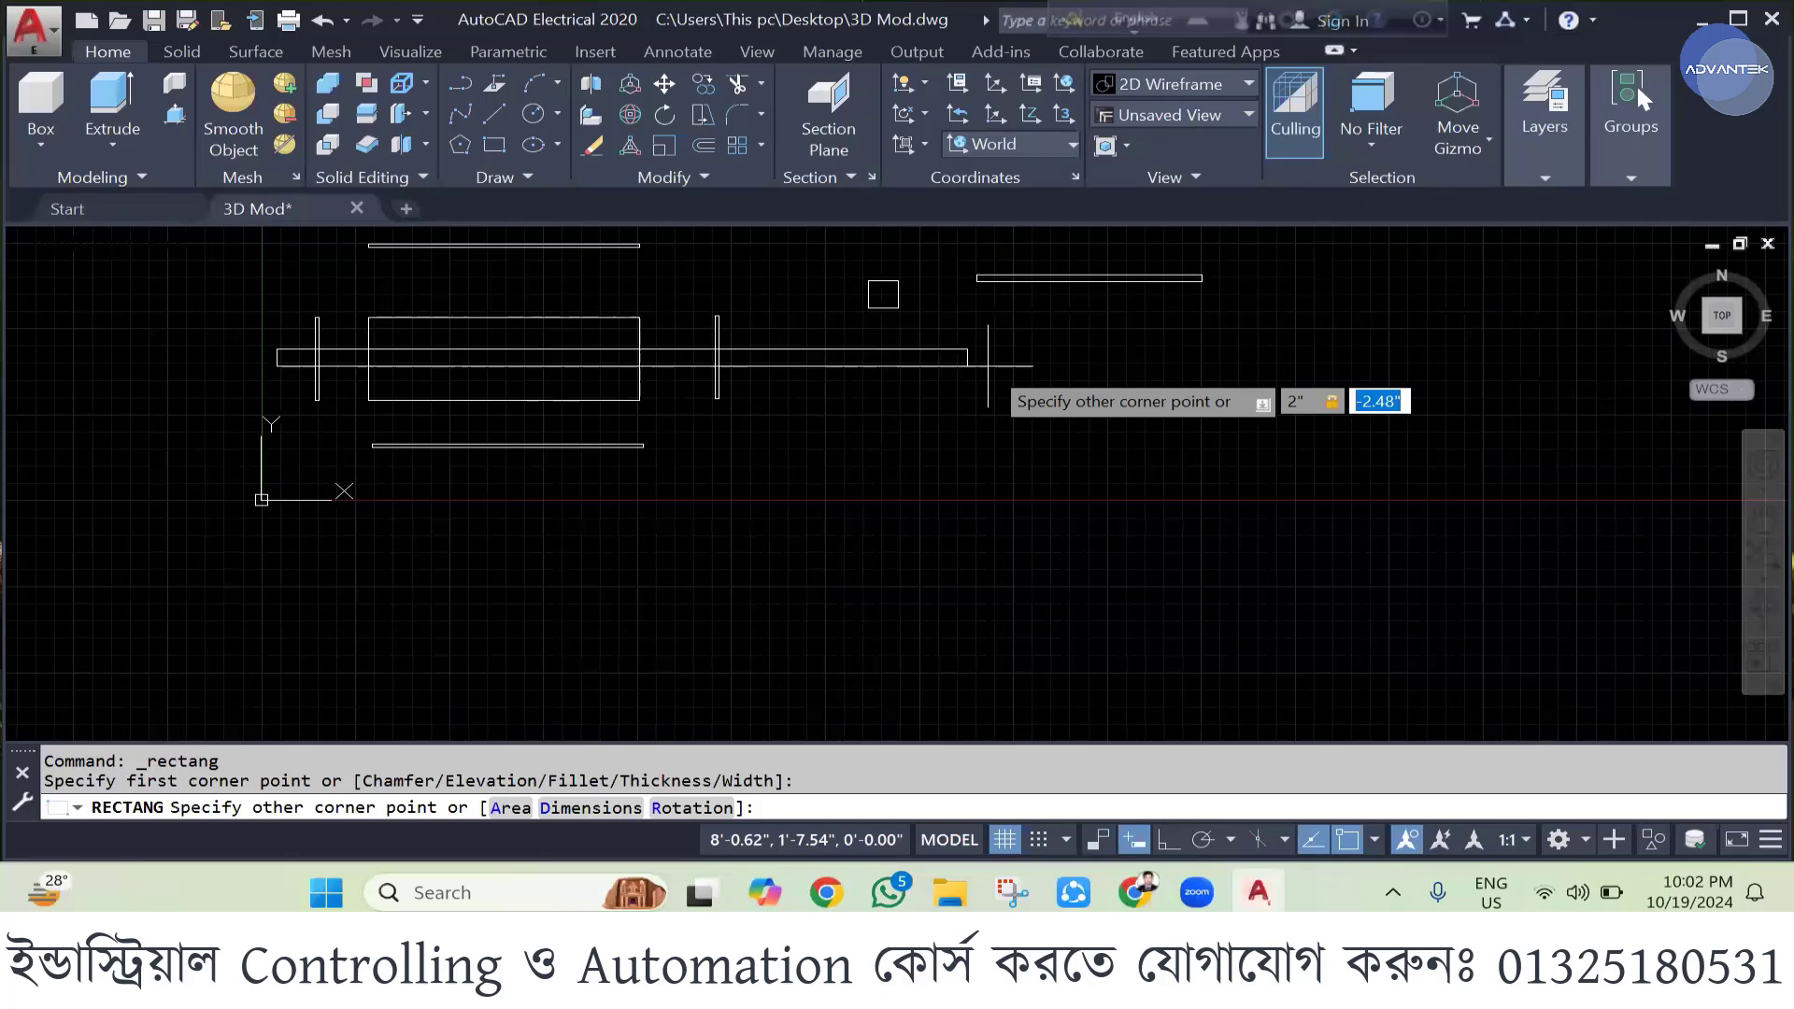
pyautogui.write('1"')
pyautogui.press('Return')
pyautogui.scroll(8, 981, 360)
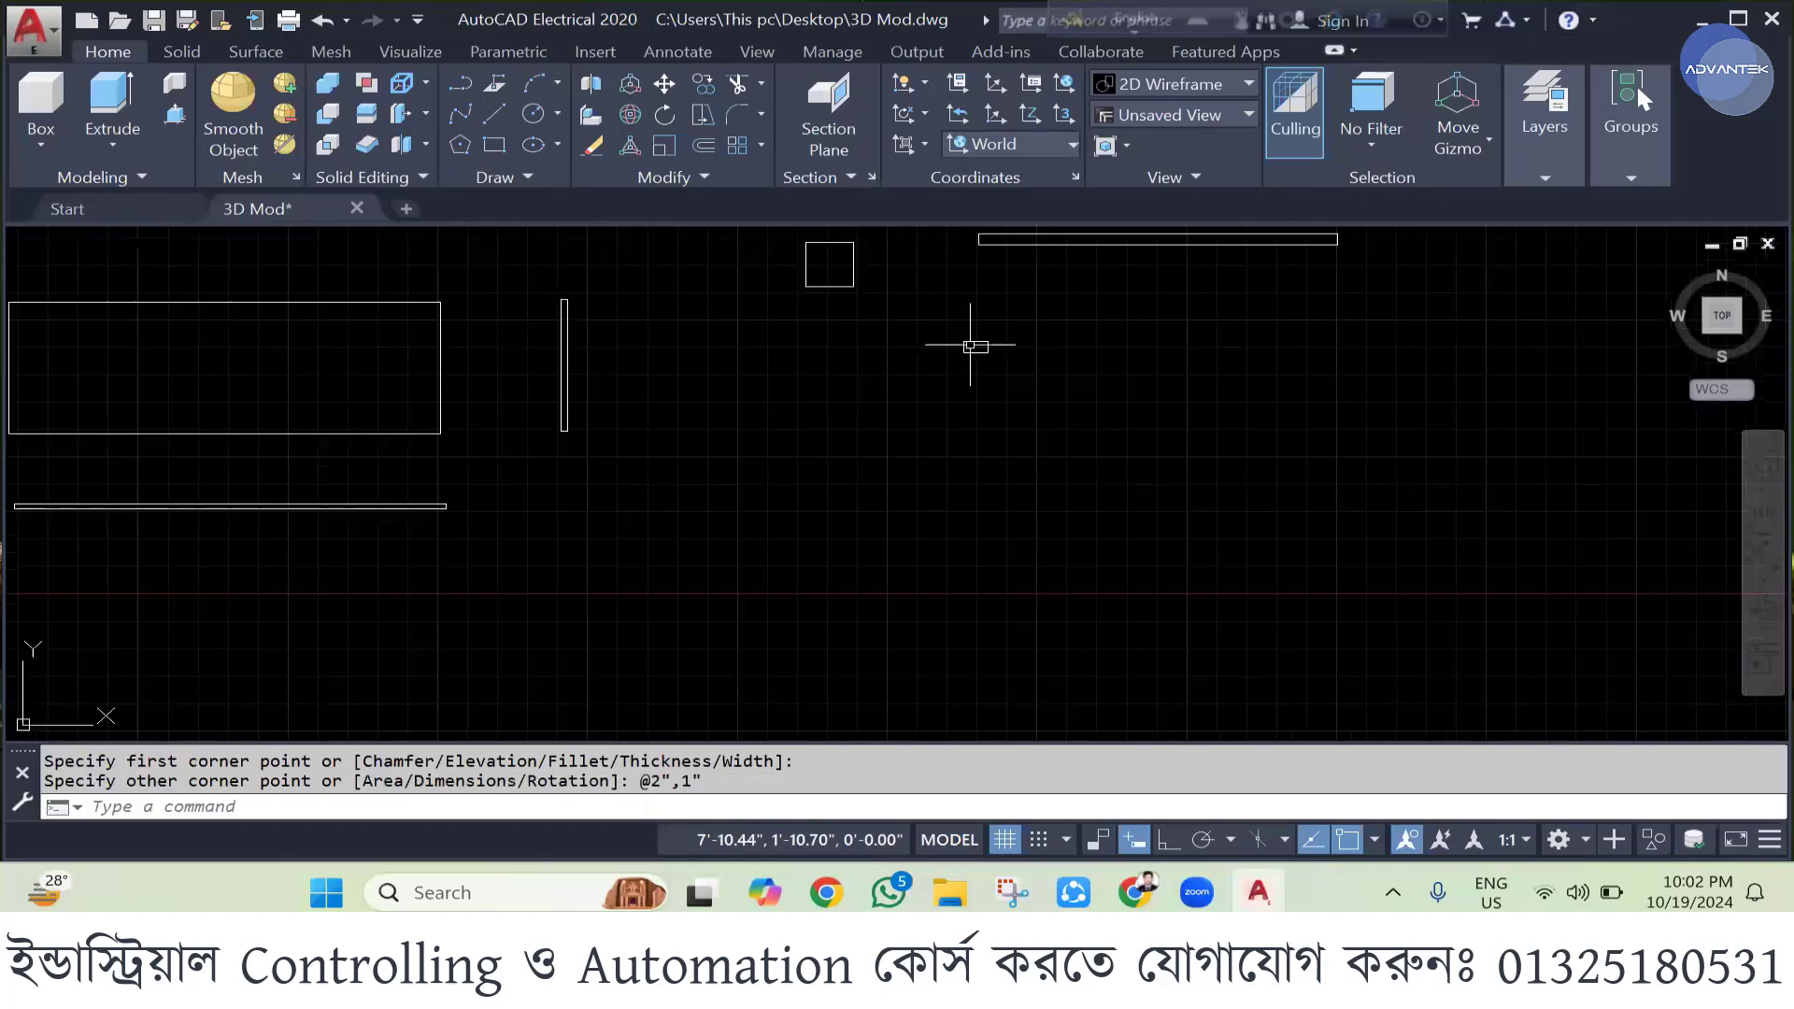
# - Toggle object snap off and back on, and show the list of snap modes
pyautogui.click(1348, 839)
pyautogui.click(1348, 839)
pyautogui.click(1375, 839)
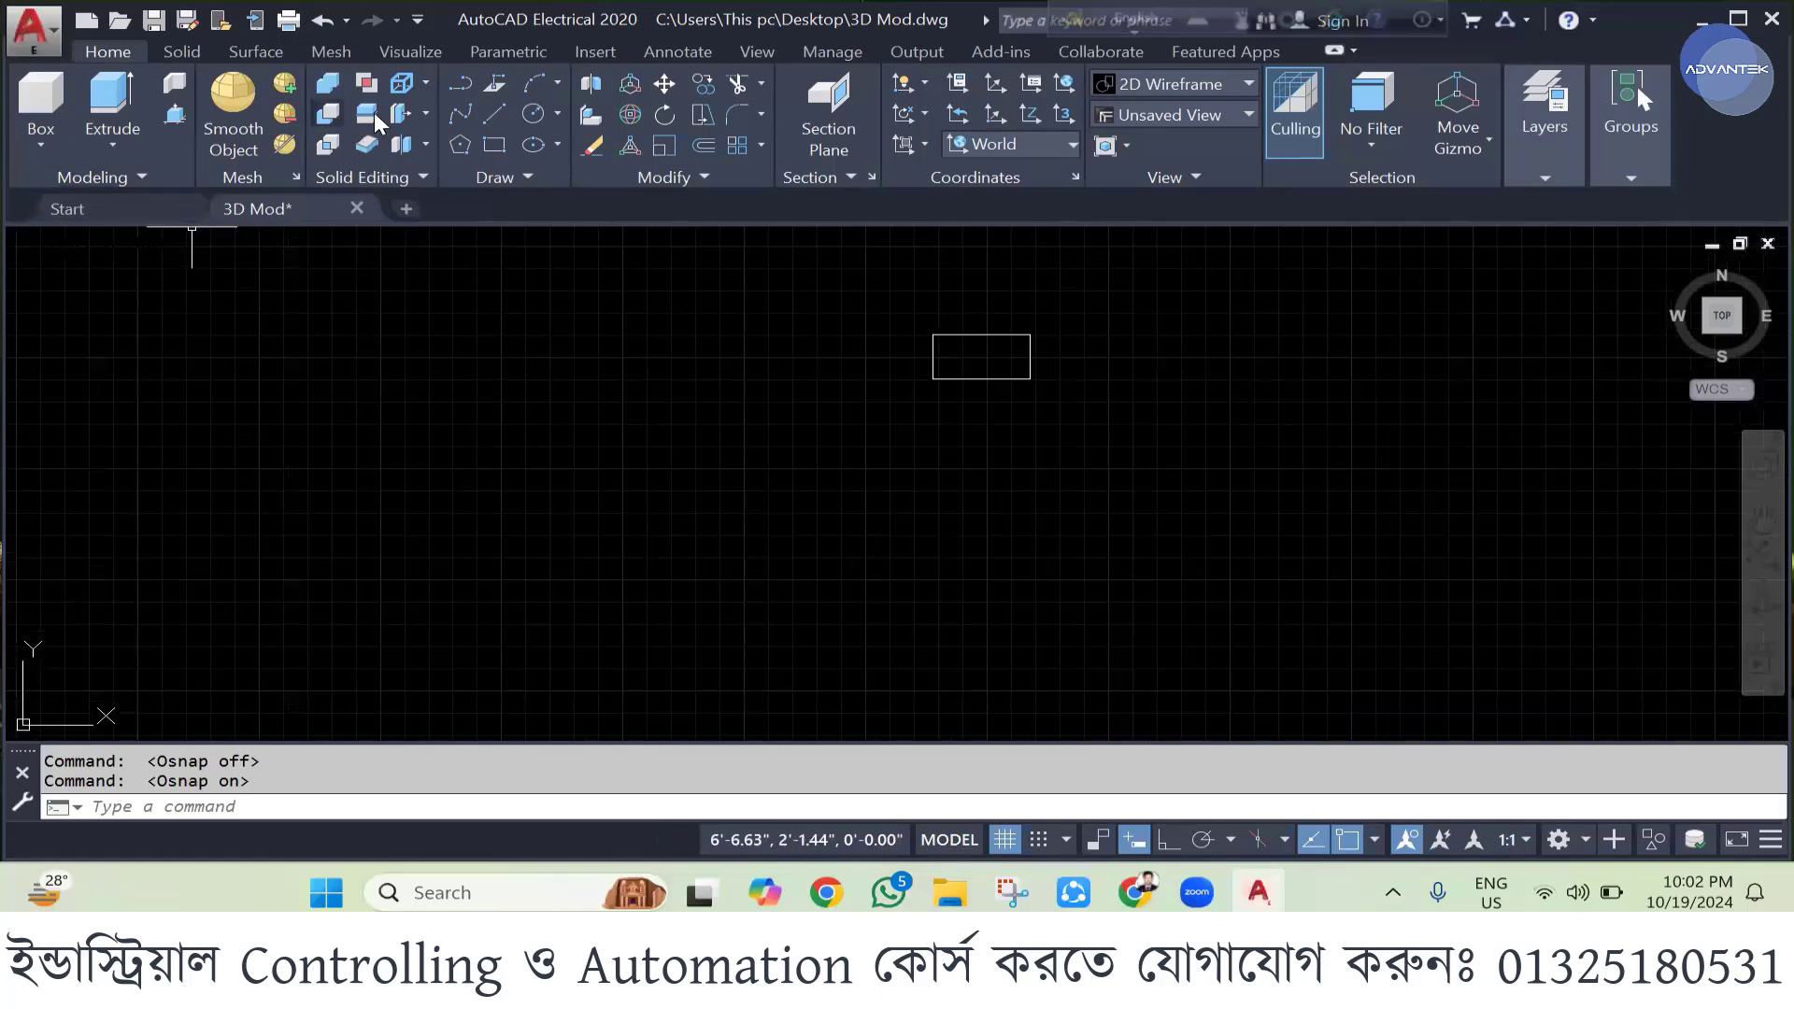
# - Draw a circle centred in the 2" by 1" rectangle, radius snapped to its bottom-edge midpoint
pyautogui.click(532, 113)
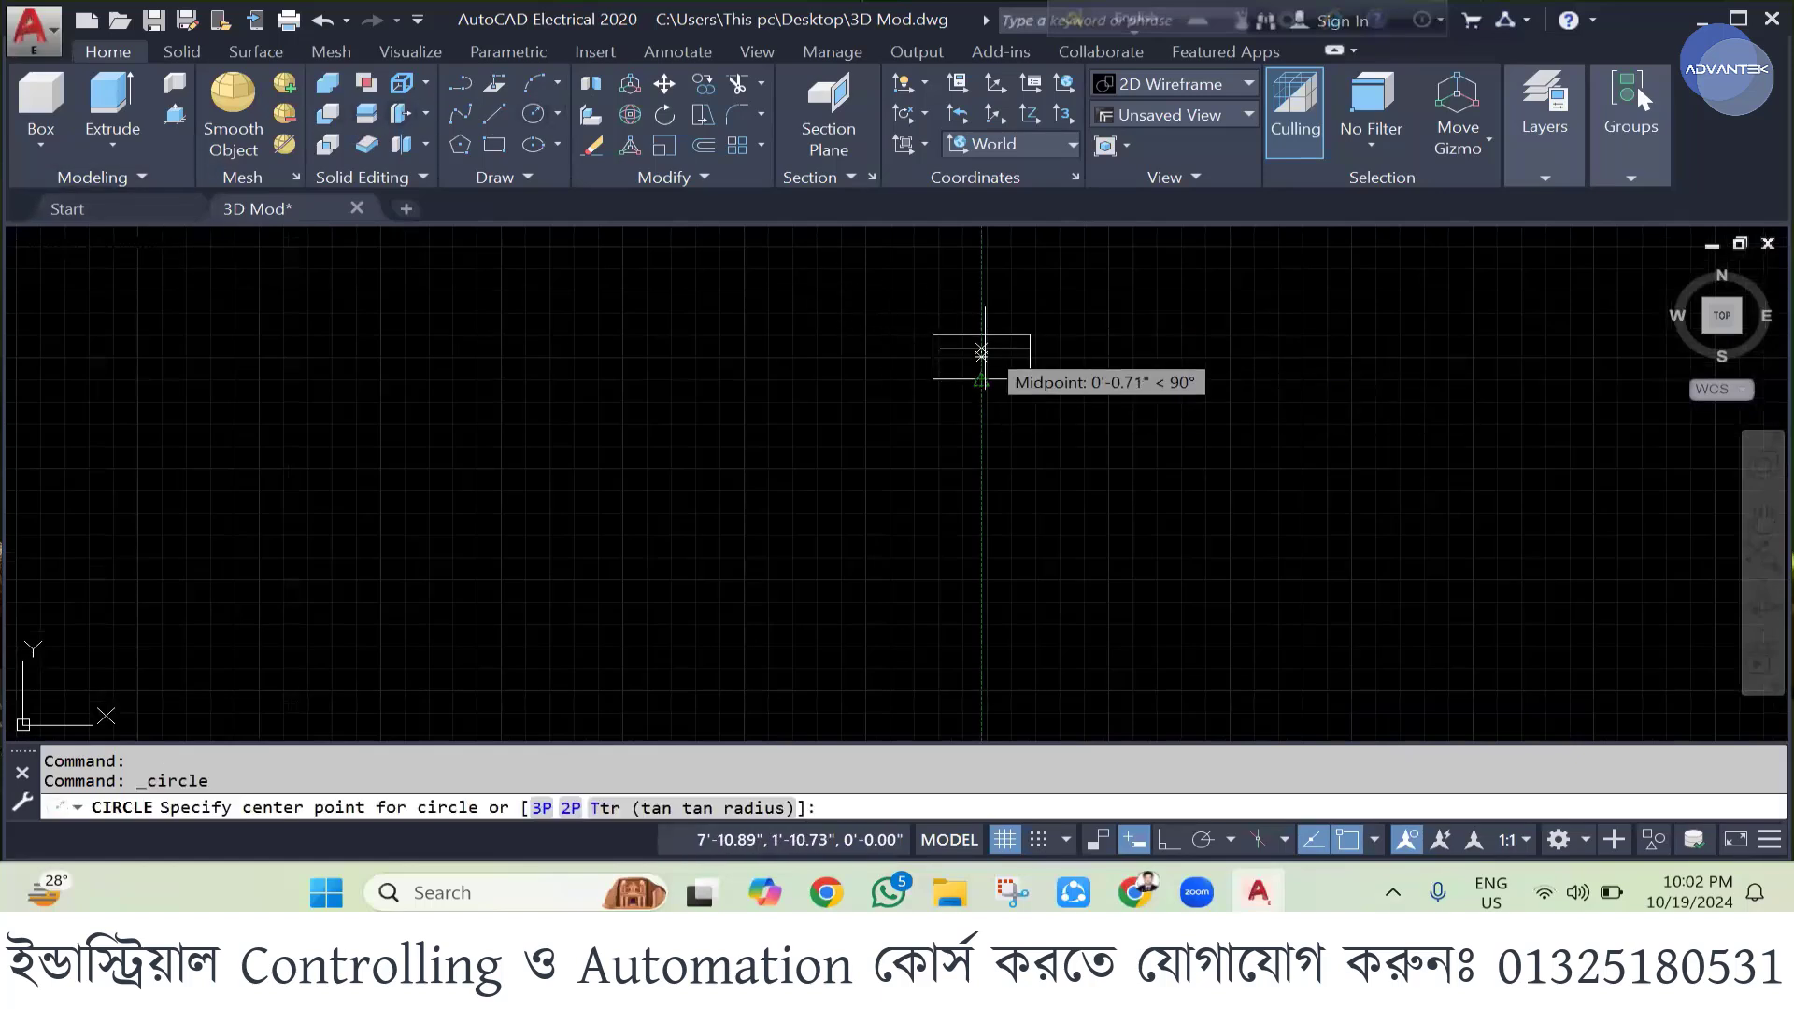
pyautogui.click(985, 356)
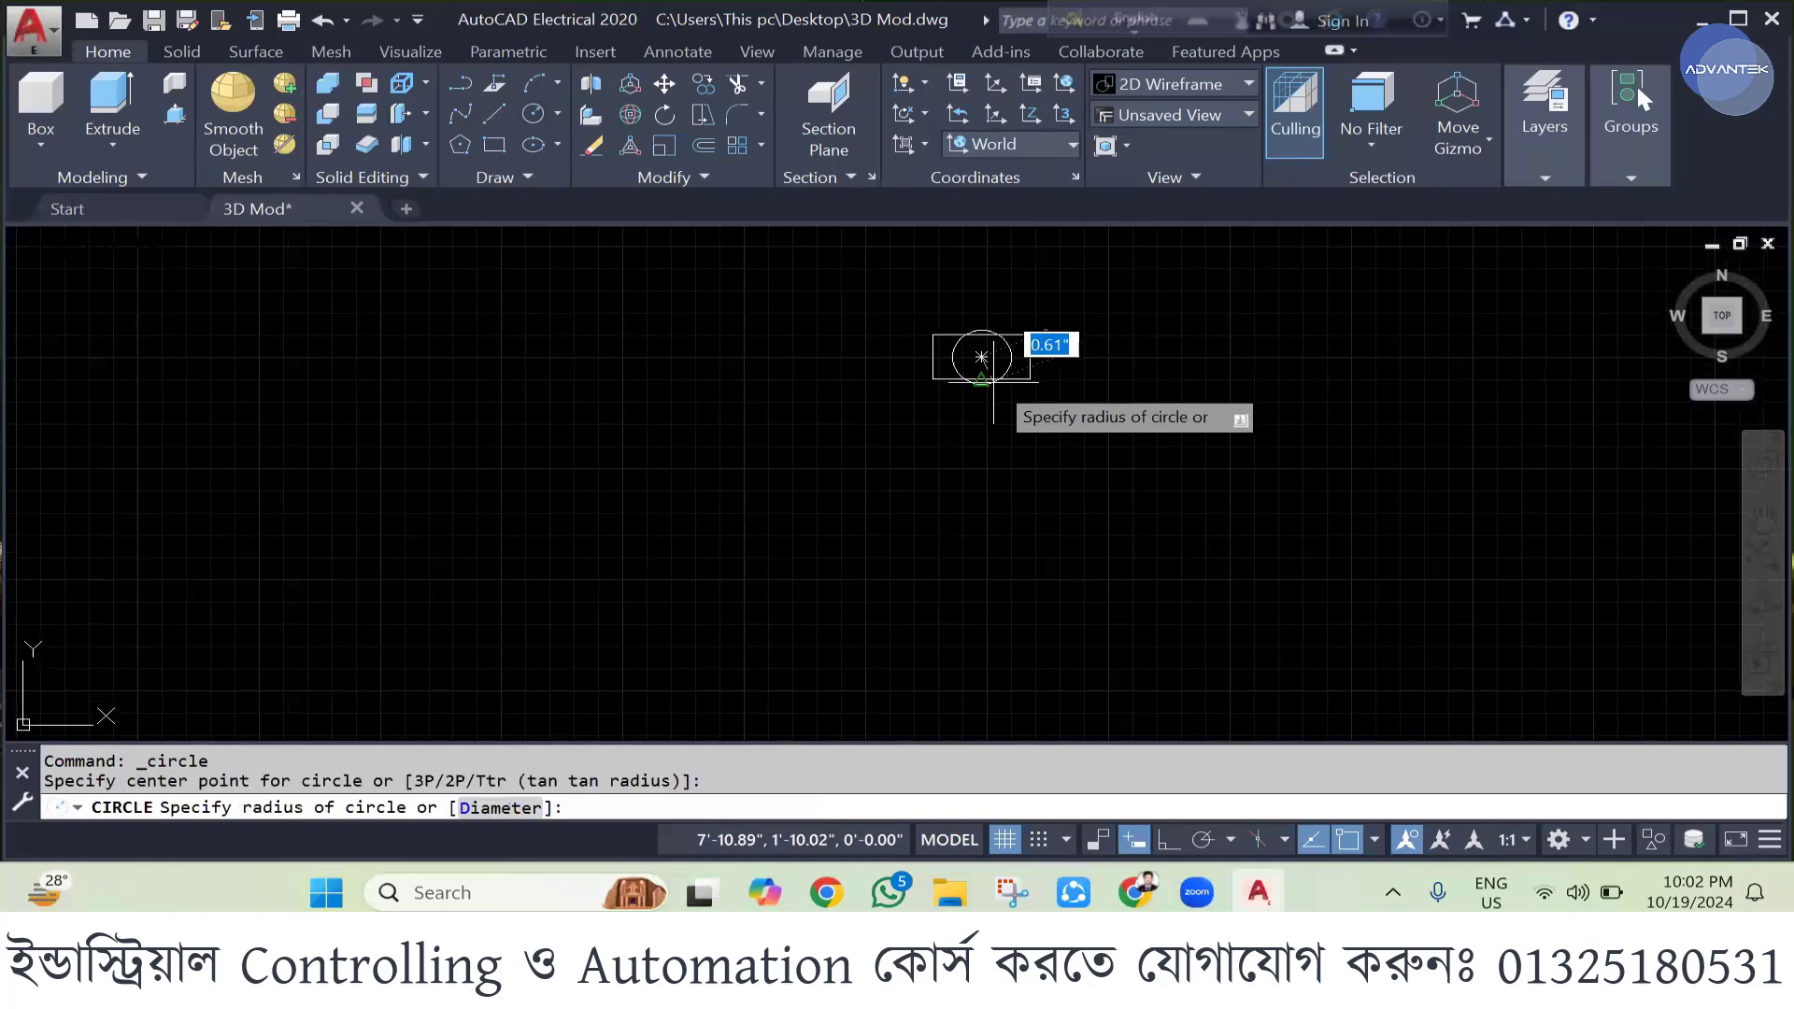
pyautogui.click(981, 379)
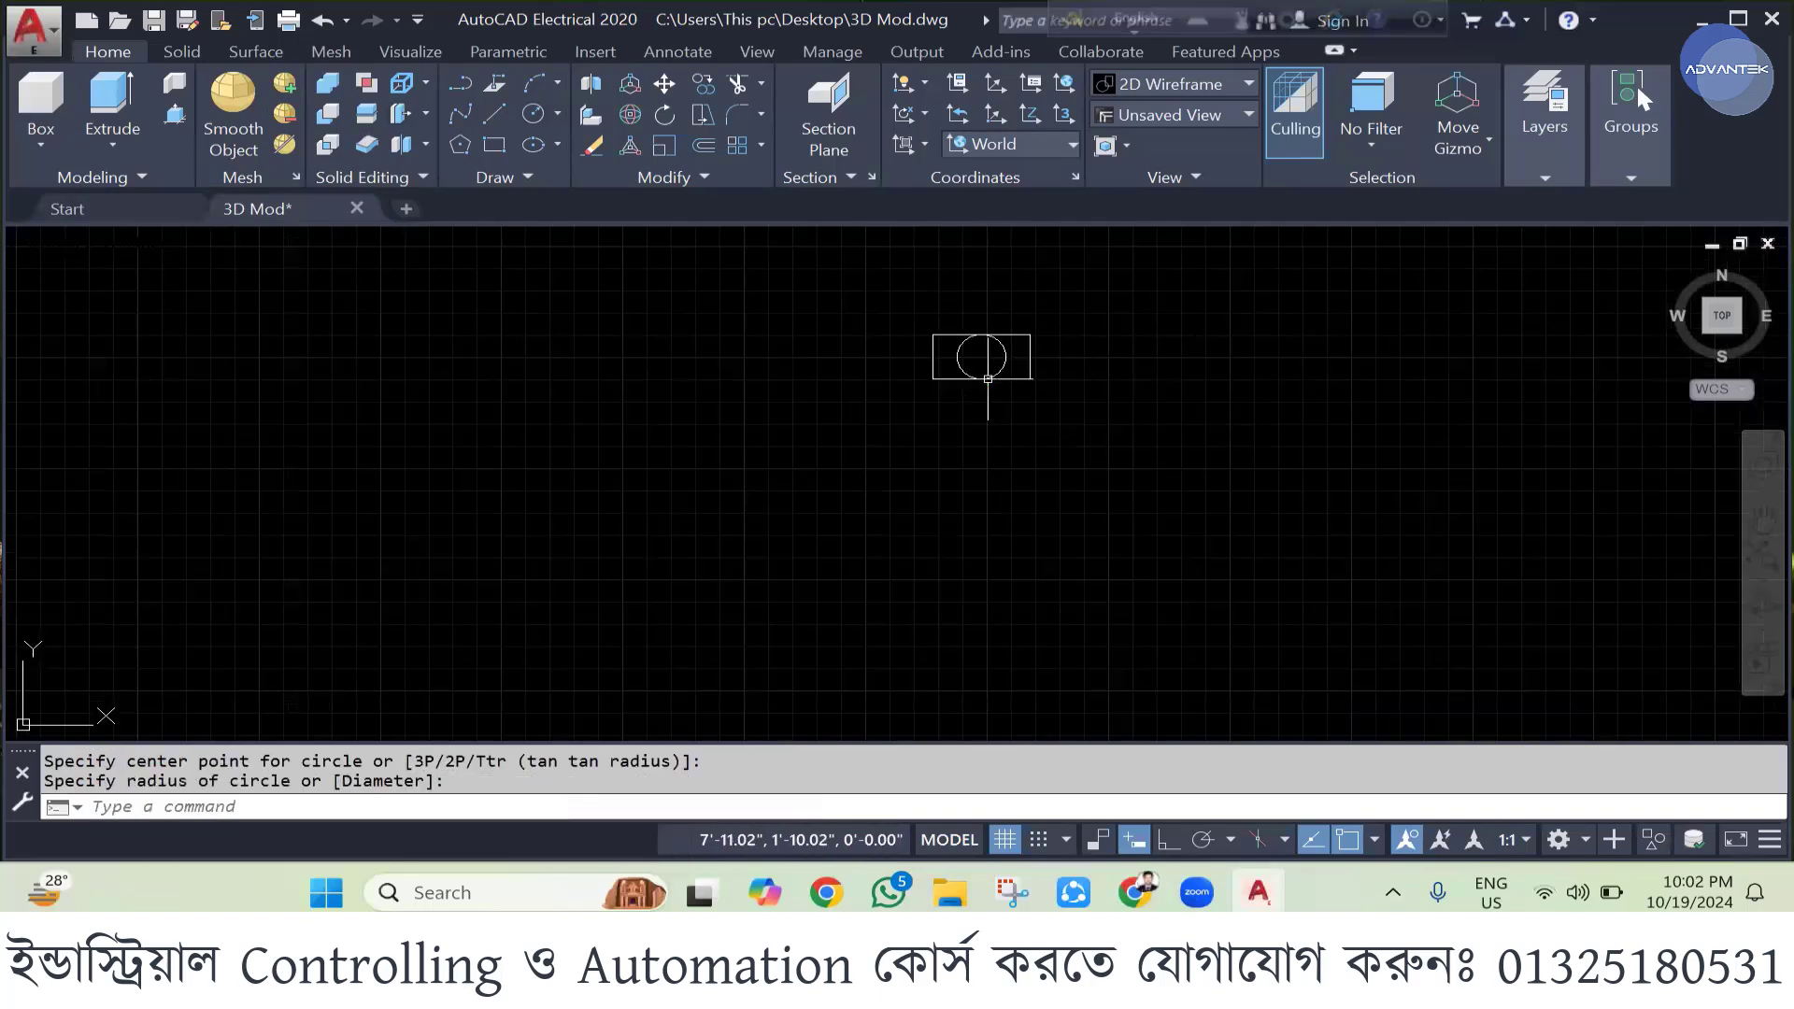
pyautogui.scroll(2, 994, 344)
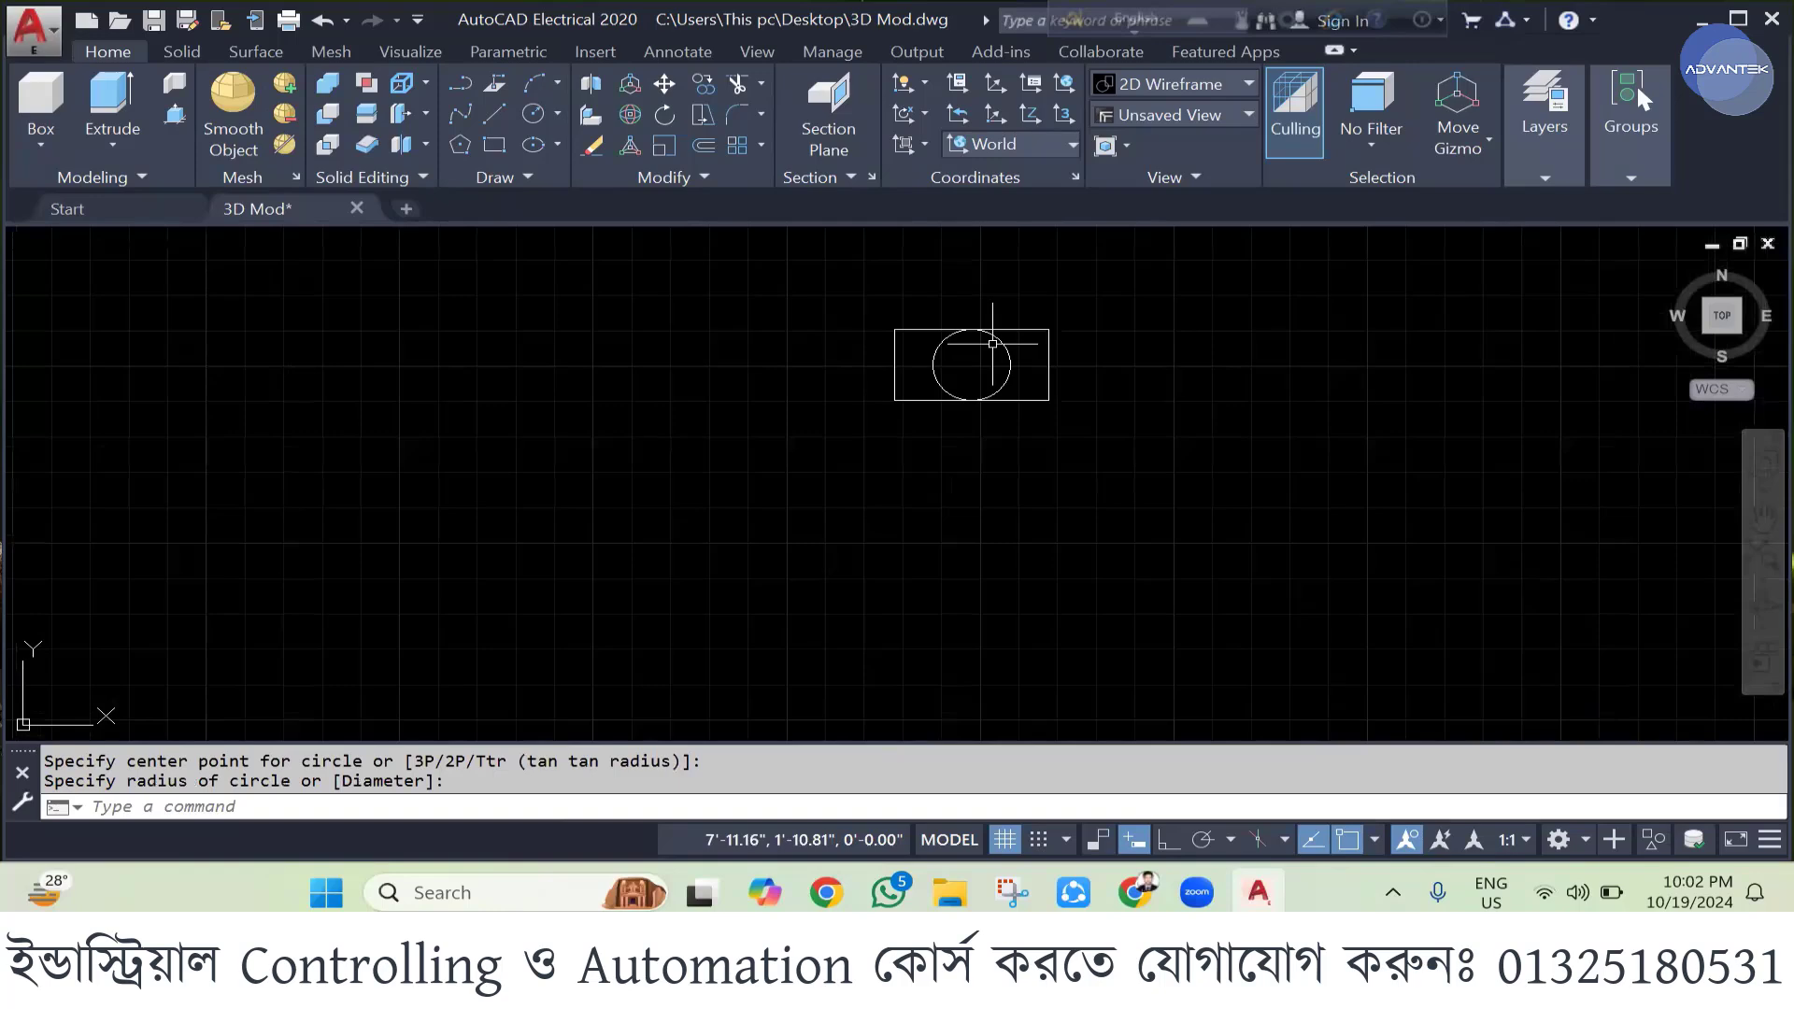
pyautogui.scroll(-5, 953, 415)
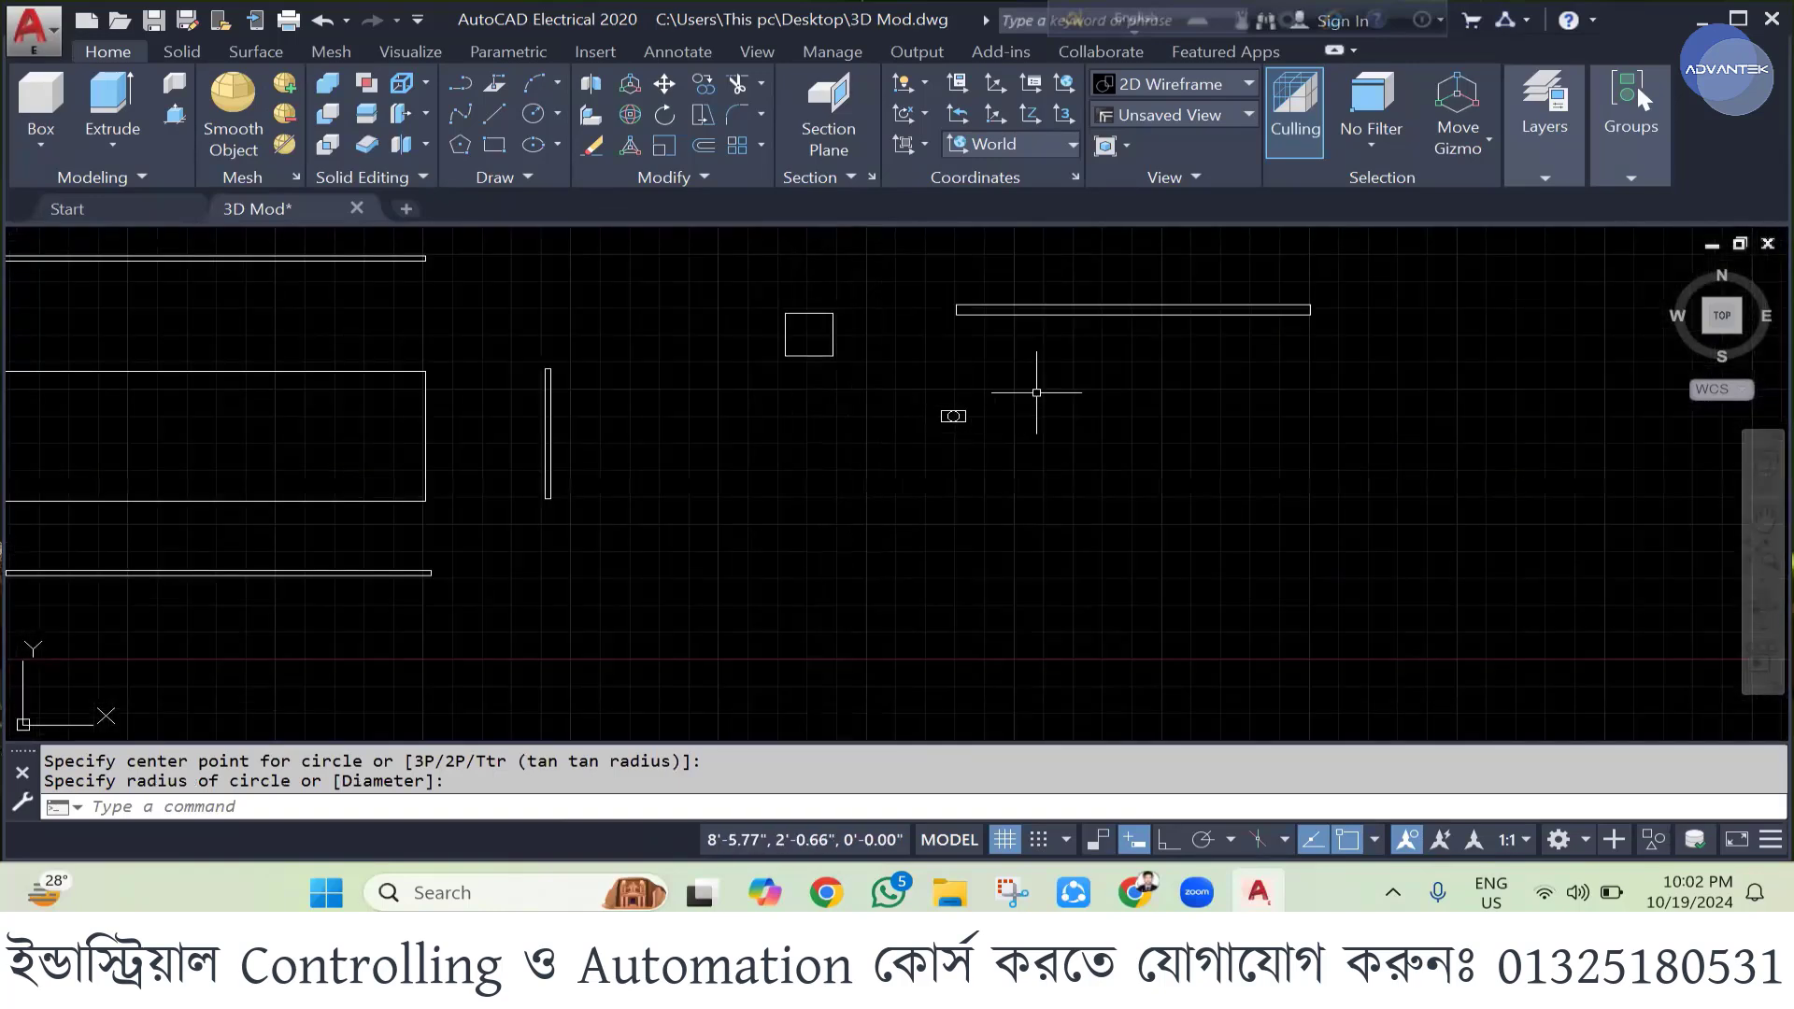
pyautogui.scroll(-2, 1036, 392)
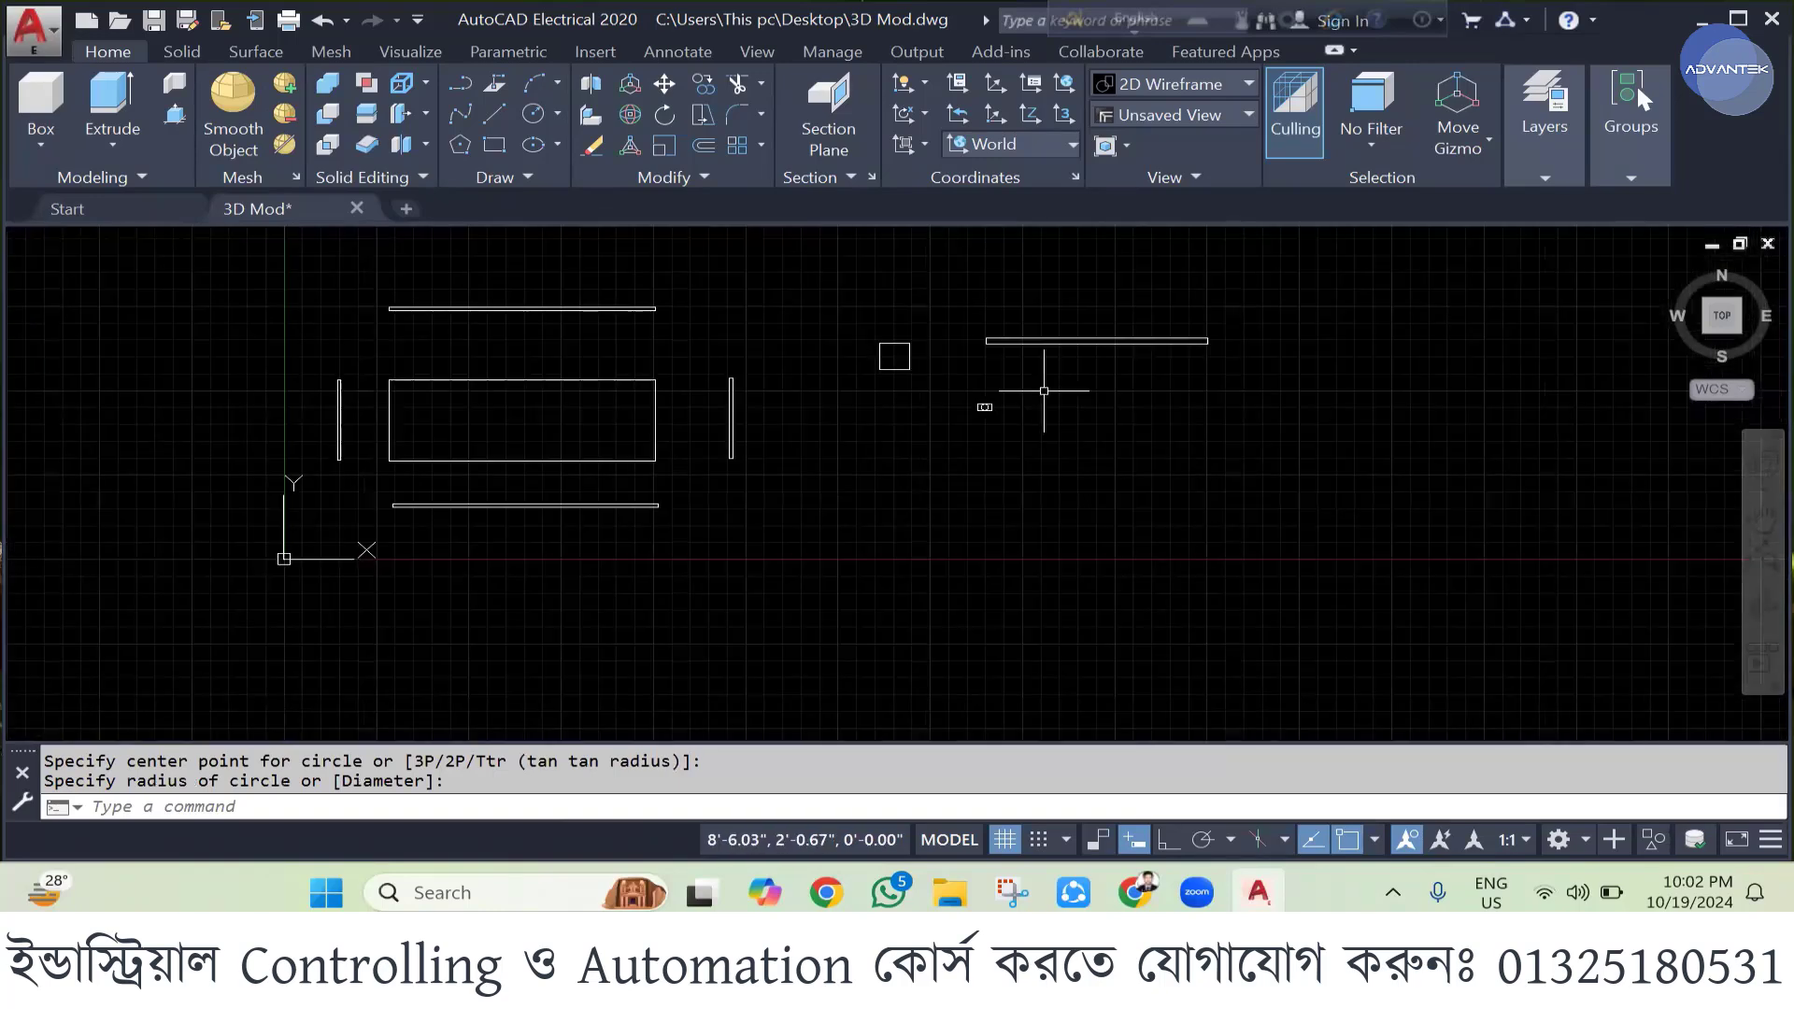
pyautogui.scroll(-2, 1037, 393)
pyautogui.scroll(4, 947, 397)
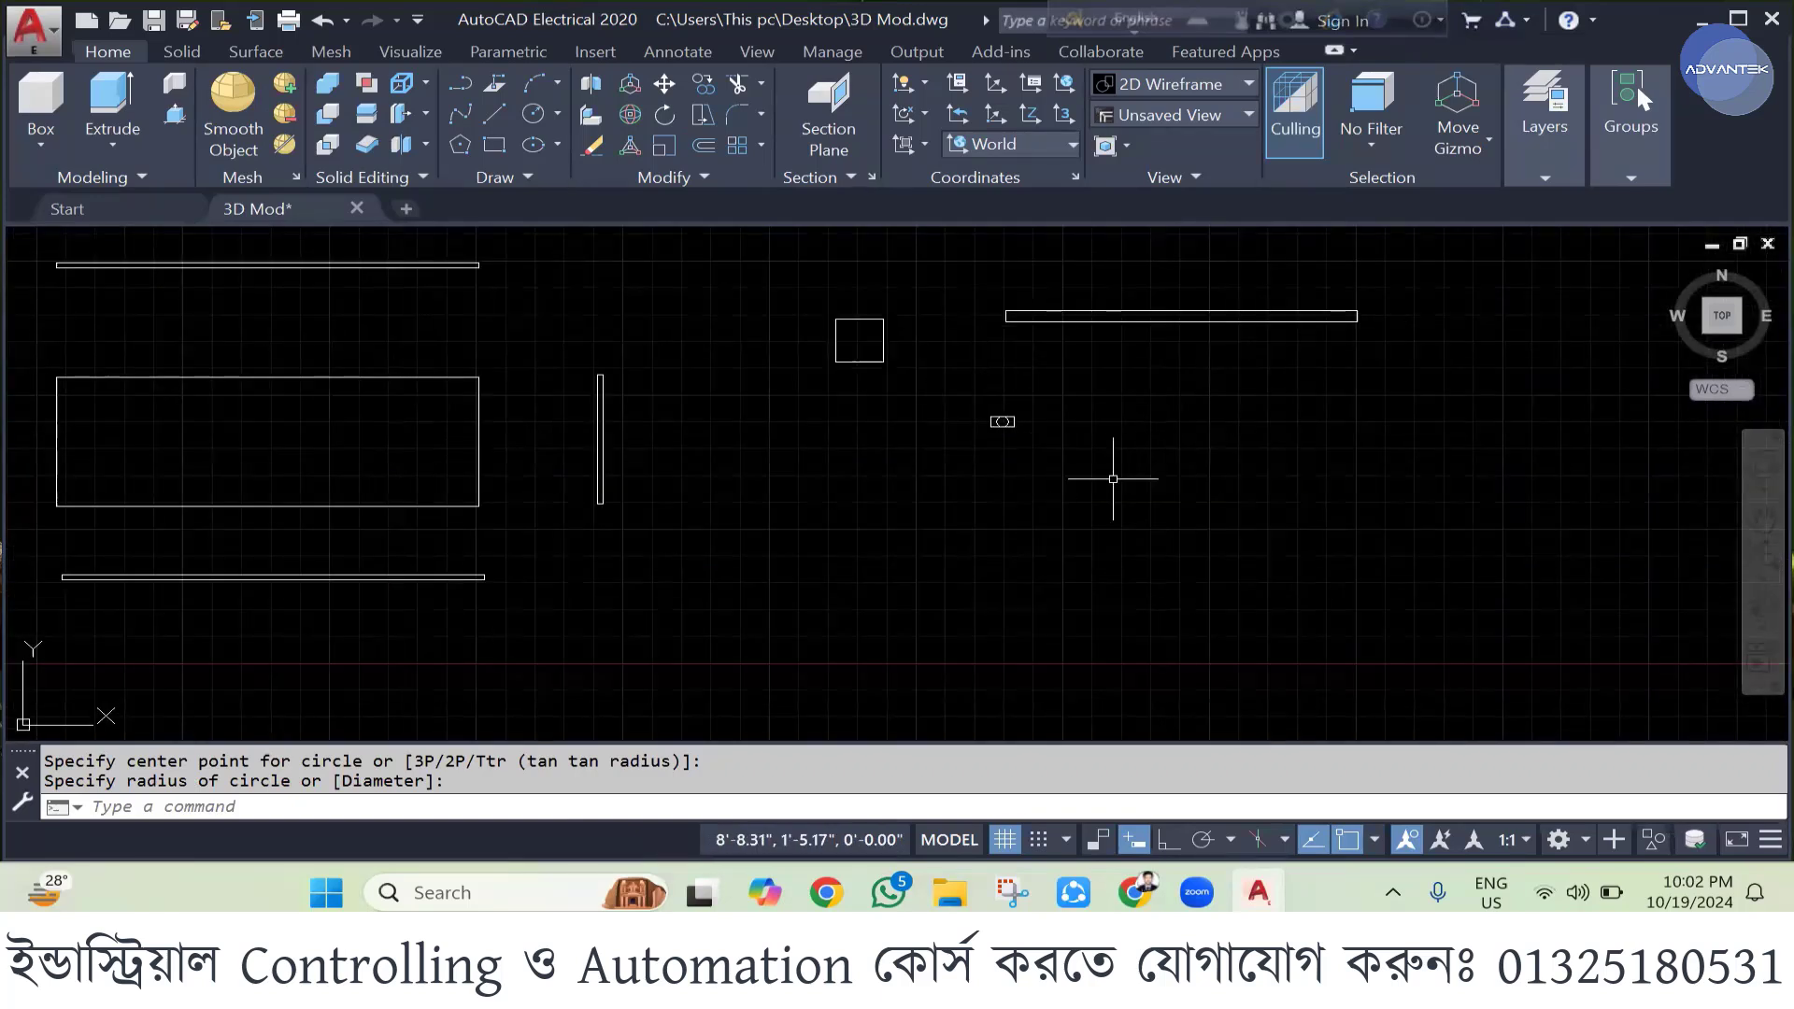
pyautogui.click(494, 144)
pyautogui.scroll(-3, 804, 411)
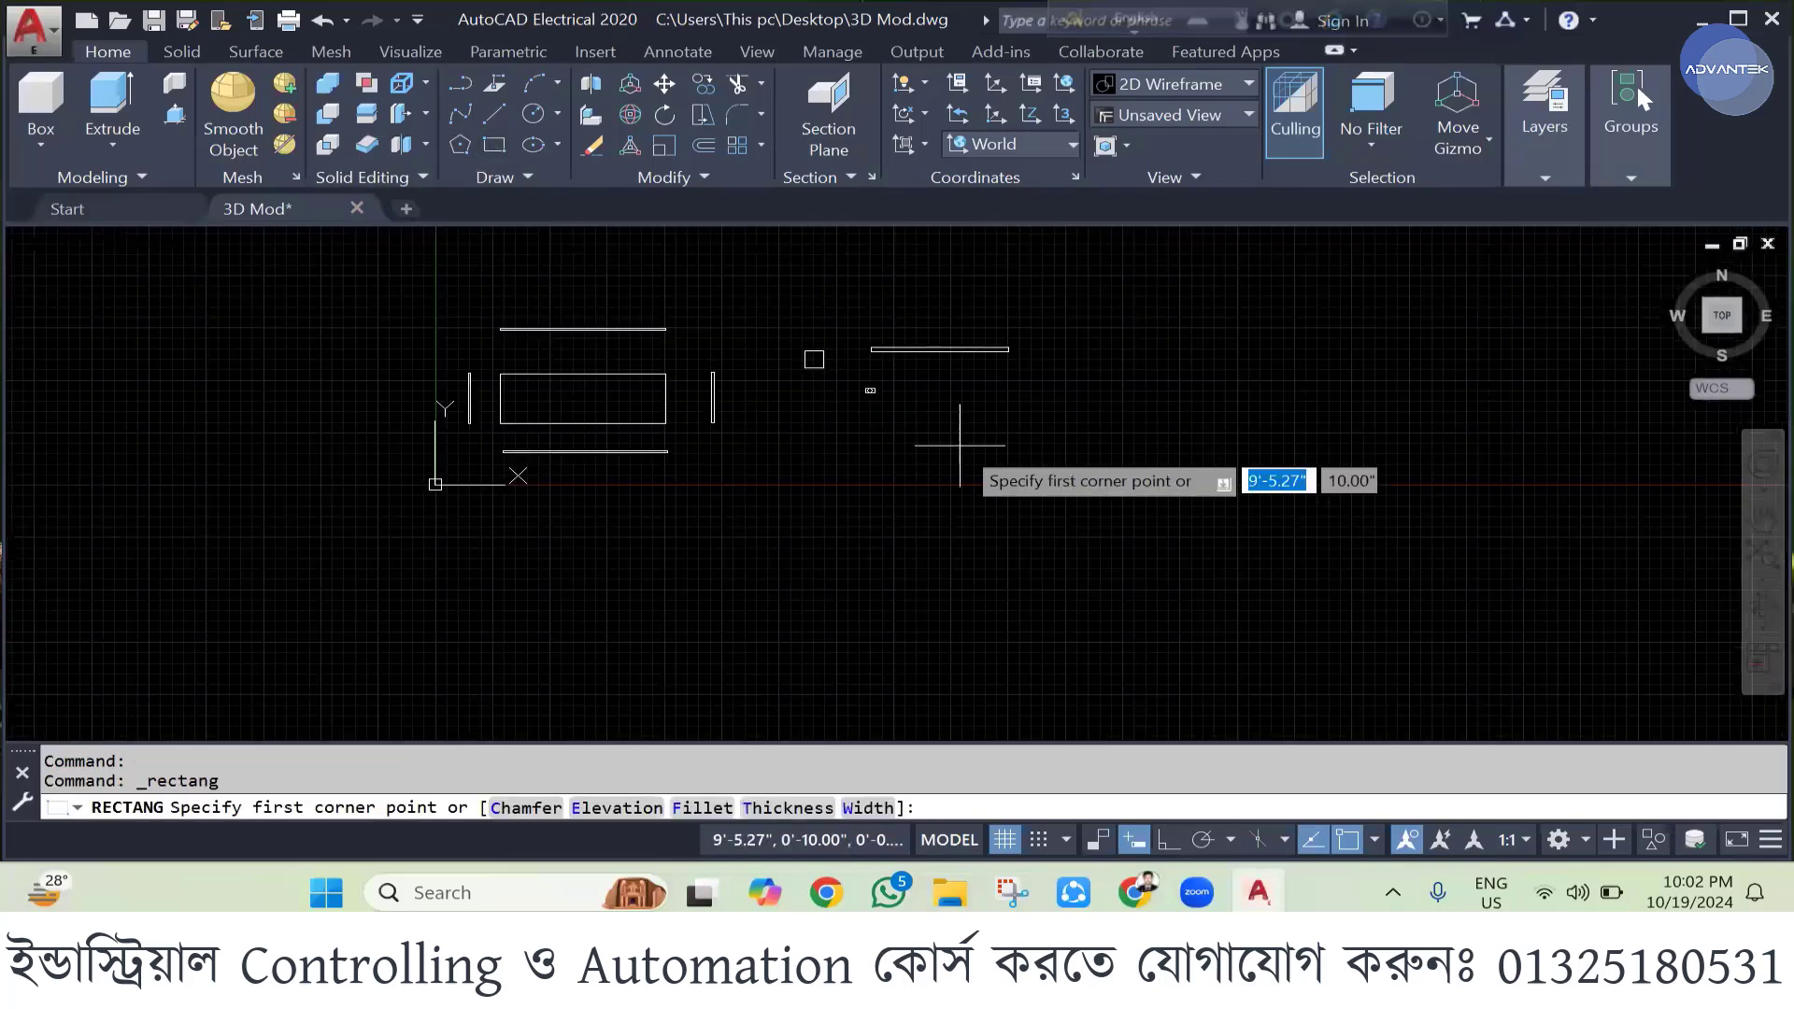
pyautogui.scroll(2, 945, 390)
pyautogui.scroll(-2, 934, 340)
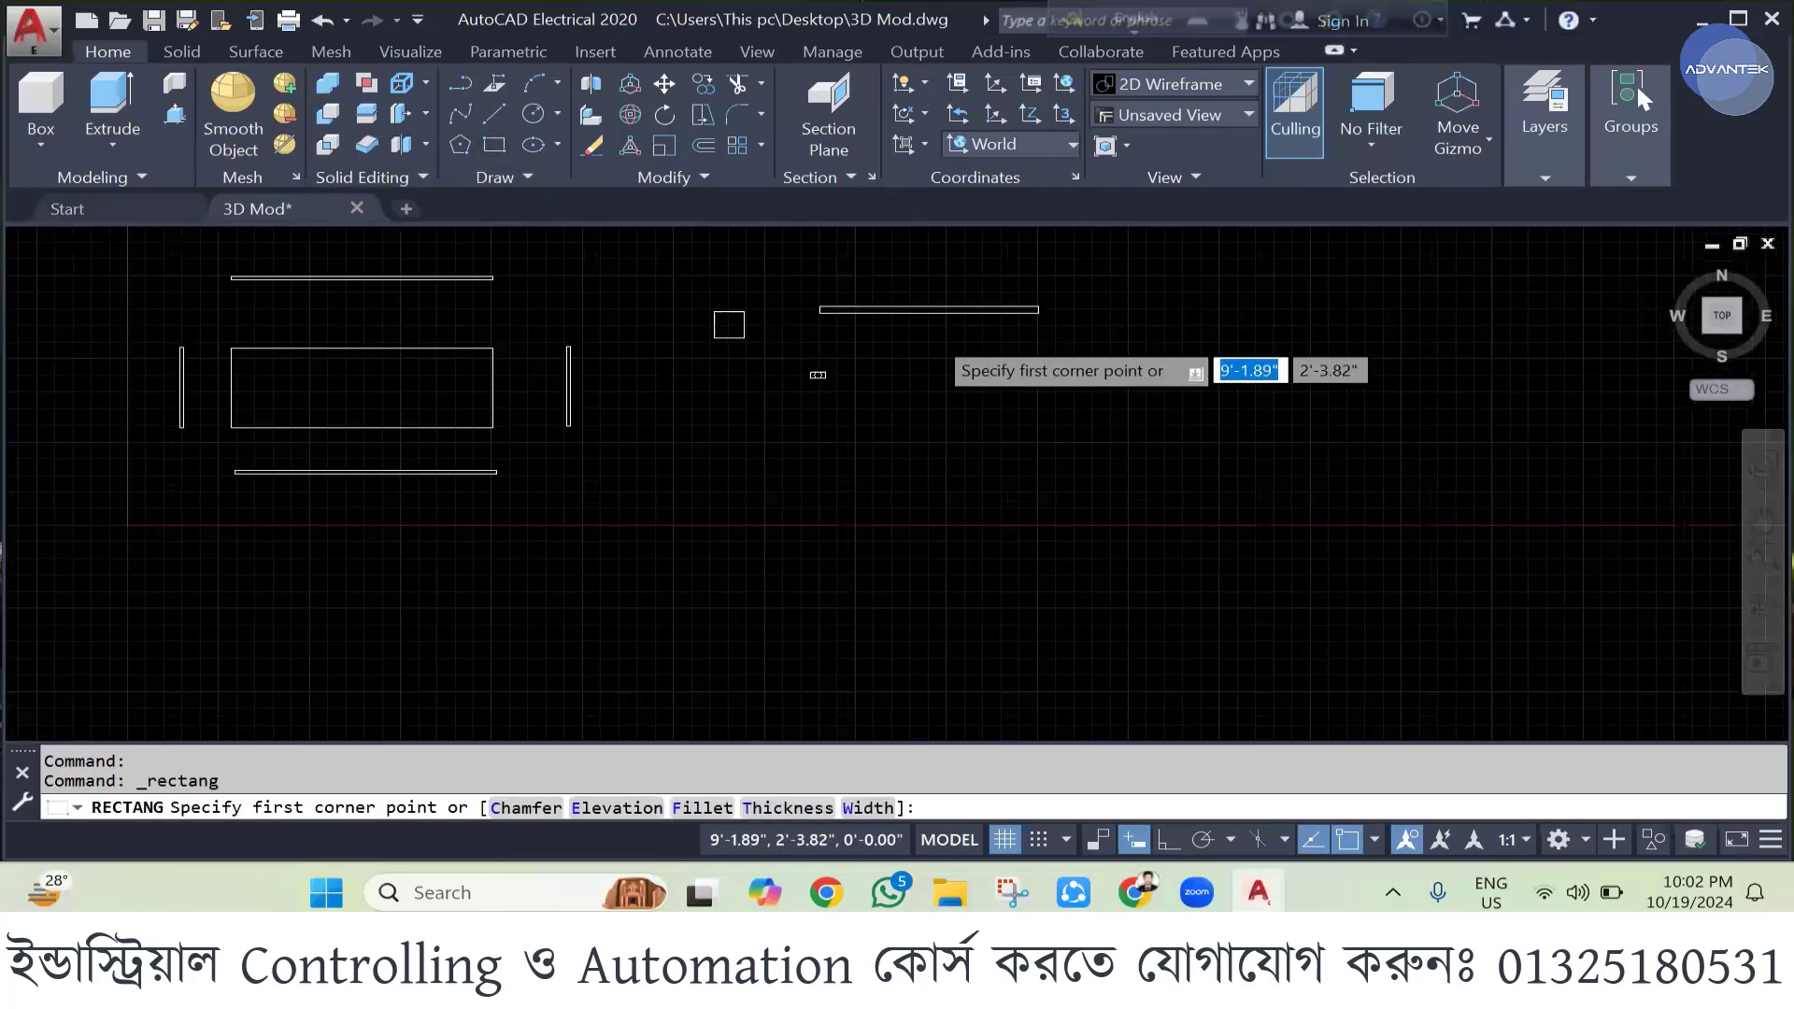
pyautogui.scroll(-1, 761, 400)
pyautogui.scroll(3, 804, 374)
pyautogui.click(796, 331)
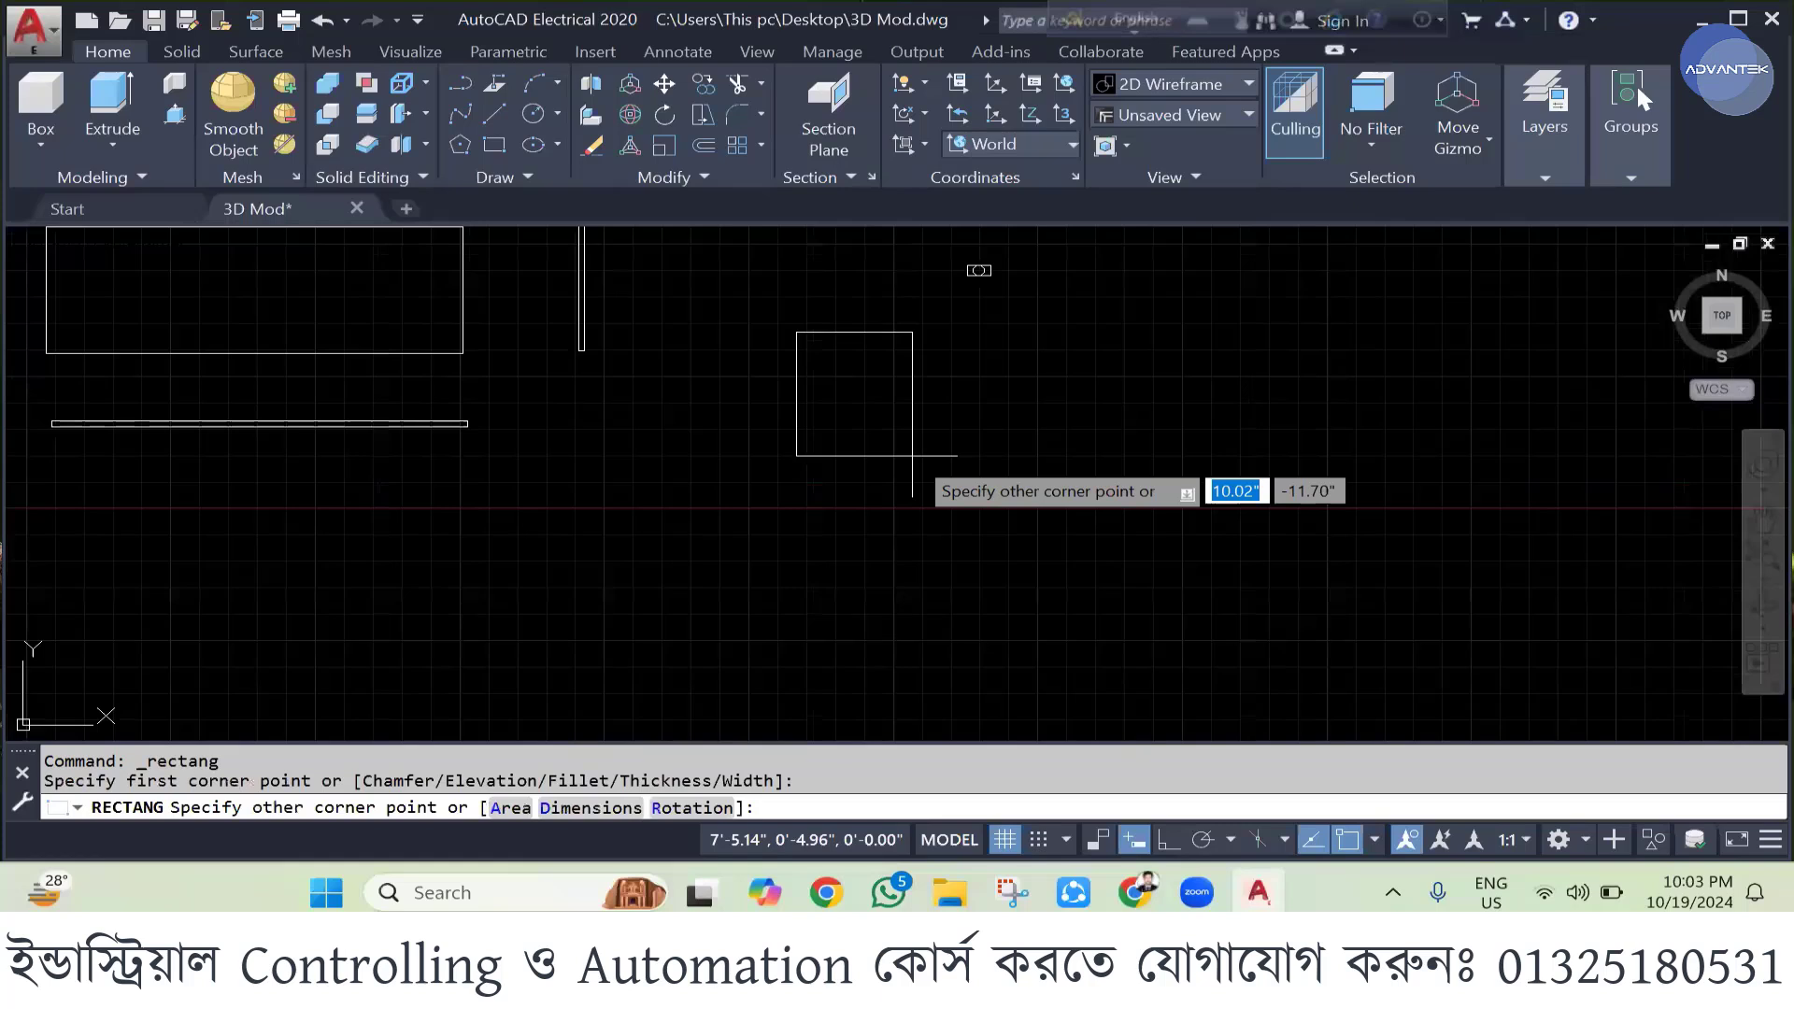
pyautogui.write('6')
pyautogui.press('Tab')
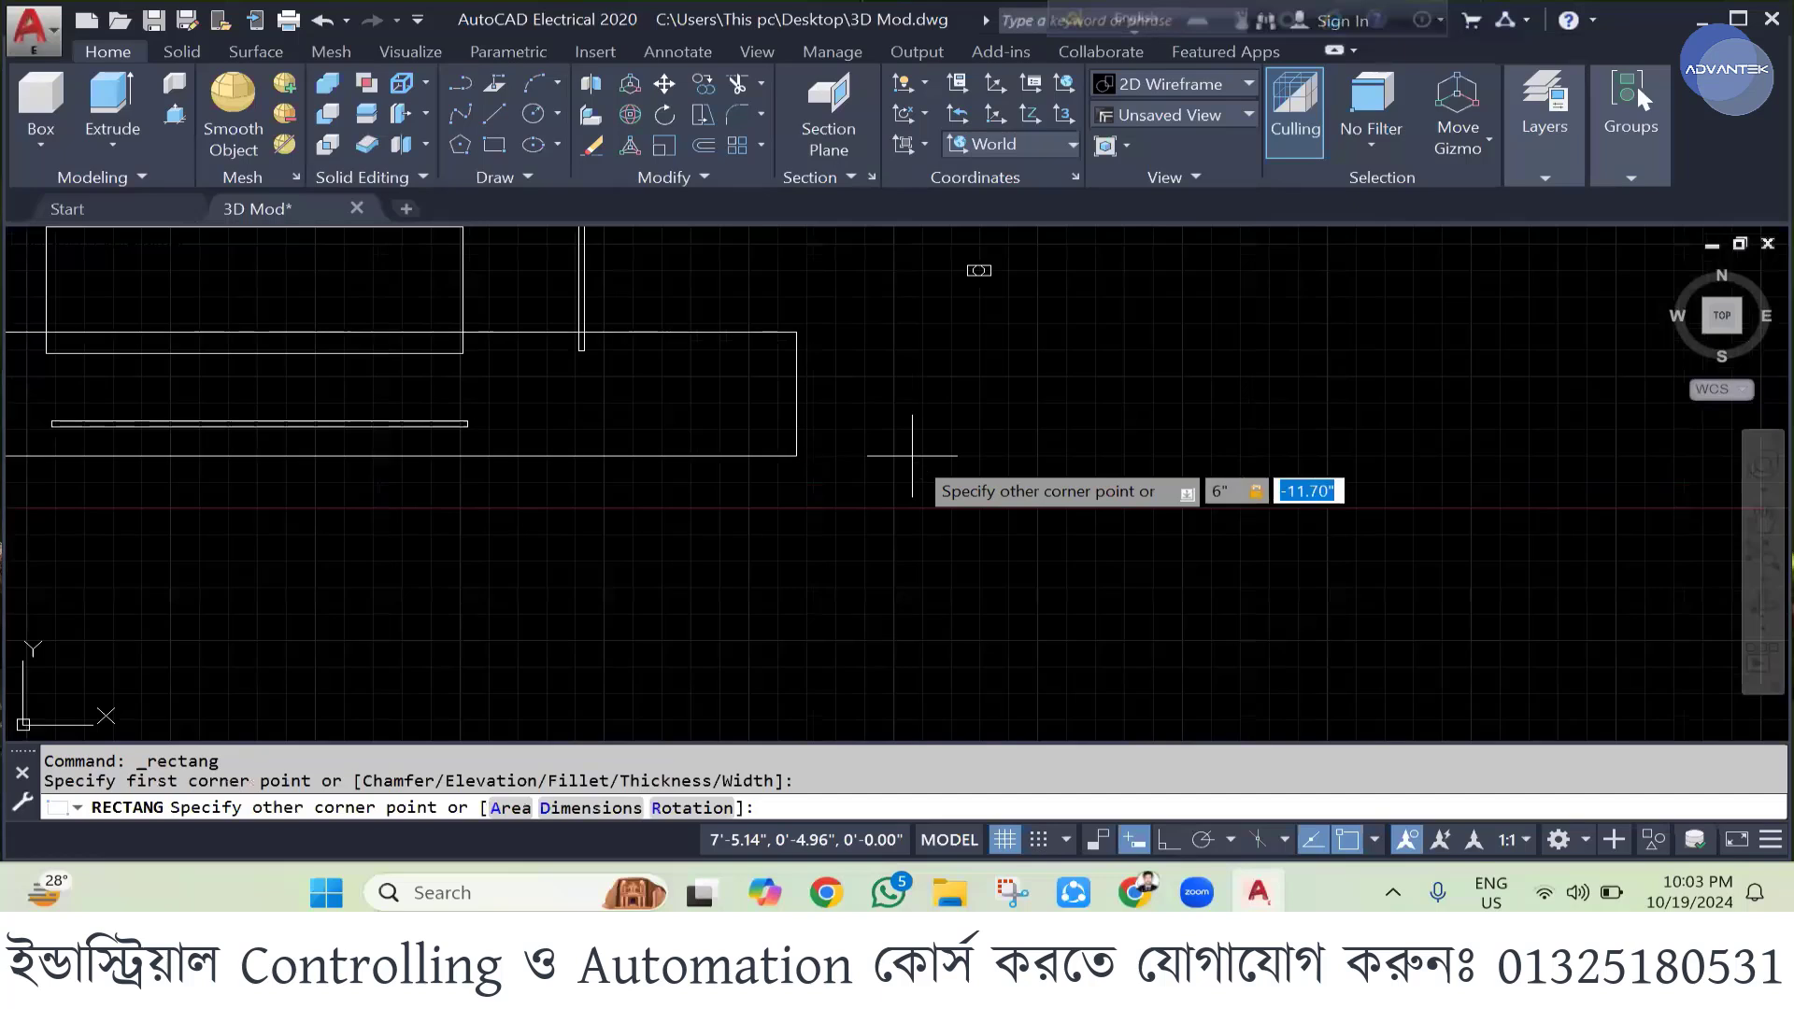
pyautogui.write('10')
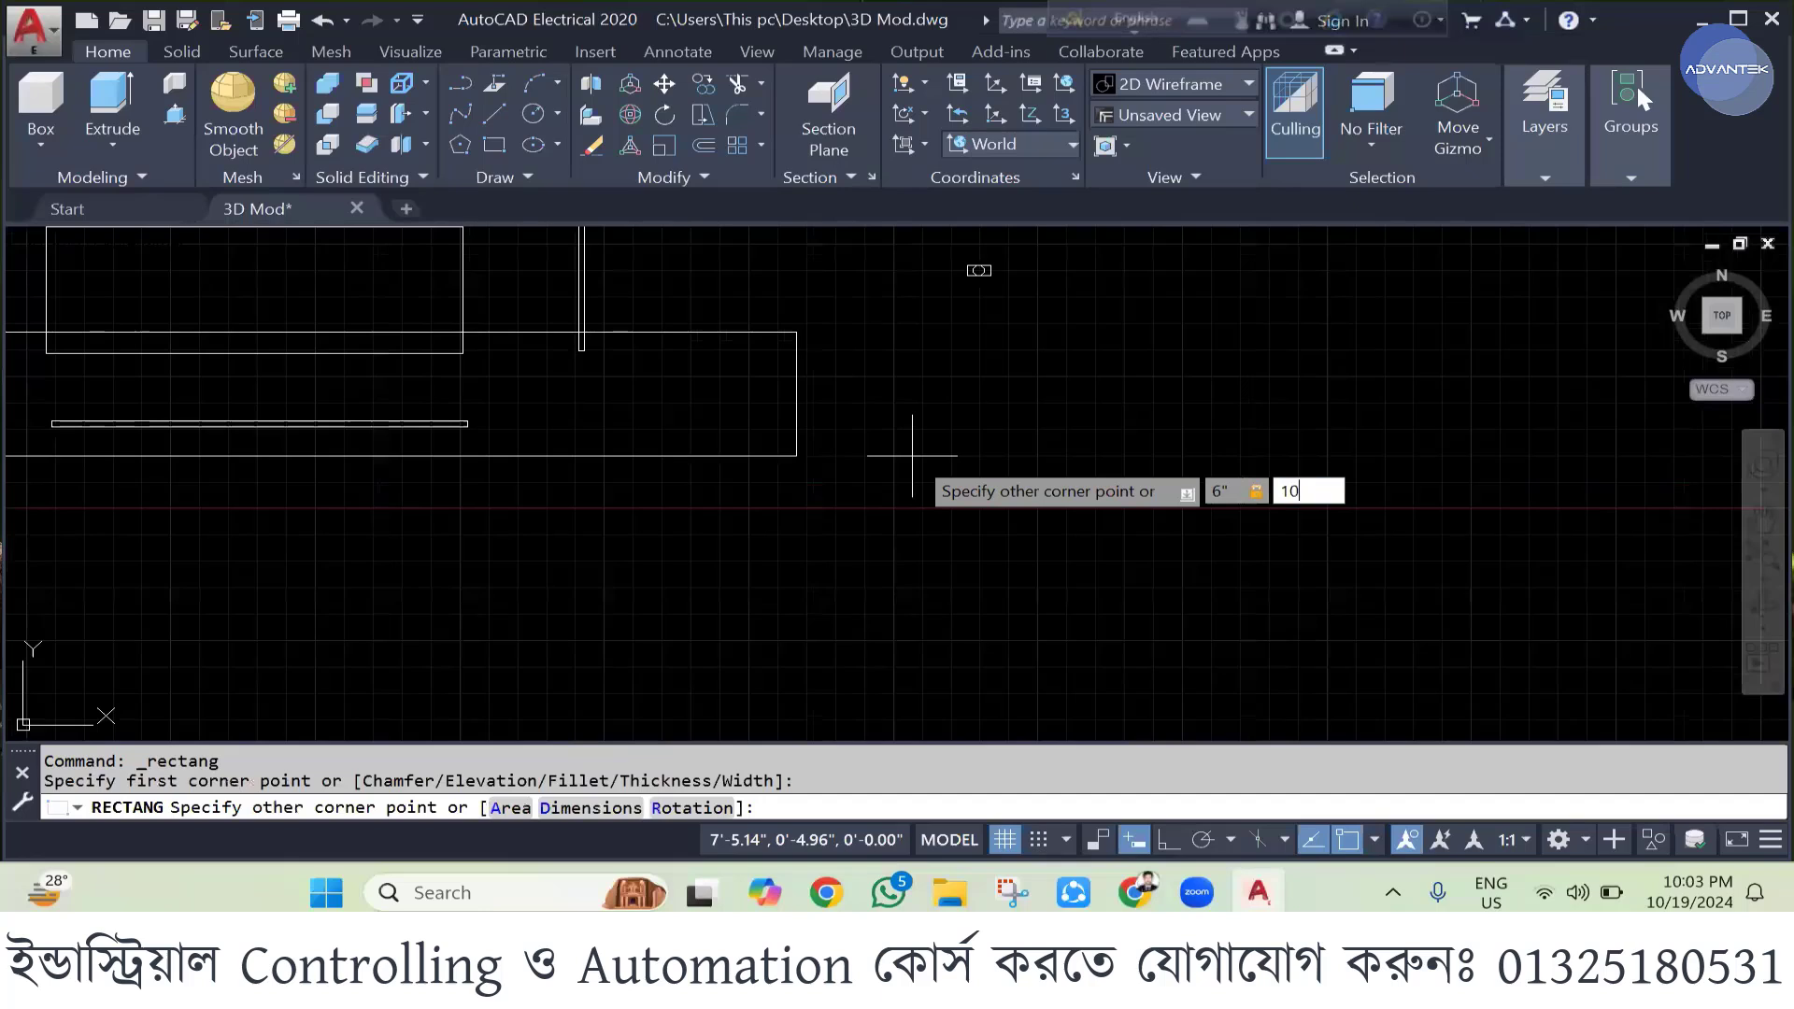
pyautogui.press('Return')
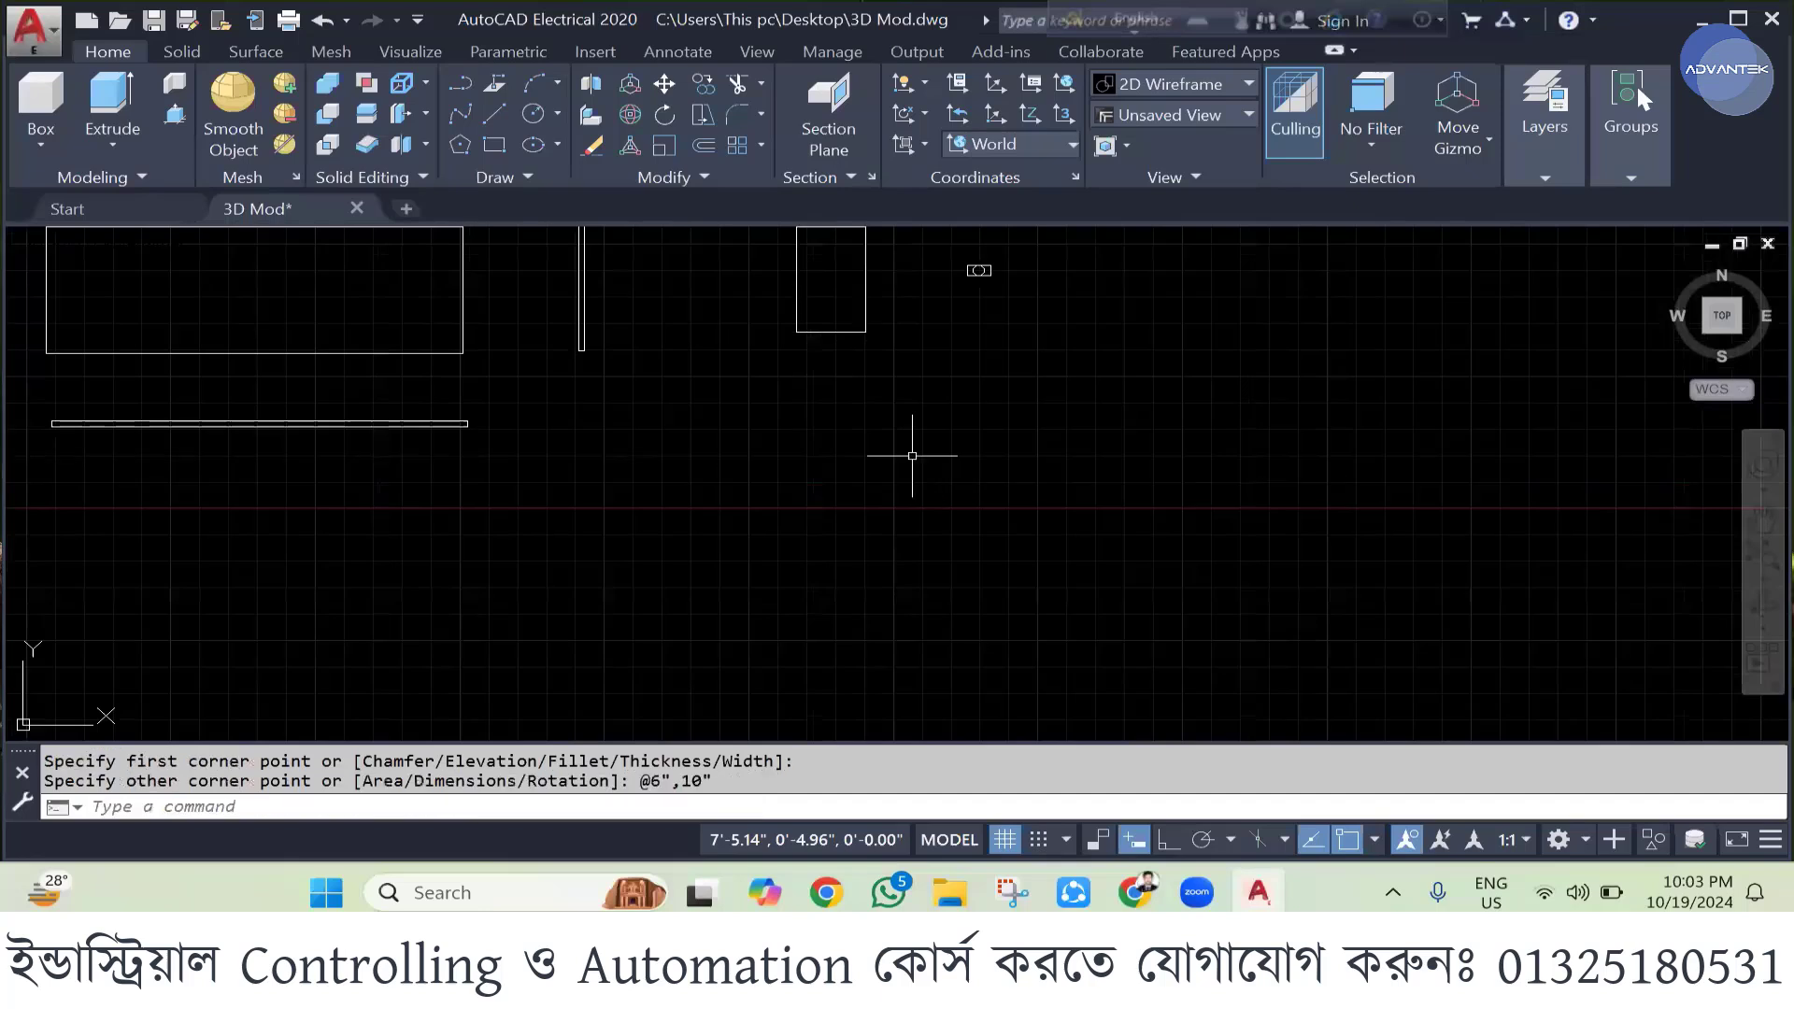
pyautogui.scroll(-2, 922, 441)
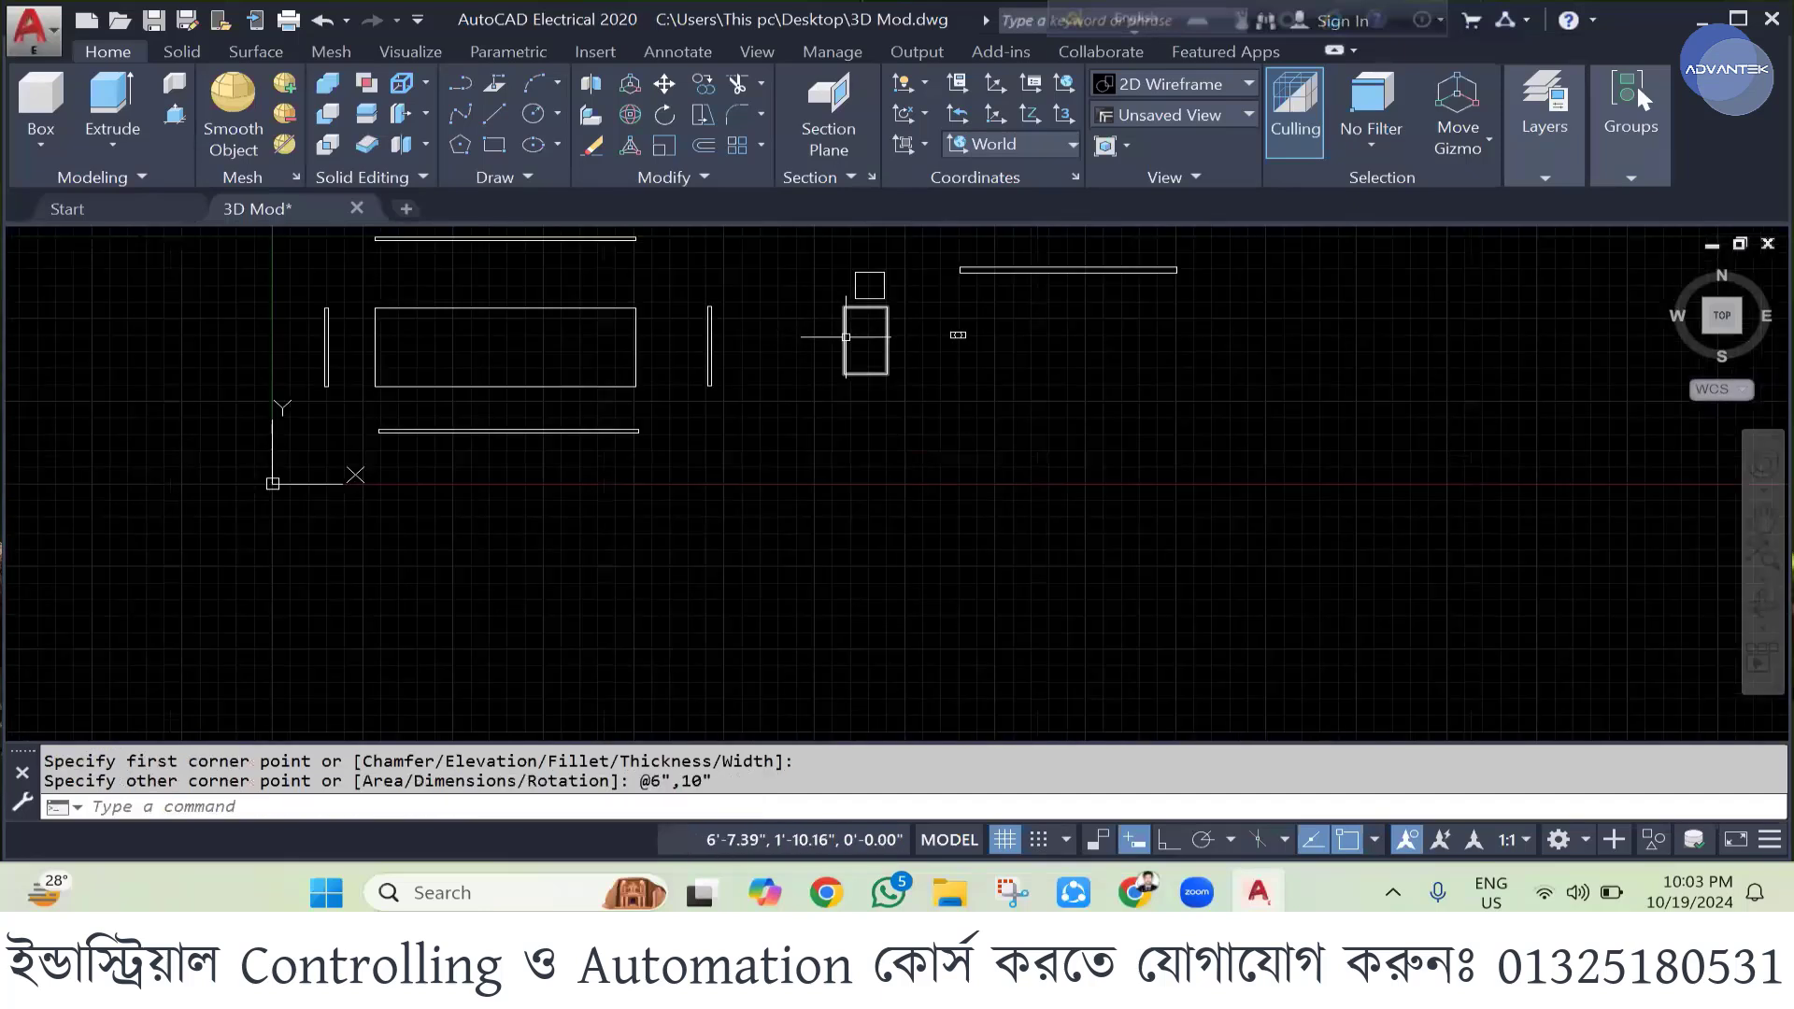
pyautogui.click(844, 337)
pyautogui.moveTo(844, 339)
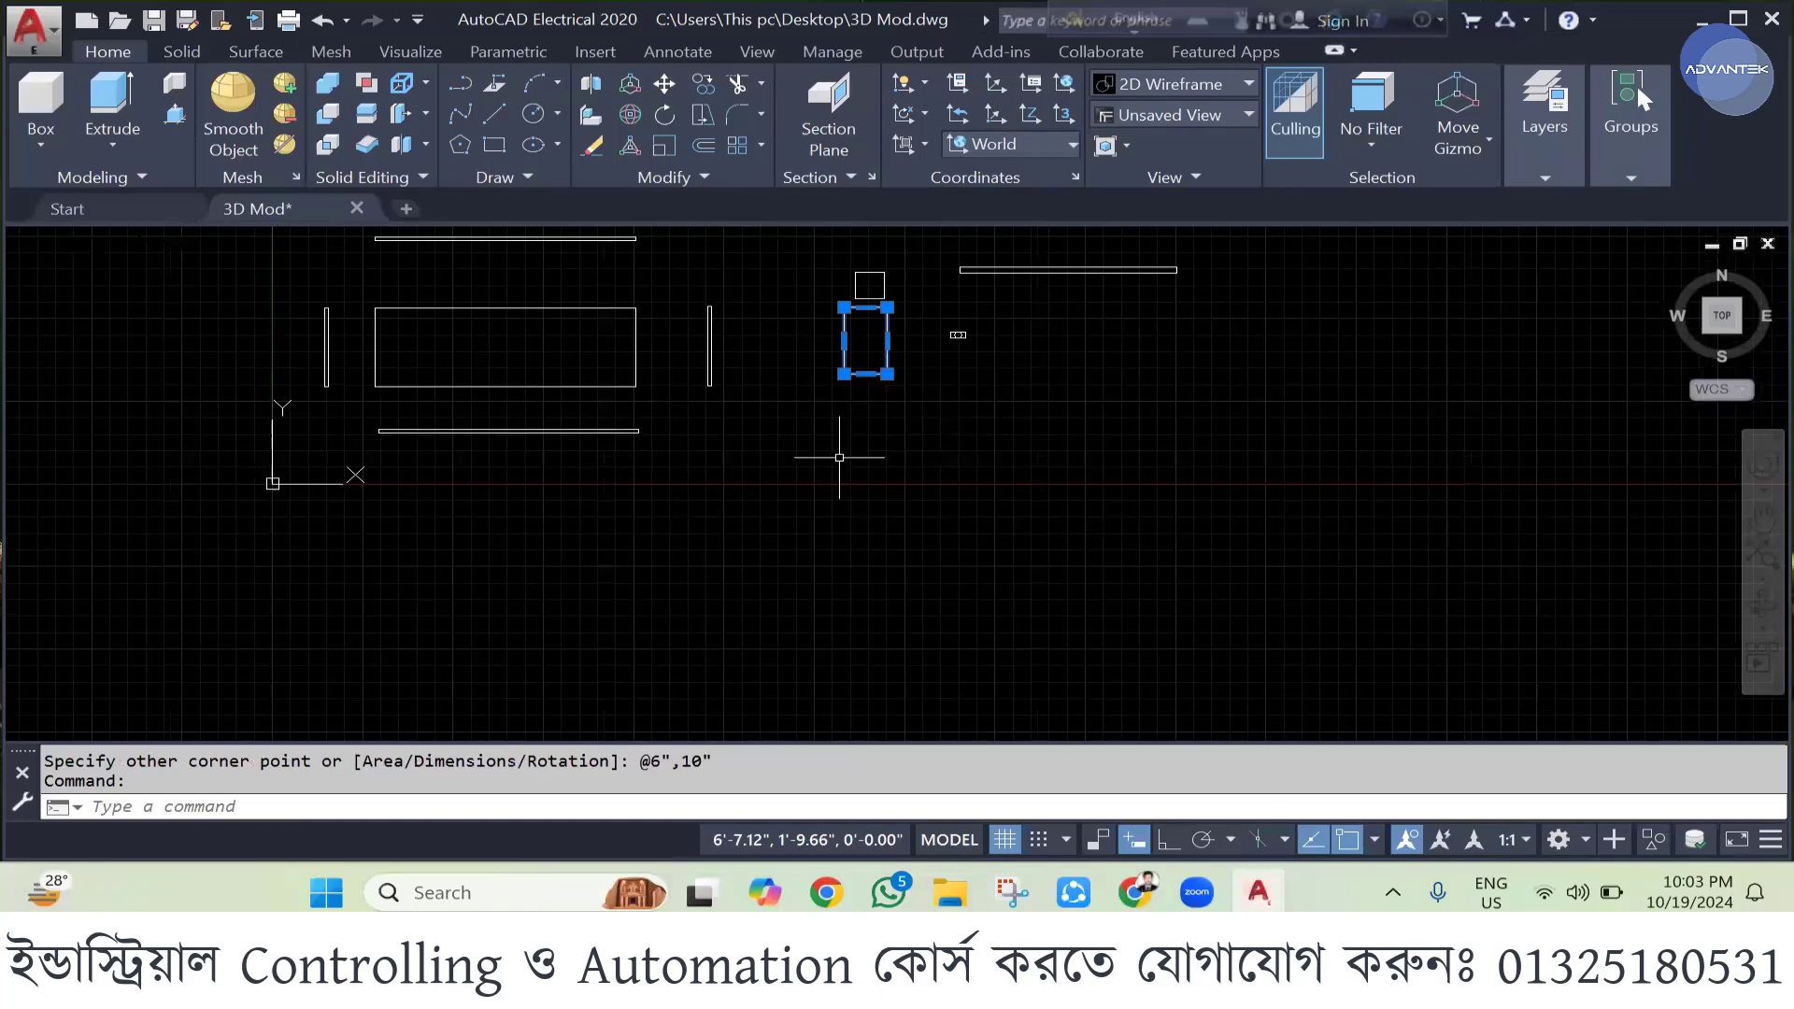
pyautogui.press('Delete')
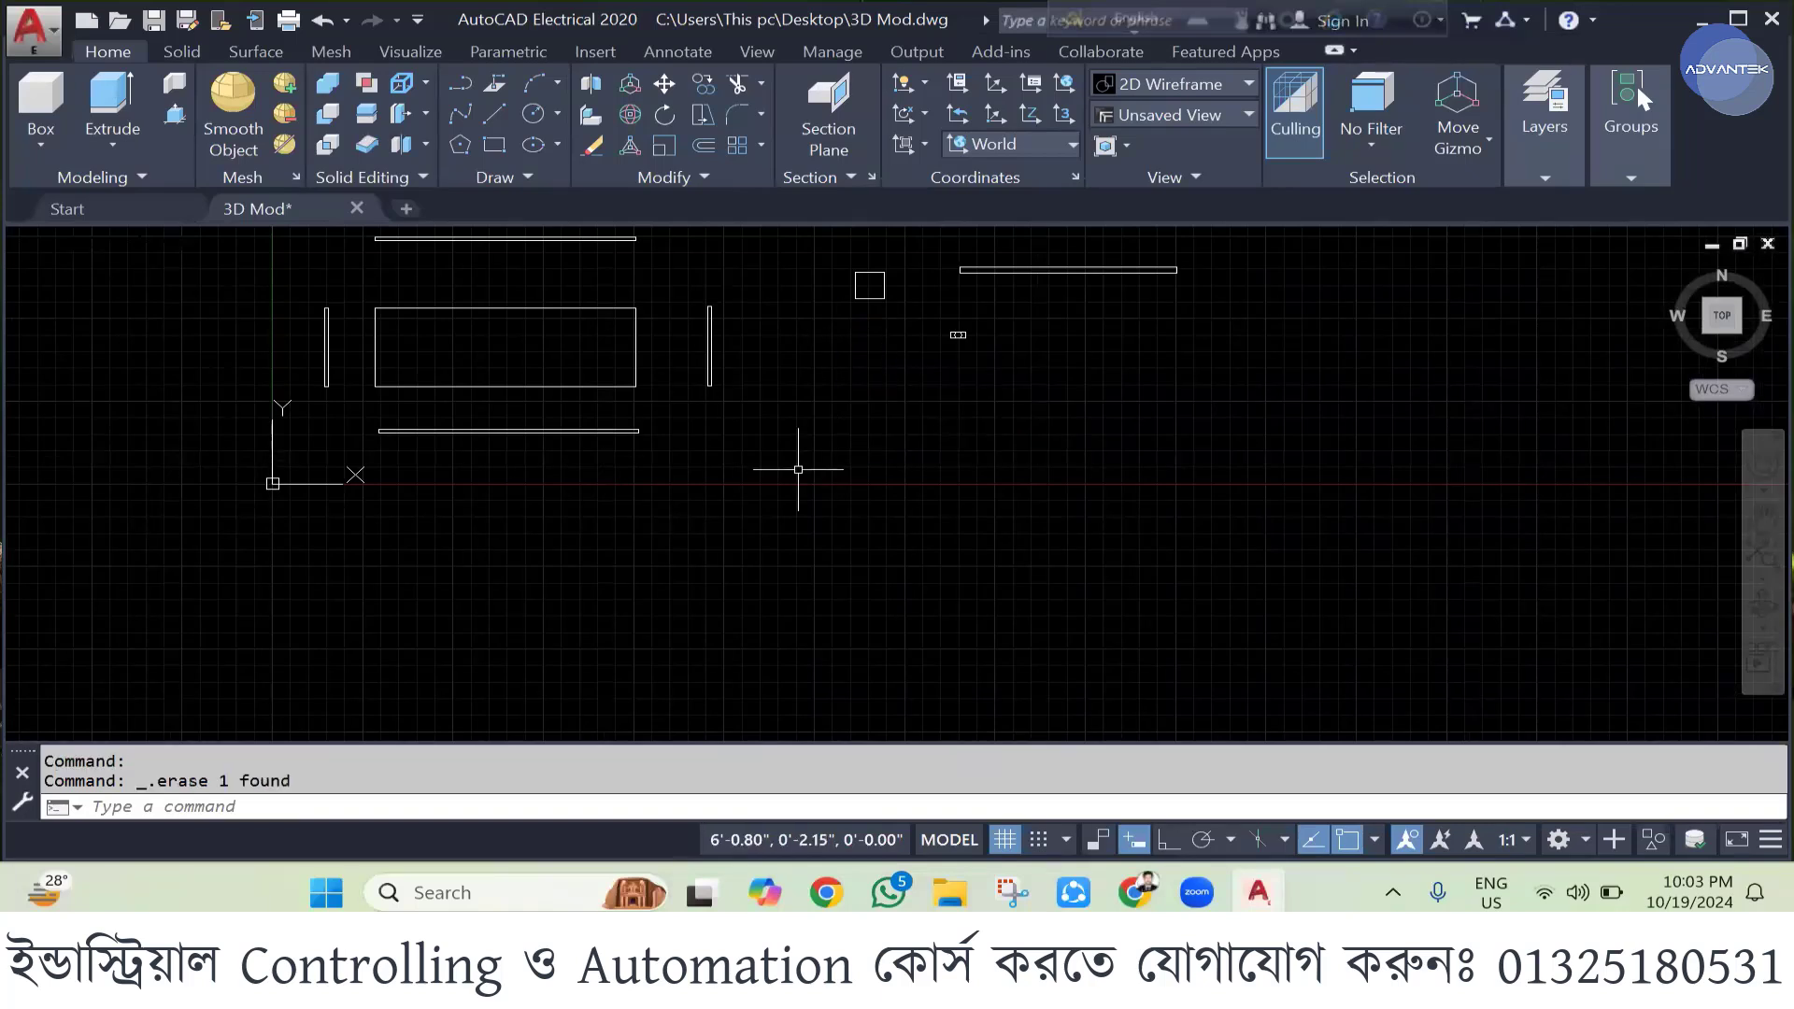
# - Draw a 4" by 6" rectangle below the small square with REC
pyautogui.write('RE')
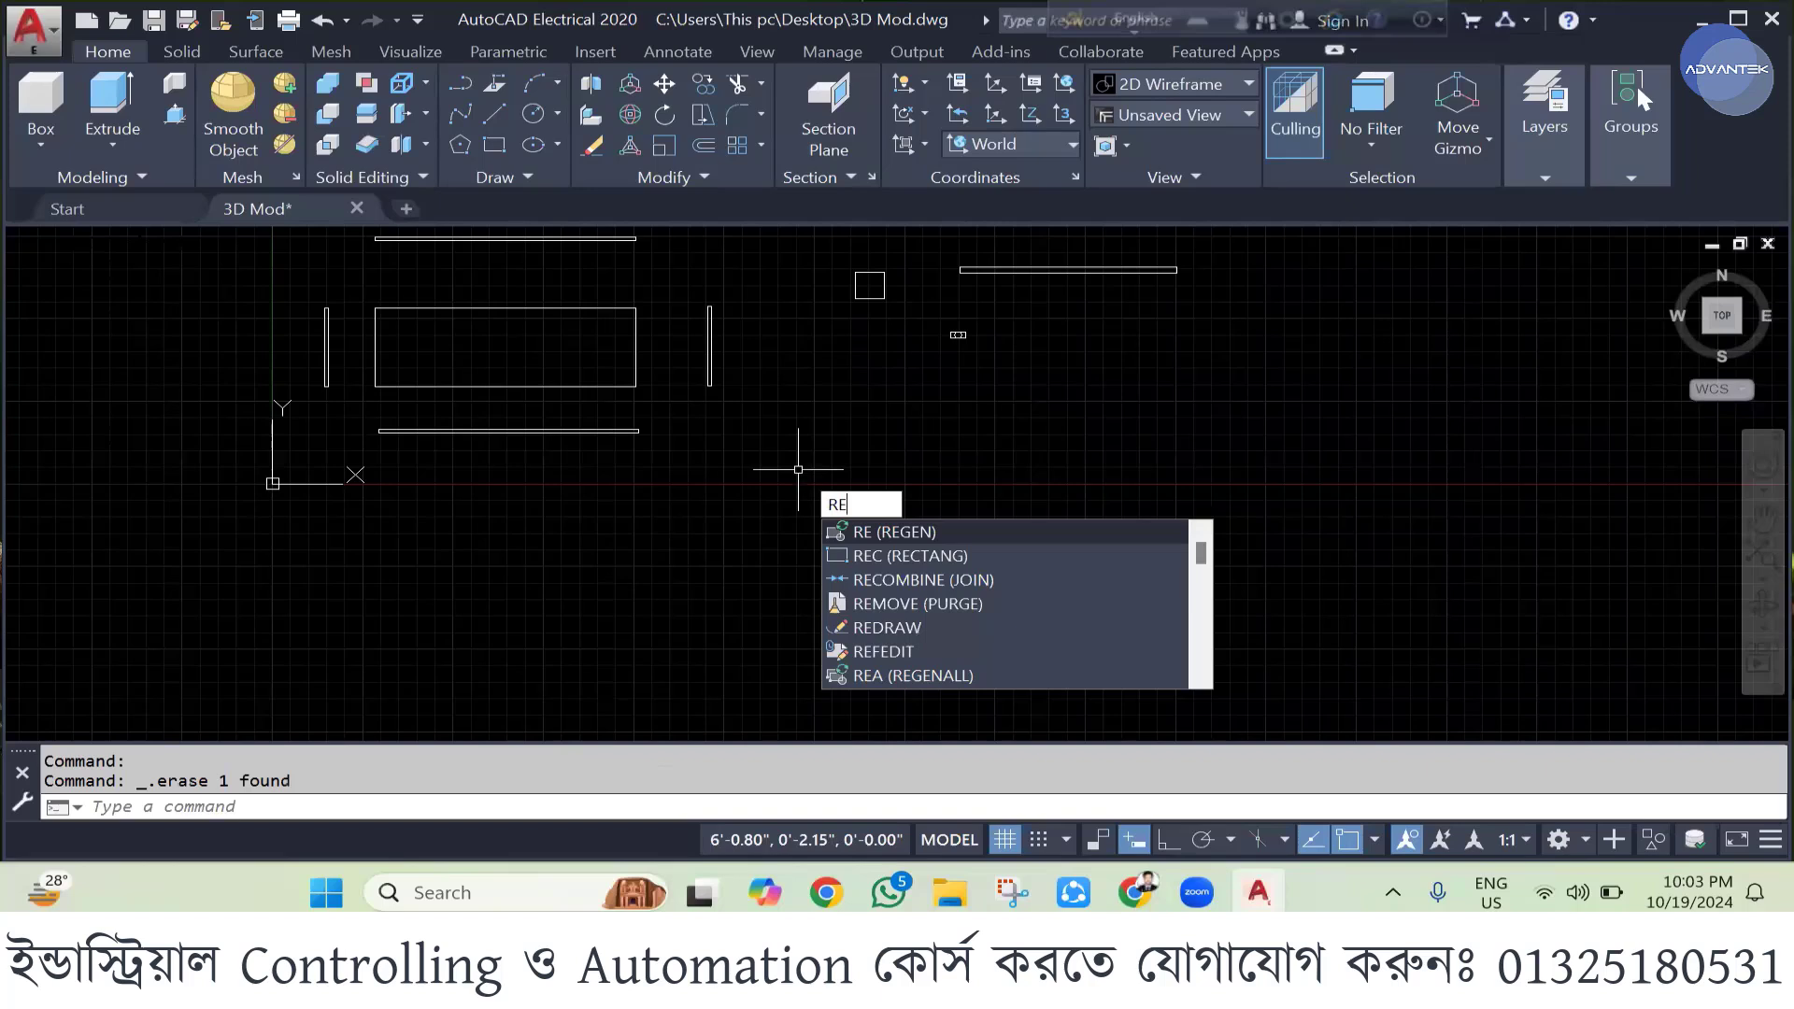
pyautogui.write('C')
pyautogui.press('Return')
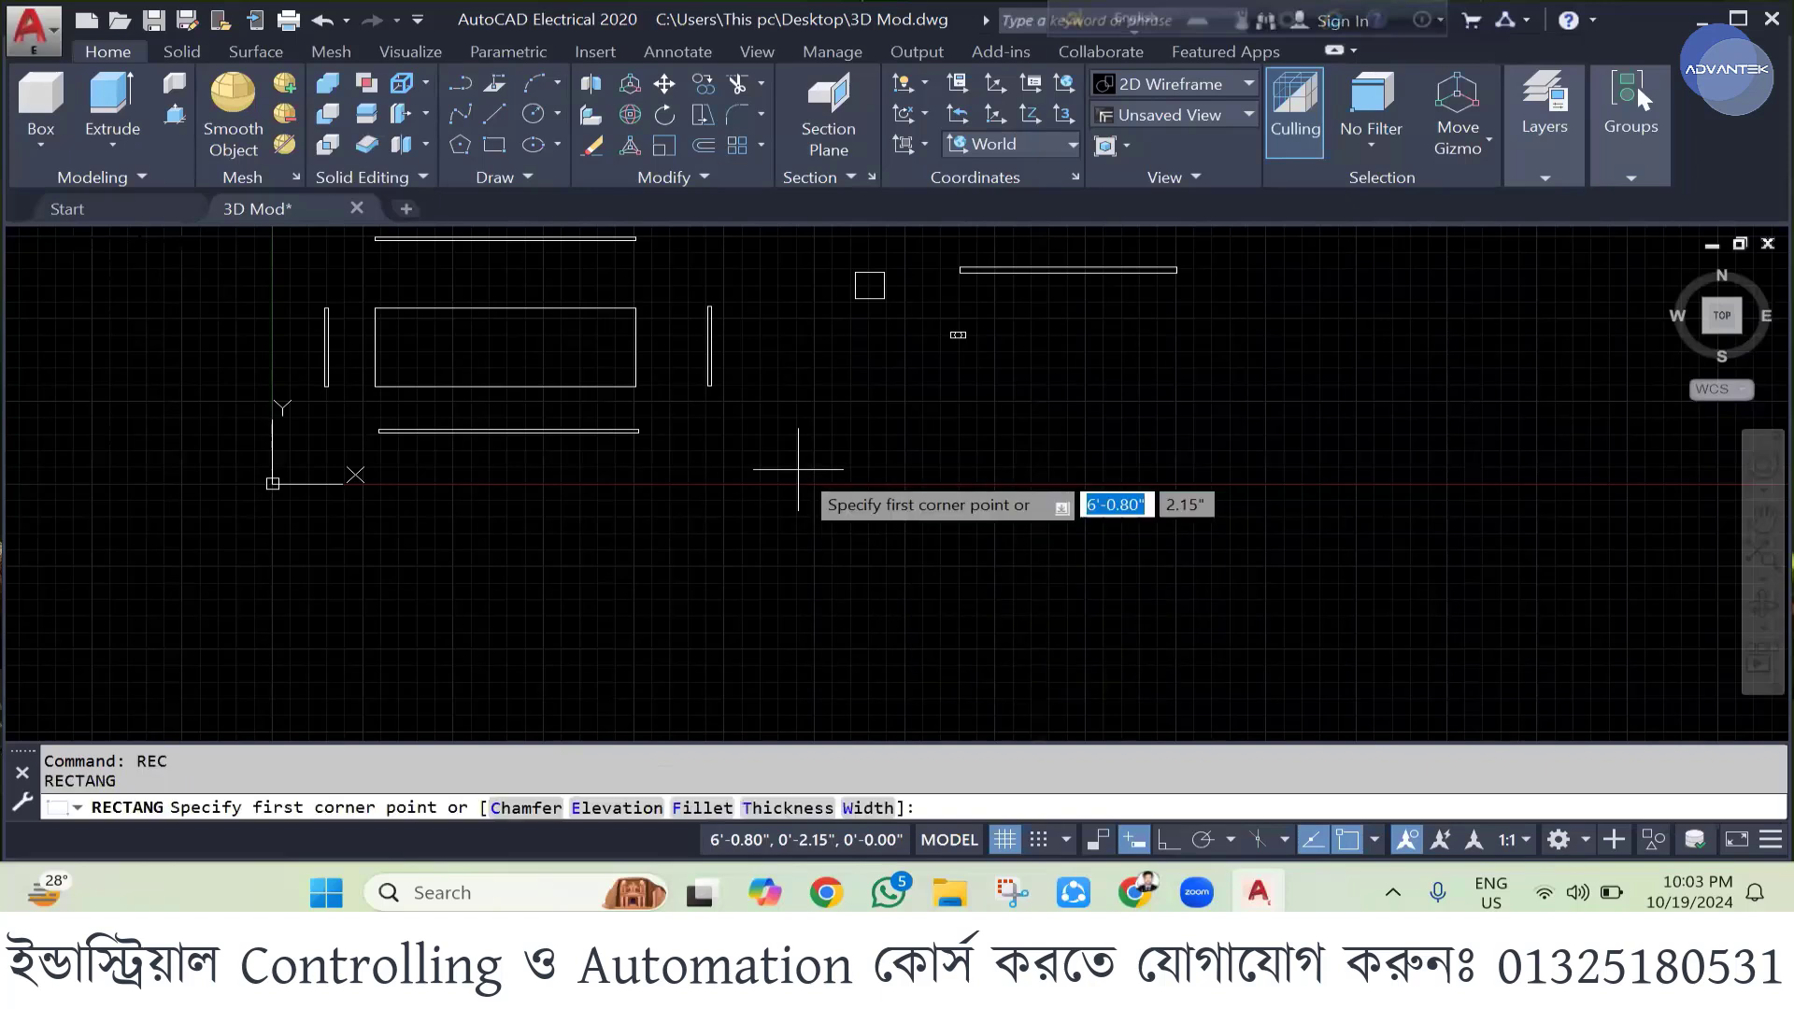
pyautogui.click(822, 377)
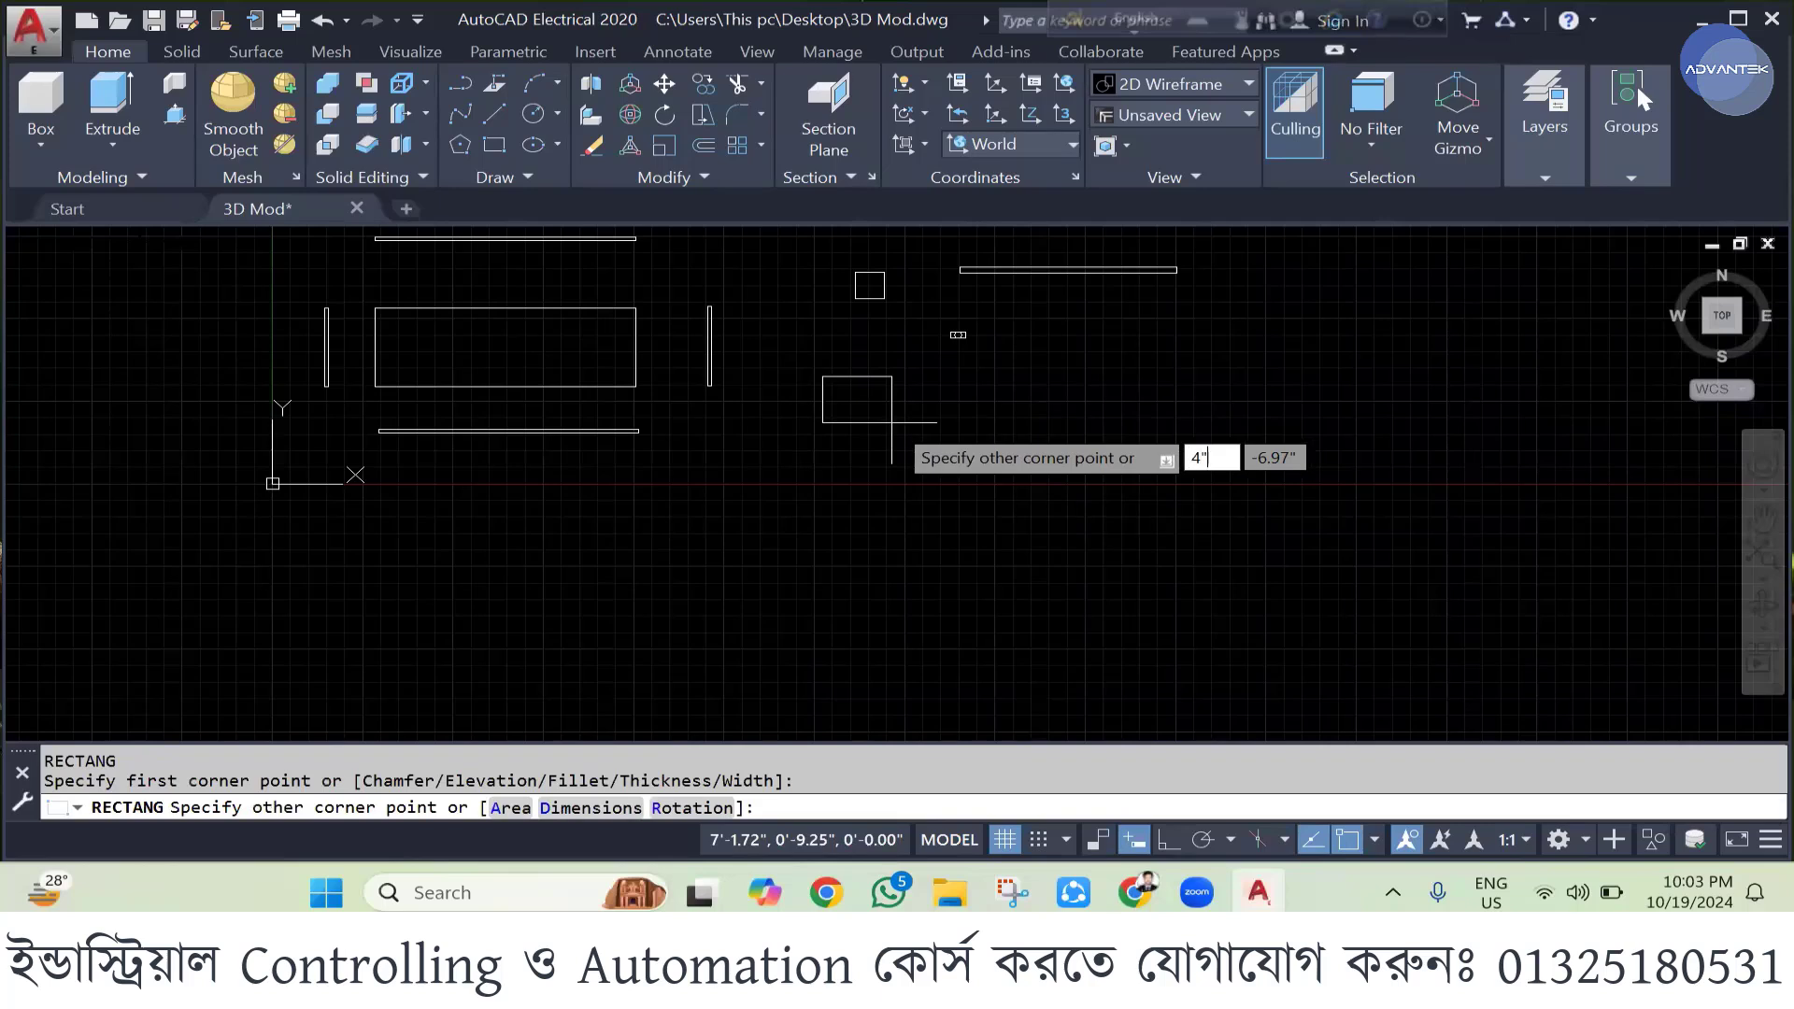
pyautogui.press('Tab')
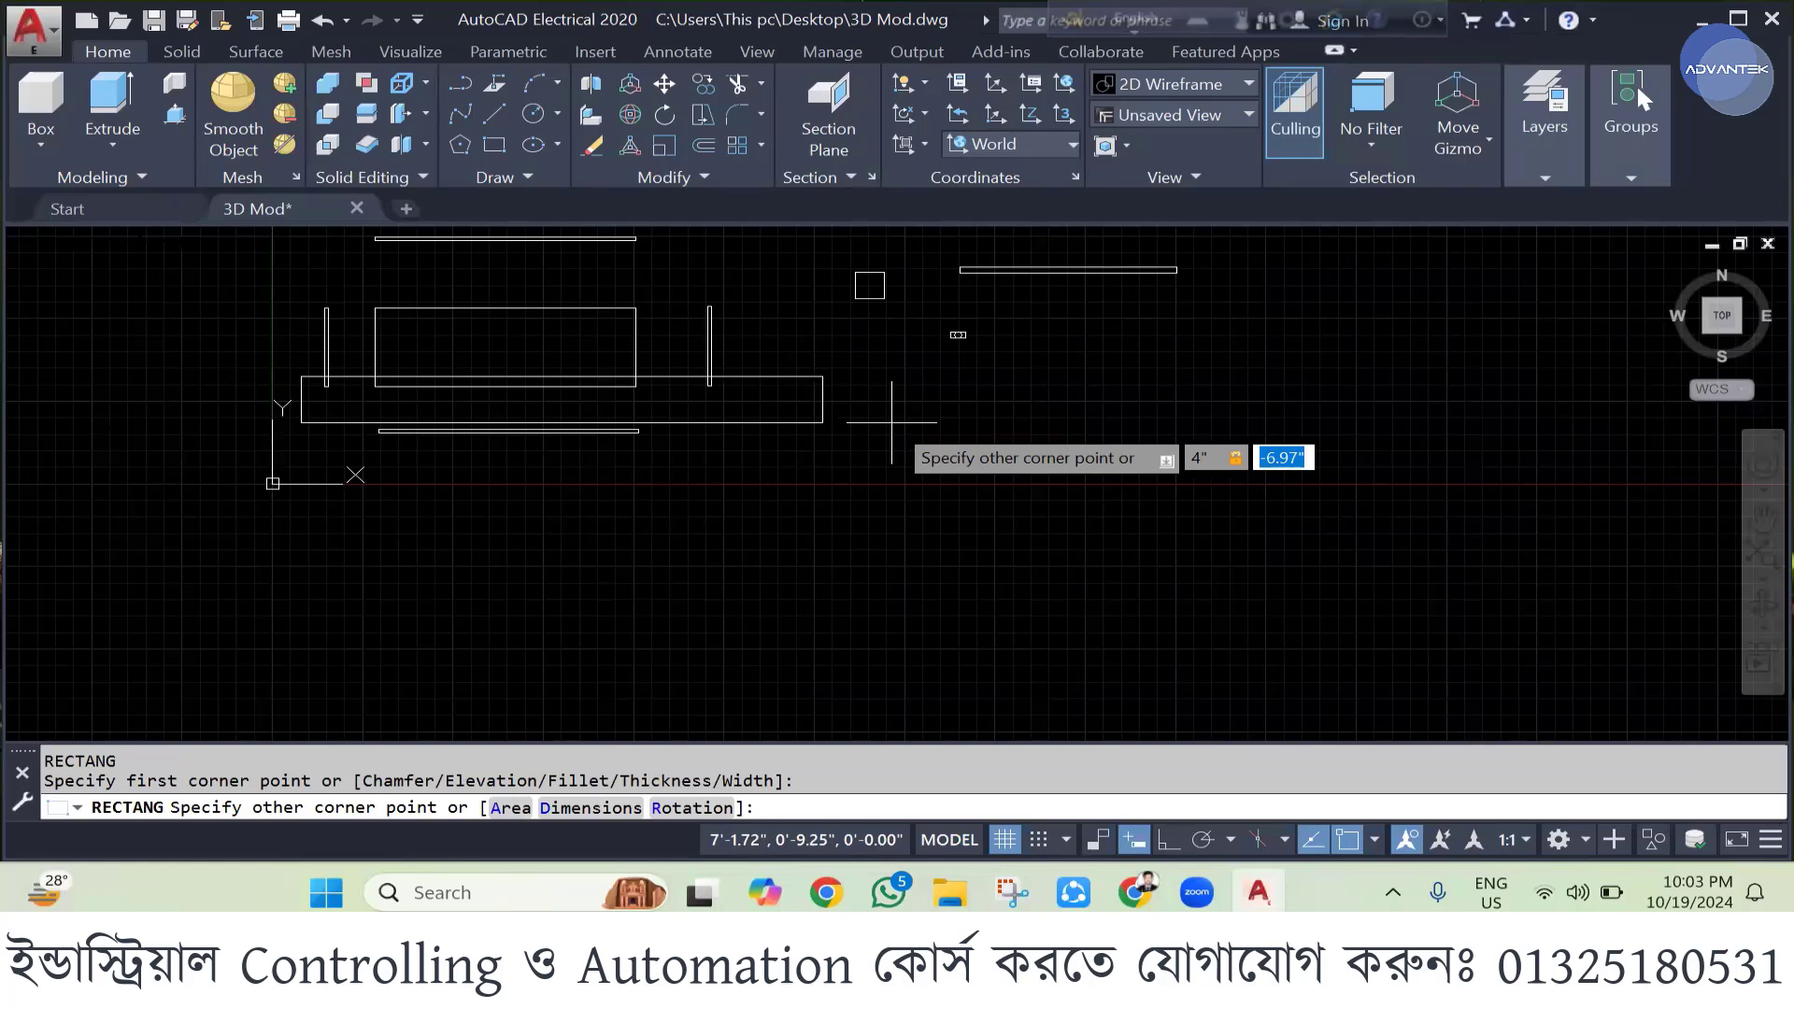
pyautogui.write('6')
pyautogui.press('Return')
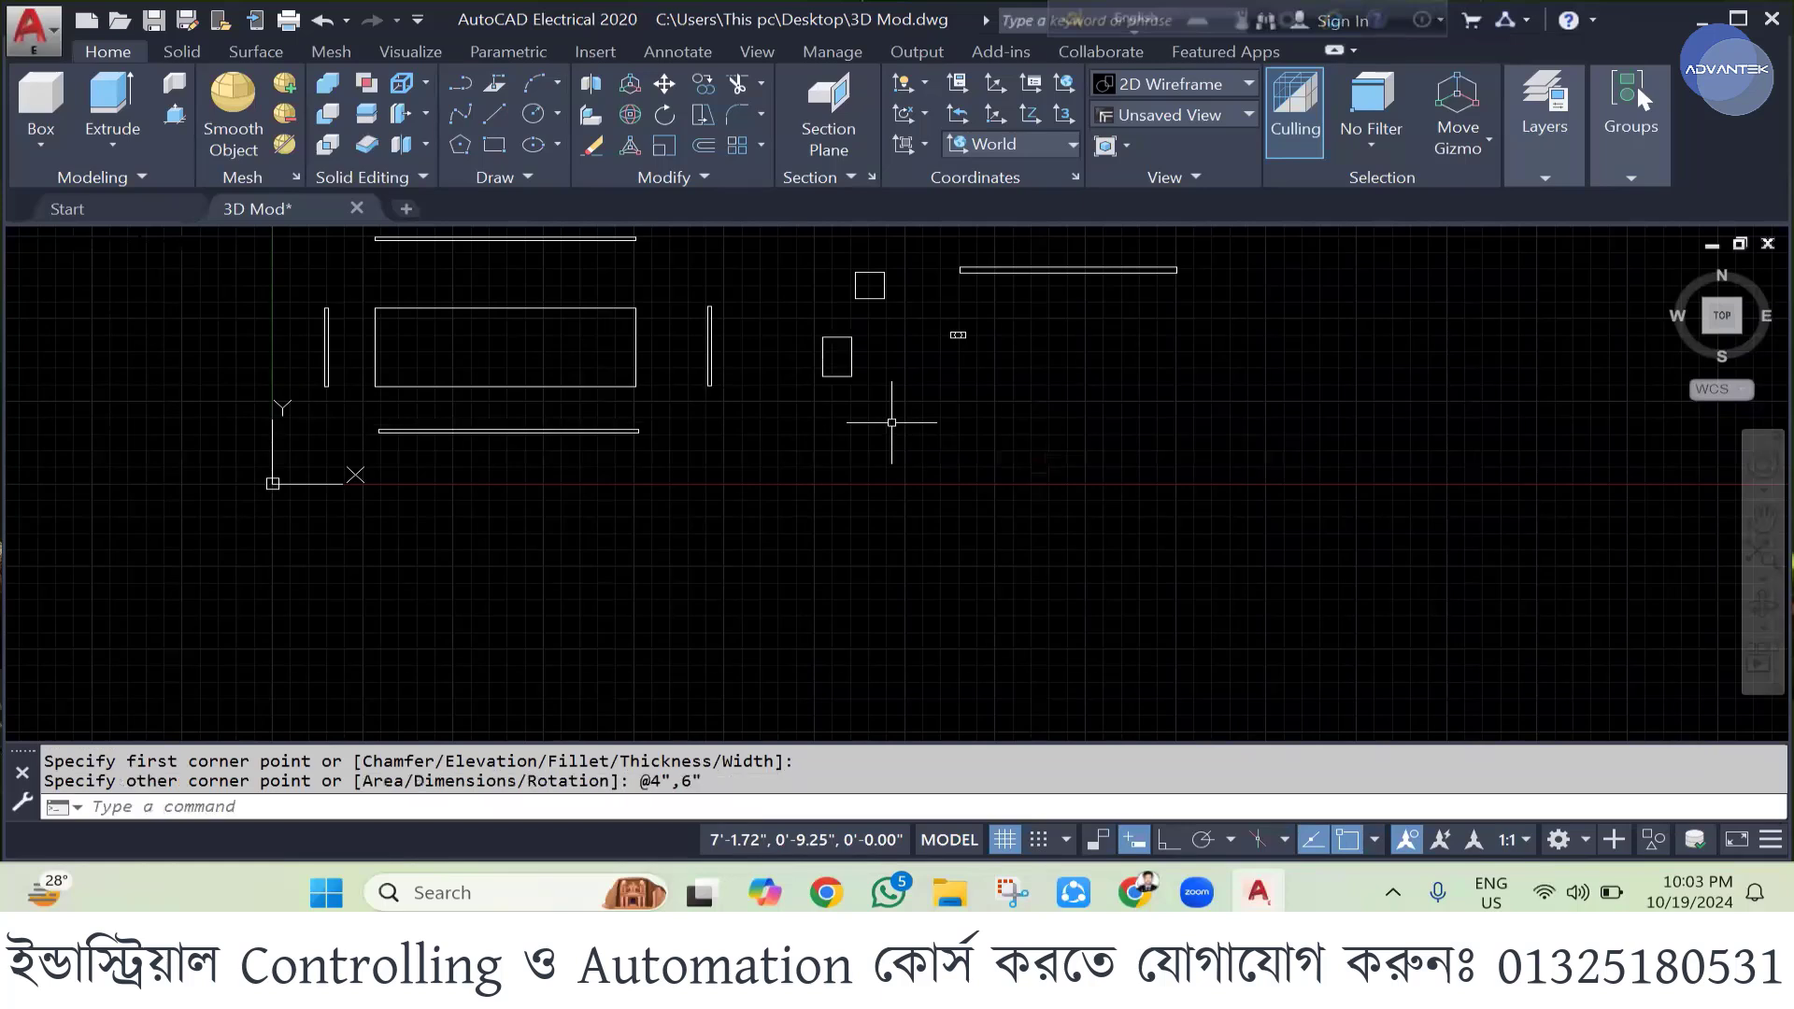
# - Zoom in on the 4" by 6" rectangle and start a new rectangle
pyautogui.scroll(2, 829, 332)
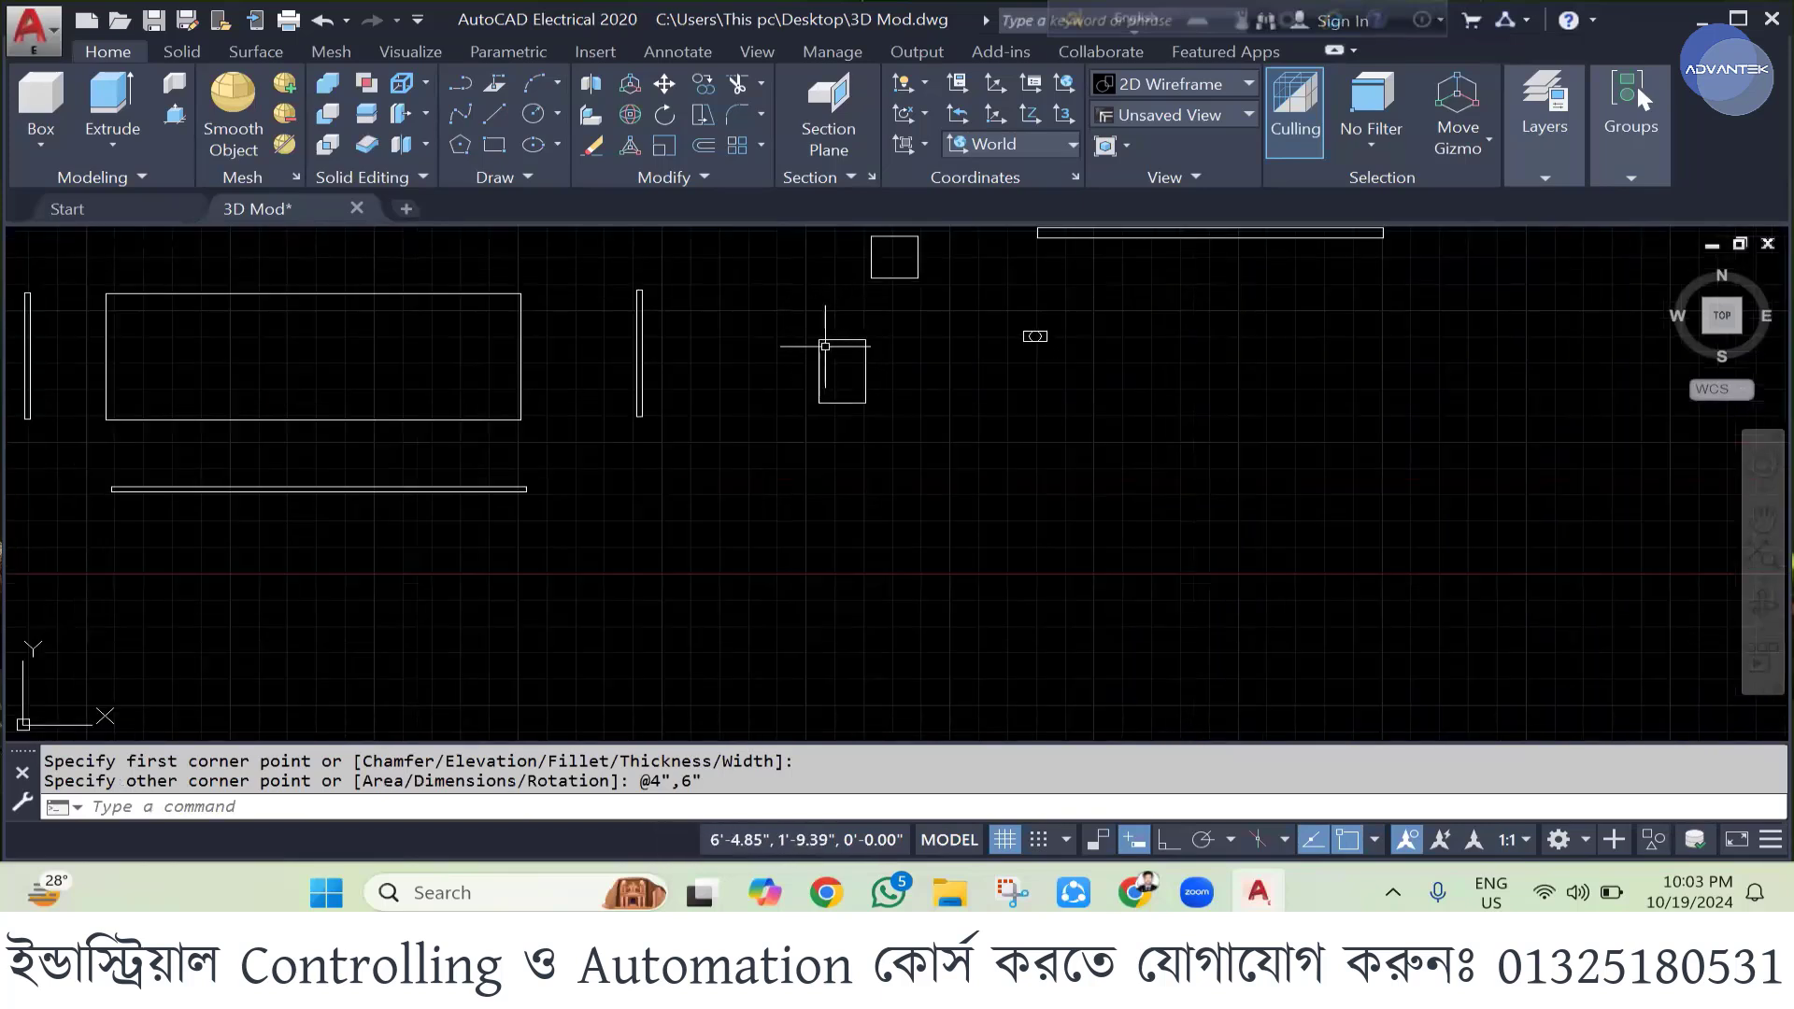
pyautogui.scroll(2, 825, 346)
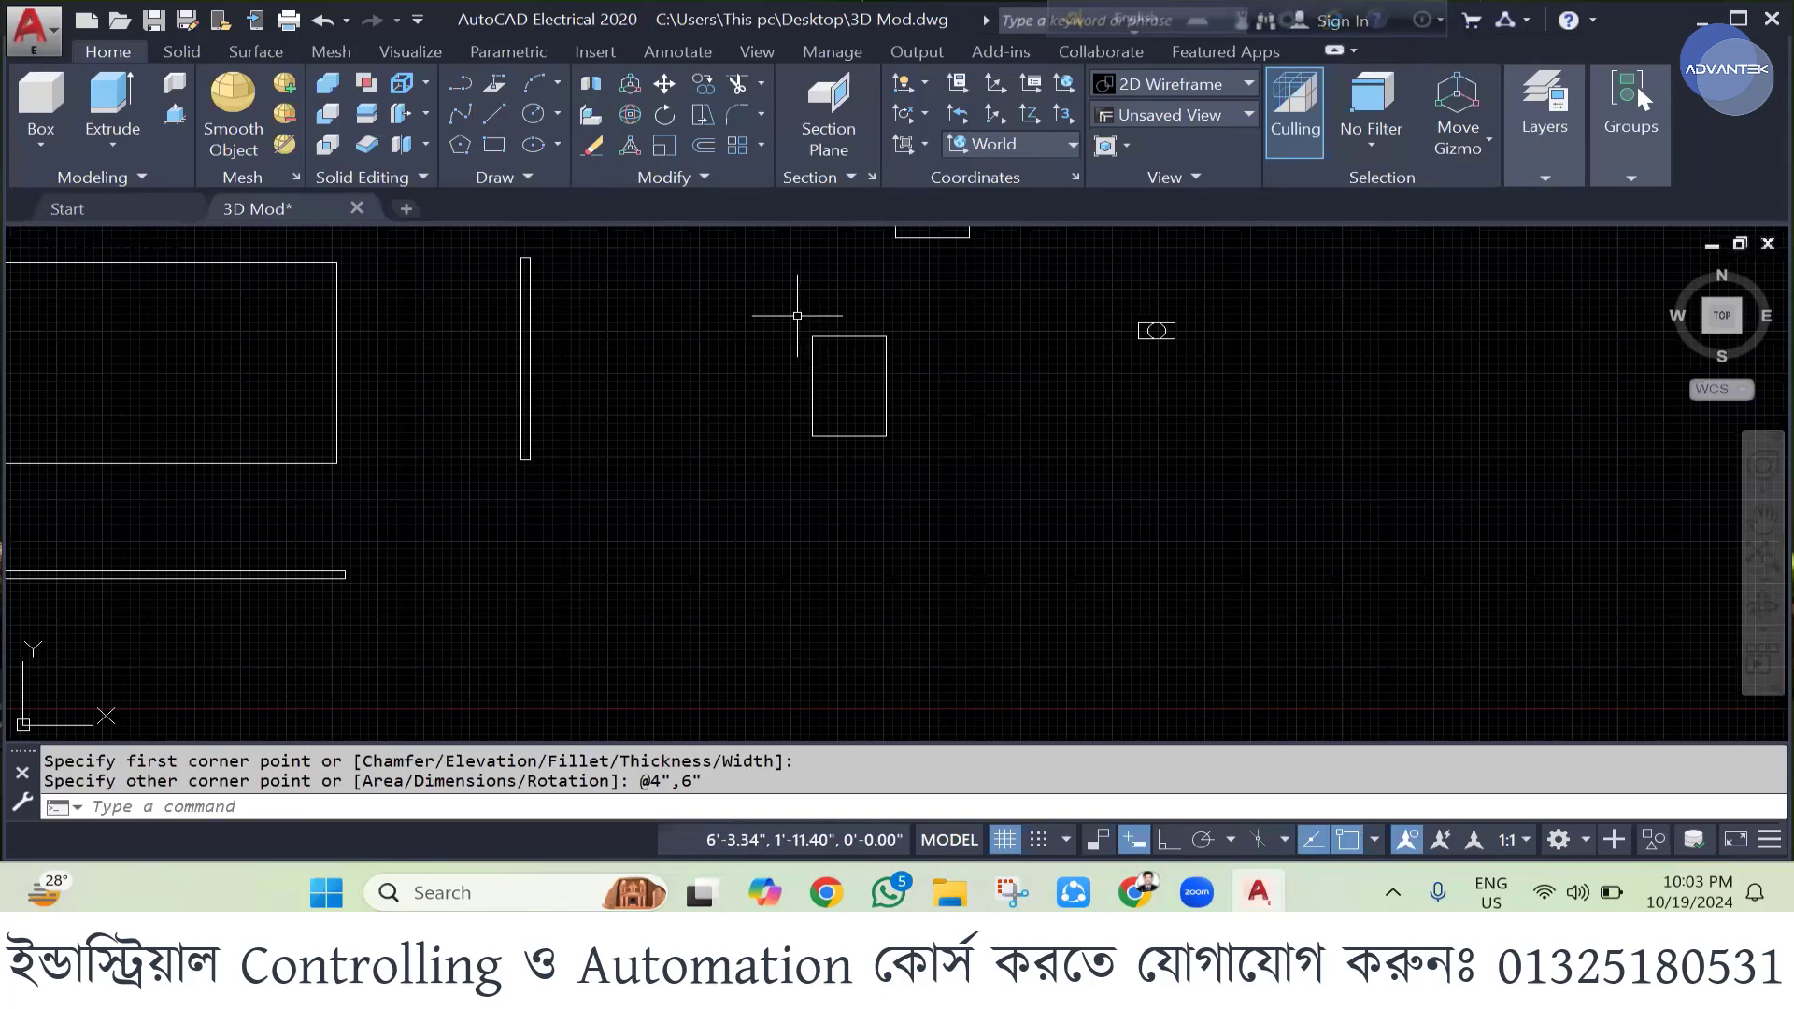
pyautogui.scroll(2, 797, 316)
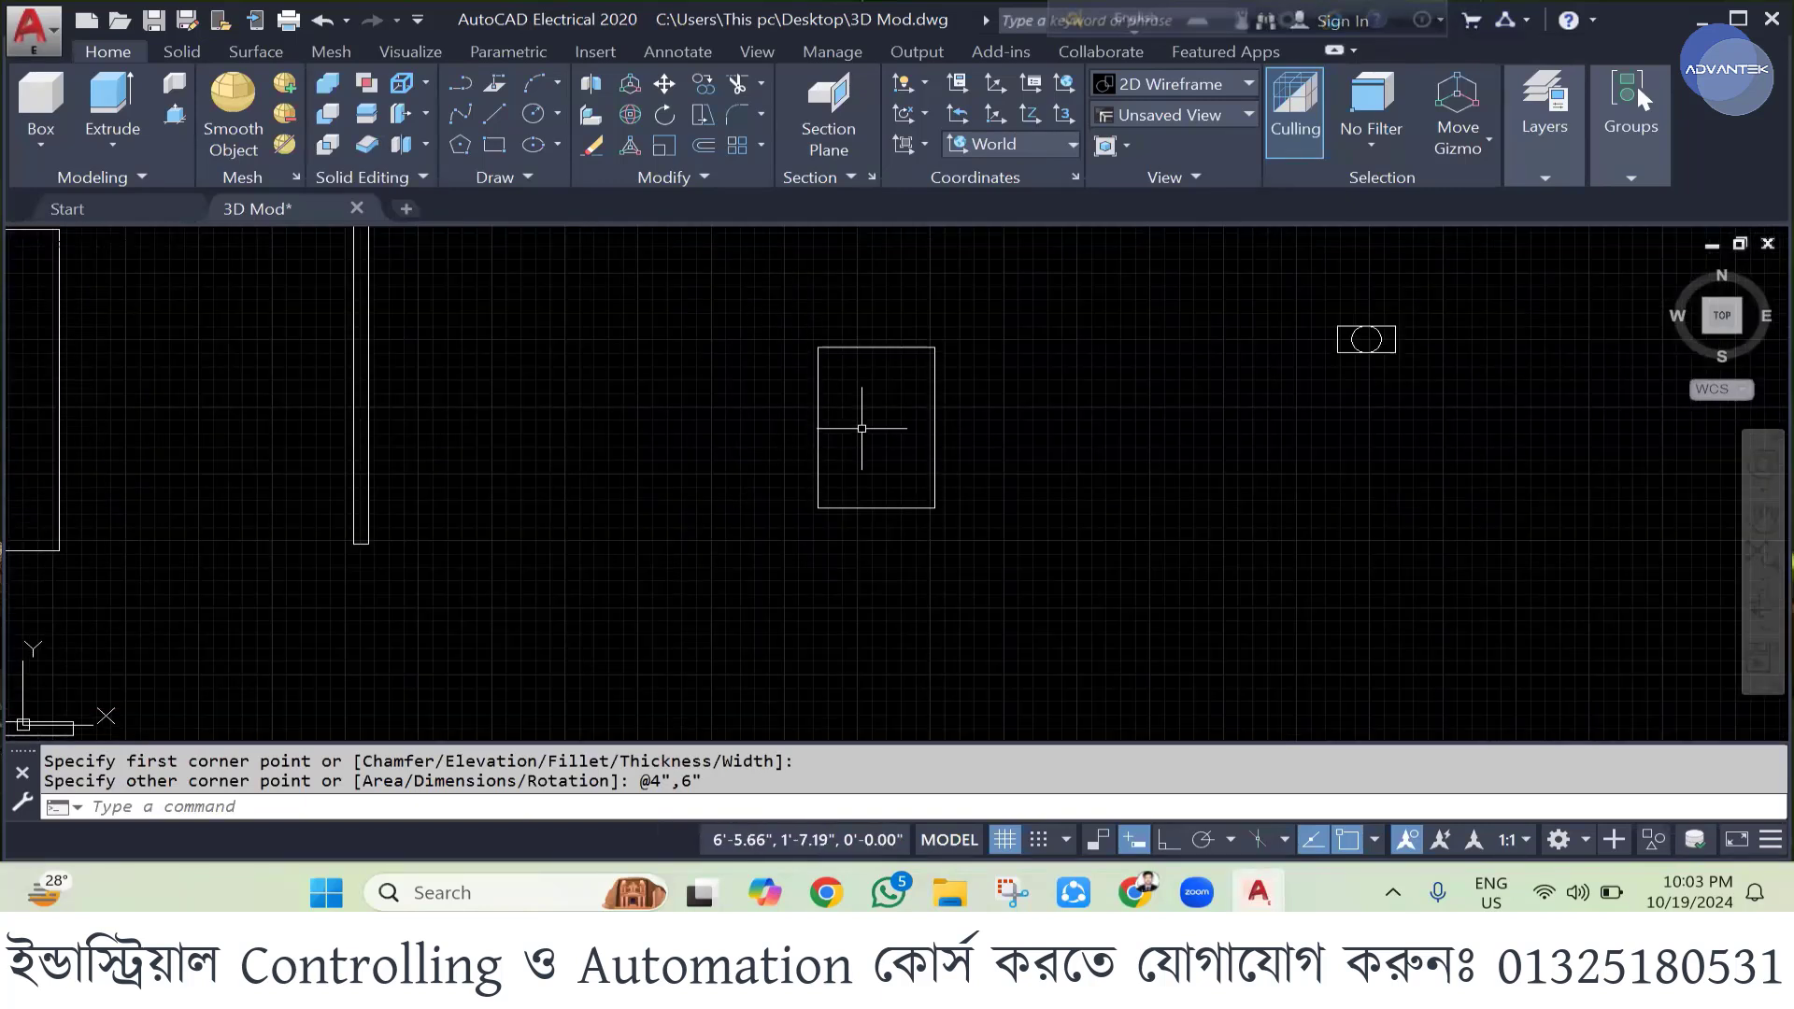
pyautogui.scroll(-5, 902, 428)
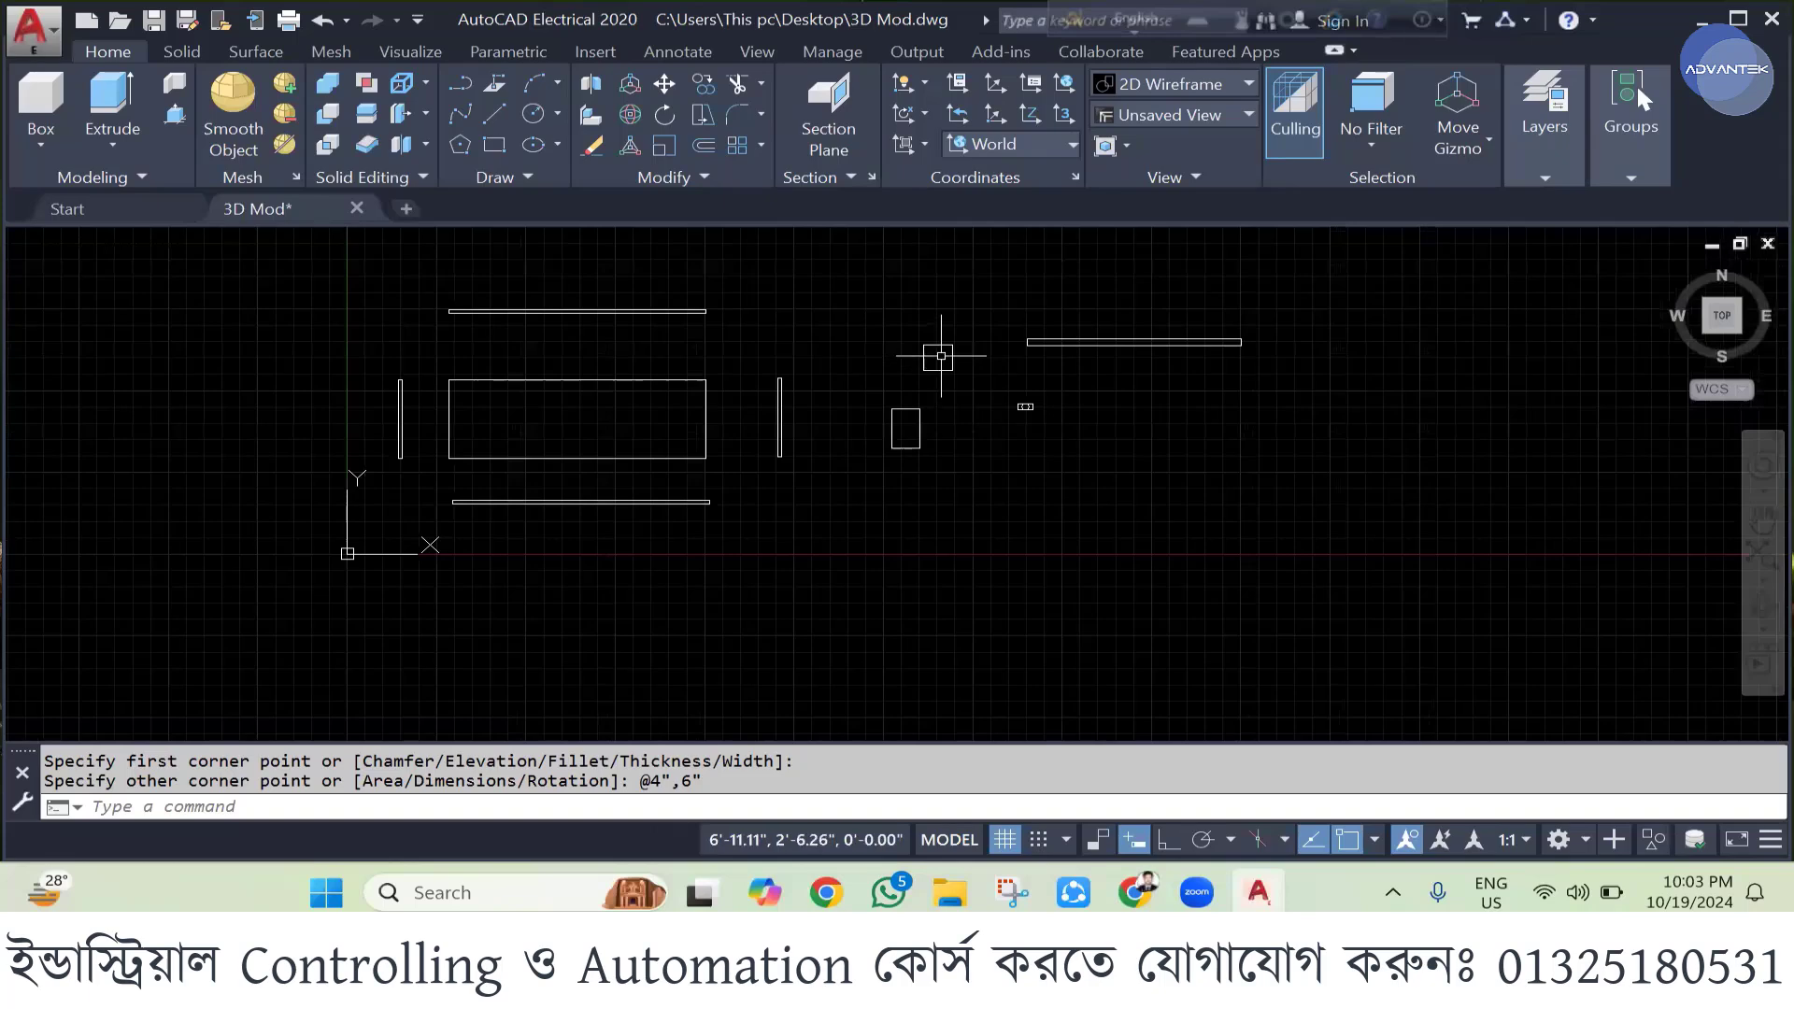
pyautogui.scroll(2, 933, 353)
pyautogui.scroll(-3, 1065, 429)
pyautogui.scroll(3, 1032, 392)
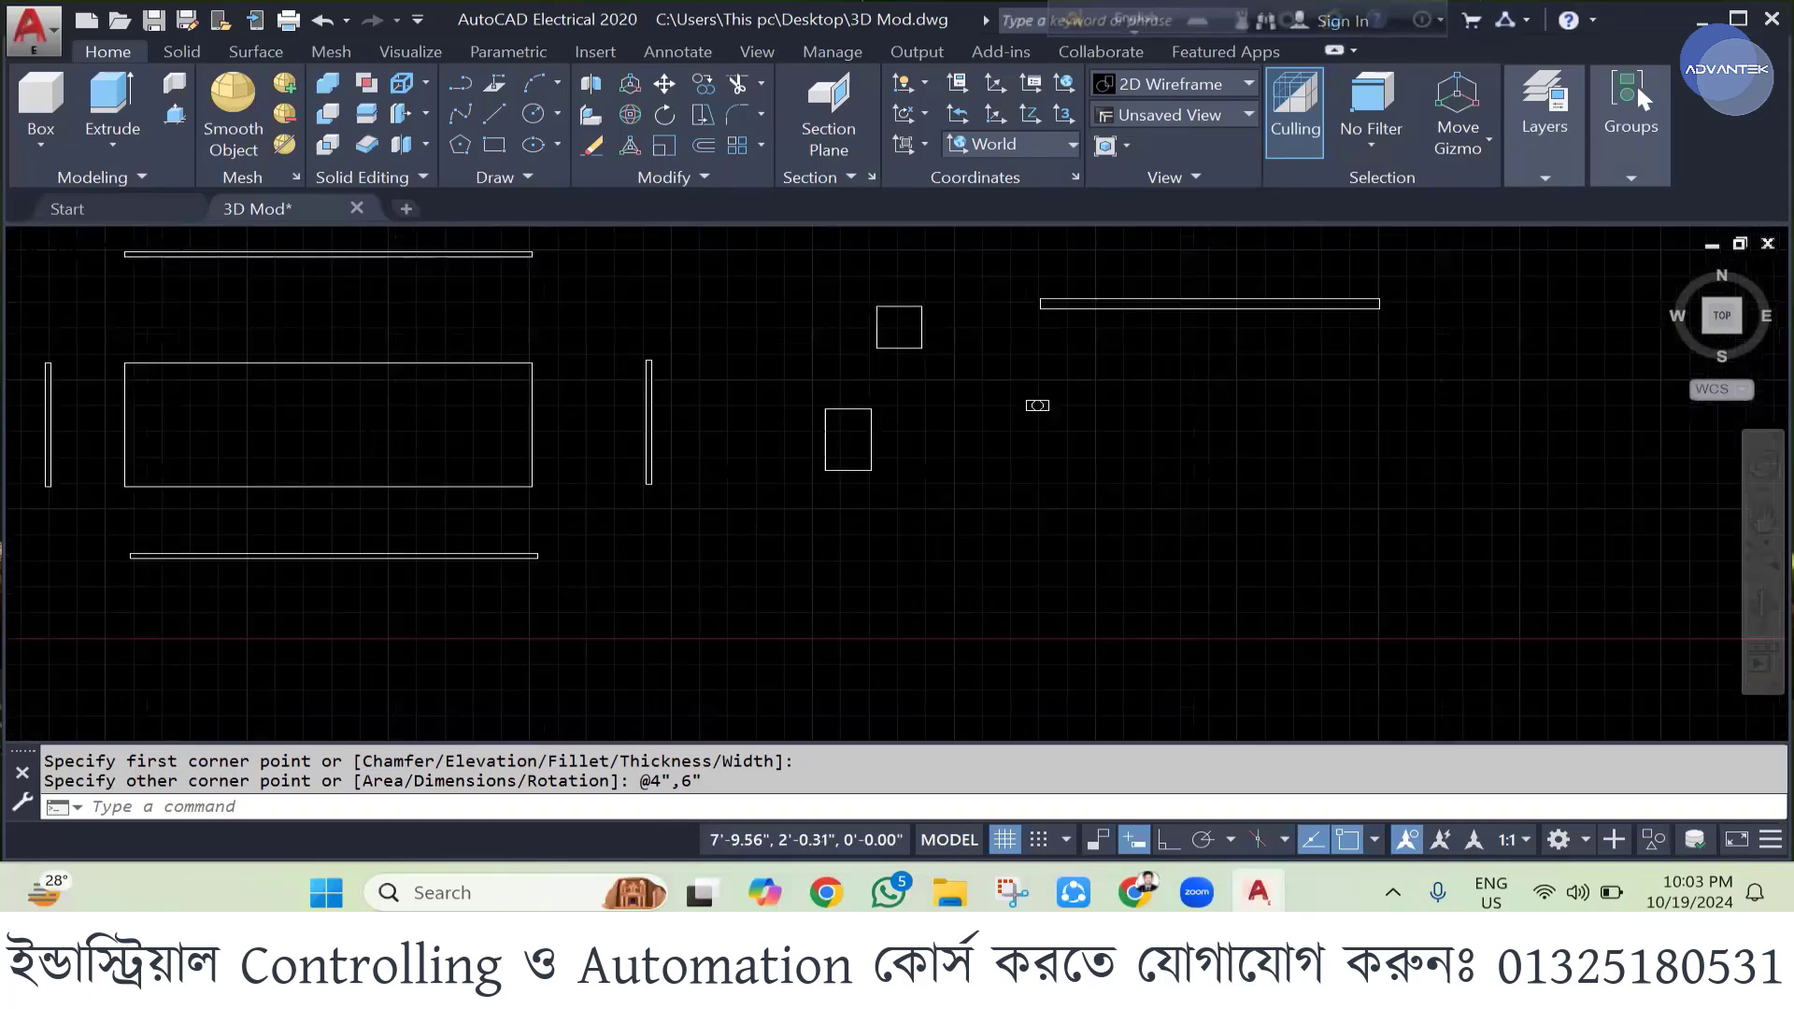
pyautogui.scroll(2, 1039, 407)
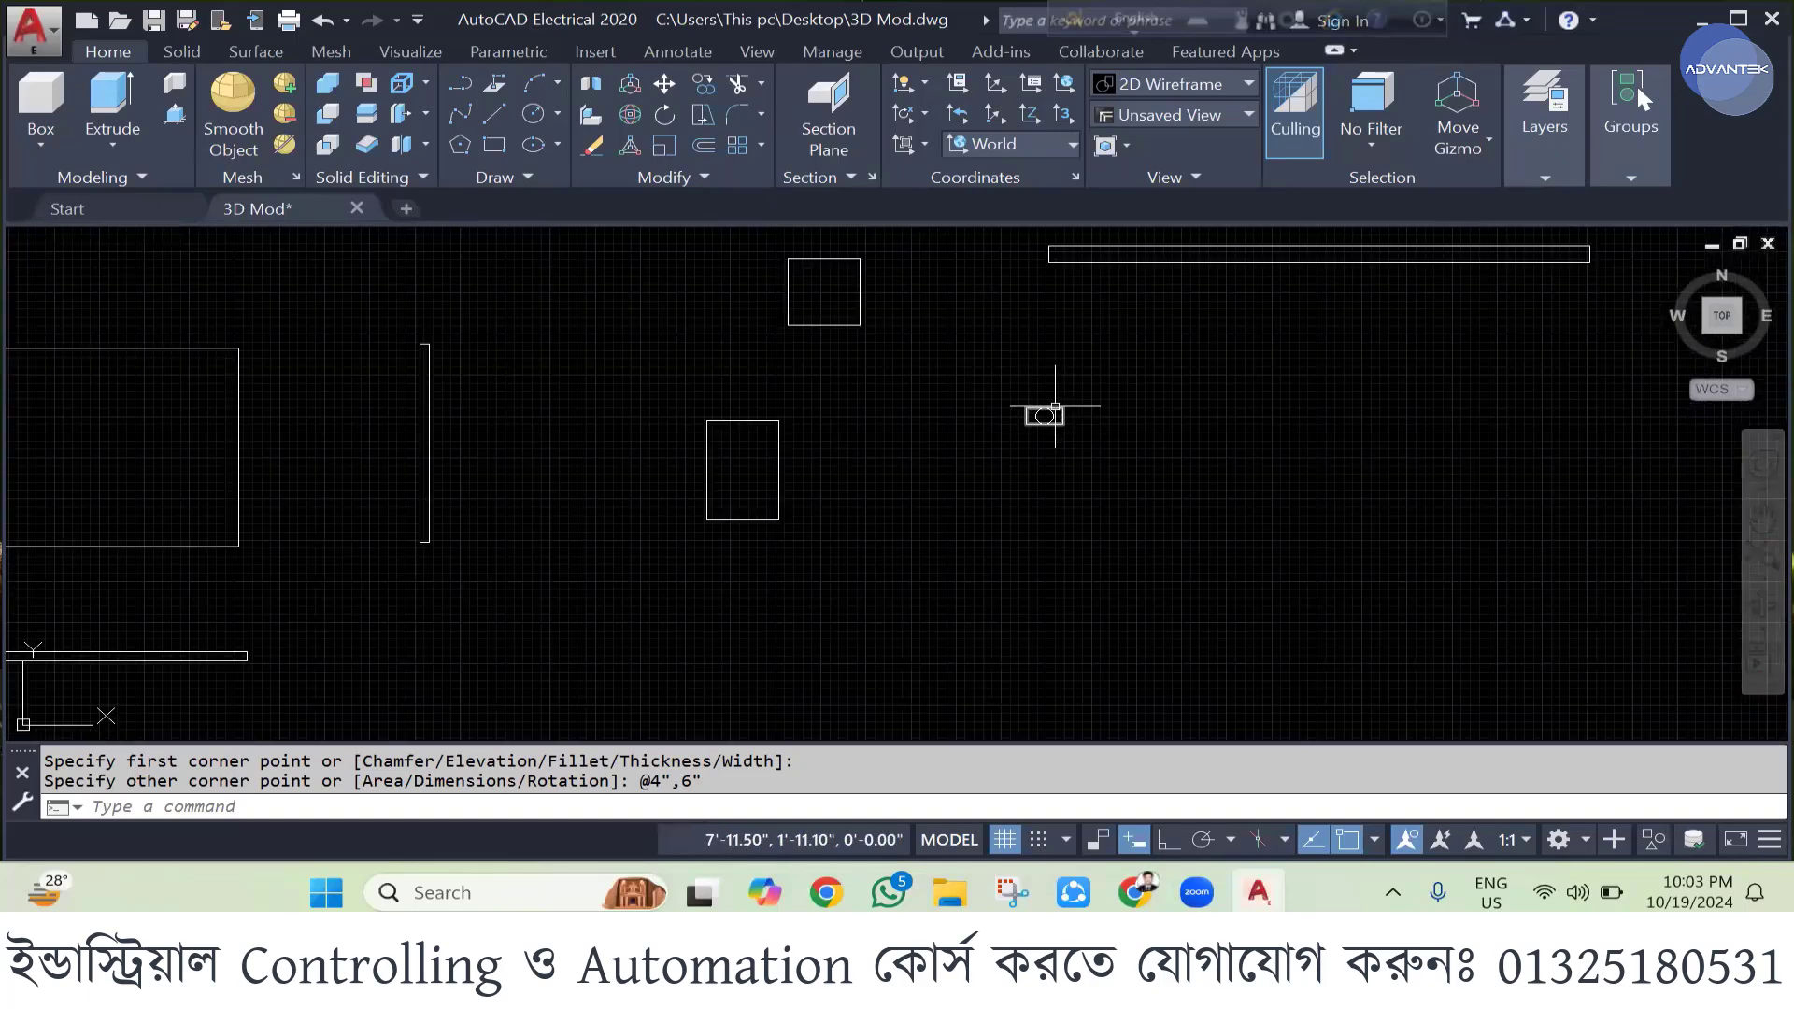
pyautogui.scroll(2, 1051, 408)
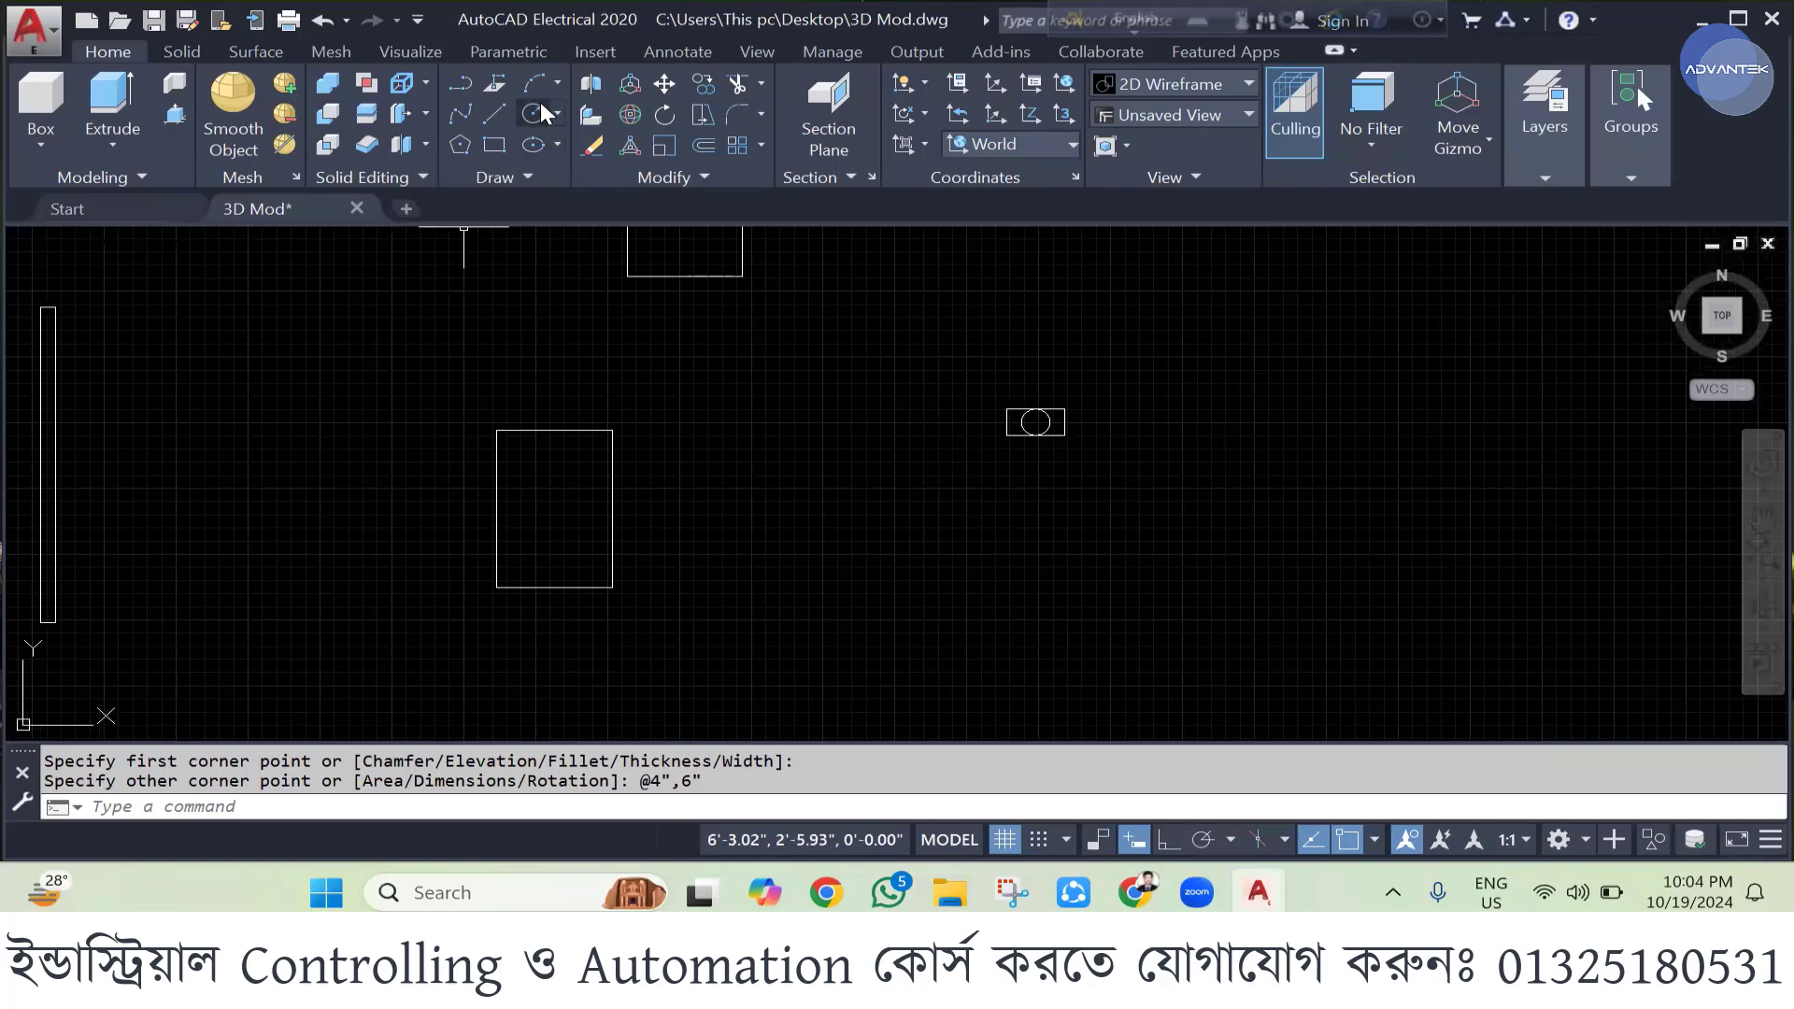
pyautogui.scroll(-4, 1059, 388)
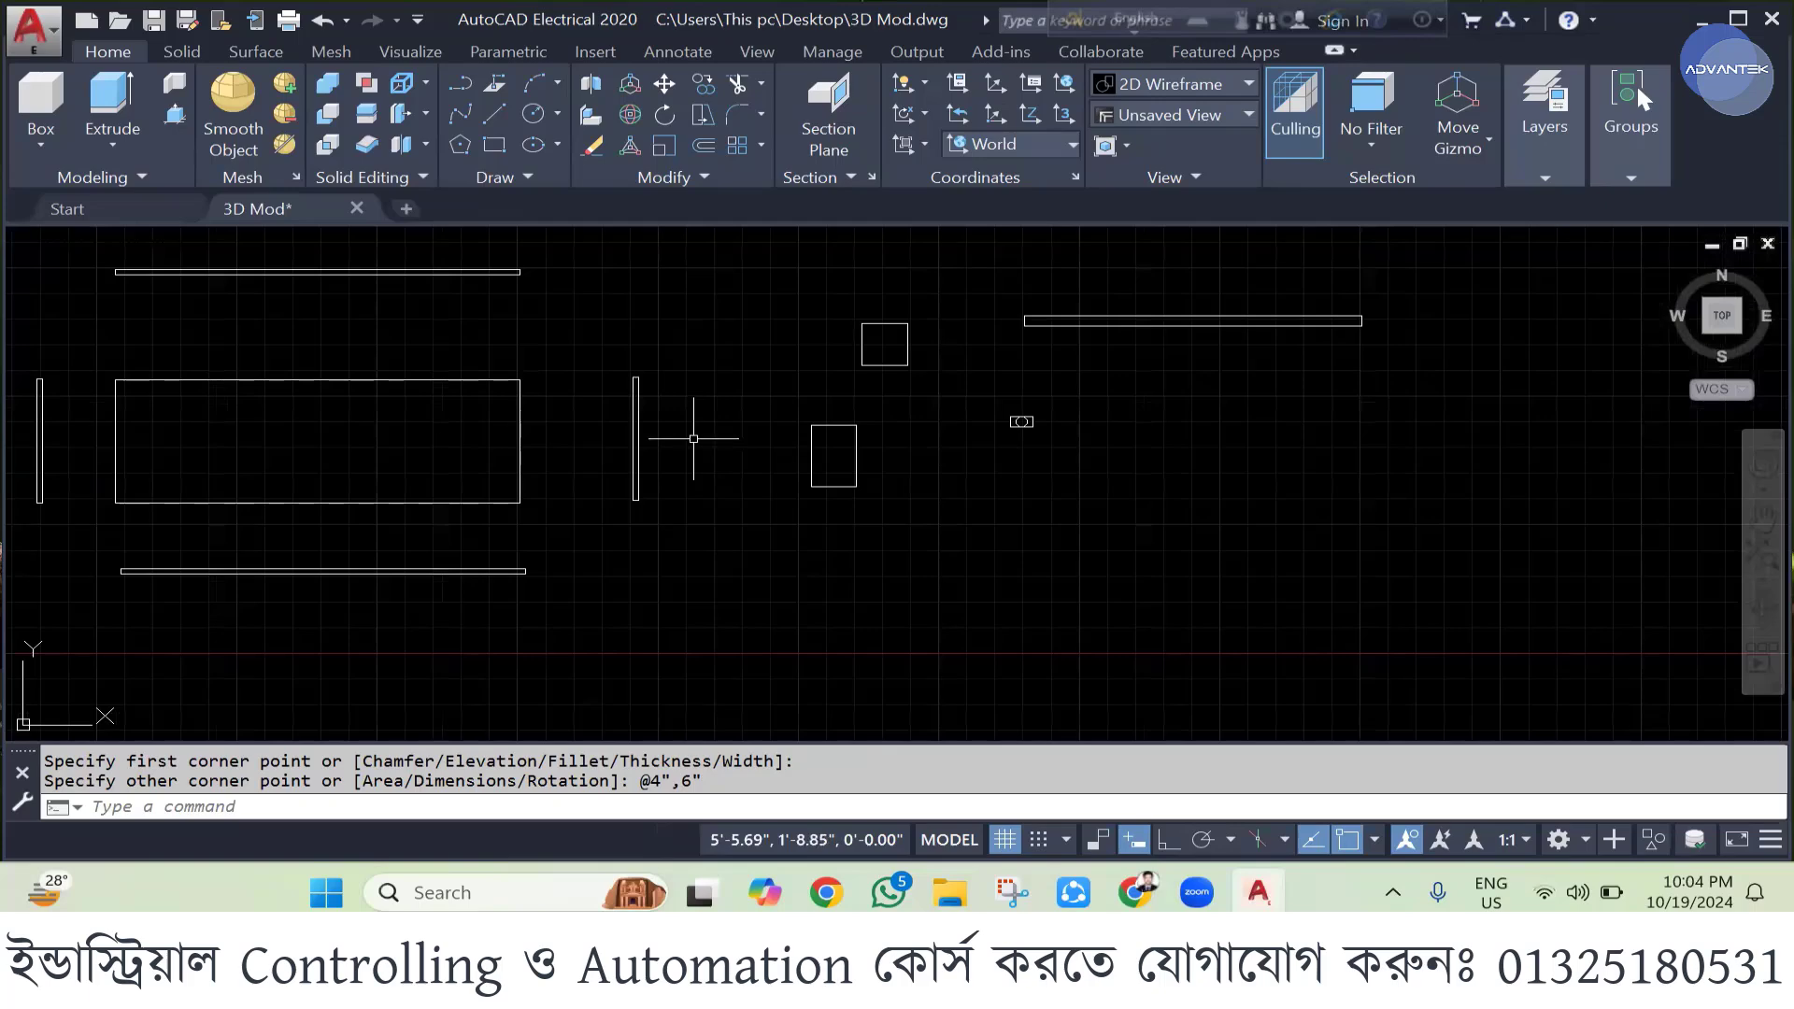
pyautogui.scroll(4, 822, 443)
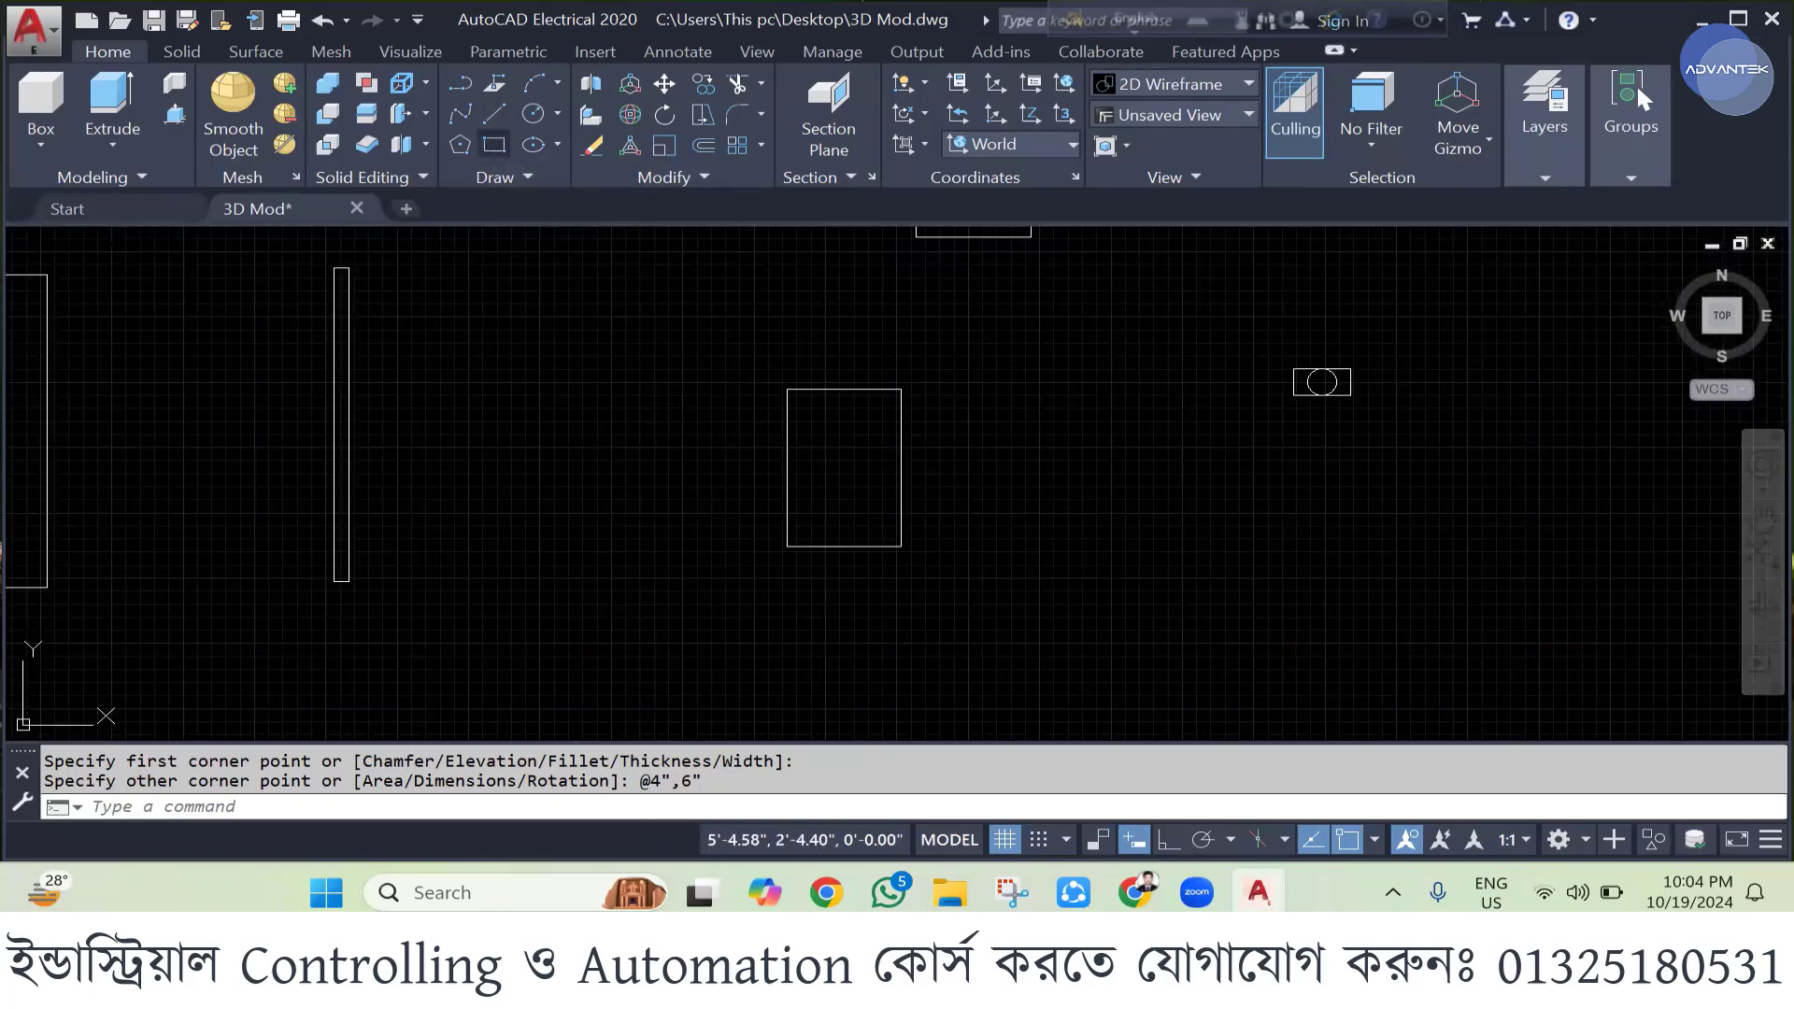
pyautogui.click(493, 145)
pyautogui.scroll(2, 827, 474)
# - Draw two nested rectangles inside the 4" by 6" outline and a wide bar across the innermost one
pyautogui.scroll(2, 827, 475)
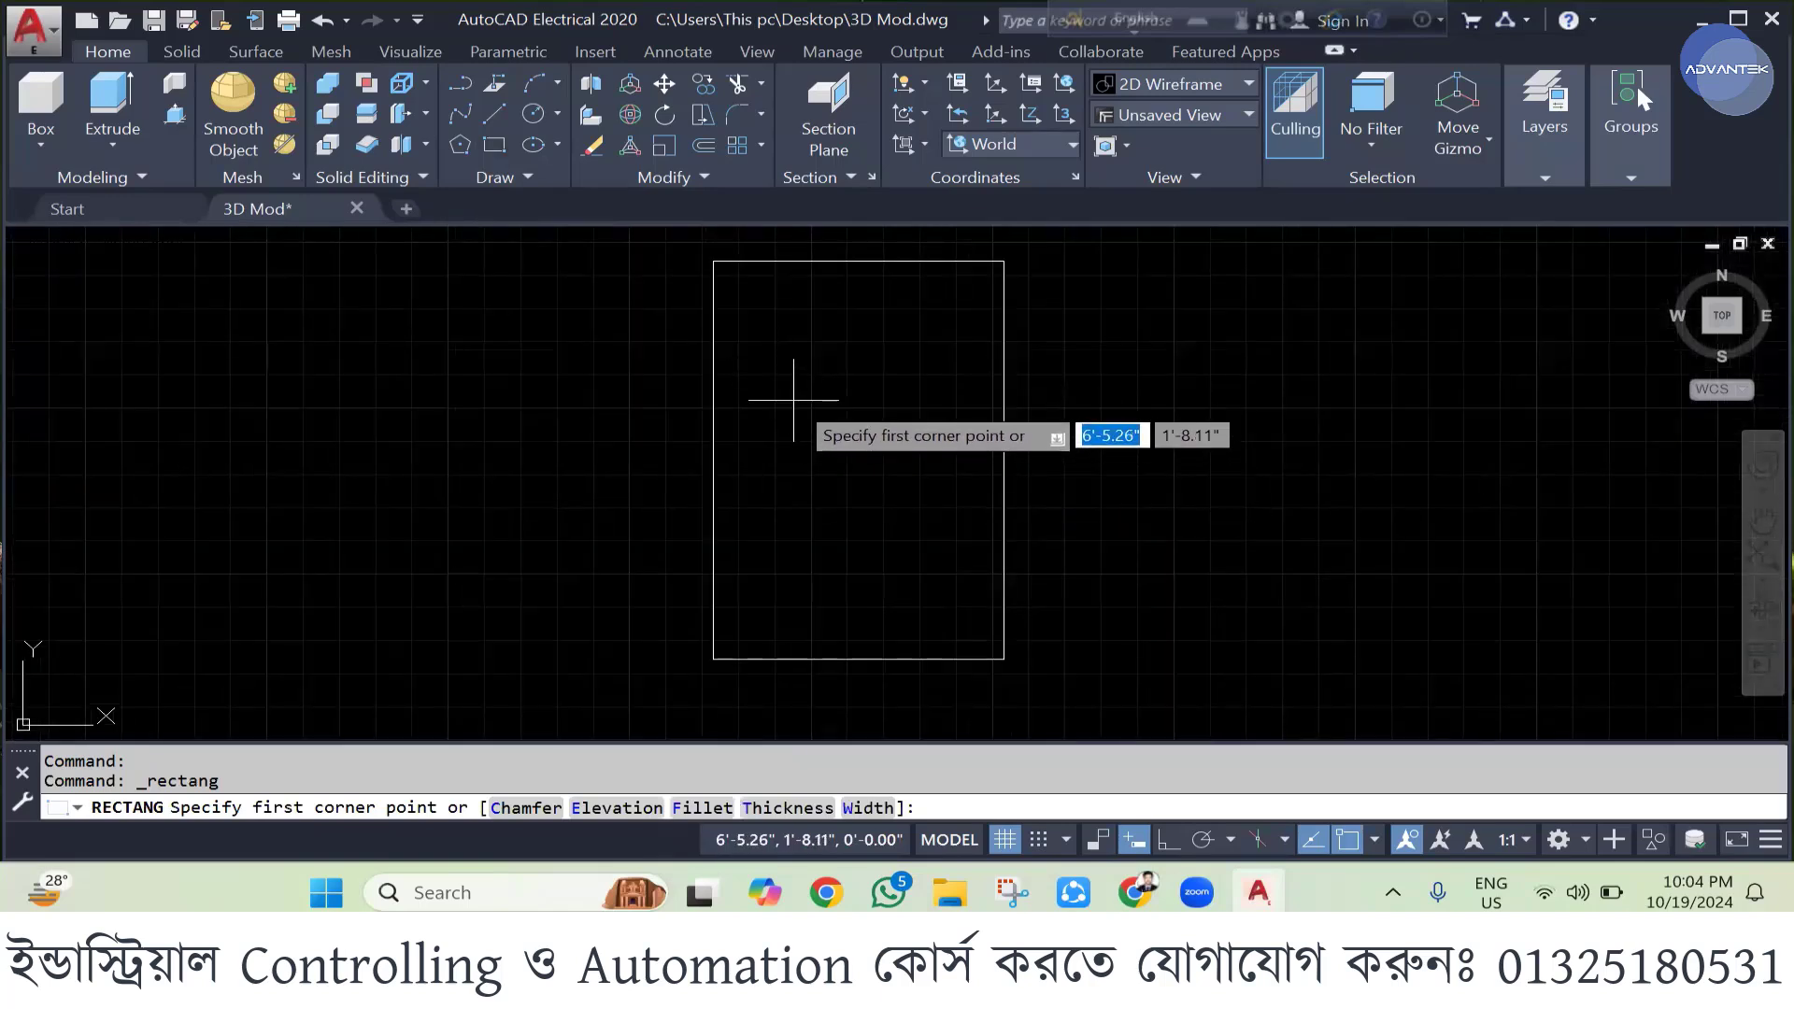
pyautogui.click(772, 354)
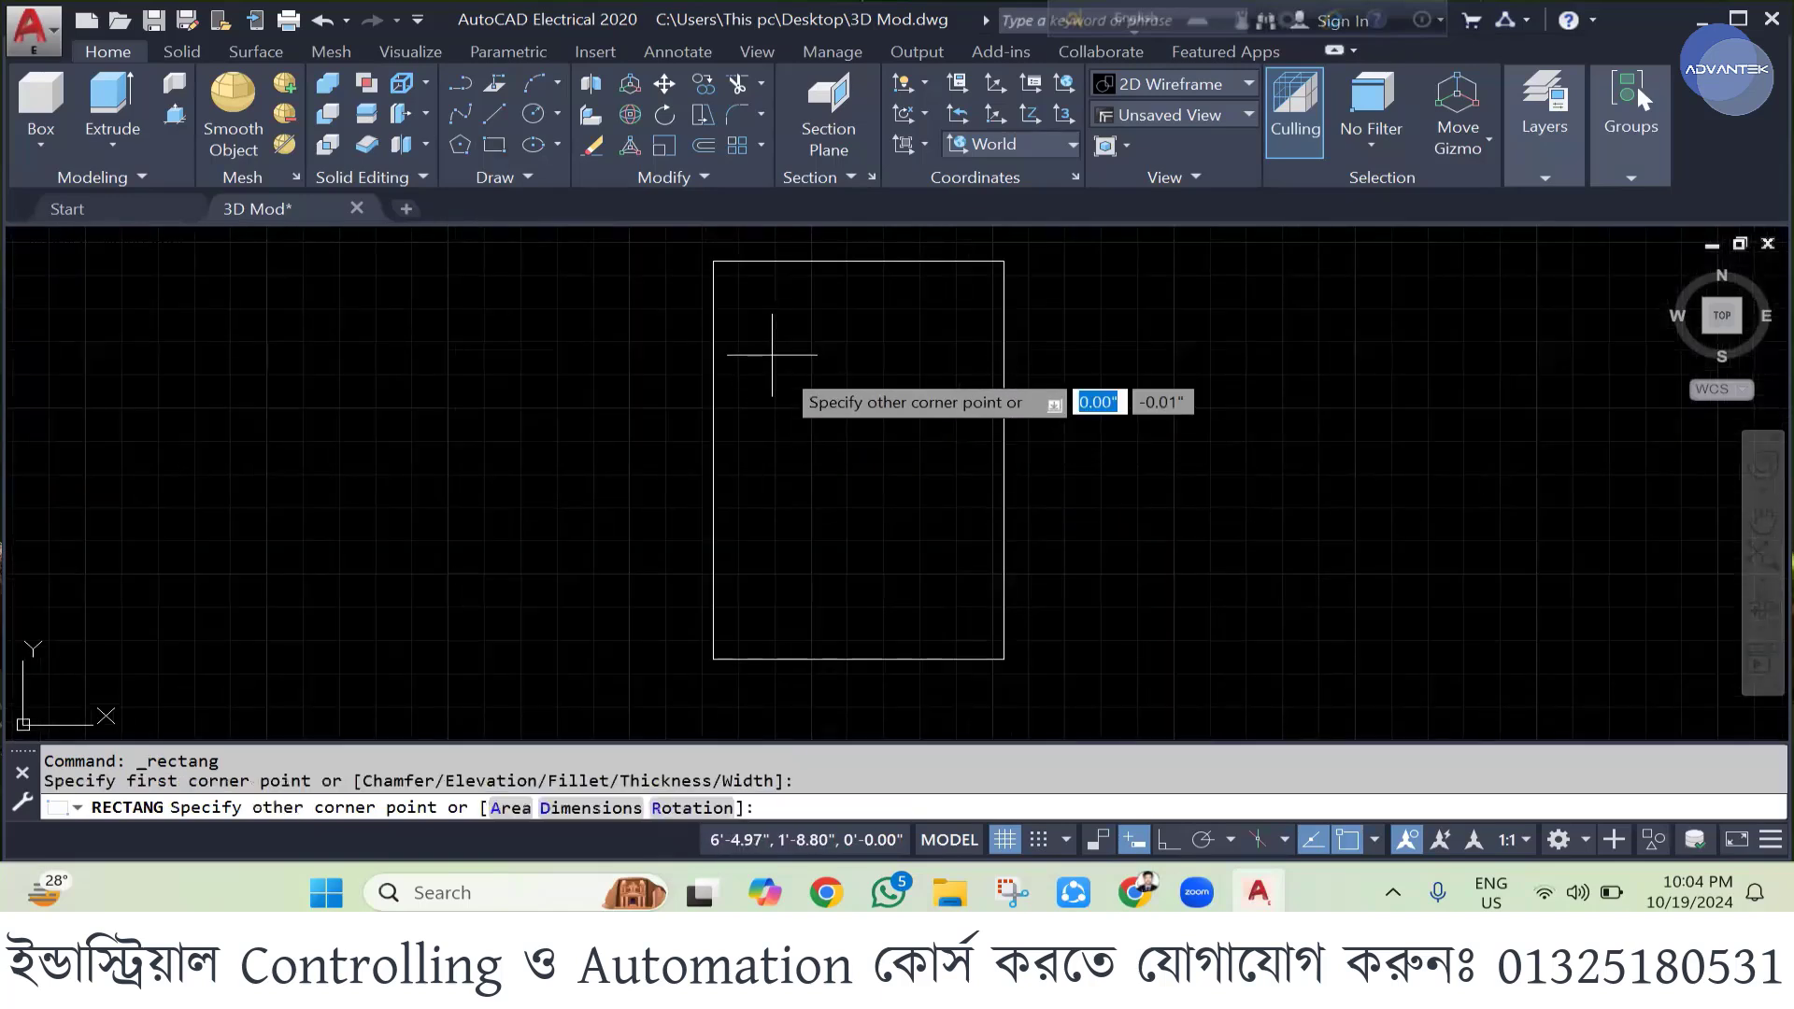
pyautogui.click(949, 595)
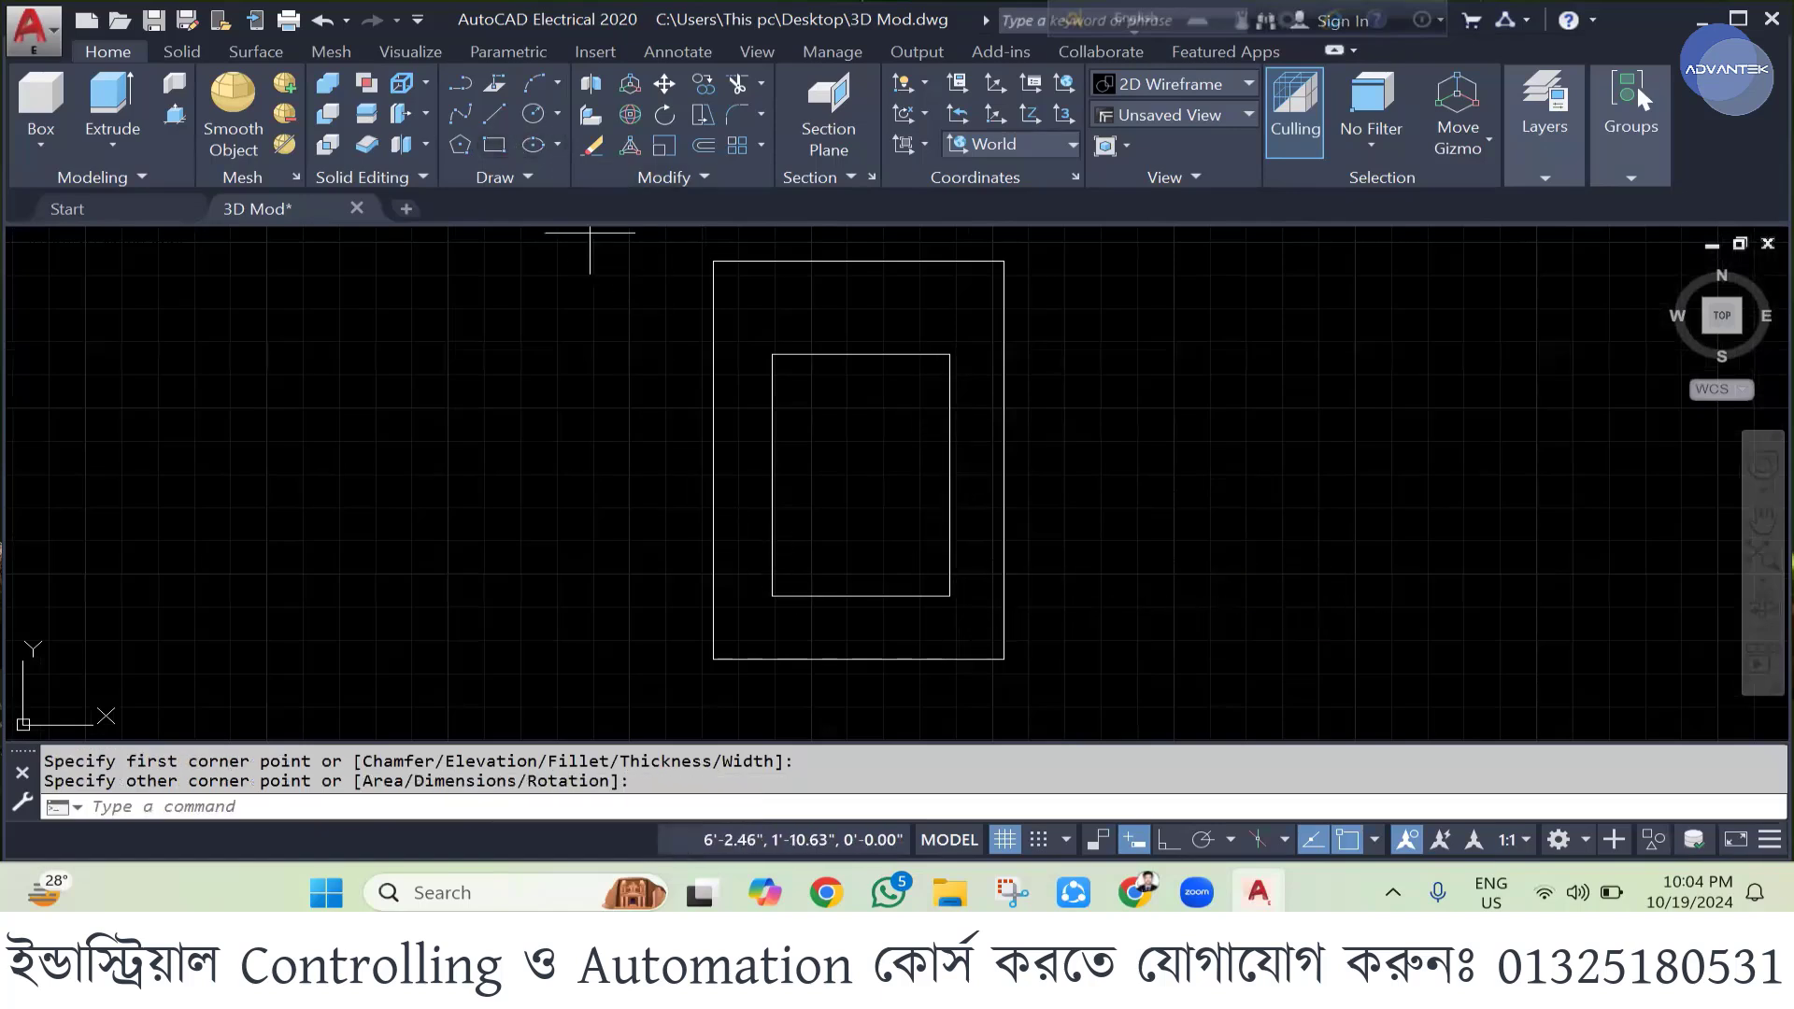
pyautogui.press('Return')
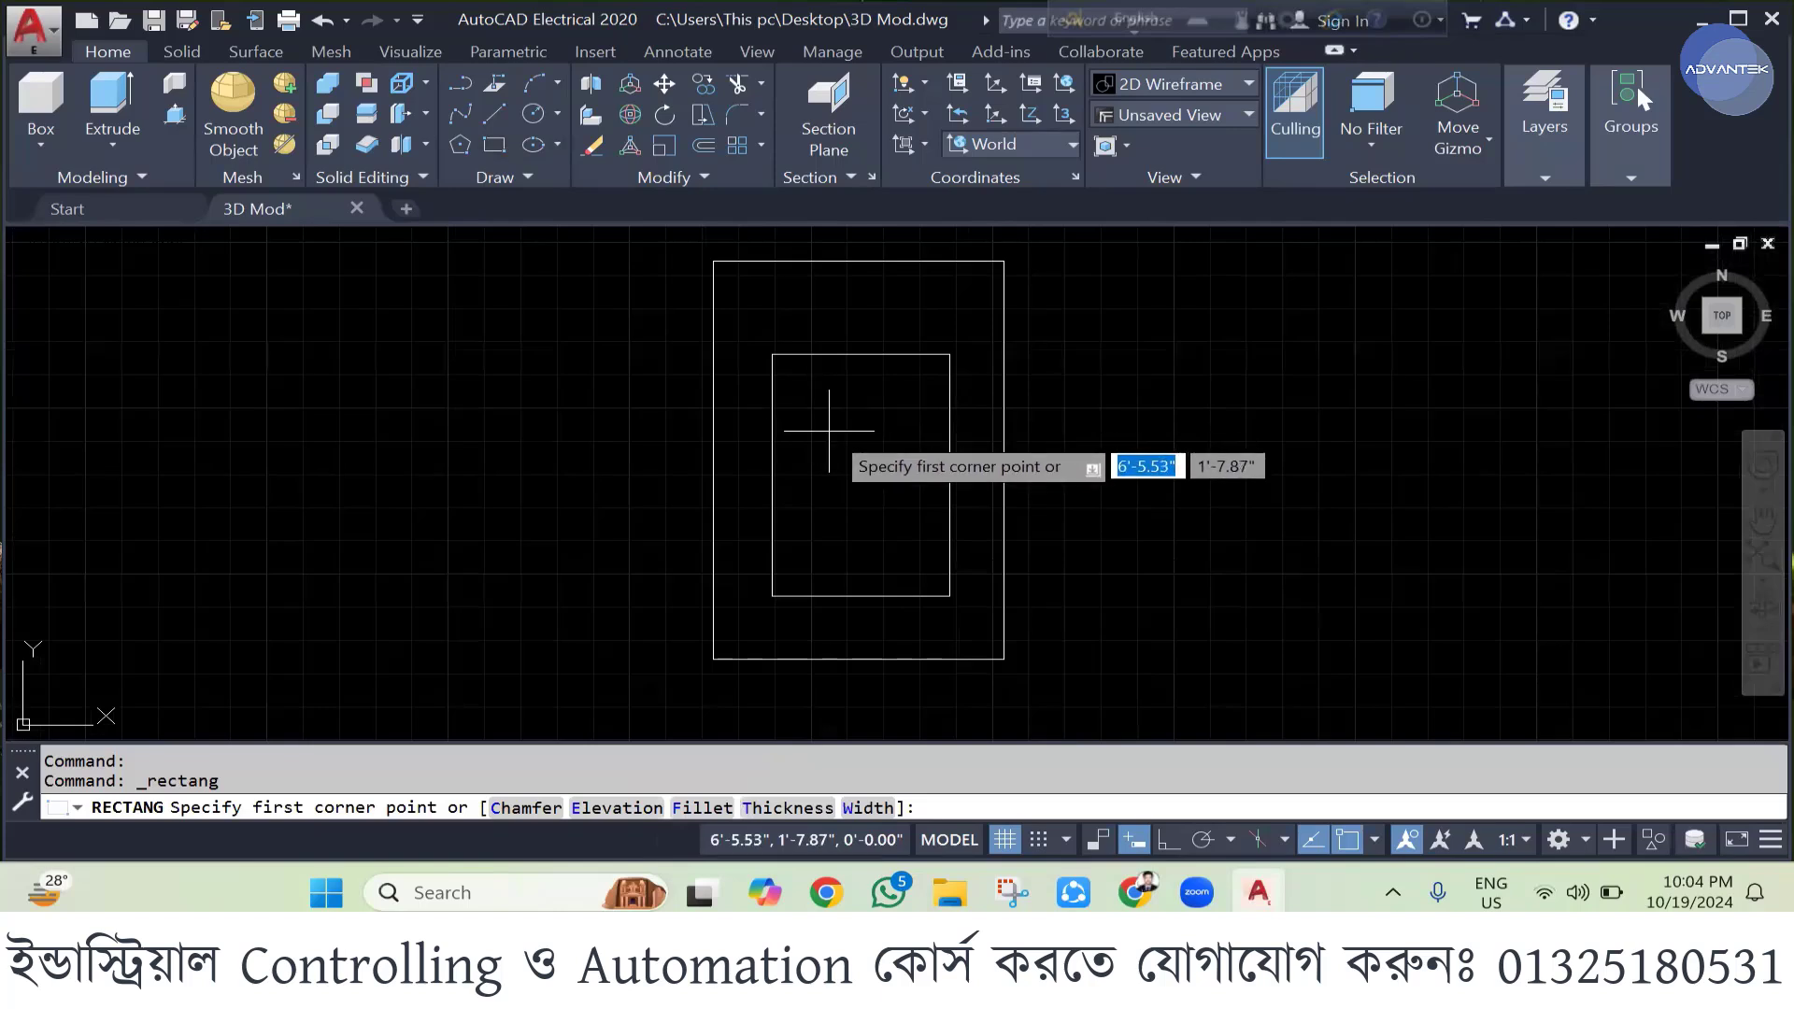
pyautogui.click(827, 413)
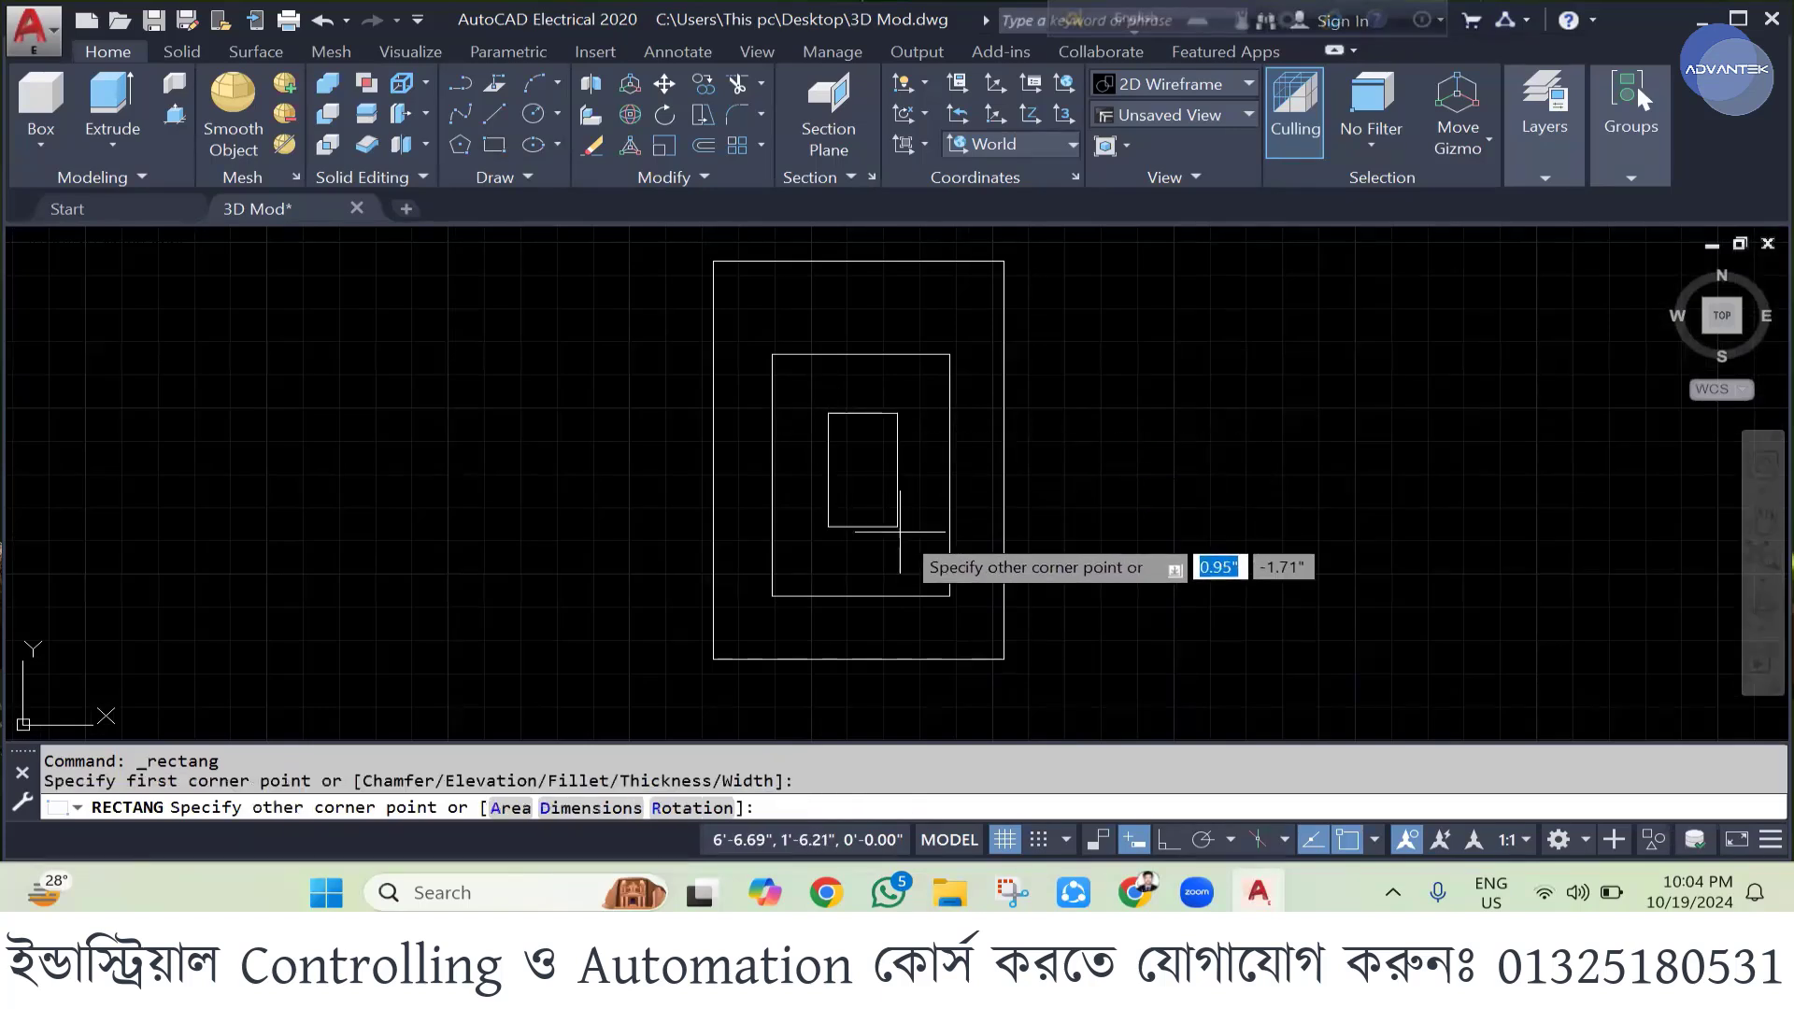
pyautogui.click(915, 555)
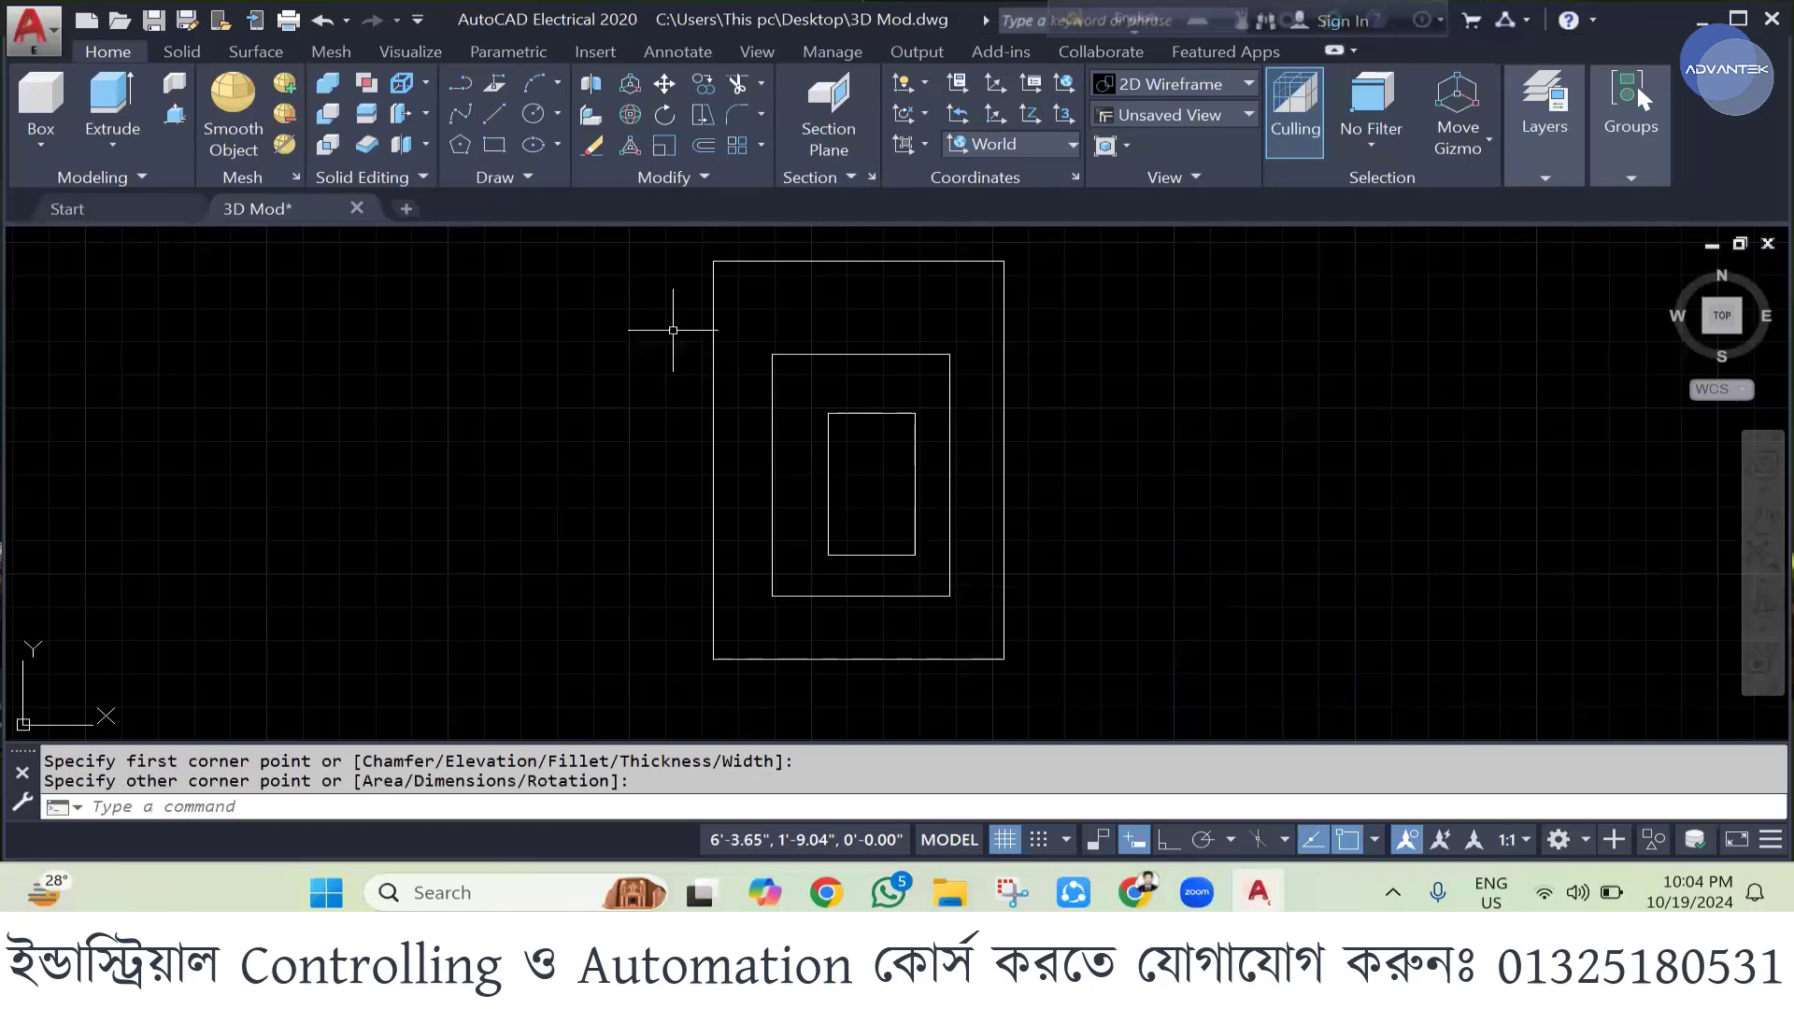
pyautogui.press('Return')
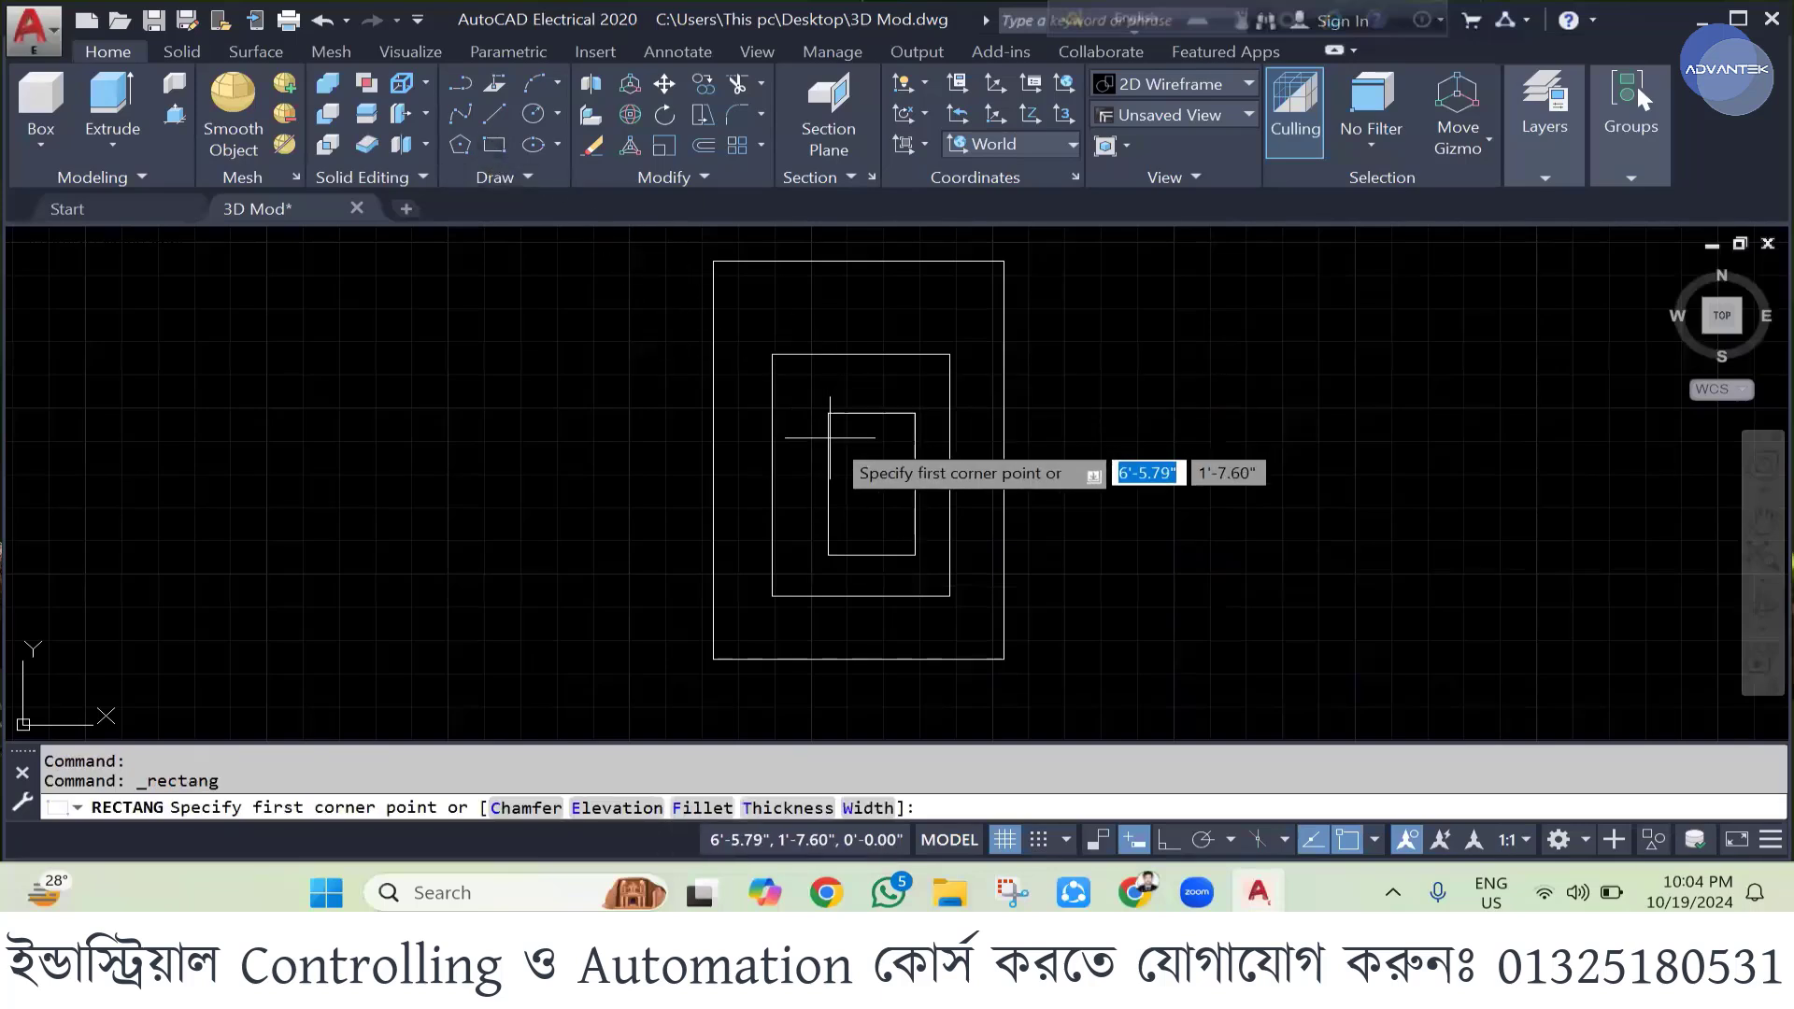
pyautogui.click(809, 493)
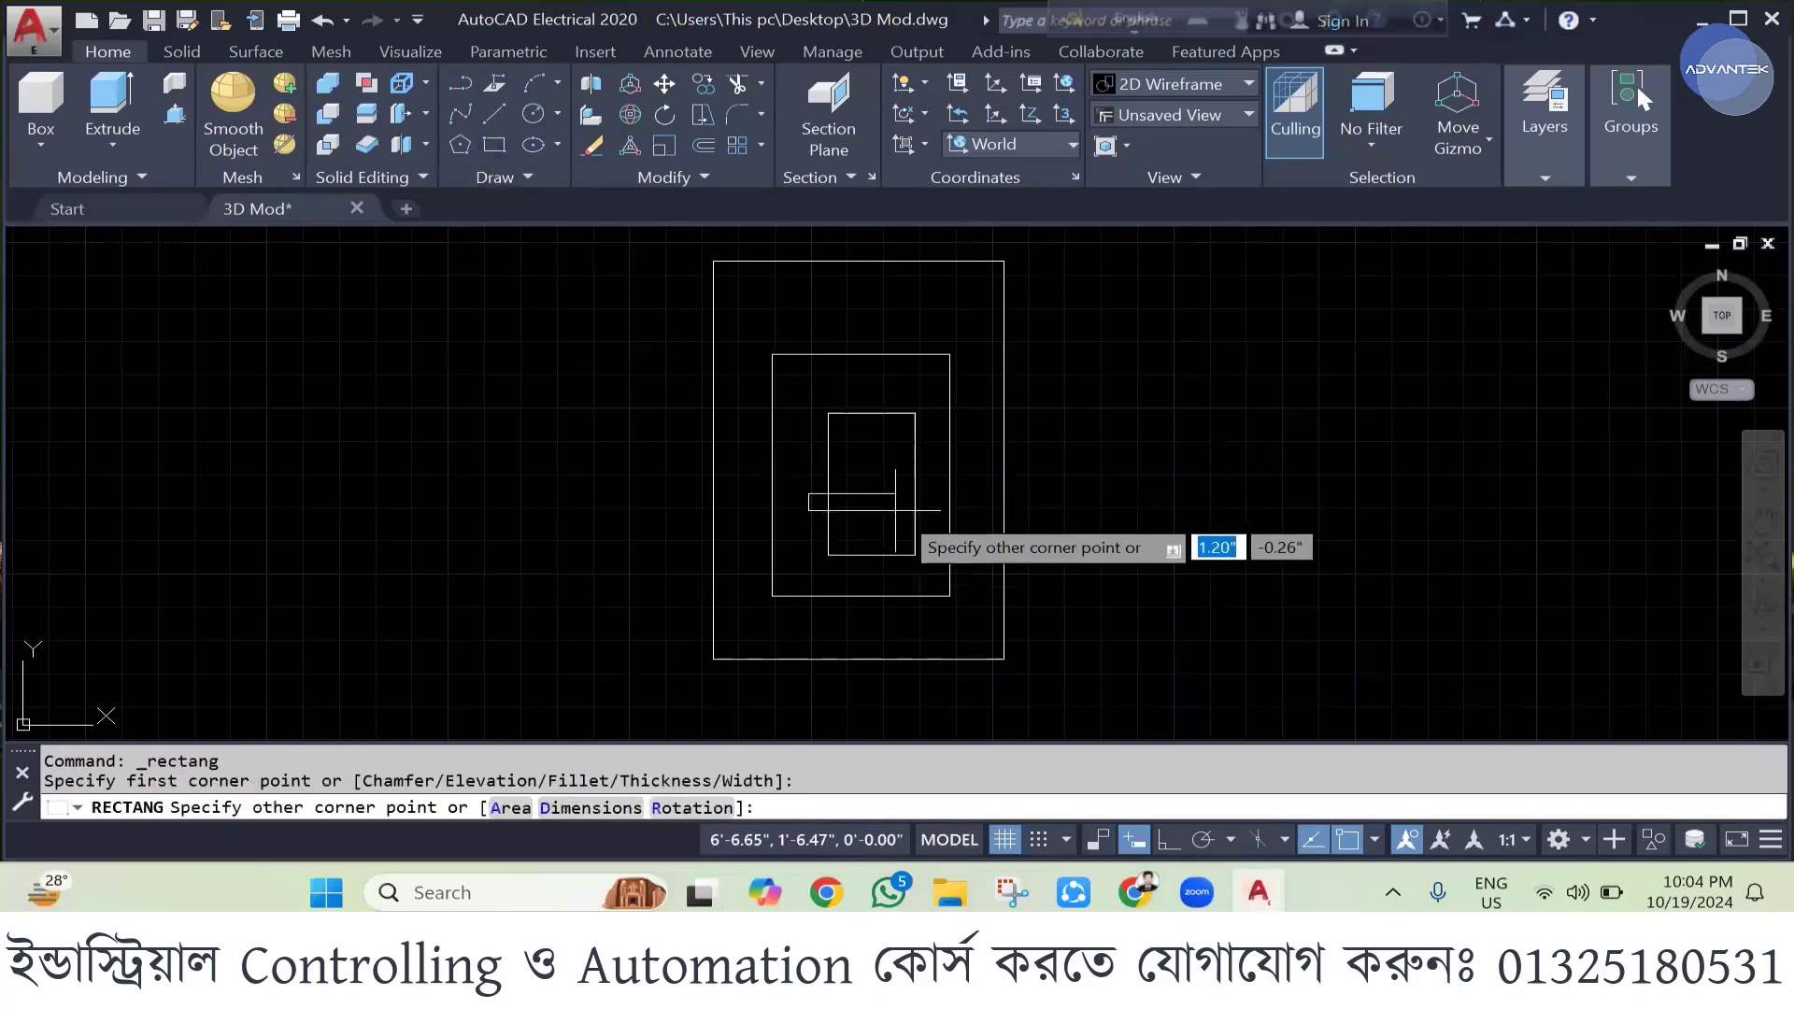
pyautogui.click(934, 538)
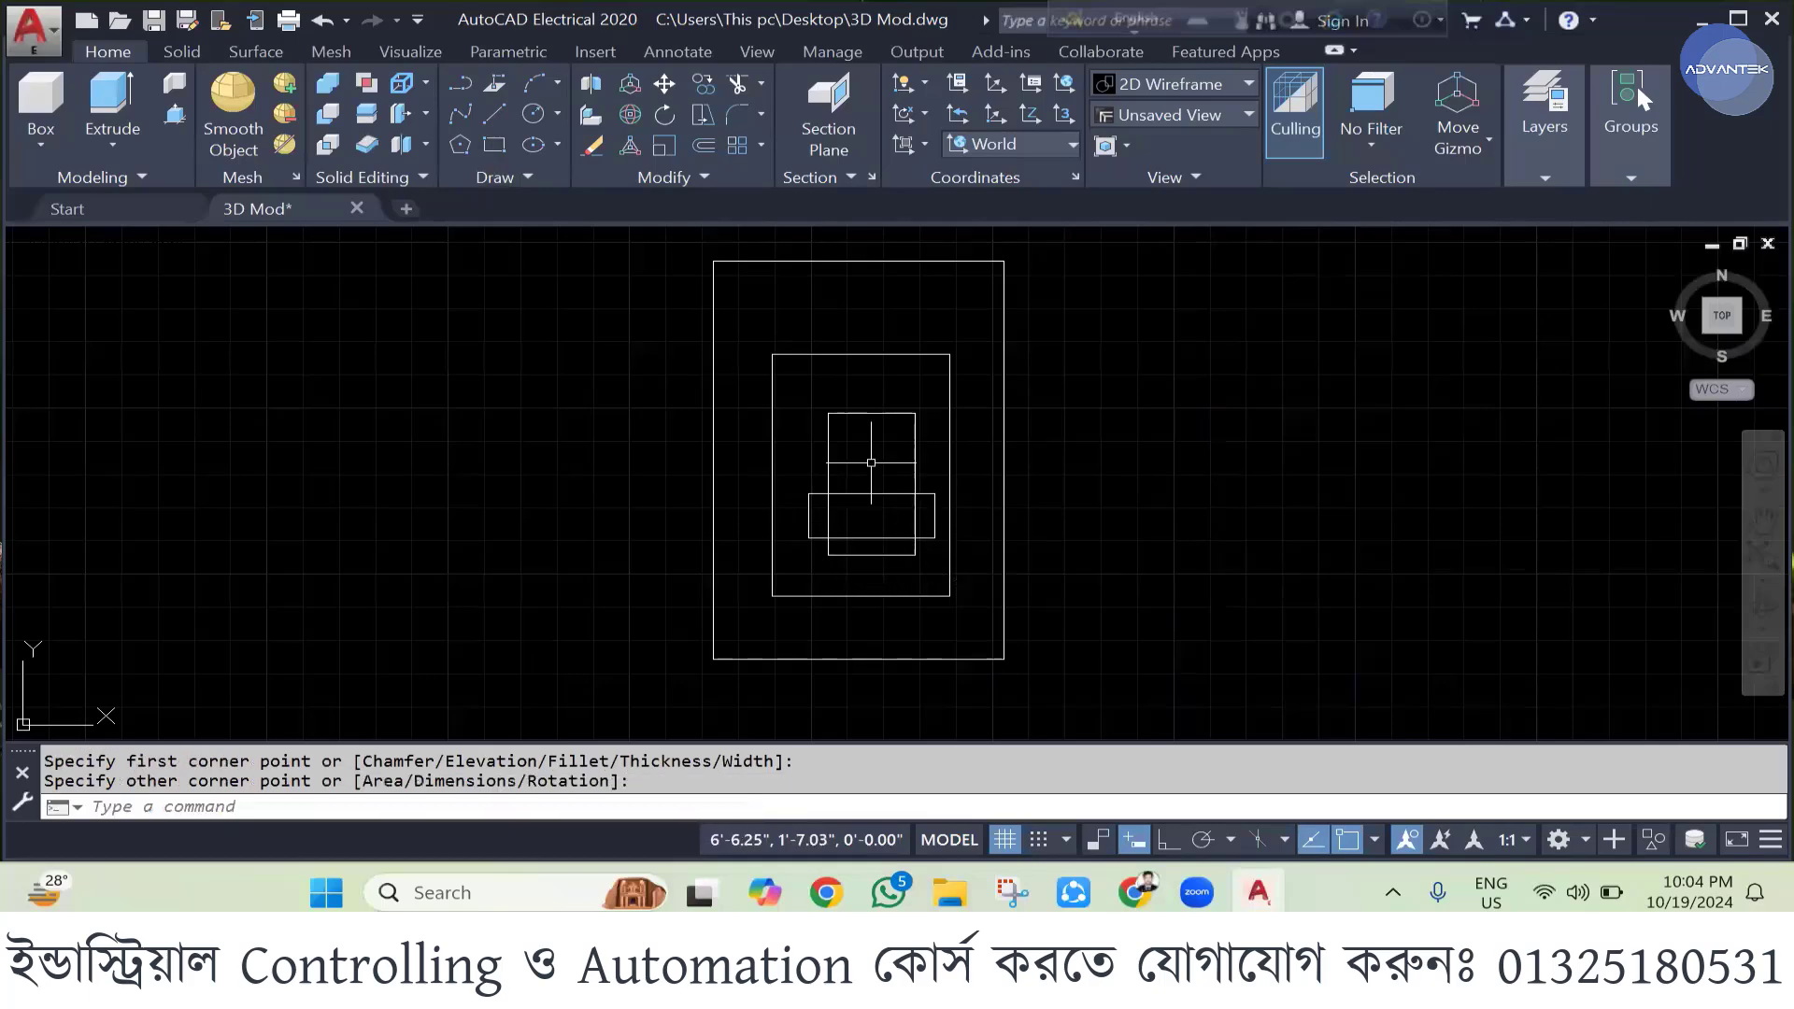
pyautogui.scroll(-4, 871, 462)
# - Trim the overlapping edge where the crossing bar meets the innermost rectangle using TR
pyautogui.write('tr')
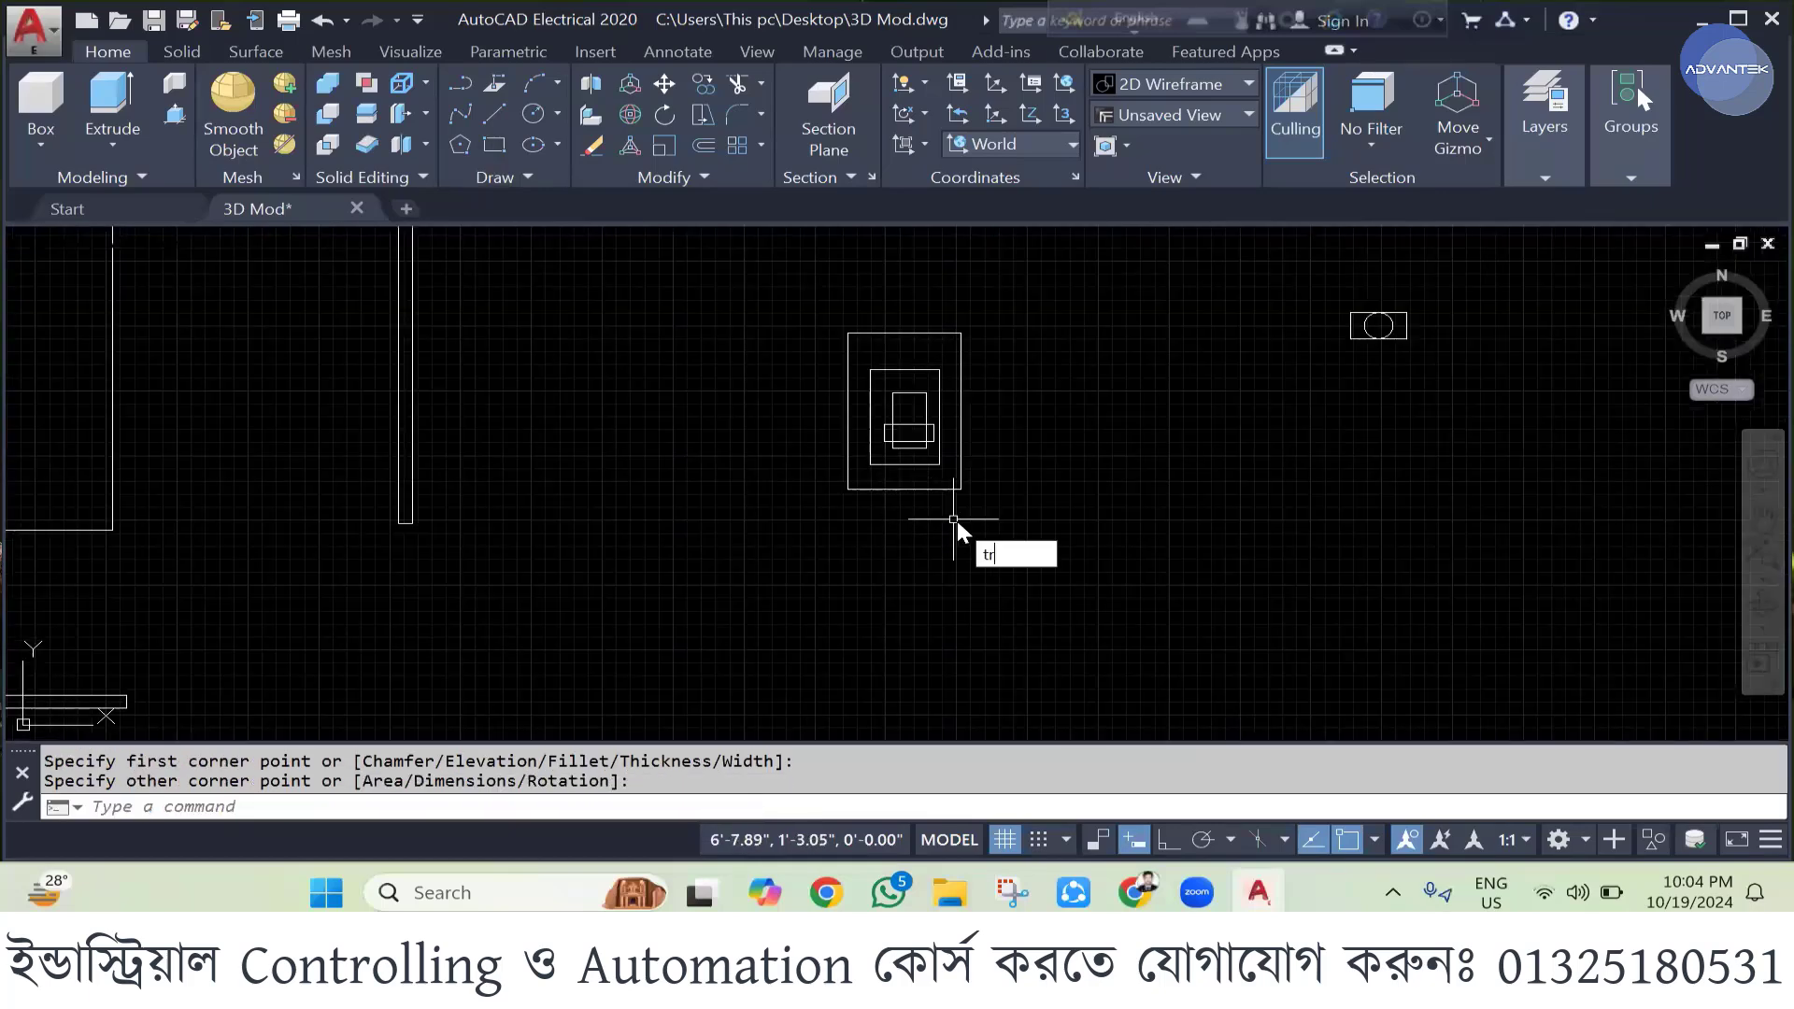
pyautogui.press('Return')
pyautogui.press('Return')
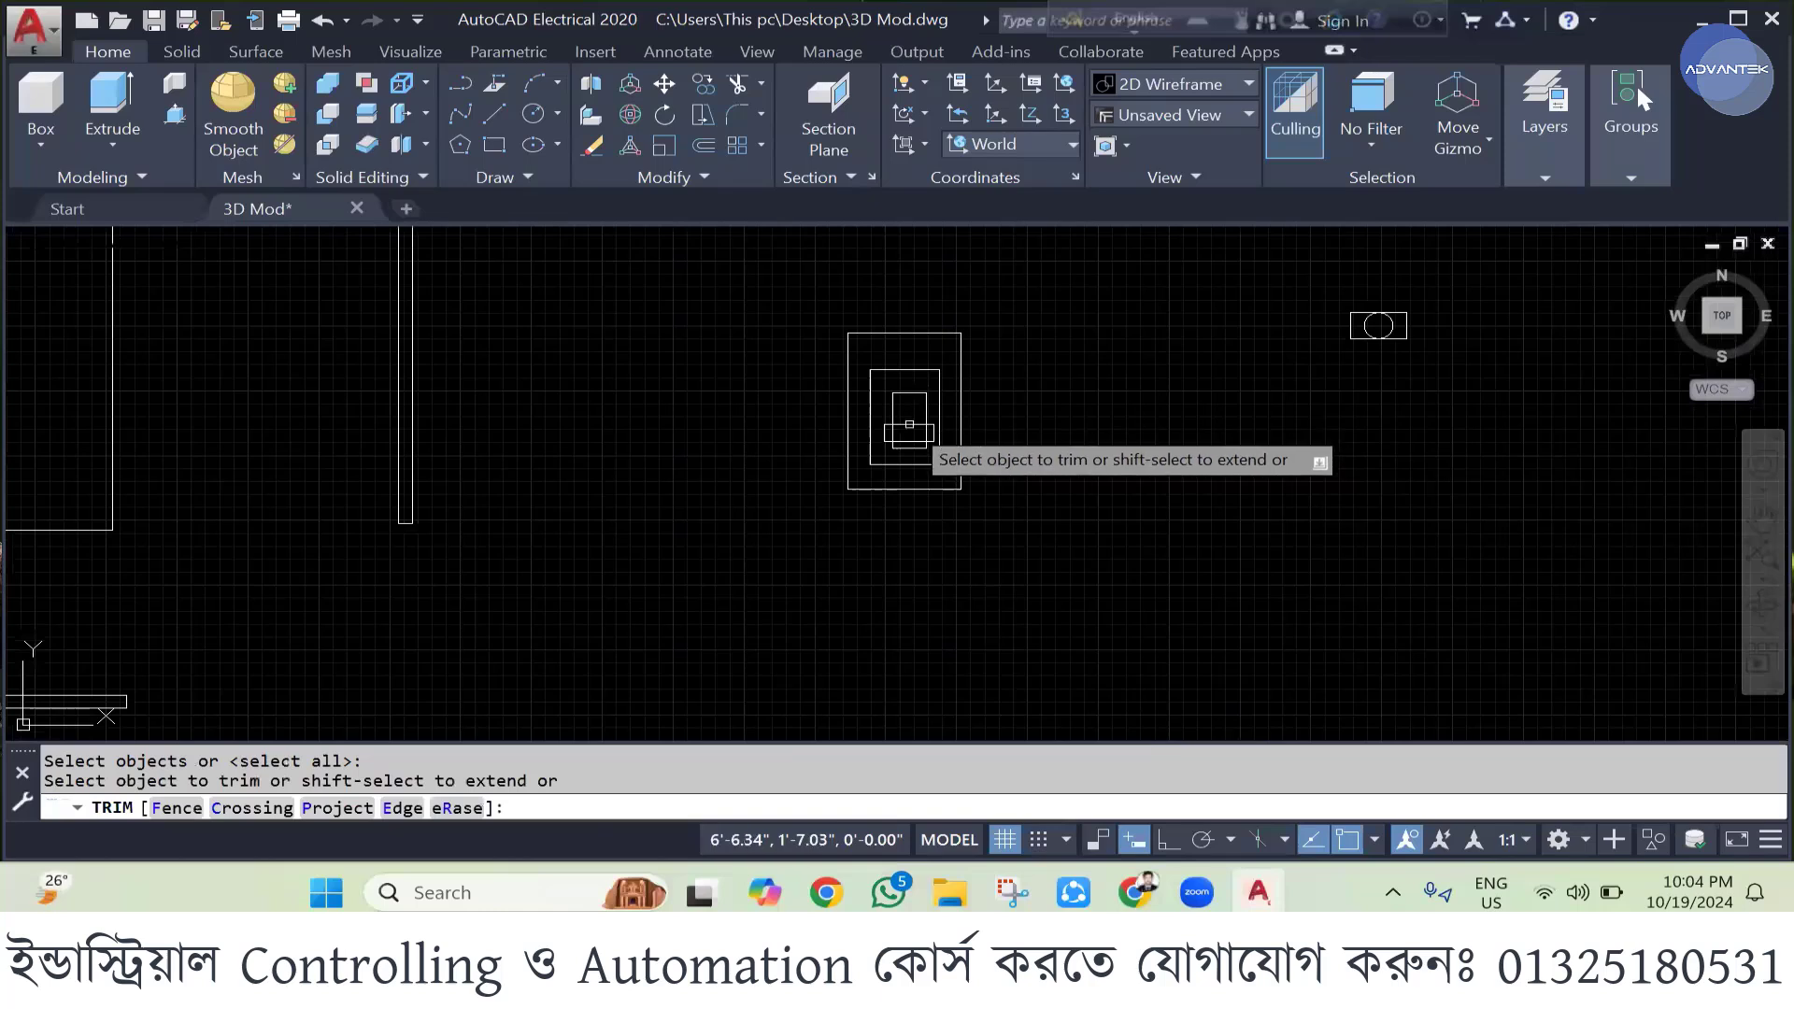
pyautogui.scroll(4, 915, 409)
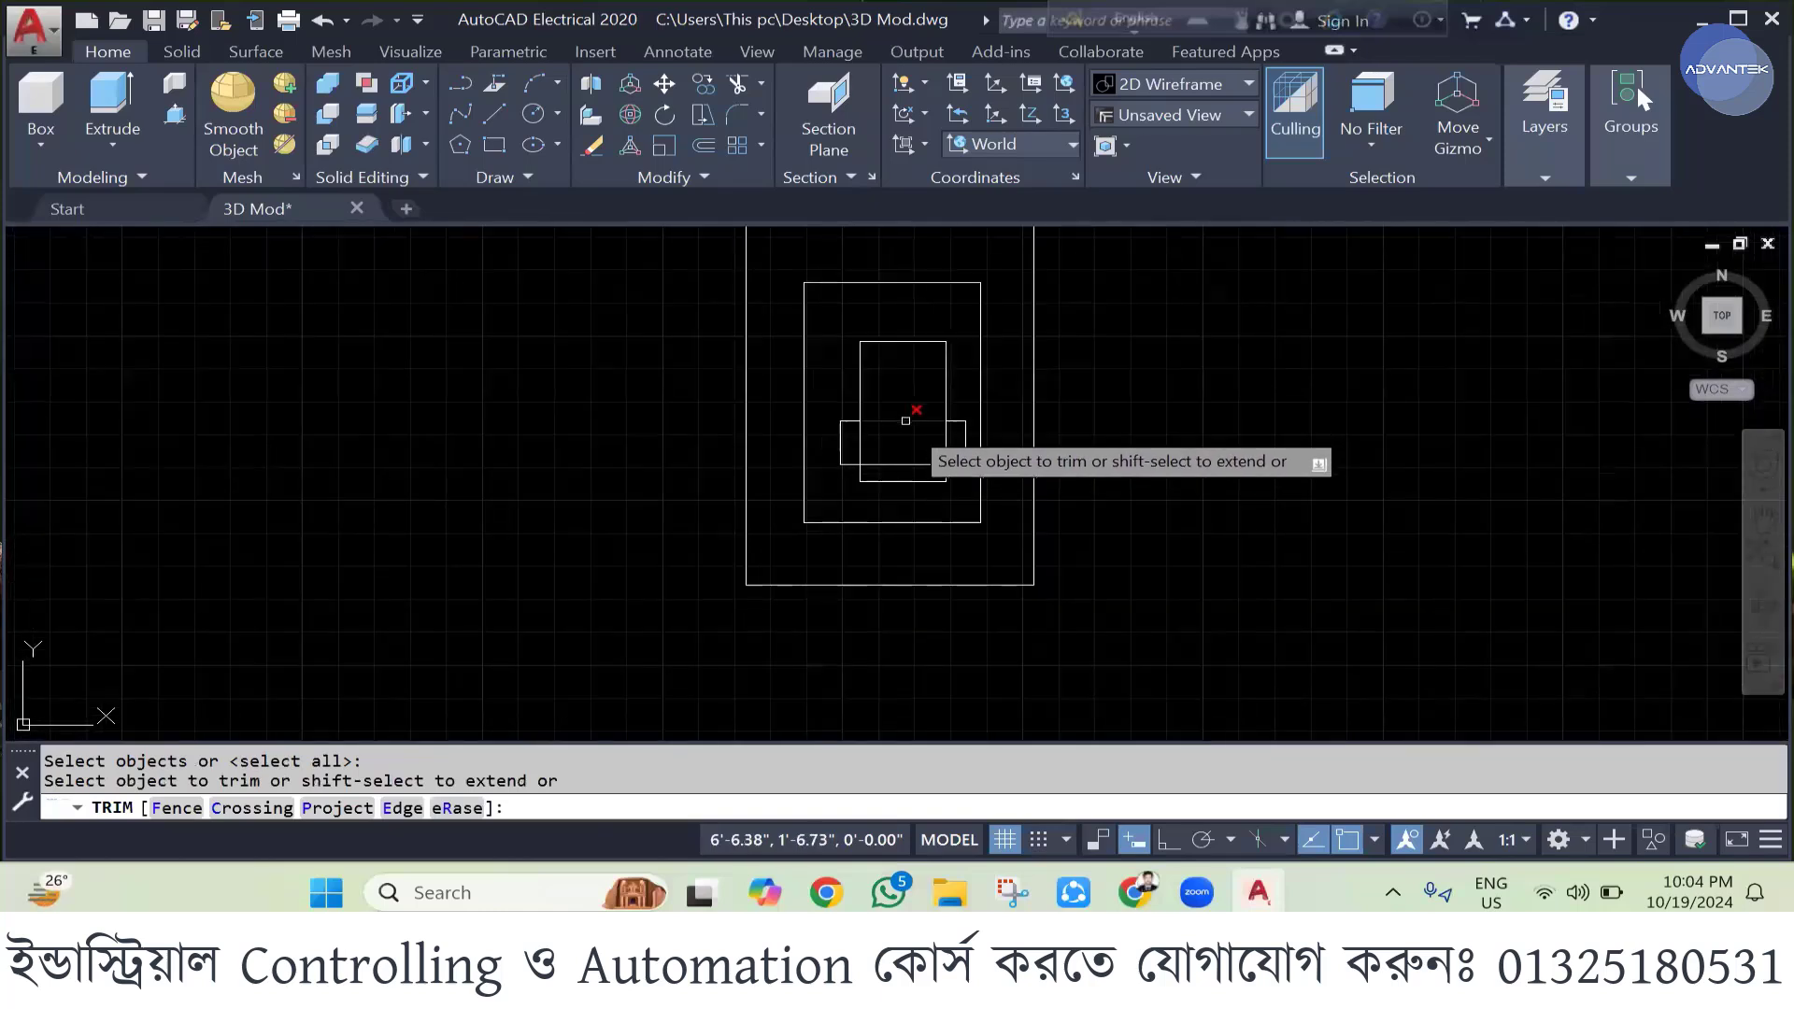
pyautogui.click(944, 449)
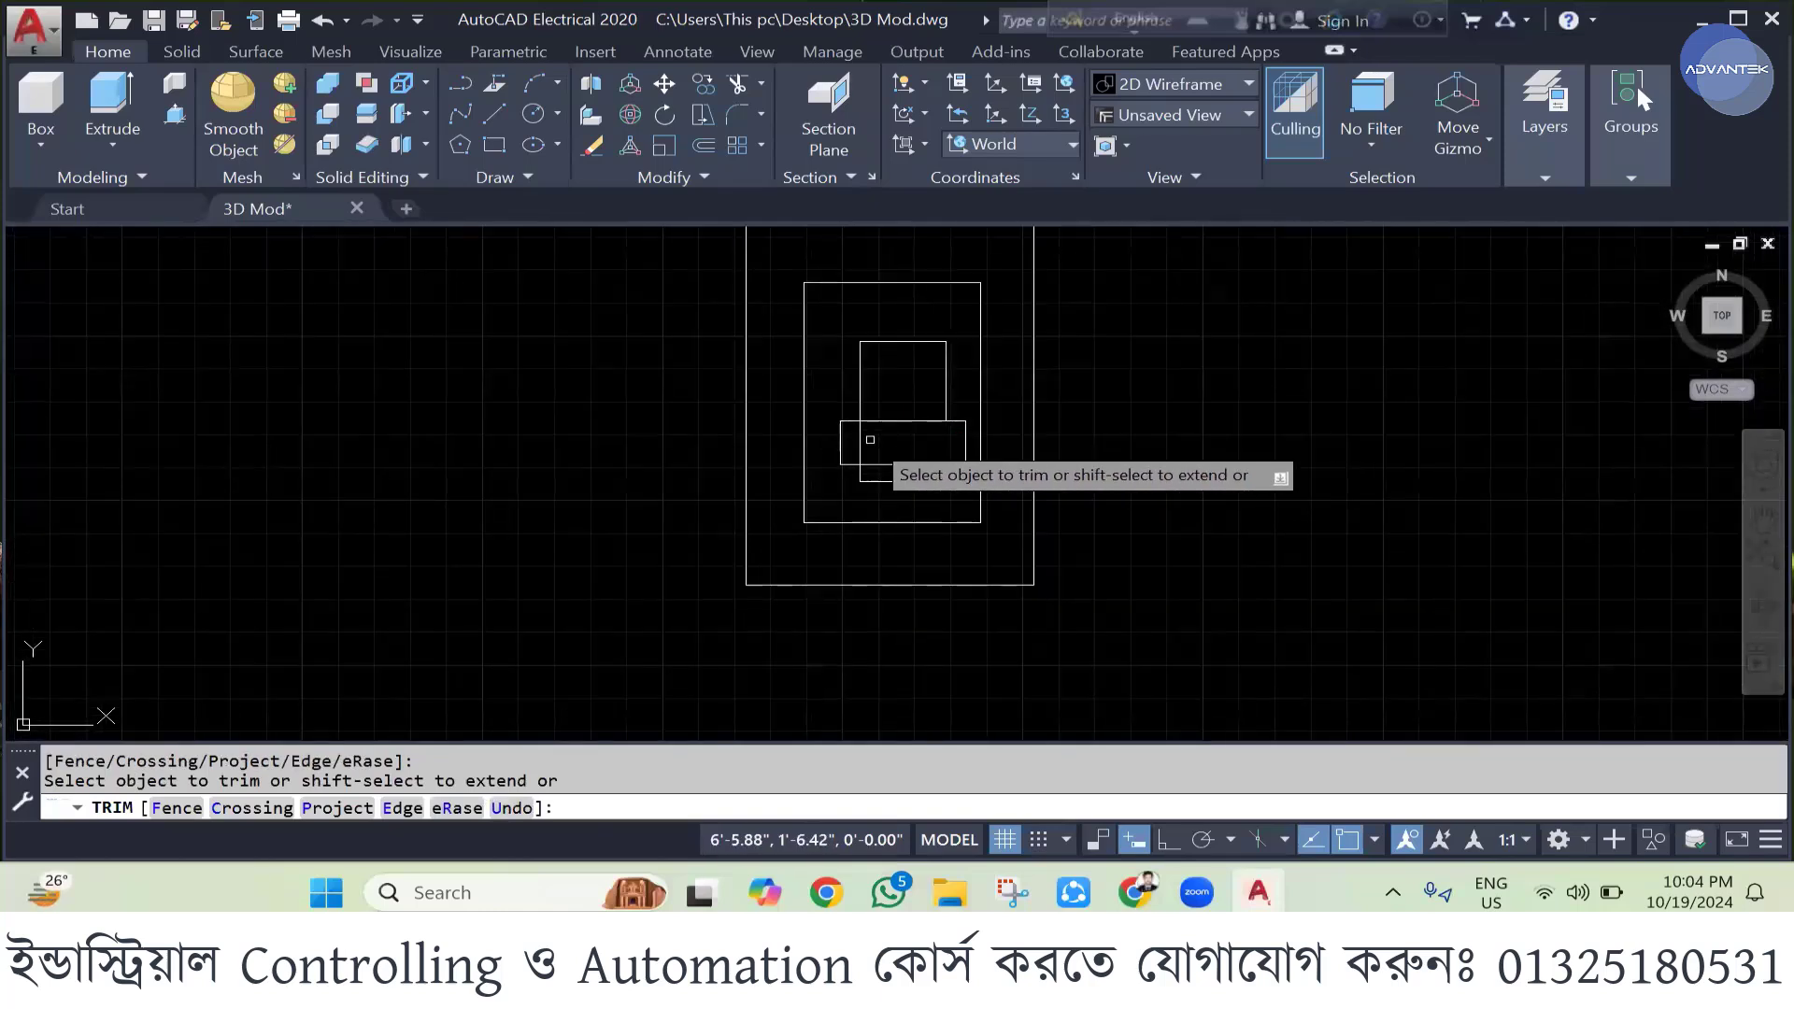
pyautogui.scroll(-2, 1091, 428)
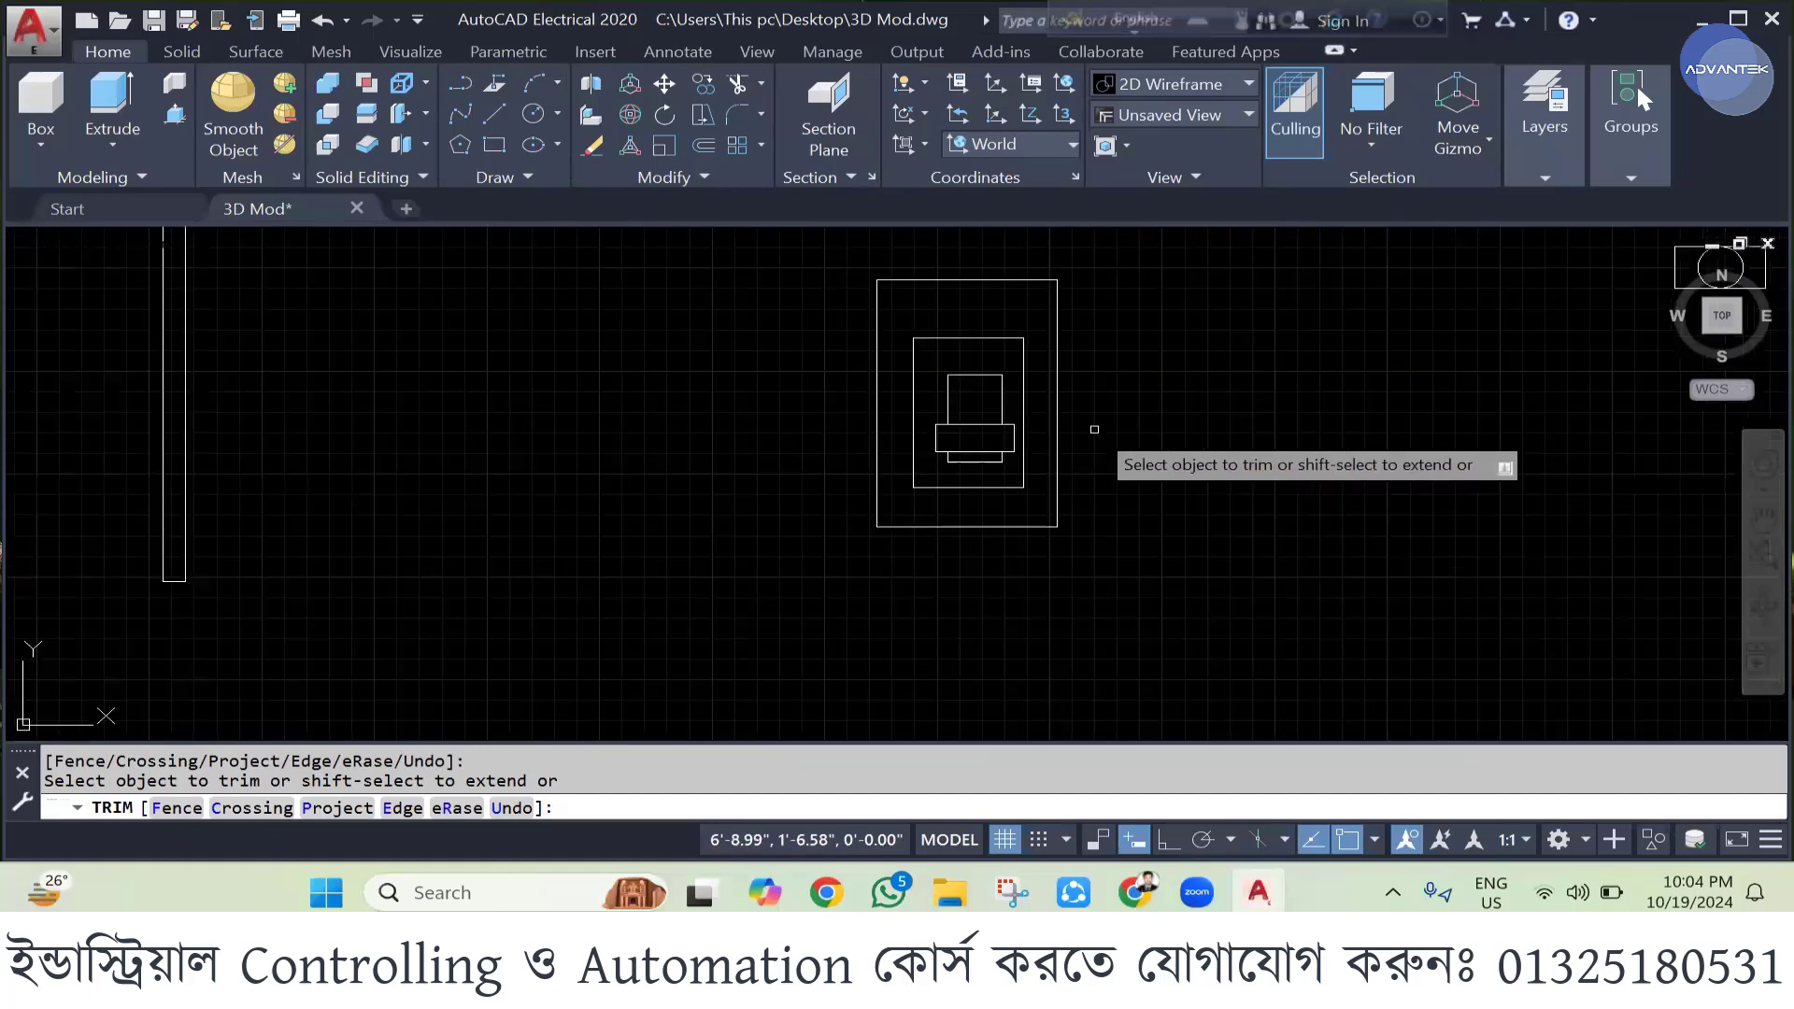
pyautogui.scroll(-2, 1094, 429)
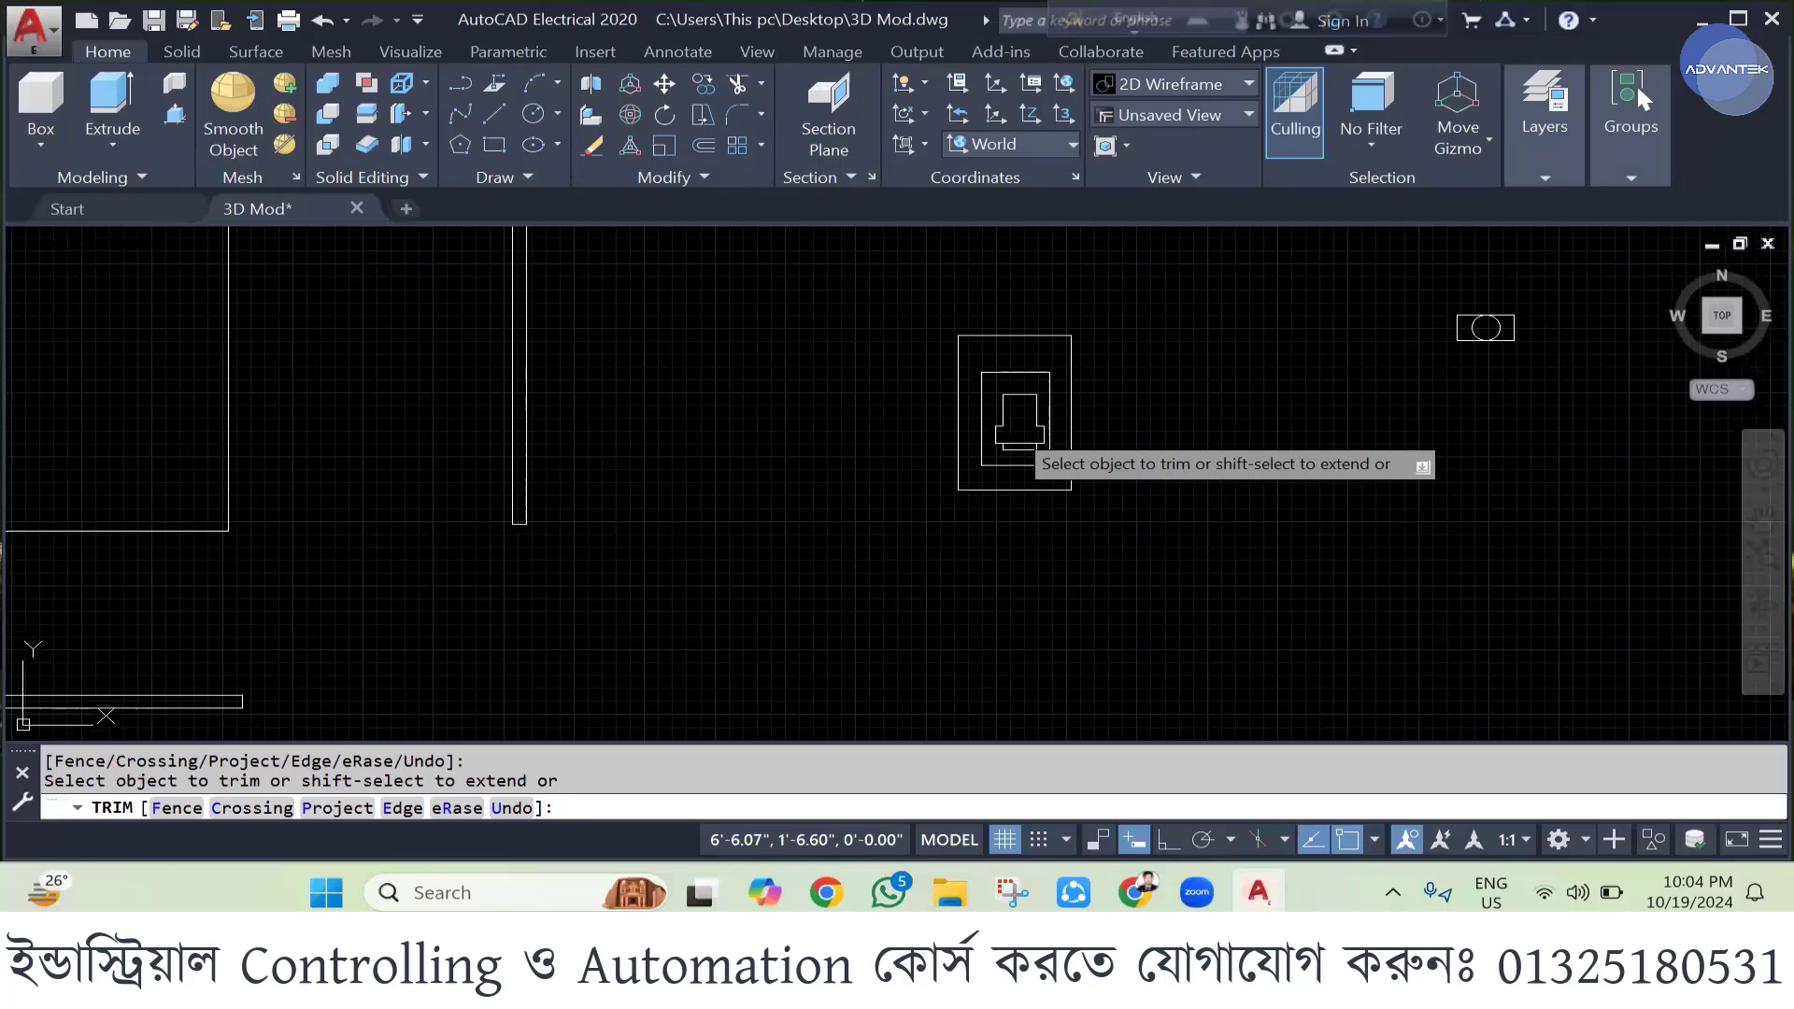
pyautogui.press('Escape')
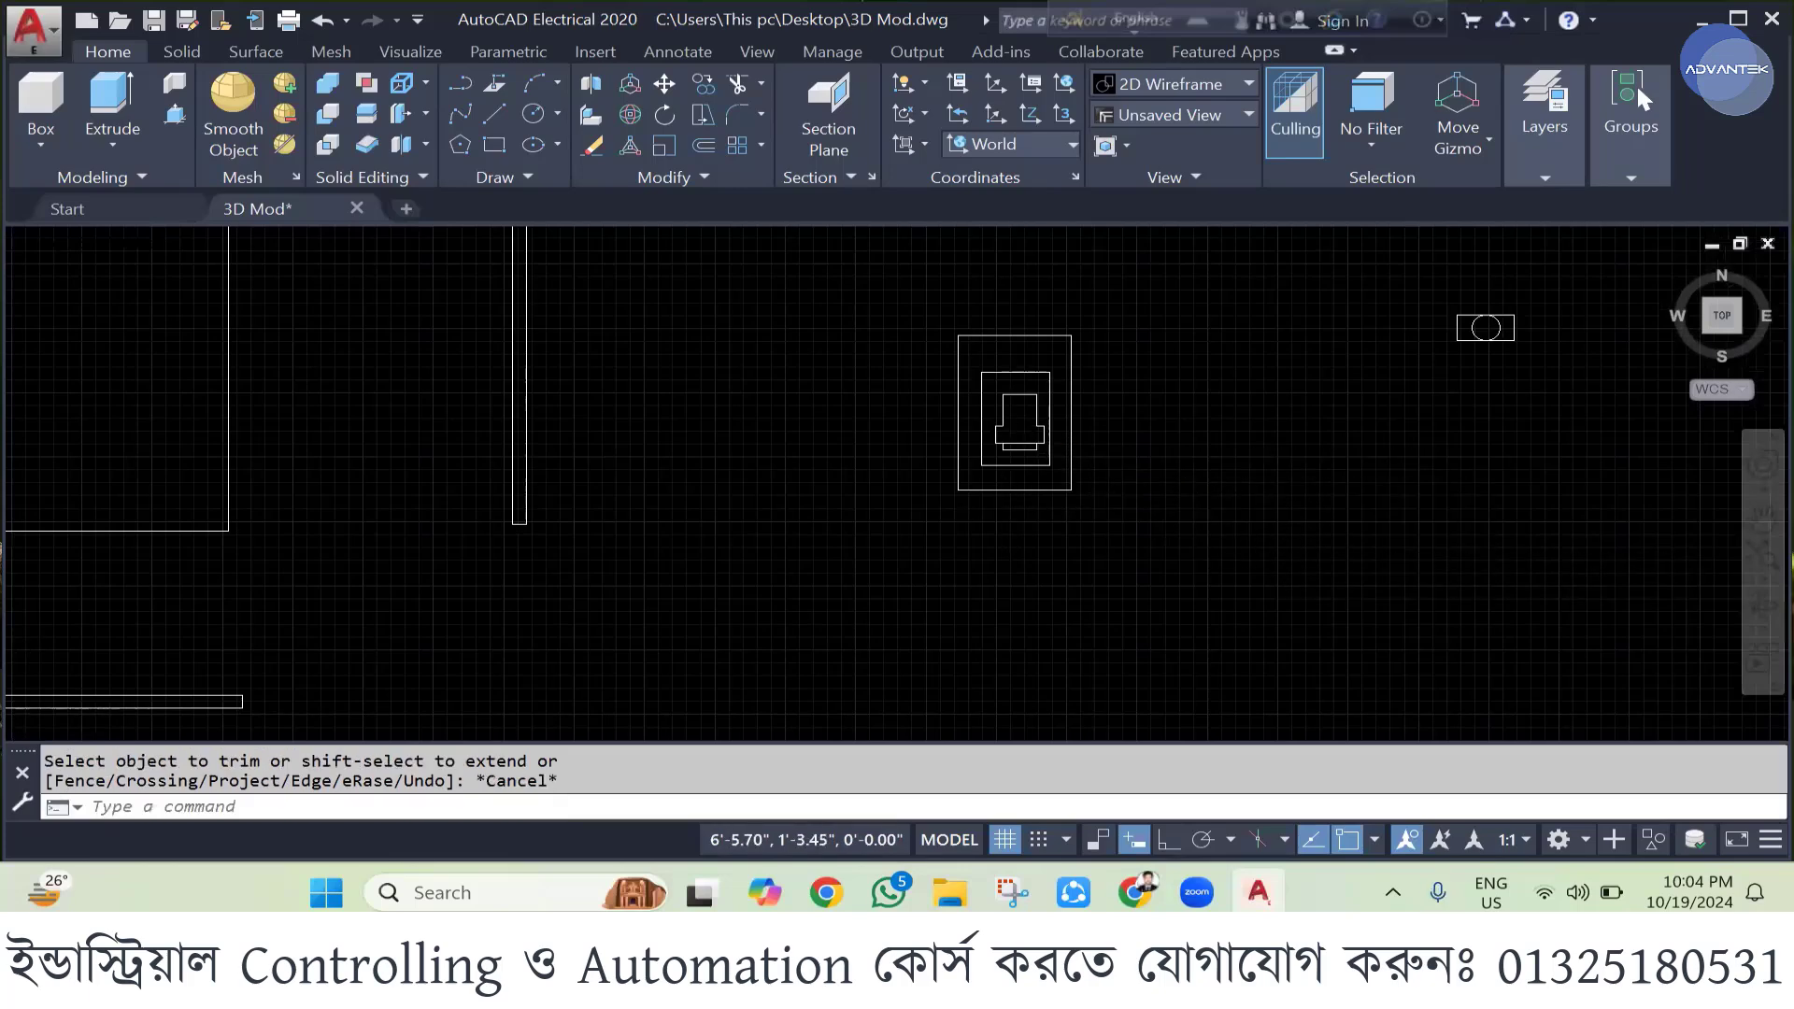
pyautogui.scroll(-4, 1026, 486)
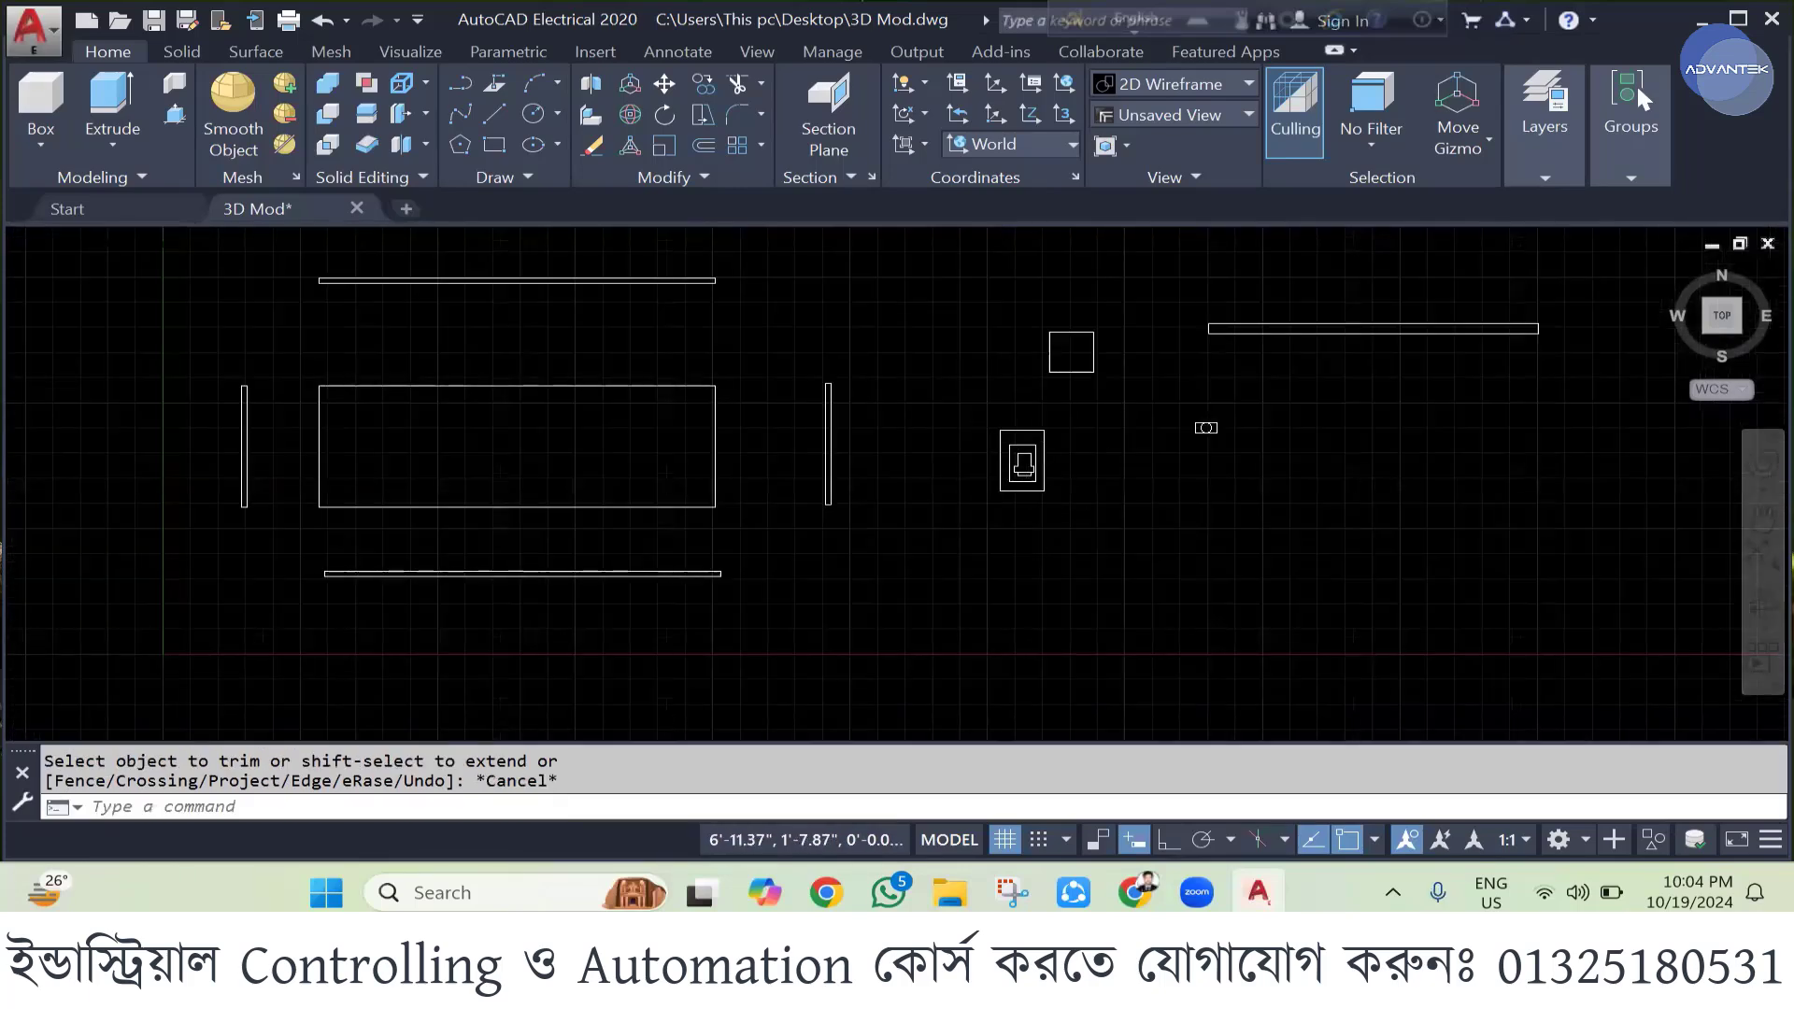
pyautogui.scroll(4, 1096, 467)
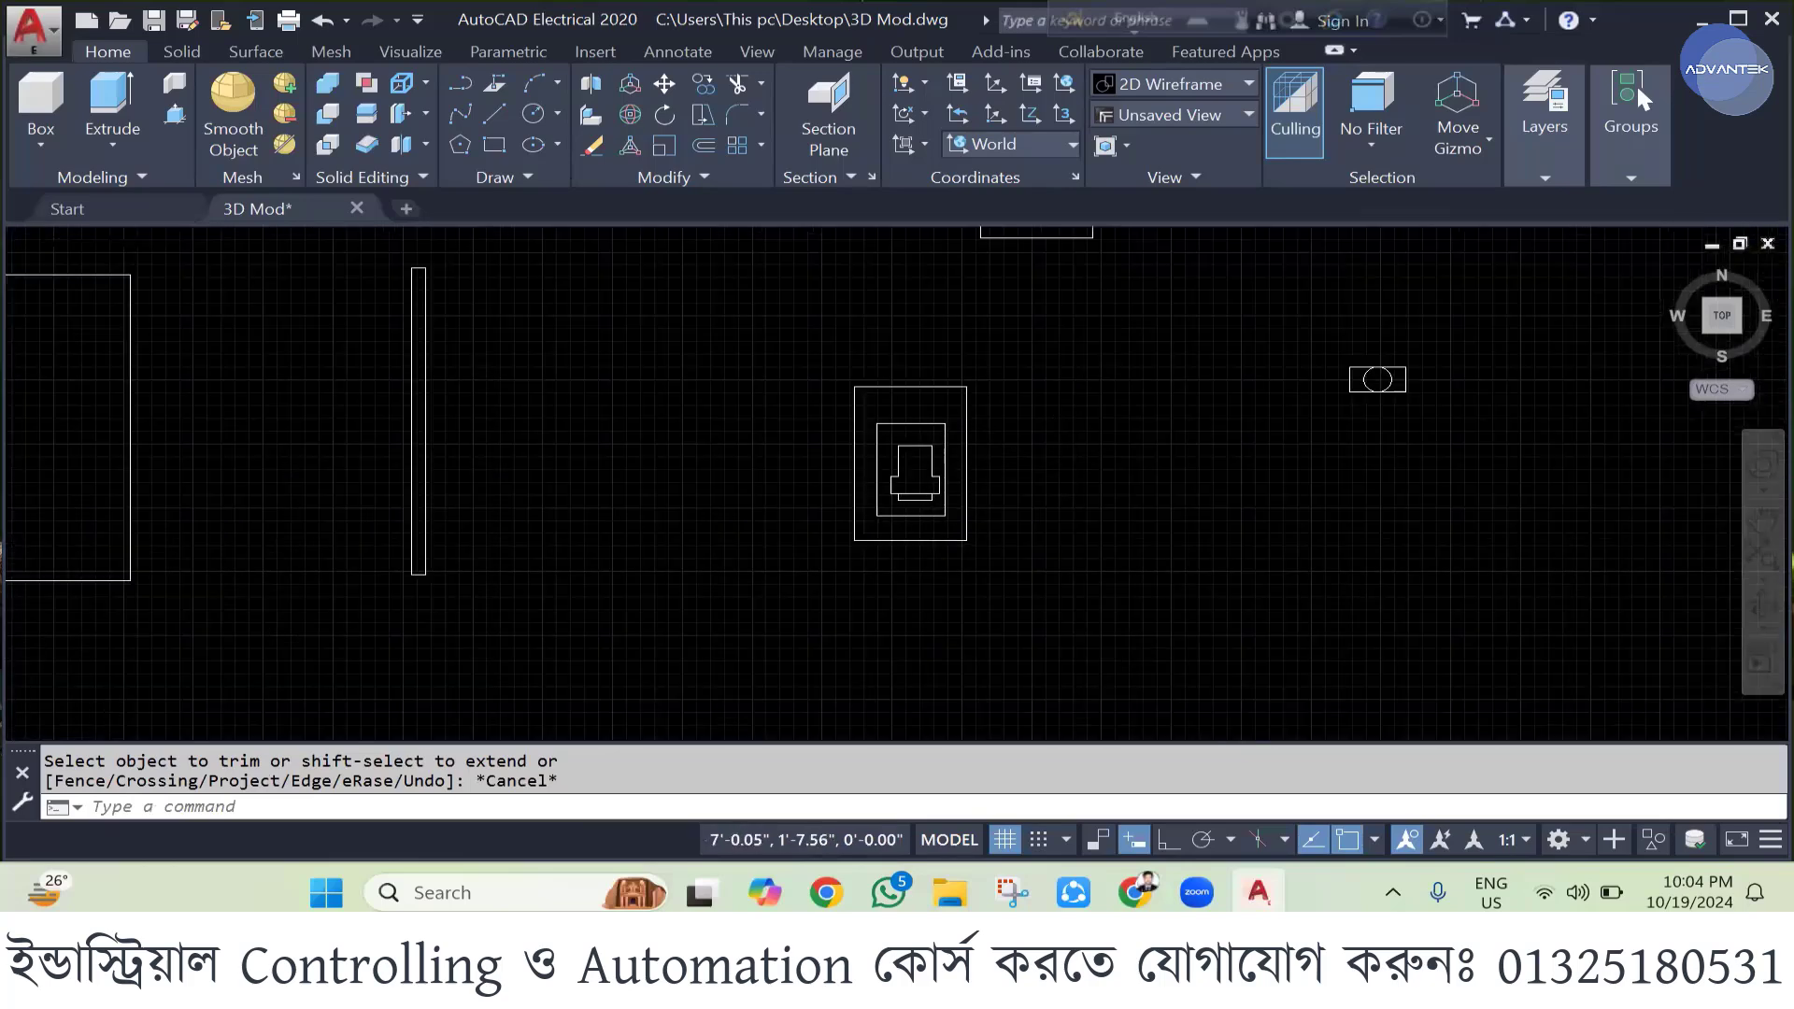
pyautogui.scroll(-5, 1081, 448)
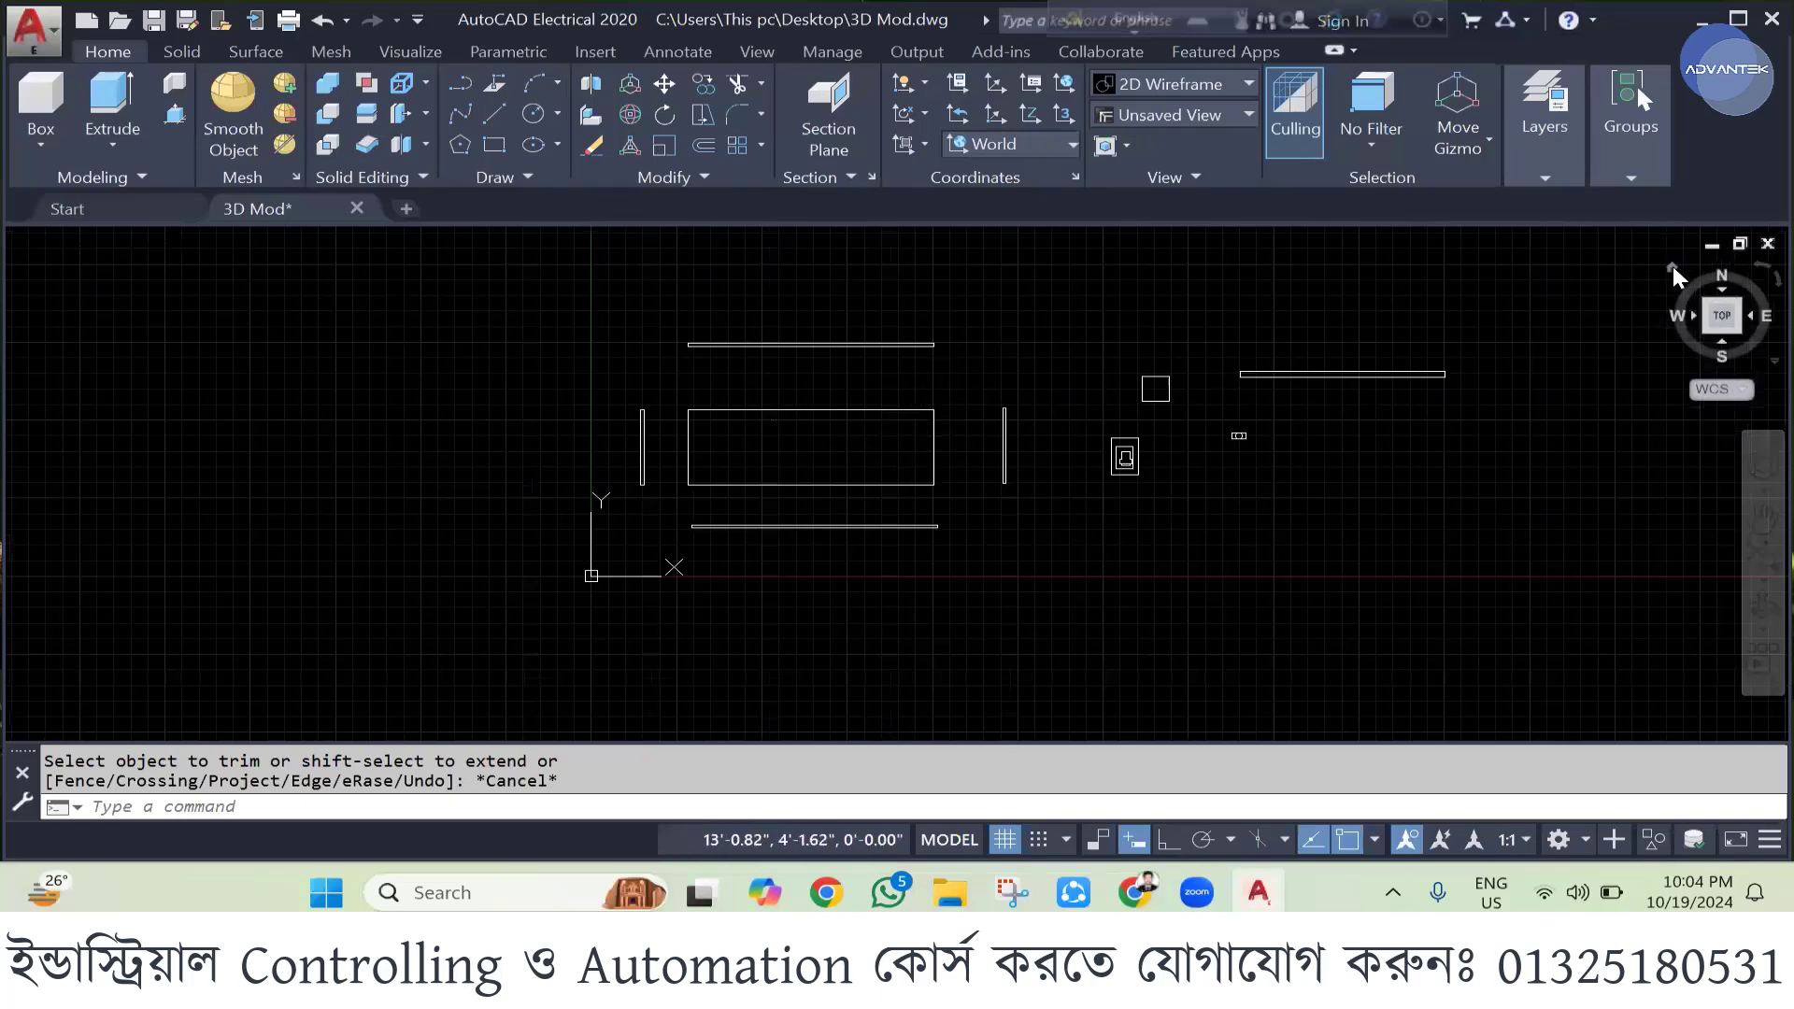
# - Switch to the ViewCube Home isometric view and zoom into the geometry
pyautogui.click(1672, 266)
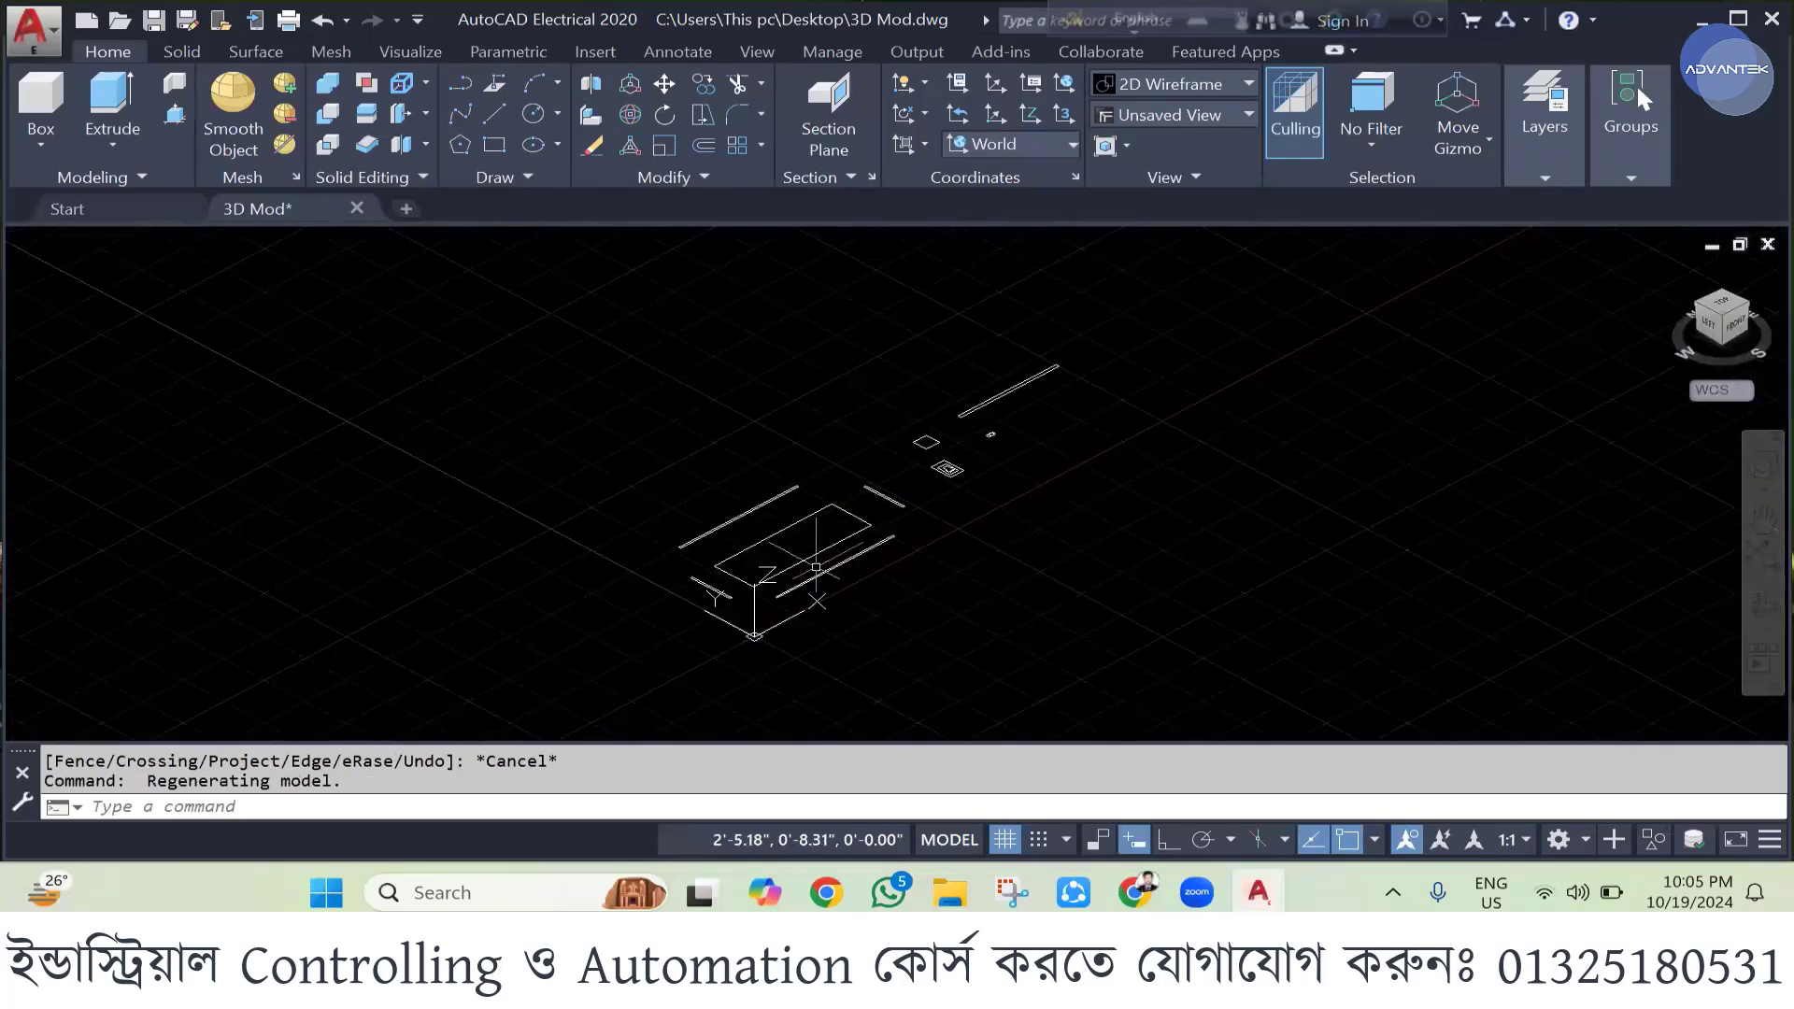
pyautogui.scroll(2, 815, 567)
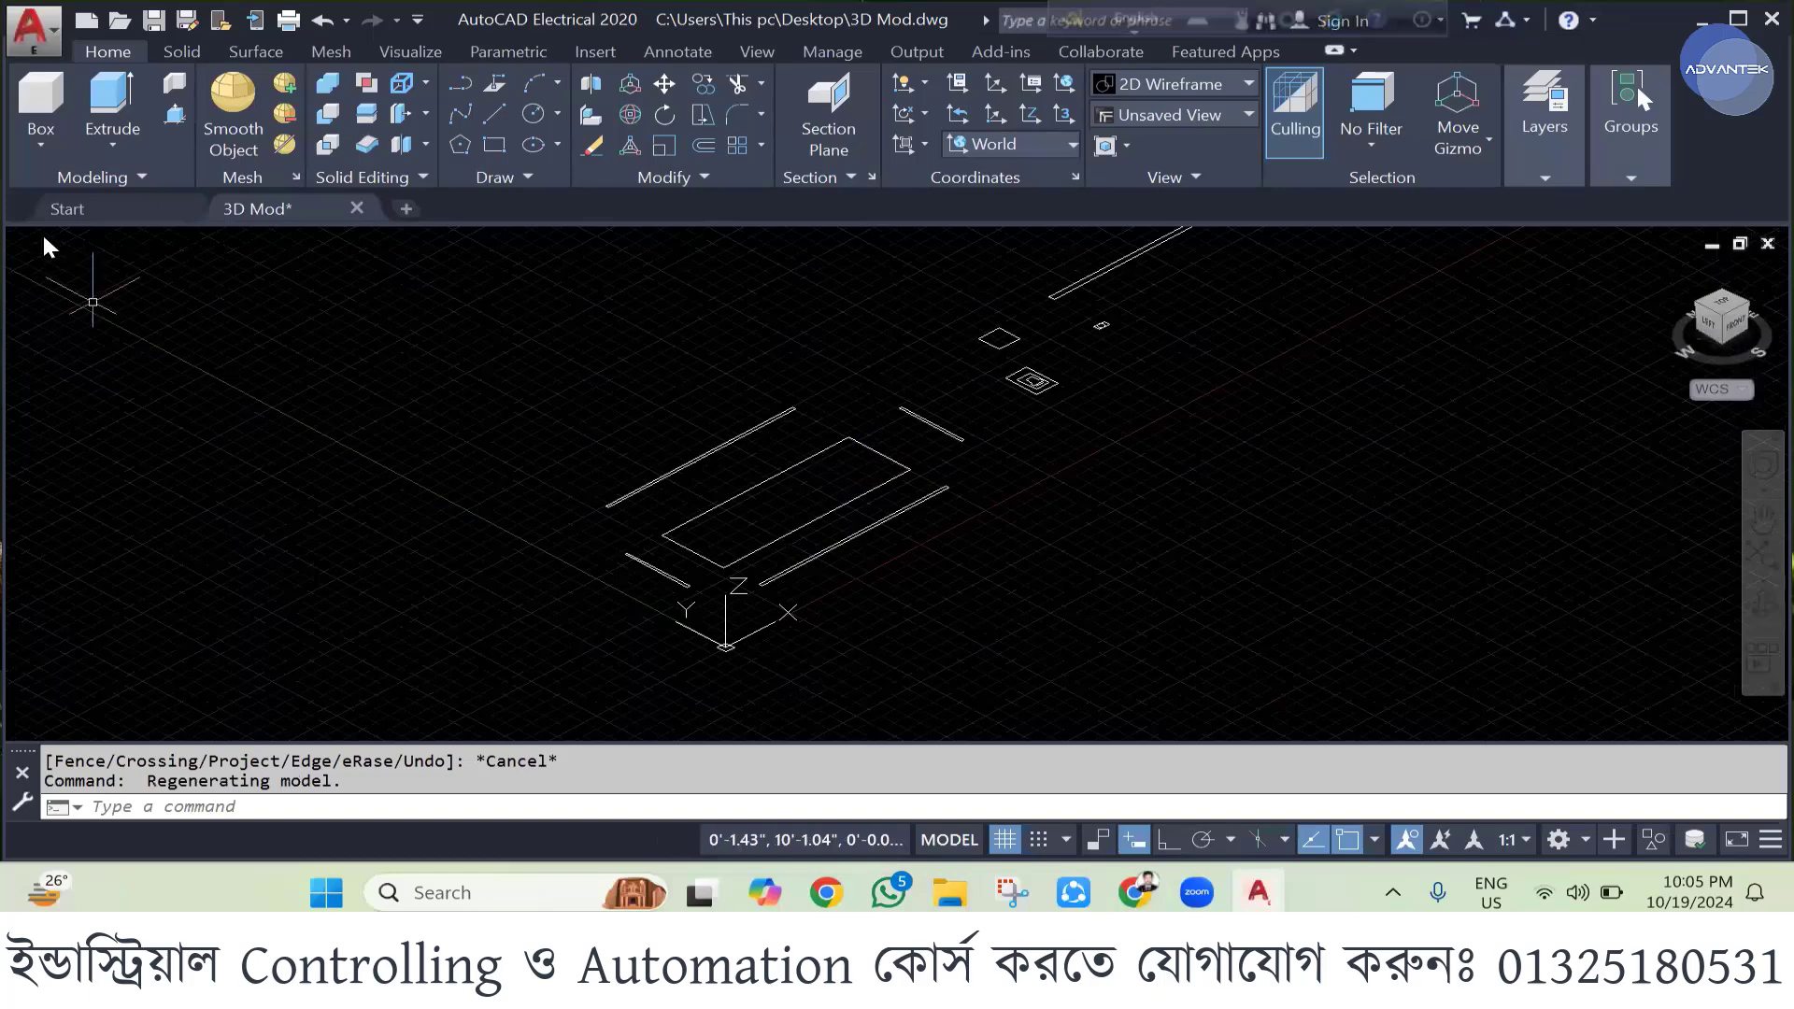
pyautogui.click(84, 242)
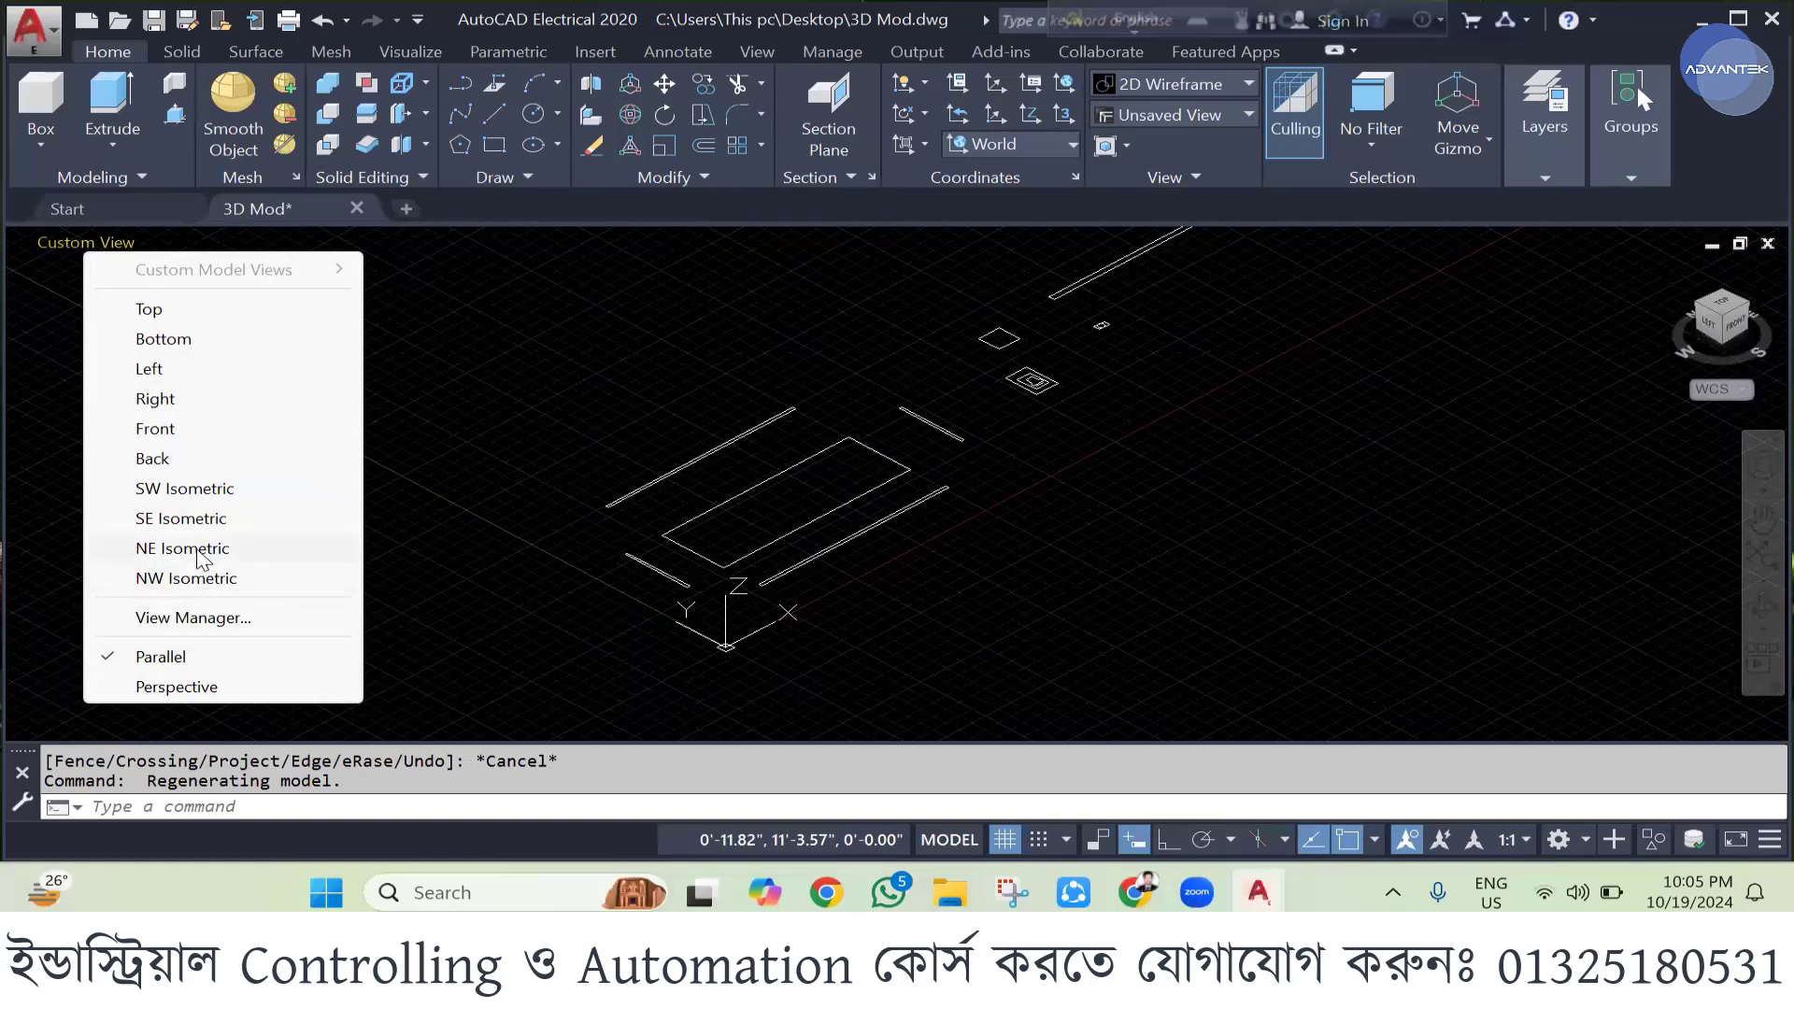
pyautogui.click(458, 443)
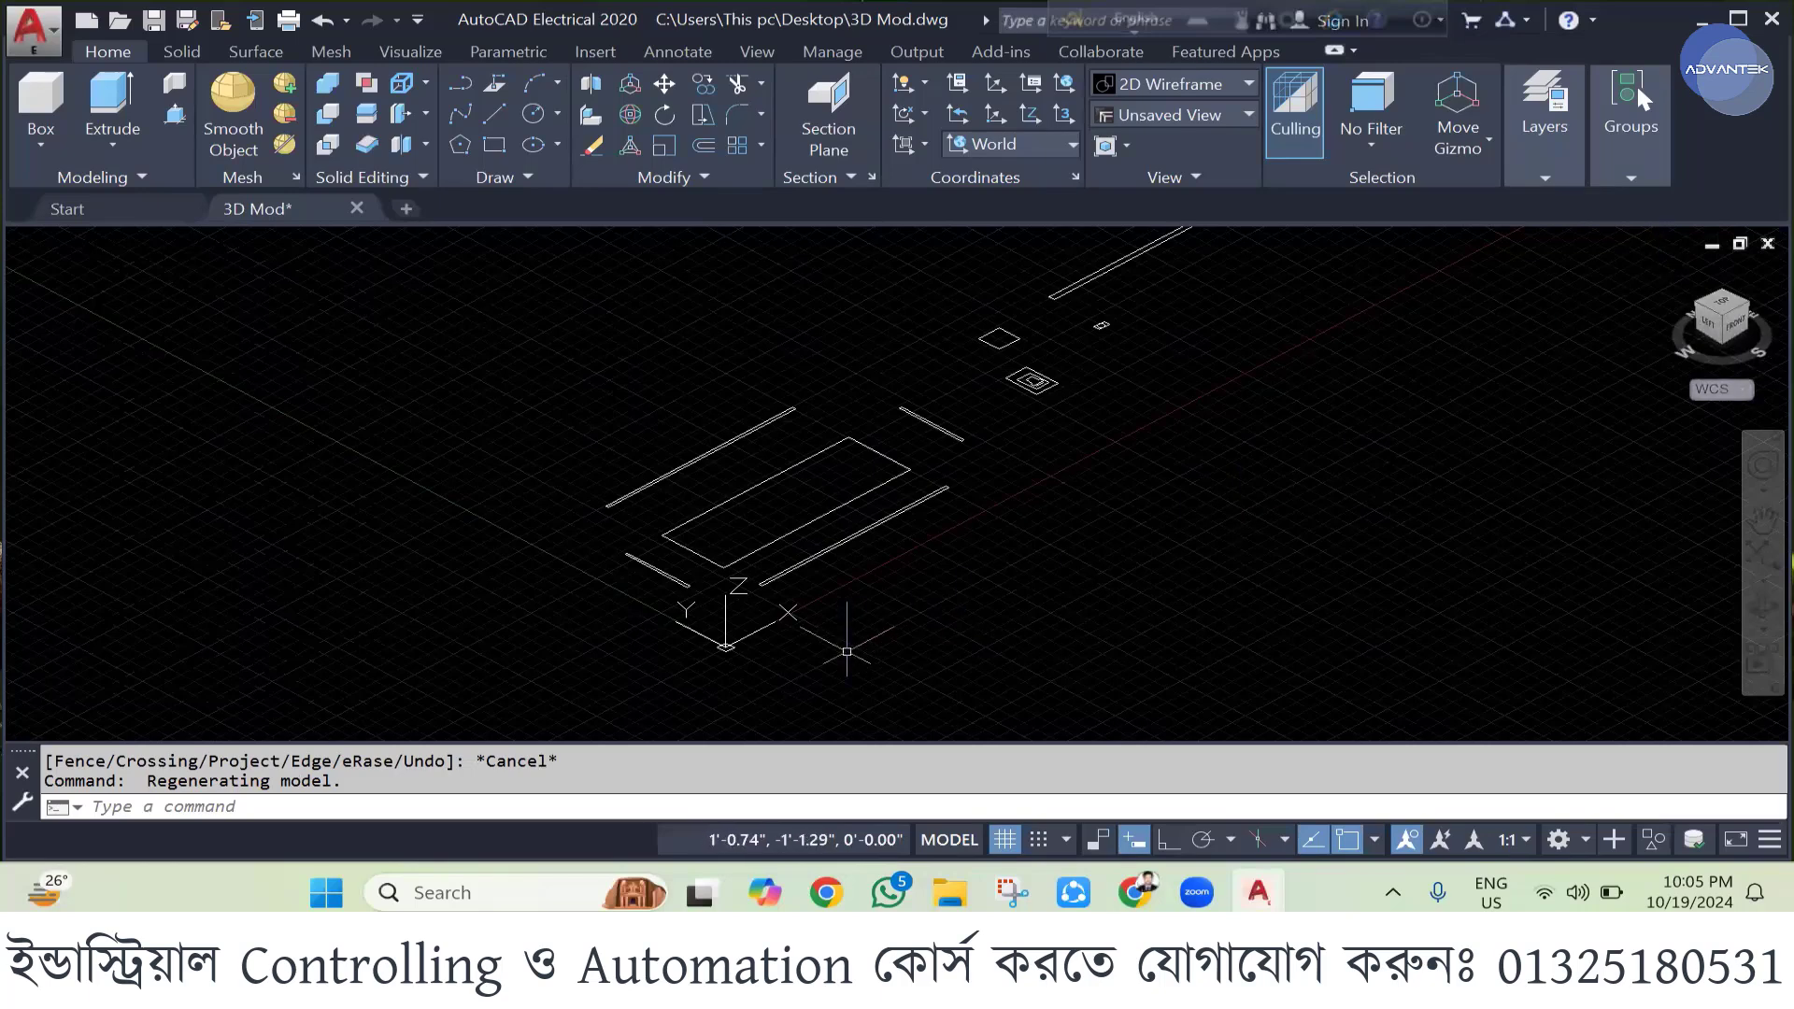
pyautogui.scroll(-2, 846, 626)
pyautogui.scroll(1, 811, 592)
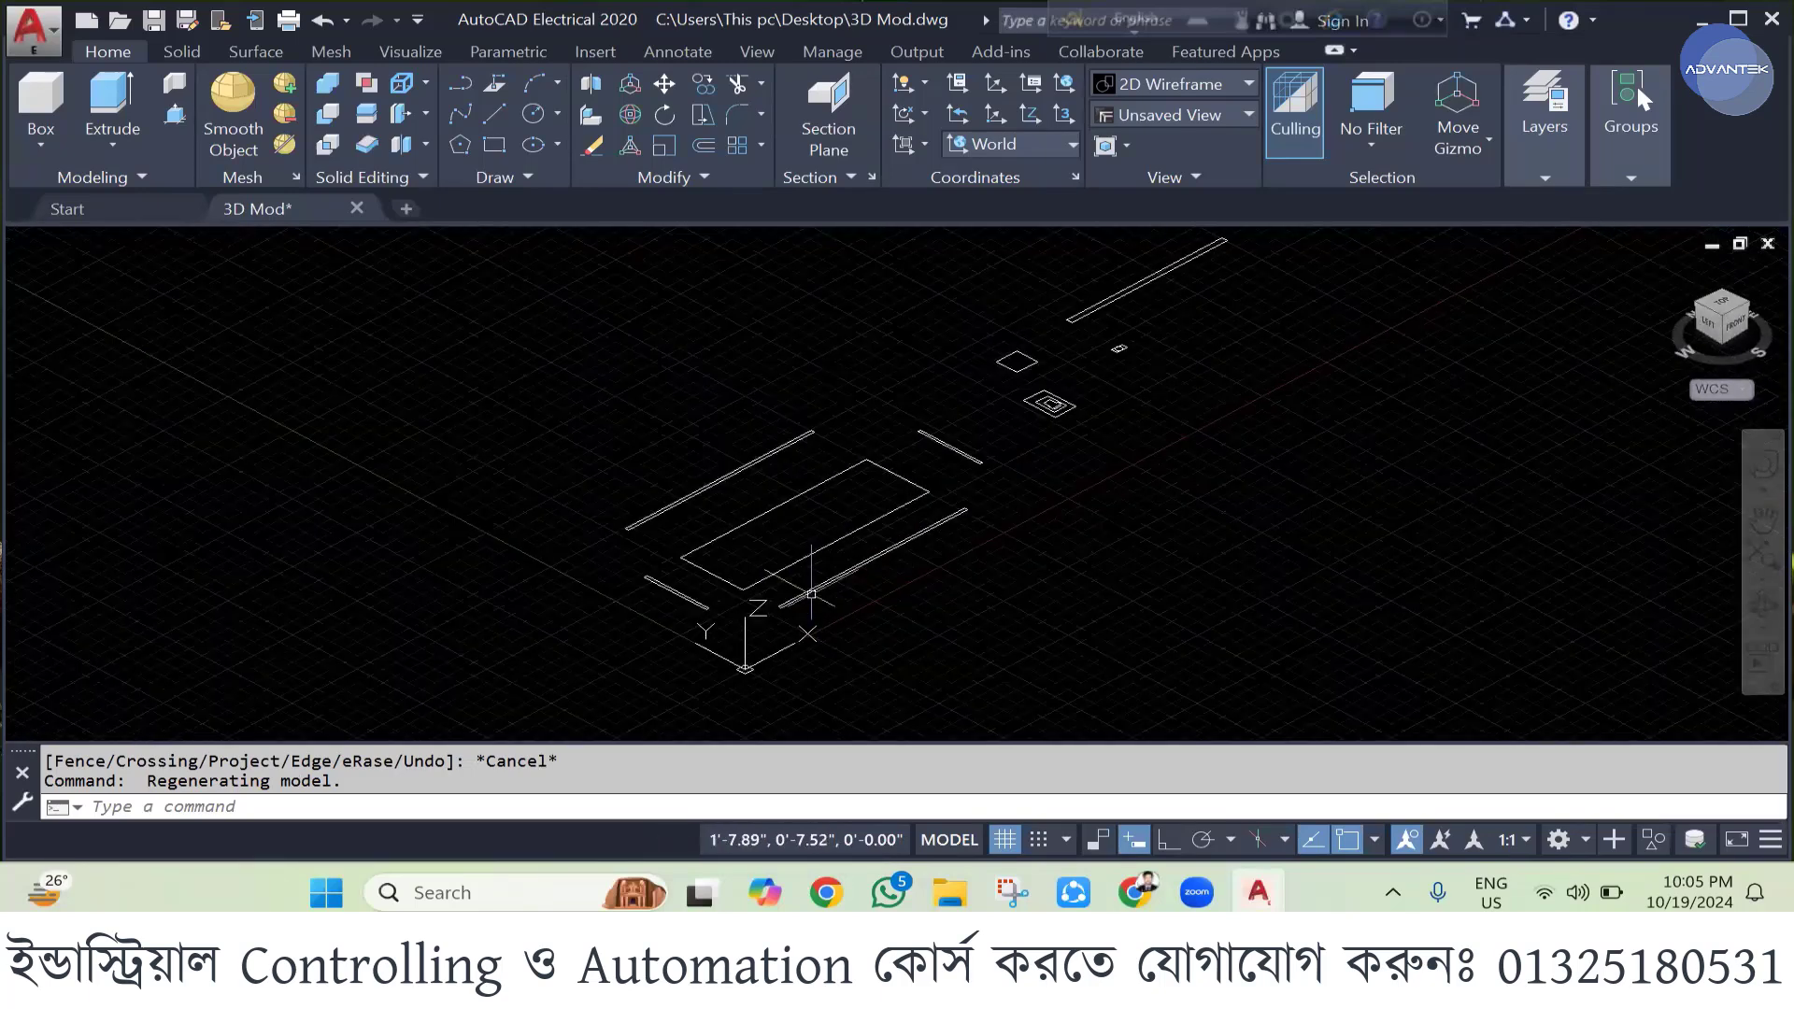
pyautogui.scroll(1, 811, 593)
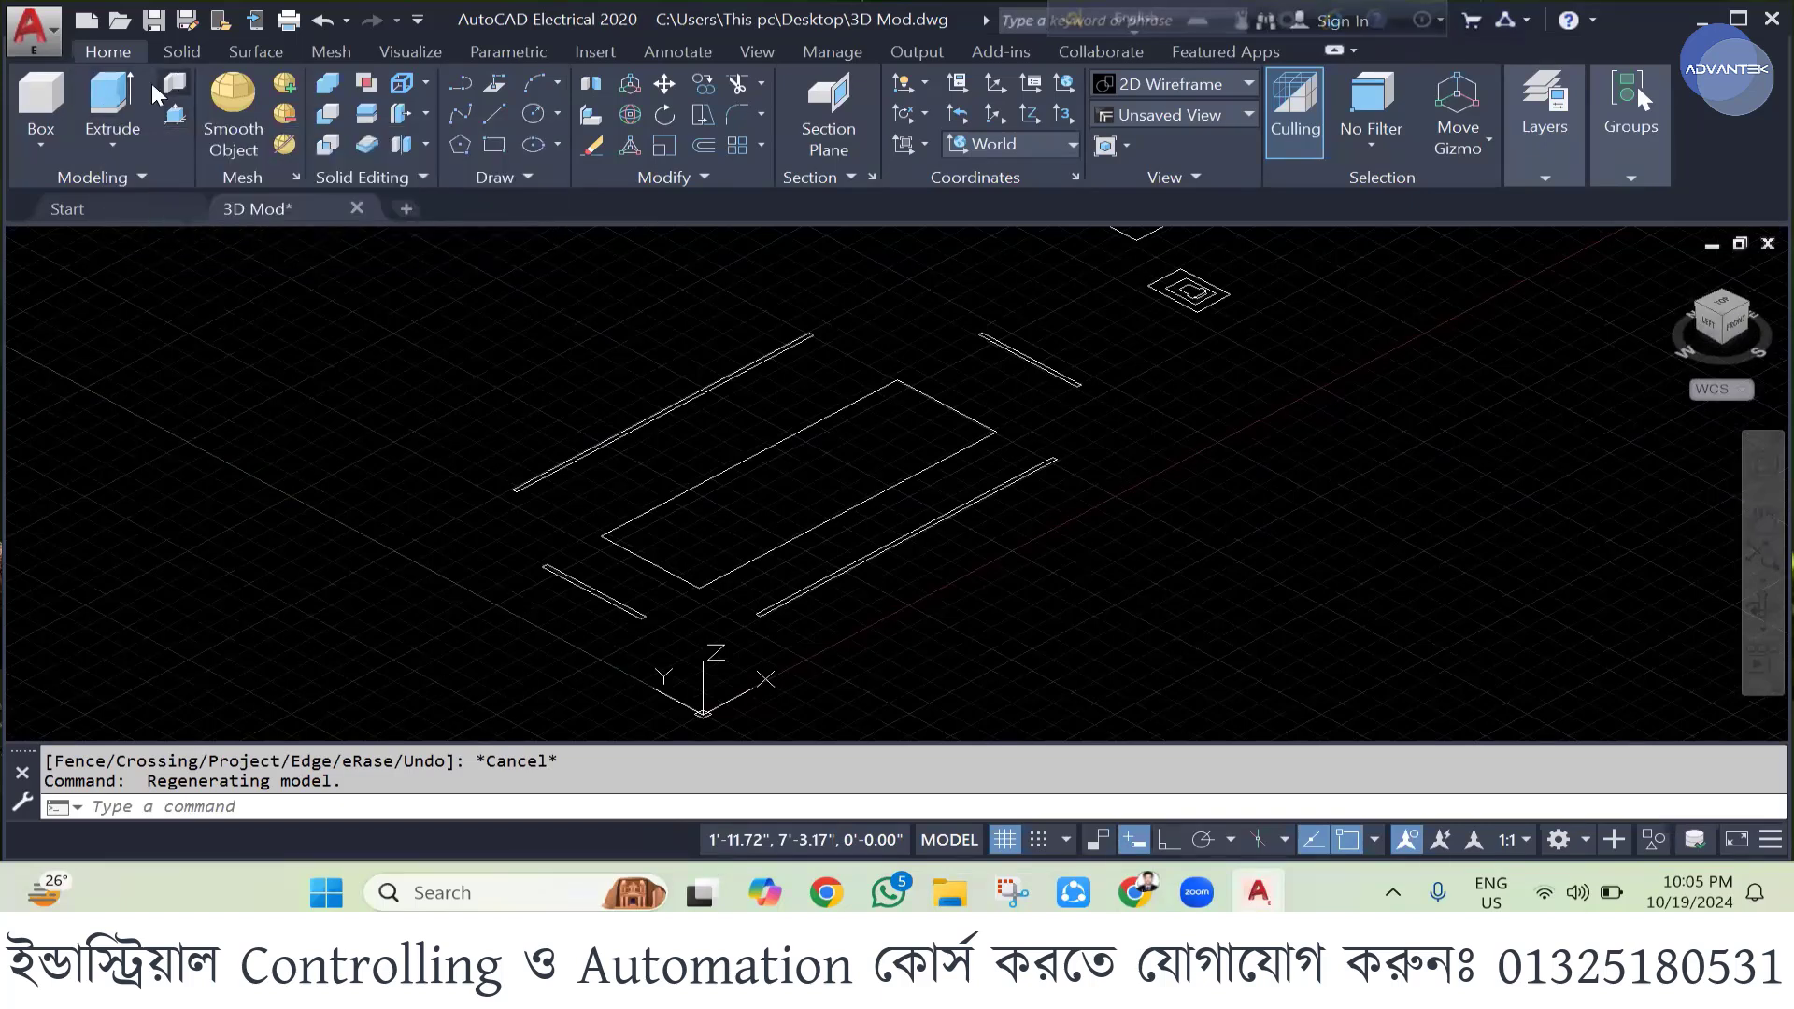
# - Extrude the four lines around the floor rectangle 4' high into wall panels
pyautogui.click(51, 136)
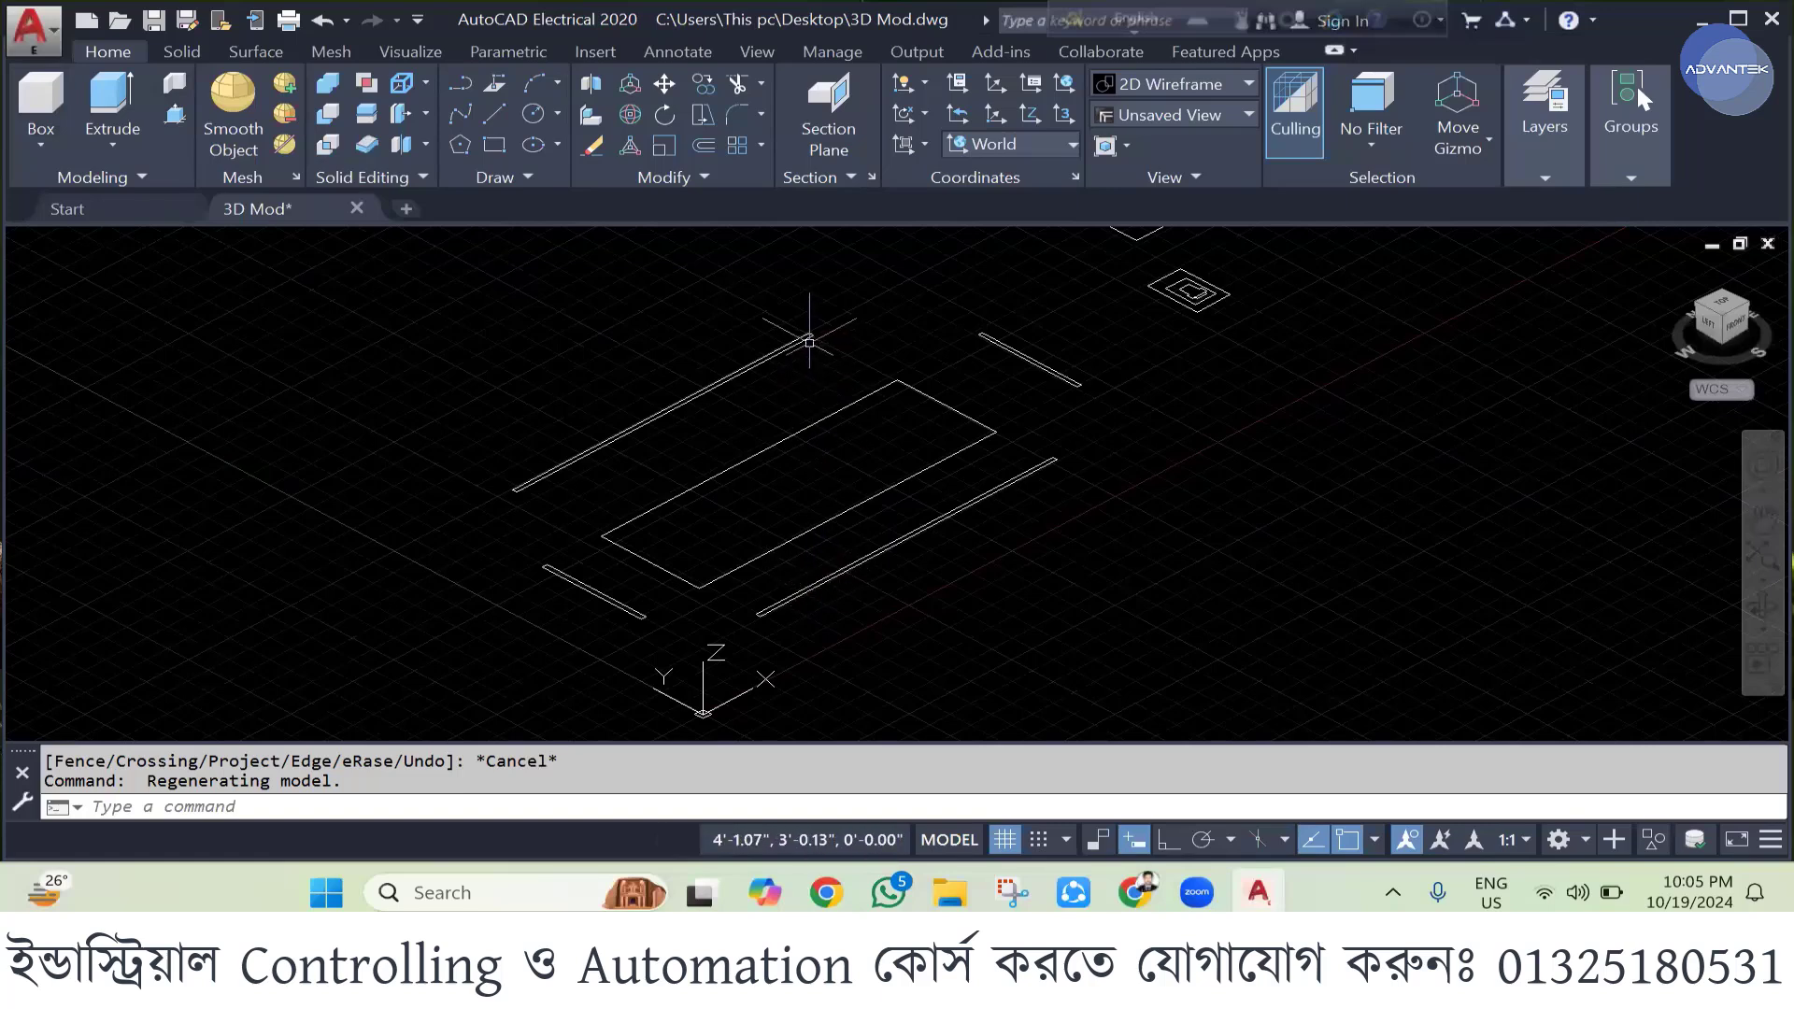
pyautogui.click(114, 101)
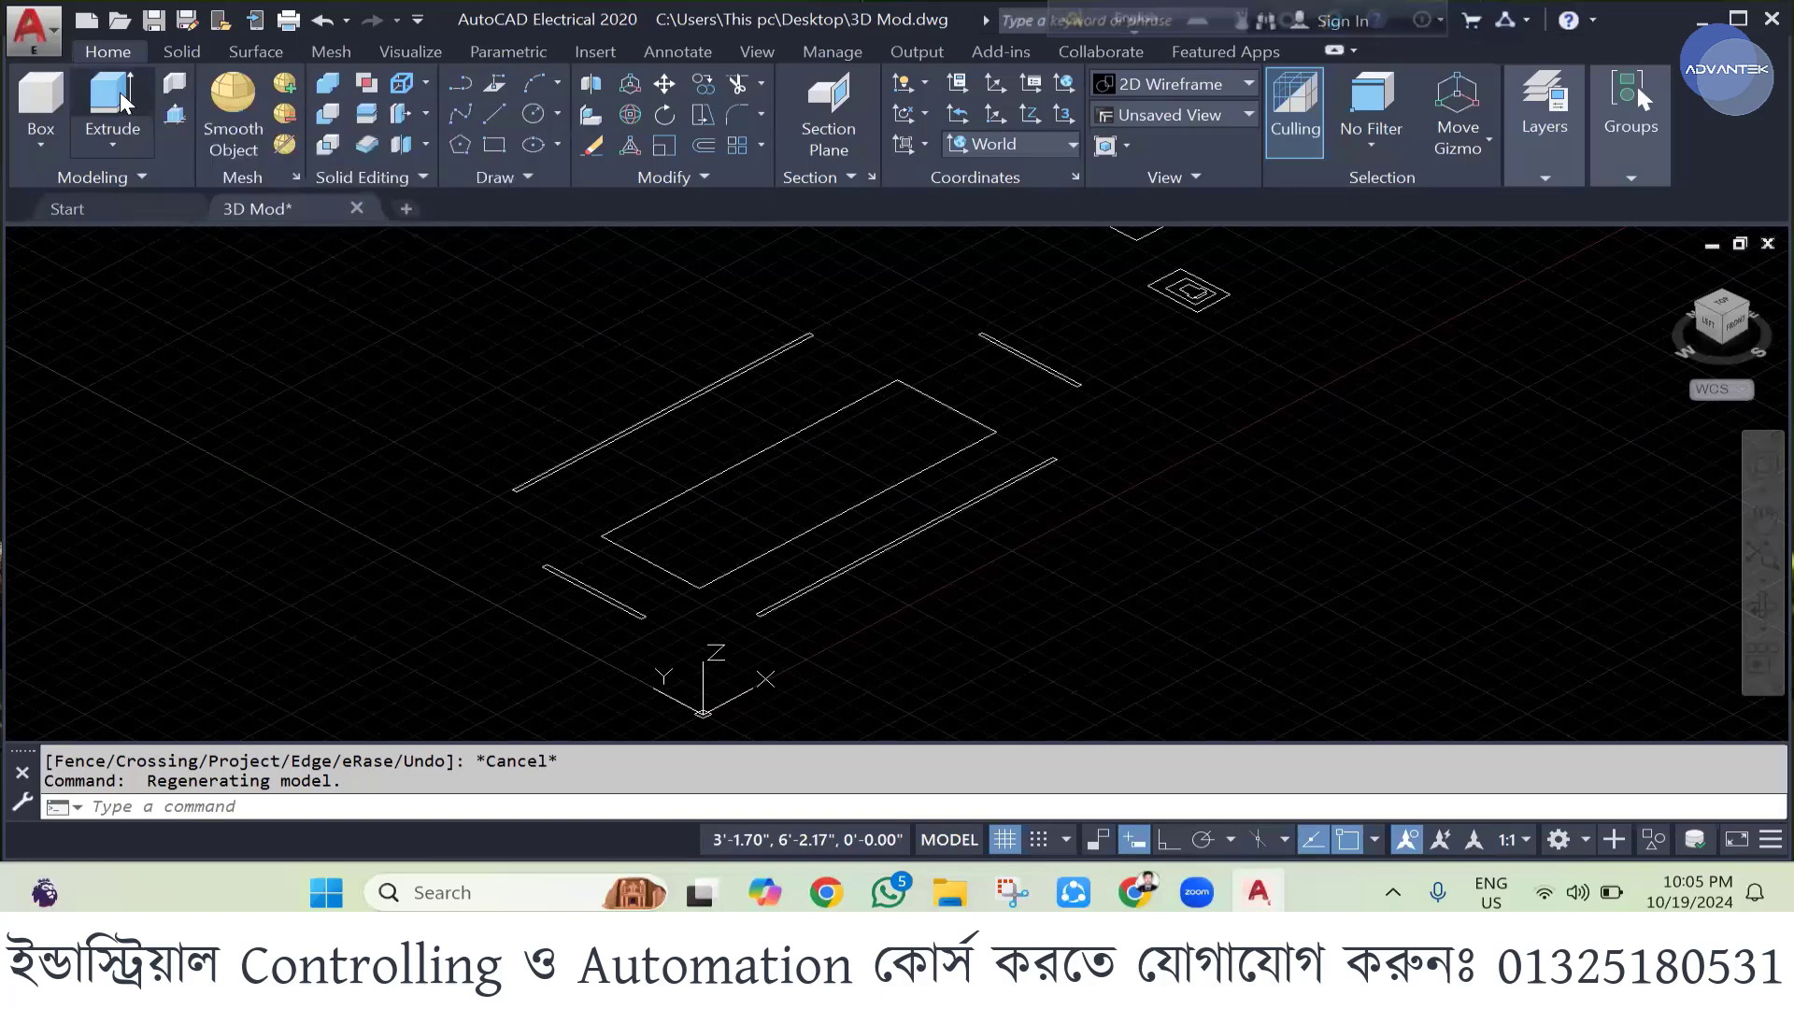
pyautogui.click(863, 558)
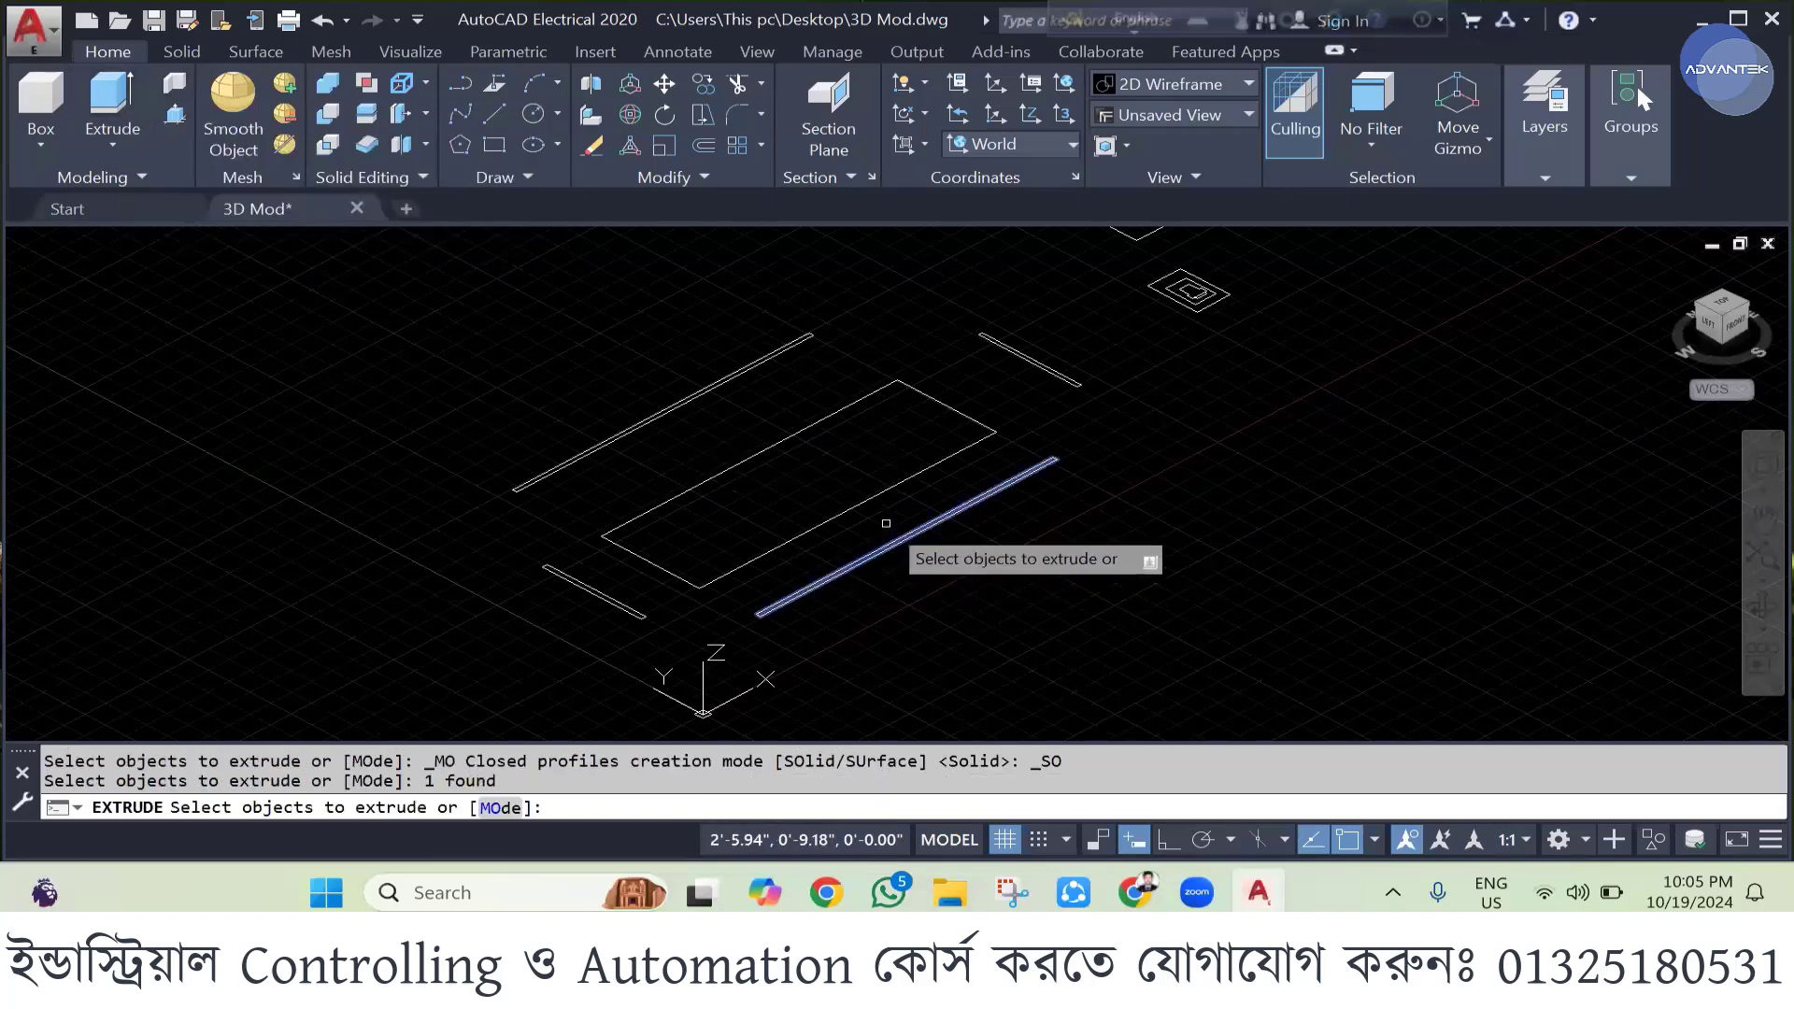
pyautogui.click(1022, 358)
pyautogui.click(736, 374)
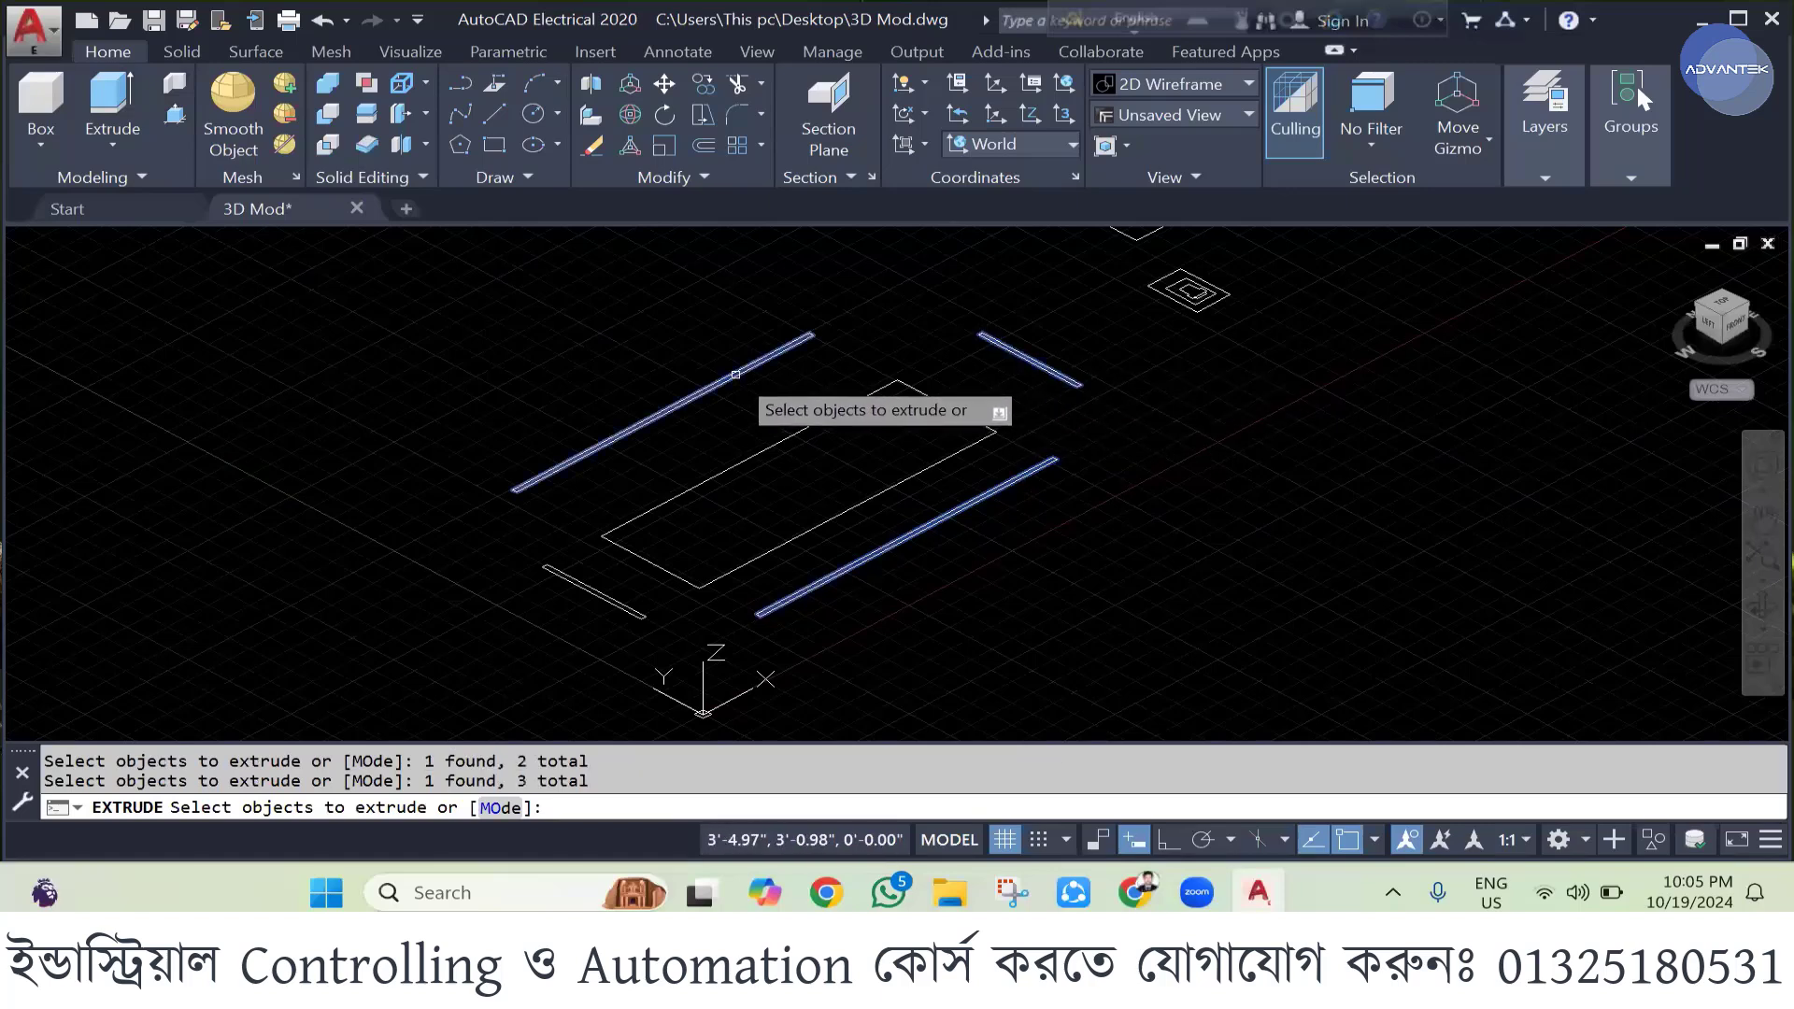
pyautogui.click(589, 589)
pyautogui.press('Return')
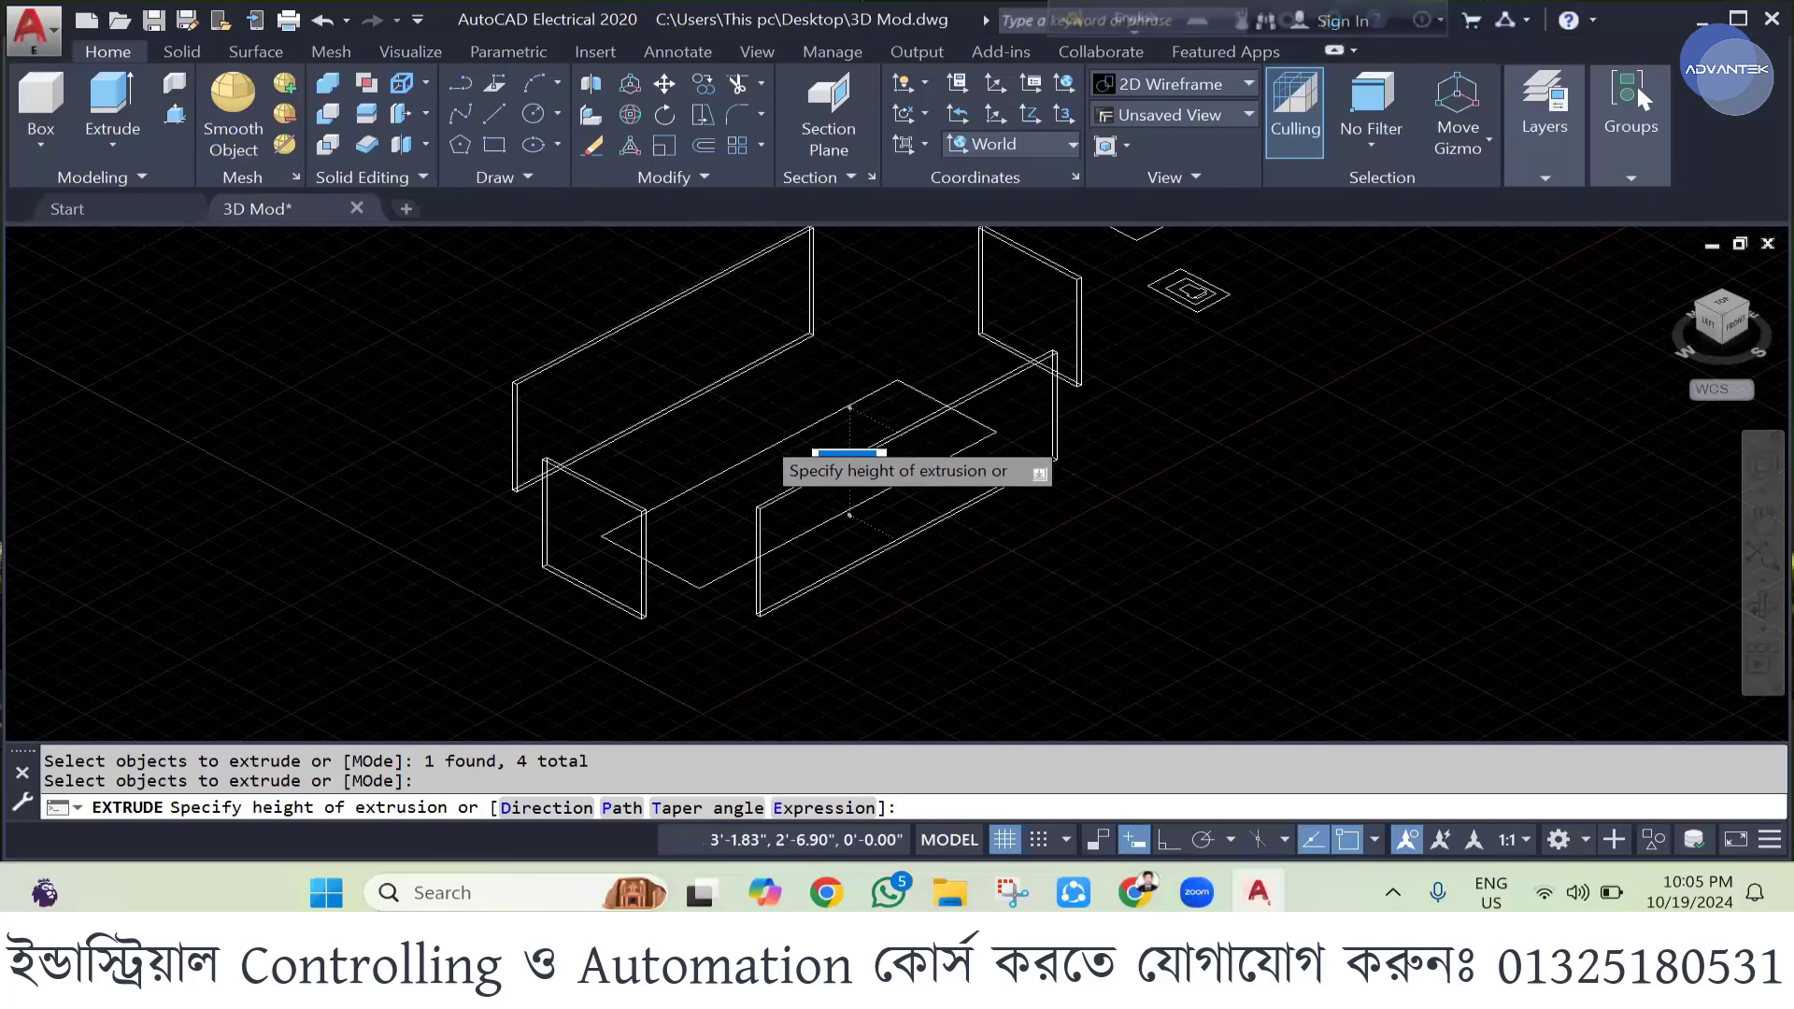
pyautogui.scroll(-4, 849, 439)
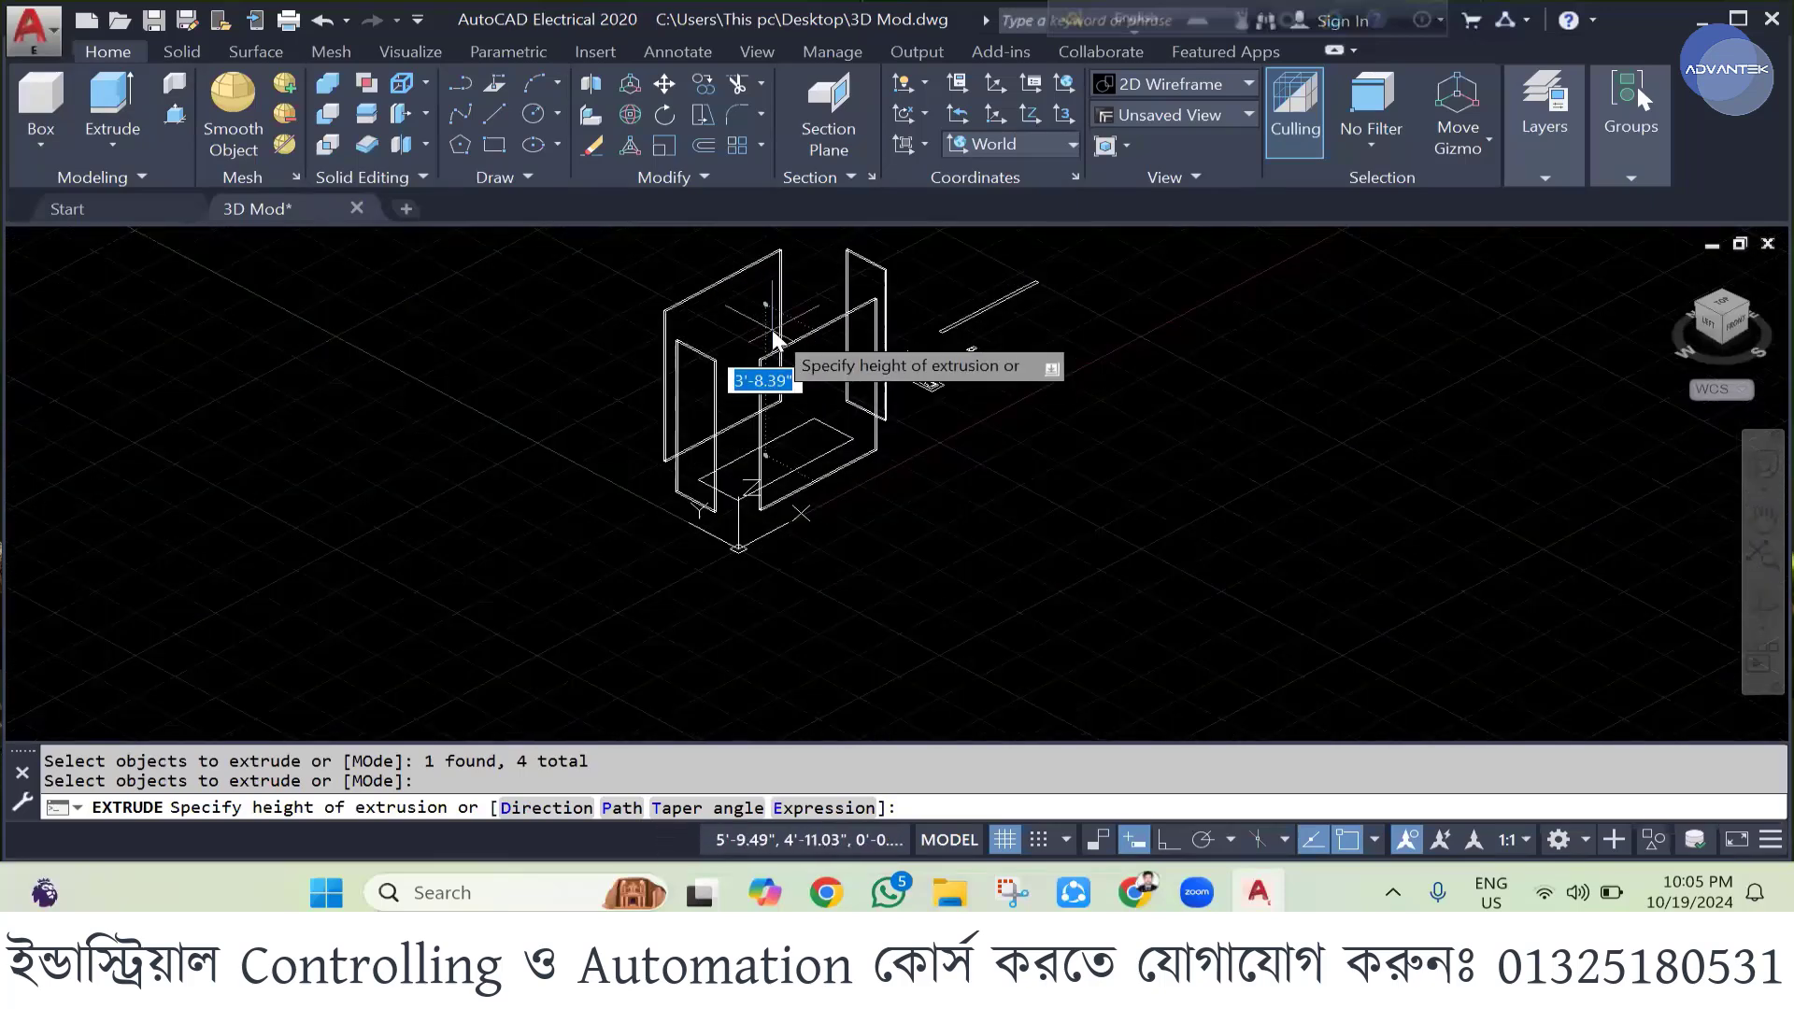
pyautogui.write('4')
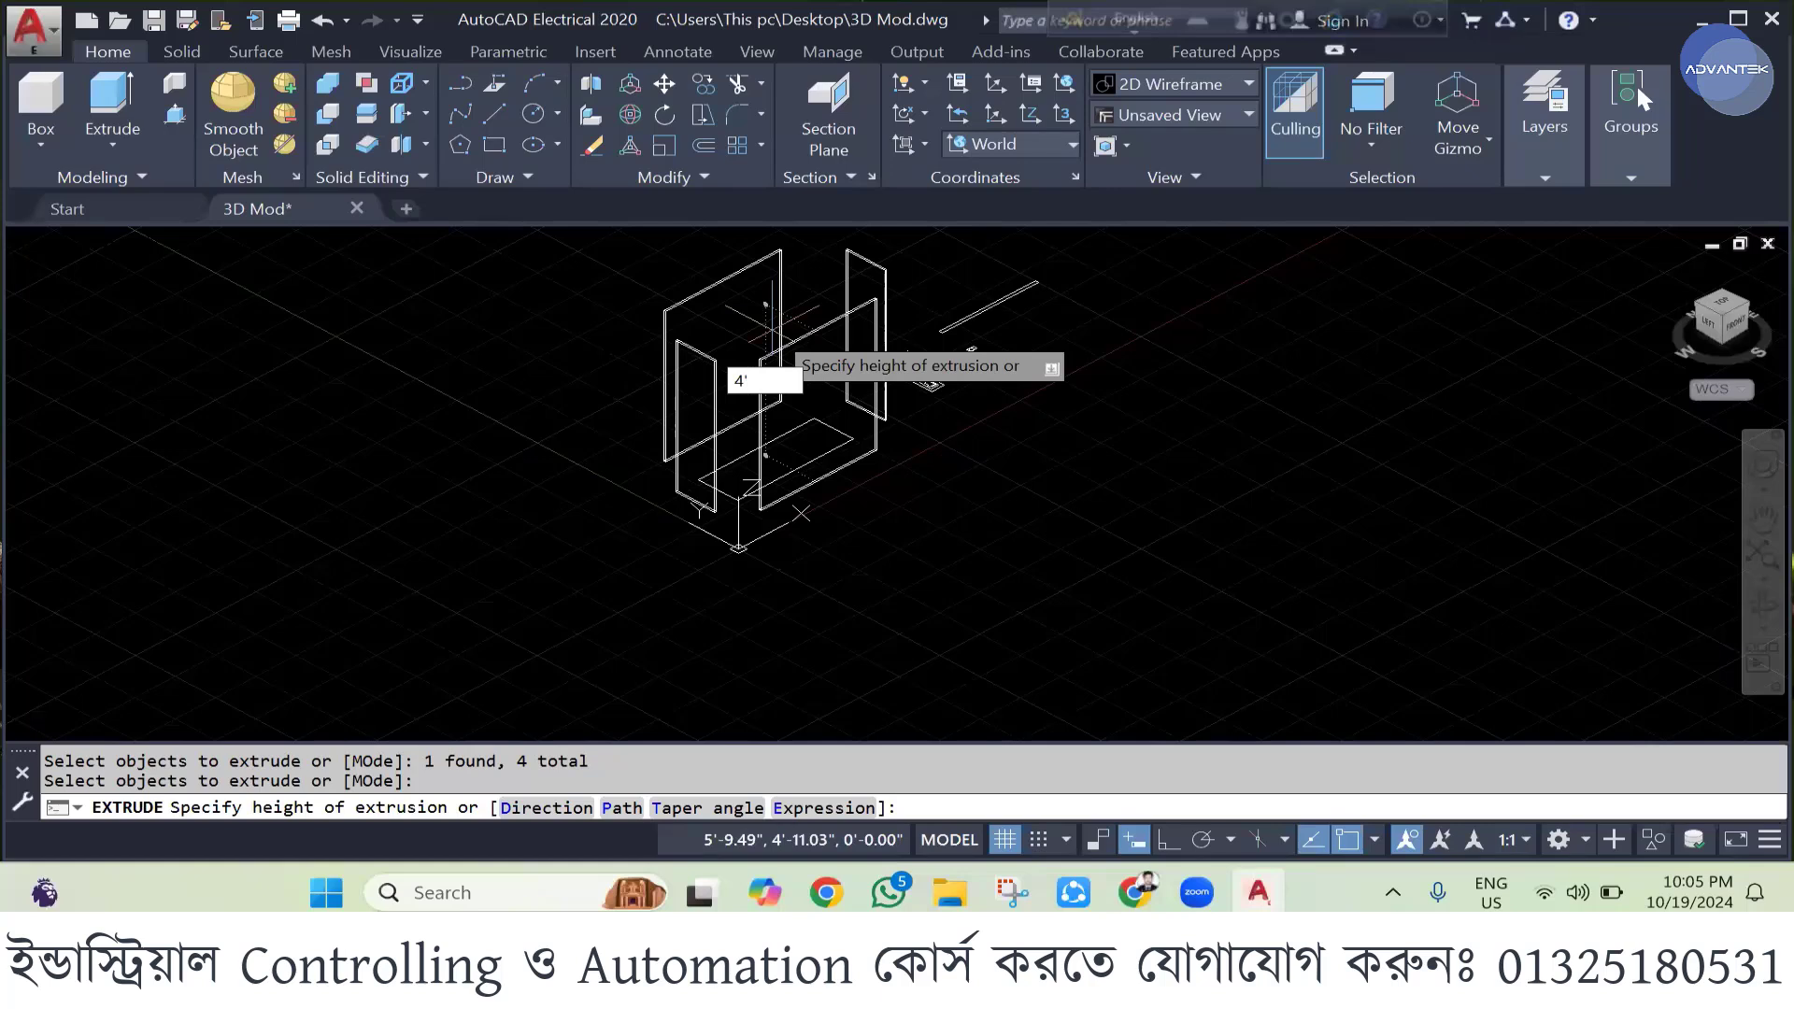
pyautogui.press('Return')
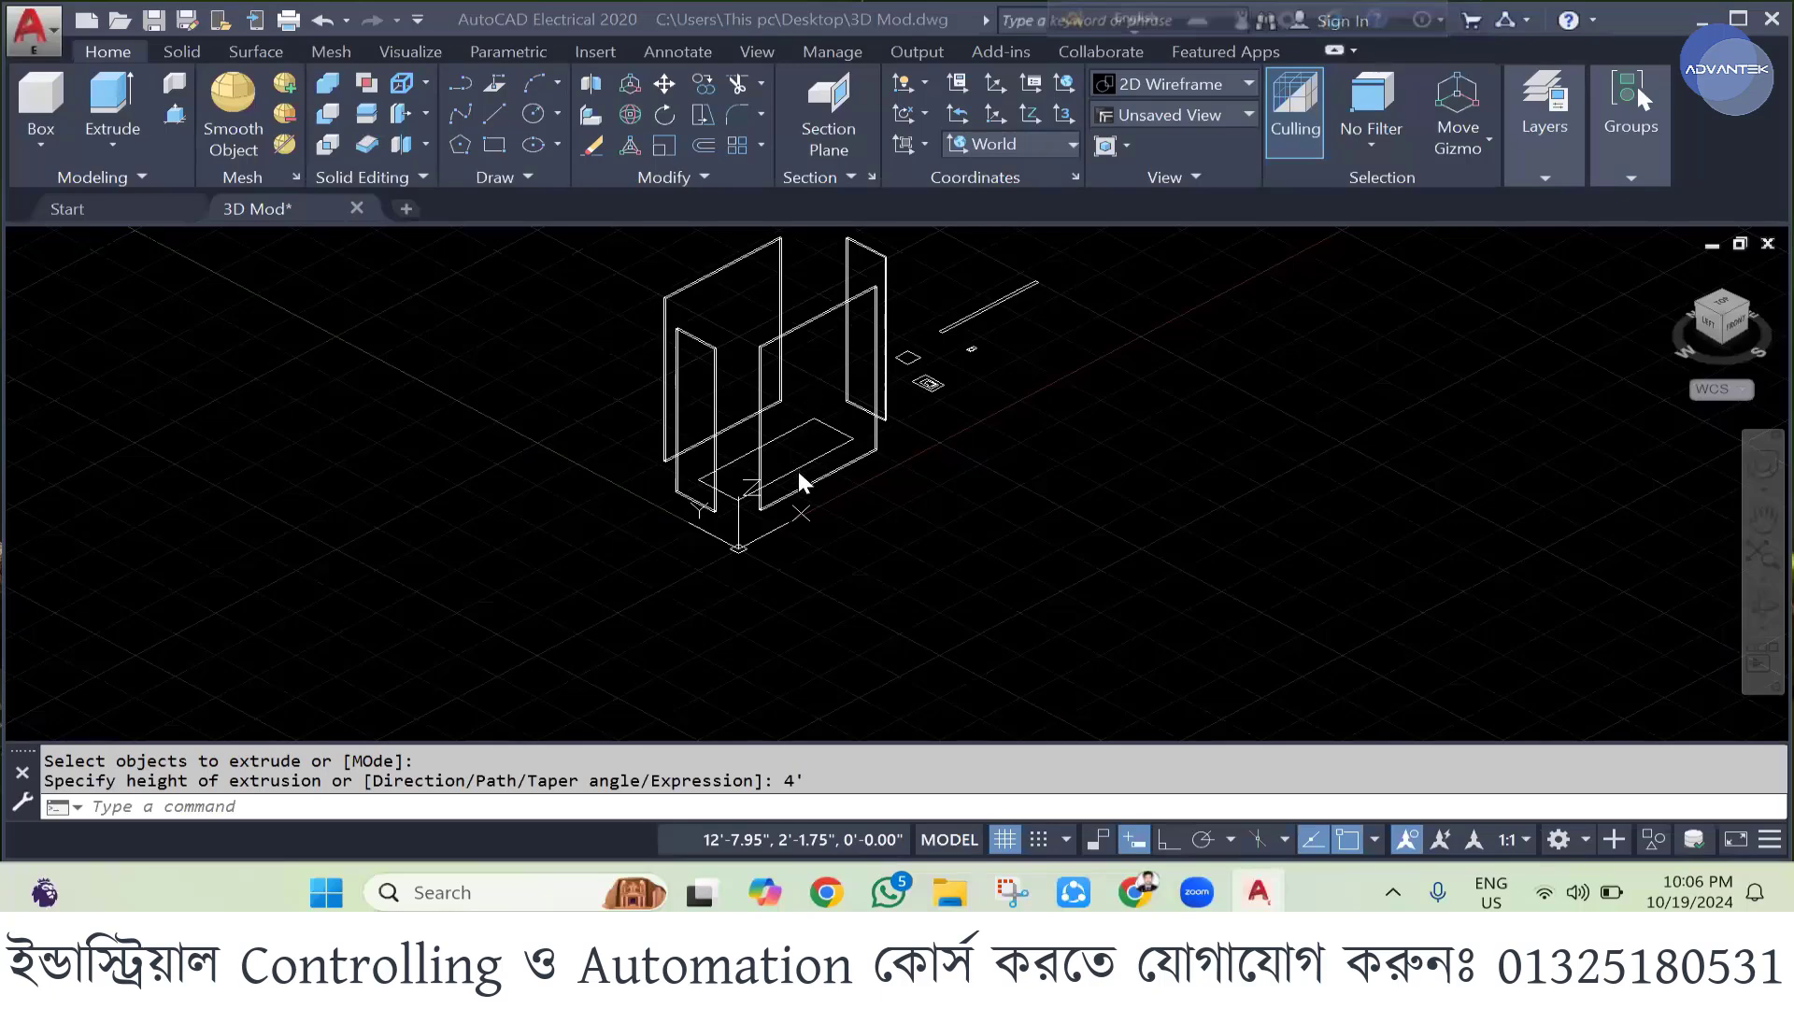
# - Extrude the floor rectangle into a 0.5" thick slab
pyautogui.scroll(4, 798, 471)
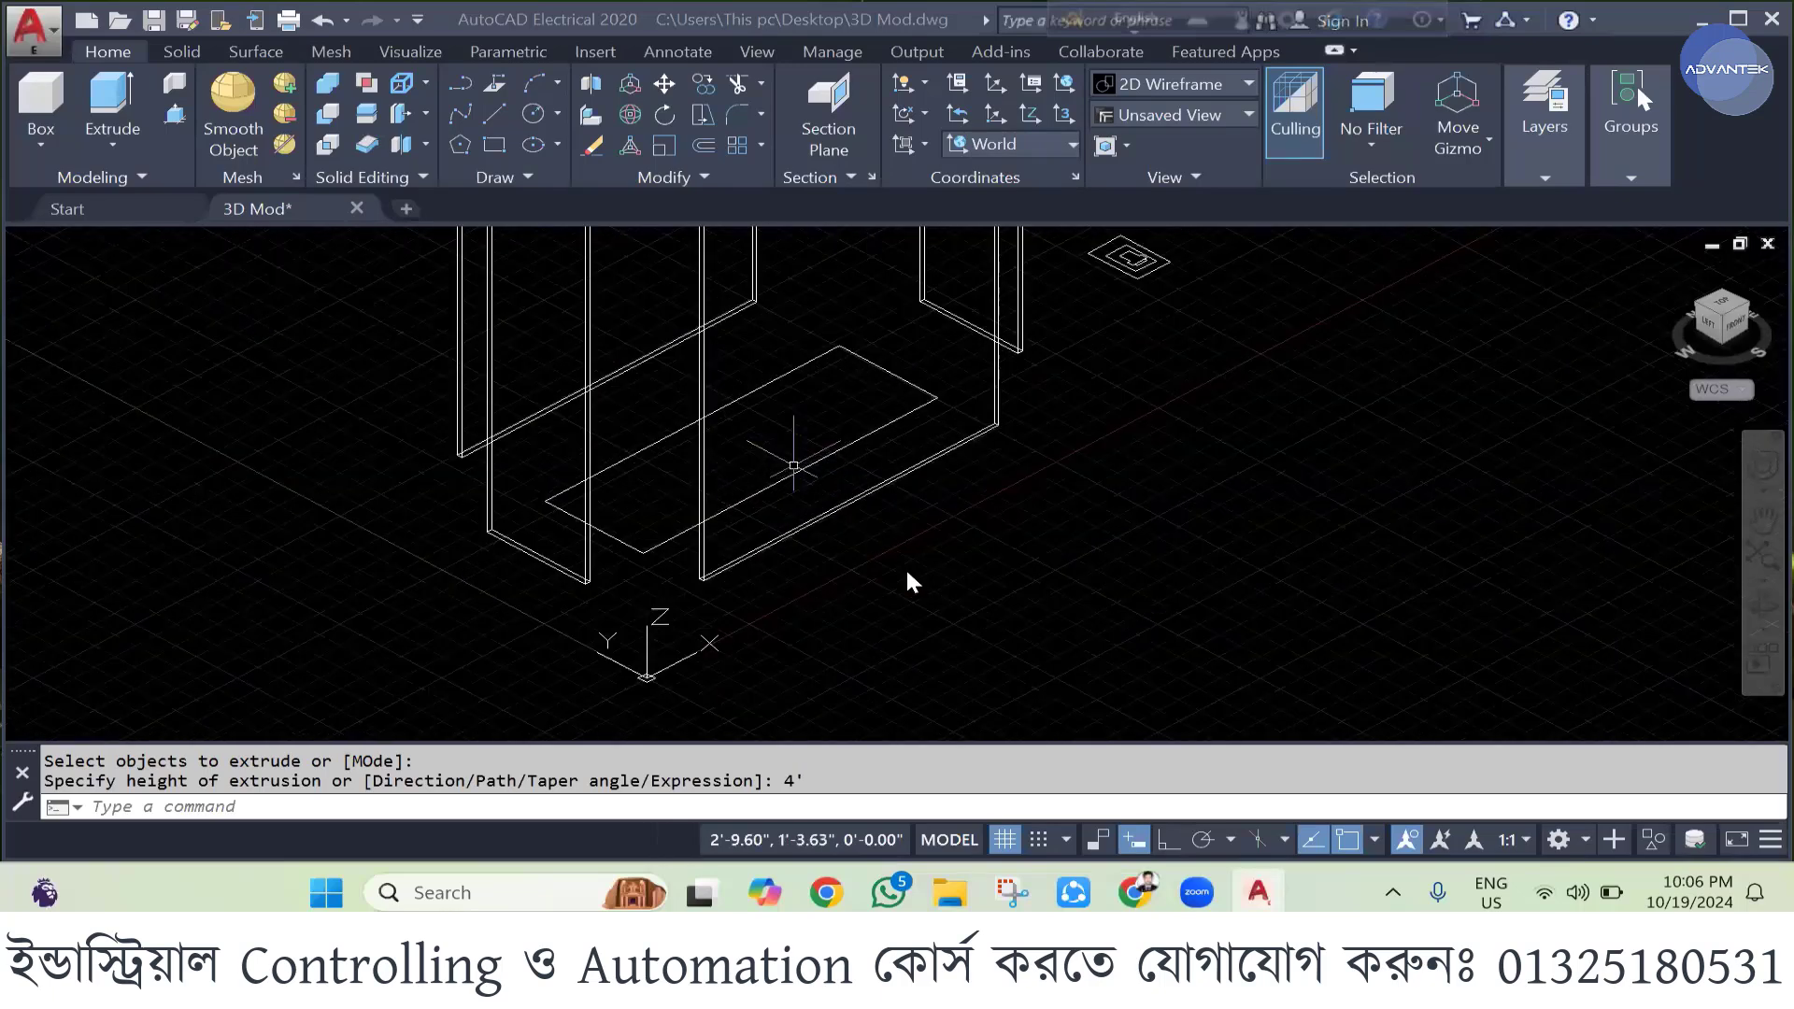
pyautogui.press('Escape')
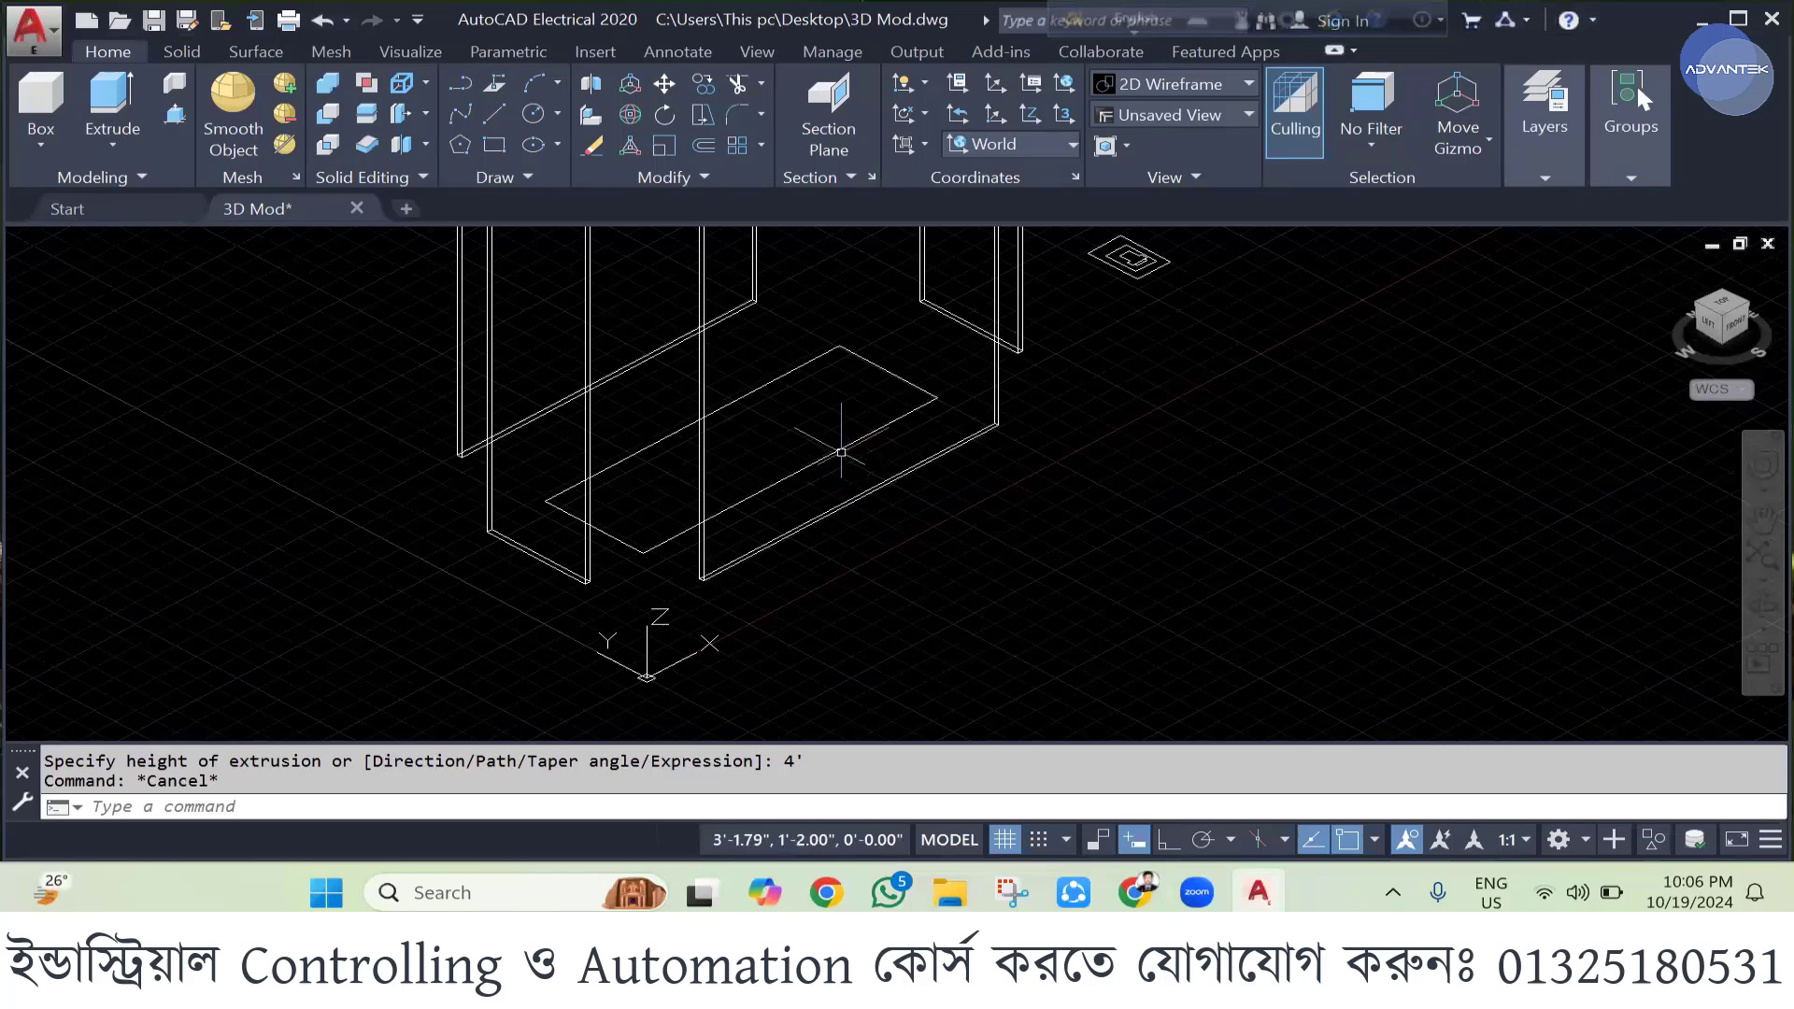
pyautogui.click(841, 449)
pyautogui.click(111, 98)
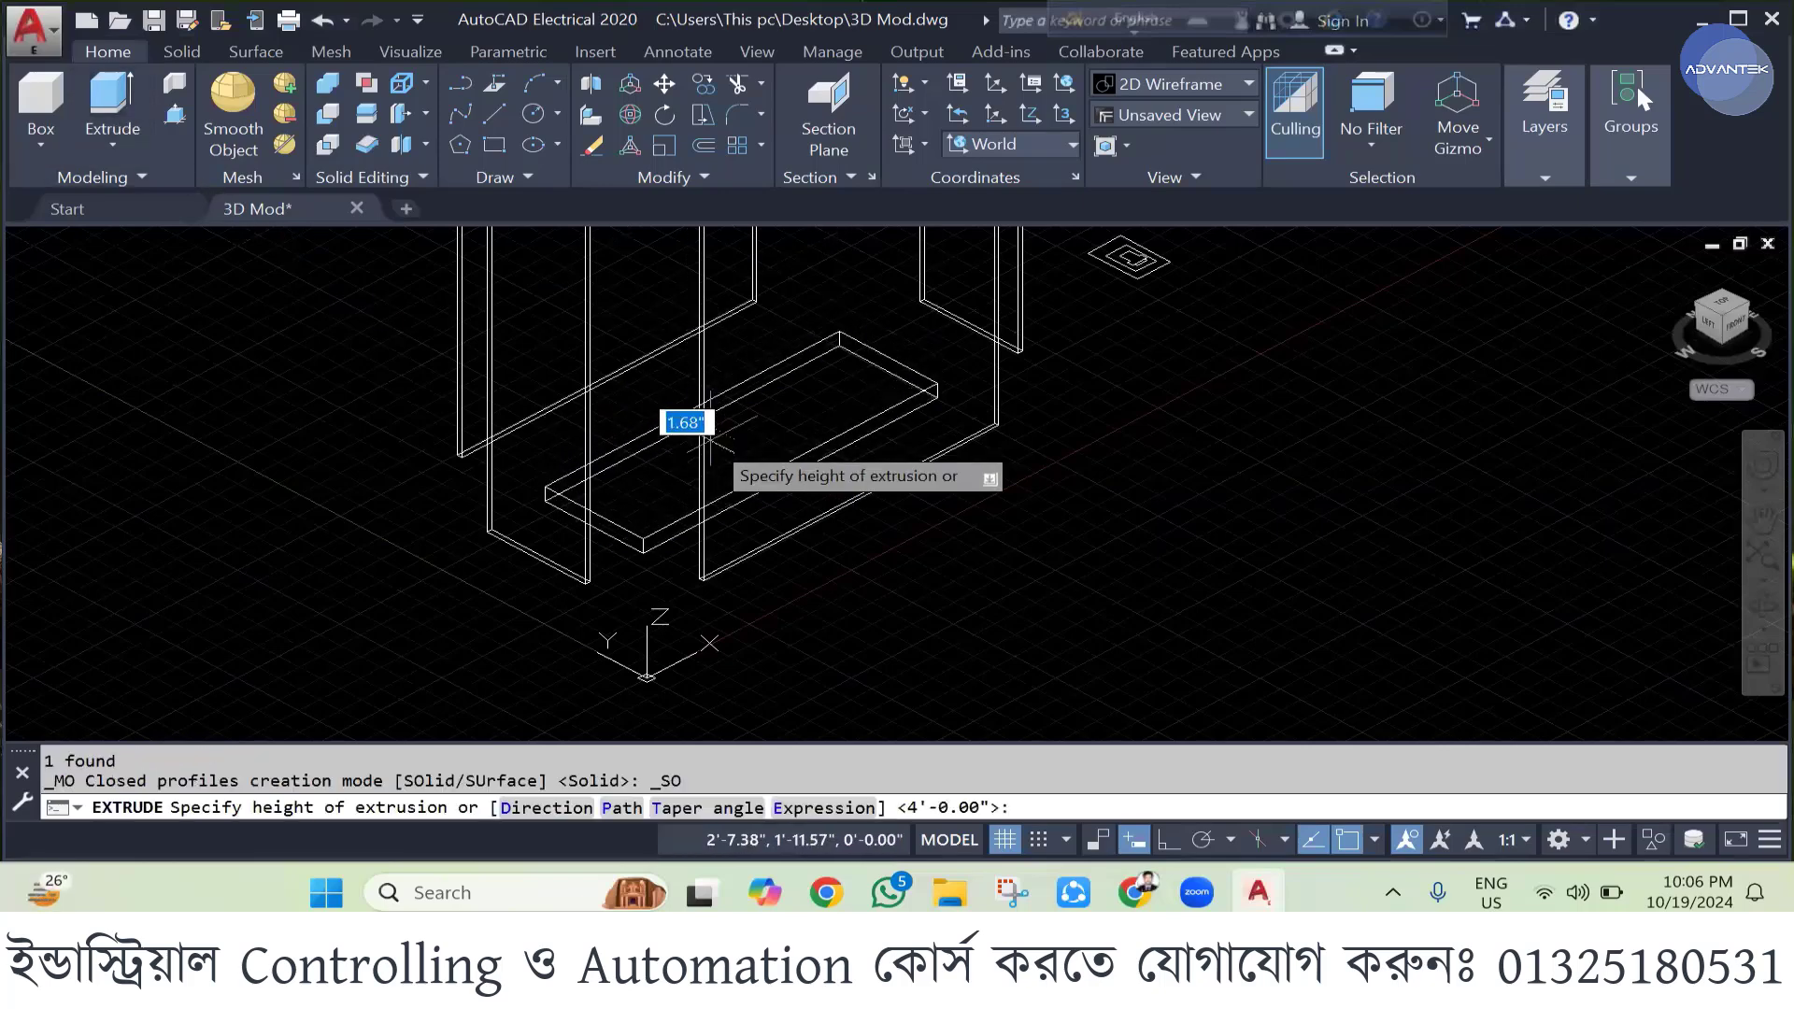
pyautogui.write('0.5')
pyautogui.press('Return')
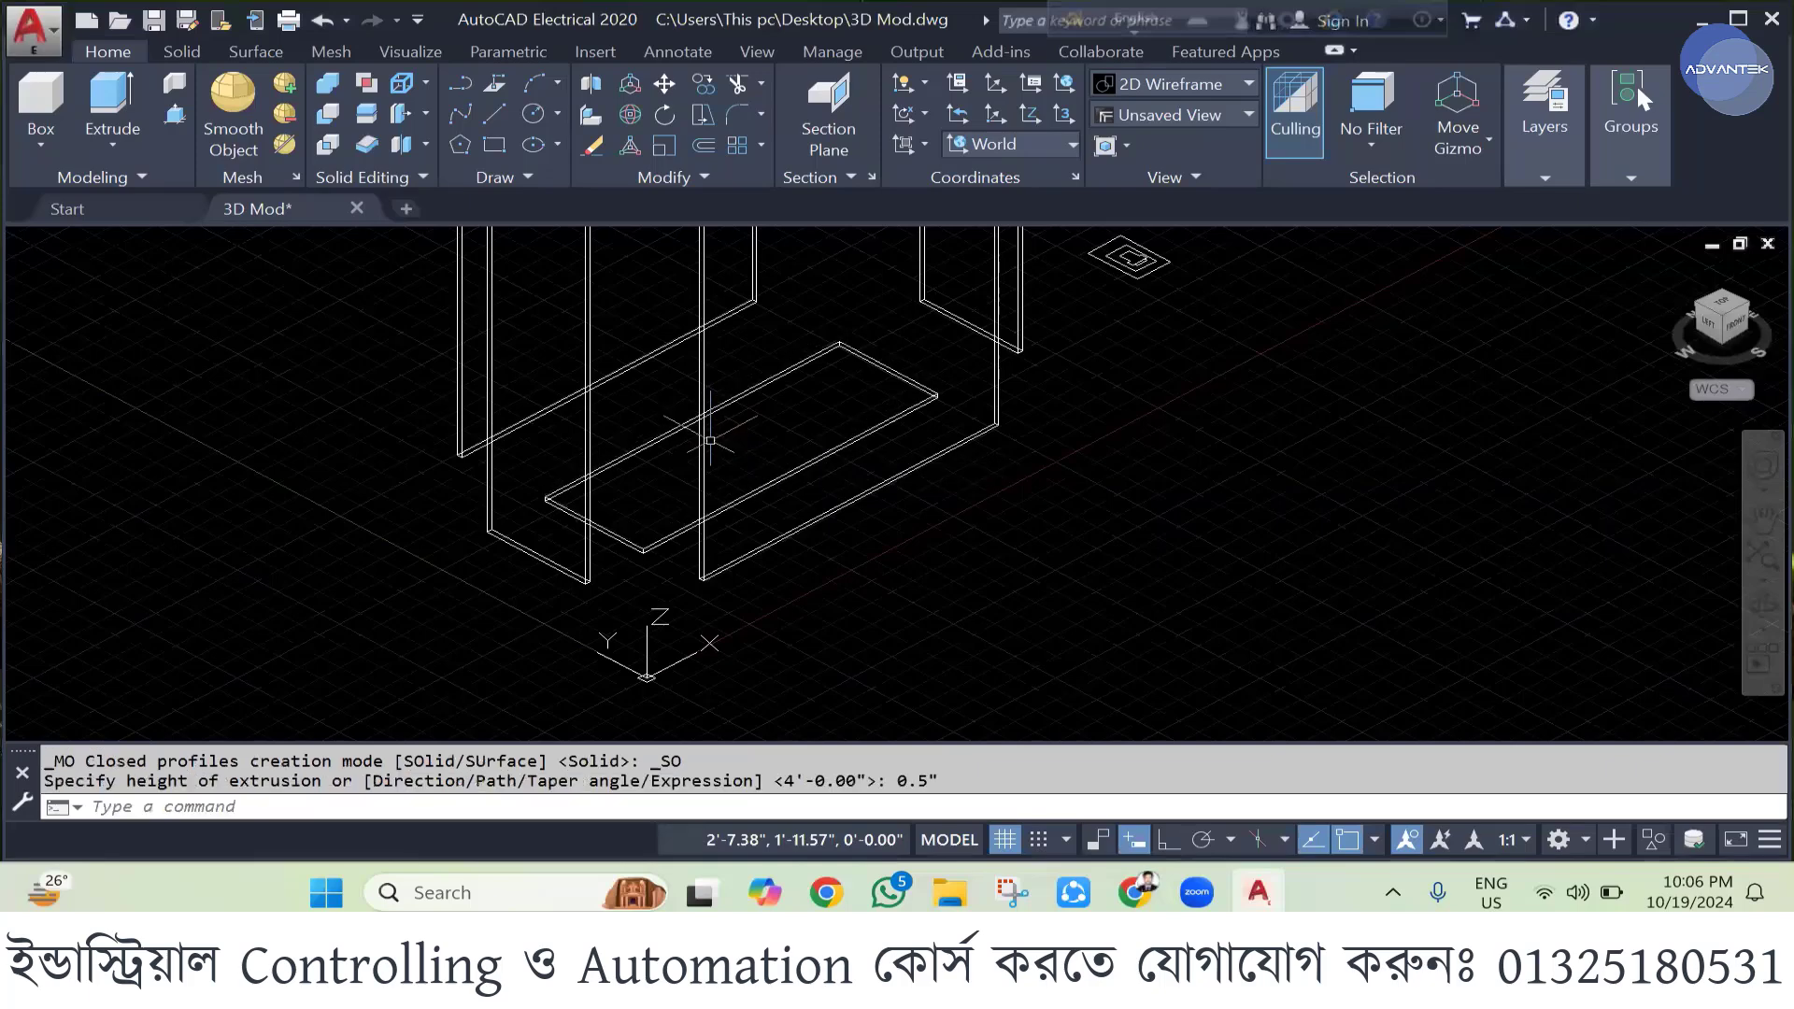
# - Copy the floor slab to a spot in front of the walls
pyautogui.click(777, 482)
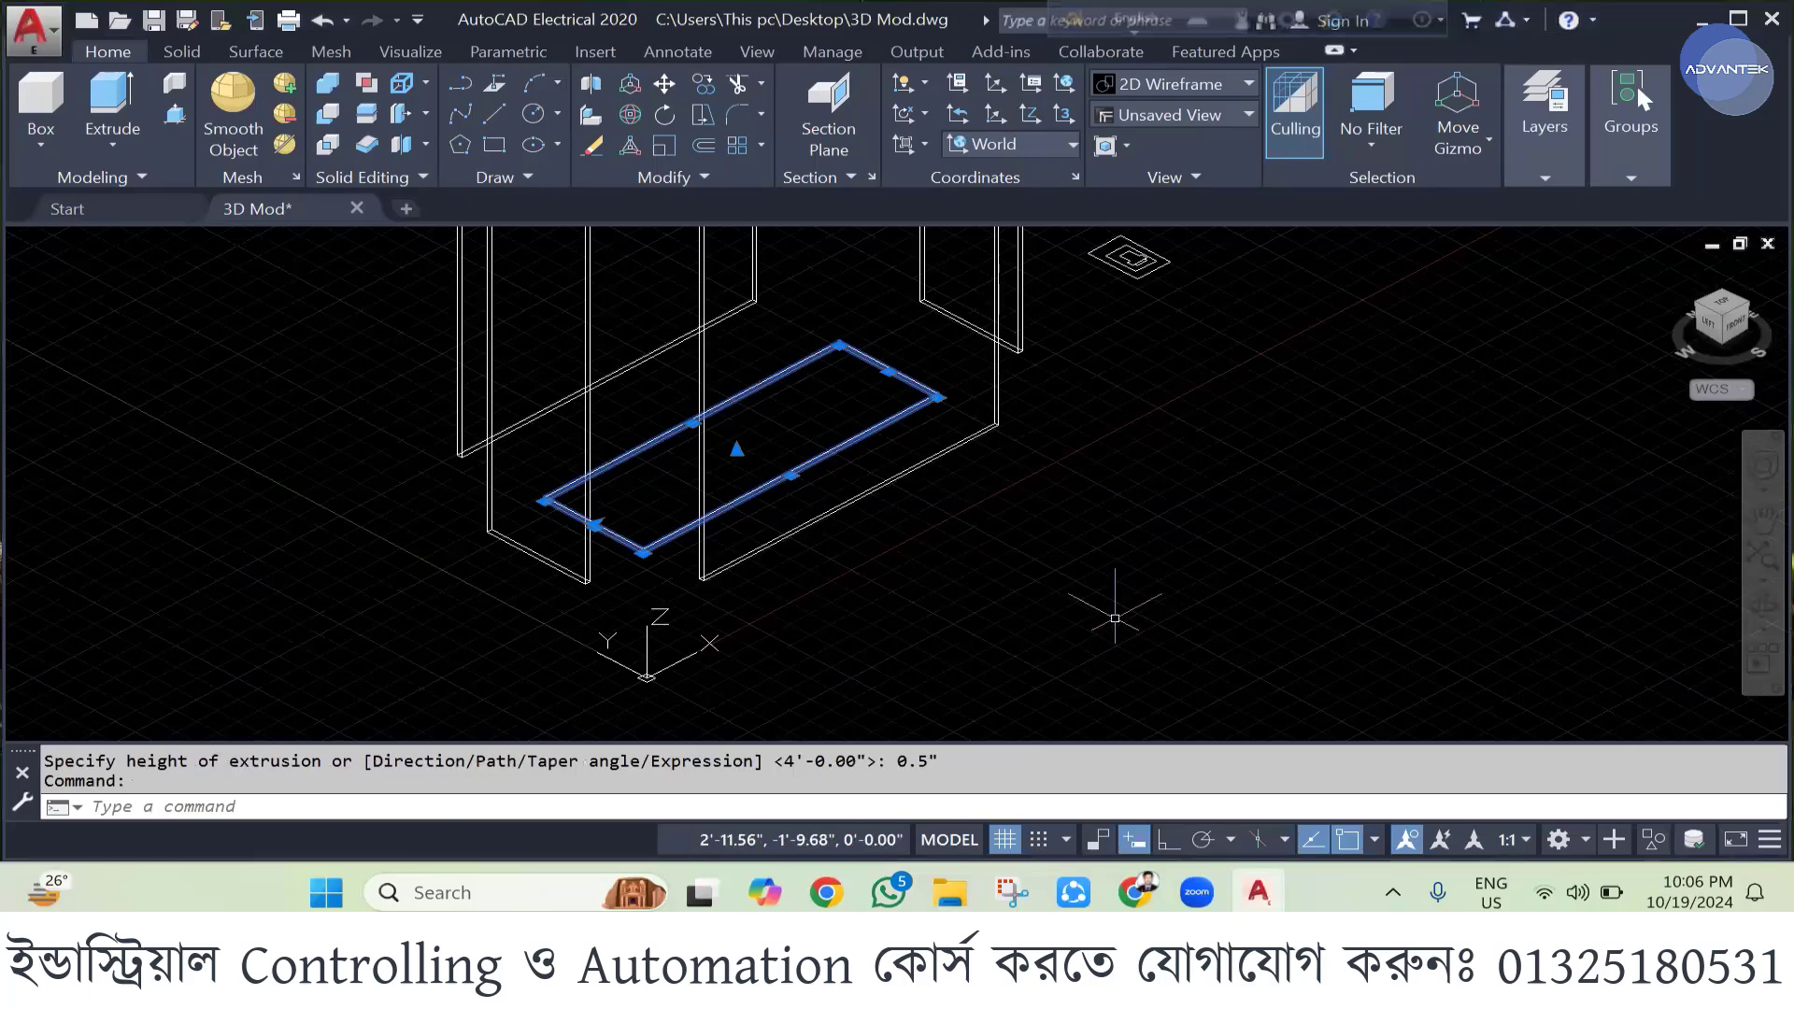
pyautogui.write('cond p')
pyautogui.press('Return')
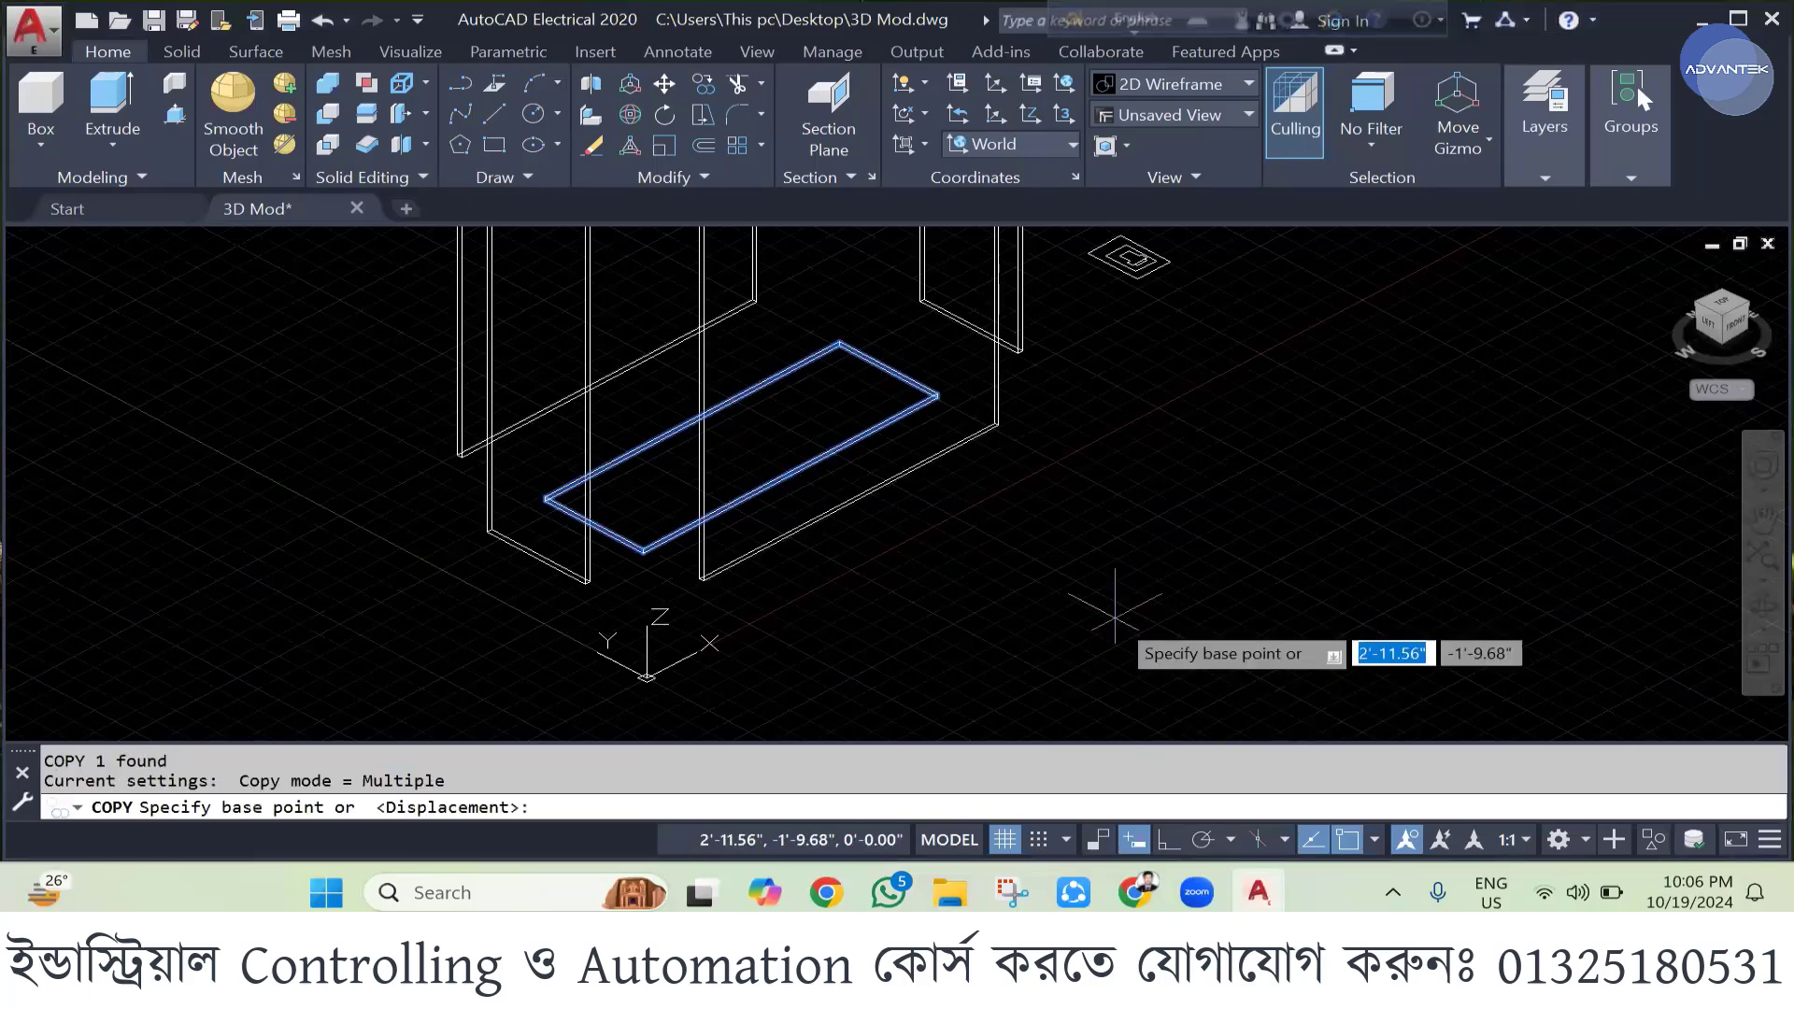
pyautogui.click(729, 431)
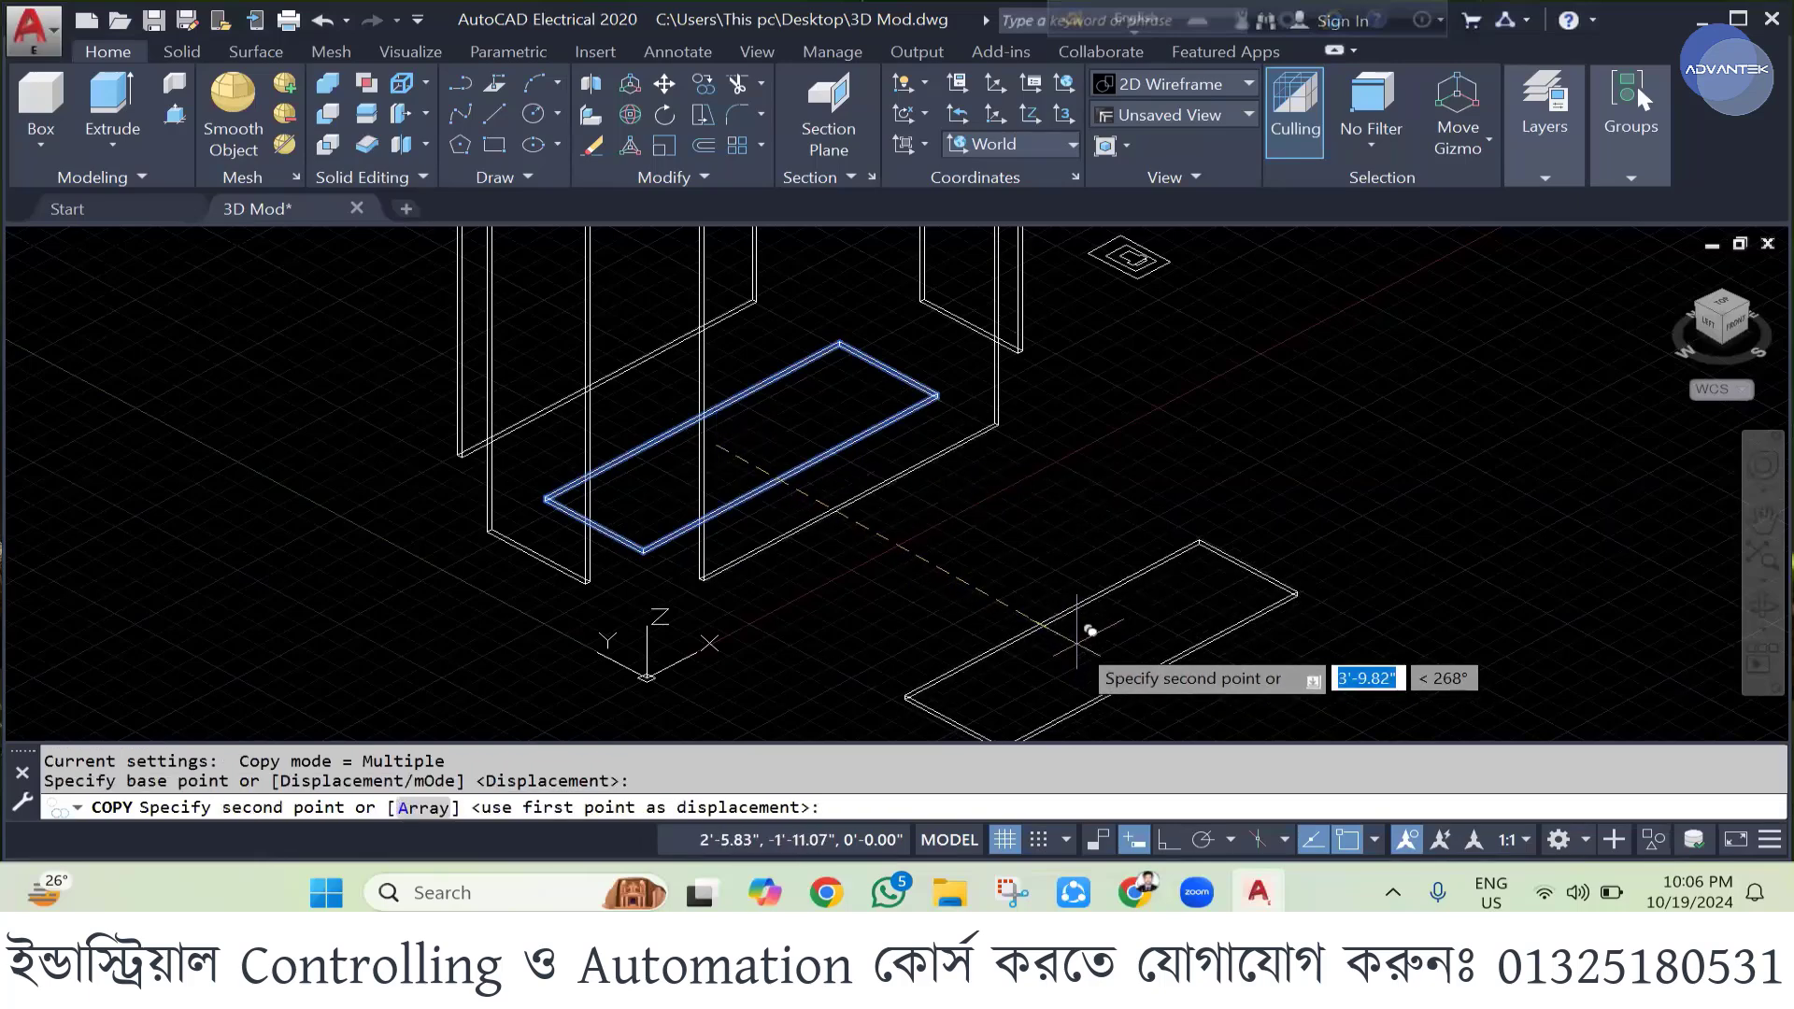
pyautogui.click(1167, 839)
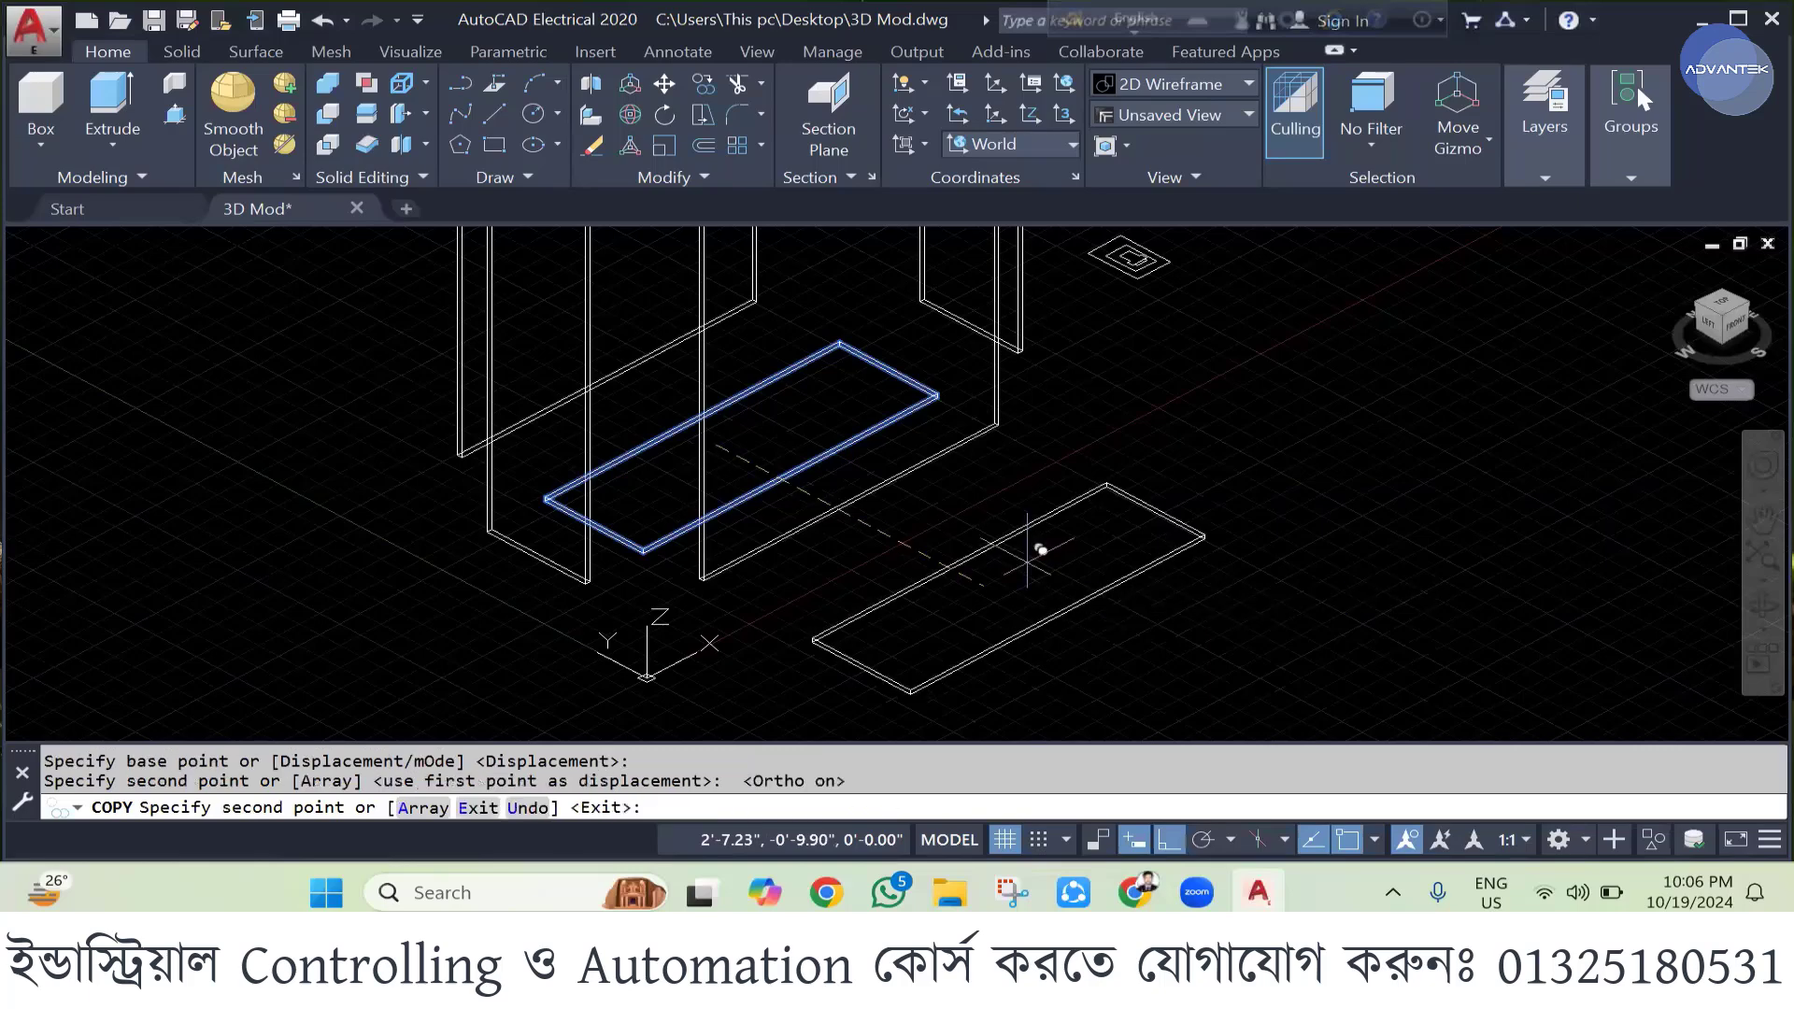
pyautogui.press('Escape')
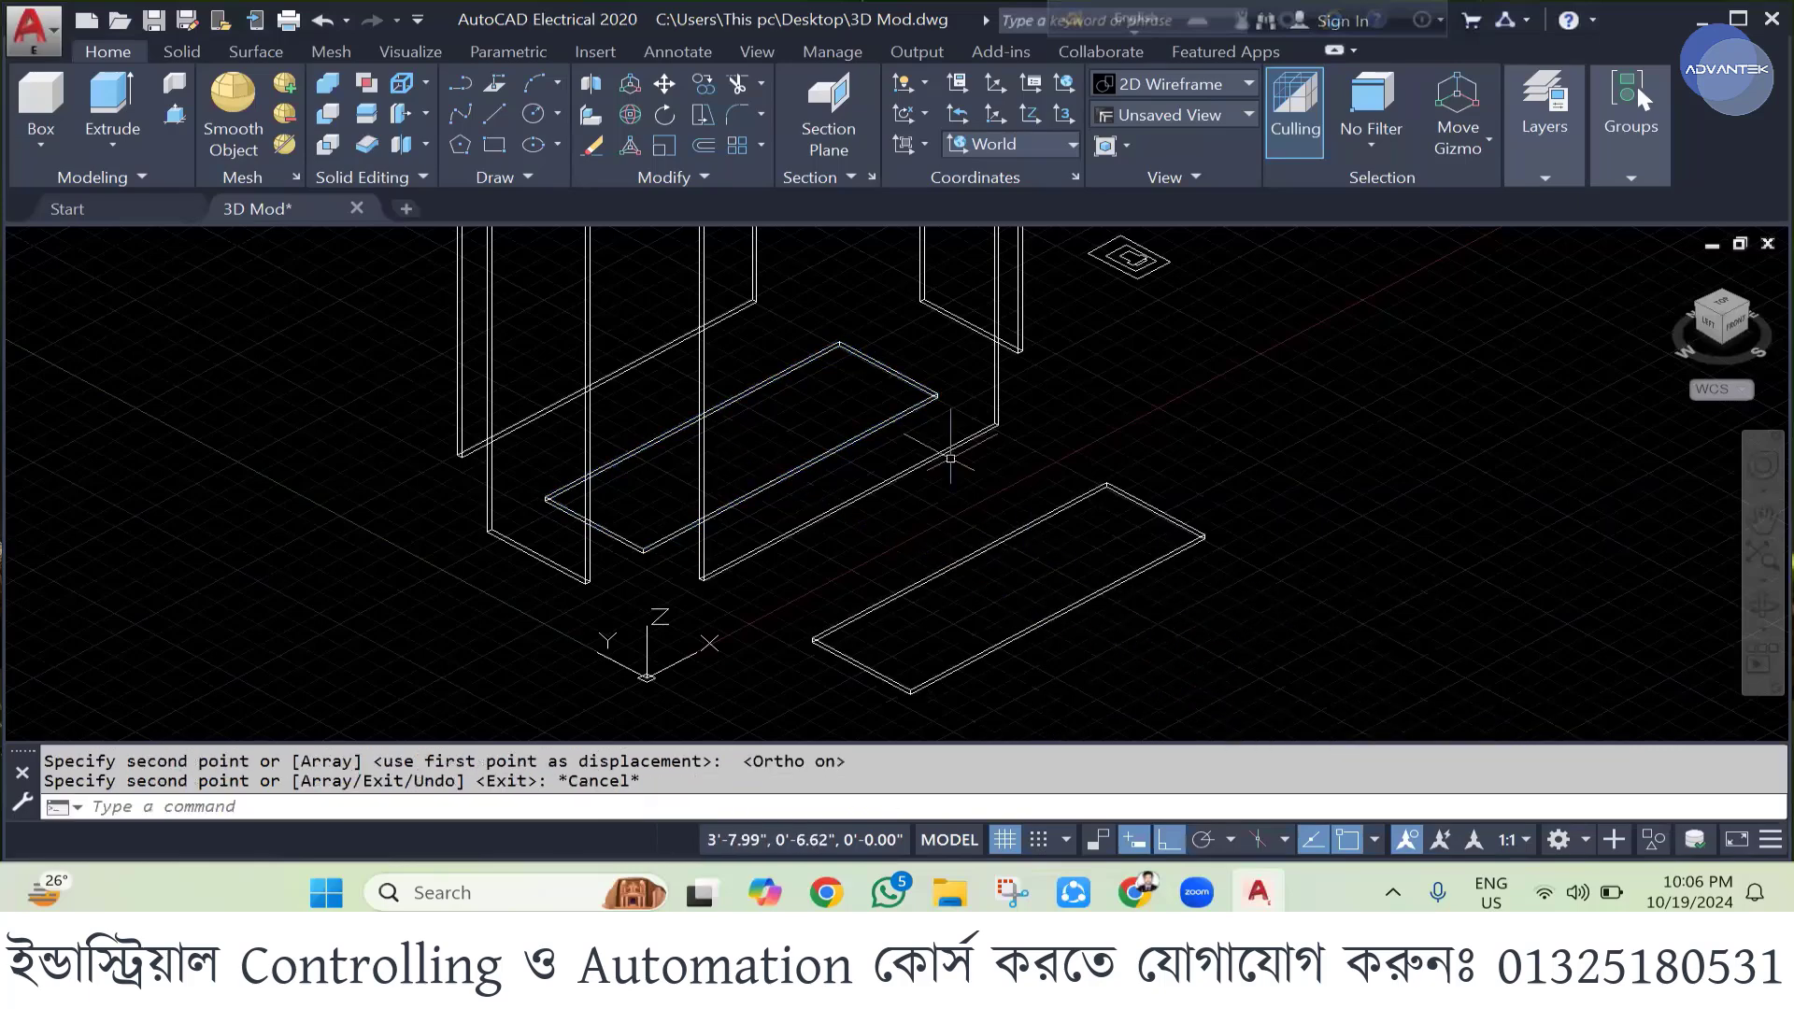
pyautogui.scroll(-5, 950, 458)
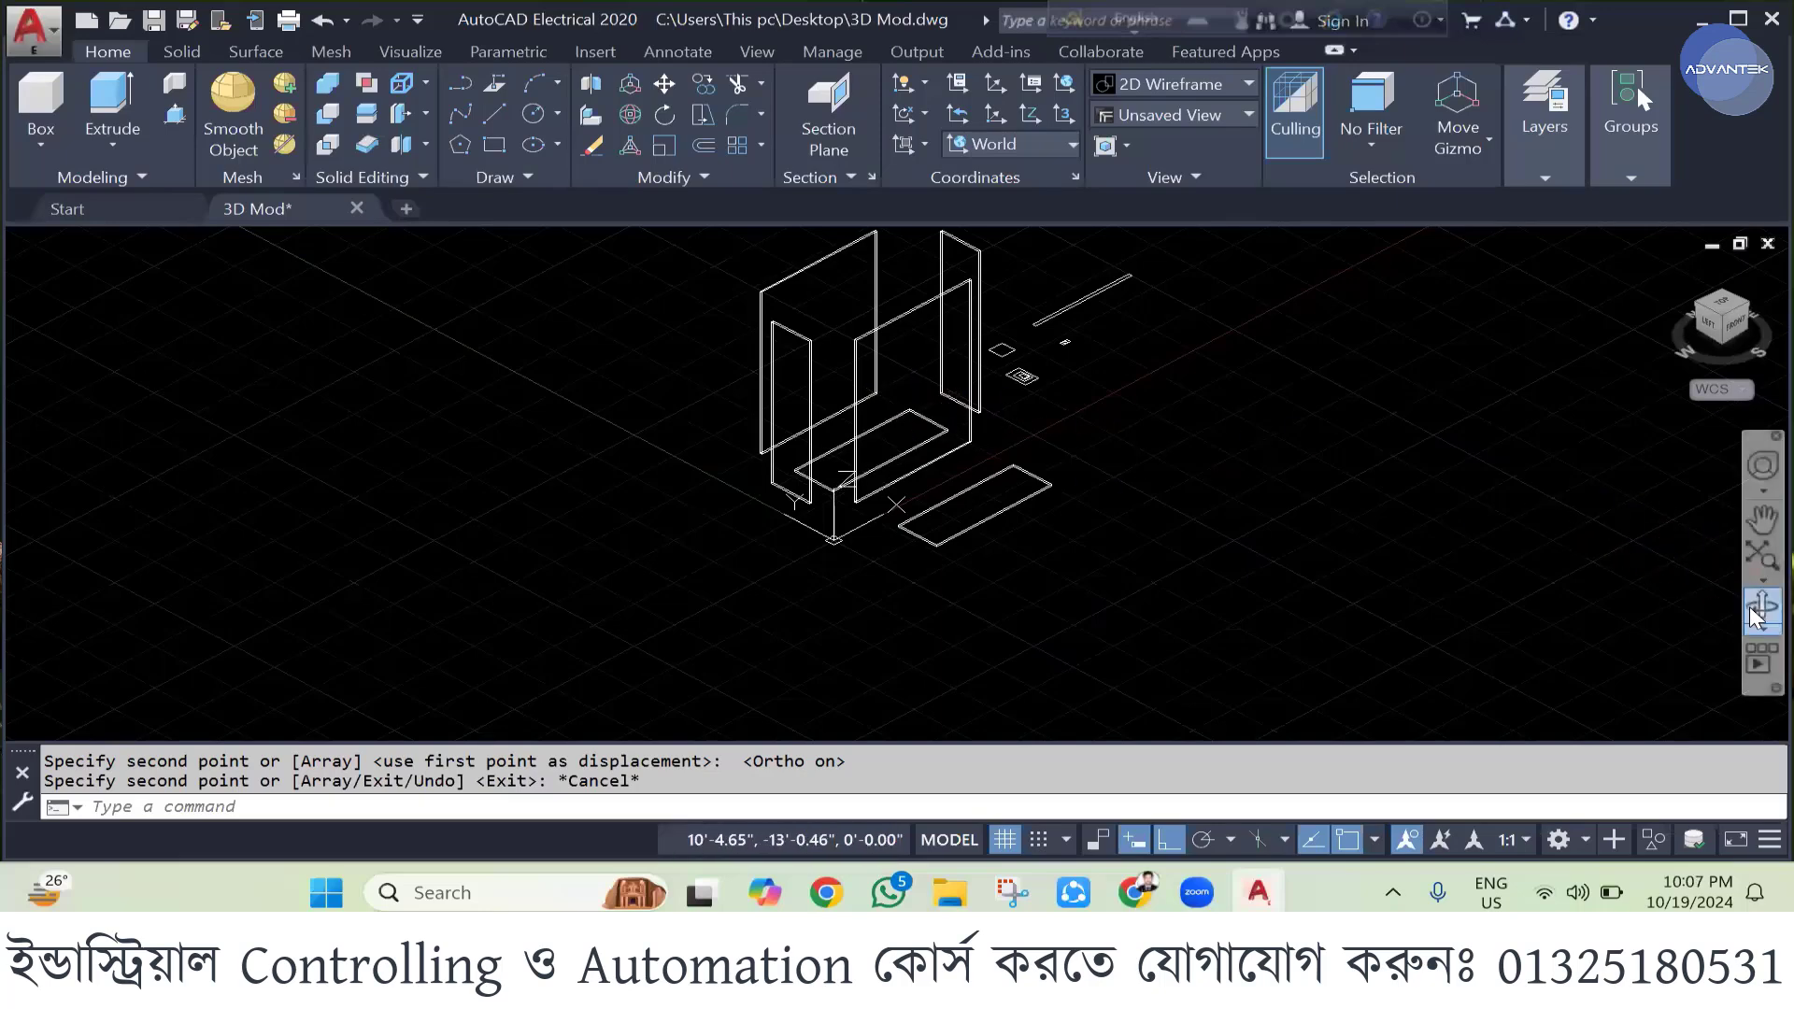
# - Orbit and zoom the view onto the small square rectangle
pyautogui.moveTo(1141, 422); pyautogui.dragTo(1031, 308)
pyautogui.scroll(2, 1032, 323)
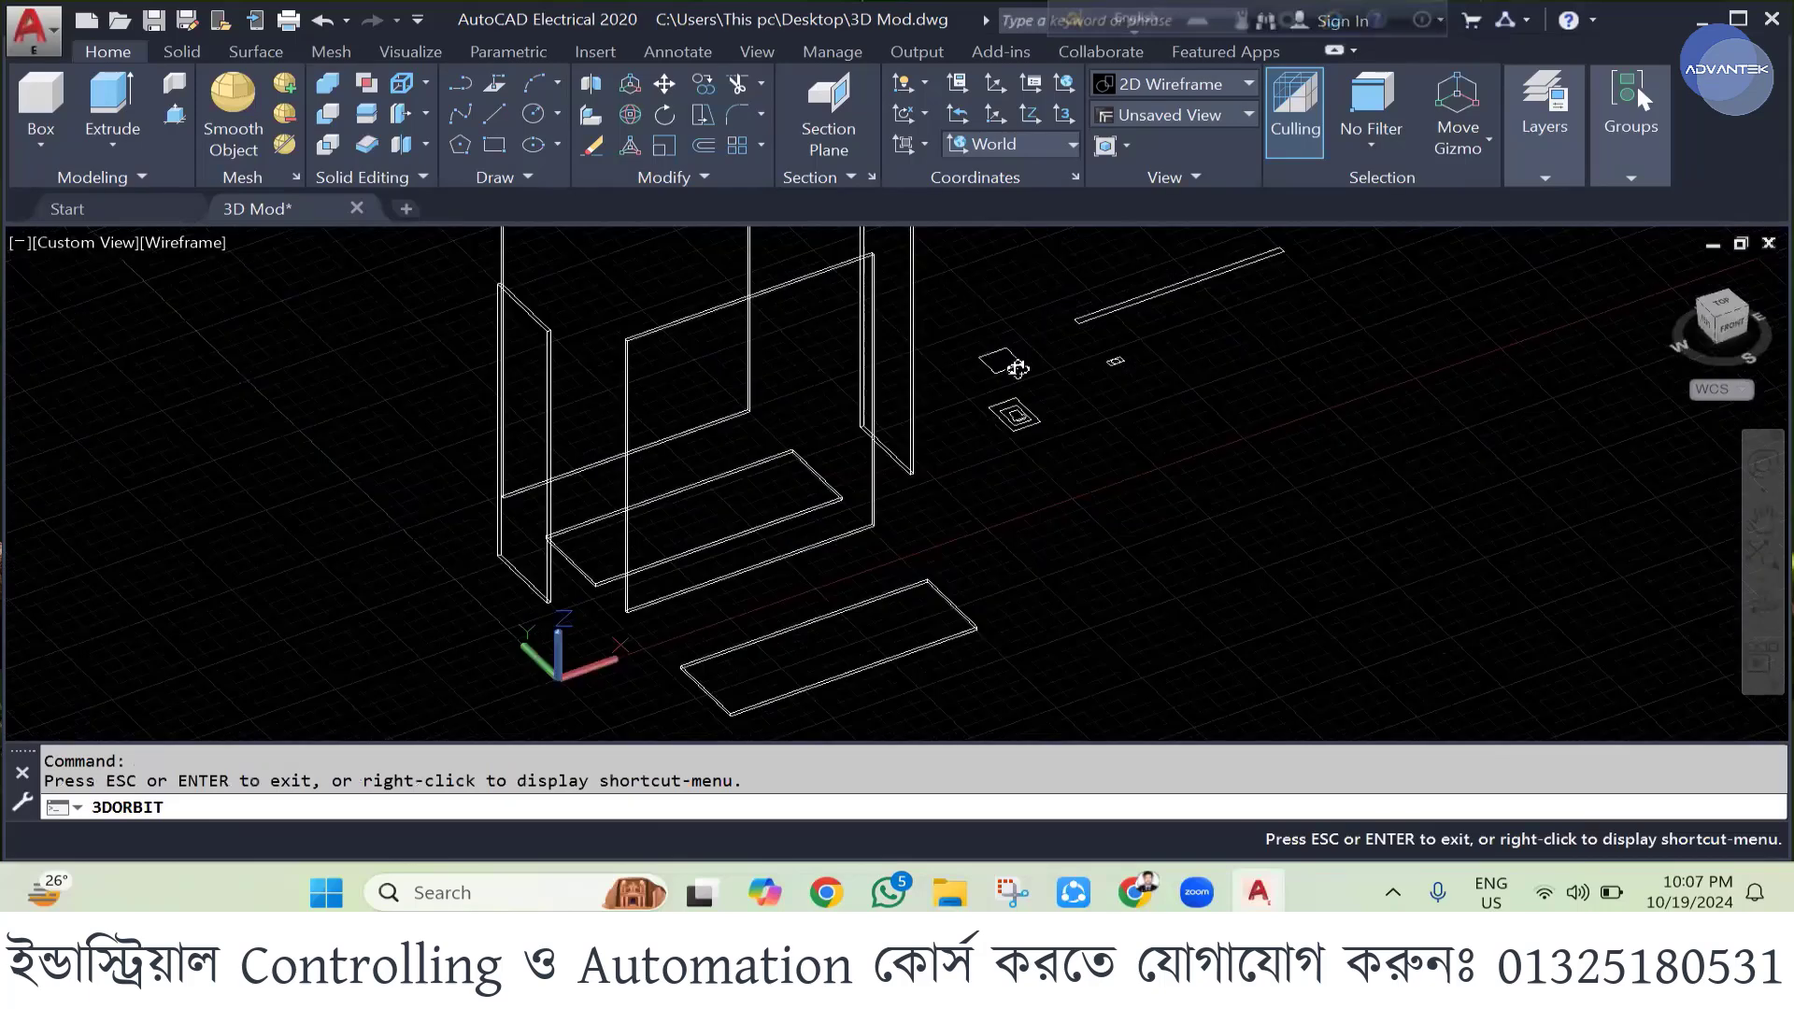
pyautogui.scroll(3, 1033, 316)
pyautogui.scroll(5, 1007, 381)
pyautogui.press('Escape')
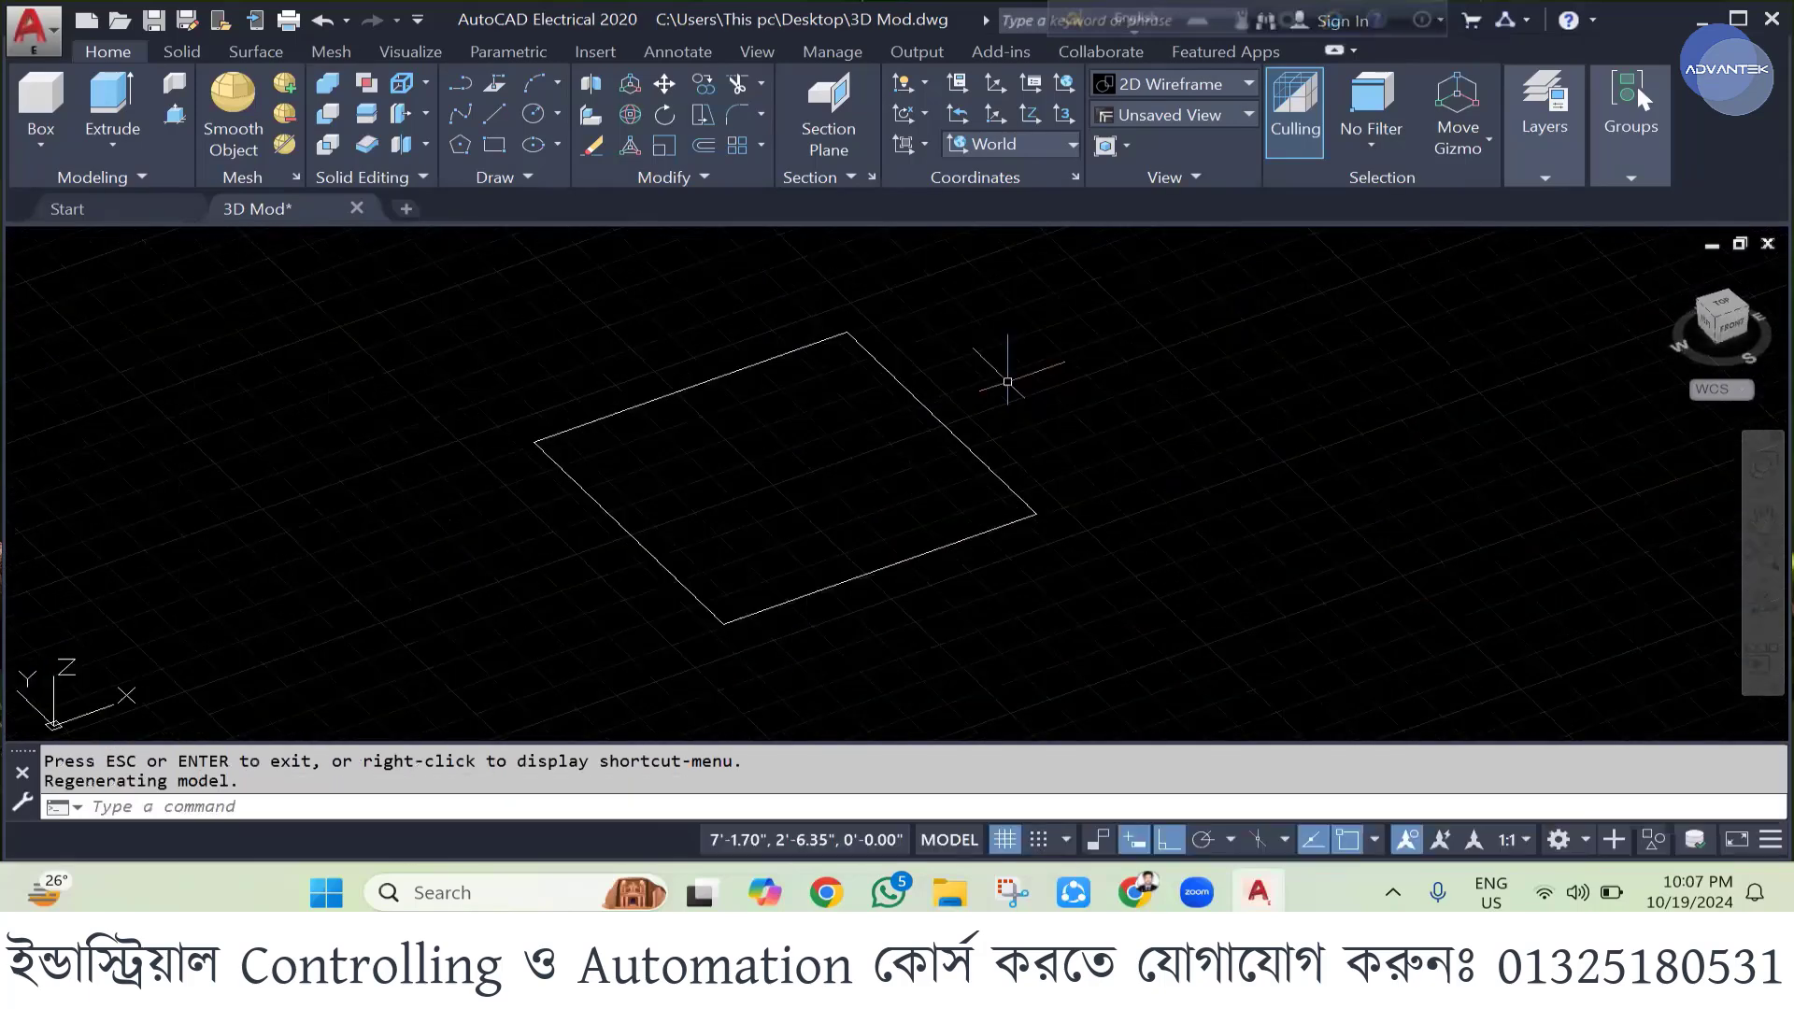
pyautogui.scroll(-5, 1009, 364)
pyautogui.scroll(4, 897, 453)
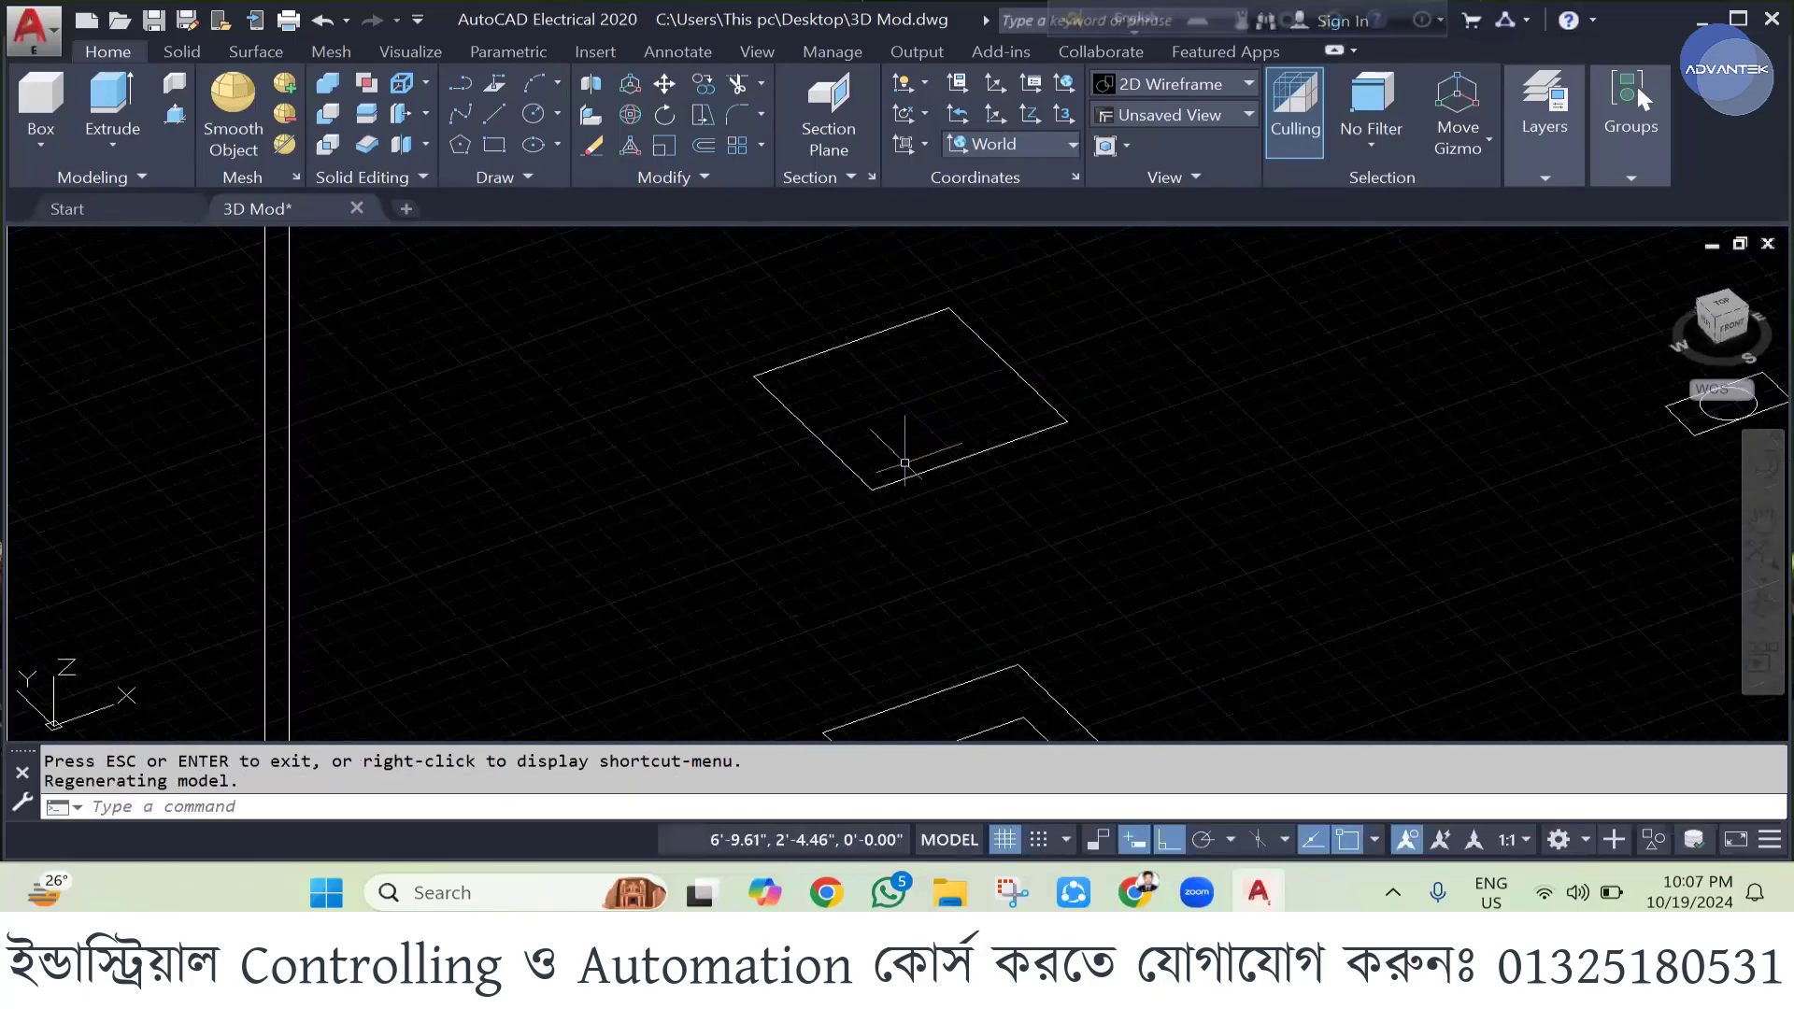
# - Extrude the small square rectangle 2" high into a box
pyautogui.click(116, 86)
pyautogui.click(991, 446)
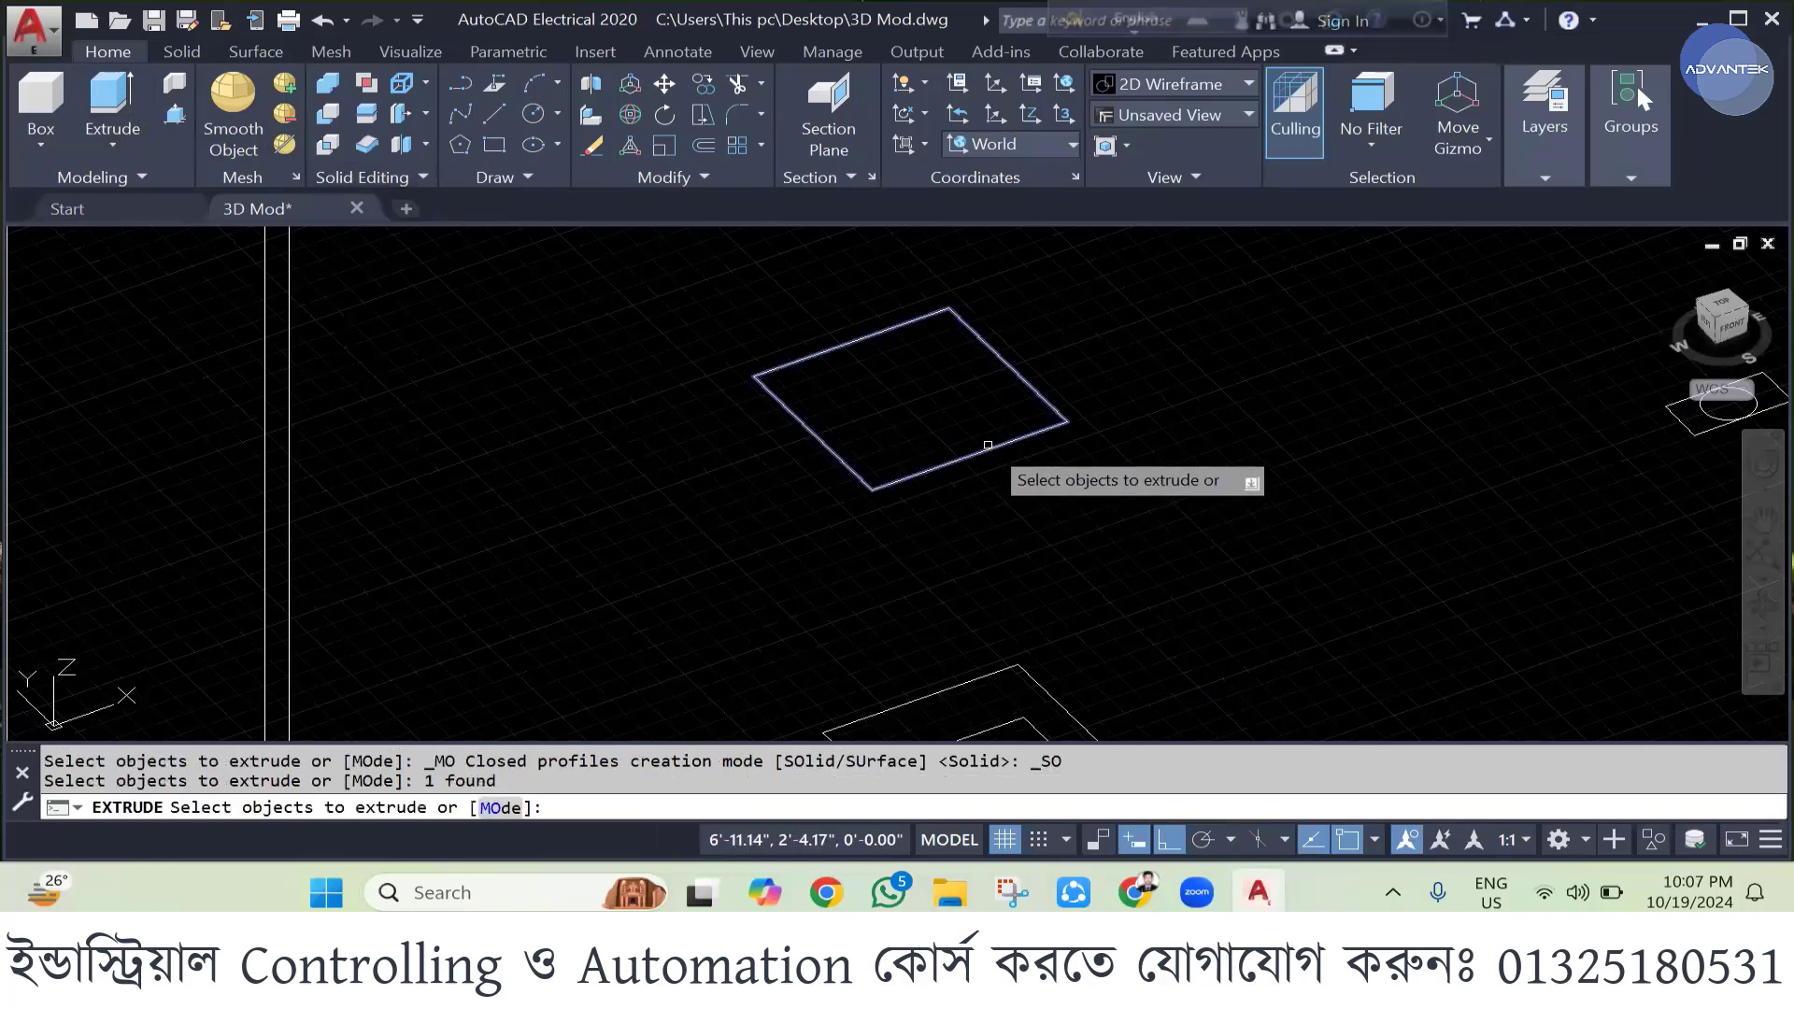
pyautogui.press('Return')
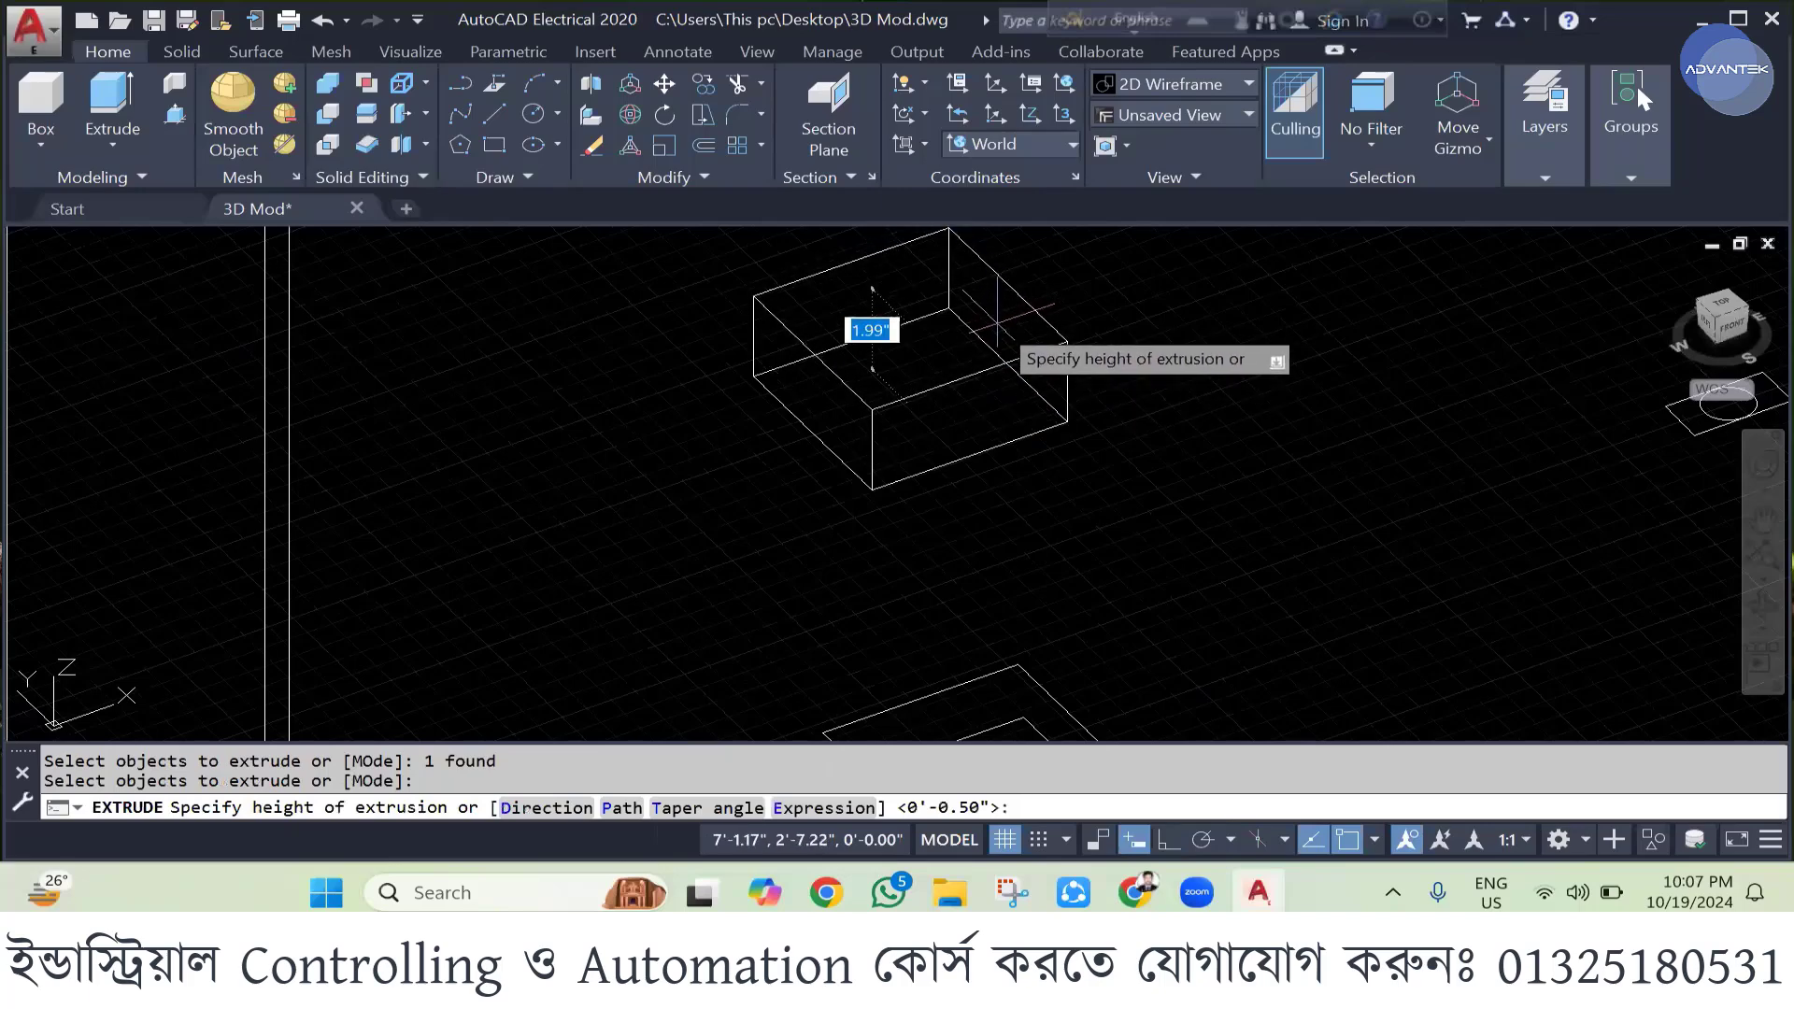
pyautogui.write('2')
pyautogui.press('Return')
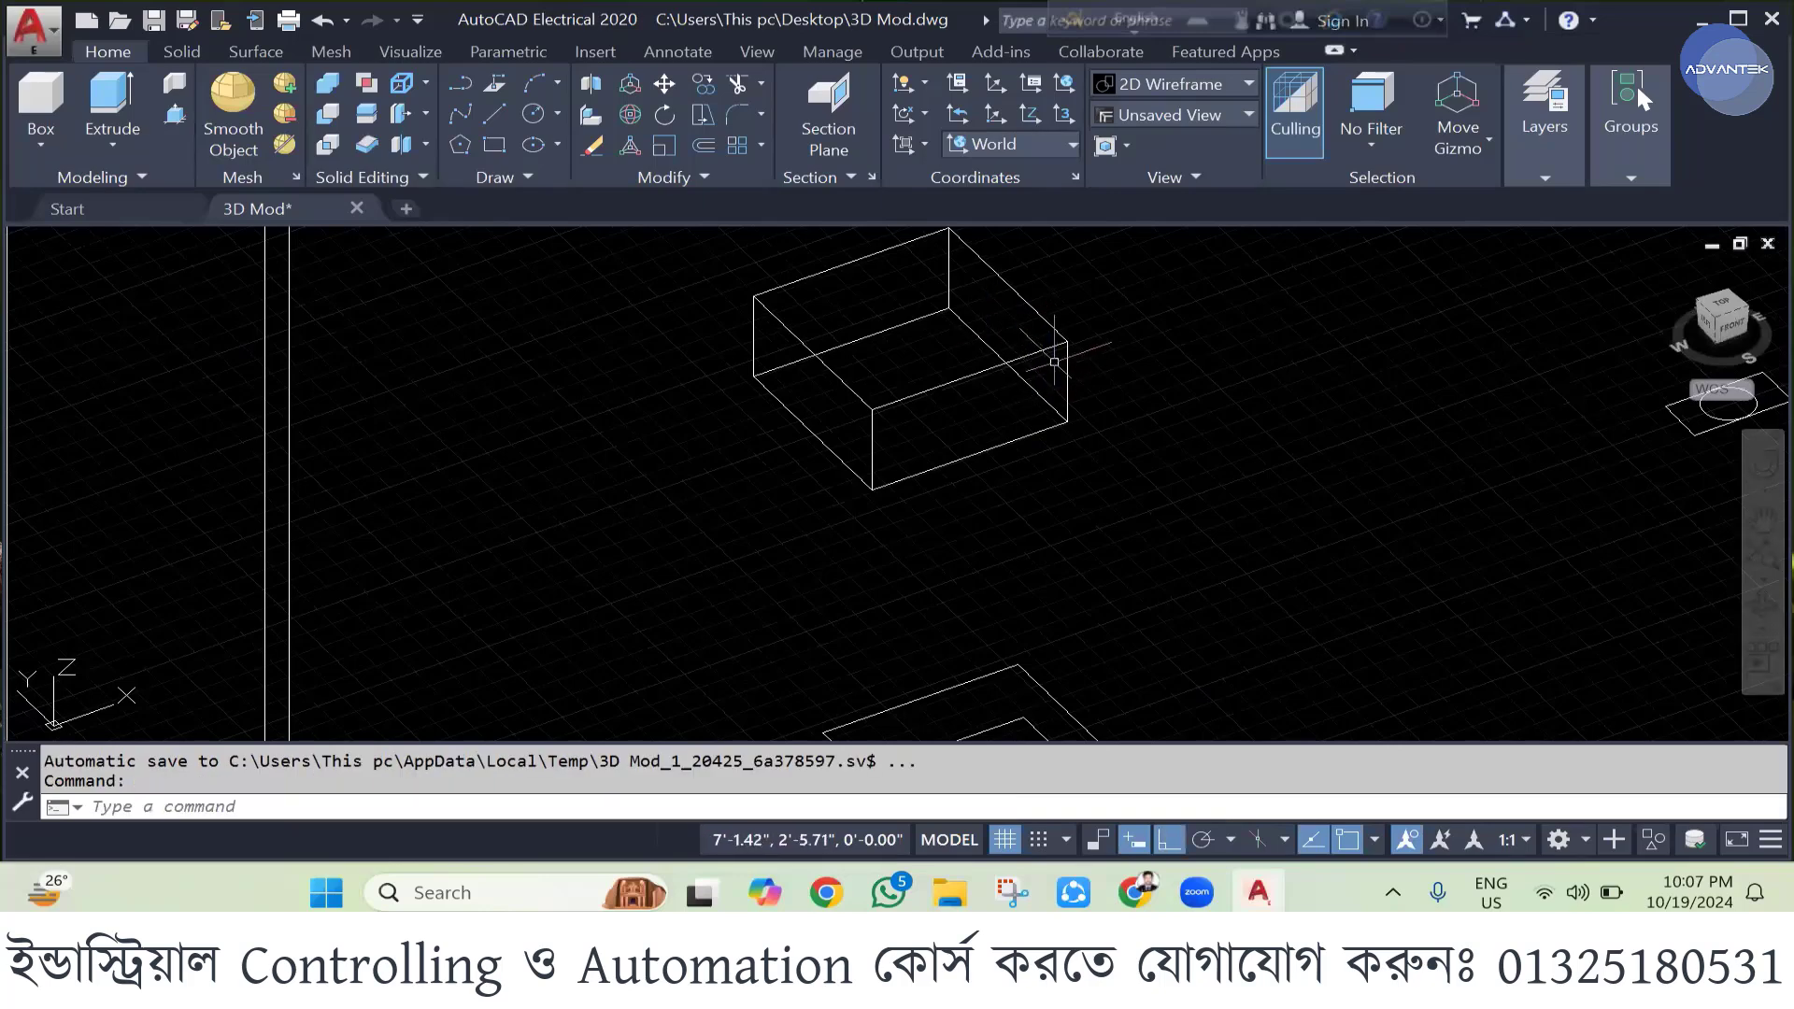
pyautogui.scroll(-5, 766, 364)
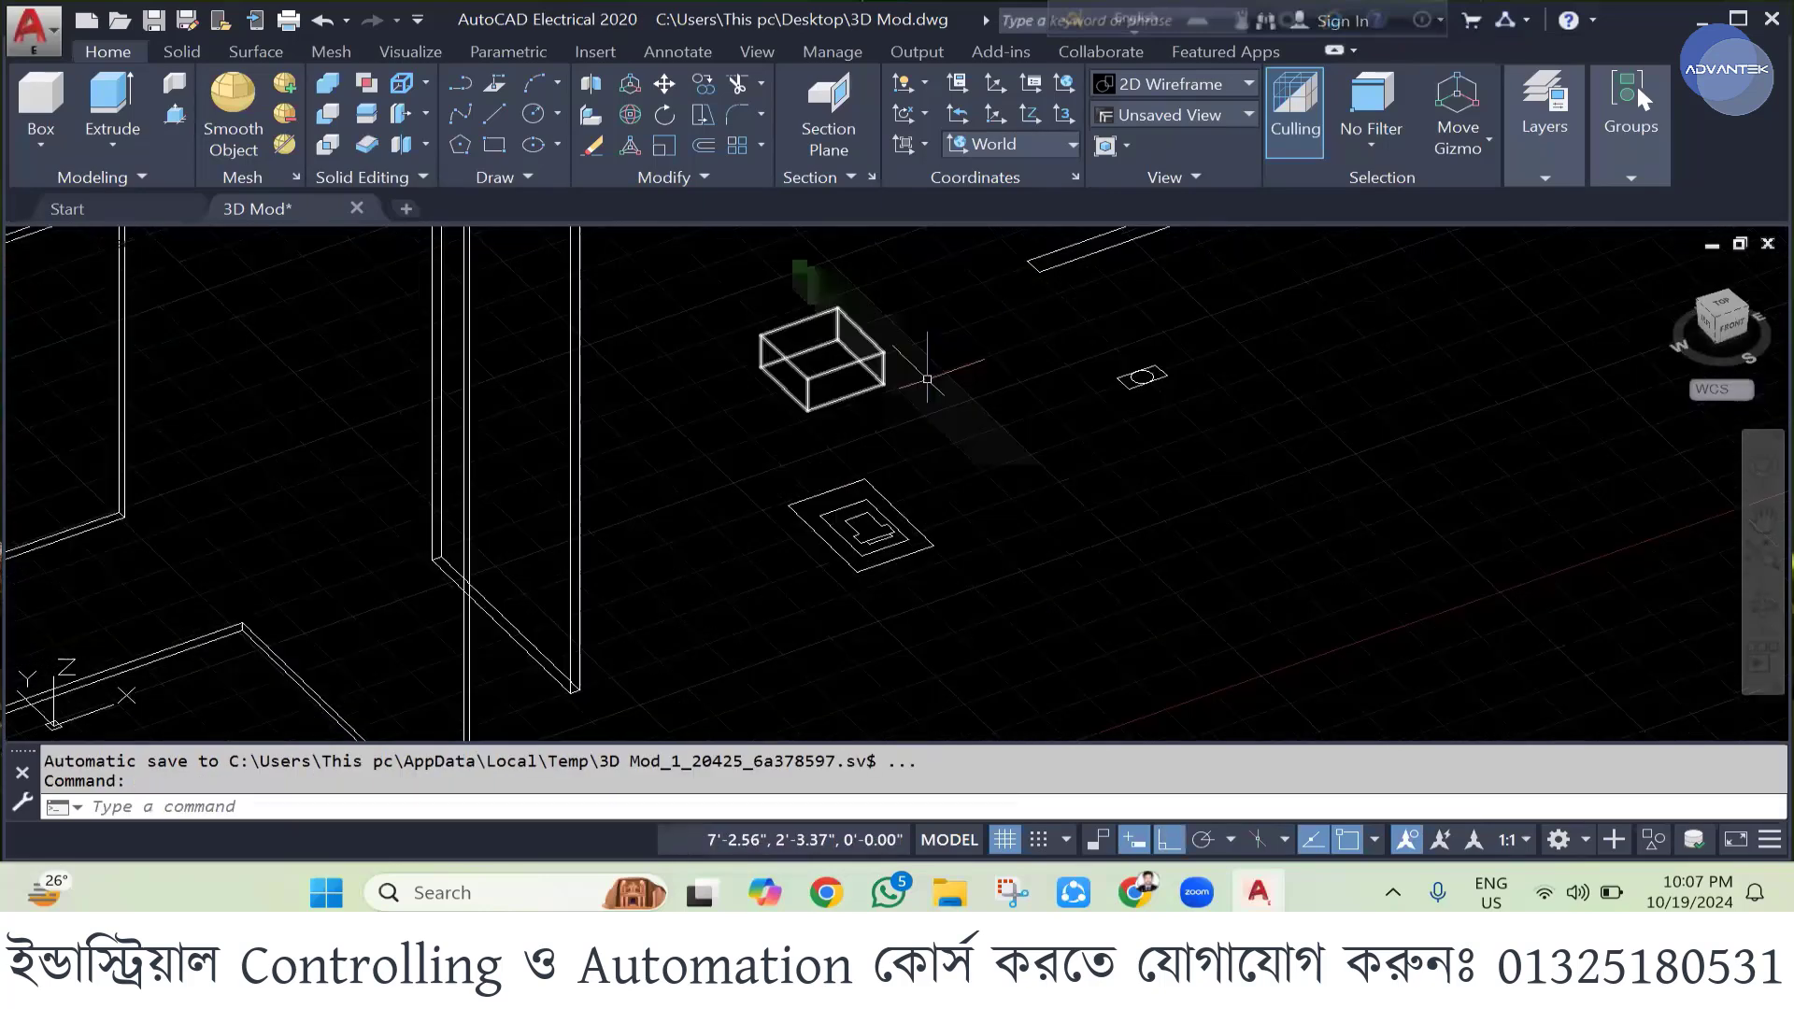
pyautogui.scroll(6, 1175, 376)
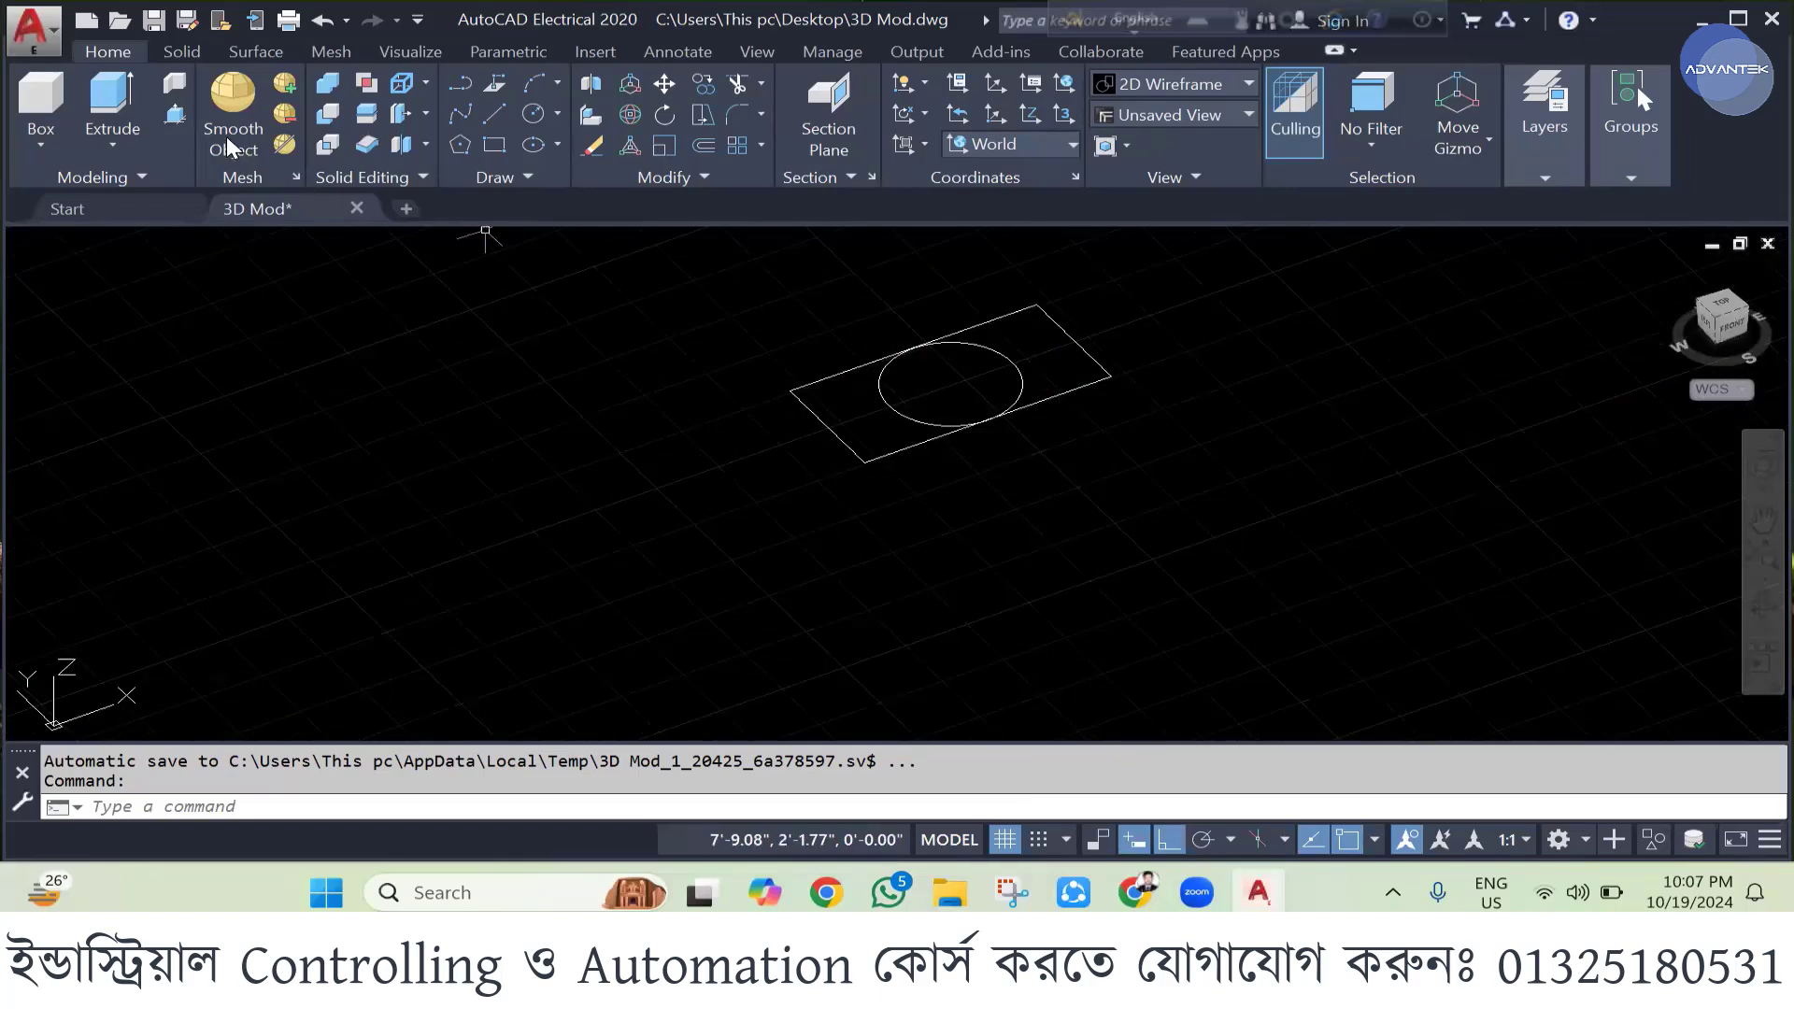
# - Extrude the rectangle and circle together 1" high
pyautogui.click(103, 104)
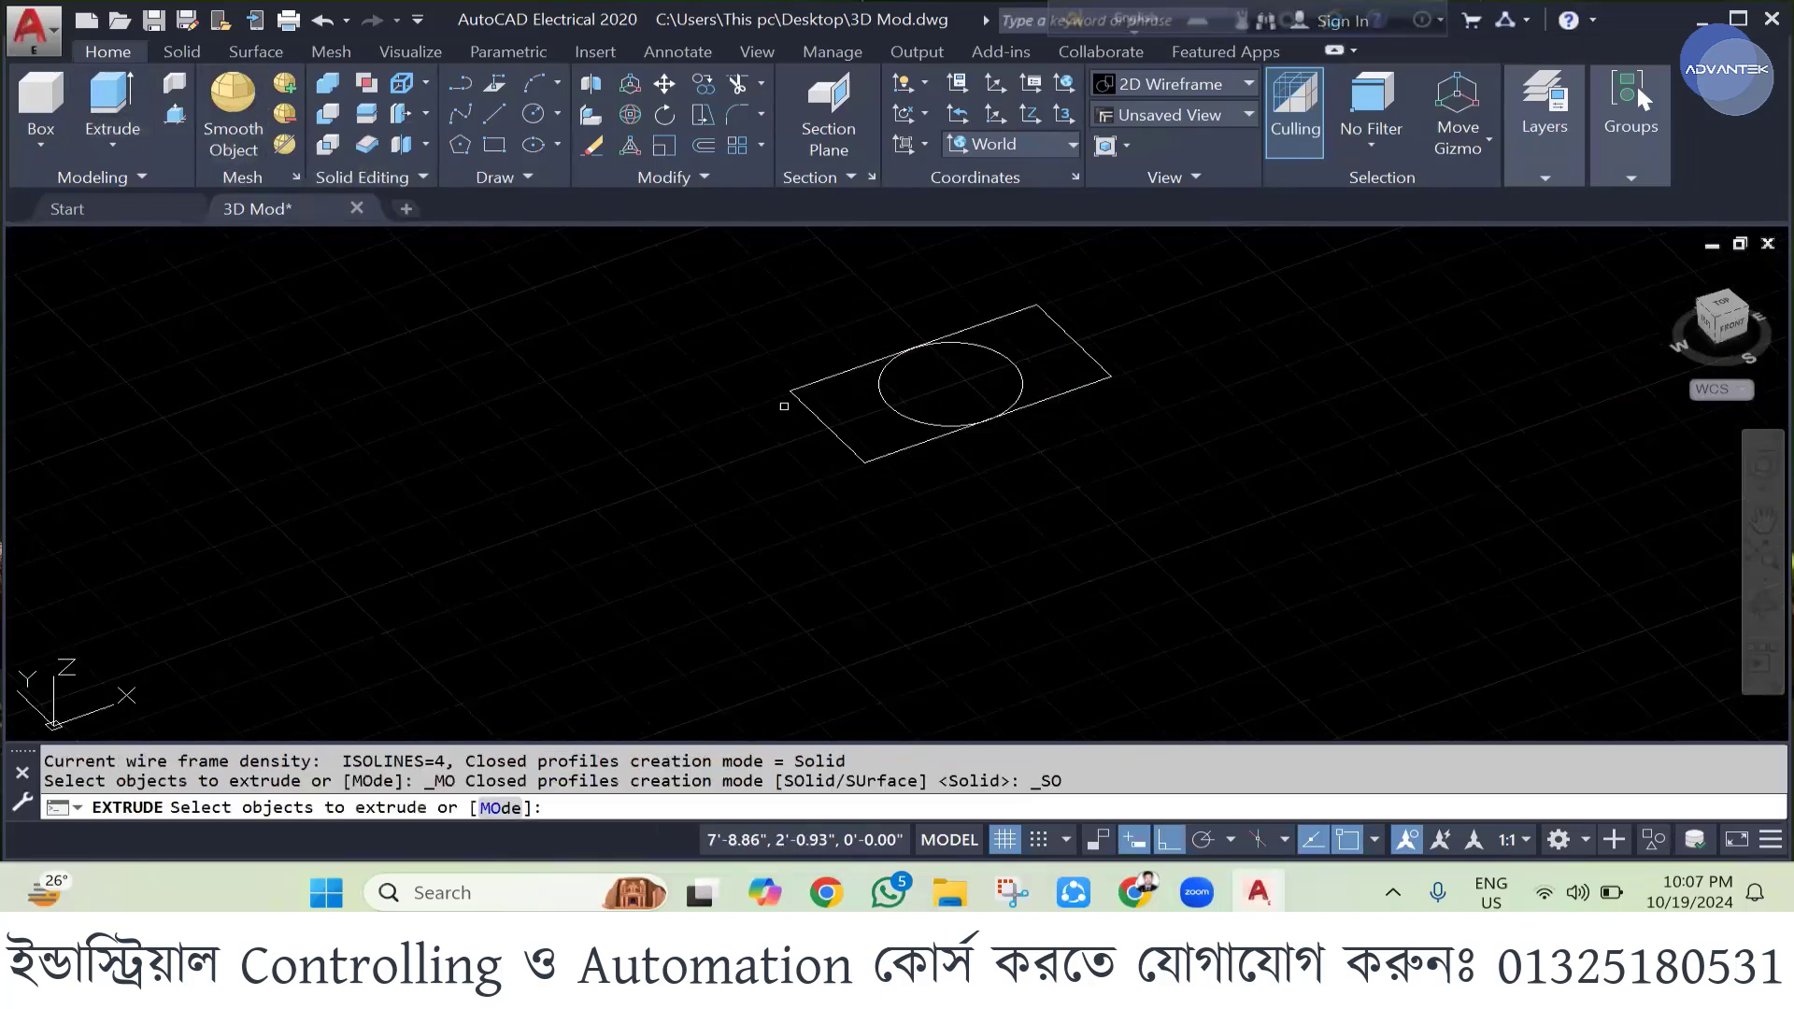
pyautogui.click(894, 454)
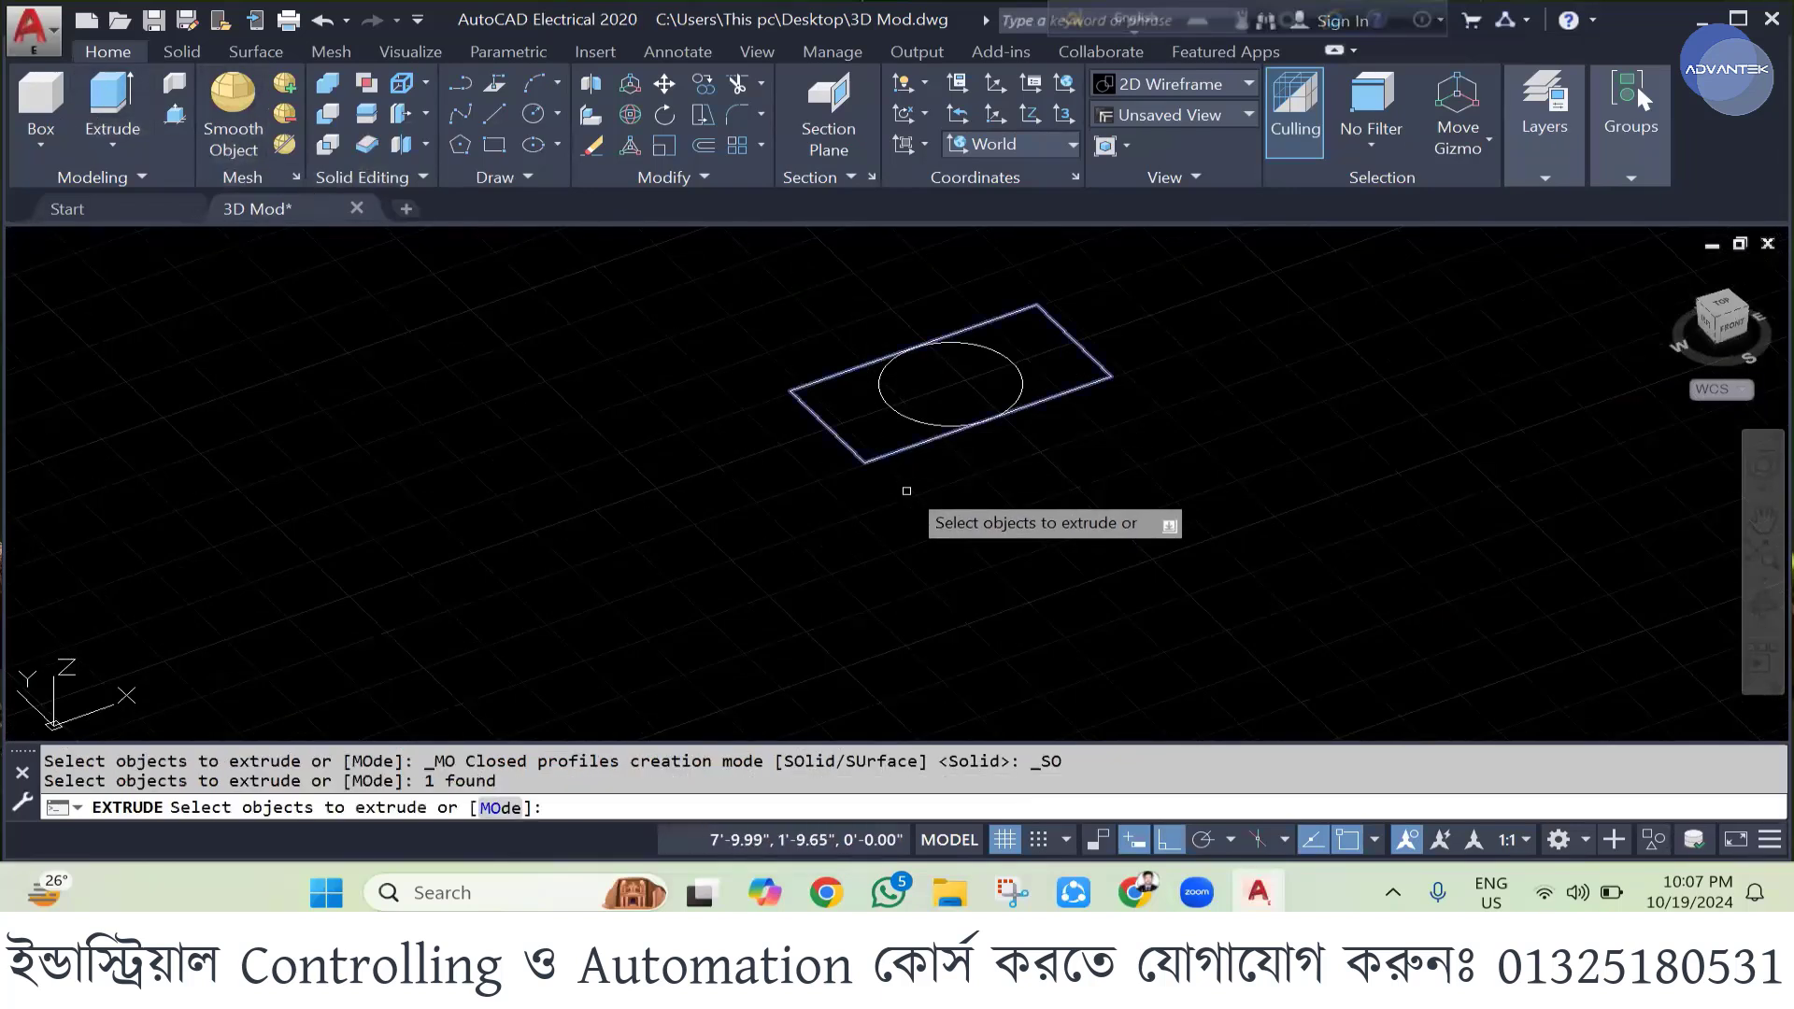
pyautogui.click(907, 419)
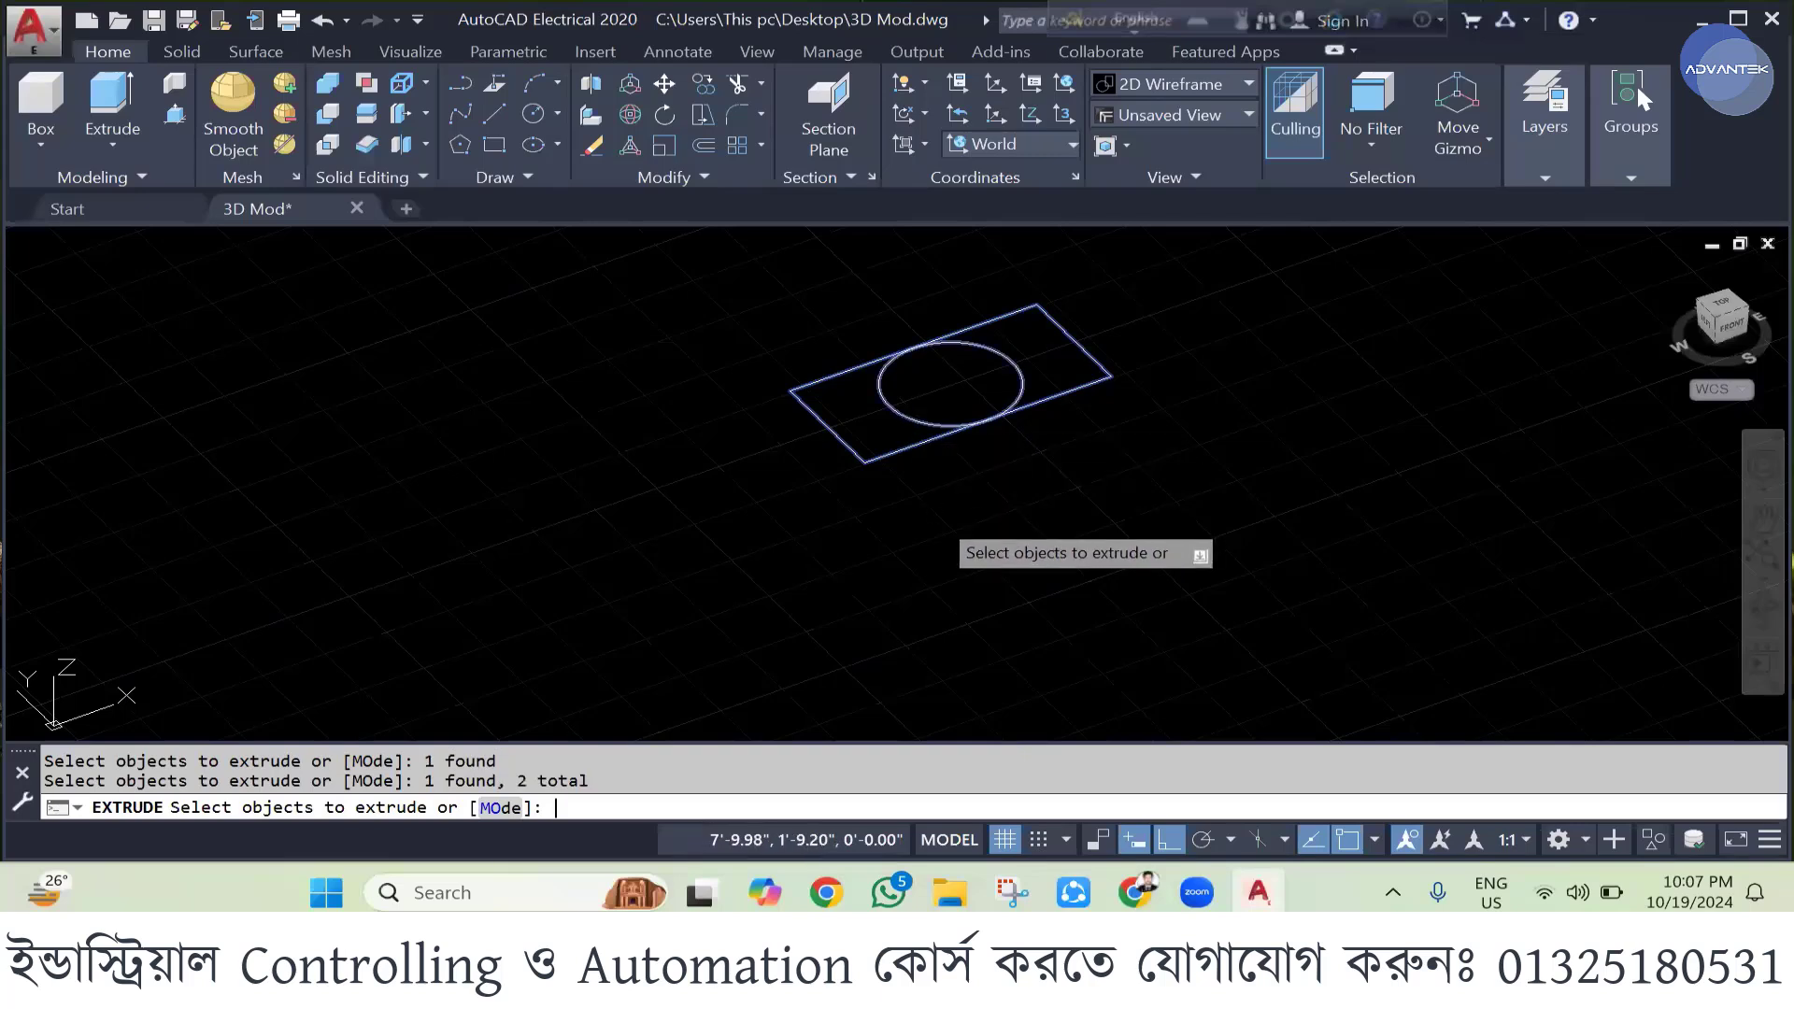
pyautogui.press('Return')
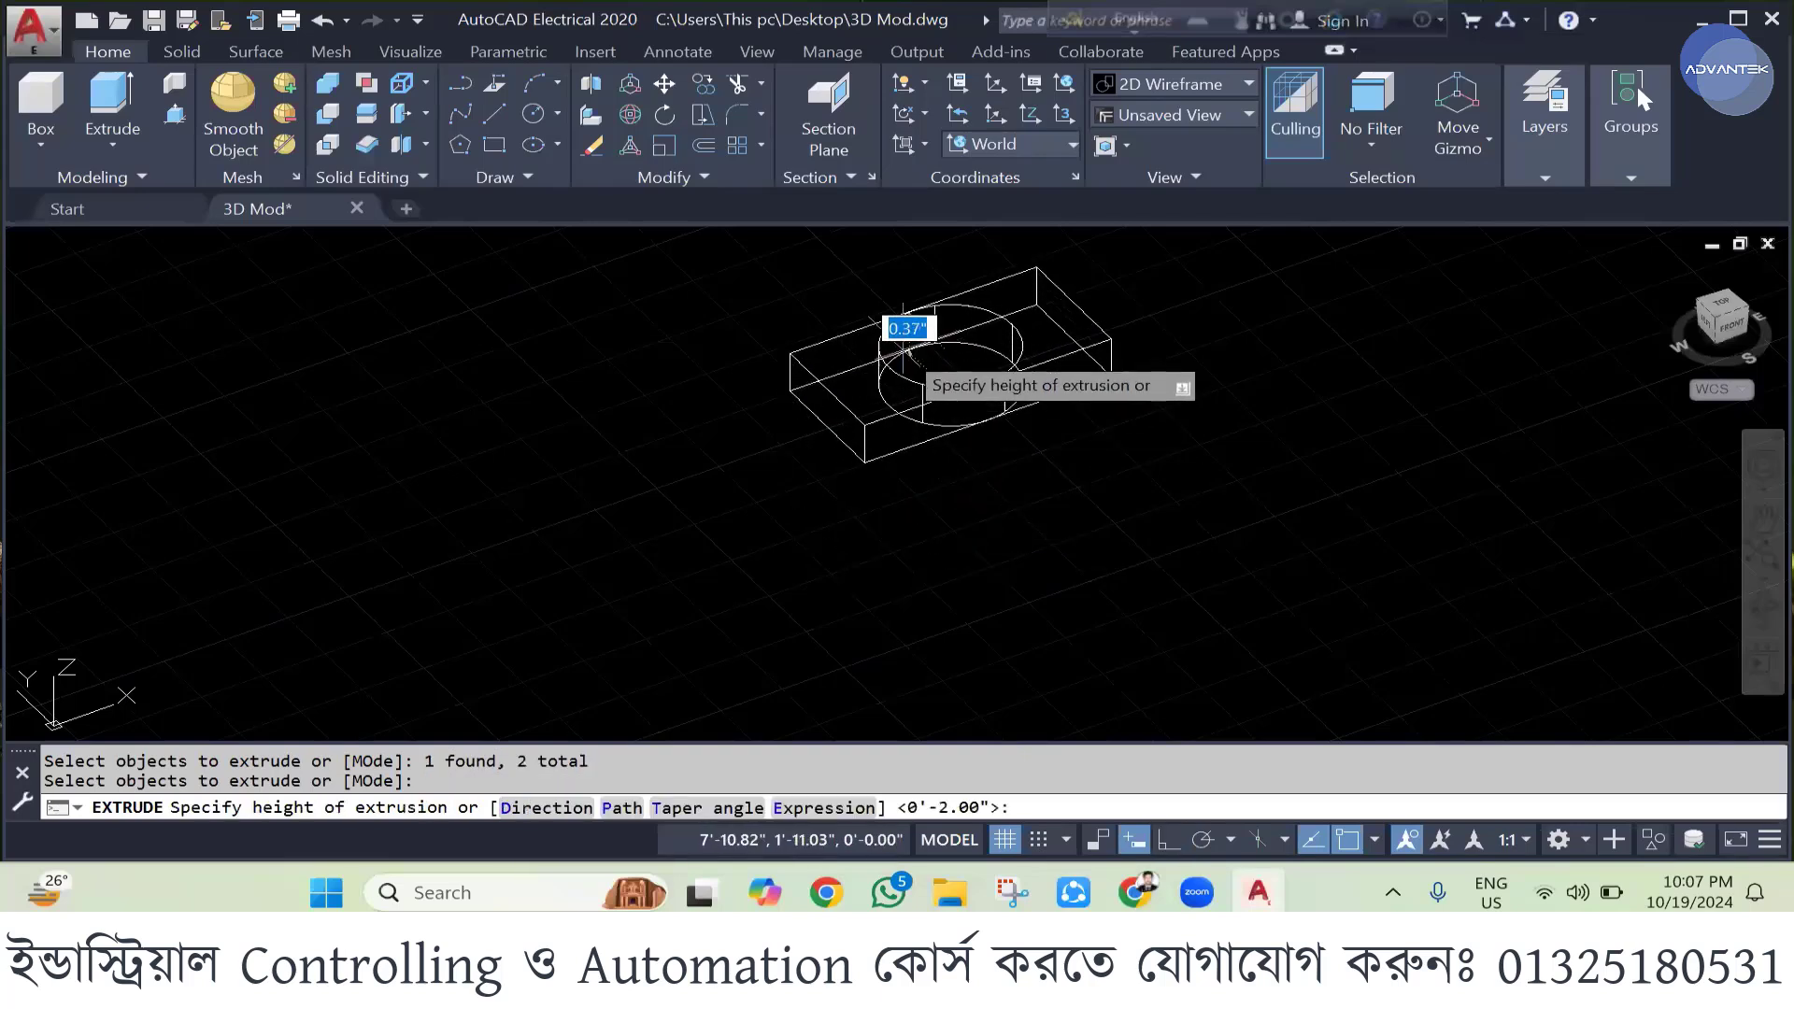
pyautogui.write('1"')
pyautogui.press('Return')
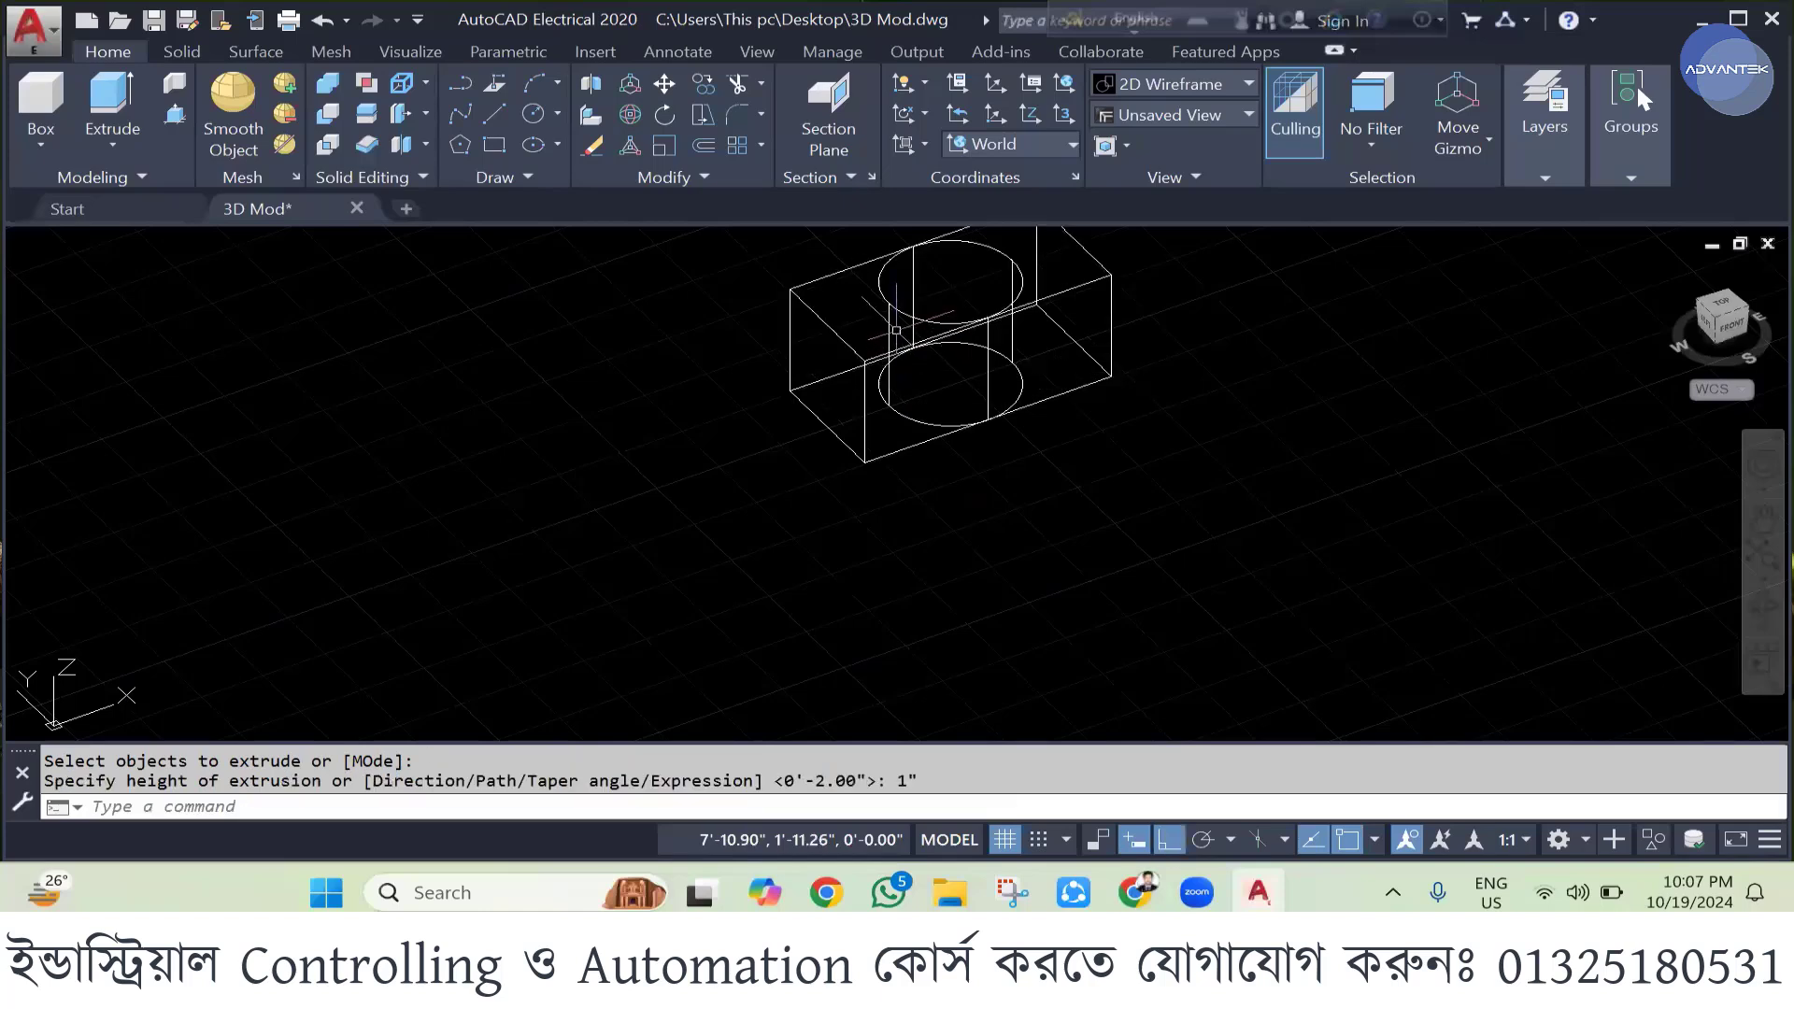
# - Cancel the pending extrusion and undo the combined rectangle-and-circle extrusion
pyautogui.click(920, 369)
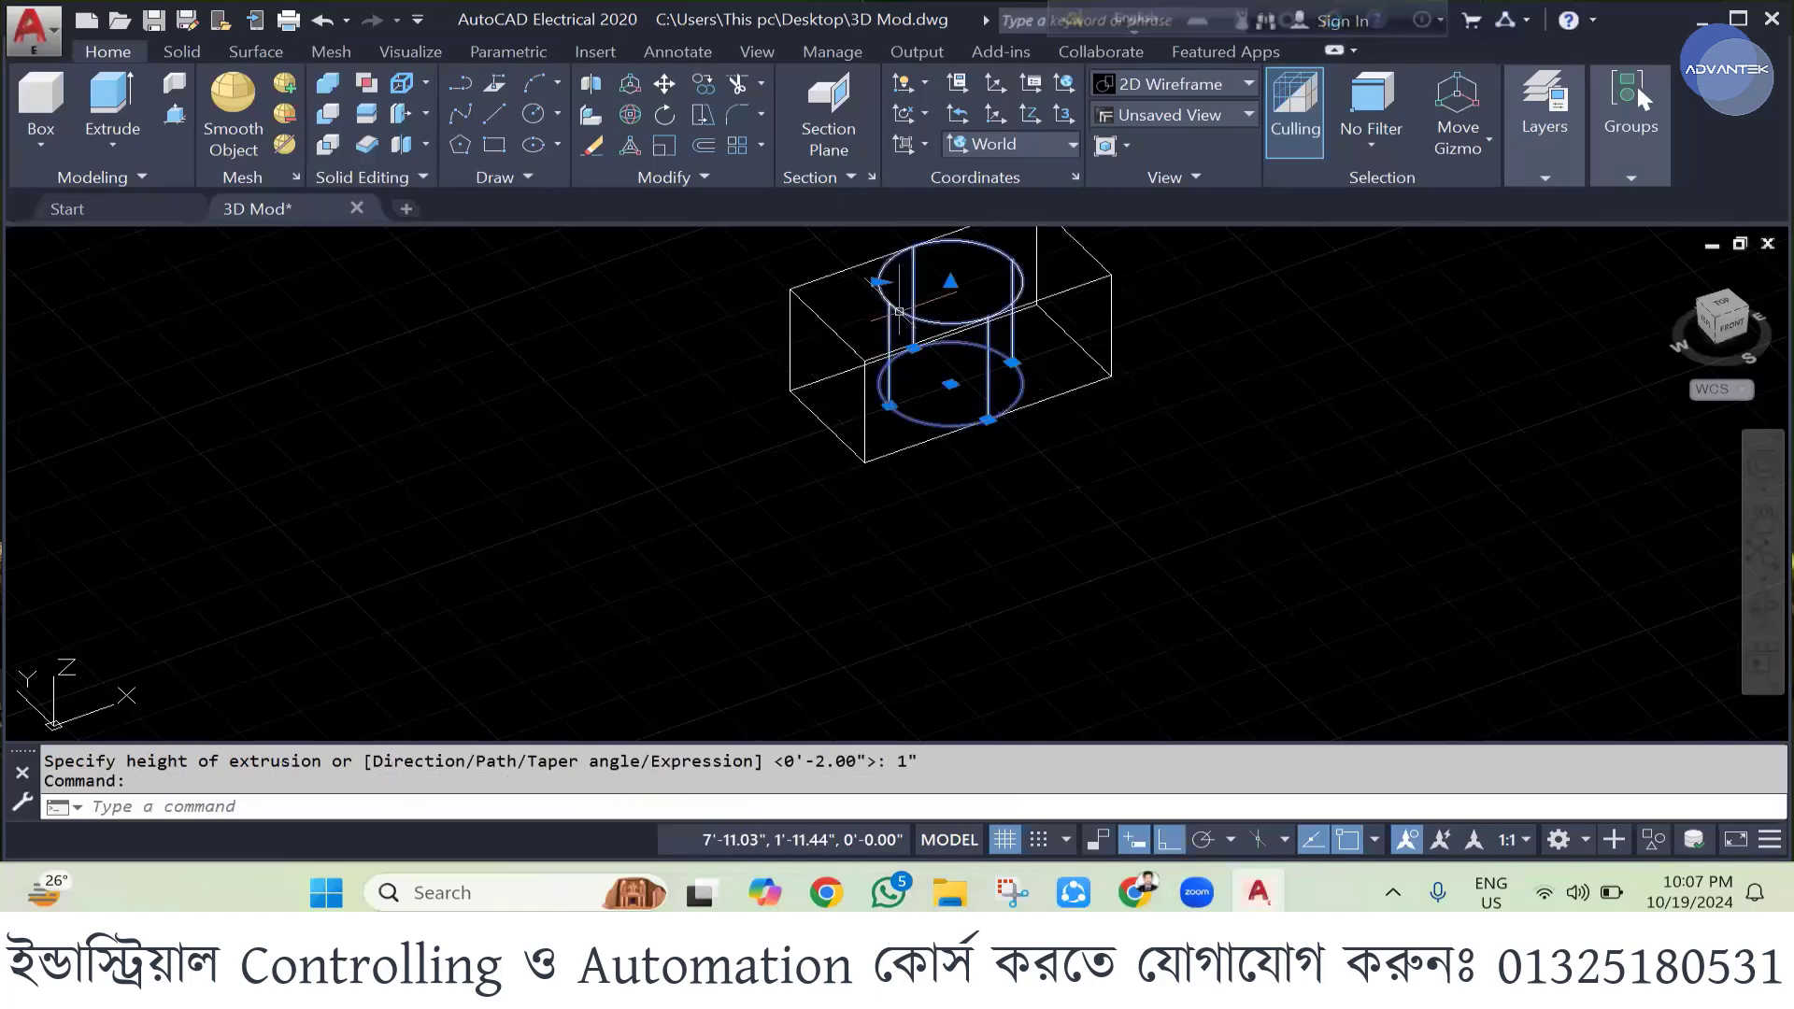
pyautogui.click(111, 101)
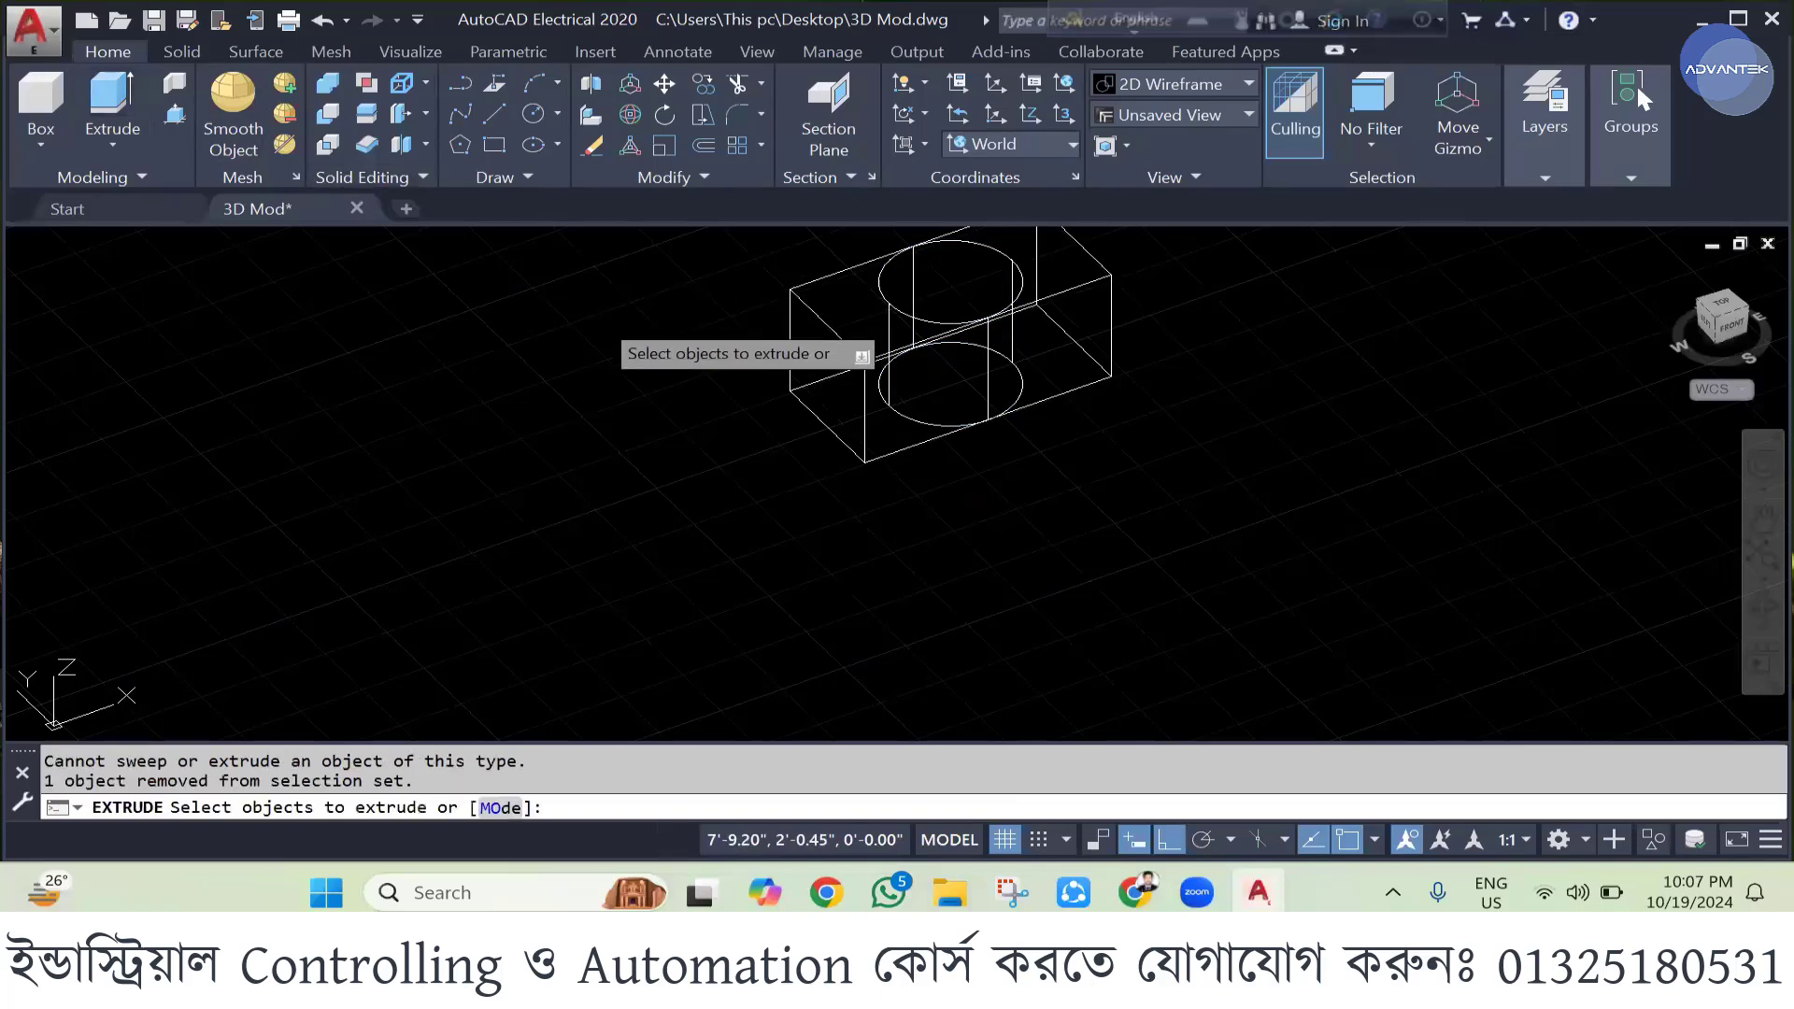
pyautogui.press('Escape')
pyautogui.hotkey('ctrl', 'z')
pyautogui.hotkey('ctrl', 'z')
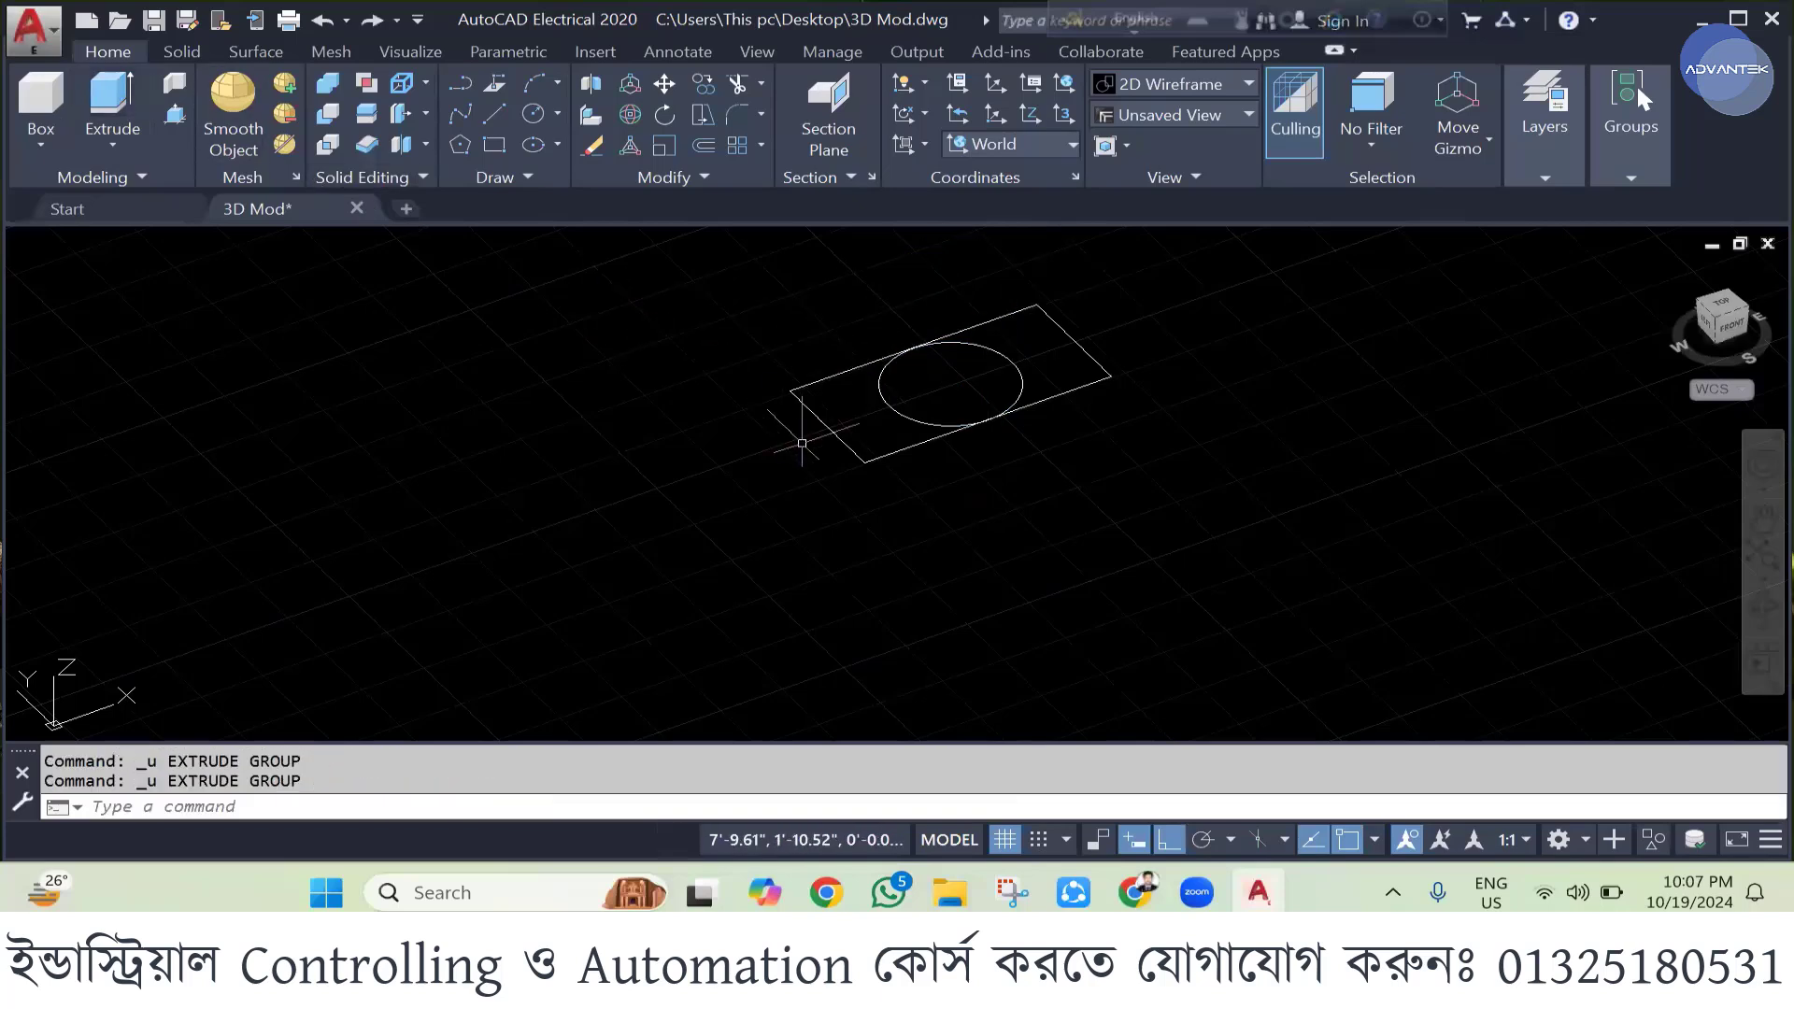
# - Extrude the circle alone into a 1" tall cylinder
pyautogui.click(895, 412)
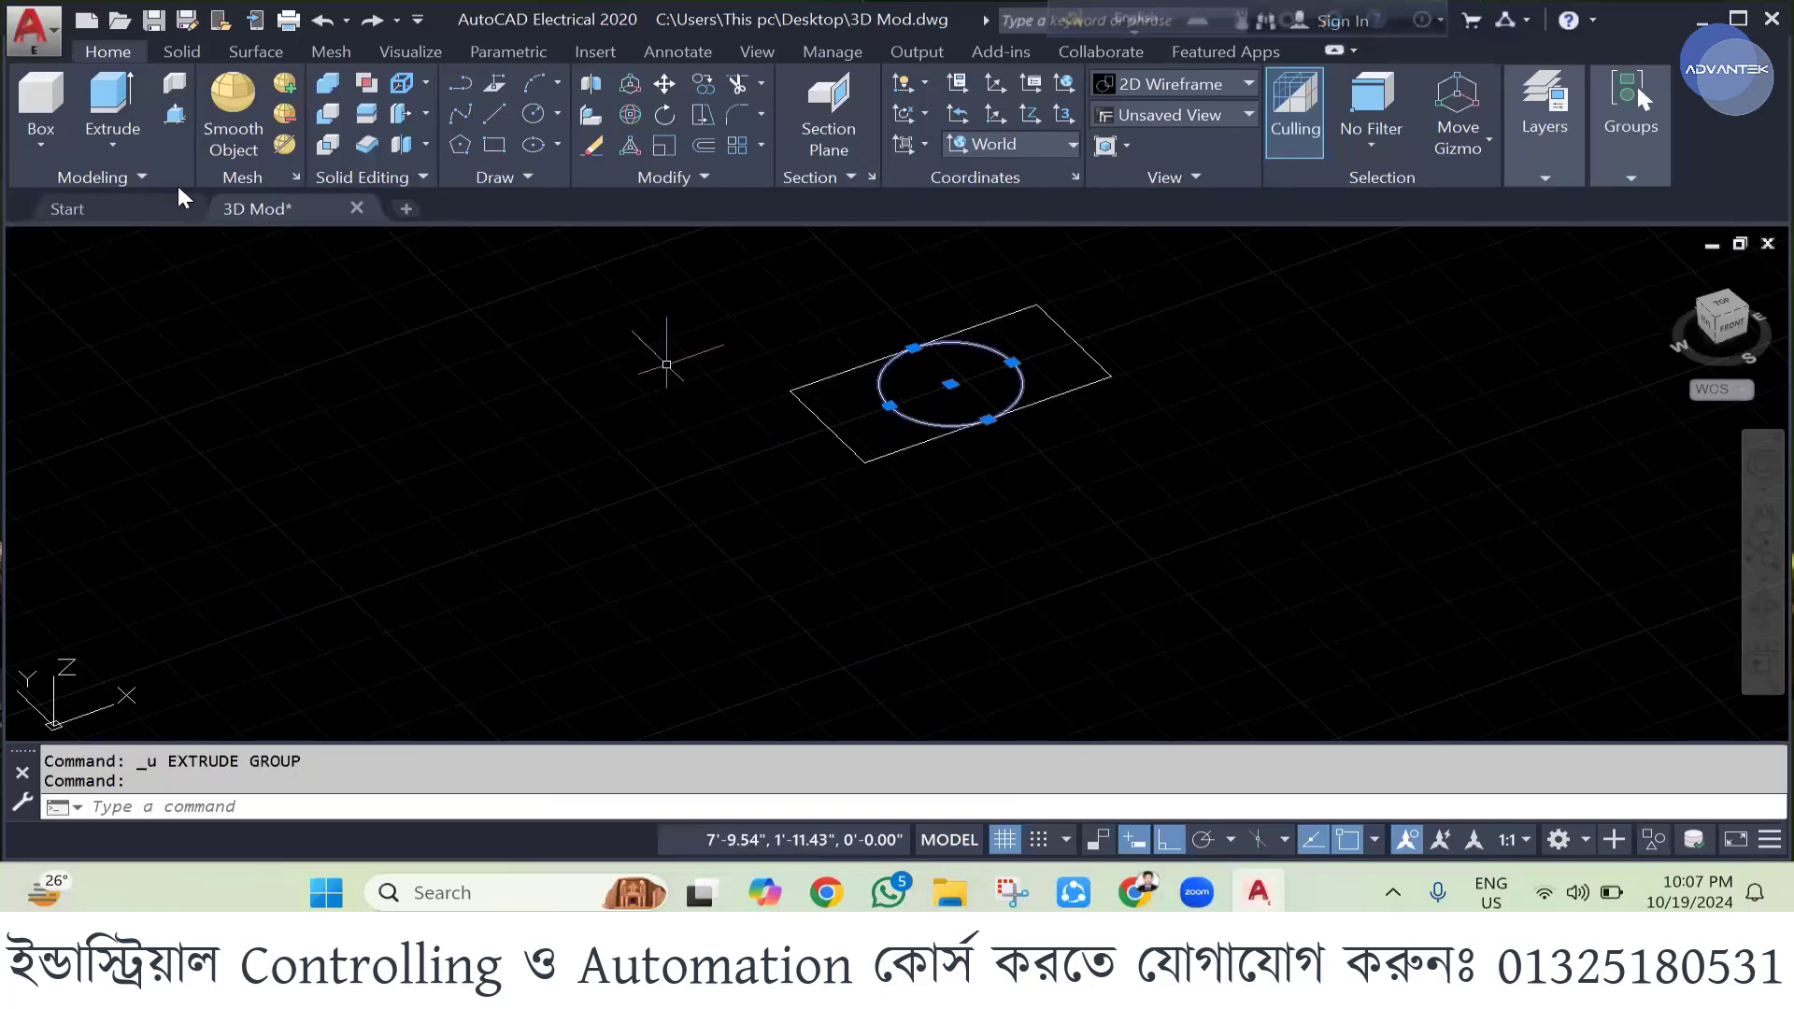
pyautogui.click(108, 98)
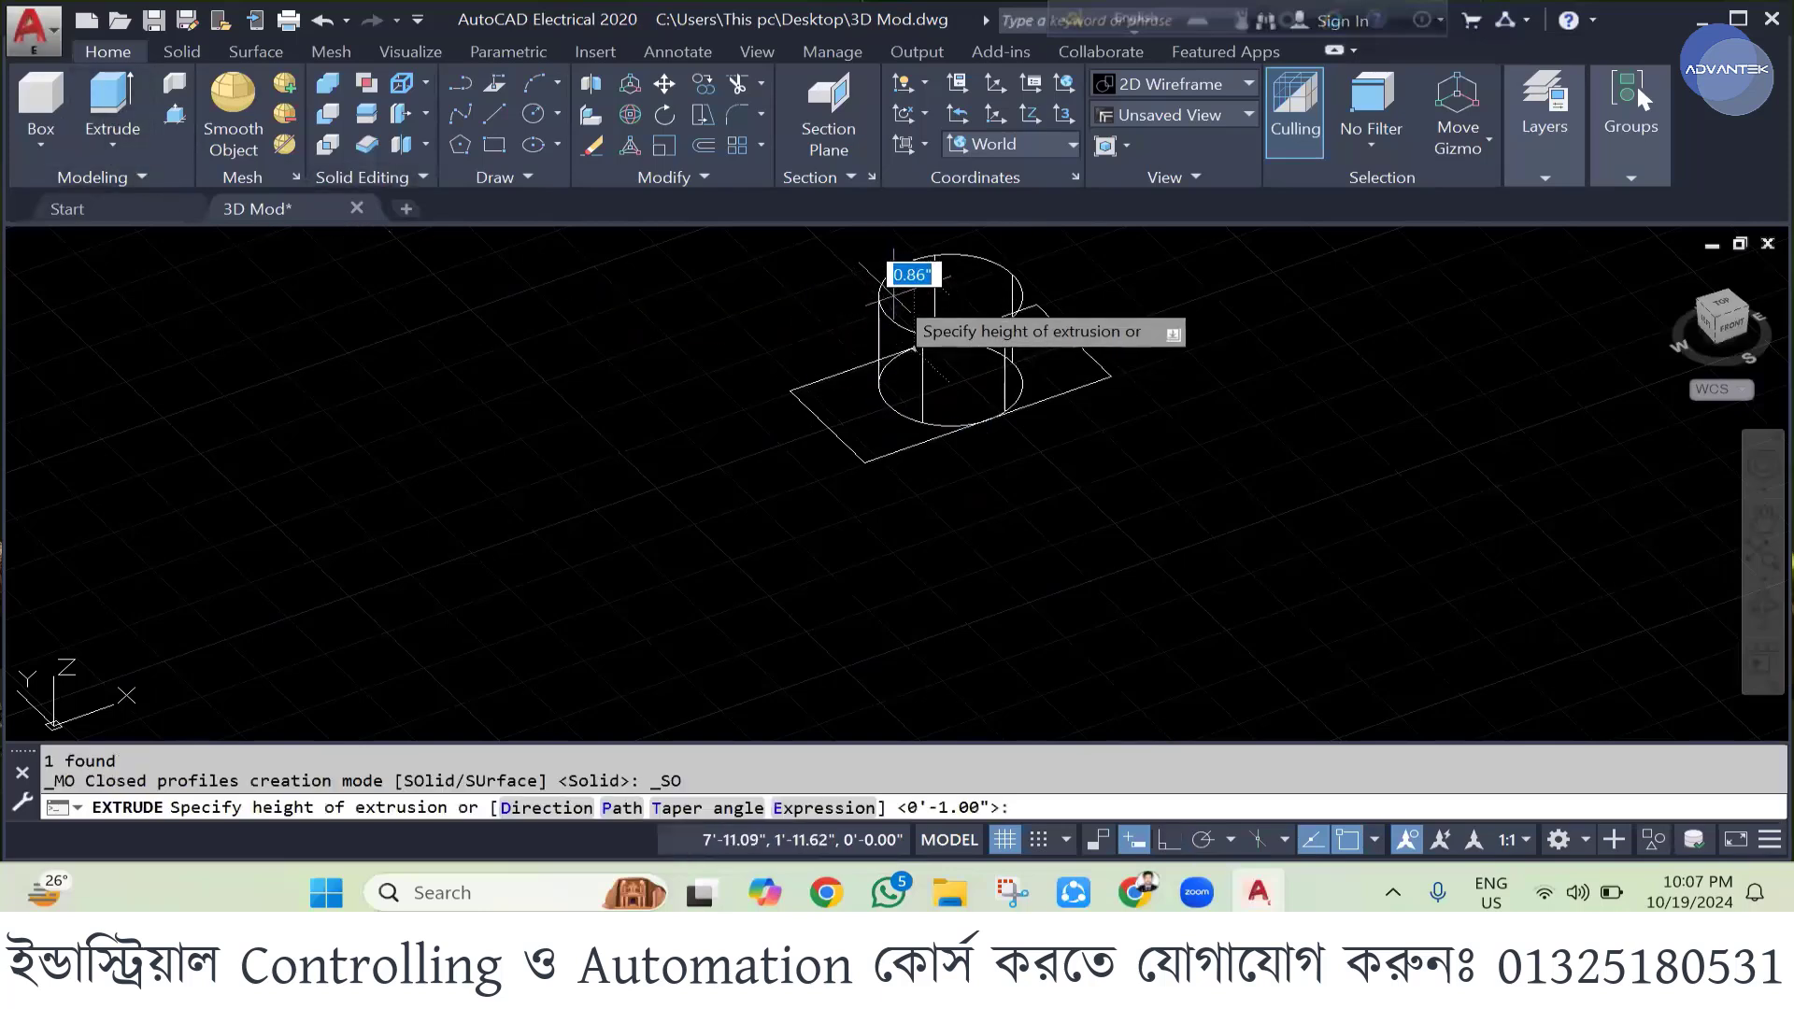
pyautogui.write('1"')
pyautogui.press('Return')
# - Extrude the base rectangle 0.5" high into a block beneath the cylinder
pyautogui.click(881, 456)
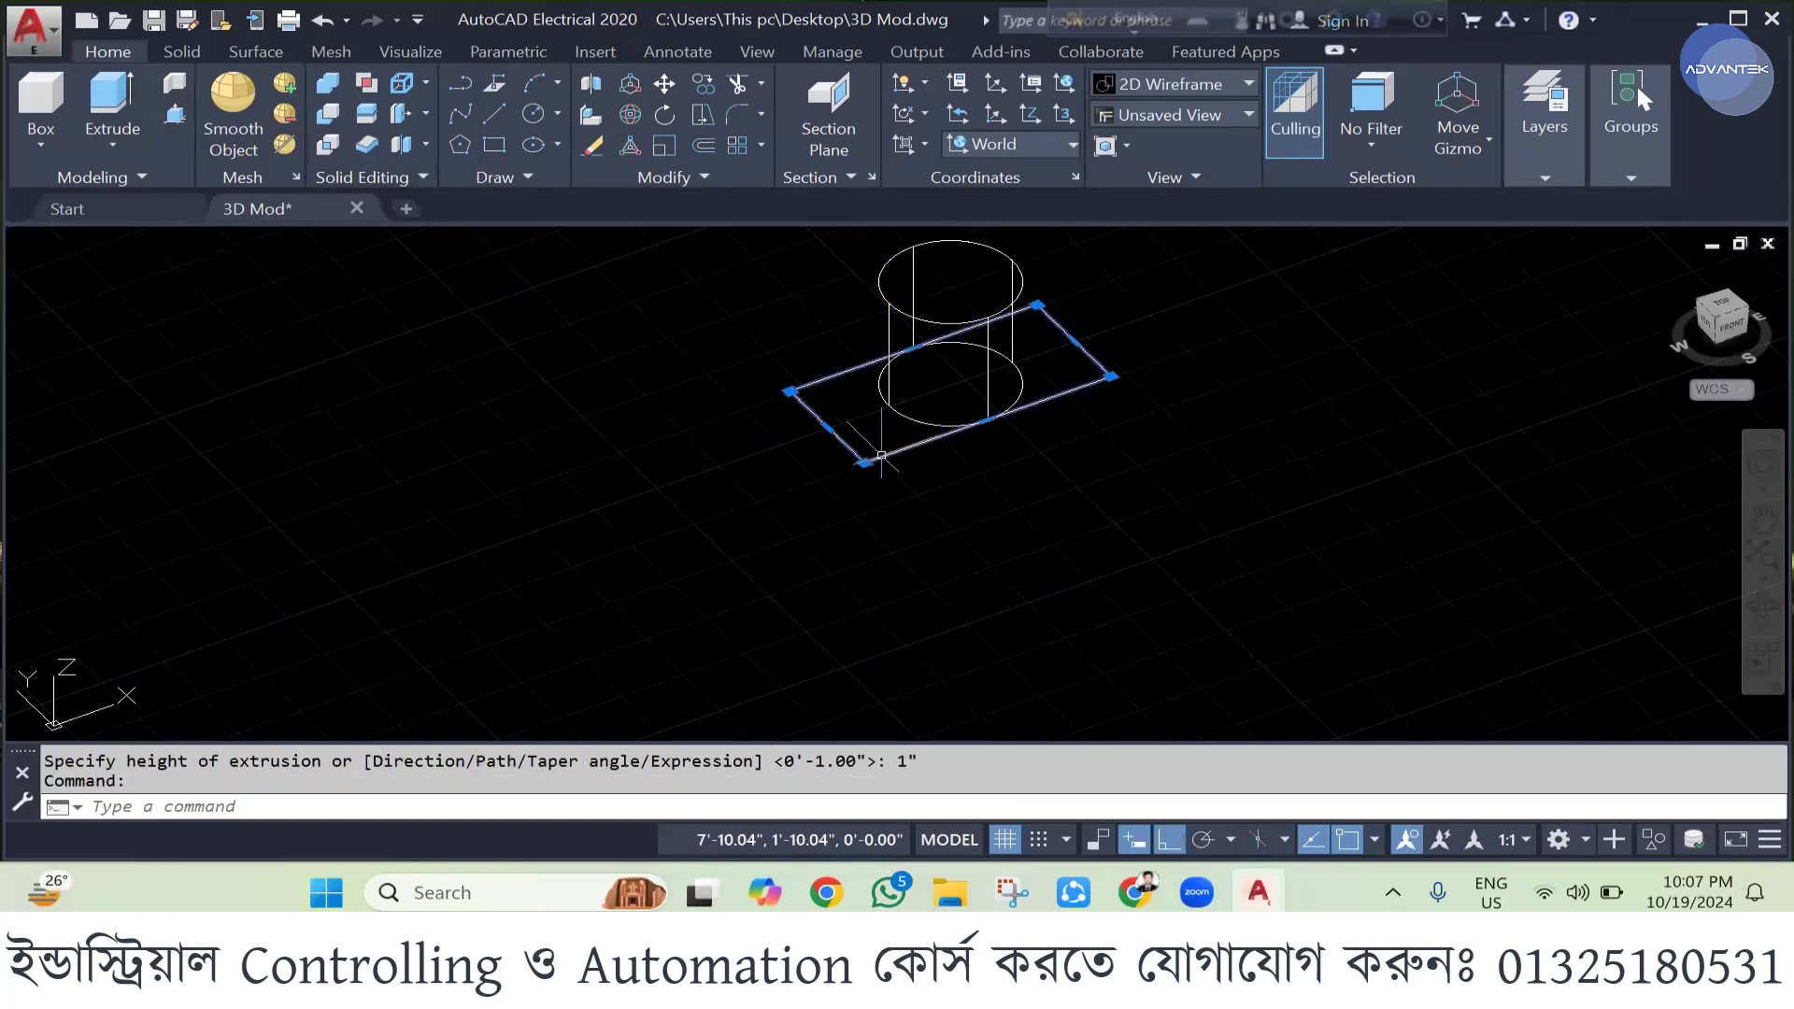
pyautogui.click(101, 103)
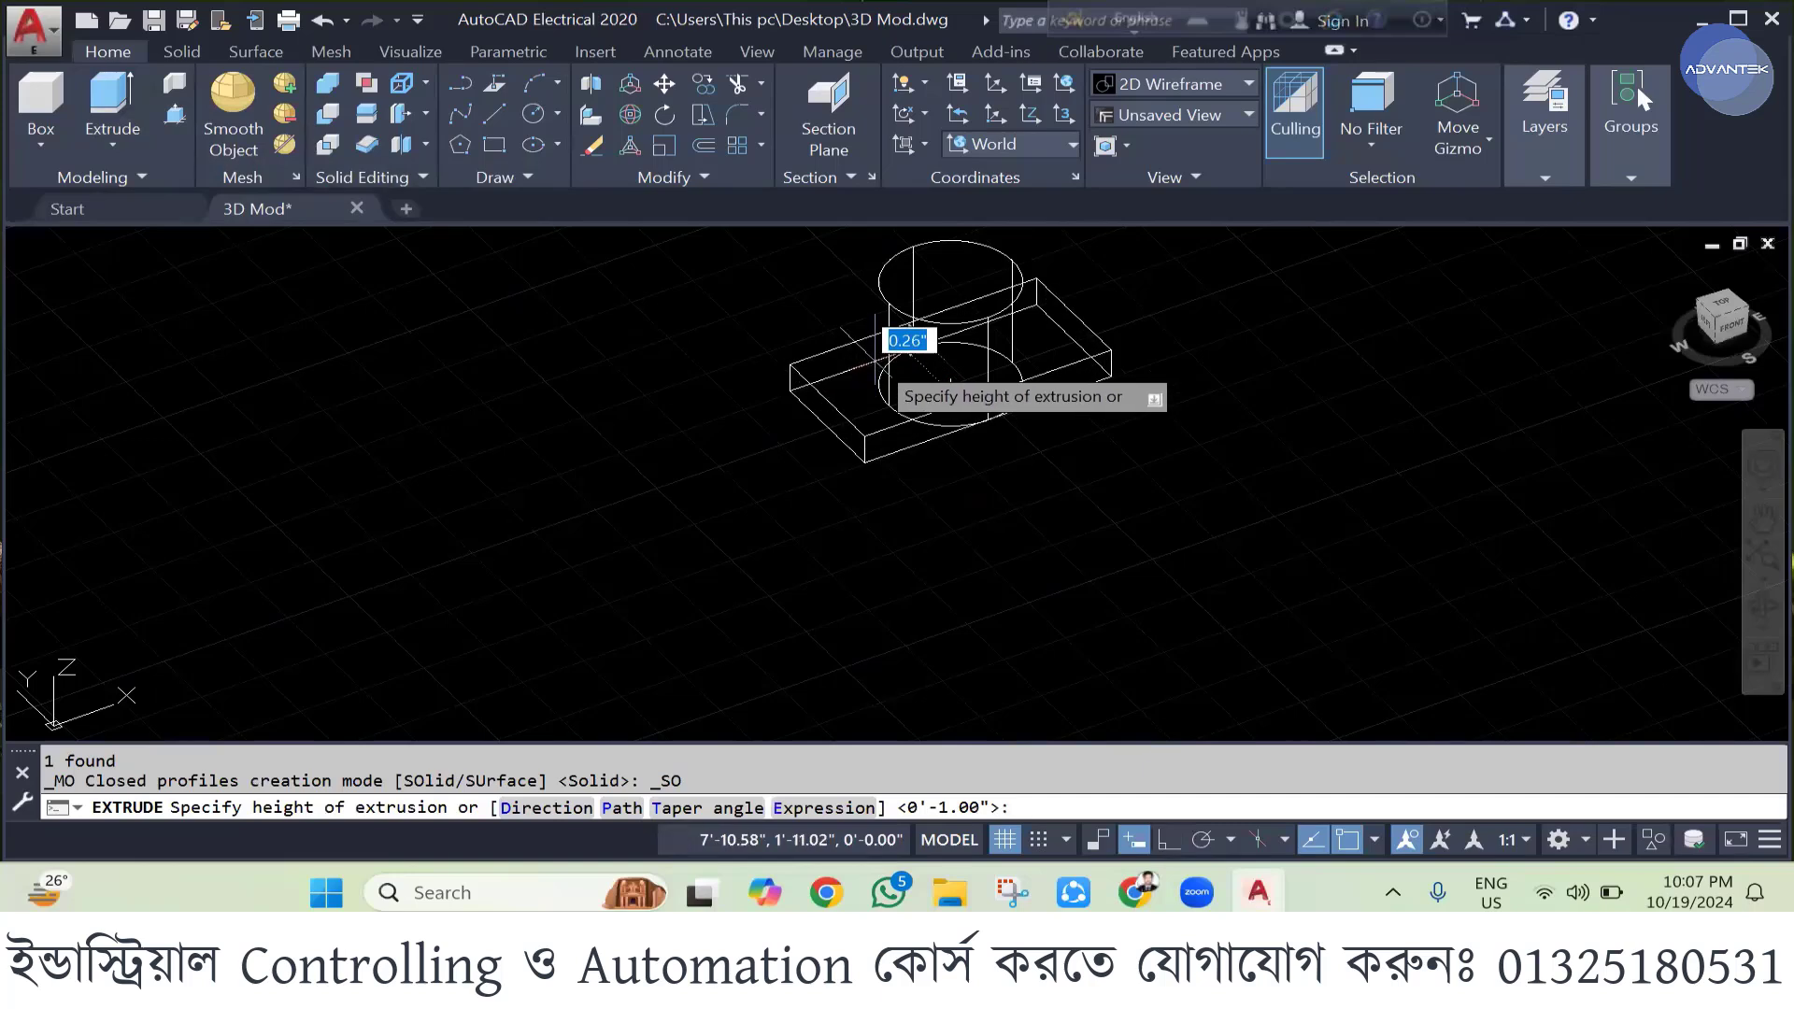
pyautogui.press('BackSpace')
pyautogui.press('Return')
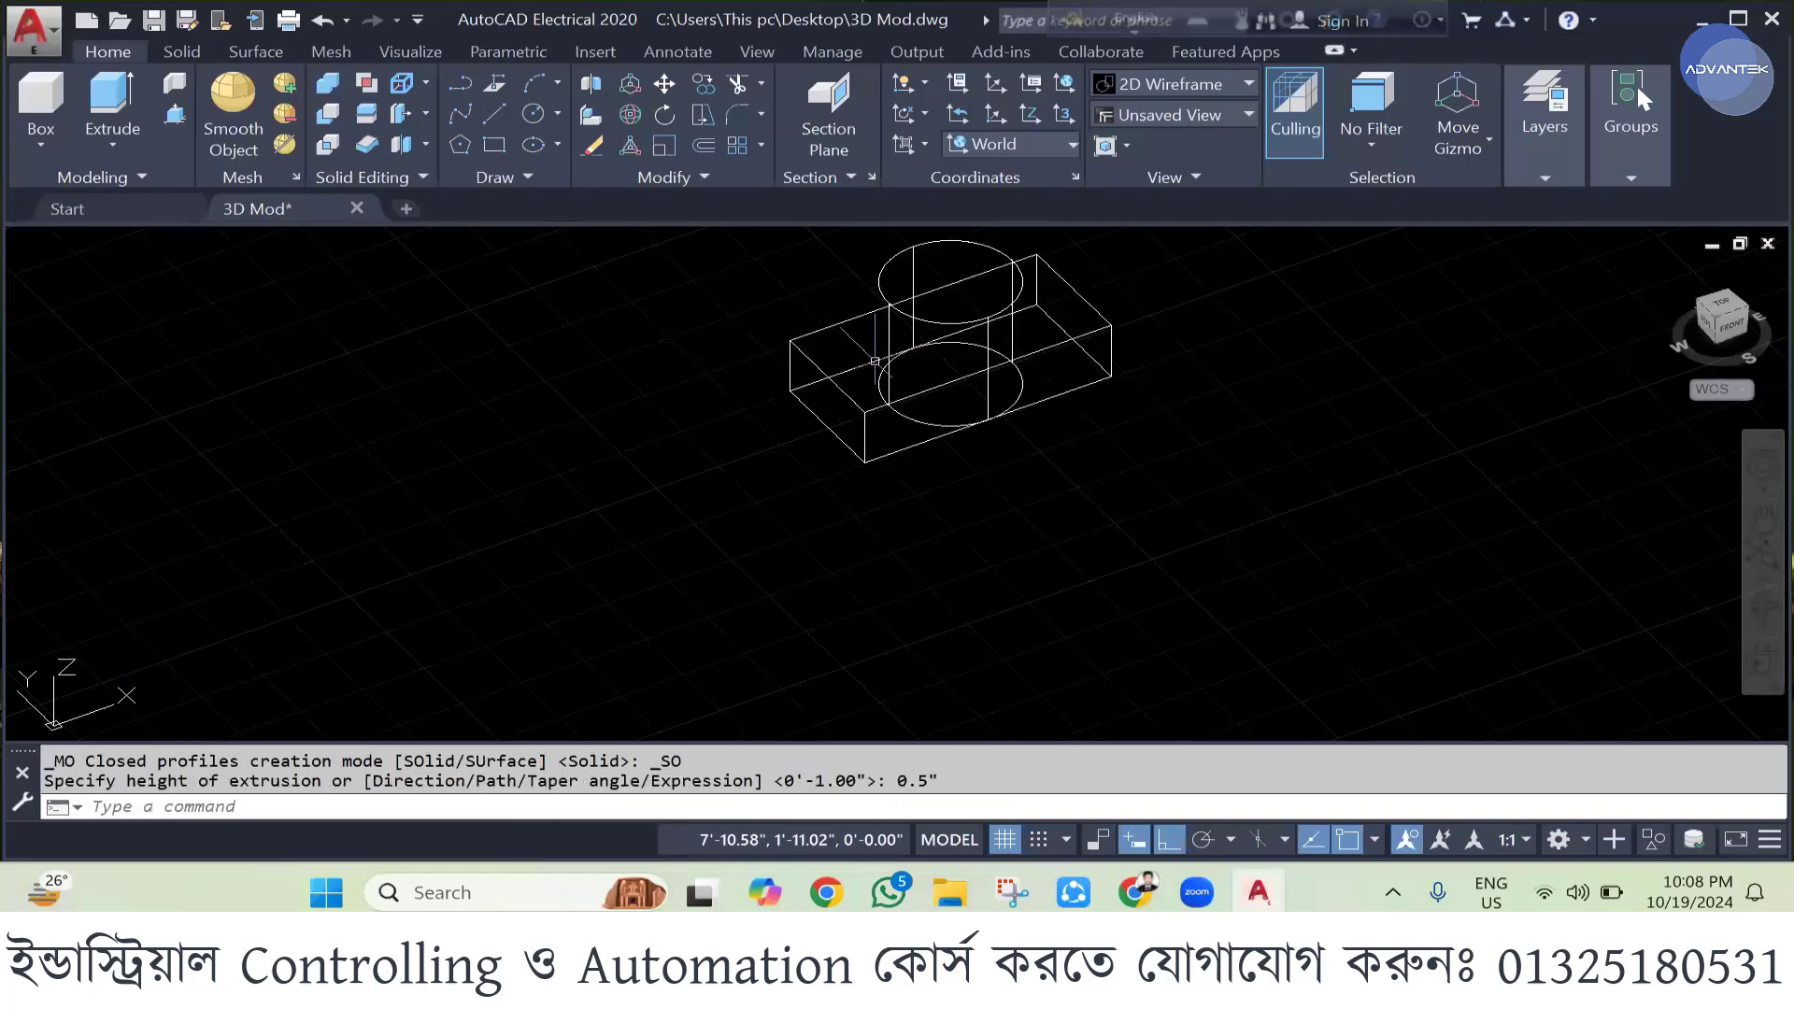
pyautogui.scroll(-2, 949, 506)
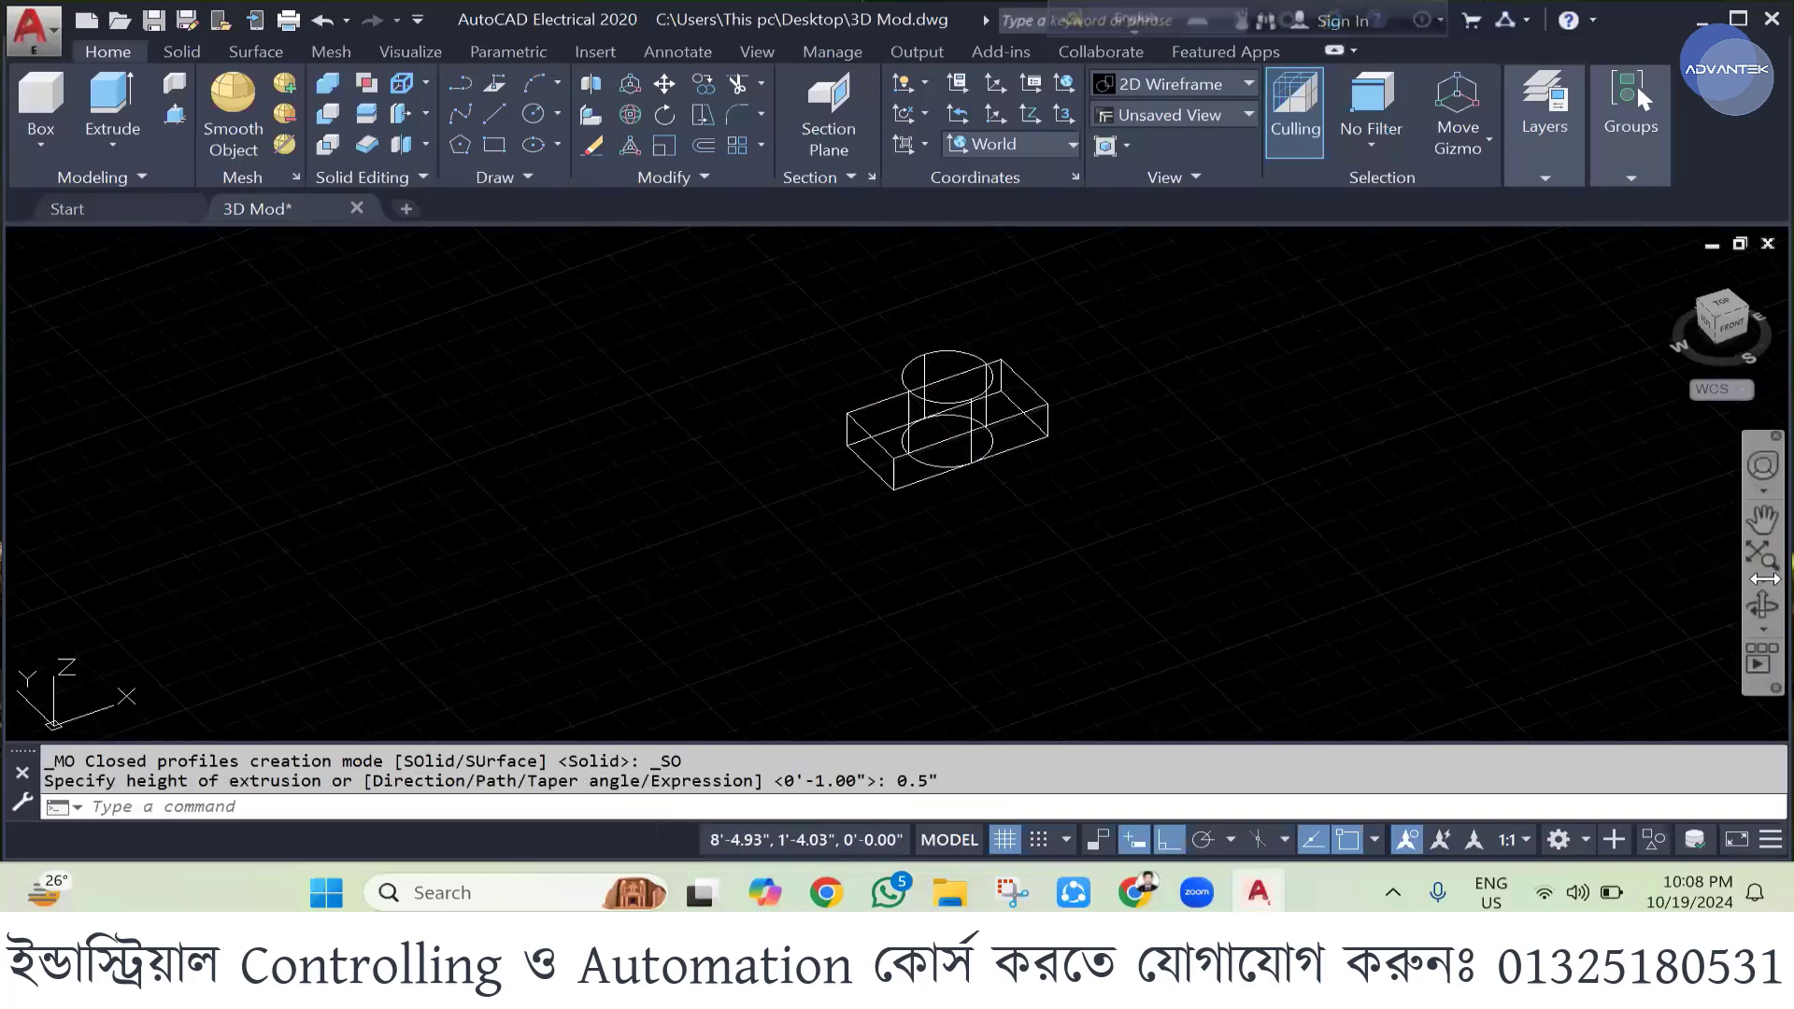
# - Switch to the top view and draw a tall narrow rectangle crossing the box vertically
pyautogui.click(1721, 308)
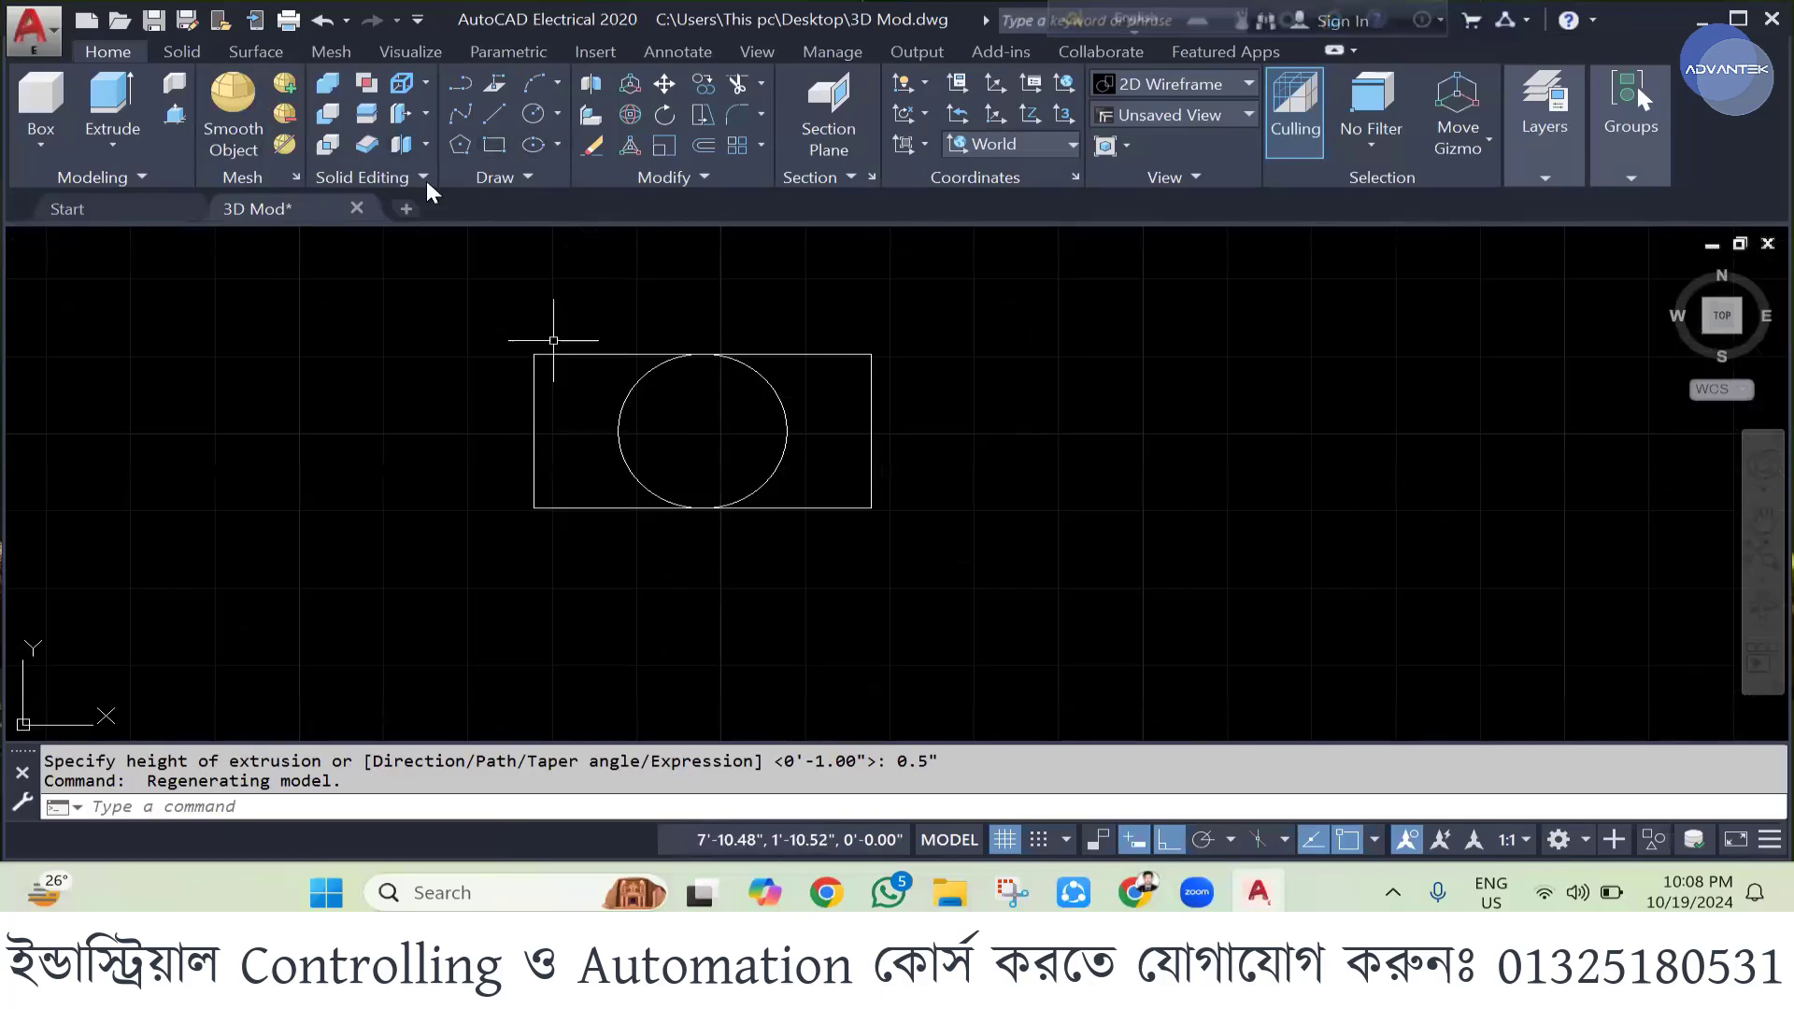
pyautogui.click(486, 145)
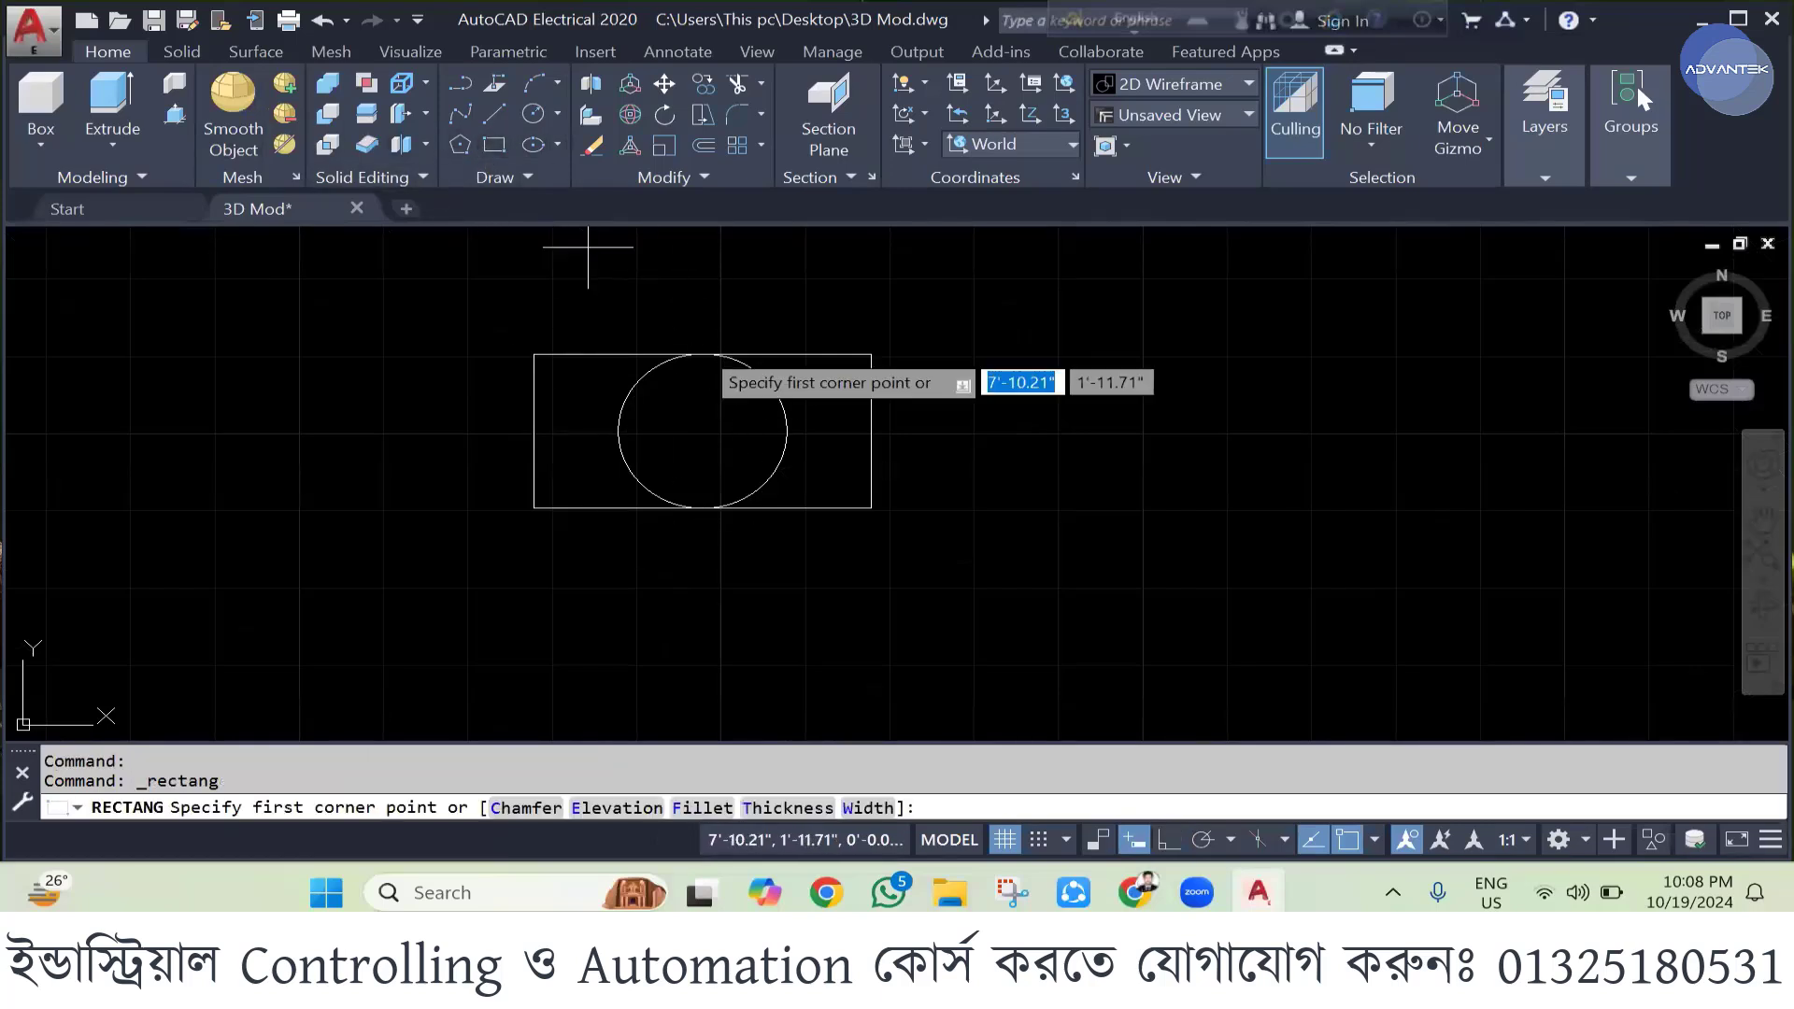
pyautogui.click(663, 304)
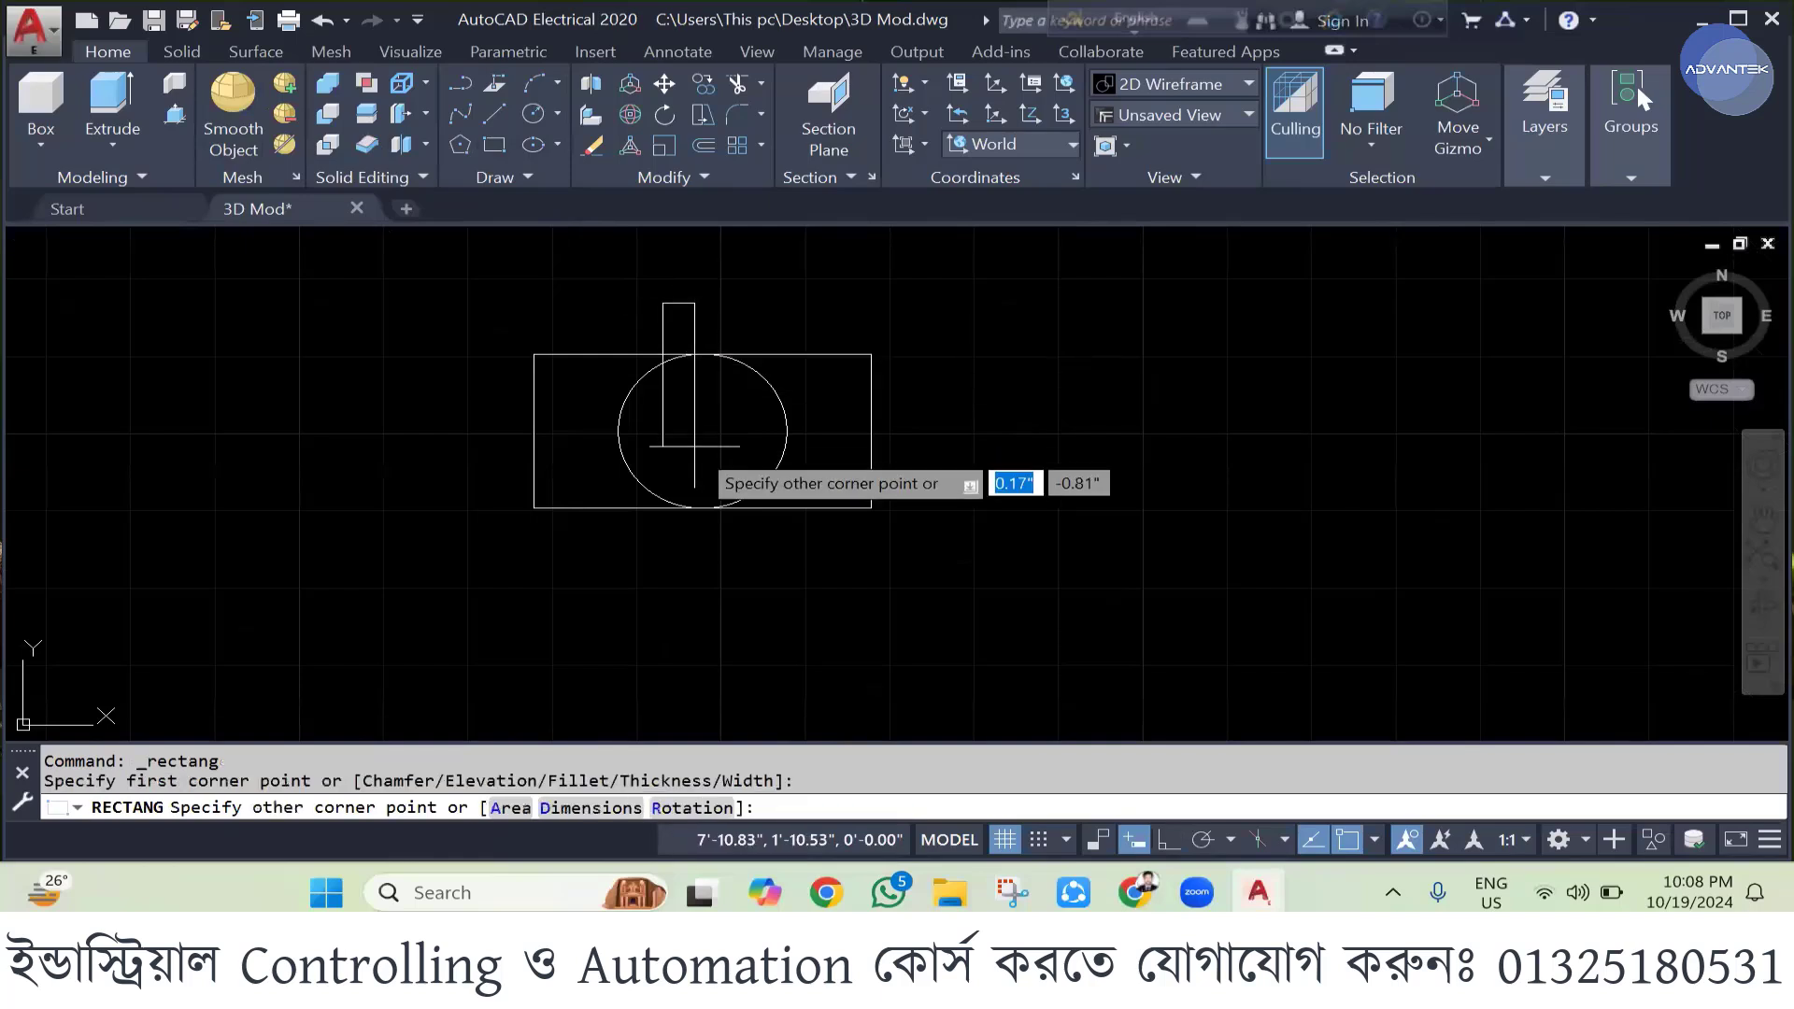
pyautogui.click(740, 581)
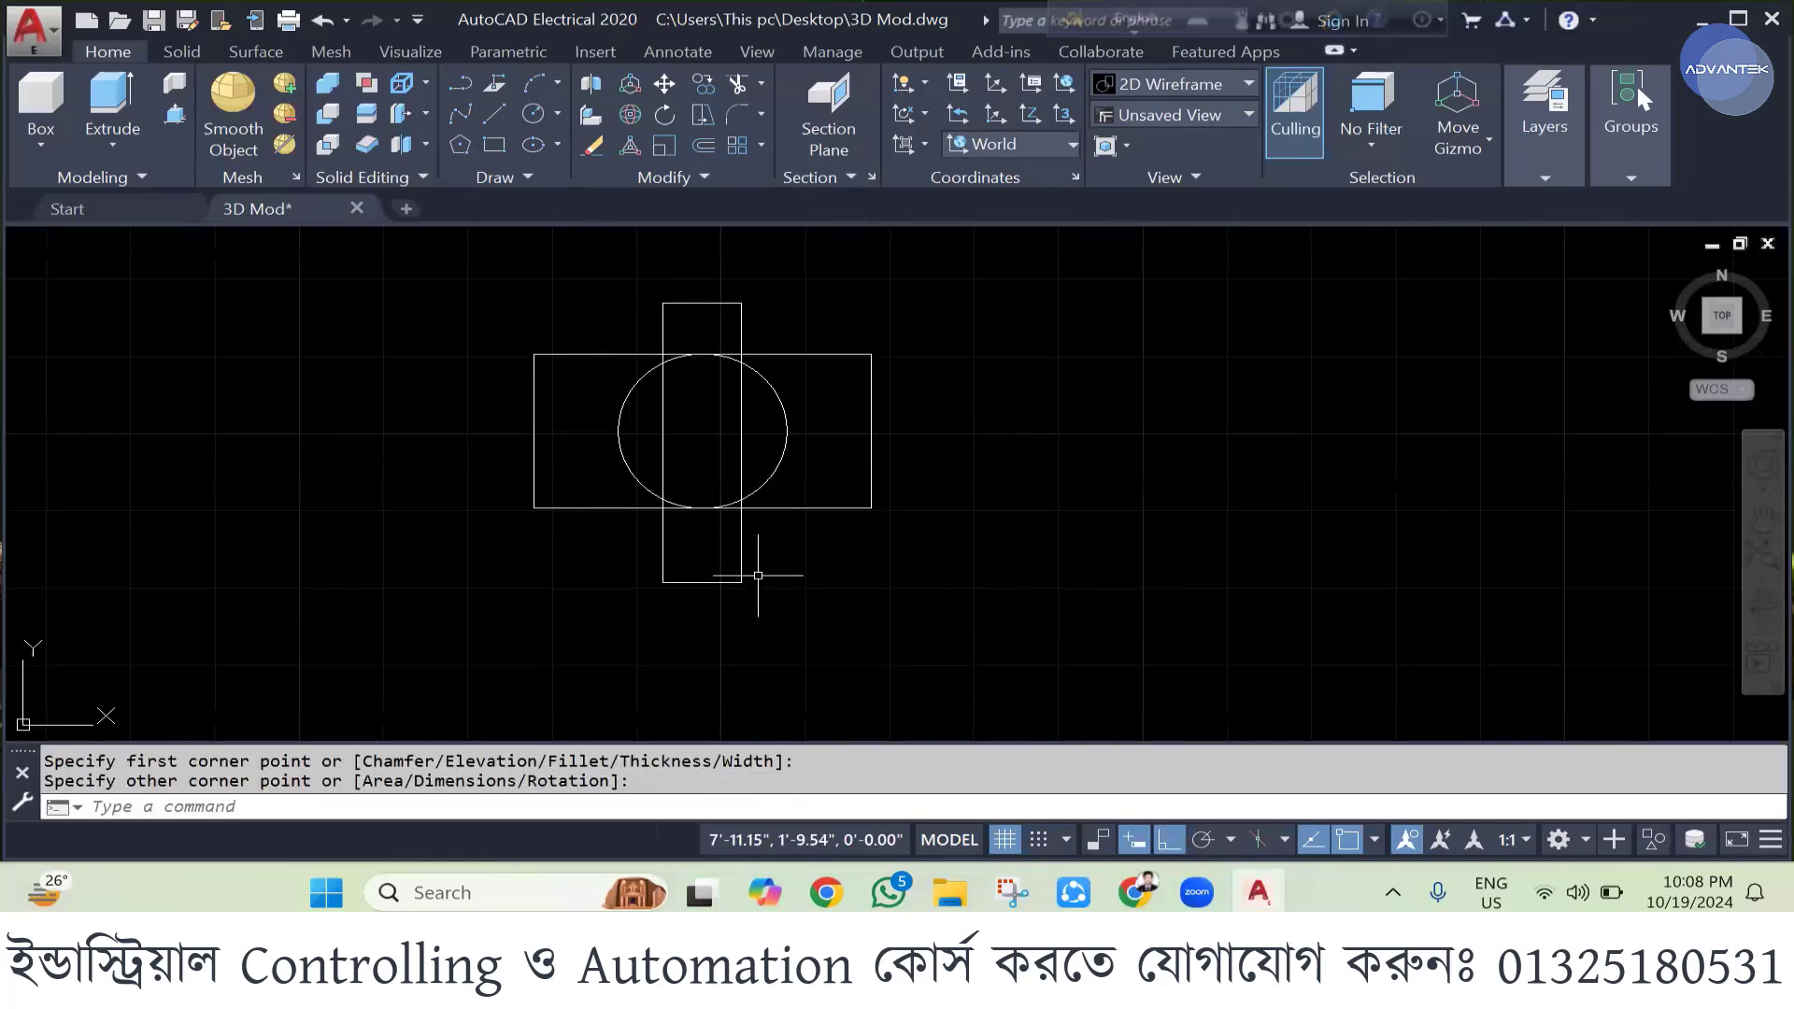
# - Start a second rectangle, toggle ortho on and off, then cancel it unfinished
pyautogui.click(495, 145)
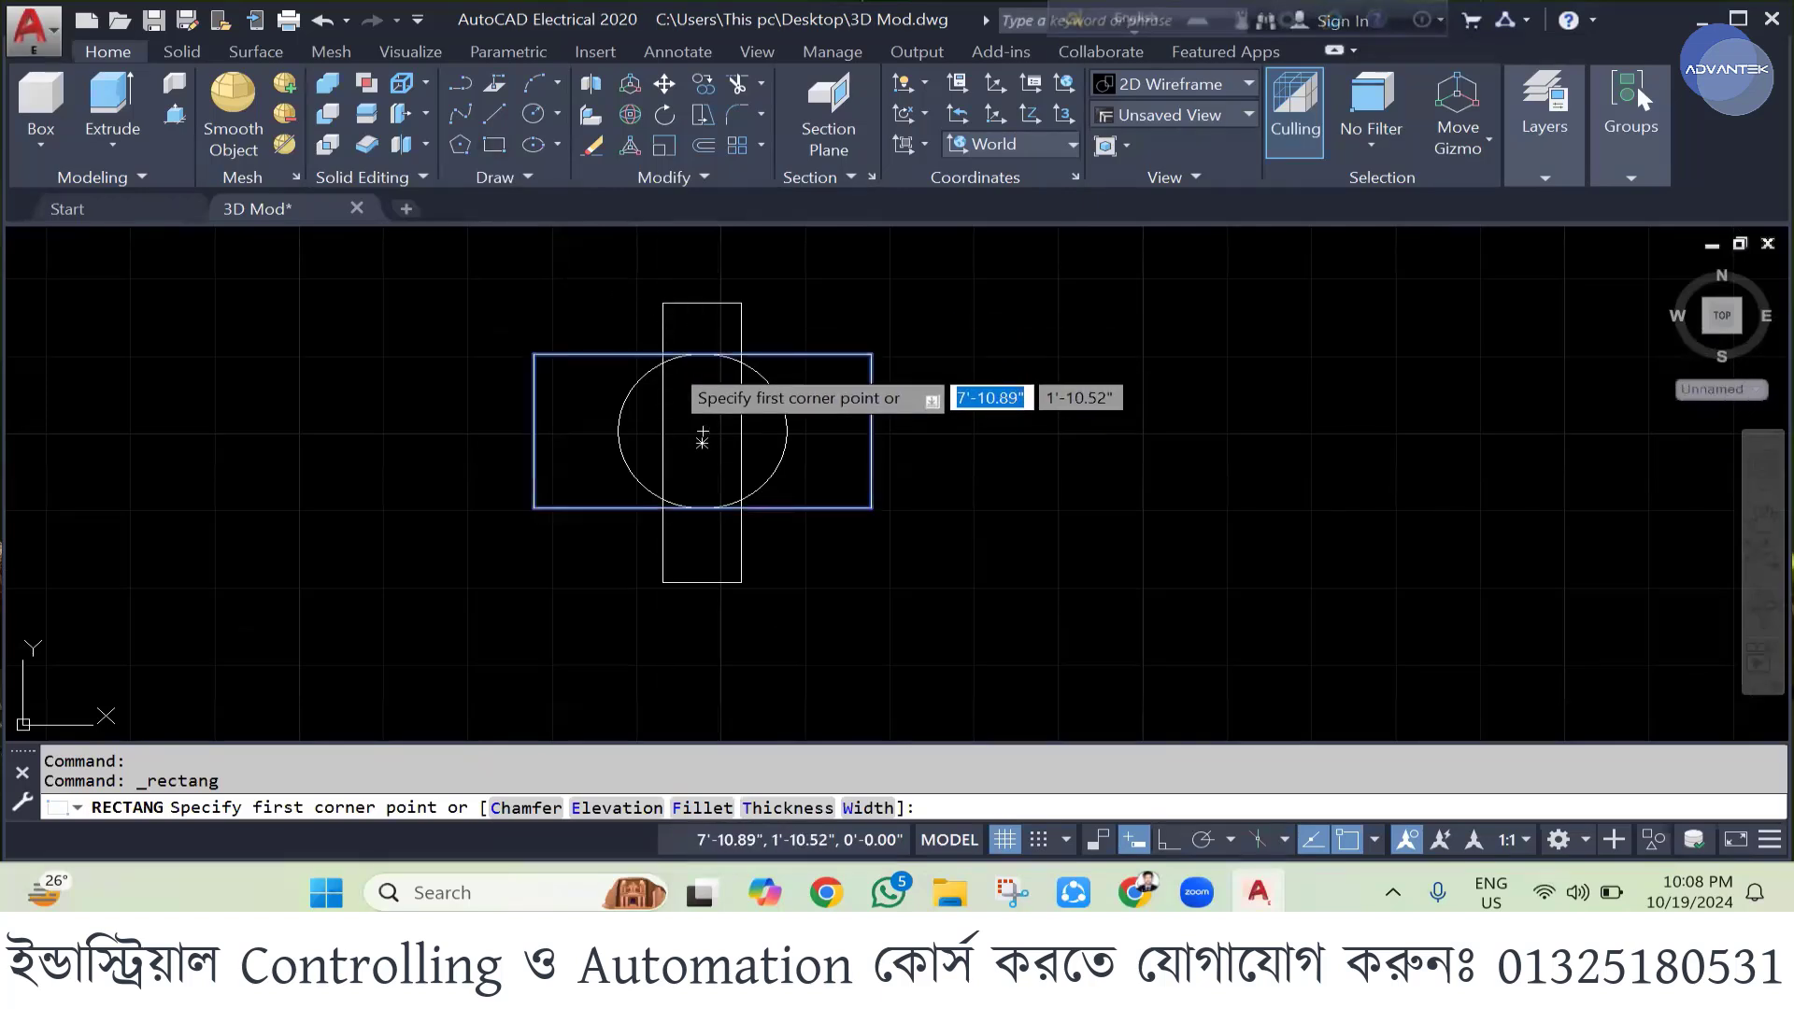
pyautogui.scroll(6, 656, 364)
pyautogui.scroll(-5, 657, 393)
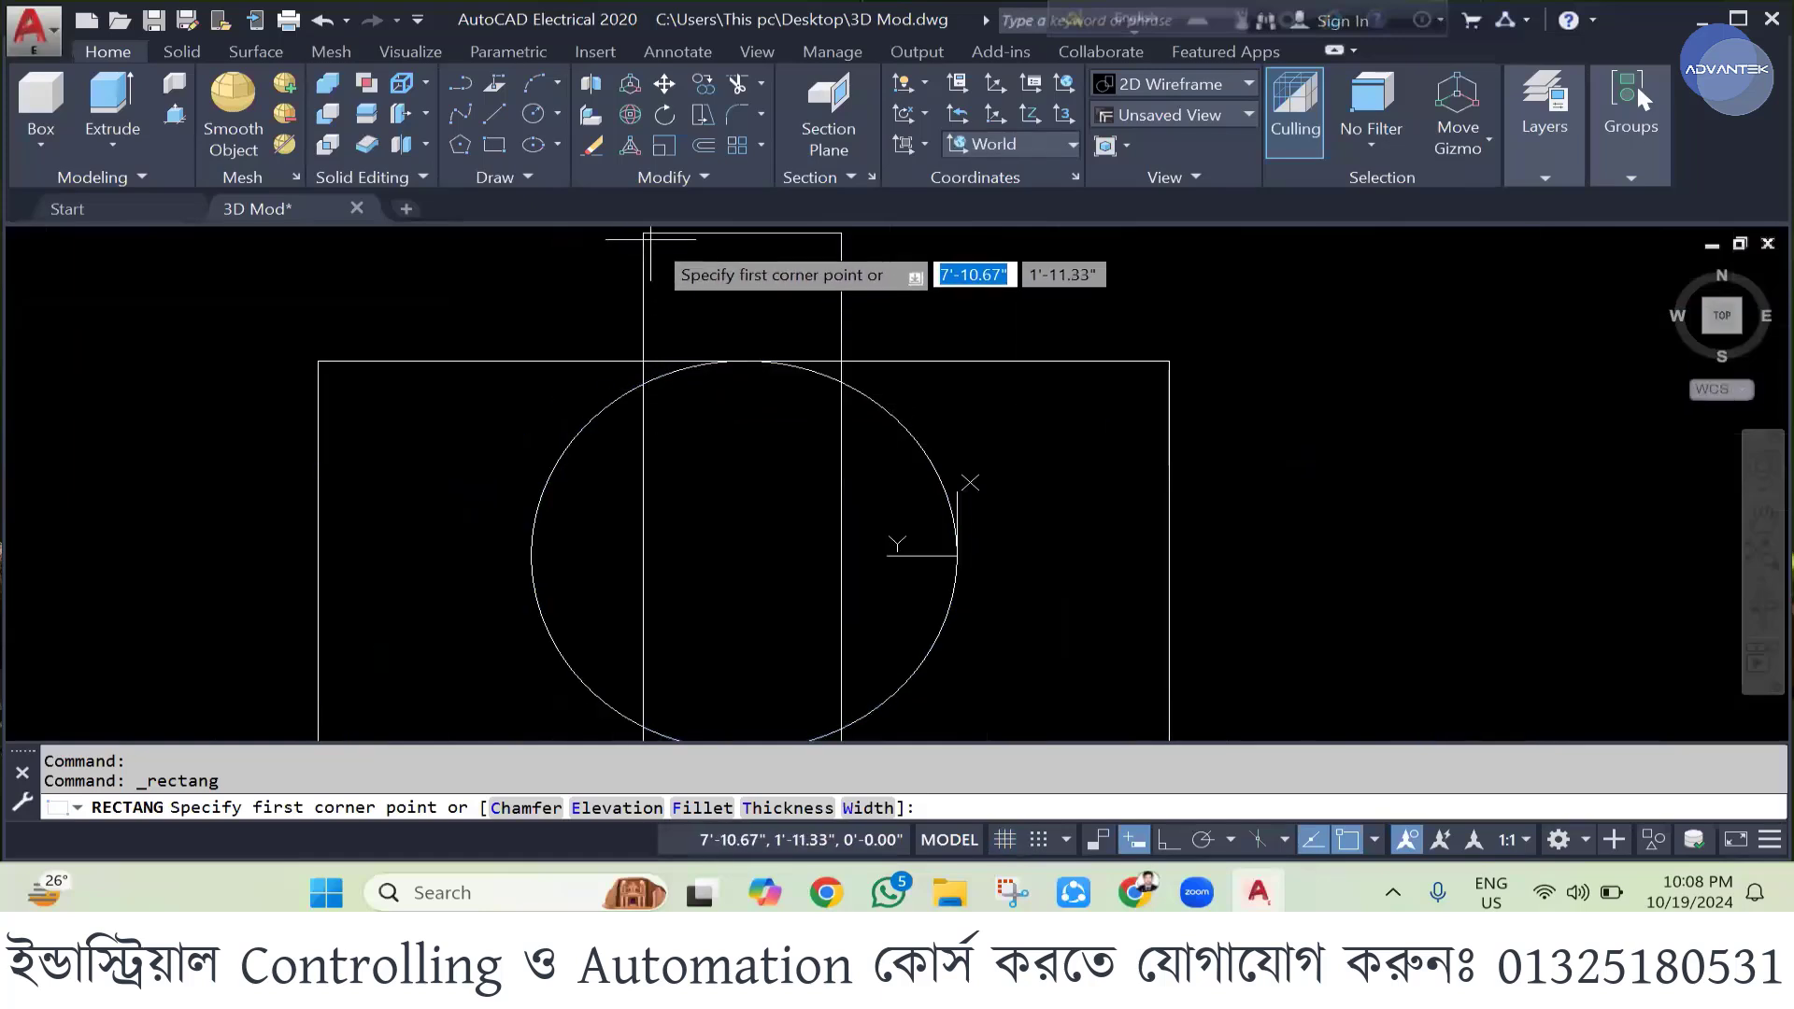
pyautogui.click(642, 384)
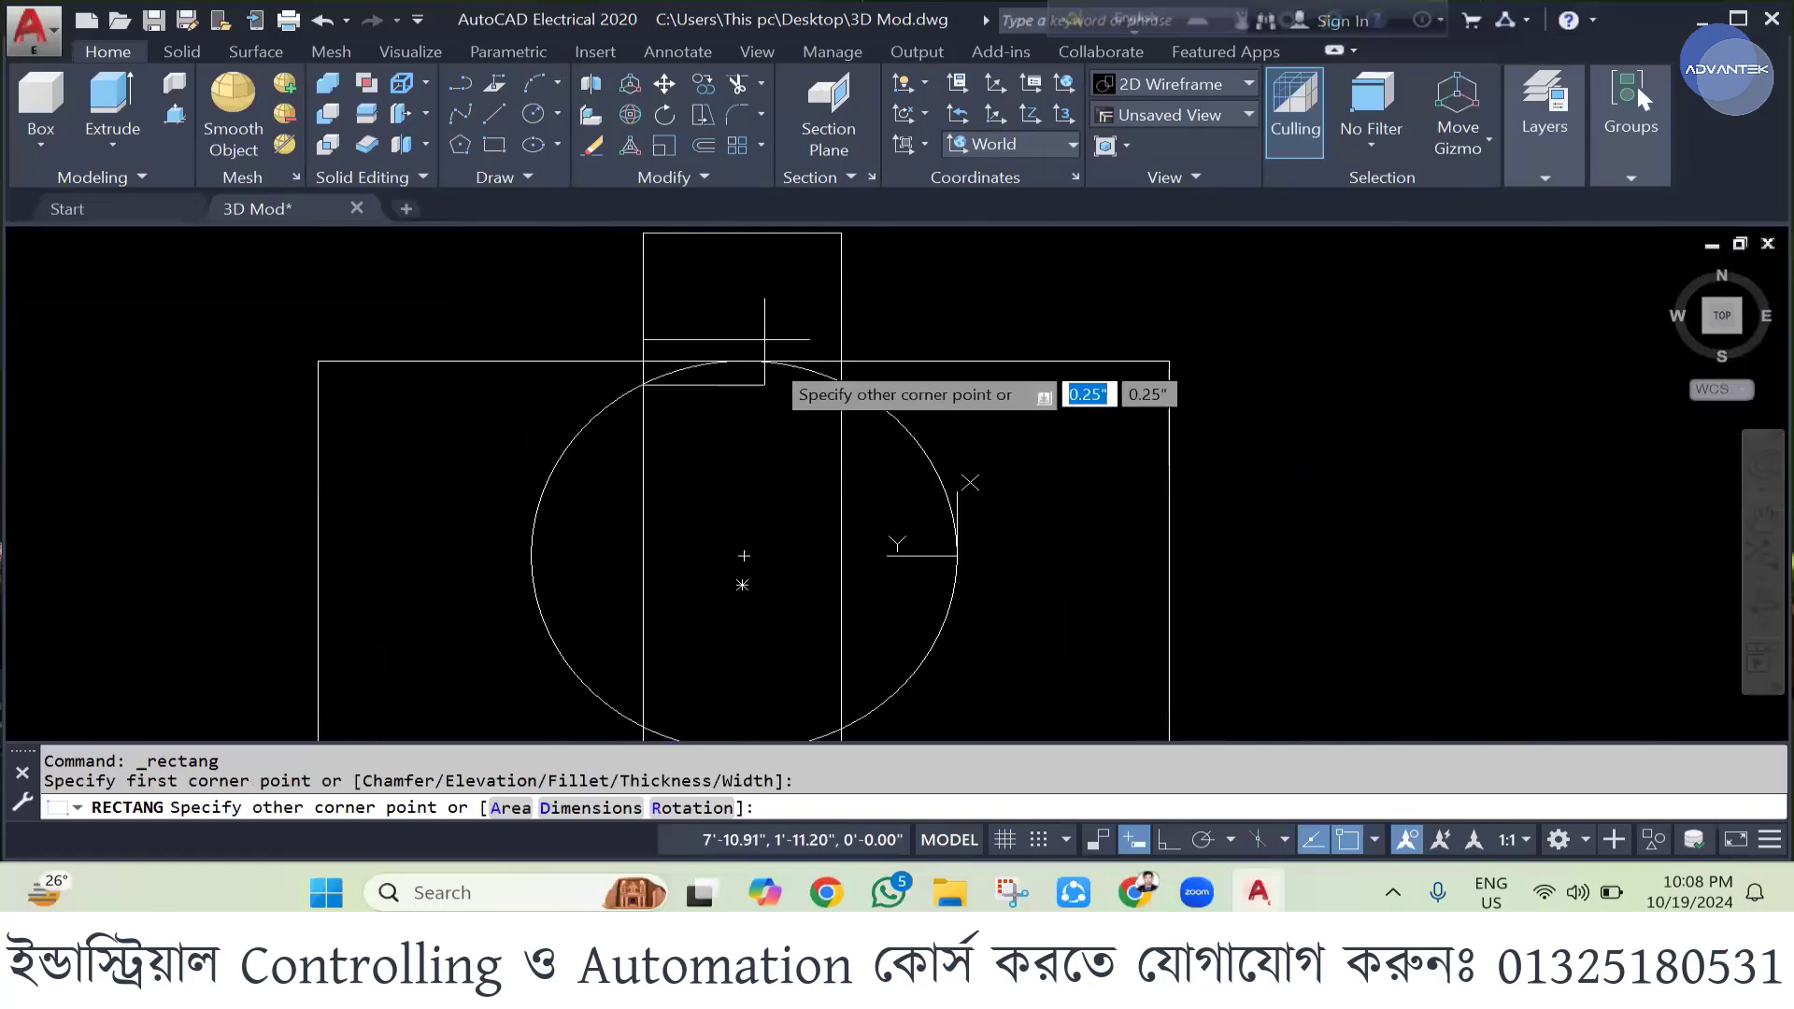
pyautogui.click(1164, 837)
pyautogui.click(1164, 837)
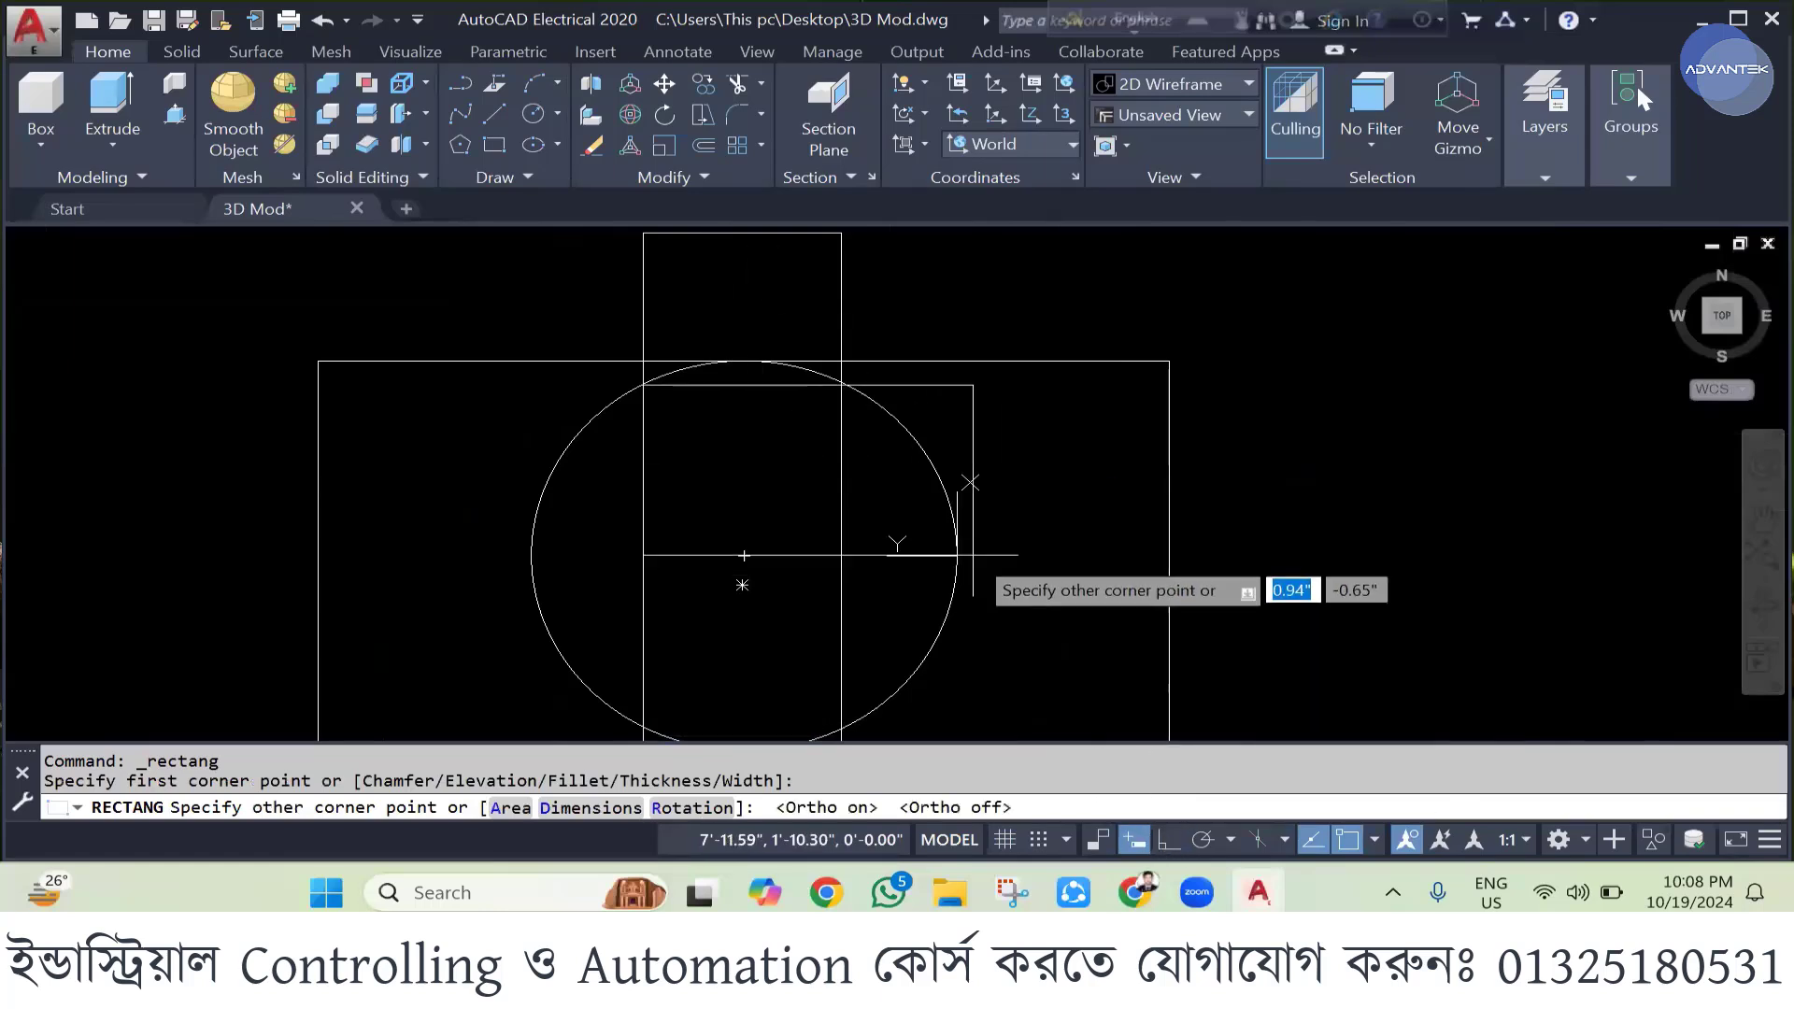
pyautogui.press('Escape')
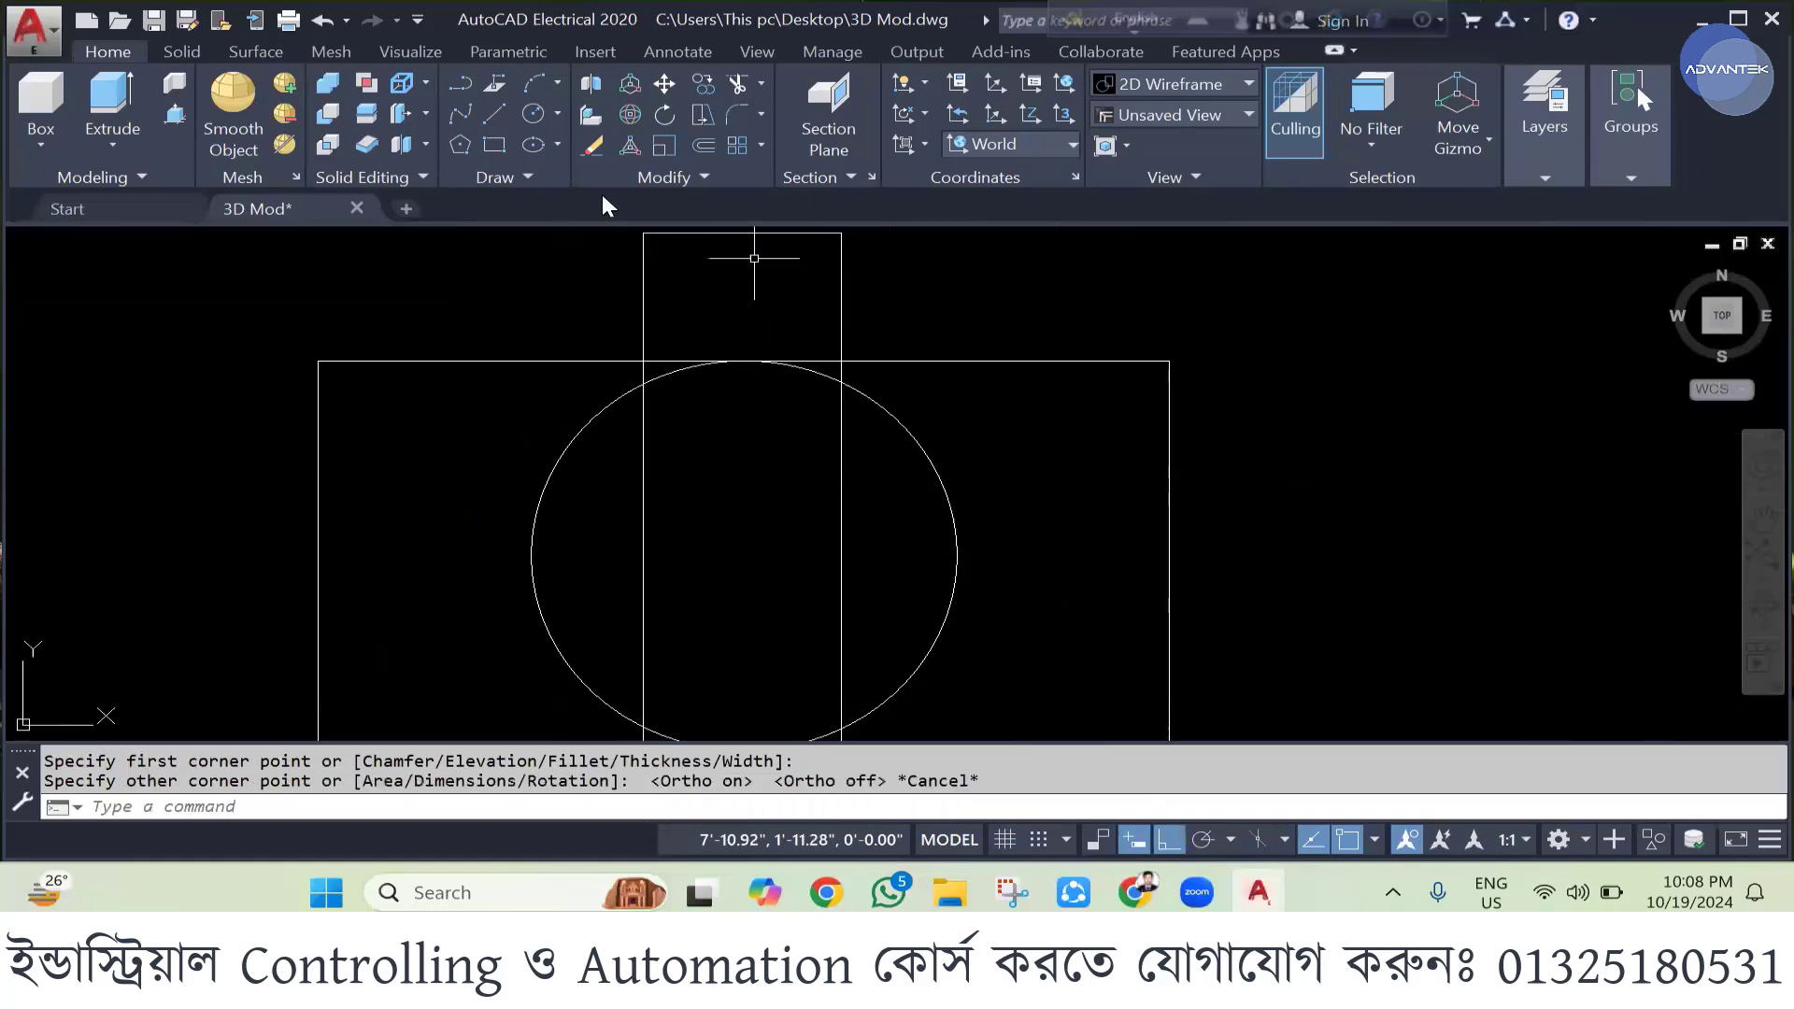
# - Begin a line near the box's top edge while toggling snap and ortho, then cancel it
pyautogui.click(494, 114)
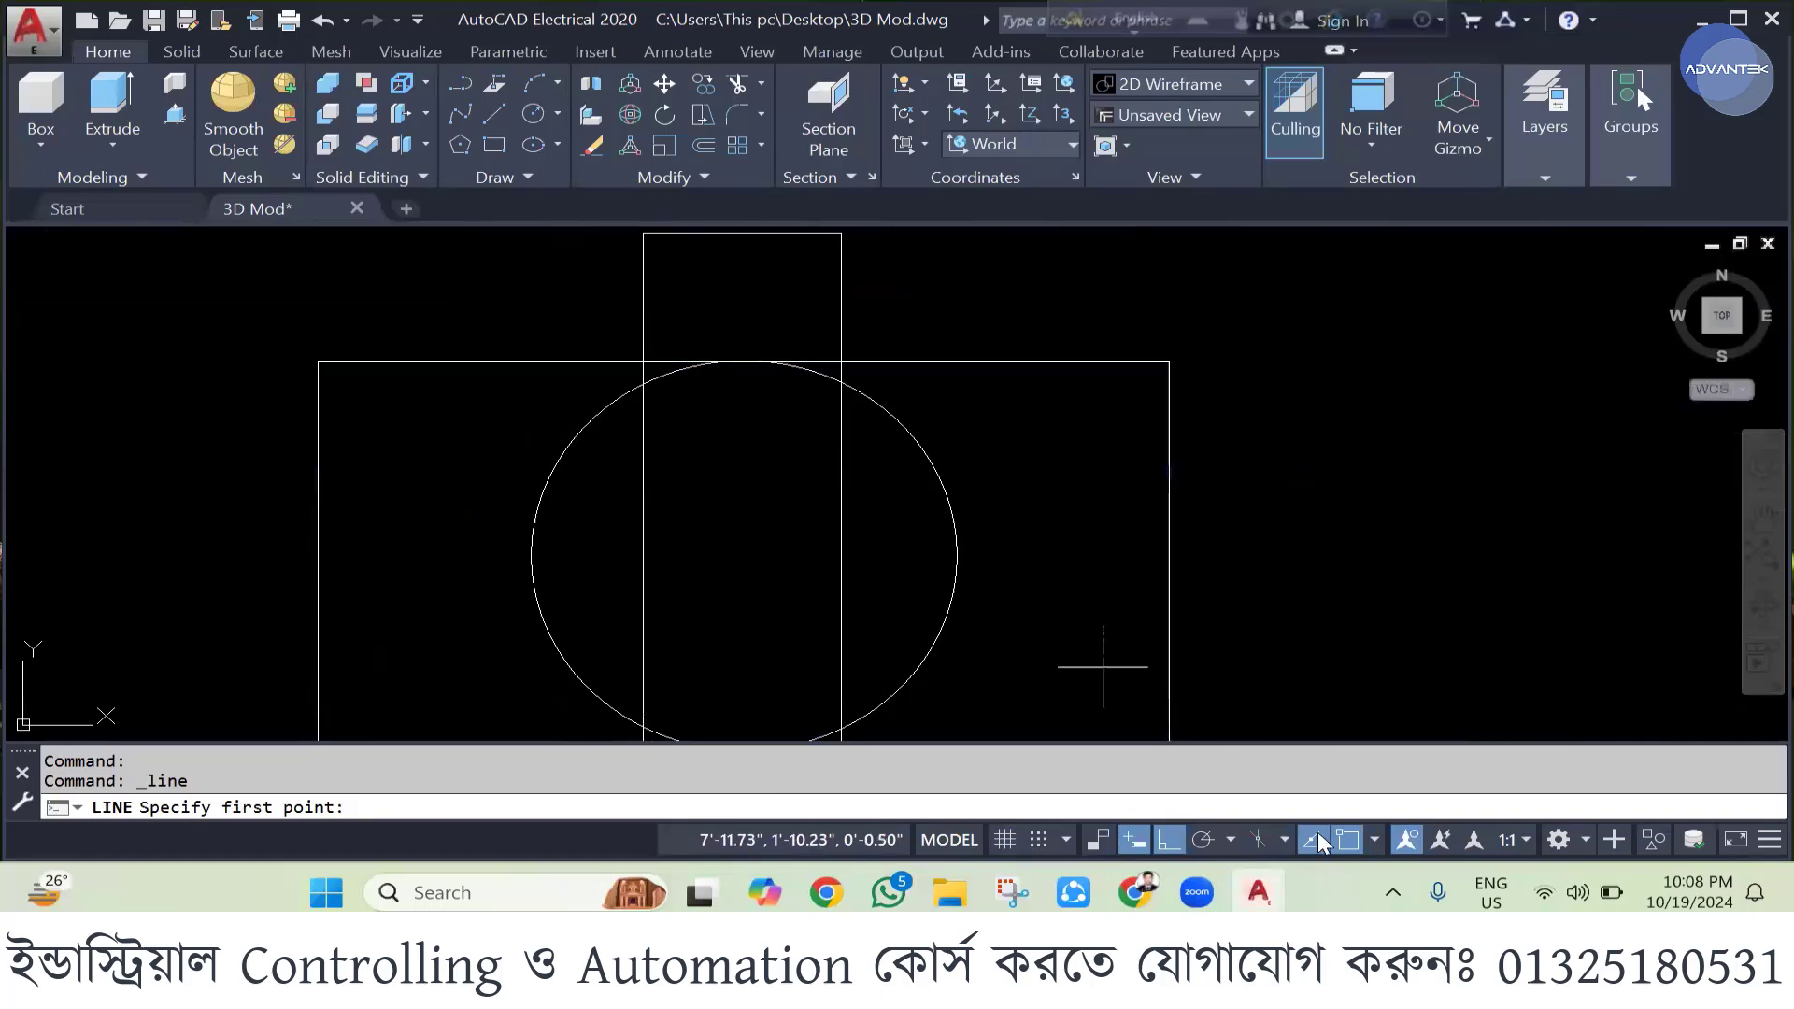
pyautogui.press('F3')
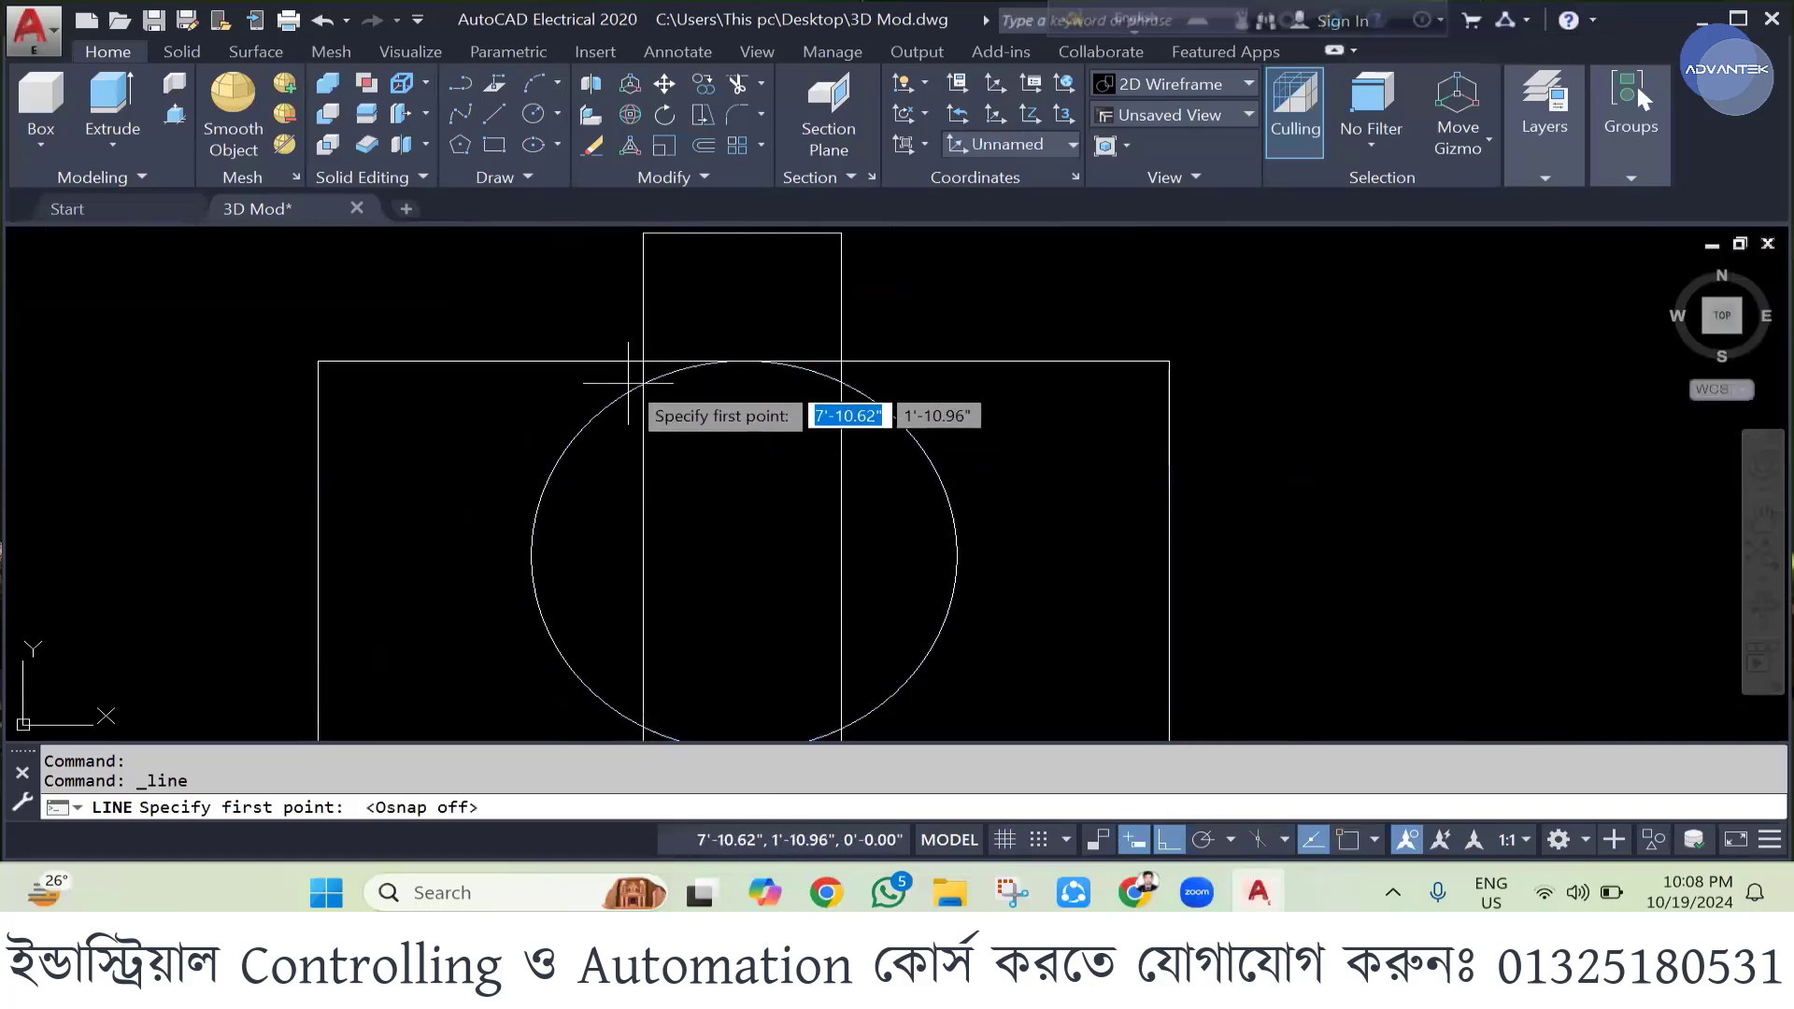
pyautogui.click(621, 375)
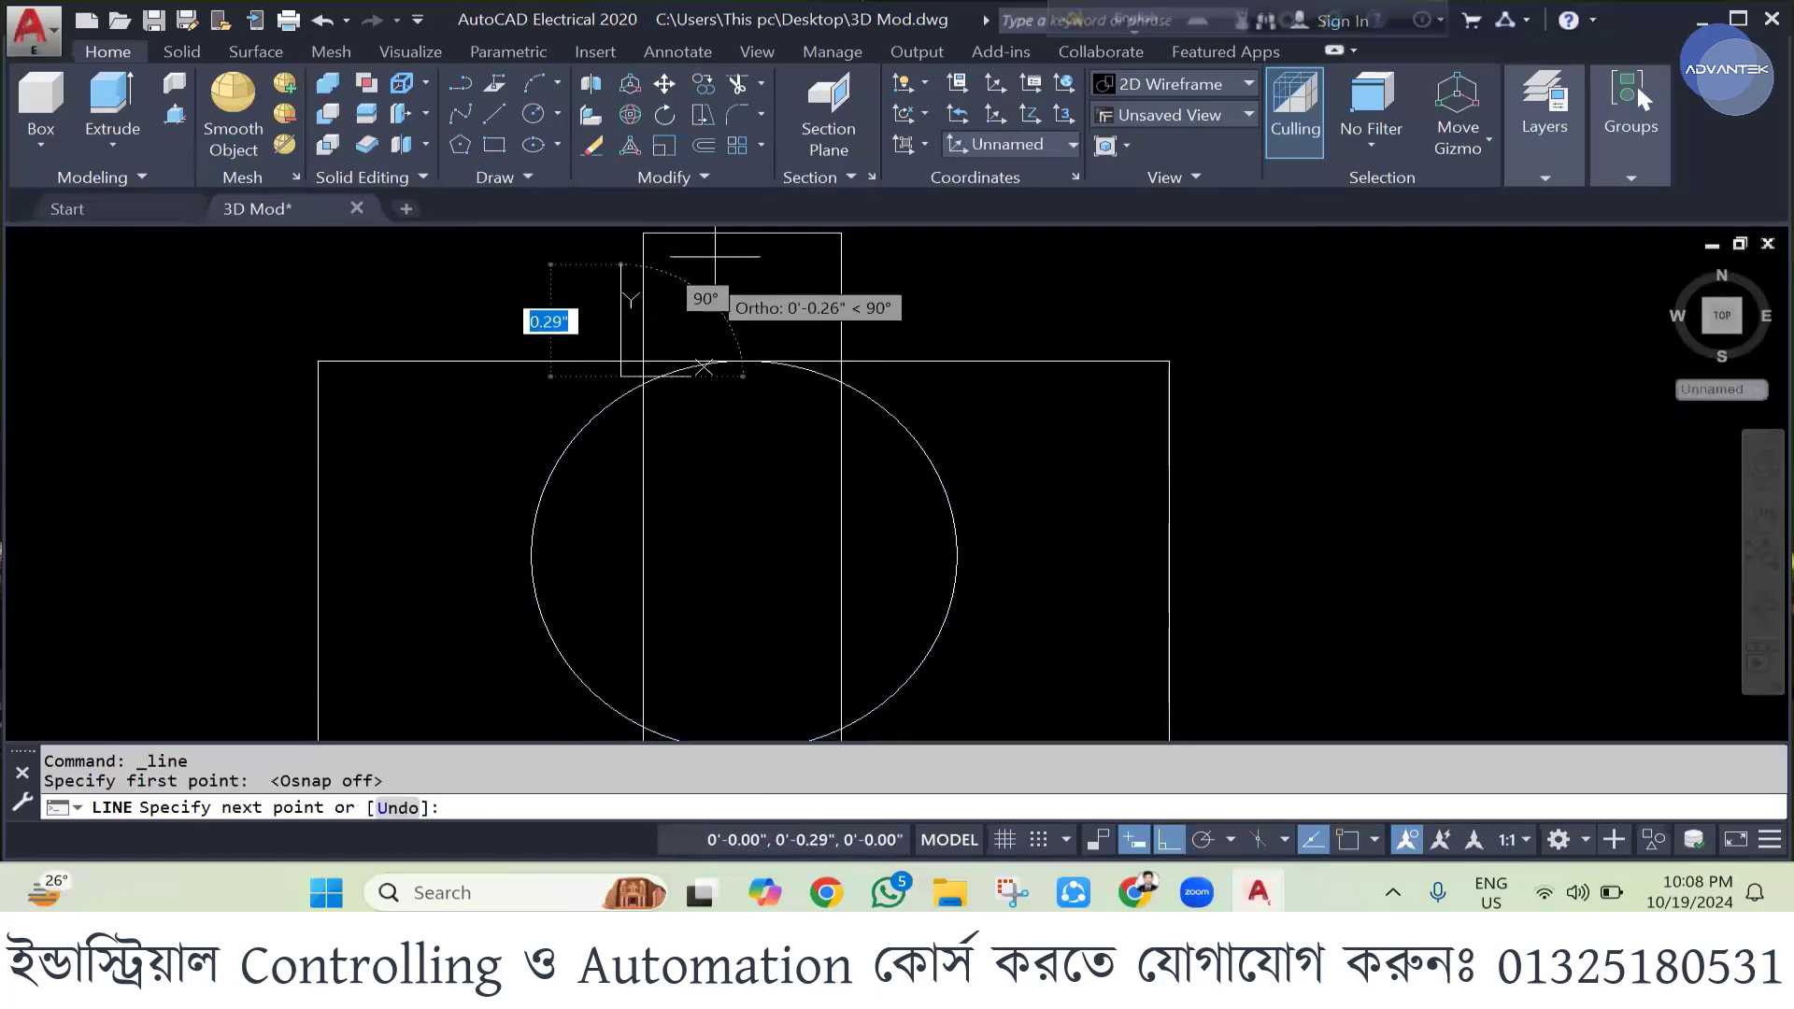
pyautogui.press('F8')
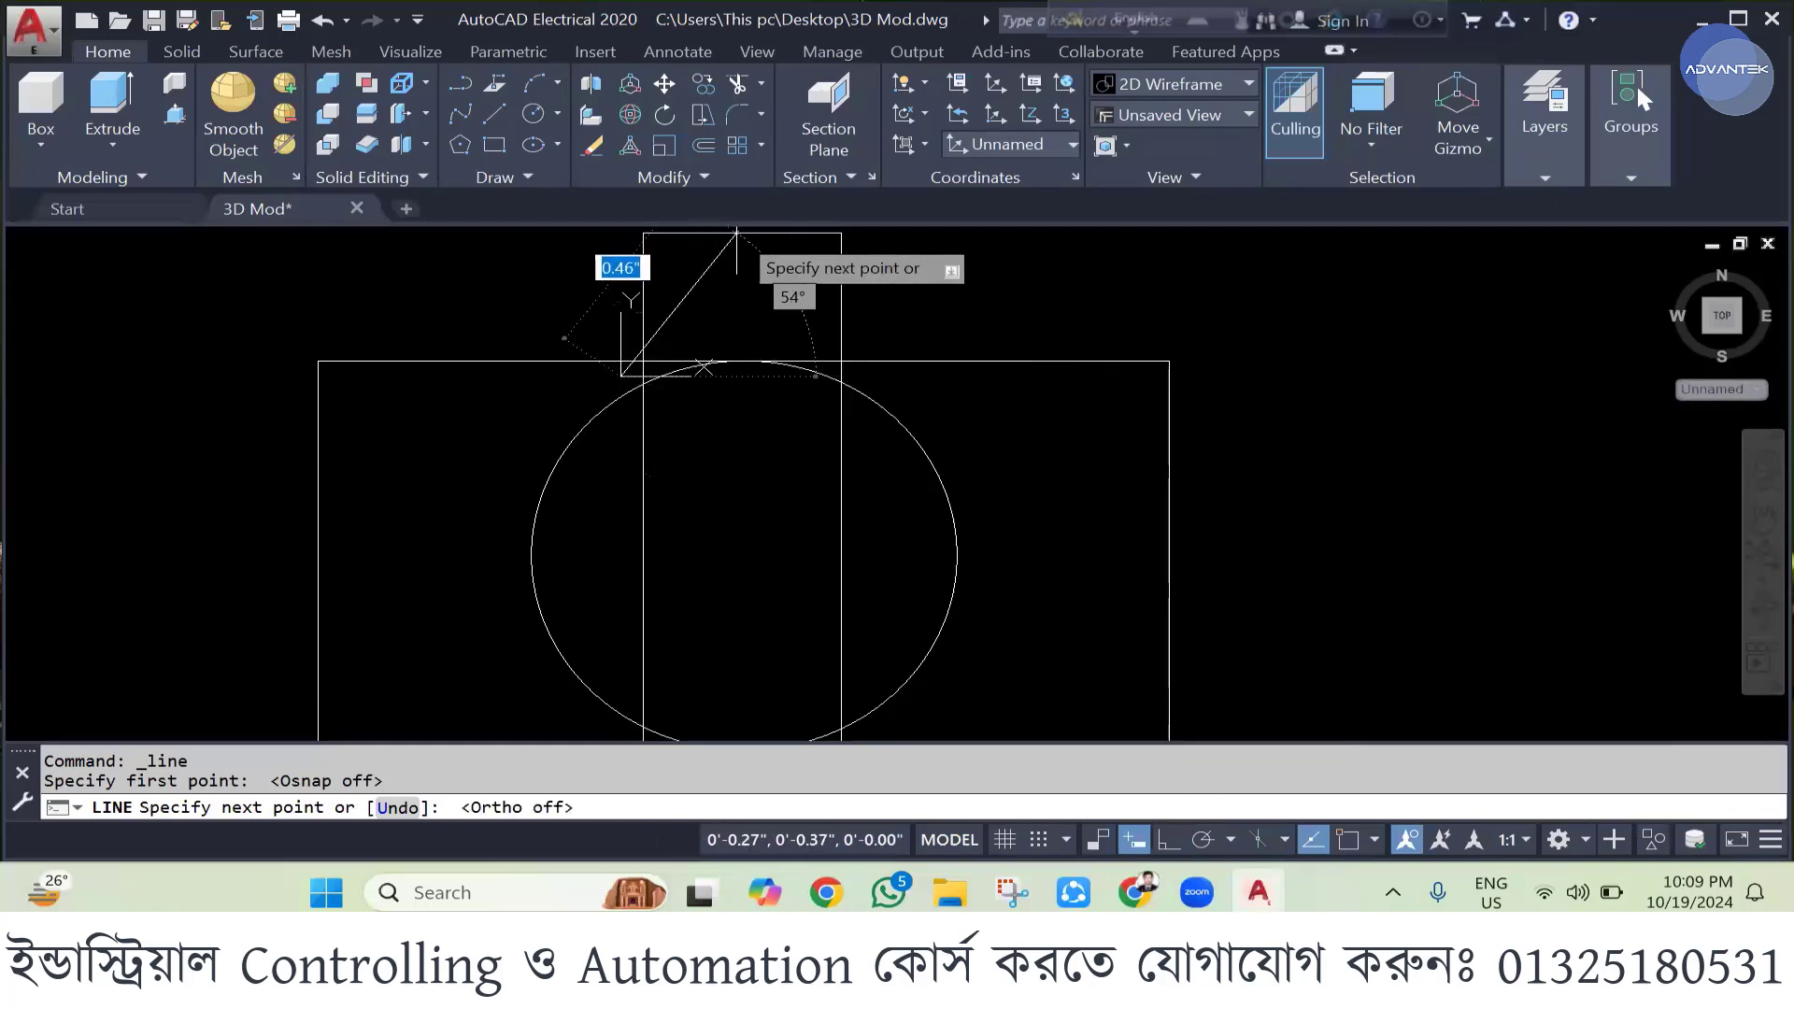
pyautogui.click(1347, 839)
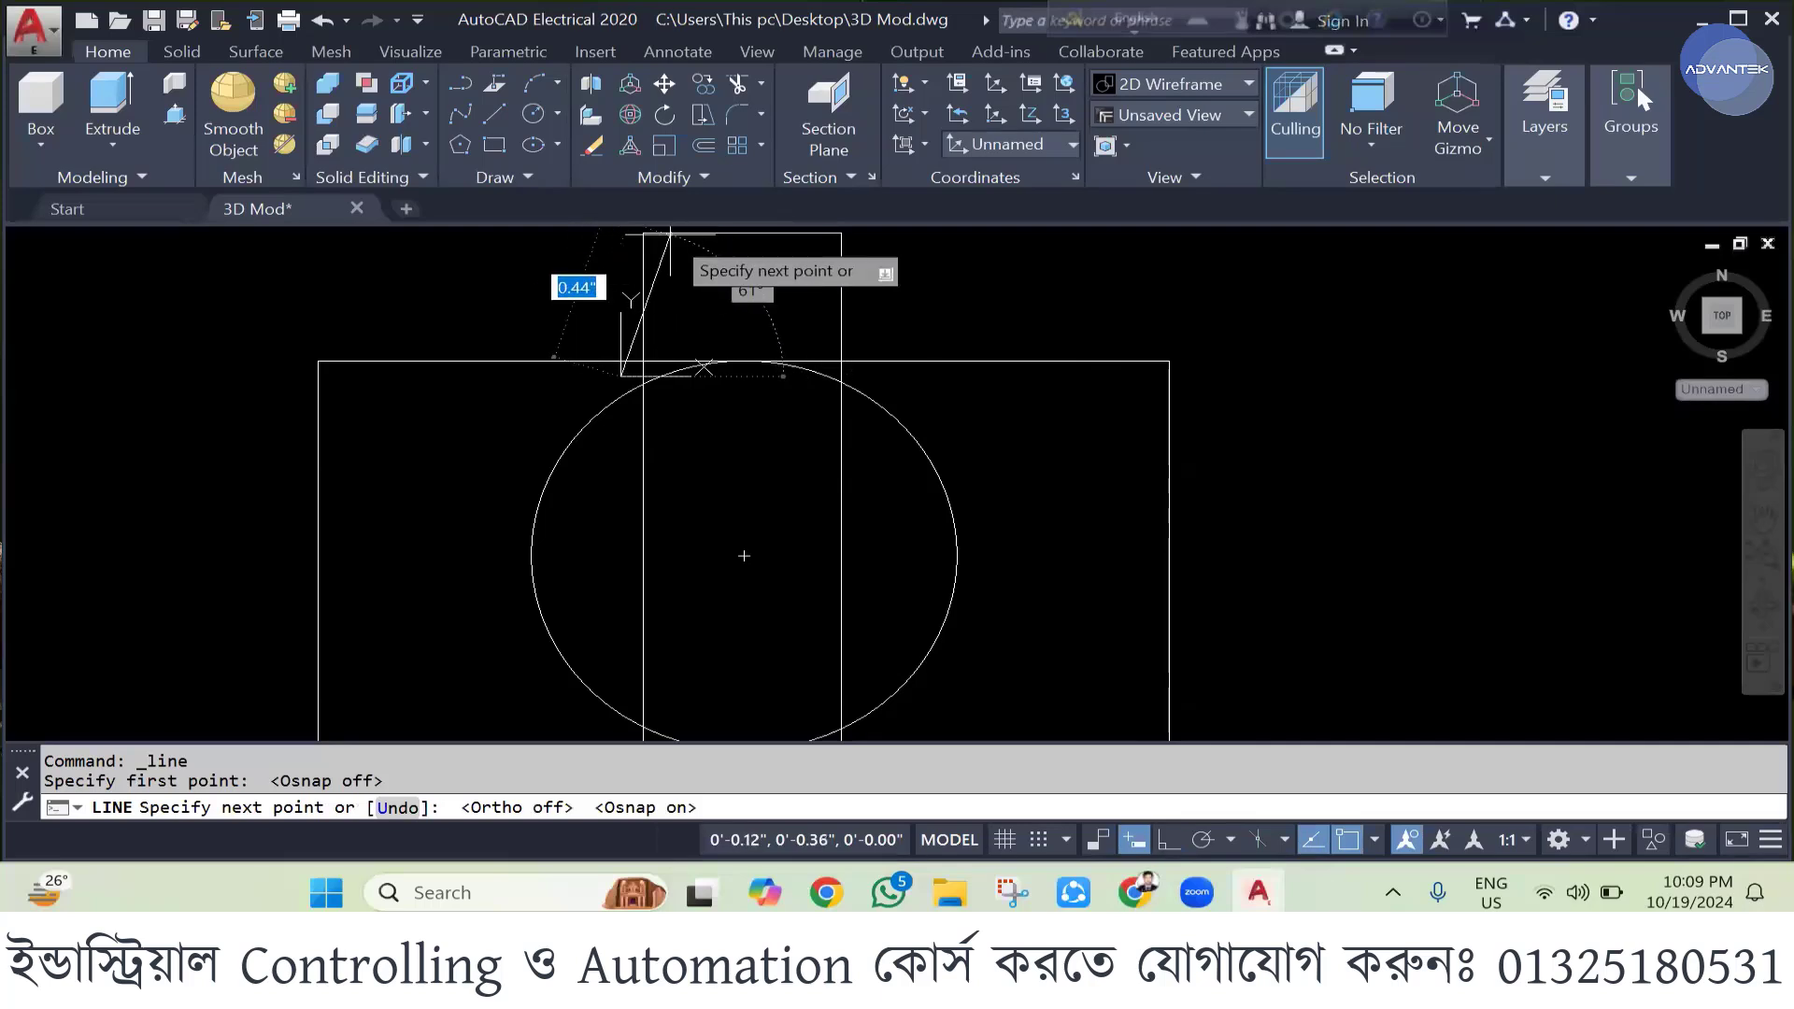
pyautogui.scroll(-2, 790, 360)
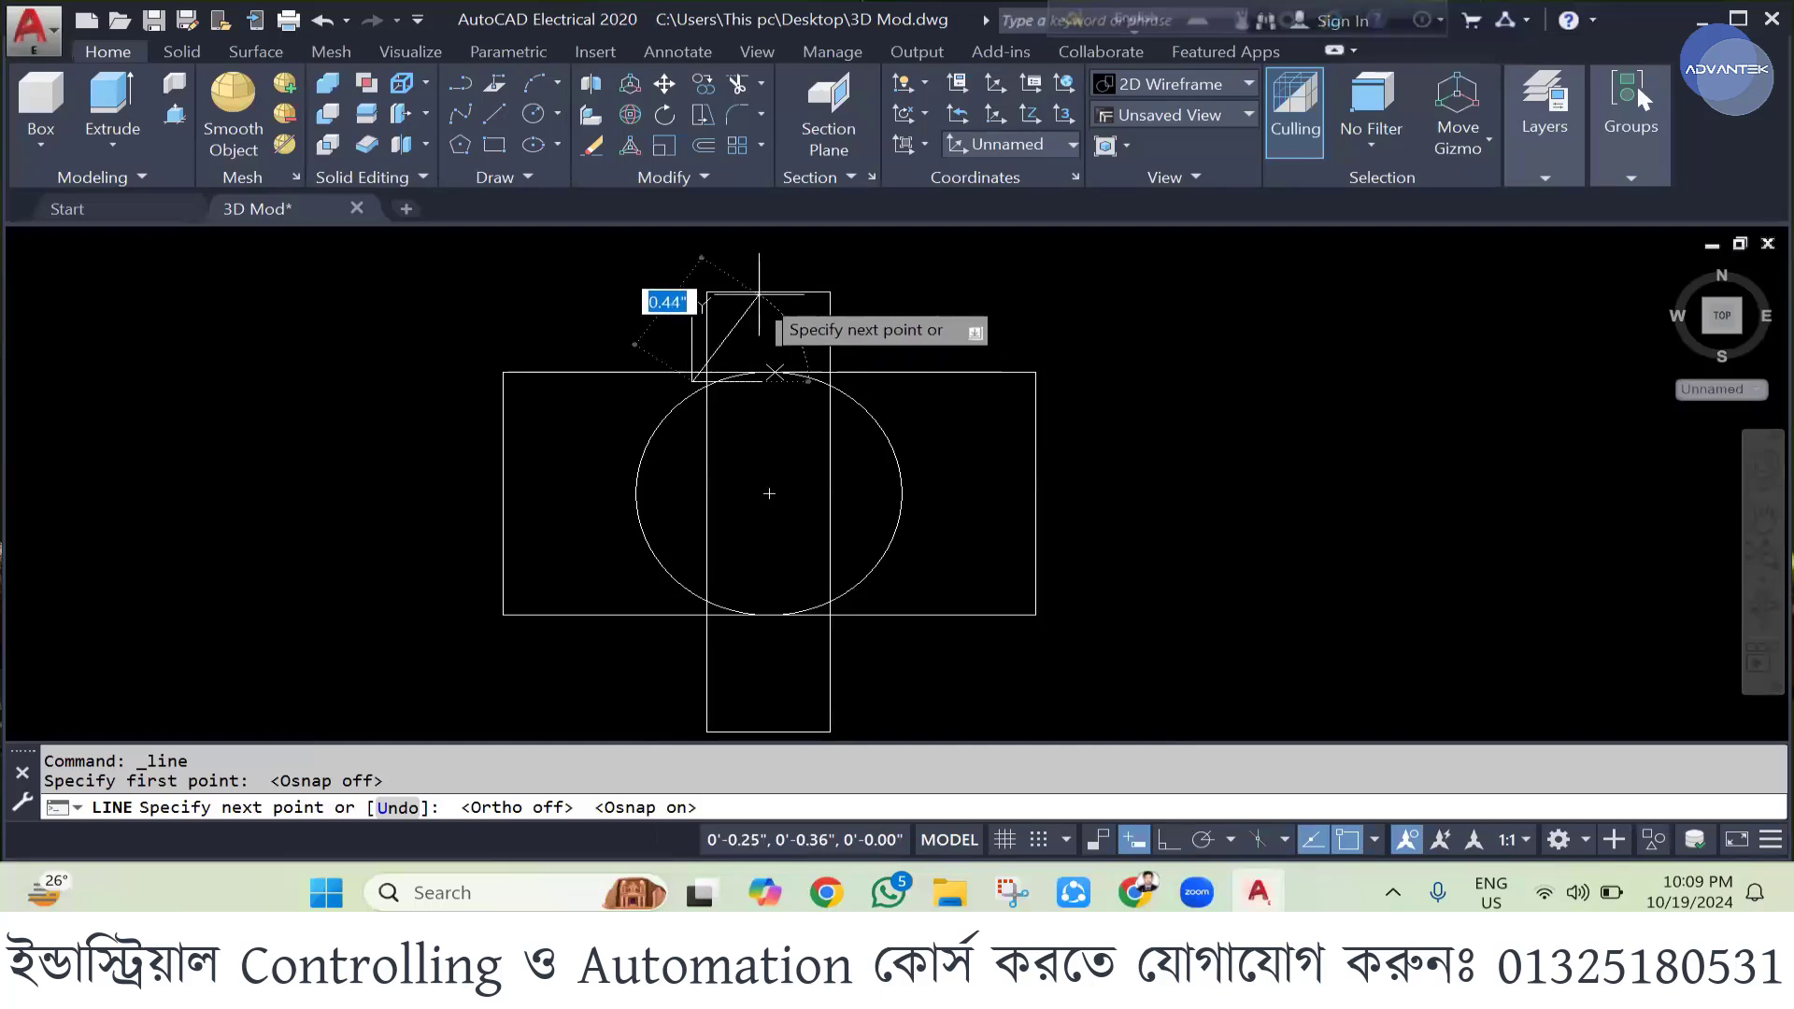
pyautogui.press('Escape')
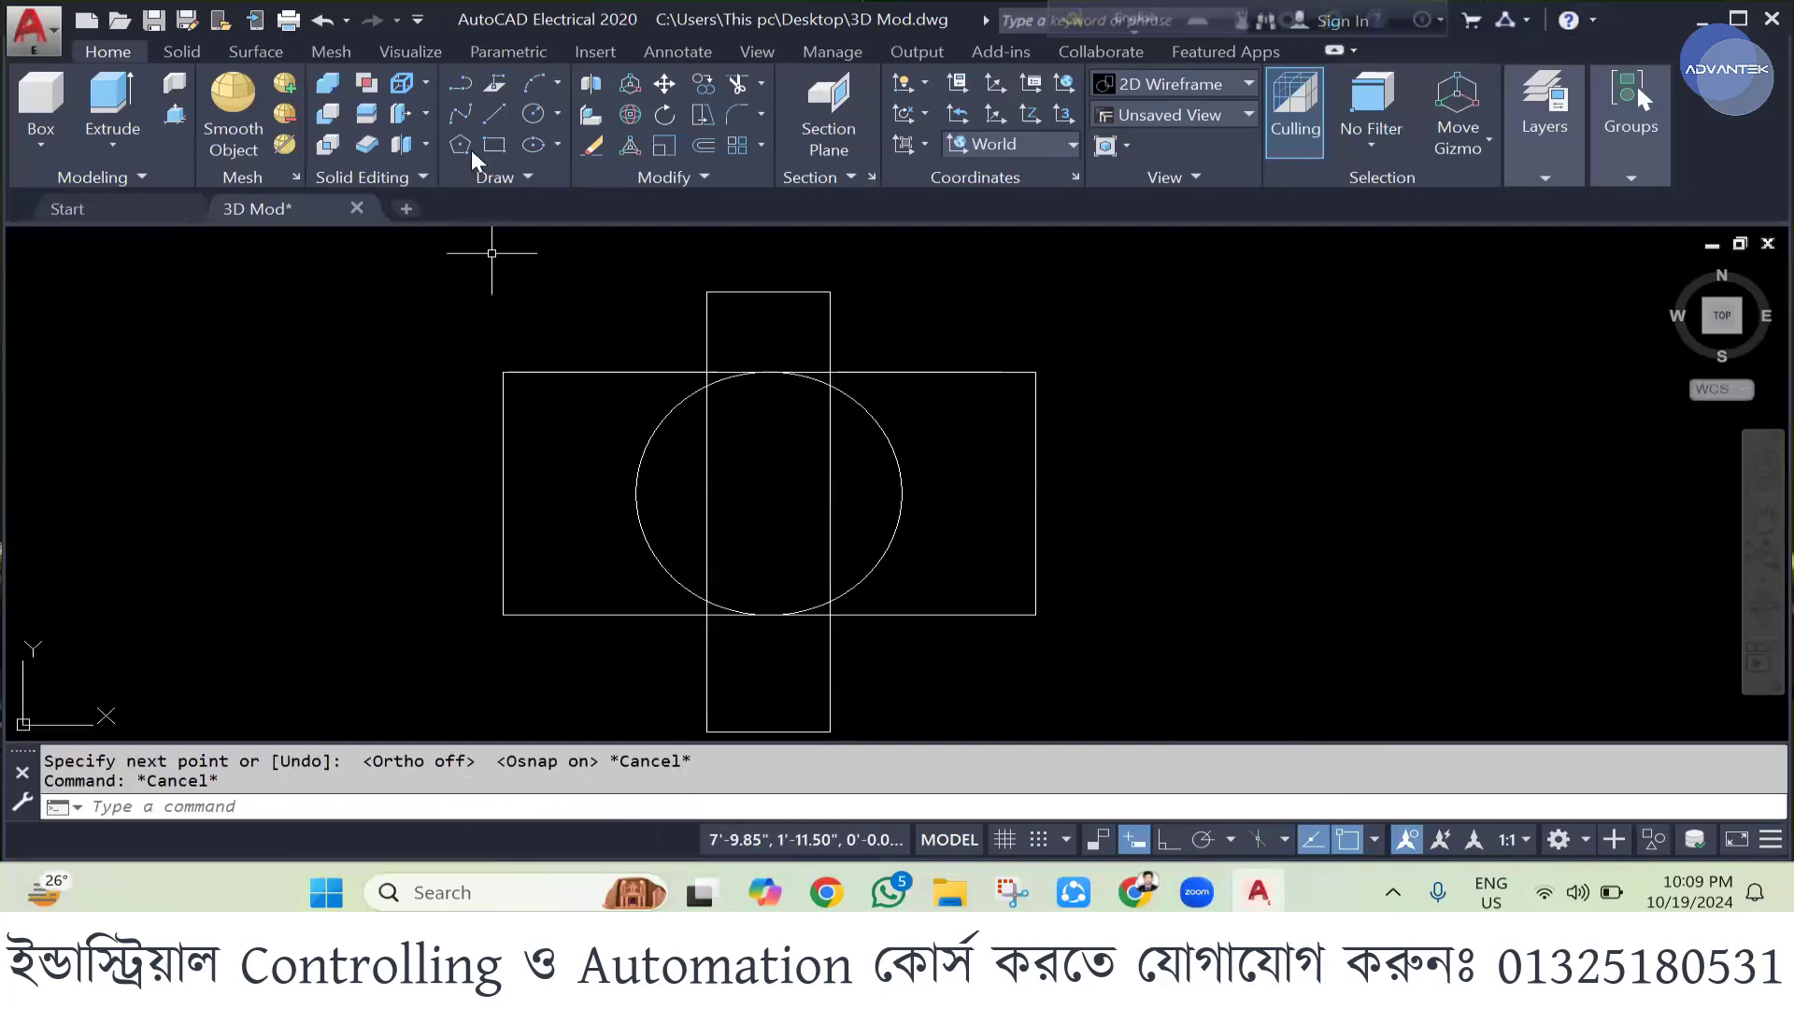
# - Draw two lines from the box top to the rectangle's top midpoint and right side, forming a peak
pyautogui.click(495, 113)
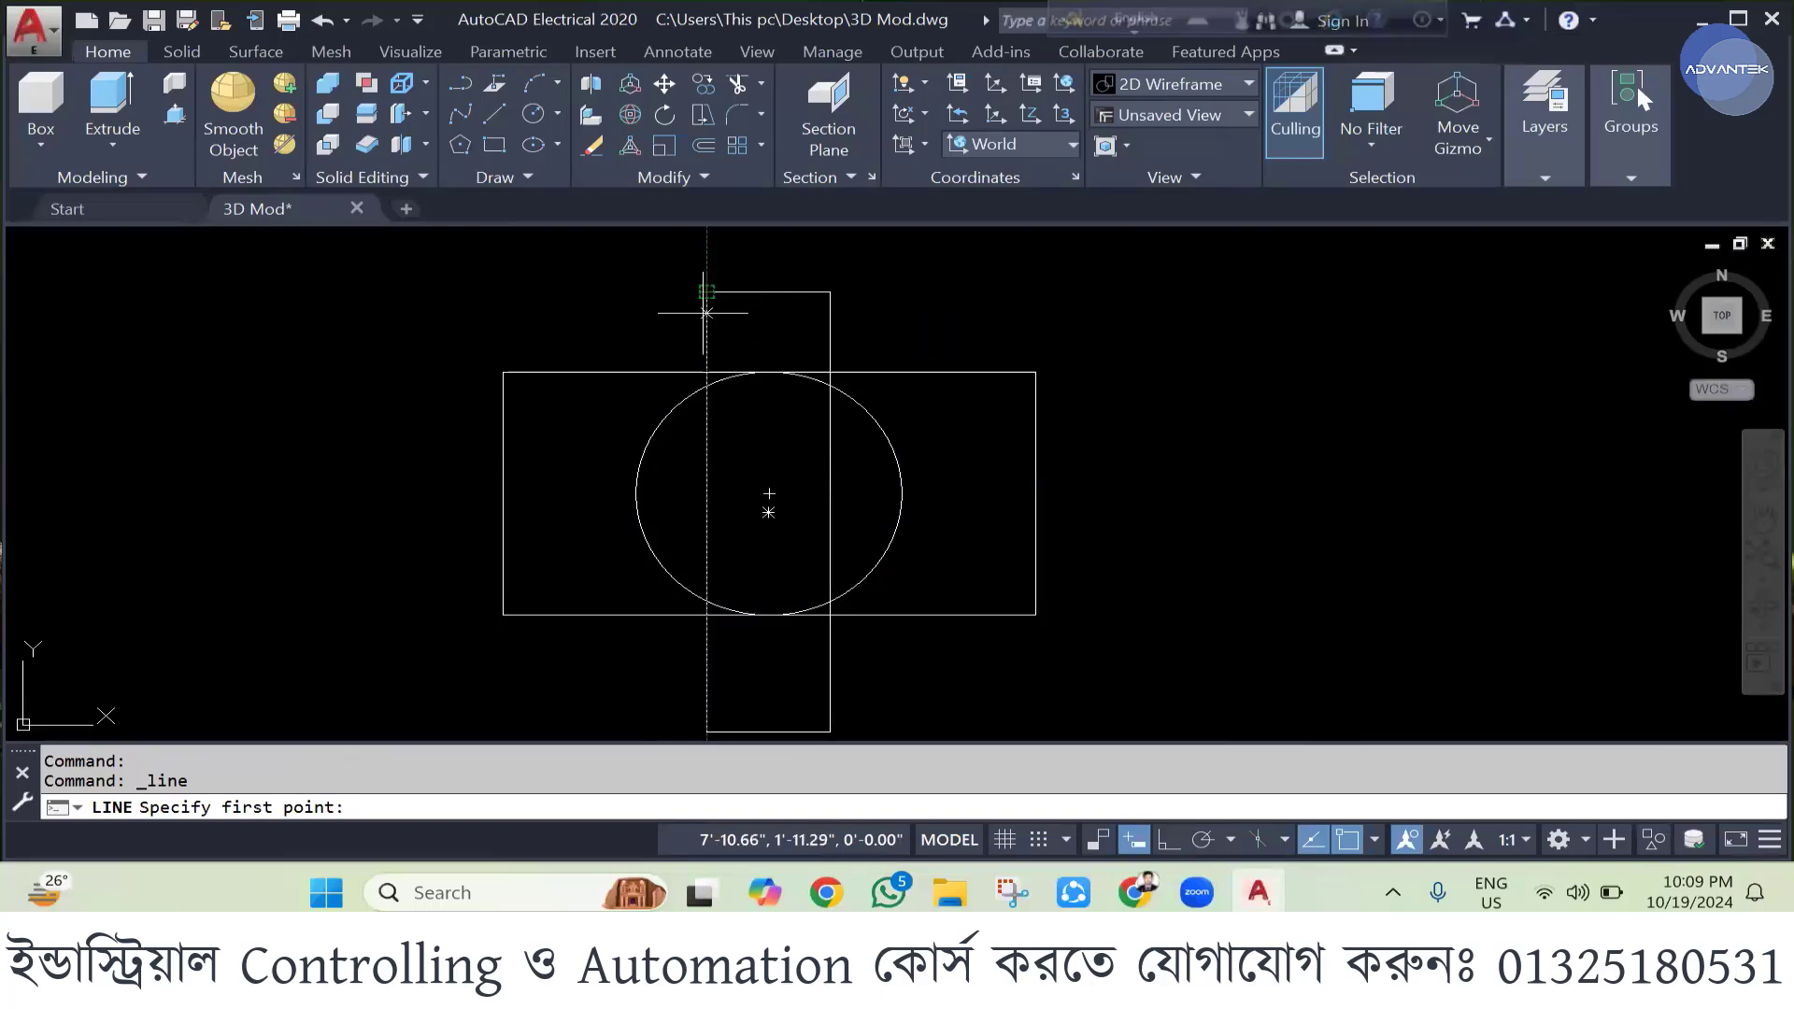
pyautogui.click(707, 381)
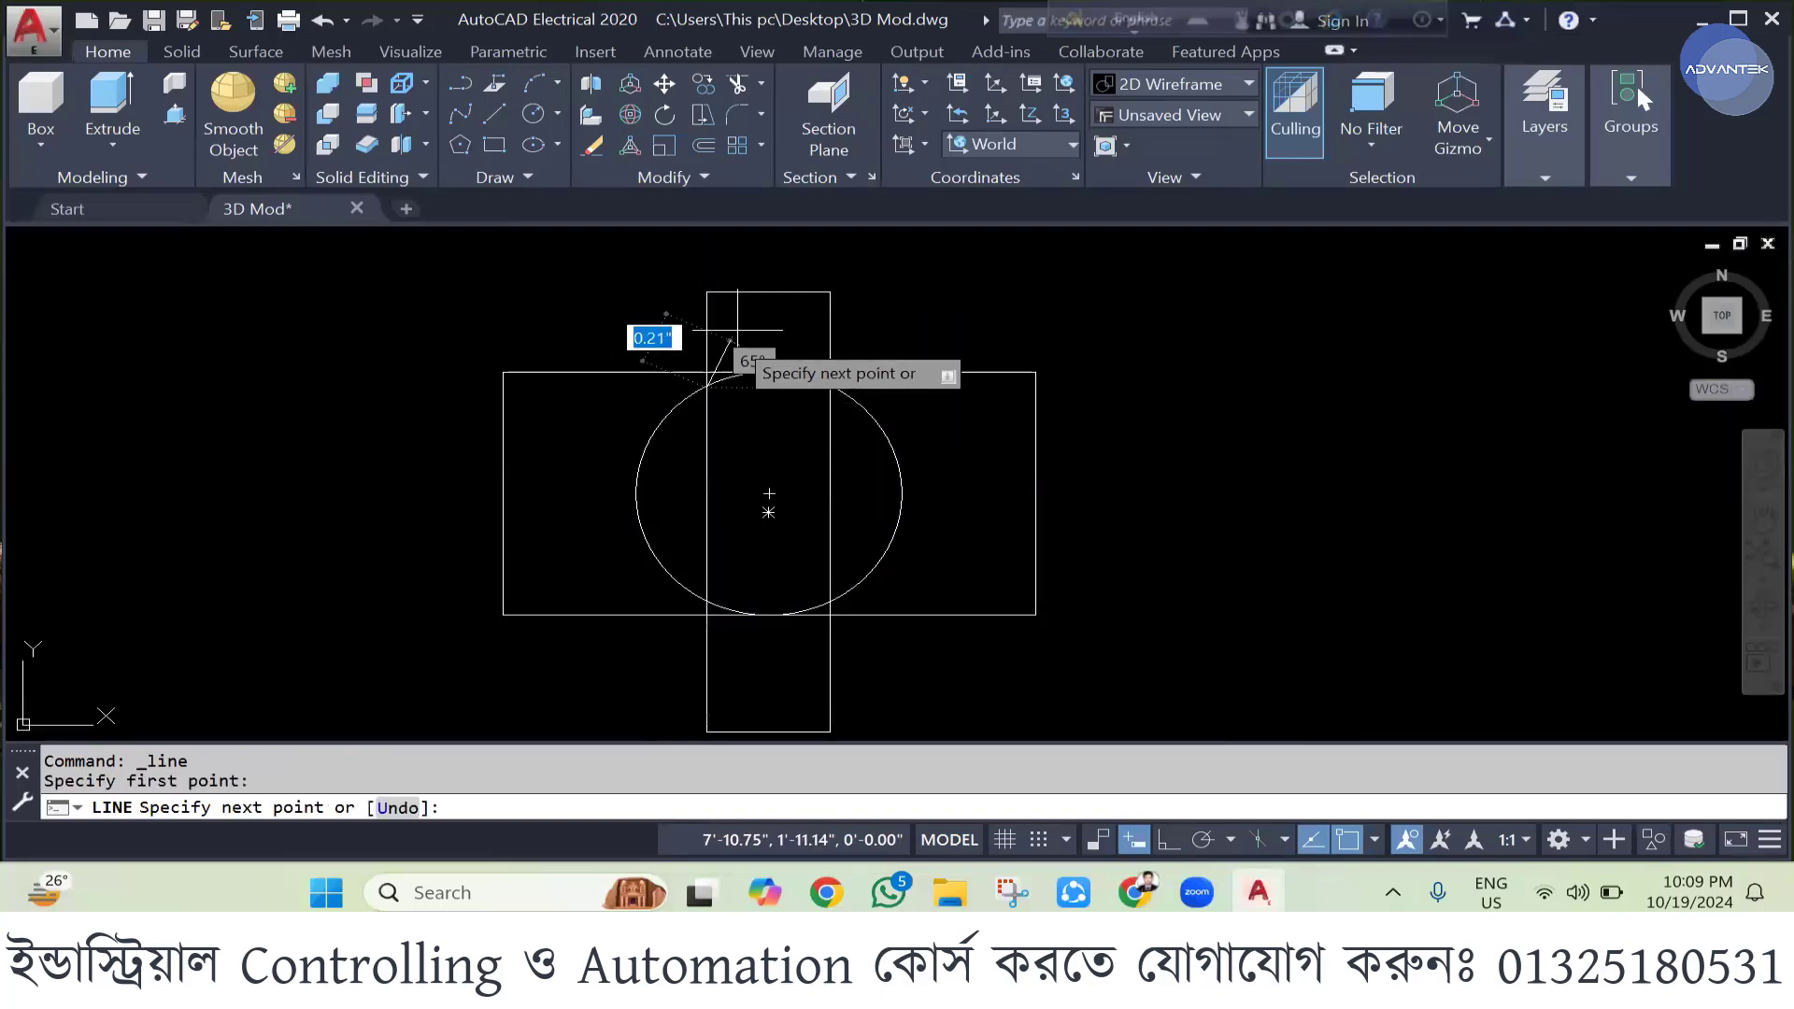
pyautogui.click(768, 293)
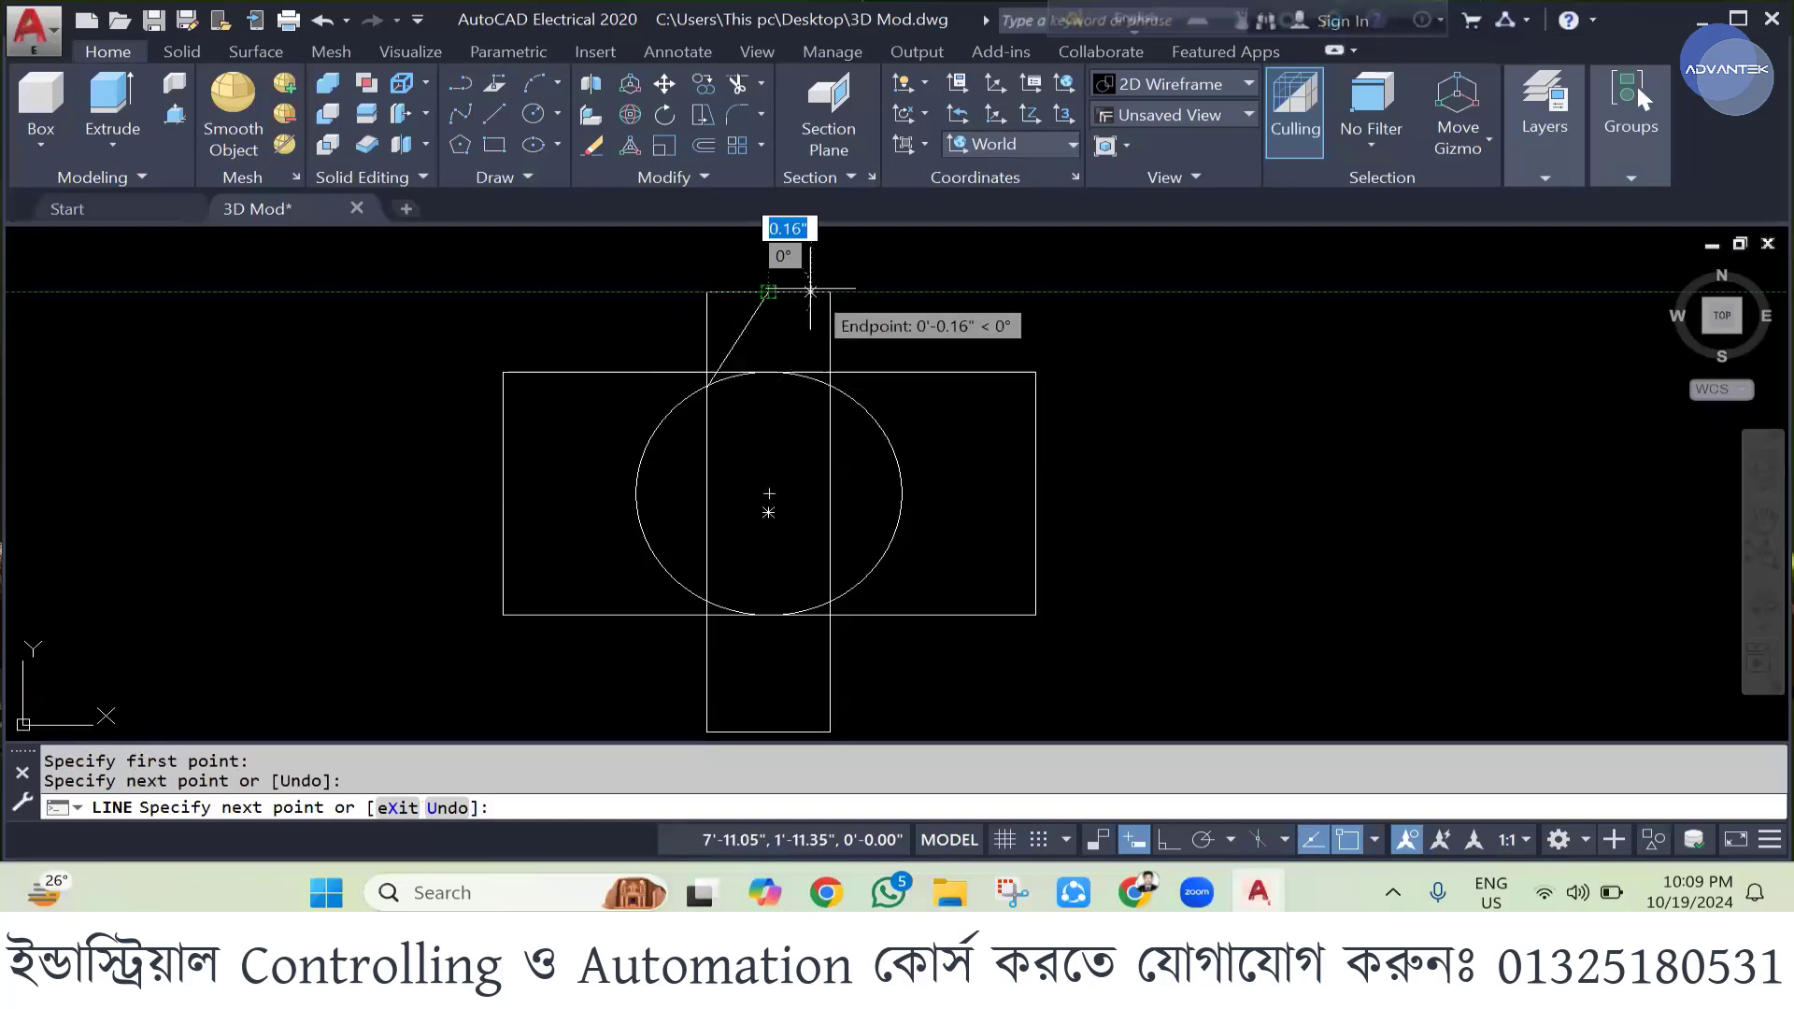
pyautogui.click(831, 385)
pyautogui.press('Return')
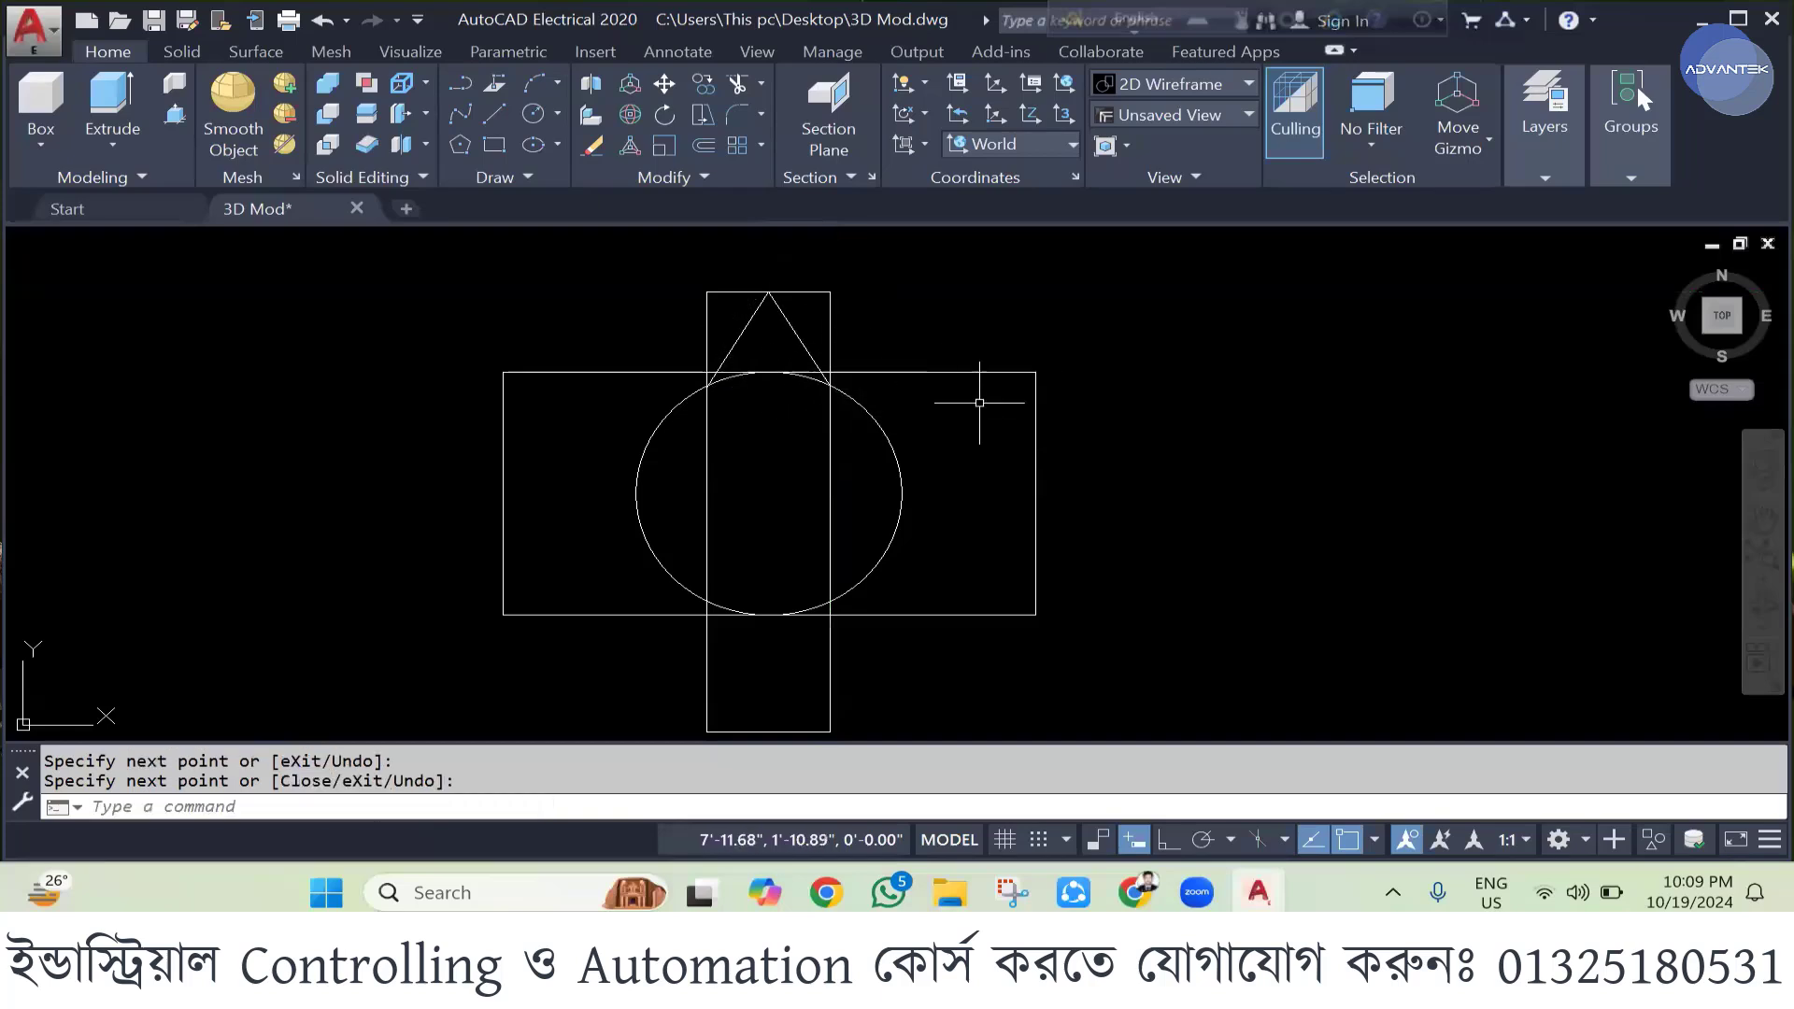
# - Trim the top edges beside the apex and the leftover line above the circle
pyautogui.write('TR')
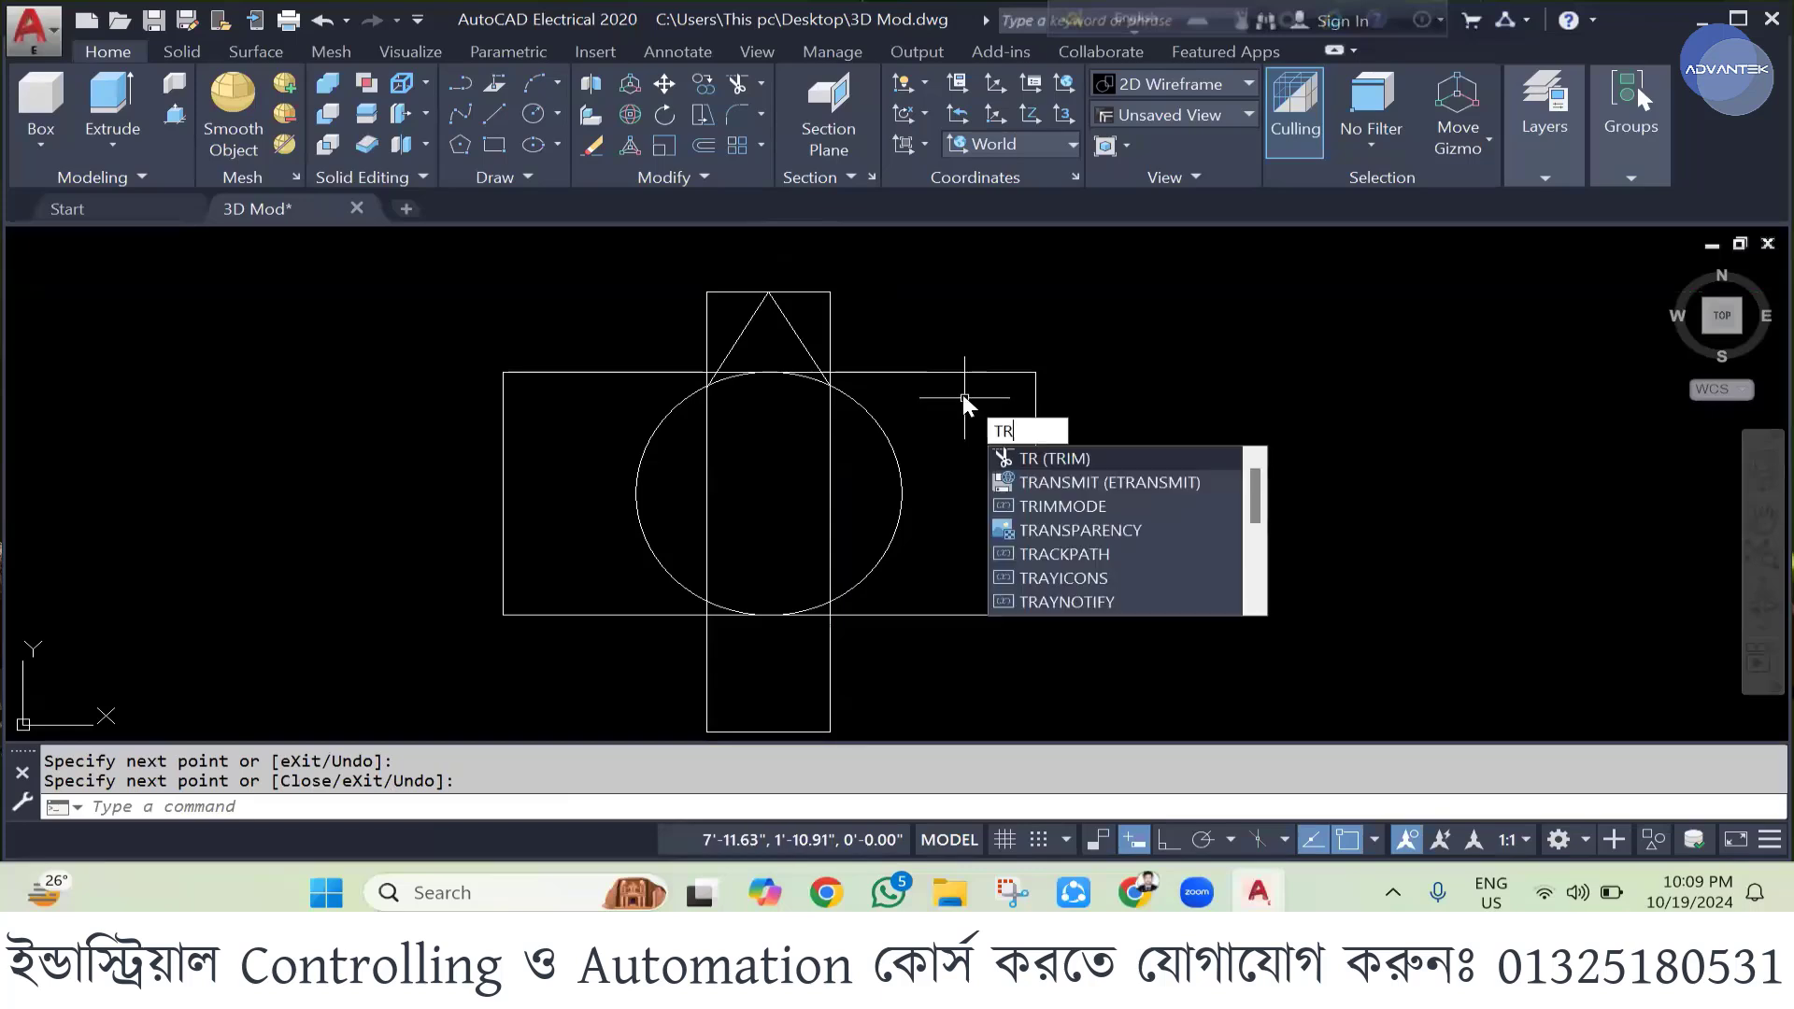
pyautogui.press('Return')
pyautogui.press('Return')
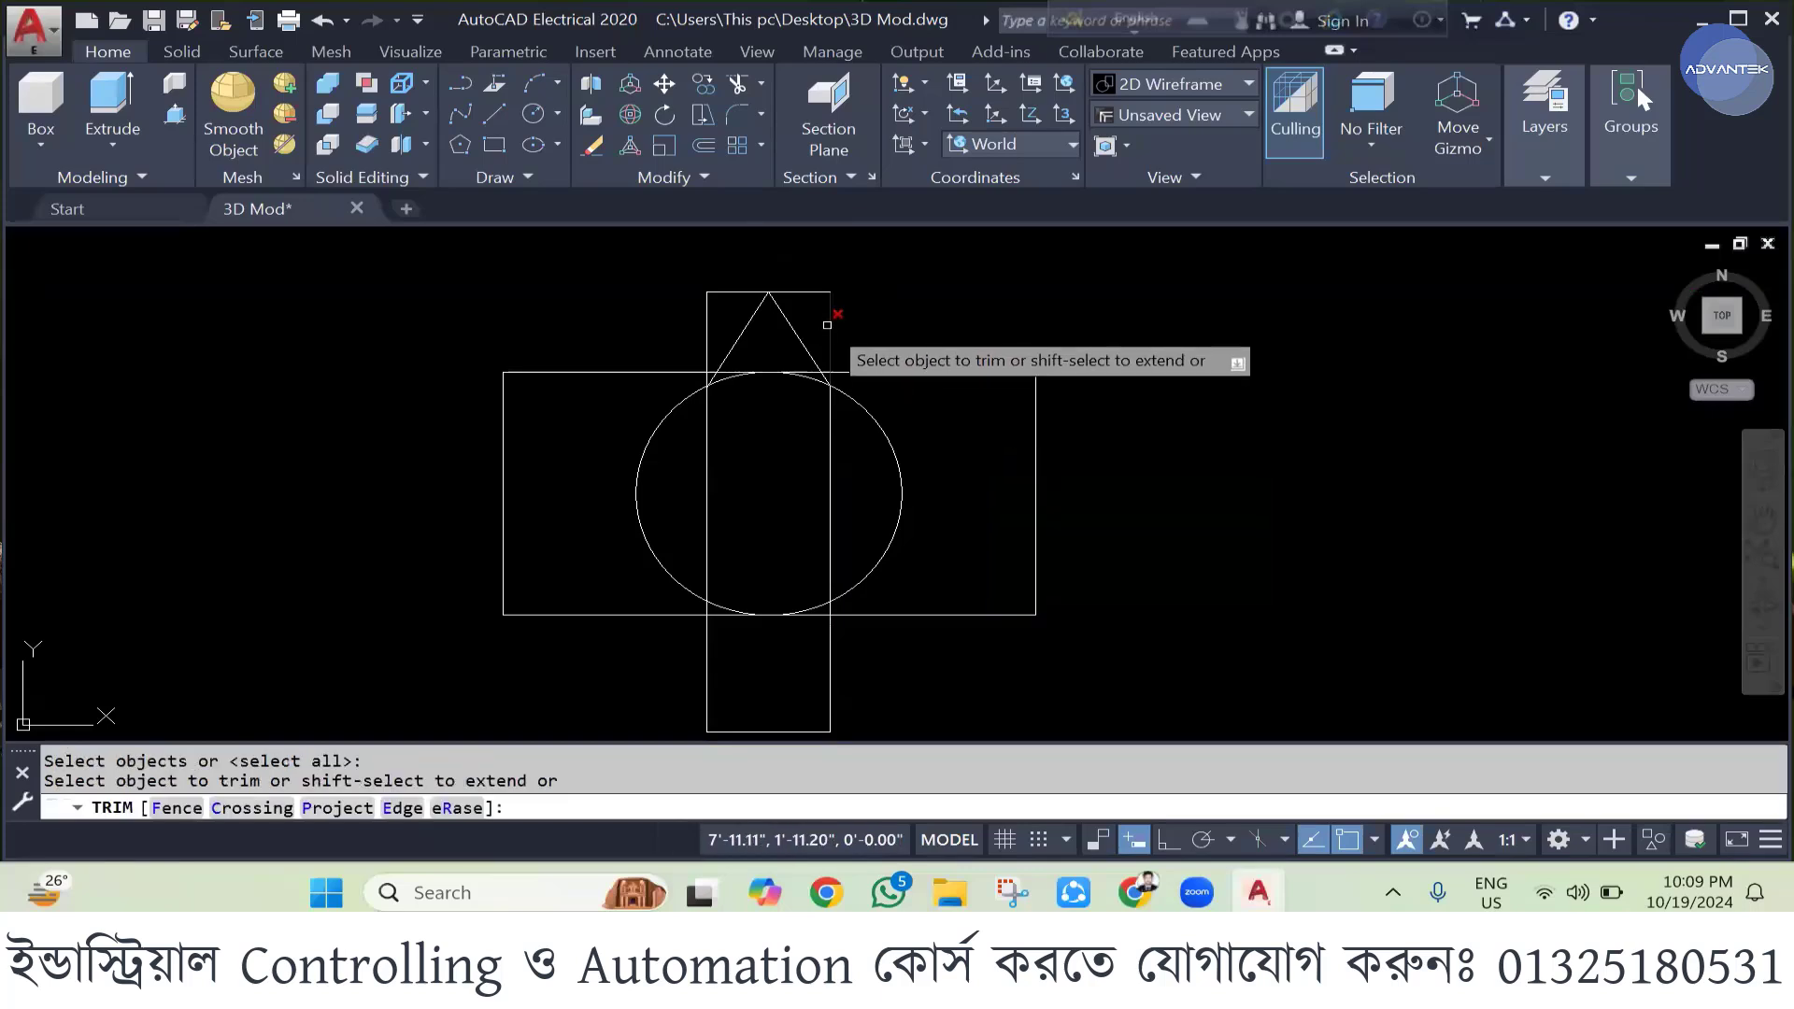
pyautogui.click(827, 324)
pyautogui.click(806, 293)
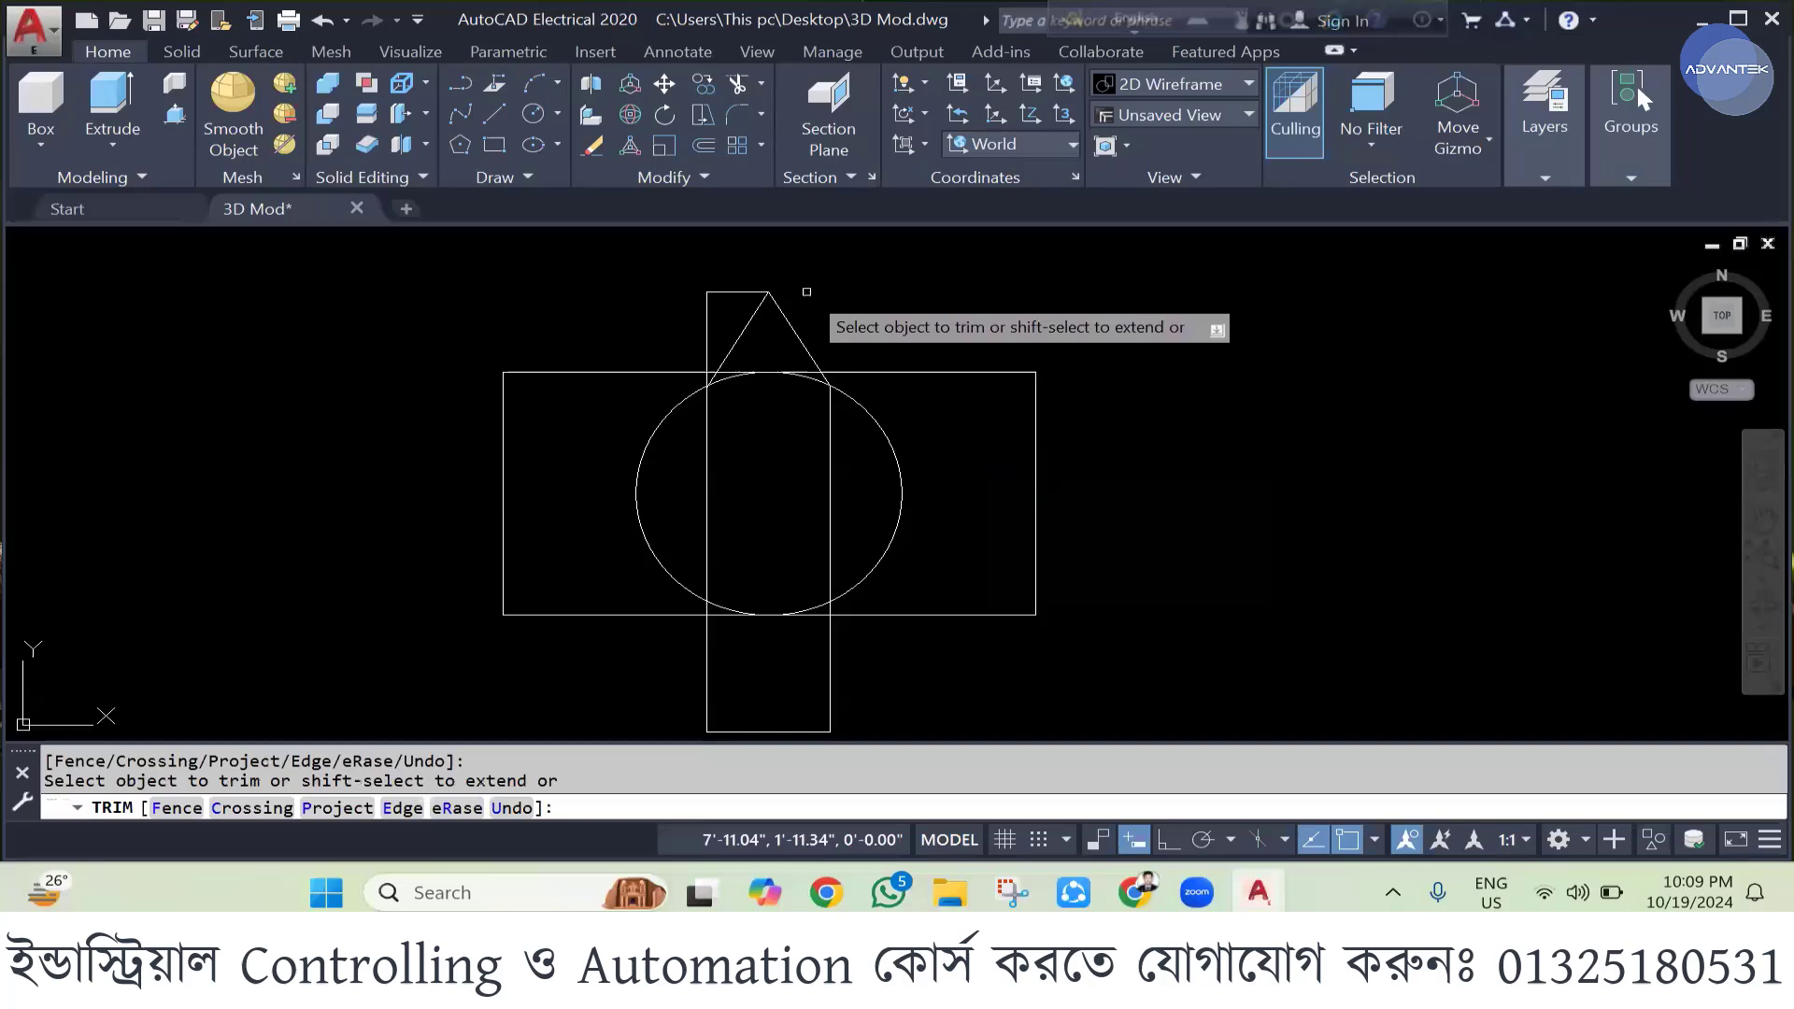
pyautogui.click(707, 313)
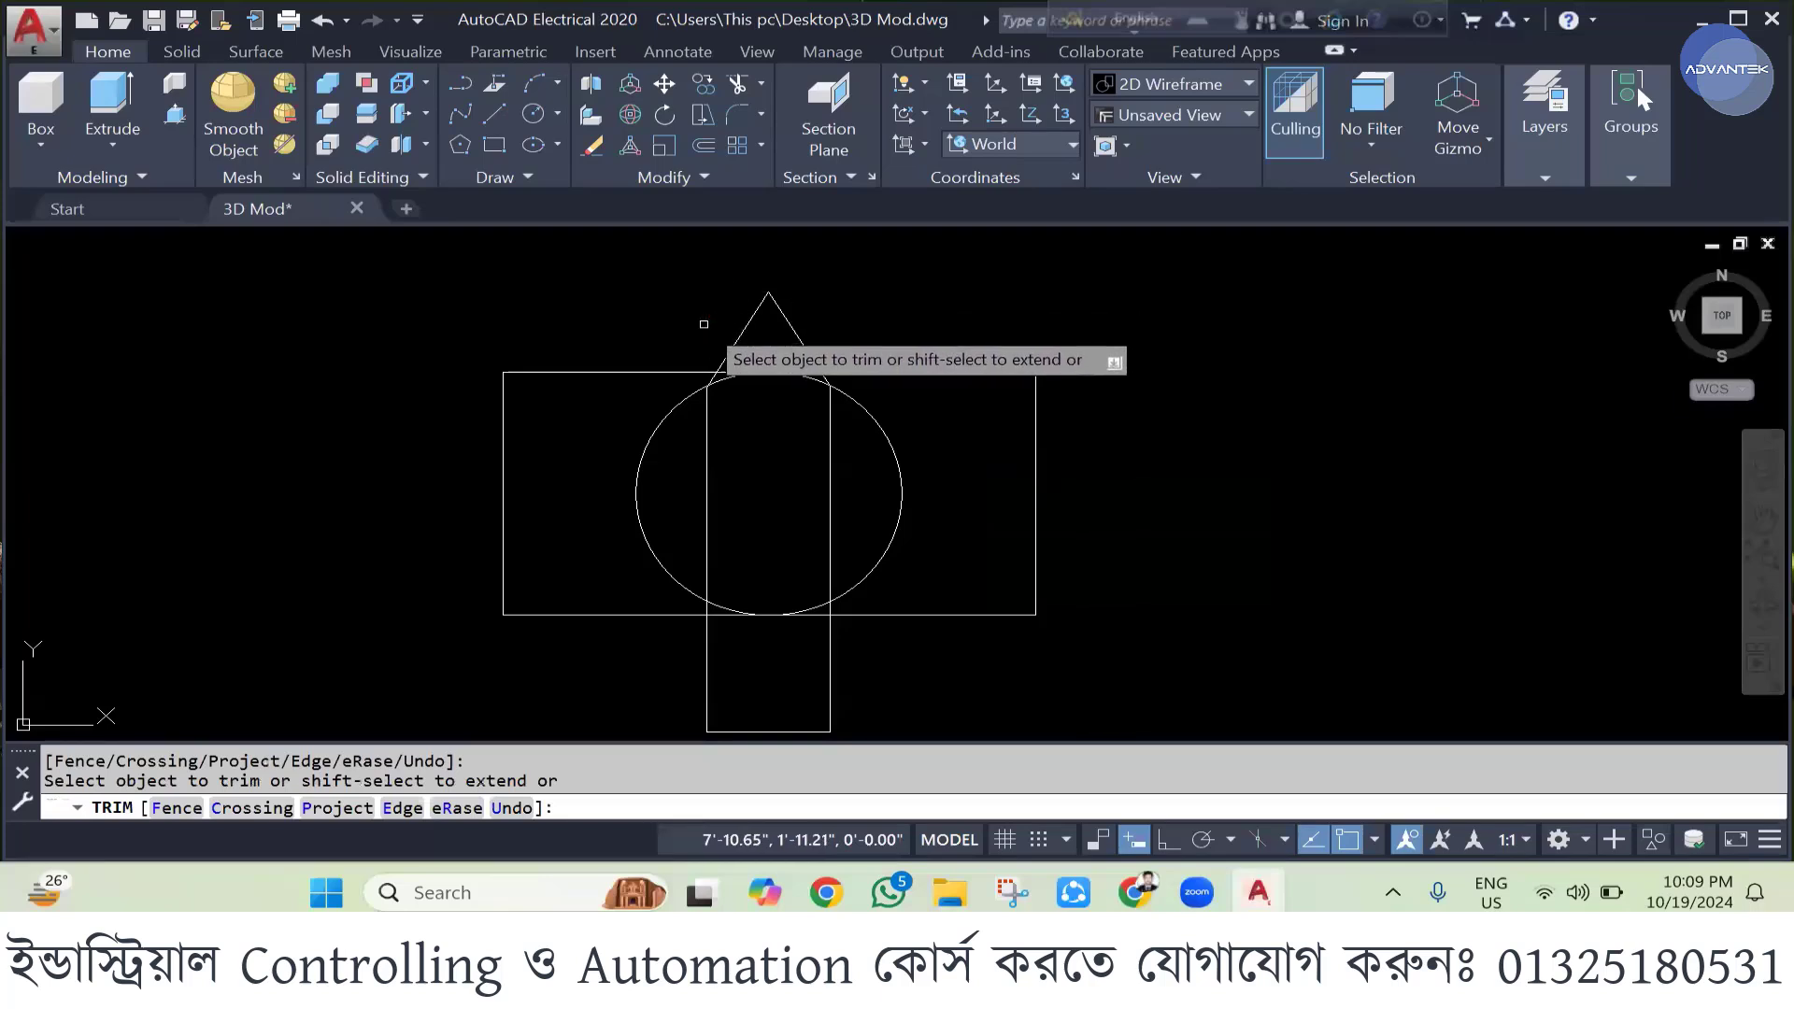
pyautogui.scroll(5, 732, 360)
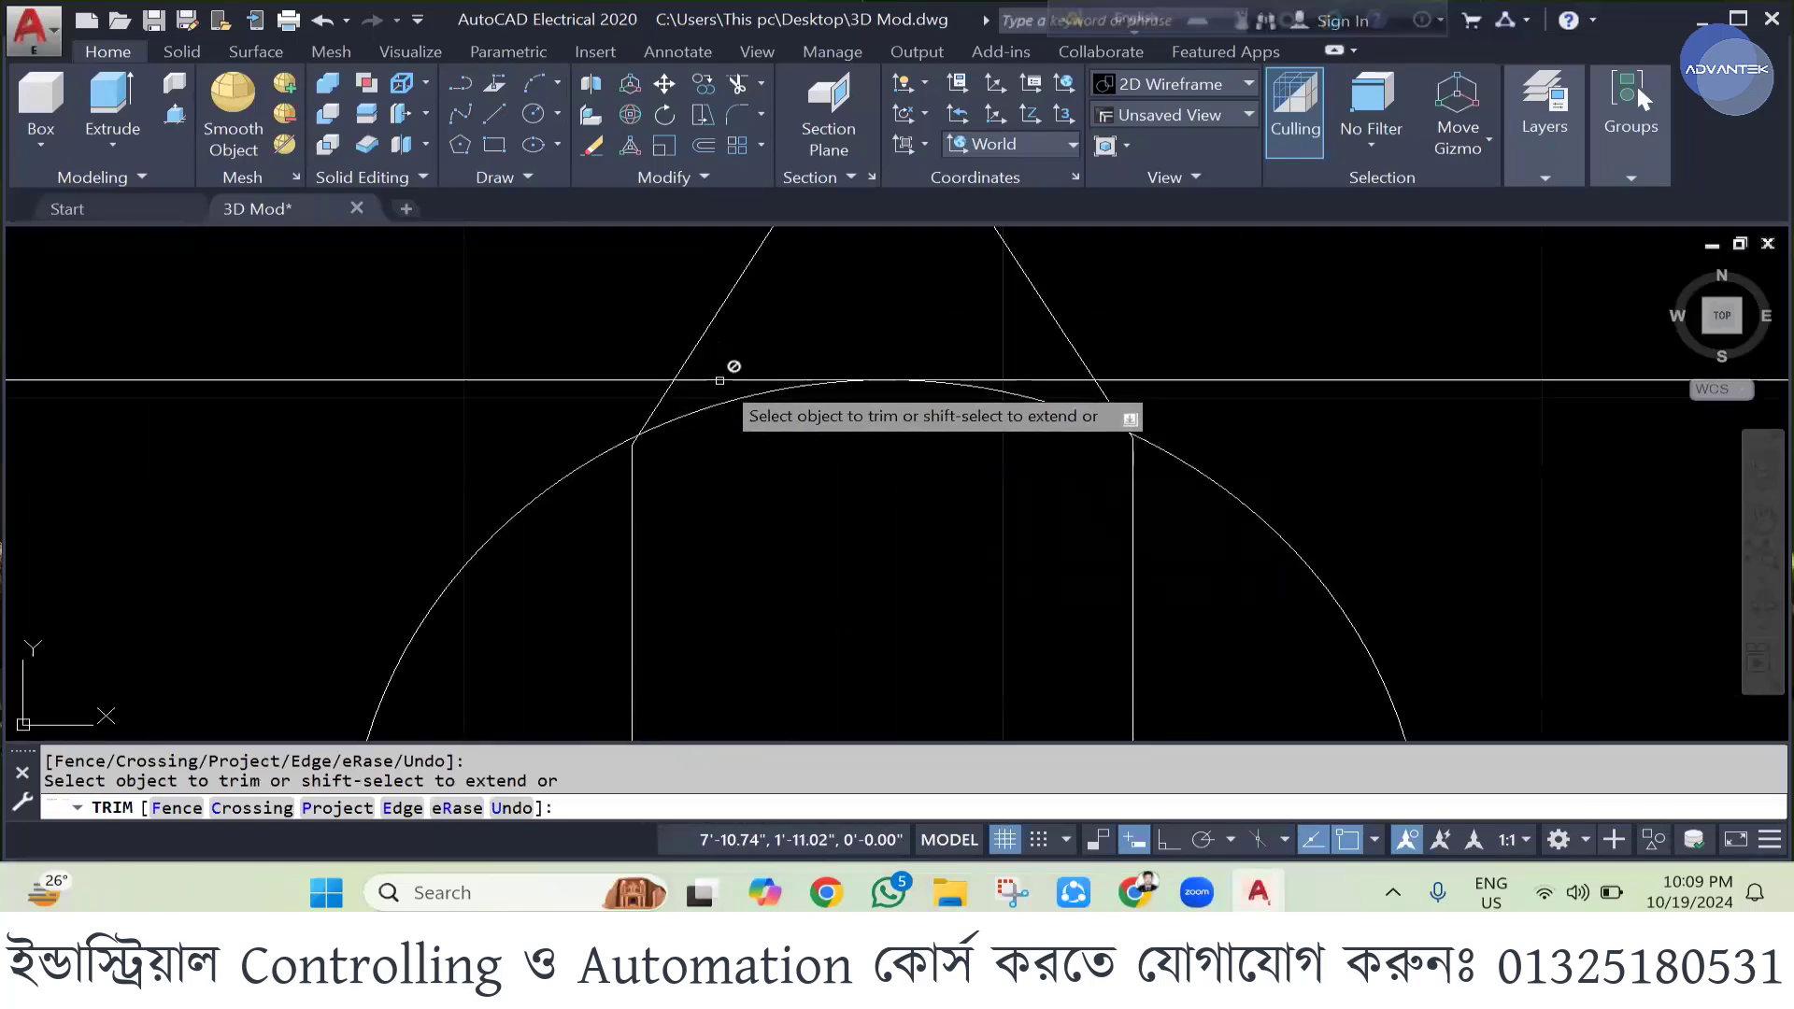
pyautogui.press('Escape')
pyautogui.scroll(-8, 812, 364)
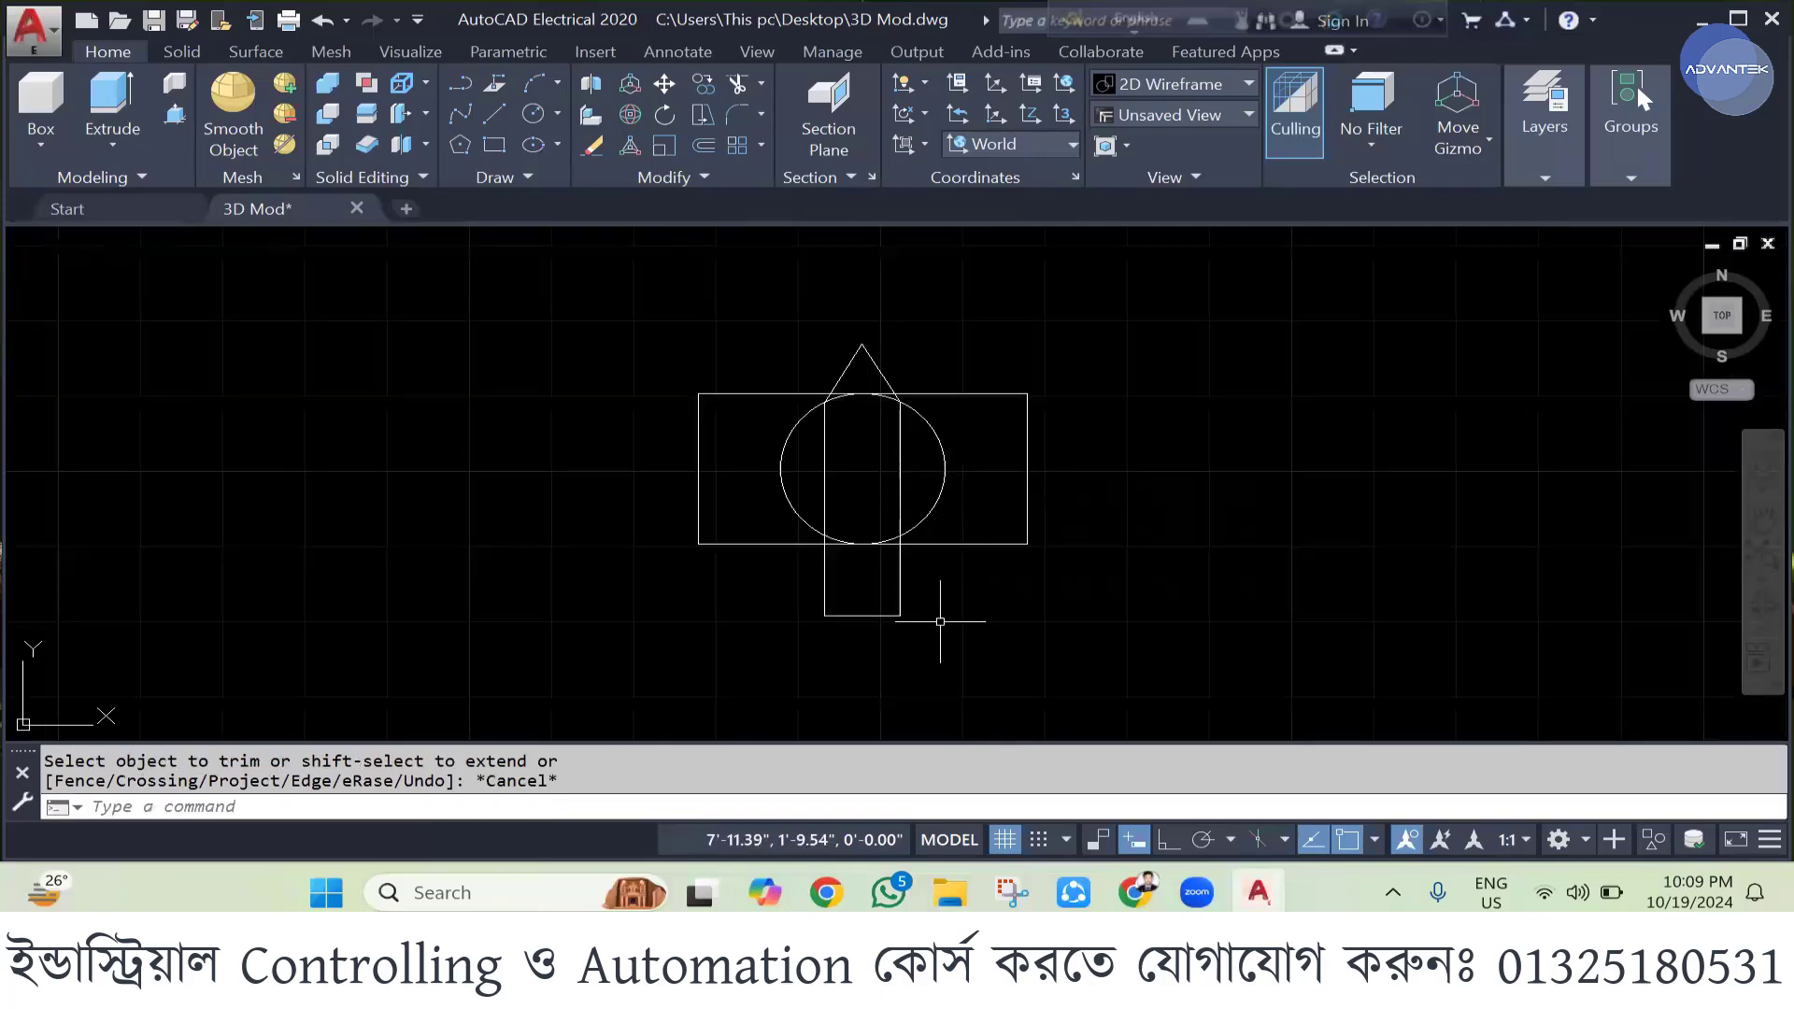
# - Raise the narrow rectangle's bottom edge upward with its midpoint grip
pyautogui.click(864, 616)
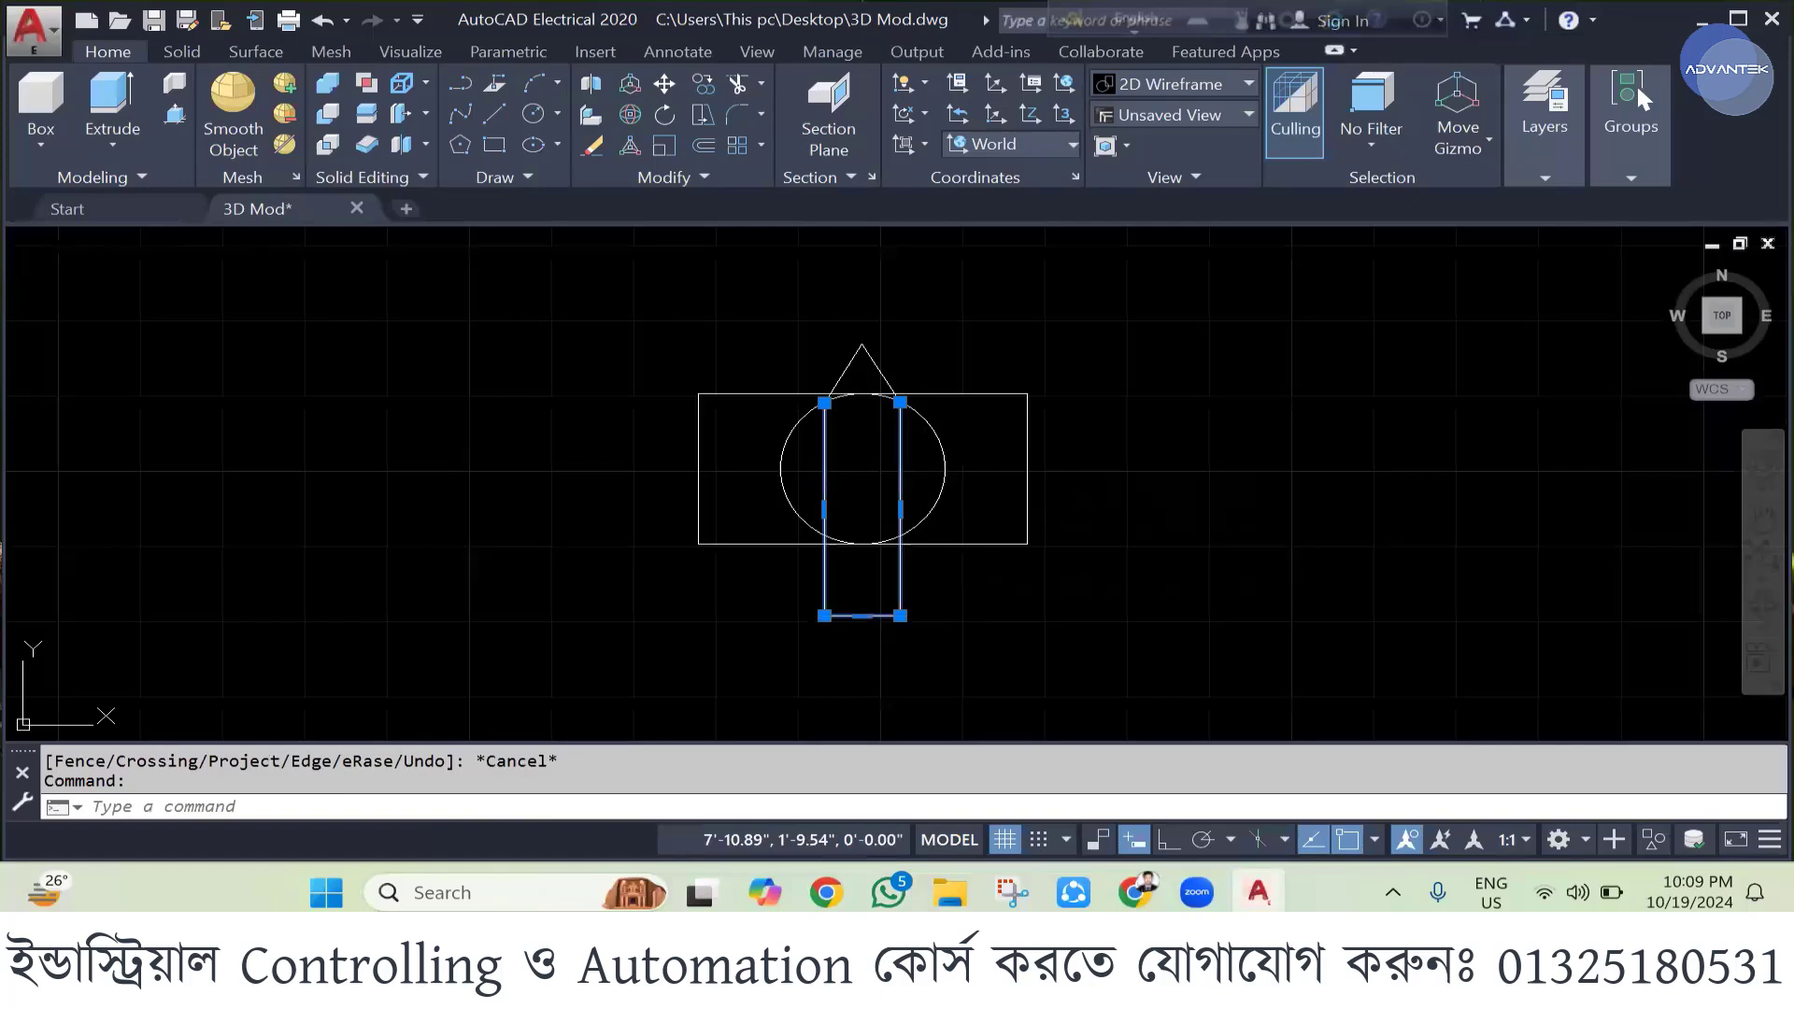
pyautogui.click(861, 615)
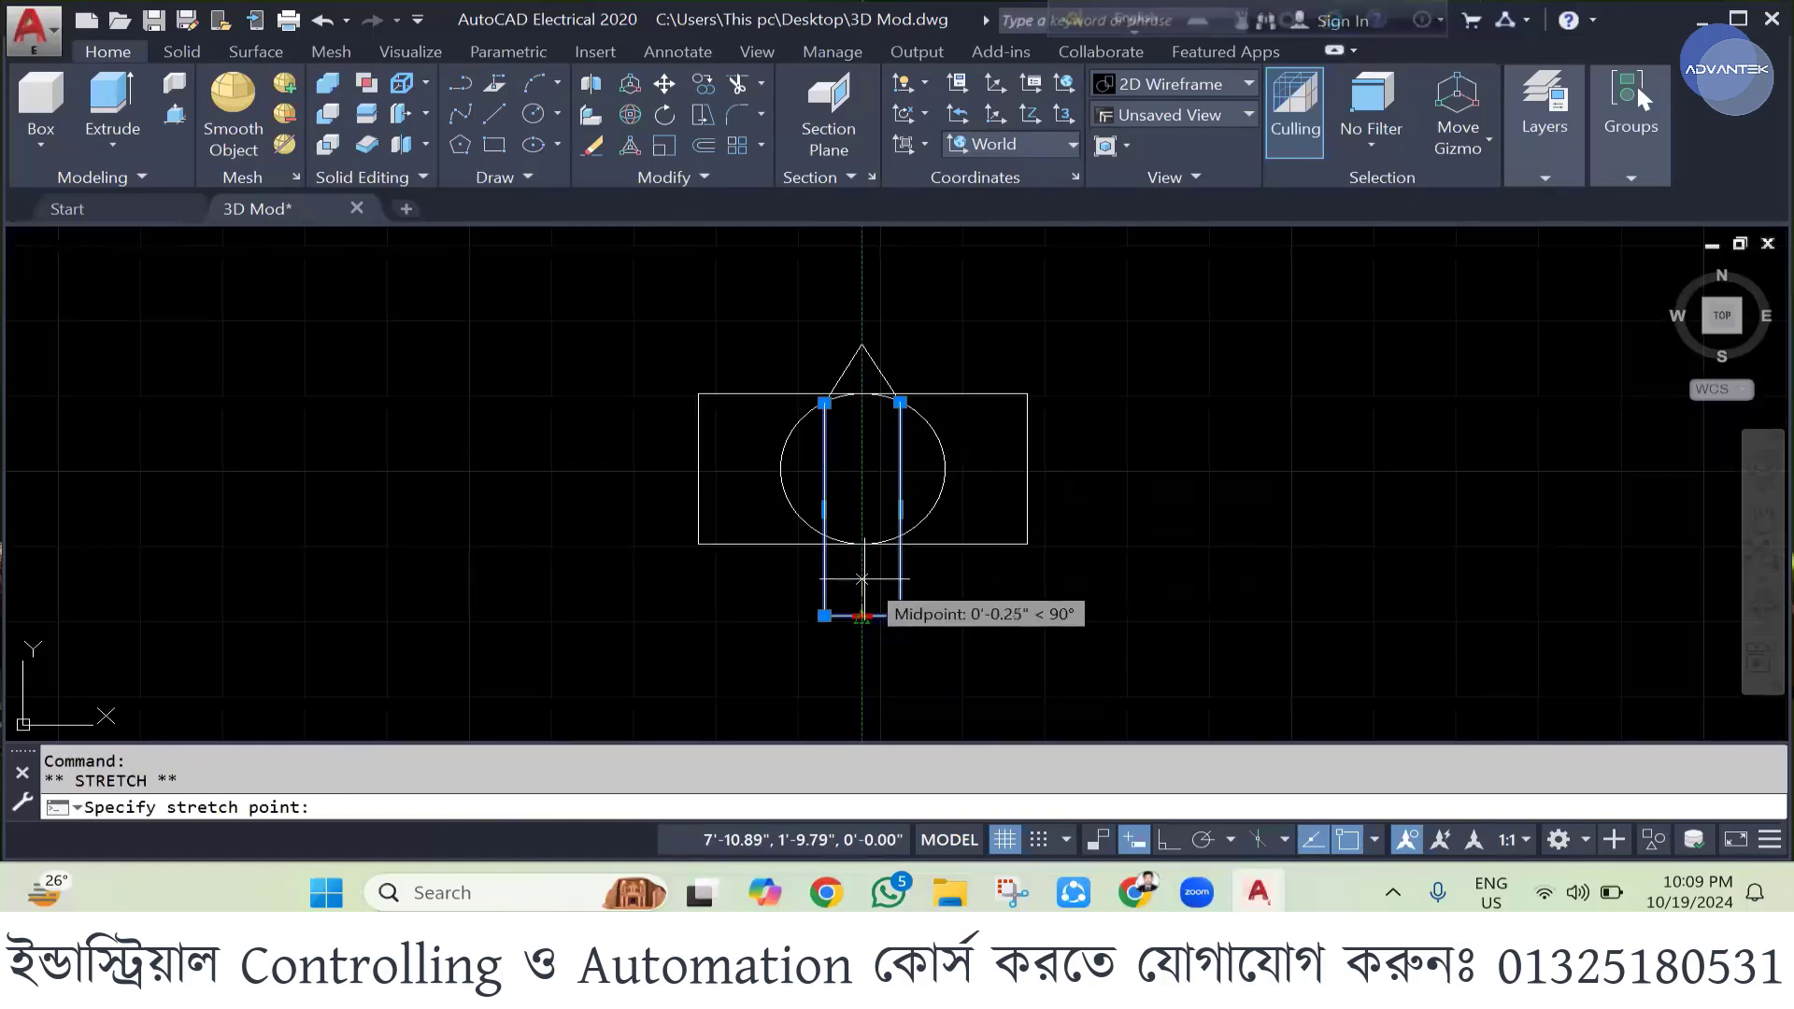
pyautogui.click(860, 578)
pyautogui.press('Escape')
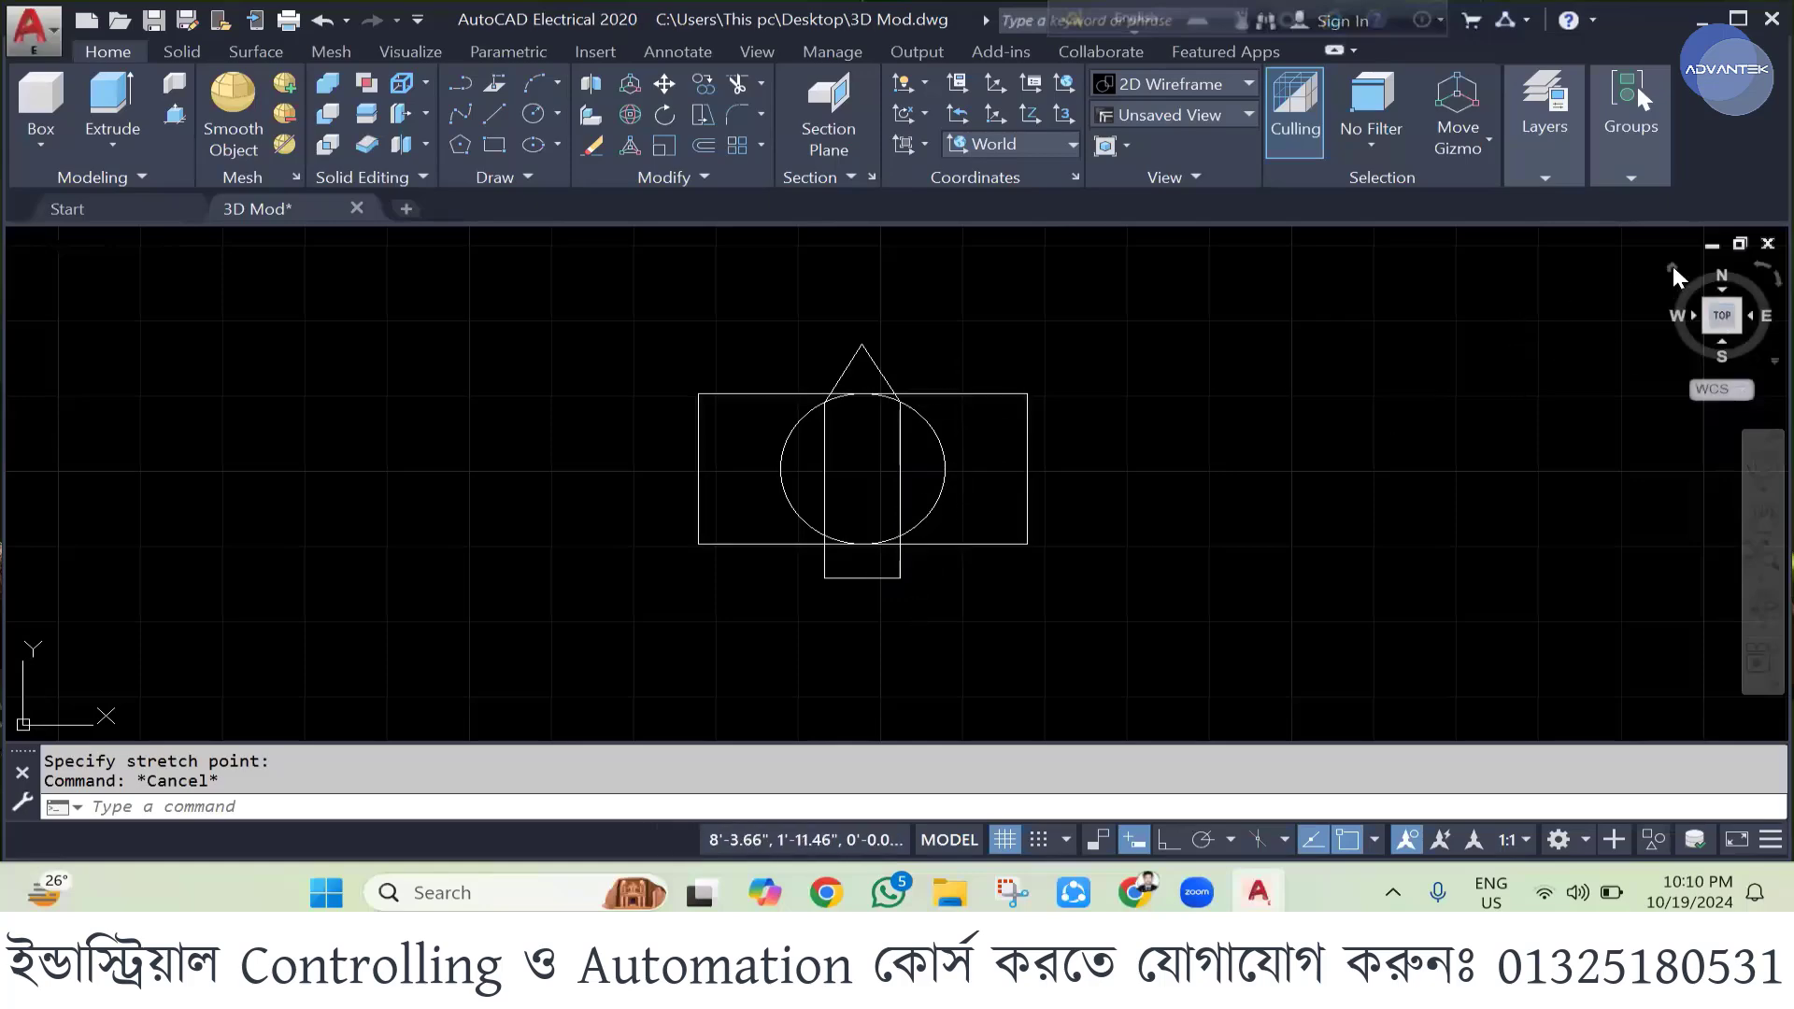
# - Orbit into 3D and JOIN the rectangle and corner shape into one polyline
pyautogui.moveTo(1673, 269)
pyautogui.mouseDown()
pyautogui.moveTo(1138, 420)
pyautogui.moveTo(939, 494)
pyautogui.moveTo(949, 505)
pyautogui.mouseUp()
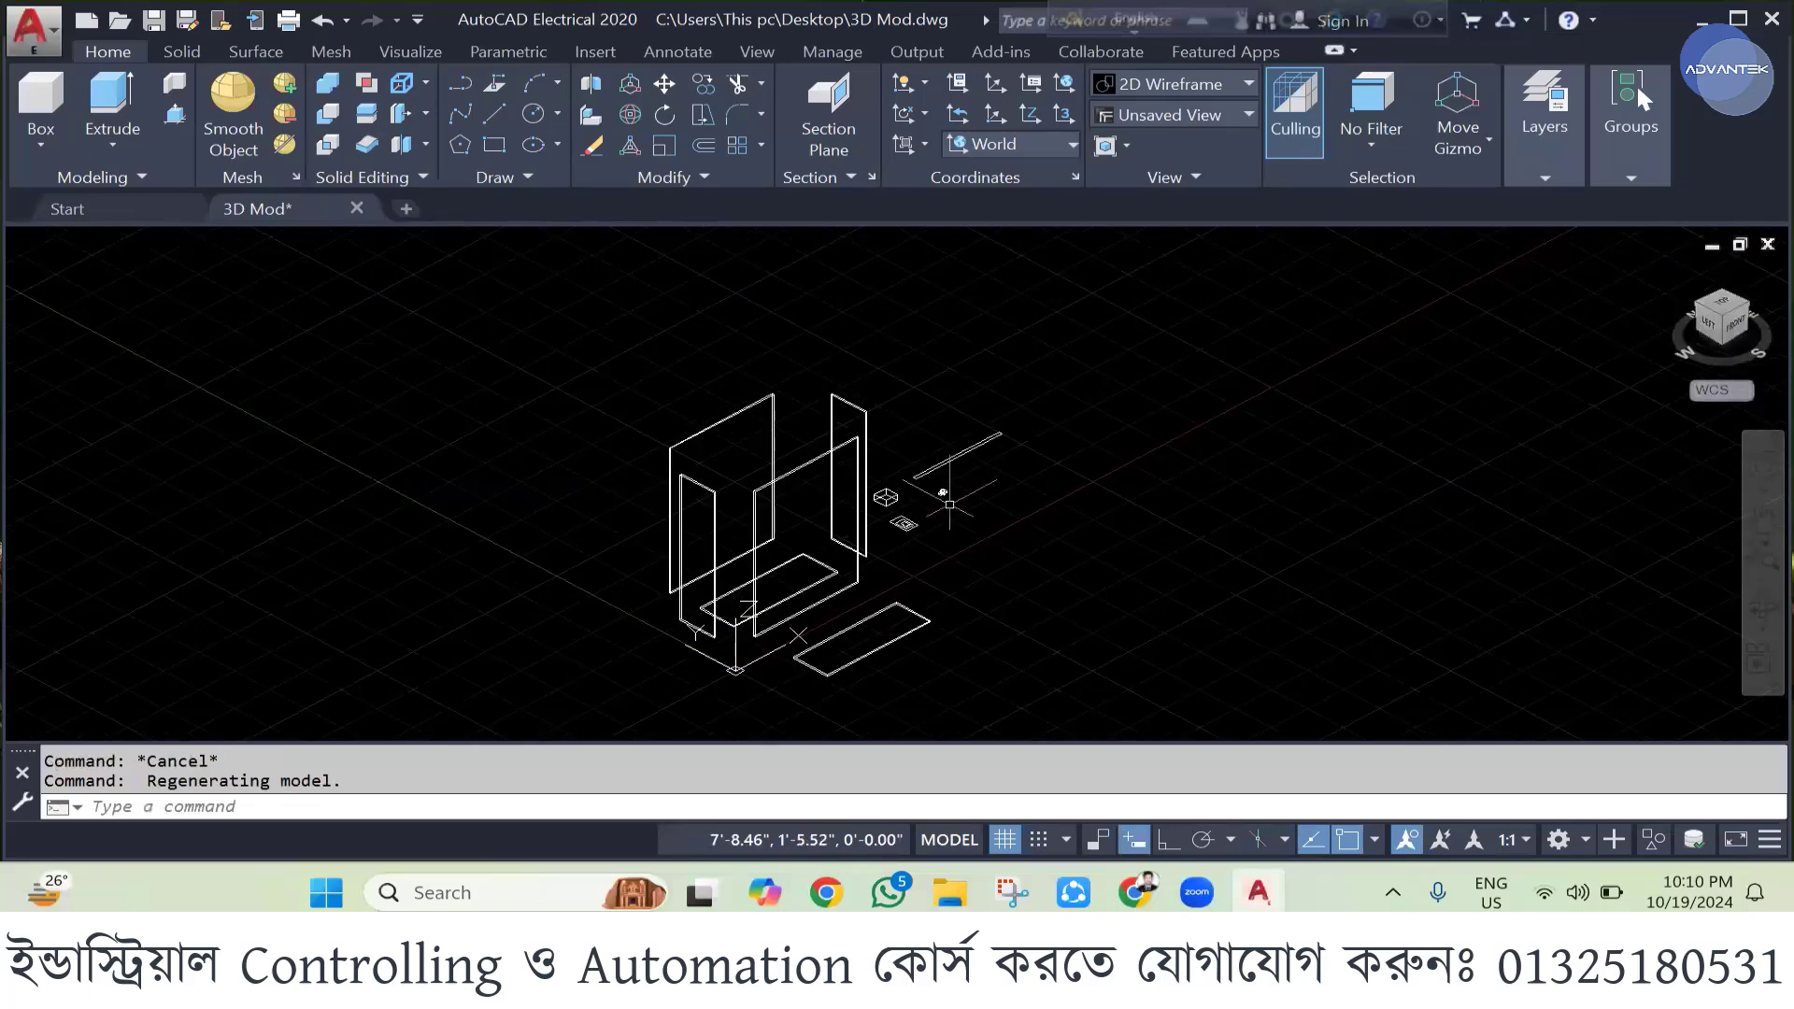
pyautogui.scroll(2, 949, 505)
pyautogui.scroll(-3, 603, 520)
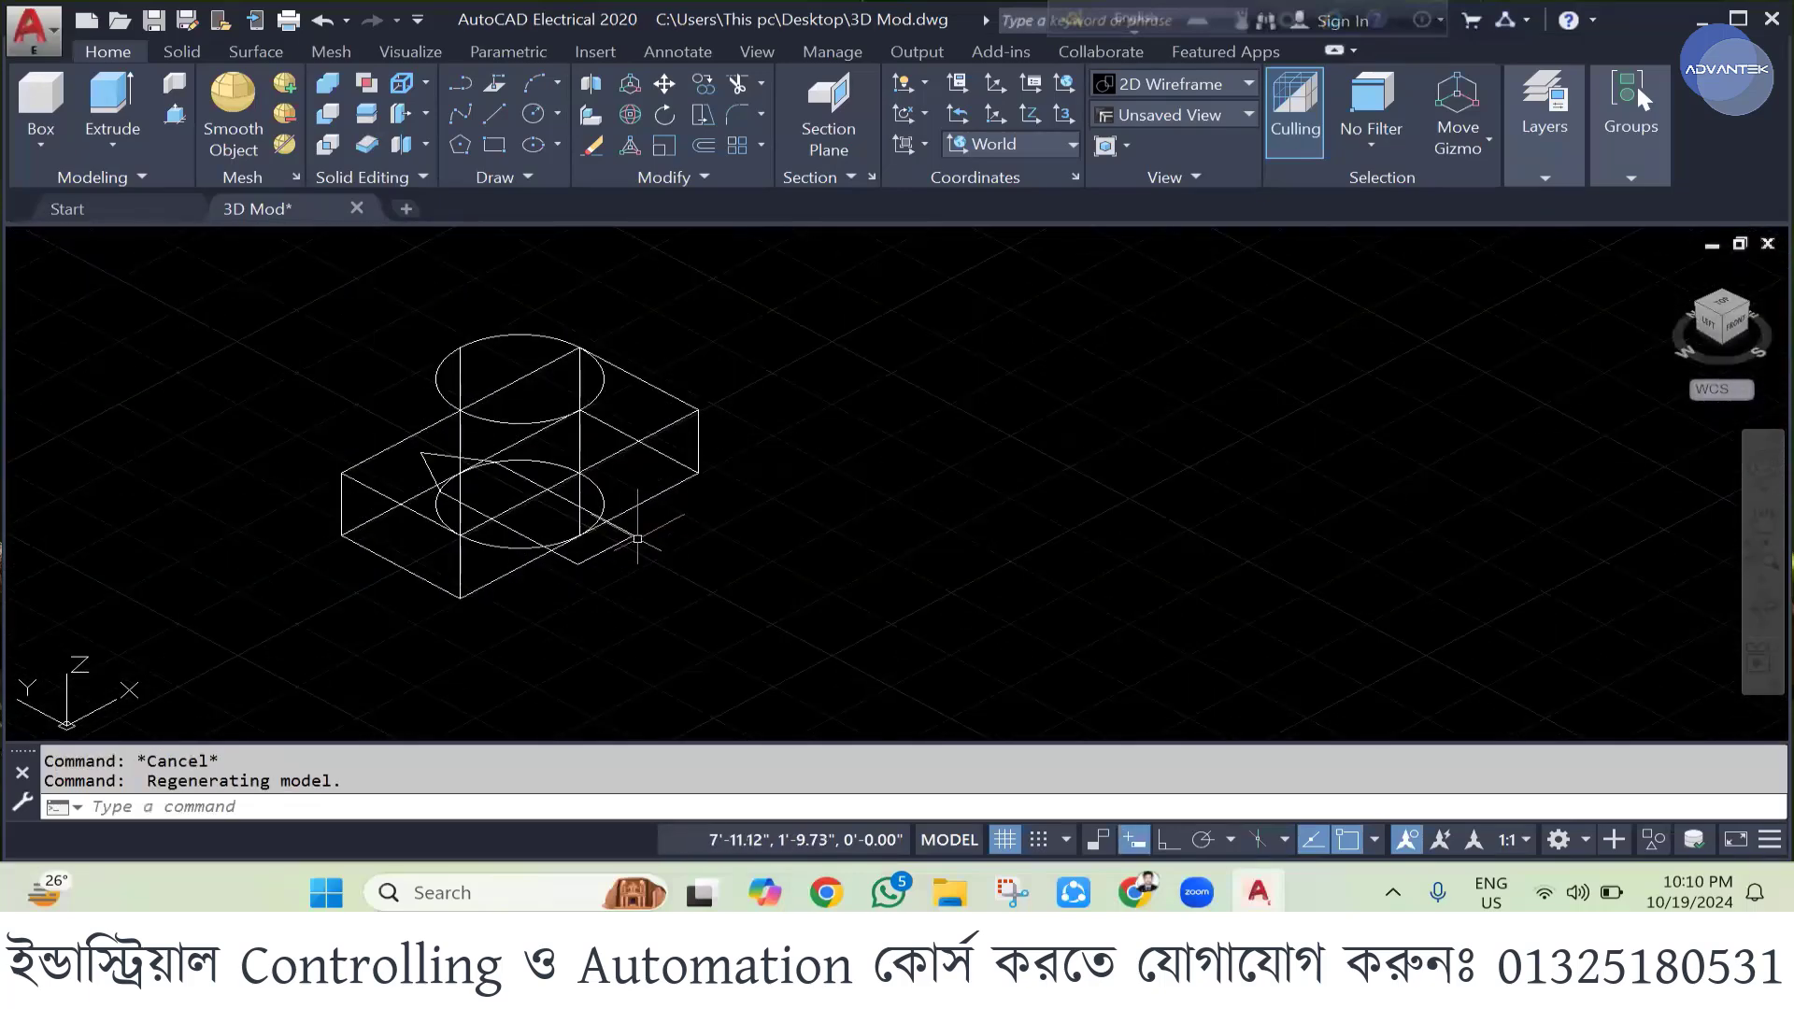
pyautogui.click(617, 545)
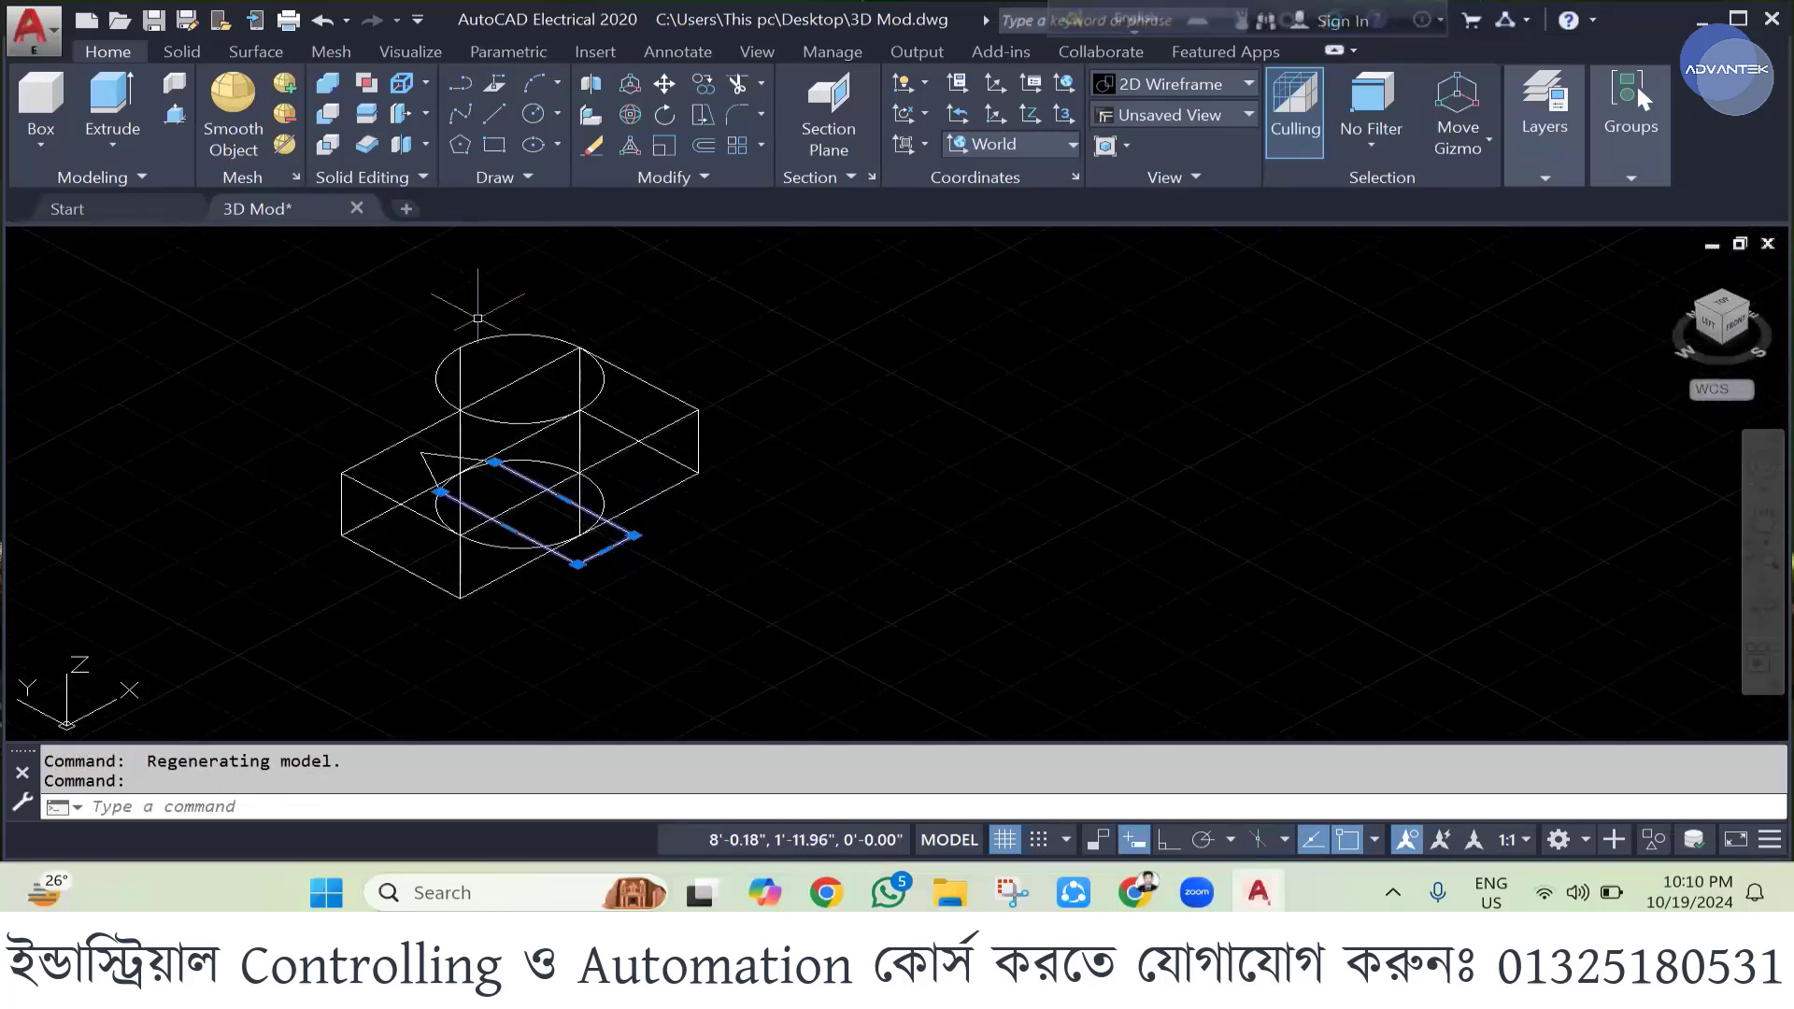
pyautogui.click(444, 463)
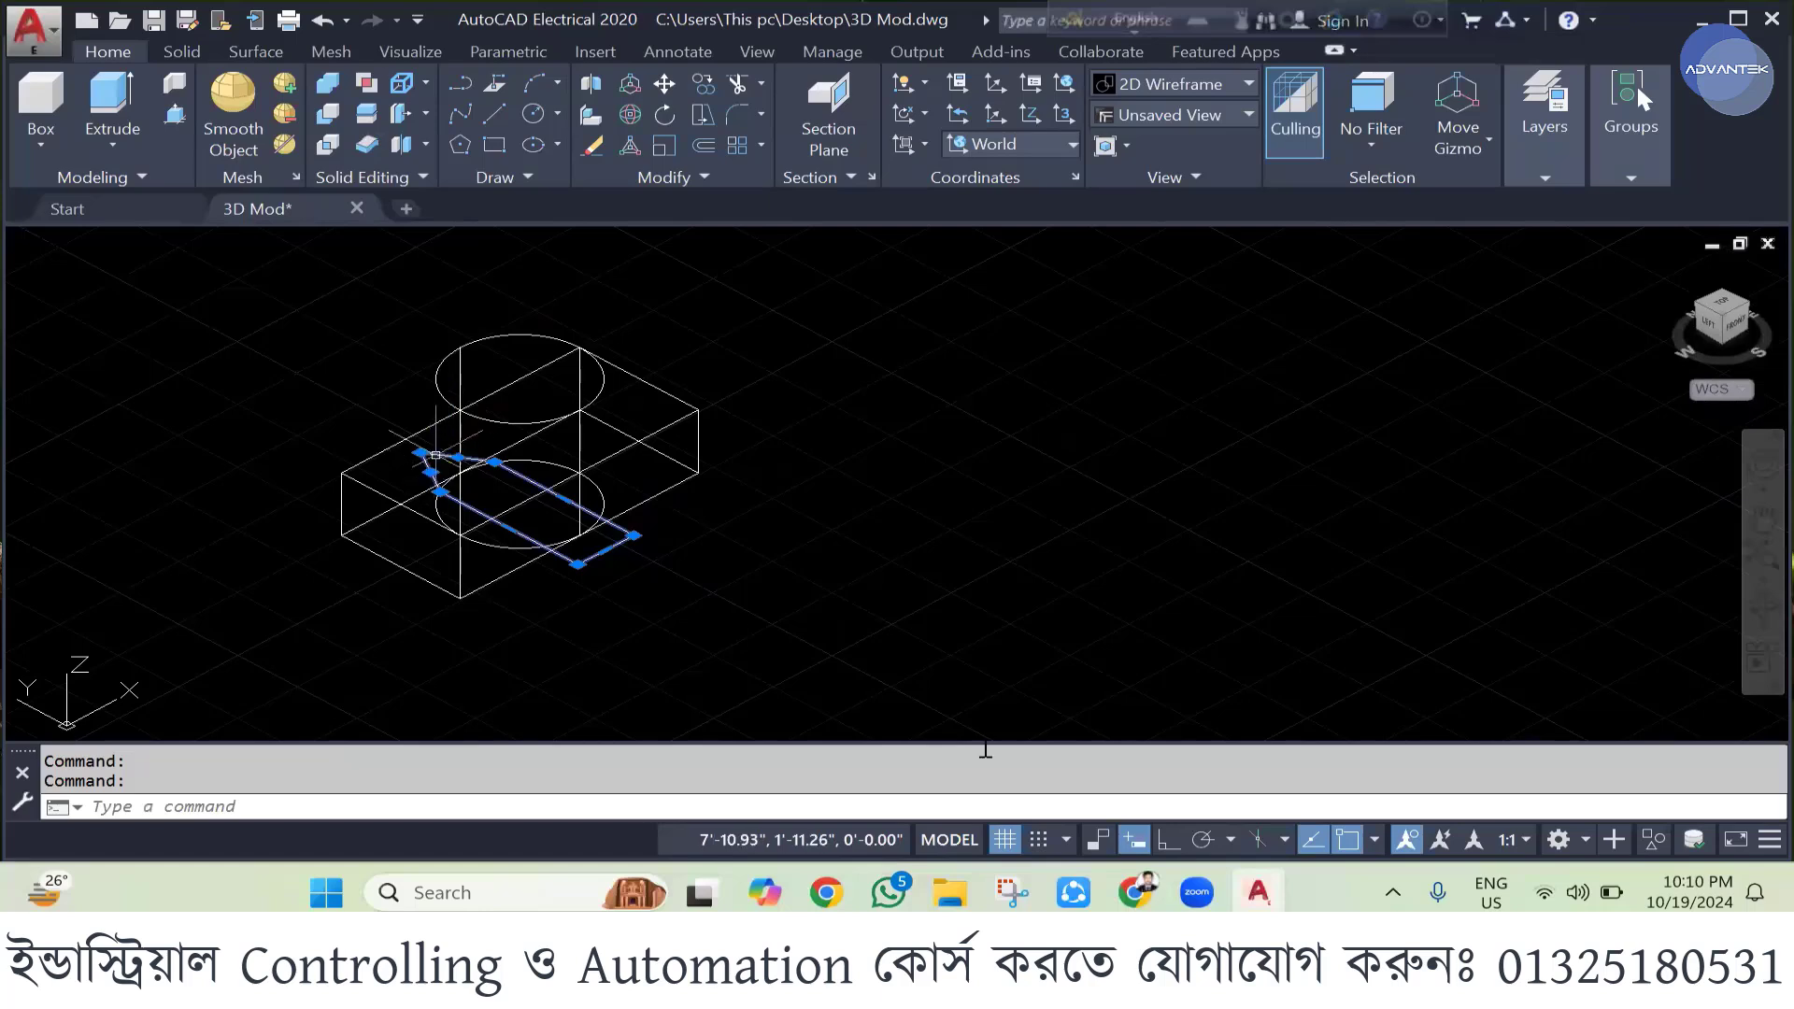
pyautogui.write('JOIN')
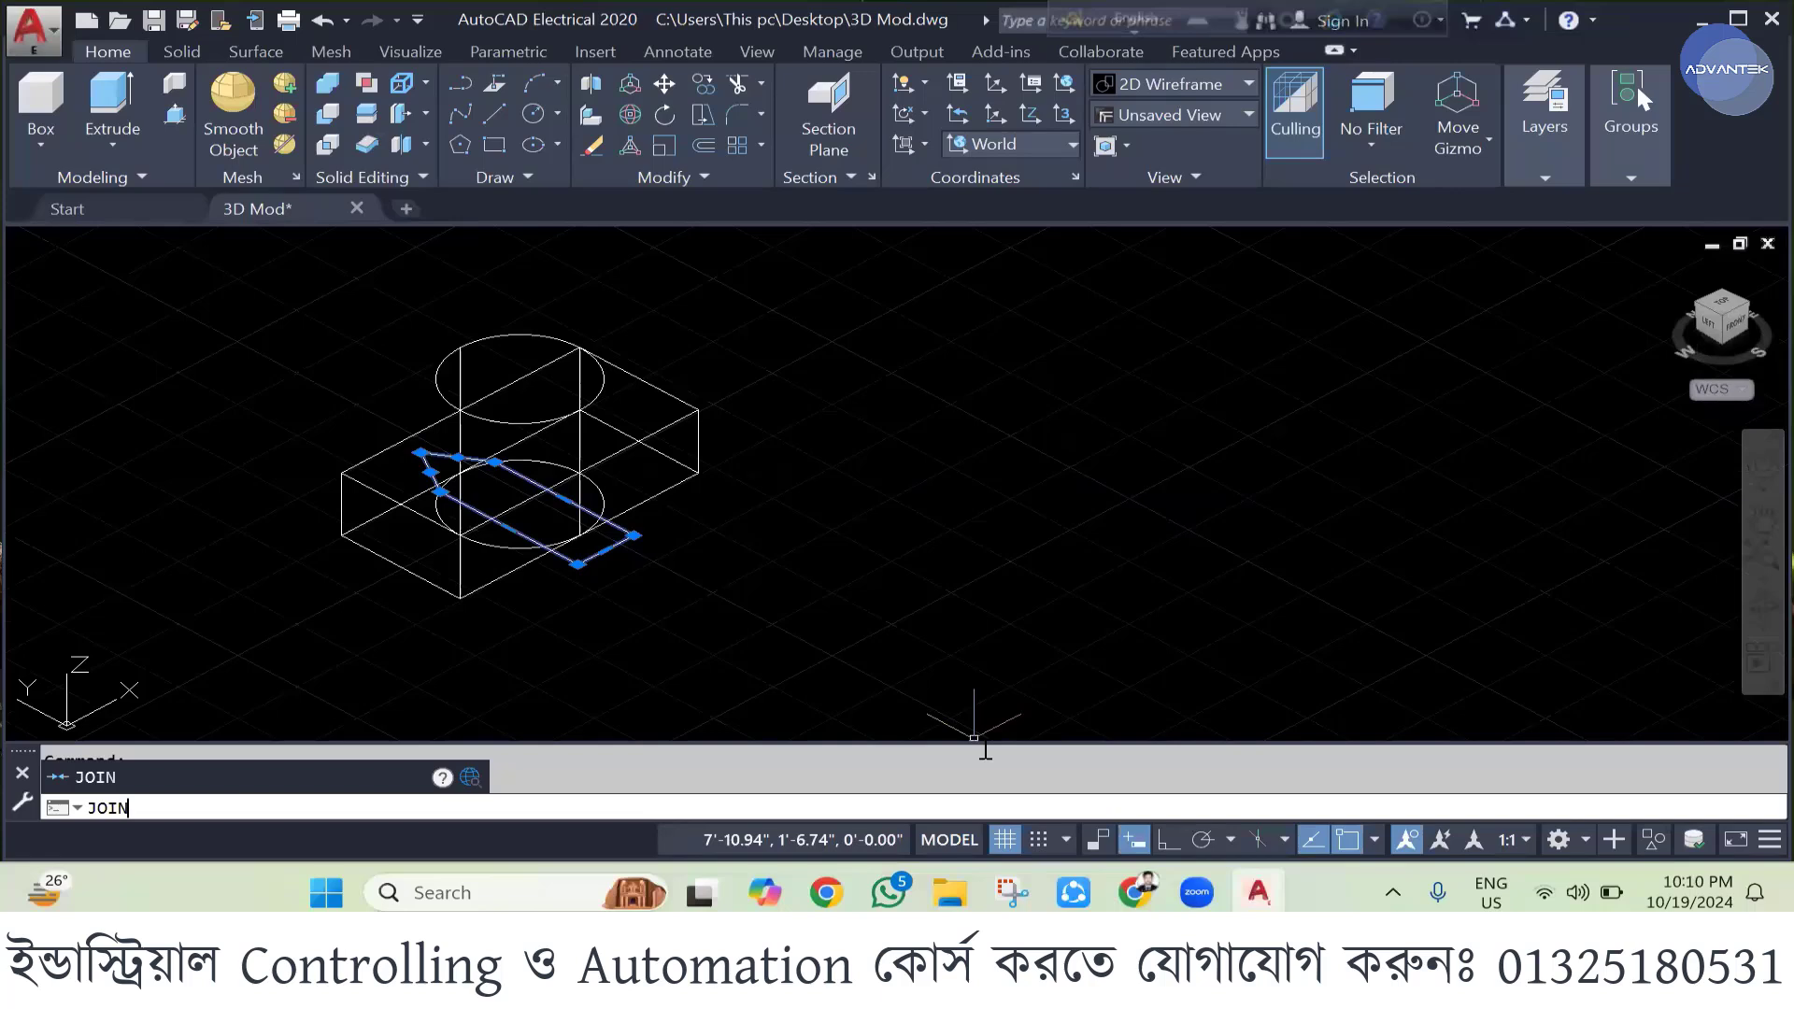
pyautogui.press('Return')
# - Extrude the joined pointed outline 1" high
pyautogui.click(109, 97)
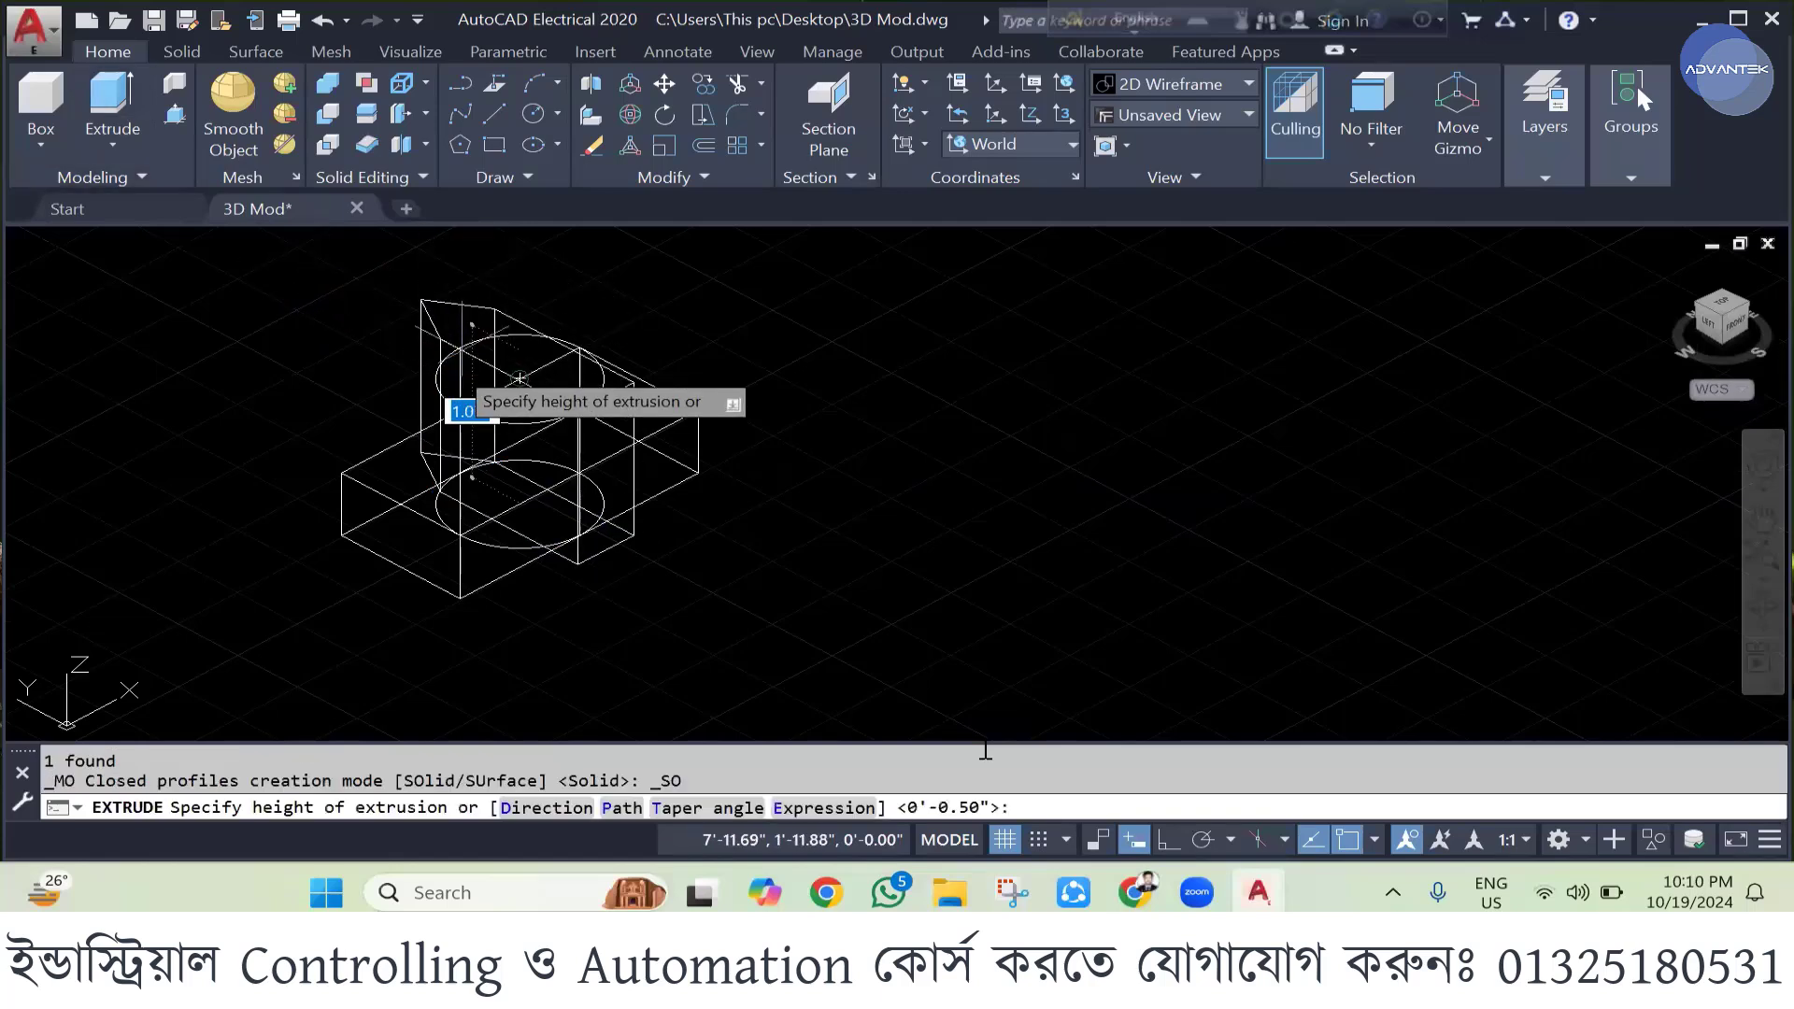
pyautogui.scroll(-2, 520, 379)
pyautogui.write('1')
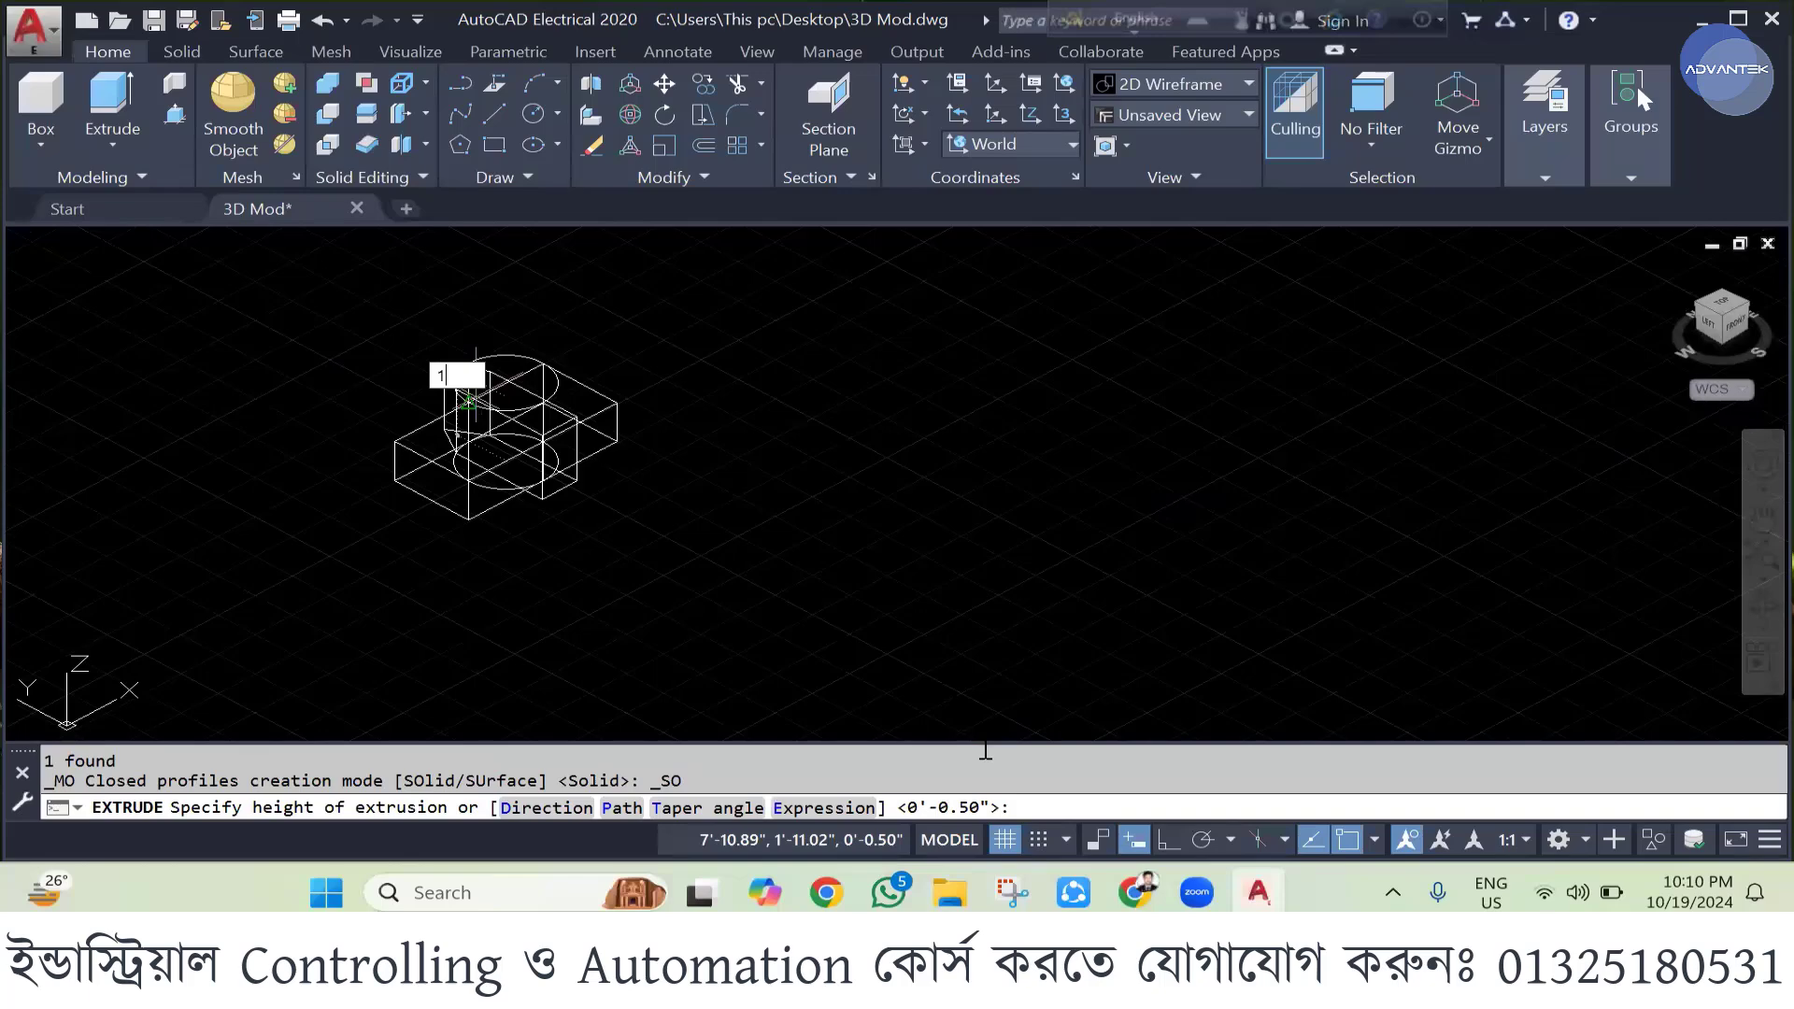
pyautogui.press('Return')
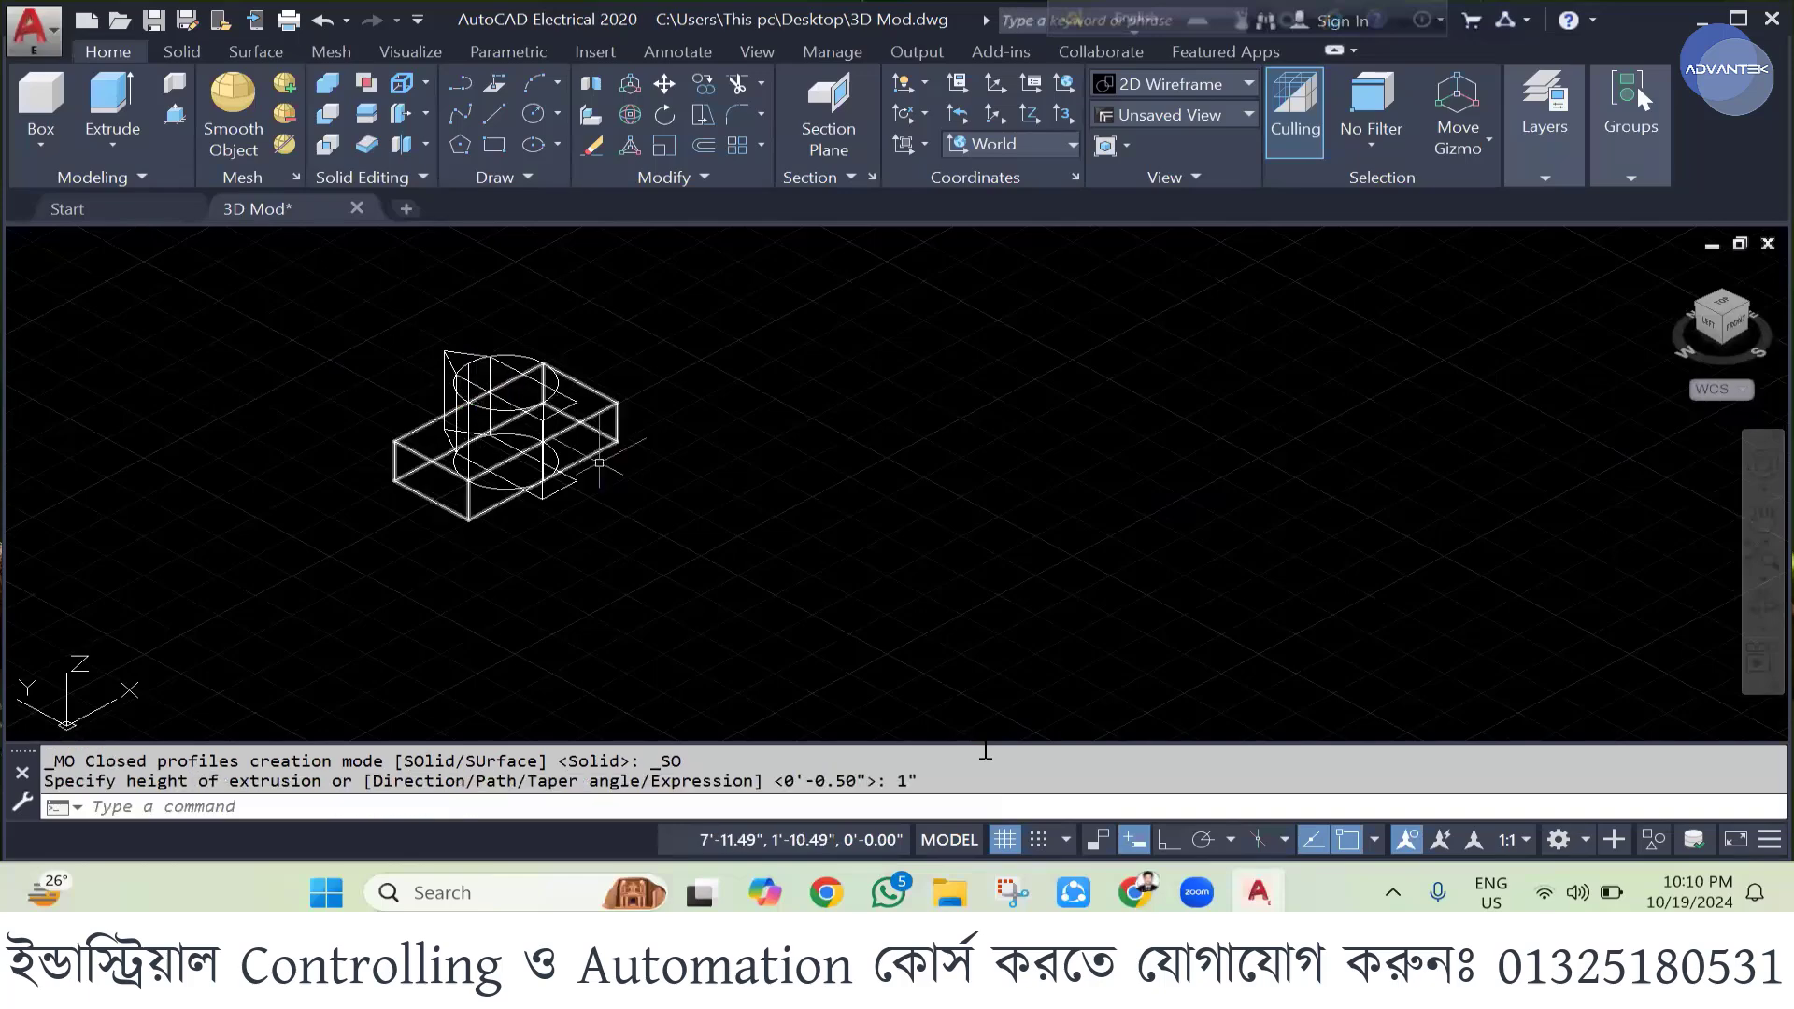
pyautogui.scroll(-2, 1220, 559)
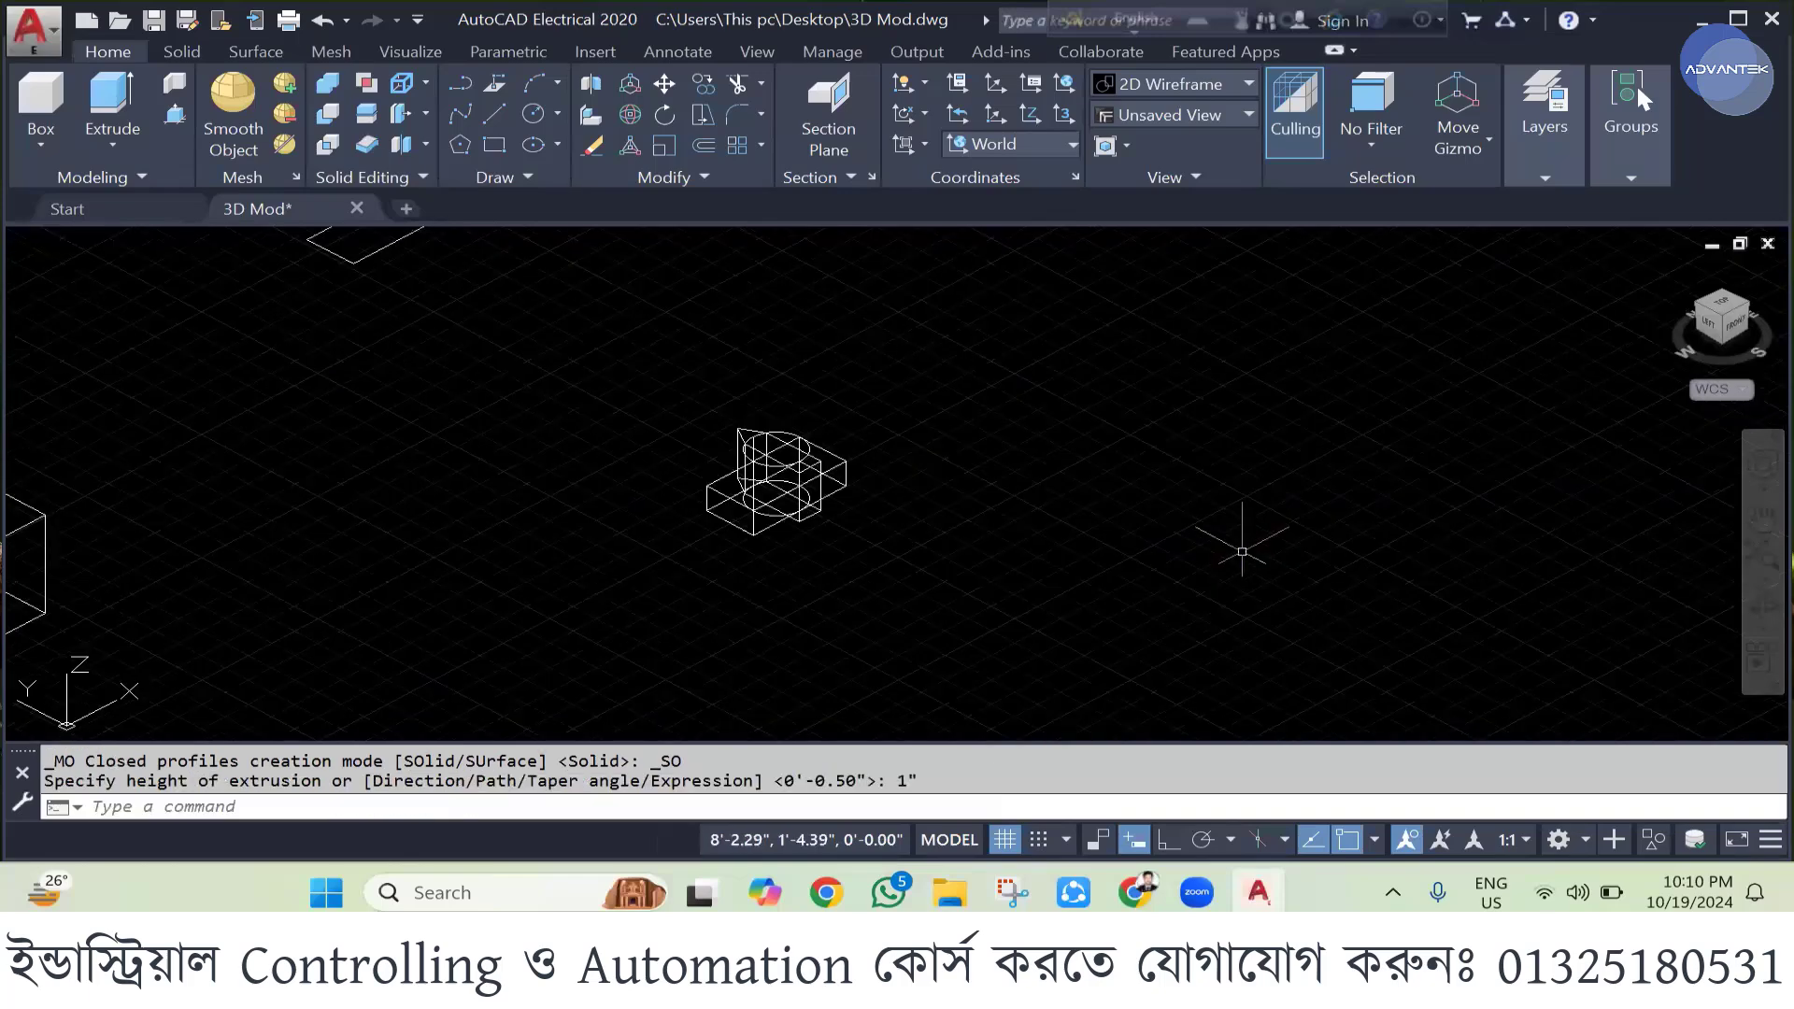
pyautogui.scroll(-2, 1256, 541)
pyautogui.scroll(-2, 1008, 556)
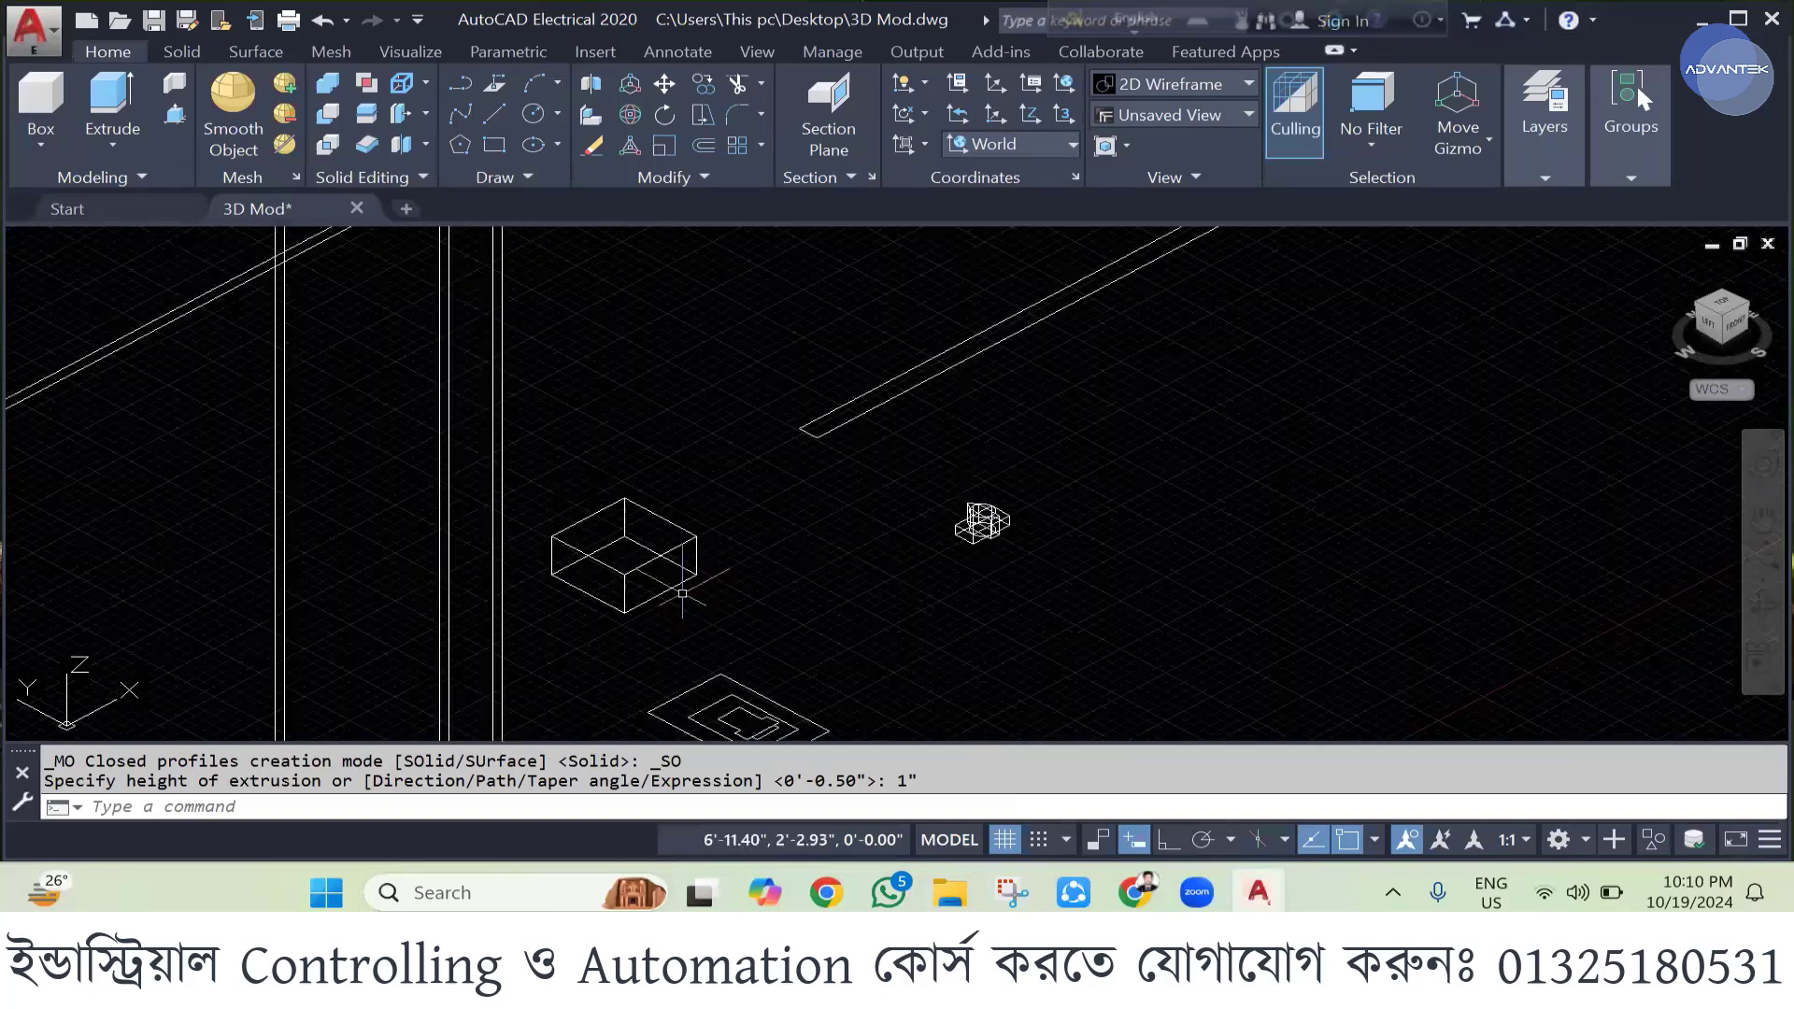
# - Pan to the floor plan and JOIN the inner L-shaped outline segments into one polyline
pyautogui.moveTo(683, 594); pyautogui.dragTo(645, 392, button='middle')
pyautogui.scroll(2, 719, 560)
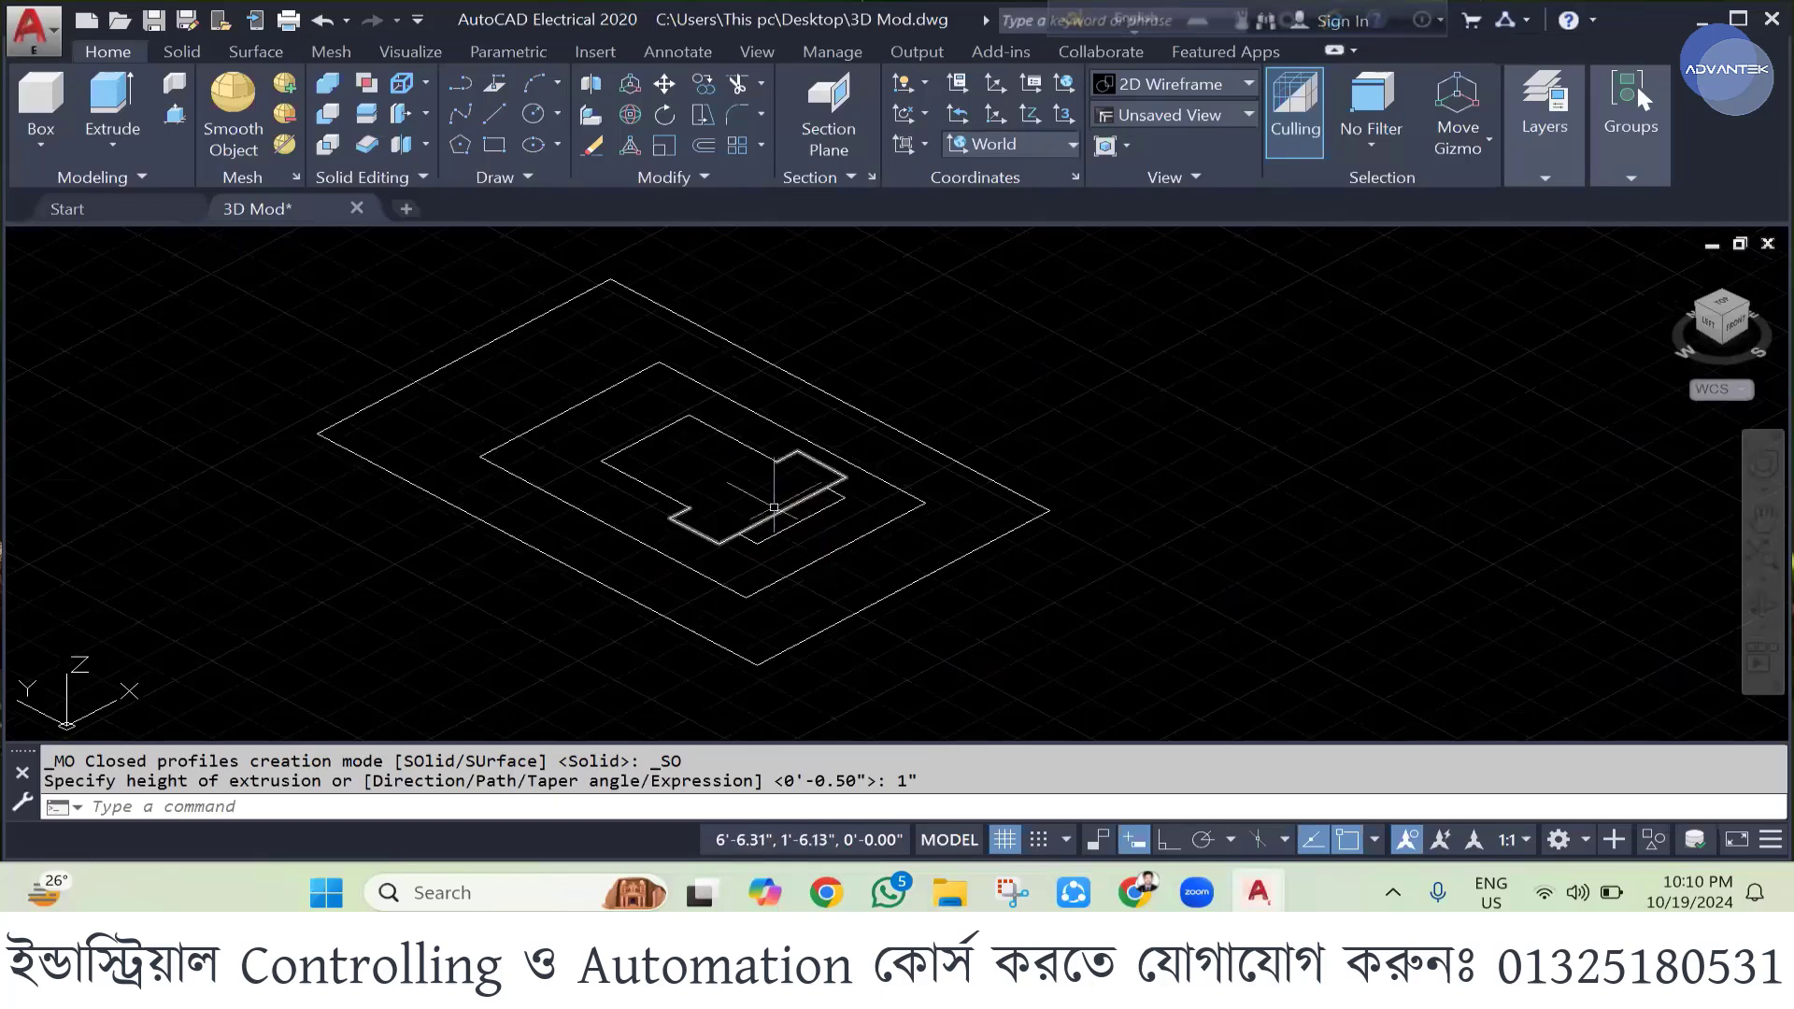
pyautogui.click(736, 513)
pyautogui.click(677, 478)
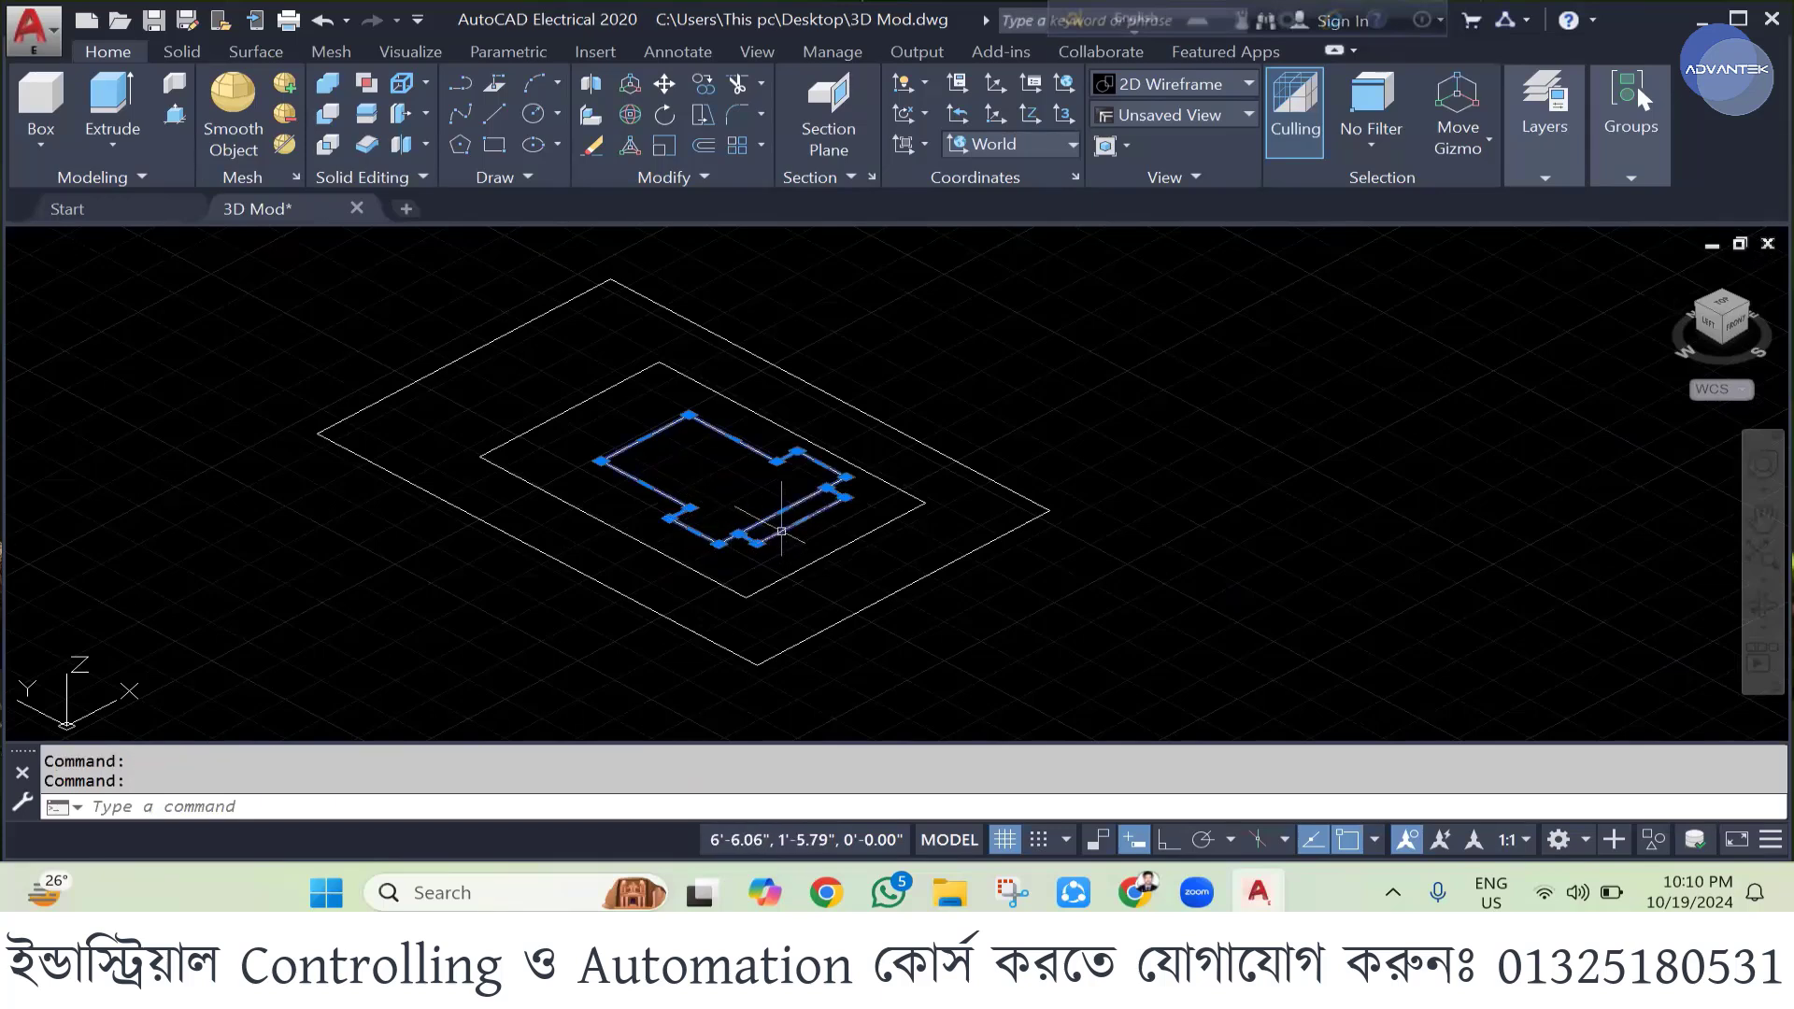
pyautogui.write('joi')
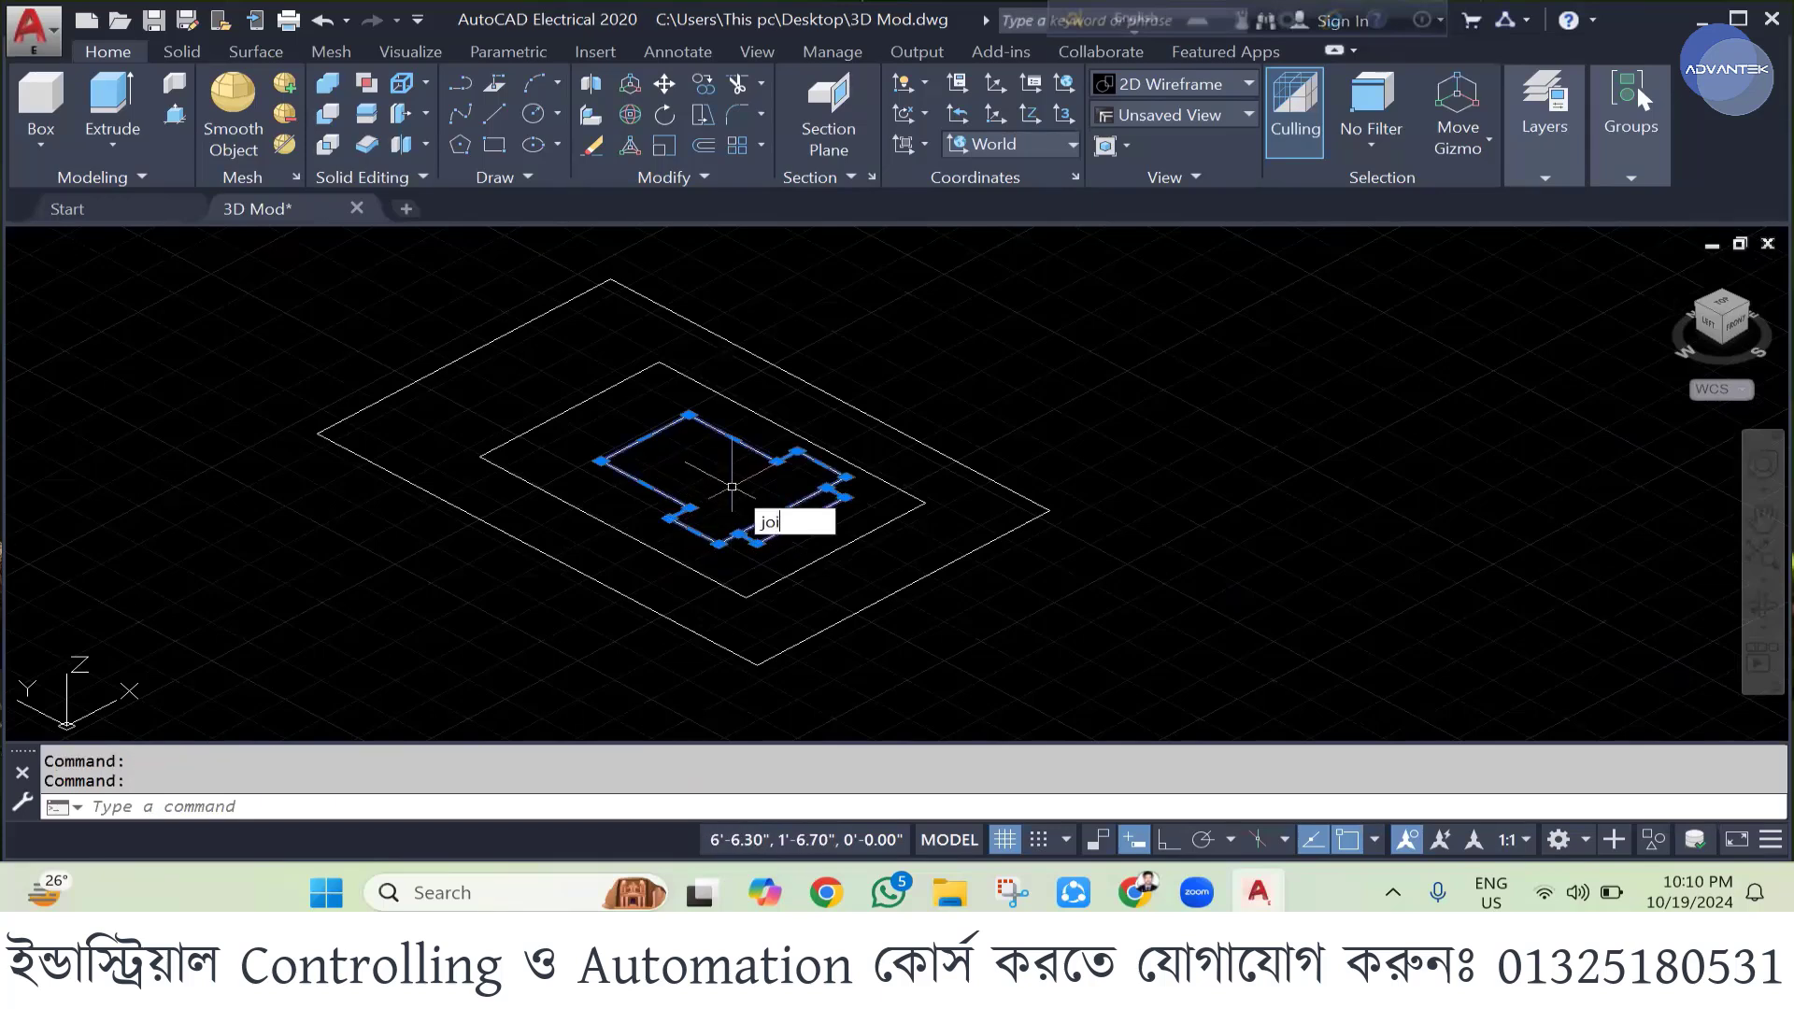
pyautogui.write('n')
pyautogui.press('Return')
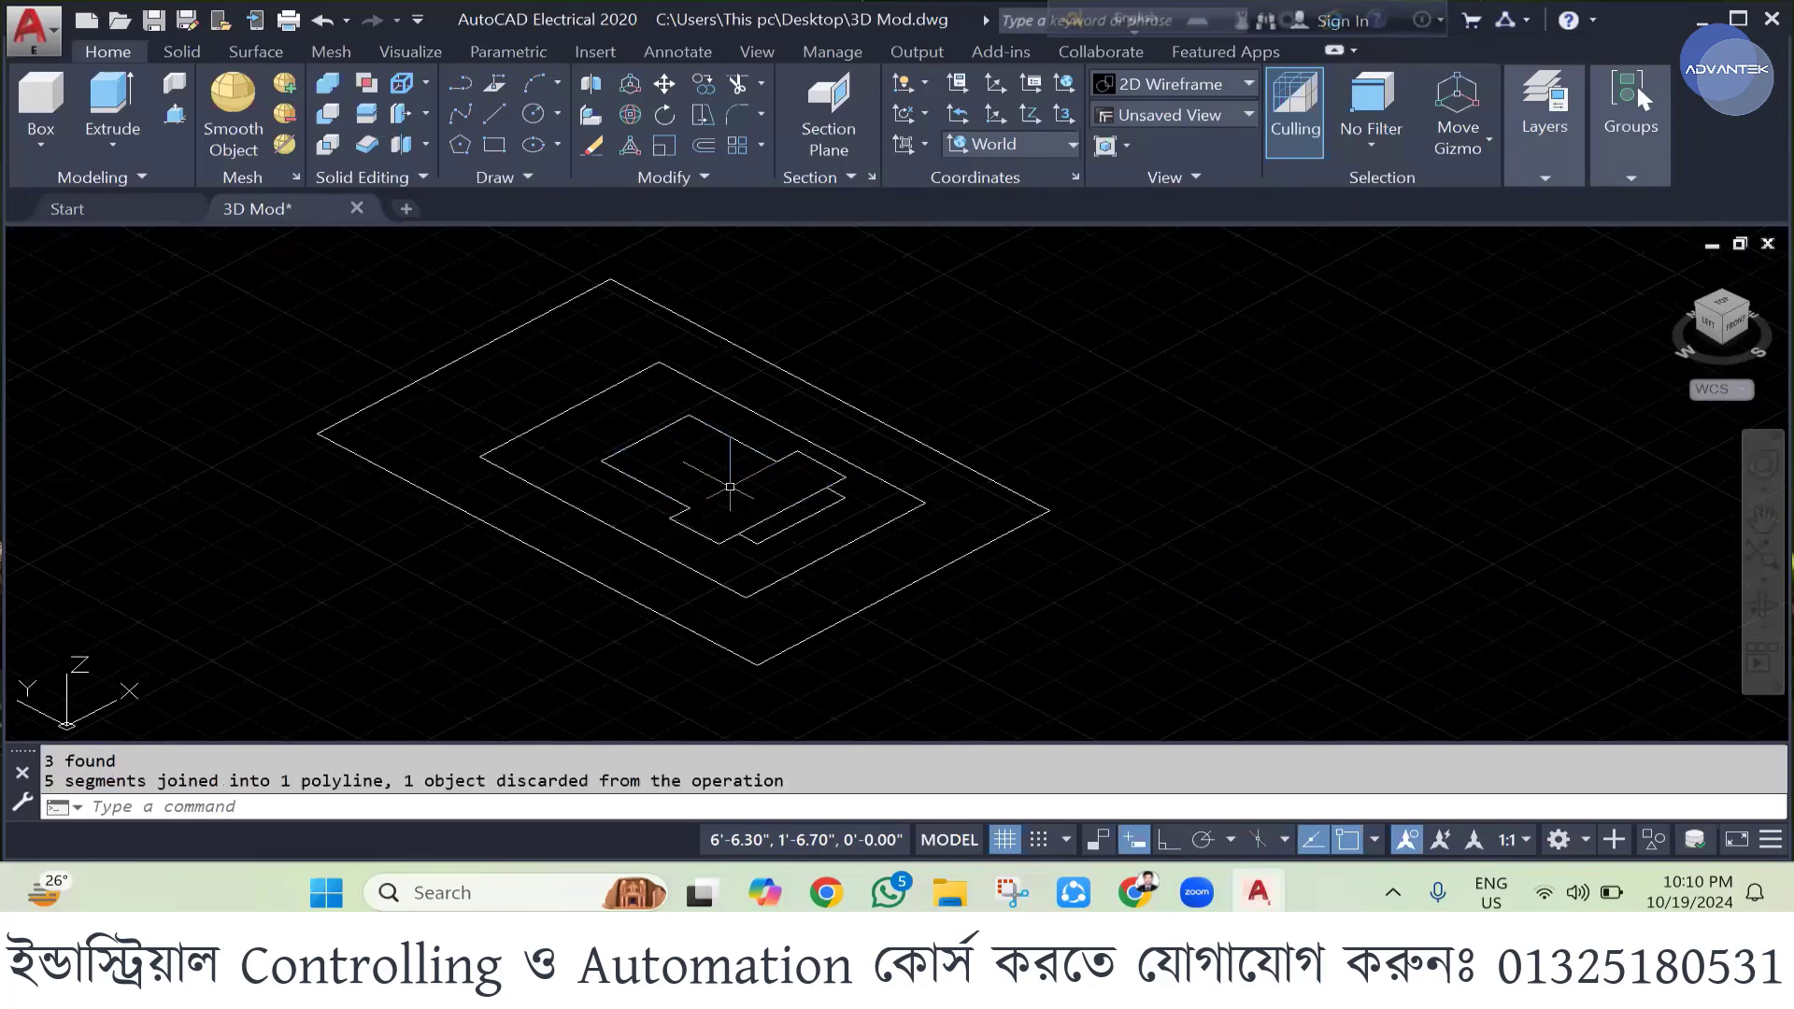
# - Select the joined and small inner outlines, start Extrude, then cancel it
pyautogui.click(680, 498)
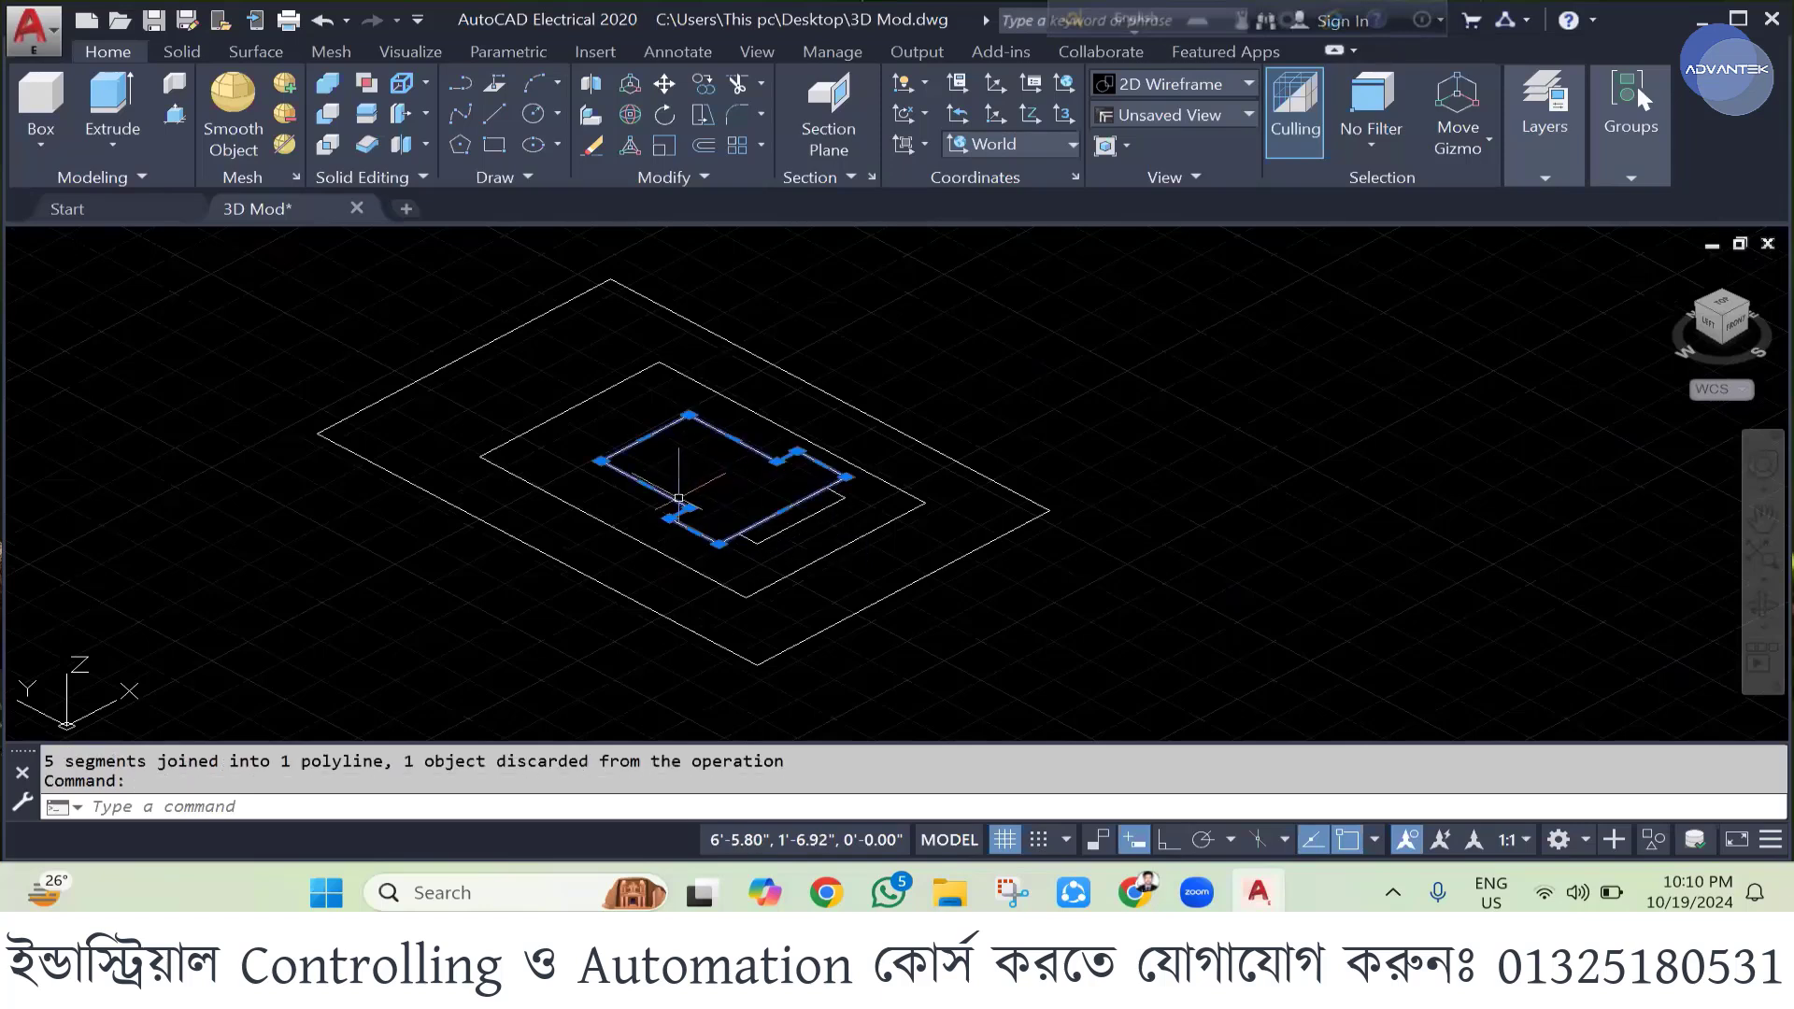
pyautogui.click(783, 526)
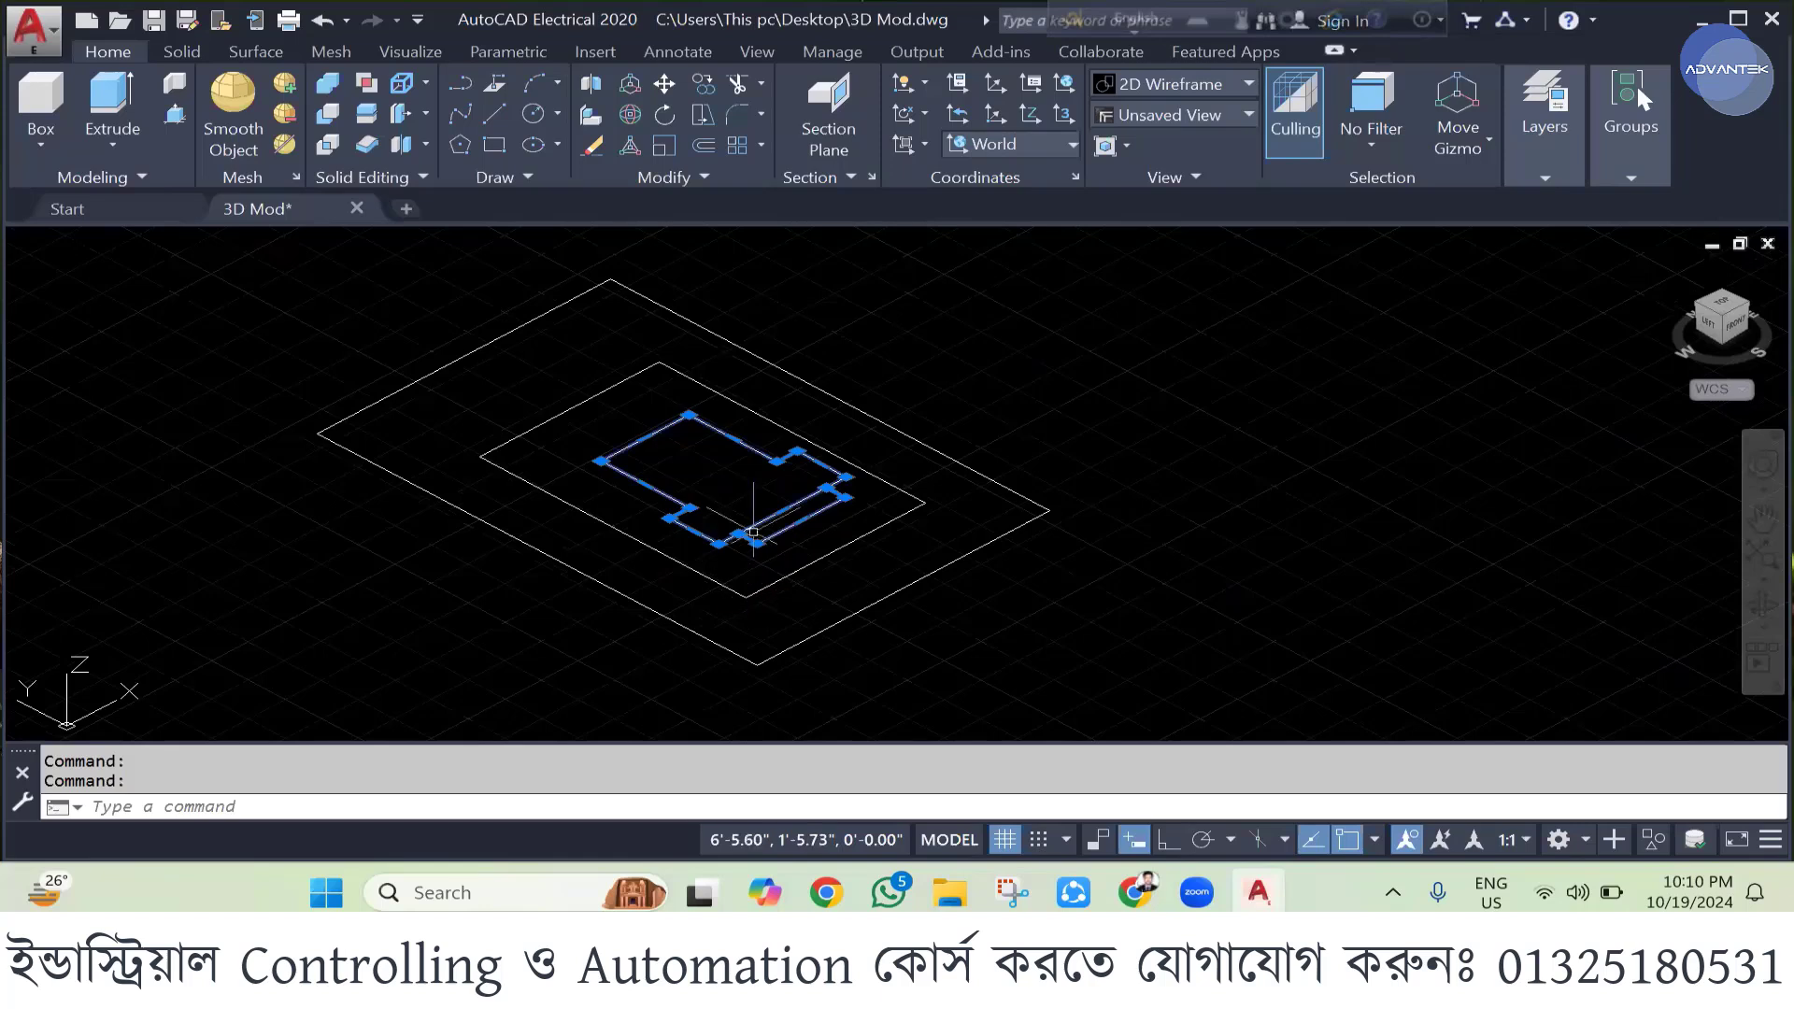
pyautogui.click(112, 103)
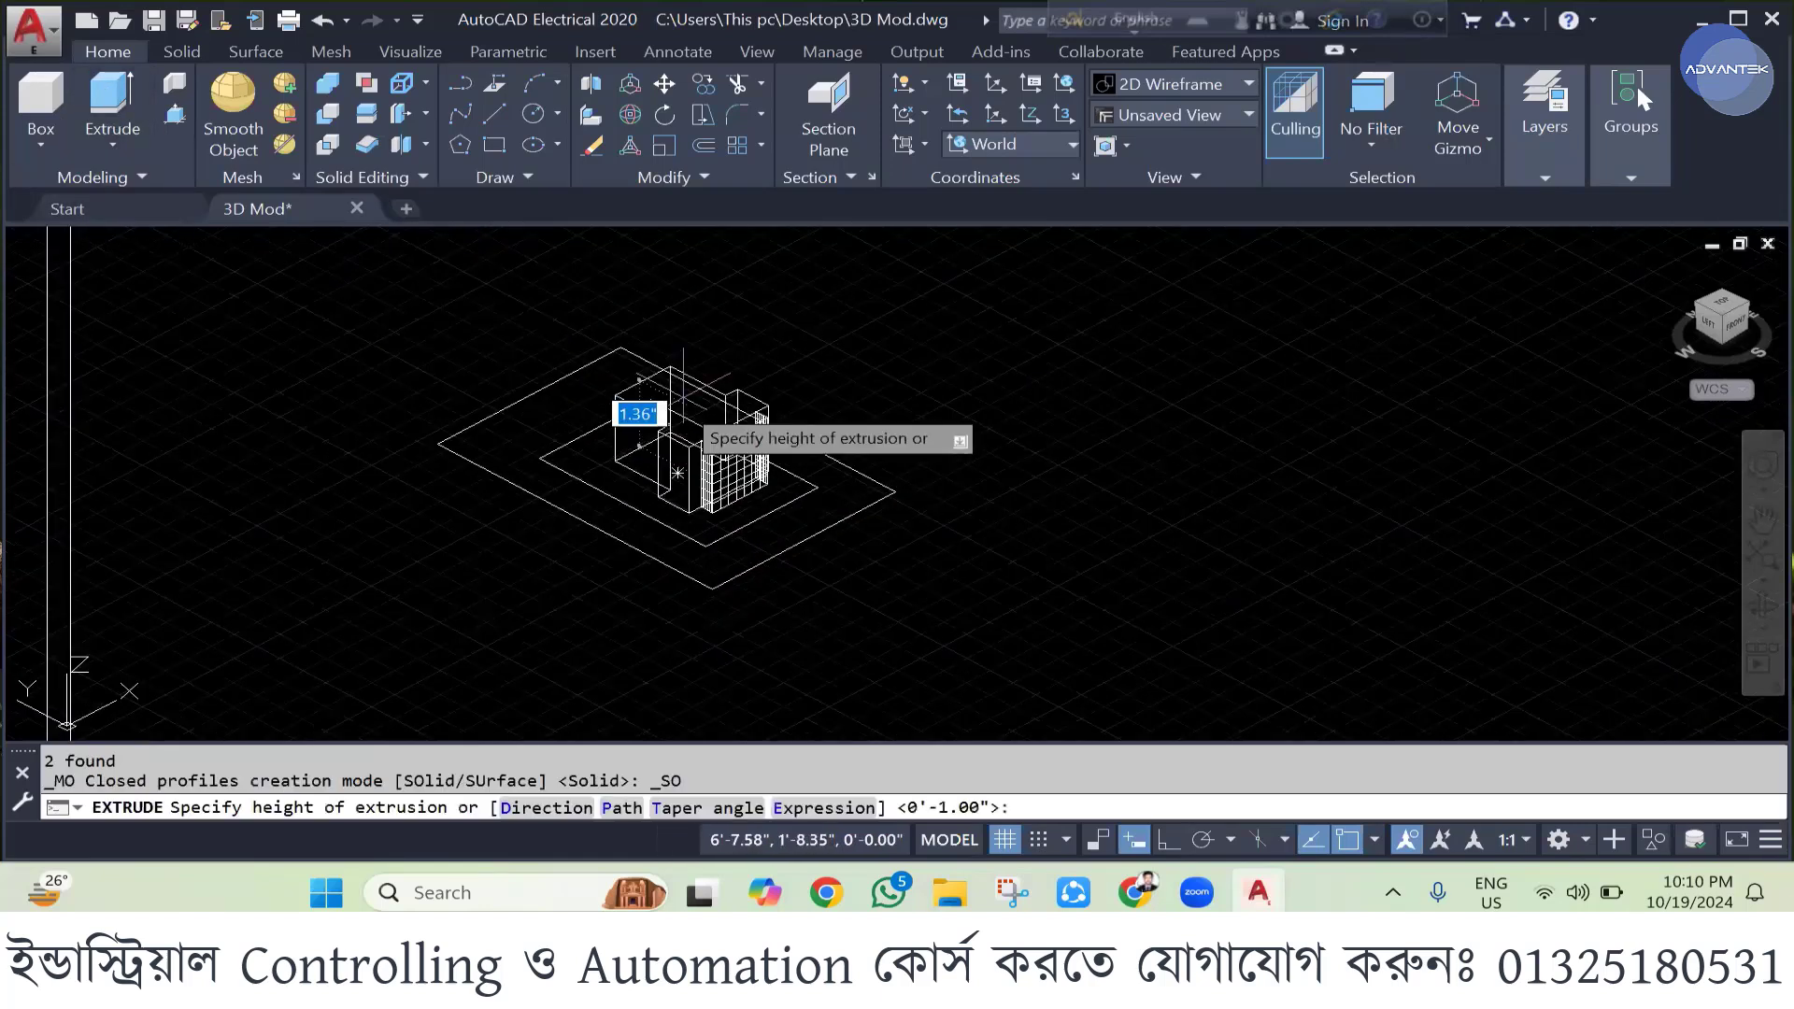
pyautogui.scroll(-3, 639, 463)
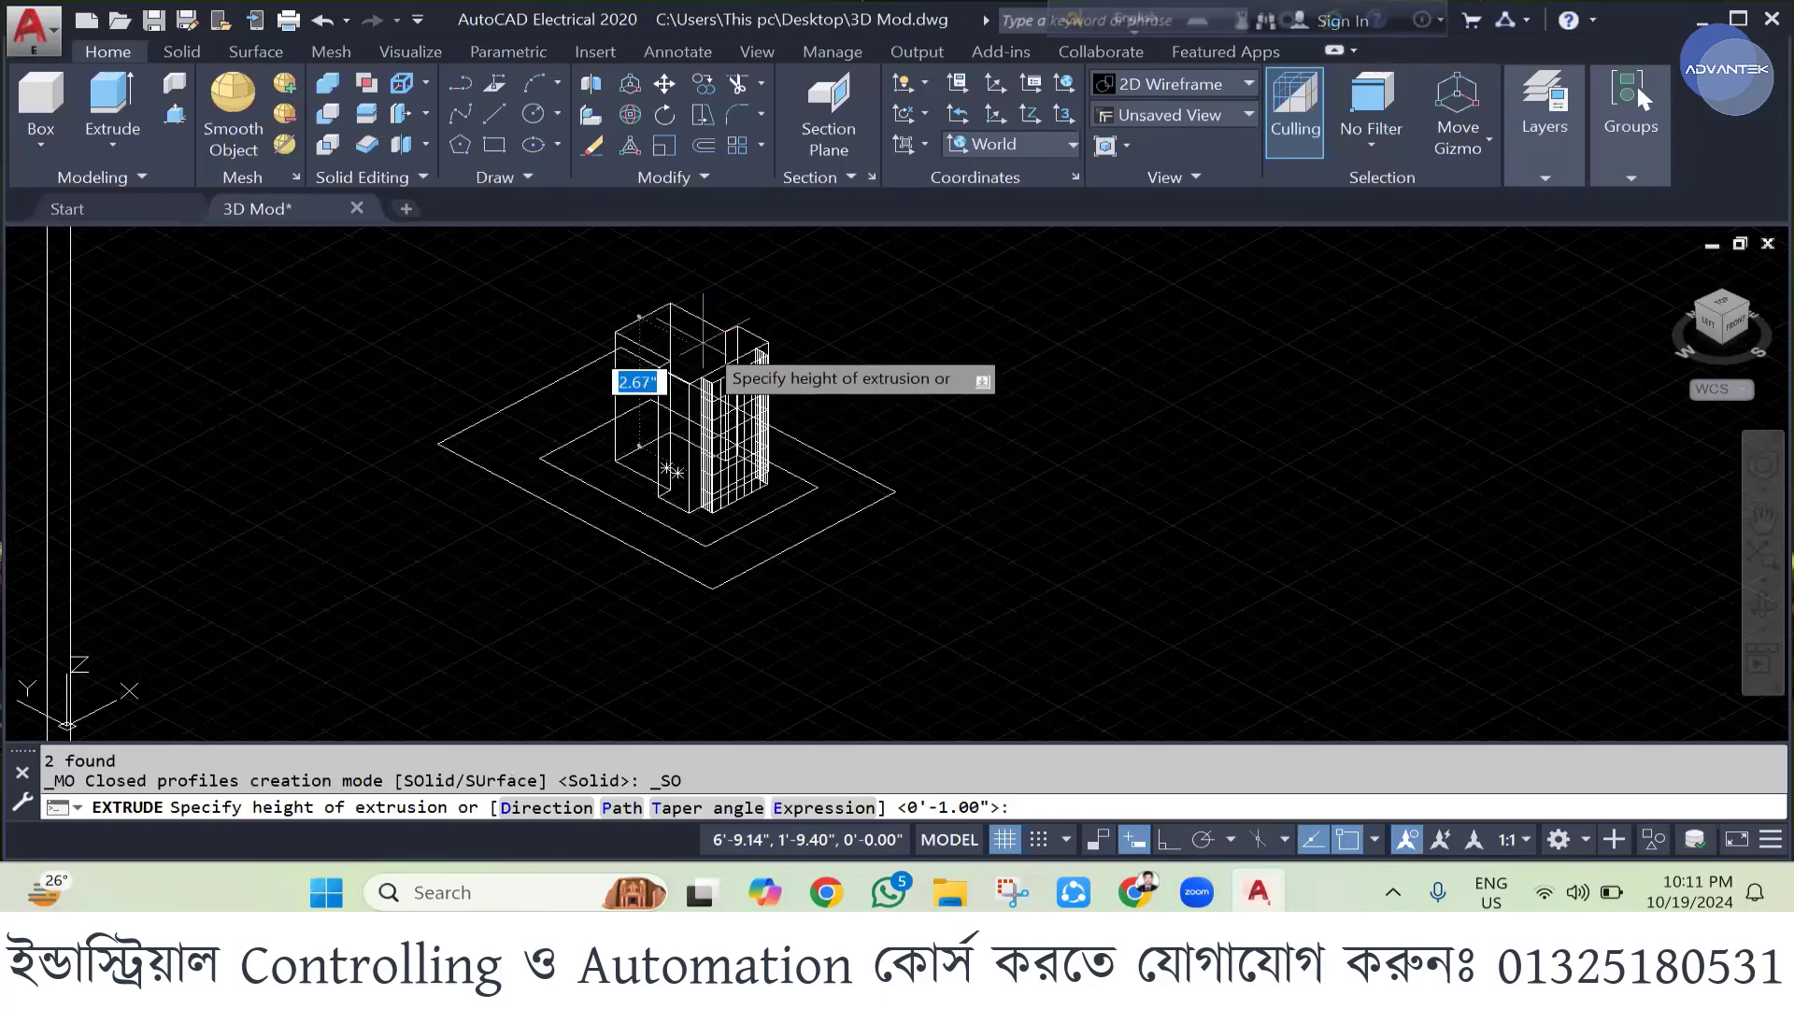
pyautogui.press('Escape')
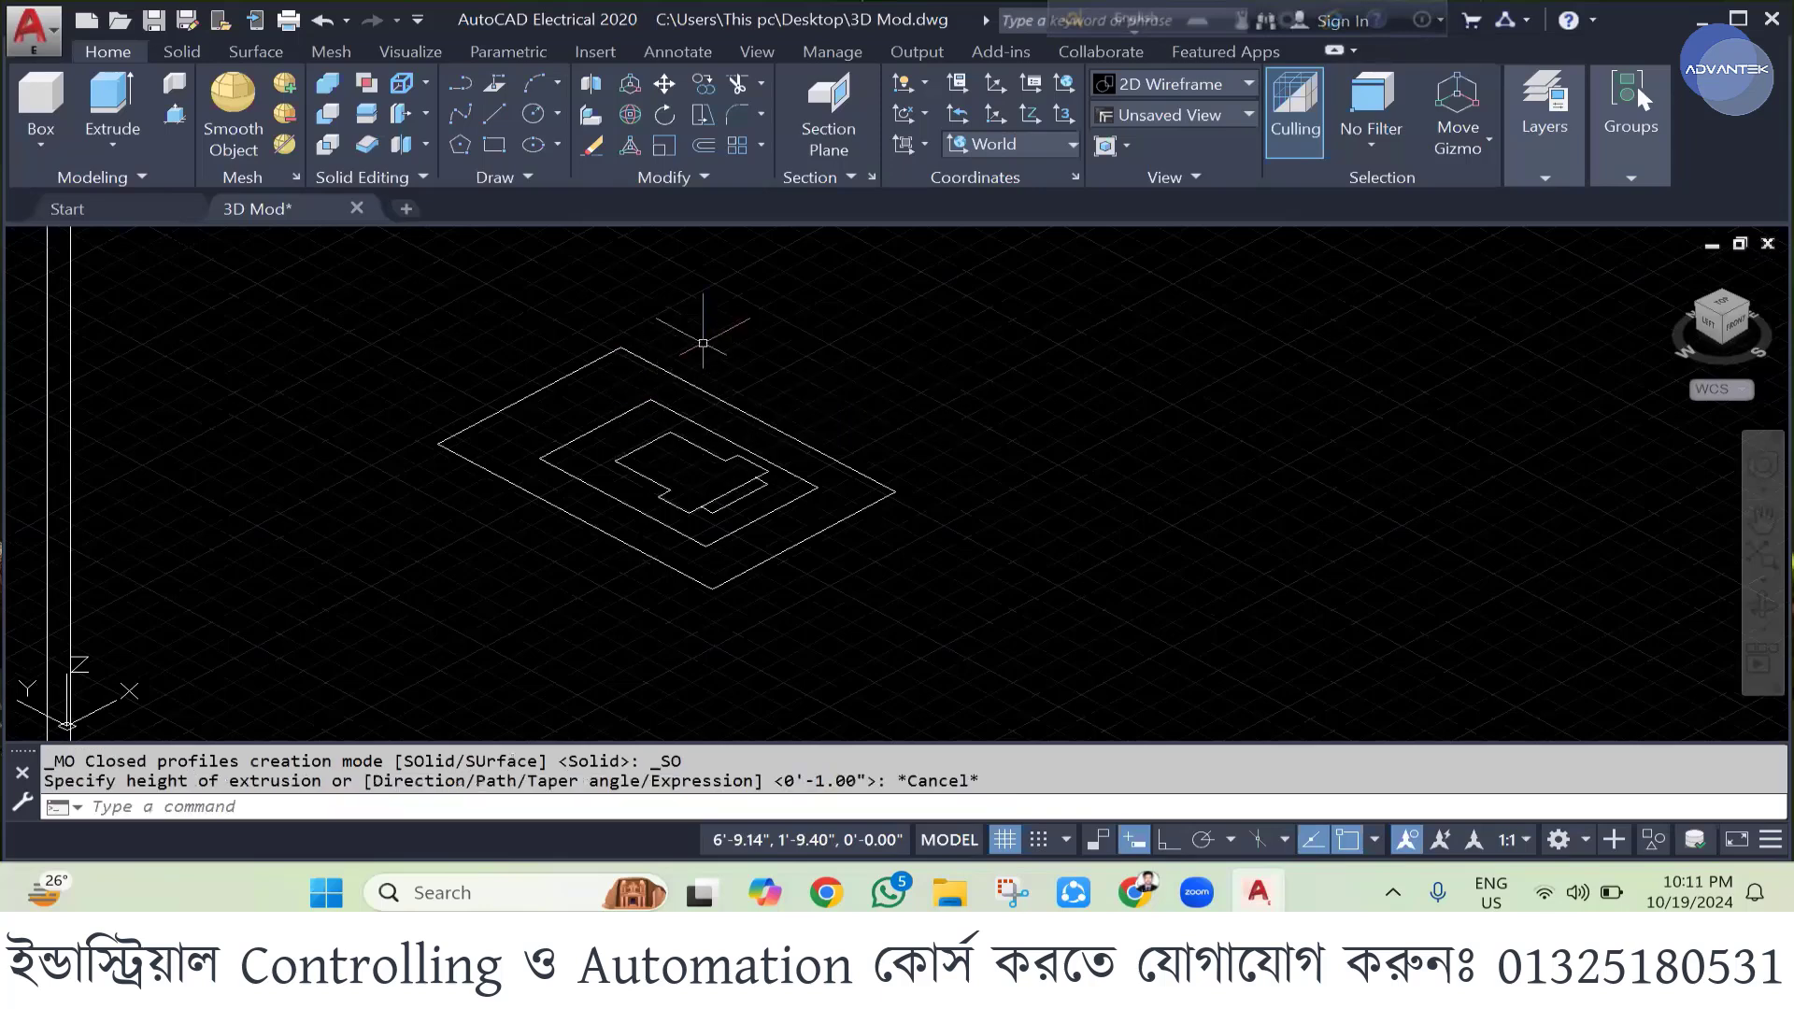
pyautogui.scroll(6, 733, 500)
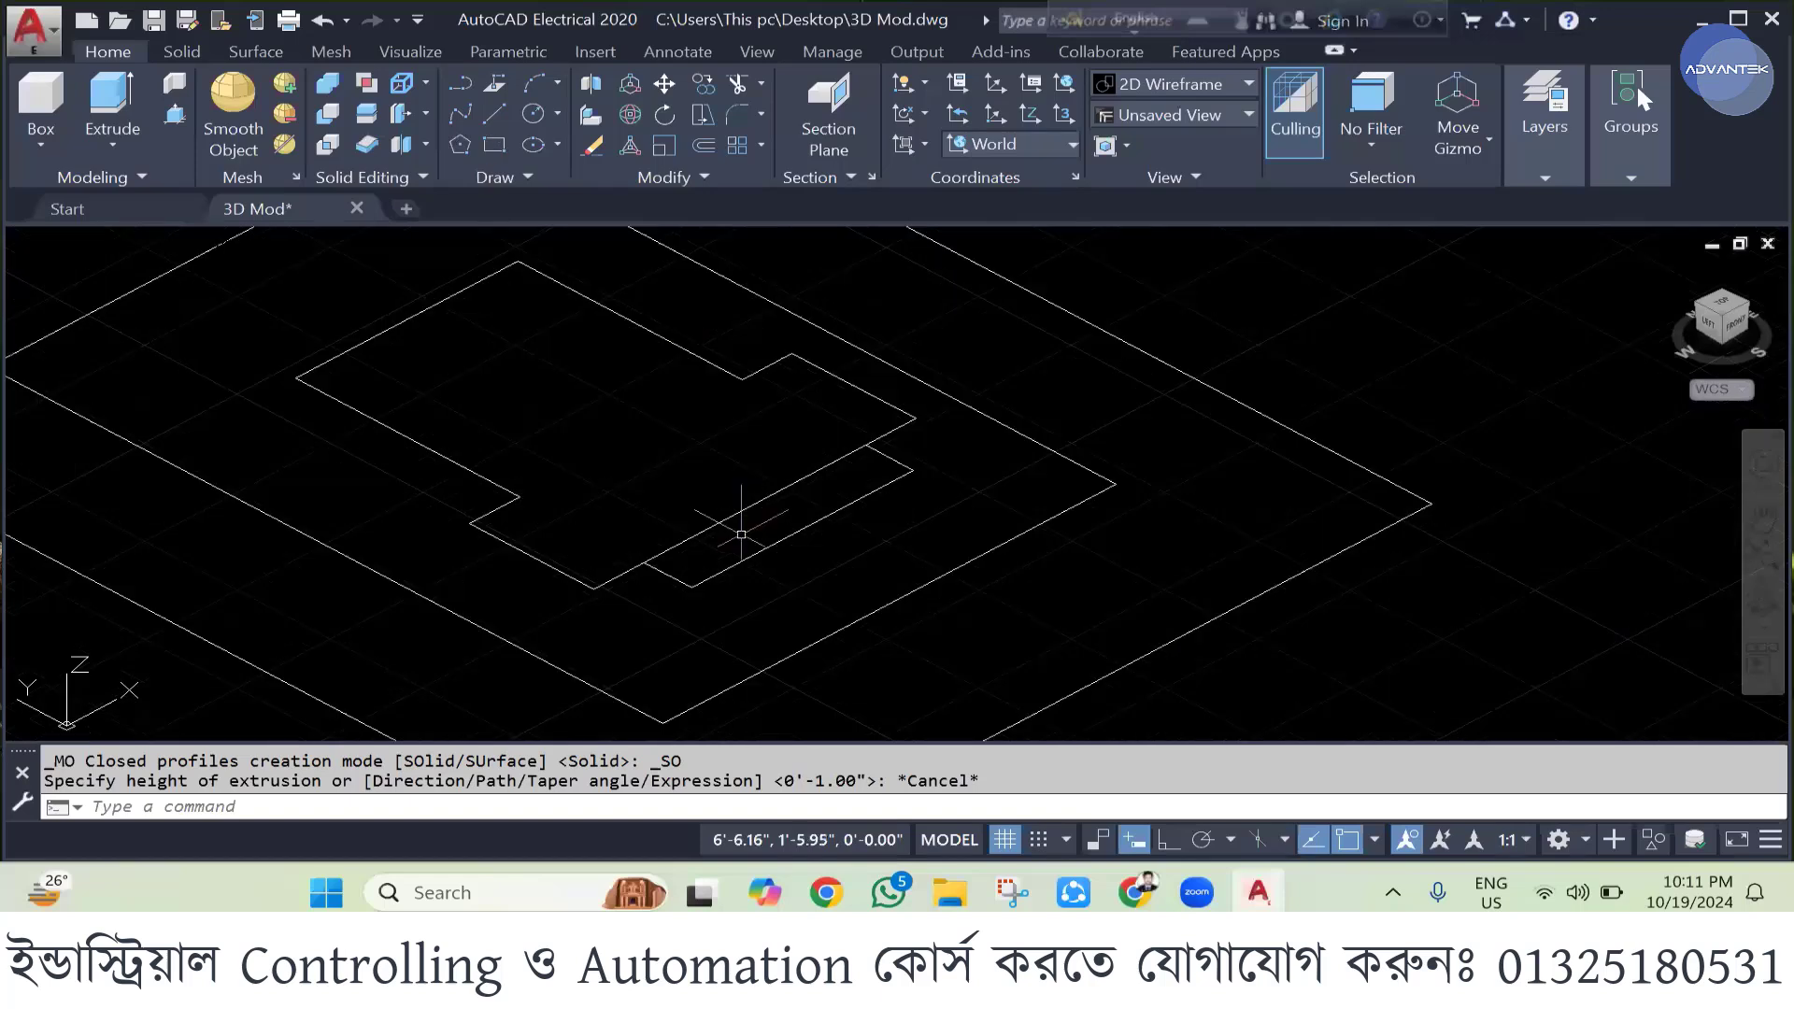
# - Draw a small rectangle, then extrude it with the large floor outline 8" high
pyautogui.click(494, 144)
pyautogui.click(939, 484)
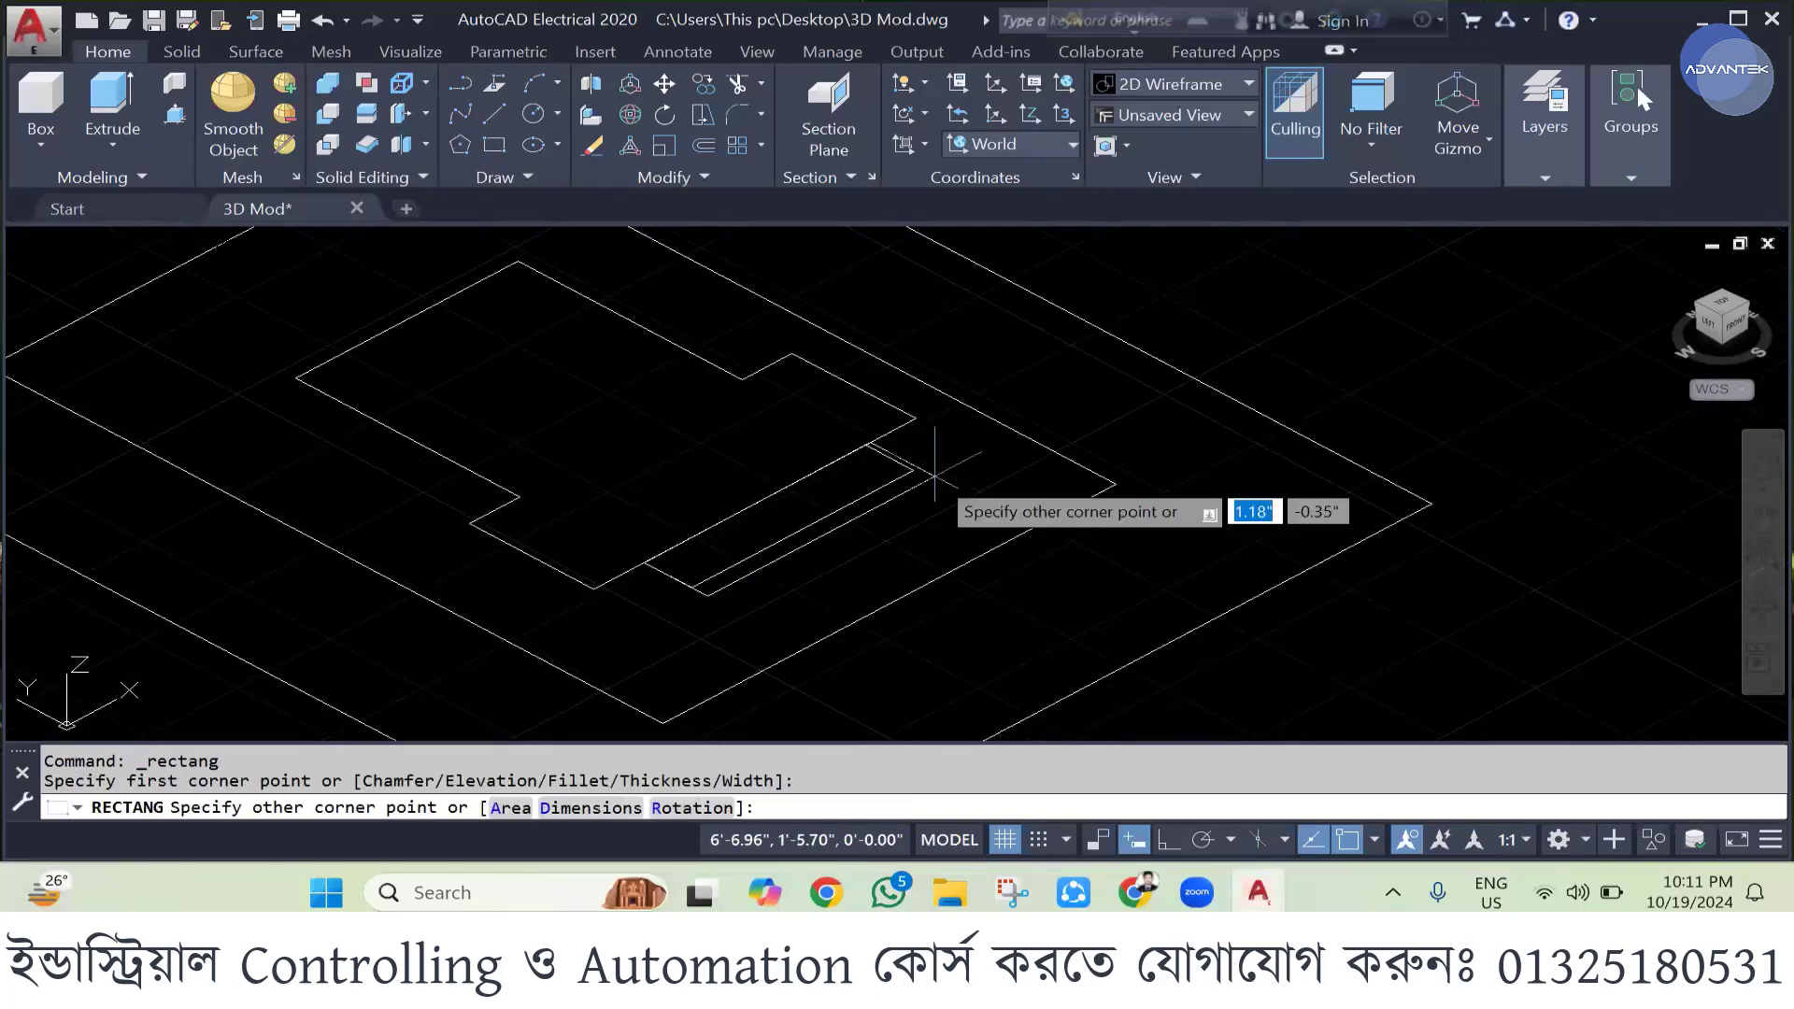
pyautogui.click(912, 467)
pyautogui.press('Escape')
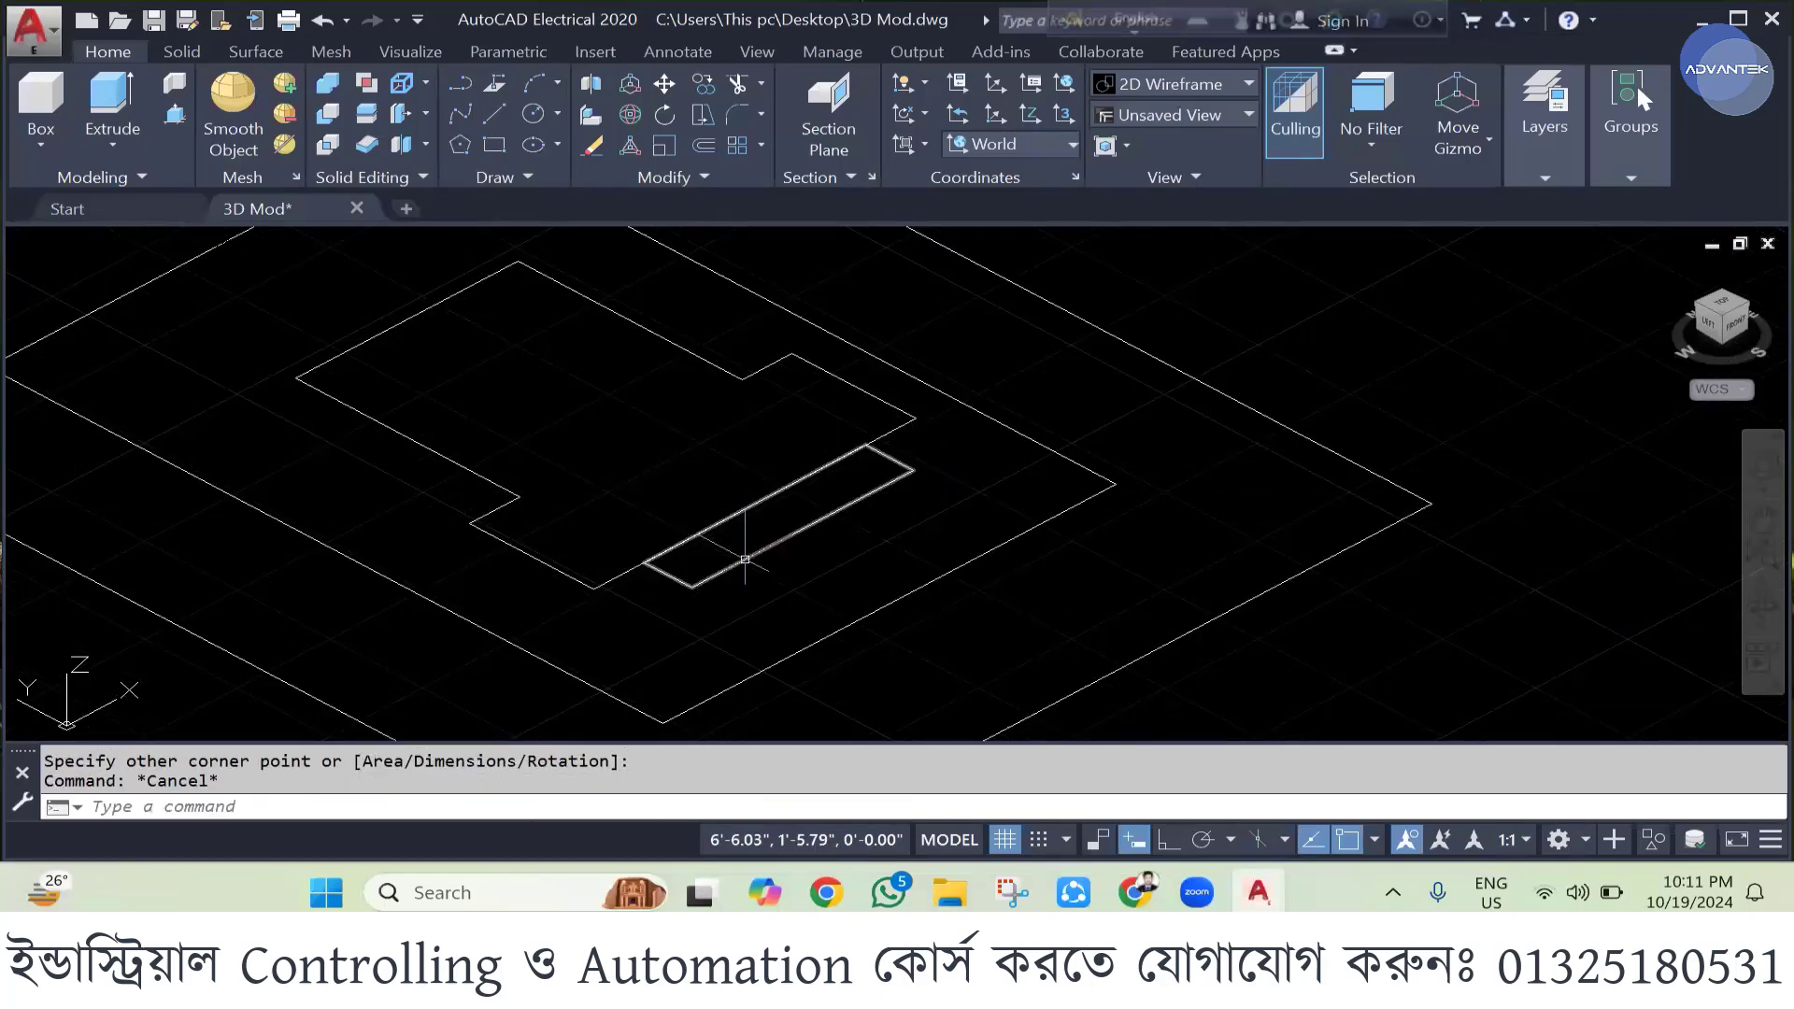
pyautogui.click(771, 546)
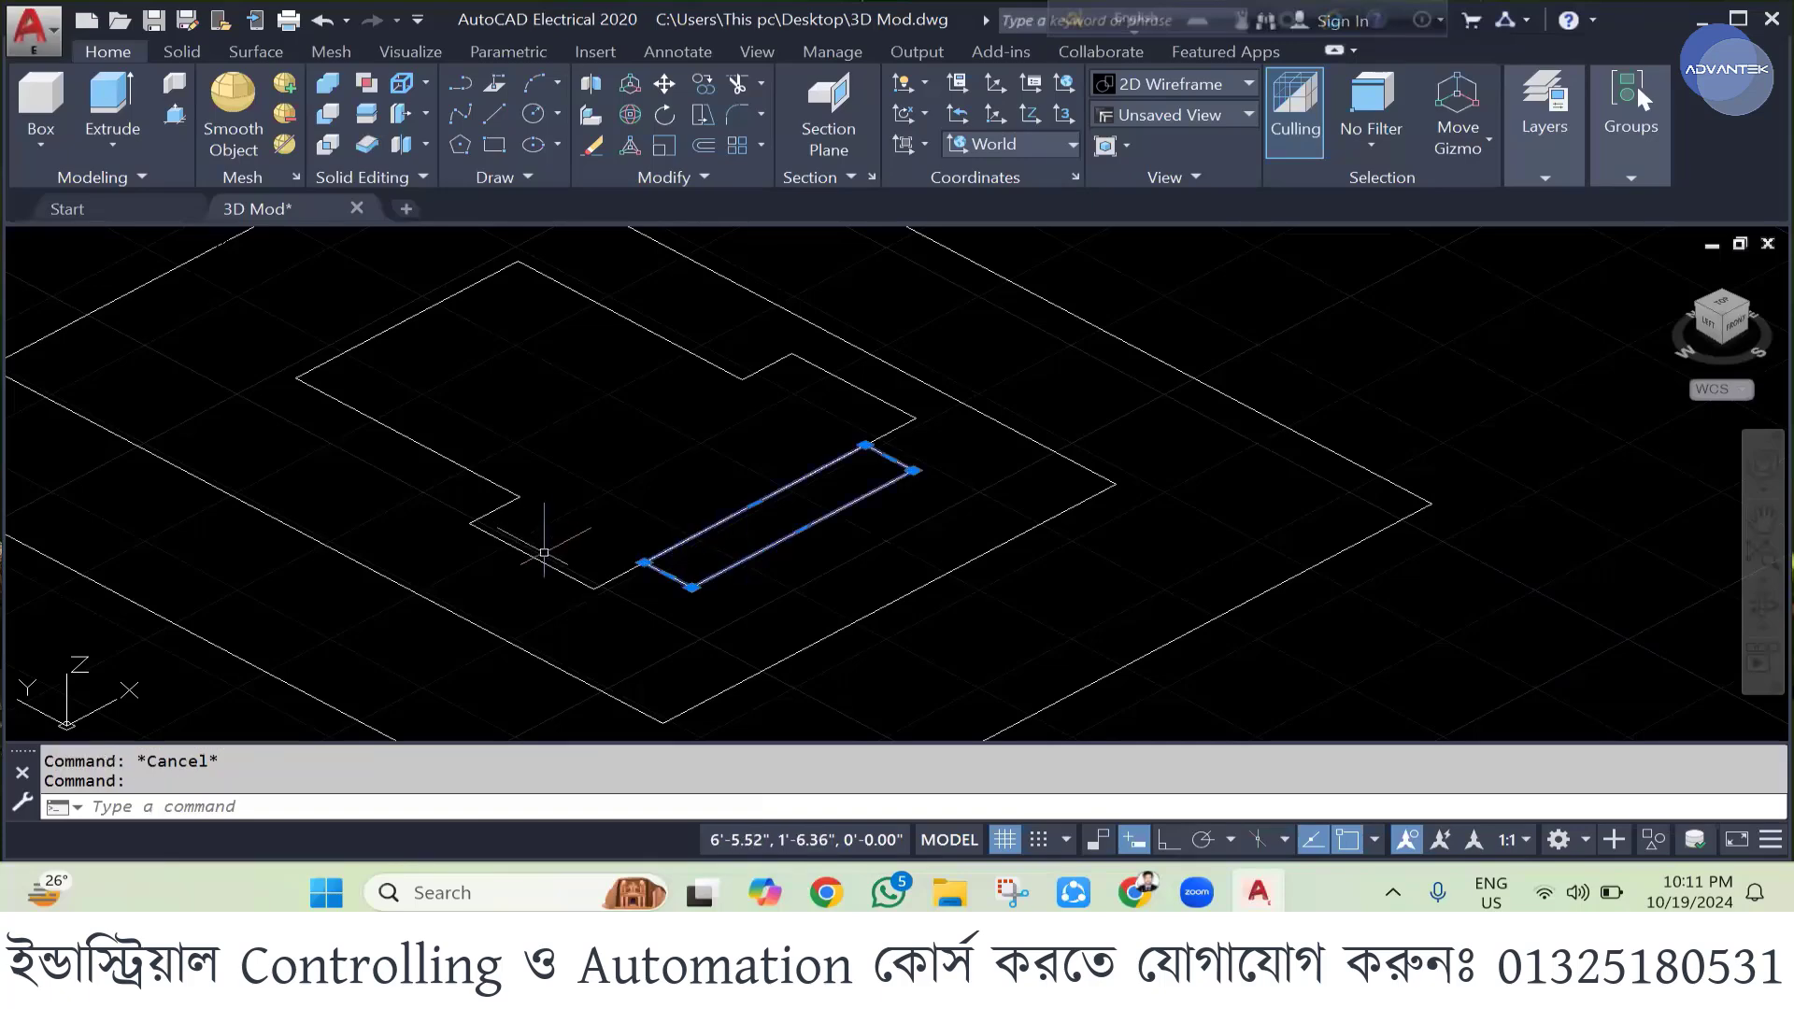
pyautogui.click(534, 553)
pyautogui.click(113, 98)
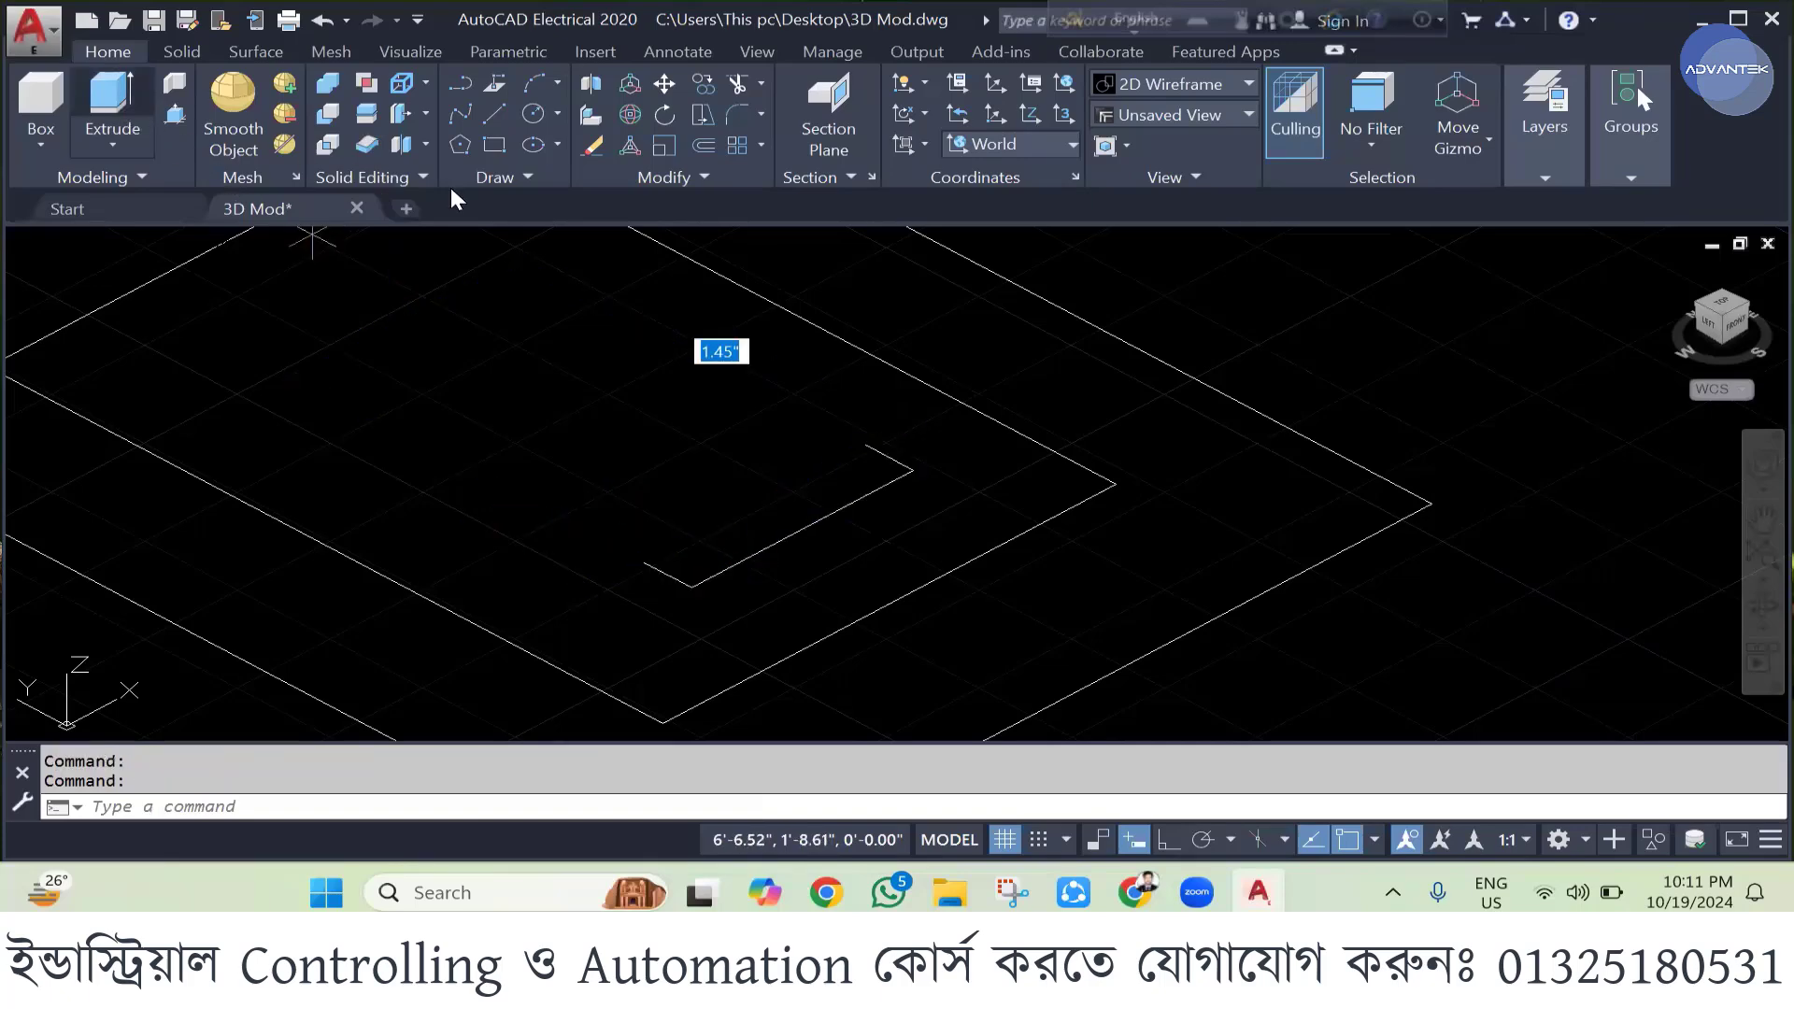
pyautogui.scroll(-2, 649, 416)
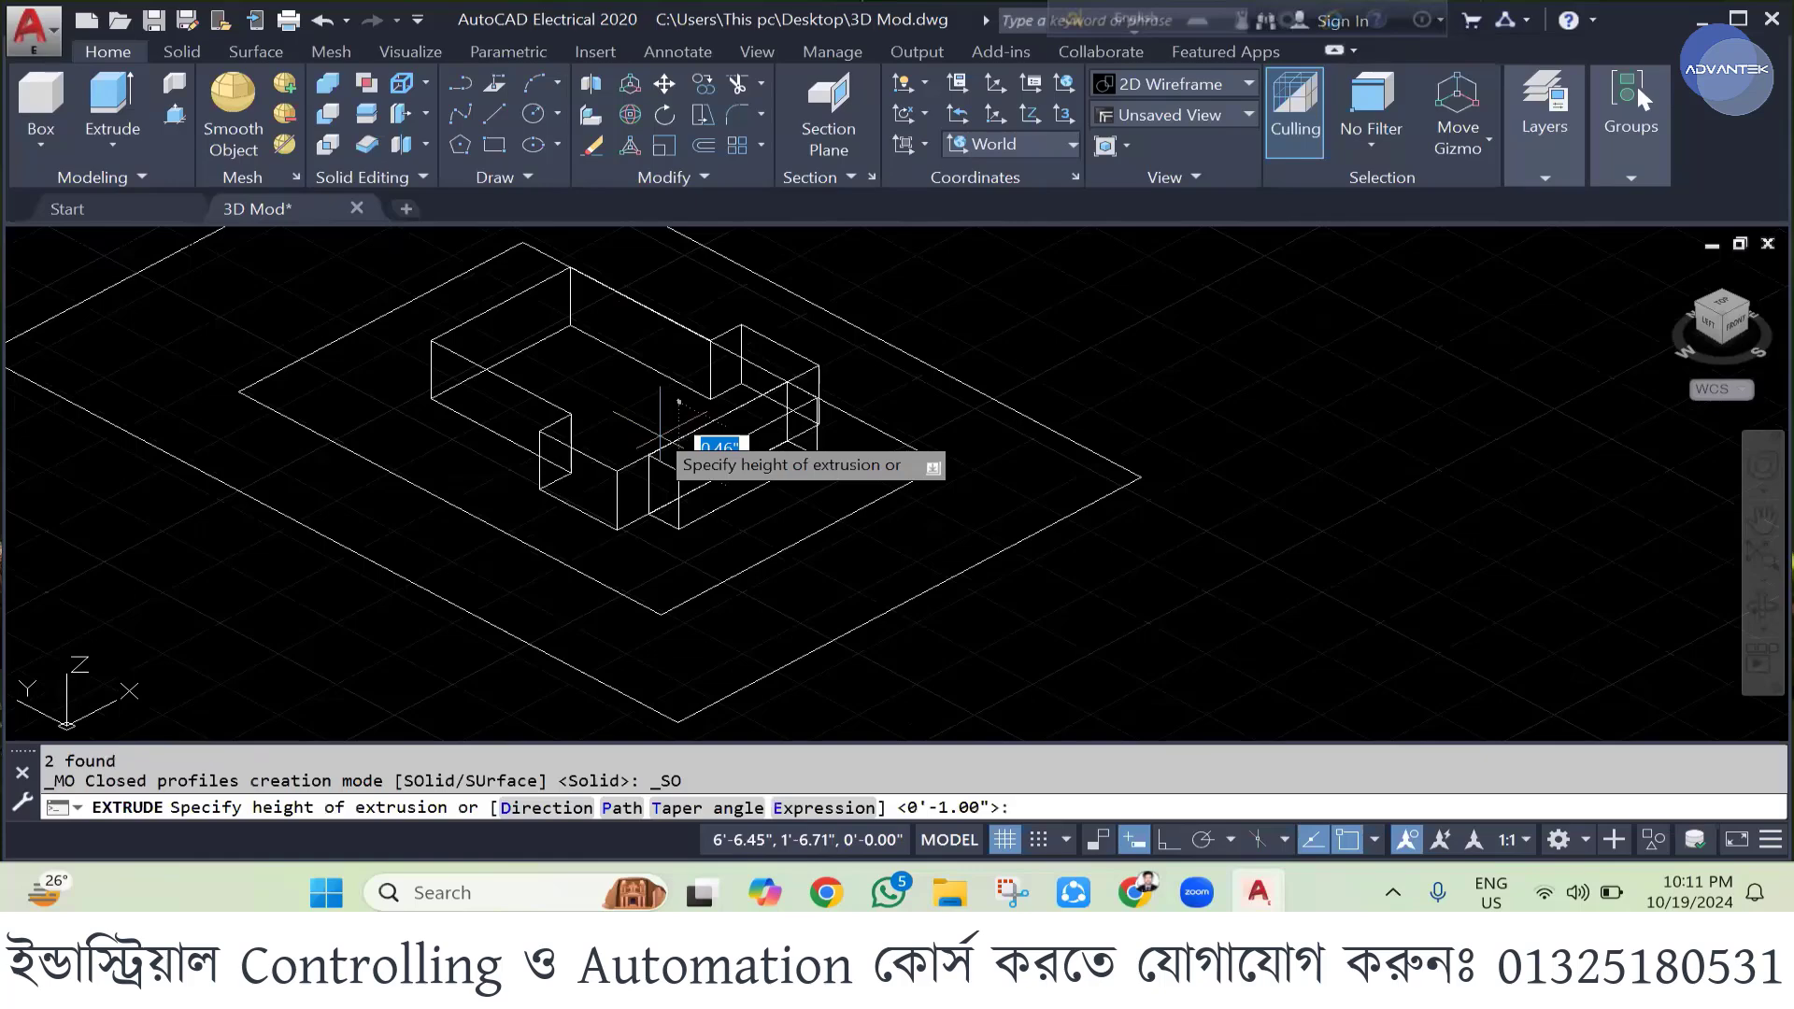
pyautogui.scroll(-3, 660, 434)
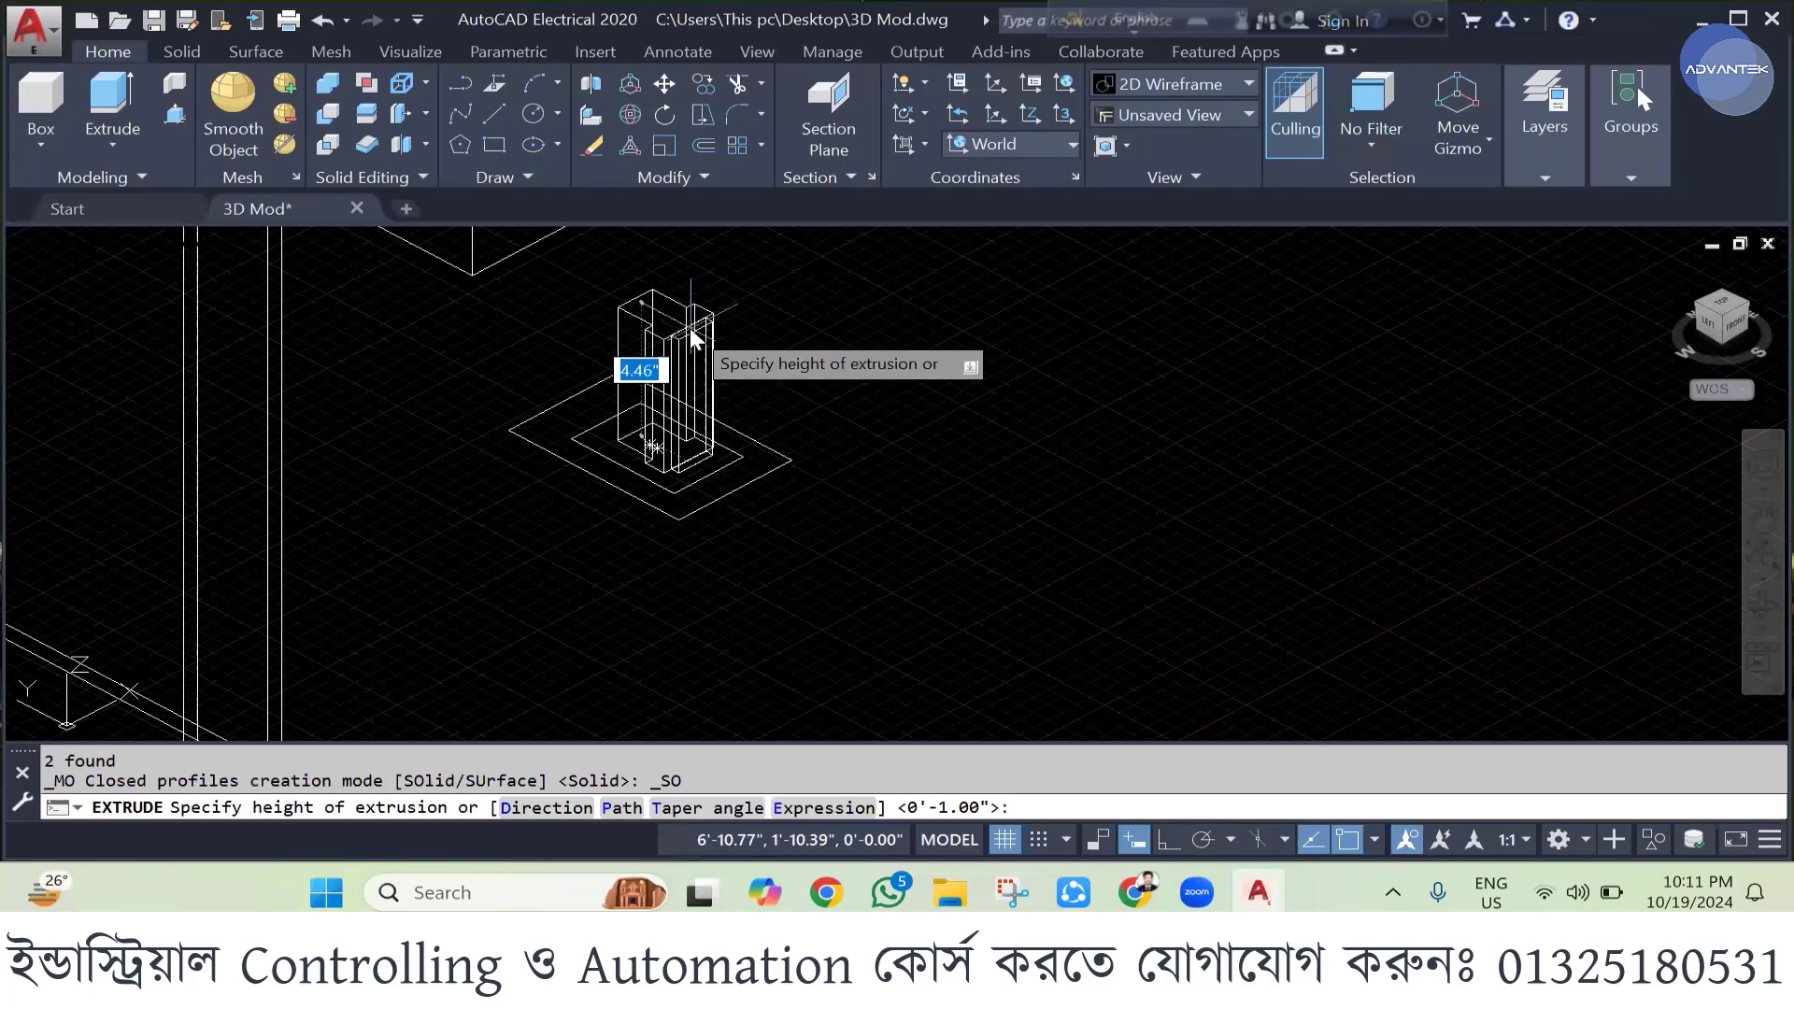
pyautogui.write('8')
pyautogui.press('Return')
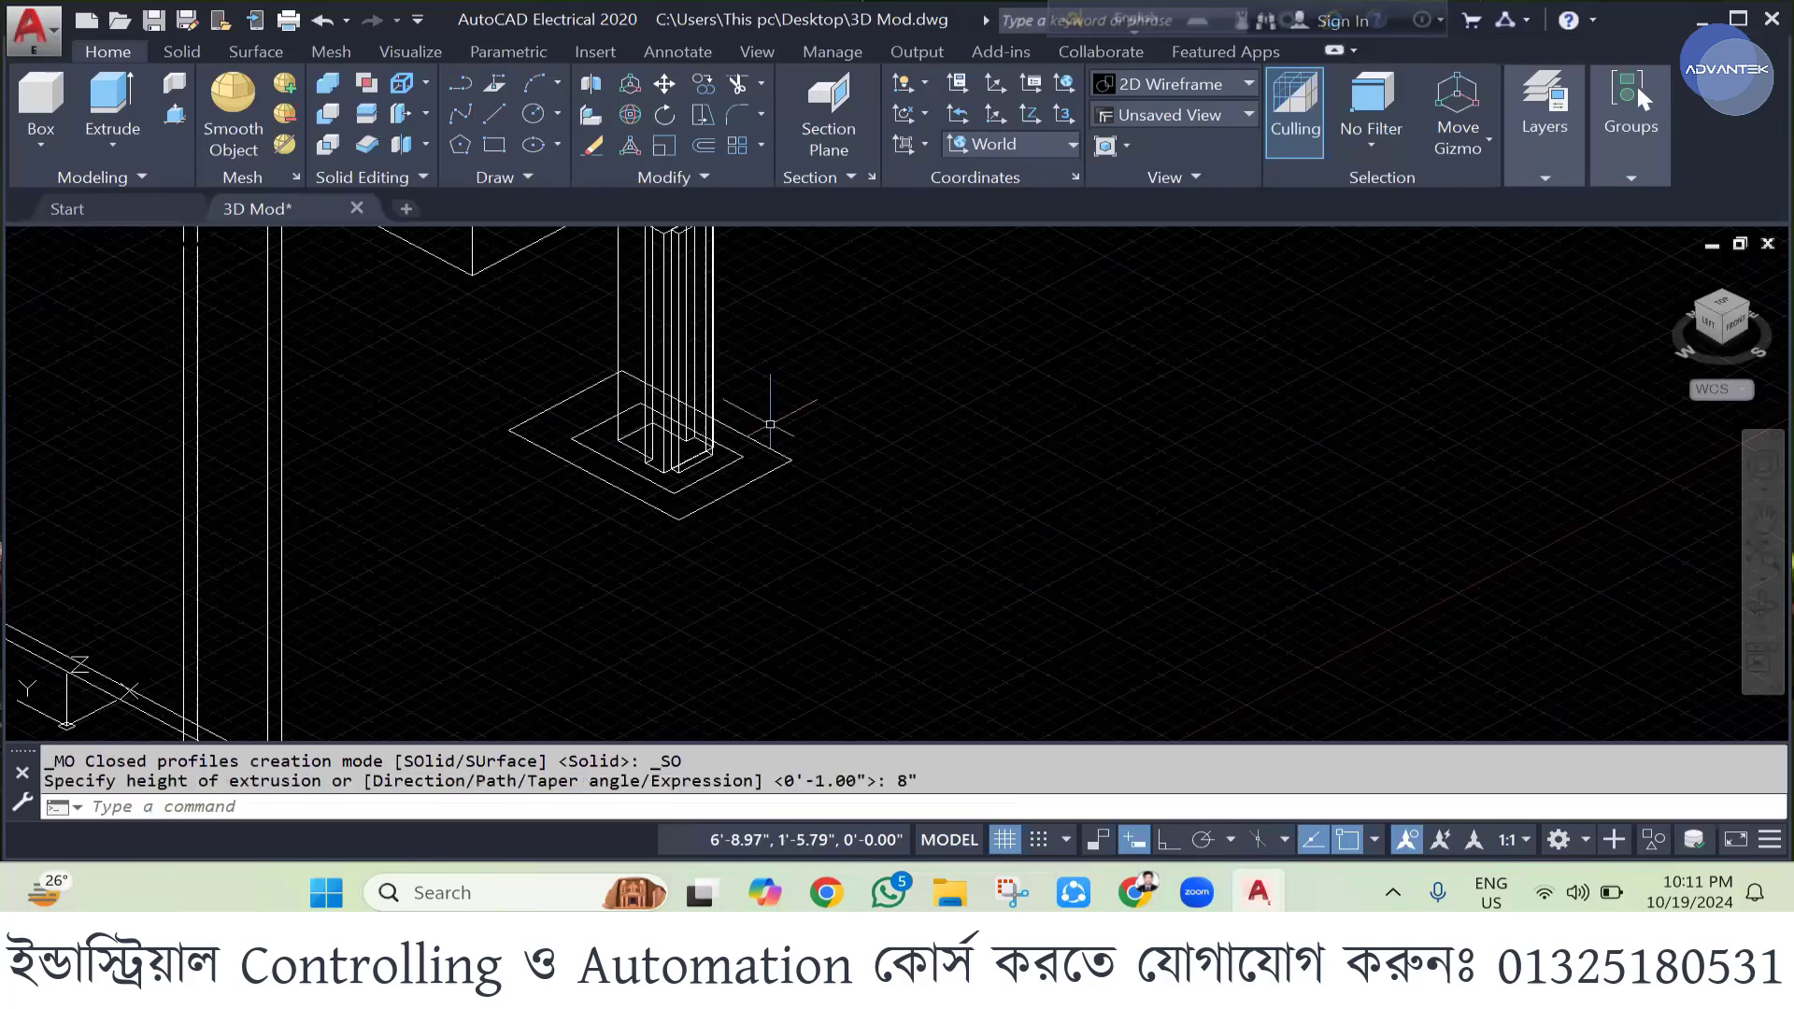
# - Extrude the footing outline 7.5" high
pyautogui.scroll(-2, 770, 423)
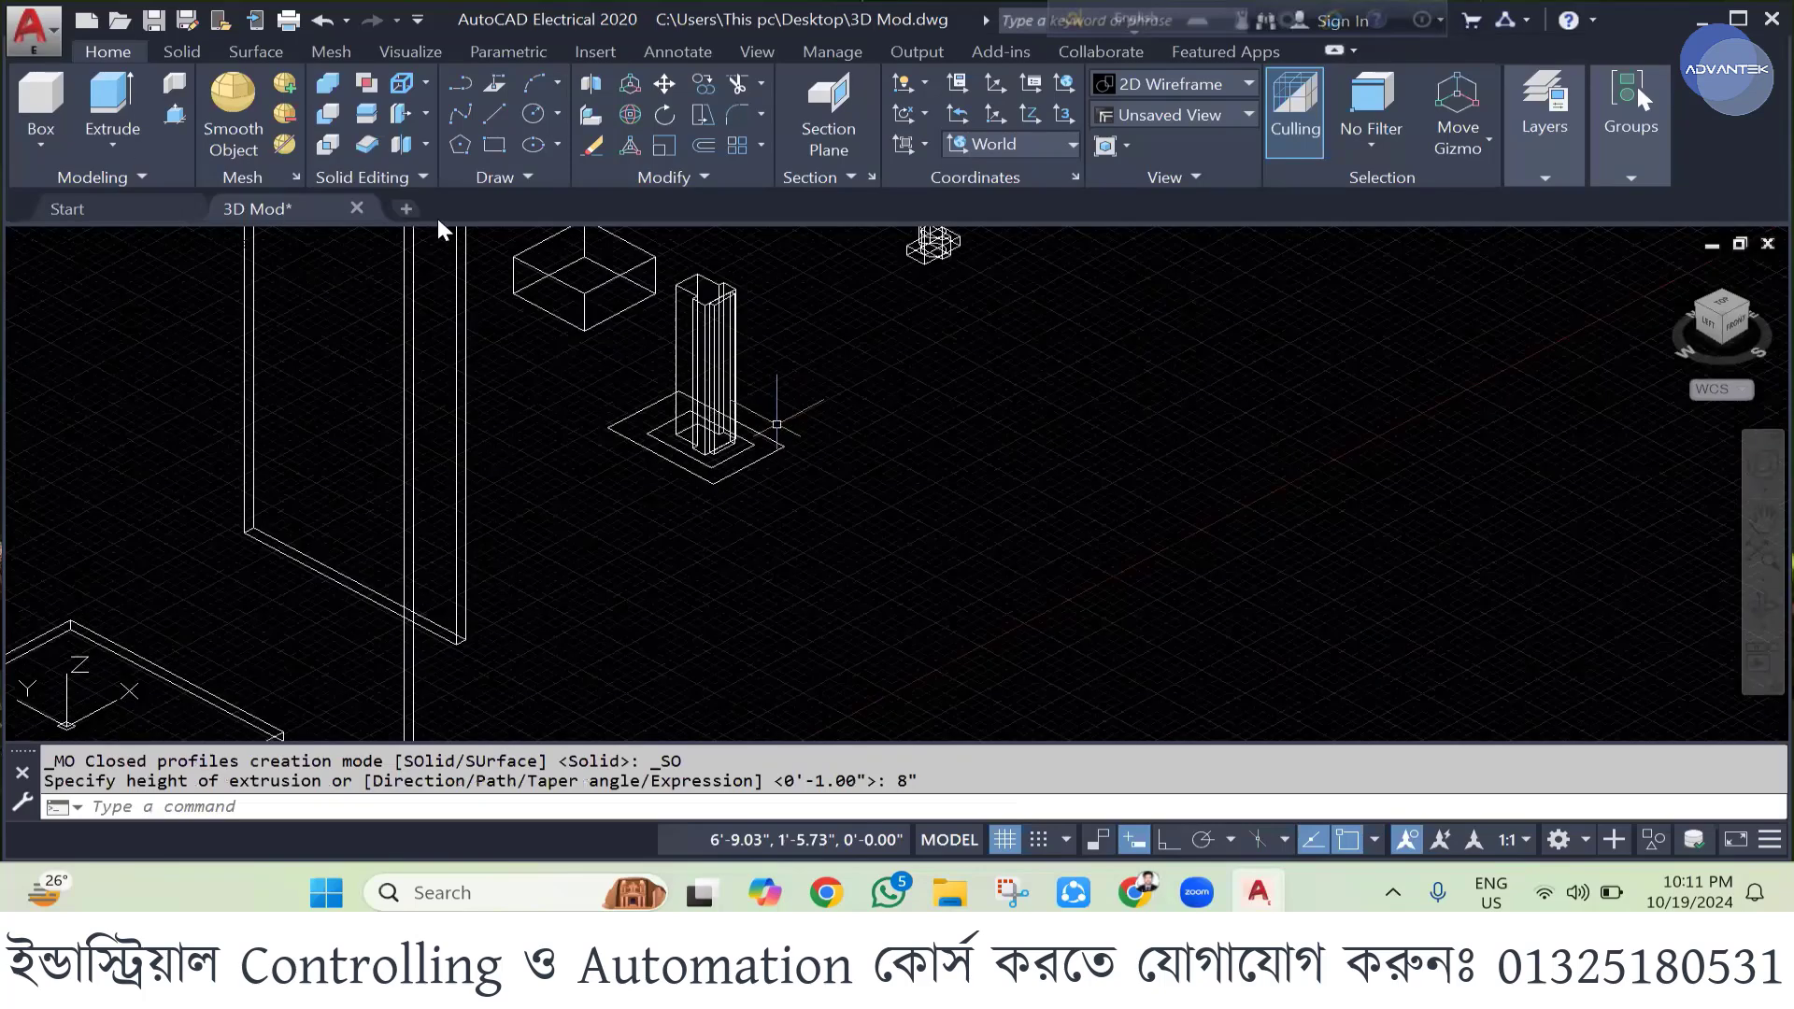
pyautogui.scroll(2, 729, 420)
pyautogui.click(654, 402)
pyautogui.press('Return')
pyautogui.write('1.5')
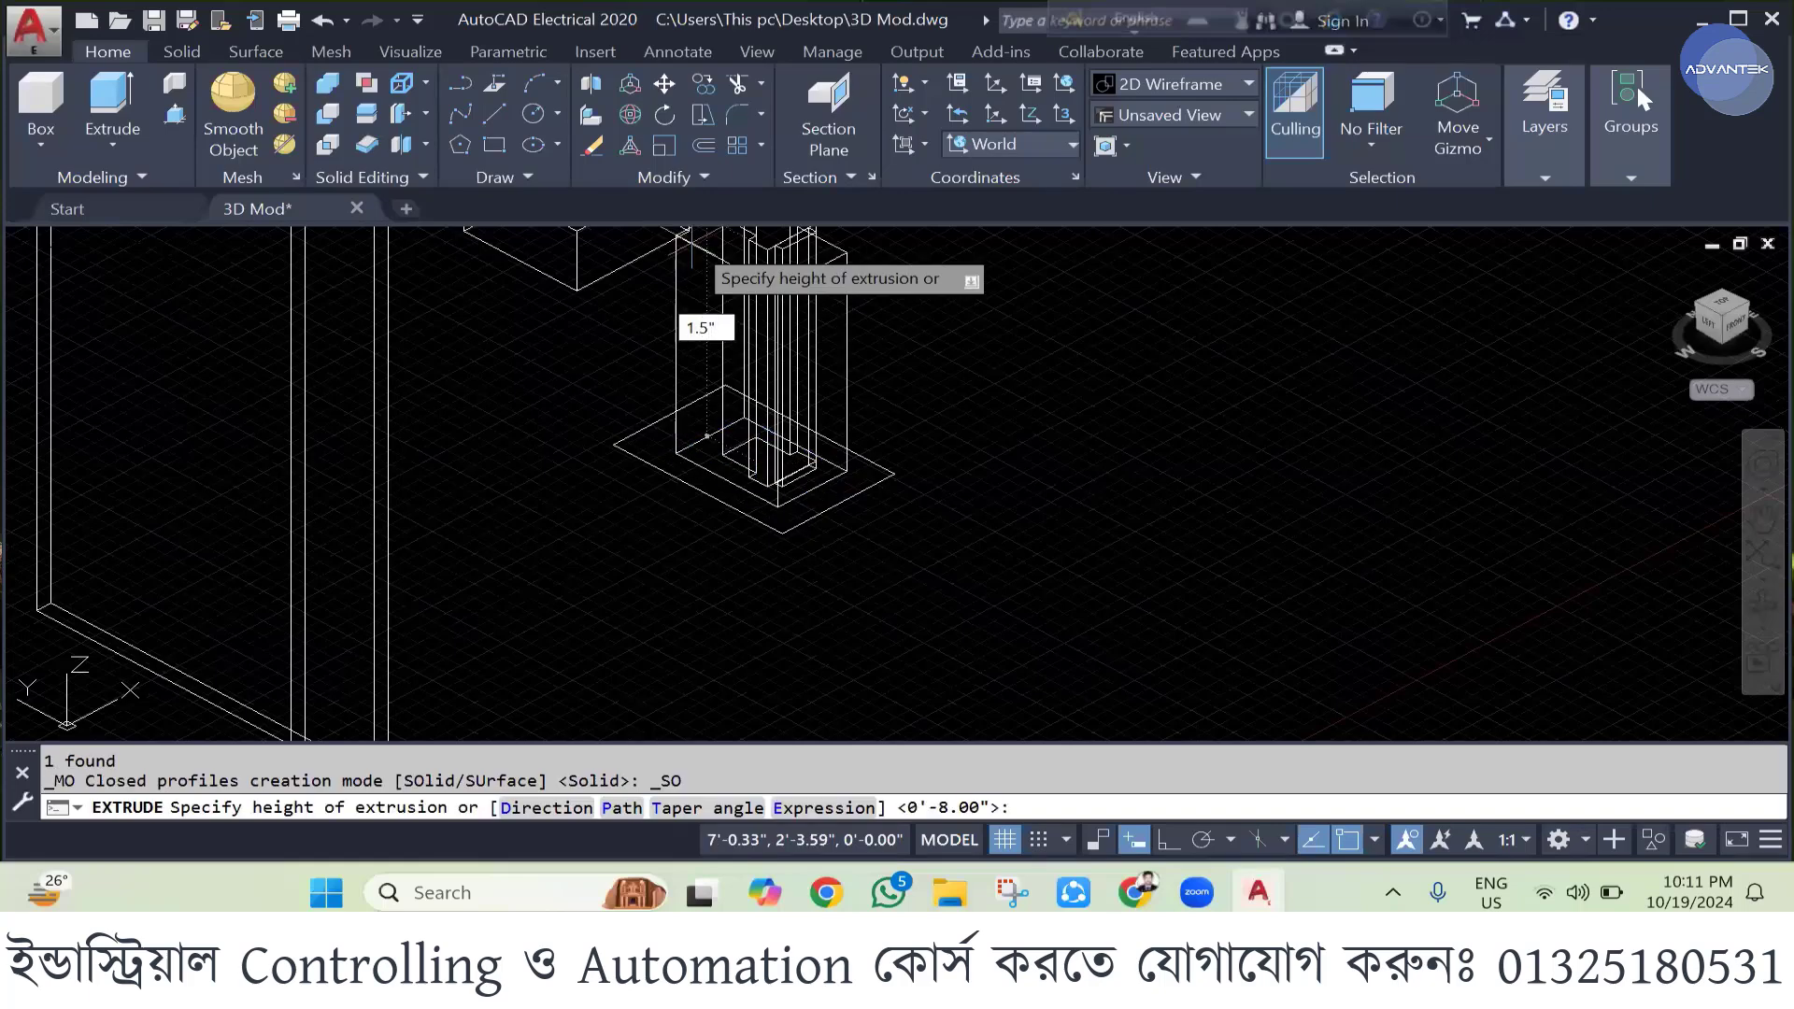
pyautogui.write('1.')
pyautogui.press('Return')
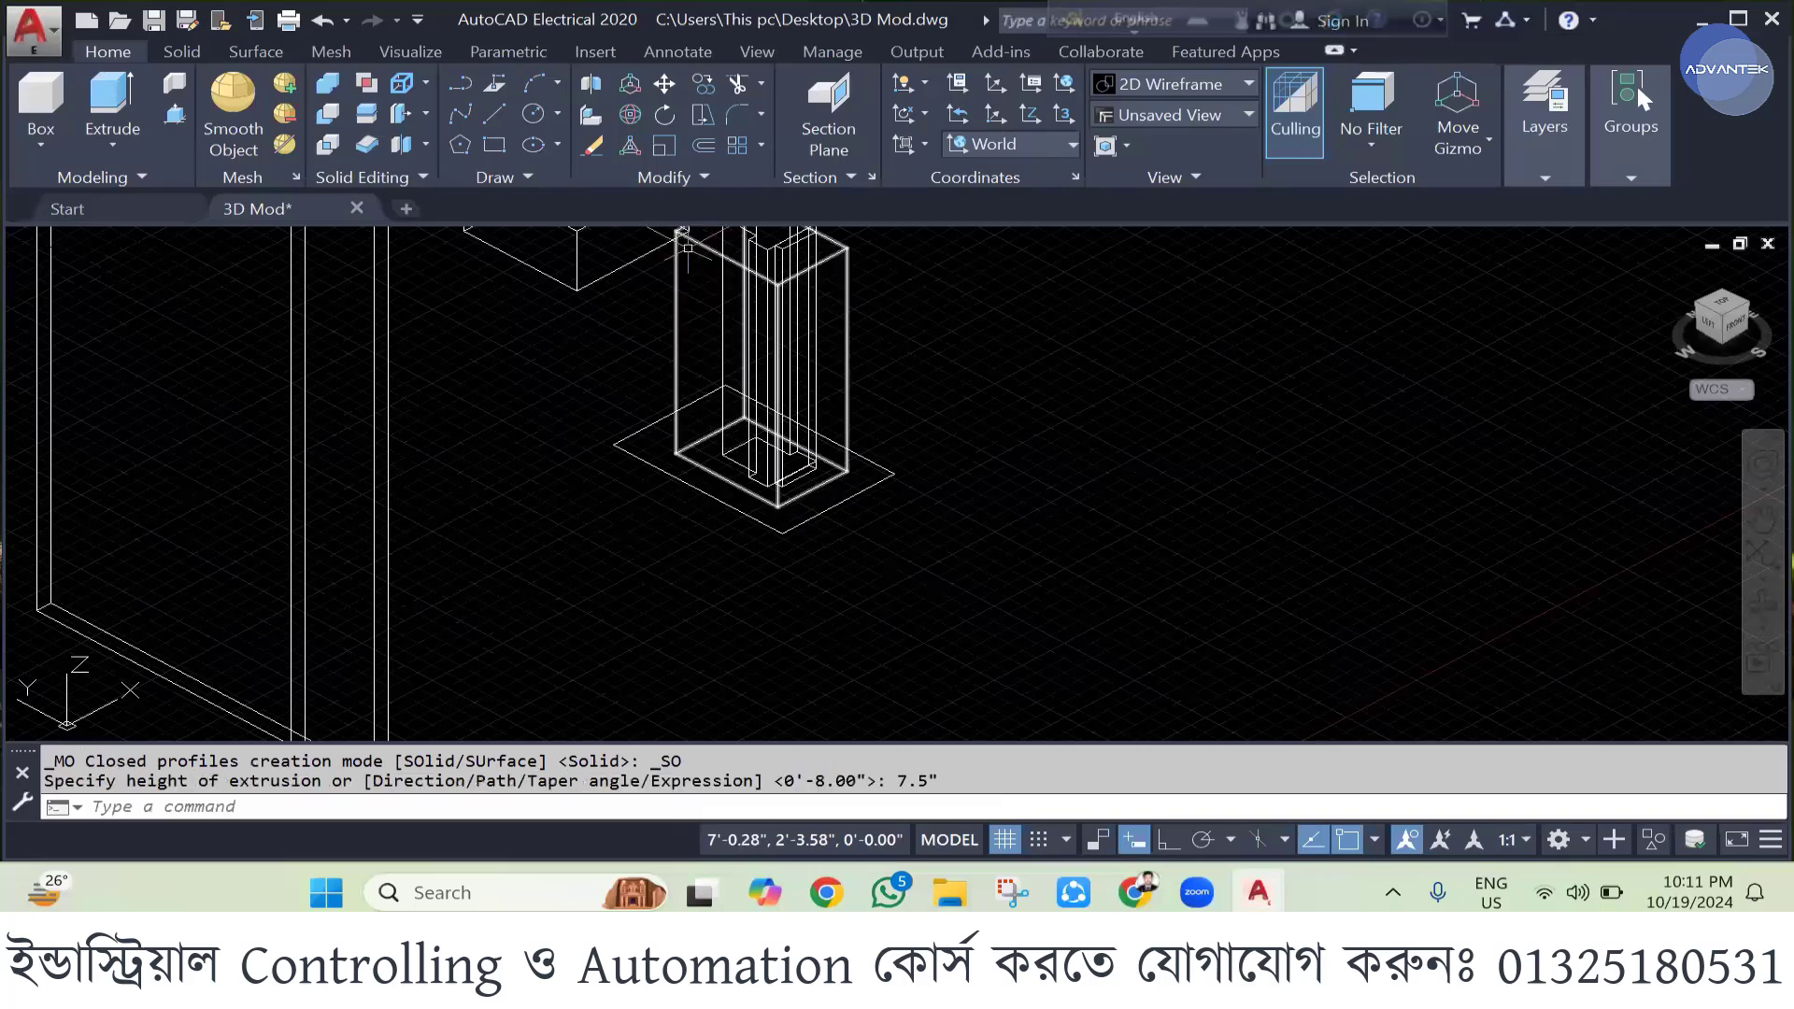
# - Extrude the base rectangle 7', then undo that mistaken extrusion
pyautogui.scroll(-2, 780, 502)
pyautogui.click(782, 502)
pyautogui.click(109, 93)
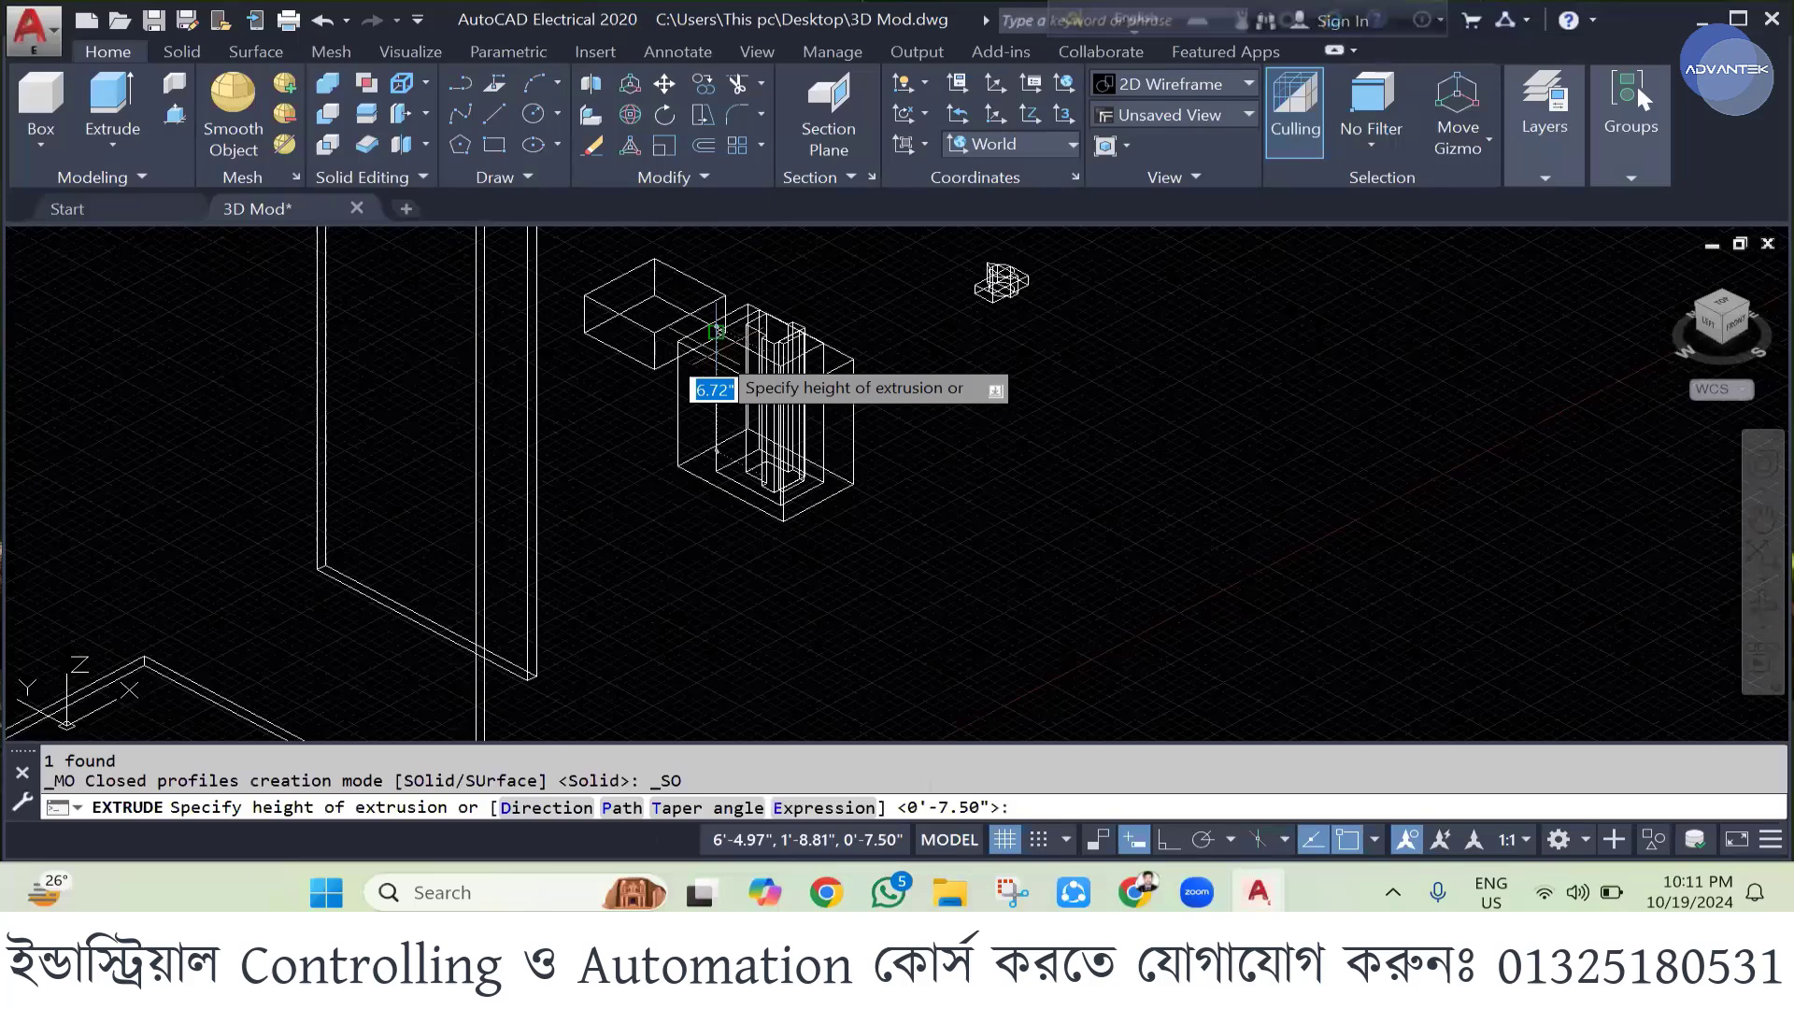
pyautogui.write('7')
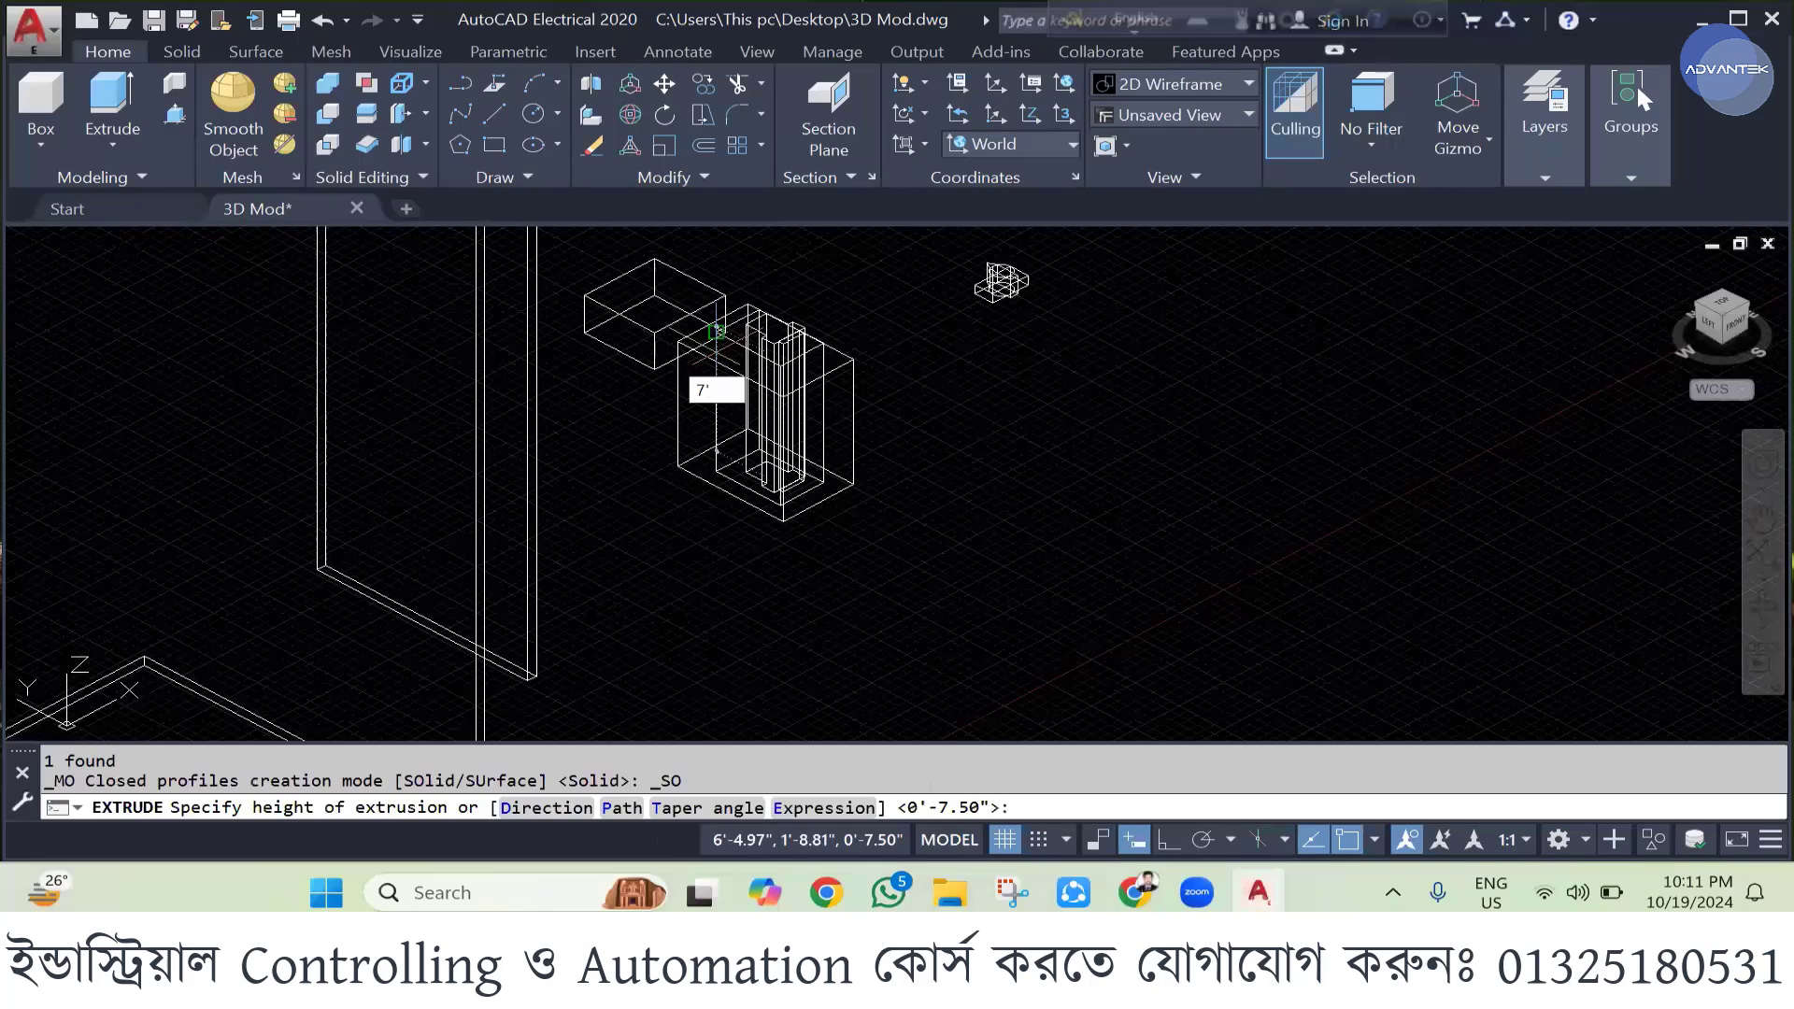
pyautogui.press('Return')
pyautogui.hotkey('ctrl', 'z')
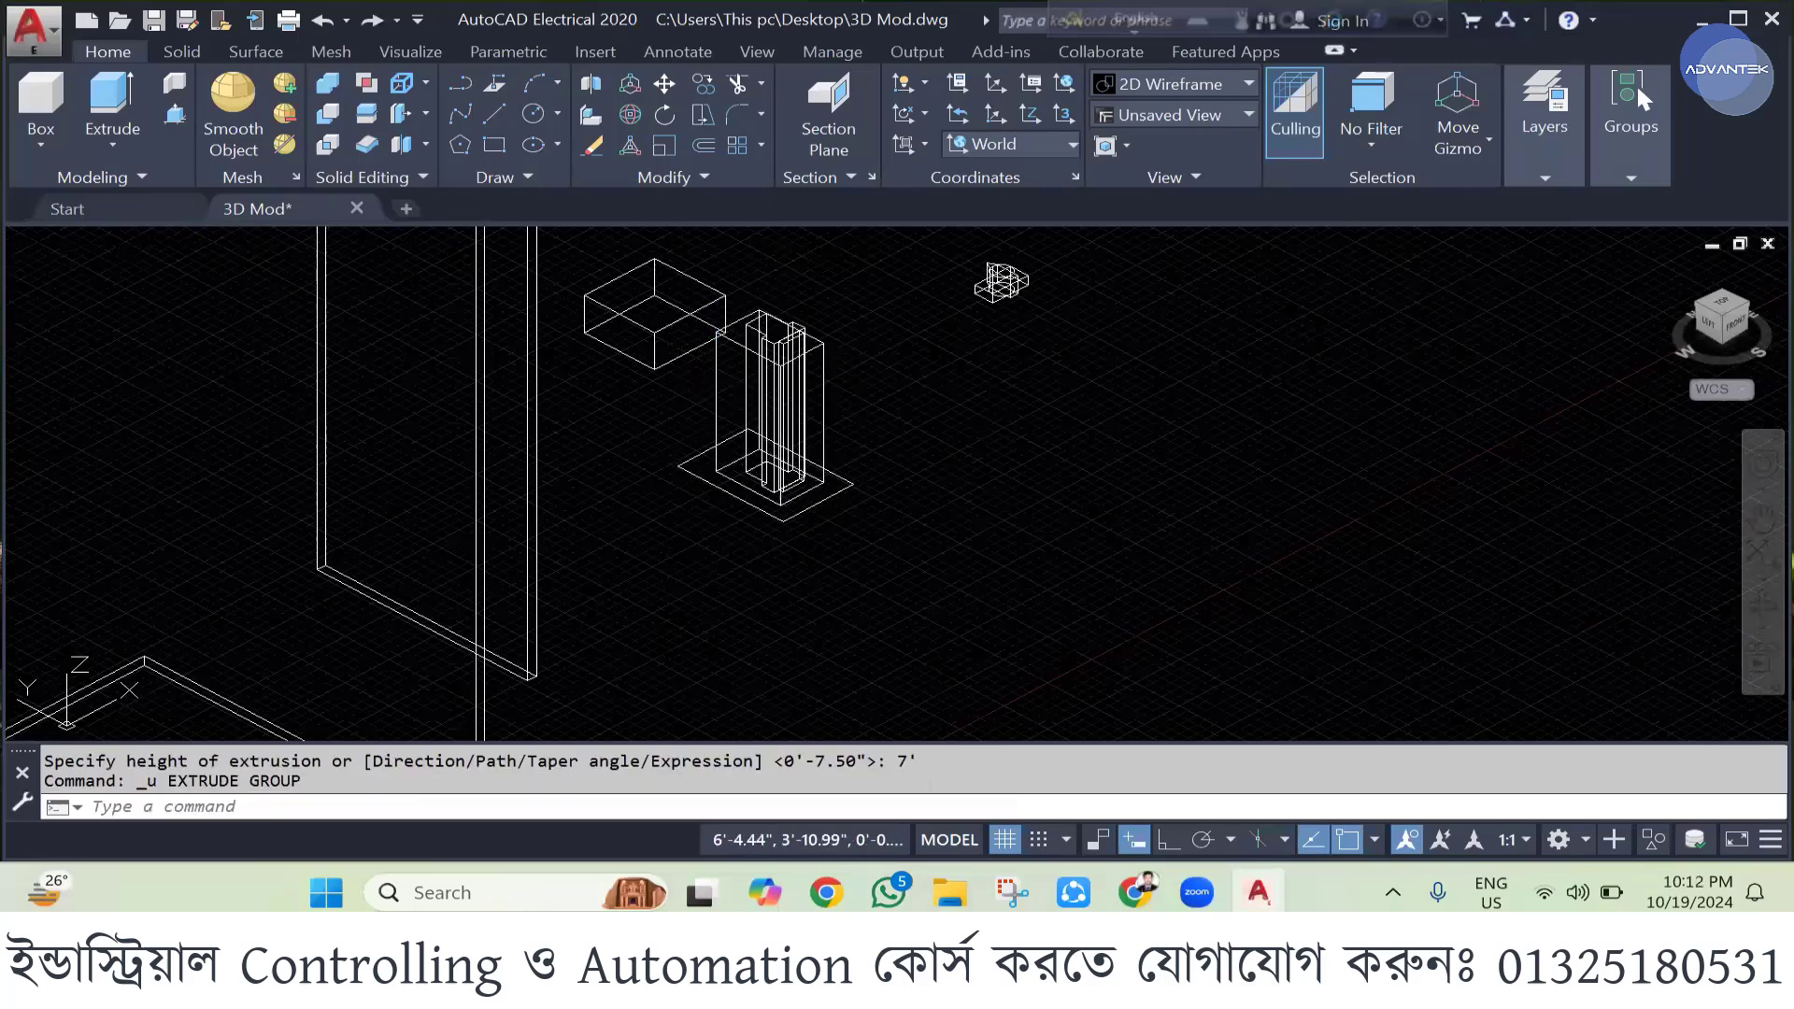
# - Extrude the flat base rectangle 7" into a block around the column
pyautogui.click(111, 101)
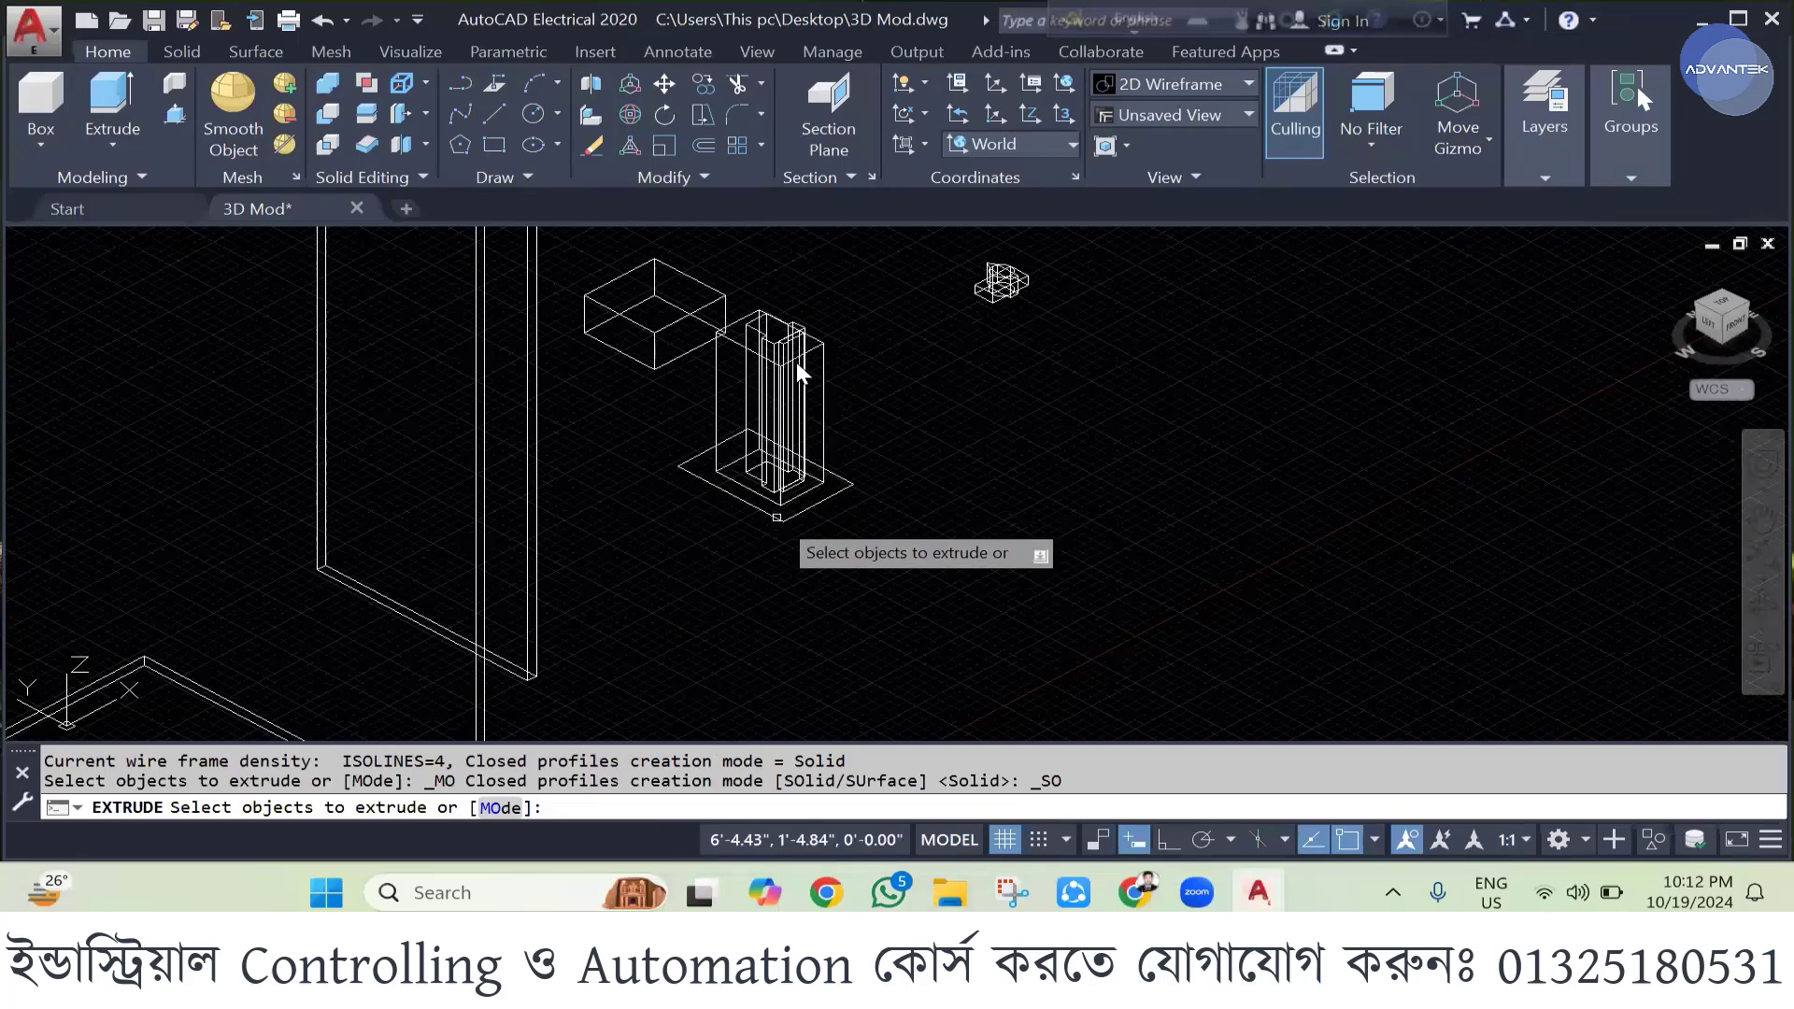
pyautogui.click(777, 517)
pyautogui.press('Return')
pyautogui.write('7')
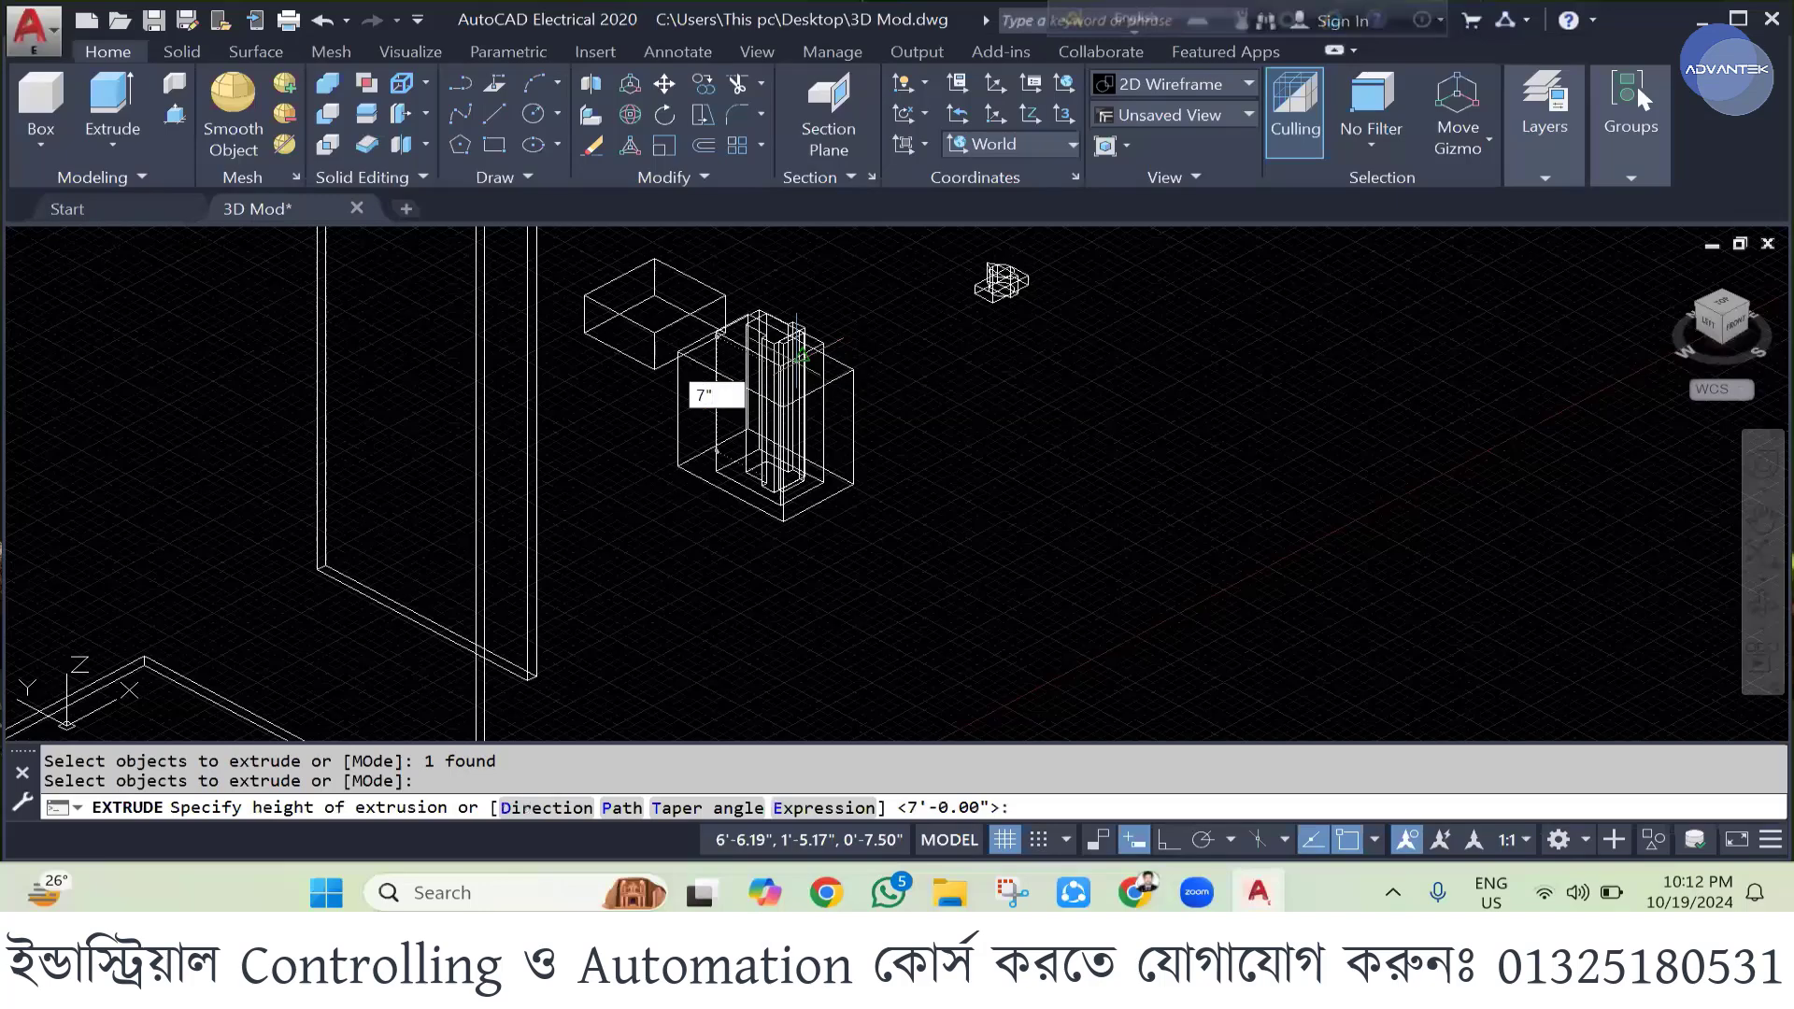
pyautogui.press('Return')
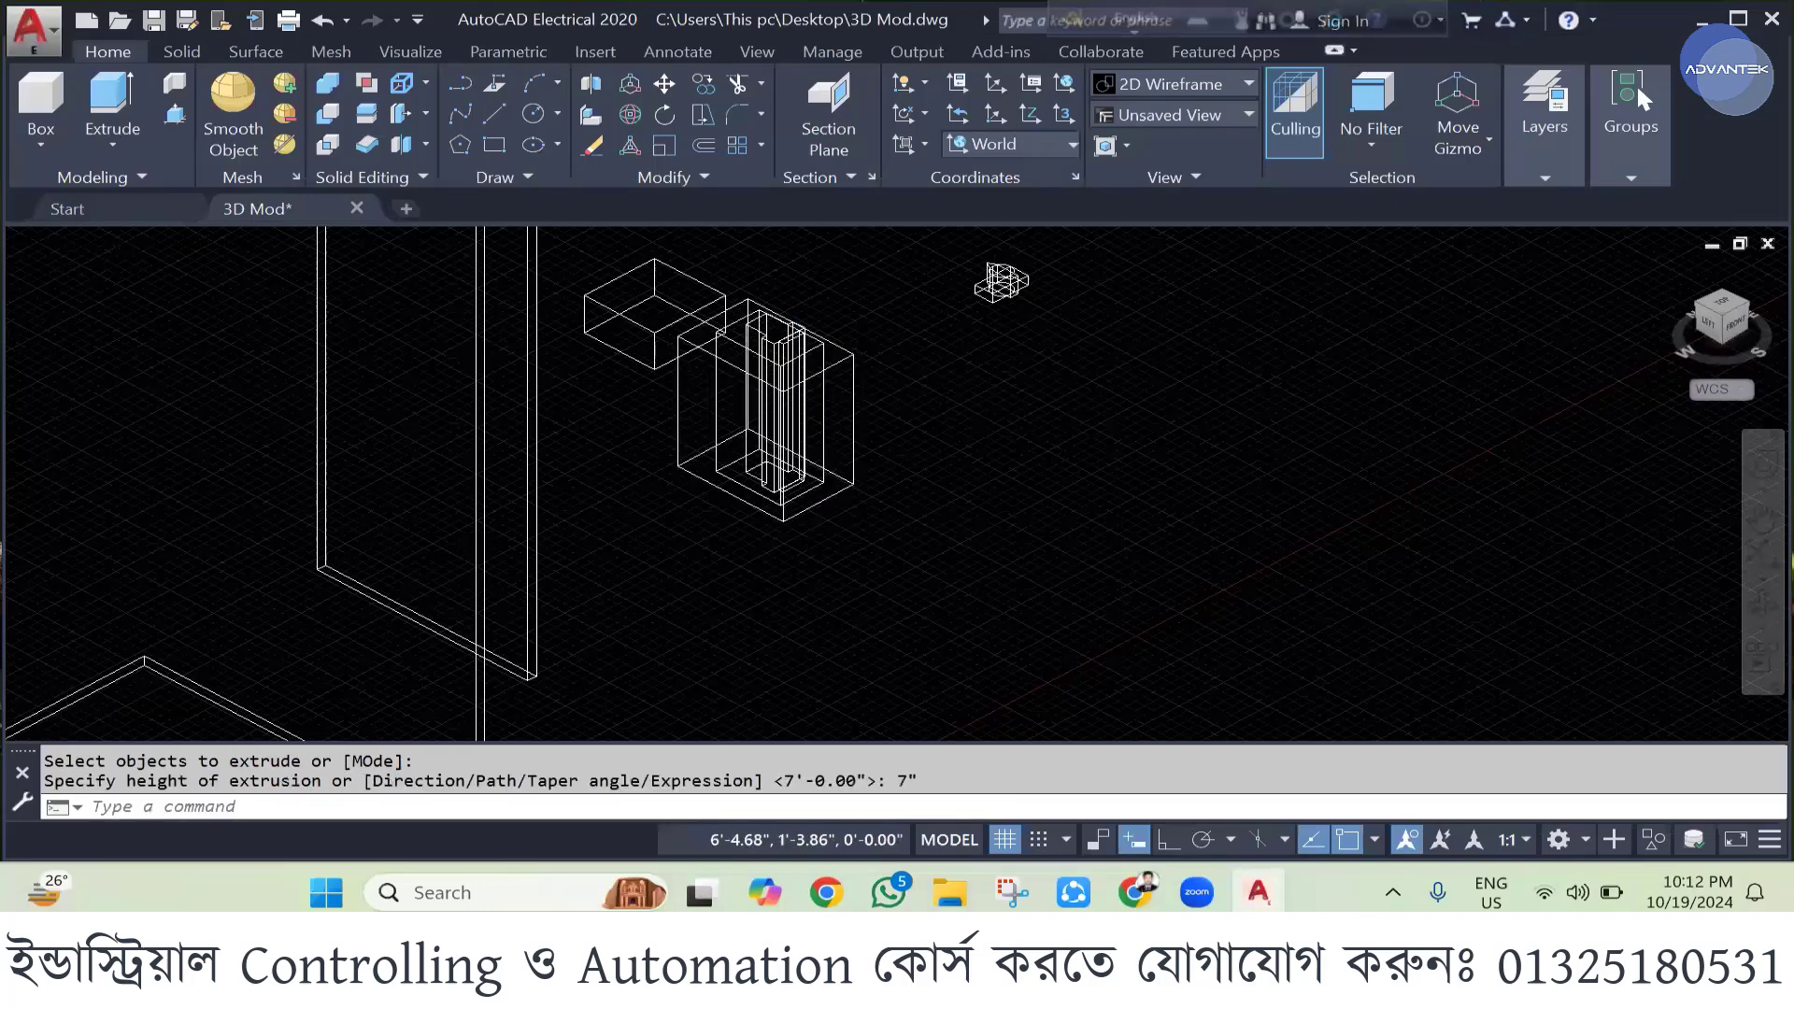
pyautogui.scroll(-3, 795, 386)
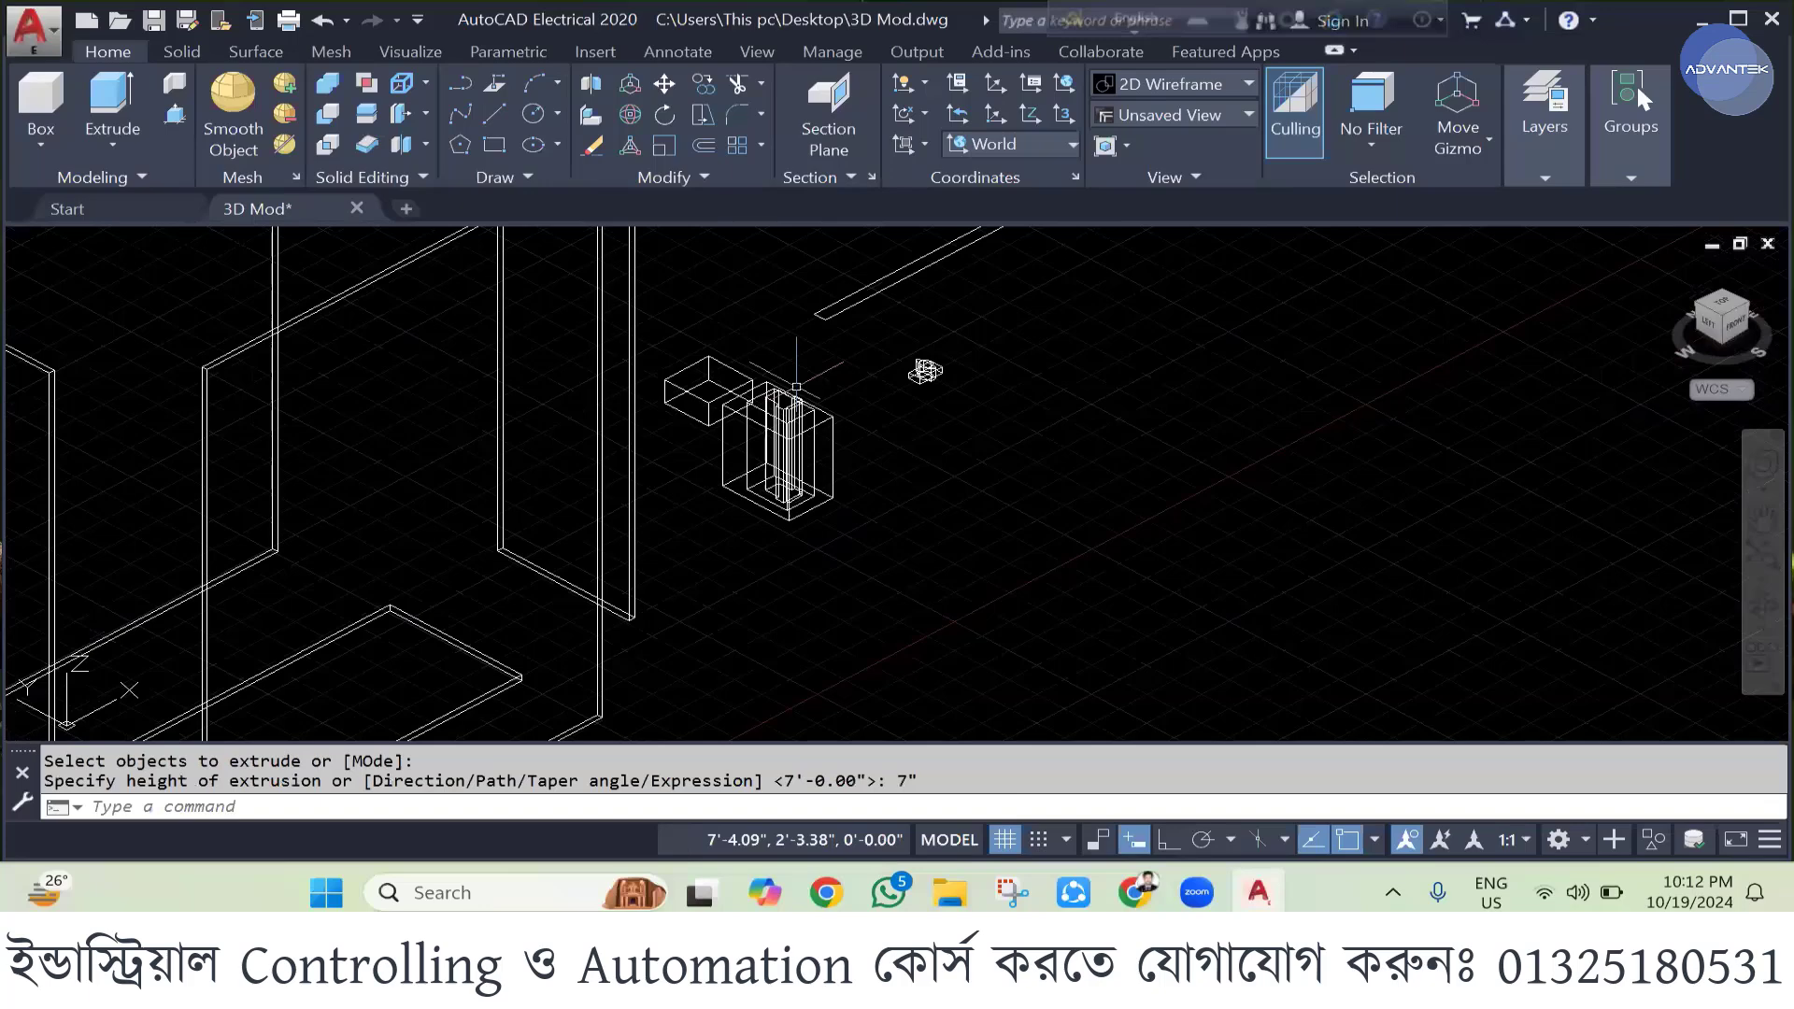
pyautogui.scroll(3, 796, 386)
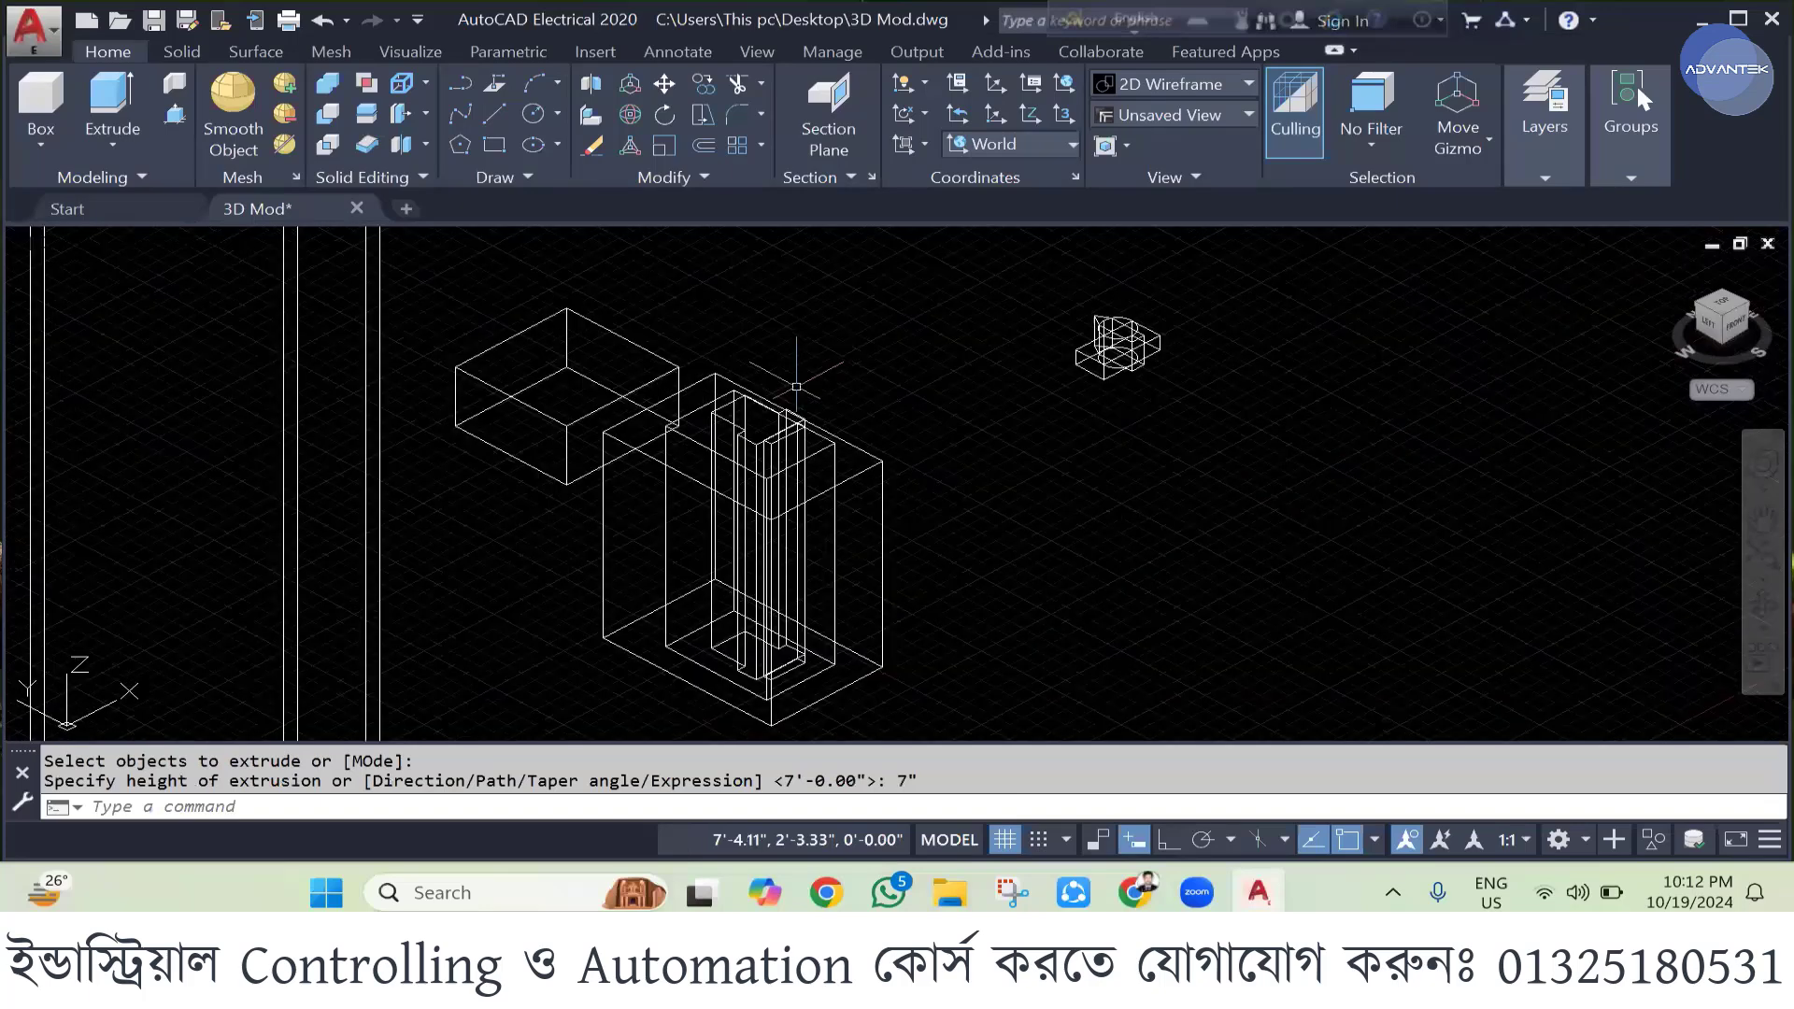
pyautogui.scroll(-4, 799, 393)
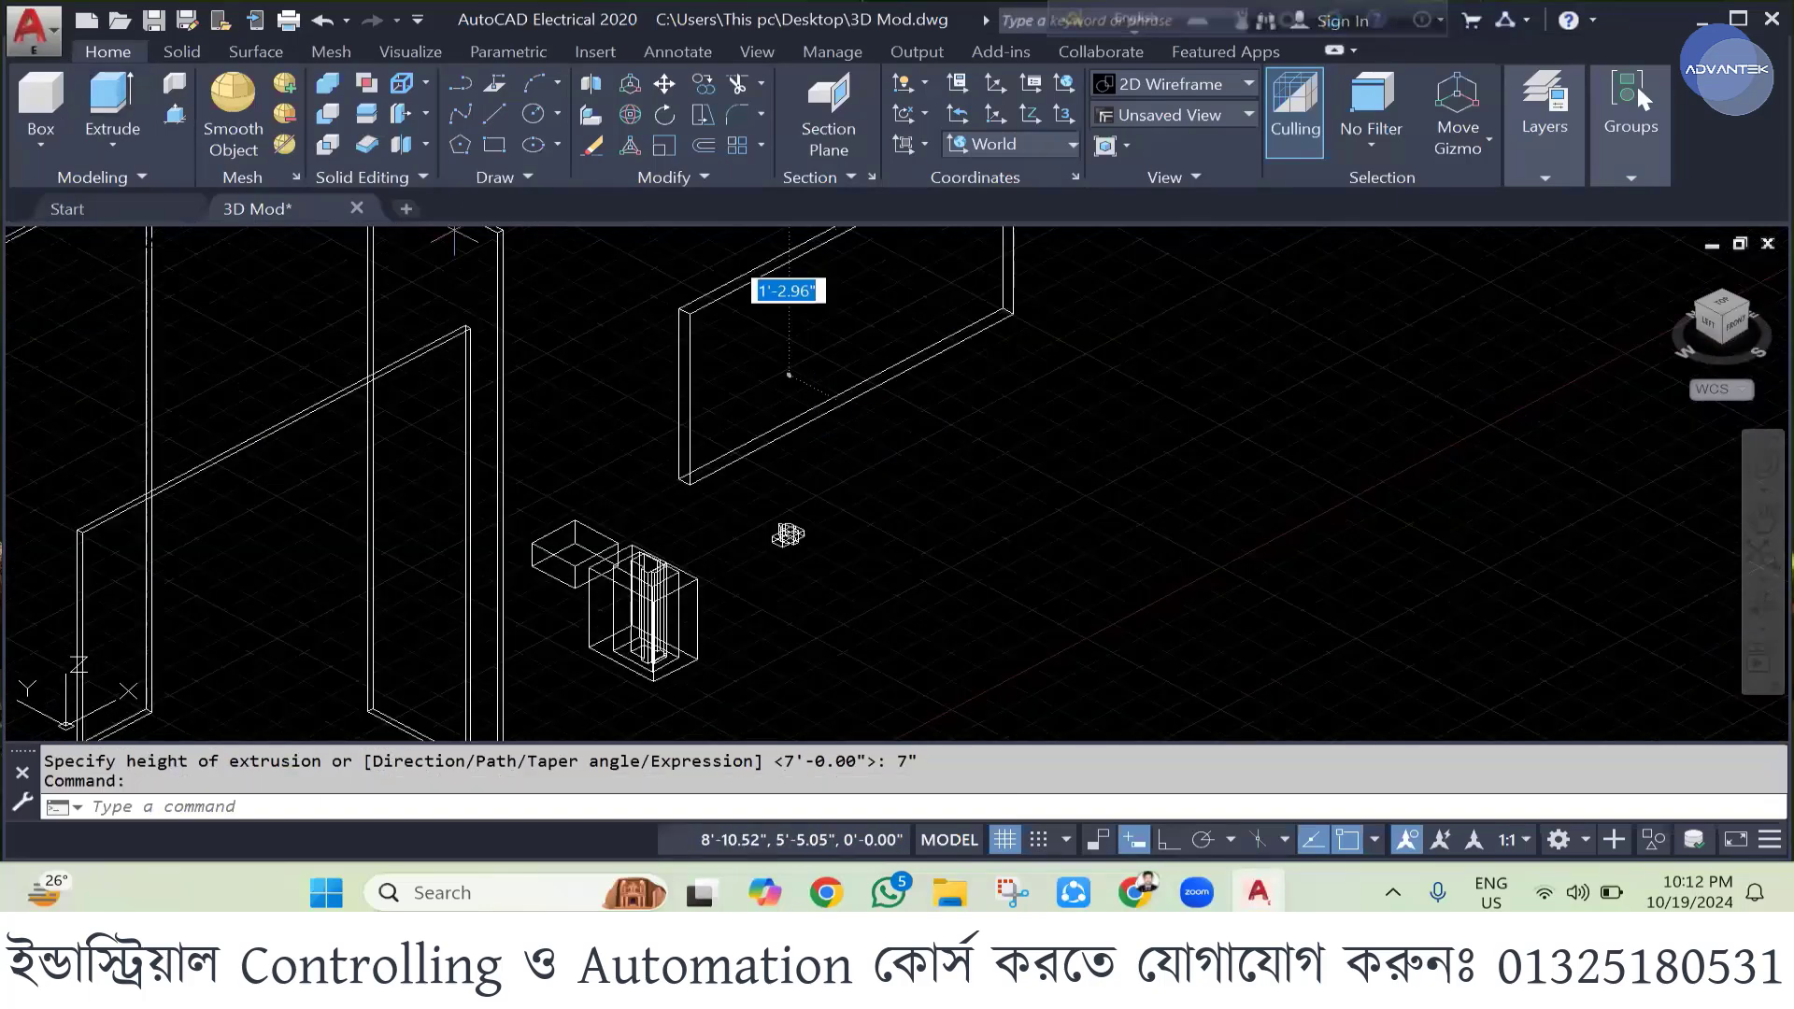
# - Extrude the long bar 0.5" thick and pan toward the extruded boxes
pyautogui.press('space')
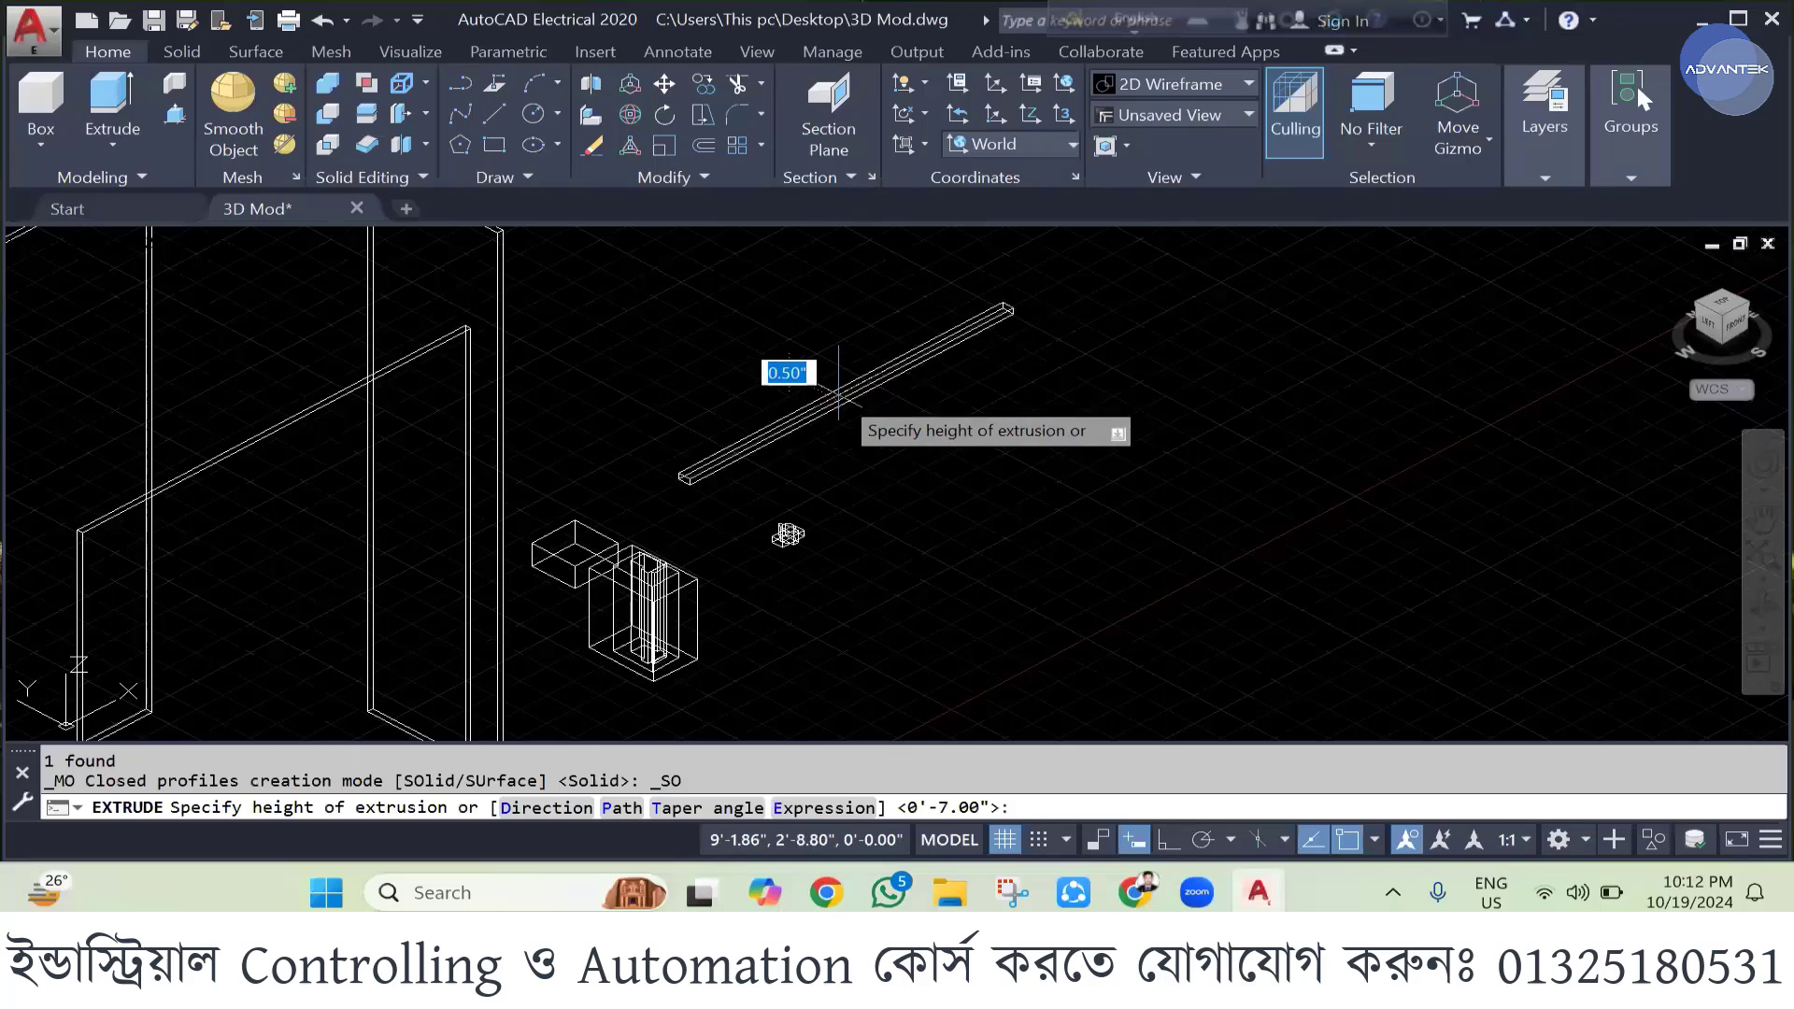
pyautogui.write('0.')
pyautogui.press('Return')
pyautogui.scroll(-2, 897, 313)
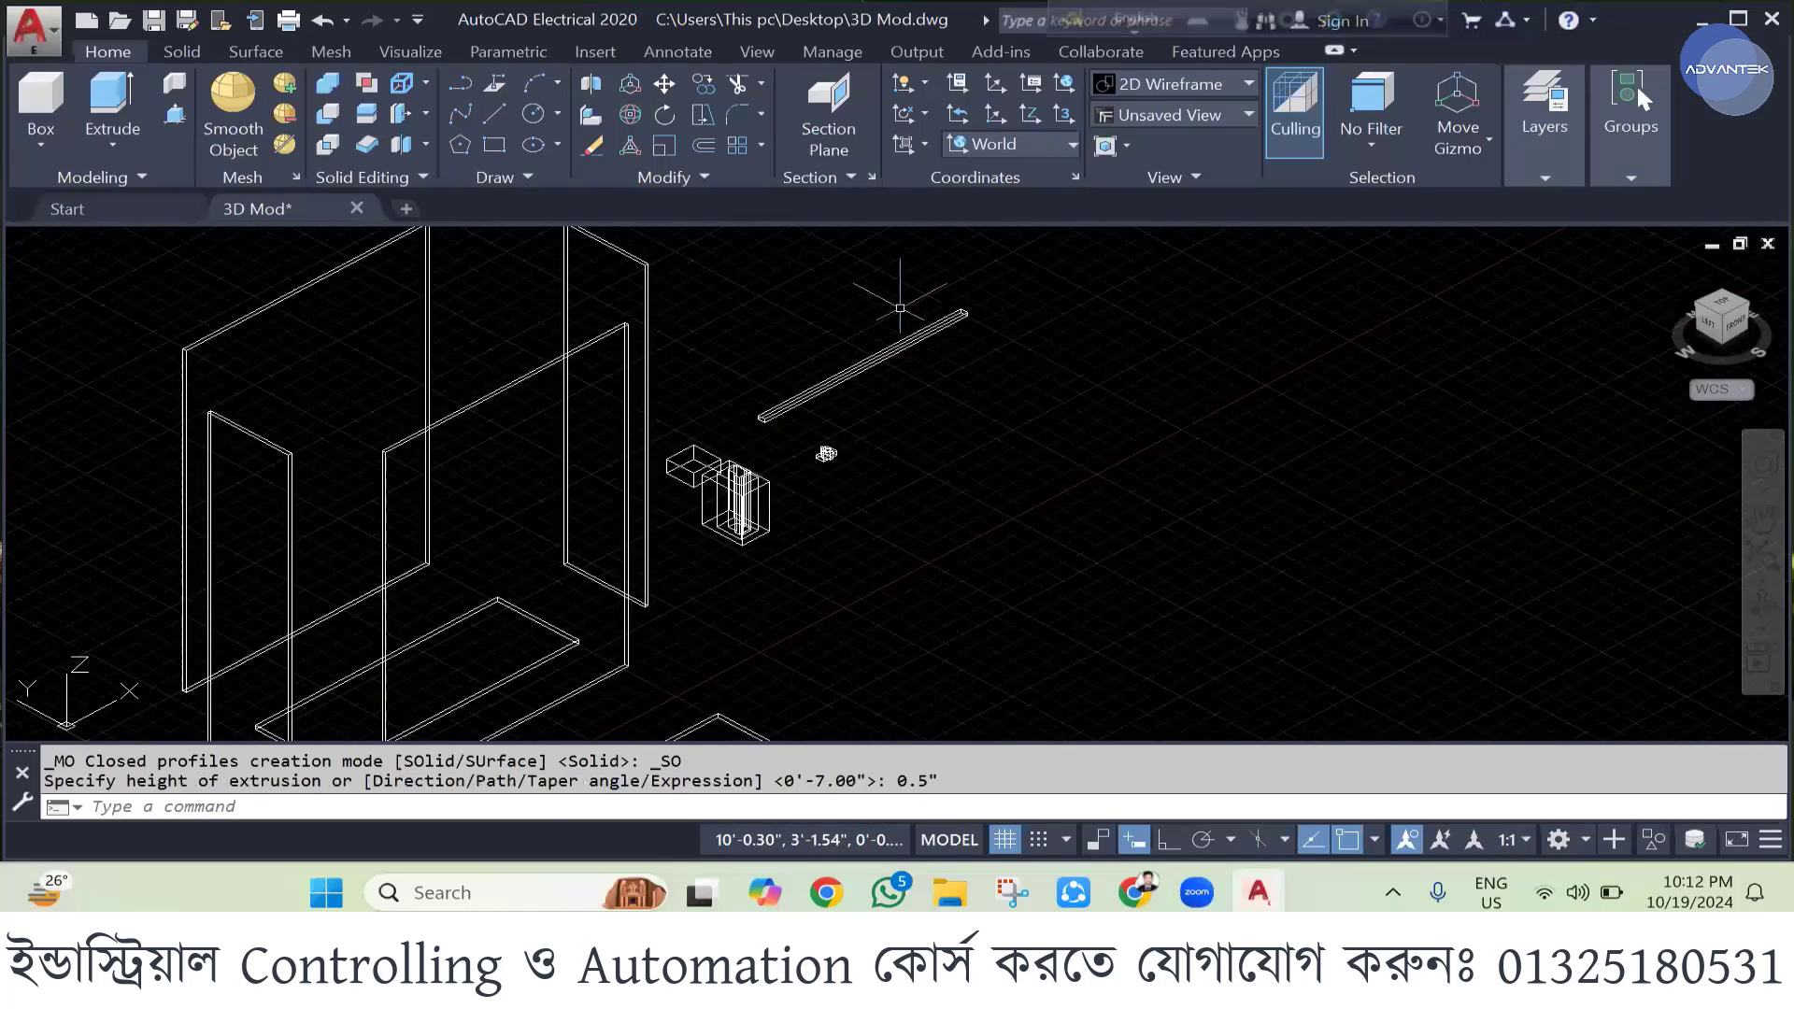
pyautogui.scroll(2, 825, 453)
pyautogui.moveTo(826, 453); pyautogui.dragTo(831, 311, button='middle')
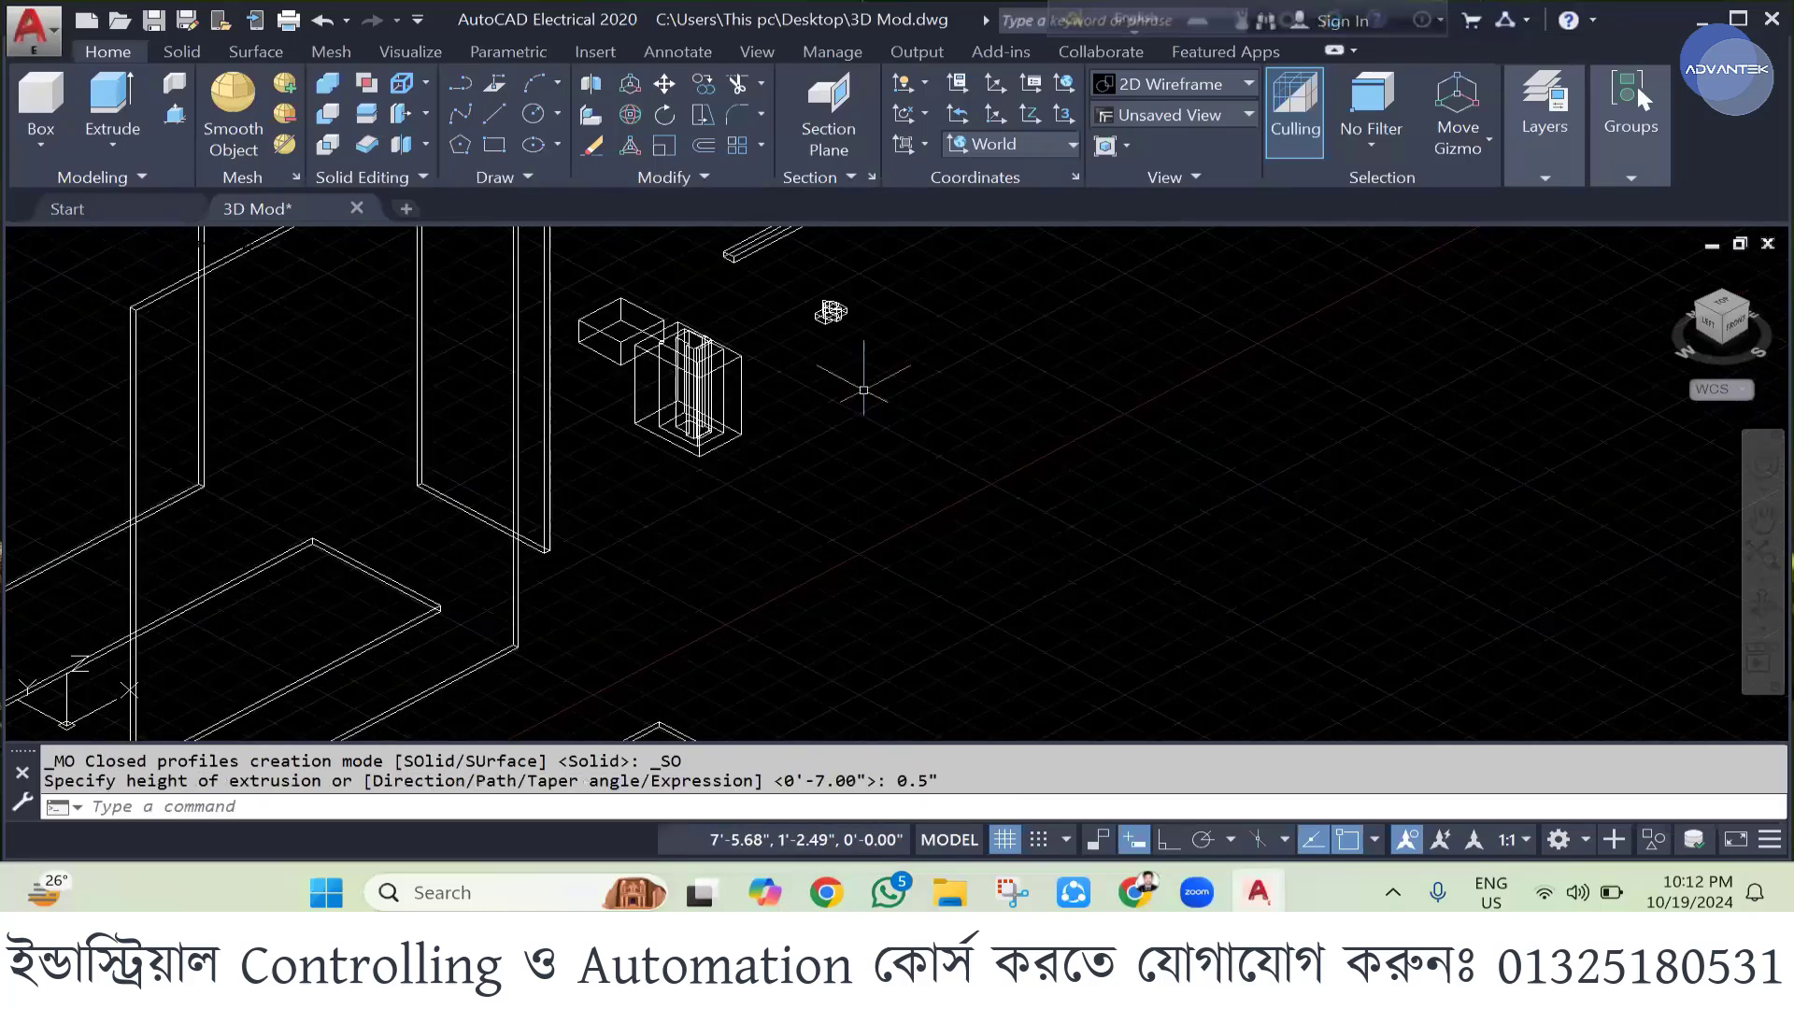
pyautogui.scroll(4, 830, 311)
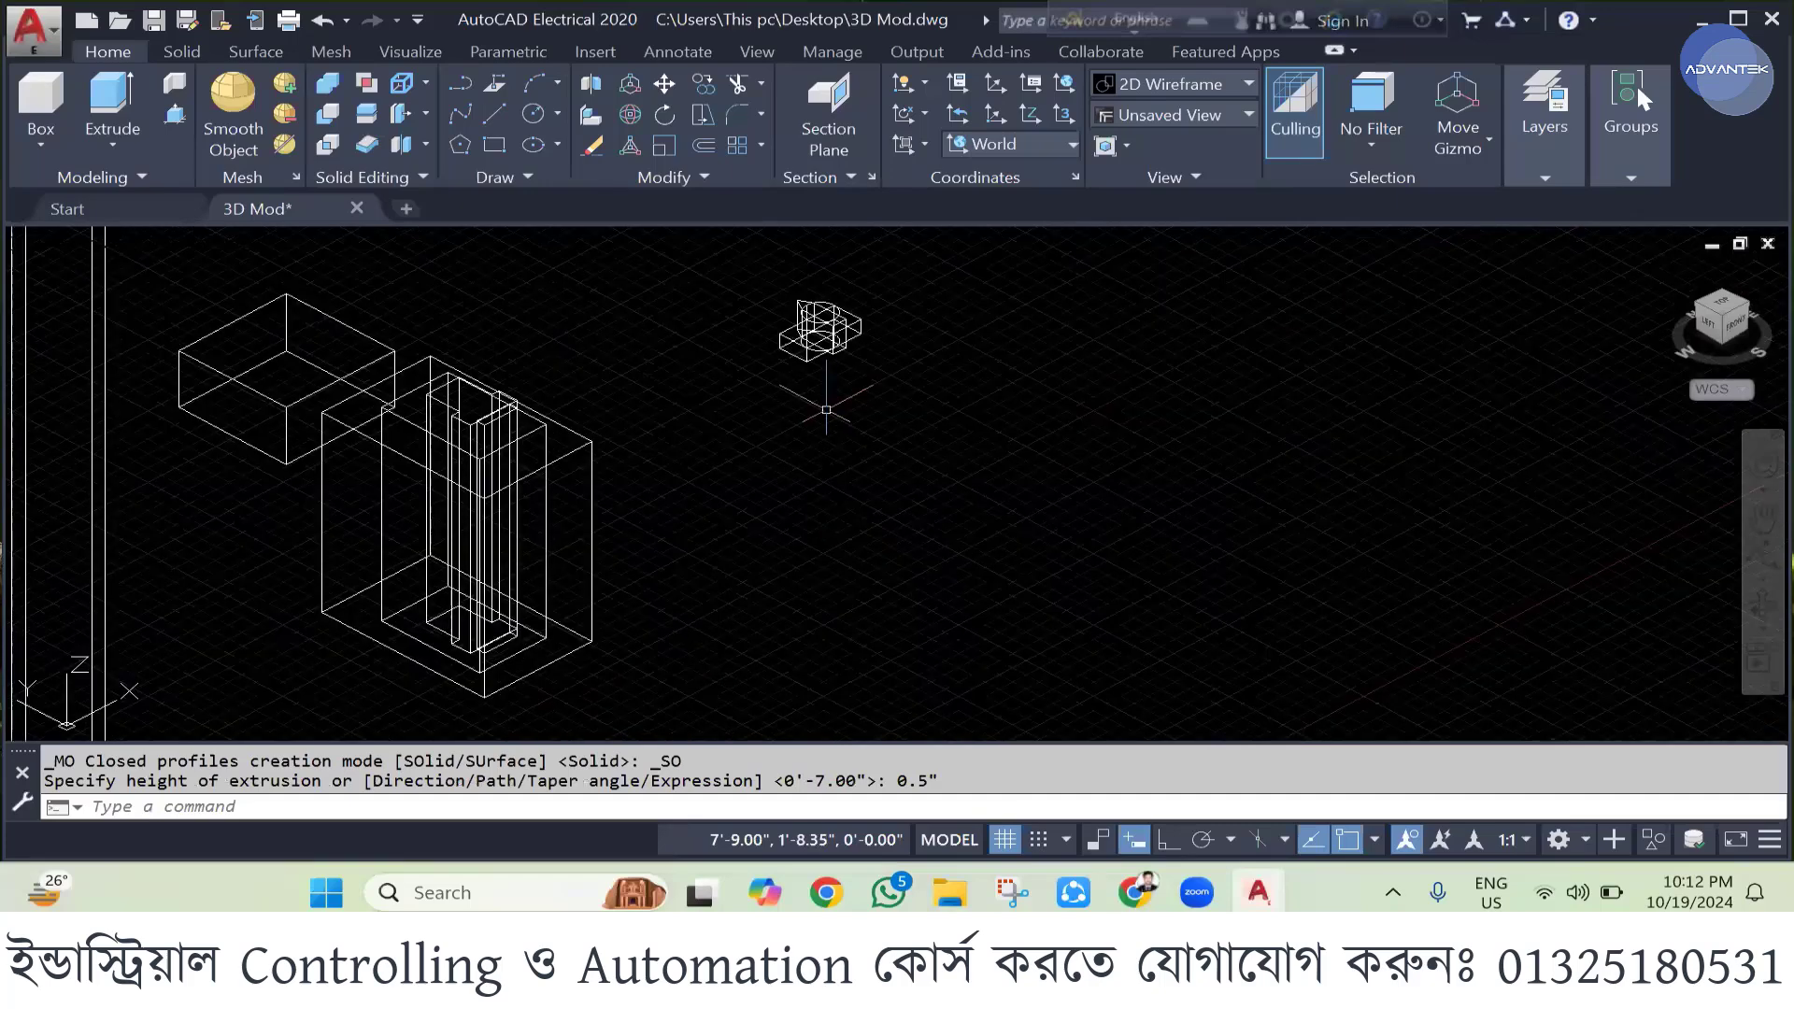
# - Change the visual style to Shaded so the walls, slabs and blocks appear solid
pyautogui.moveTo(826, 409); pyautogui.dragTo(1119, 484, button='middle')
pyautogui.scroll(2, 619, 421)
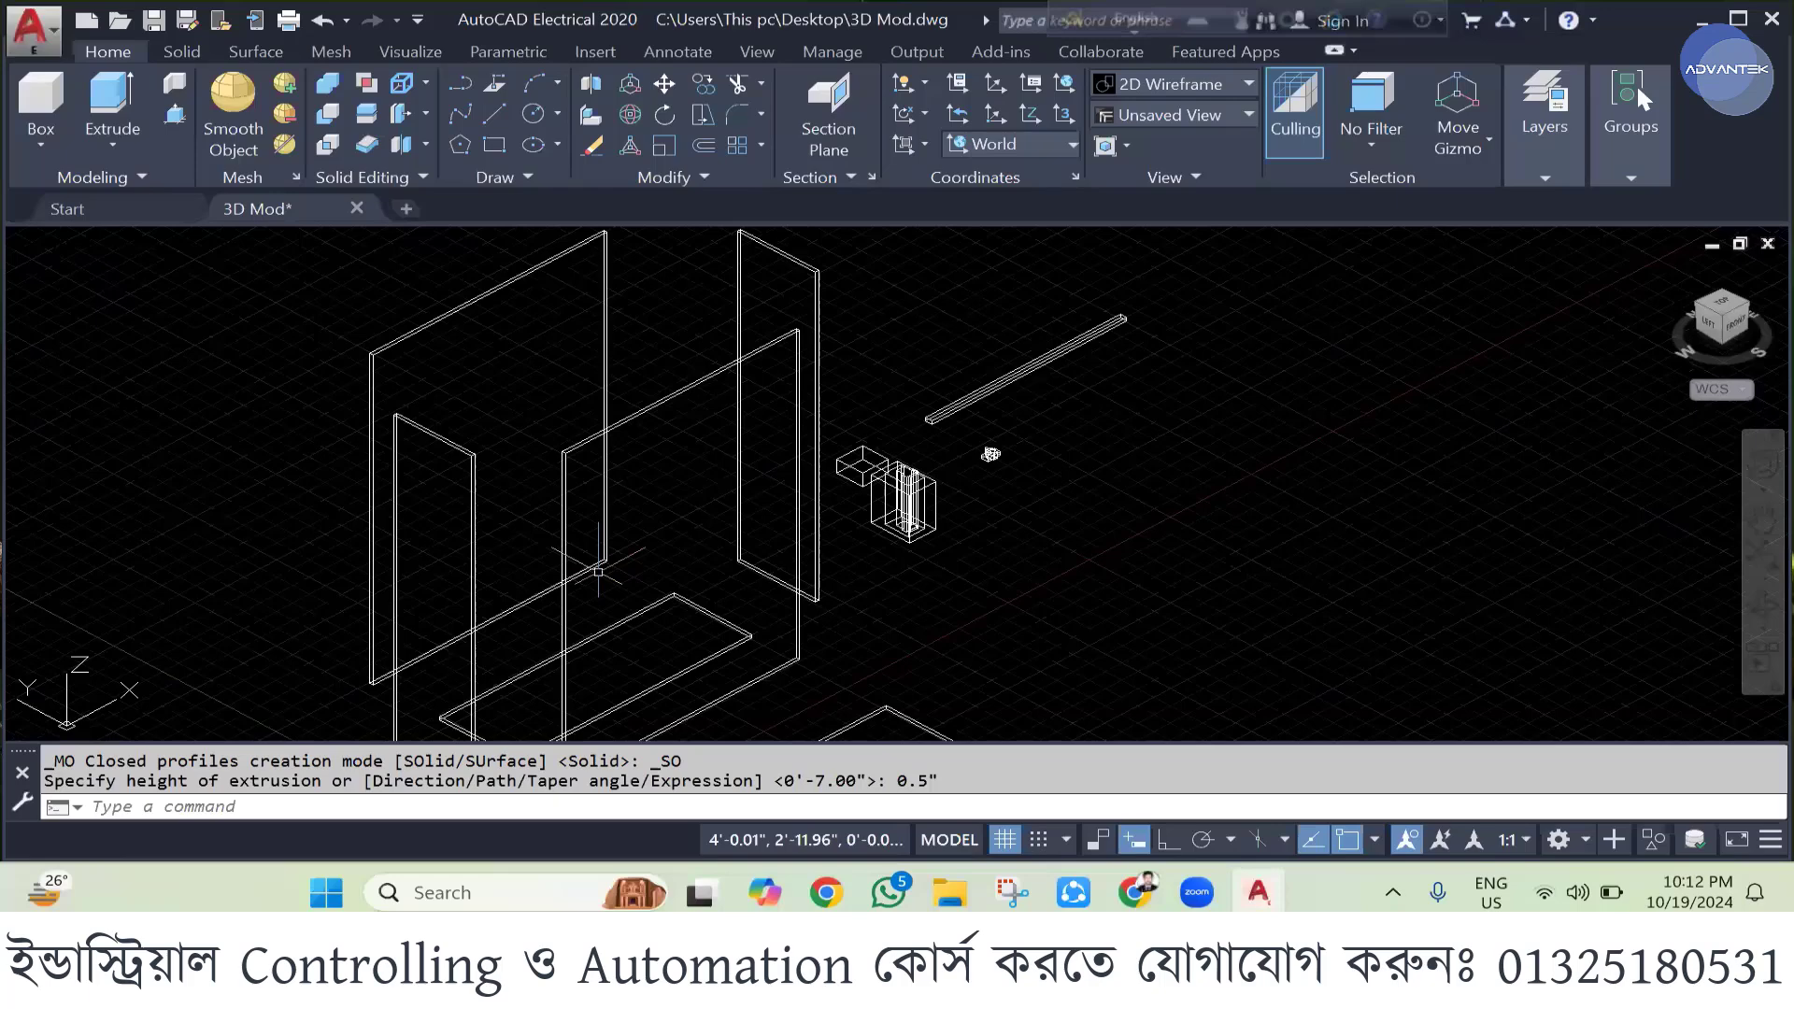
pyautogui.scroll(2, 475, 488)
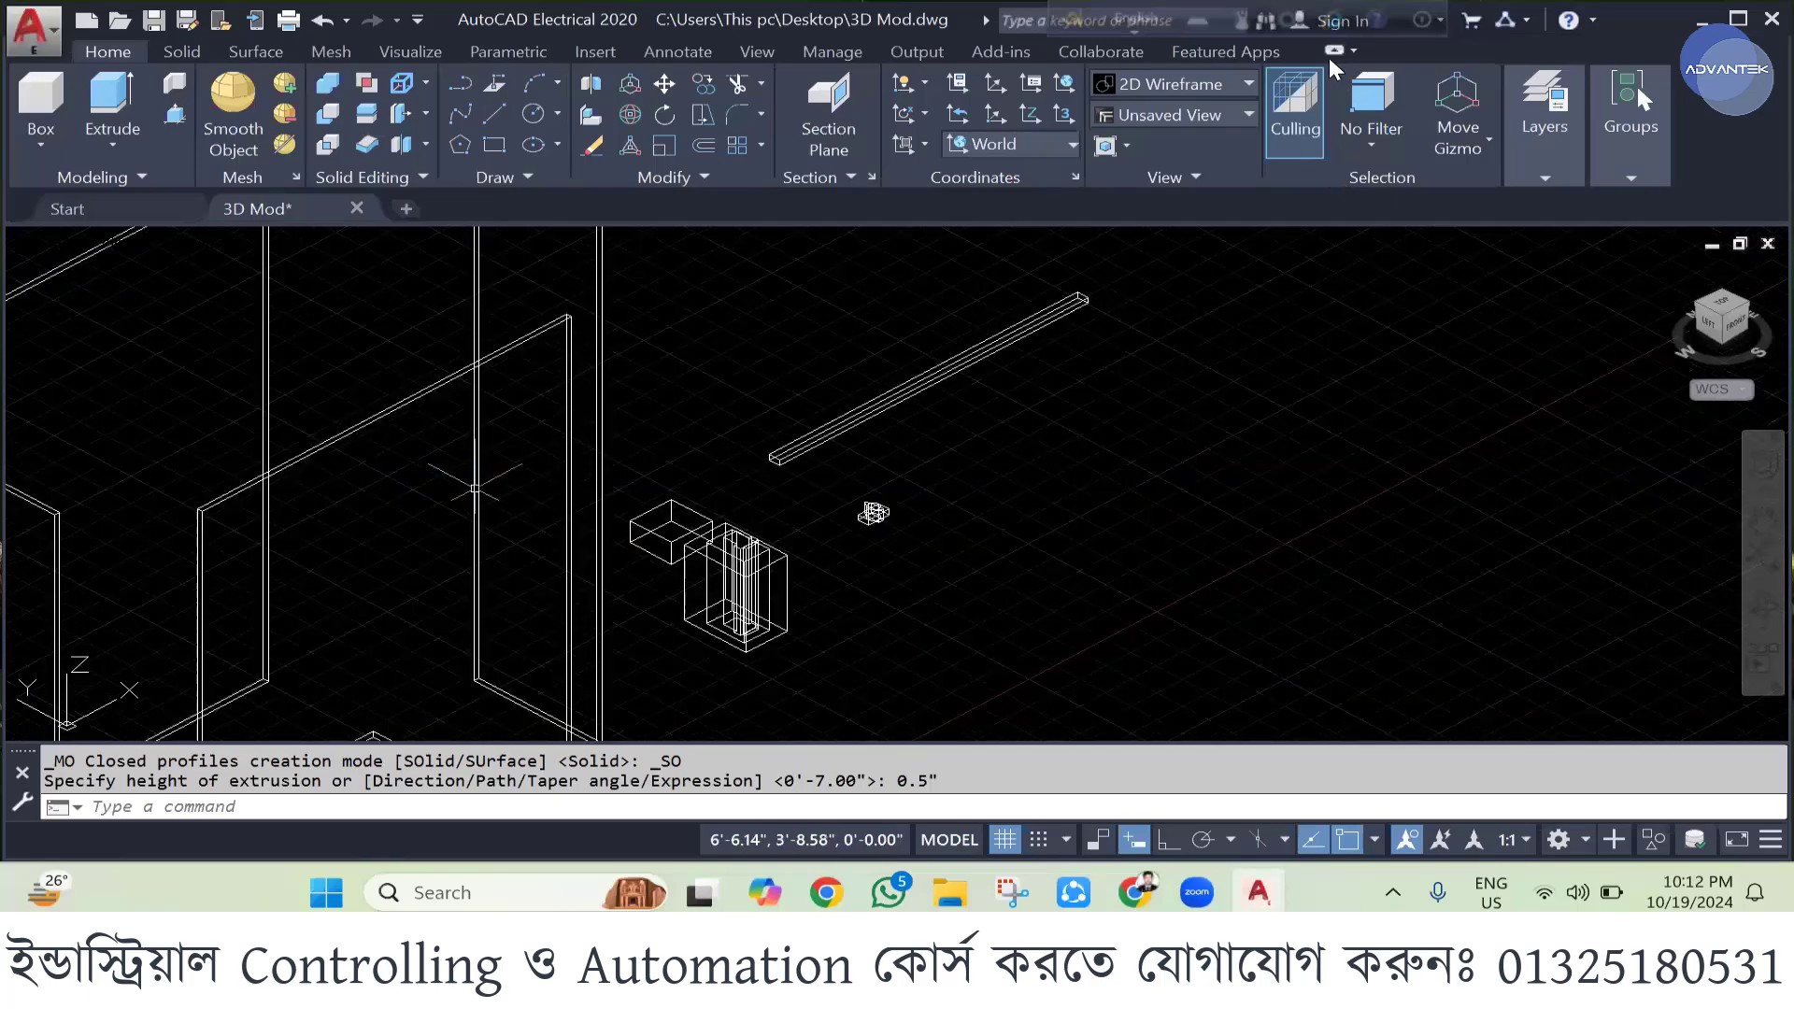
pyautogui.scroll(6, 627, 502)
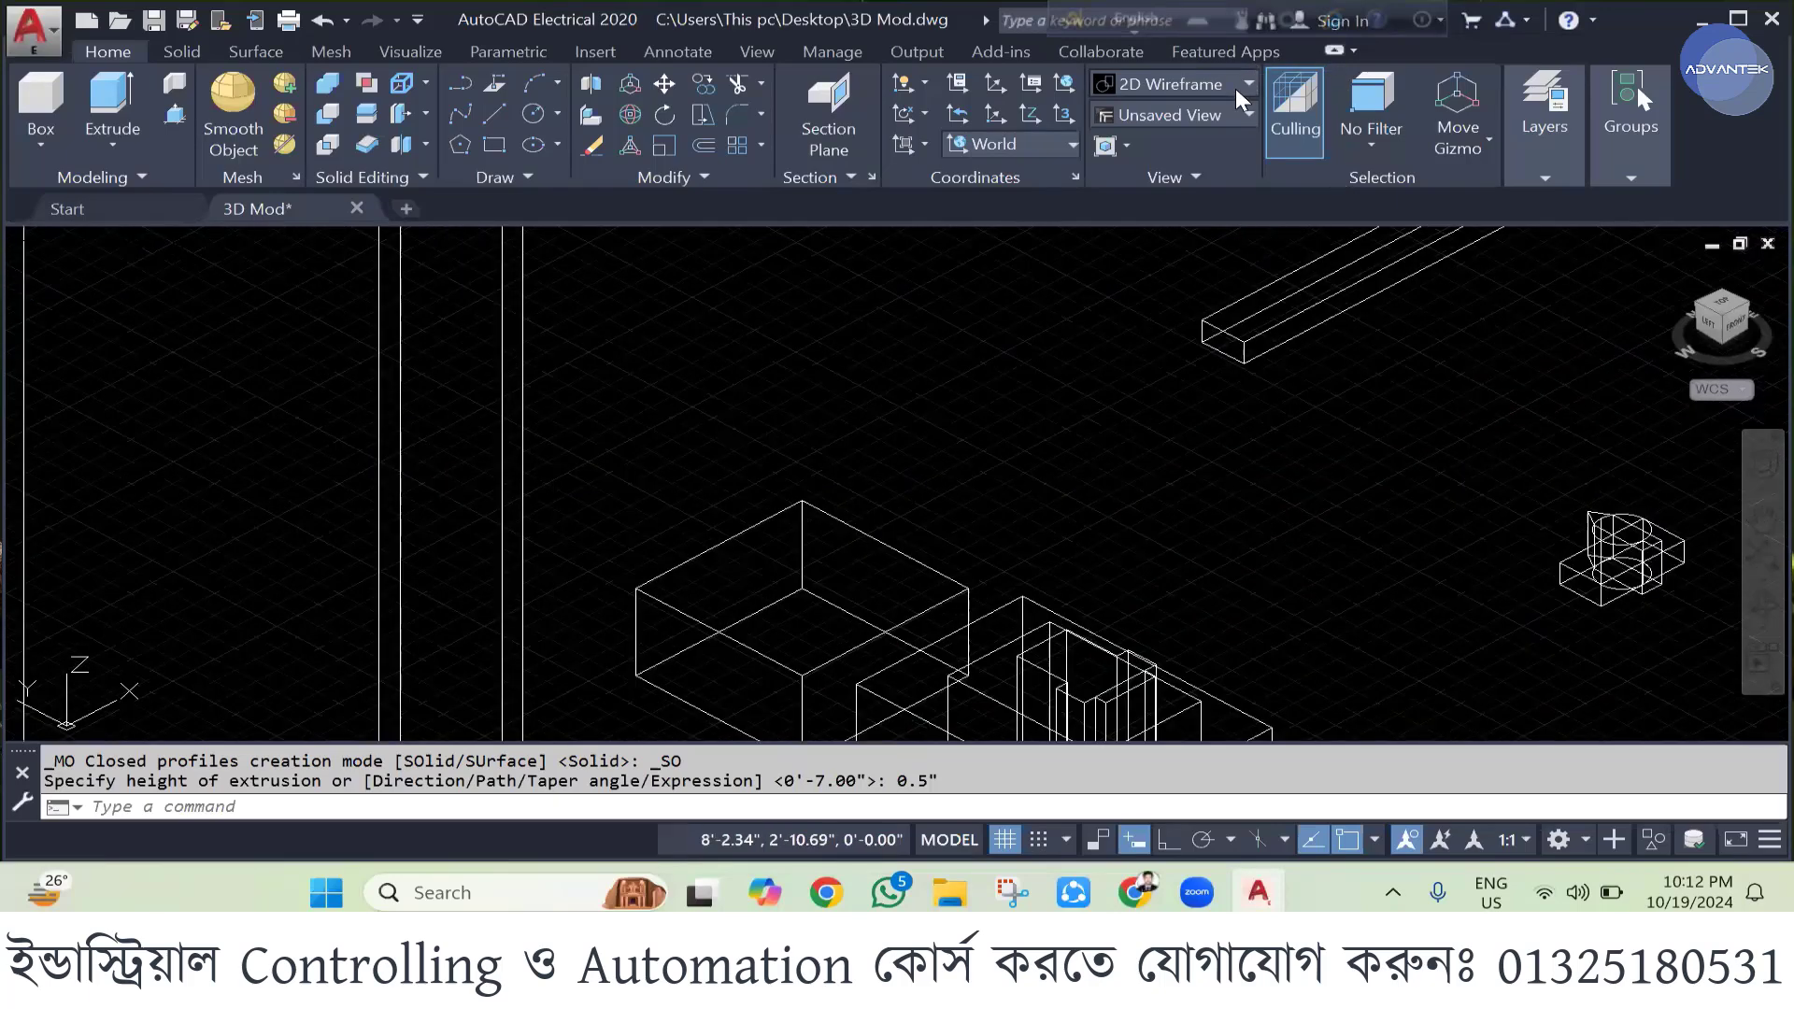
pyautogui.click(1197, 84)
pyautogui.click(1196, 82)
pyautogui.click(1179, 88)
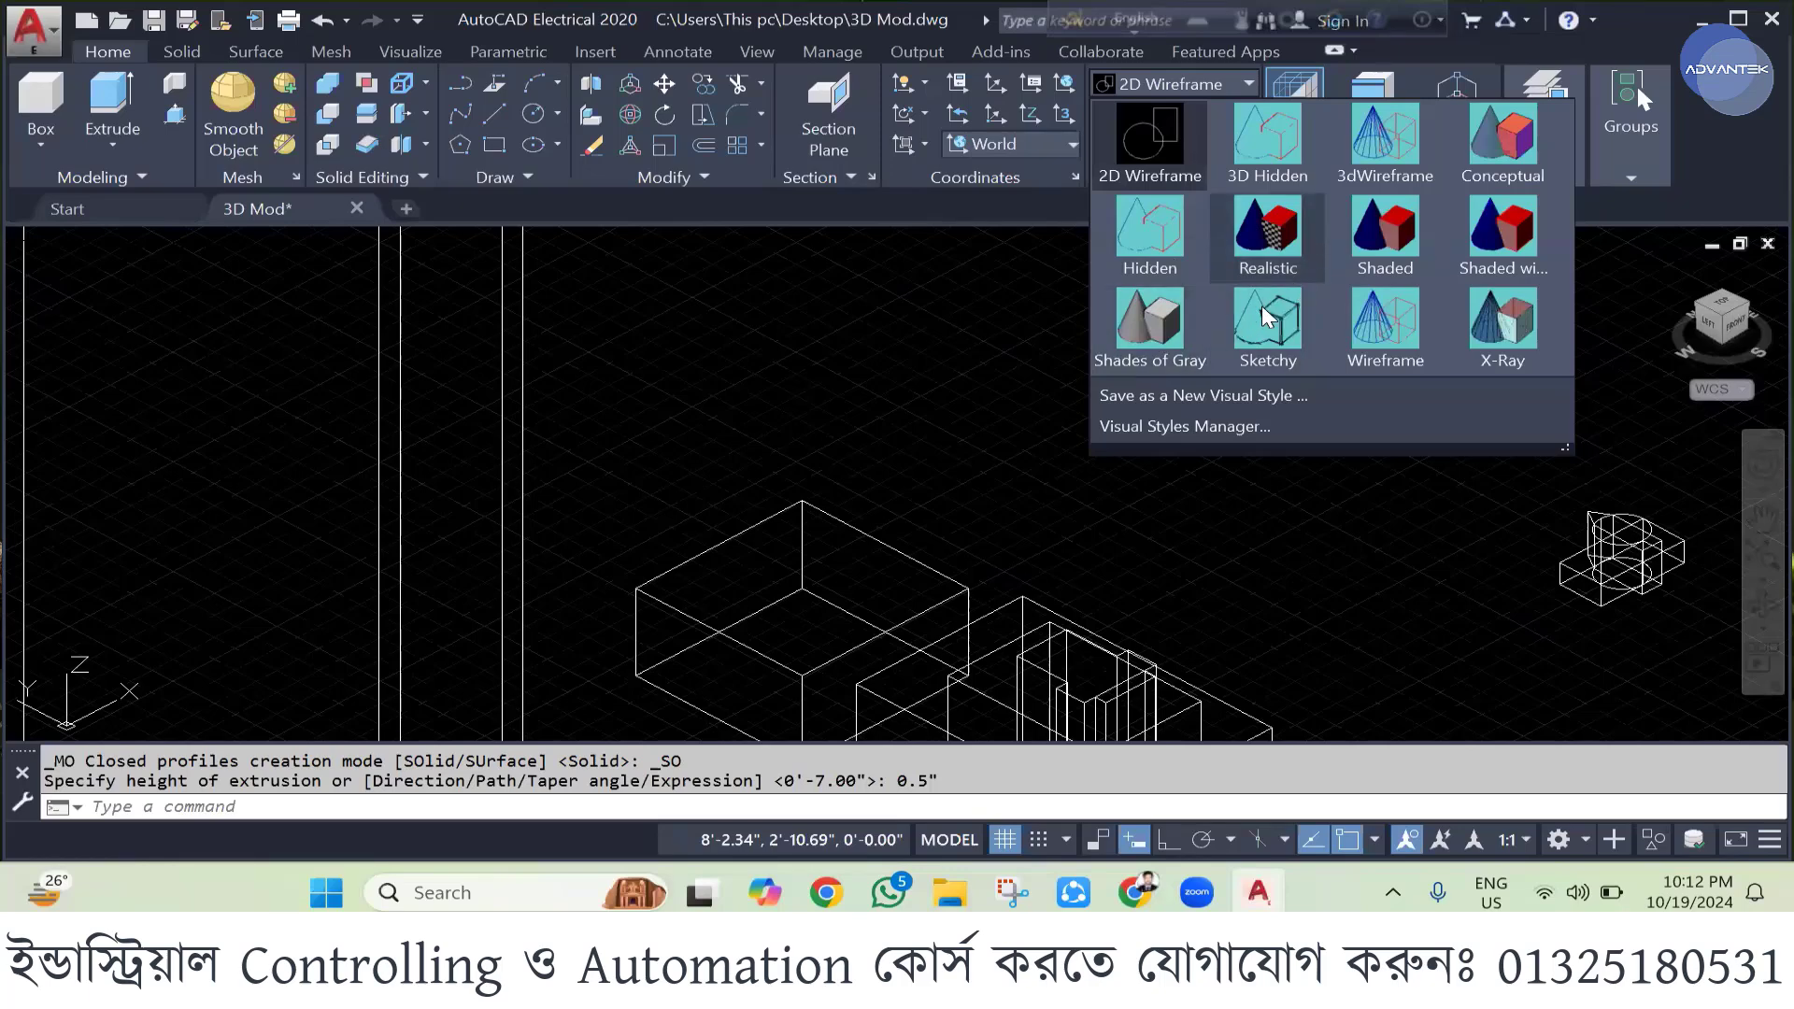
pyautogui.click(1386, 237)
# - Orbit and zoom in on the small extruded boxes
pyautogui.keyDown('shift'); pyautogui.moveTo(945, 440); pyautogui.dragTo(921, 388, button='middle'); pyautogui.keyUp('shift')
pyautogui.scroll(-8, 874, 483)
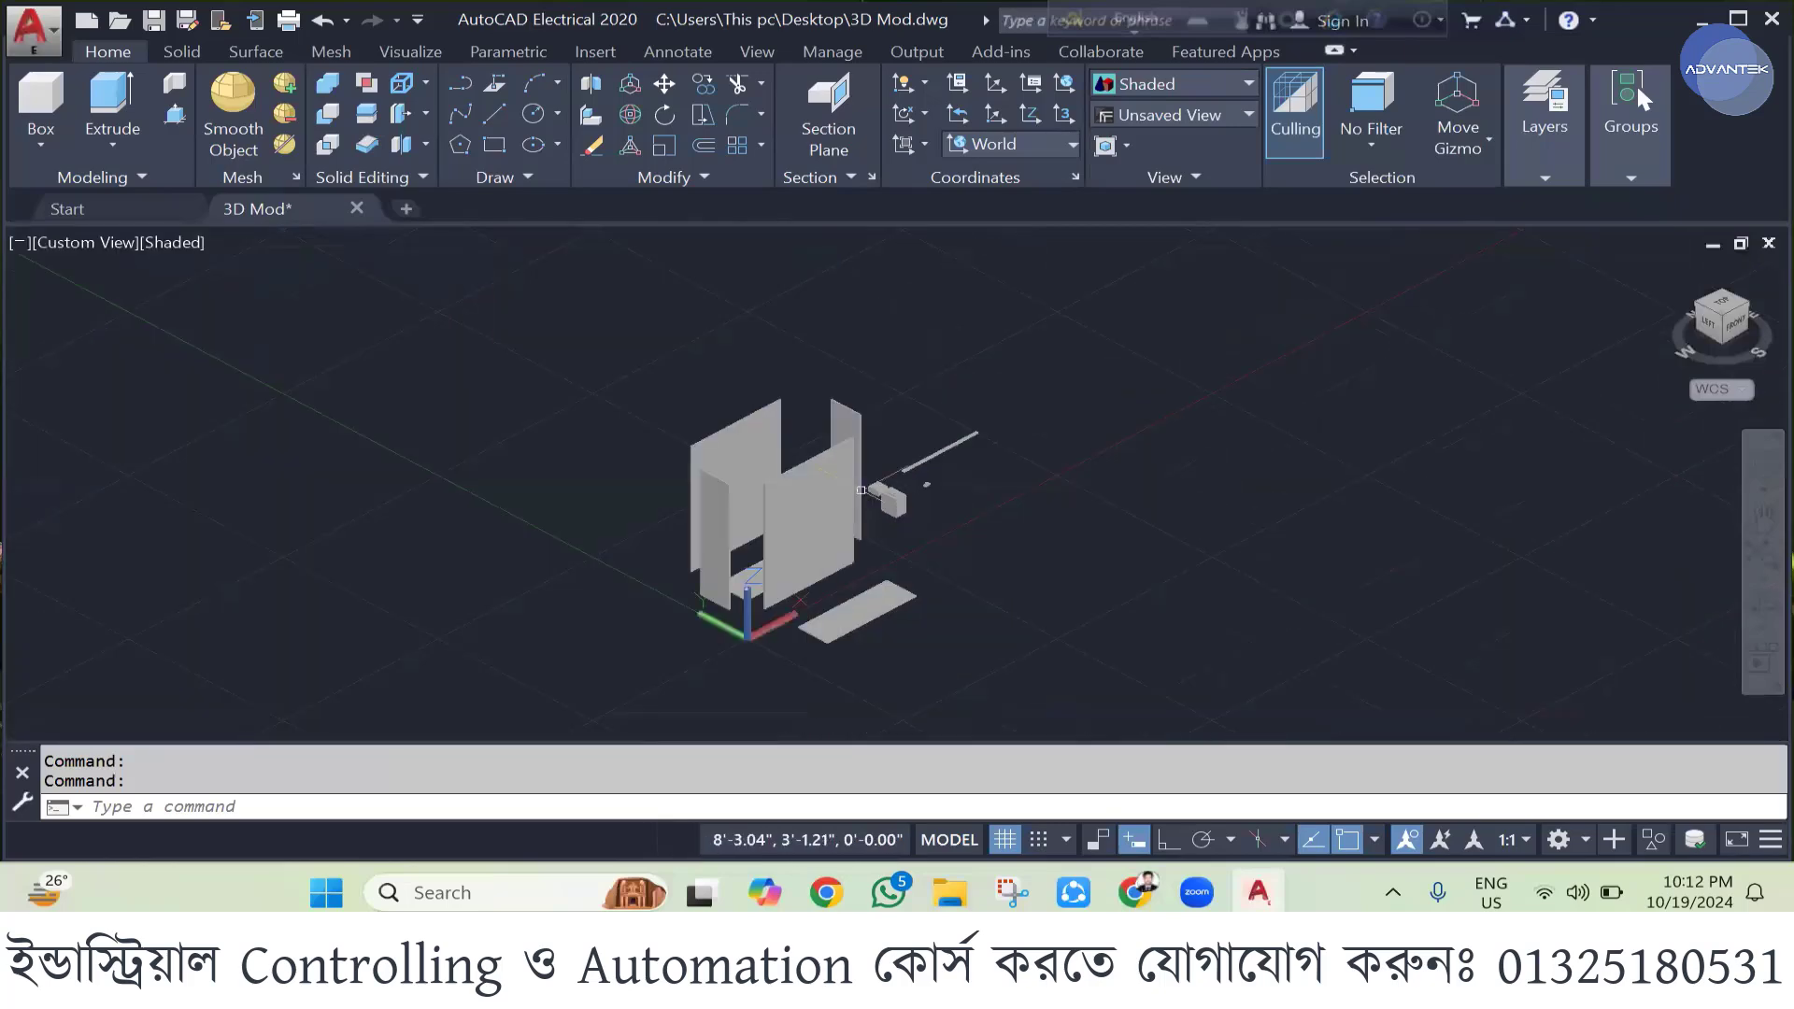
pyautogui.scroll(10, 925, 484)
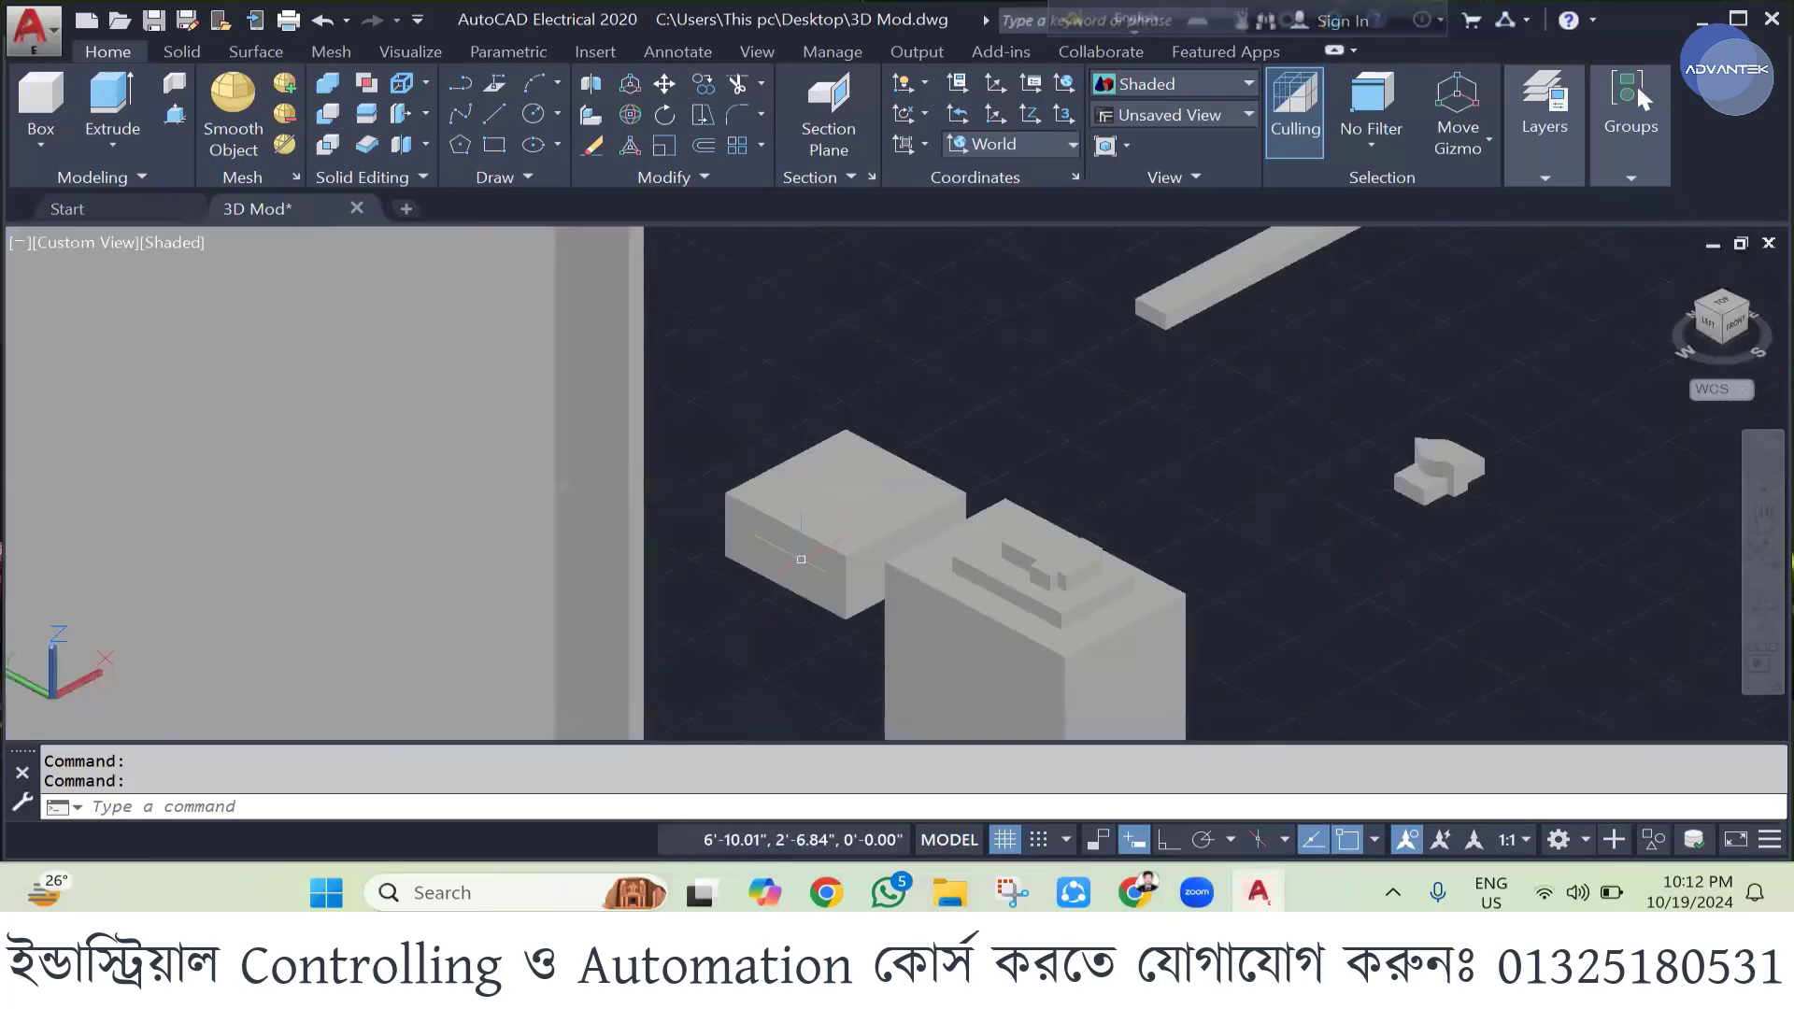
pyautogui.scroll(3, 861, 508)
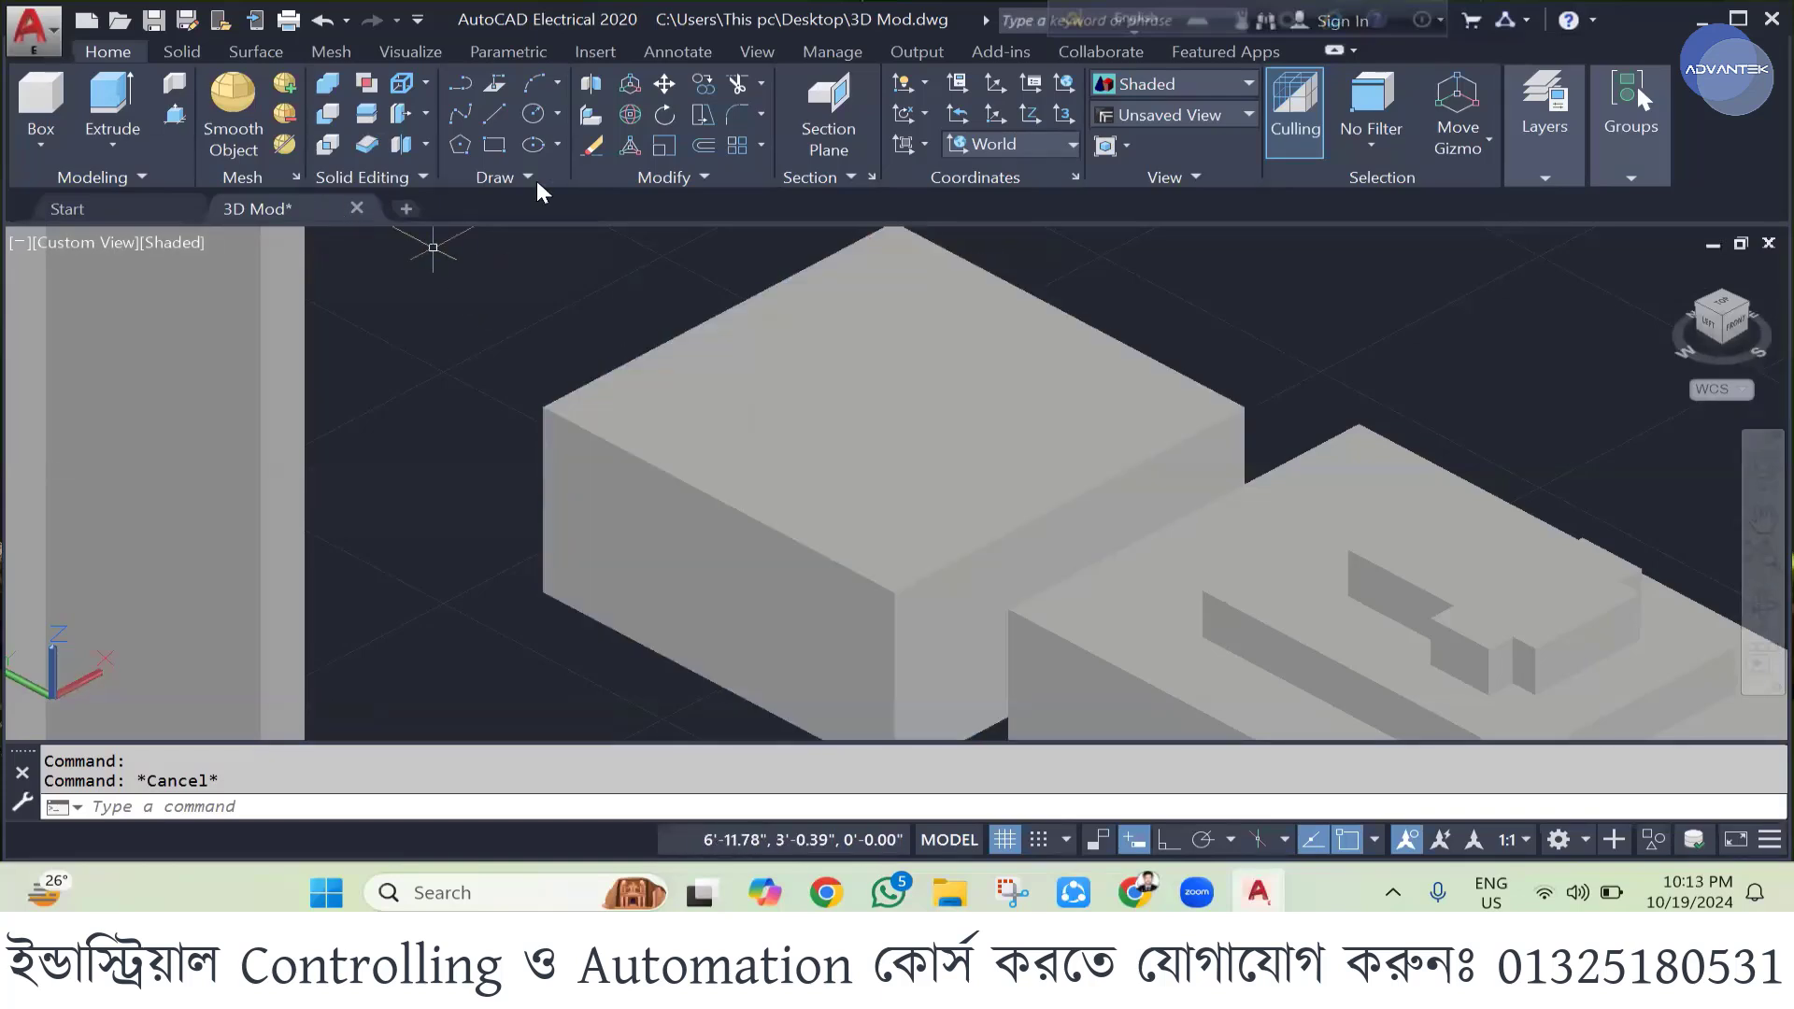
# - Align the UCS to Top and draw a rectangle across the box's top face
pyautogui.click(1018, 148)
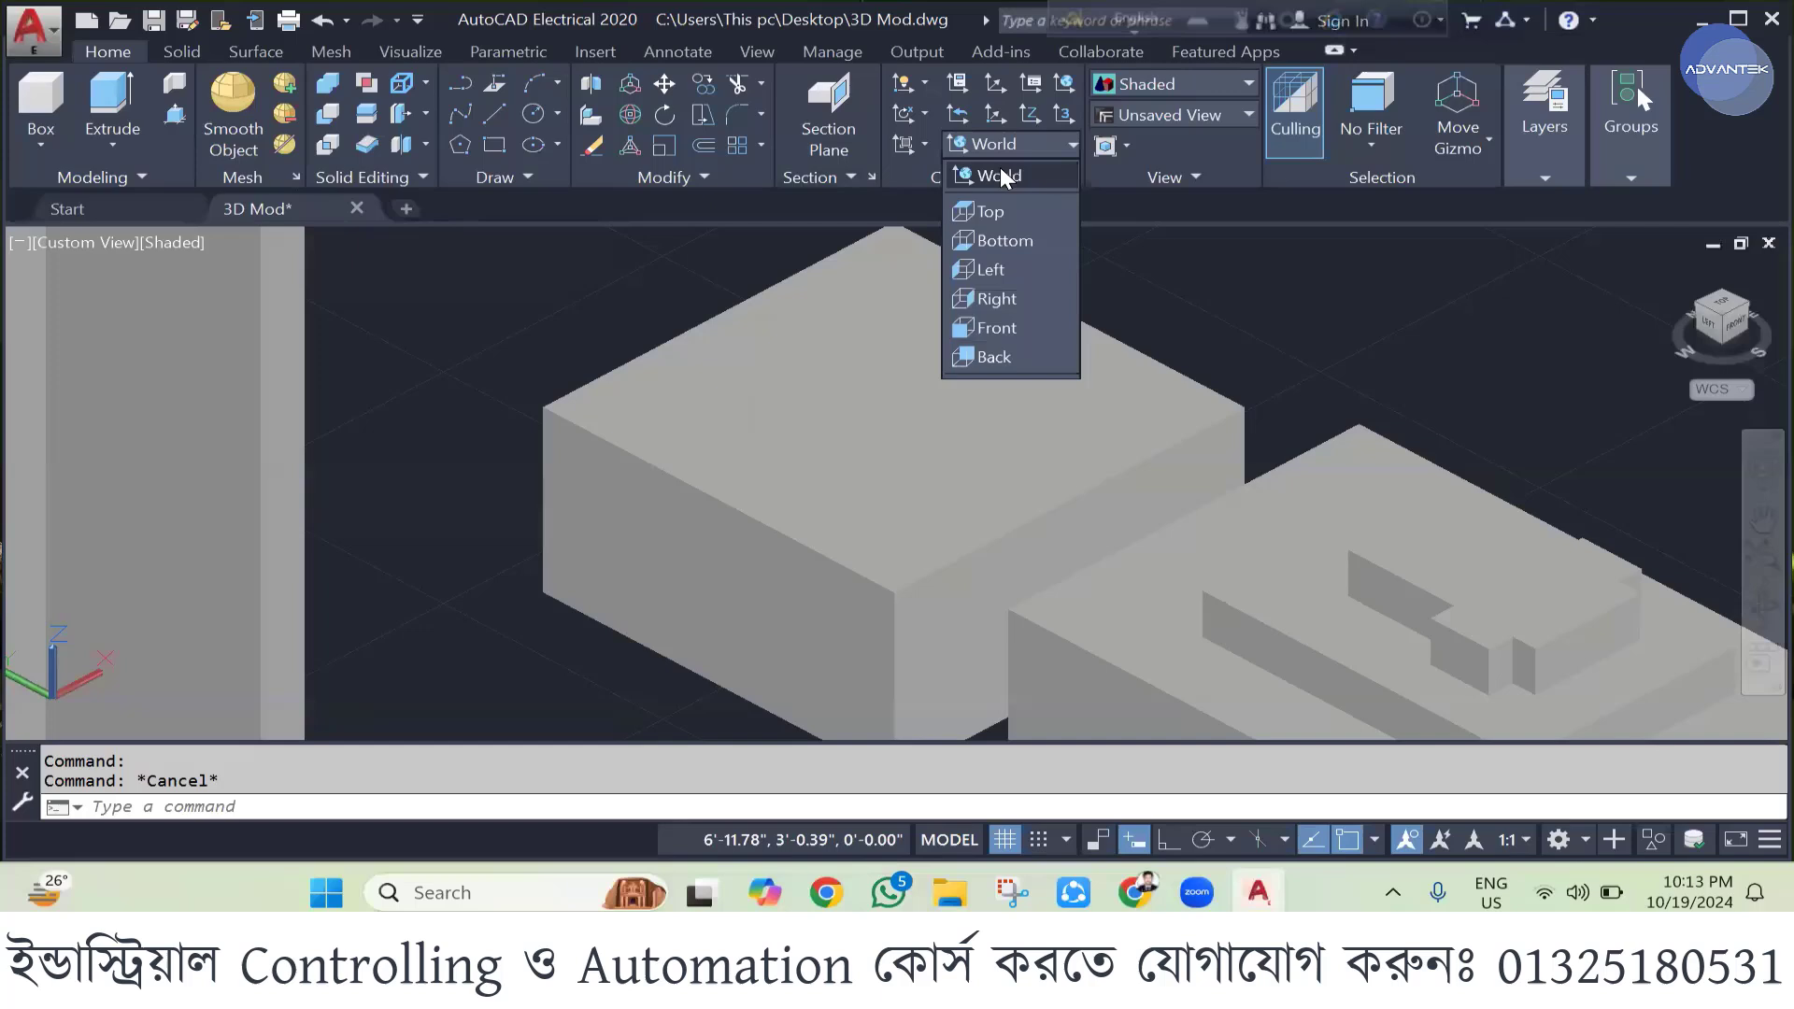
pyautogui.click(983, 213)
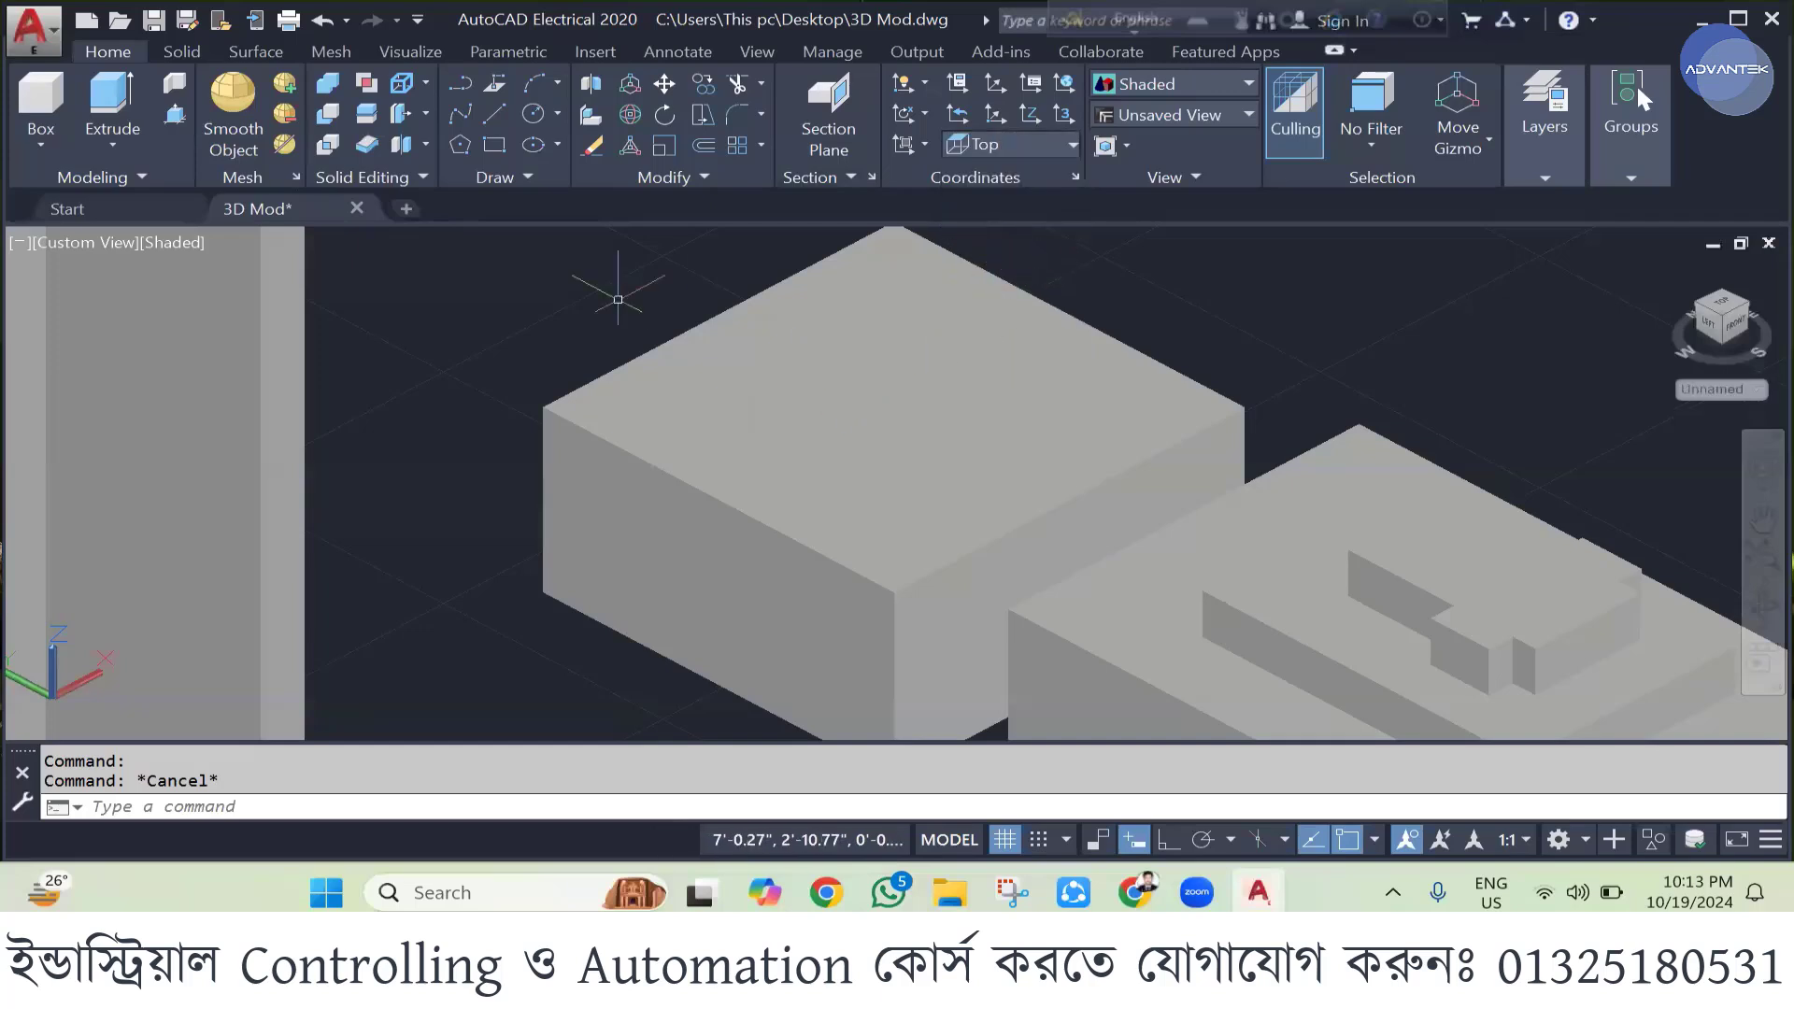
pyautogui.click(495, 144)
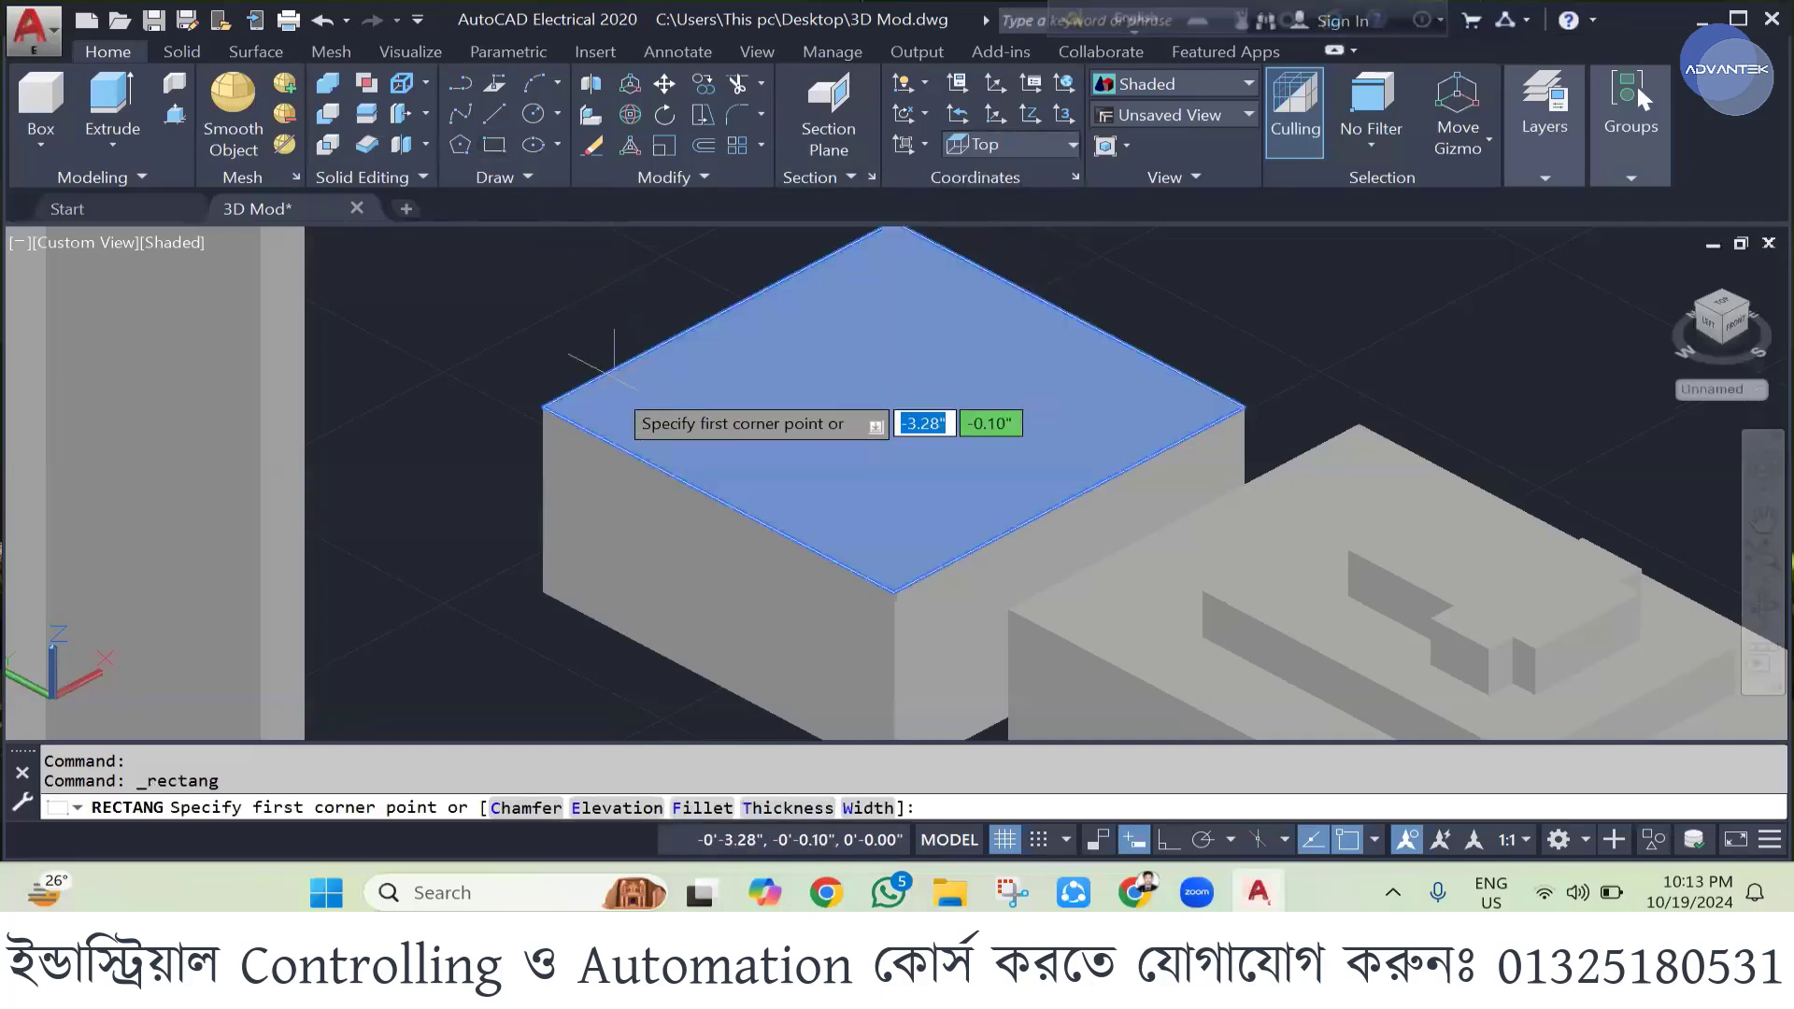
pyautogui.click(576, 400)
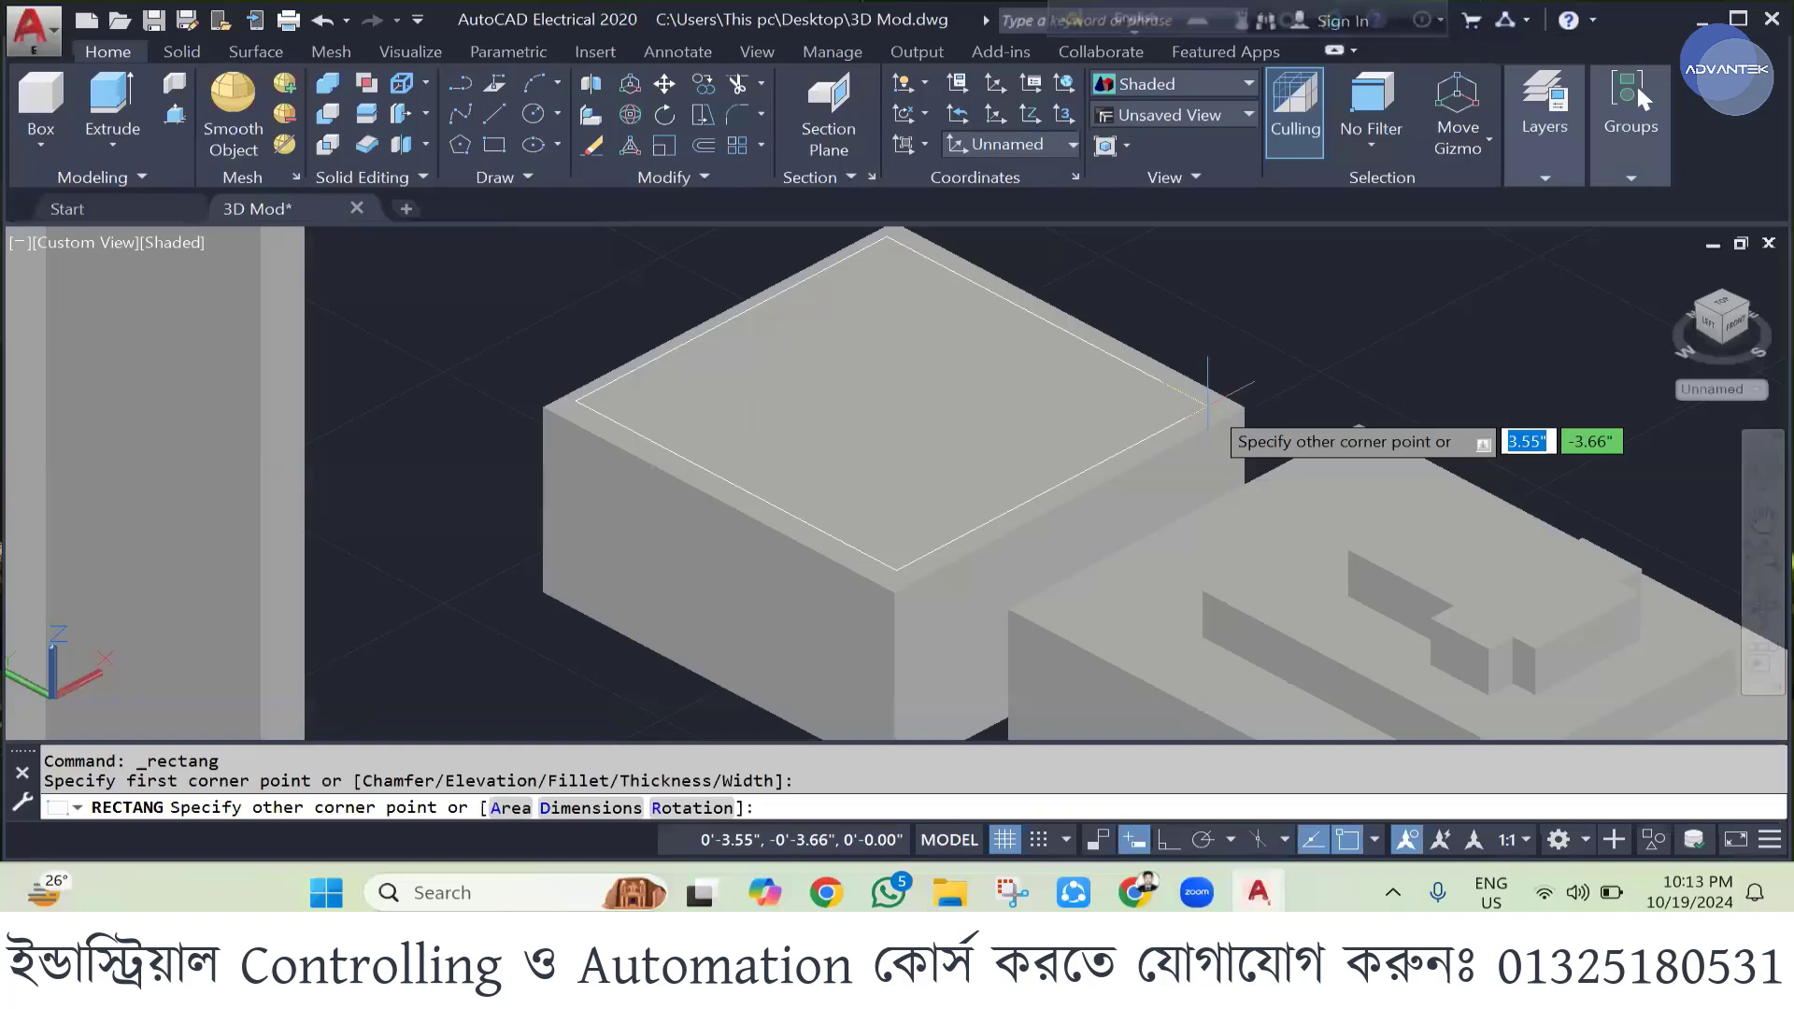
pyautogui.click(1210, 402)
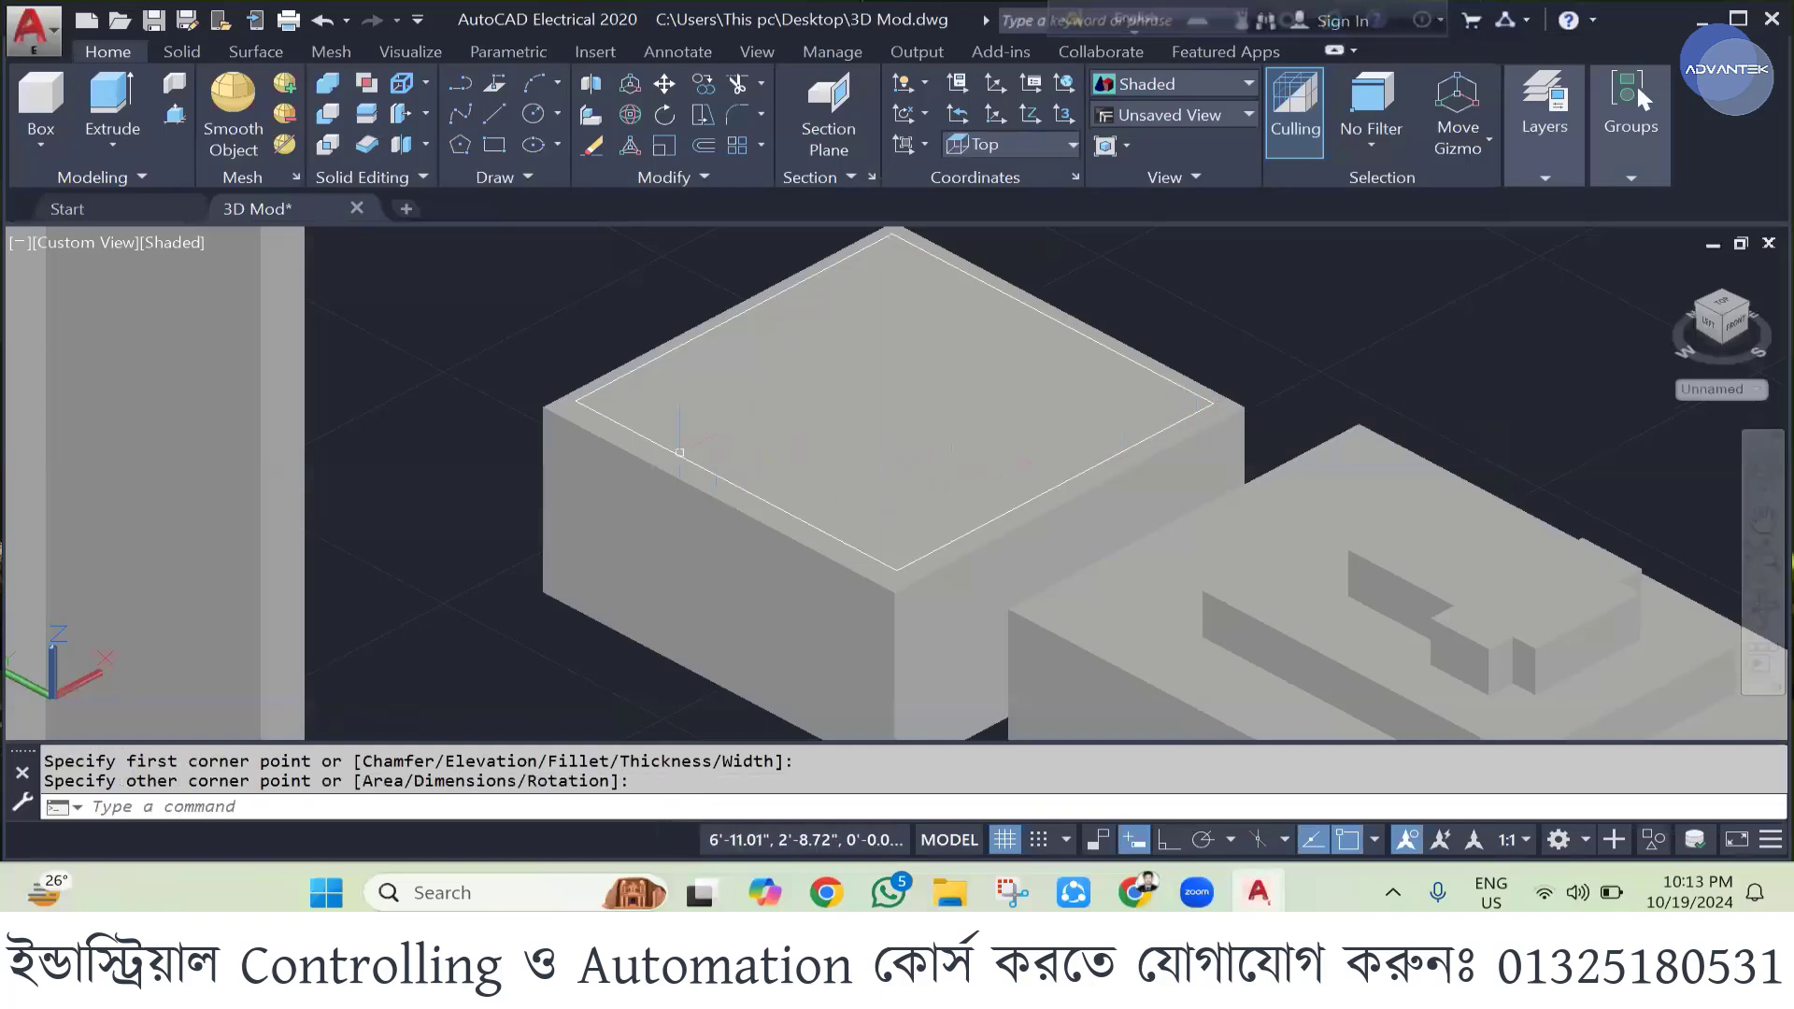
# - Press-pull the rectangle area on the box top 0.5" down to recess it into a tray
pyautogui.click(178, 112)
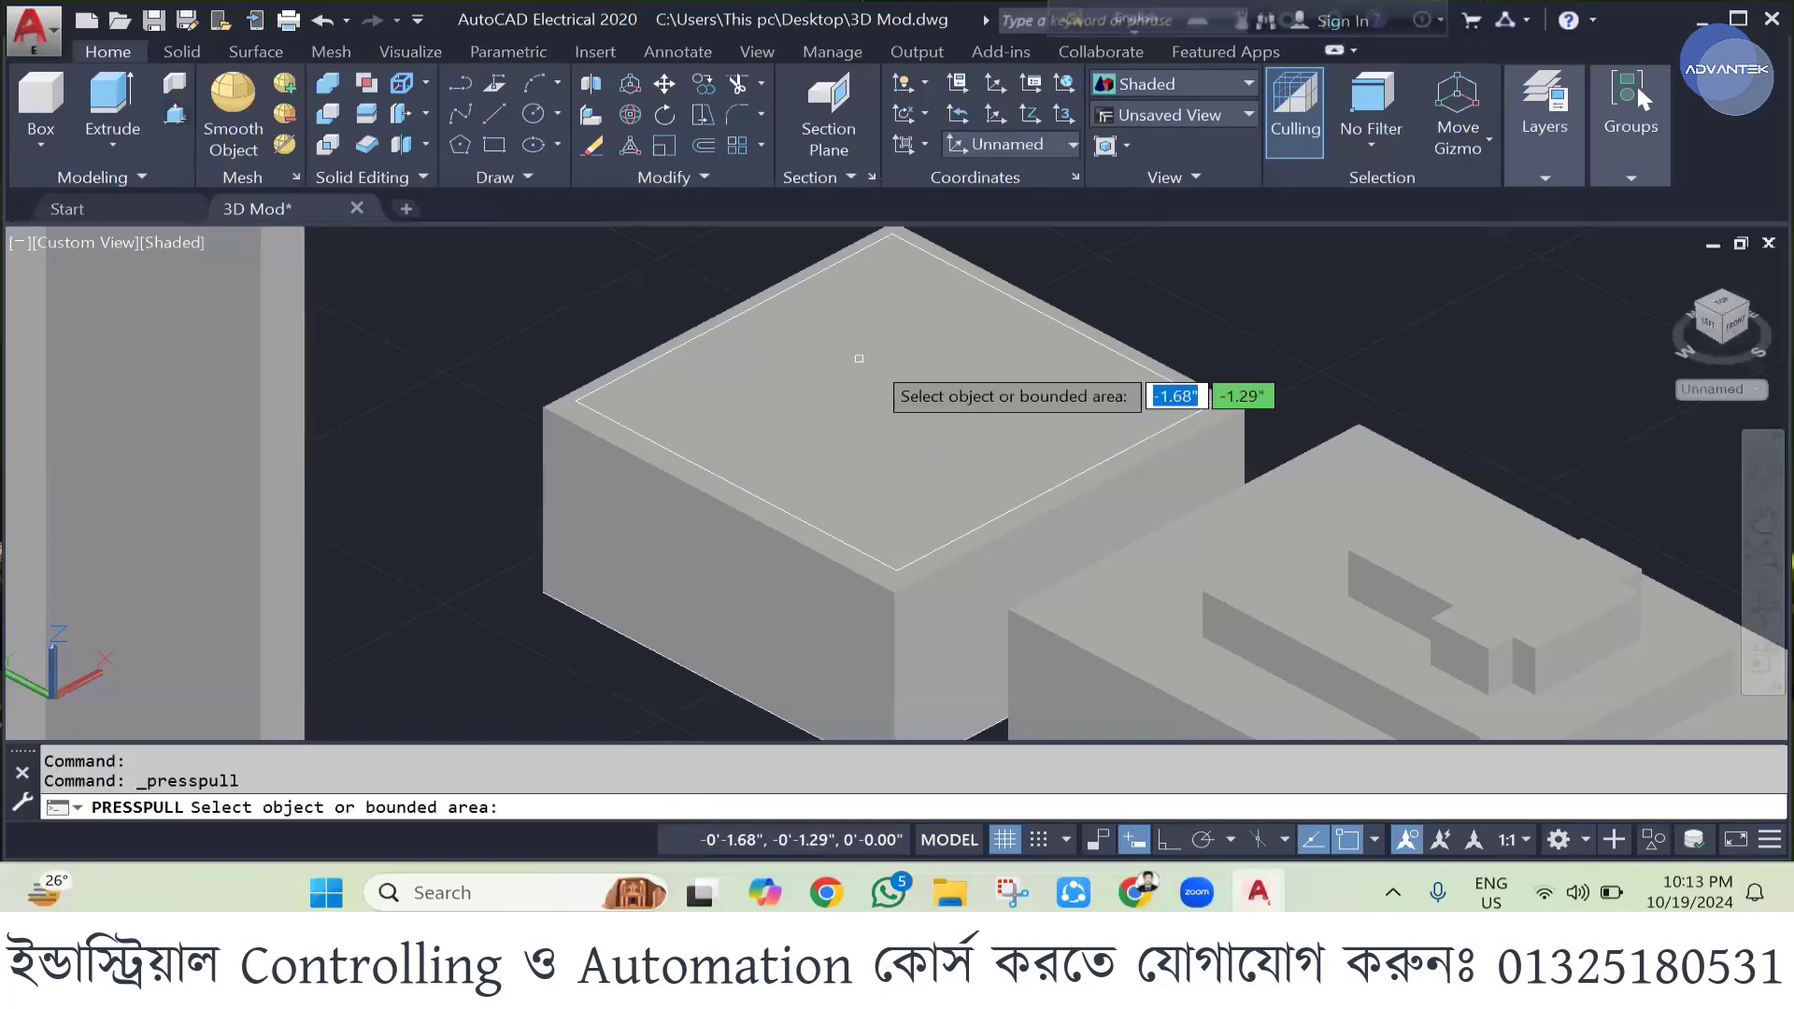
pyautogui.click(942, 393)
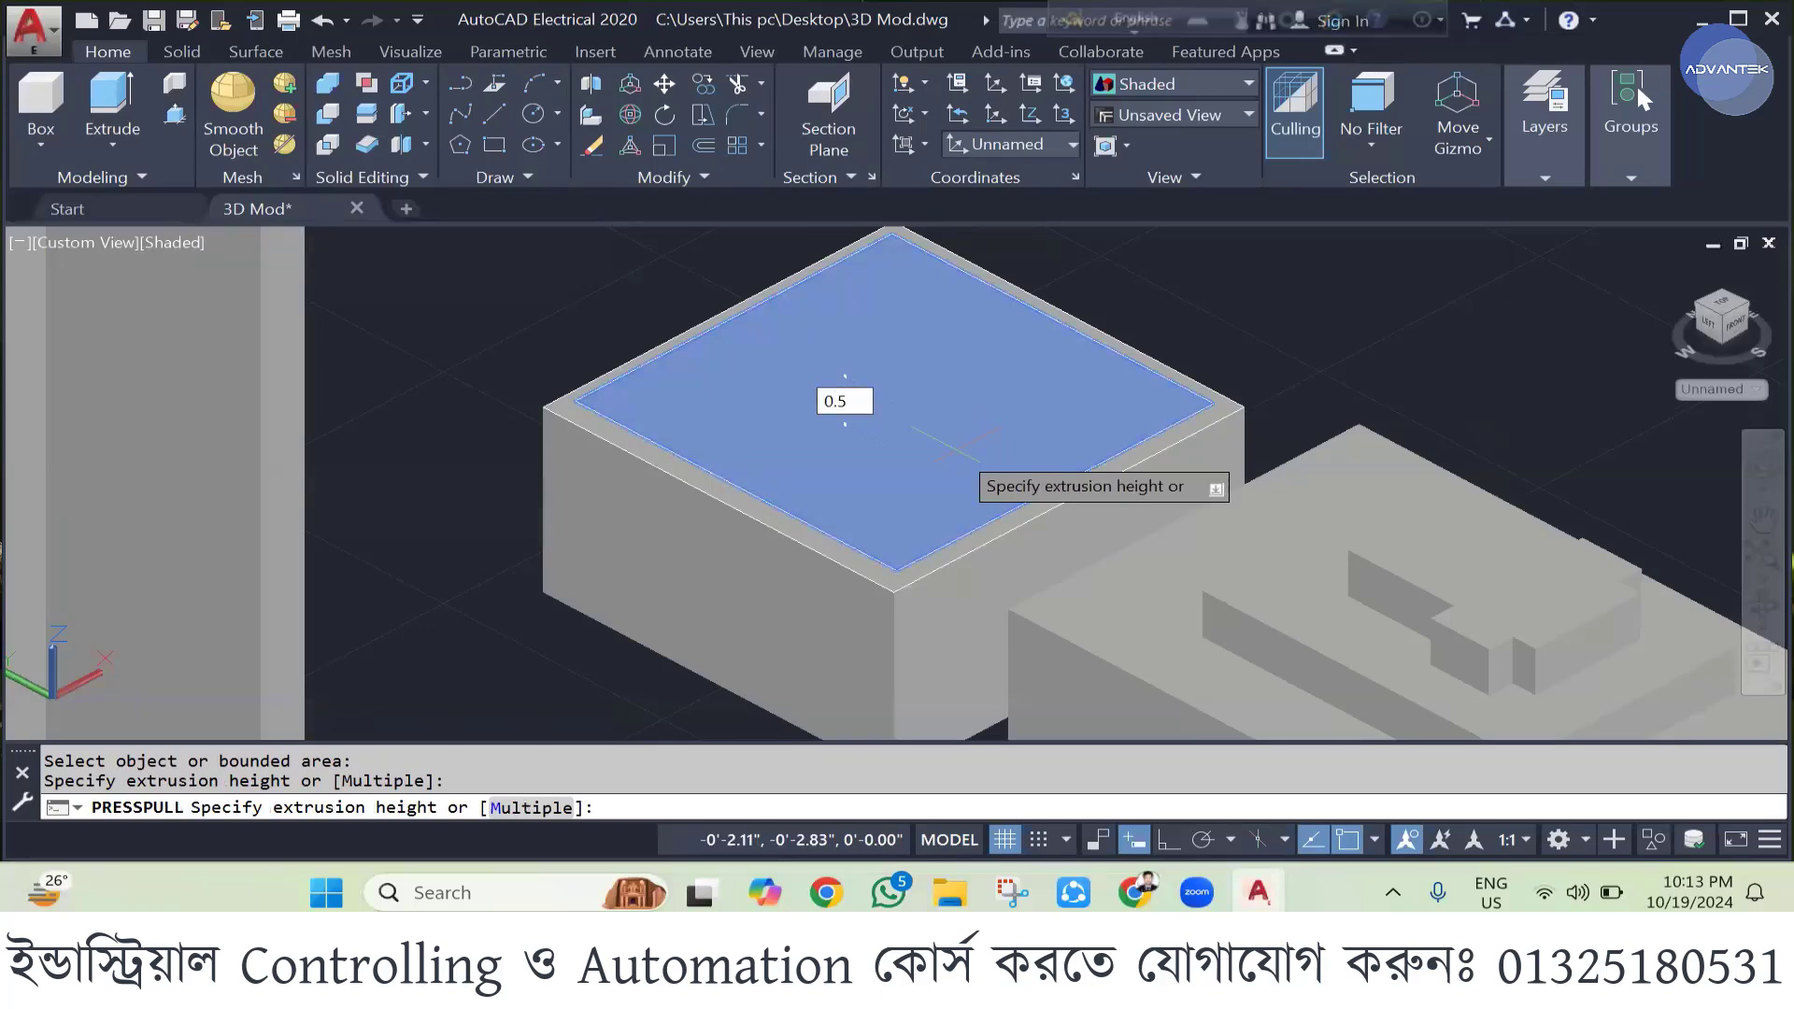
pyautogui.write('0.5"')
pyautogui.press('Return')
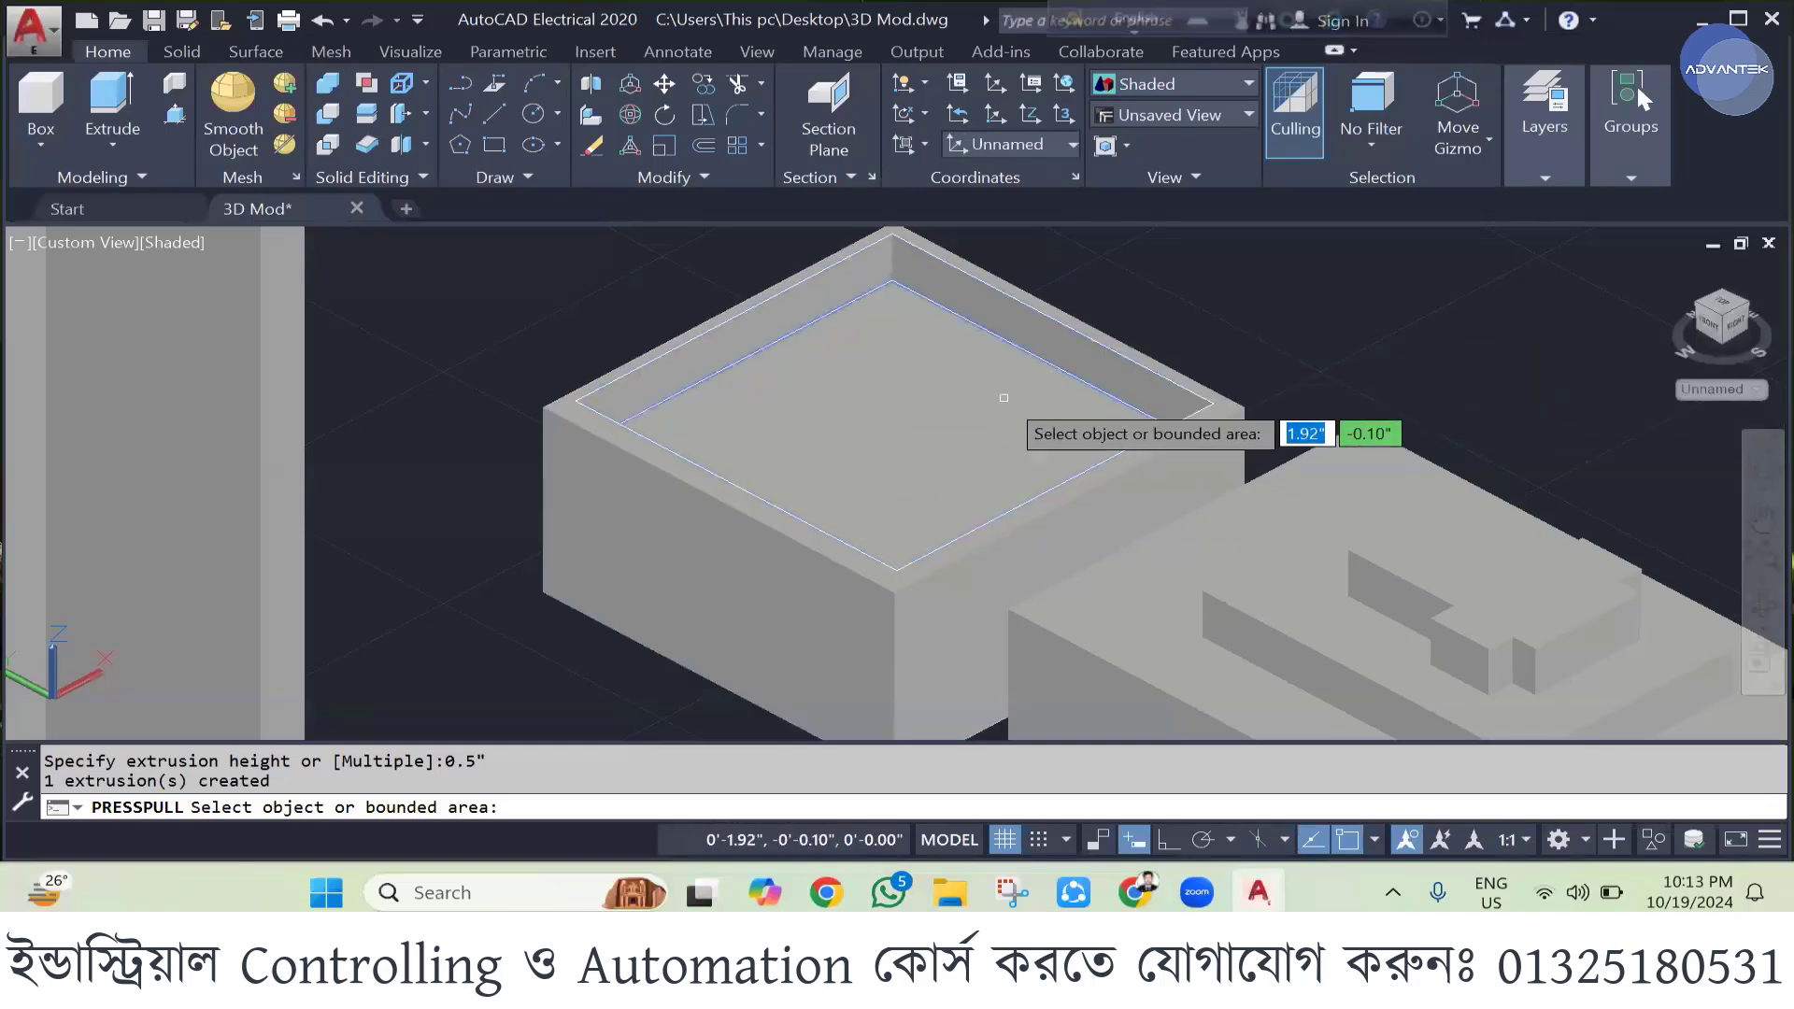
pyautogui.scroll(-1, 668, 407)
pyautogui.scroll(1, 812, 356)
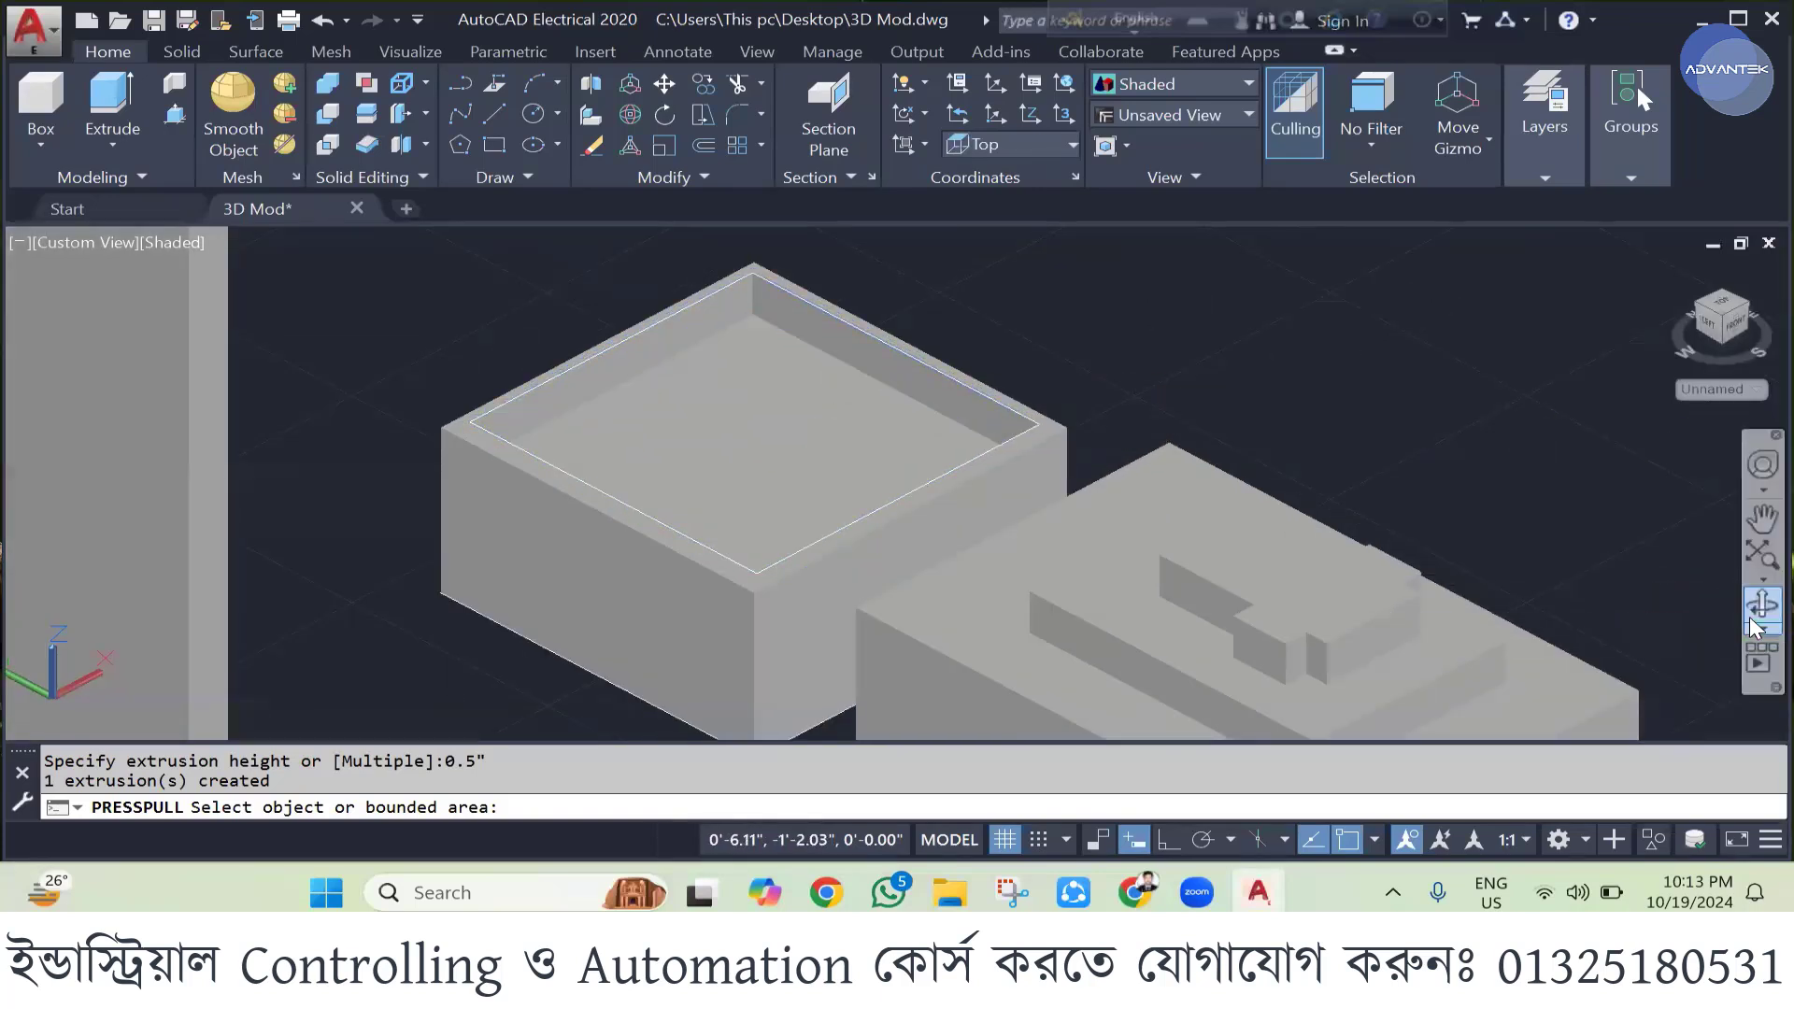
pyautogui.click(1222, 83)
# - Switch to 2D Wireframe, view the model from the top, and zoom in
pyautogui.click(1169, 122)
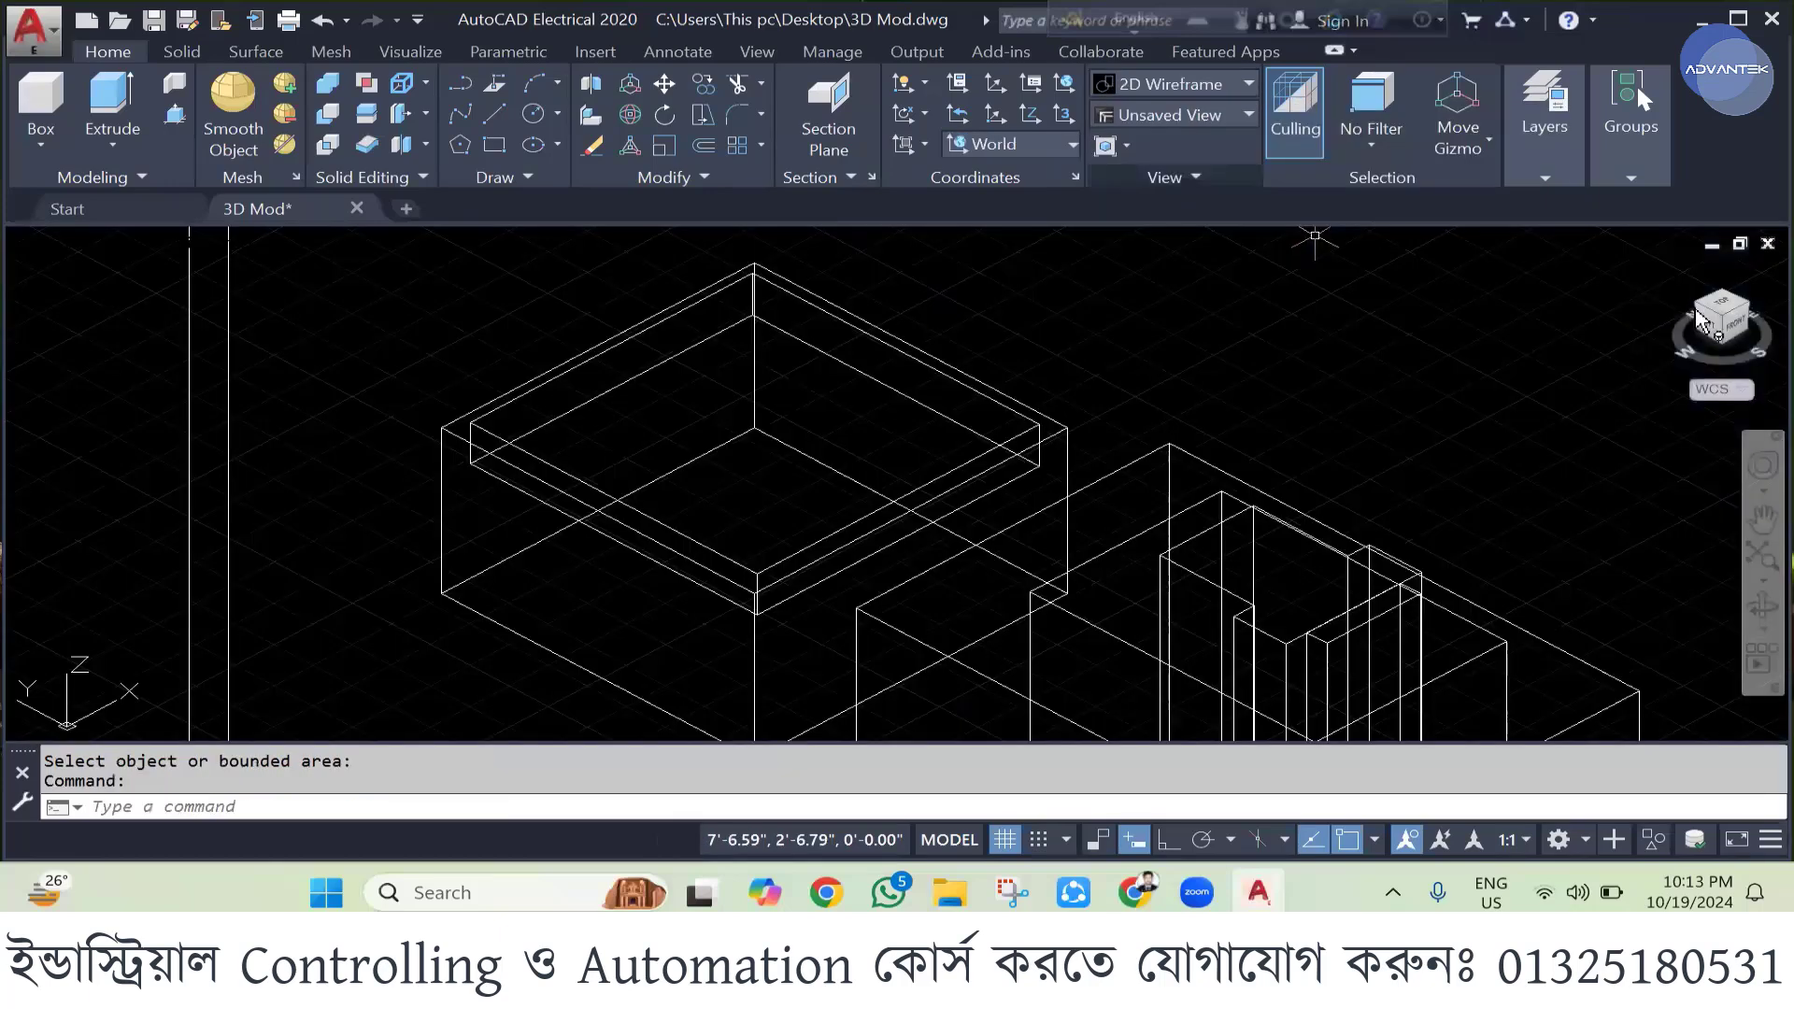
pyautogui.click(1717, 313)
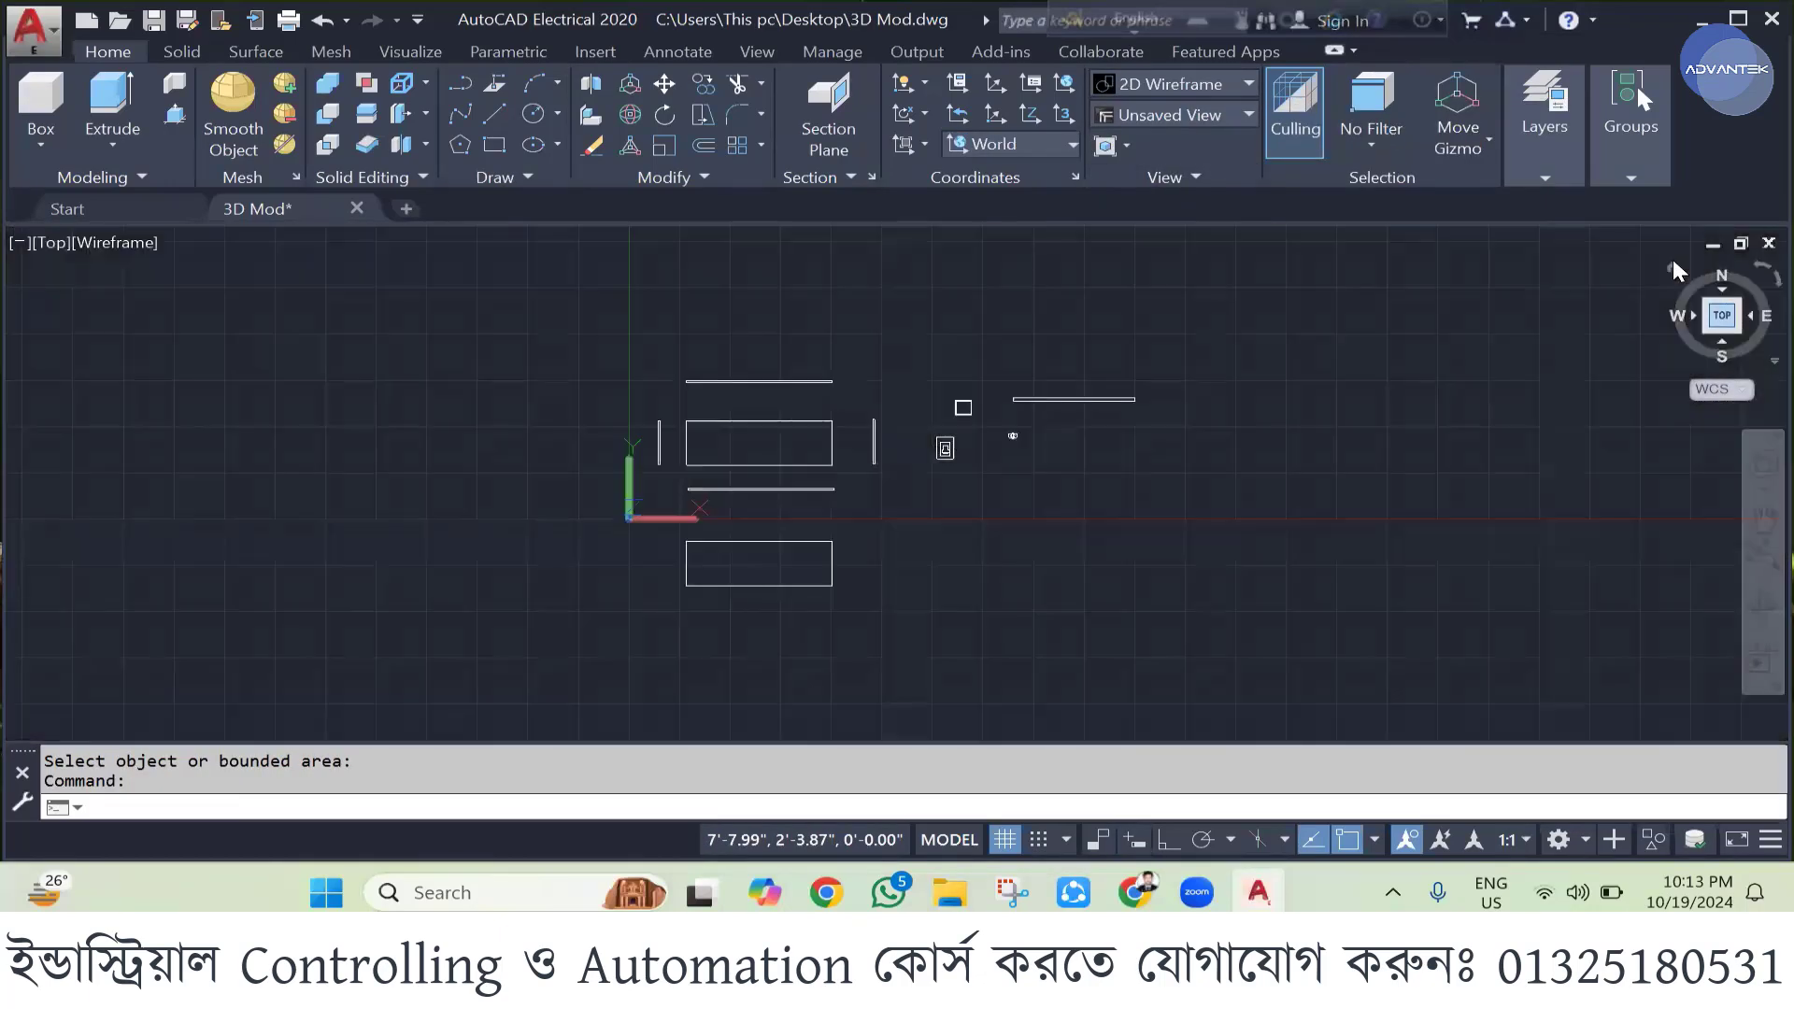
pyautogui.scroll(2, 962, 409)
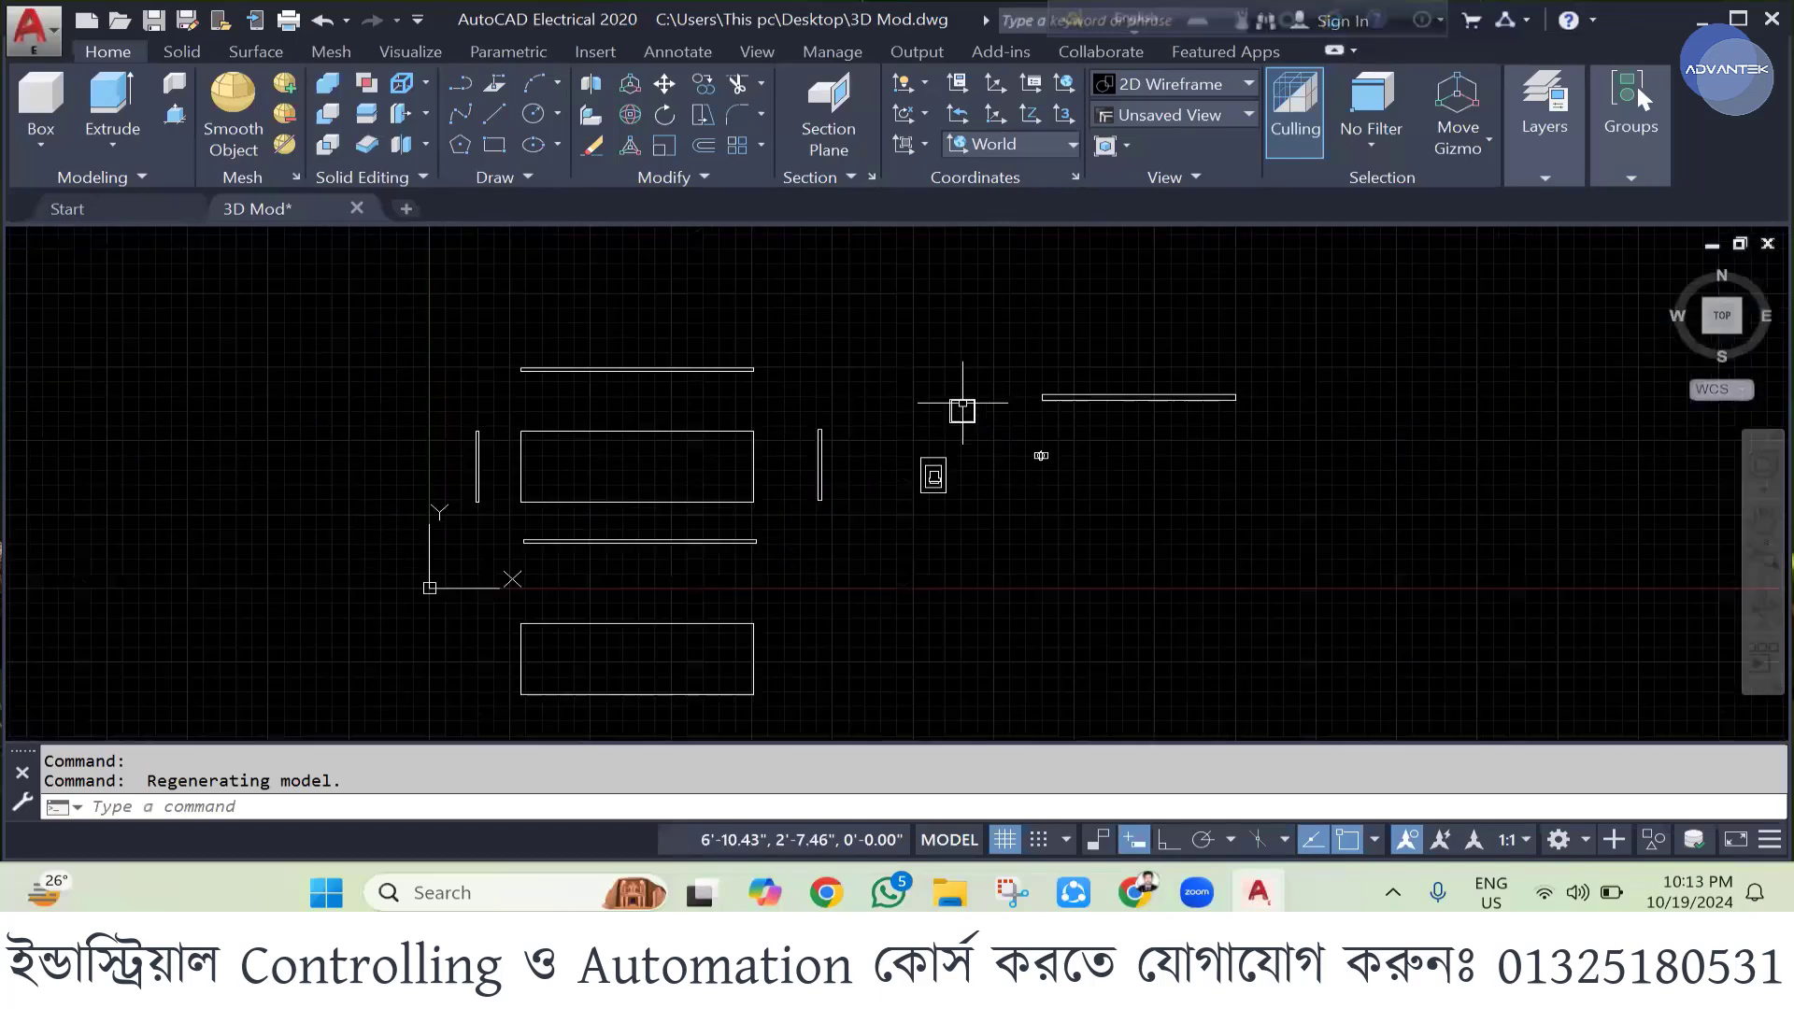
pyautogui.scroll(2, 962, 409)
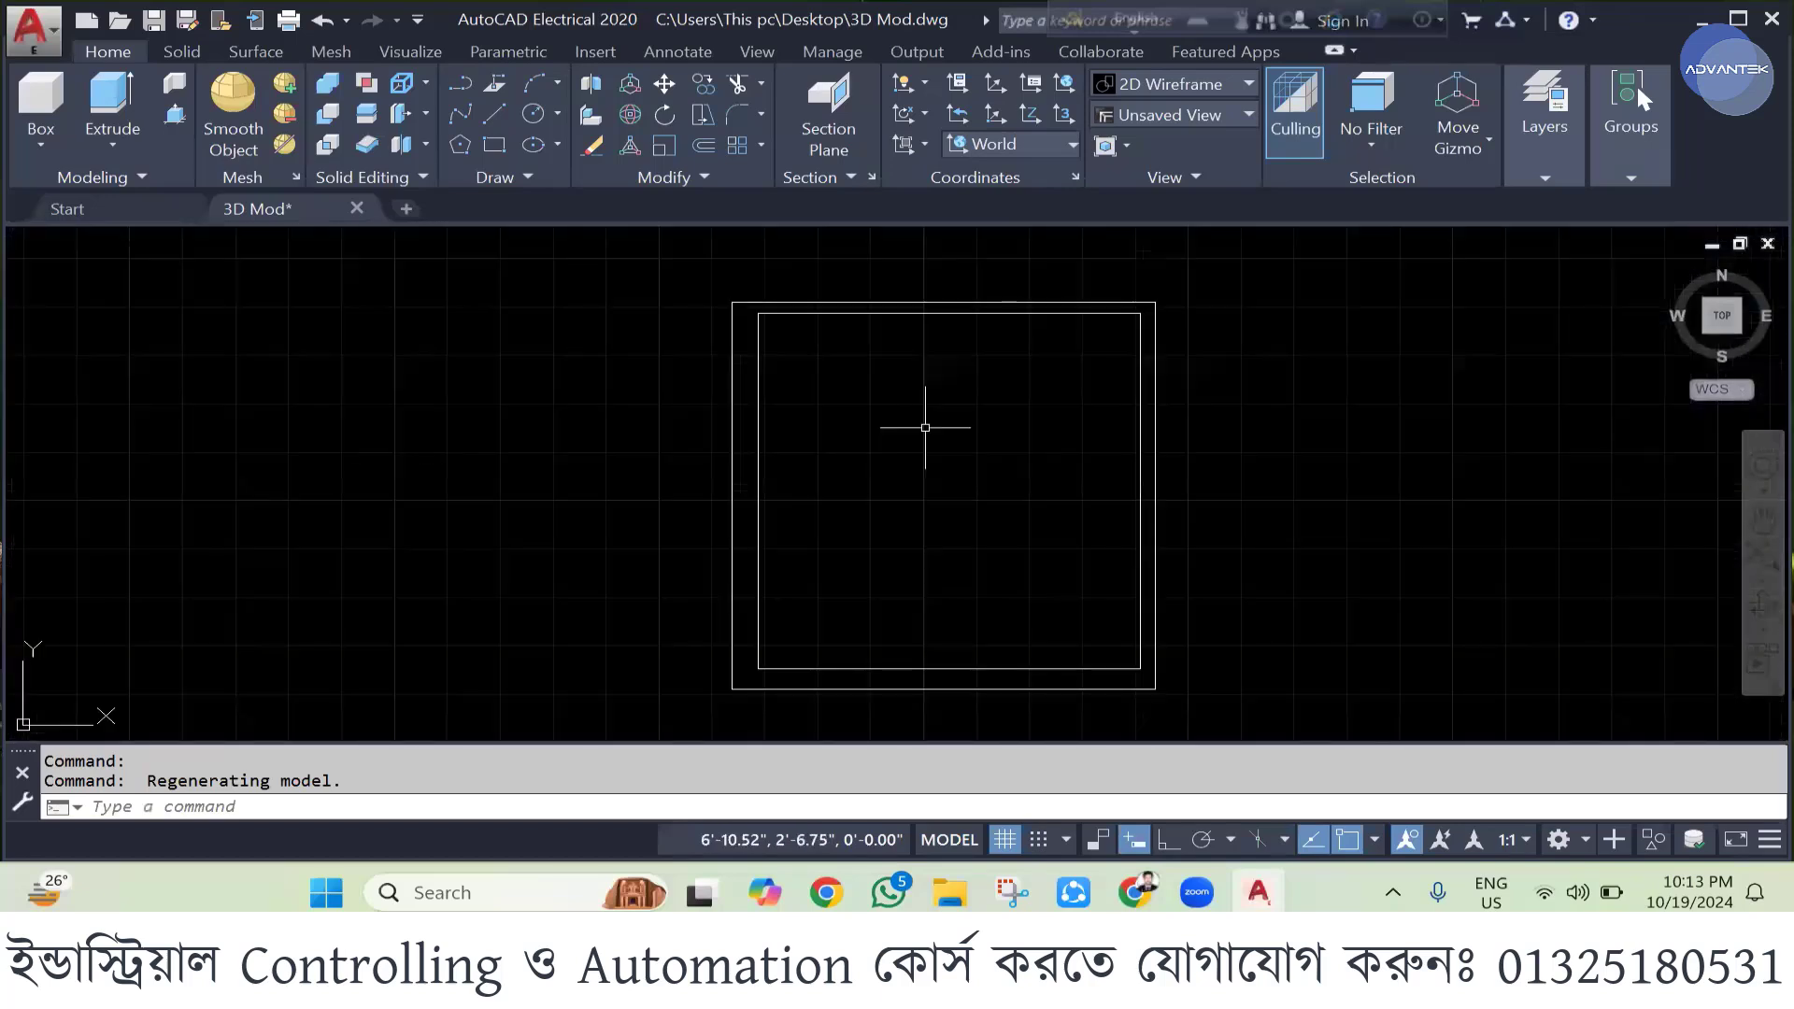
# - Try moving the inner square outline, then undo the move
pyautogui.click(758, 433)
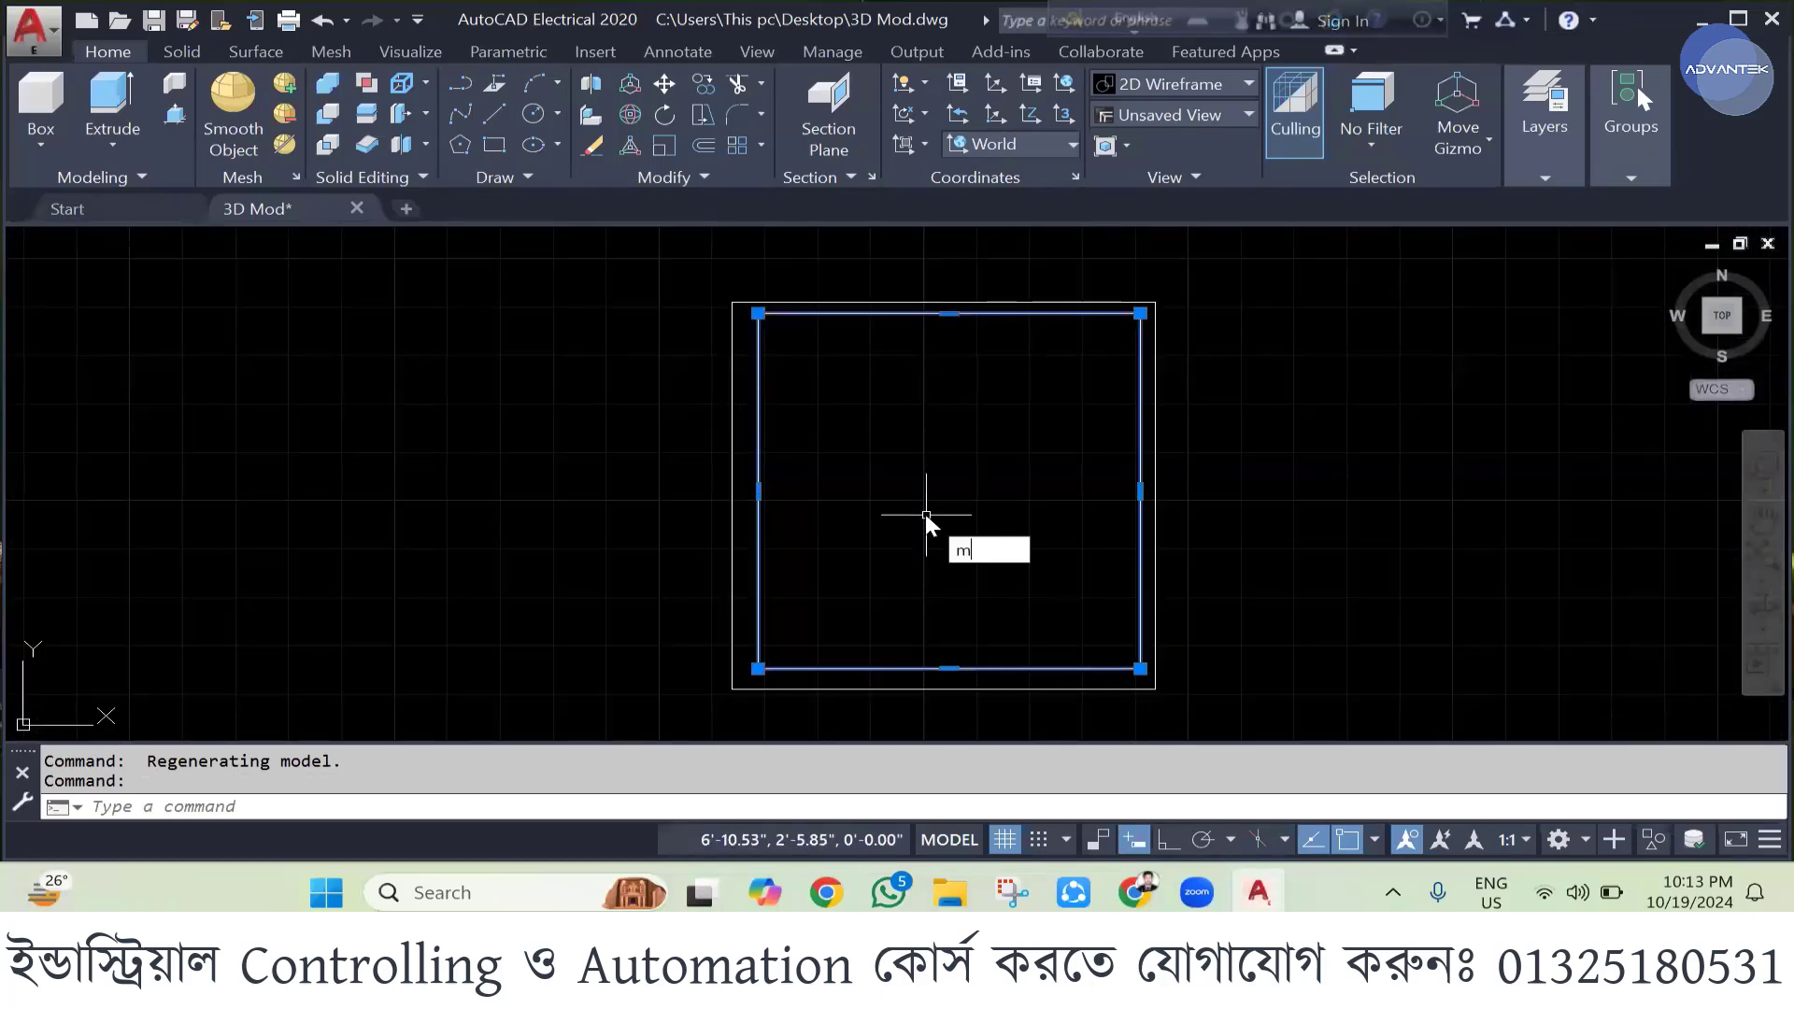
pyautogui.press('Return')
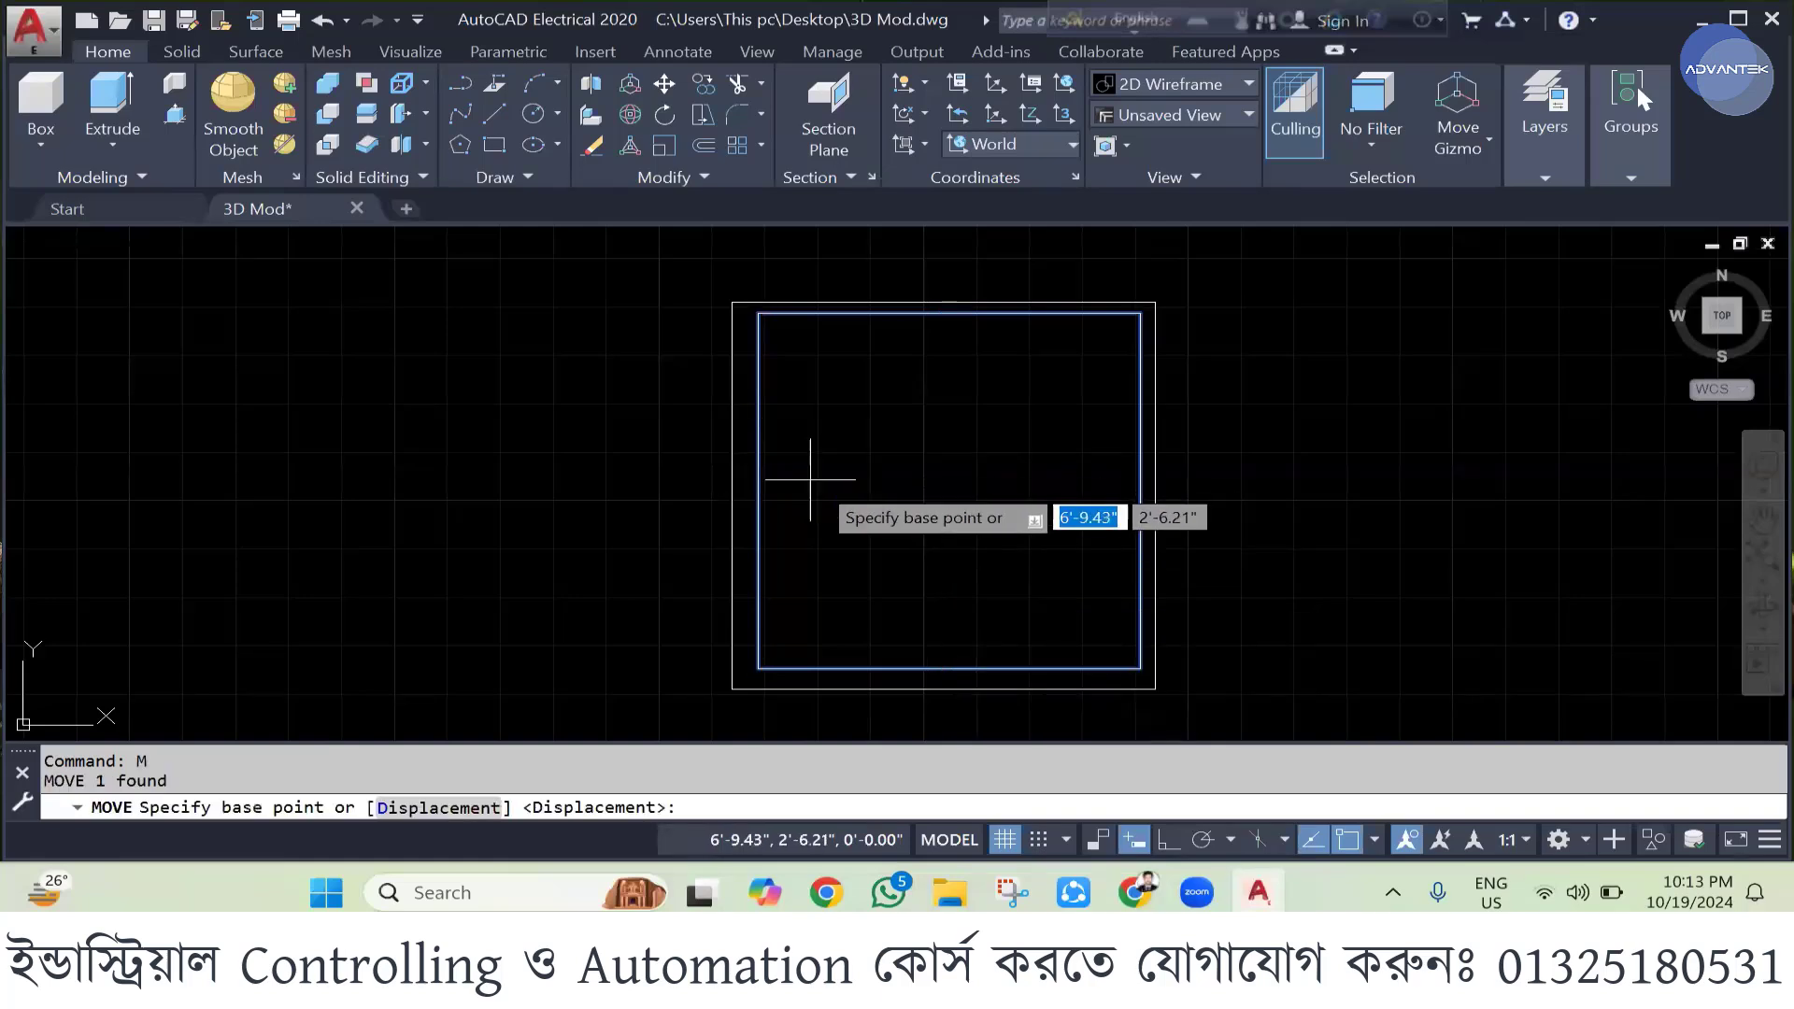
pyautogui.click(810, 479)
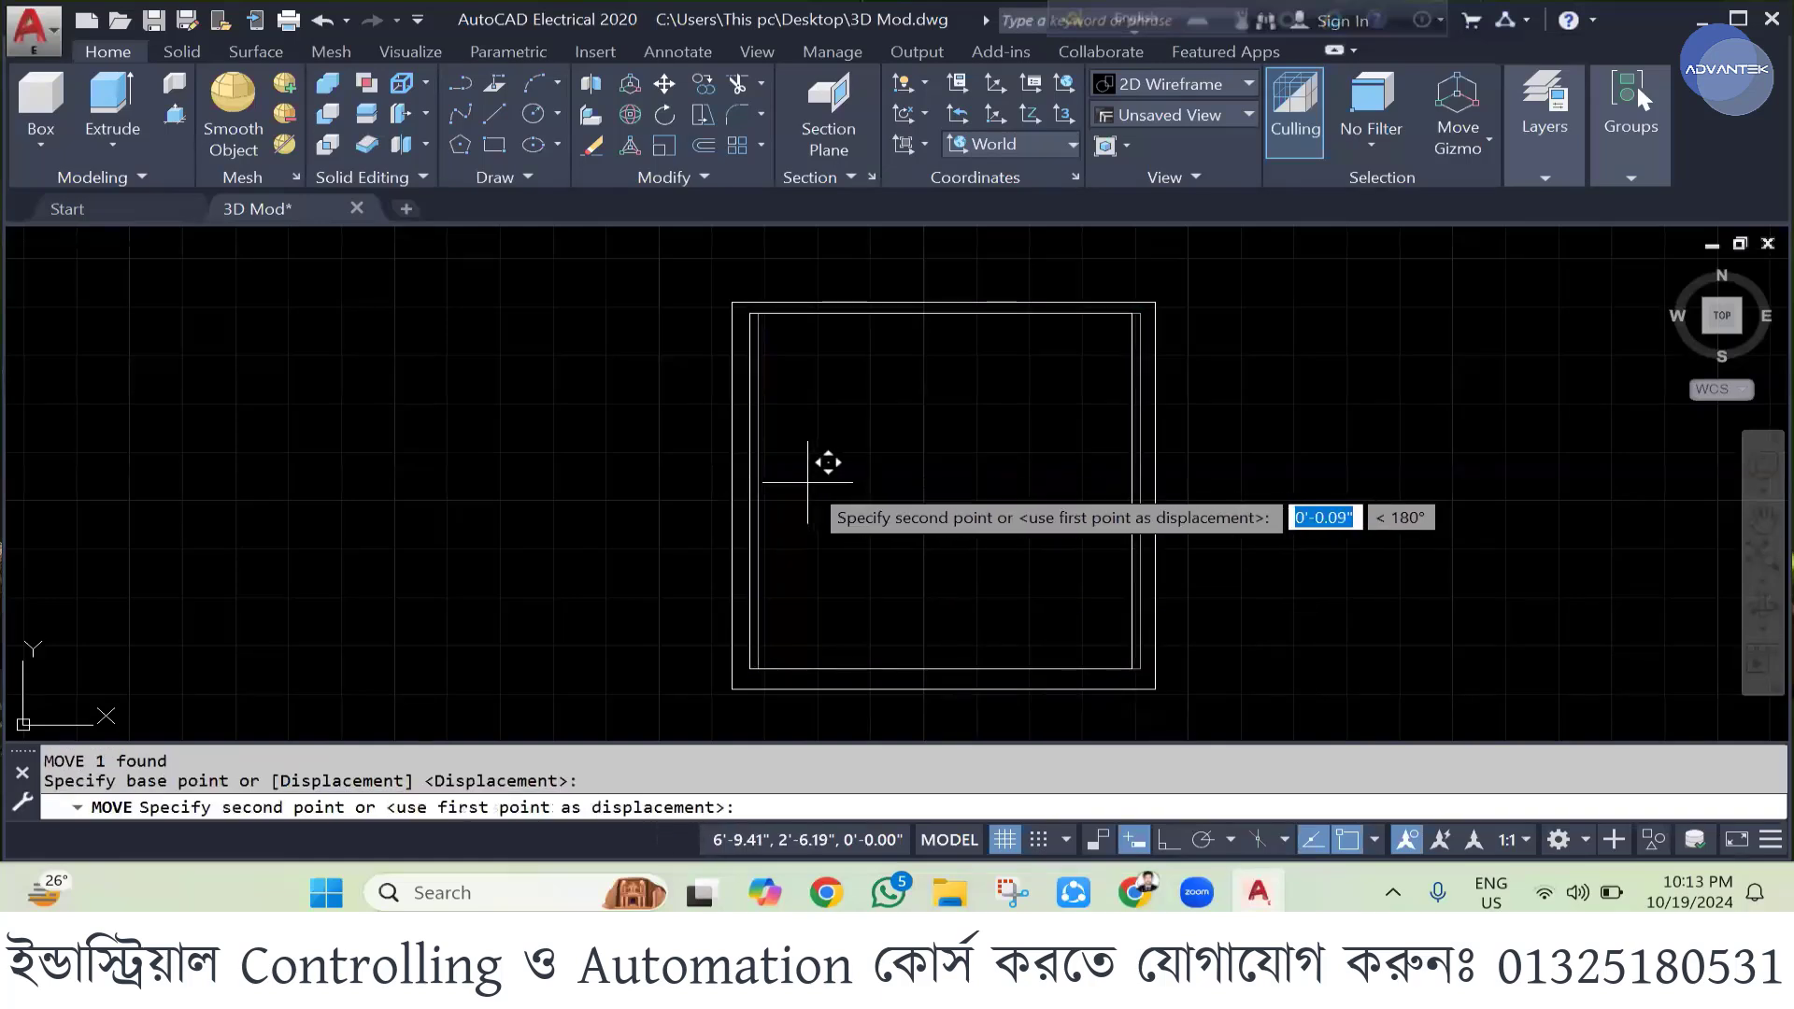
pyautogui.click(807, 482)
pyautogui.press('Escape')
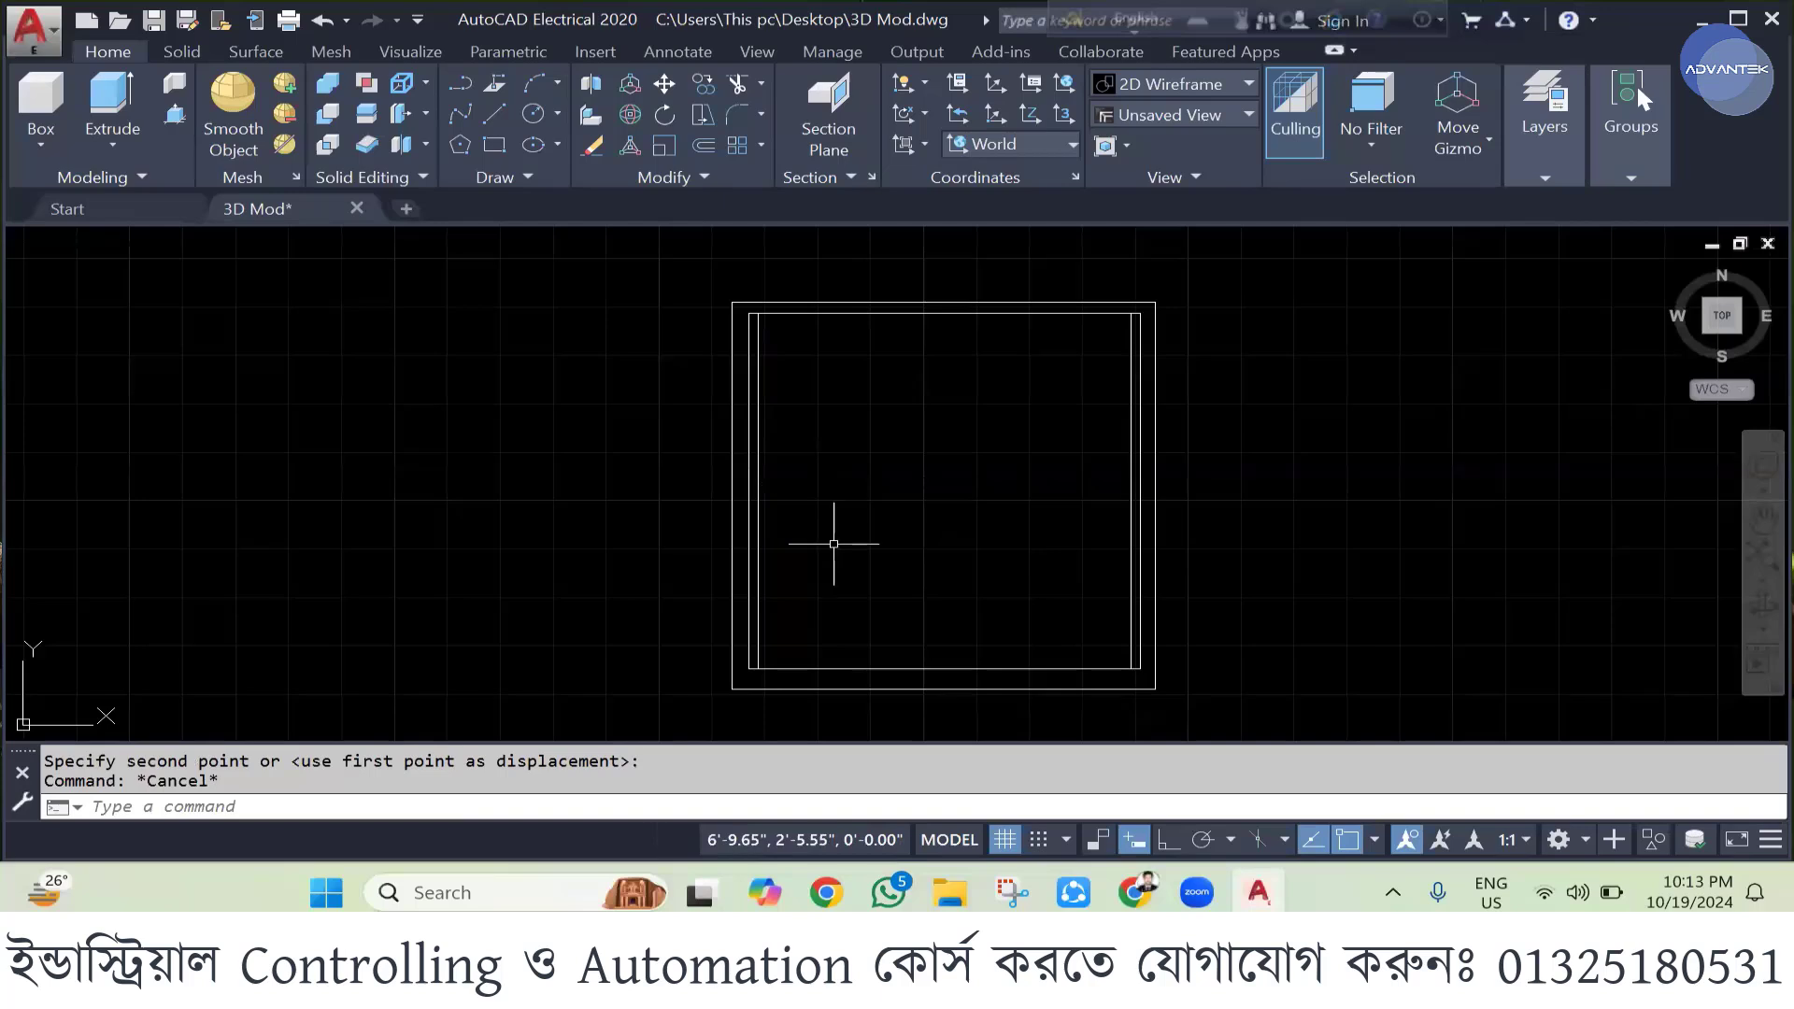
pyautogui.hotkey('ctrl', 'z')
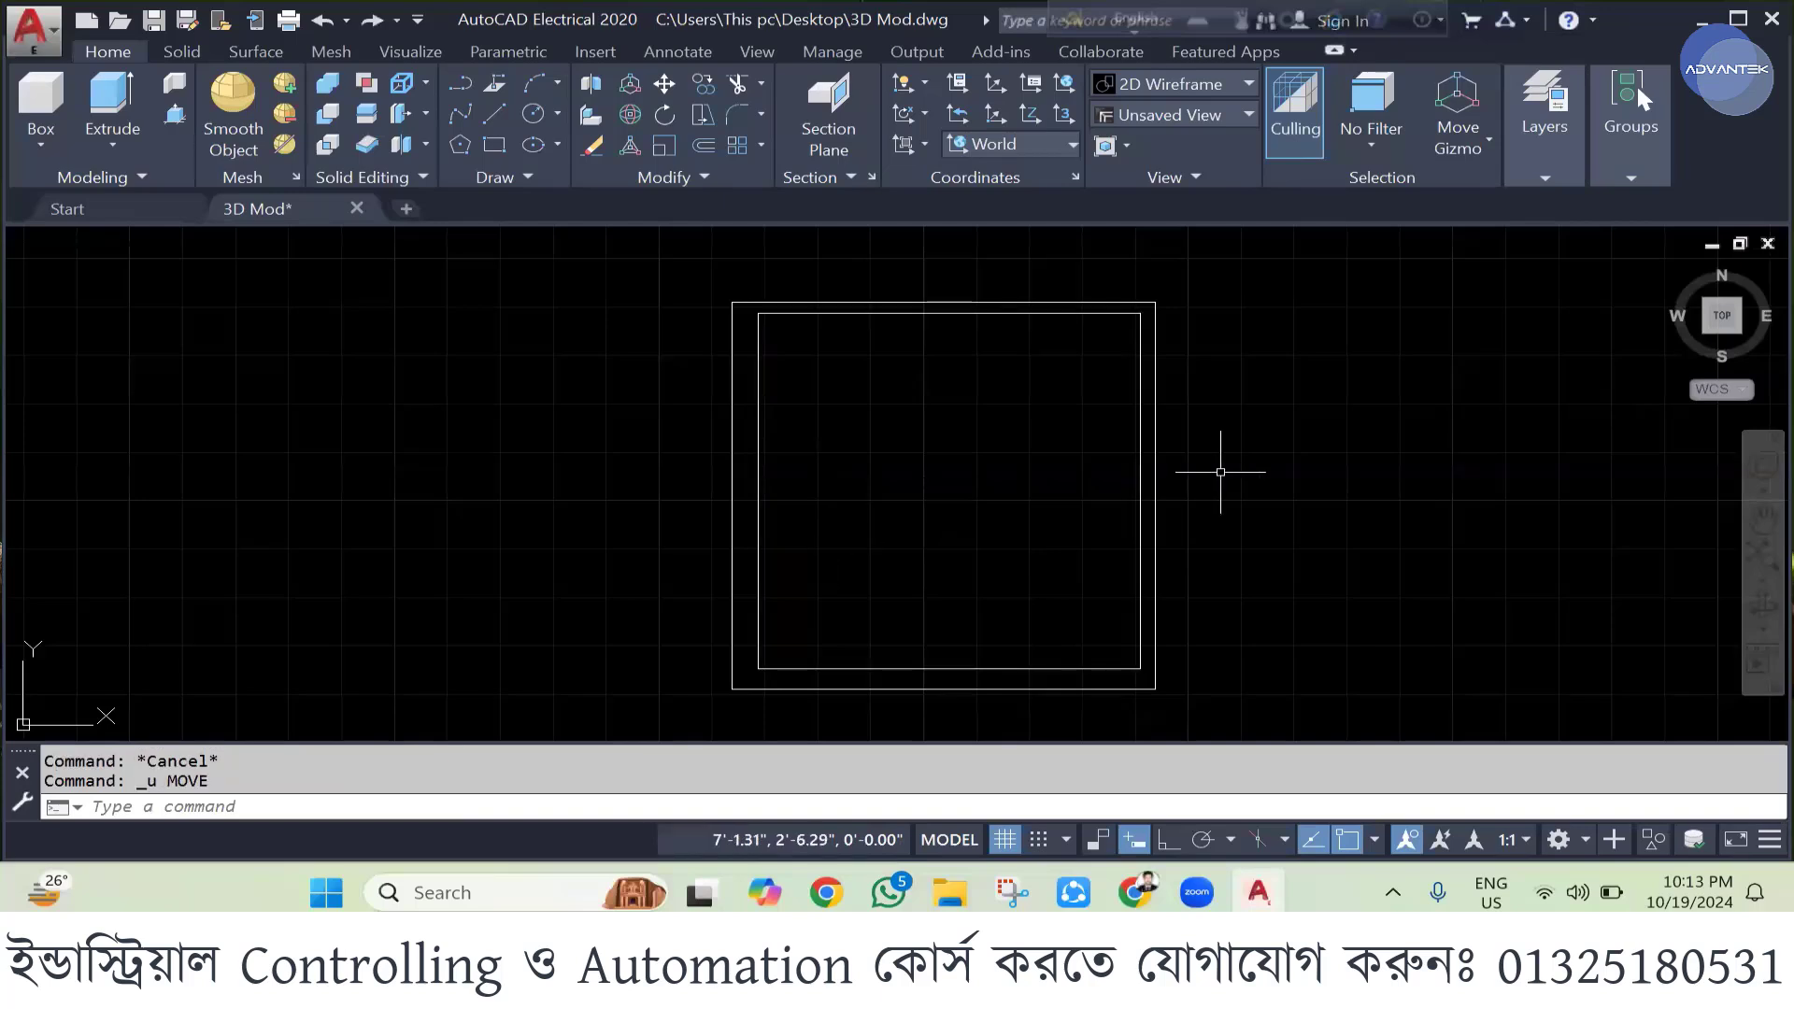
pyautogui.press('Escape')
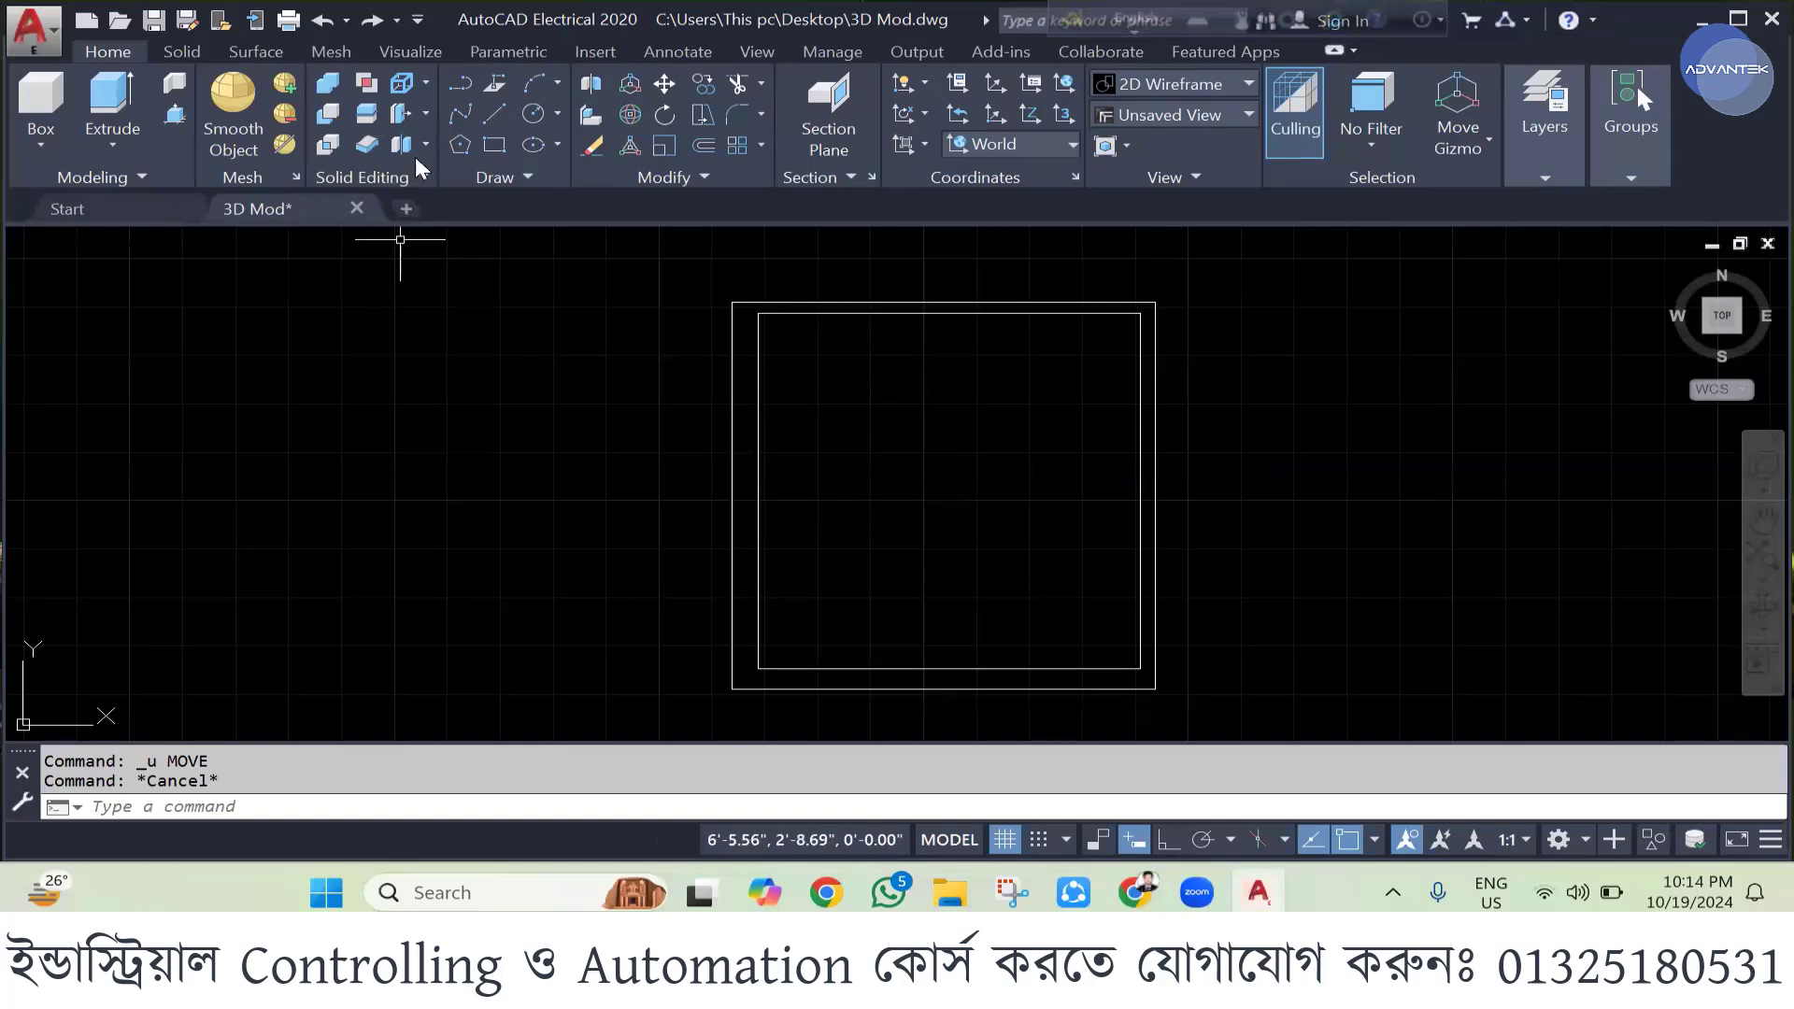
# - Draw a rectangle over the box's outer corners and move it to the right of the box
pyautogui.click(489, 146)
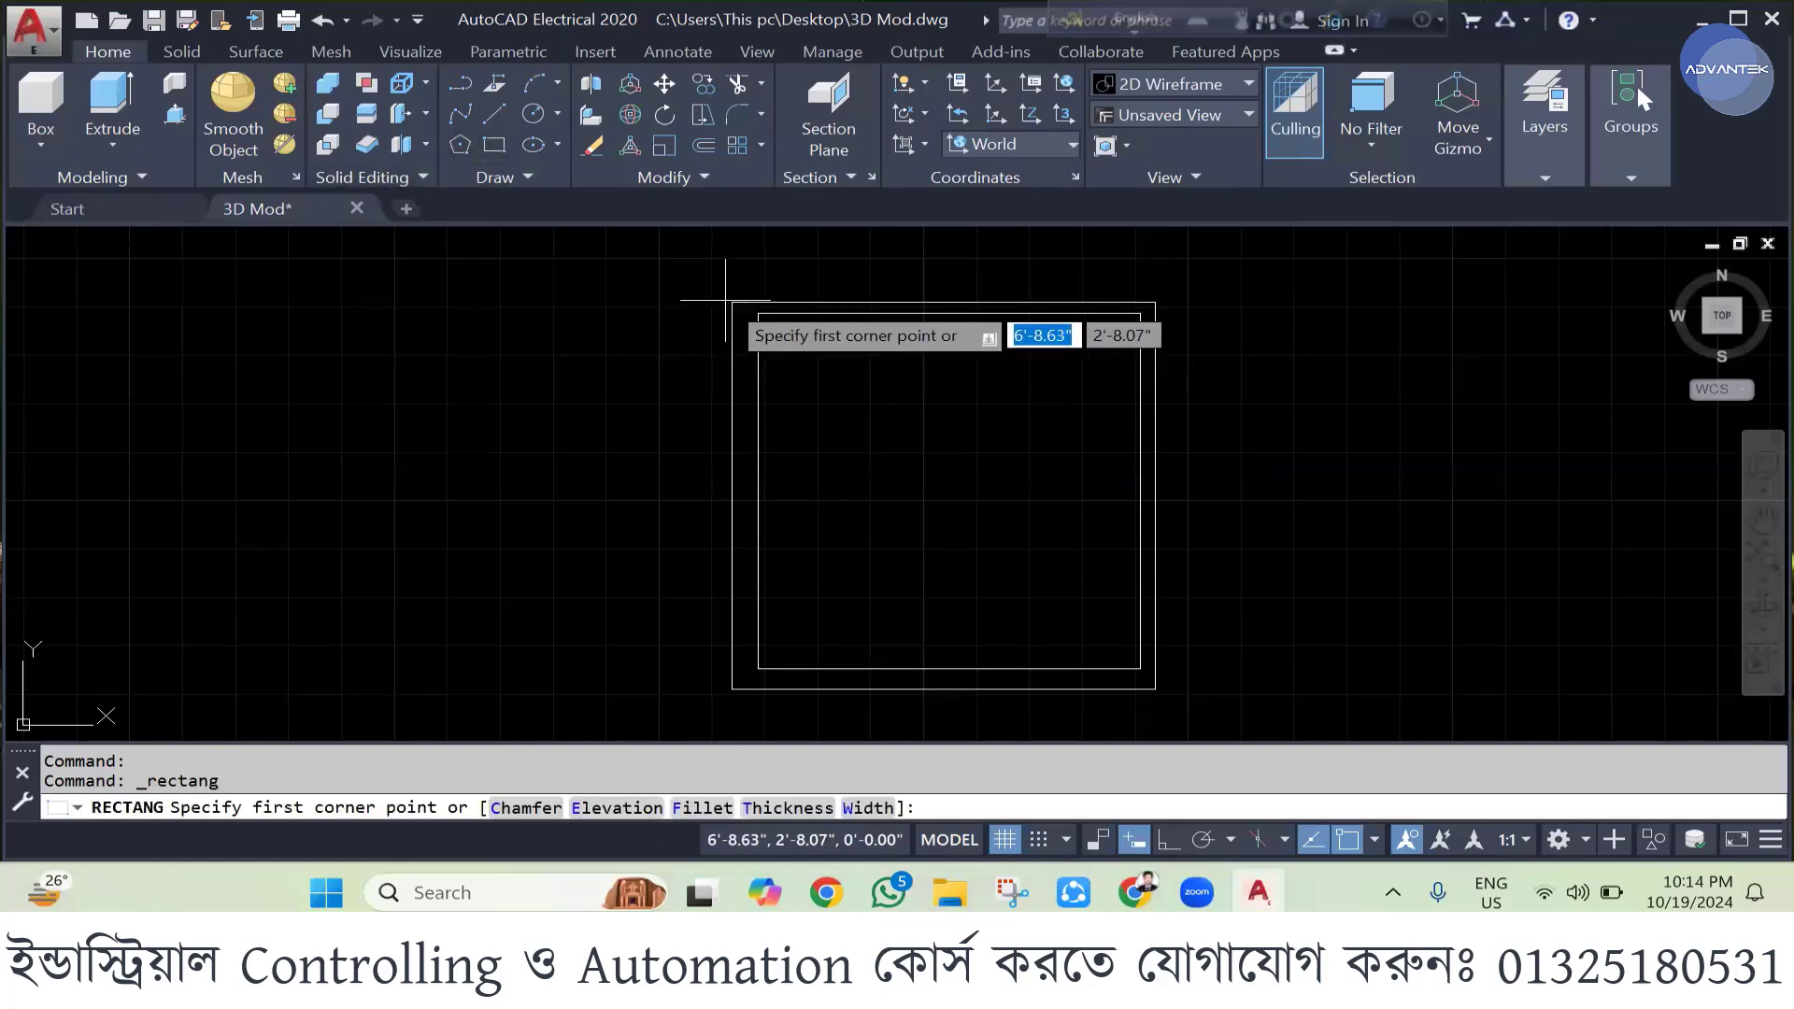
pyautogui.click(731, 302)
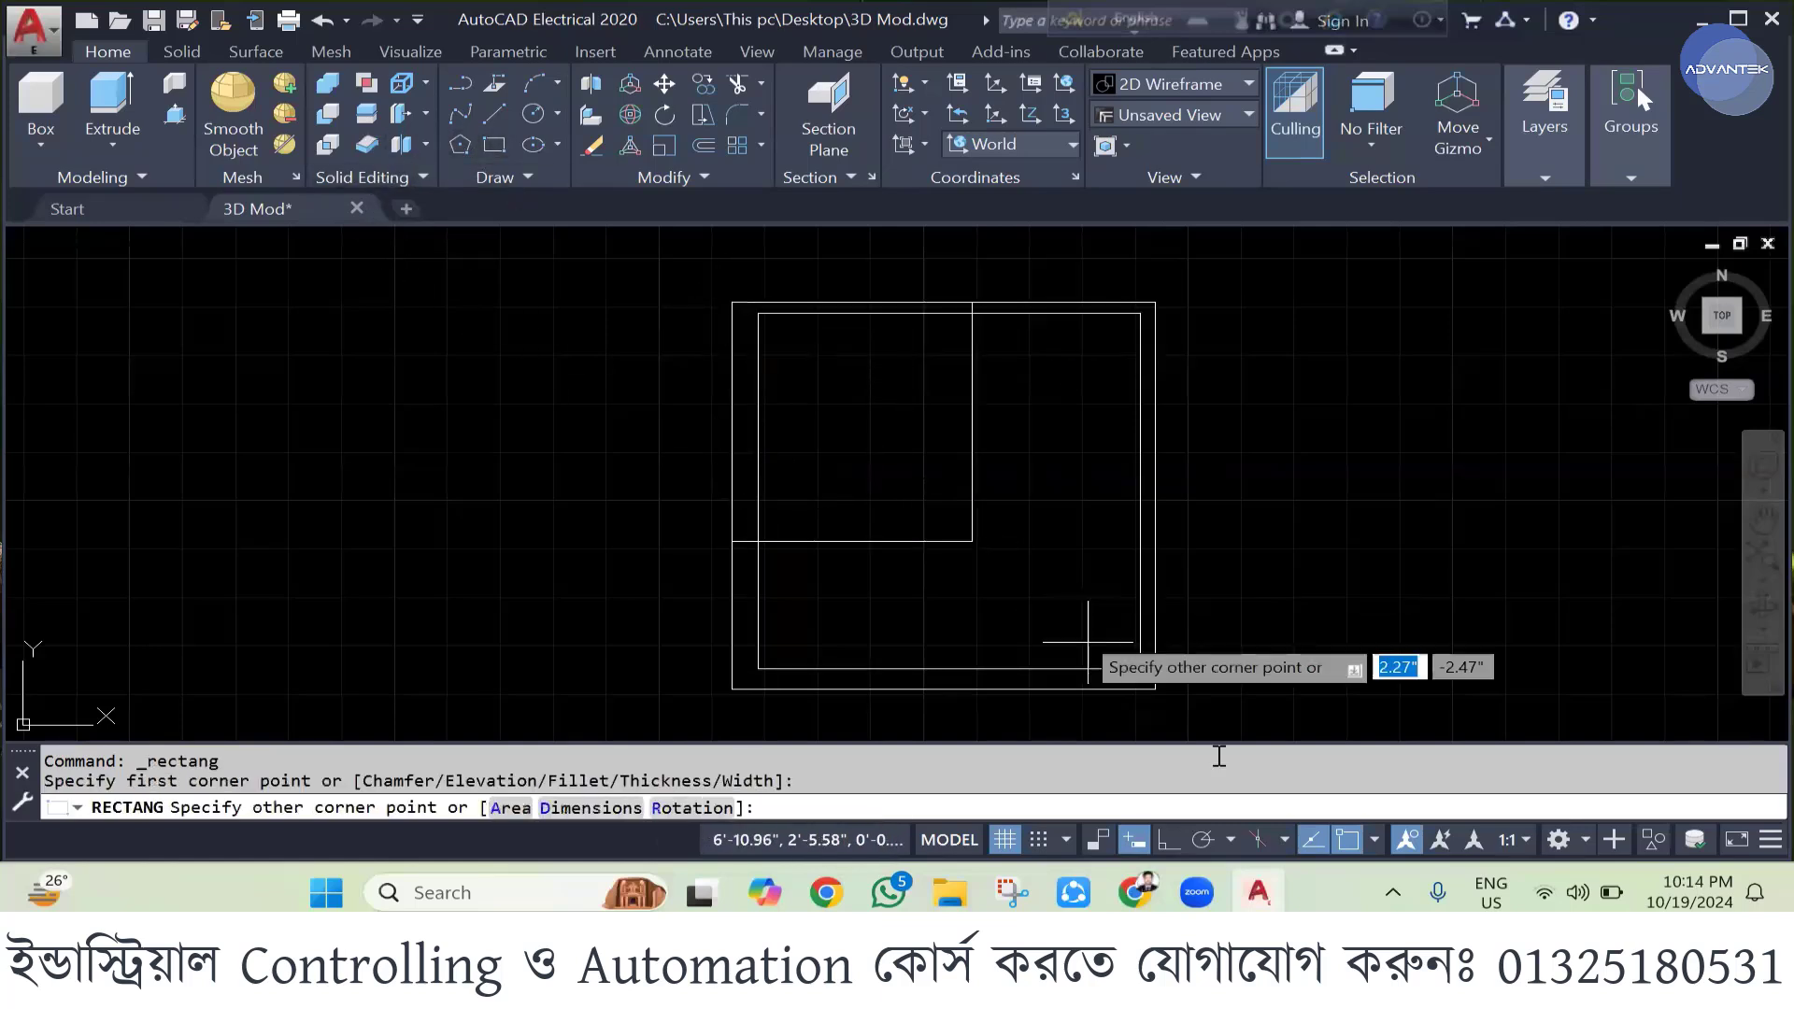
pyautogui.click(1154, 690)
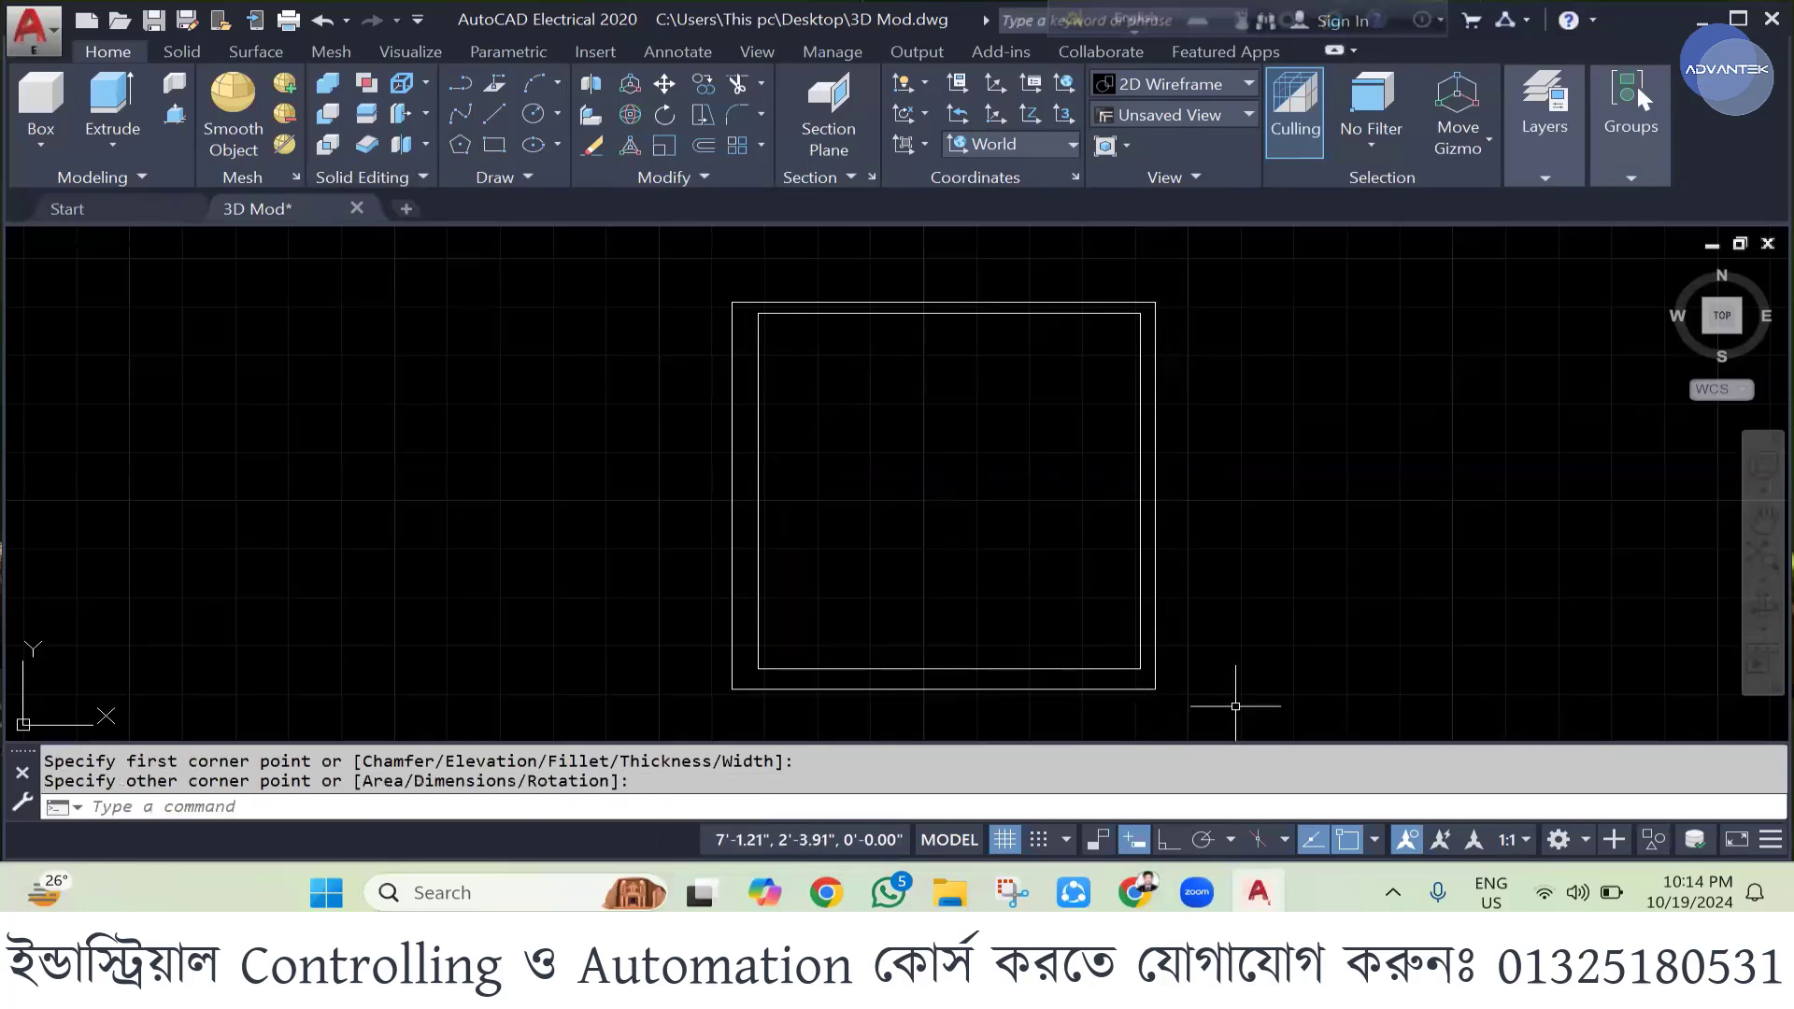
pyautogui.click(1126, 693)
pyautogui.write('m')
pyautogui.press('Return')
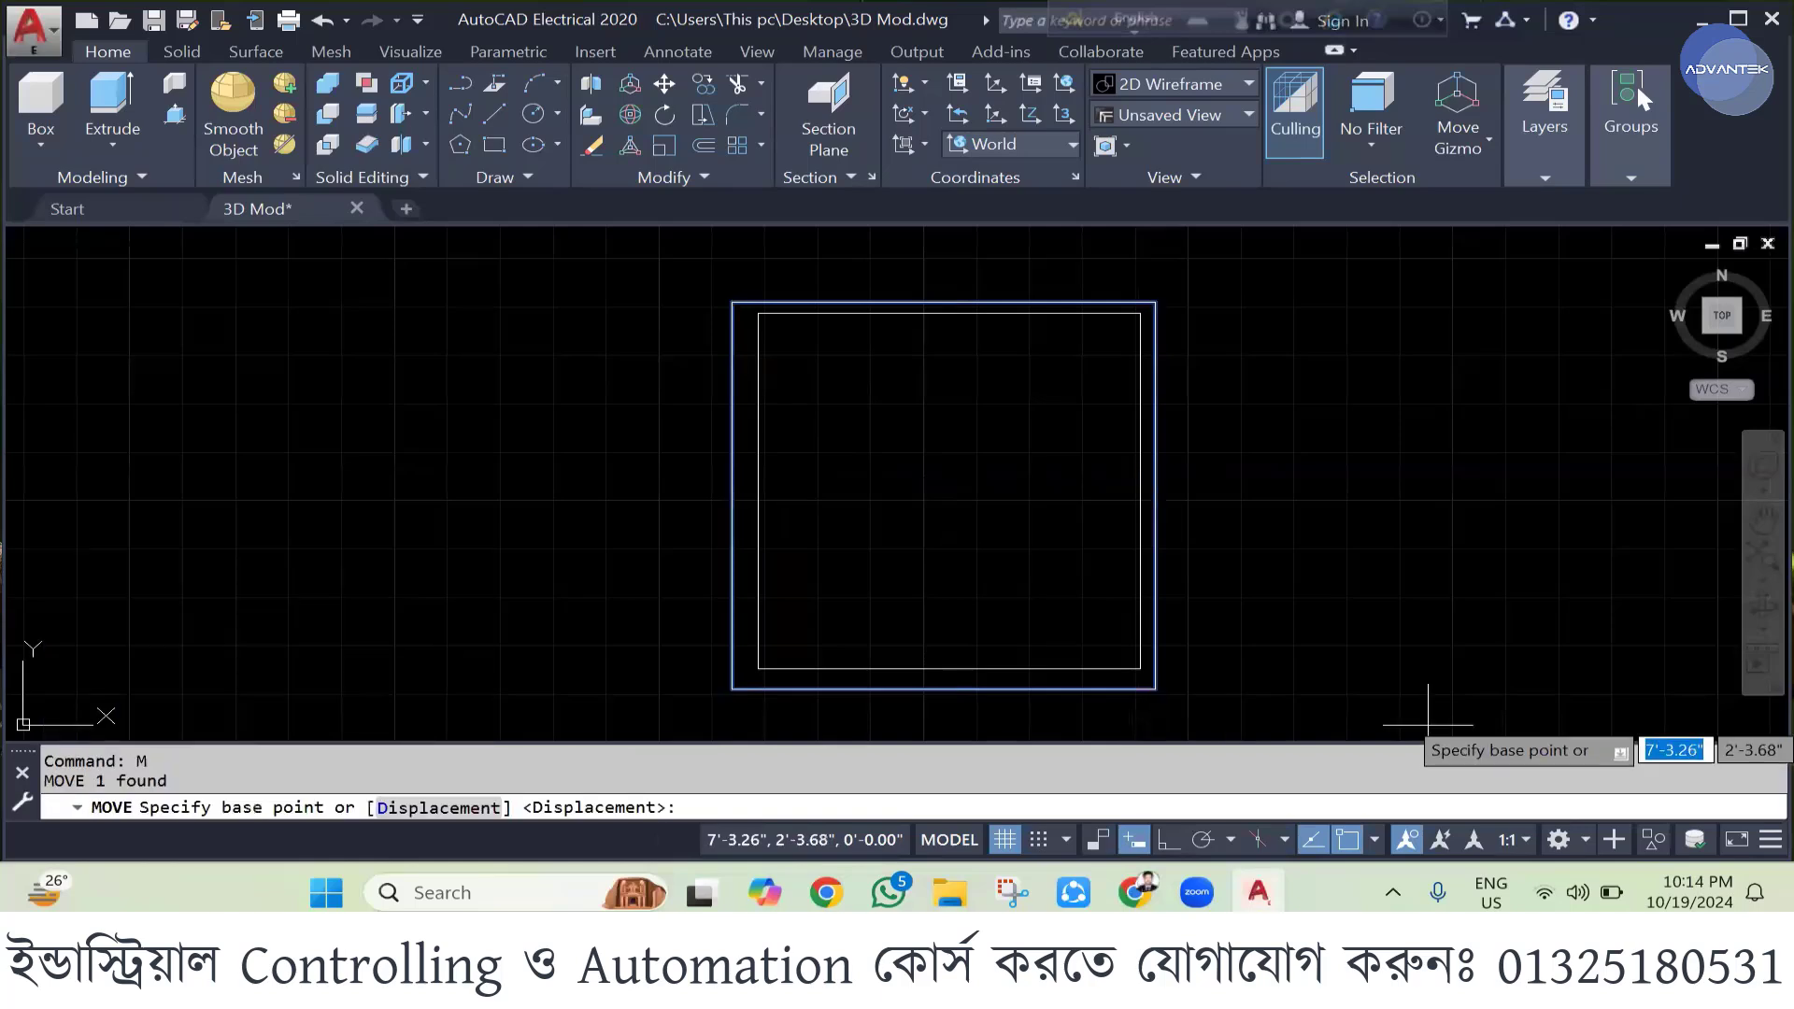
pyautogui.click(1193, 561)
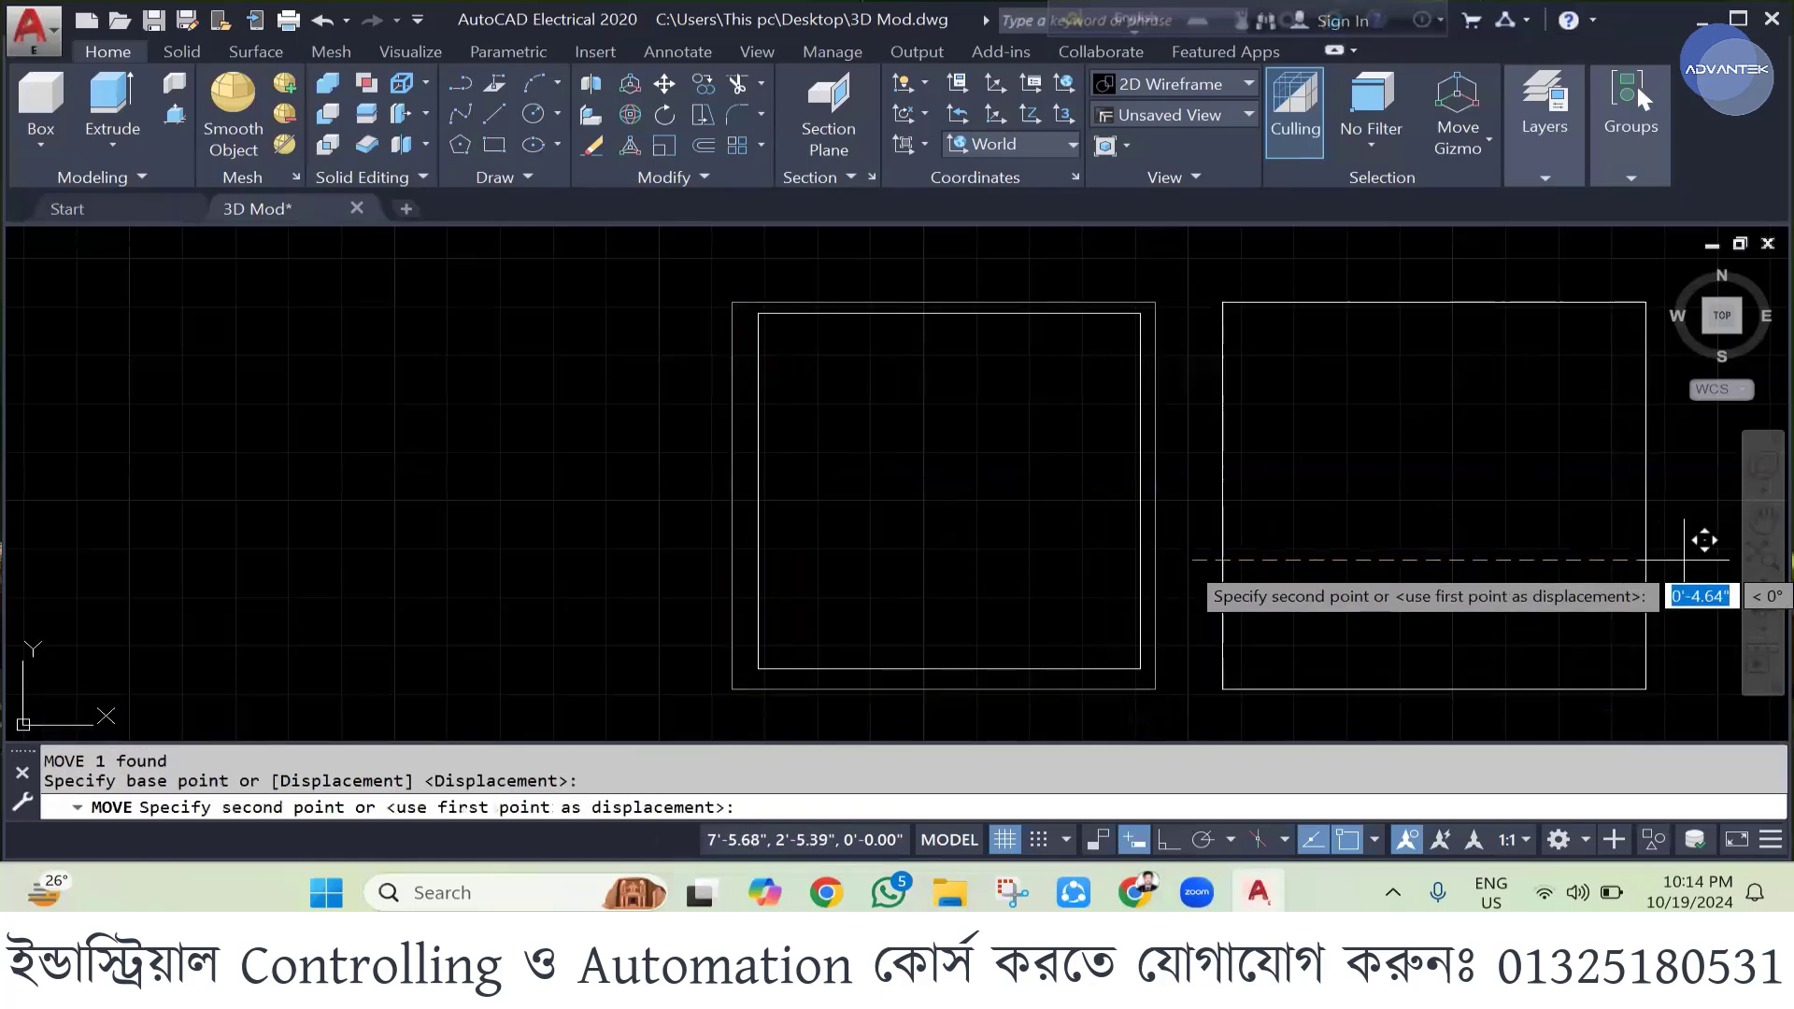
pyautogui.click(1682, 560)
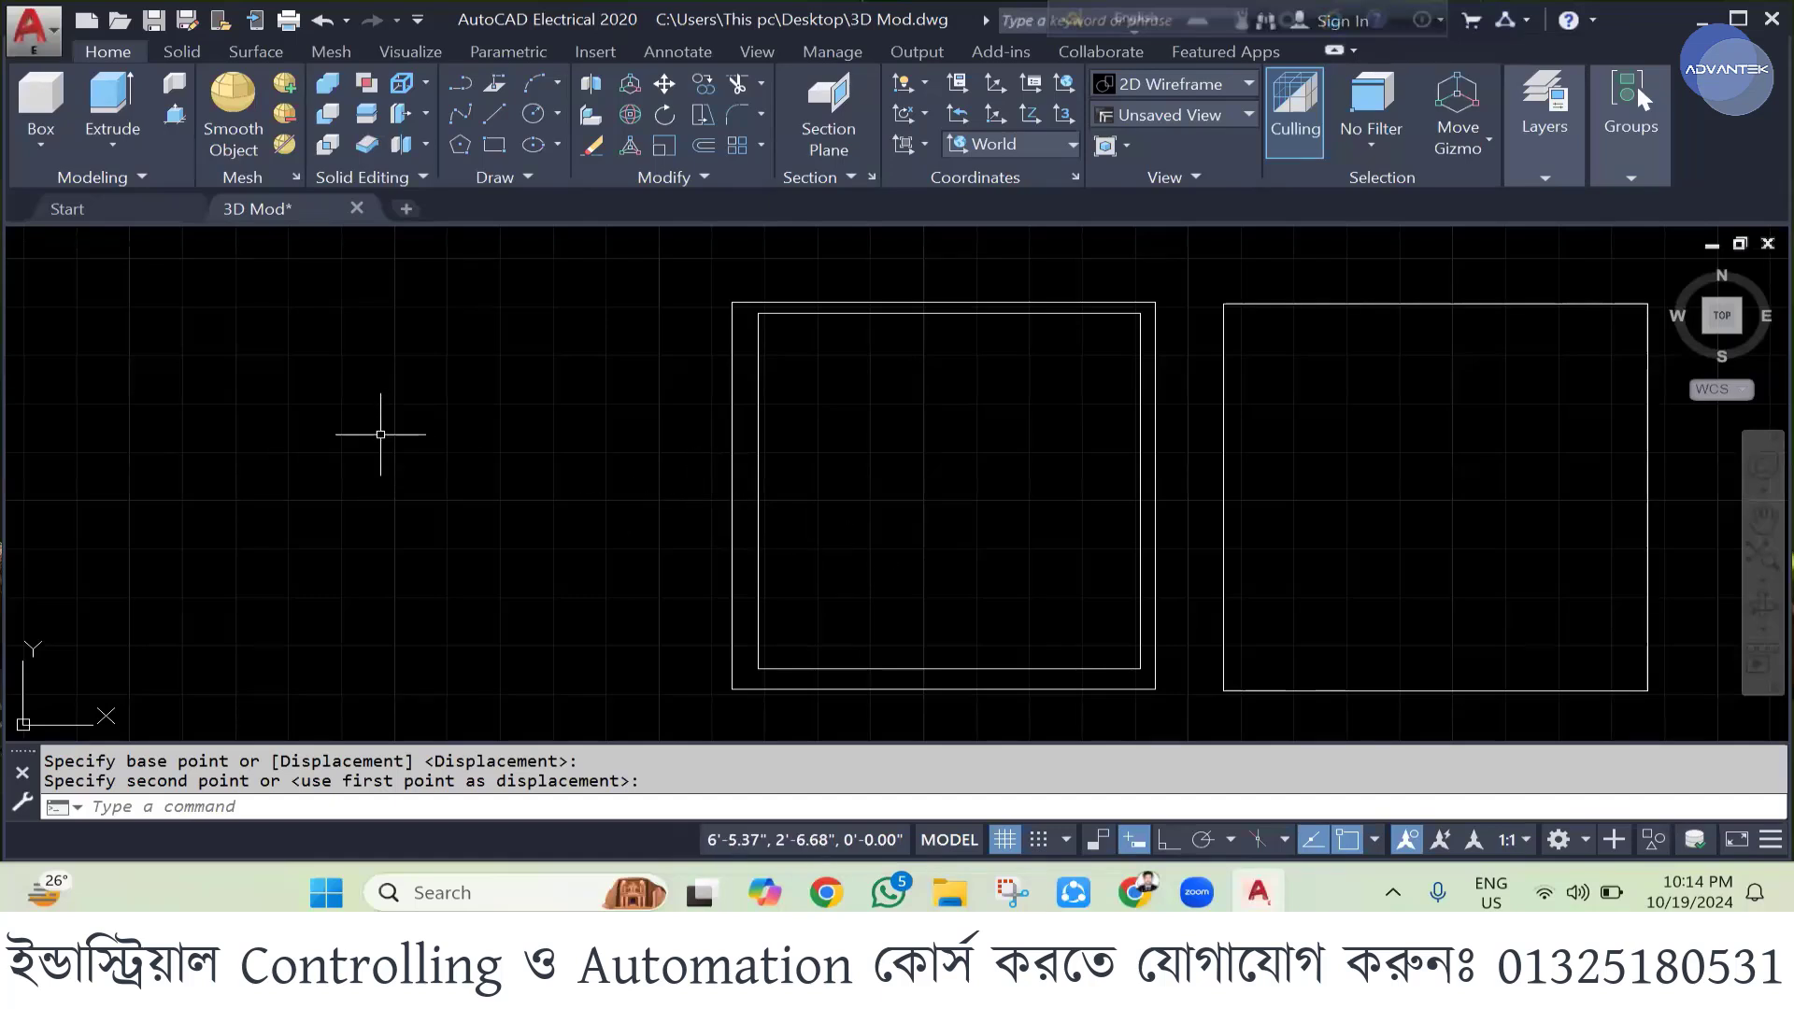
# - Start a TEXT label left of the box, with Ortho on, a picked height and 0 rotation
pyautogui.write('te')
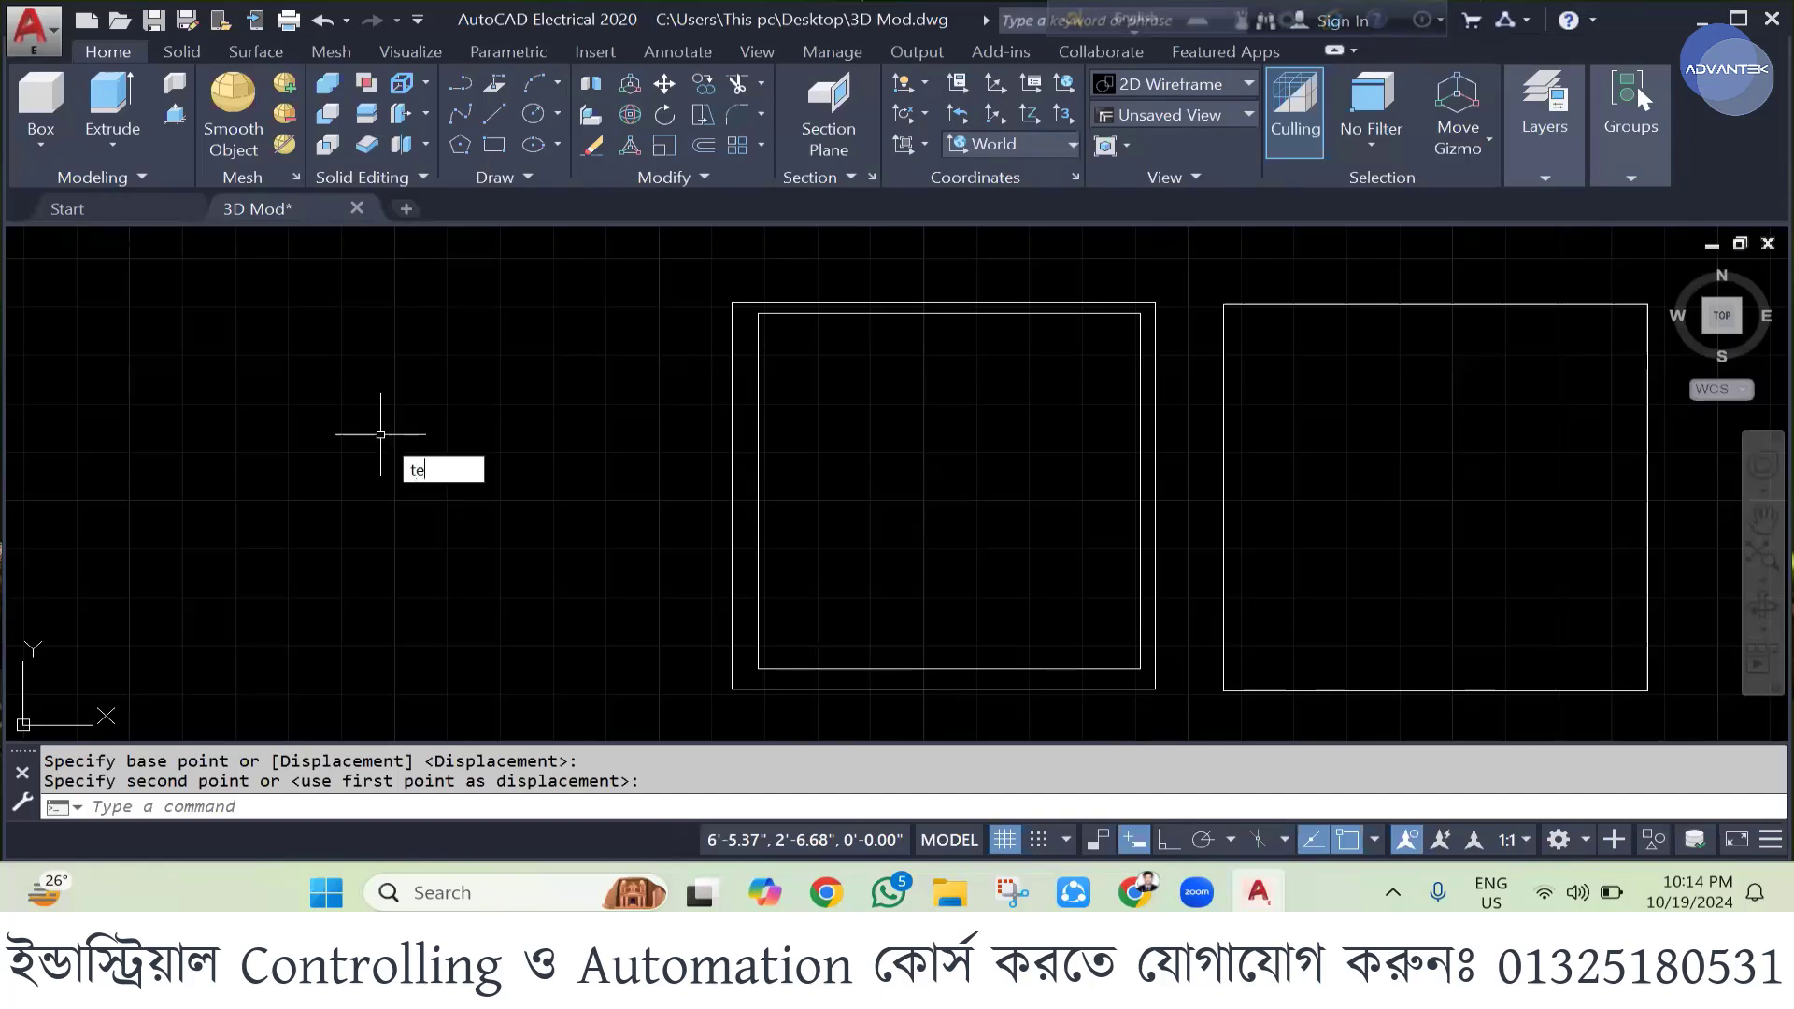
pyautogui.write('xr')
pyautogui.press('BackSpace')
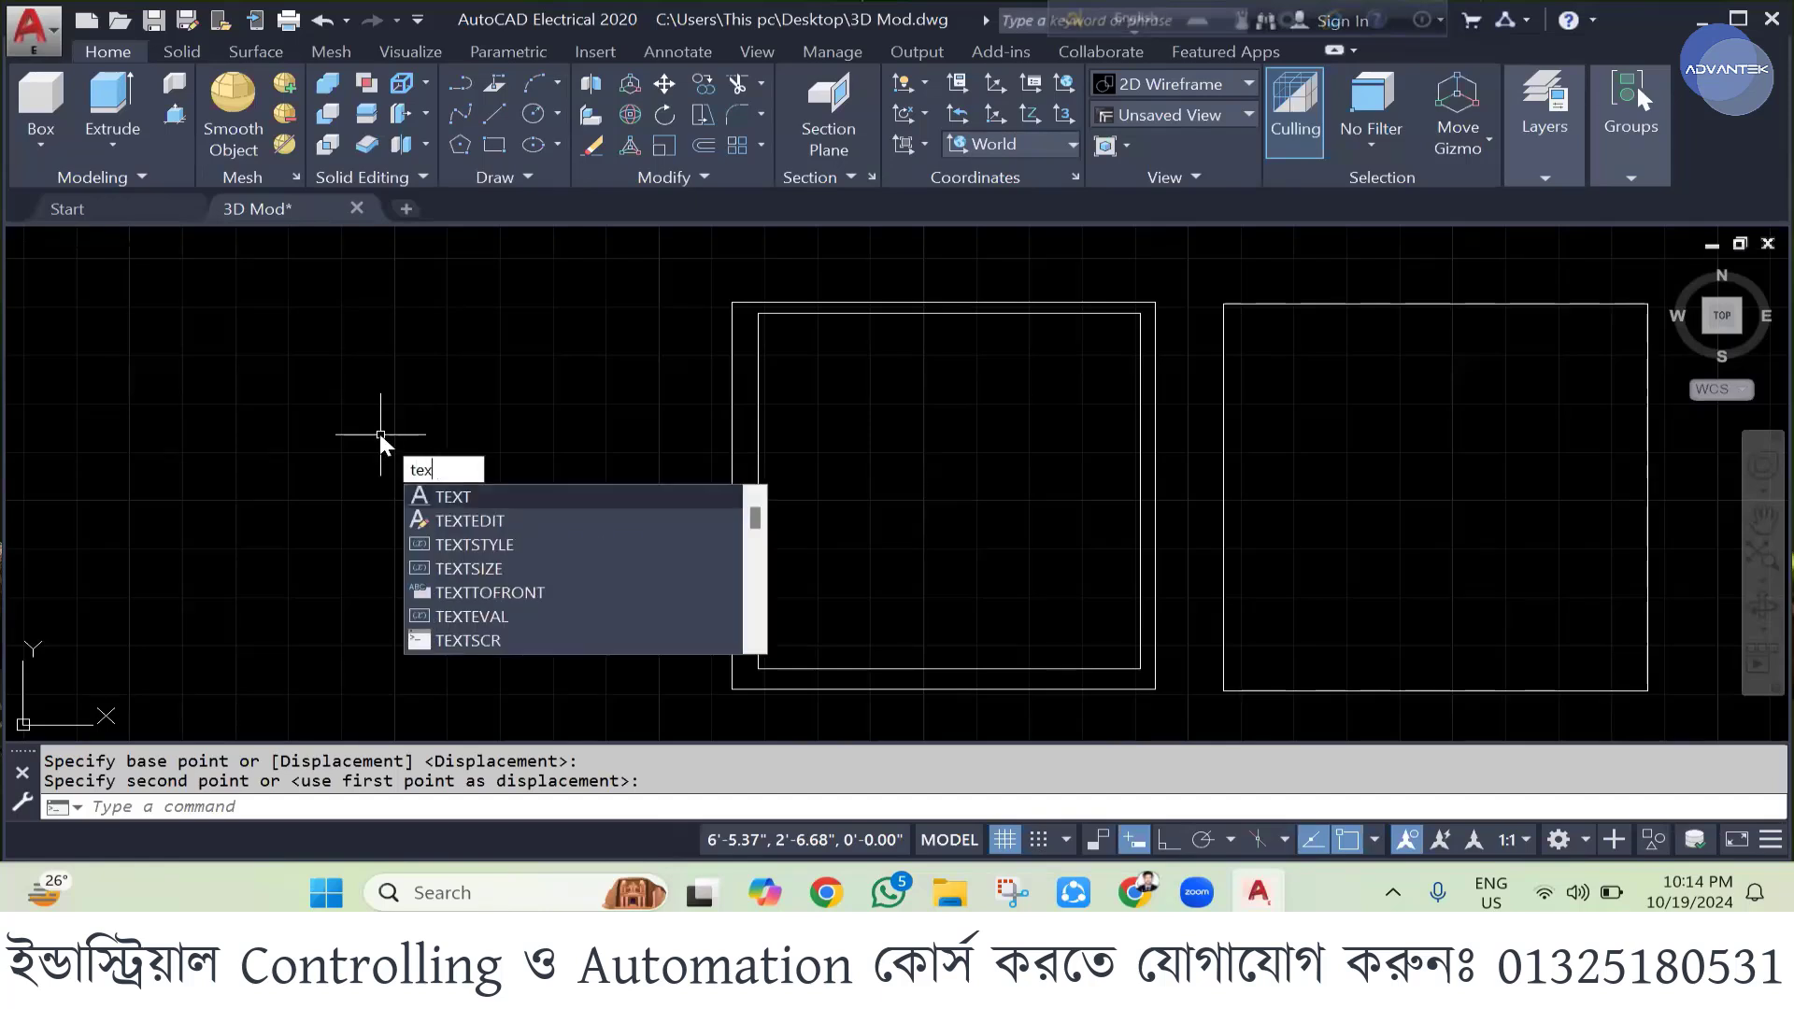
pyautogui.write('r')
pyautogui.press('BackSpace')
pyautogui.write('t')
pyautogui.press('Return')
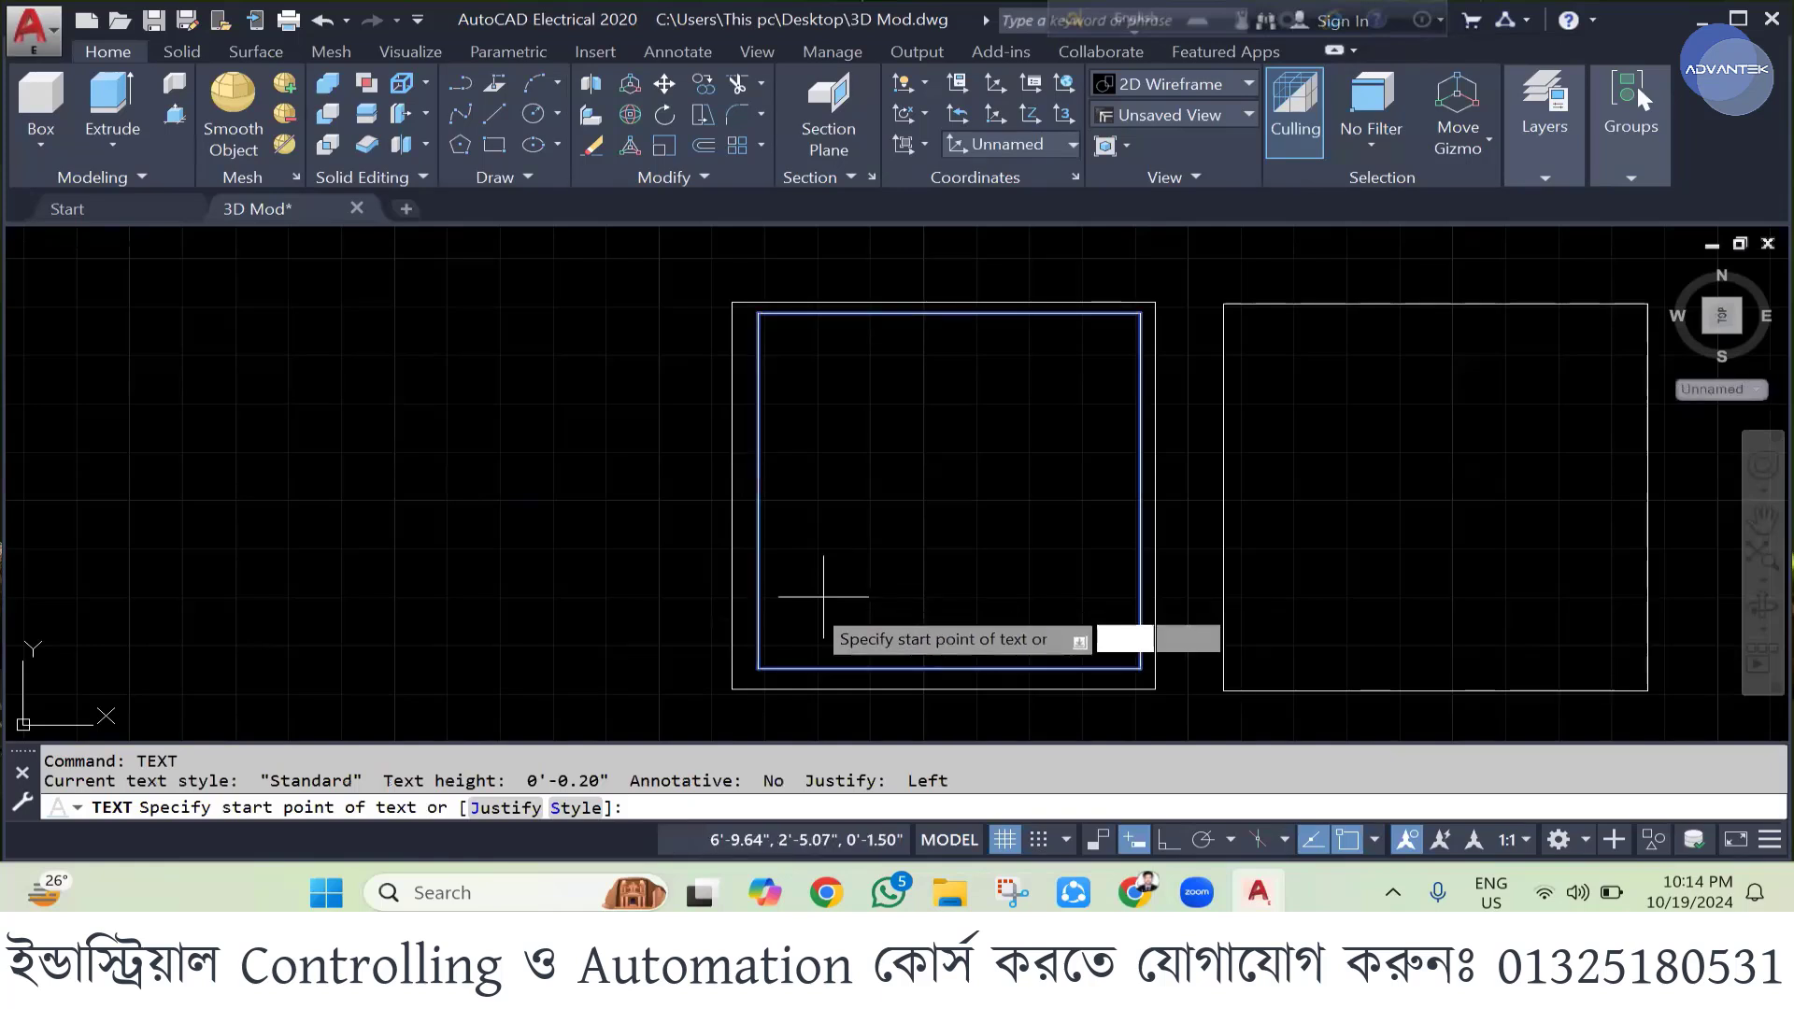
pyautogui.click(542, 525)
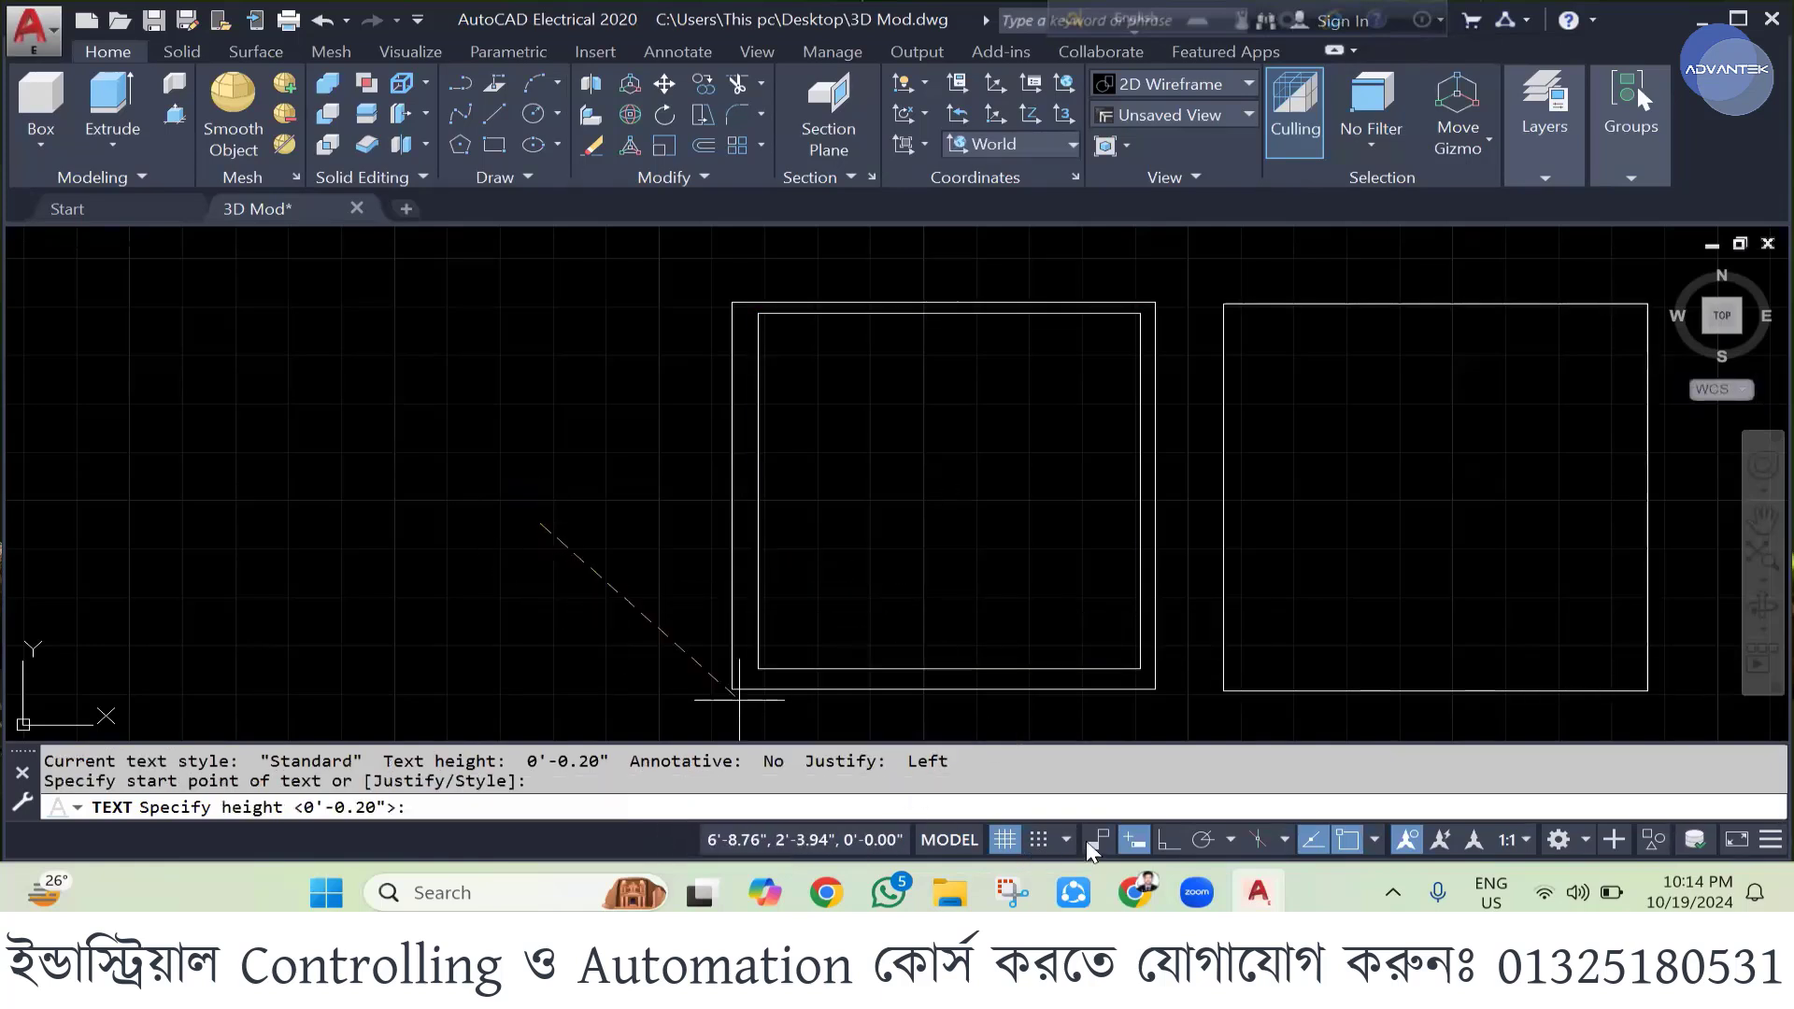
pyautogui.click(1165, 839)
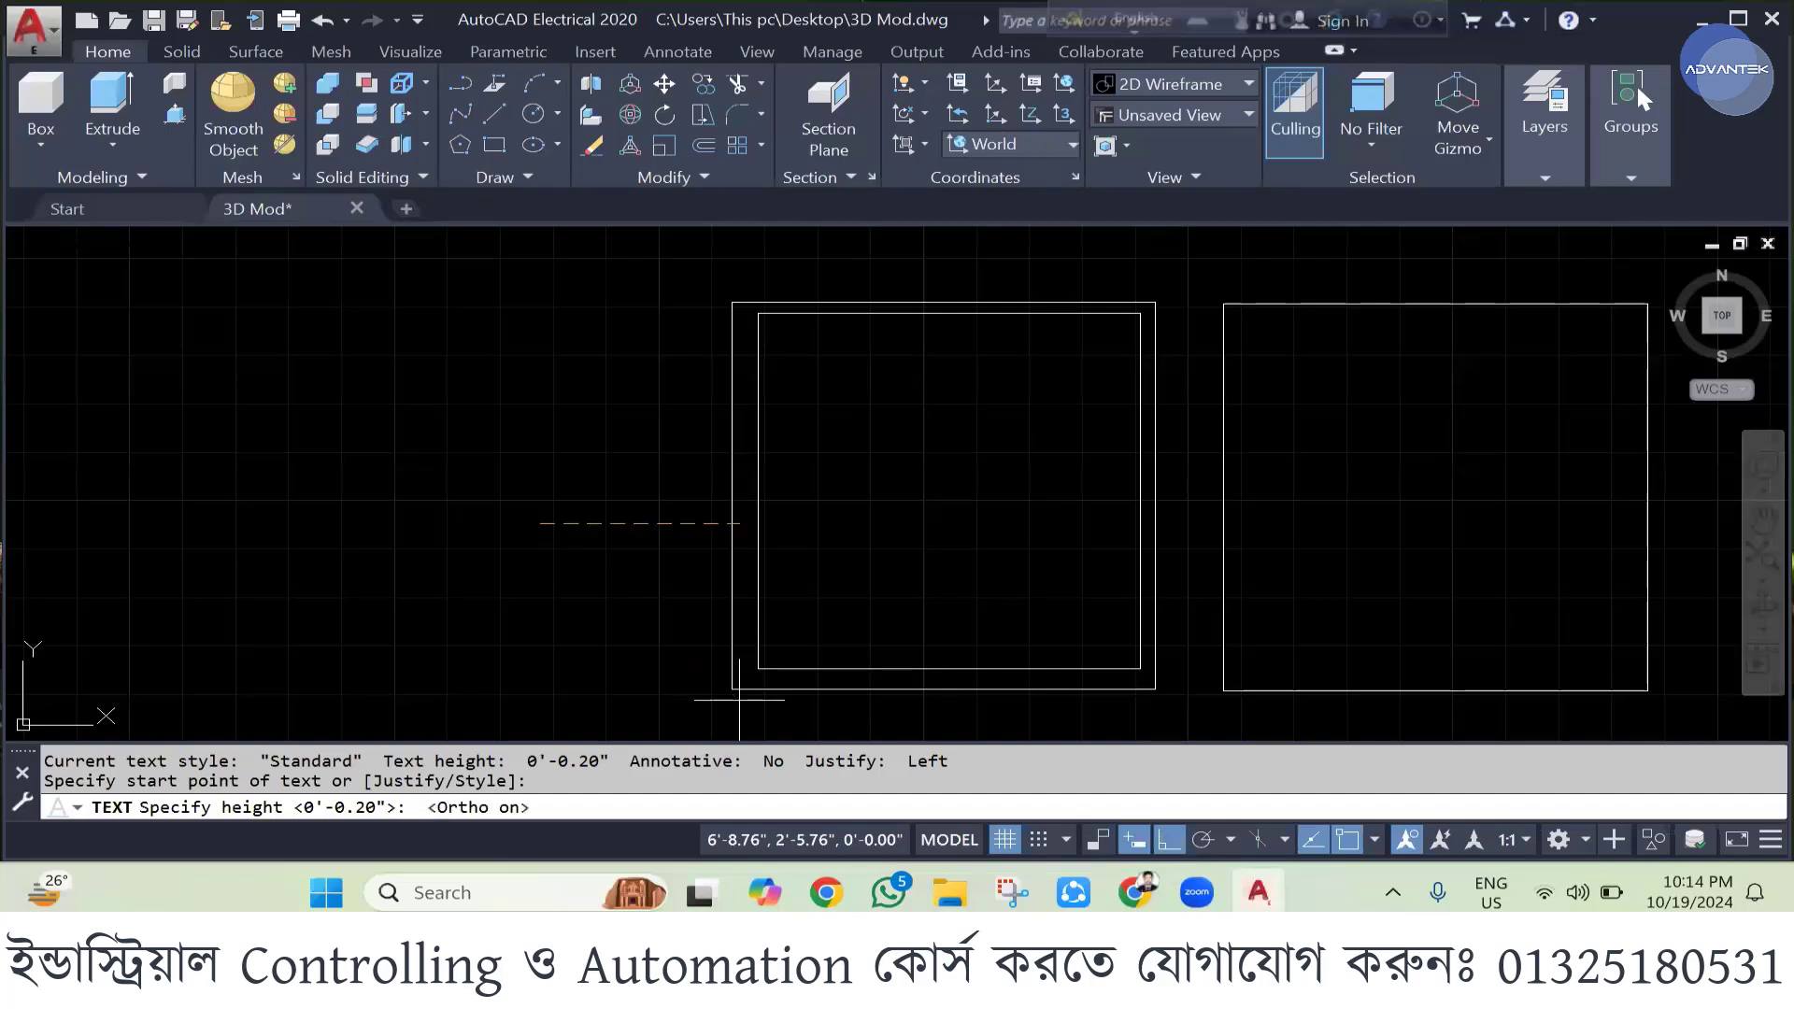
pyautogui.click(549, 561)
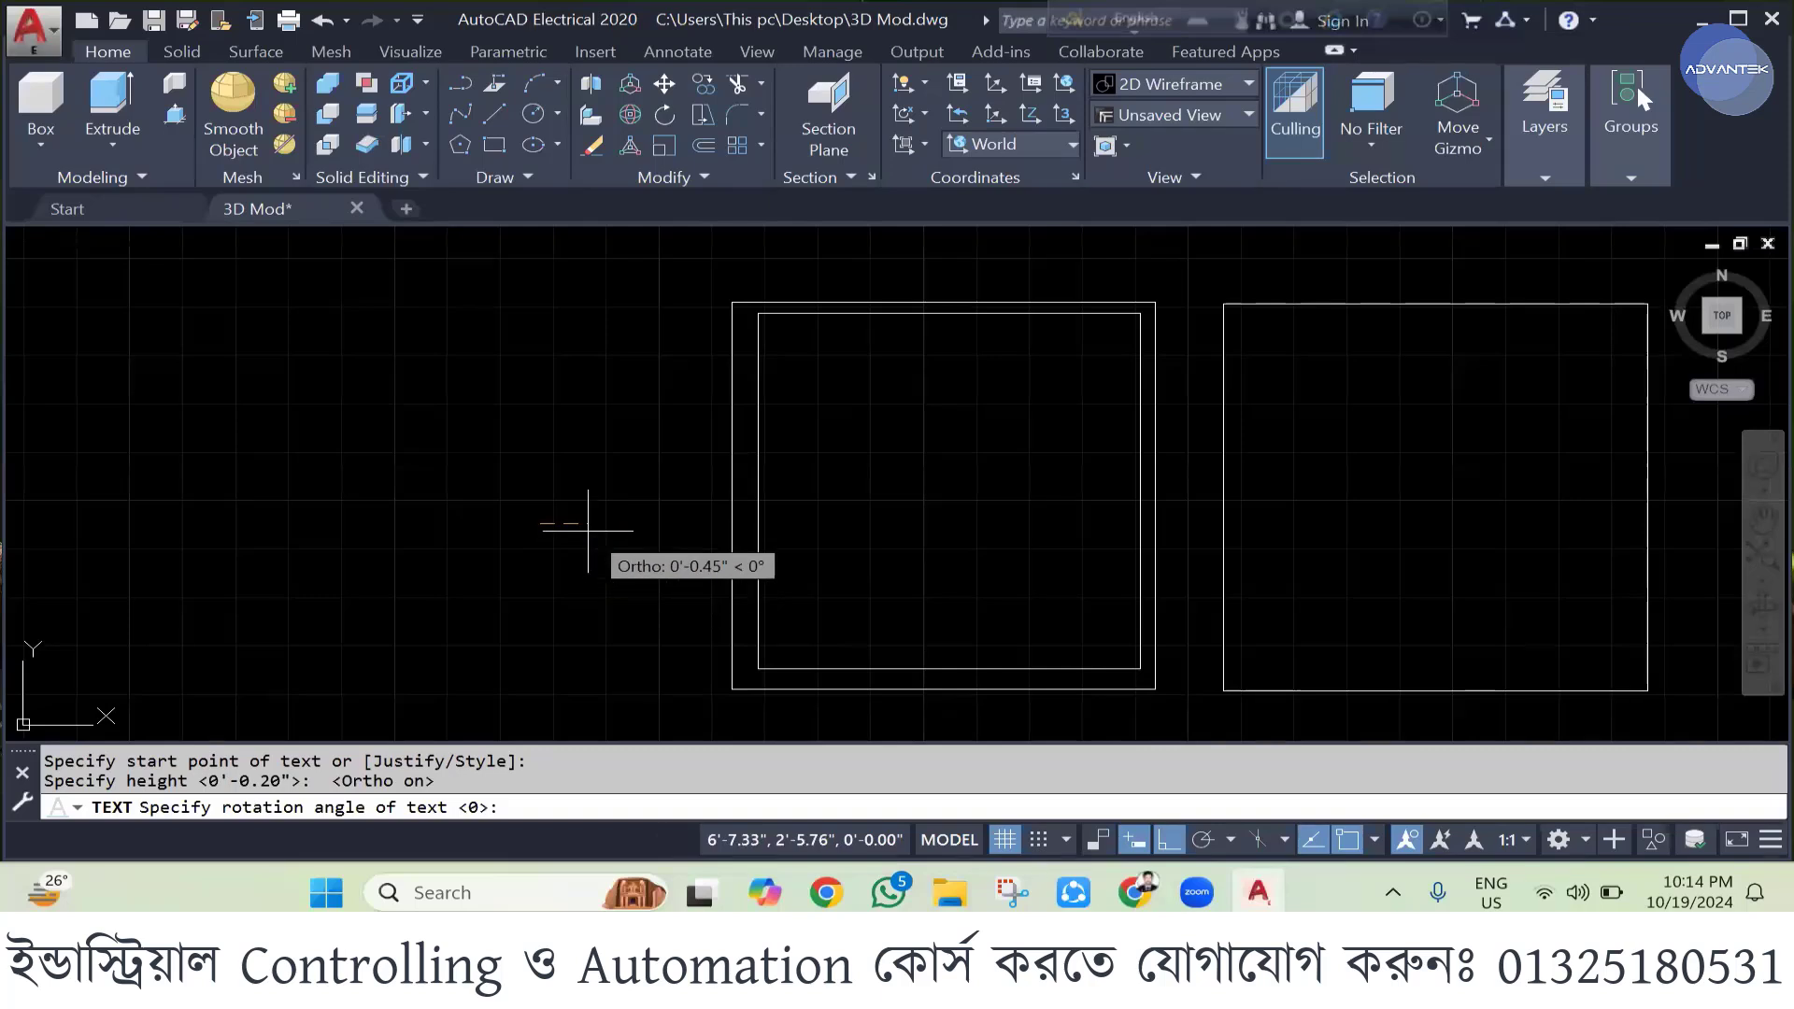
pyautogui.press('Return')
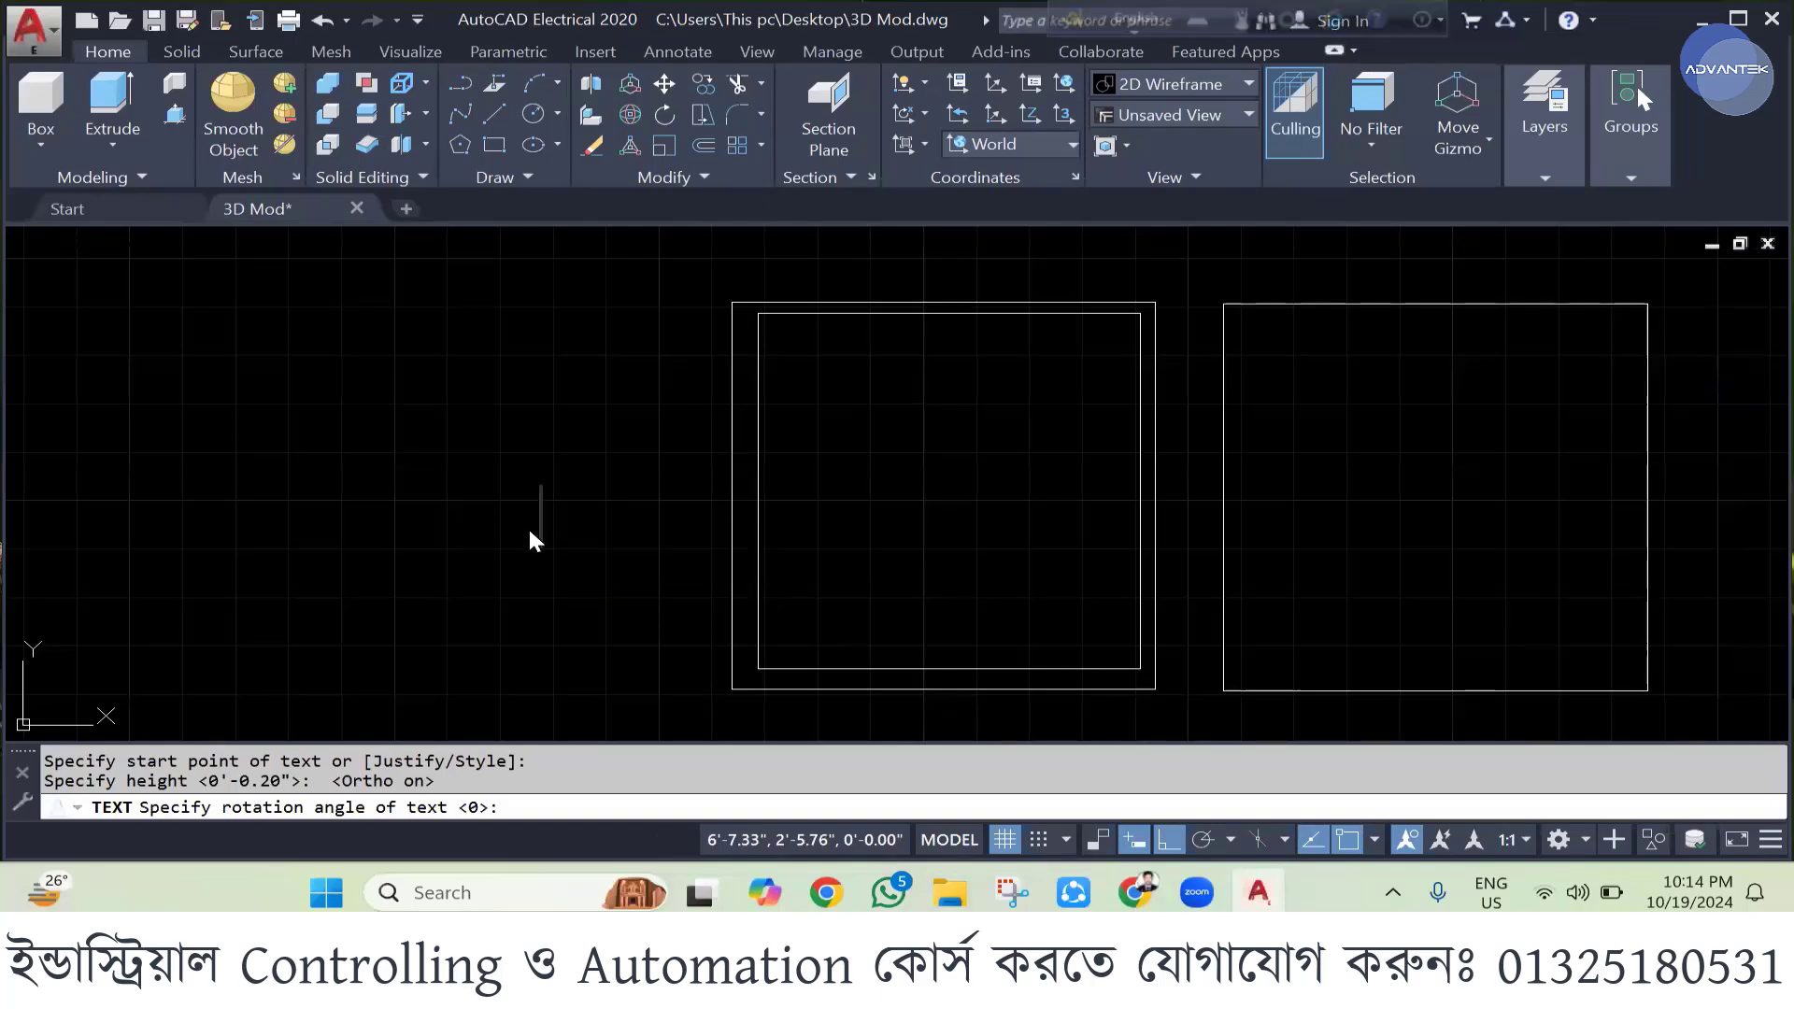
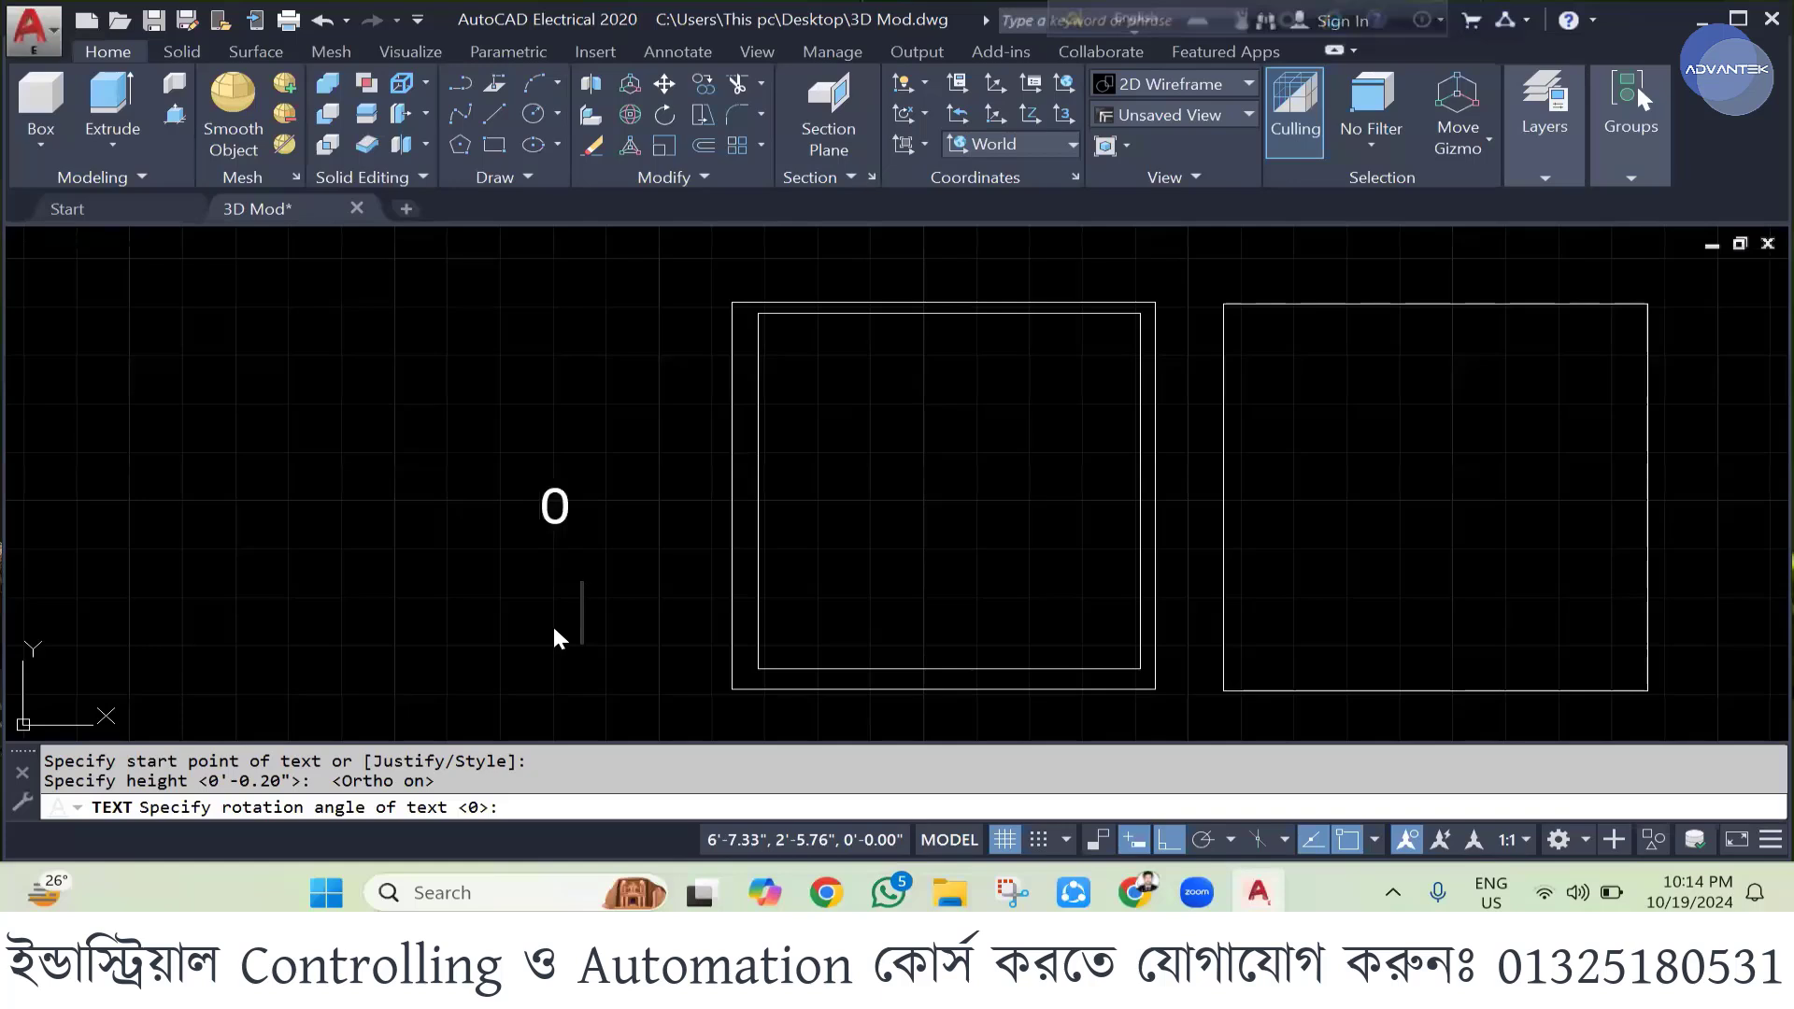
# - Move the 0 label to the bottom-left inside the inner square with Ortho off
pyautogui.press('Return')
pyautogui.press('Return')
pyautogui.click(566, 535)
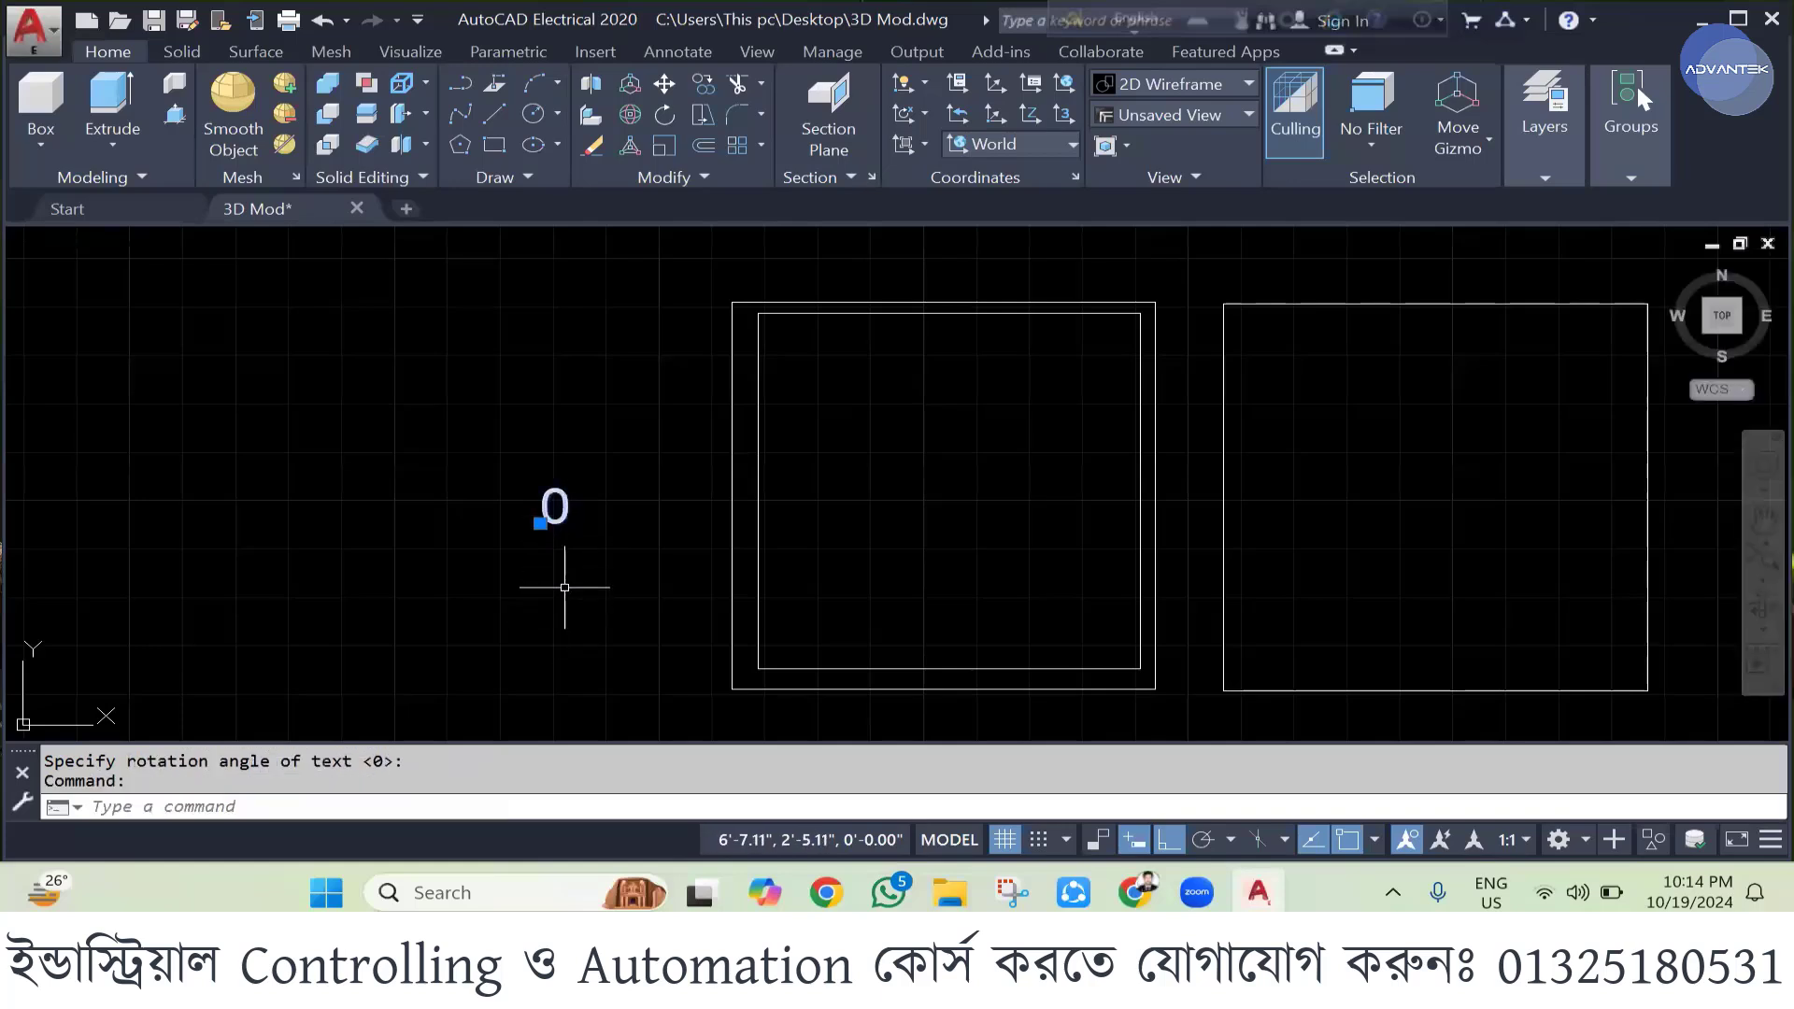
pyautogui.write('m')
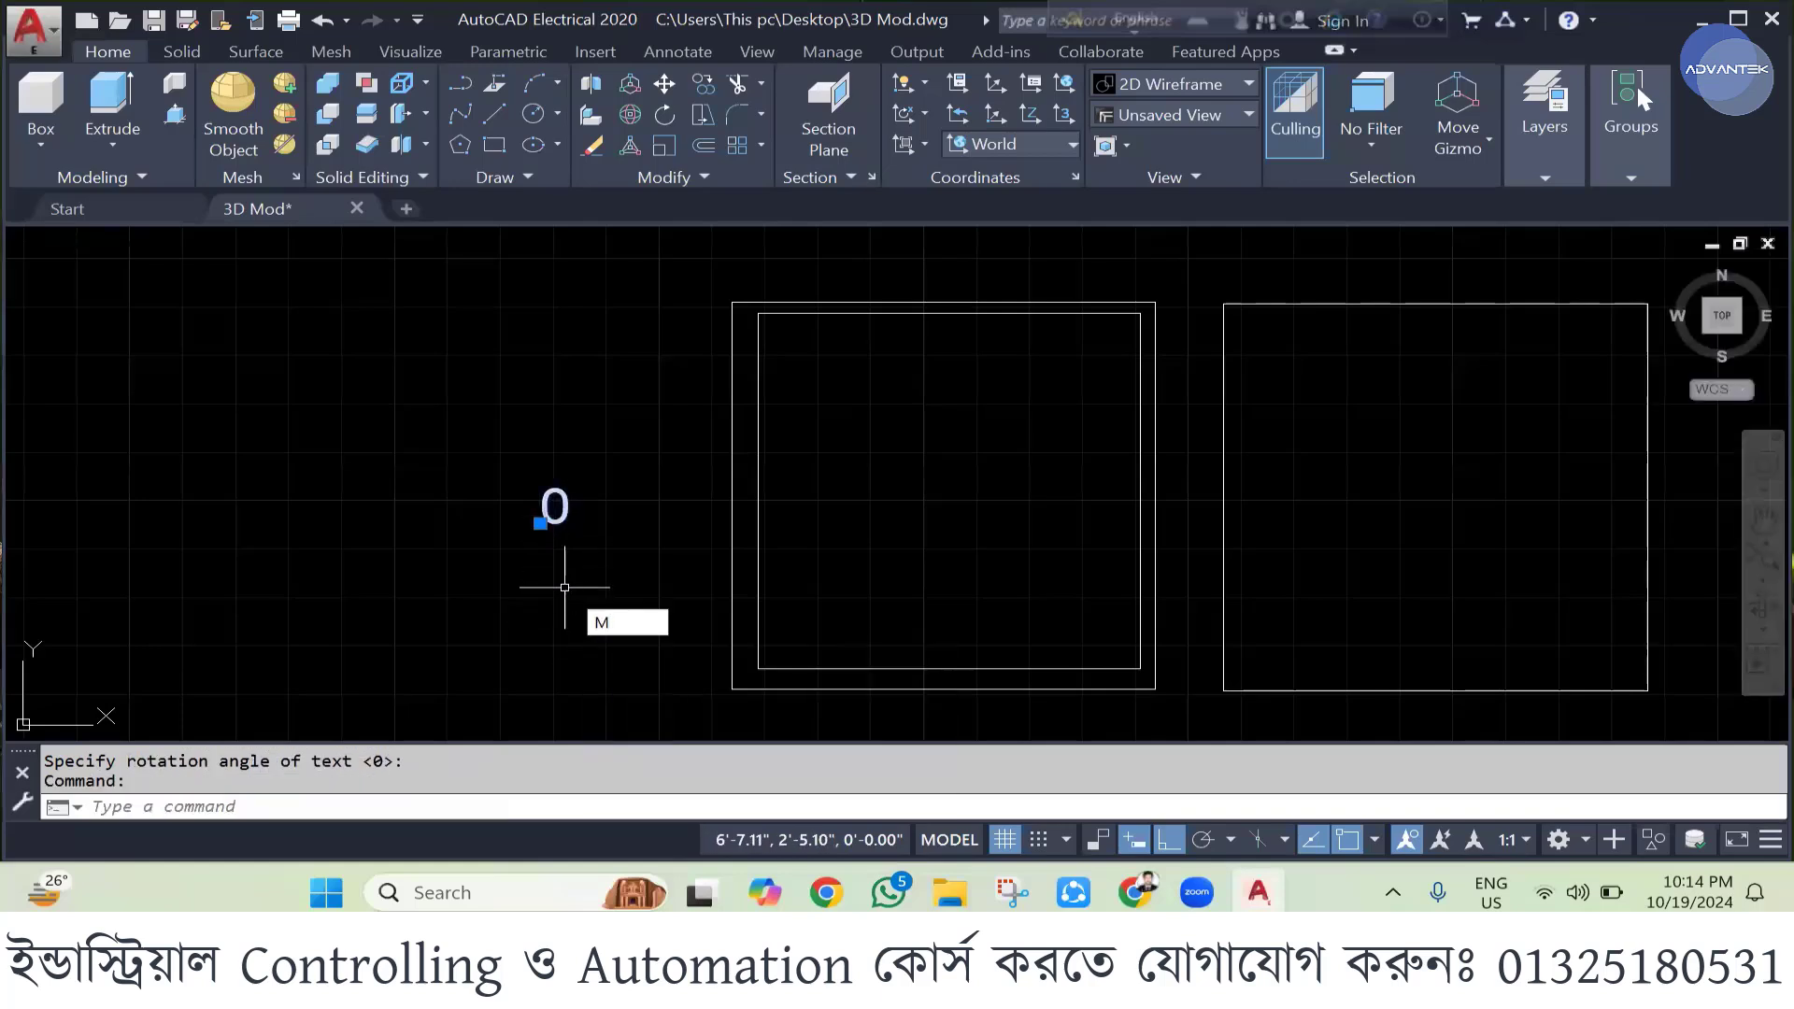
pyautogui.press('Return')
pyautogui.click(552, 505)
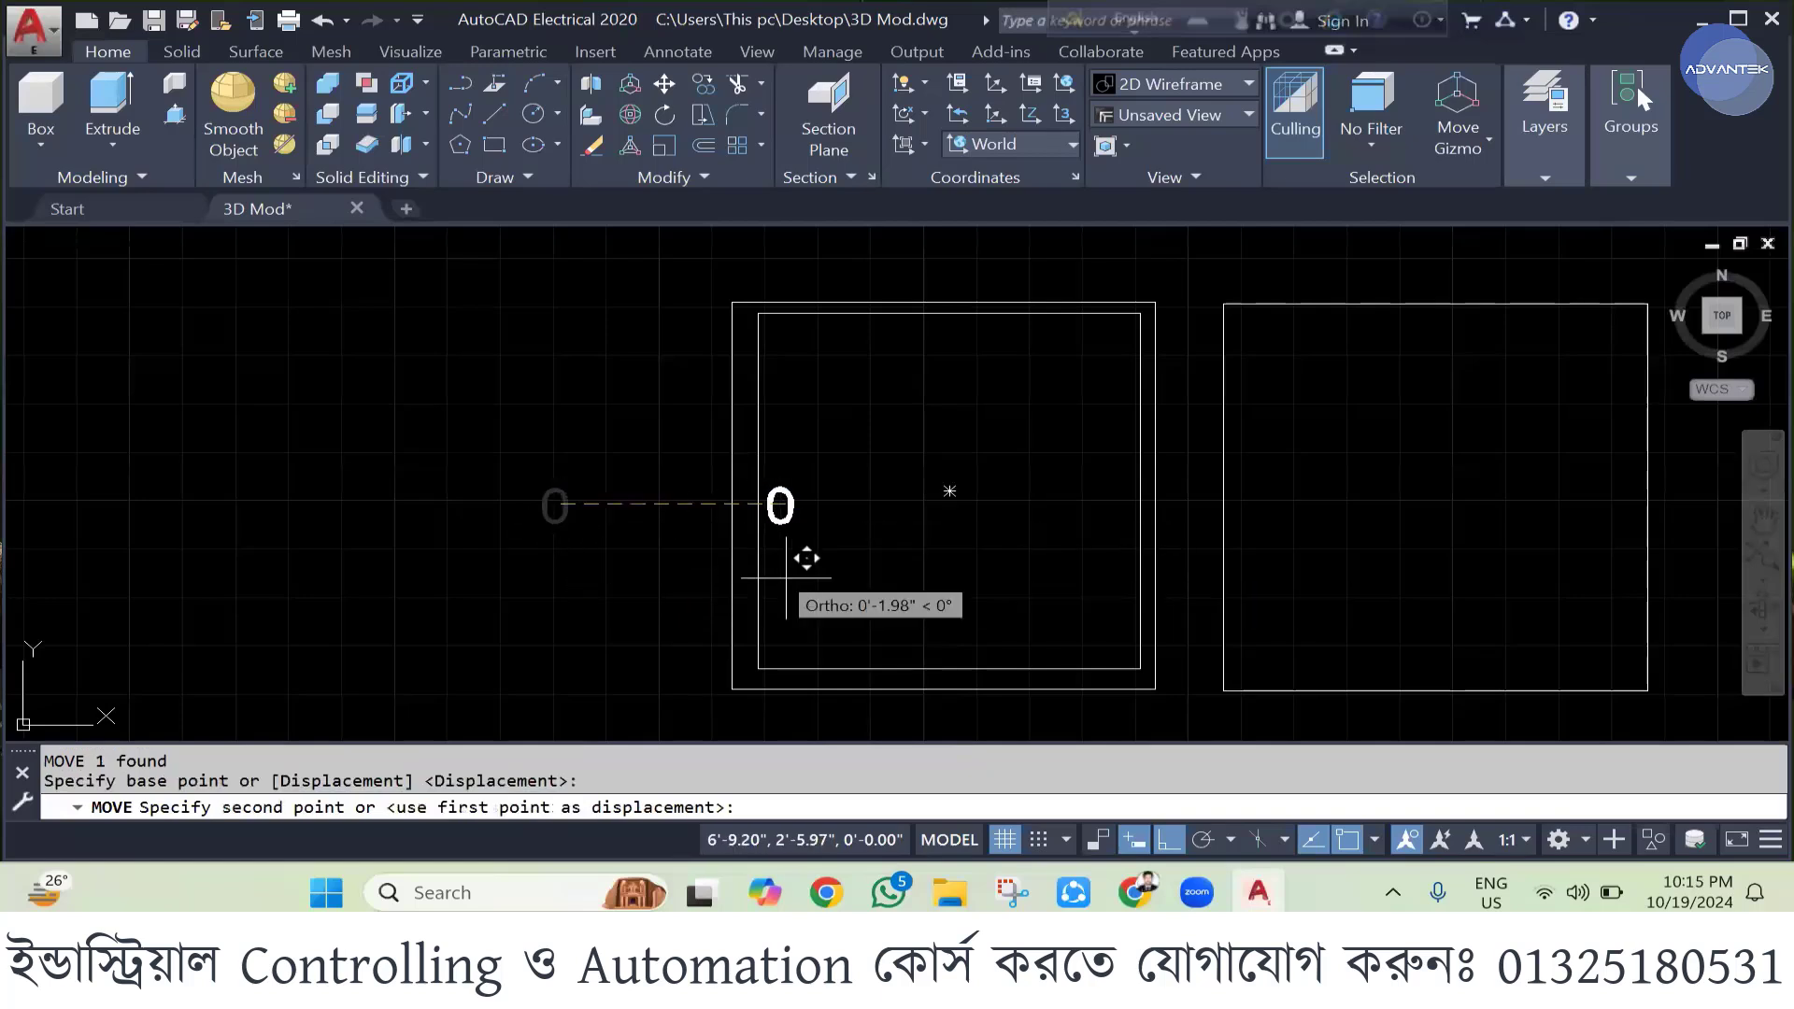
pyautogui.click(1166, 840)
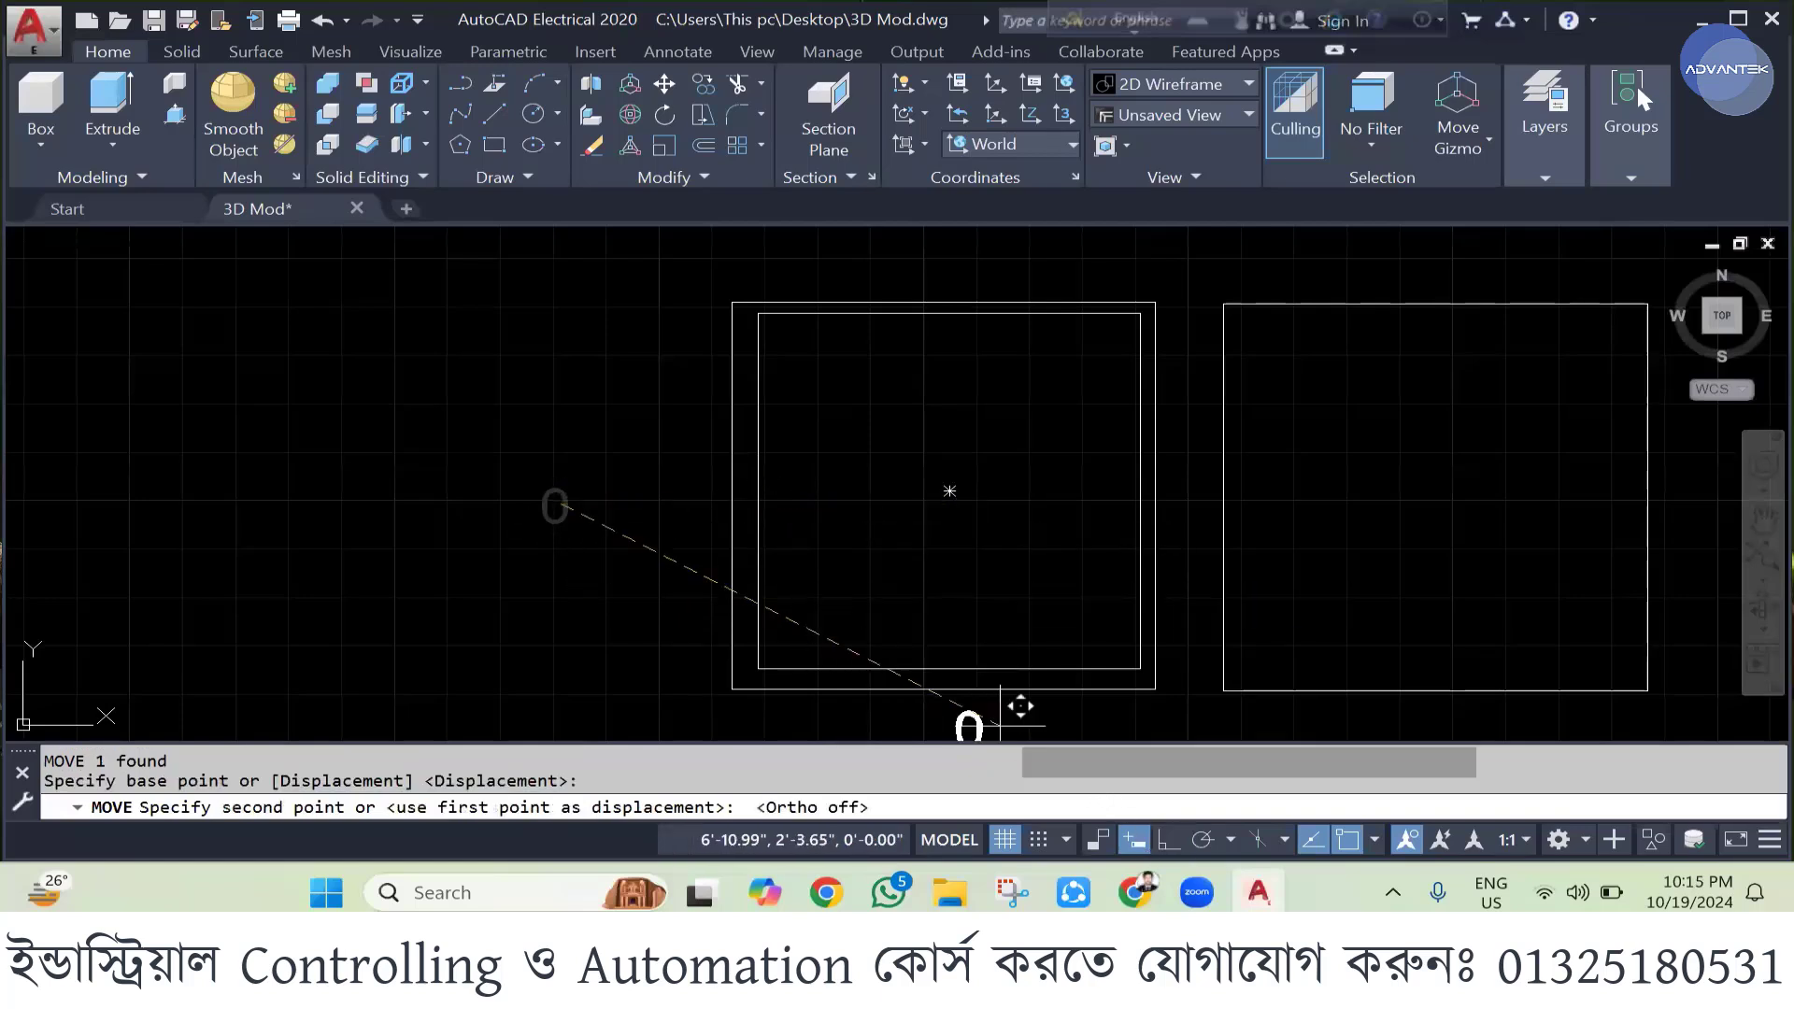
pyautogui.click(796, 635)
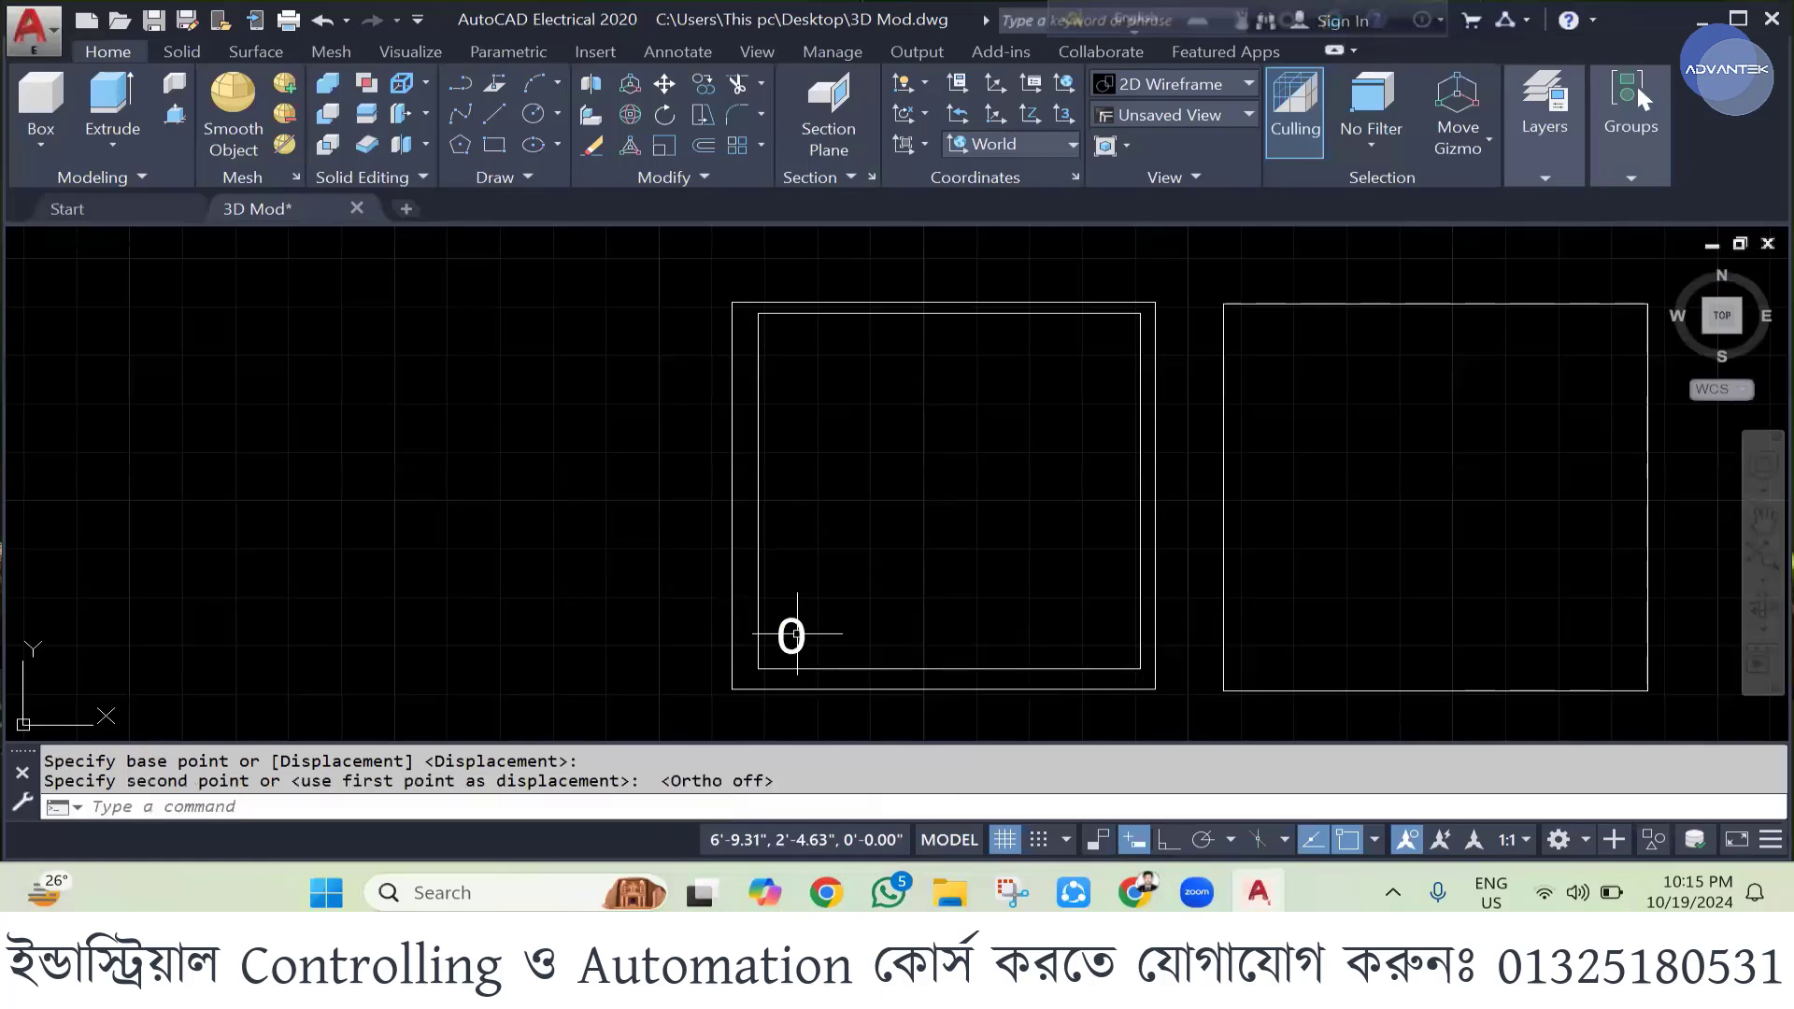
# - Copy the 0 label to six positions curving up and across to the top-right
pyautogui.write('Cp')
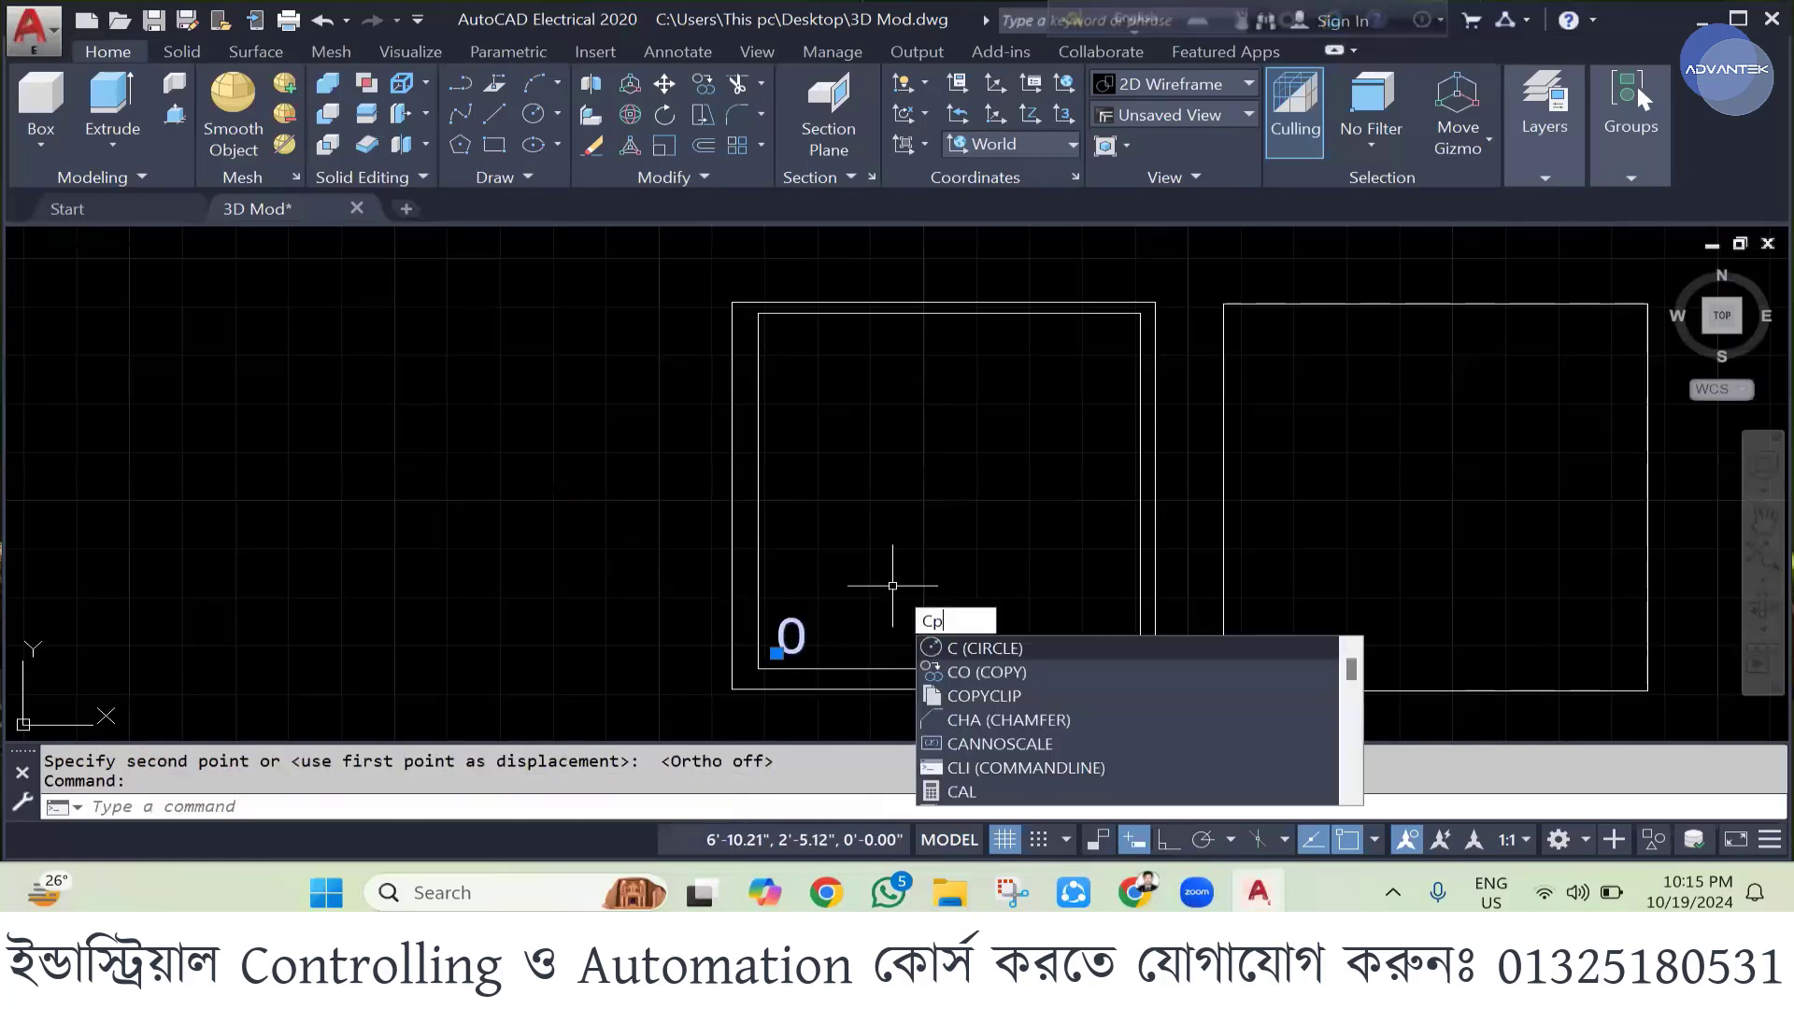
pyautogui.press('Return')
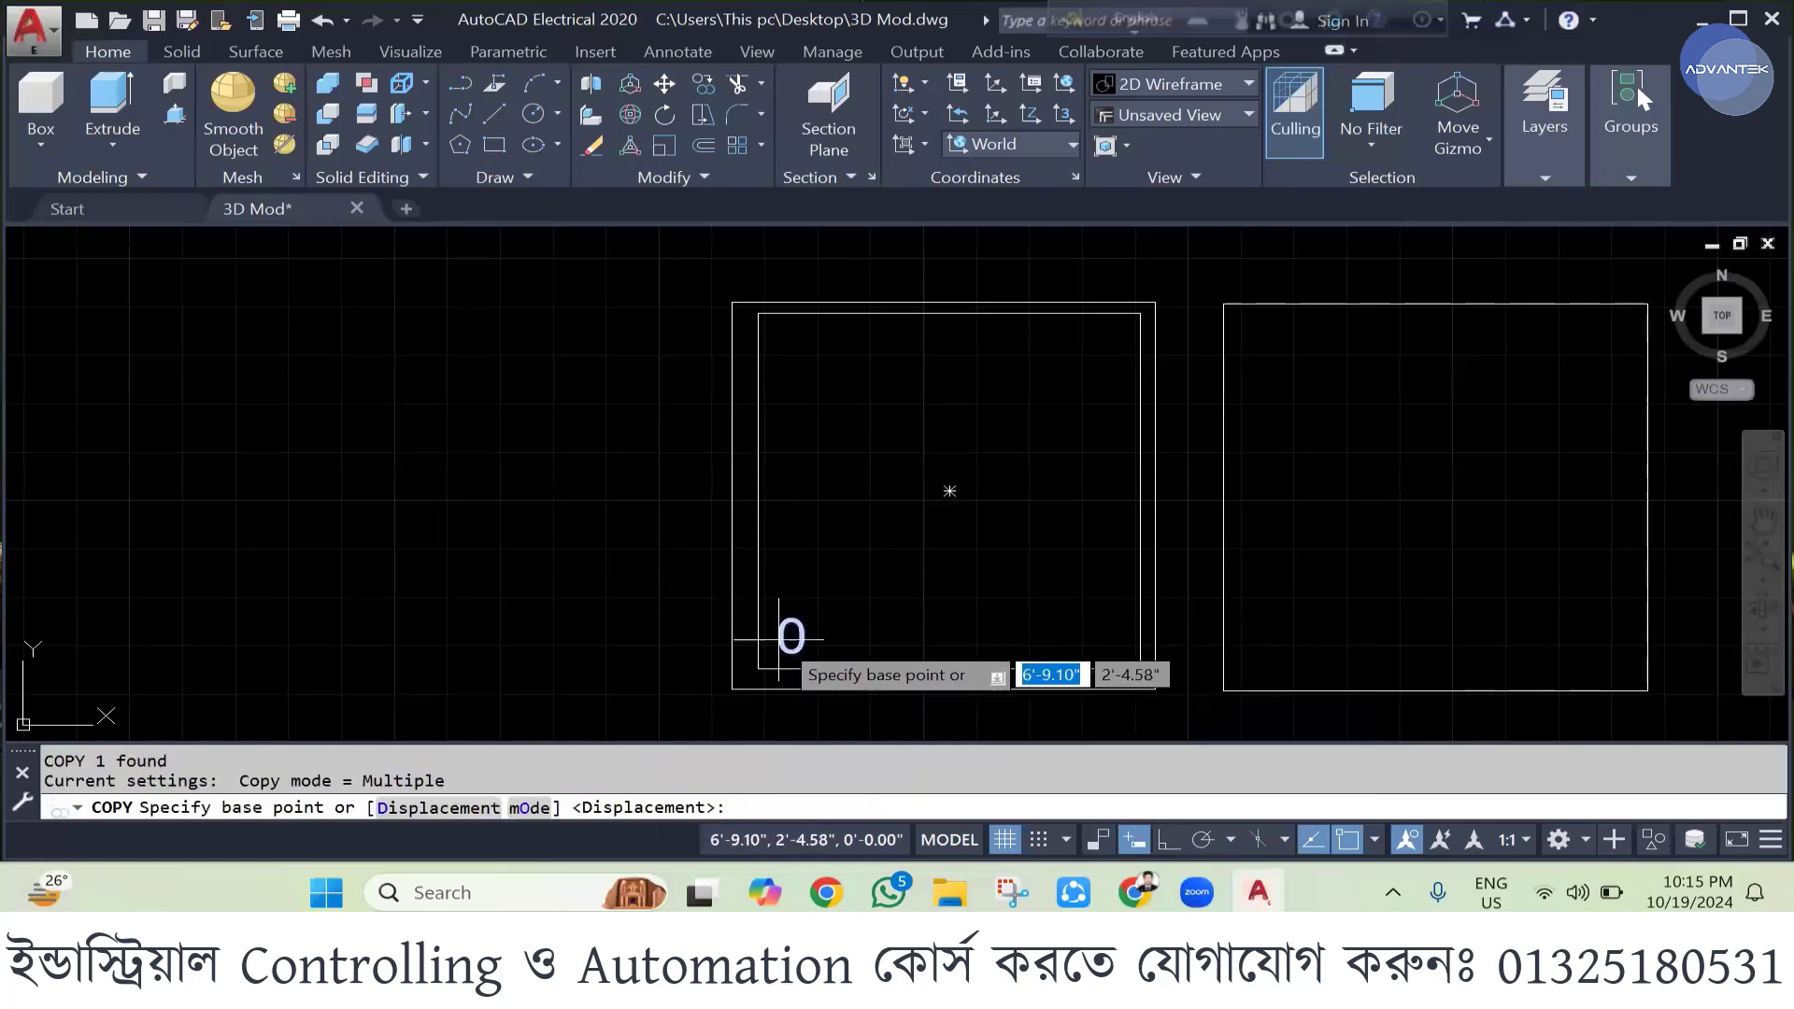
pyautogui.click(785, 637)
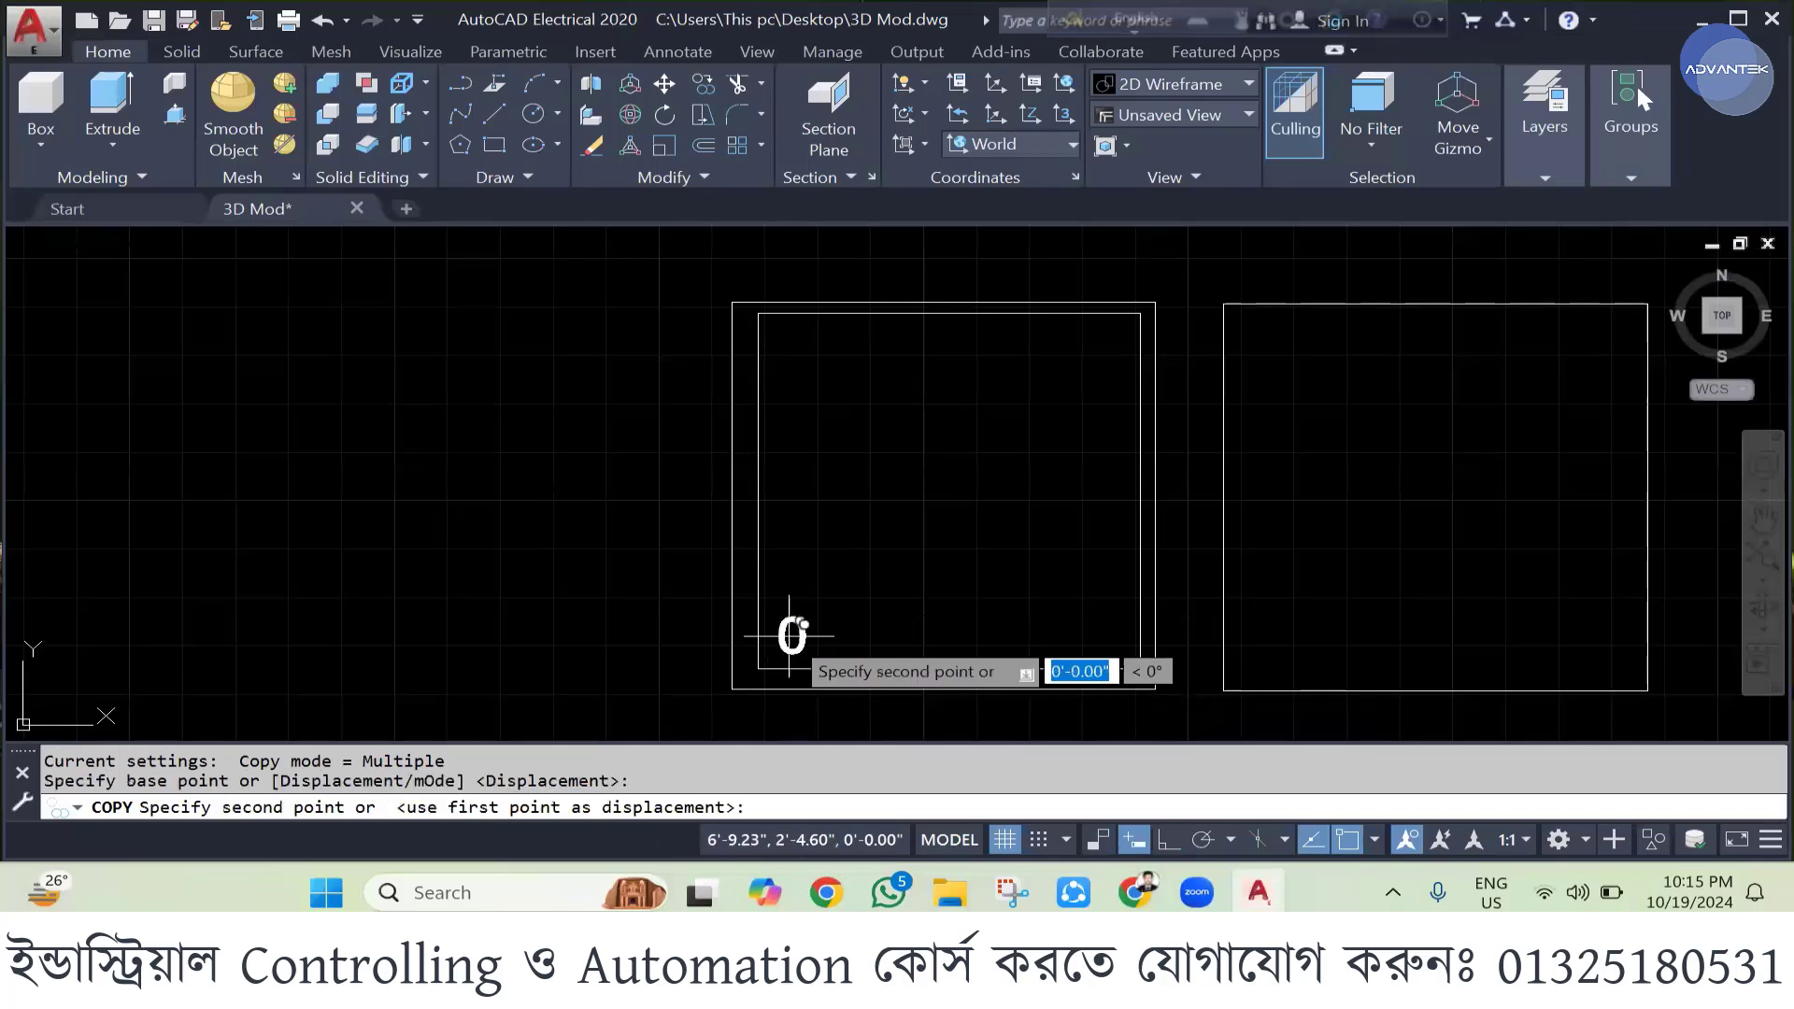
pyautogui.click(791, 559)
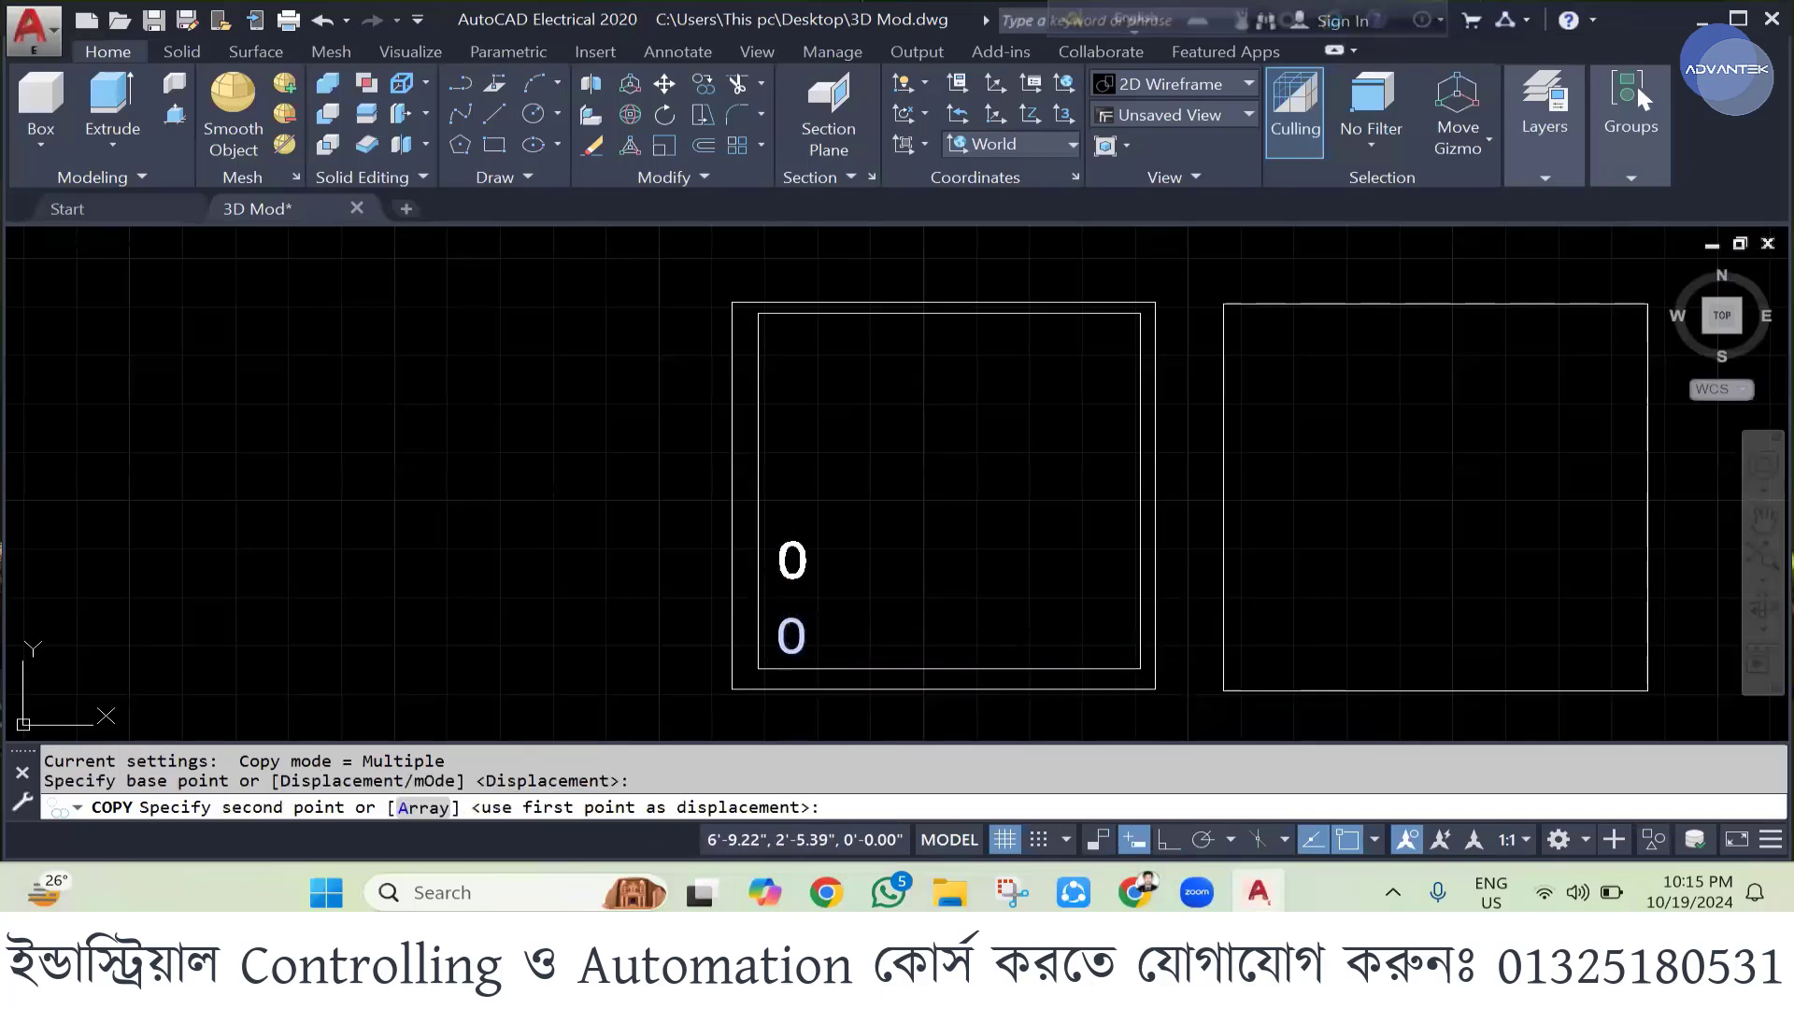
pyautogui.click(796, 481)
pyautogui.click(820, 401)
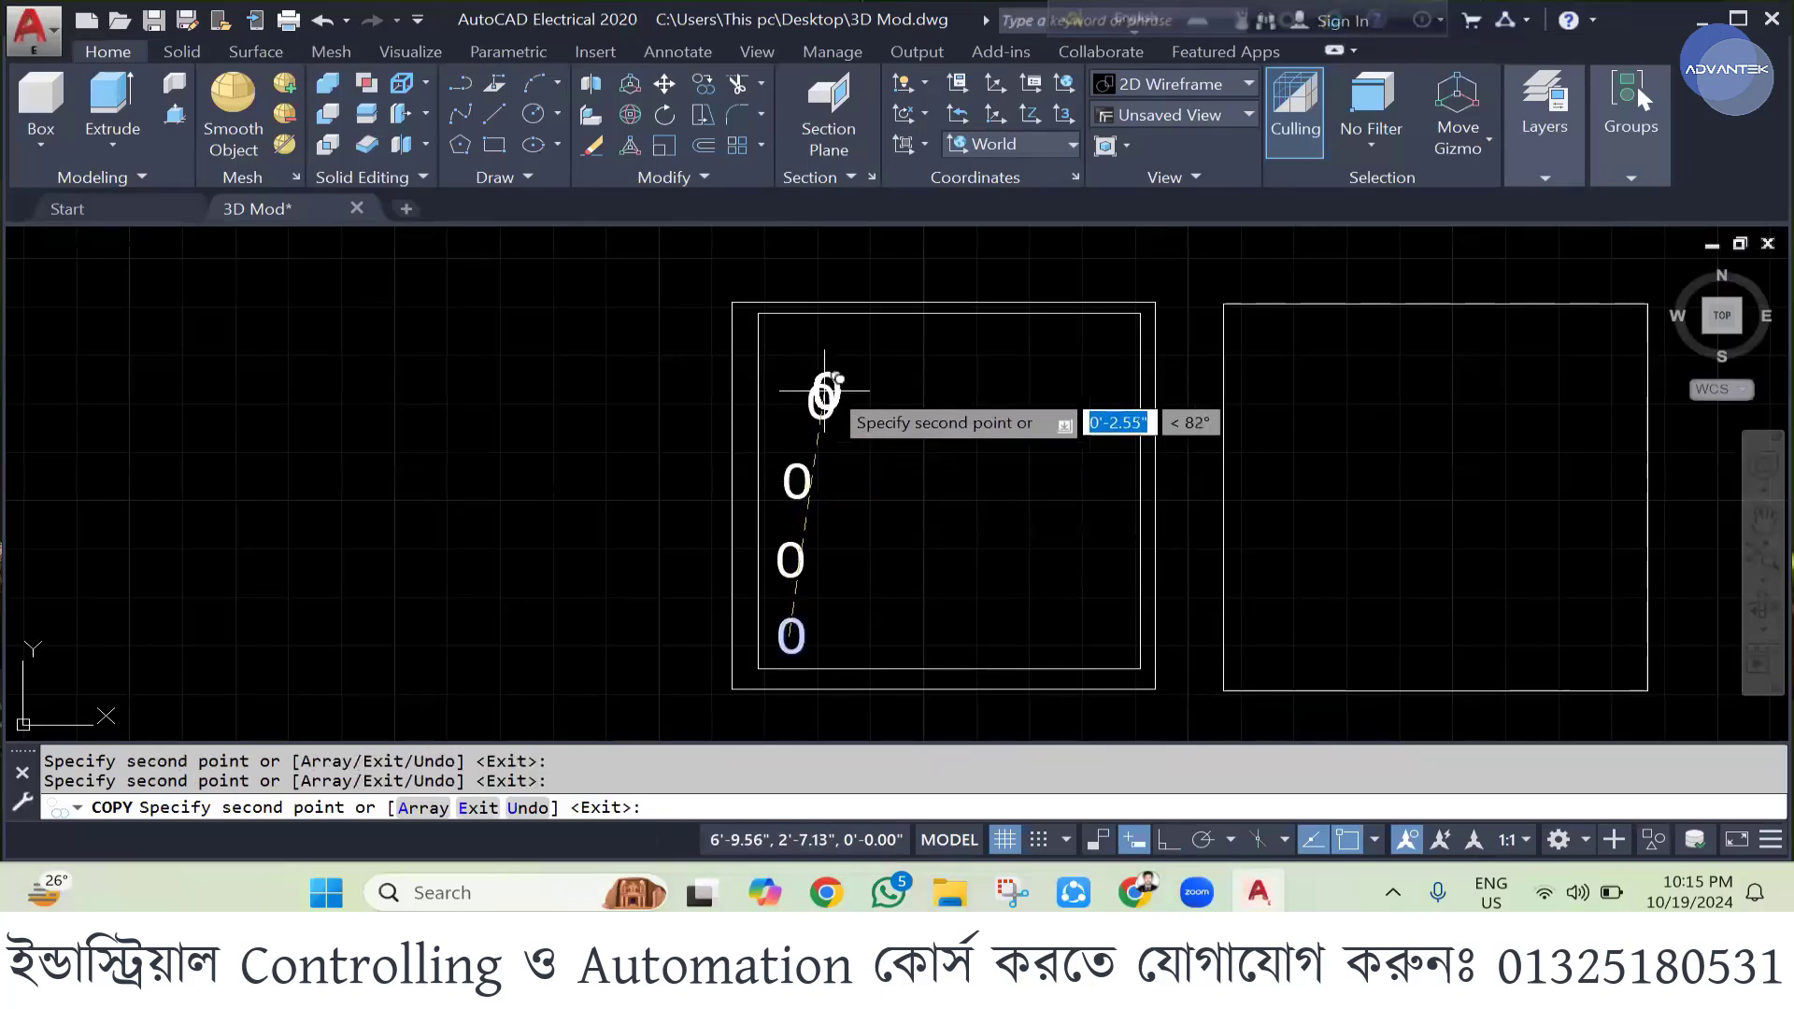
pyautogui.click(883, 342)
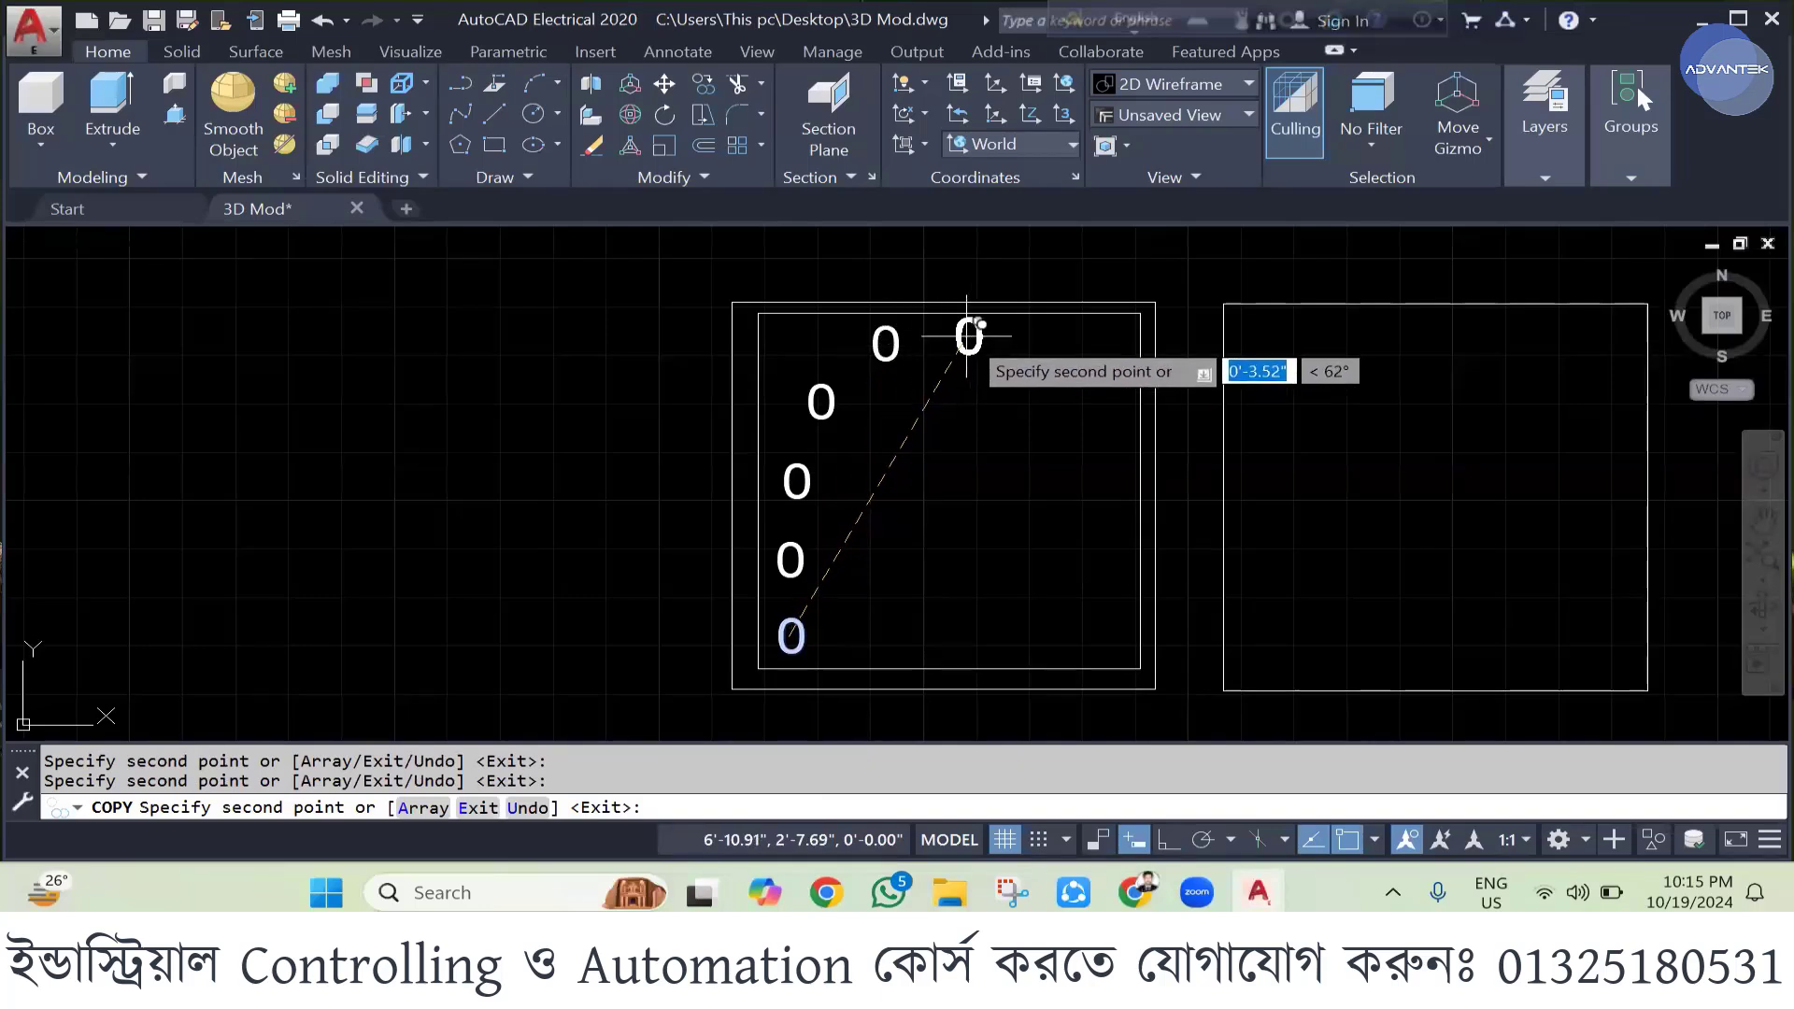
pyautogui.click(966, 336)
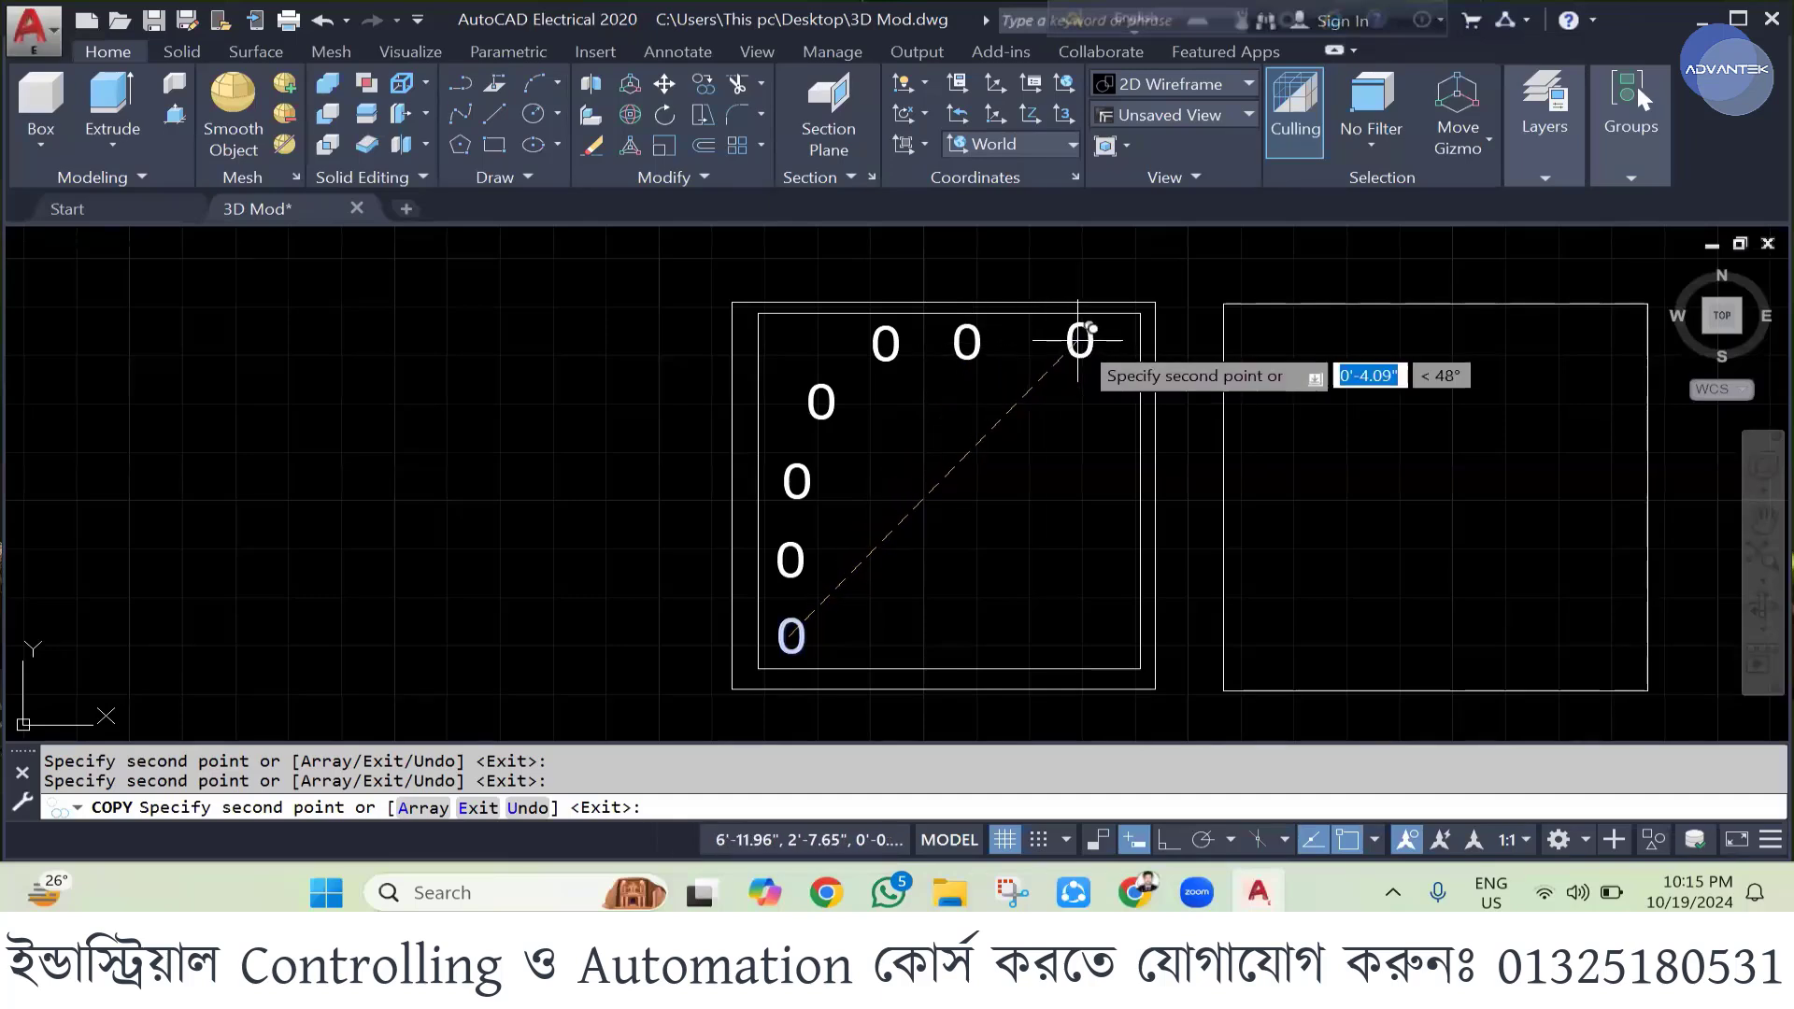
pyautogui.click(1079, 340)
pyautogui.press('Escape')
pyautogui.click(969, 346)
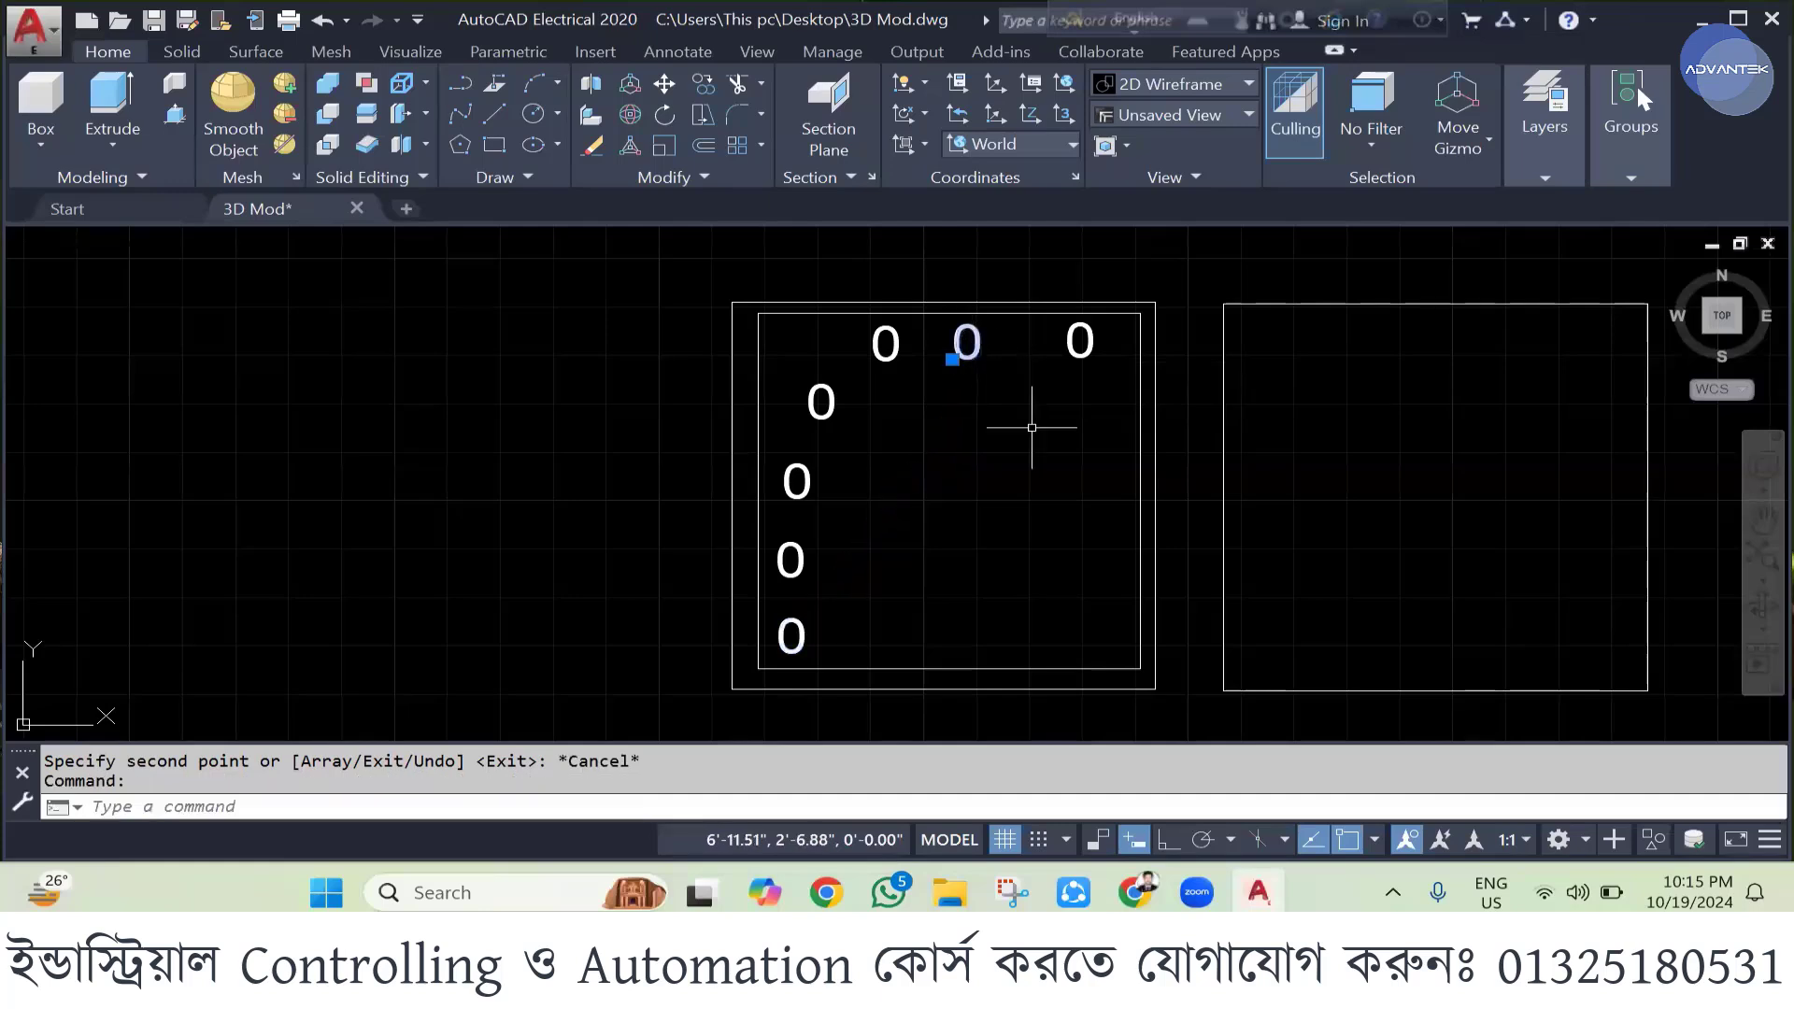
# - Nudge the middle top 0 label slightly to the right
pyautogui.write('m')
pyautogui.press('Return')
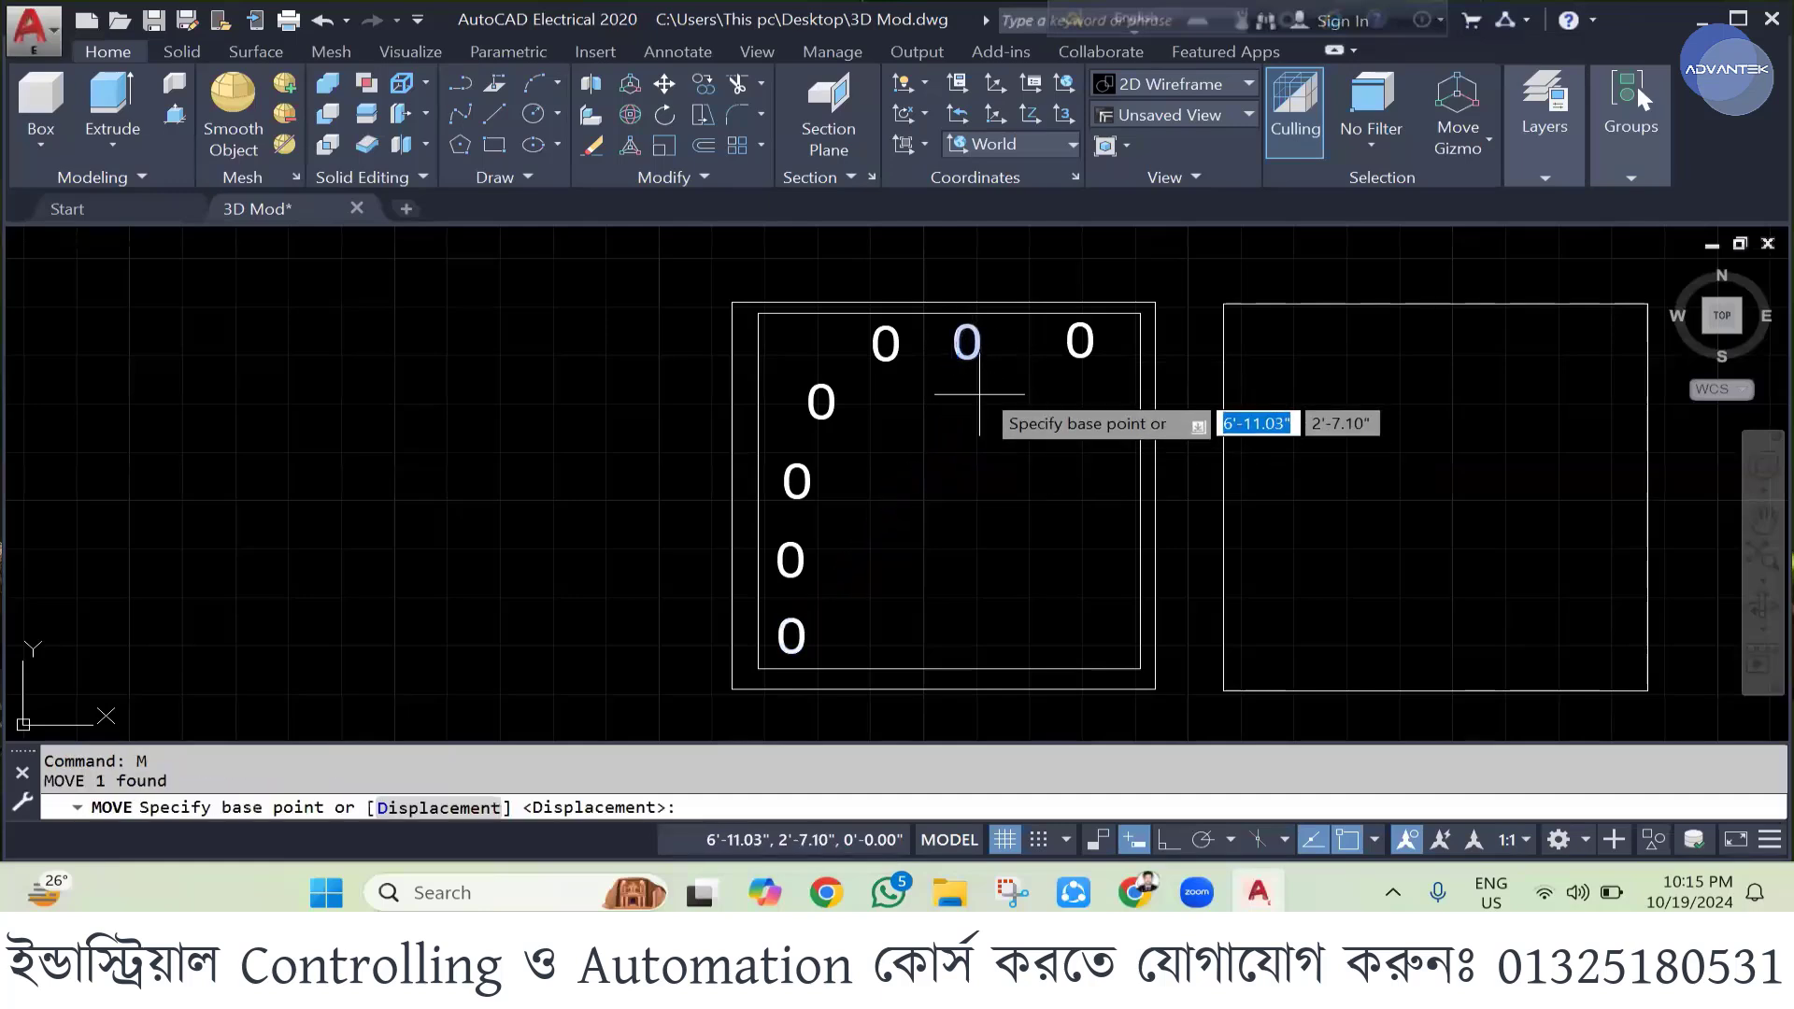
pyautogui.click(971, 343)
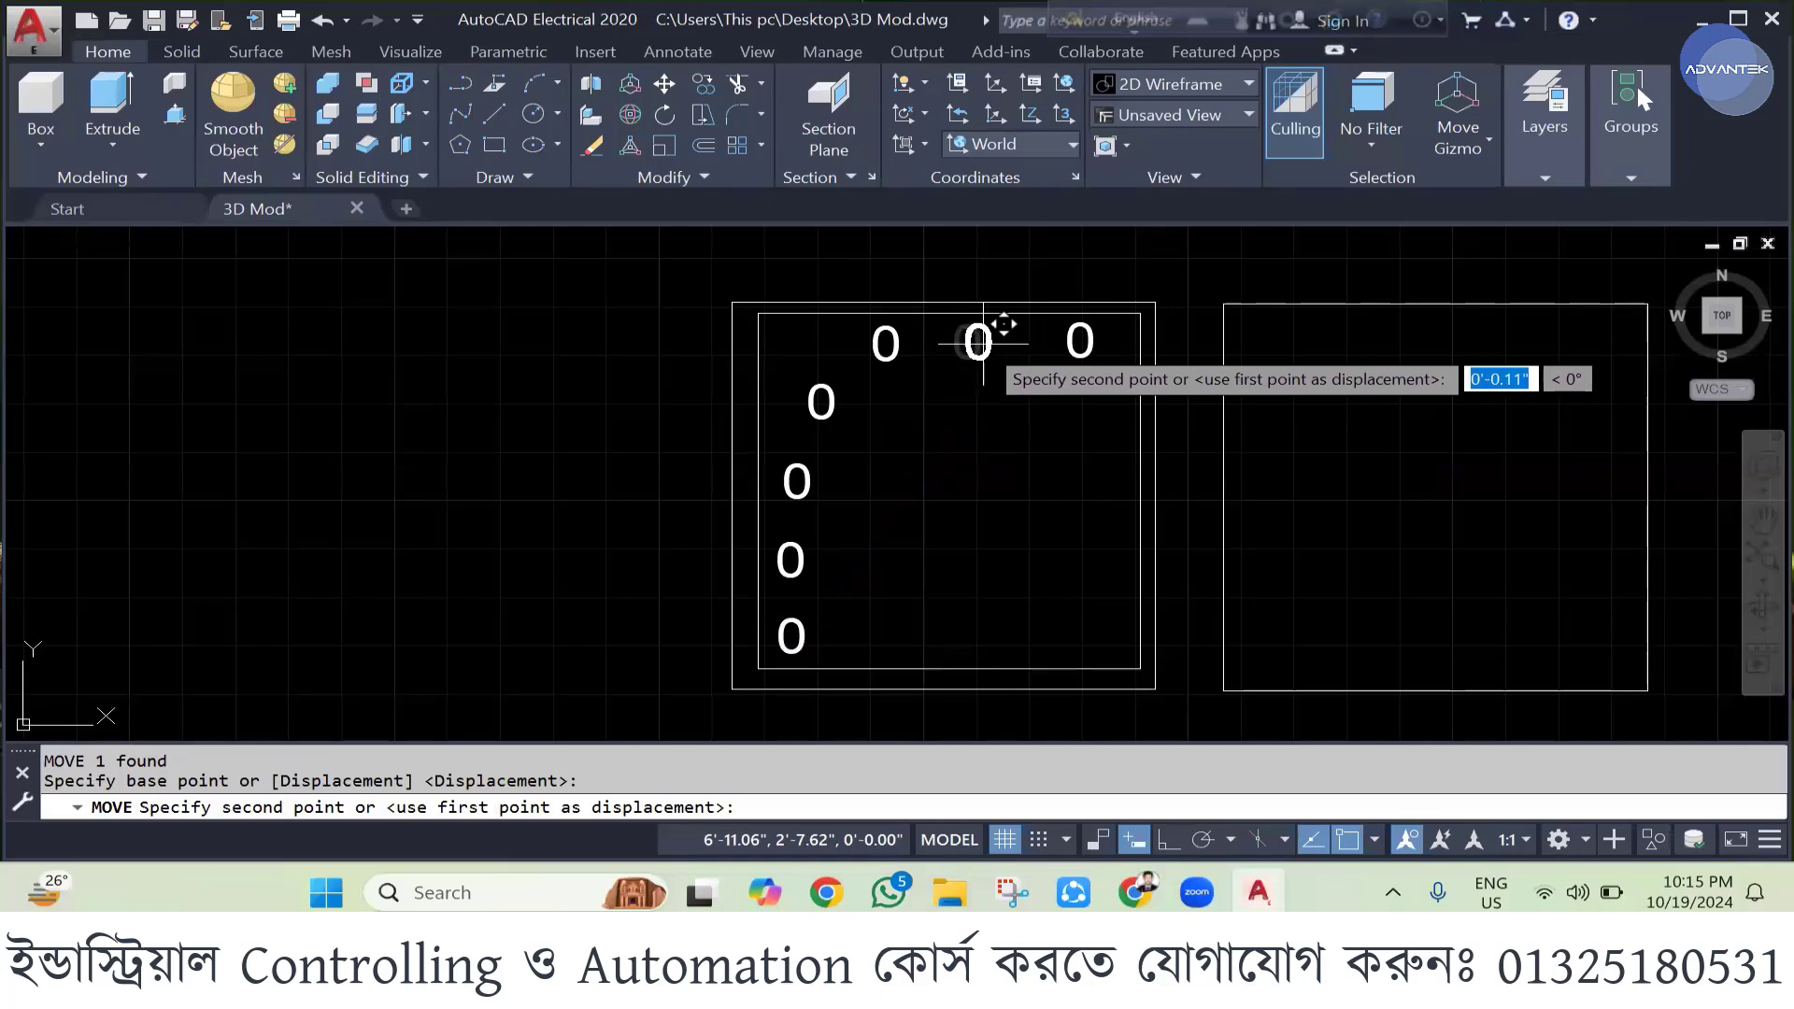
pyautogui.click(981, 353)
pyautogui.press('Escape')
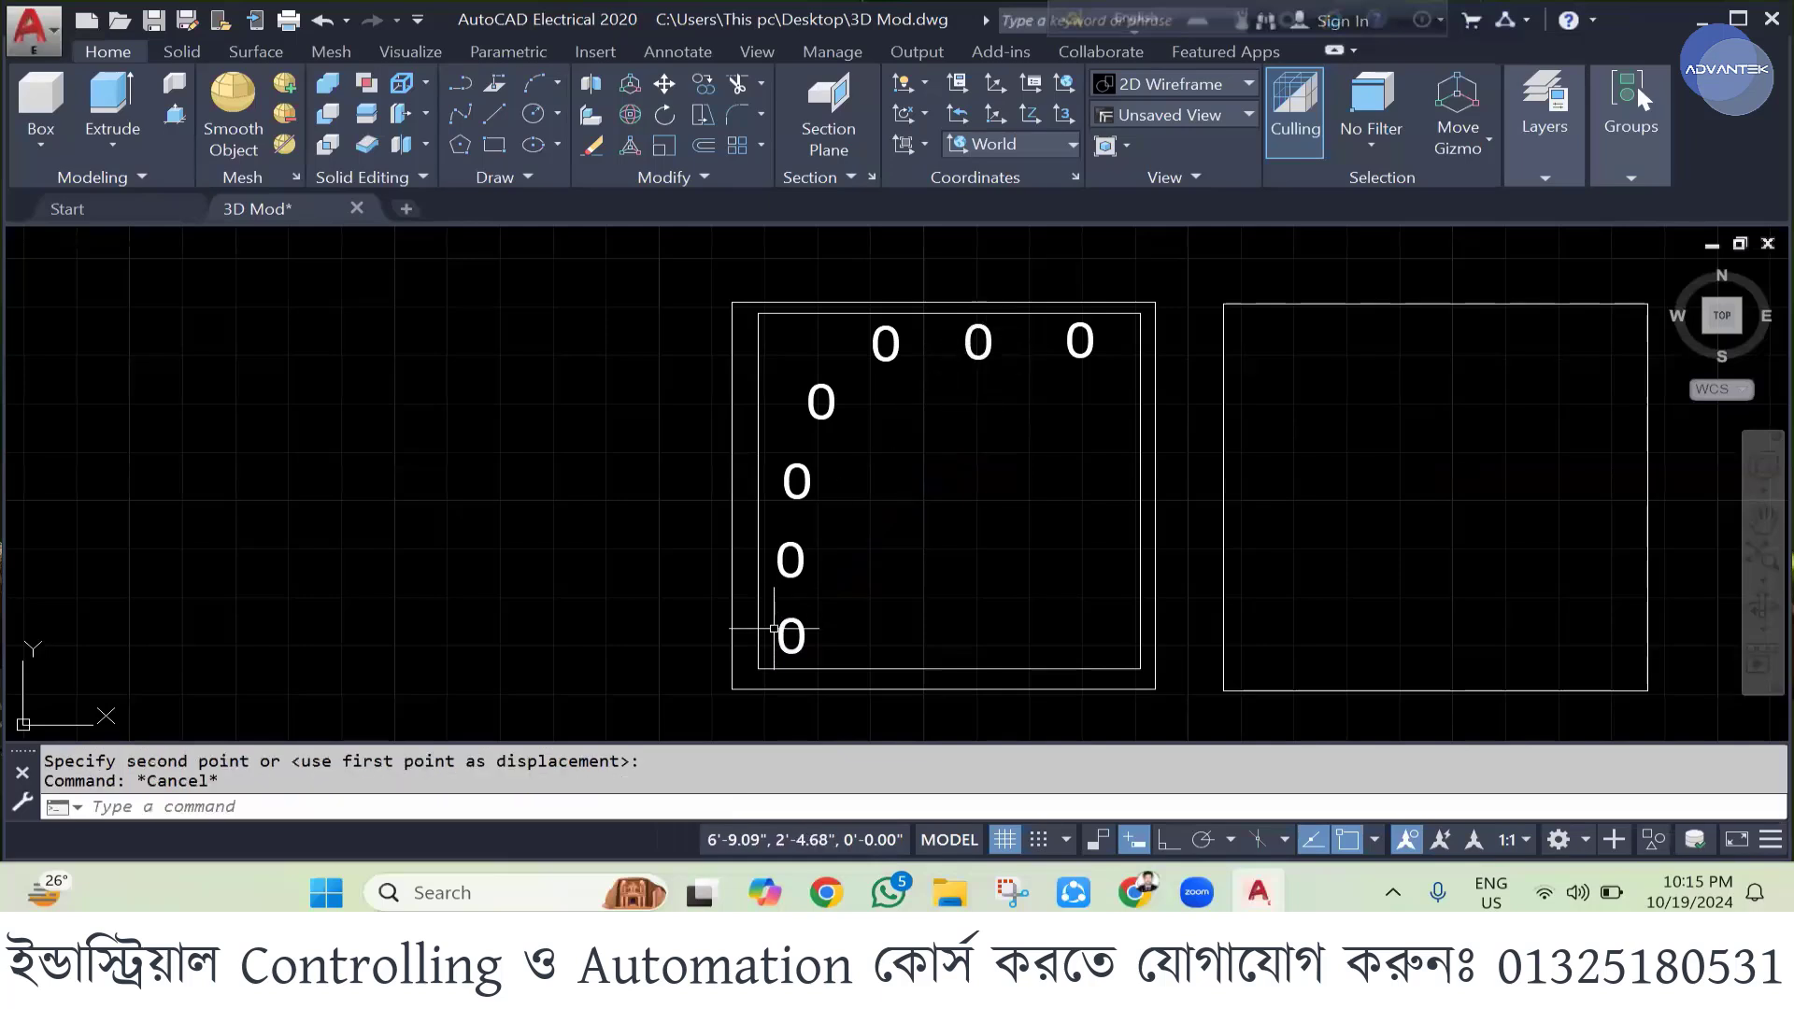
# - Retype the lower labels as 5, 10, 15 and 20
pyautogui.doubleClick(794, 561)
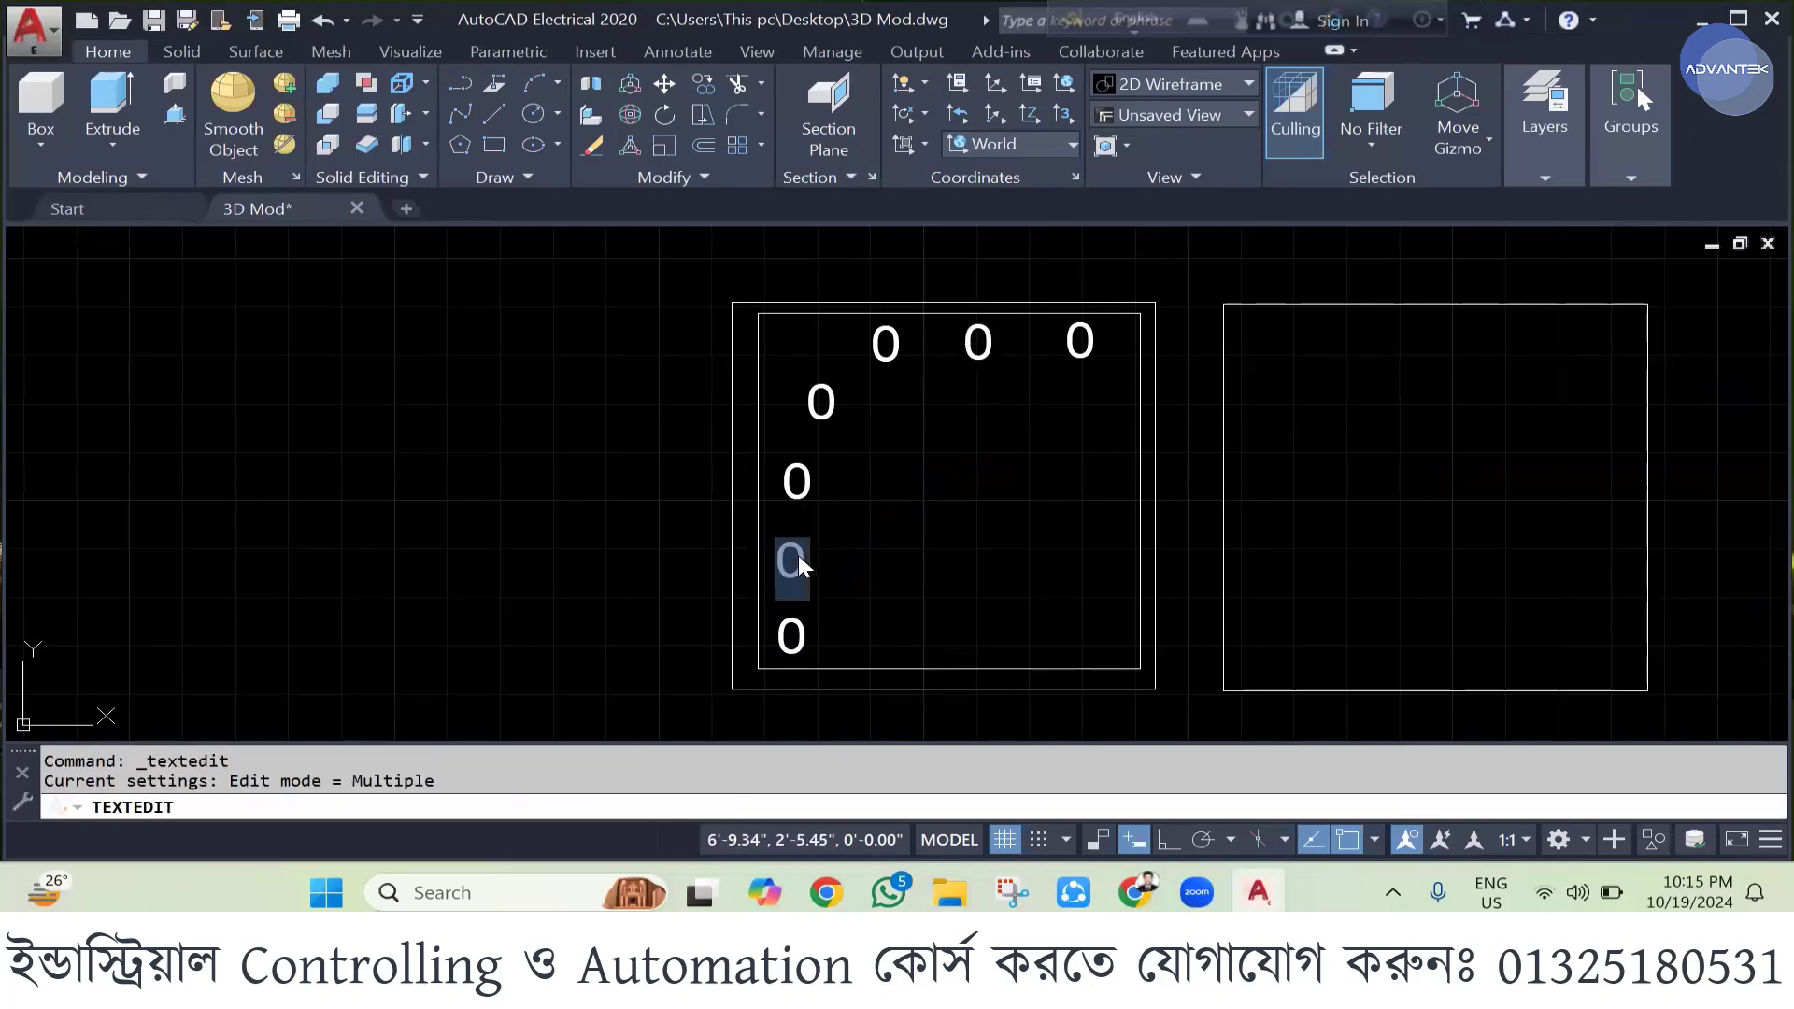
pyautogui.press('BackSpace')
pyautogui.write('5')
pyautogui.press('Return')
pyautogui.click(808, 484)
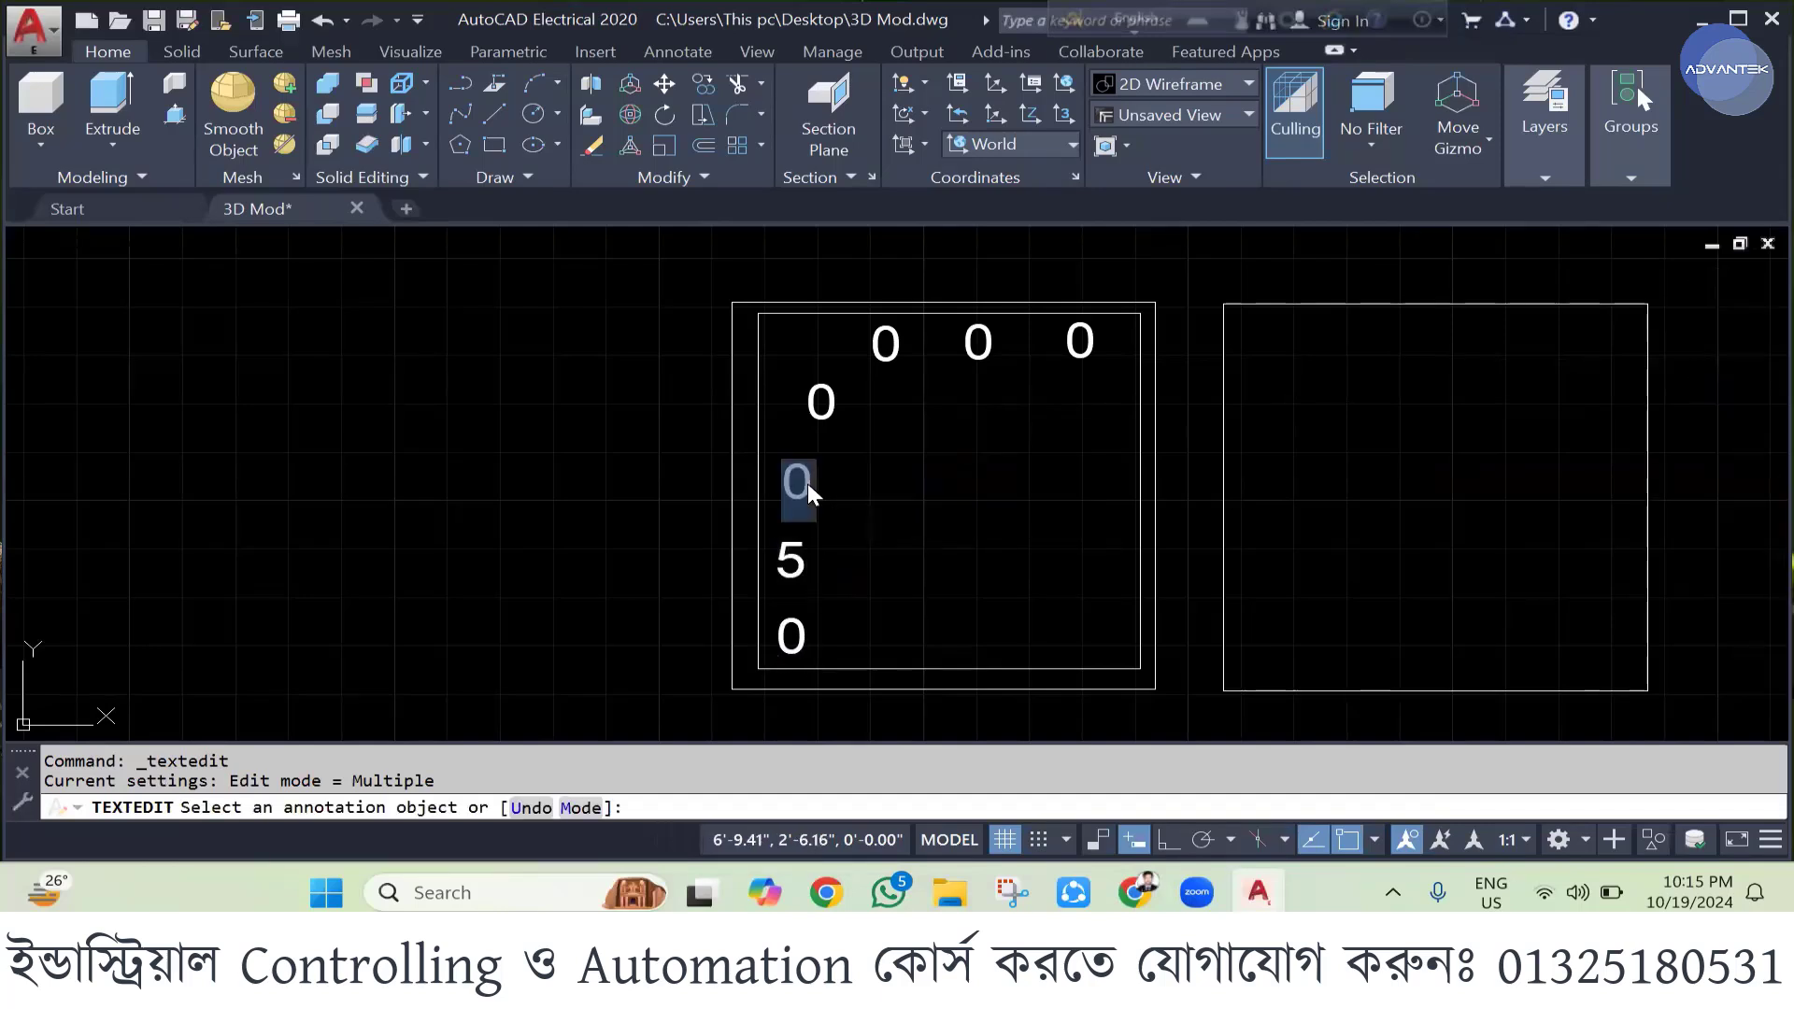
pyautogui.press('Return')
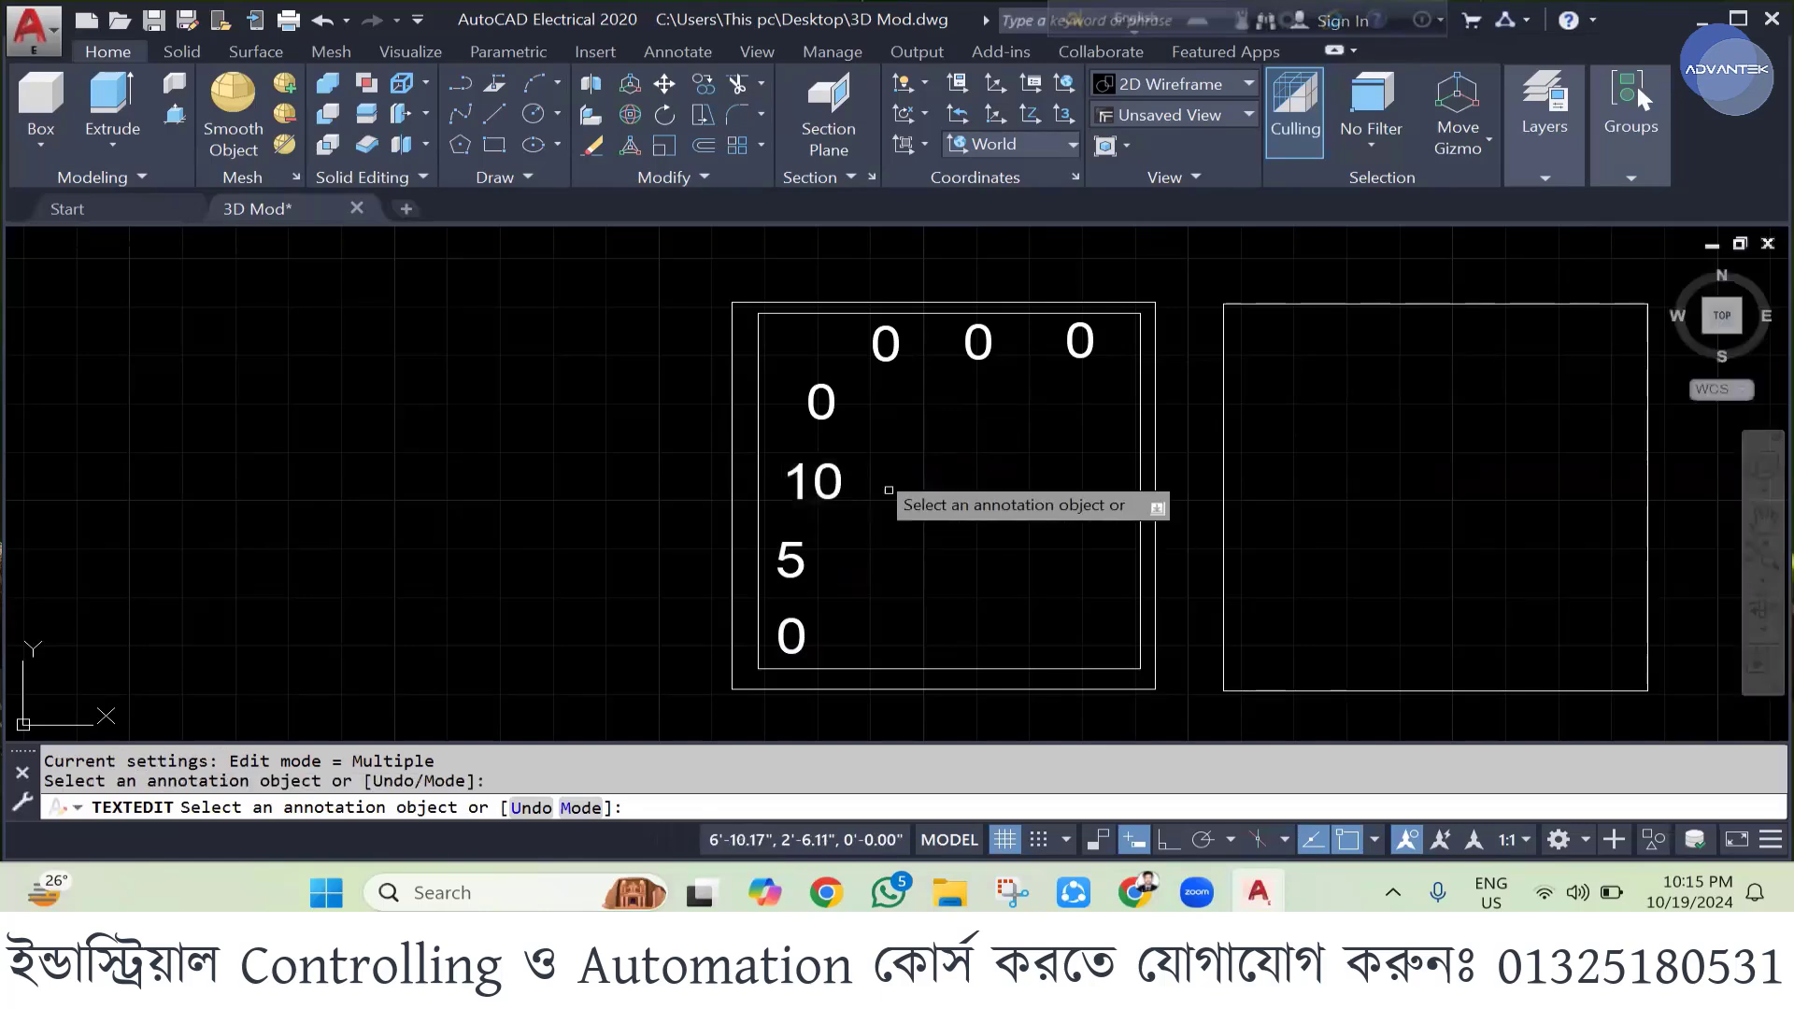
pyautogui.click(811, 428)
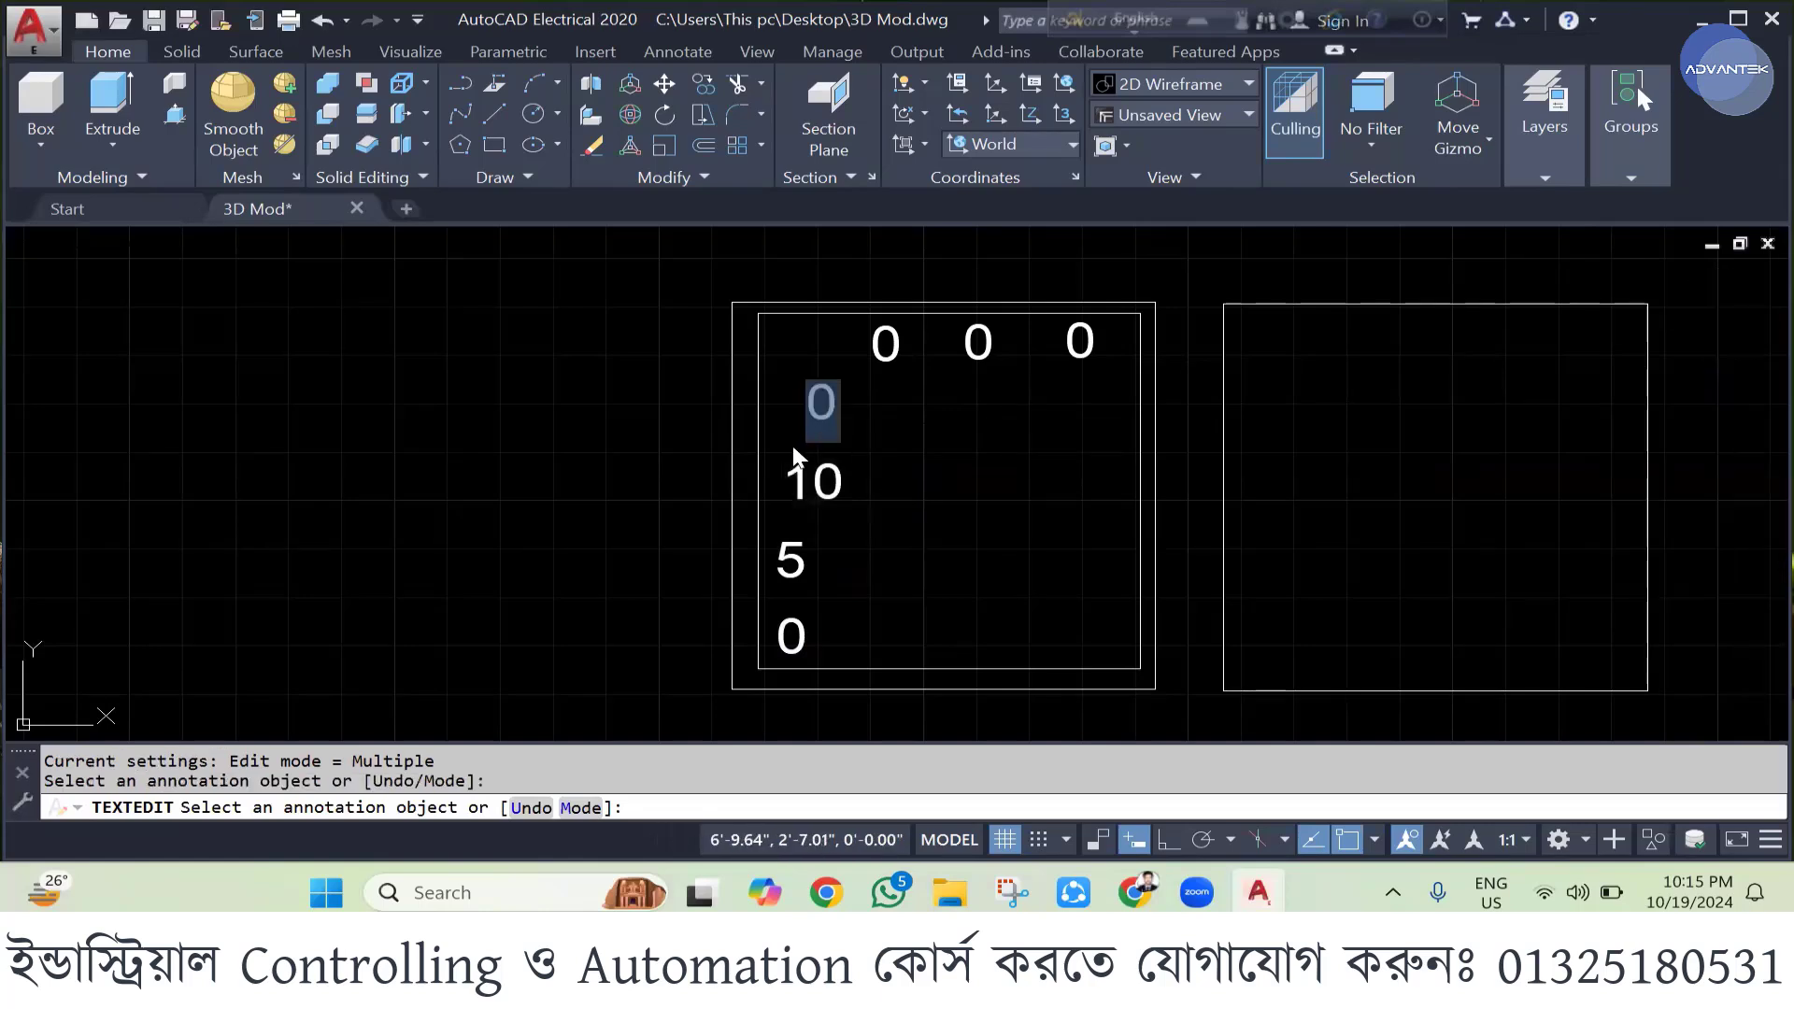
pyautogui.write('15')
pyautogui.press('Return')
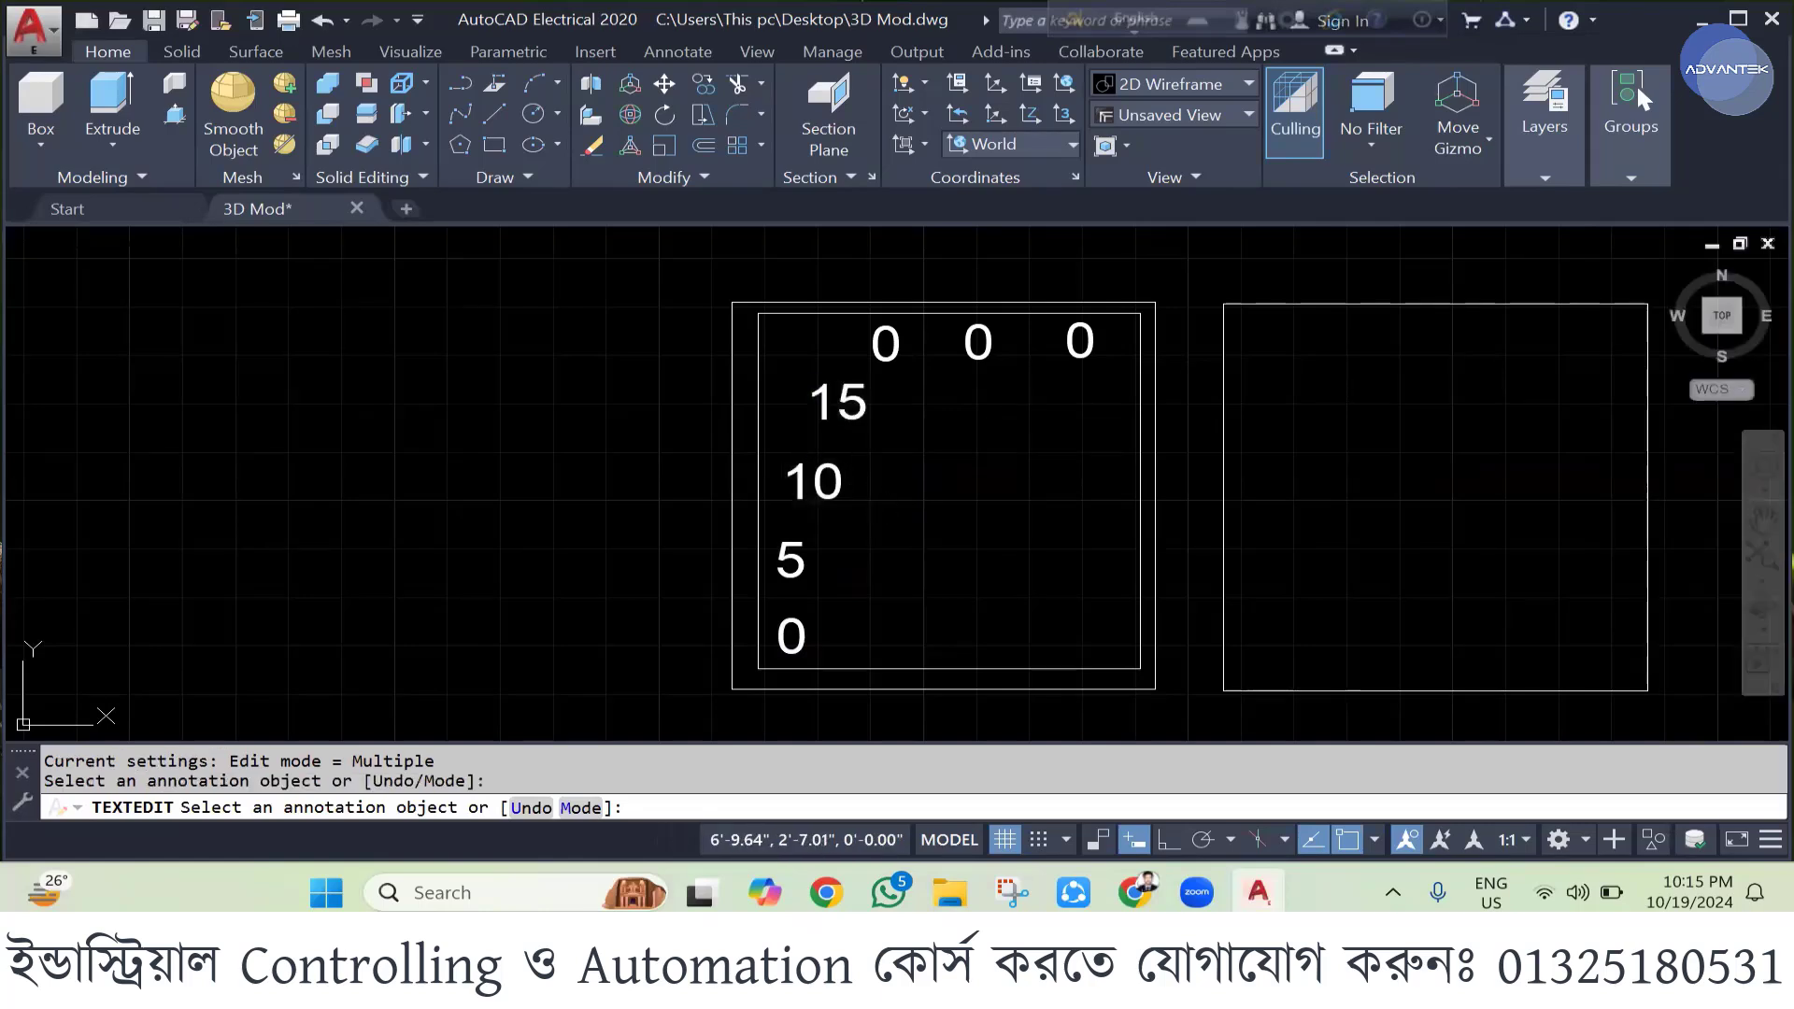
pyautogui.click(893, 355)
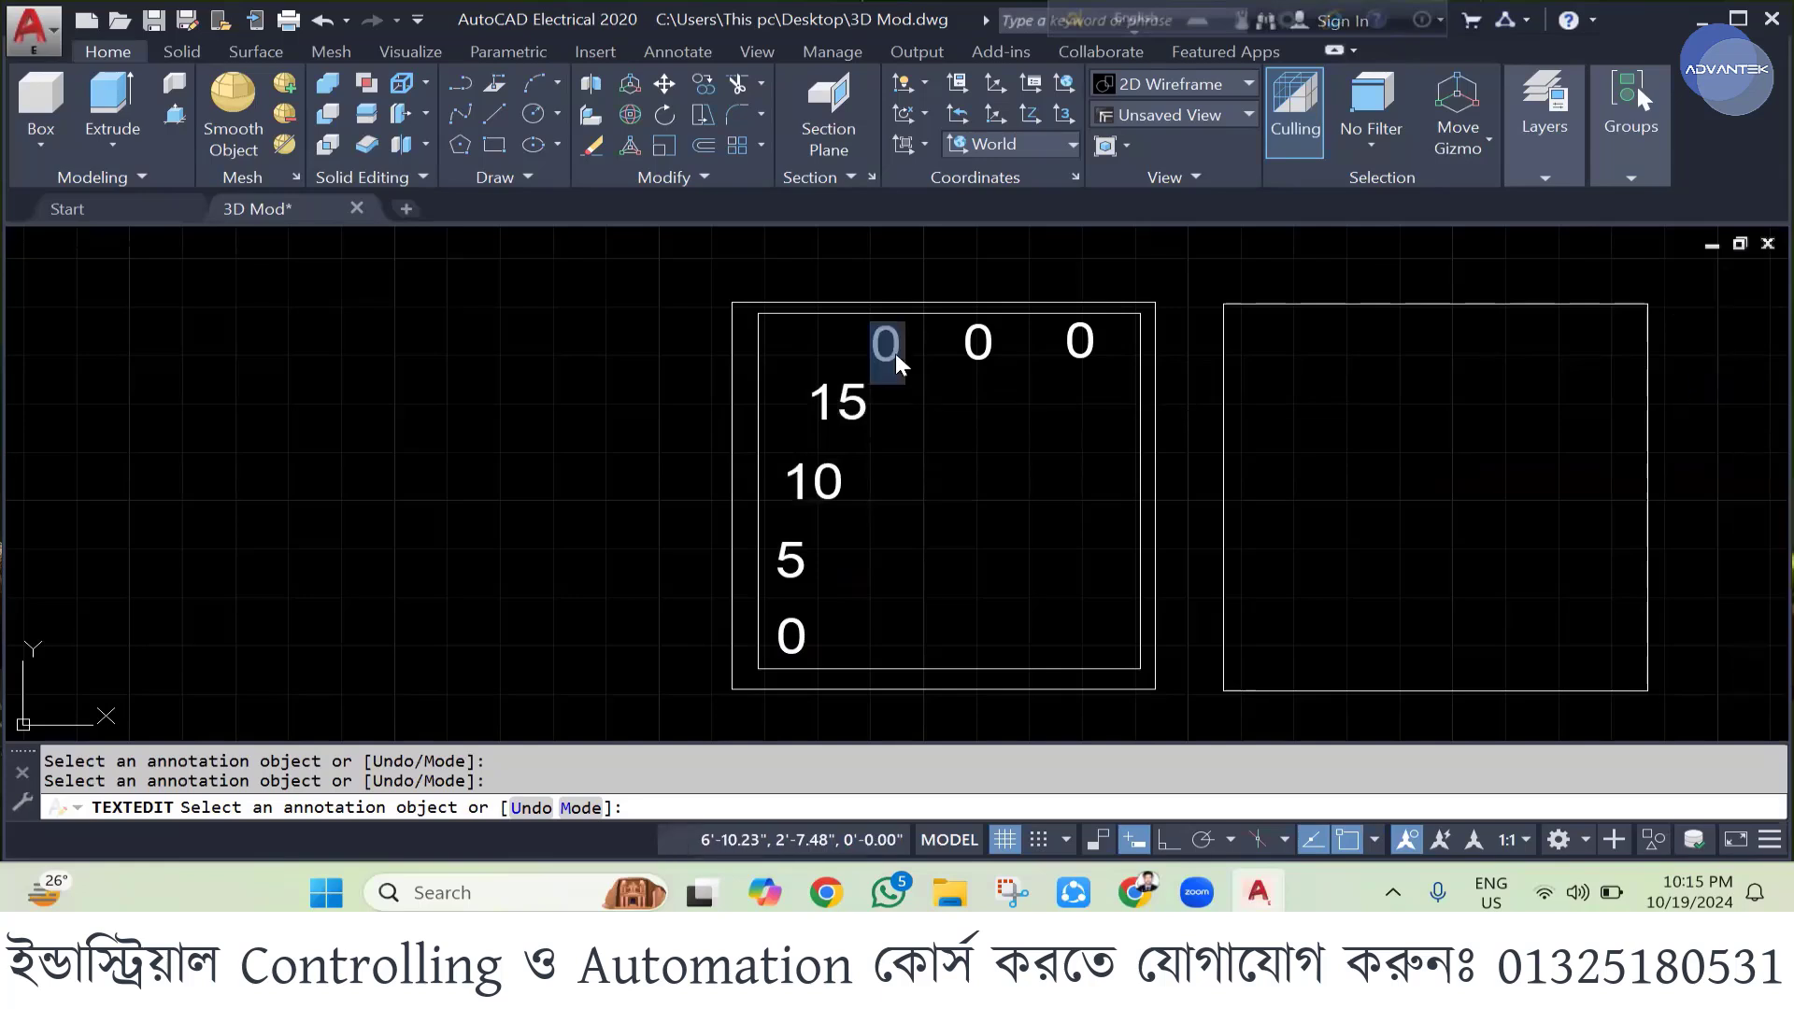
pyautogui.write('20')
pyautogui.press('Return')
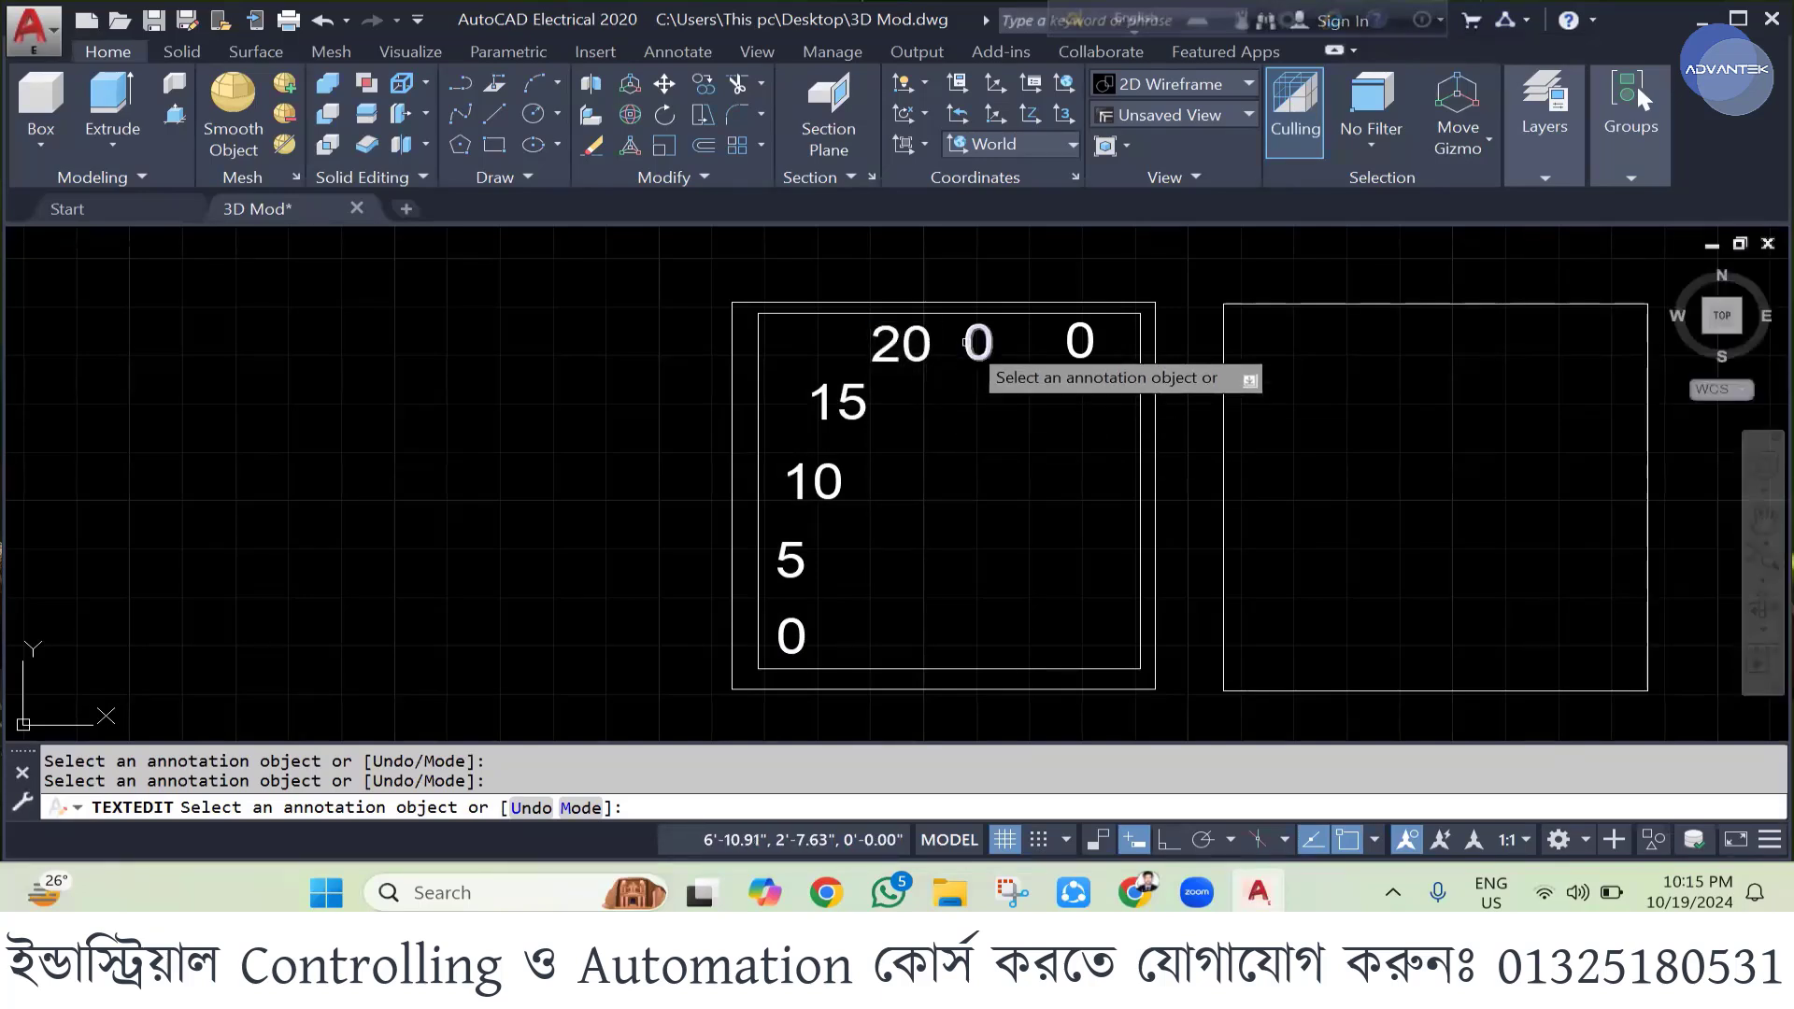
# - Retype the top labels as 25 and 30, then reopen the 15 label
pyautogui.click(948, 367)
pyautogui.write('3')
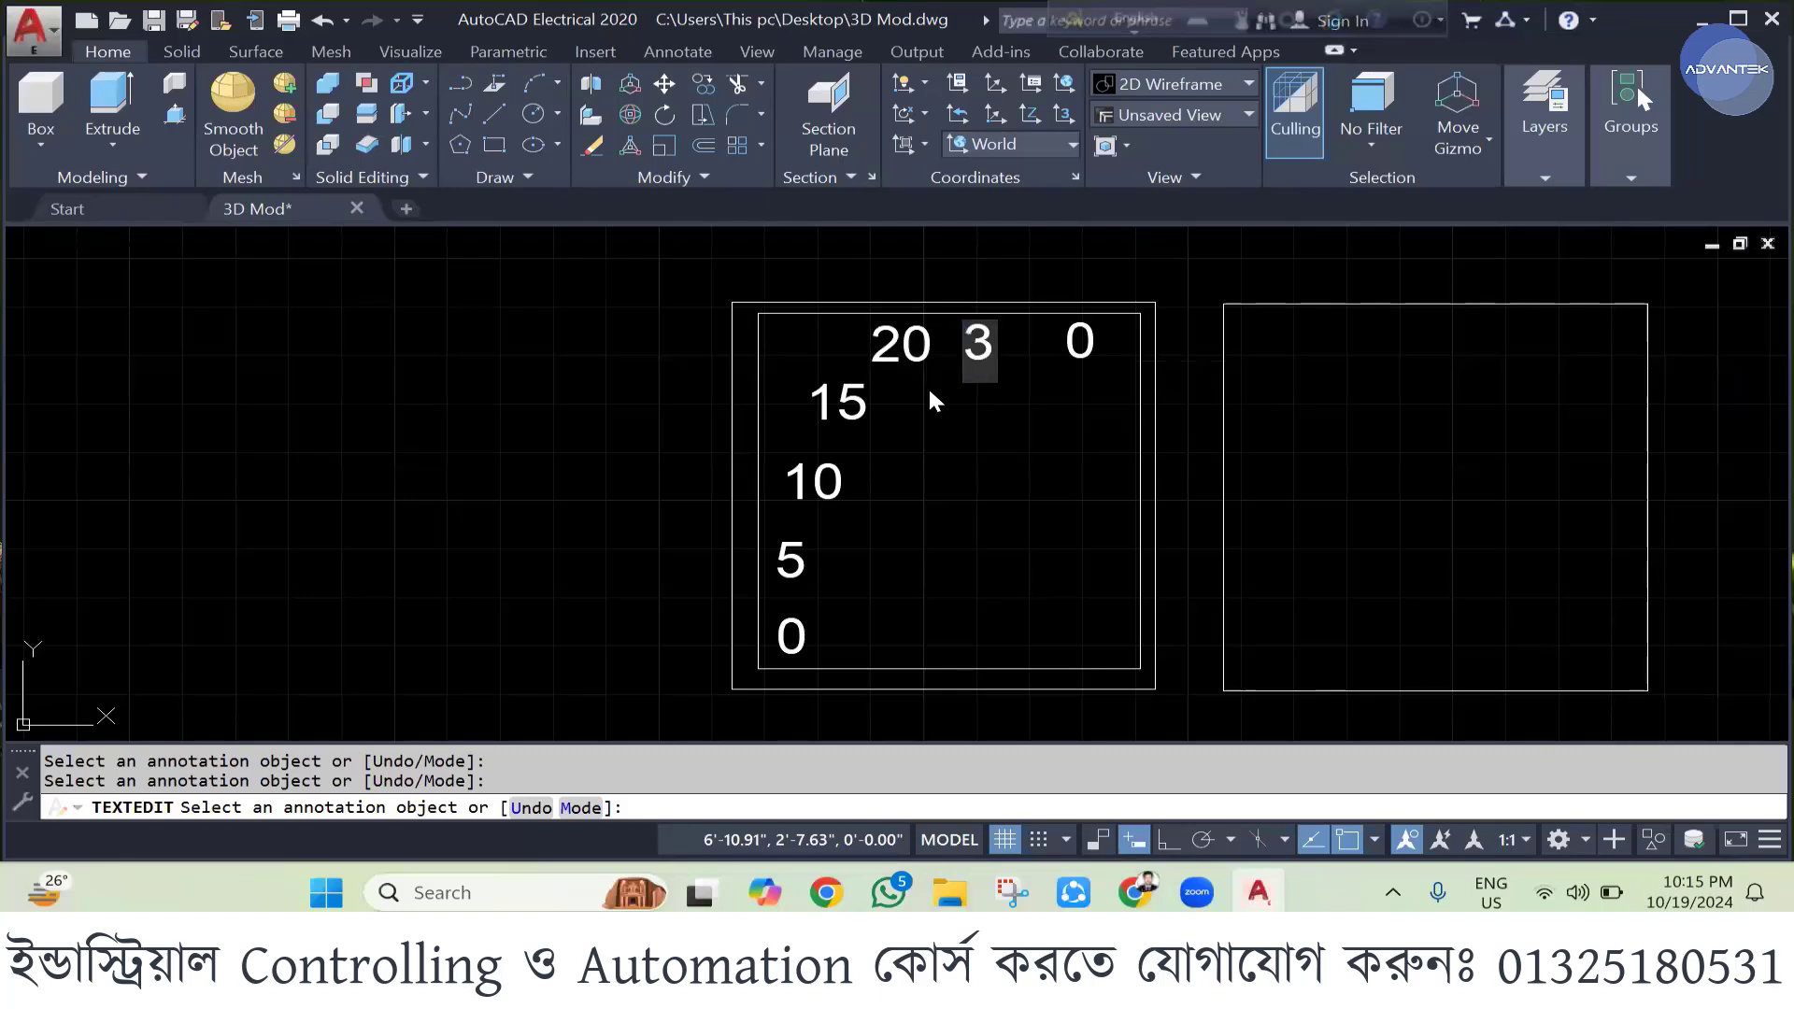
pyautogui.press('BackSpace')
pyautogui.write('25')
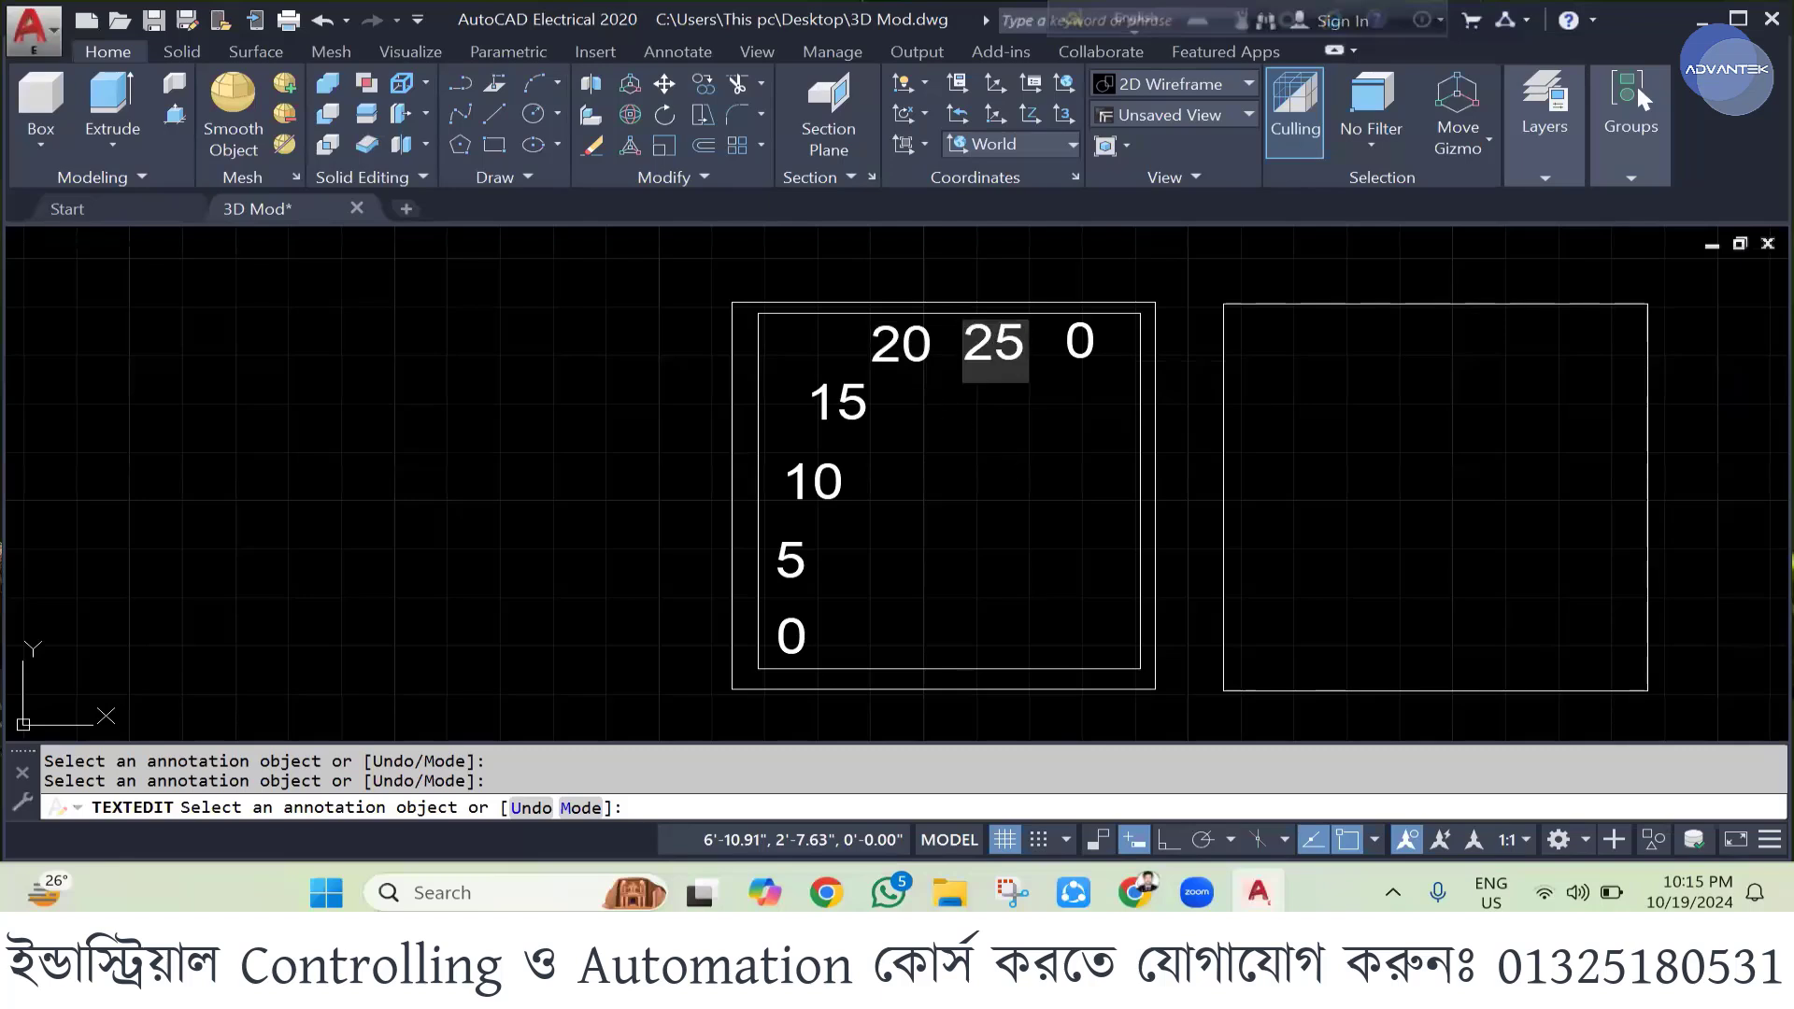
pyautogui.click(927, 385)
pyautogui.click(1084, 346)
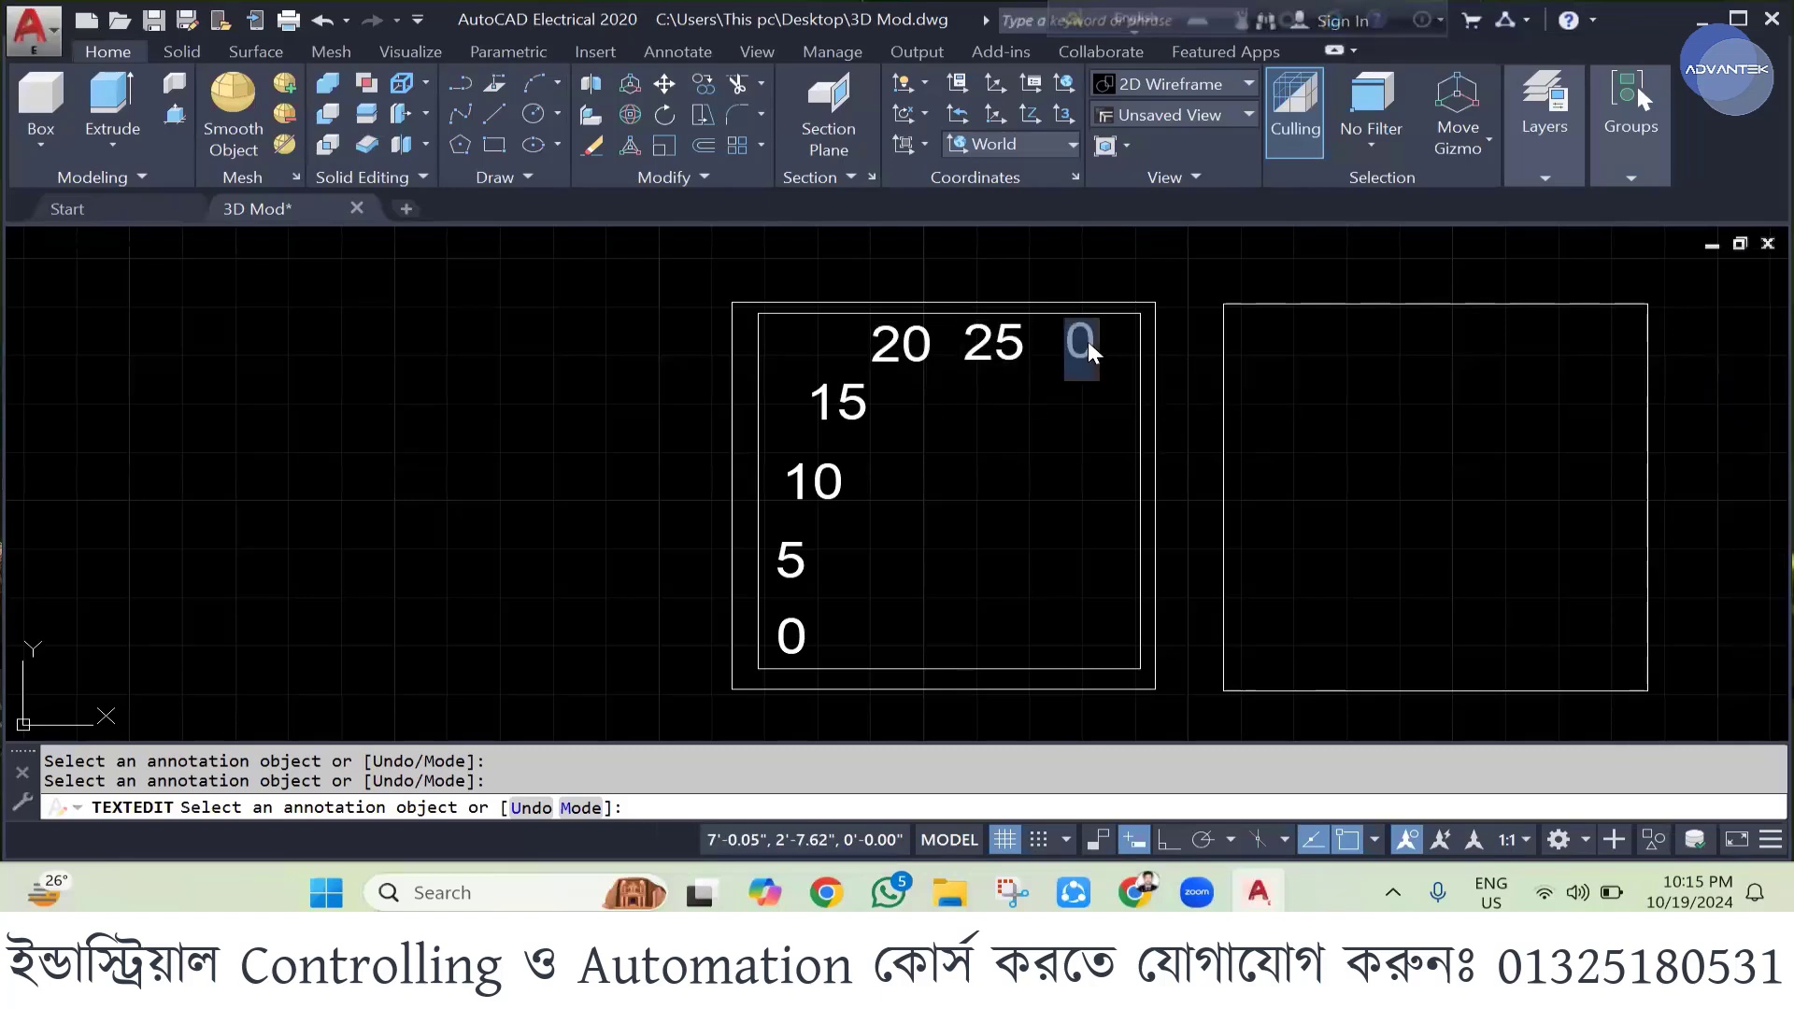
pyautogui.write('30')
pyautogui.click(1065, 524)
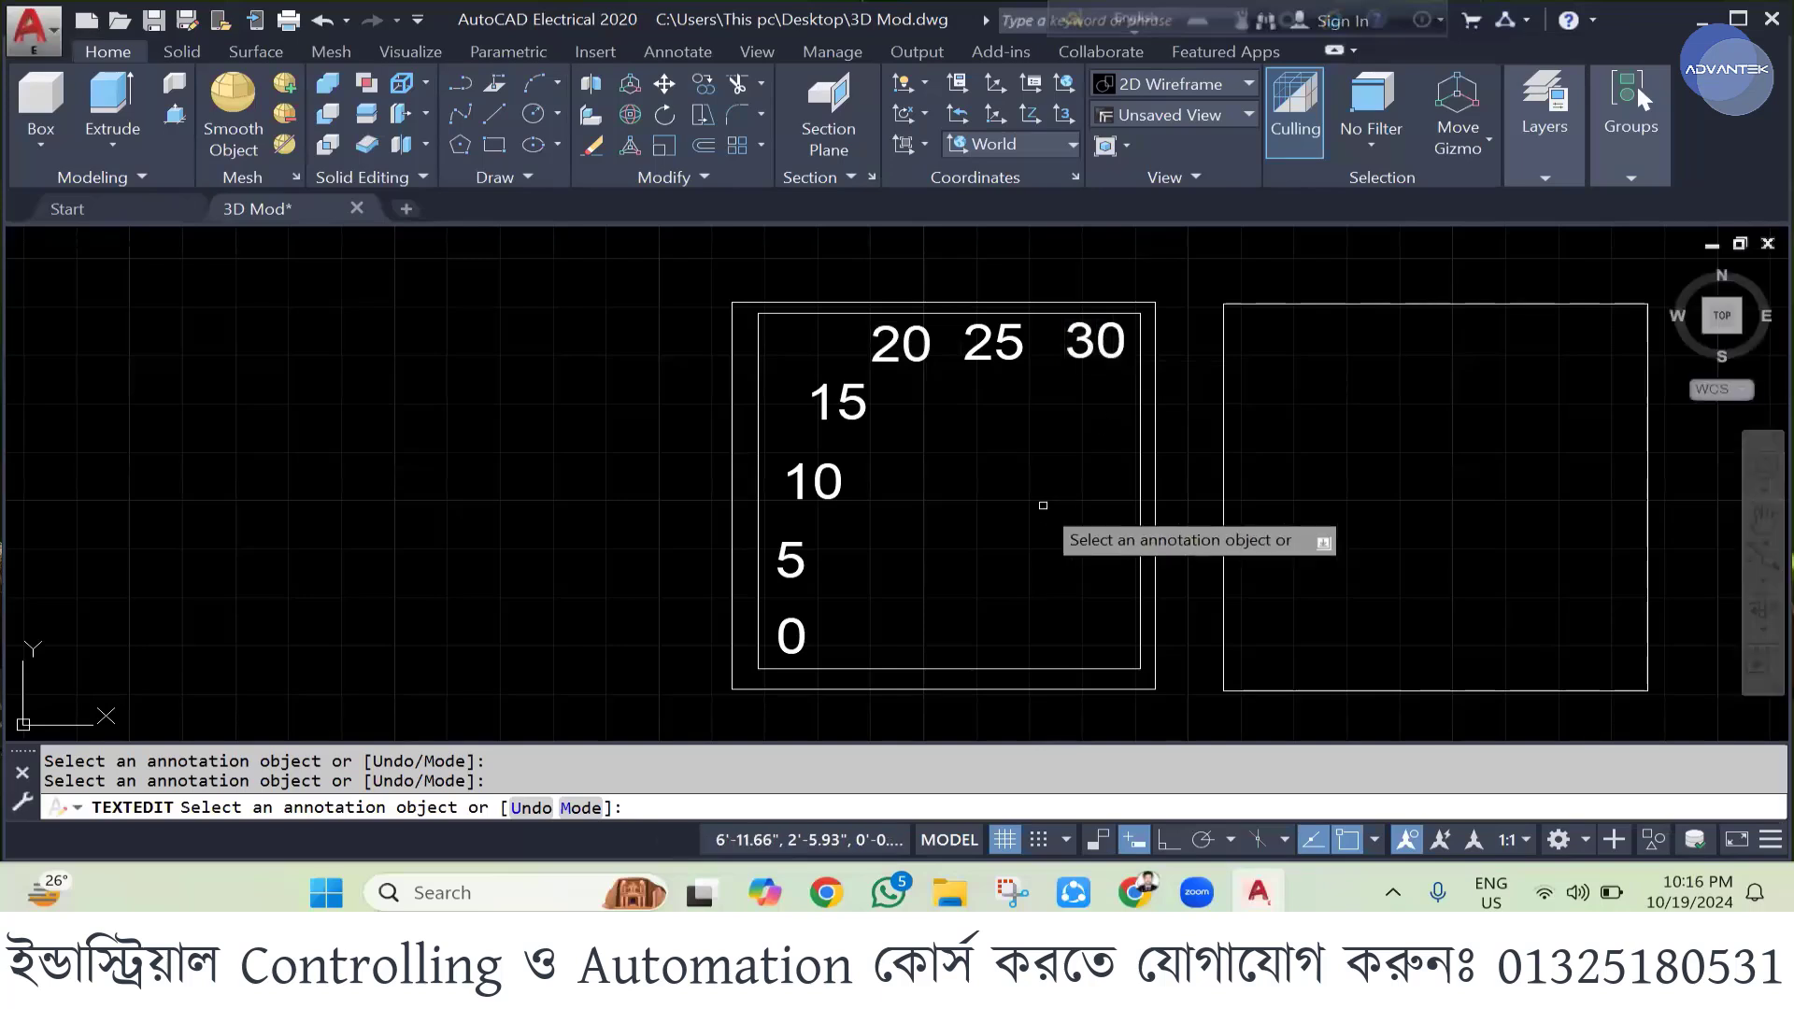
pyautogui.click(838, 402)
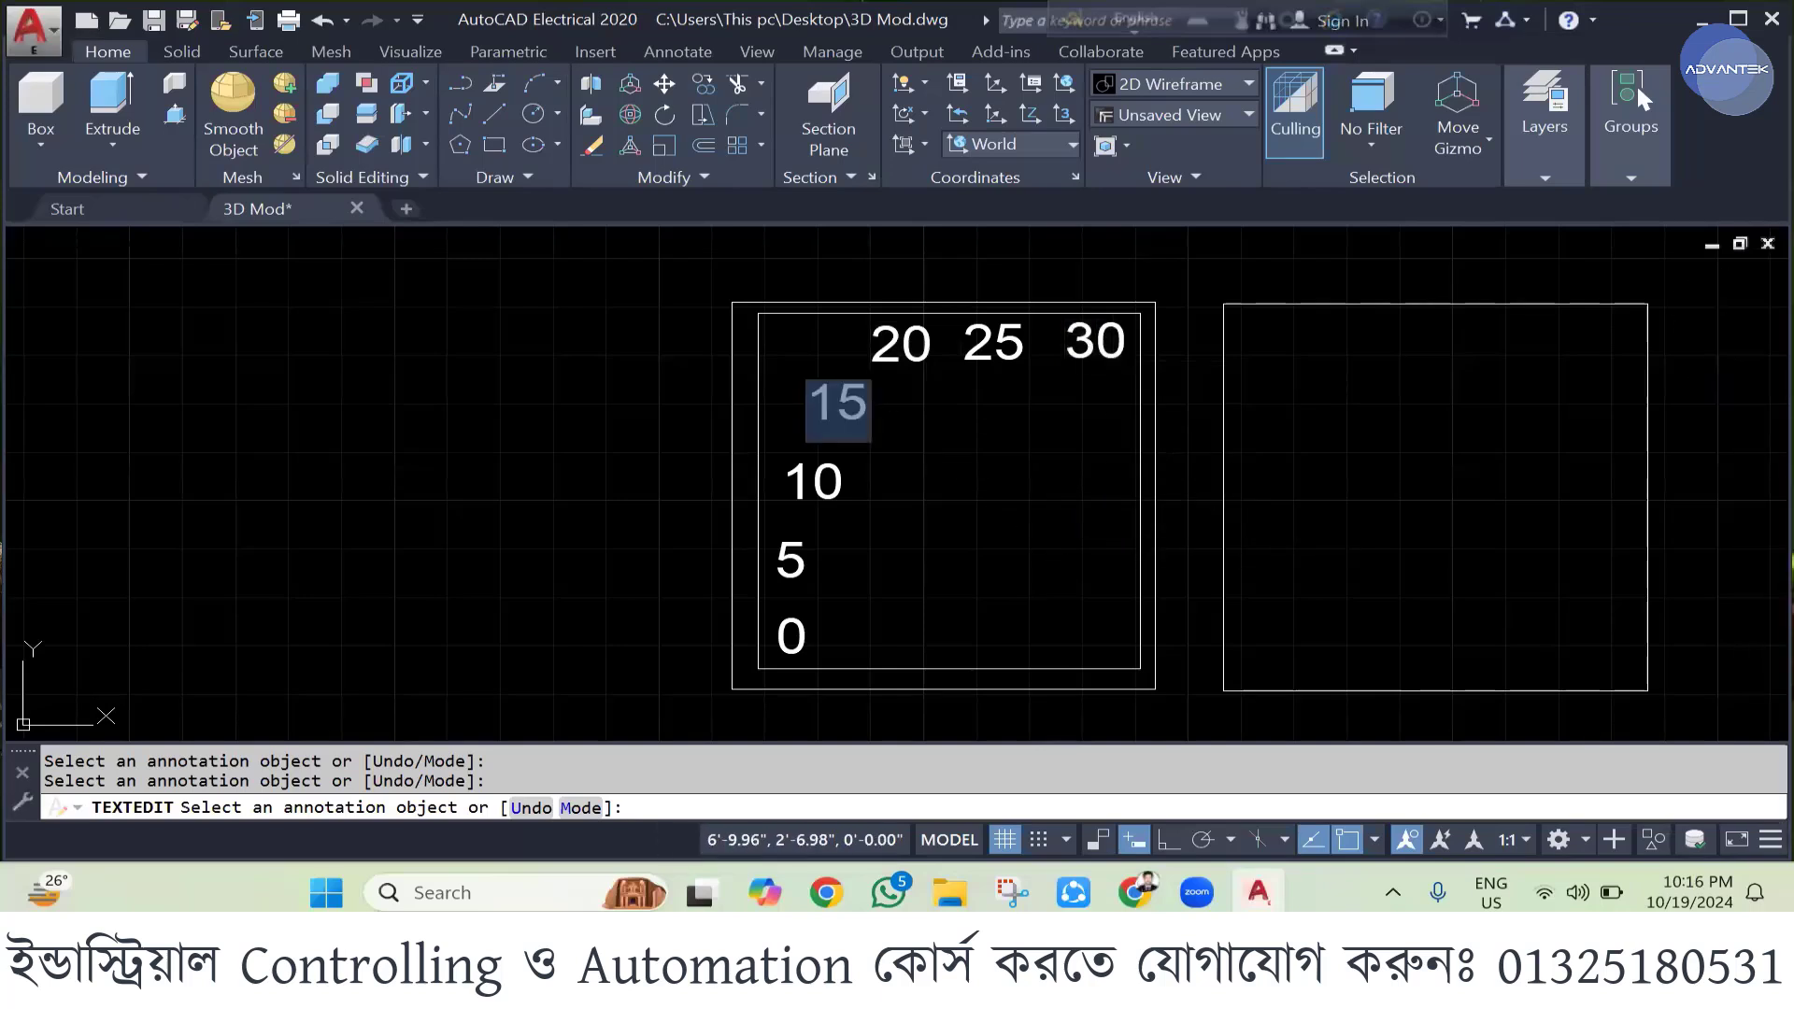
pyautogui.click(981, 514)
pyautogui.click(850, 419)
# - Copy the 15 label to a spot inside the dial face
pyautogui.press('Escape')
pyautogui.click(846, 411)
pyautogui.write('co')
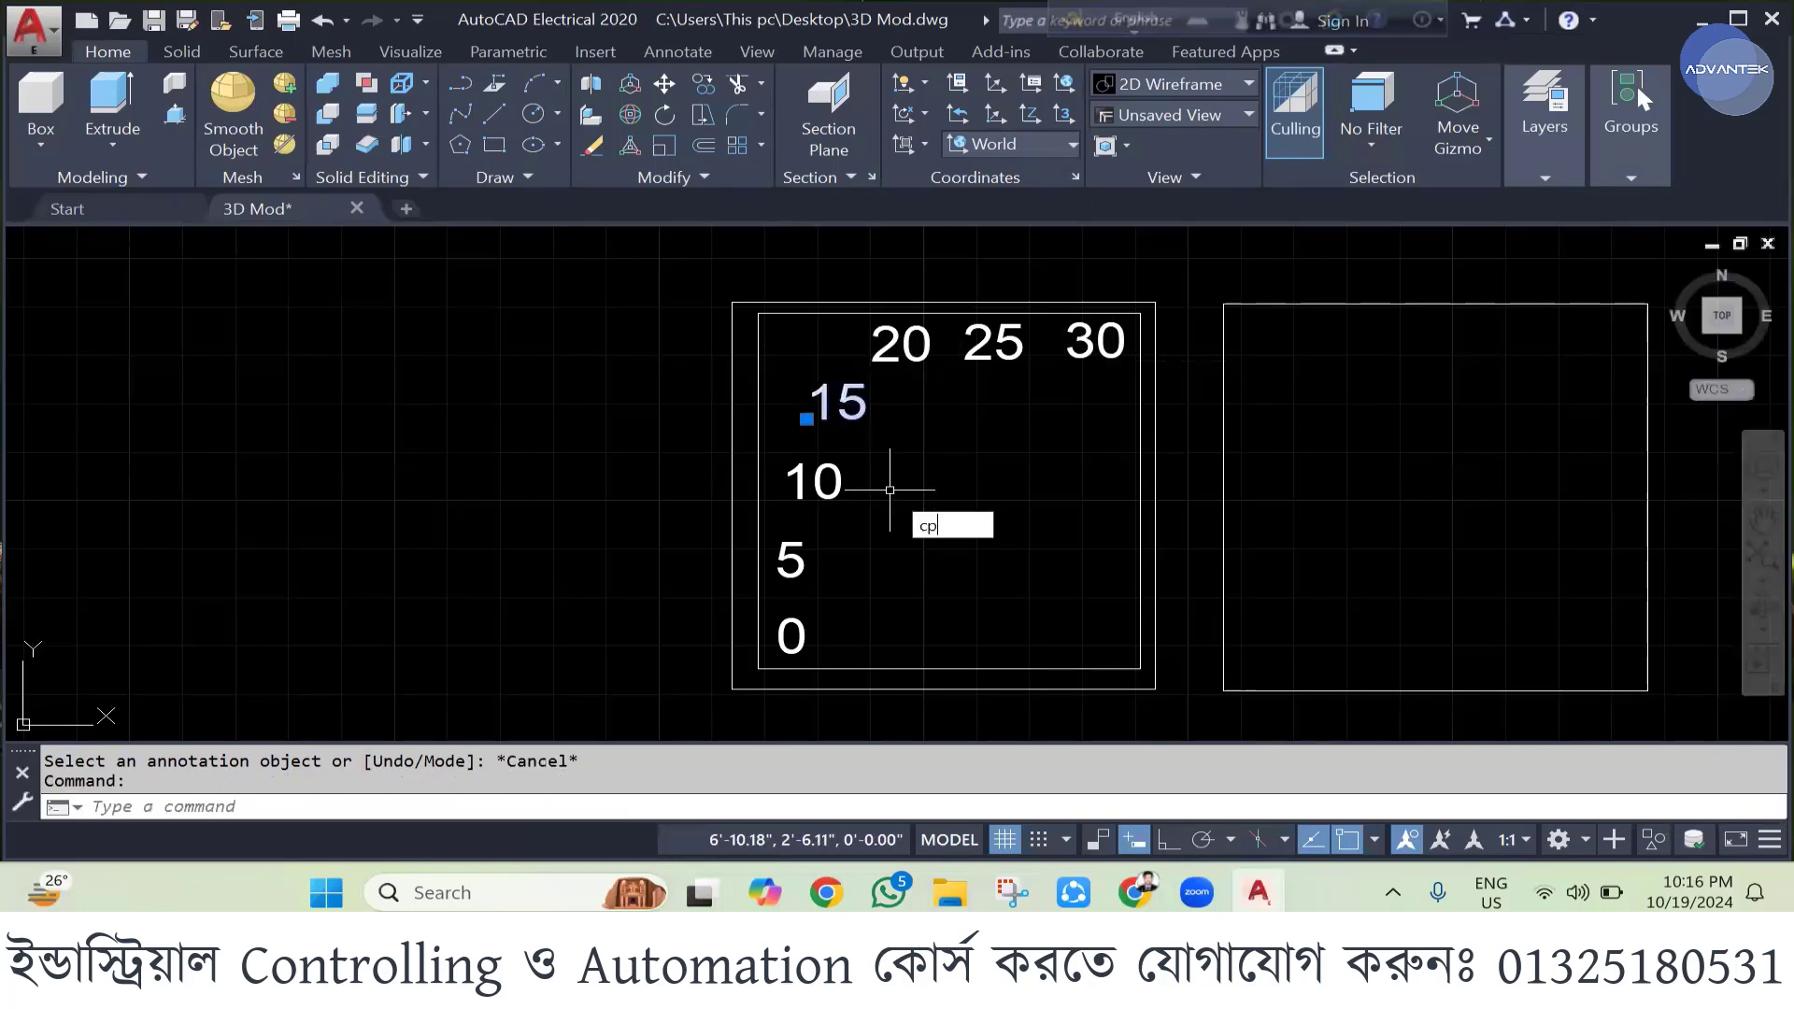
pyautogui.press('Return')
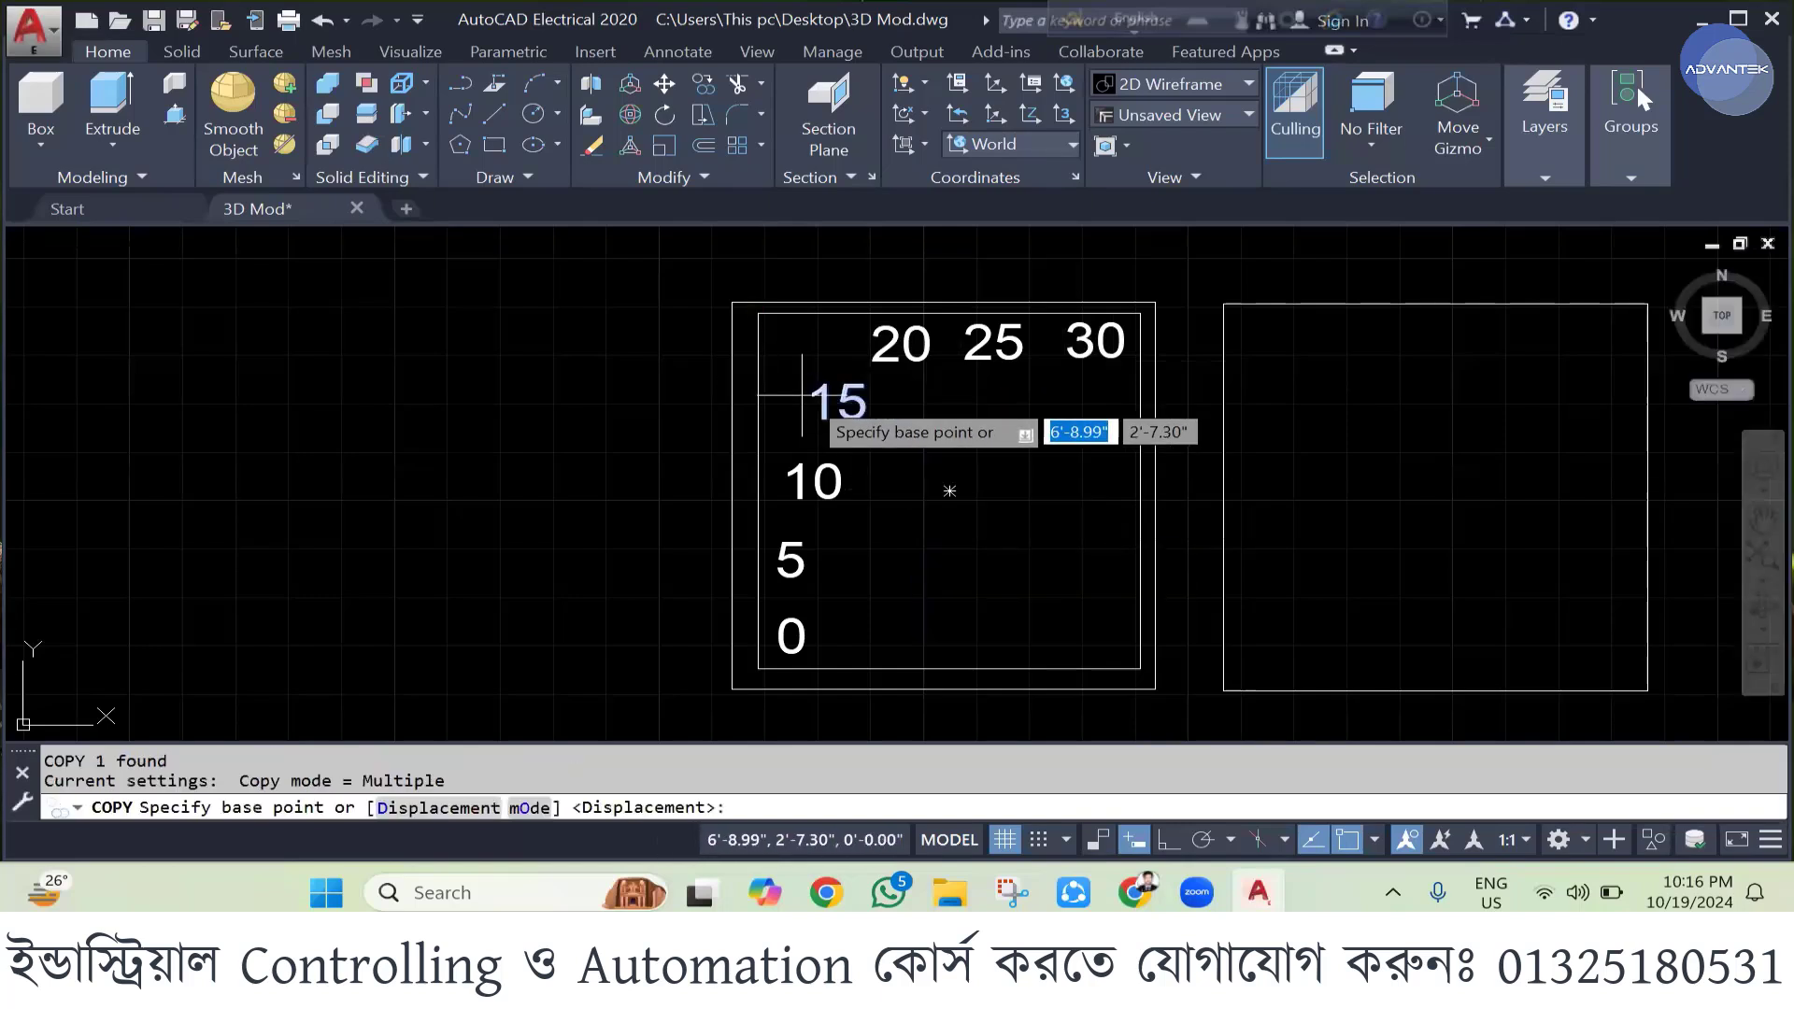
pyautogui.click(849, 411)
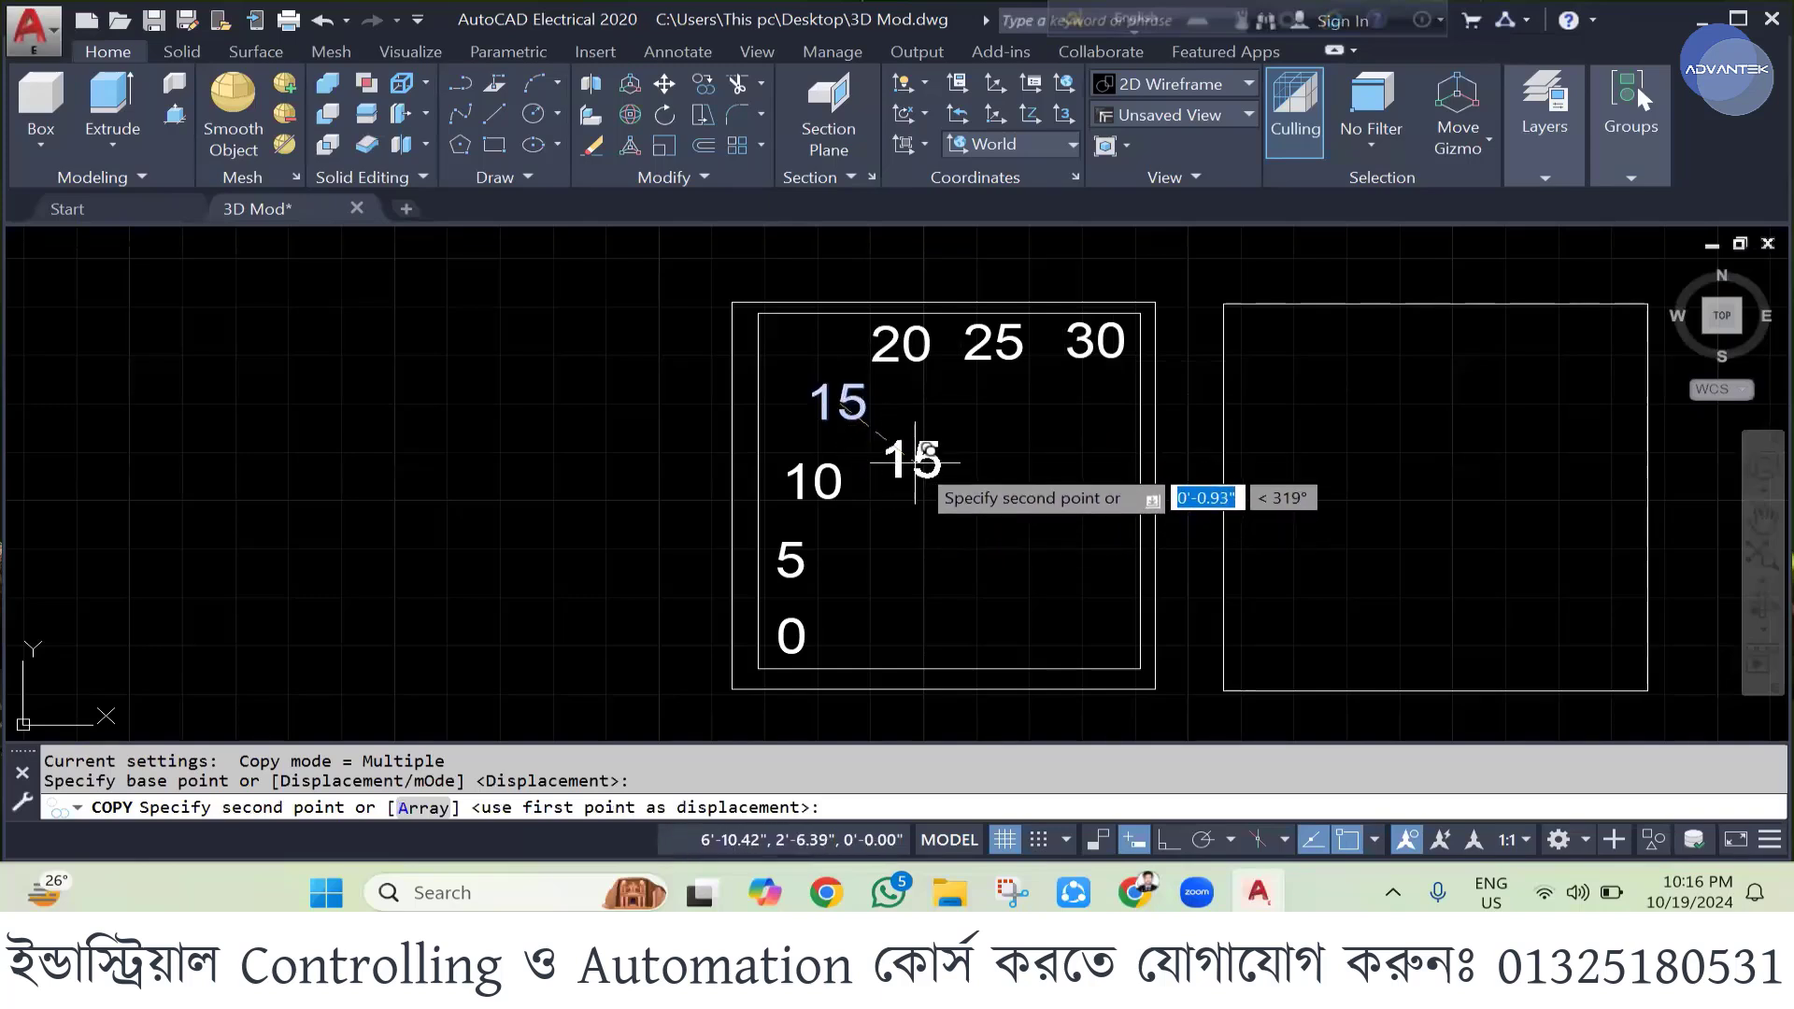
pyautogui.click(913, 462)
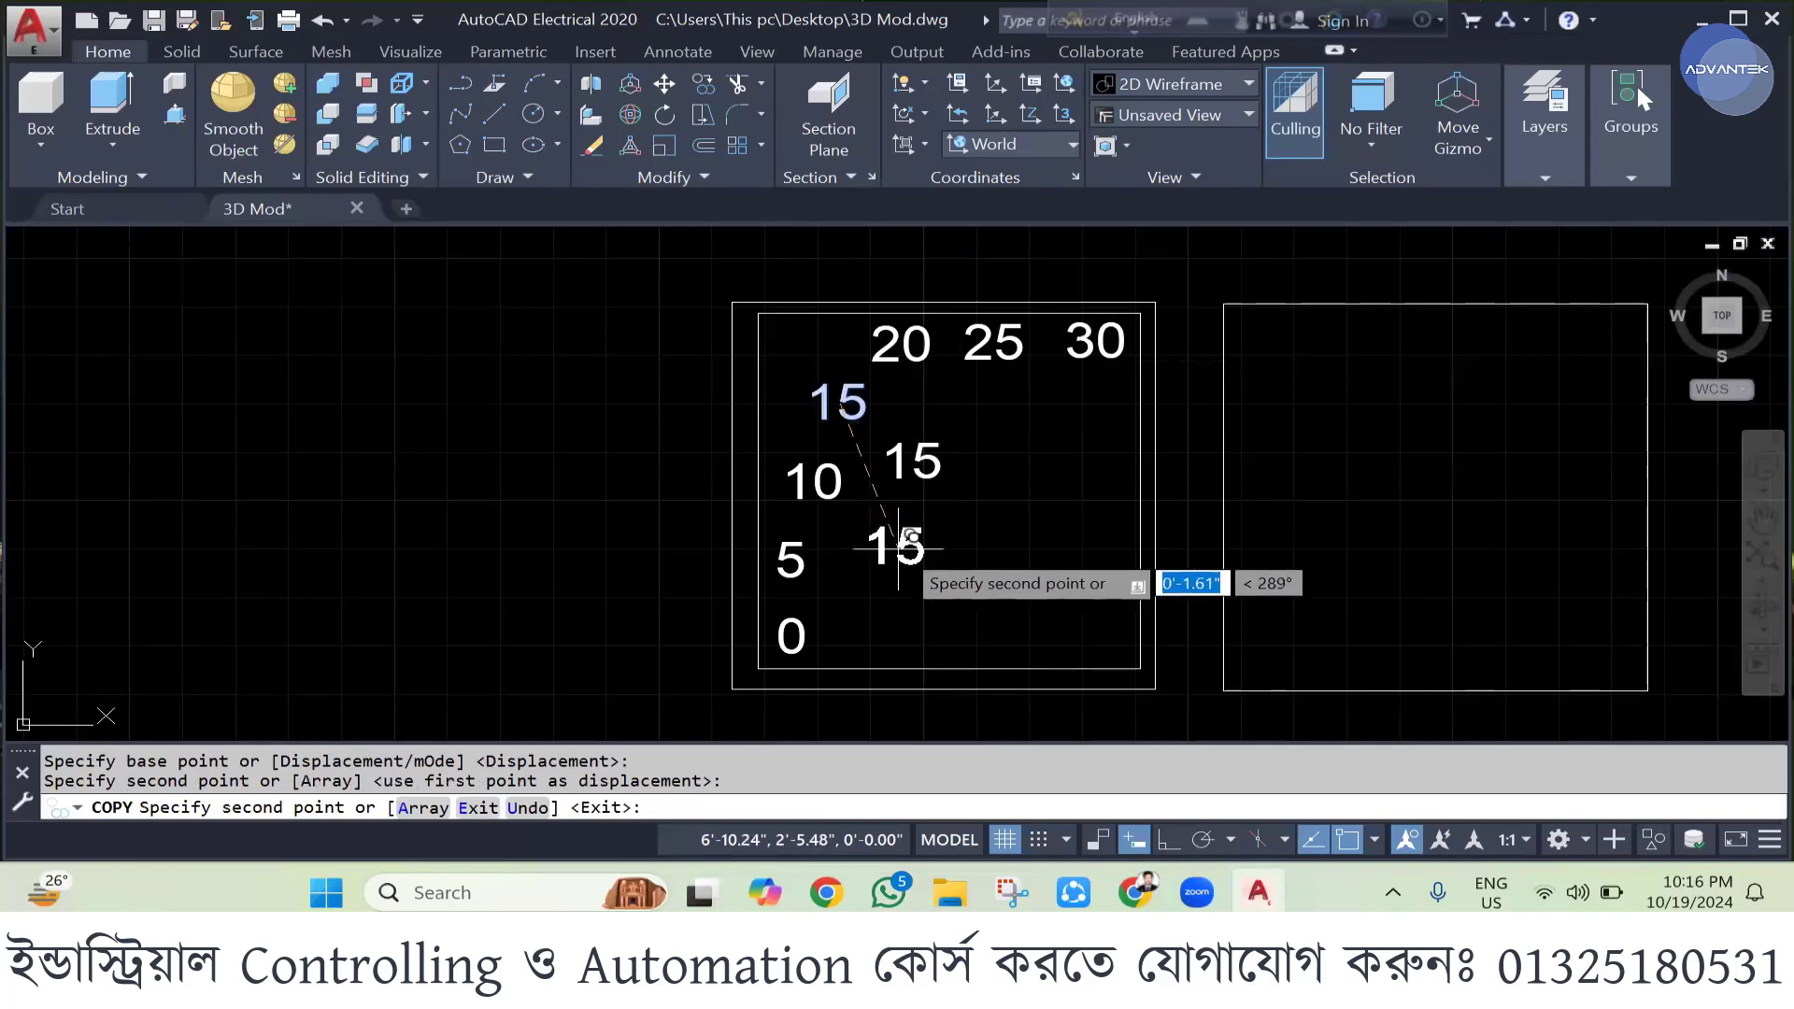
pyautogui.press('Escape')
# - Change the copied text to A and move it below the 20 and 25 markings
pyautogui.doubleClick(924, 476)
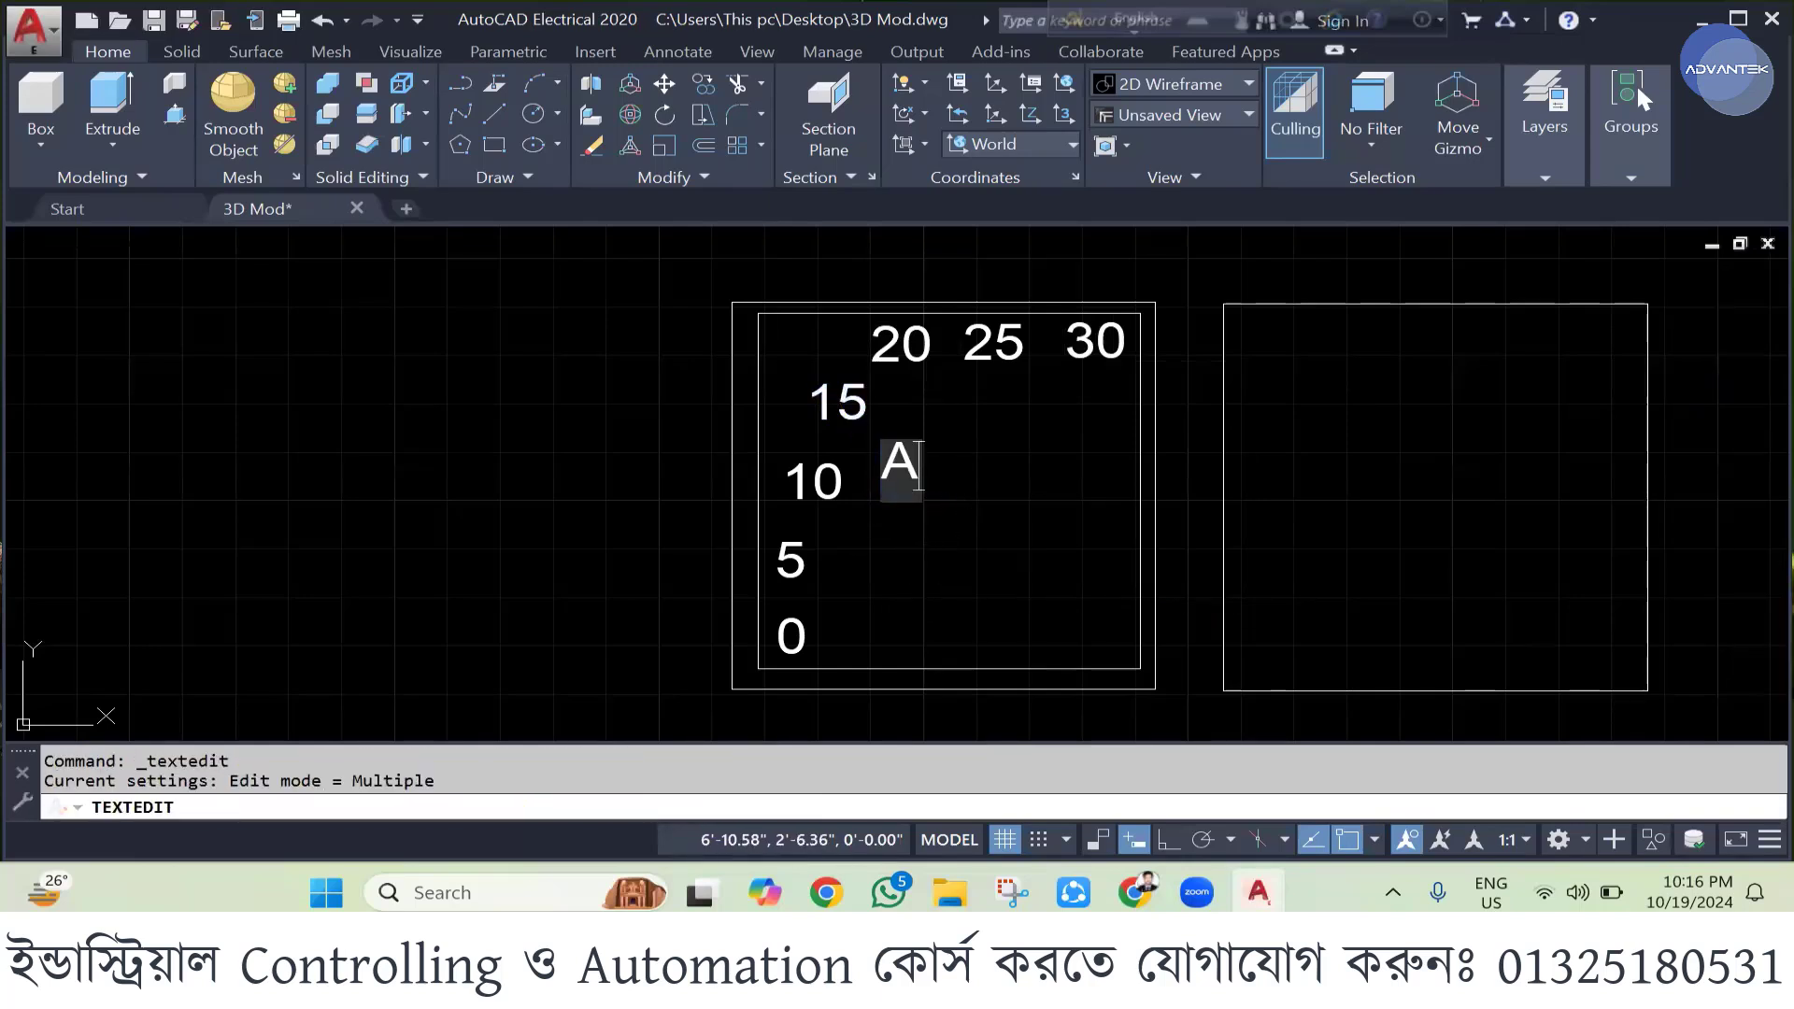
pyautogui.press('Return')
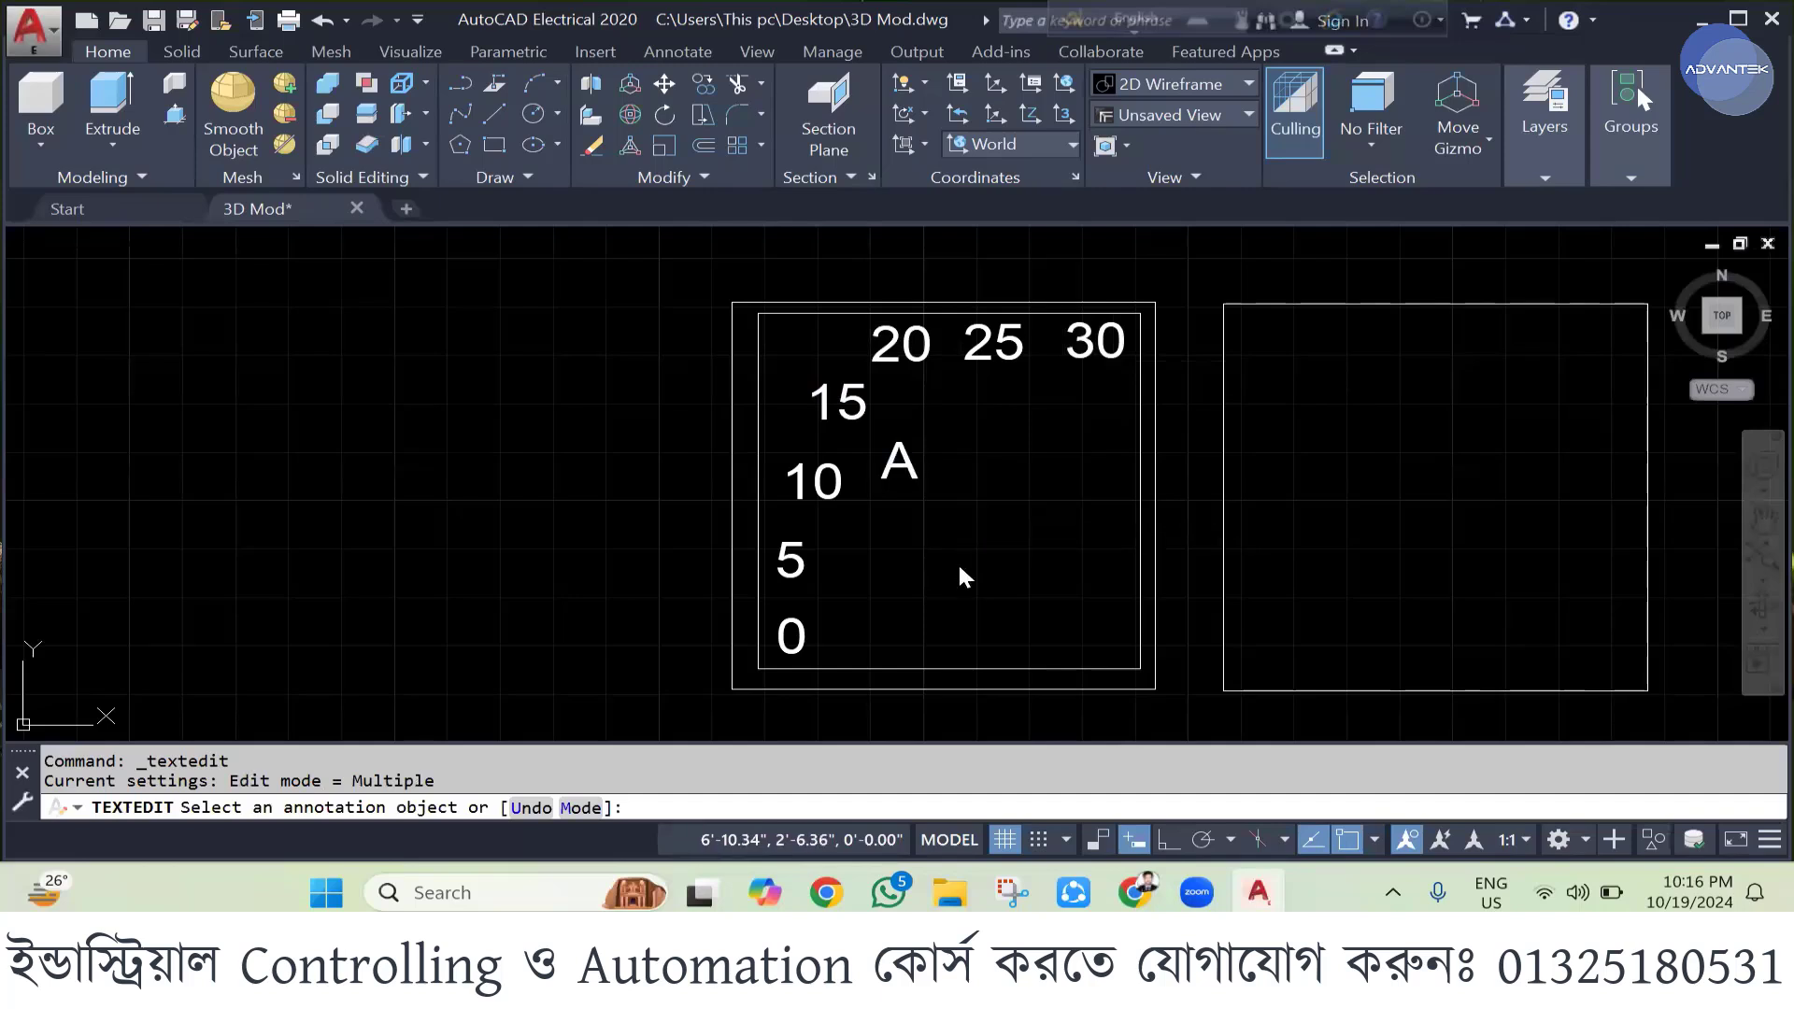
pyautogui.press('Escape')
pyautogui.click(911, 481)
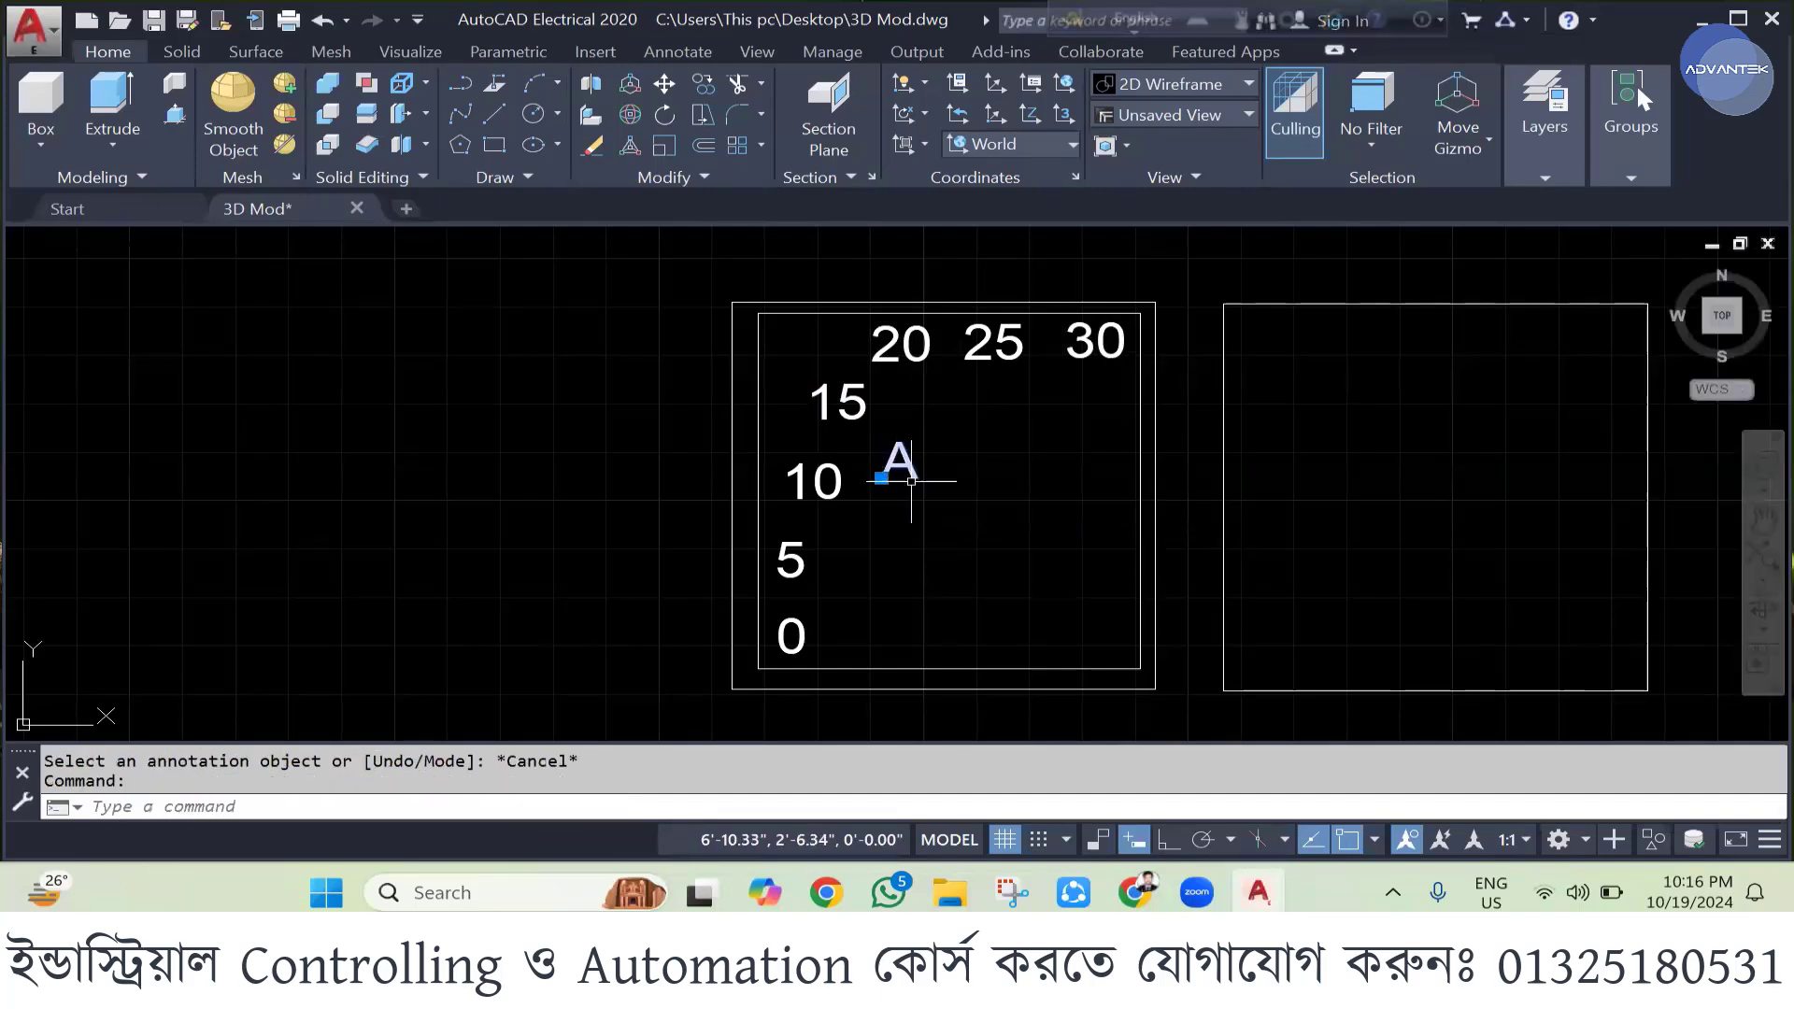
pyautogui.write('M')
pyautogui.press('Return')
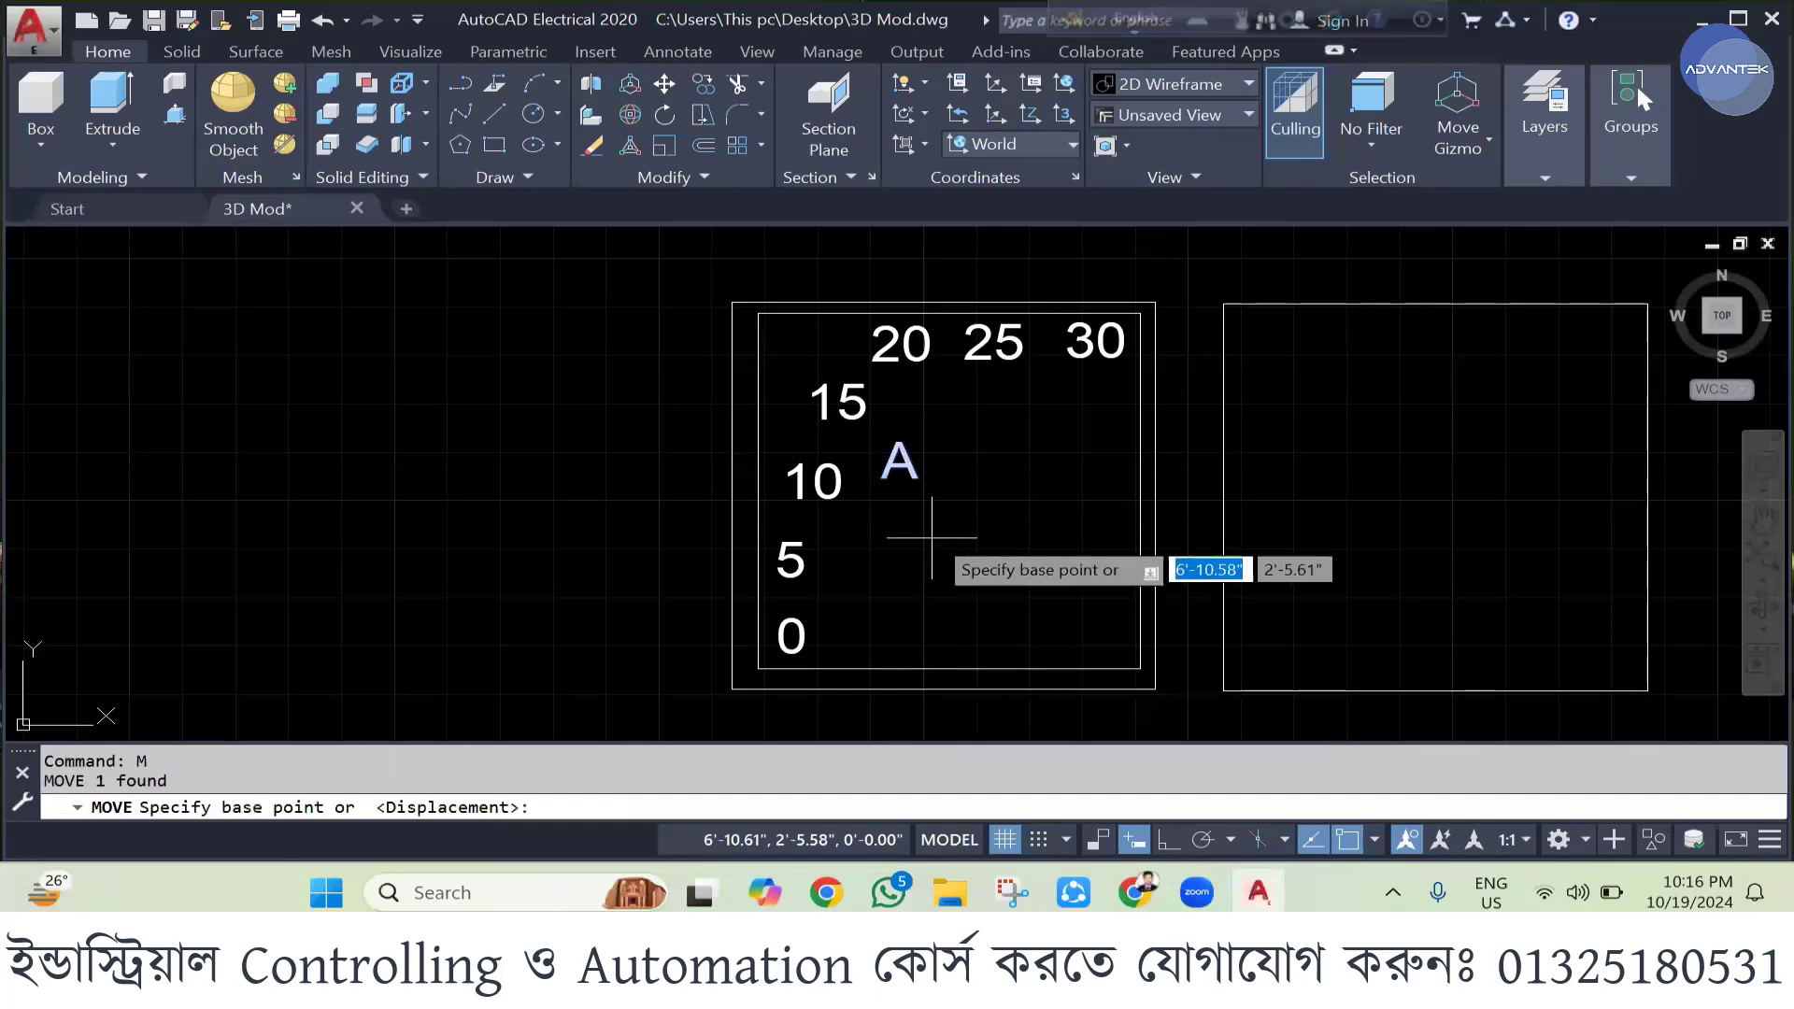
pyautogui.click(908, 477)
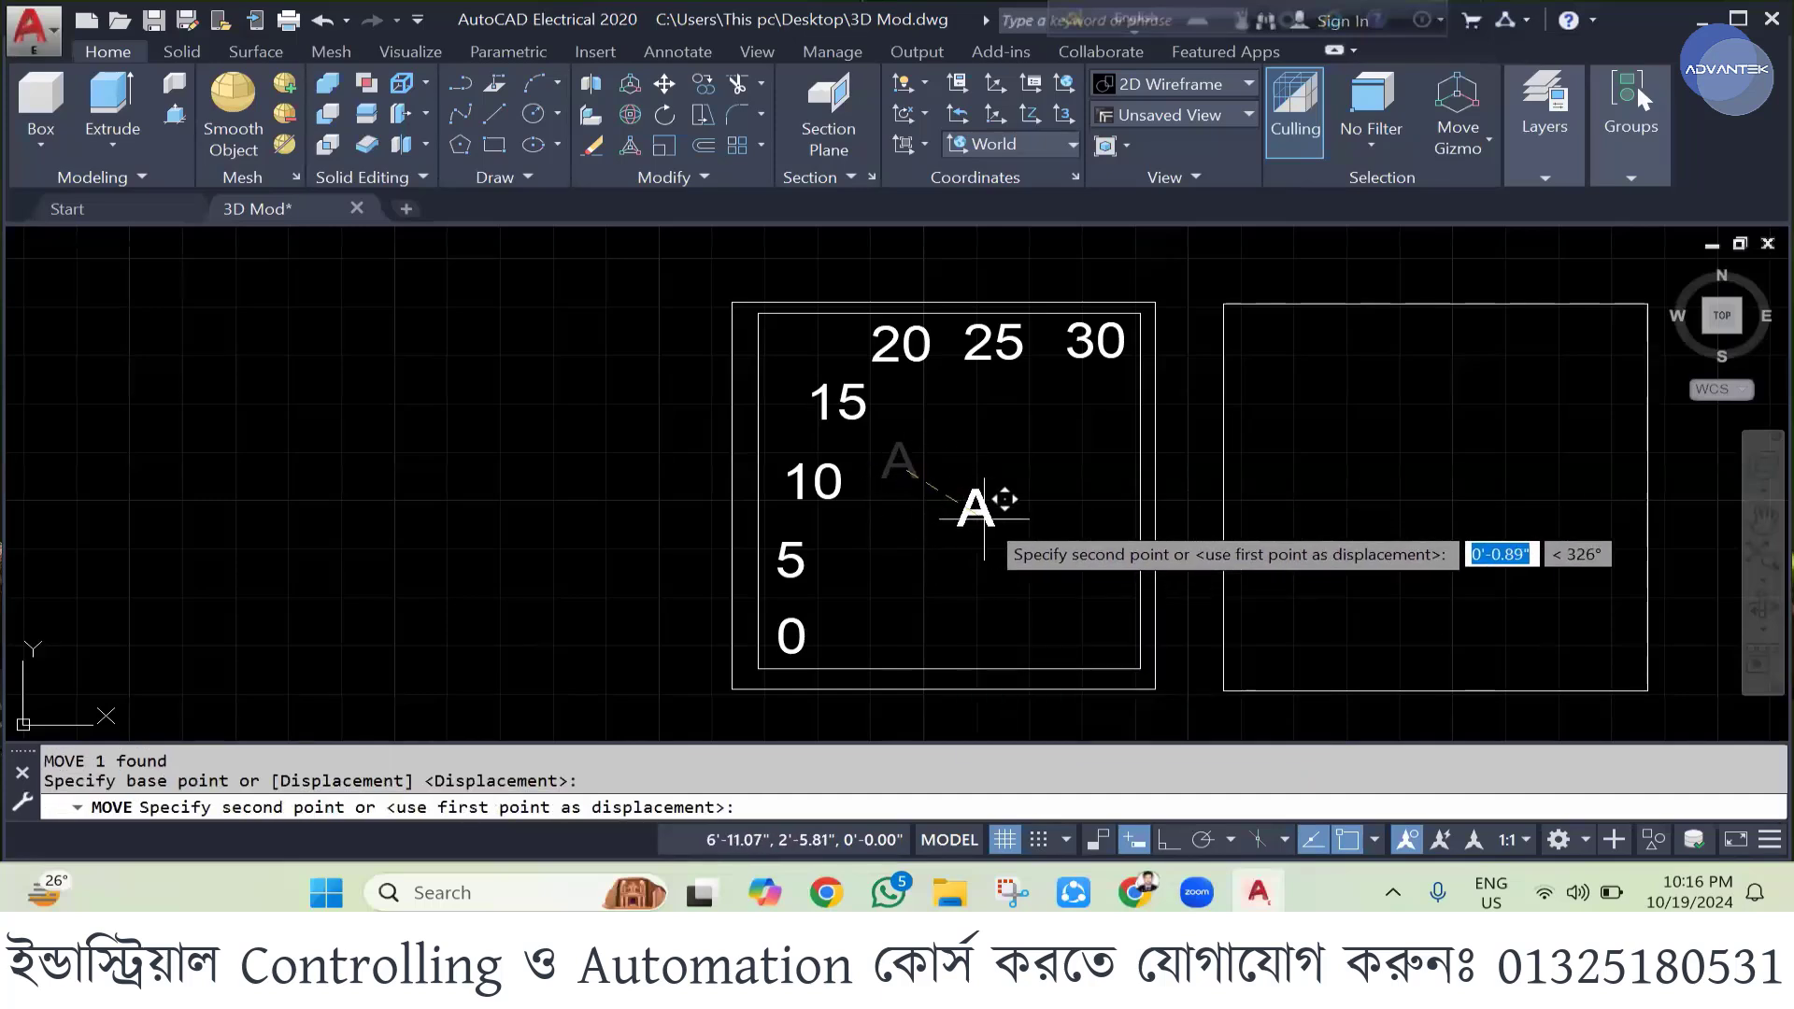
pyautogui.click(979, 464)
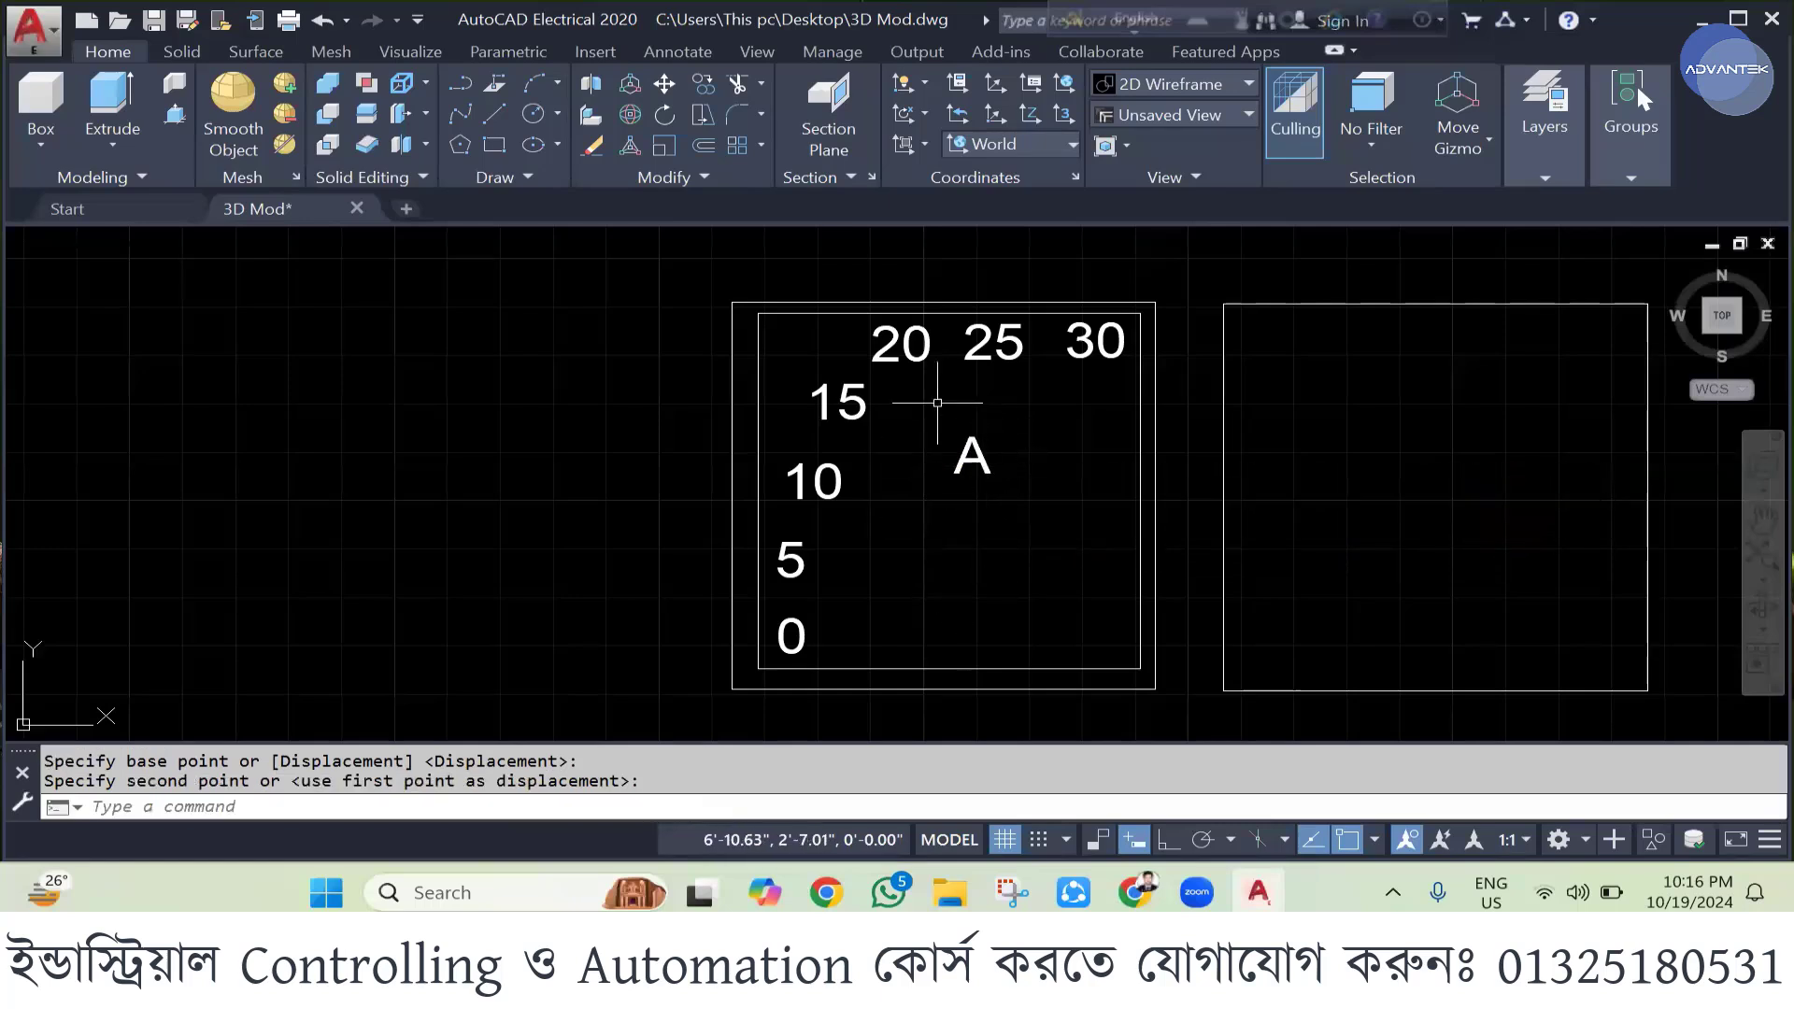
pyautogui.scroll(-2, 939, 393)
pyautogui.scroll(2, 982, 524)
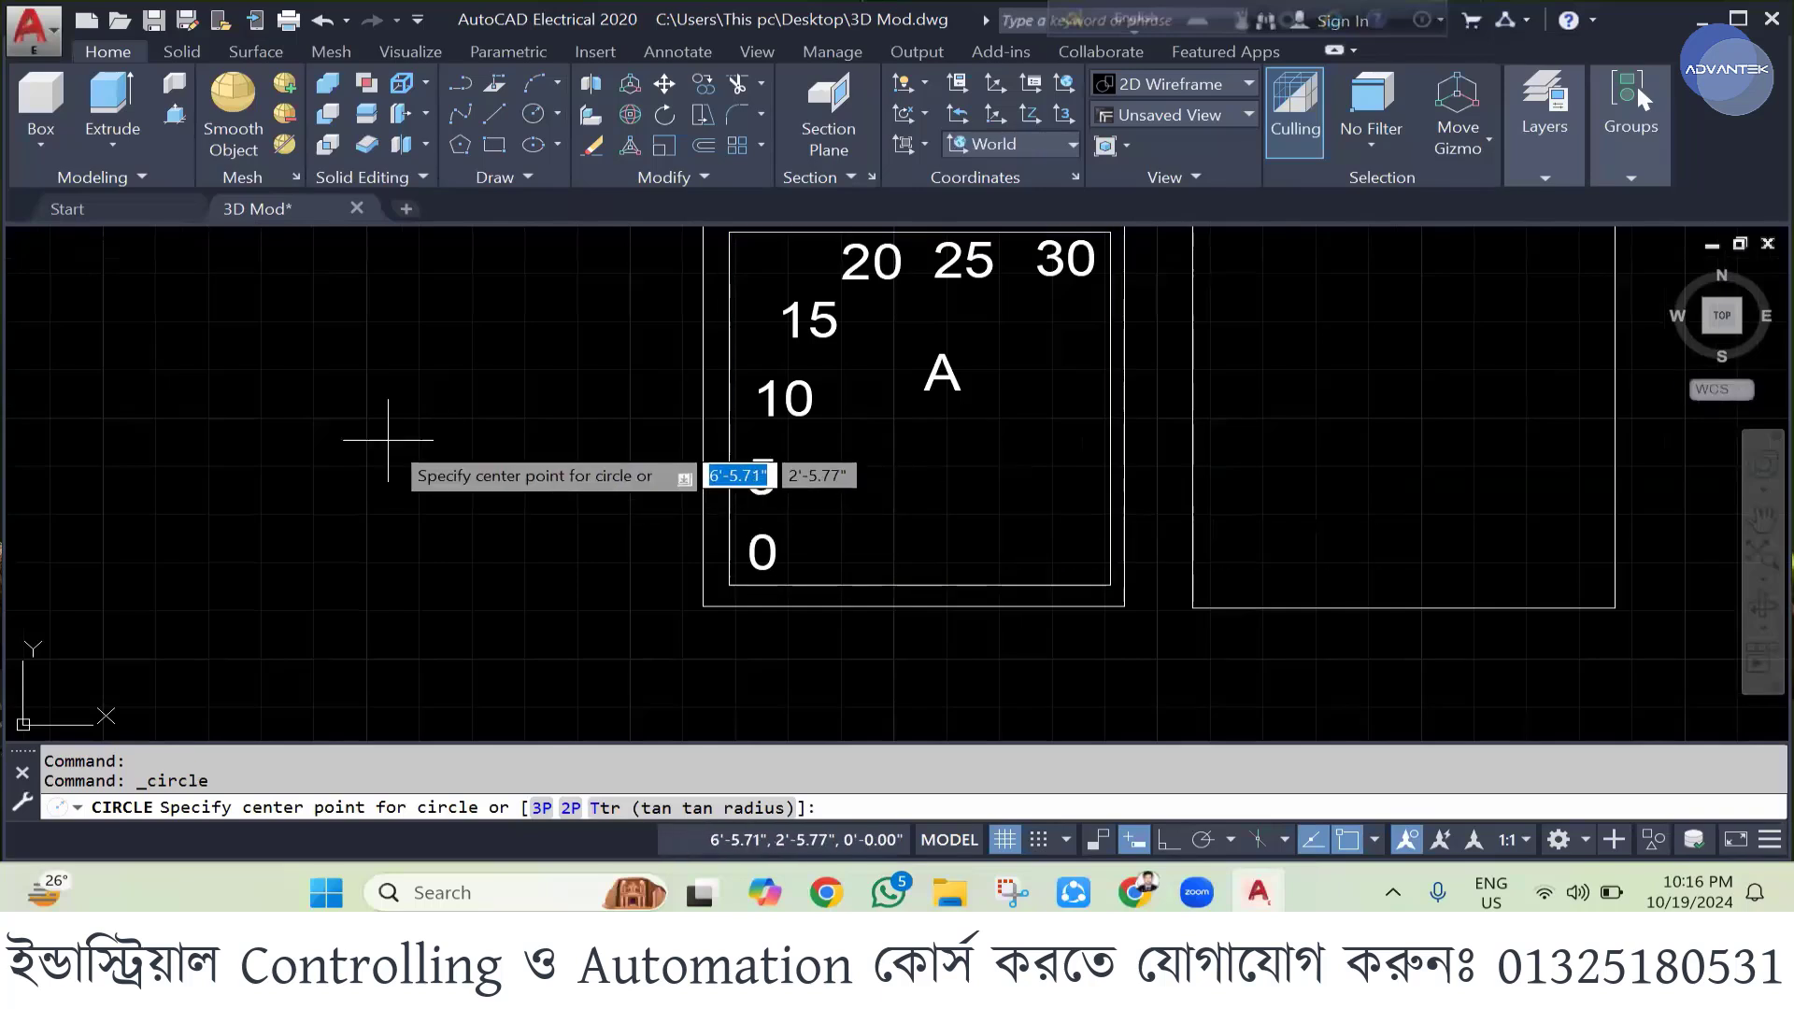
# - Draw a small circle to the left of the dial
pyautogui.click(370, 477)
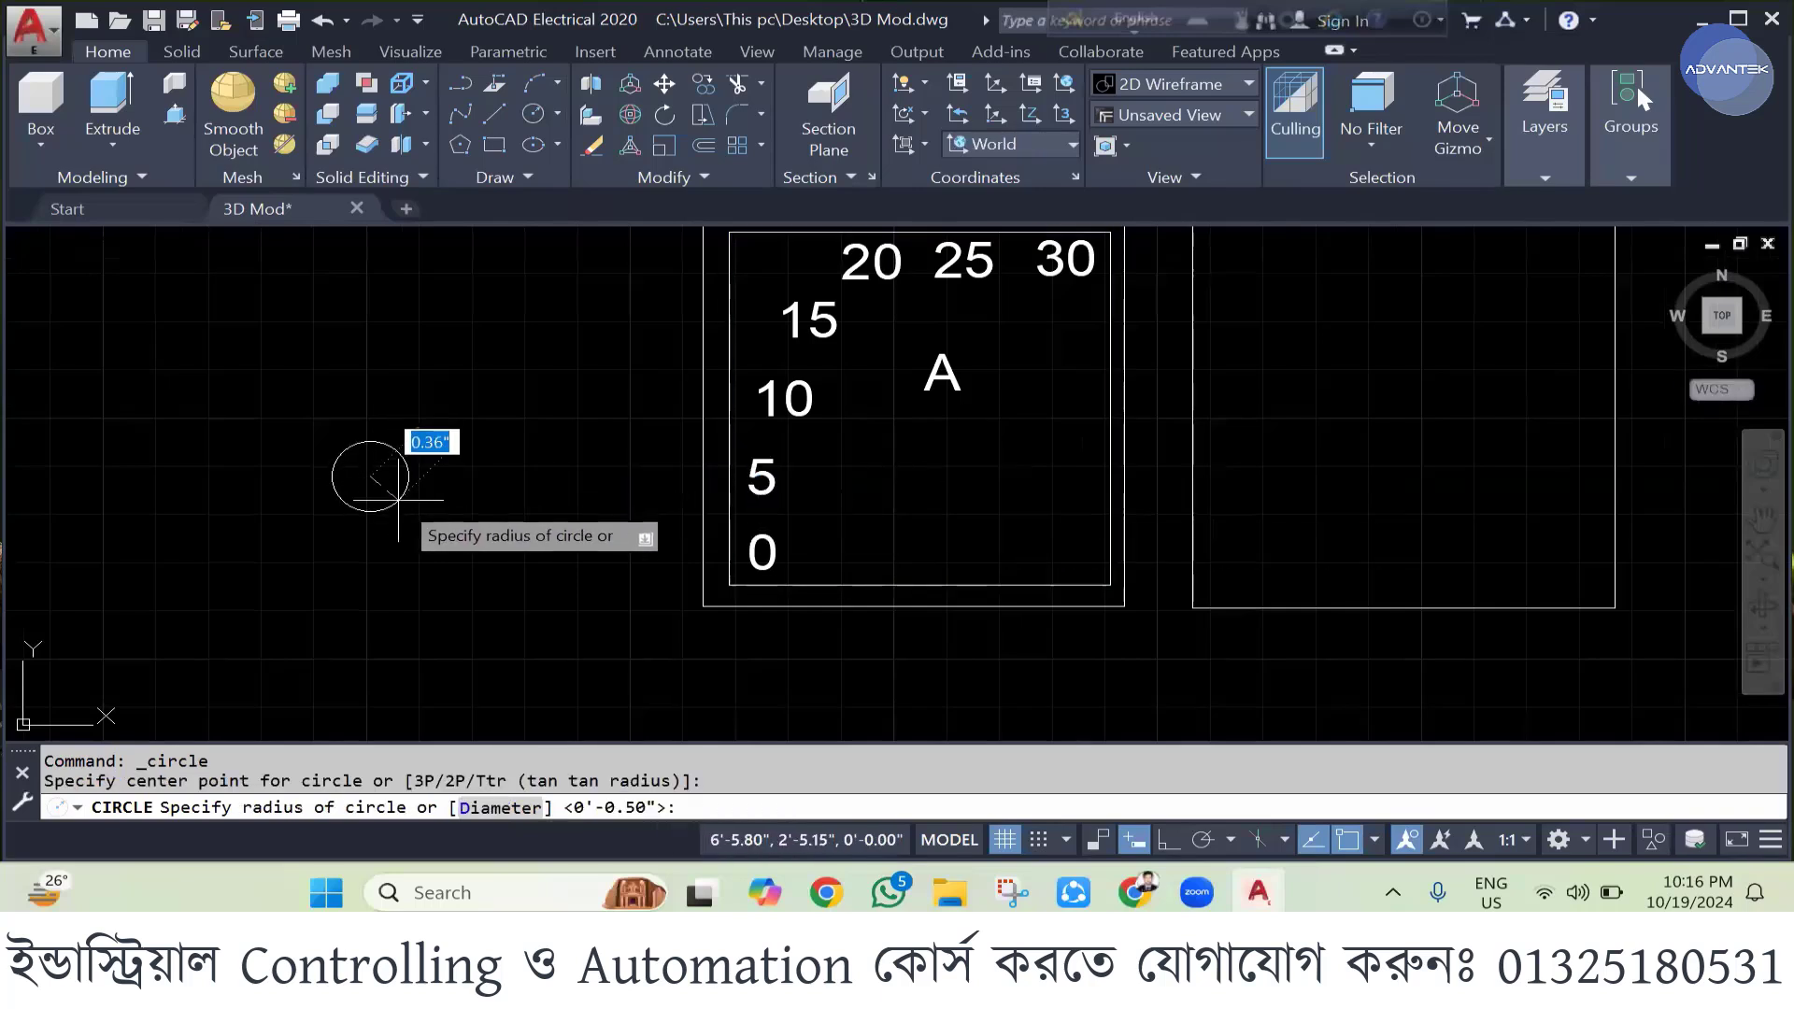
pyautogui.click(396, 498)
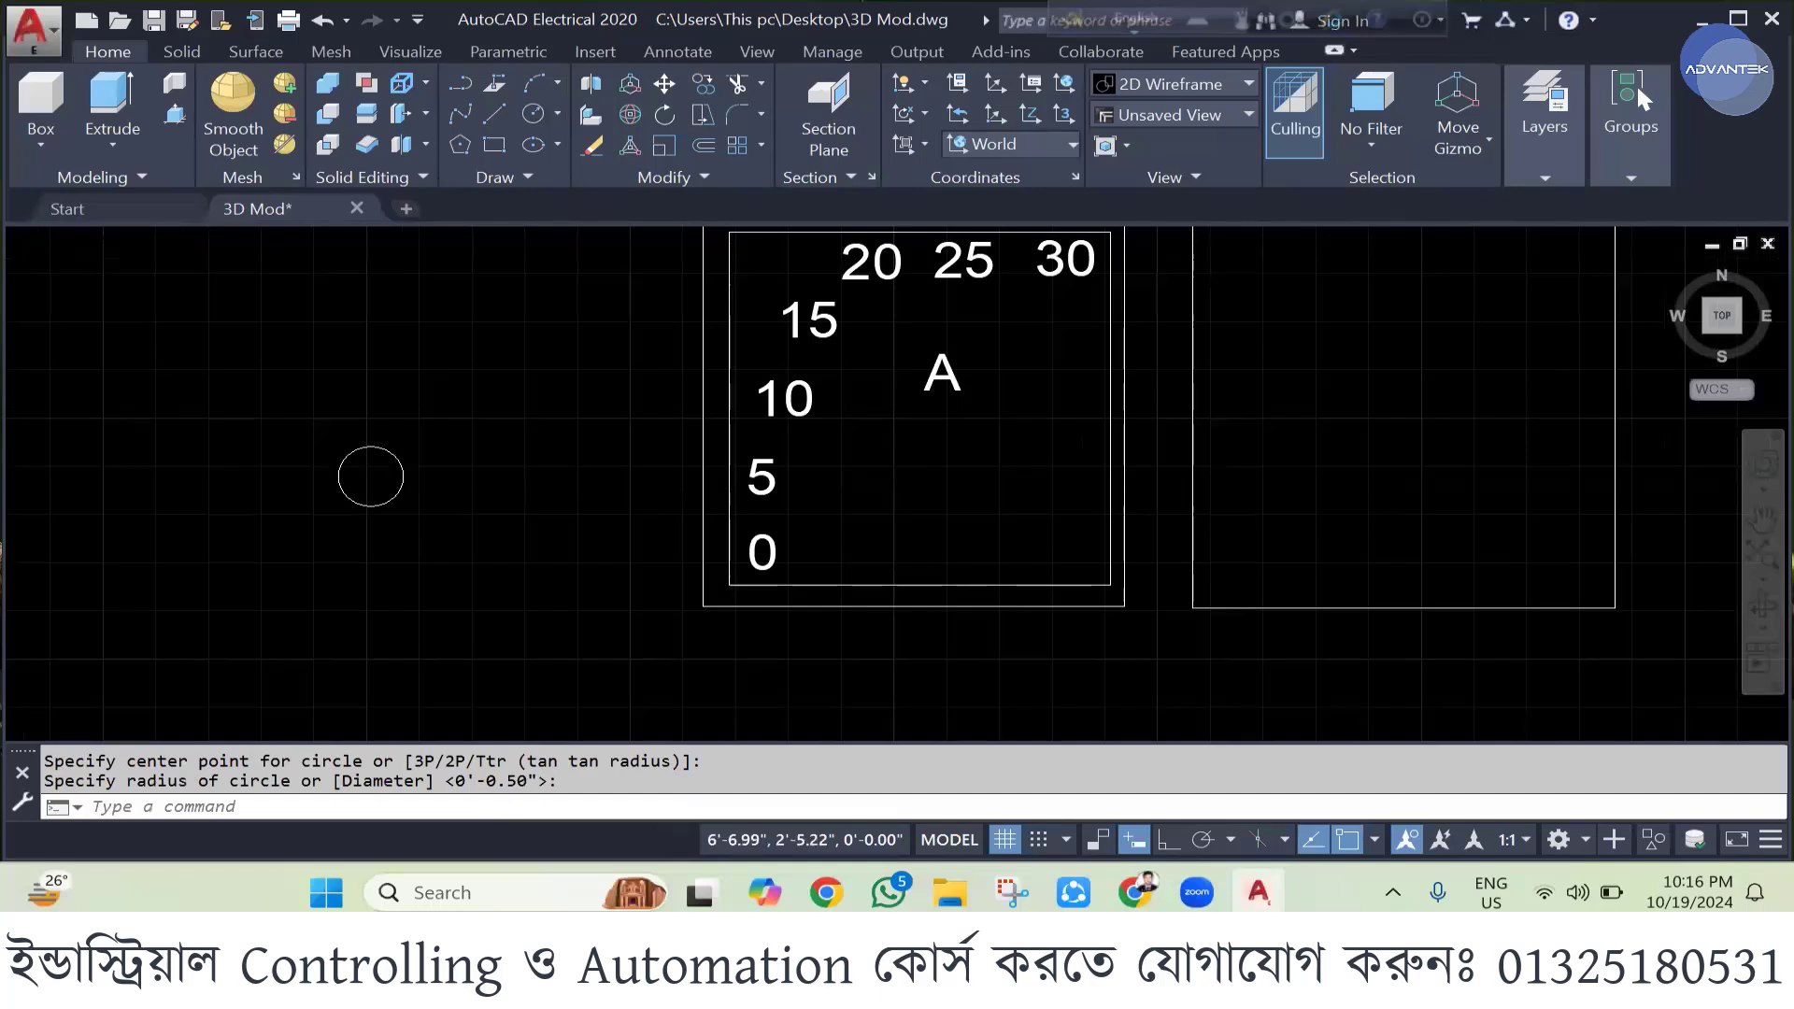
pyautogui.scroll(-2, 530, 492)
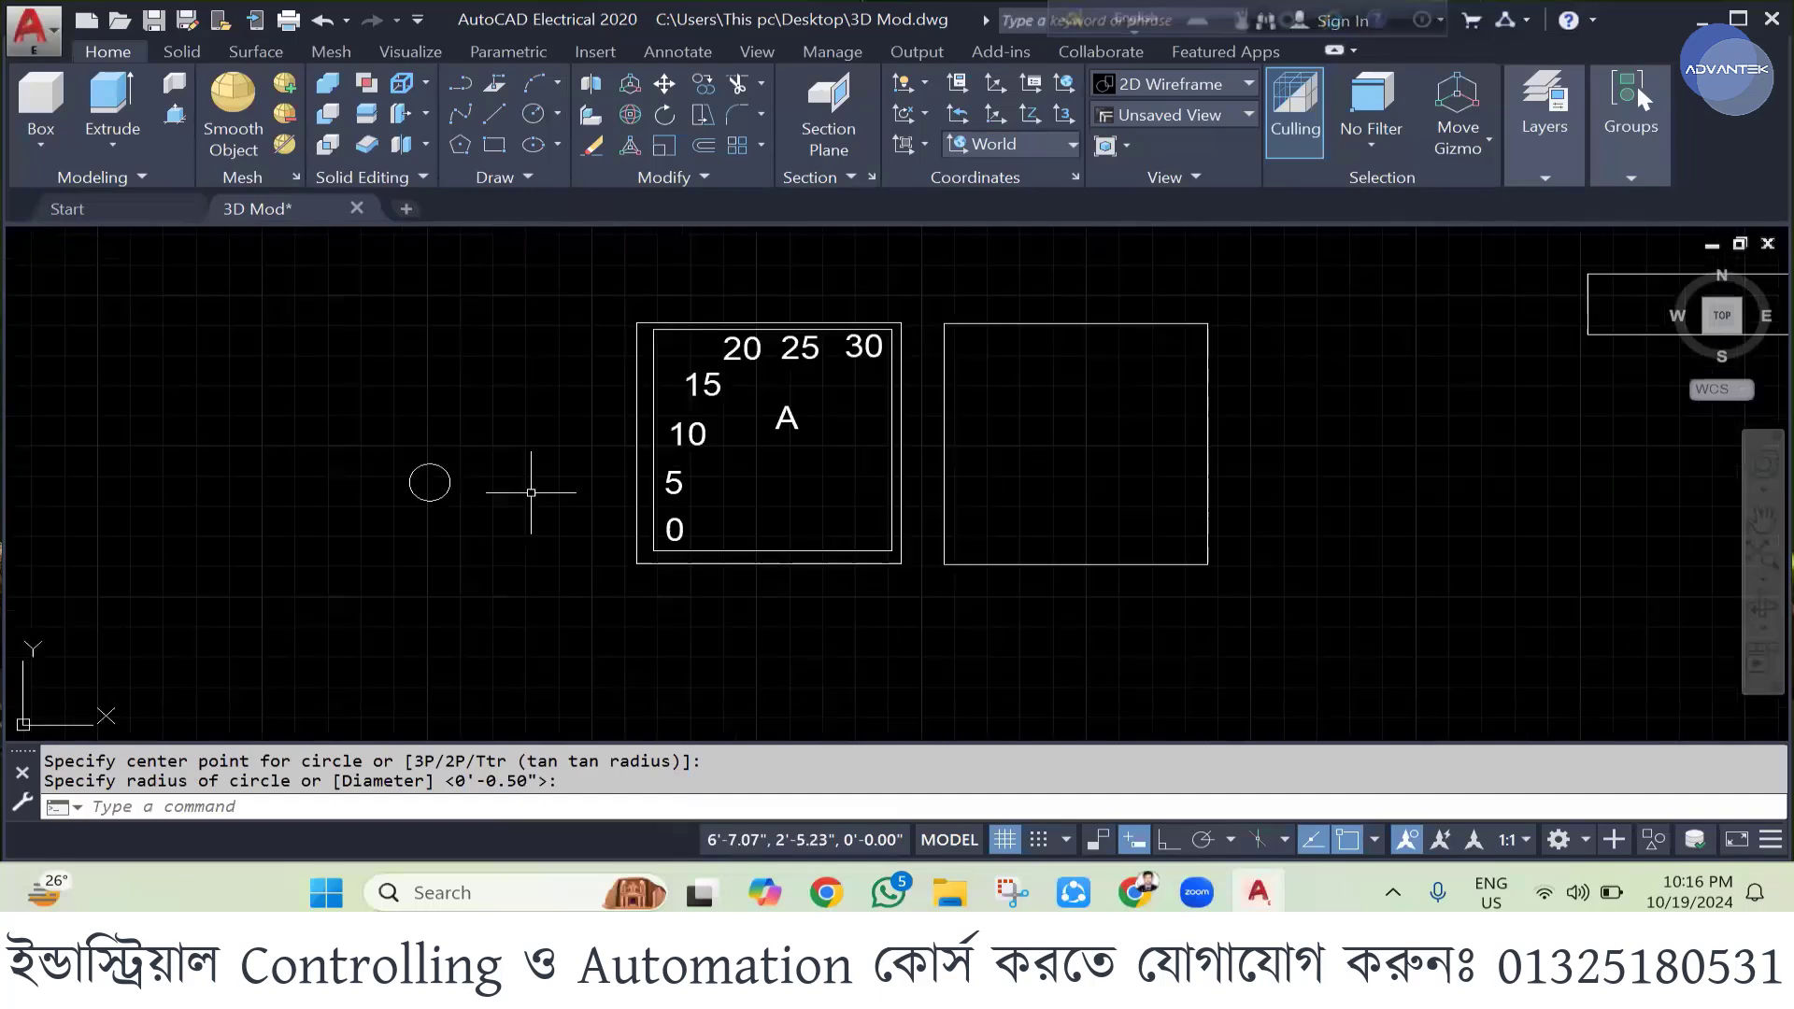
pyautogui.scroll(-2, 531, 492)
# - Draw a tall narrow rectangle beside the circle
pyautogui.click(494, 114)
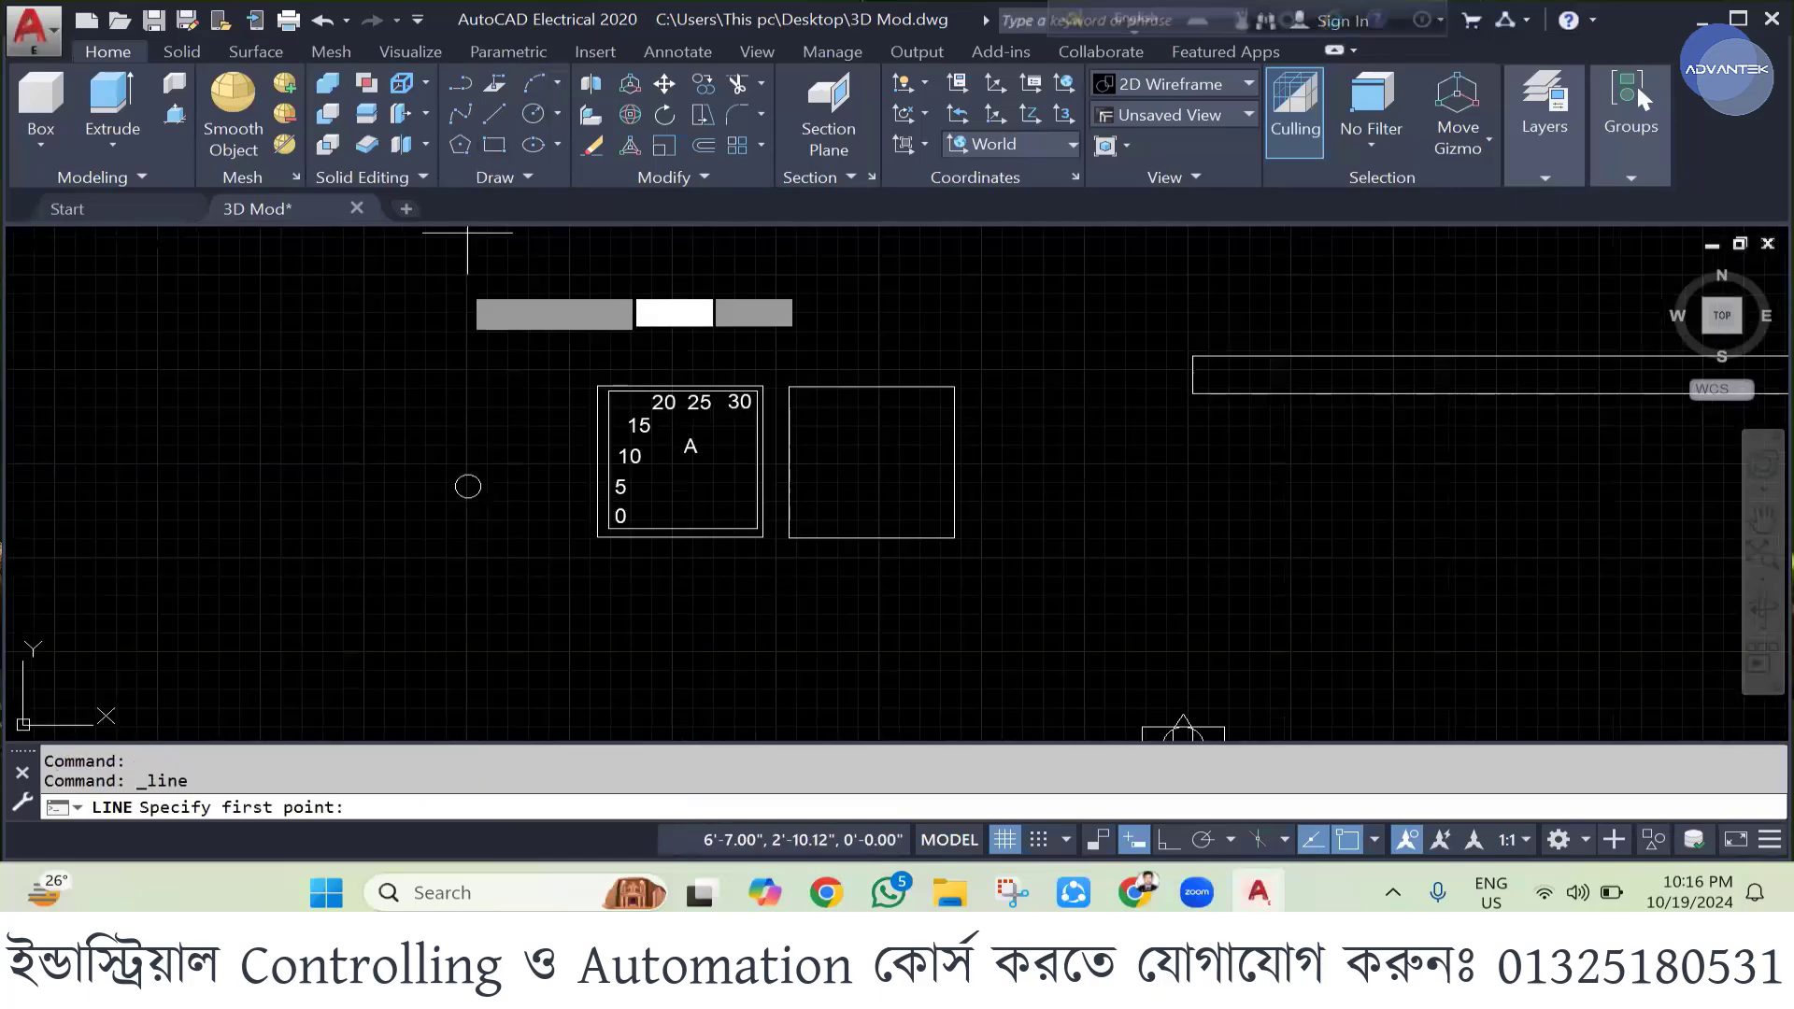
pyautogui.scroll(4, 411, 487)
pyautogui.click(494, 144)
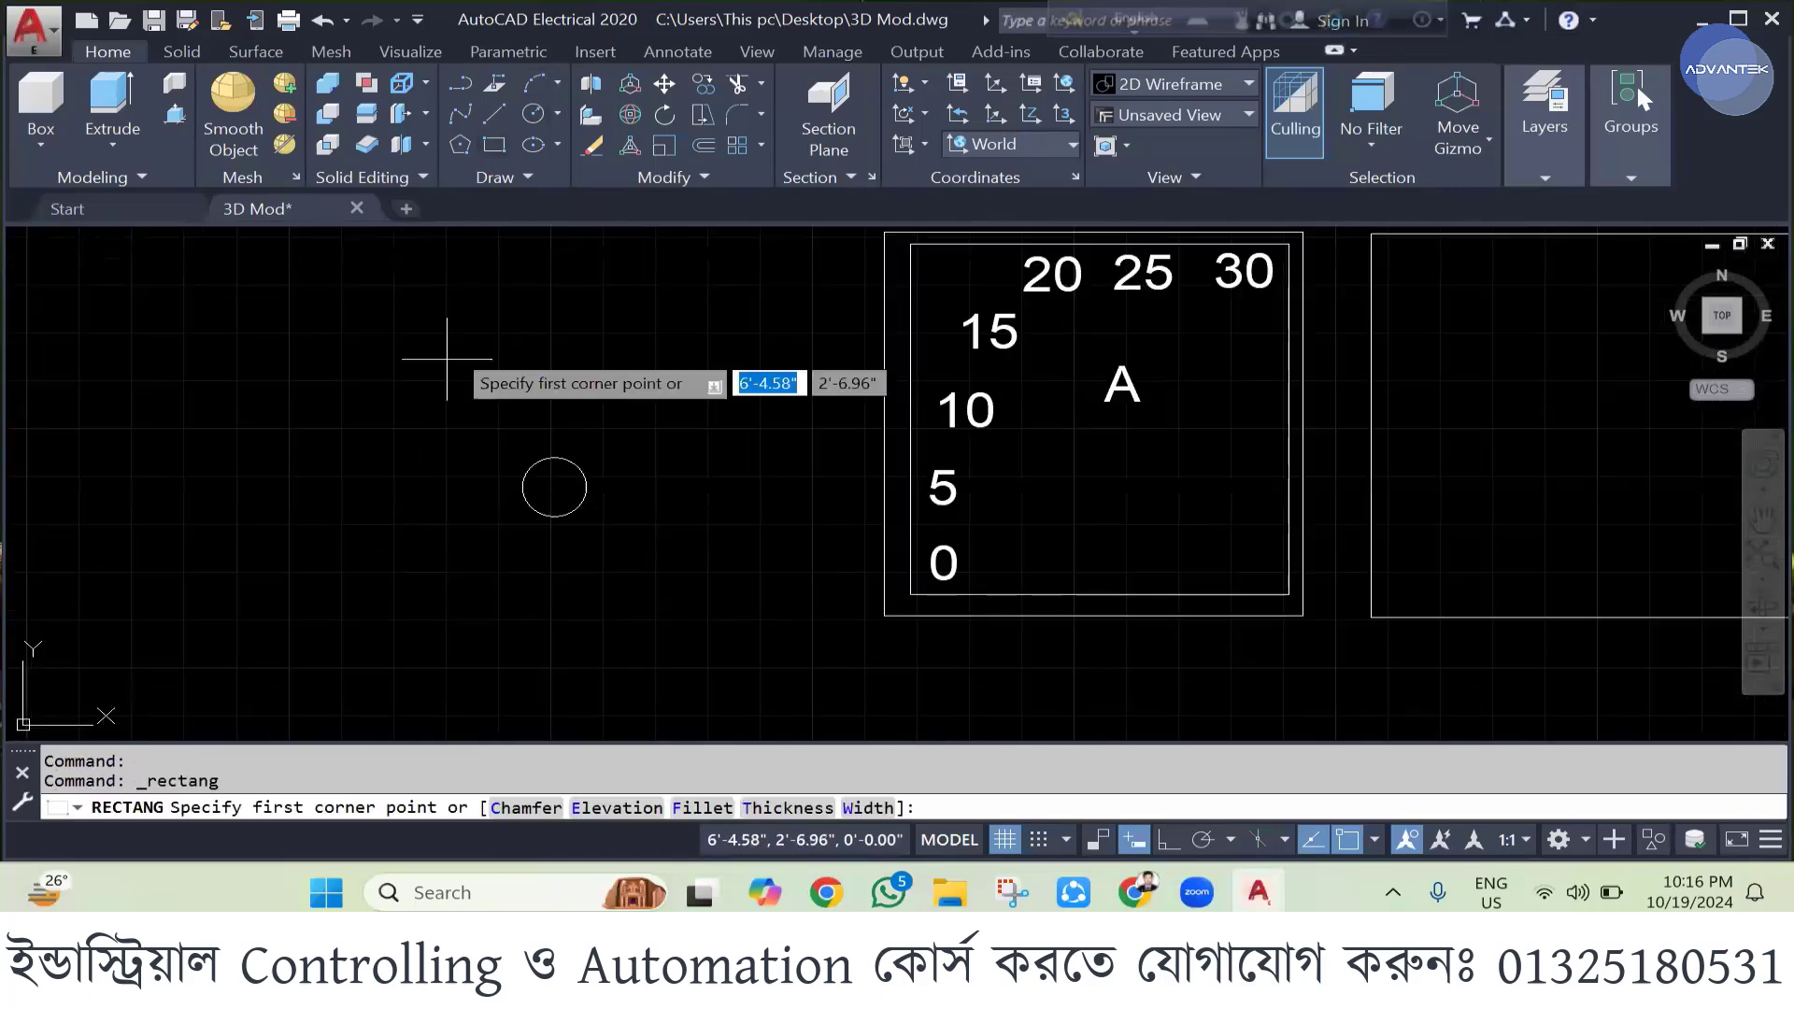
pyautogui.click(384, 334)
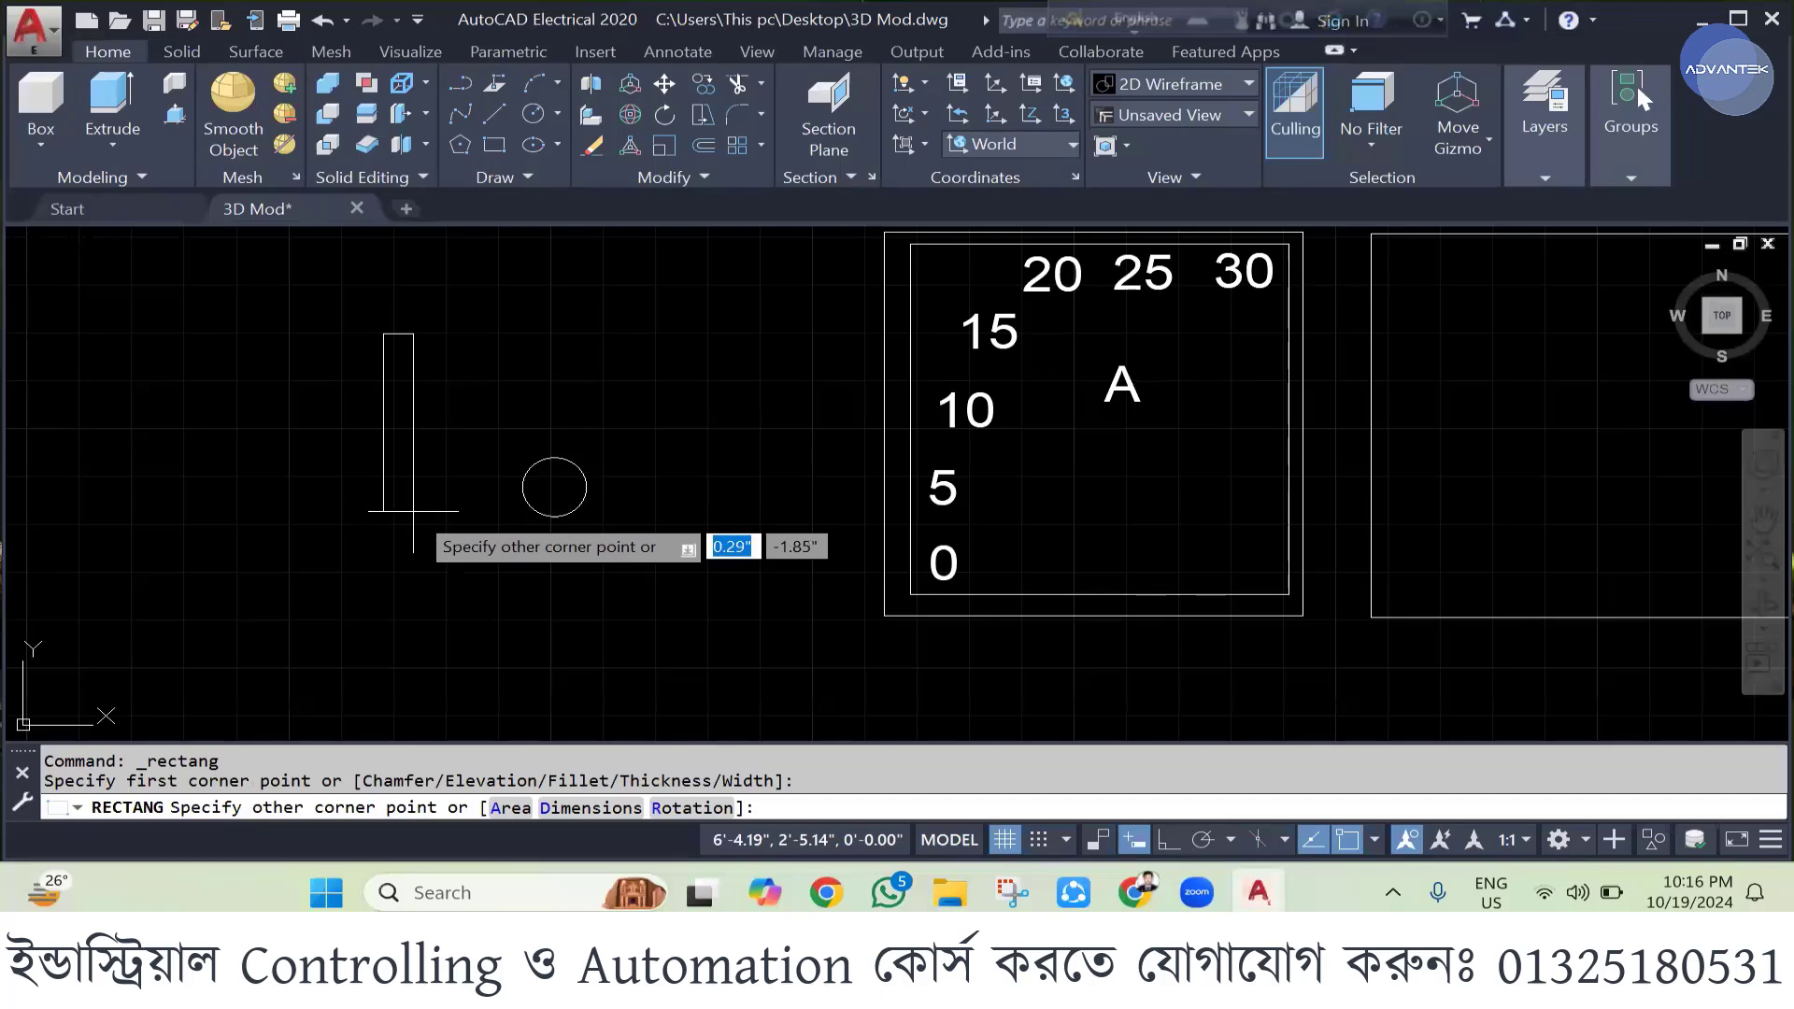
pyautogui.click(415, 511)
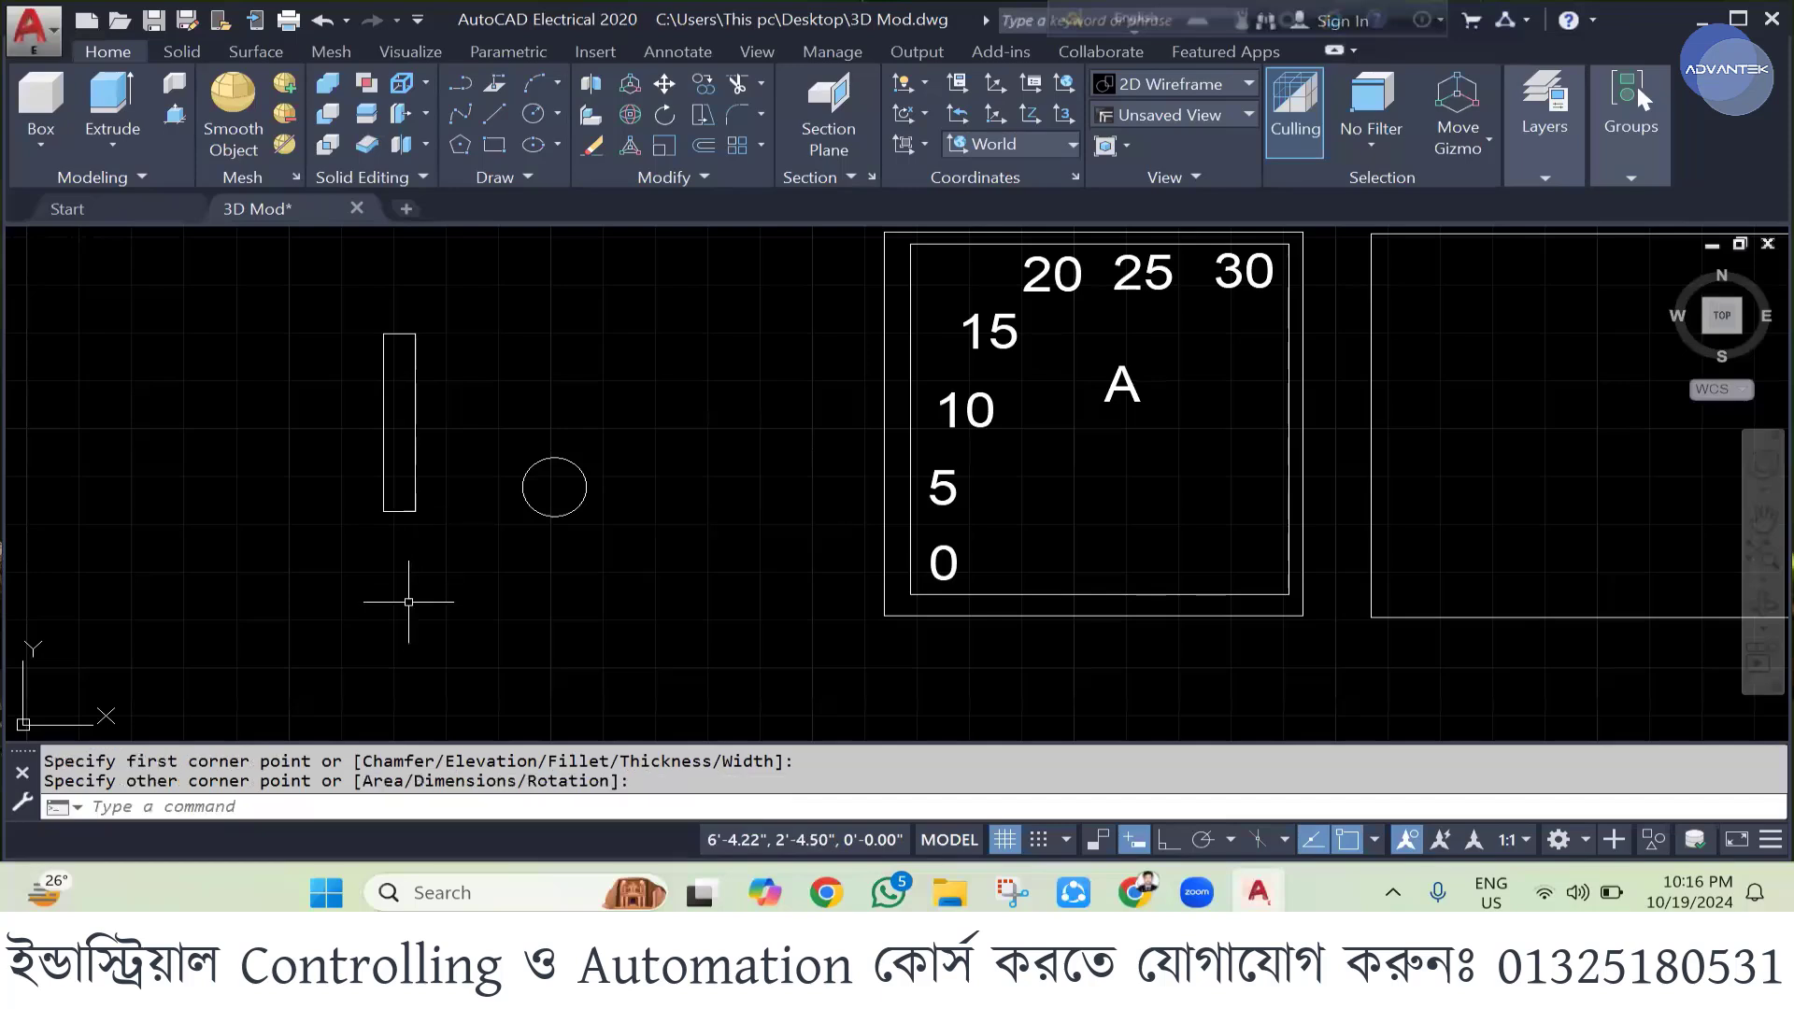
# - Draw a slanted line atop the rectangle and mirror it vertically into a triangular tip
pyautogui.click(495, 112)
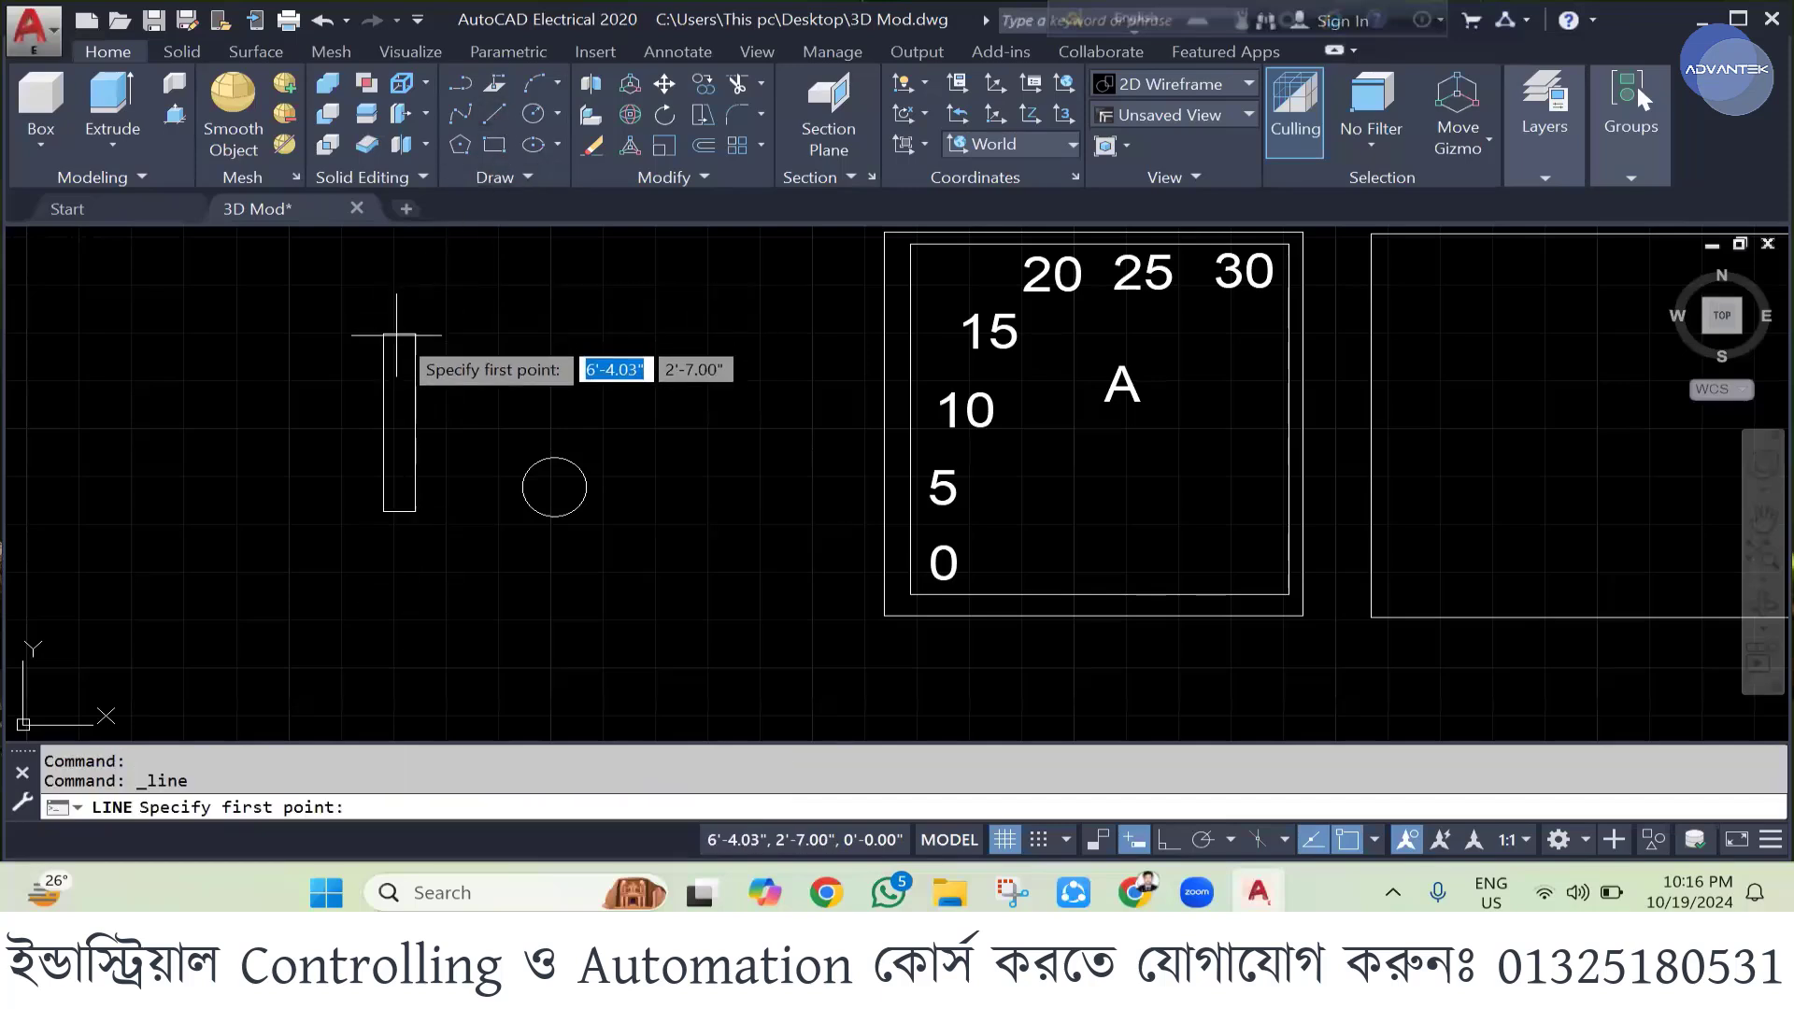
pyautogui.click(414, 334)
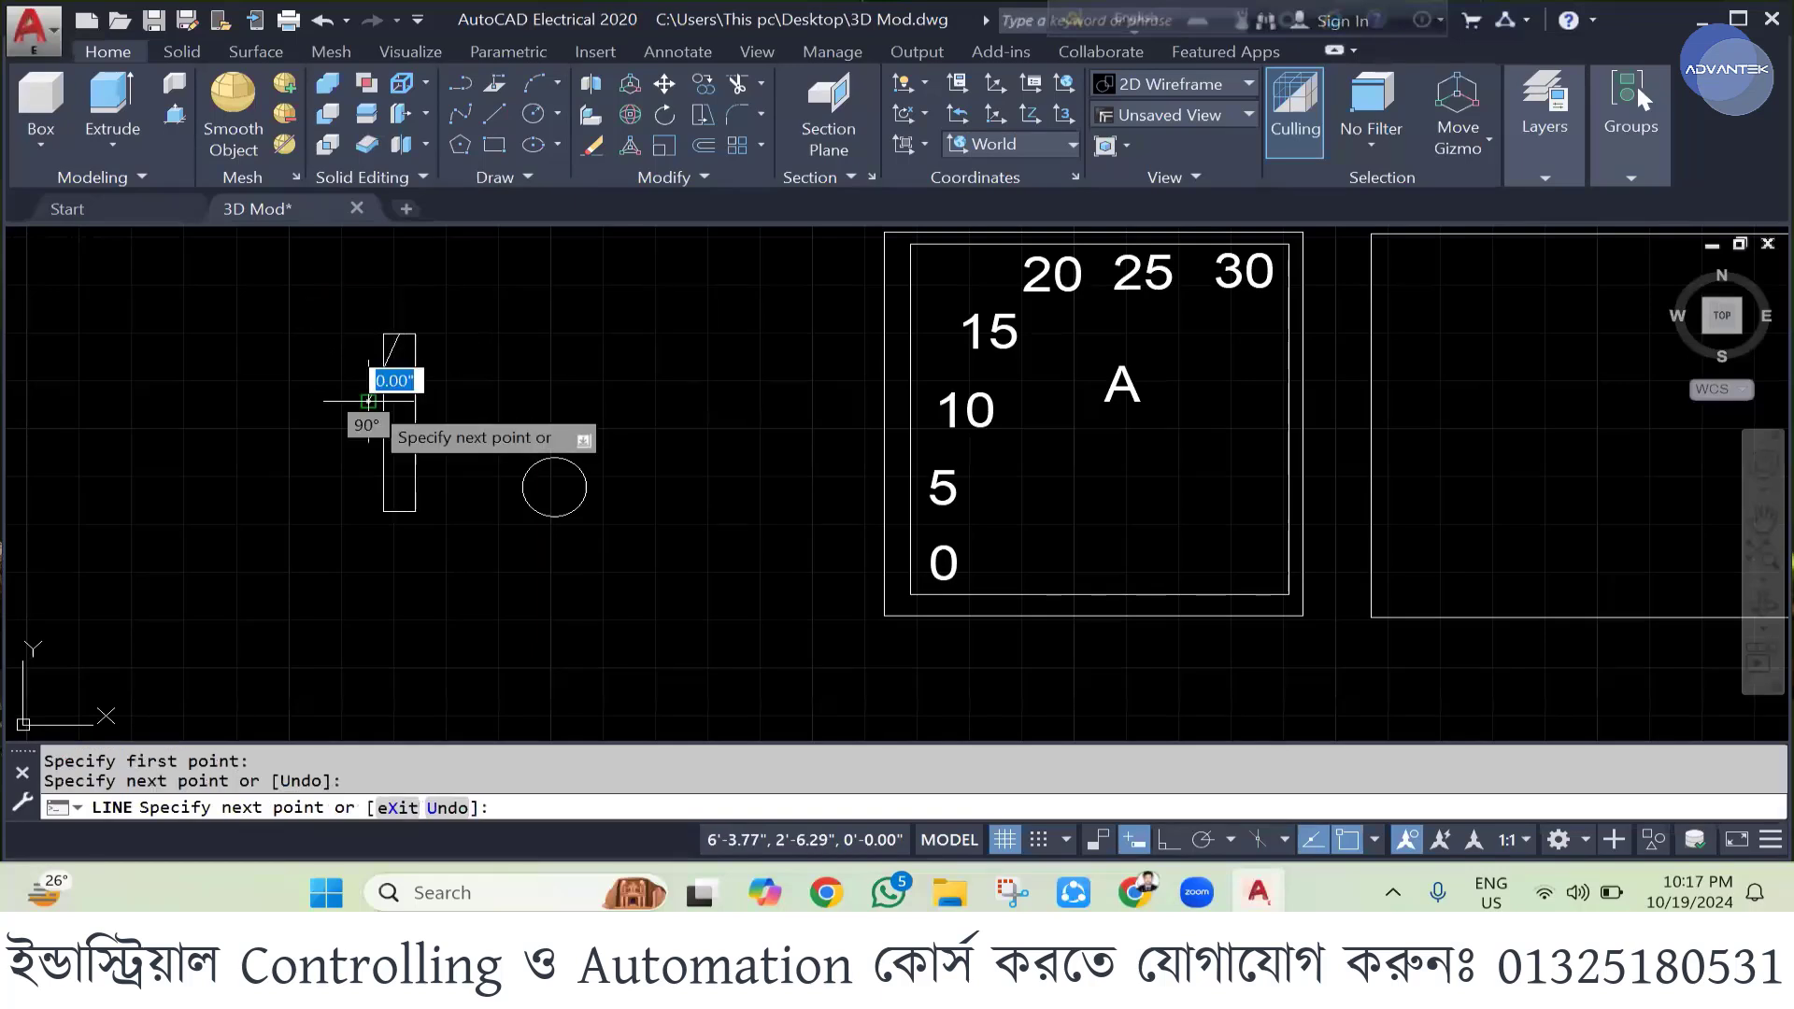
pyautogui.click(443, 400)
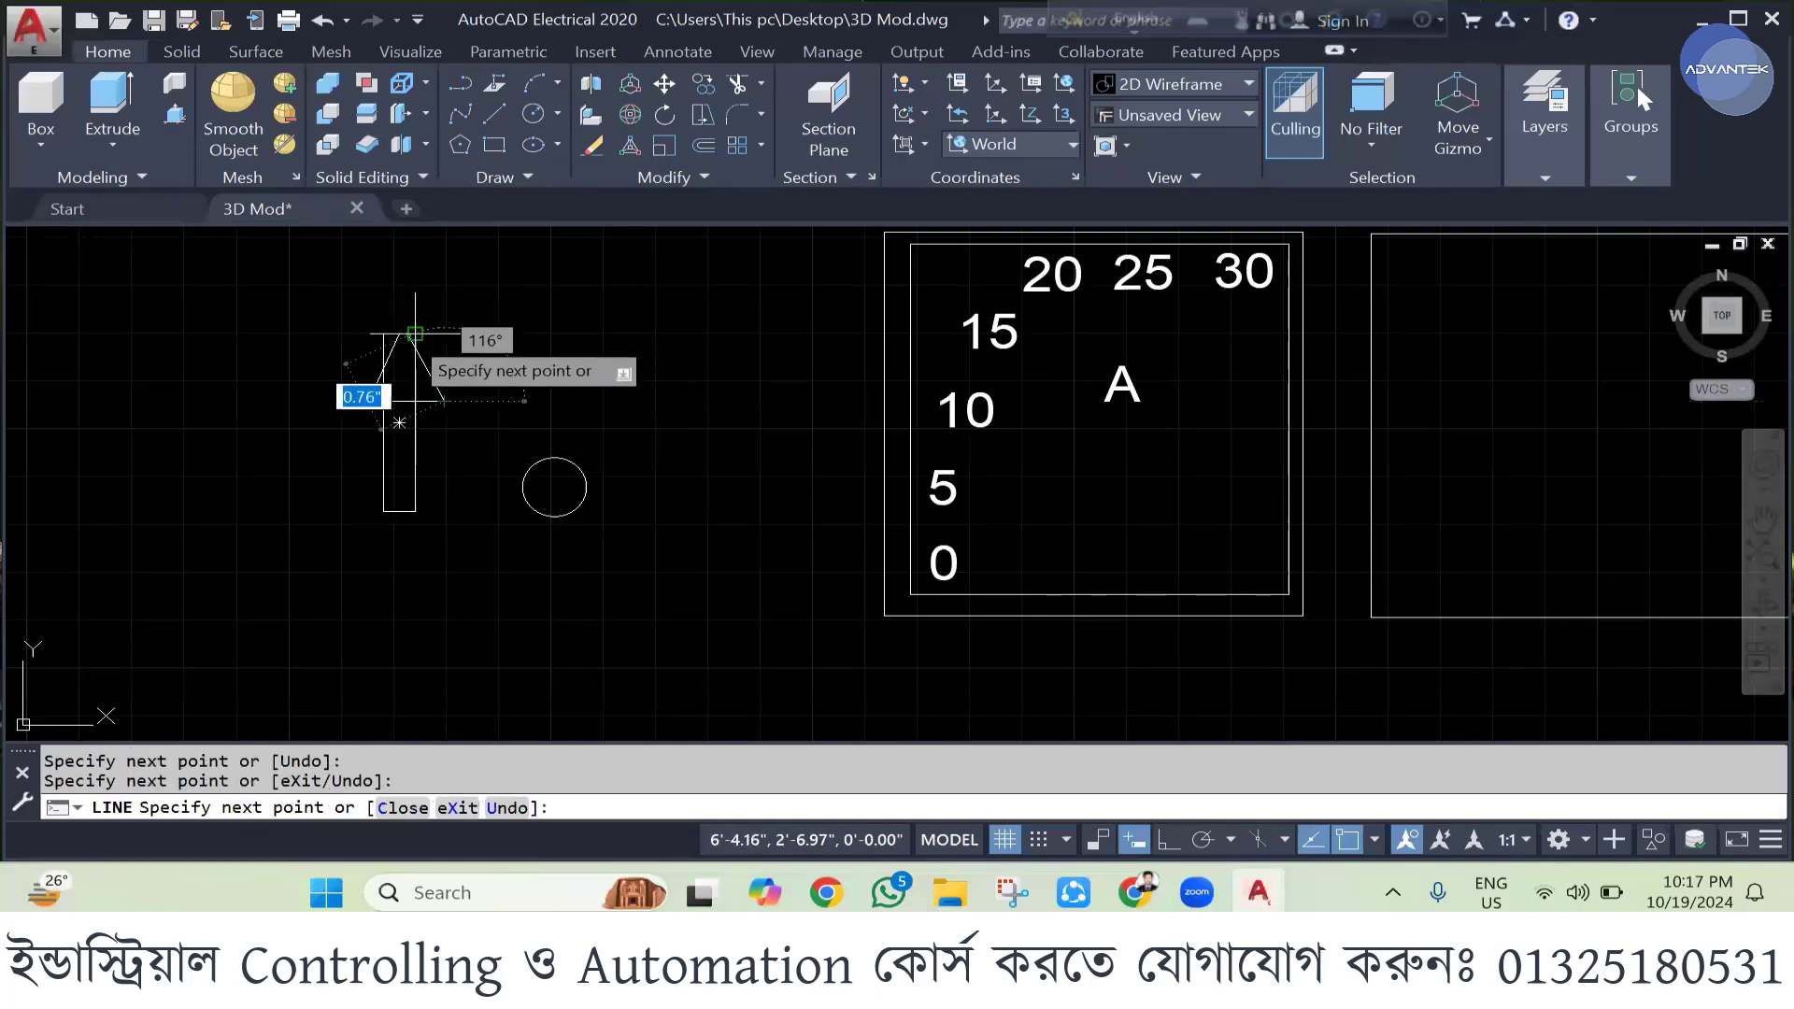
pyautogui.press('Escape')
pyautogui.click(388, 353)
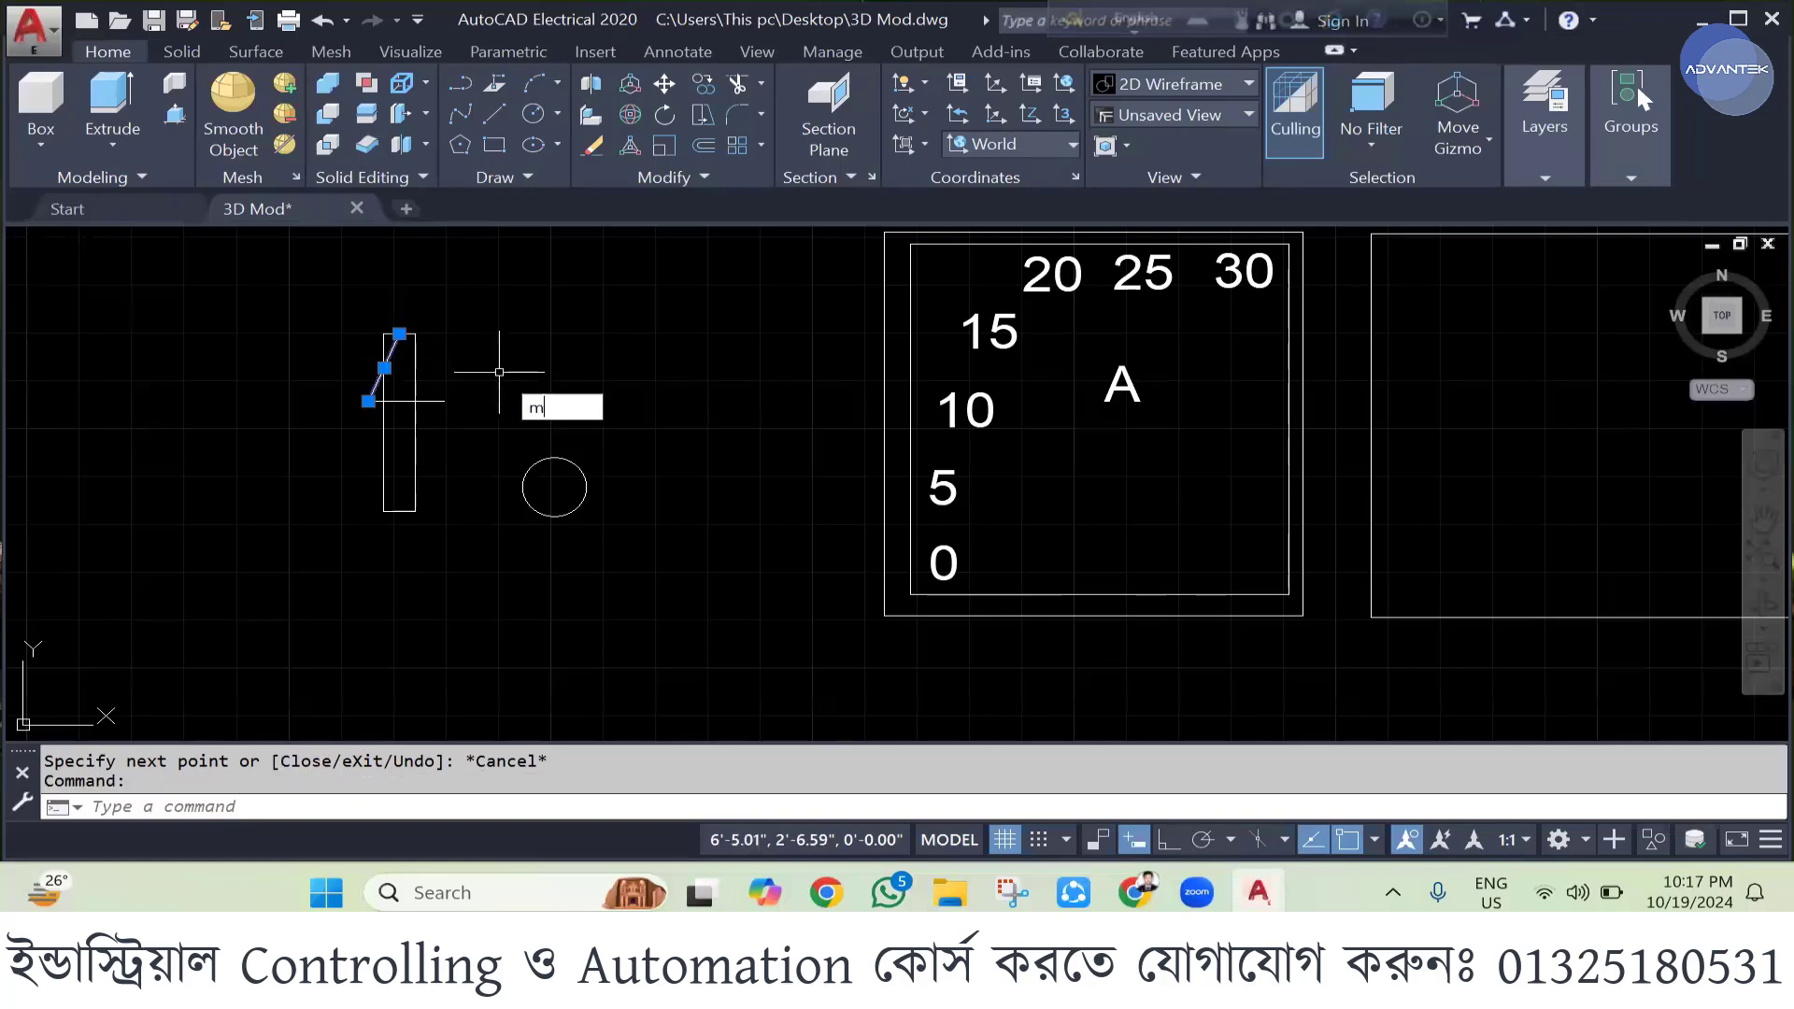
pyautogui.write('mirr')
pyautogui.press('Return')
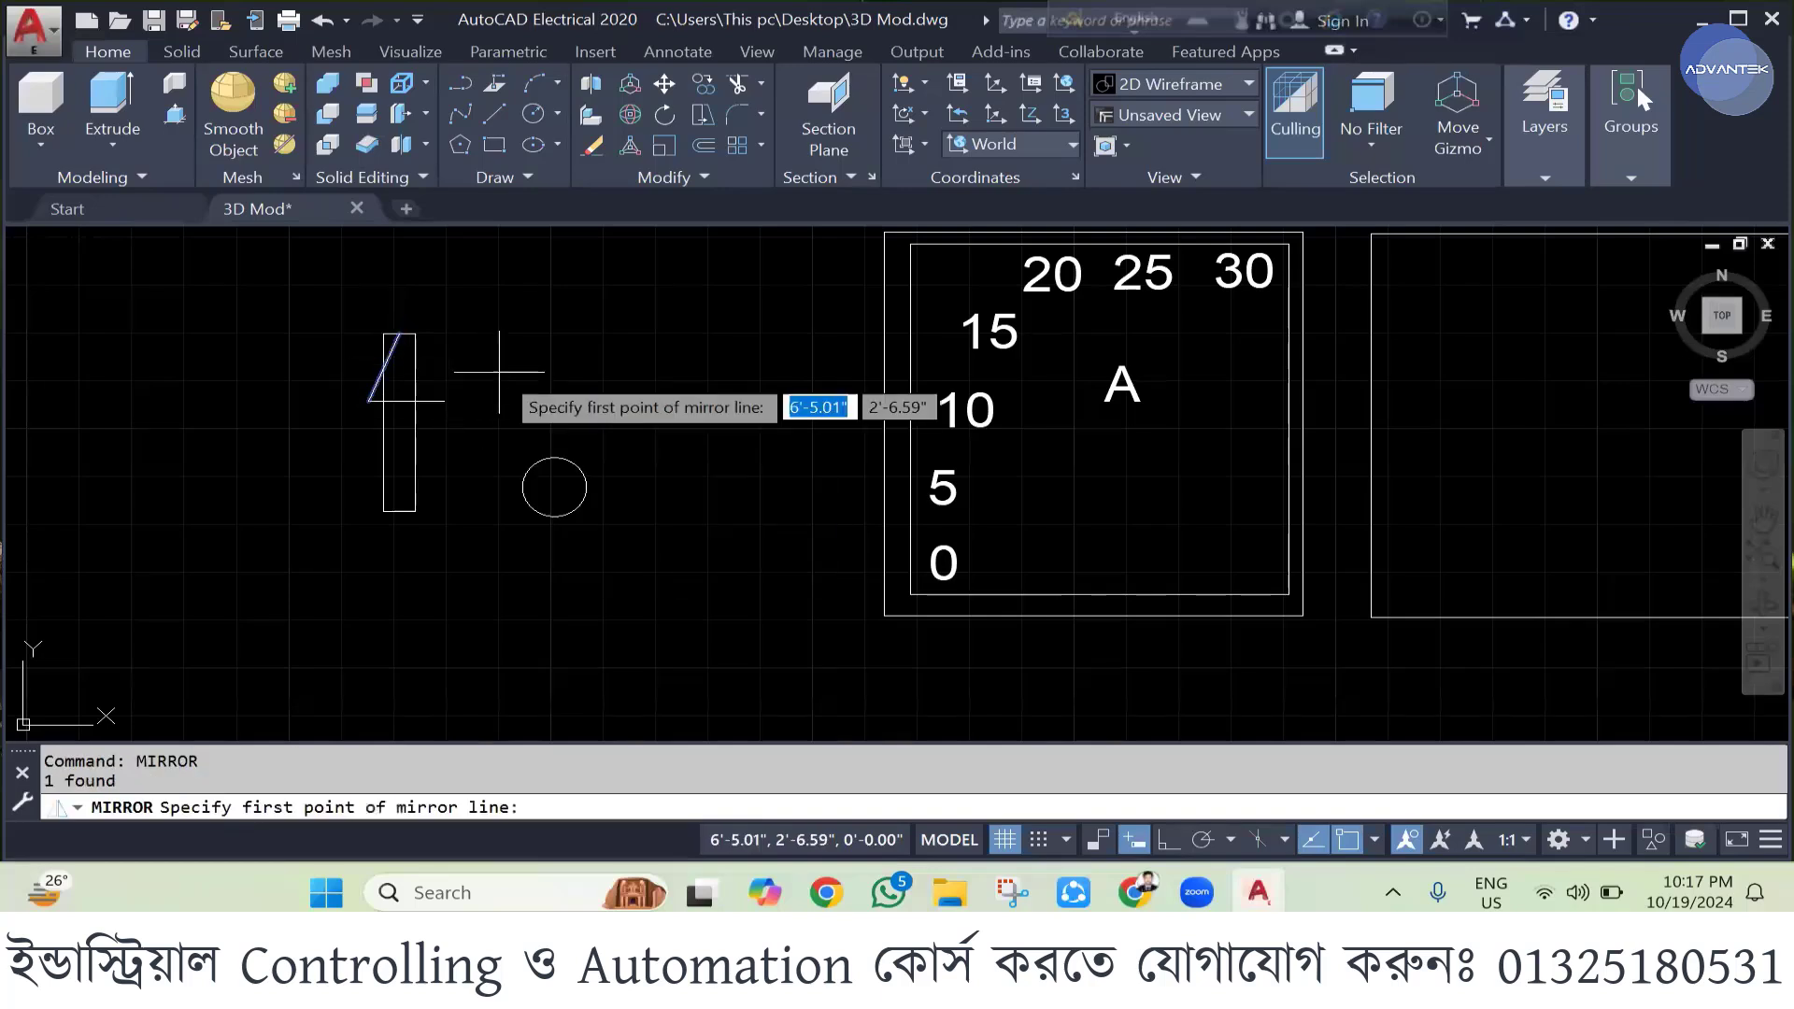
pyautogui.click(399, 335)
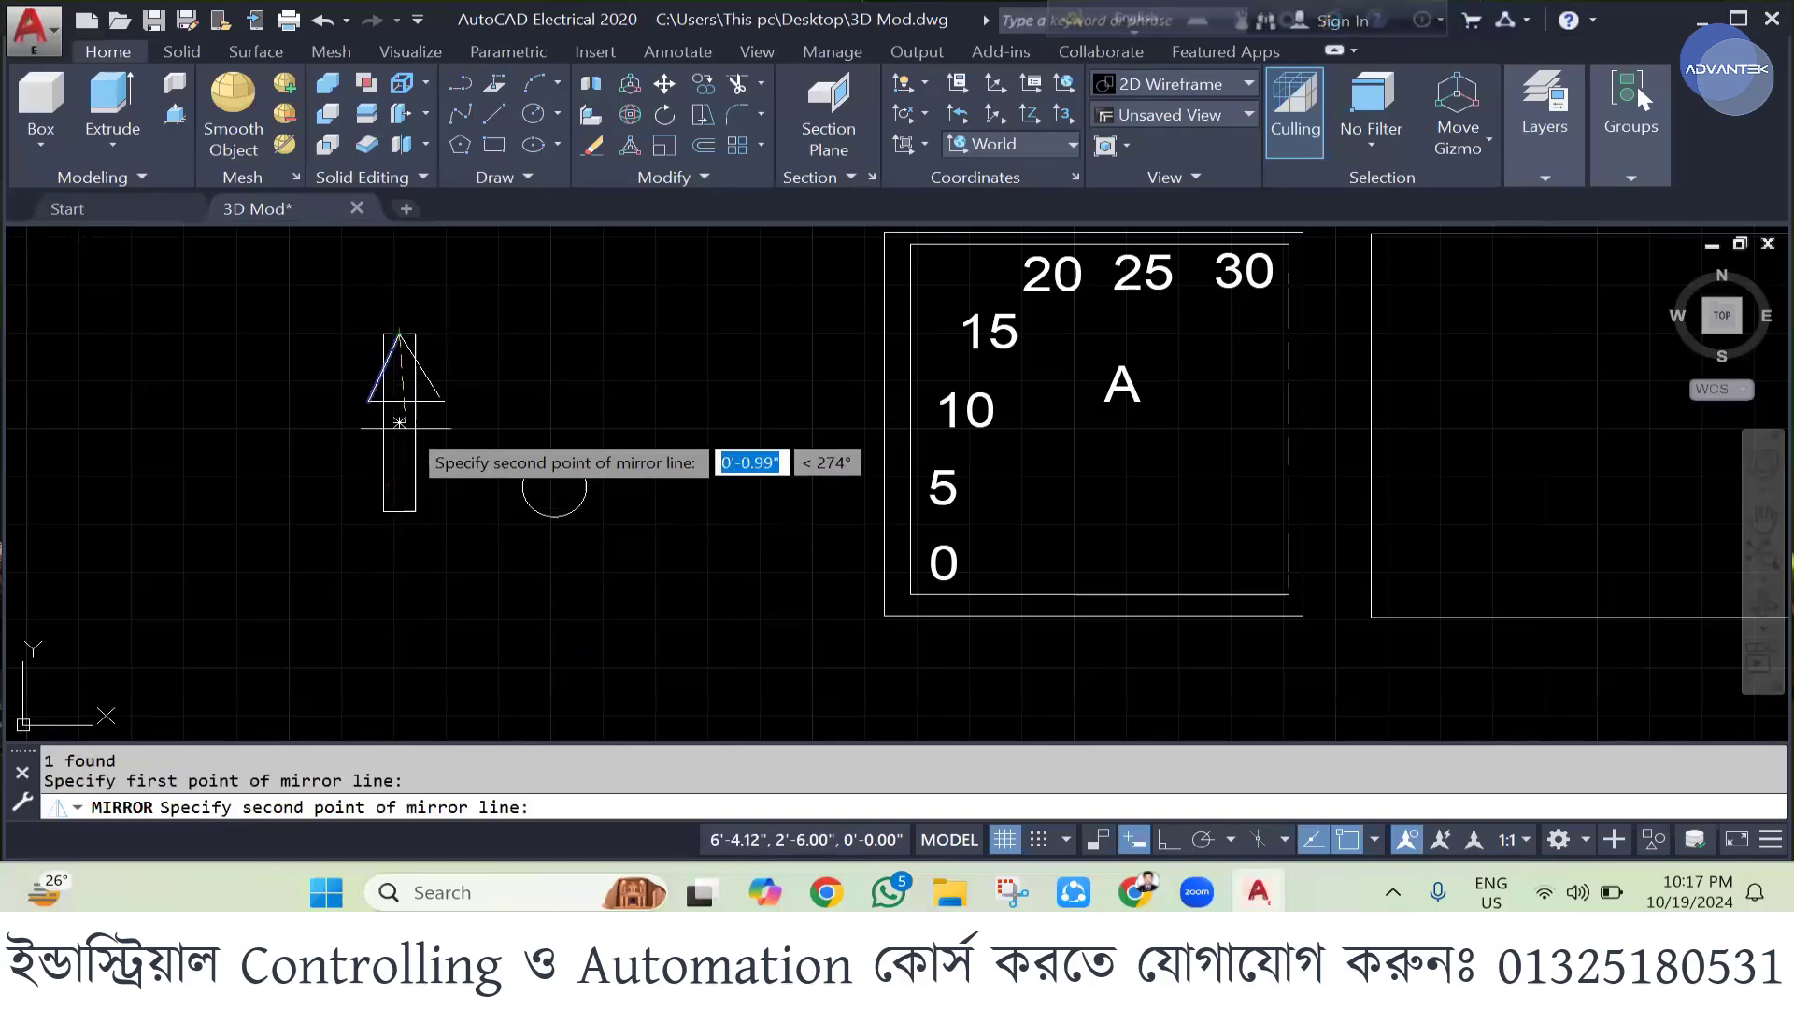
pyautogui.click(399, 428)
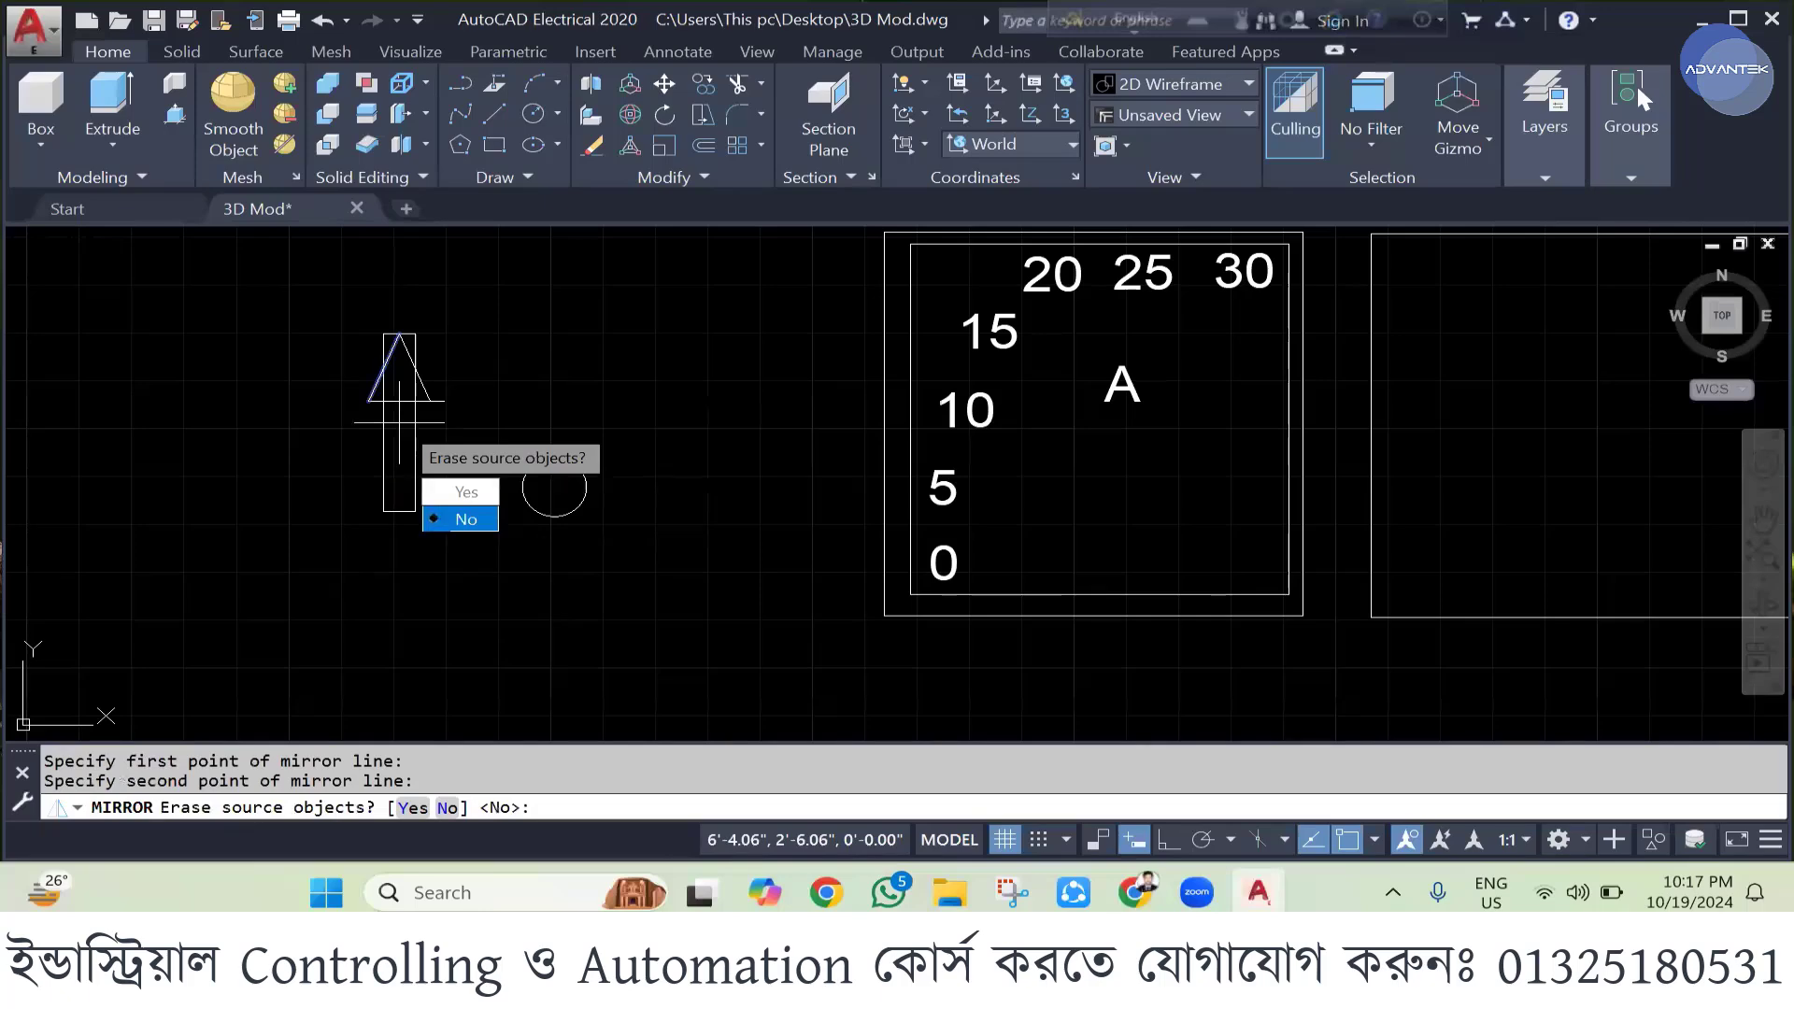
pyautogui.press('Return')
pyautogui.press('Escape')
# - Window-select the arrow shape and delete it
pyautogui.scroll(2, 416, 365)
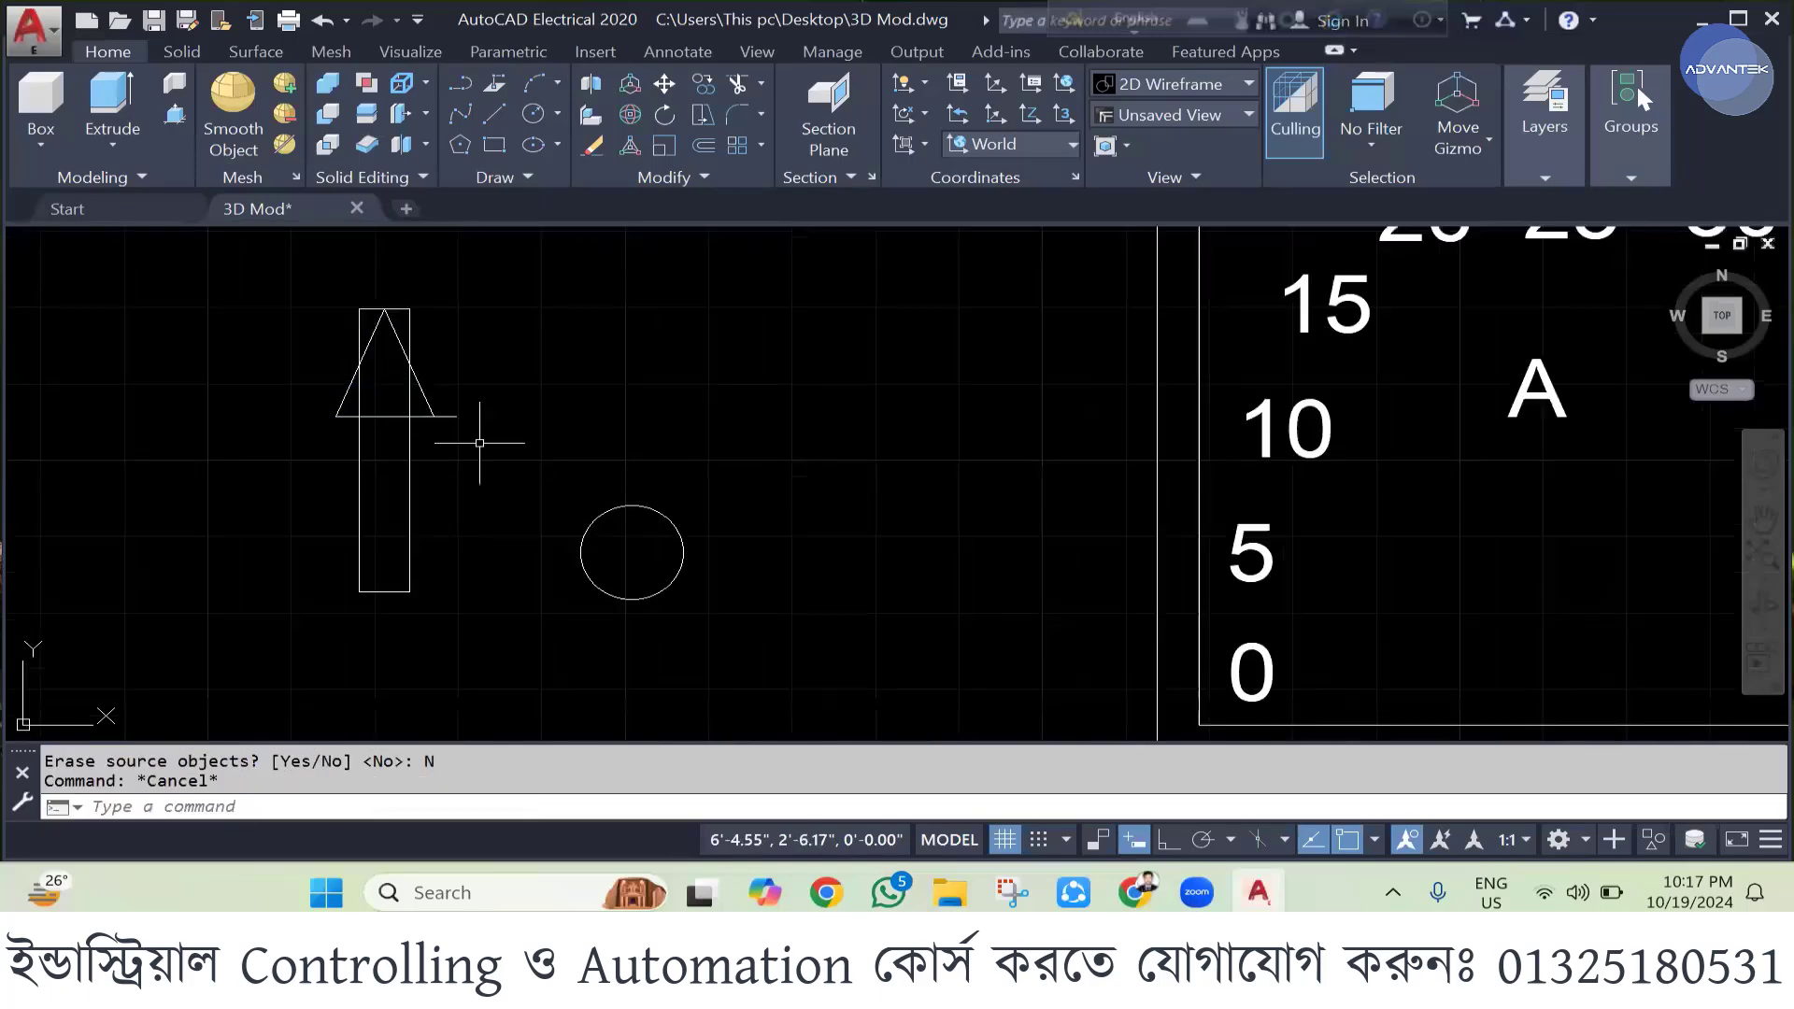
pyautogui.scroll(-5, 544, 473)
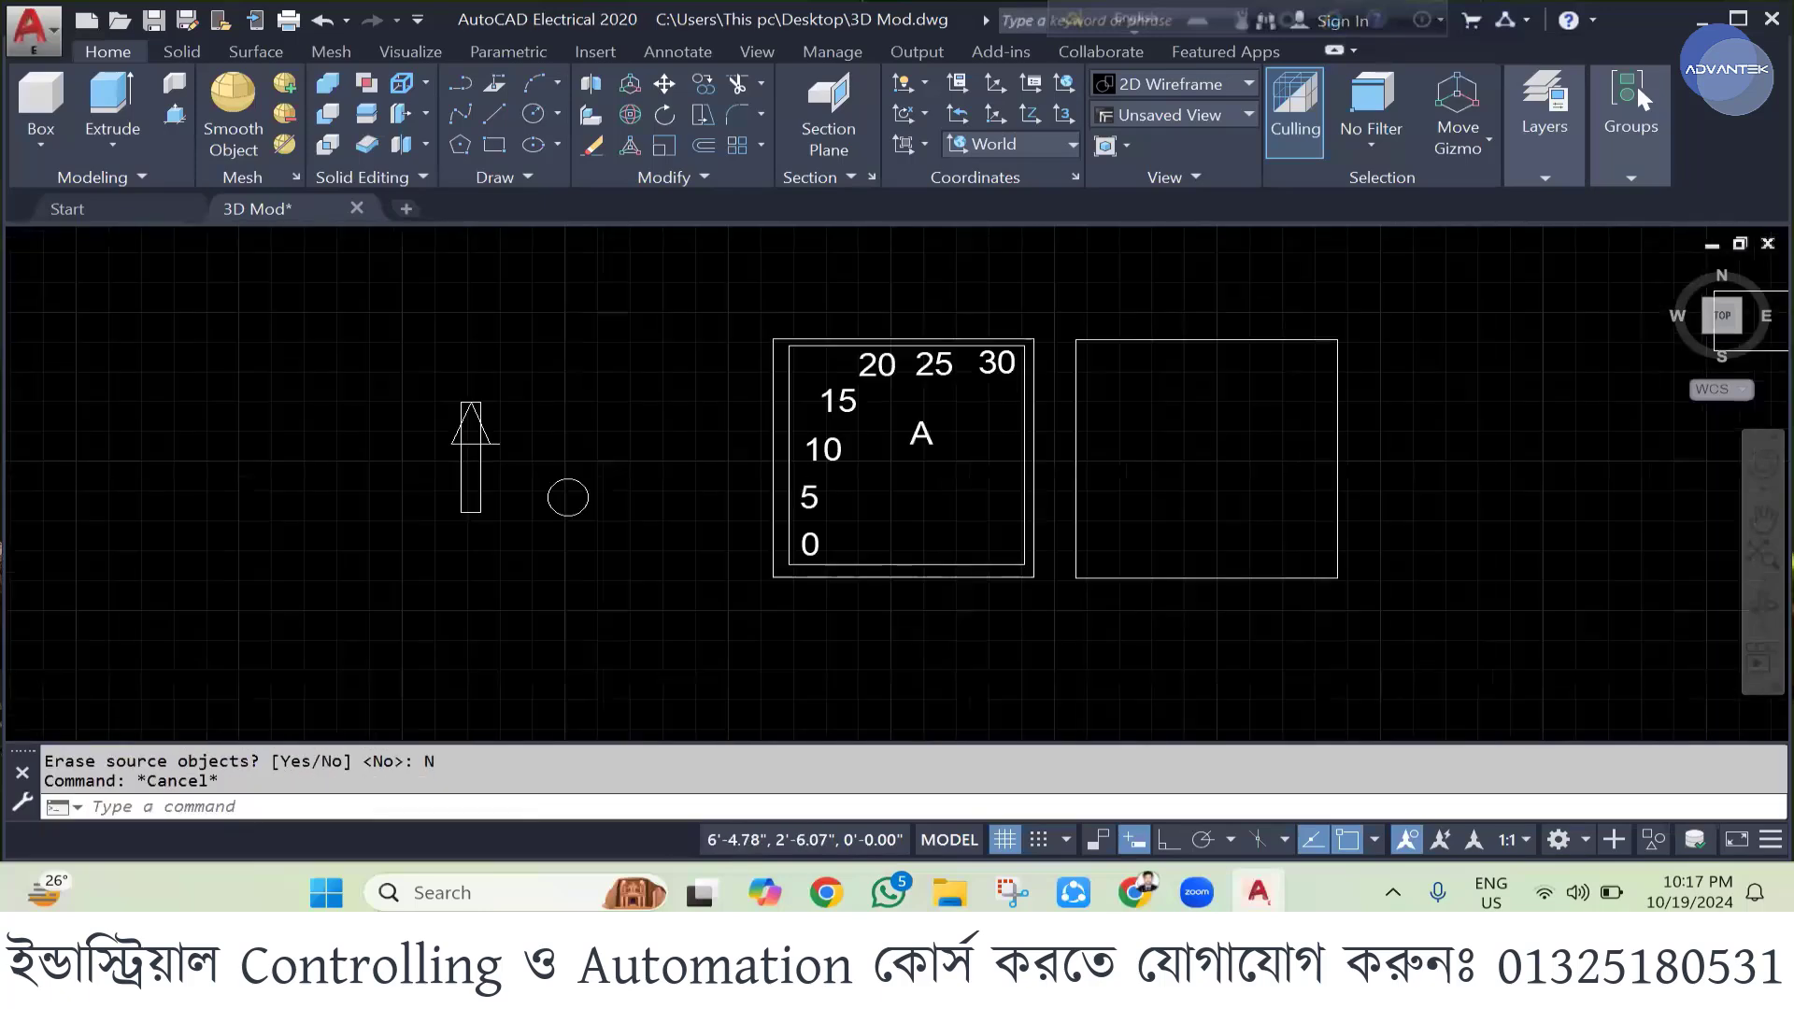
pyautogui.press('Escape')
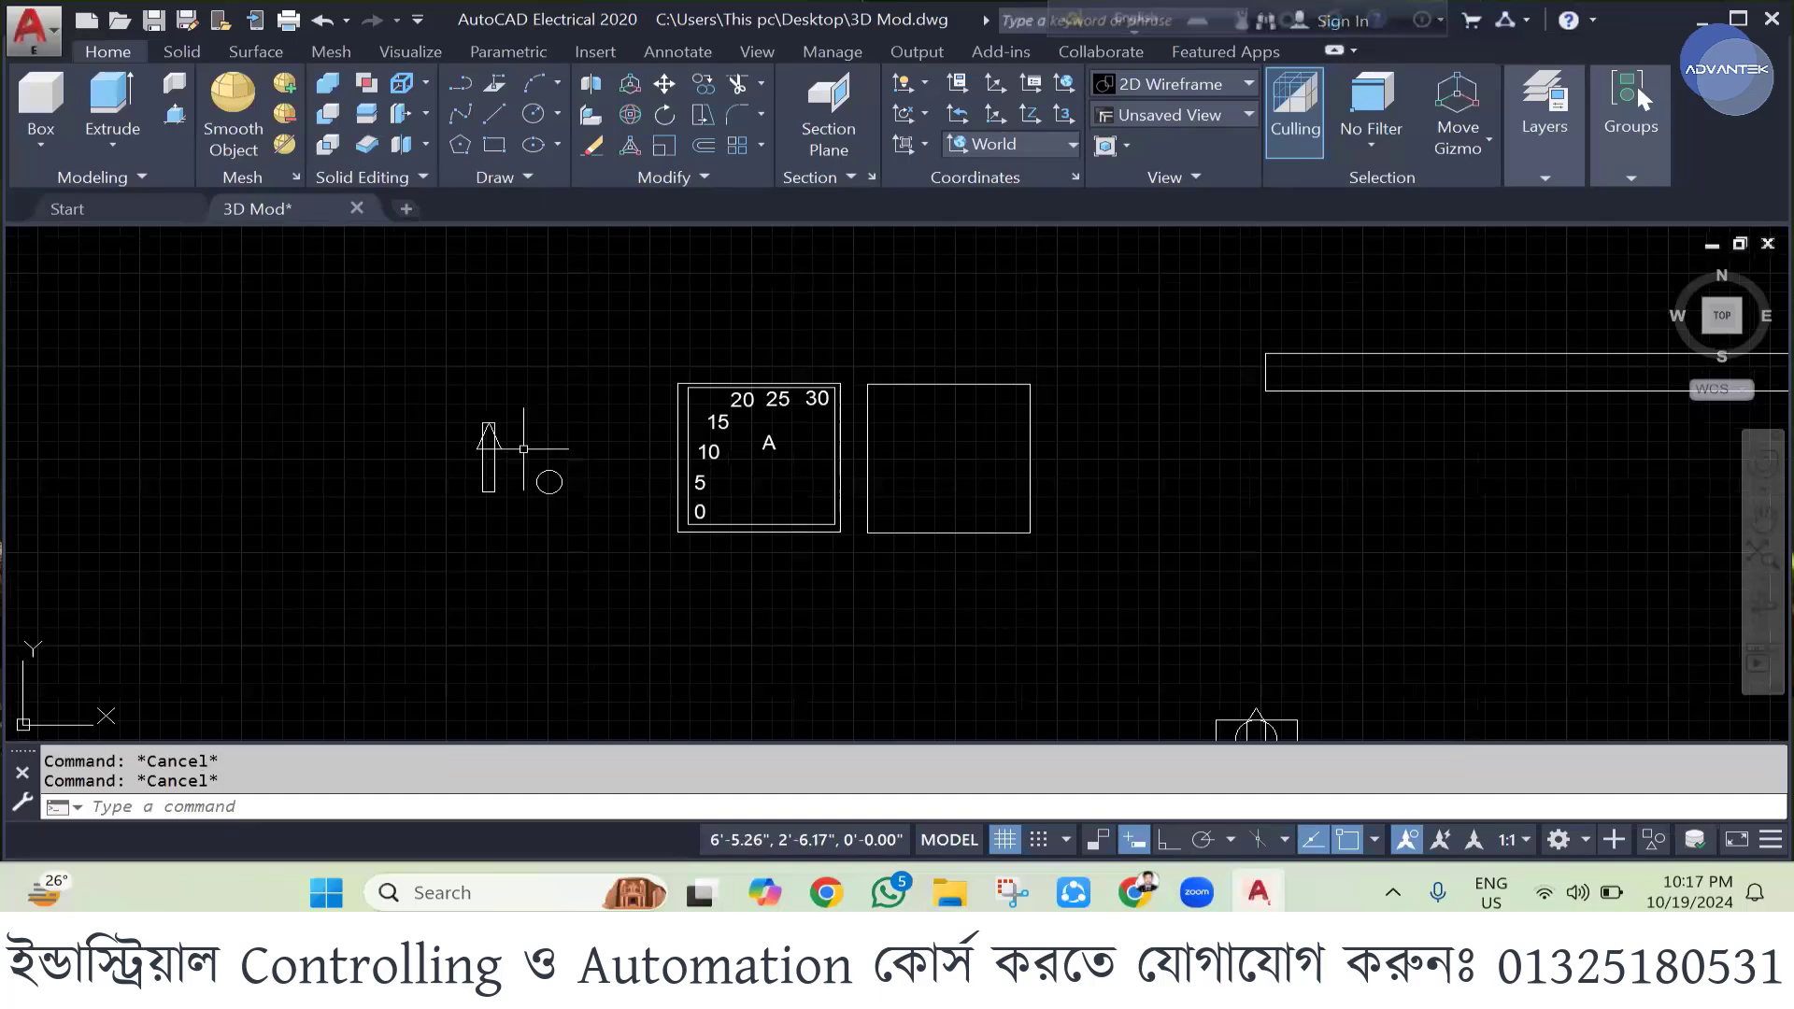
pyautogui.click(422, 395)
pyautogui.click(507, 518)
pyautogui.press('Delete')
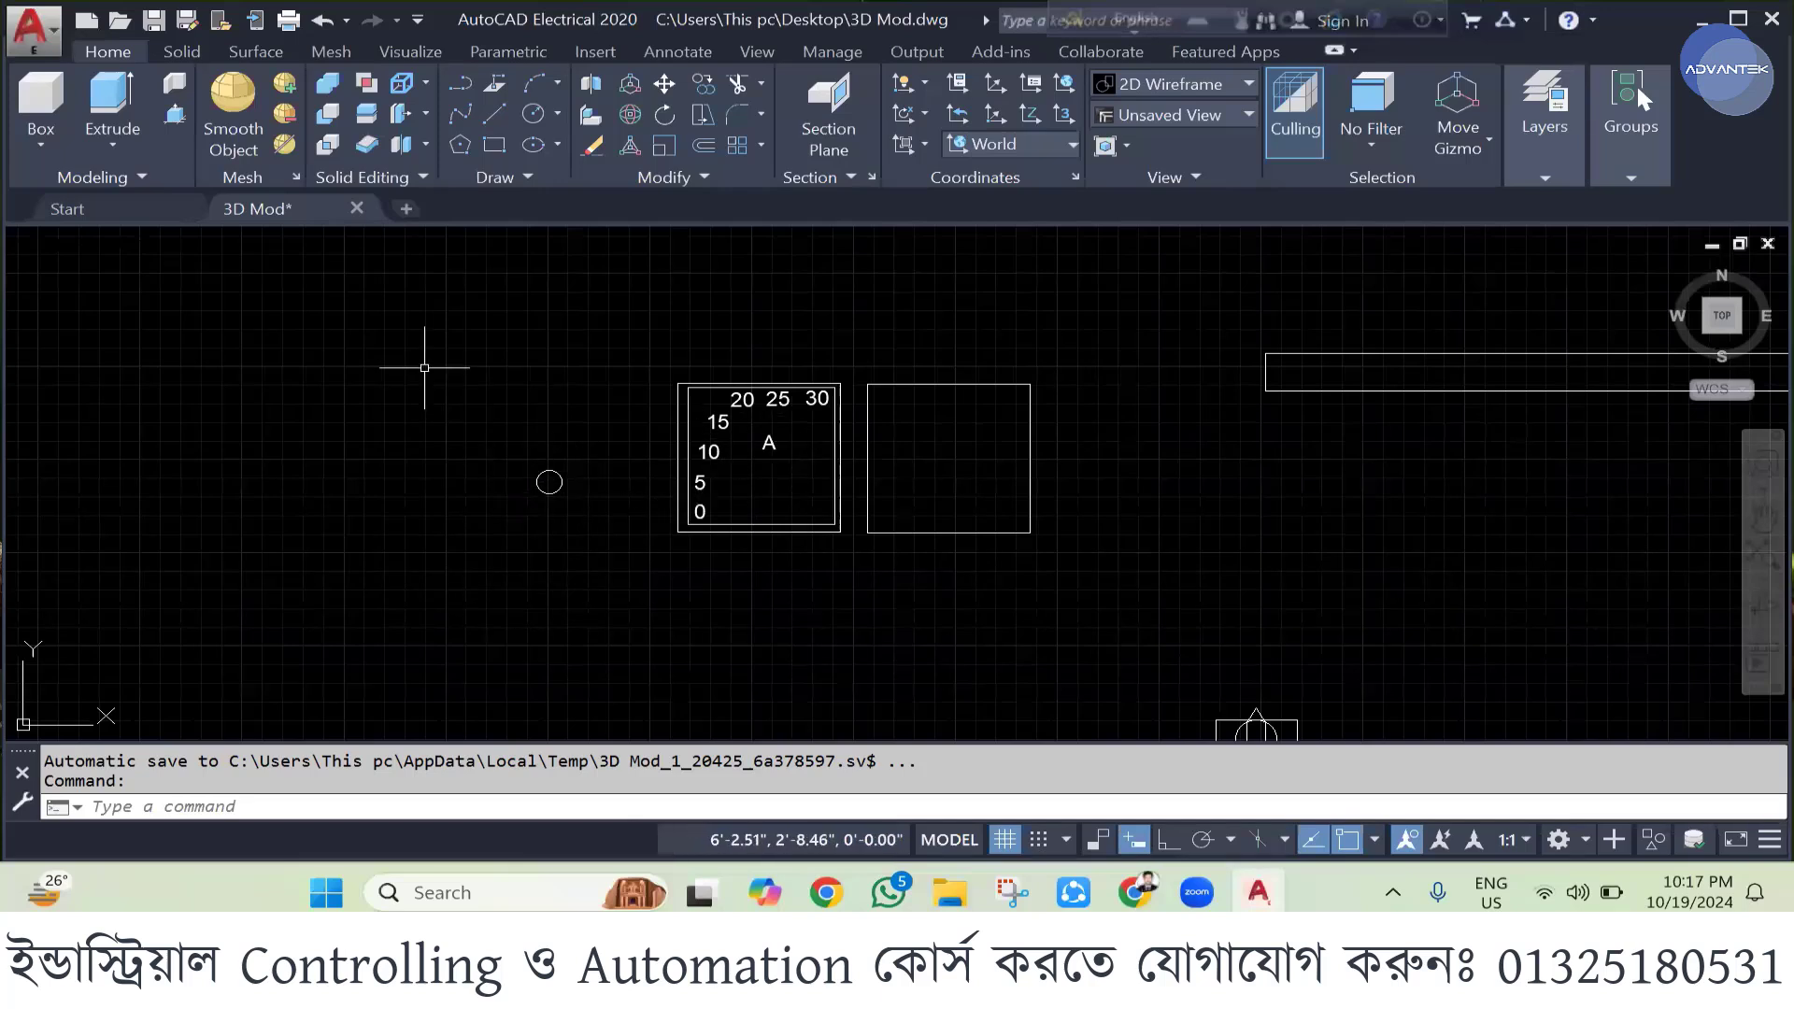
# - Draw a thin closed three-line needle triangle inside the empty square and select its edges
pyautogui.click(484, 146)
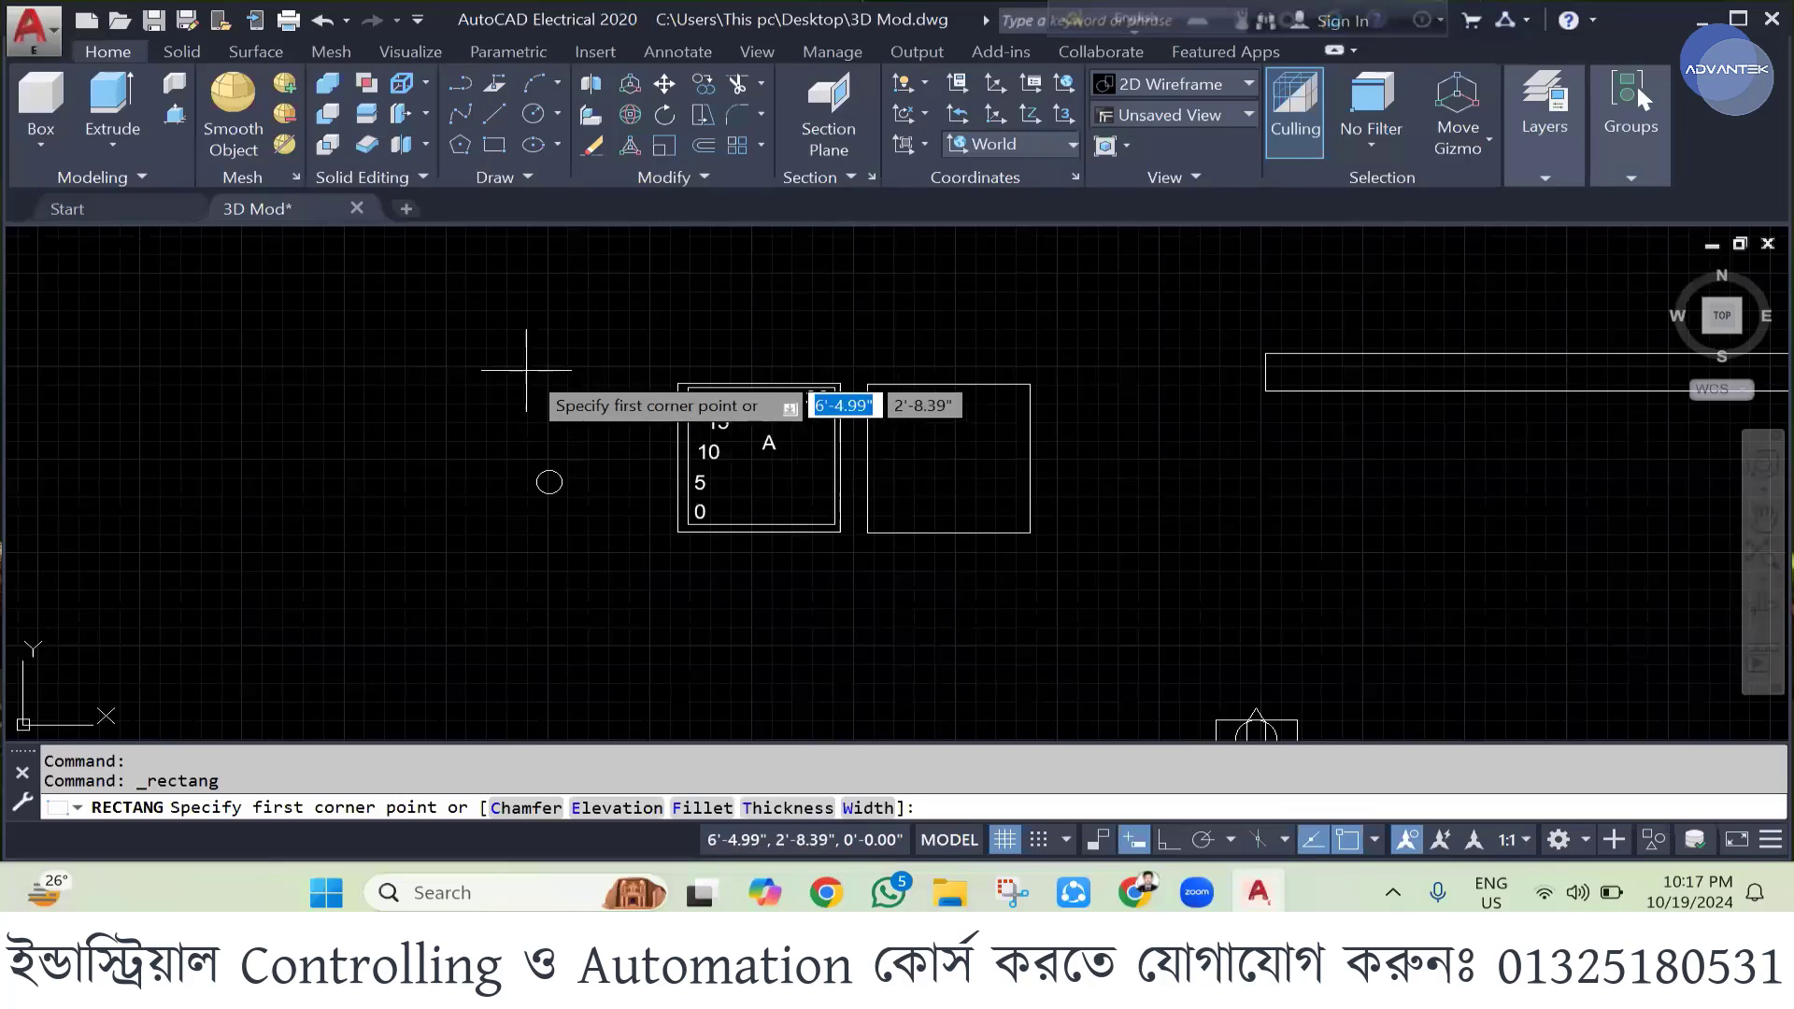
pyautogui.press('Escape')
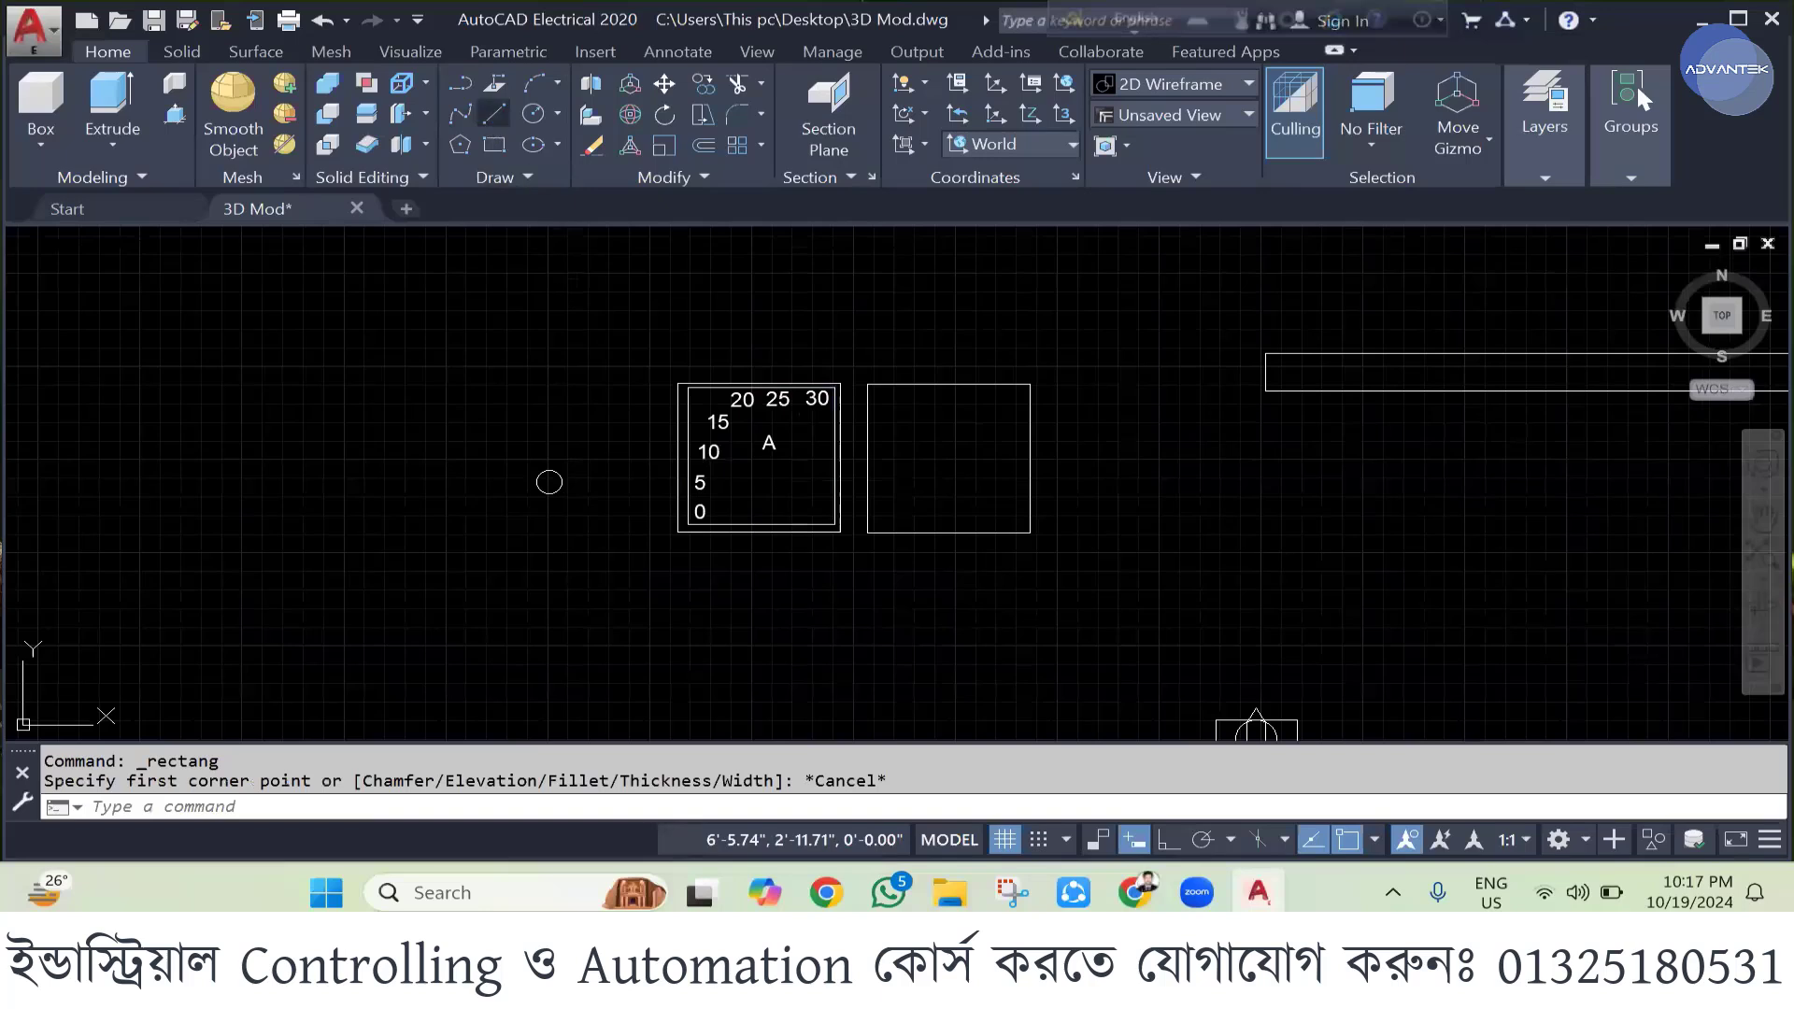
pyautogui.click(492, 113)
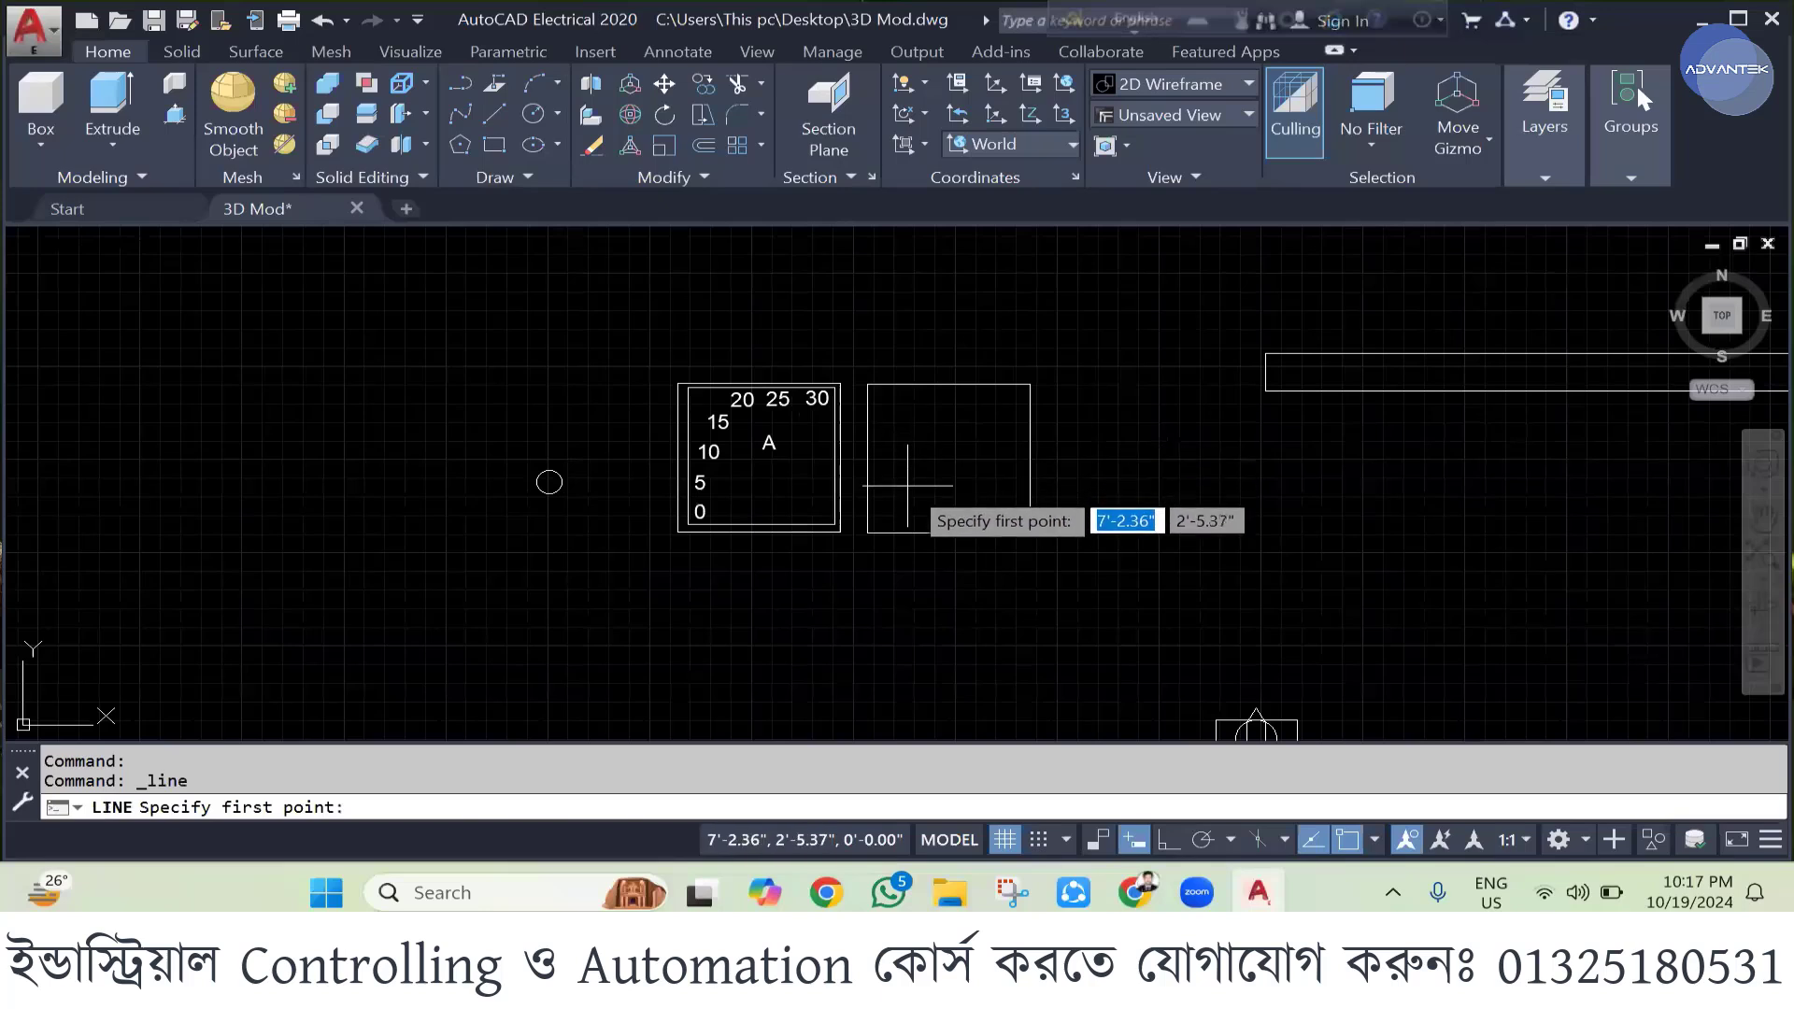
pyautogui.click(907, 486)
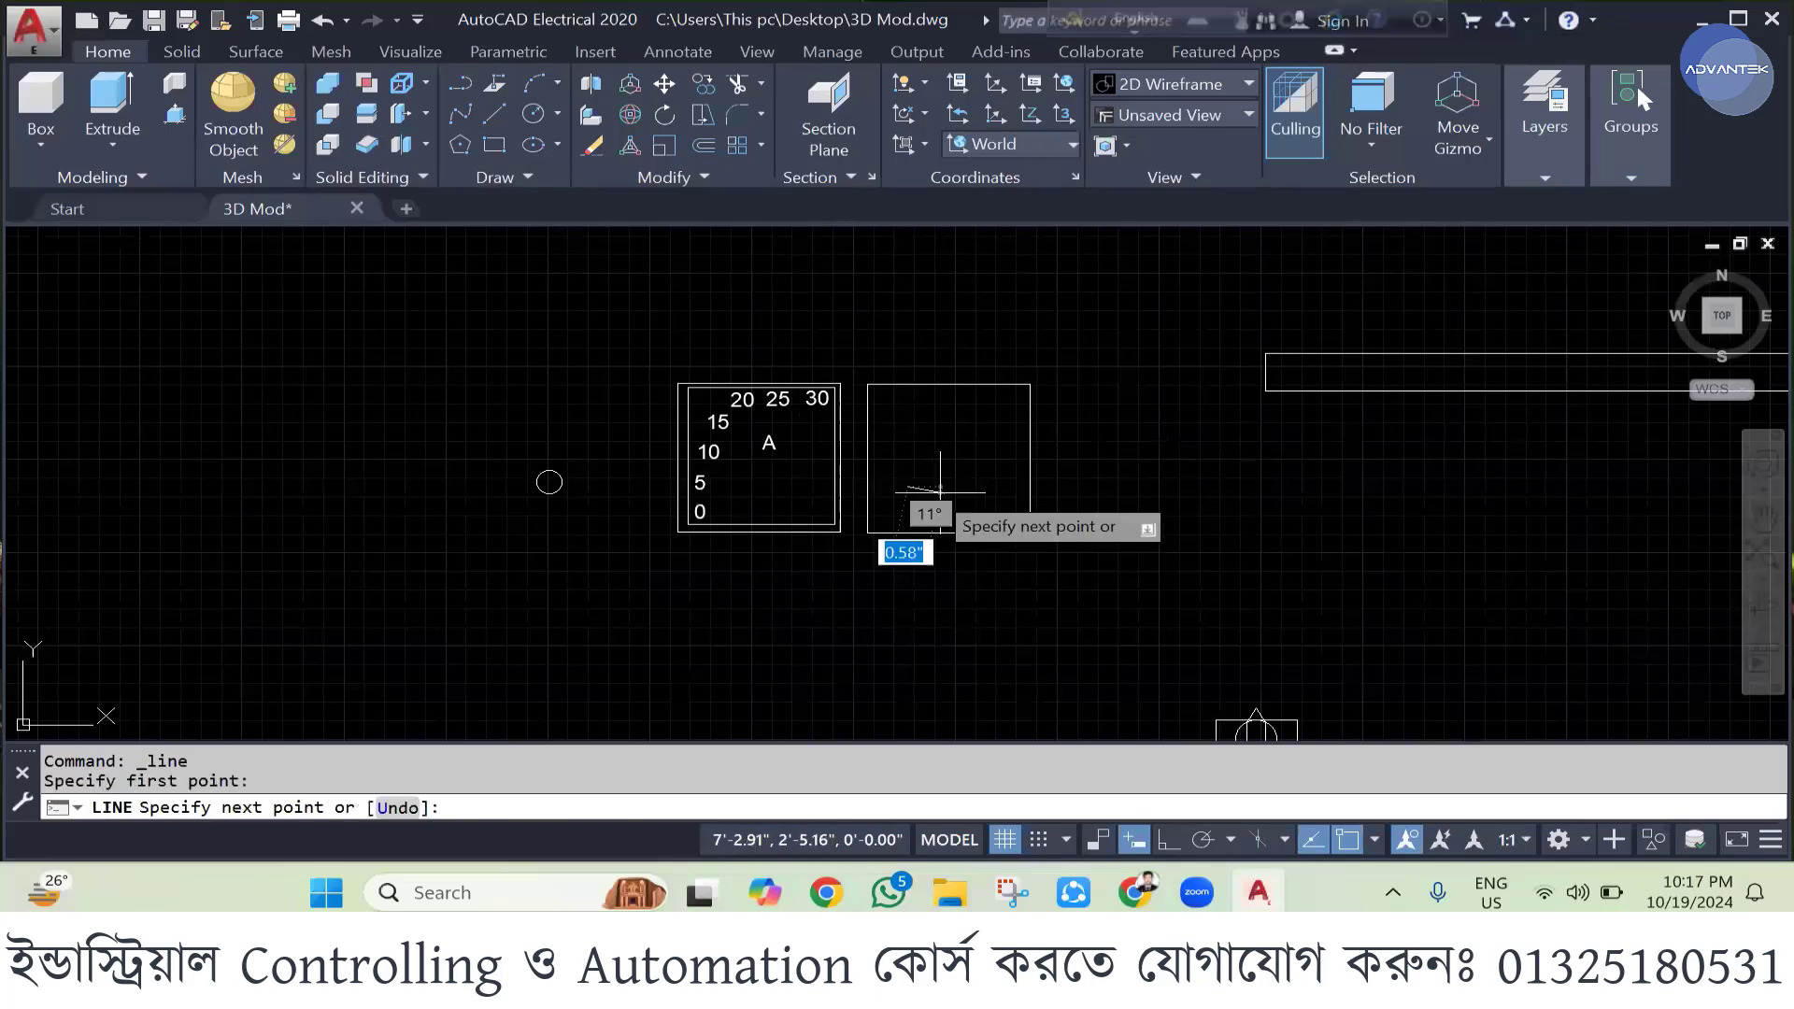
pyautogui.click(1009, 505)
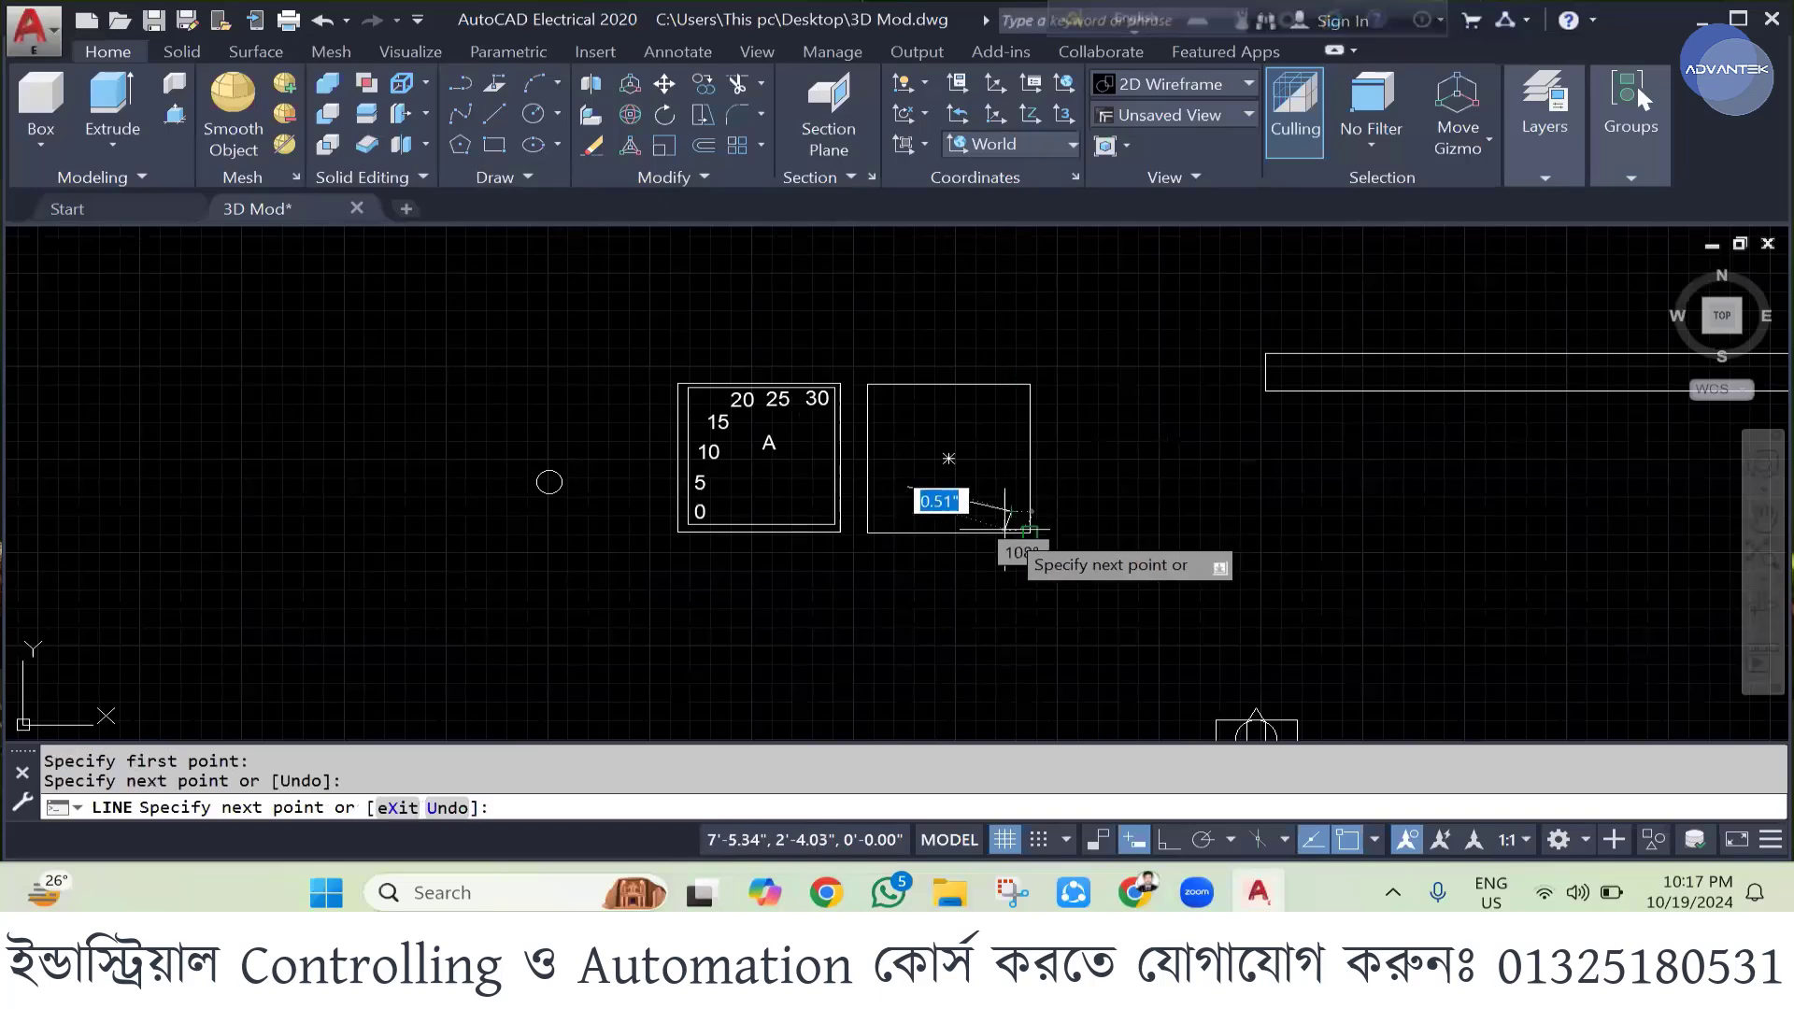
pyautogui.scroll(5, 1005, 528)
pyautogui.click(1007, 525)
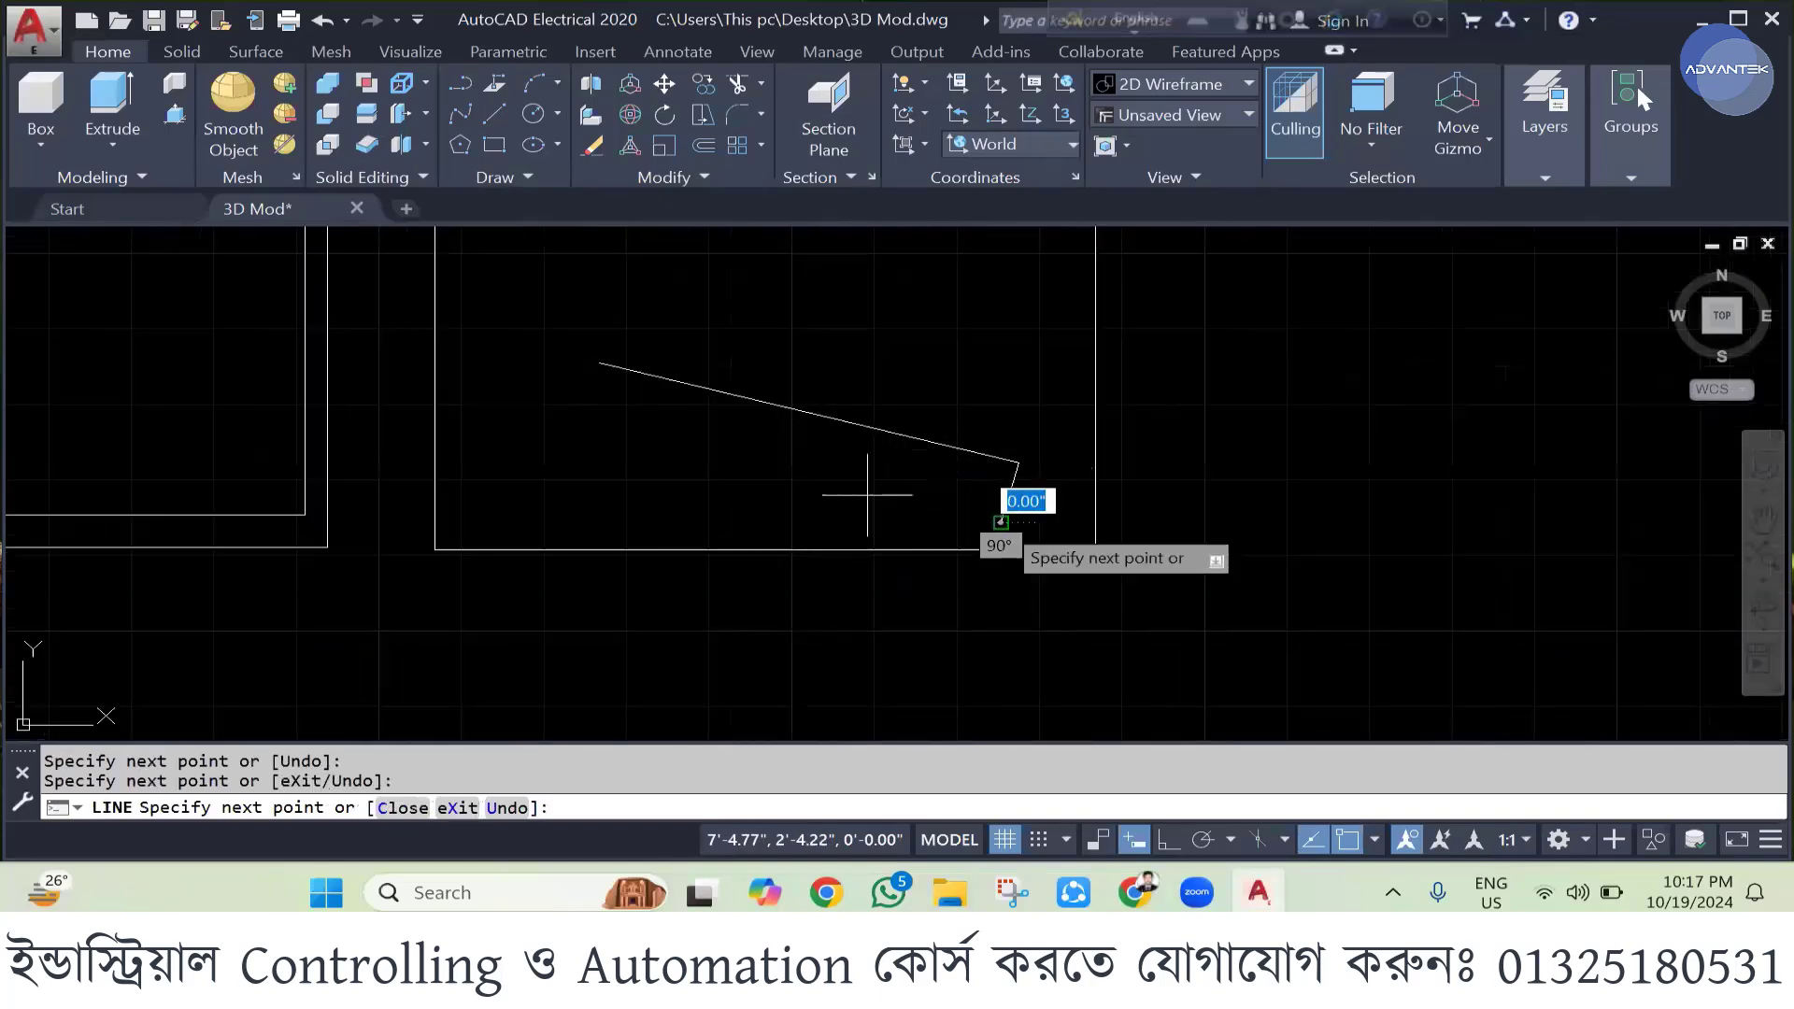
pyautogui.click(599, 362)
pyautogui.press('Escape')
pyautogui.scroll(-3, 665, 425)
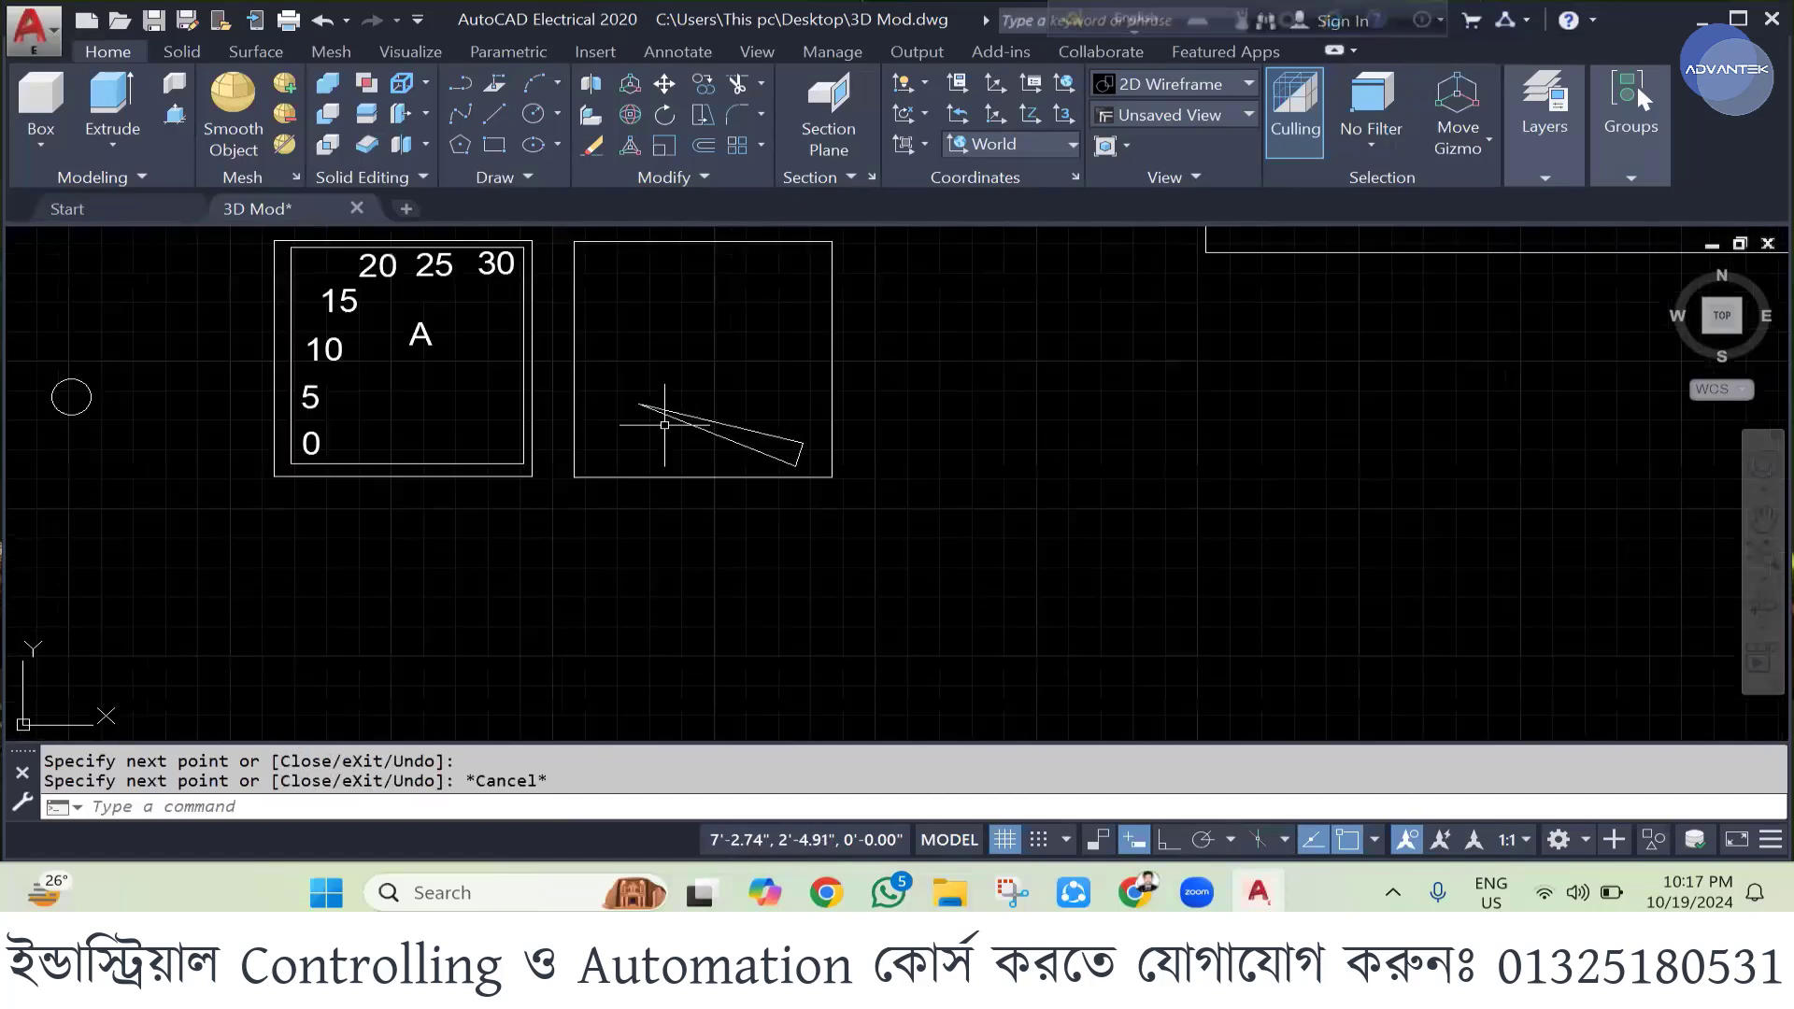
pyautogui.click(719, 436)
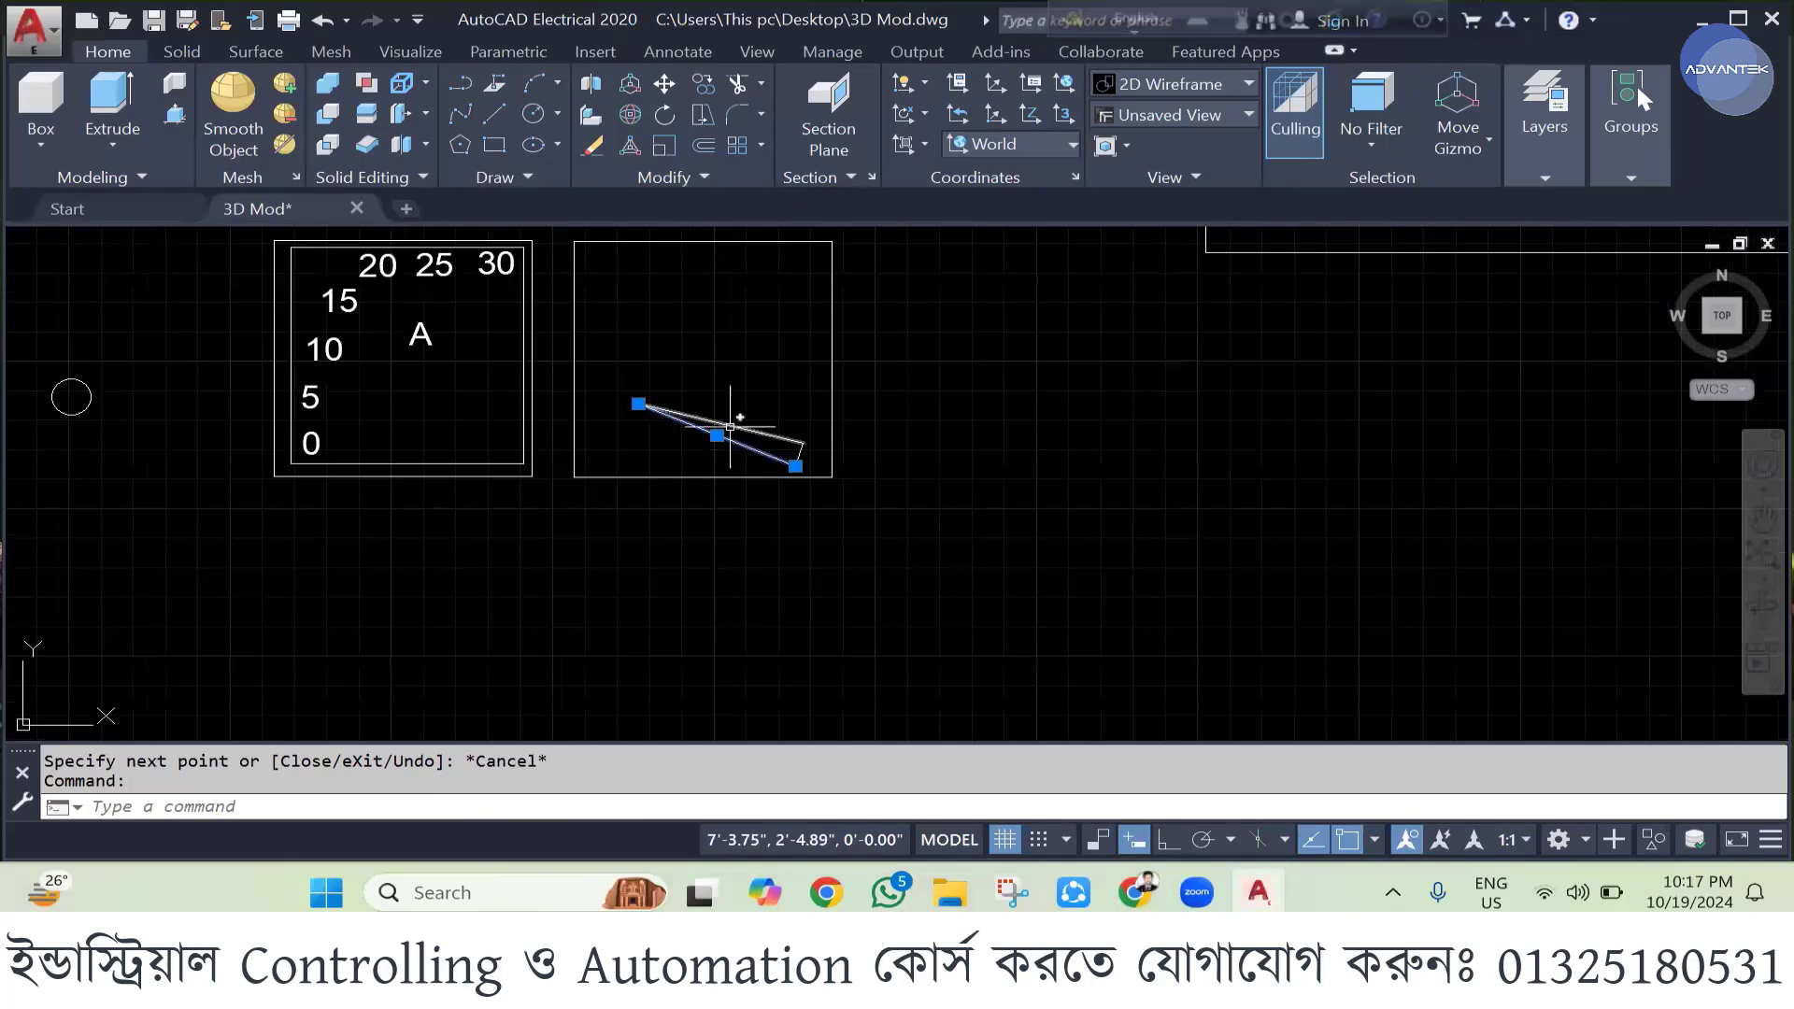
pyautogui.click(729, 426)
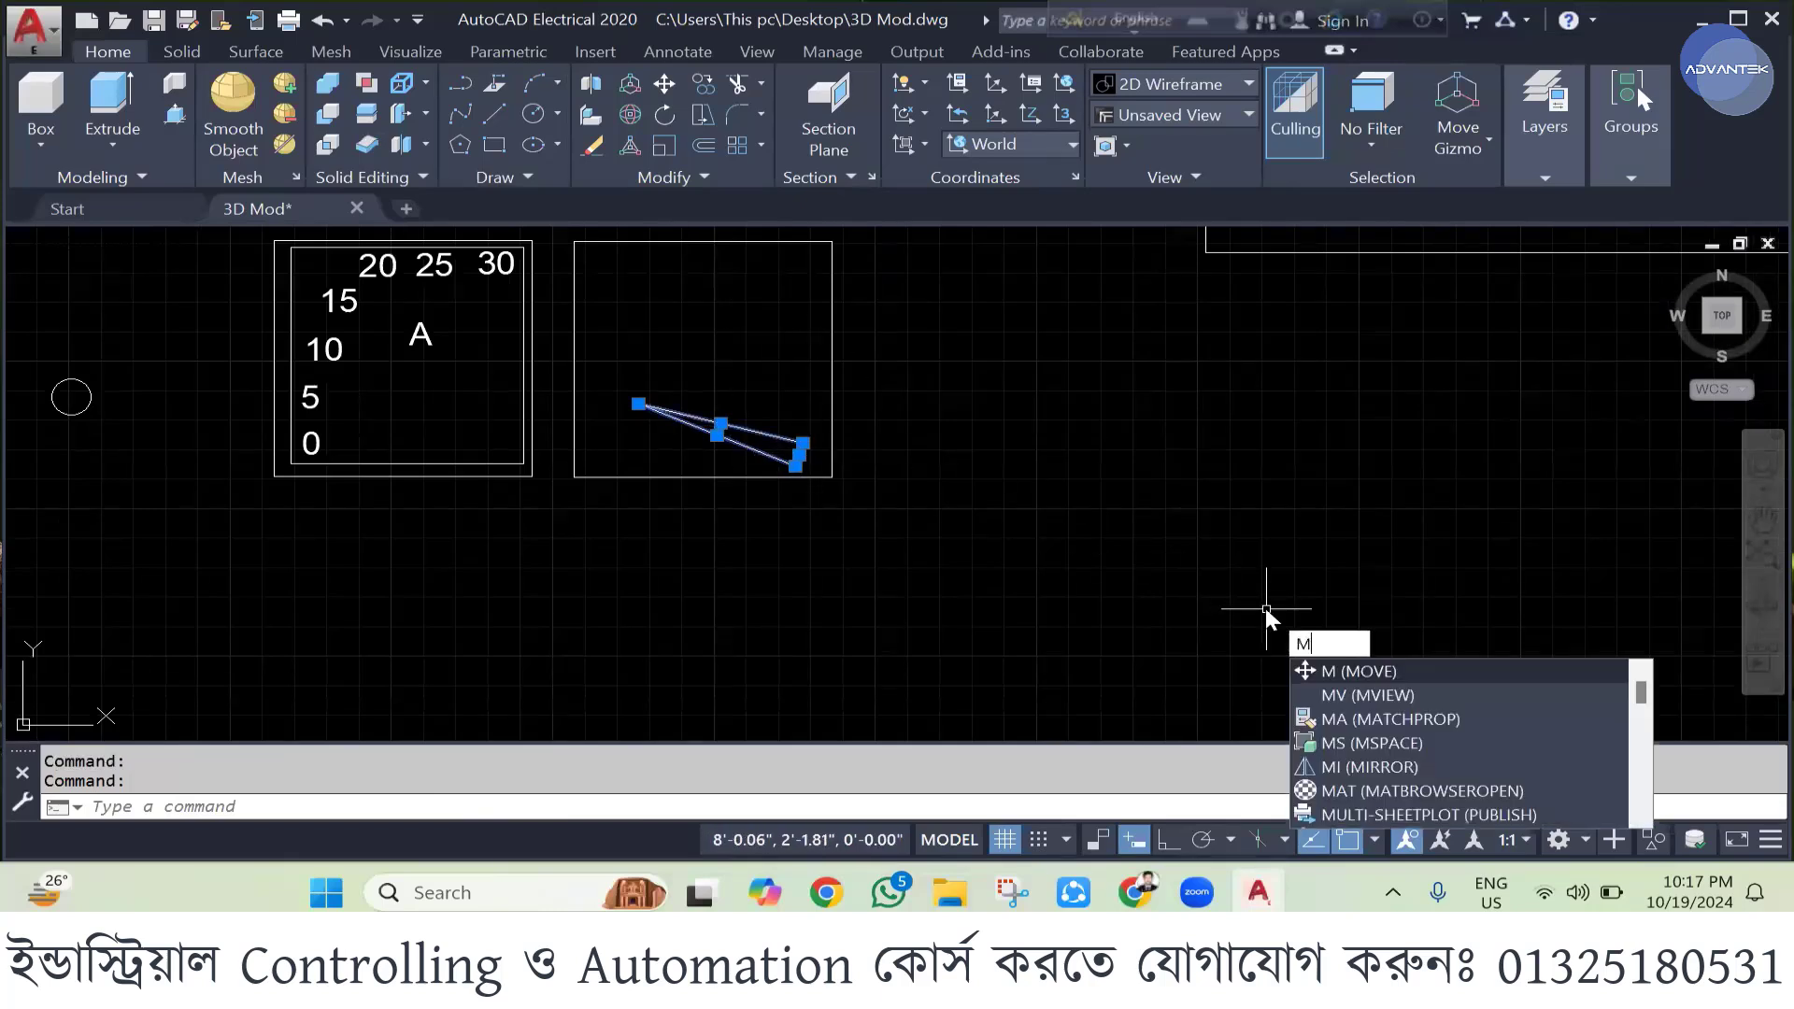
# - Move the triangle lines onto the small circle
pyautogui.press('Return')
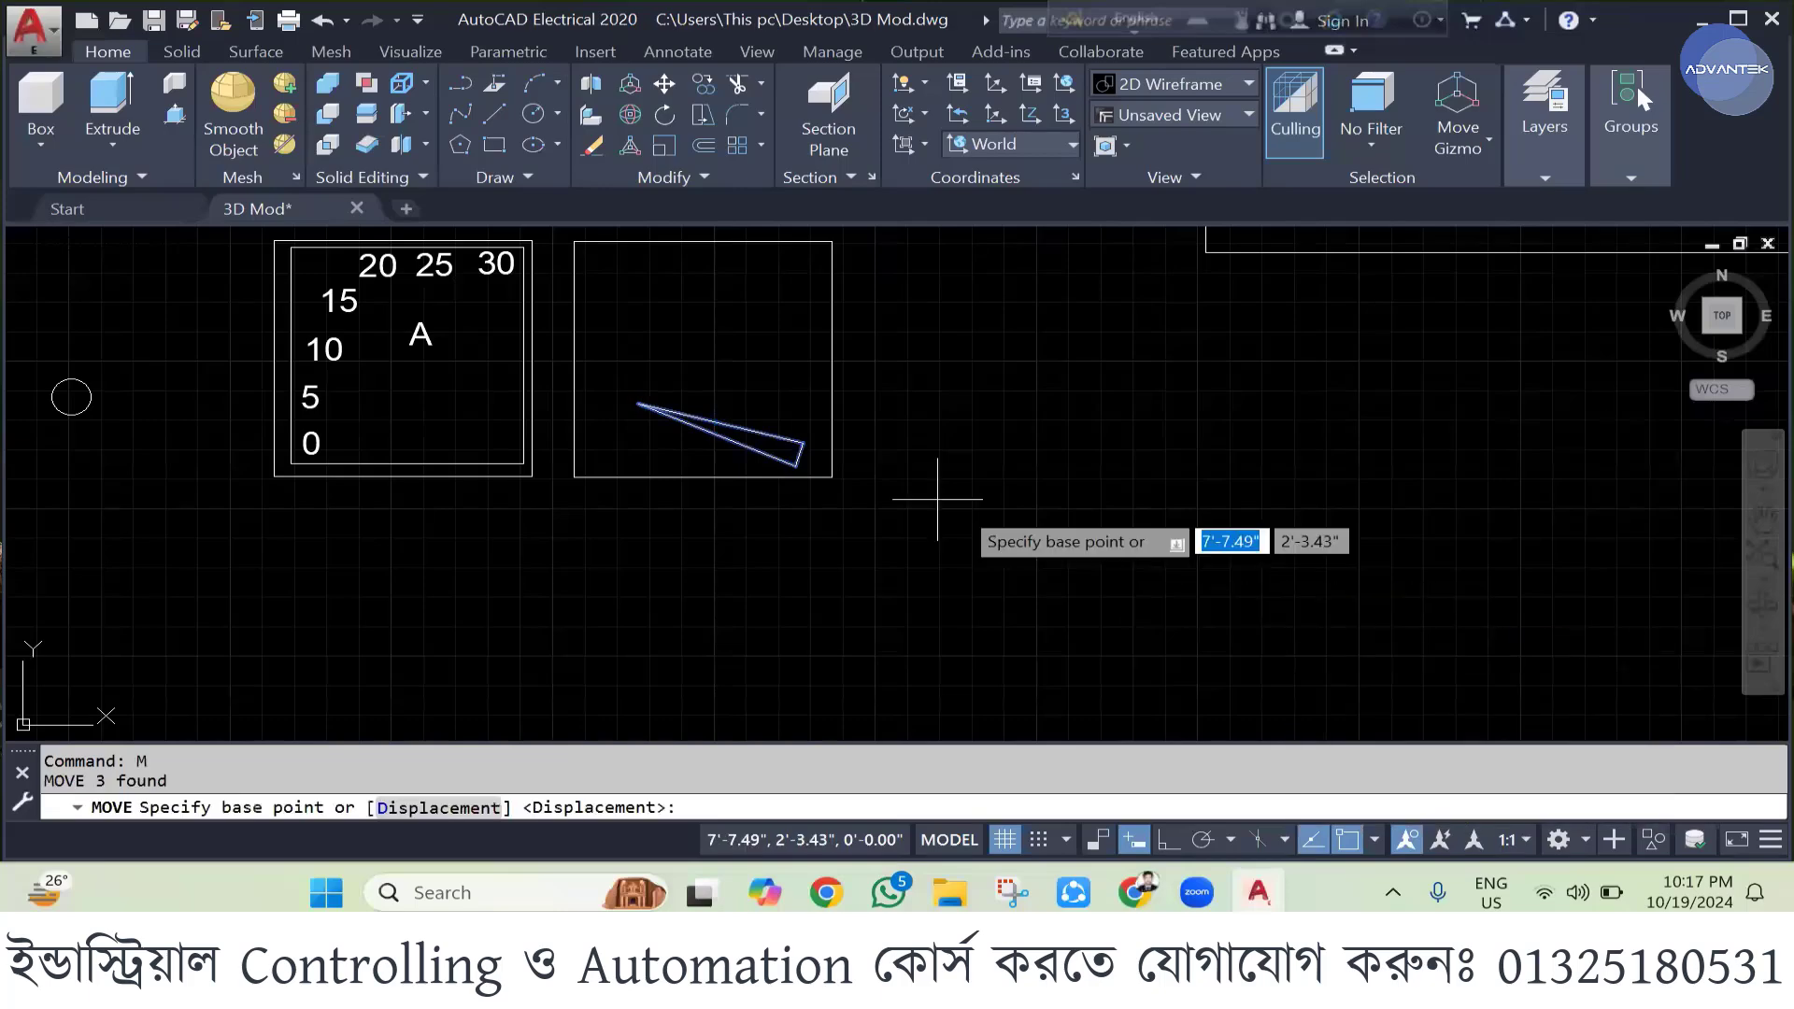
pyautogui.click(803, 448)
pyautogui.scroll(-3, 934, 449)
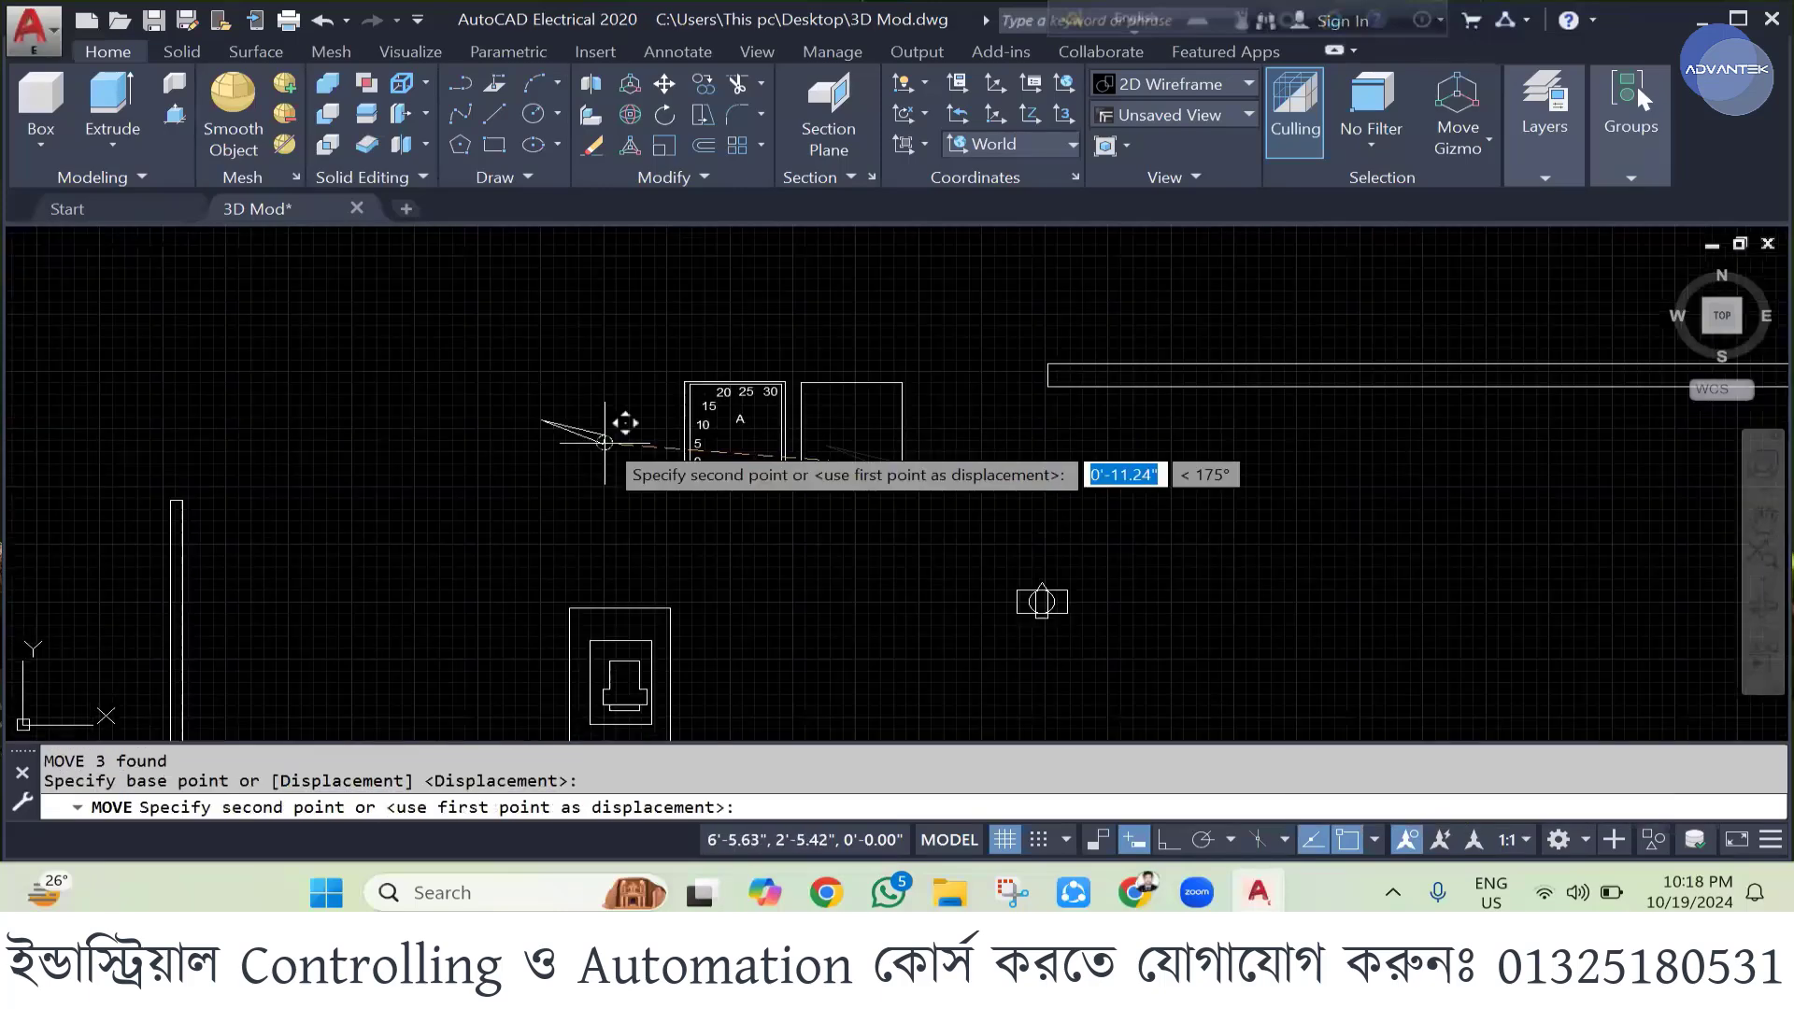
pyautogui.scroll(4, 611, 434)
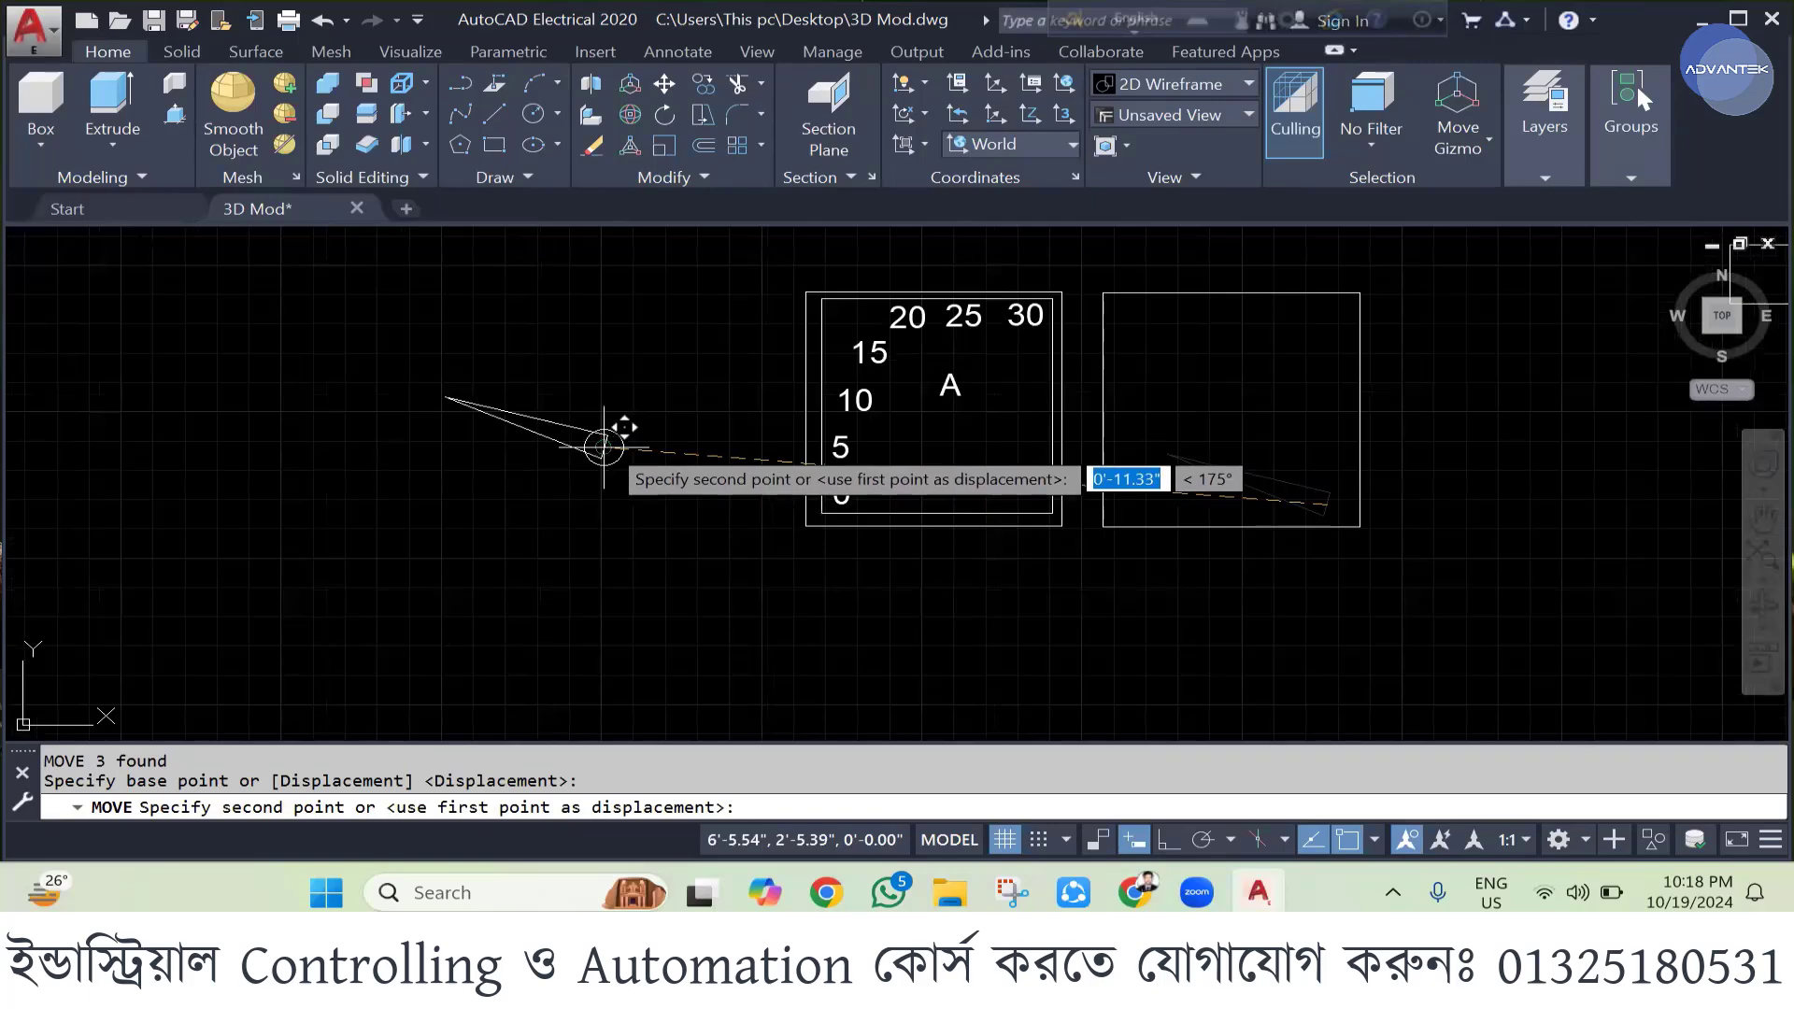
pyautogui.click(604, 446)
pyautogui.scroll(3, 616, 434)
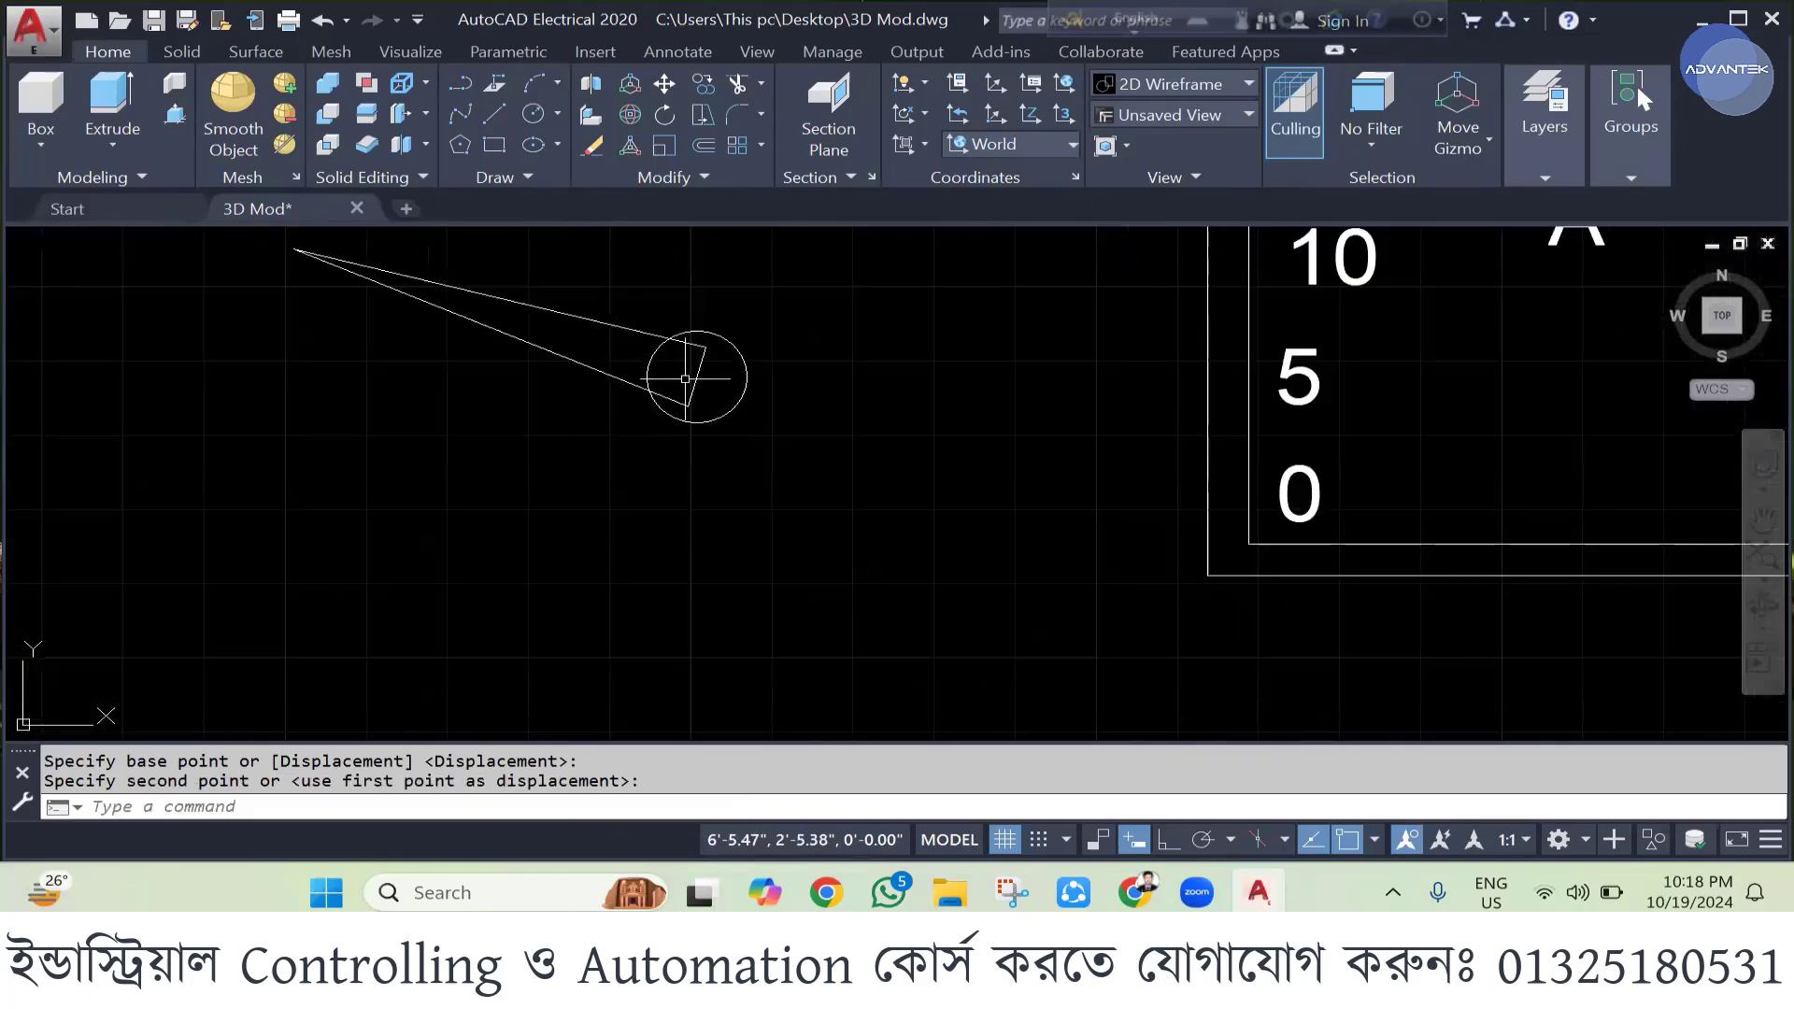
# - Trim the overlapping circle arc and triangle edge, and delete the leftover segment
pyautogui.write('tr')
pyautogui.press('Return')
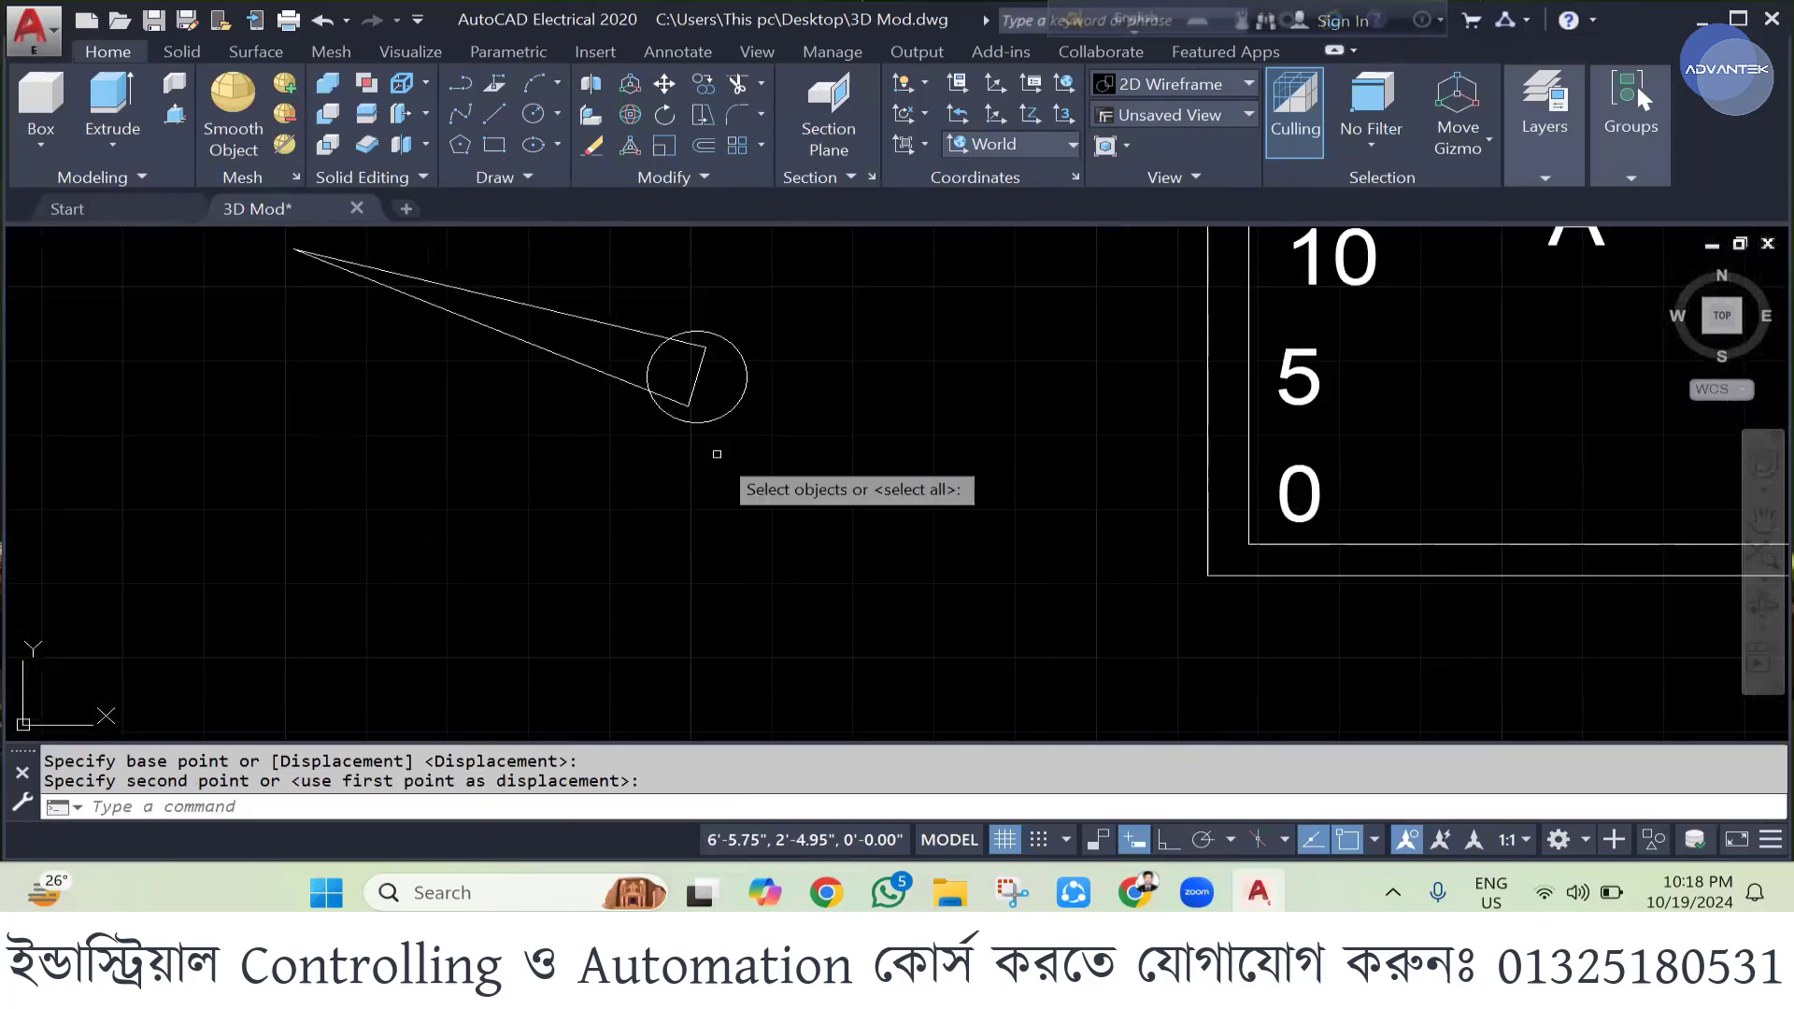
pyautogui.press('Return')
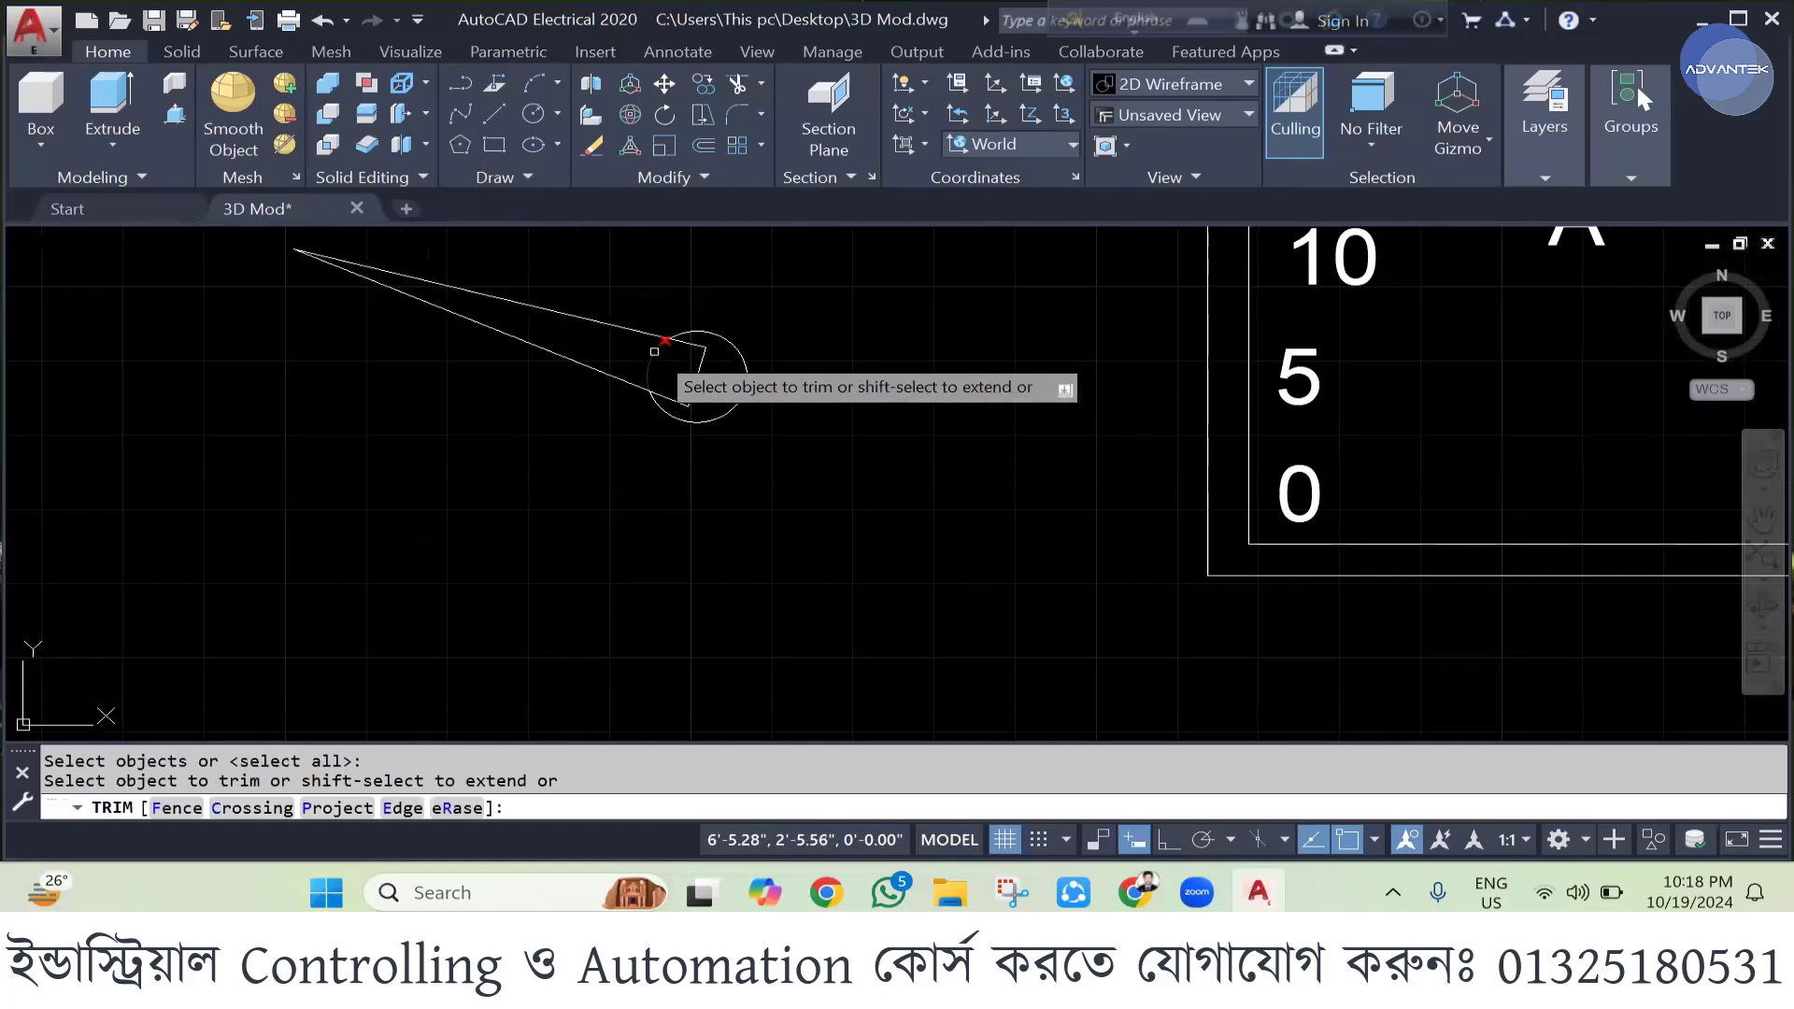
pyautogui.click(656, 378)
pyautogui.click(696, 347)
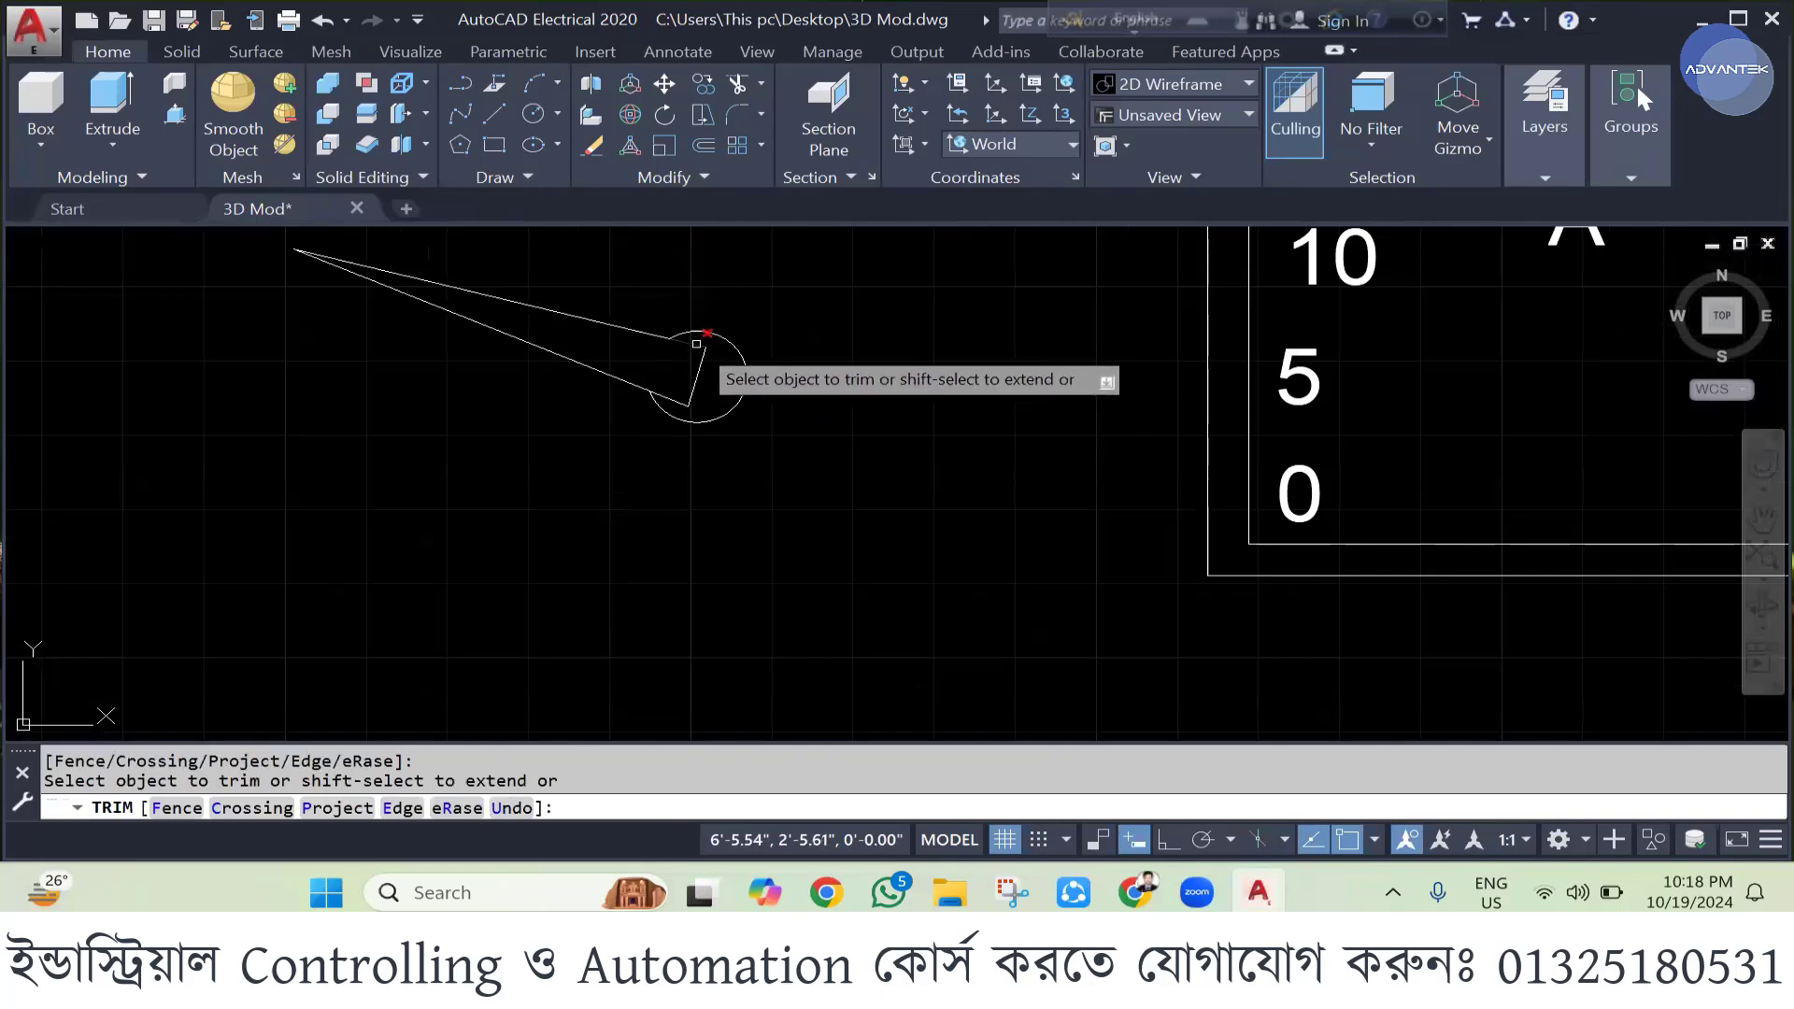
pyautogui.press('Escape')
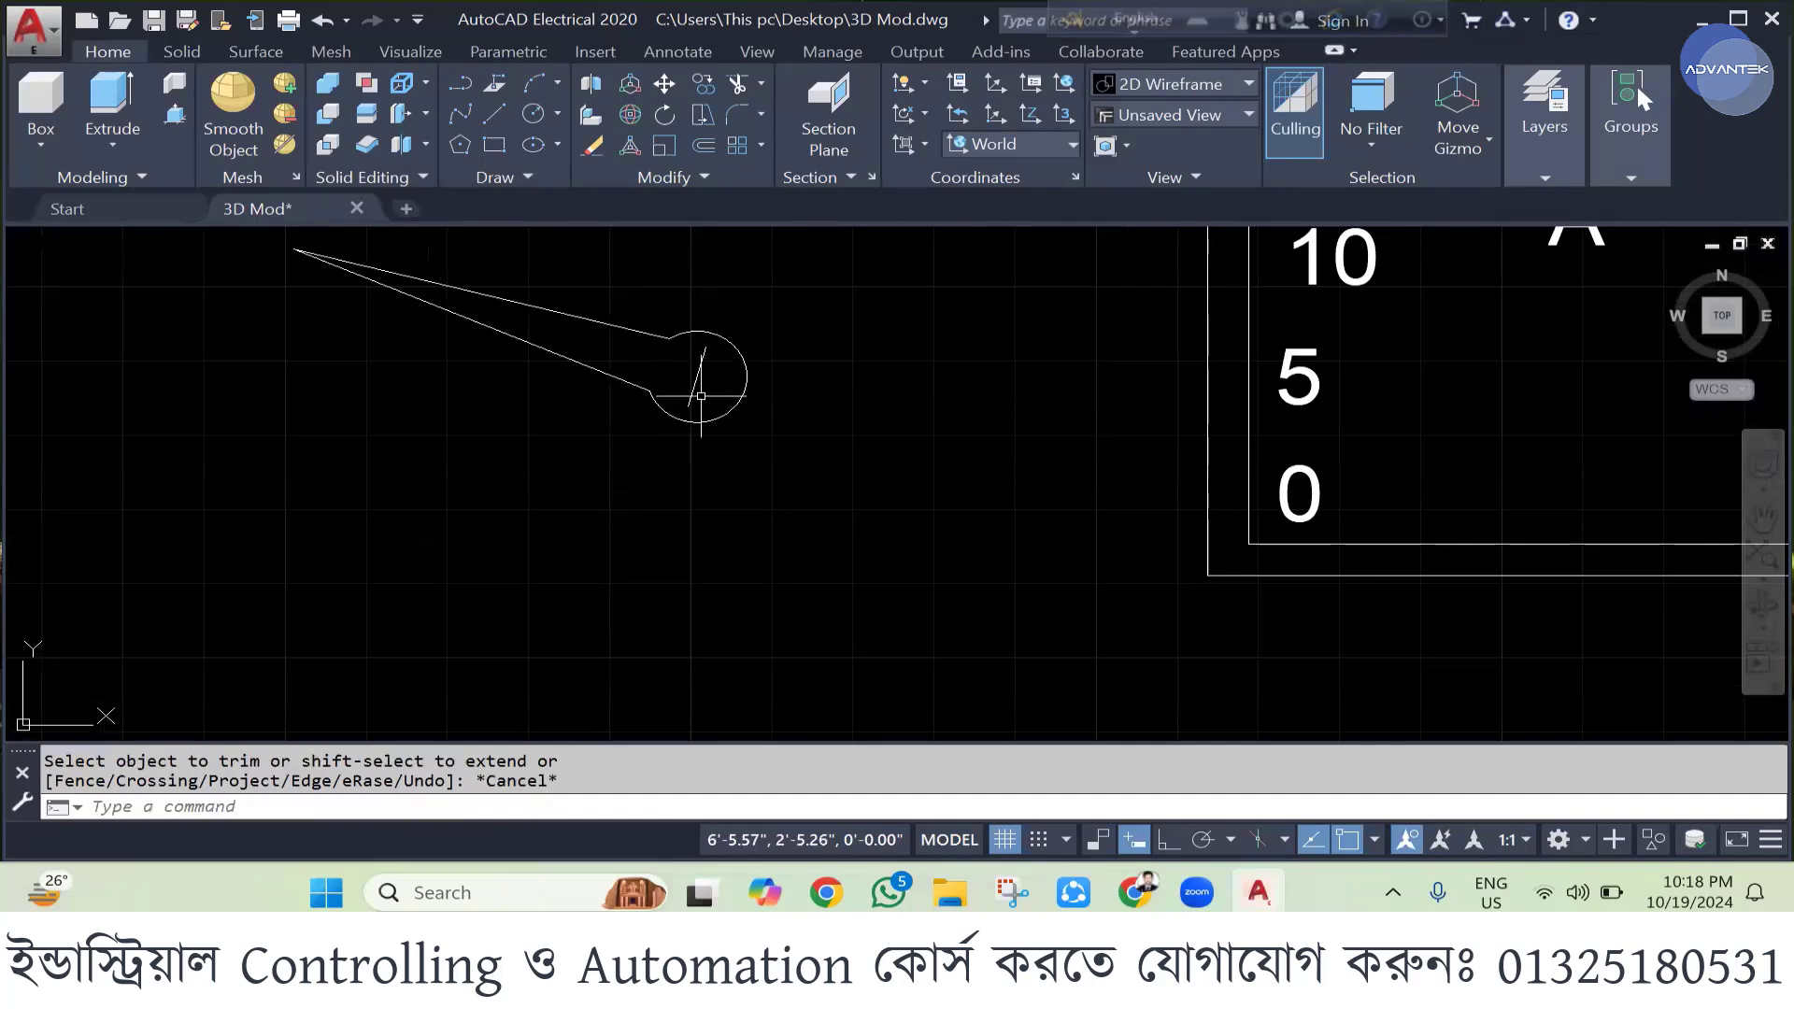
pyautogui.press('Delete')
# - Join all the needle pieces into a single polyline and select it
pyautogui.scroll(-4, 738, 452)
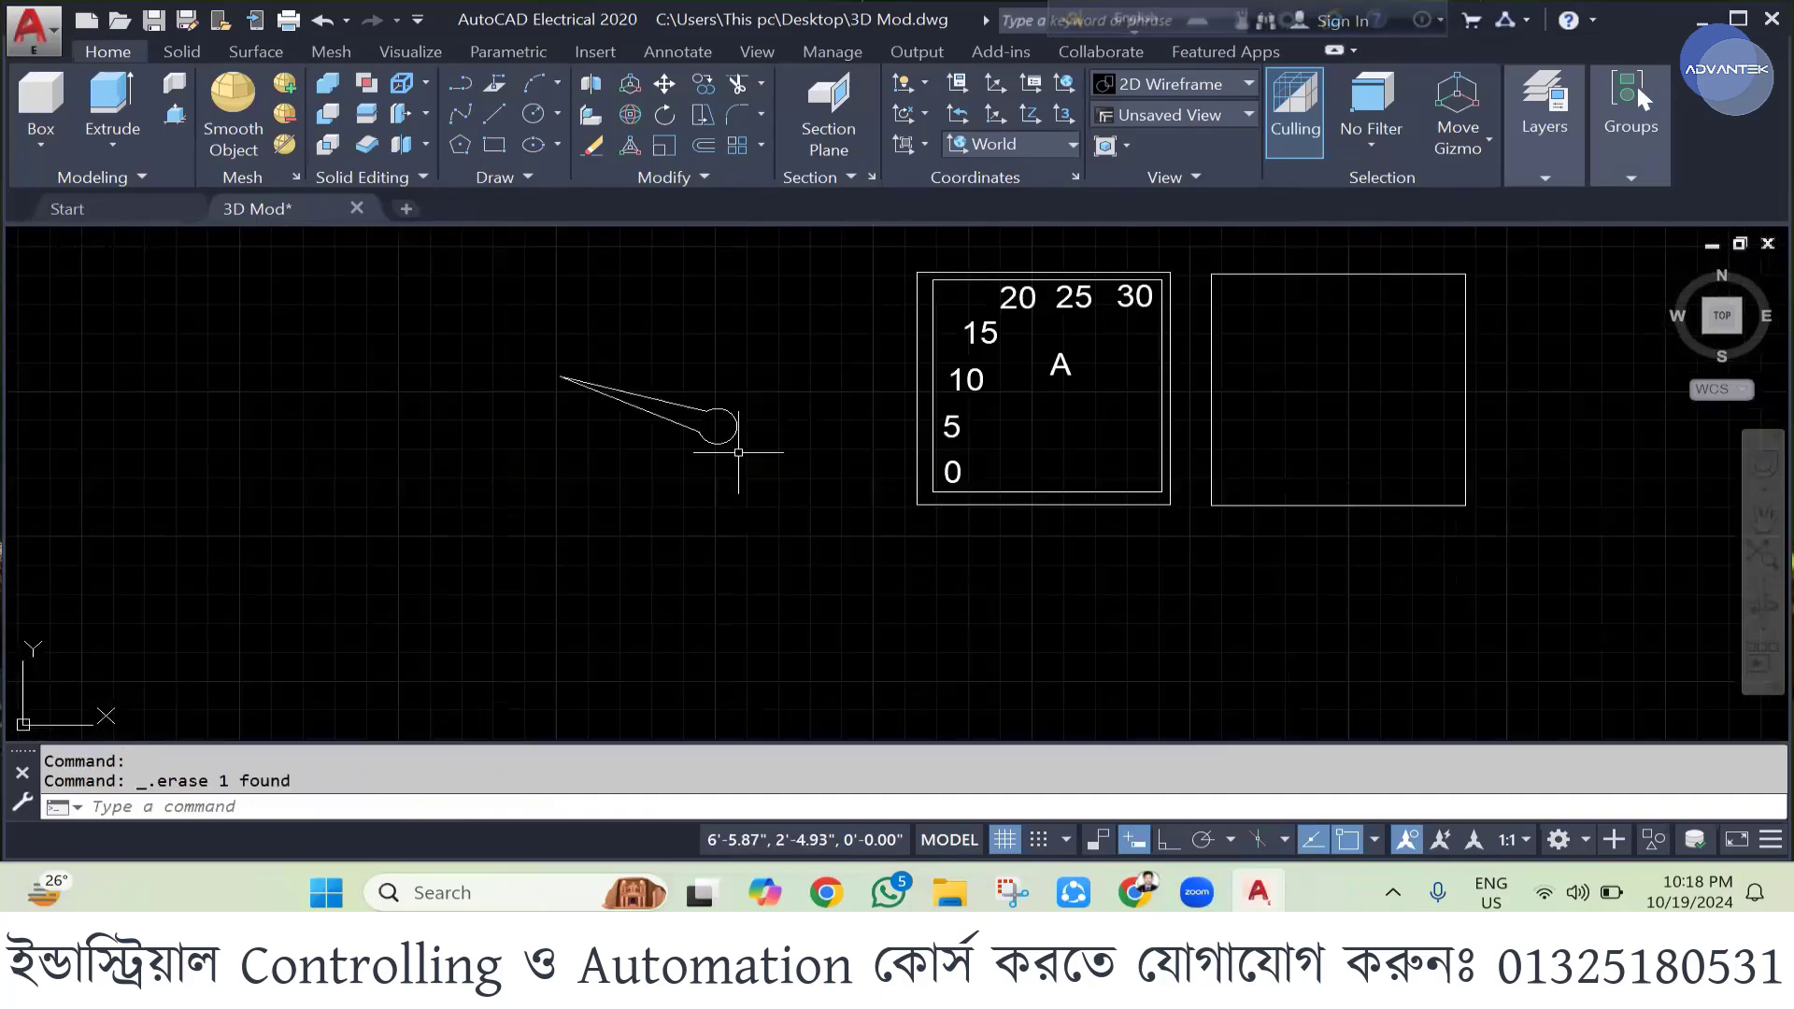
pyautogui.click(542, 362)
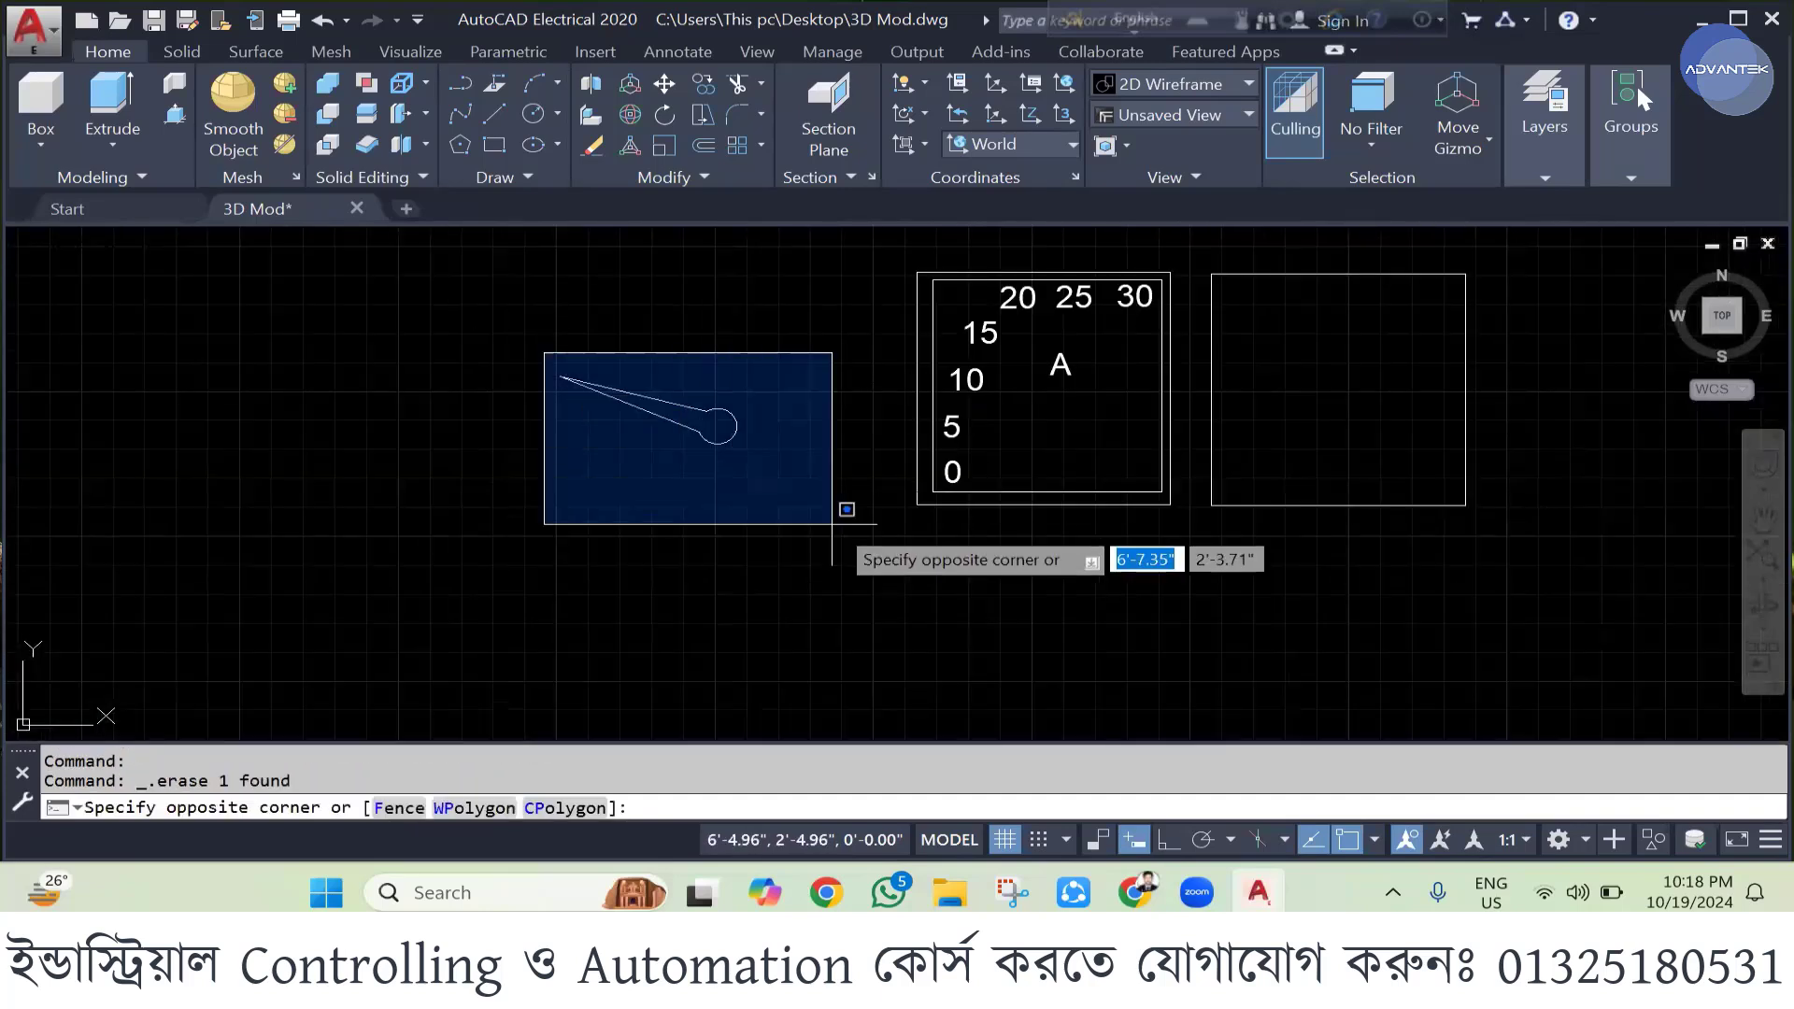
pyautogui.click(769, 488)
pyautogui.write('jo')
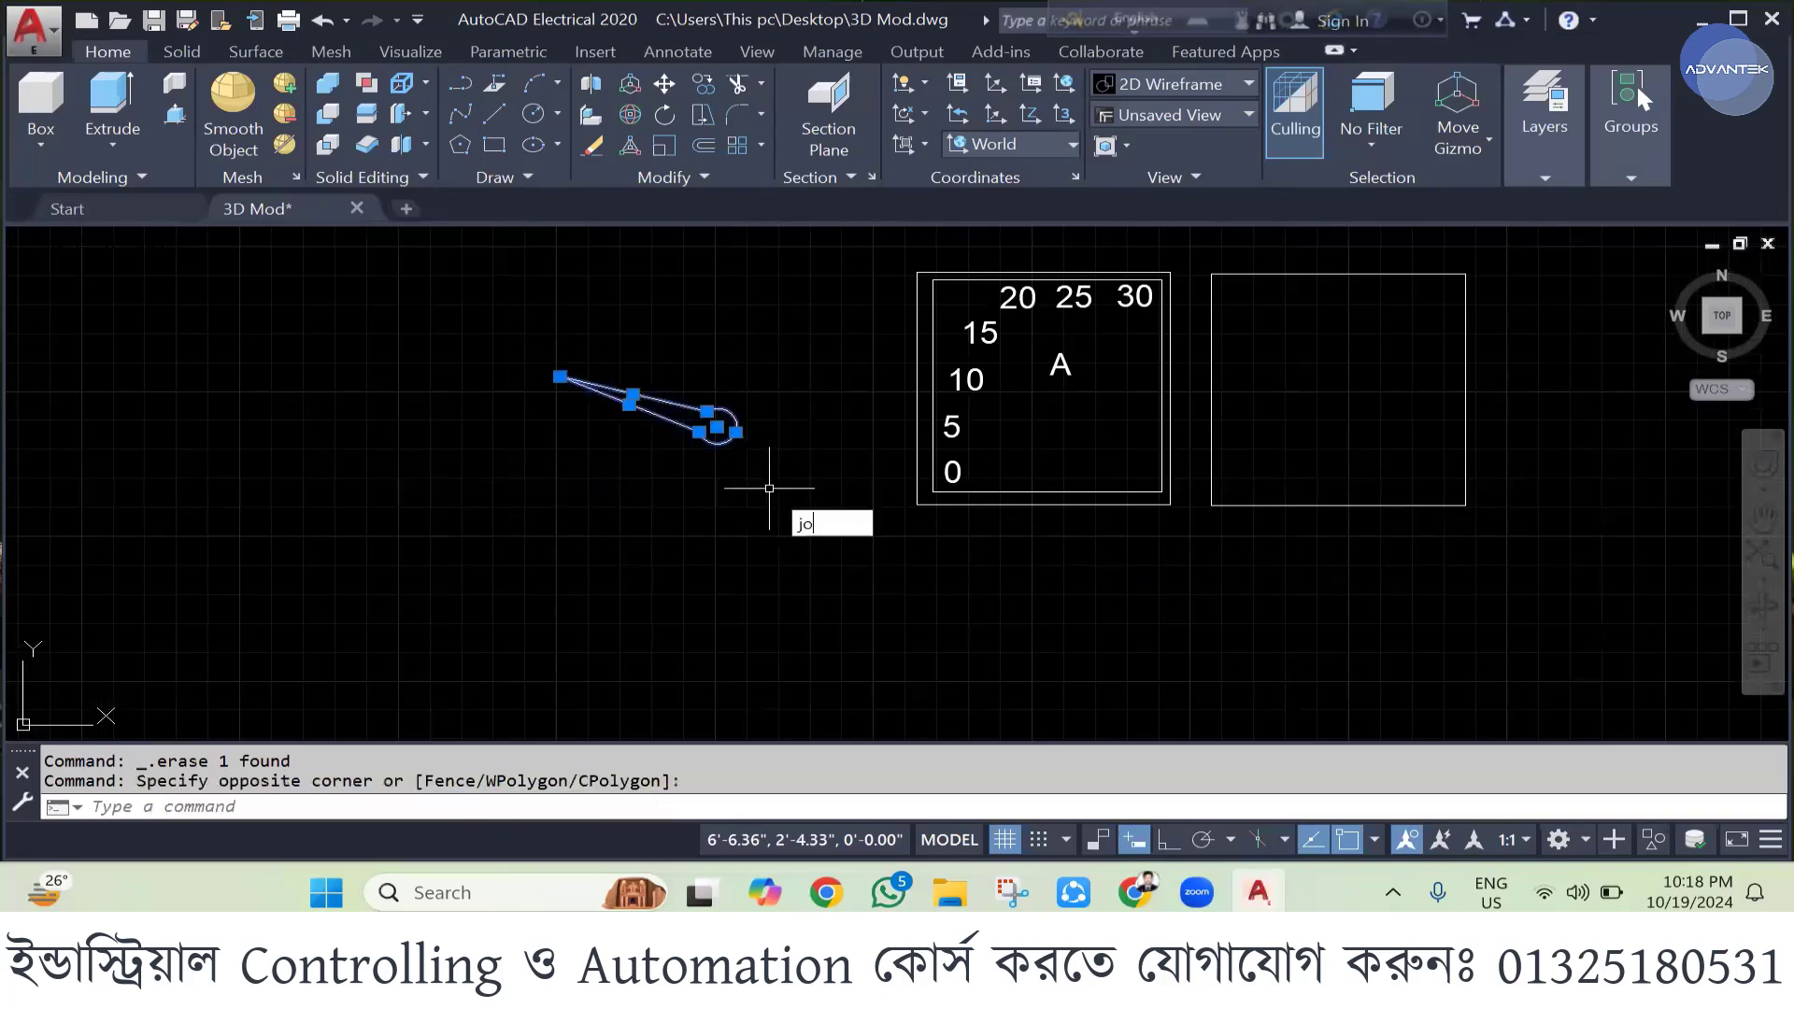
pyautogui.press('Return')
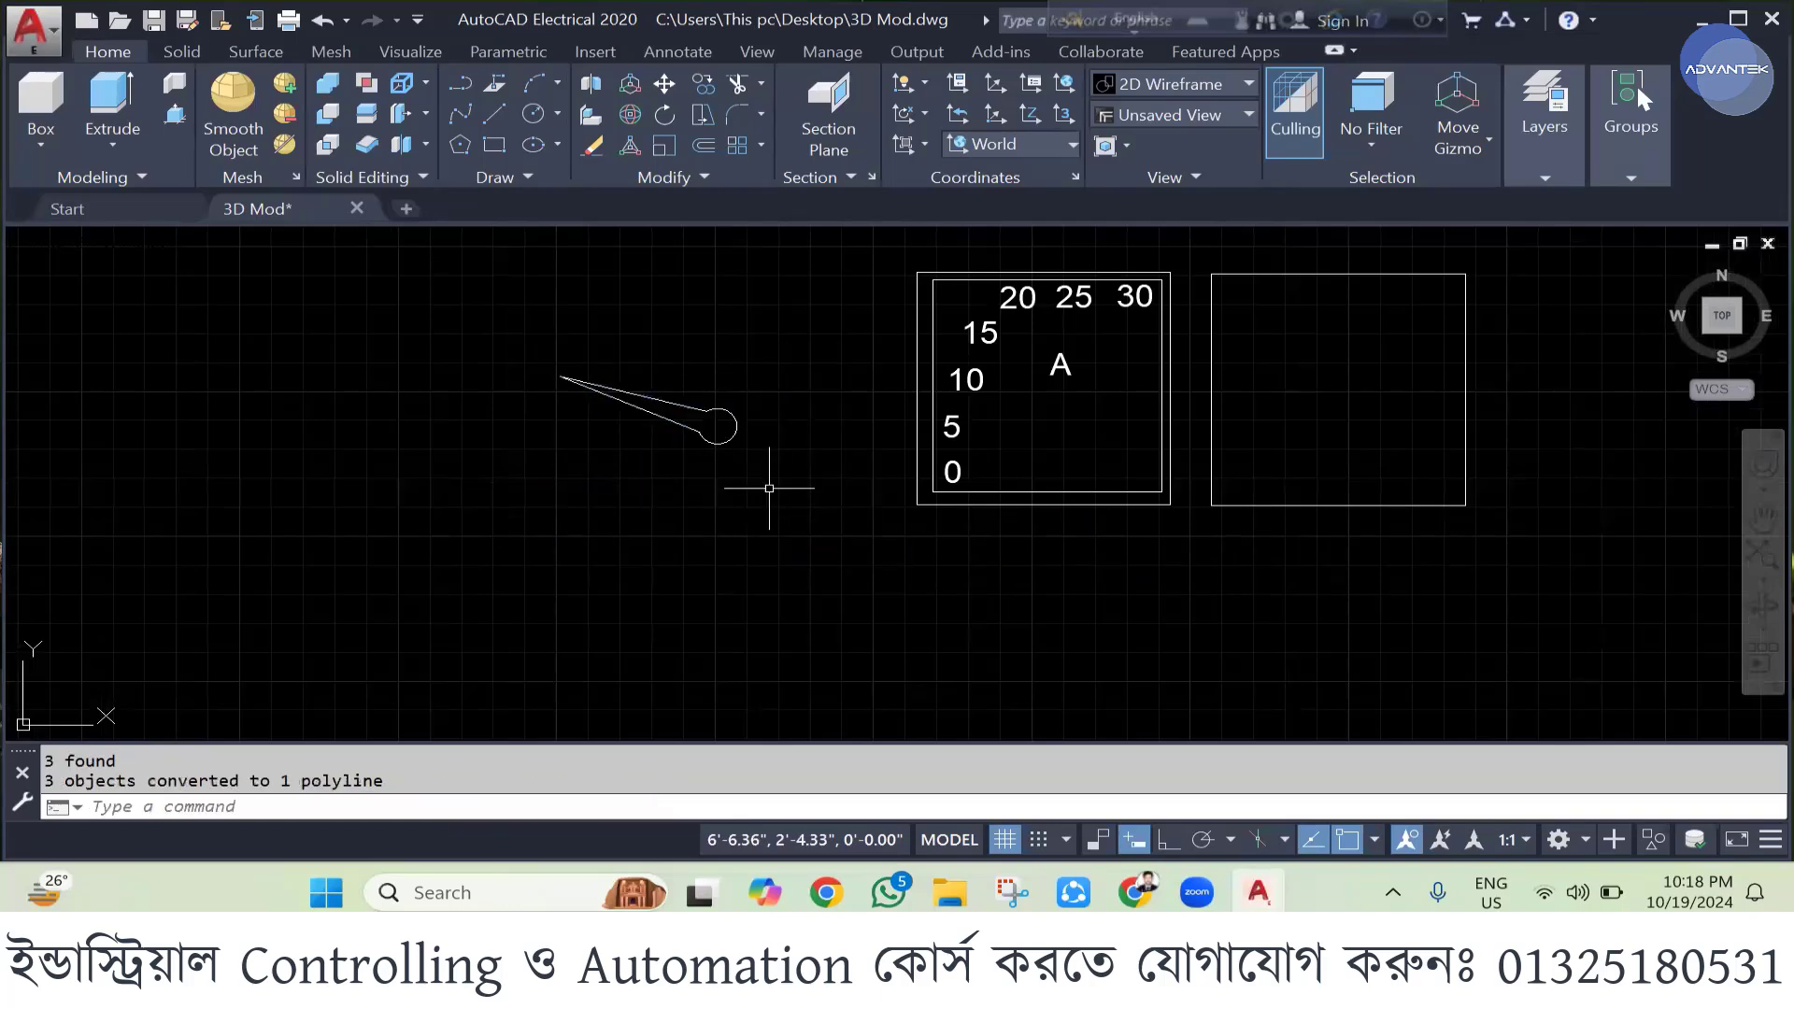
pyautogui.click(734, 433)
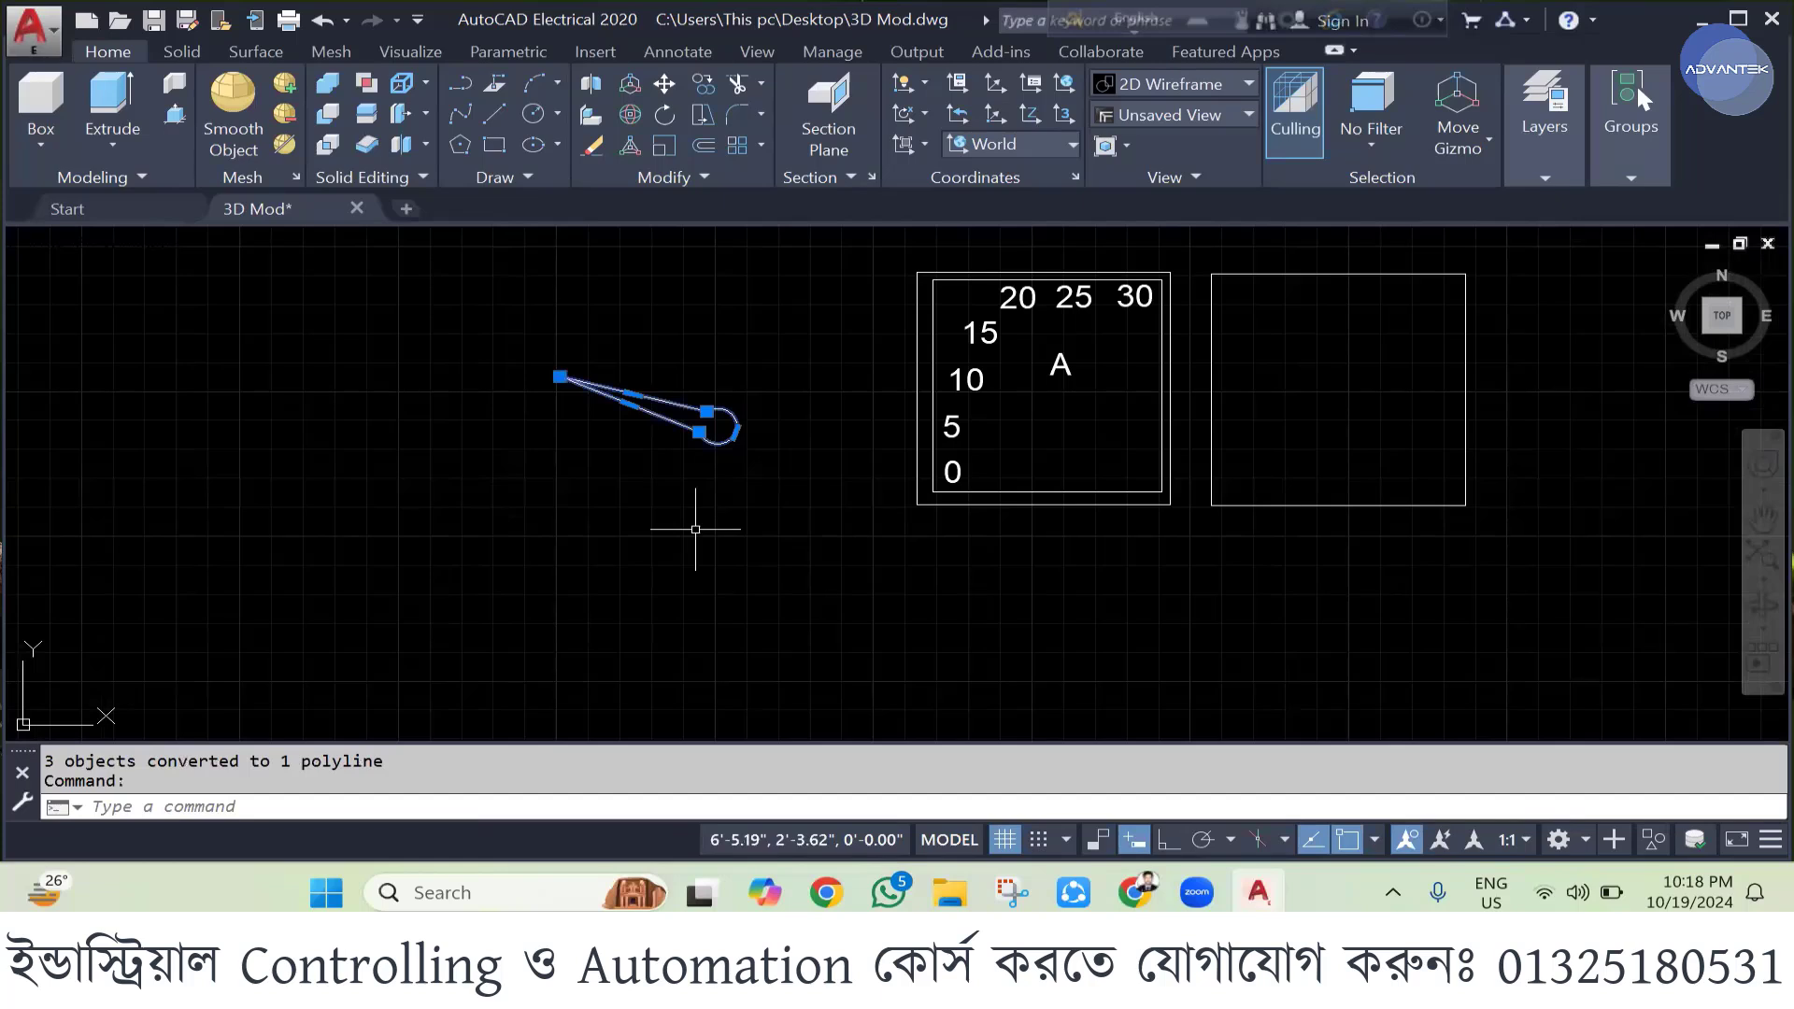
pyautogui.press('Escape')
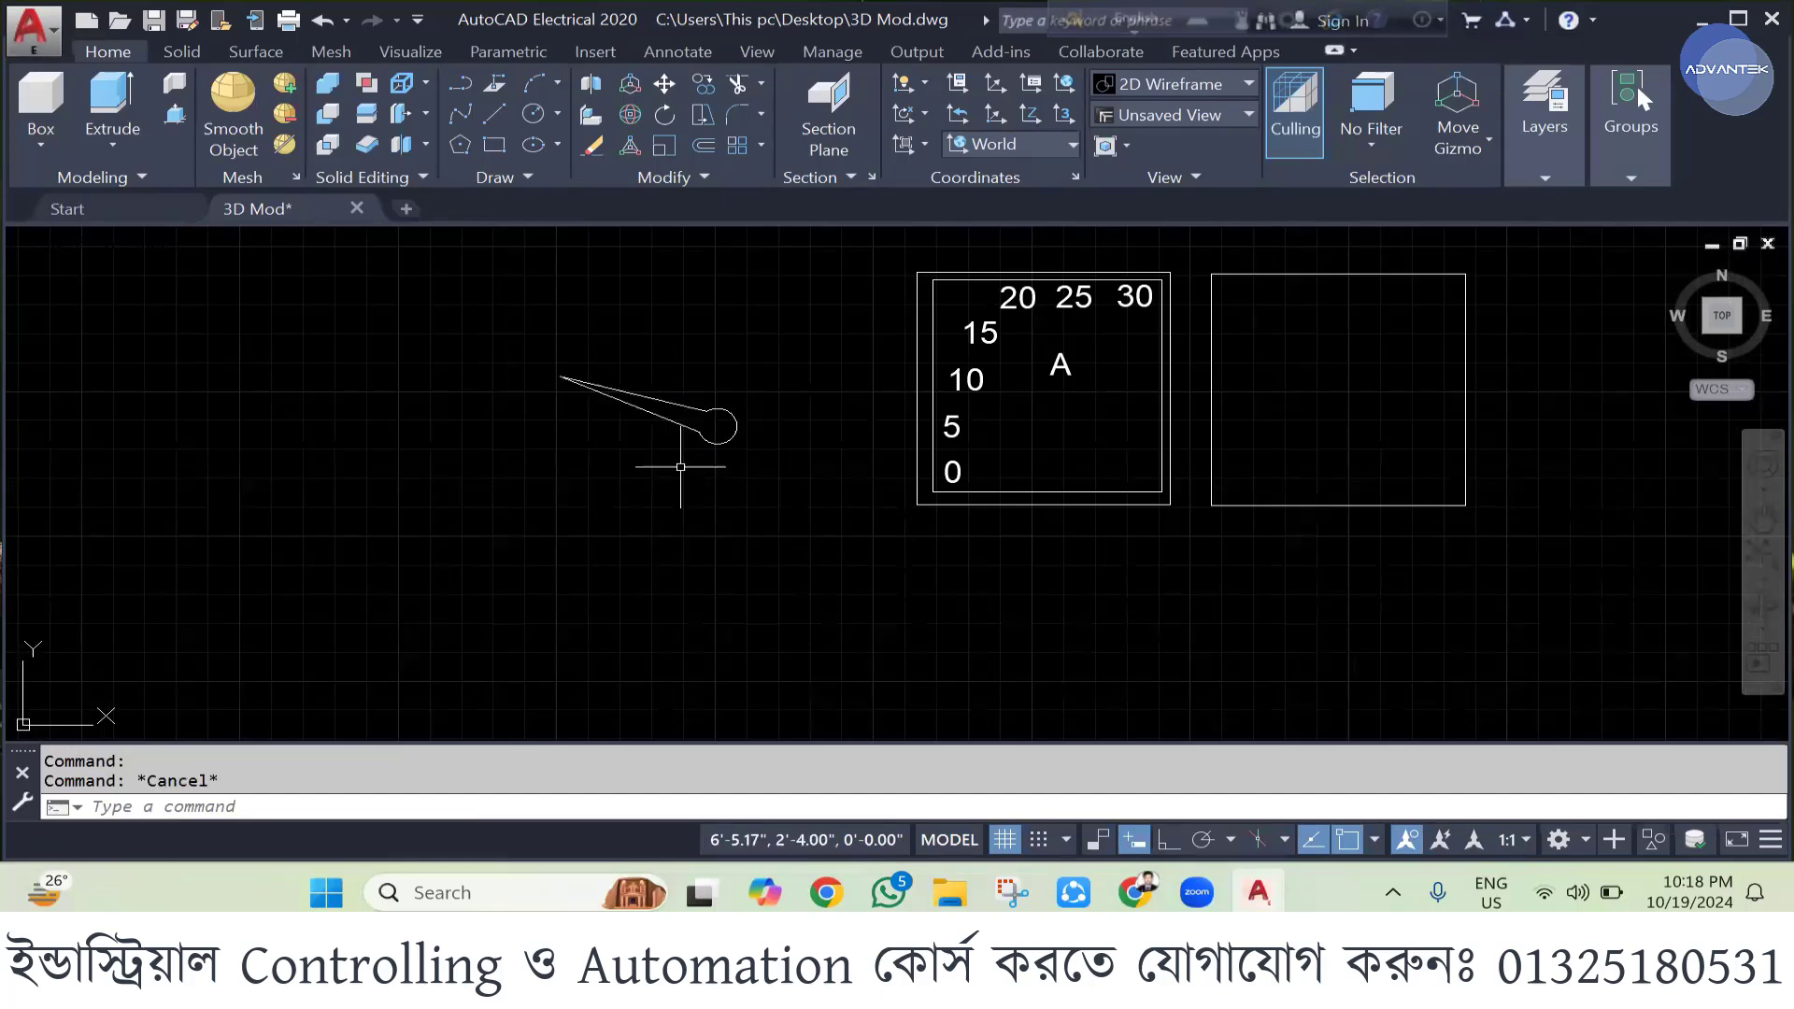
pyautogui.click(540, 348)
pyautogui.click(820, 511)
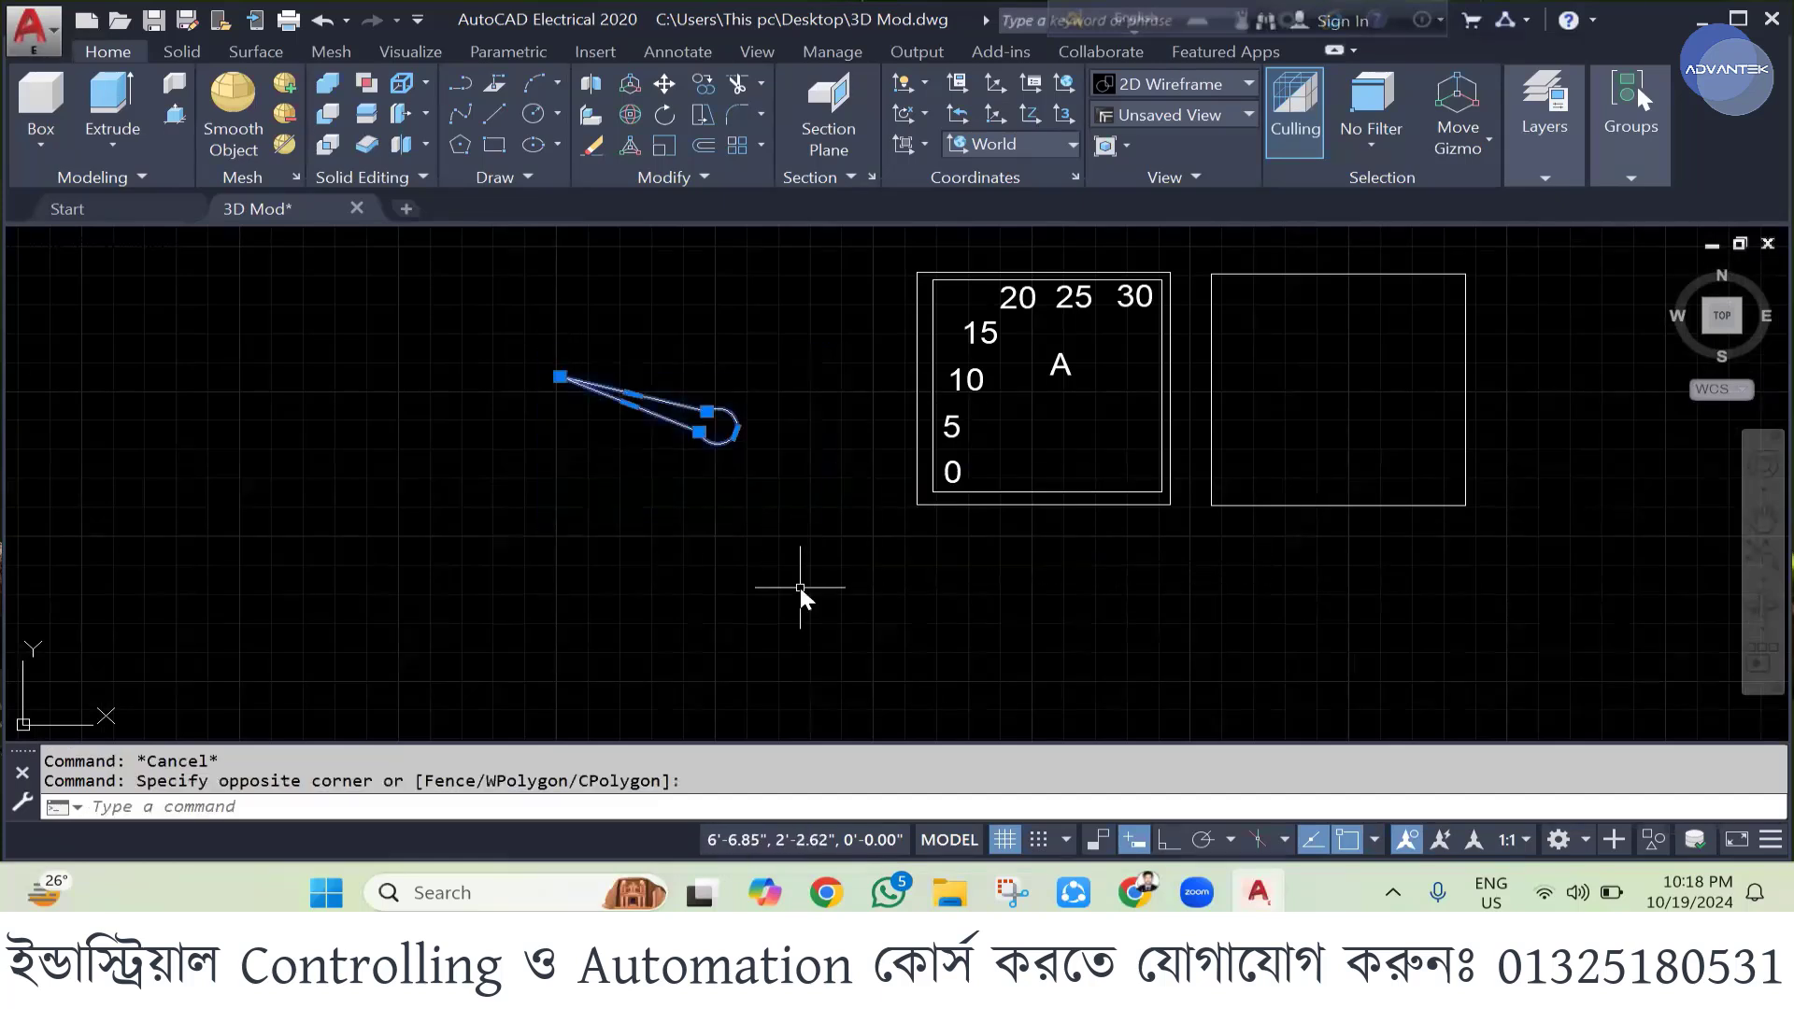
# - Move the needle by its hub centre into the dial's lower-right corner, pointing toward 5
pyautogui.write('m')
pyautogui.press('Return')
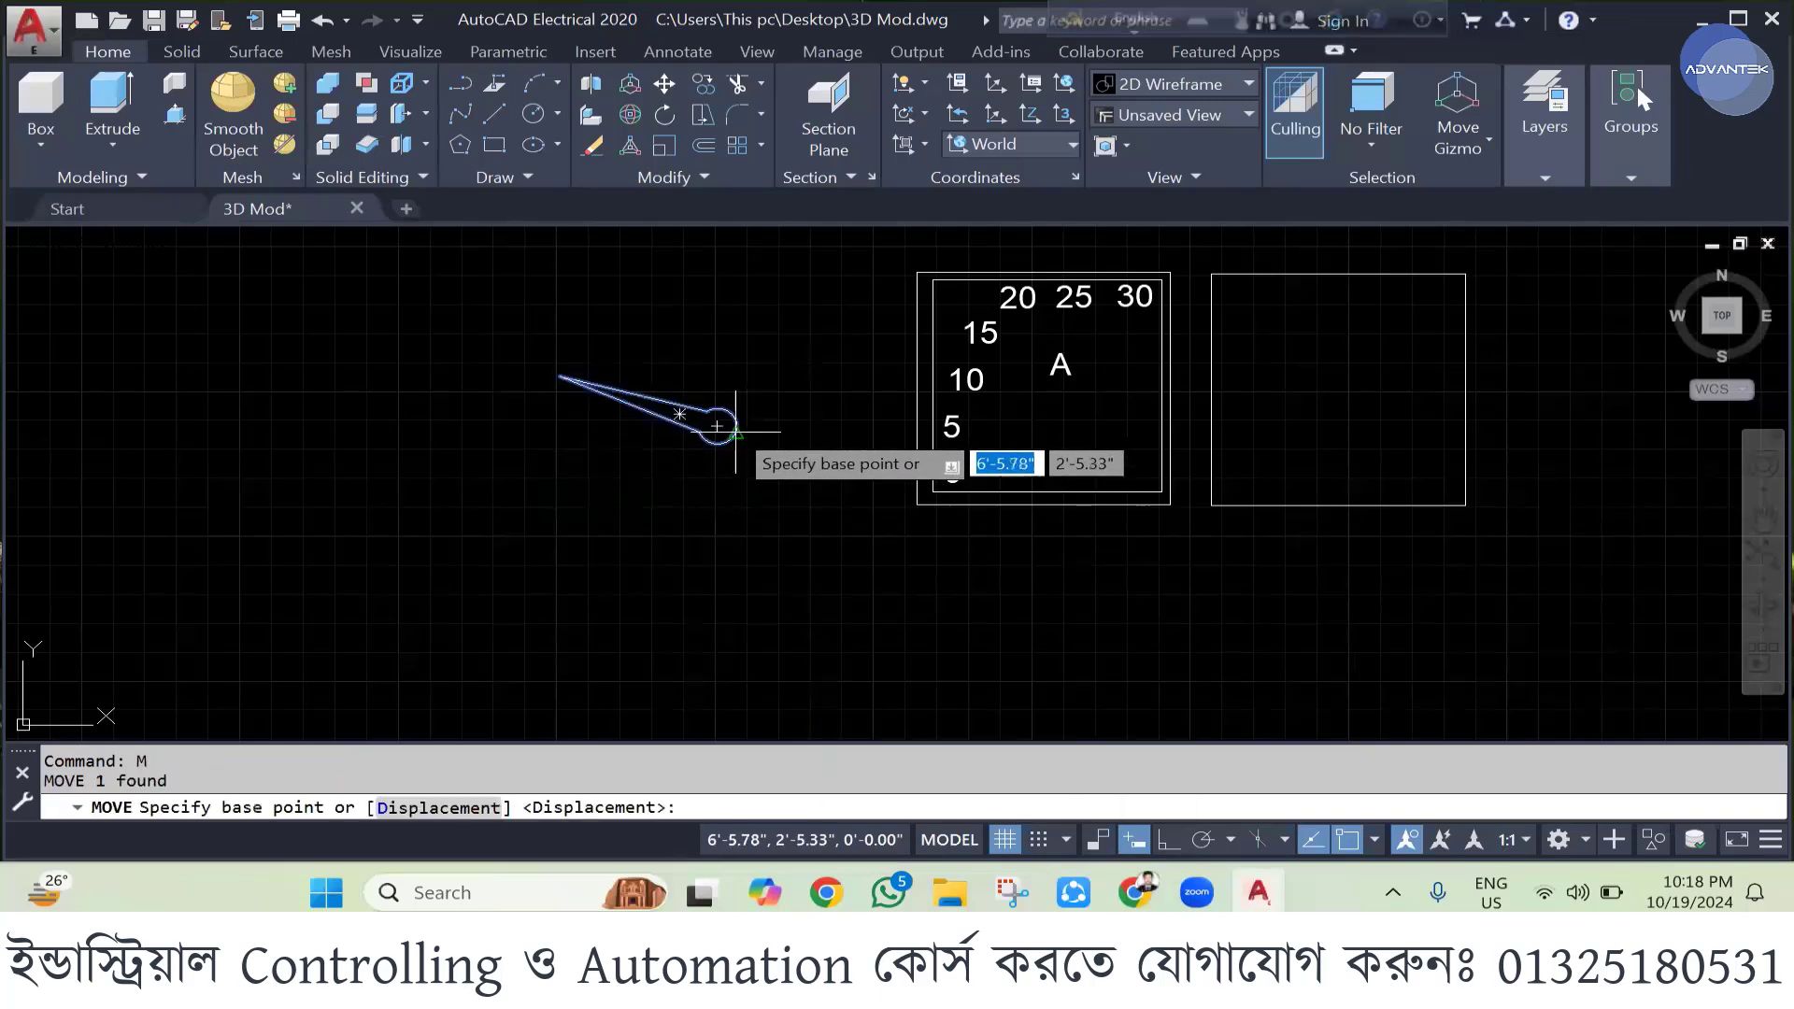
pyautogui.click(717, 427)
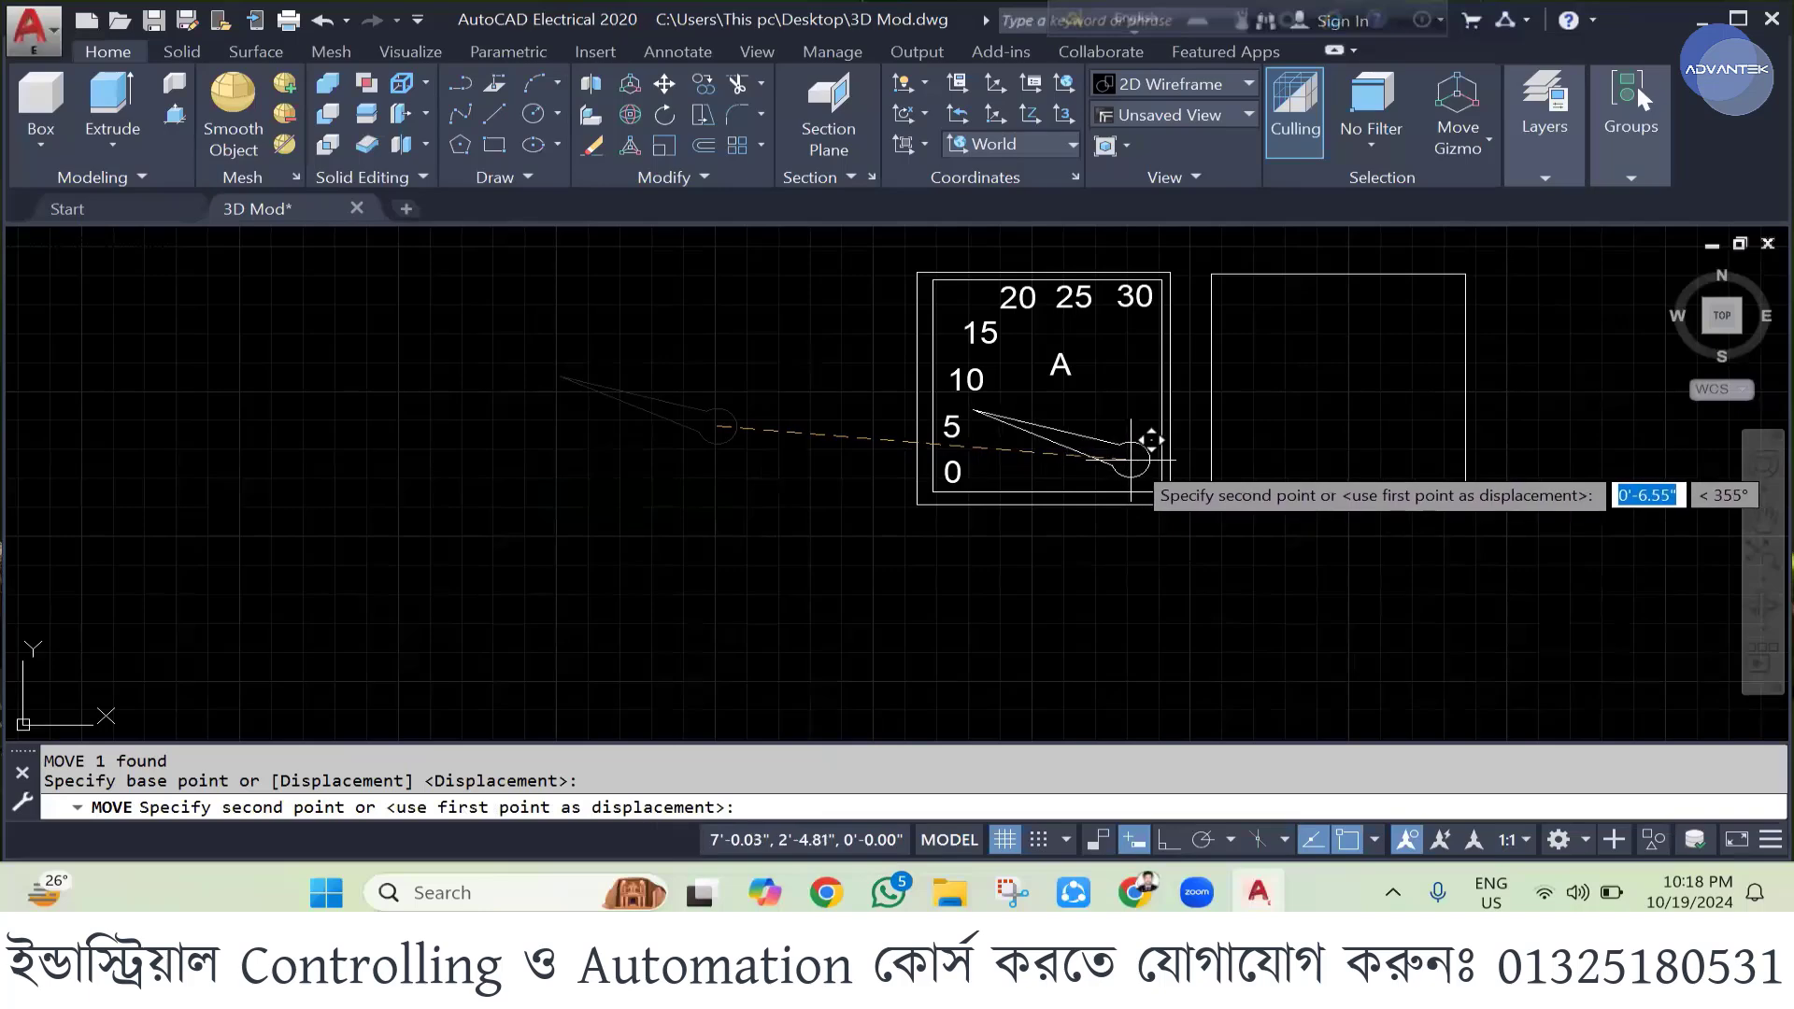
pyautogui.click(1134, 462)
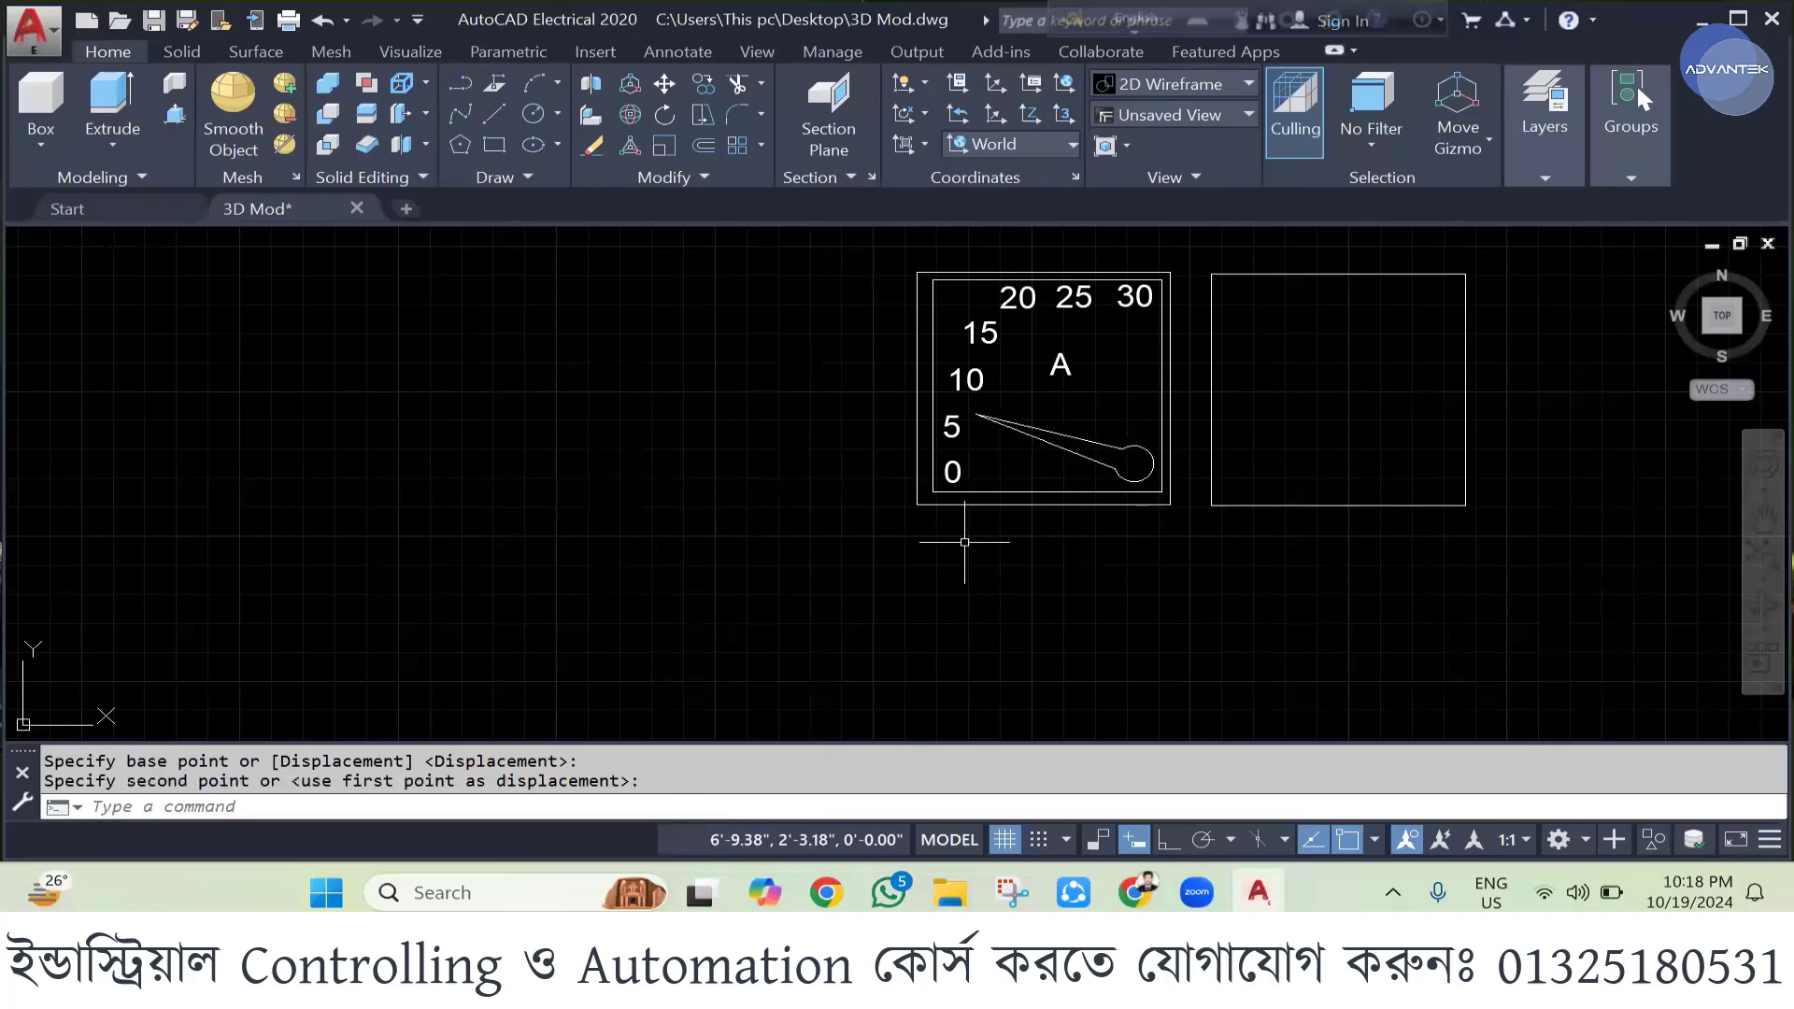
pyautogui.scroll(-2, 981, 467)
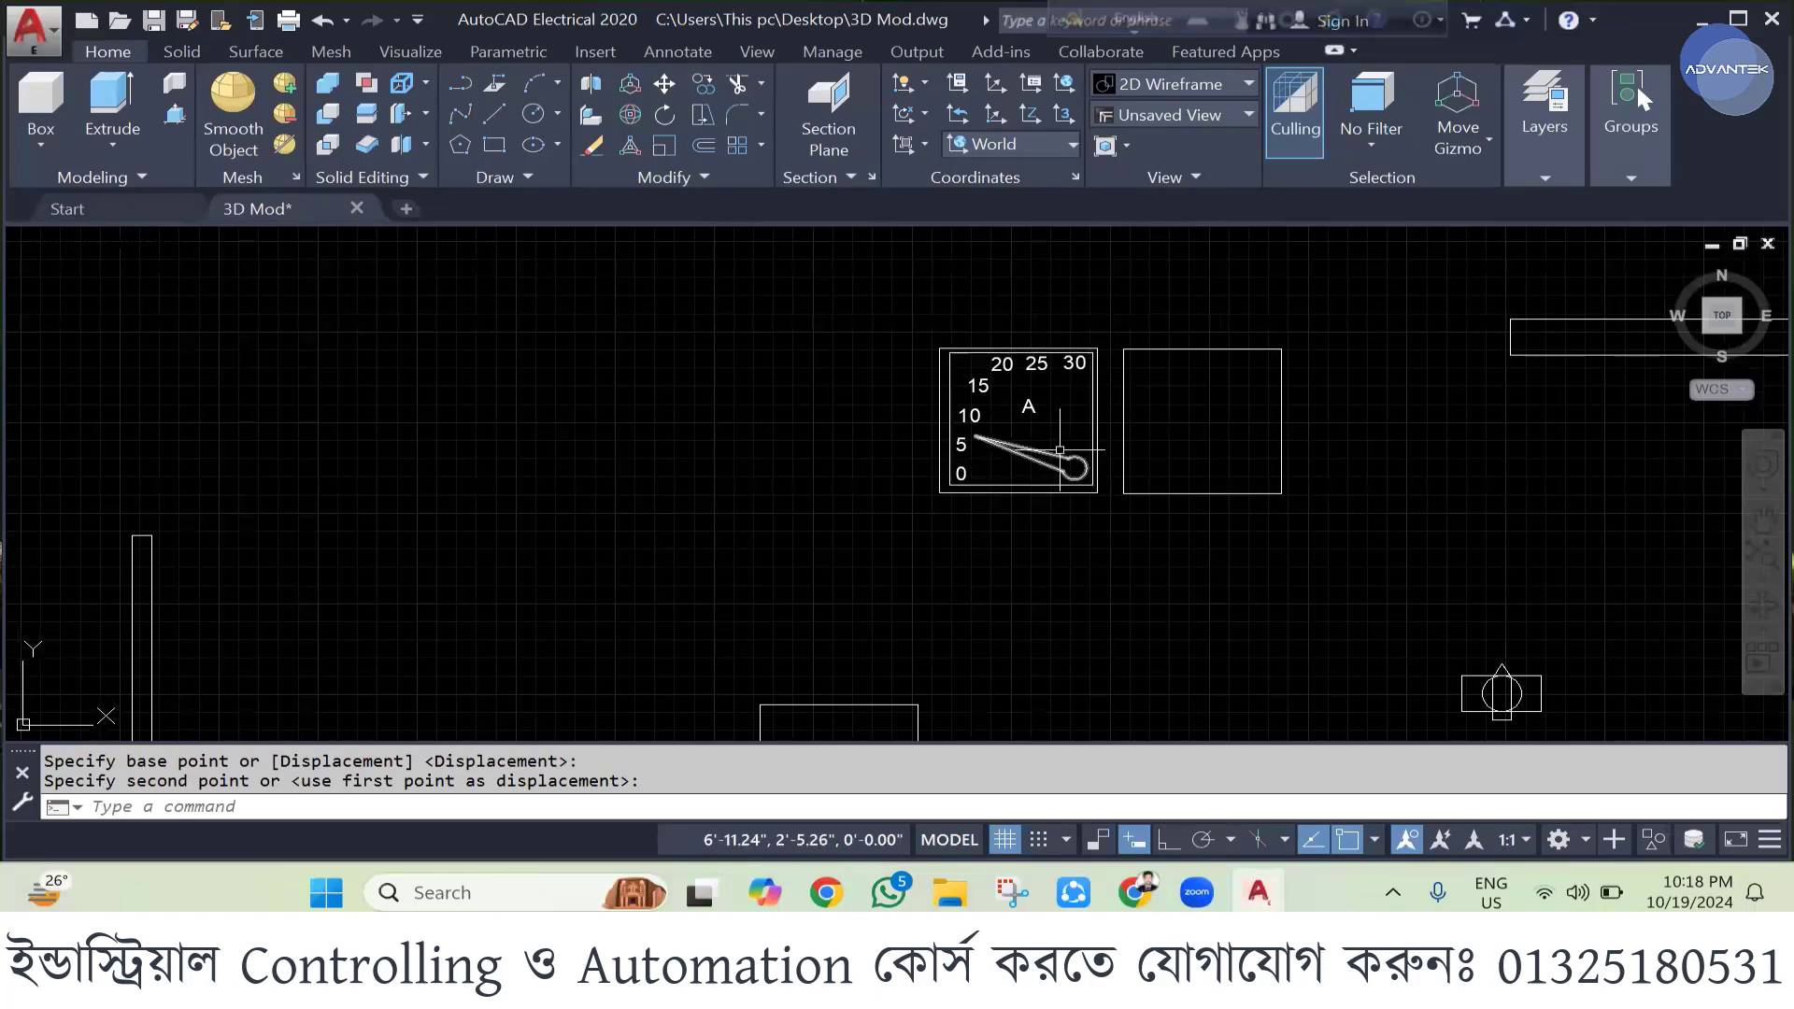
pyautogui.scroll(2, 1079, 454)
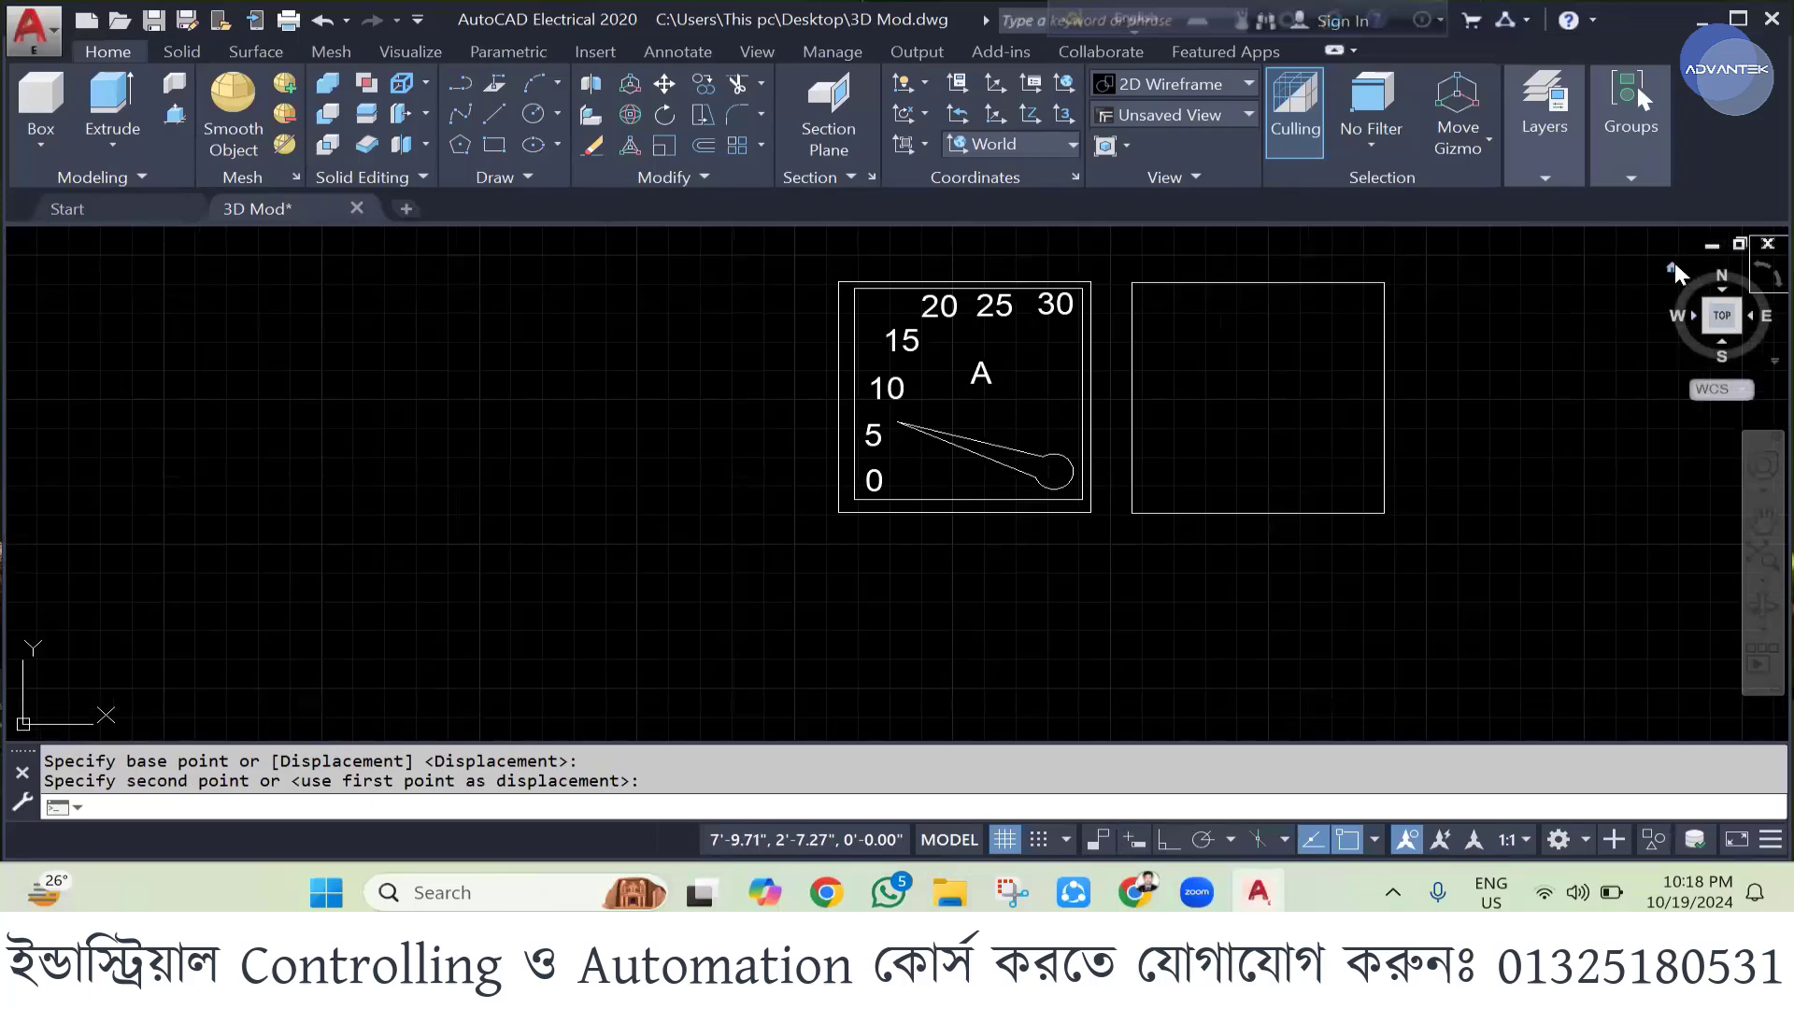
pyautogui.click(1672, 268)
# - Zoom in and select the dial labels 0, 5, 15, 25 and 30
pyautogui.scroll(8, 920, 490)
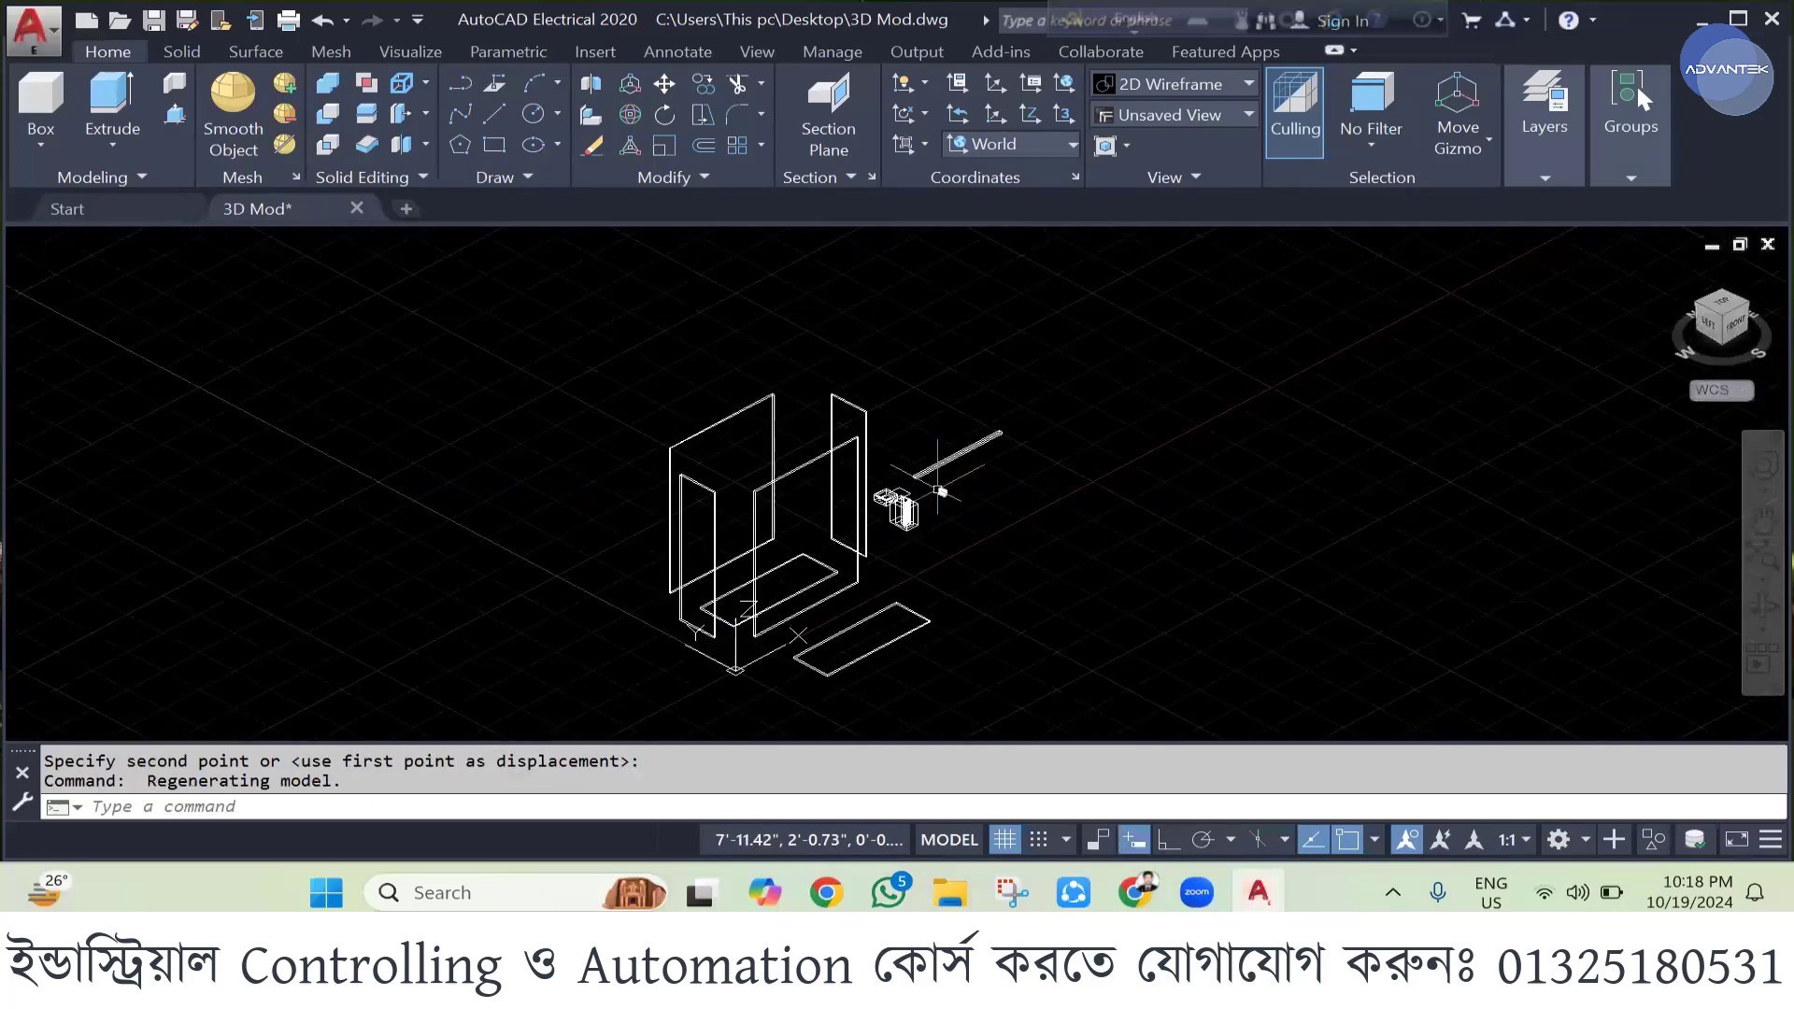
pyautogui.scroll(8, 753, 508)
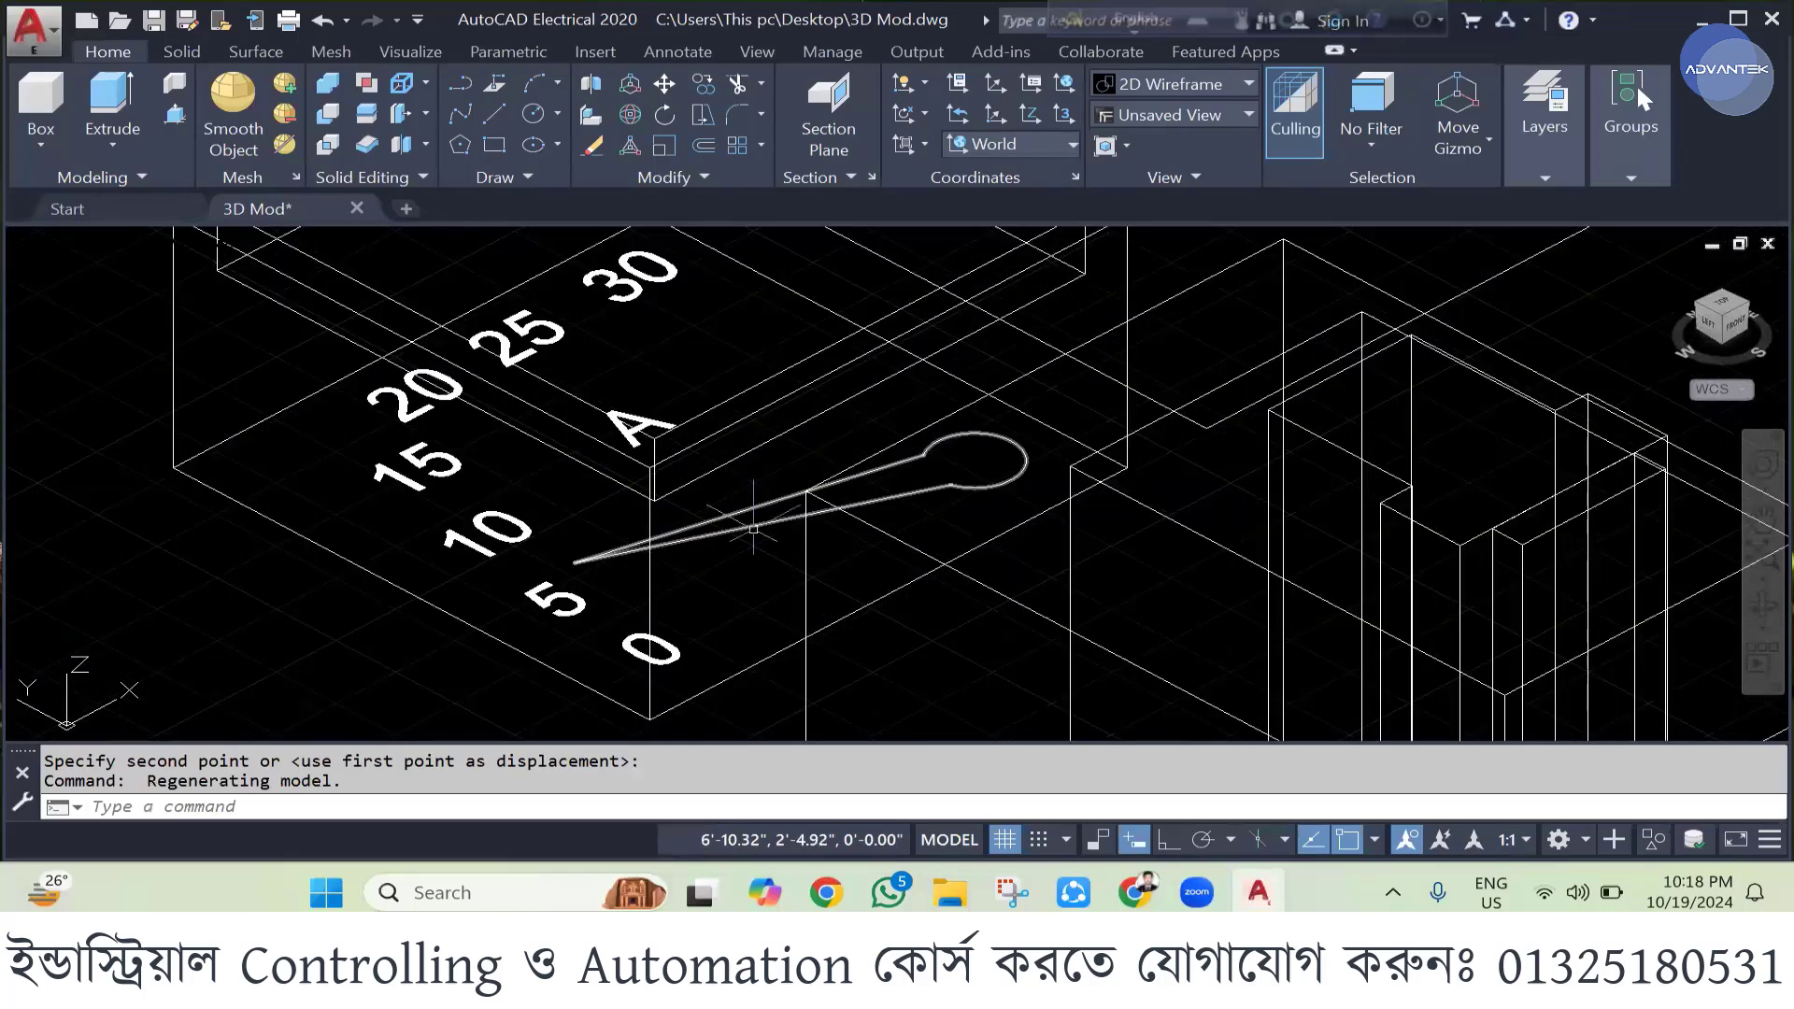
pyautogui.click(665, 649)
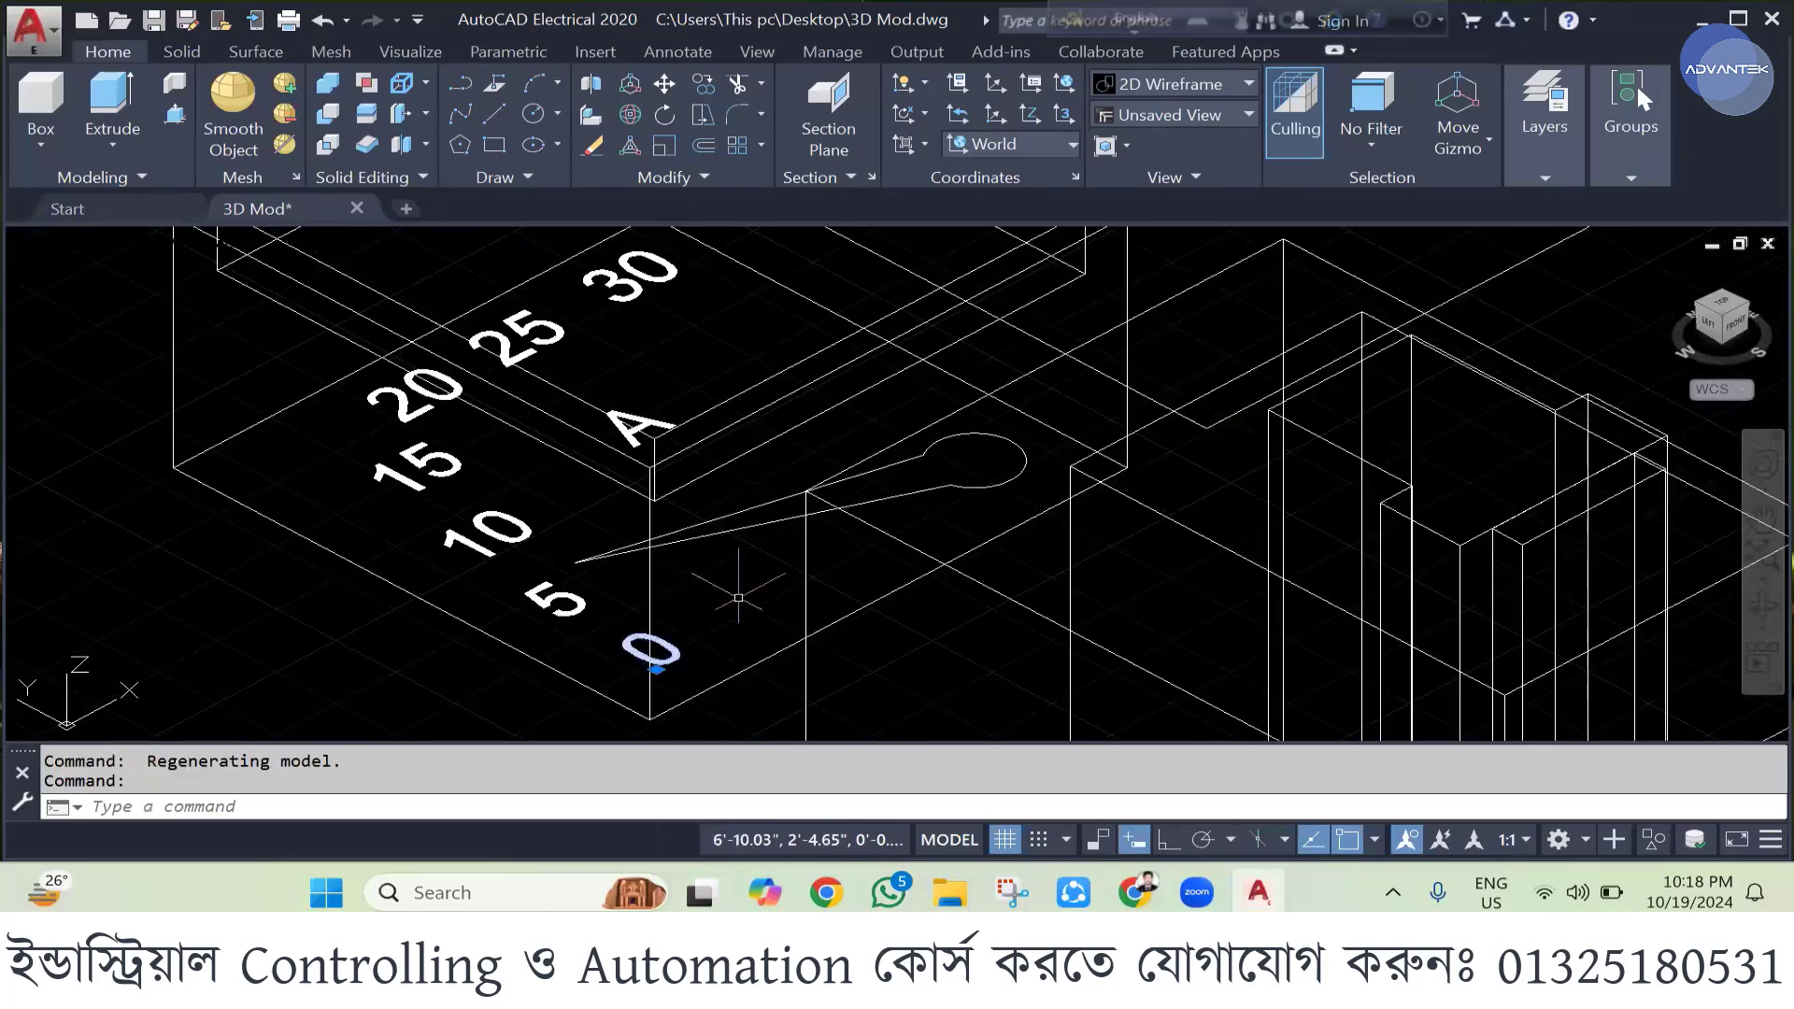
pyautogui.click(571, 607)
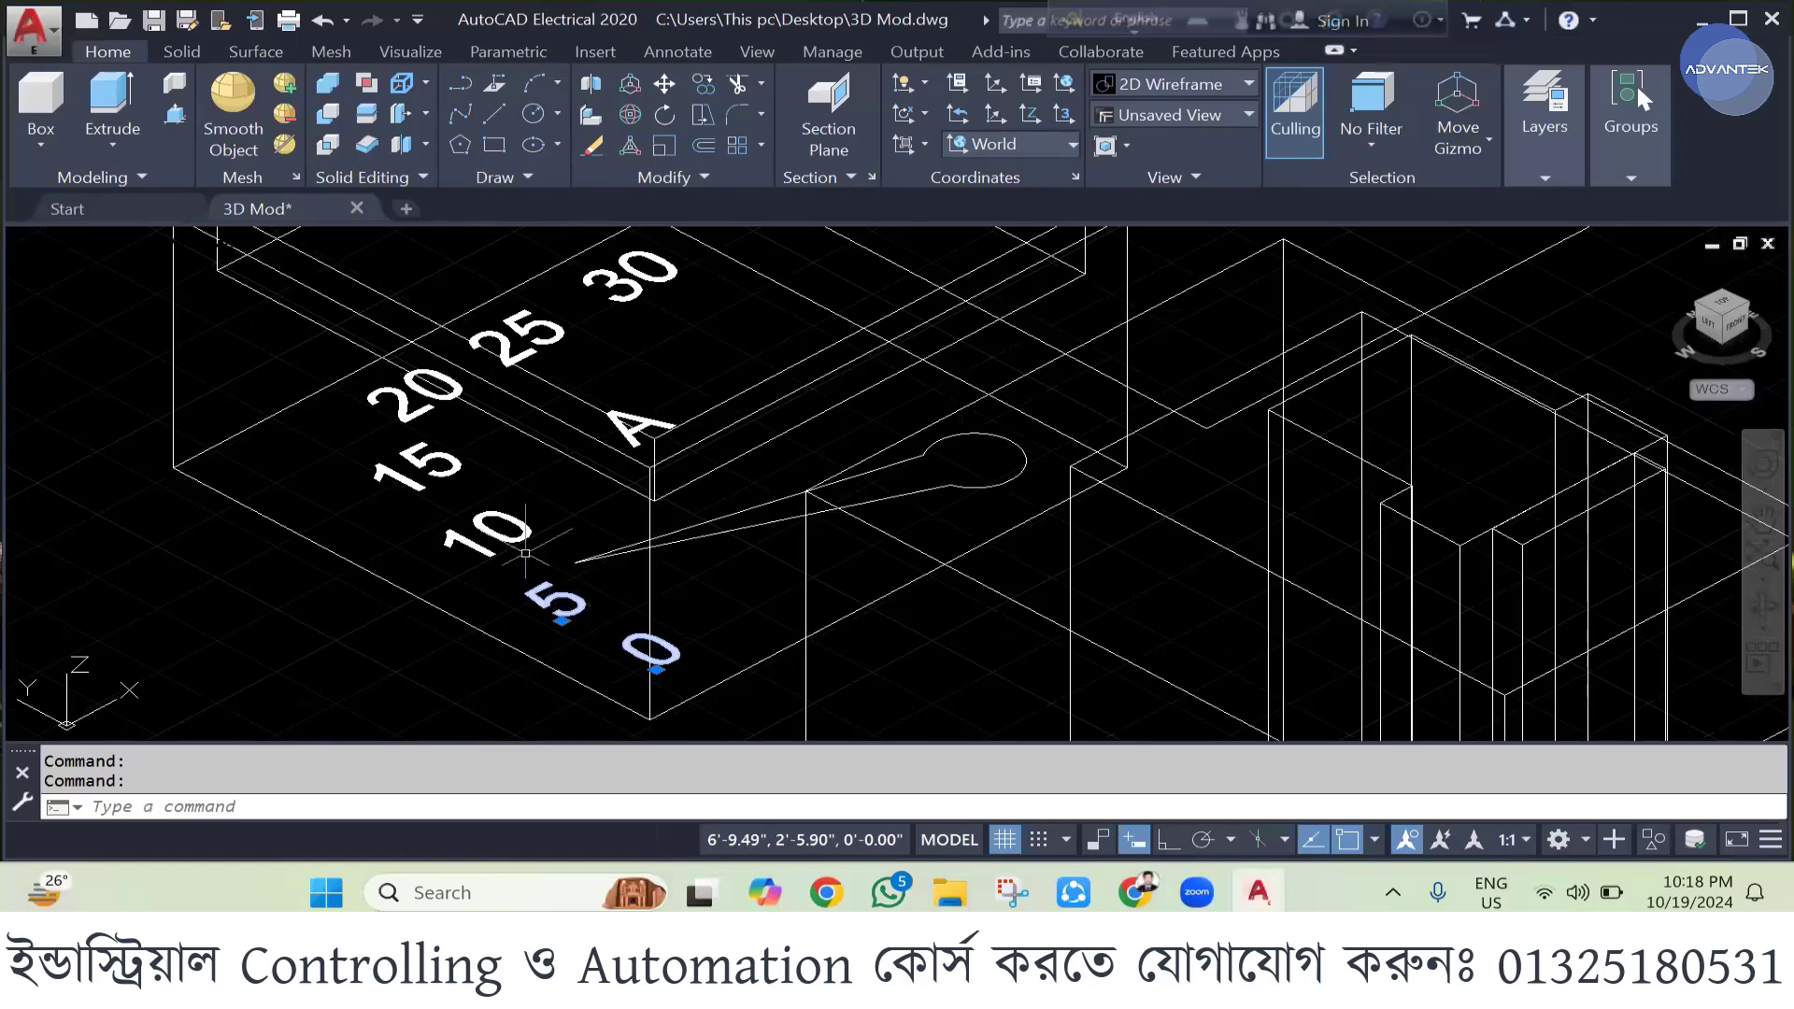
pyautogui.click(418, 465)
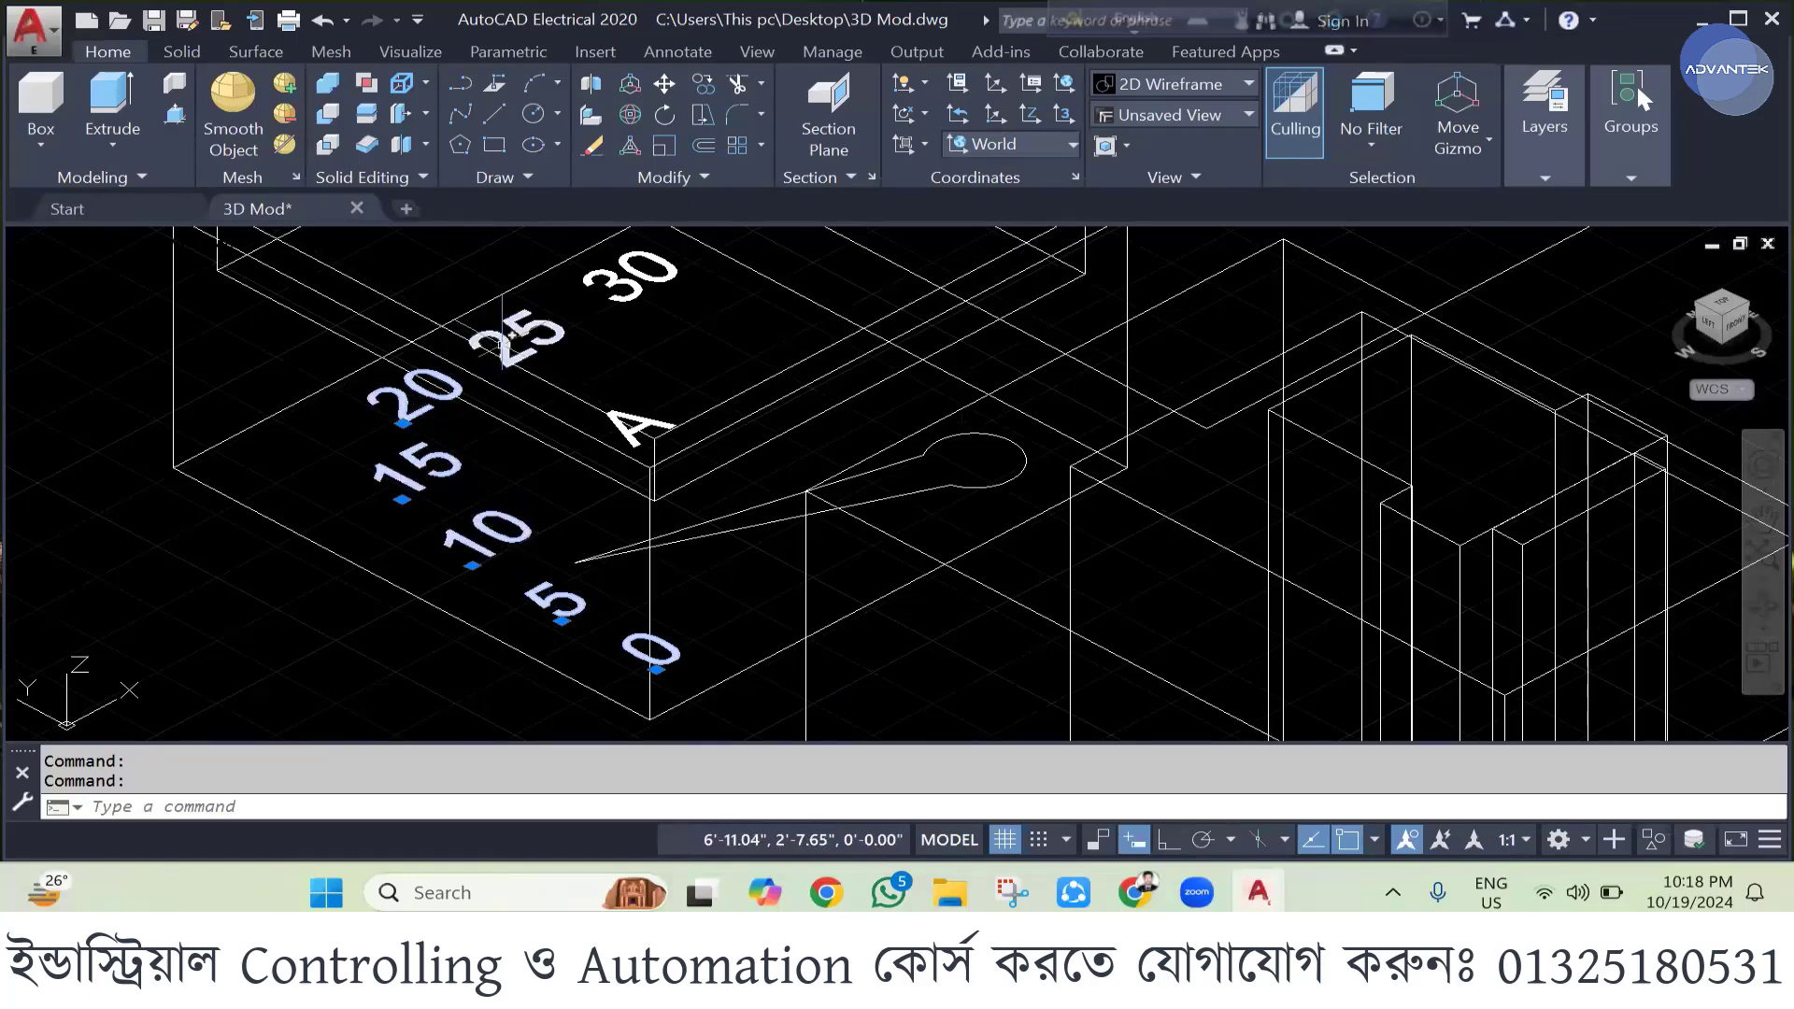
pyautogui.click(518, 336)
pyautogui.click(591, 296)
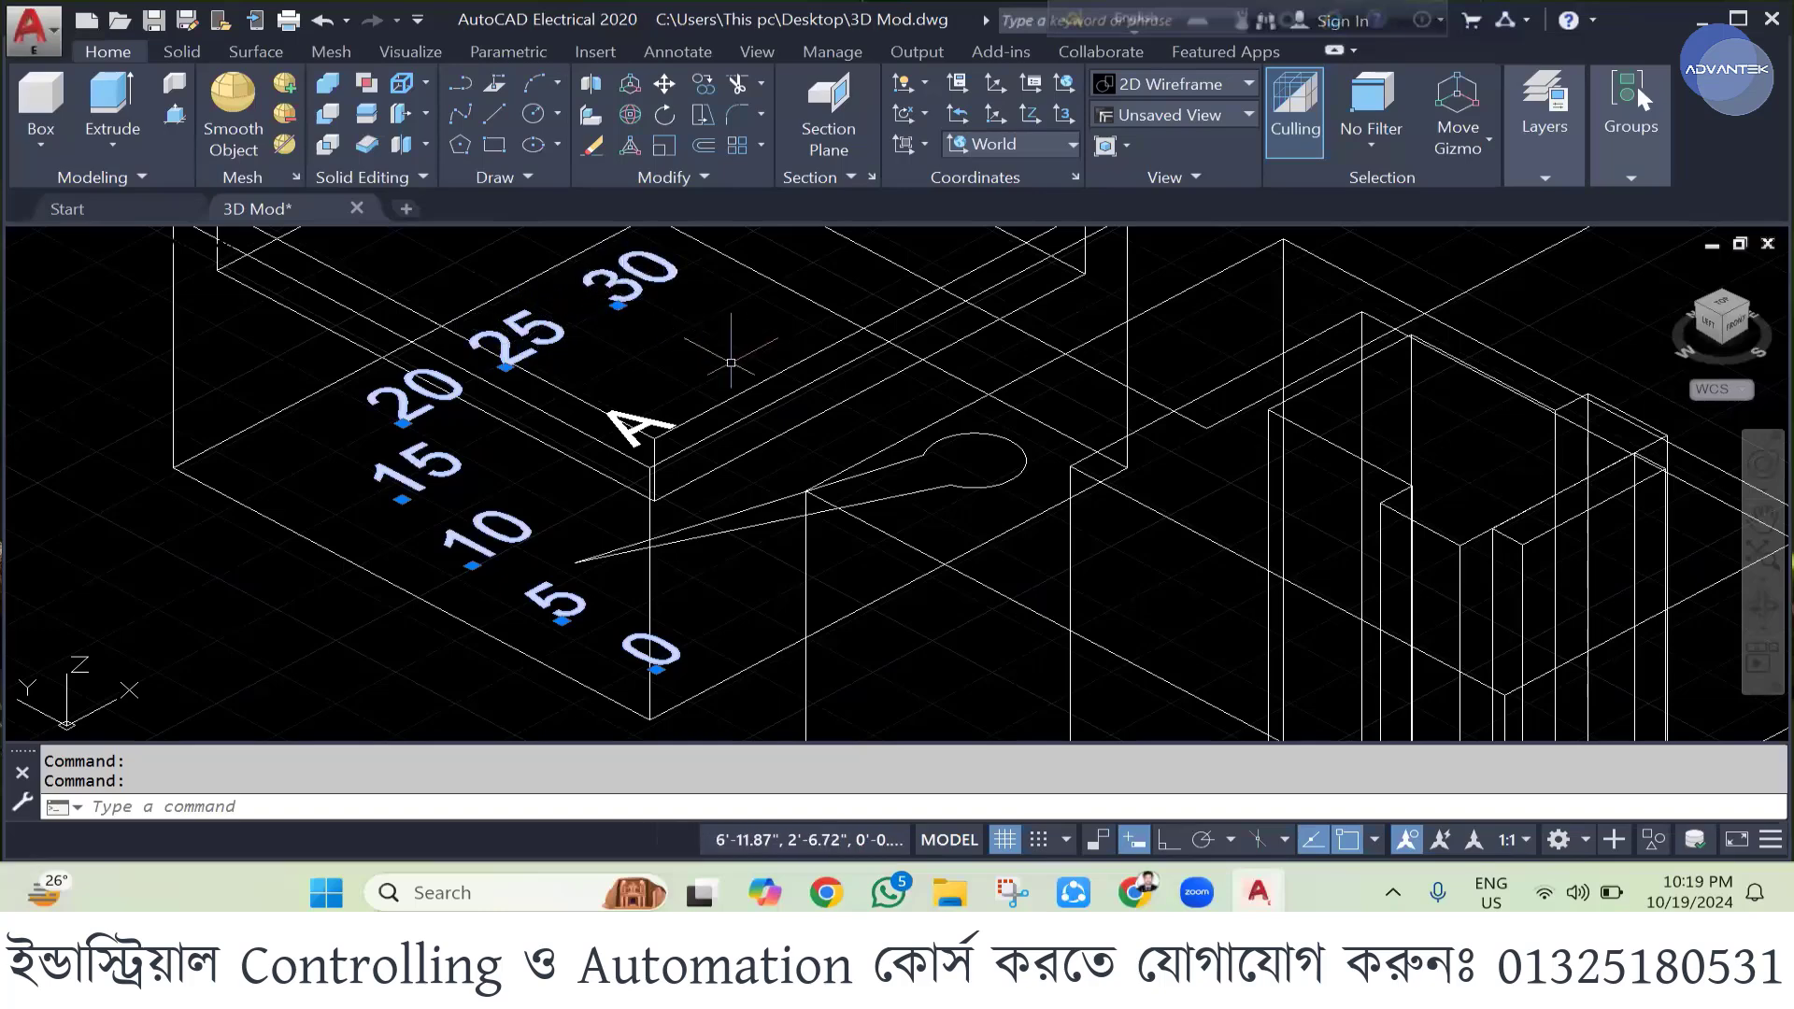
# - Add the needle to the selection and 3D-move the dial numbers, A and needle up 1.6"
pyautogui.click(985, 486)
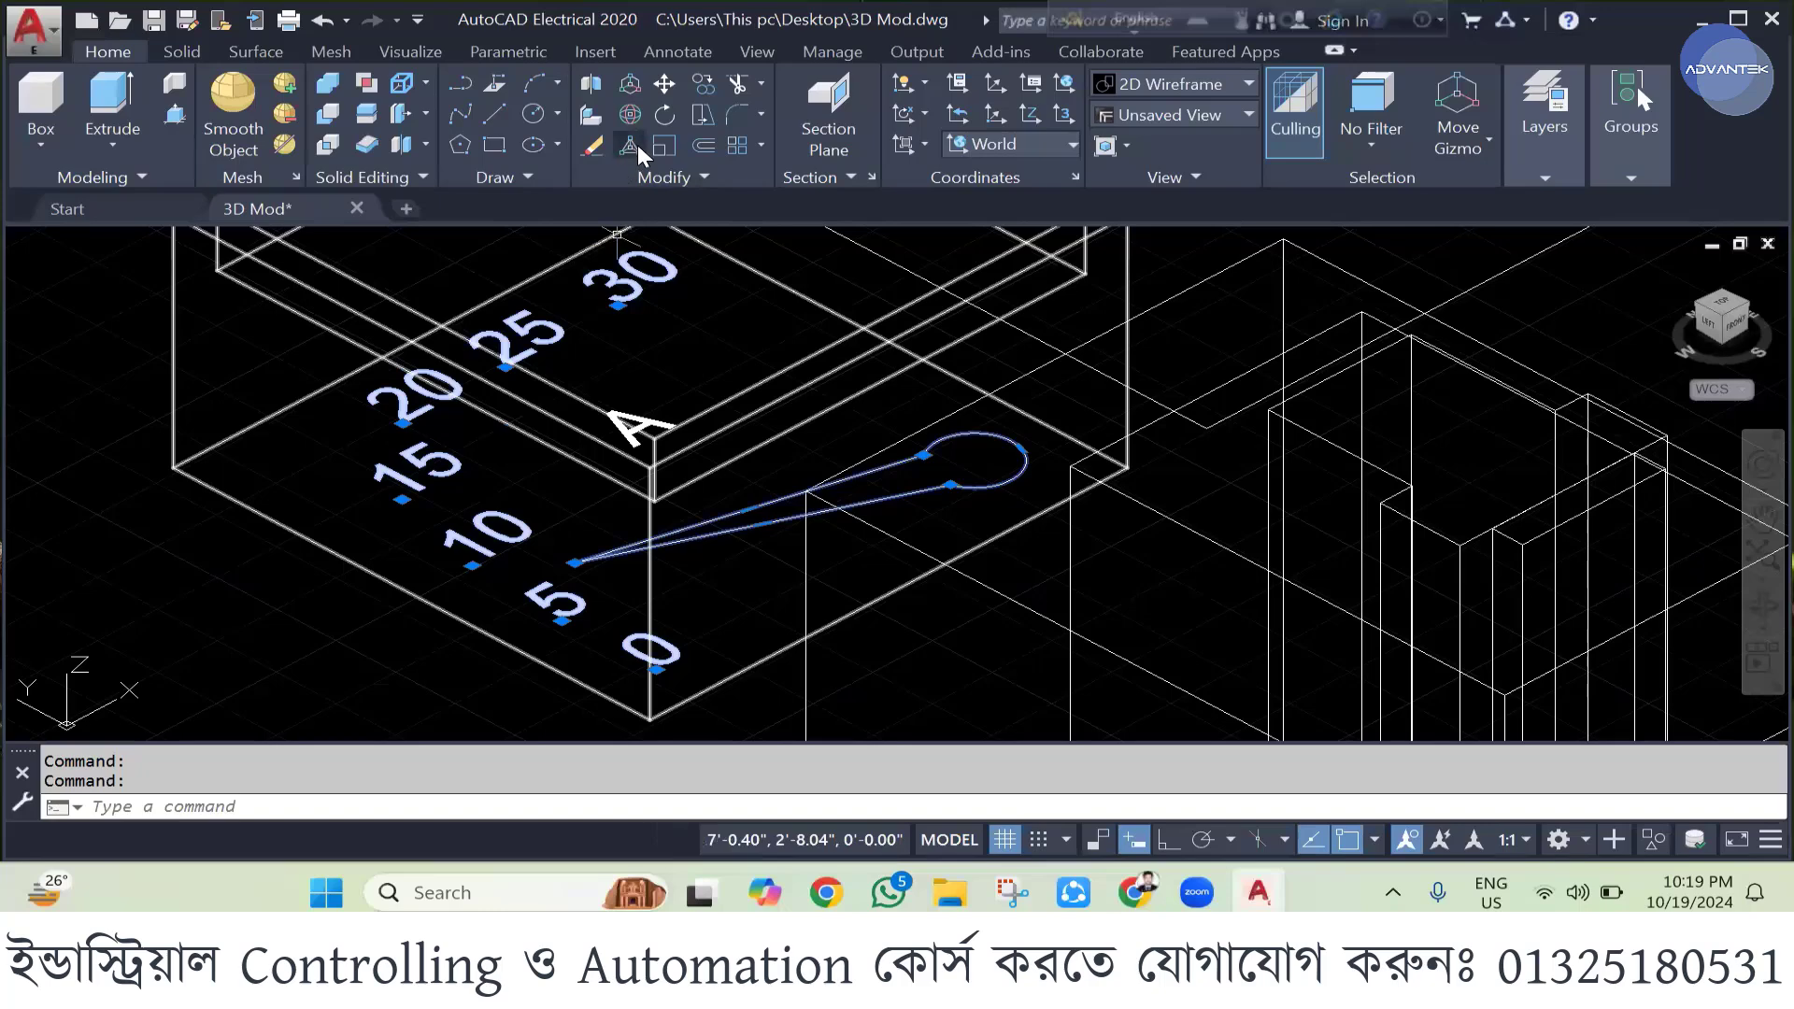
pyautogui.click(632, 93)
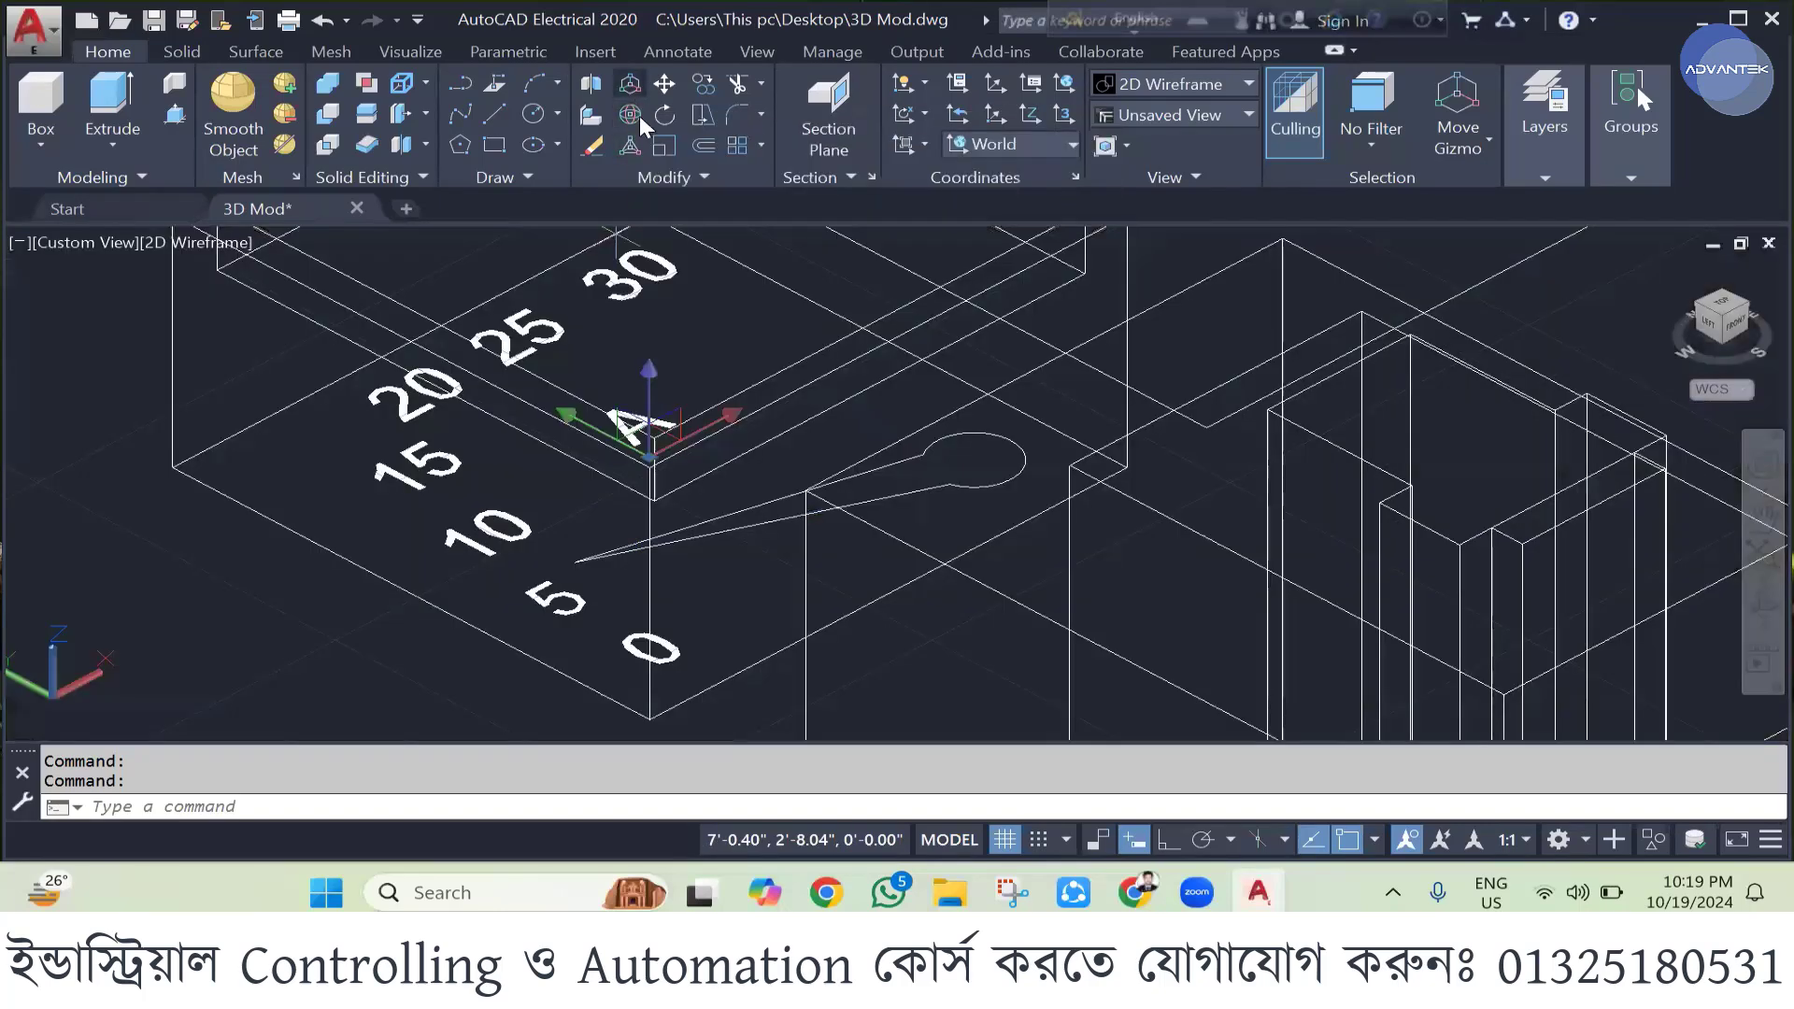
pyautogui.click(649, 426)
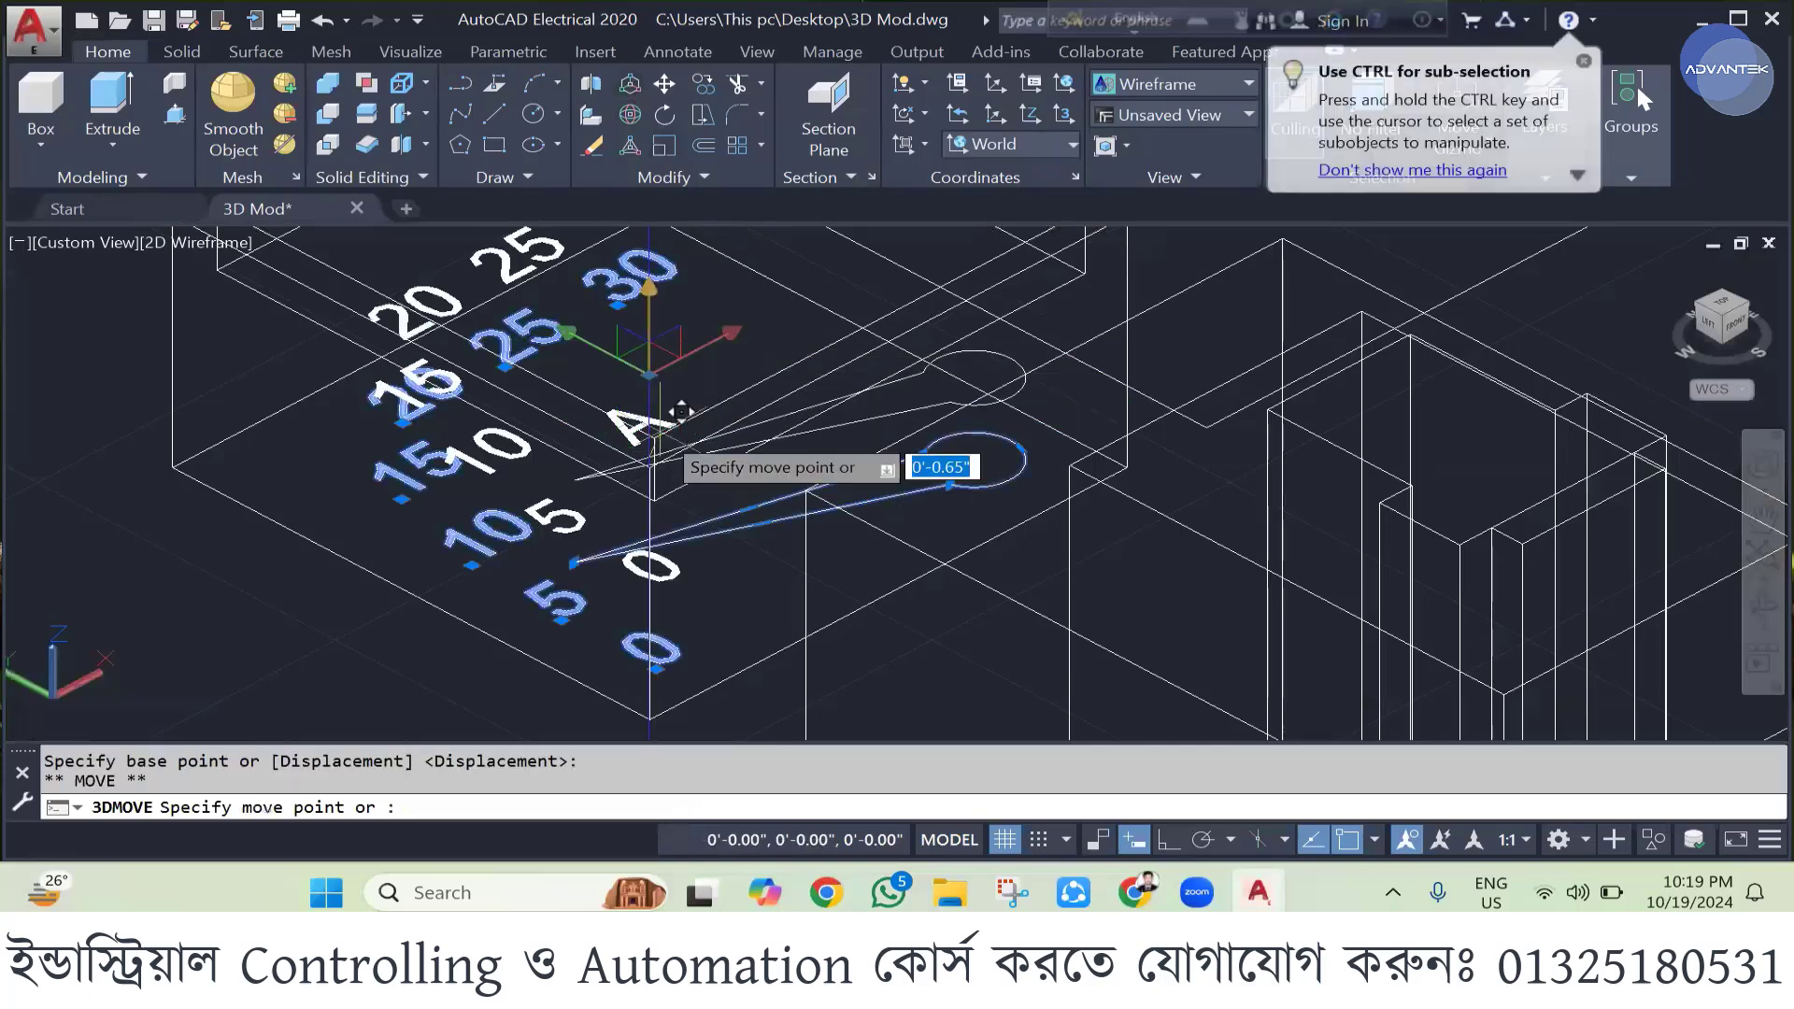
pyautogui.scroll(-5, 644, 431)
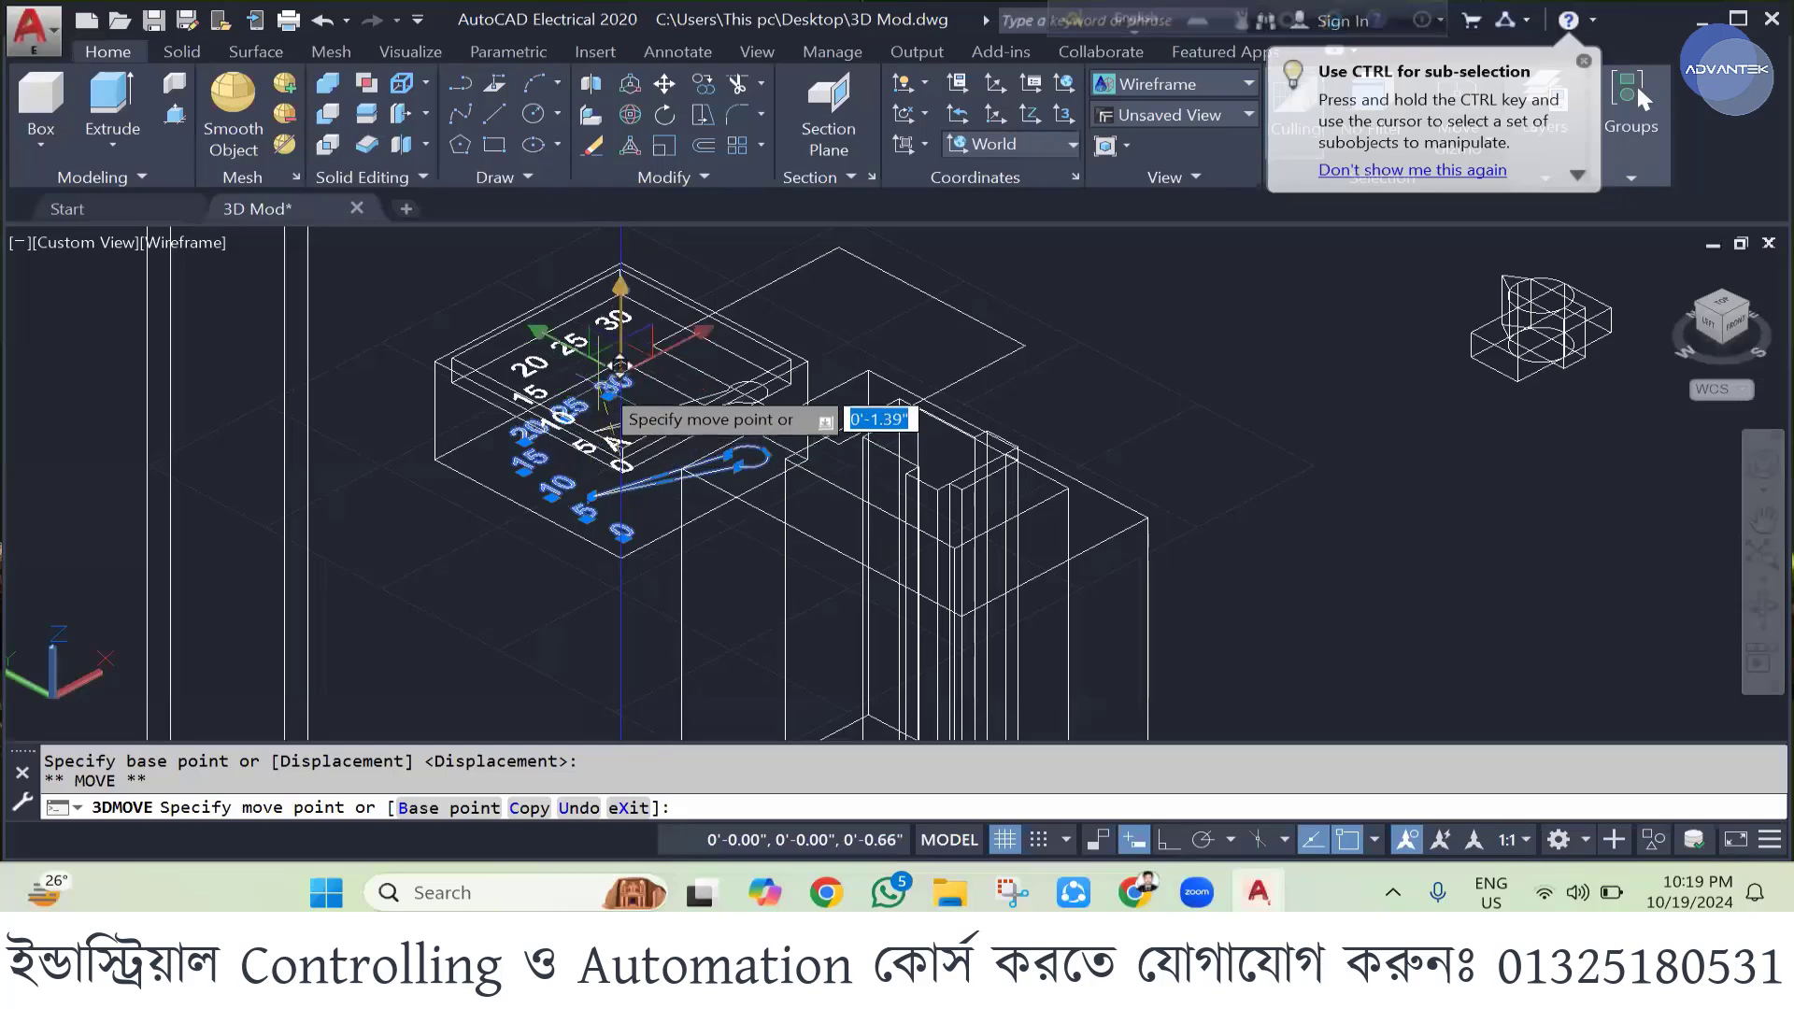
pyautogui.write('1.6')
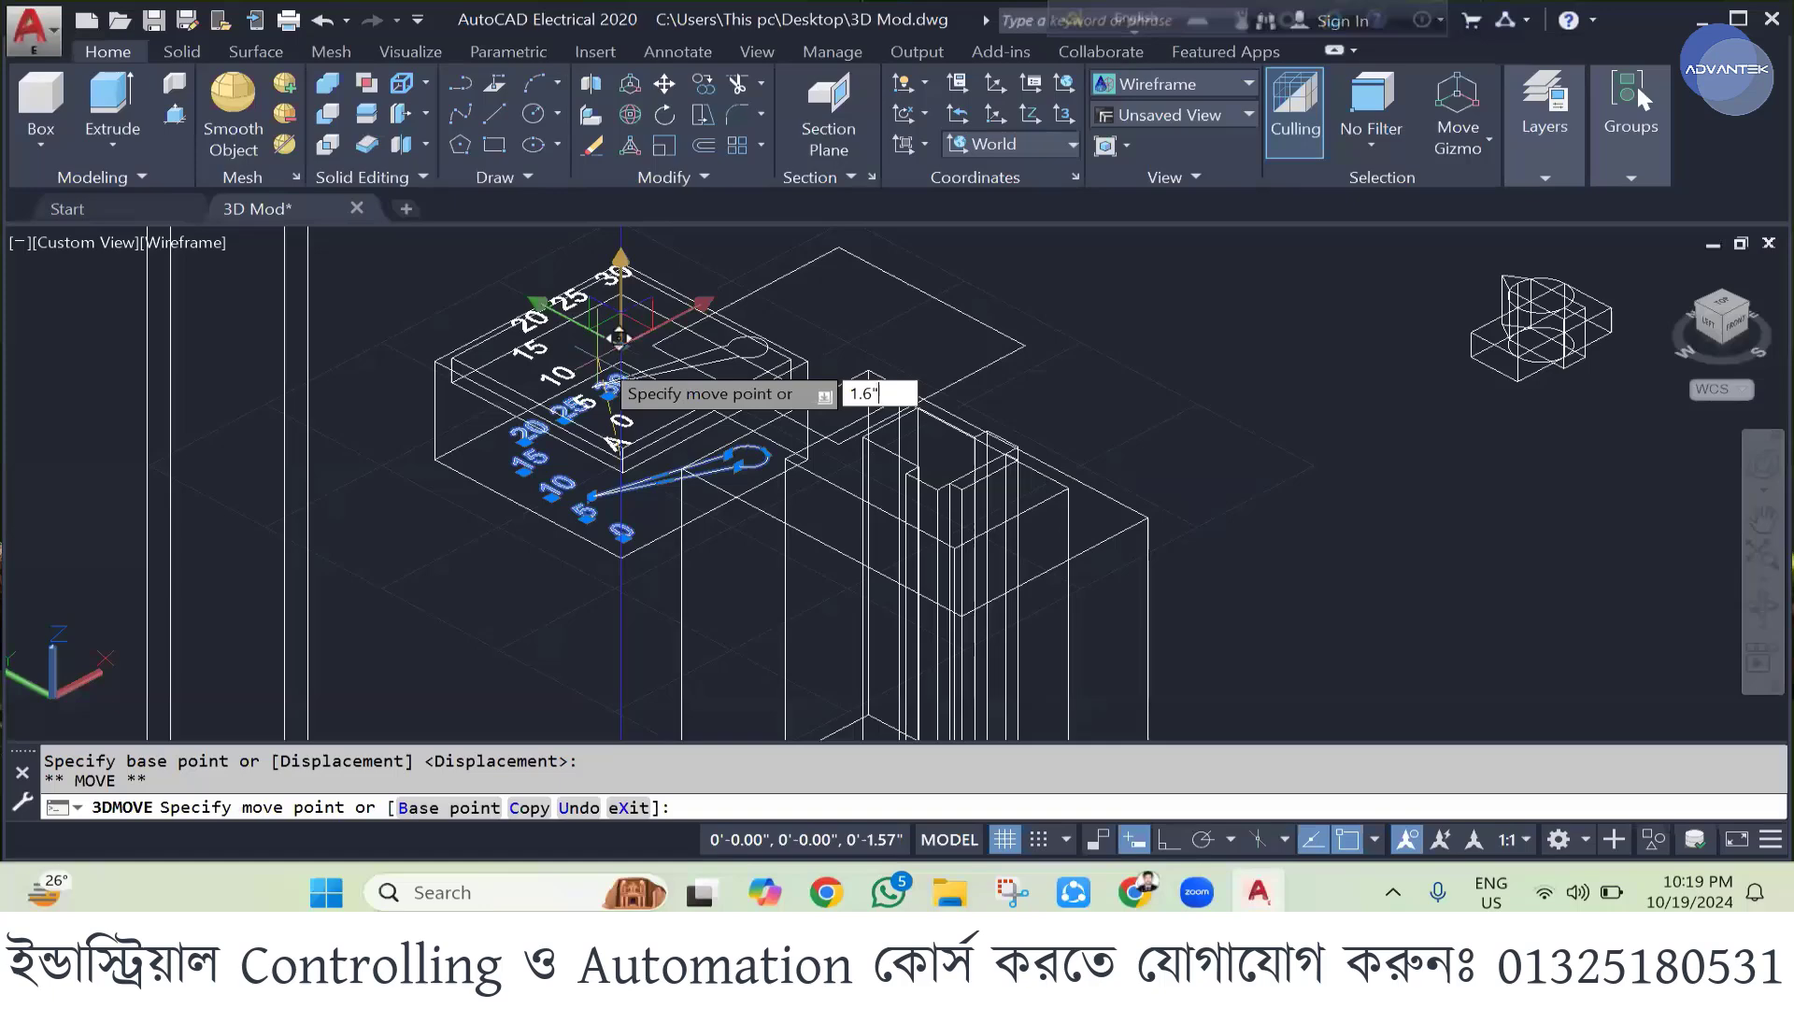
pyautogui.press('Return')
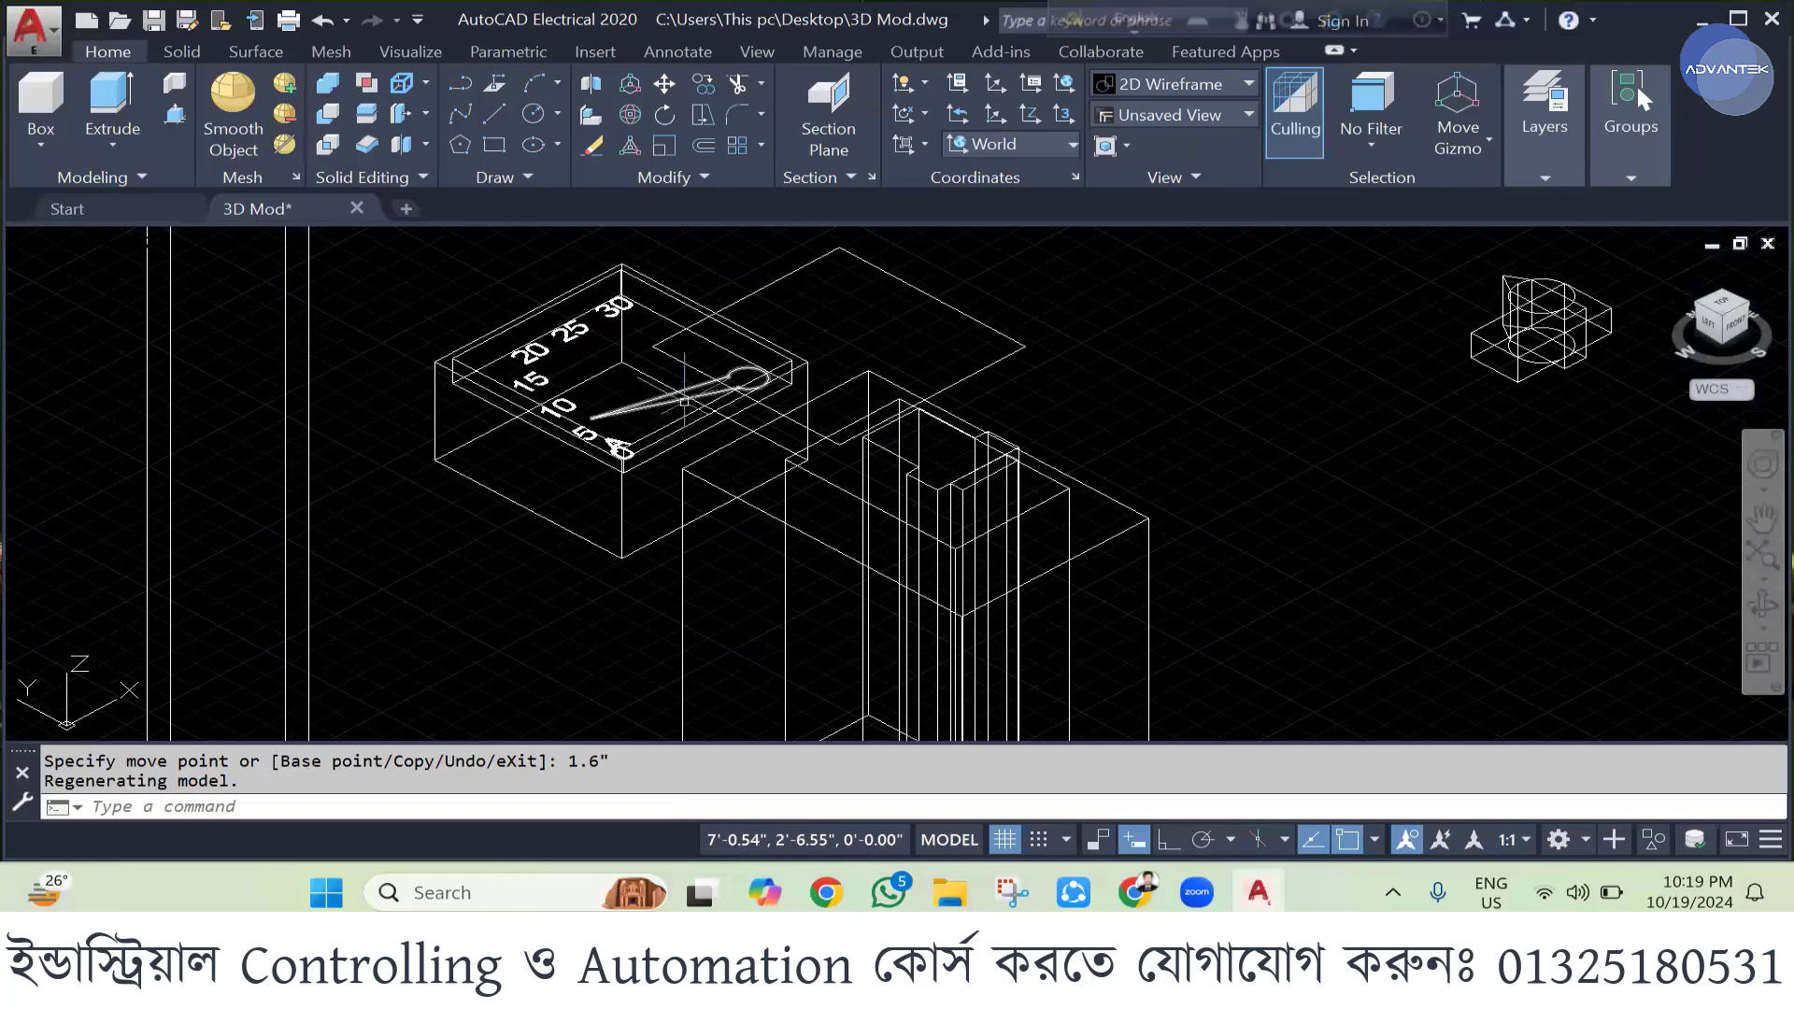
# - Extrude the needle outline 0.2" into a thin solid
pyautogui.scroll(4, 598, 344)
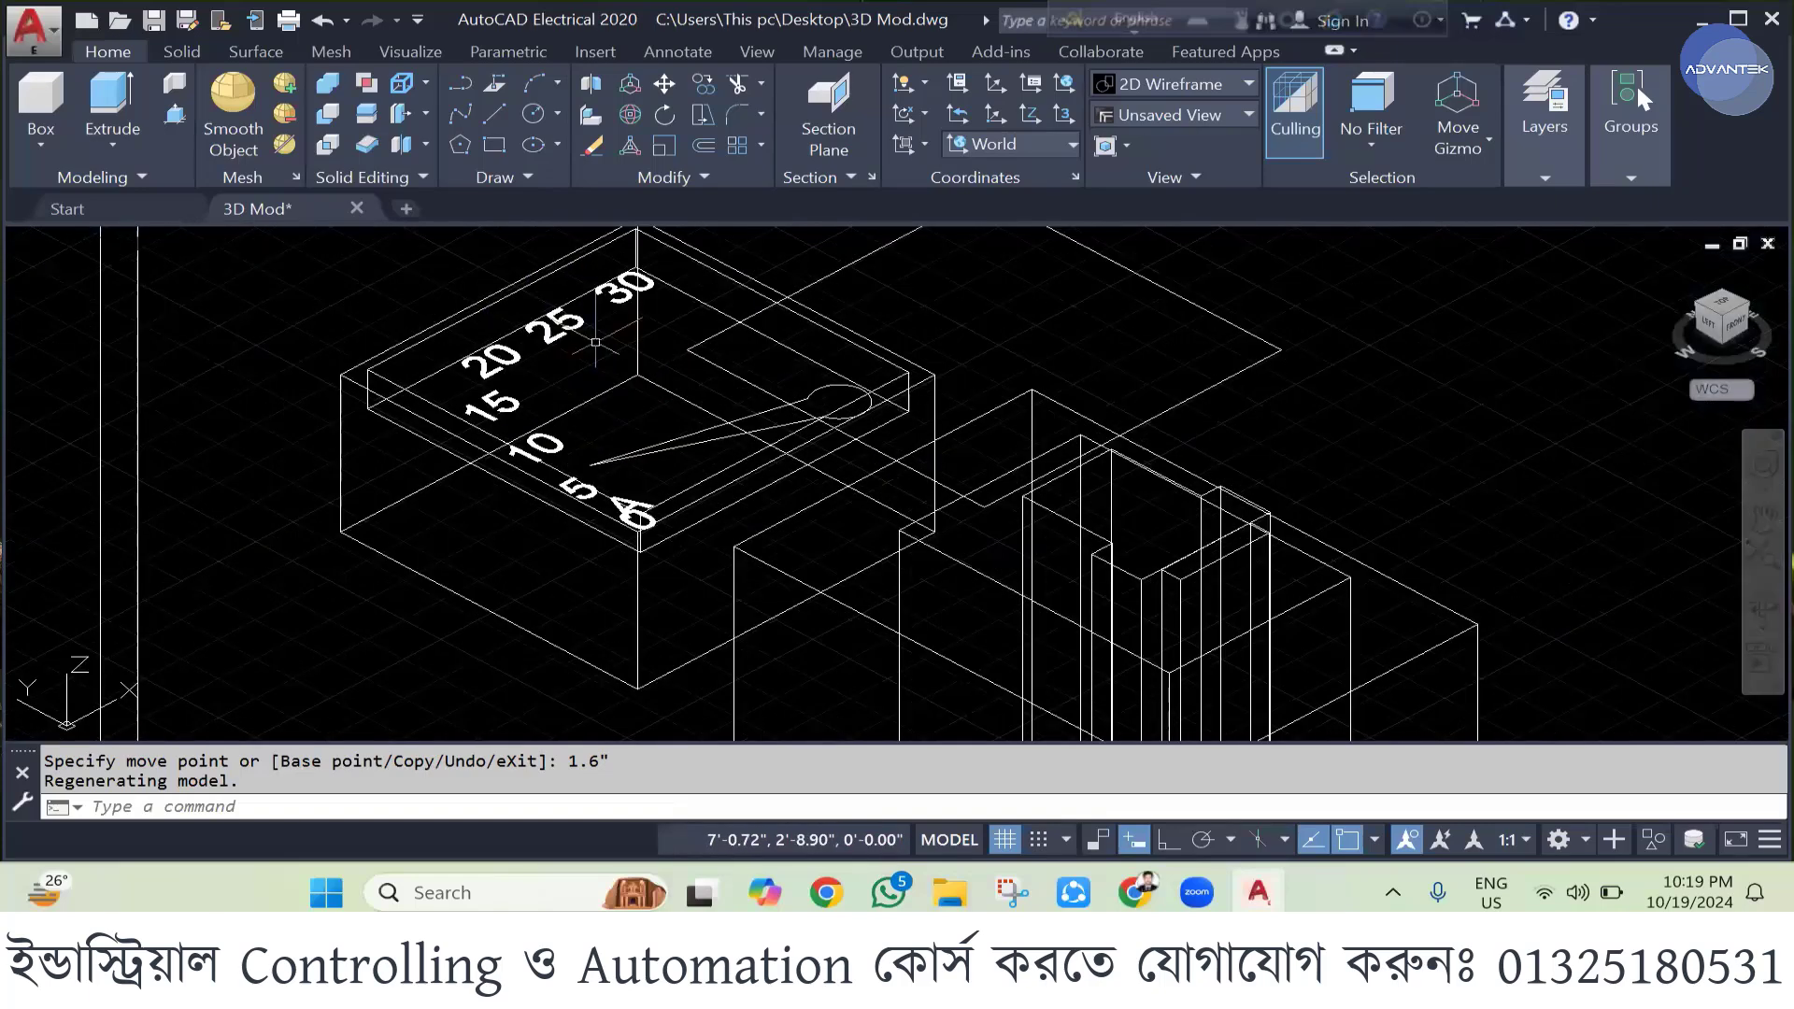
pyautogui.click(746, 496)
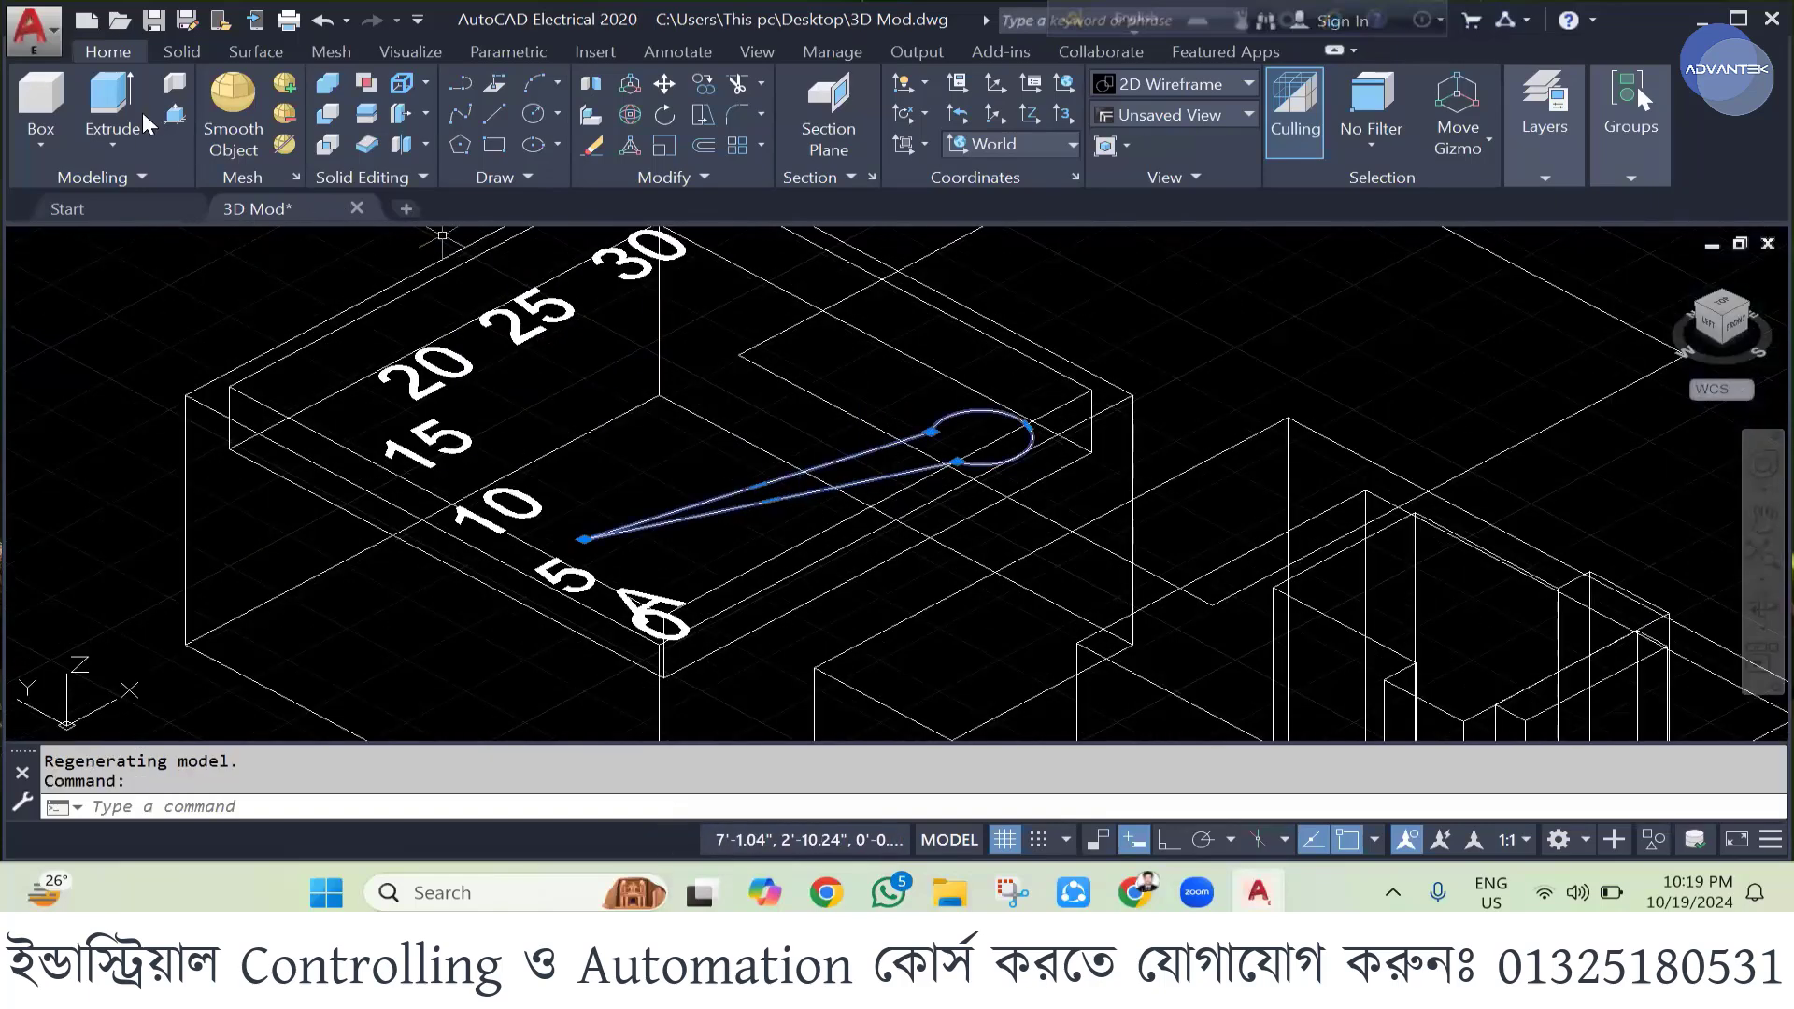
pyautogui.click(110, 101)
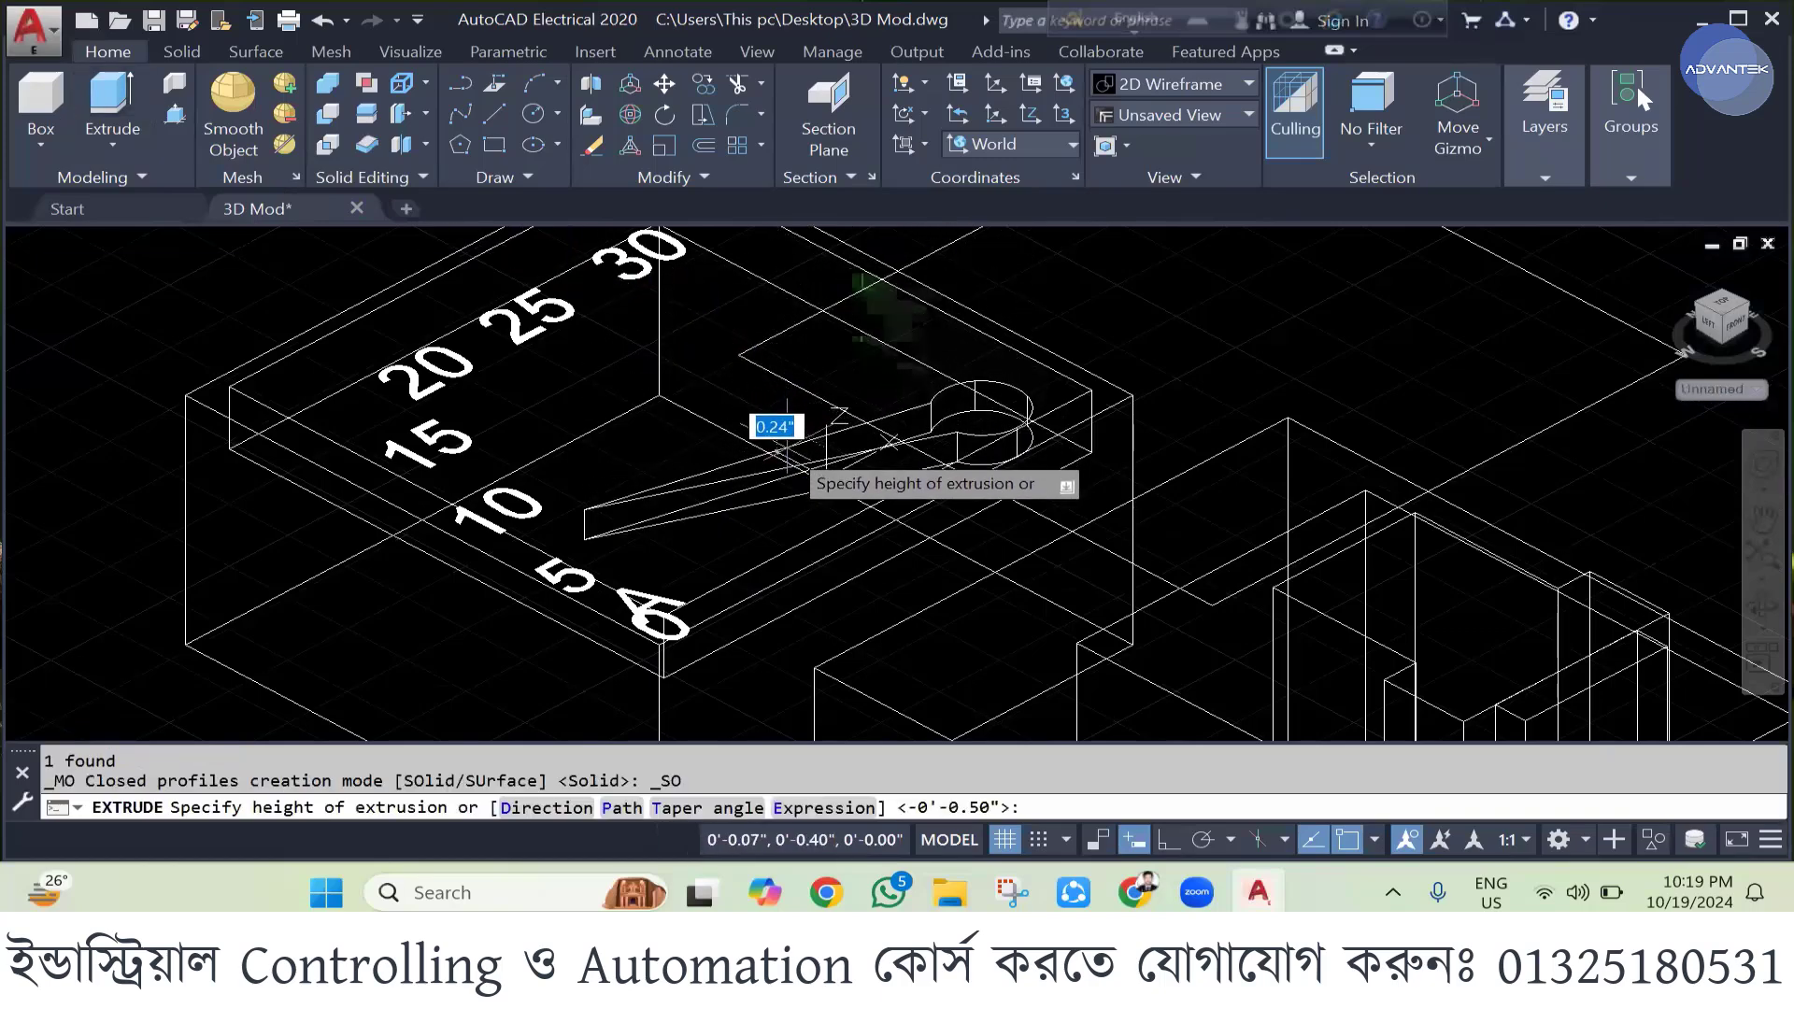
pyautogui.write('0.2"')
pyautogui.press('Return')
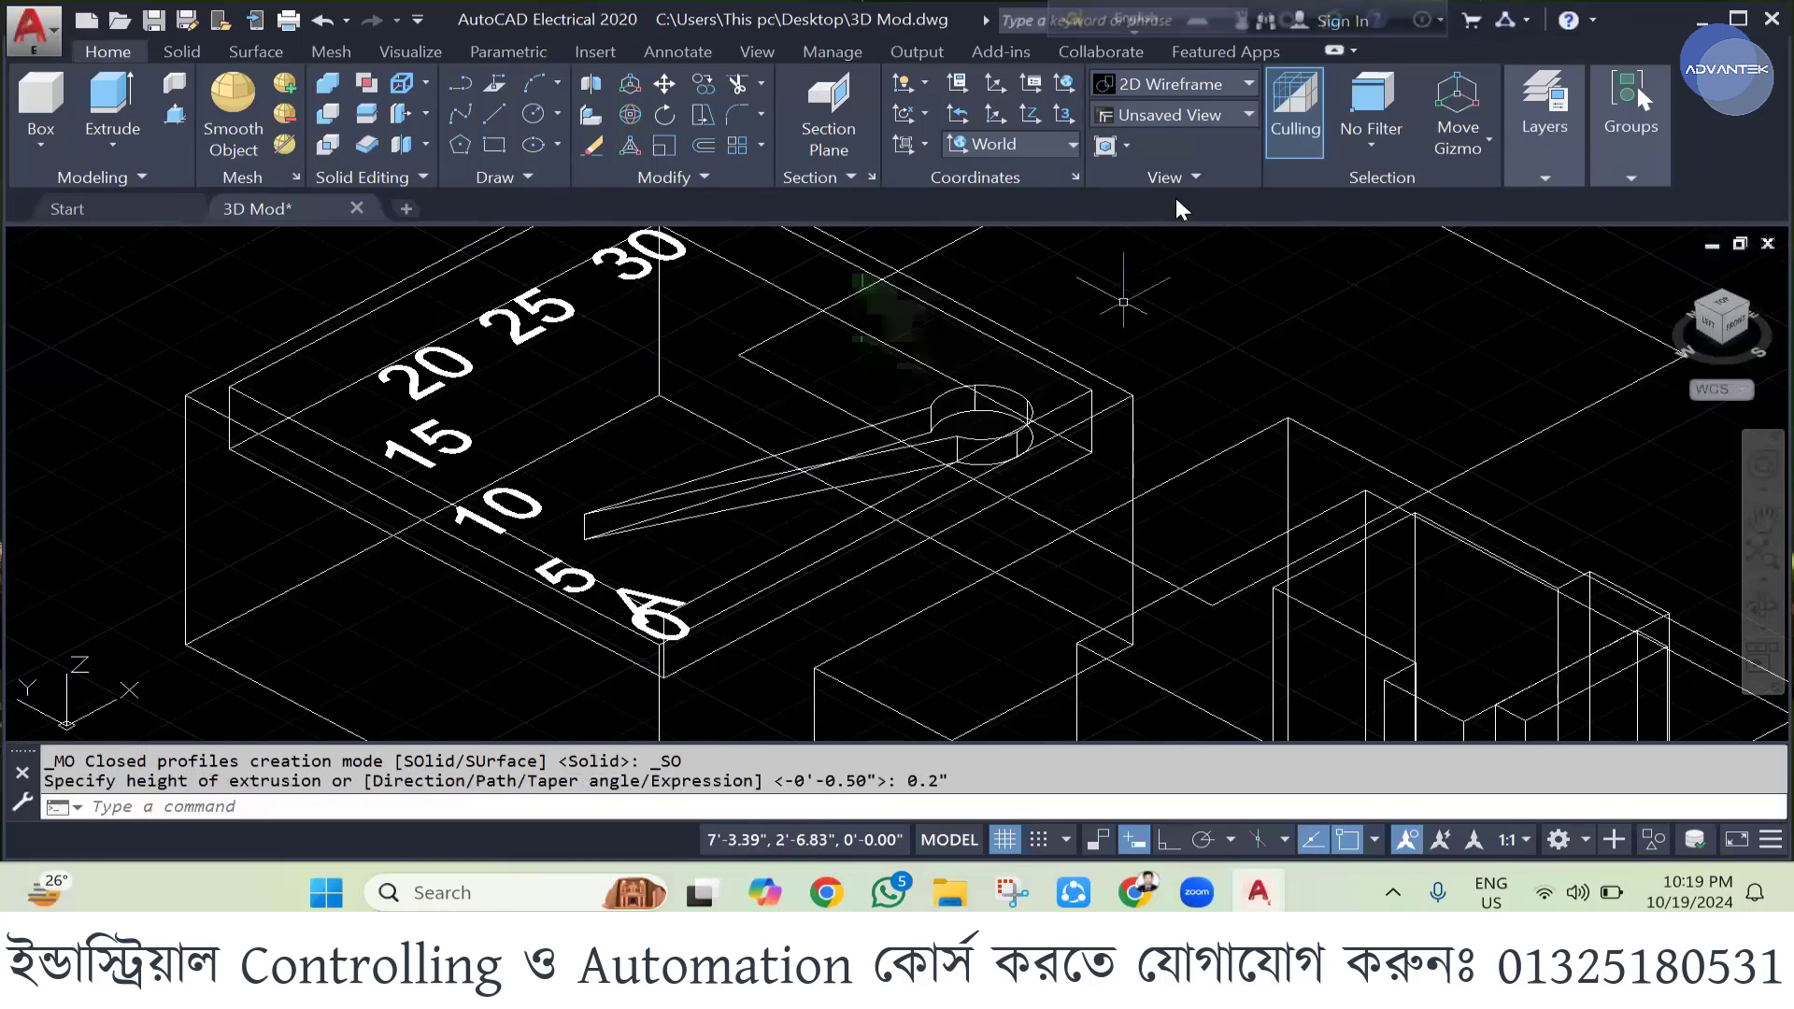
# - Check the model in Shaded style from above, then return to 2D Wireframe
pyautogui.click(1182, 91)
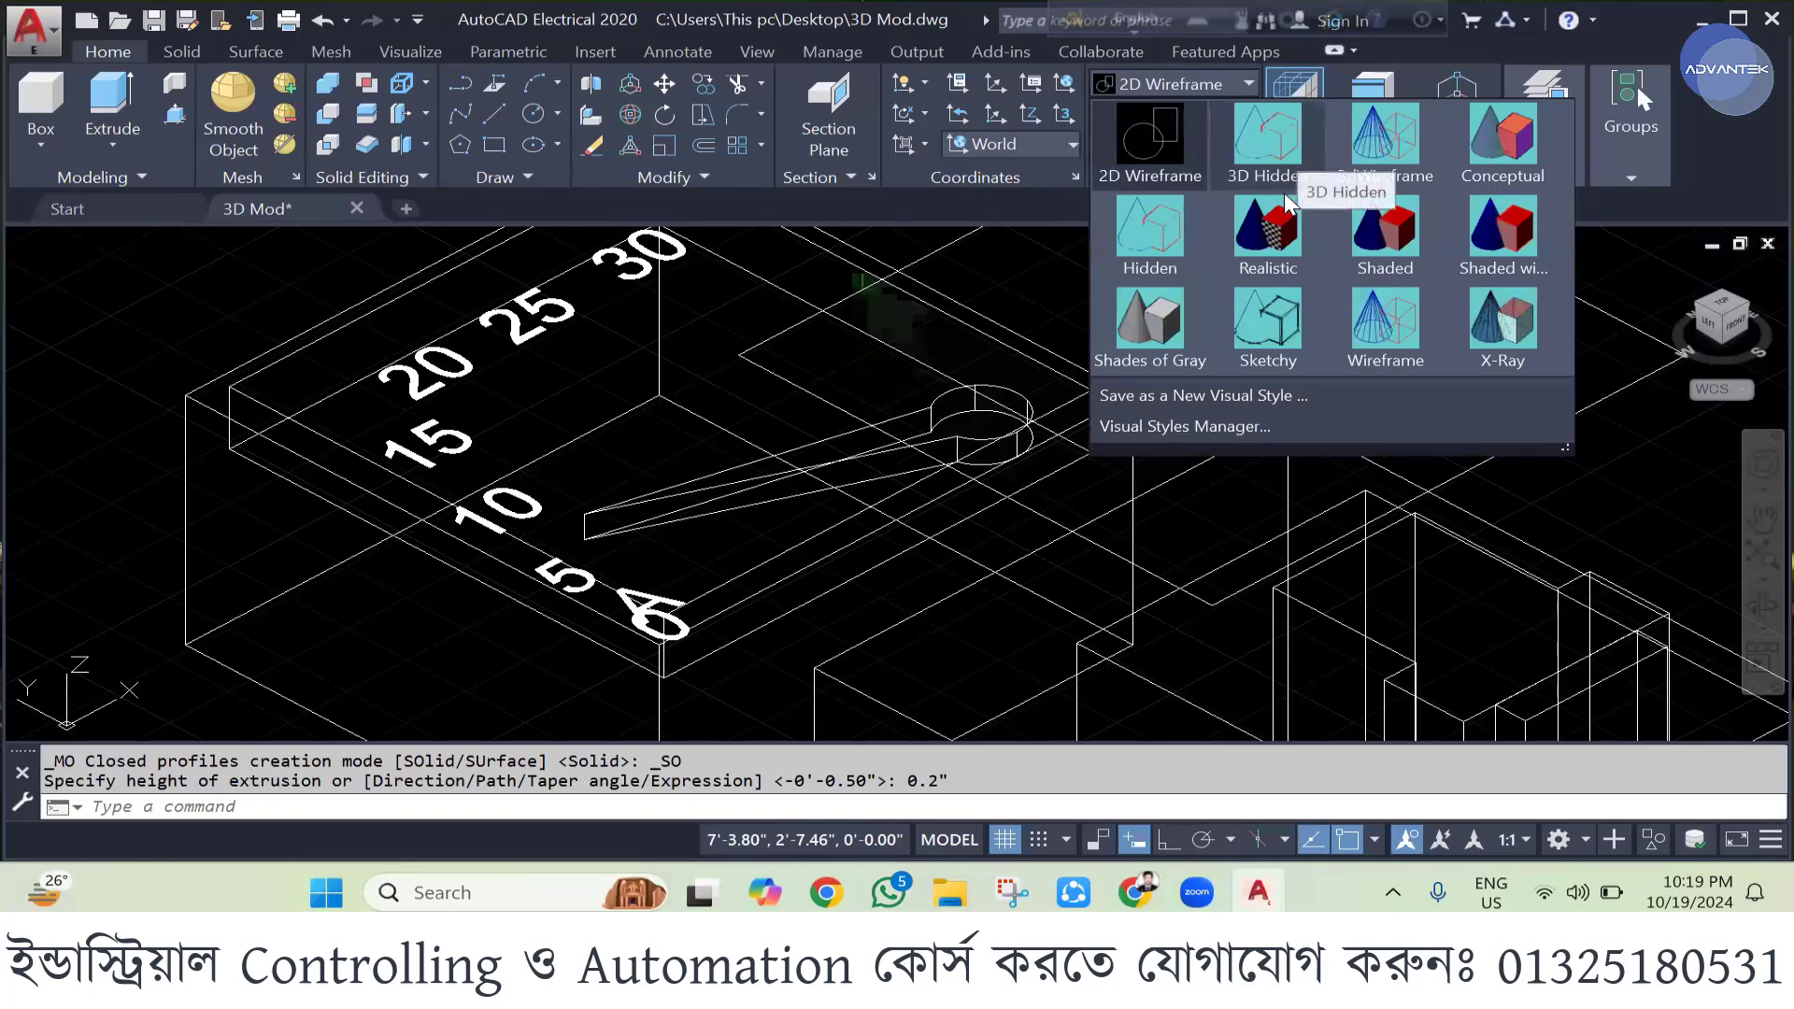
pyautogui.click(1422, 236)
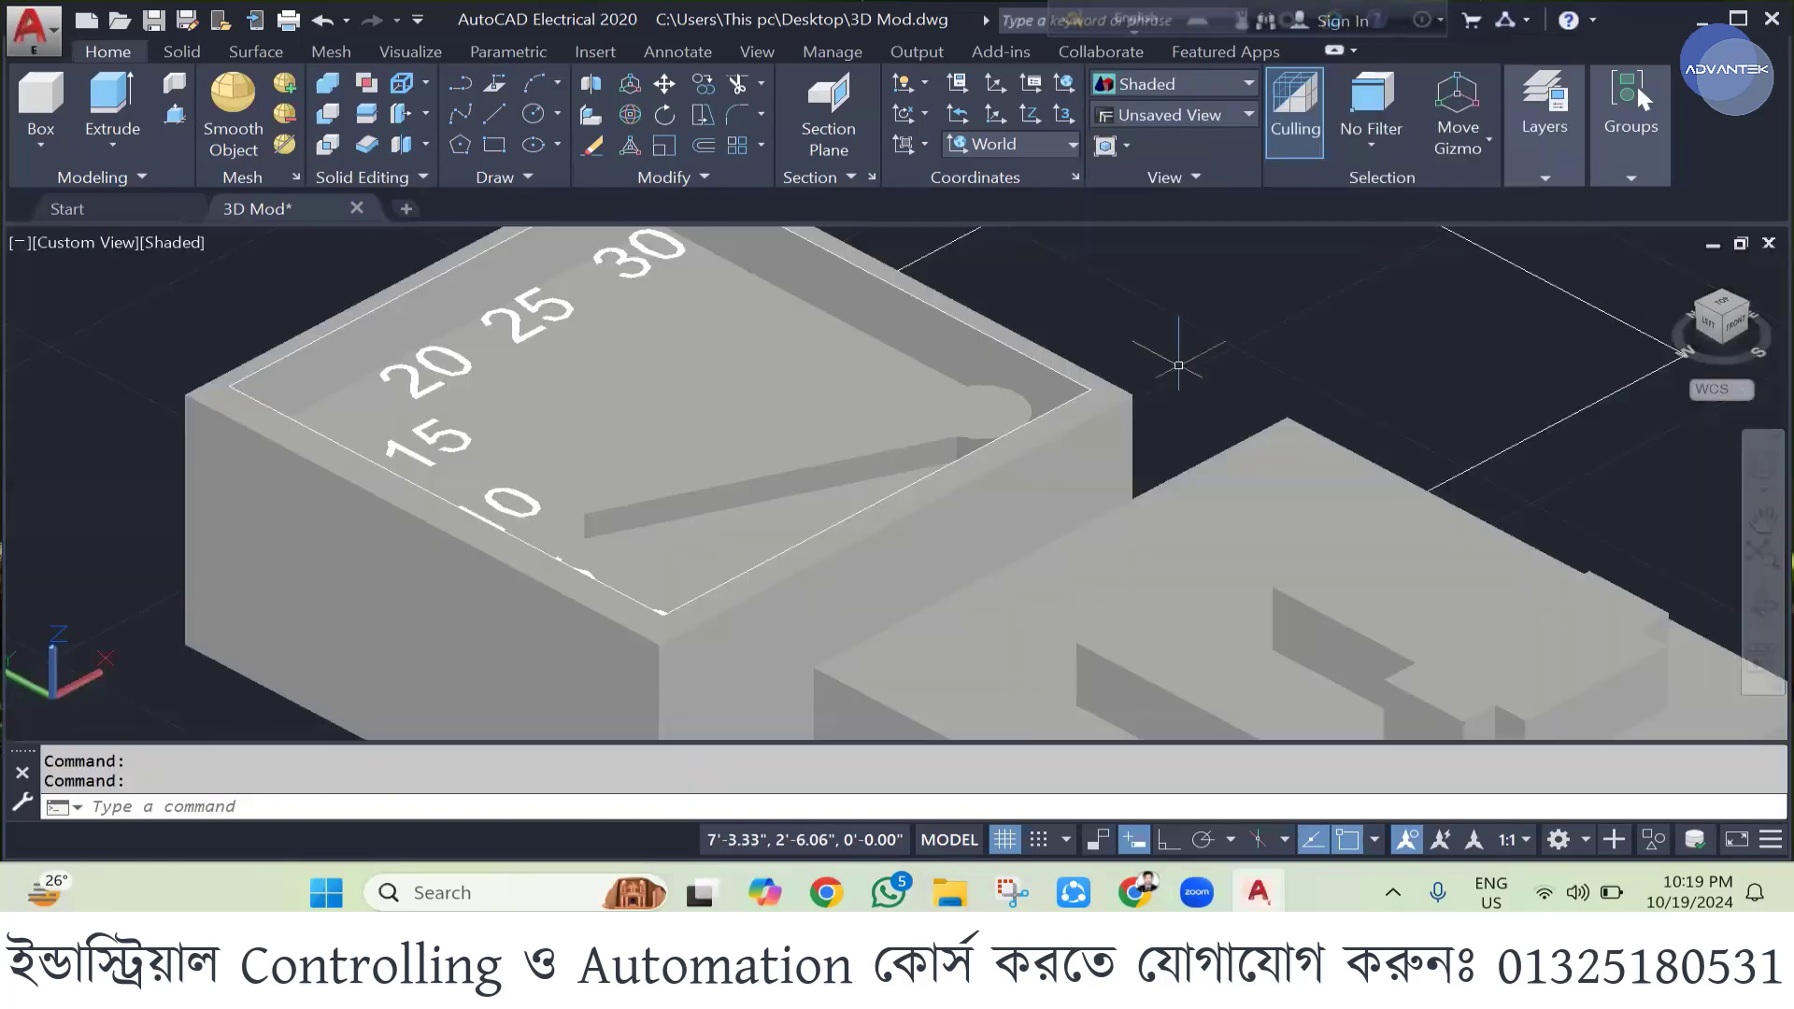
pyautogui.click(1760, 602)
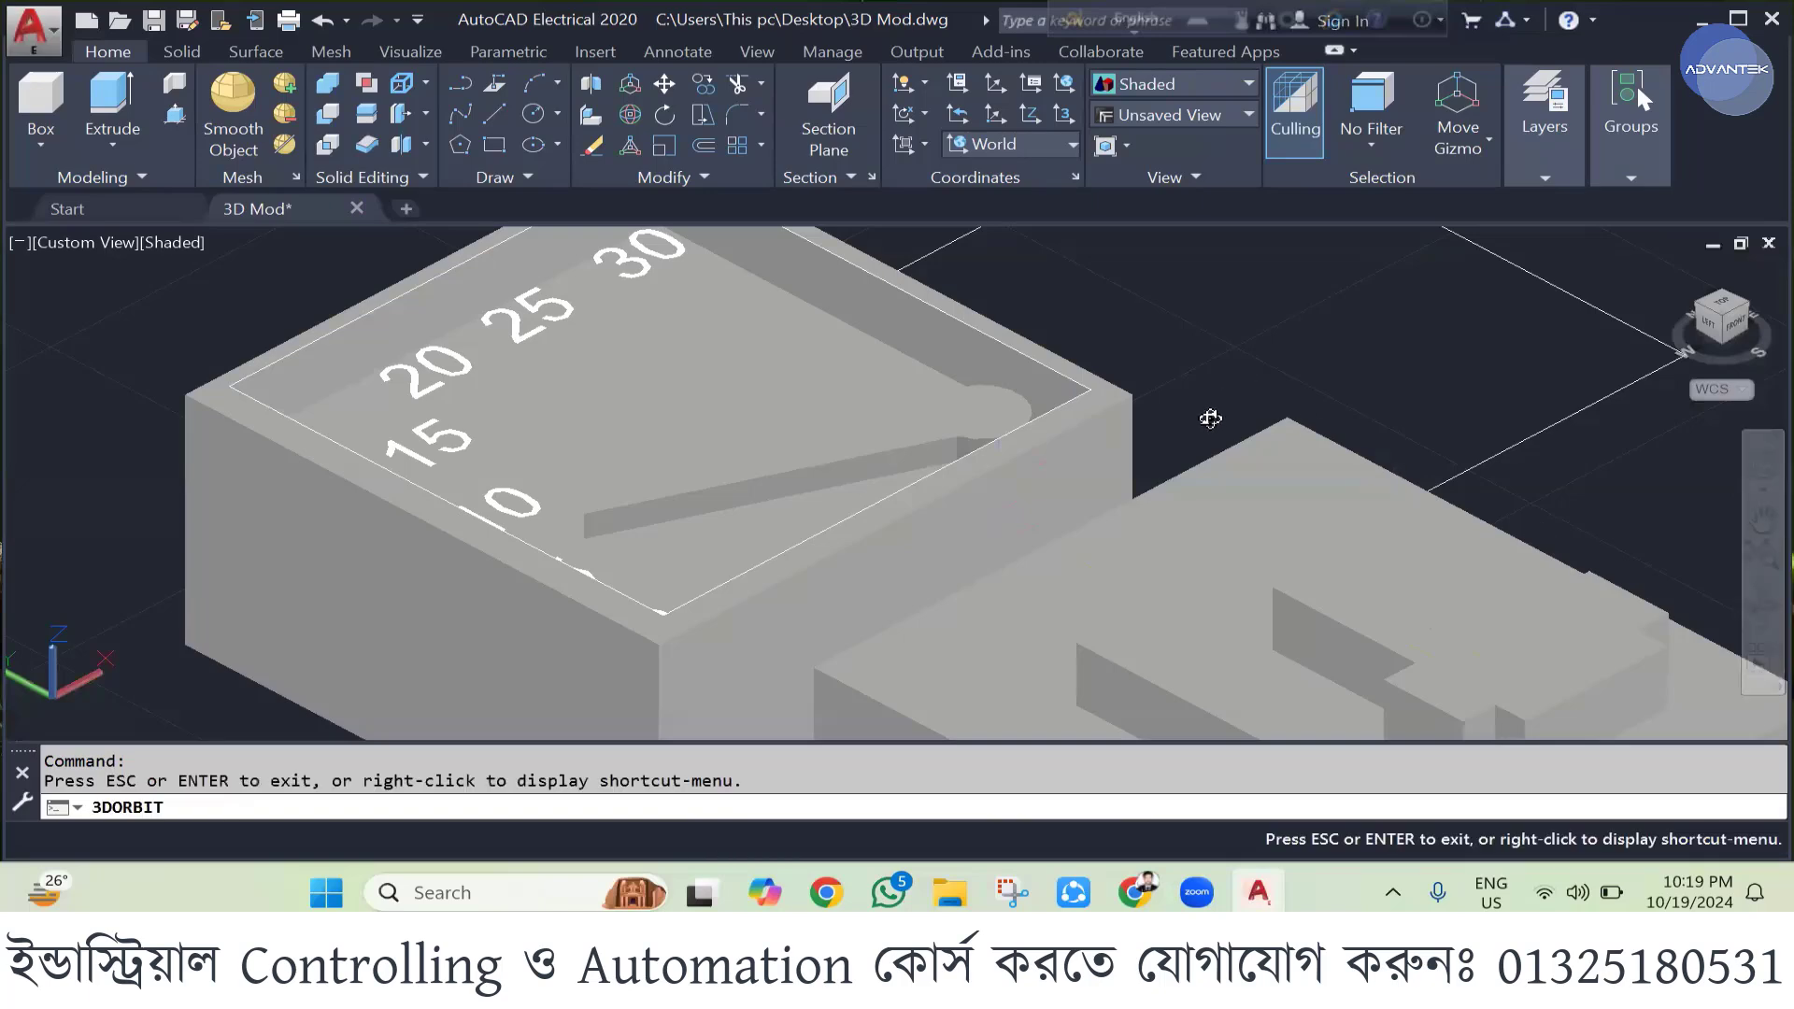
pyautogui.moveTo(1205, 417)
pyautogui.mouseDown()
pyautogui.moveTo(881, 573)
pyautogui.moveTo(748, 390)
pyautogui.moveTo(869, 517)
pyautogui.mouseUp()
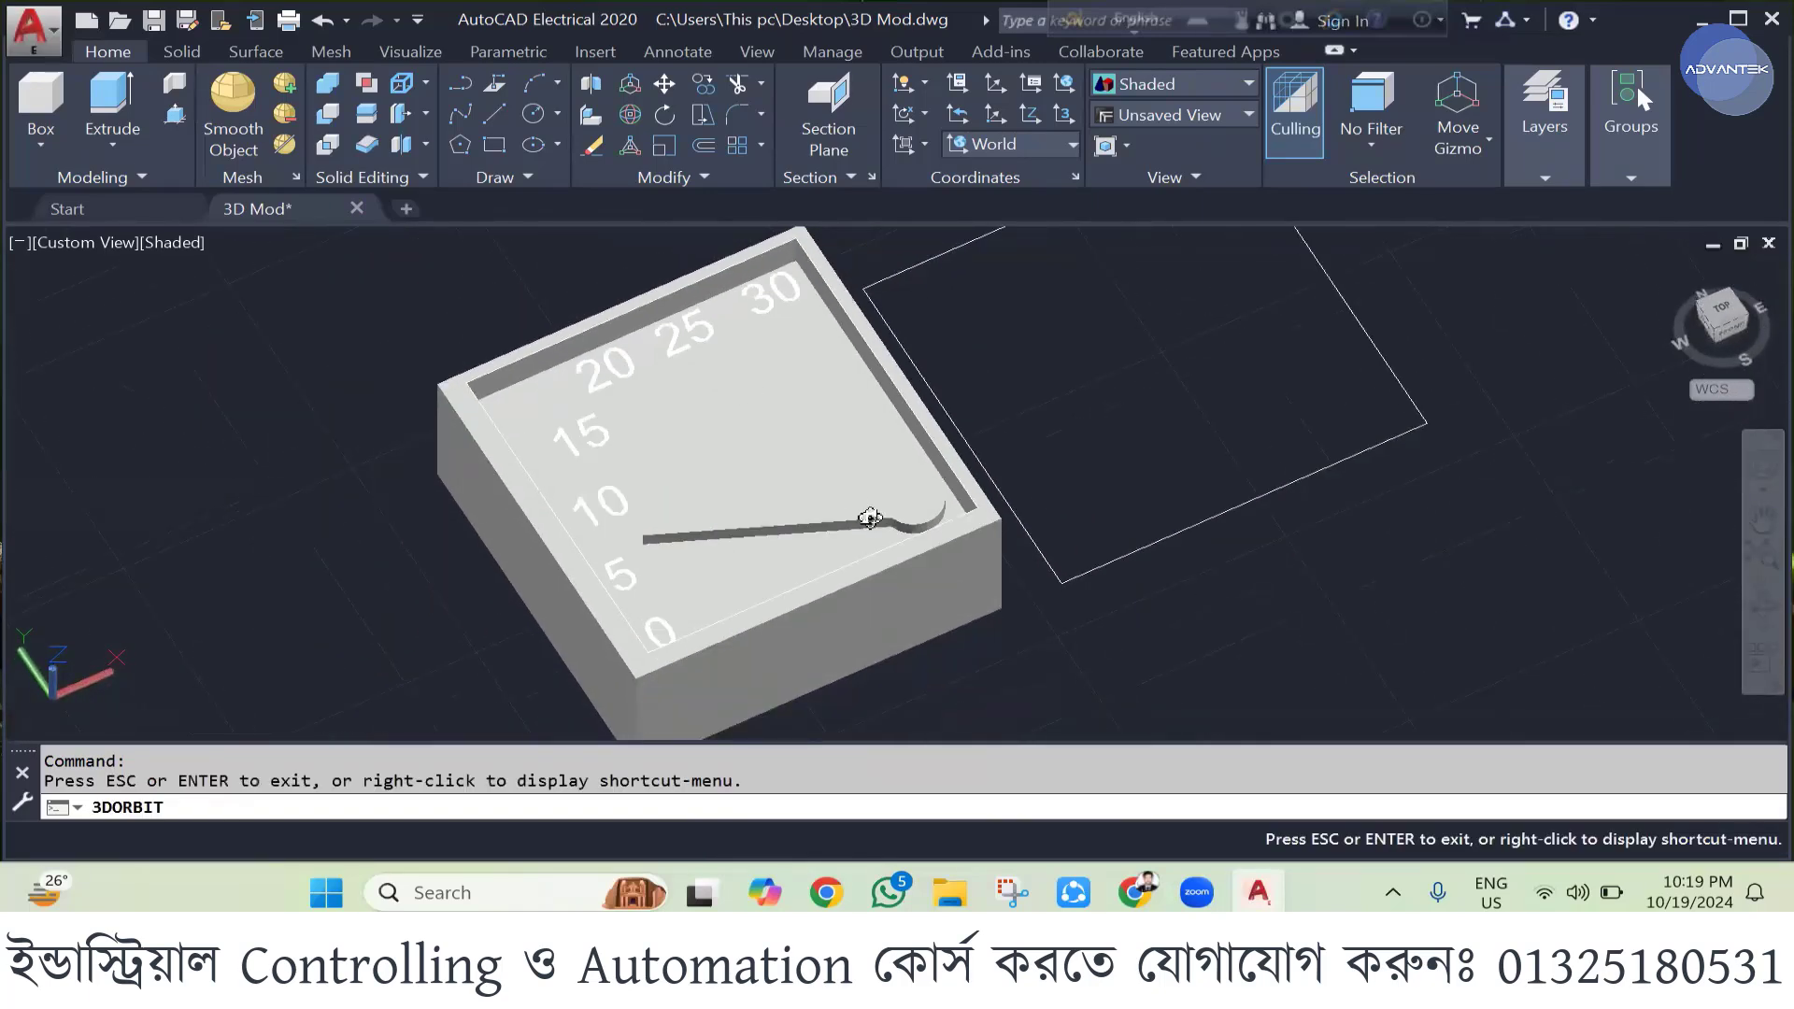
pyautogui.press('Escape')
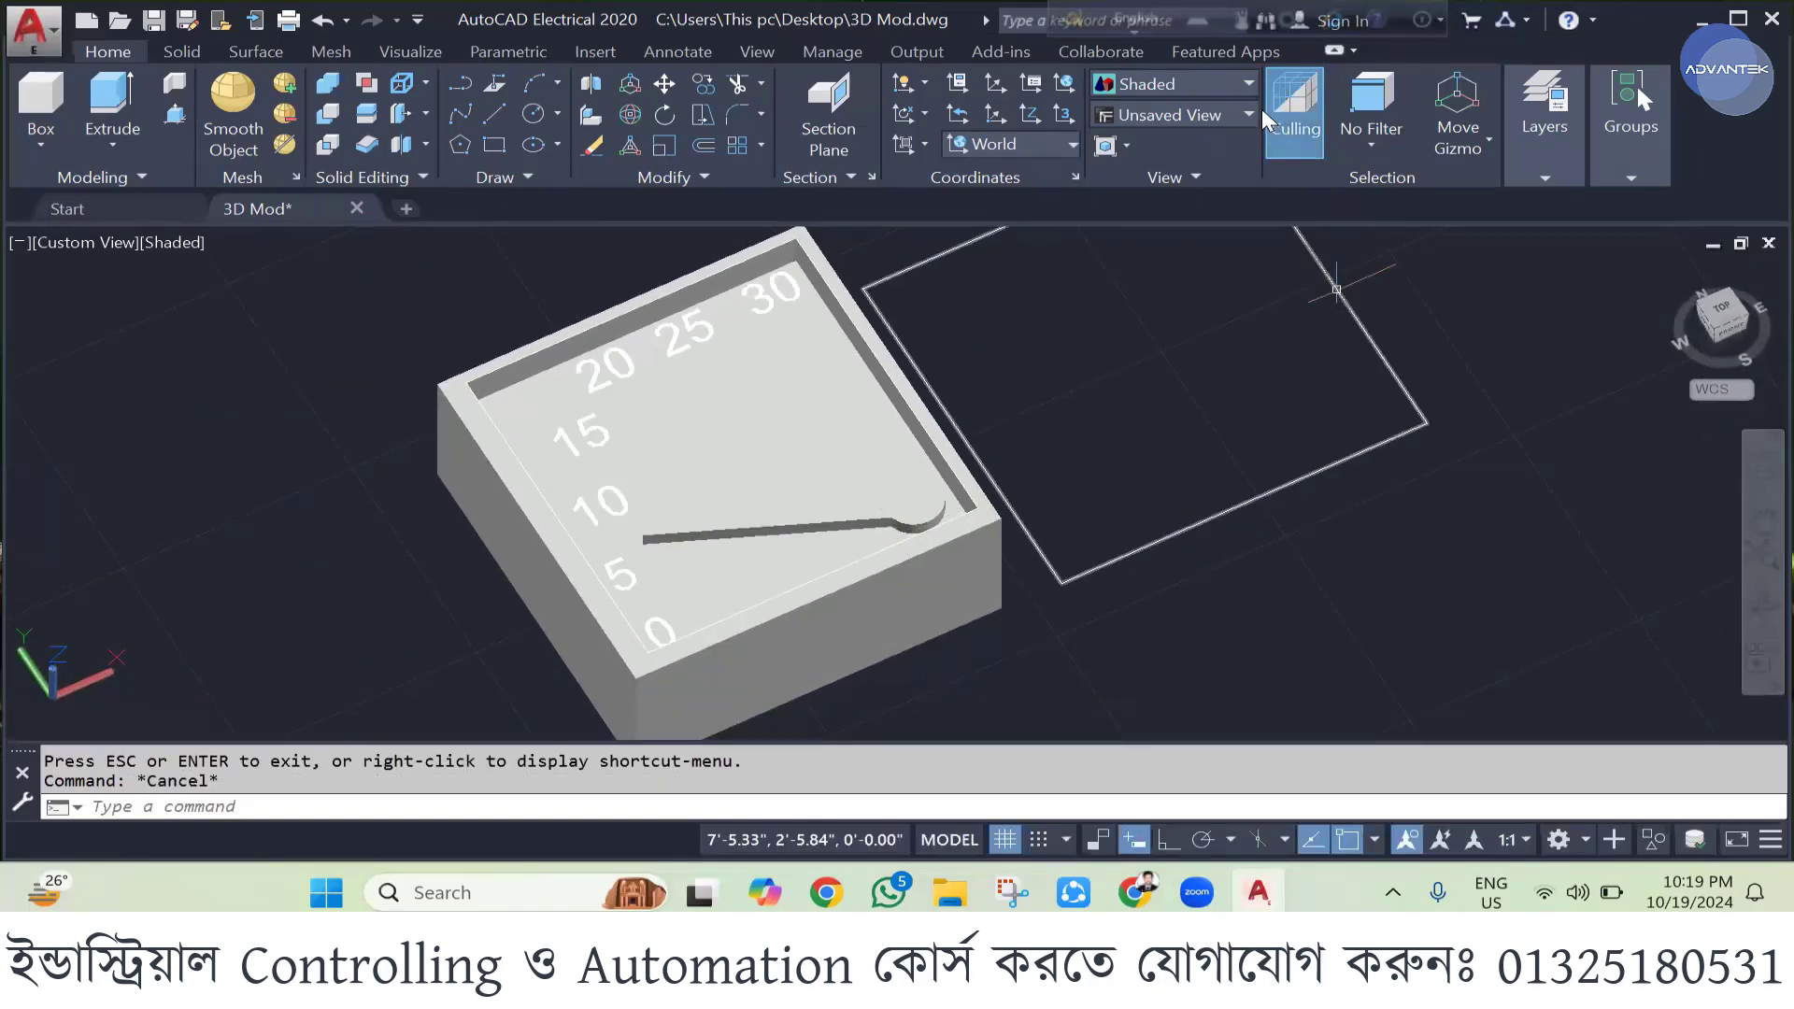
pyautogui.click(1246, 84)
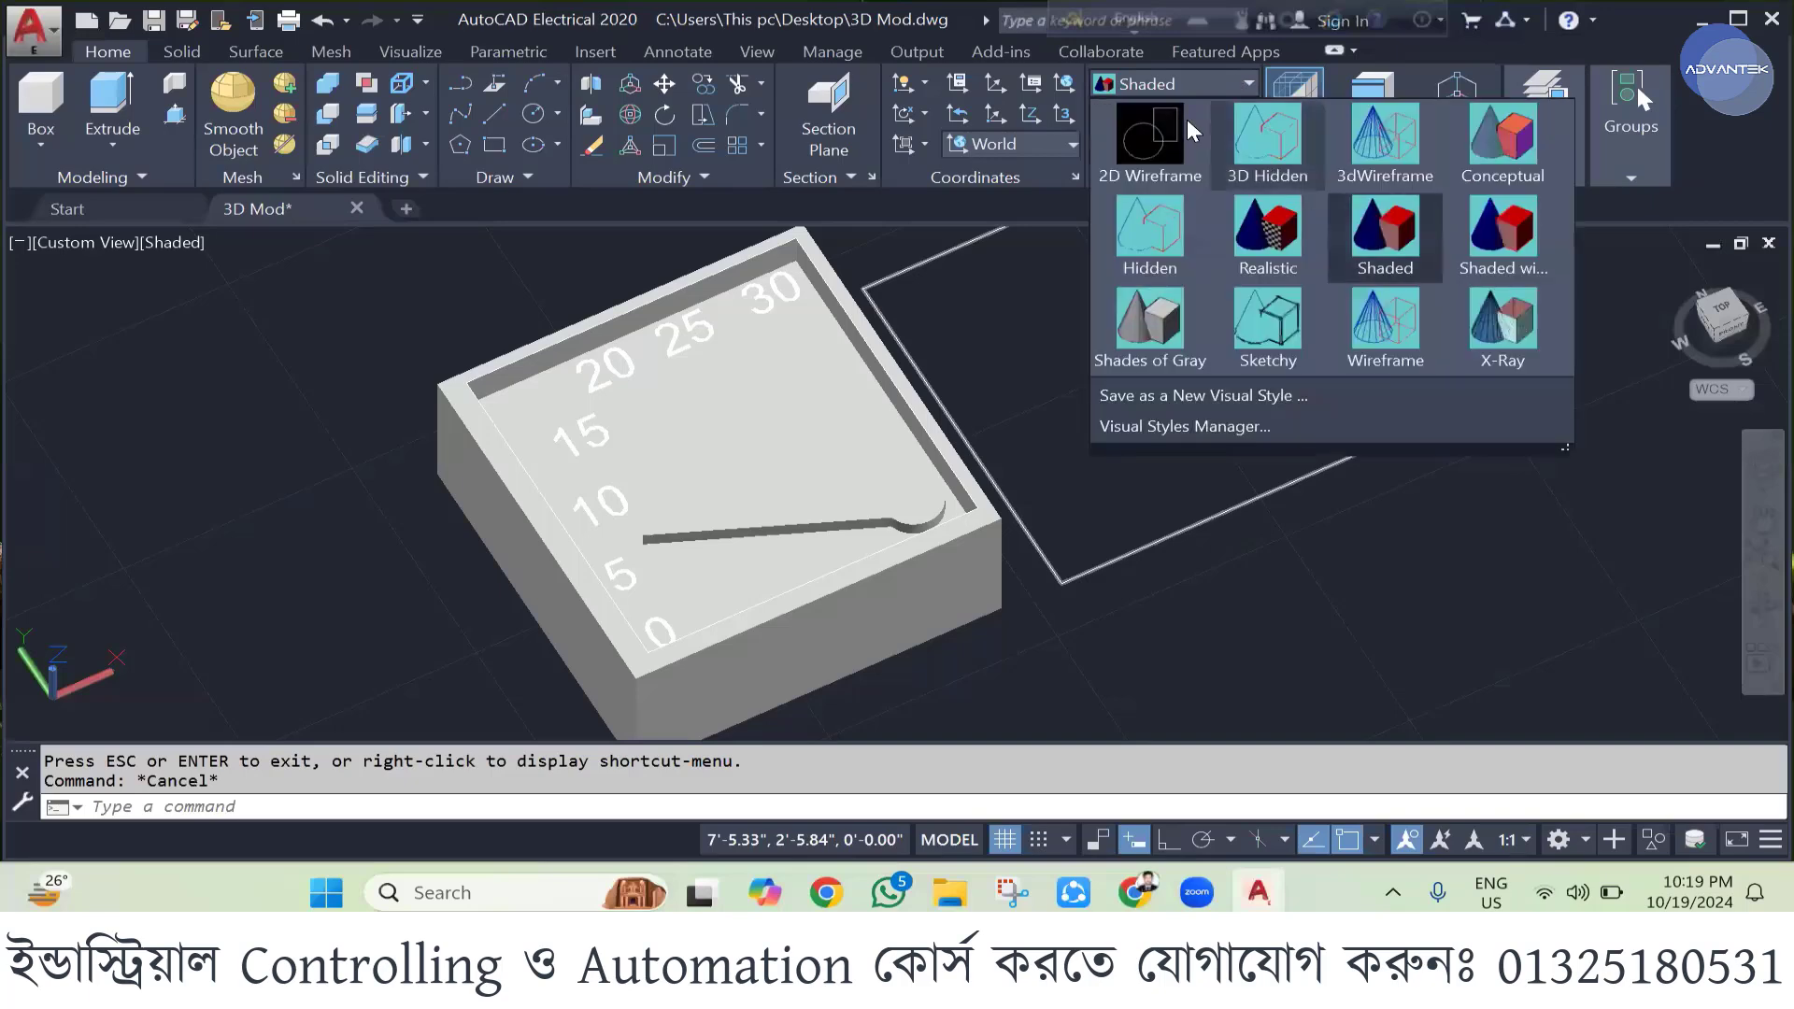
pyautogui.click(1170, 136)
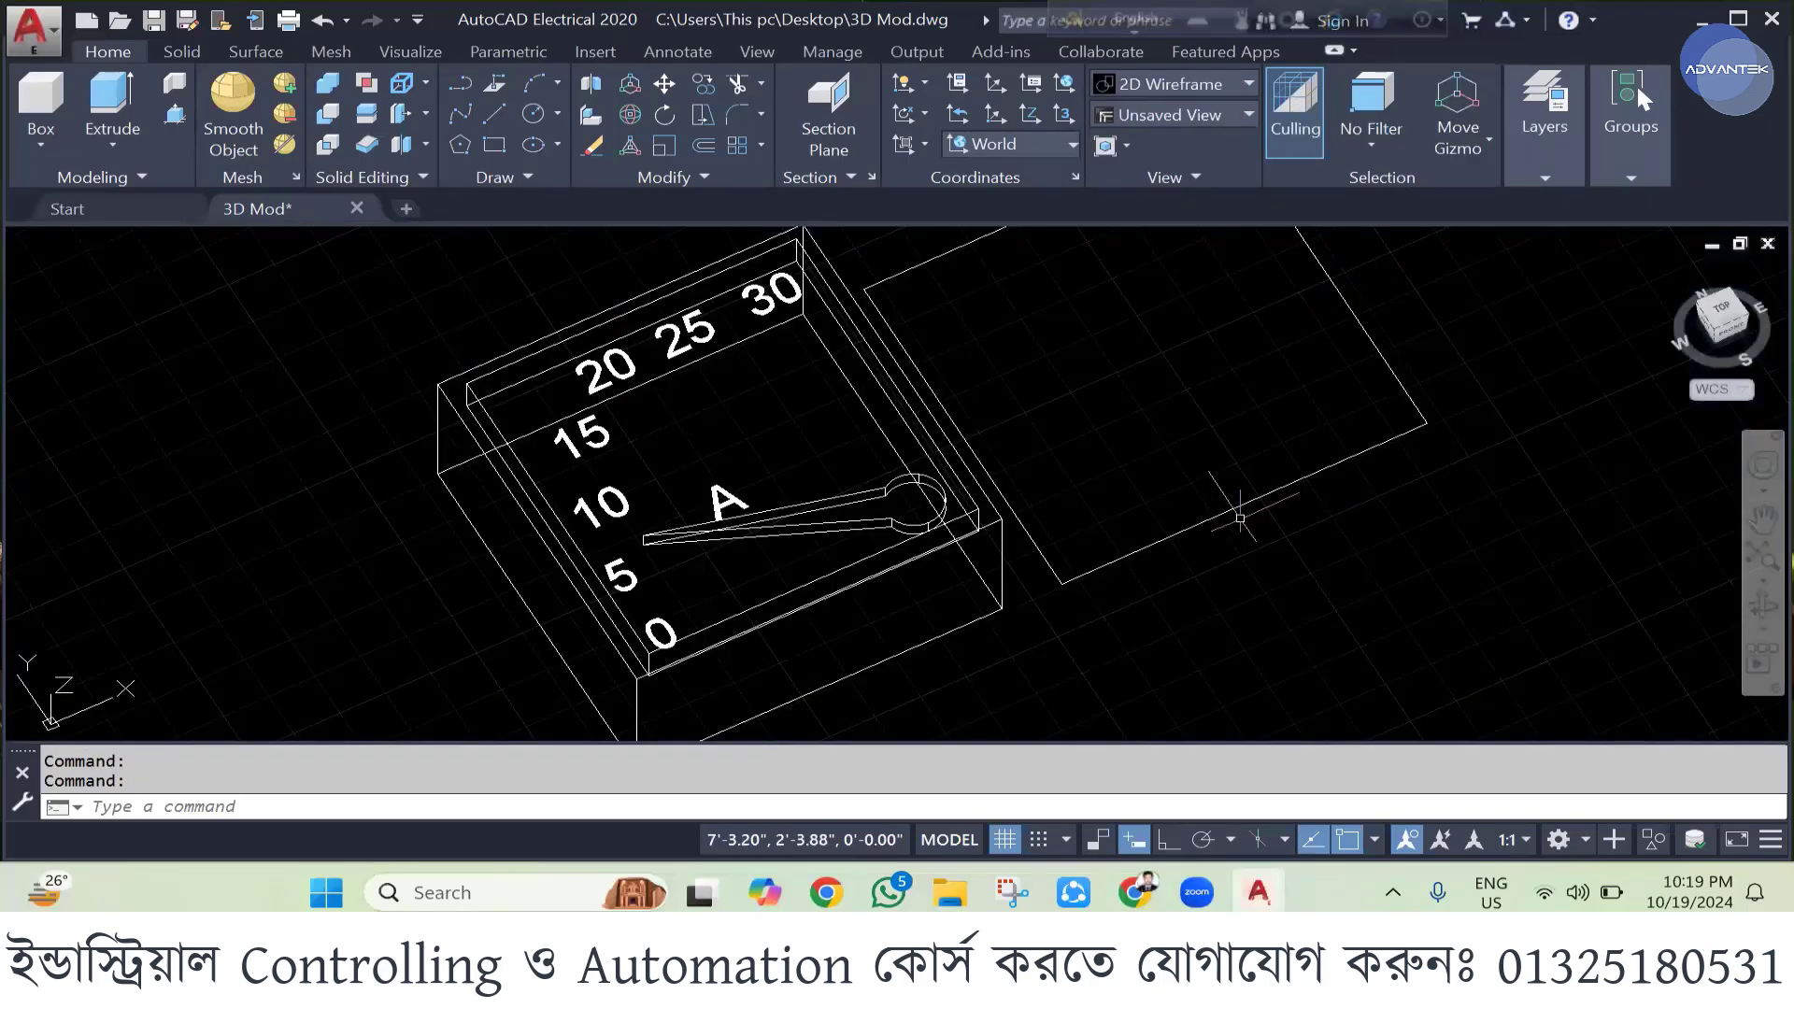
# - Reset the view to its home orientation and zoom in on the meter dial
pyautogui.click(1672, 260)
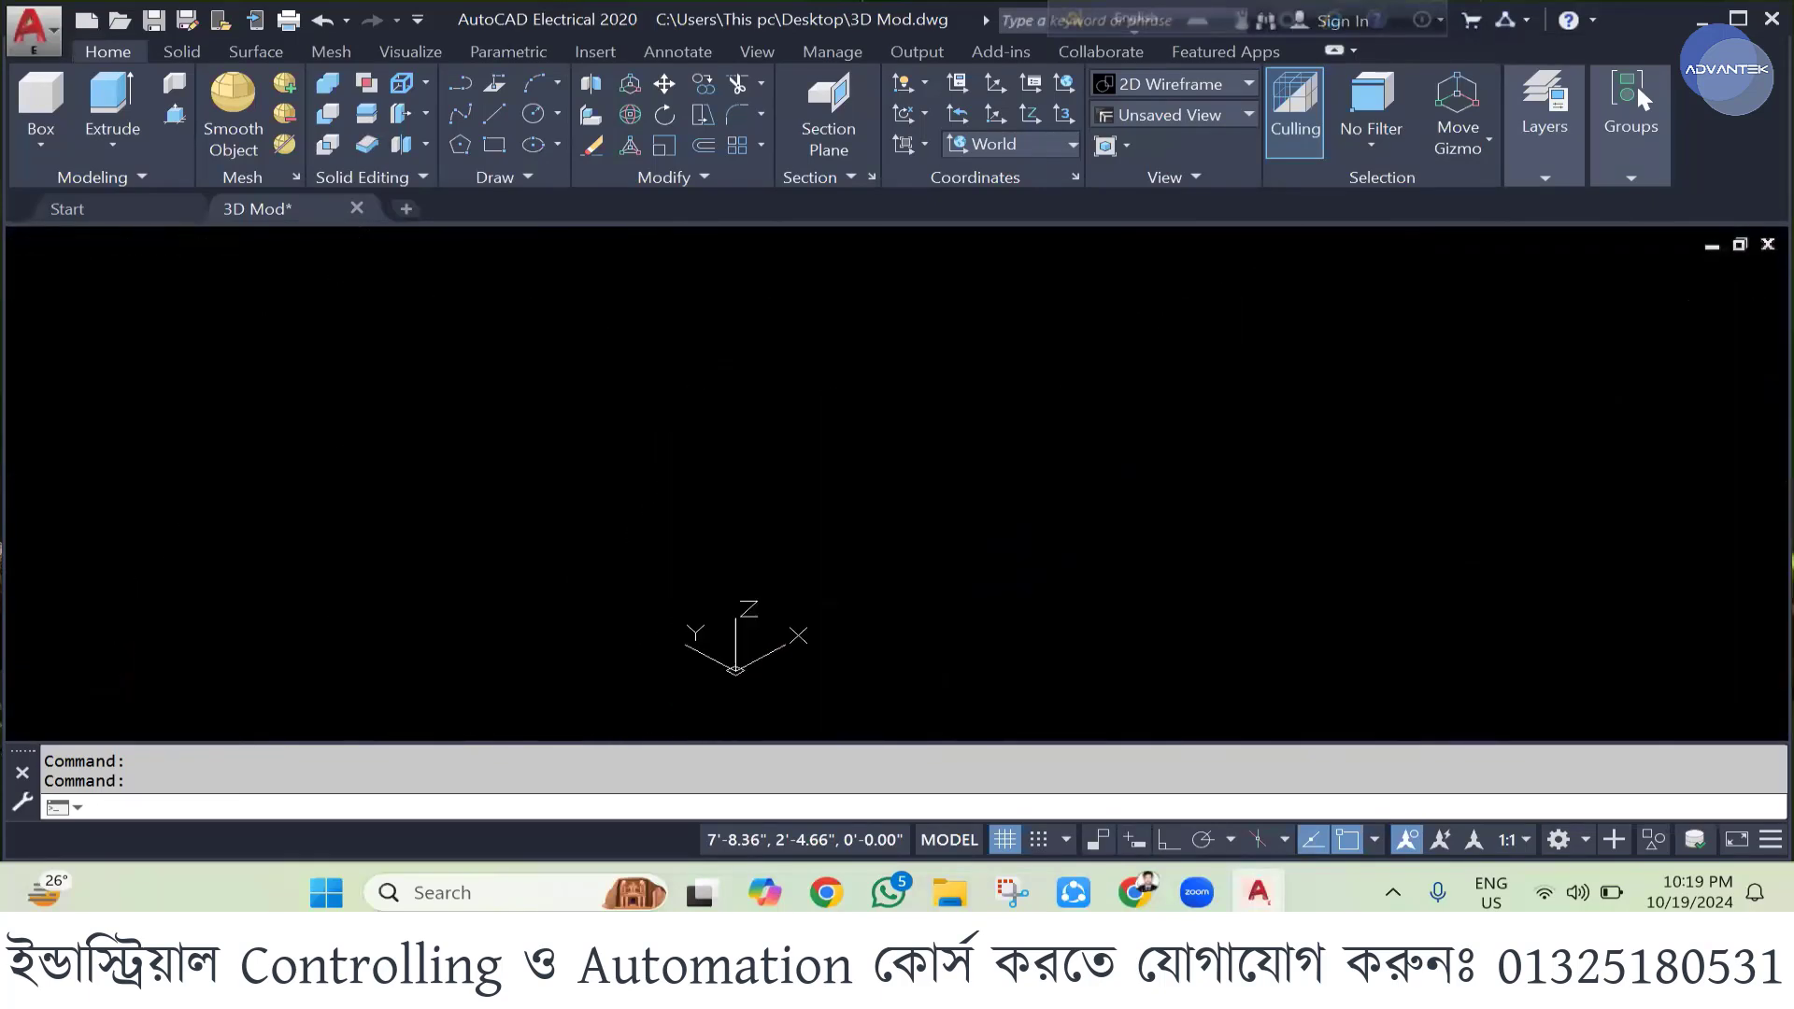
pyautogui.scroll(2, 834, 512)
pyautogui.scroll(5, 834, 512)
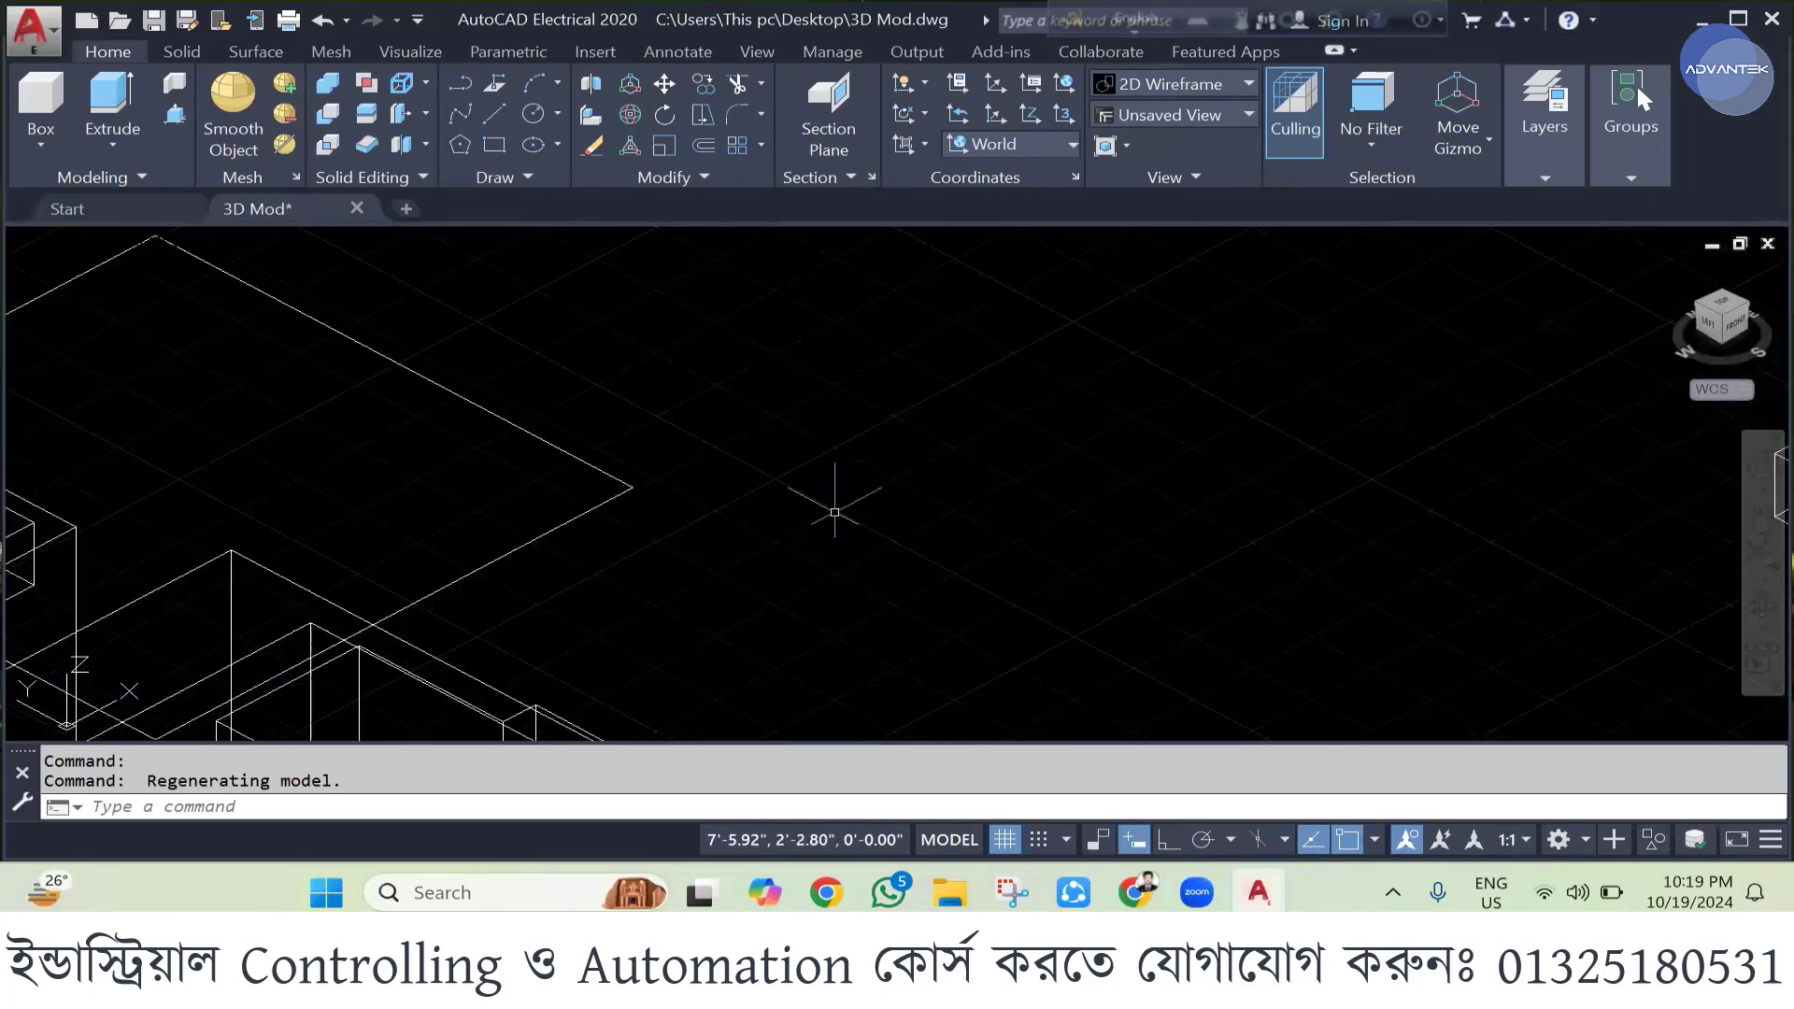
pyautogui.scroll(-4, 834, 512)
pyautogui.scroll(2, 931, 467)
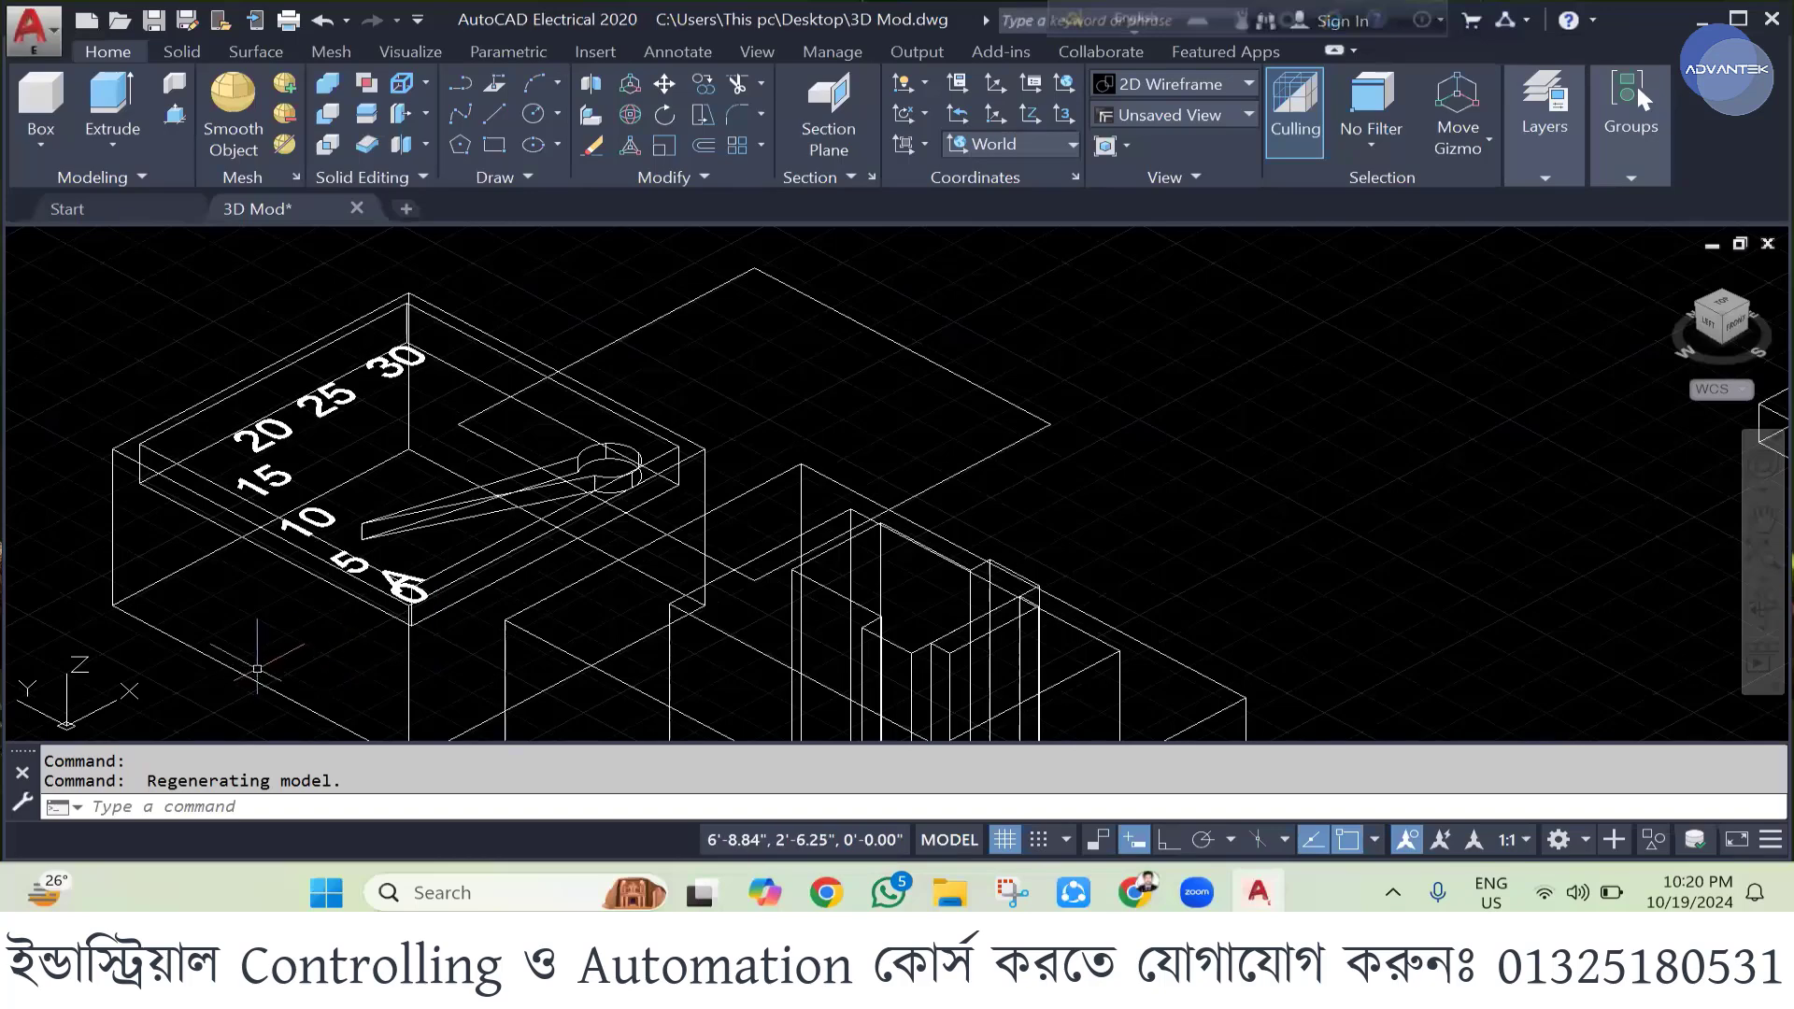
pyautogui.scroll(6, 404, 570)
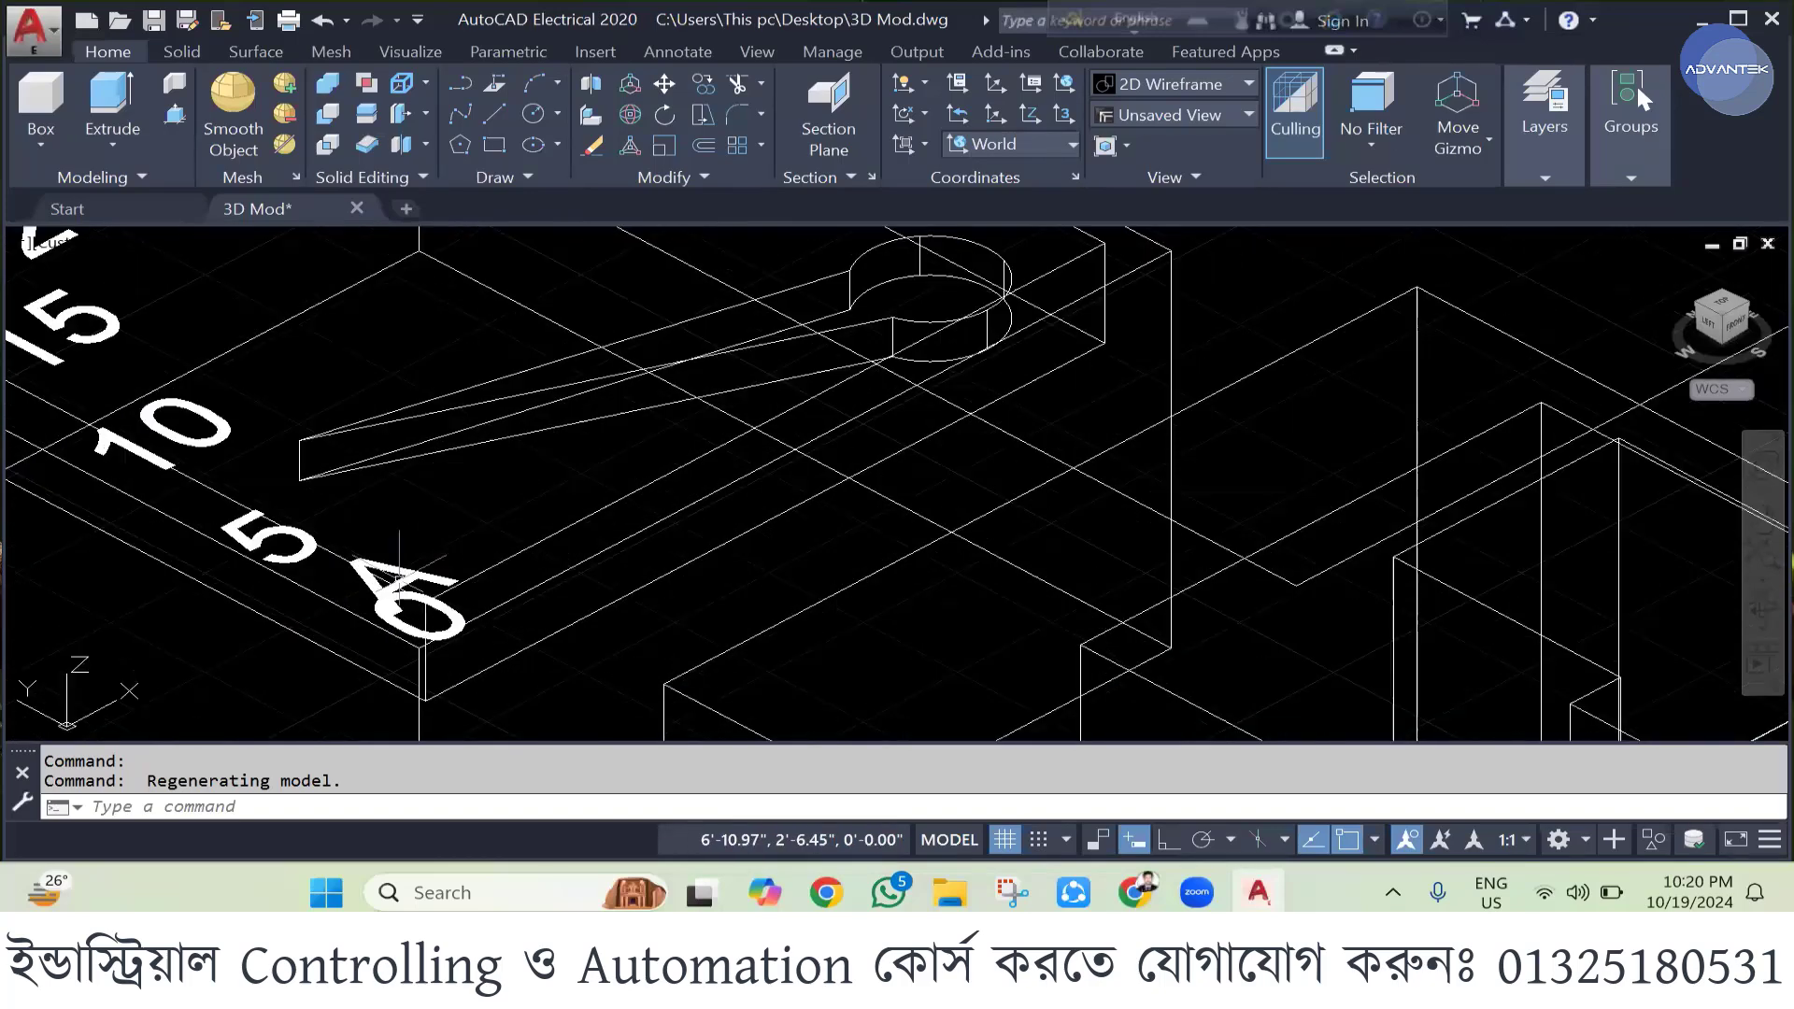
pyautogui.click(435, 561)
pyautogui.press('Escape')
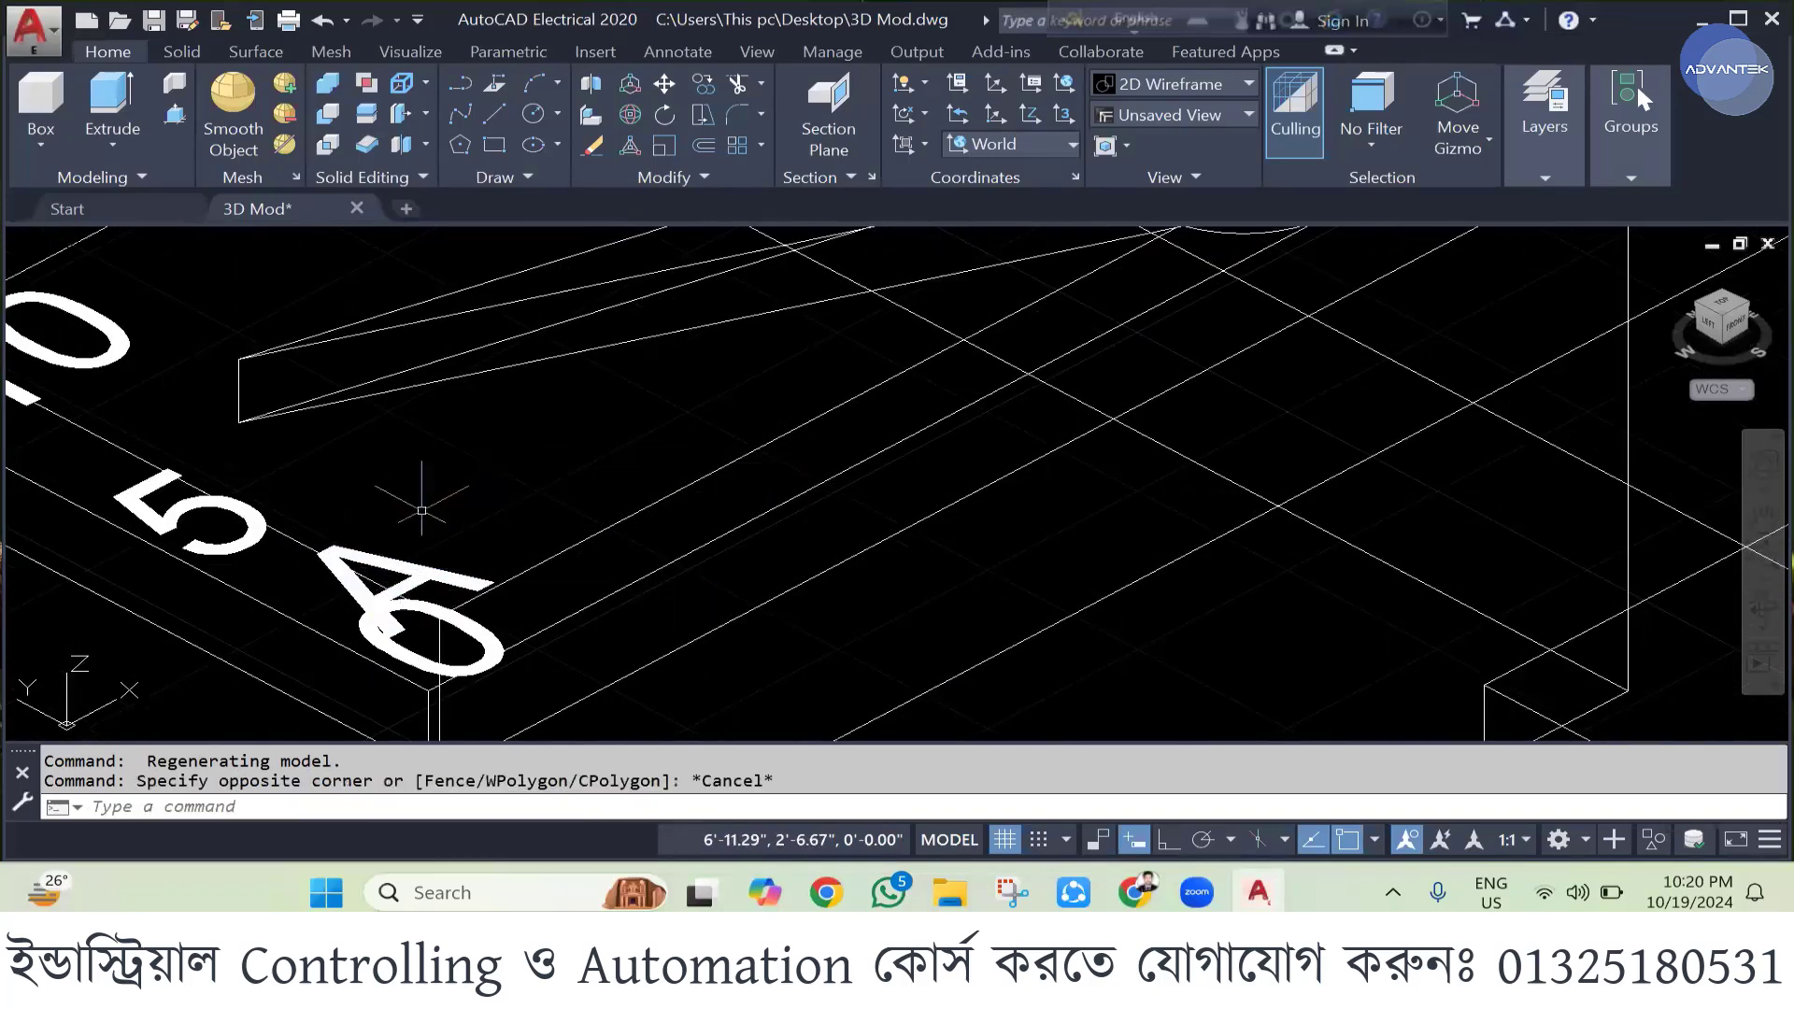
# - 3D-move the A label 1.6" upward onto the meter face
pyautogui.click(631, 114)
pyautogui.click(630, 83)
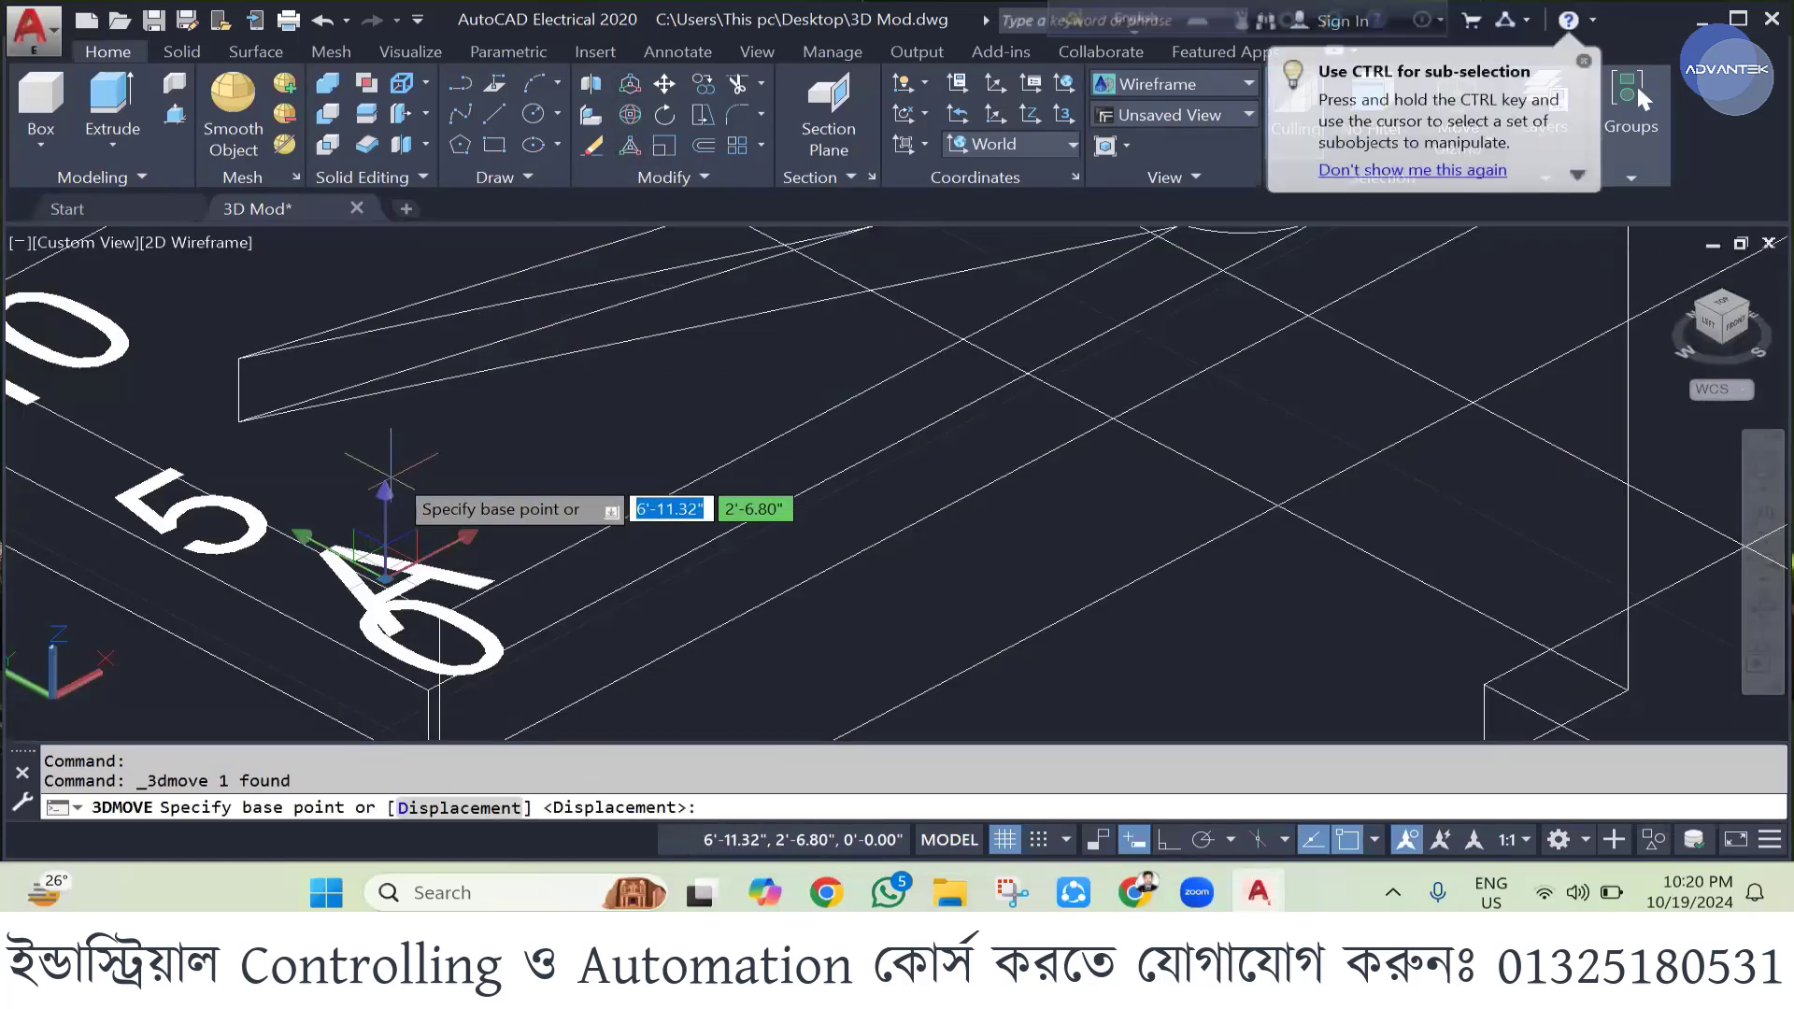
pyautogui.click(387, 503)
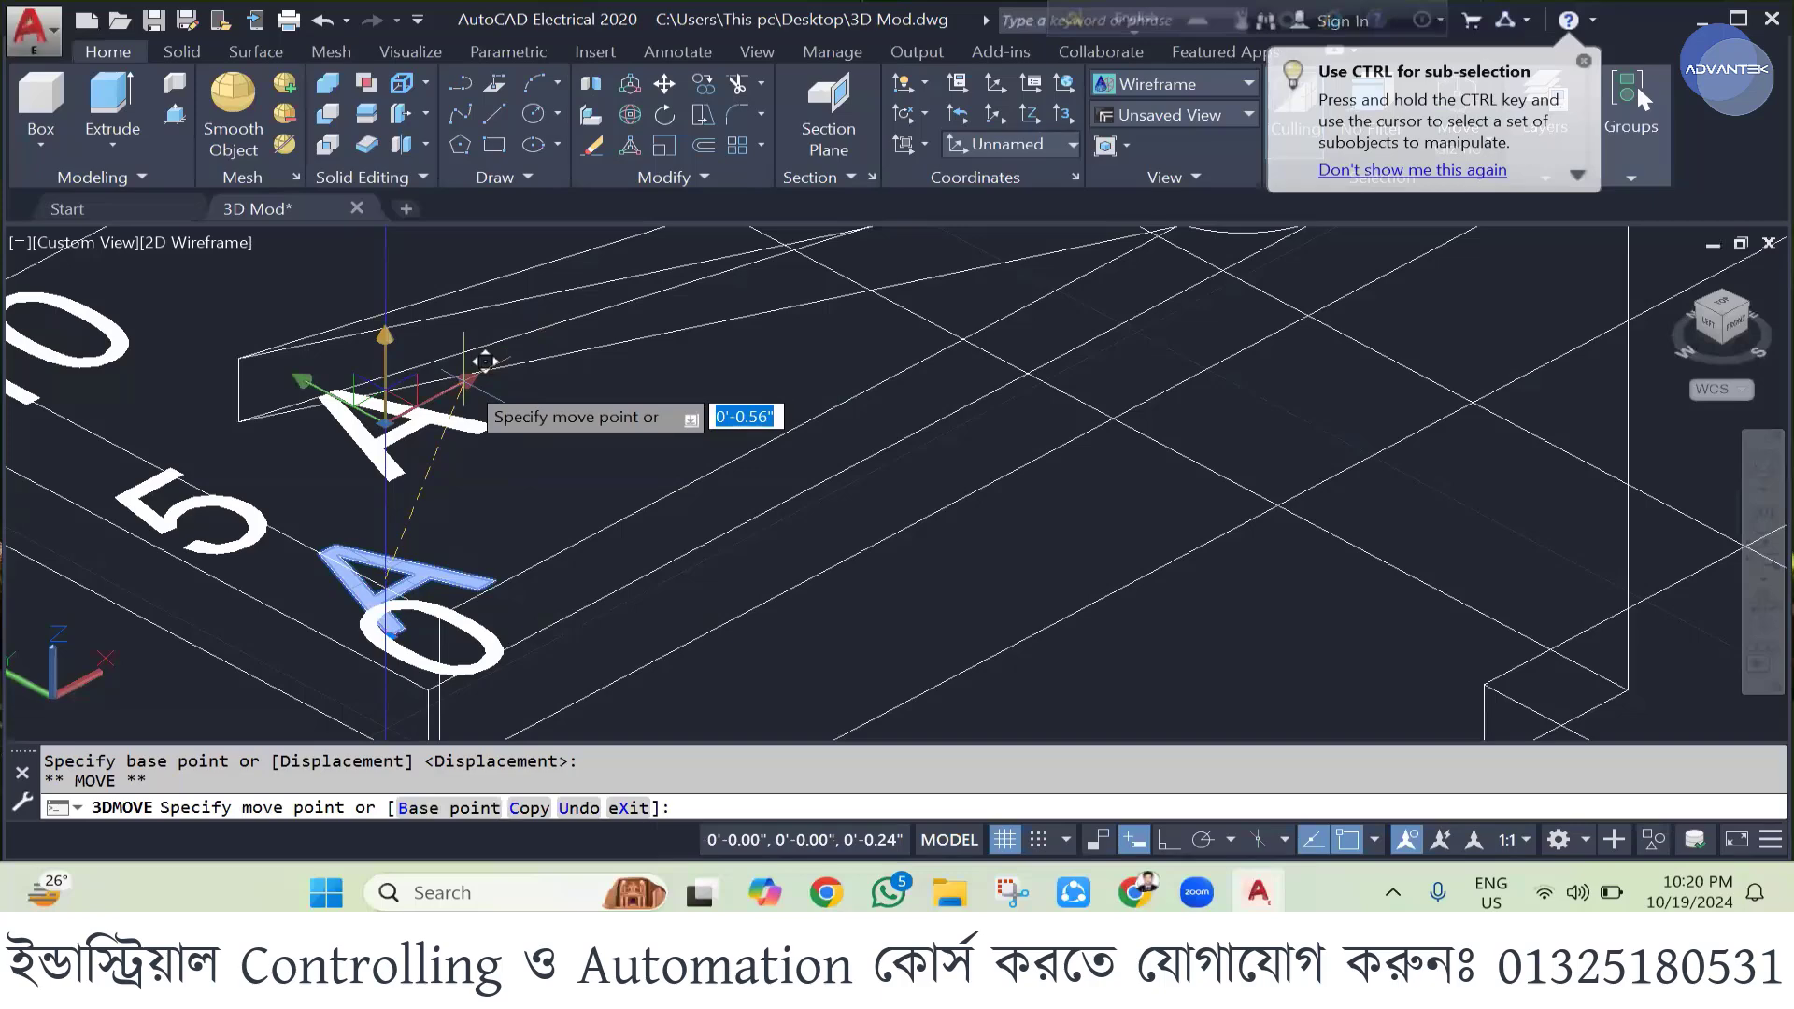
pyautogui.write('1.6')
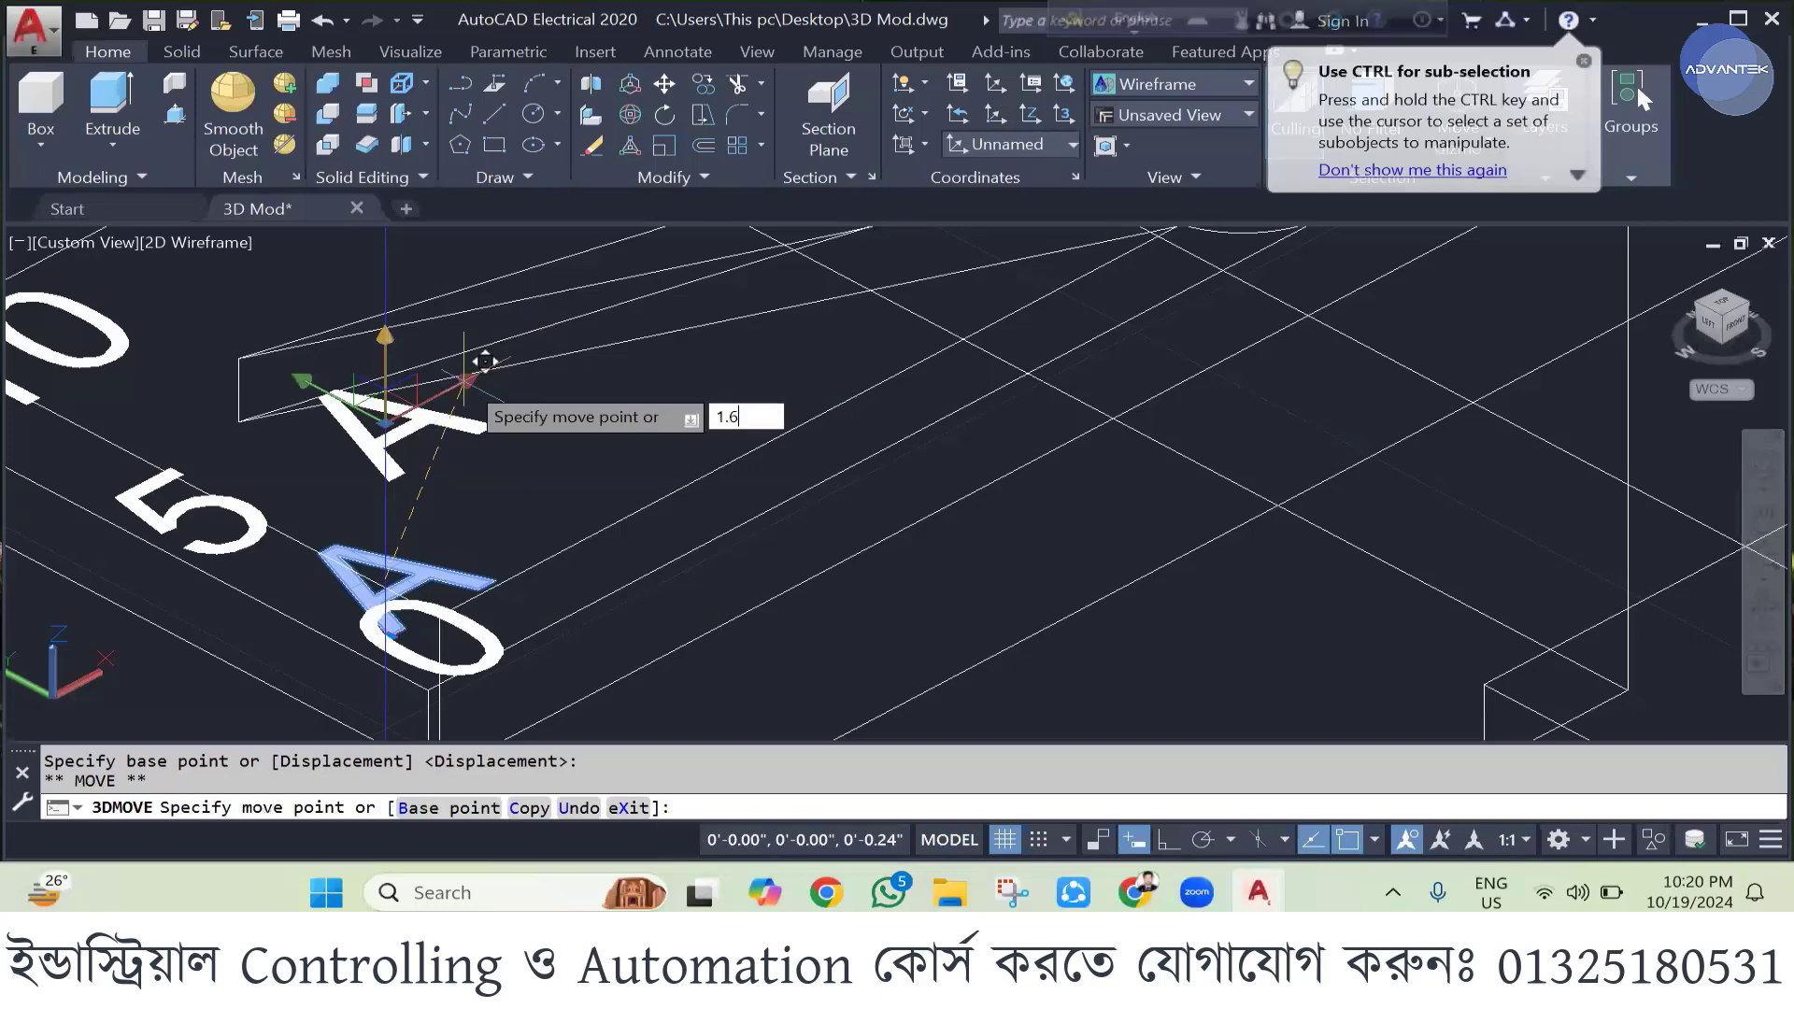
pyautogui.write('"')
pyautogui.press('Return')
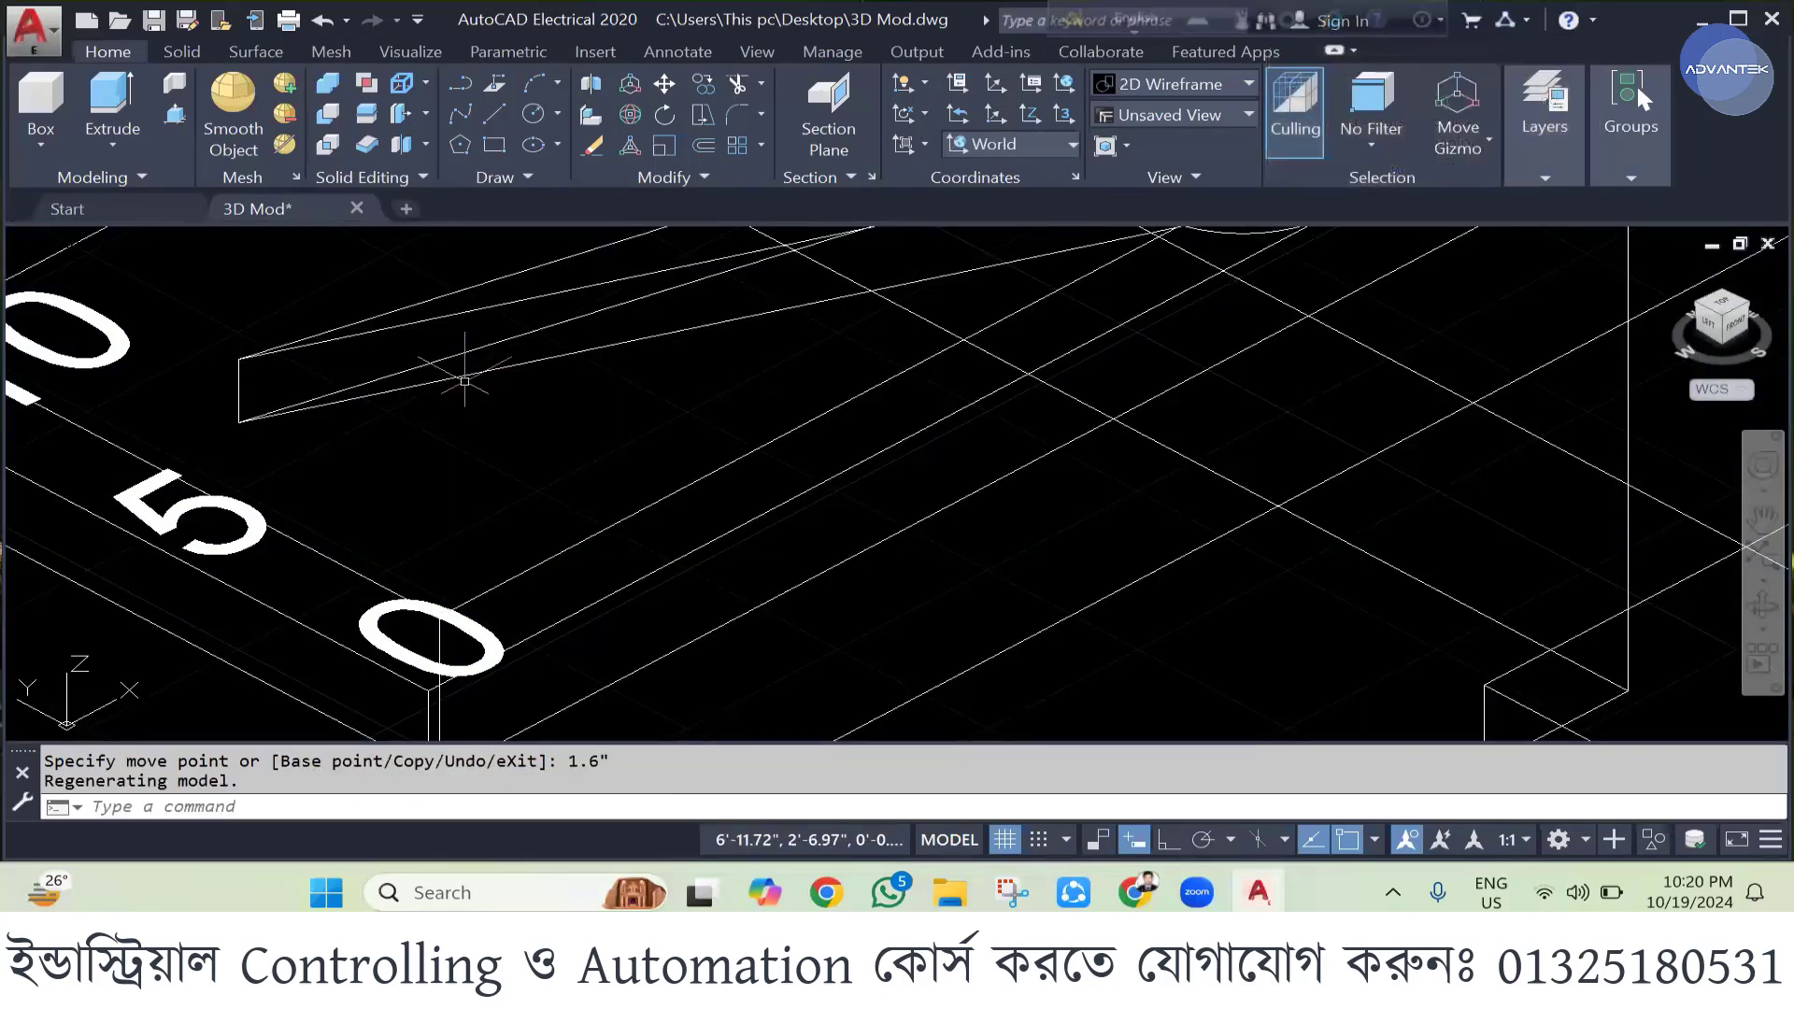
pyautogui.scroll(-4, 475, 480)
pyautogui.press('Escape')
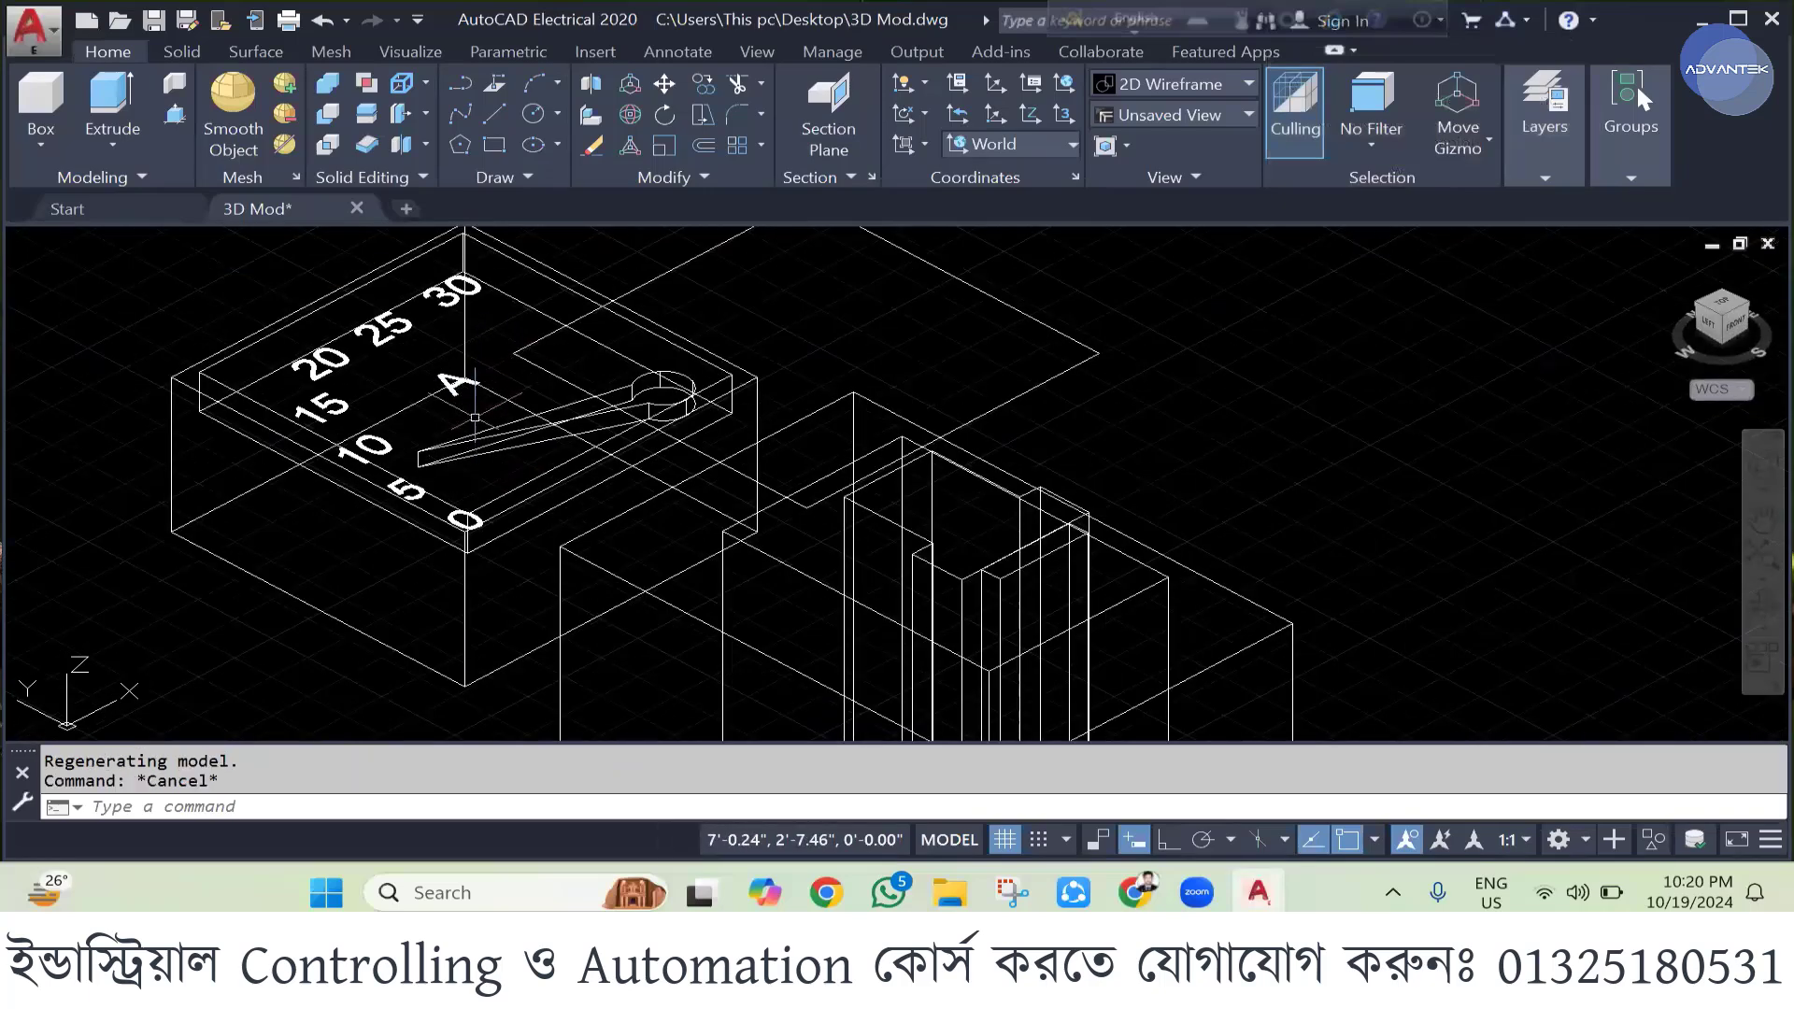
pyautogui.scroll(-3, 692, 453)
pyautogui.scroll(5, 869, 412)
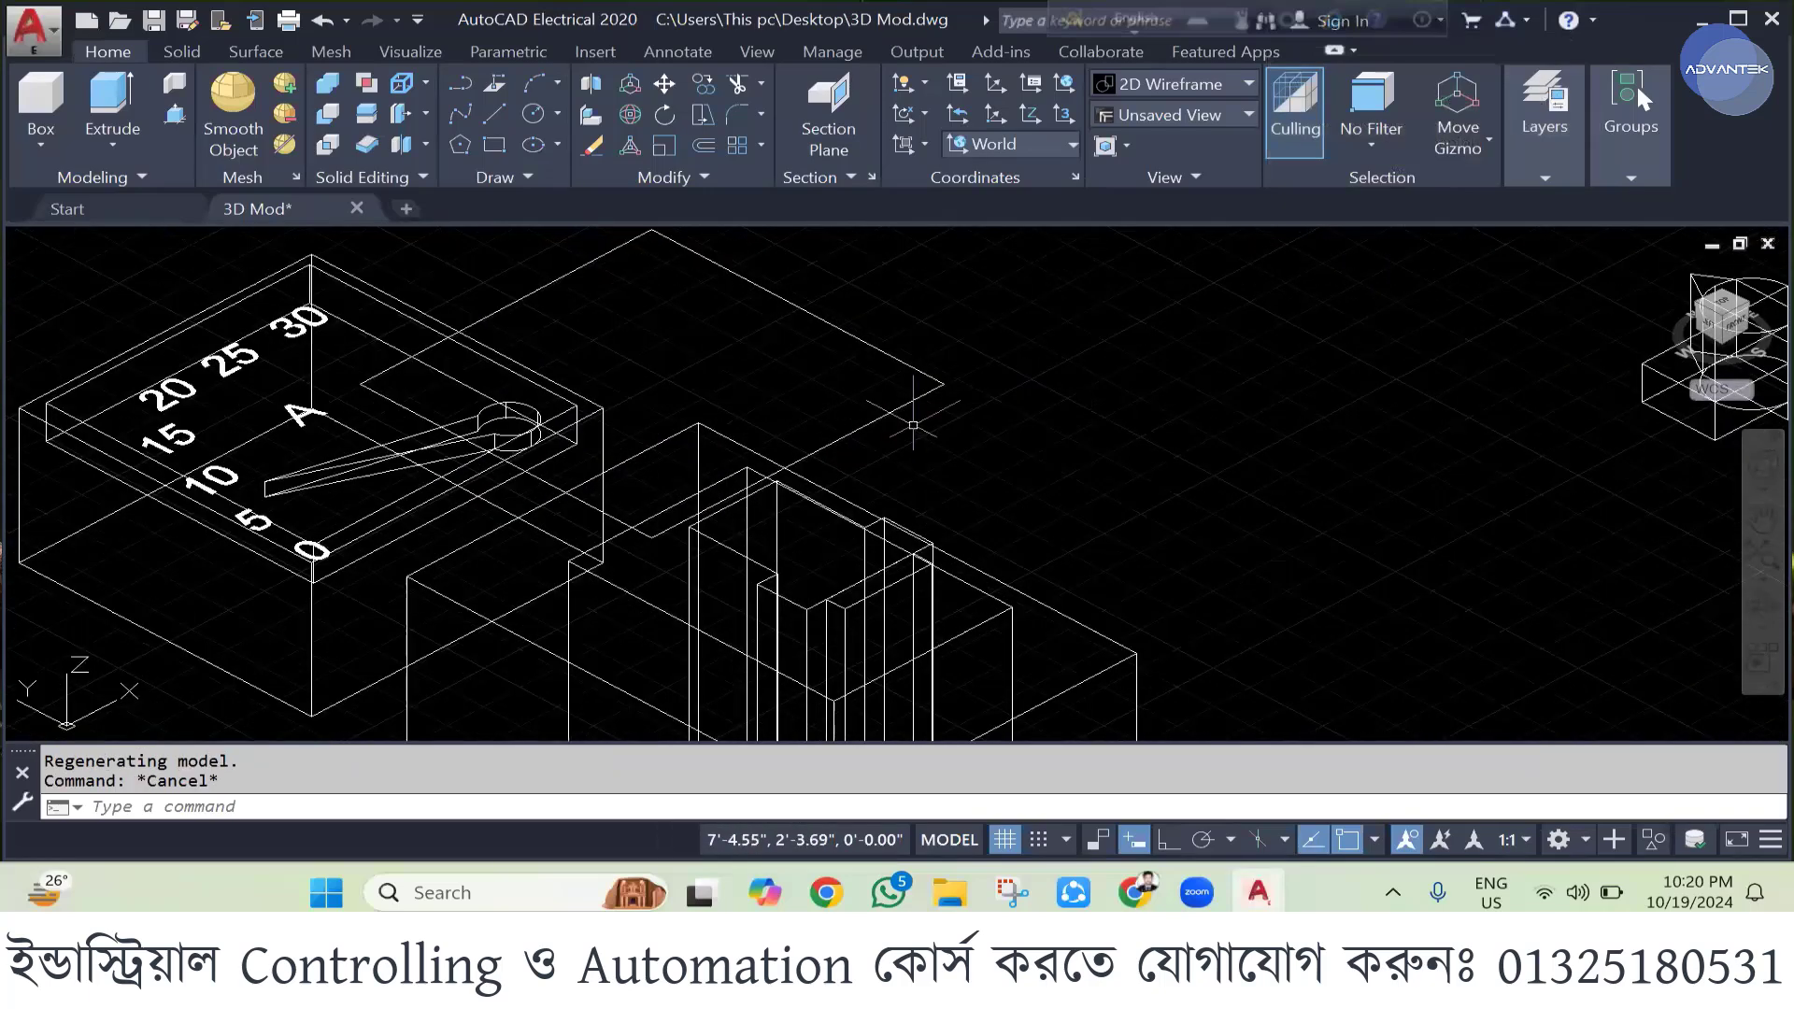
# - Extrude the square outline beside the meter 0.2" into a thin cover slab
pyautogui.click(869, 412)
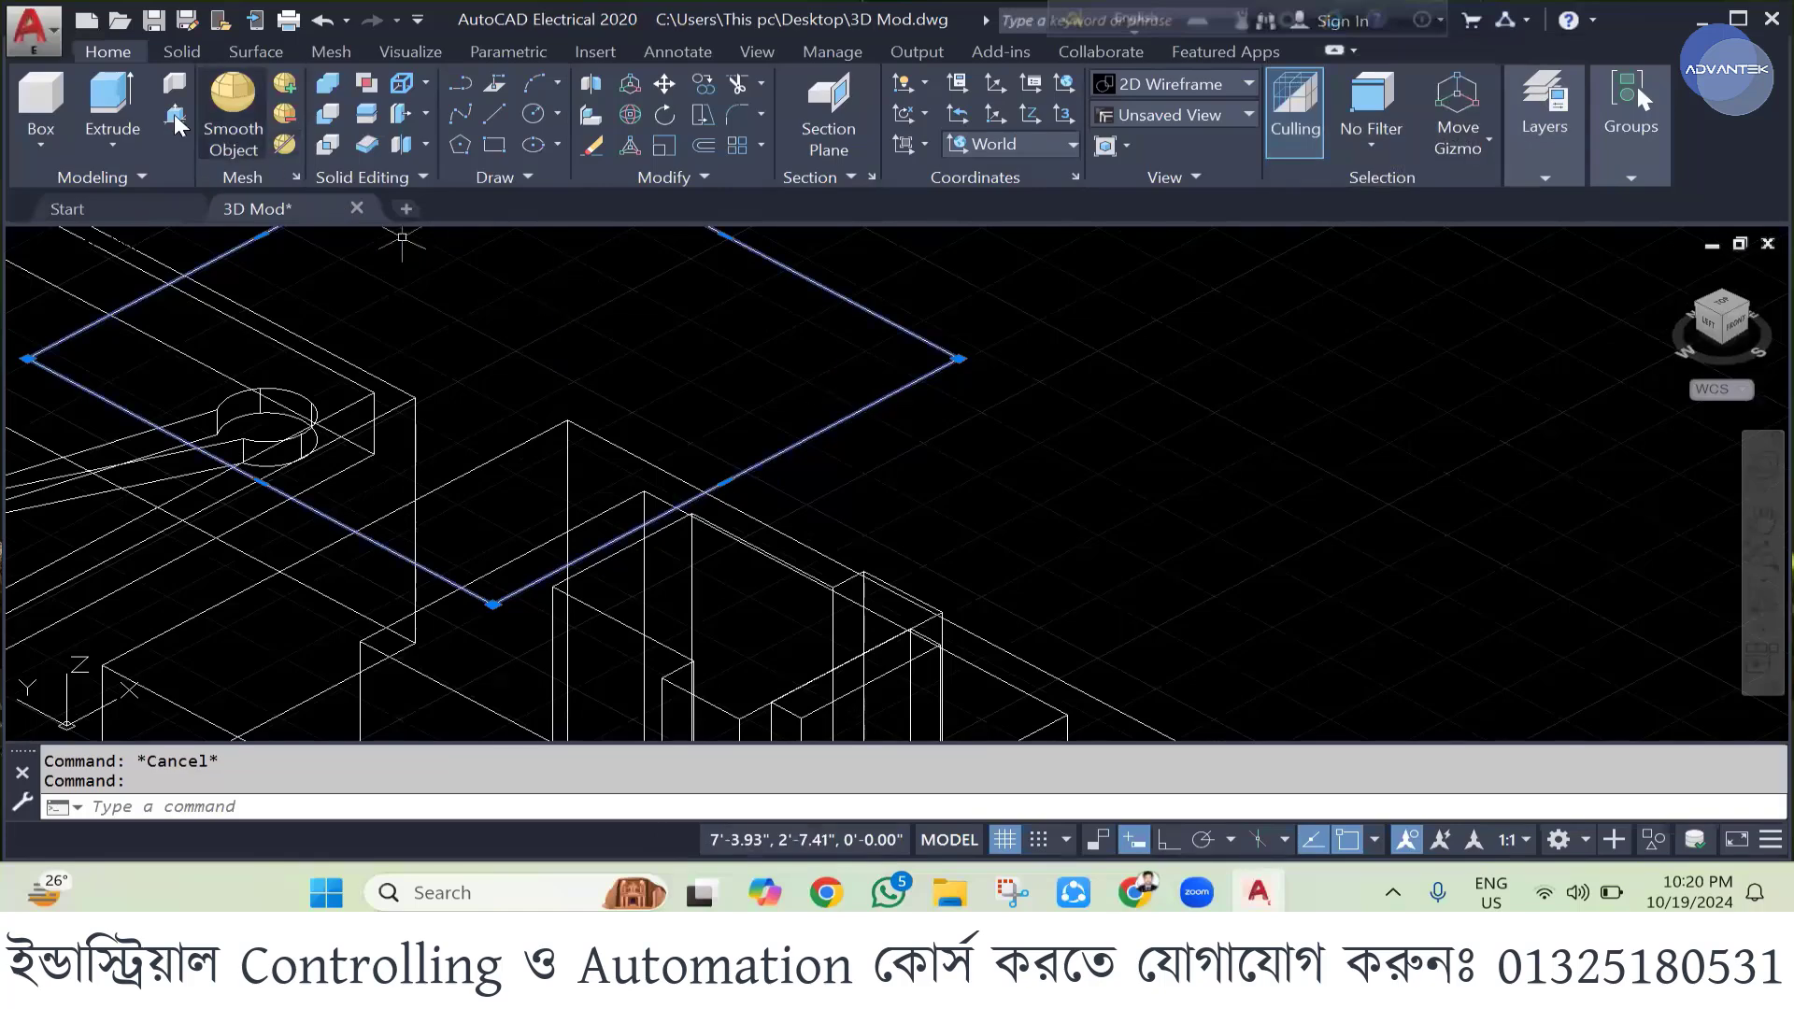
pyautogui.click(110, 98)
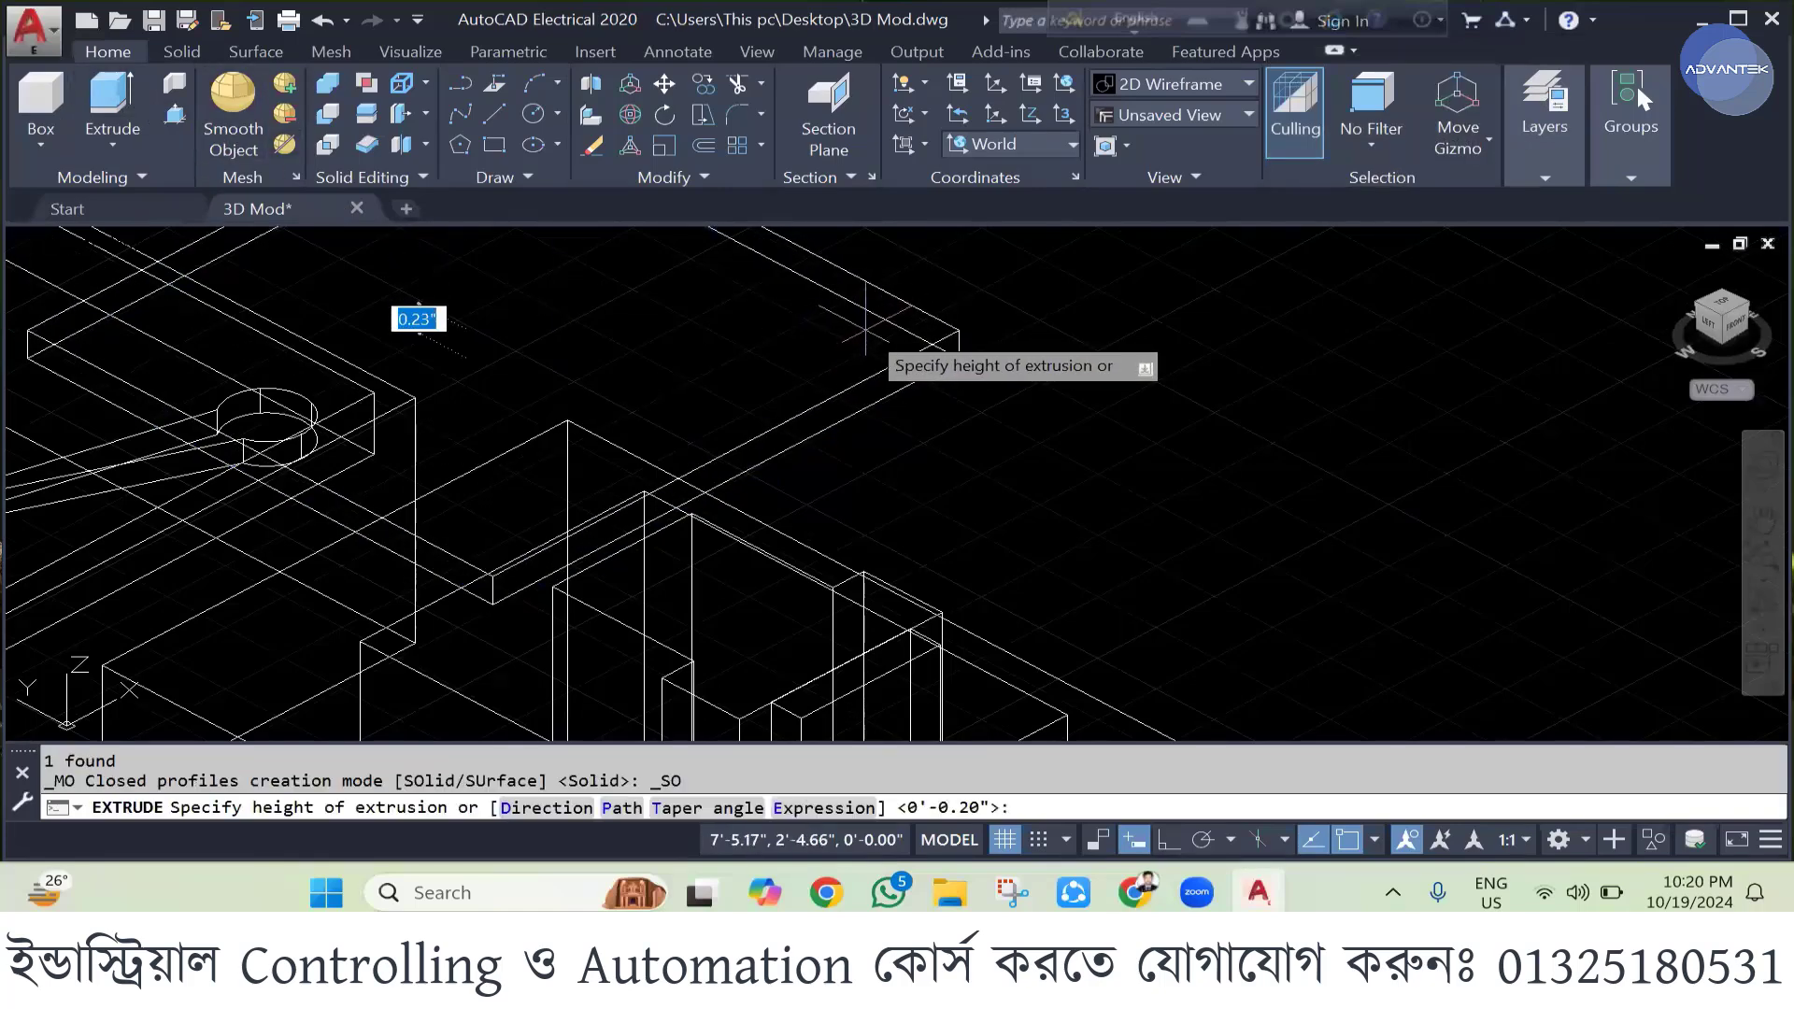
pyautogui.write('0')
pyautogui.press('Return')
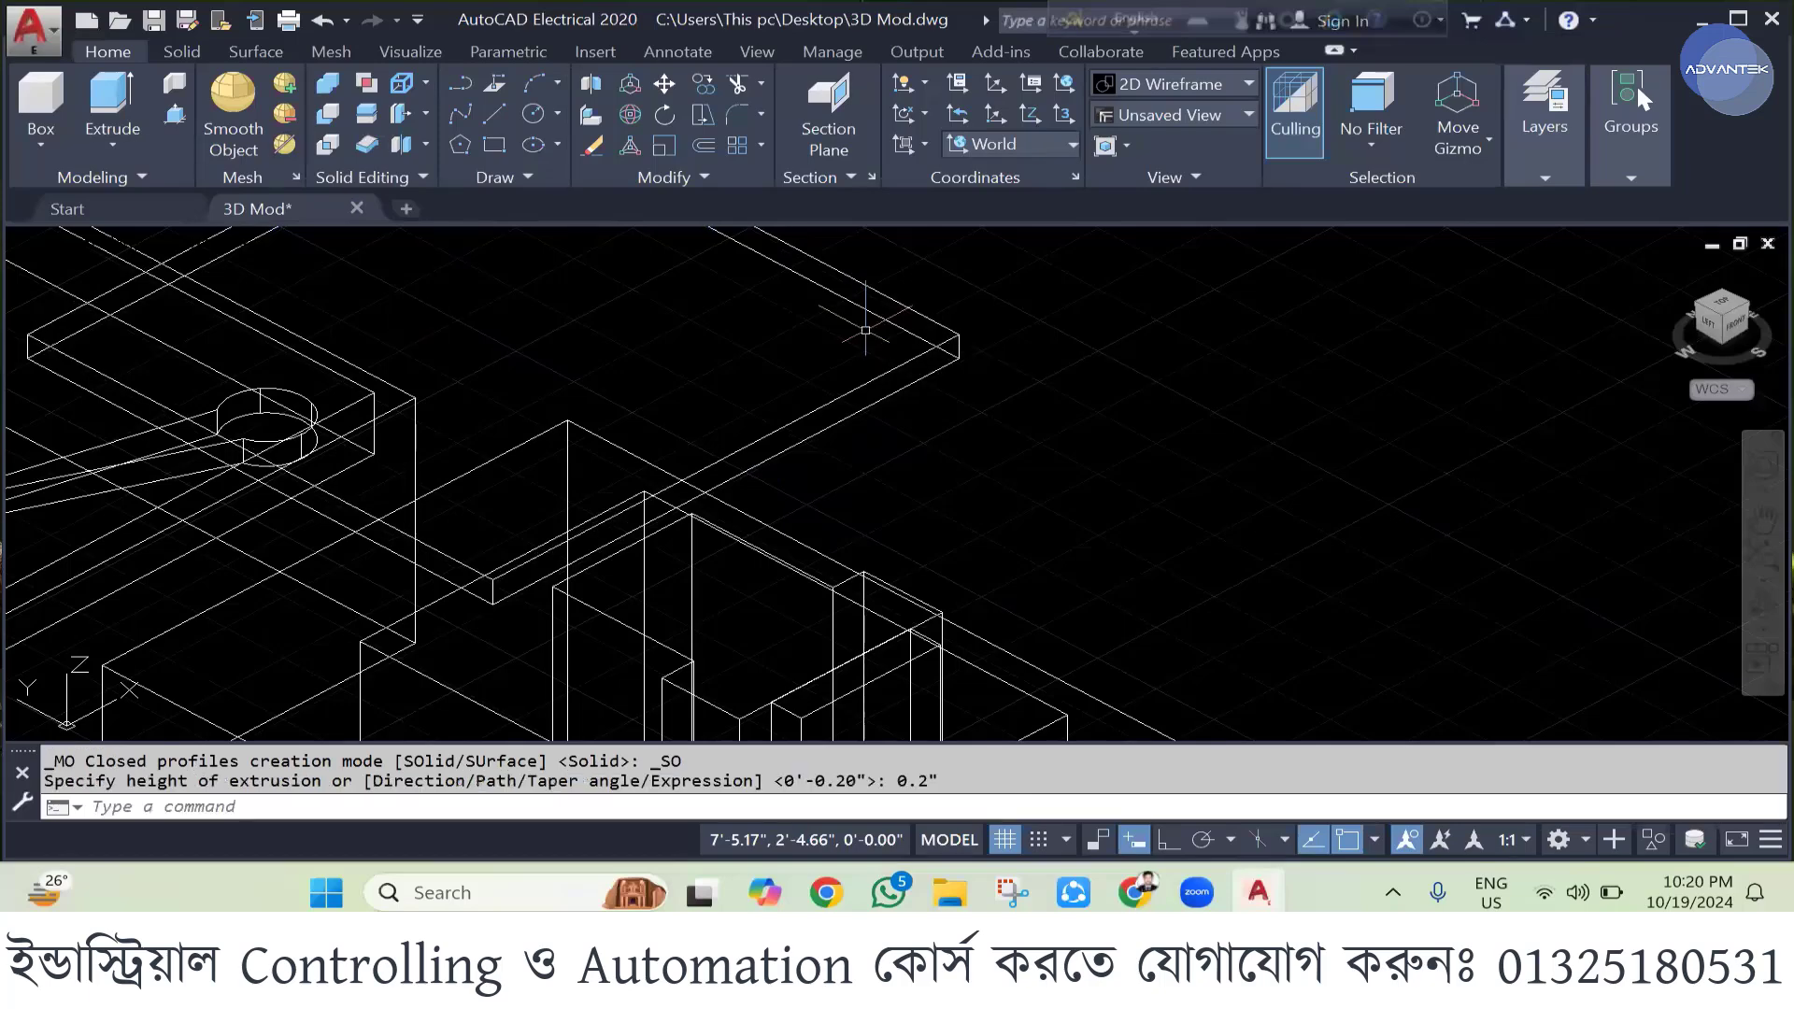
pyautogui.scroll(-2, 884, 404)
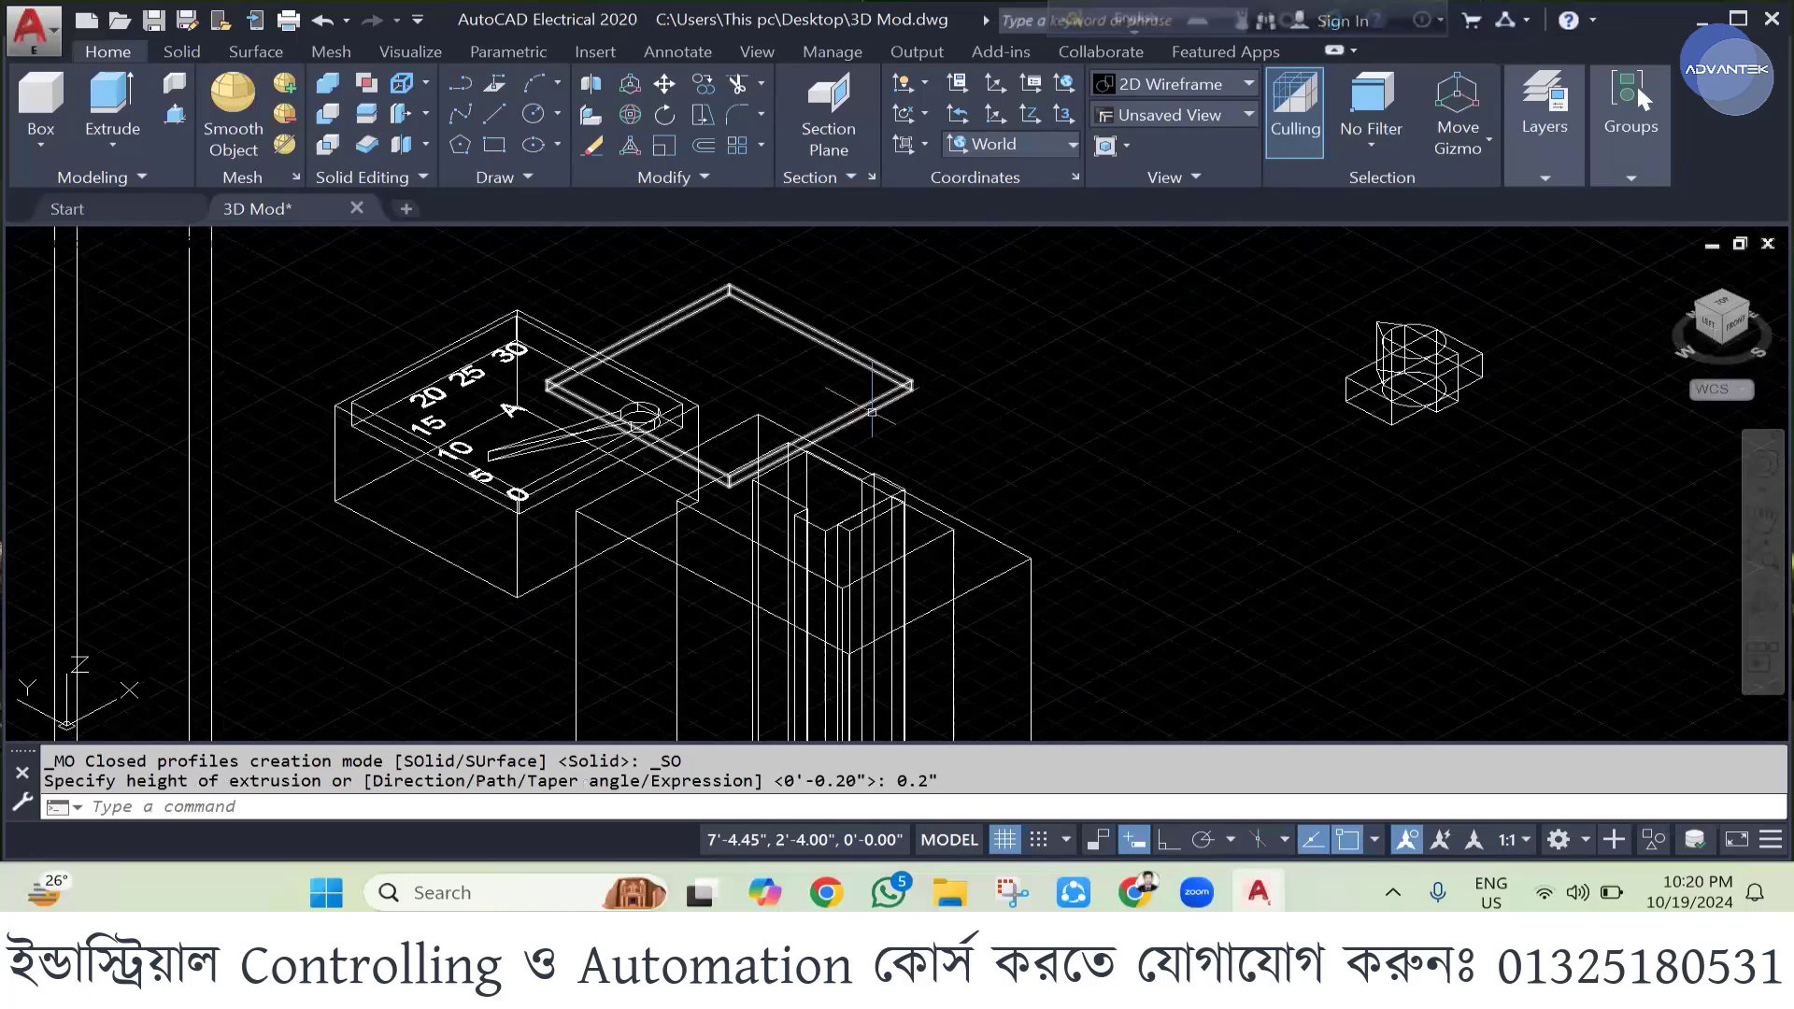
pyautogui.click(872, 409)
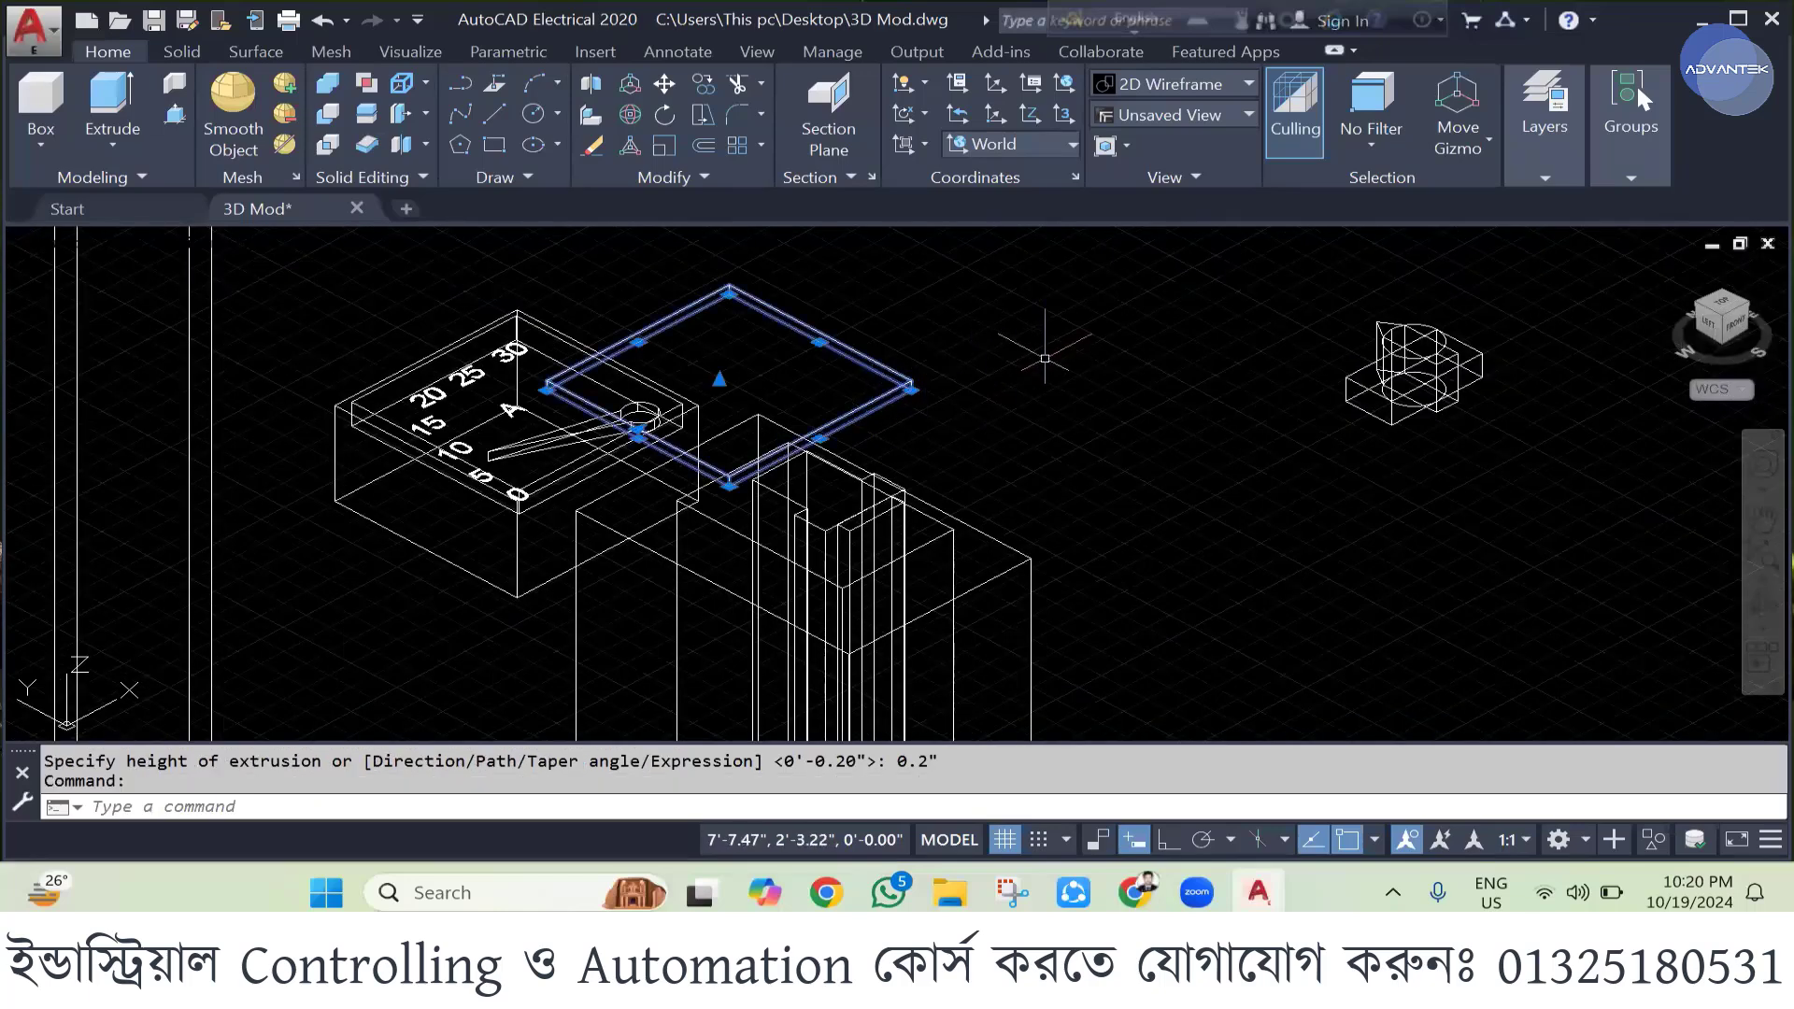
pyautogui.press('Escape')
pyautogui.scroll(-3, 1033, 412)
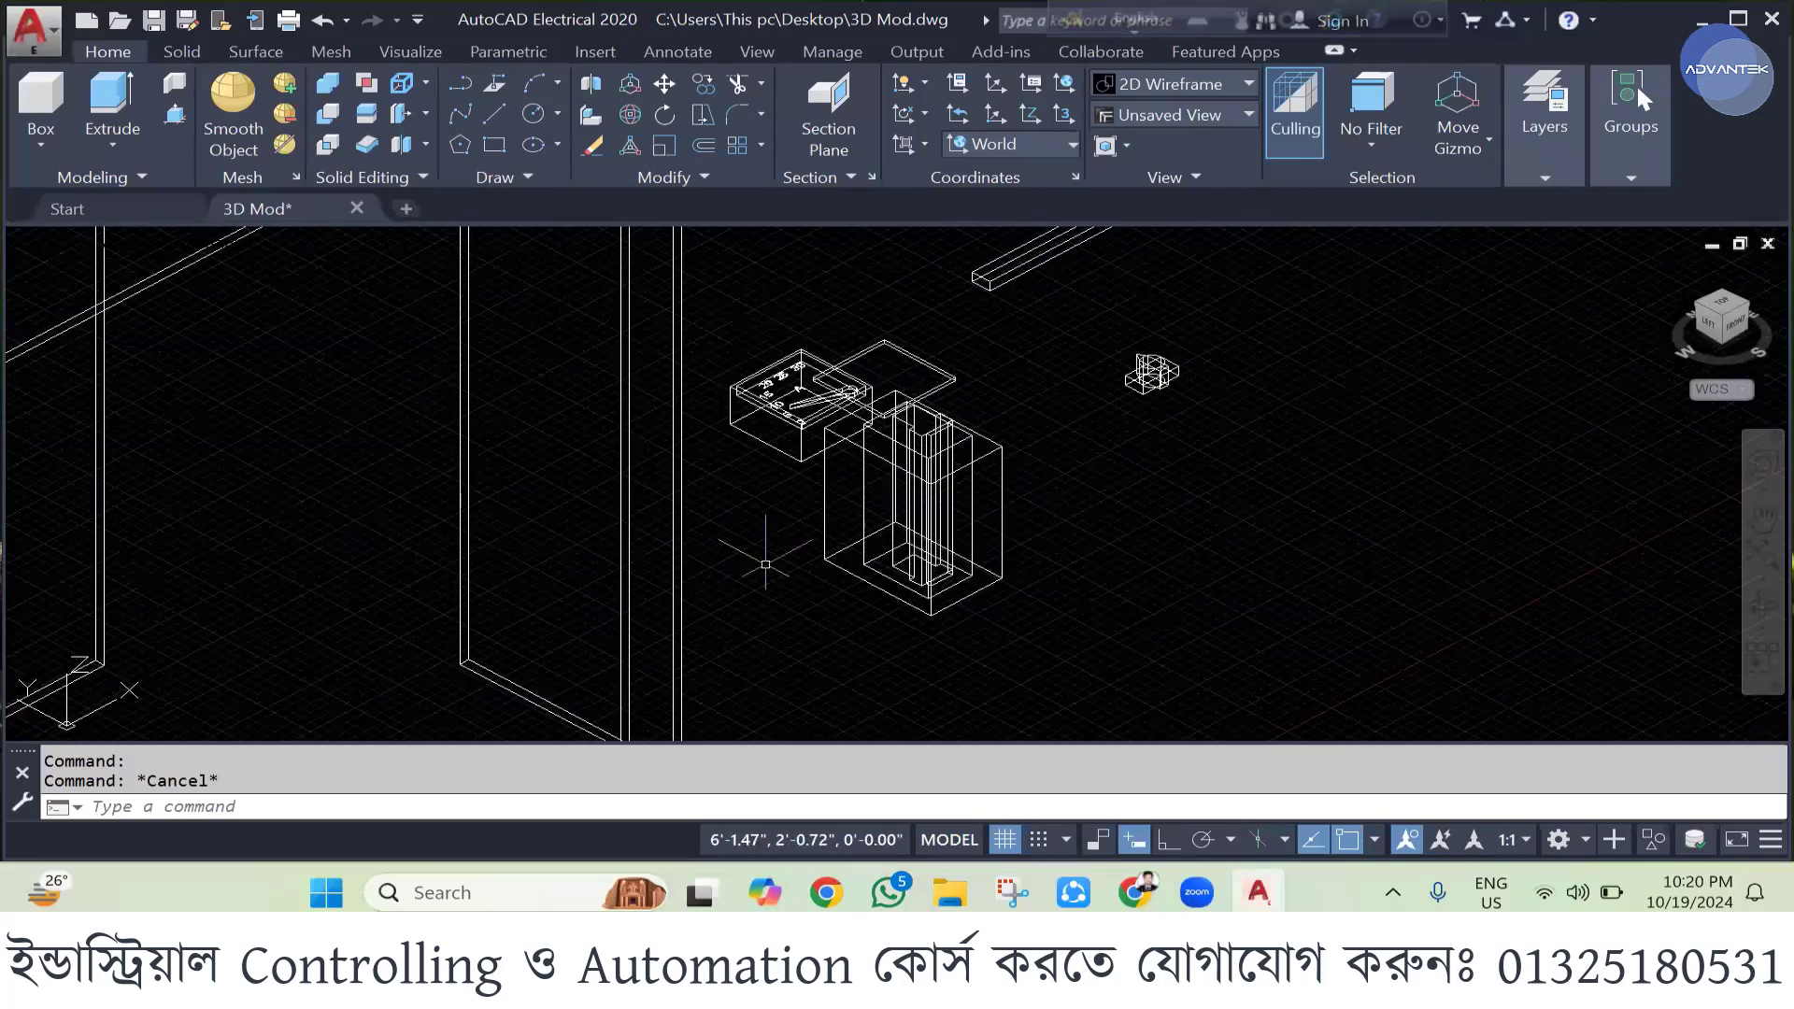
pyautogui.scroll(-2, 873, 462)
pyautogui.scroll(2, 1049, 401)
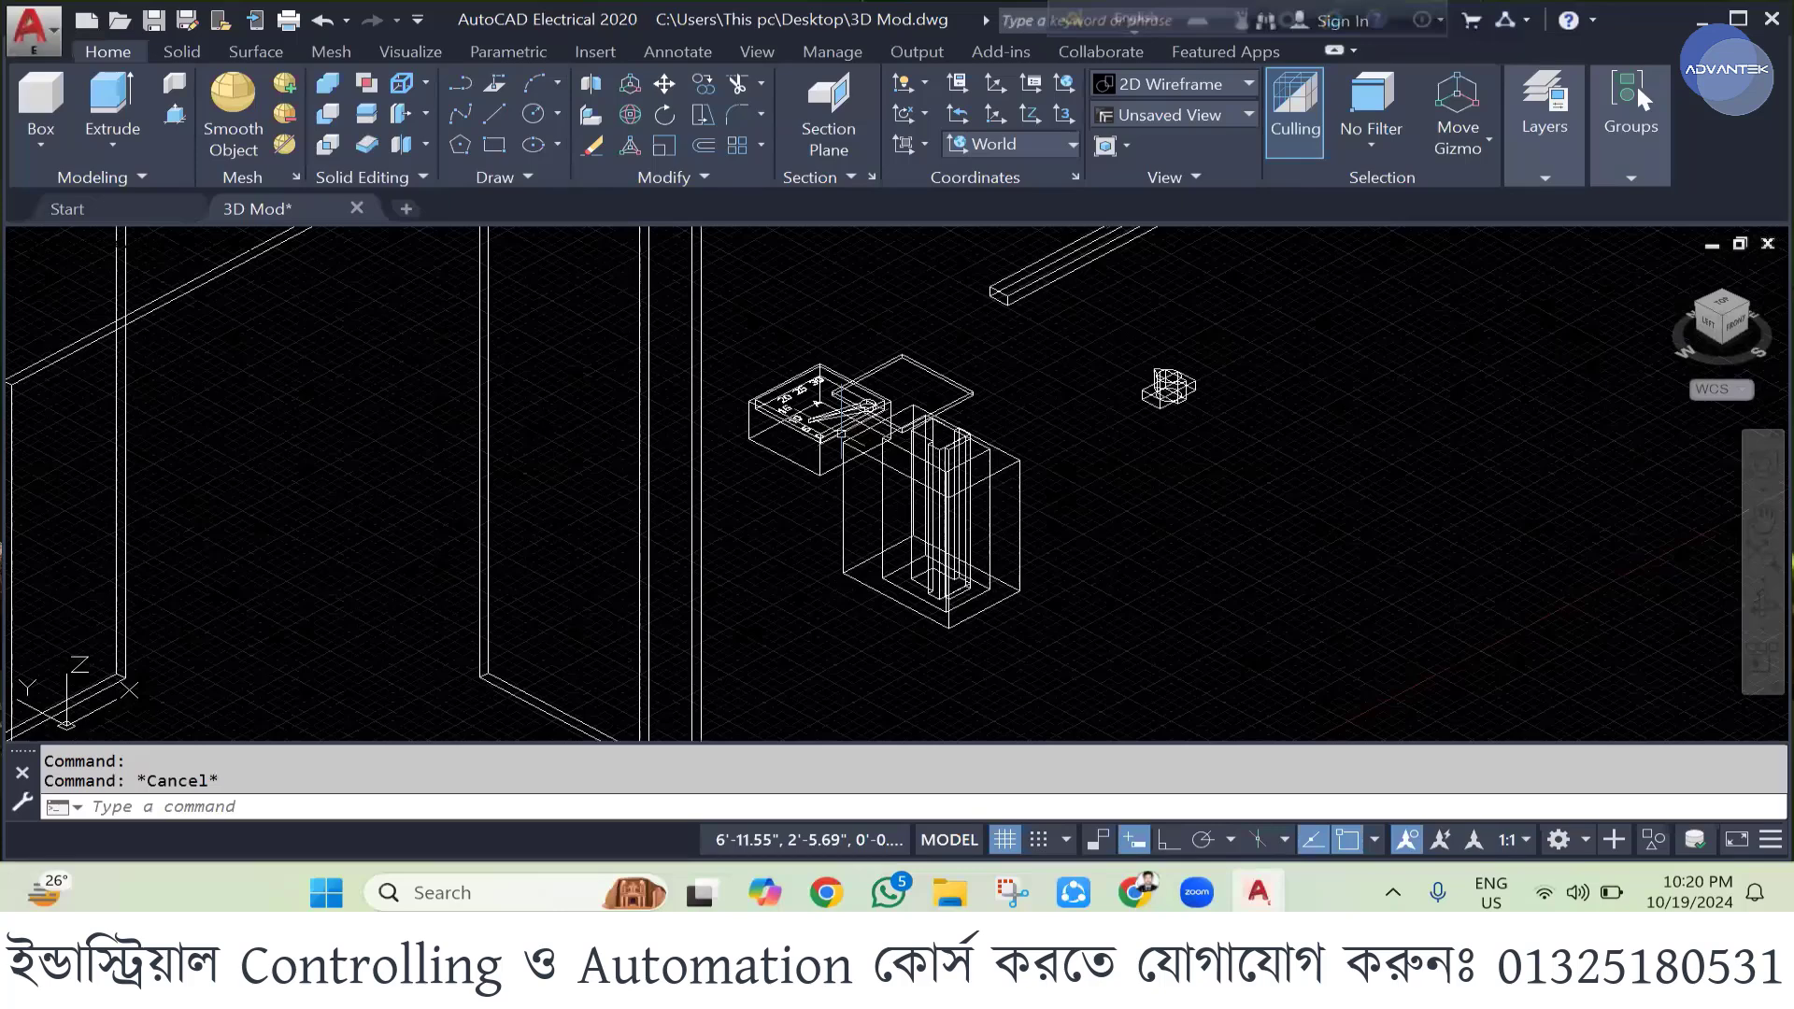
pyautogui.scroll(2, 843, 432)
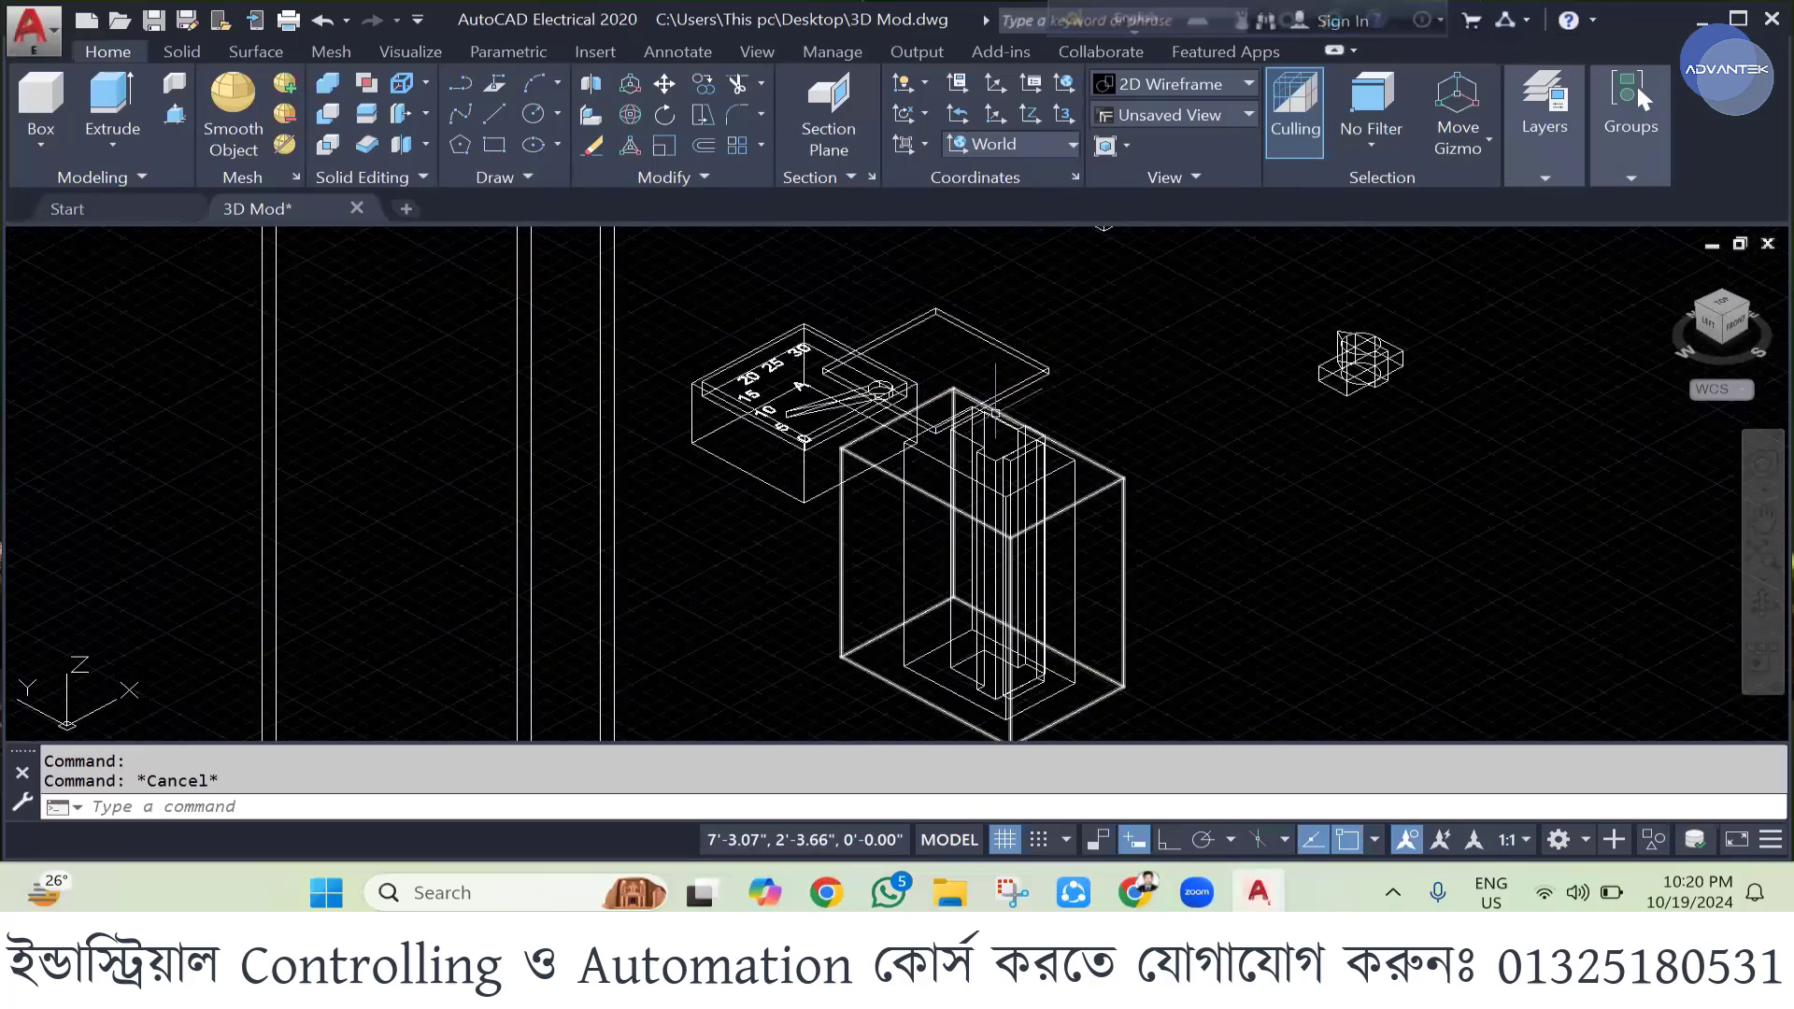
# - Switch to the Shaded visual style and open the Materials Browser with RMAT
pyautogui.click(1247, 86)
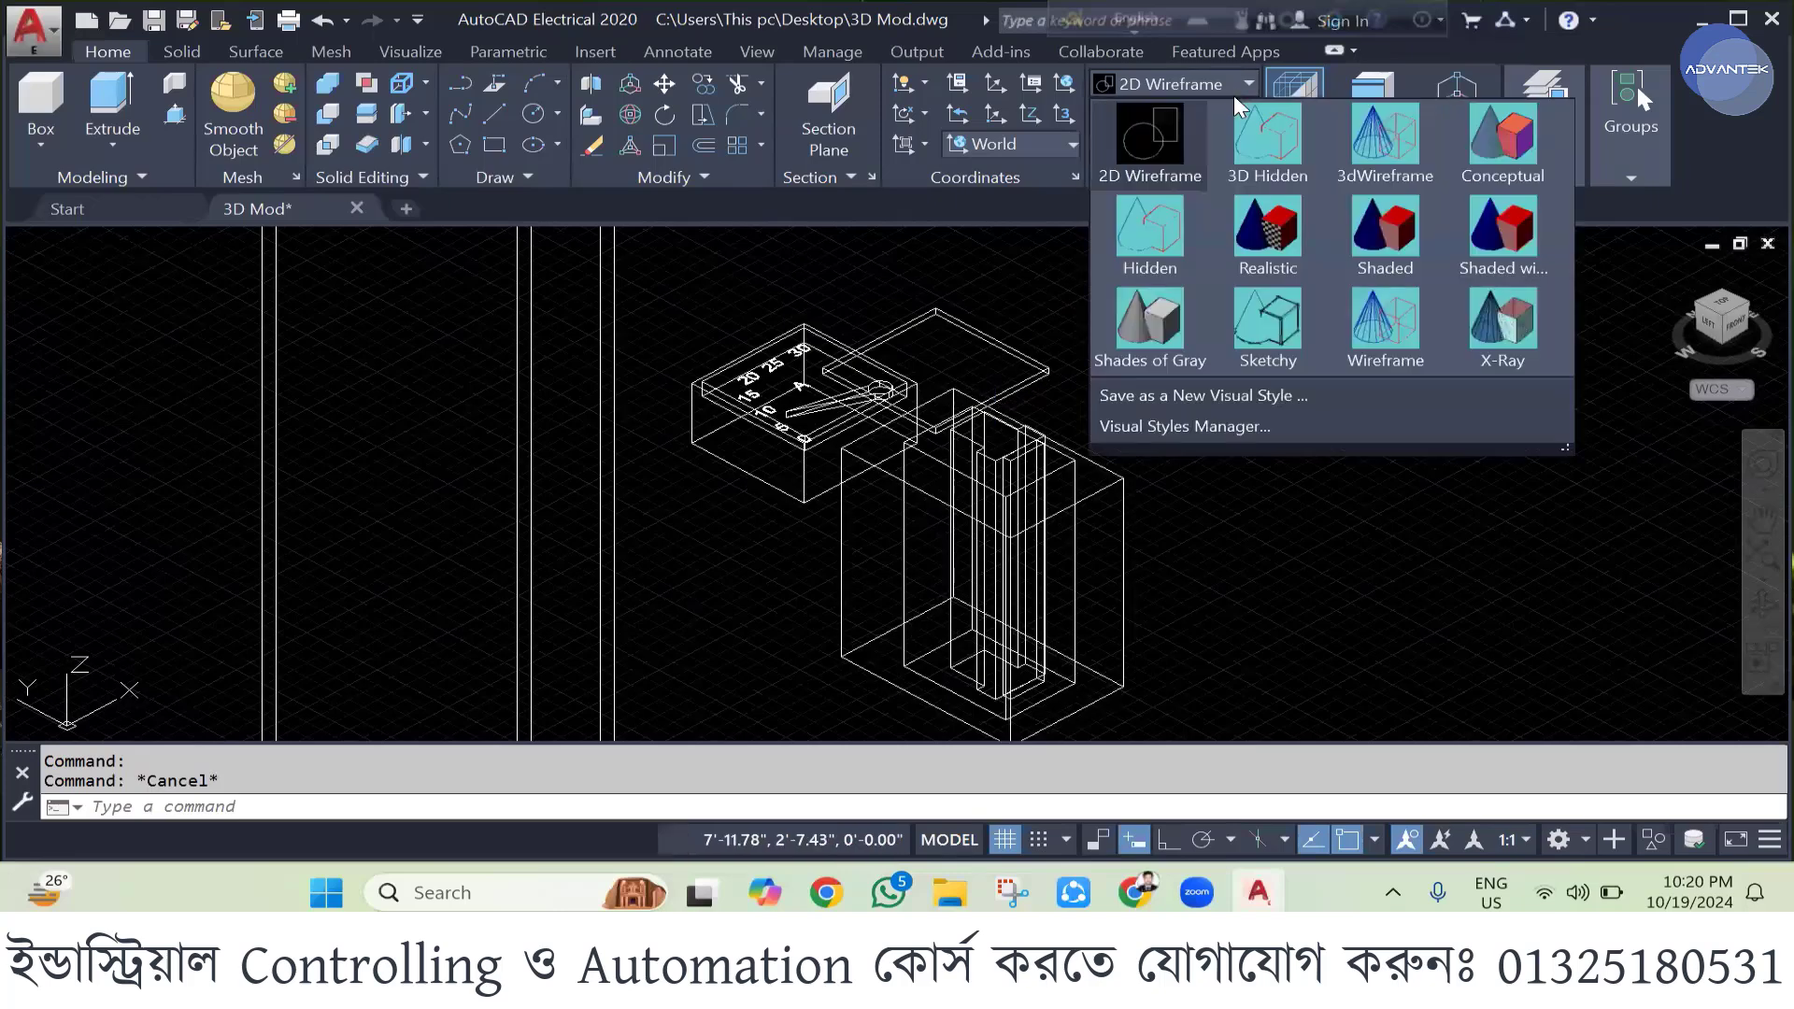
pyautogui.click(1380, 234)
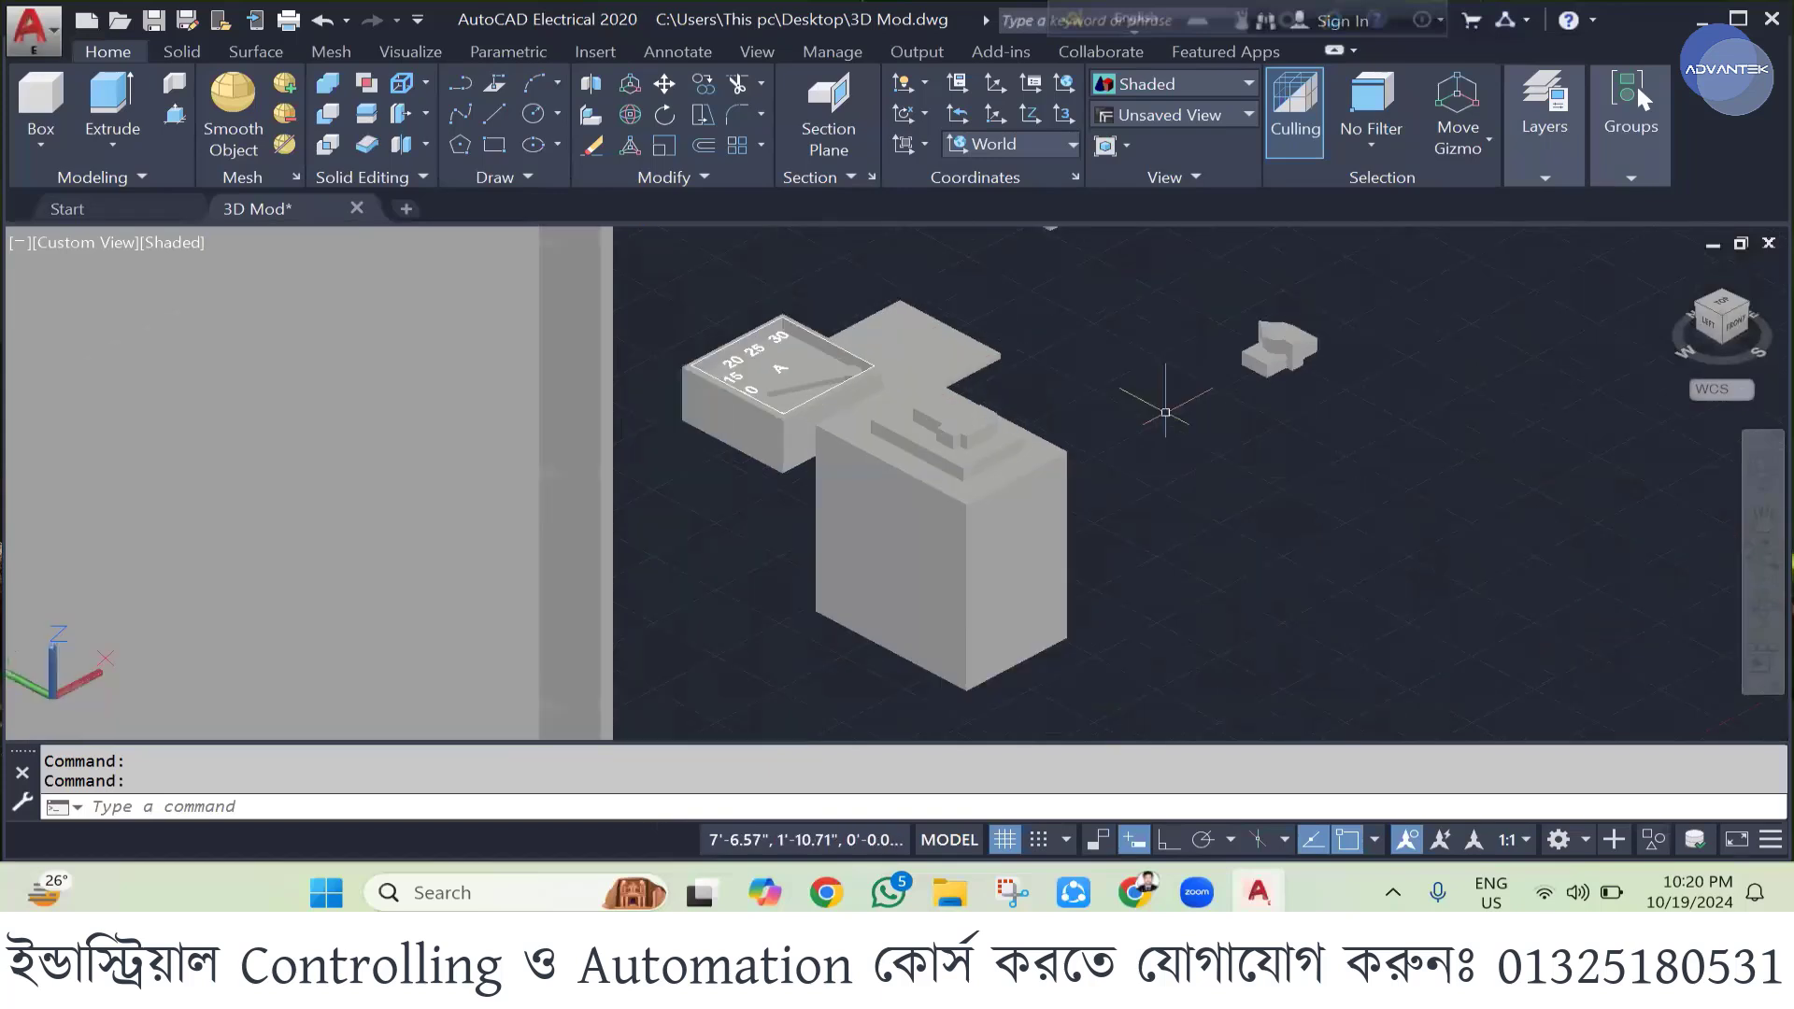
pyautogui.write('R')
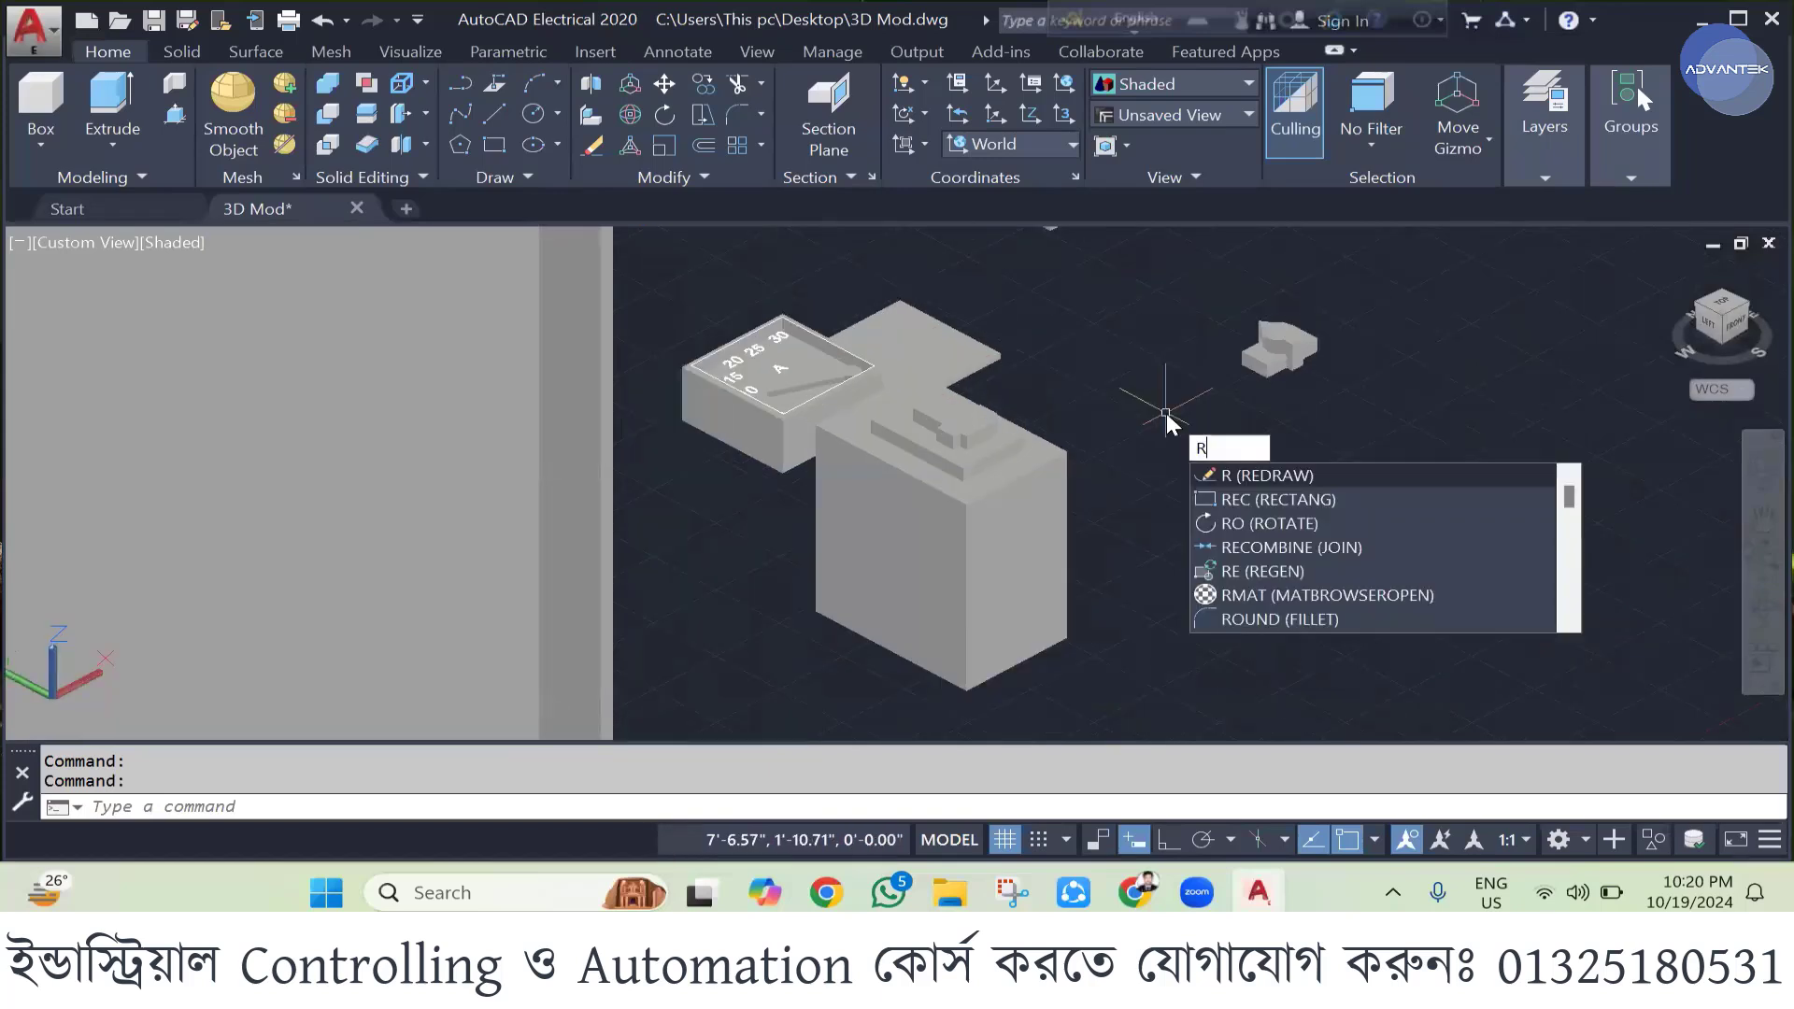
pyautogui.write('mat')
pyautogui.press('Return')
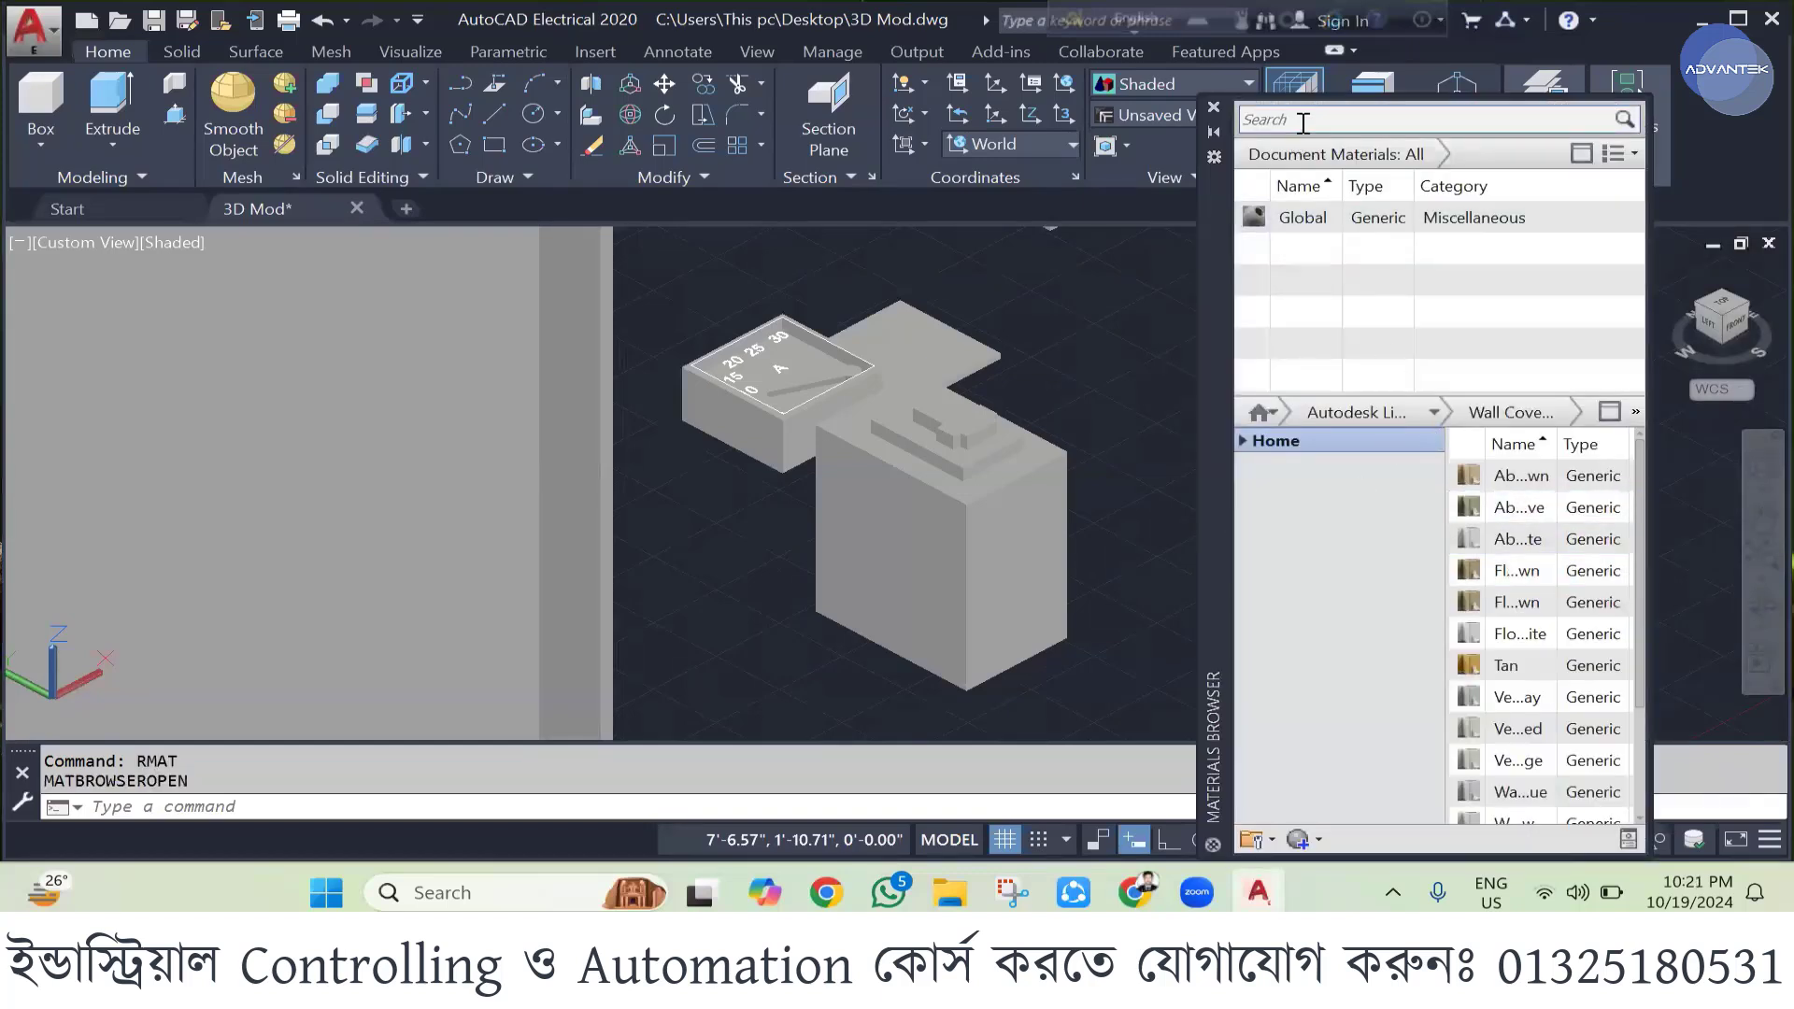
# - Search the library for glass and apply Clear glazing to the flat slab
pyautogui.click(1263, 114)
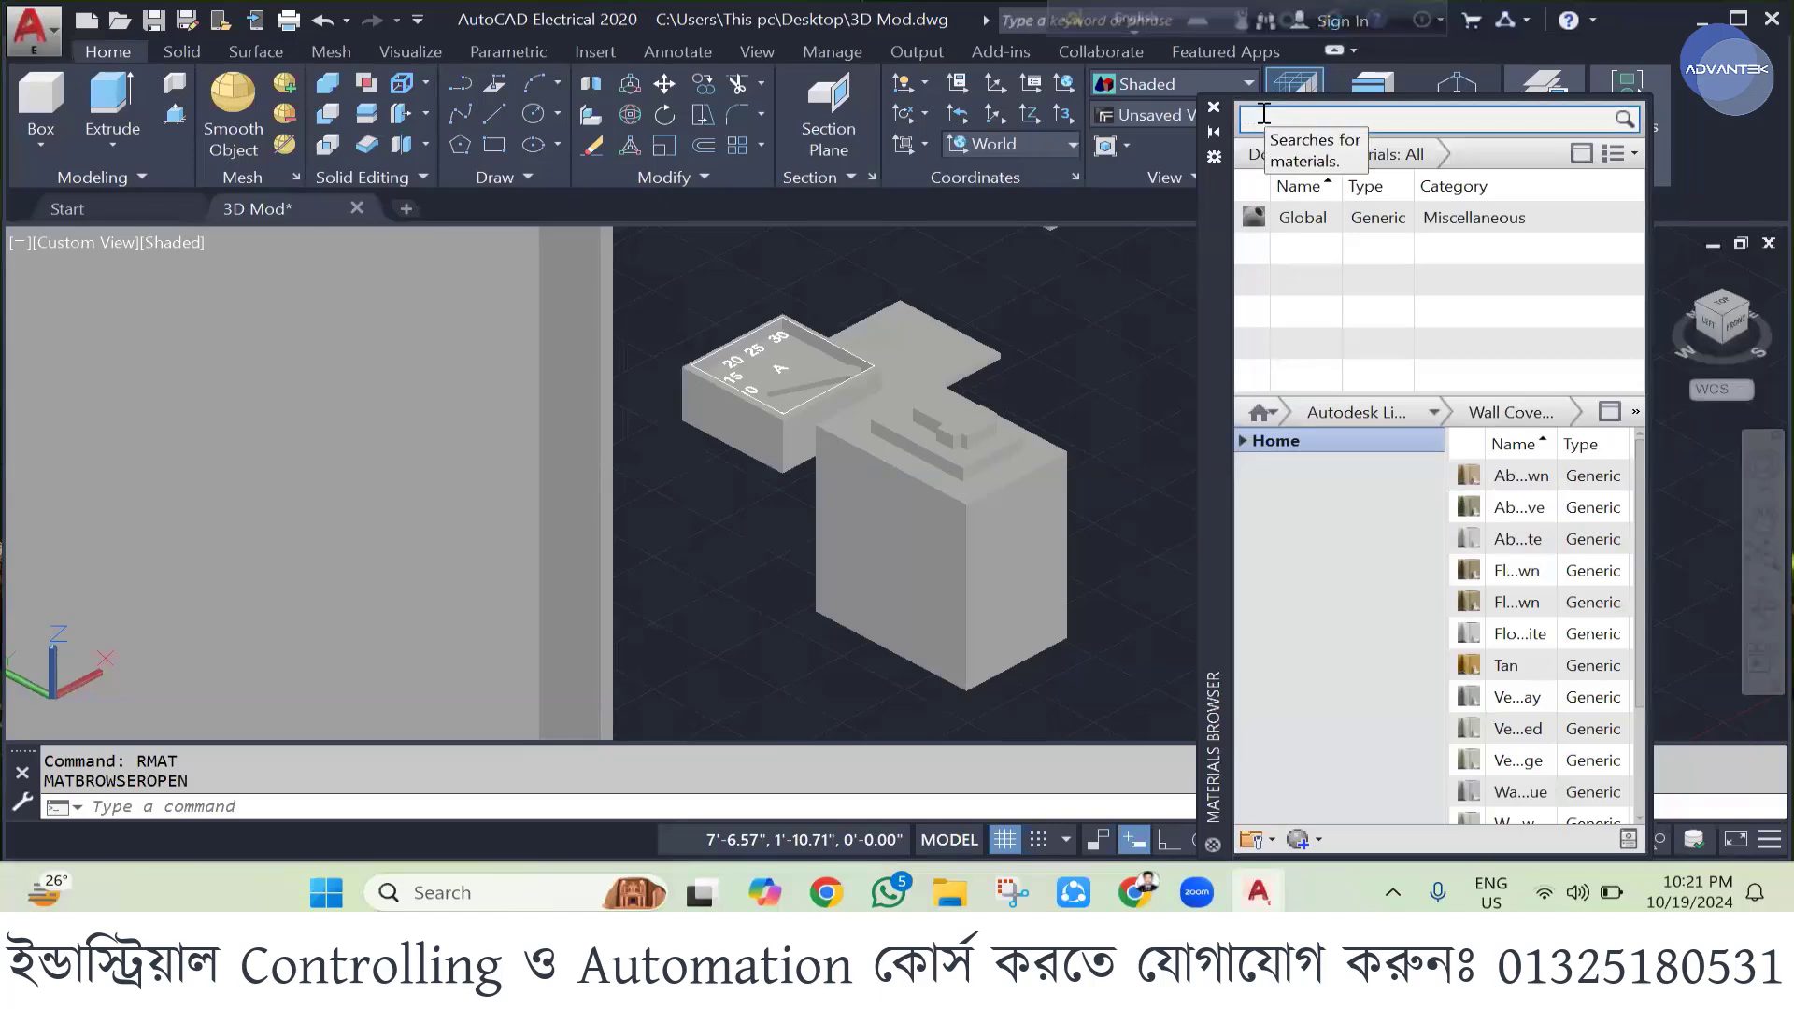
pyautogui.write('glass')
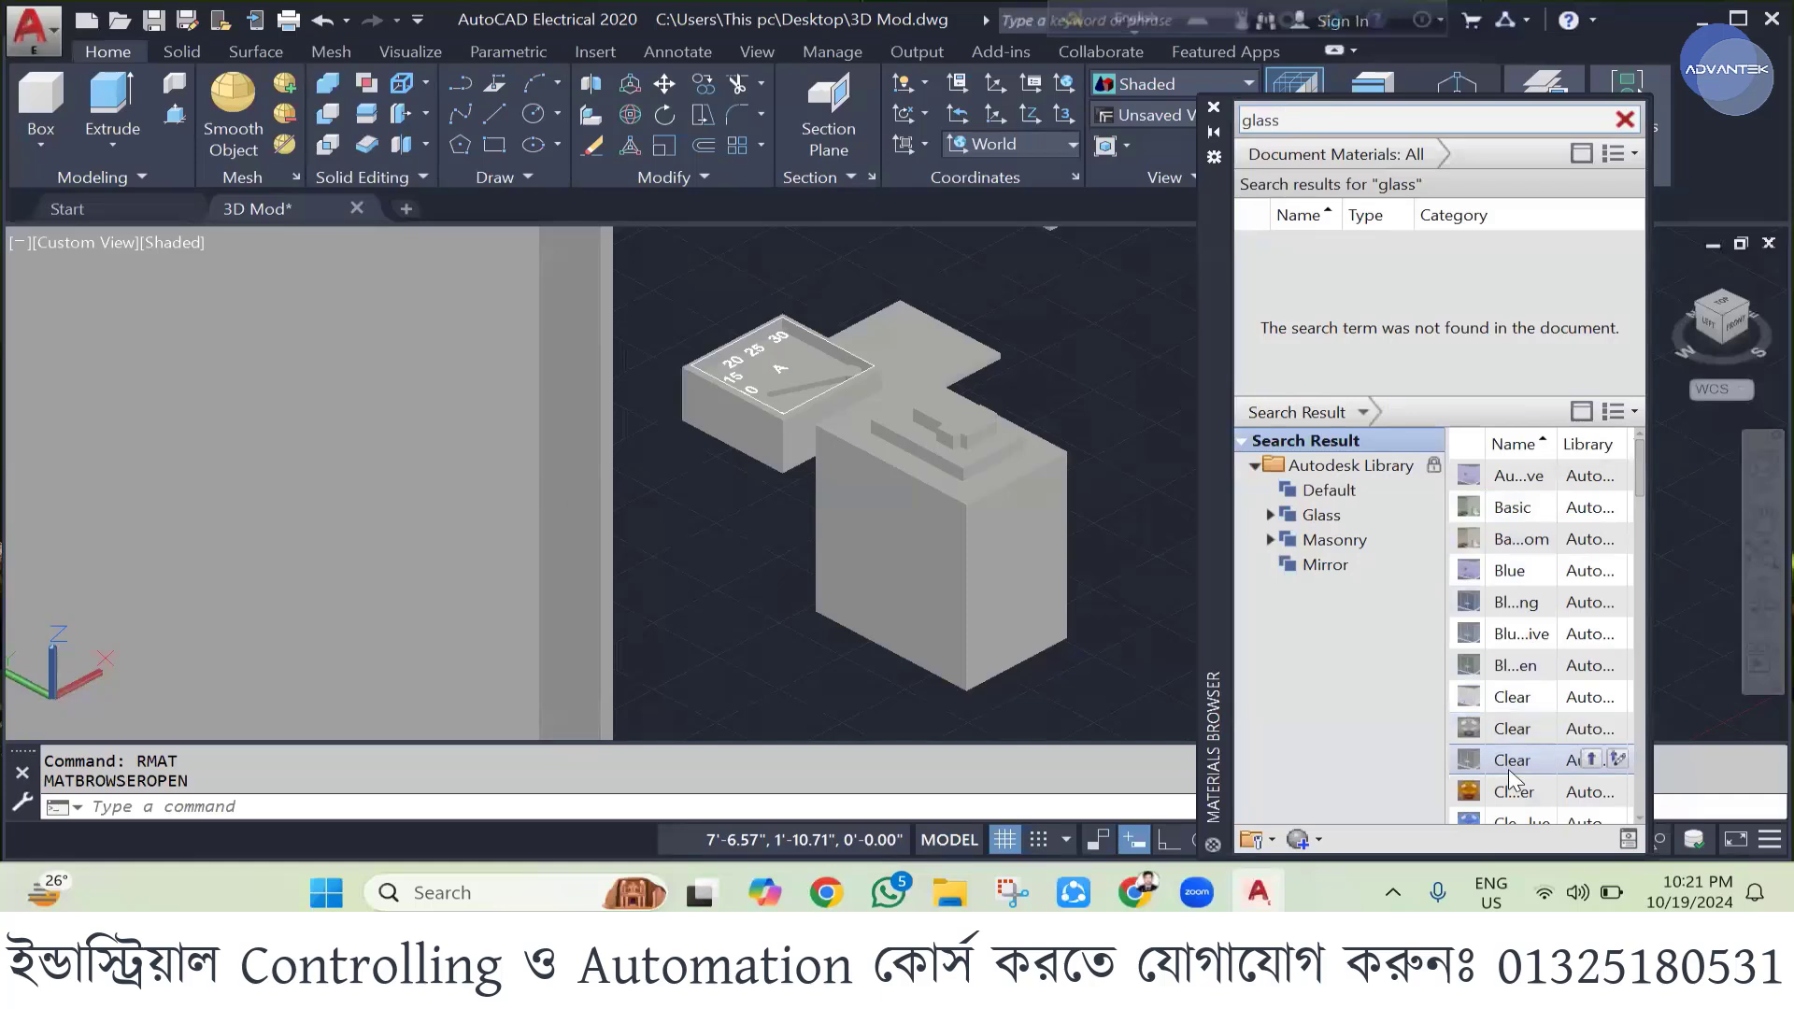
pyautogui.click(1591, 759)
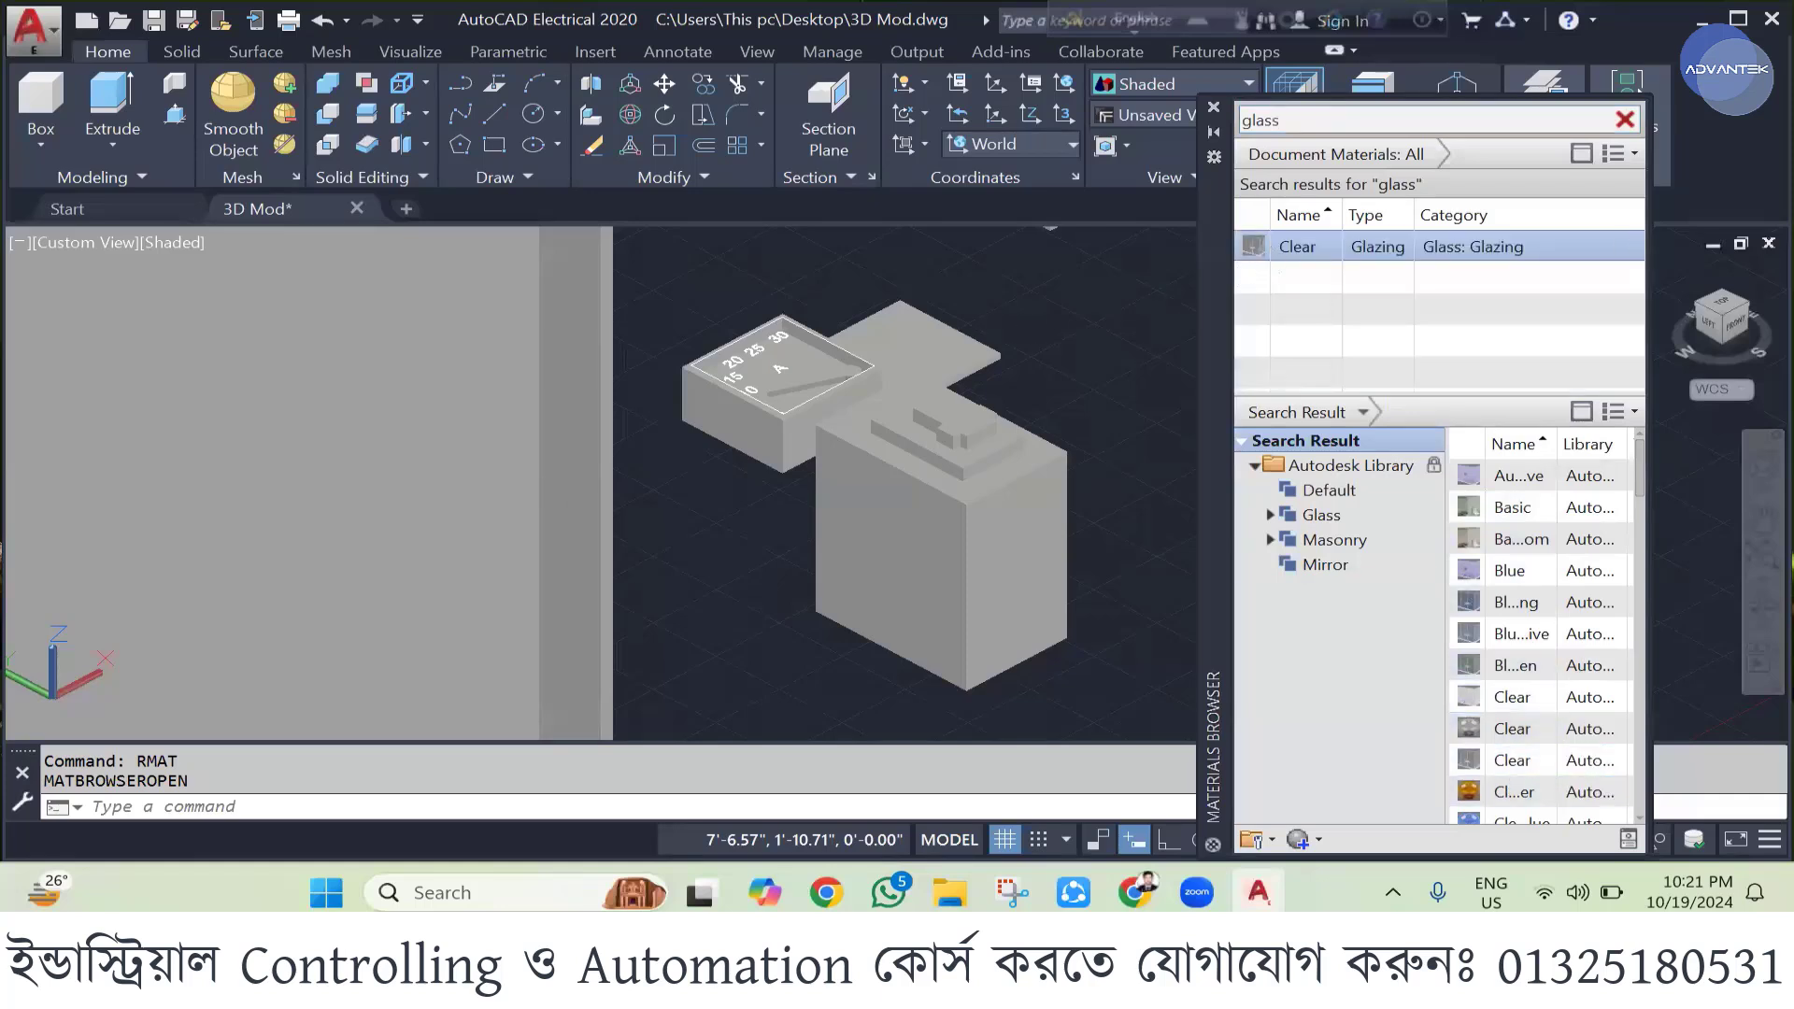
pyautogui.click(944, 323)
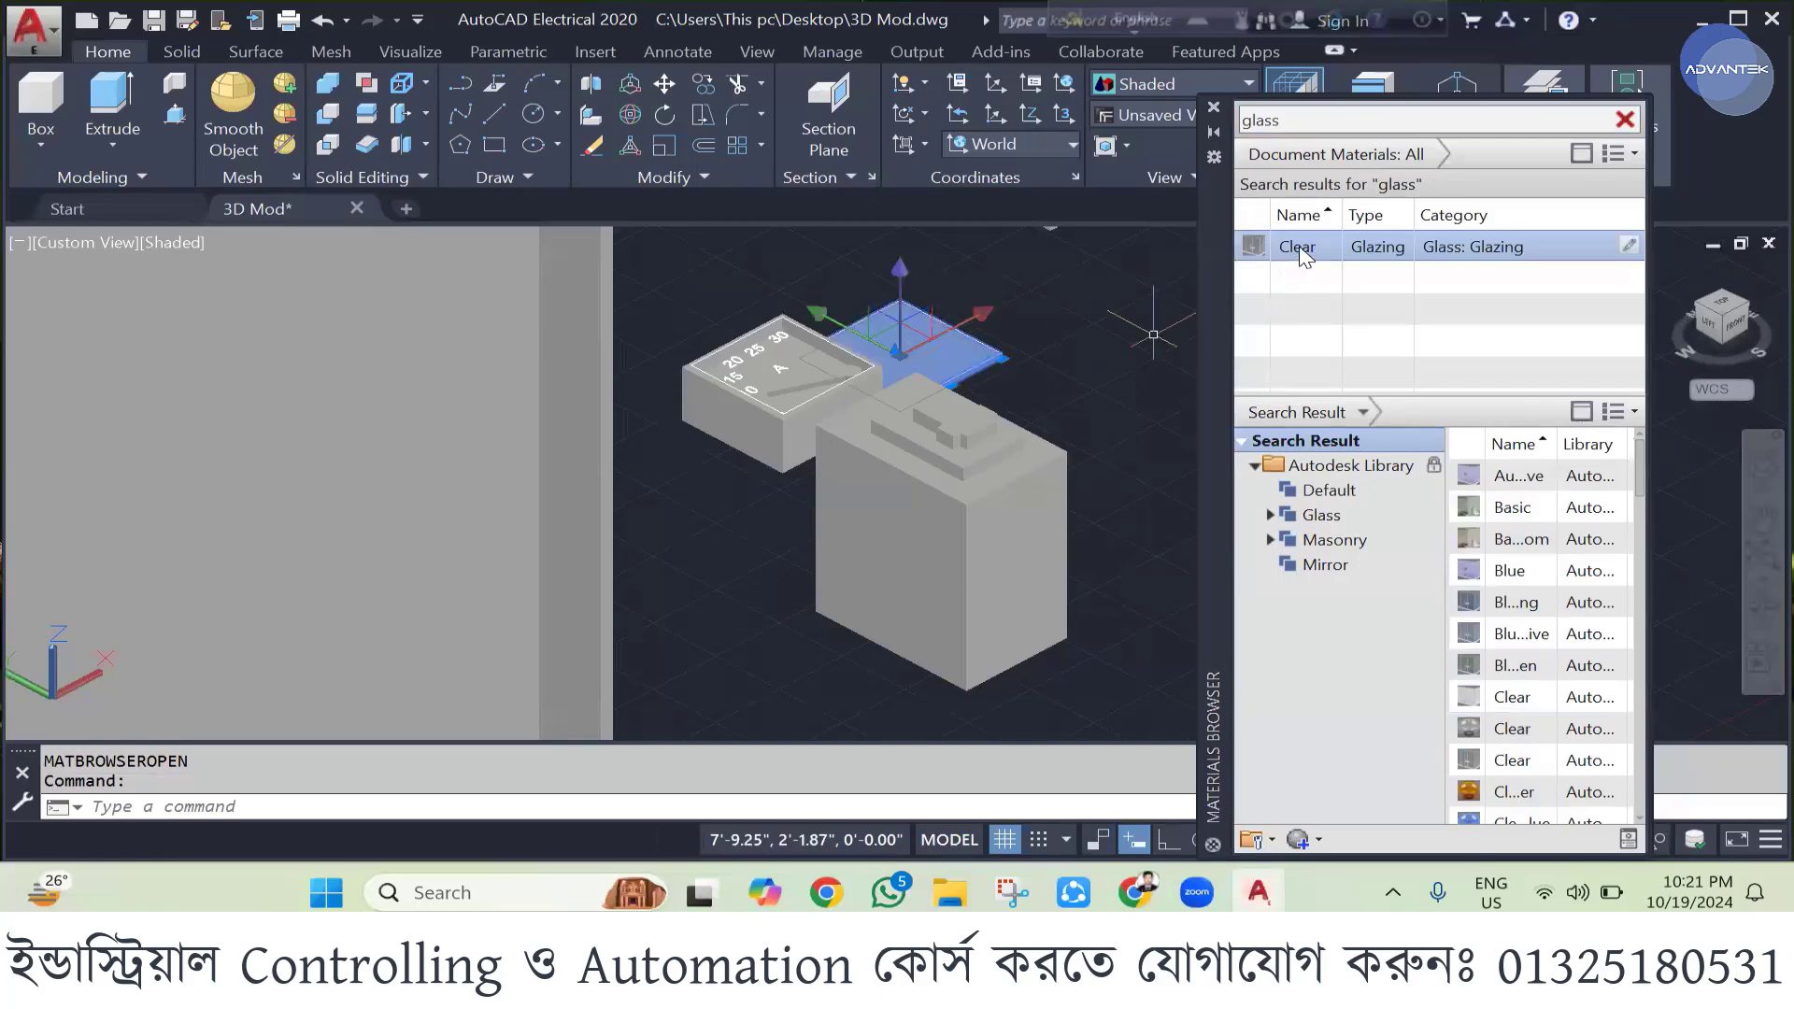
pyautogui.moveTo(1306, 252); pyautogui.dragTo(910, 339)
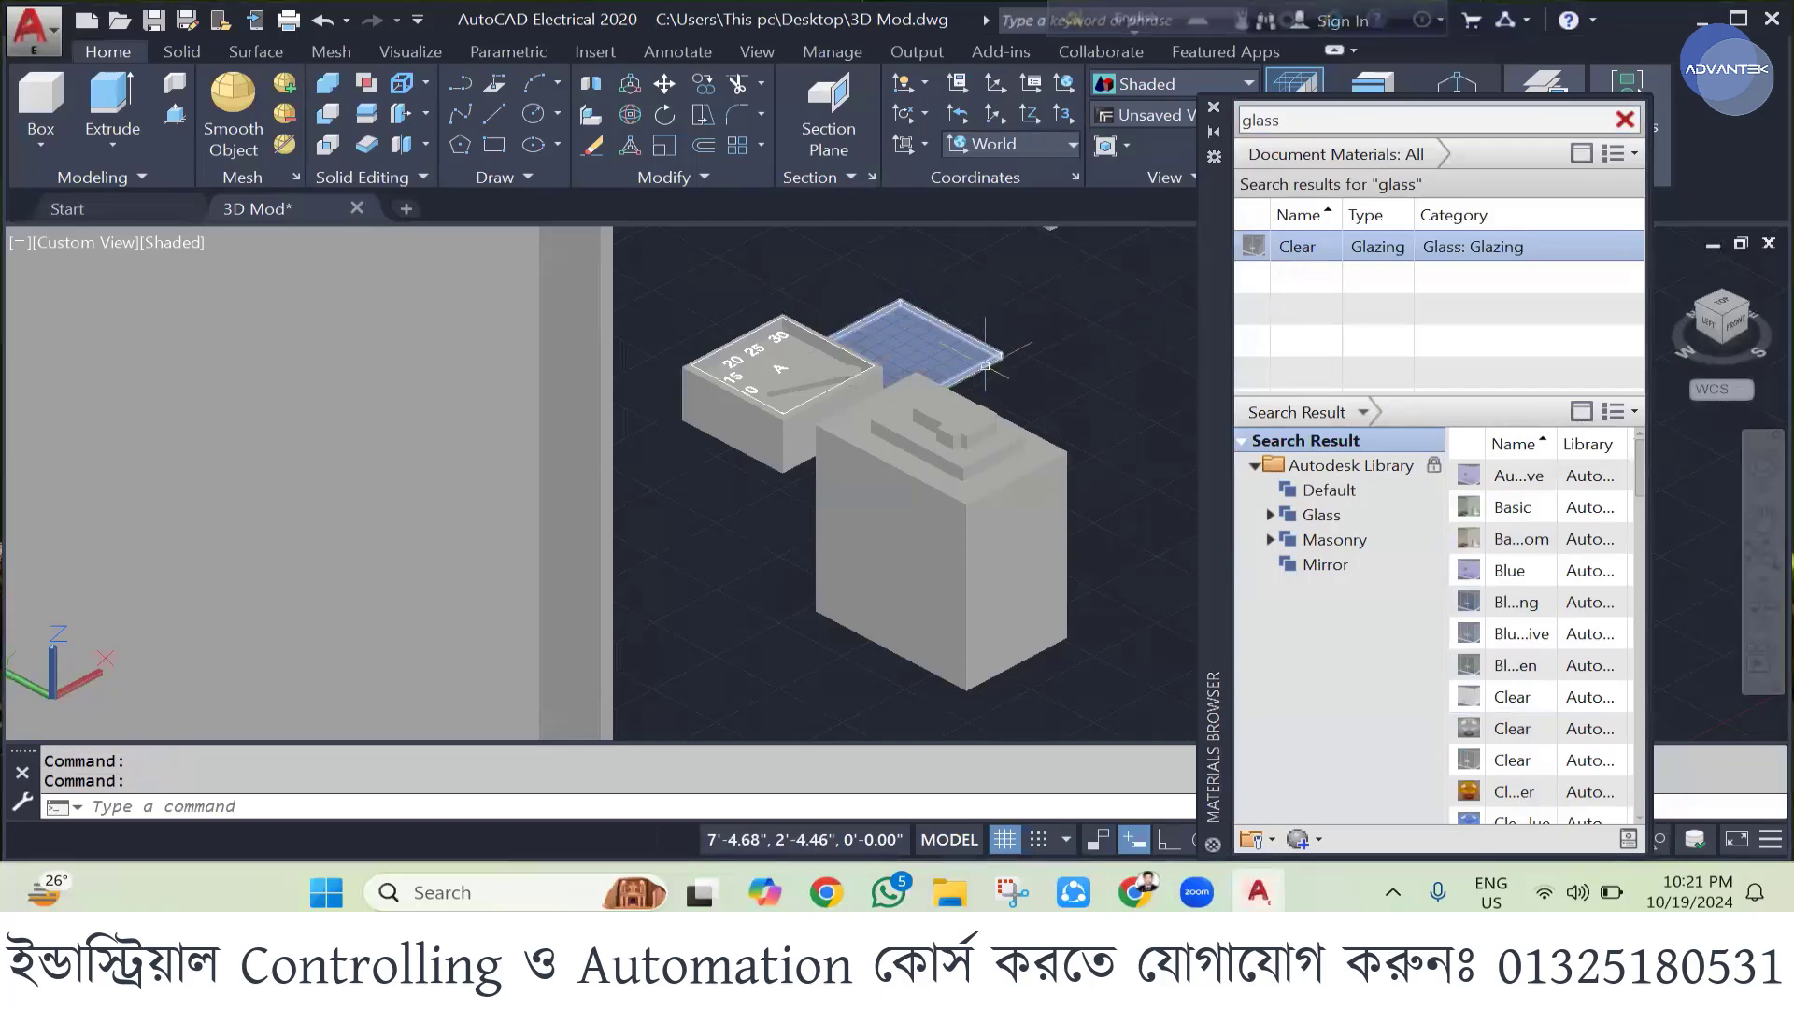
pyautogui.press('Escape')
pyautogui.scroll(5, 789, 355)
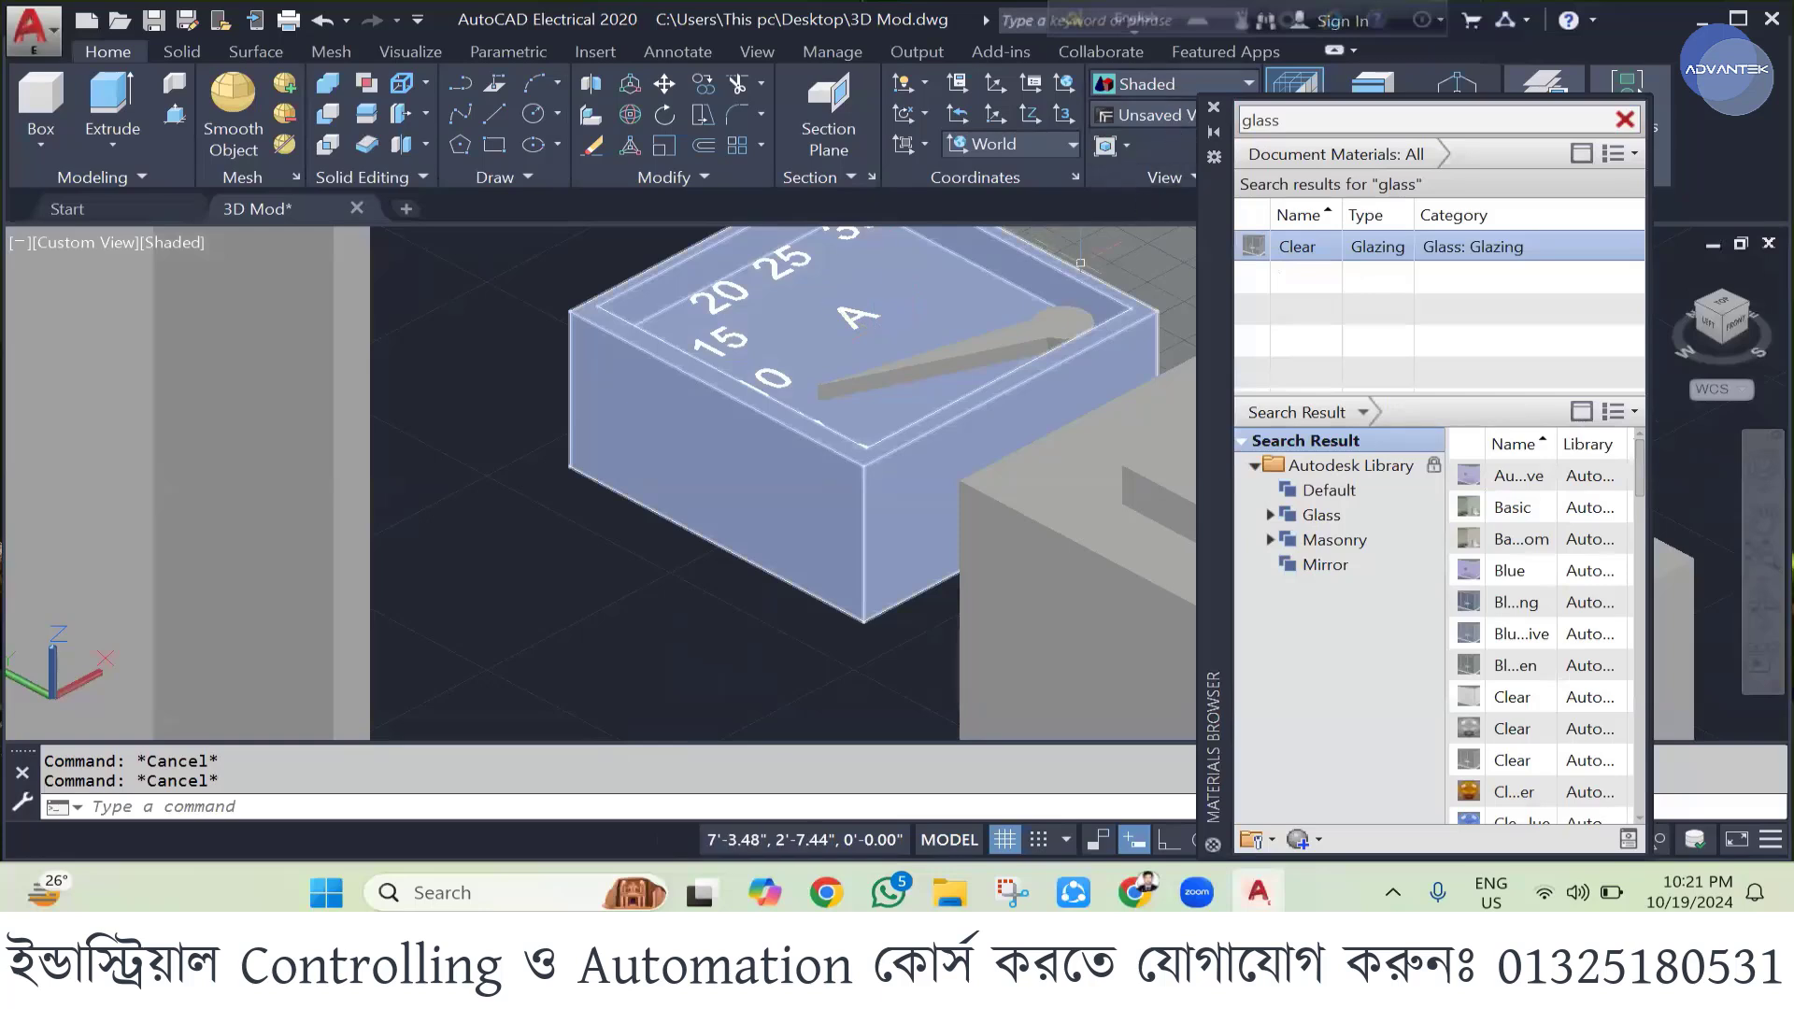
# - Search 'plastic' in the Materials Browser and apply the red plastic to the needle
pyautogui.click(1030, 340)
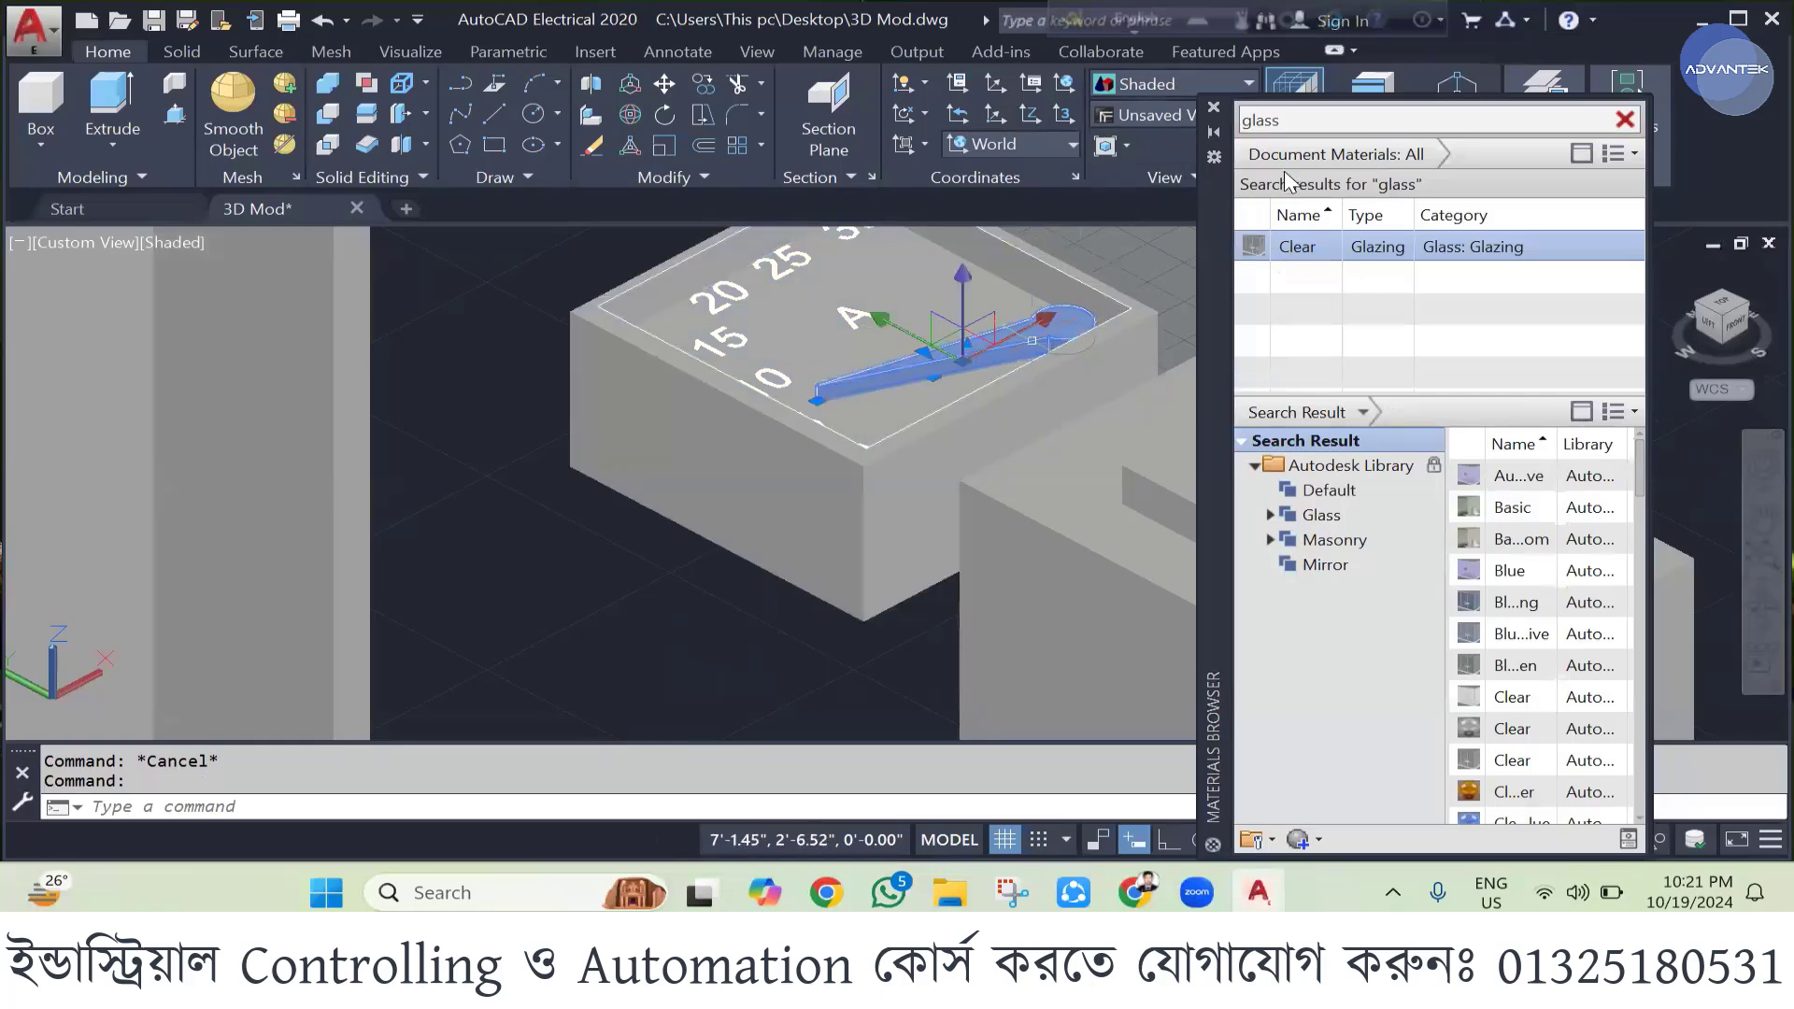
pyautogui.doubleClick(1321, 119)
pyautogui.write('p')
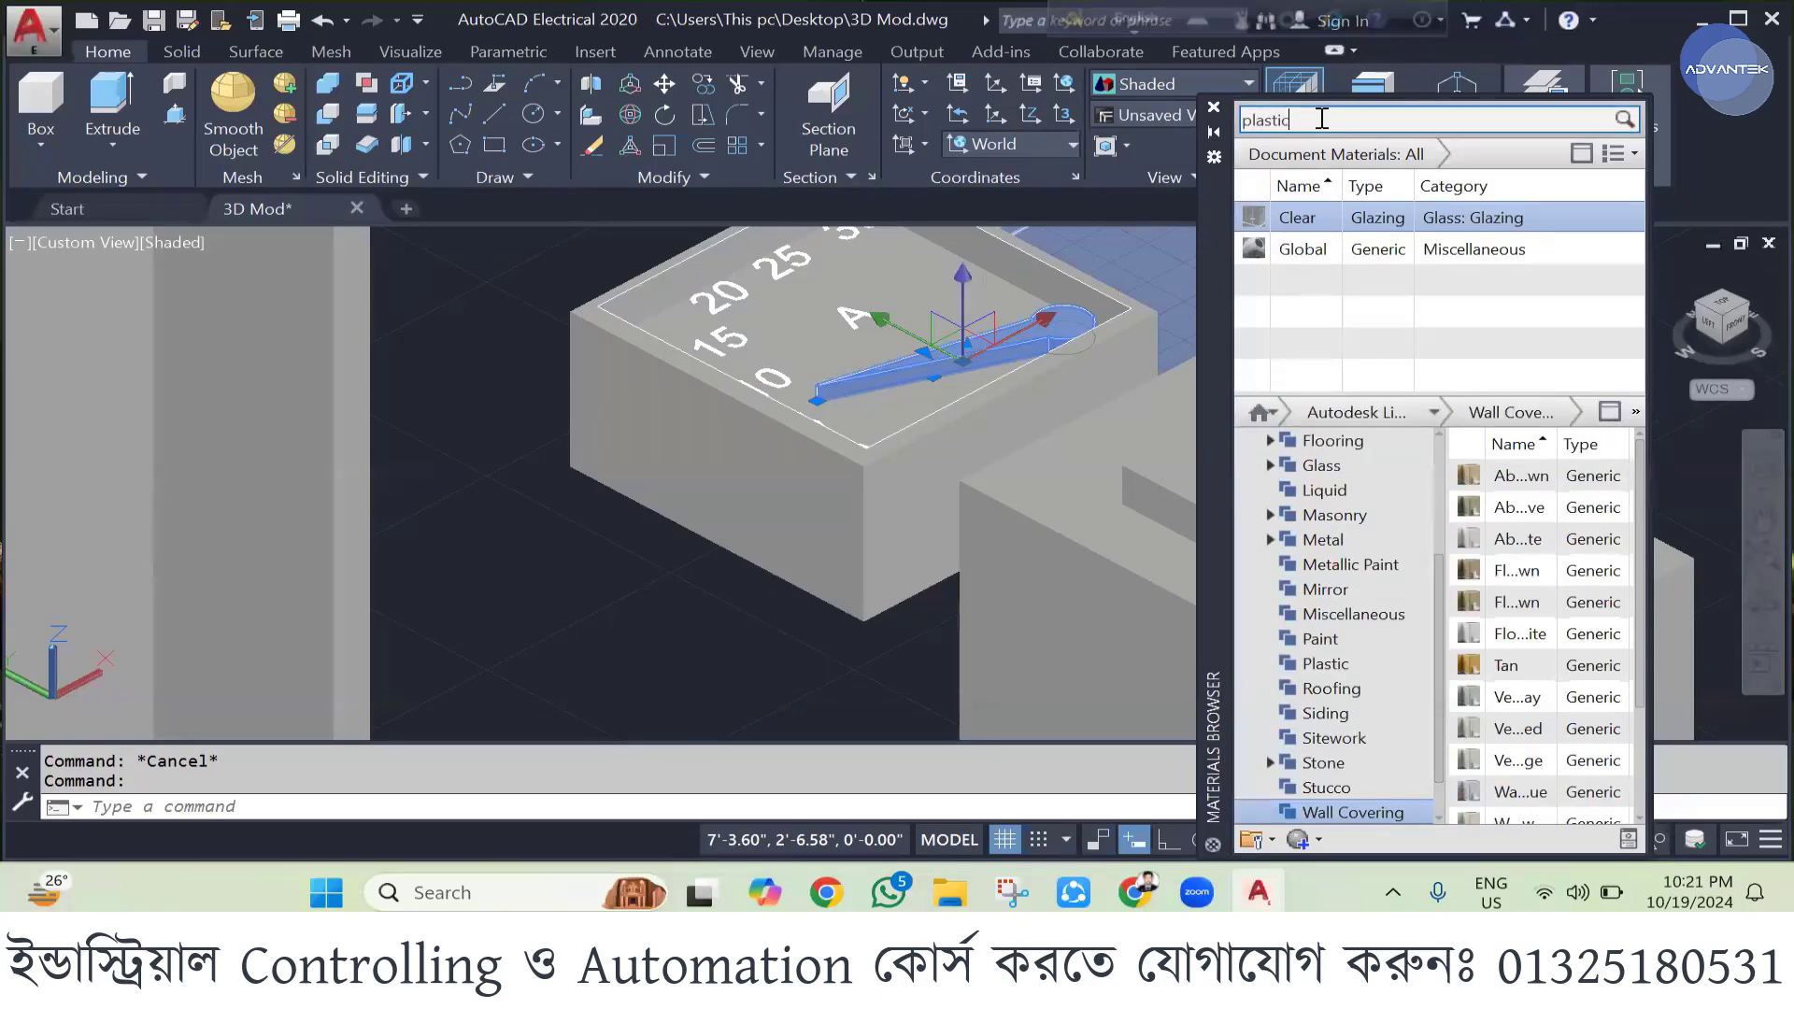
pyautogui.write('lastic')
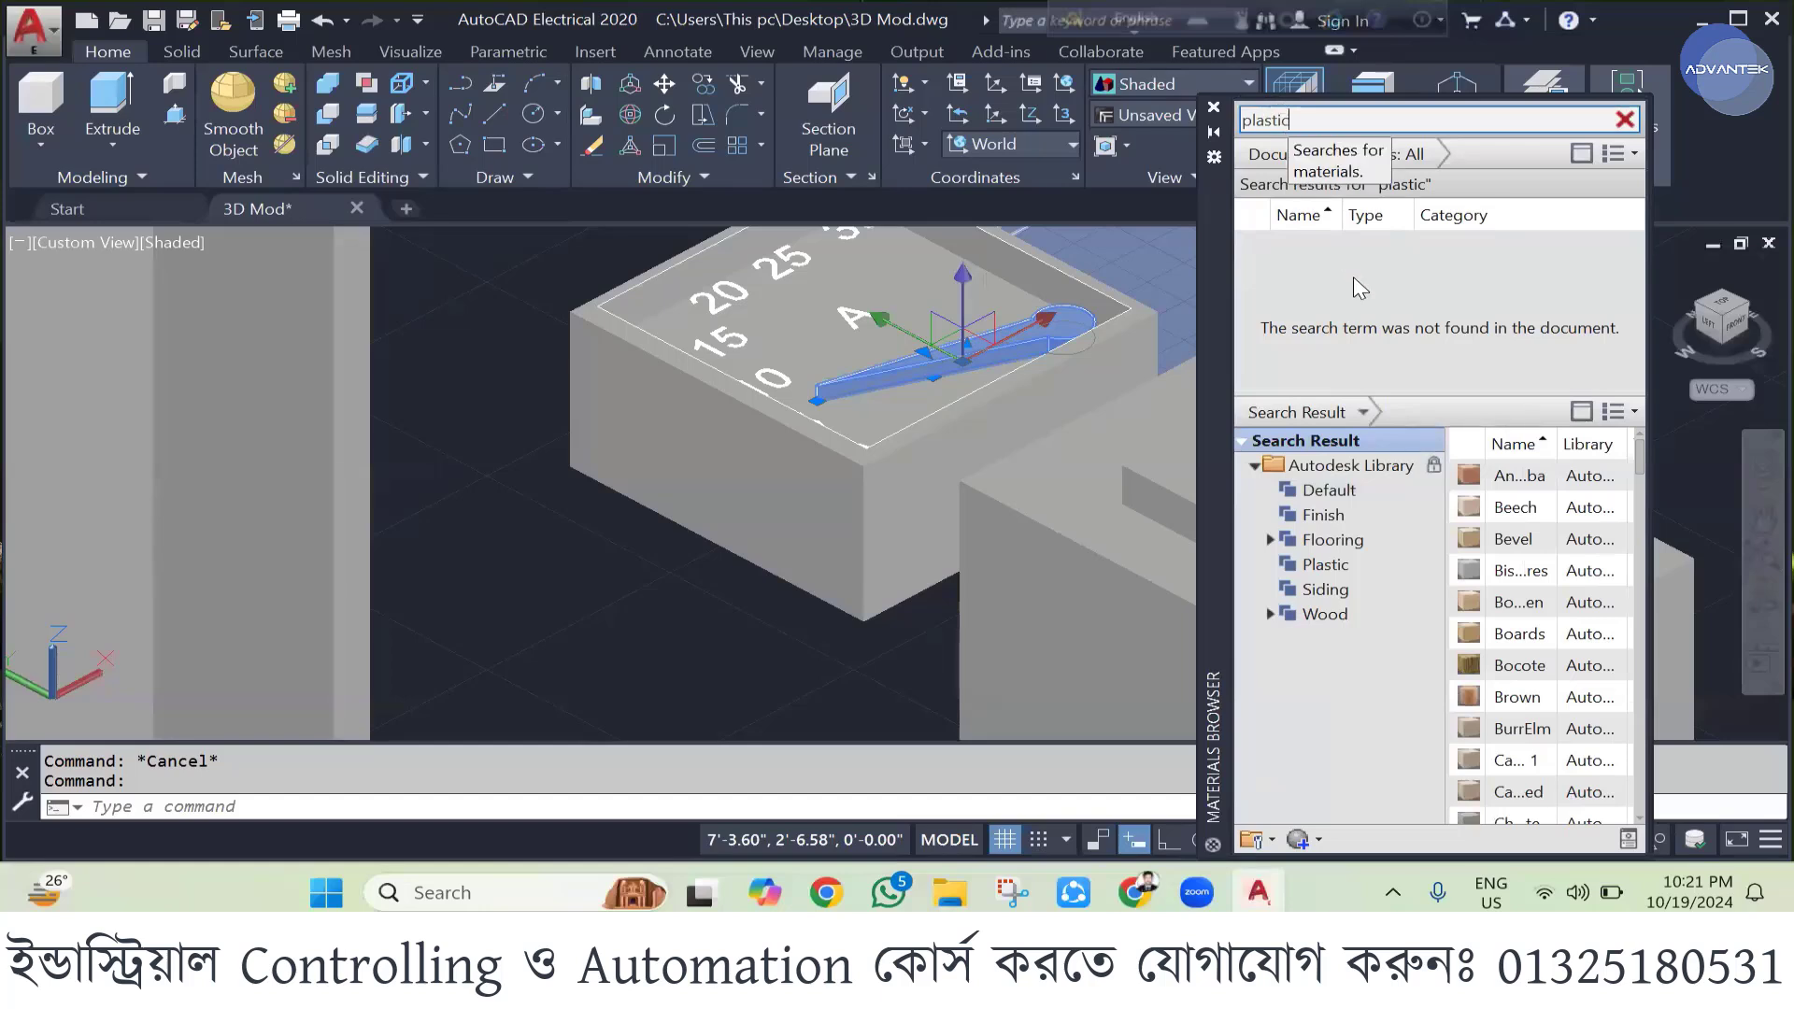
pyautogui.click(1320, 566)
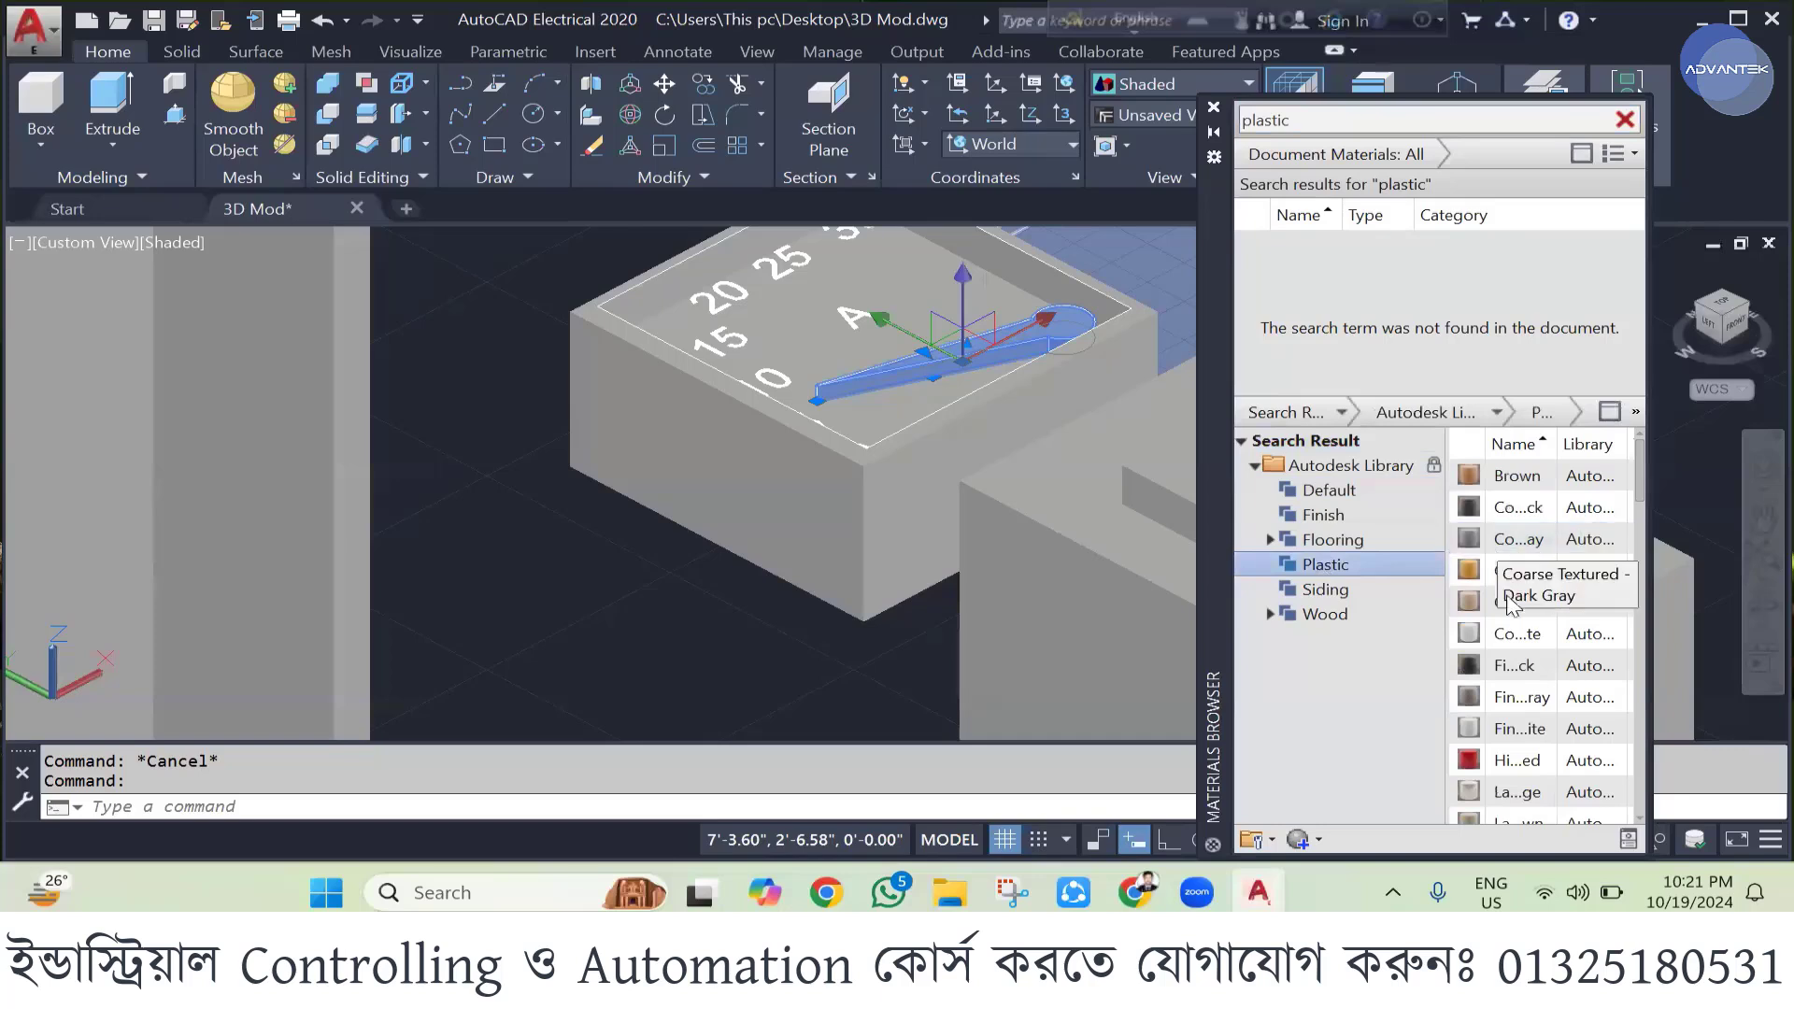
pyautogui.scroll(-1, 1530, 635)
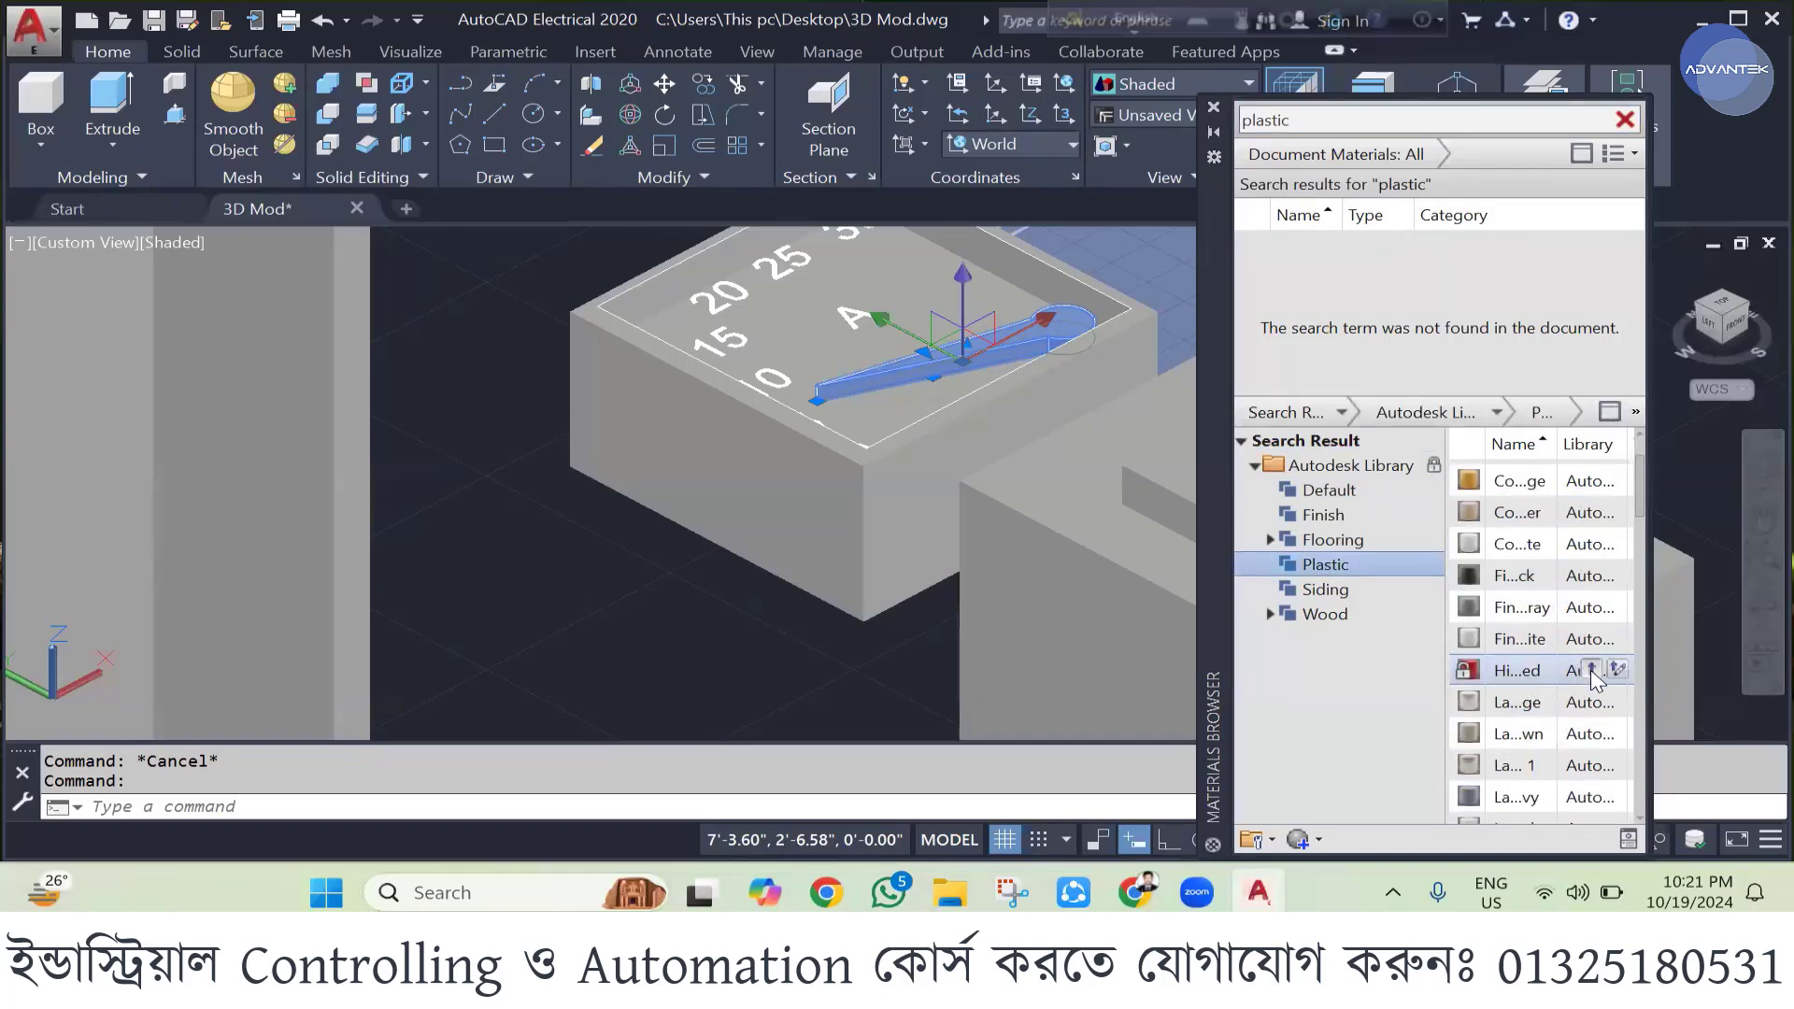
pyautogui.click(1591, 669)
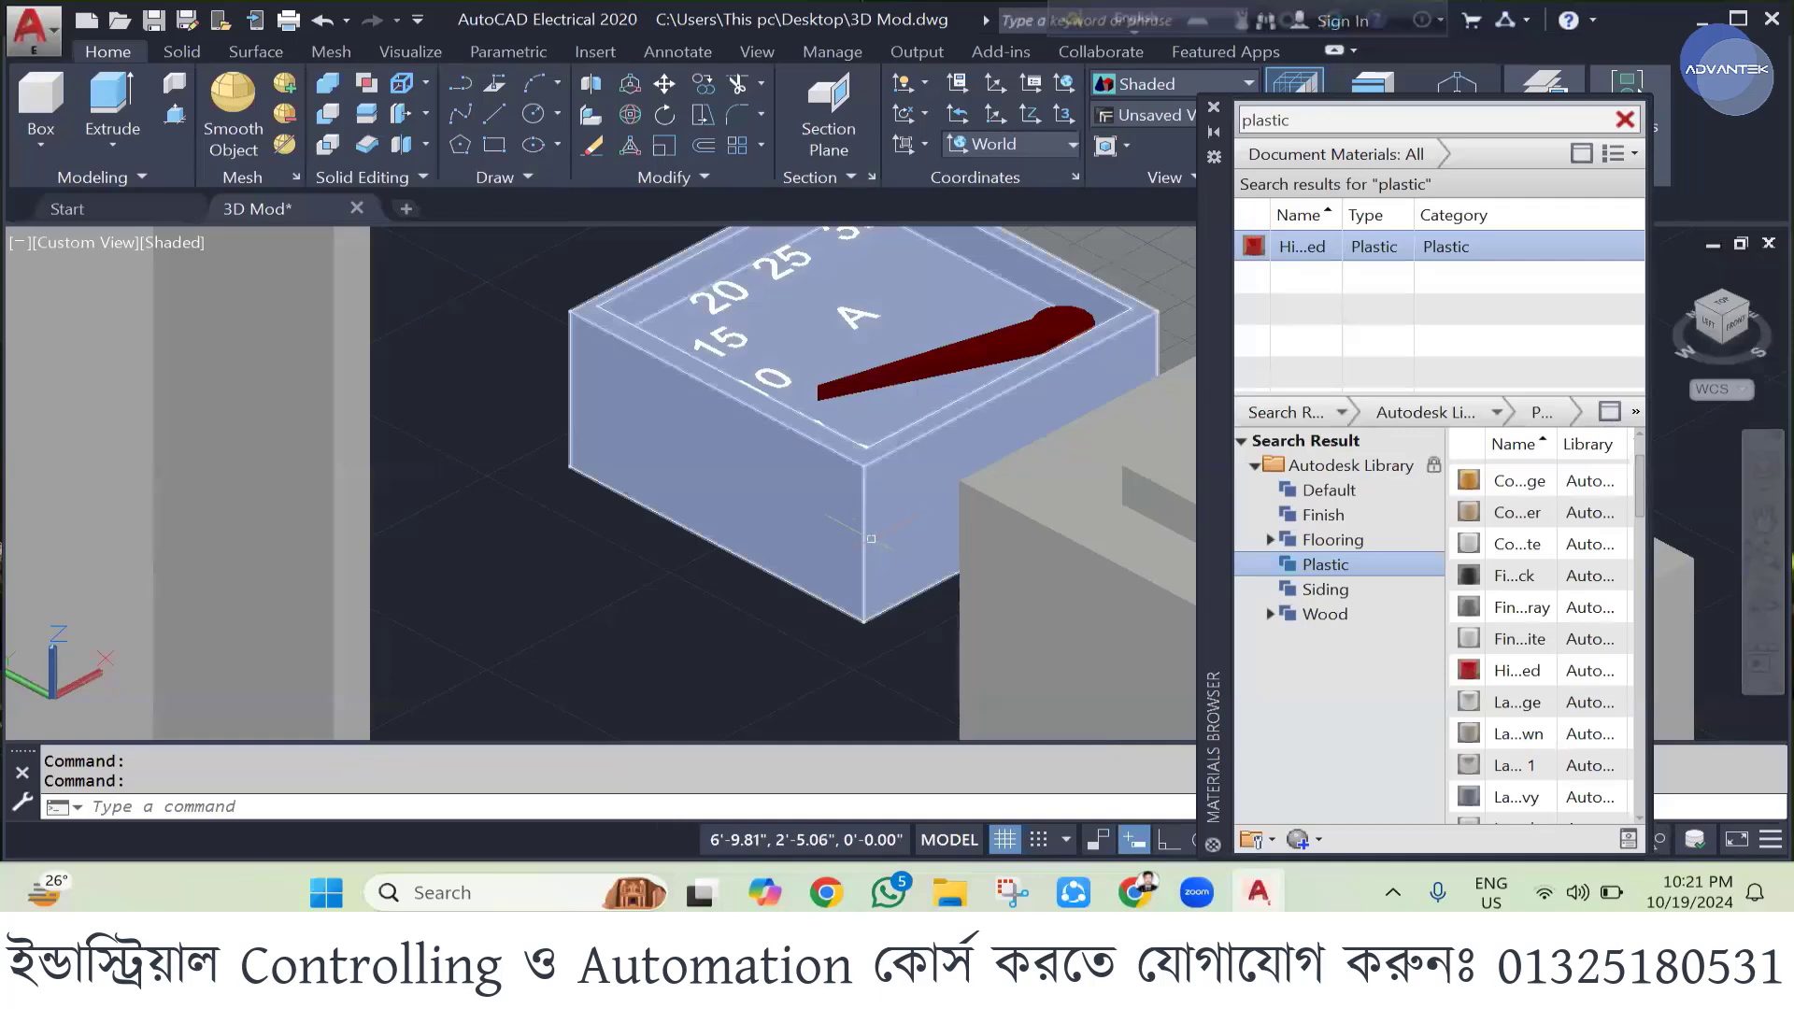
# - Align the UCS to Top
pyautogui.press('Escape')
pyautogui.press('Escape')
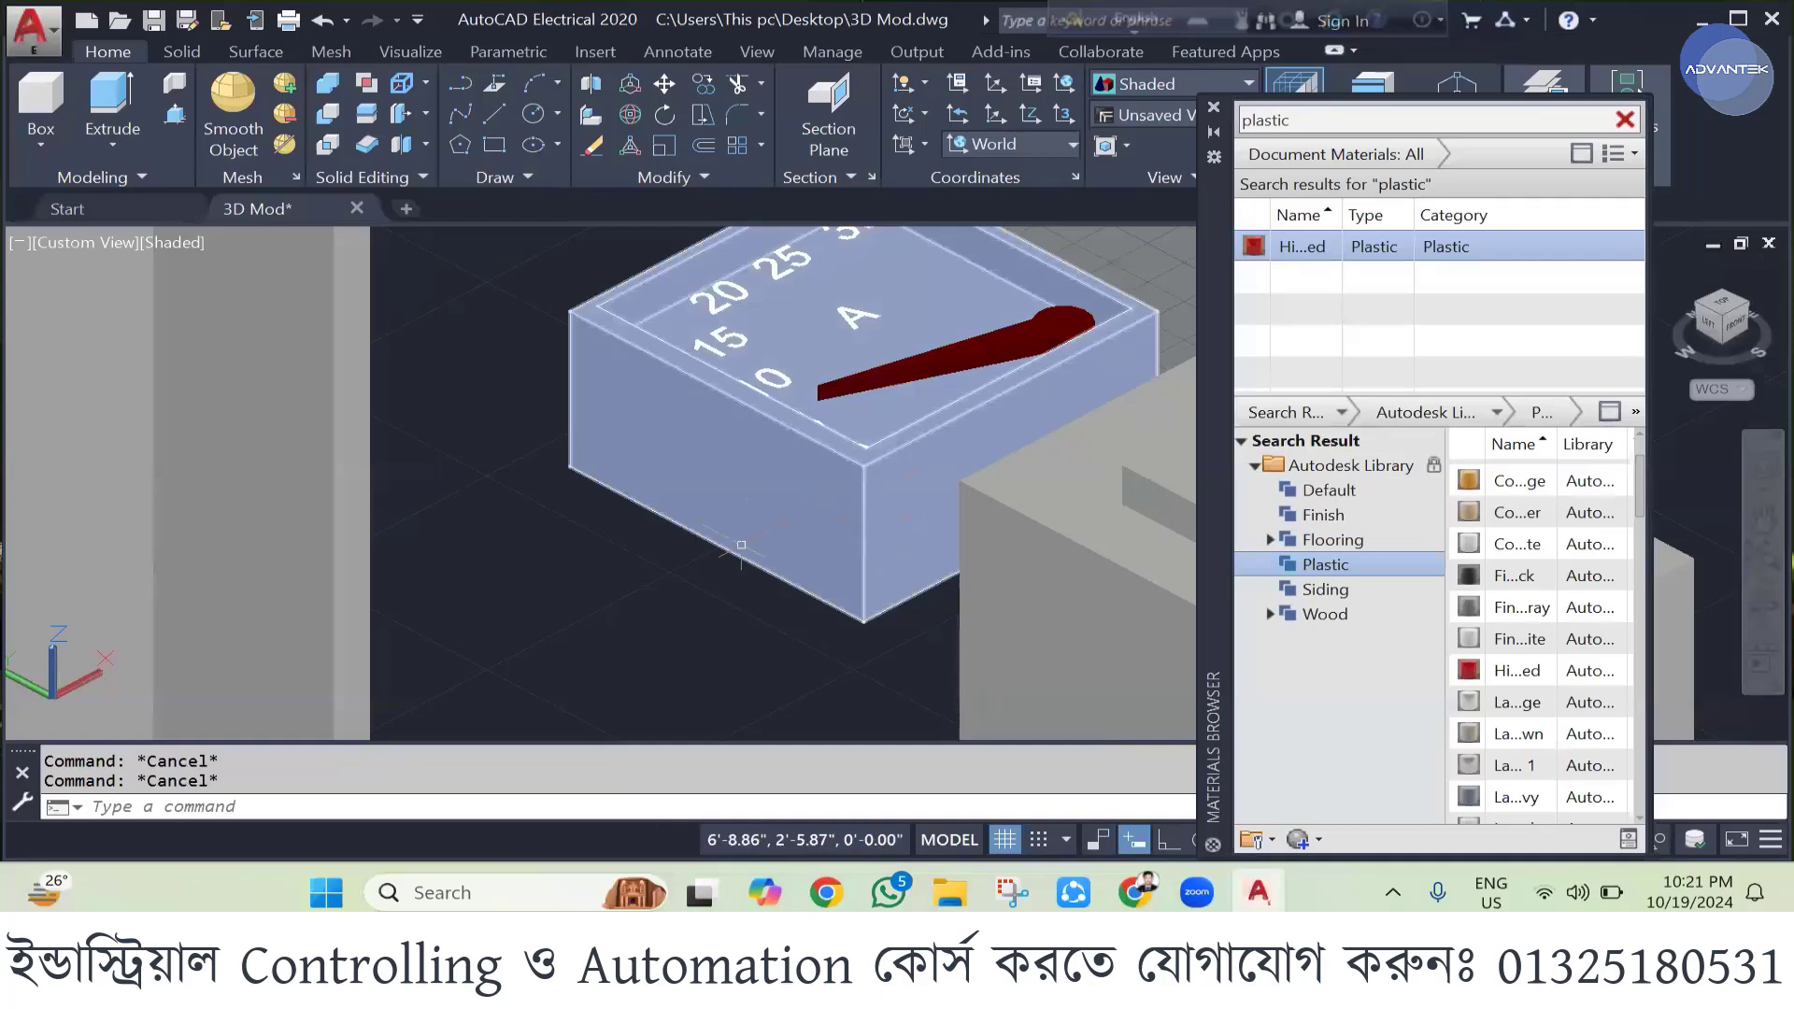
pyautogui.click(488, 567)
pyautogui.press('Escape')
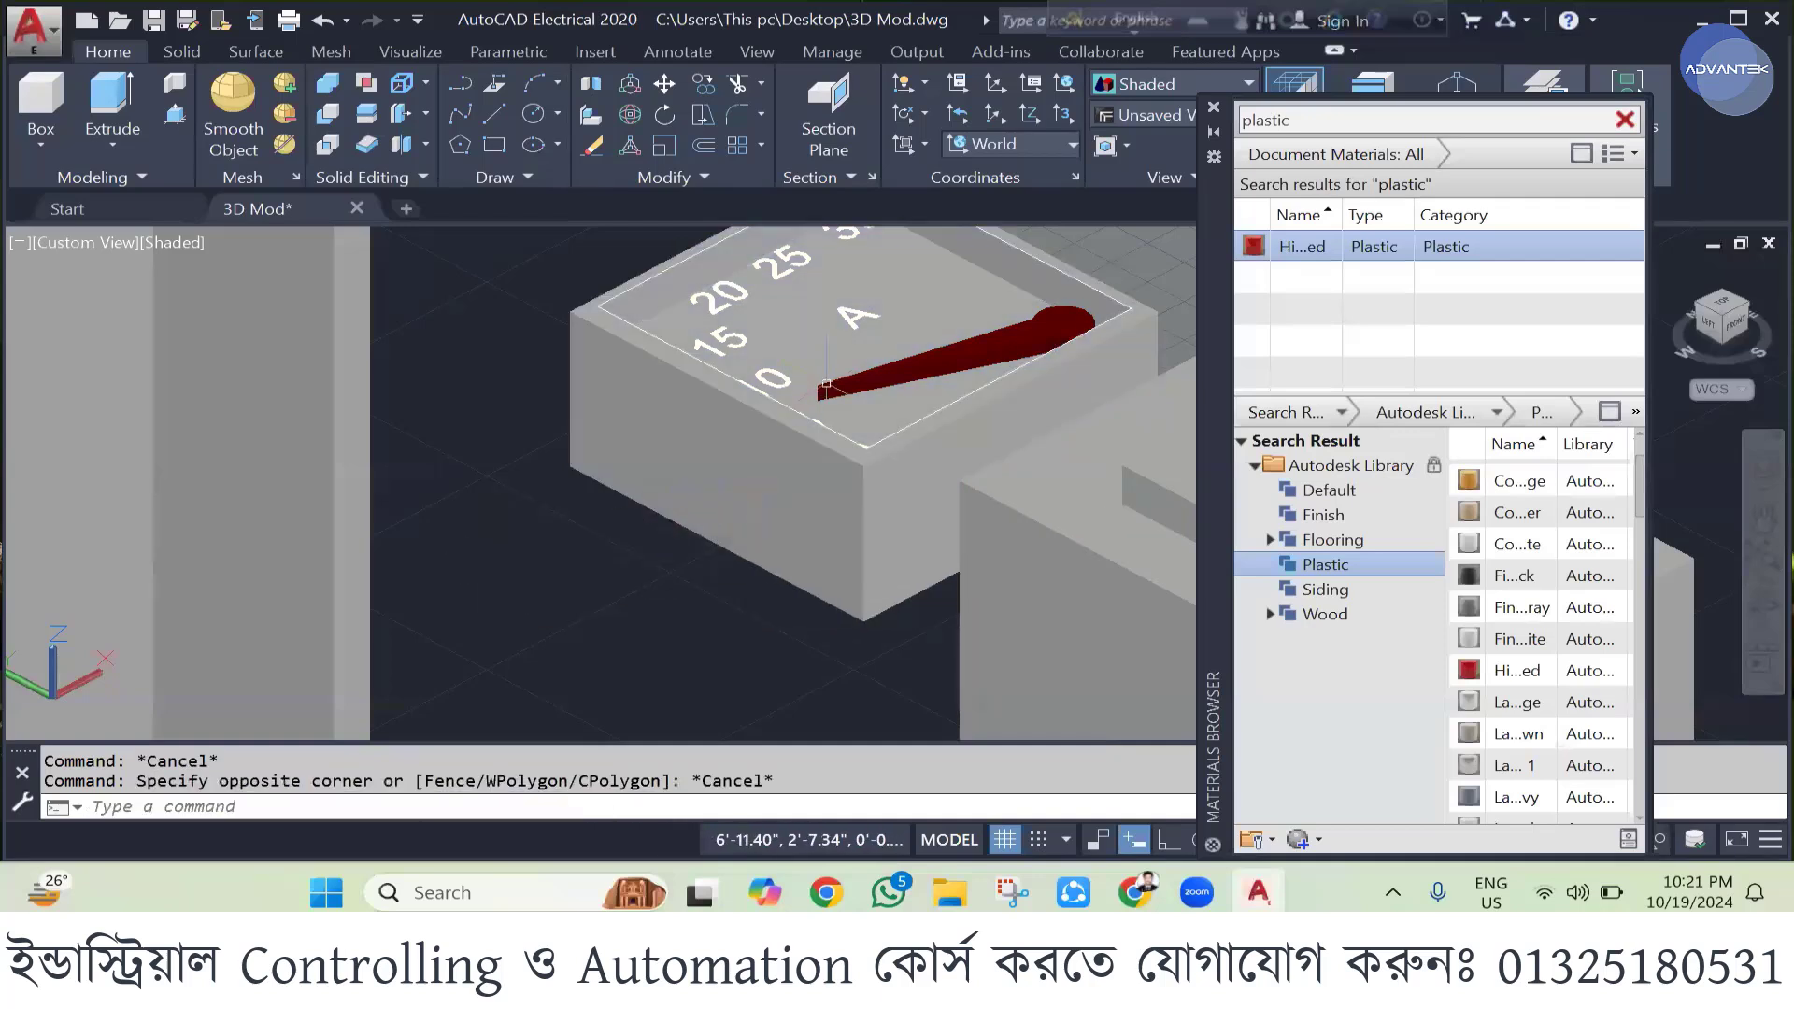
pyautogui.press('Escape')
pyautogui.press('Escape')
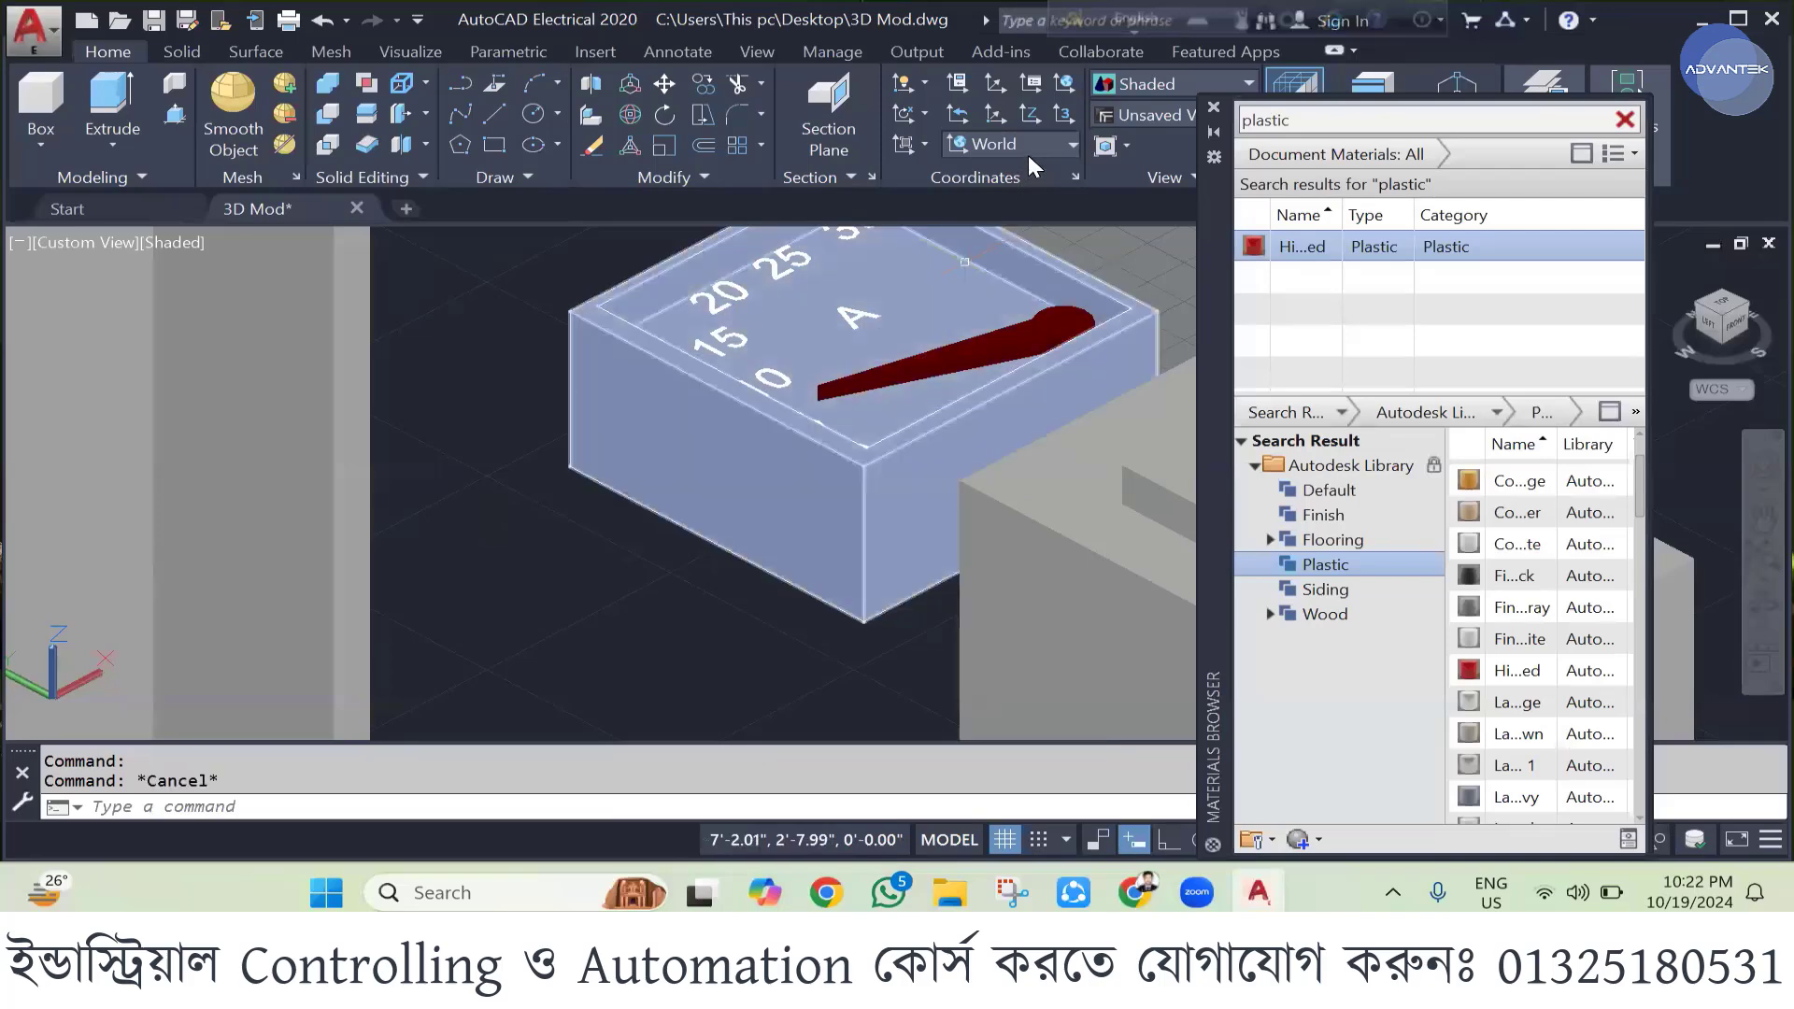
pyautogui.click(1029, 149)
pyautogui.click(999, 207)
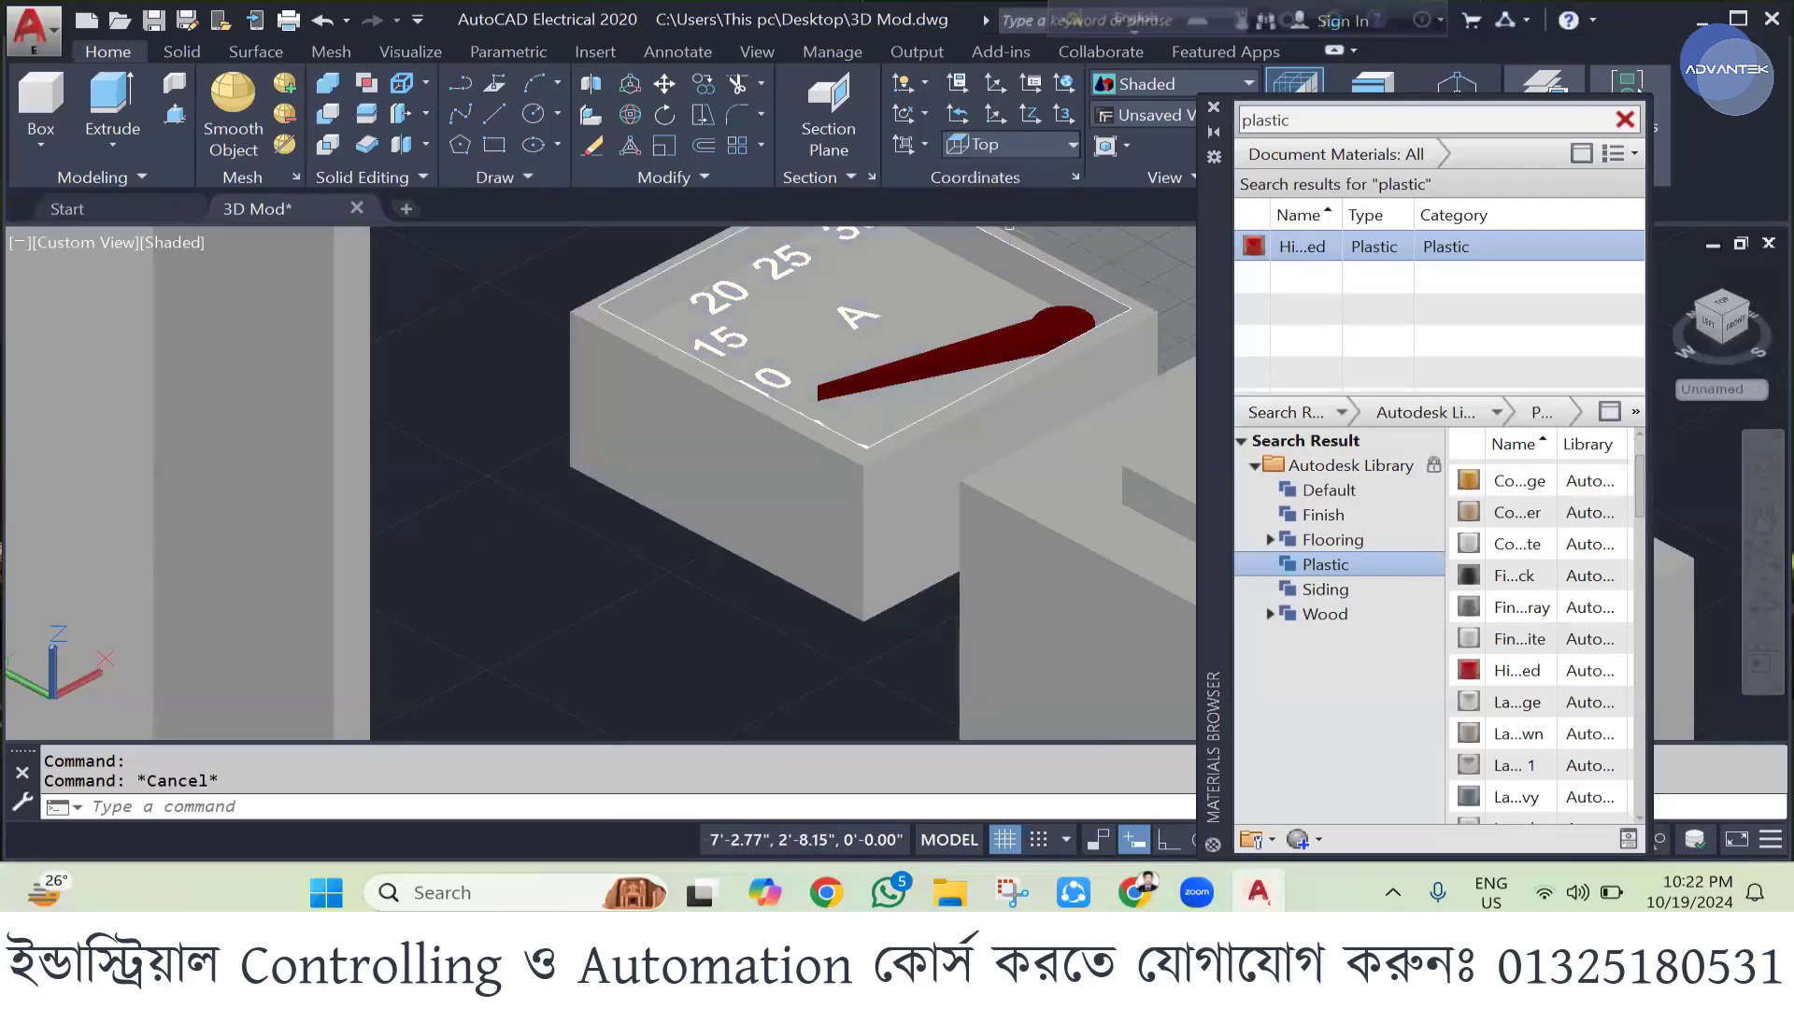
pyautogui.click(930, 290)
pyautogui.press('Escape')
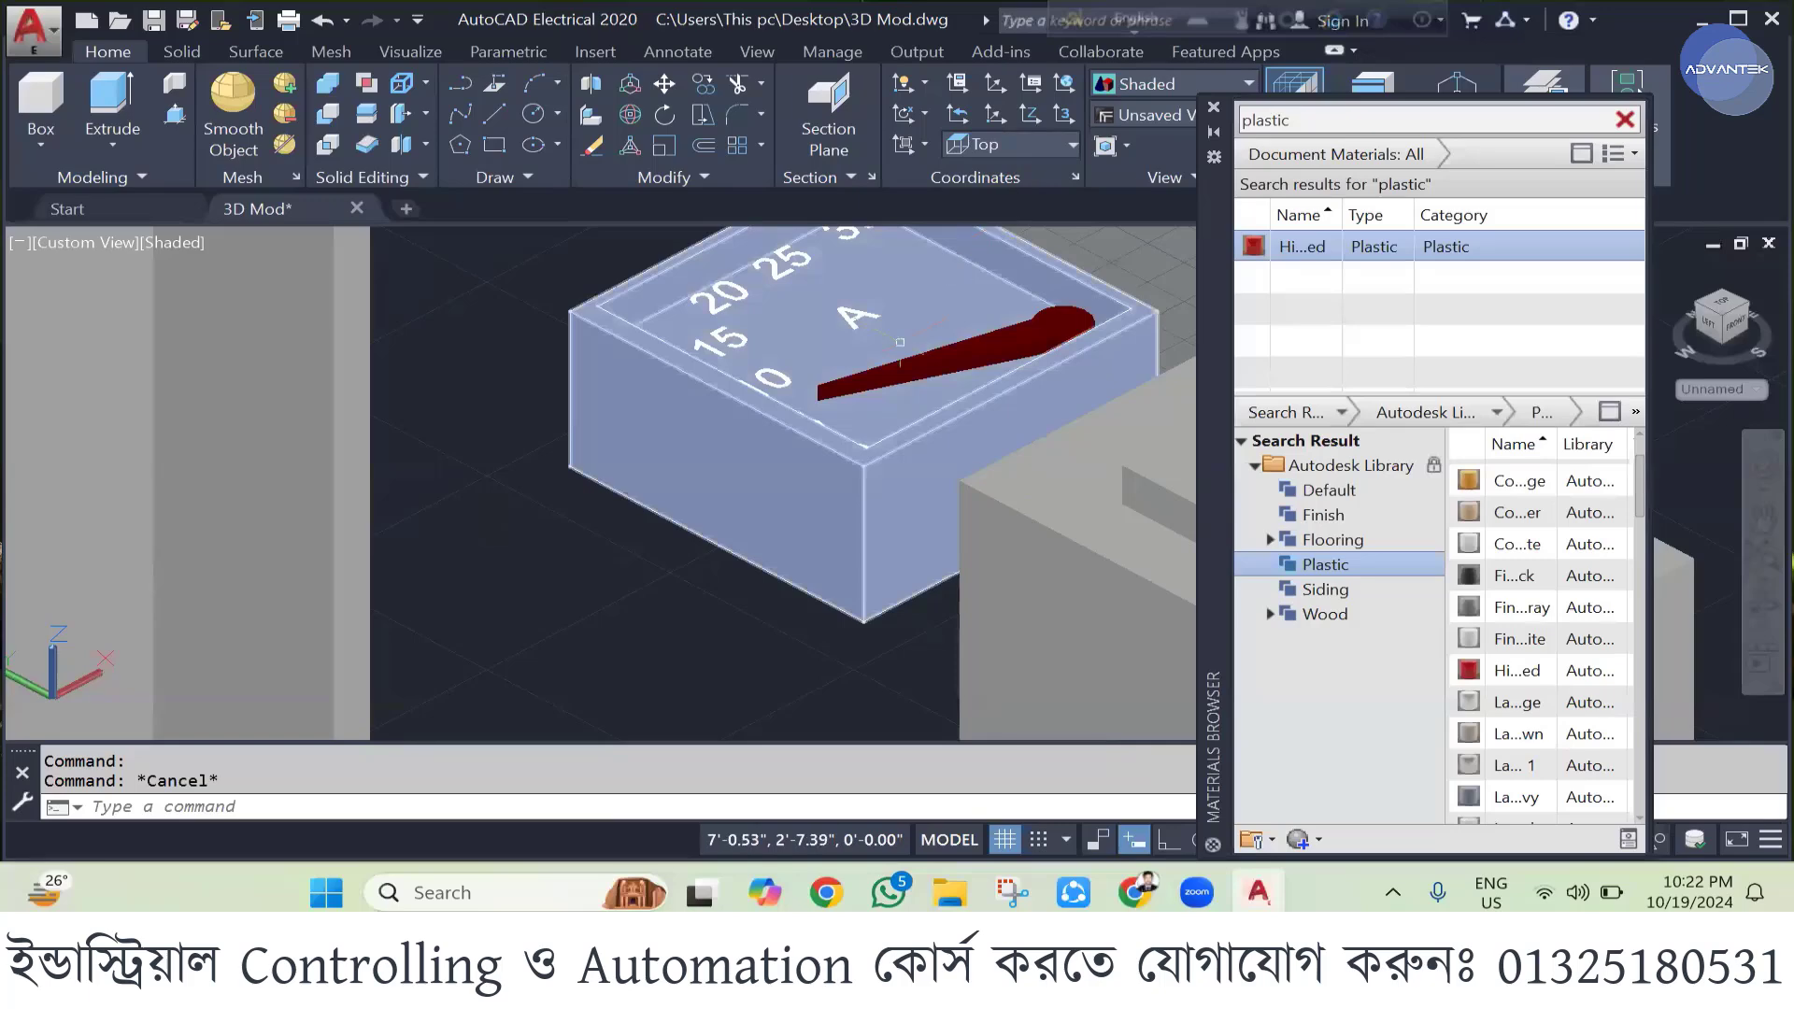
pyautogui.scroll(-4, 900, 342)
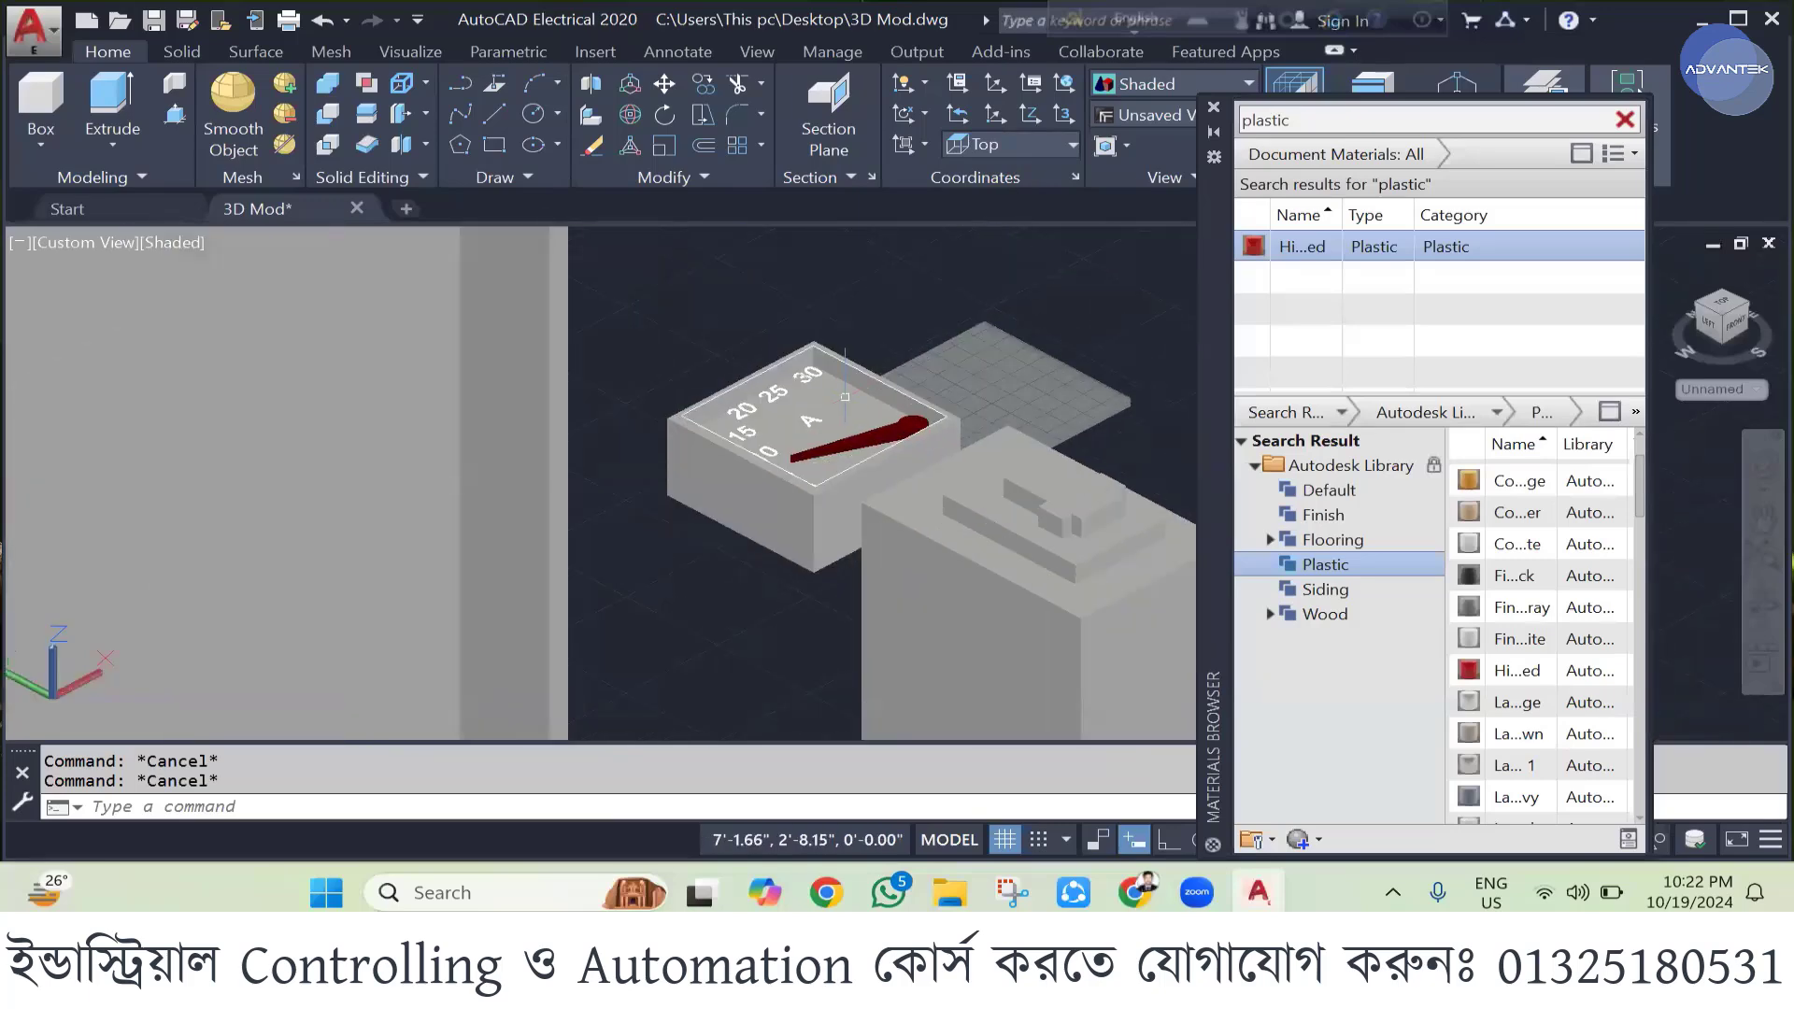
pyautogui.scroll(5, 844, 397)
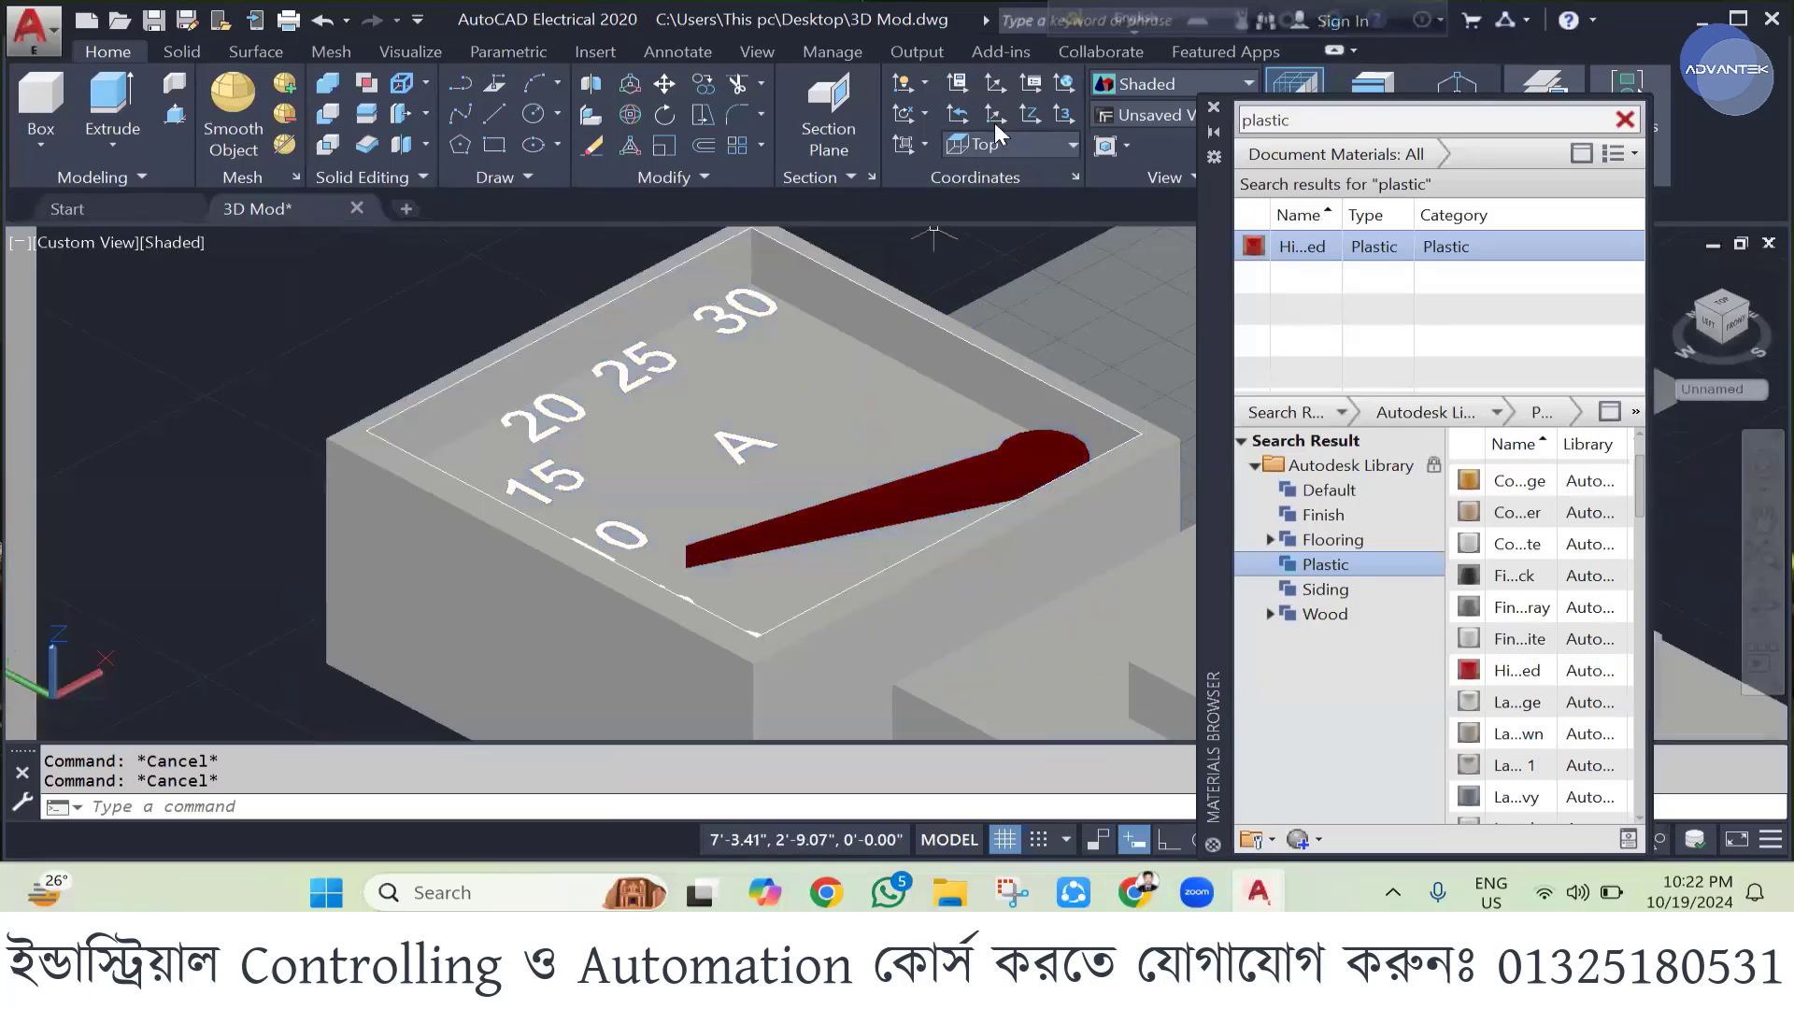
# - Apply the whitish plastic library material to the meter cover box
pyautogui.click(1003, 148)
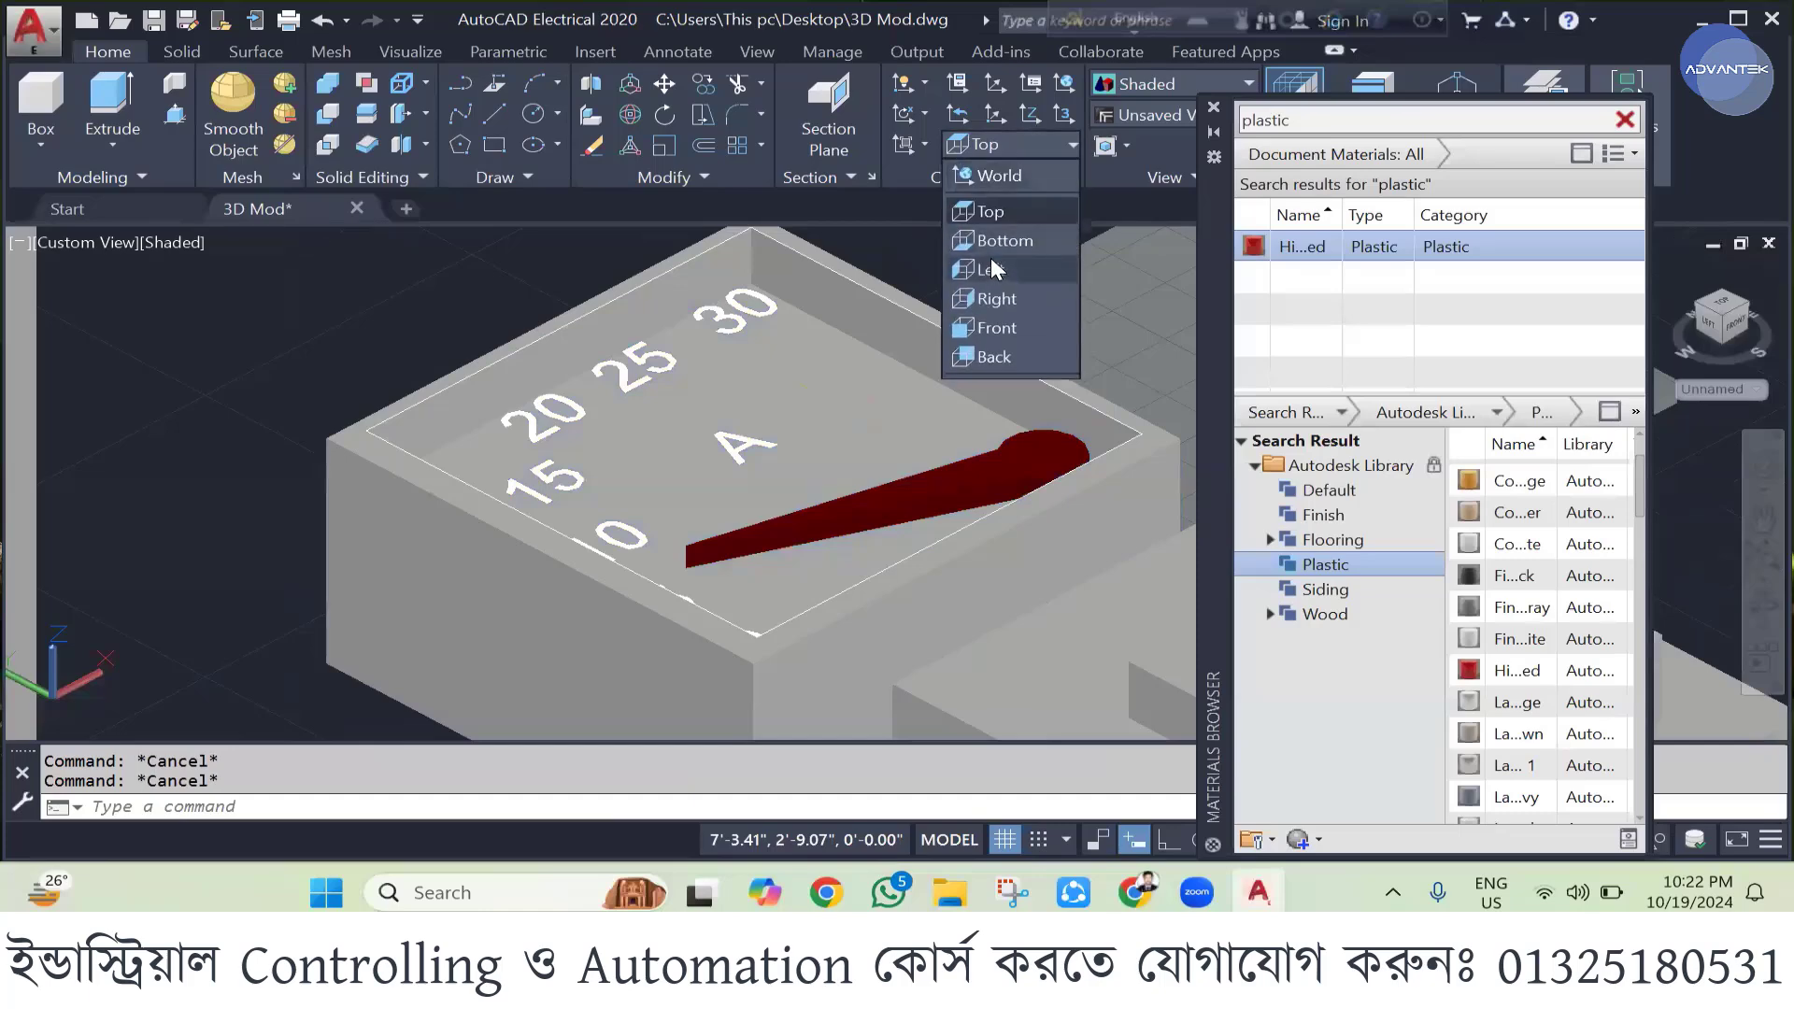
pyautogui.click(996, 213)
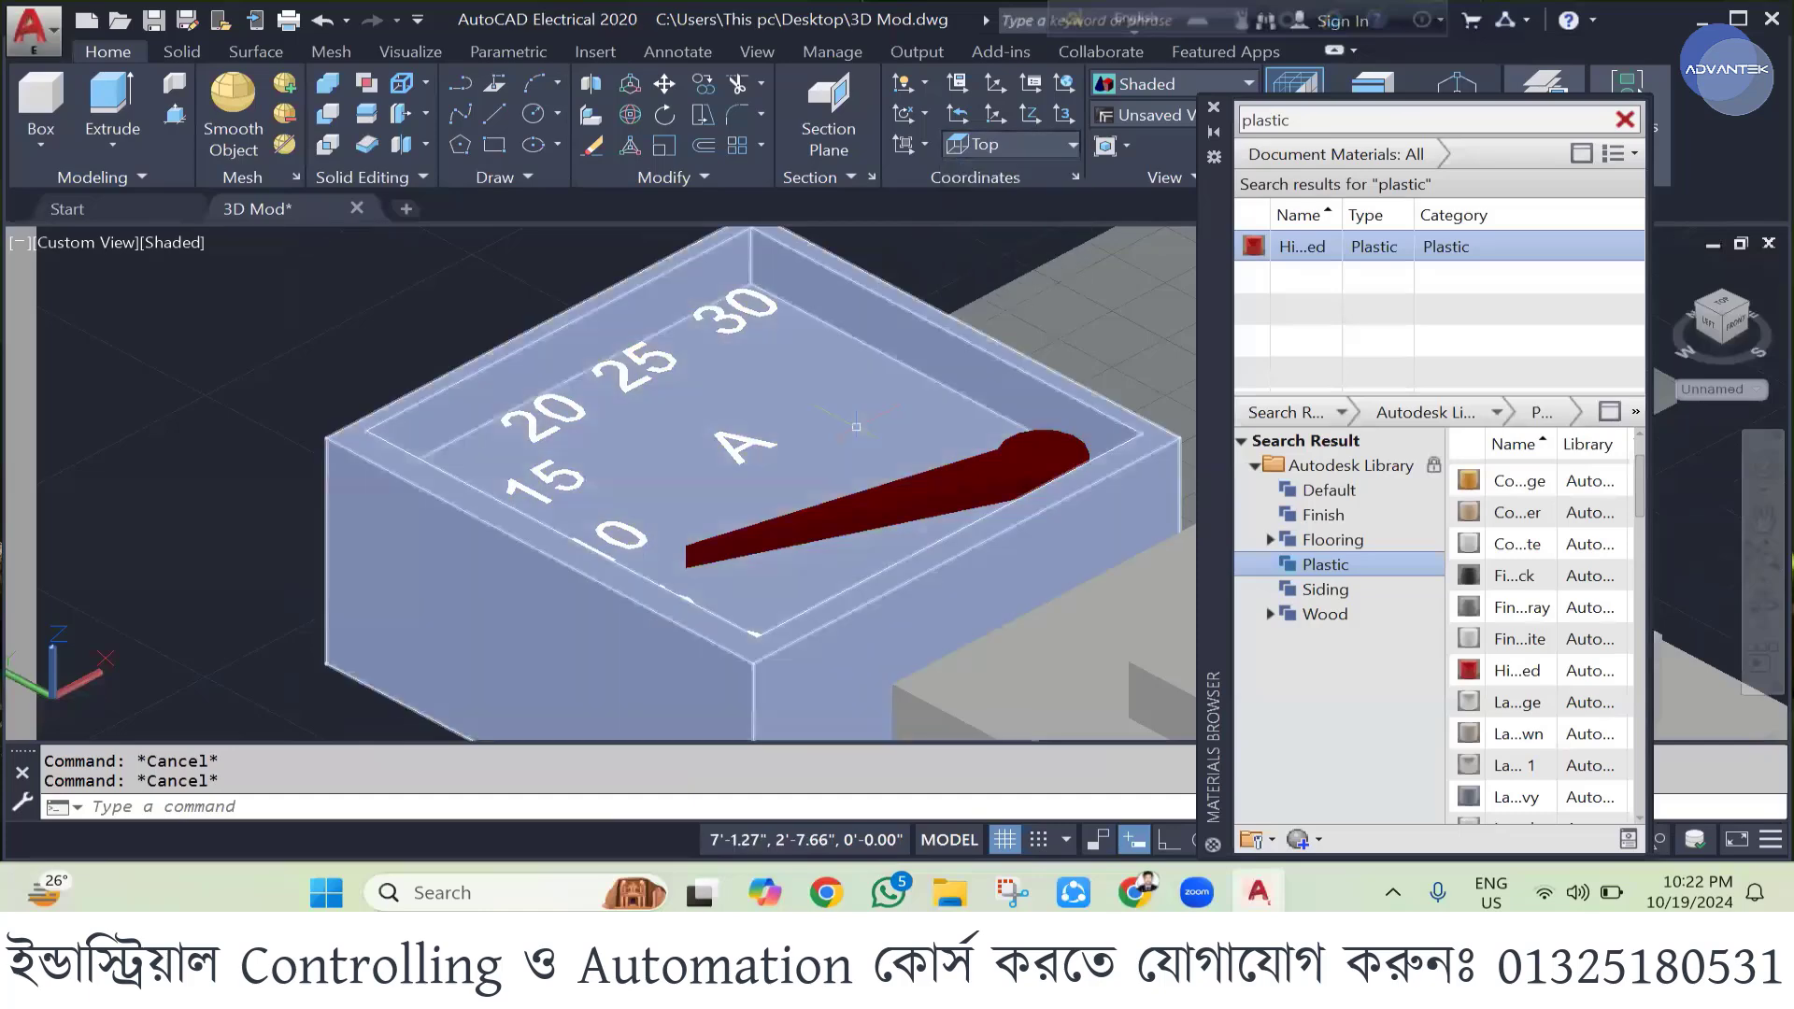
pyautogui.scroll(-5, 866, 409)
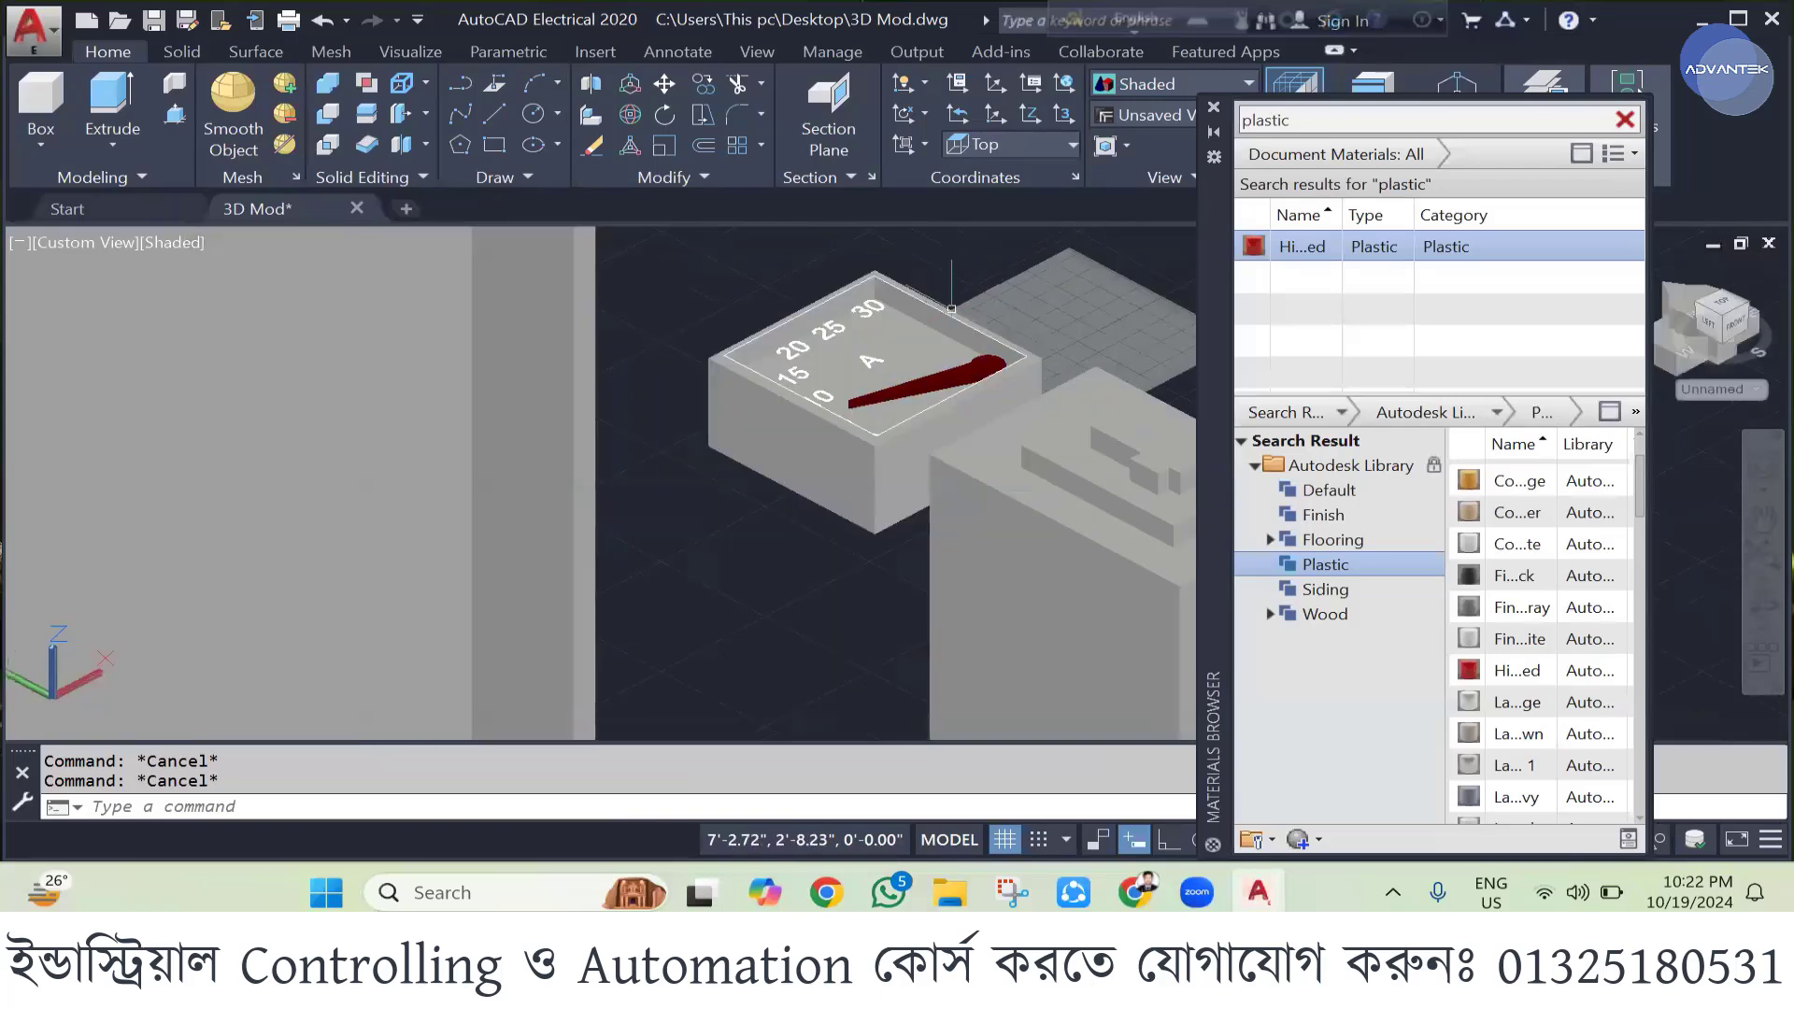
pyautogui.click(809, 471)
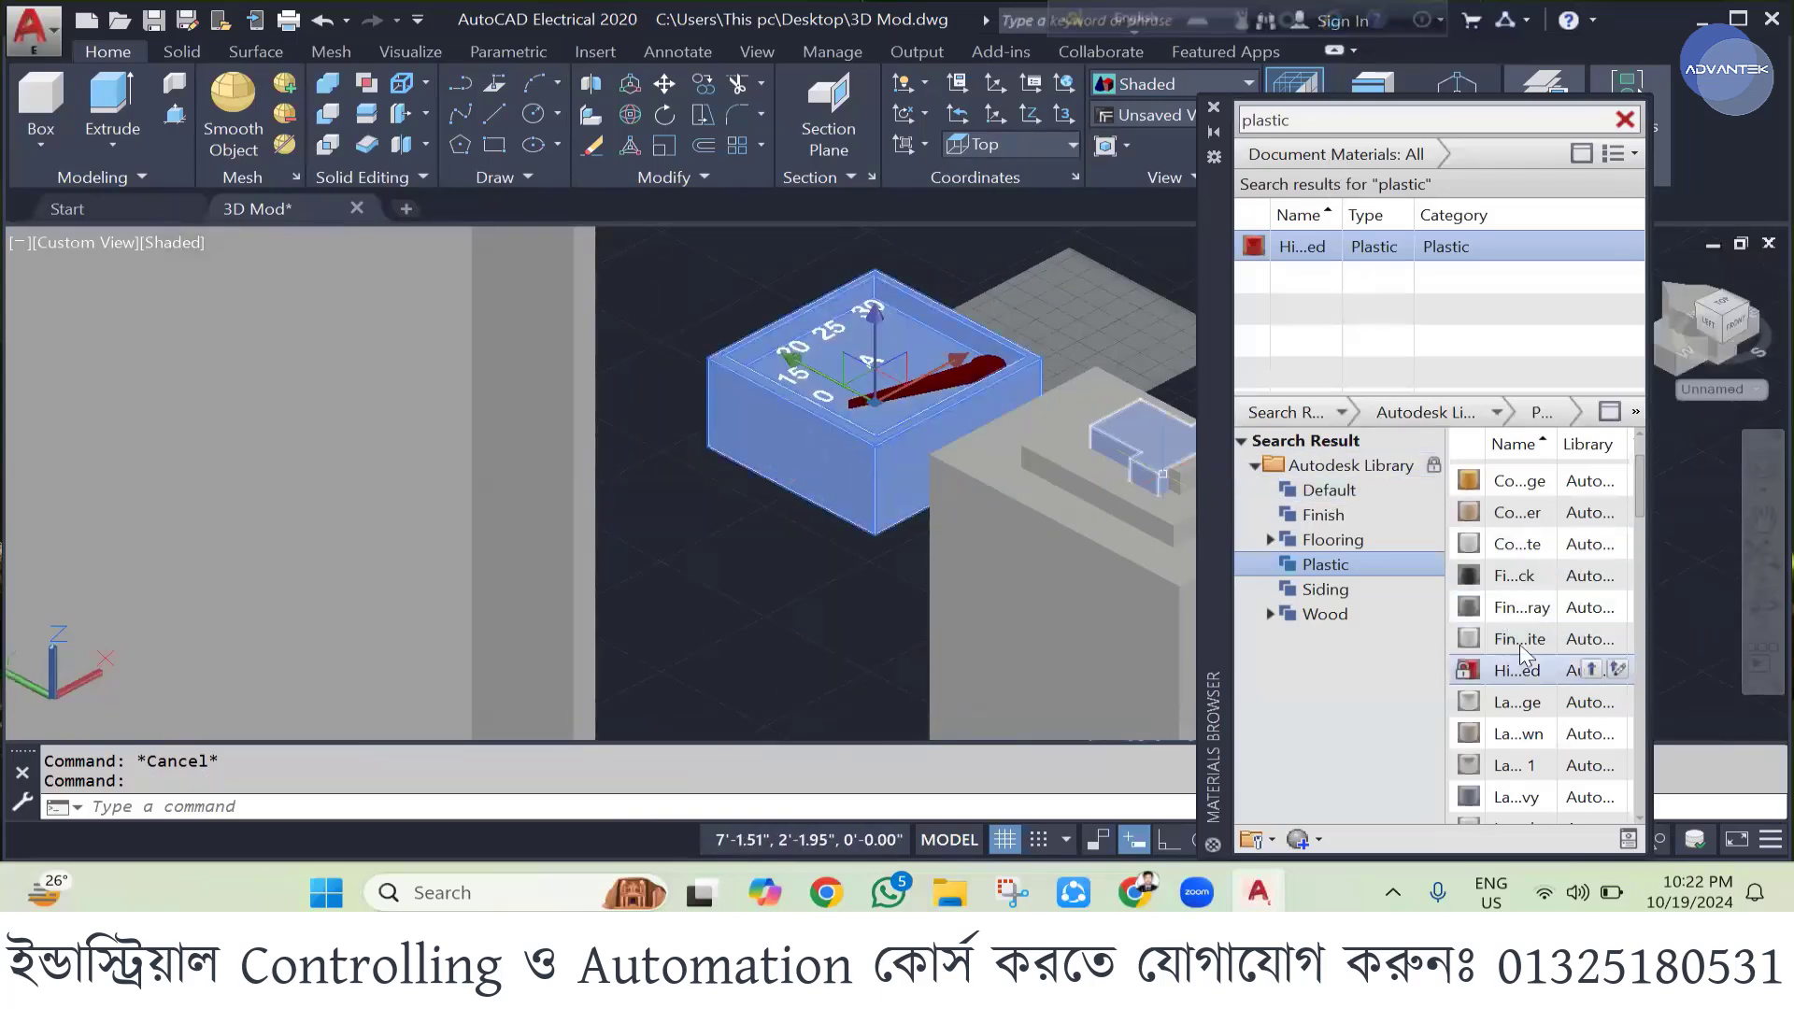
pyautogui.click(1590, 638)
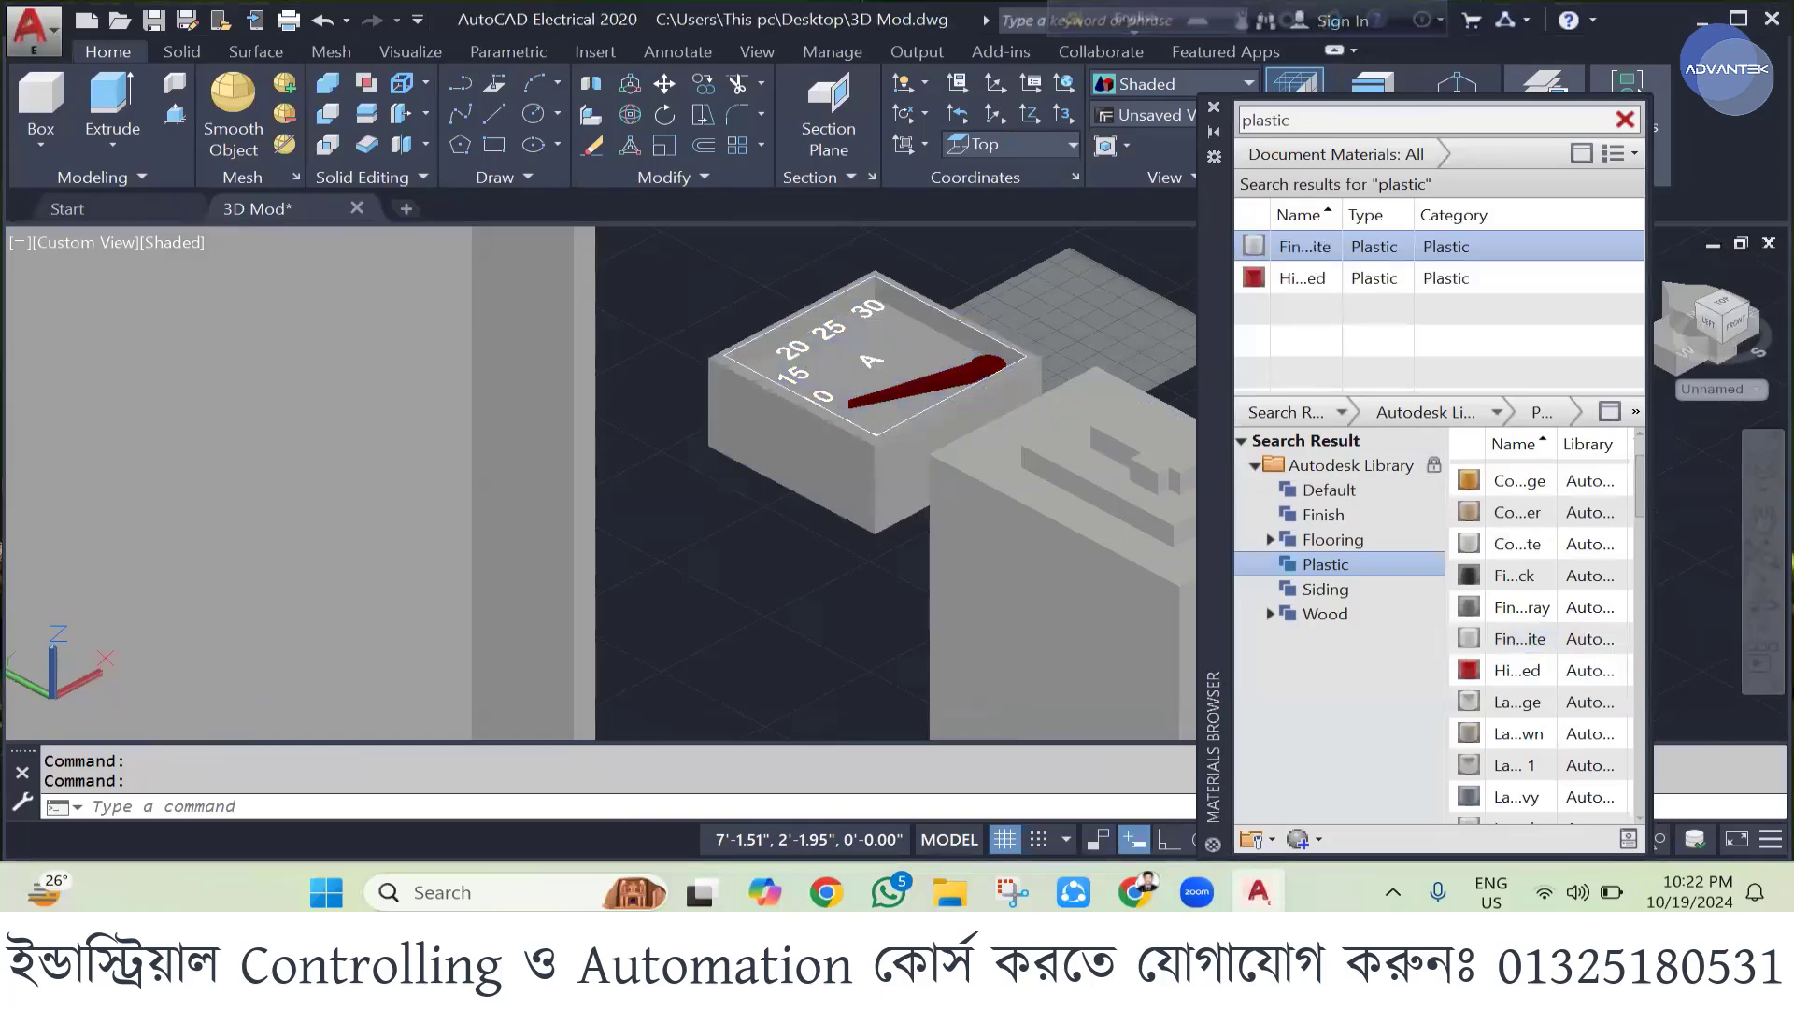
pyautogui.press('Escape')
pyautogui.press('Escape')
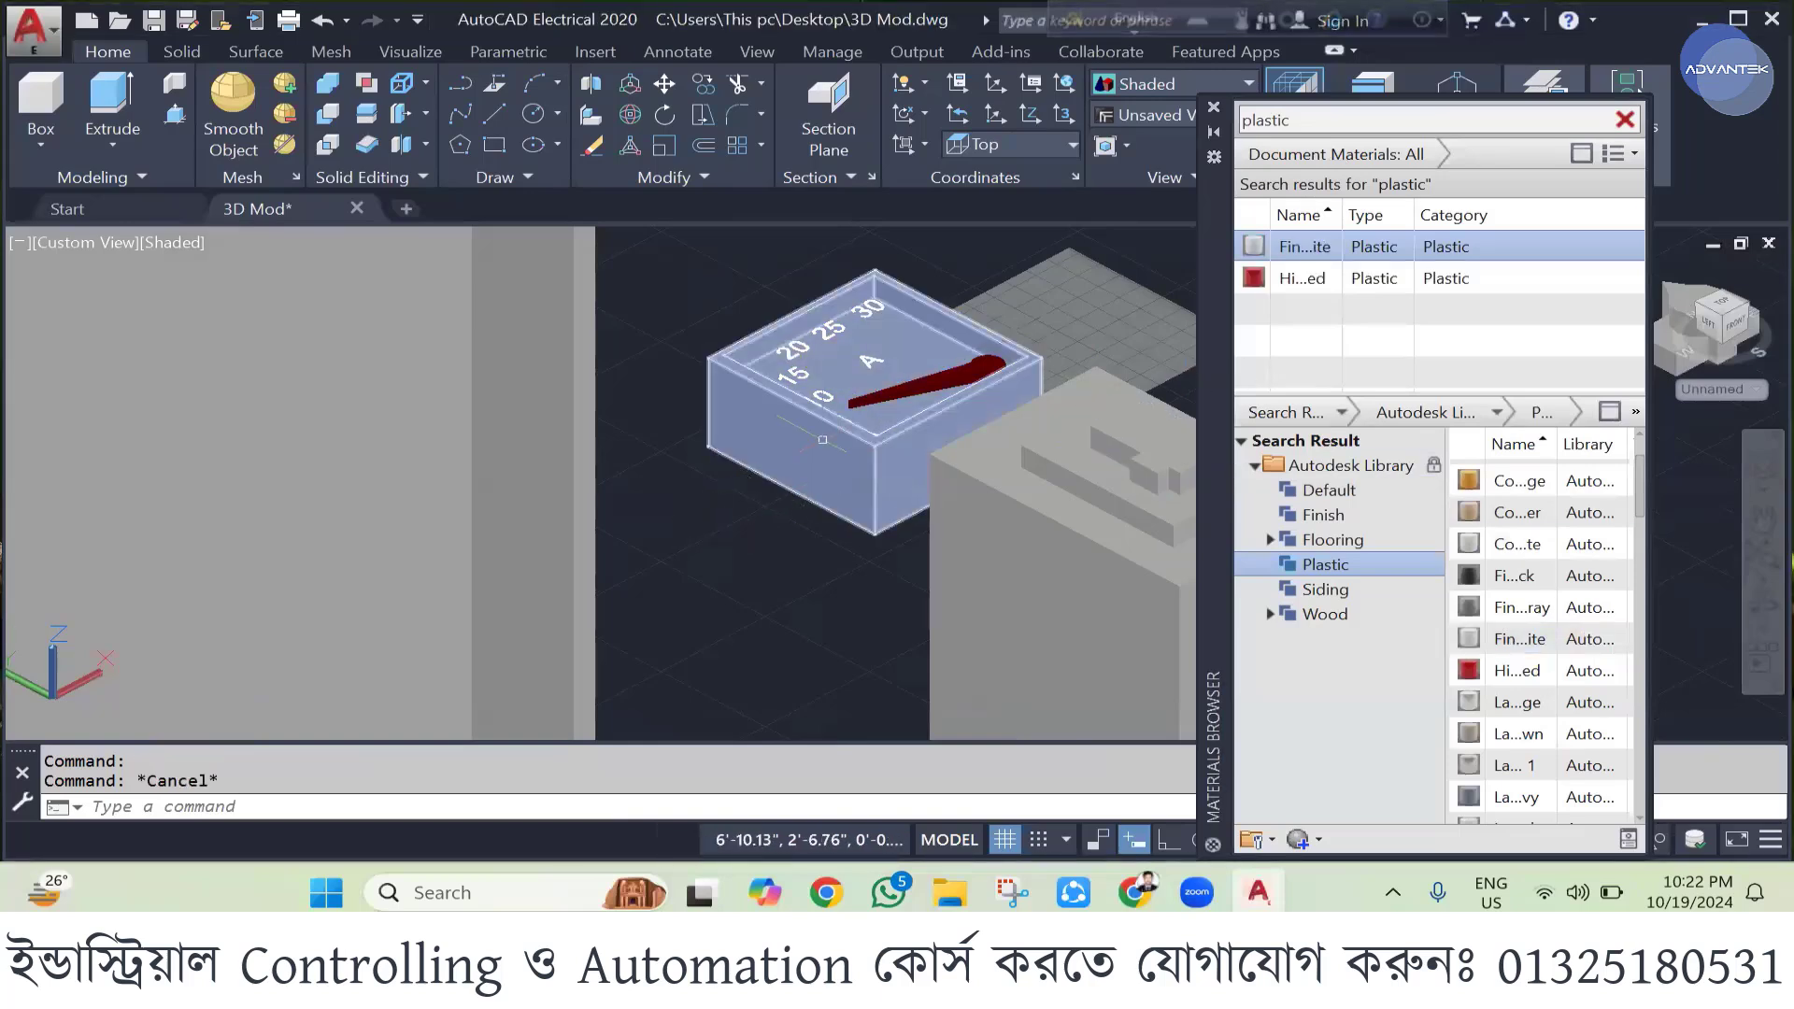
pyautogui.scroll(5, 838, 369)
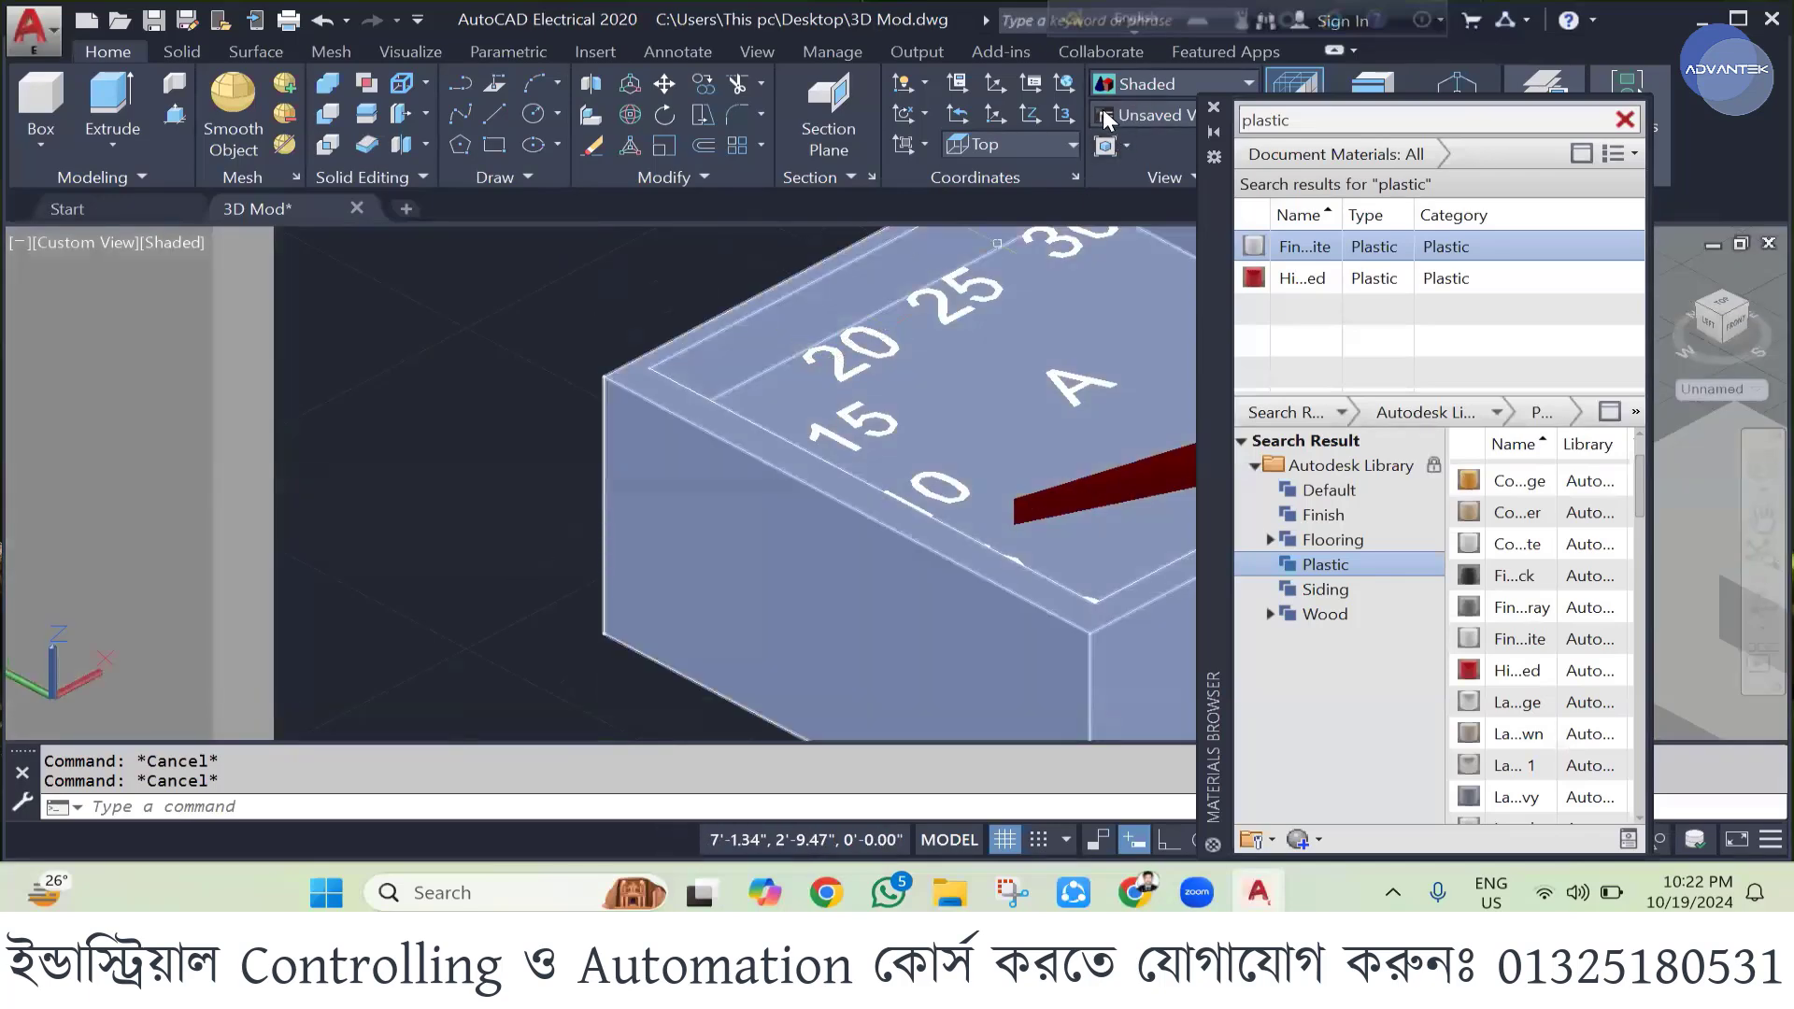
# - Switch to 2D Wireframe and select the dial labels, scale numbers and A
pyautogui.click(1132, 84)
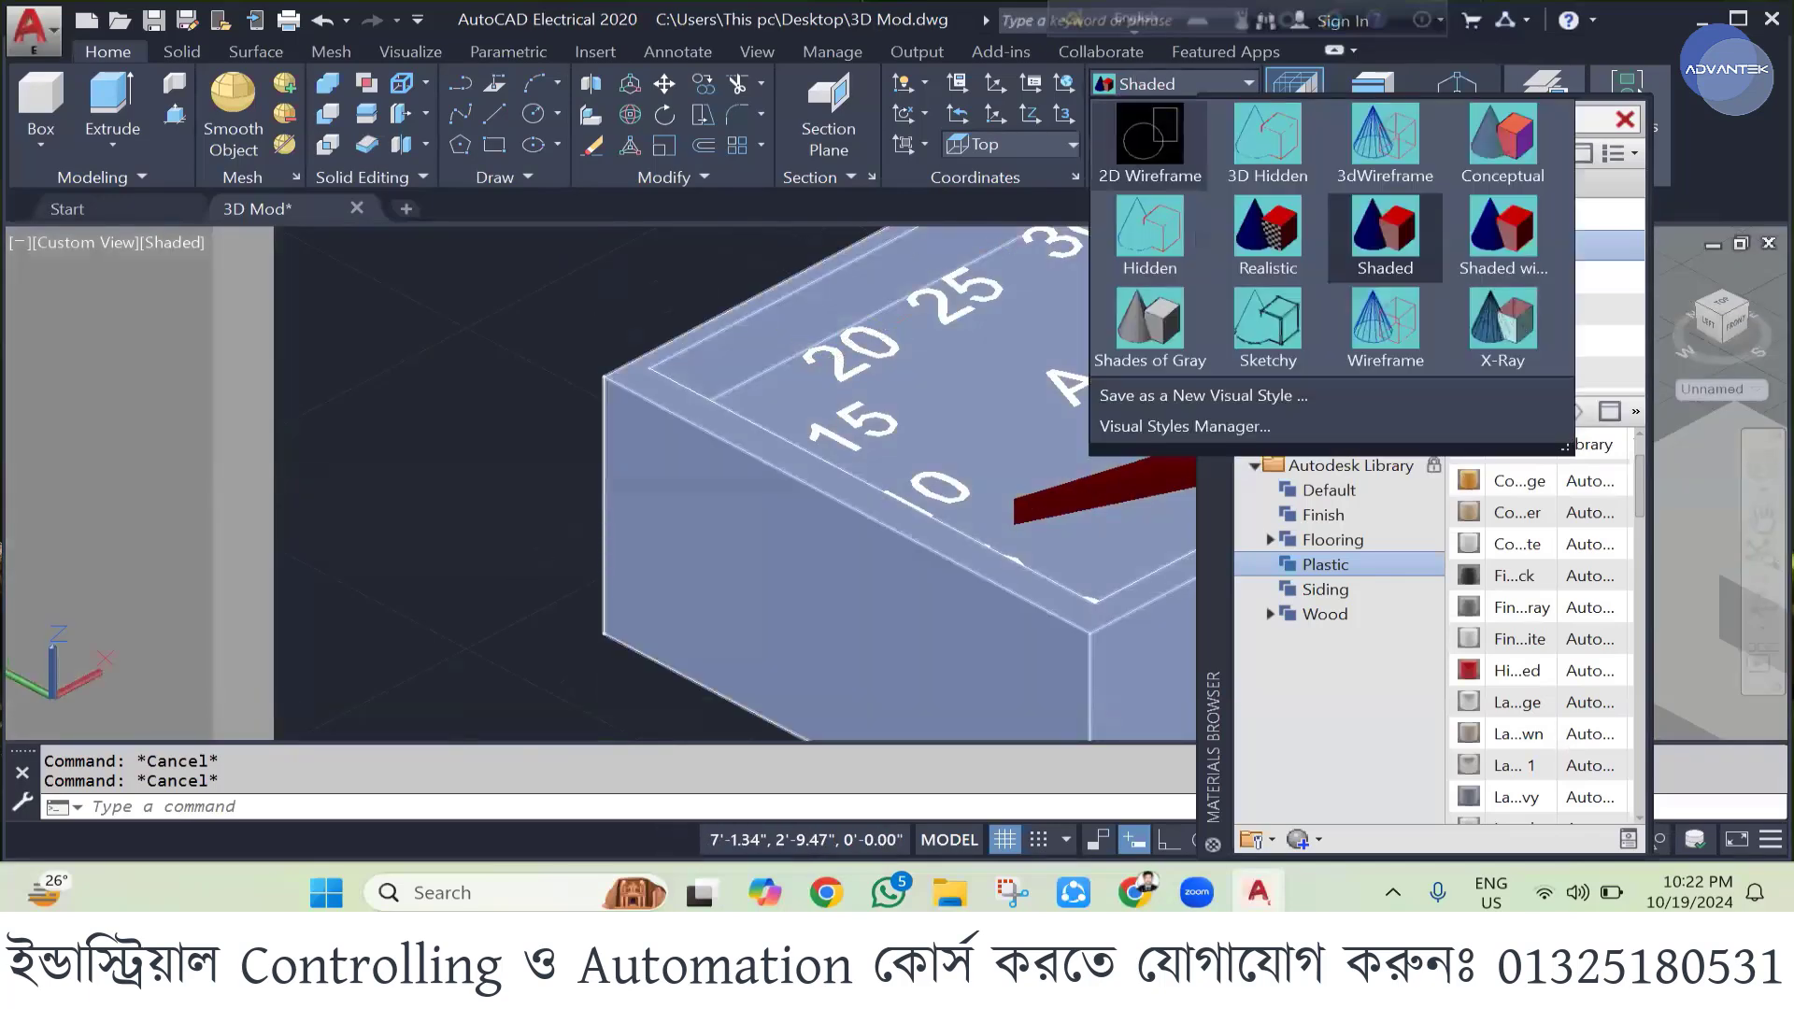
pyautogui.click(1132, 142)
pyautogui.scroll(-2, 865, 397)
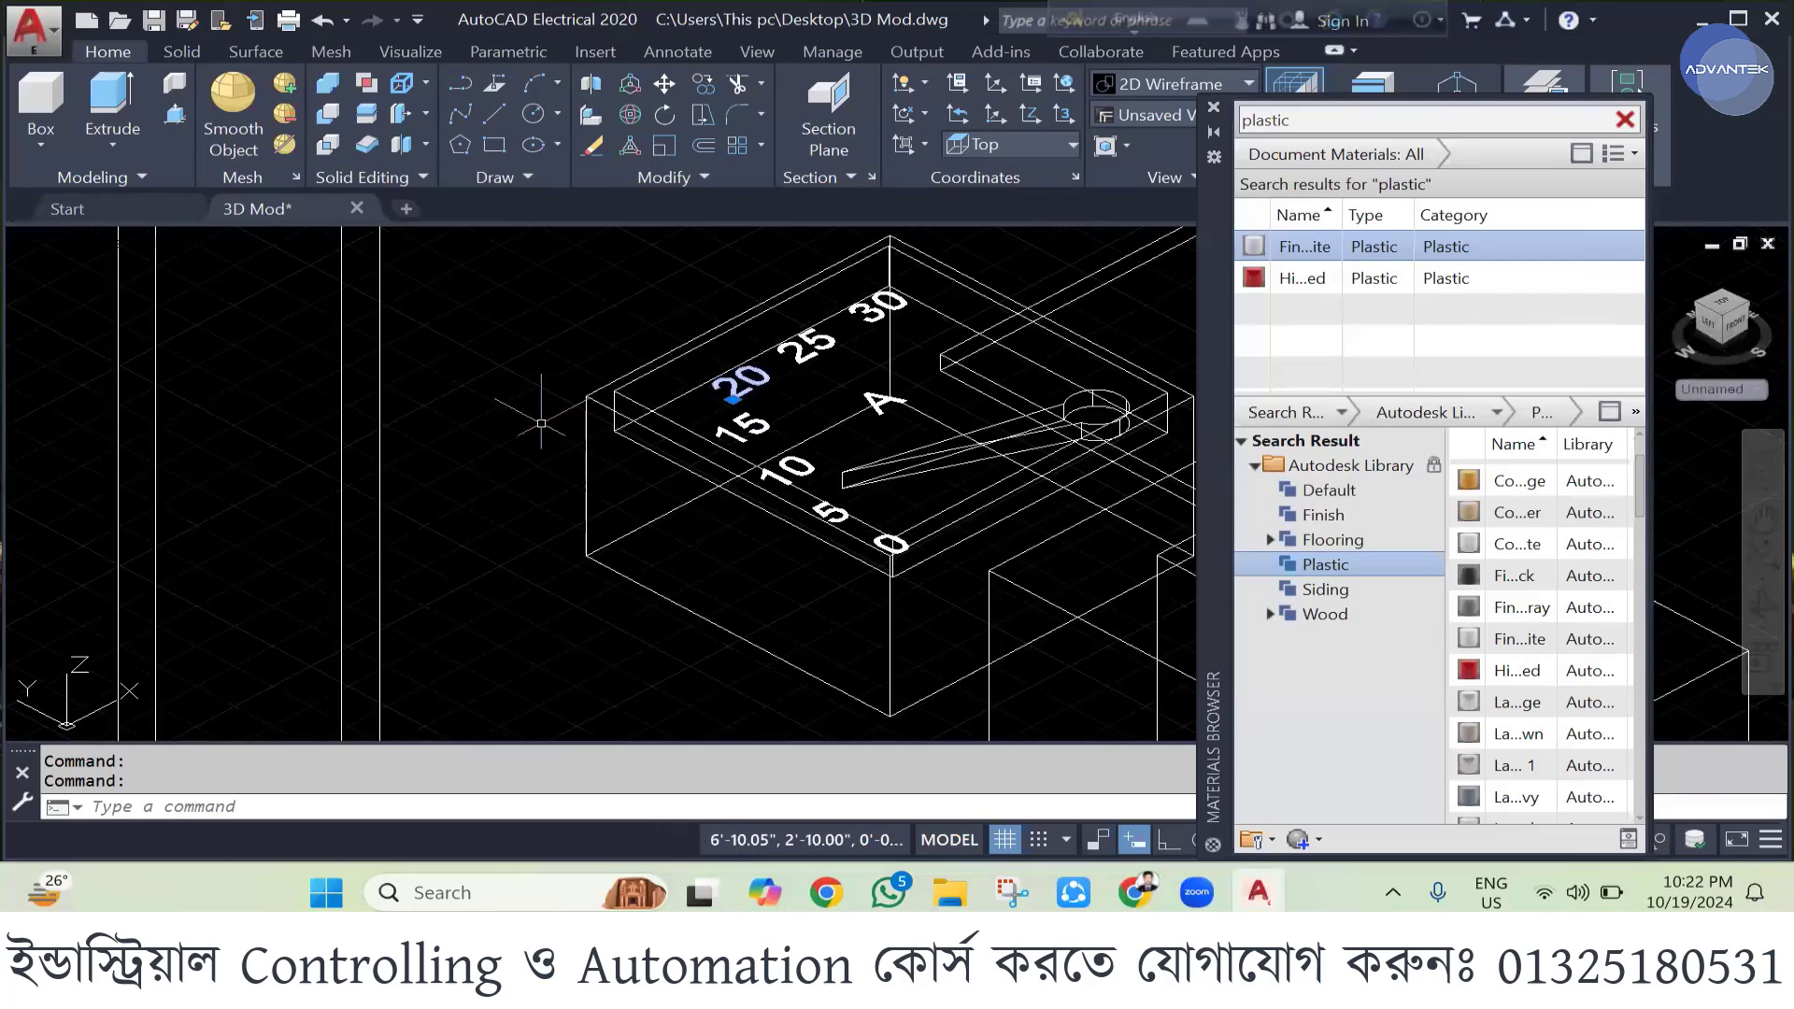
pyautogui.click(862, 406)
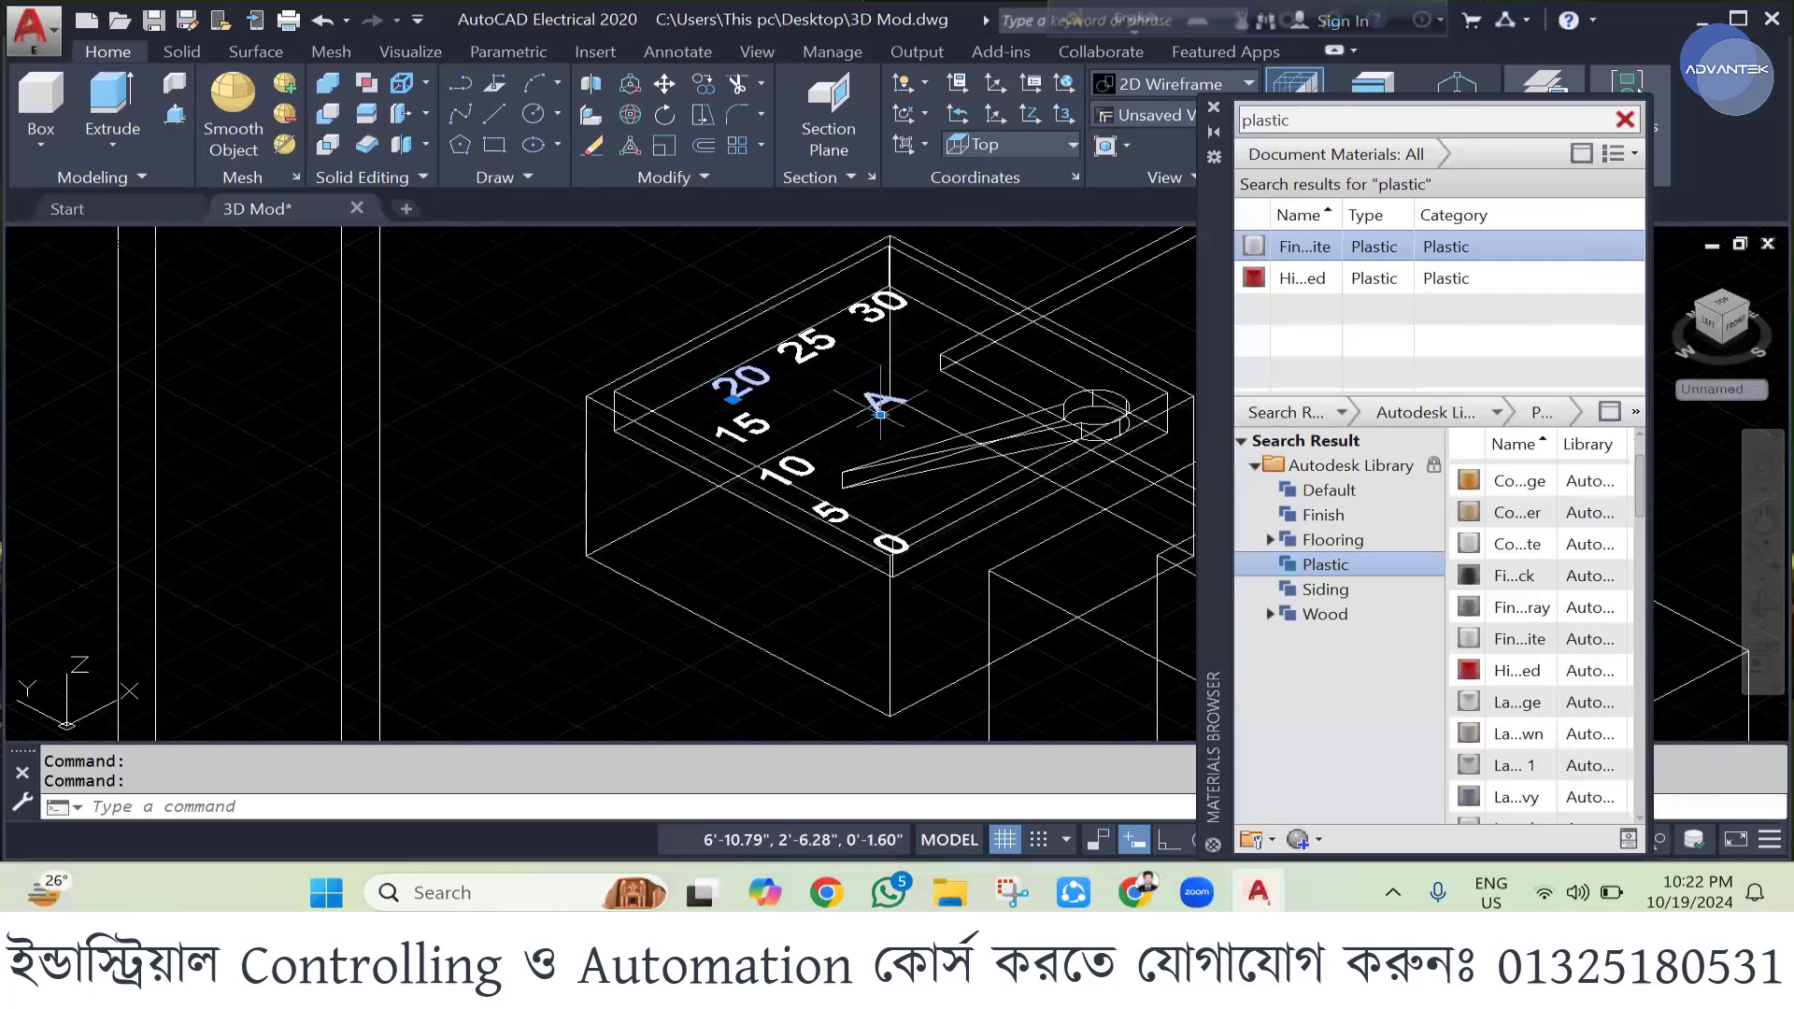
pyautogui.click(826, 341)
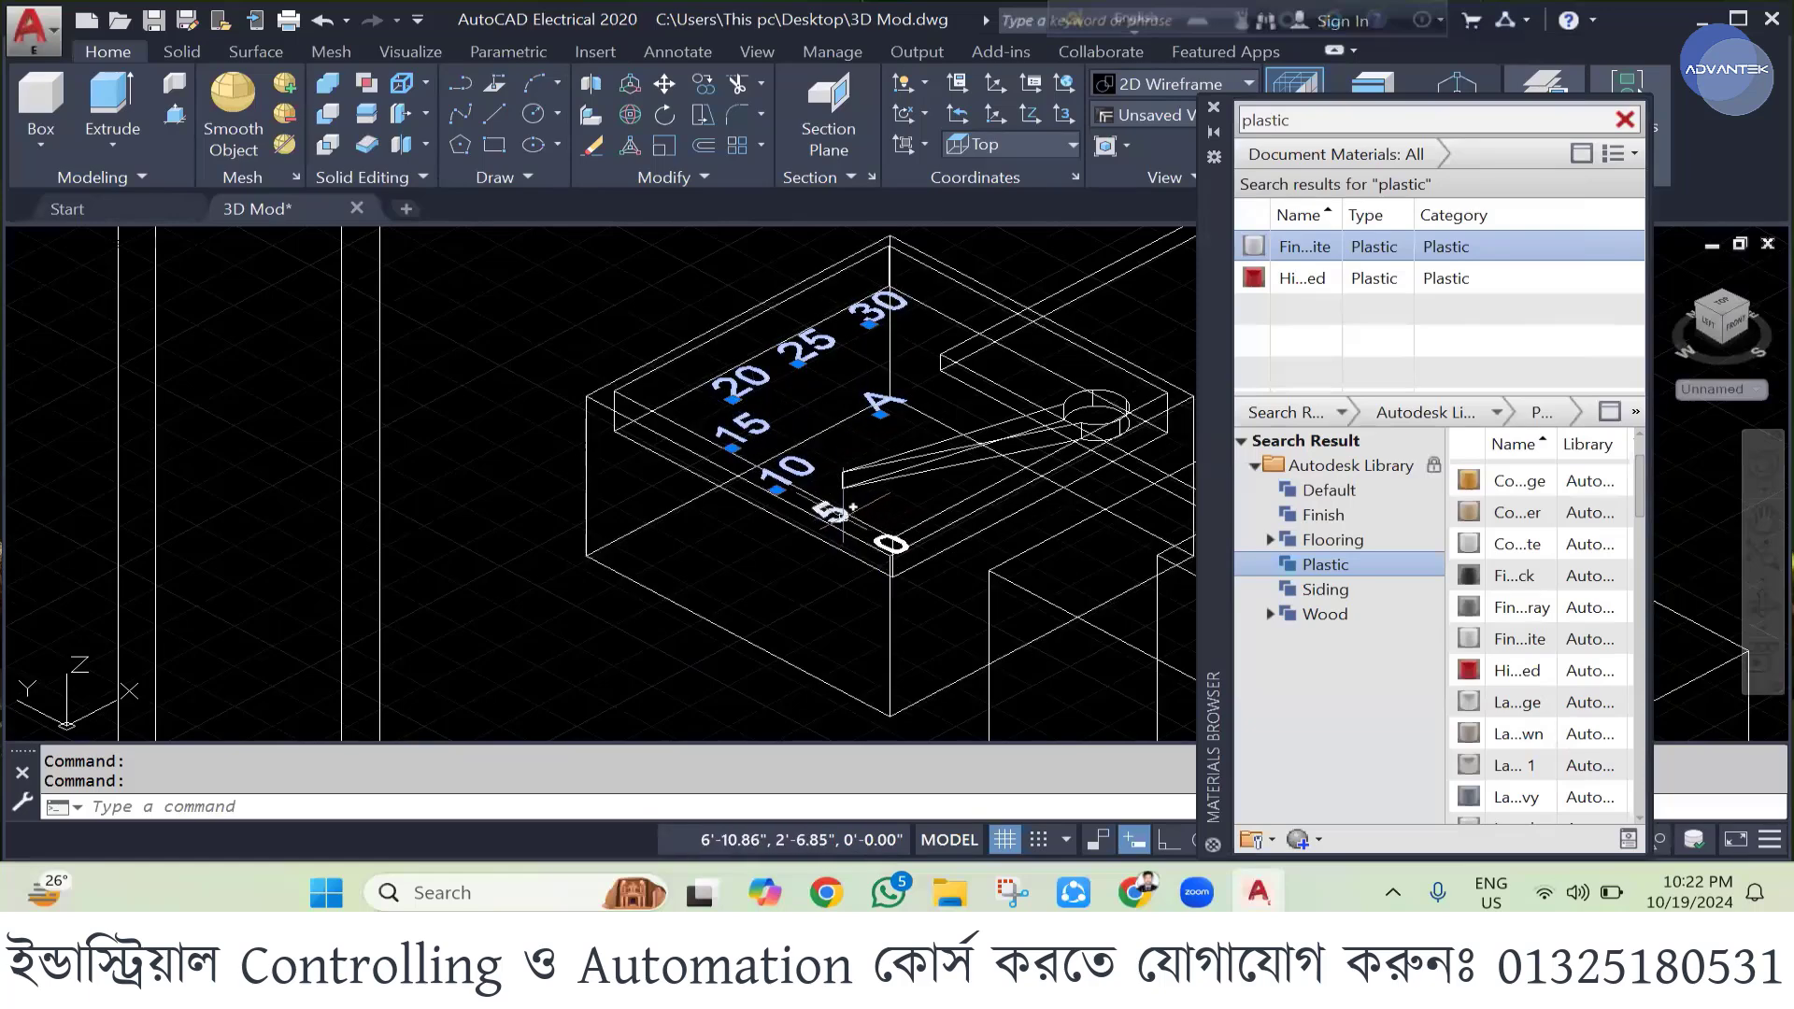
pyautogui.scroll(5, 844, 505)
pyautogui.scroll(-2, 774, 439)
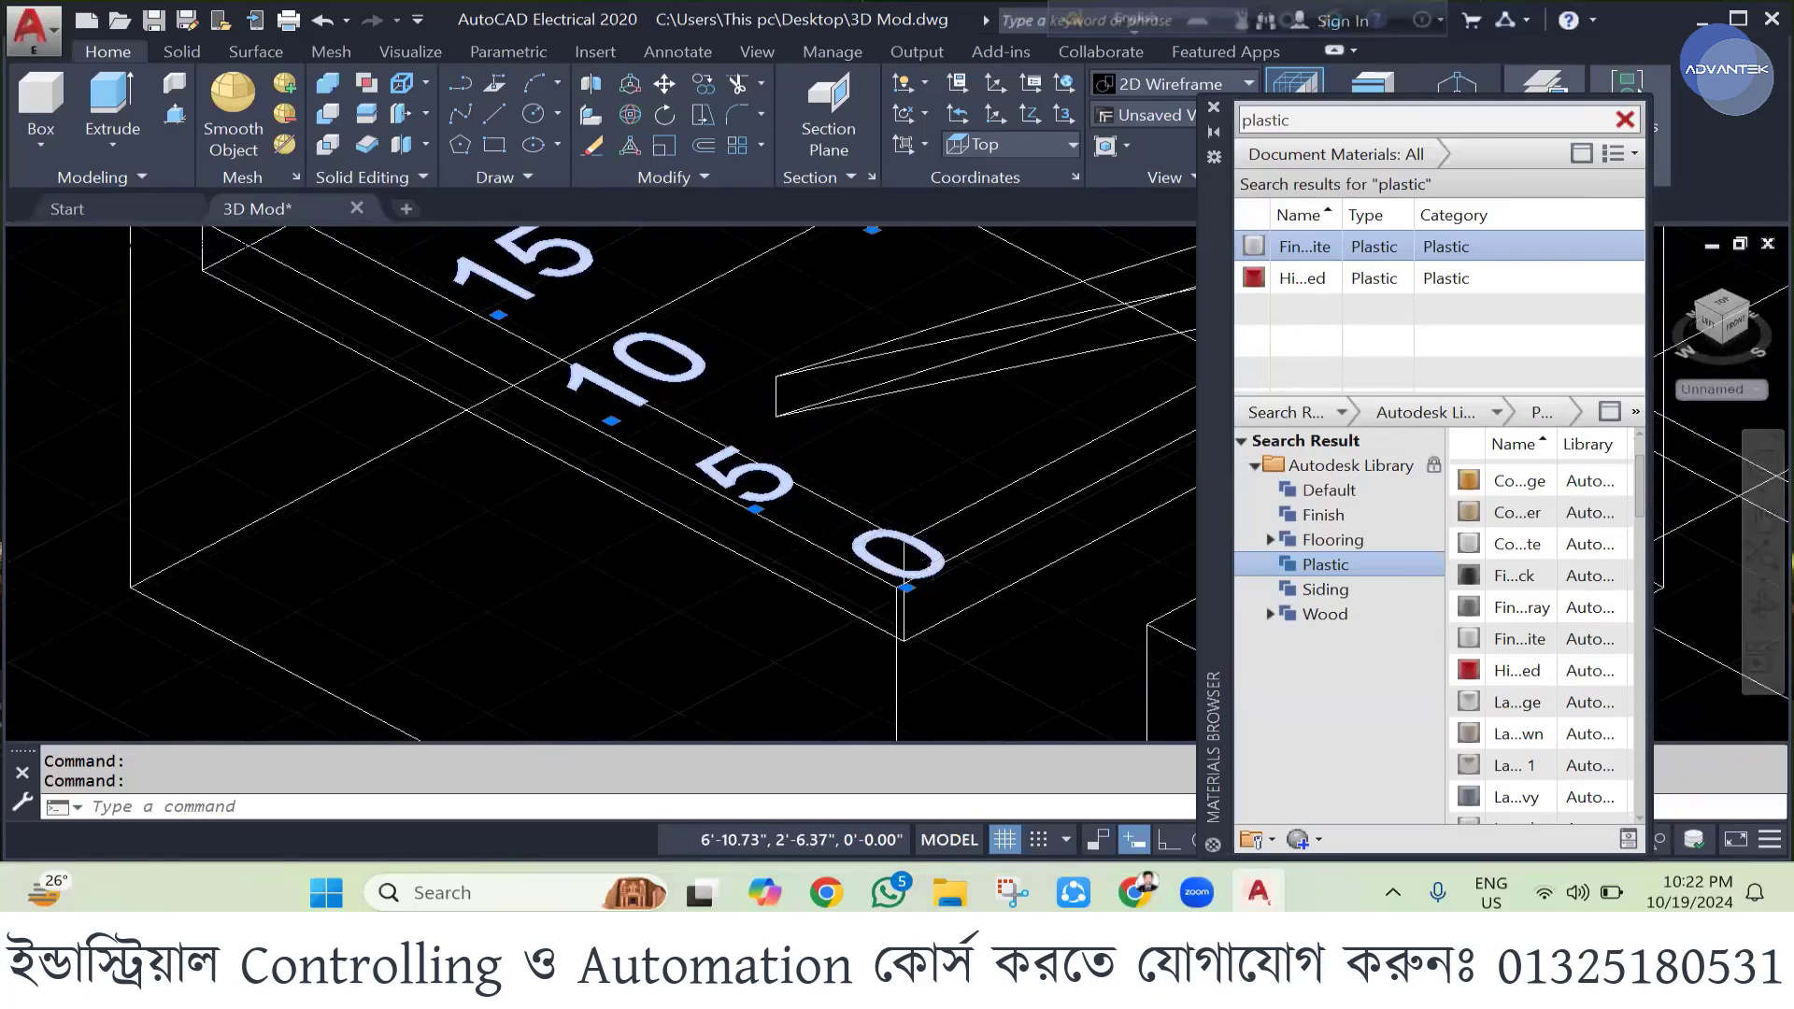
pyautogui.scroll(-4, 836, 529)
# - Set the selected labels' colour to index 250 in Properties
pyautogui.rightClick(734, 377)
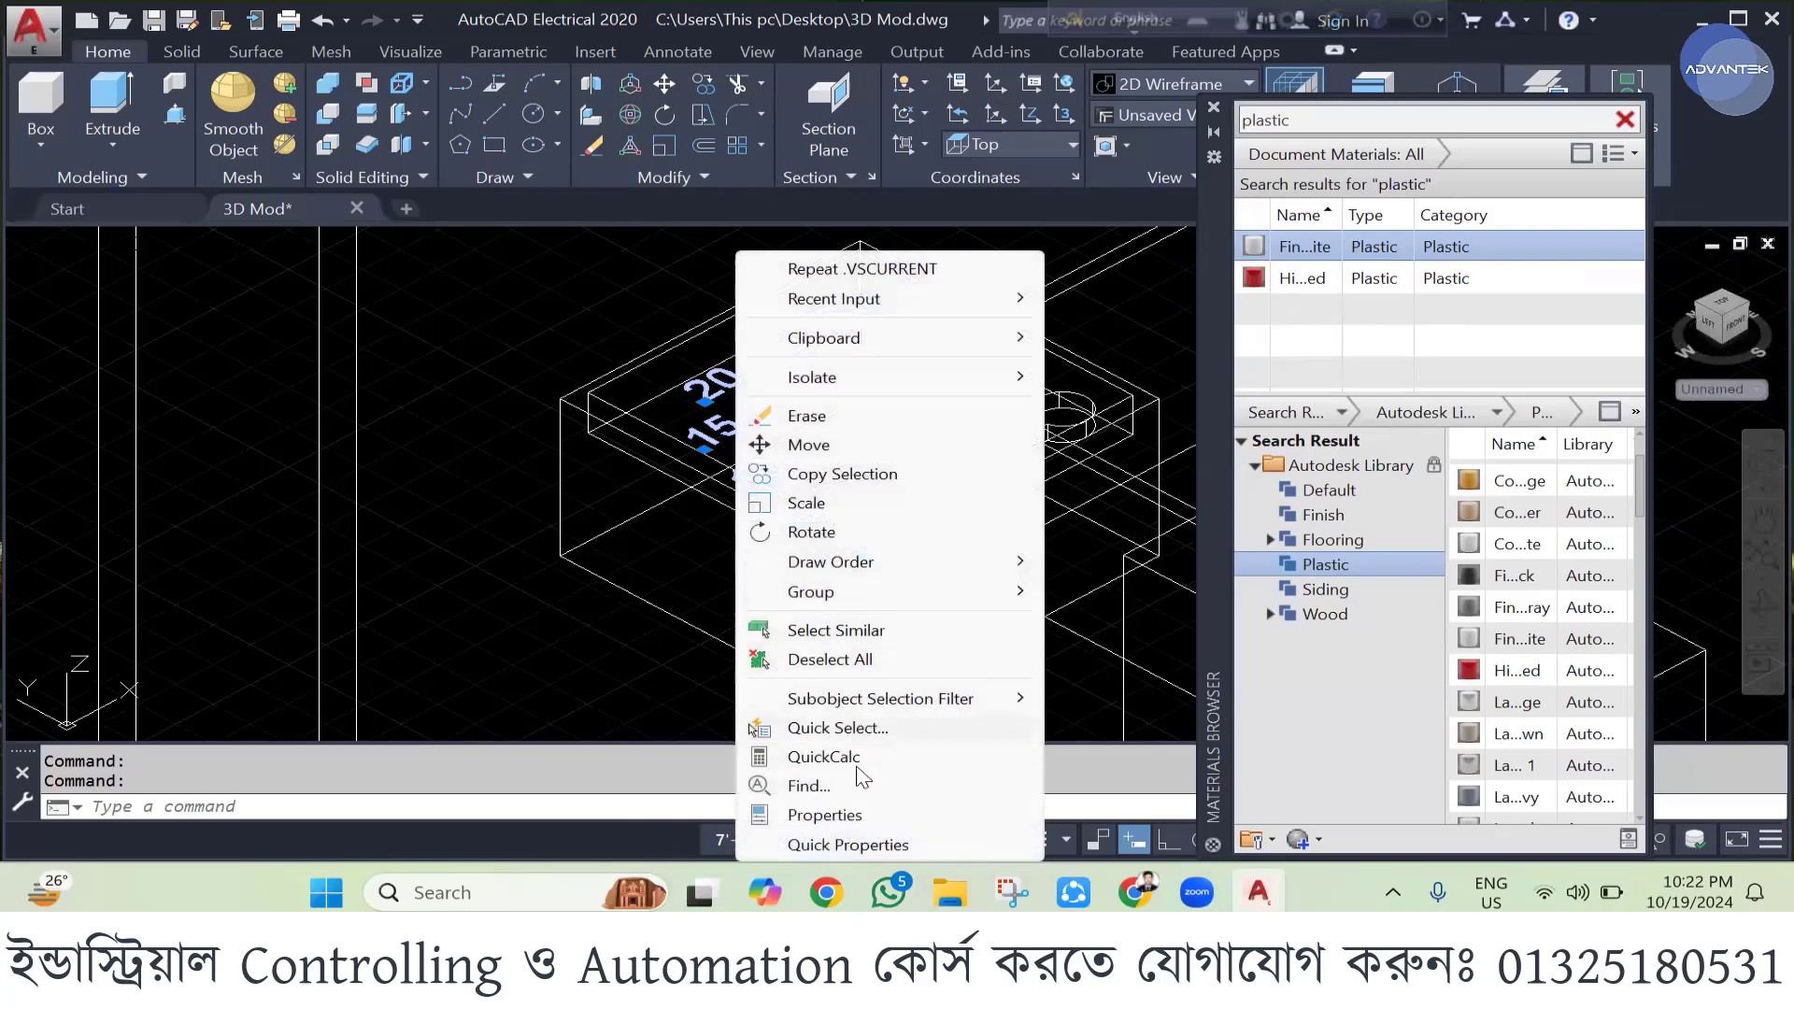
pyautogui.click(846, 814)
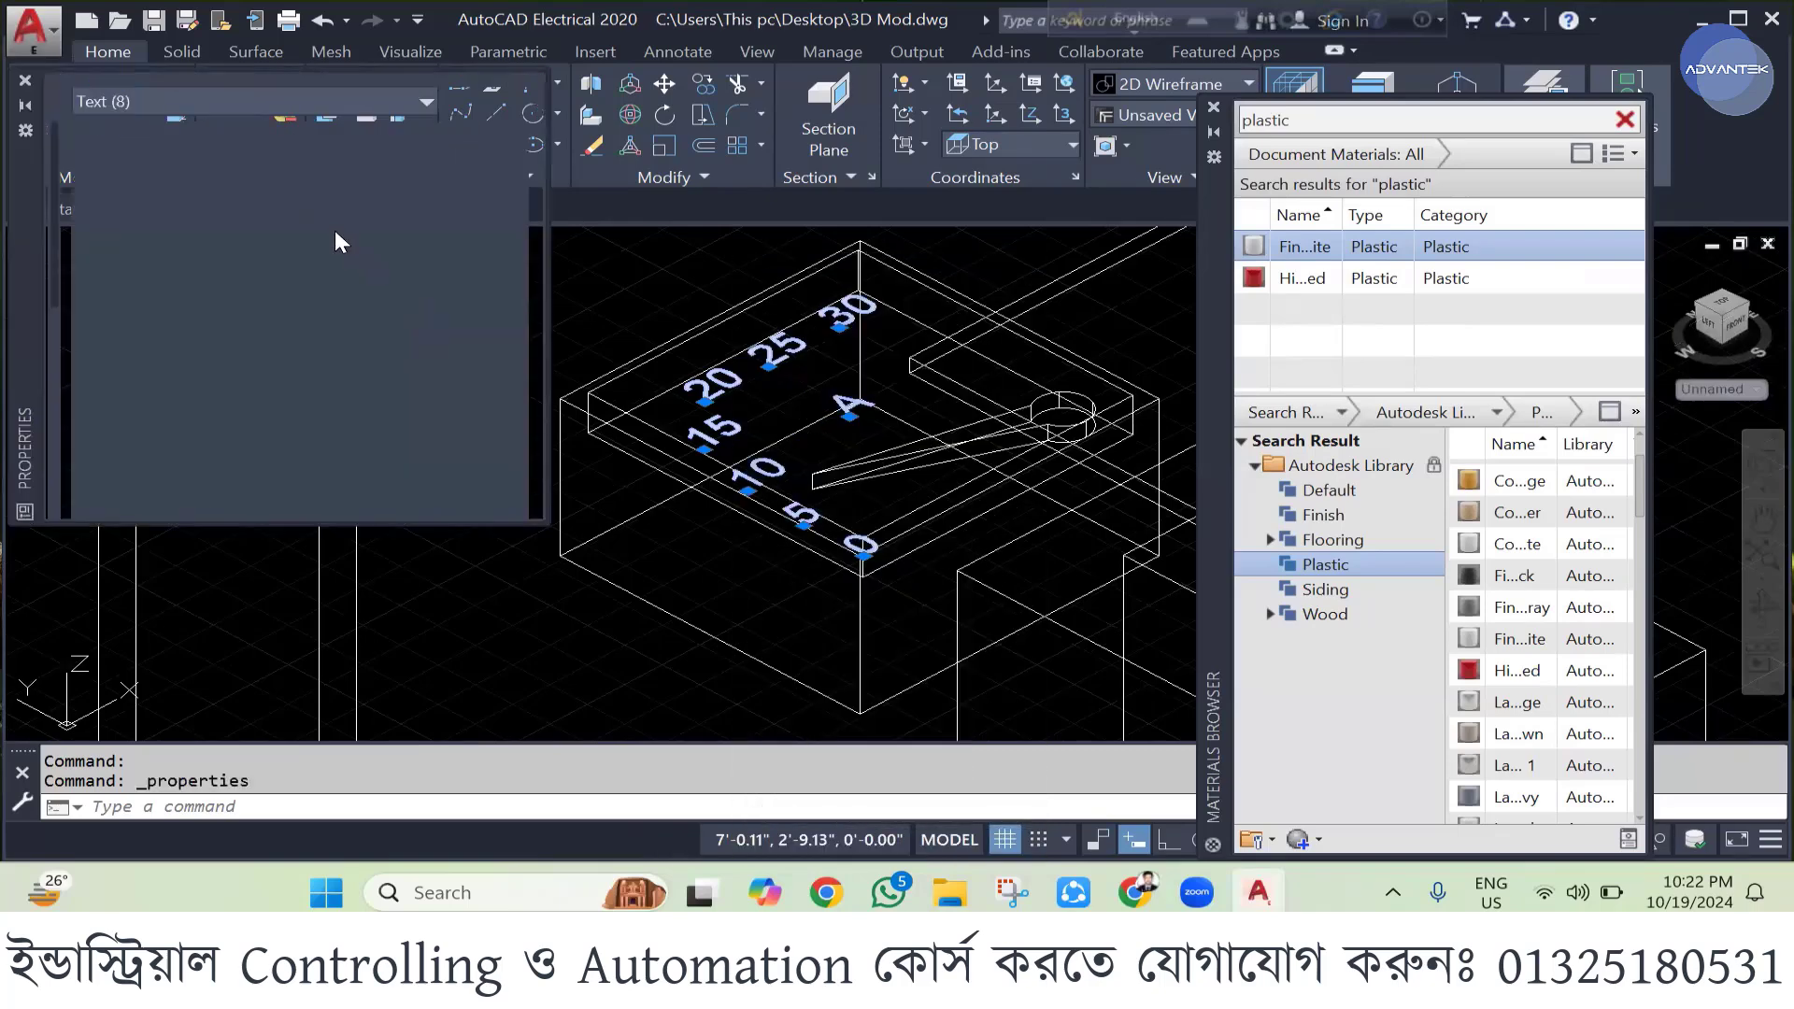
pyautogui.click(370, 161)
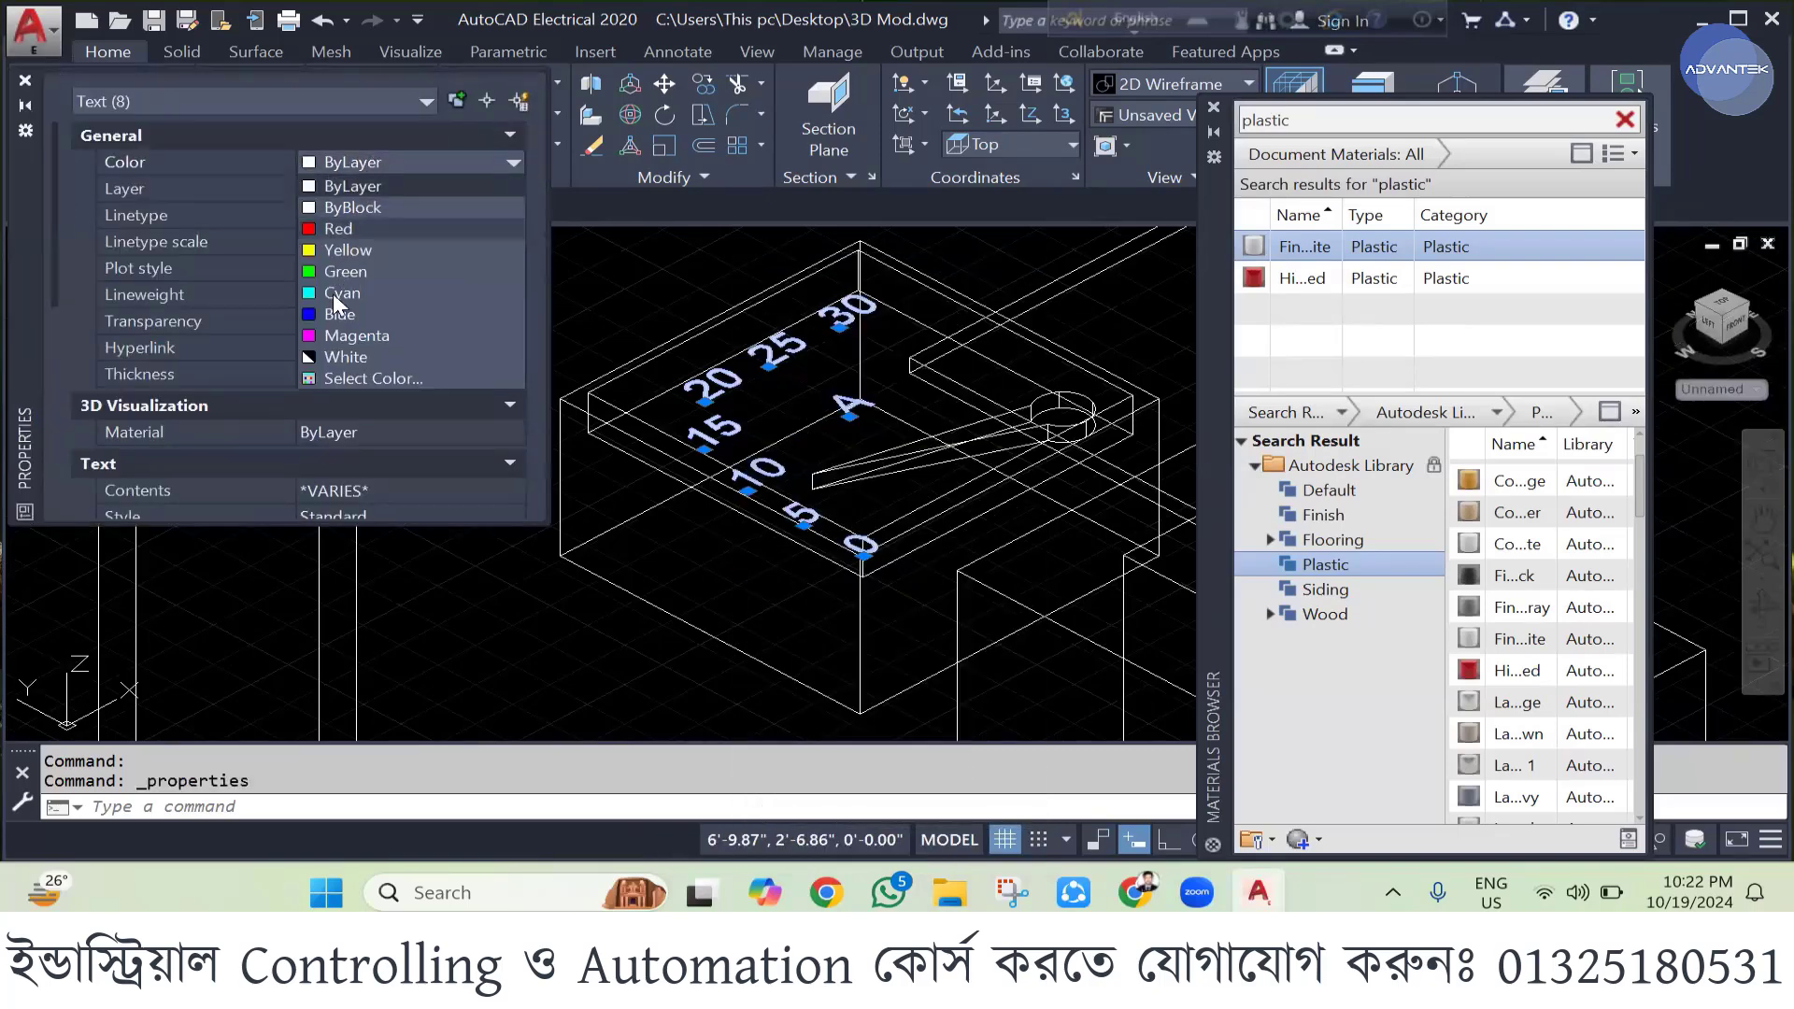
pyautogui.click(370, 378)
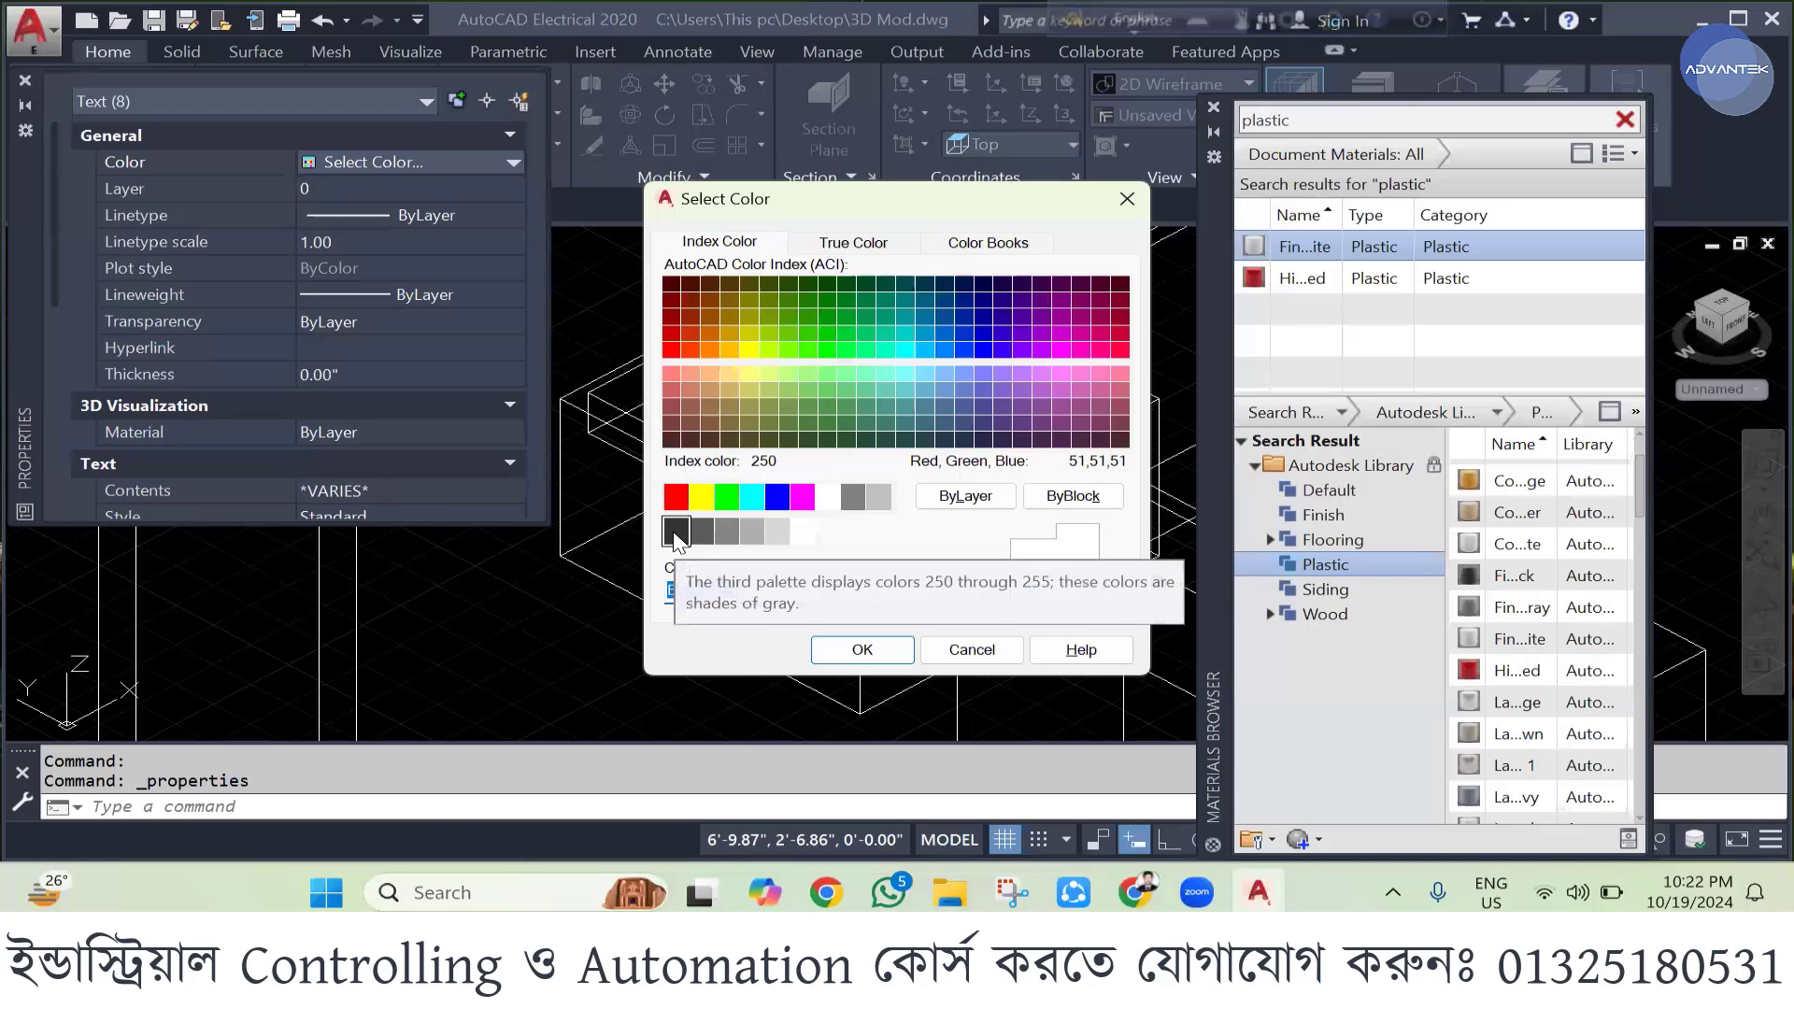
pyautogui.click(676, 532)
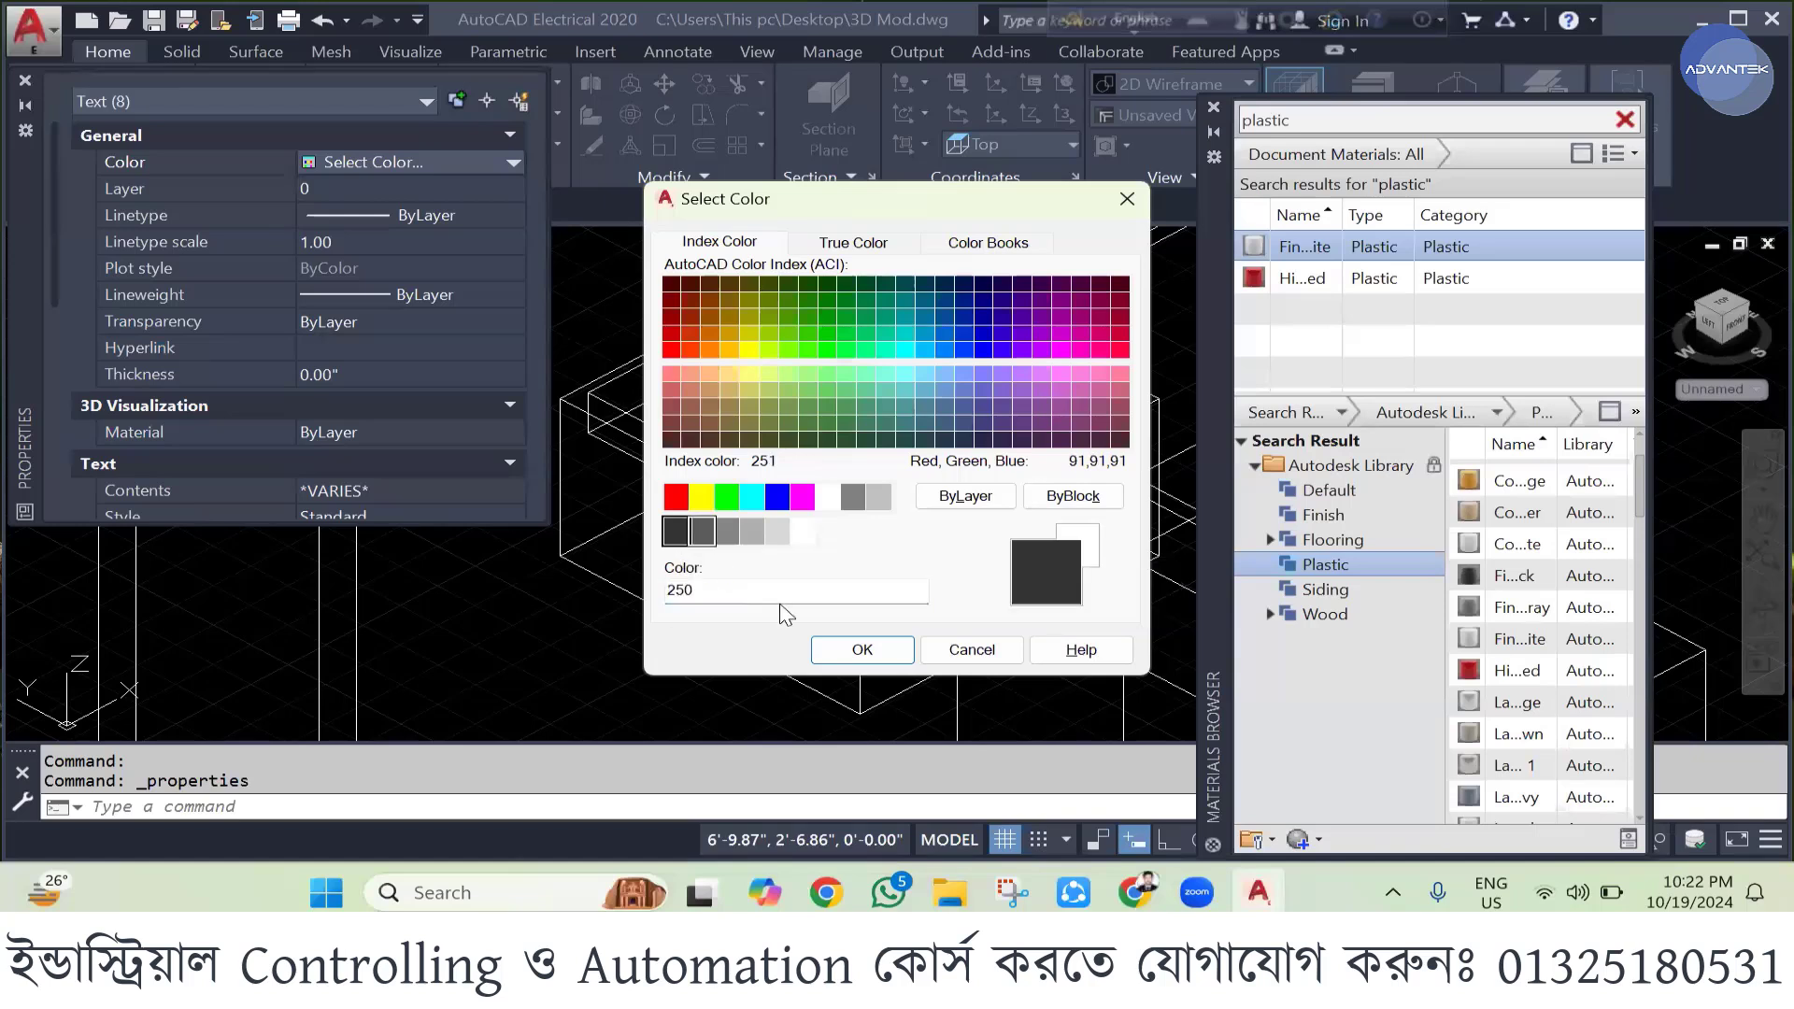
pyautogui.click(861, 650)
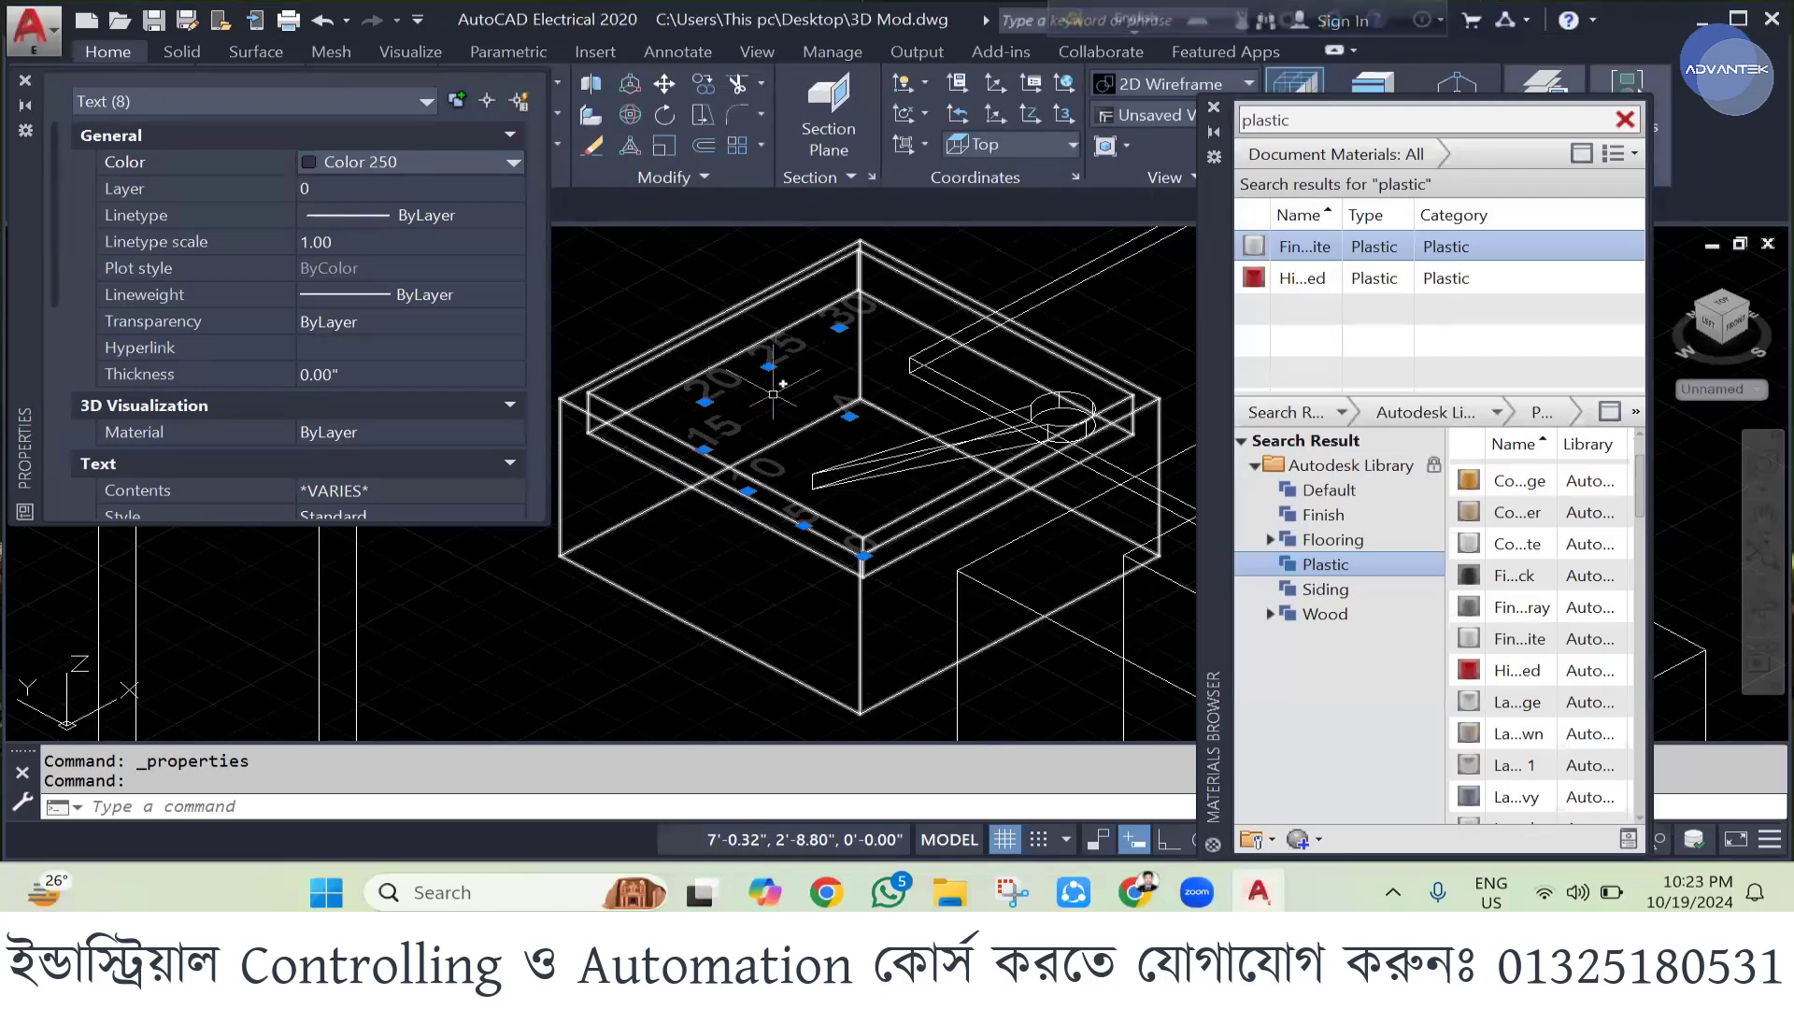
# - Clear the selection and close the Properties palette
pyautogui.press('Escape')
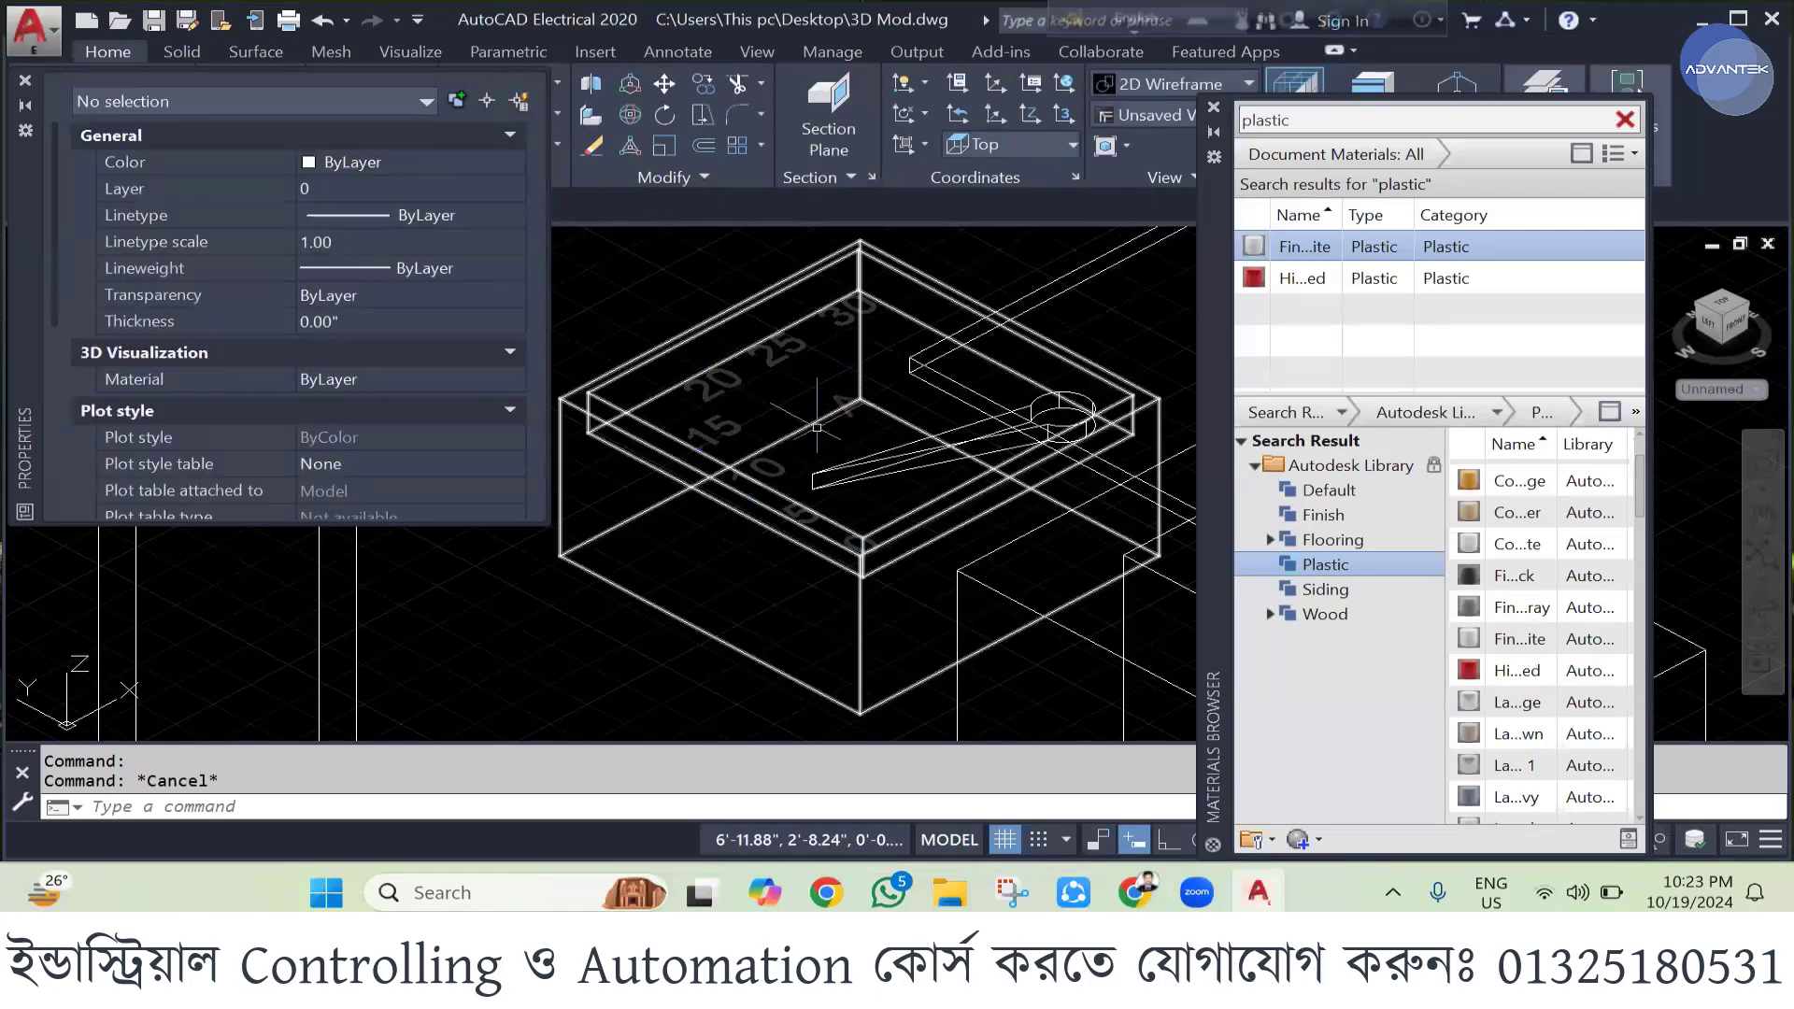
pyautogui.click(26, 81)
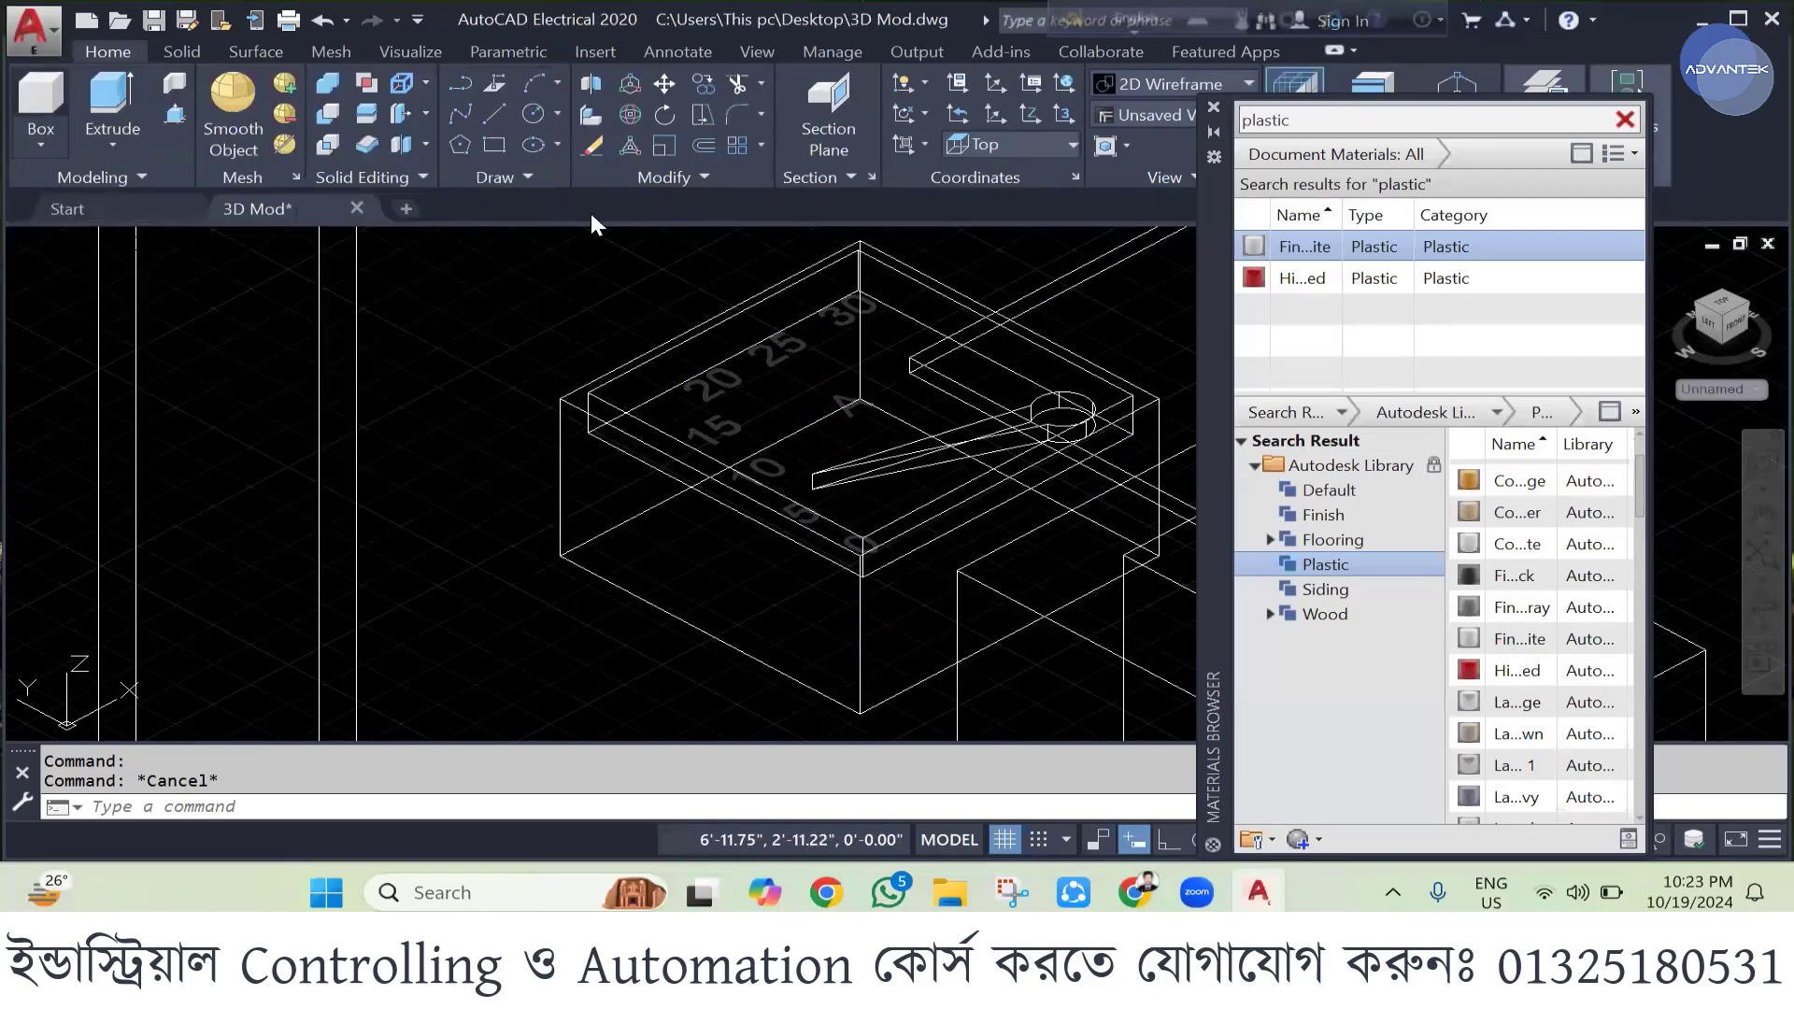
pyautogui.click(1134, 88)
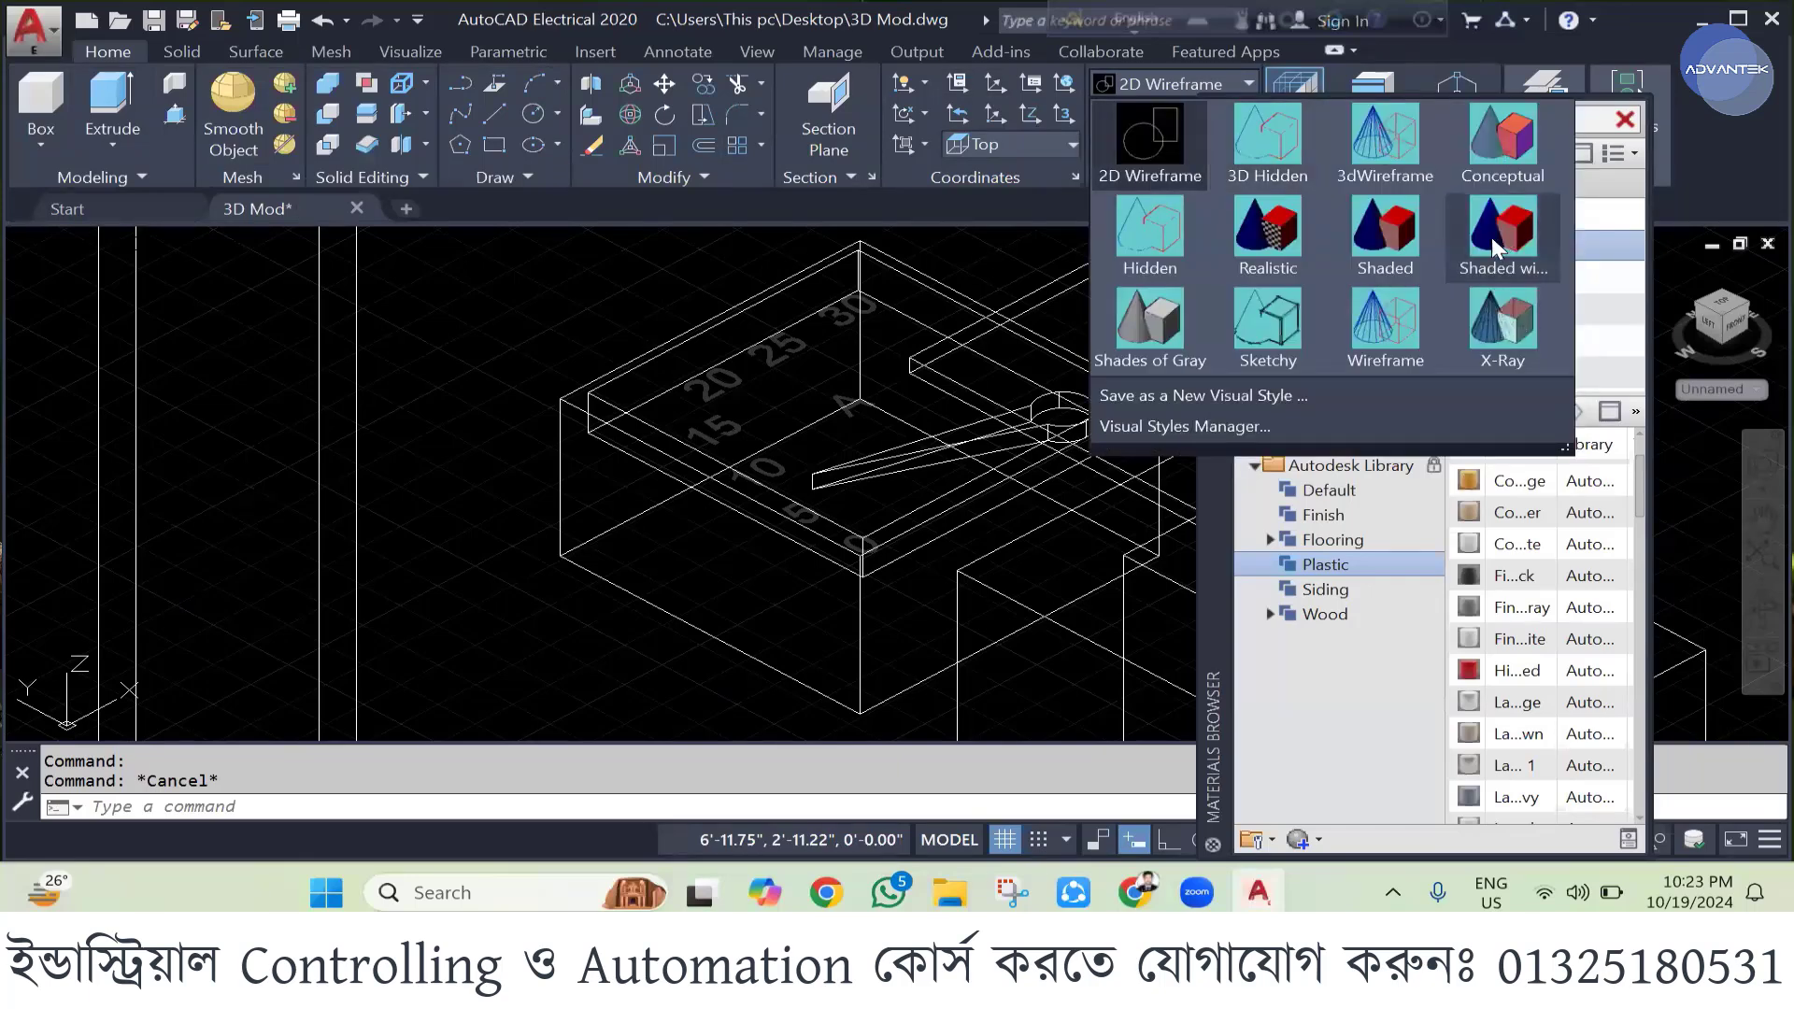
pyautogui.press('Escape')
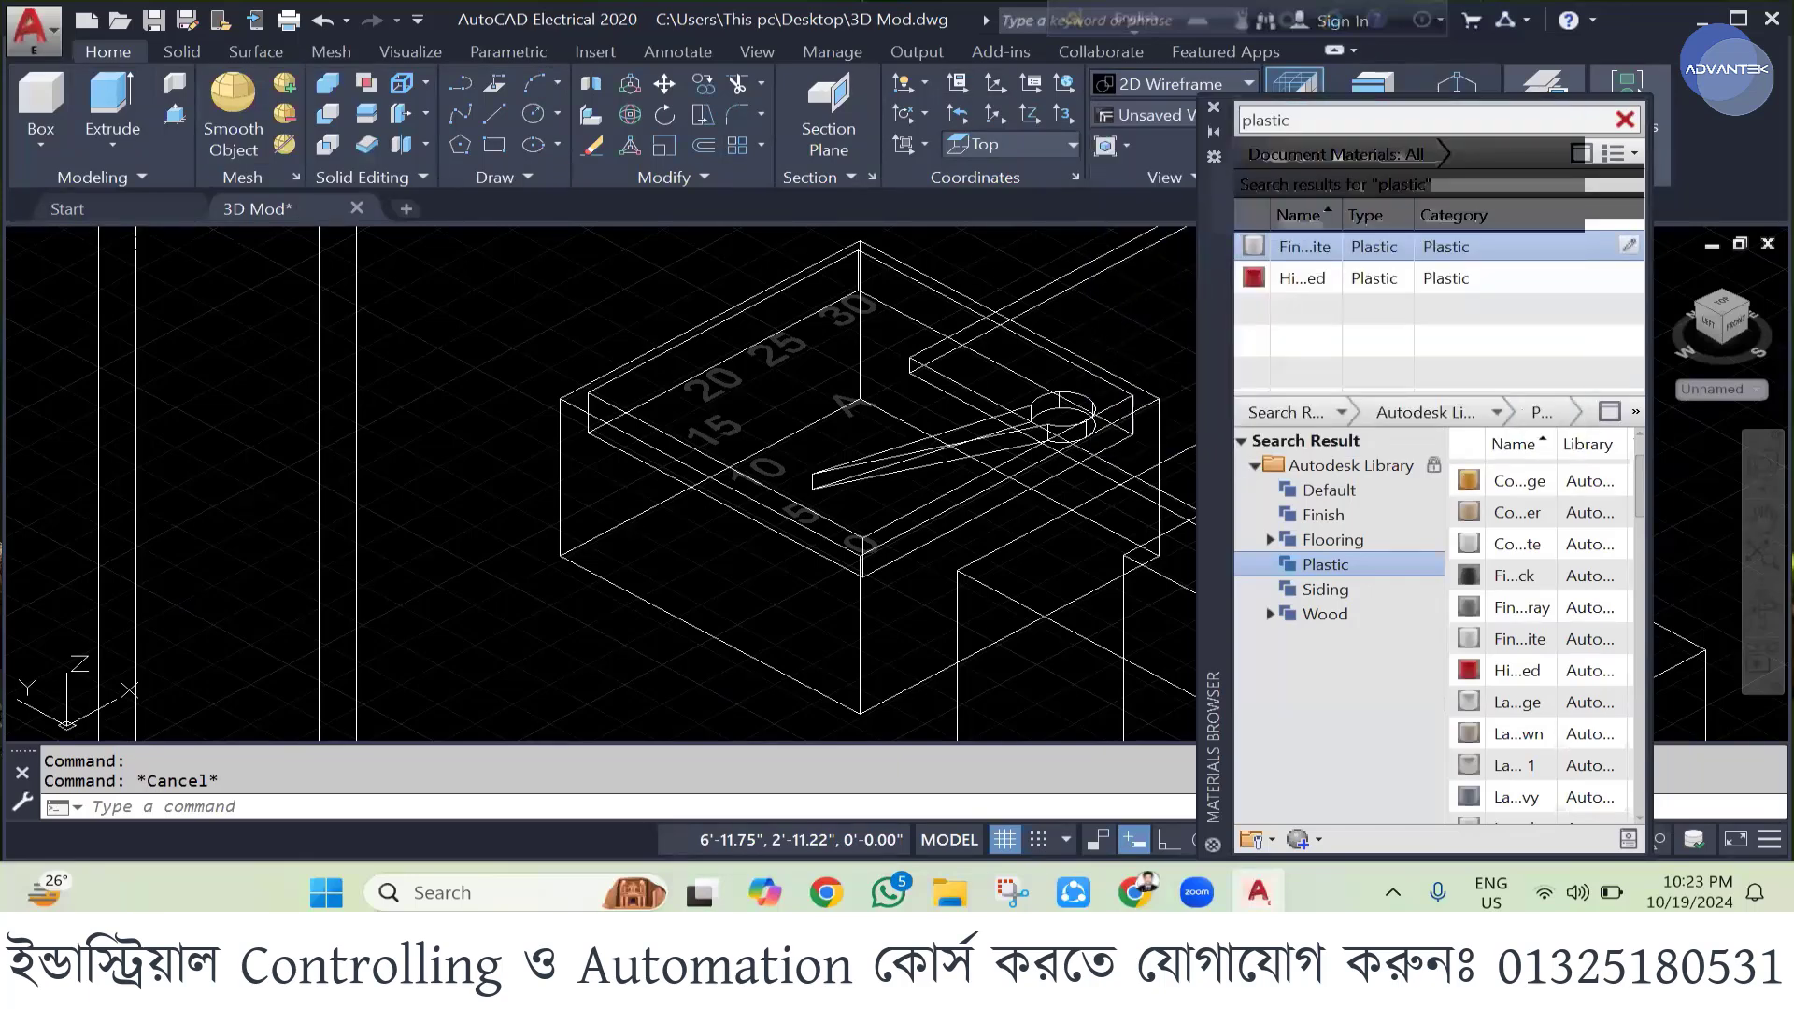
pyautogui.scroll(-2, 654, 421)
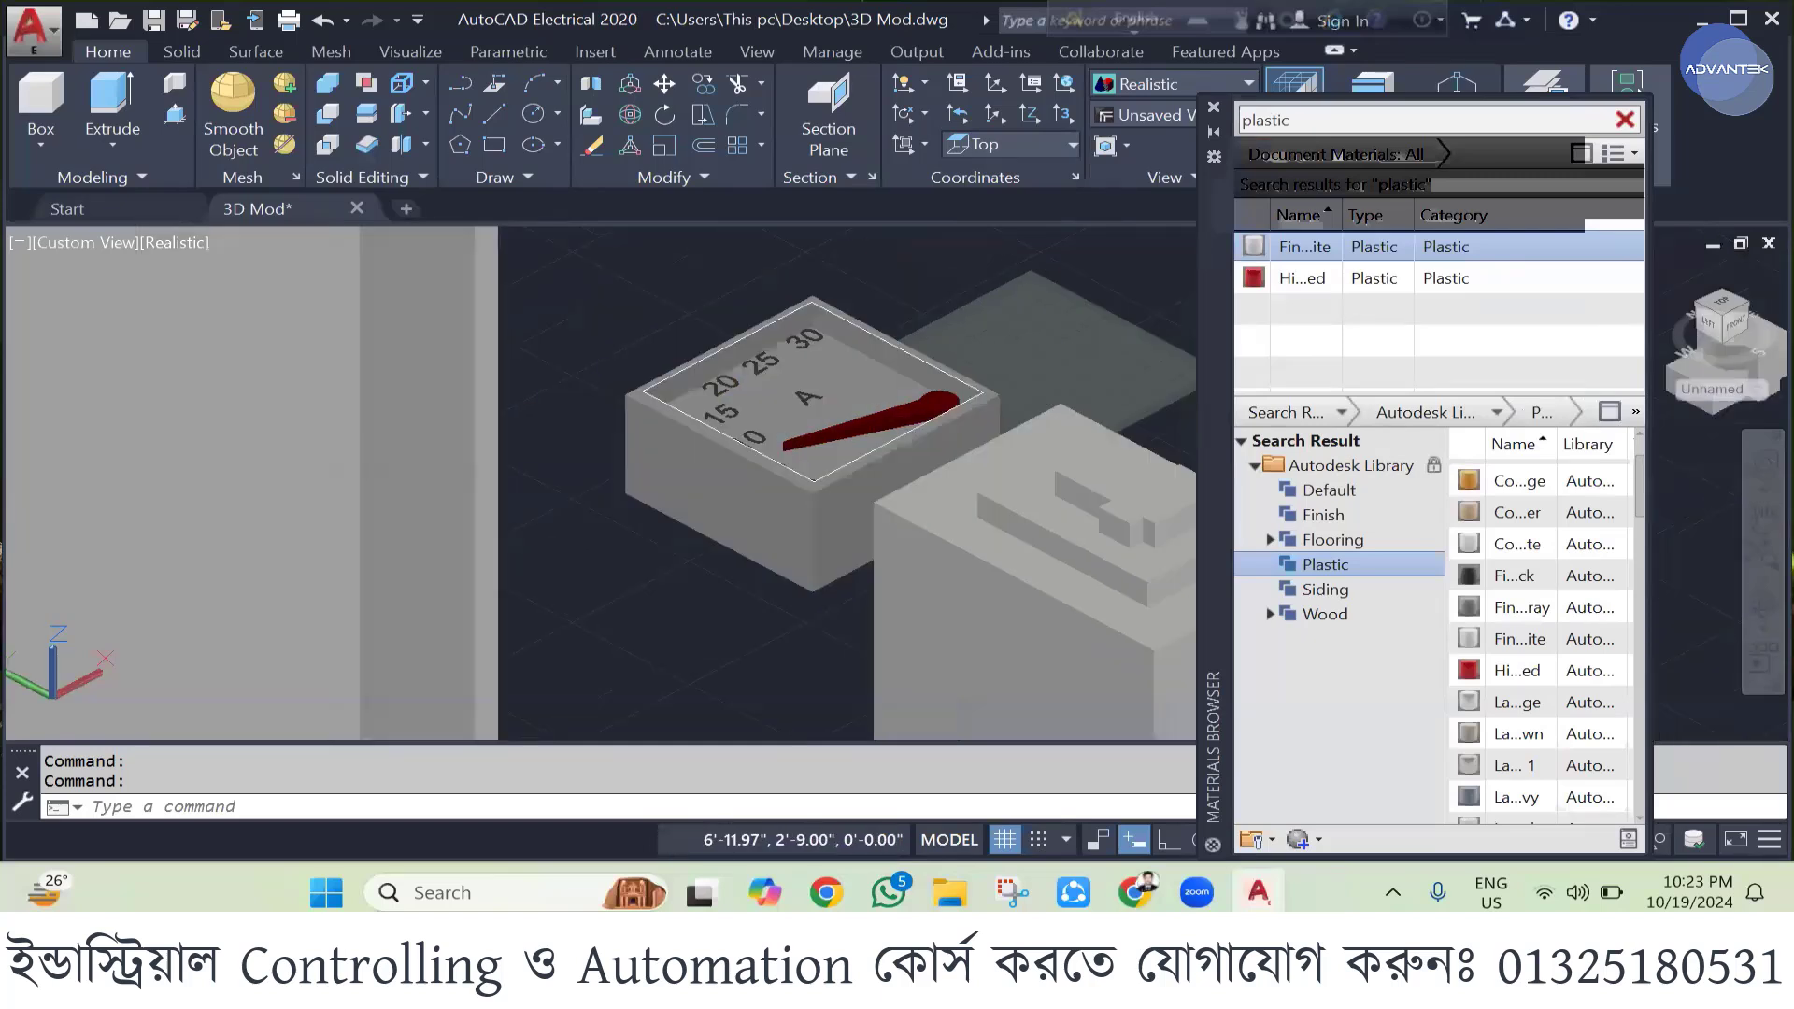
pyautogui.scroll(-2, 734, 381)
pyautogui.press('Escape')
pyautogui.press('Escape')
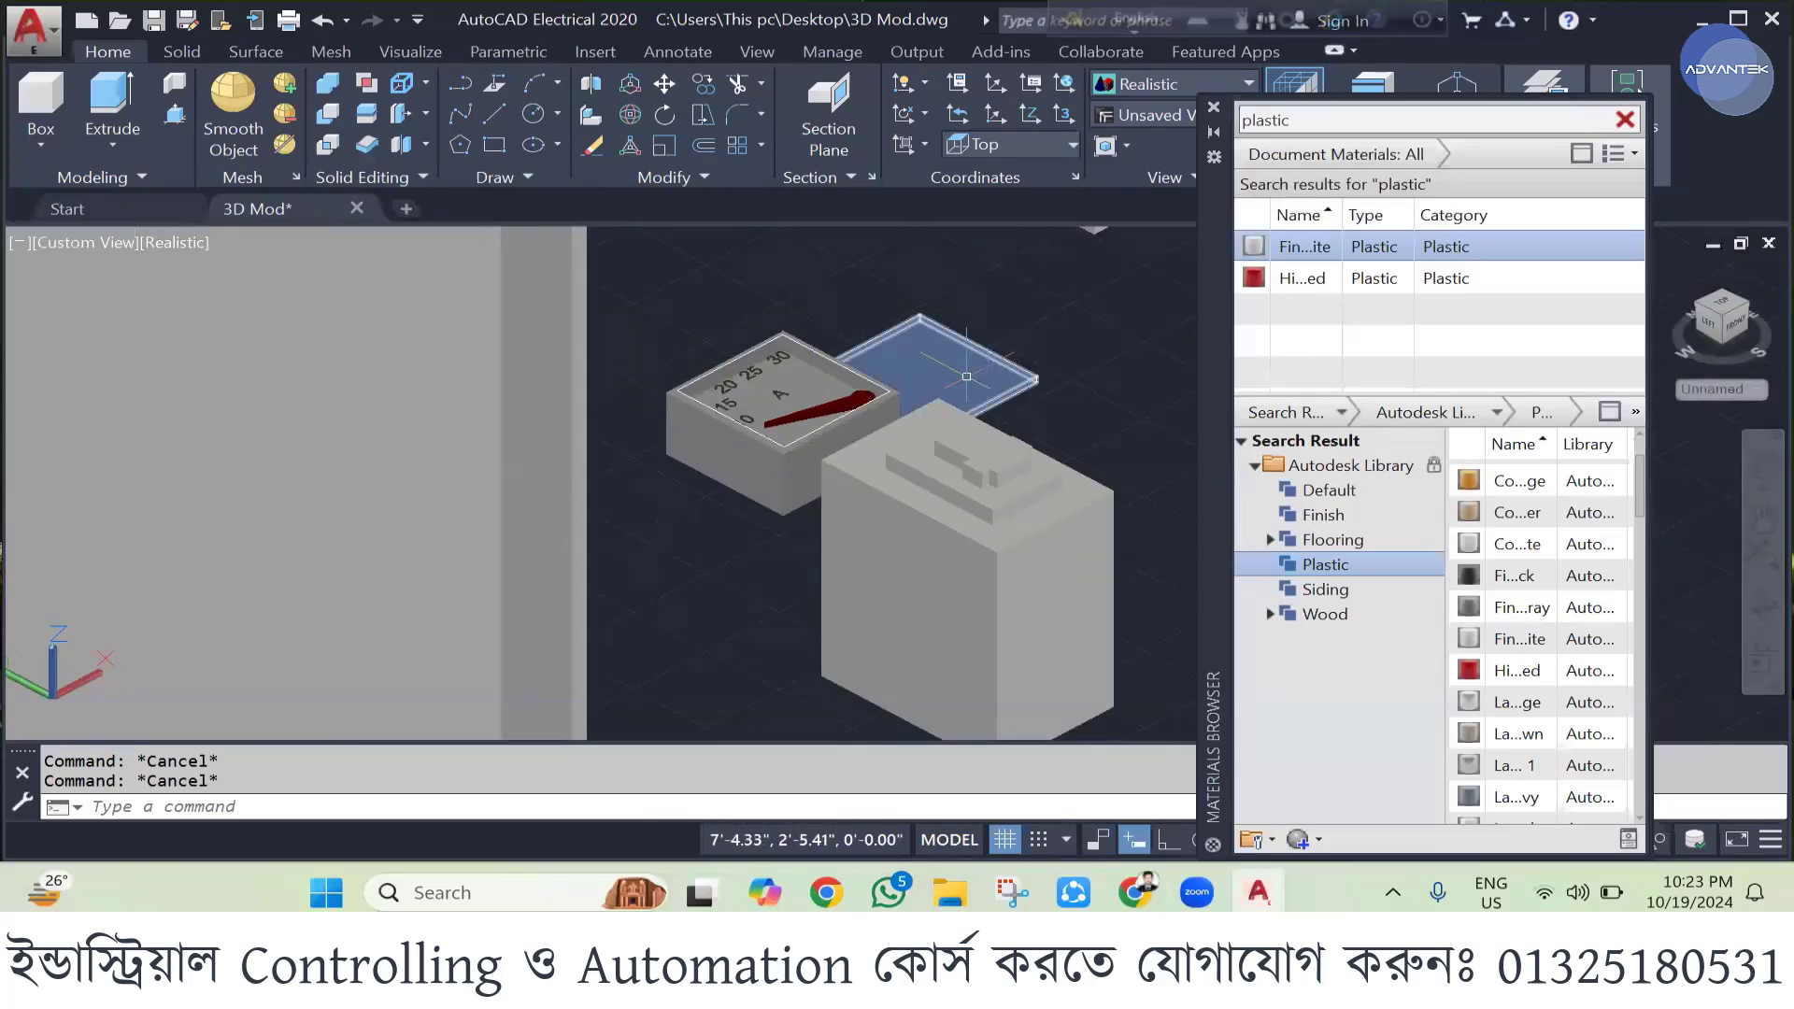
# - Display the model in 2D Wireframe and close the Materials Browser
pyautogui.click(1131, 86)
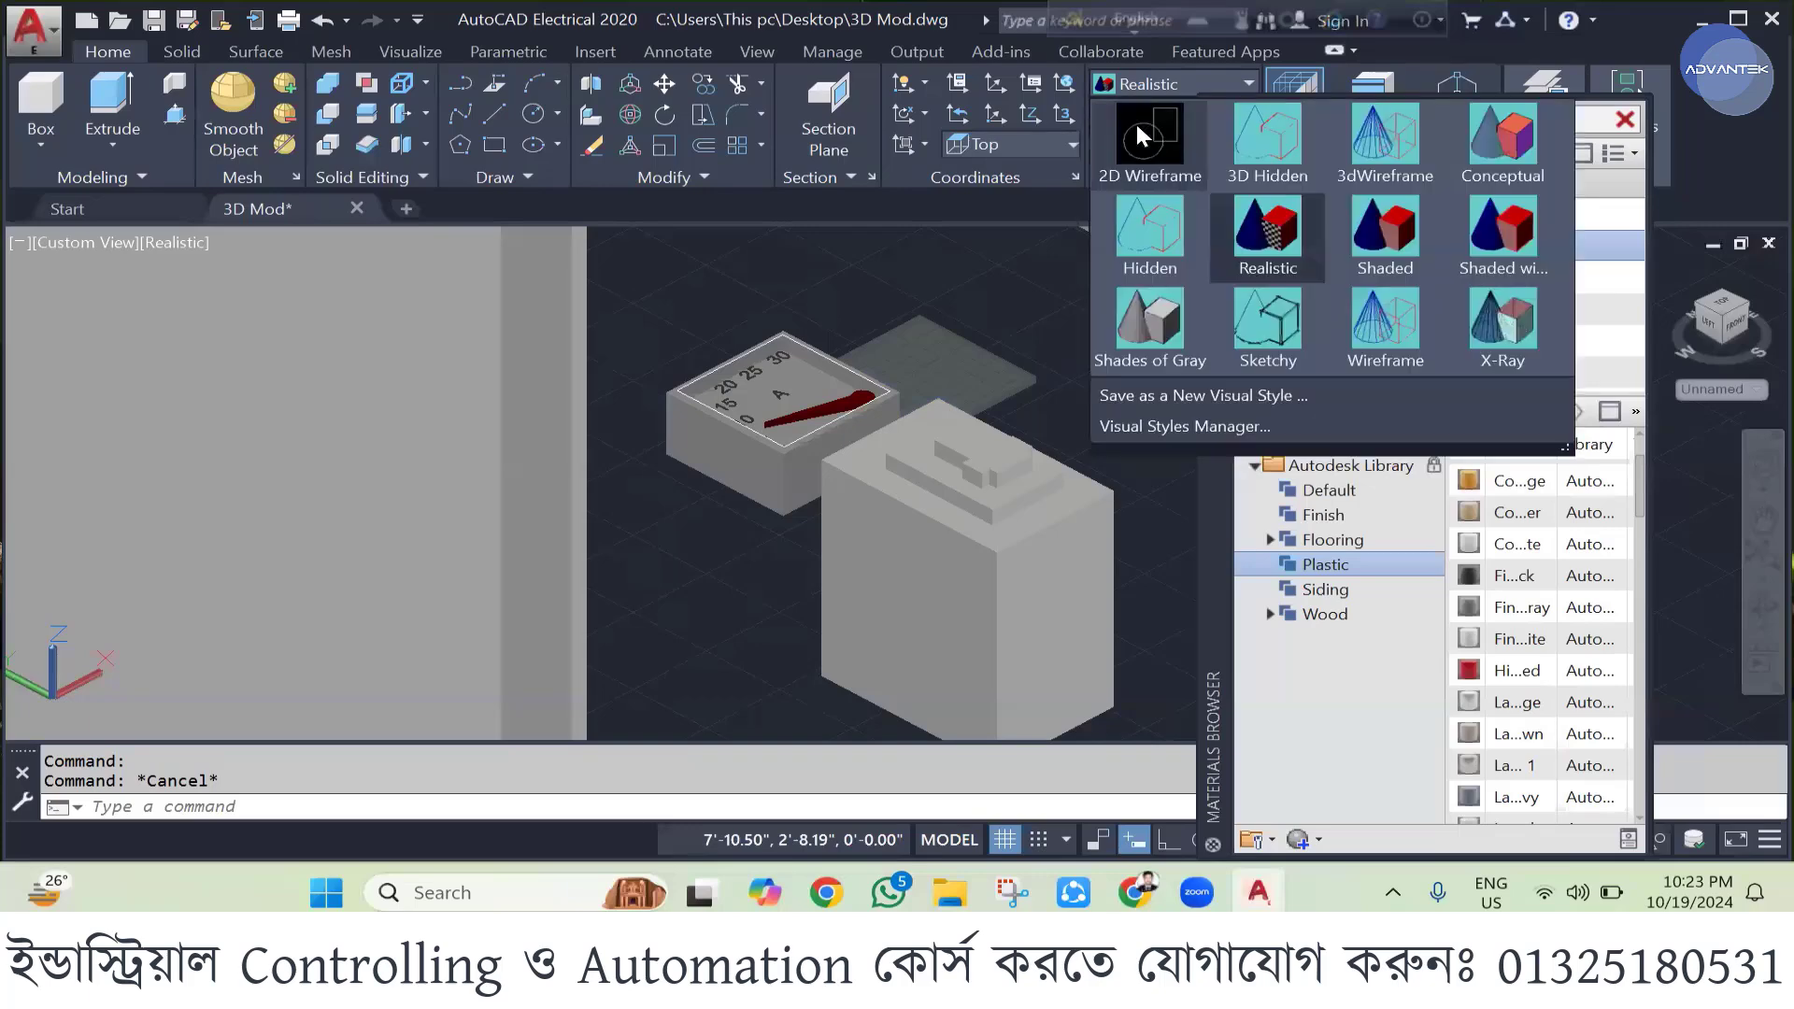
pyautogui.click(1137, 129)
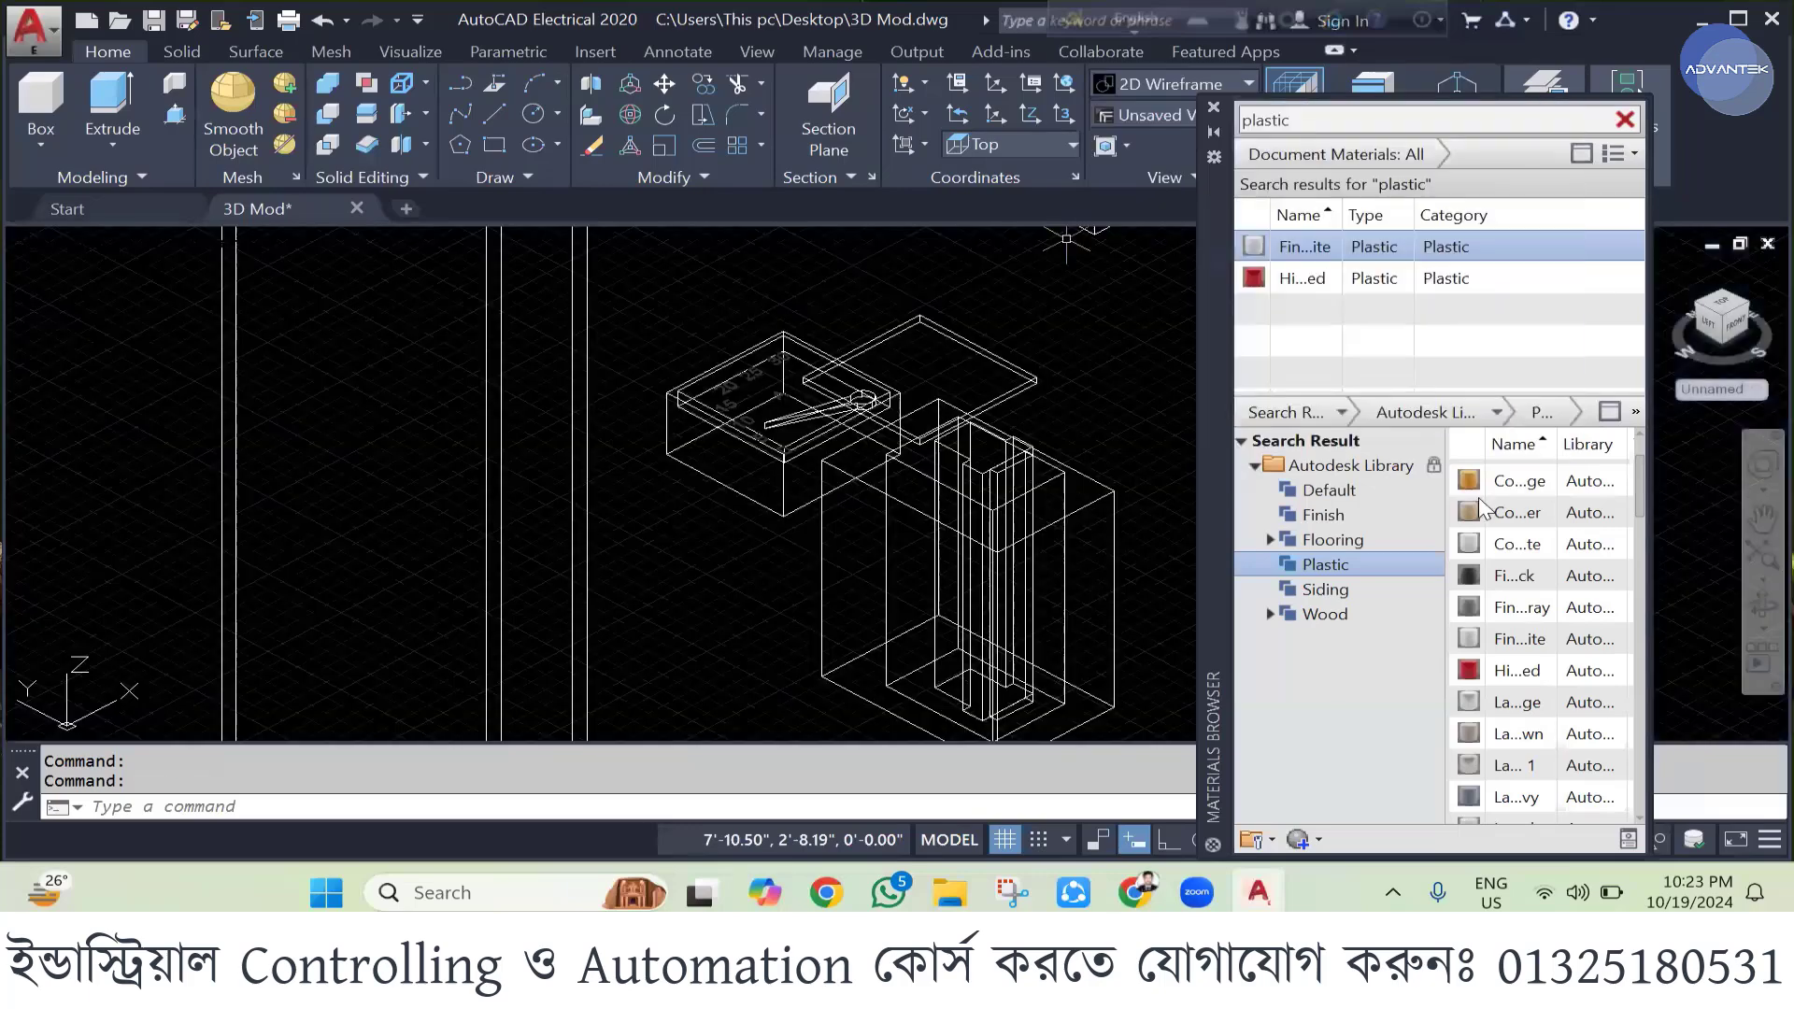
pyautogui.click(1214, 111)
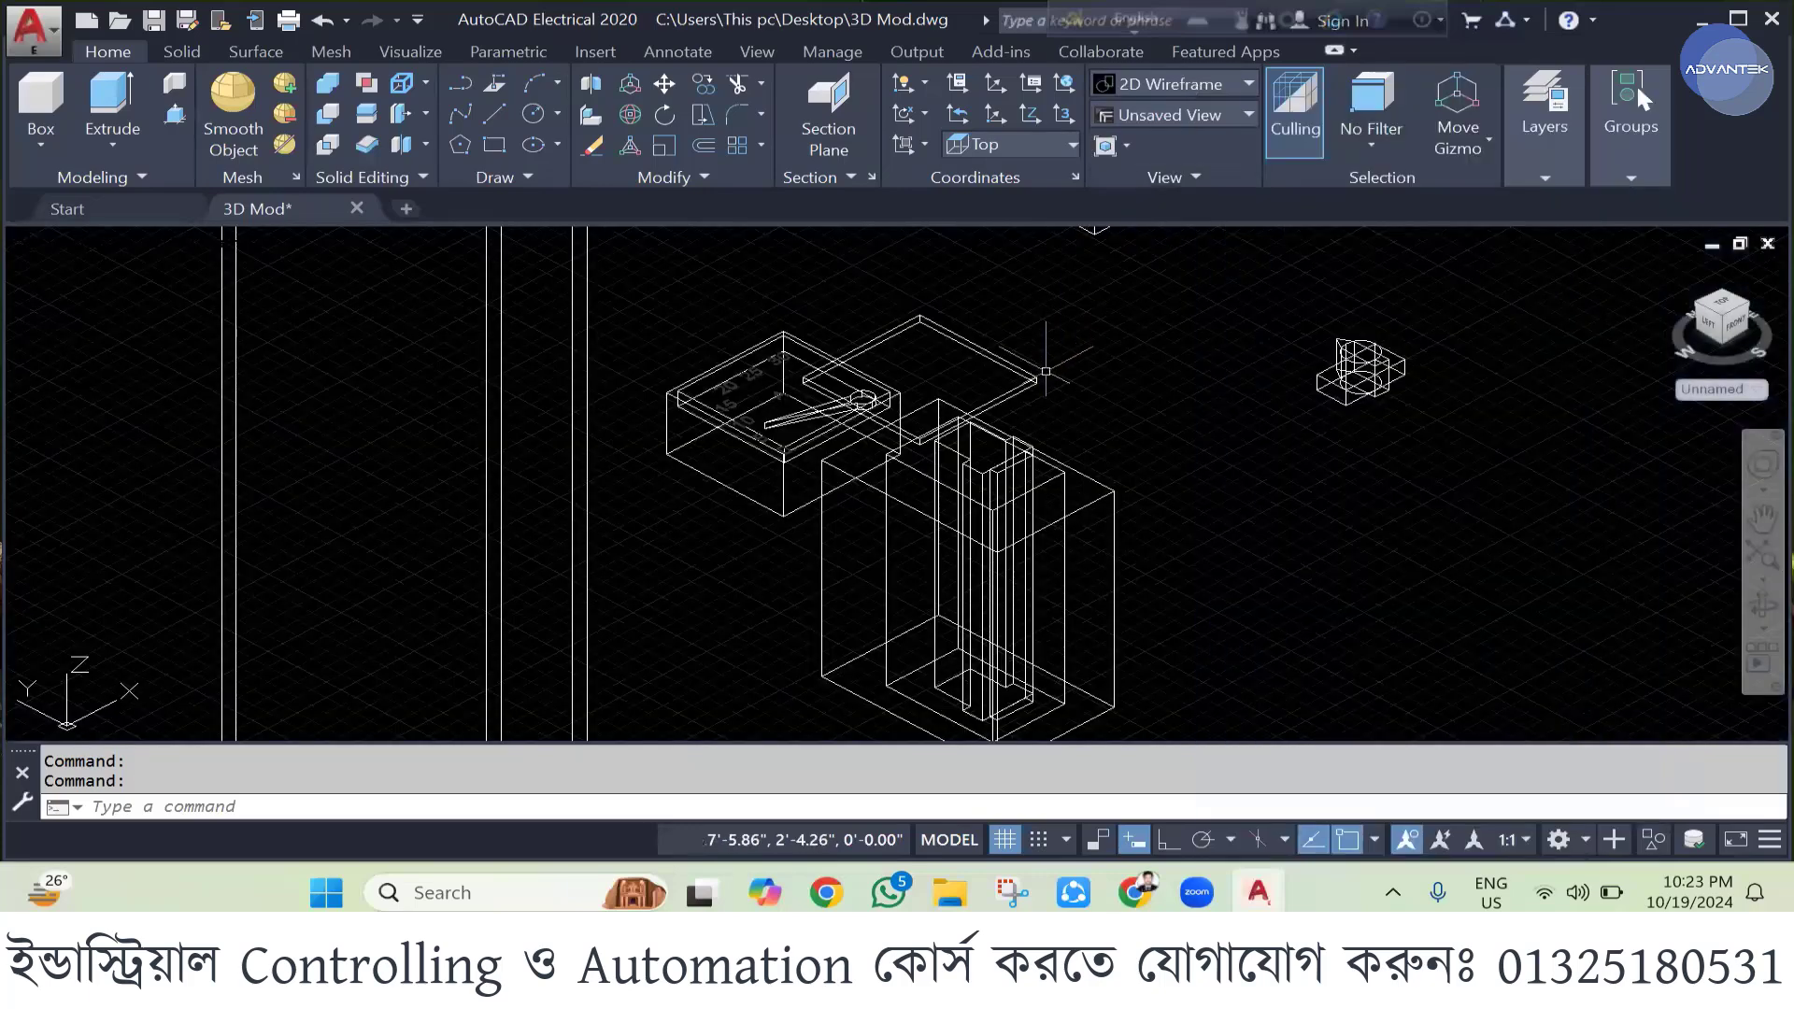
pyautogui.scroll(2, 1028, 378)
# - Move the flat glass plate corner-to-corner onto the meter so it covers the dial
pyautogui.click(1042, 381)
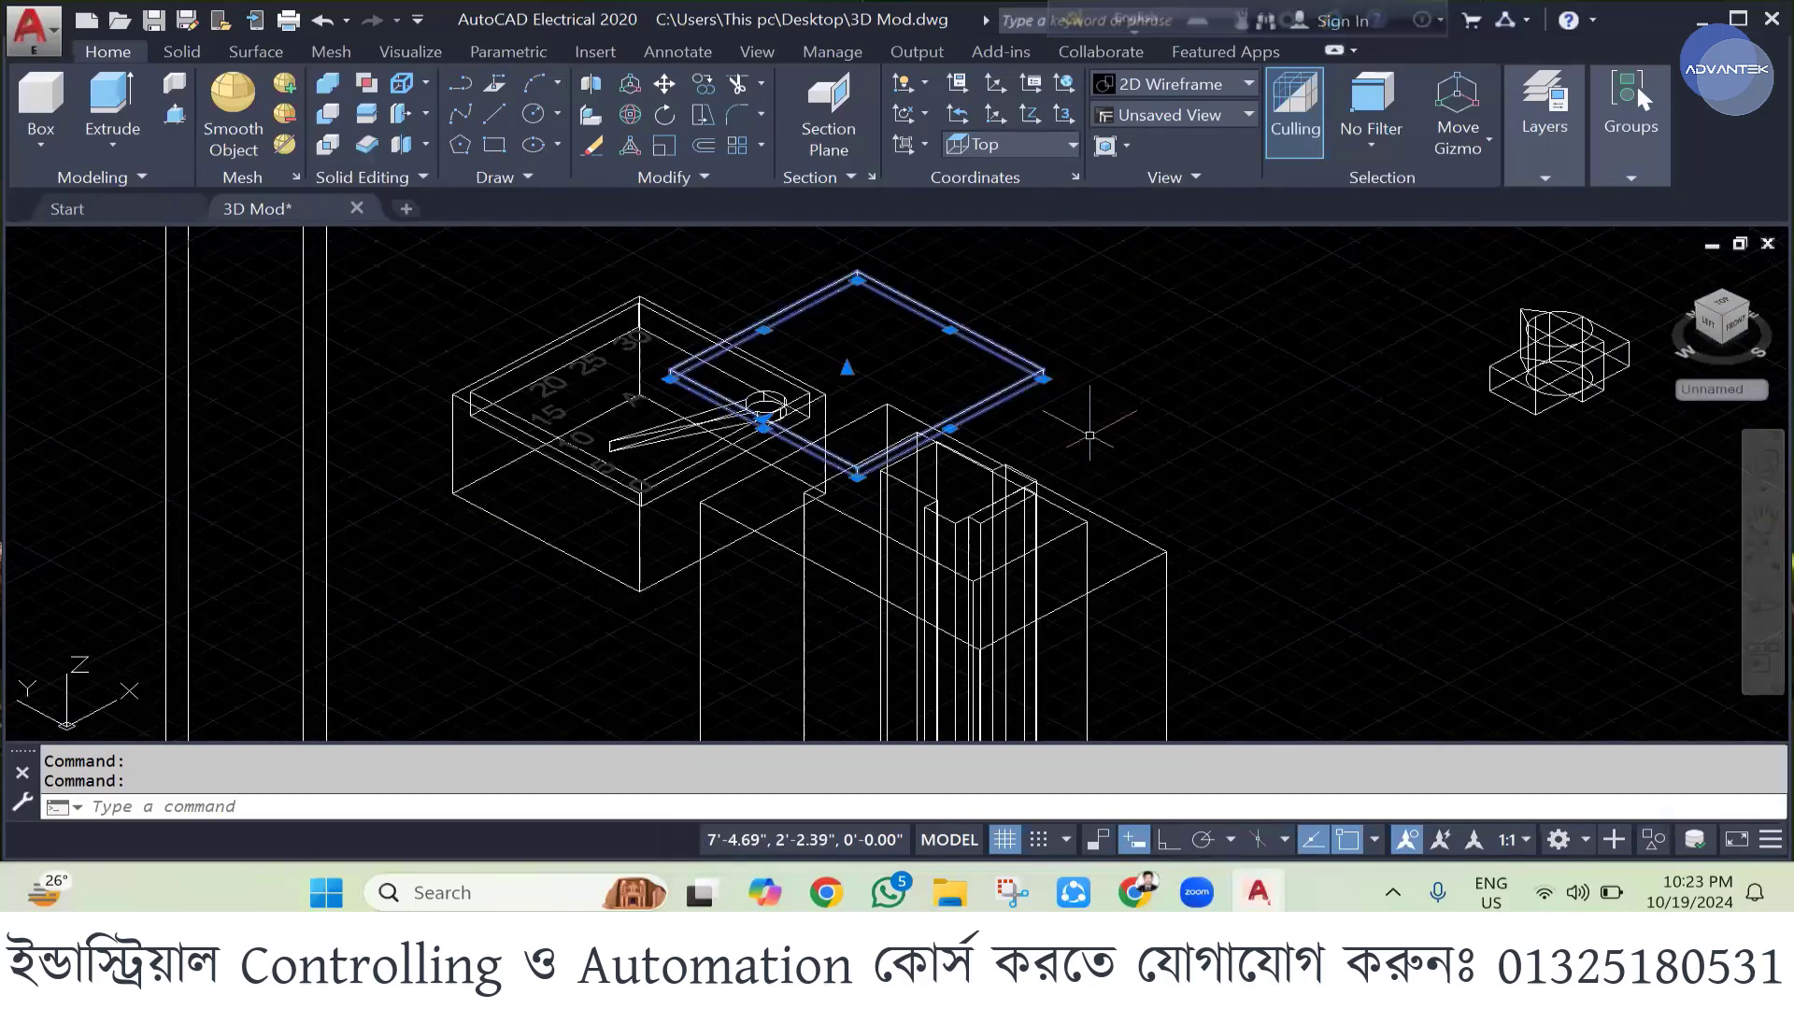
pyautogui.write('M')
pyautogui.press('Return')
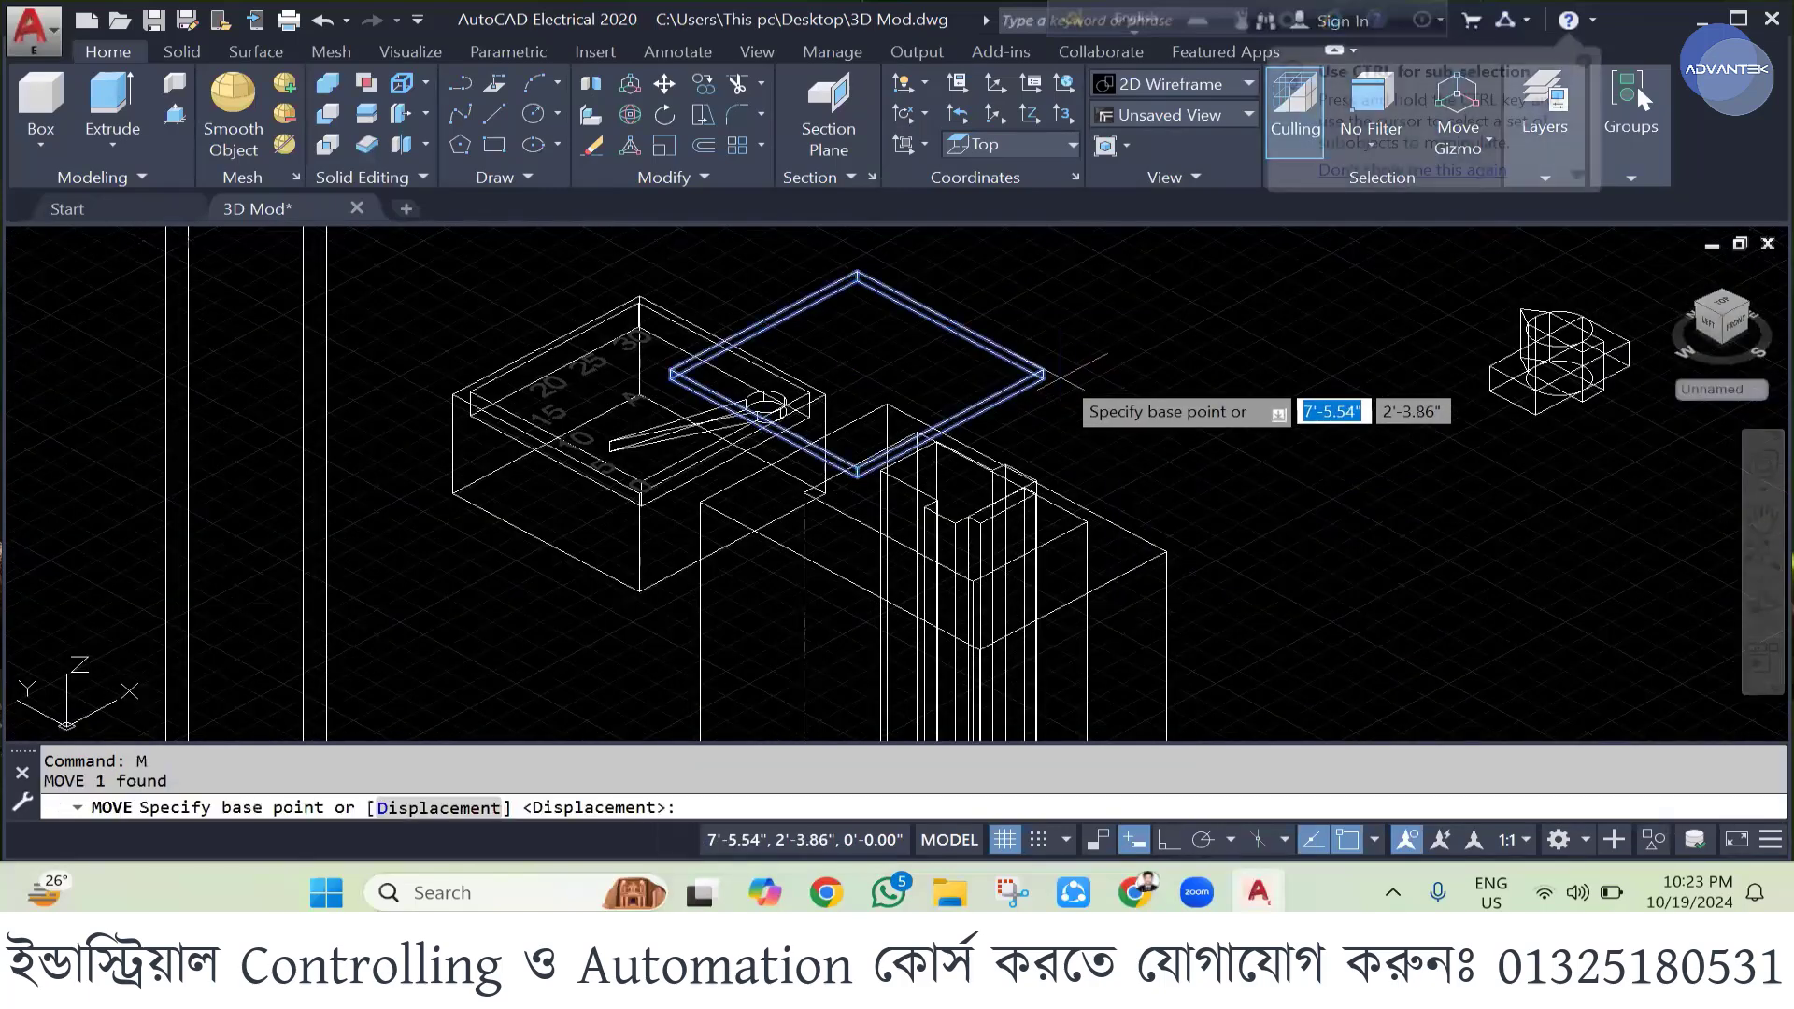
pyautogui.scroll(5, 1011, 375)
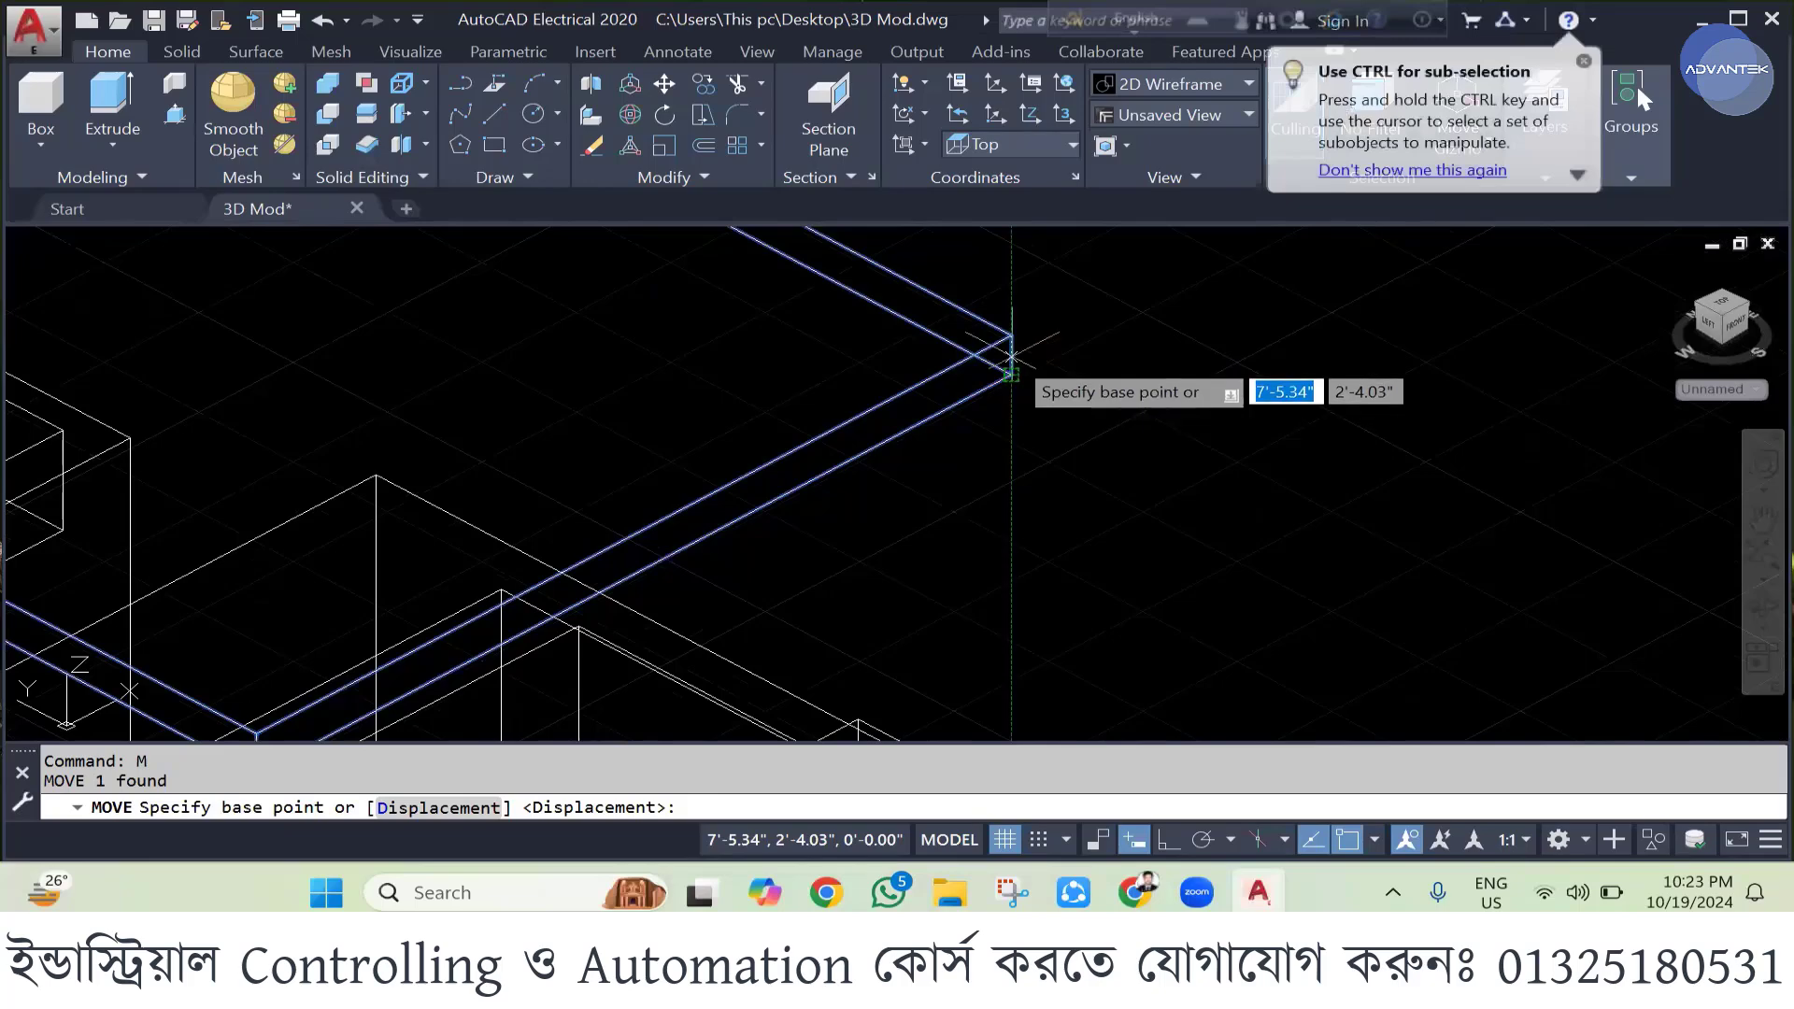
pyautogui.click(1011, 334)
pyautogui.scroll(-5, 1174, 345)
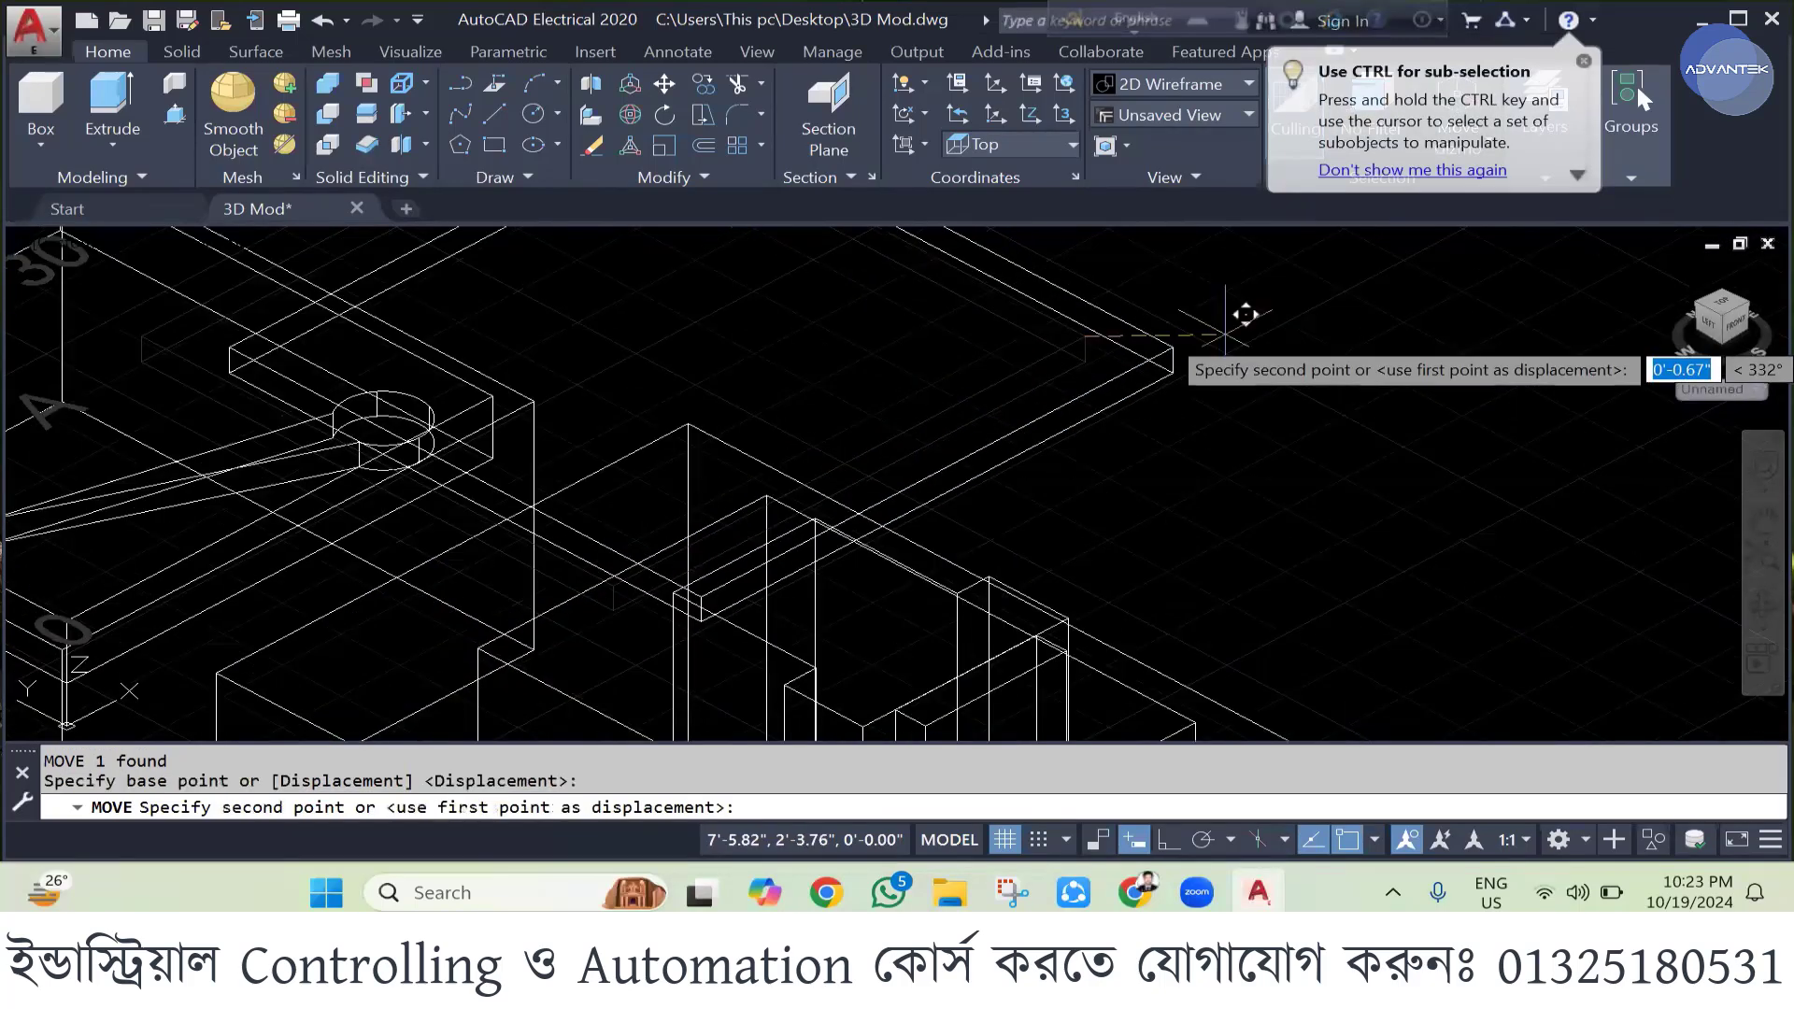
pyautogui.scroll(5, 958, 362)
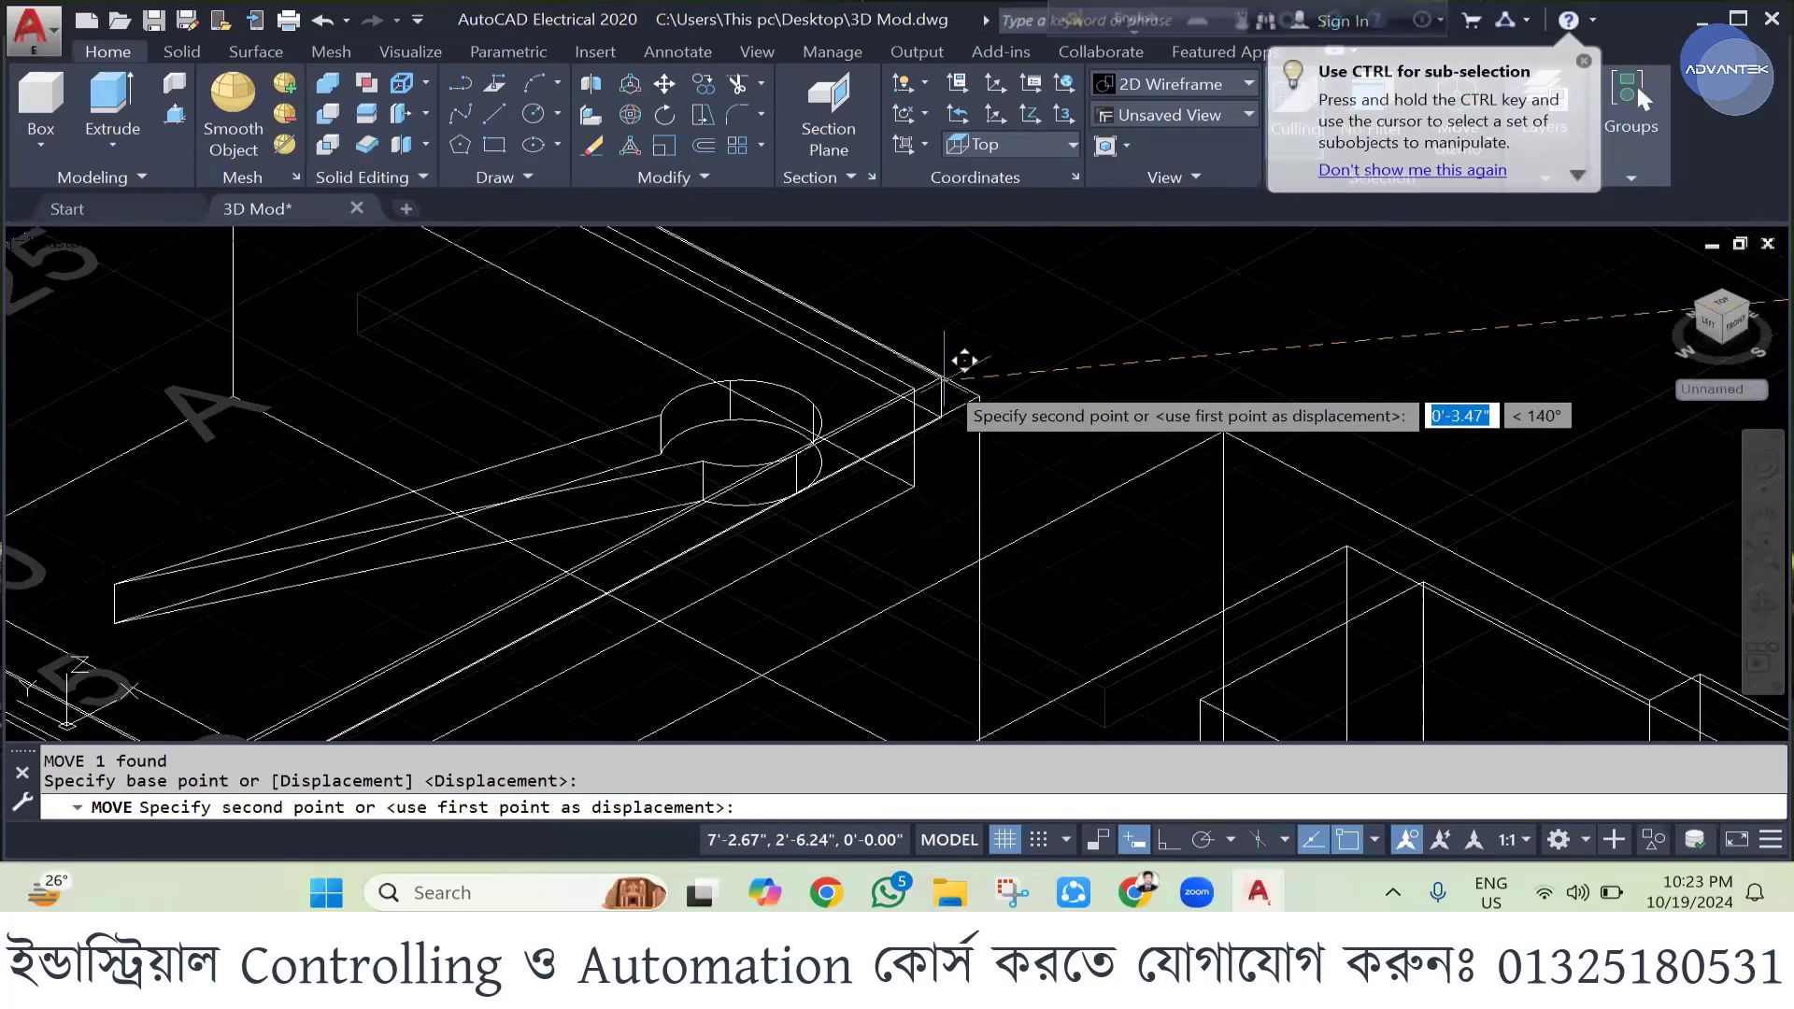
pyautogui.click(990, 385)
# - Switch to the Realistic visual style and orbit to look down on the meter
pyautogui.scroll(-3, 1087, 377)
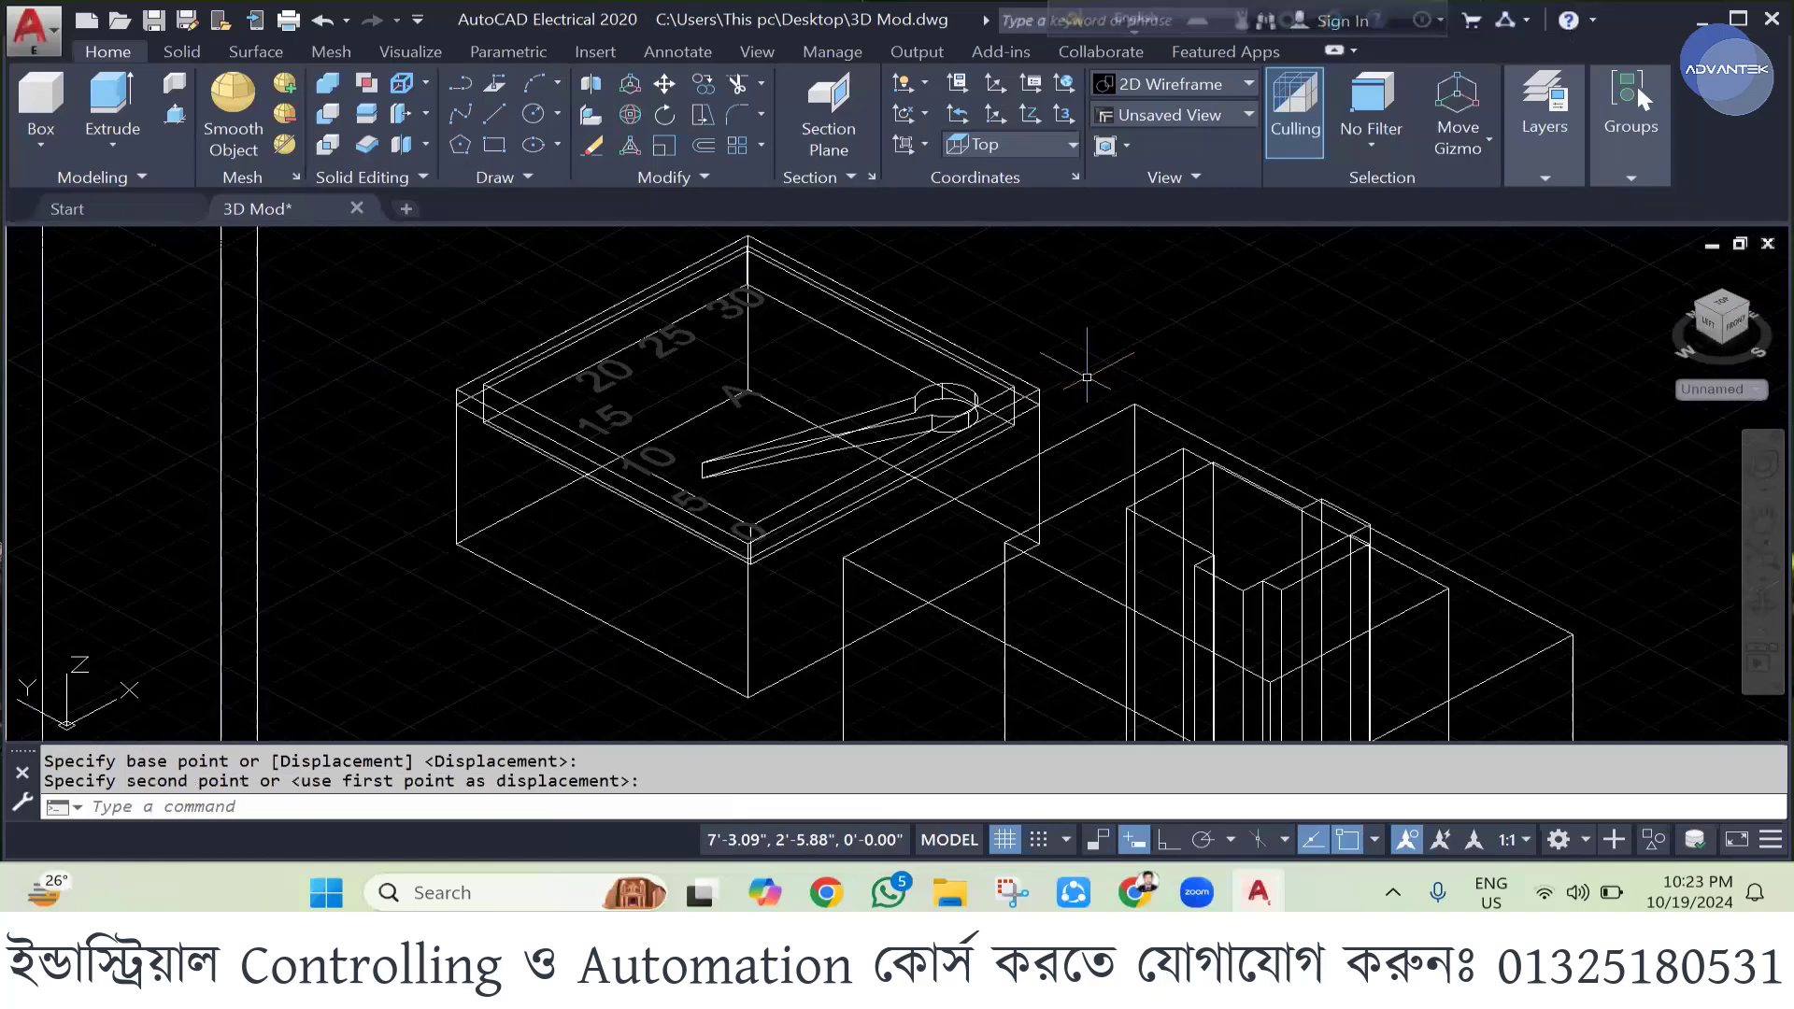
pyautogui.click(1213, 90)
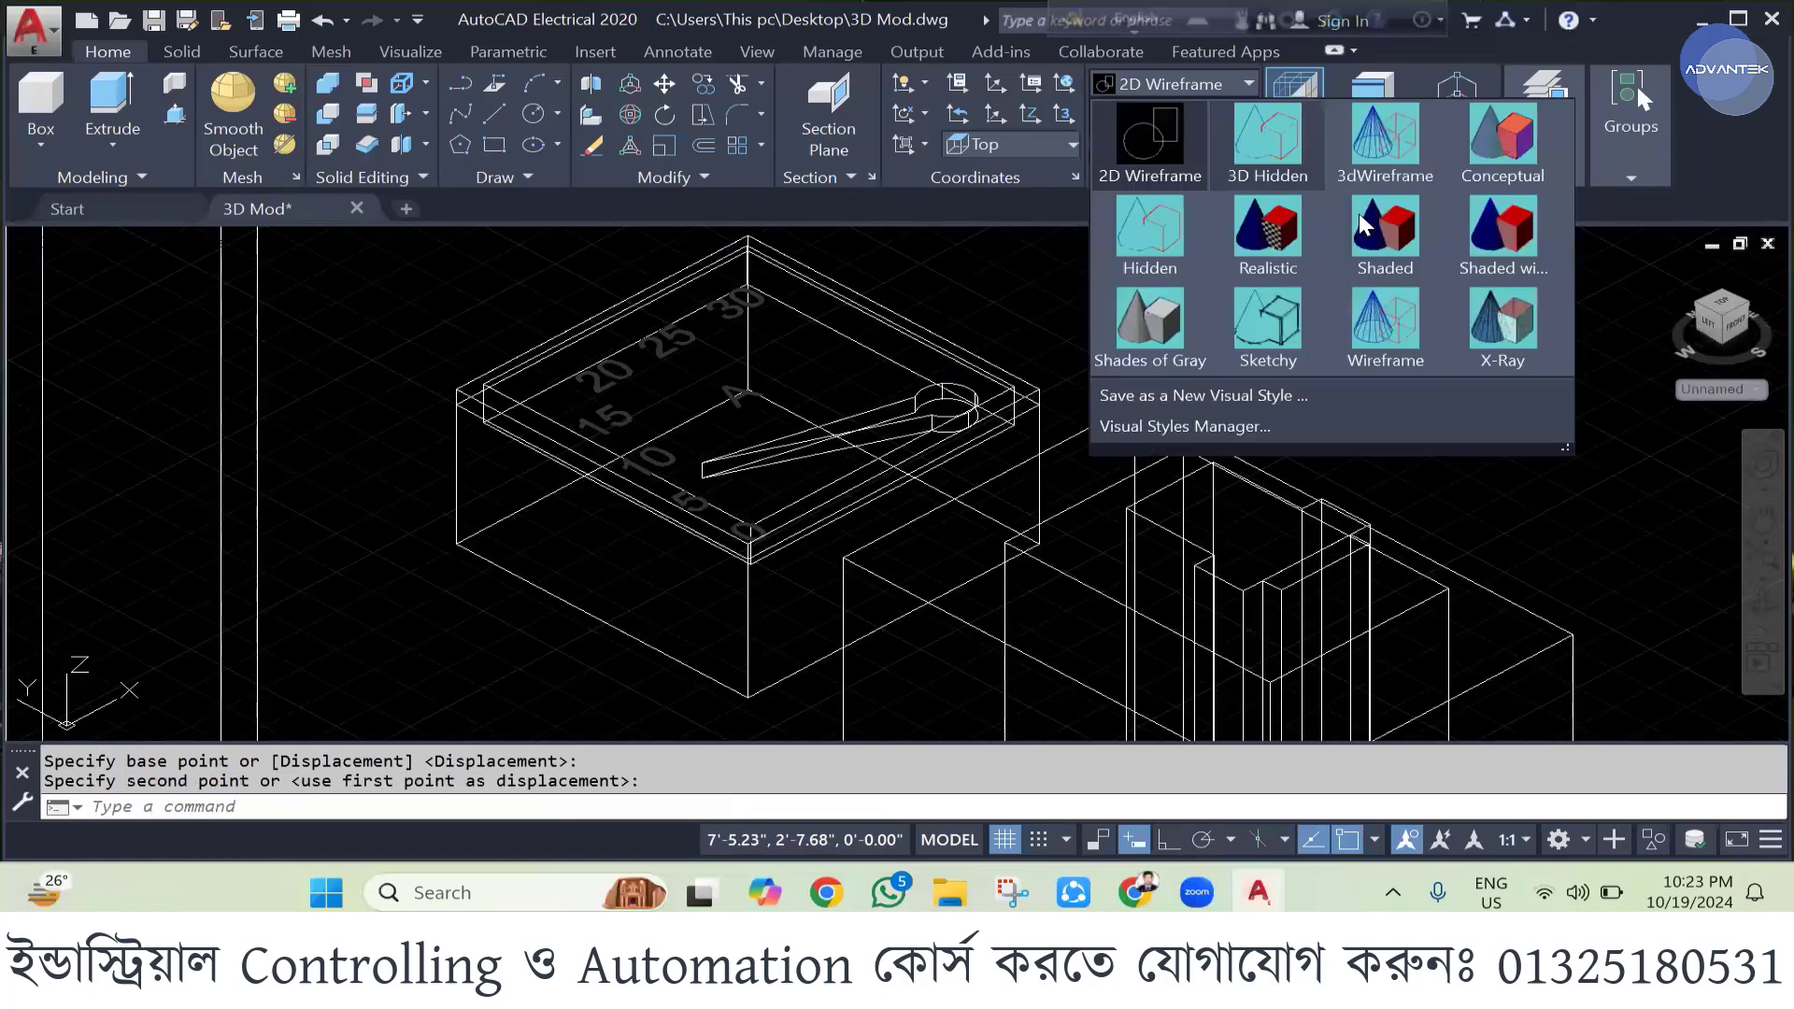
pyautogui.click(1290, 233)
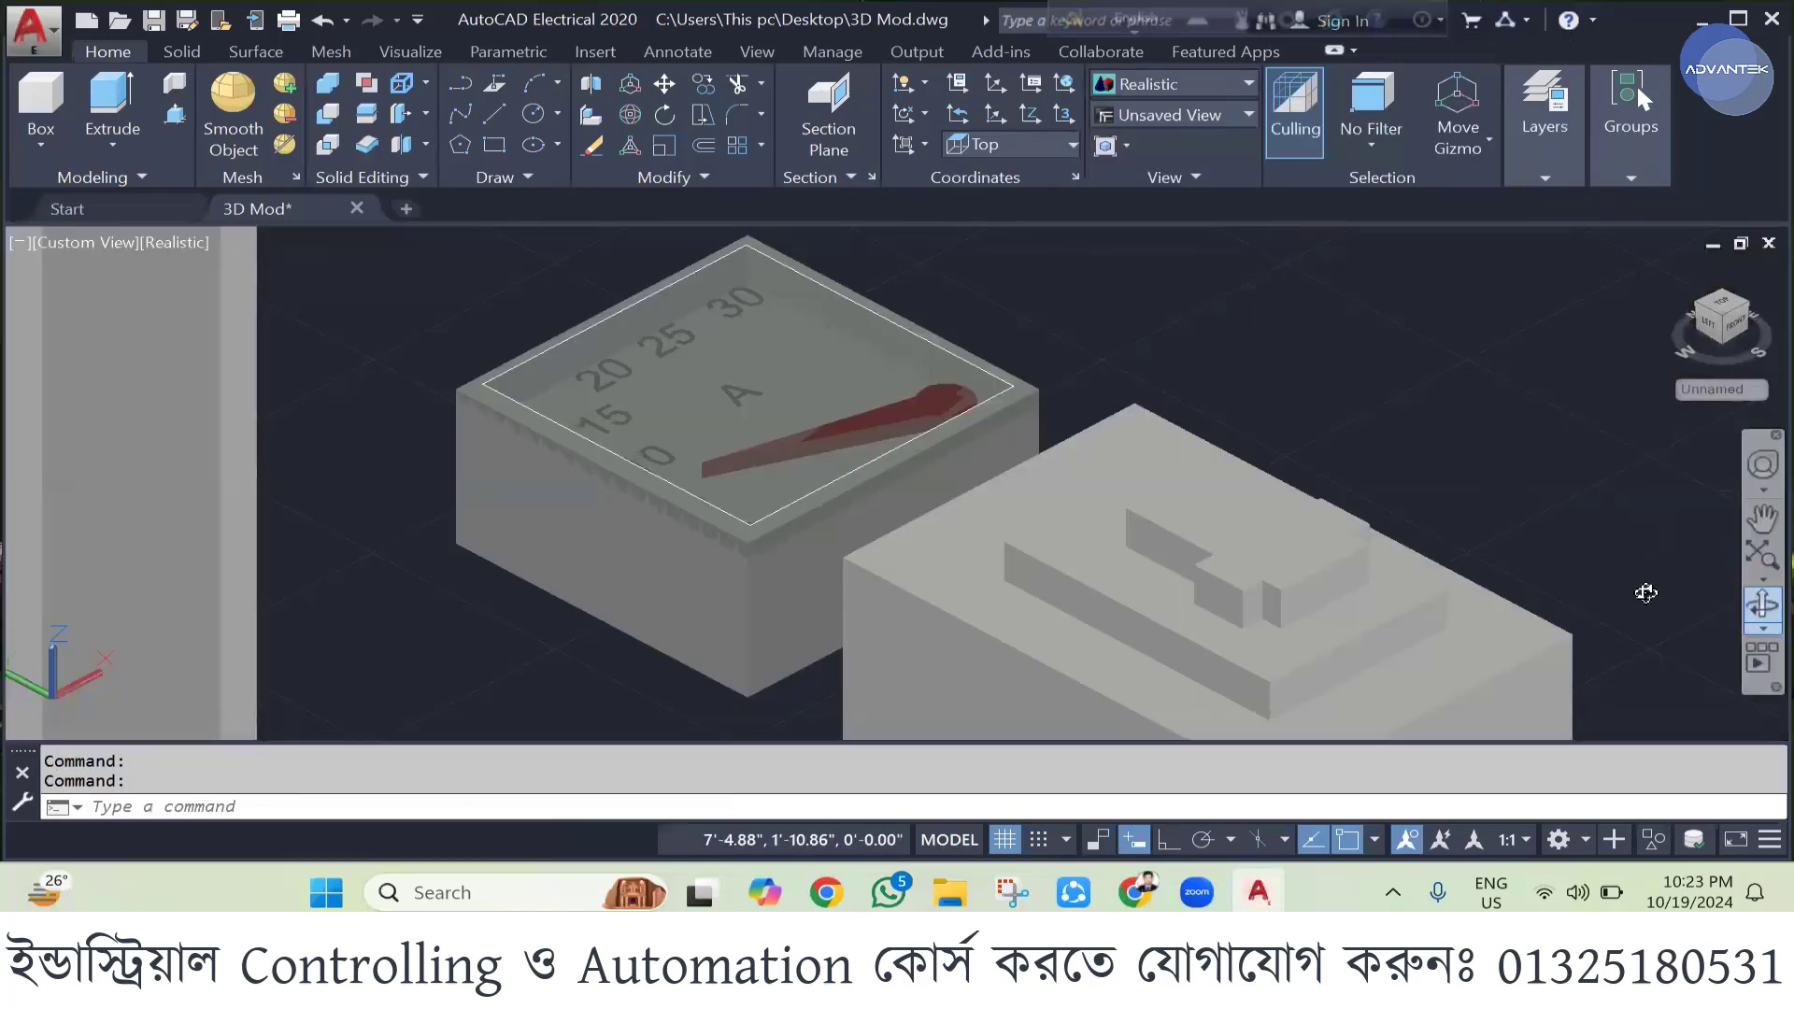
pyautogui.moveTo(1112, 396); pyautogui.dragTo(1031, 480)
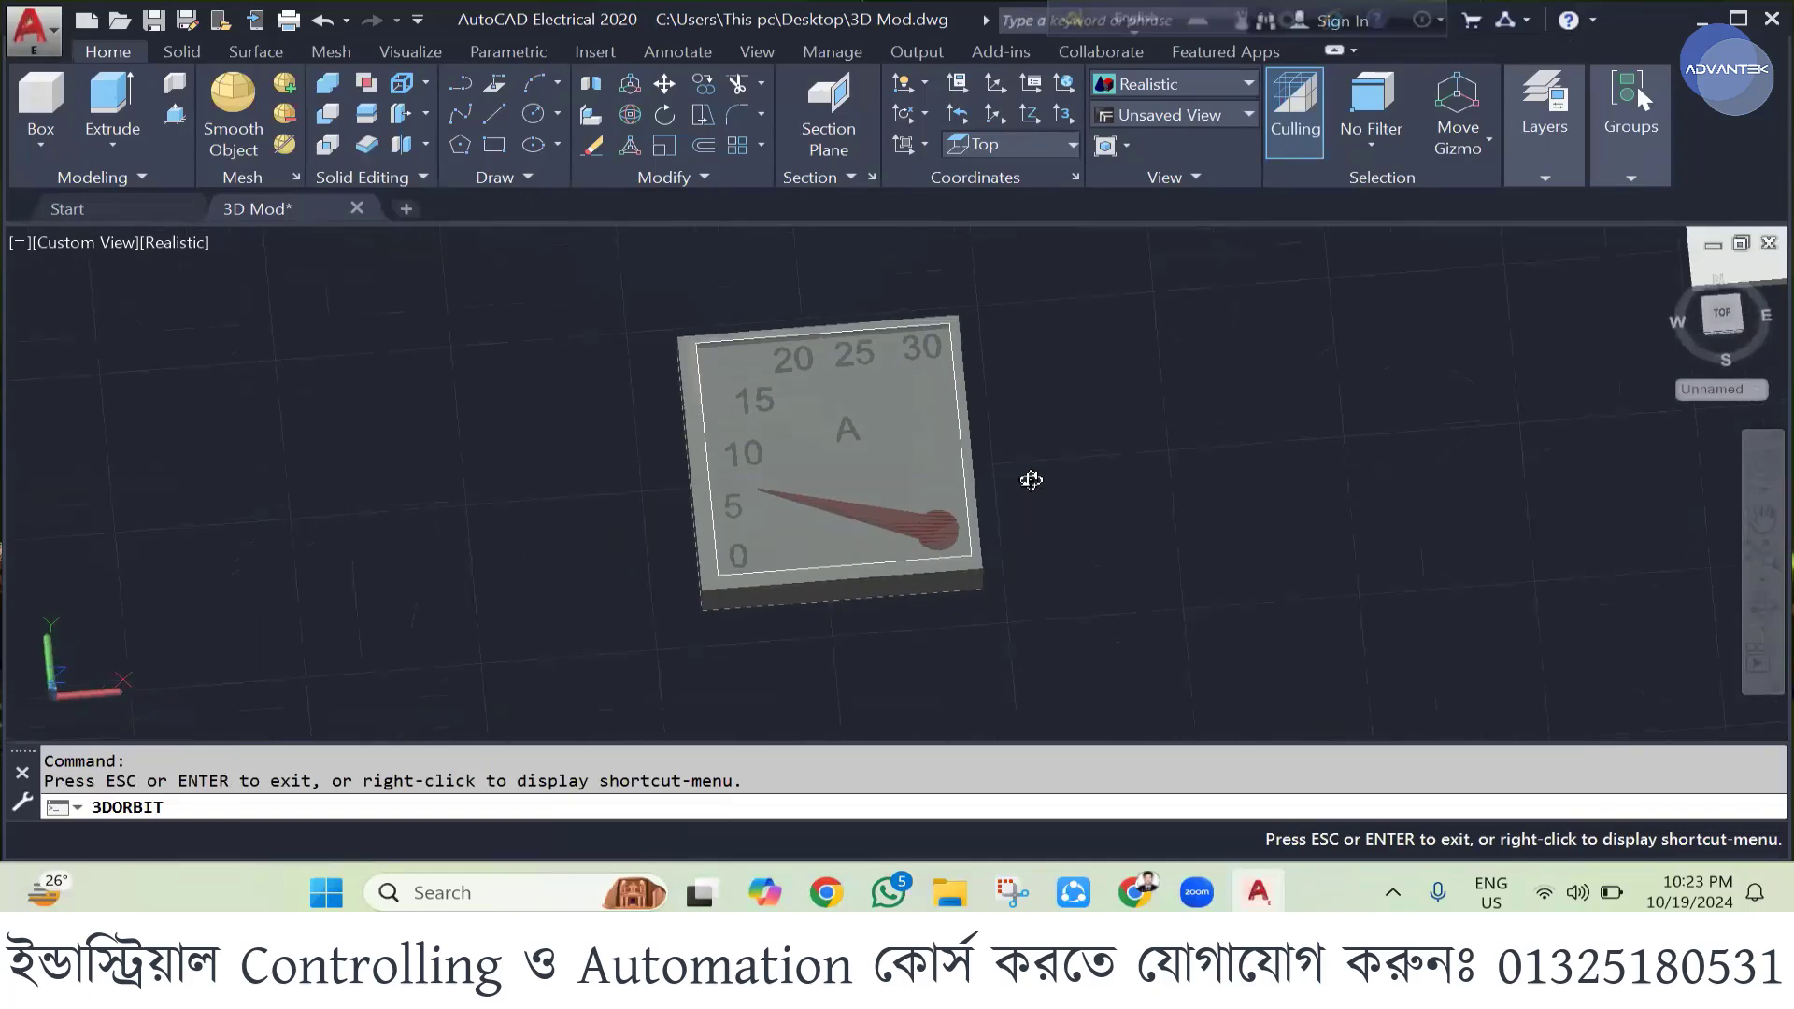
pyautogui.scroll(-5, 1050, 432)
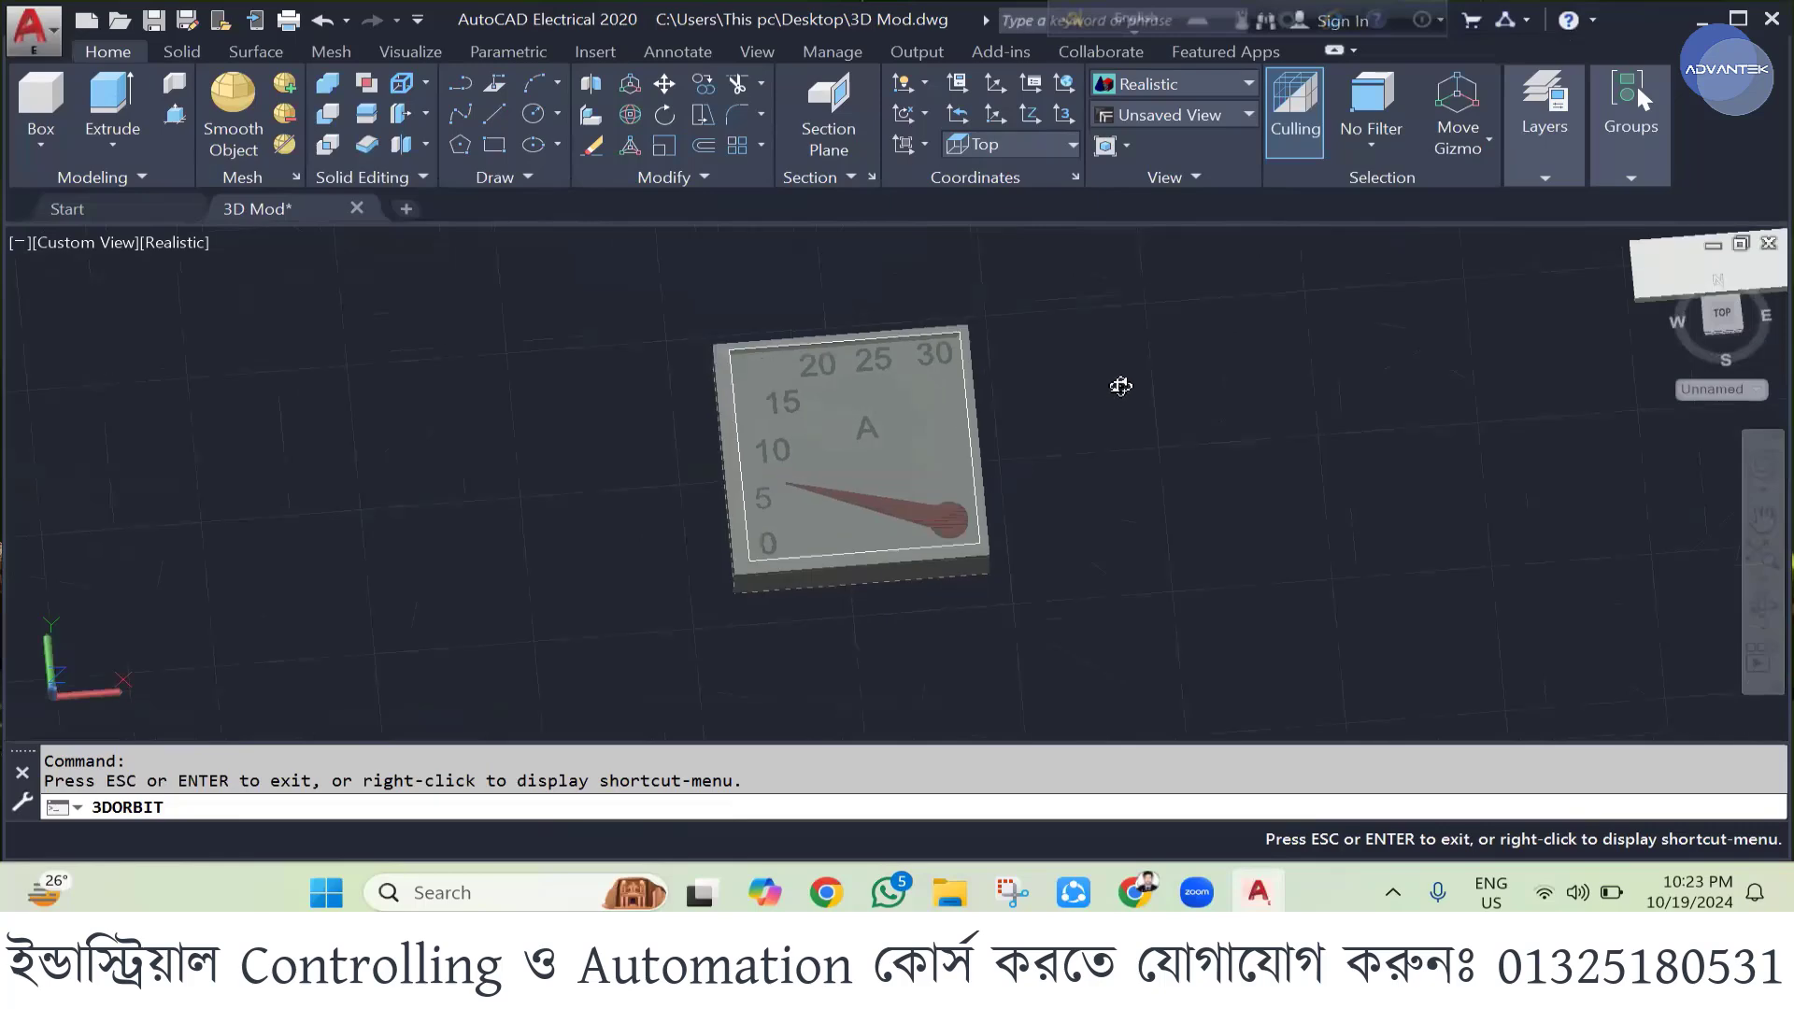
pyautogui.scroll(5, 989, 415)
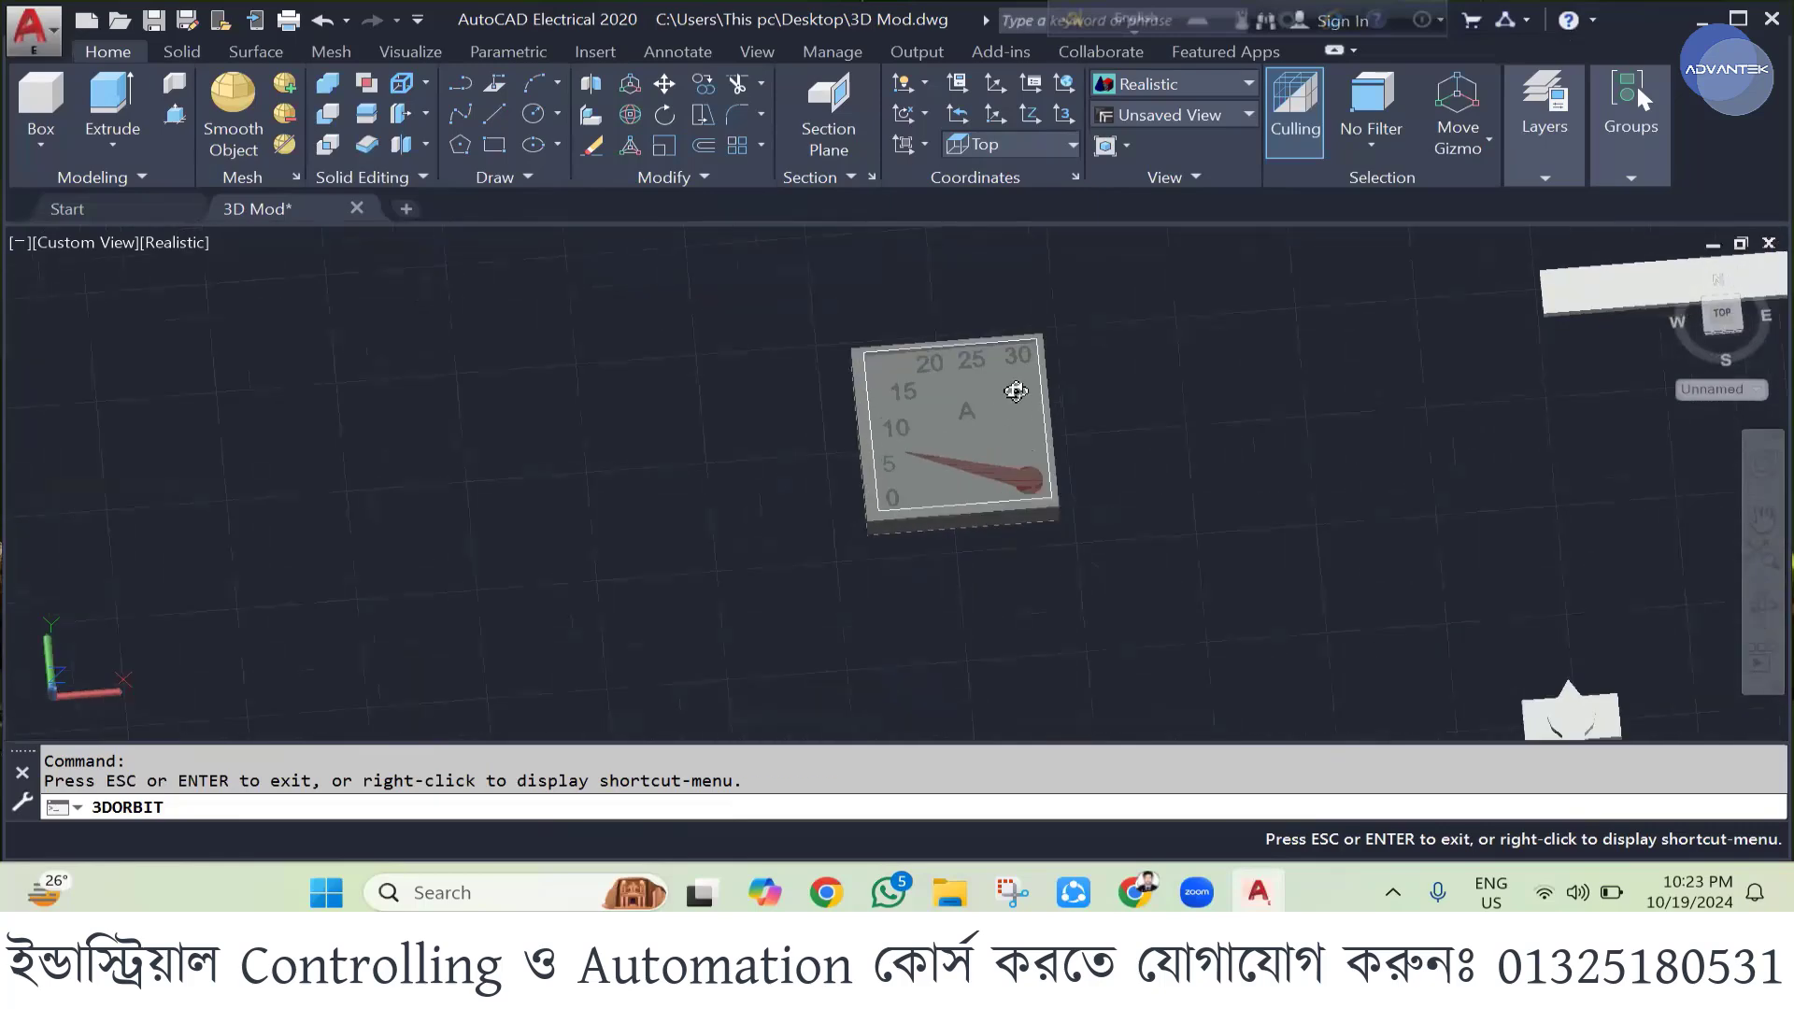
pyautogui.press('Escape')
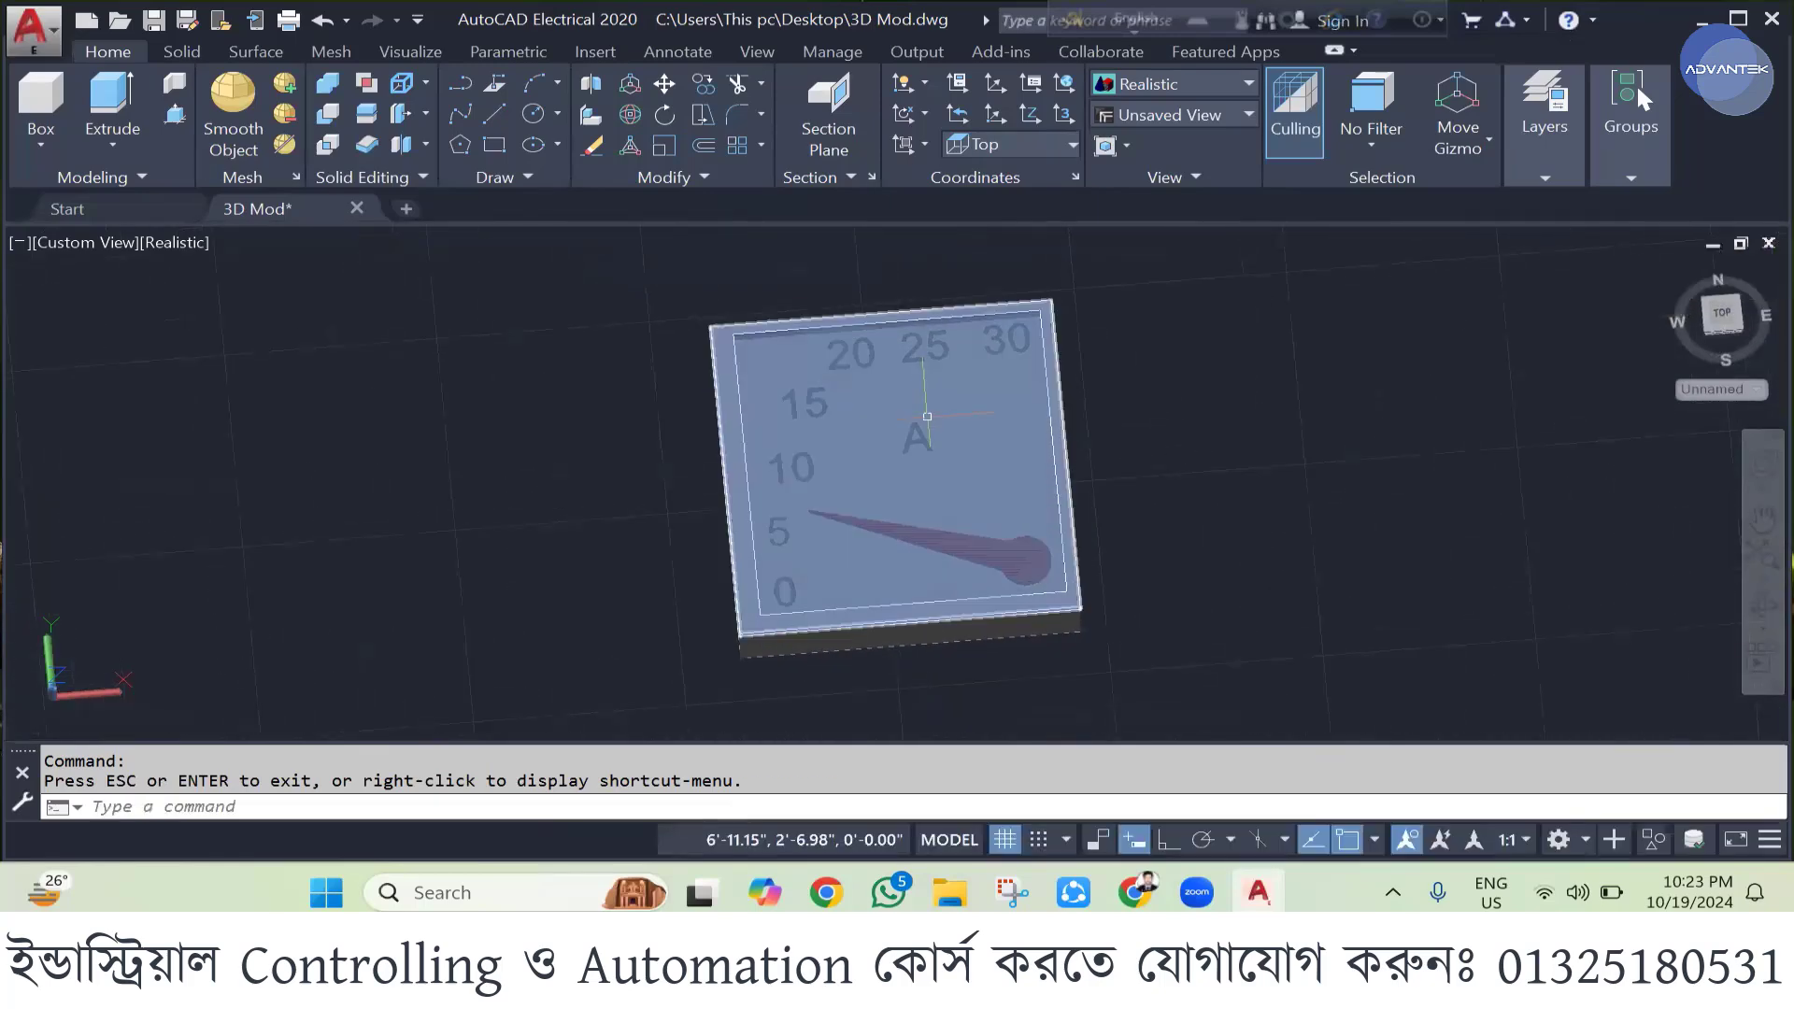
# - Orbit the meter further into a tilted isometric view
pyautogui.scroll(3, 911, 434)
pyautogui.scroll(-4, 910, 433)
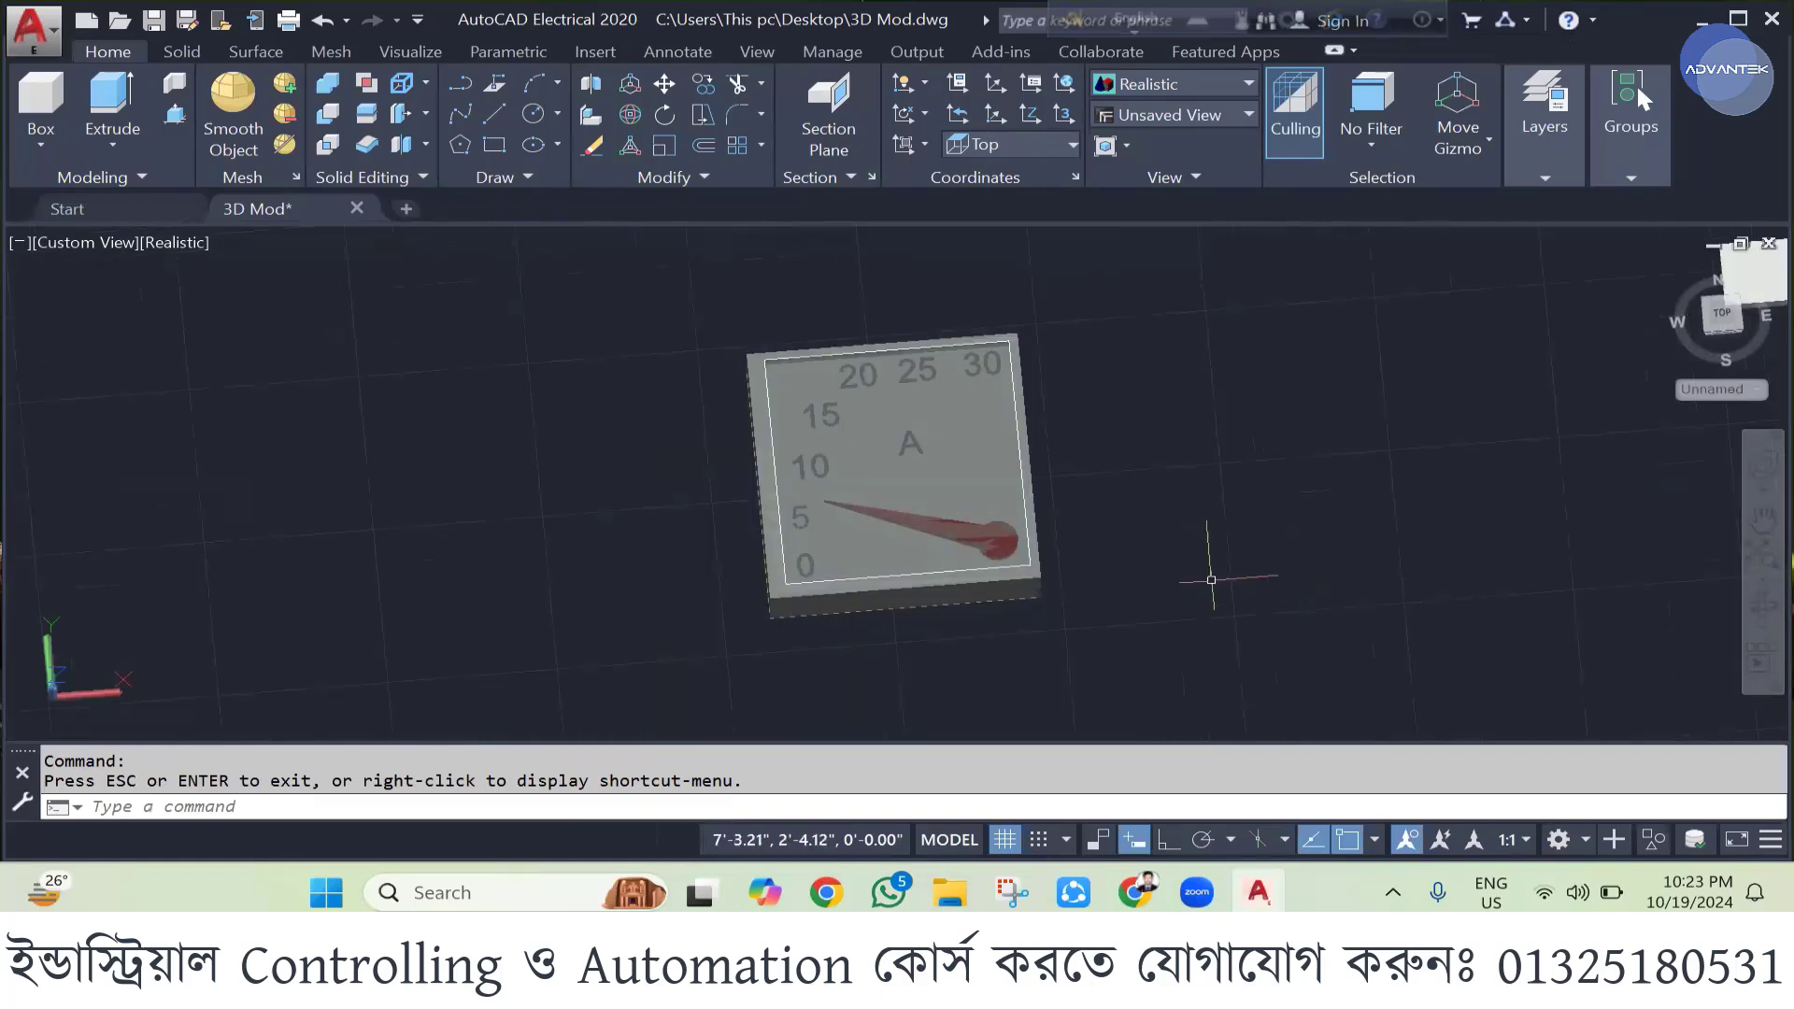
pyautogui.click(1761, 603)
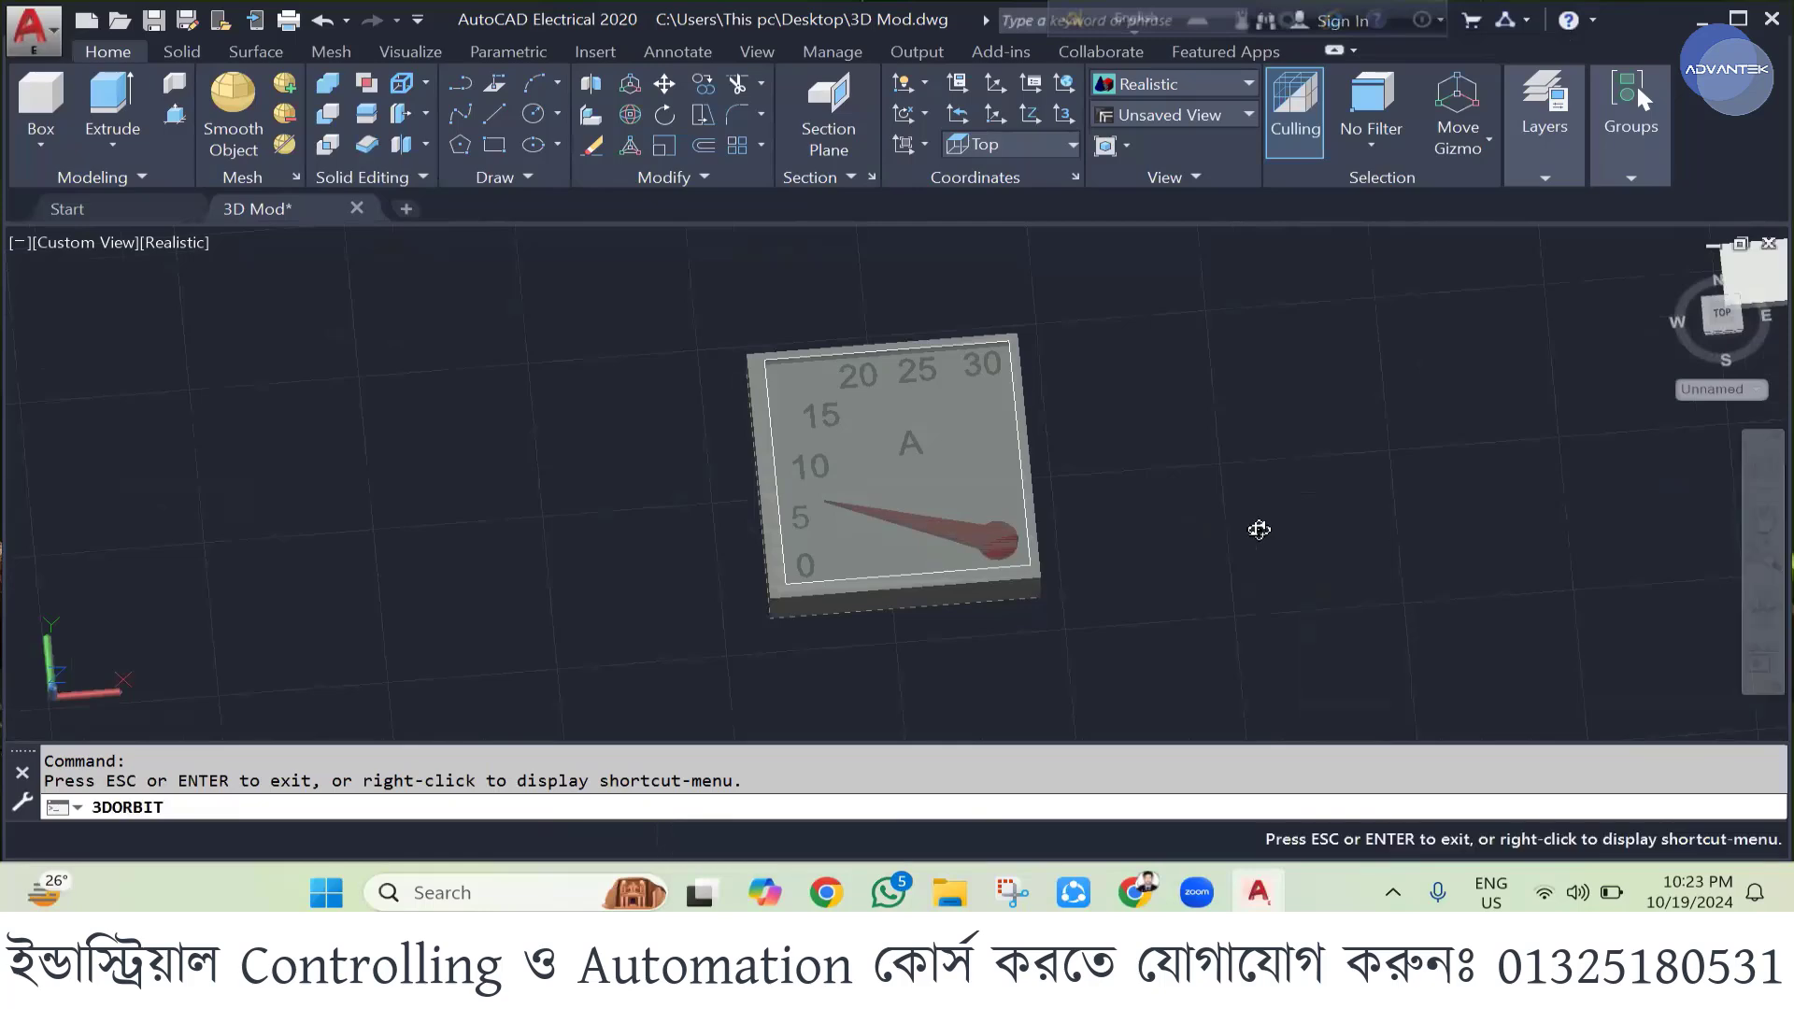
pyautogui.moveTo(1249, 464); pyautogui.dragTo(1012, 576)
pyautogui.moveTo(674, 478); pyautogui.dragTo(941, 464)
pyautogui.press('Escape')
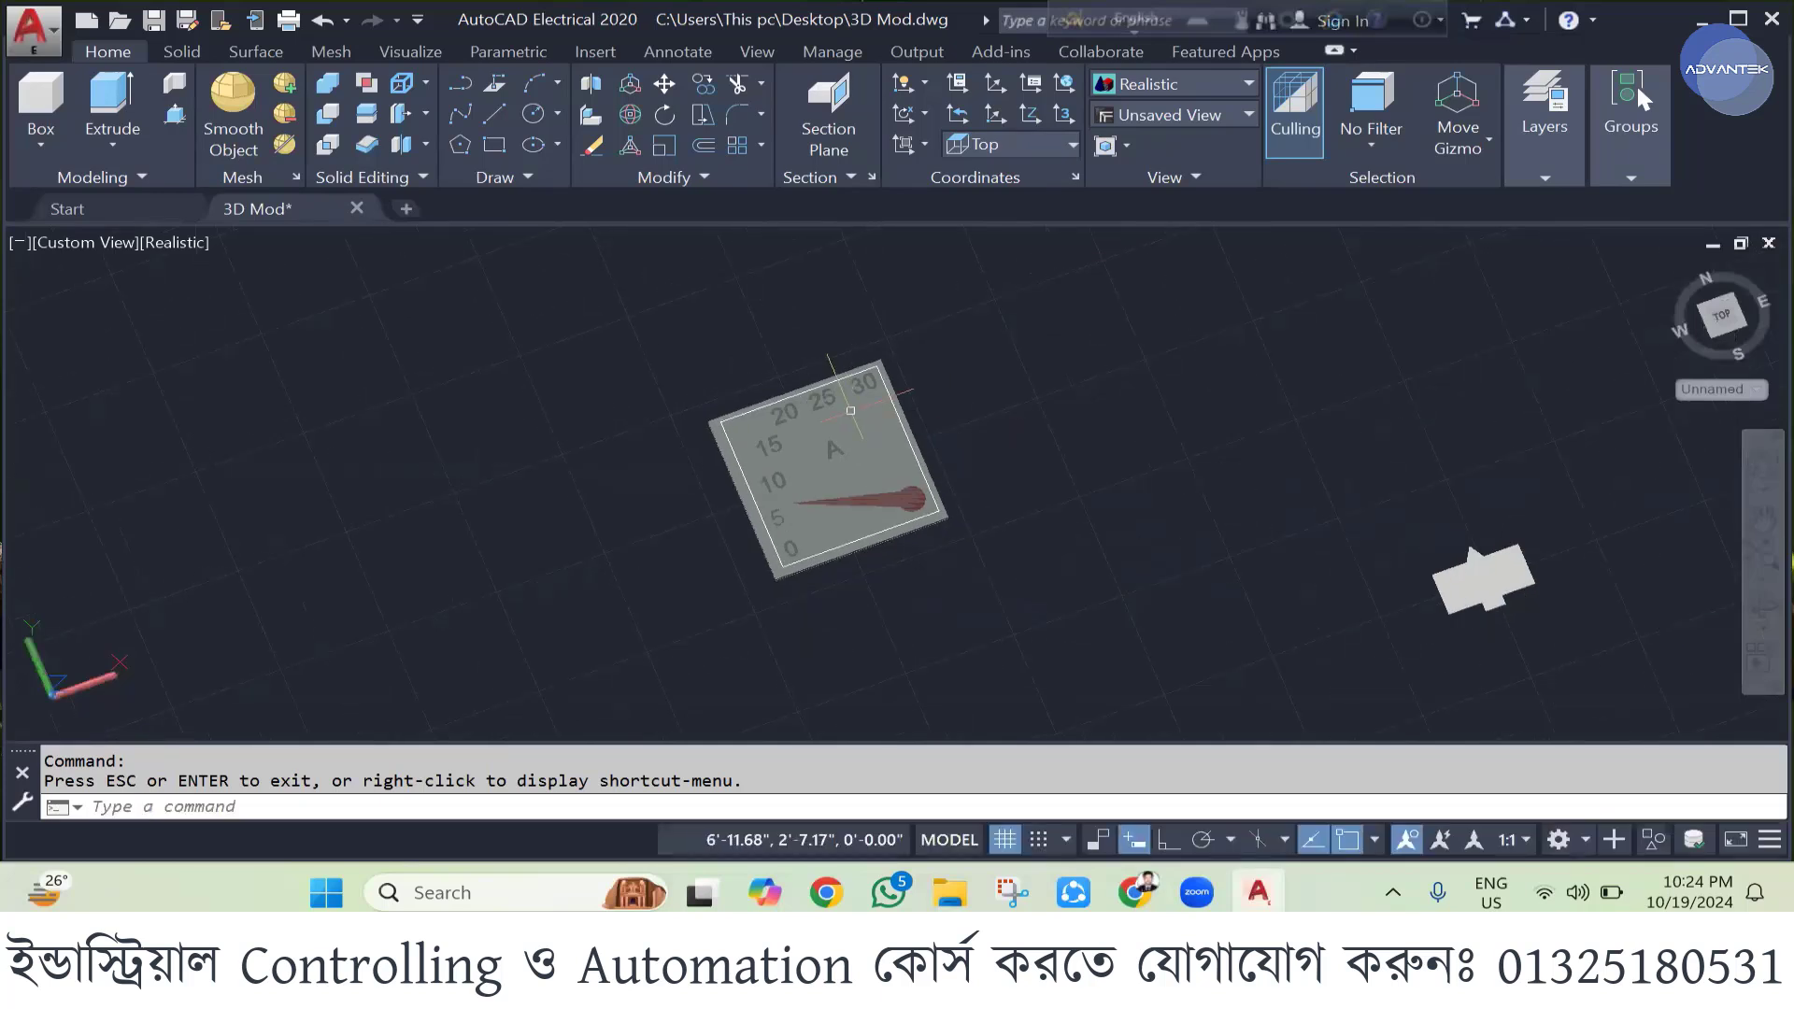
# - Give the round knob Color 250 gray through the Properties palette
pyautogui.scroll(-5, 1097, 450)
pyautogui.scroll(5, 1097, 450)
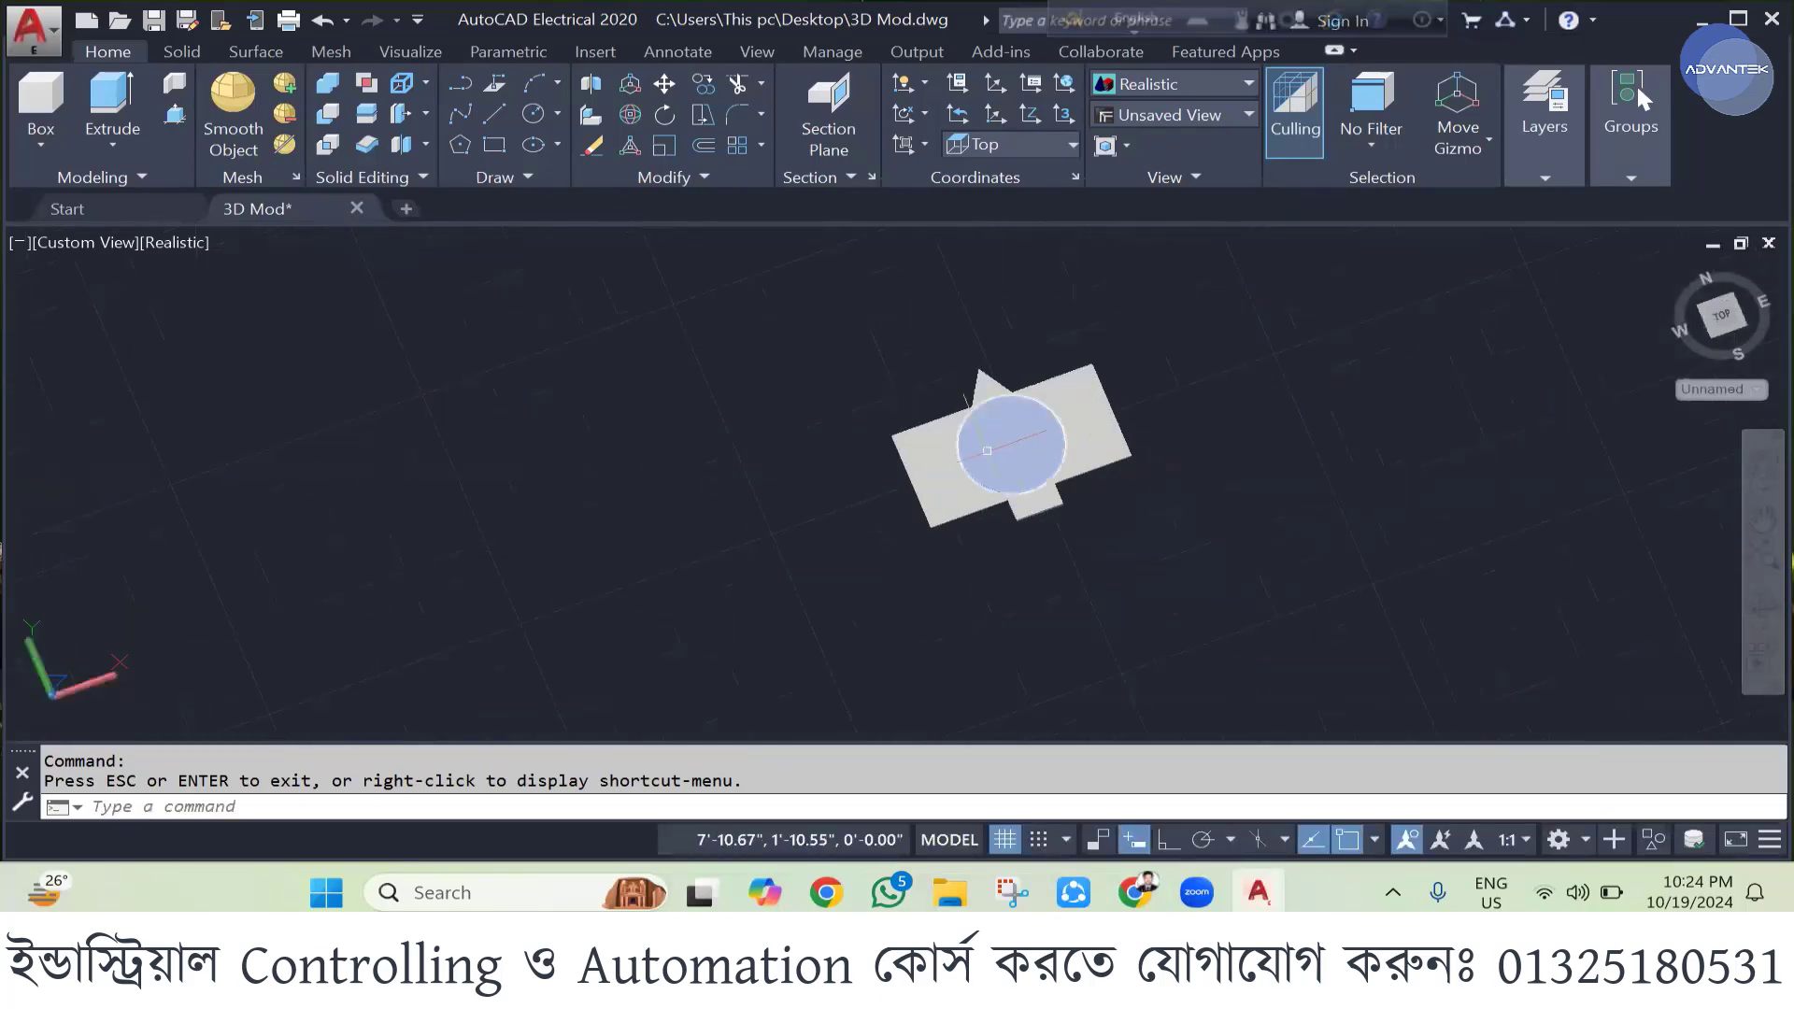
pyautogui.click(1038, 477)
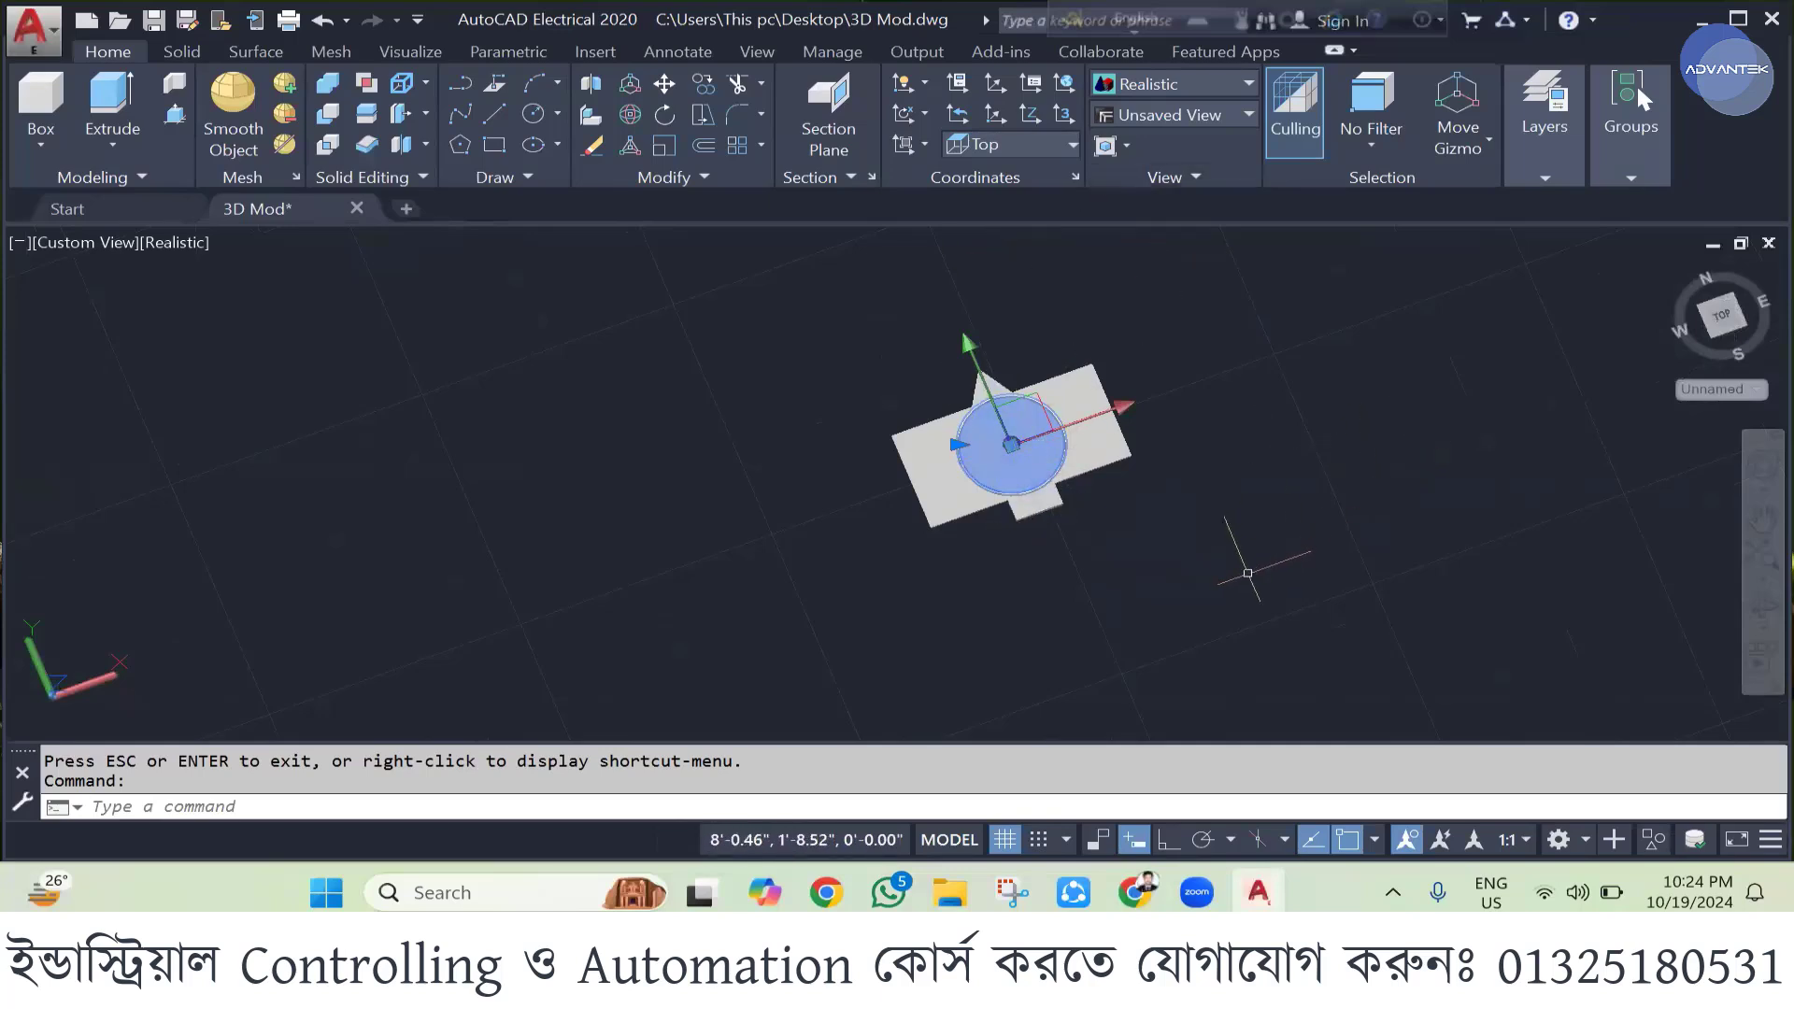
pyautogui.rightClick(992, 458)
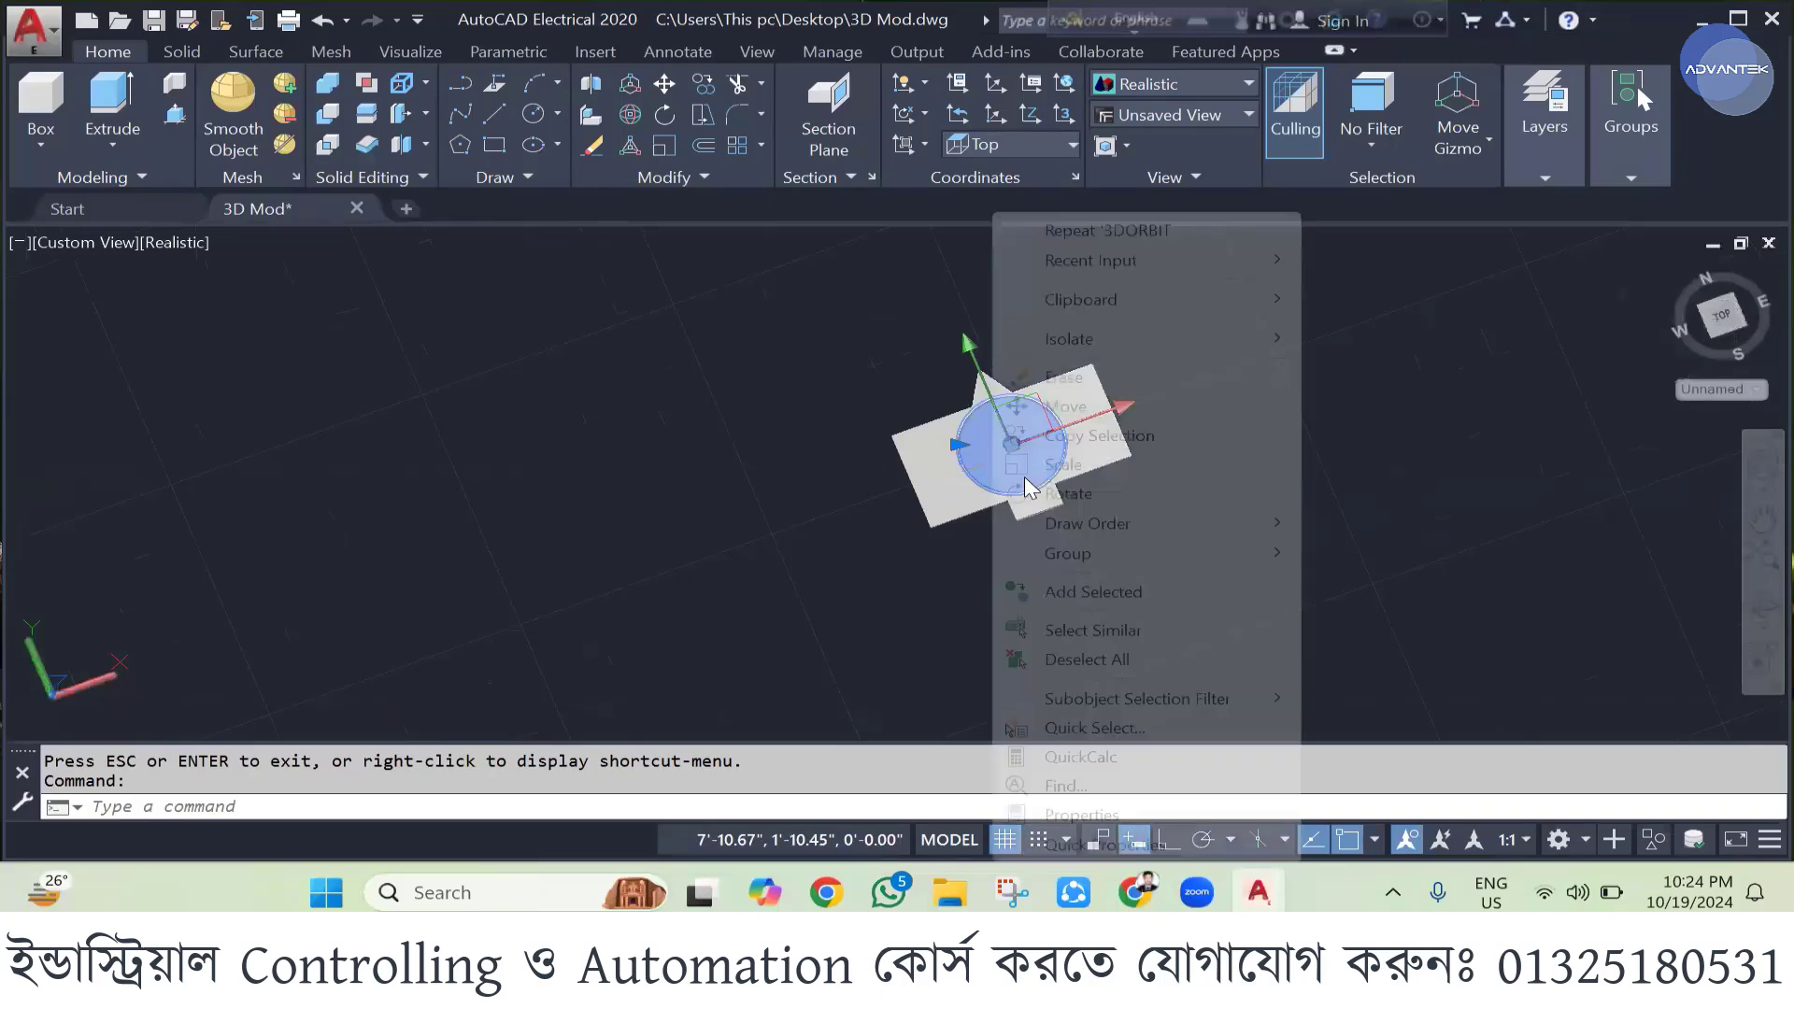
pyautogui.click(1081, 815)
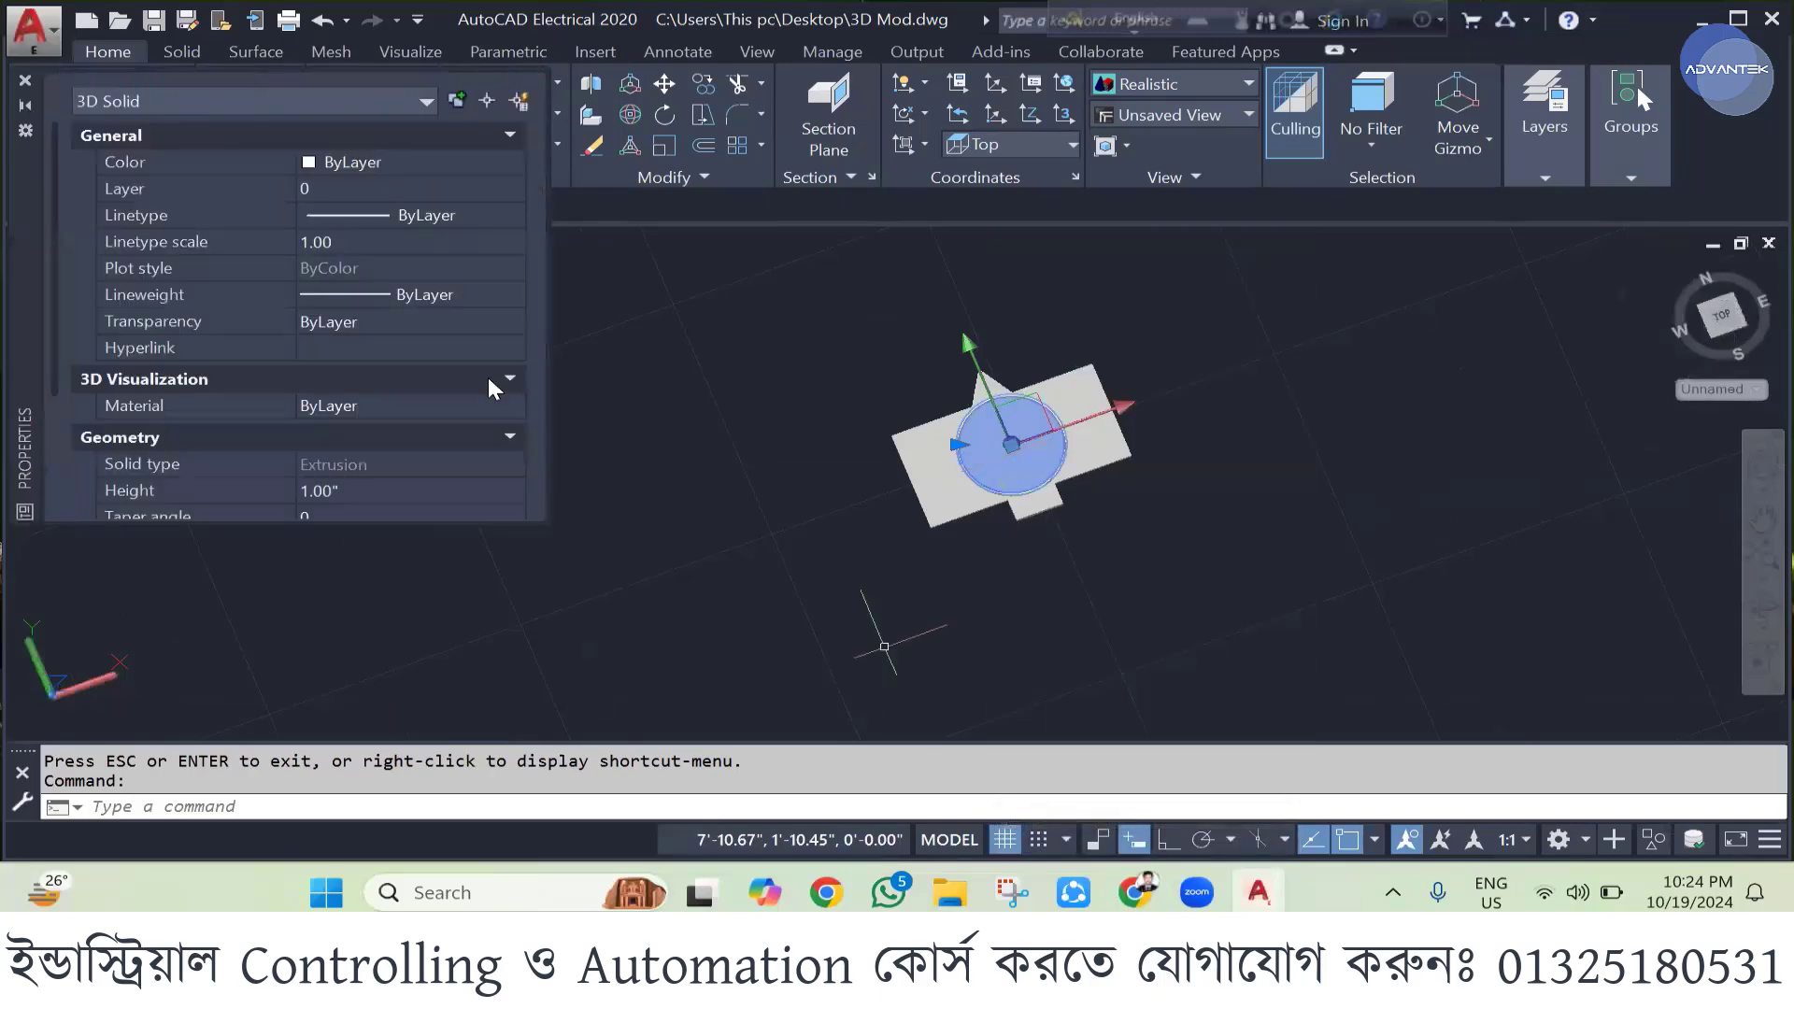
pyautogui.click(378, 167)
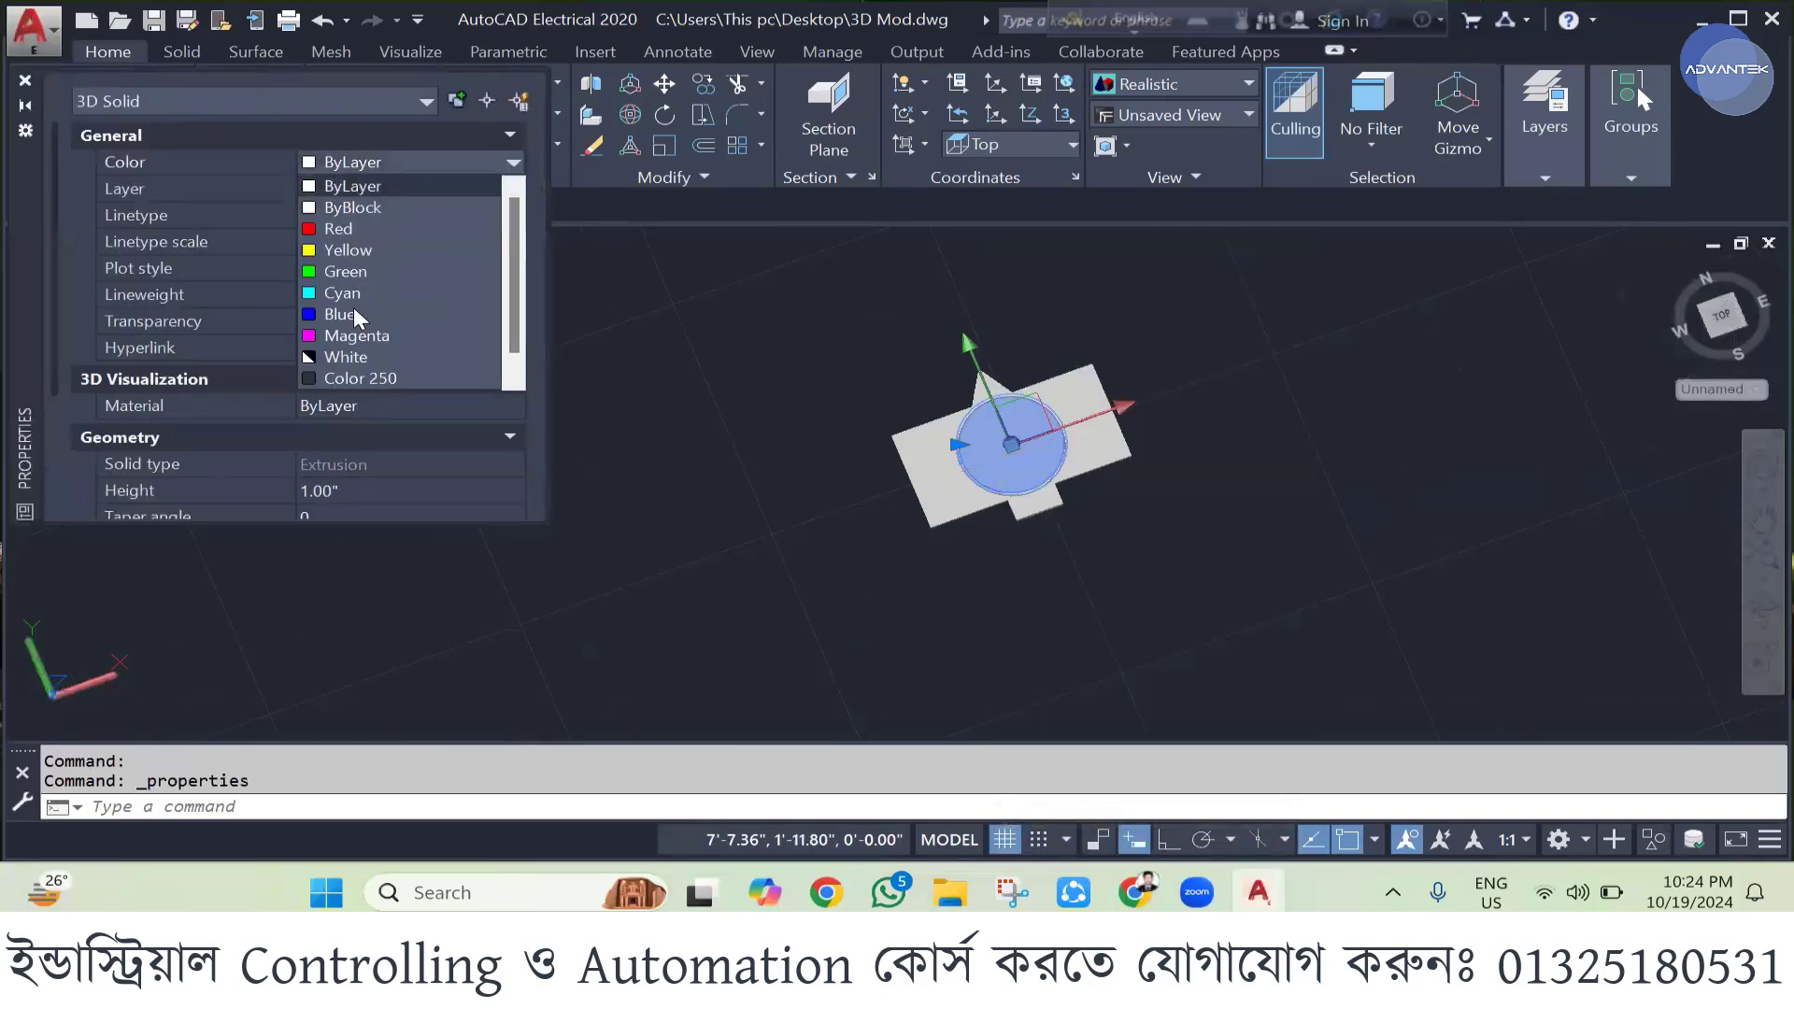
pyautogui.click(356, 378)
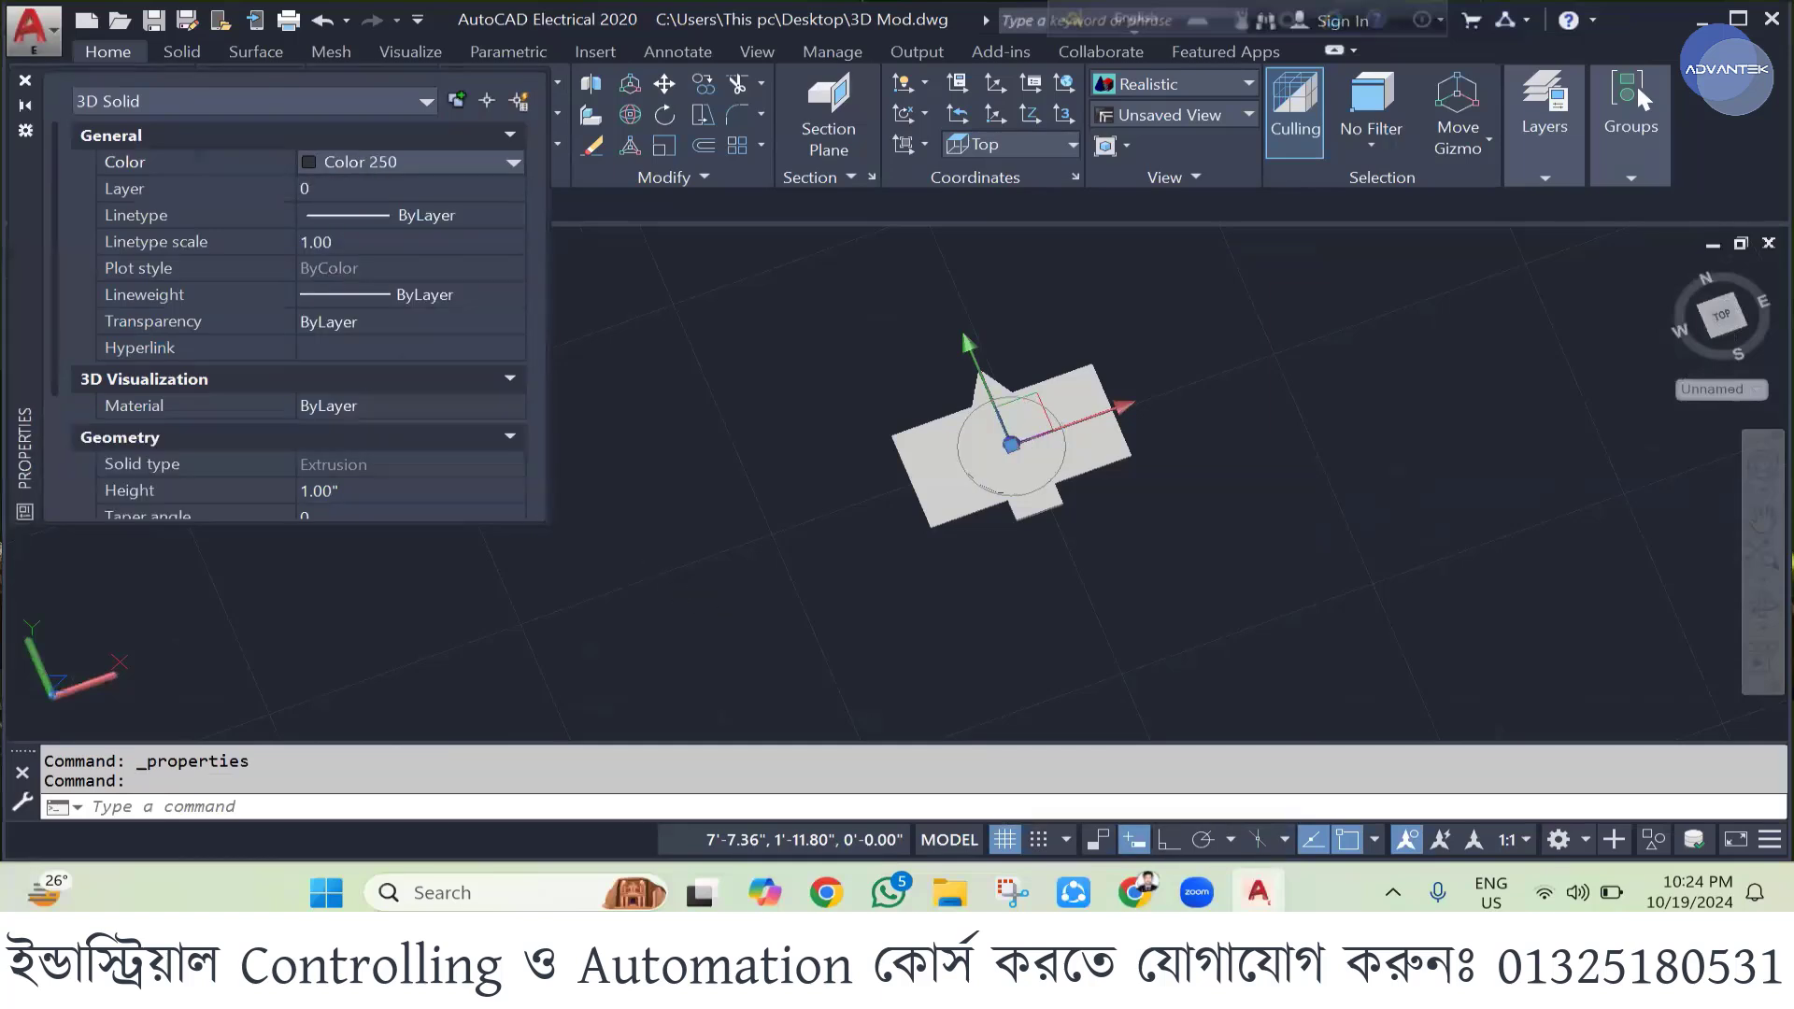
pyautogui.press('Escape')
# - Set the bar-shaped needle solid's colour to Red
pyautogui.click(1024, 513)
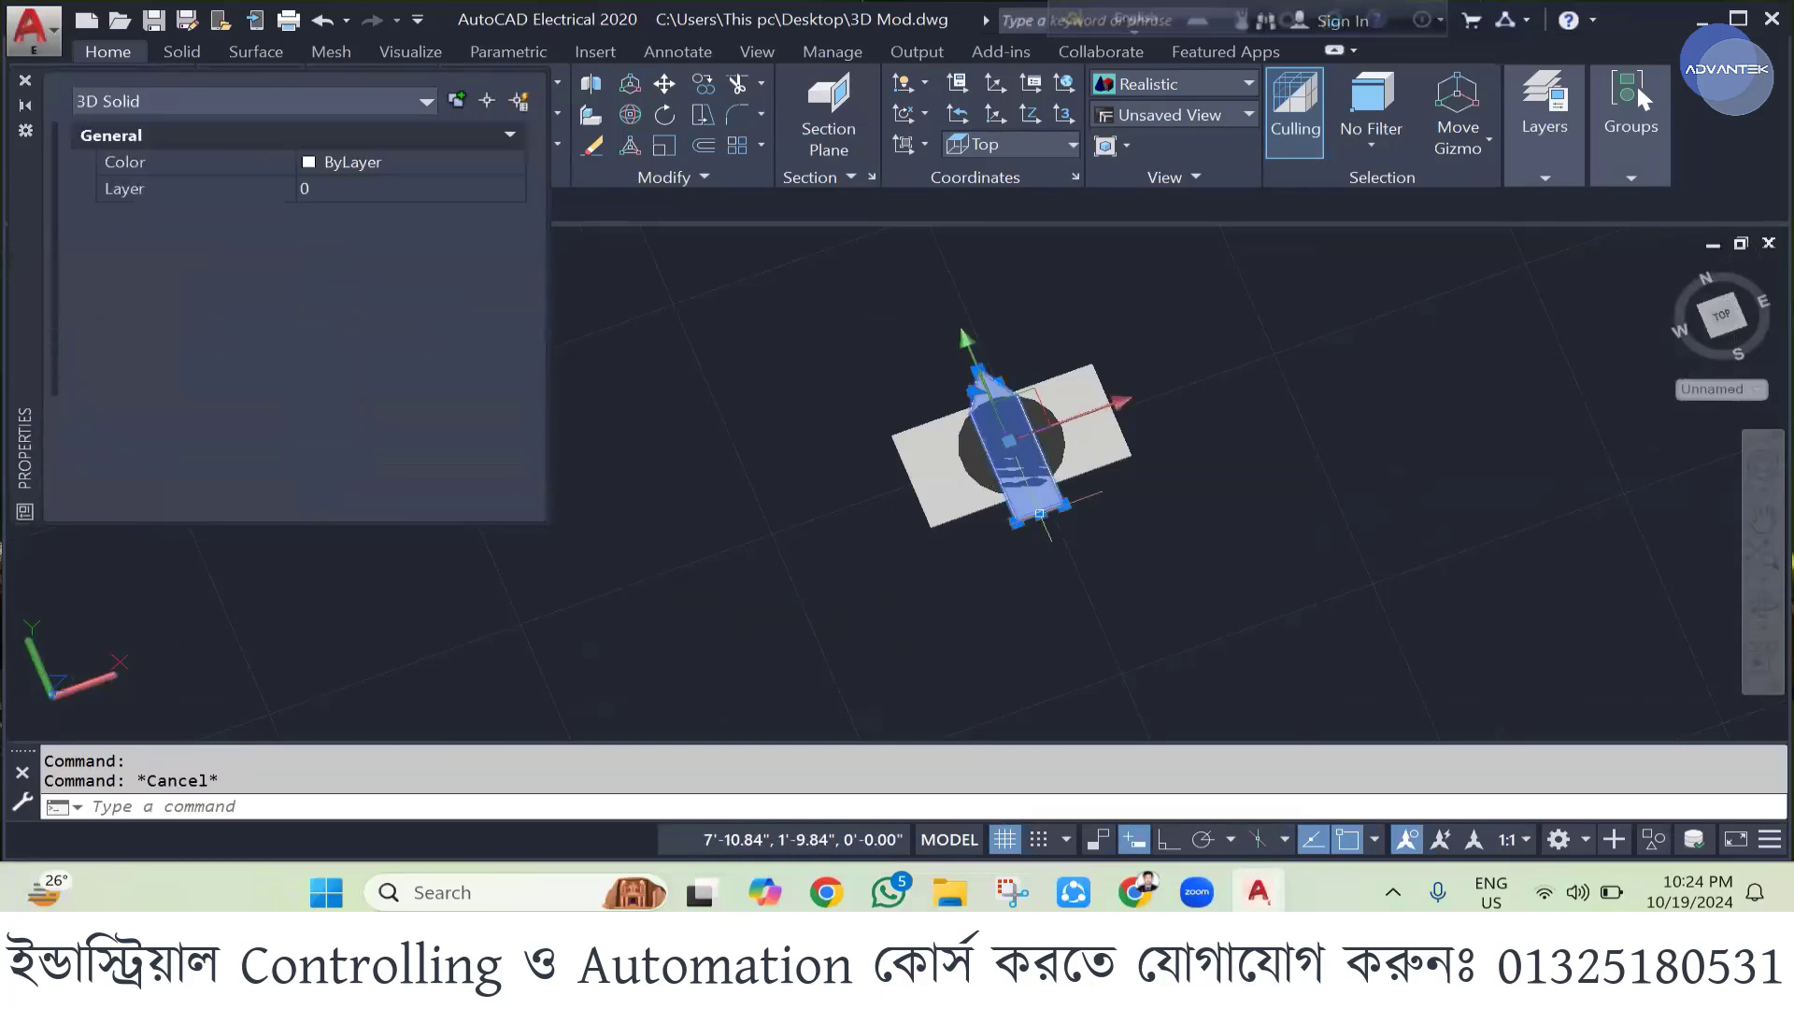
pyautogui.rightClick(1020, 506)
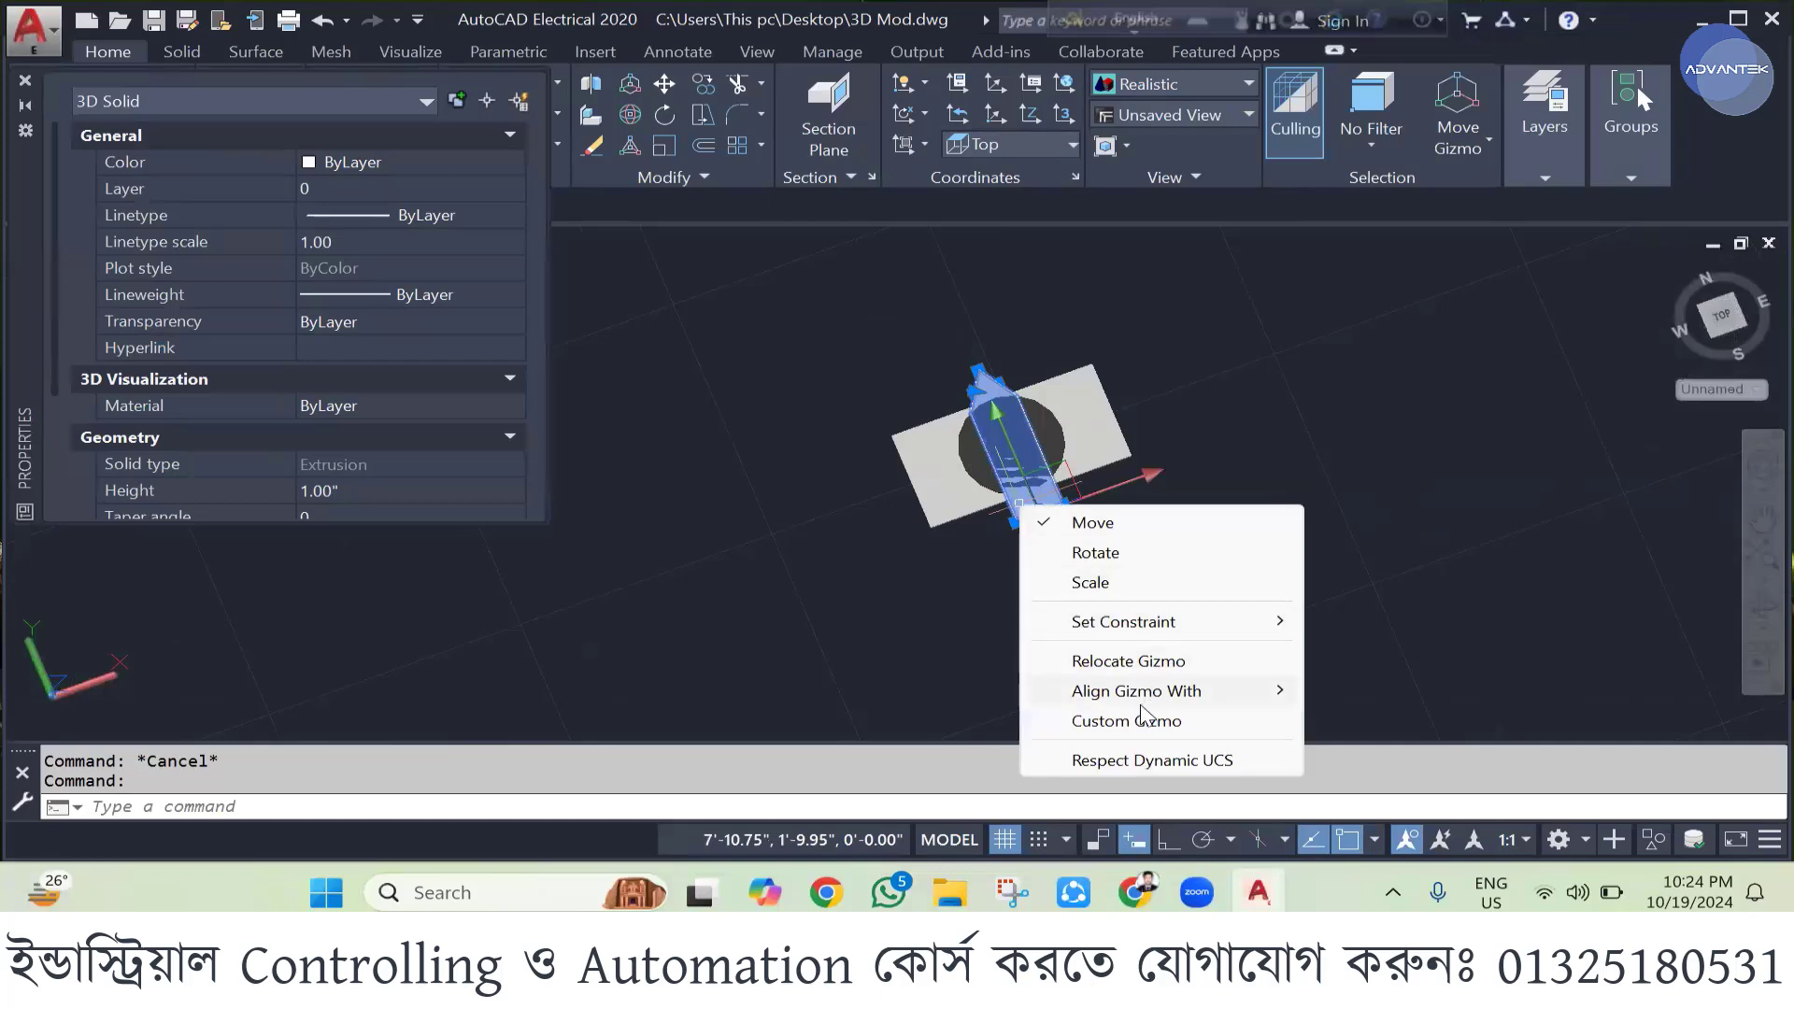
pyautogui.click(446, 166)
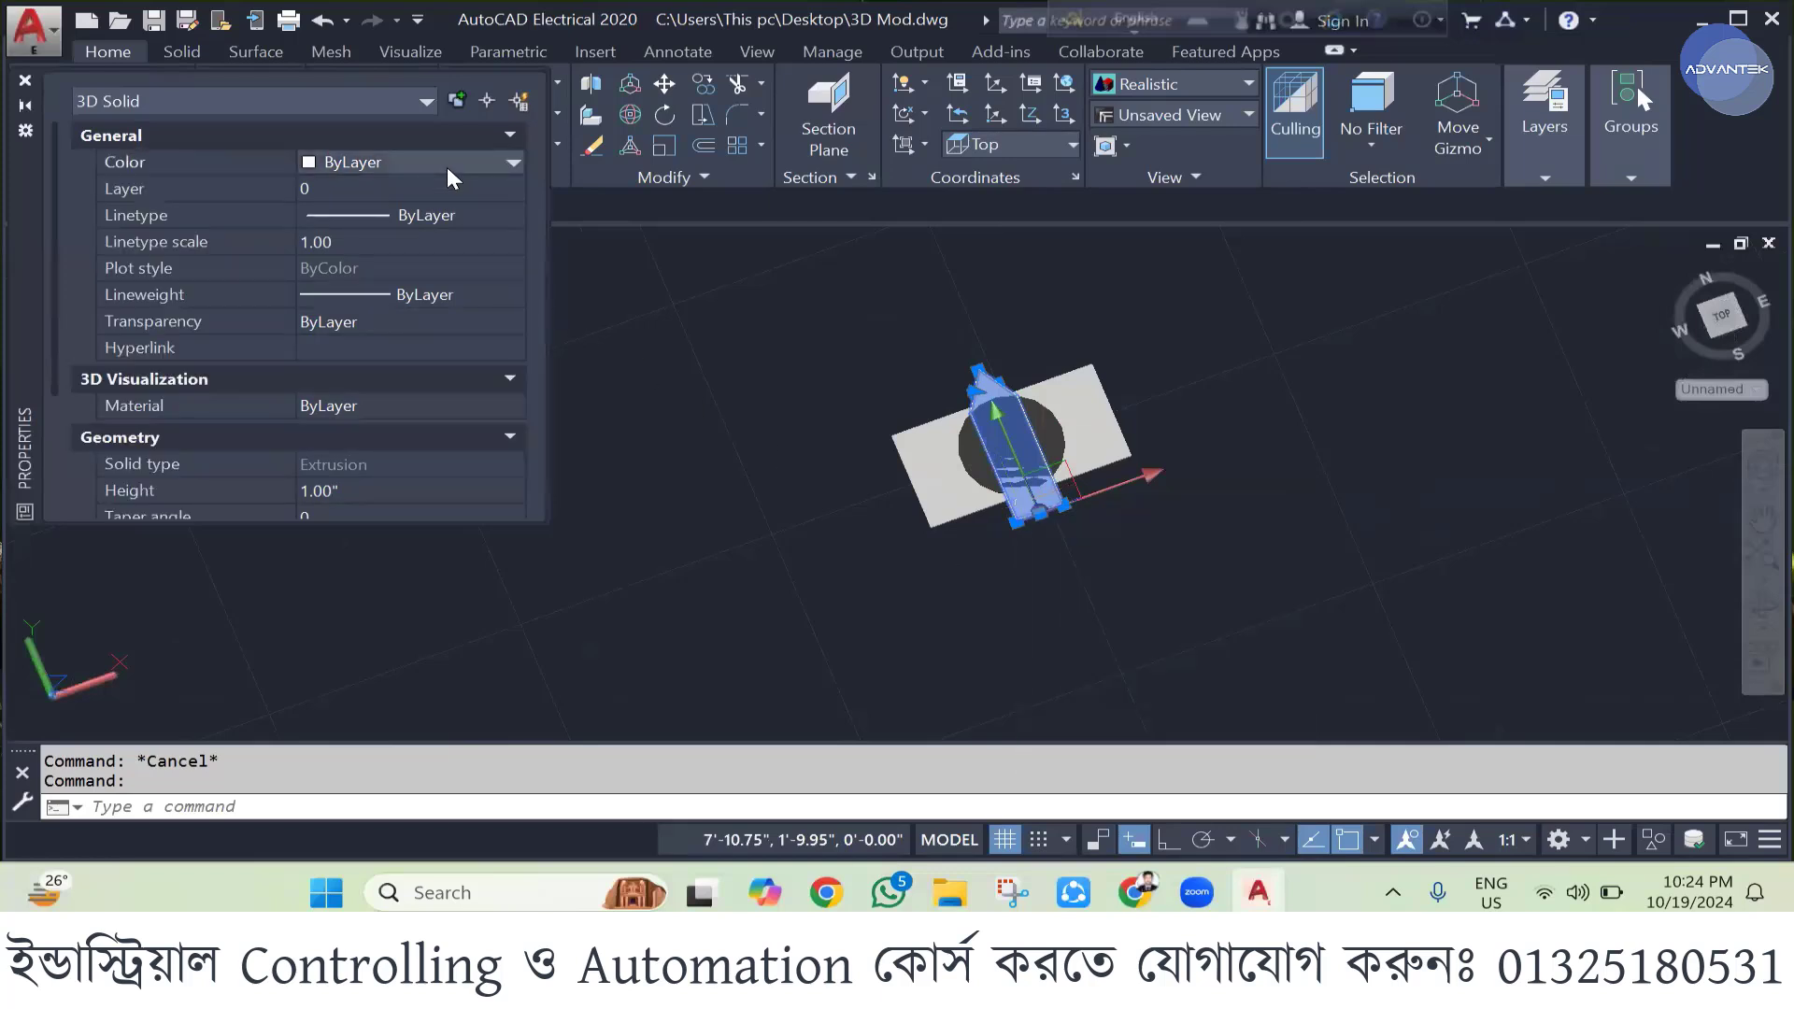
pyautogui.click(447, 167)
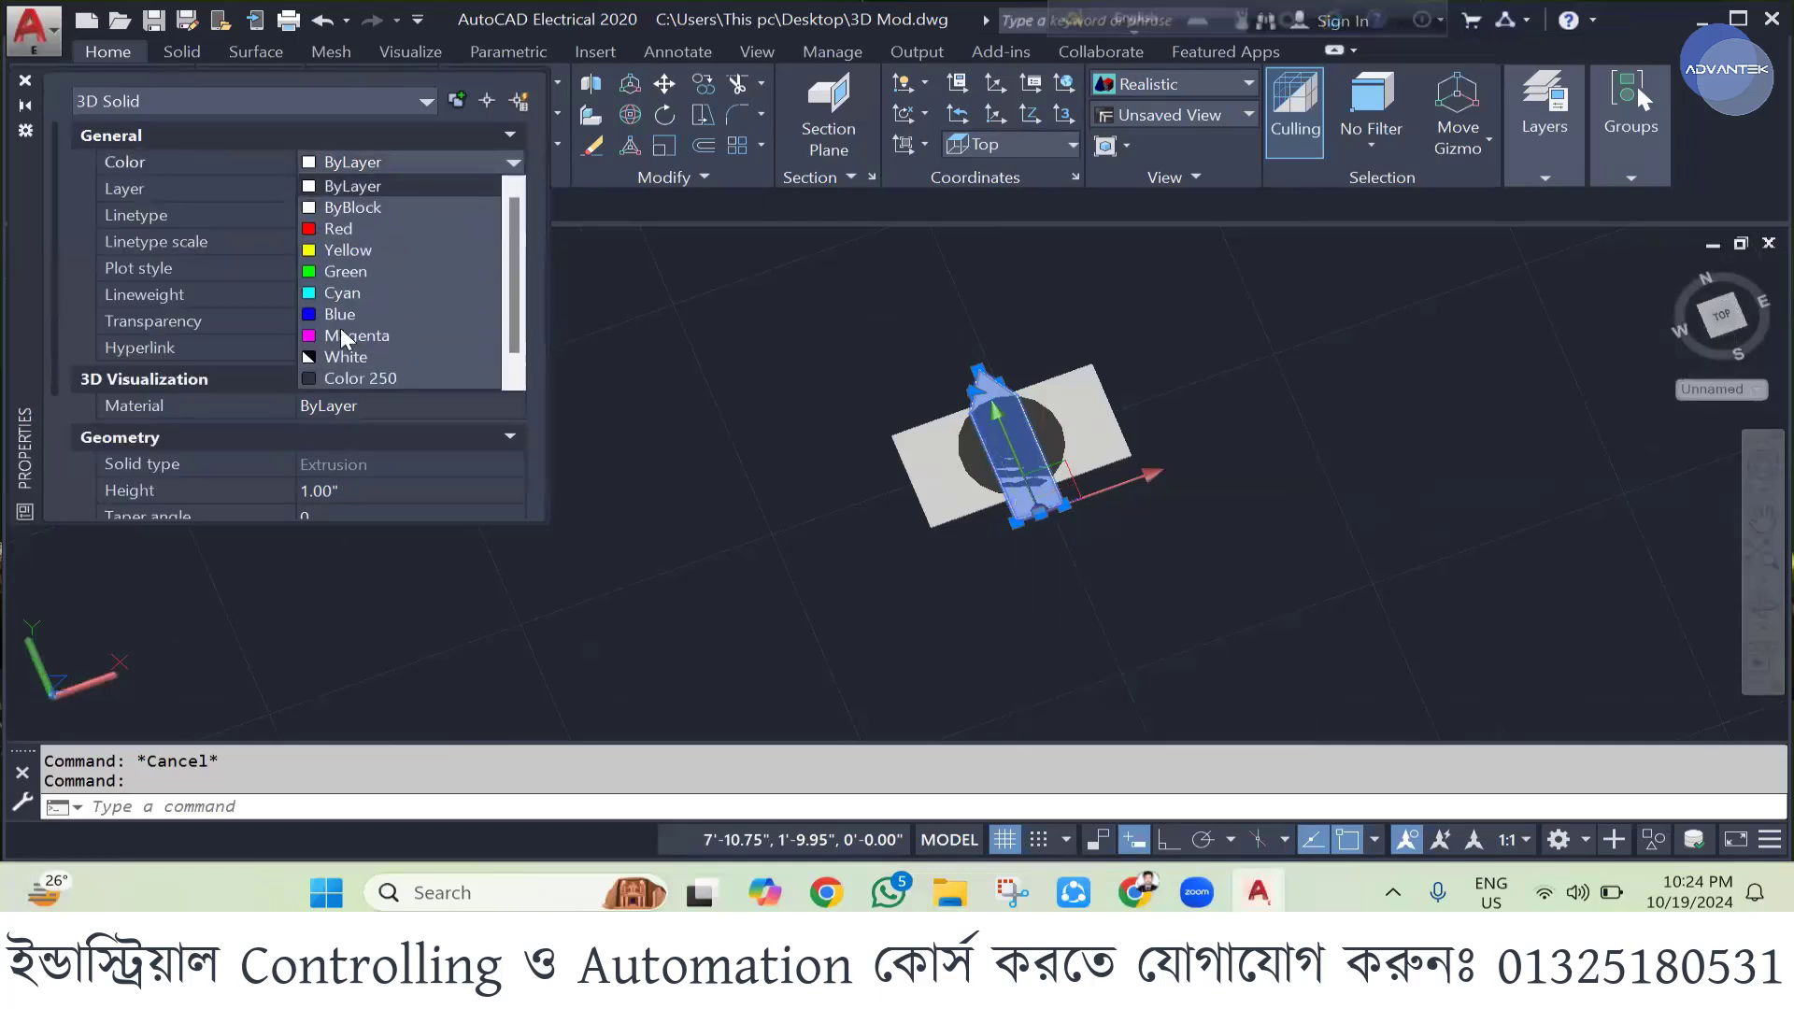
pyautogui.click(327, 230)
pyautogui.press('Escape')
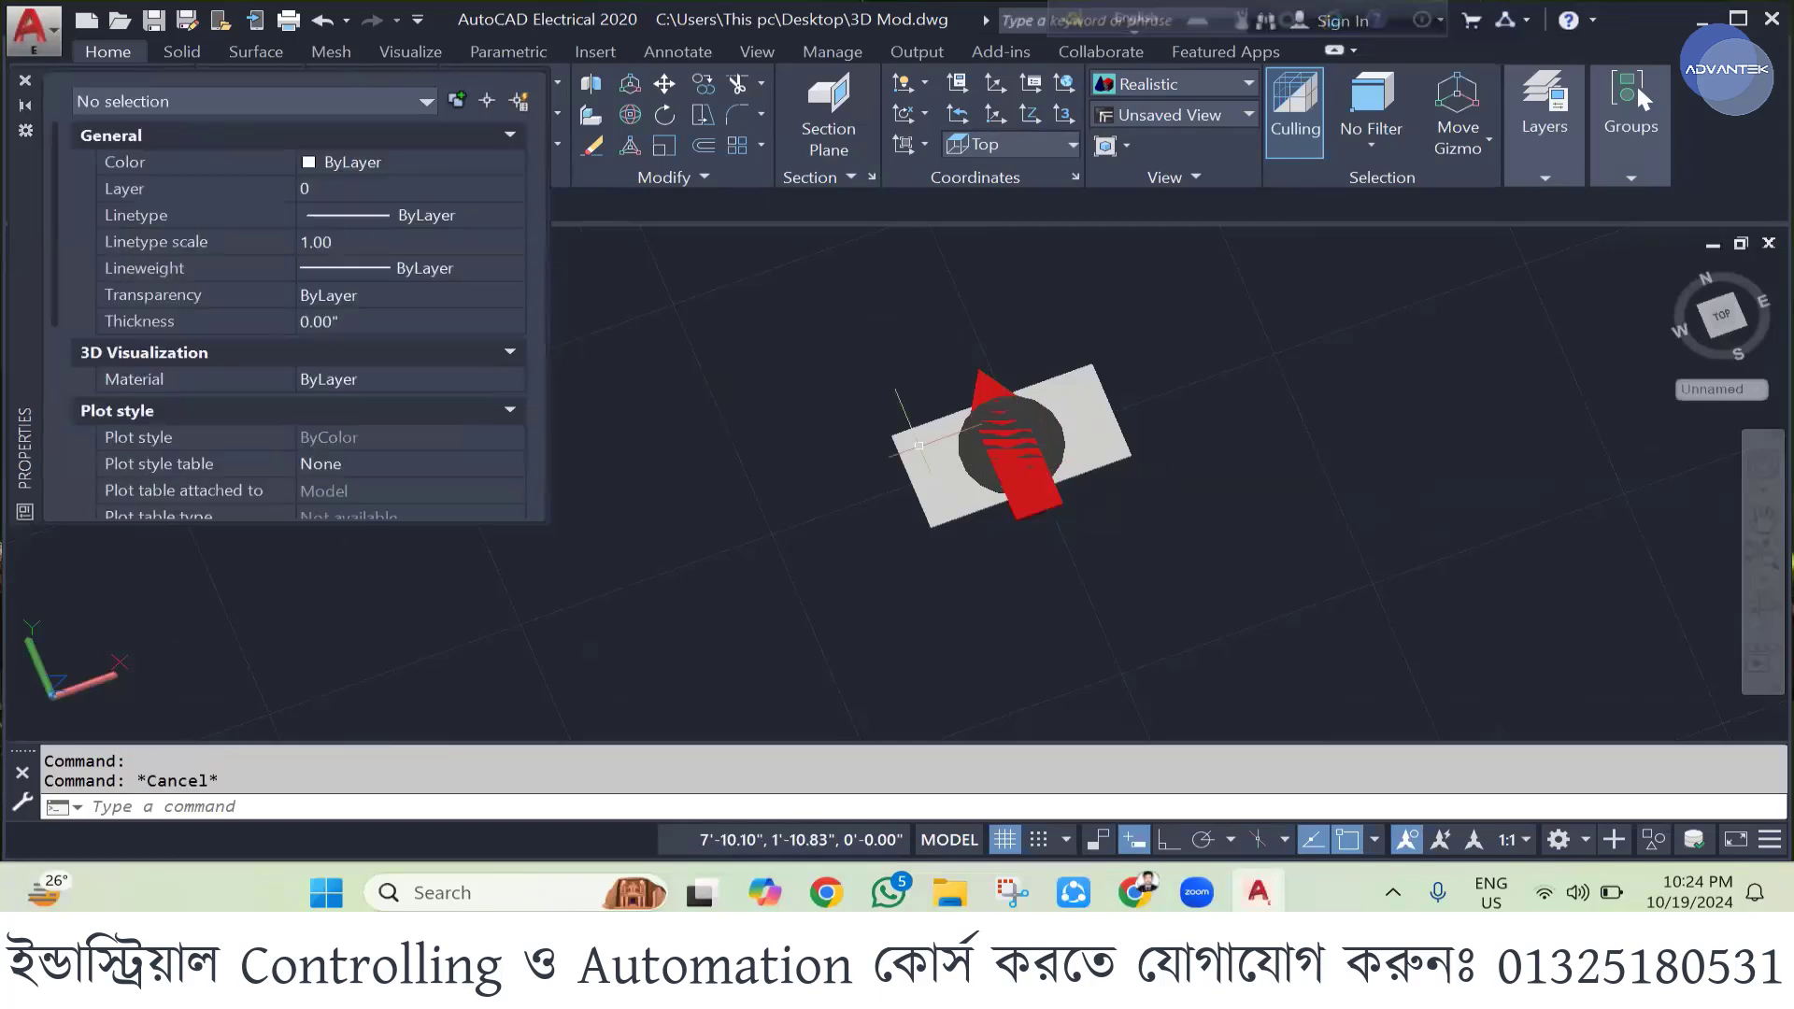
# - Set the rectangular plate under the dial to grey, index colour 8
pyautogui.click(995, 431)
pyautogui.press('Escape')
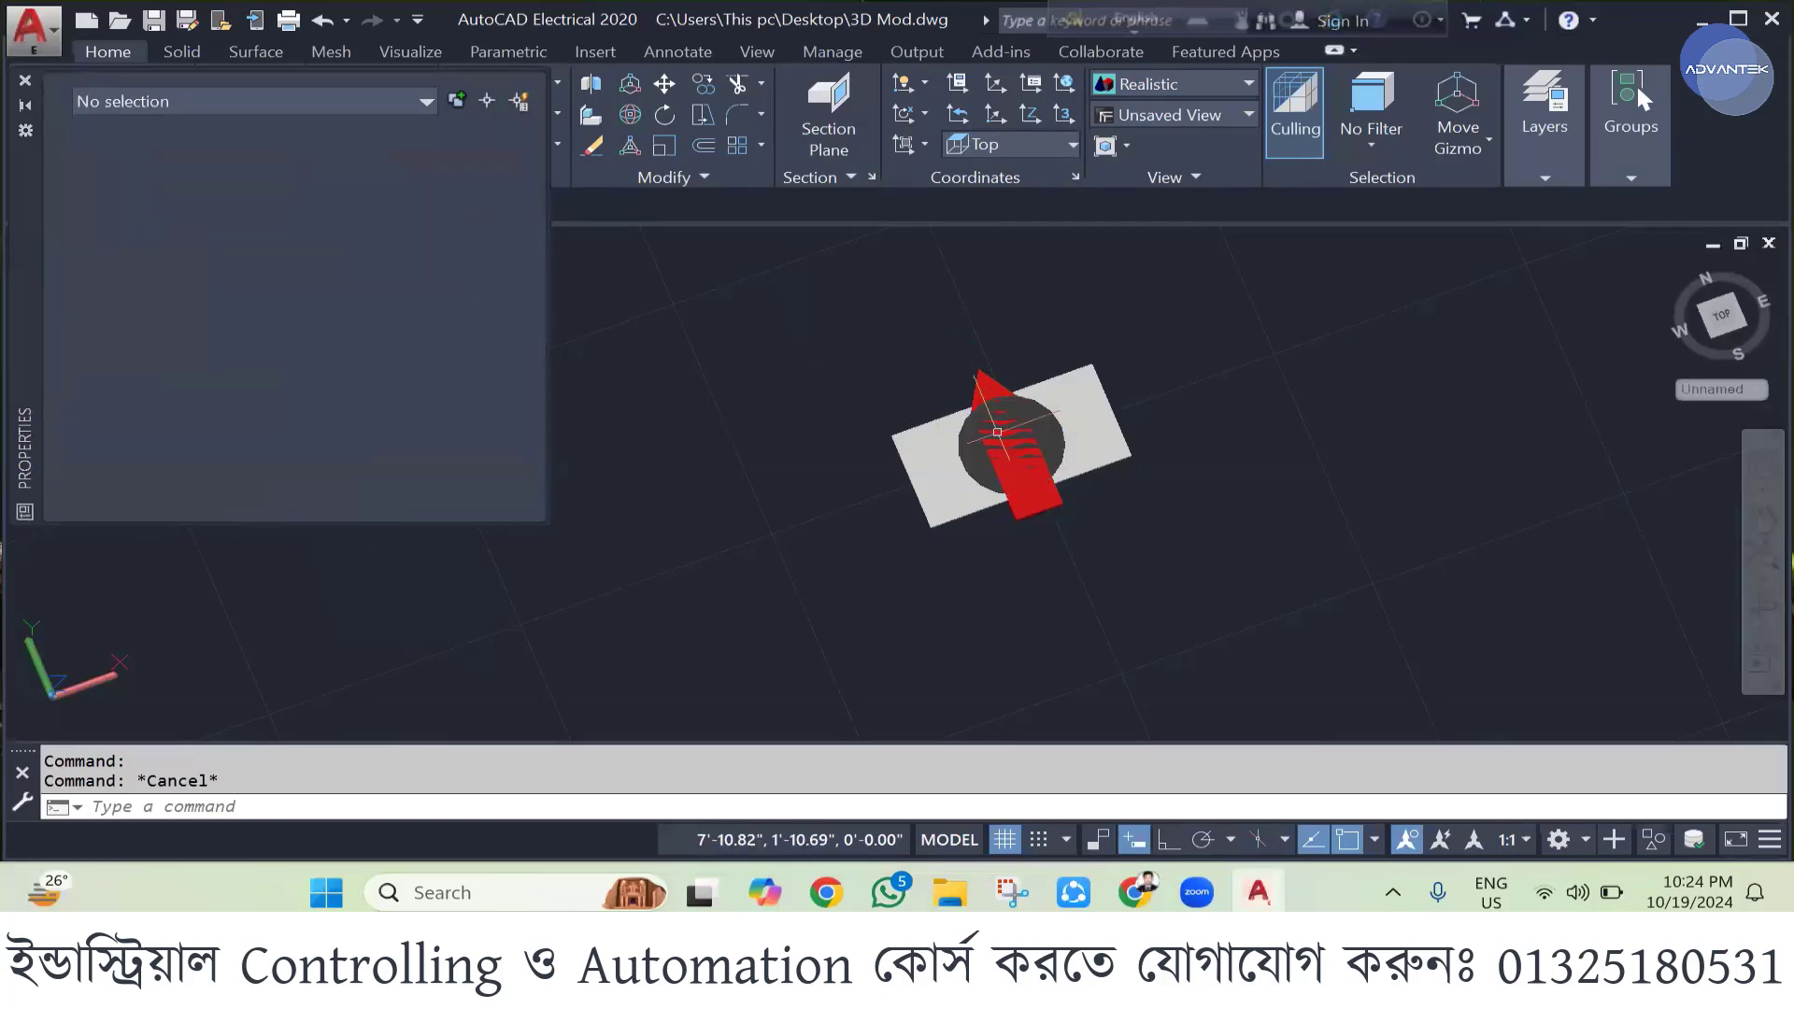
pyautogui.scroll(-2, 891, 399)
pyautogui.click(990, 439)
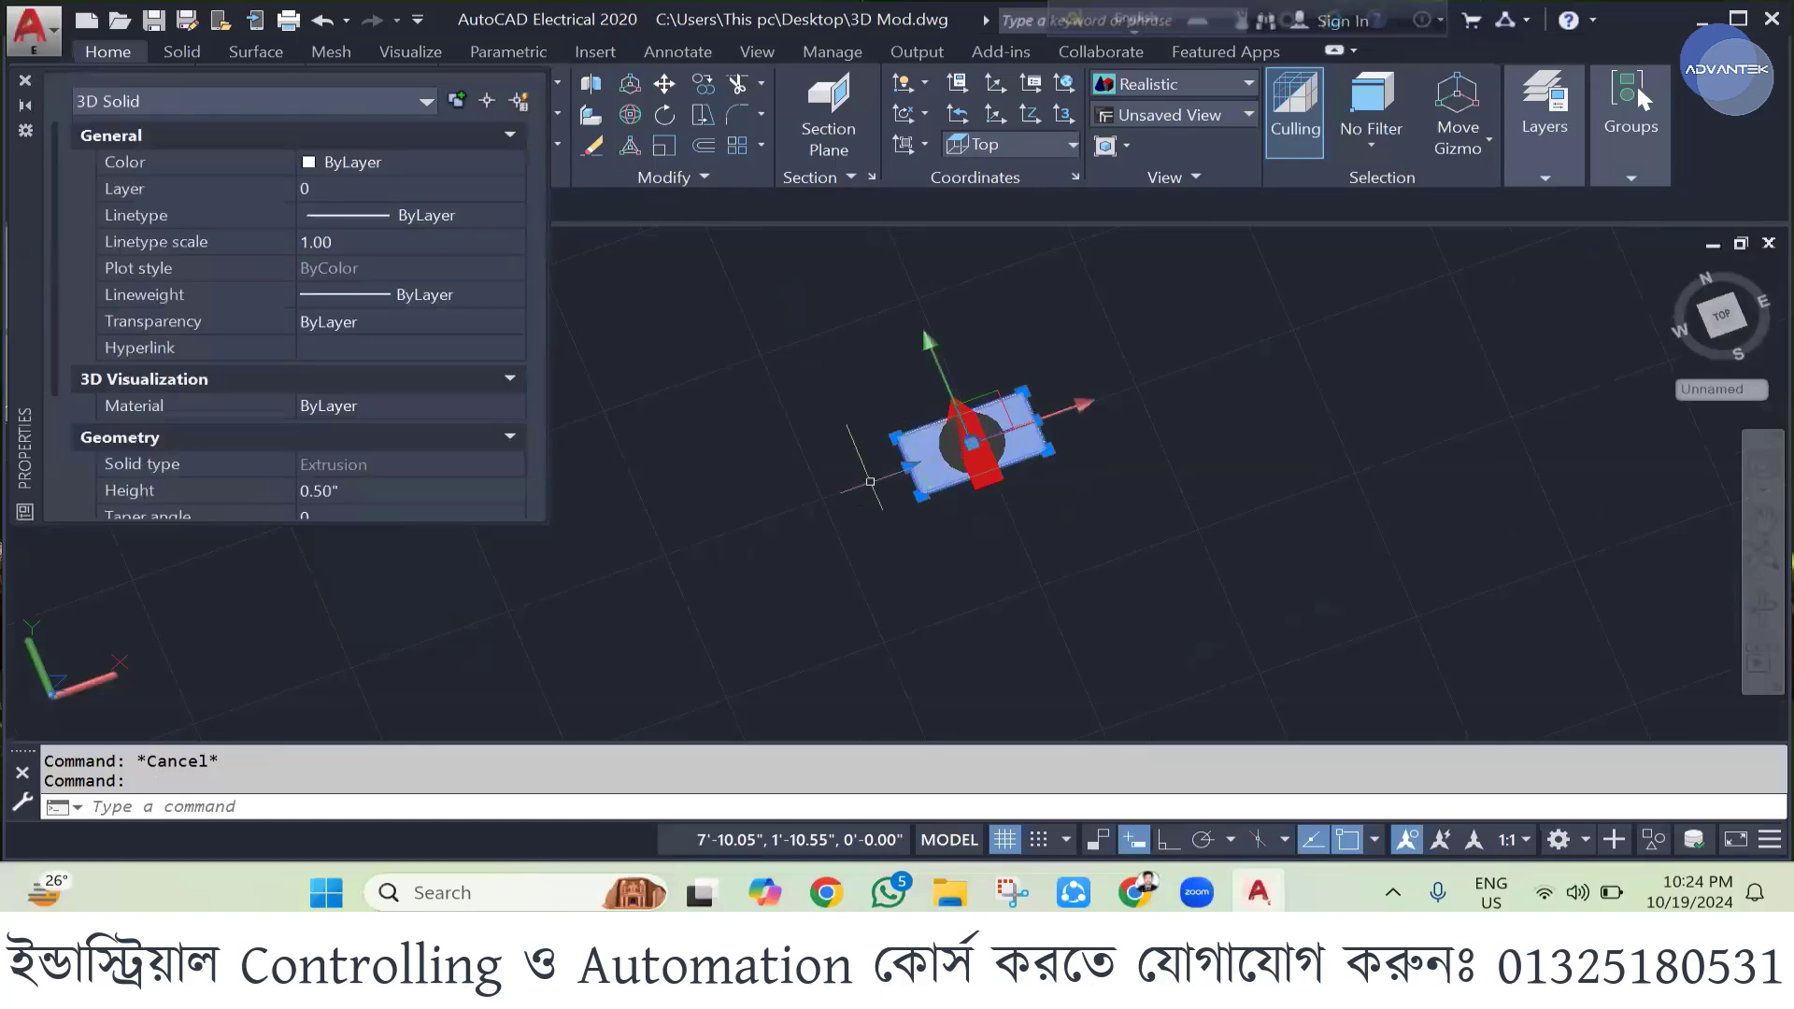
pyautogui.click(401, 170)
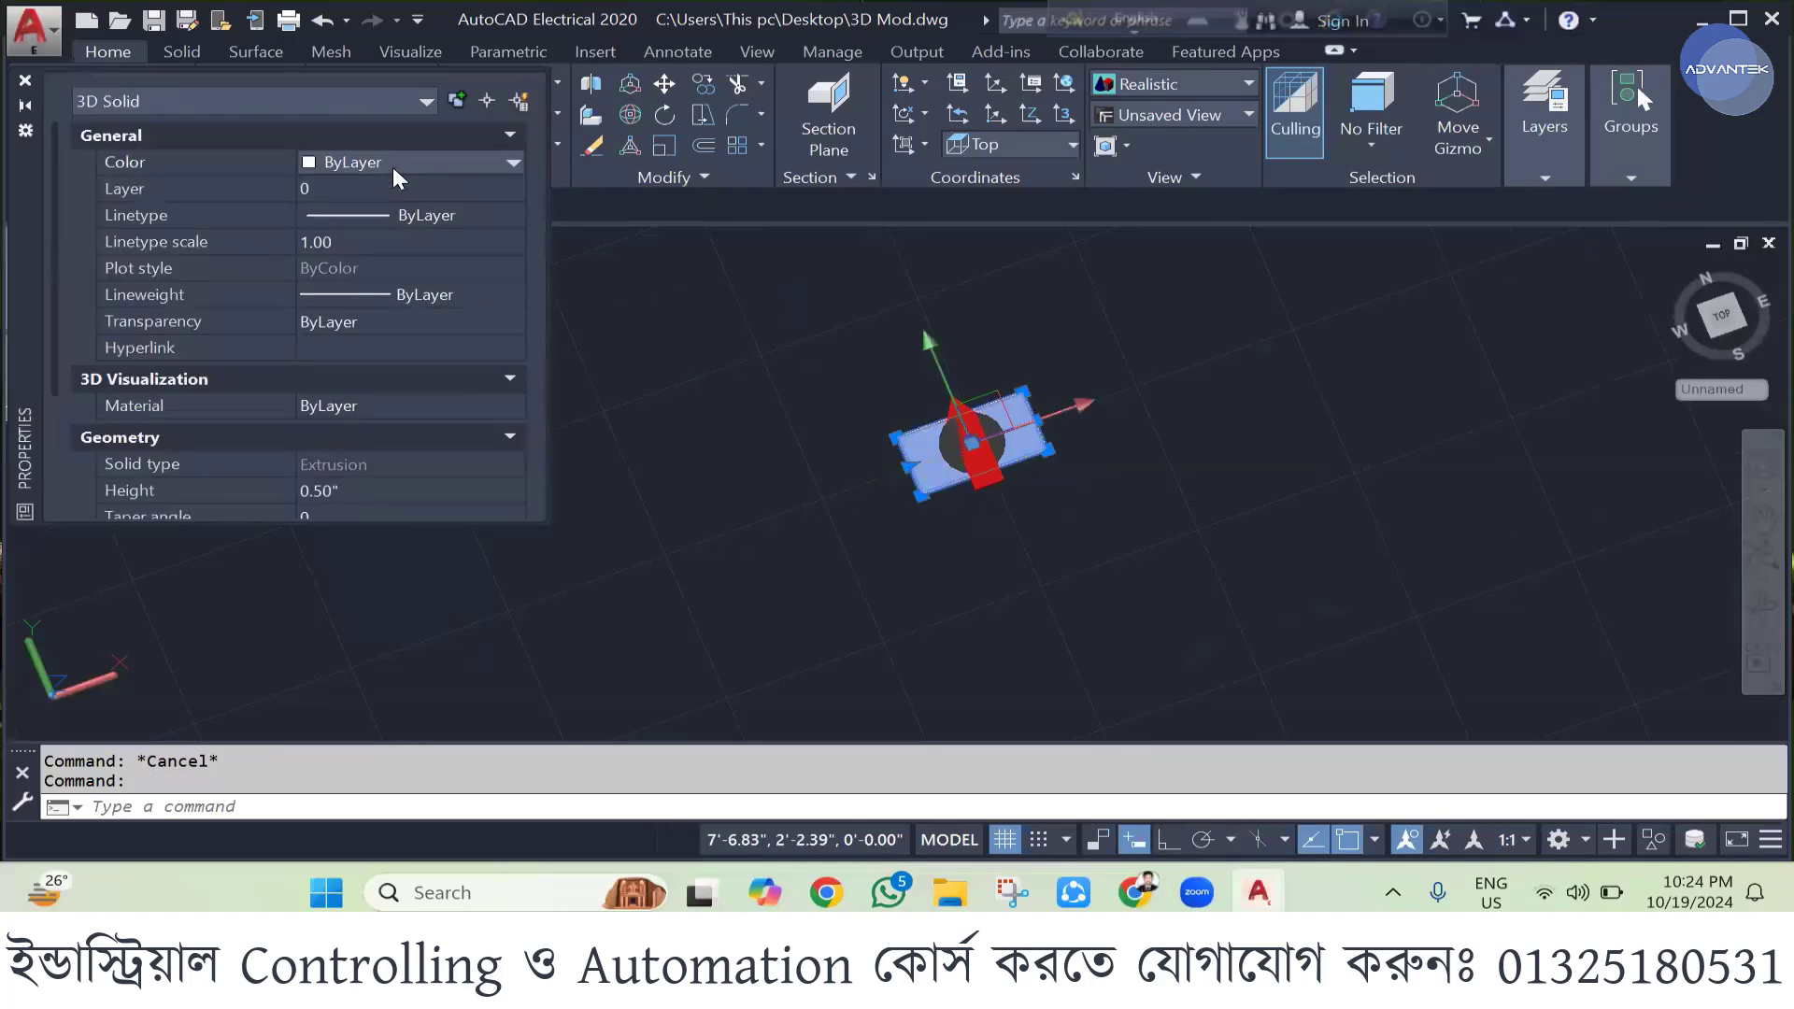
pyautogui.click(397, 168)
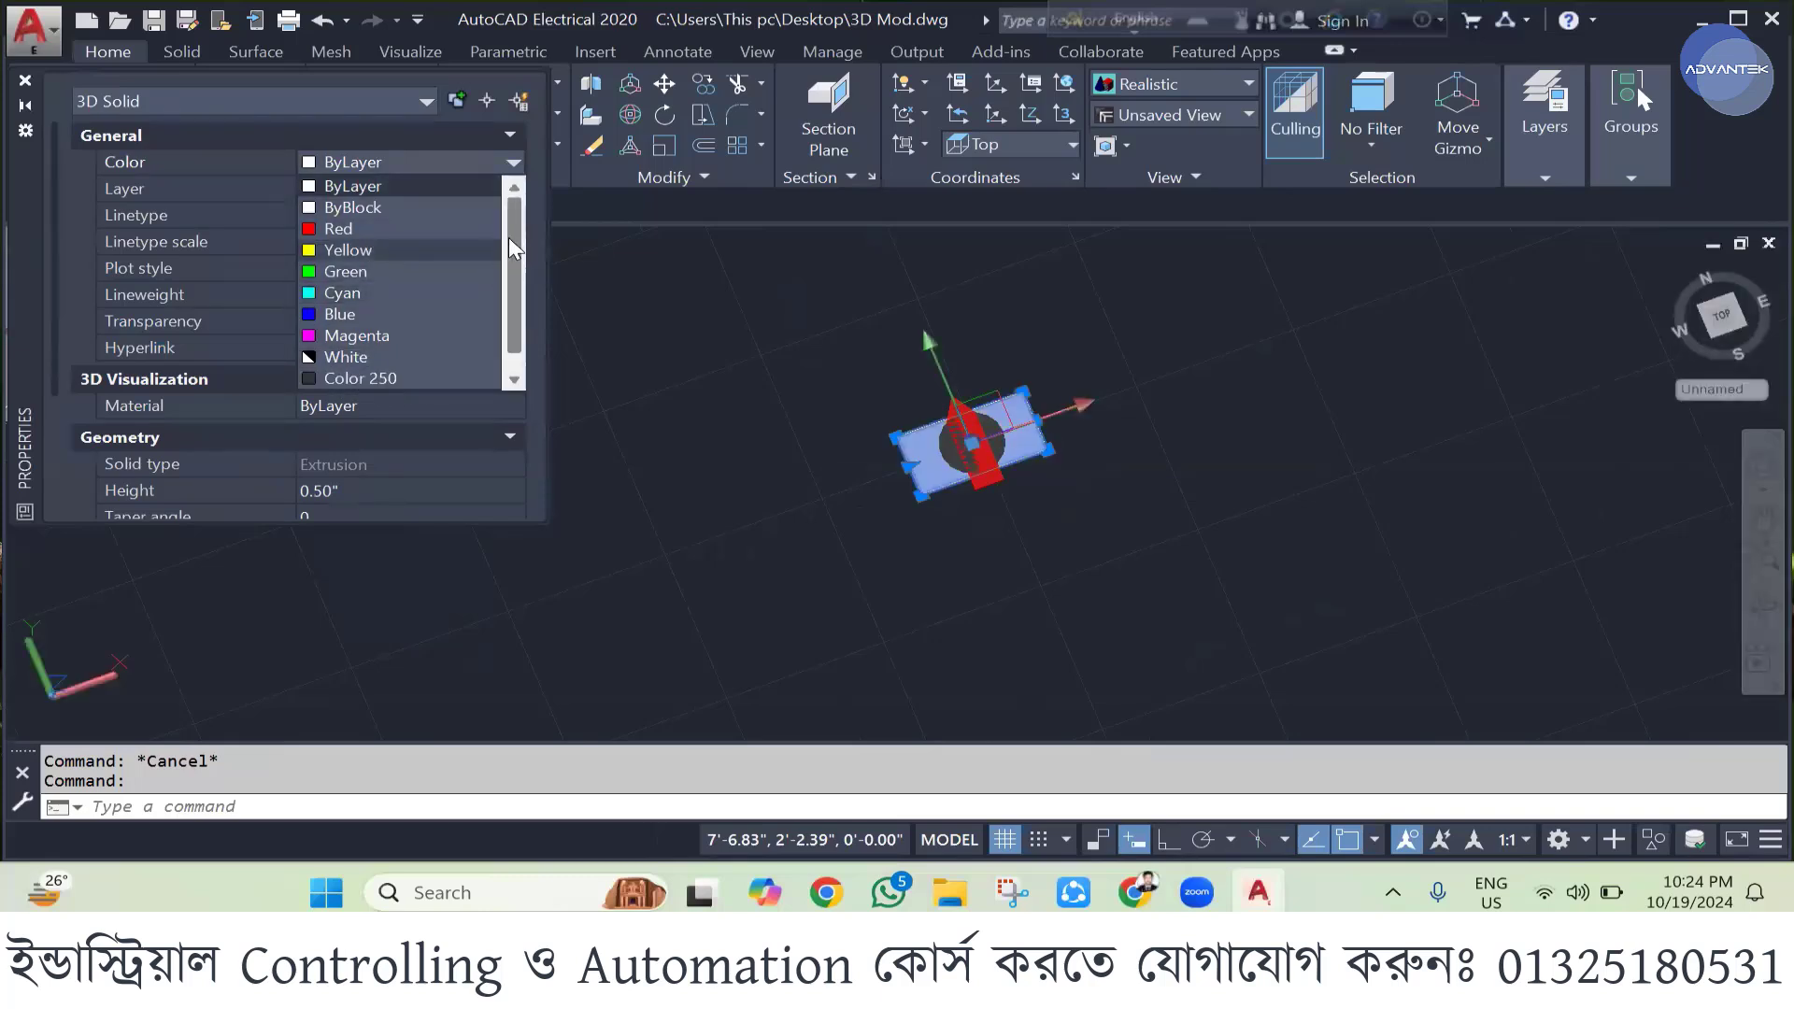
pyautogui.moveTo(509, 239); pyautogui.dragTo(507, 330)
pyautogui.click(370, 378)
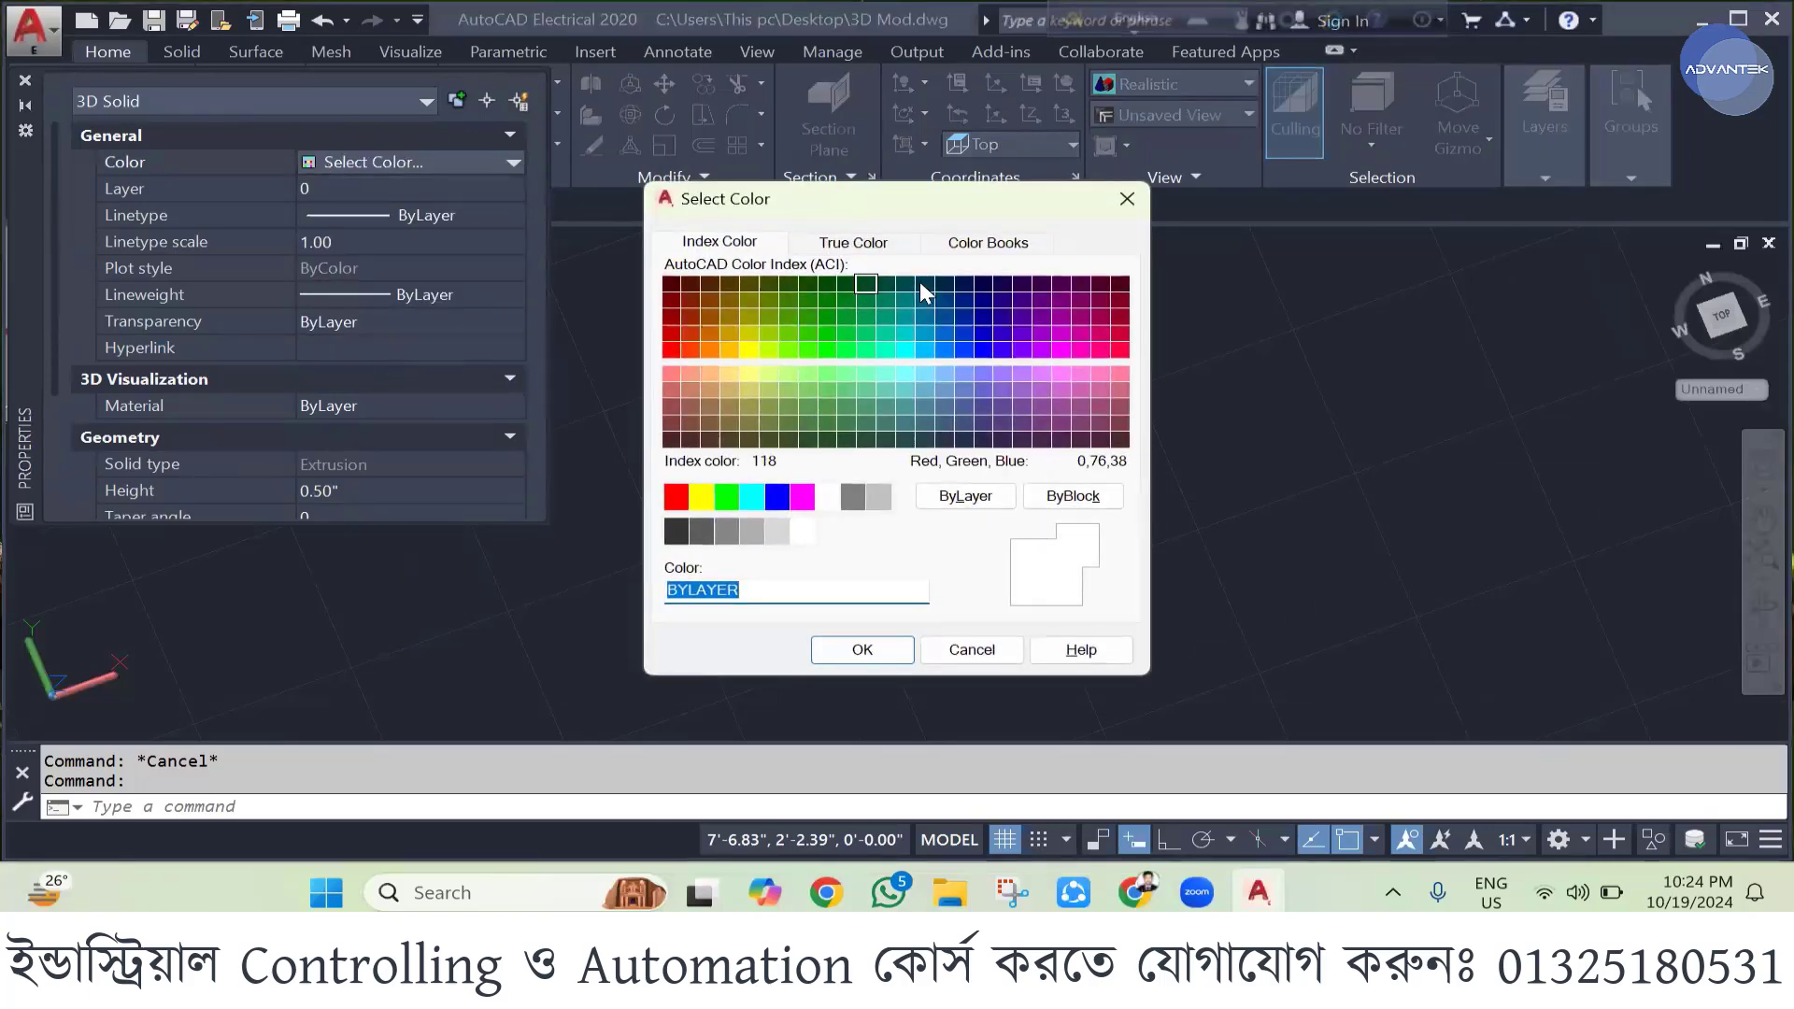
pyautogui.click(1120, 286)
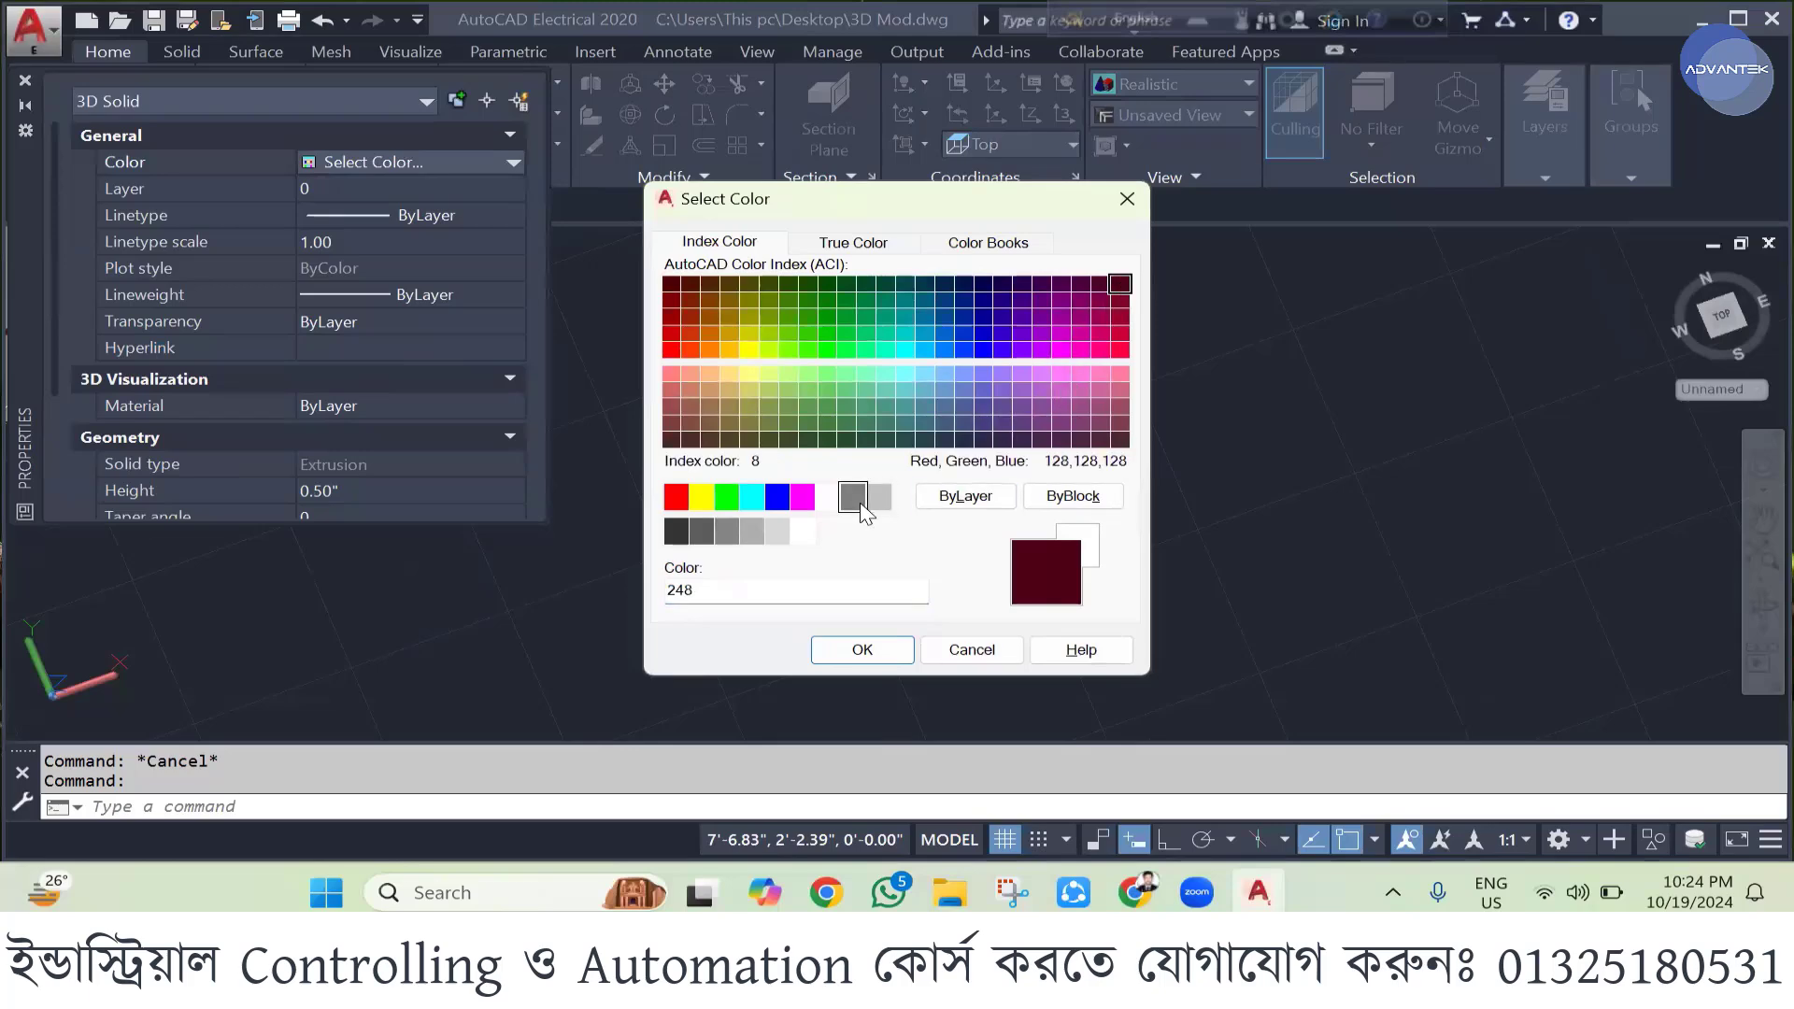
pyautogui.click(861, 649)
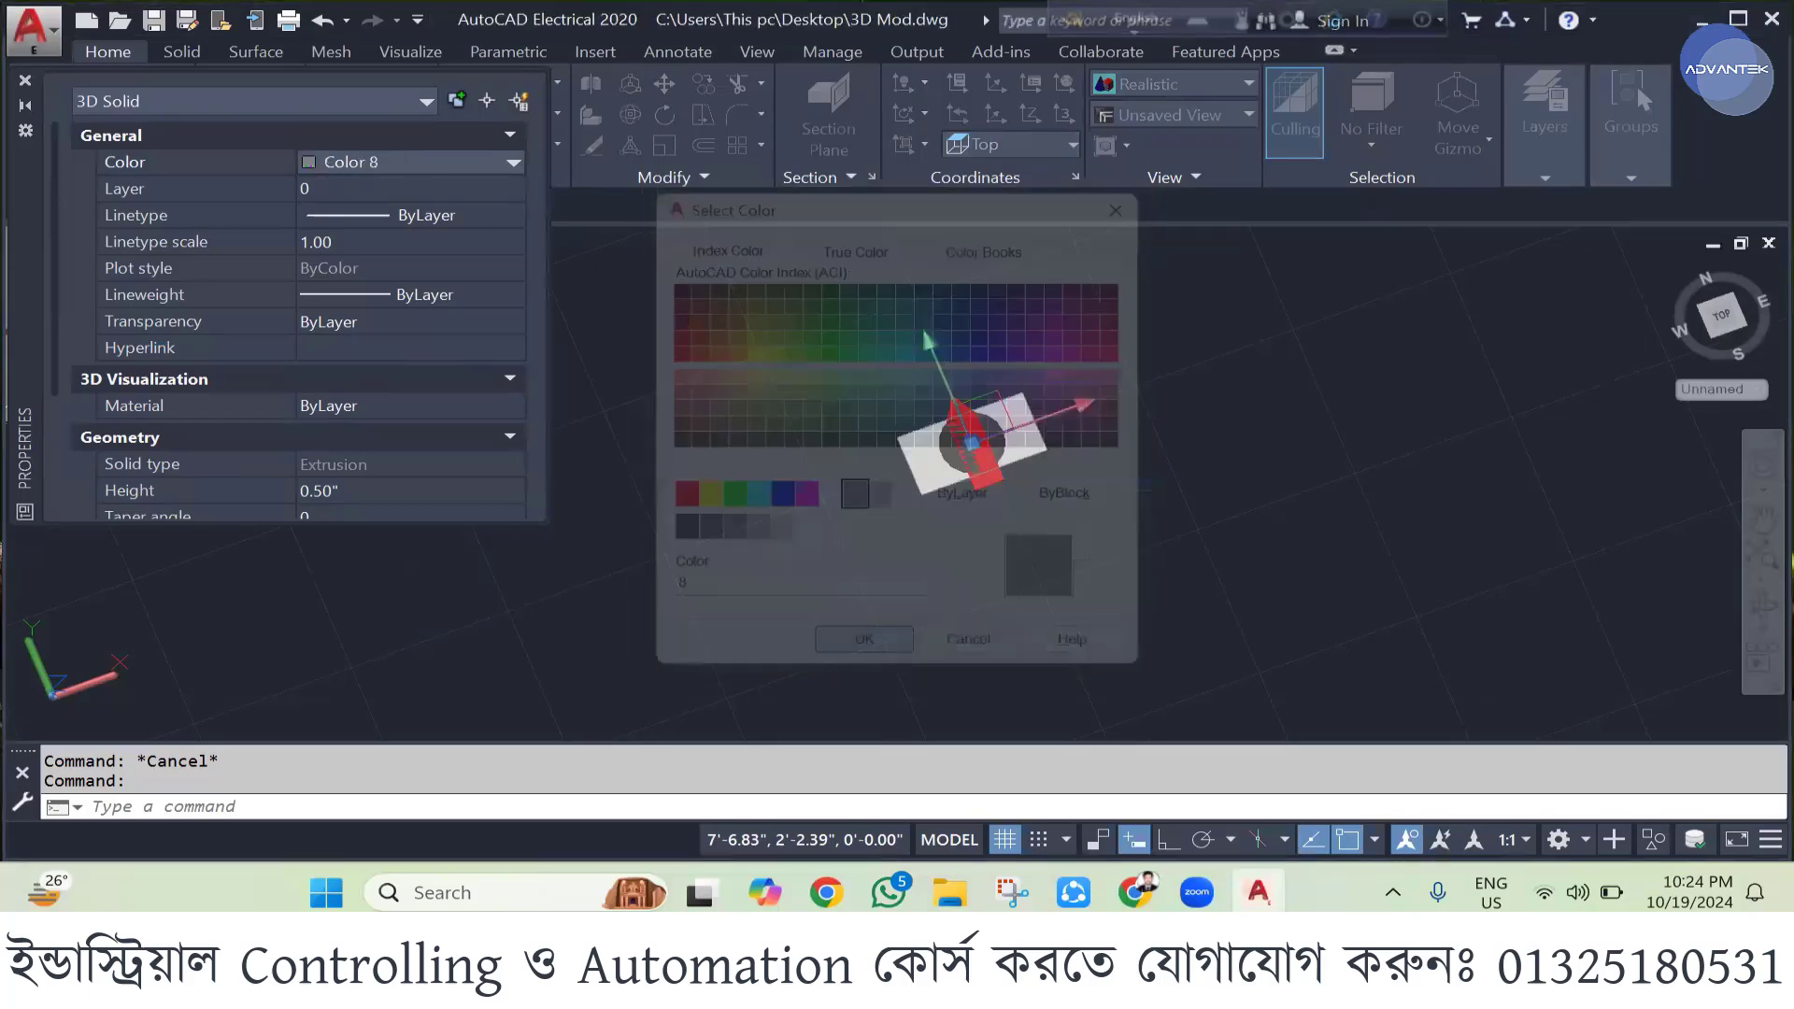
pyautogui.press('Escape')
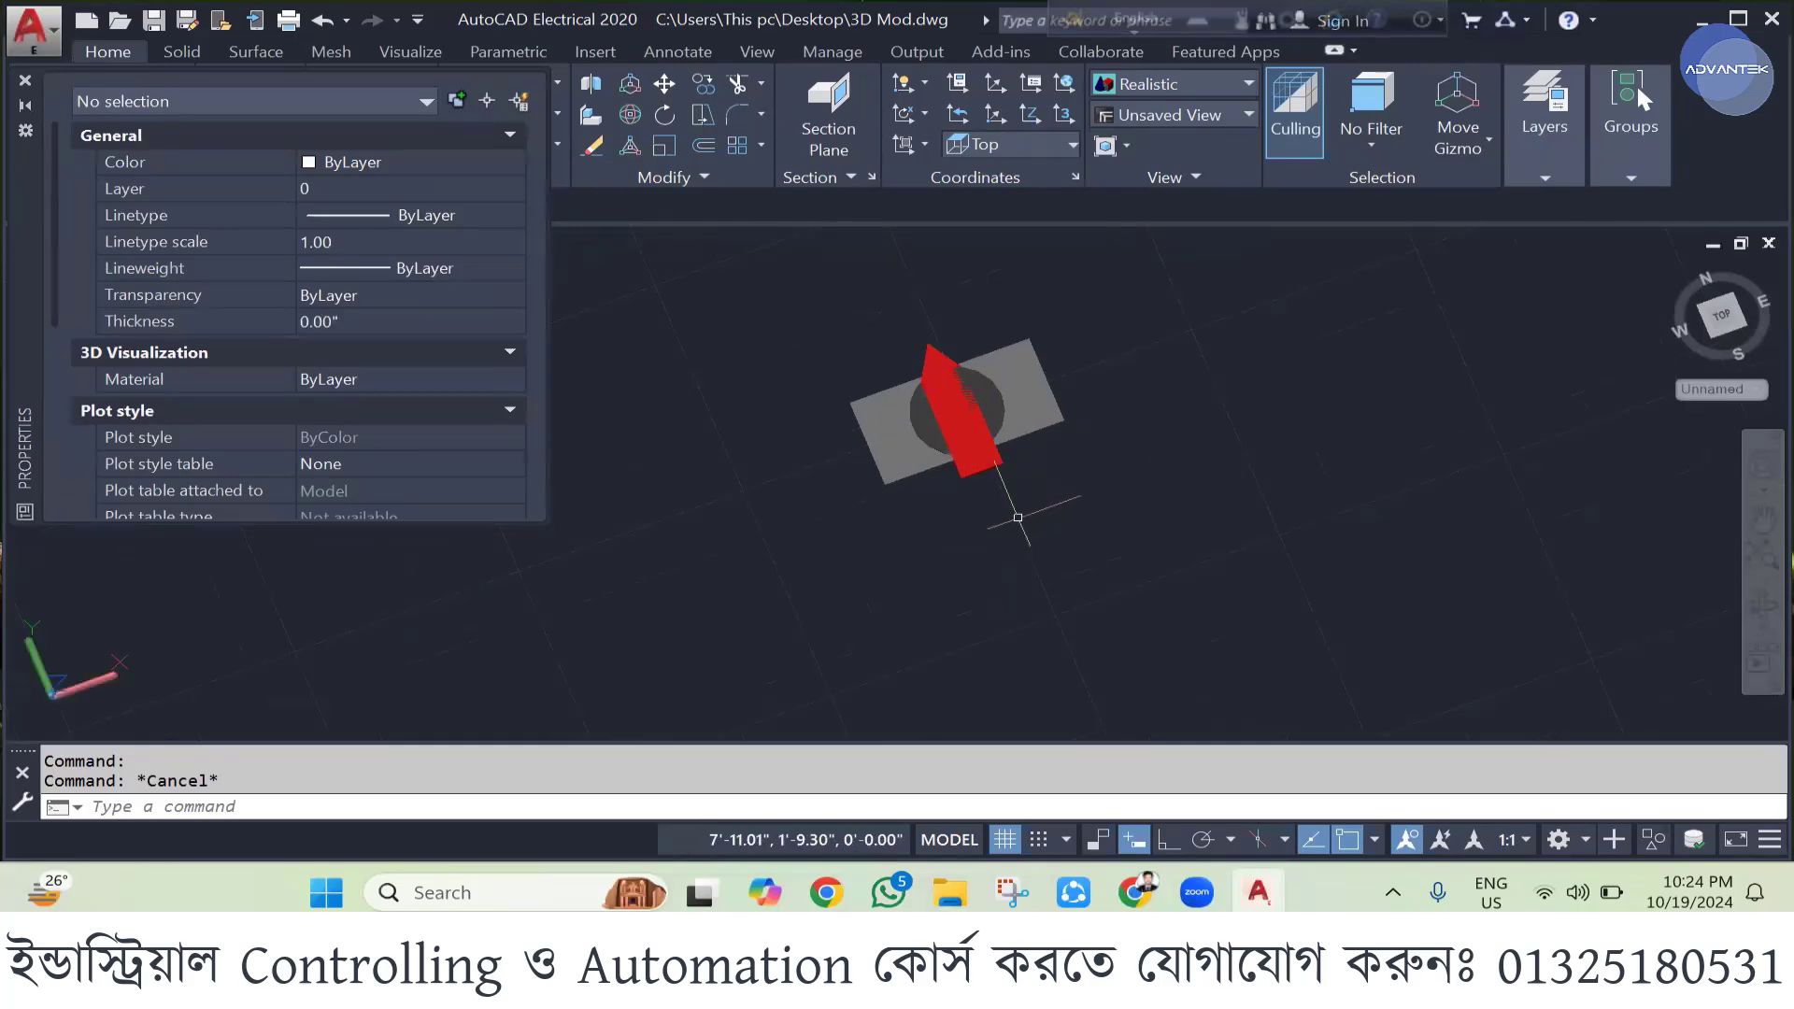
# - Orbit to the tall switch box and set its colour to grey 8
pyautogui.scroll(-2, 1039, 508)
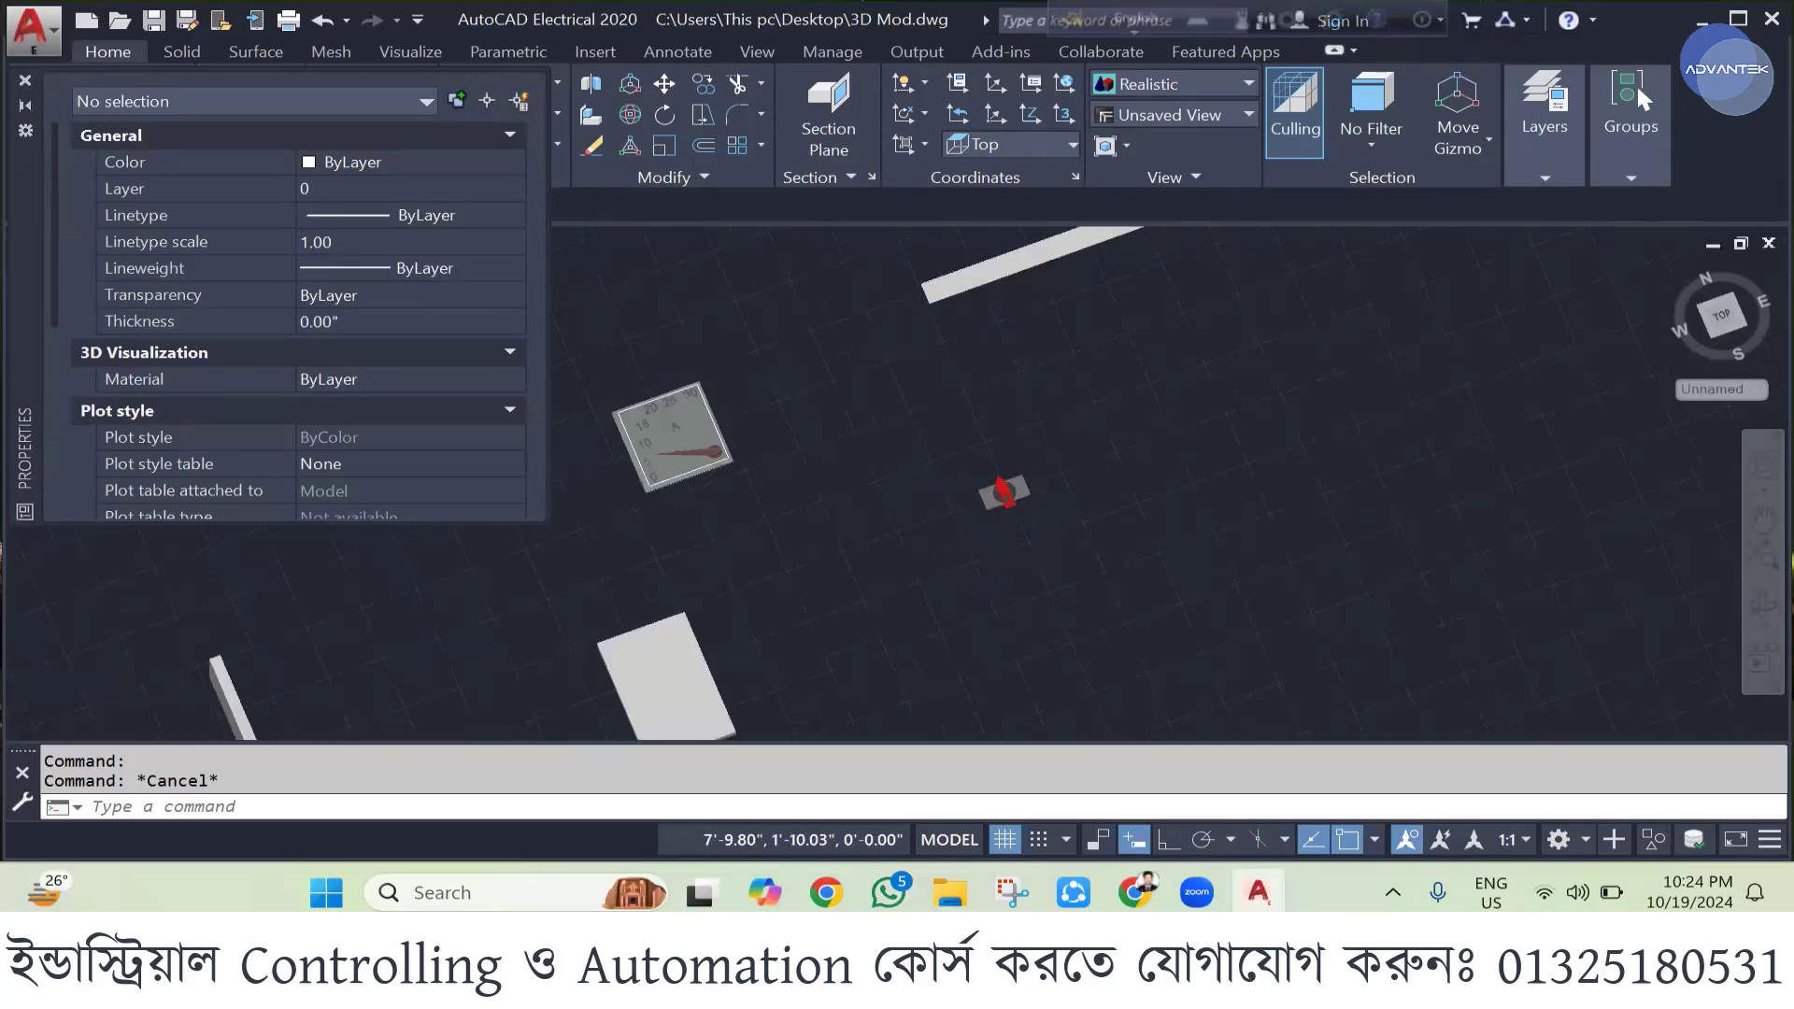
pyautogui.scroll(-3, 981, 535)
pyautogui.scroll(6, 864, 607)
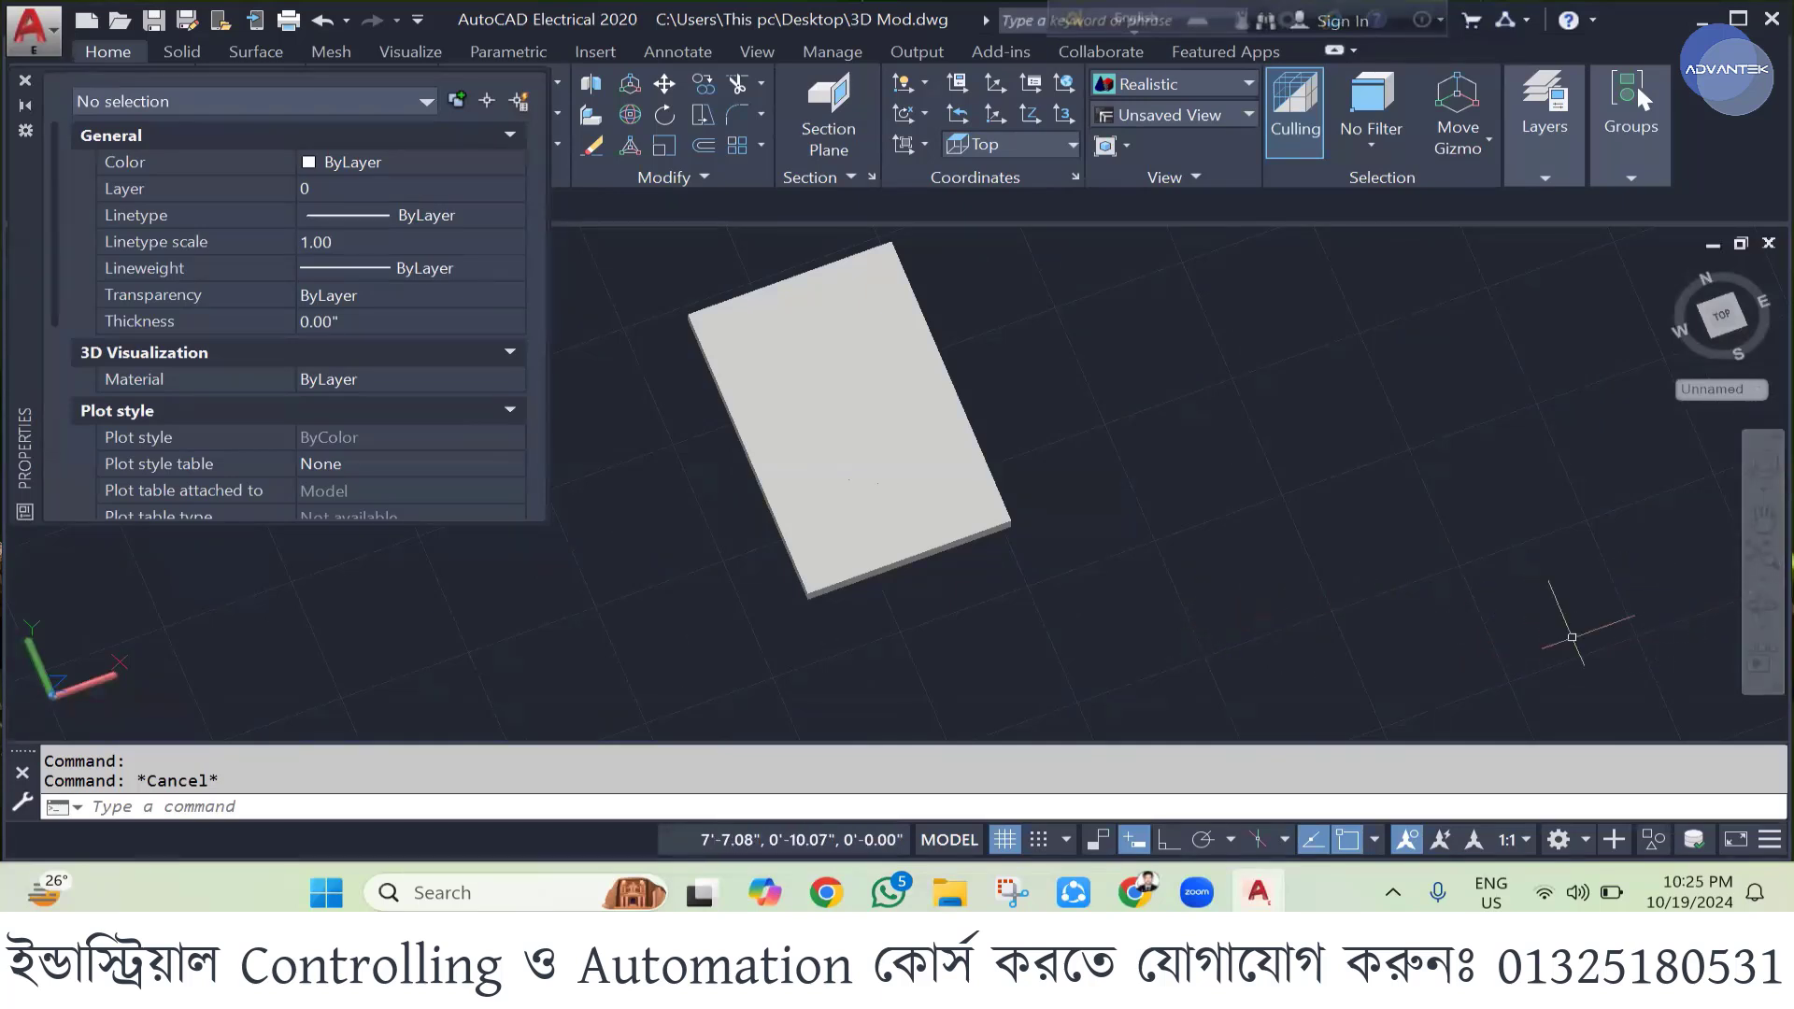
pyautogui.keyDown('shift'); pyautogui.moveTo(1401, 603); pyautogui.dragTo(869, 512, button='middle'); pyautogui.keyUp('shift')
pyautogui.click(900, 486)
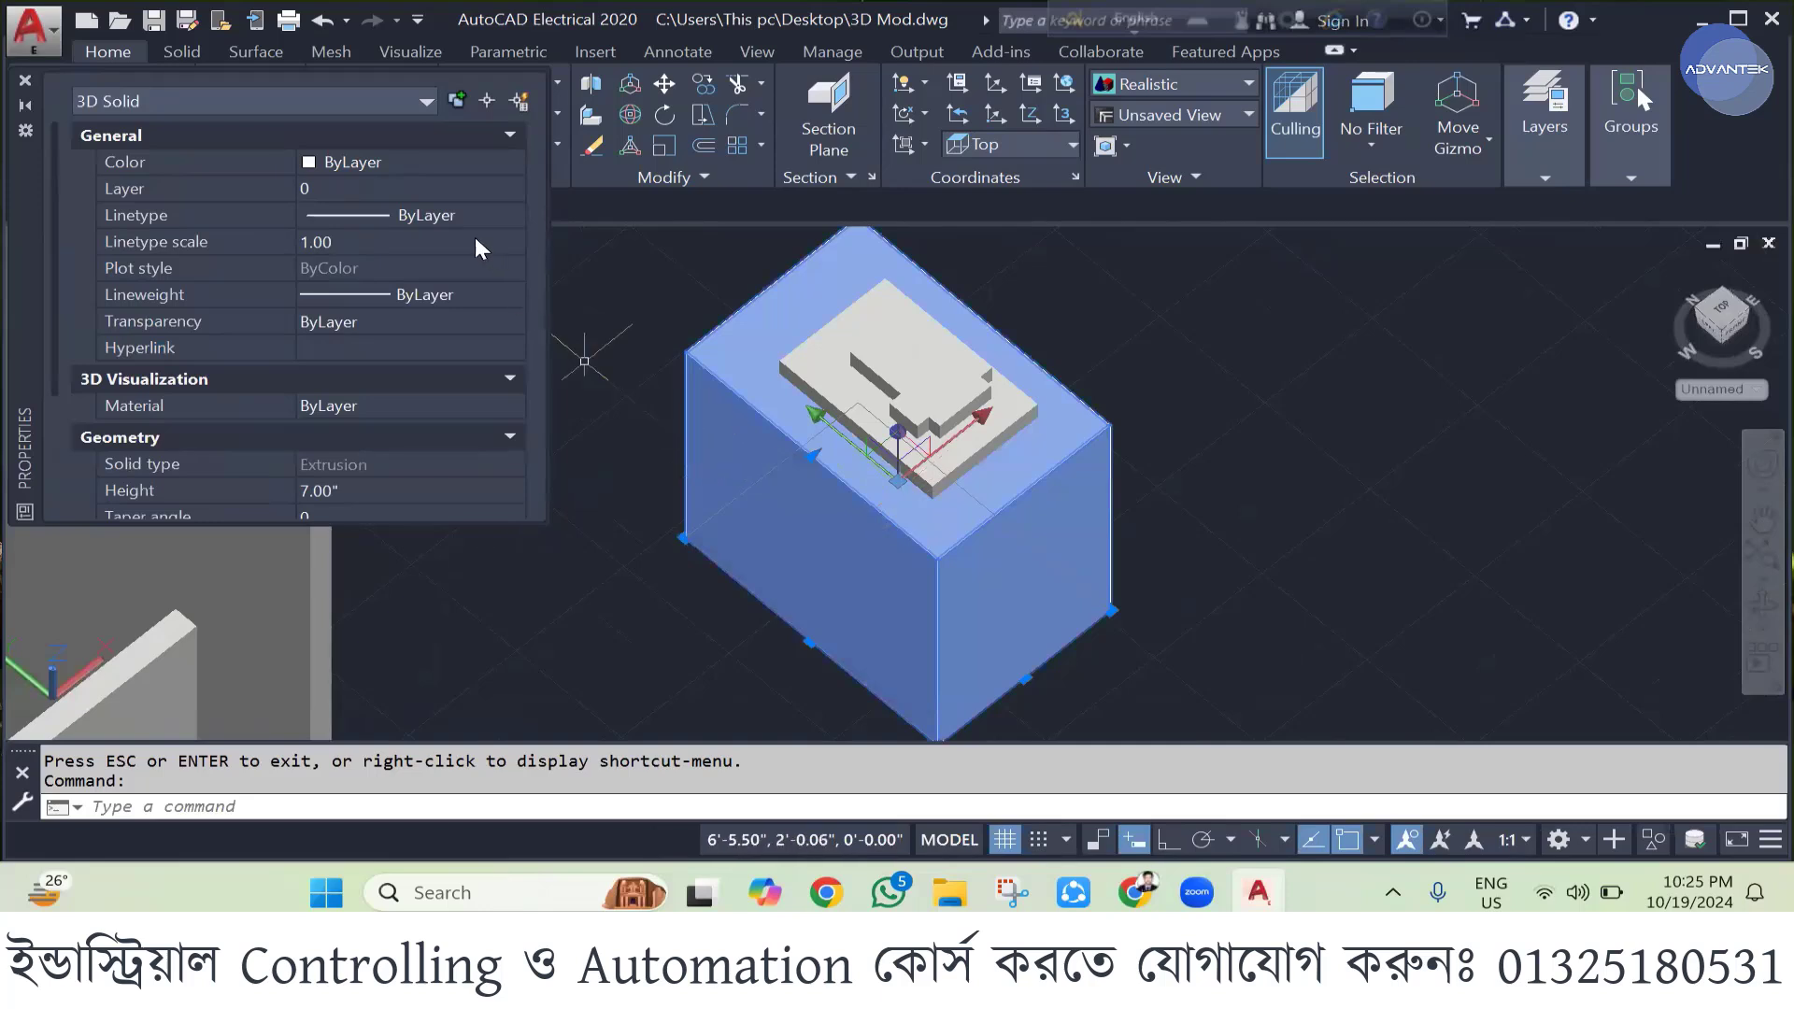
pyautogui.click(439, 172)
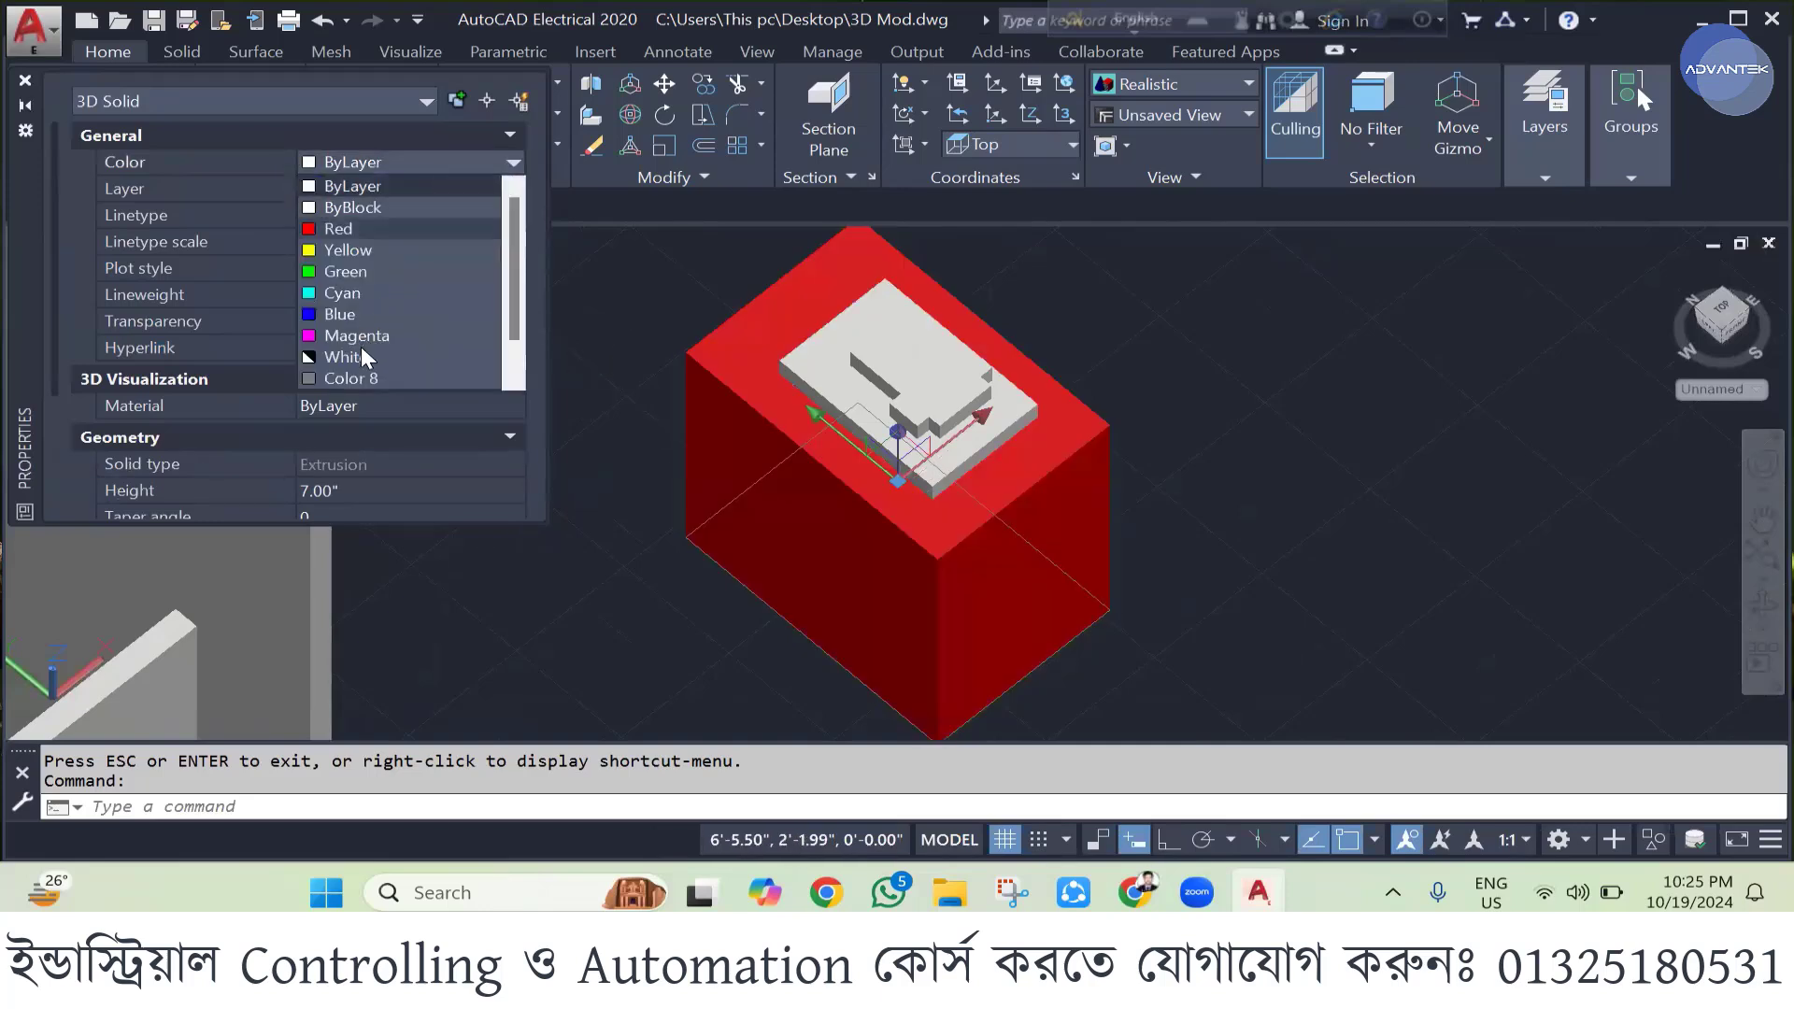
pyautogui.click(350, 379)
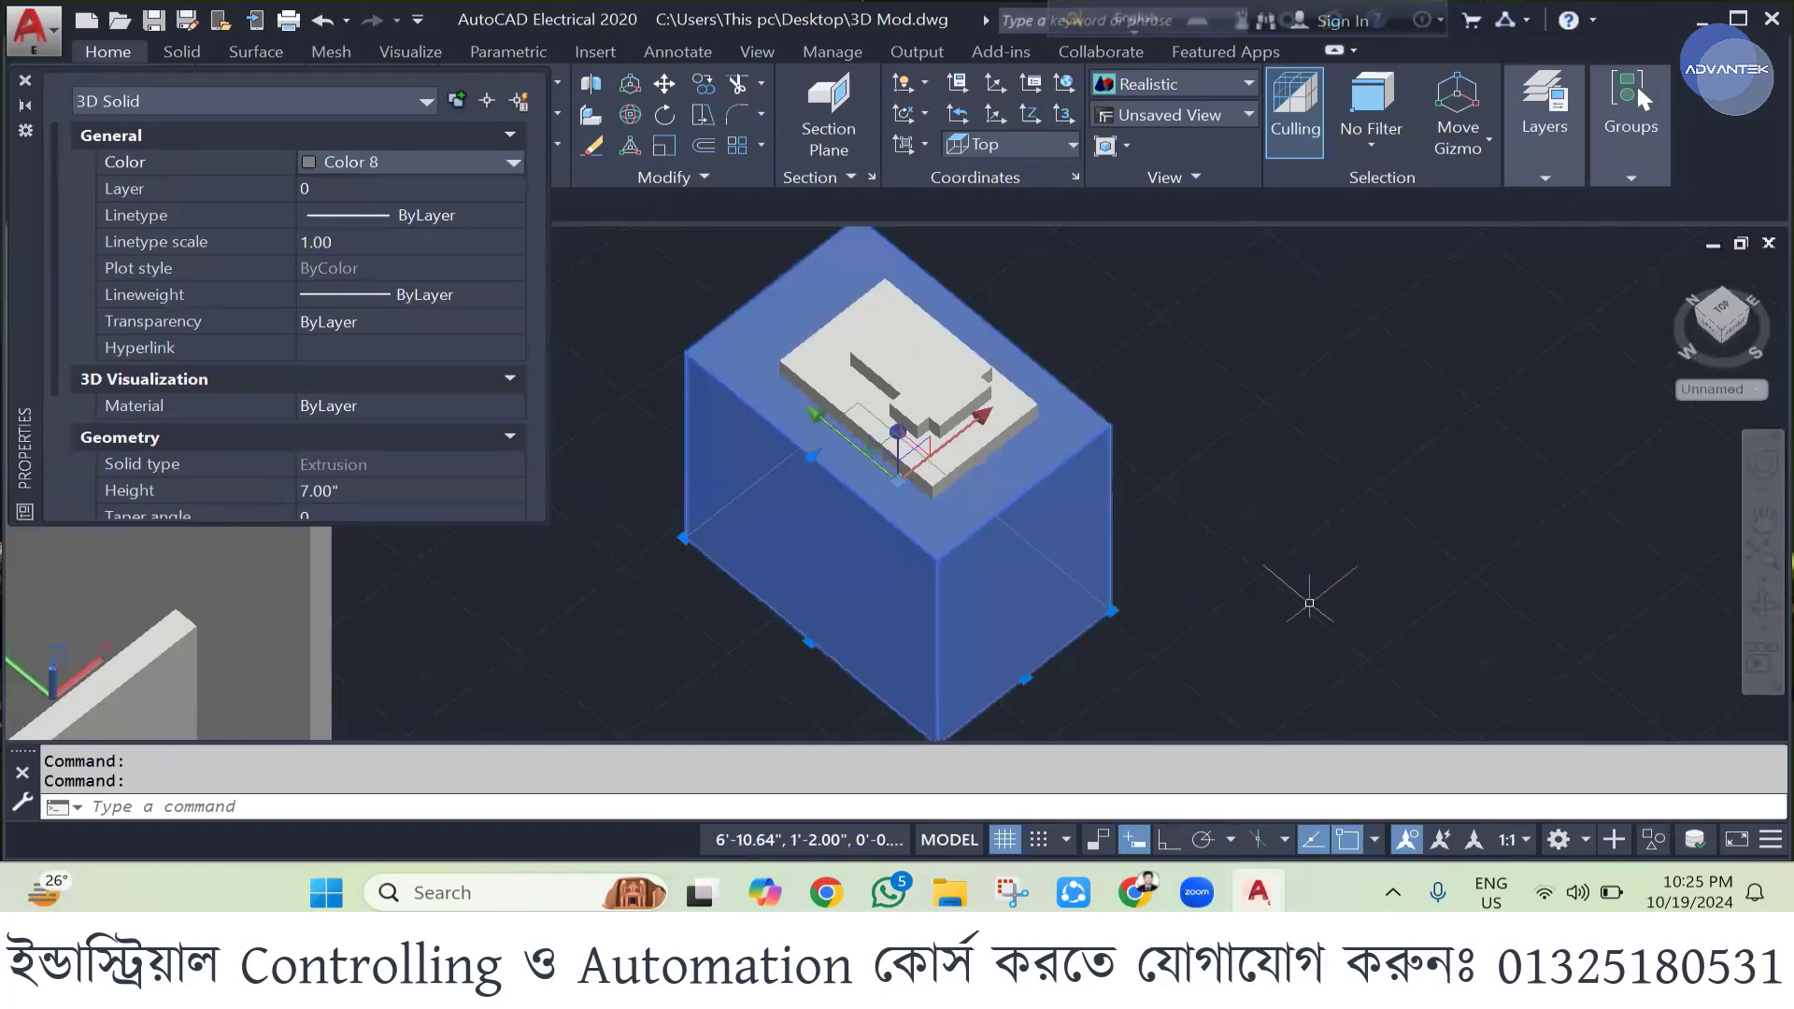
pyautogui.press('Escape')
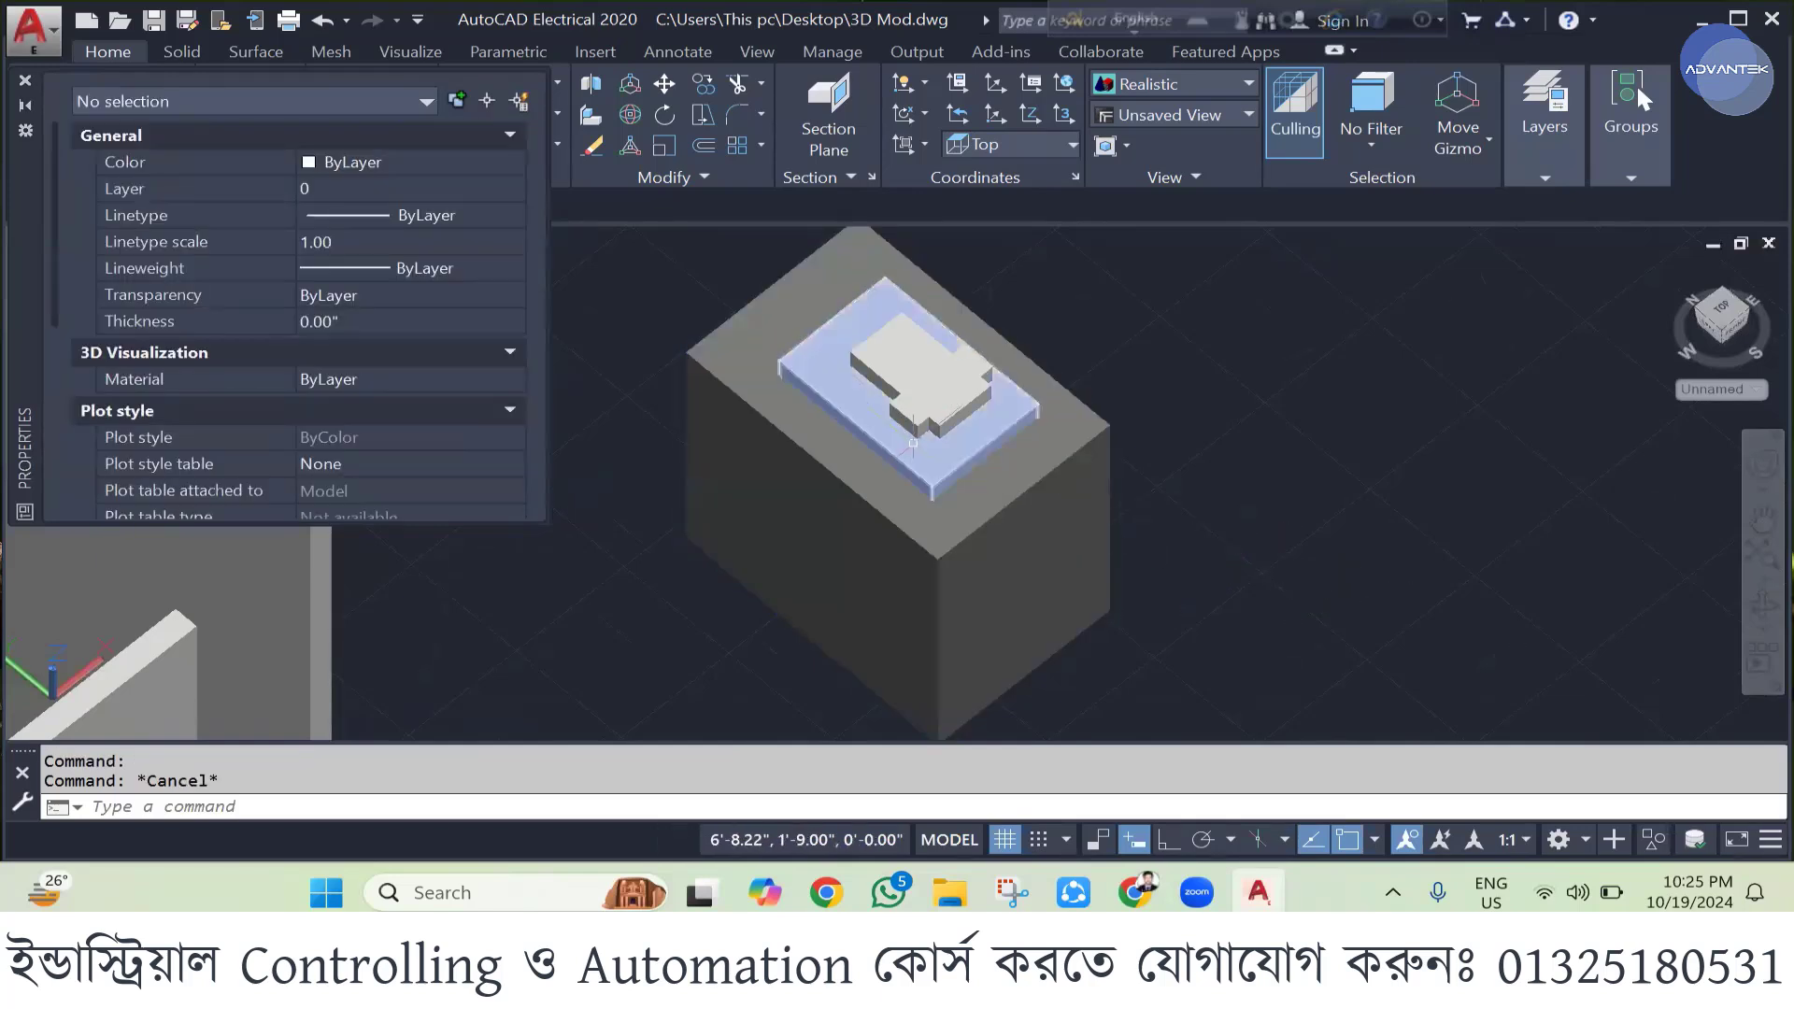
# - Set the raised plate on top of the box to white, colour 255
pyautogui.click(808, 372)
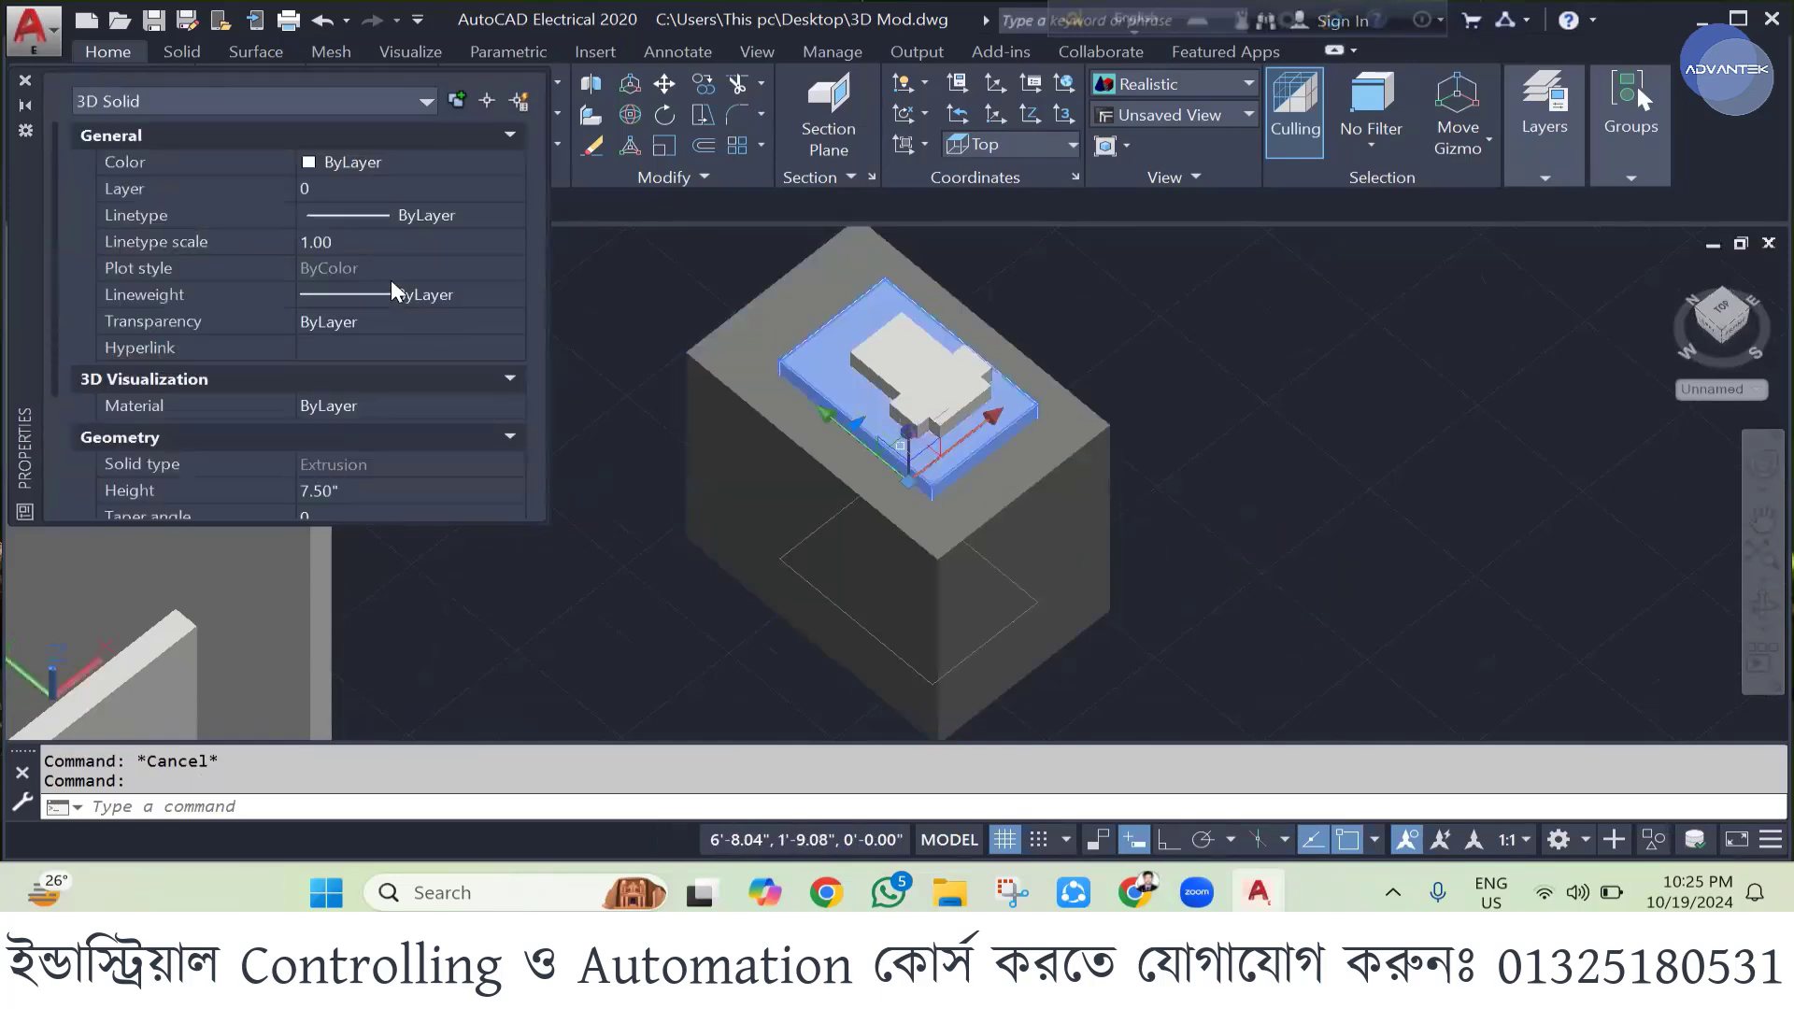
pyautogui.click(378, 168)
pyautogui.click(379, 169)
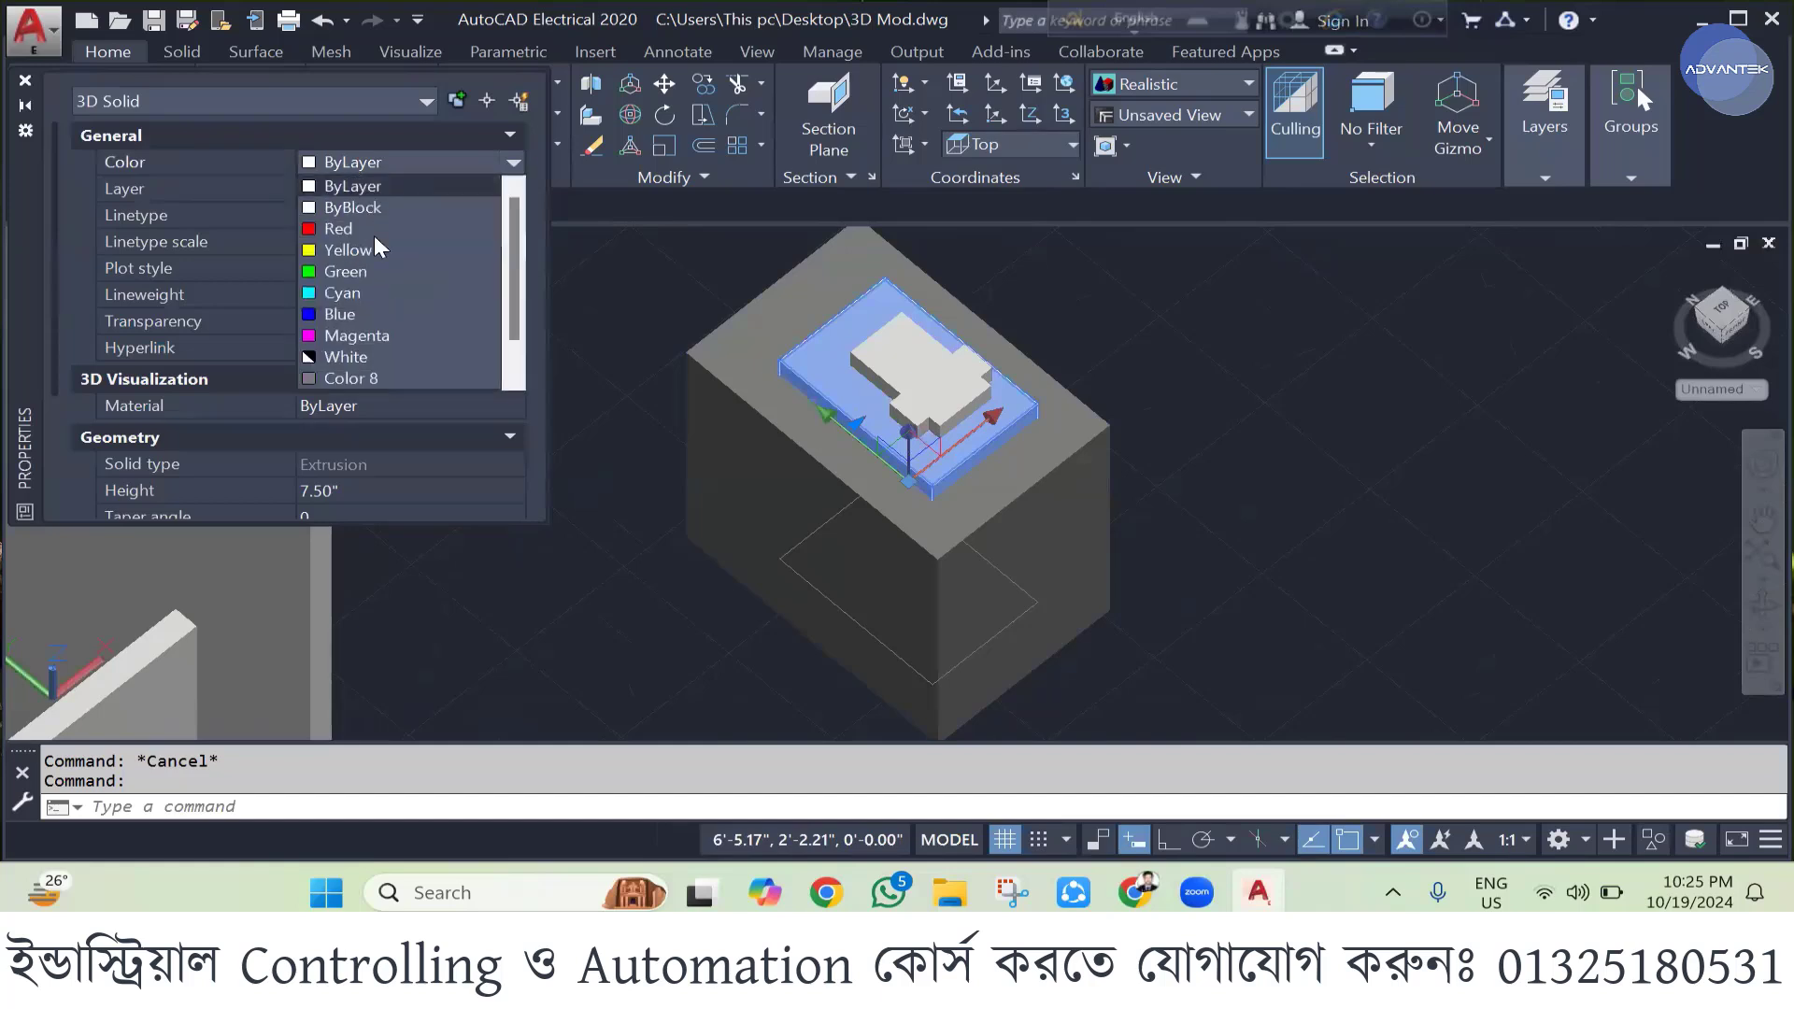
pyautogui.click(360, 374)
pyautogui.click(412, 164)
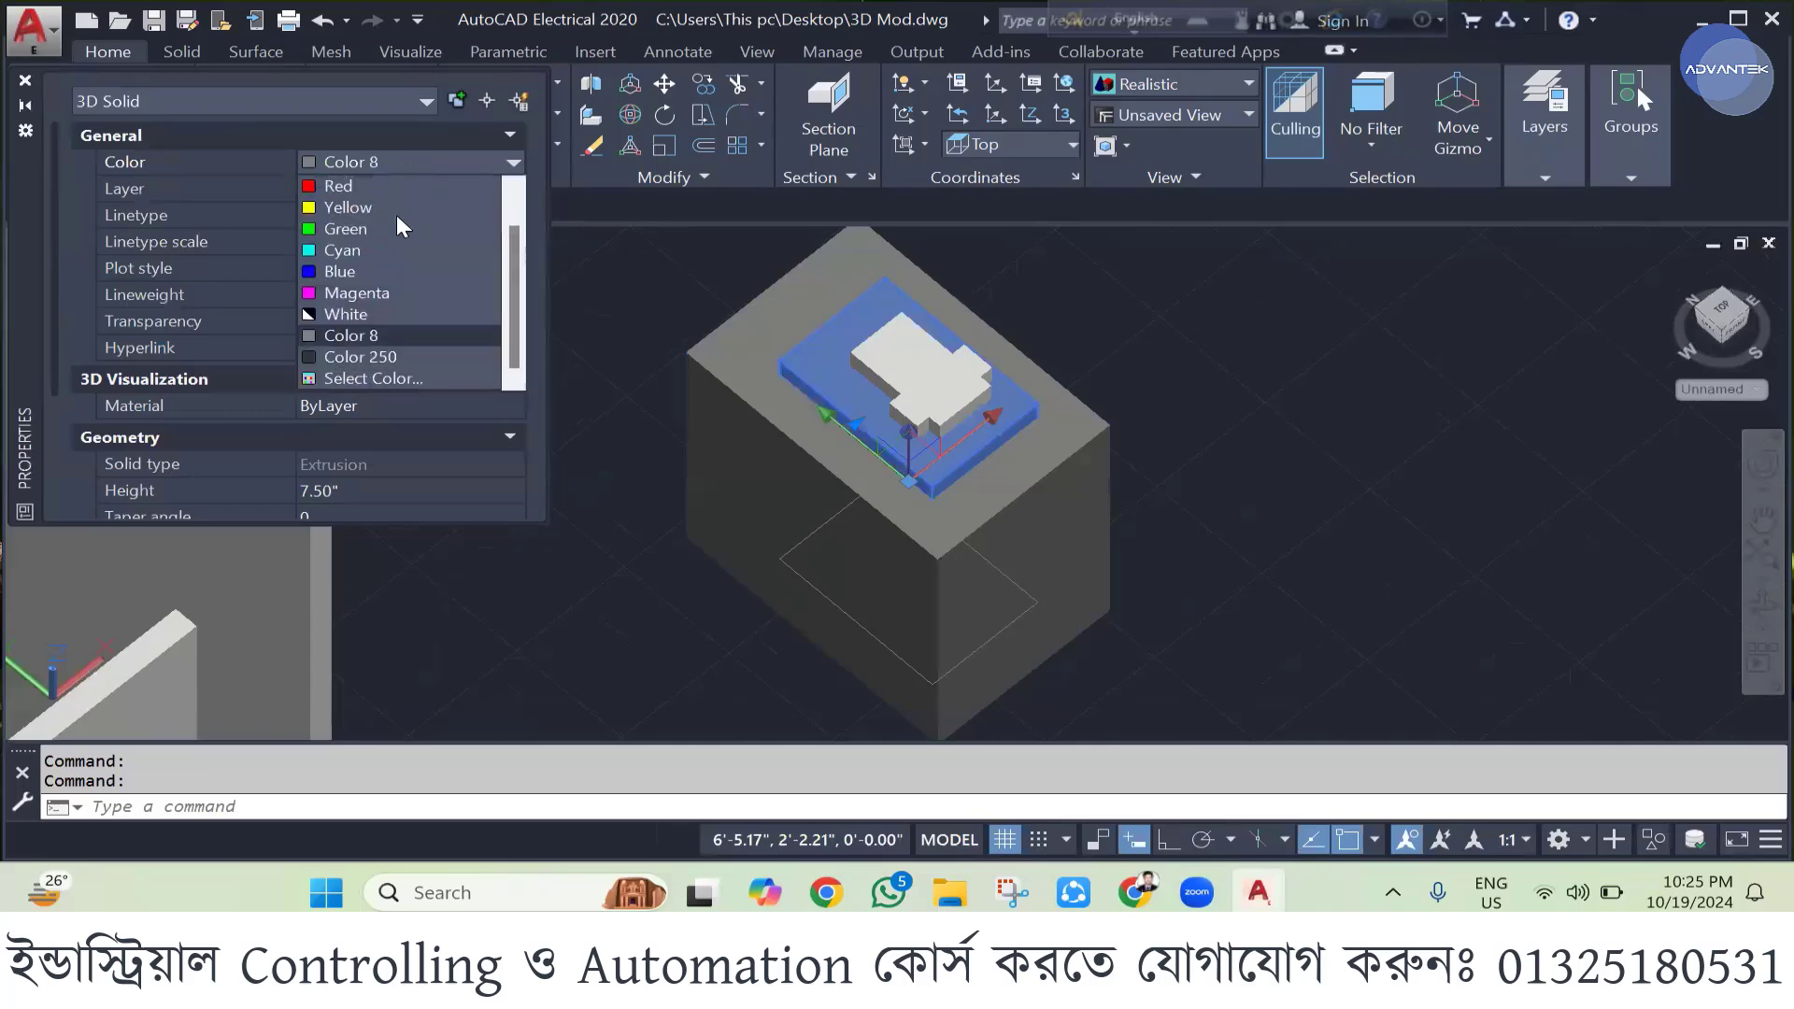
pyautogui.click(382, 376)
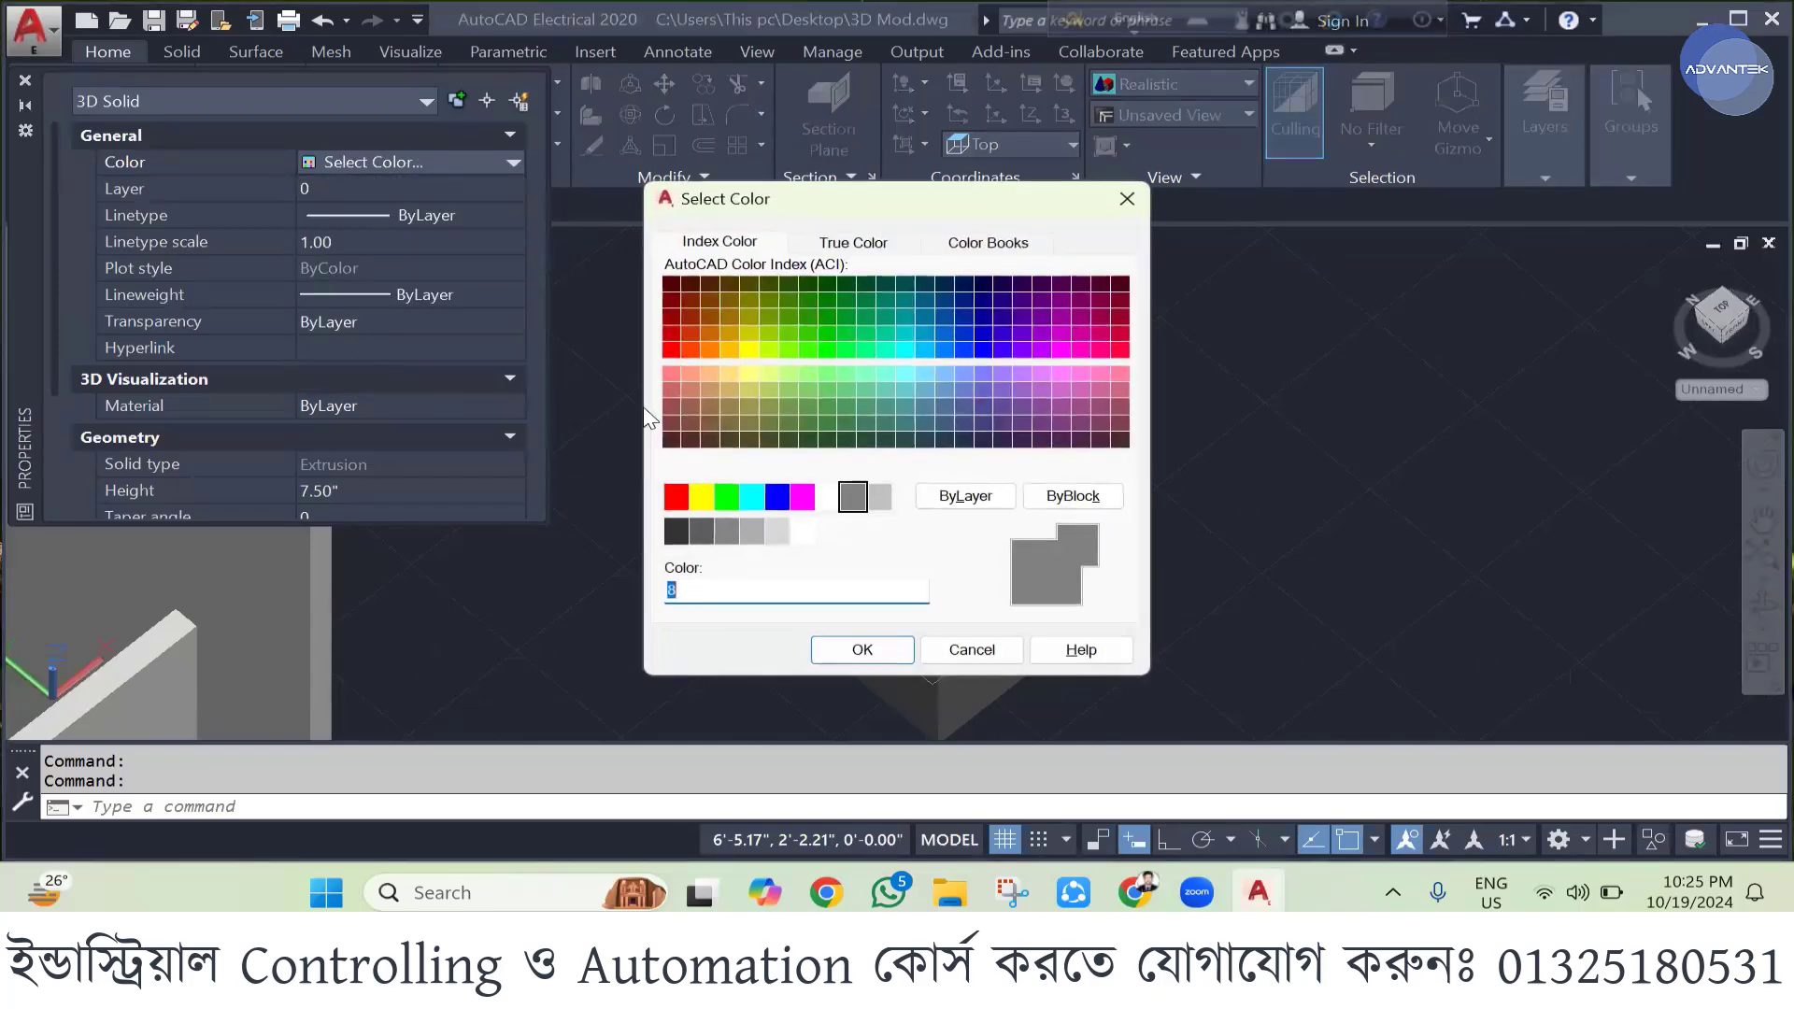
pyautogui.click(802, 530)
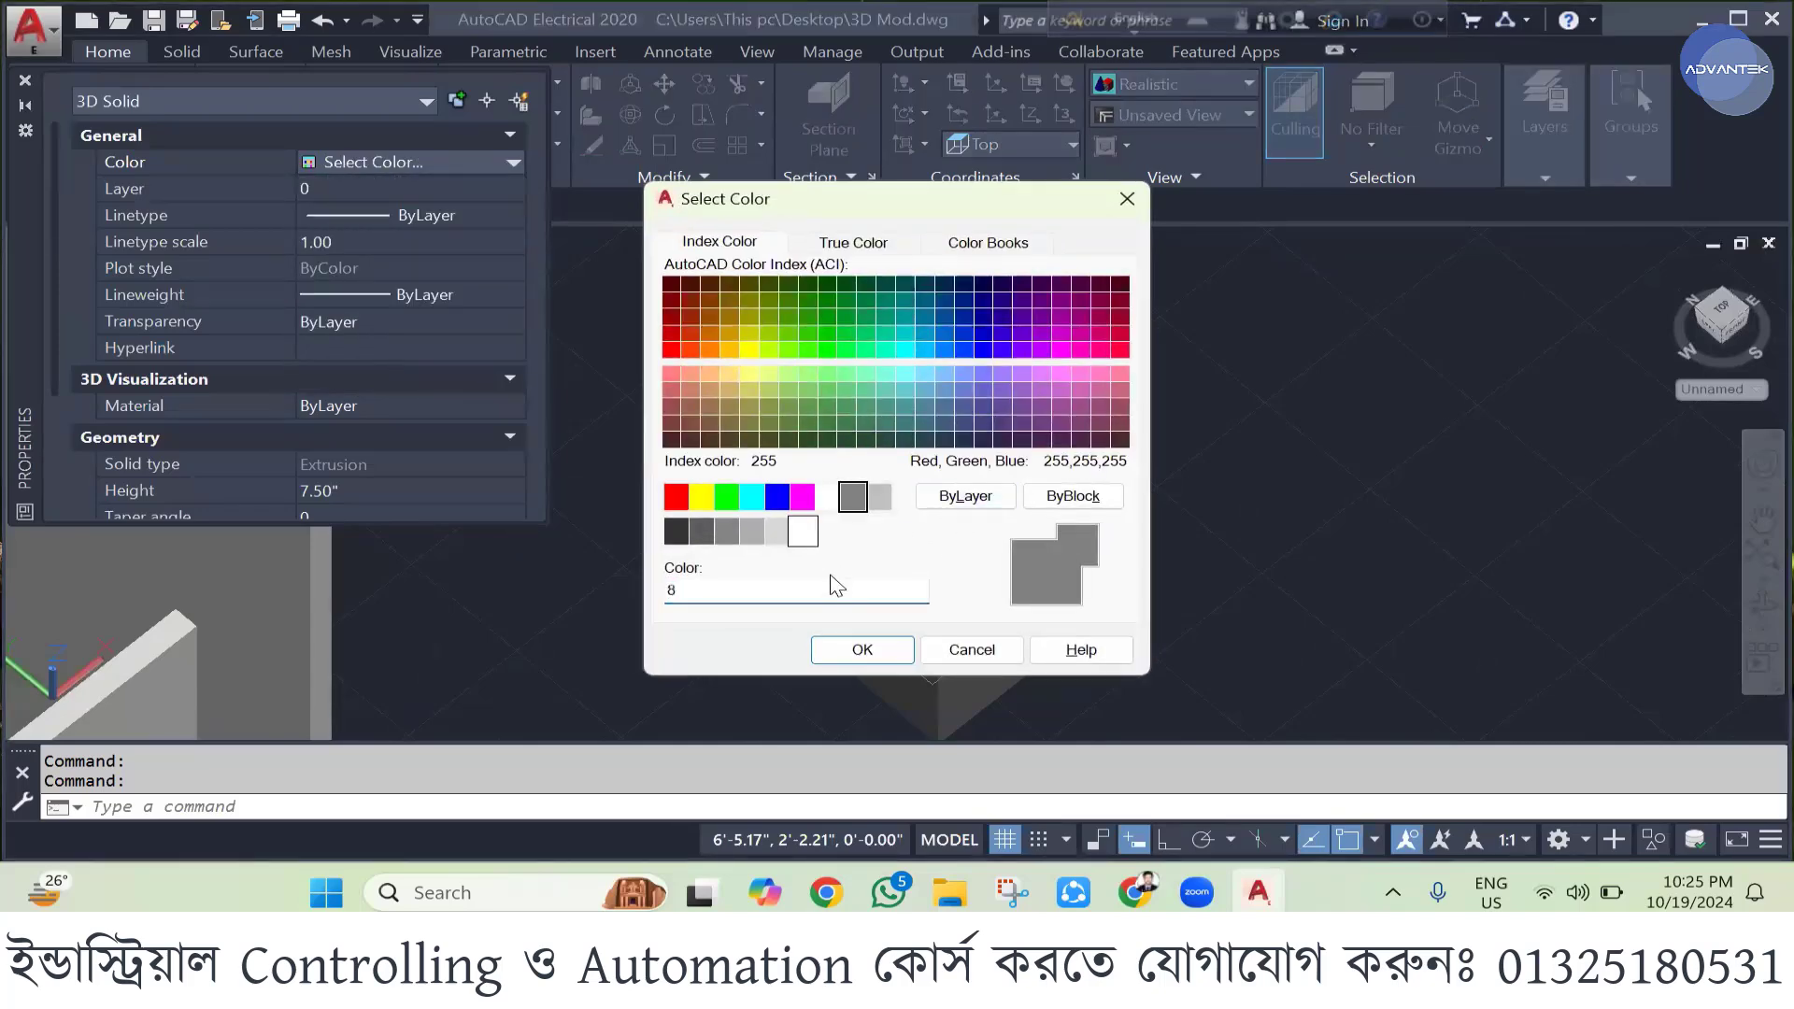
pyautogui.click(862, 651)
pyautogui.press('Escape')
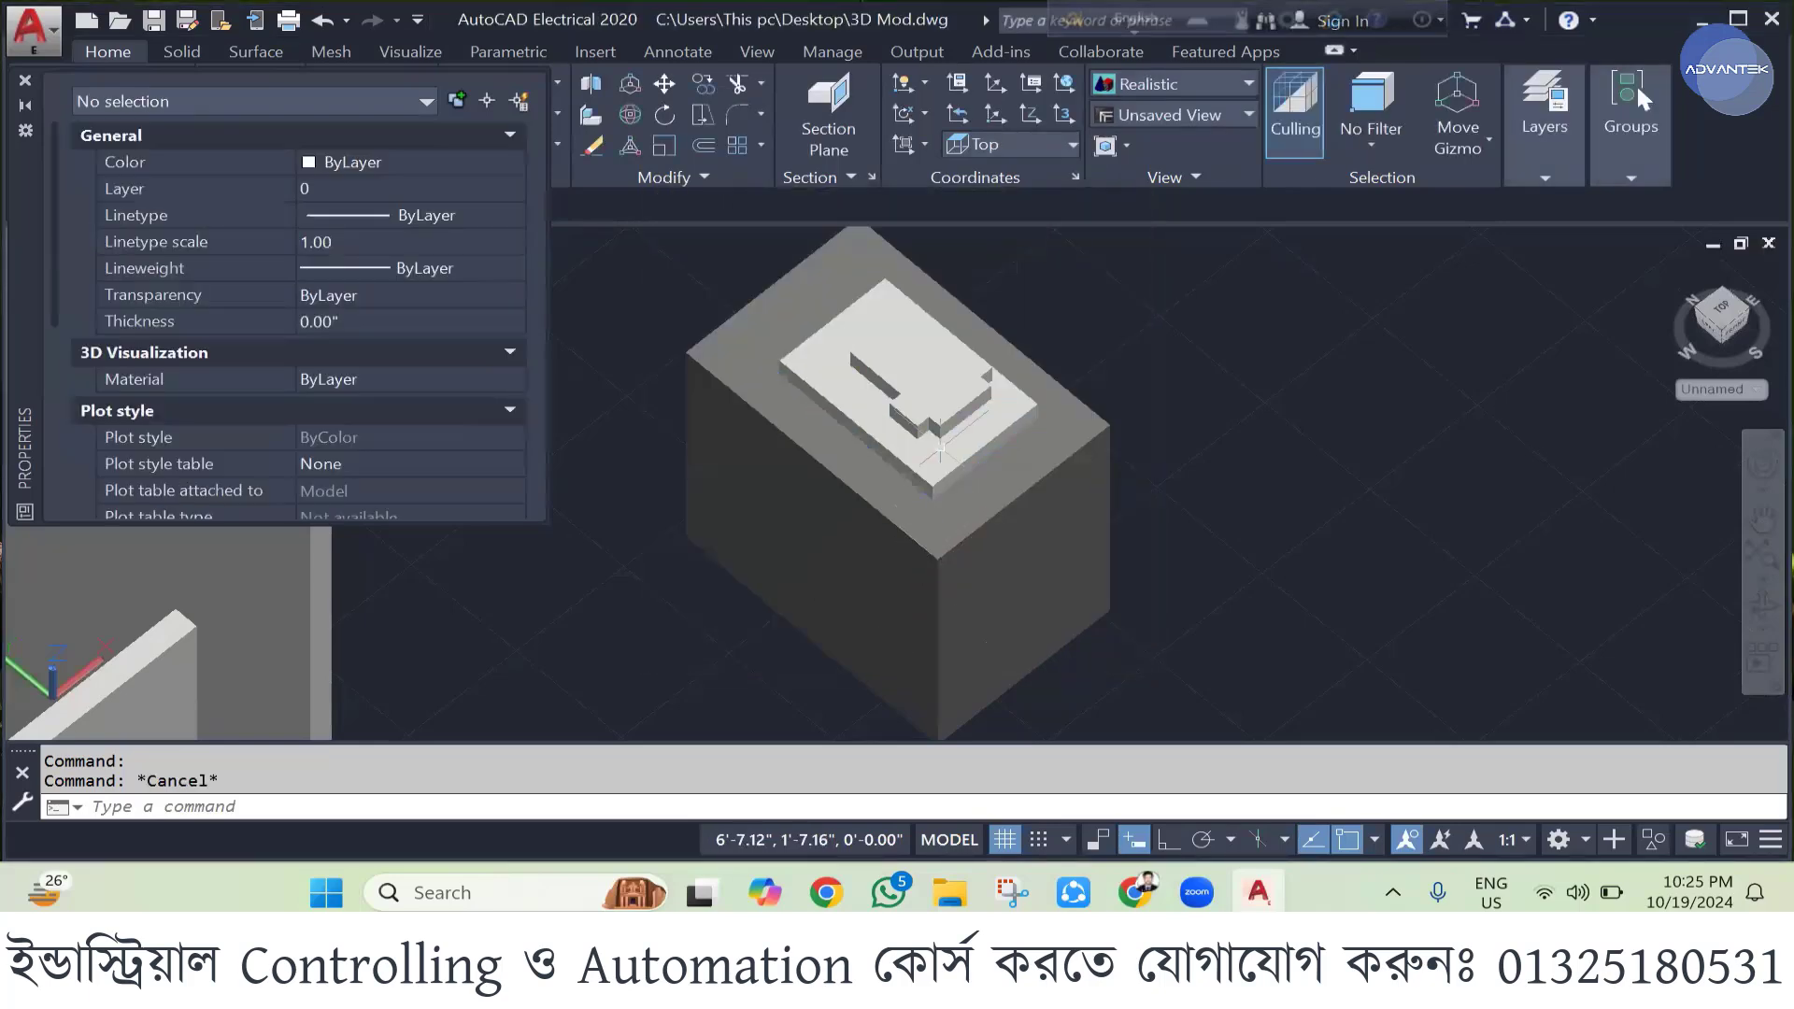
# - Select the two stepped solids on the plate to edit their colour
pyautogui.click(932, 428)
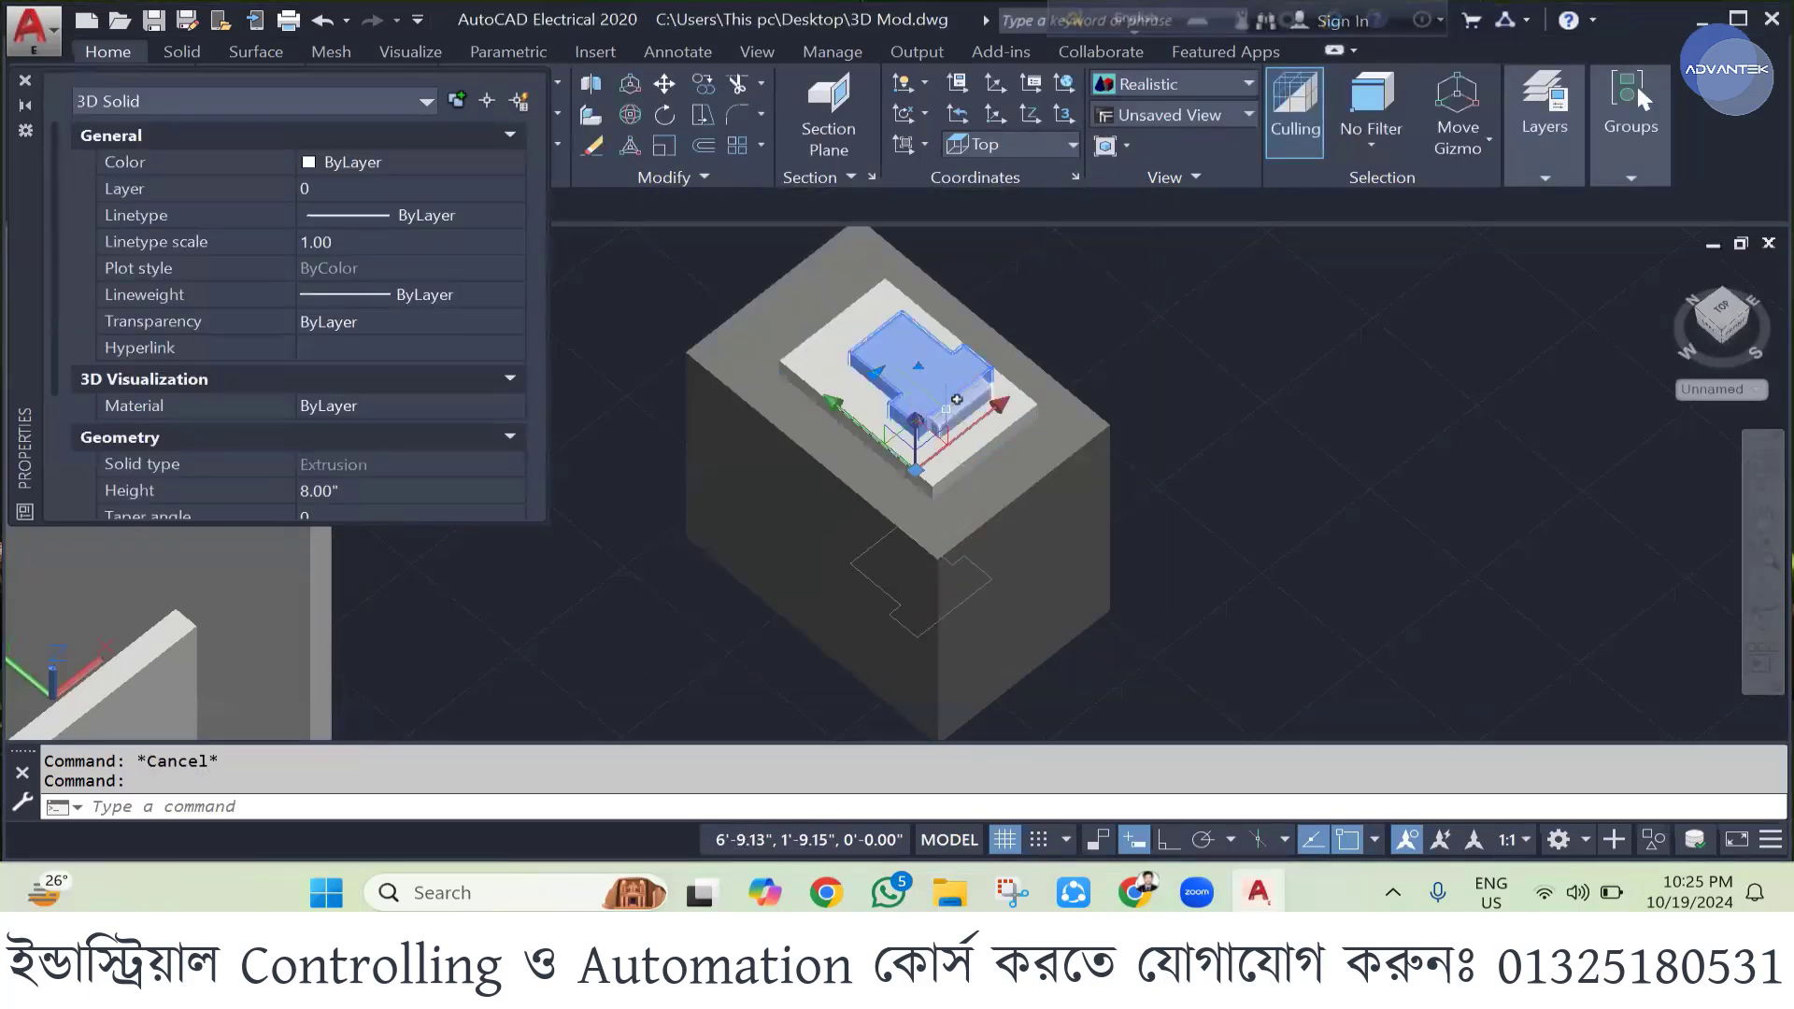
pyautogui.click(939, 411)
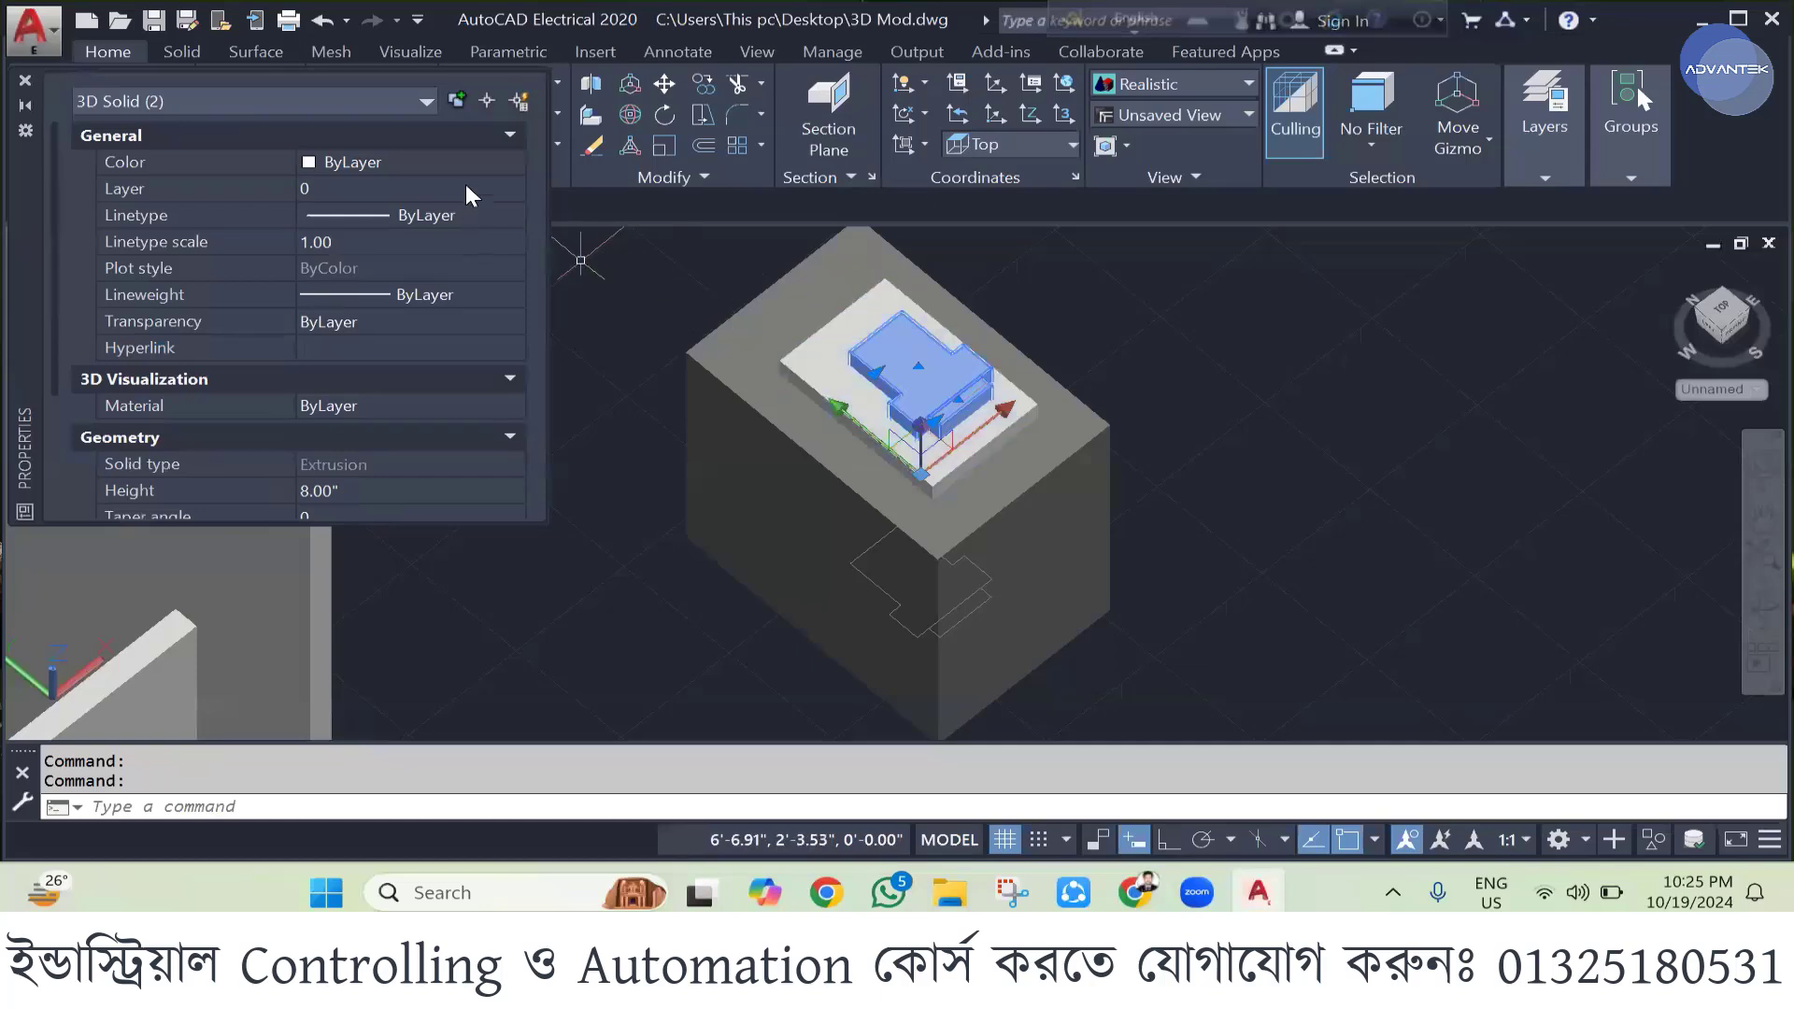
pyautogui.click(460, 159)
pyautogui.click(459, 159)
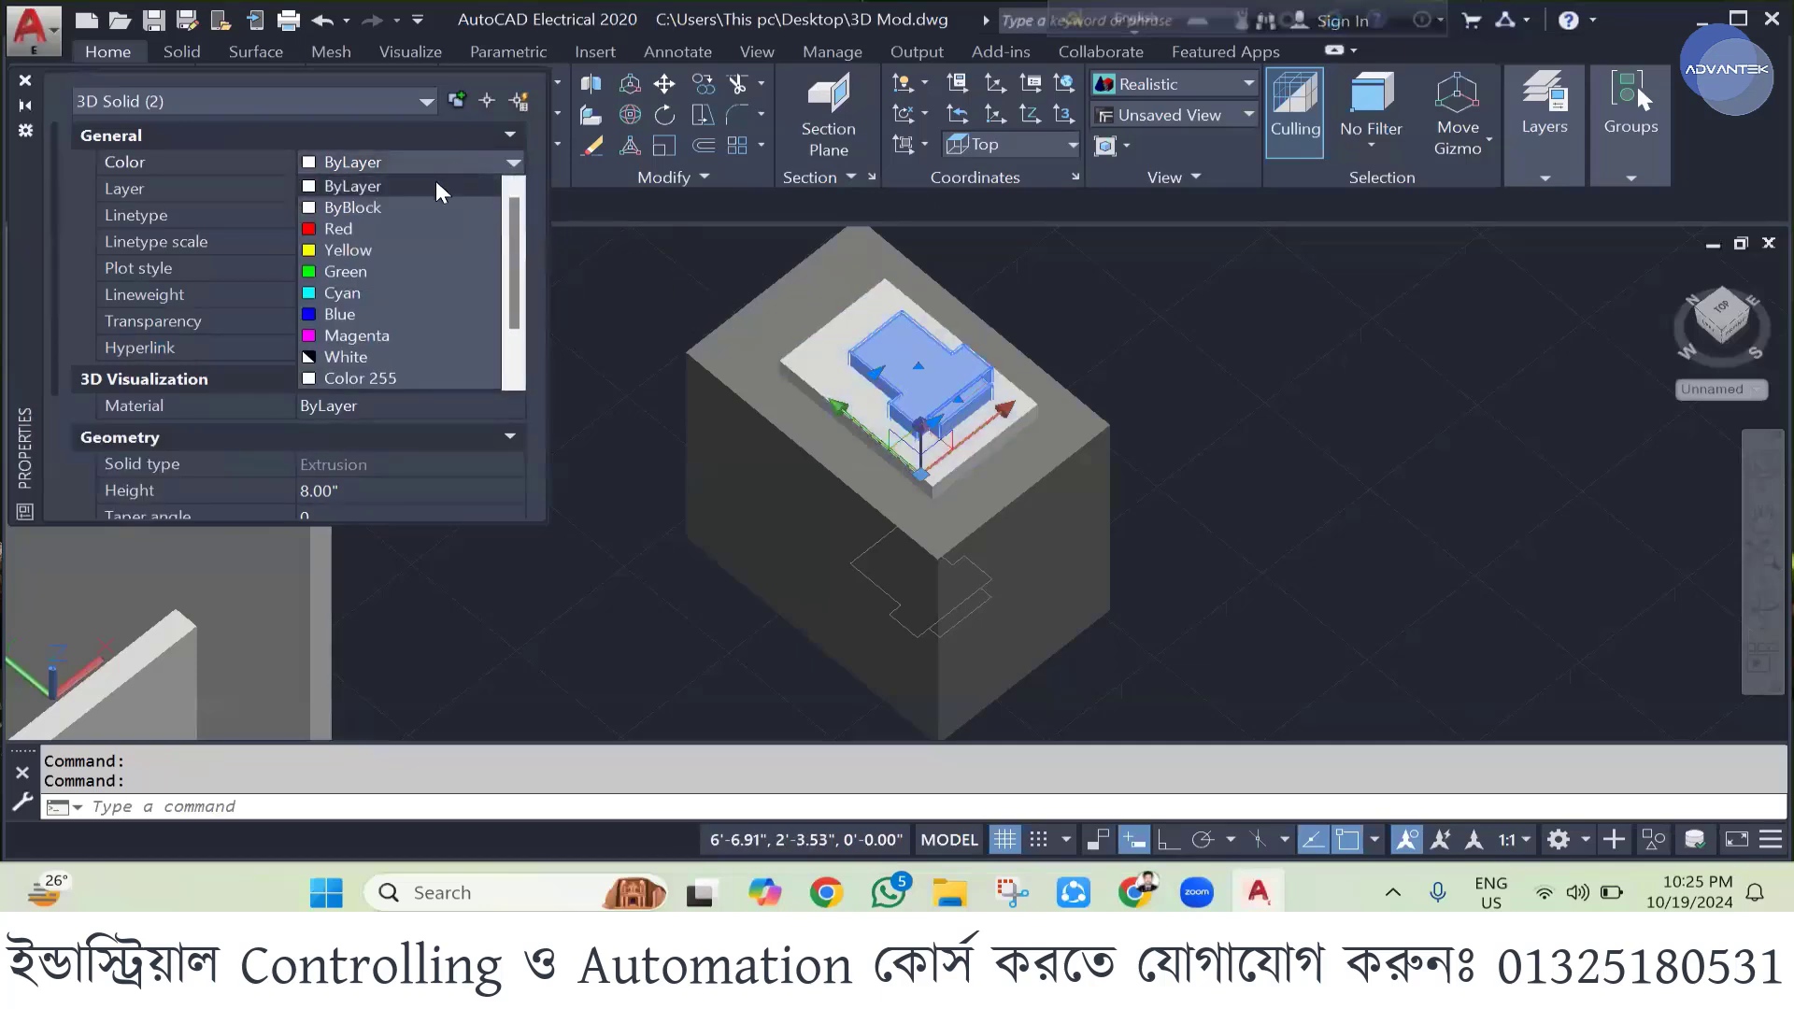
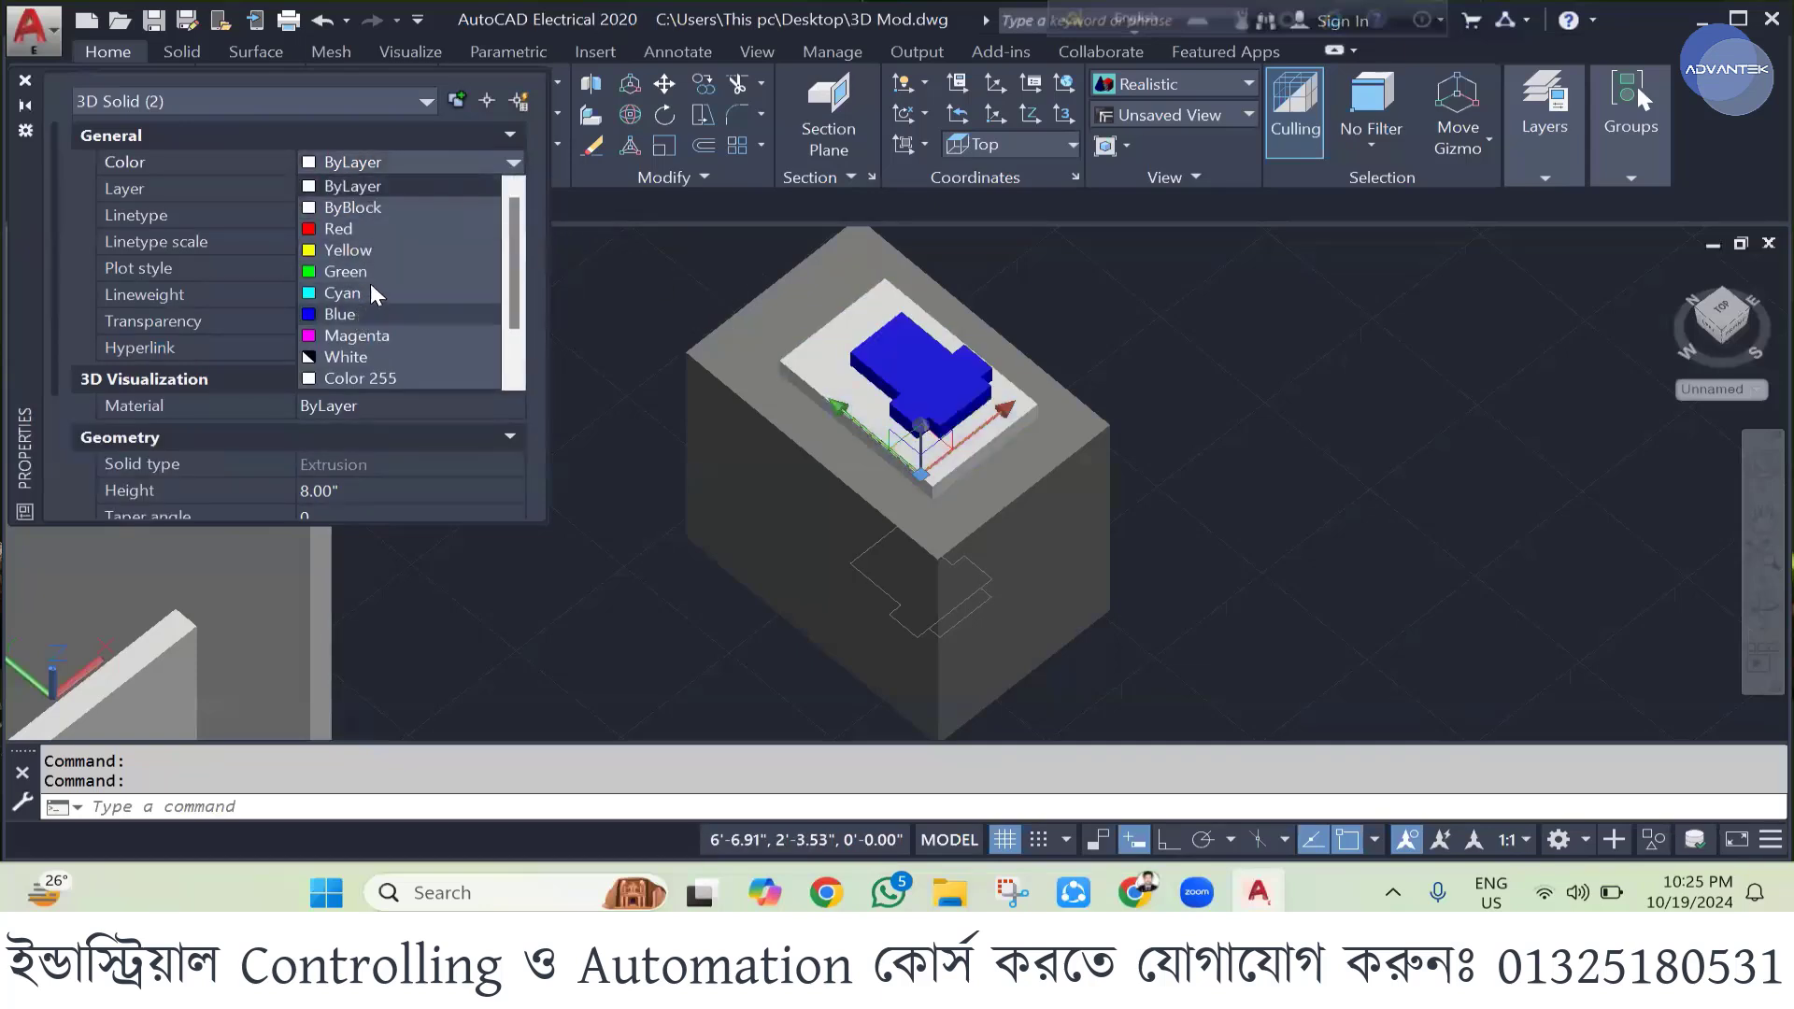
# - Set both block solids to Red, reselect the two red parts, and close the Properties palette
pyautogui.click(339, 229)
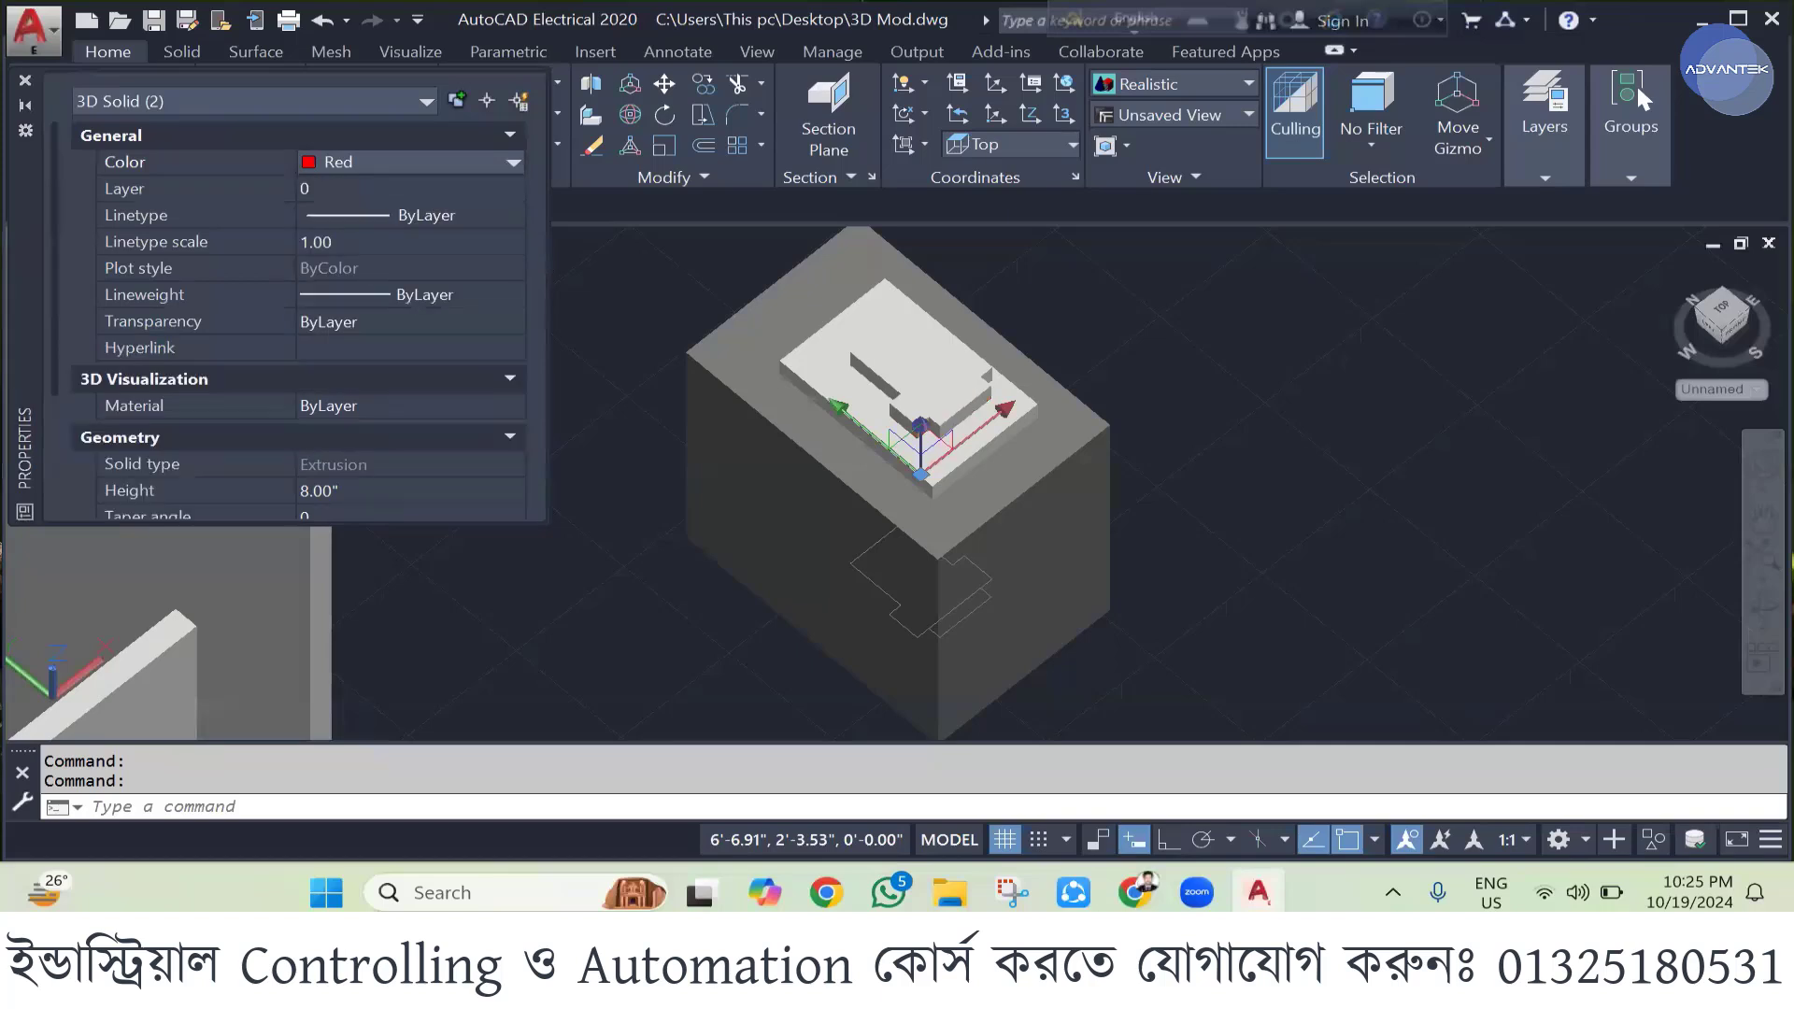
pyautogui.press('Escape')
pyautogui.click(906, 360)
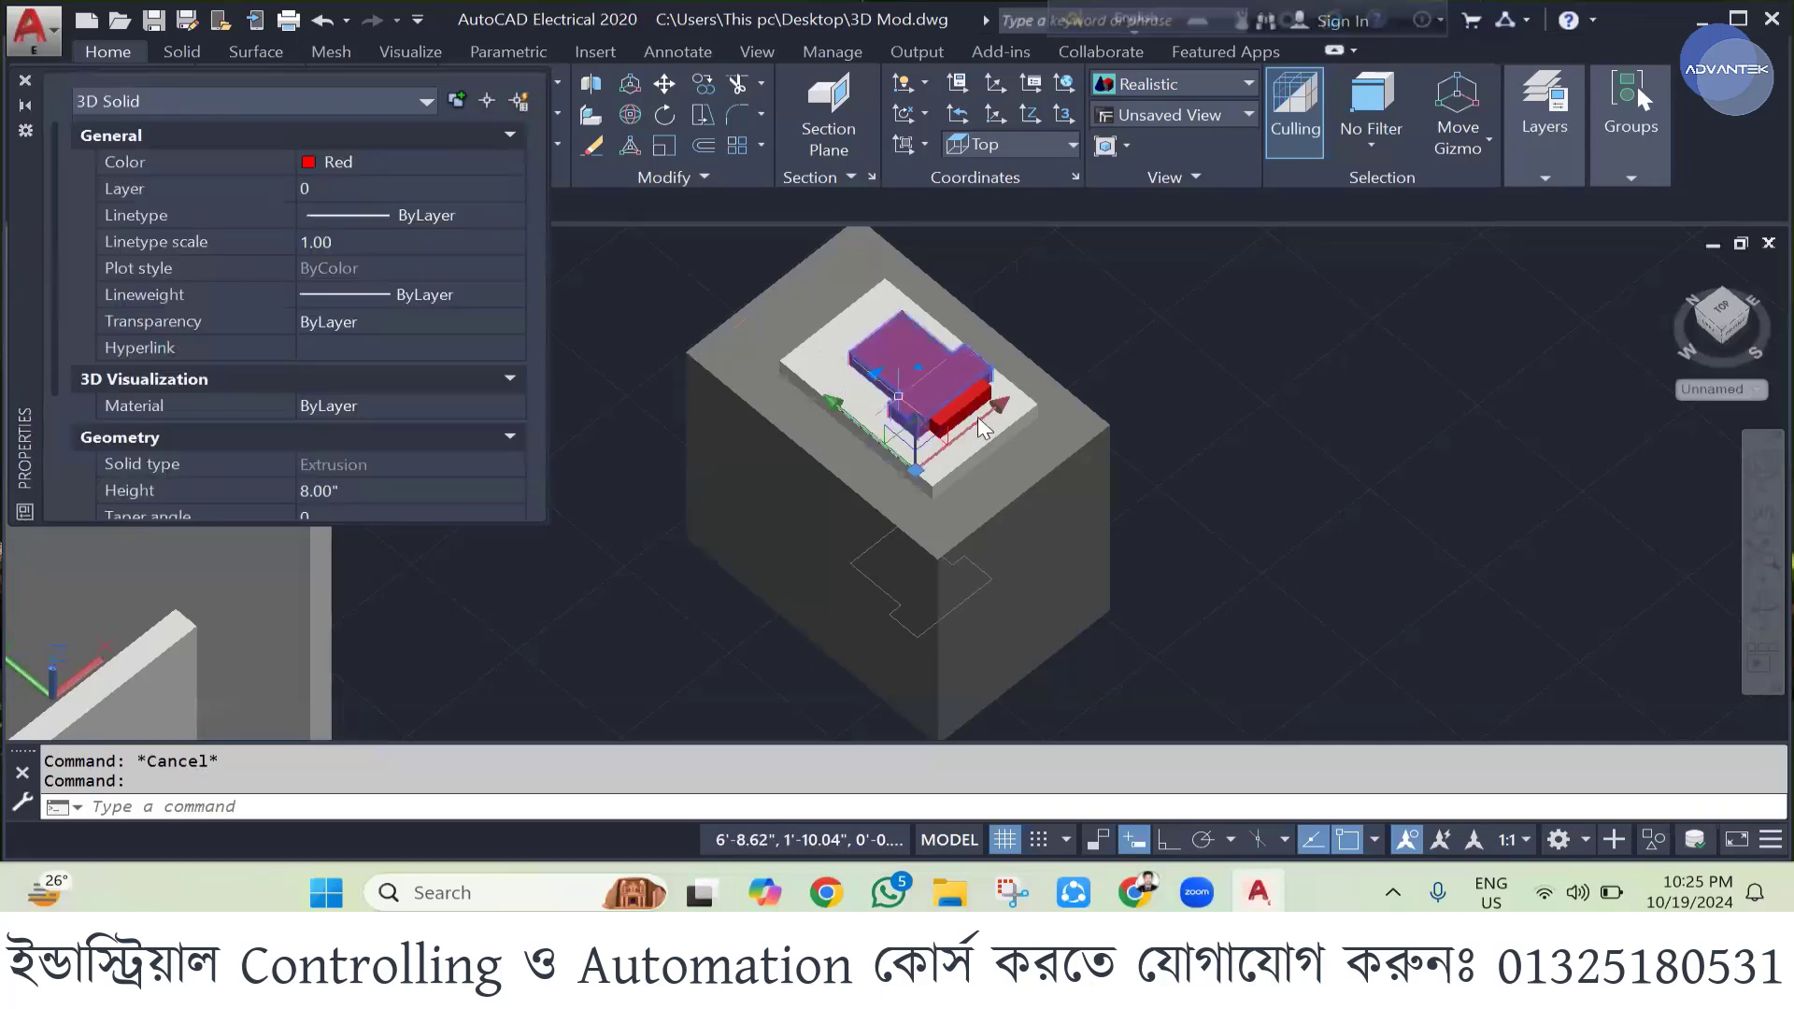
pyautogui.click(962, 399)
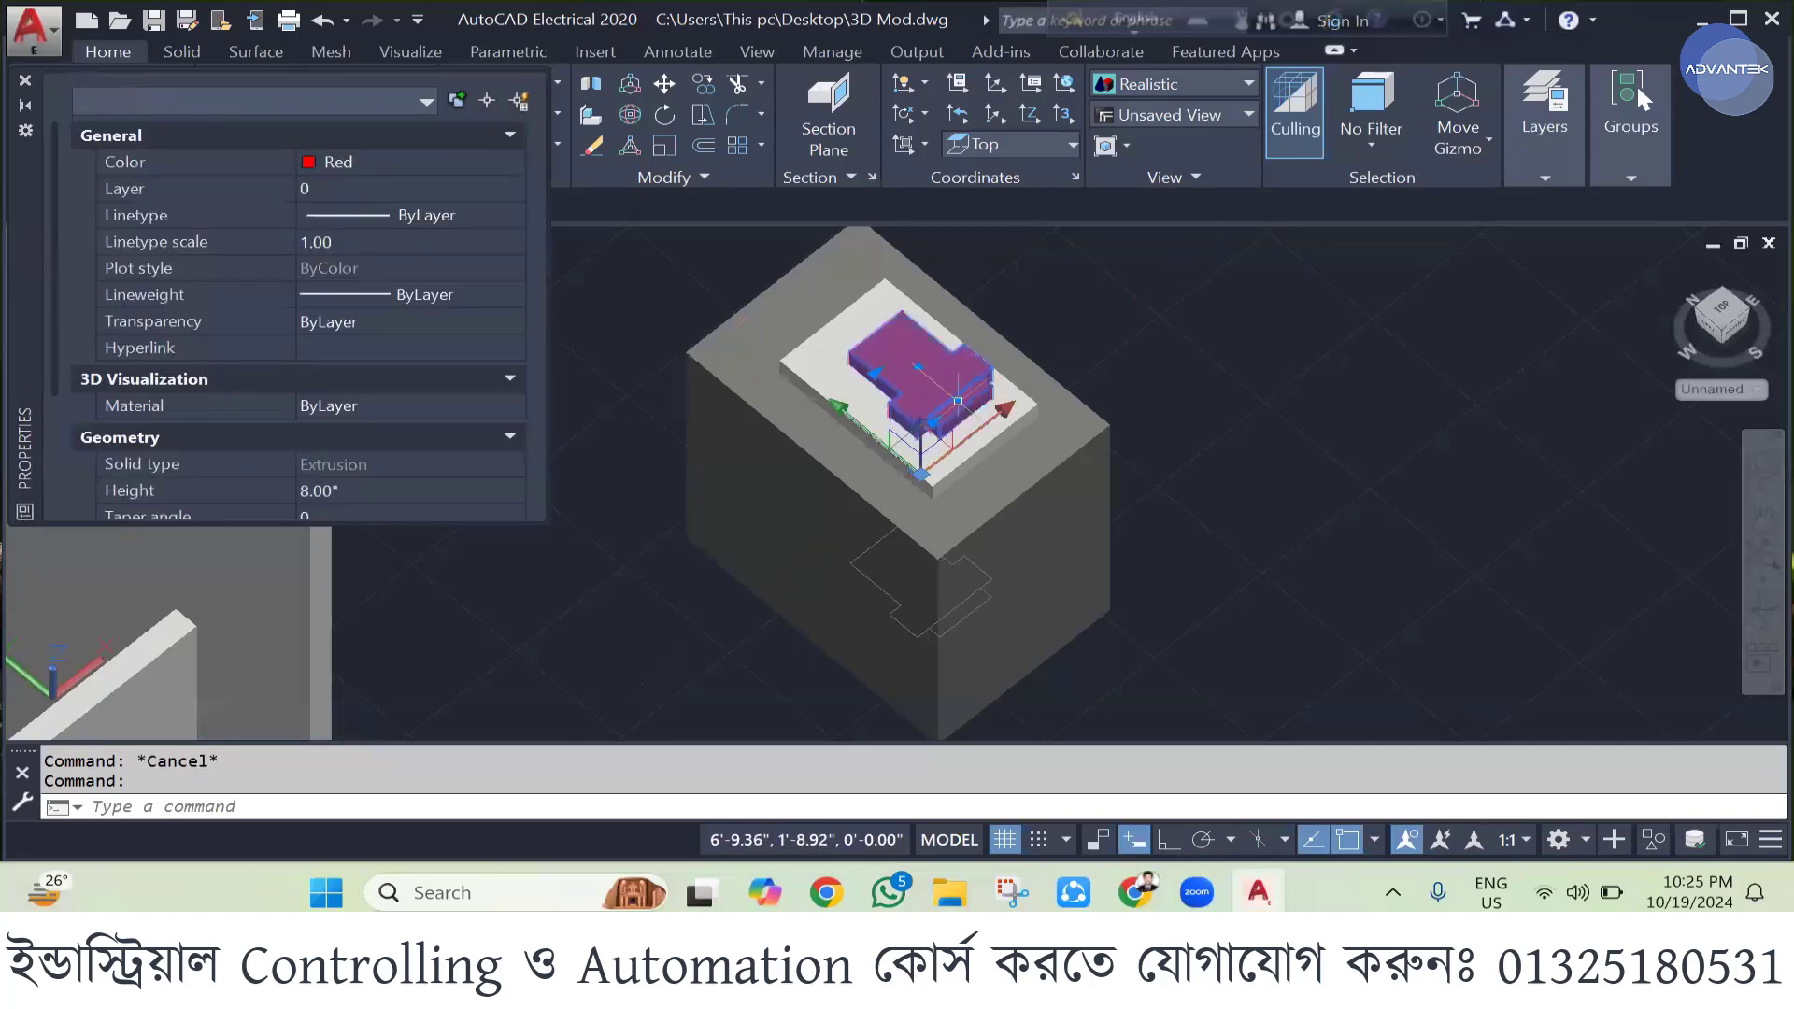
pyautogui.click(25, 83)
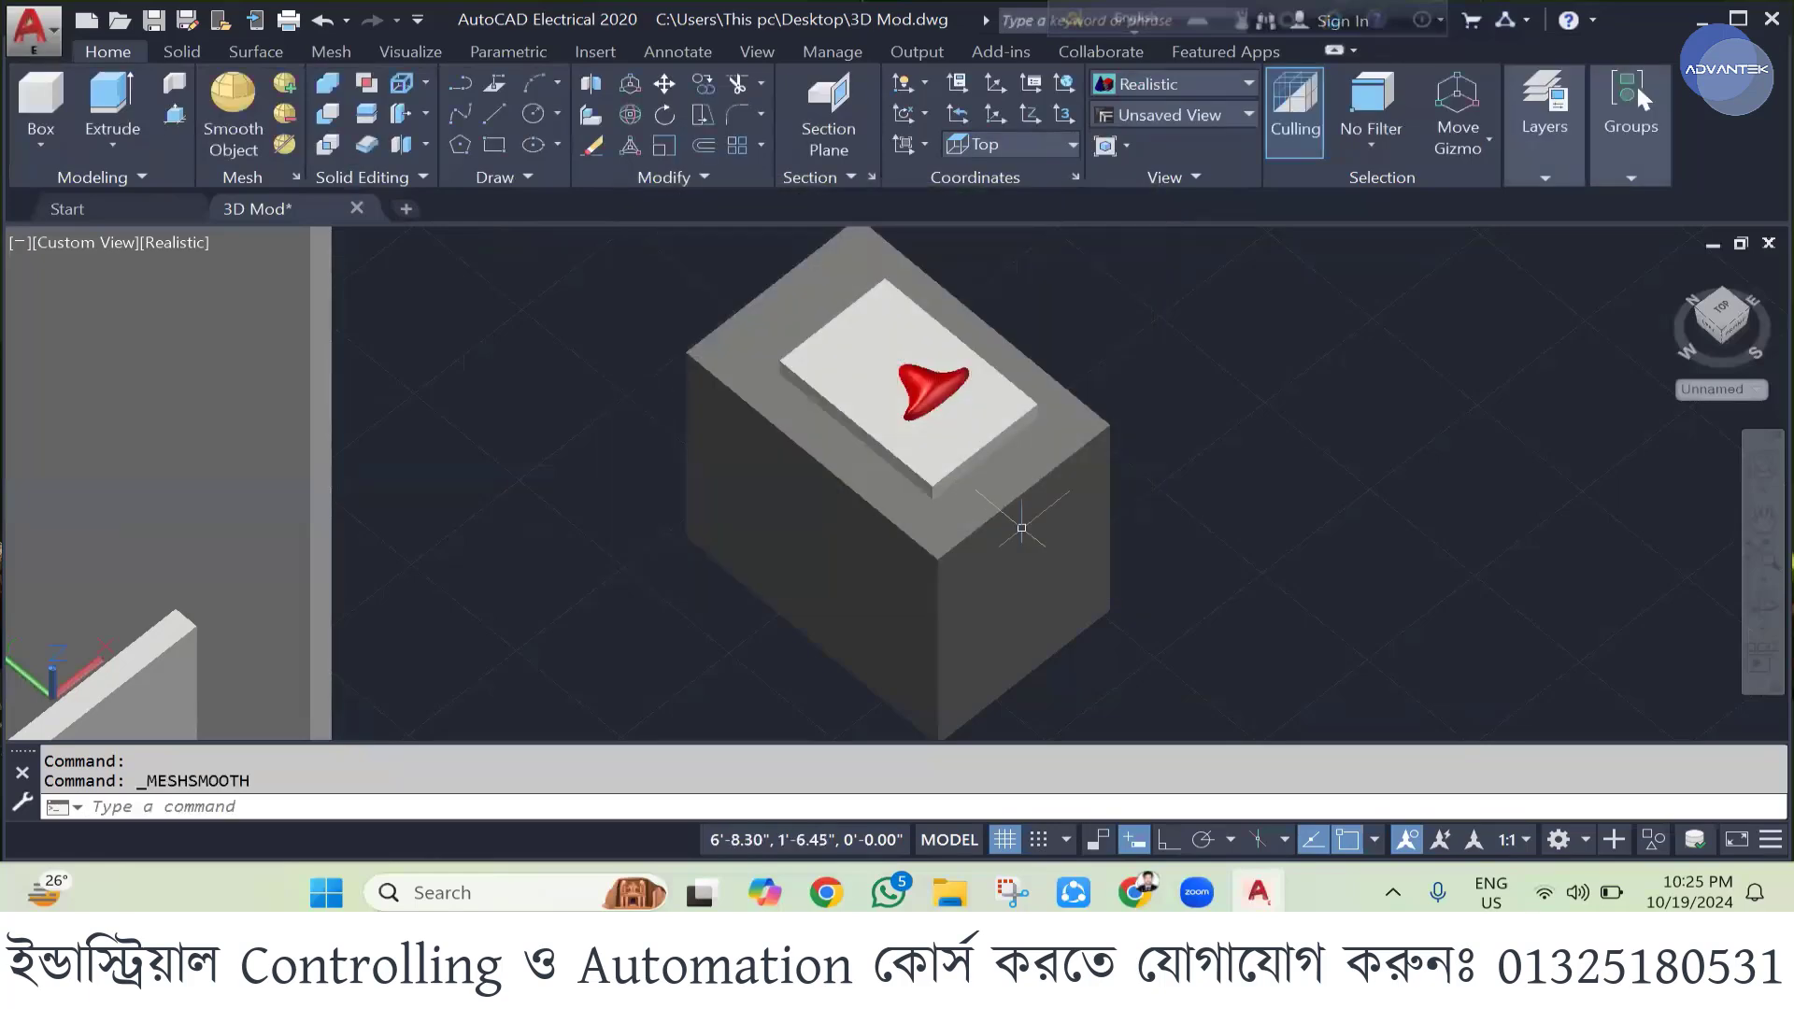
# - Undo the mesh smoothing on the red block
pyautogui.scroll(3, 951, 381)
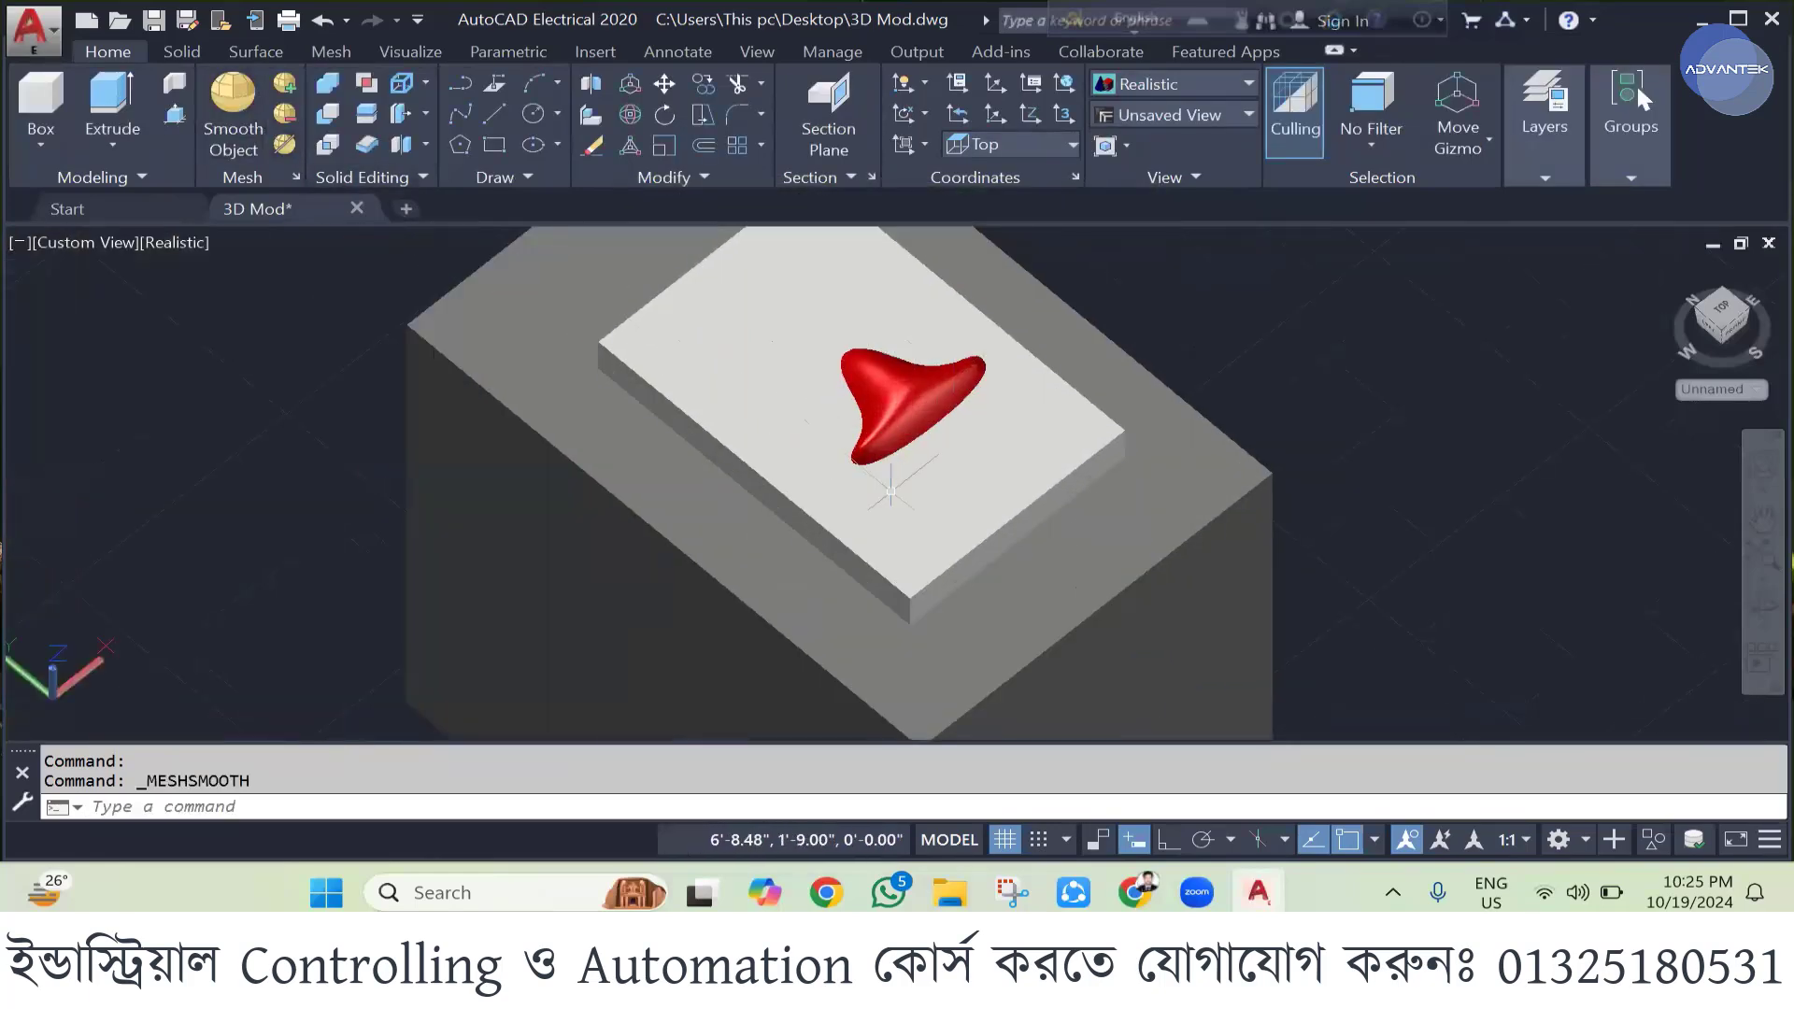
pyautogui.scroll(-3, 890, 491)
pyautogui.hotkey('ctrl', 'z')
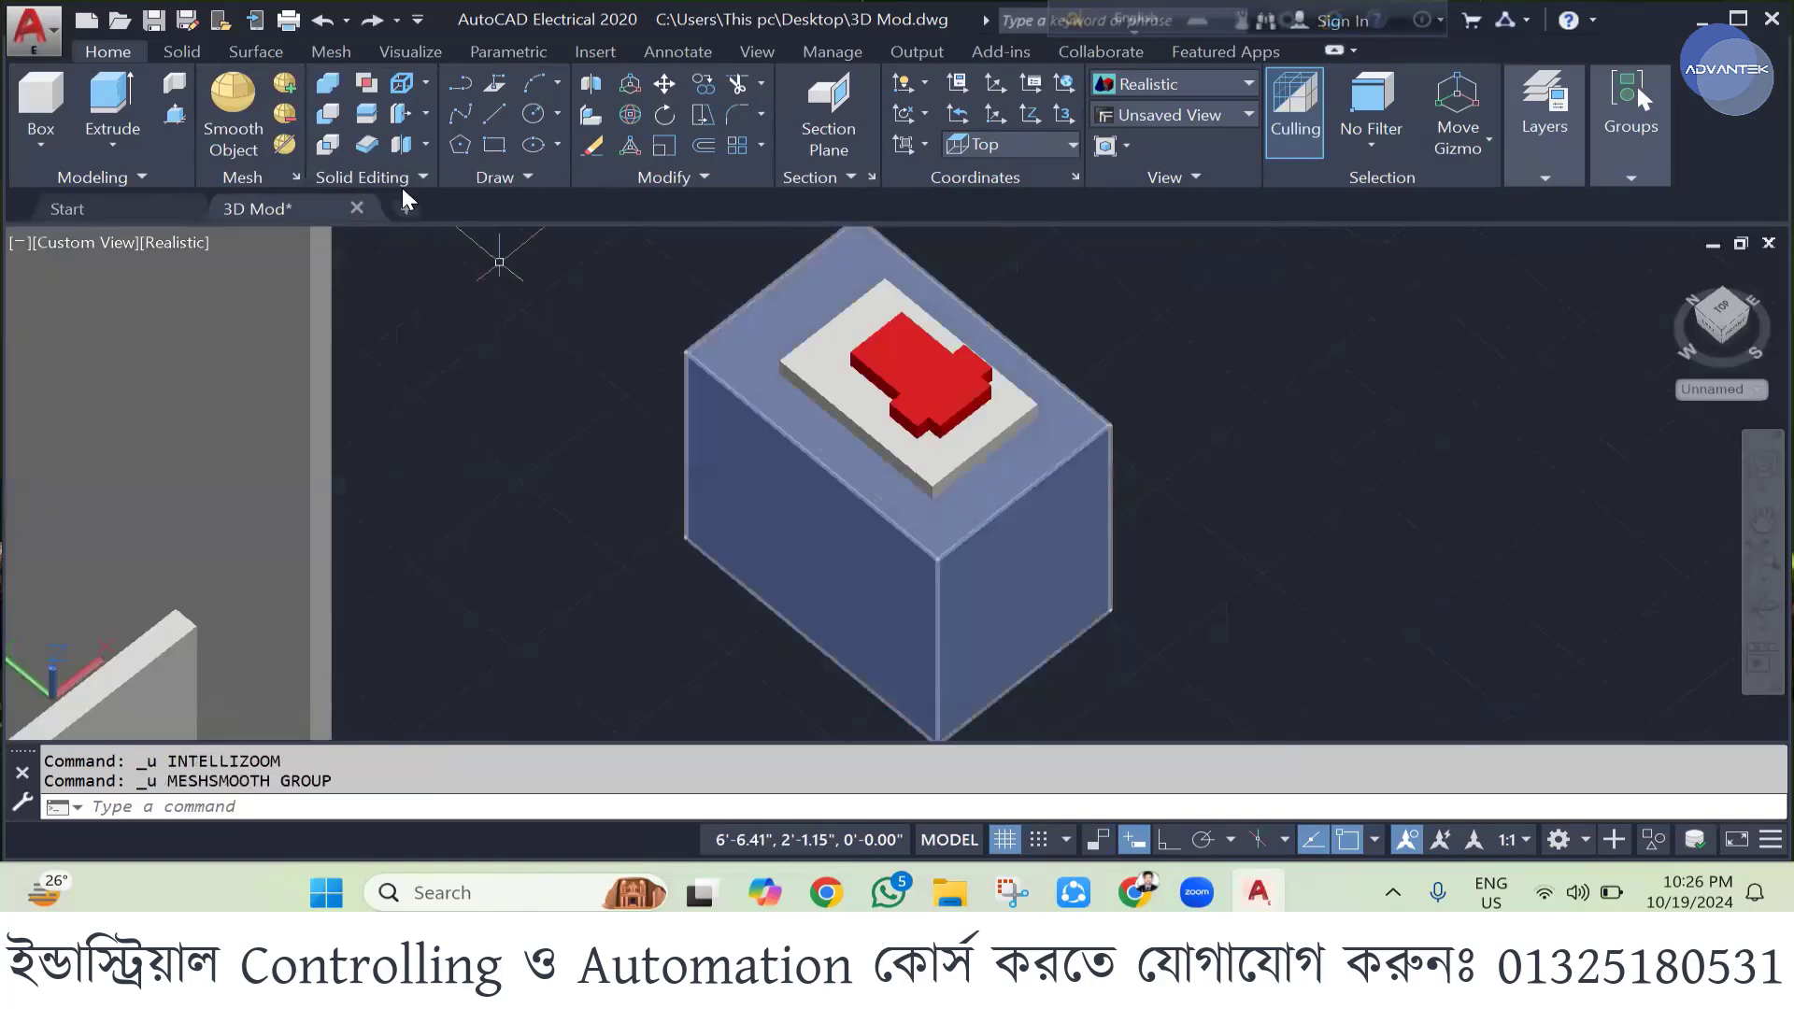
# - Convert both red solids to meshes with Smooth Object, choosing Create mesh
pyautogui.click(237, 90)
pyautogui.click(892, 359)
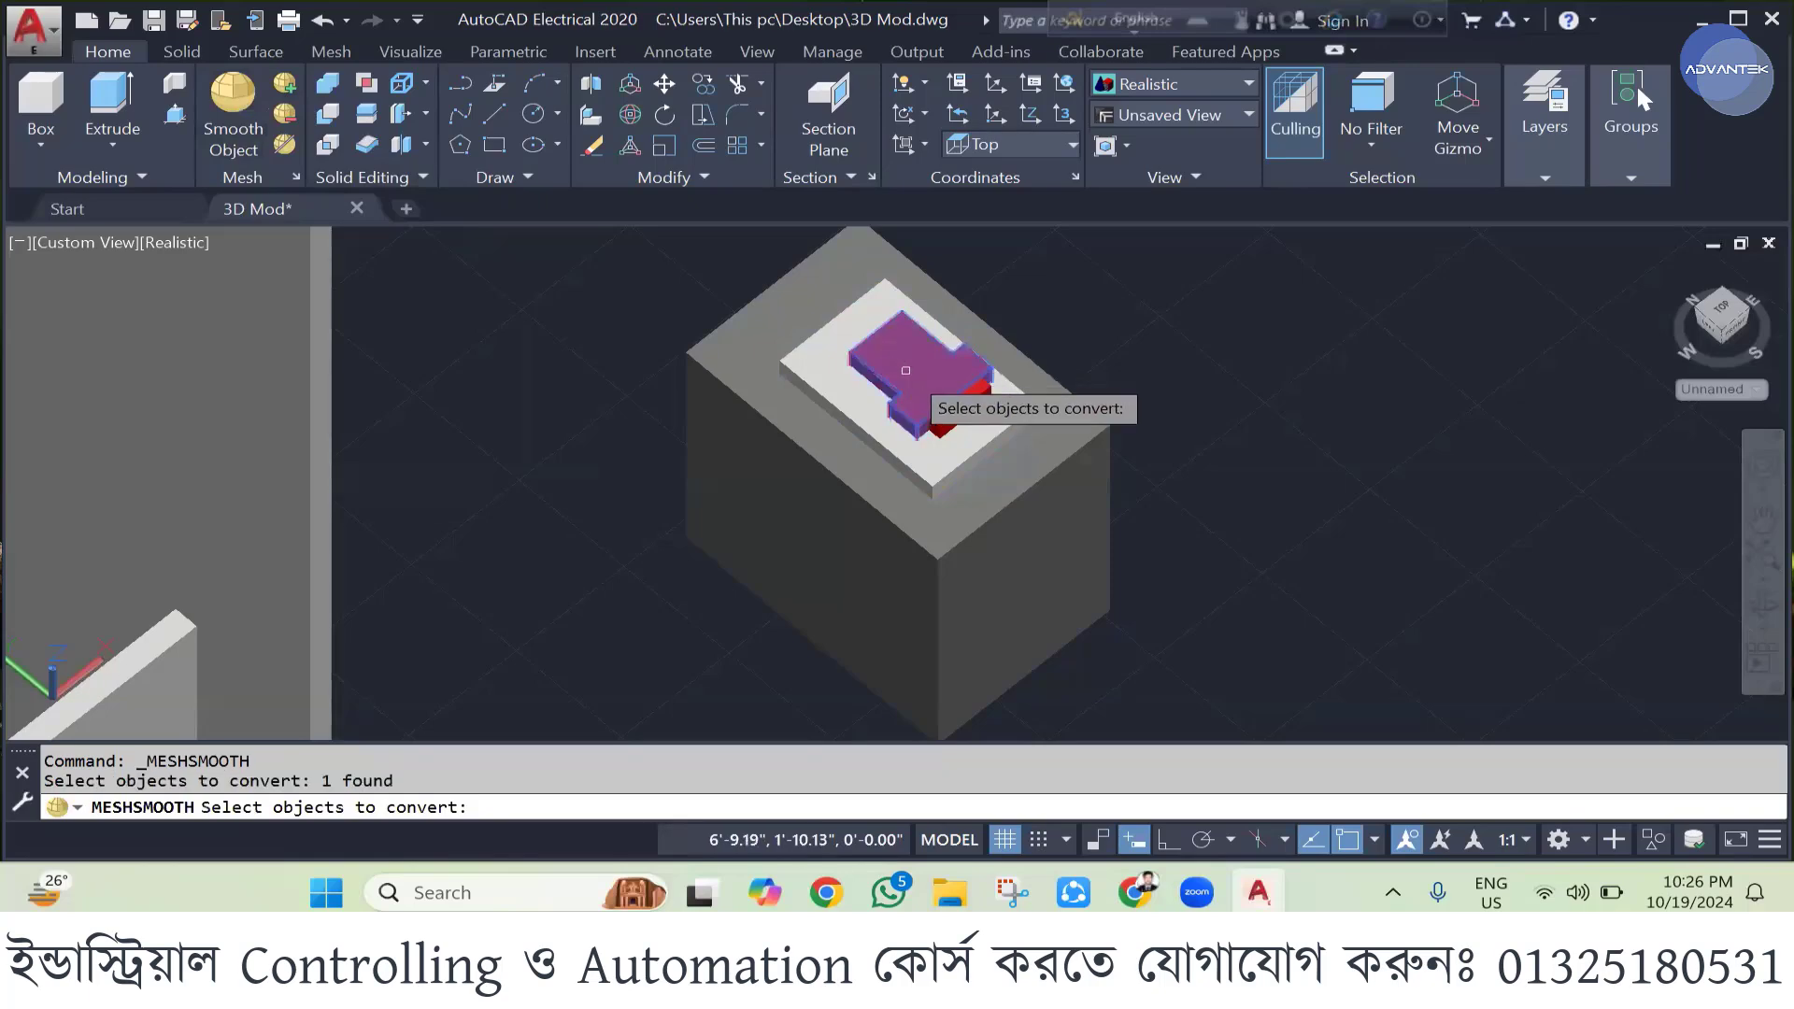
pyautogui.click(955, 411)
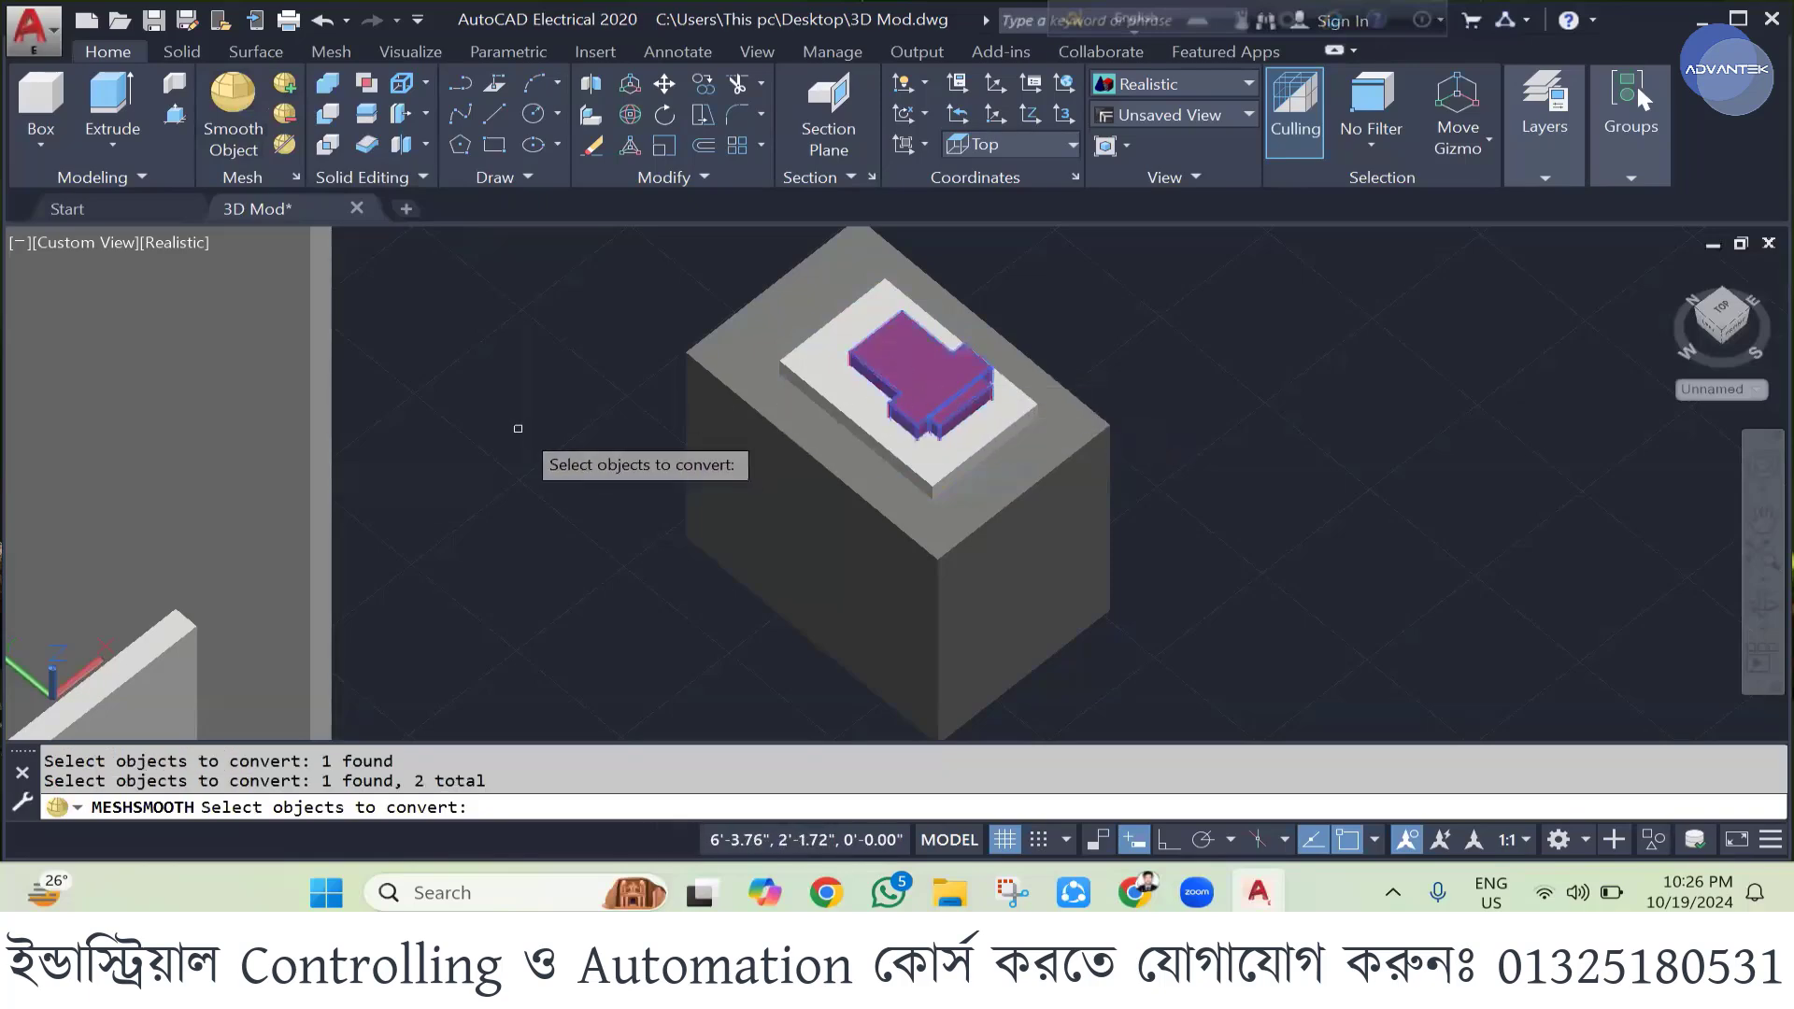
pyautogui.press('Return')
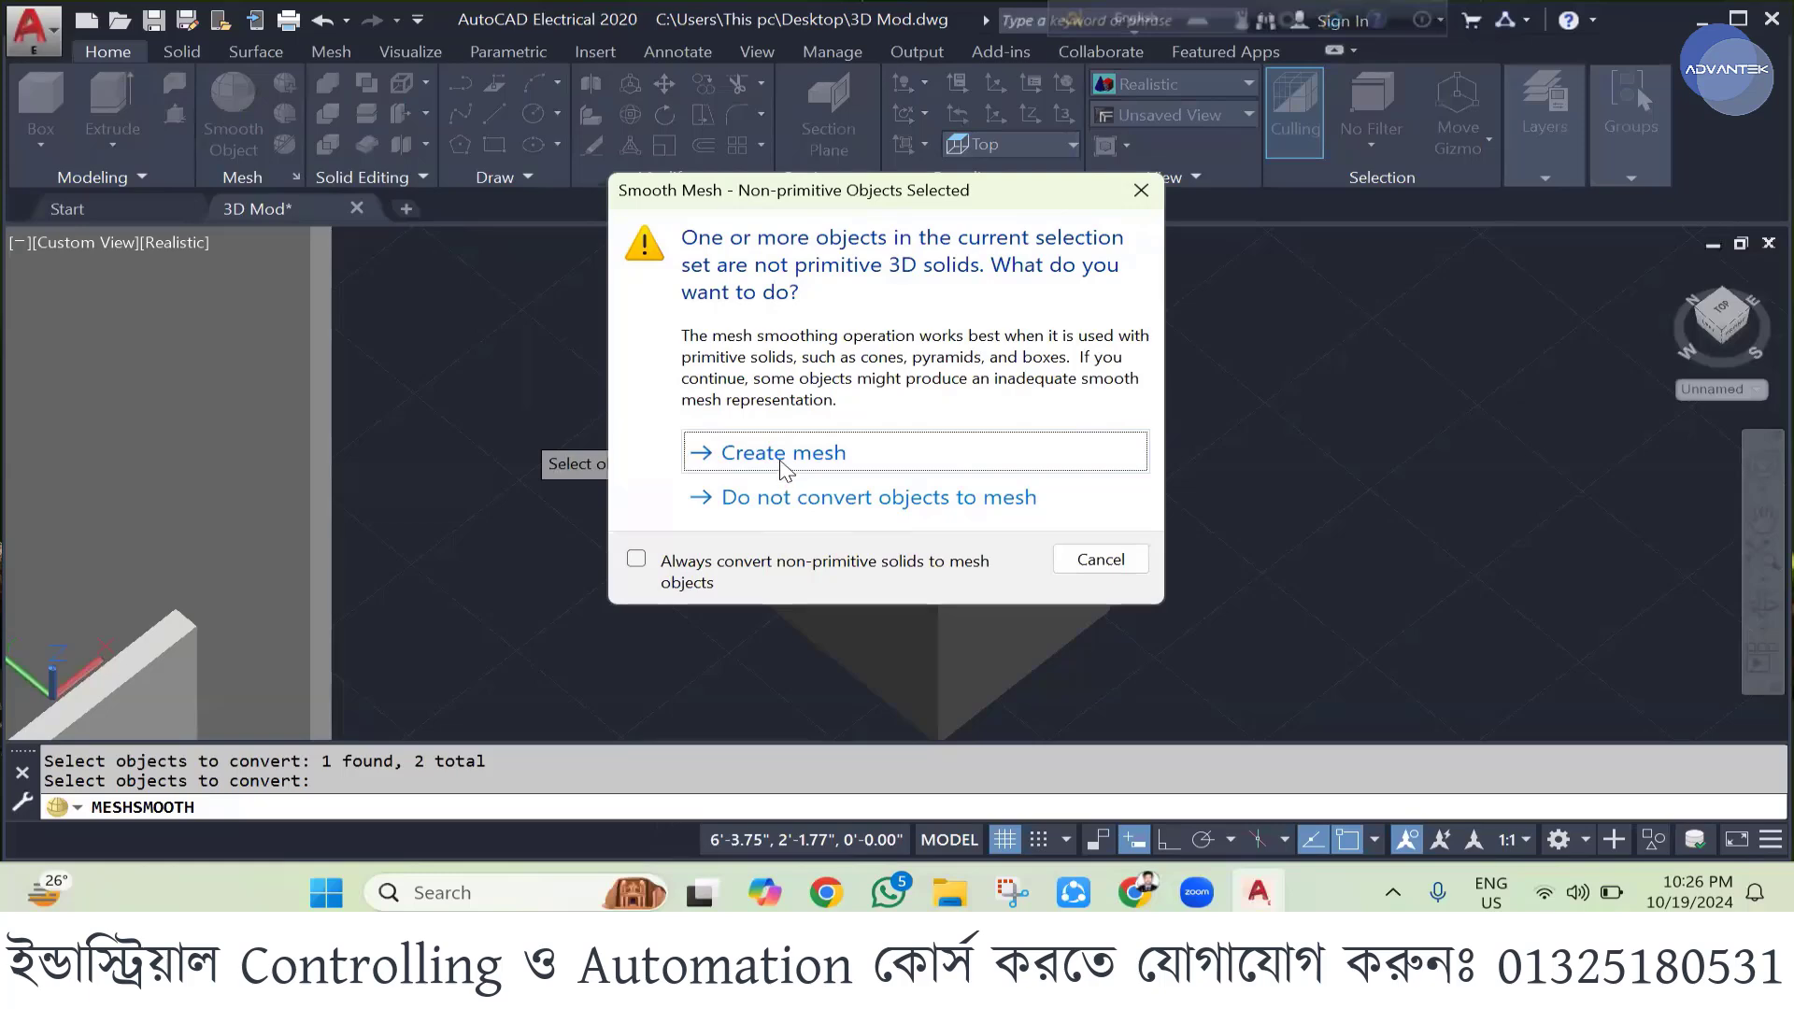
pyautogui.click(781, 458)
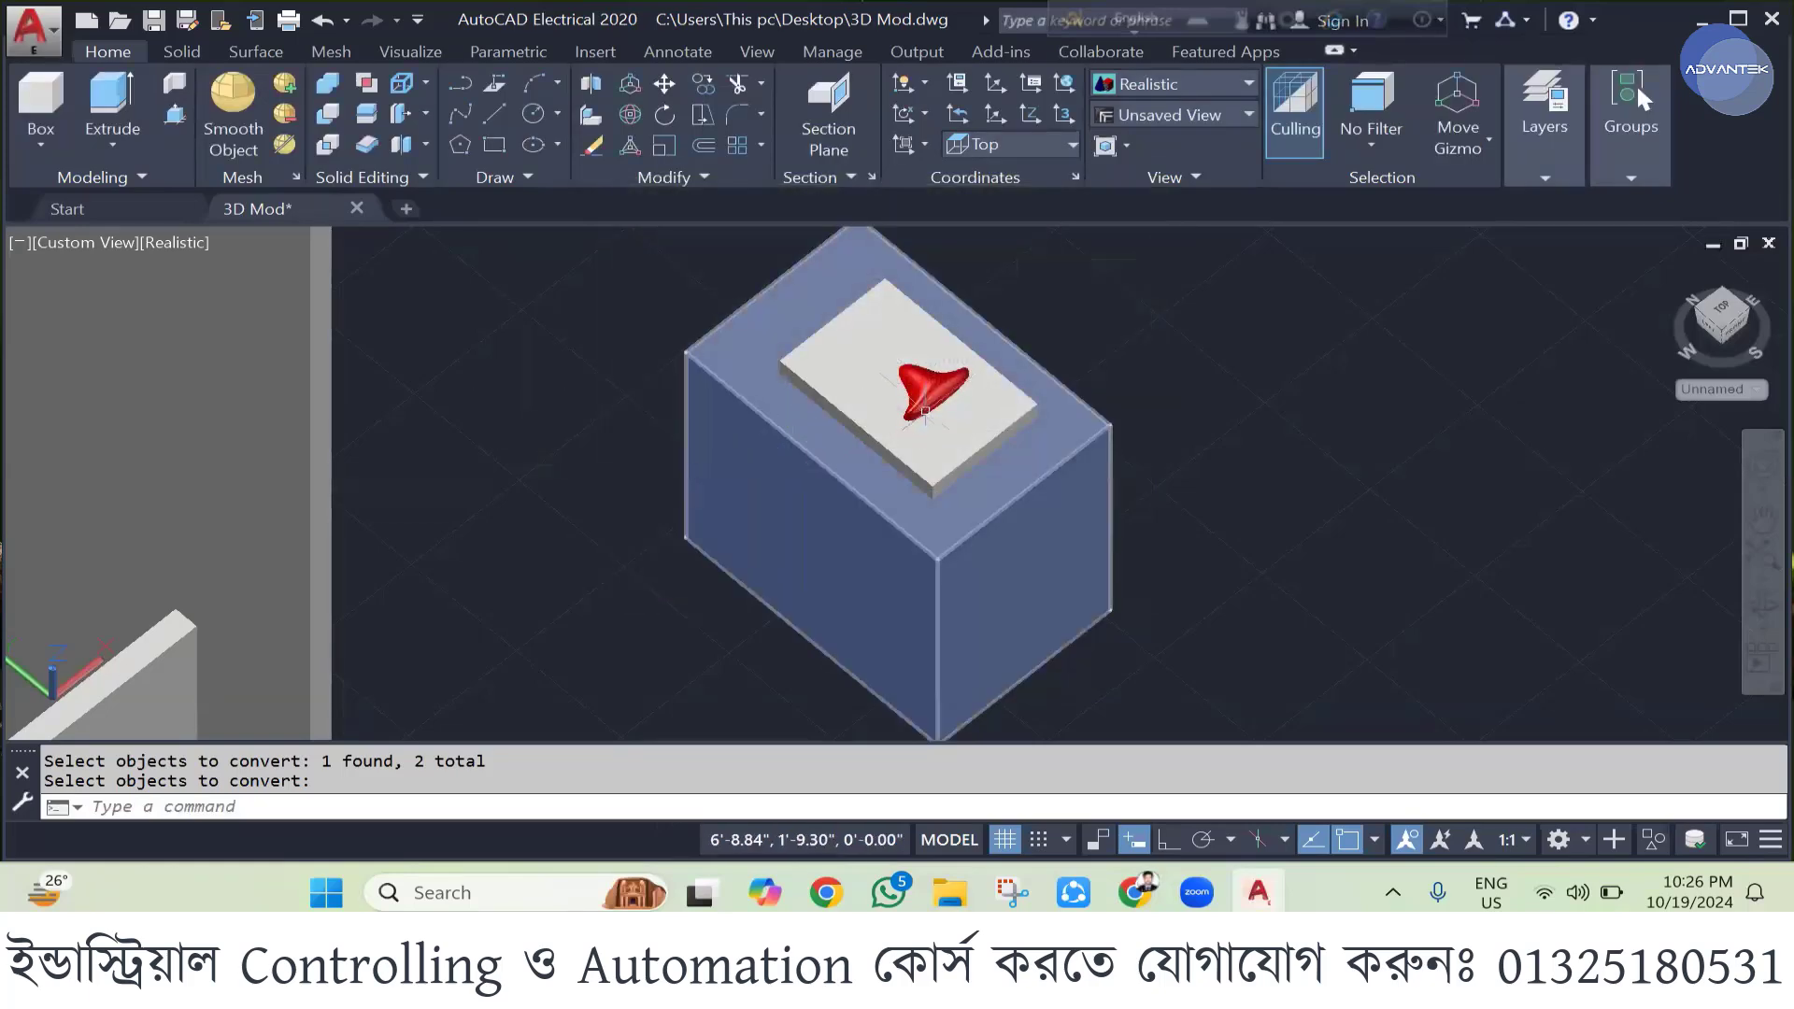
# - Undo the mesh conversion and reselect both red solids
pyautogui.press('Escape')
pyautogui.press('Escape')
pyautogui.hotkey('ctrl', 'z')
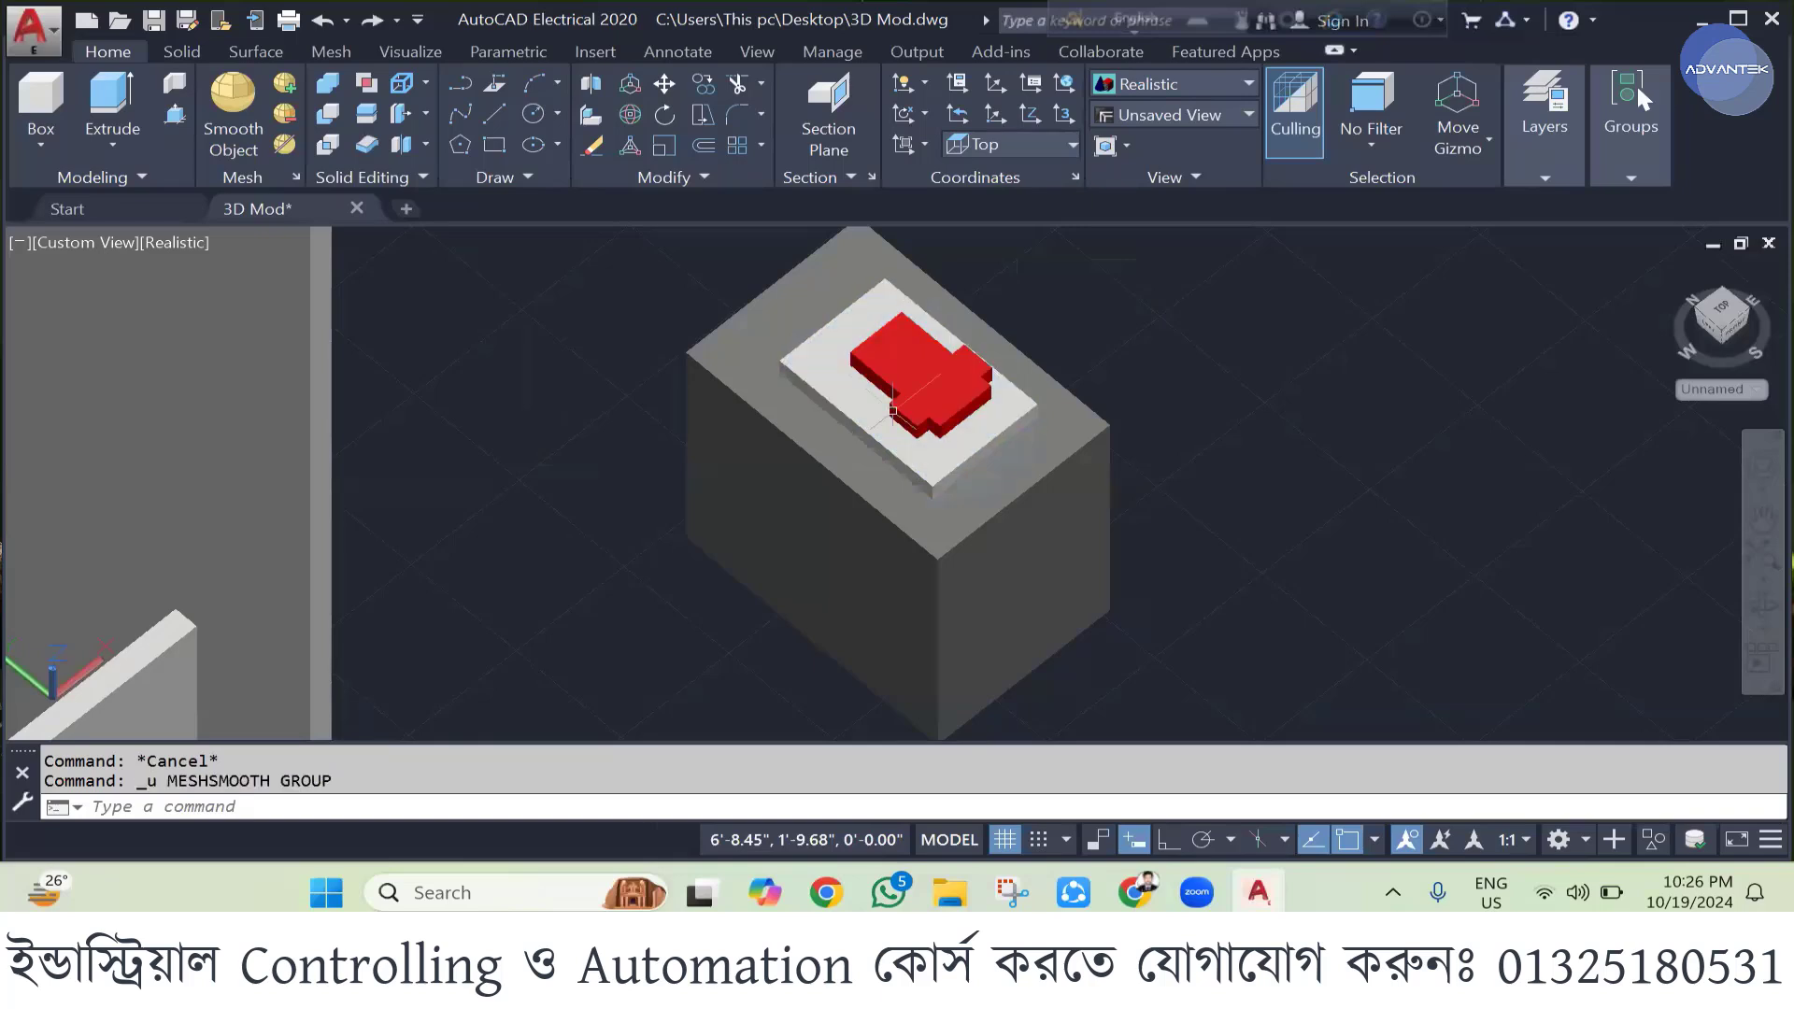
pyautogui.click(908, 366)
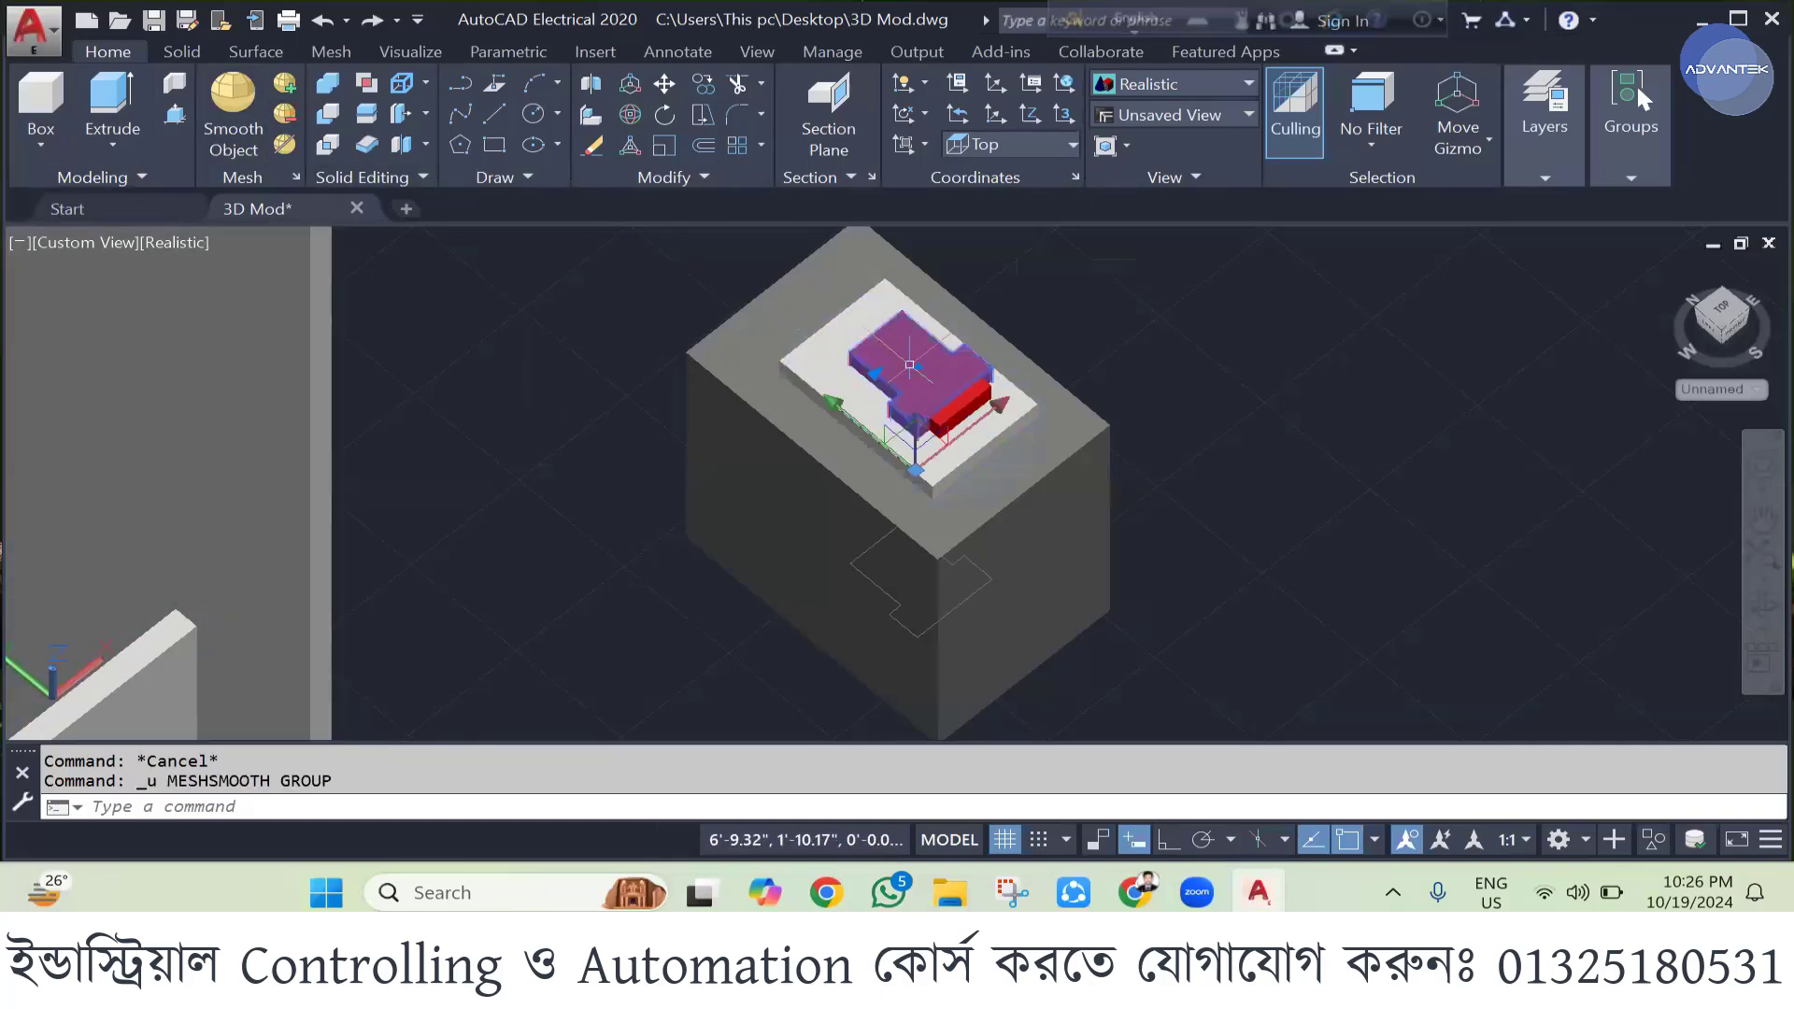
pyautogui.click(953, 401)
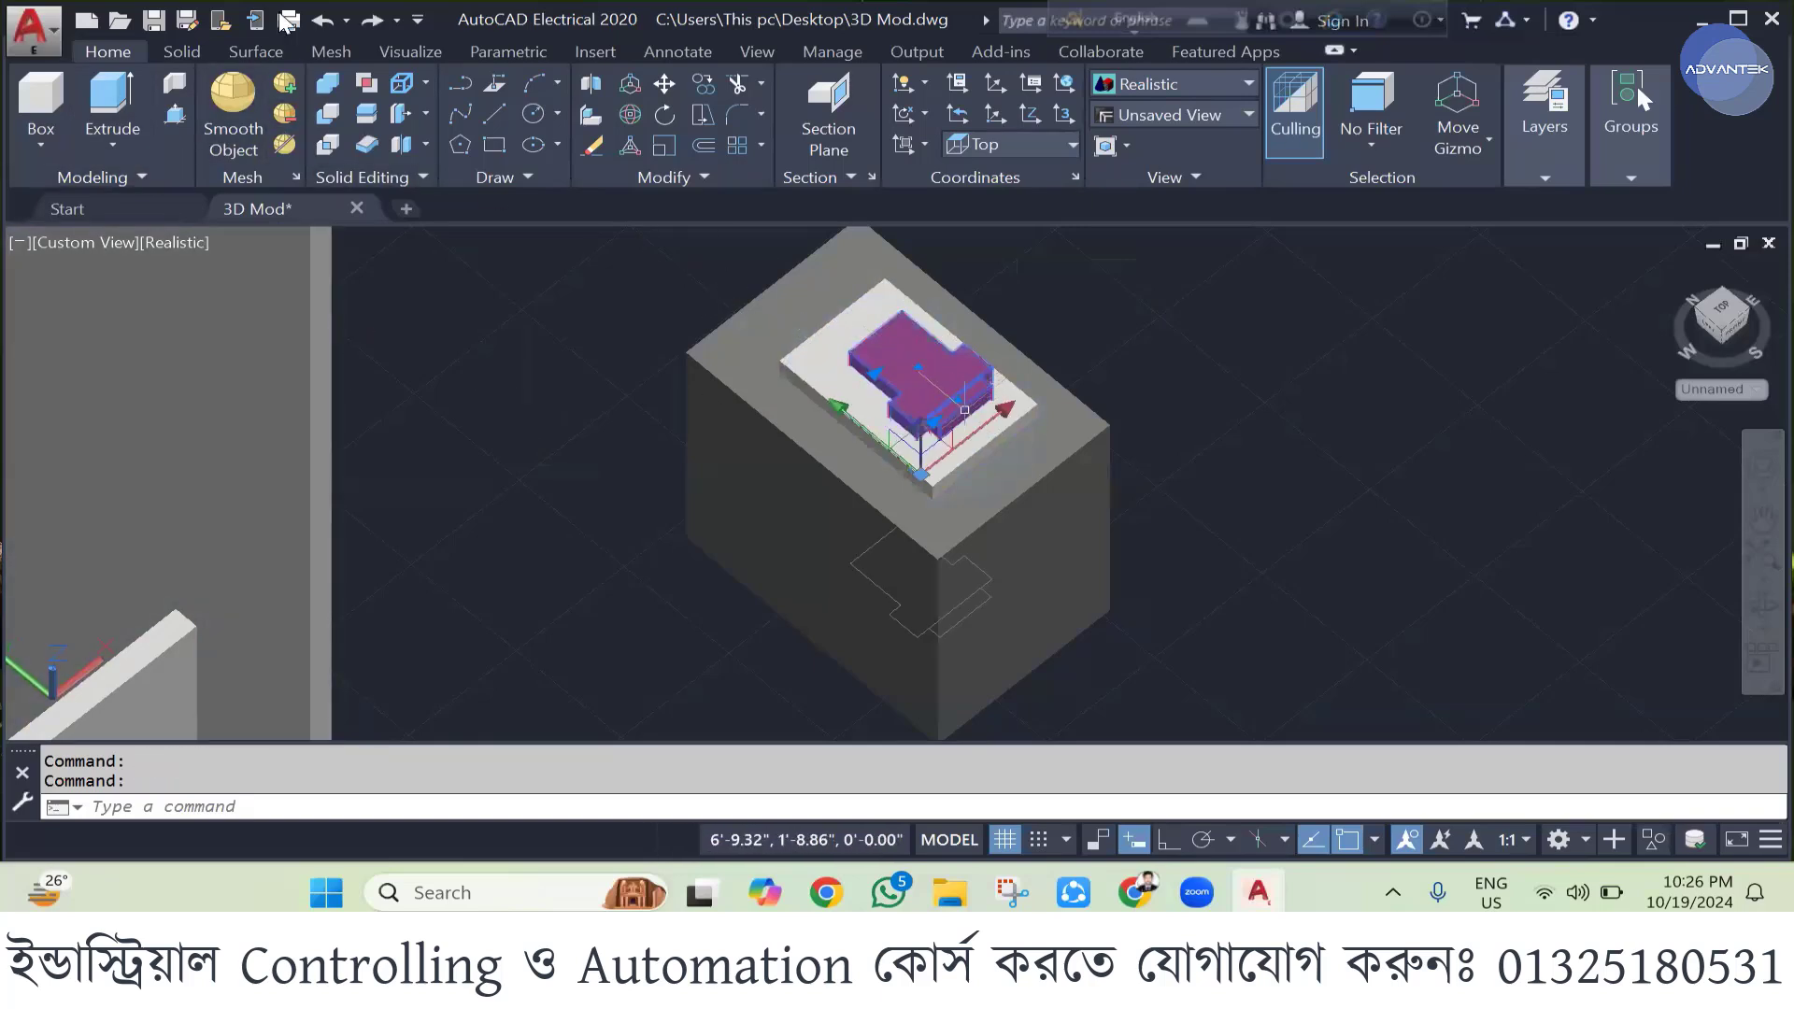
pyautogui.click(283, 90)
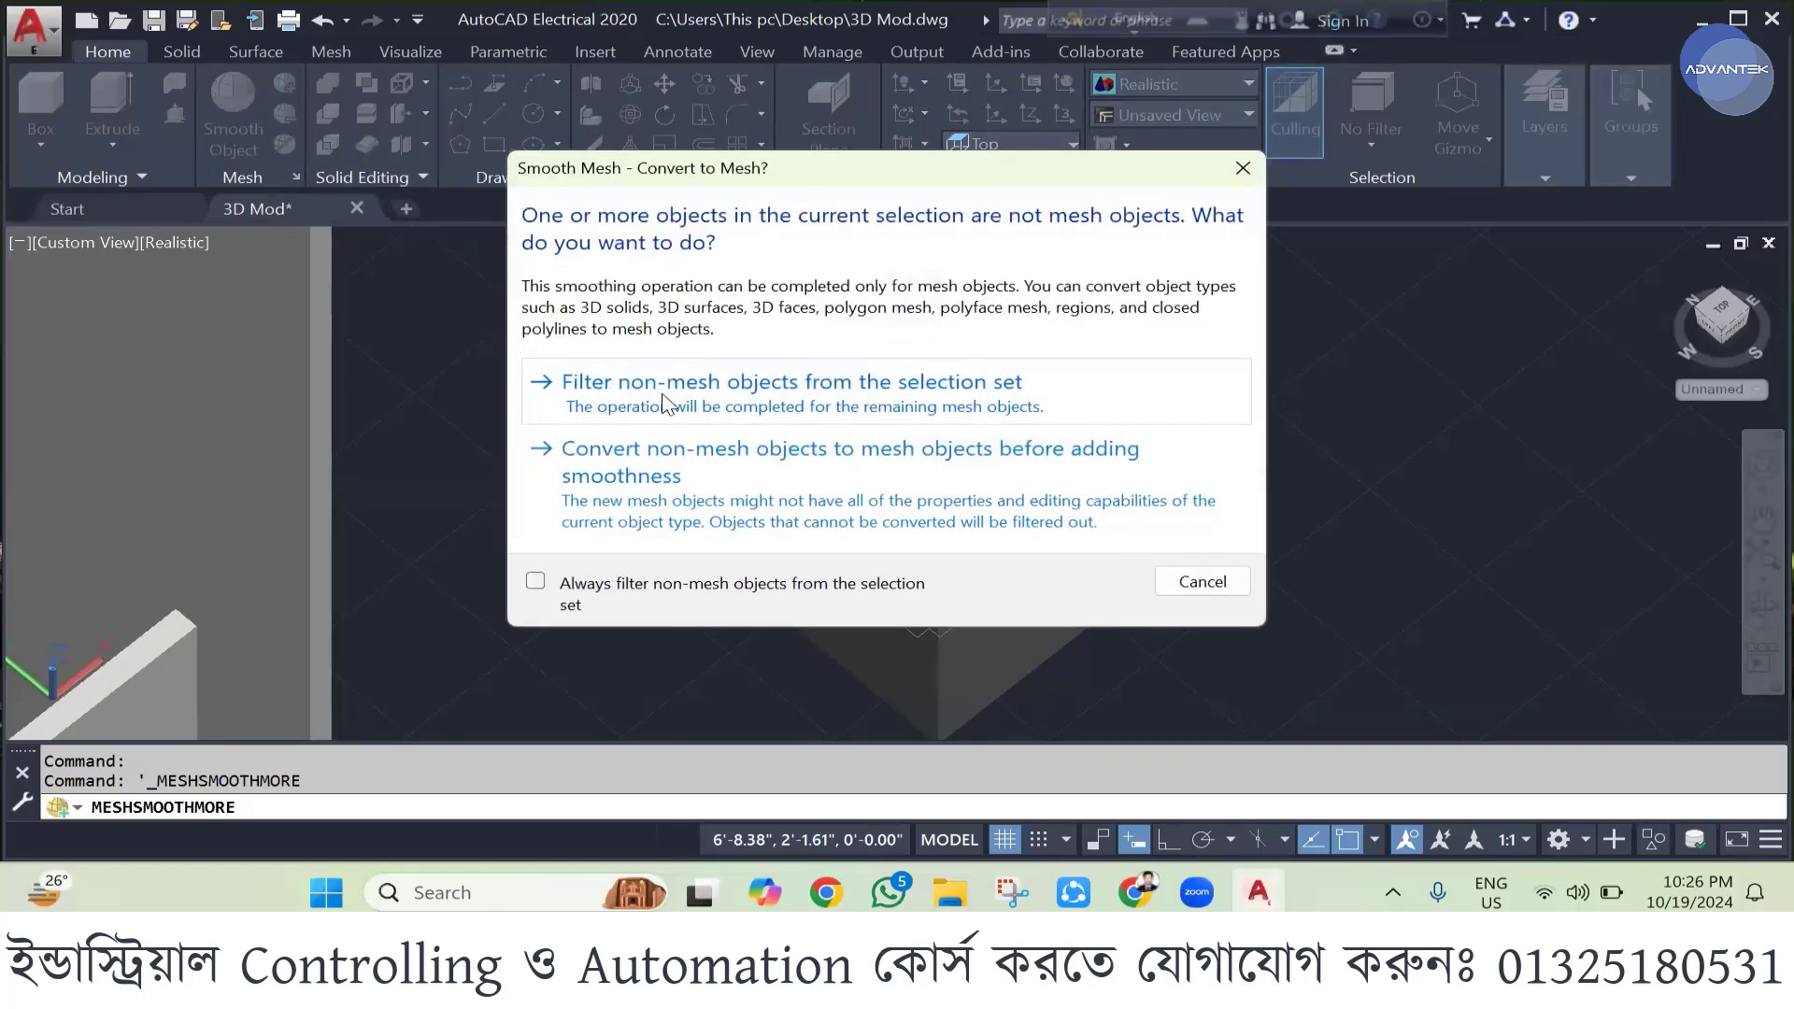
pyautogui.click(734, 398)
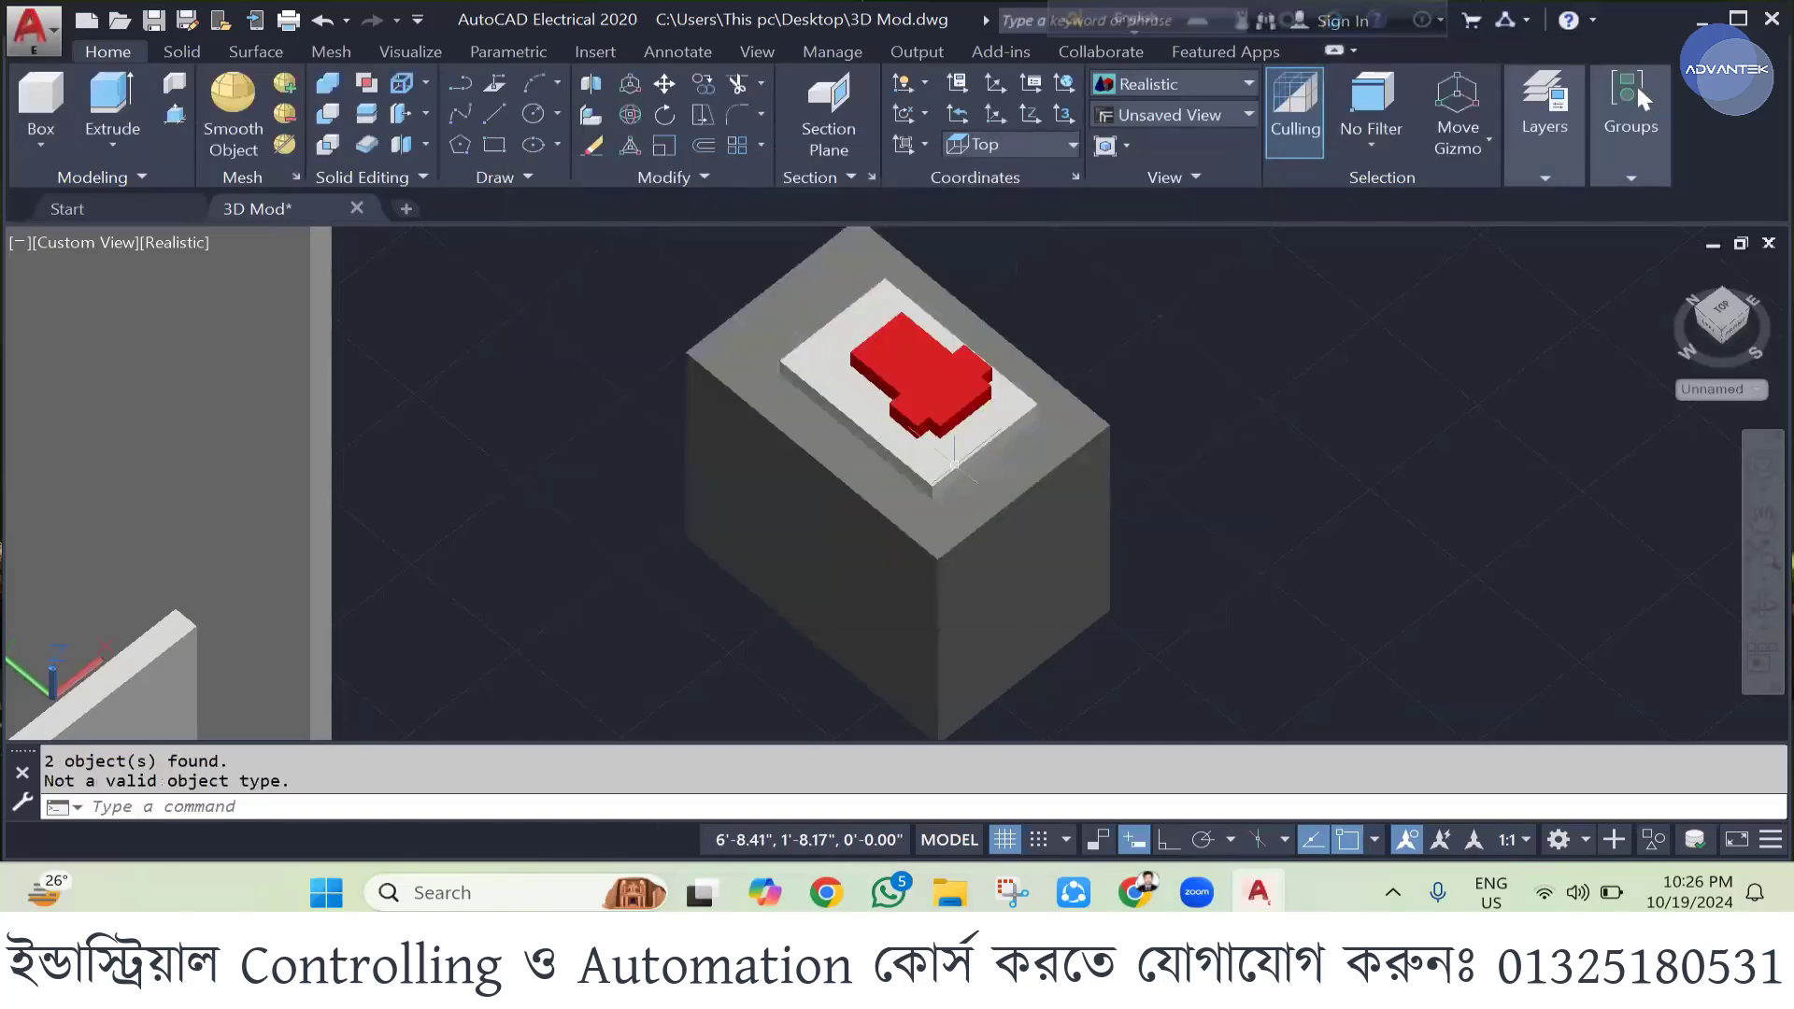
pyautogui.click(929, 399)
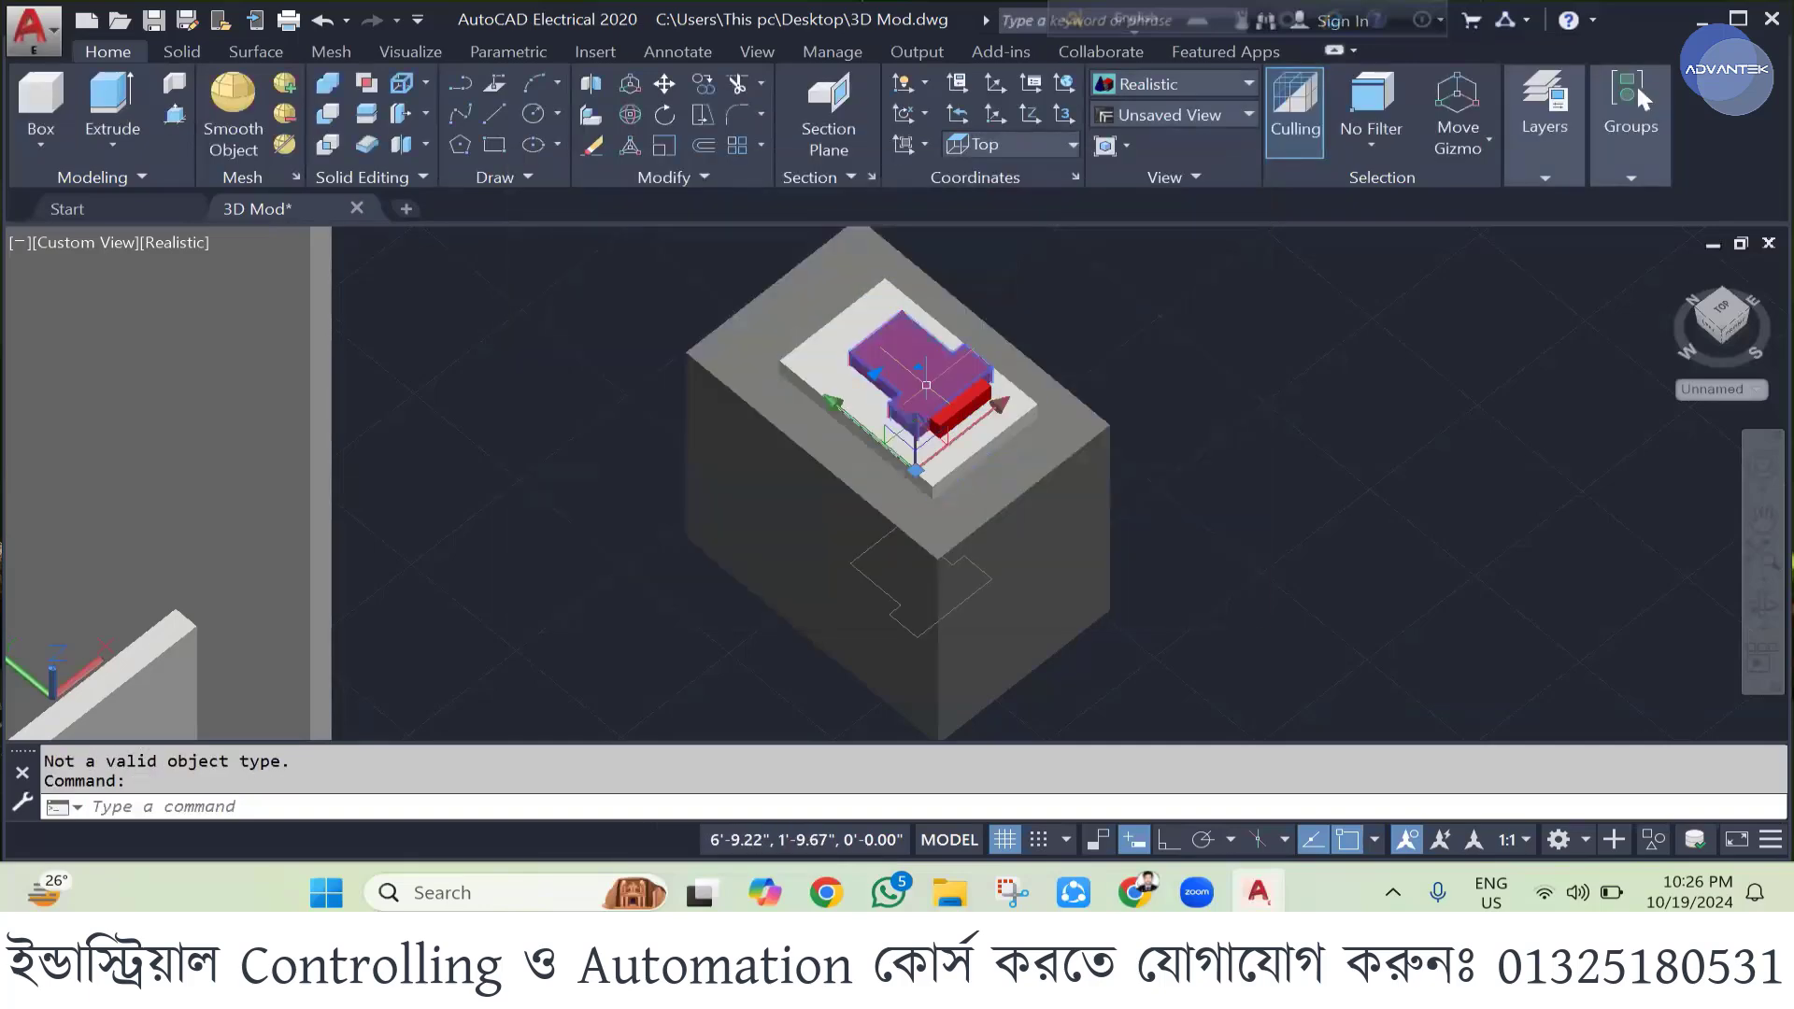
pyautogui.click(285, 83)
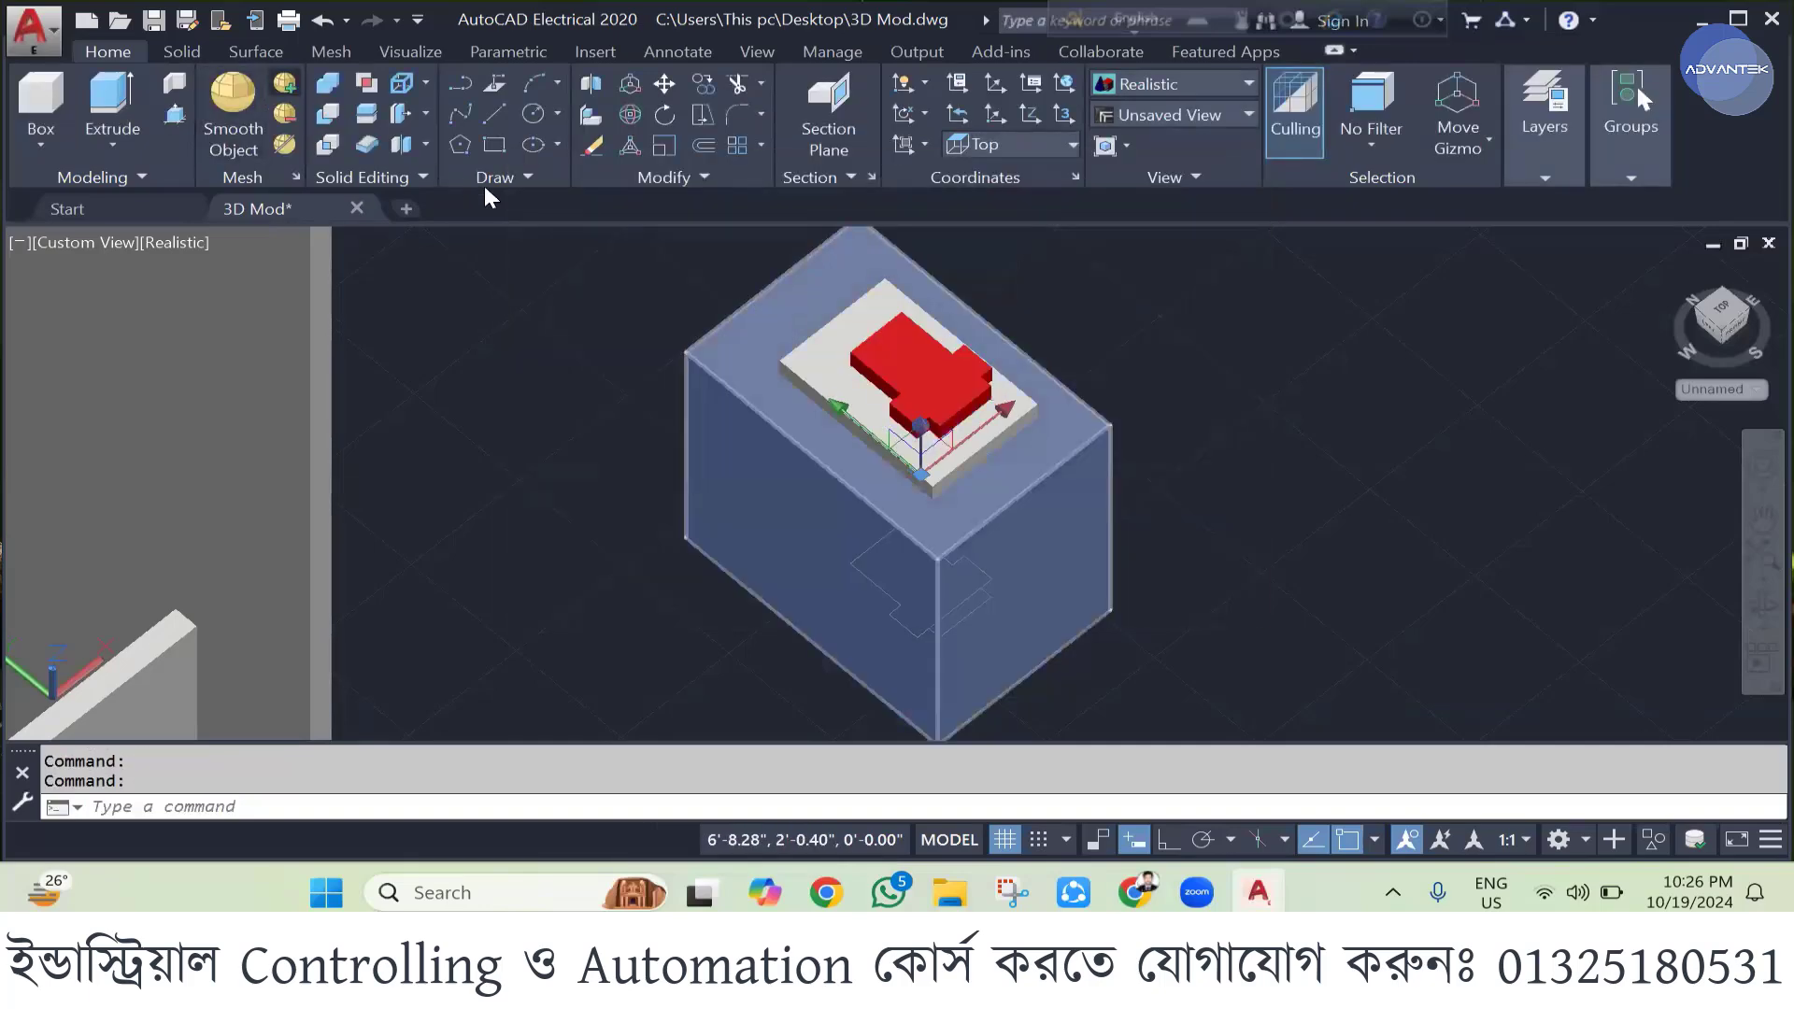
pyautogui.click(881, 407)
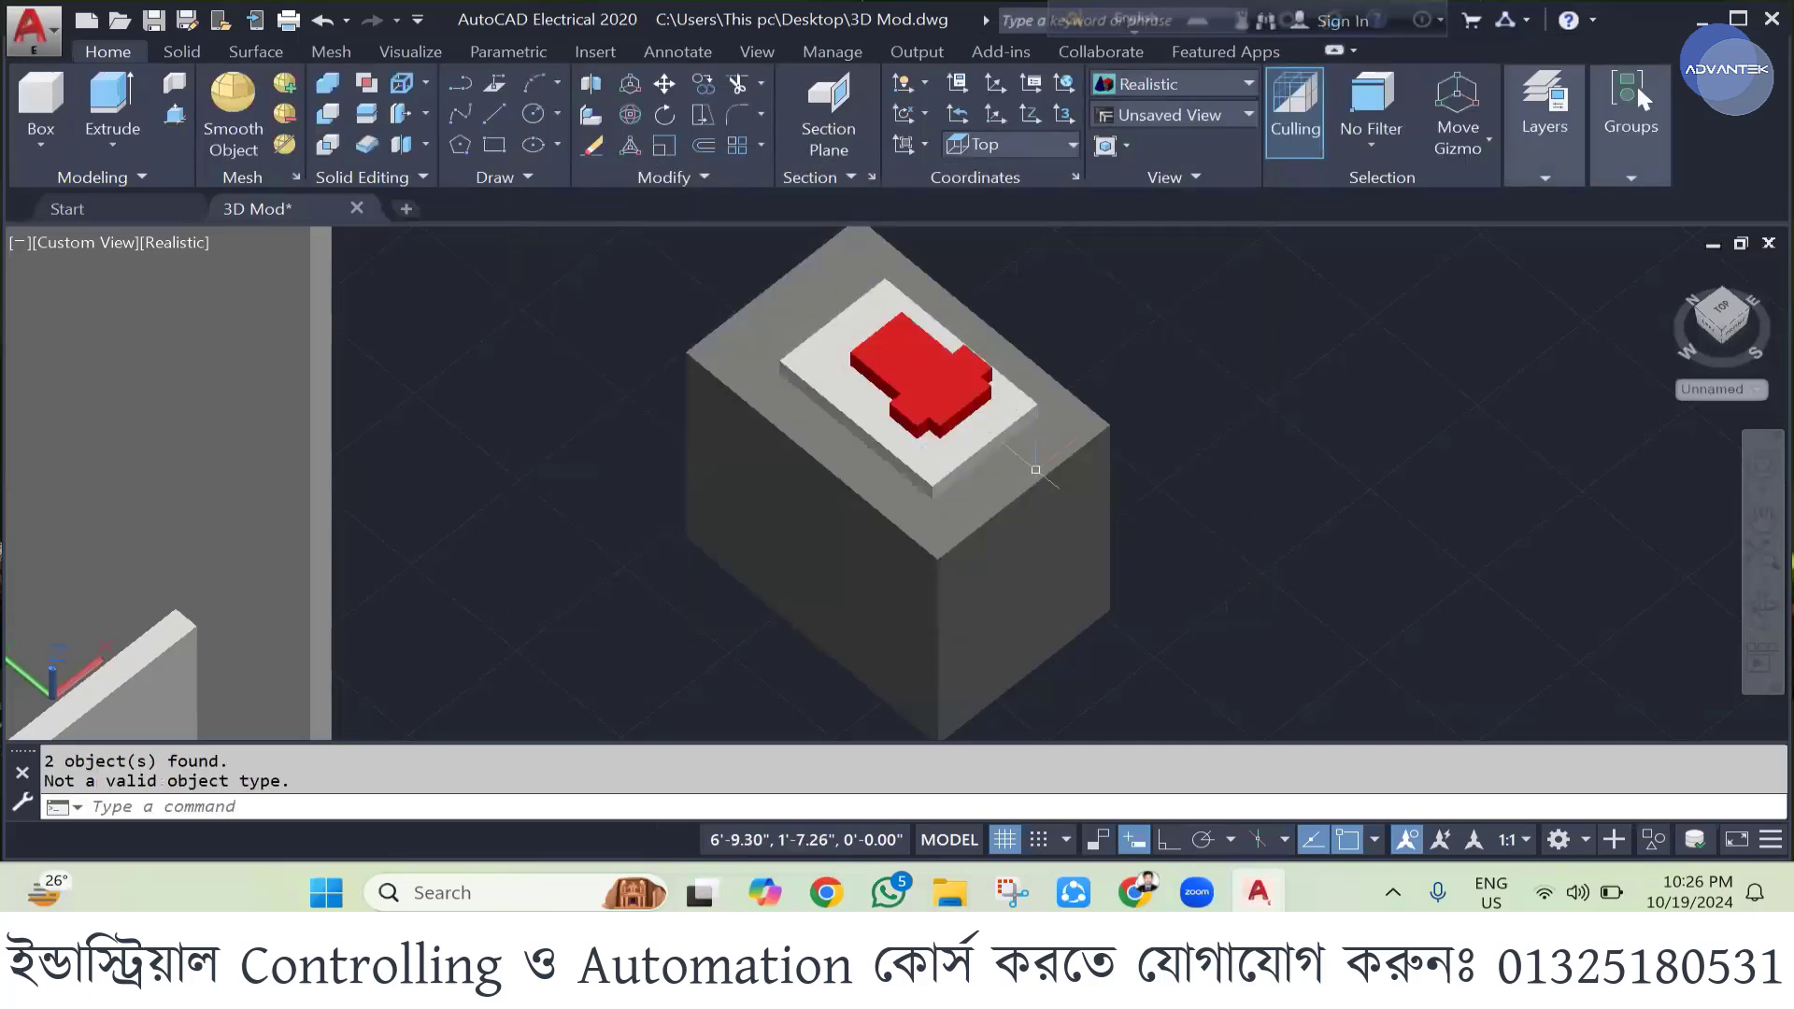
pyautogui.click(239, 89)
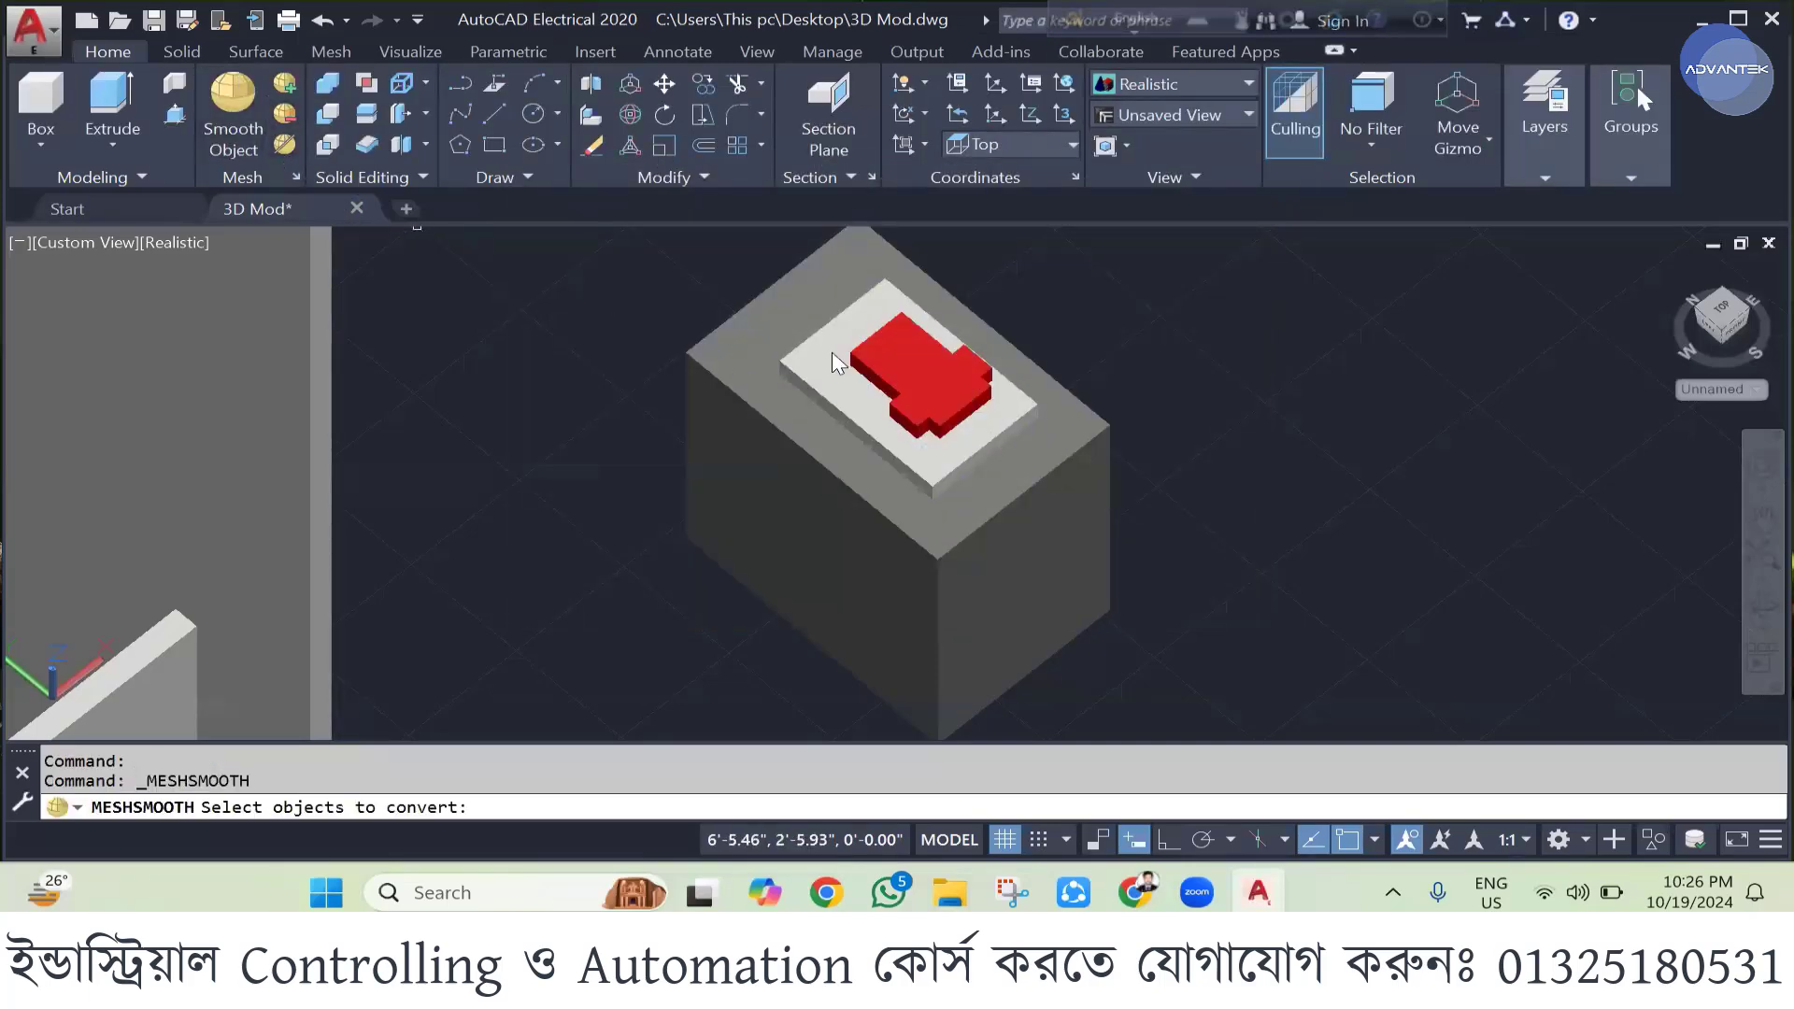
pyautogui.click(923, 371)
pyautogui.press('Return')
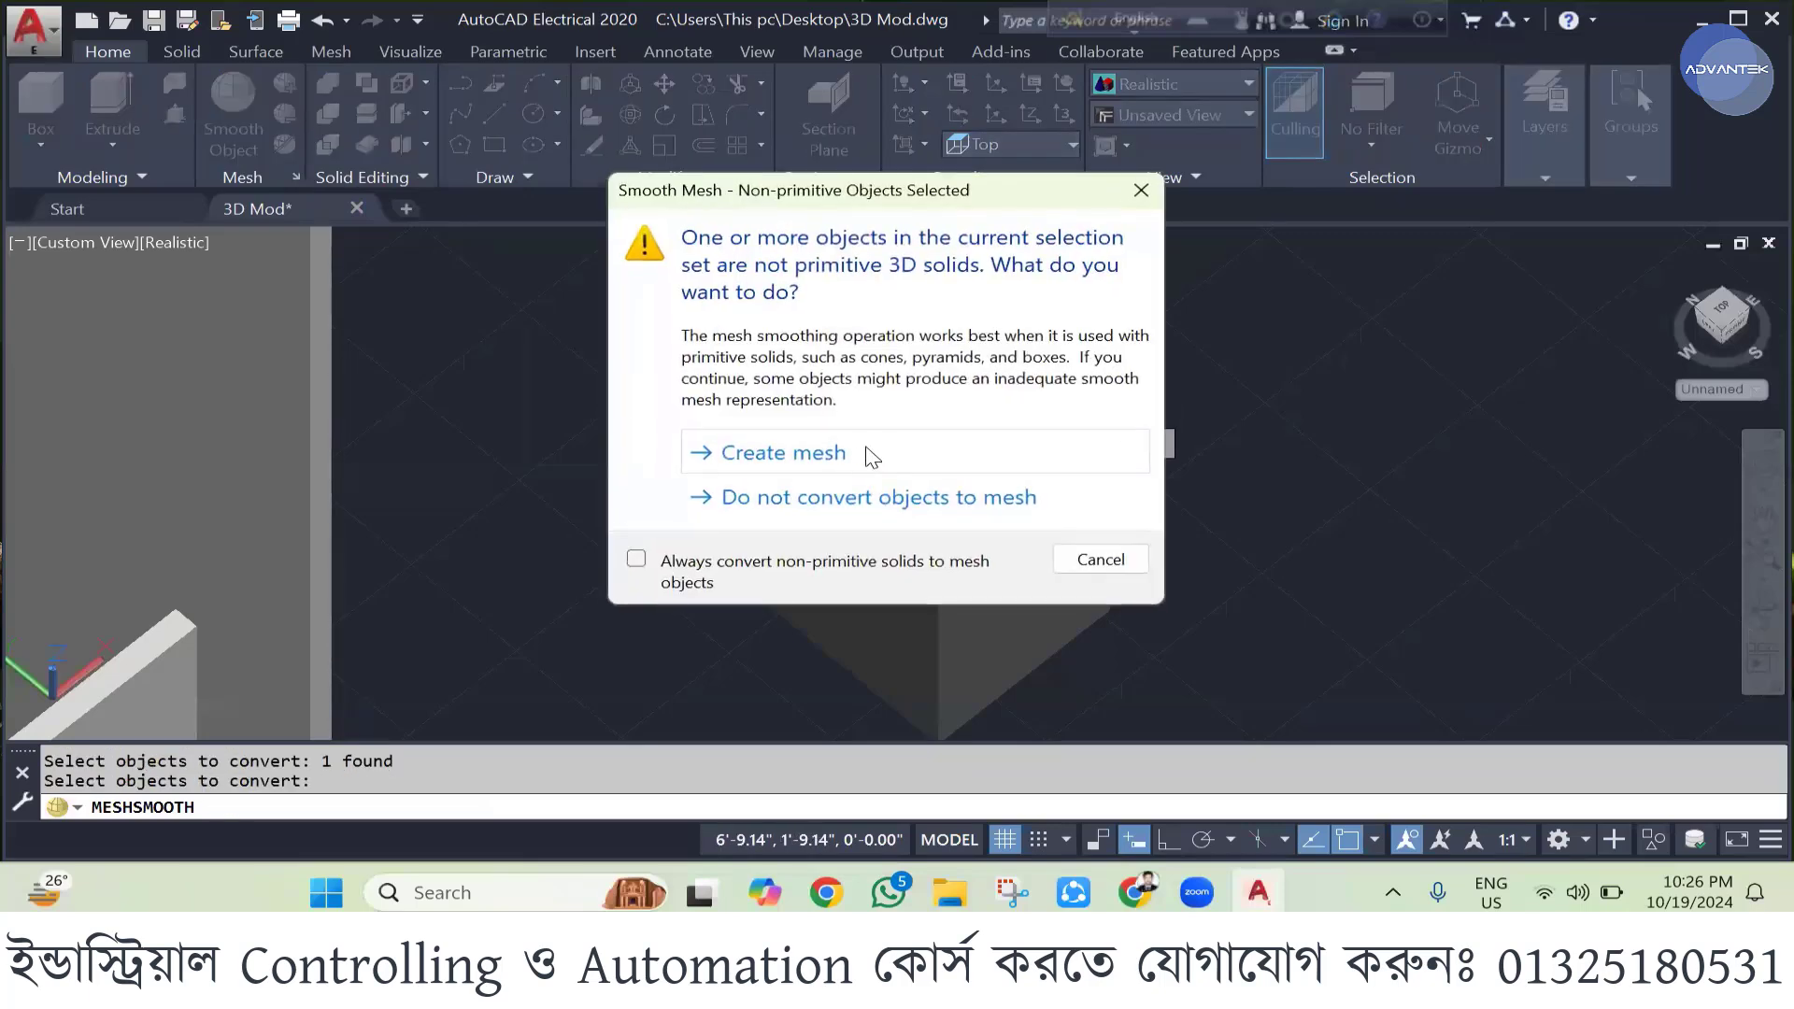
pyautogui.click(853, 456)
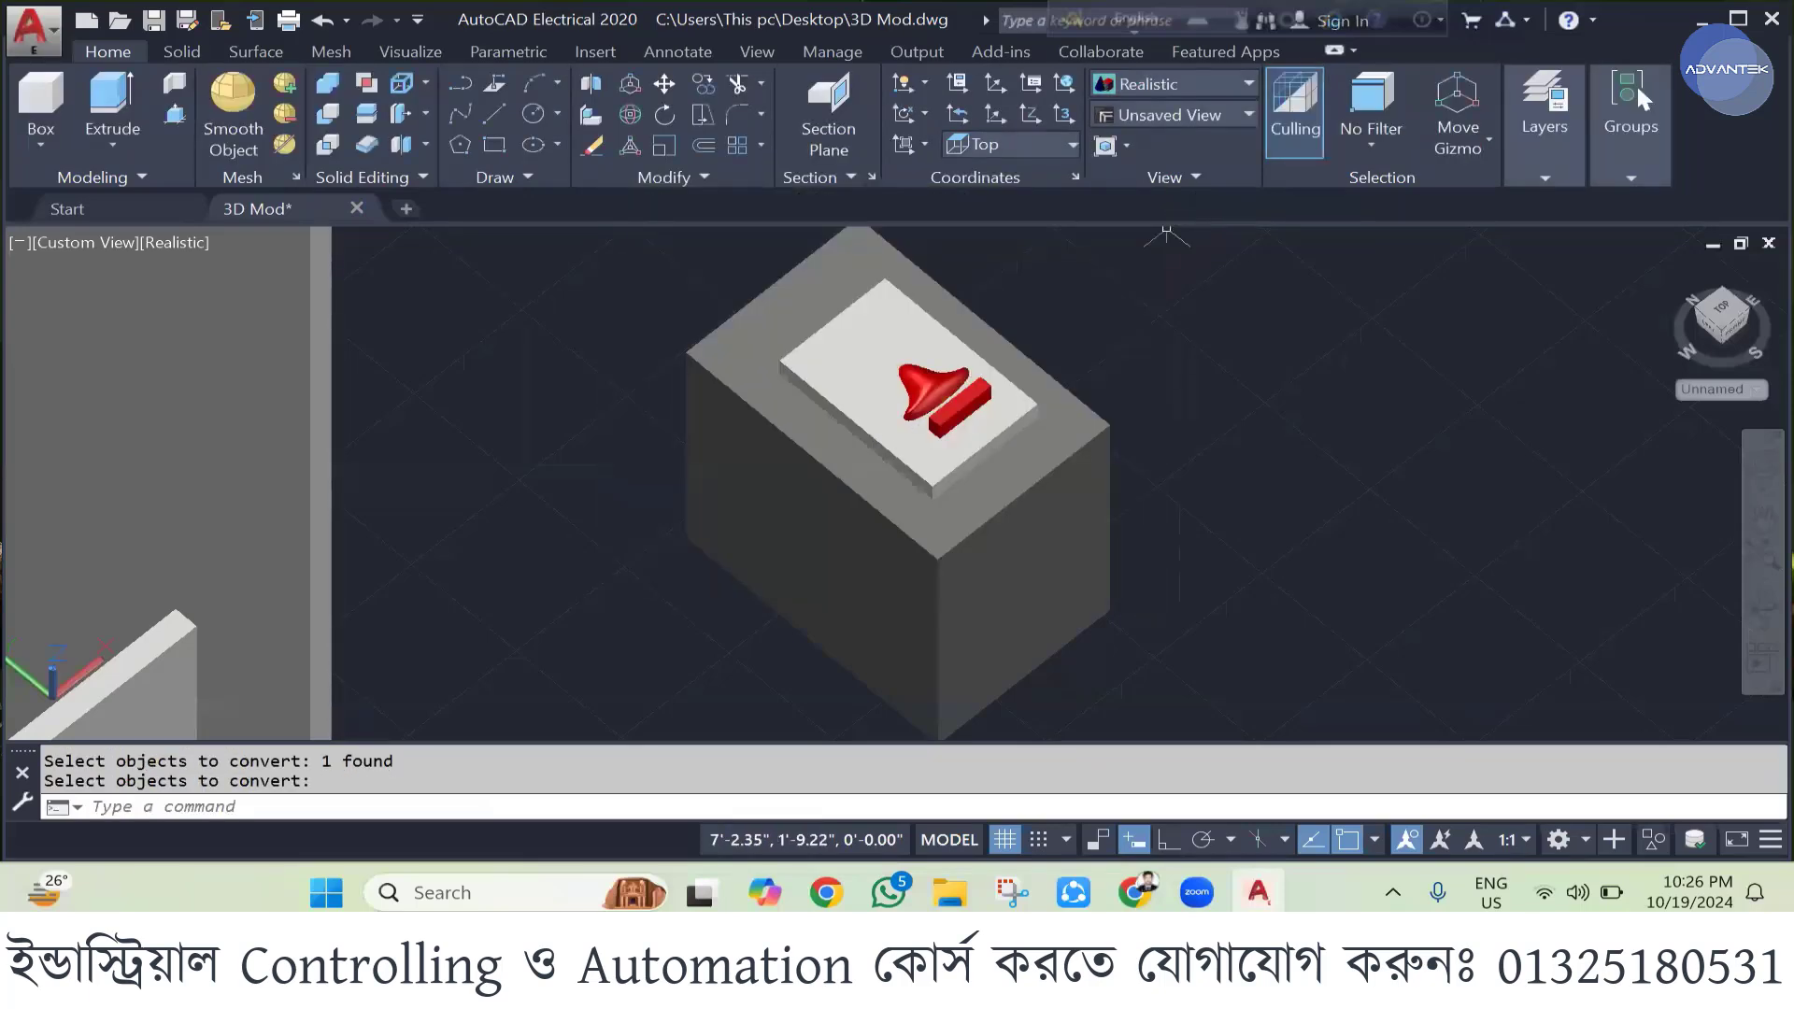
pyautogui.scroll(4, 925, 392)
pyautogui.scroll(-9, 920, 472)
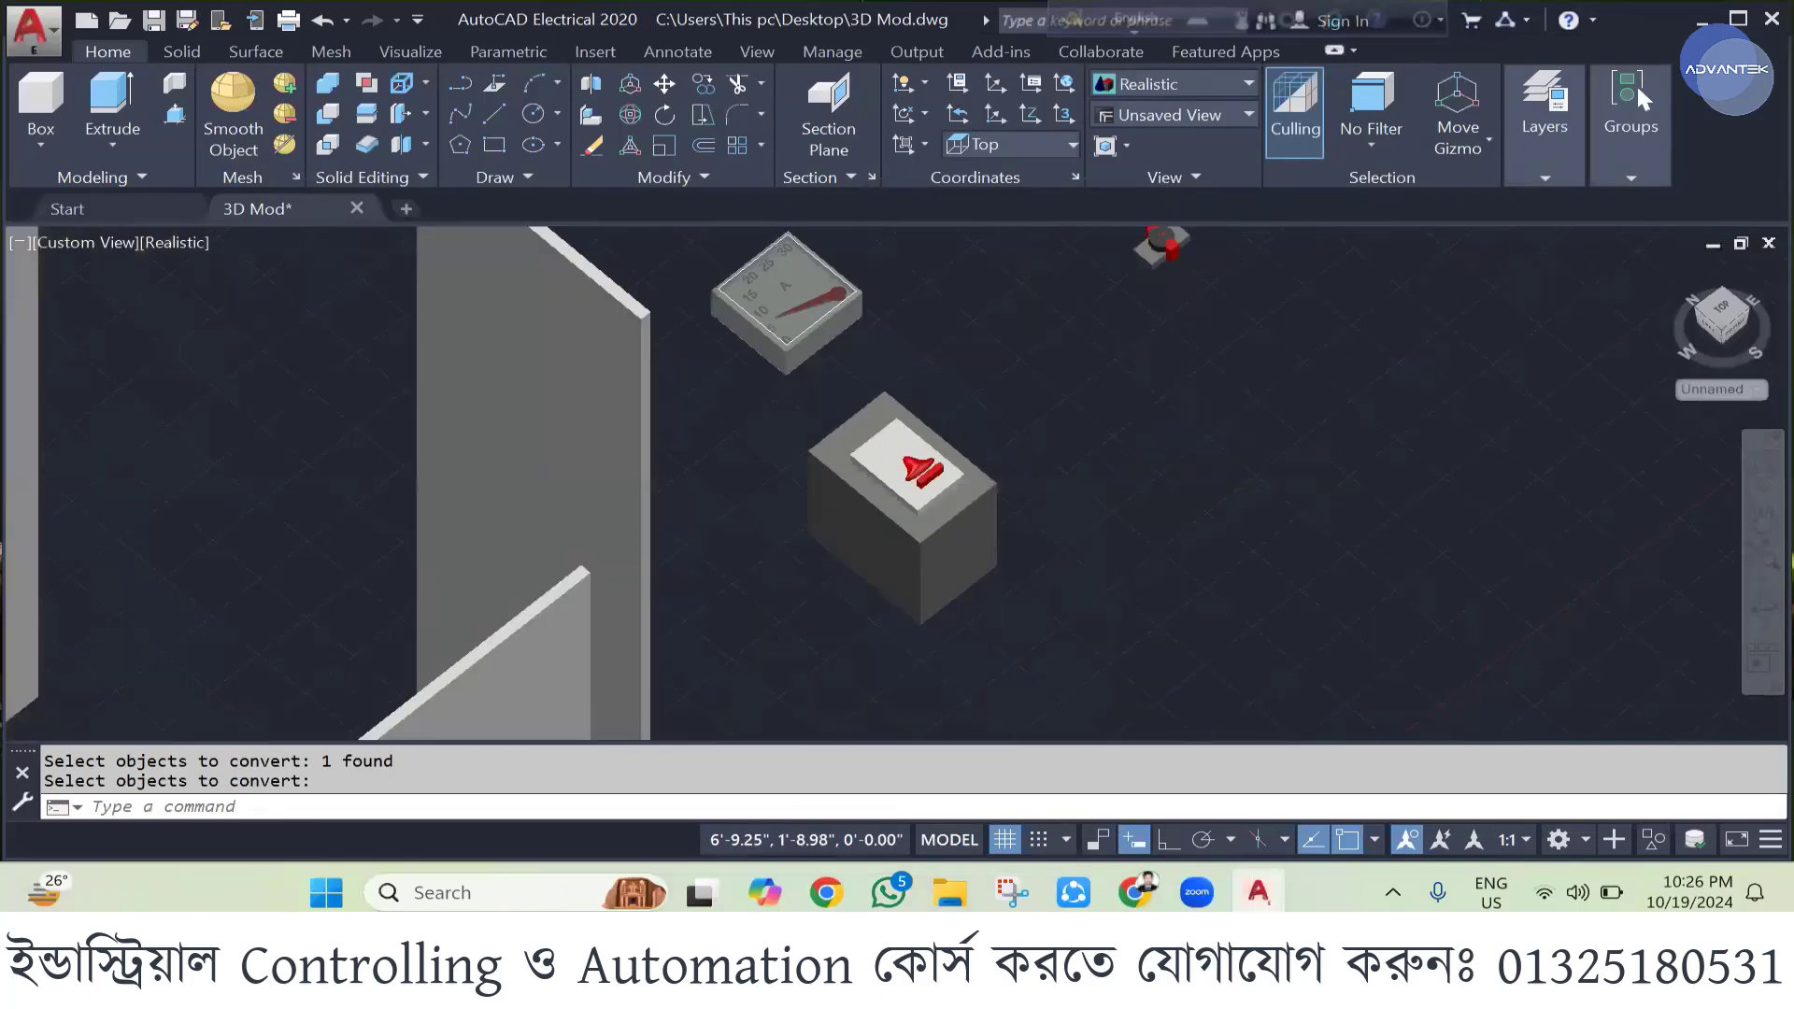
pyautogui.press('Escape')
pyautogui.hotkey('ctrl', 'z')
pyautogui.hotkey('ctrl', 'z')
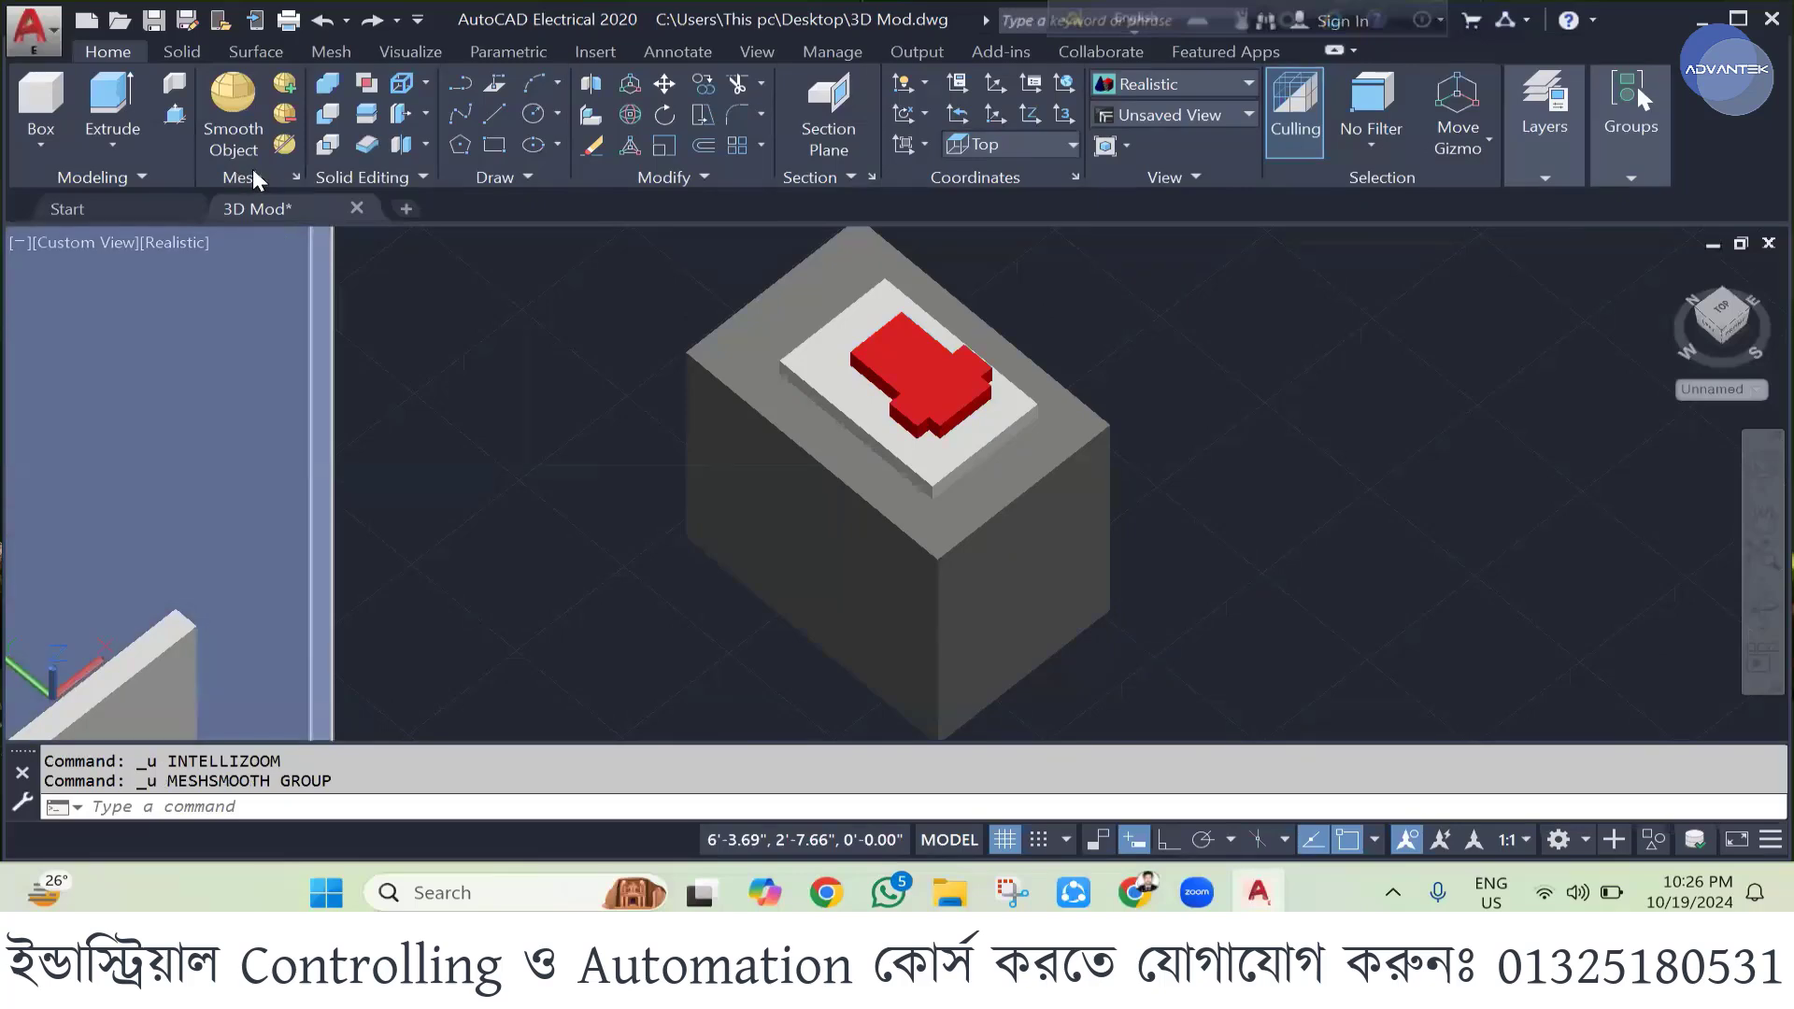
# - Accept the mesh tessellation options and convert both red solids into faceted meshes
pyautogui.click(296, 176)
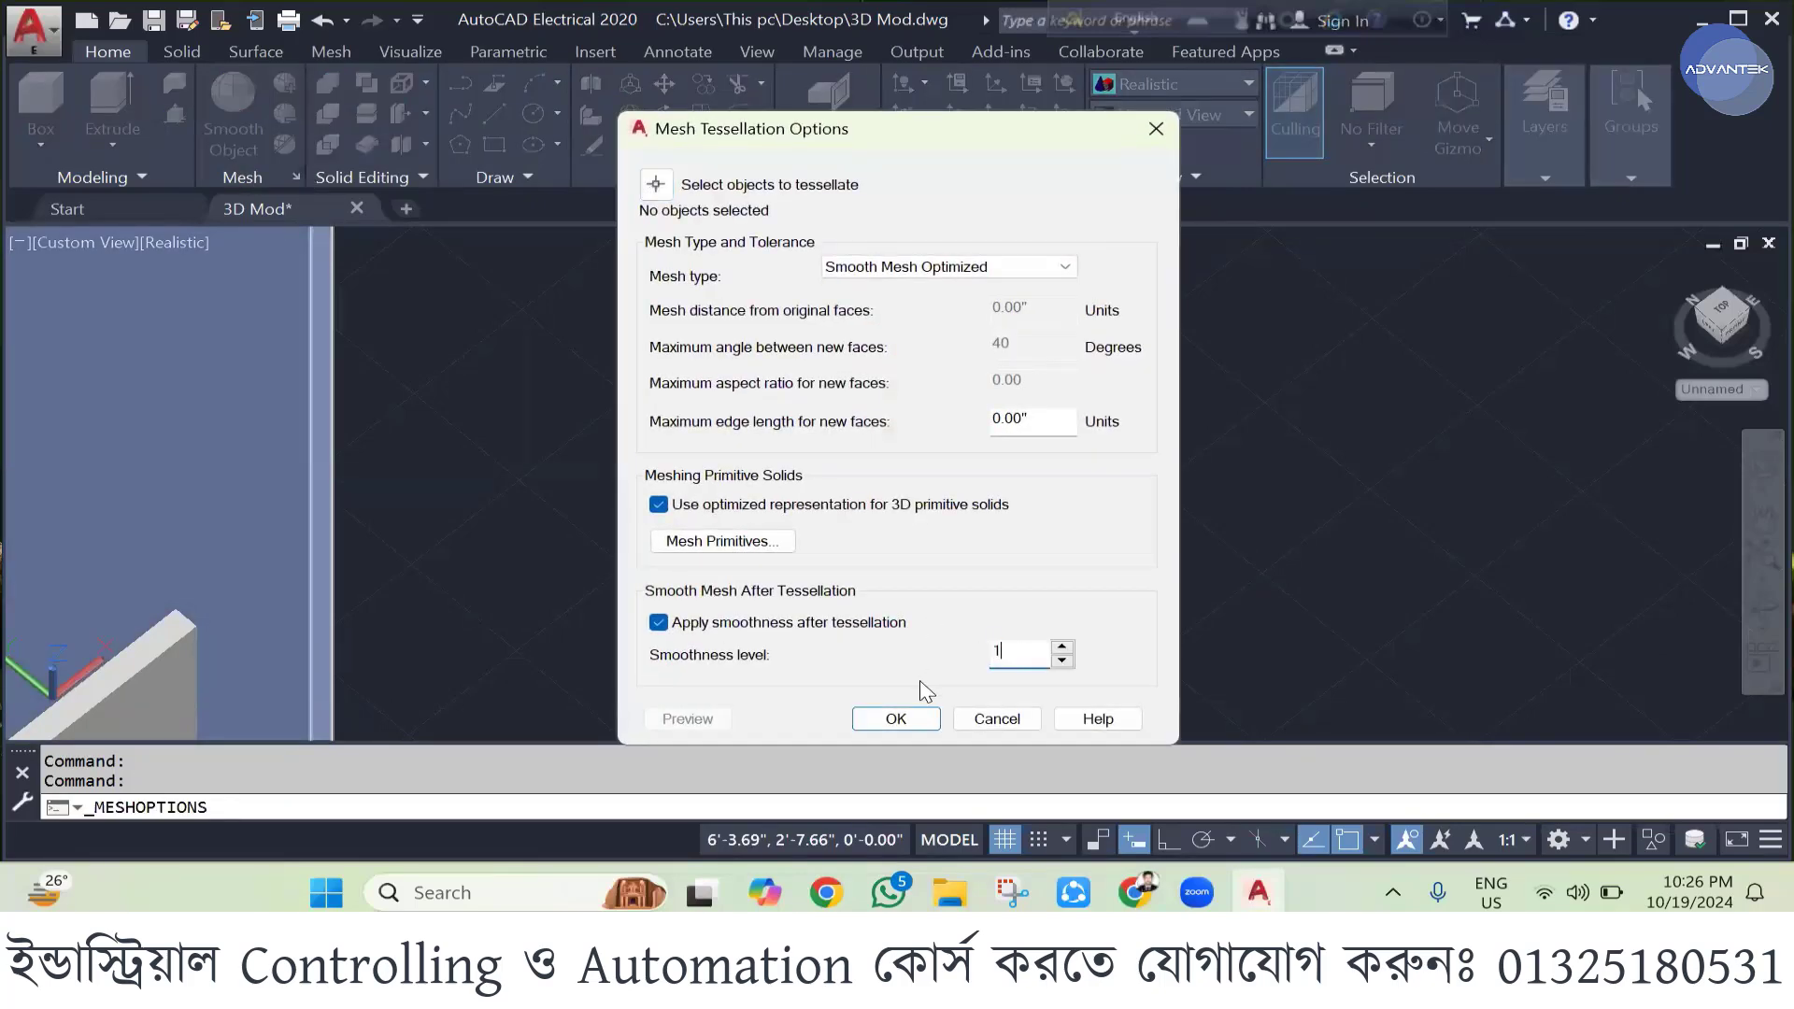
pyautogui.click(897, 719)
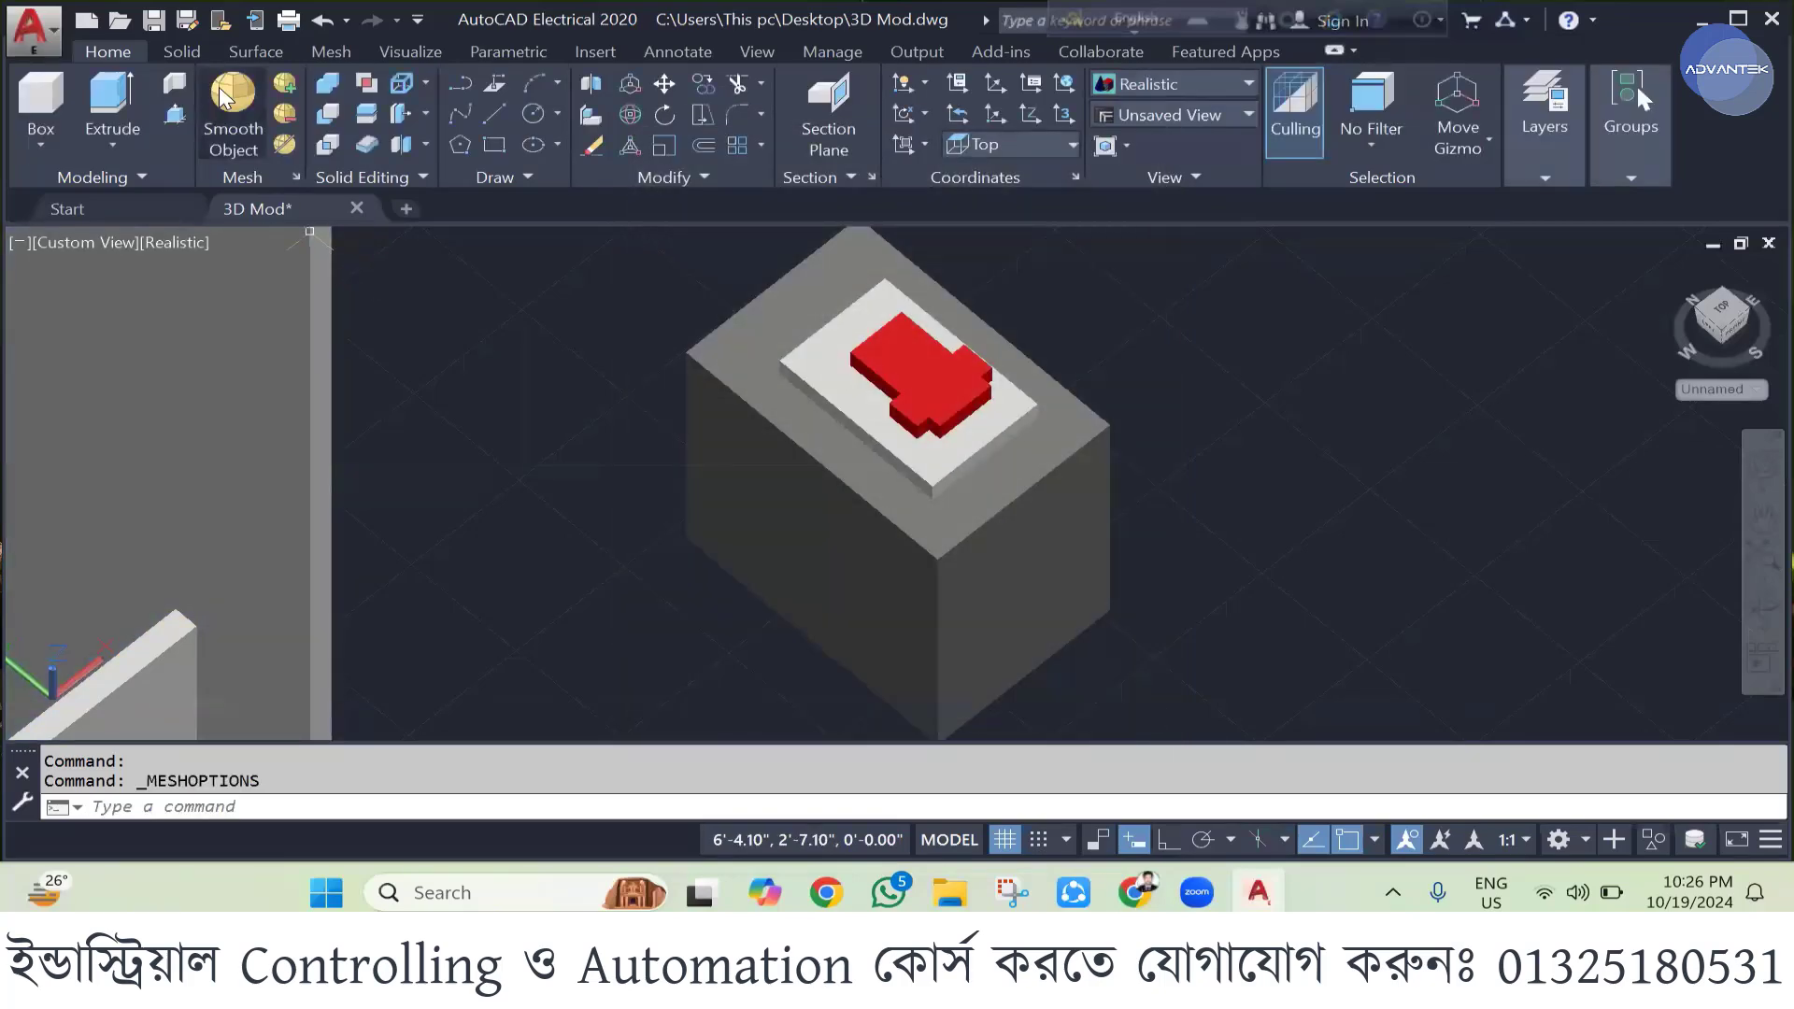
pyautogui.click(233, 116)
pyautogui.click(925, 374)
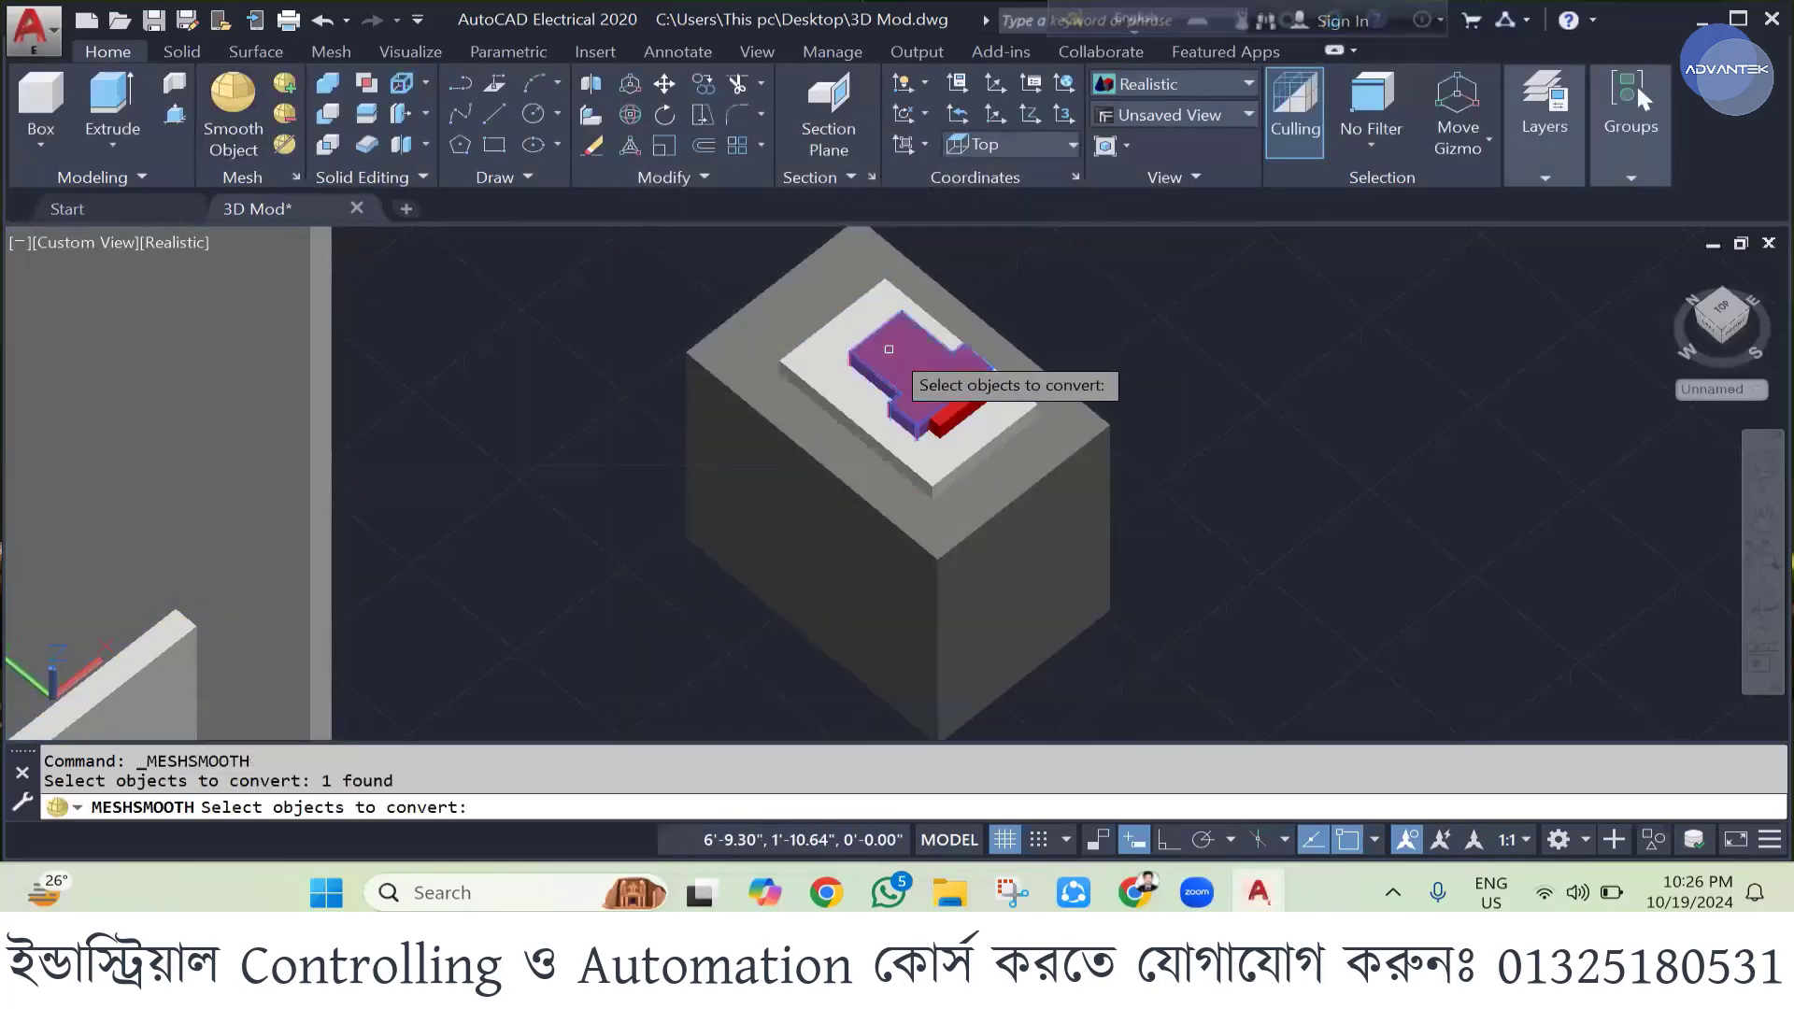
pyautogui.click(971, 393)
pyautogui.press('Return')
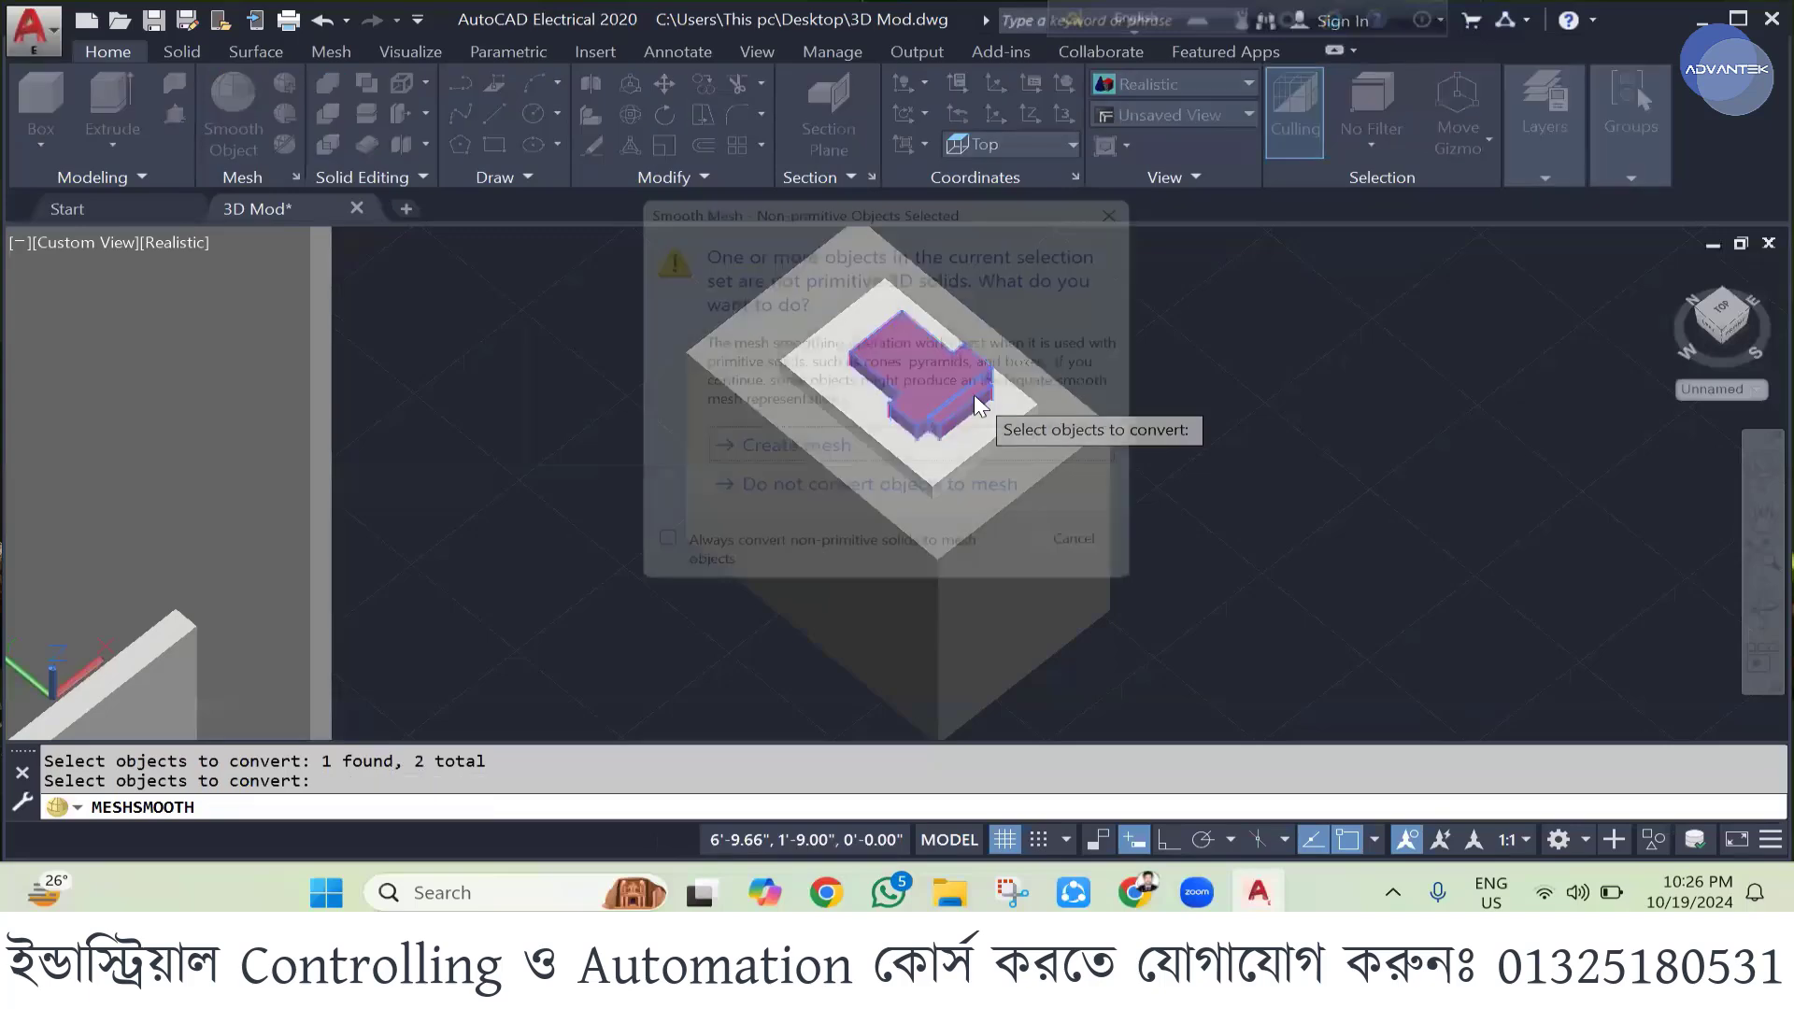
pyautogui.click(818, 455)
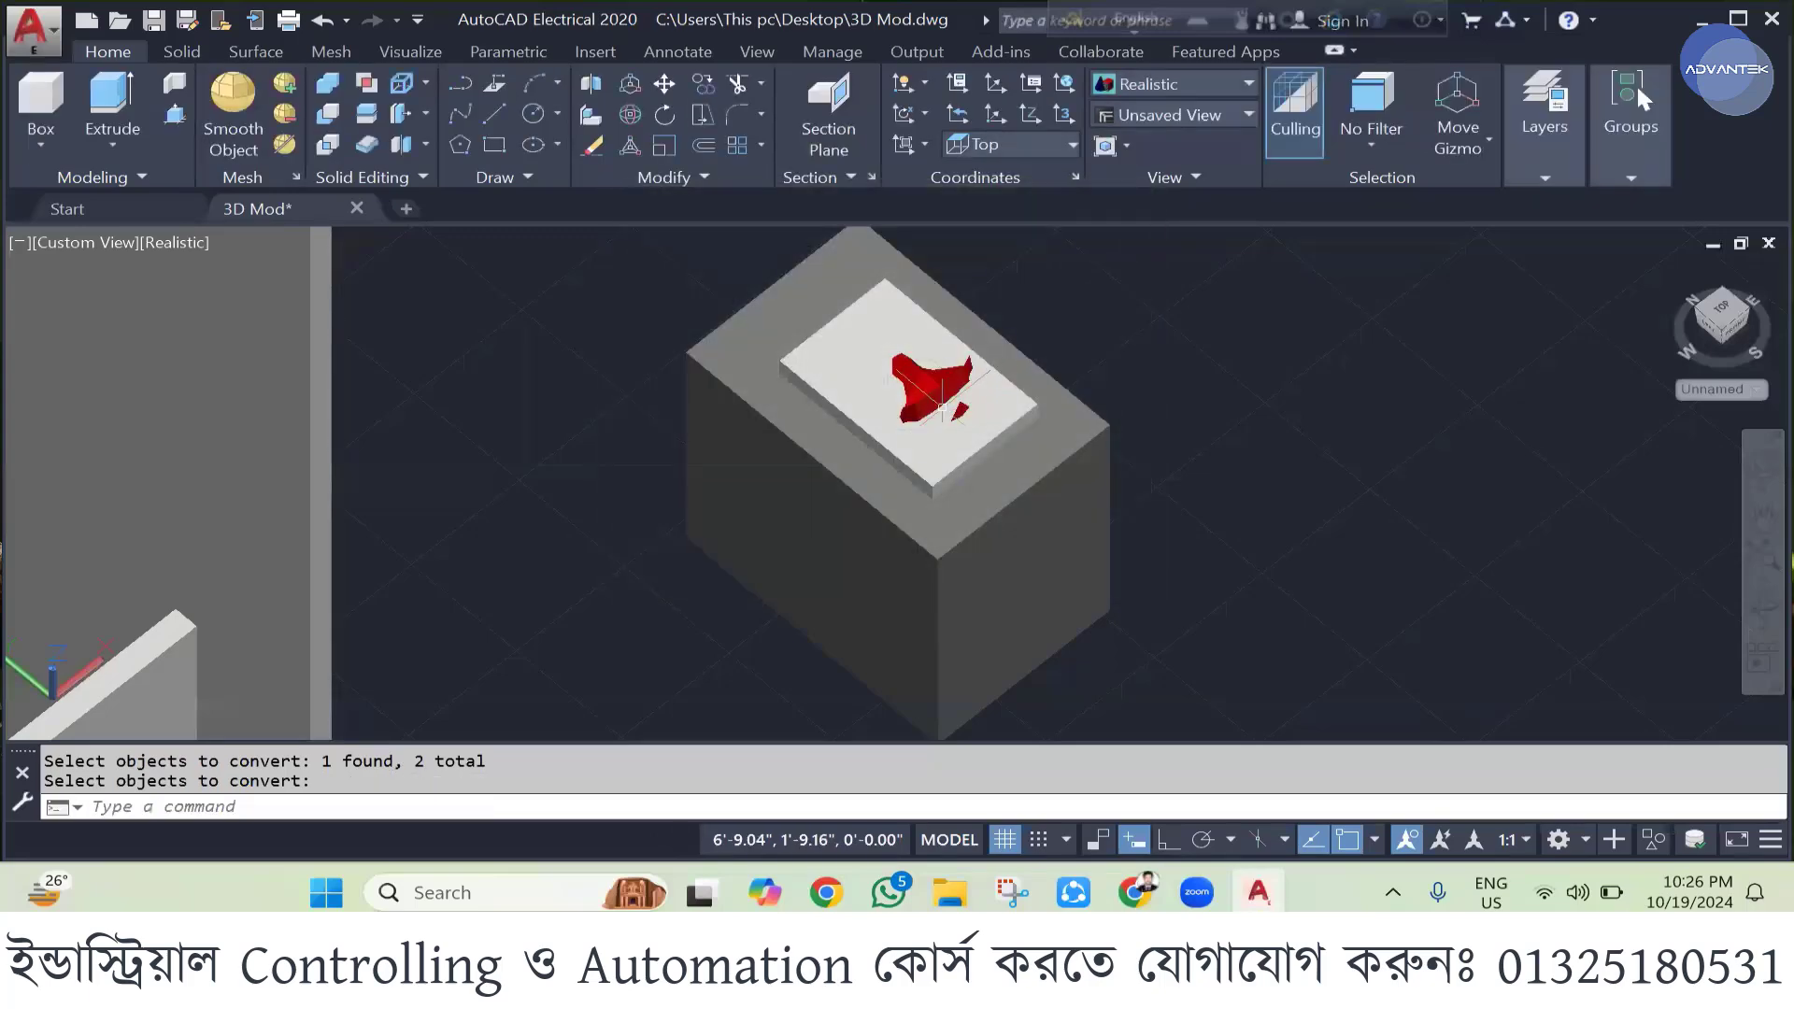
# - Cancel the conversion and undo back to the original angular red solid
pyautogui.scroll(4, 951, 391)
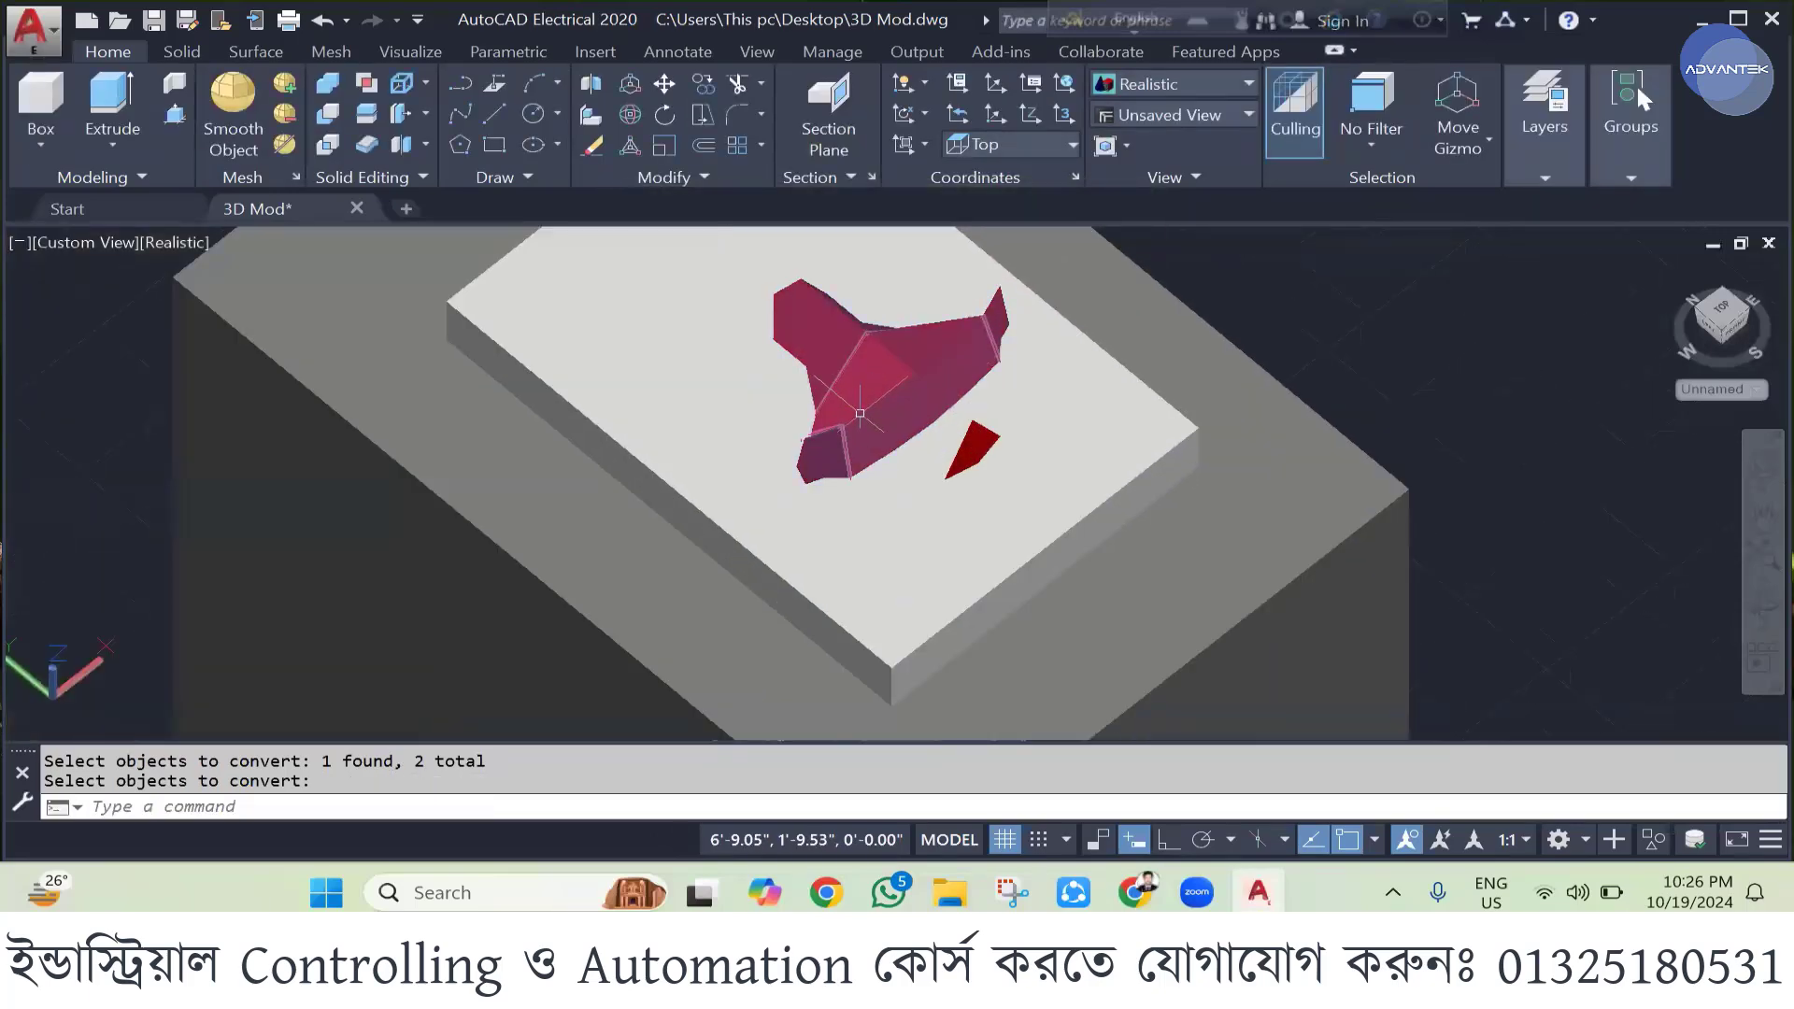
pyautogui.scroll(-4, 859, 413)
pyautogui.press('Escape')
pyautogui.scroll(1, 884, 455)
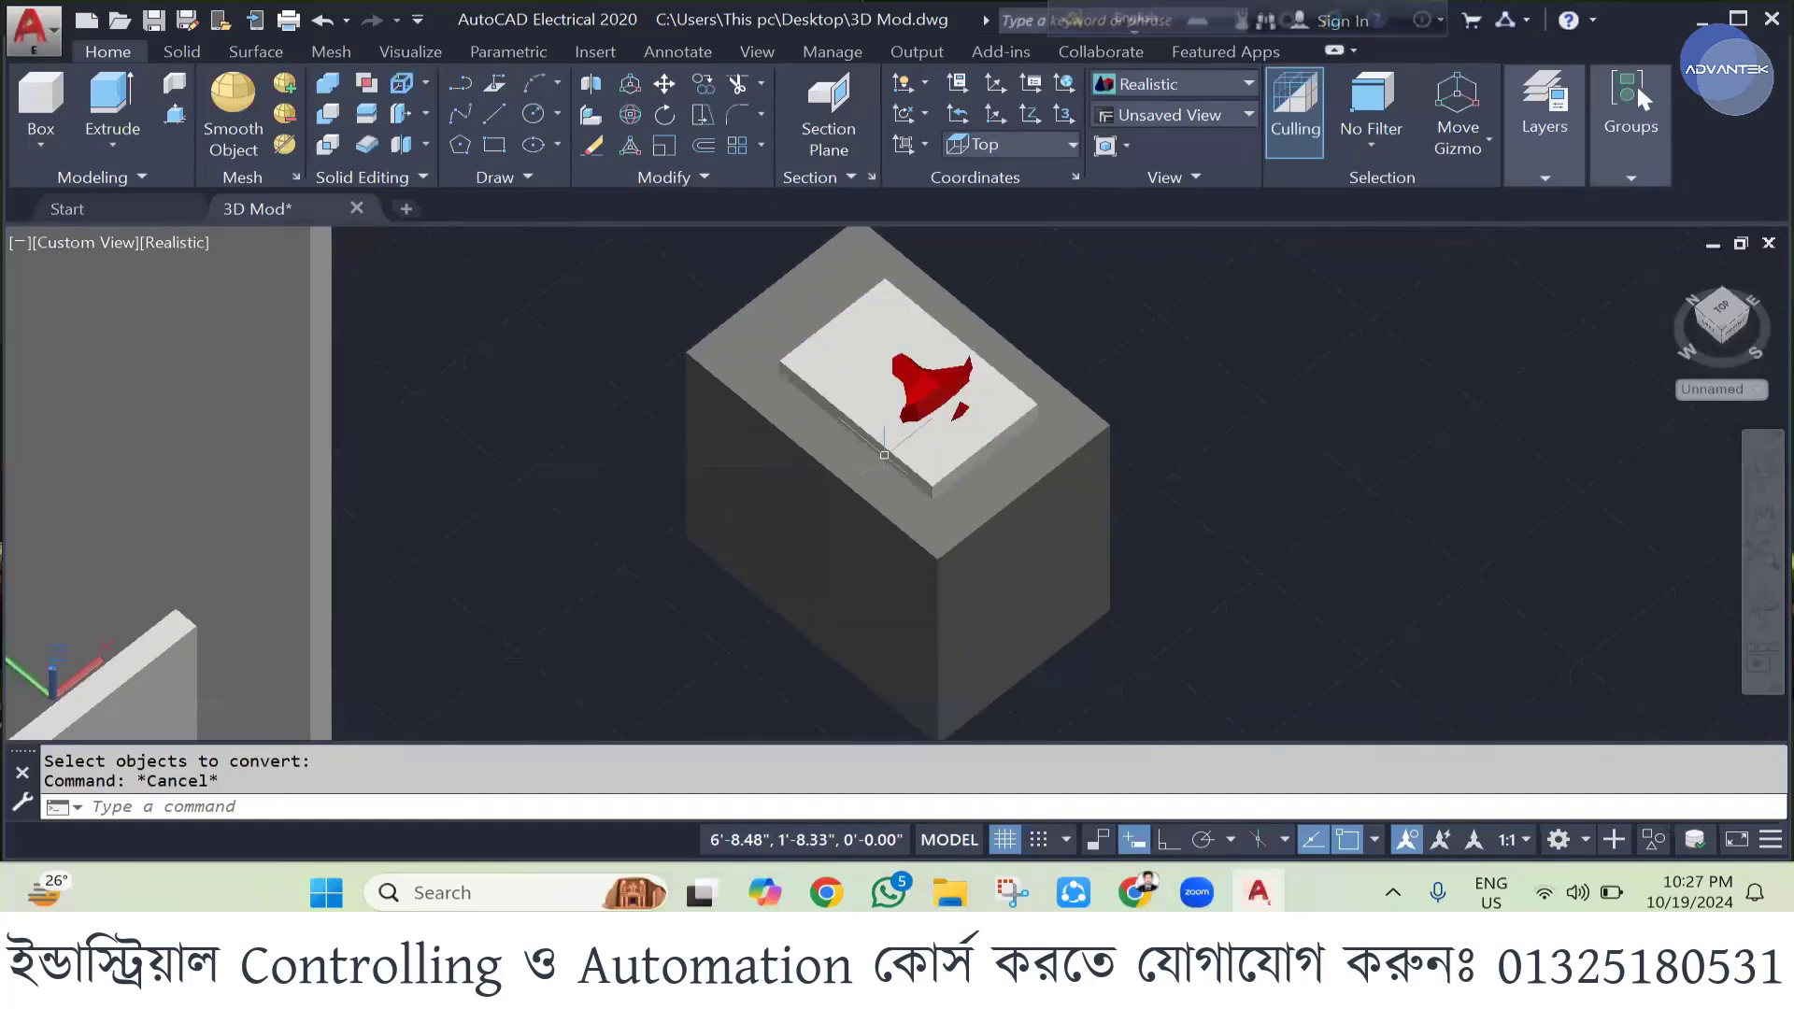
pyautogui.hotkey('ctrl', 'z')
pyautogui.hotkey('ctrl', 'z')
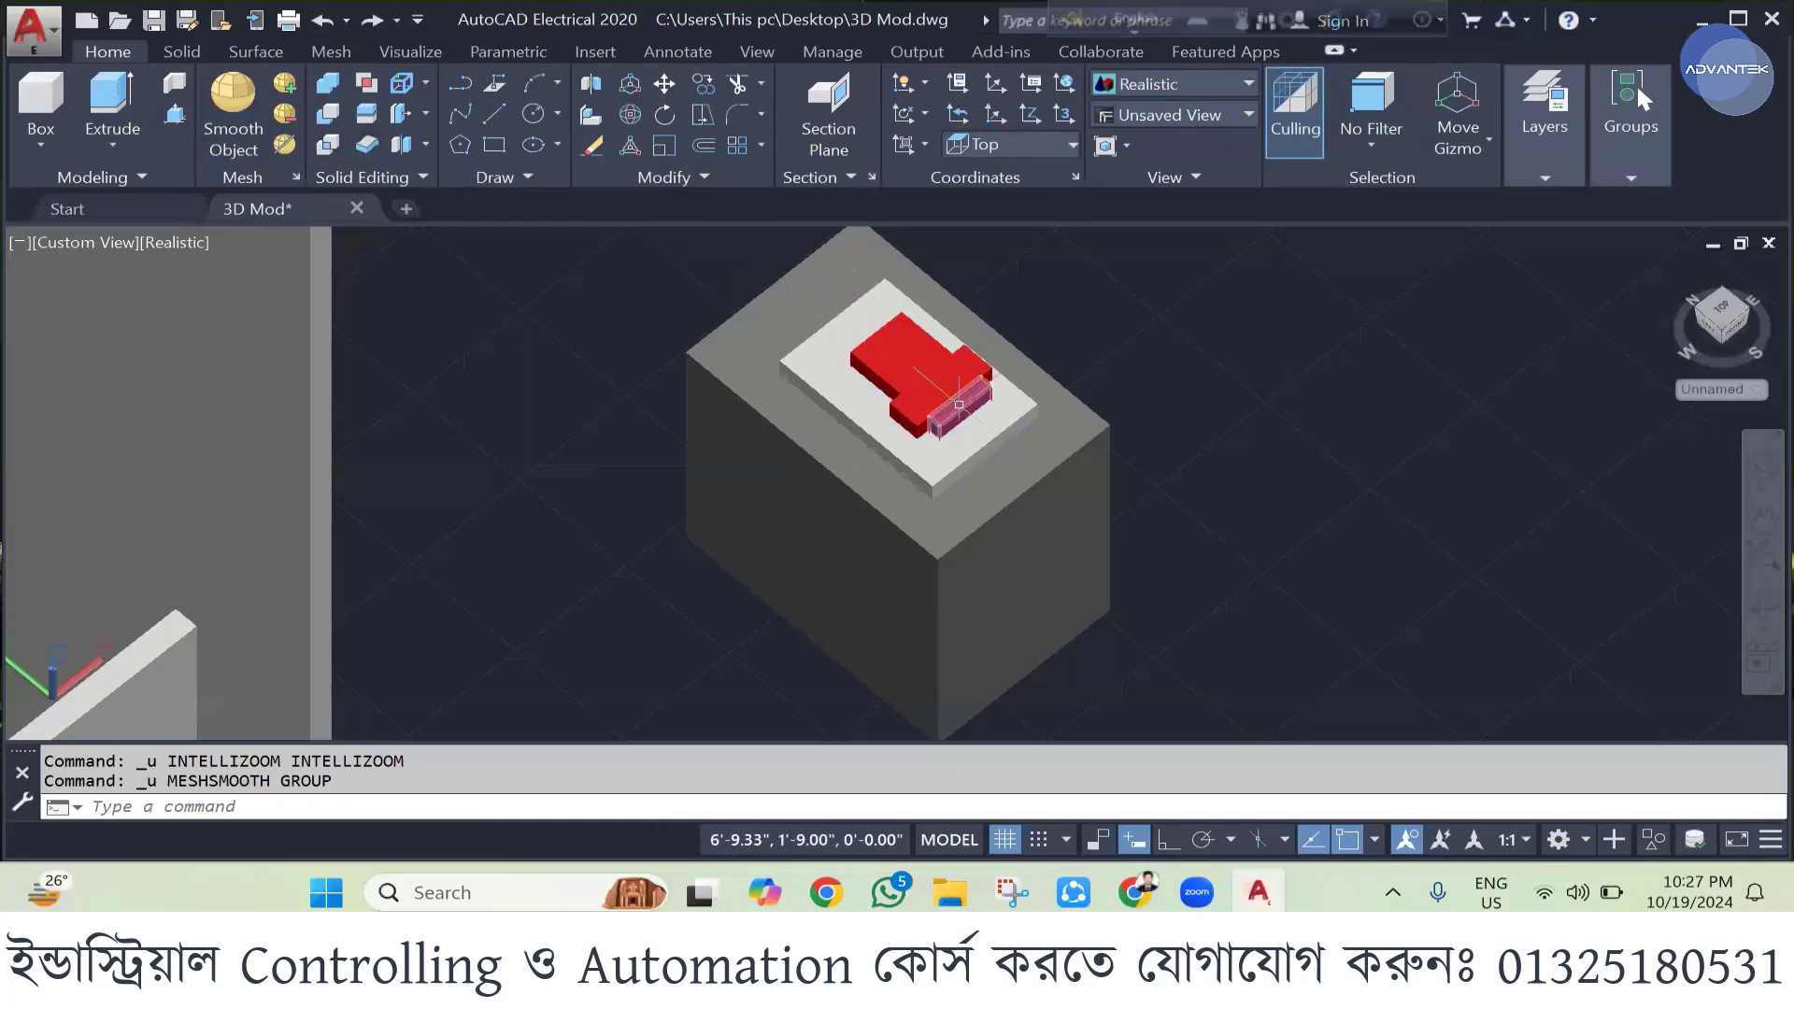
# - Draw a trial rectangle on the red block's face, then undo it
pyautogui.click(939, 381)
pyautogui.click(956, 402)
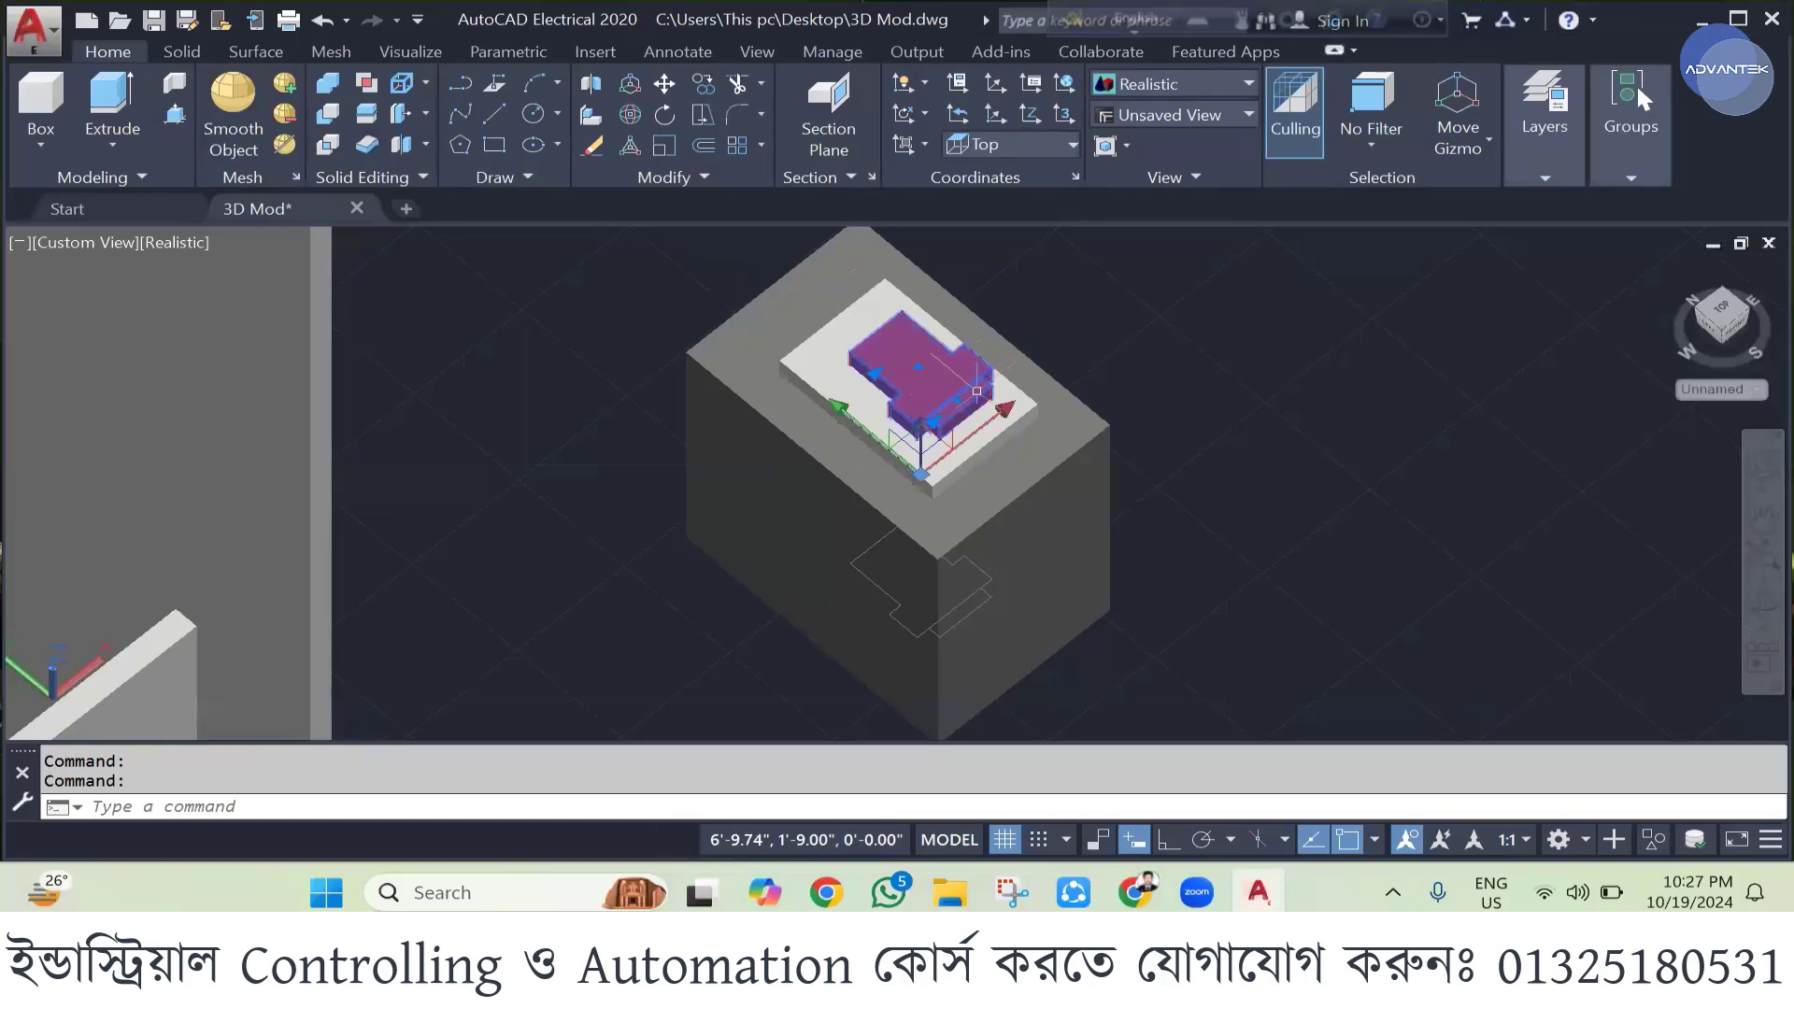
pyautogui.press('Escape')
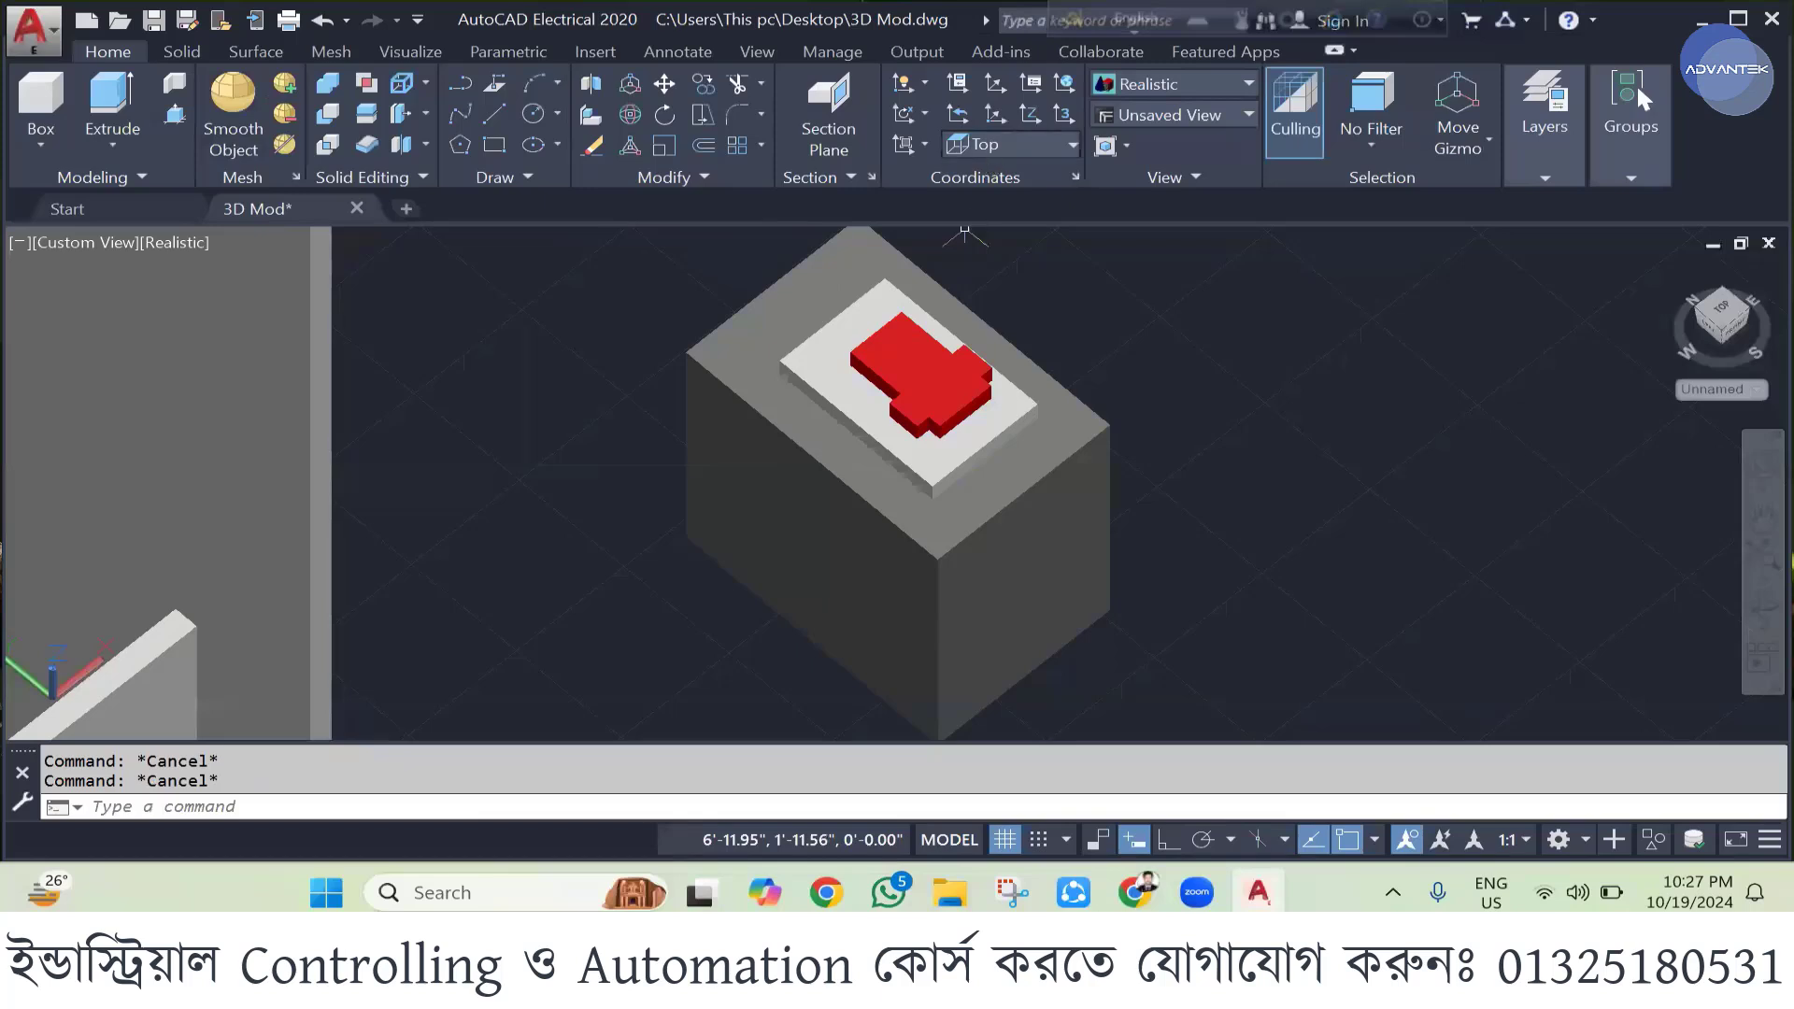
pyautogui.click(493, 144)
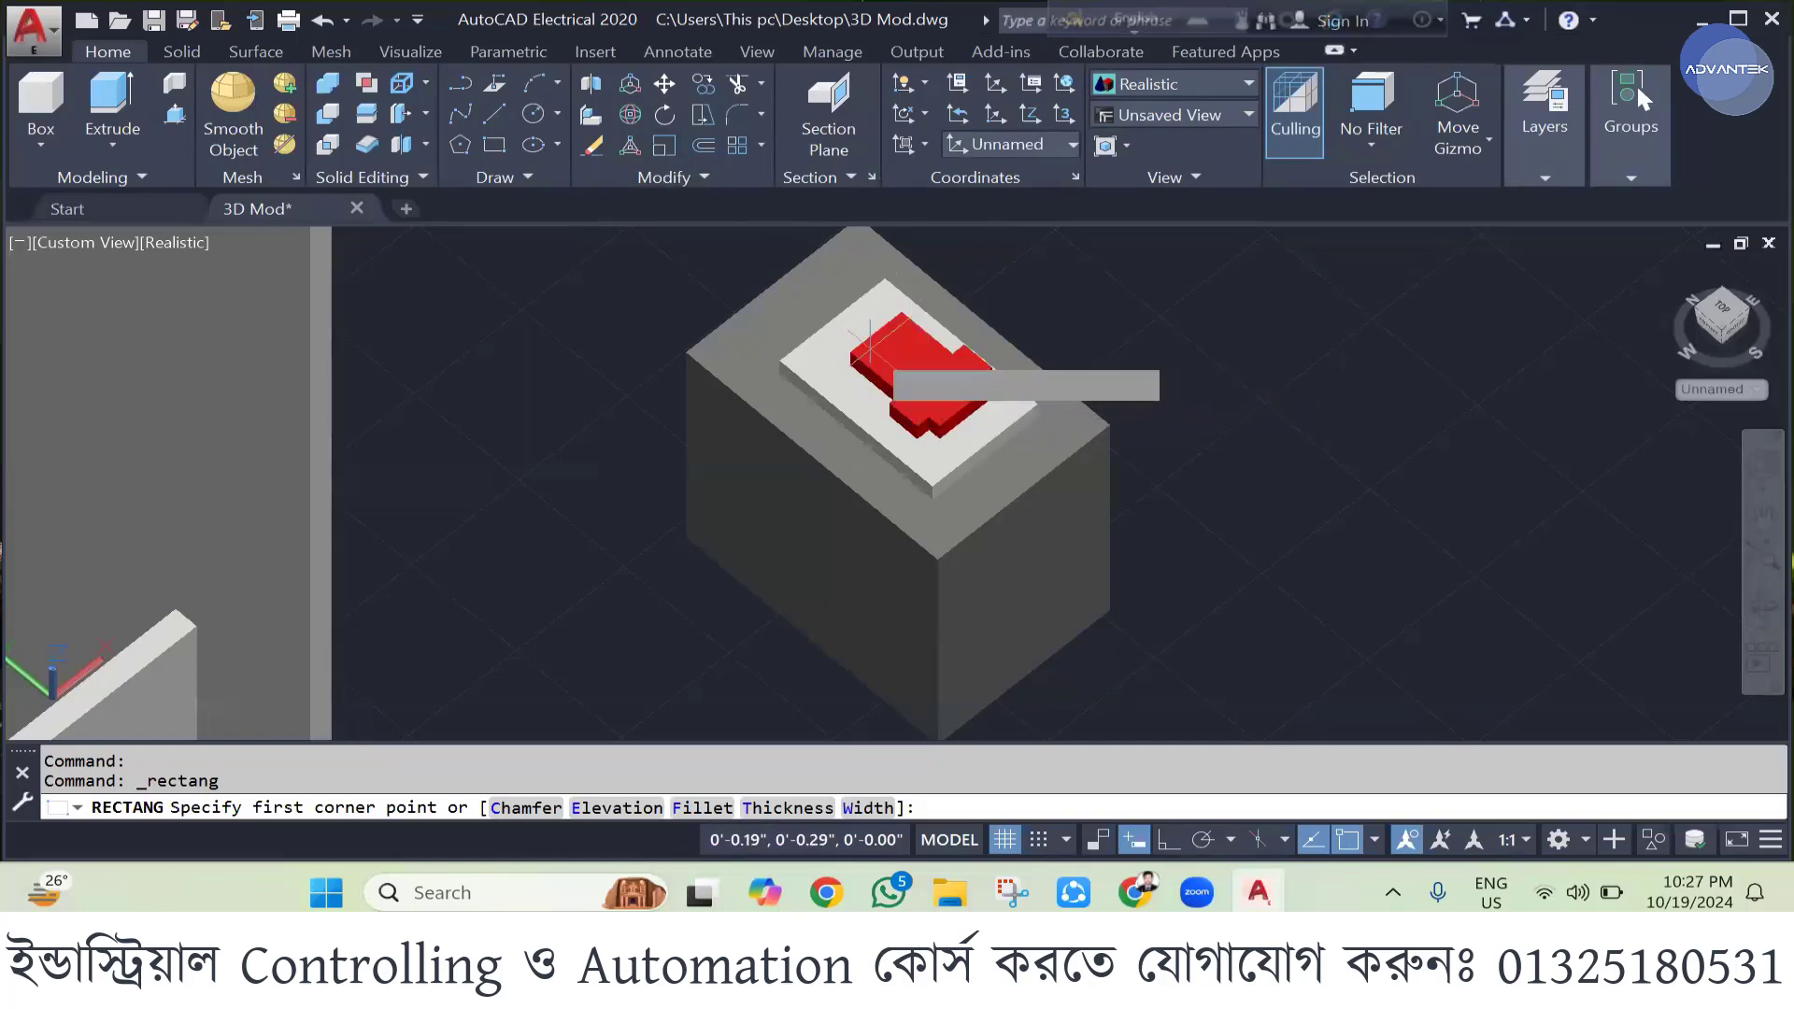
pyautogui.click(874, 351)
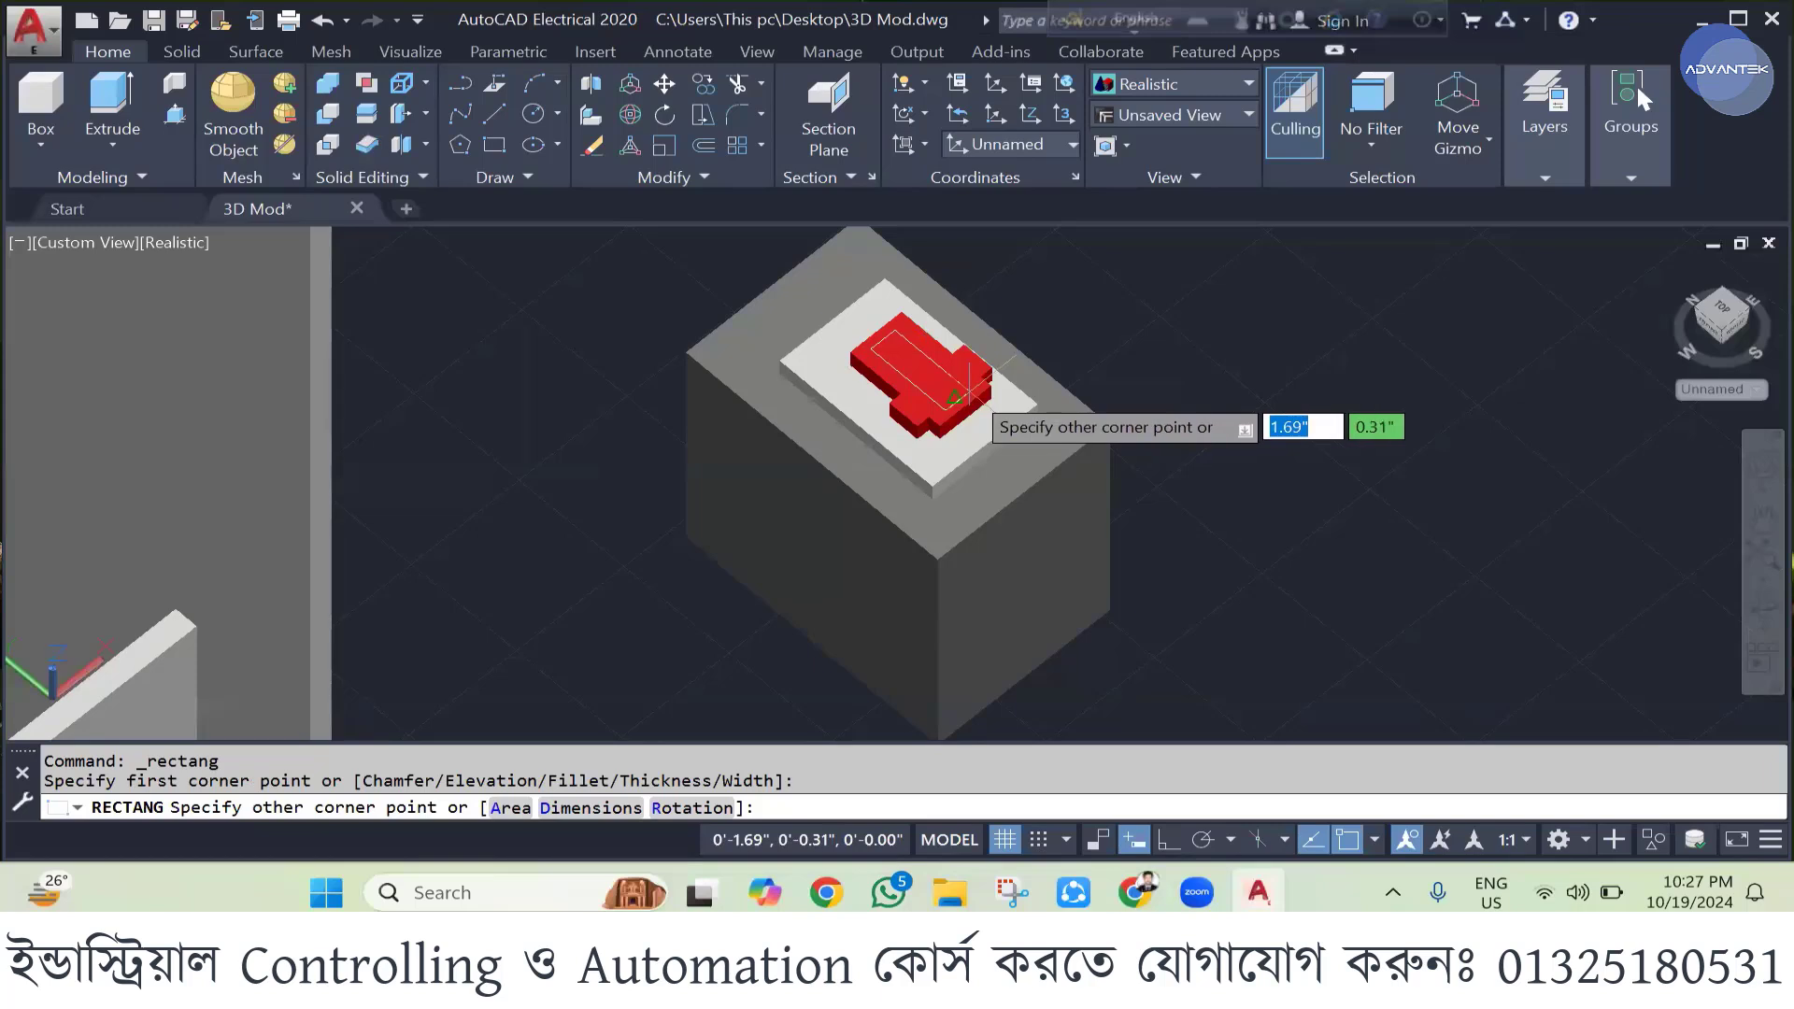
pyautogui.click(959, 416)
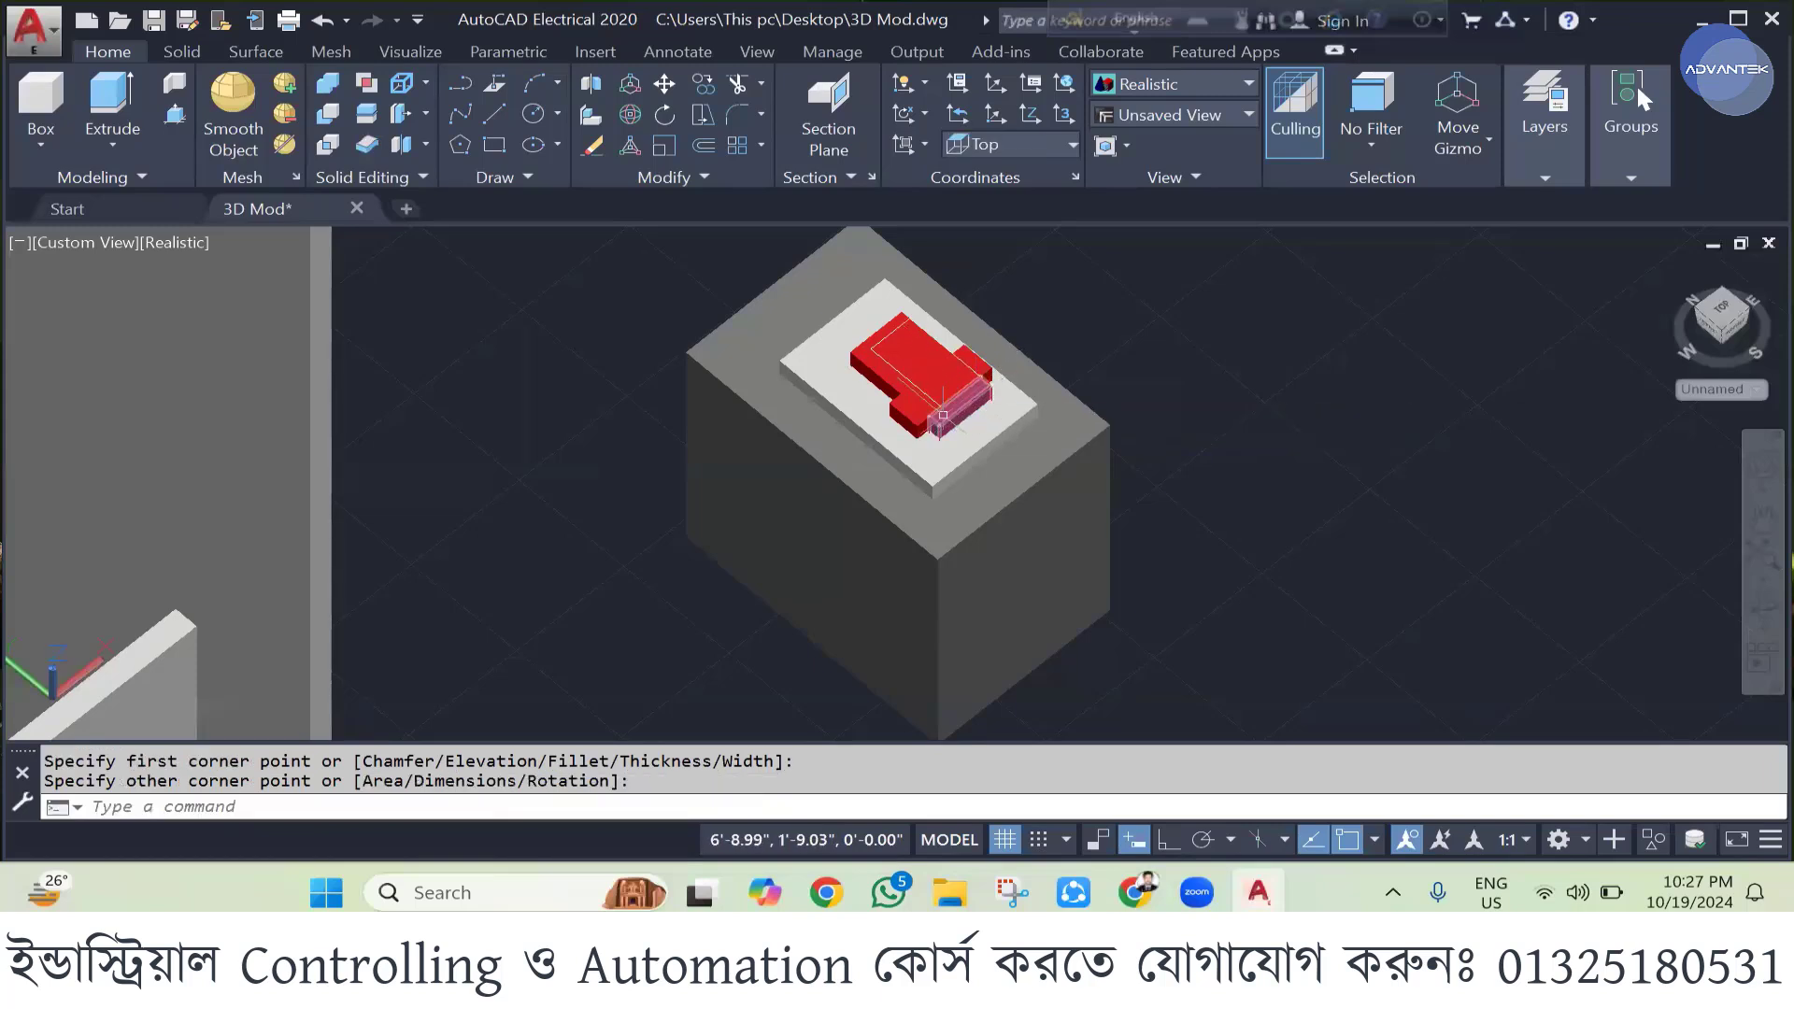
pyautogui.press('Escape')
pyautogui.press('Escape')
pyautogui.scroll(3, 920, 397)
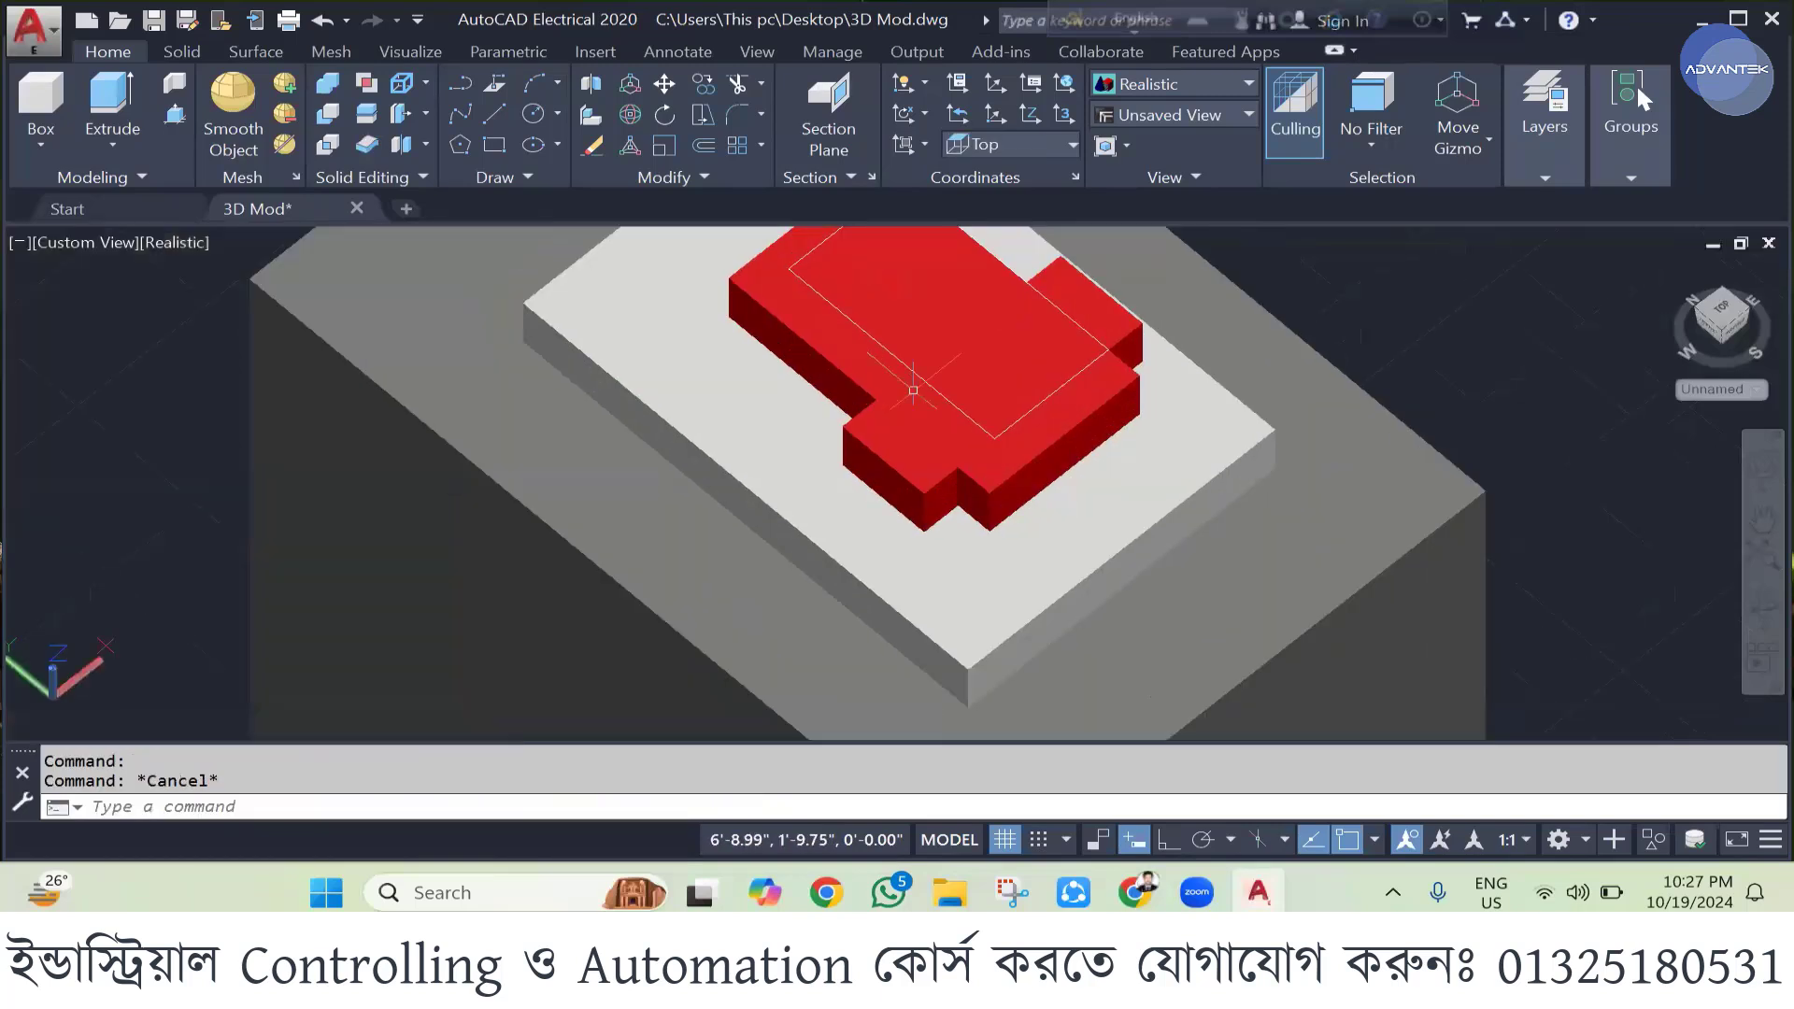
pyautogui.click(985, 423)
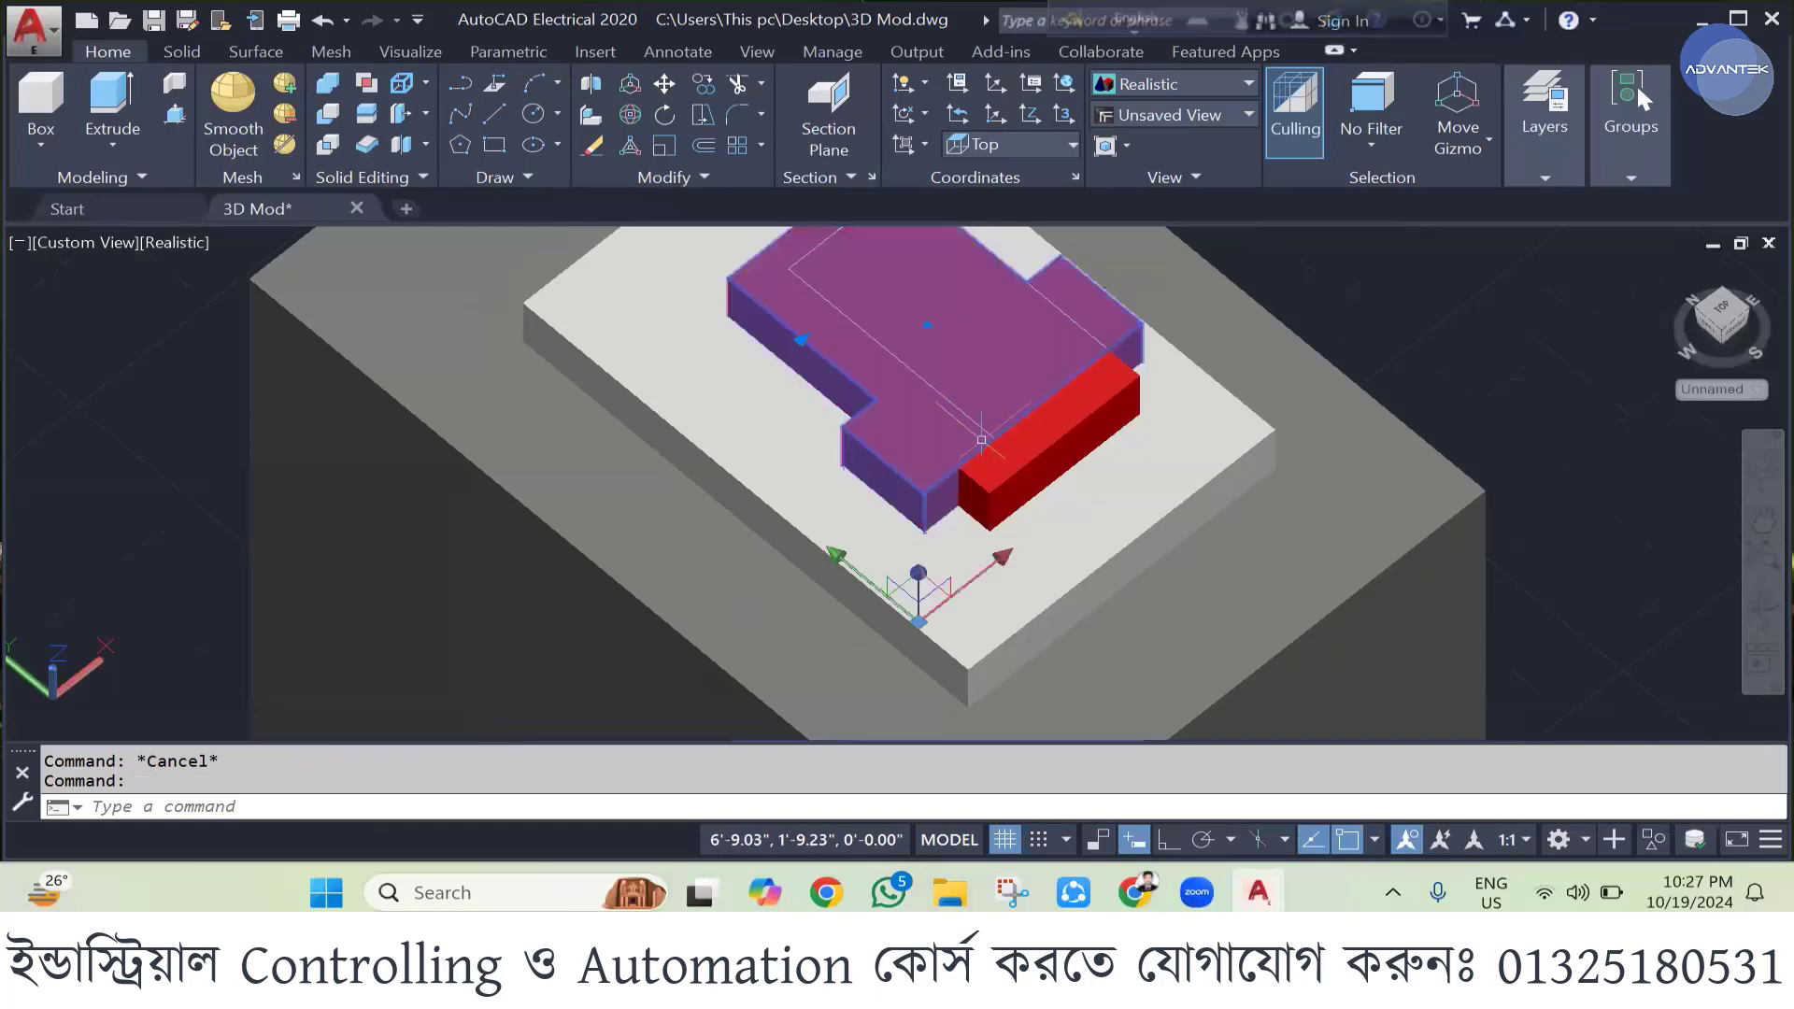
pyautogui.press('Escape')
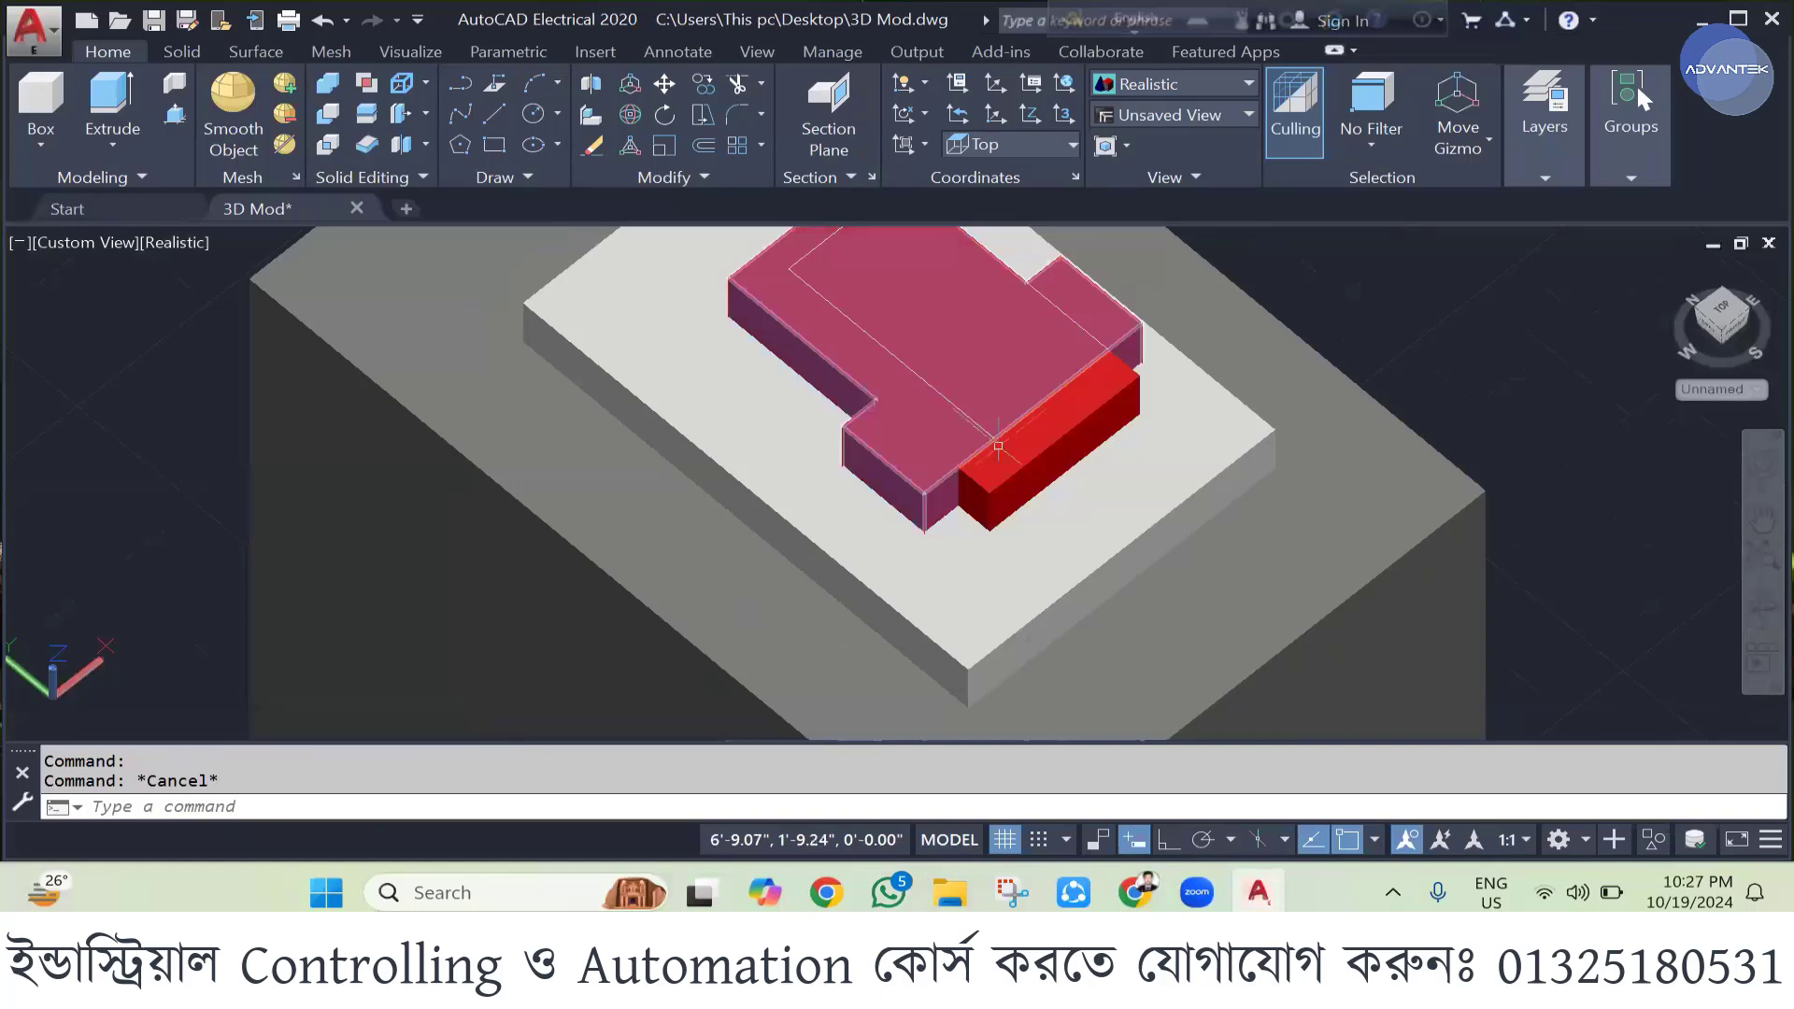
pyautogui.hotkey('ctrl', 'z')
pyautogui.hotkey('ctrl', 'z')
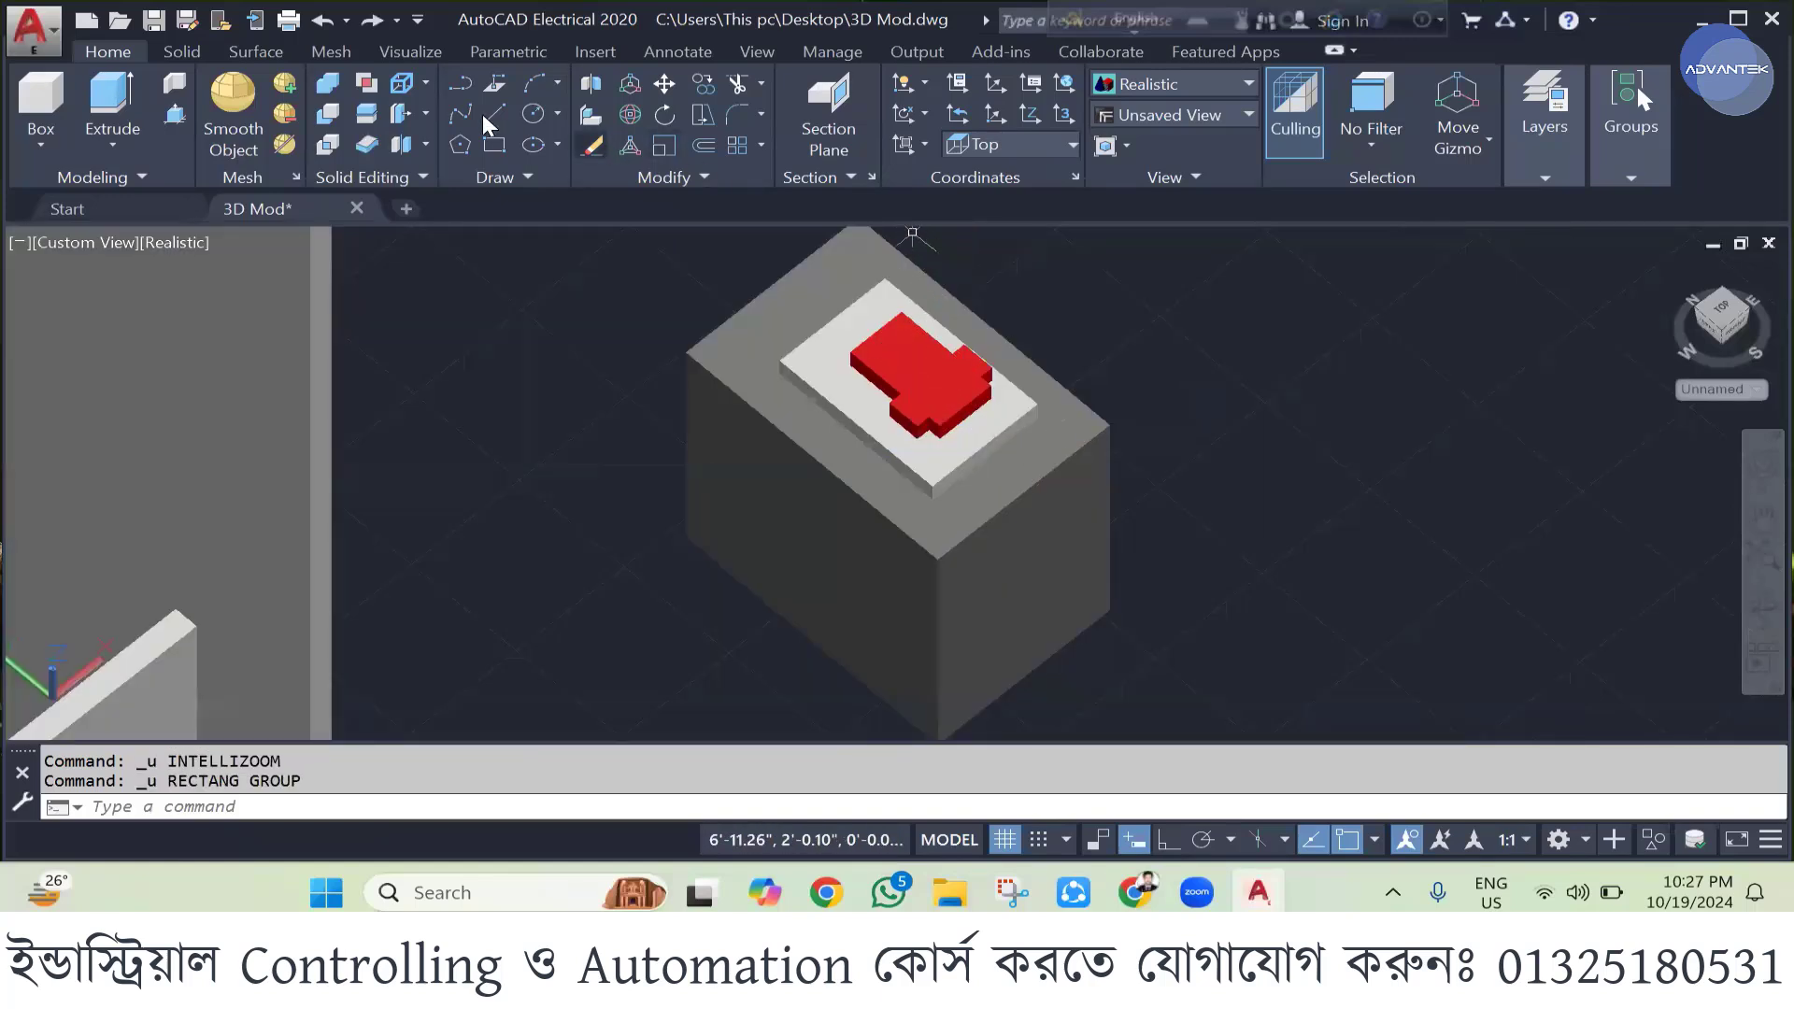
# - Redraw the rectangle on the block's top face from corner to opposite corner
pyautogui.click(495, 148)
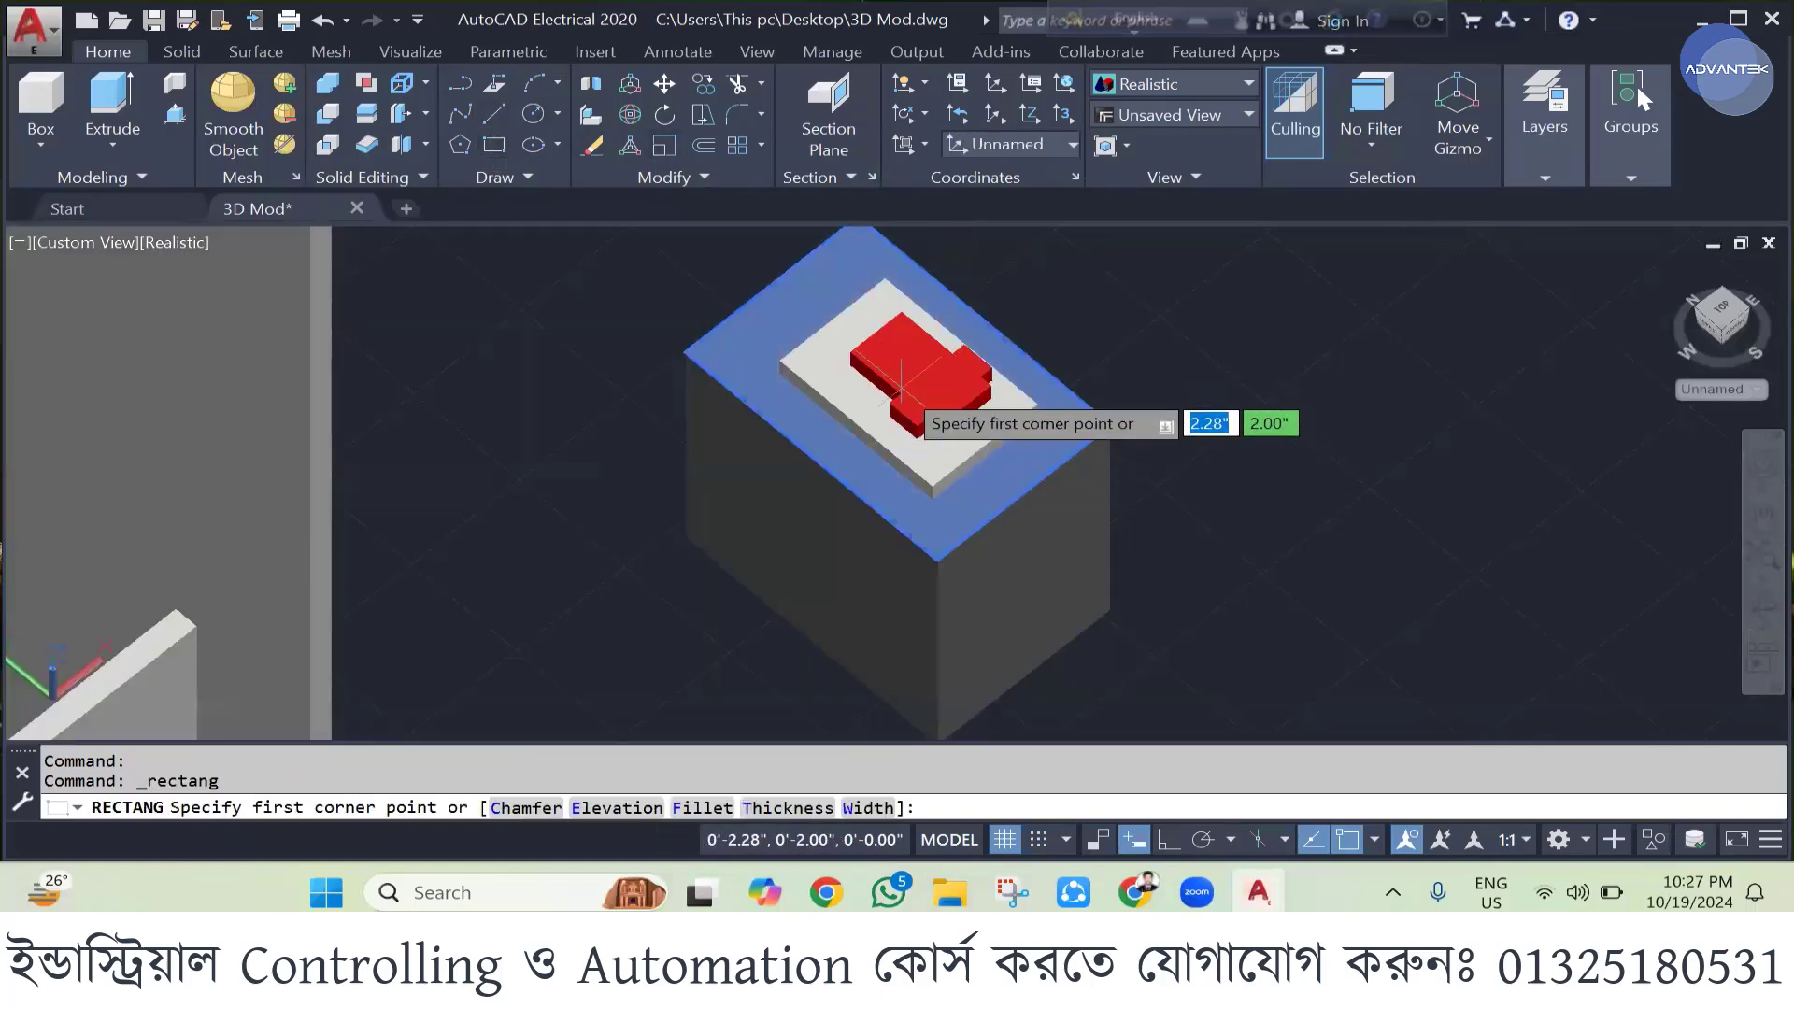
pyautogui.scroll(3, 900, 385)
pyautogui.scroll(2, 963, 360)
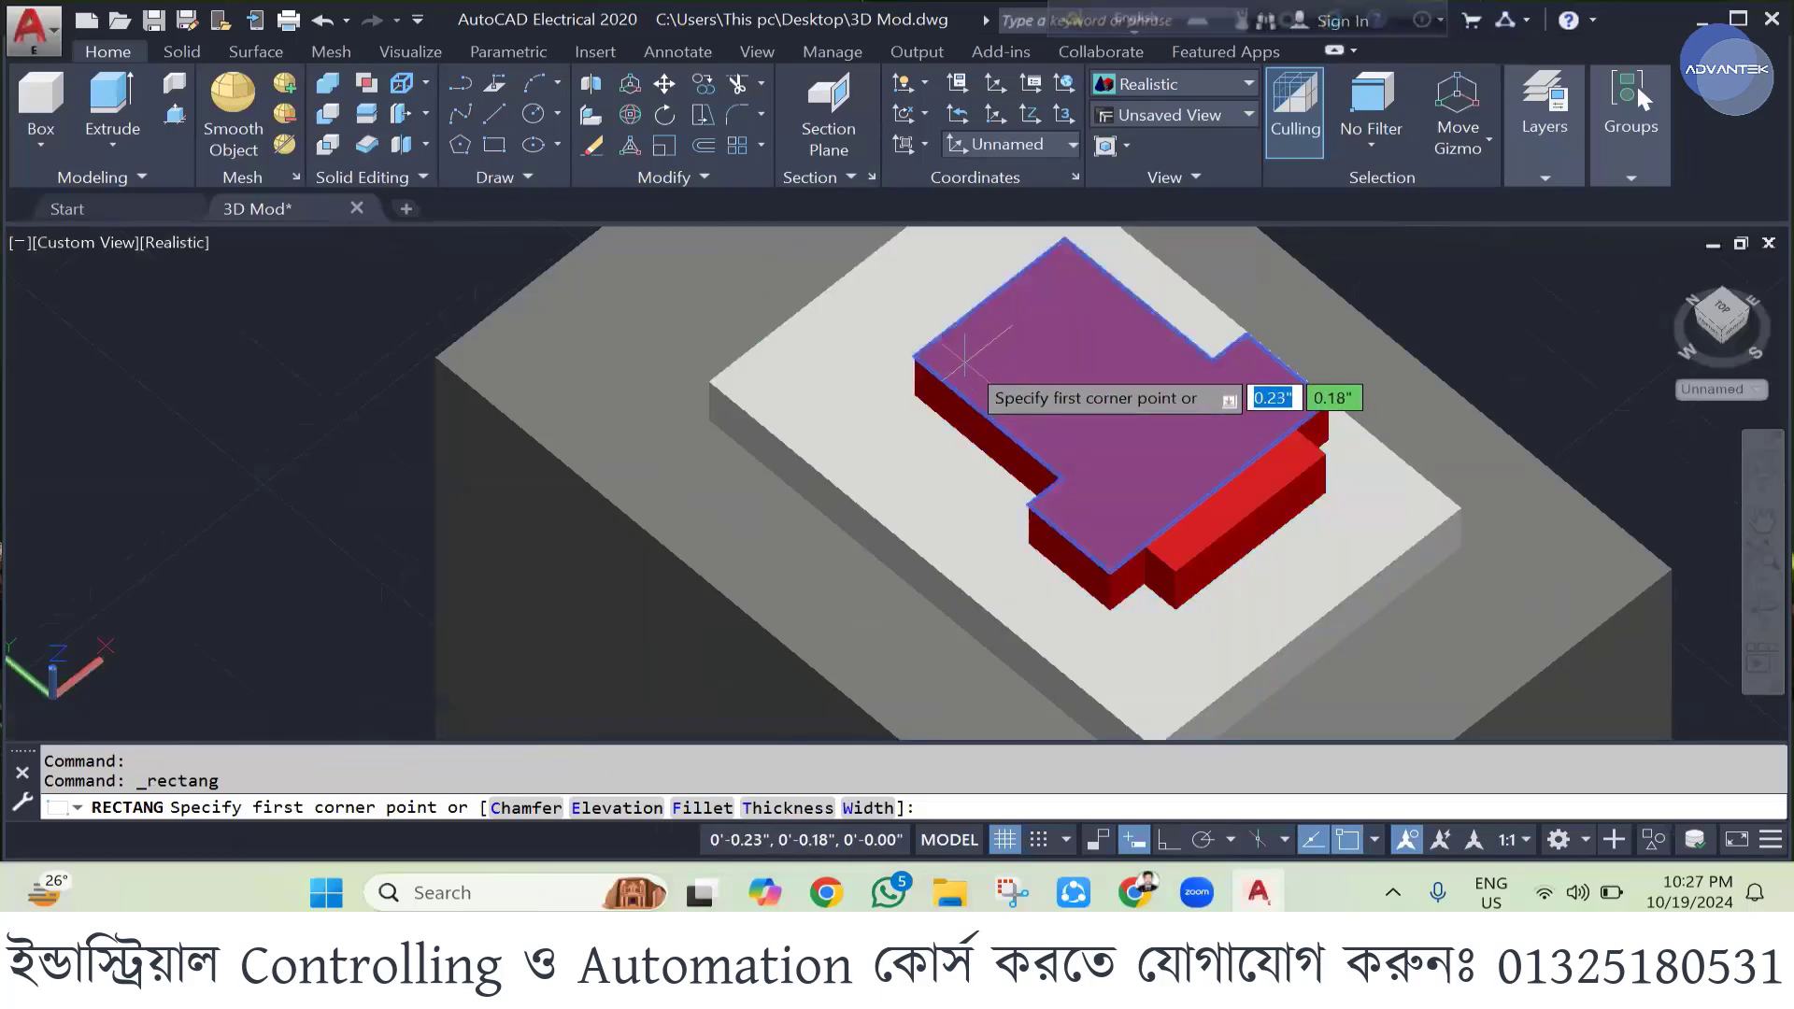
pyautogui.click(955, 357)
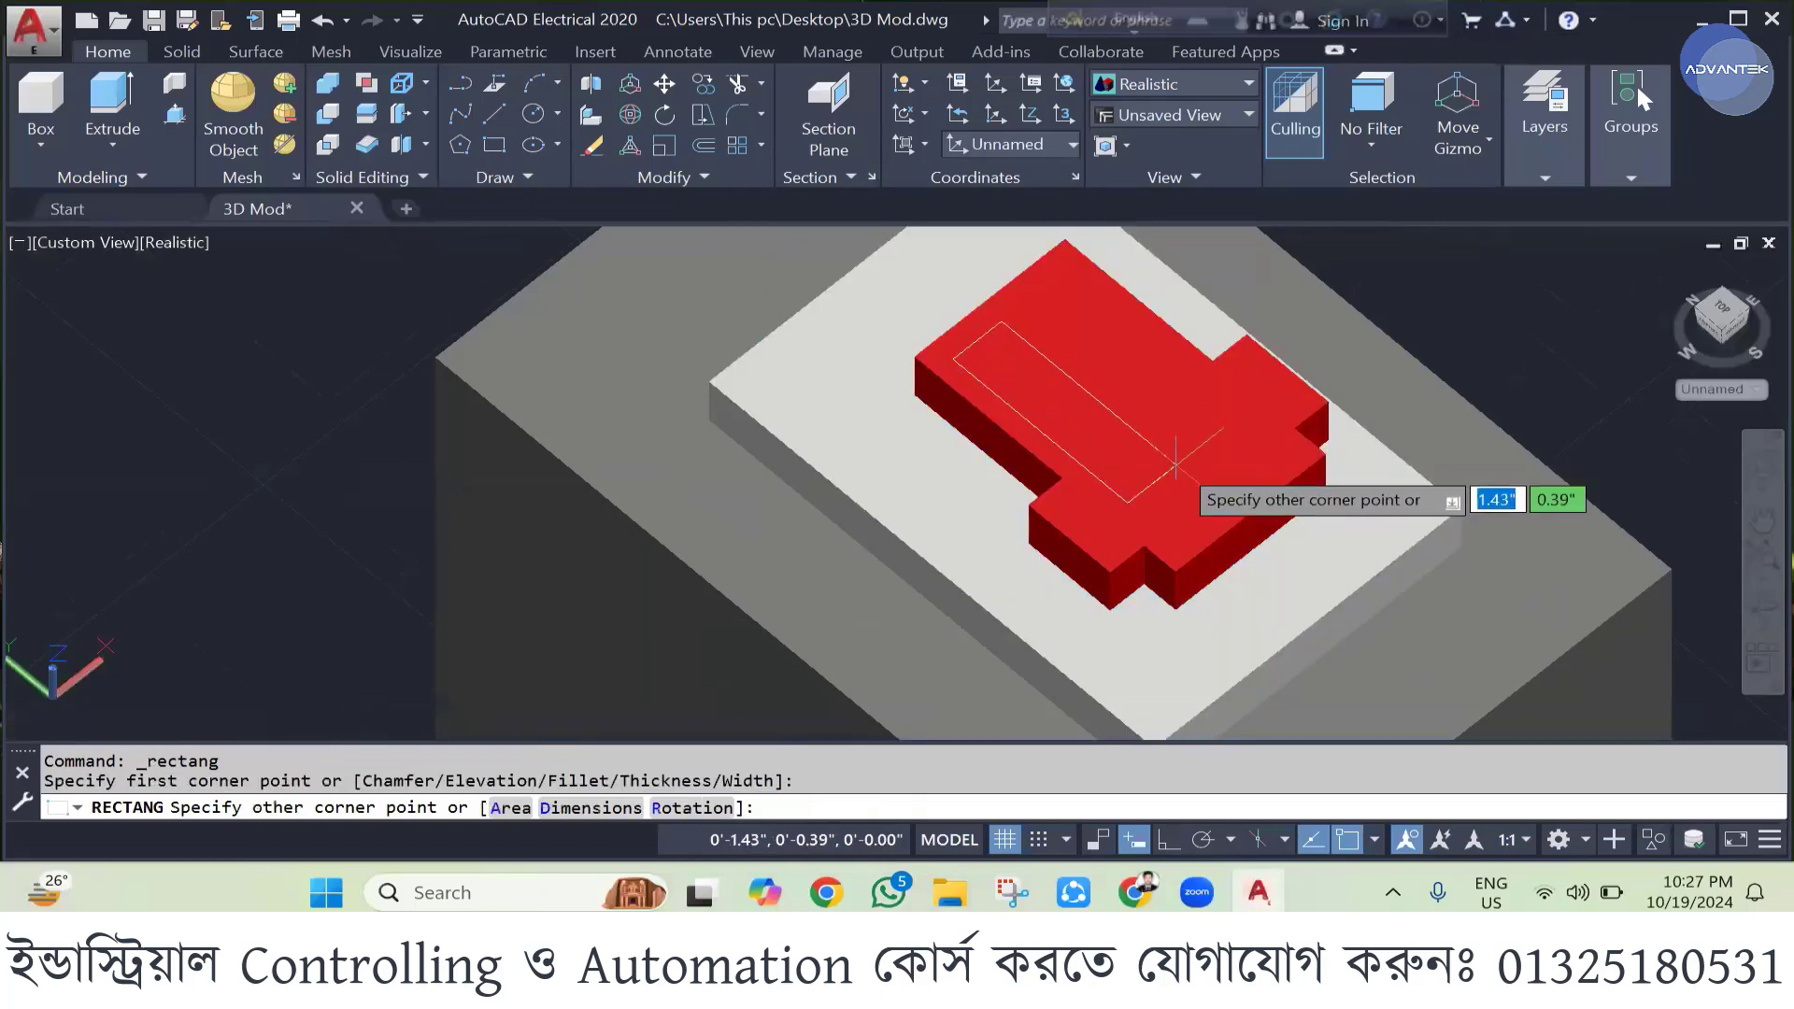
pyautogui.click(1252, 430)
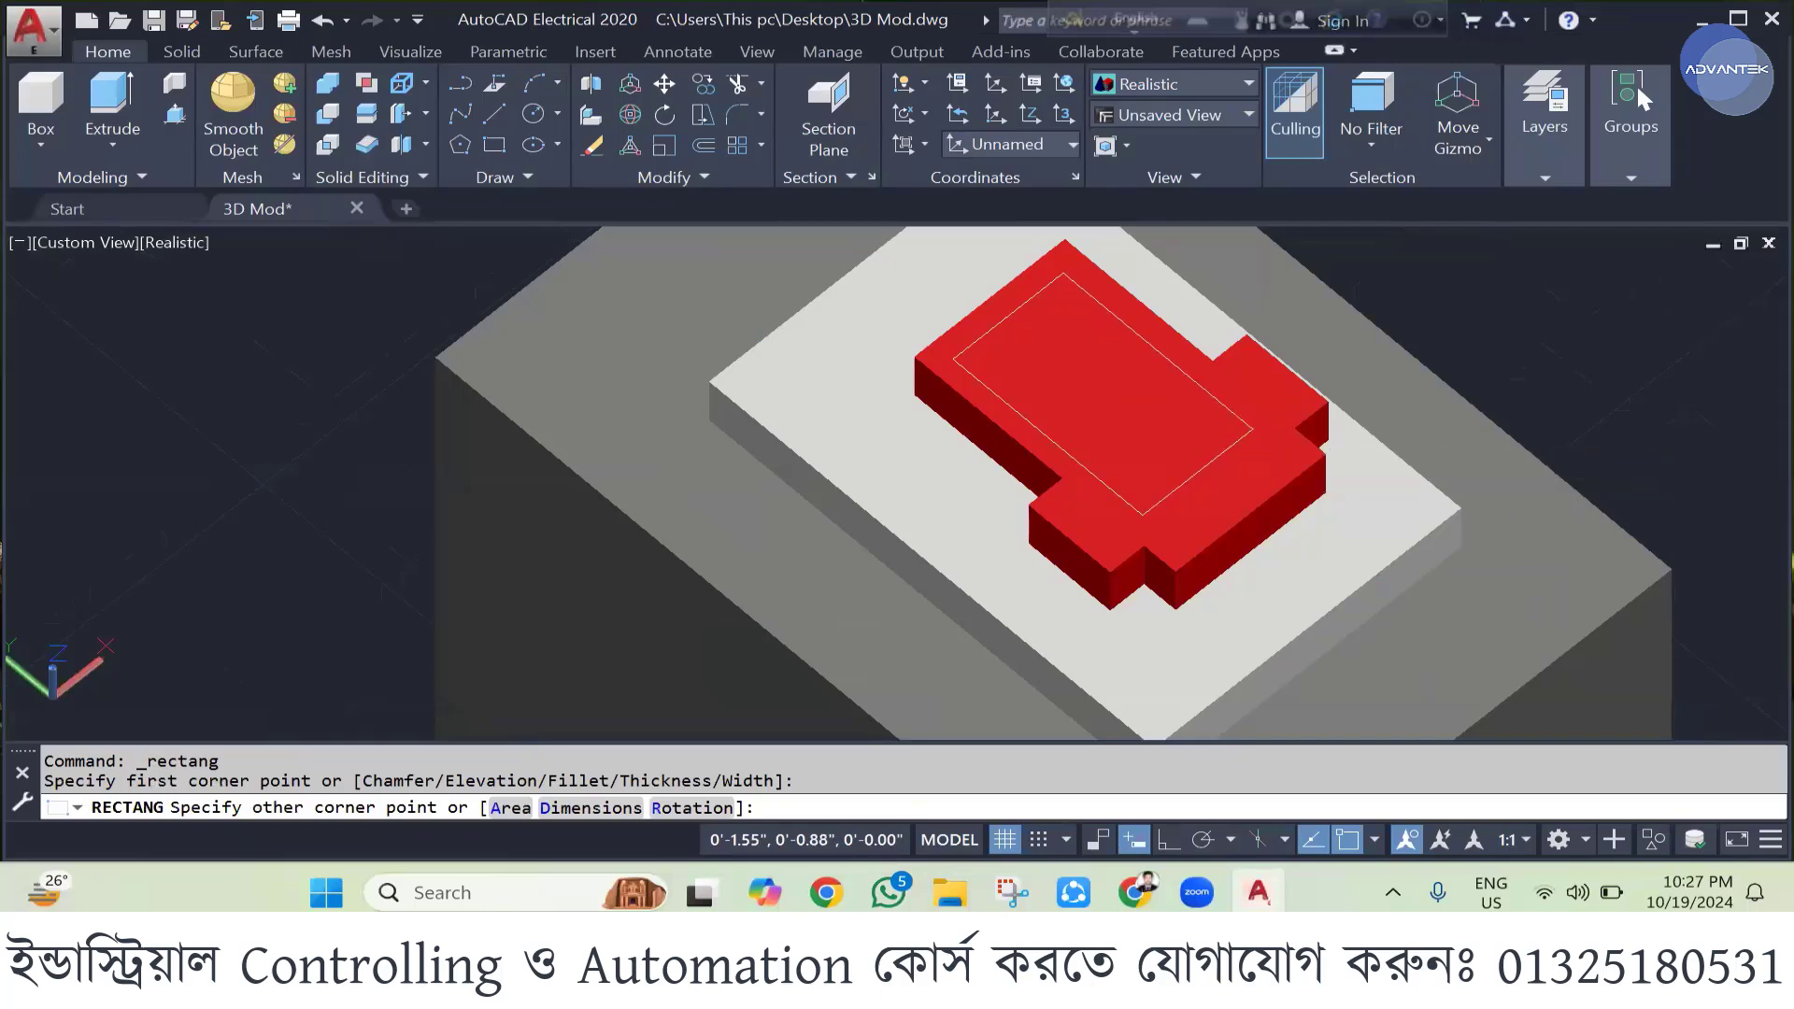
# - Presspull the area inside the rectangle up 0.2 inches into a raised step
pyautogui.click(174, 113)
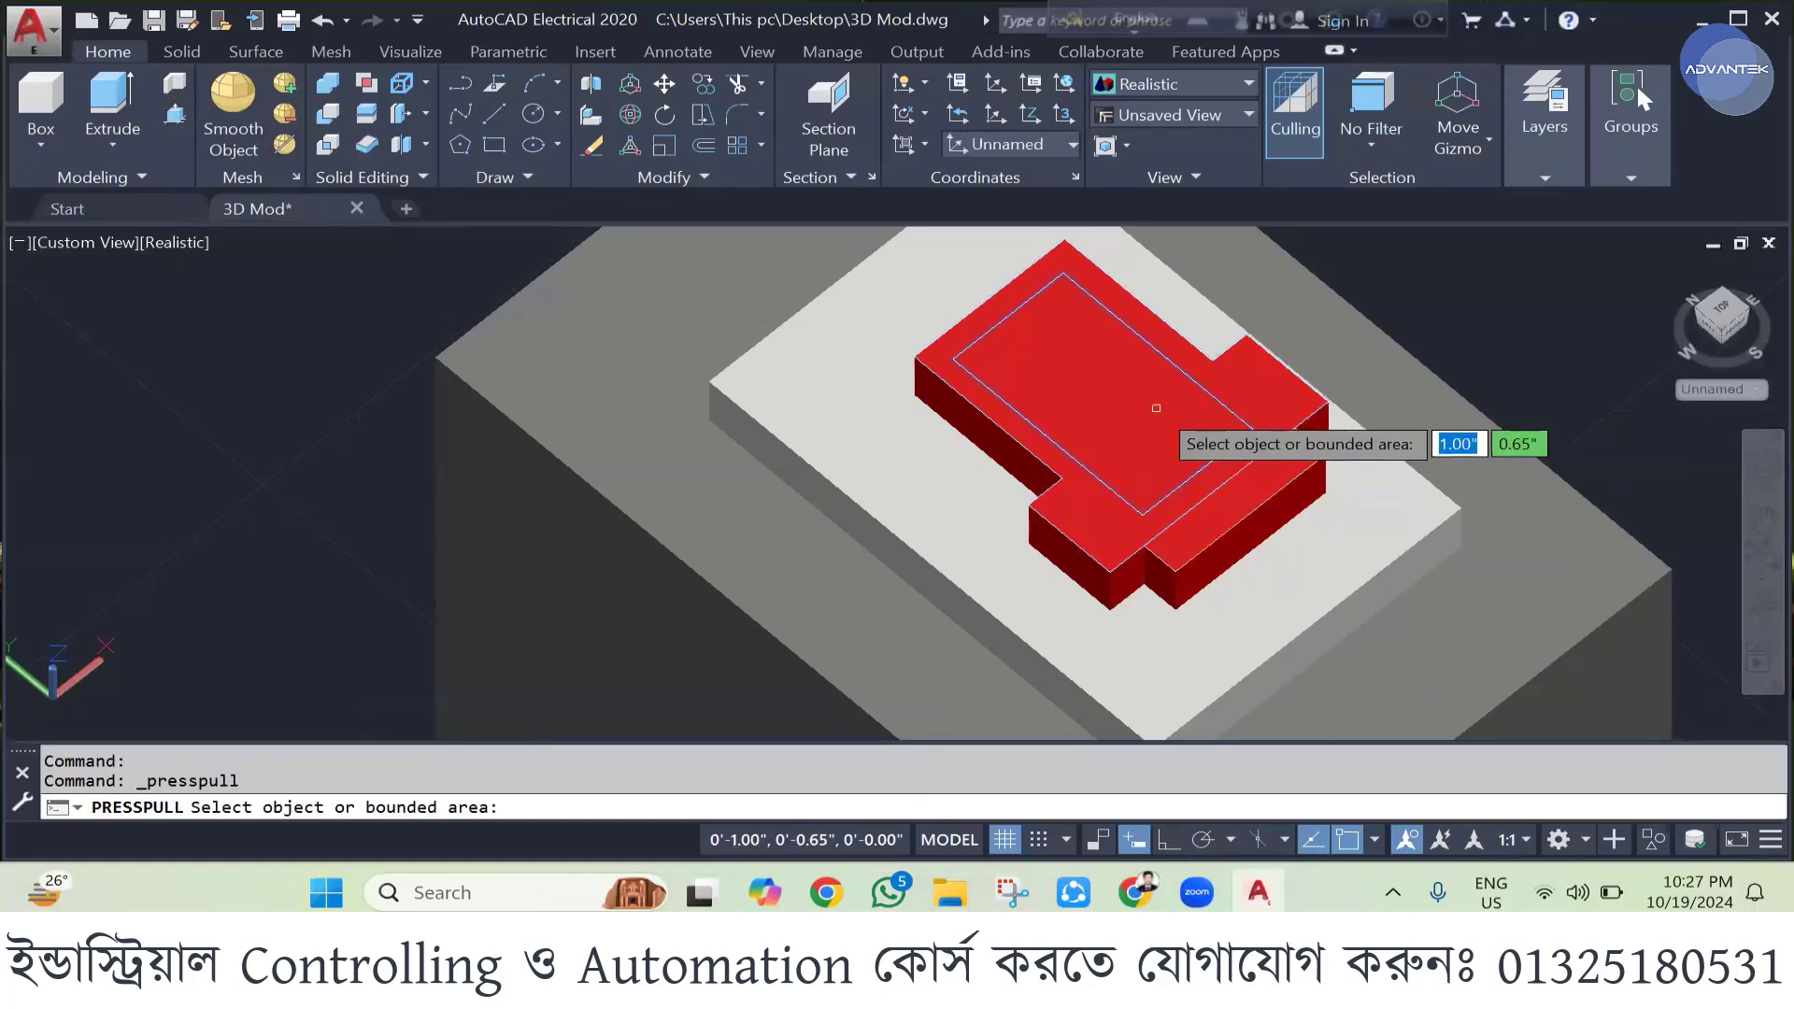
pyautogui.click(1155, 421)
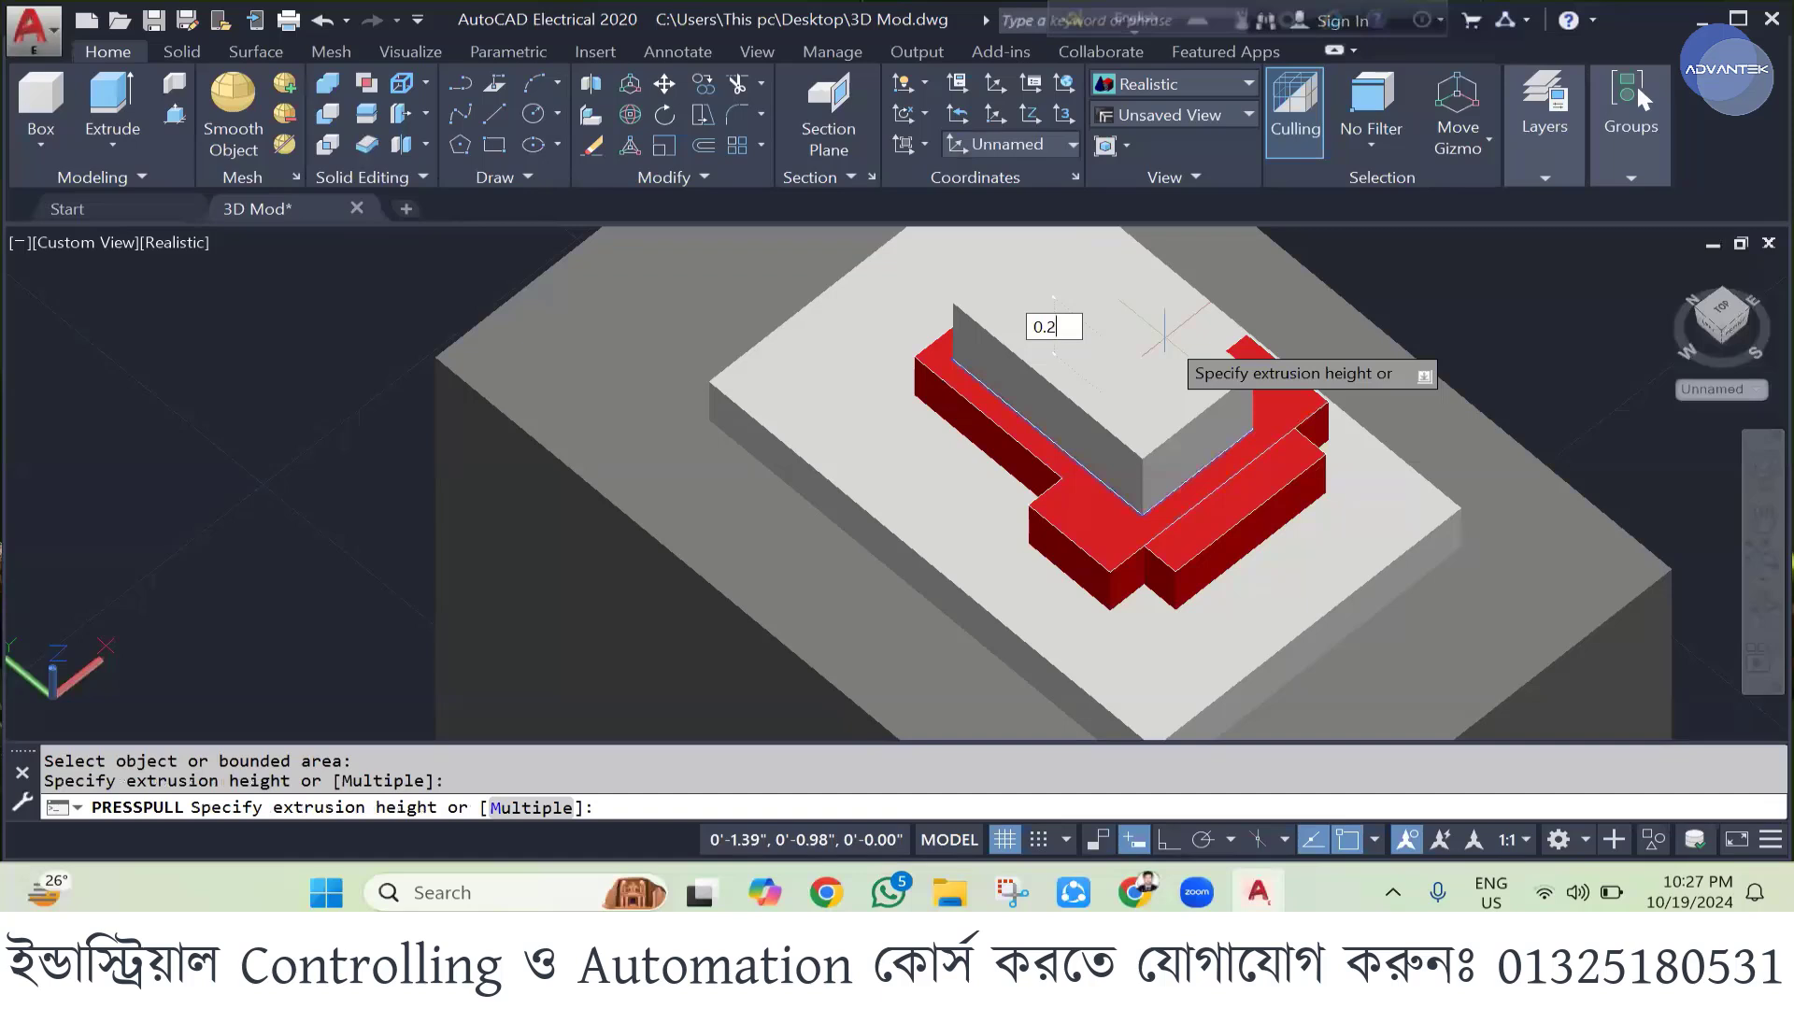
pyautogui.press('Return')
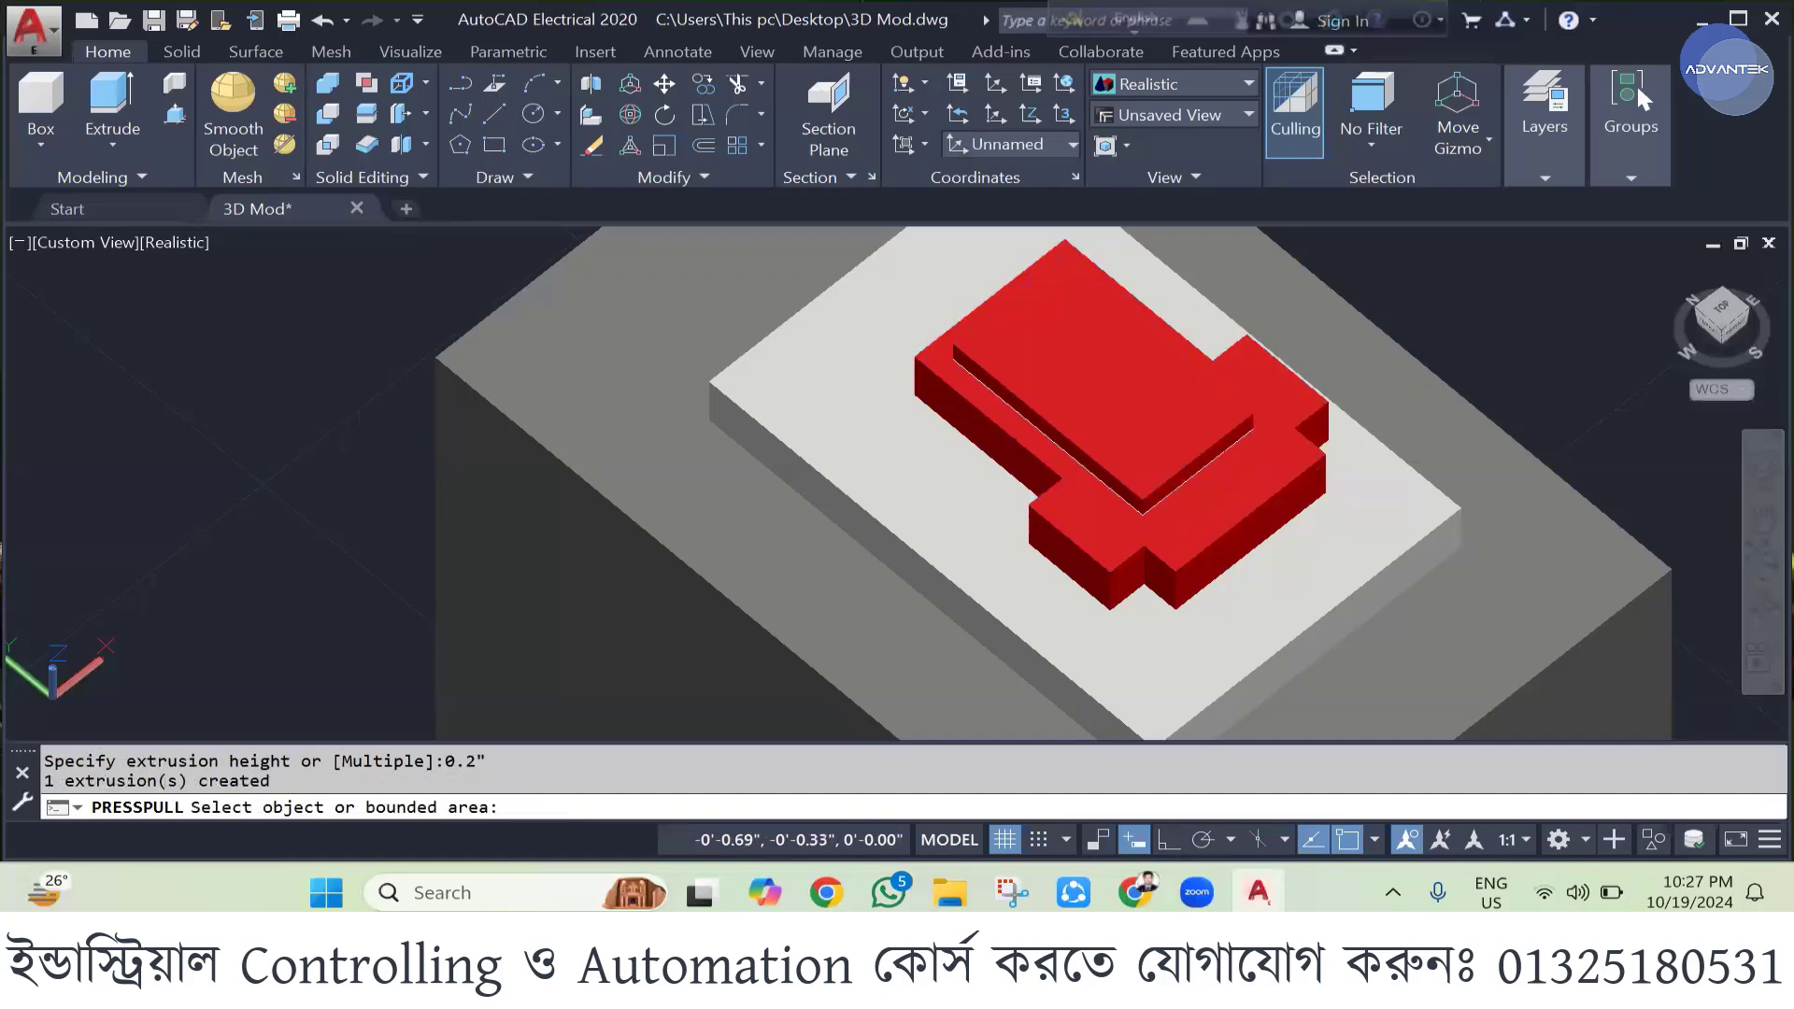
# - Finish the extrusion and open Properties for the stepped L-shaped solid
pyautogui.press('Escape')
pyautogui.click(1107, 408)
pyautogui.press('Return')
pyautogui.press('Escape')
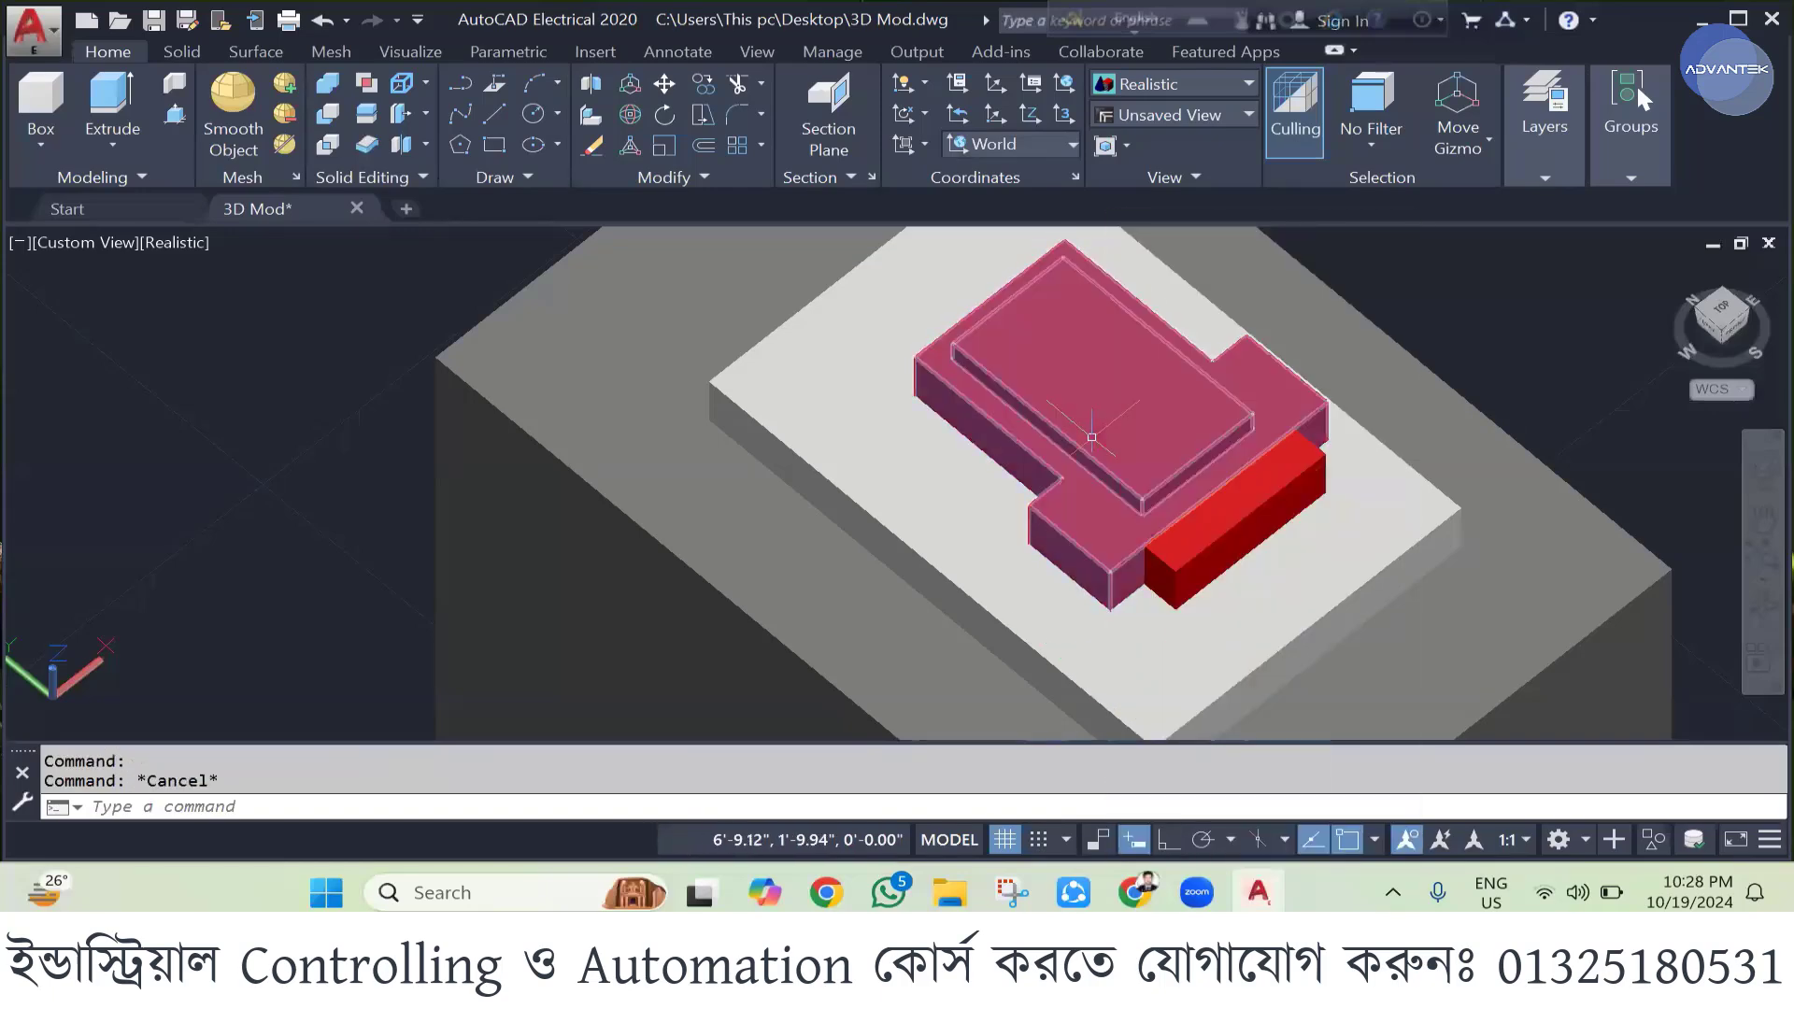
pyautogui.press('Escape')
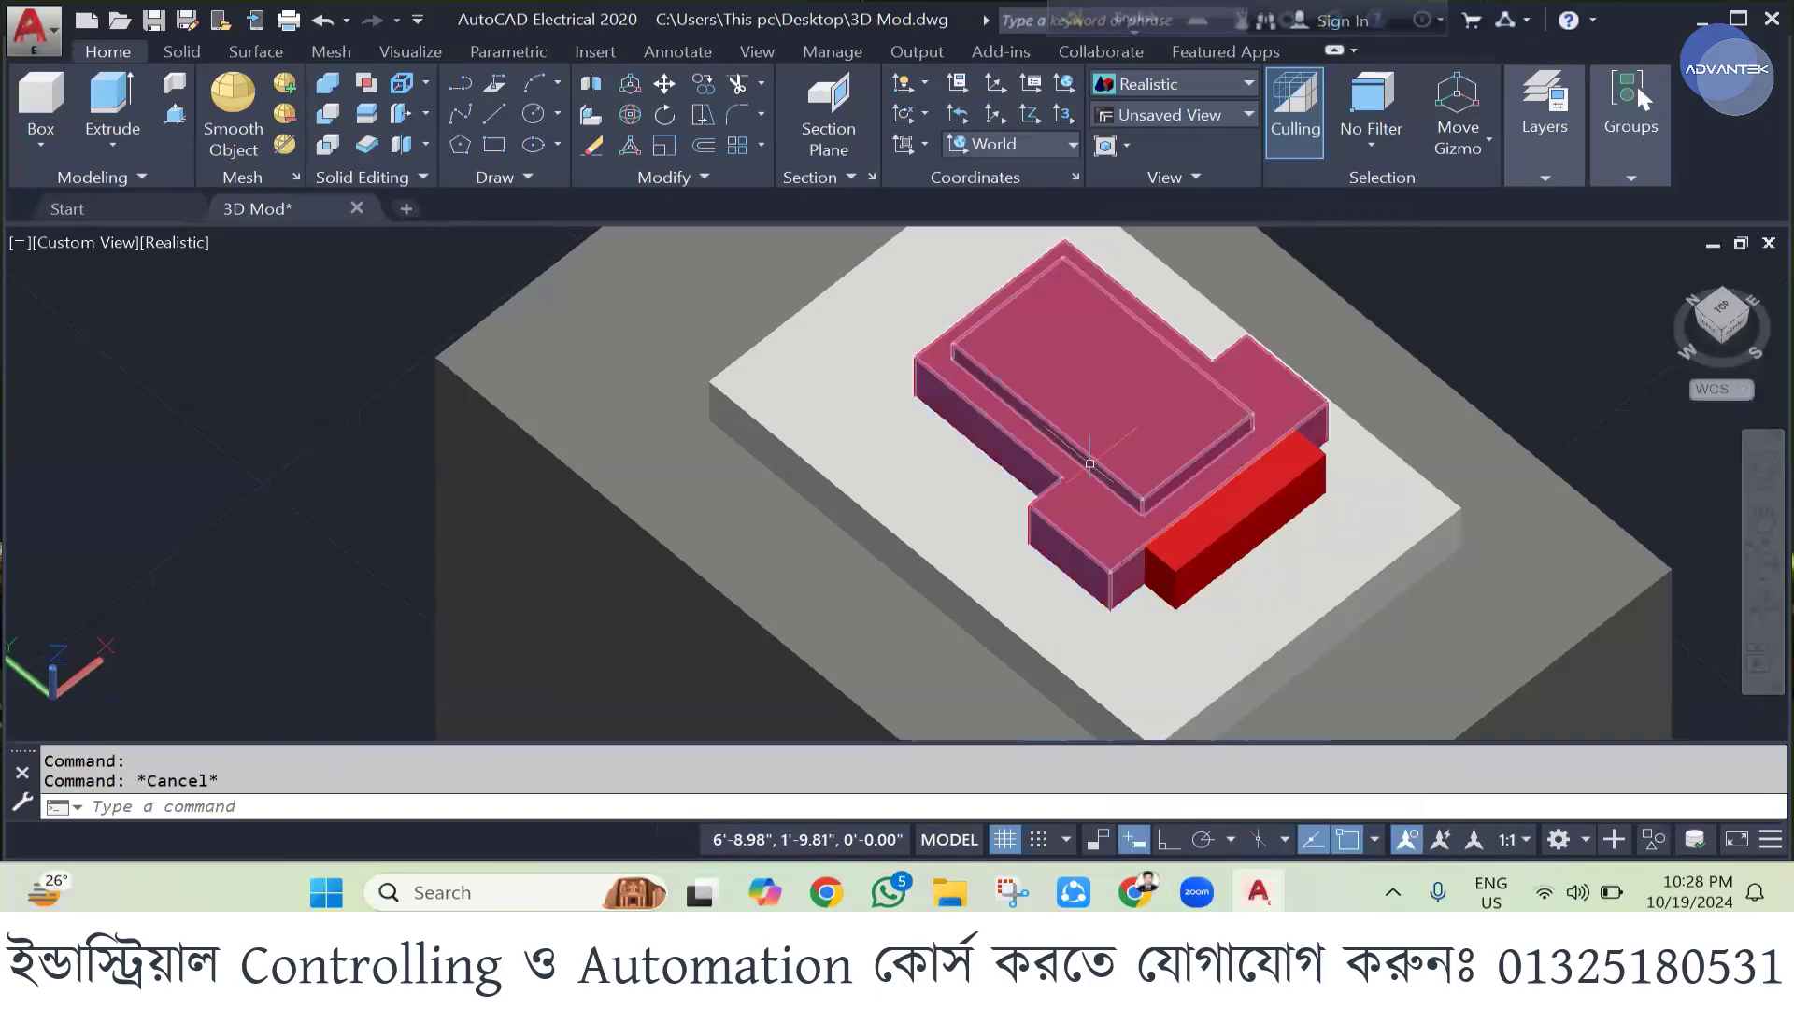
pyautogui.click(1091, 460)
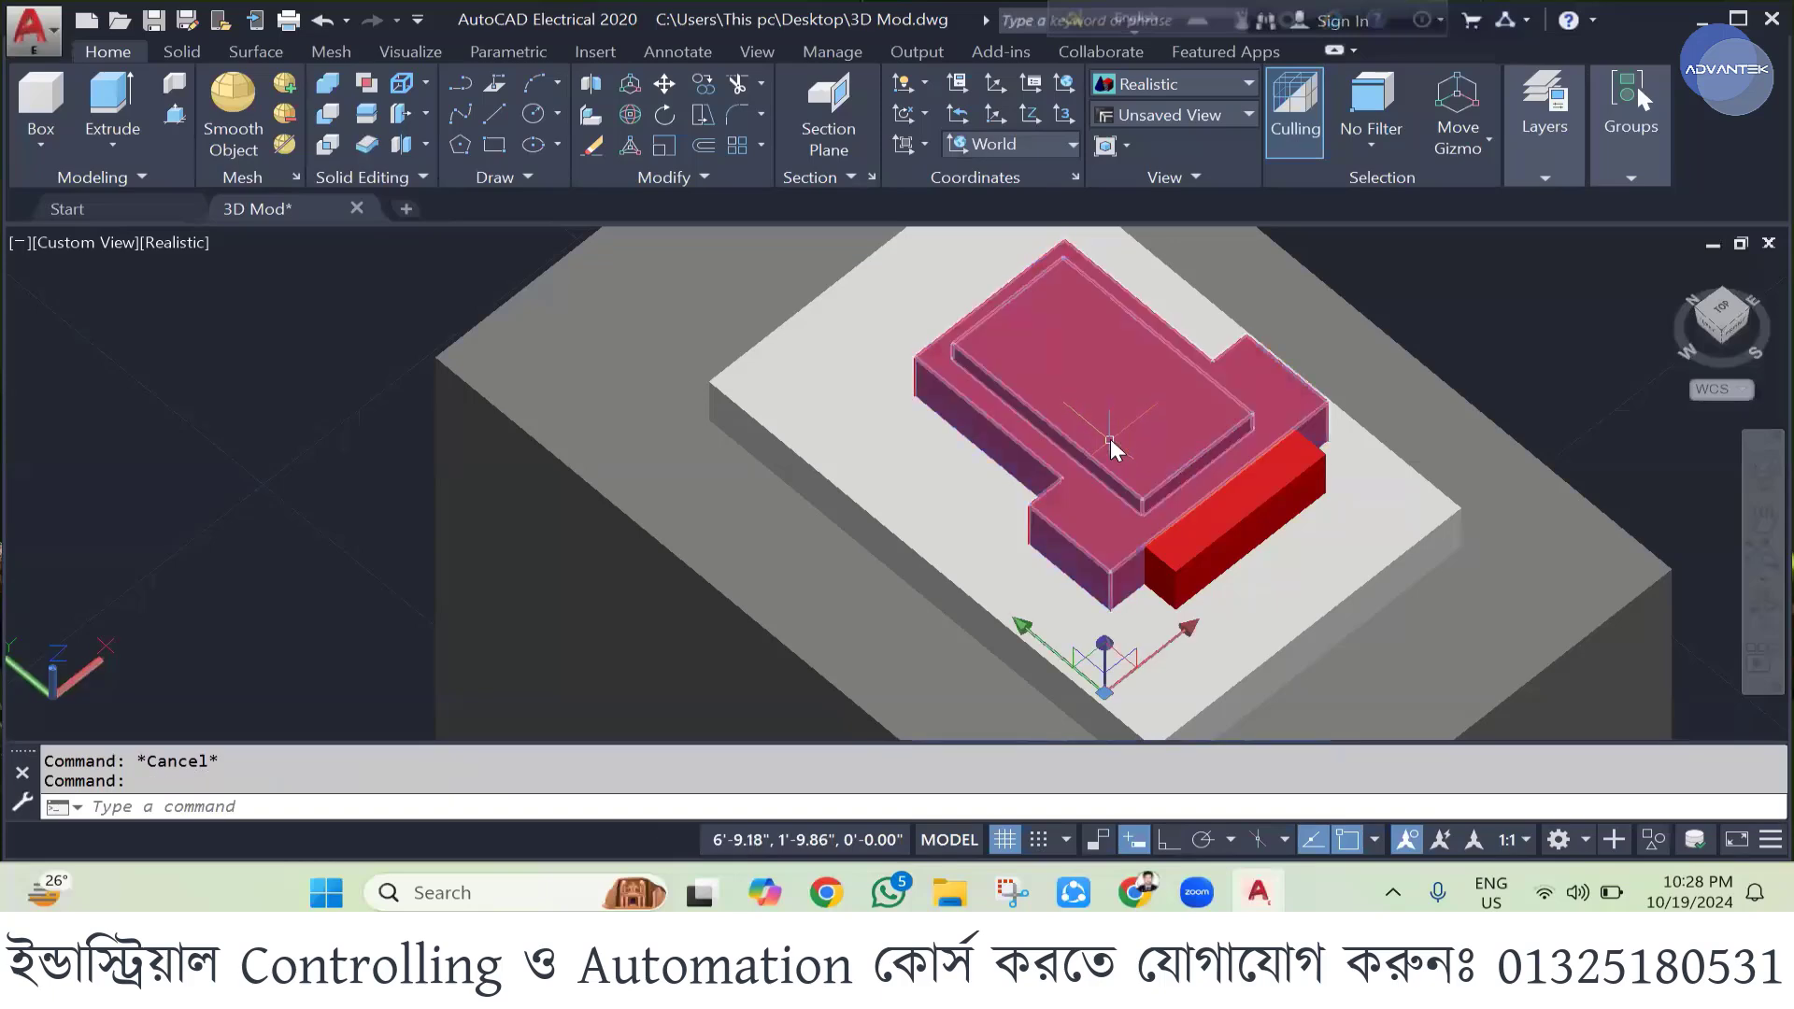
pyautogui.rightClick(1110, 441)
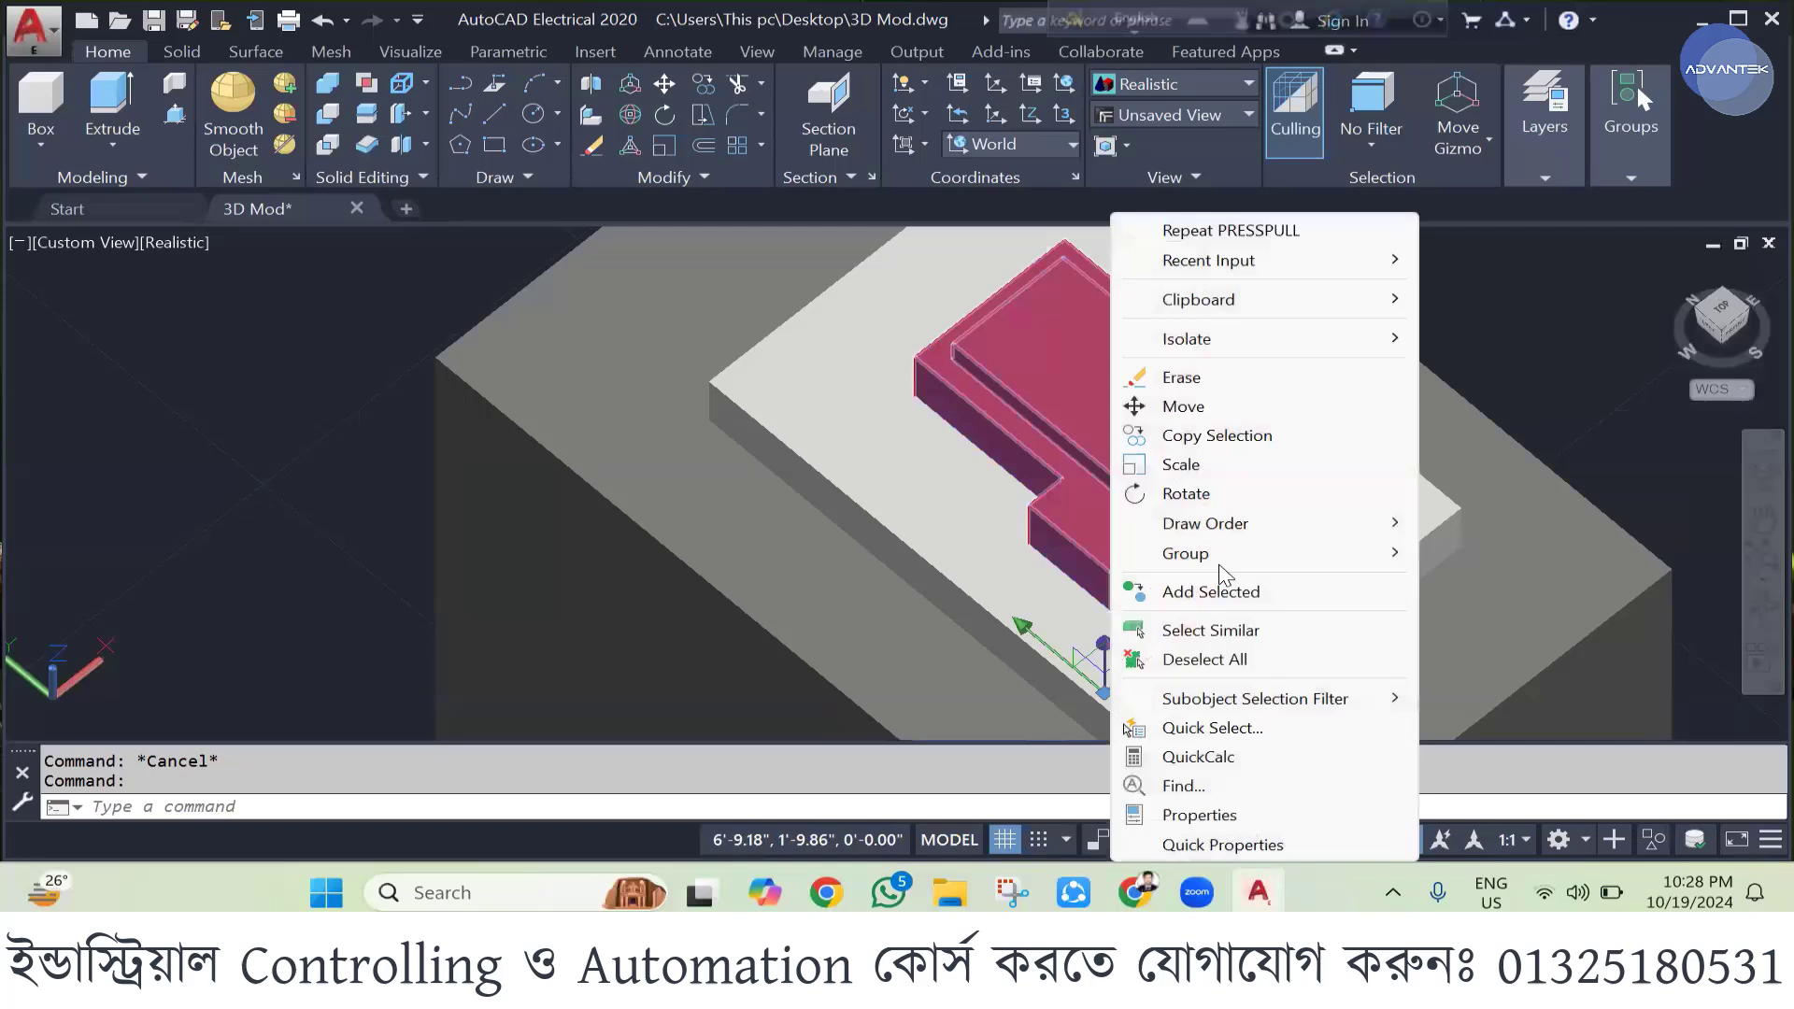
pyautogui.click(1213, 814)
# - Set the solid's colour to index 250 dark grey via Select Color and check it
pyautogui.click(419, 153)
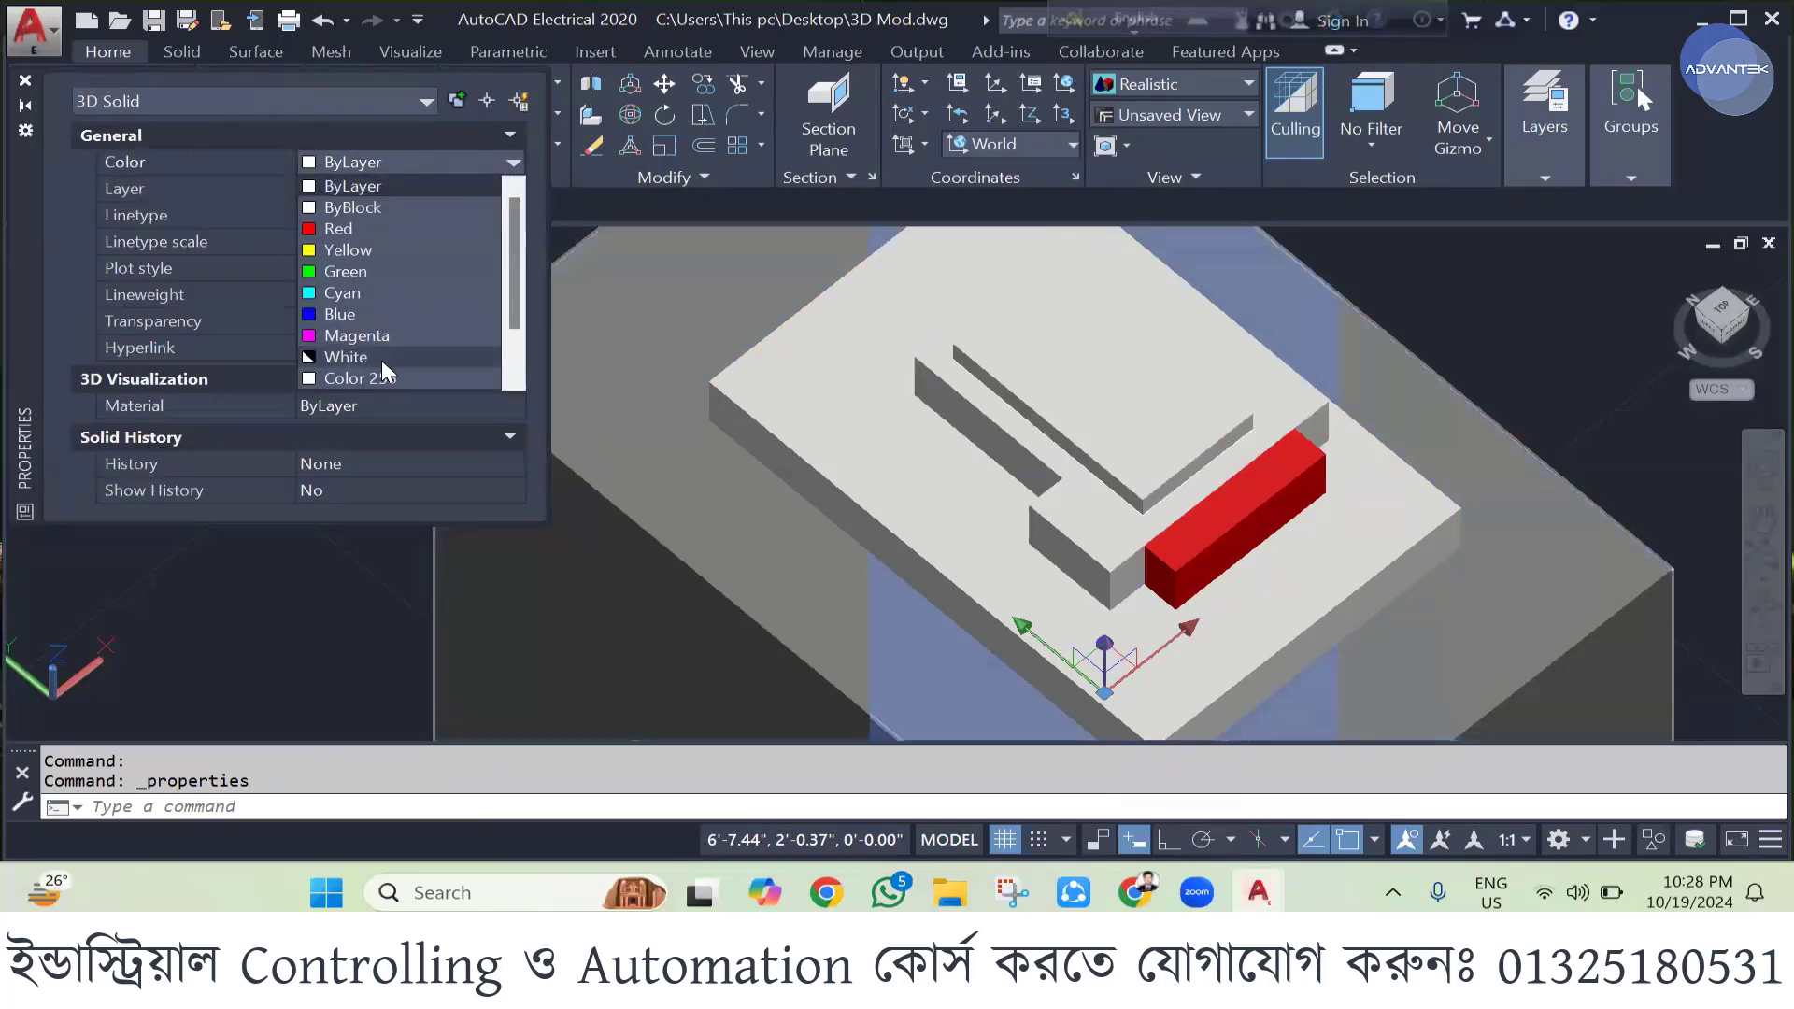
pyautogui.click(381, 374)
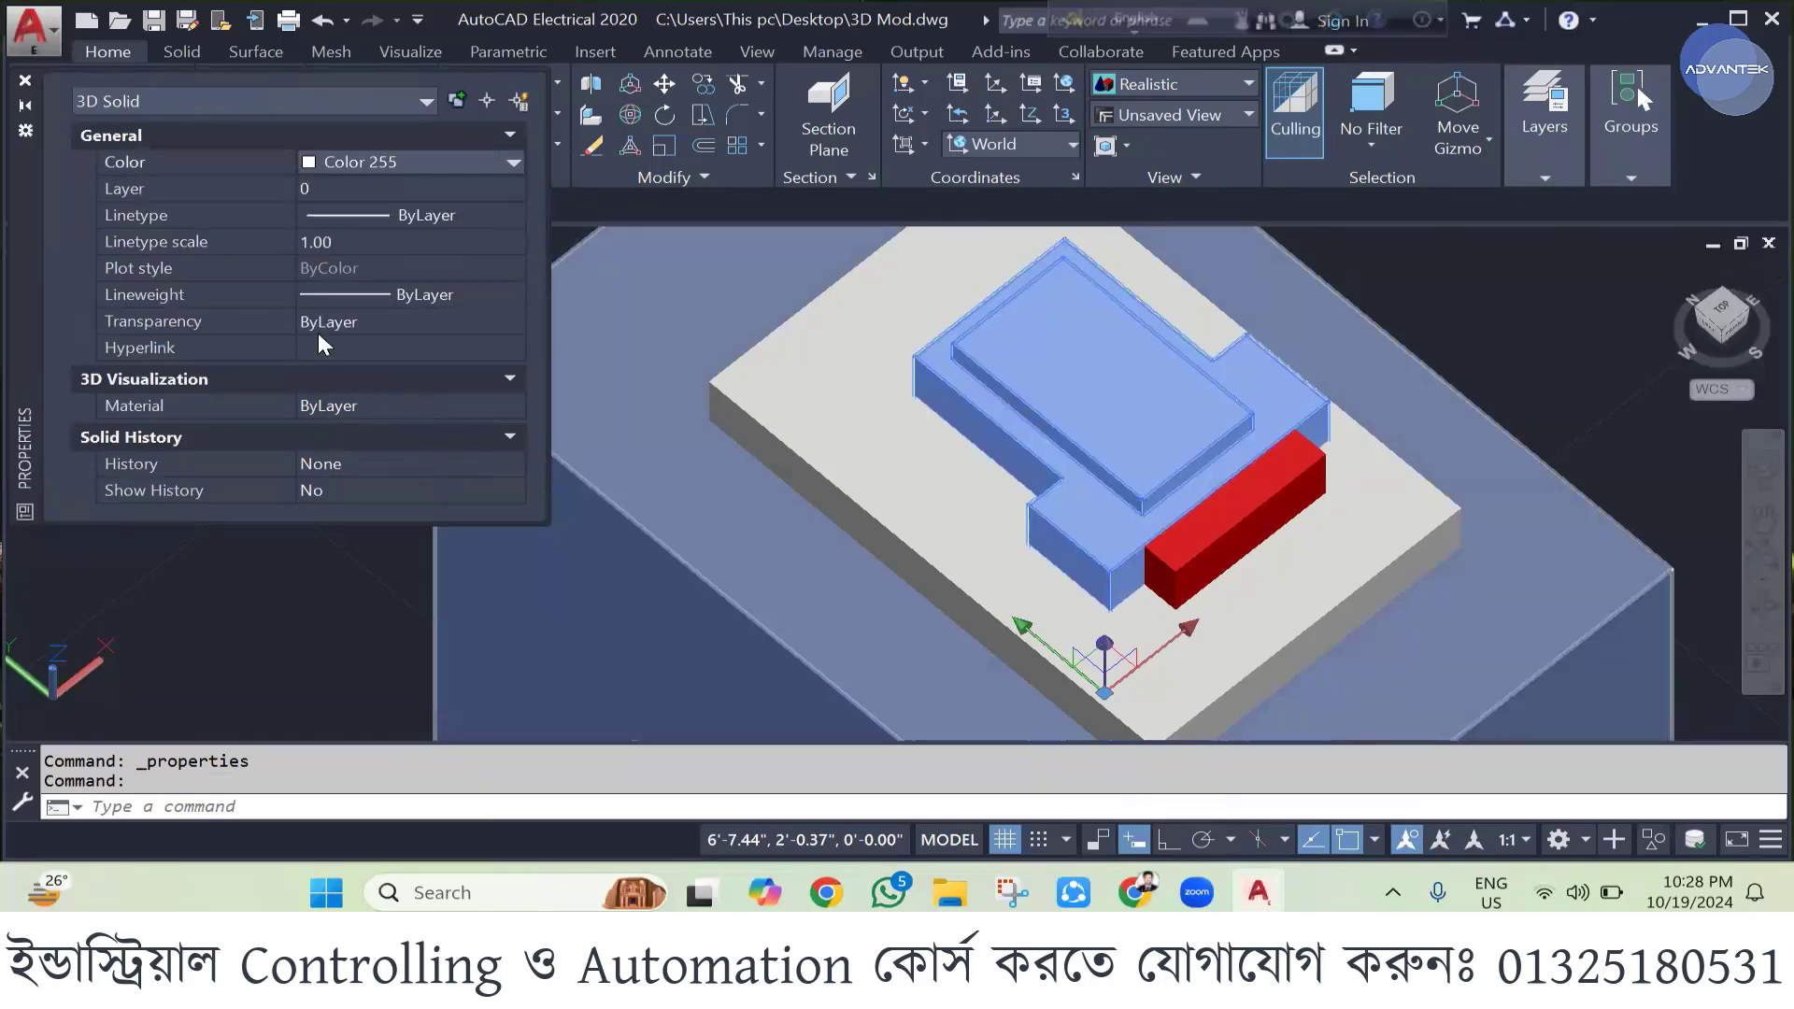
pyautogui.click(378, 159)
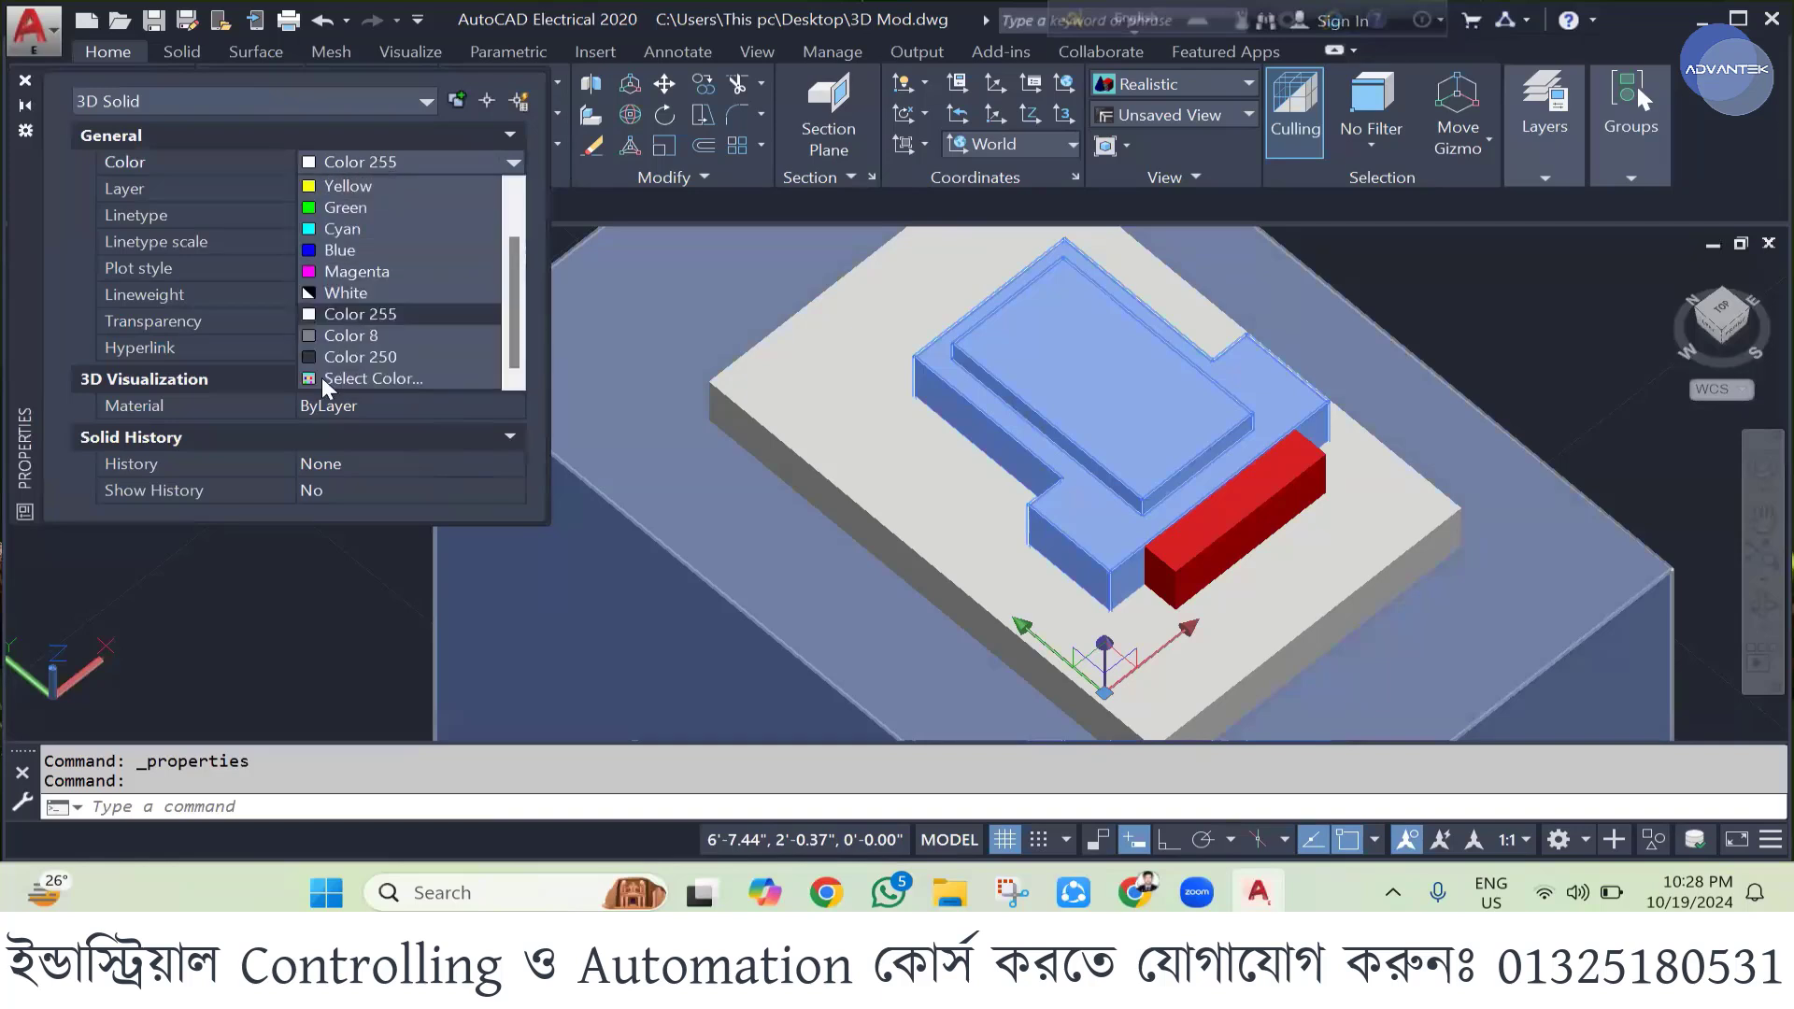
pyautogui.click(322, 380)
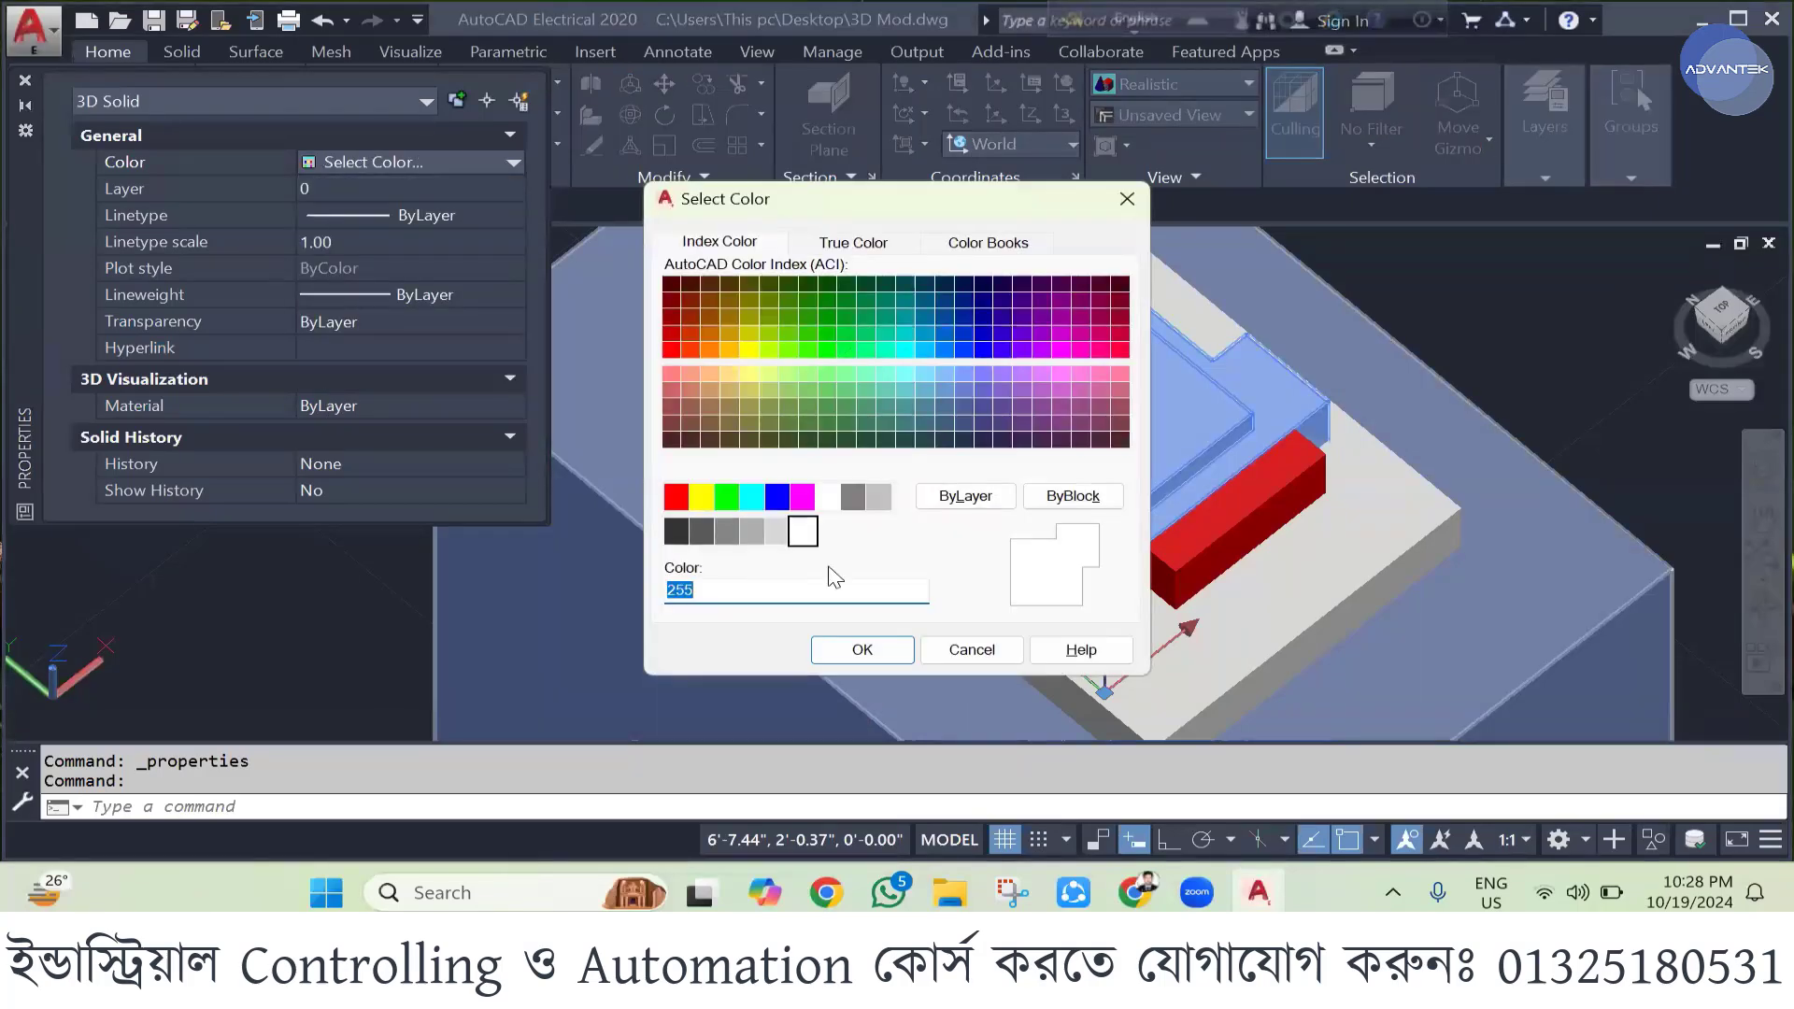
pyautogui.click(667, 531)
pyautogui.click(852, 651)
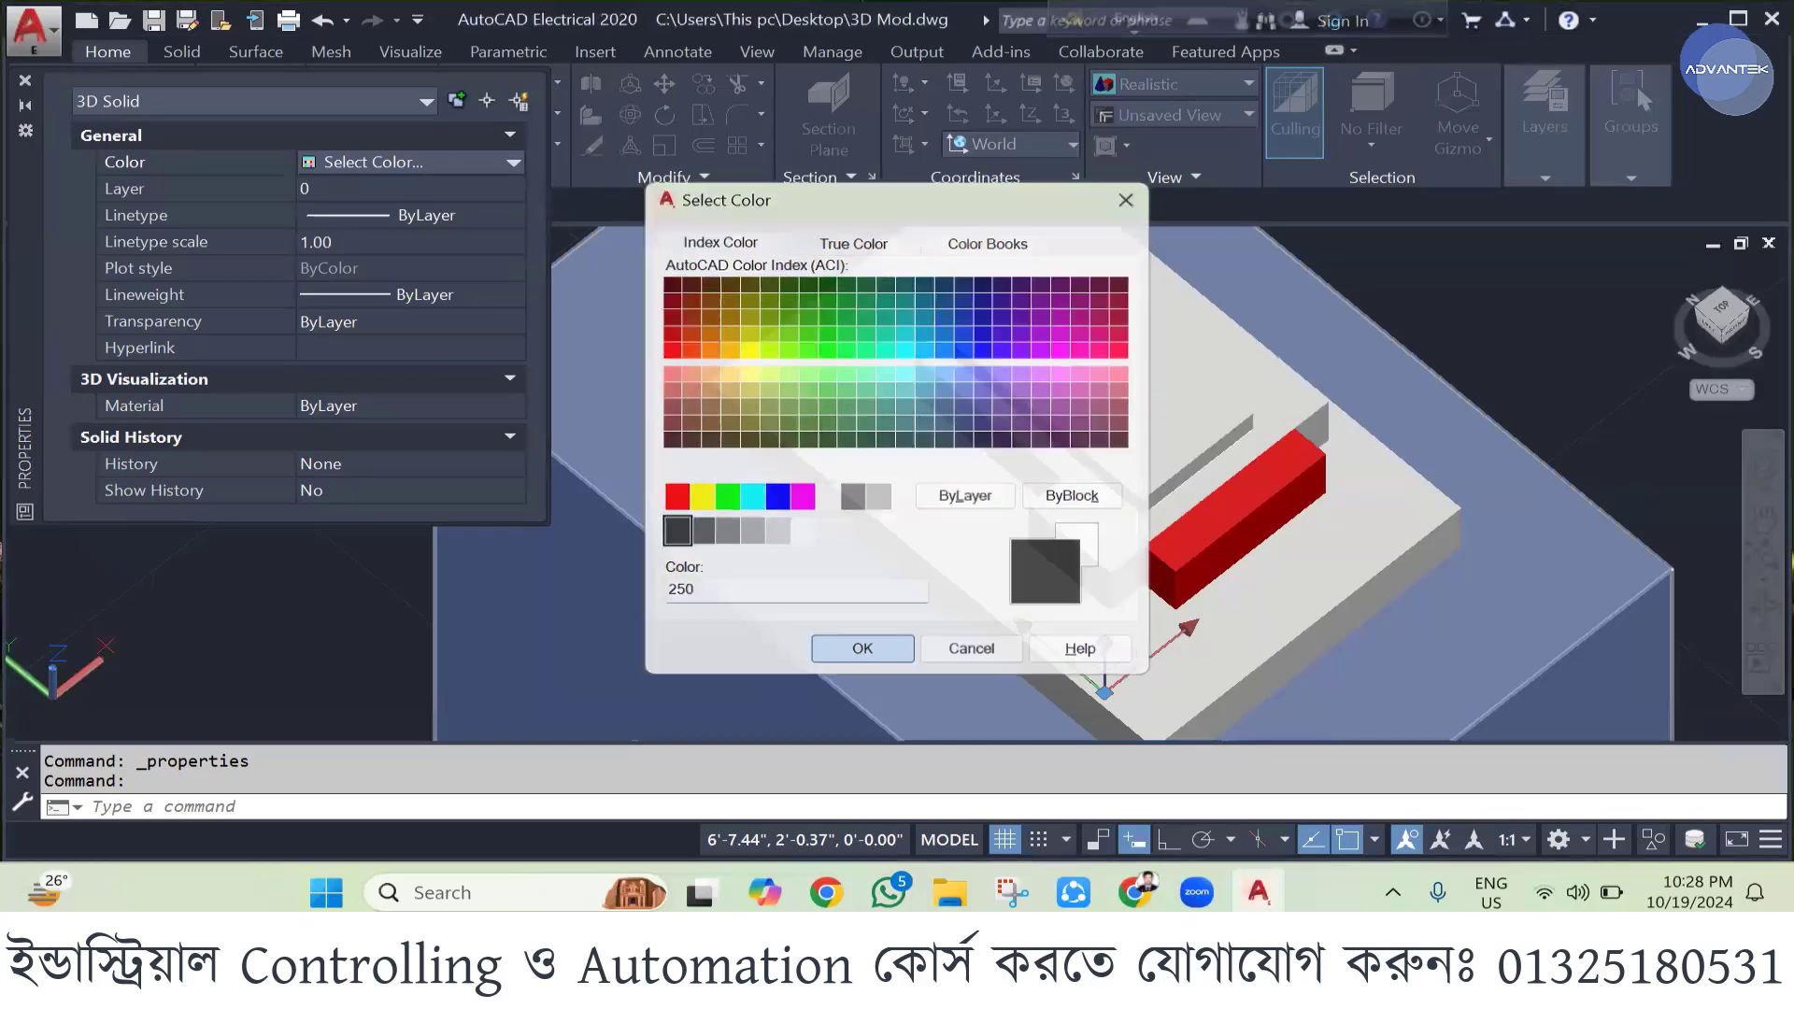
pyautogui.press('Escape')
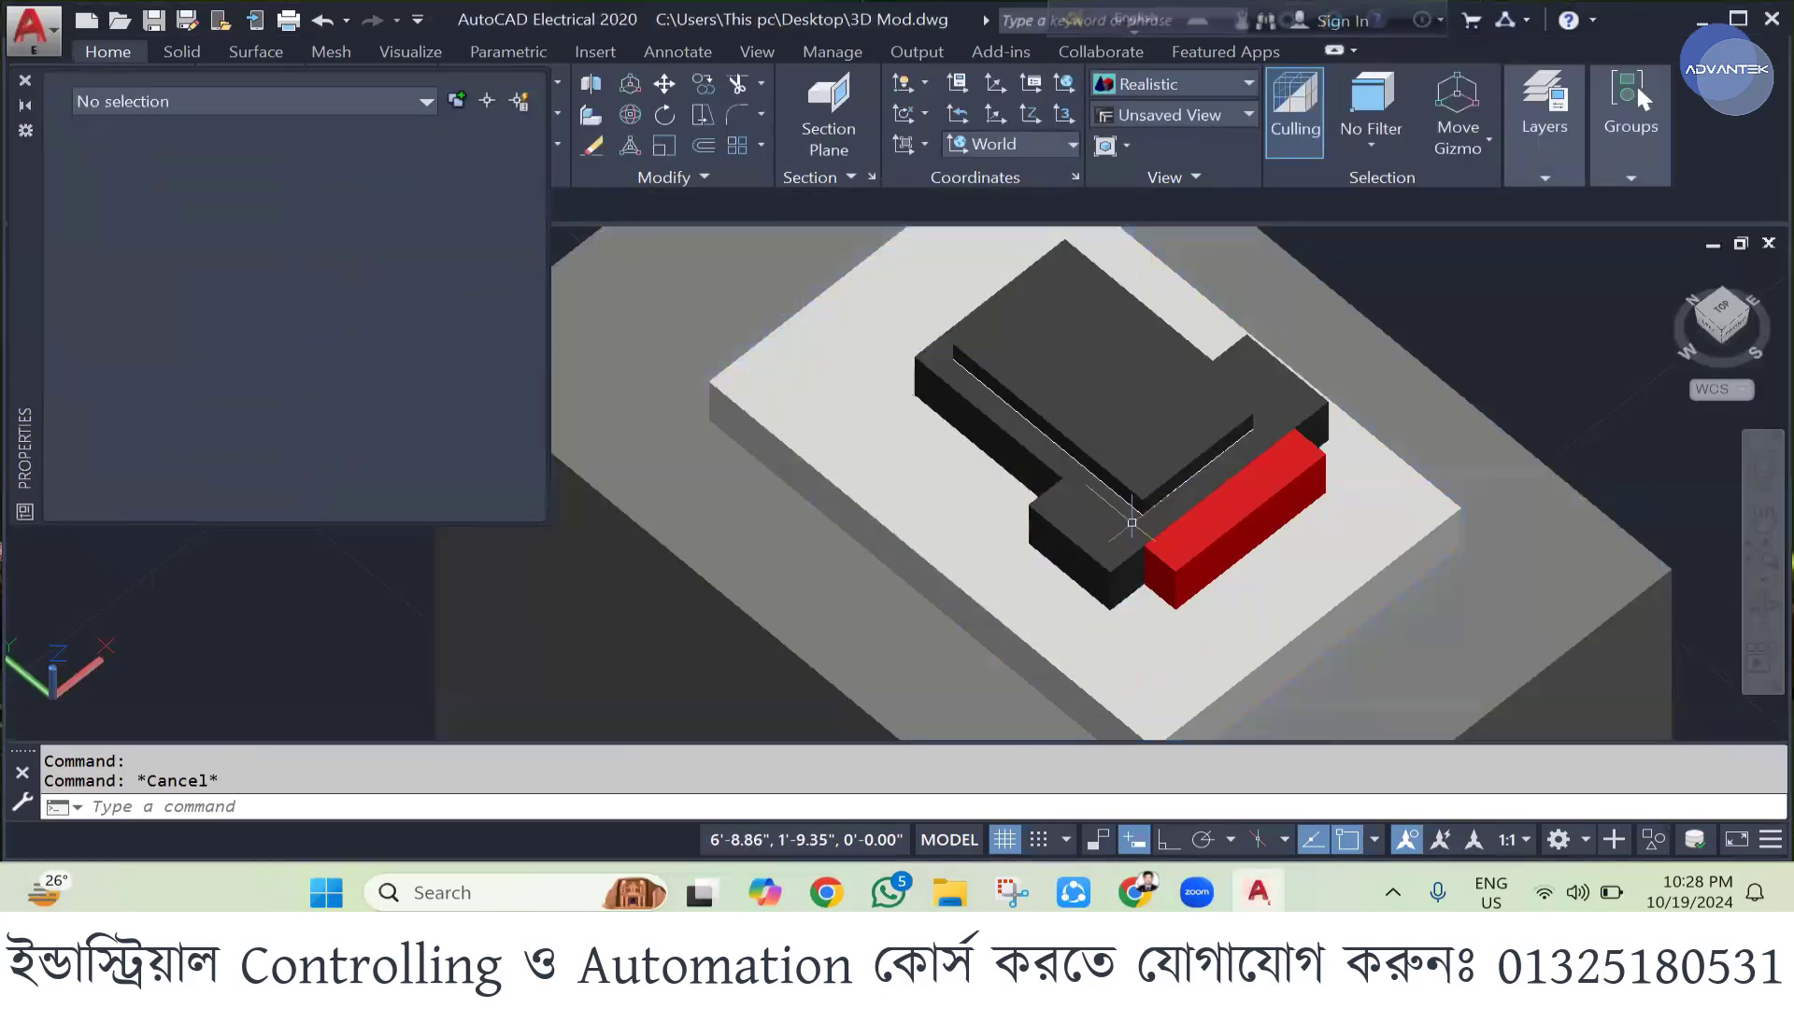
pyautogui.click(1132, 522)
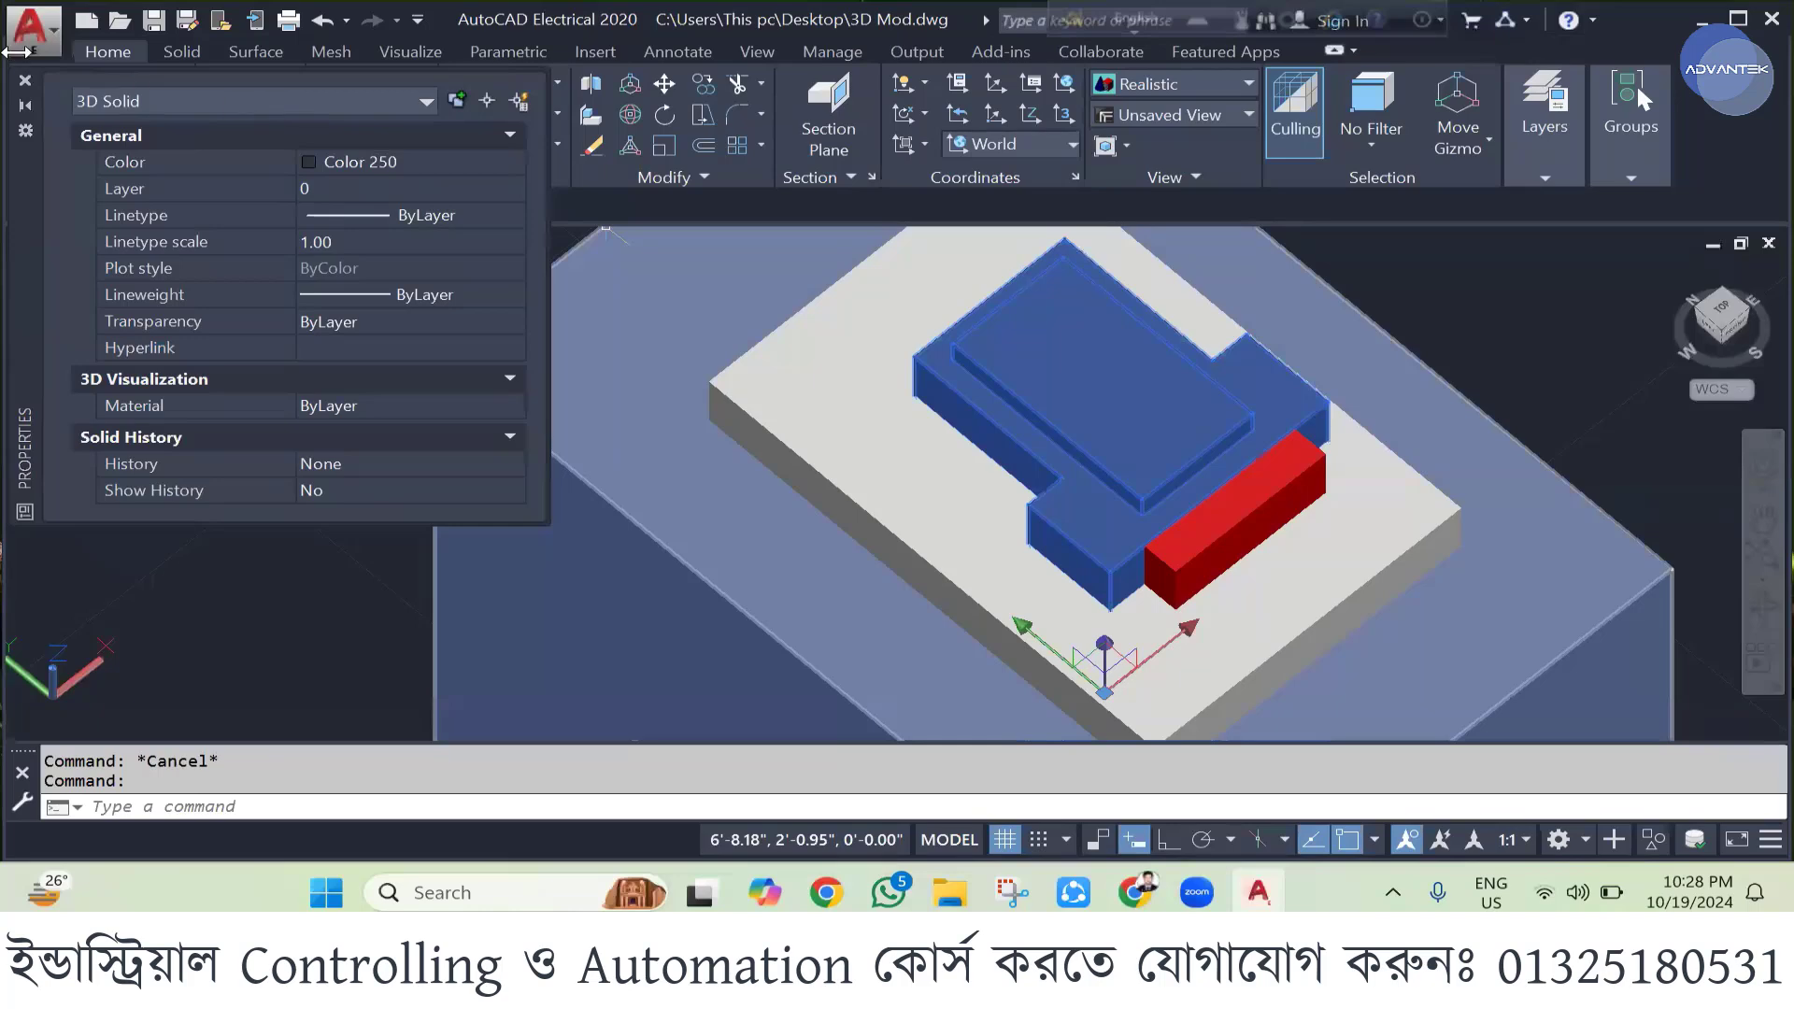
pyautogui.hotkey('ctrl', '1')
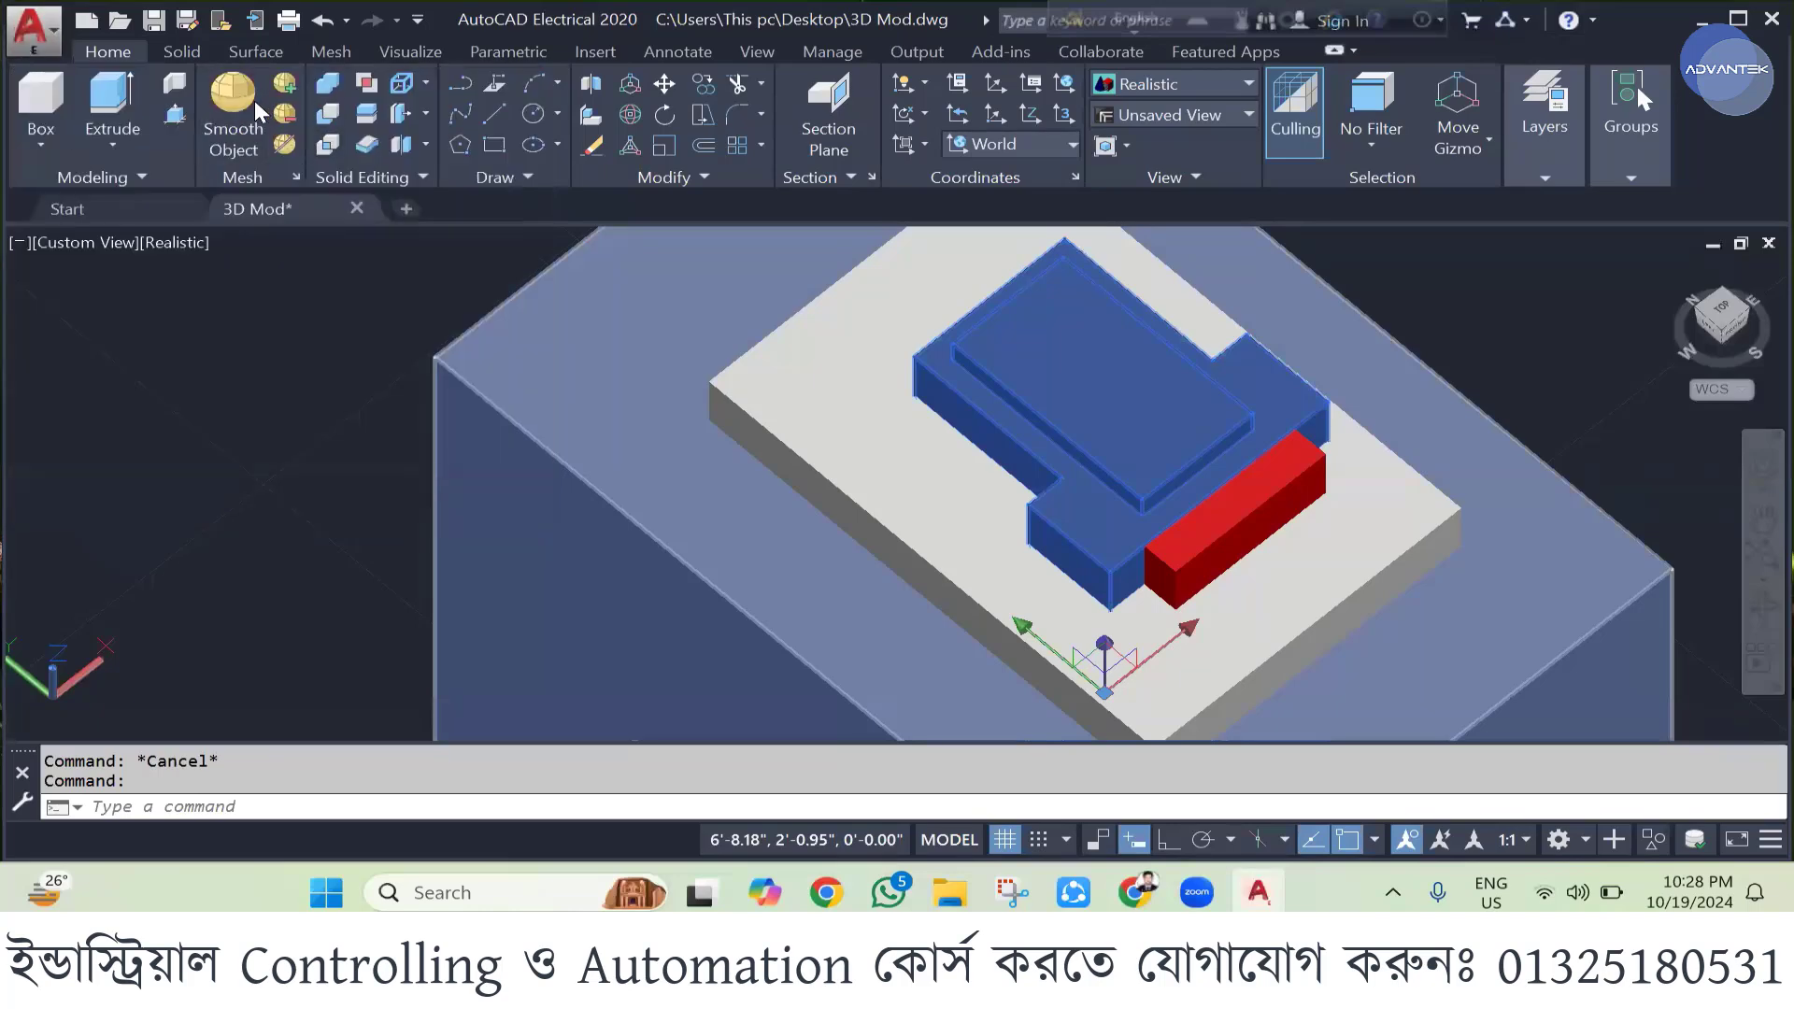
pyautogui.click(233, 99)
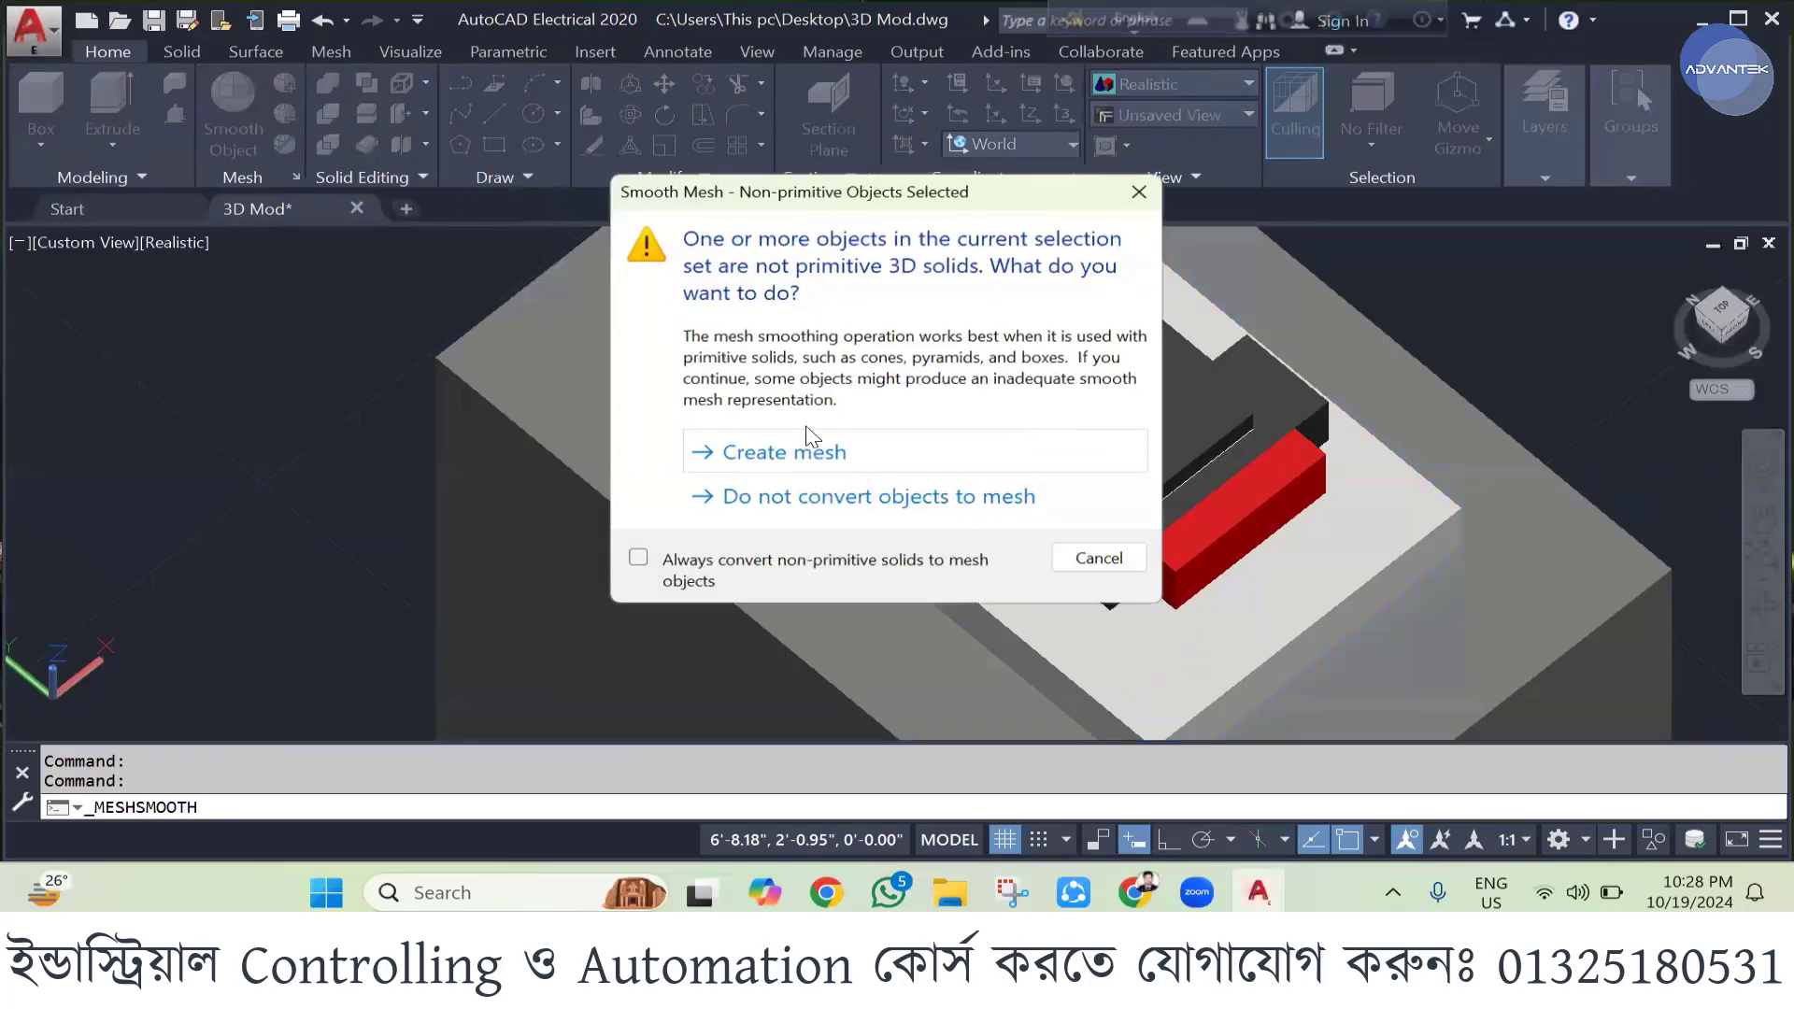
pyautogui.click(783, 455)
pyautogui.press('Escape')
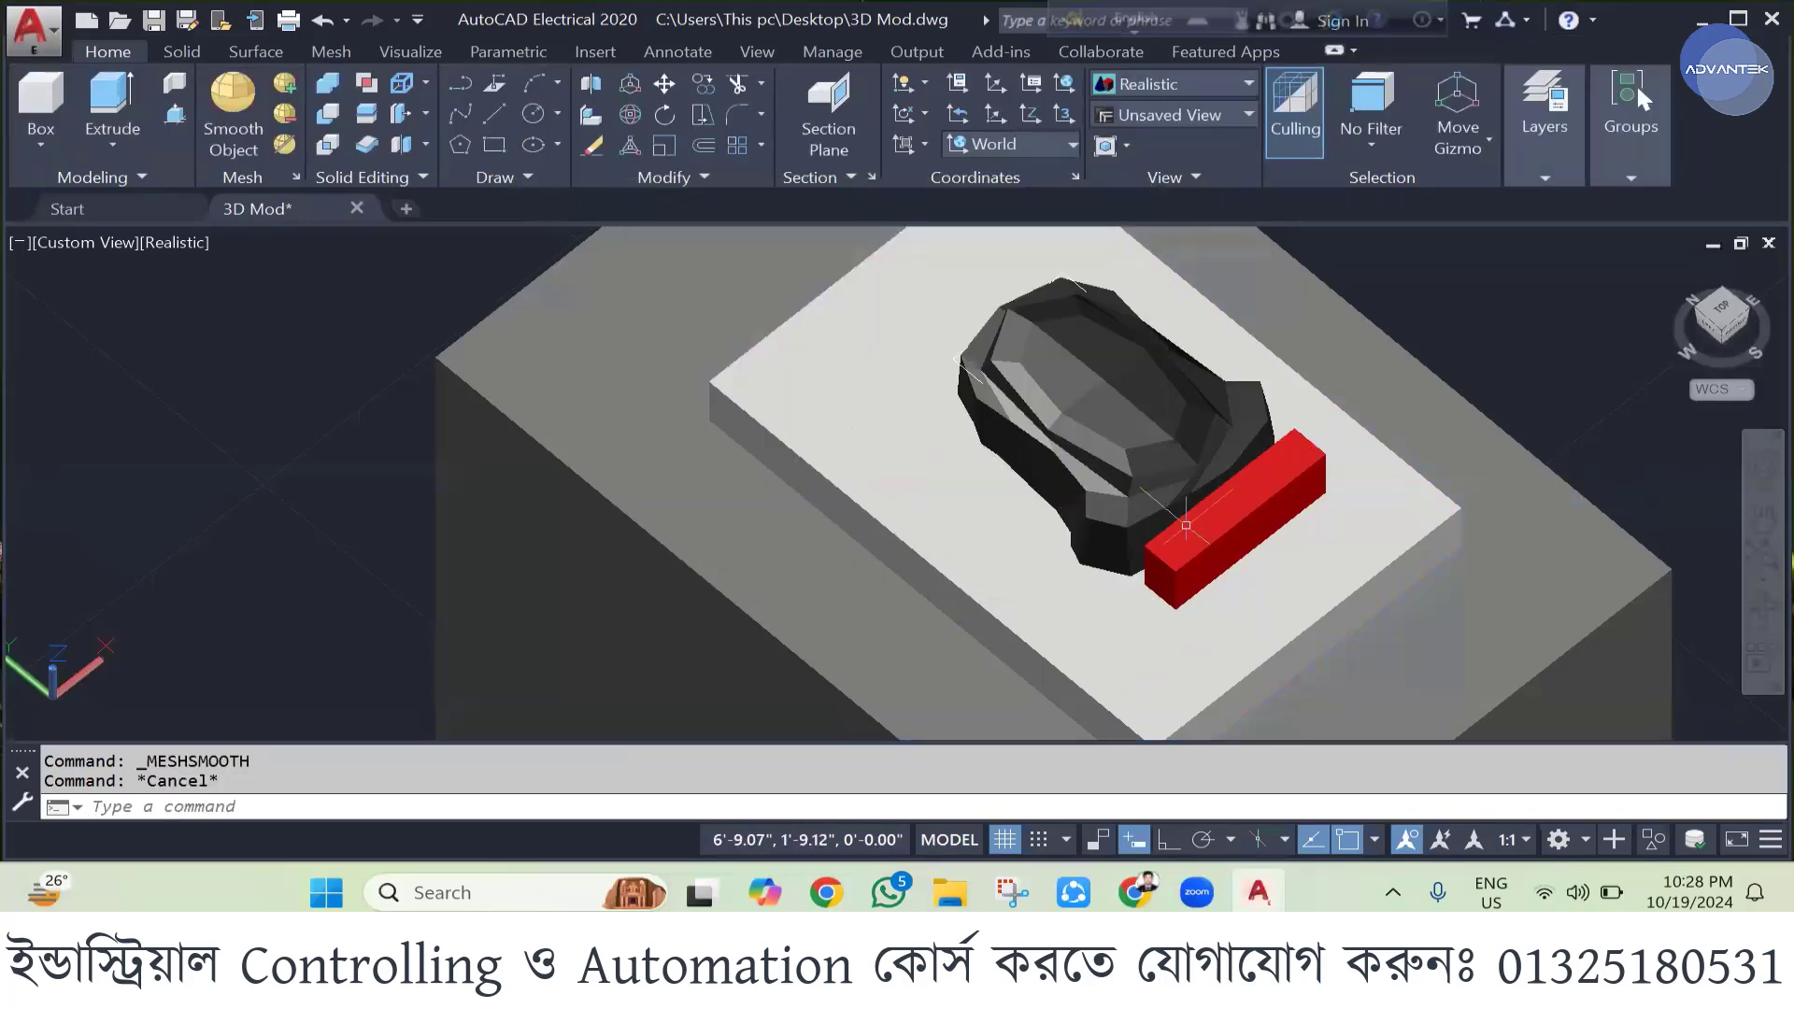
pyautogui.click(1141, 457)
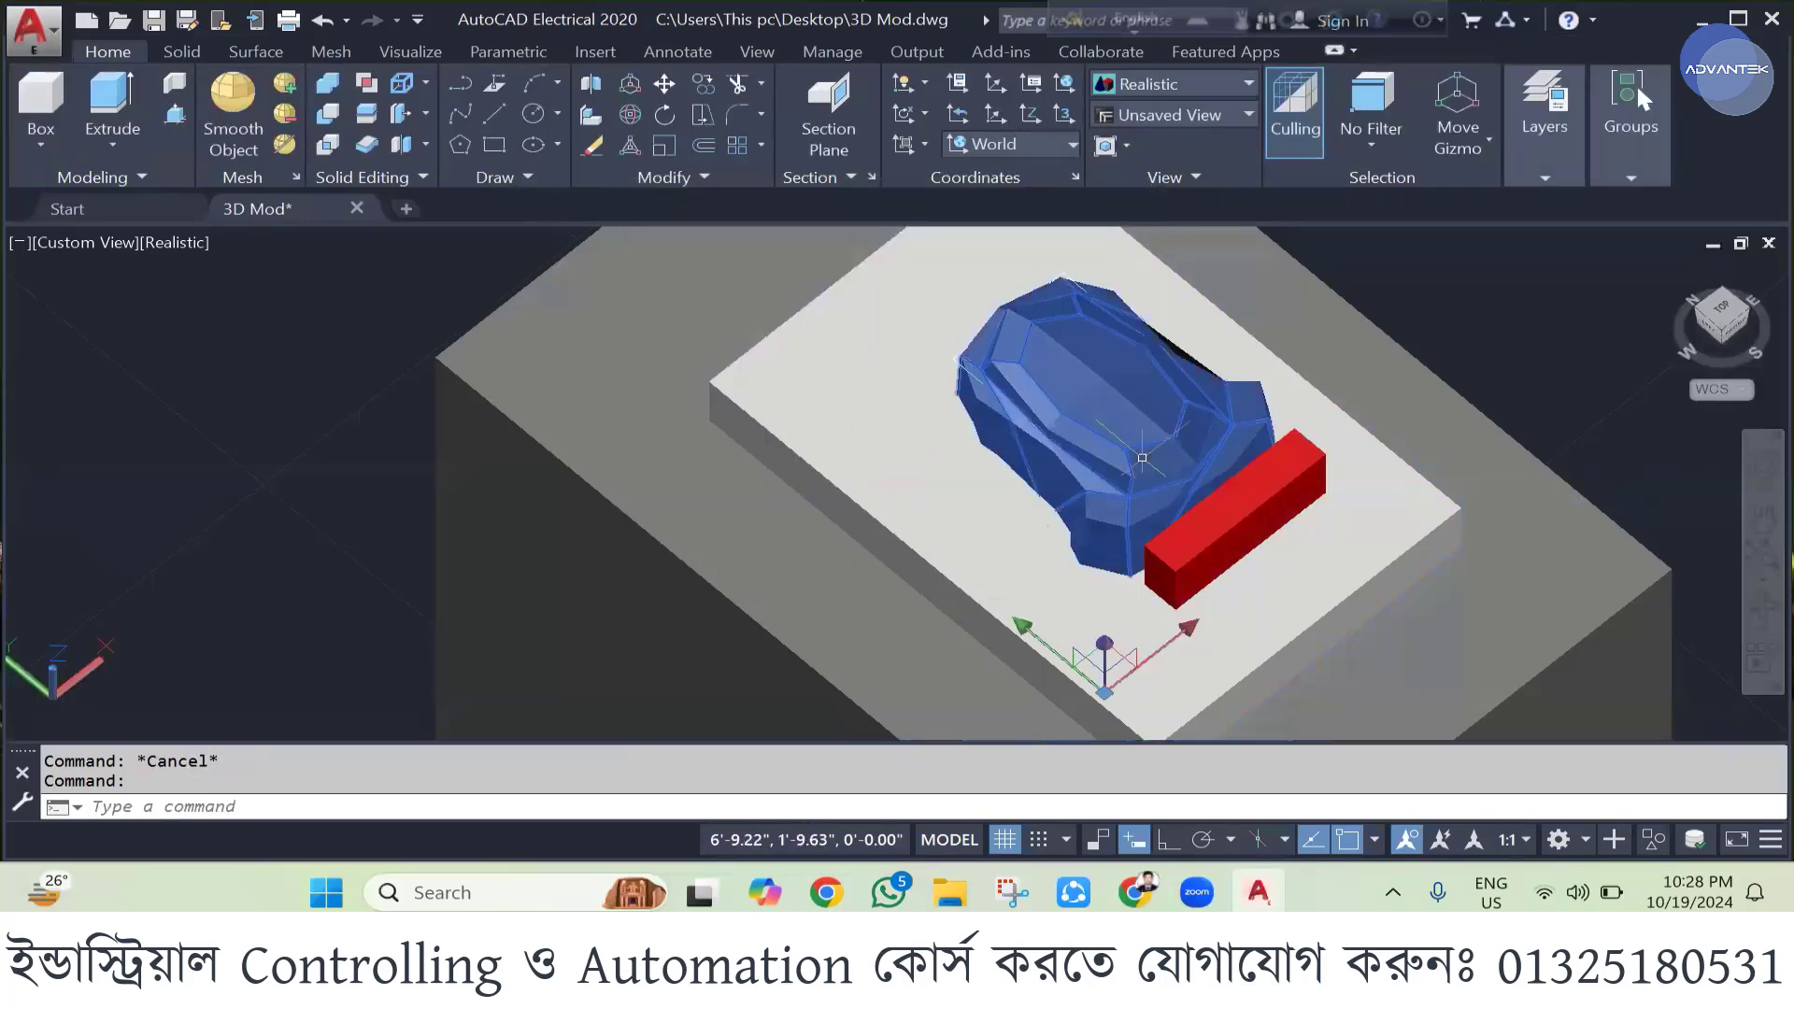
pyautogui.hotkey('ctrl', 'z')
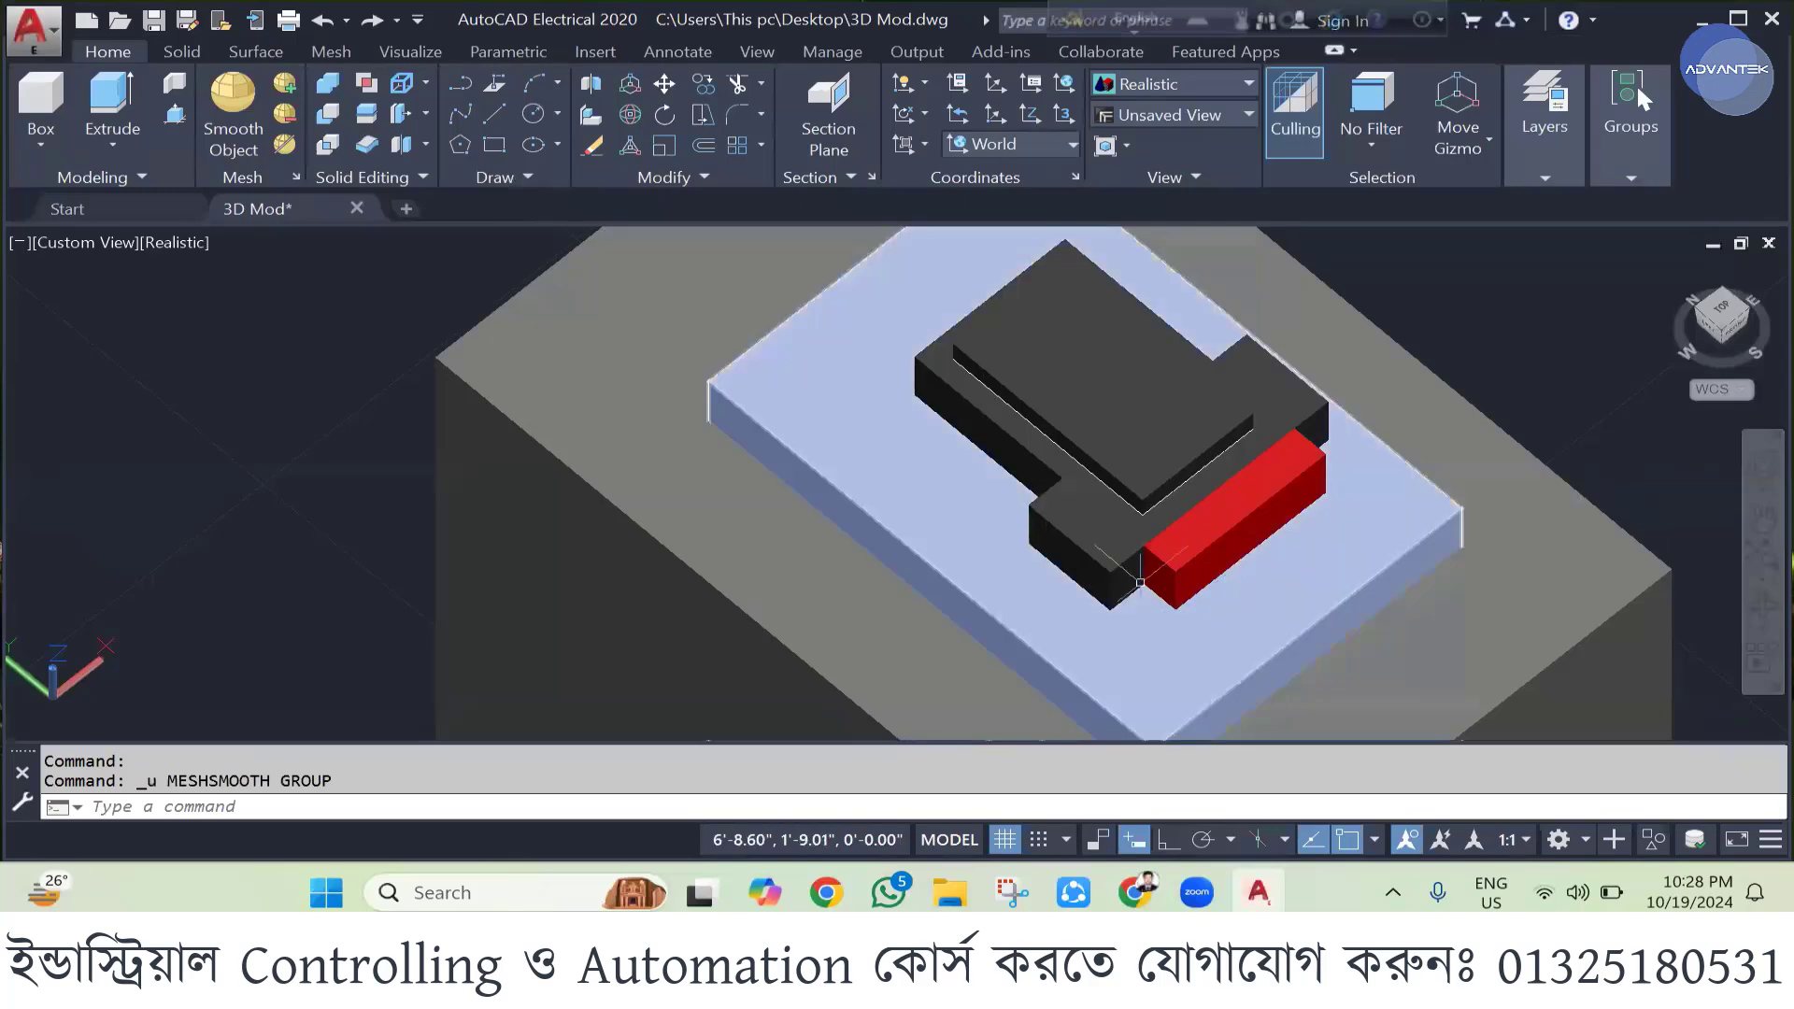
pyautogui.scroll(-5, 1139, 582)
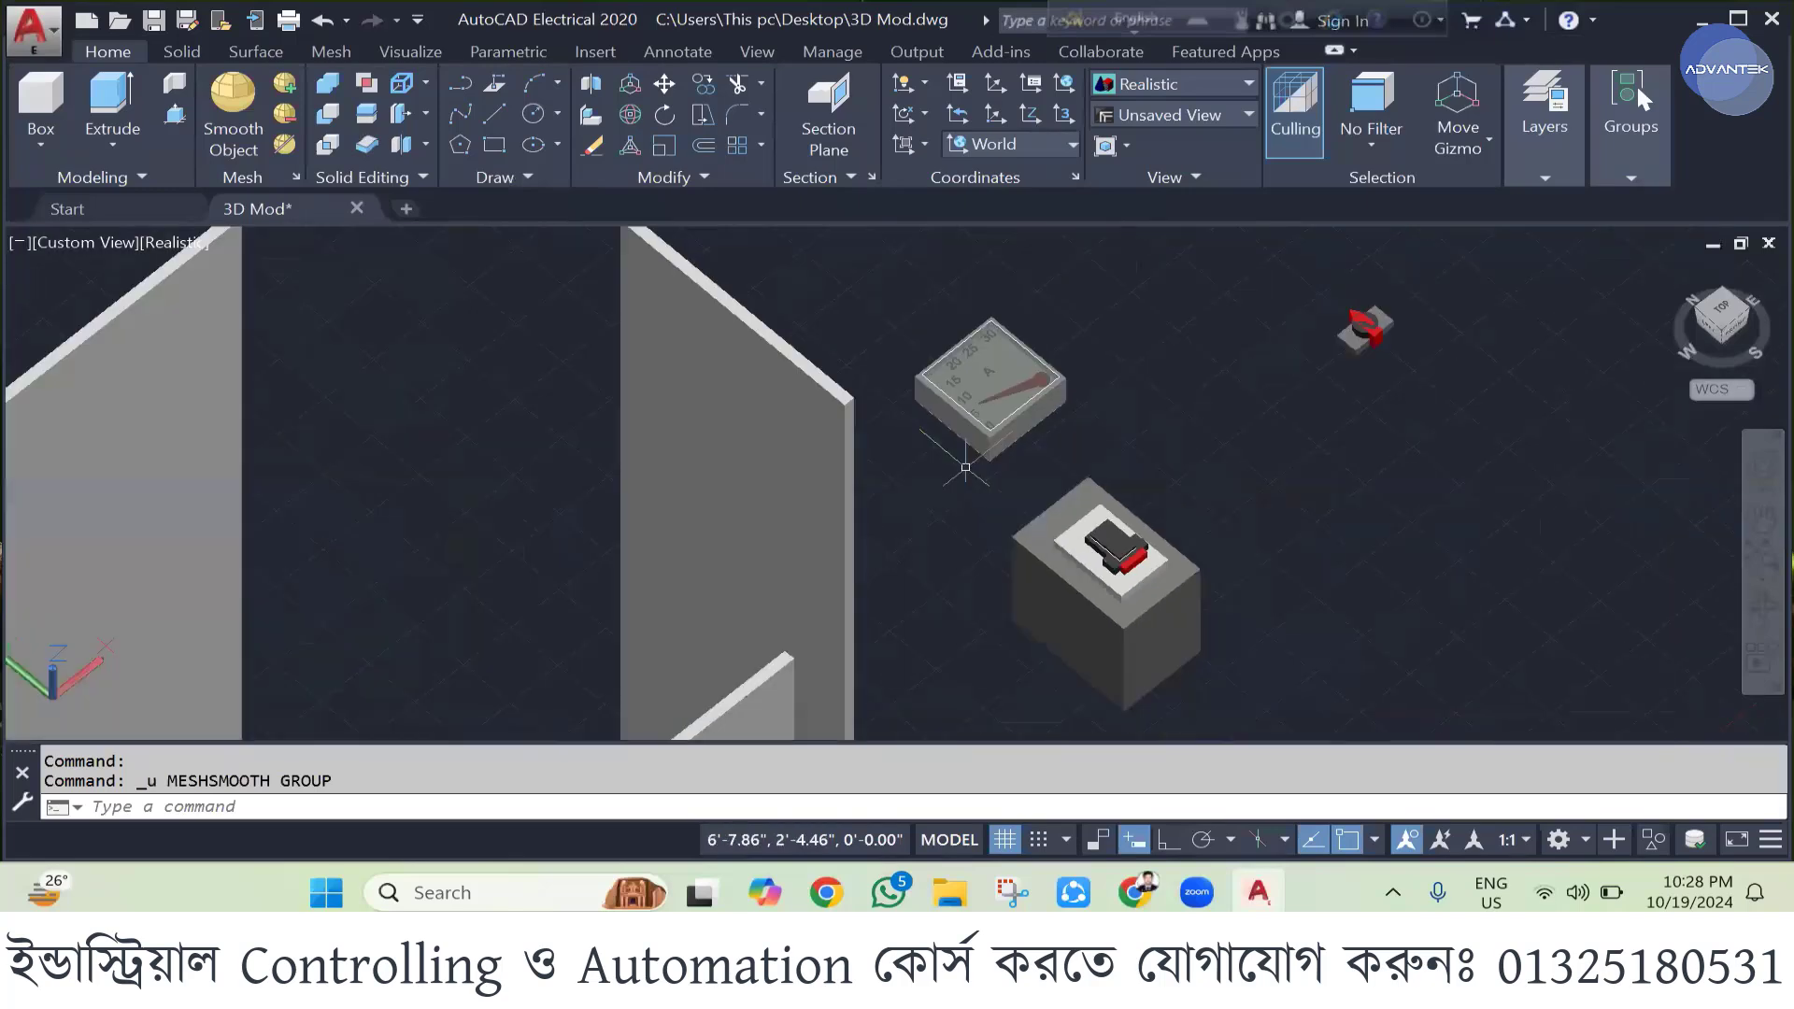
# - Zoom in on the long beam and select it
pyautogui.scroll(-2, 967, 471)
pyautogui.press('Escape')
pyautogui.press('Escape')
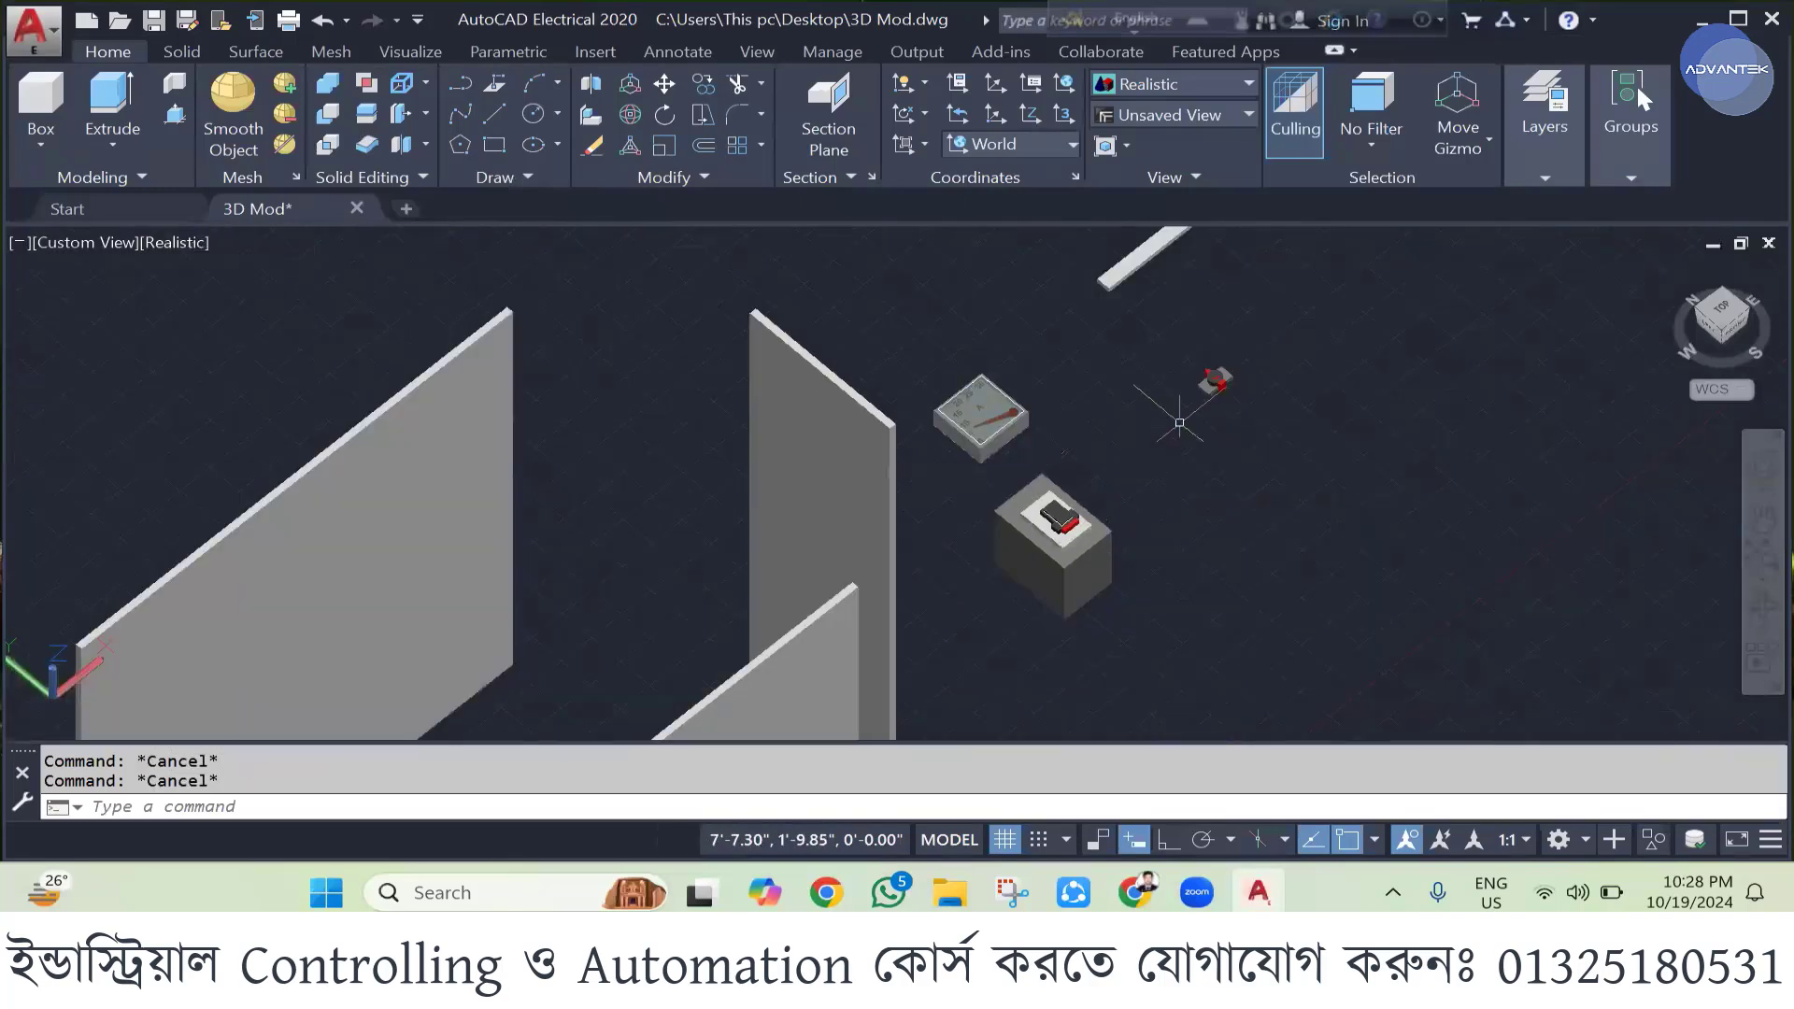
pyautogui.scroll(3, 1214, 369)
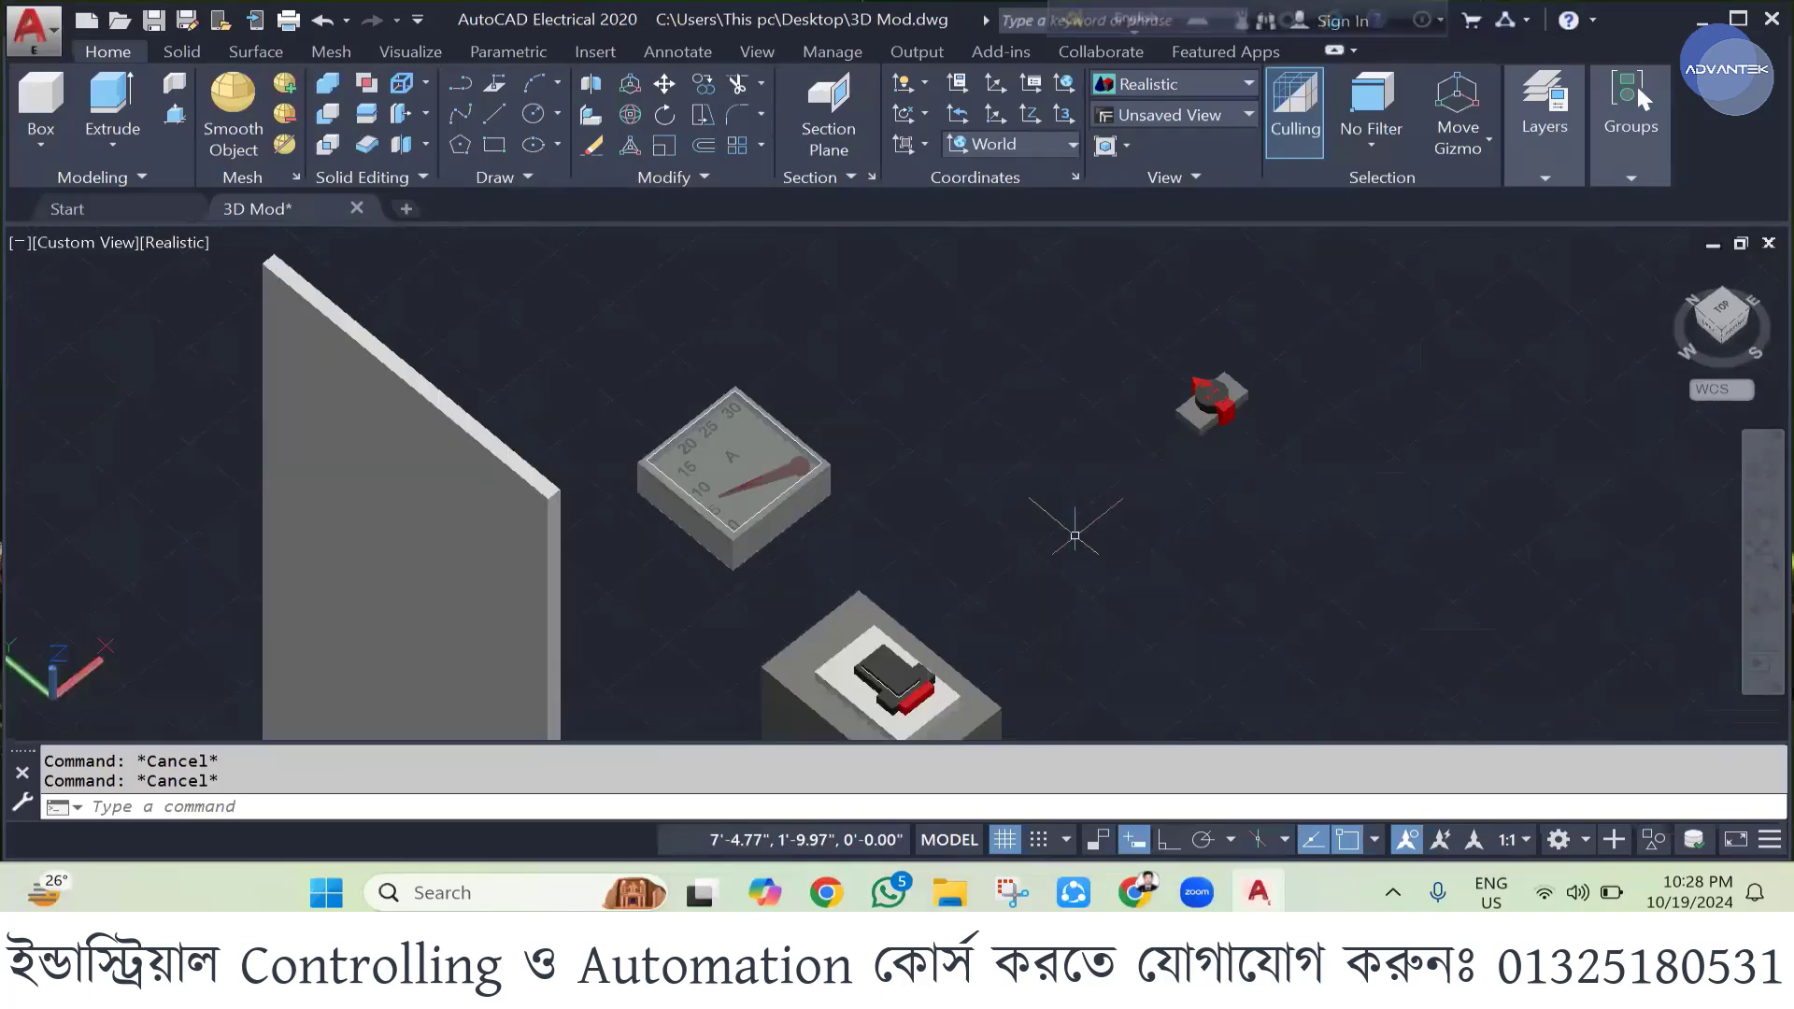
pyautogui.scroll(-4, 1079, 532)
pyautogui.scroll(2, 1135, 334)
pyautogui.click(1135, 334)
pyautogui.scroll(-3, 1135, 333)
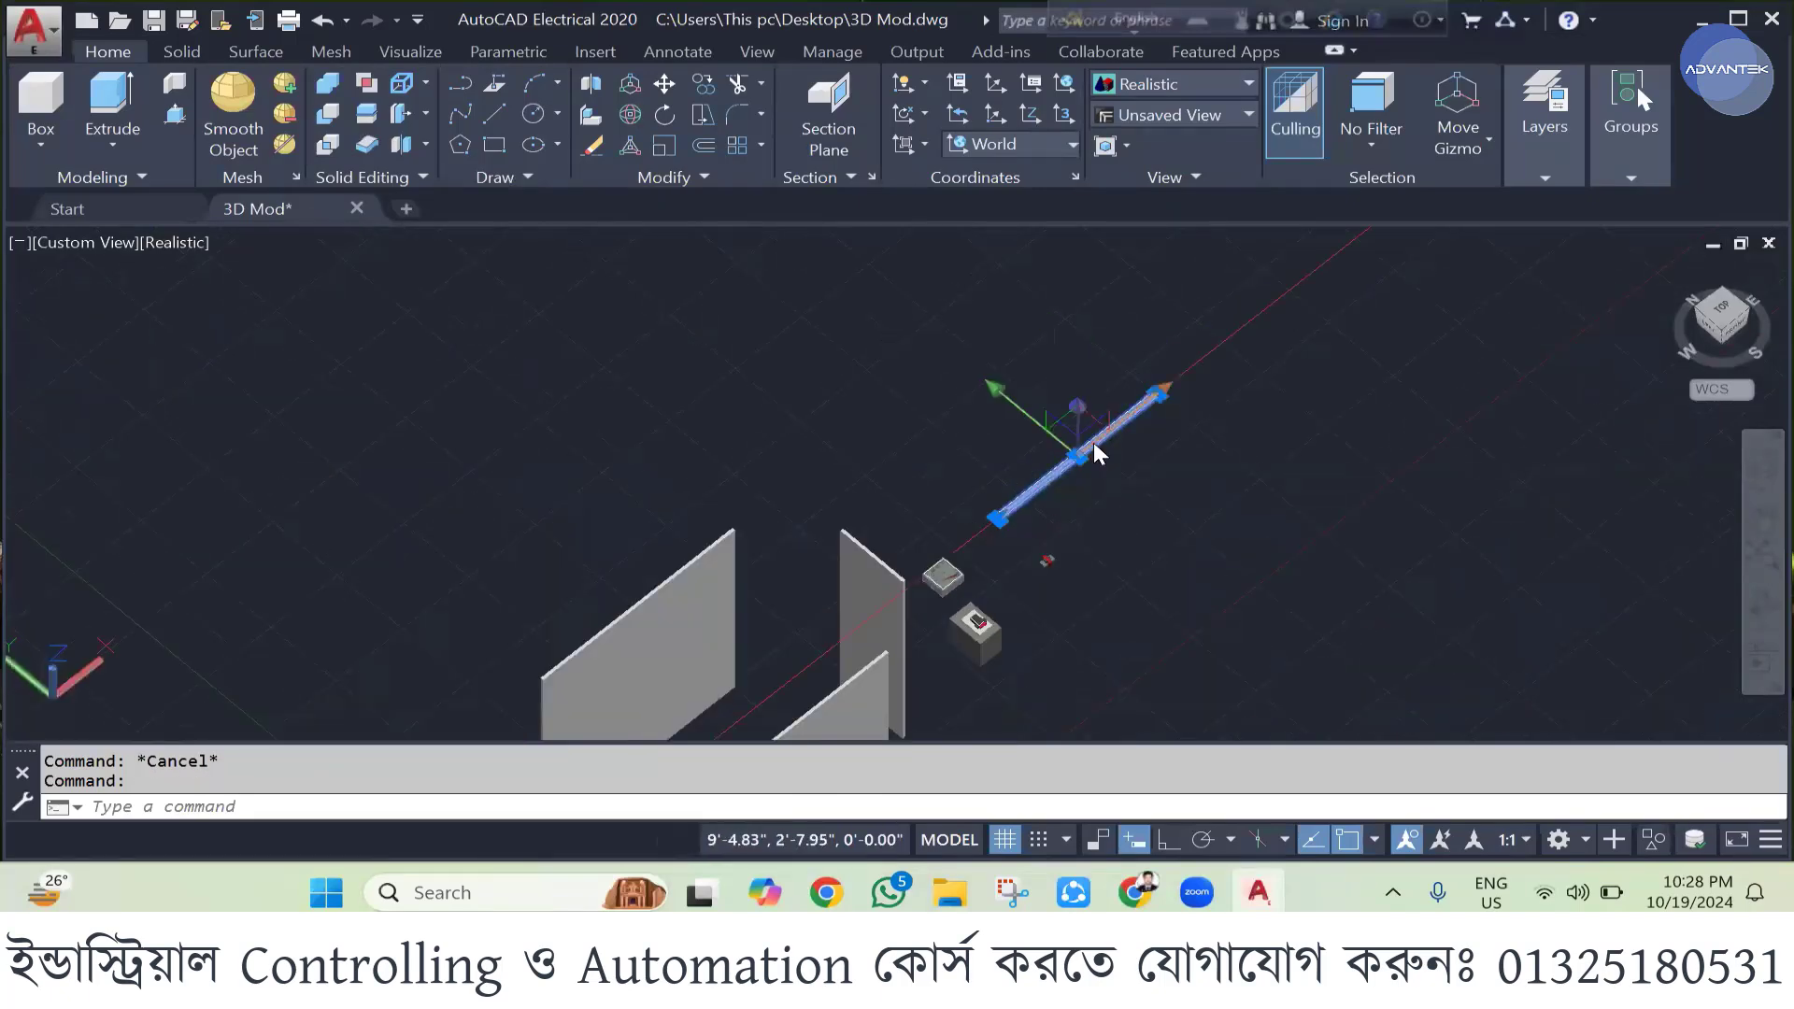
pyautogui.scroll(1, 1020, 507)
pyautogui.press('Escape')
pyautogui.scroll(1, 1073, 486)
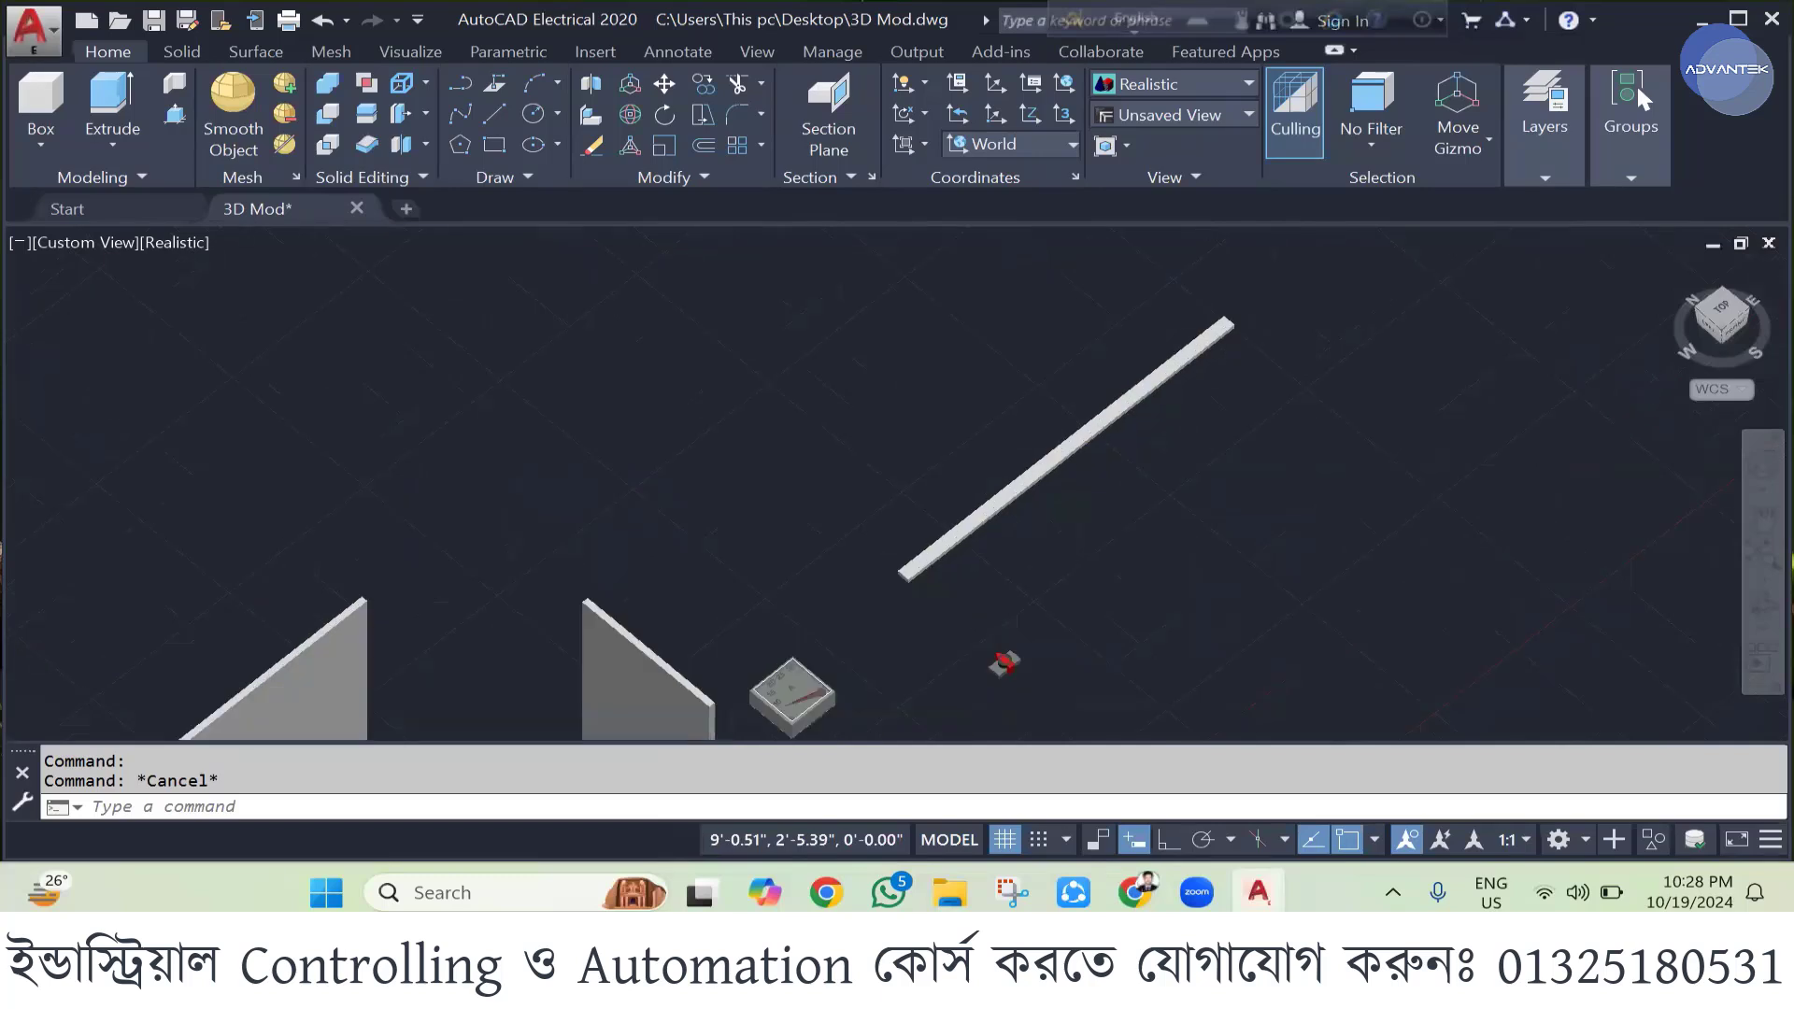
pyautogui.scroll(2, 1075, 473)
pyautogui.click(1075, 422)
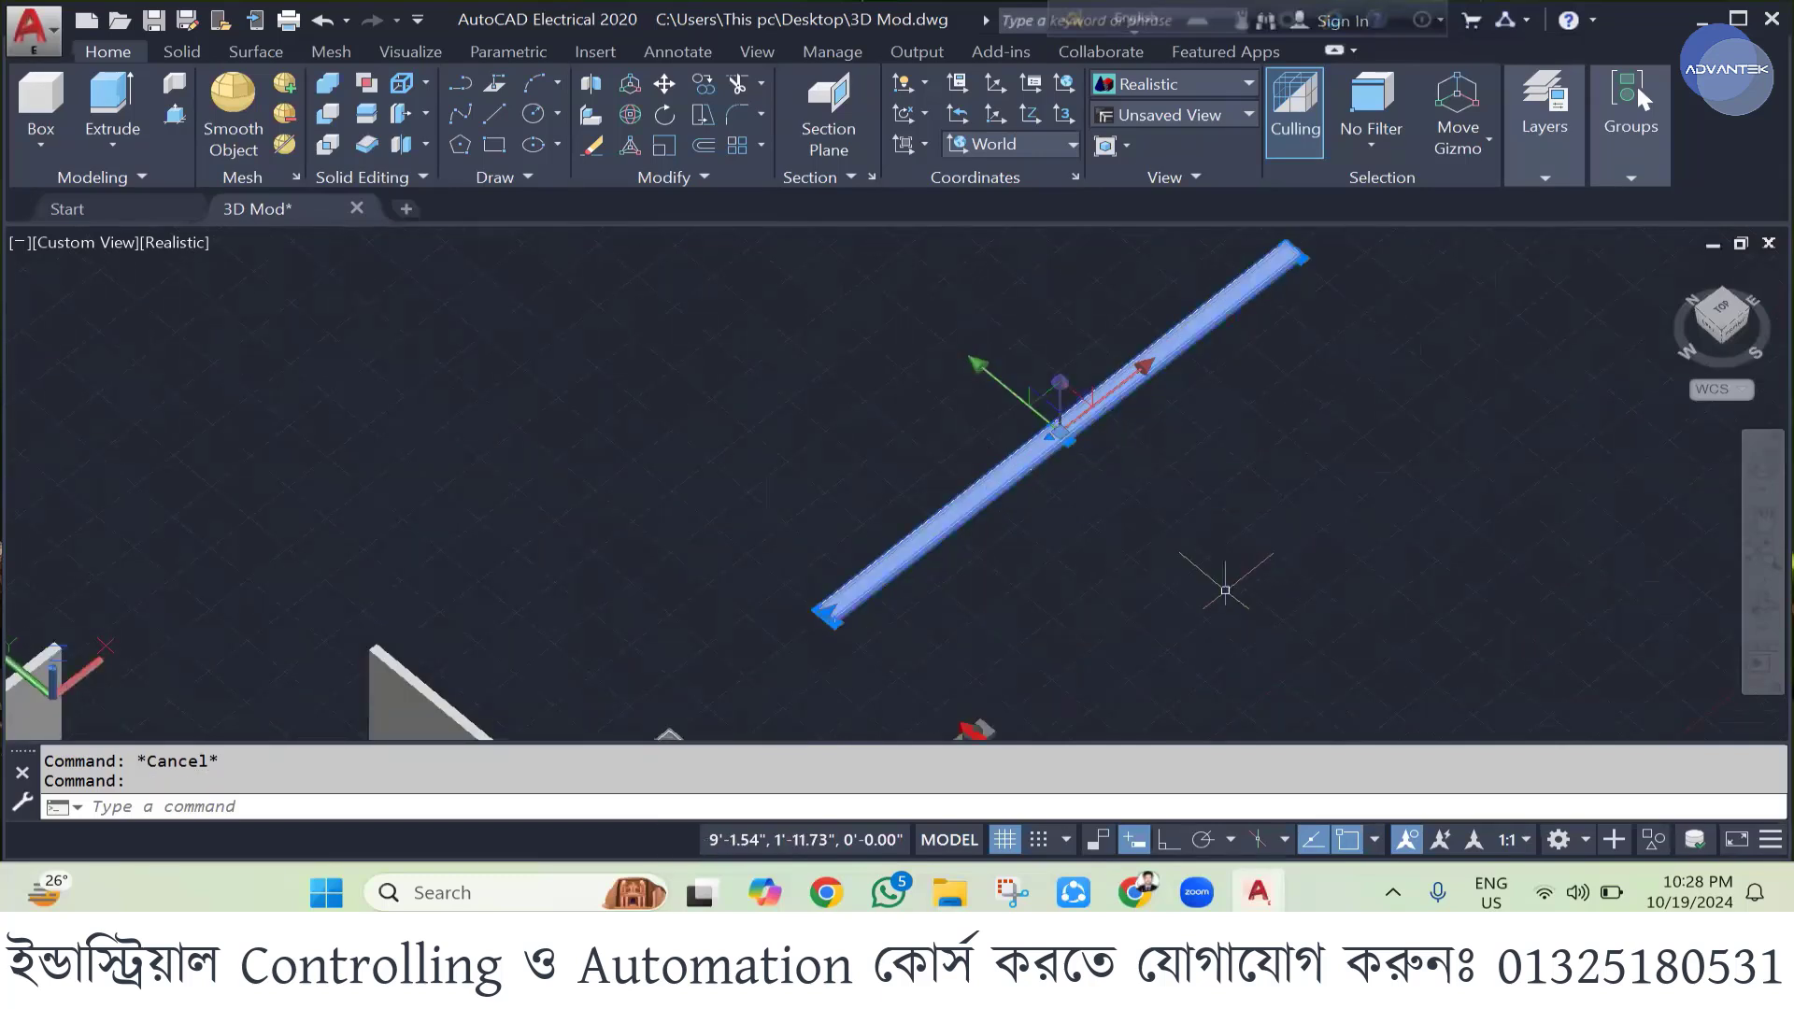
pyautogui.scroll(-4, 1093, 504)
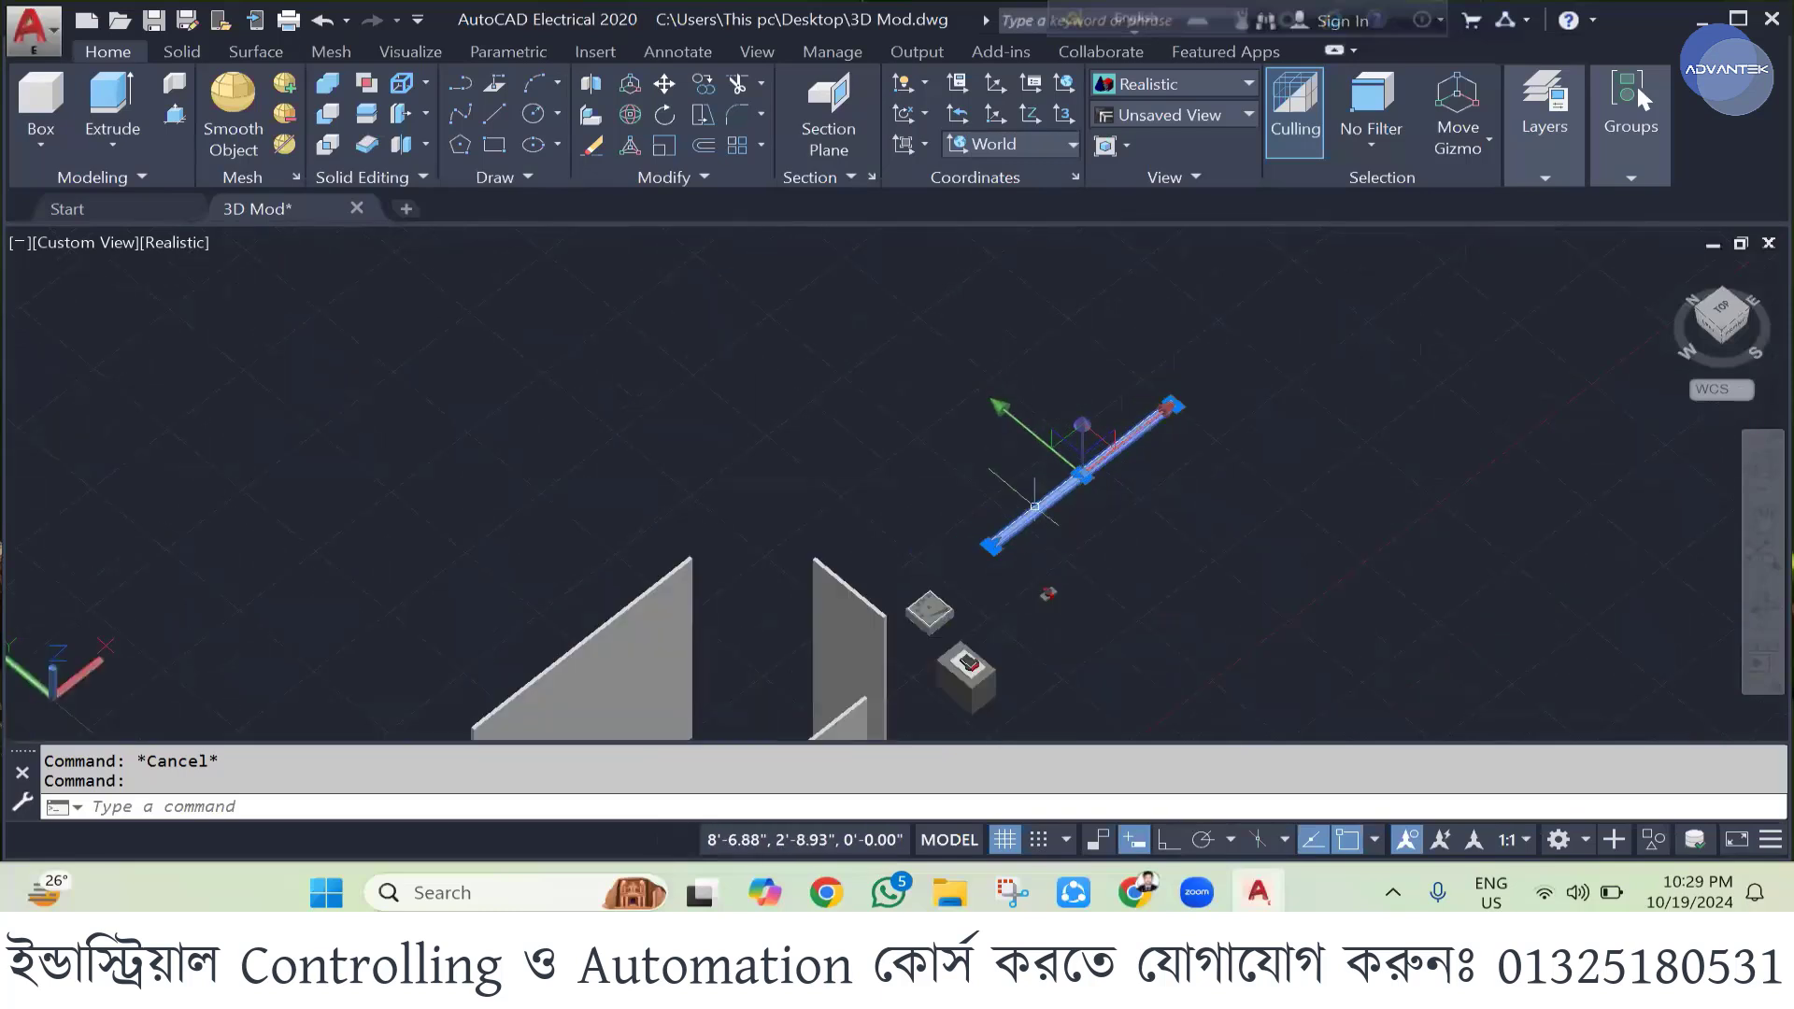
pyautogui.scroll(2, 1034, 506)
pyautogui.scroll(2, 1030, 614)
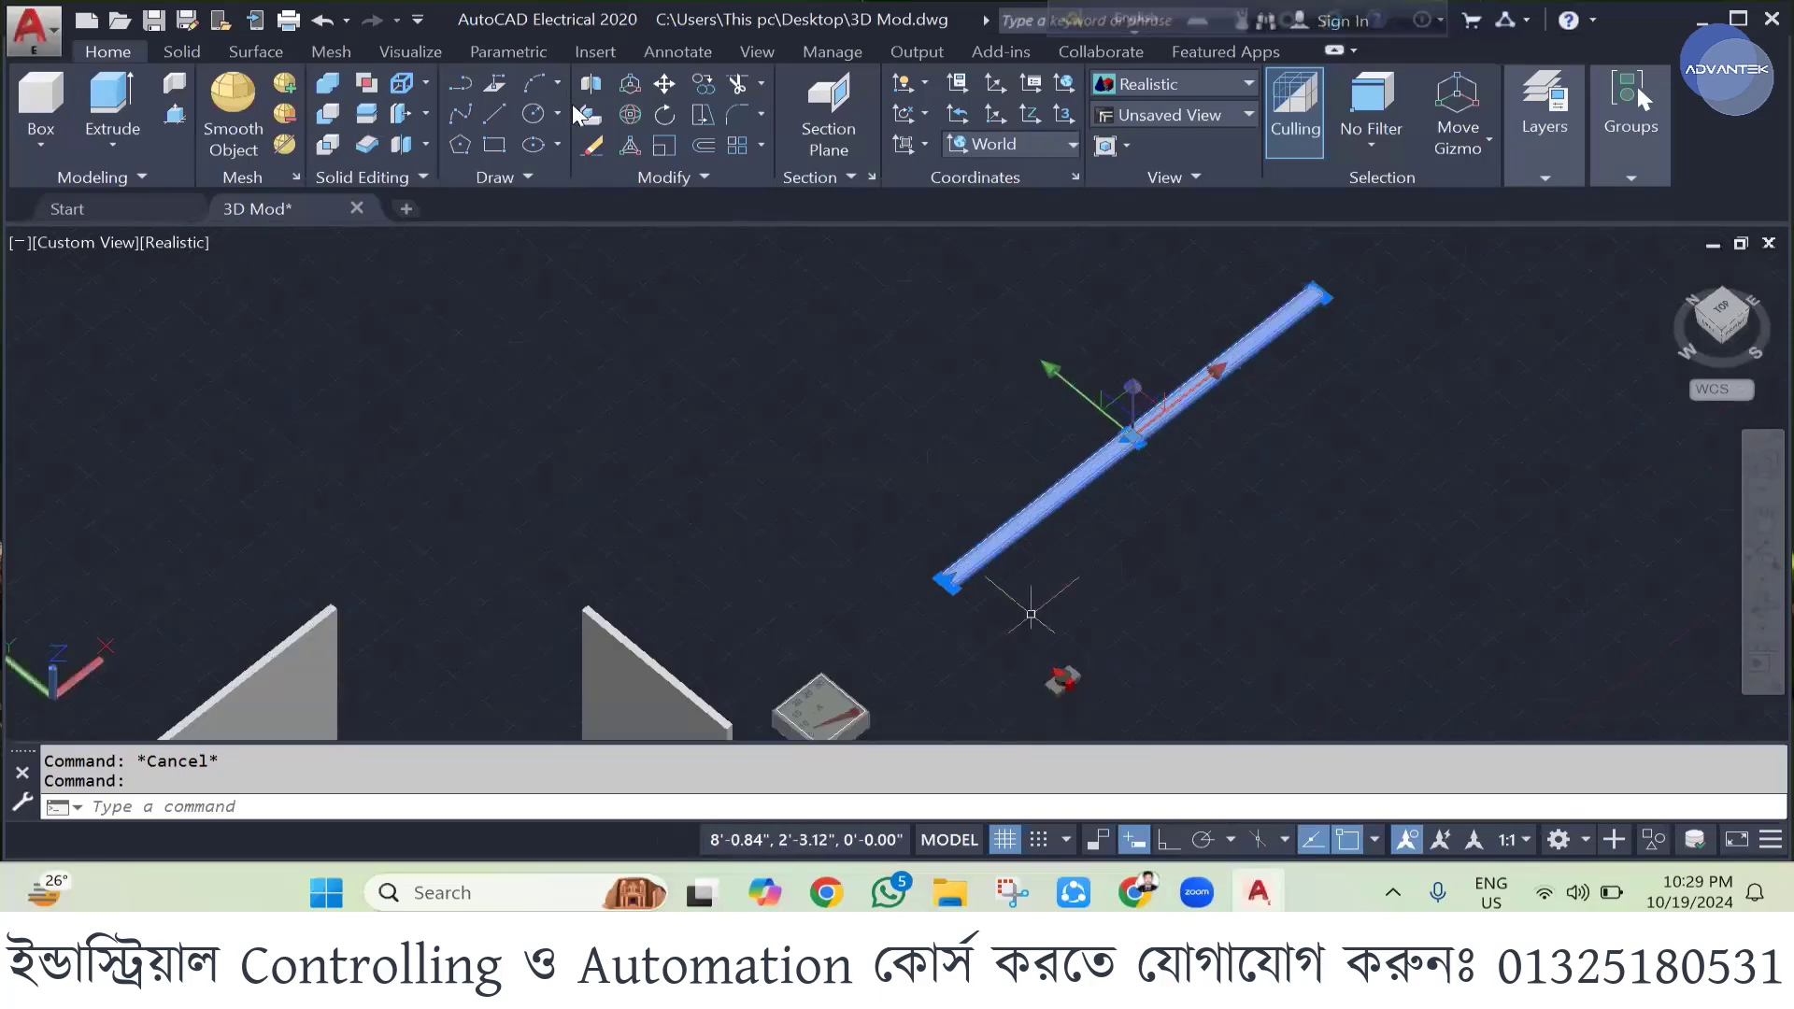
# - Start 3D Rotate on the beam, turn on Ortho, then cancel without rotating
pyautogui.click(630, 114)
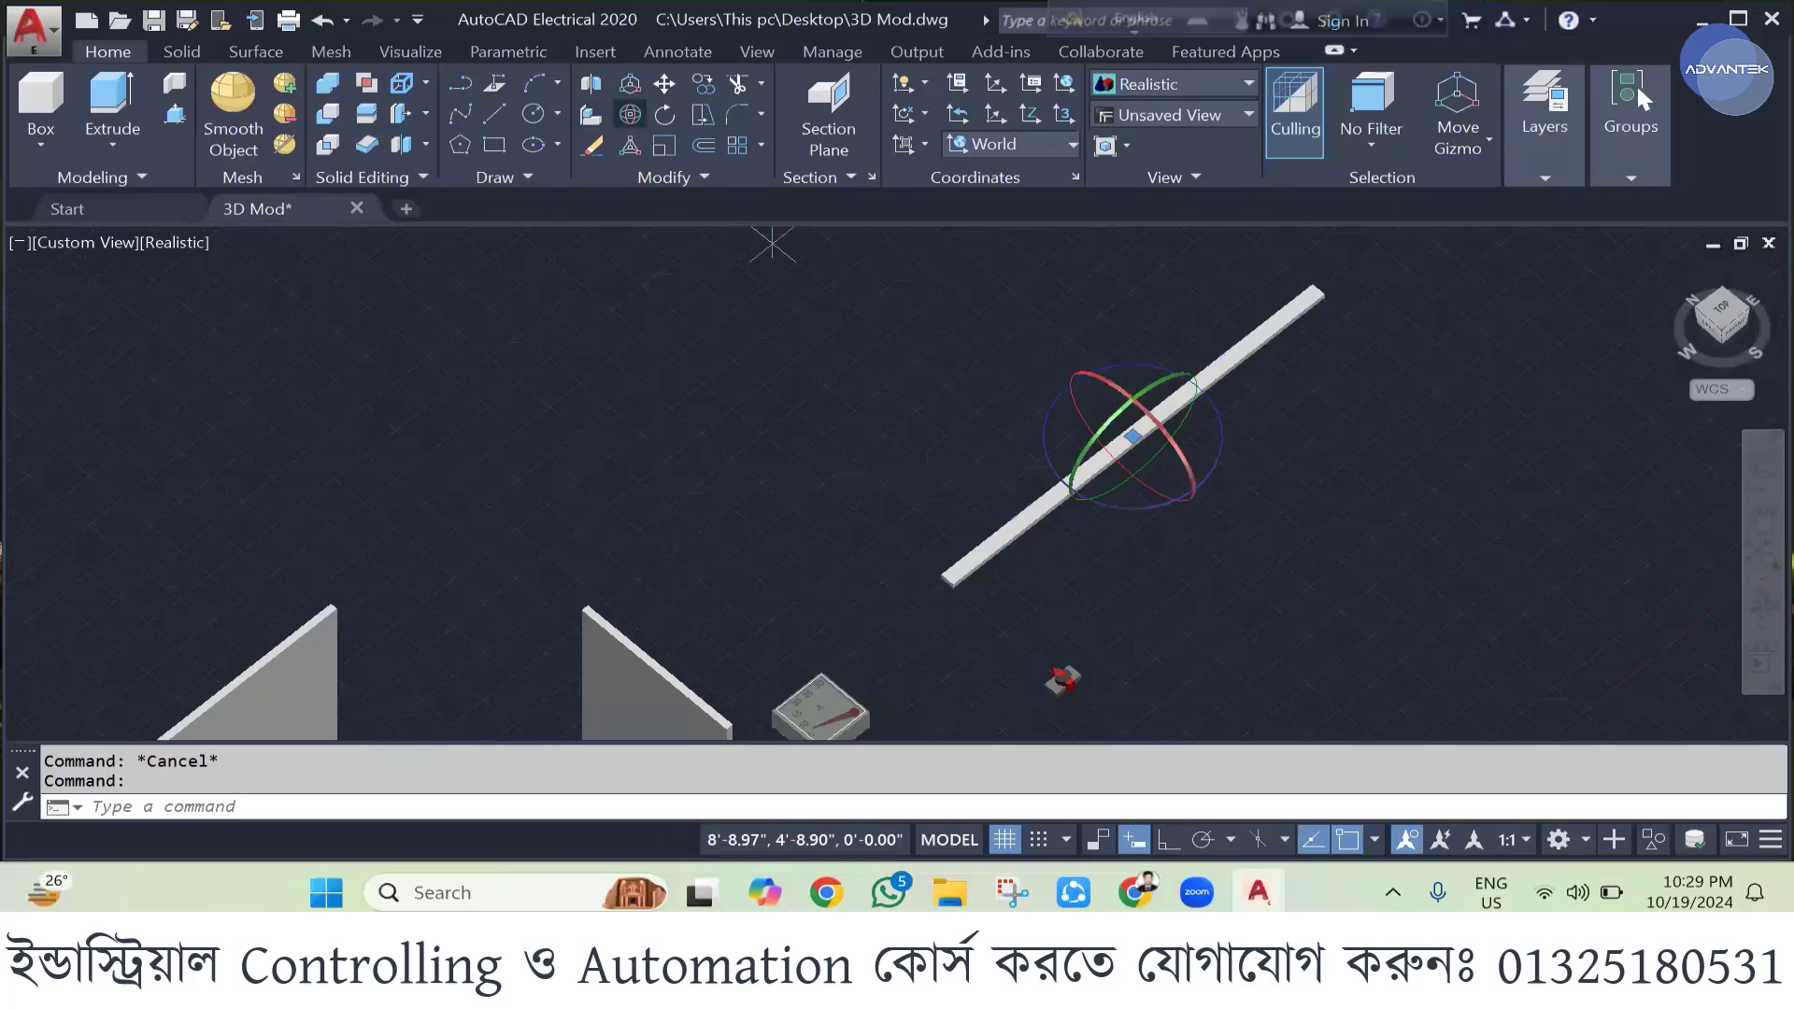
pyautogui.click(1168, 409)
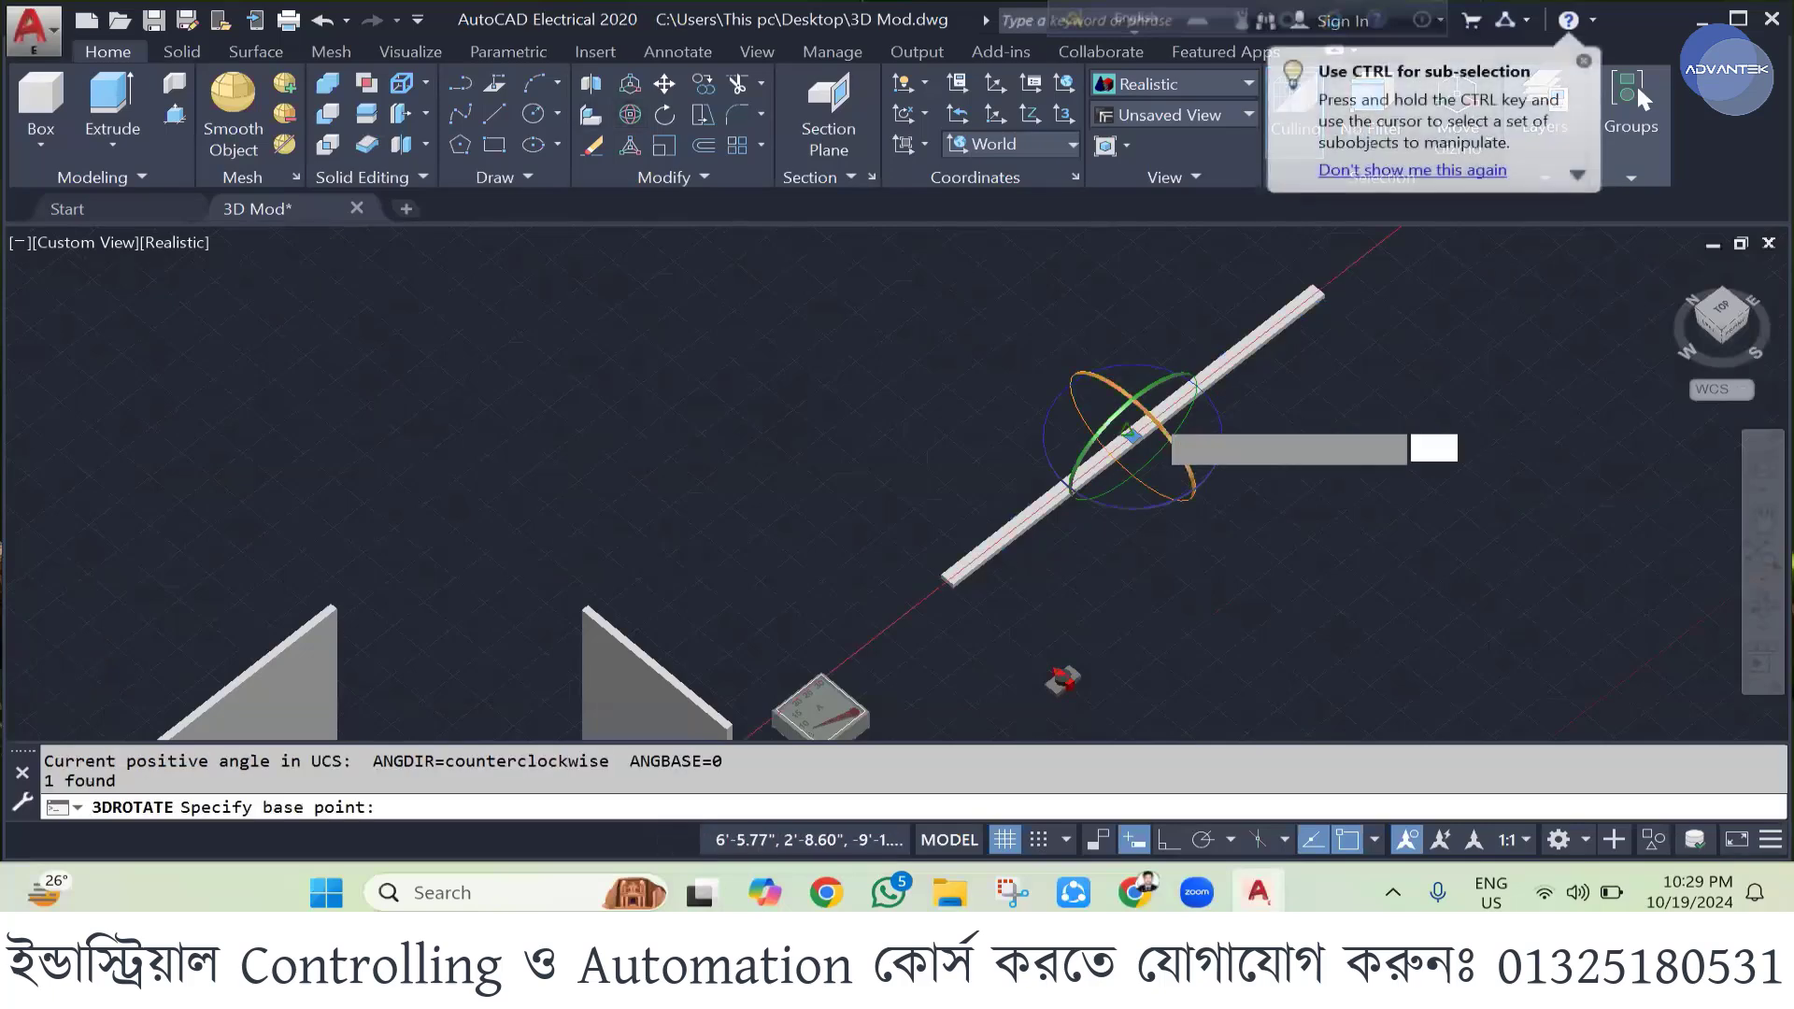
pyautogui.click(1194, 444)
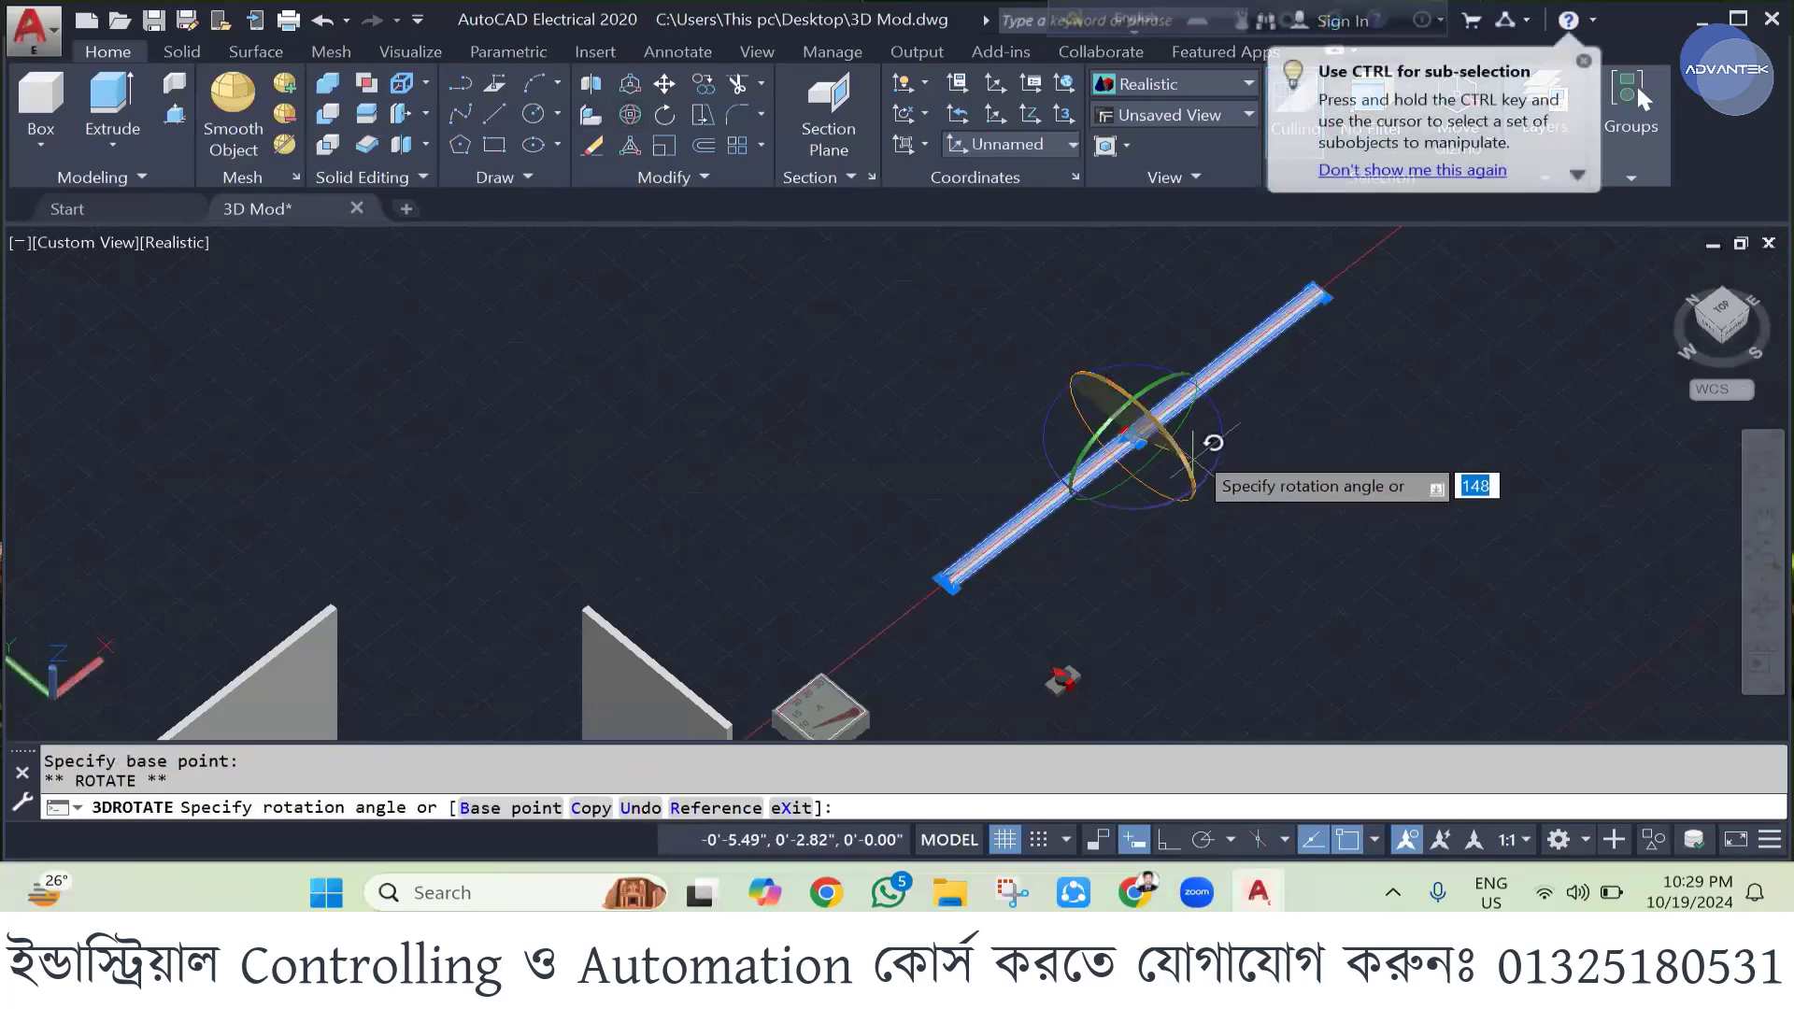
pyautogui.click(1169, 839)
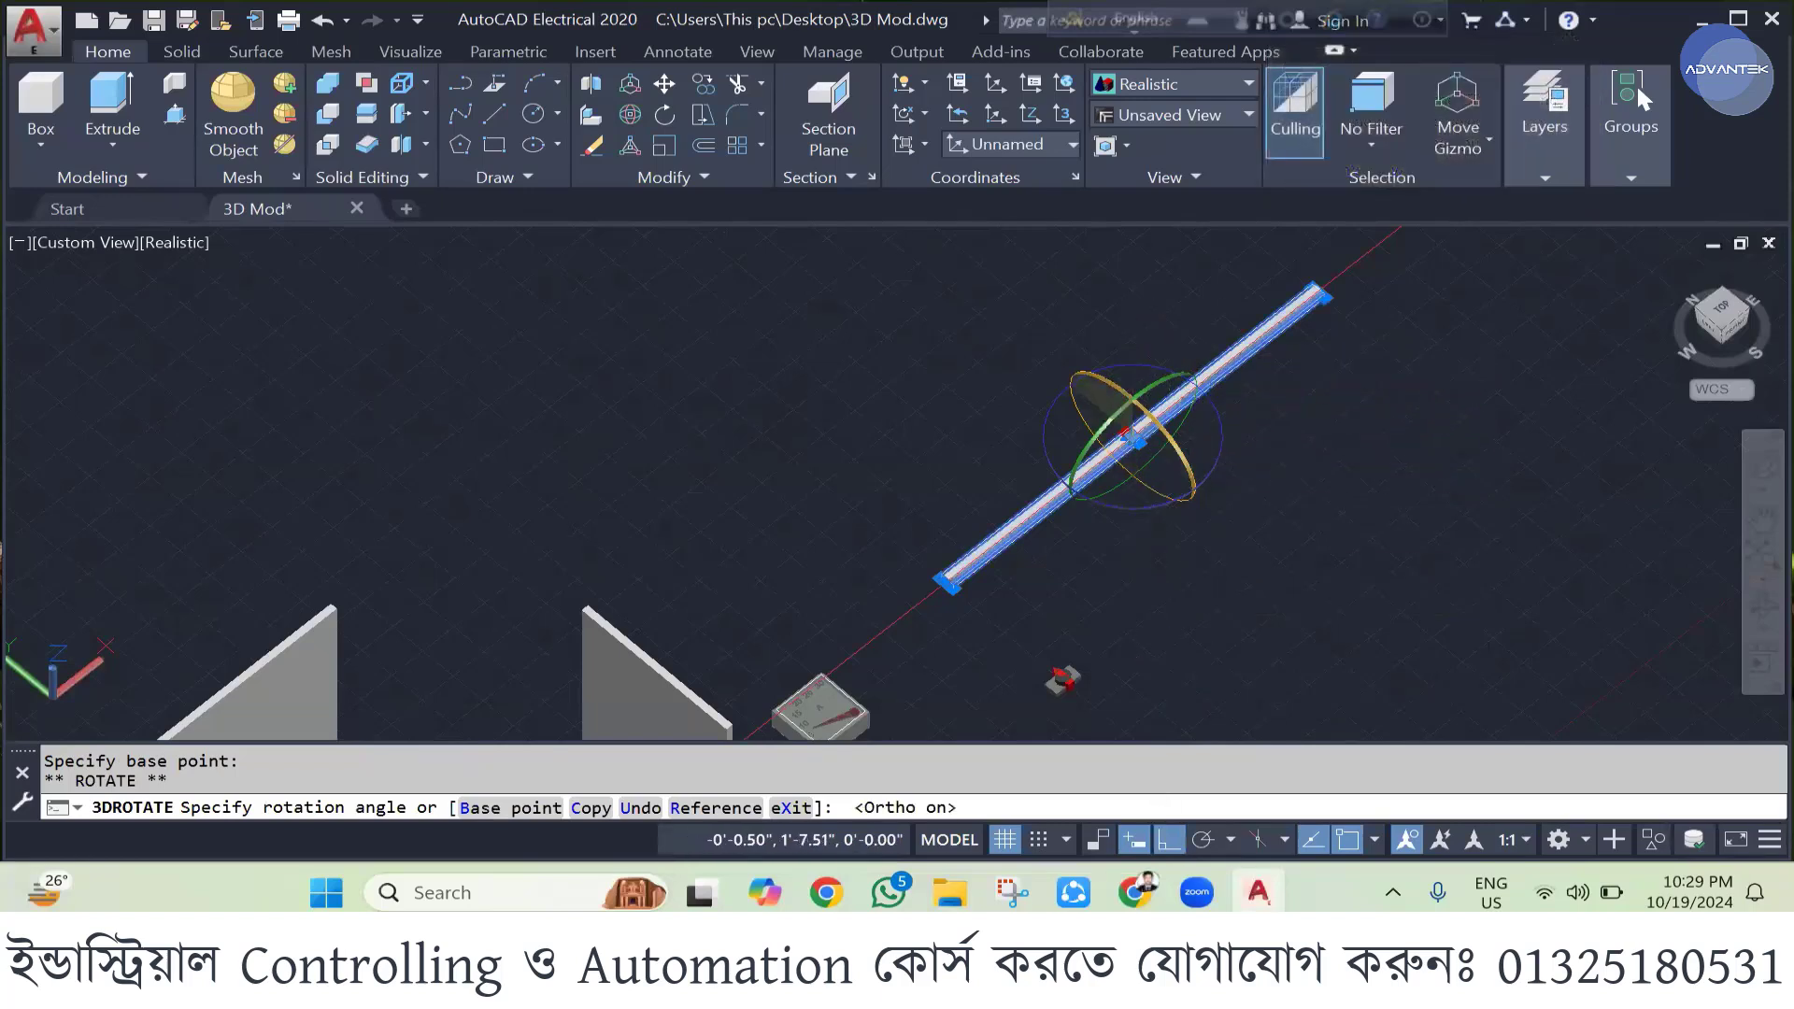
pyautogui.press('Return')
pyautogui.press('Escape')
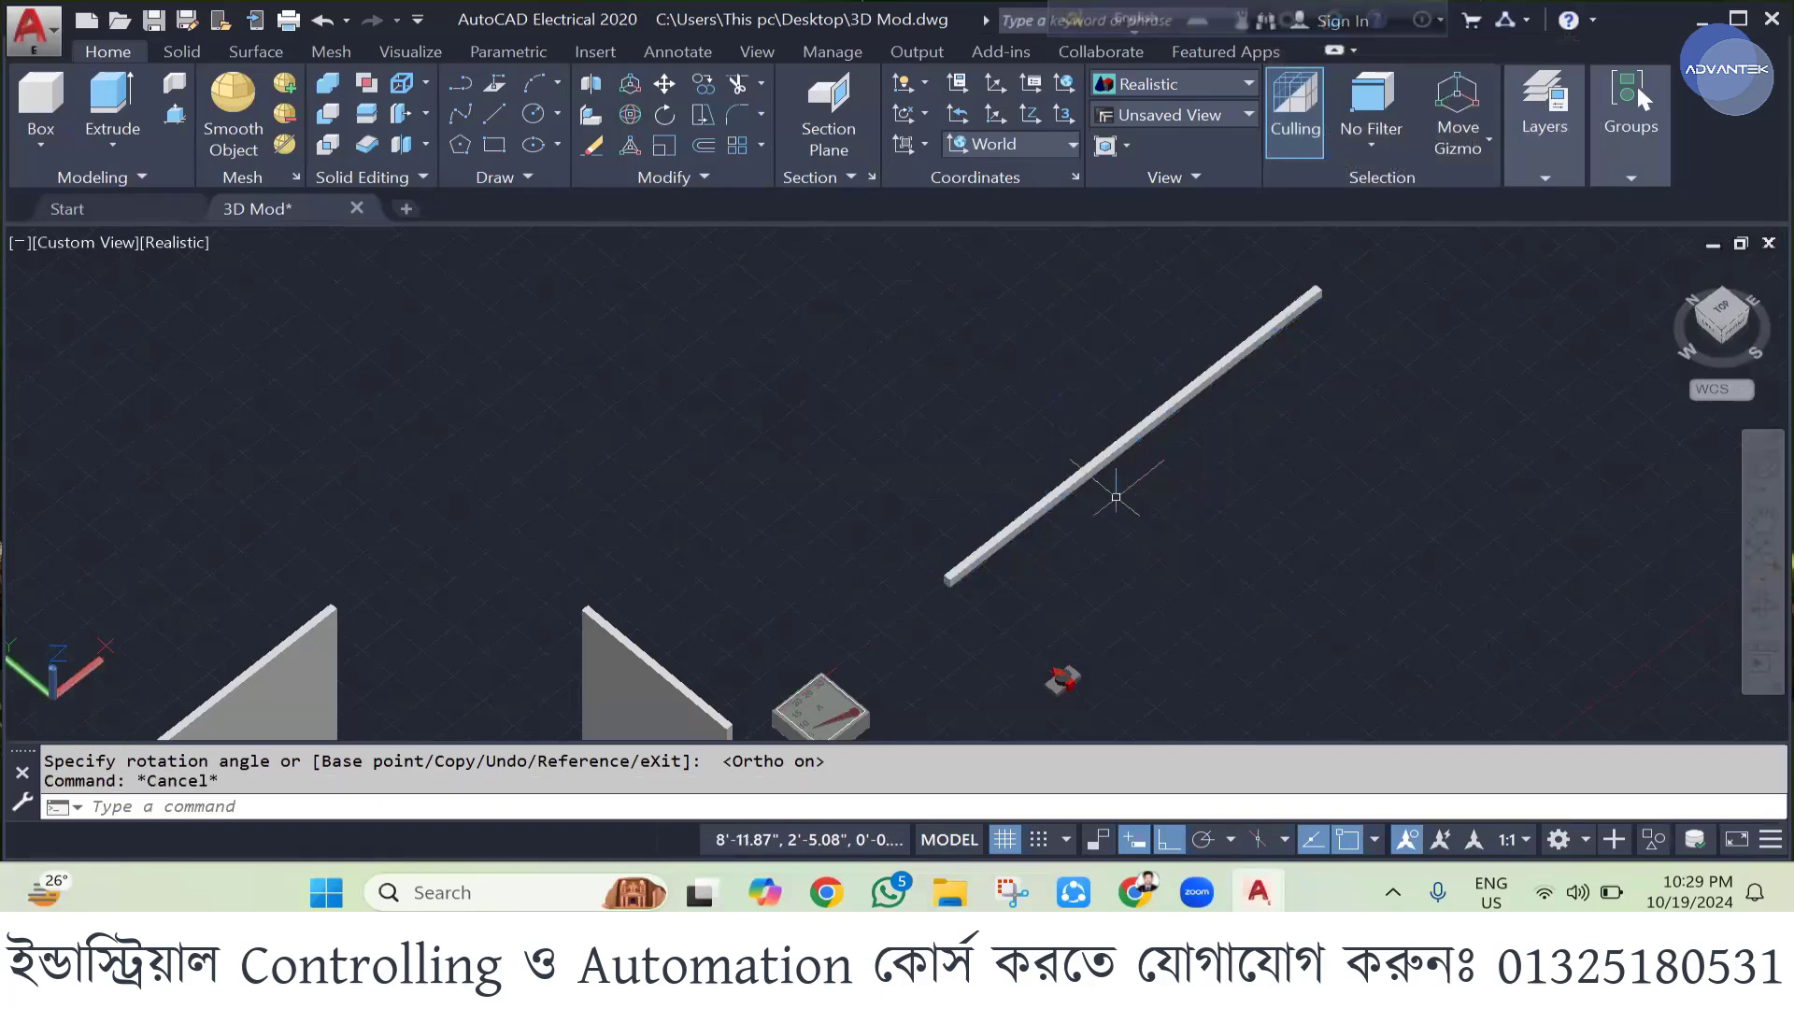
# - Copy the beam four times with CP into a parallel row beside the original
pyautogui.click(1117, 450)
pyautogui.write('CP')
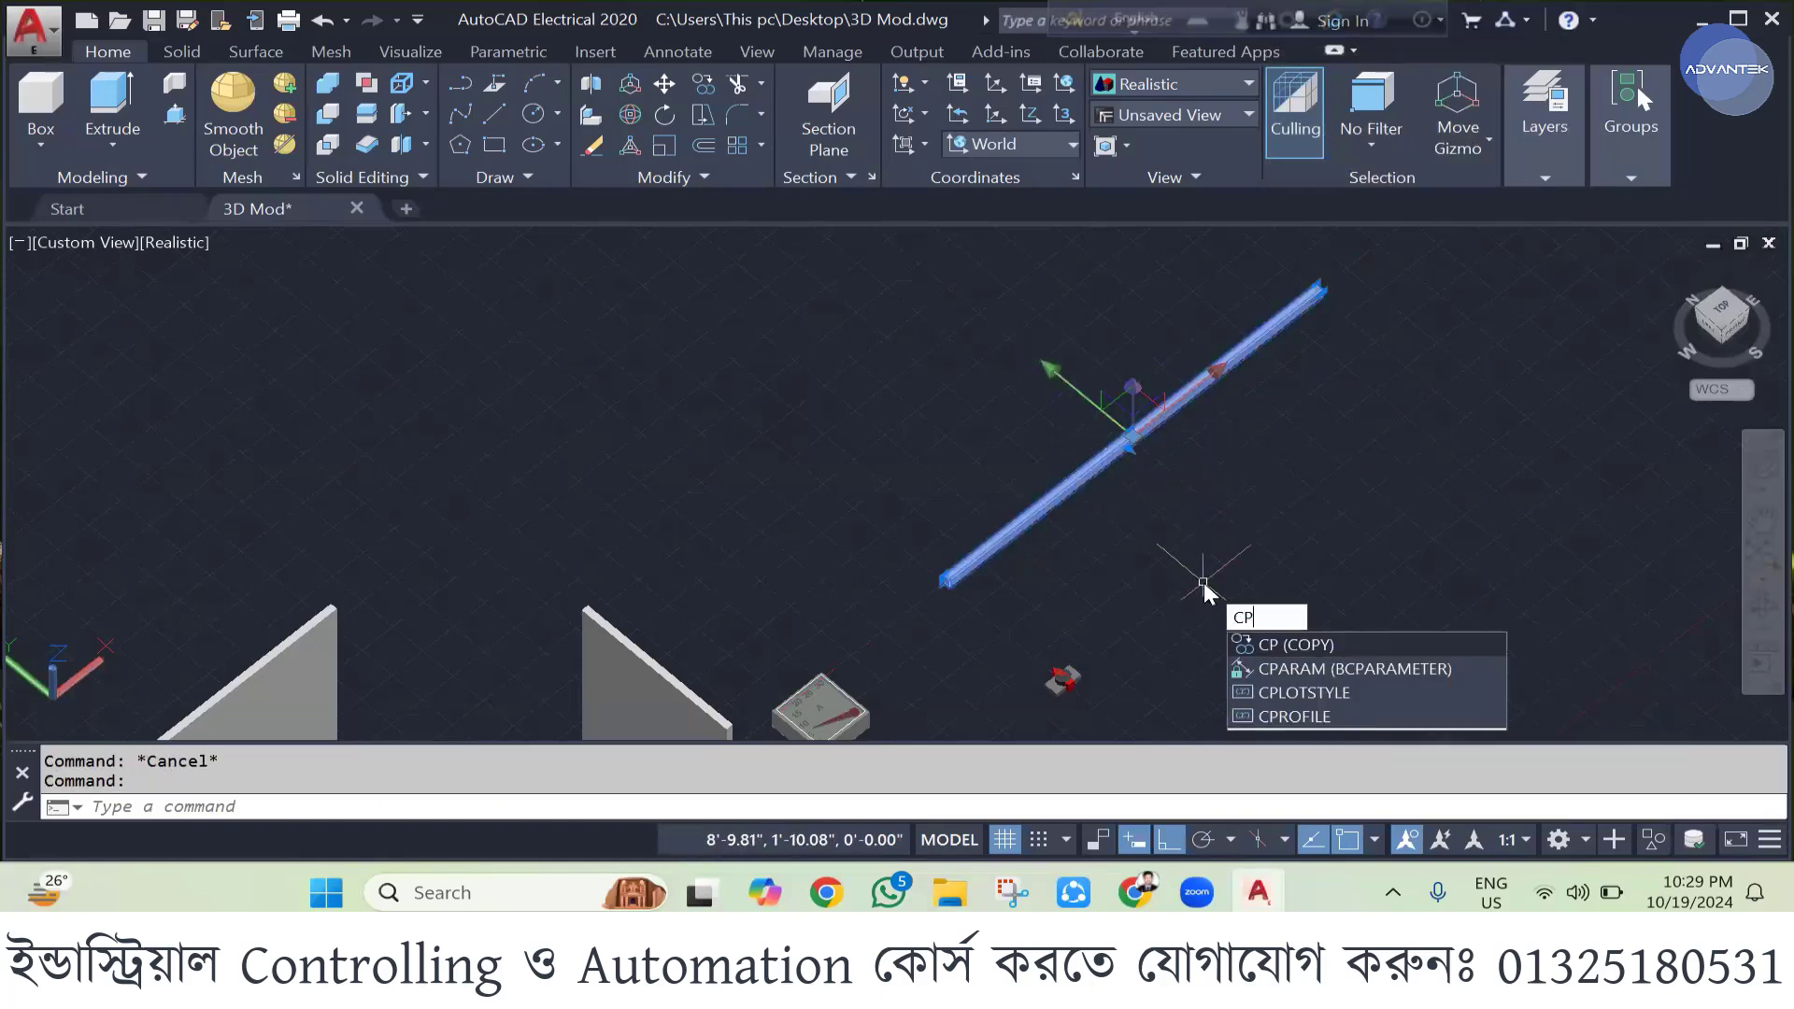
pyautogui.press('Return')
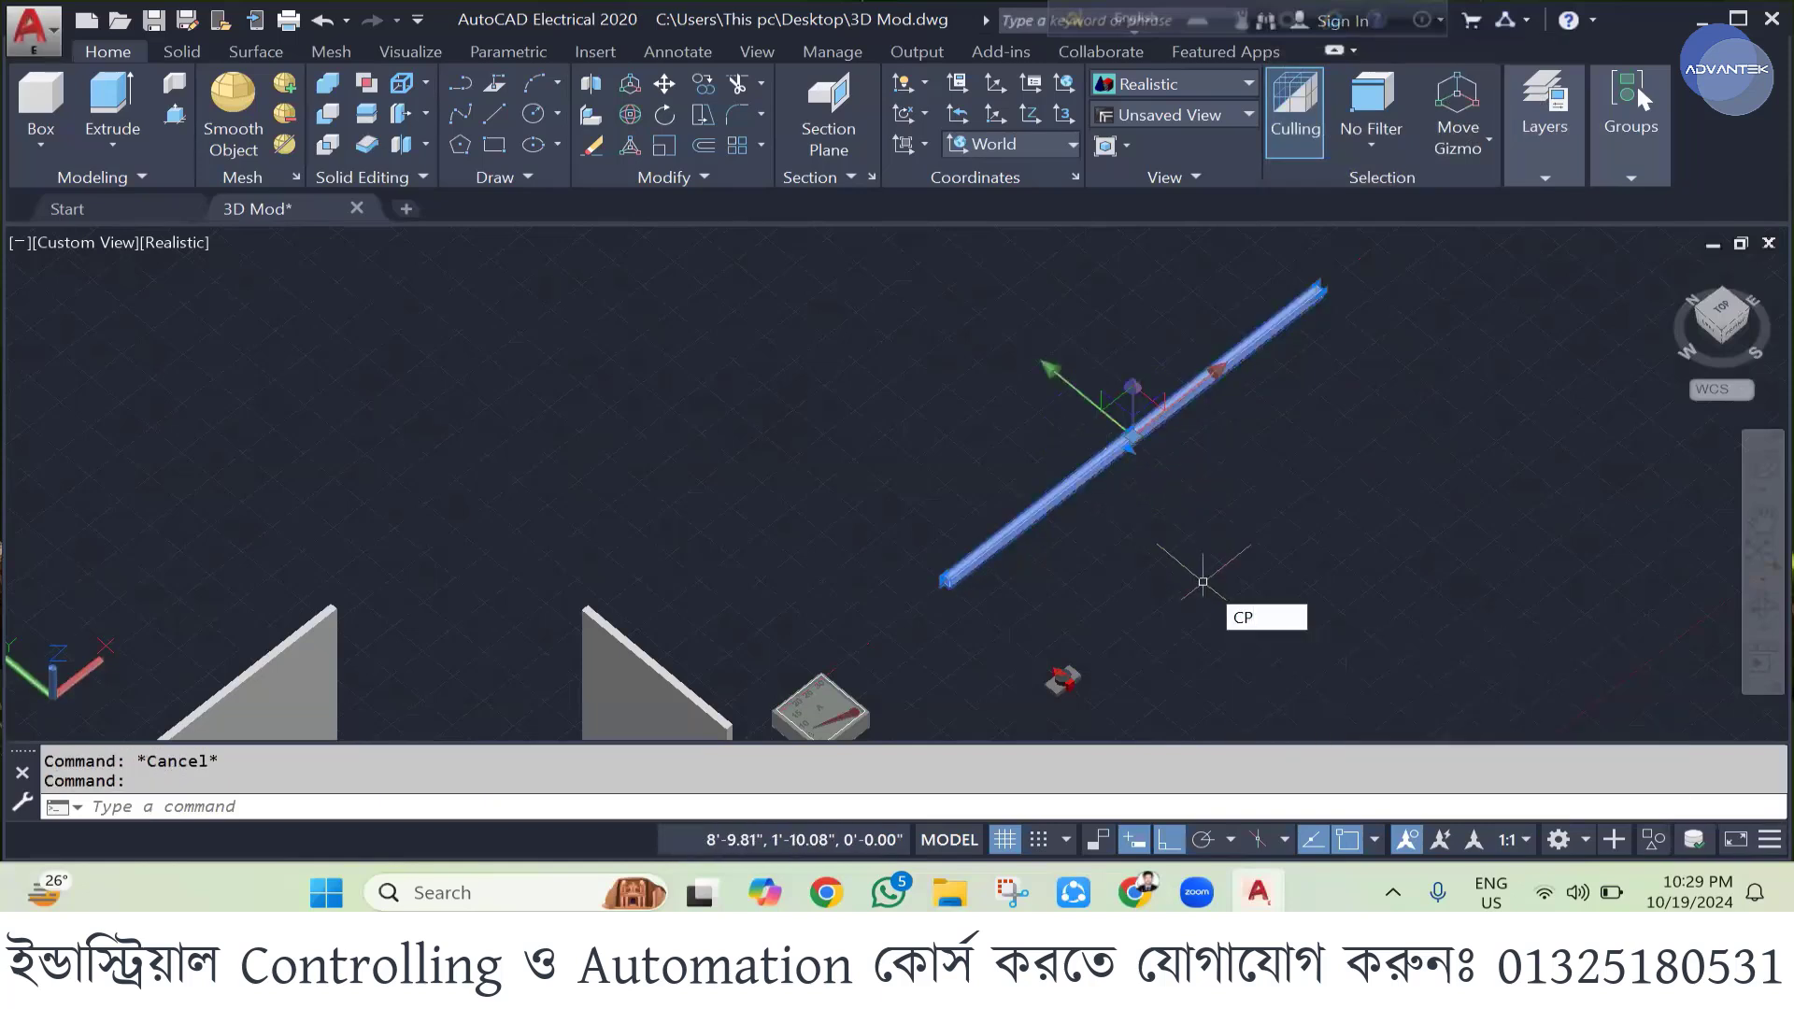
pyautogui.click(1156, 454)
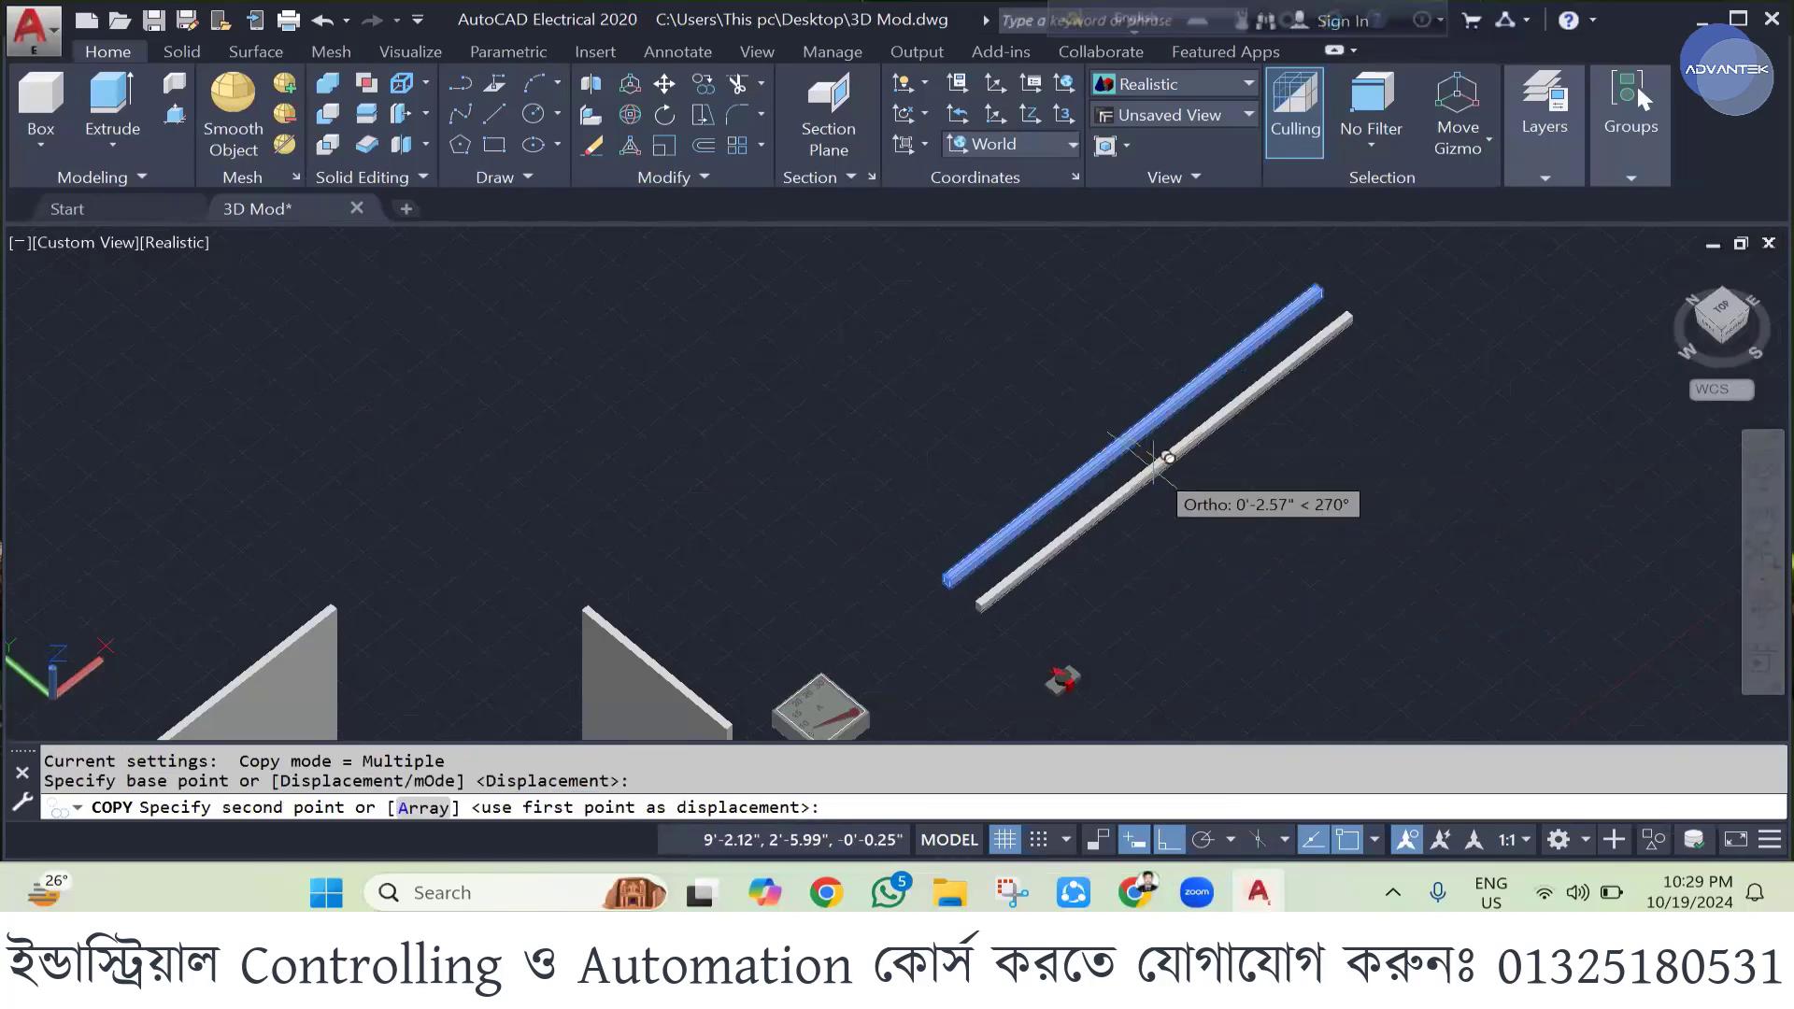
pyautogui.click(1158, 456)
pyautogui.click(1184, 502)
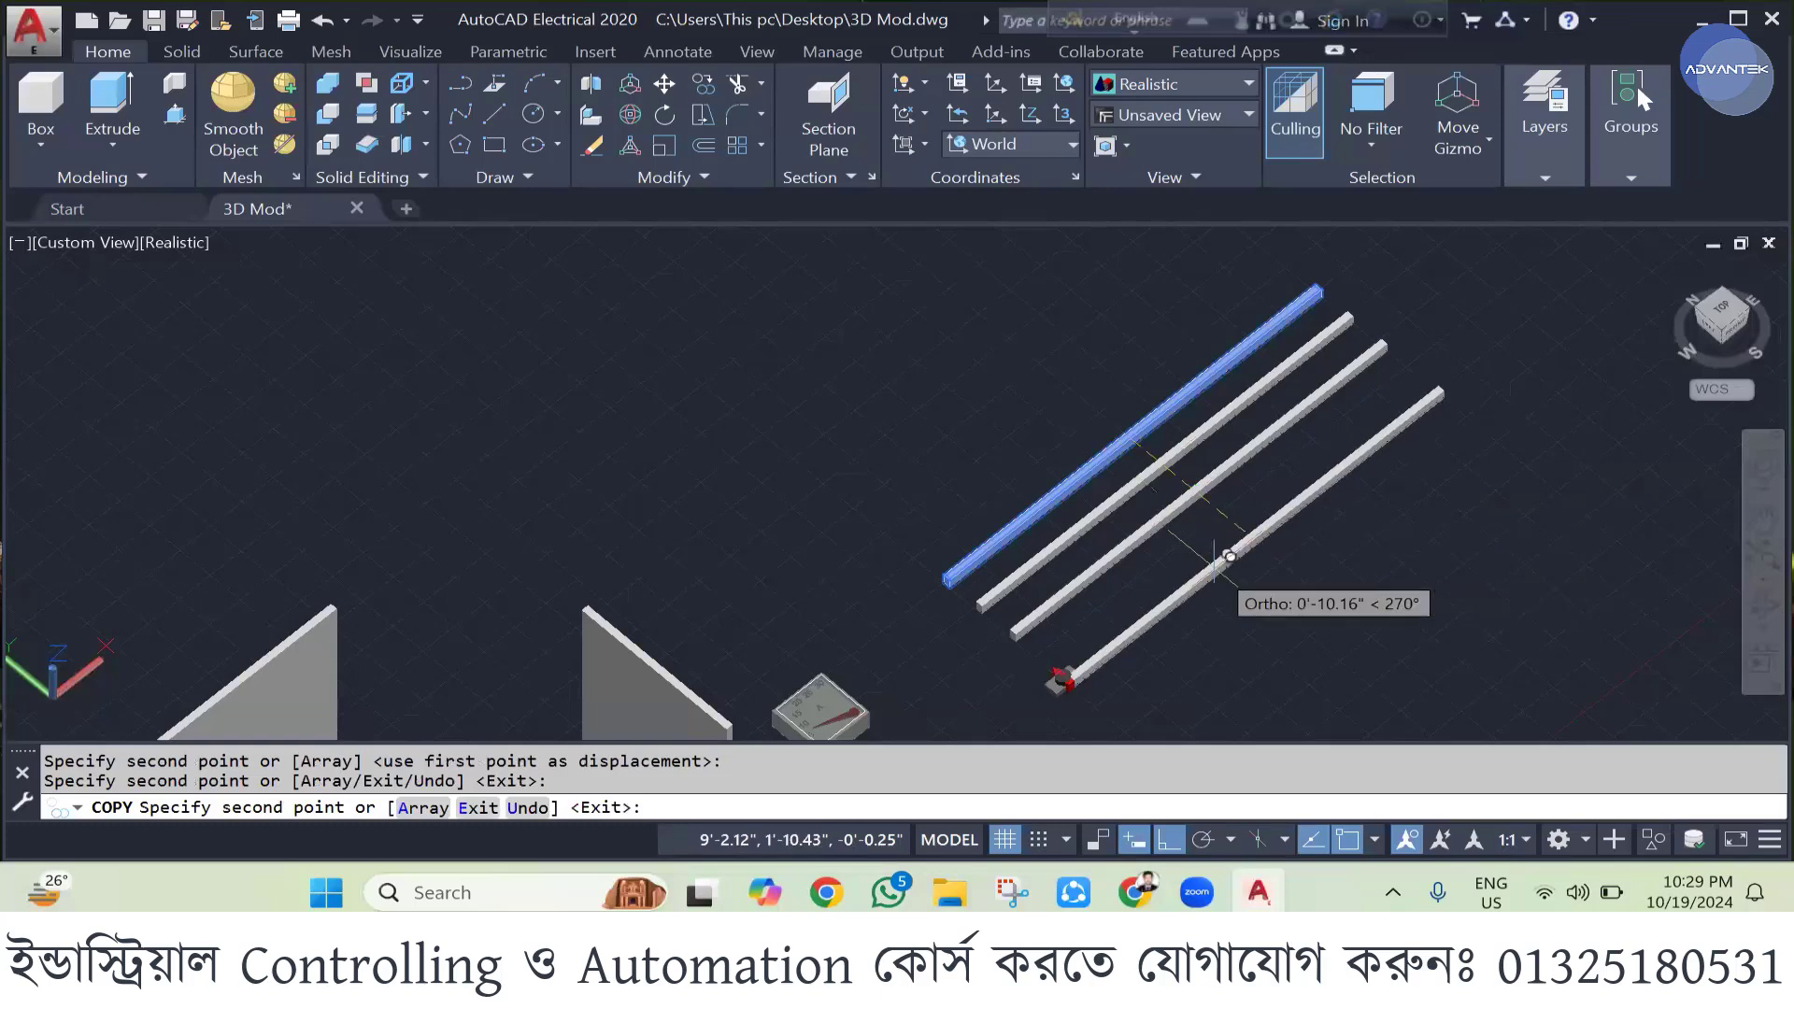
pyautogui.click(1205, 533)
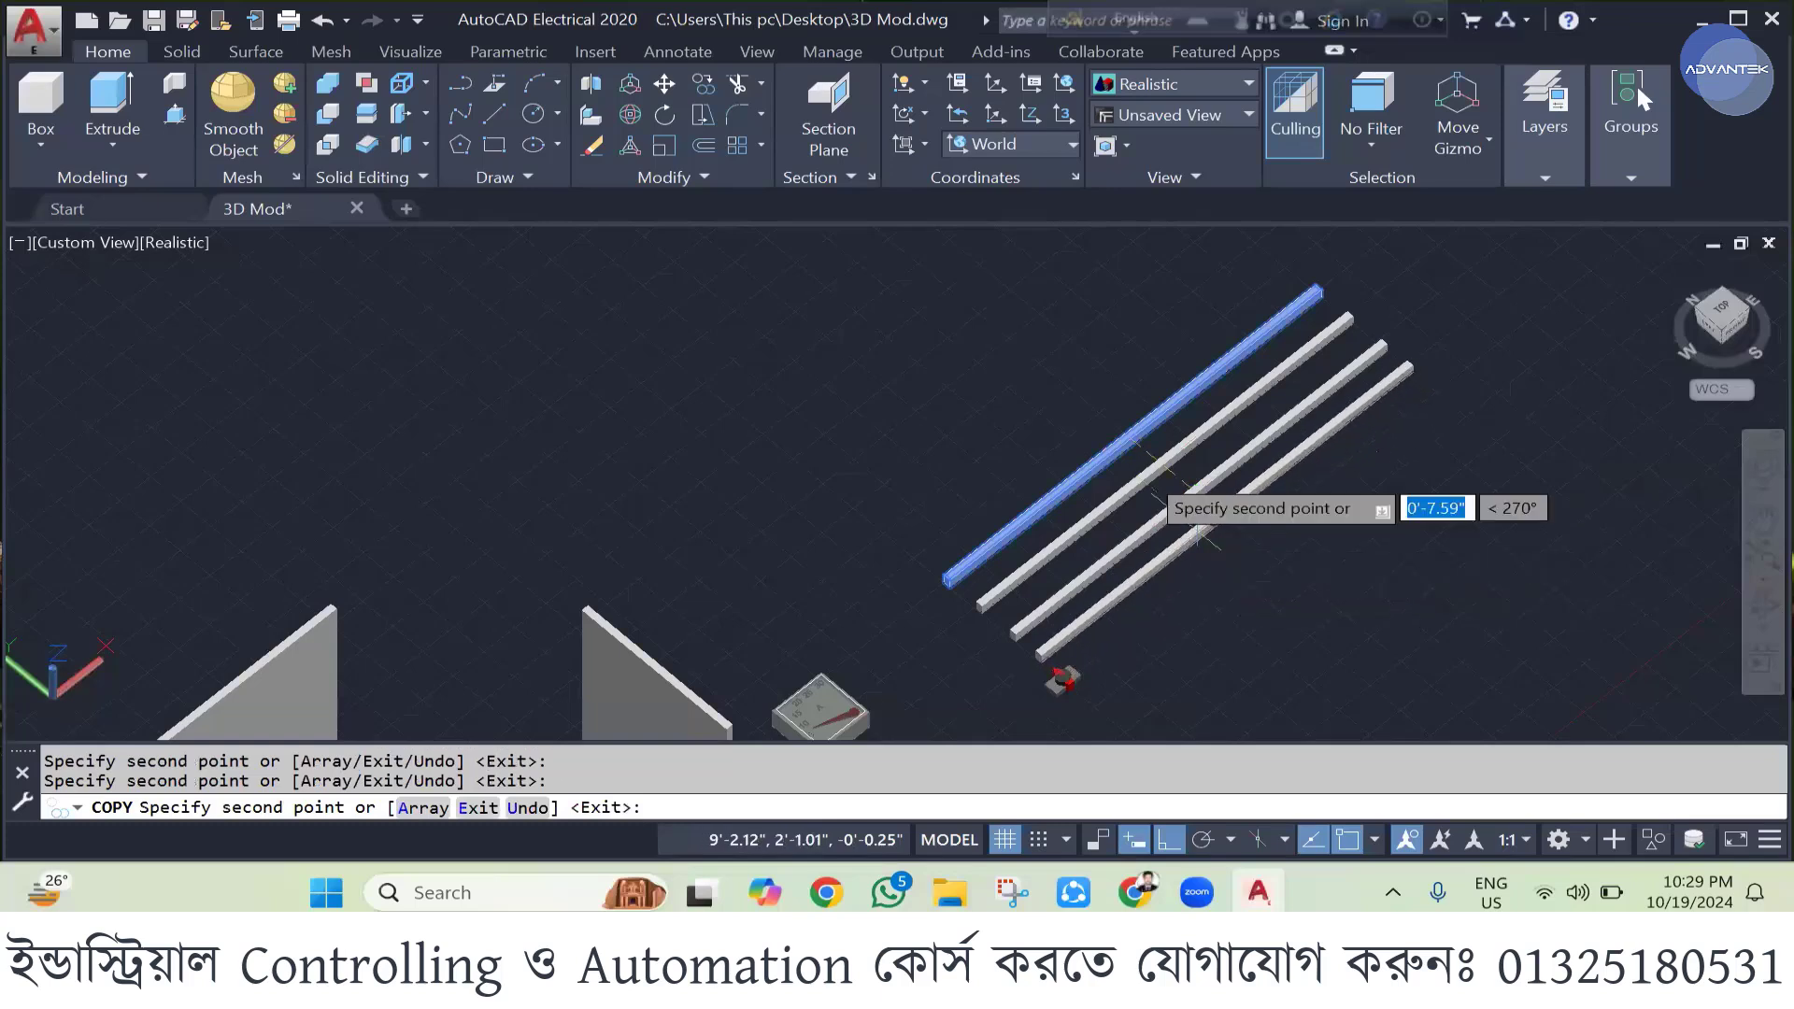
pyautogui.click(1130, 439)
pyautogui.press('Escape')
pyautogui.click(1098, 431)
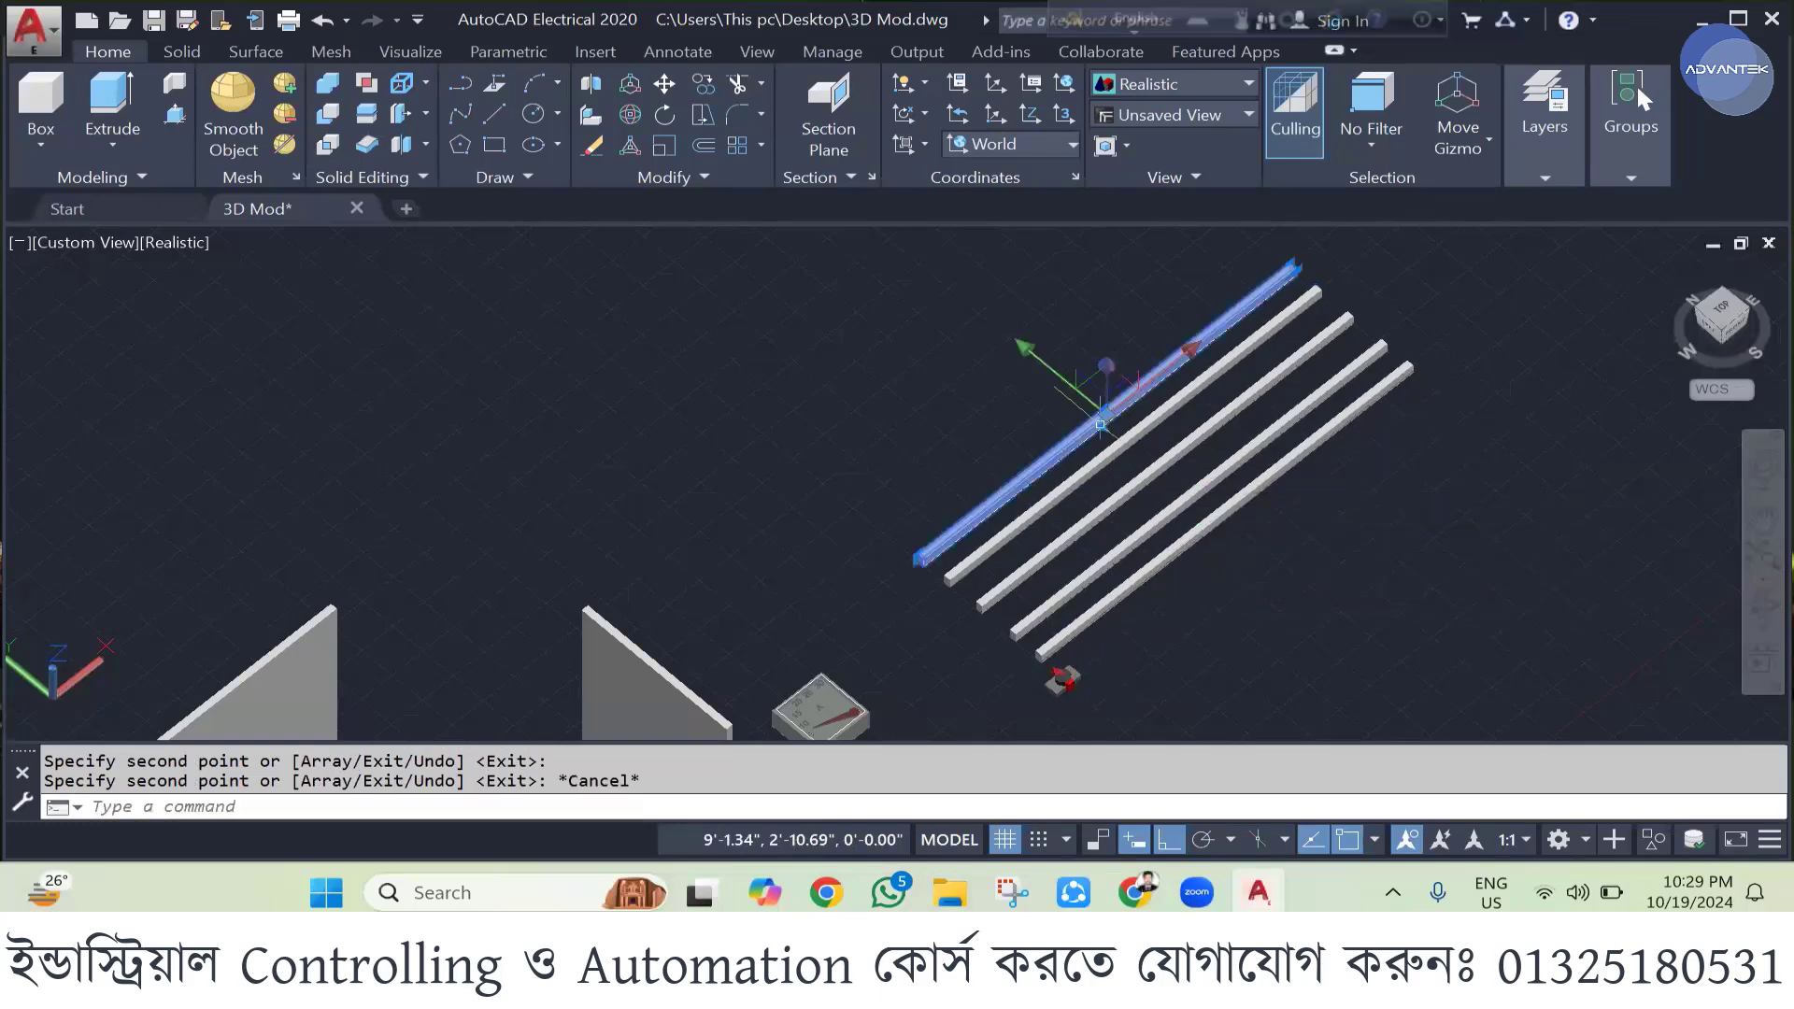
# - Make the top bar green through its Properties colour list
pyautogui.rightClick(1098, 432)
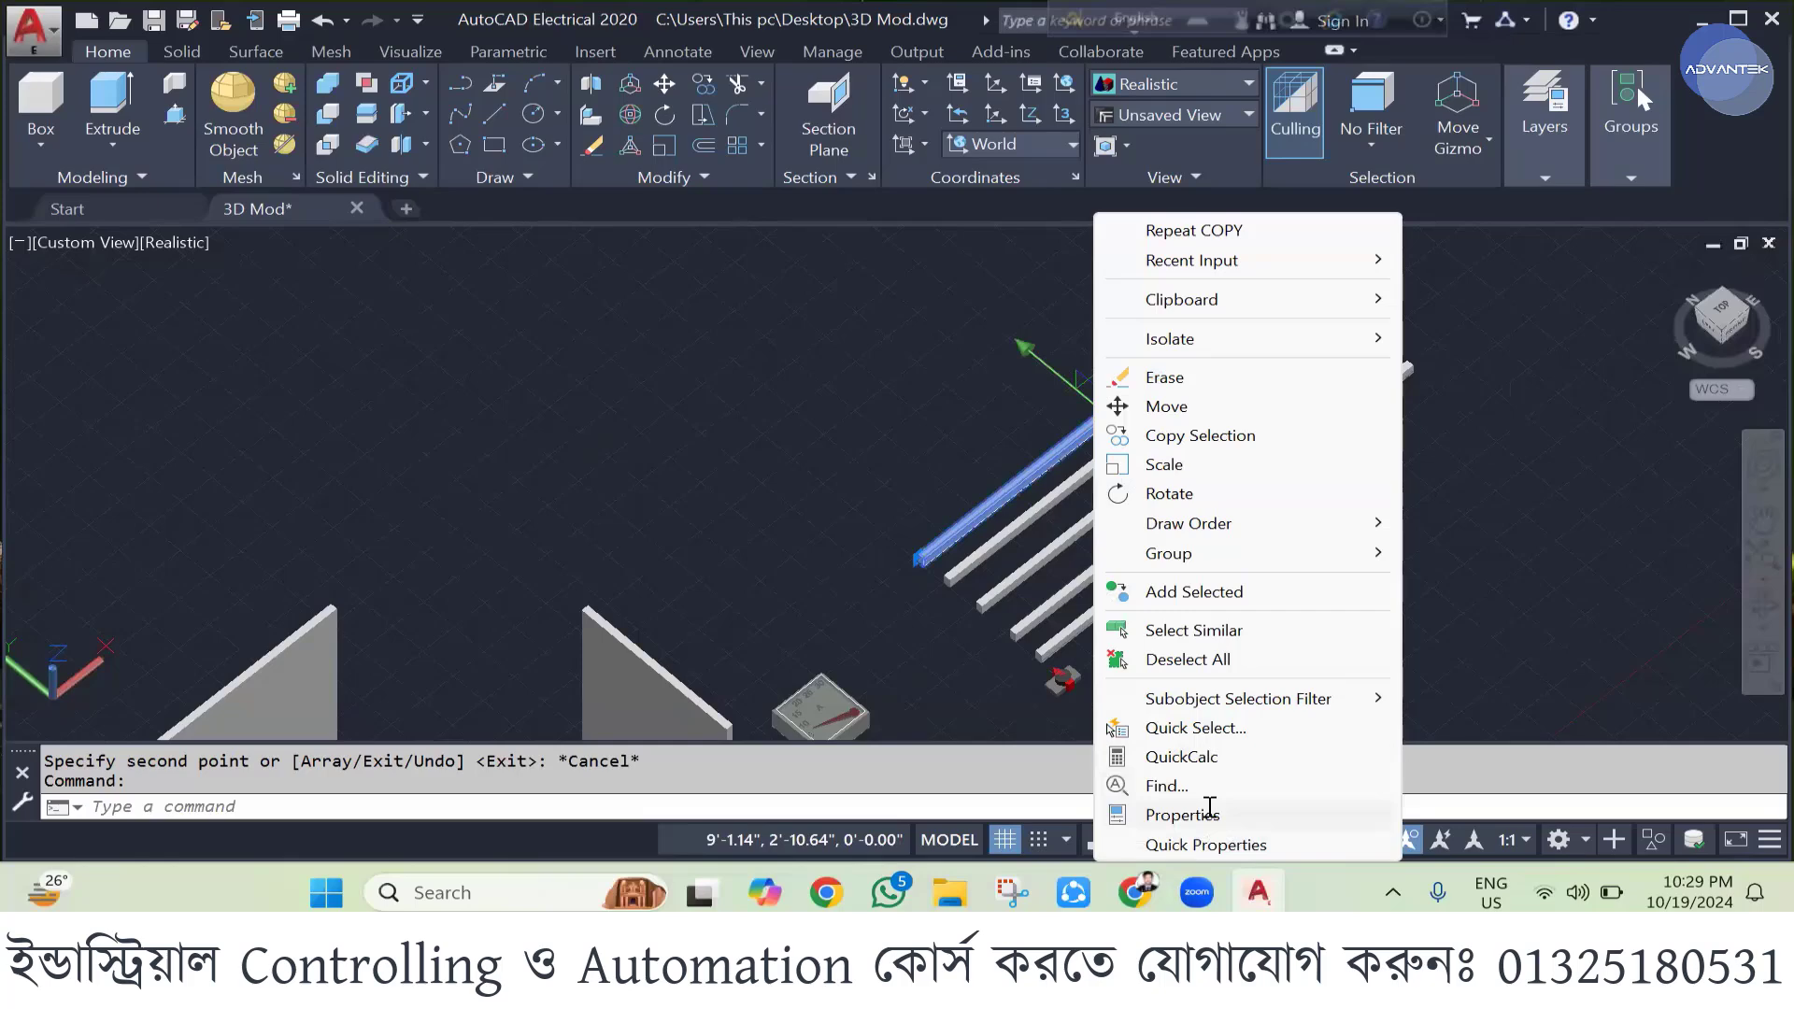
pyautogui.click(1181, 814)
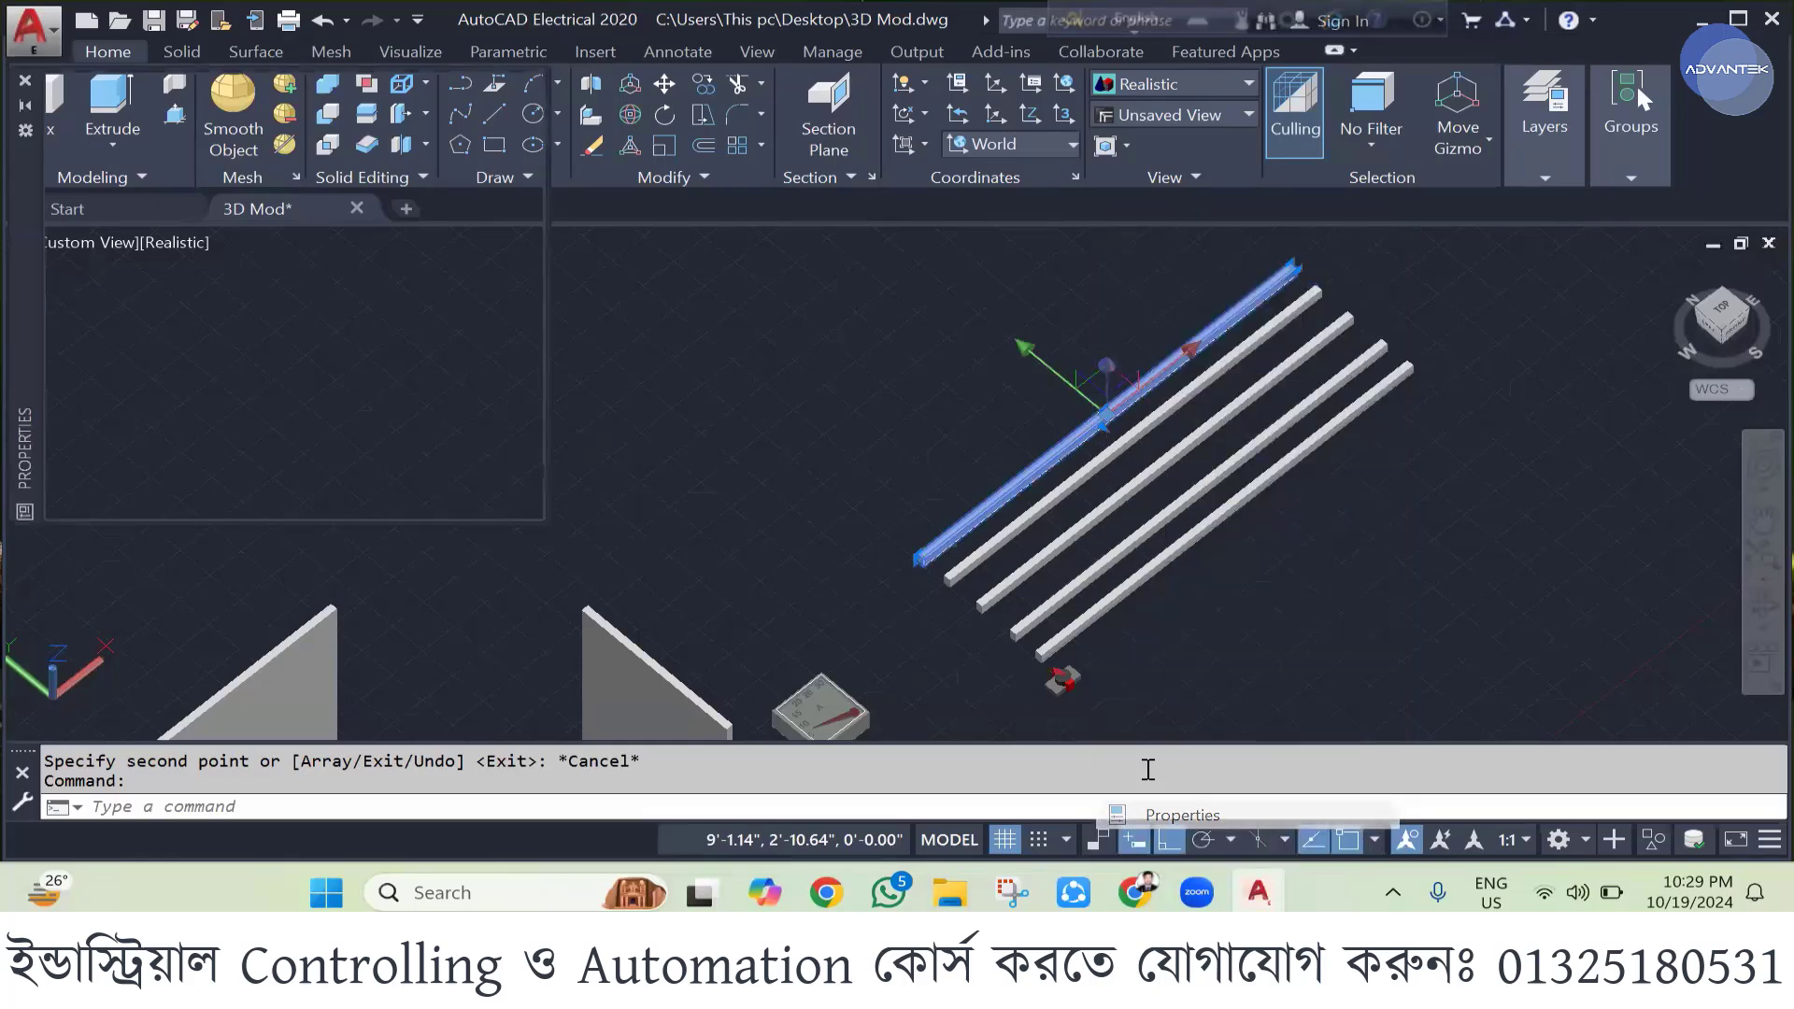
pyautogui.click(411, 161)
pyautogui.click(346, 294)
pyautogui.press('Escape')
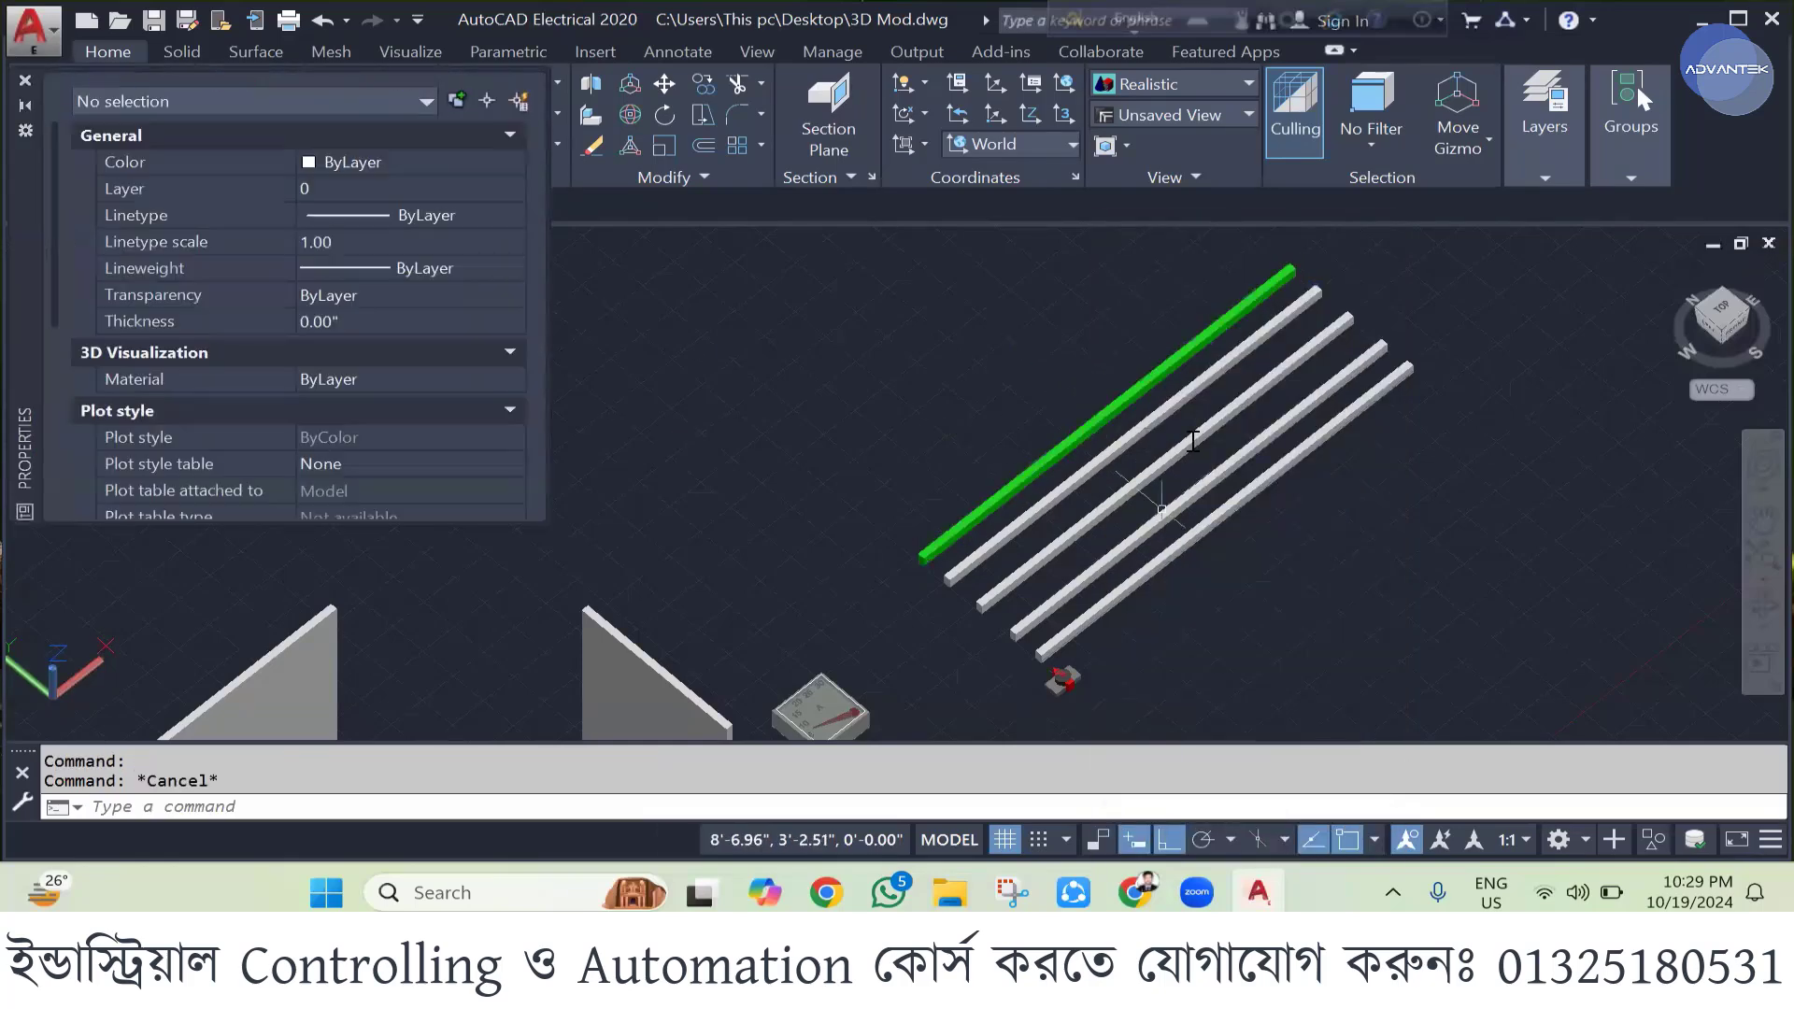
# - Set the second bar's colour to dark grey index 250 via Select Color
pyautogui.click(1142, 428)
pyautogui.rightClick(1142, 428)
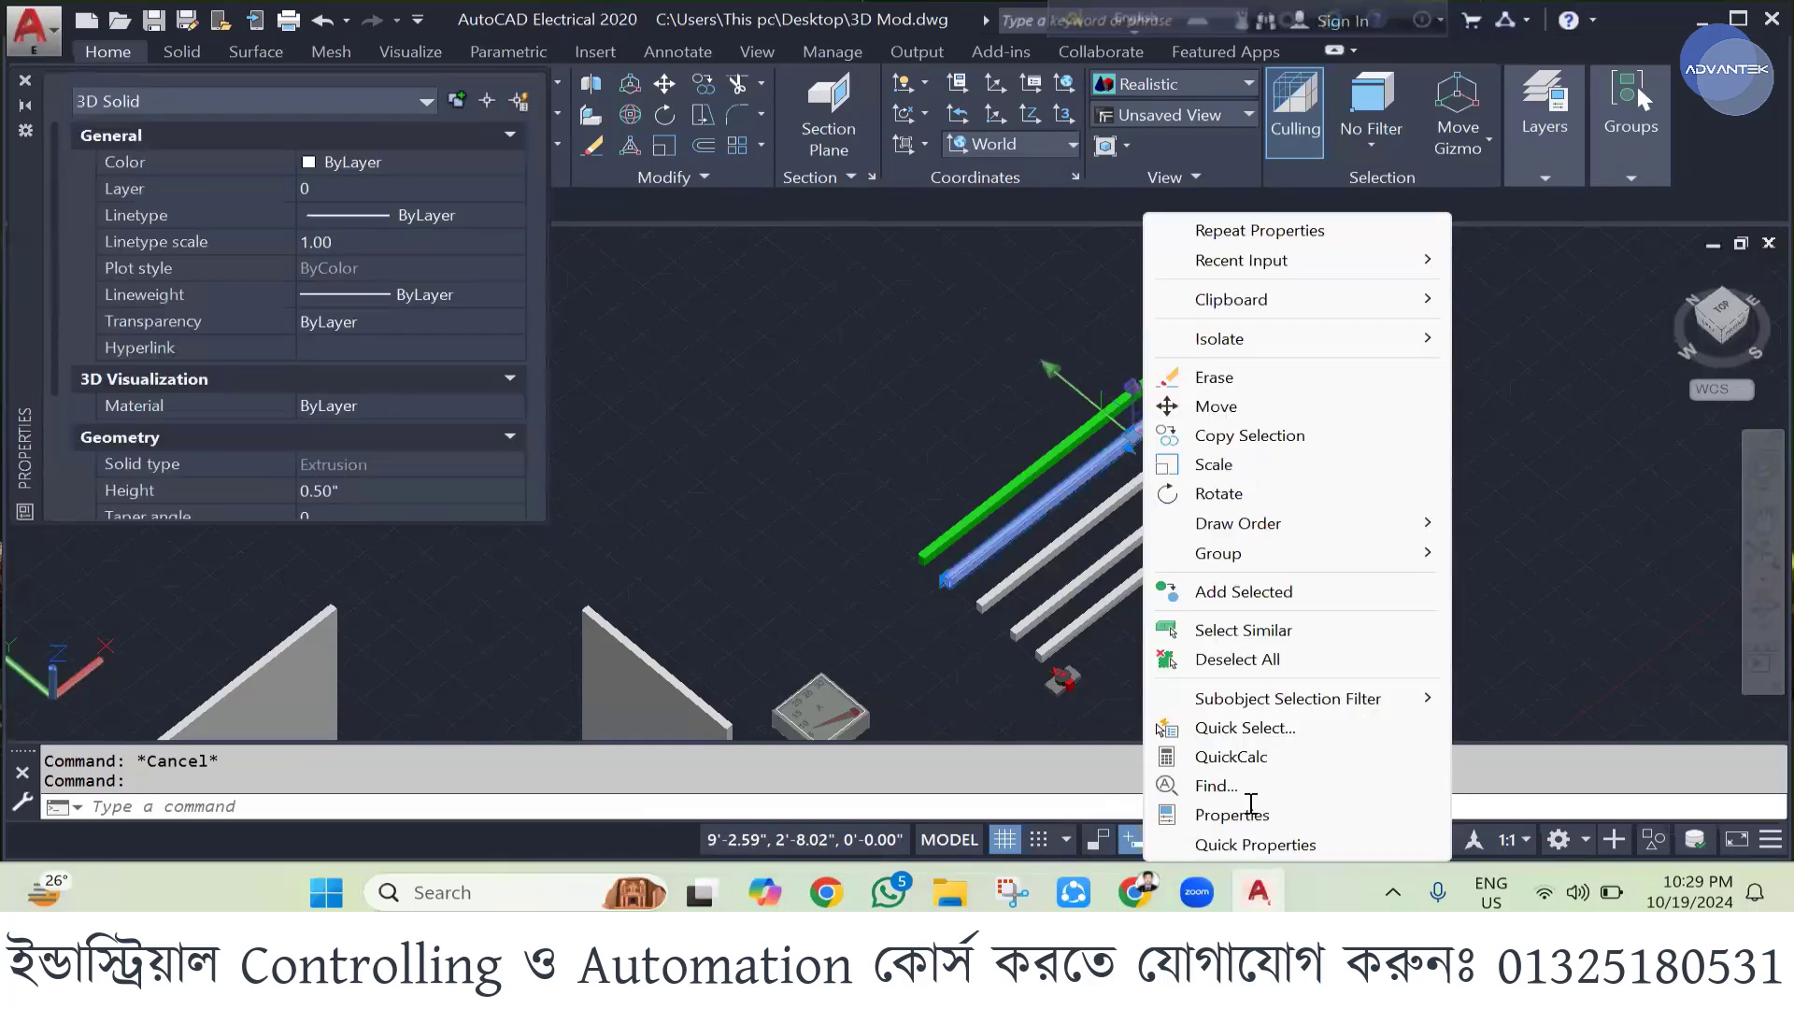
pyautogui.press('Return')
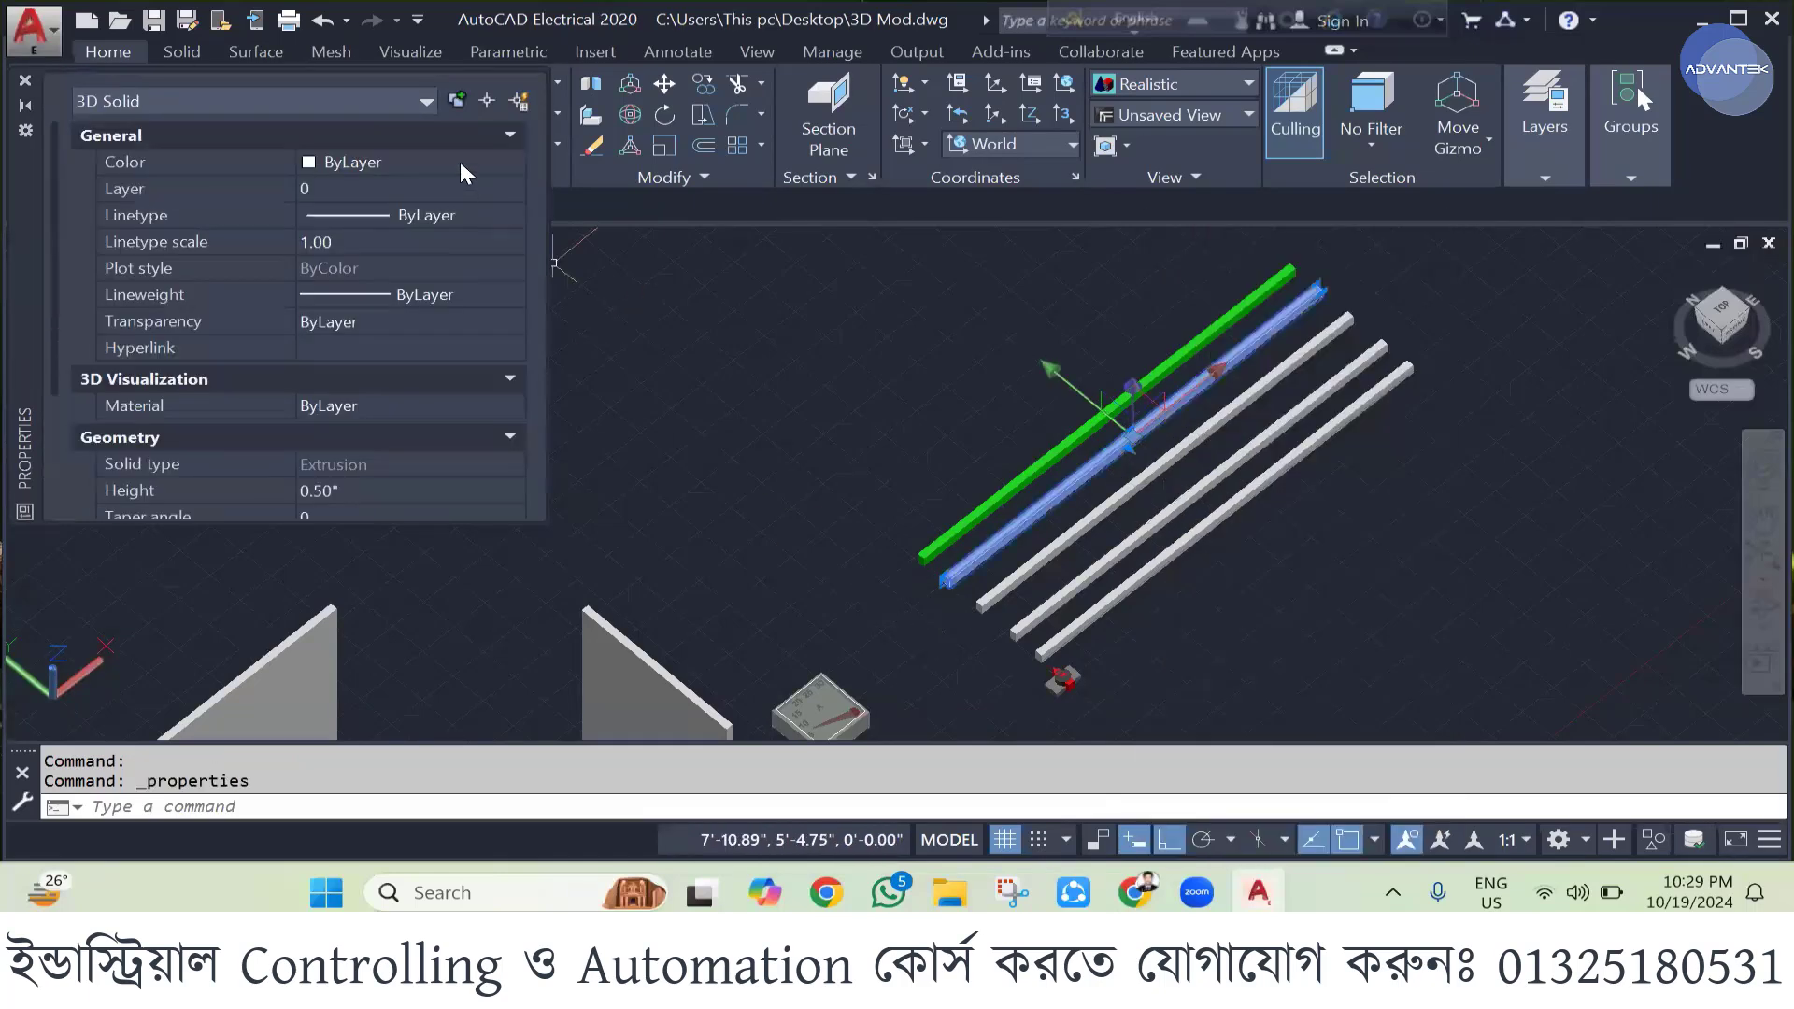
pyautogui.click(459, 162)
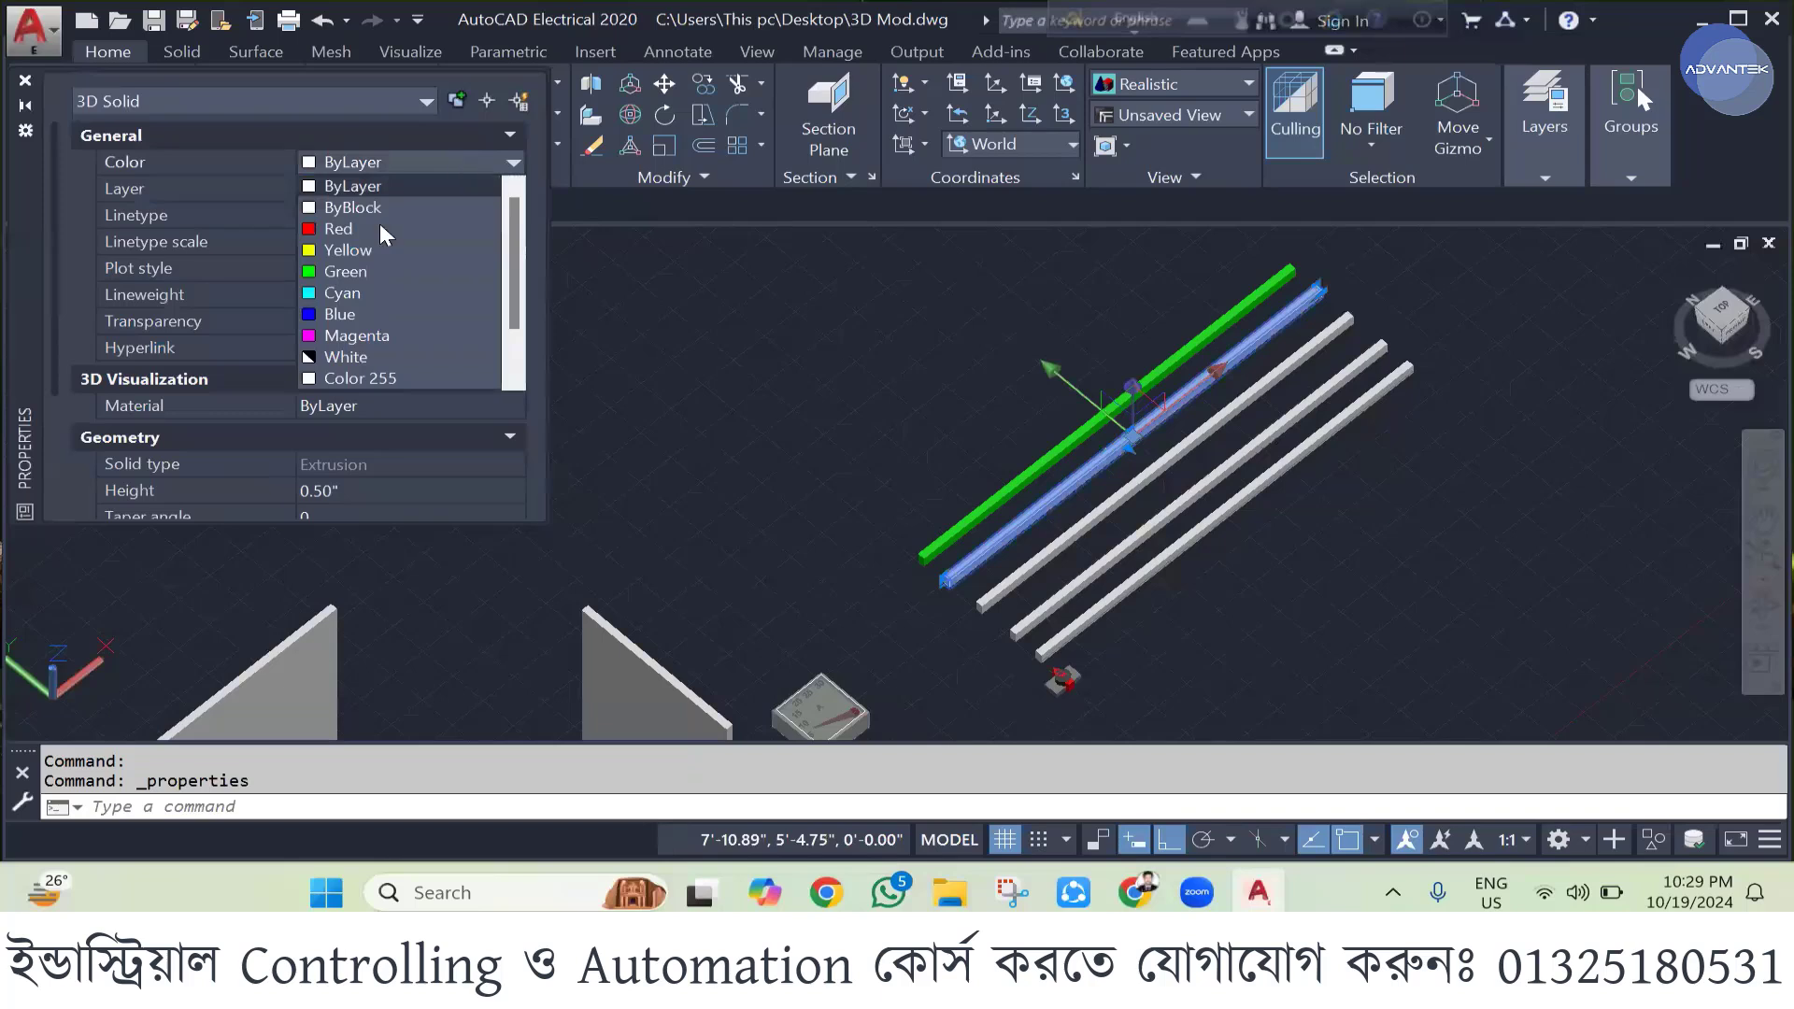
pyautogui.press('End')
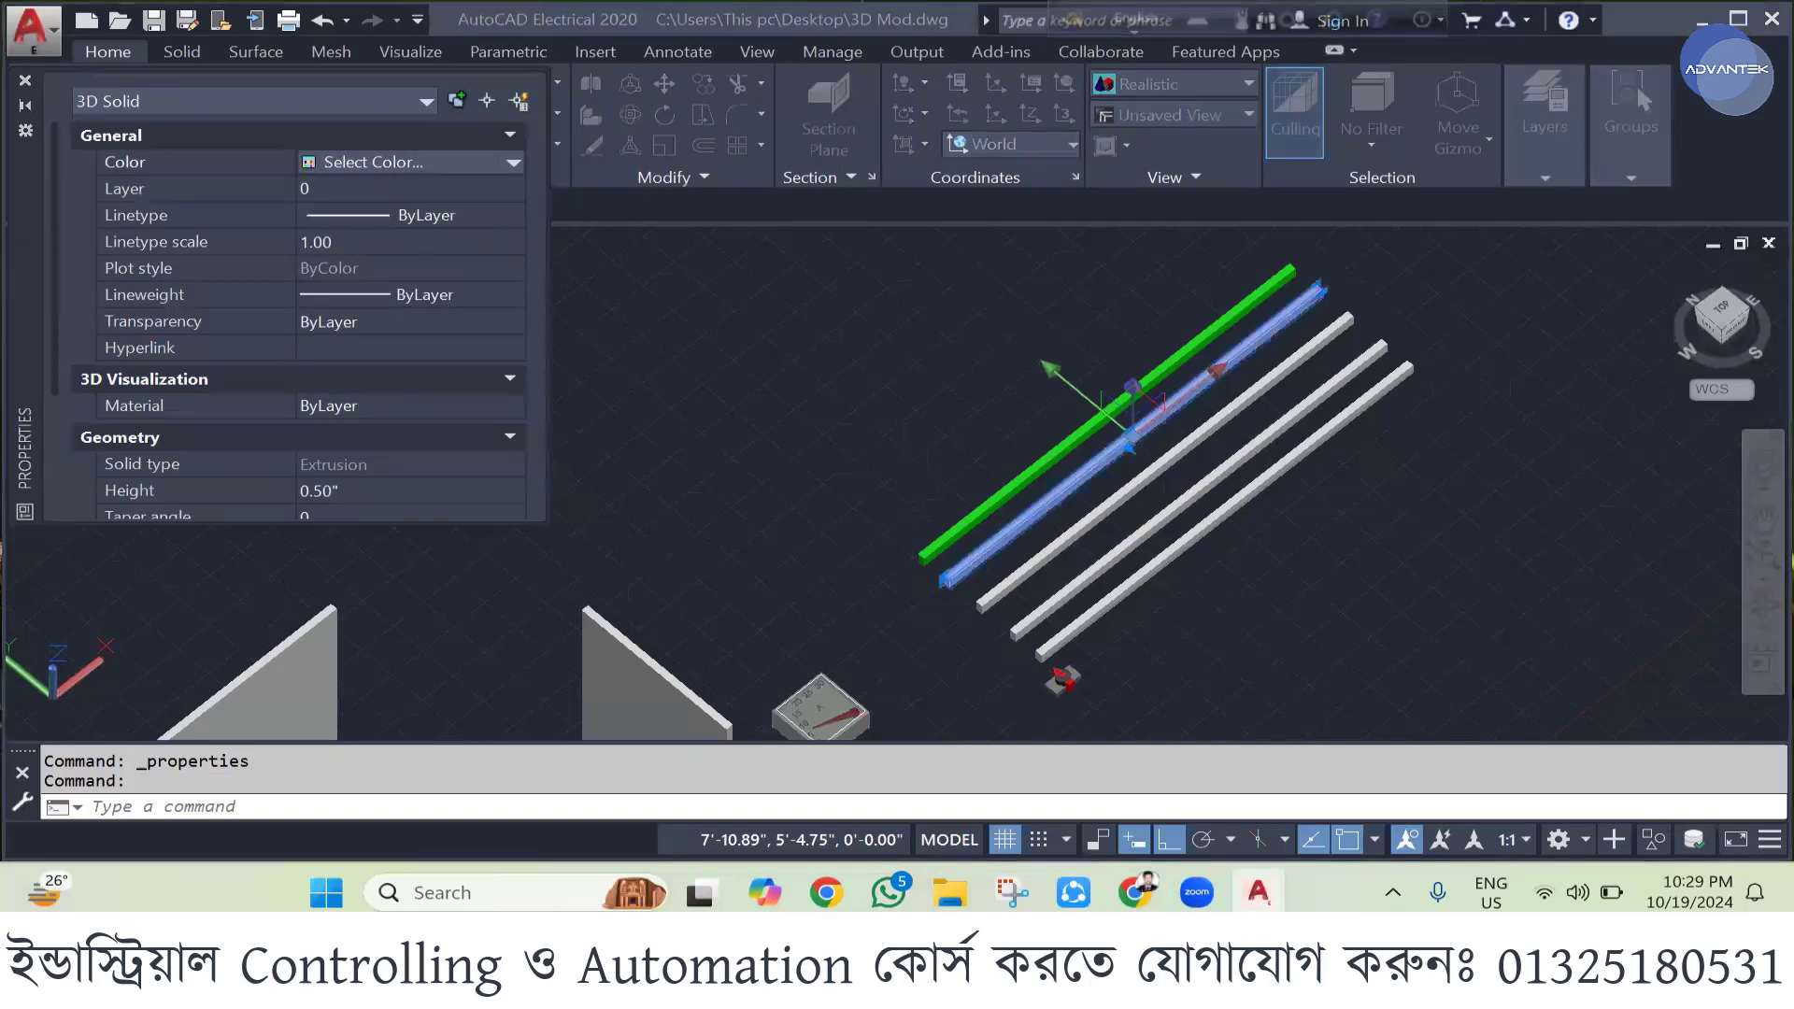
pyautogui.click(676, 531)
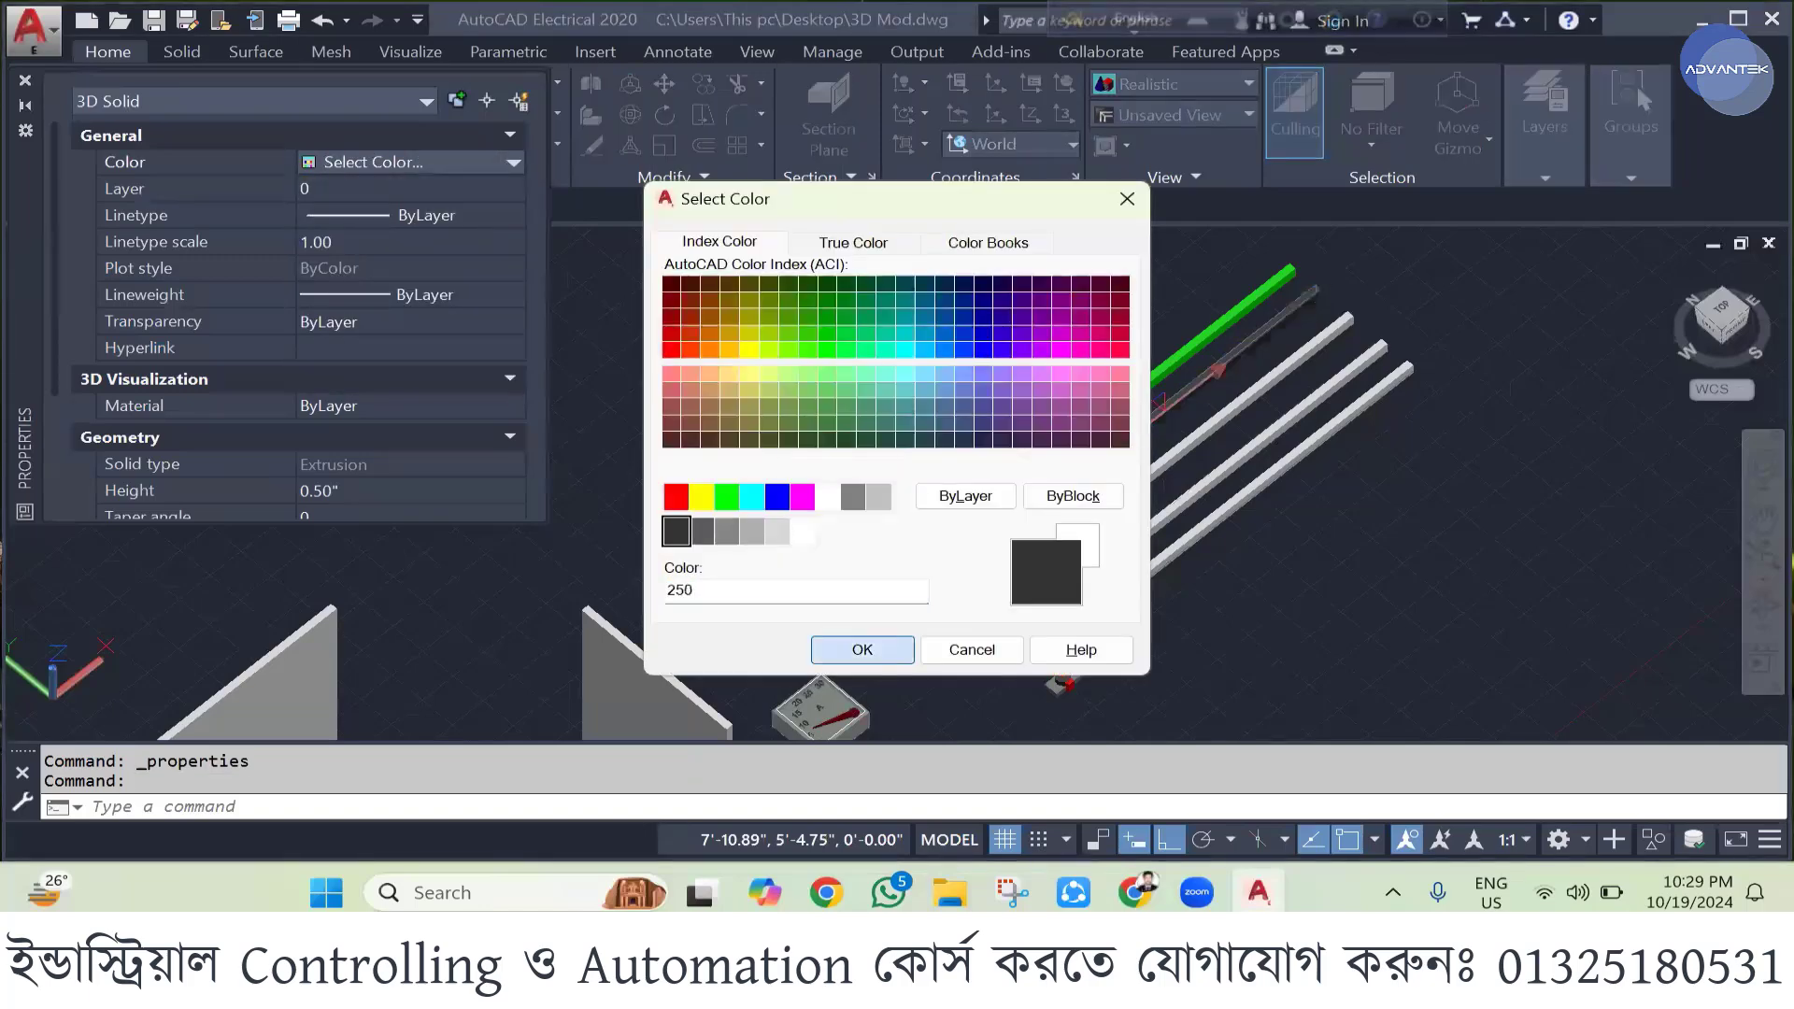
pyautogui.click(861, 649)
pyautogui.press('Escape')
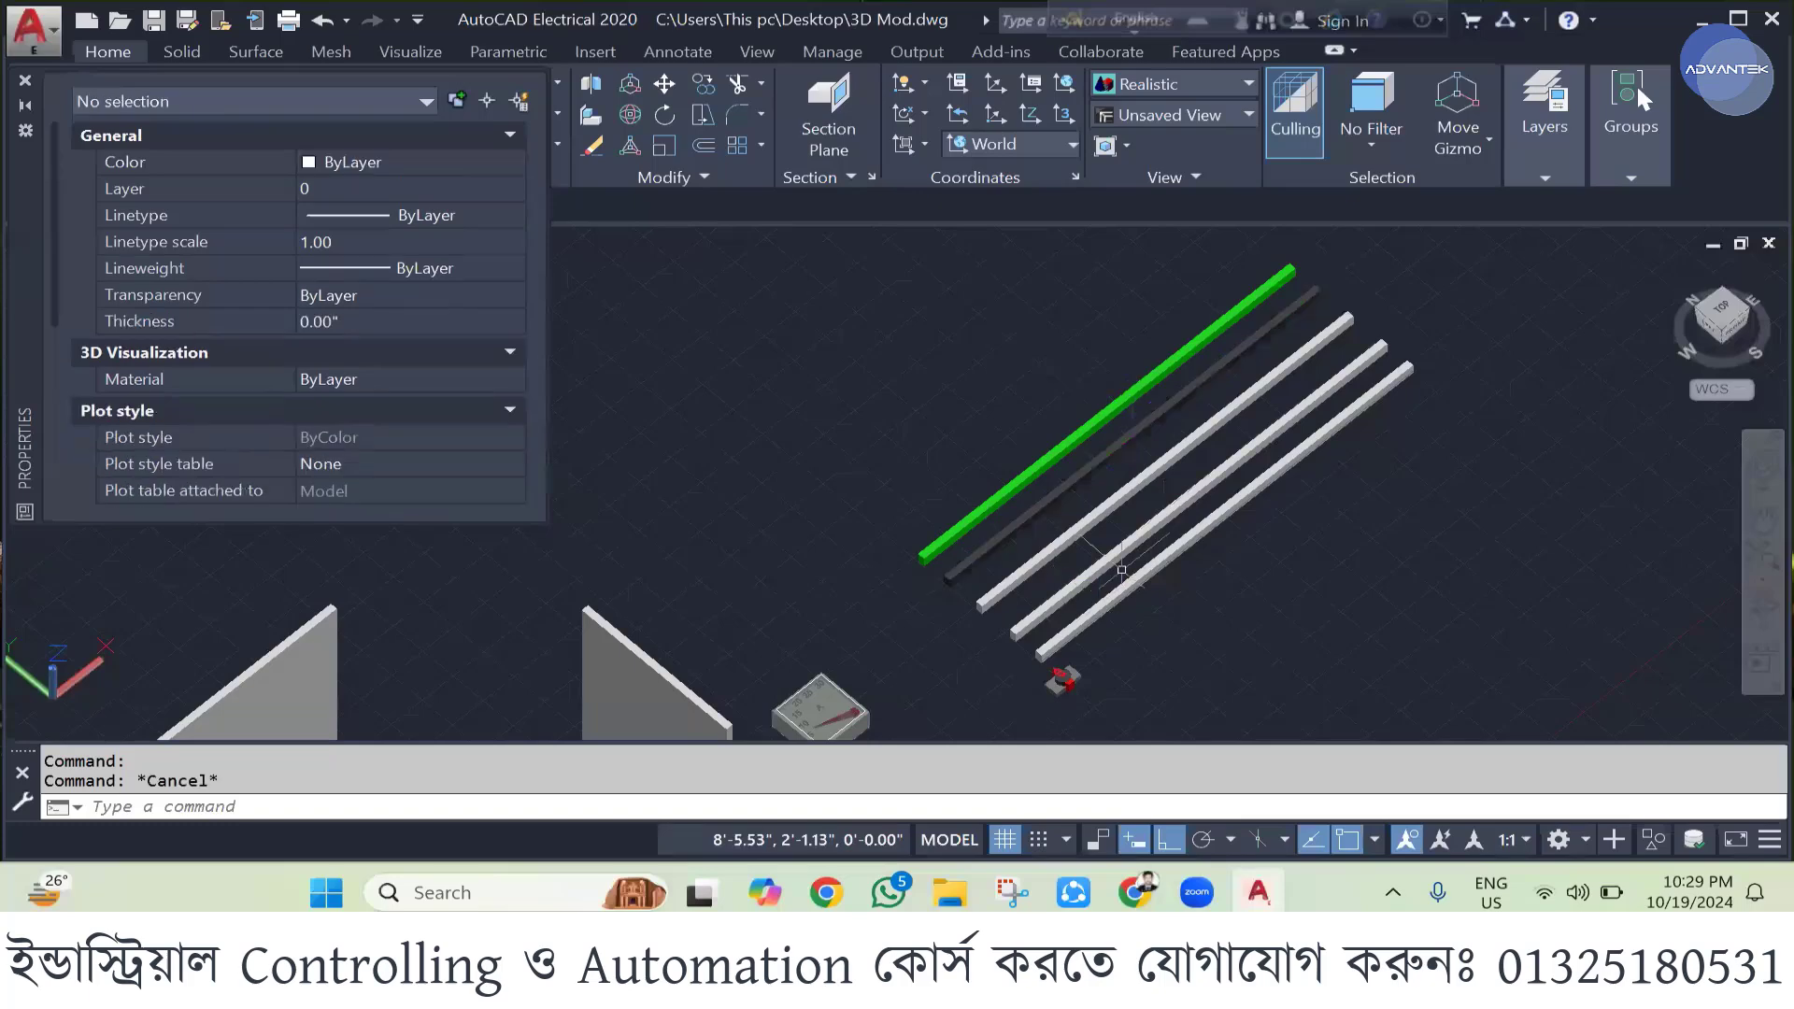
# - Make the third bar red
pyautogui.click(1159, 460)
pyautogui.rightClick(1160, 455)
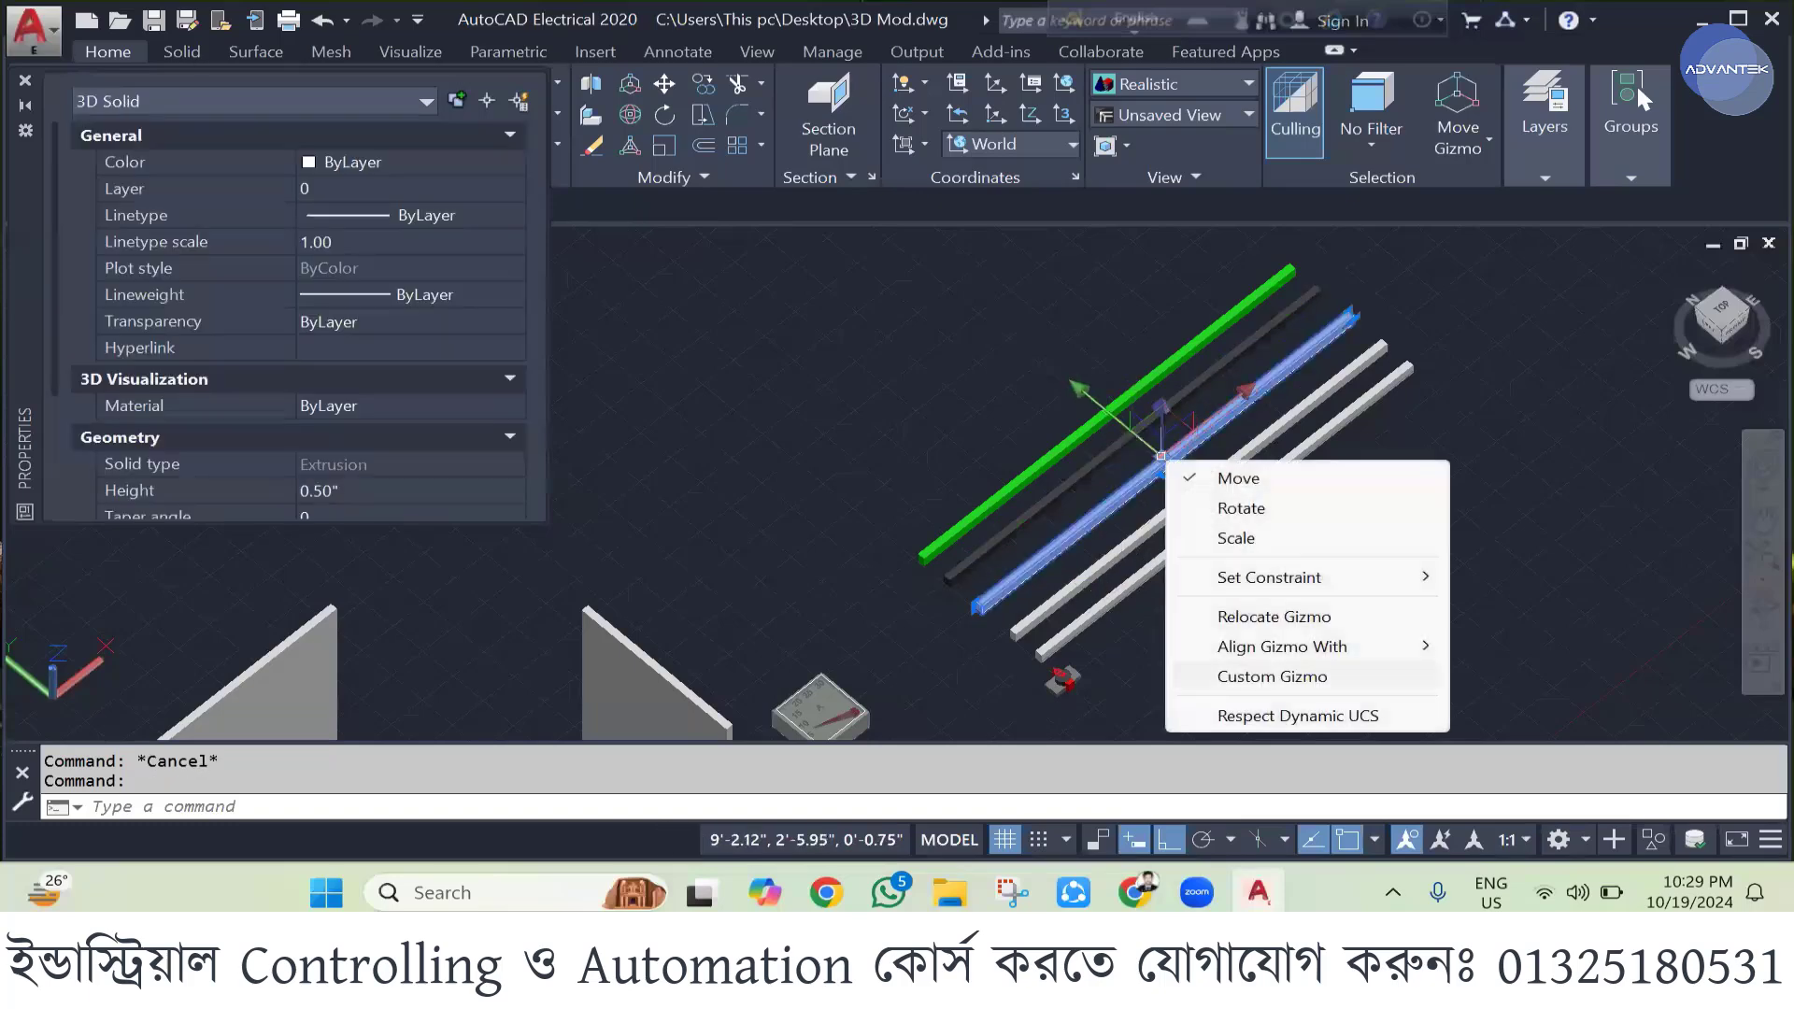
pyautogui.click(1117, 502)
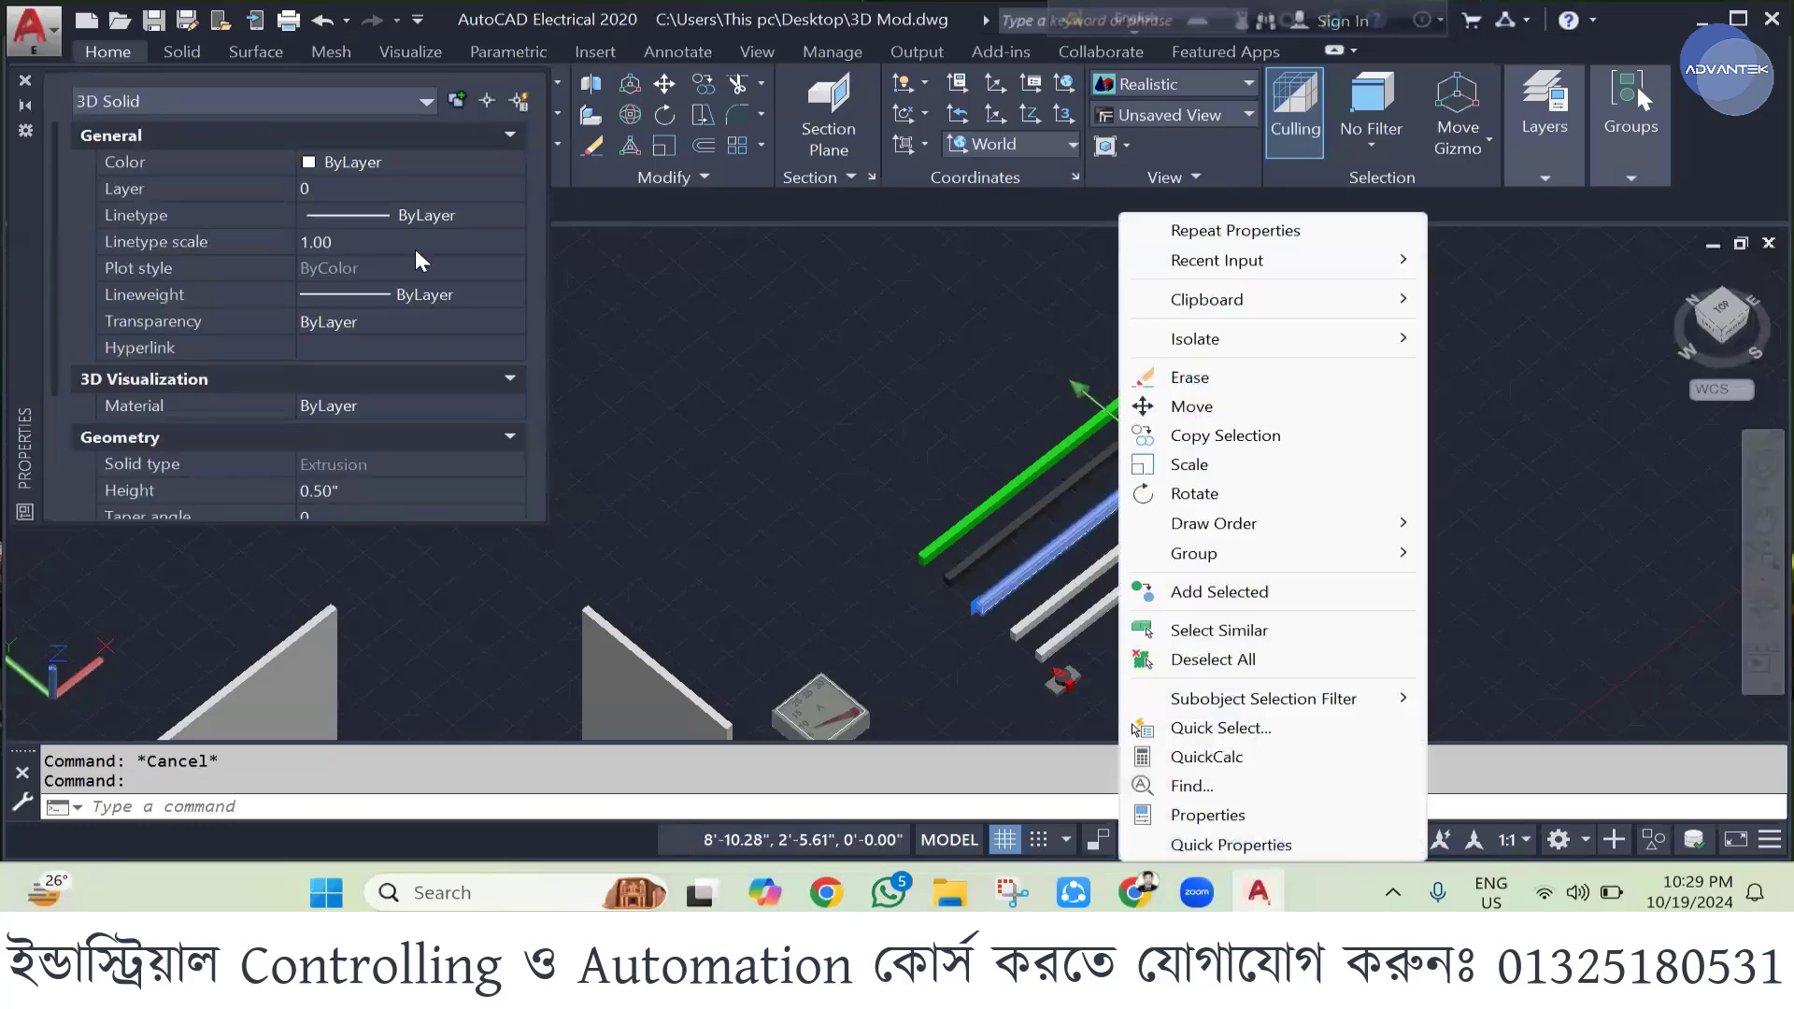
pyautogui.click(374, 162)
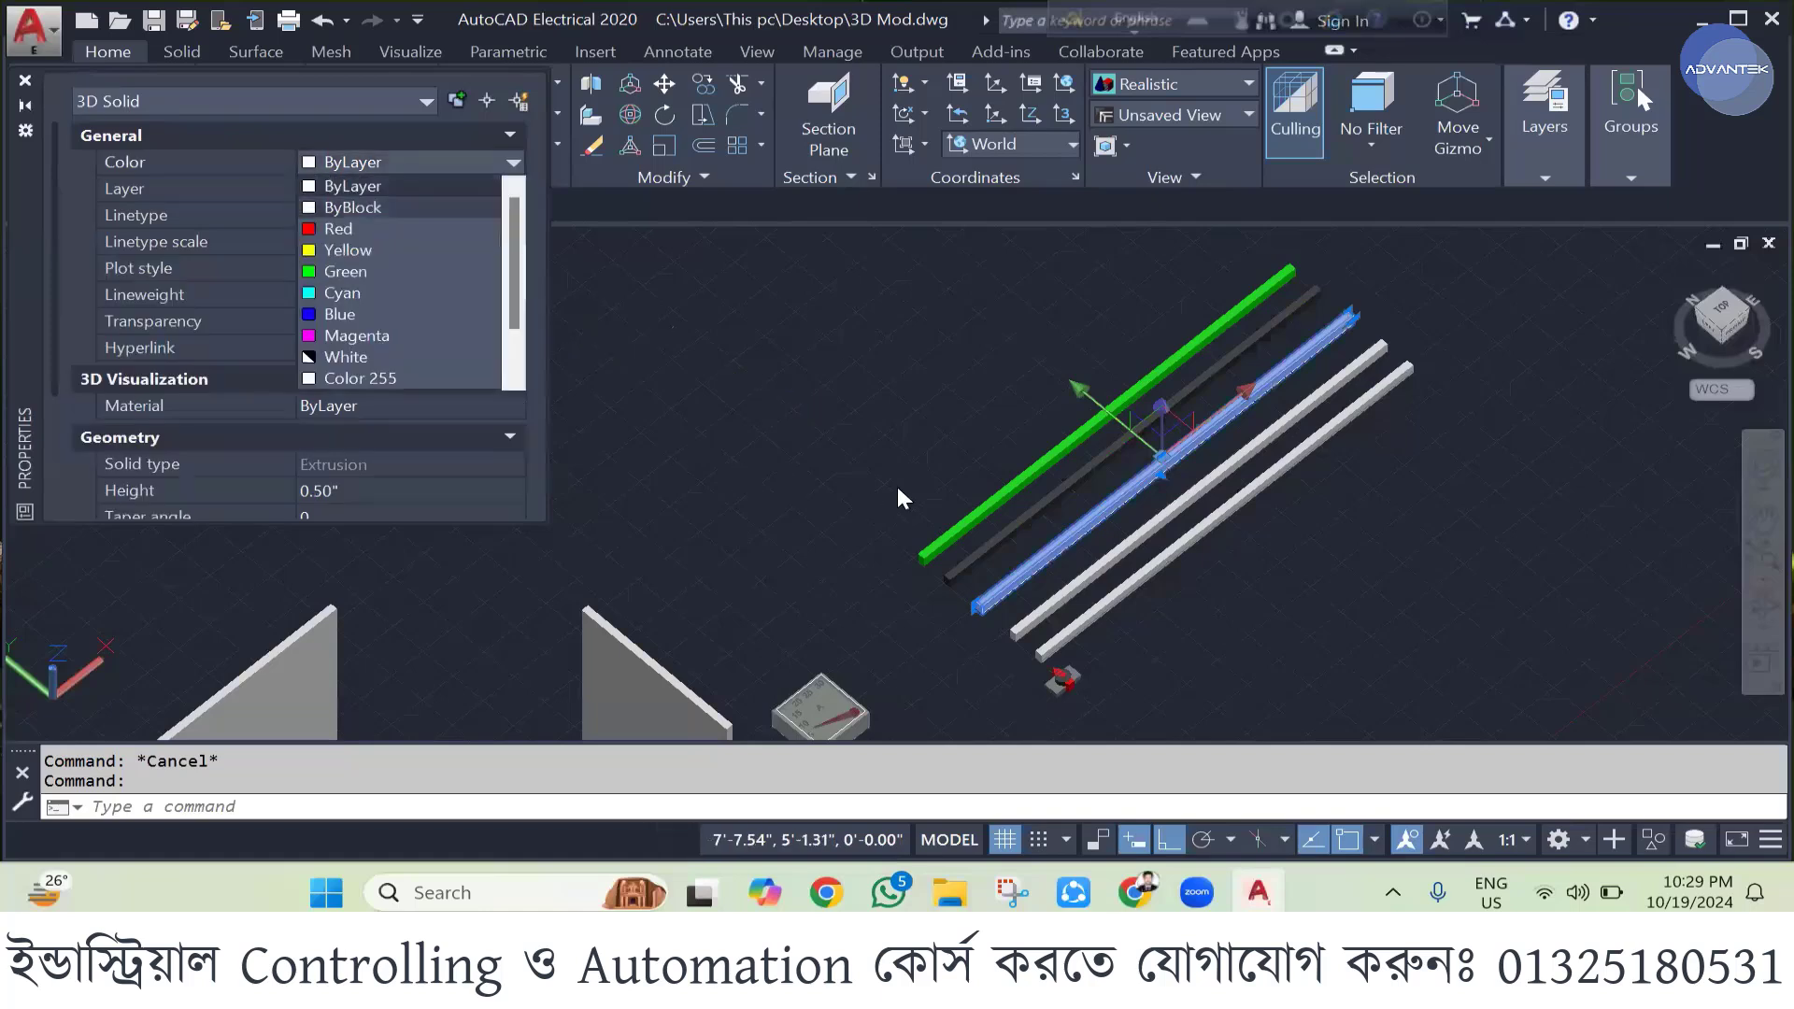
pyautogui.click(341, 230)
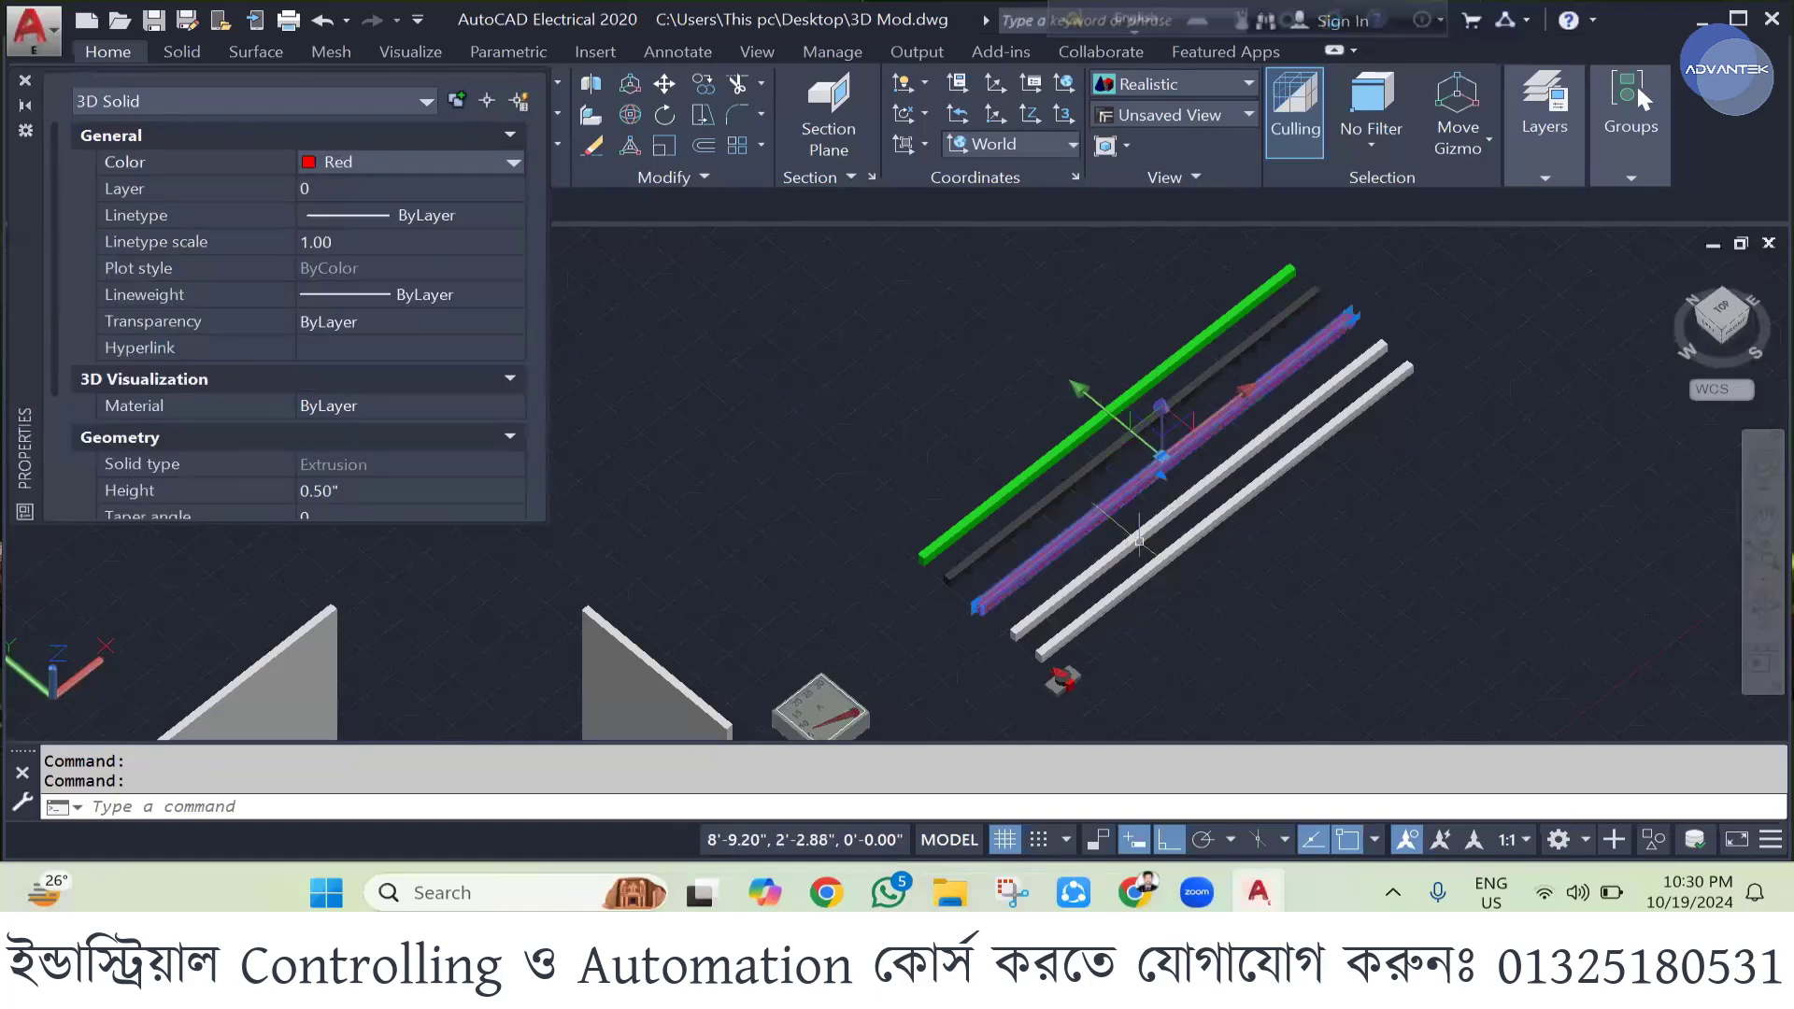
pyautogui.press('Escape')
# - Set the fourth bar's colour to yellow from the Color list
pyautogui.click(1143, 536)
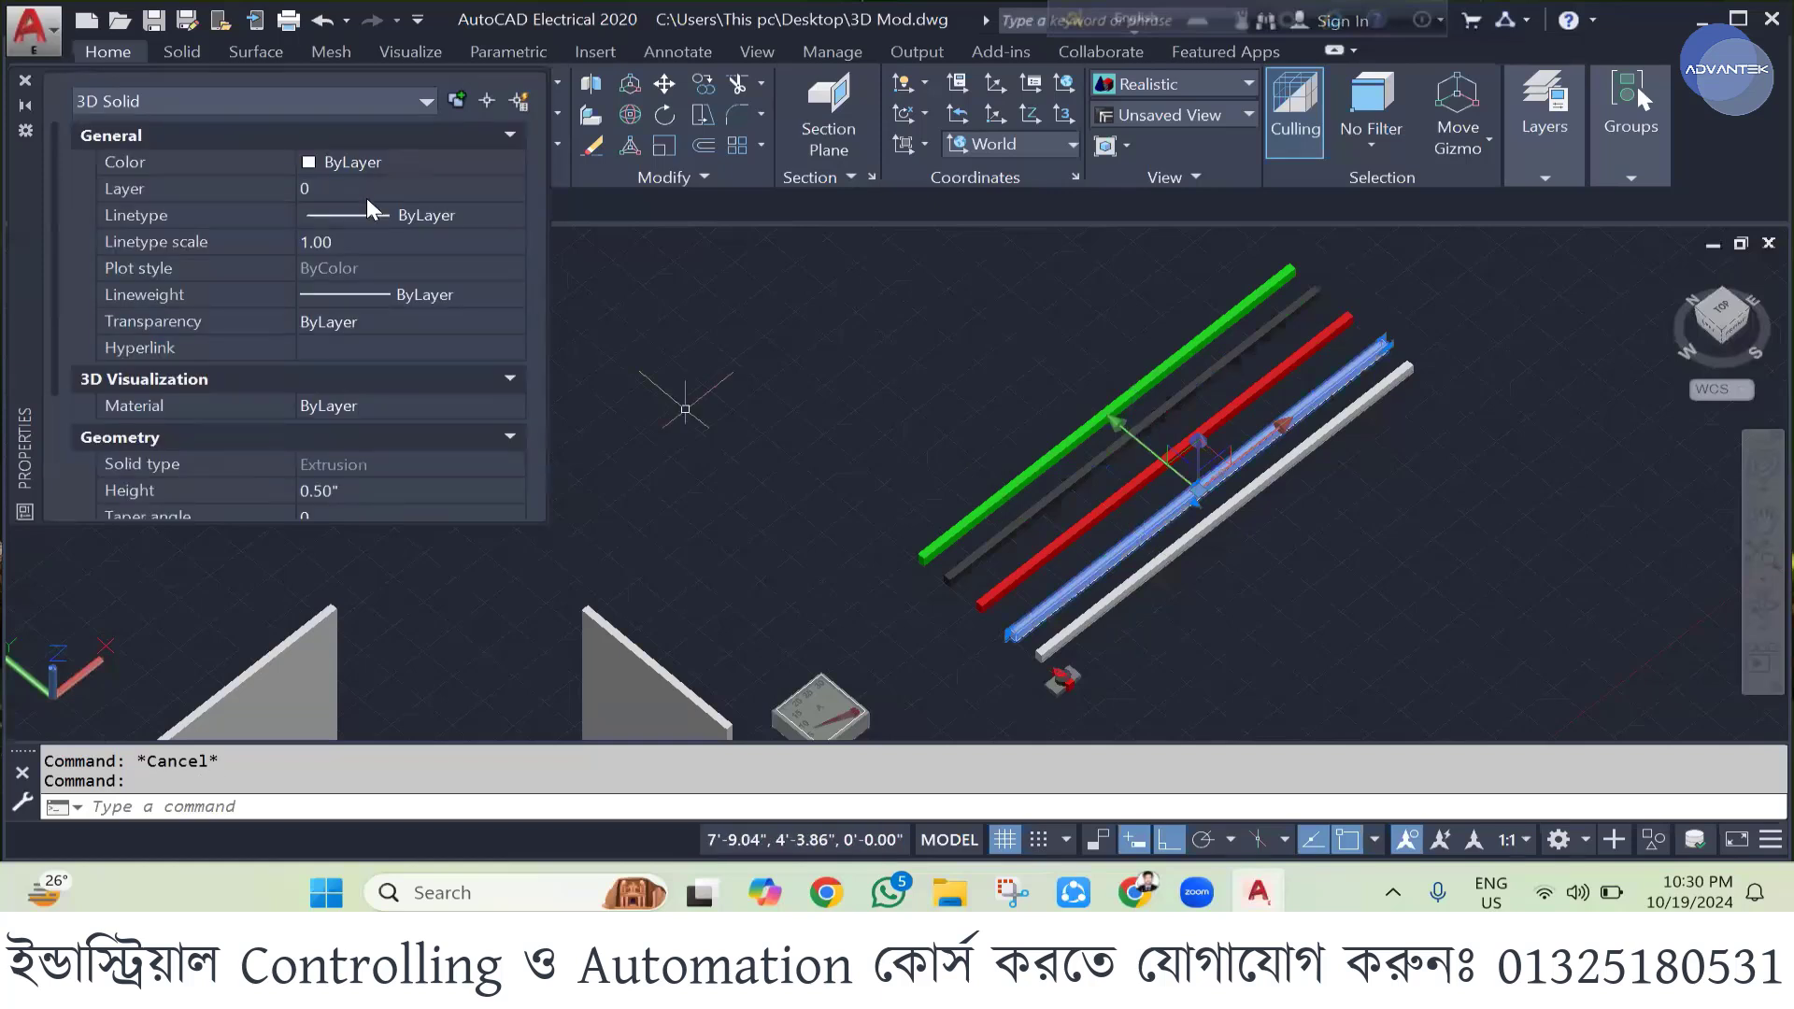
pyautogui.click(374, 161)
pyautogui.press('Up')
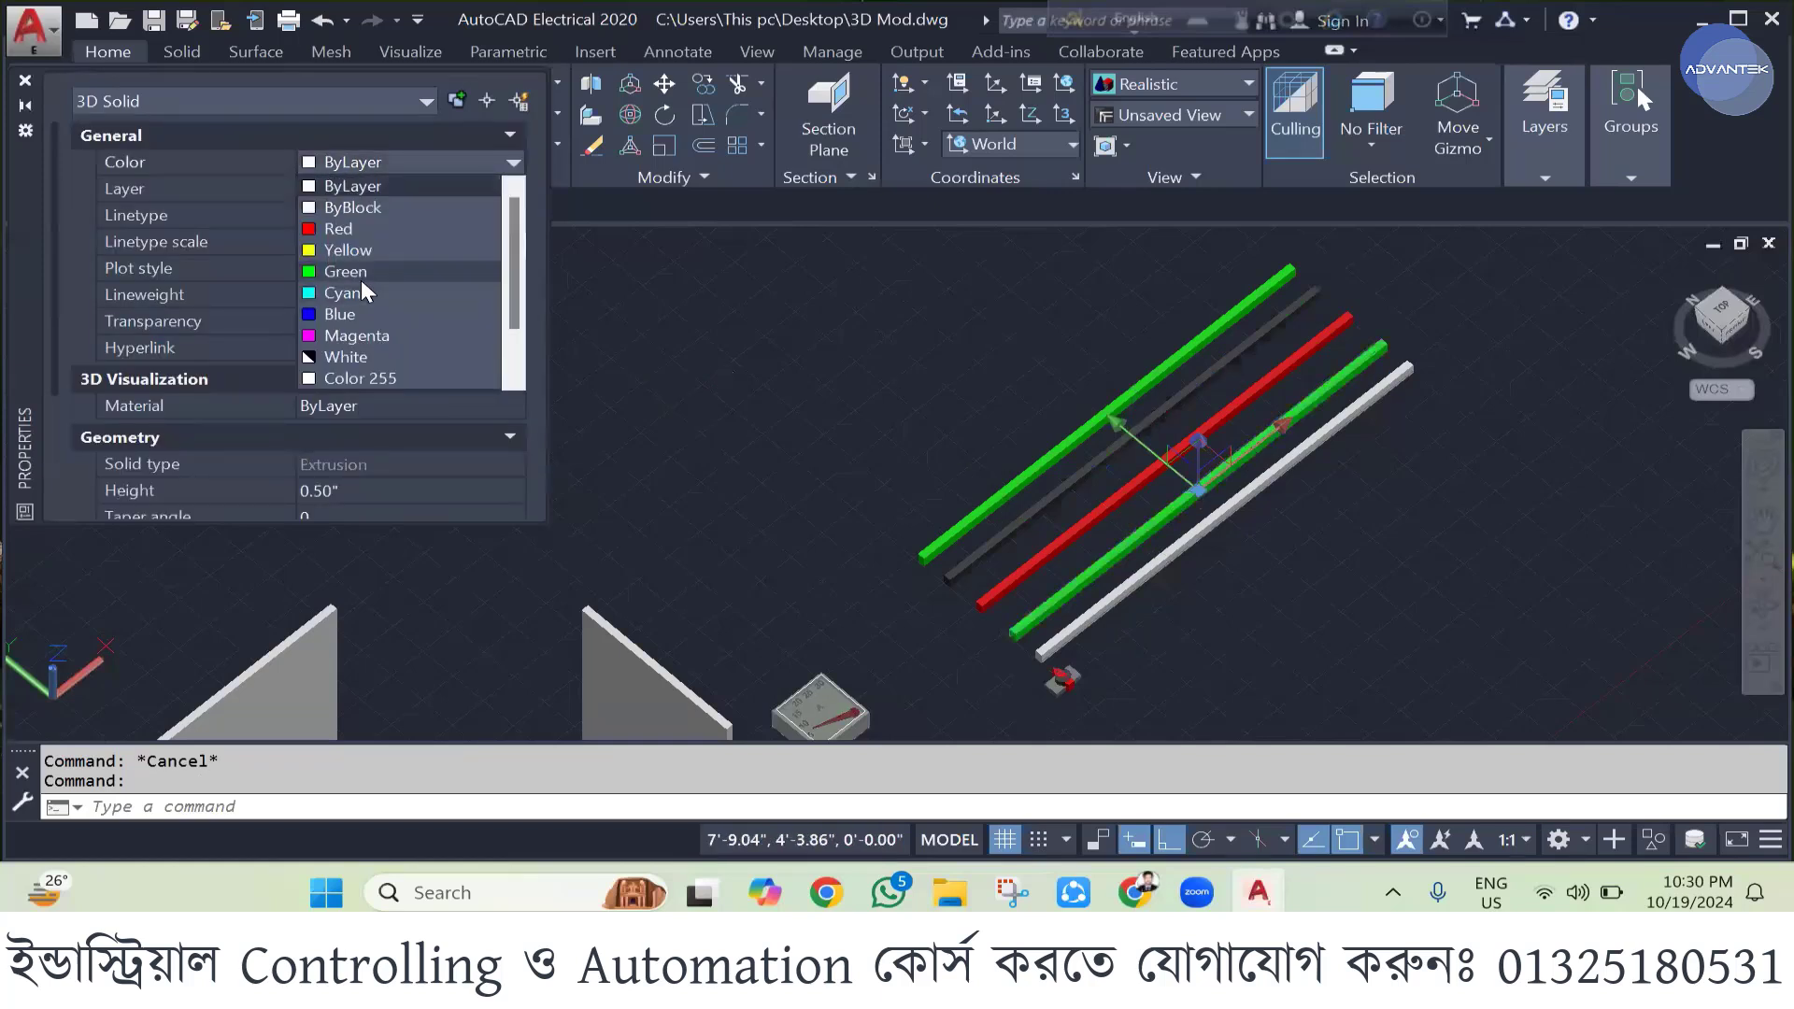
pyautogui.press('Up')
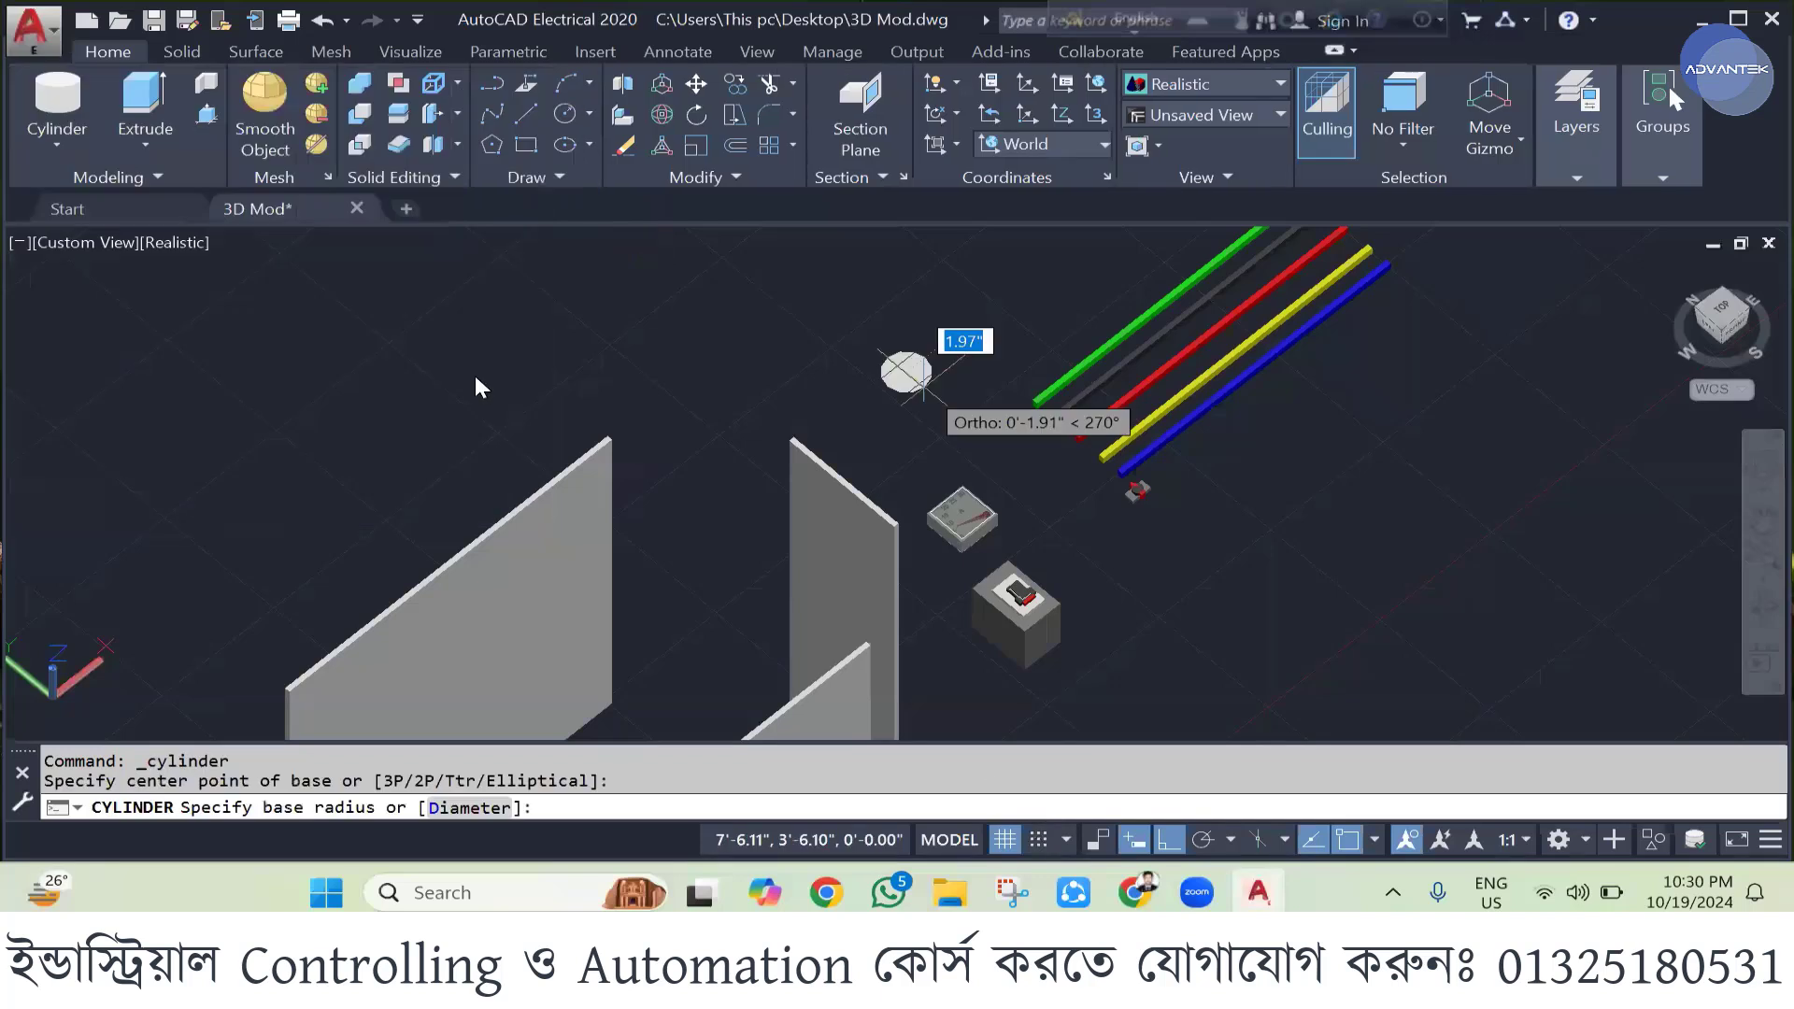
# - Finish the cylinder with its base radius and a 2.5" height
pyautogui.click(918, 357)
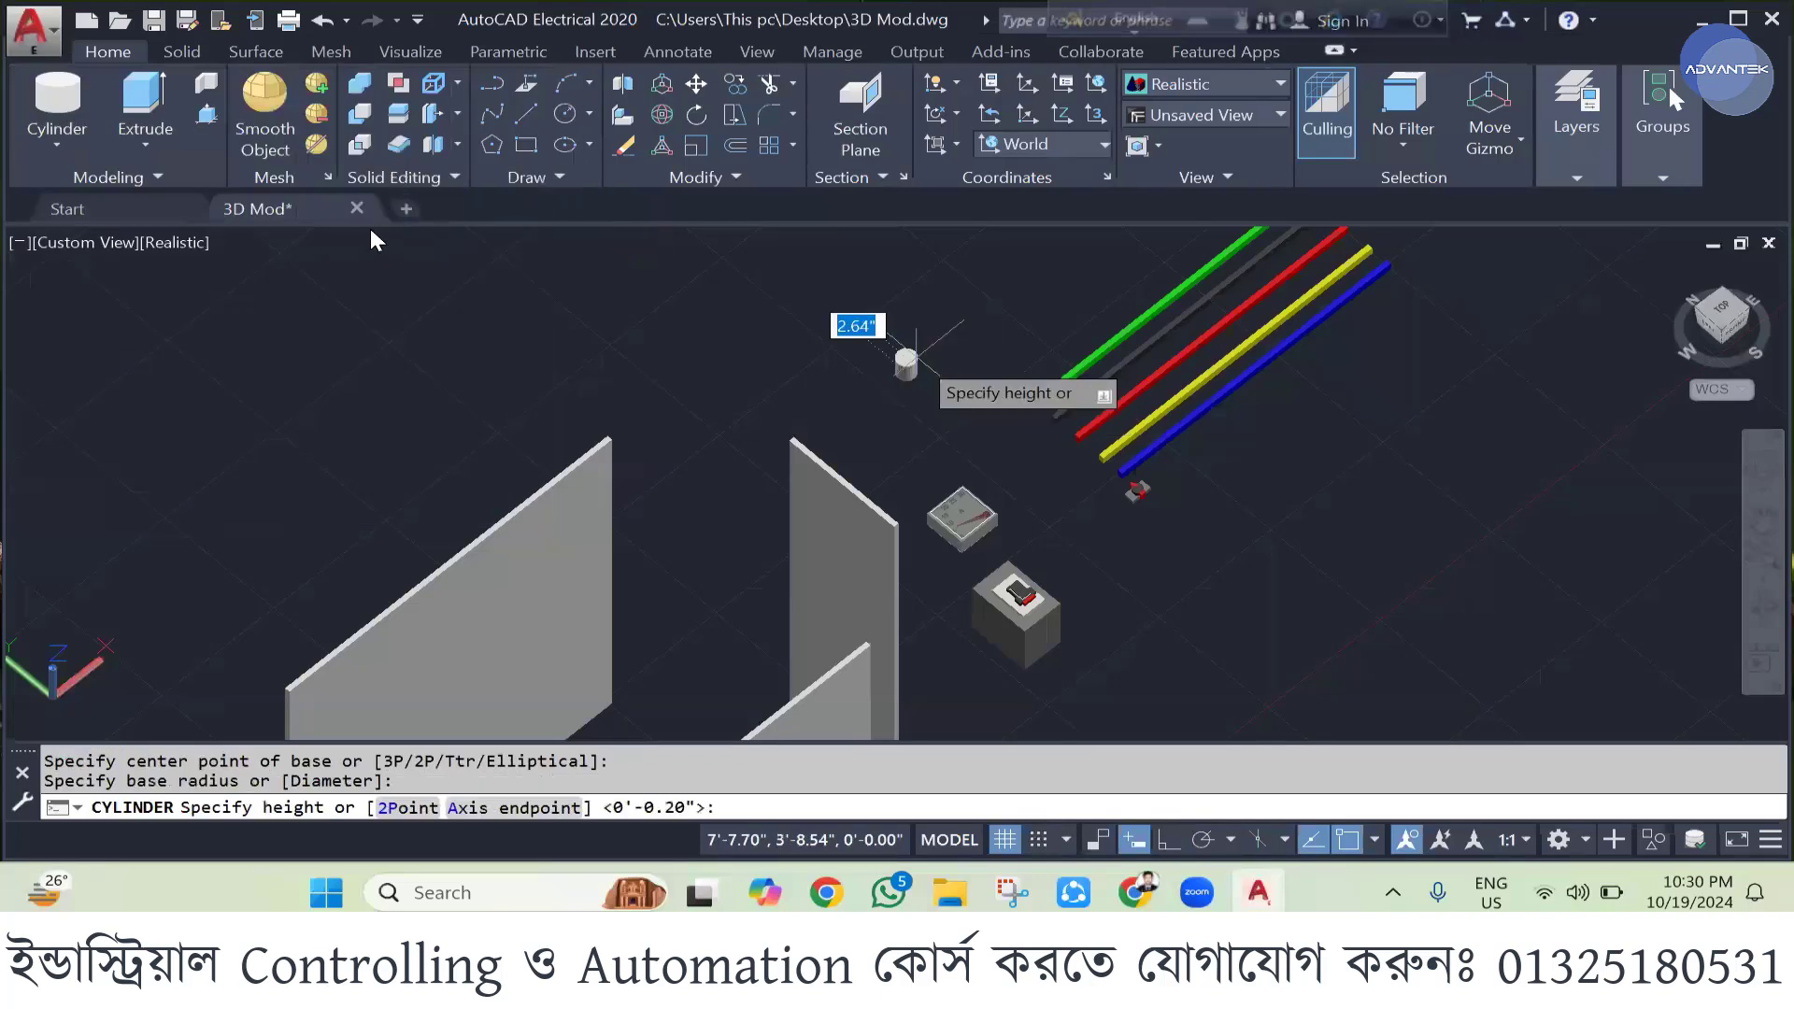
pyautogui.write('2.5"')
pyautogui.press('Return')
pyautogui.press('Escape')
# - Set the new cylinder's colour to Red in Properties and close the palette
pyautogui.click(905, 359)
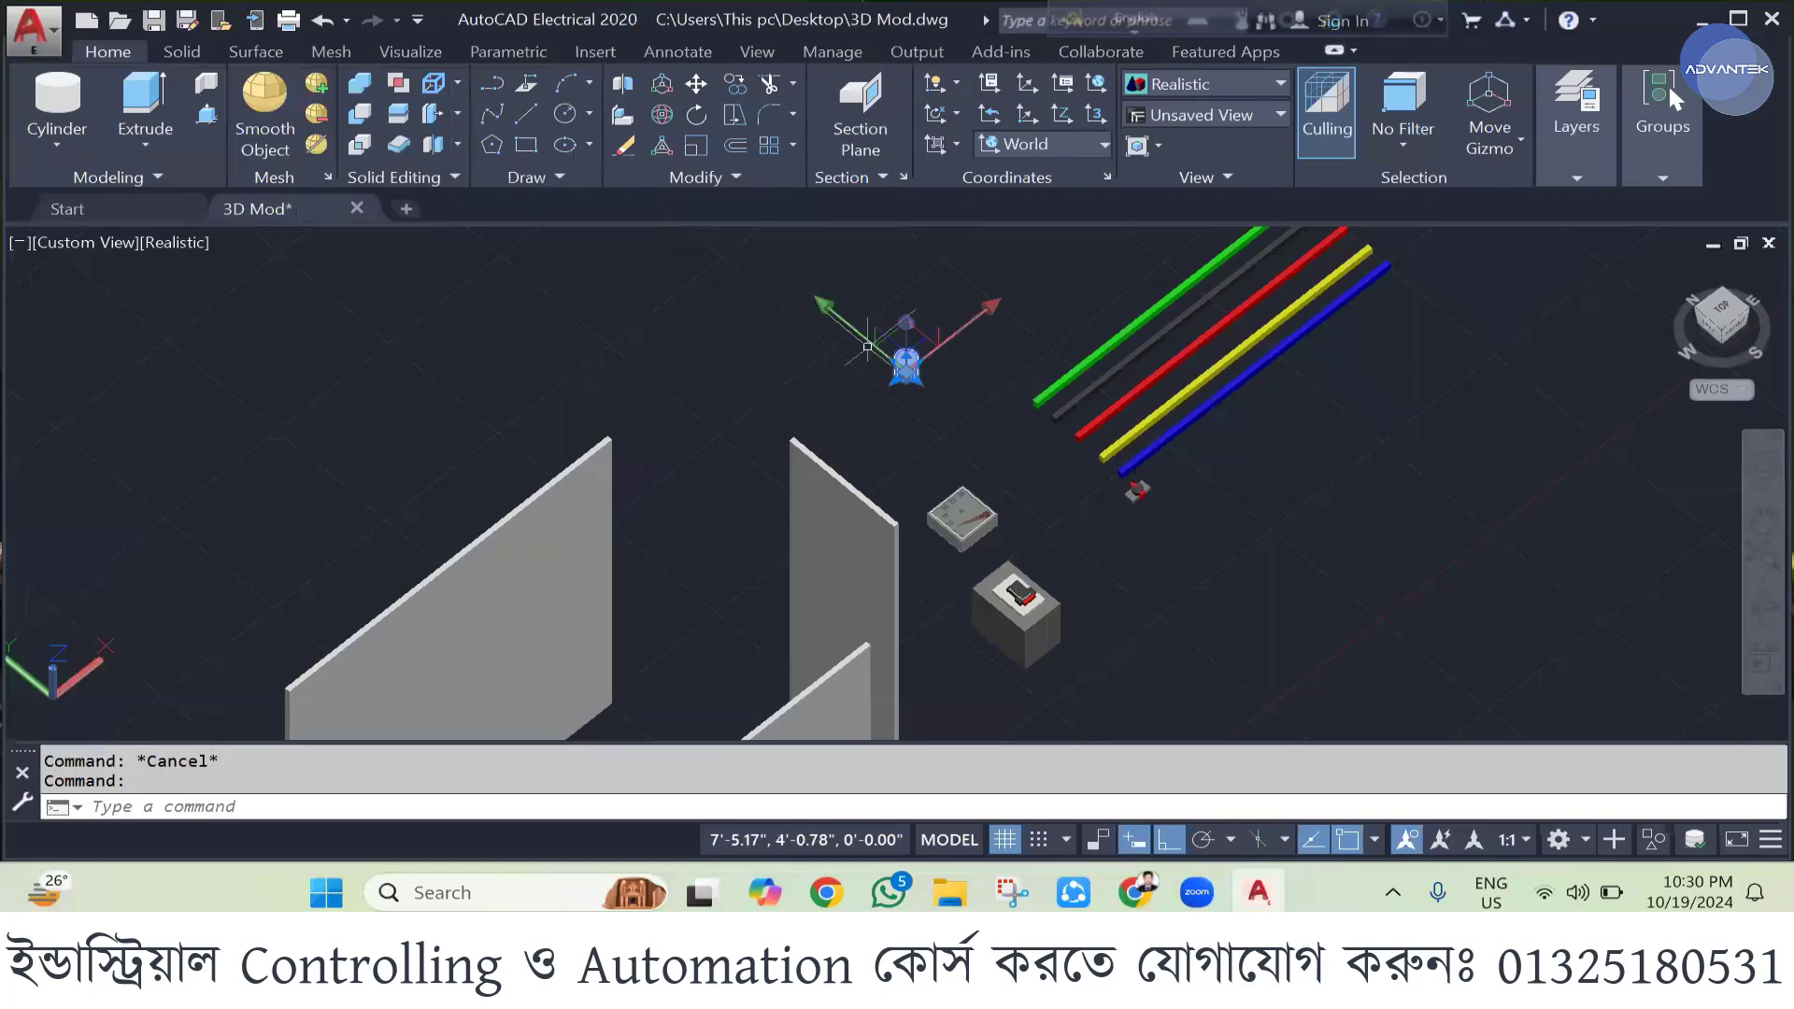
pyautogui.rightClick(905, 357)
pyautogui.rightClick(910, 369)
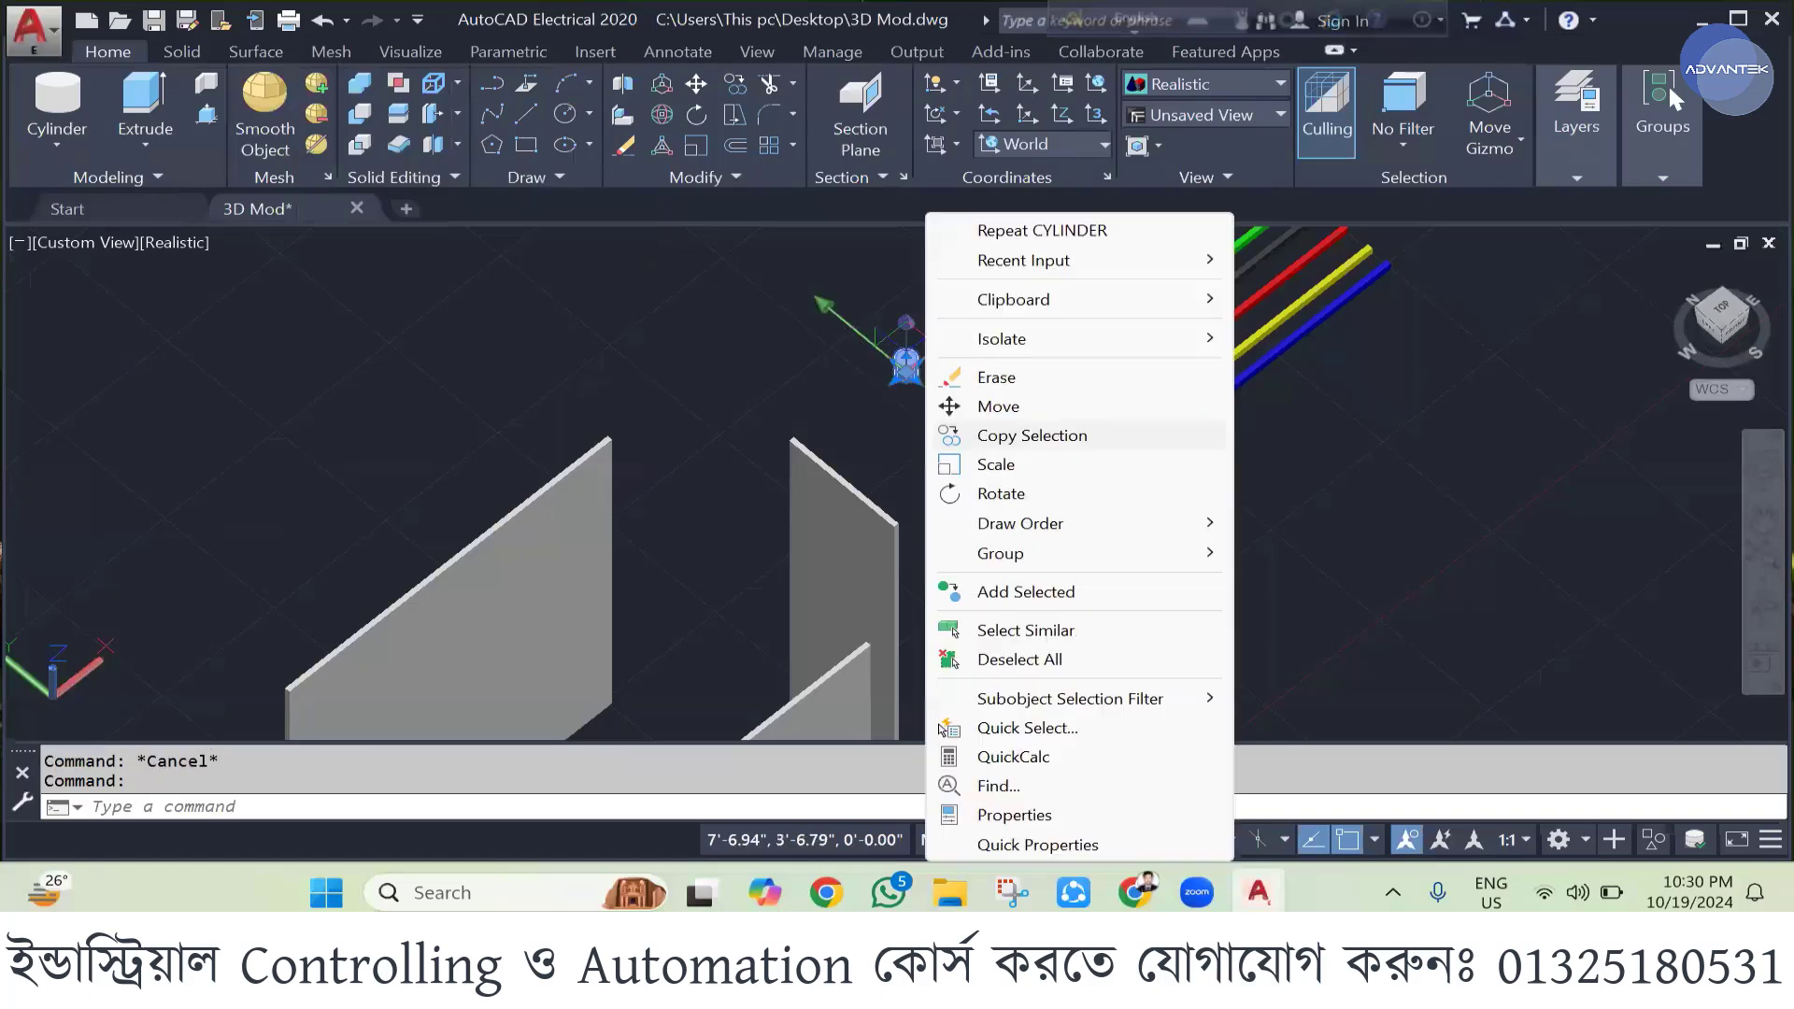
pyautogui.click(991, 818)
pyautogui.click(412, 162)
pyautogui.click(338, 228)
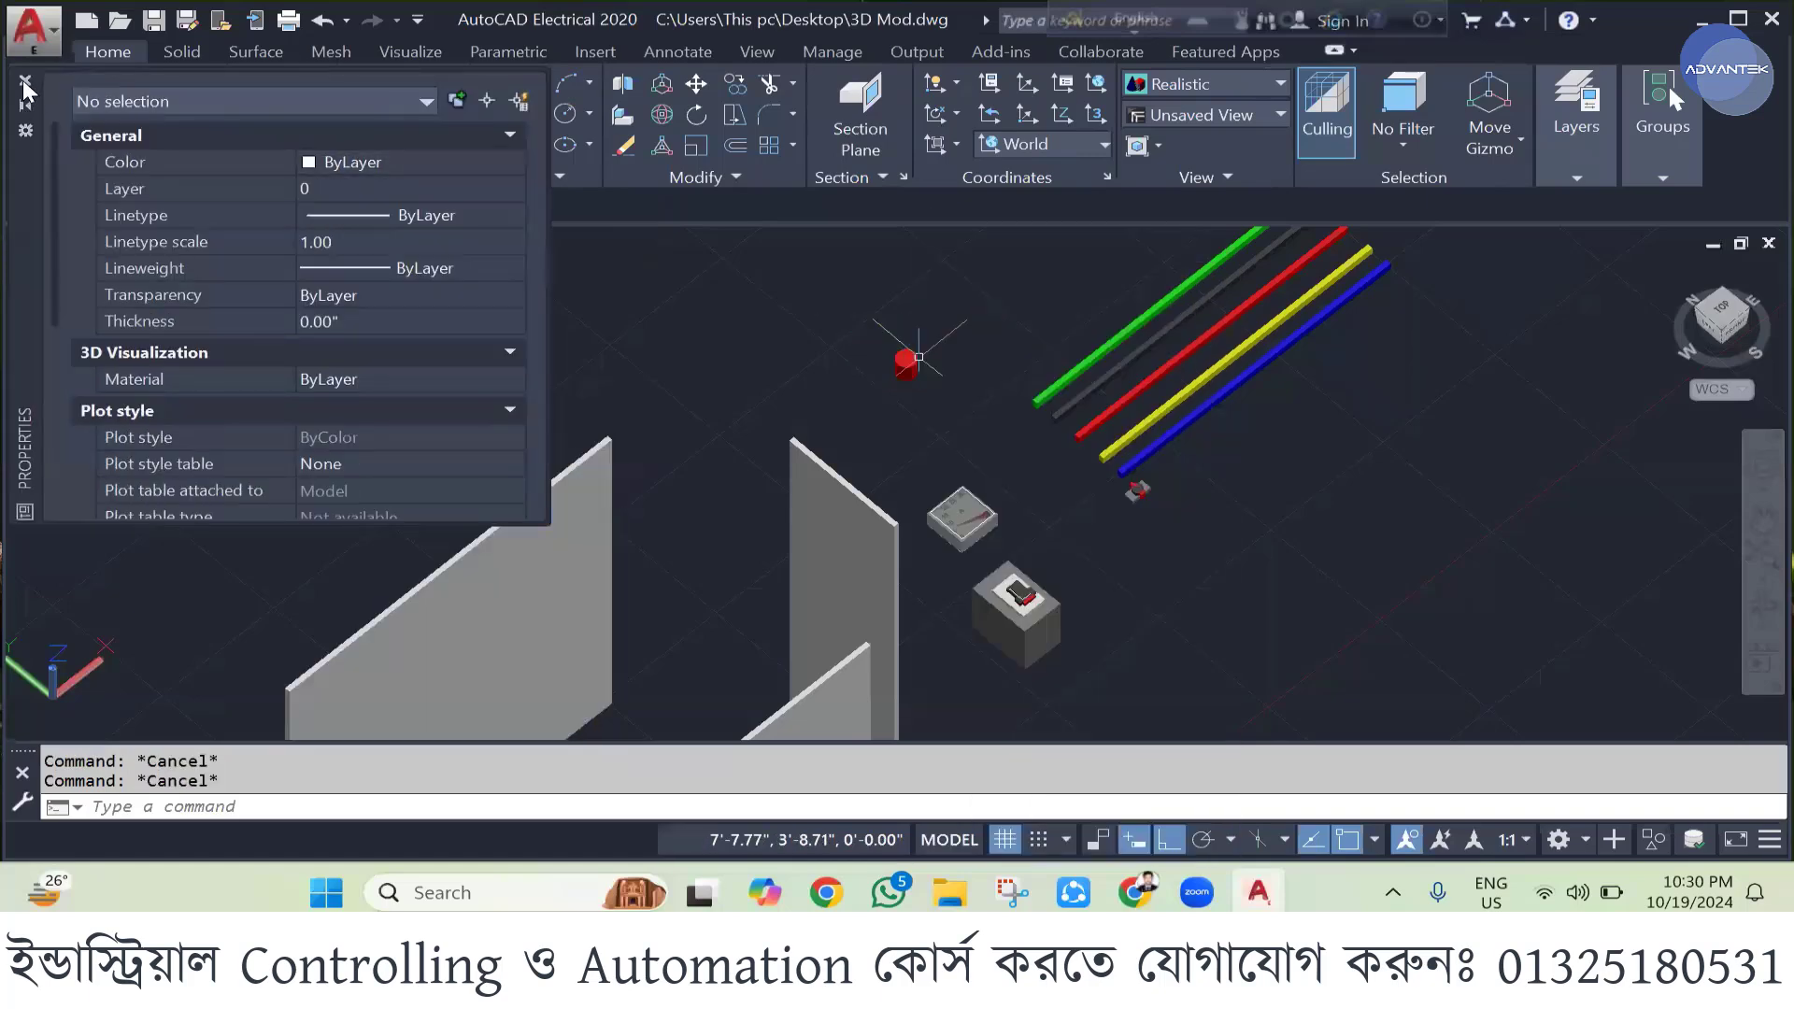
pyautogui.click(932, 382)
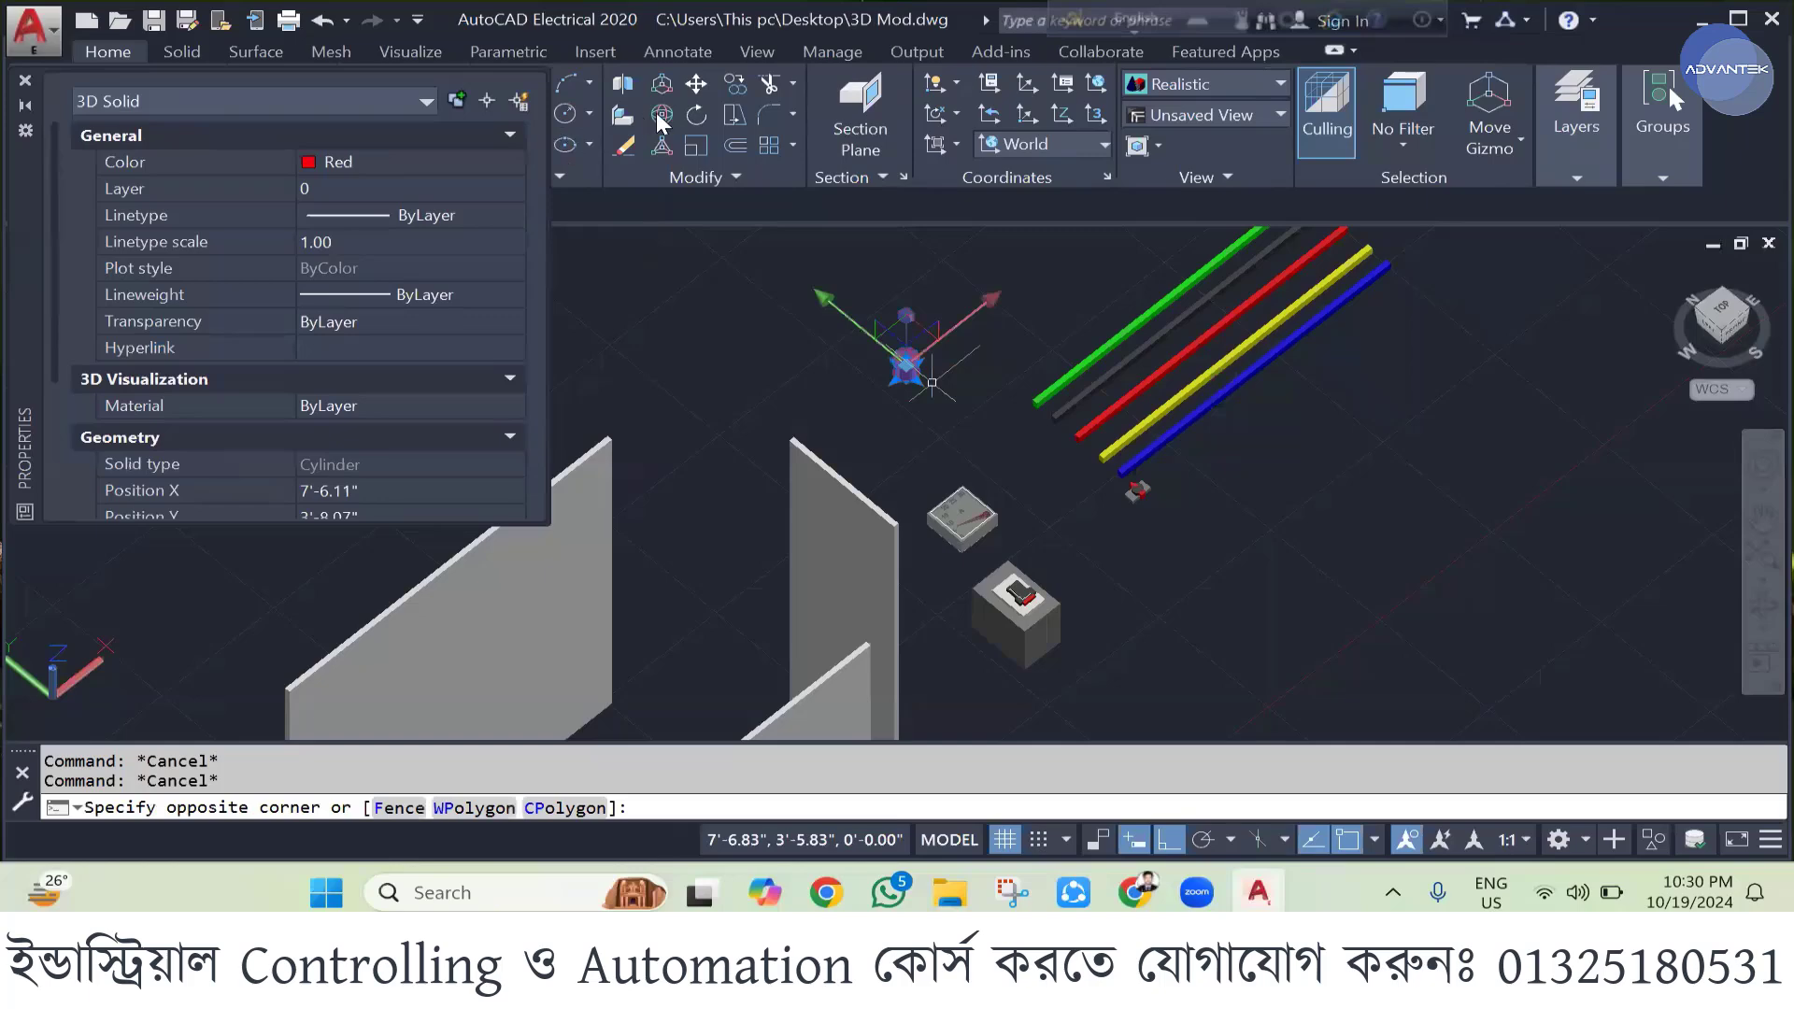
pyautogui.press('Escape')
pyautogui.hotkey('ctrl', '1')
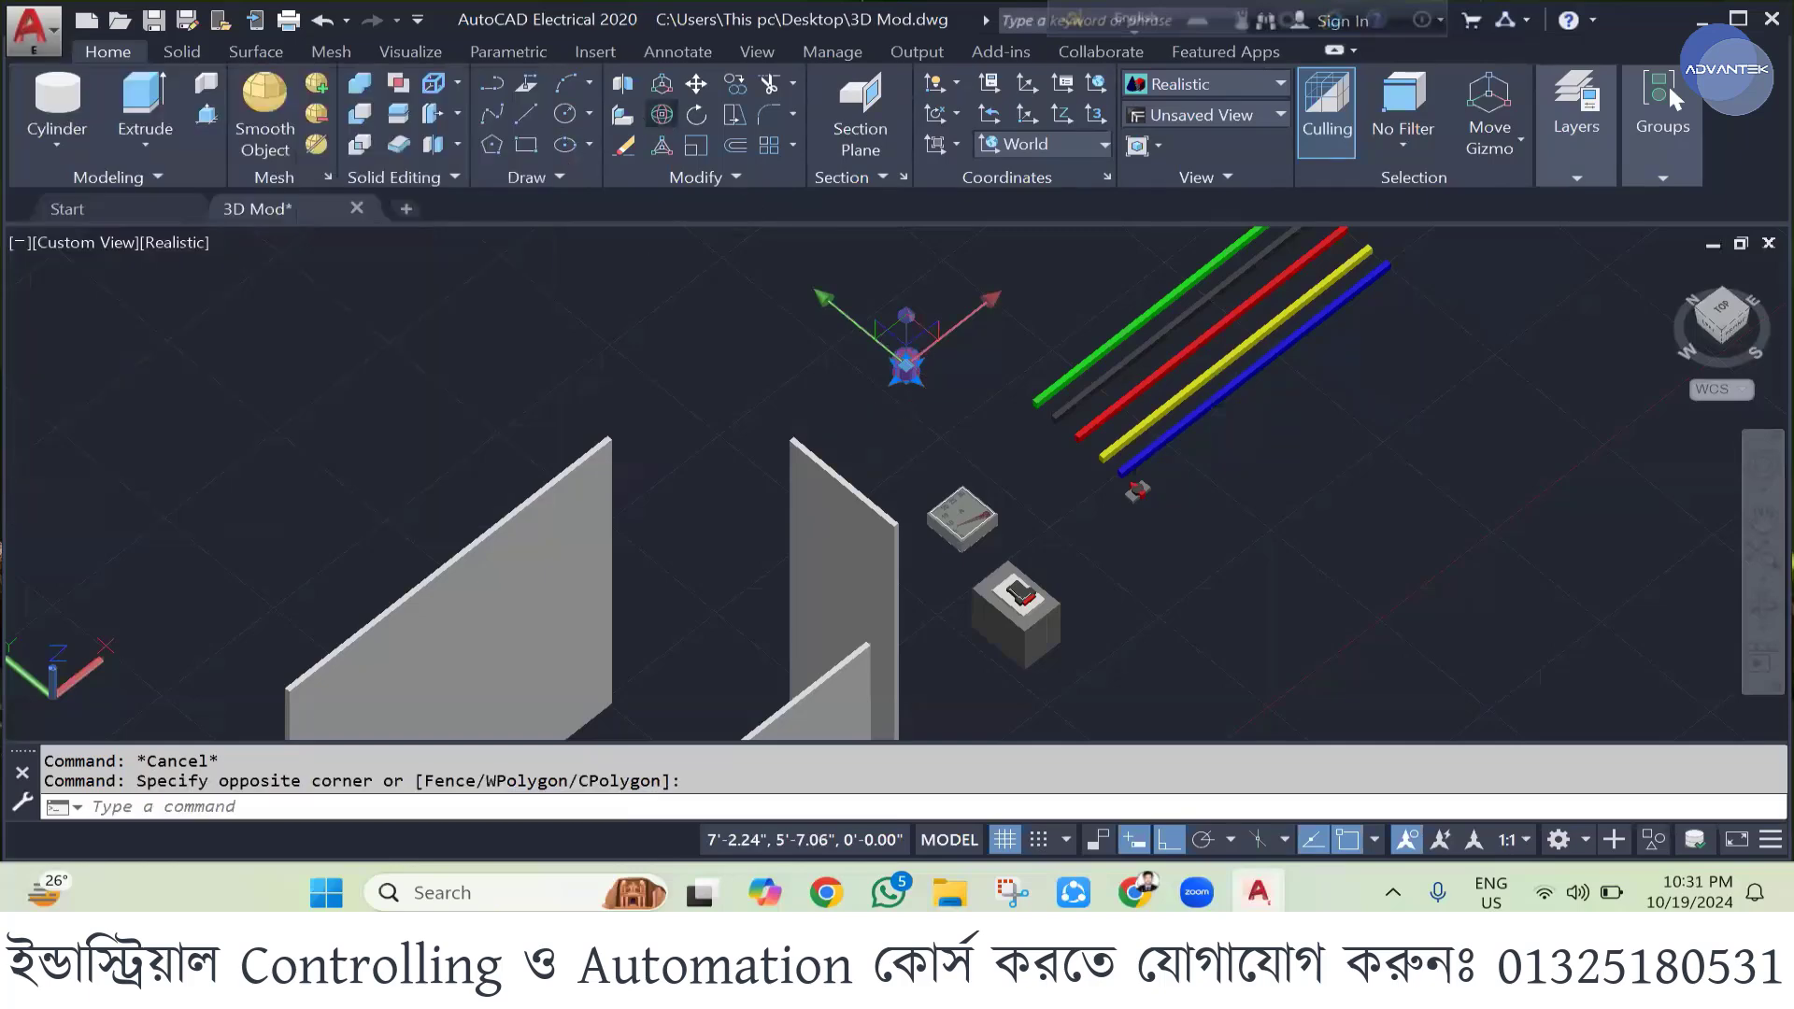
# - Start 3D Rotate with the pivot at the cylinder's centre, then cancel it
pyautogui.click(662, 114)
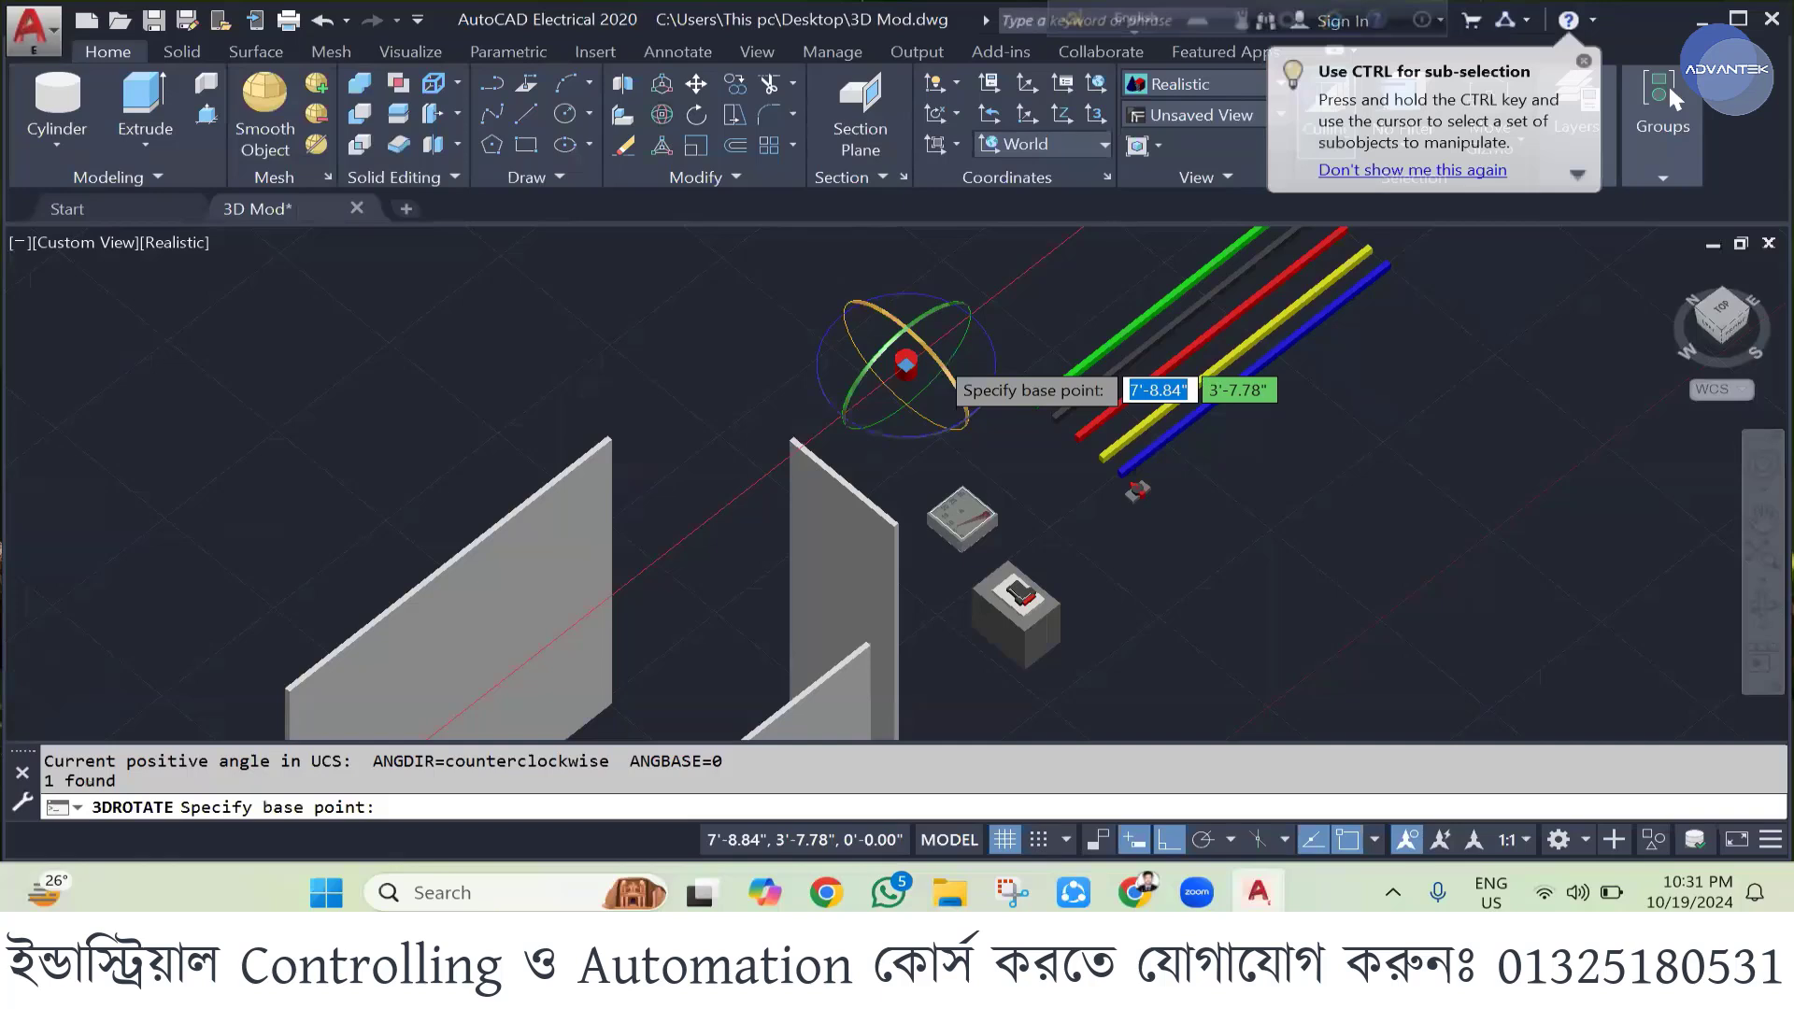
pyautogui.click(905, 364)
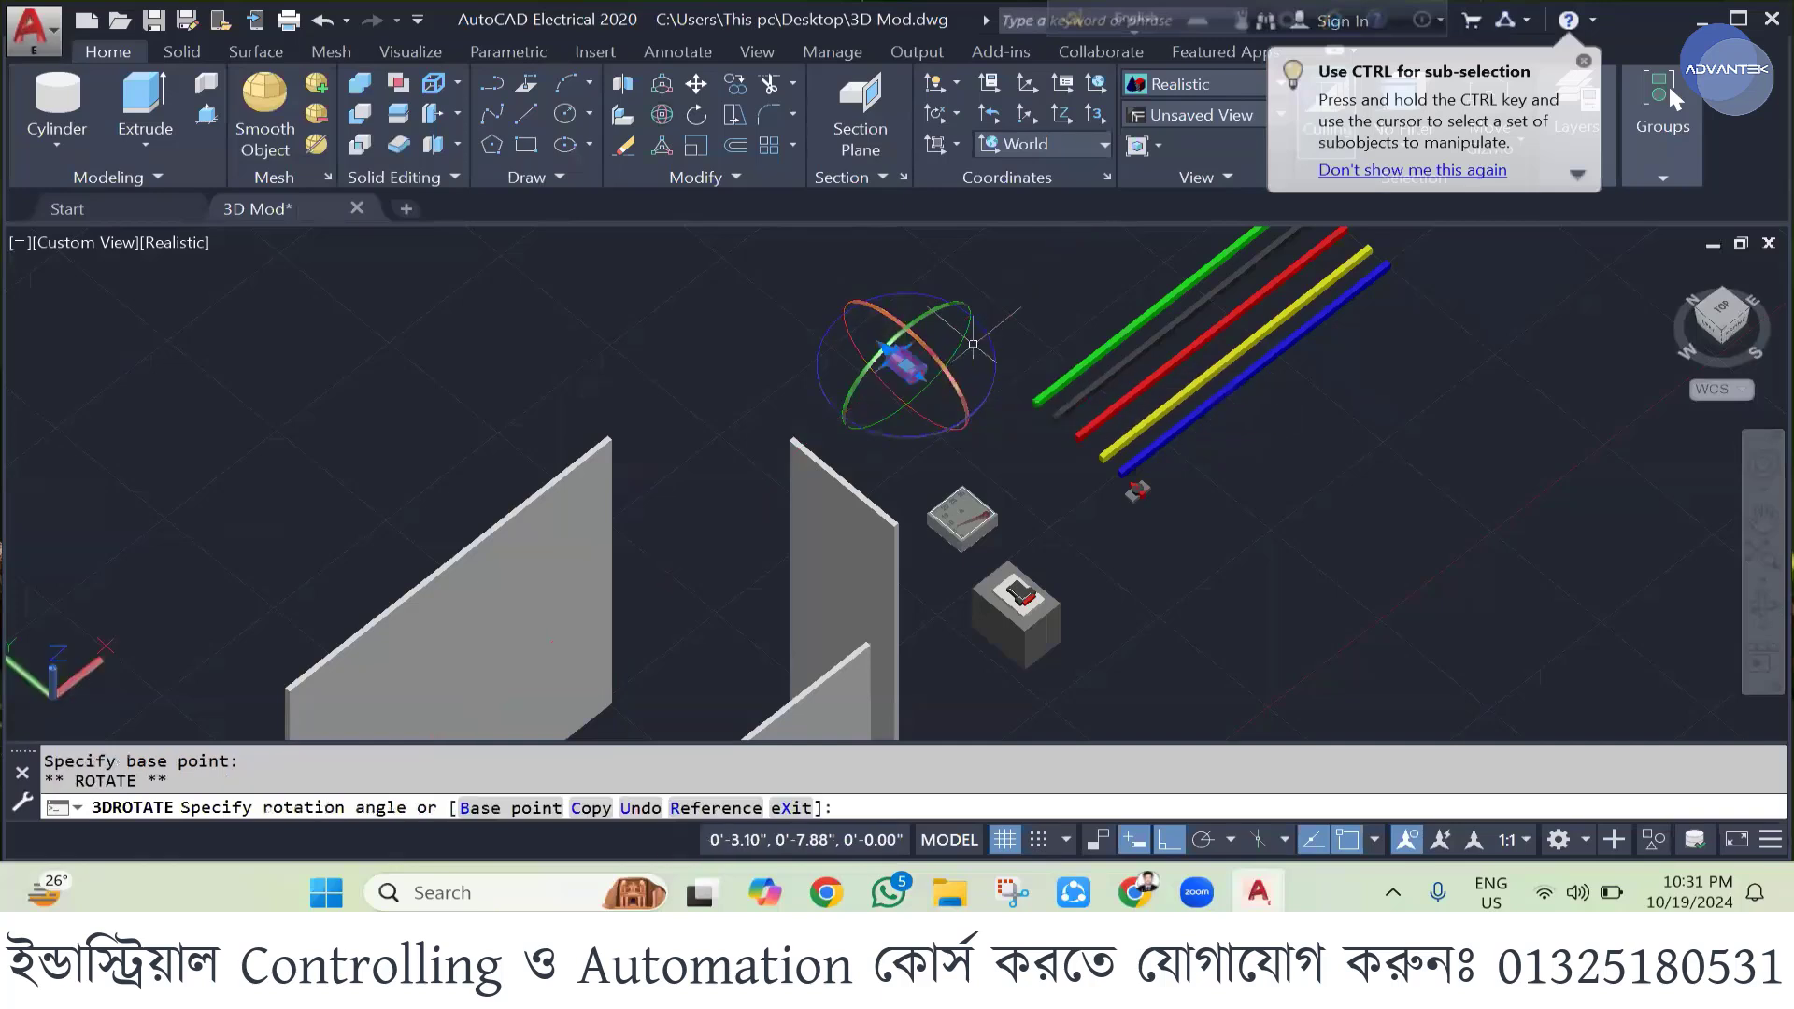
pyautogui.press('Escape')
pyautogui.press('Escape')
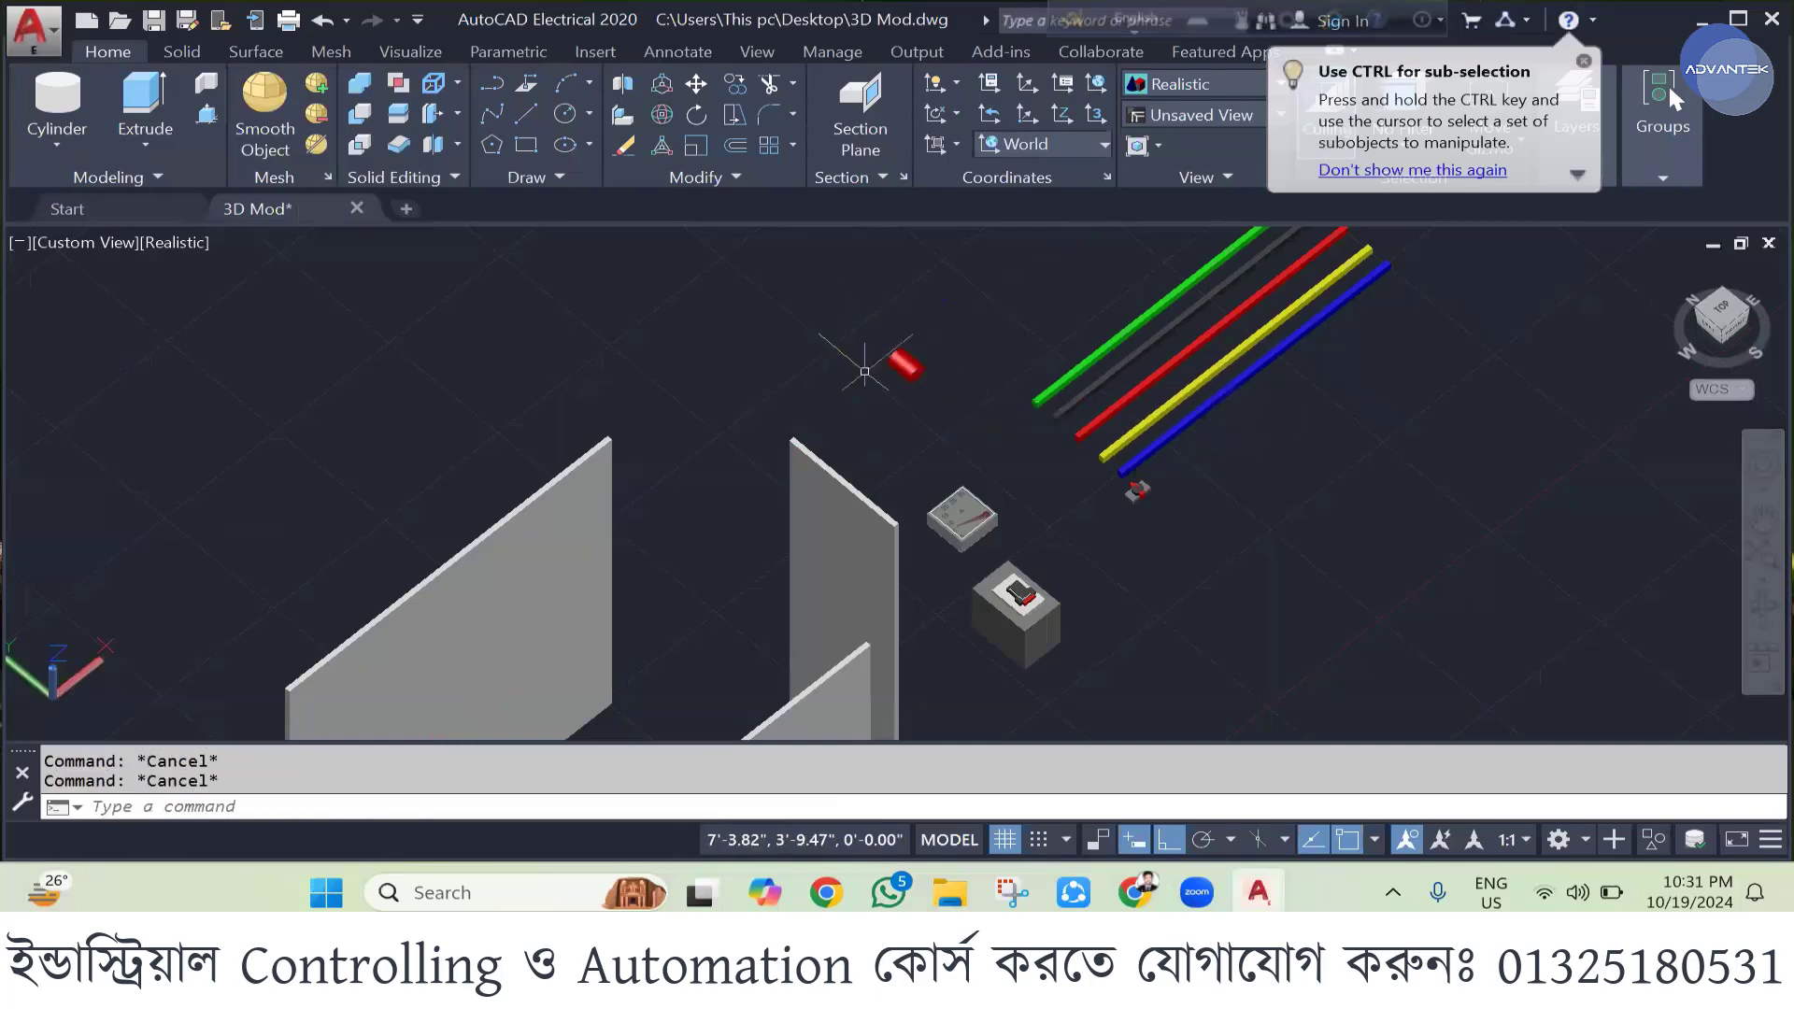
pyautogui.scroll(-3, 873, 346)
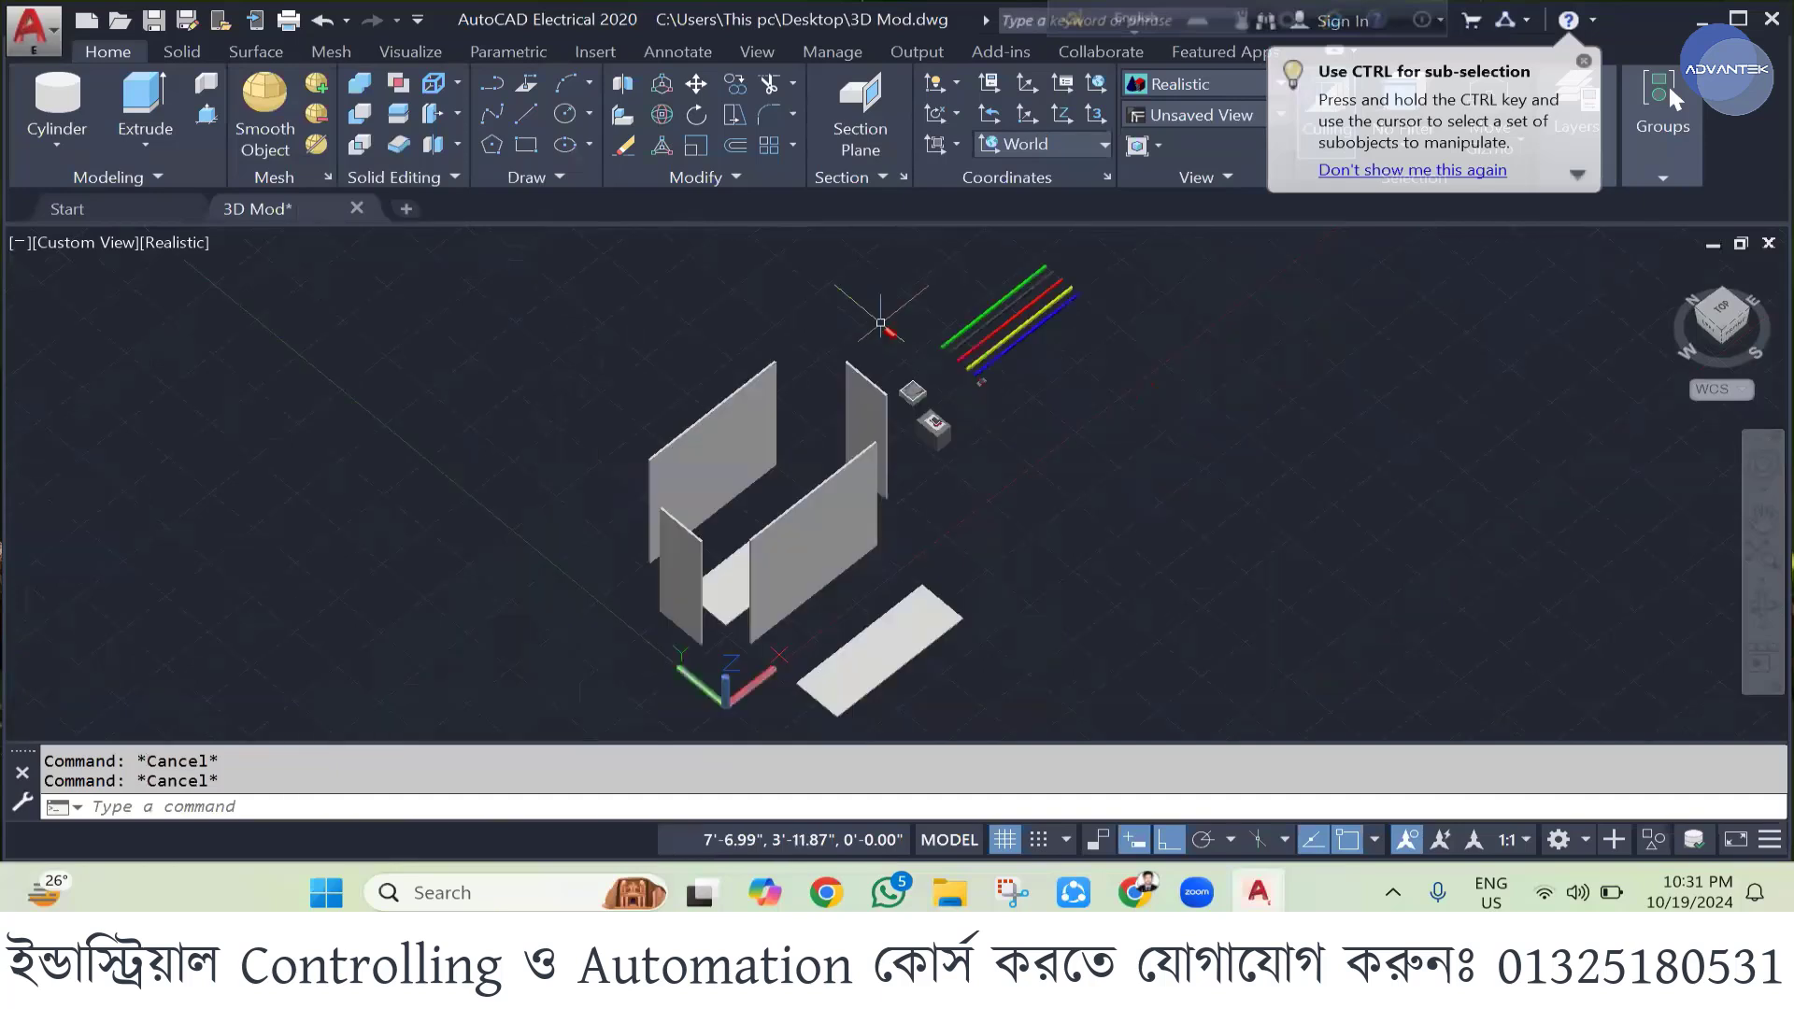
pyautogui.scroll(2, 880, 322)
pyautogui.scroll(3, 951, 273)
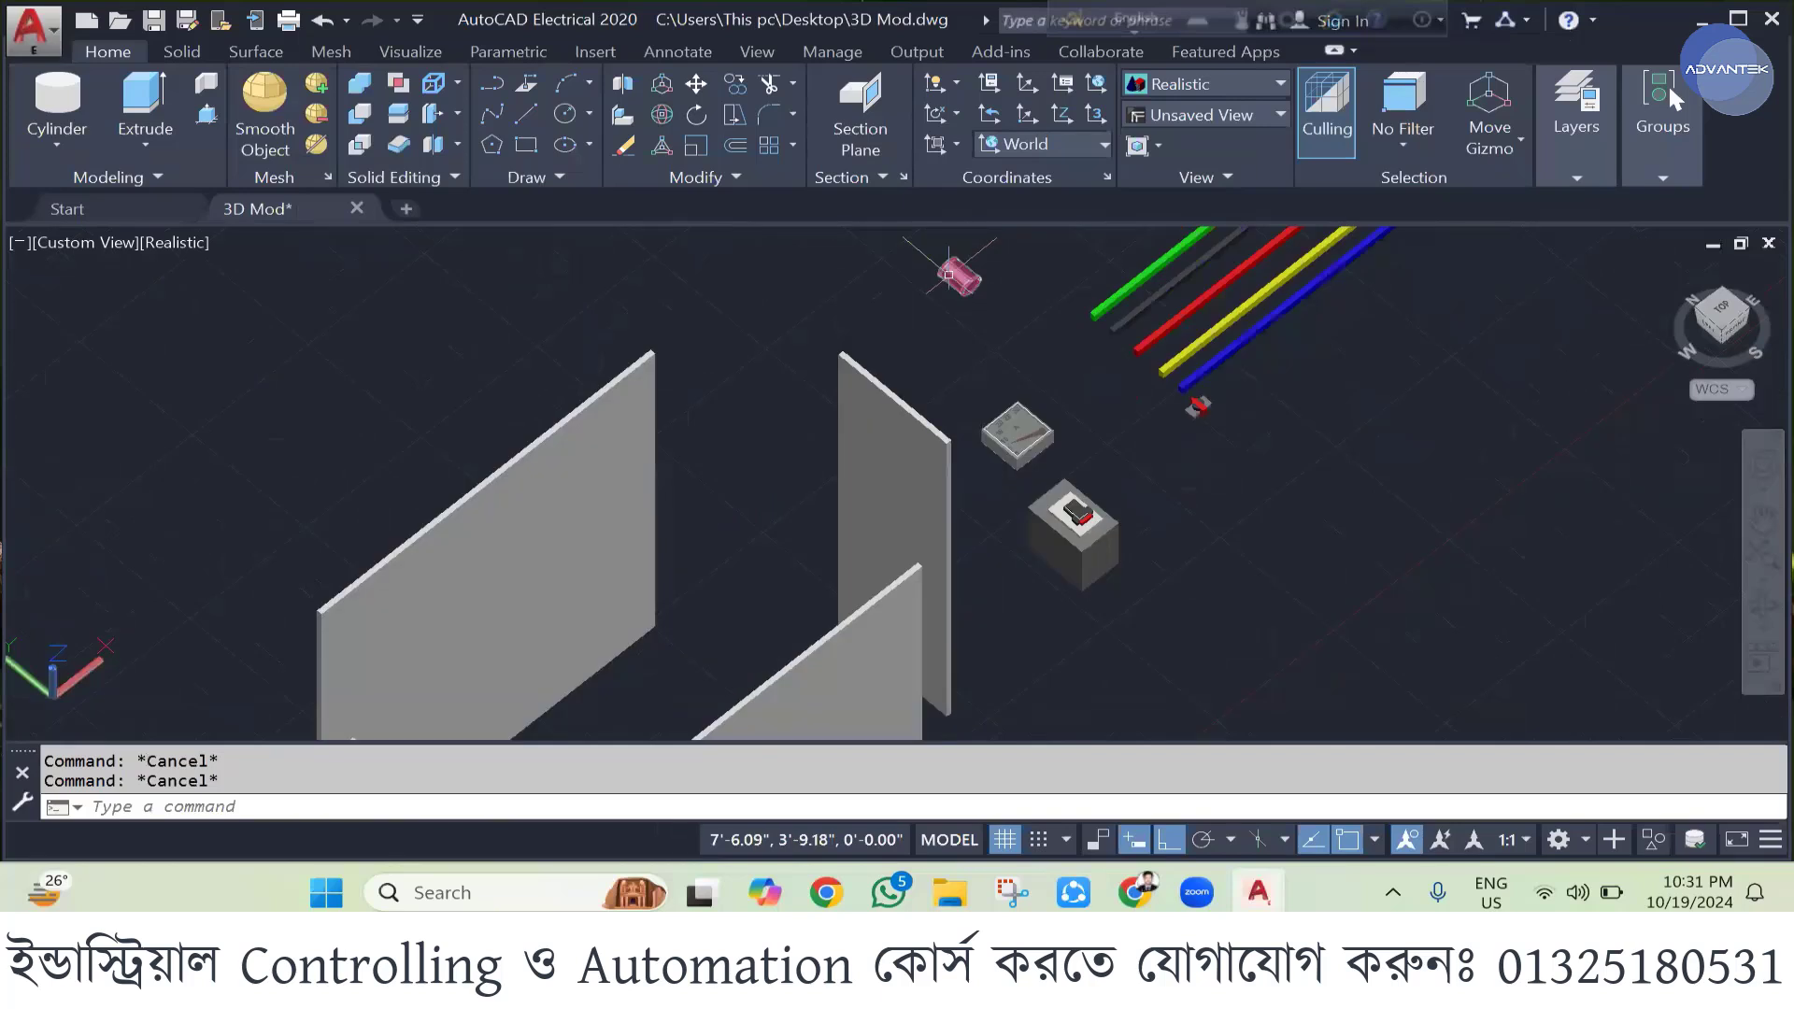
# - Window-select the red cylinder and start a CP copy, then cancel it
pyautogui.click(948, 274)
pyautogui.click(1019, 404)
pyautogui.write('CP')
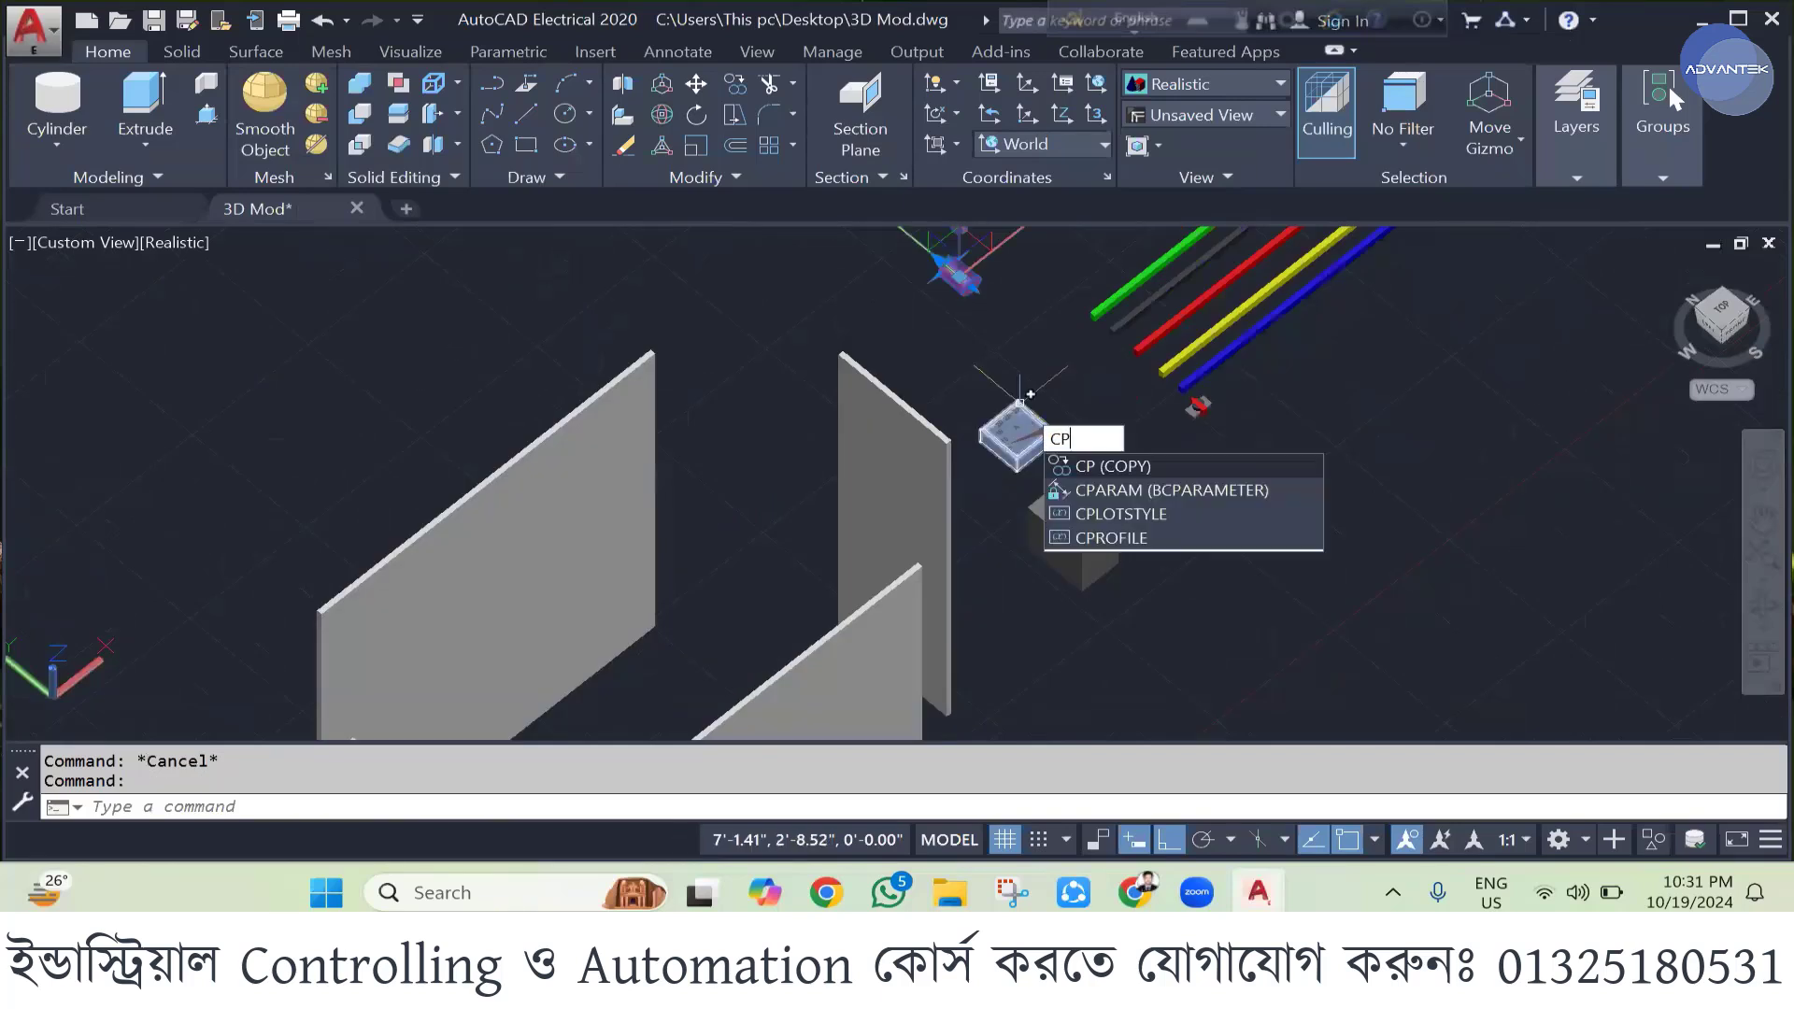
pyautogui.press('Return')
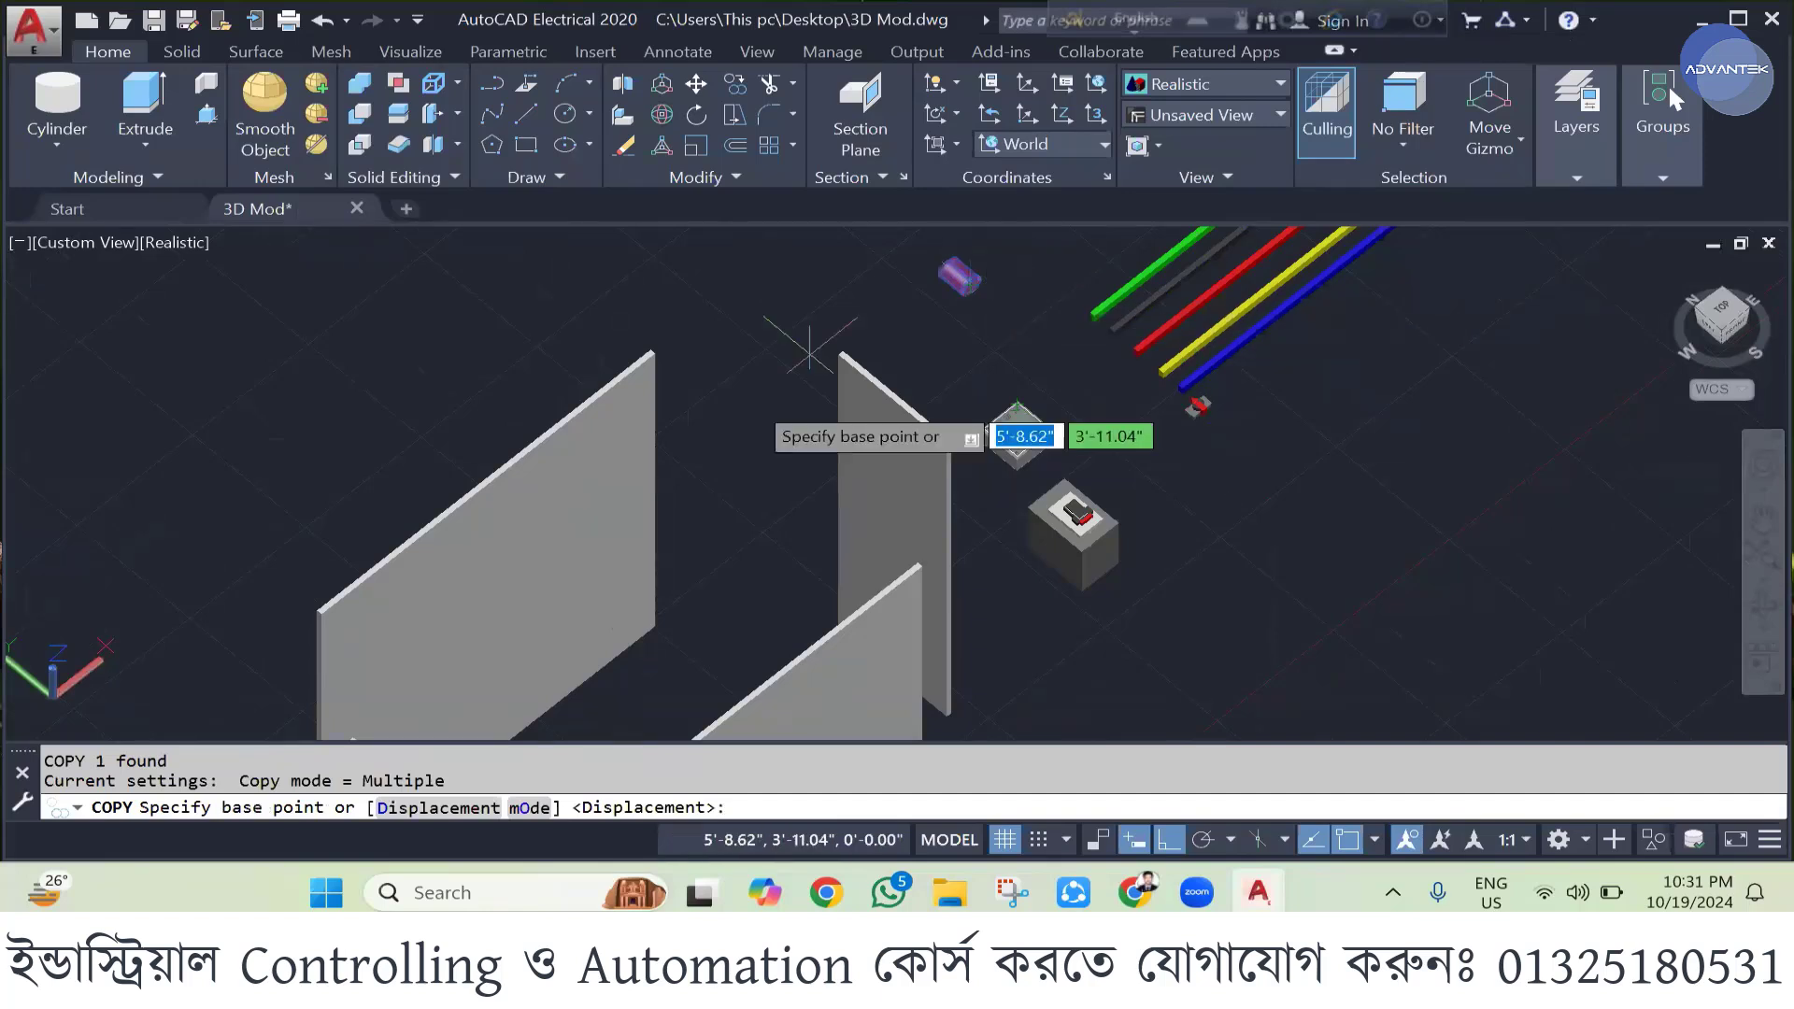
pyautogui.click(949, 270)
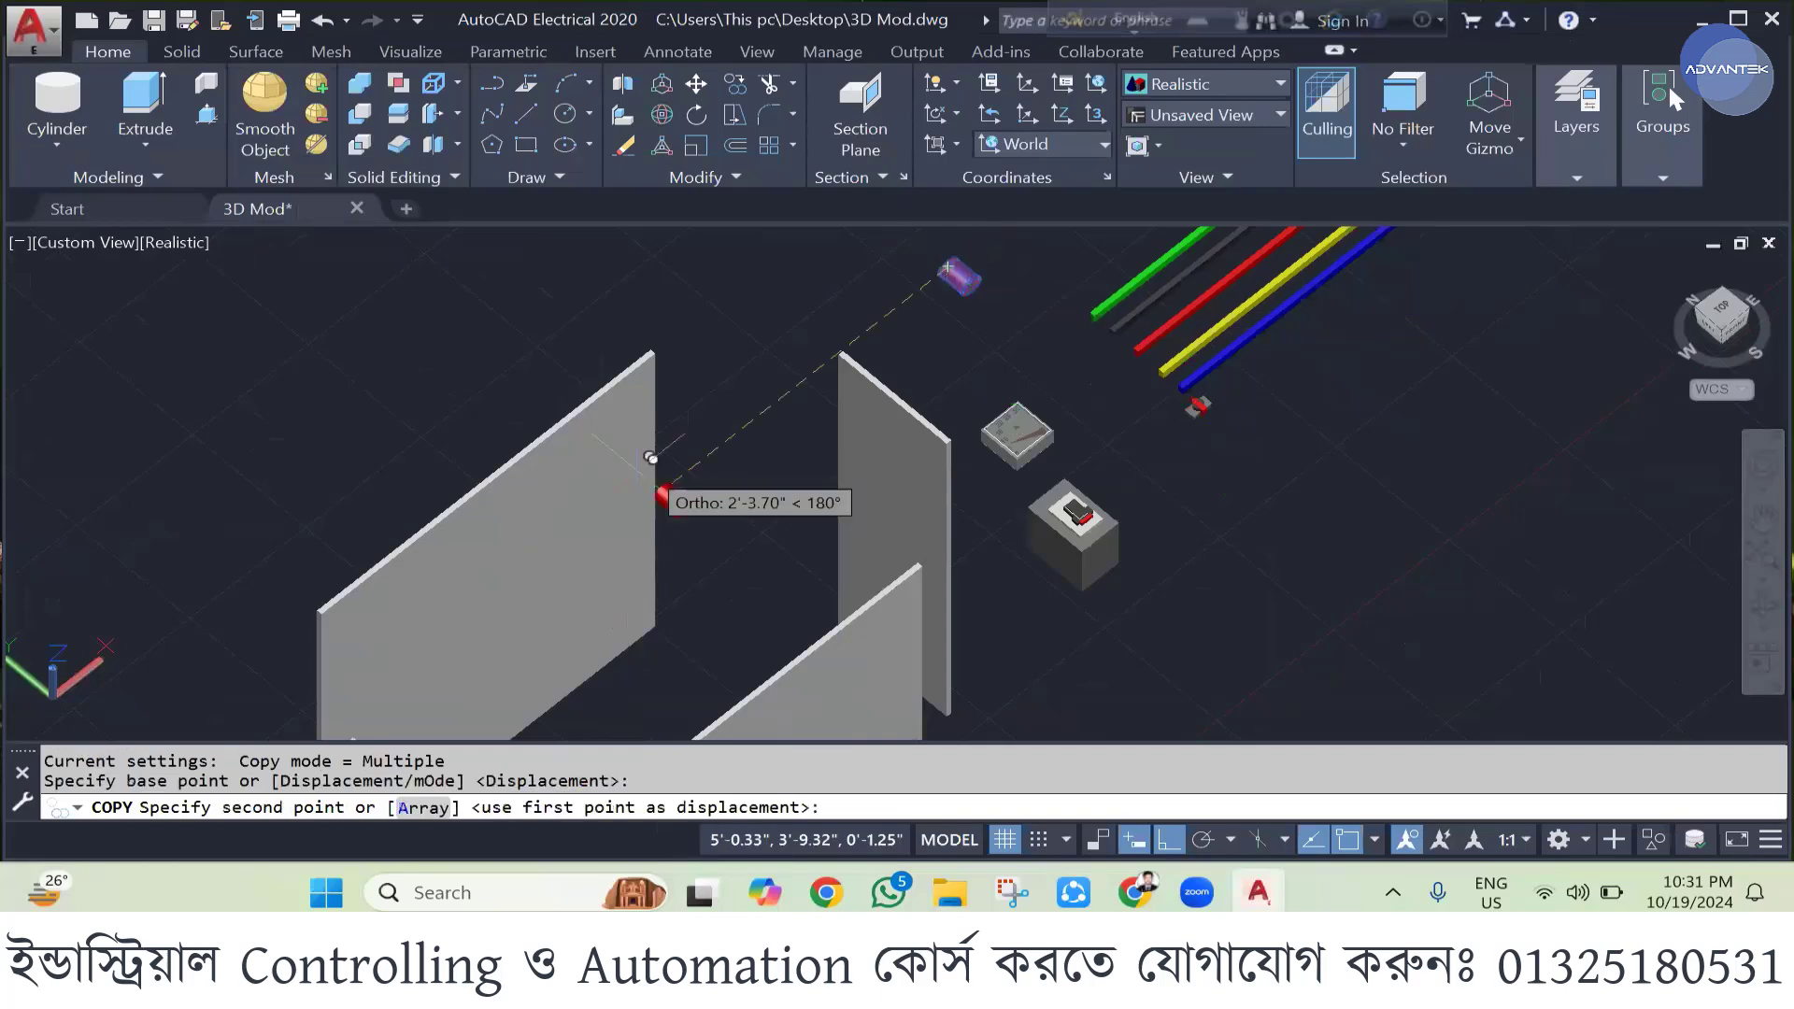
pyautogui.press('Escape')
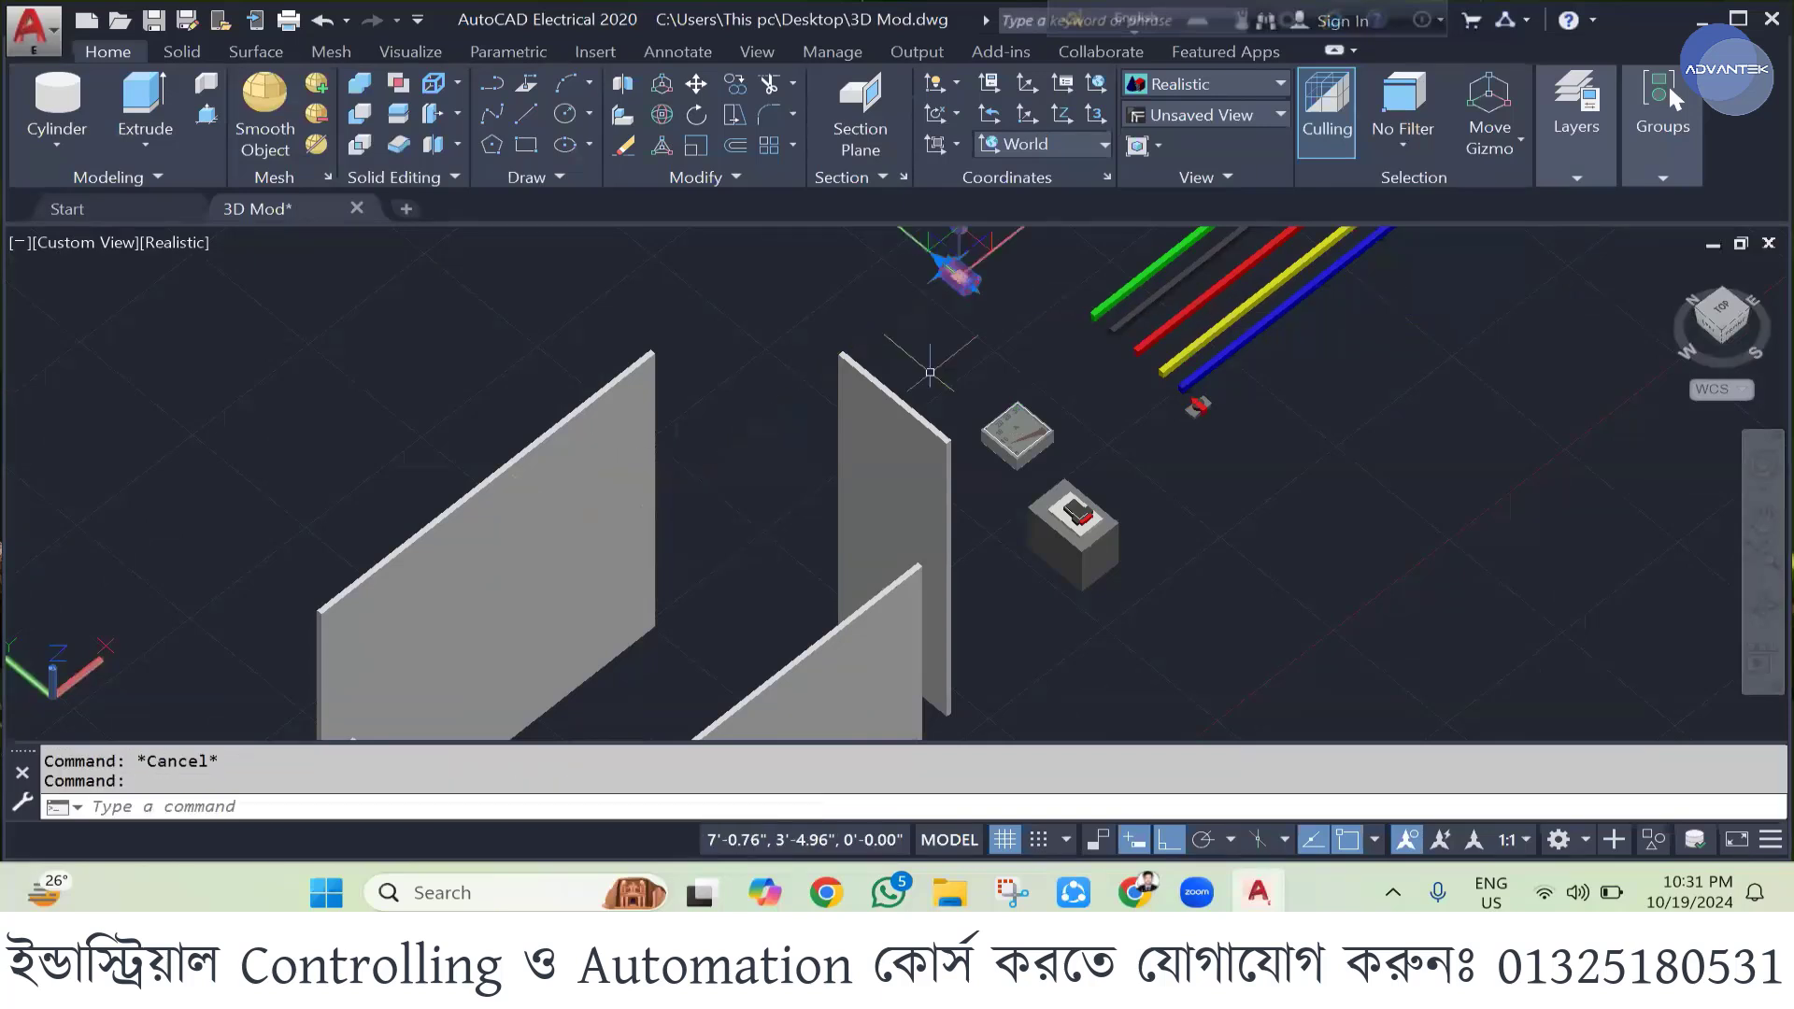
pyautogui.scroll(-2, 929, 372)
pyautogui.press('Escape')
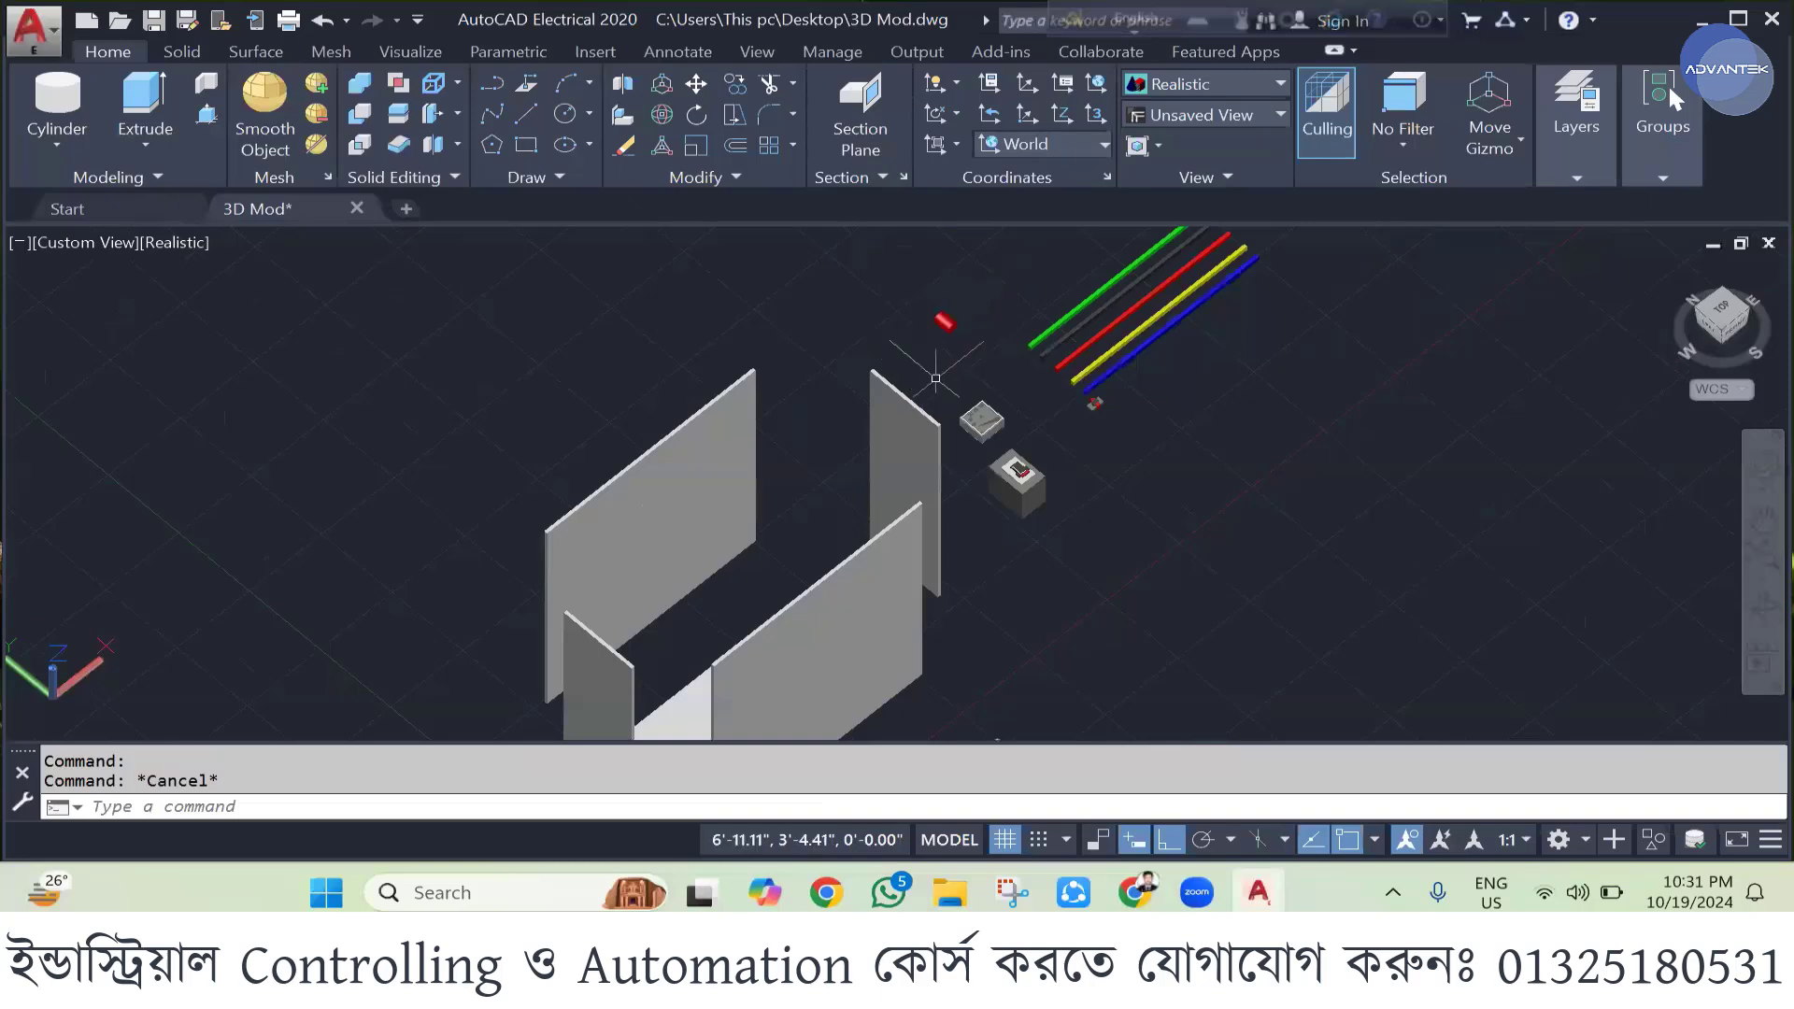
# - Move the red cylinder along its X axis, then undo the move
pyautogui.click(943, 318)
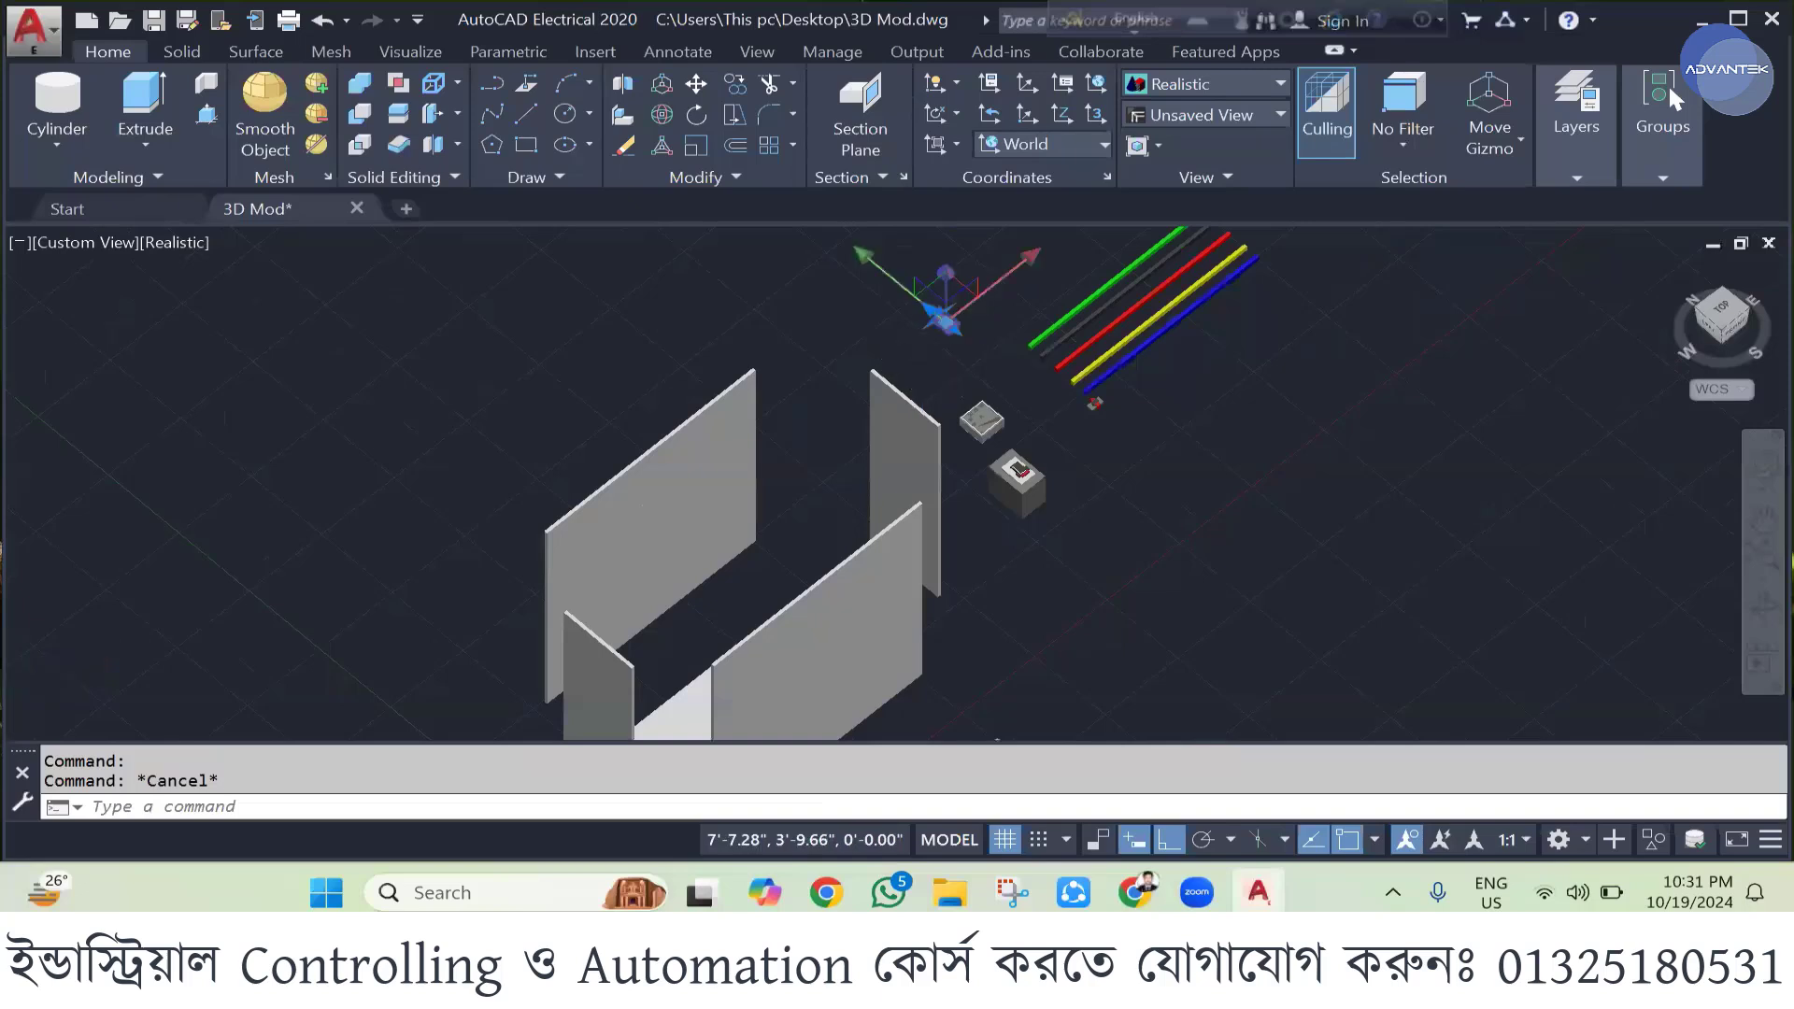
pyautogui.click(1033, 261)
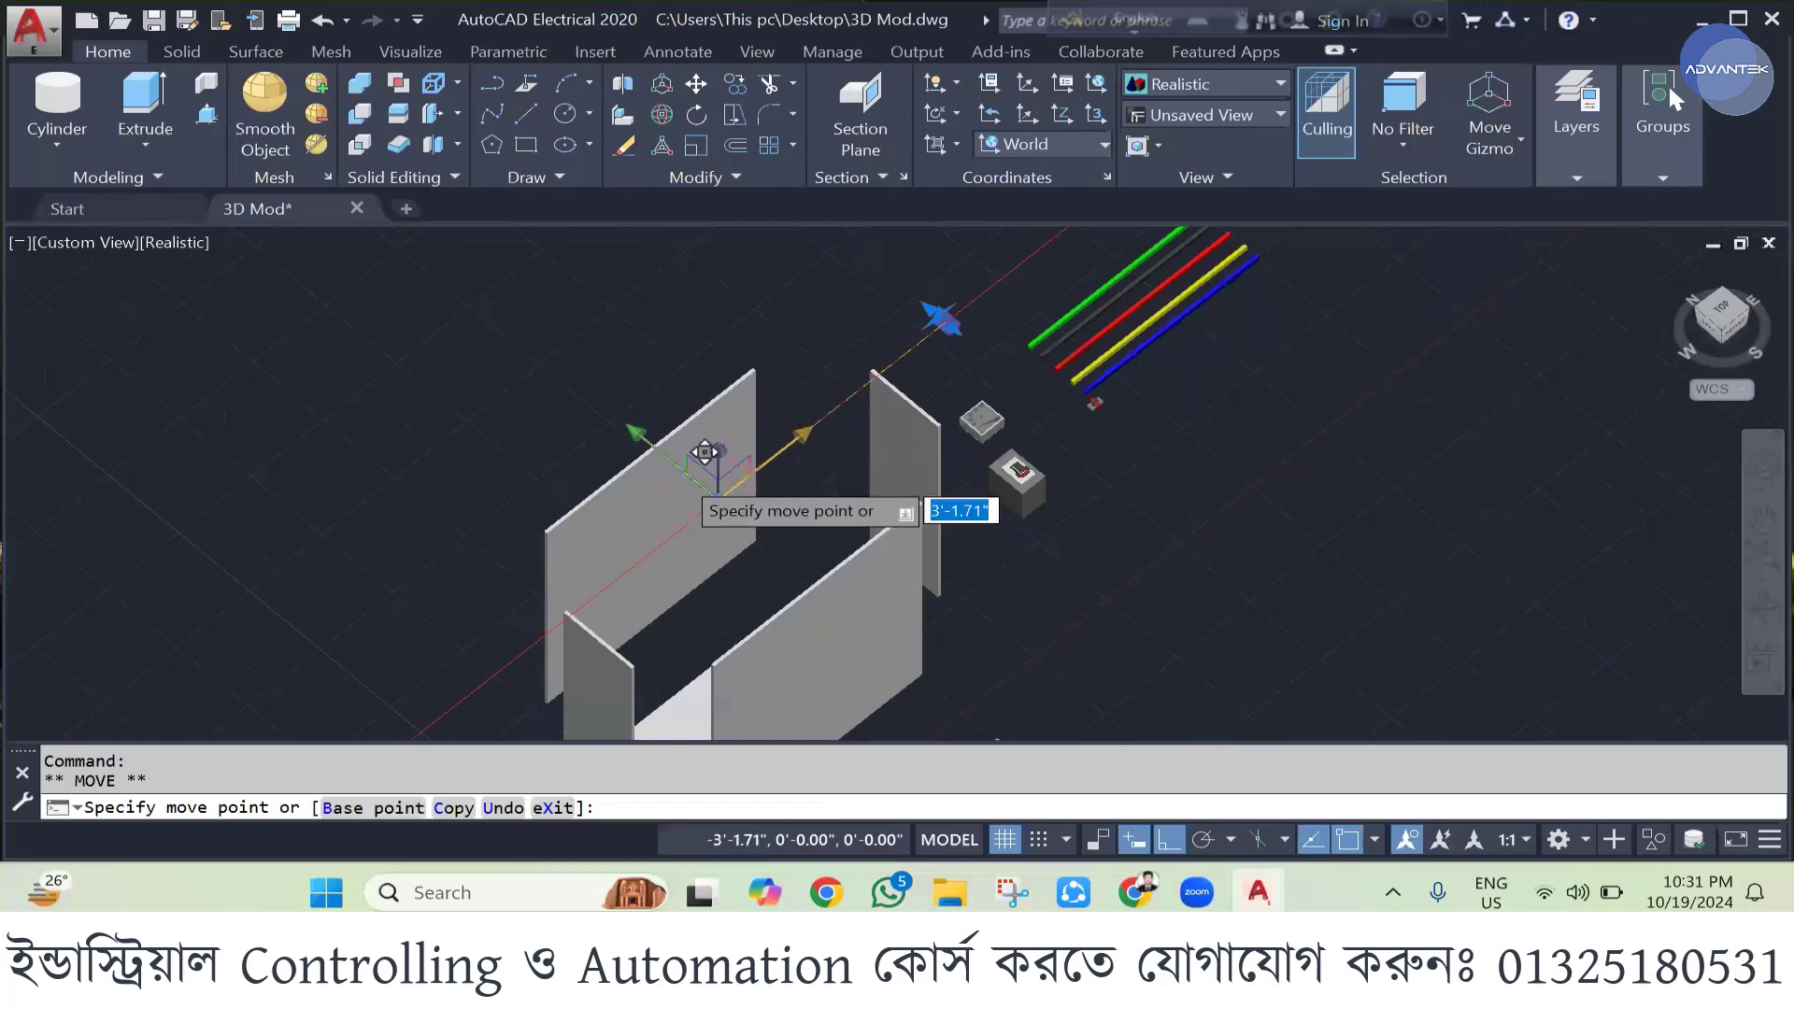
pyautogui.click(551, 572)
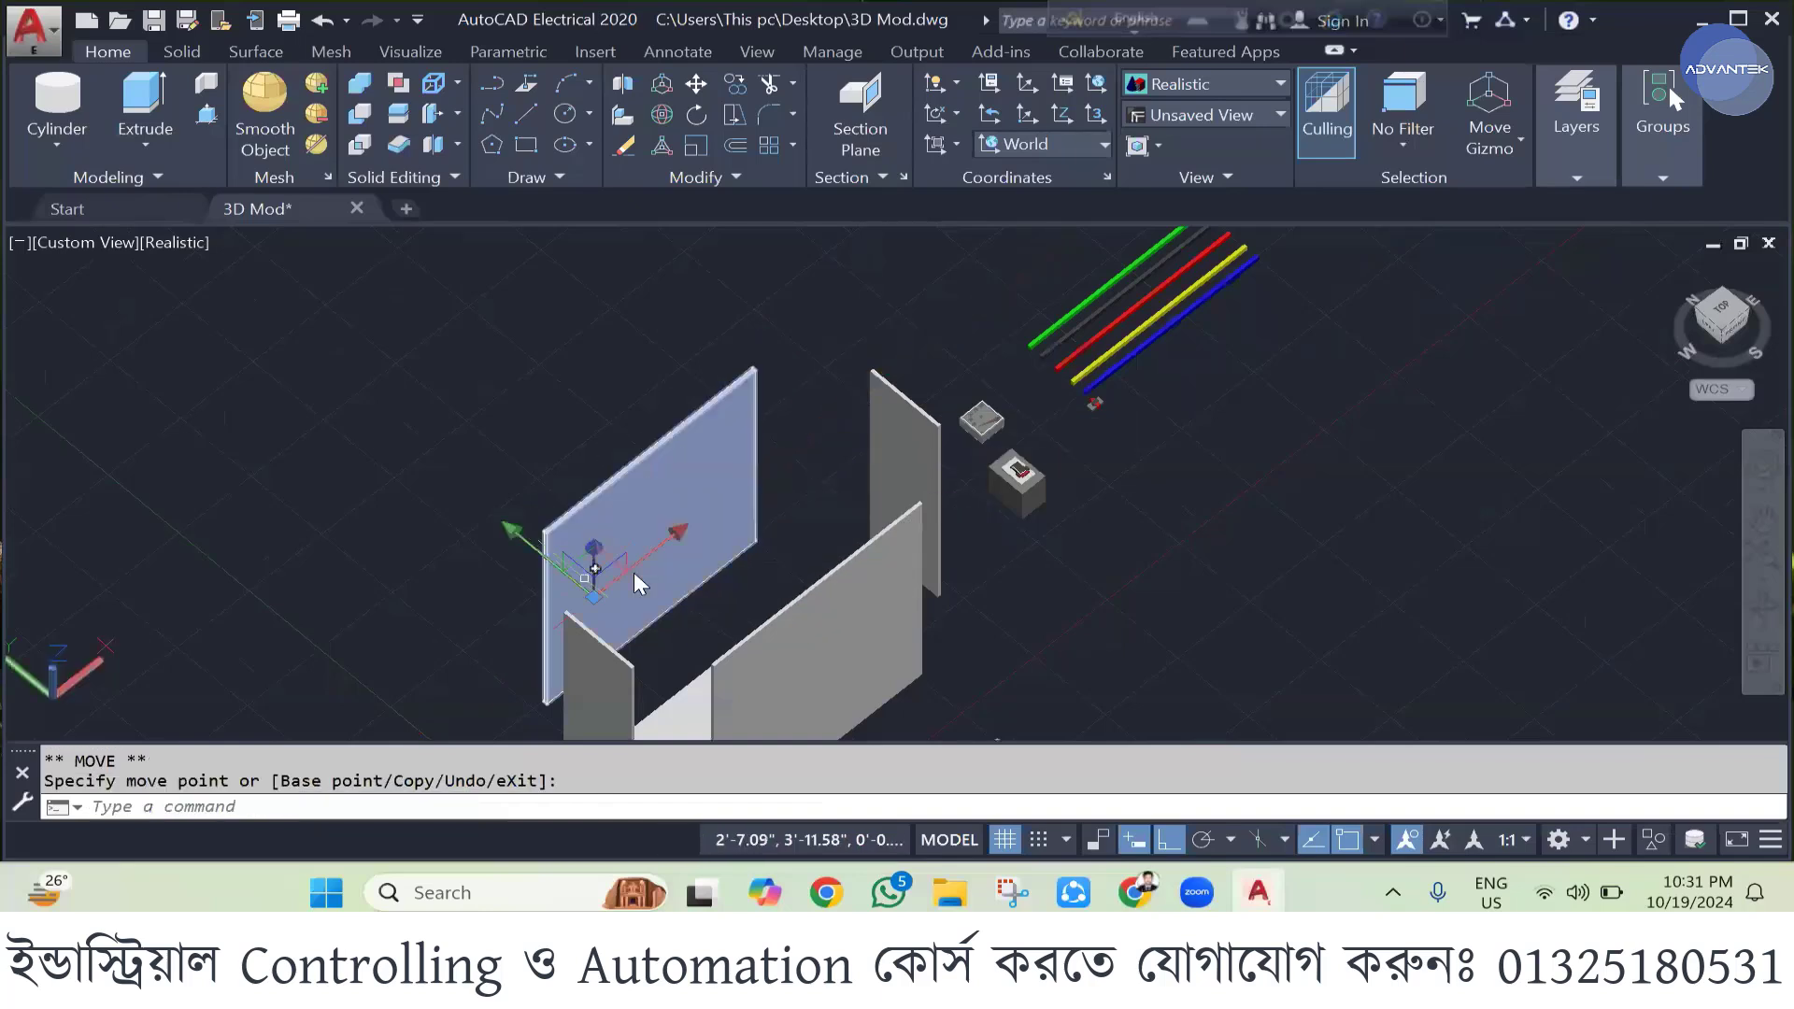
pyautogui.hotkey('ctrl', 'z')
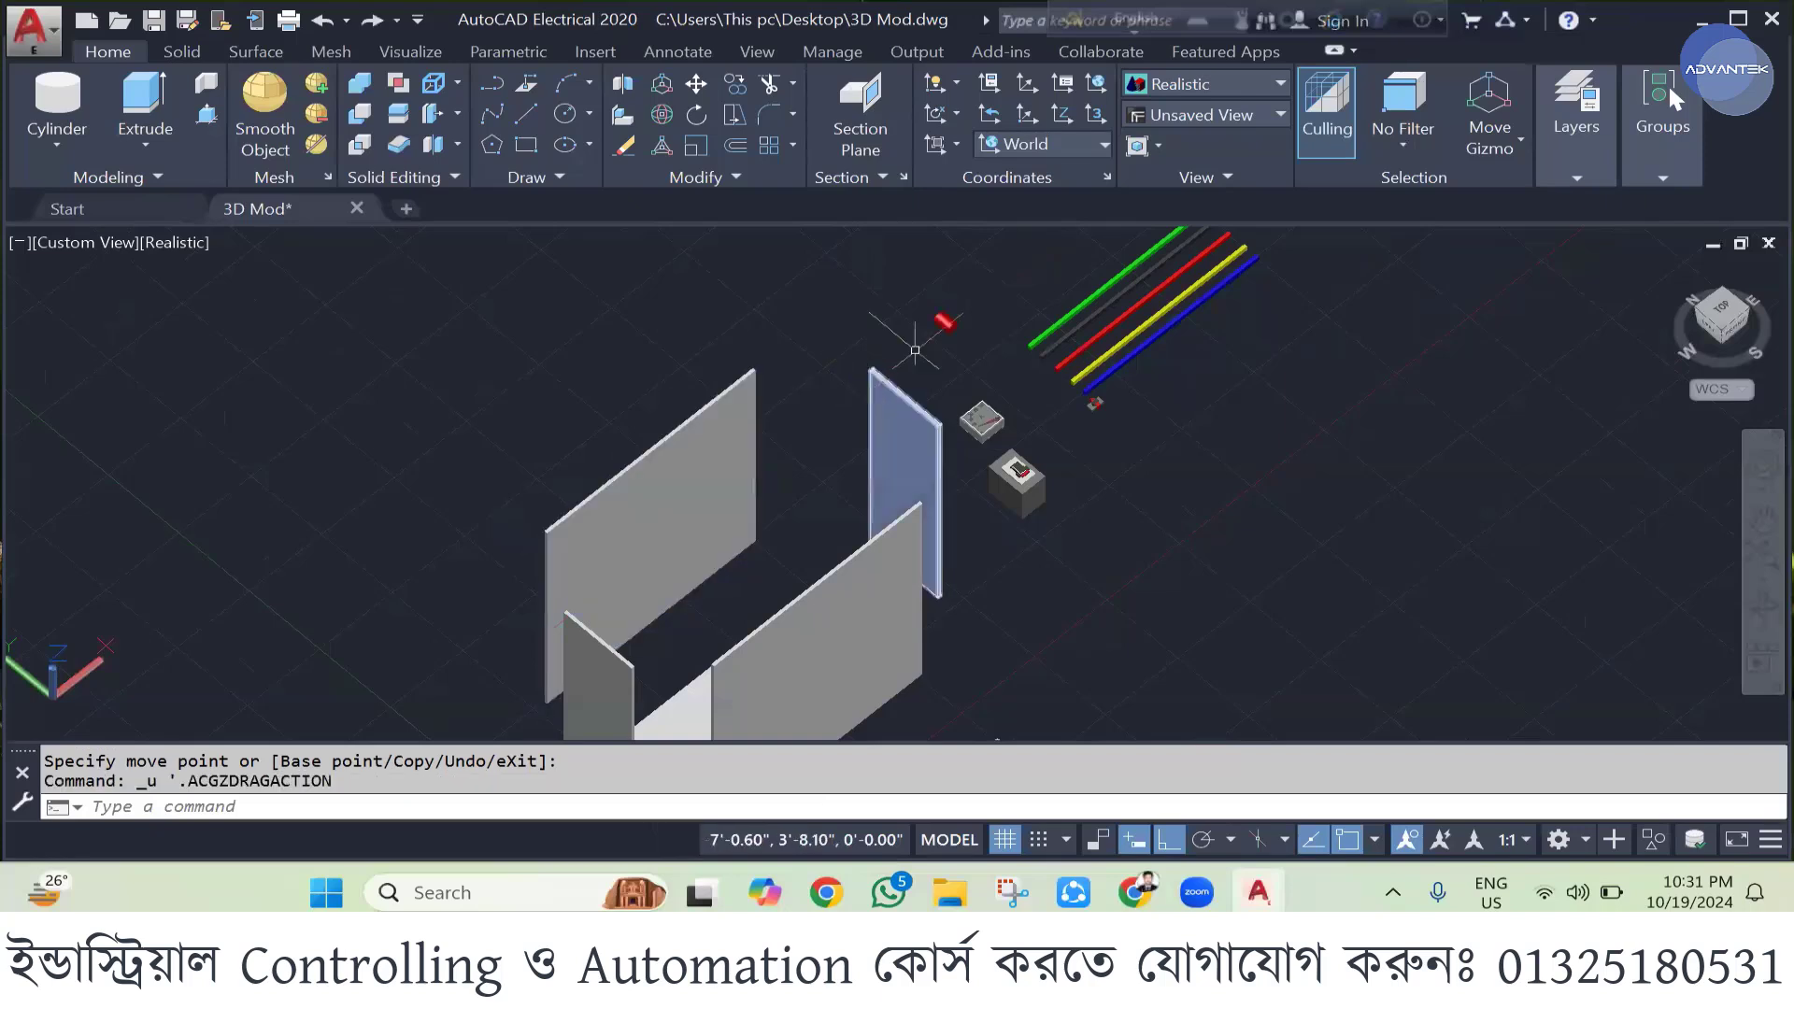
pyautogui.scroll(1, 947, 354)
pyautogui.scroll(-2, 946, 354)
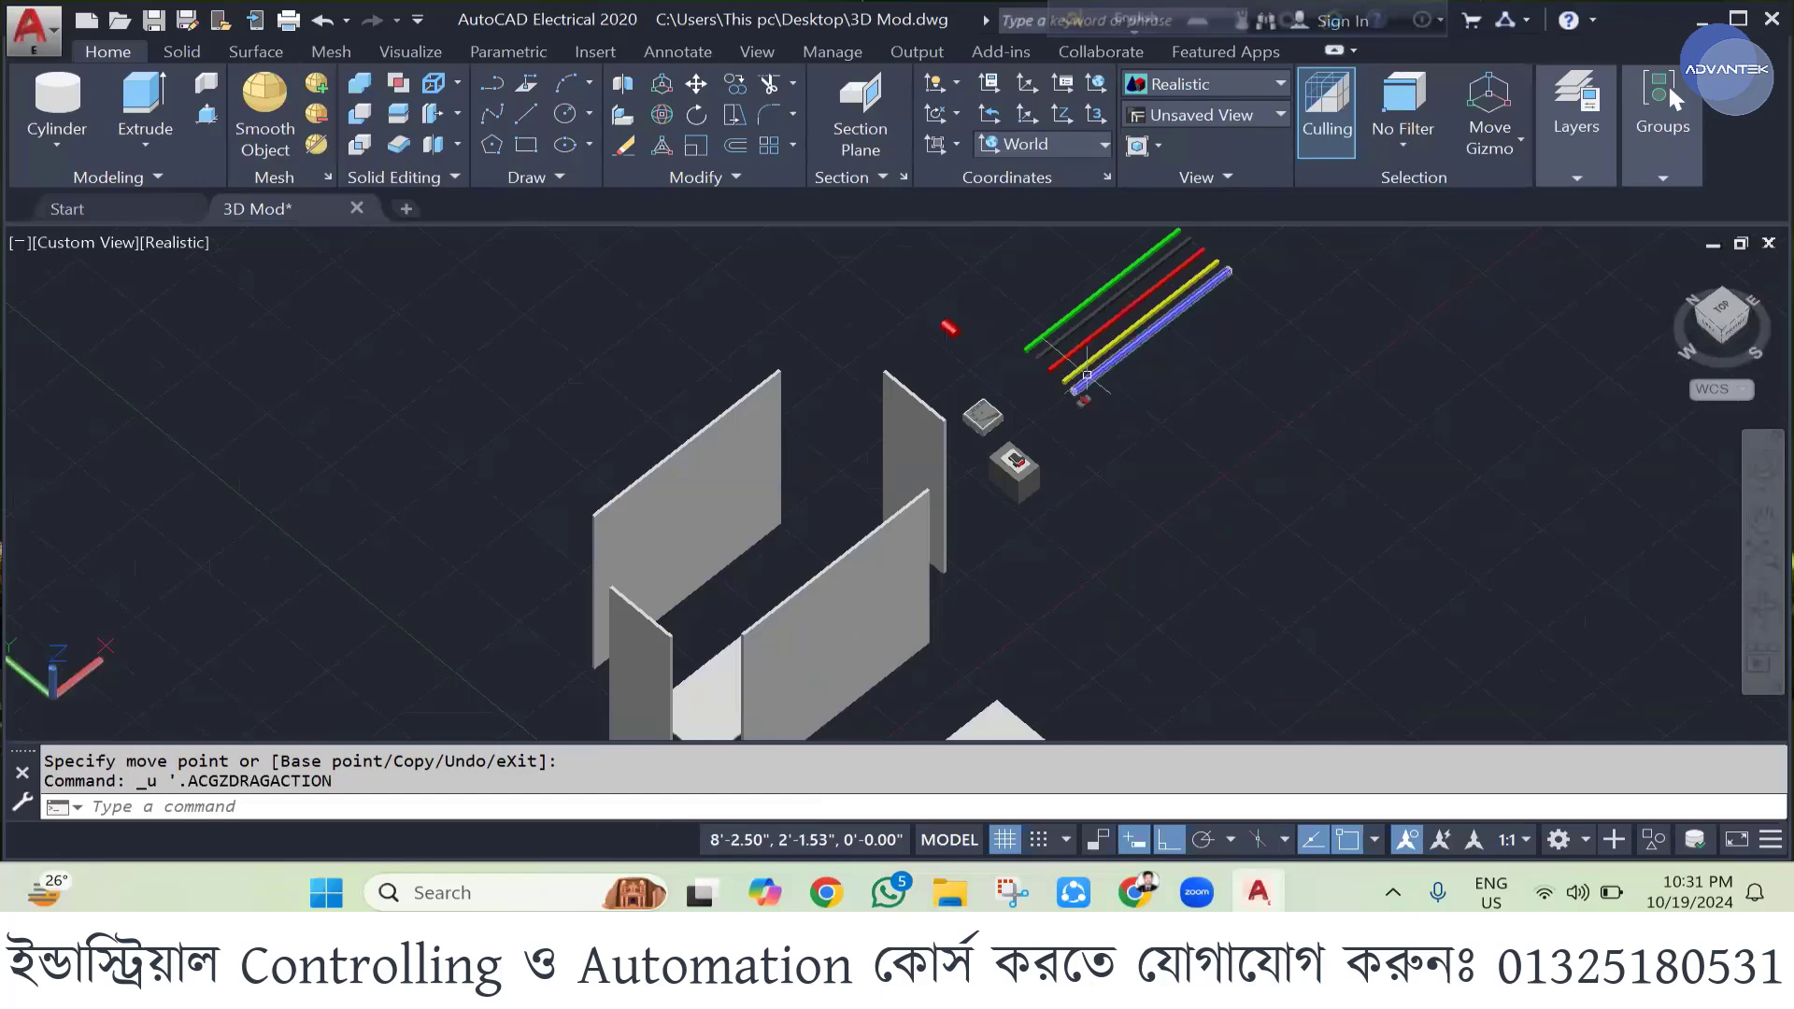
pyautogui.scroll(3, 990, 333)
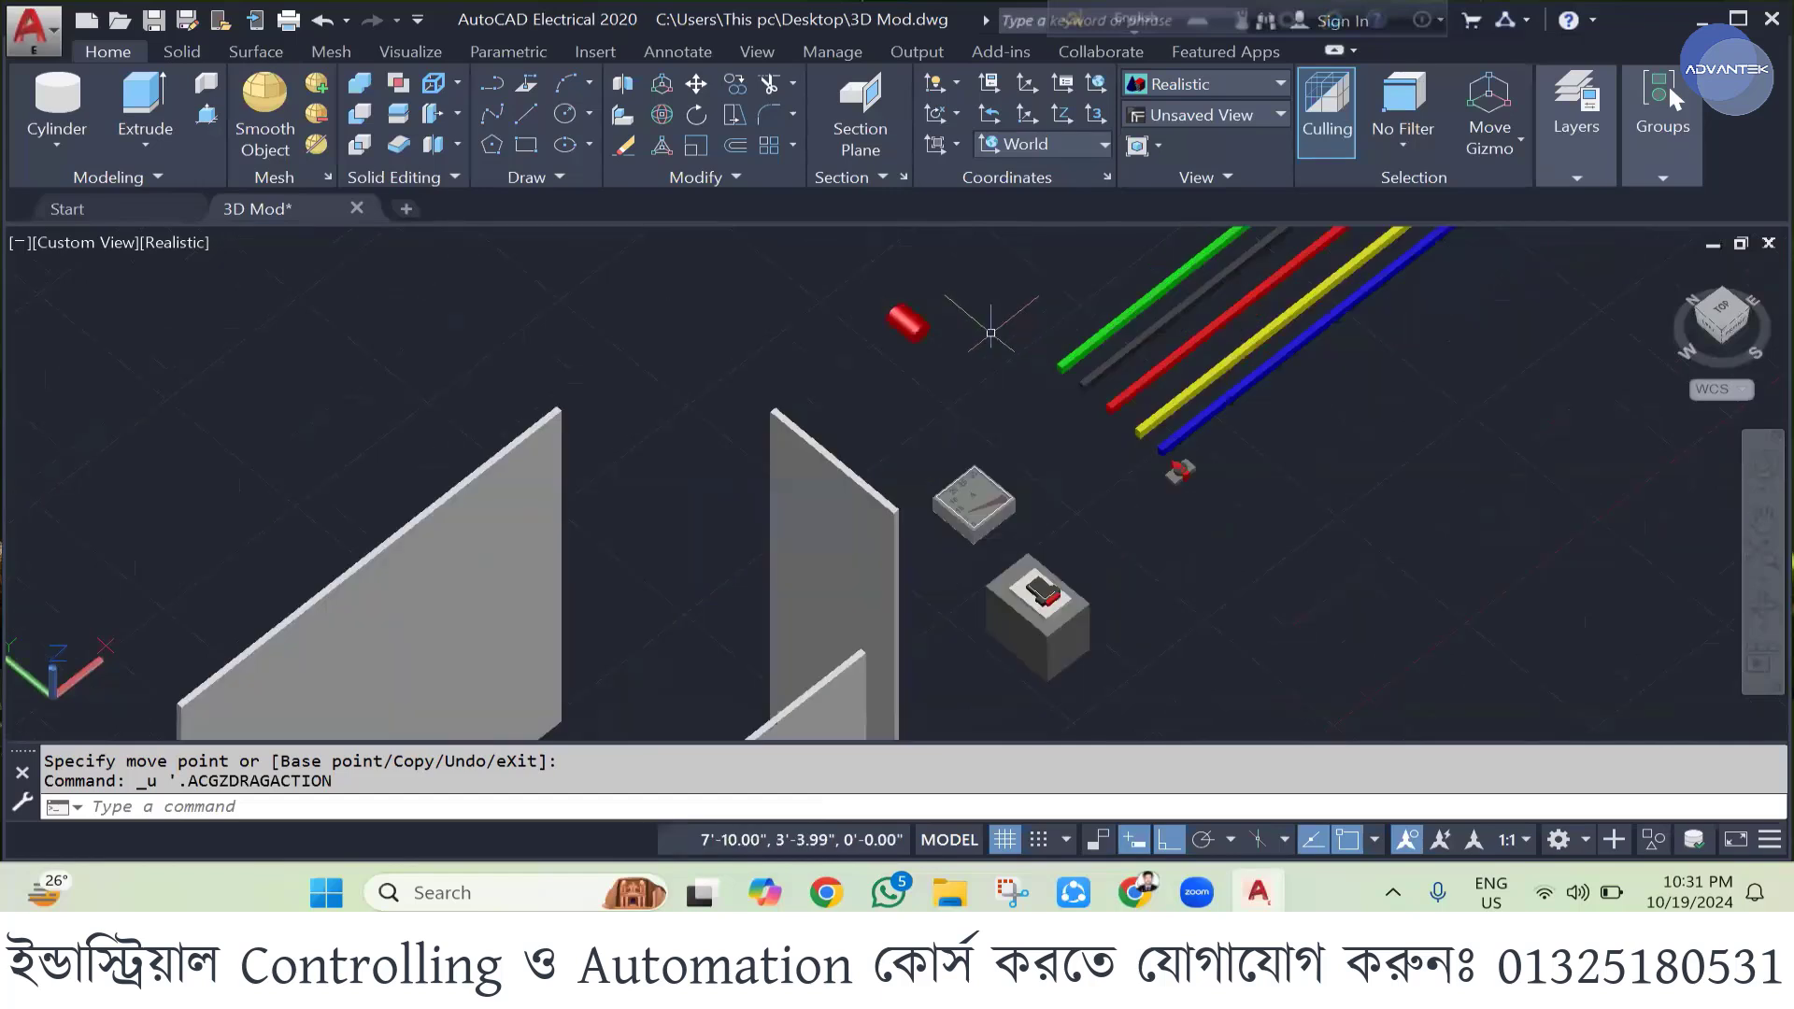
# - Reselect the small red cylinder for copying and open the Visual Styles list
pyautogui.click(853, 288)
pyautogui.click(1000, 388)
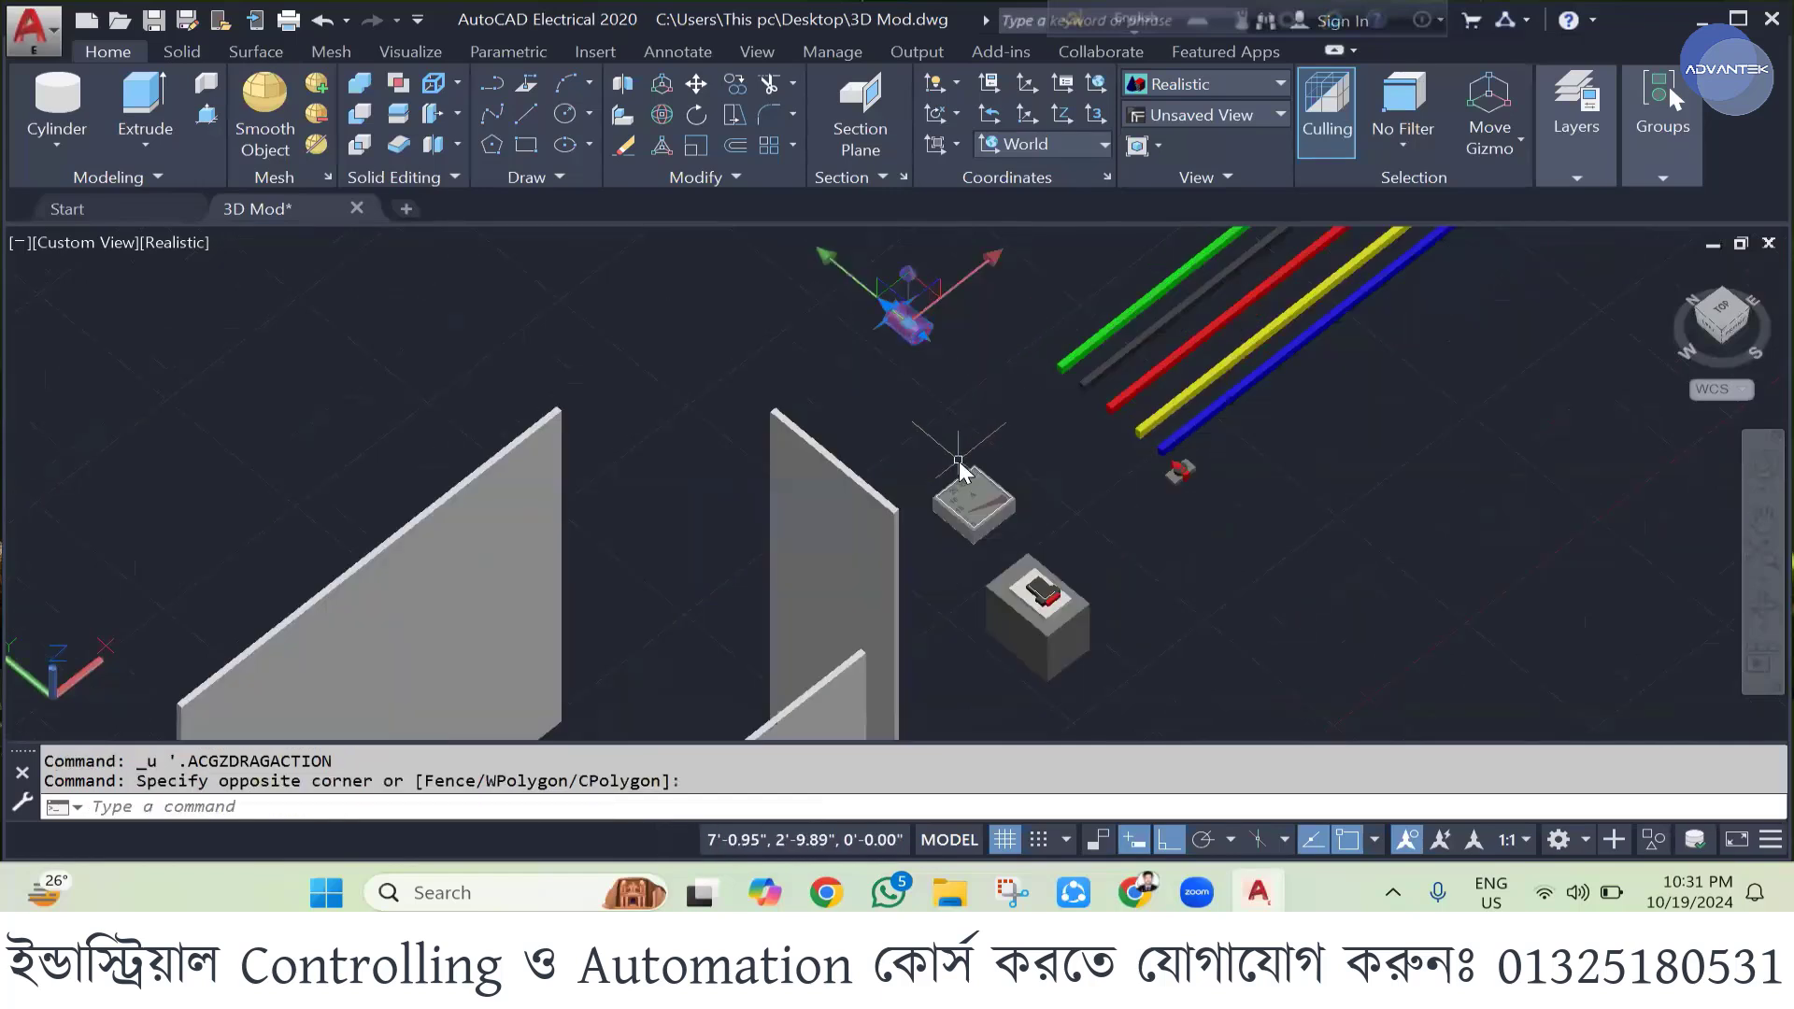
pyautogui.write('cp')
pyautogui.press('Return')
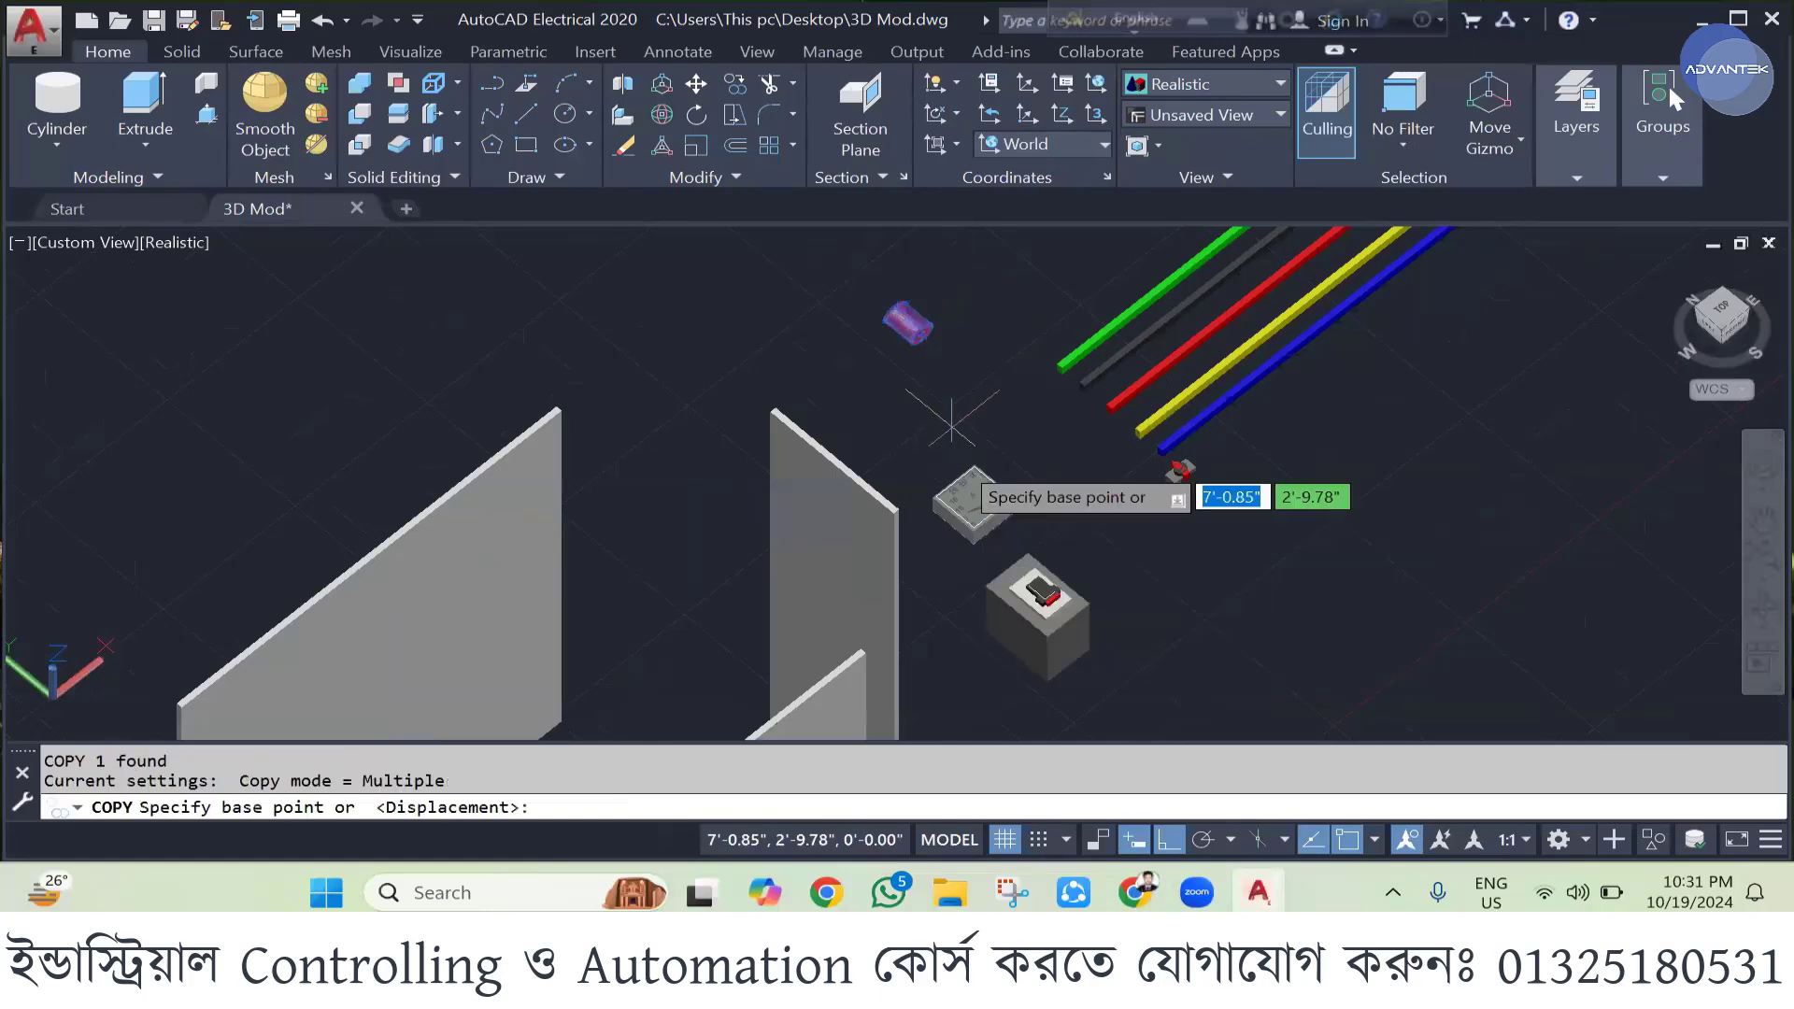
pyautogui.click(1215, 86)
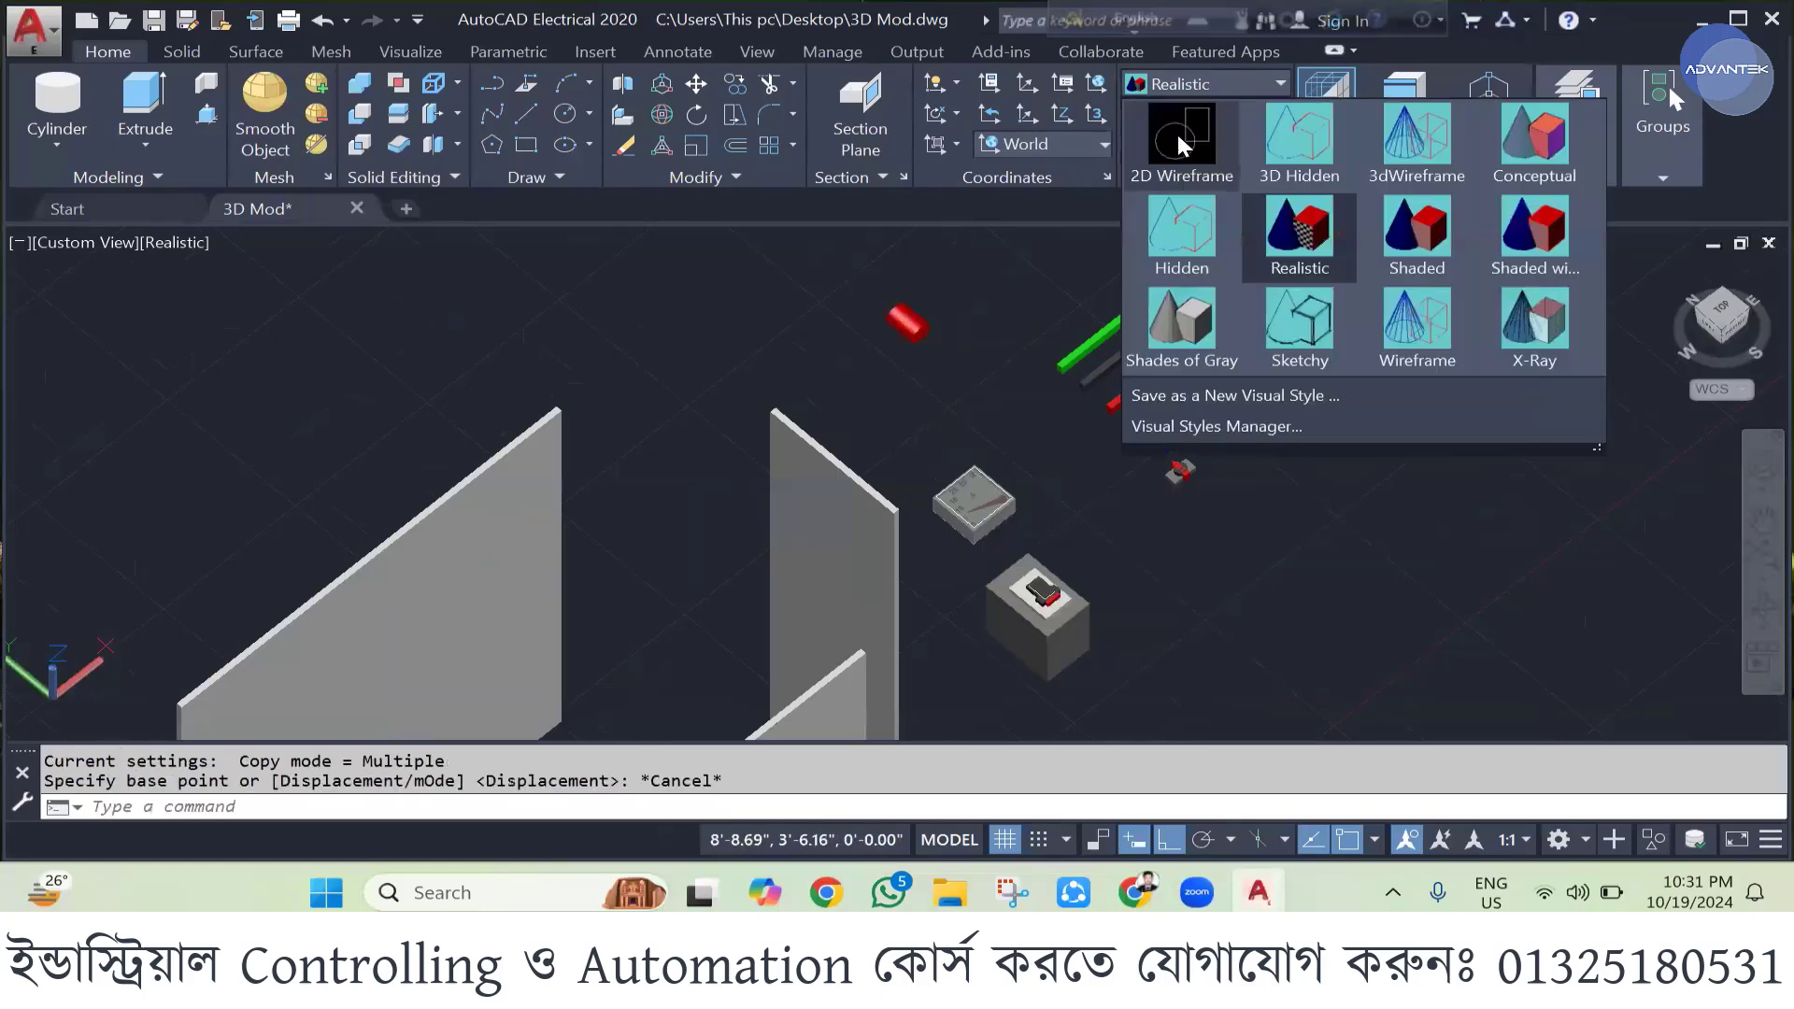
# - Show the model as 2D Wireframe in the top plan view
pyautogui.click(1182, 140)
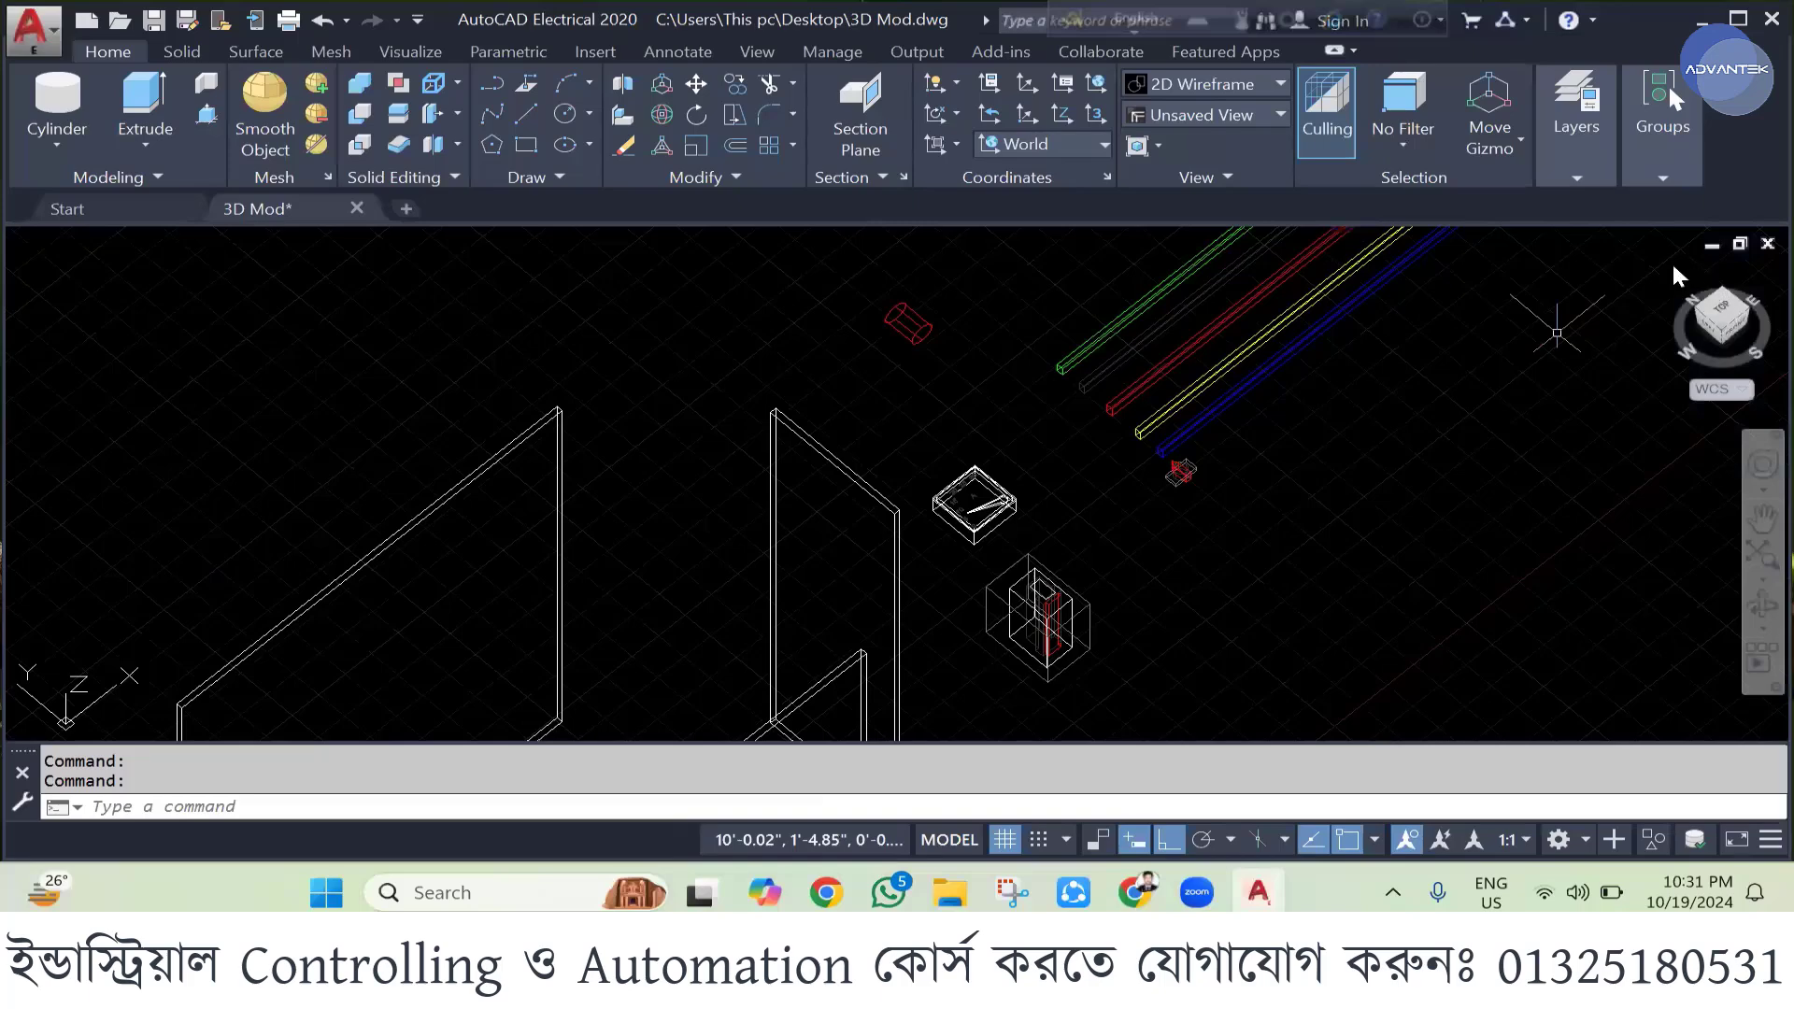
pyautogui.click(1720, 311)
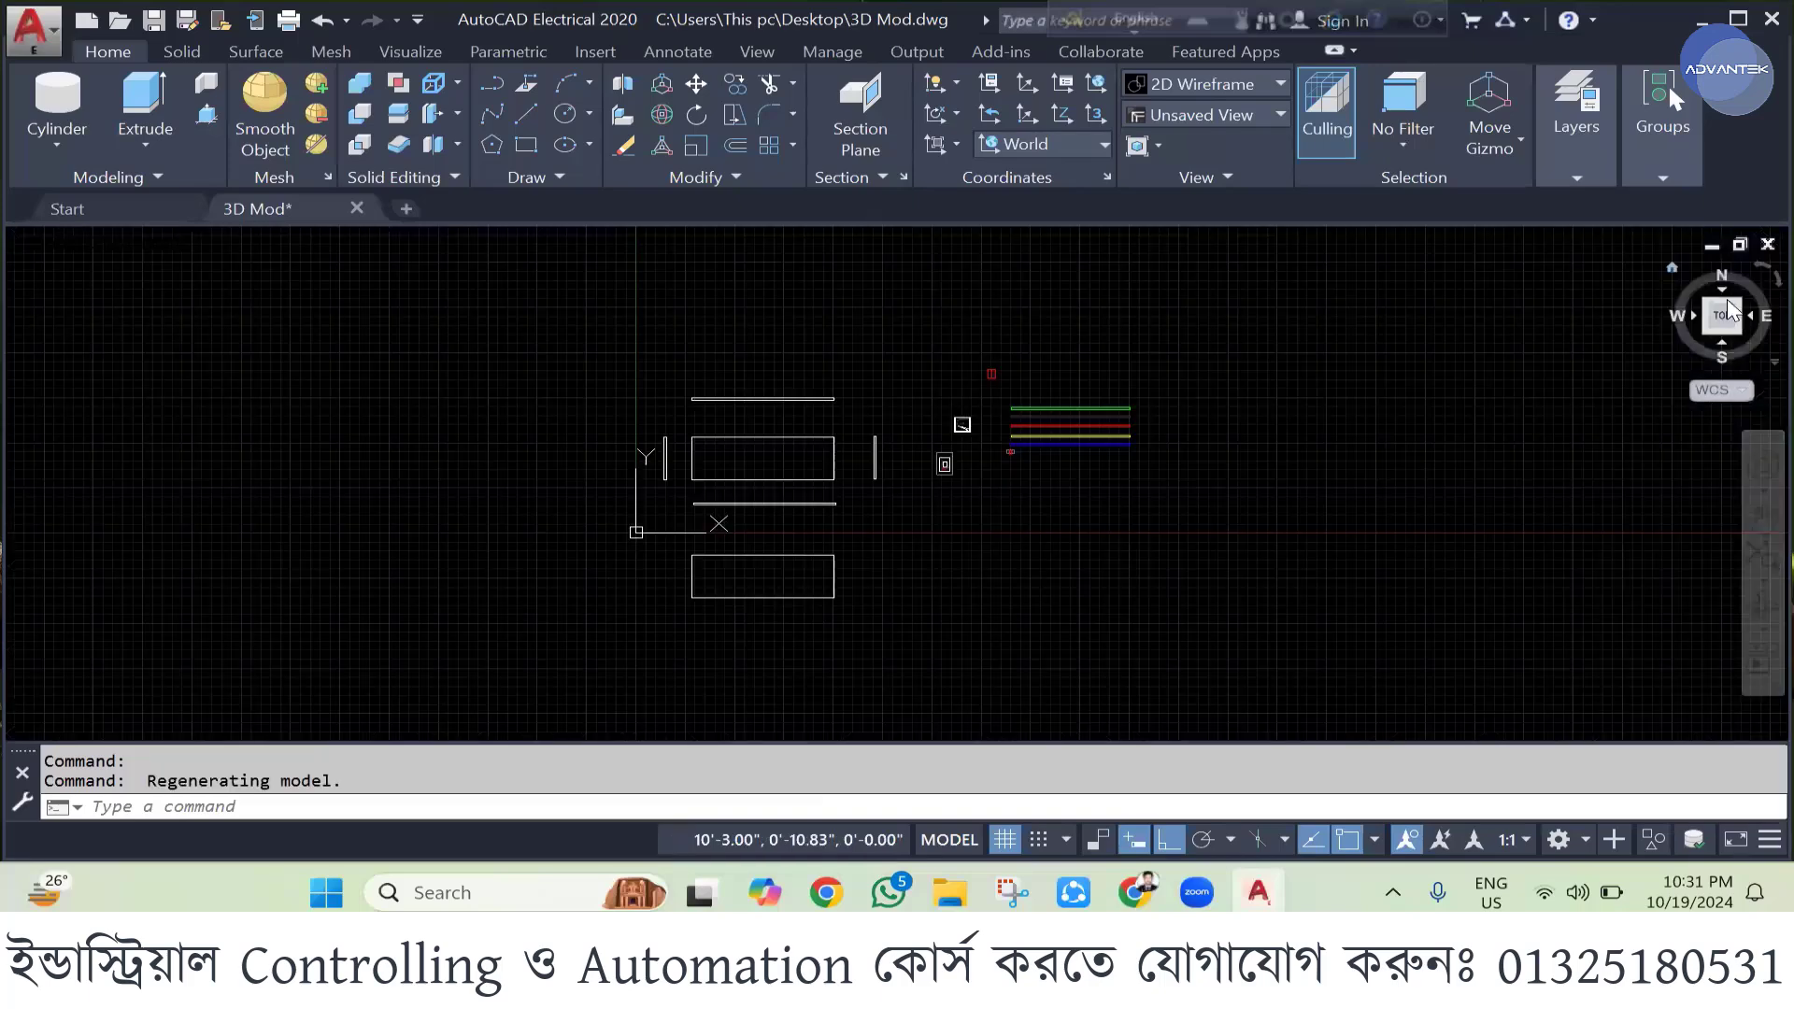
pyautogui.keyDown('shift'); pyautogui.moveTo(897, 486); pyautogui.dragTo(935, 448, button='middle'); pyautogui.keyUp('shift')
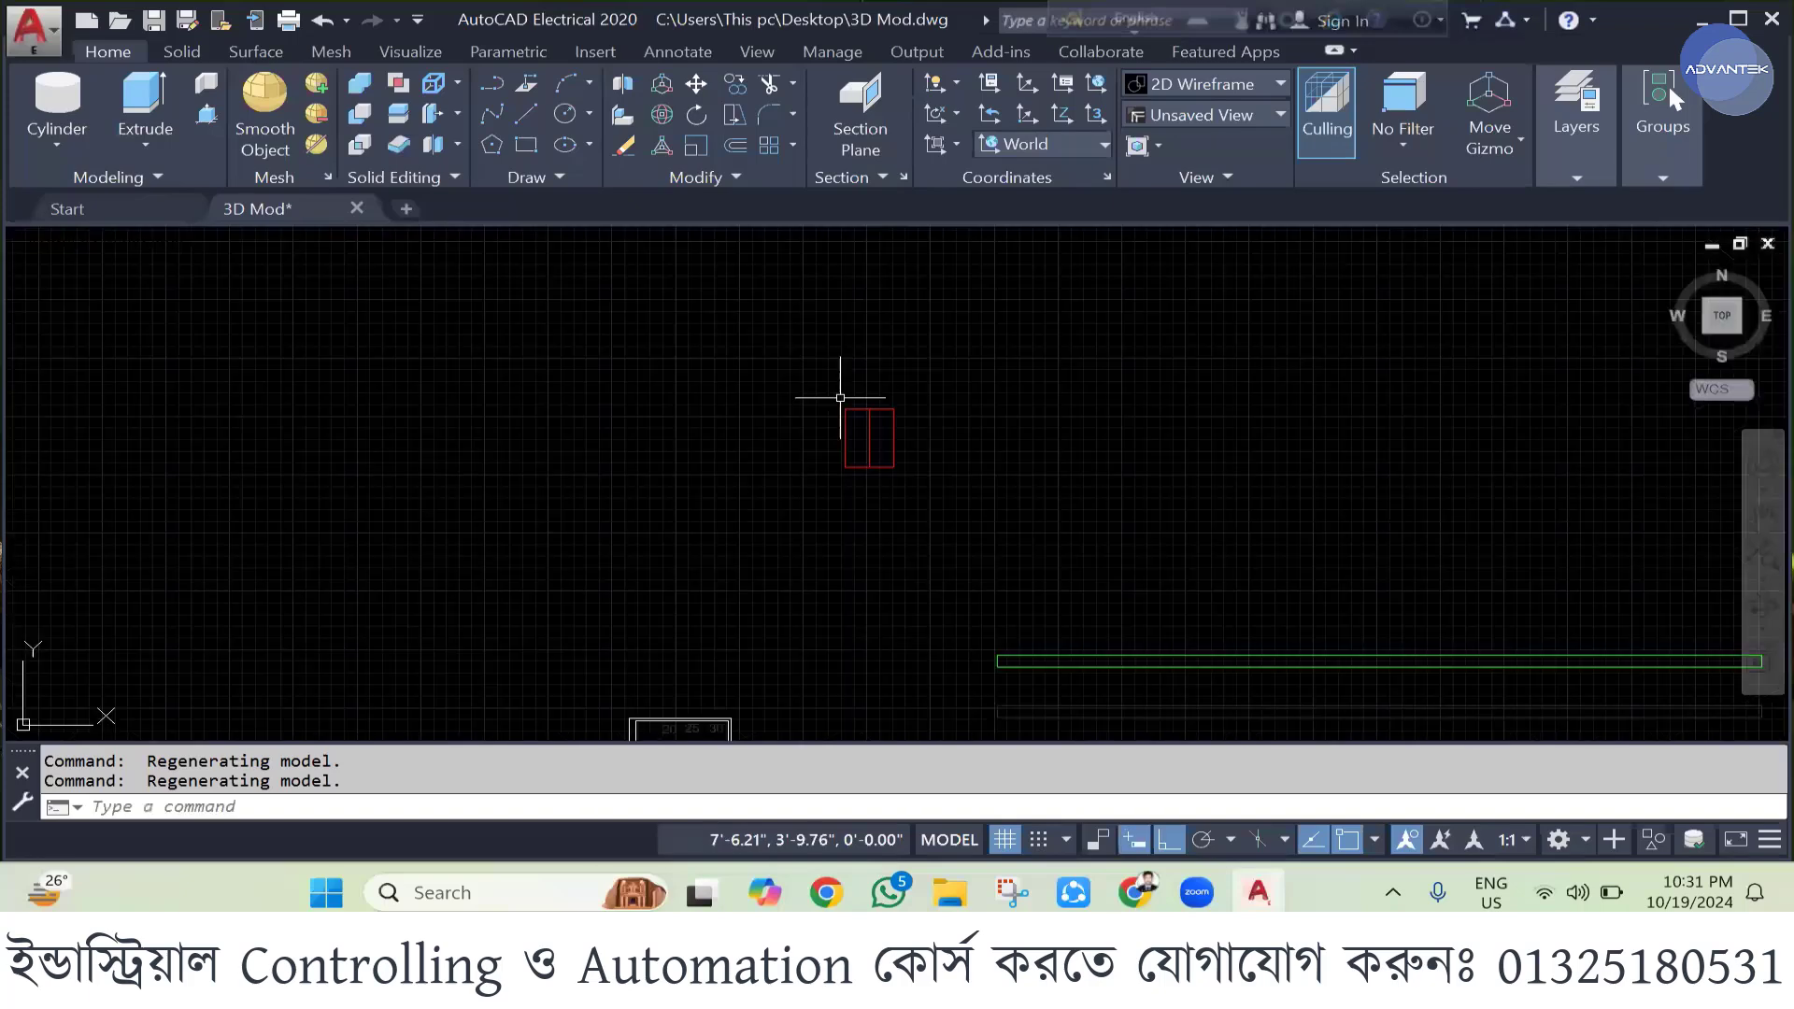
pyautogui.click(841, 388)
# - Copy the small red part over to the right
pyautogui.click(967, 498)
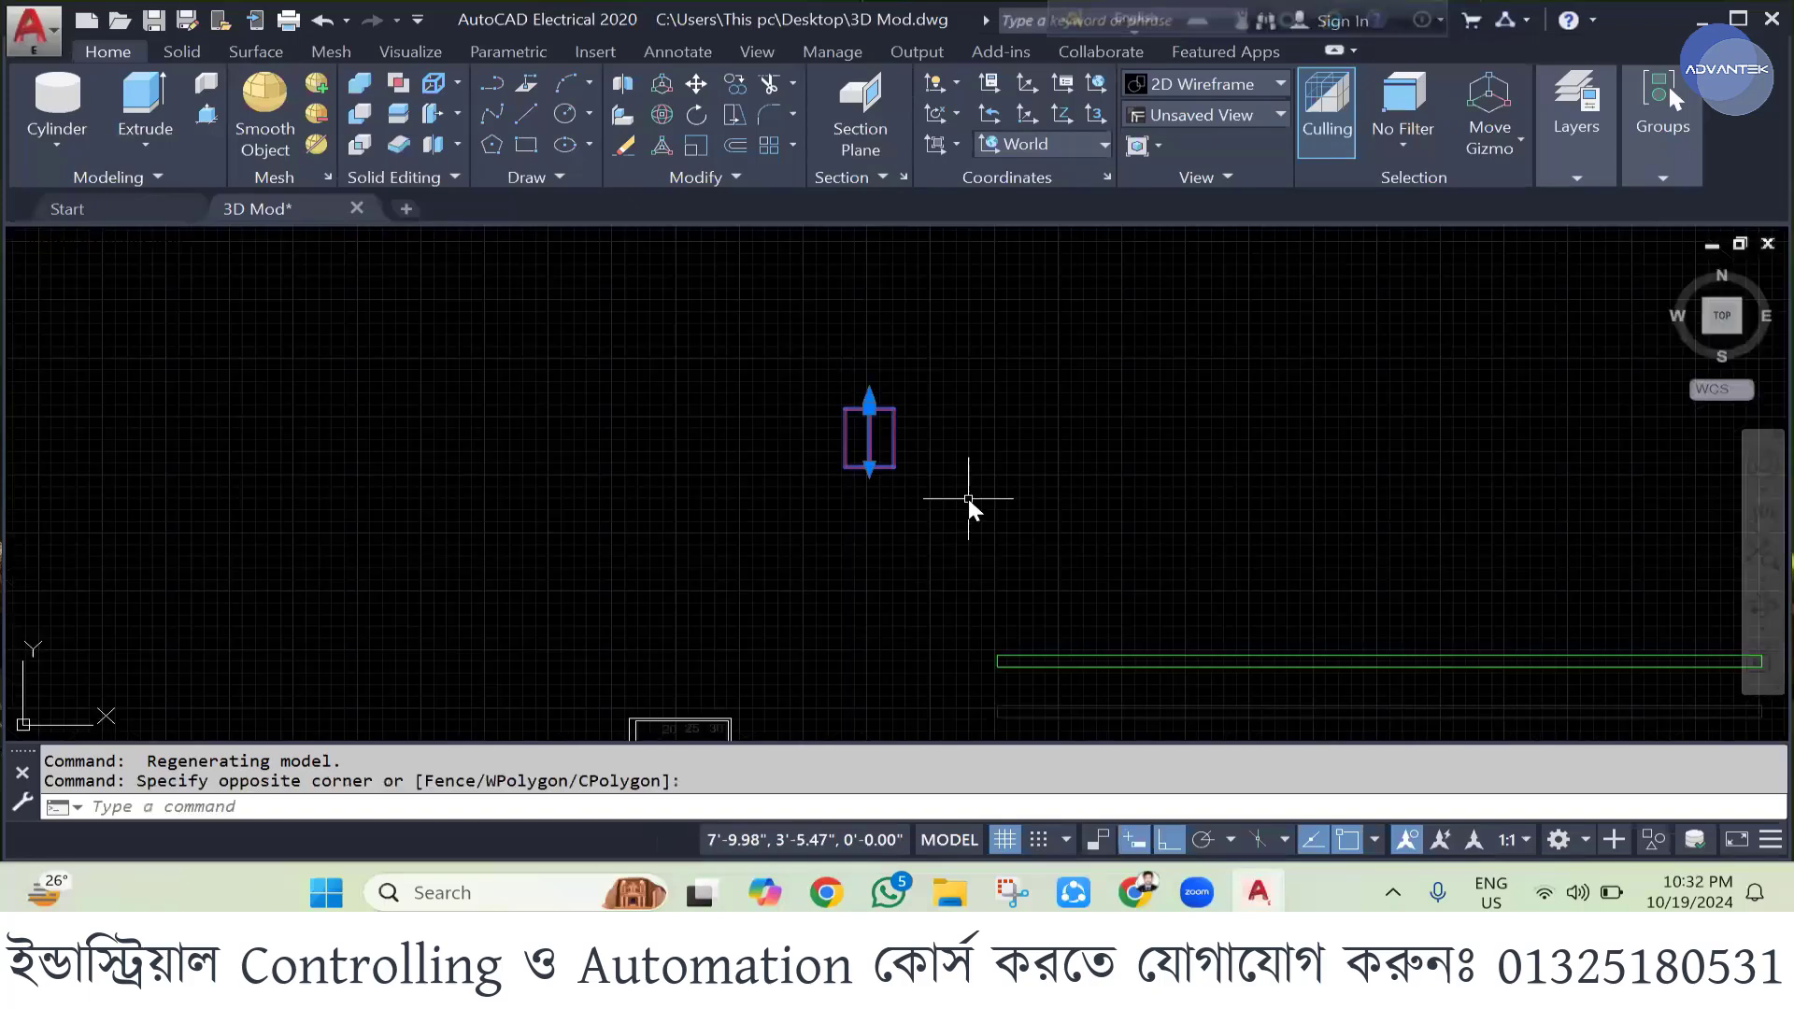
pyautogui.write('CP')
pyautogui.press('Return')
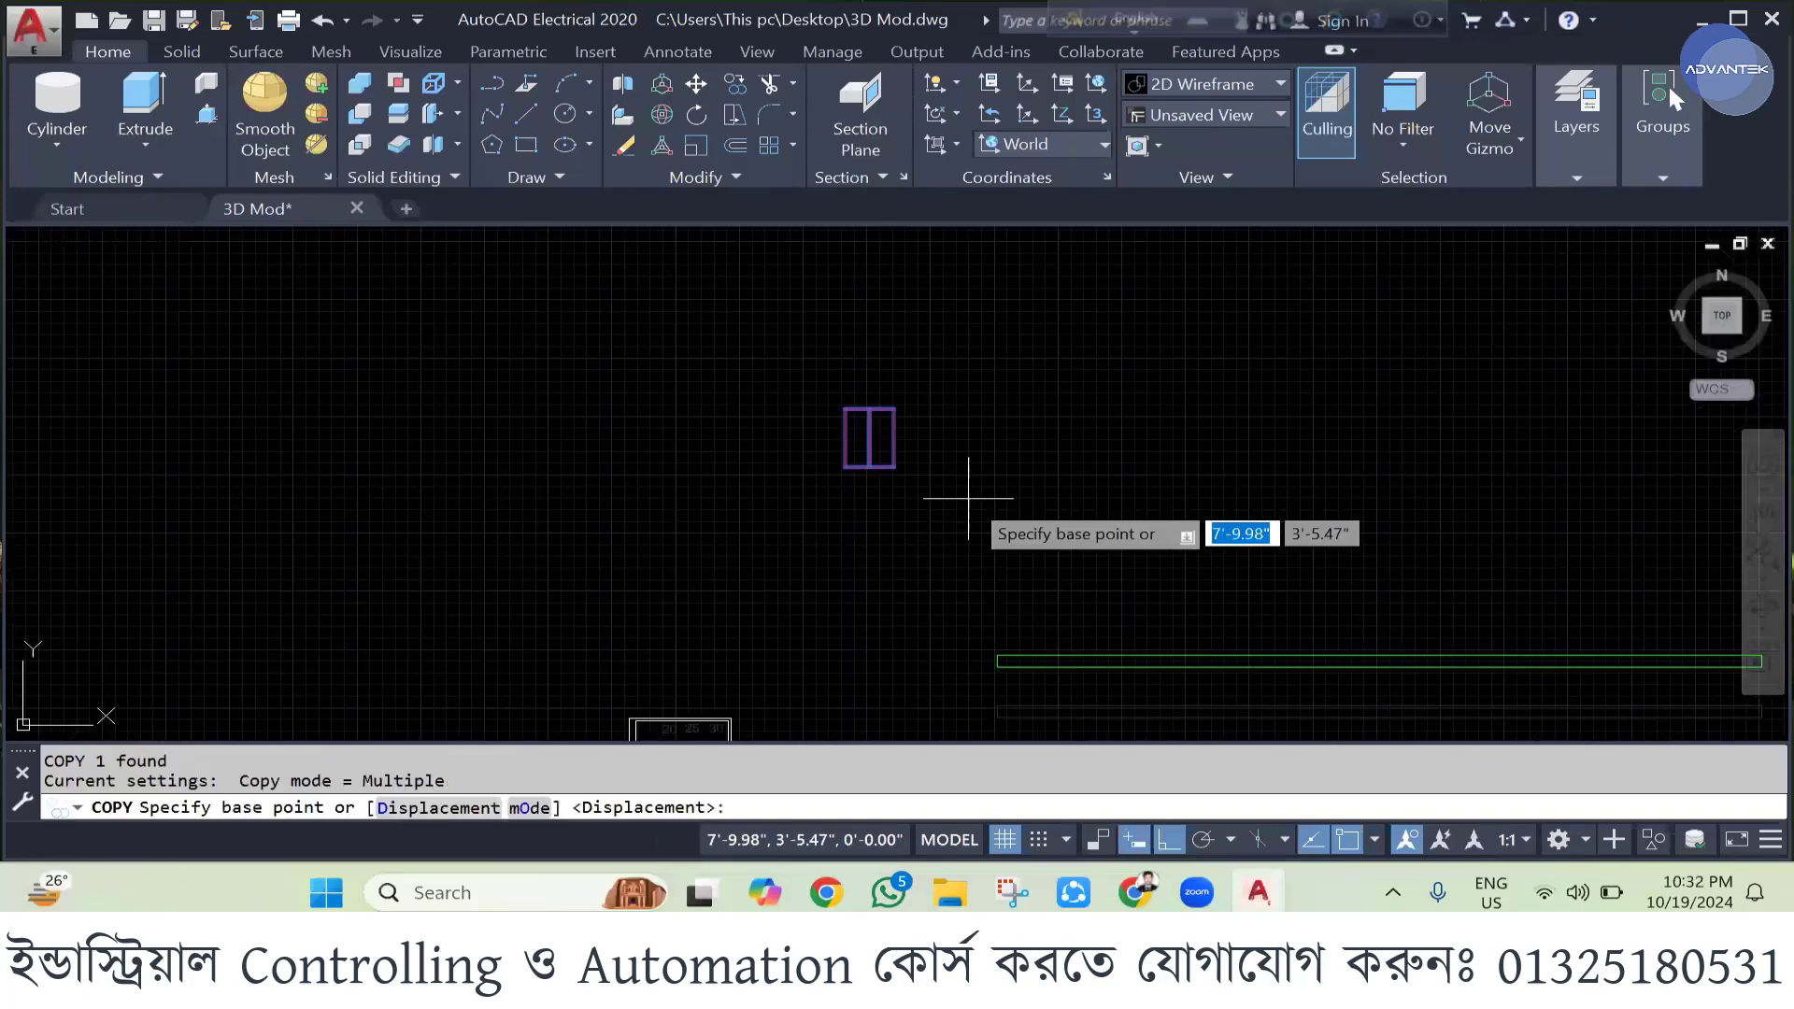
pyautogui.click(869, 408)
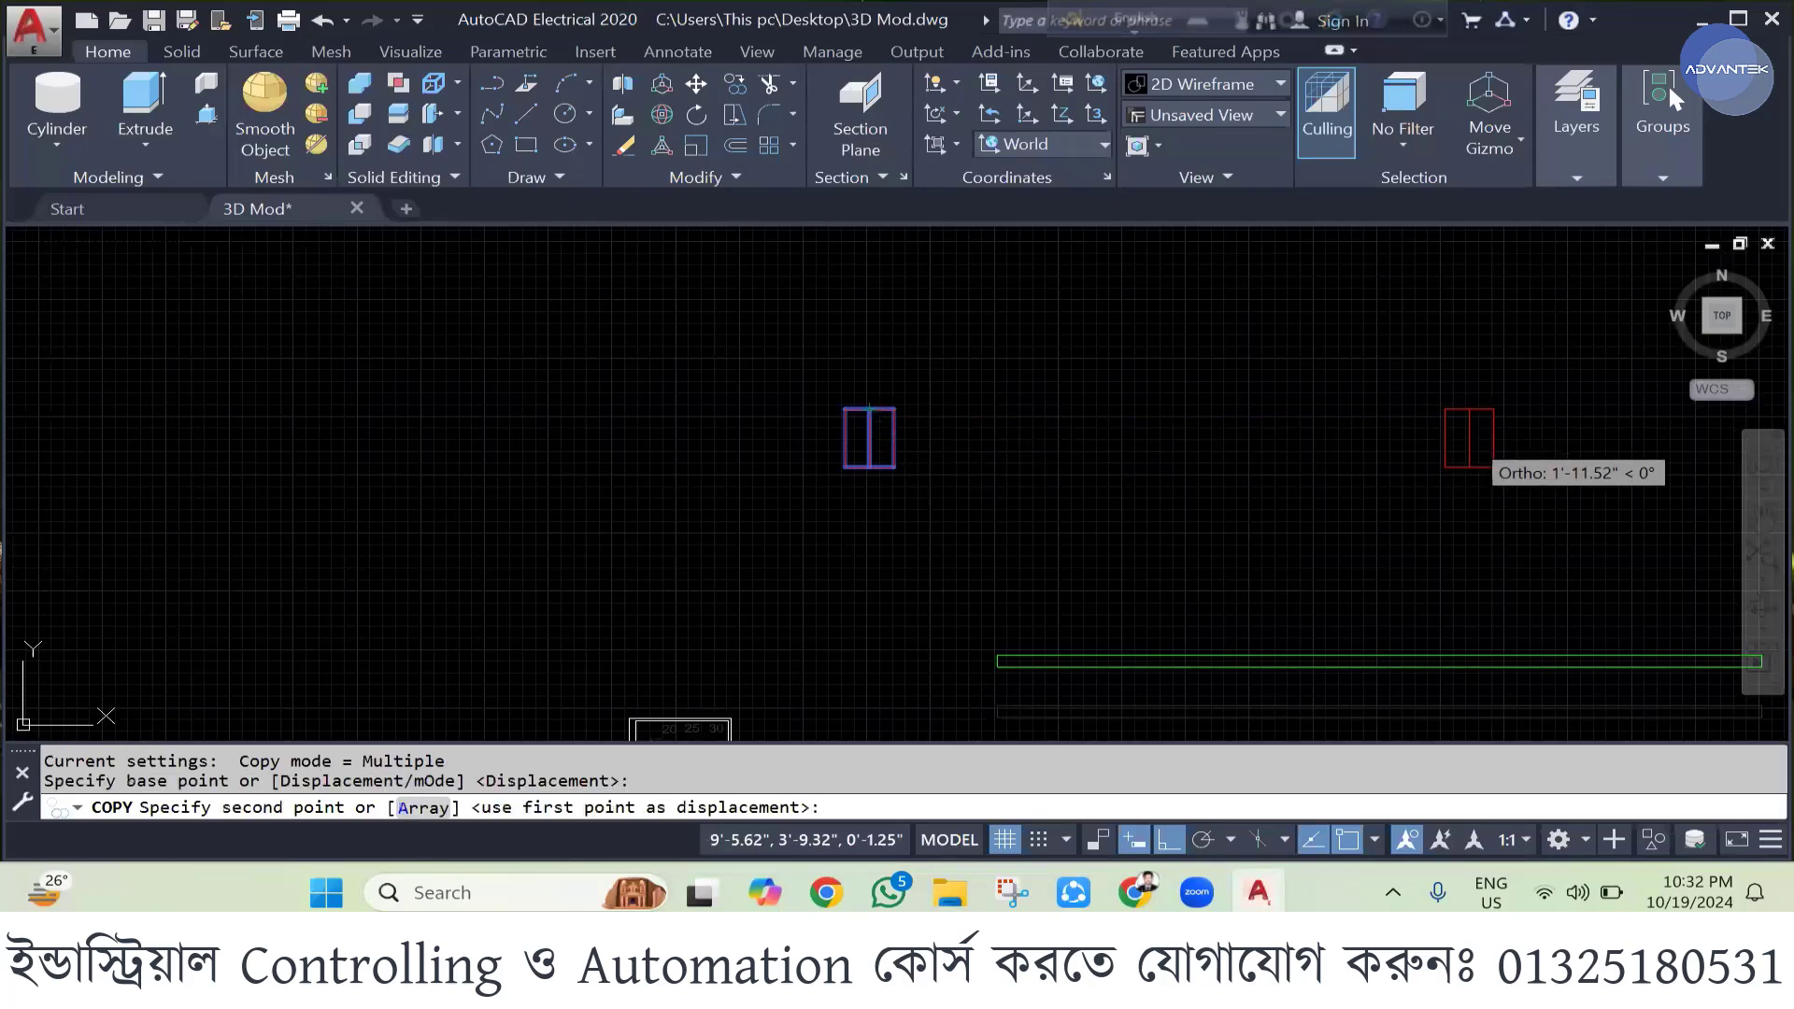
pyautogui.click(1469, 439)
pyautogui.scroll(-1, 1297, 497)
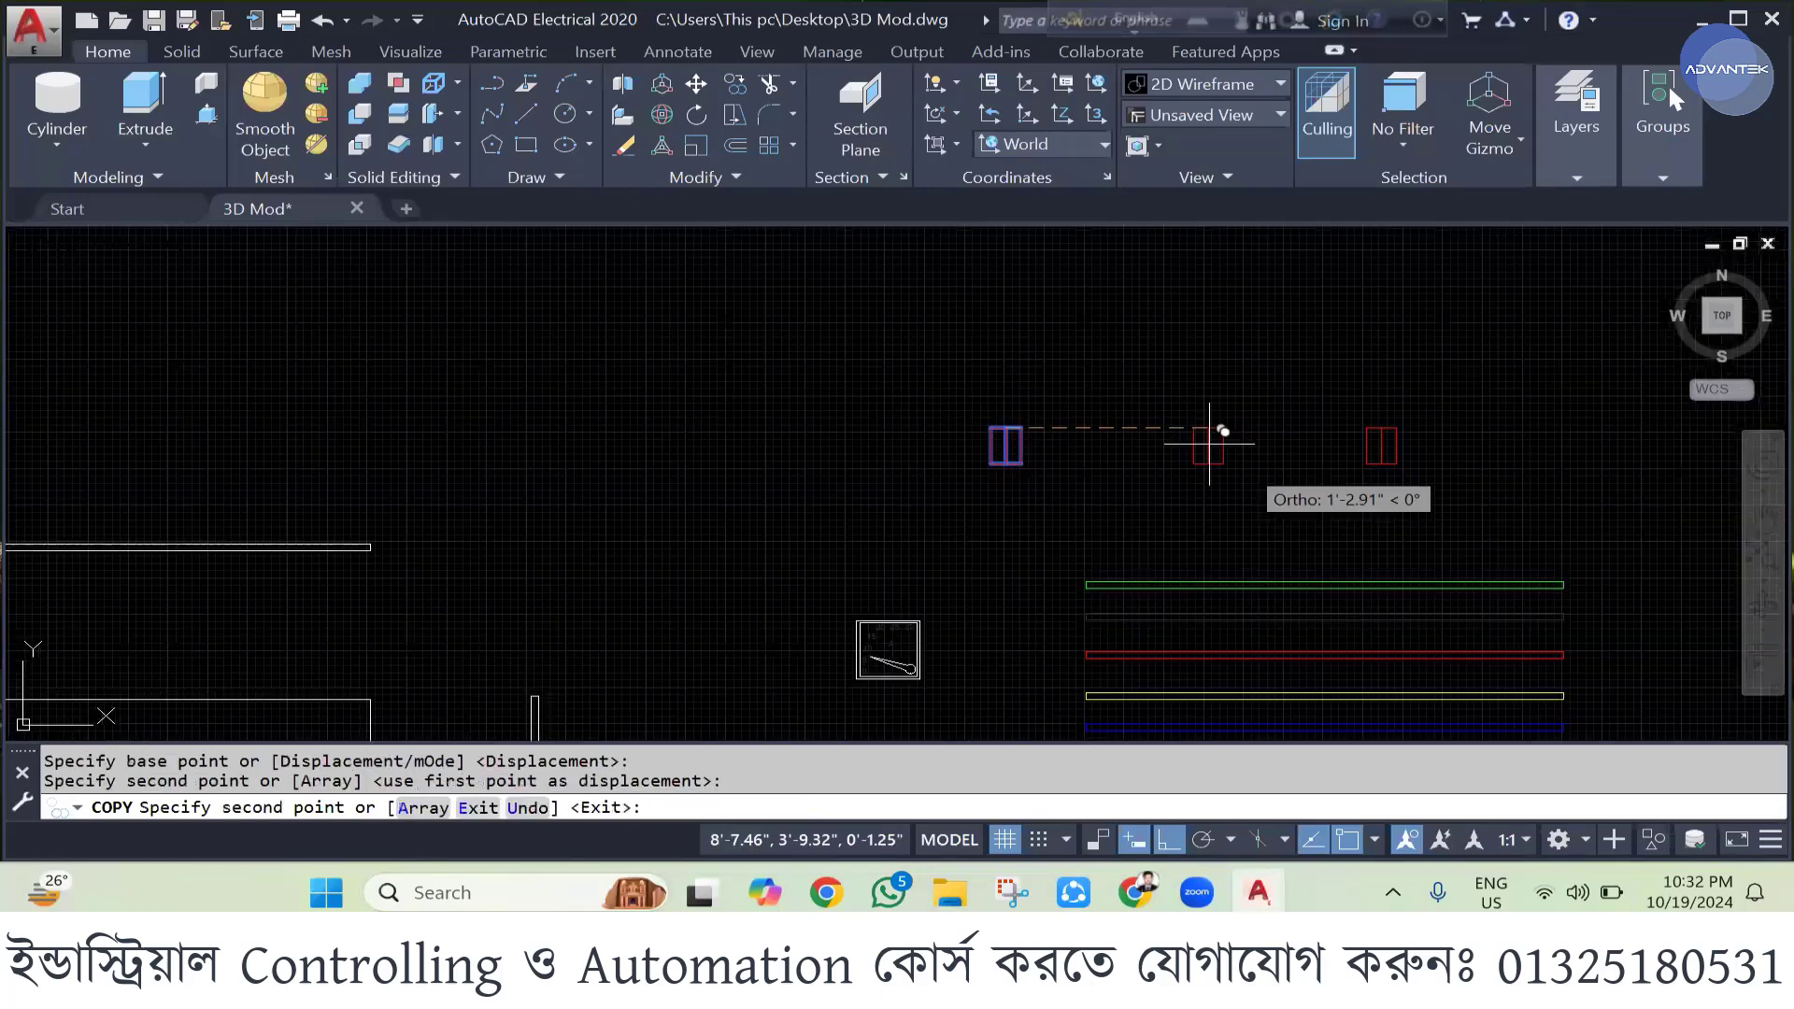
pyautogui.press('Return')
pyautogui.scroll(-2, 1147, 543)
# - Move the small red block up and to the right, with ortho turned off
pyautogui.click(1084, 440)
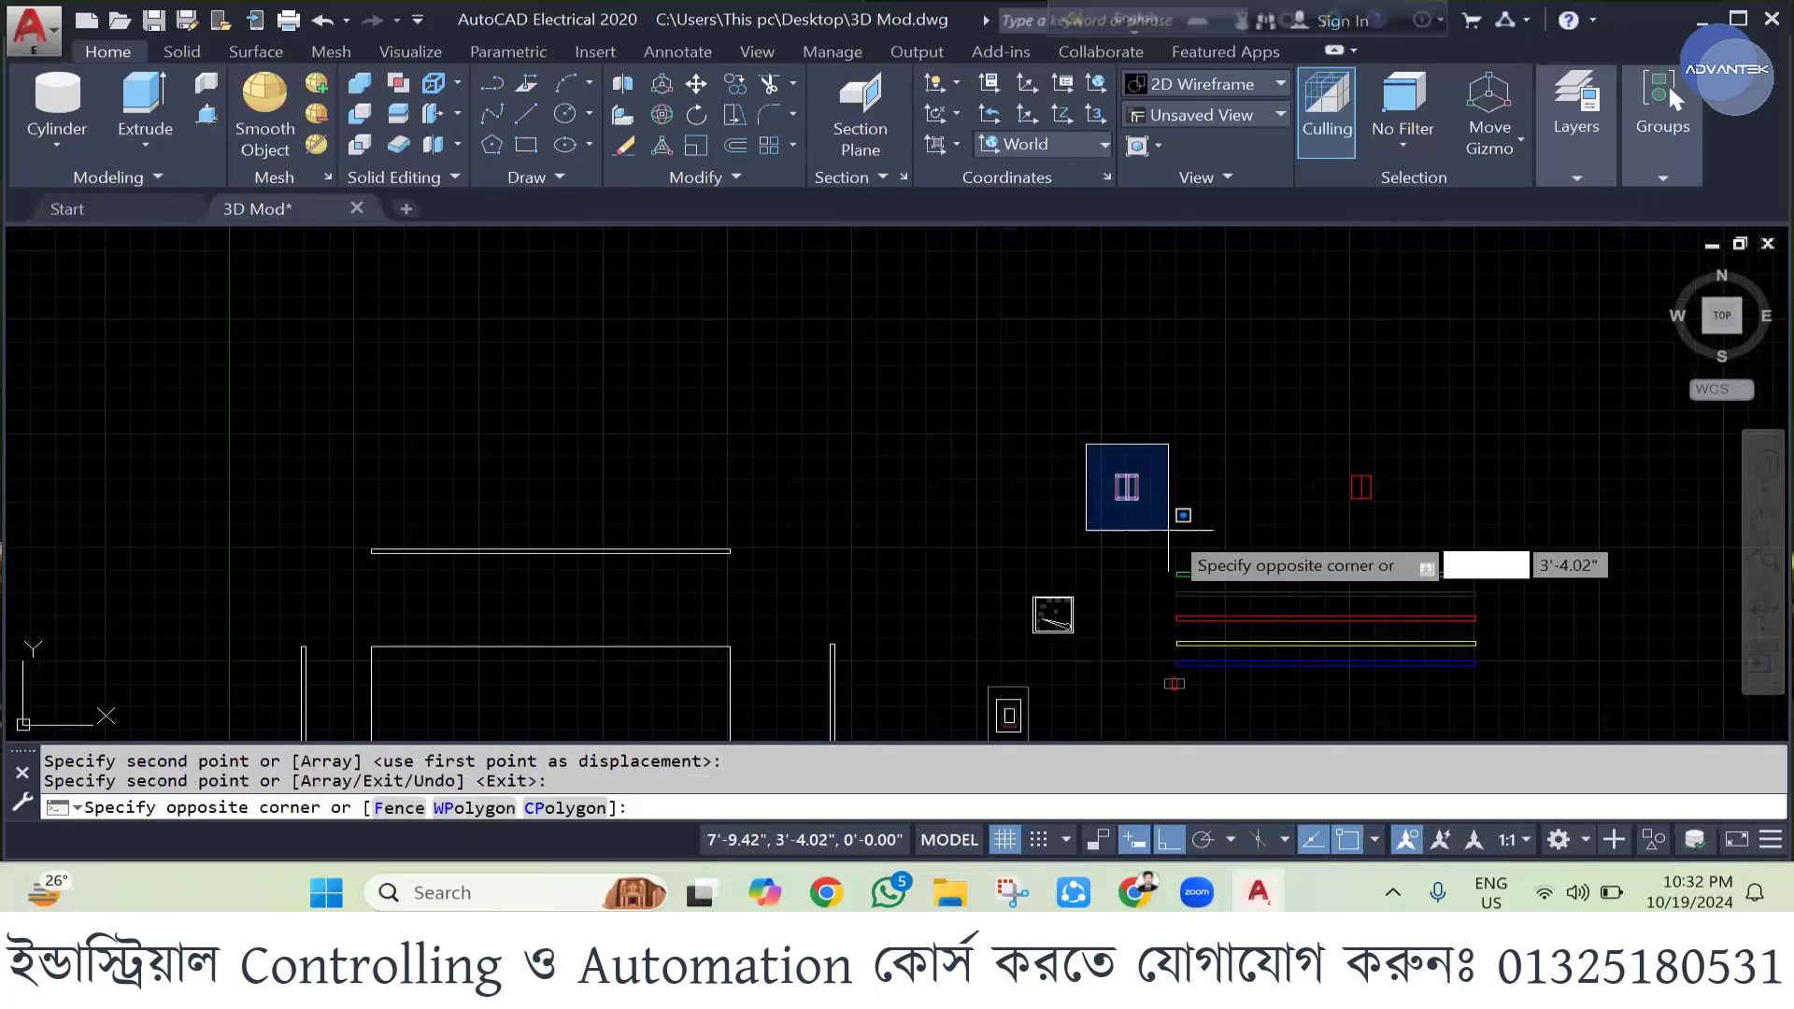
pyautogui.click(1165, 522)
pyautogui.write('m')
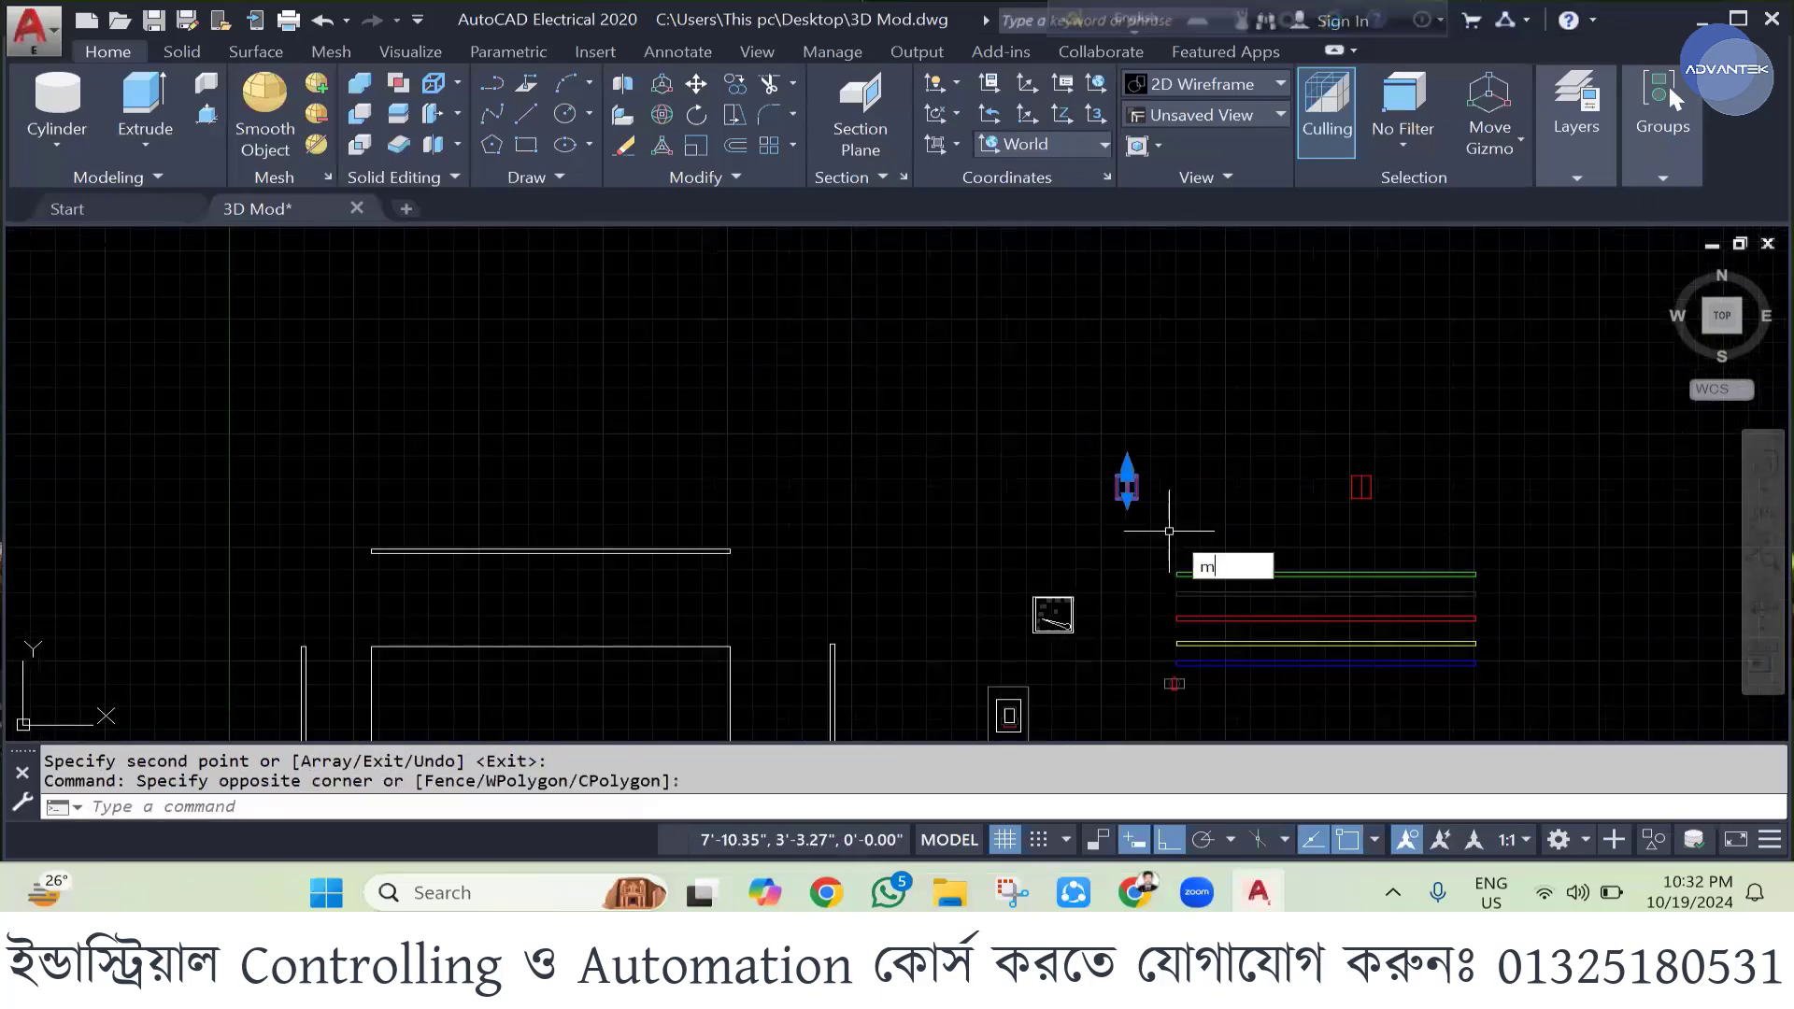
pyautogui.press('Return')
pyautogui.click(1126, 485)
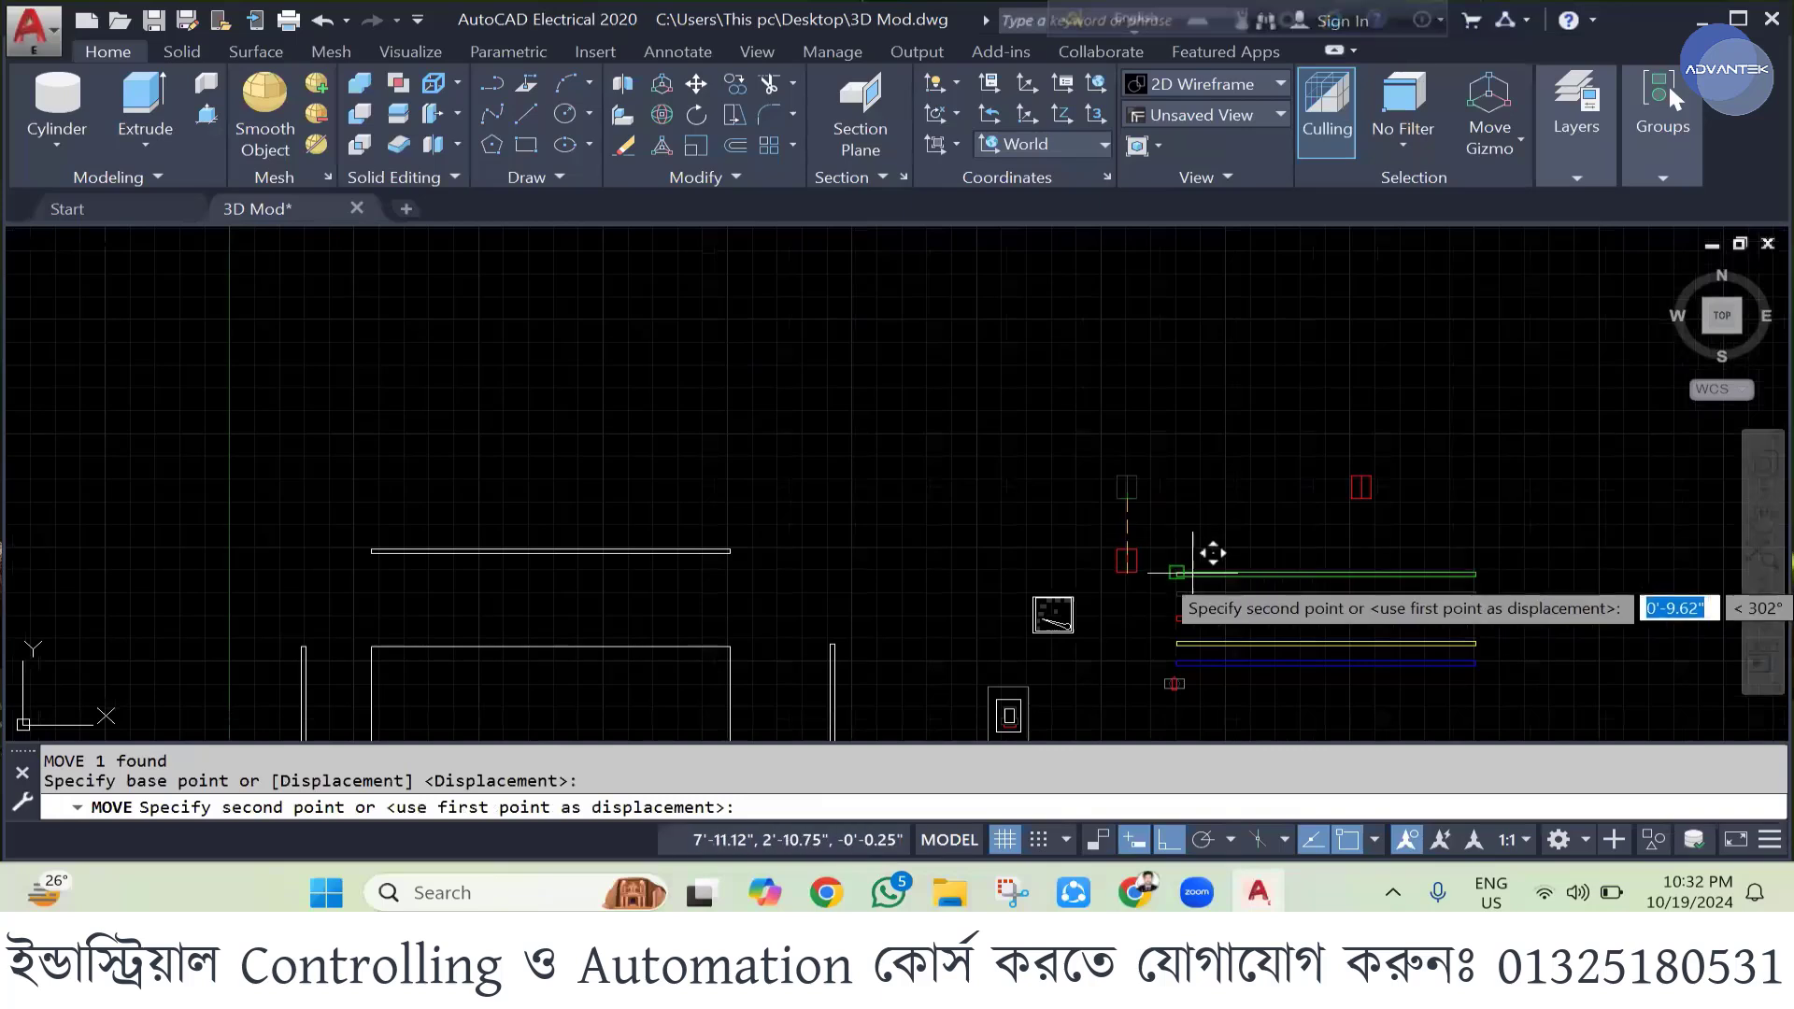
pyautogui.scroll(3, 1210, 552)
pyautogui.scroll(2, 1211, 552)
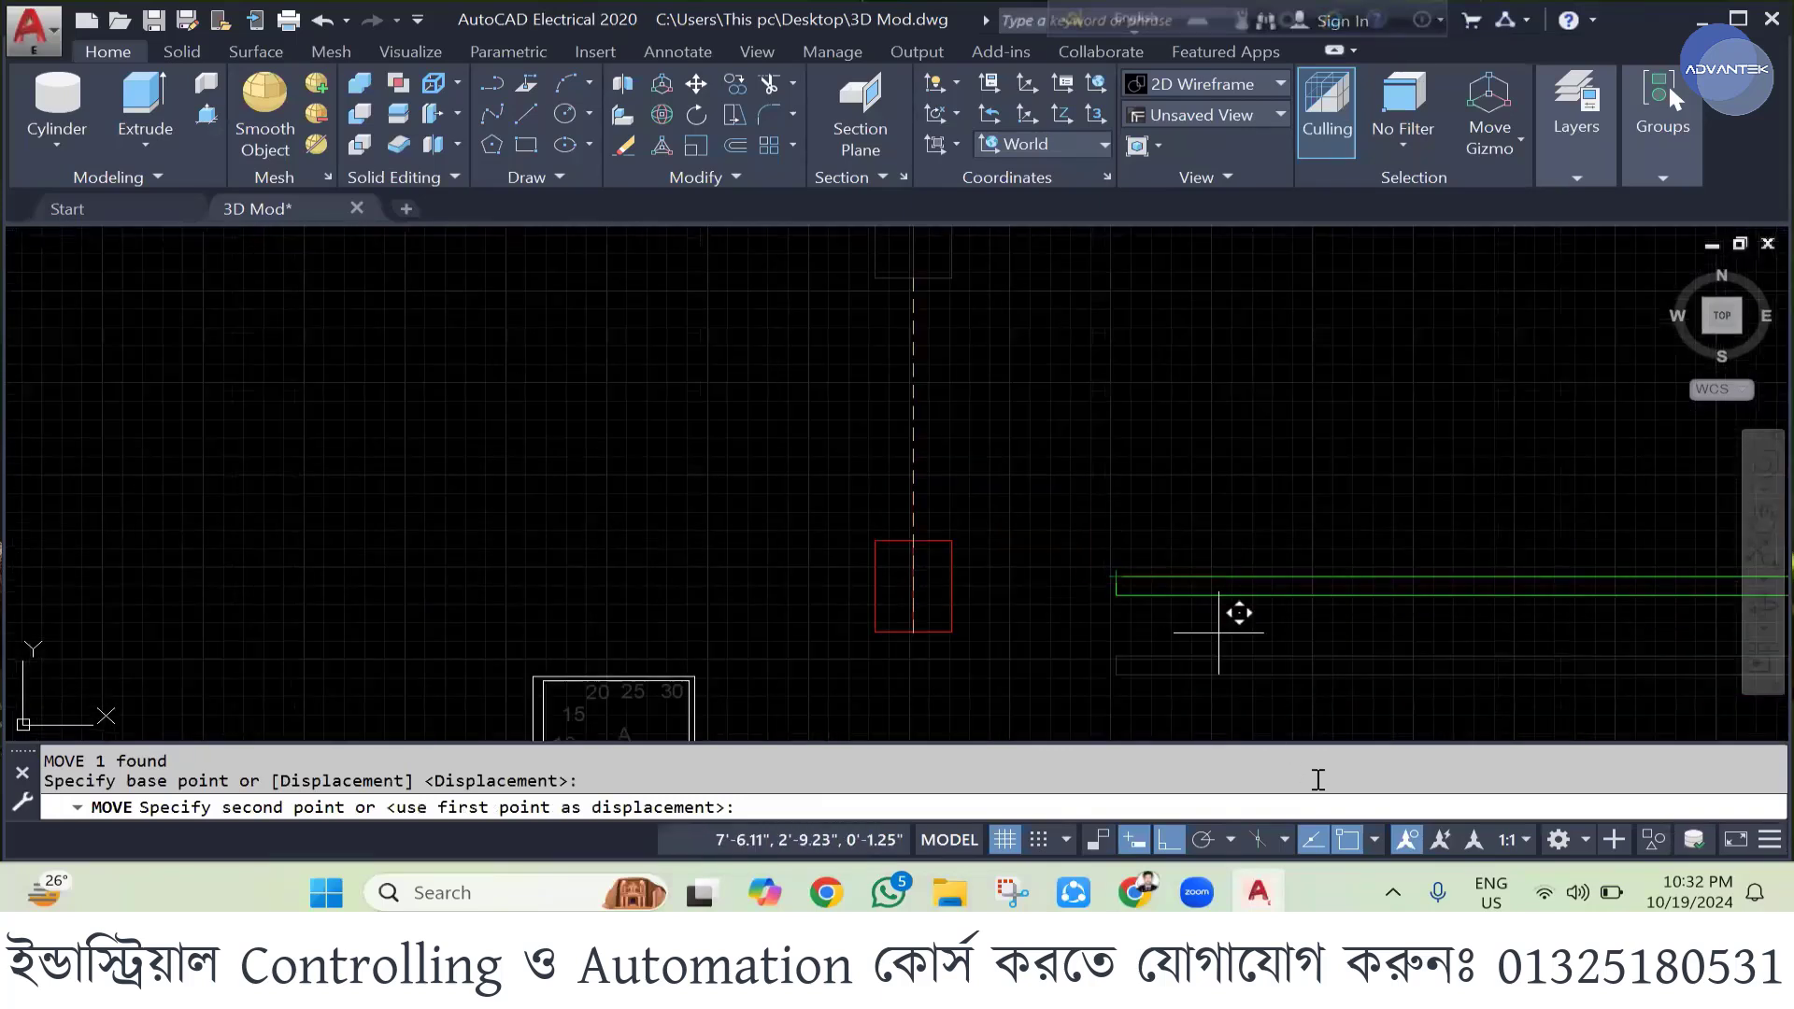
pyautogui.press('F3')
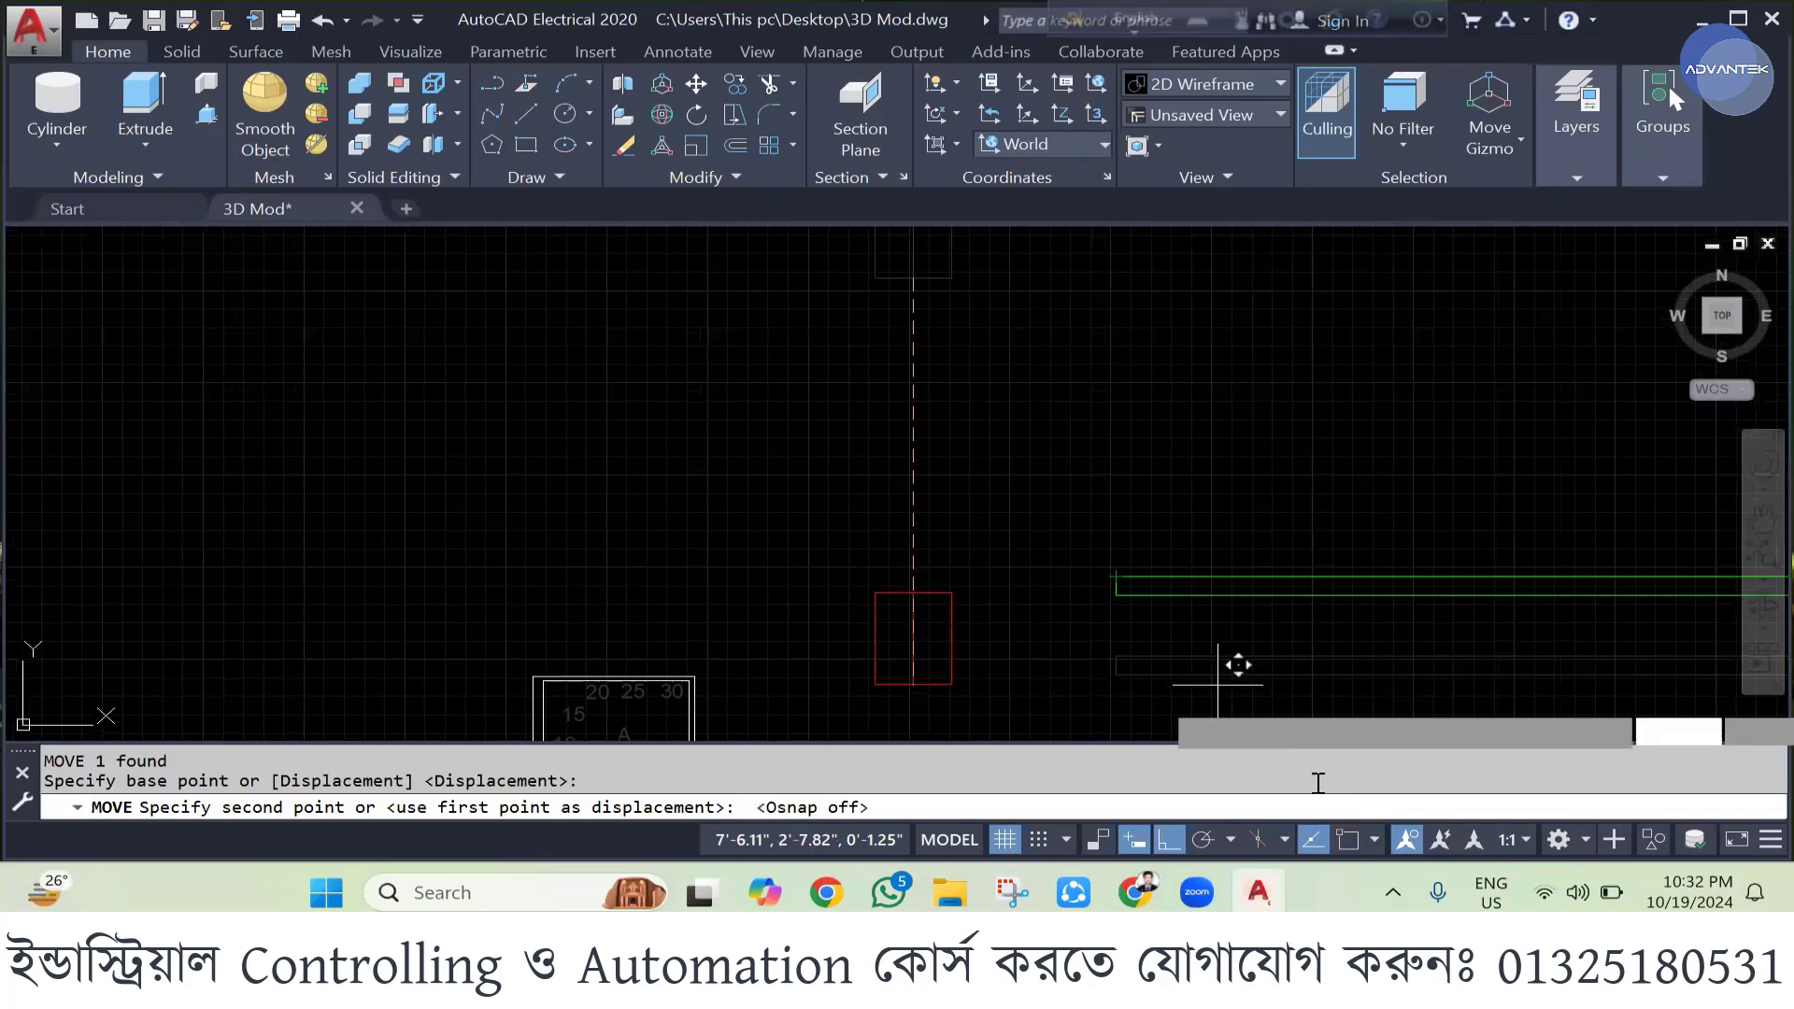
pyautogui.press('F11')
pyautogui.click(1342, 840)
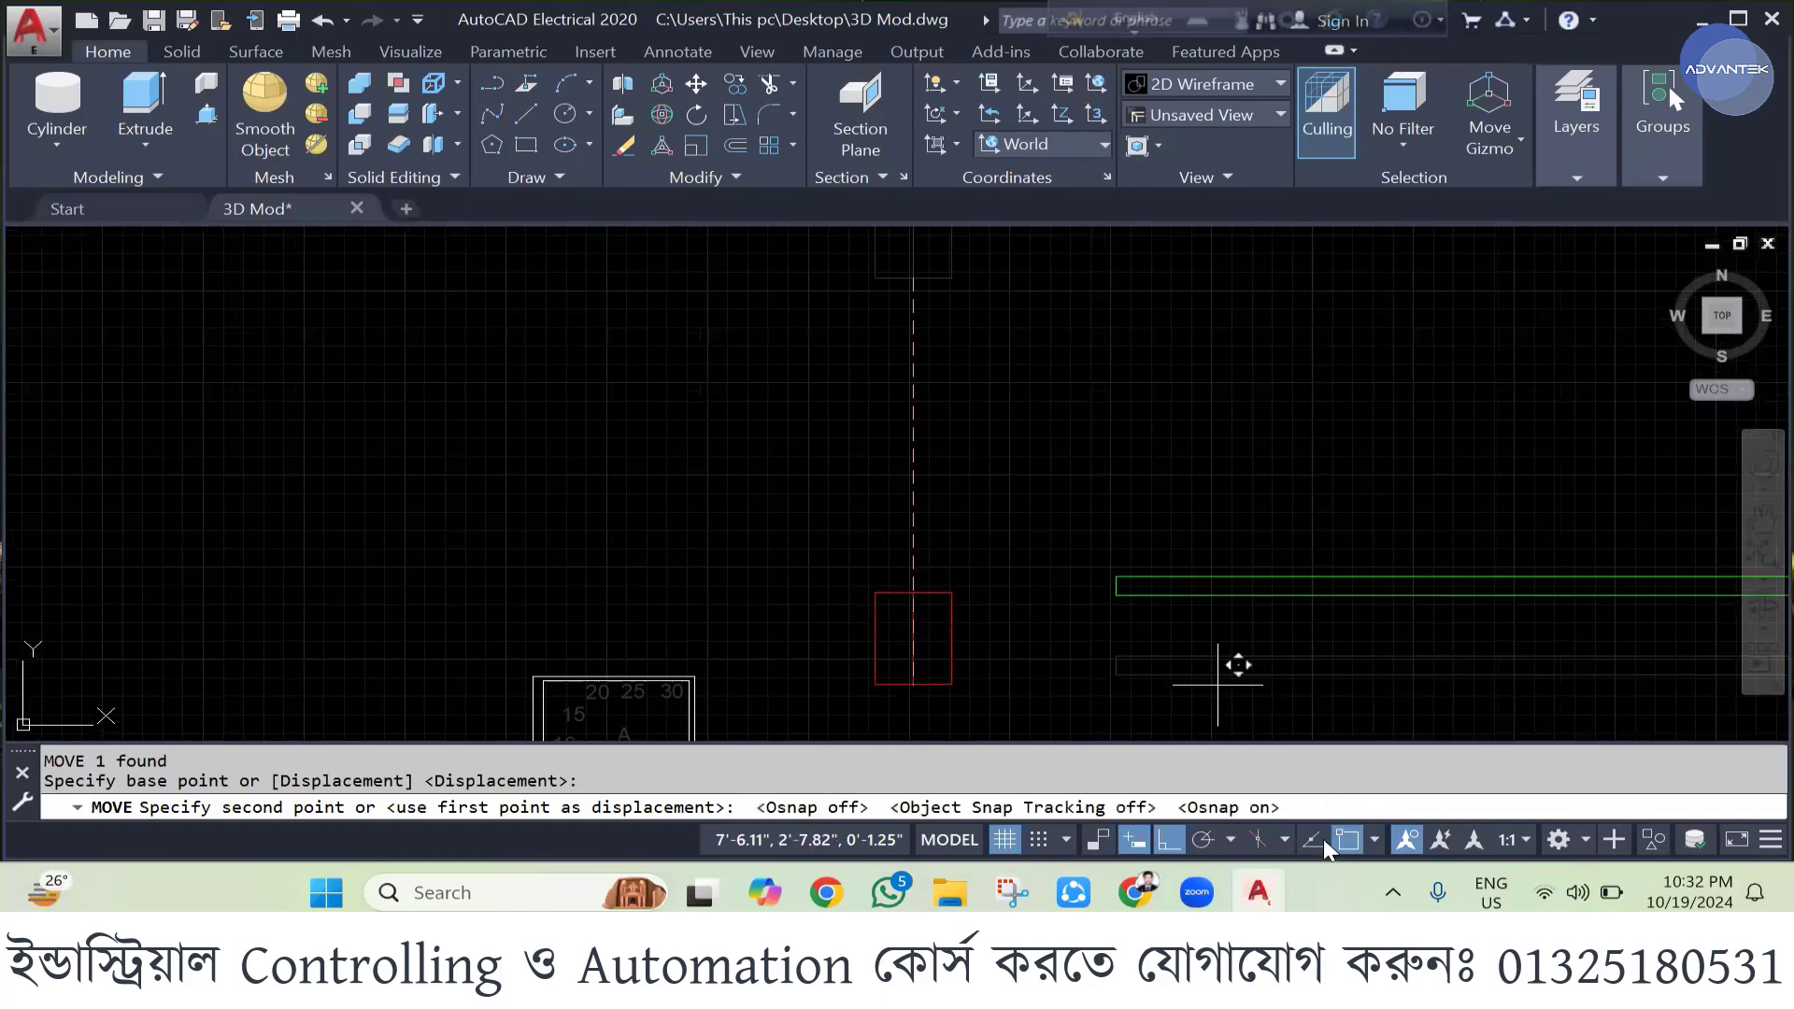
pyautogui.click(1170, 840)
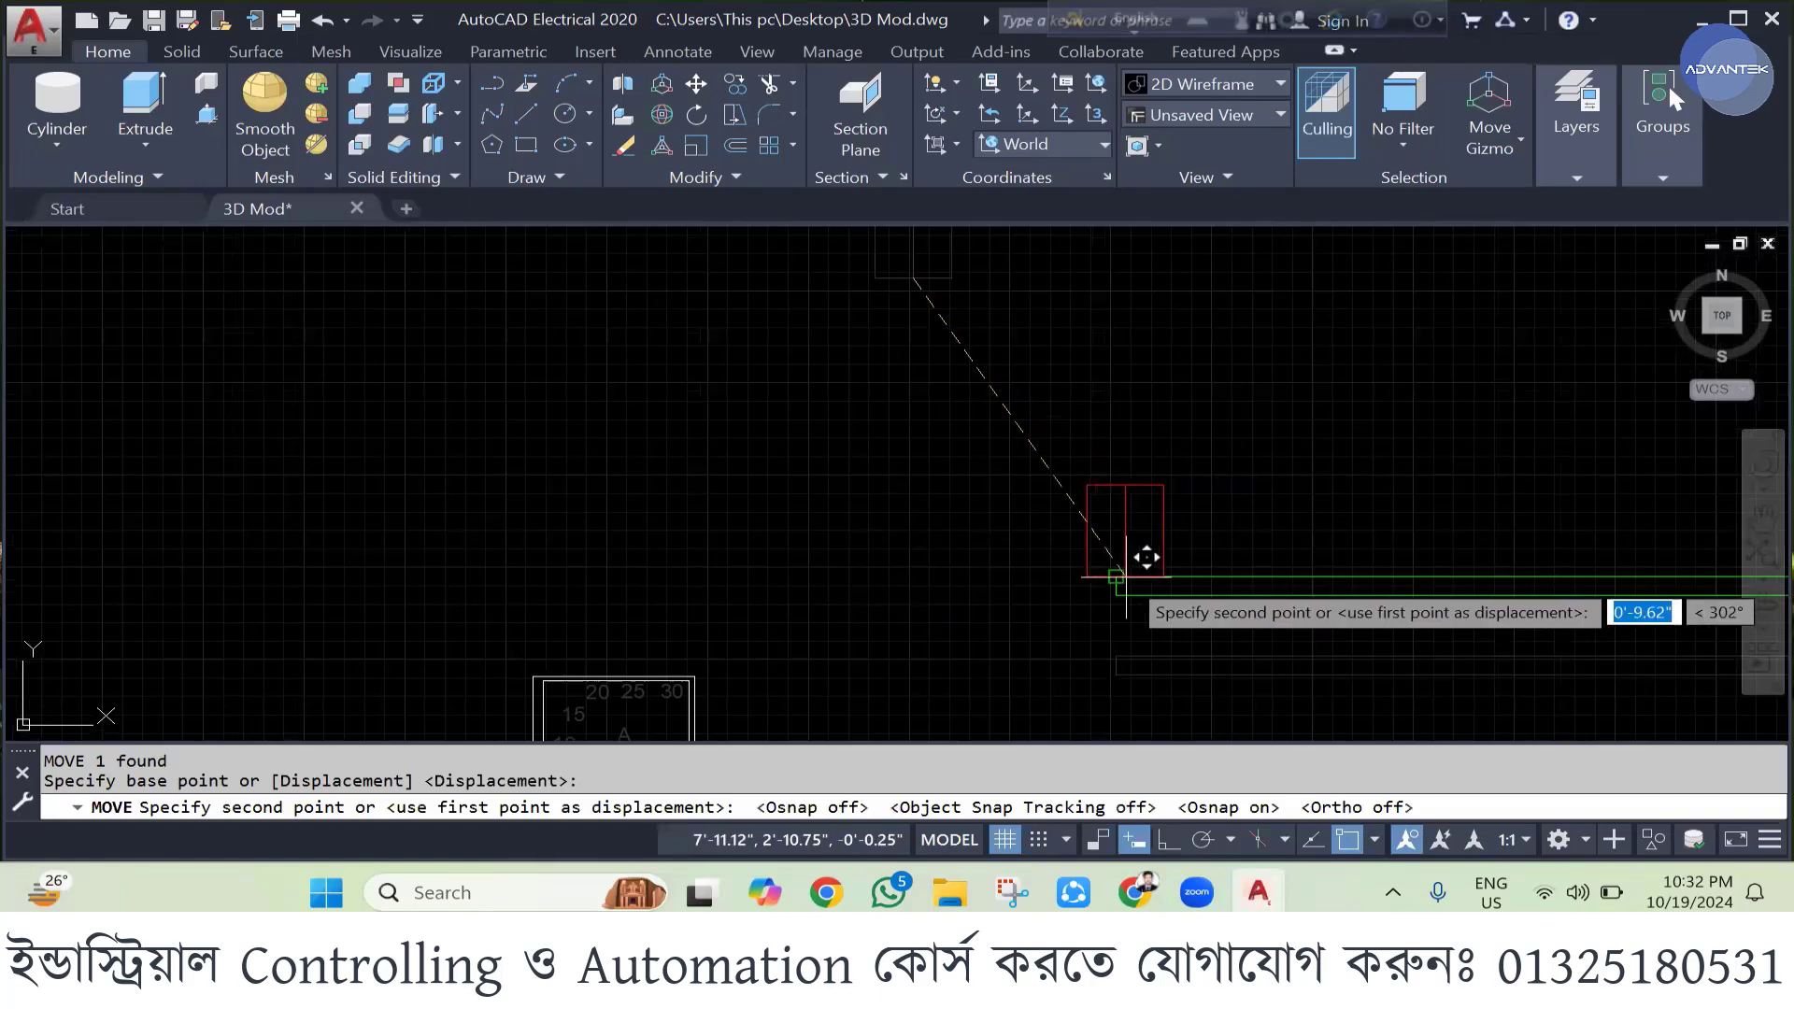
pyautogui.click(1241, 536)
pyautogui.scroll(-2, 917, 520)
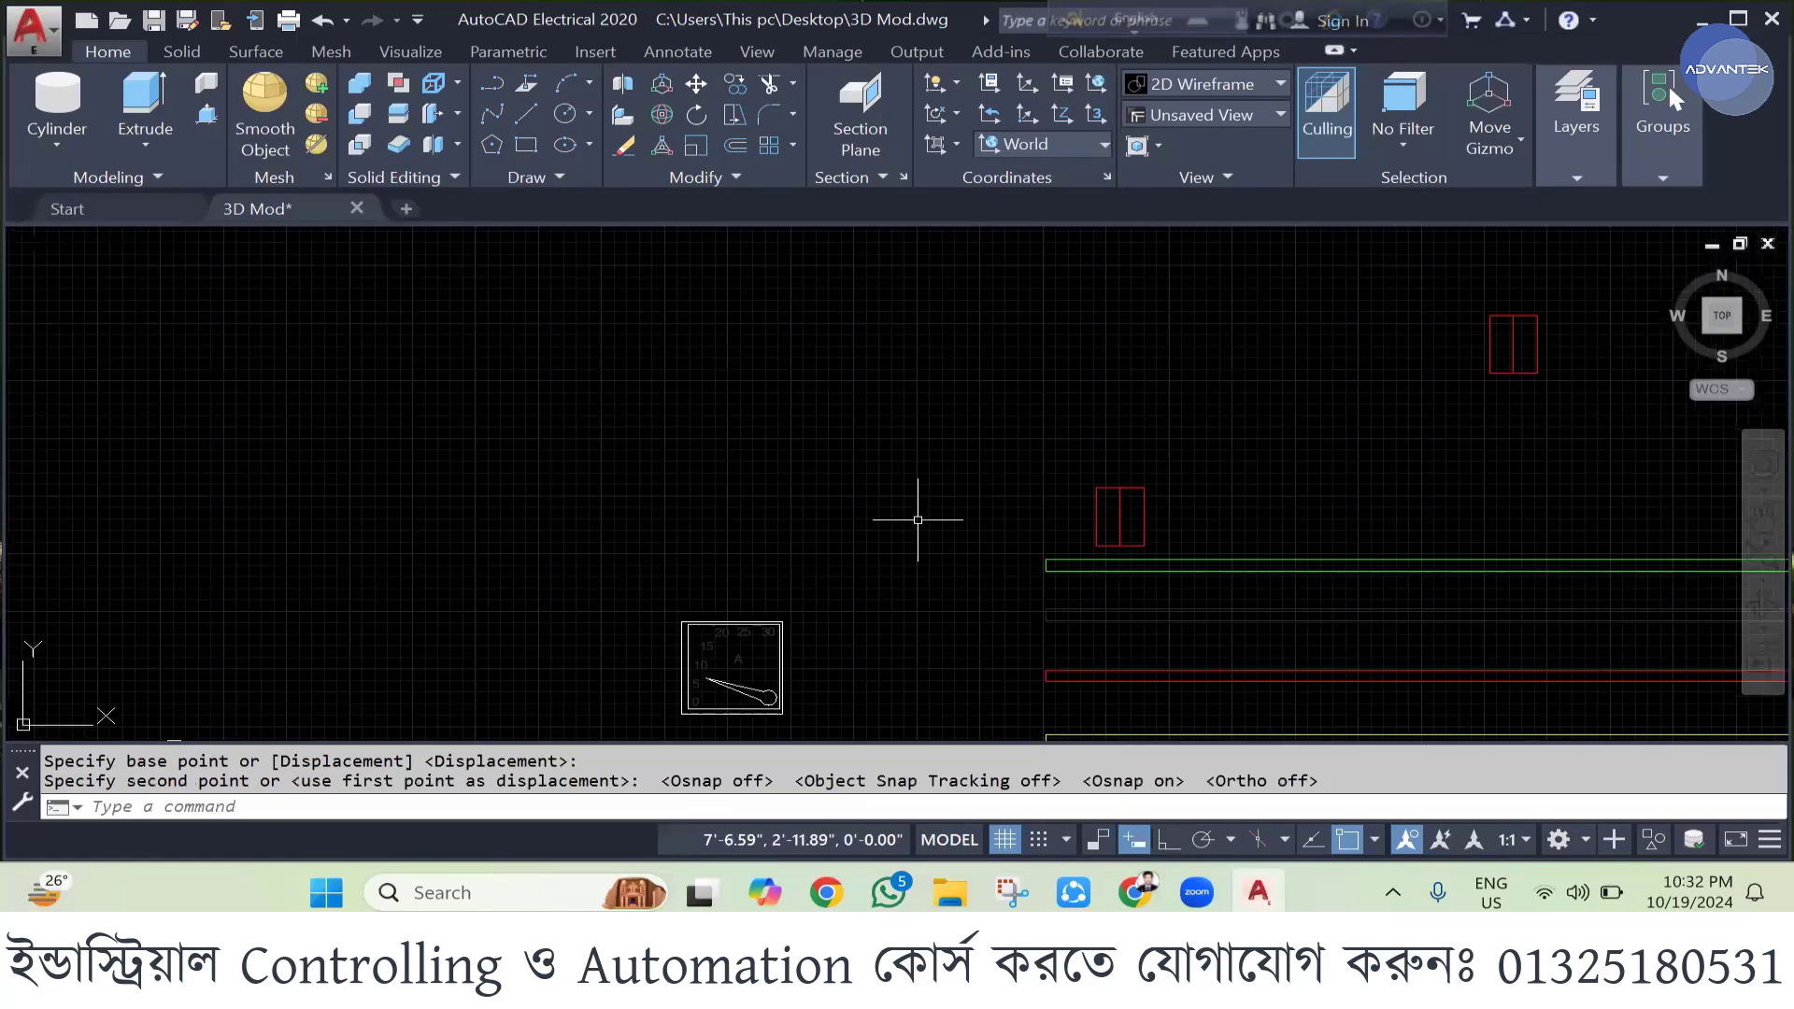
pyautogui.scroll(-2, 918, 519)
# - Move the upper red rectangle above the green bar's right end
pyautogui.click(1273, 352)
pyautogui.click(1373, 501)
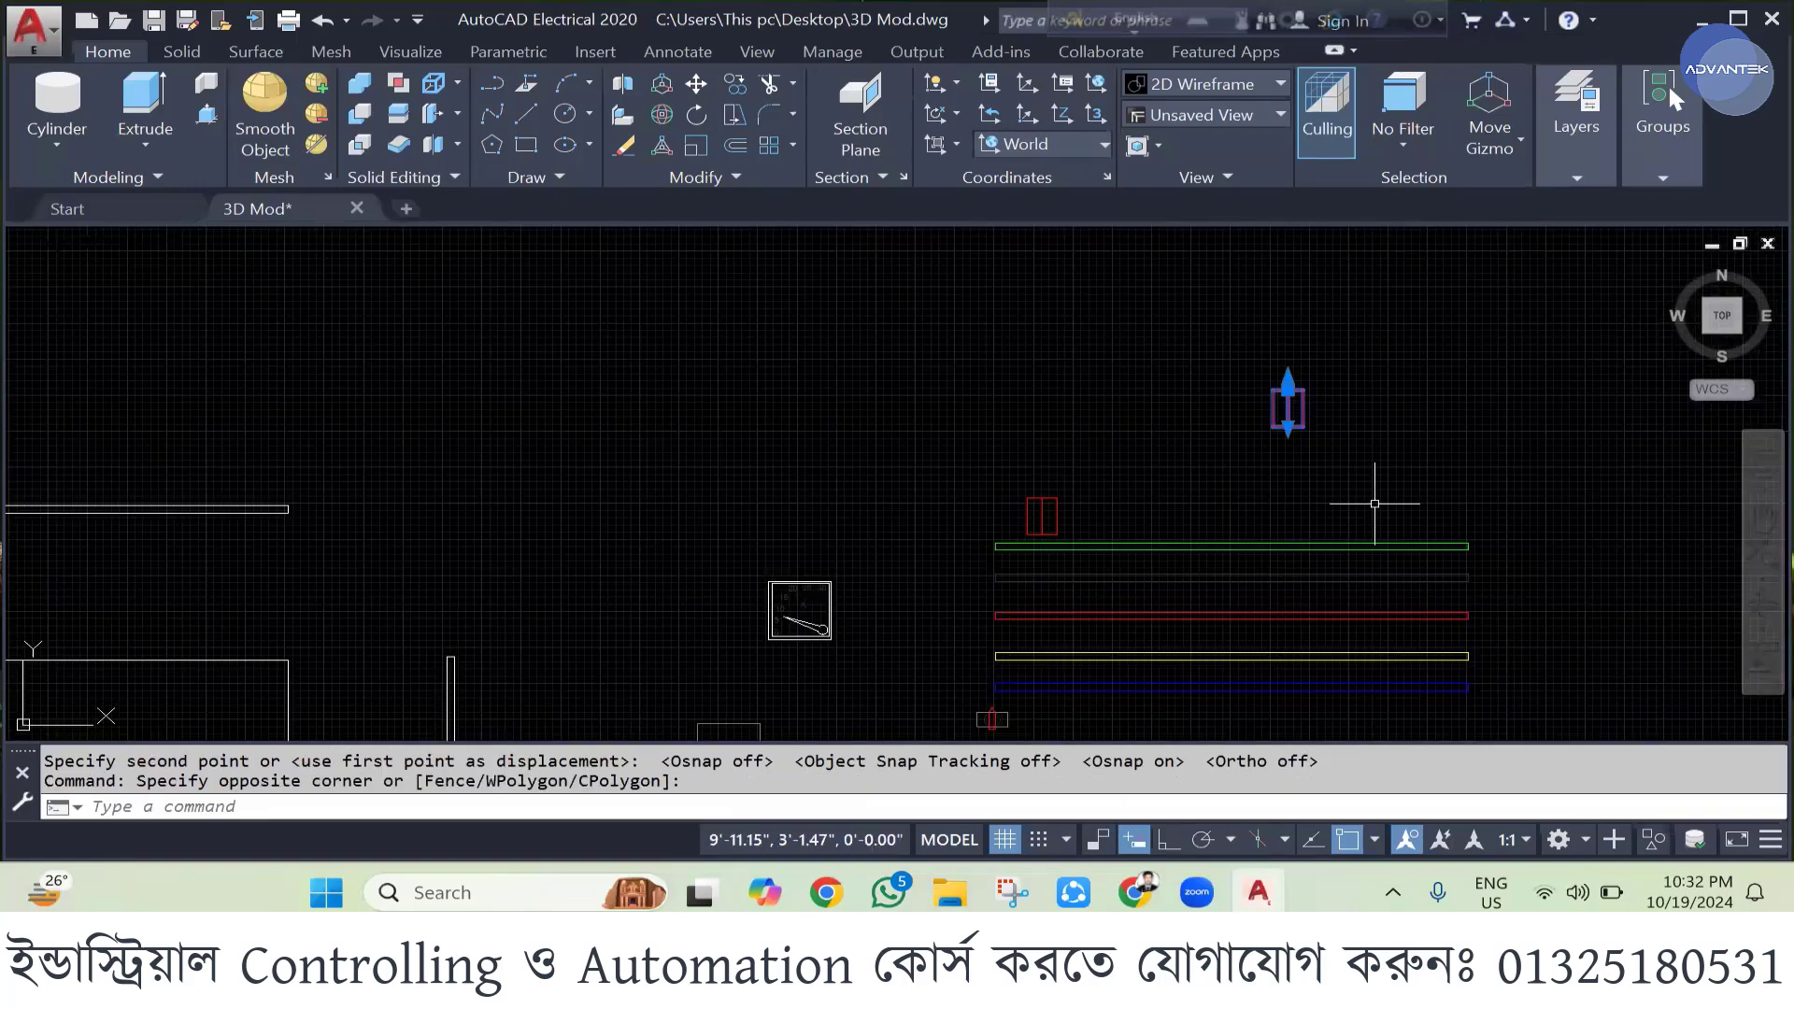
pyautogui.write('M')
pyautogui.press('Return')
pyautogui.click(1288, 427)
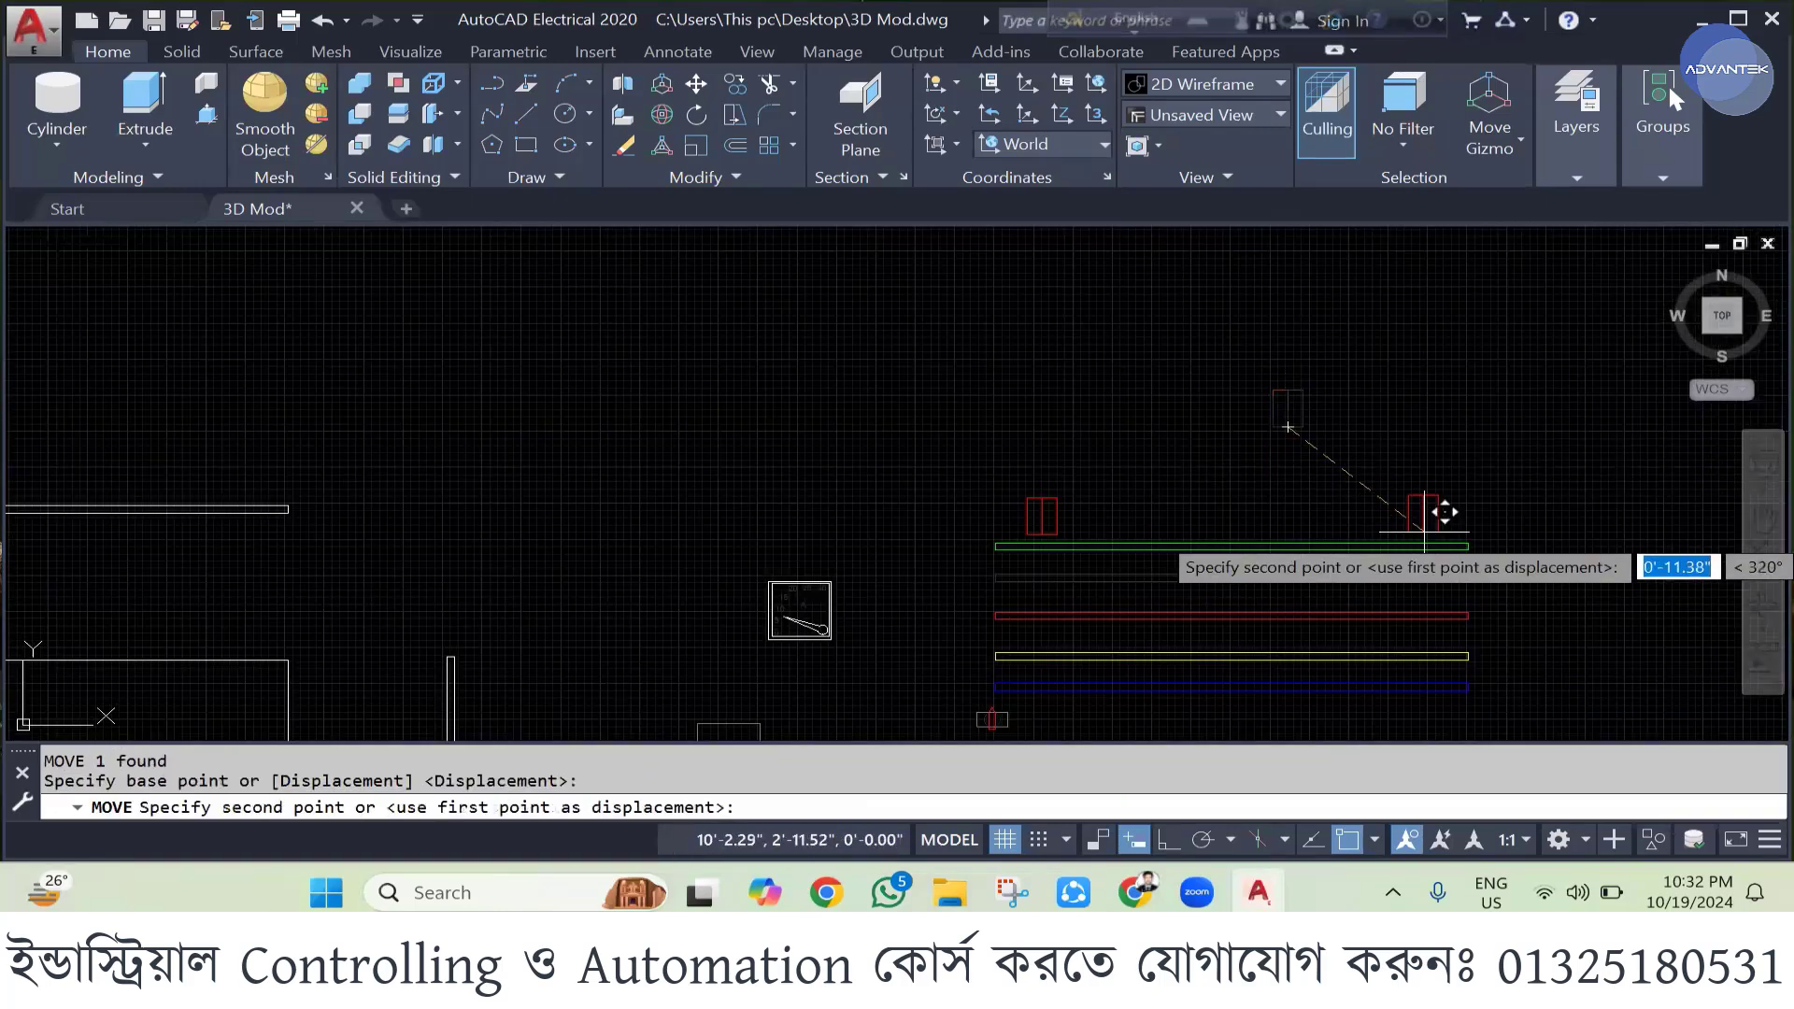
pyautogui.click(1424, 531)
pyautogui.scroll(4, 1422, 532)
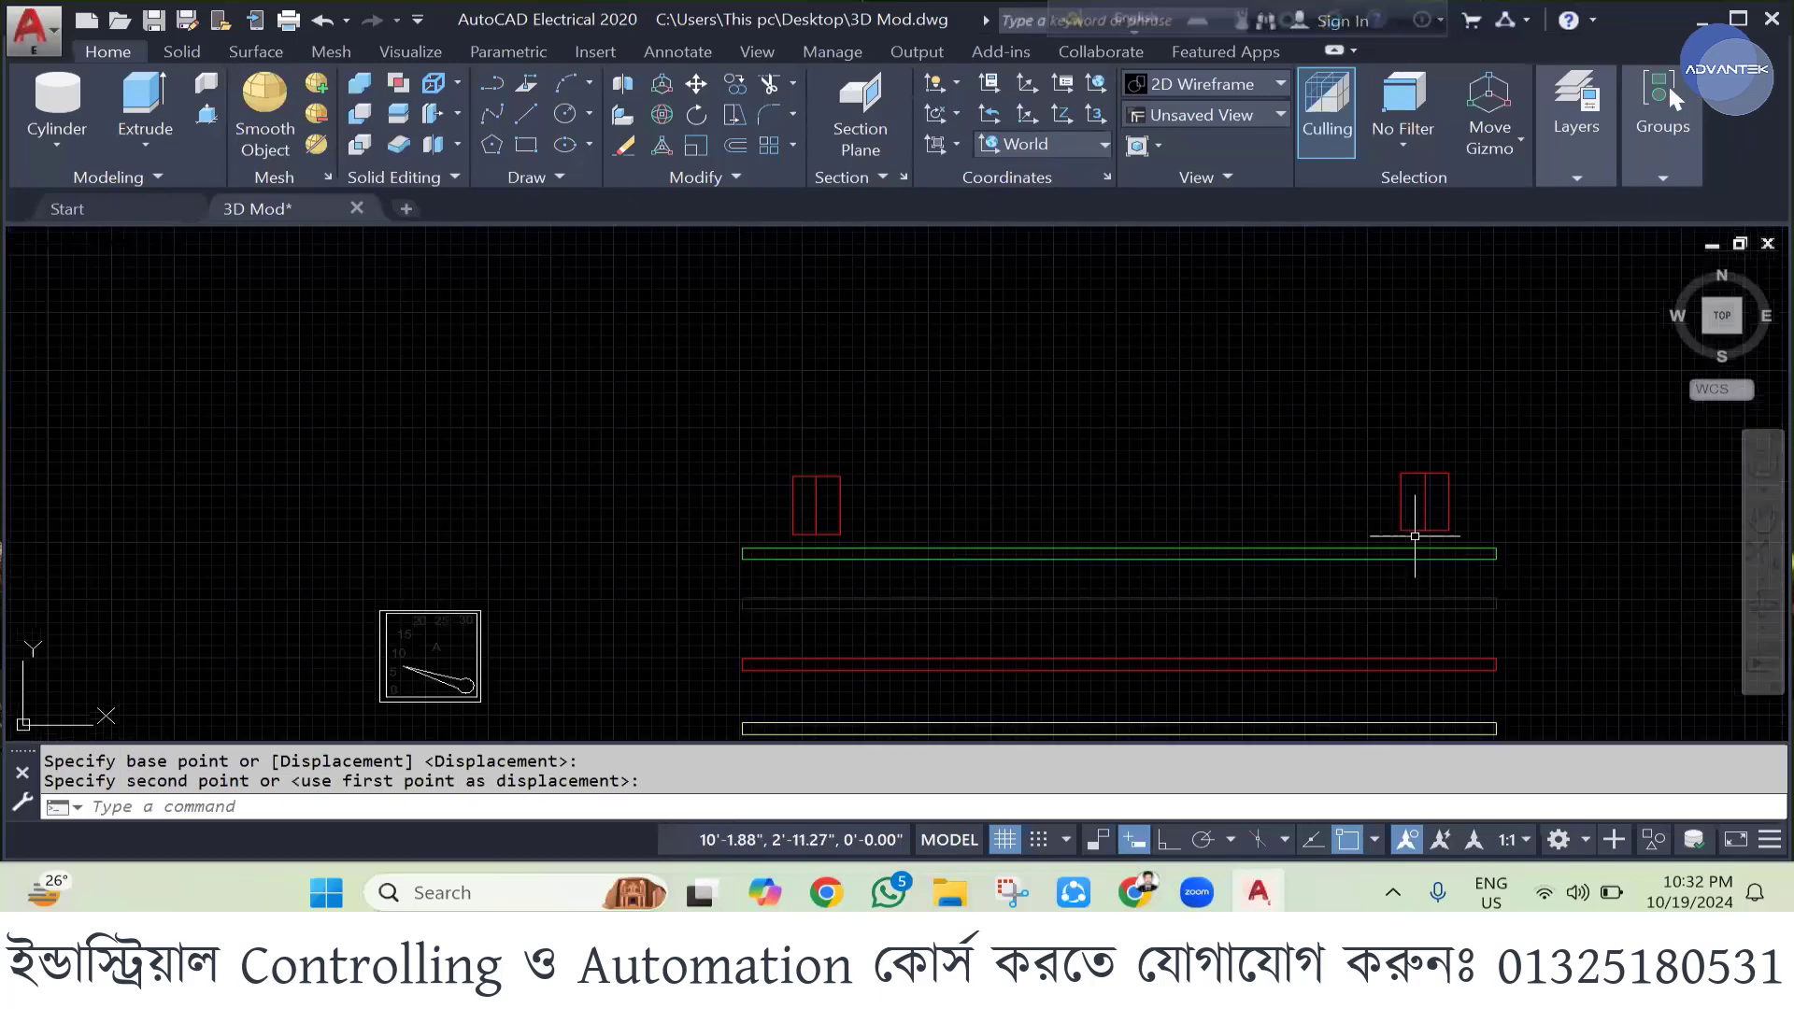
# - Move the right red rectangle from its bottom midpoint down onto the green bar
pyautogui.click(1359, 424)
pyautogui.click(1486, 540)
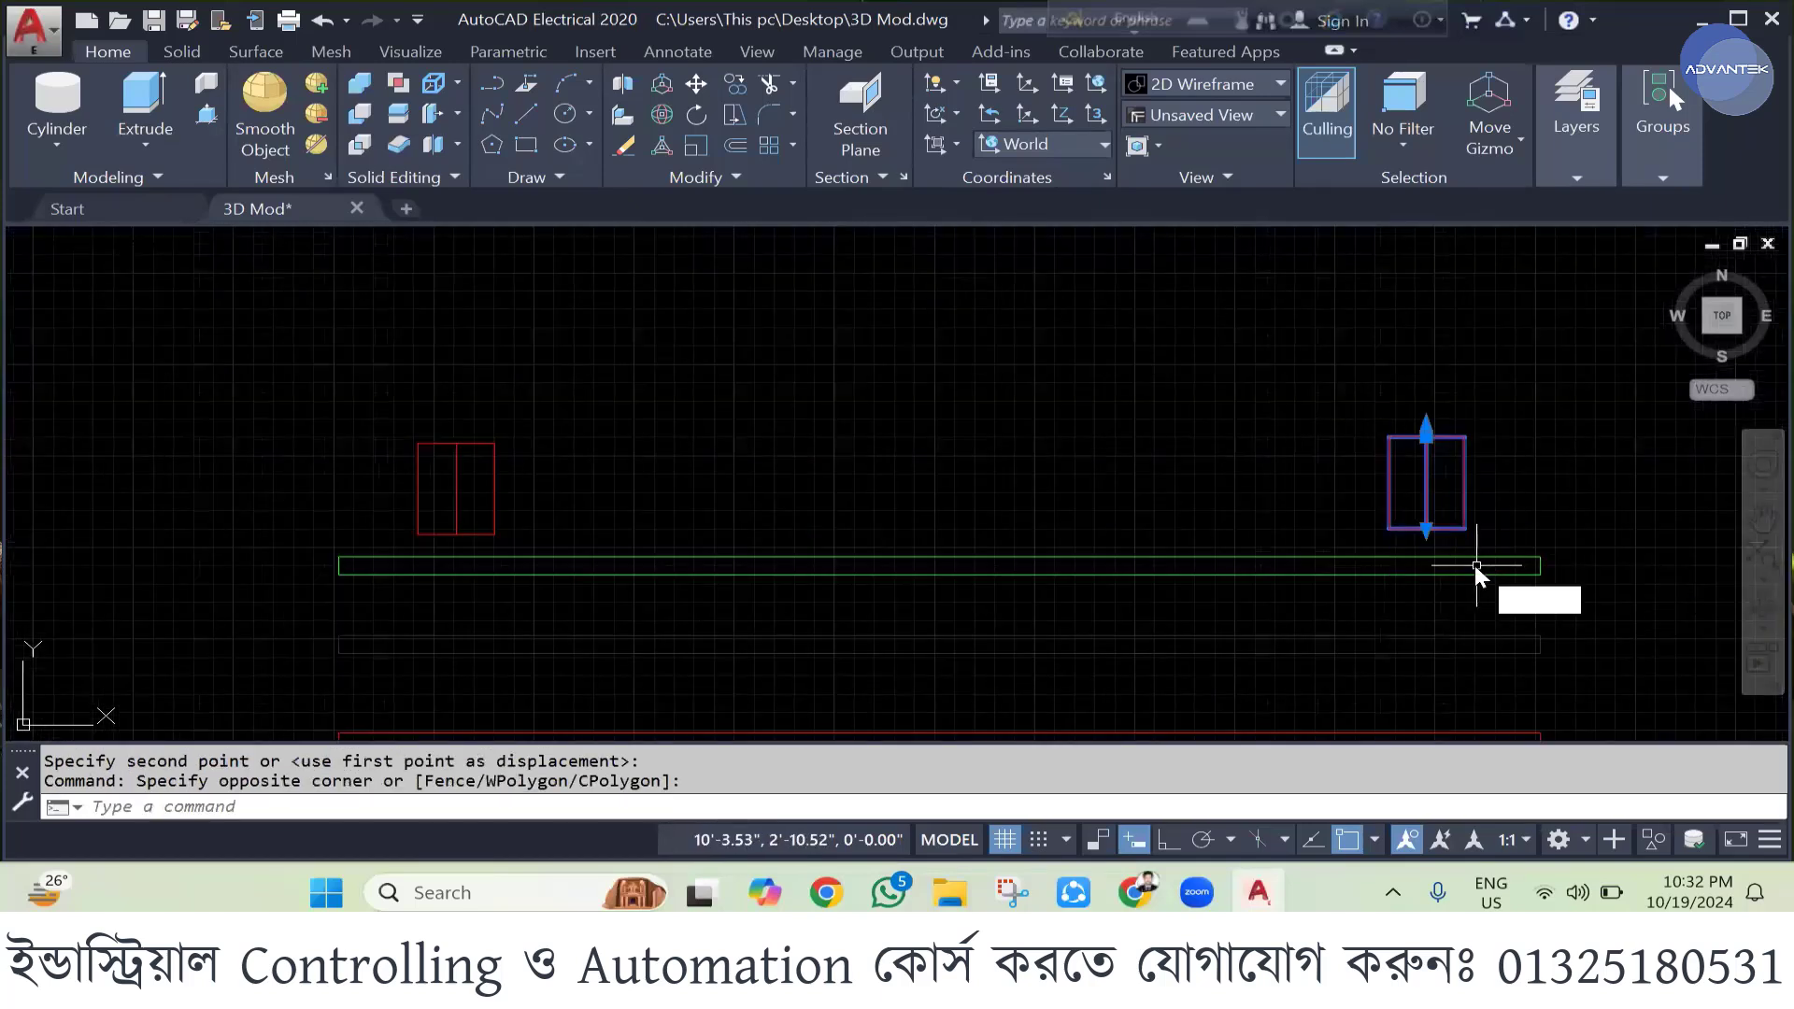
pyautogui.write('m')
pyautogui.press('Return')
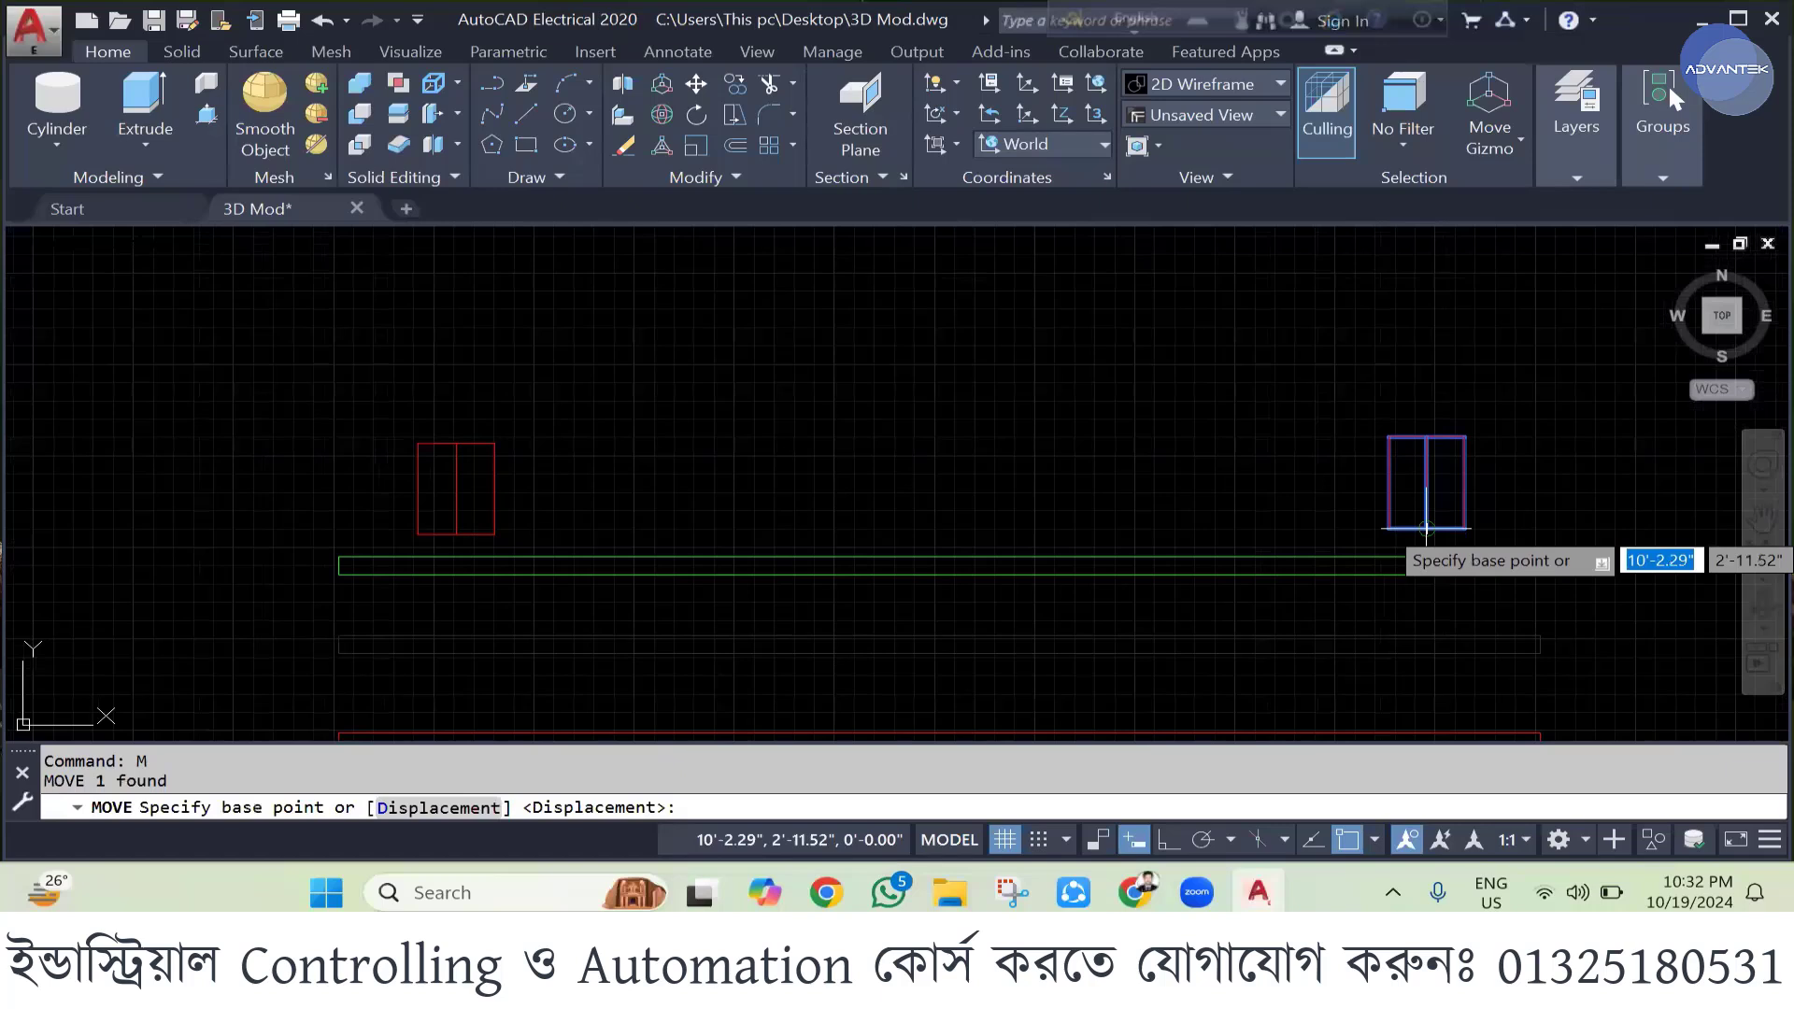
pyautogui.click(1425, 529)
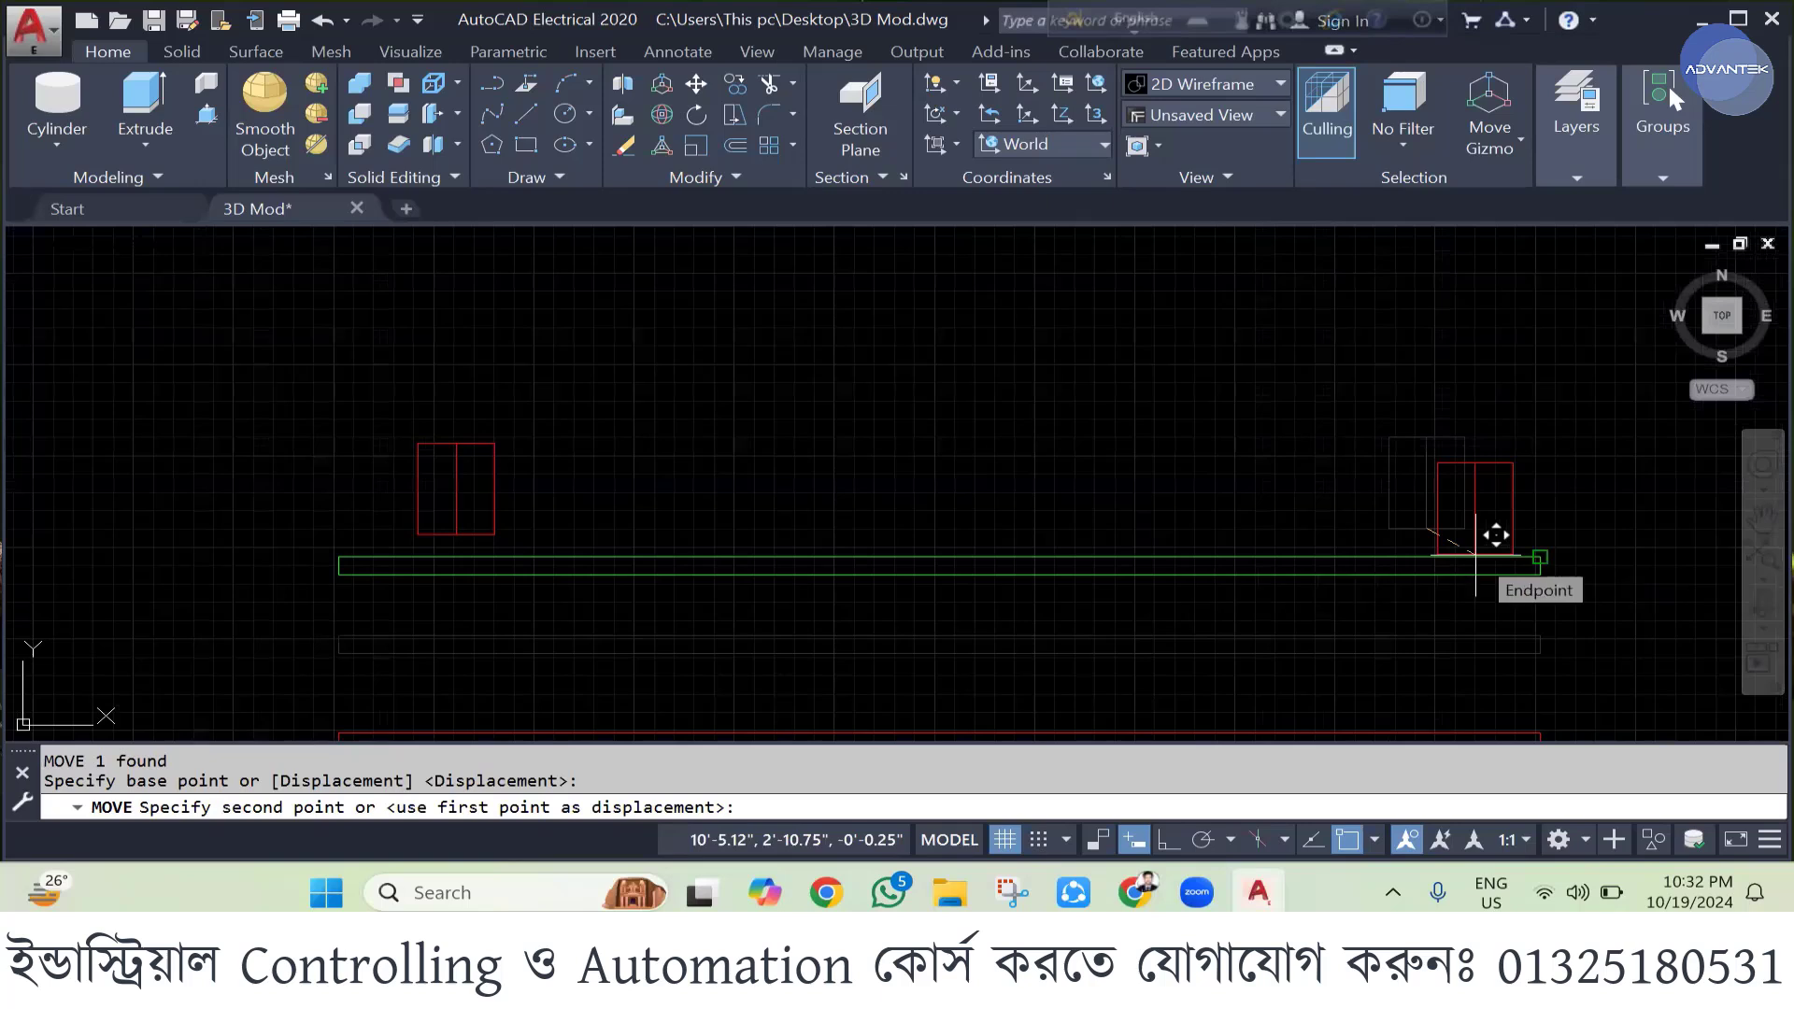
pyautogui.scroll(4, 1494, 534)
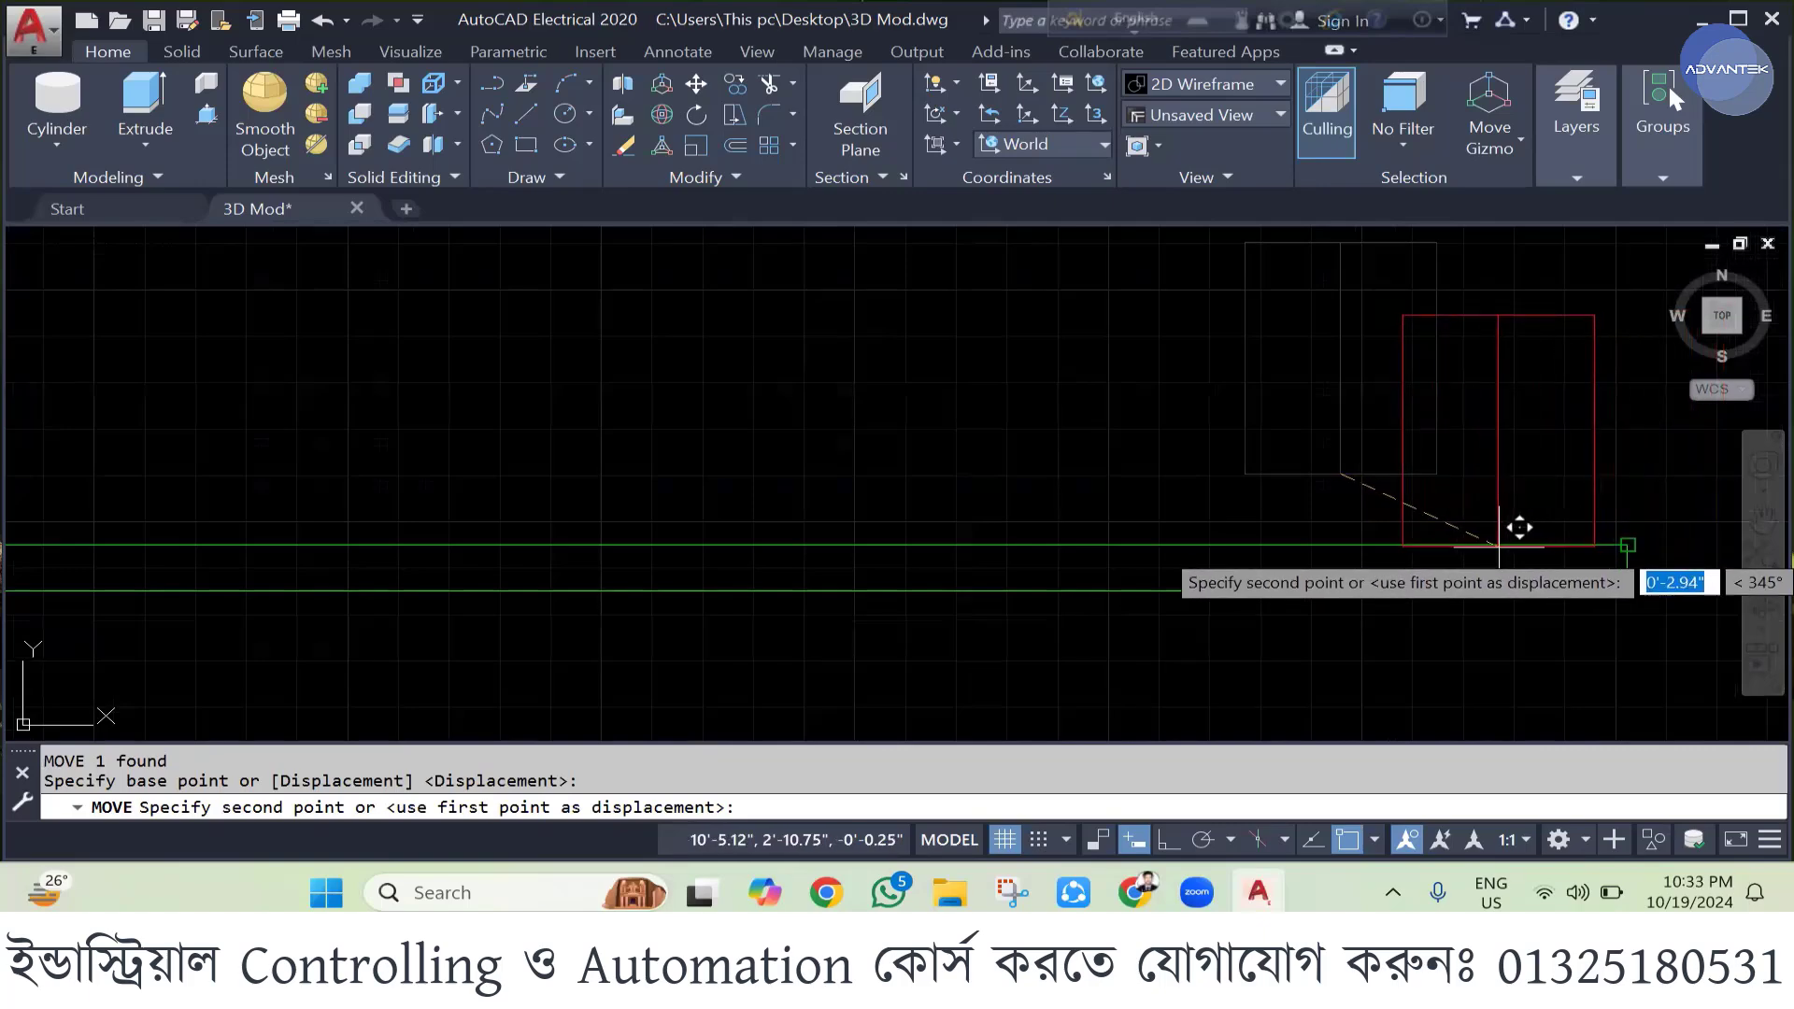
pyautogui.scroll(-4, 1437, 458)
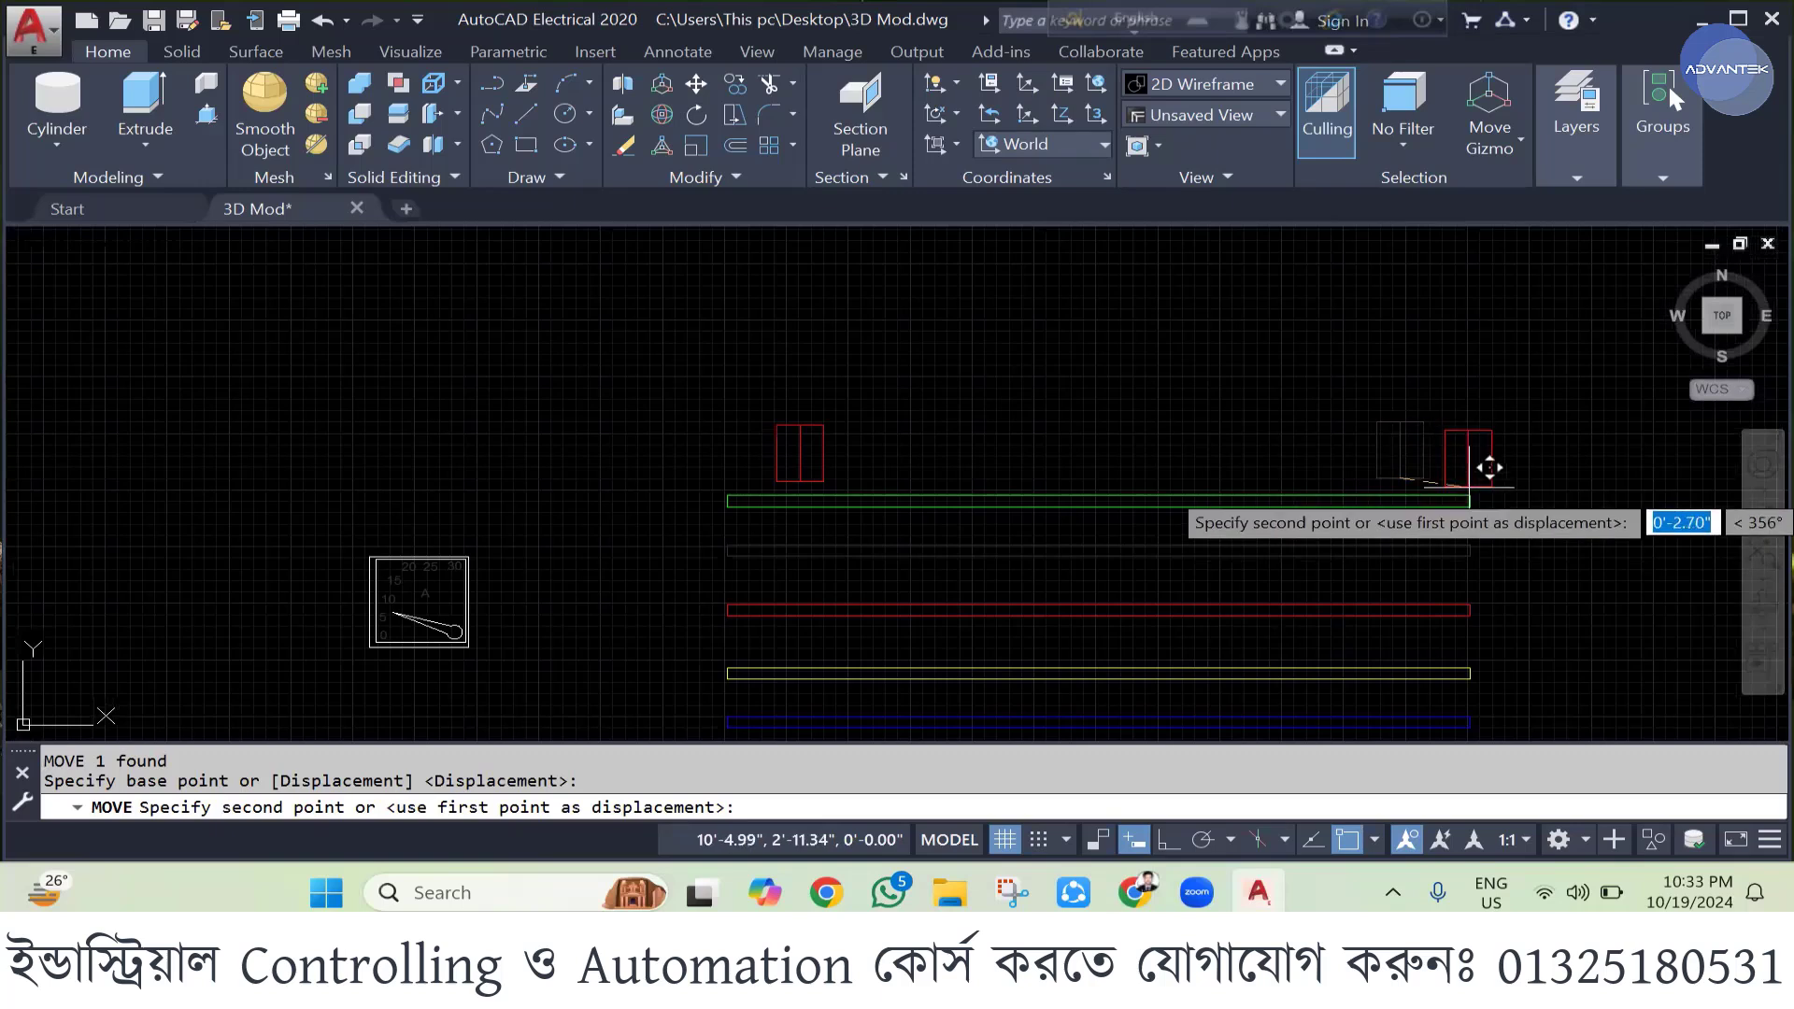
pyautogui.scroll(8, 1499, 488)
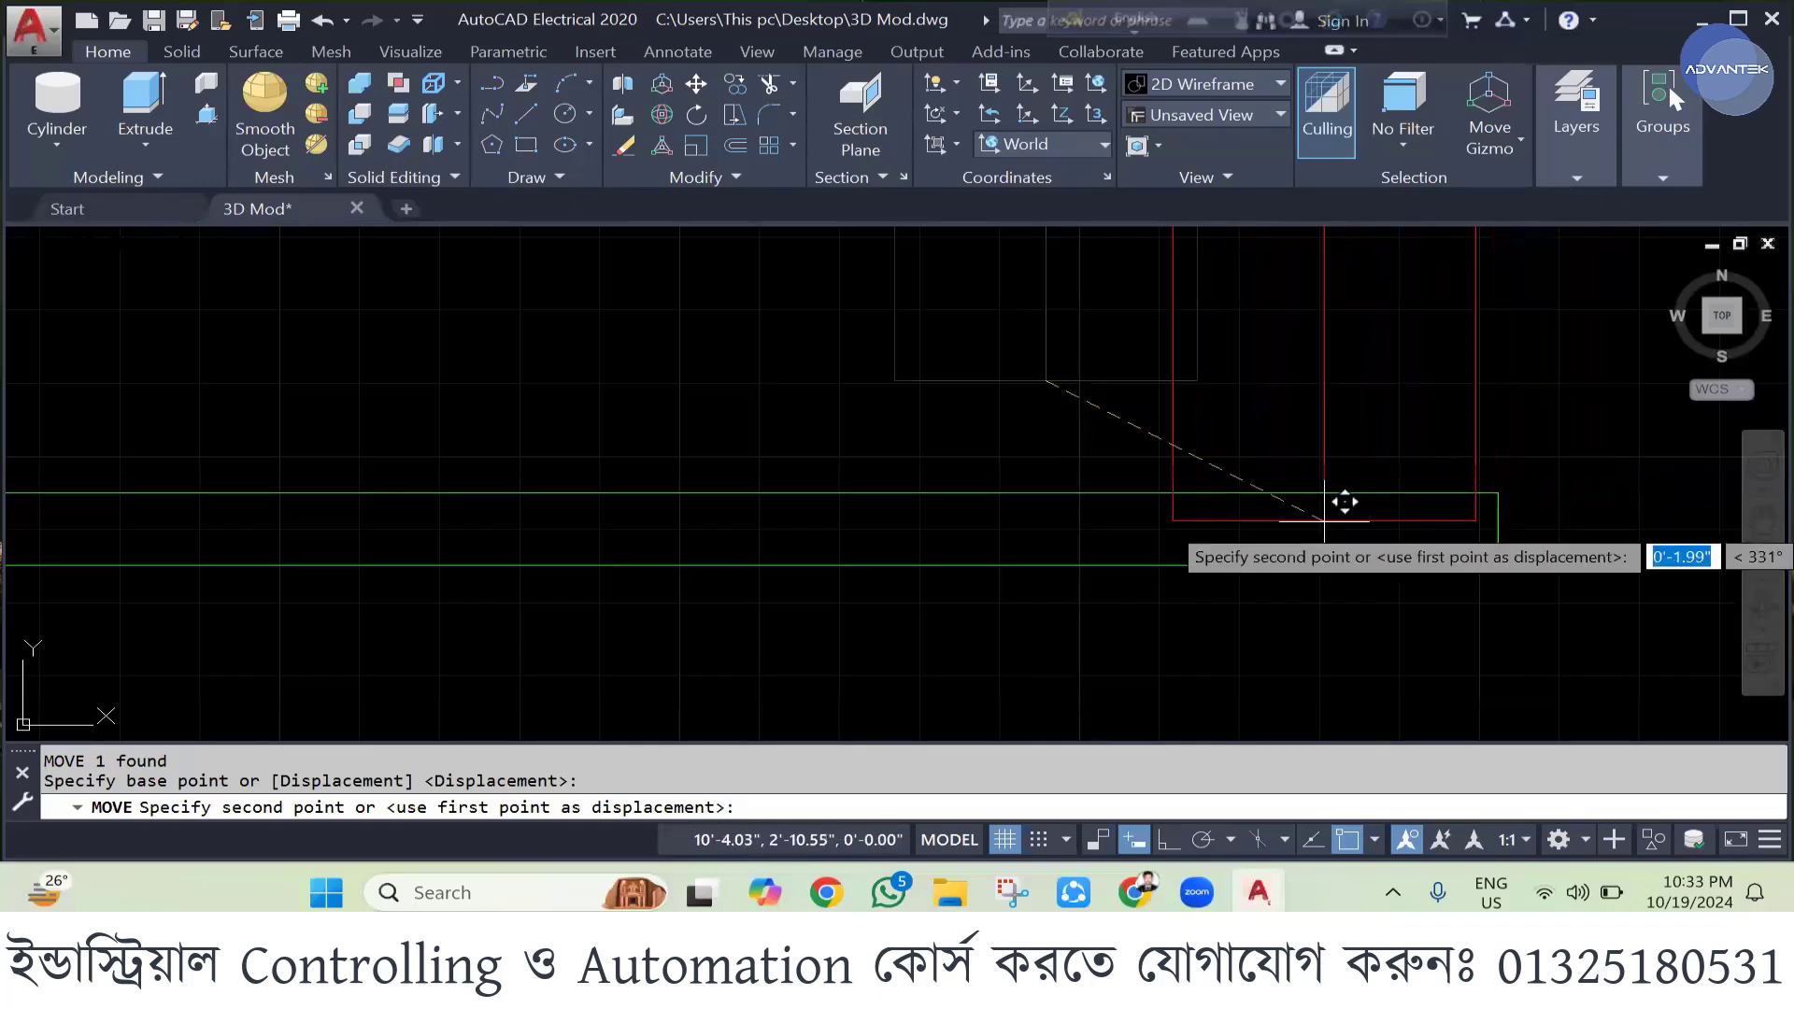
pyautogui.click(1347, 838)
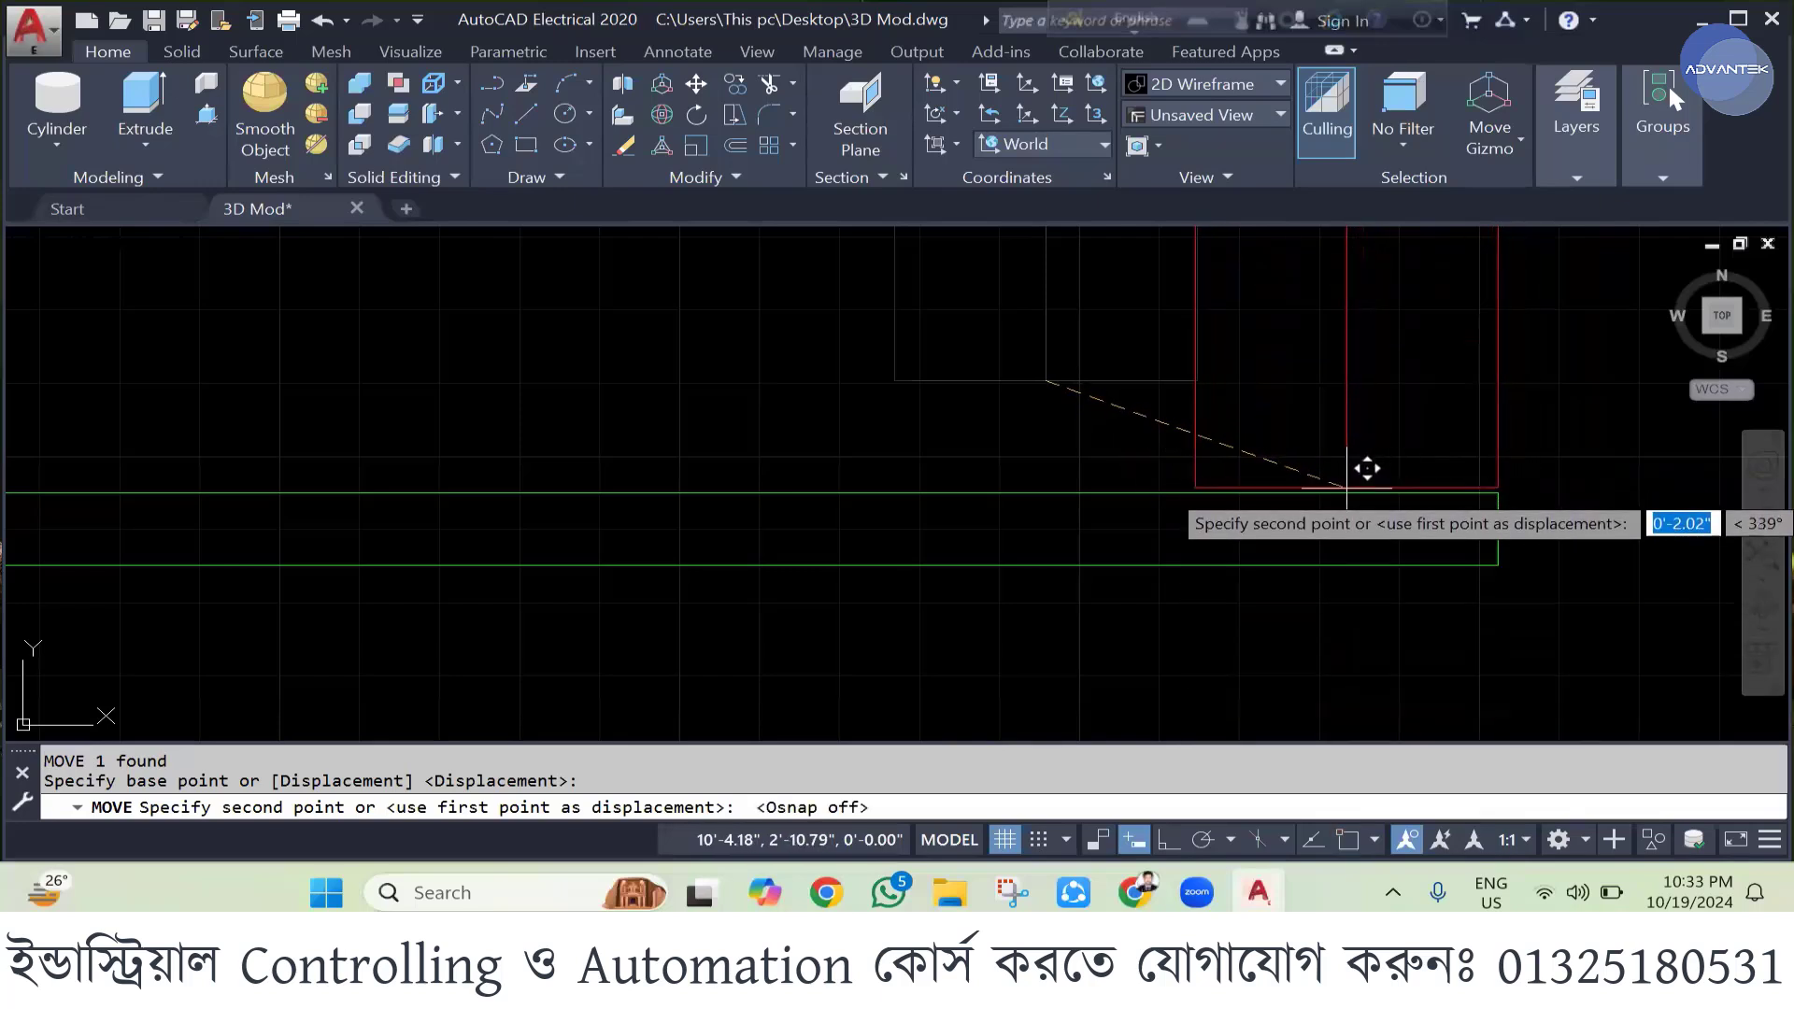
pyautogui.click(1116, 492)
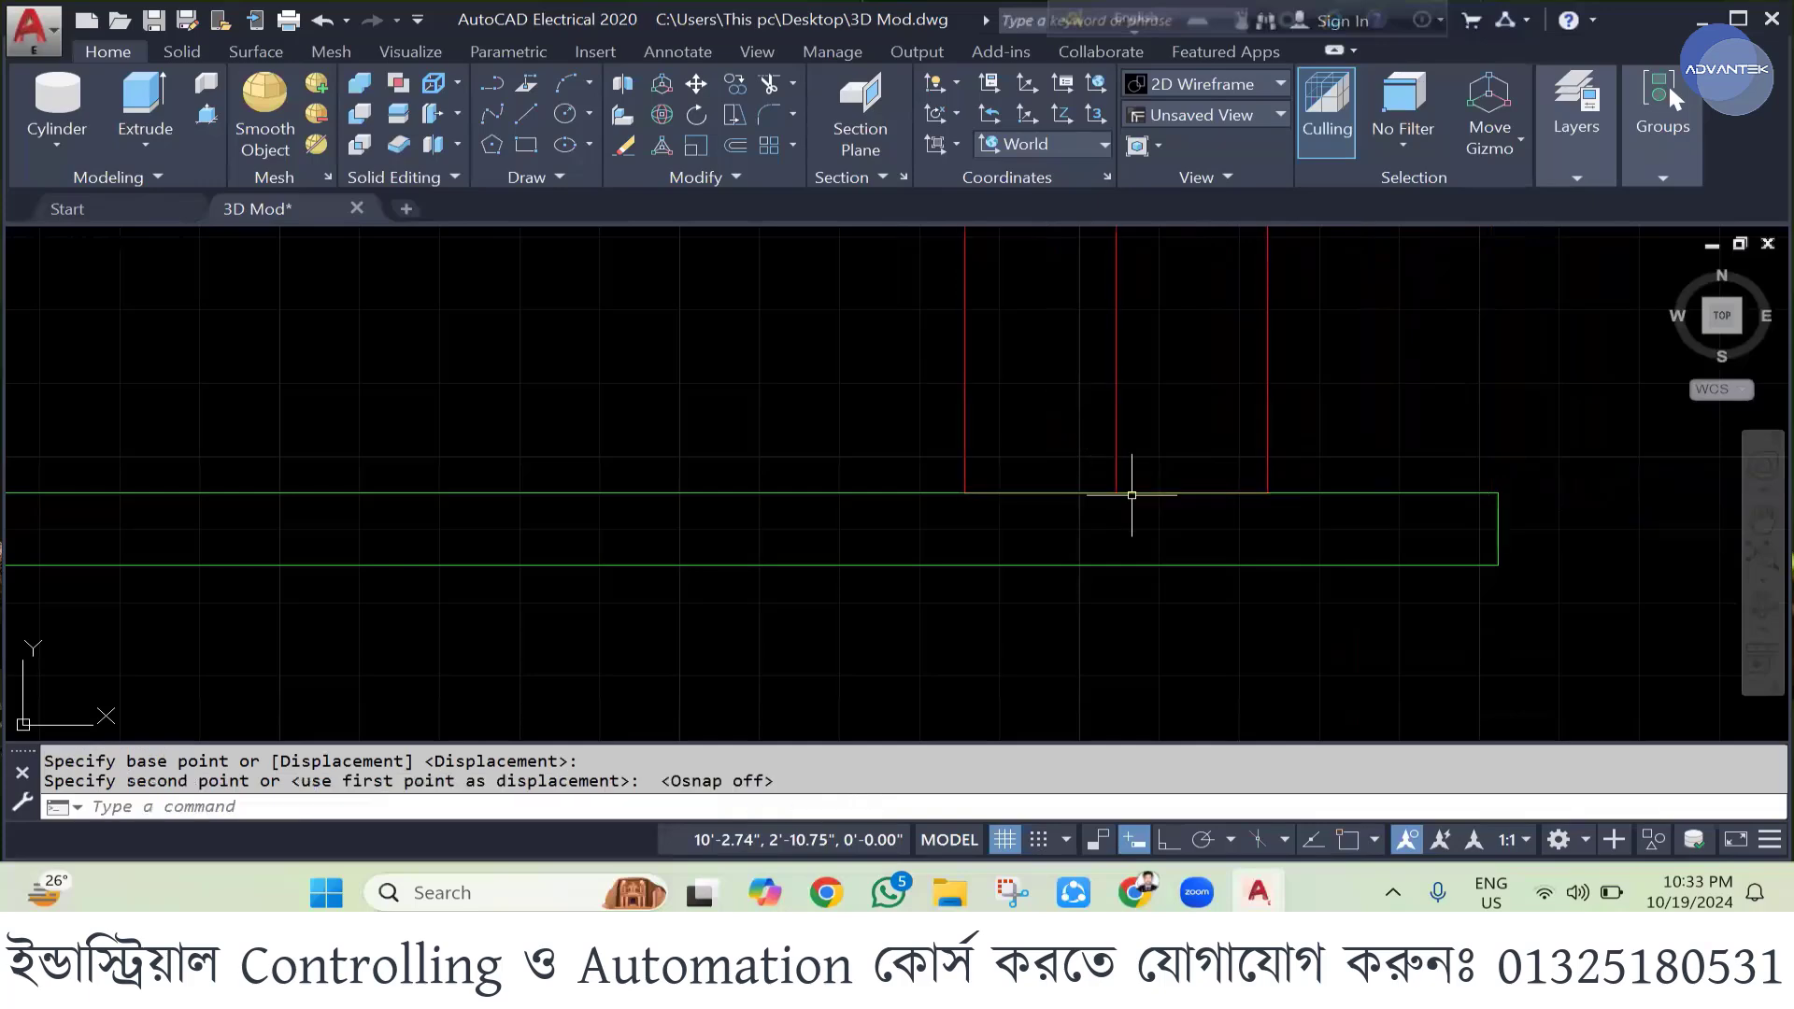
pyautogui.scroll(-5, 1482, 420)
pyautogui.scroll(-2, 1534, 417)
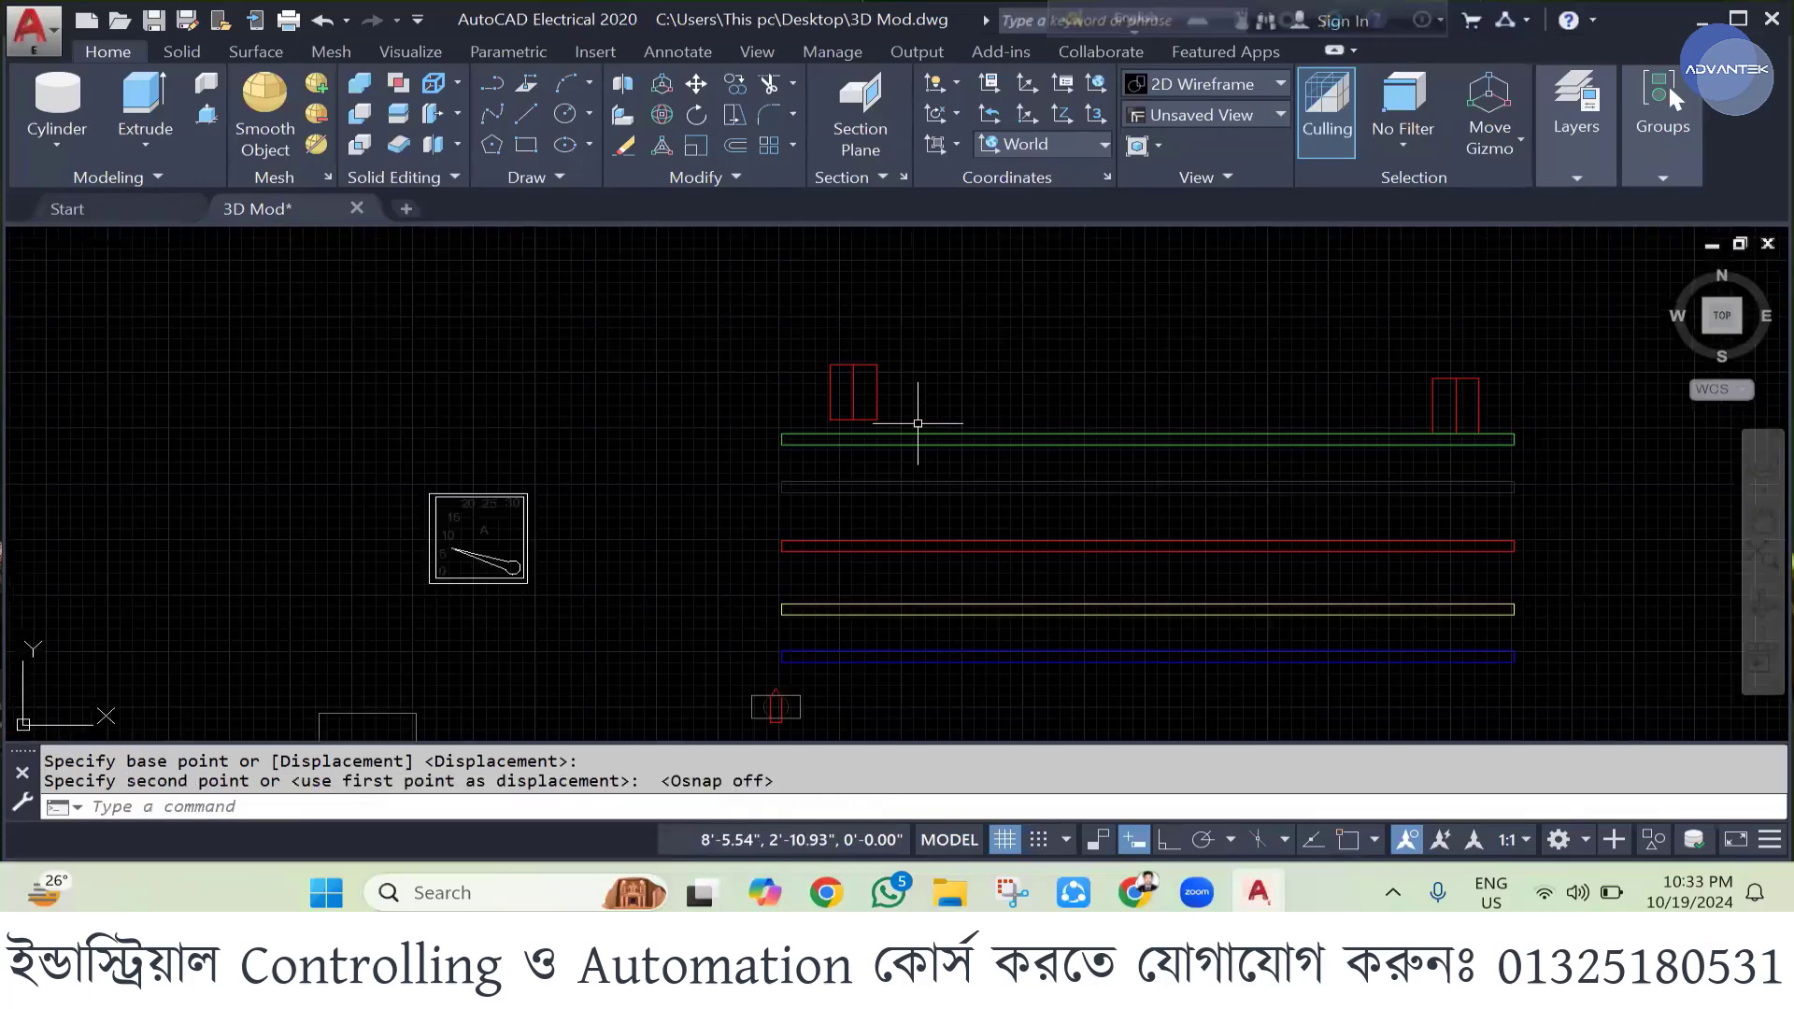
pyautogui.scroll(2, 870, 417)
# - Drop the left red cylinder onto the green bar, then select both cylinders
pyautogui.click(771, 316)
pyautogui.click(909, 433)
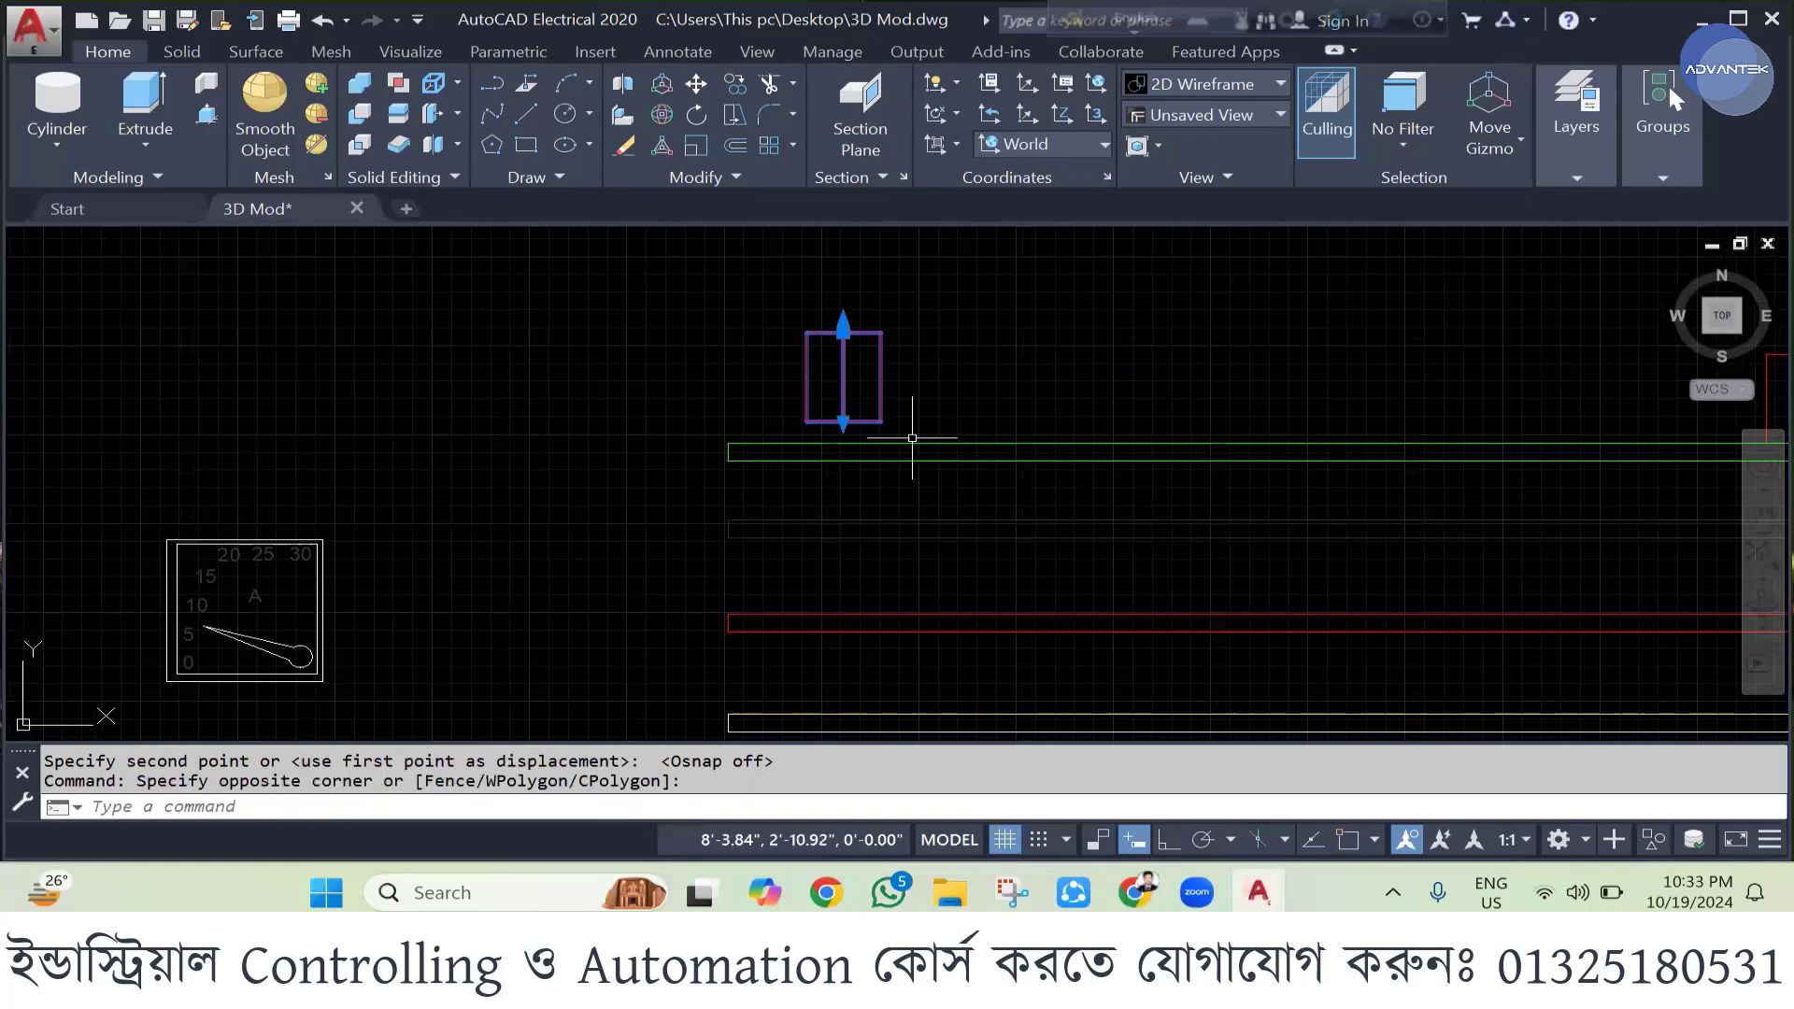
pyautogui.write('m')
pyautogui.press('Return')
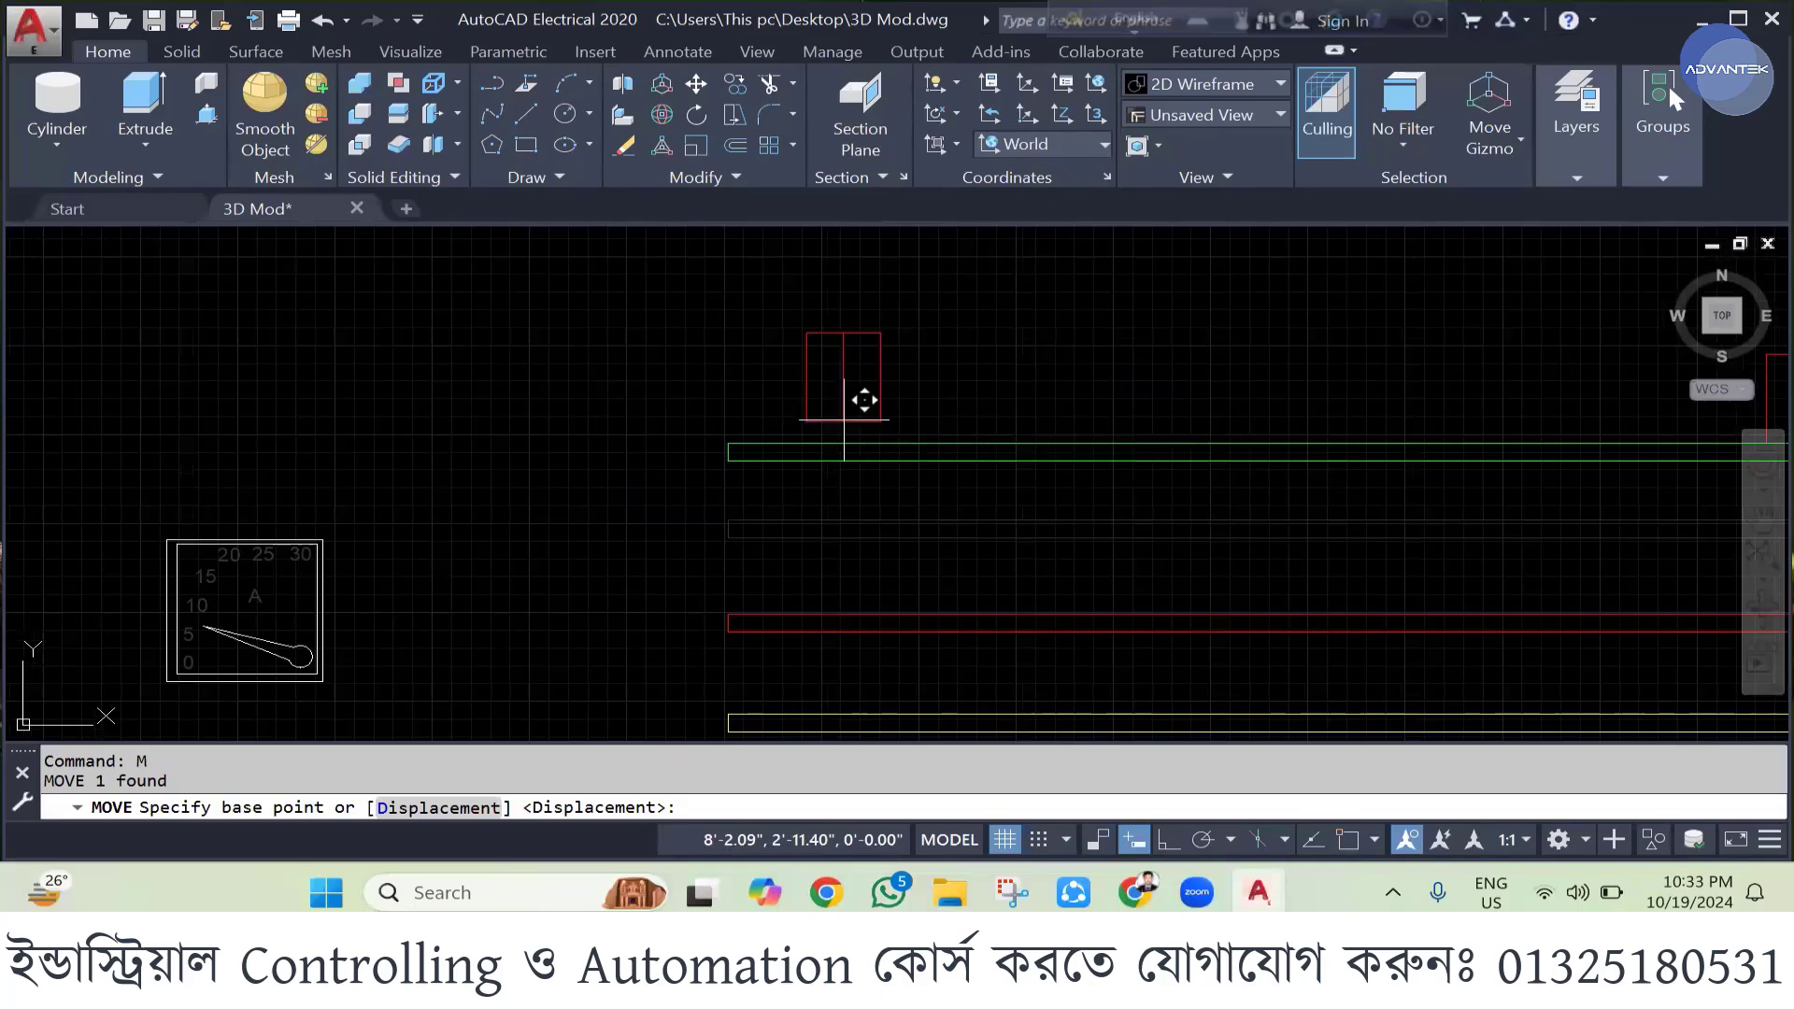
pyautogui.click(844, 420)
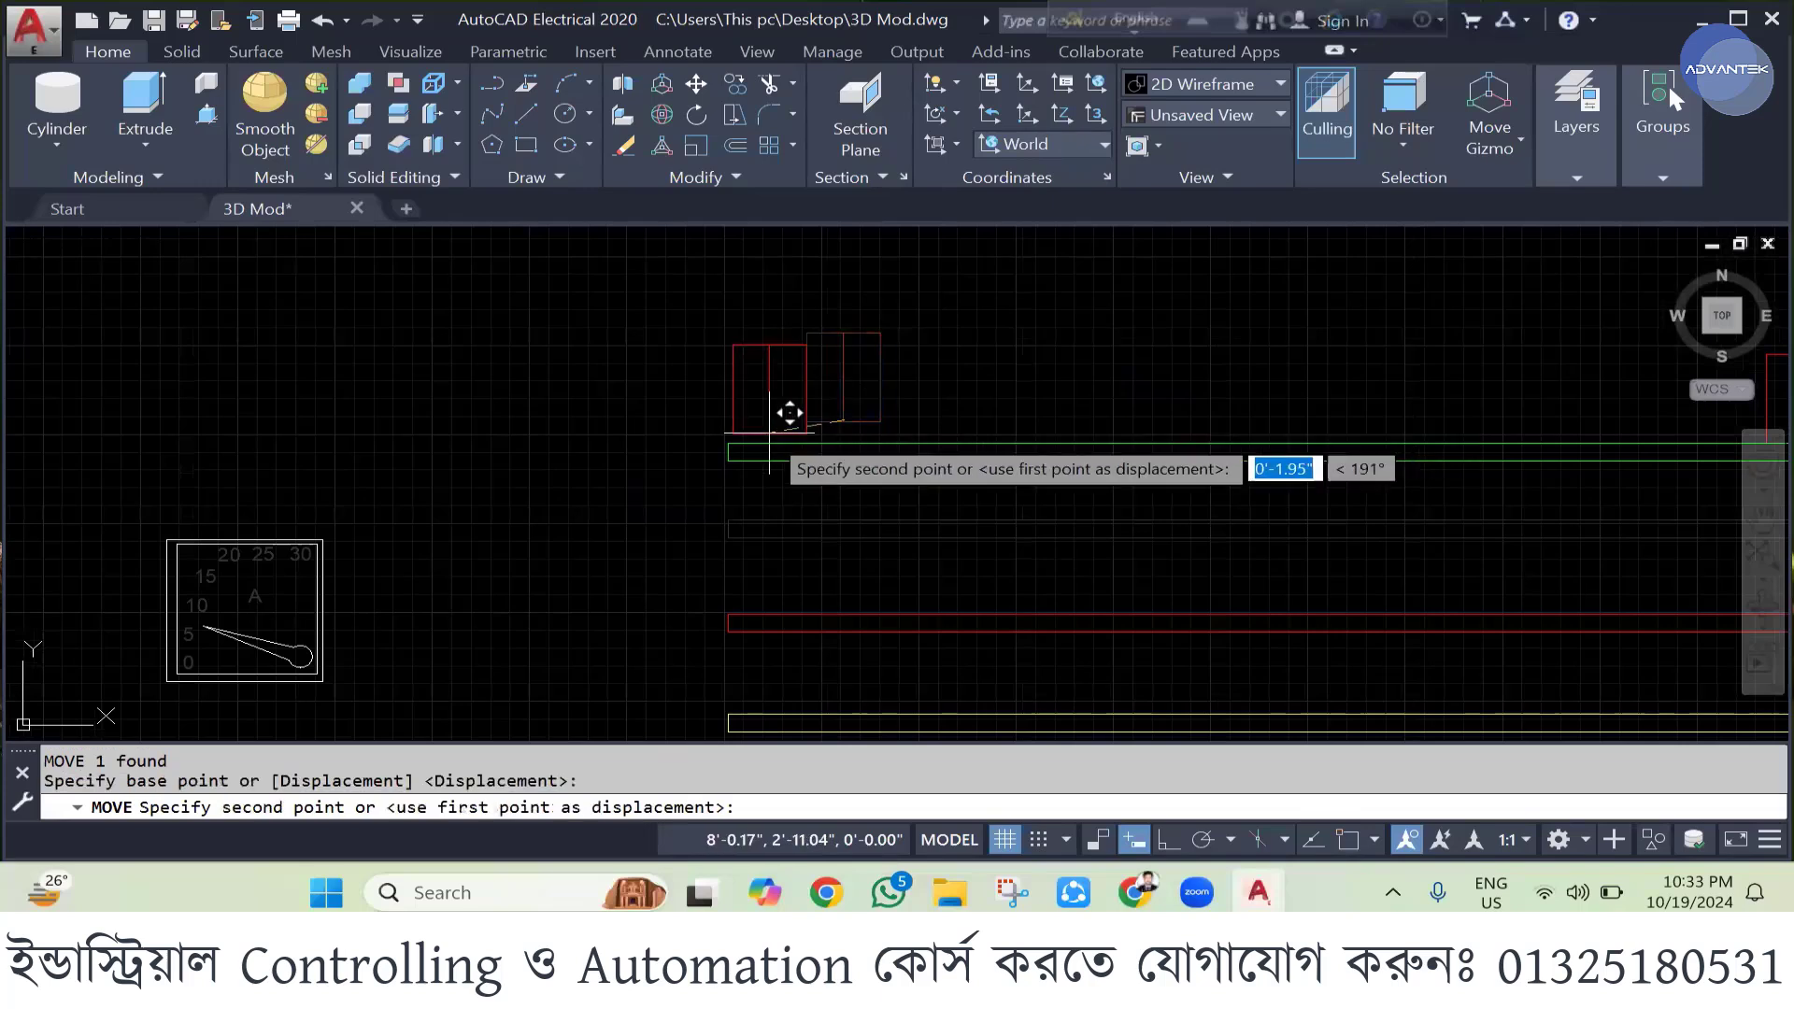
pyautogui.click(869, 422)
pyautogui.scroll(3, 801, 452)
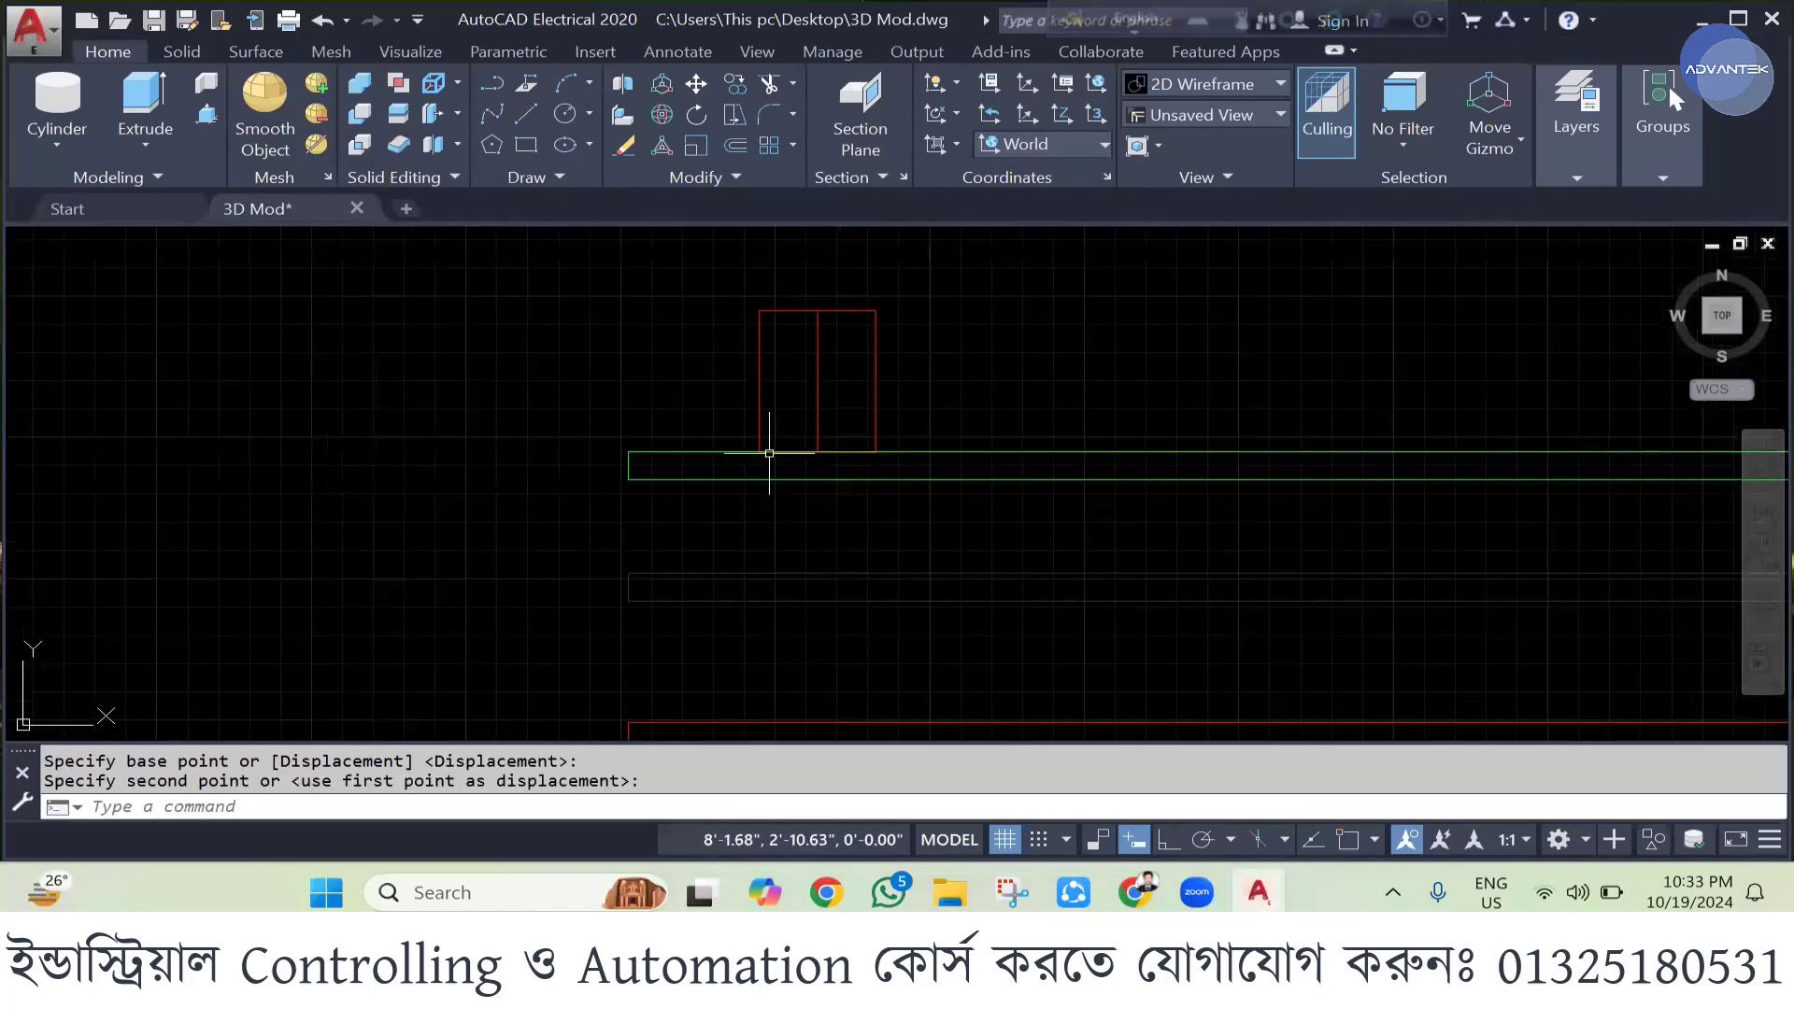
pyautogui.scroll(-6, 768, 460)
pyautogui.scroll(5, 953, 431)
pyautogui.click(727, 429)
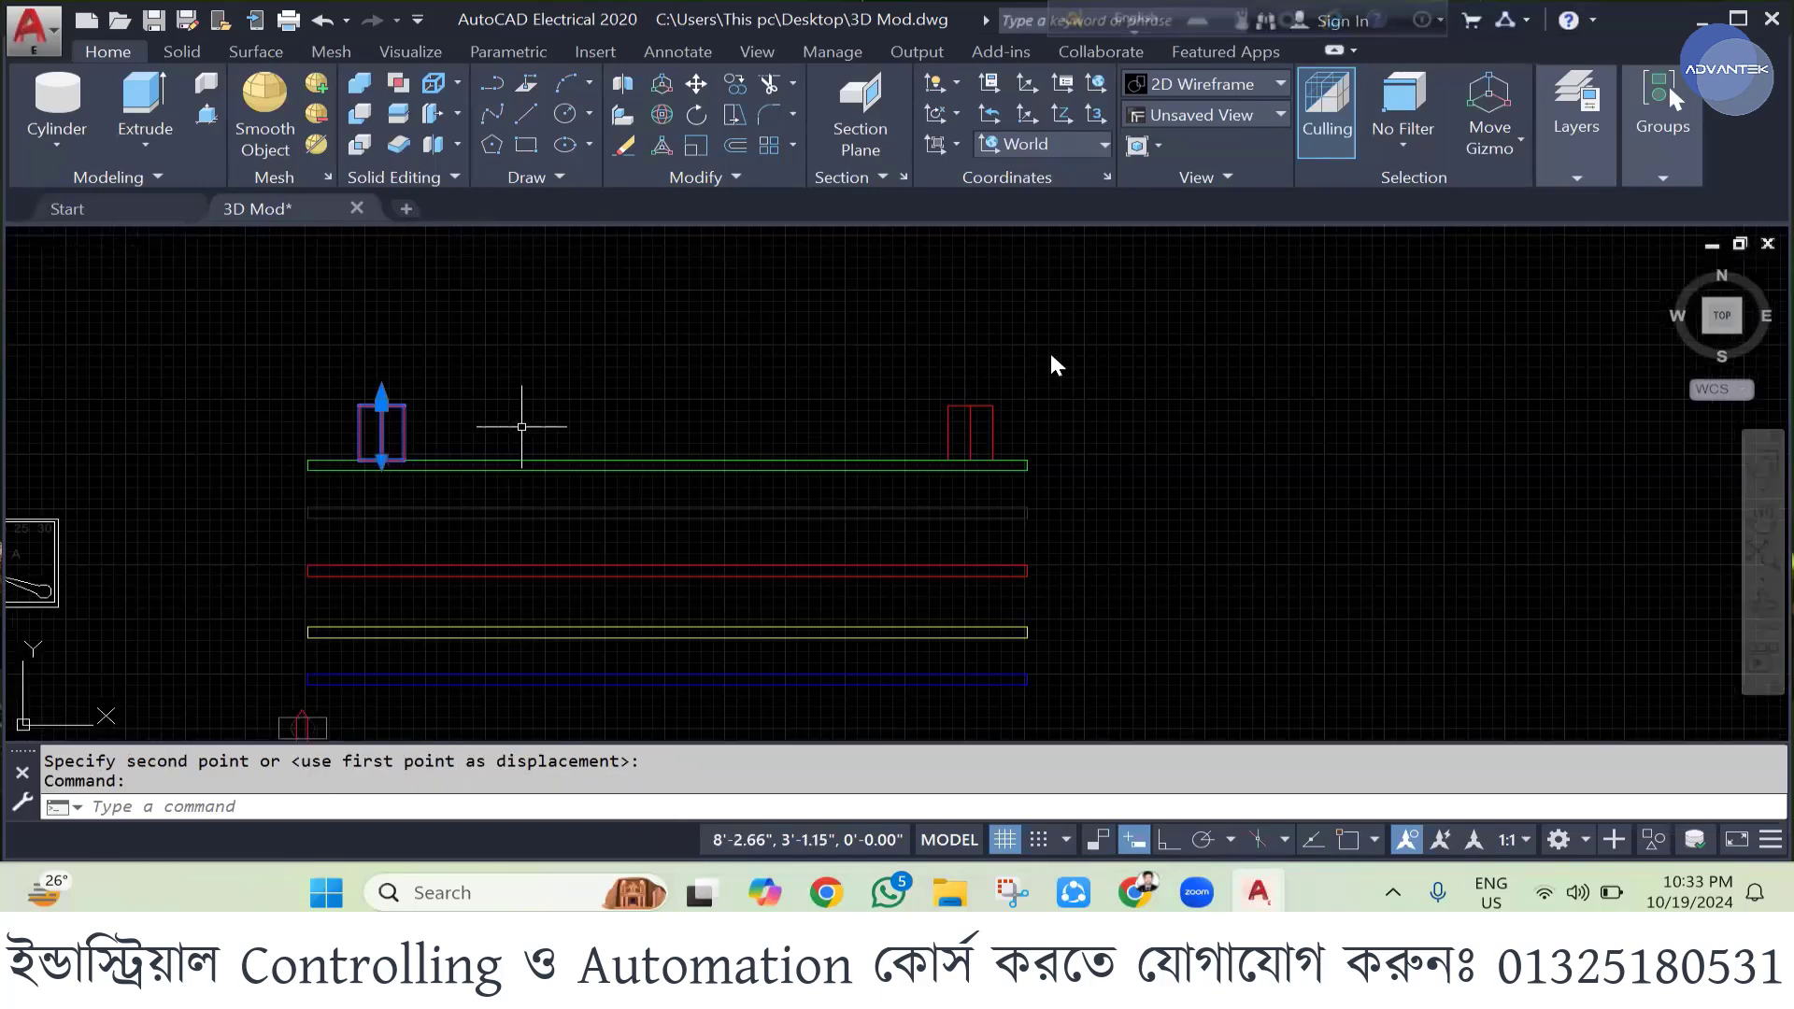
pyautogui.click(968, 425)
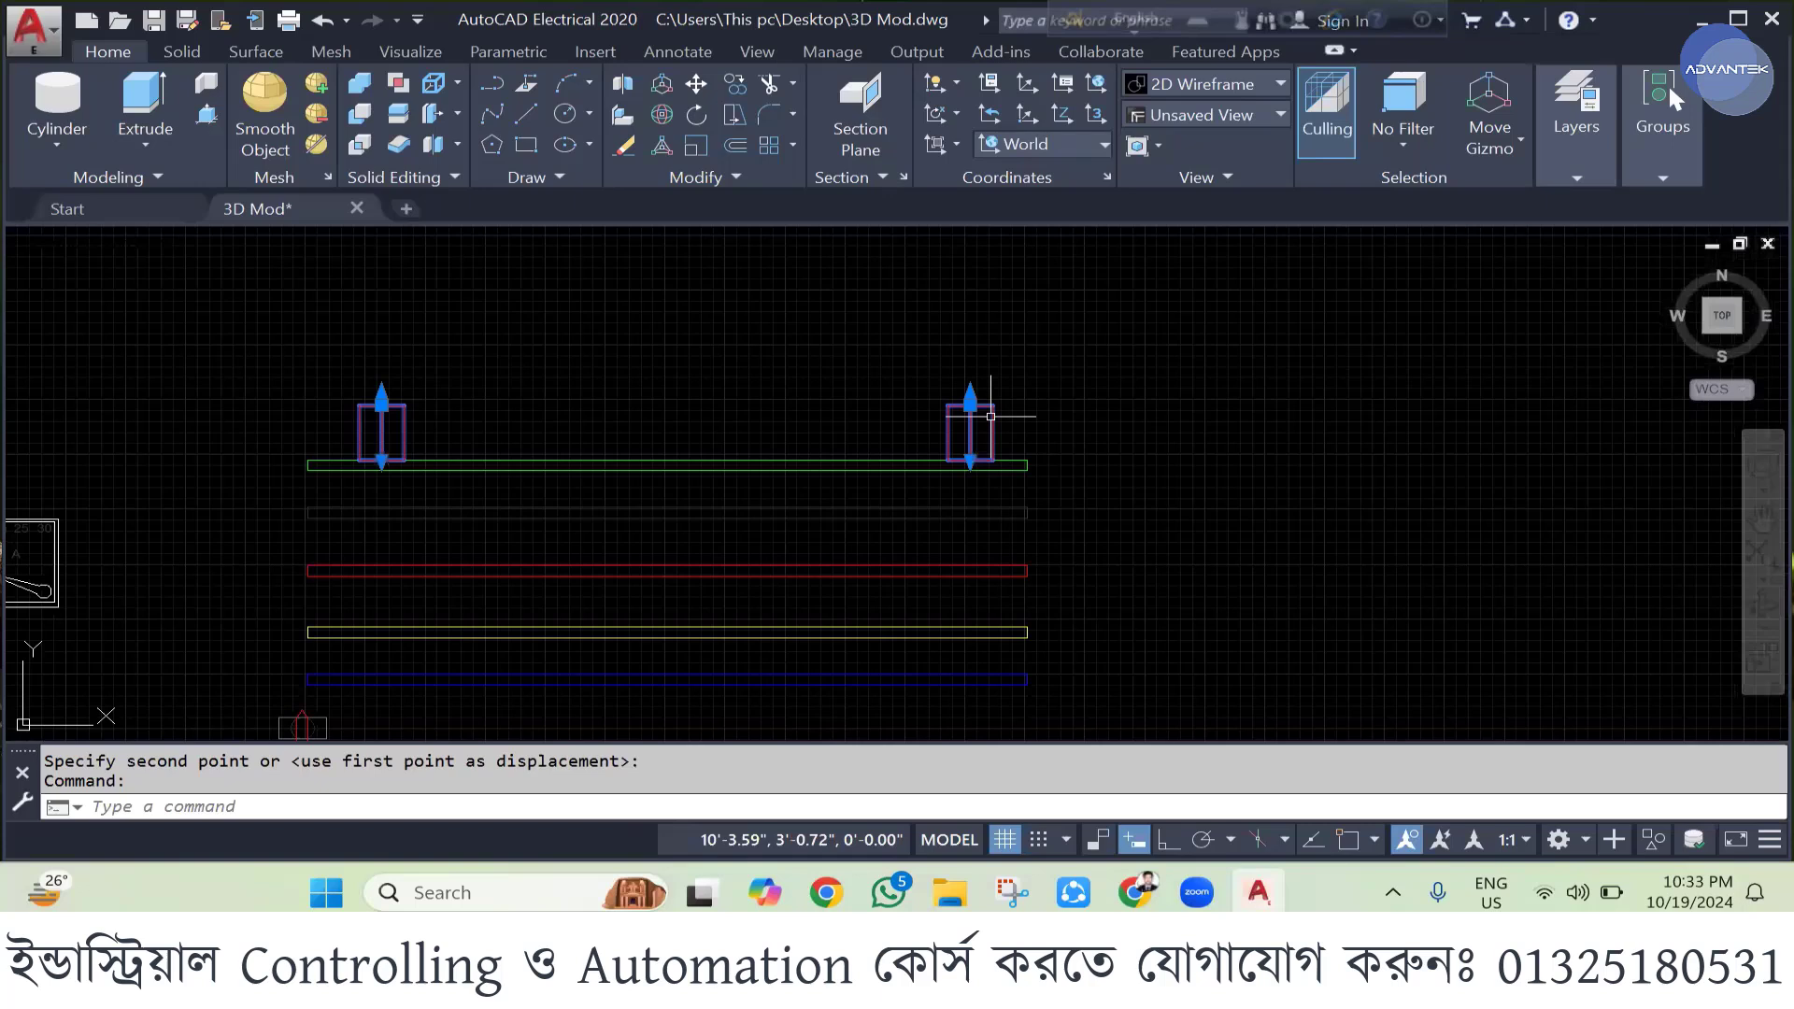
pyautogui.scroll(-2, 1077, 328)
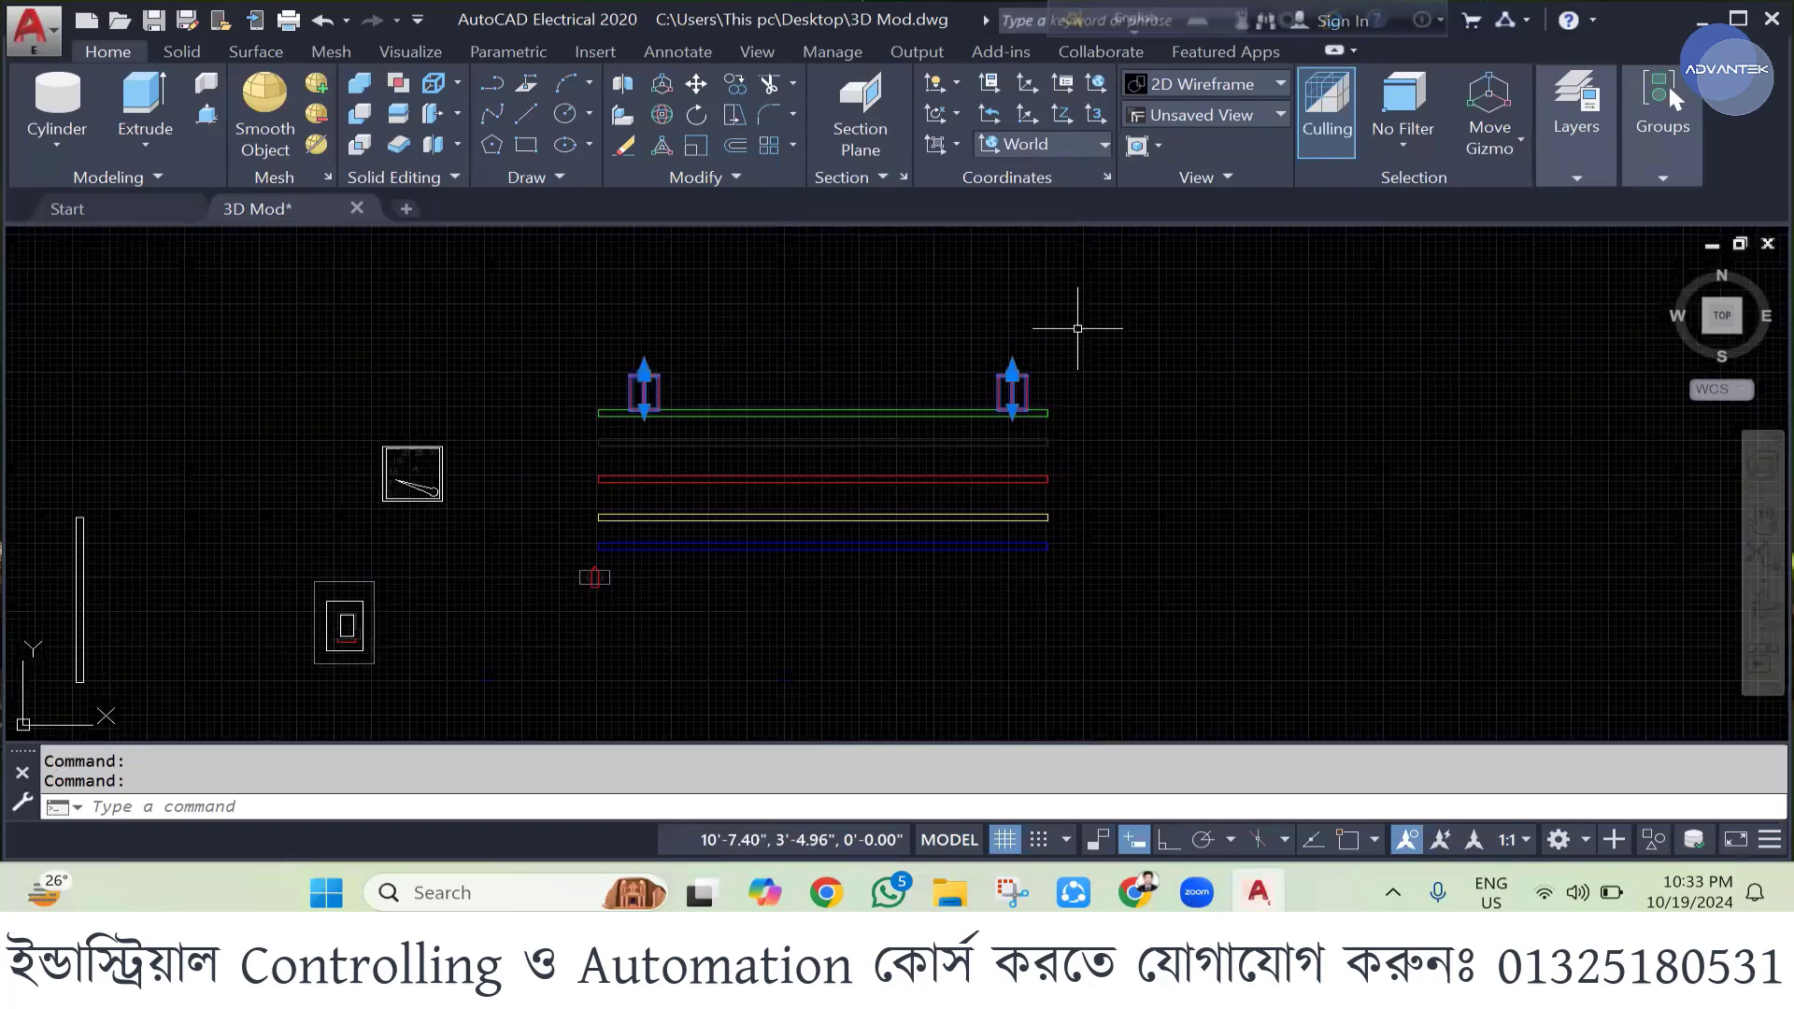
# - Copy both red cylinders to just under the panel's top edge
pyautogui.write('co')
pyautogui.press('Return')
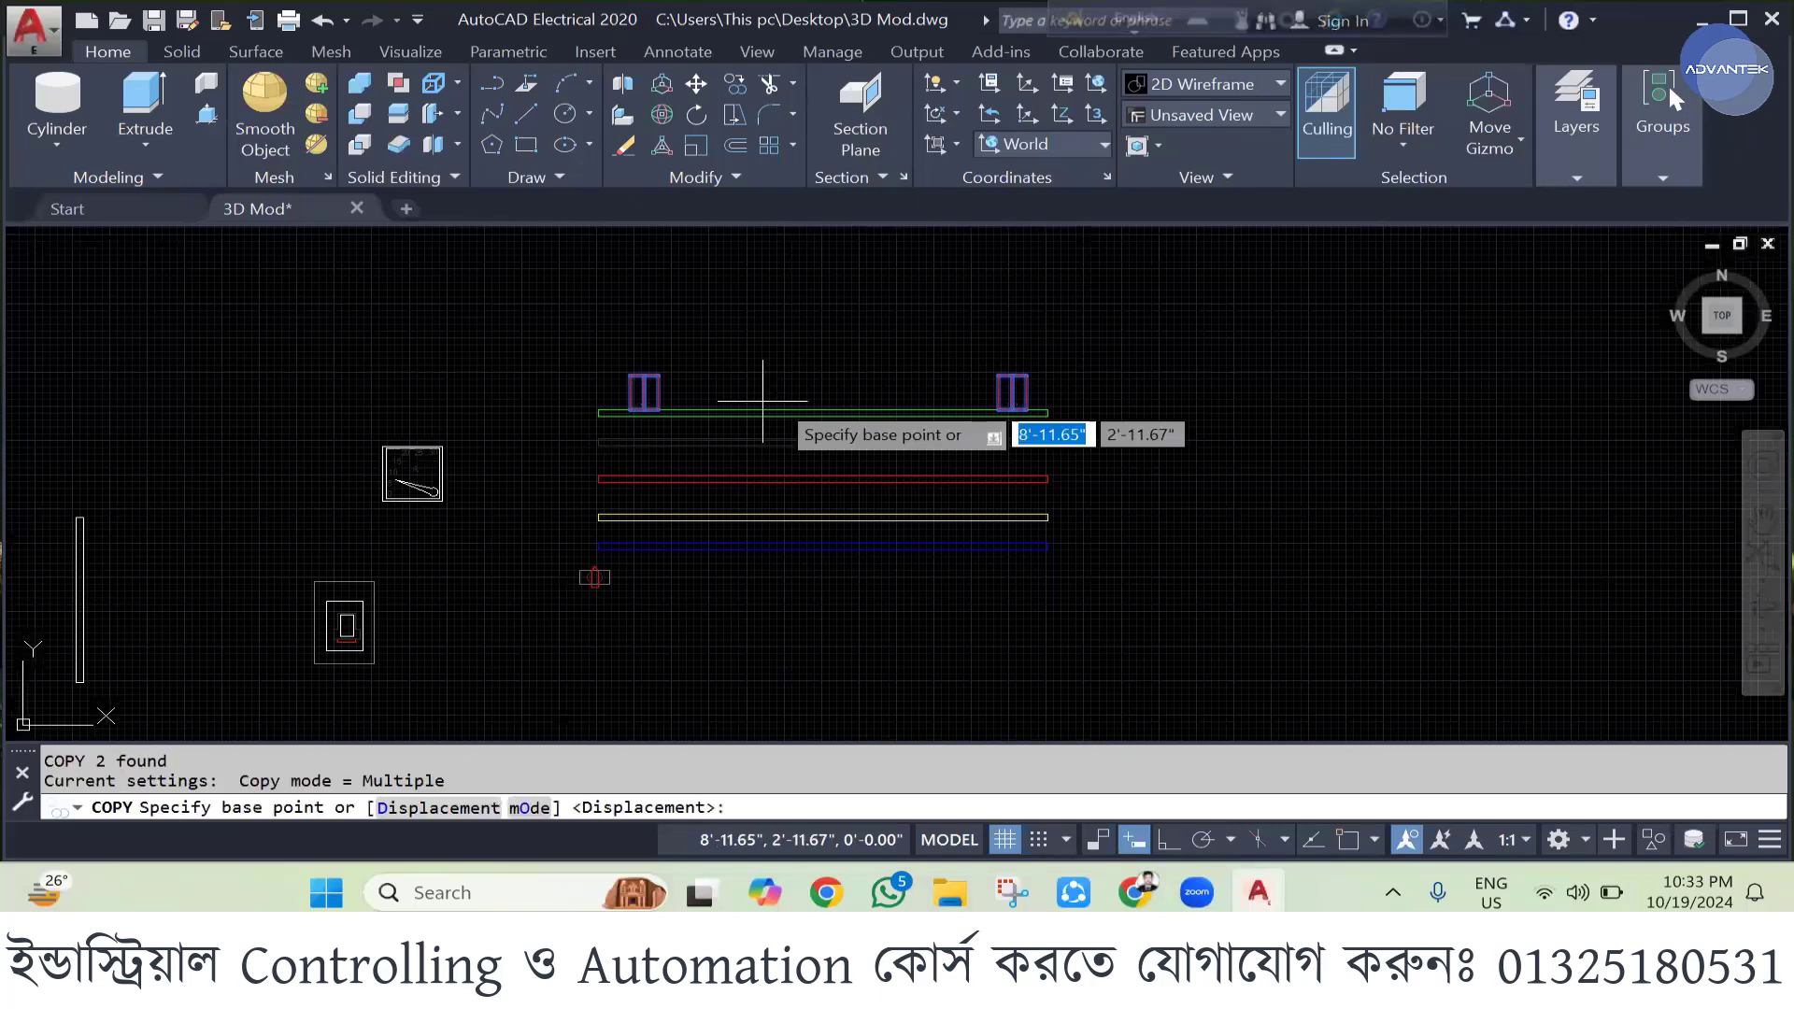
pyautogui.click(645, 374)
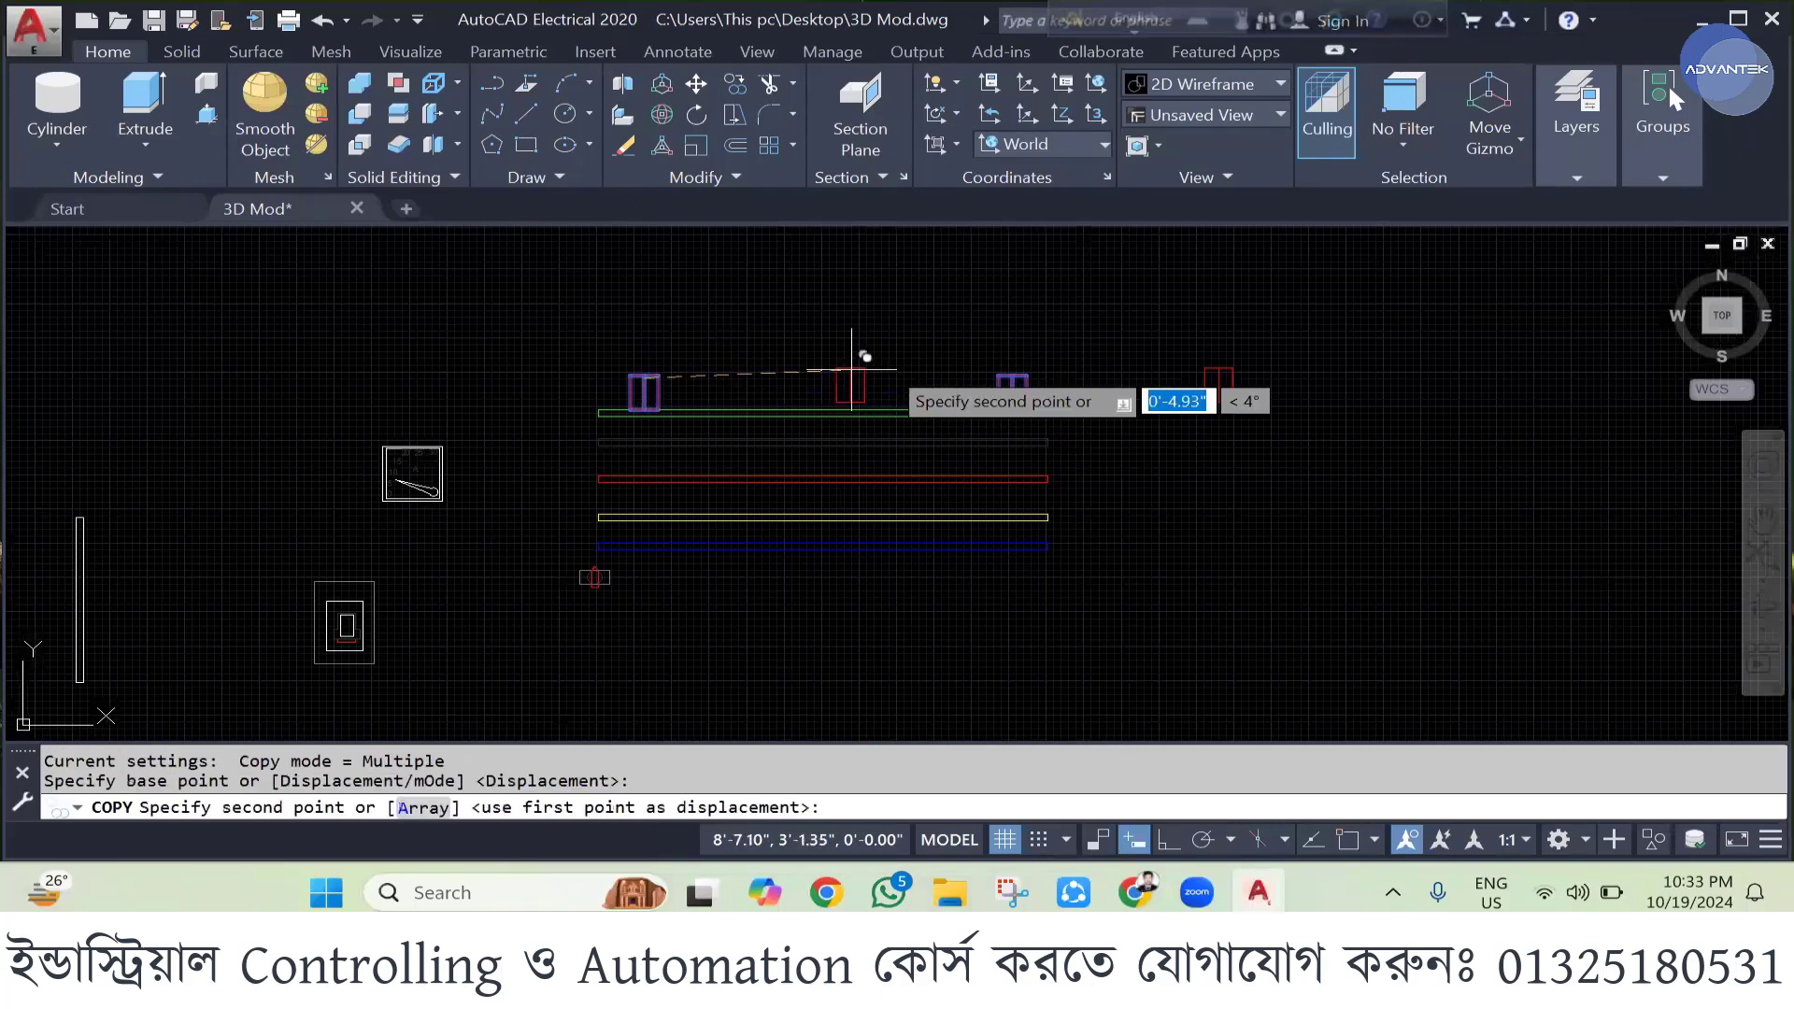
pyautogui.scroll(-2, 968, 364)
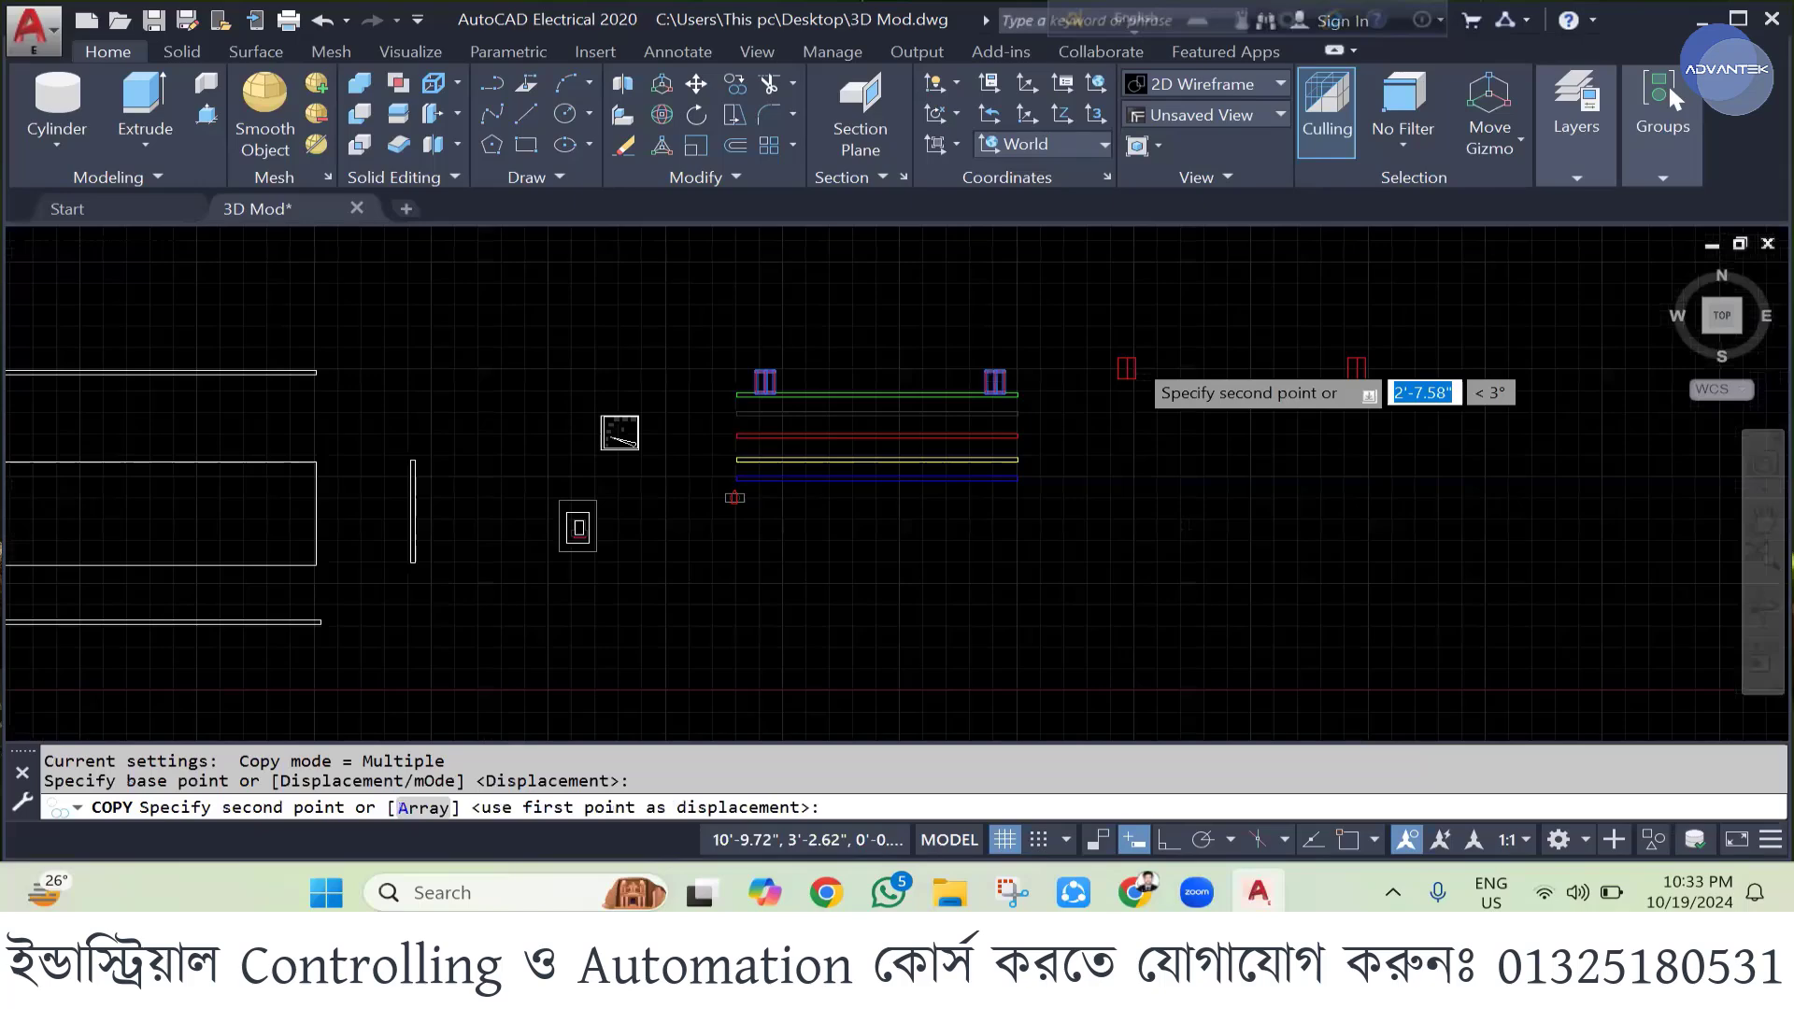
pyautogui.scroll(-4, 1132, 354)
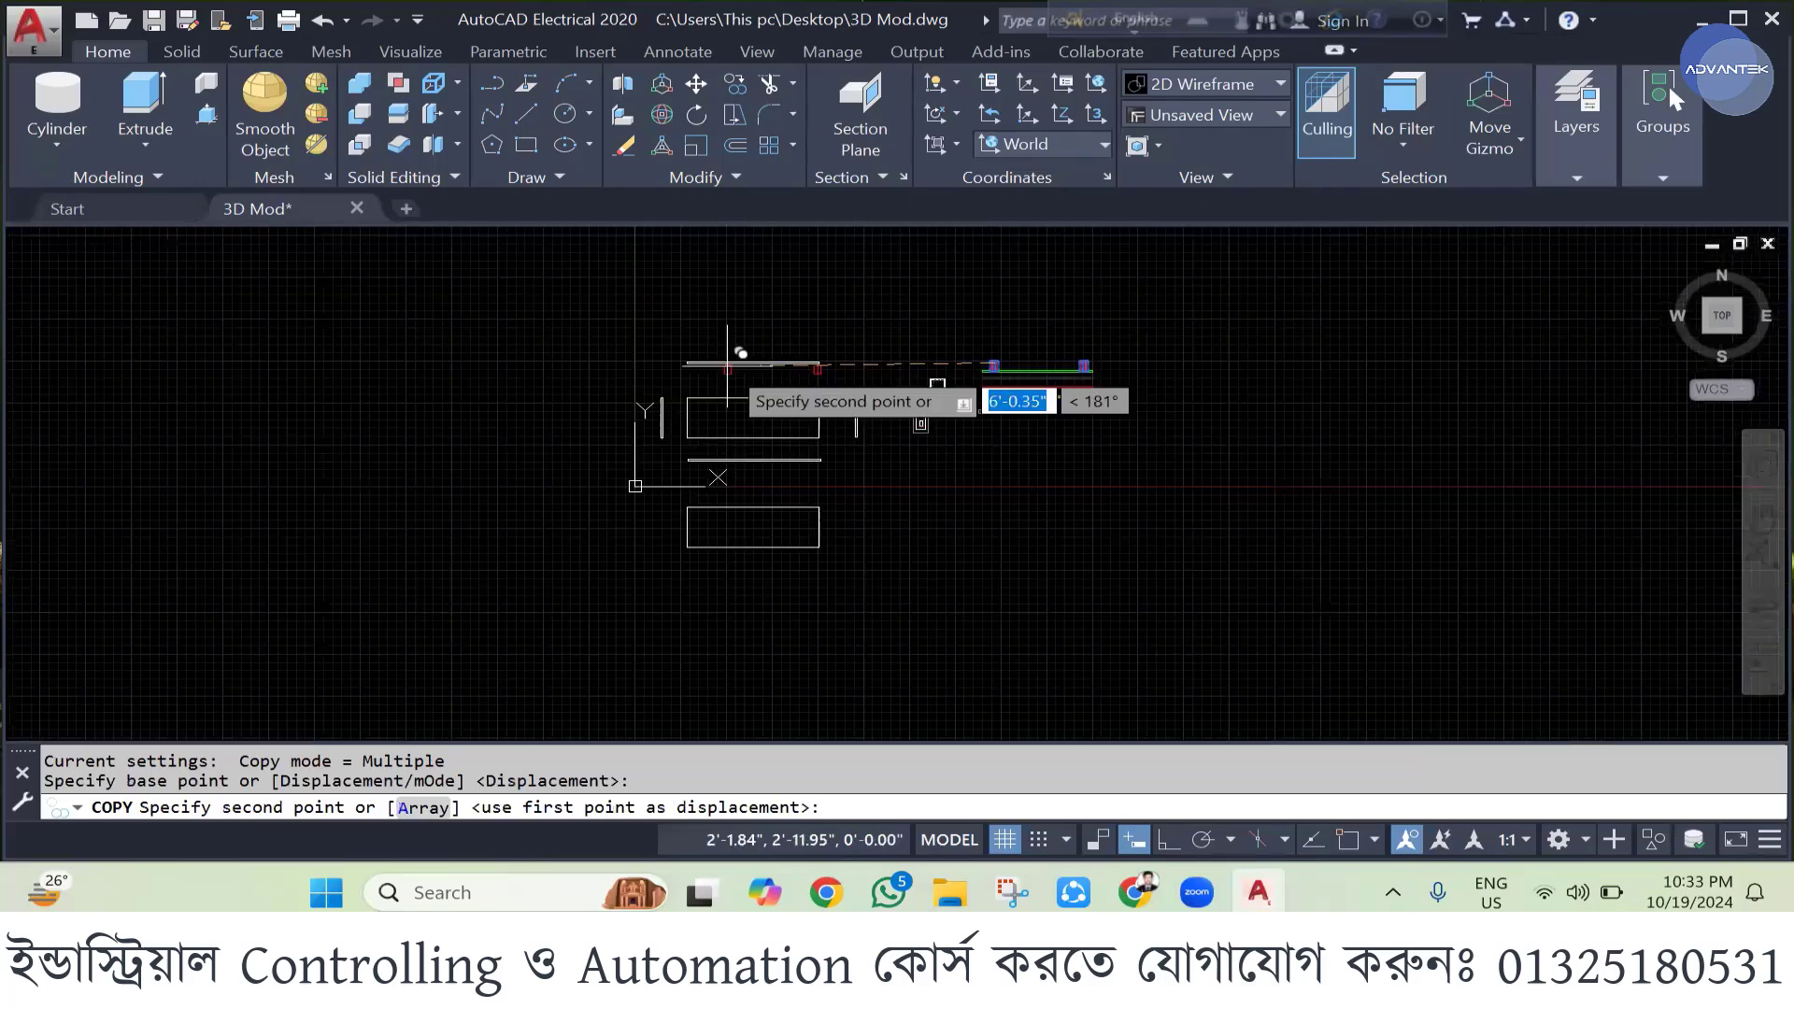
pyautogui.scroll(4, 727, 364)
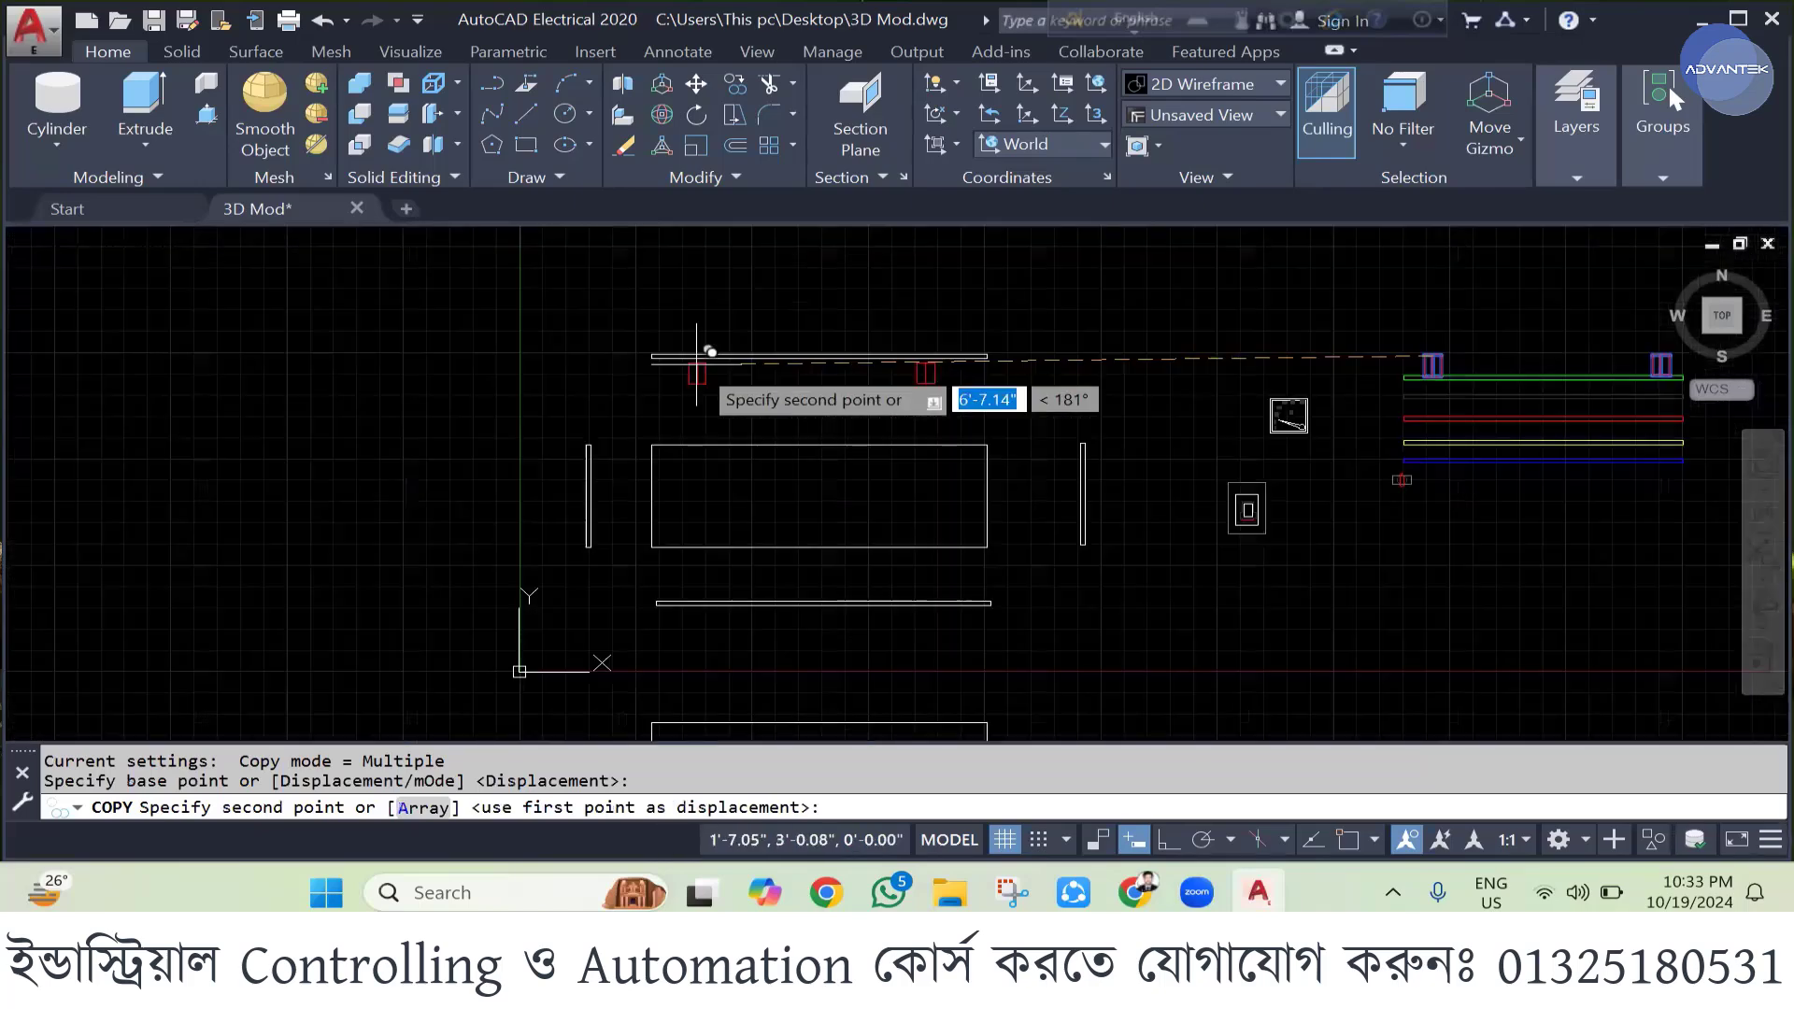
pyautogui.scroll(5, 698, 353)
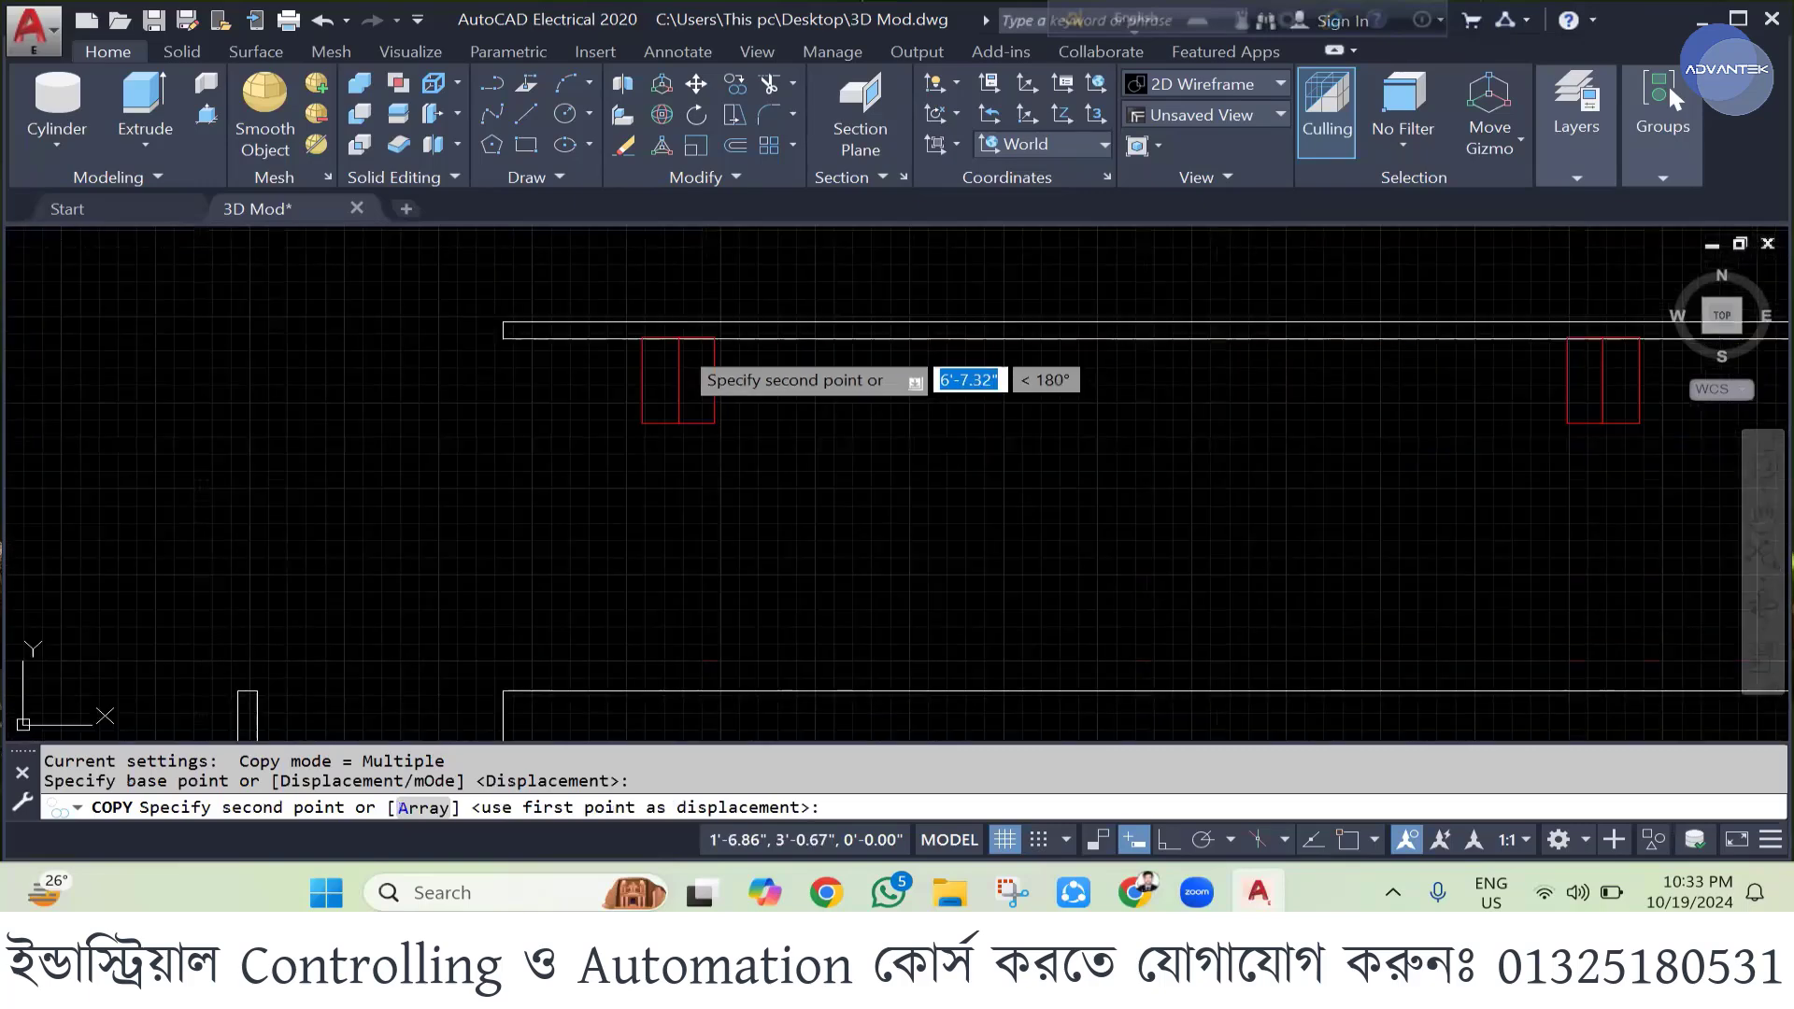
pyautogui.click(691, 355)
pyautogui.press('Escape')
# - Start another CO copy of the two newly placed cylinders
pyautogui.scroll(-2, 635, 327)
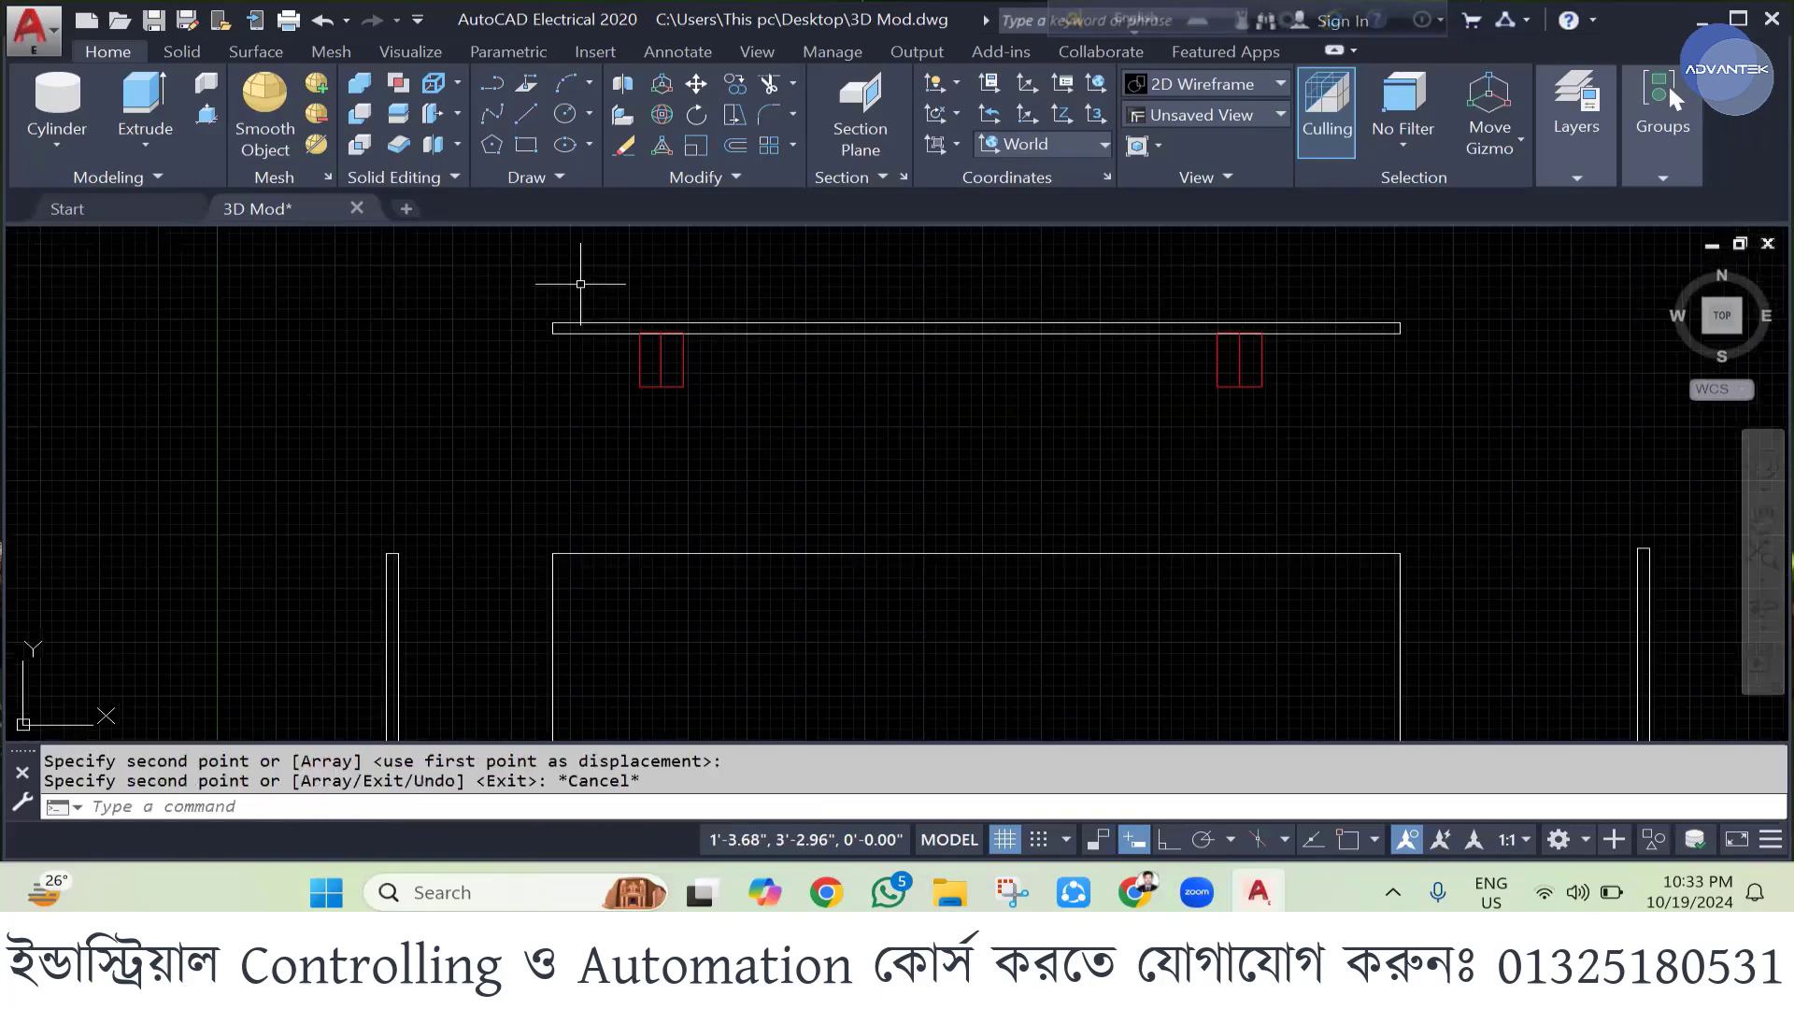
pyautogui.scroll(-4, 748, 271)
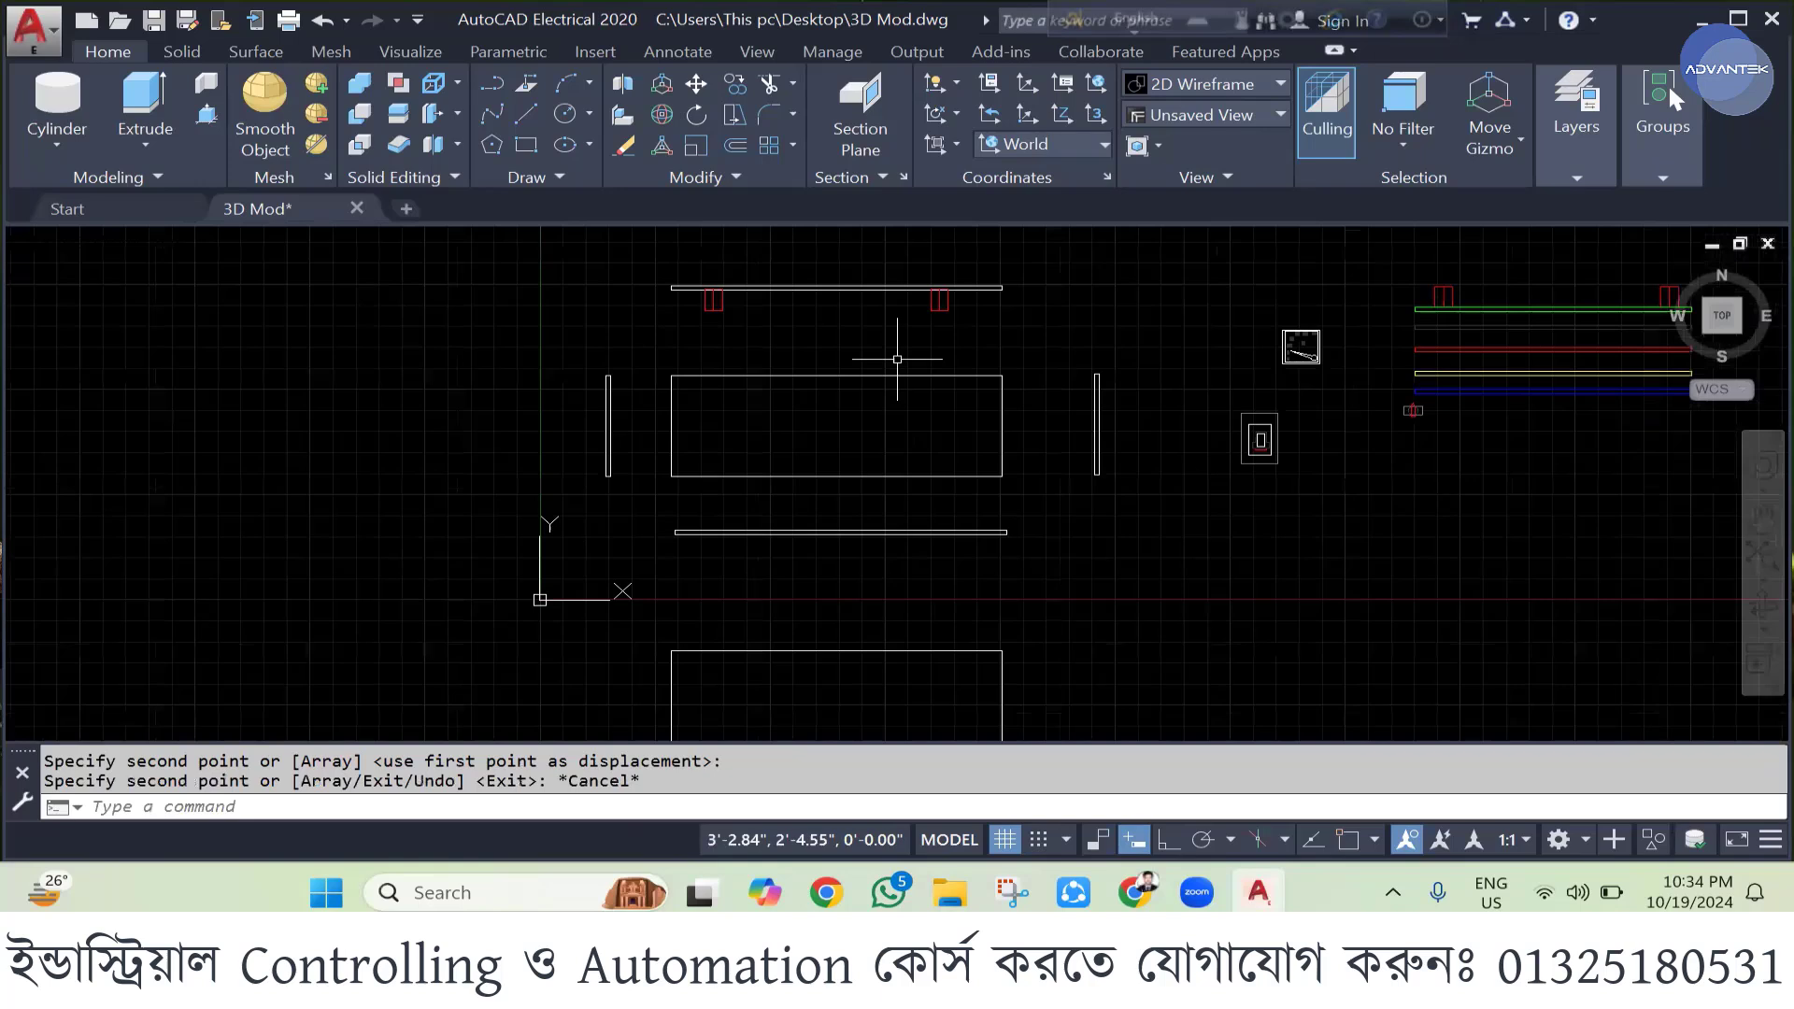
pyautogui.scroll(-2, 988, 349)
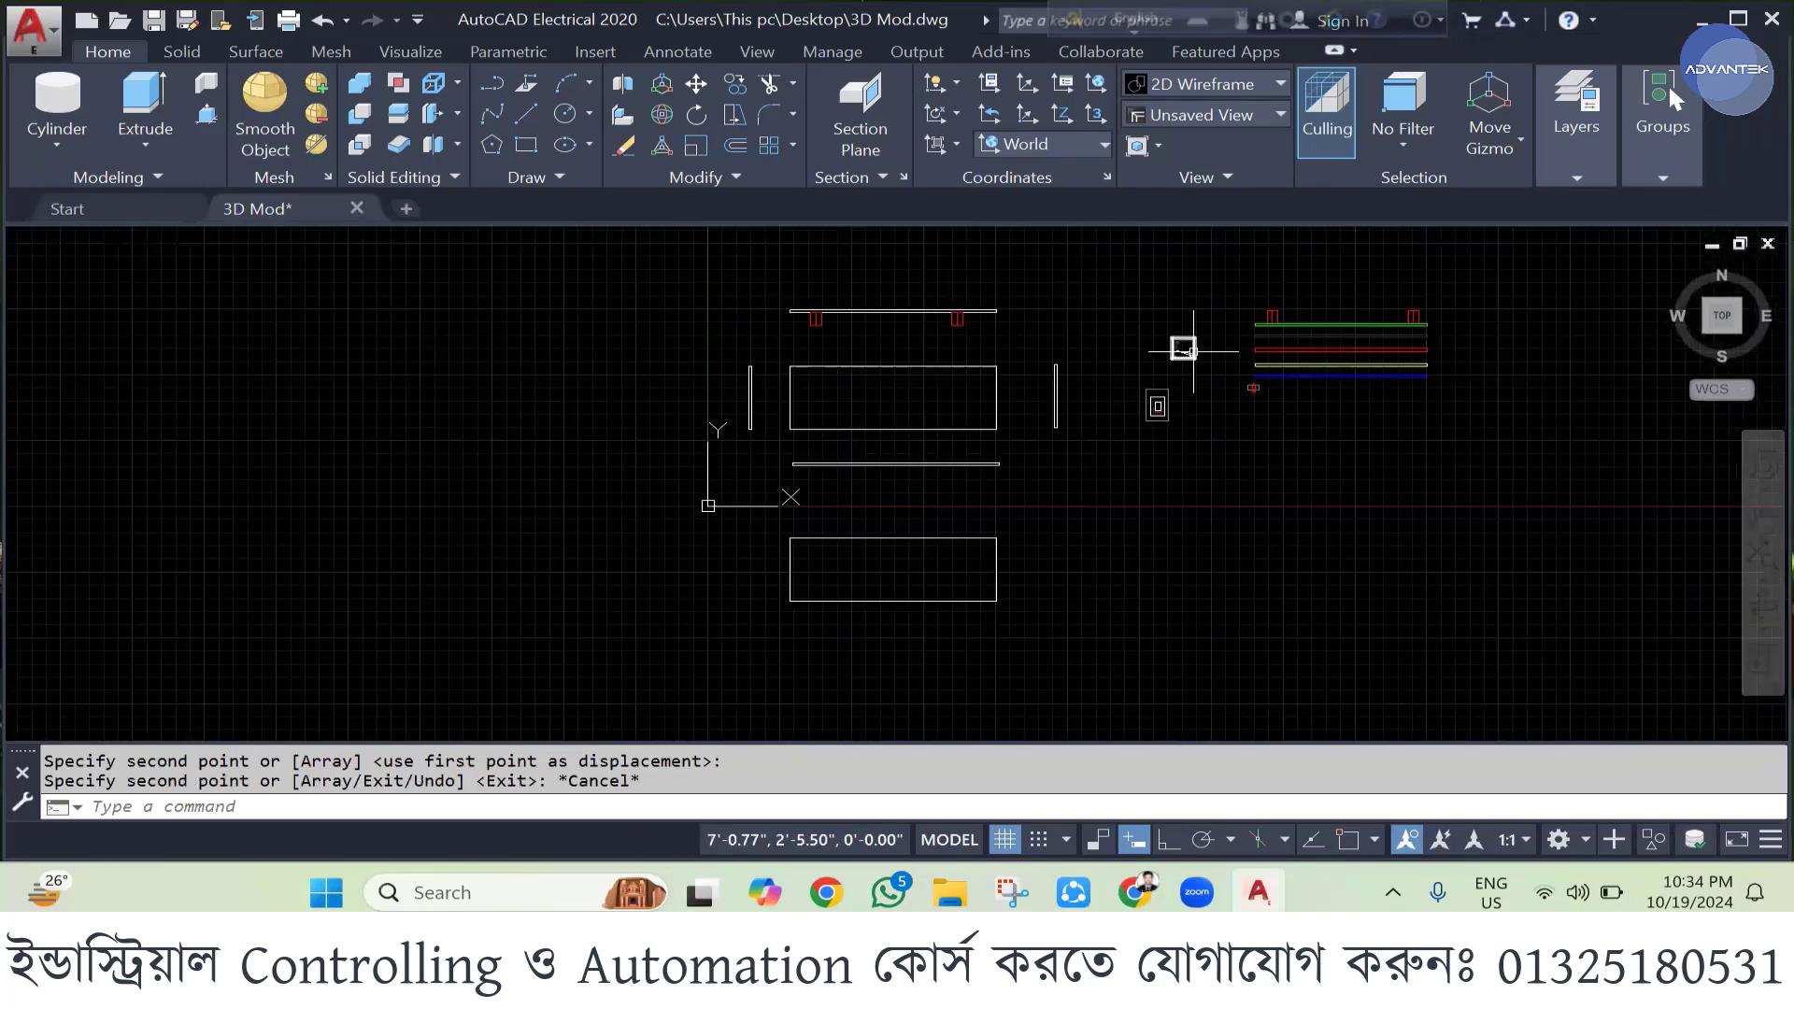
pyautogui.scroll(6, 1280, 323)
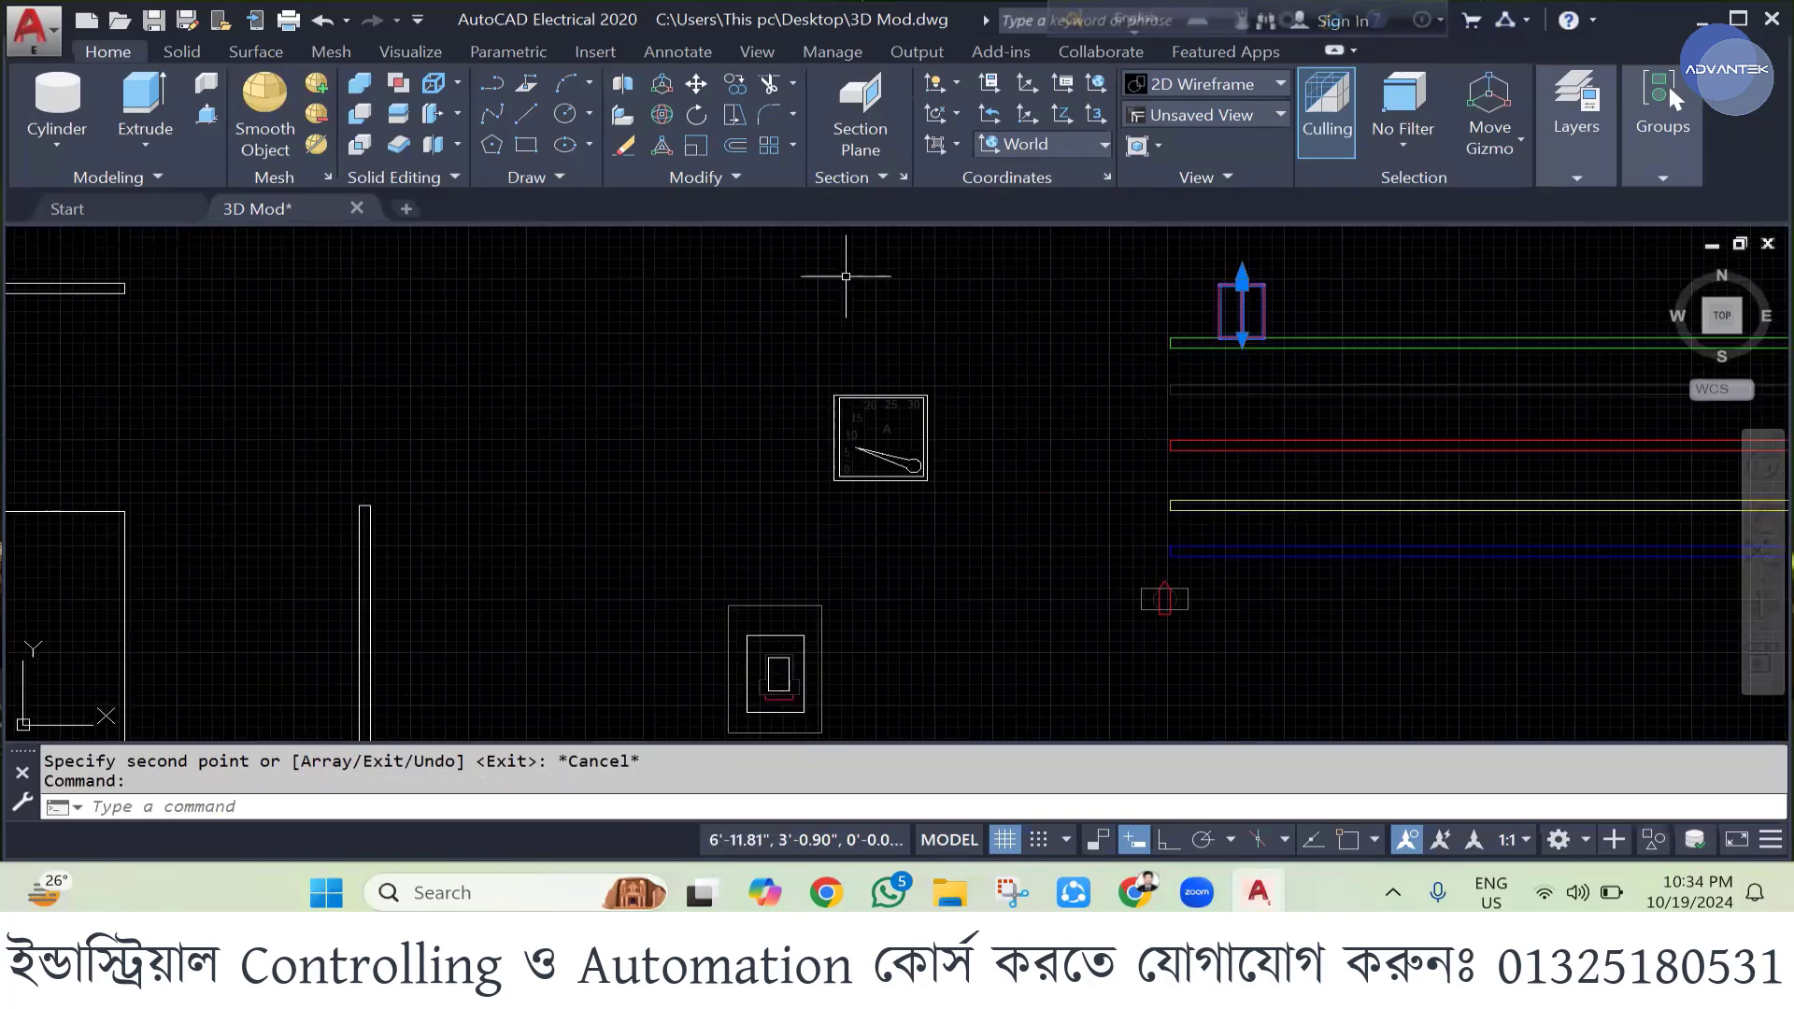
pyautogui.scroll(-4, 845, 277)
pyautogui.write('co')
pyautogui.press('Return')
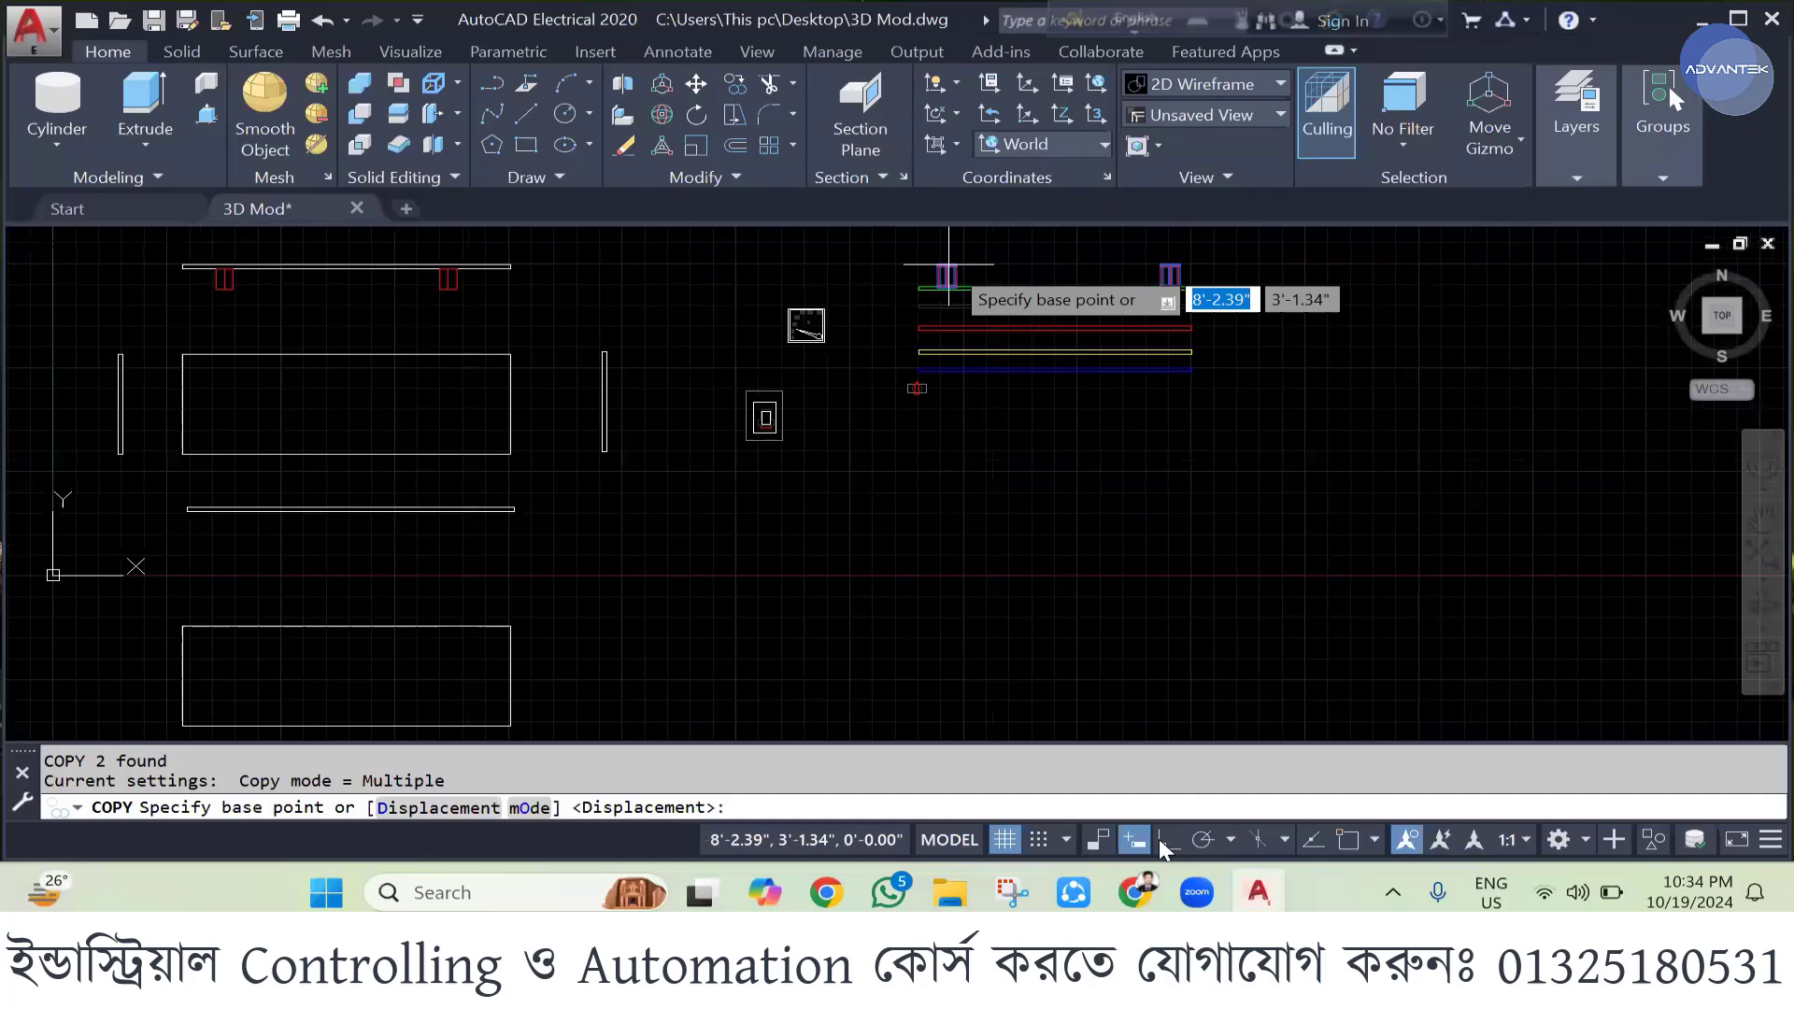
# - Pick a copy base point on the cylinders, then cancel the copy
pyautogui.click(948, 264)
pyautogui.scroll(-4, 1147, 250)
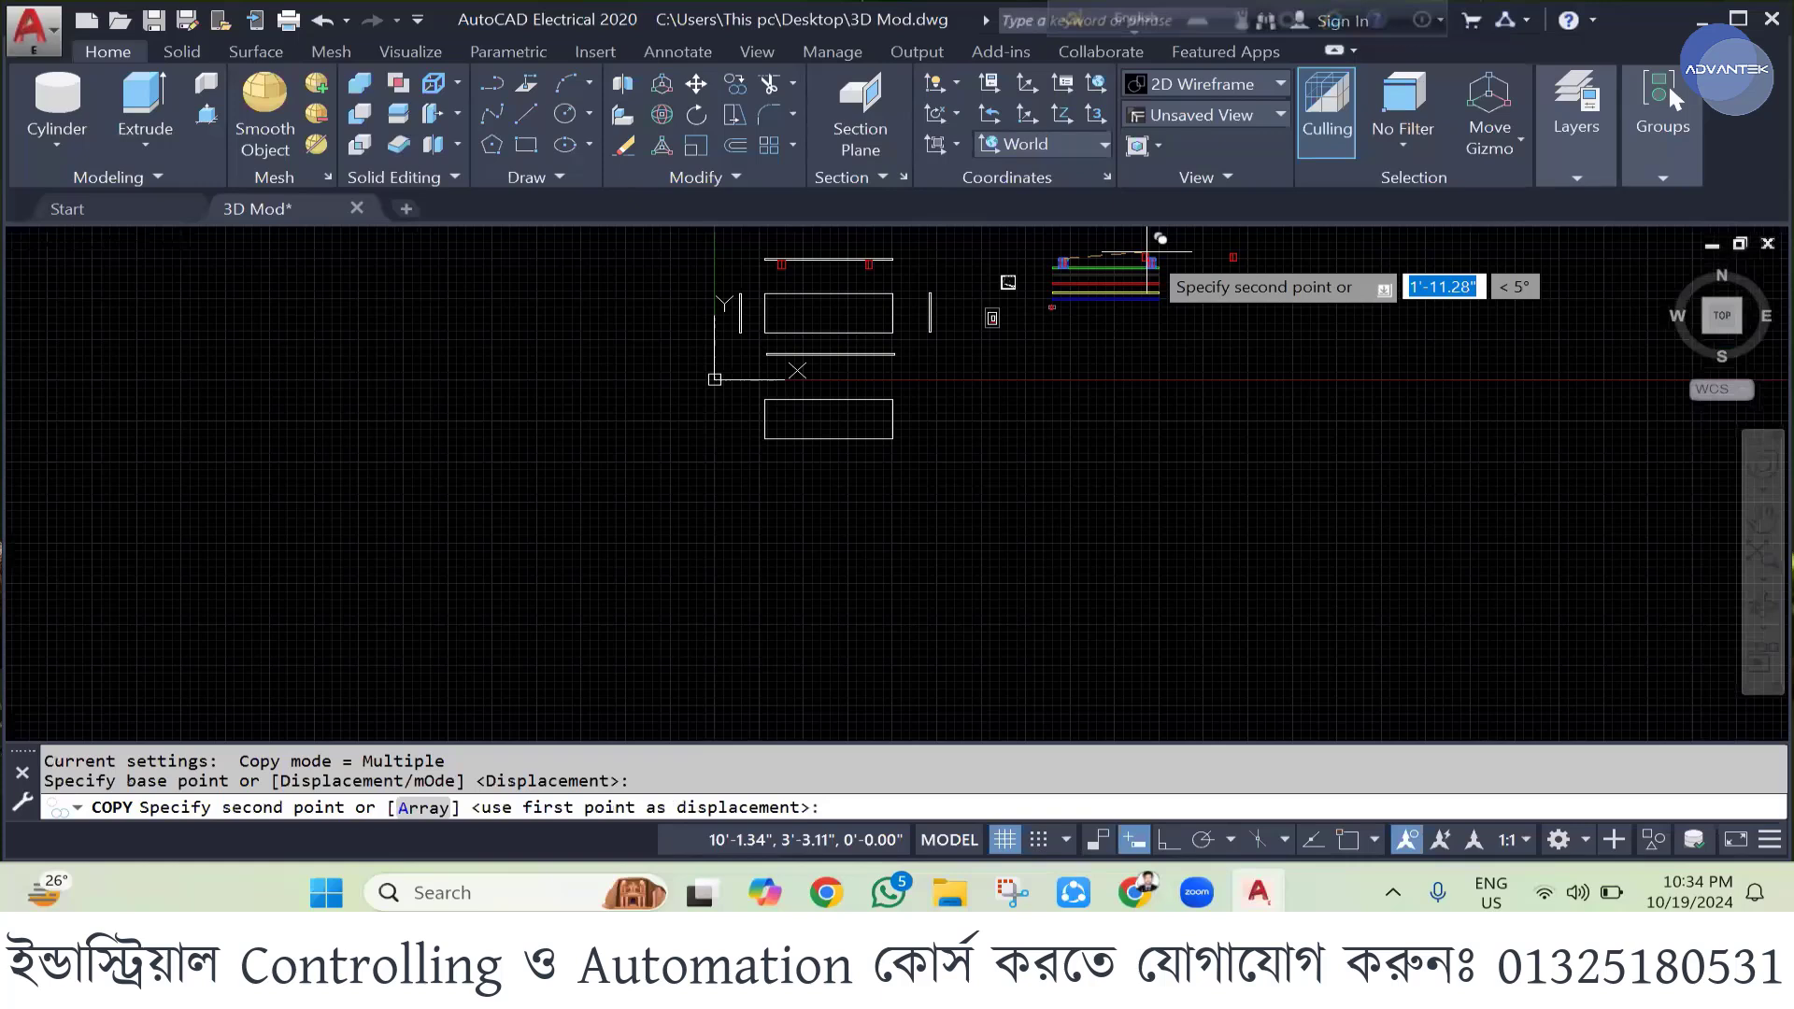
pyautogui.scroll(5, 1148, 250)
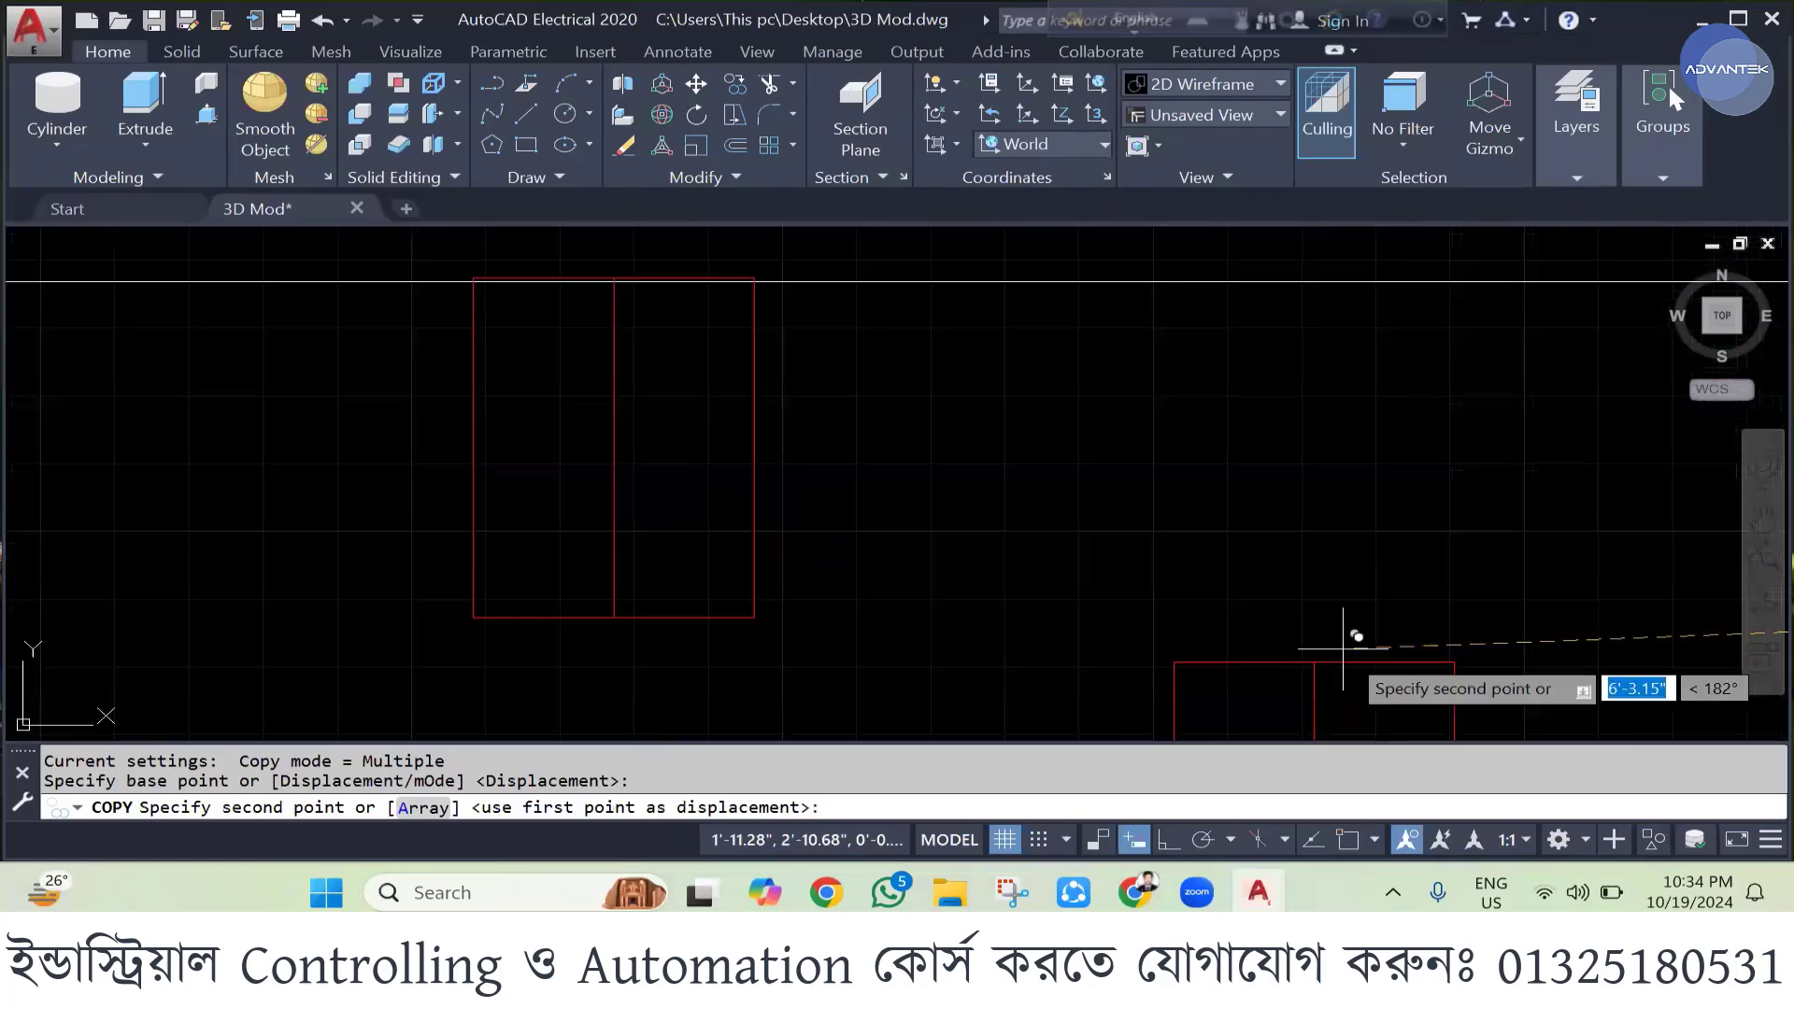
pyautogui.press('Escape')
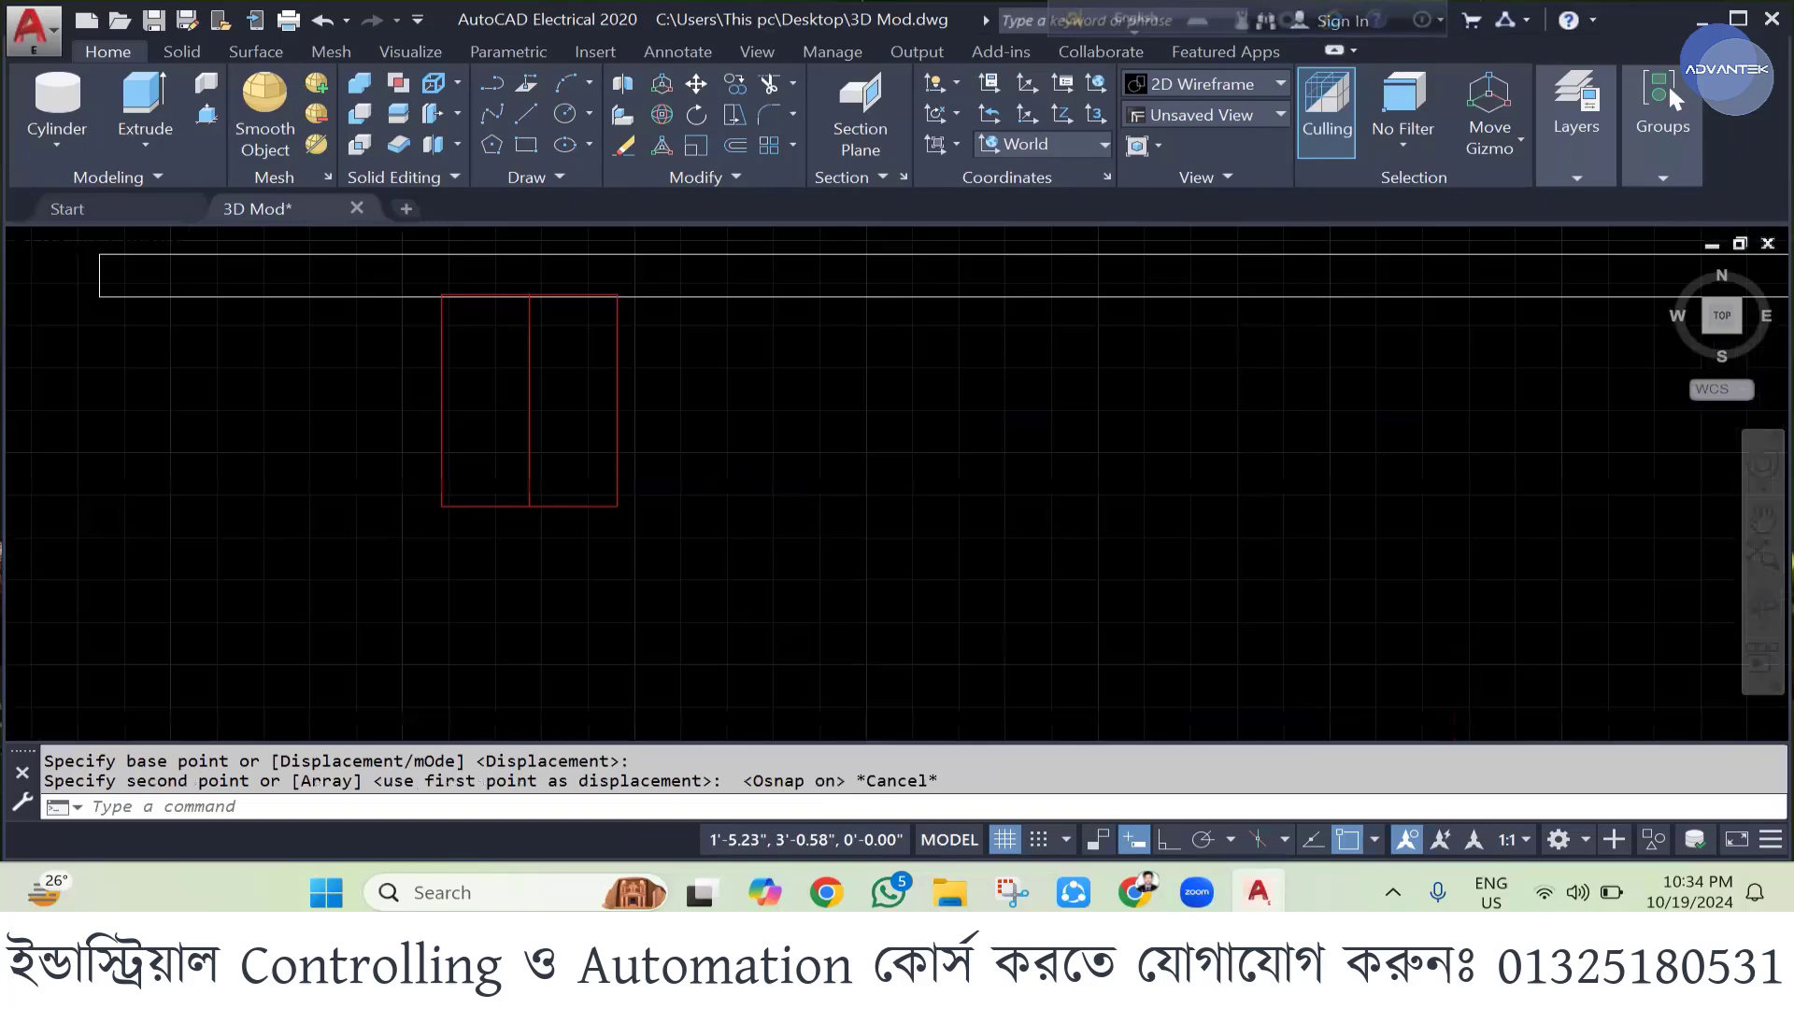
# - With Ortho on, copy the cylinder pair four times straight down into two columns
pyautogui.scroll(-5, 372, 318)
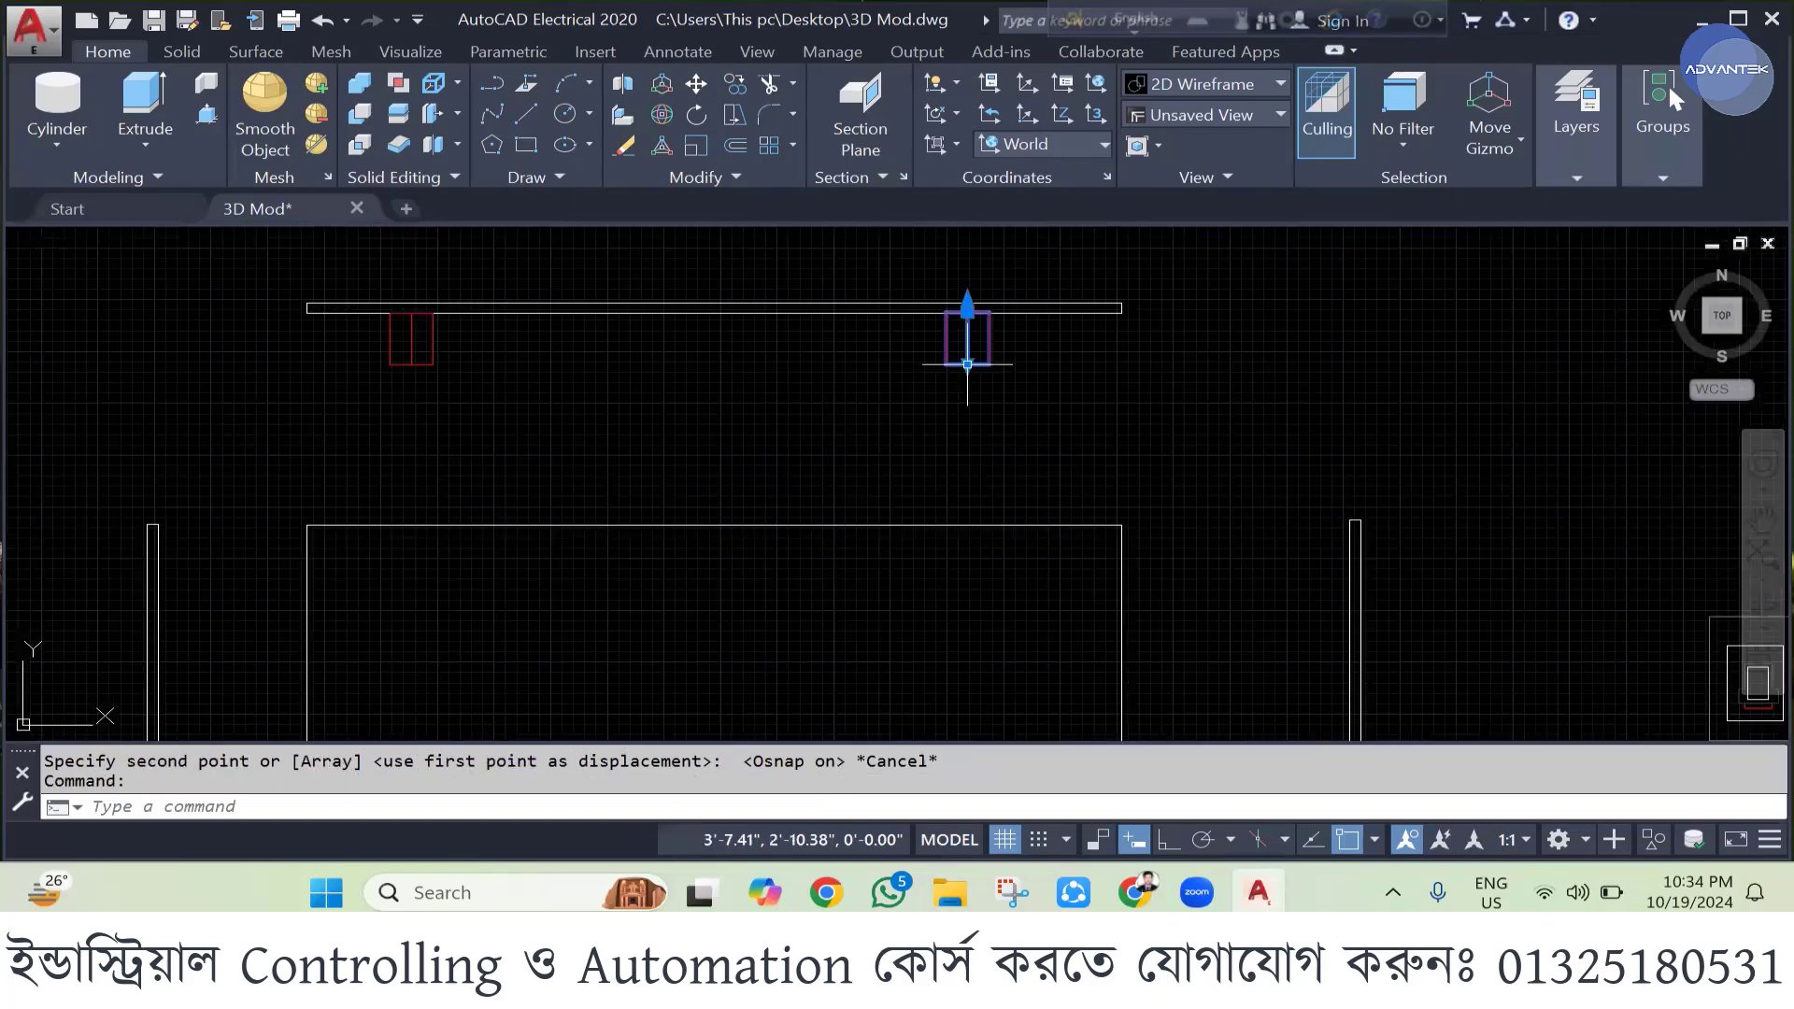
pyautogui.press('Return')
pyautogui.click(967, 365)
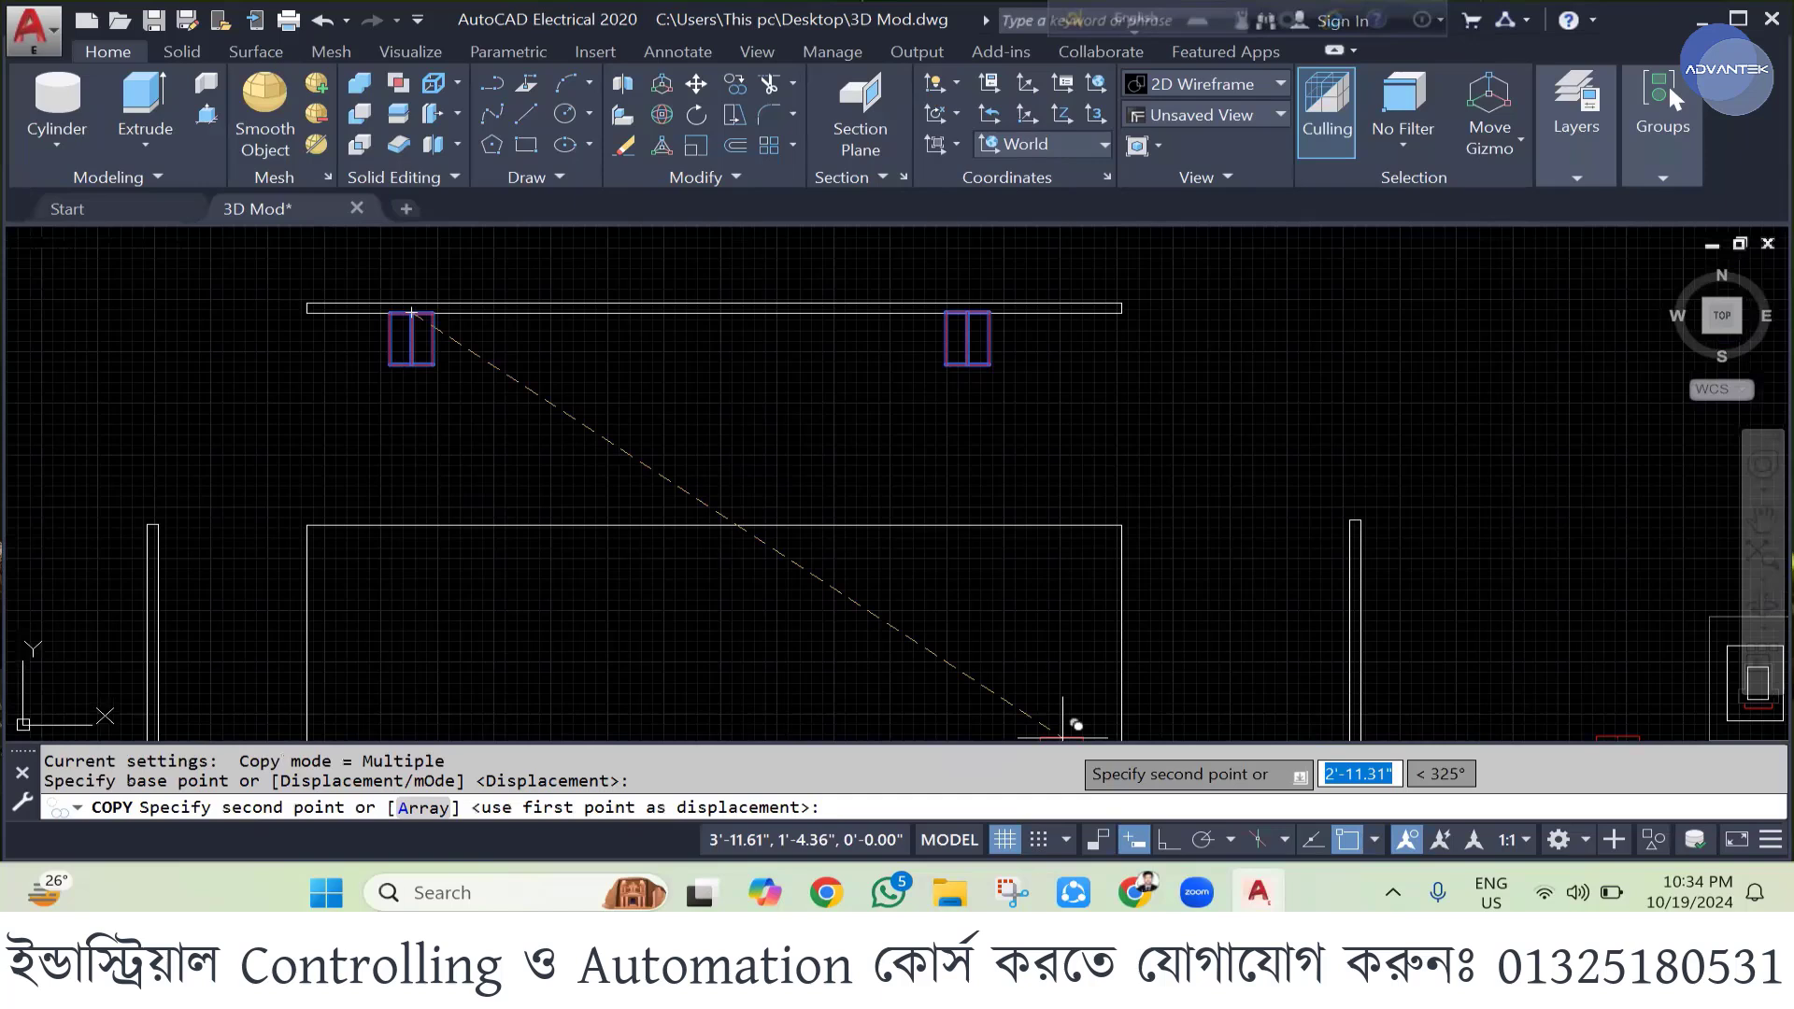
pyautogui.press('F8')
pyautogui.click(434, 378)
pyautogui.click(434, 450)
pyautogui.click(435, 517)
pyautogui.click(440, 588)
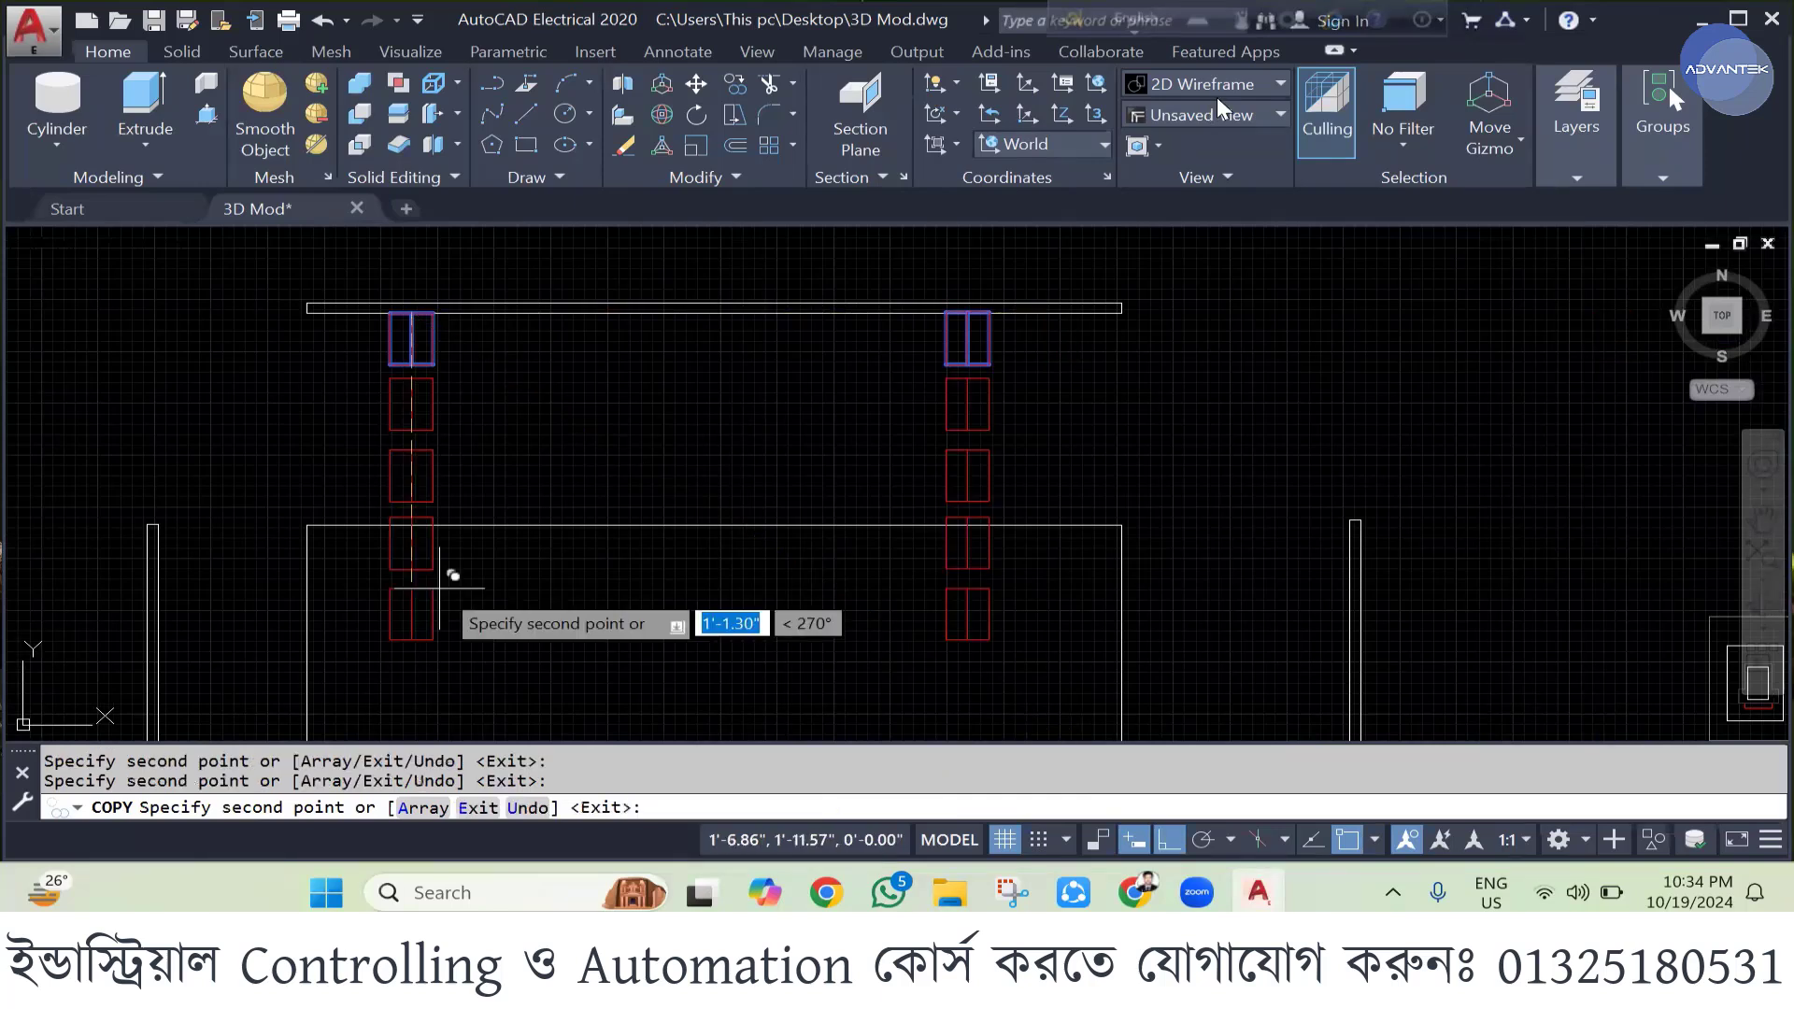
pyautogui.press('Escape')
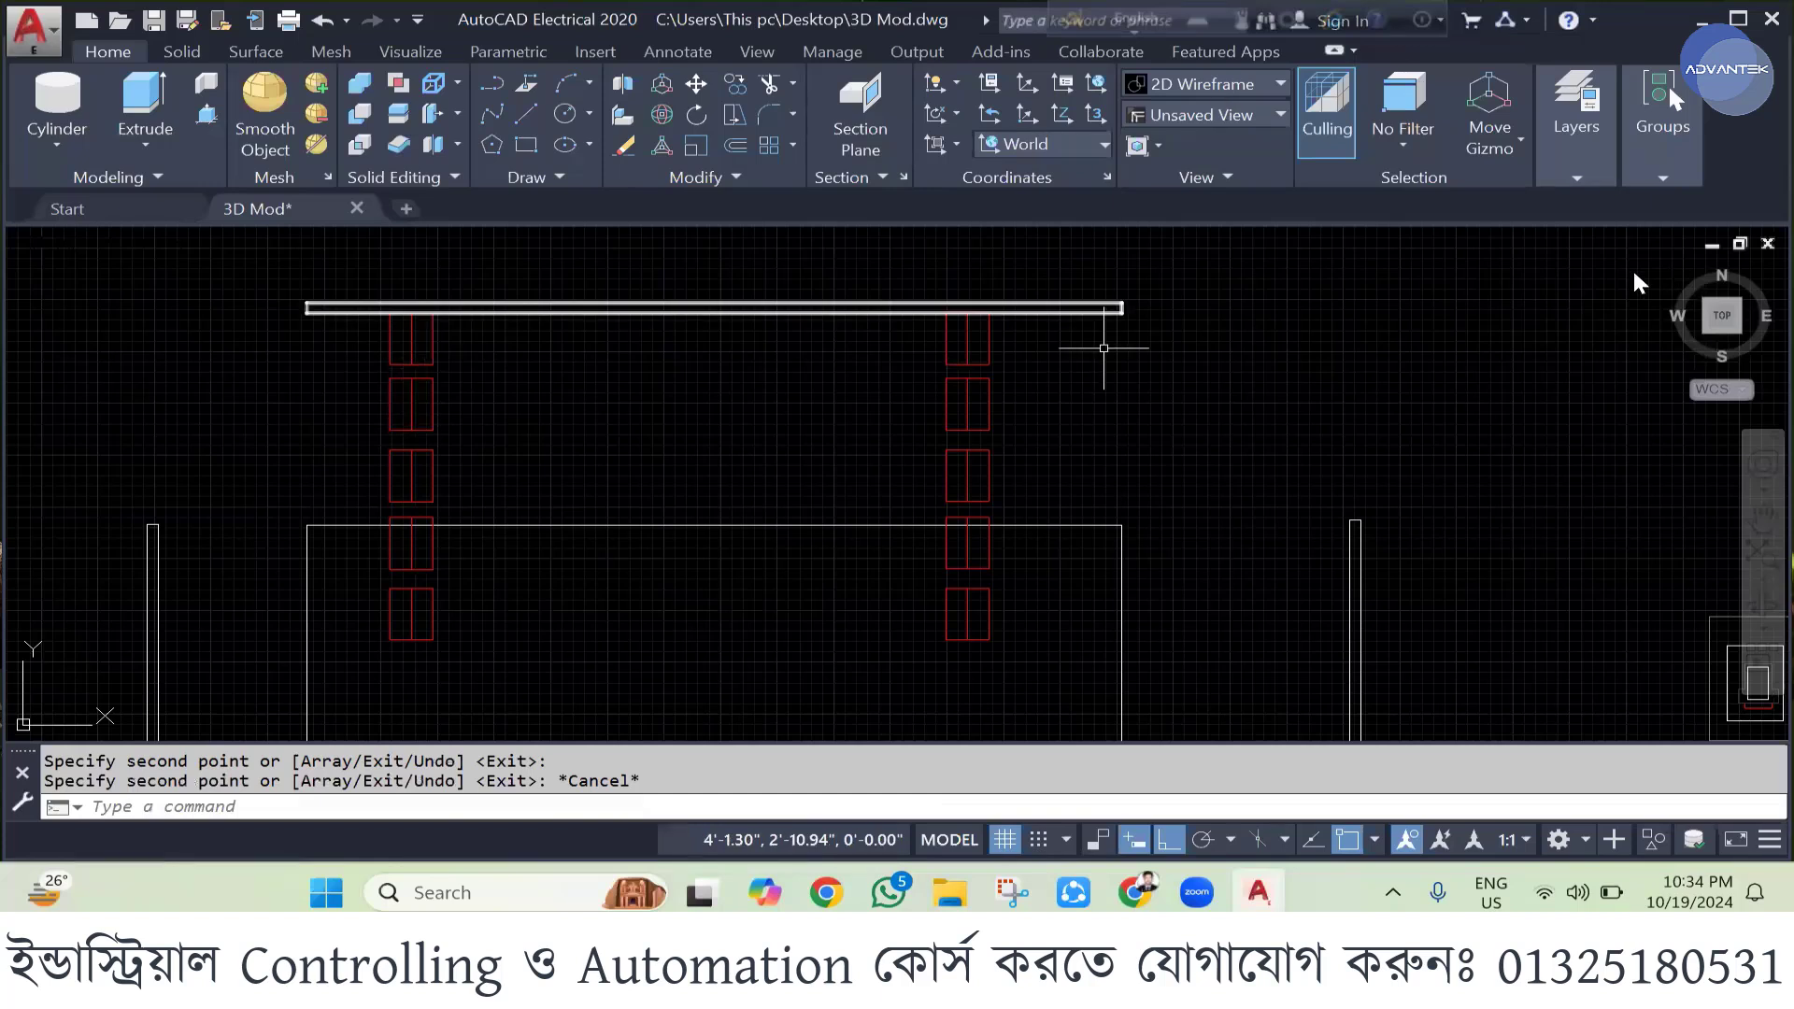
# - Delete the stray selected cylinder and switch to a shaded view
pyautogui.scroll(-4, 1104, 348)
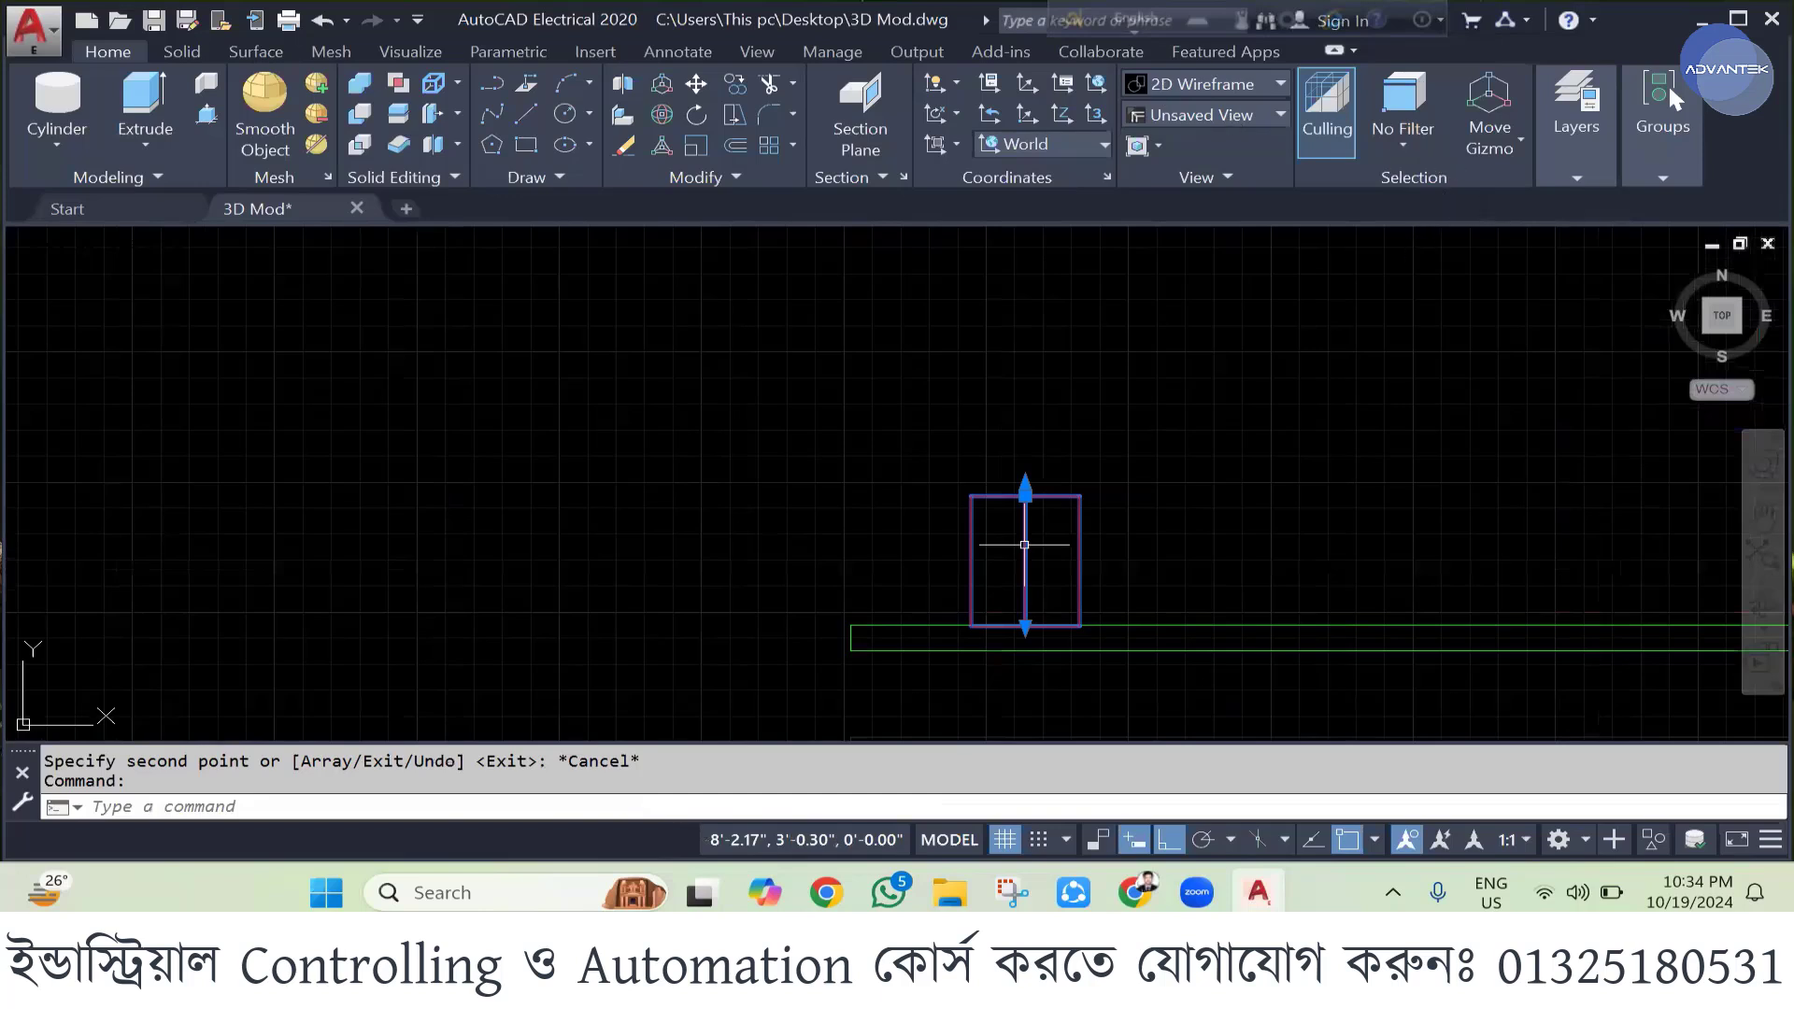
pyautogui.press('Delete')
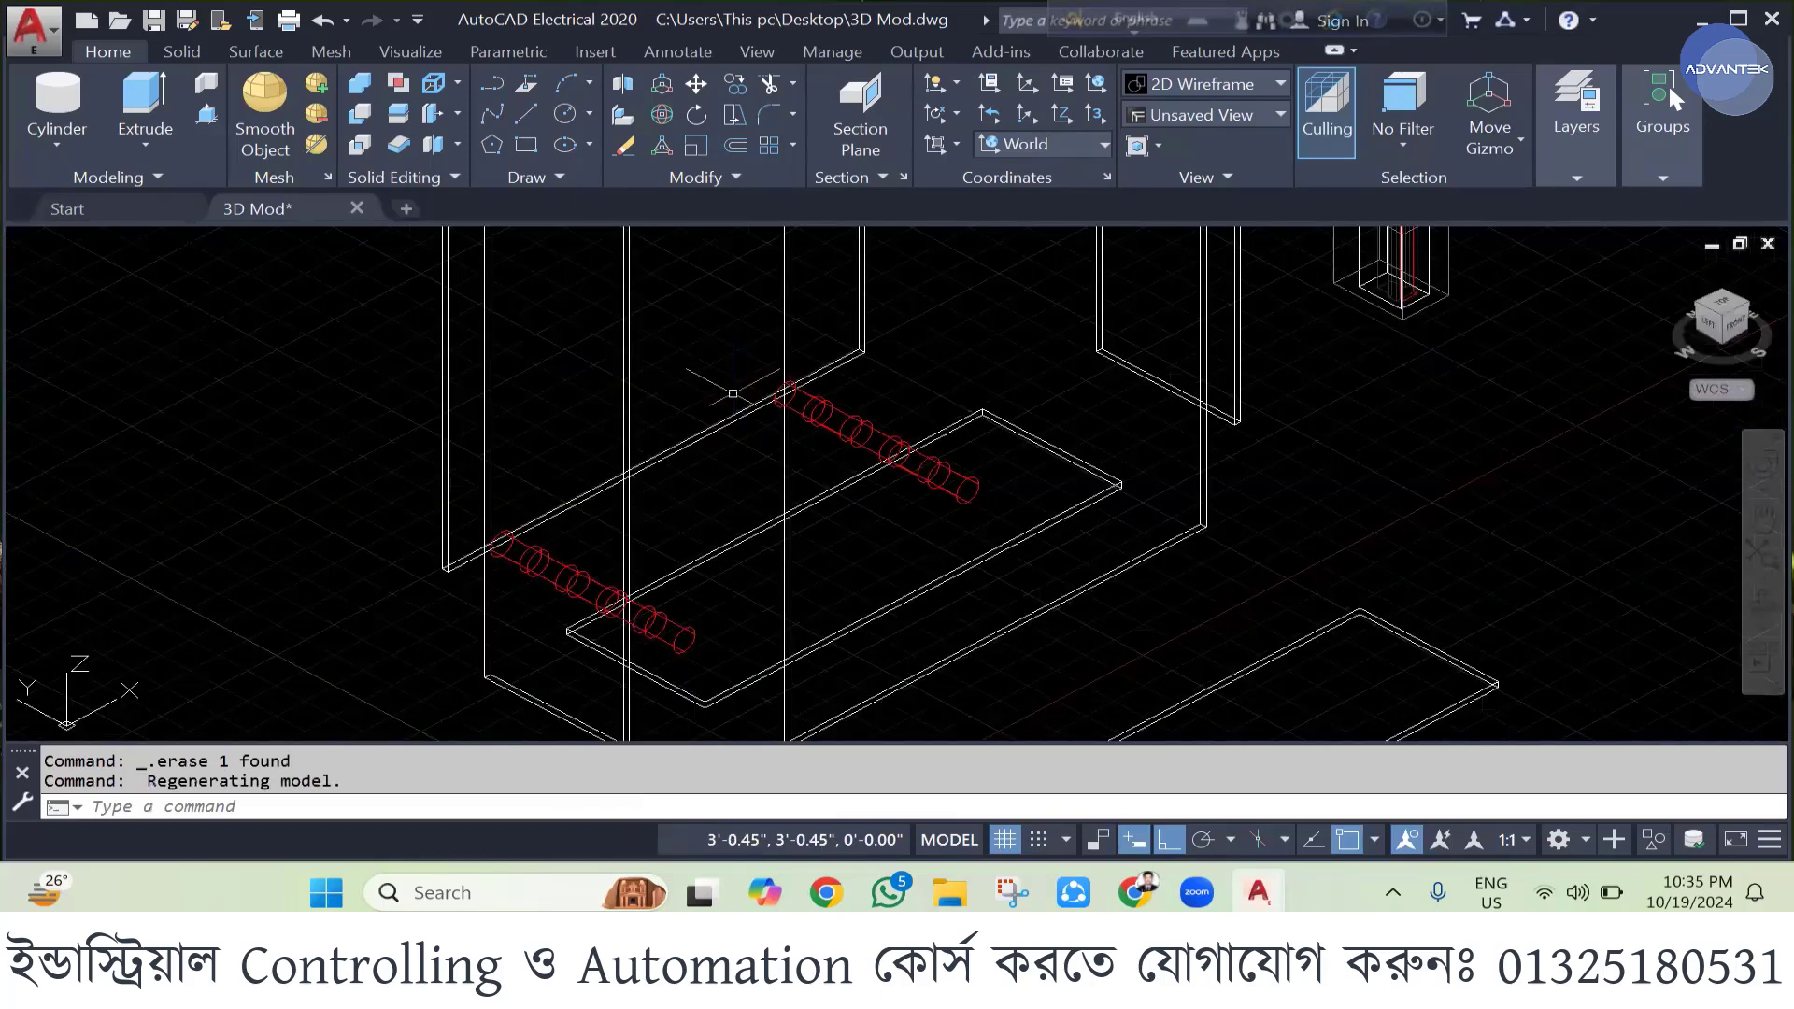
pyautogui.click(606, 500)
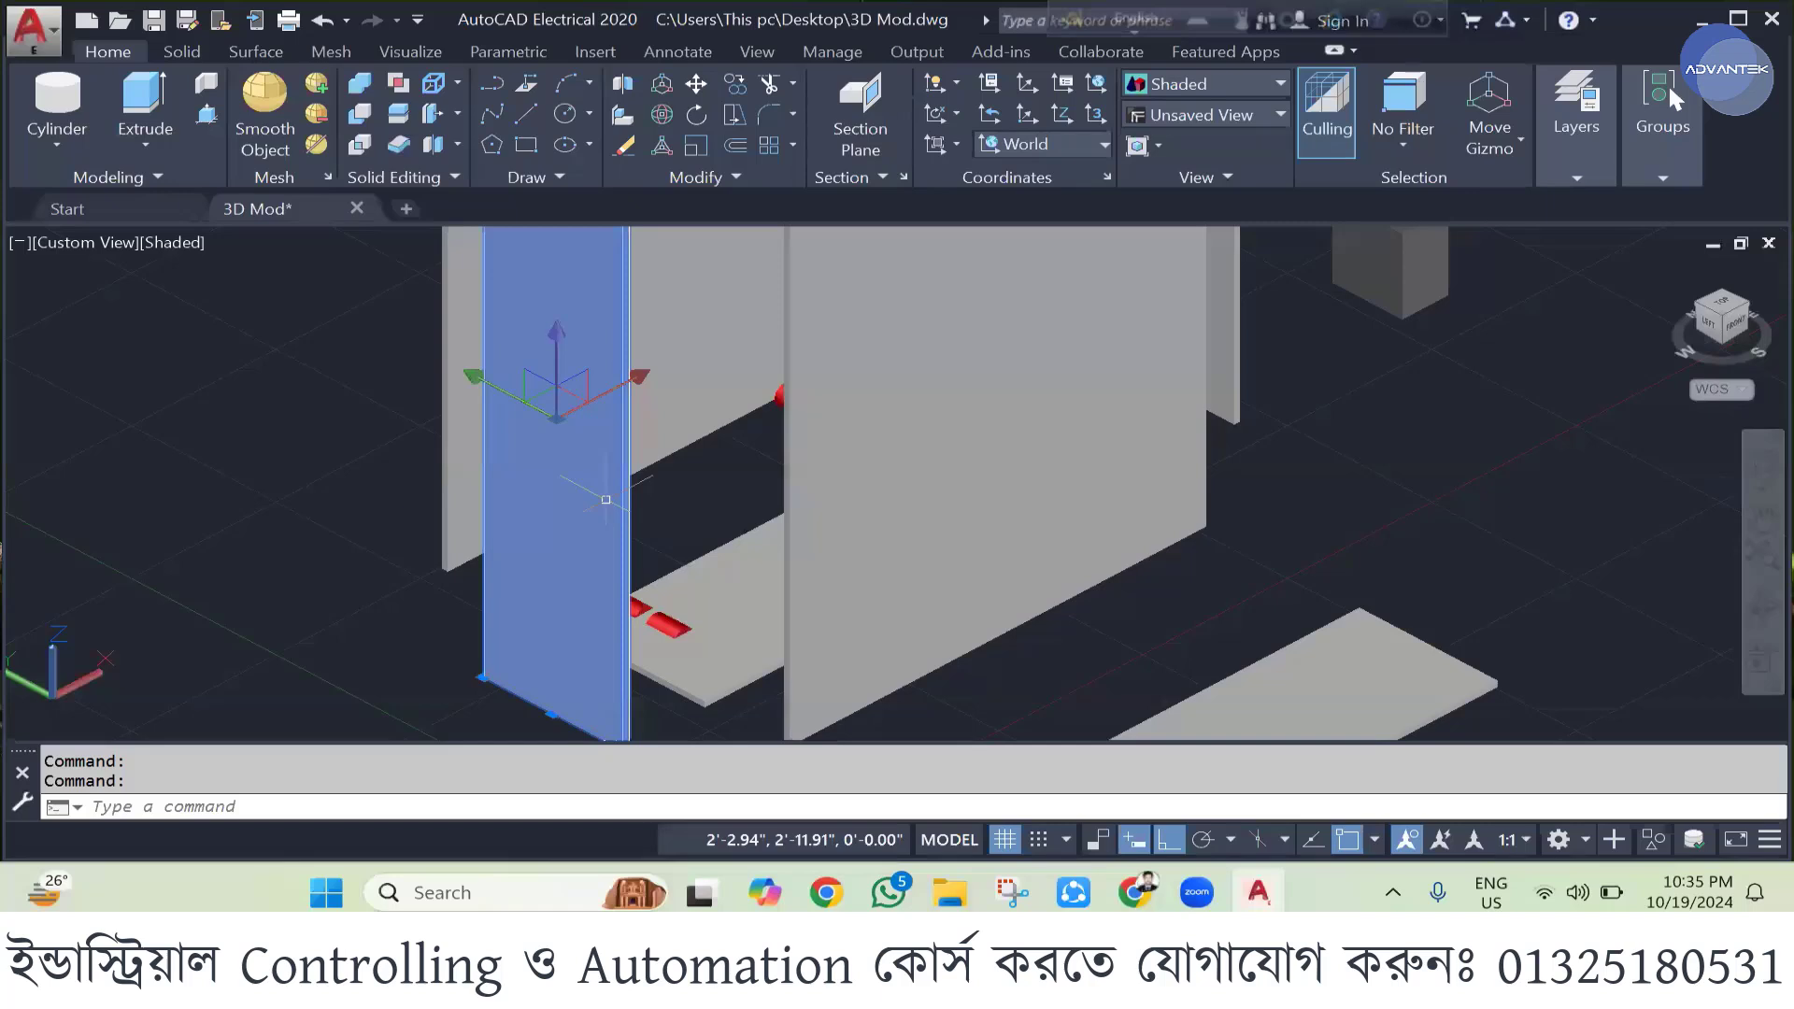
pyautogui.scroll(-5, 605, 500)
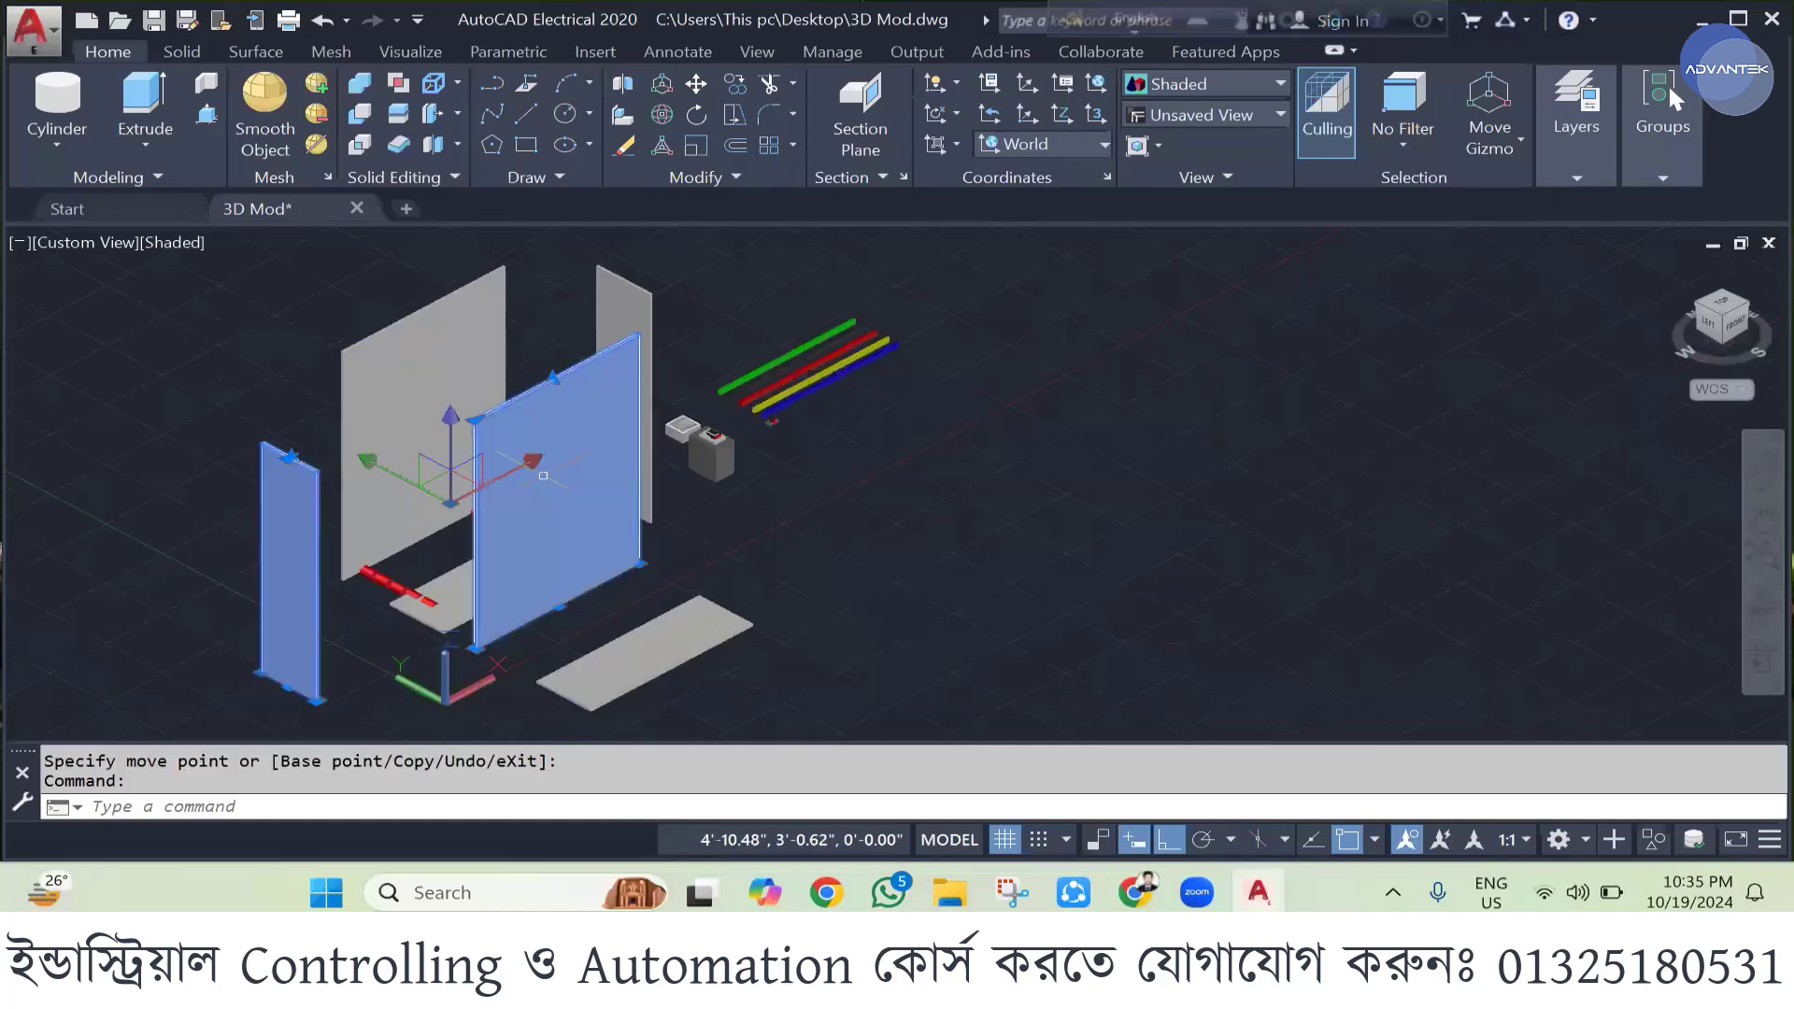
pyautogui.press('Escape')
pyautogui.press('Escape')
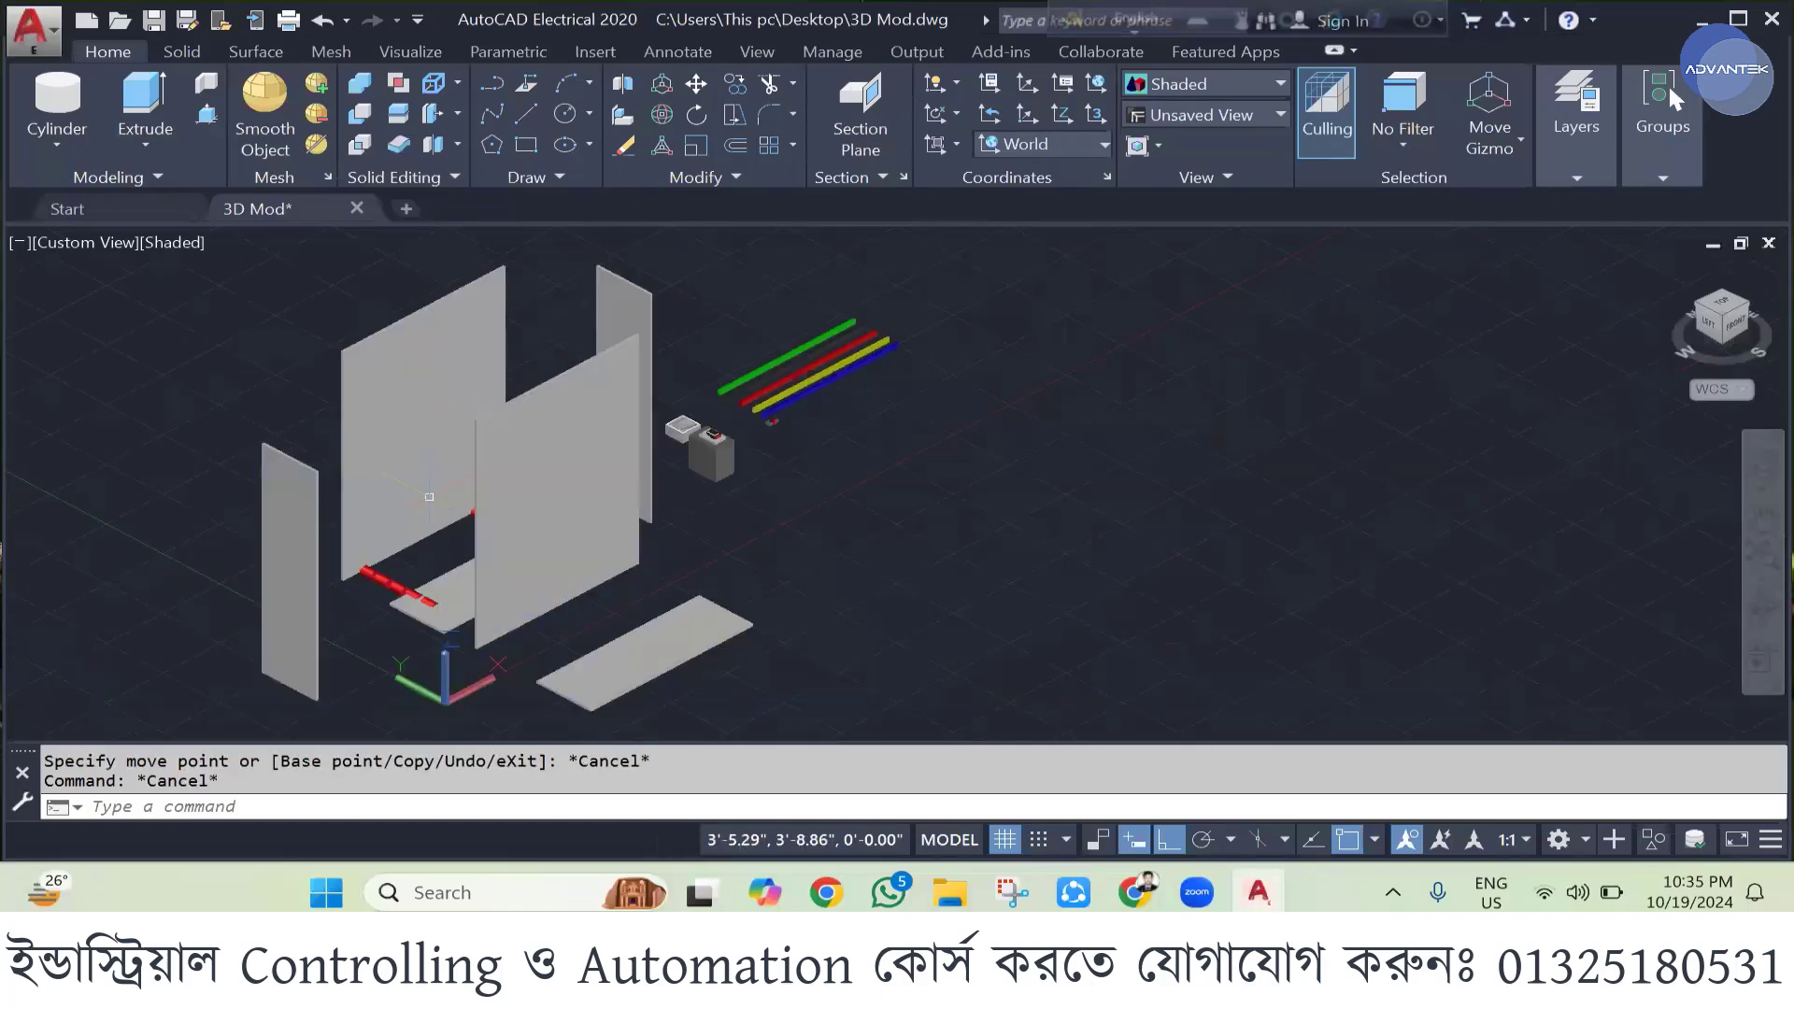
# - Shift the front wall panel and the tall narrow panel out of the way
pyautogui.click(483, 463)
pyautogui.click(556, 490)
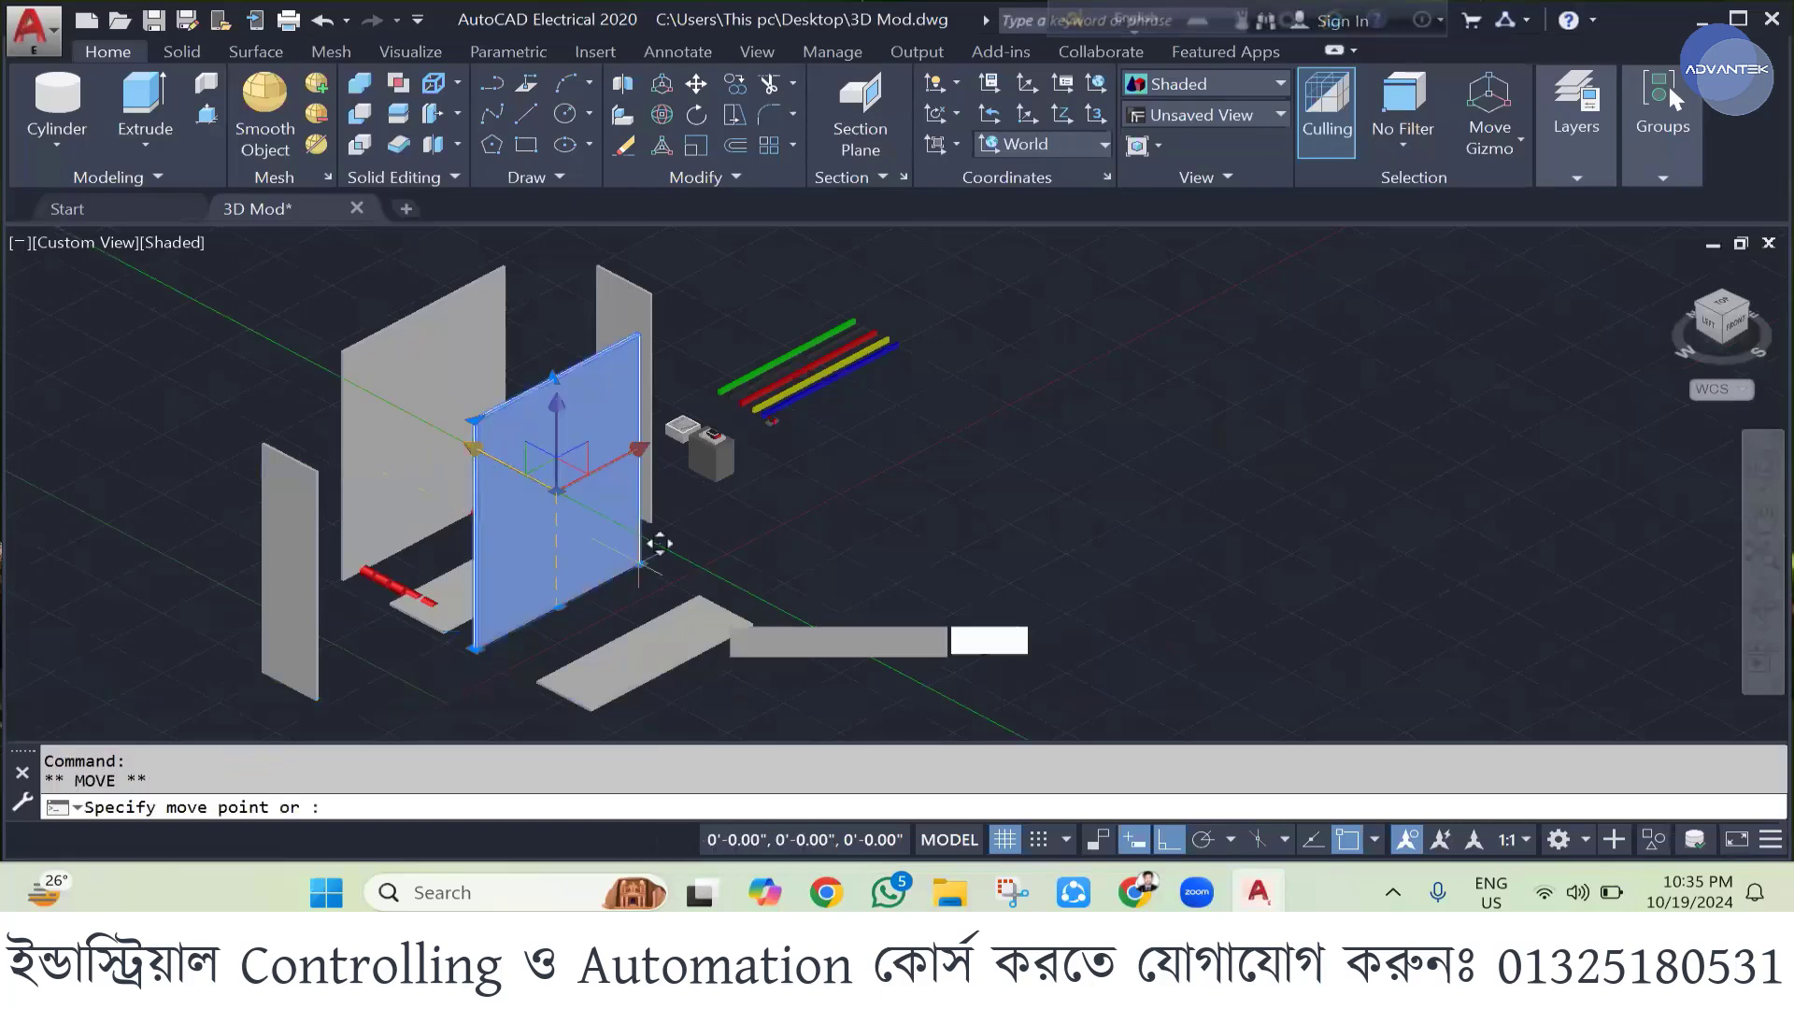
pyautogui.press('Escape')
pyautogui.click(624, 402)
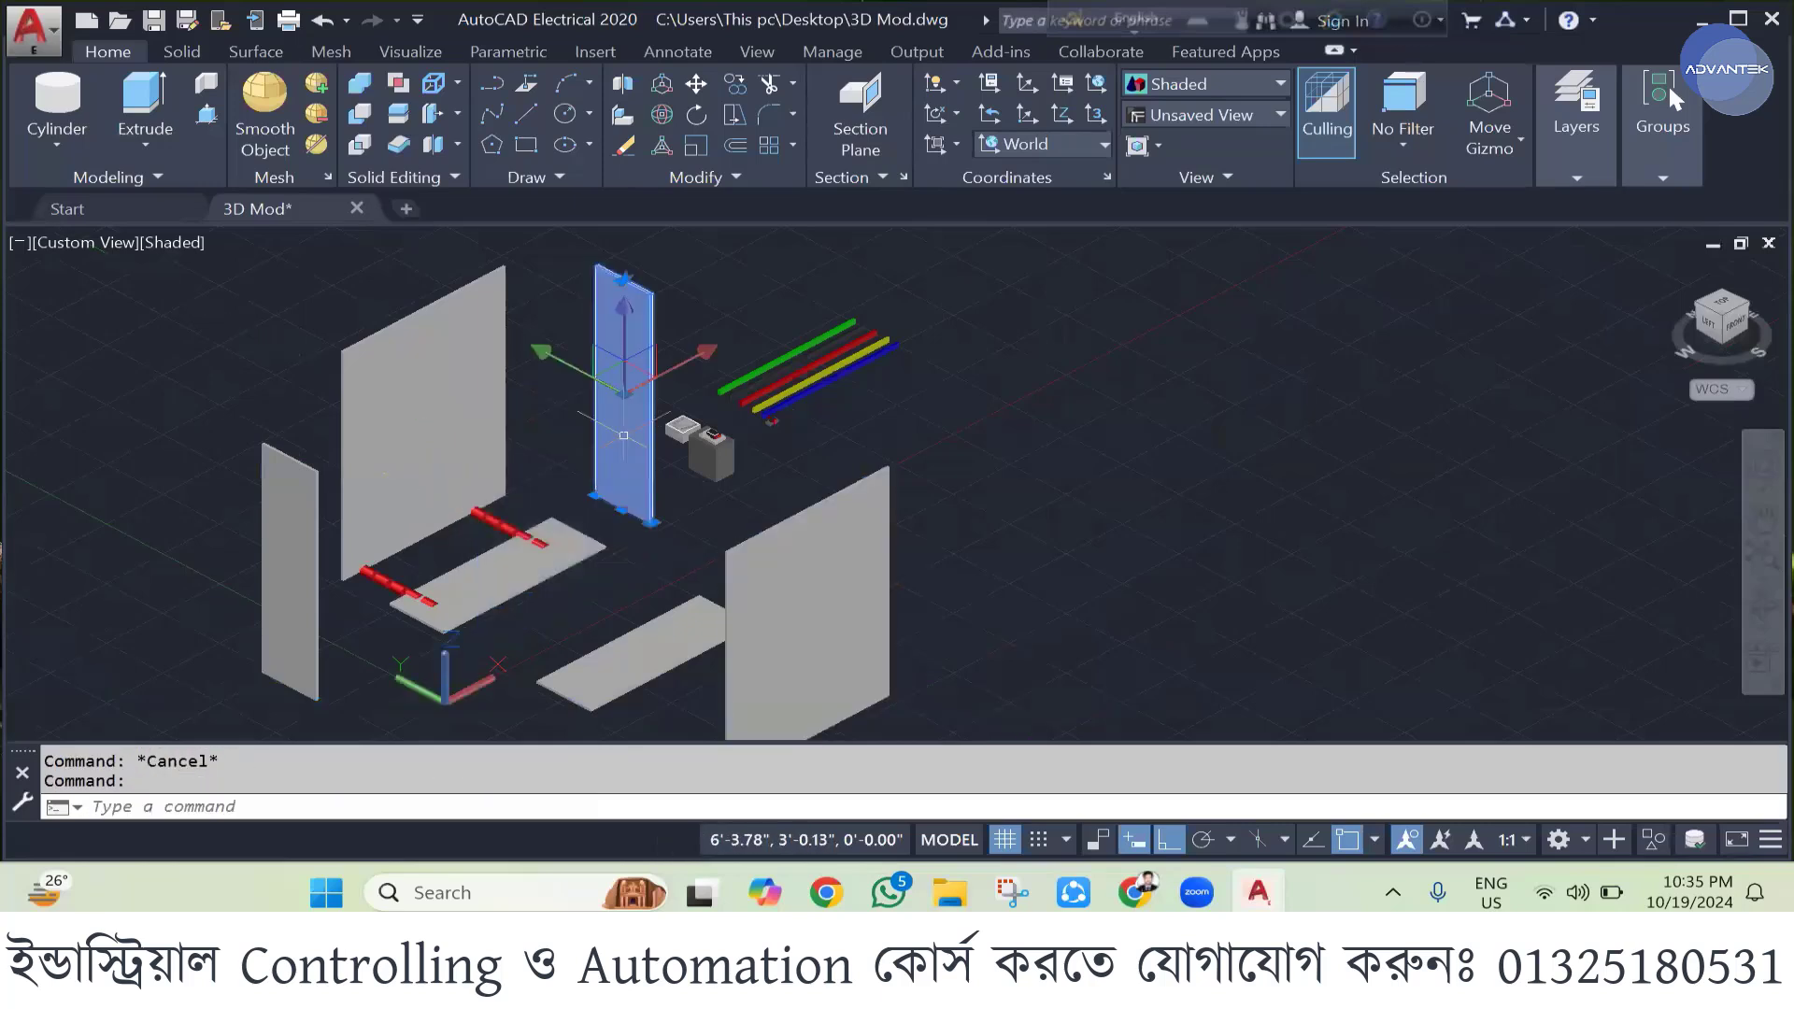
pyautogui.click(692, 358)
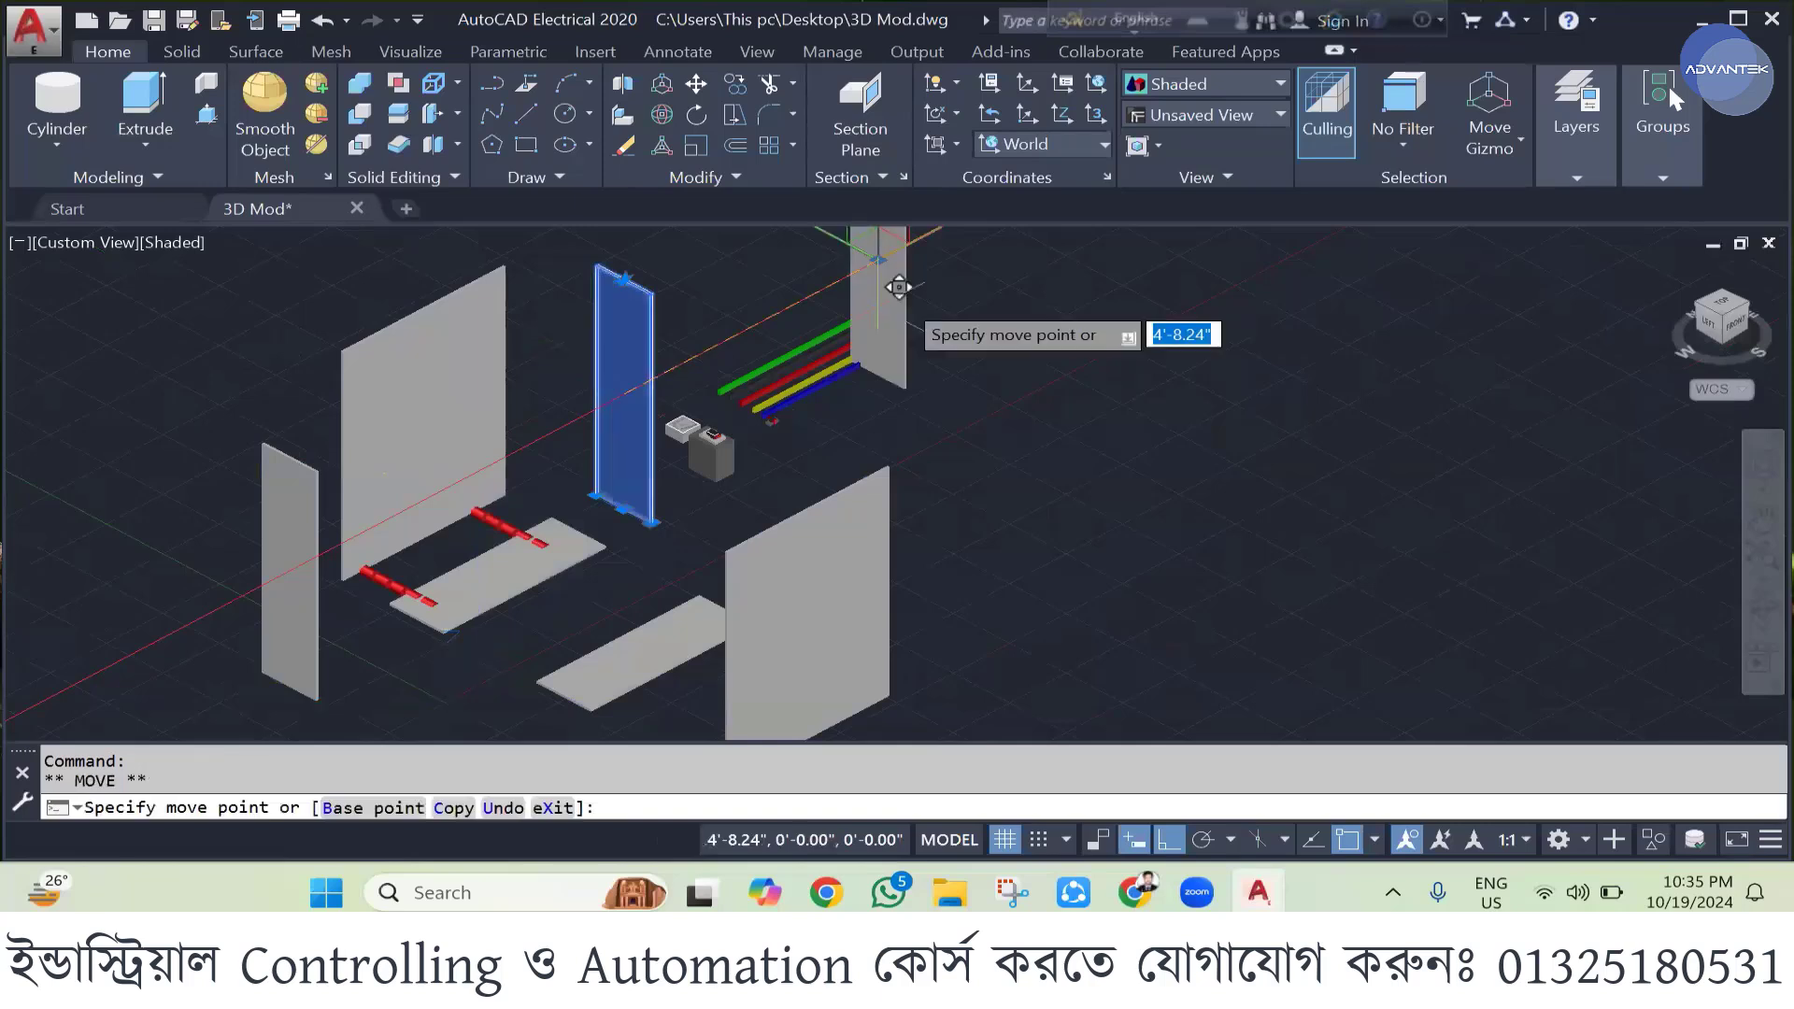
pyautogui.press('Escape')
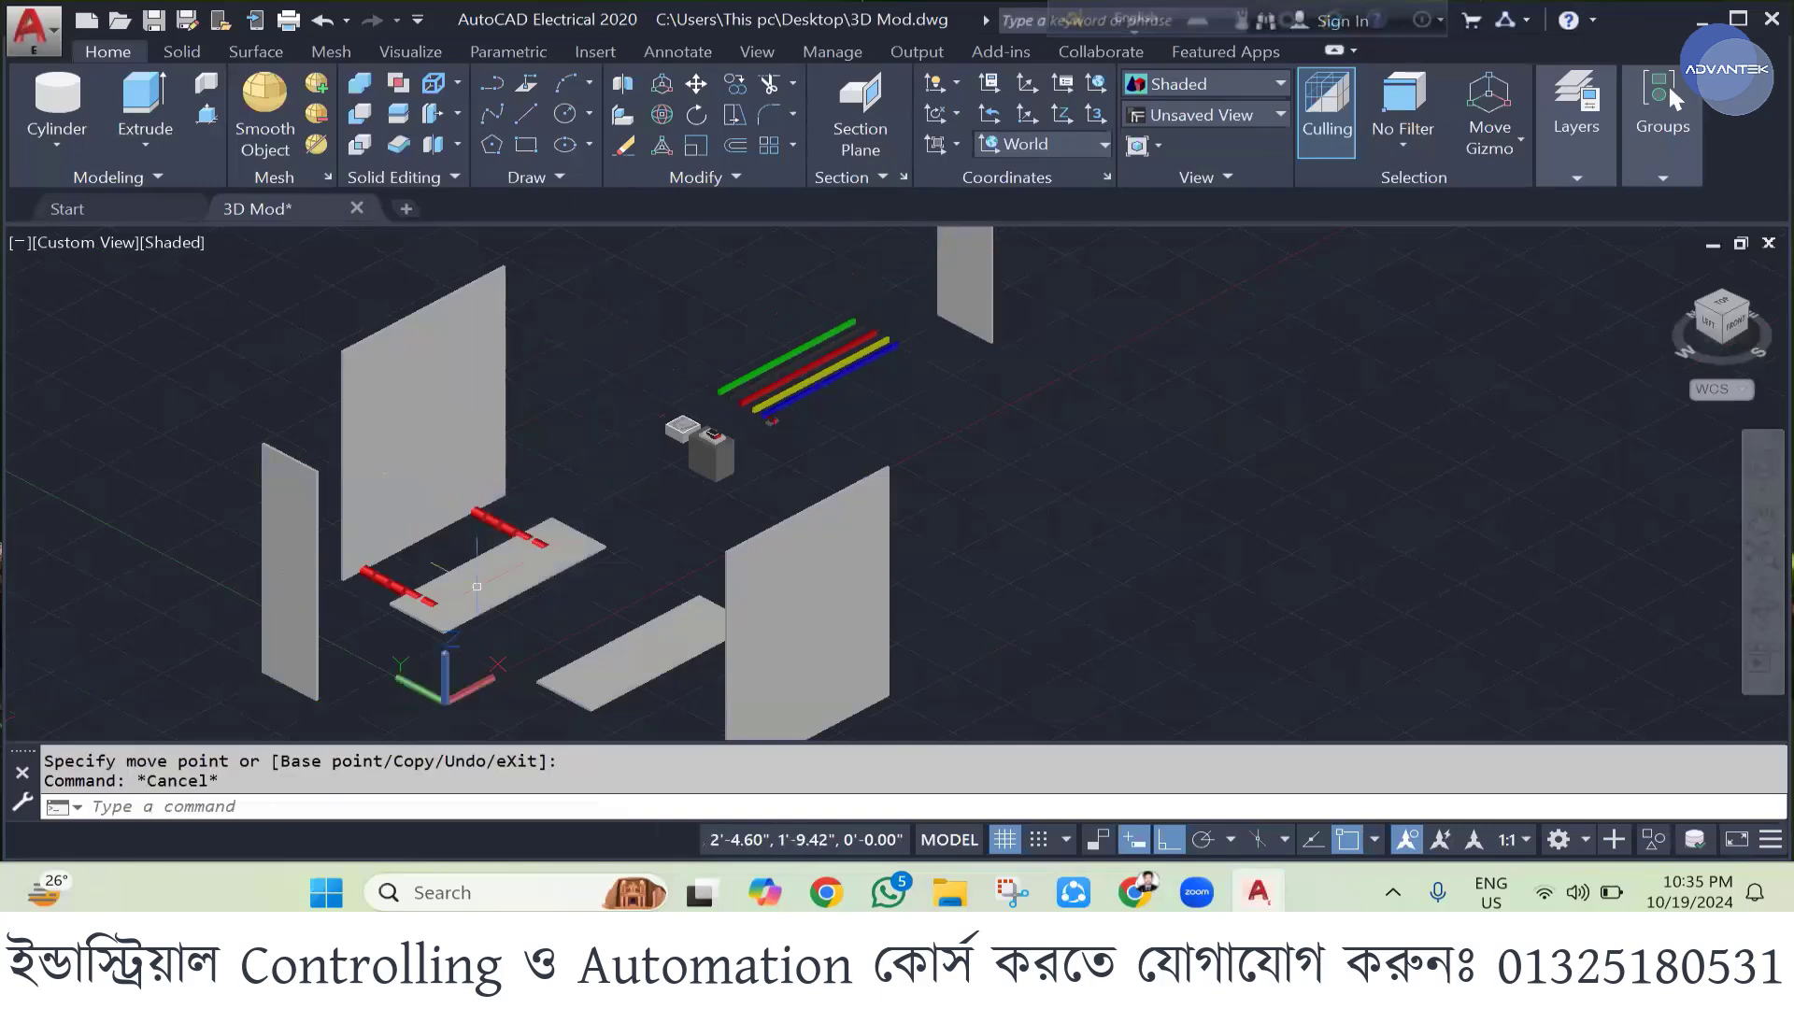
# - Select both red cylinders and lift them straight up along Z
pyautogui.scroll(3, 477, 586)
pyautogui.click(281, 570)
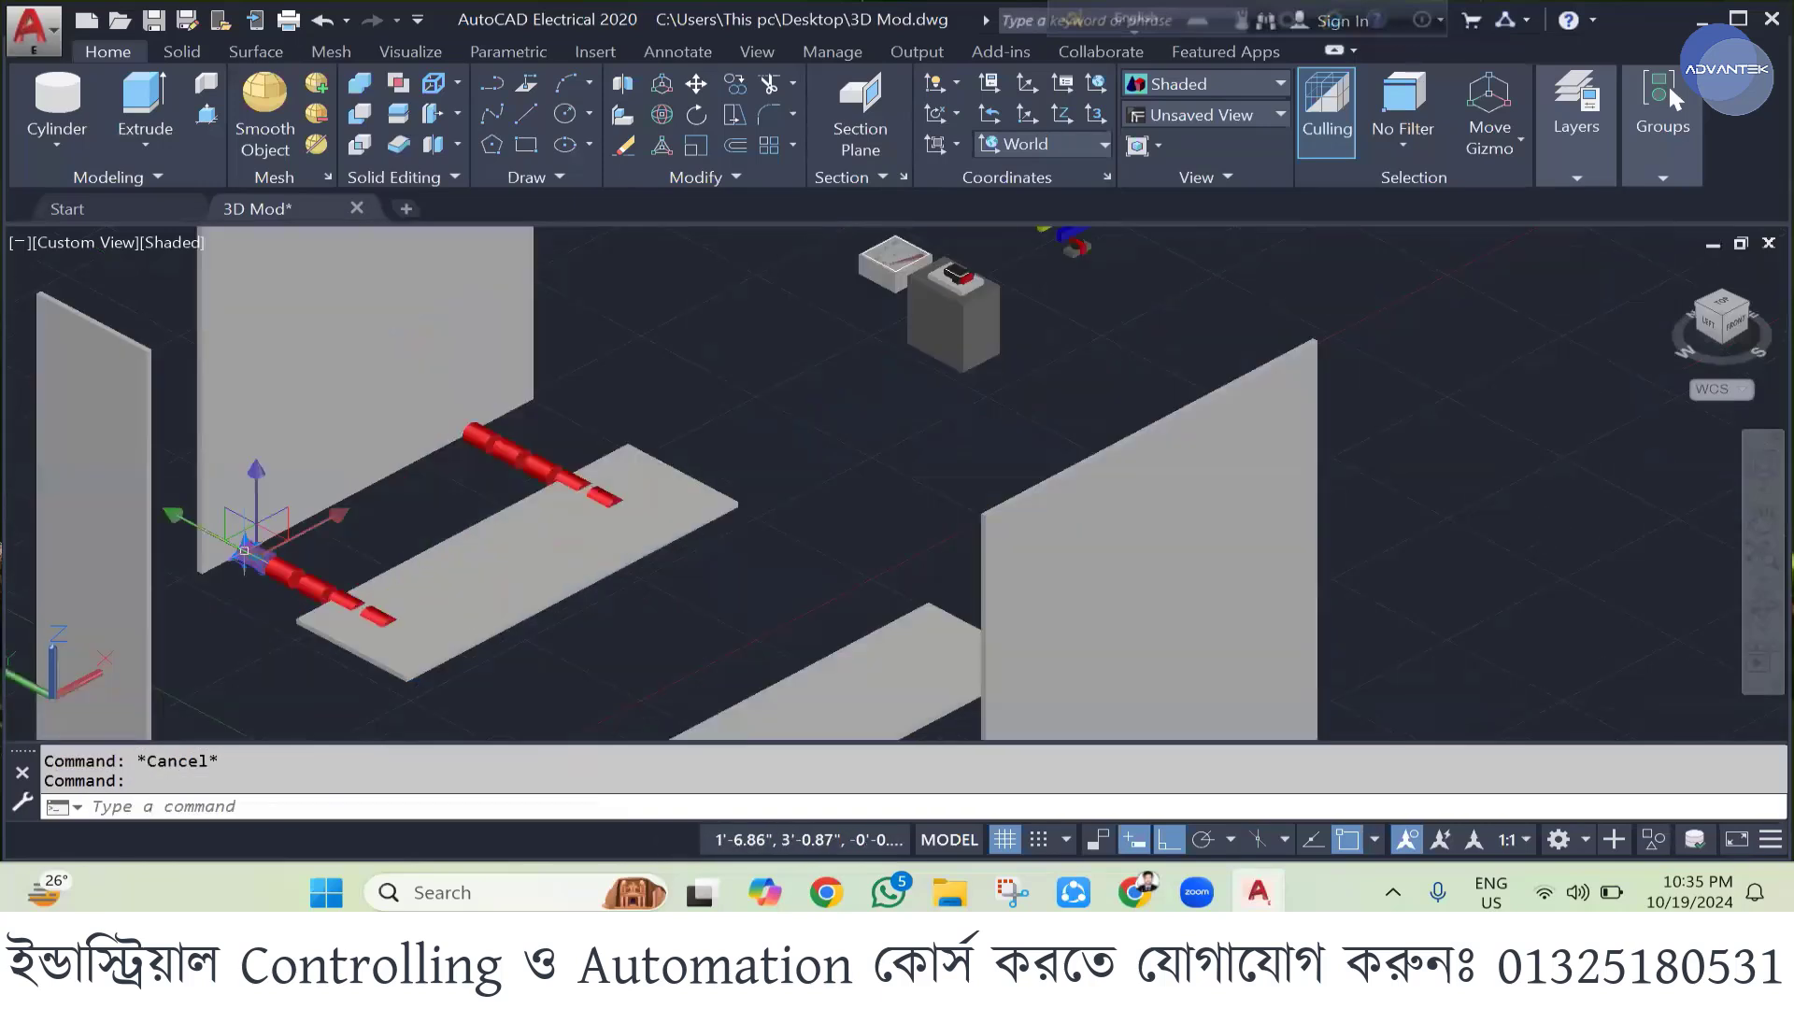
pyautogui.click(470, 440)
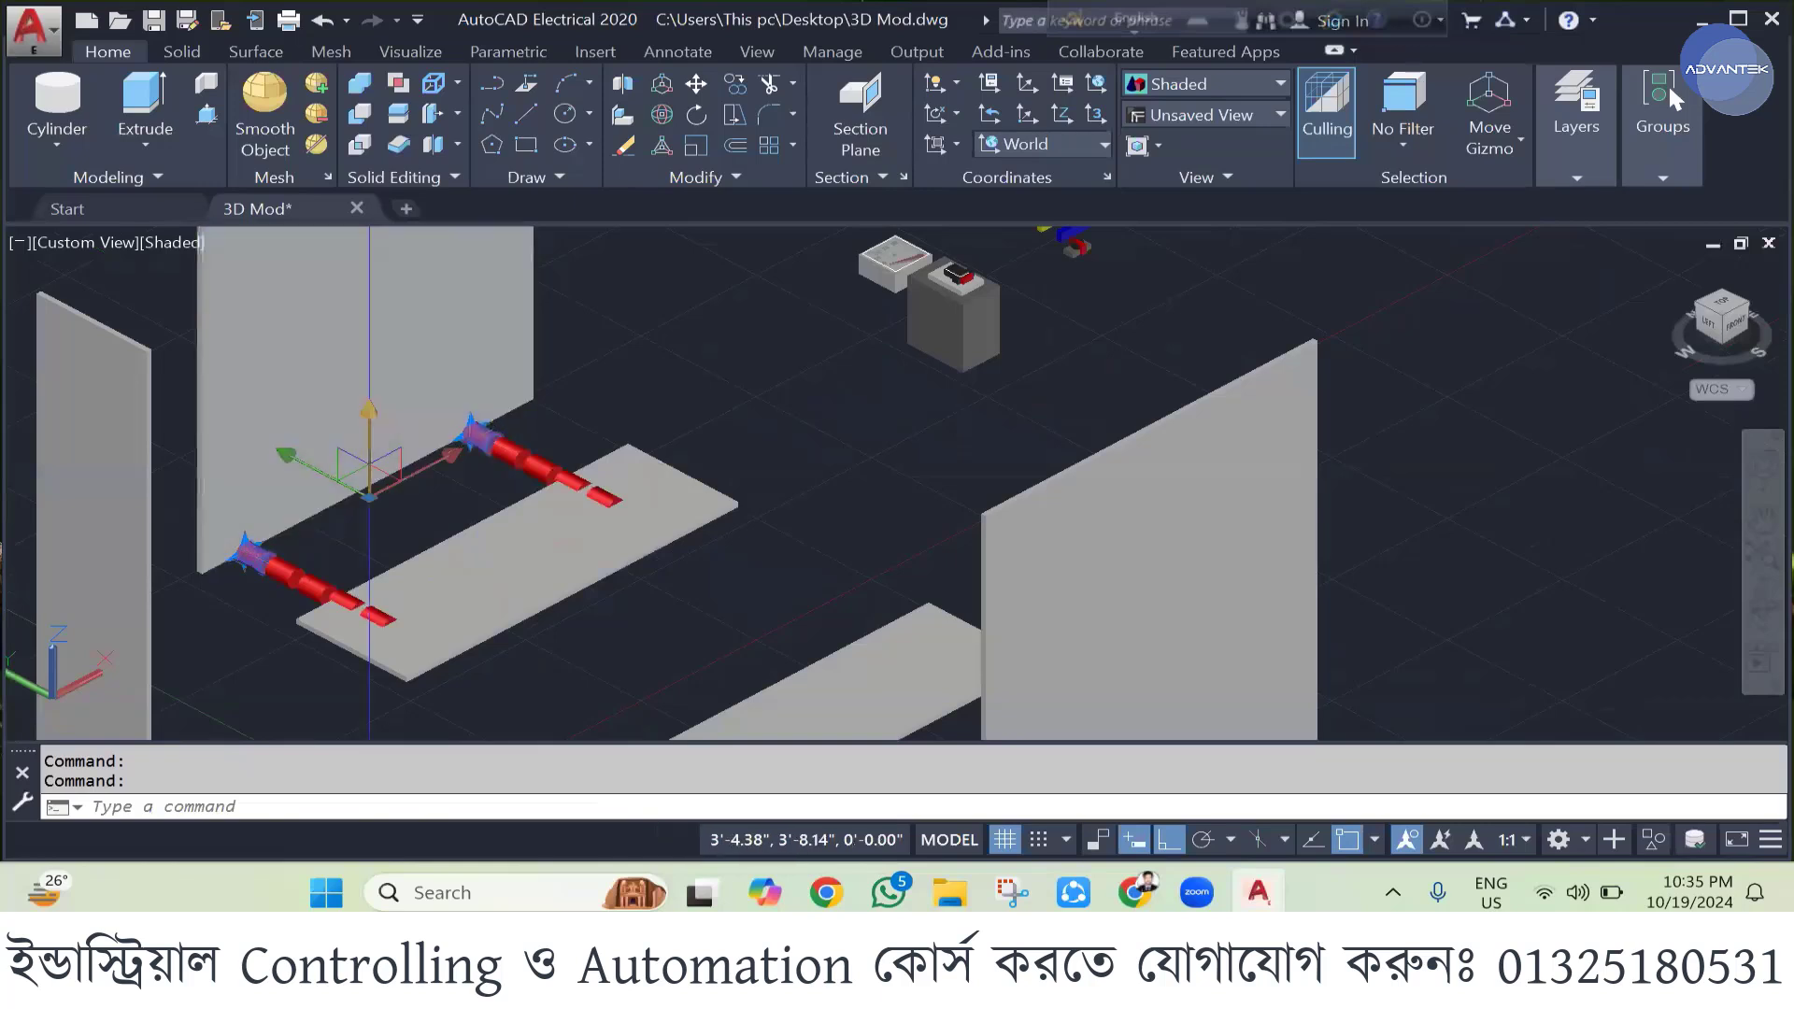
pyautogui.click(386, 475)
pyautogui.scroll(-3, 389, 474)
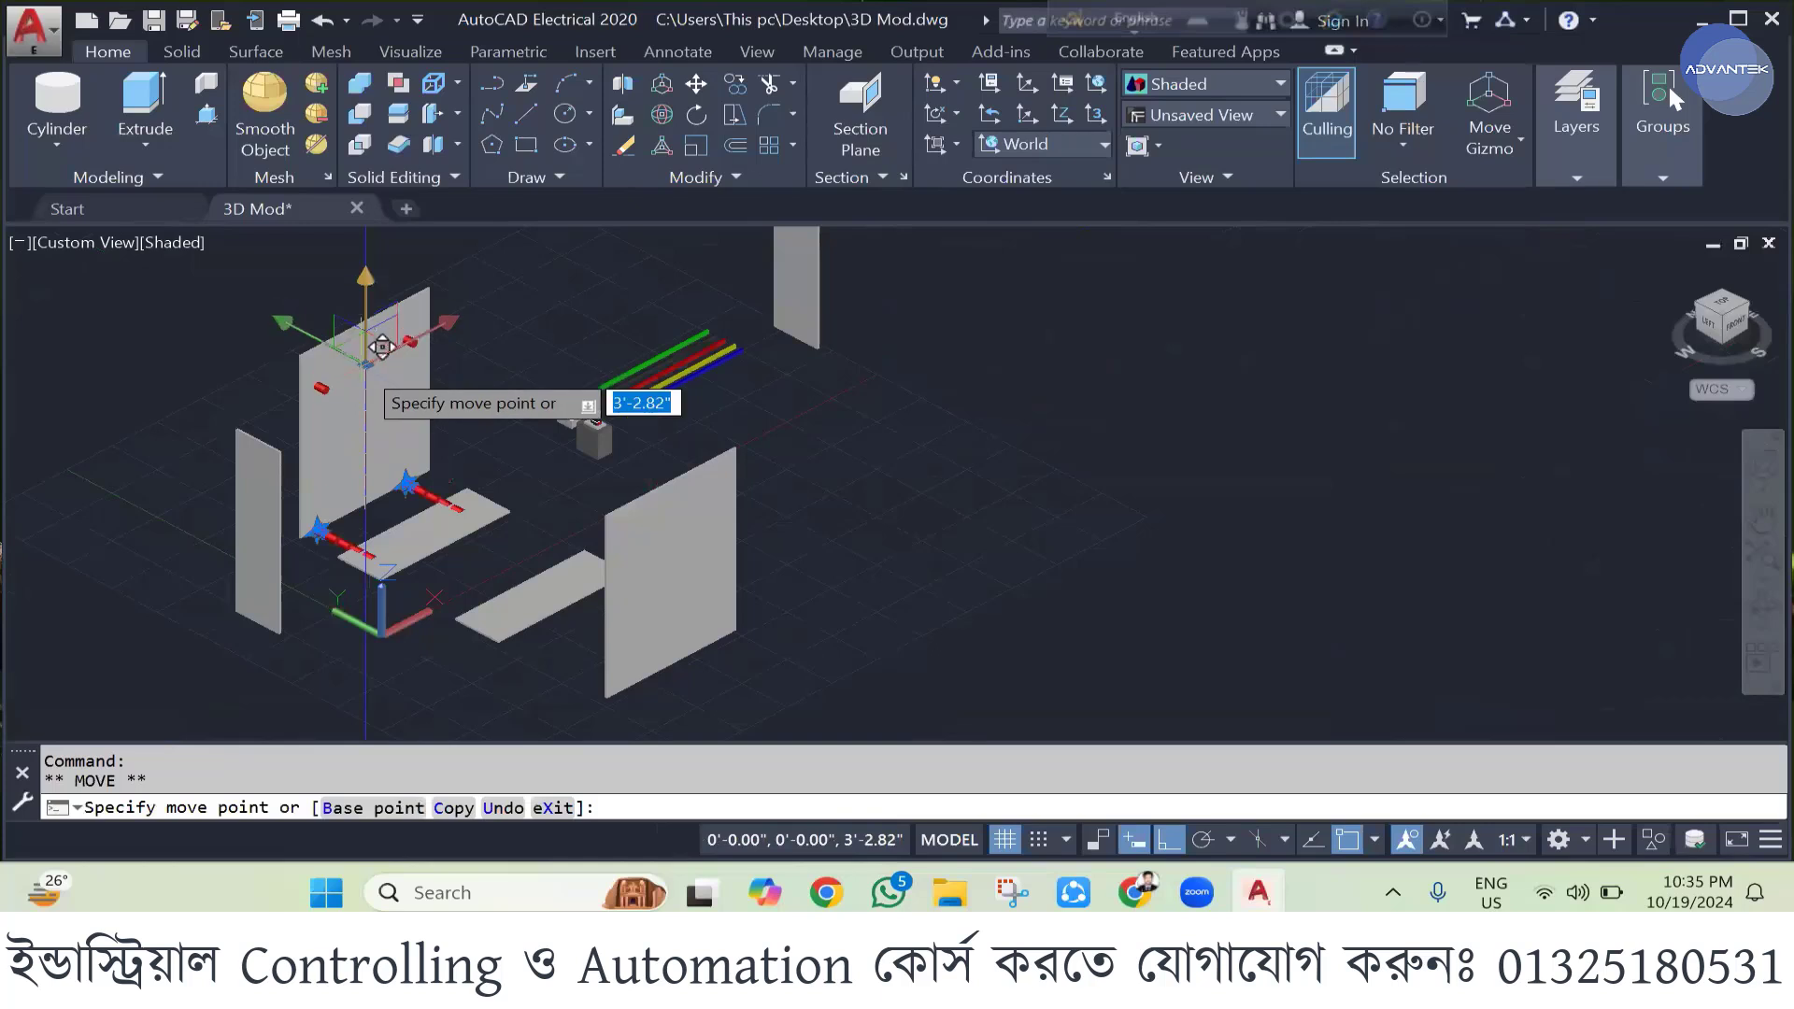
pyautogui.click(382, 377)
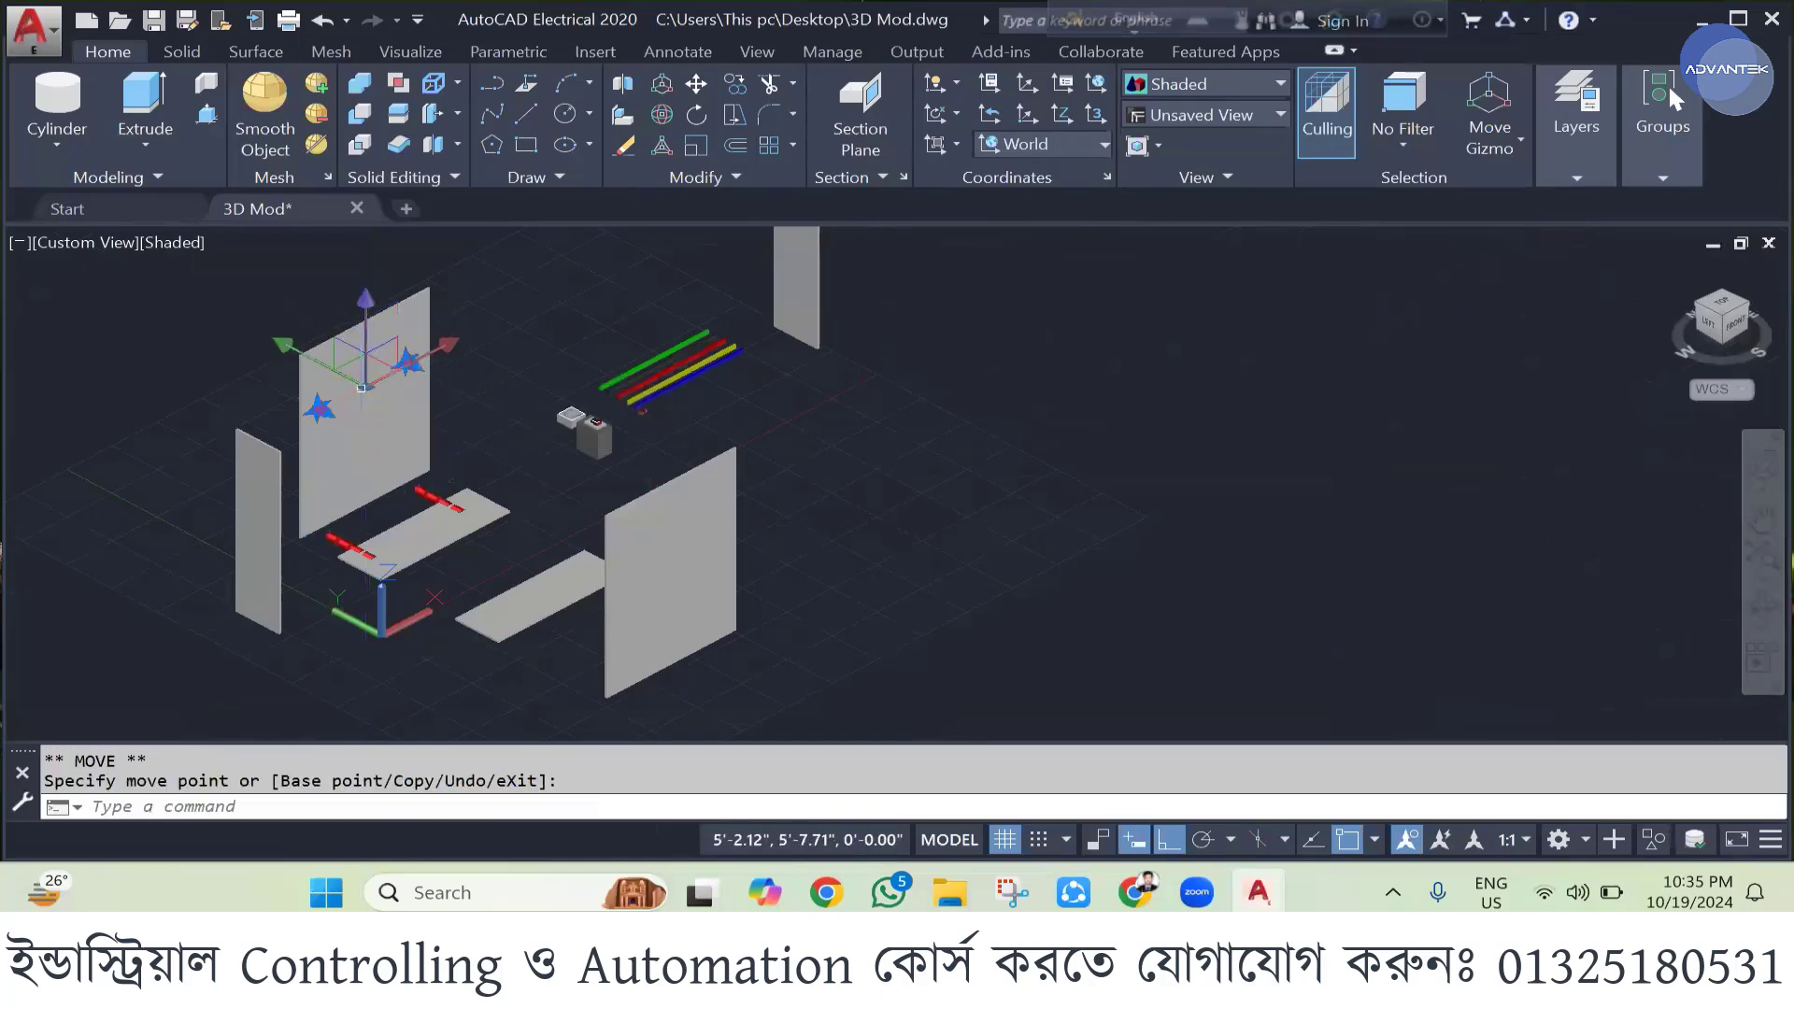
pyautogui.press('Escape')
pyautogui.write('vs')
pyautogui.press('Return')
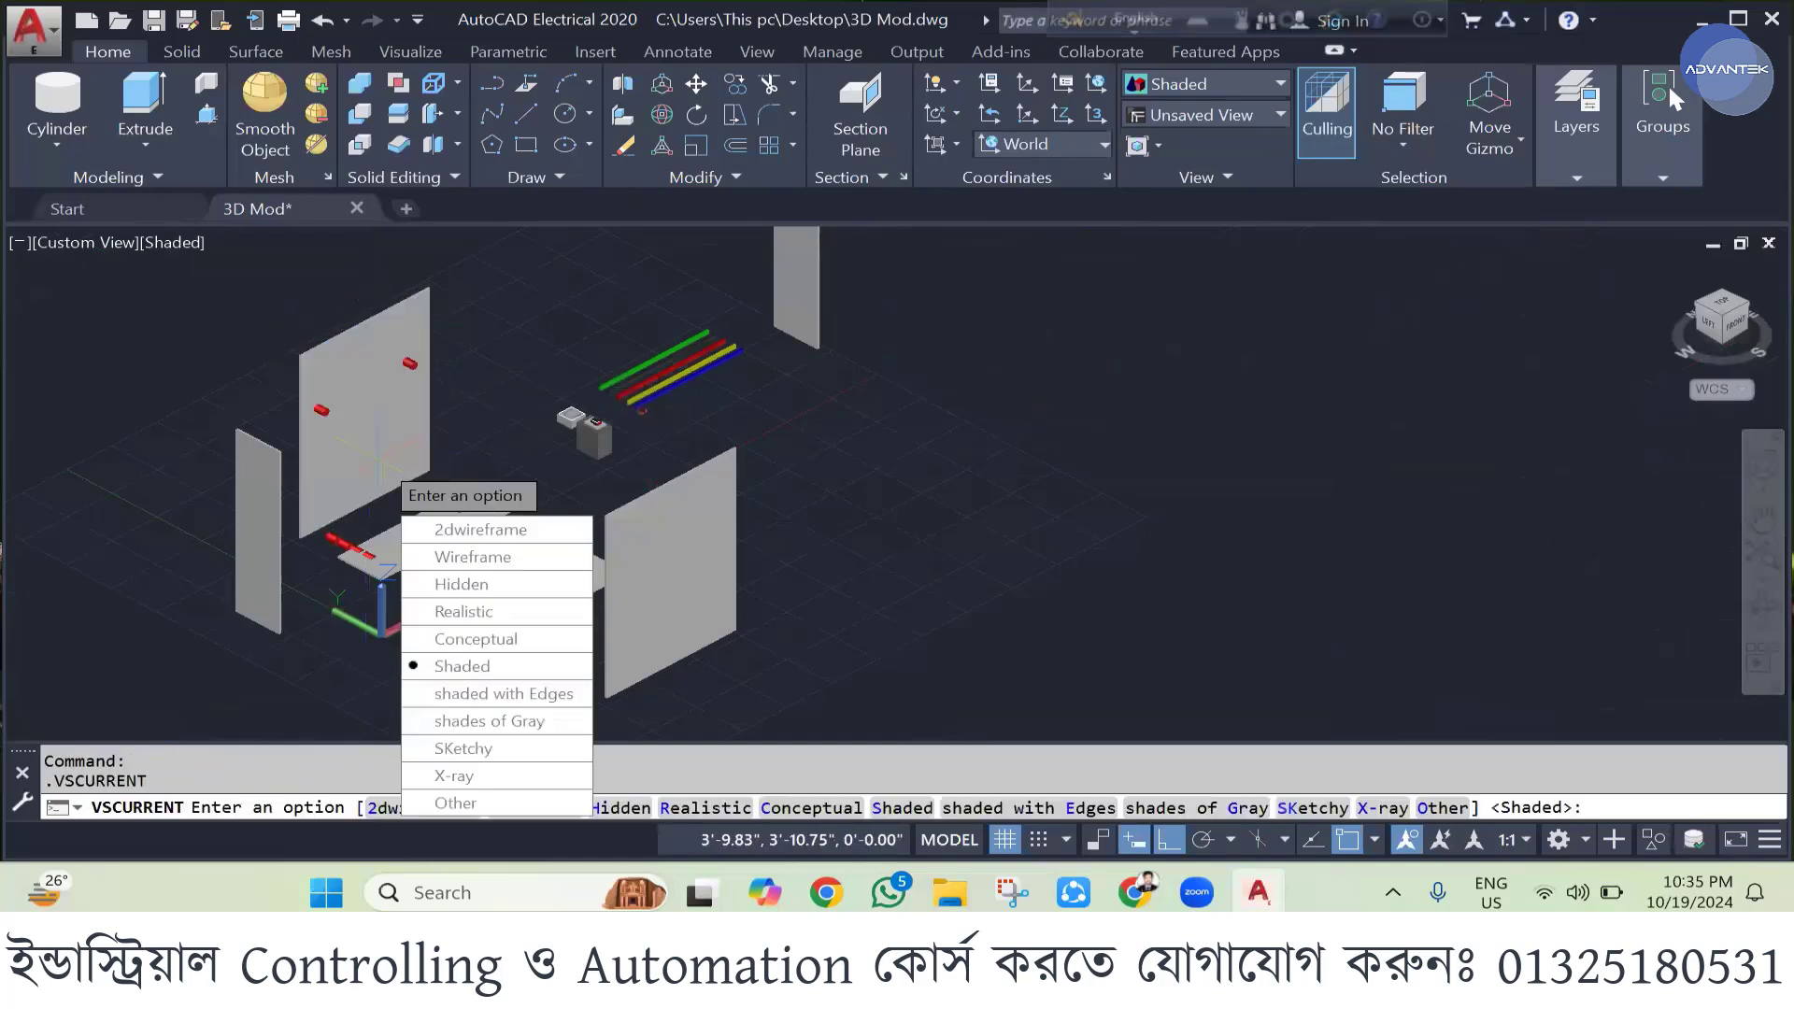
pyautogui.press('Escape')
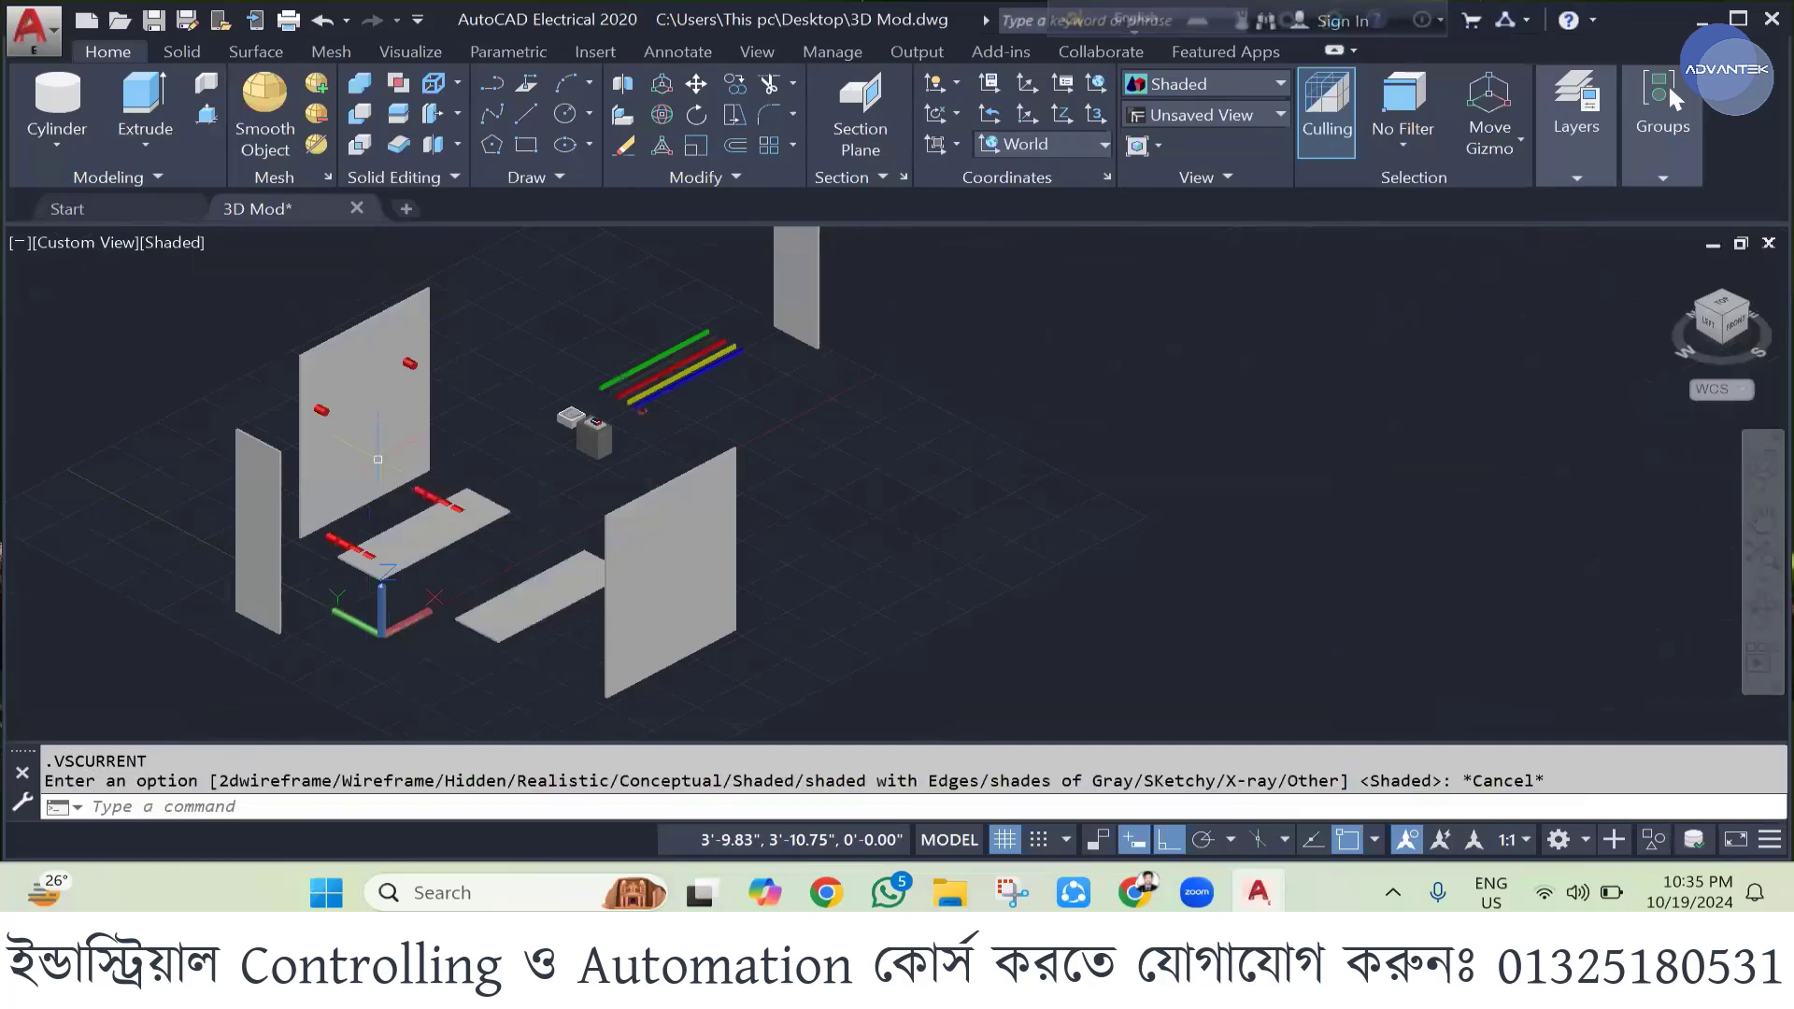
pyautogui.click(322, 529)
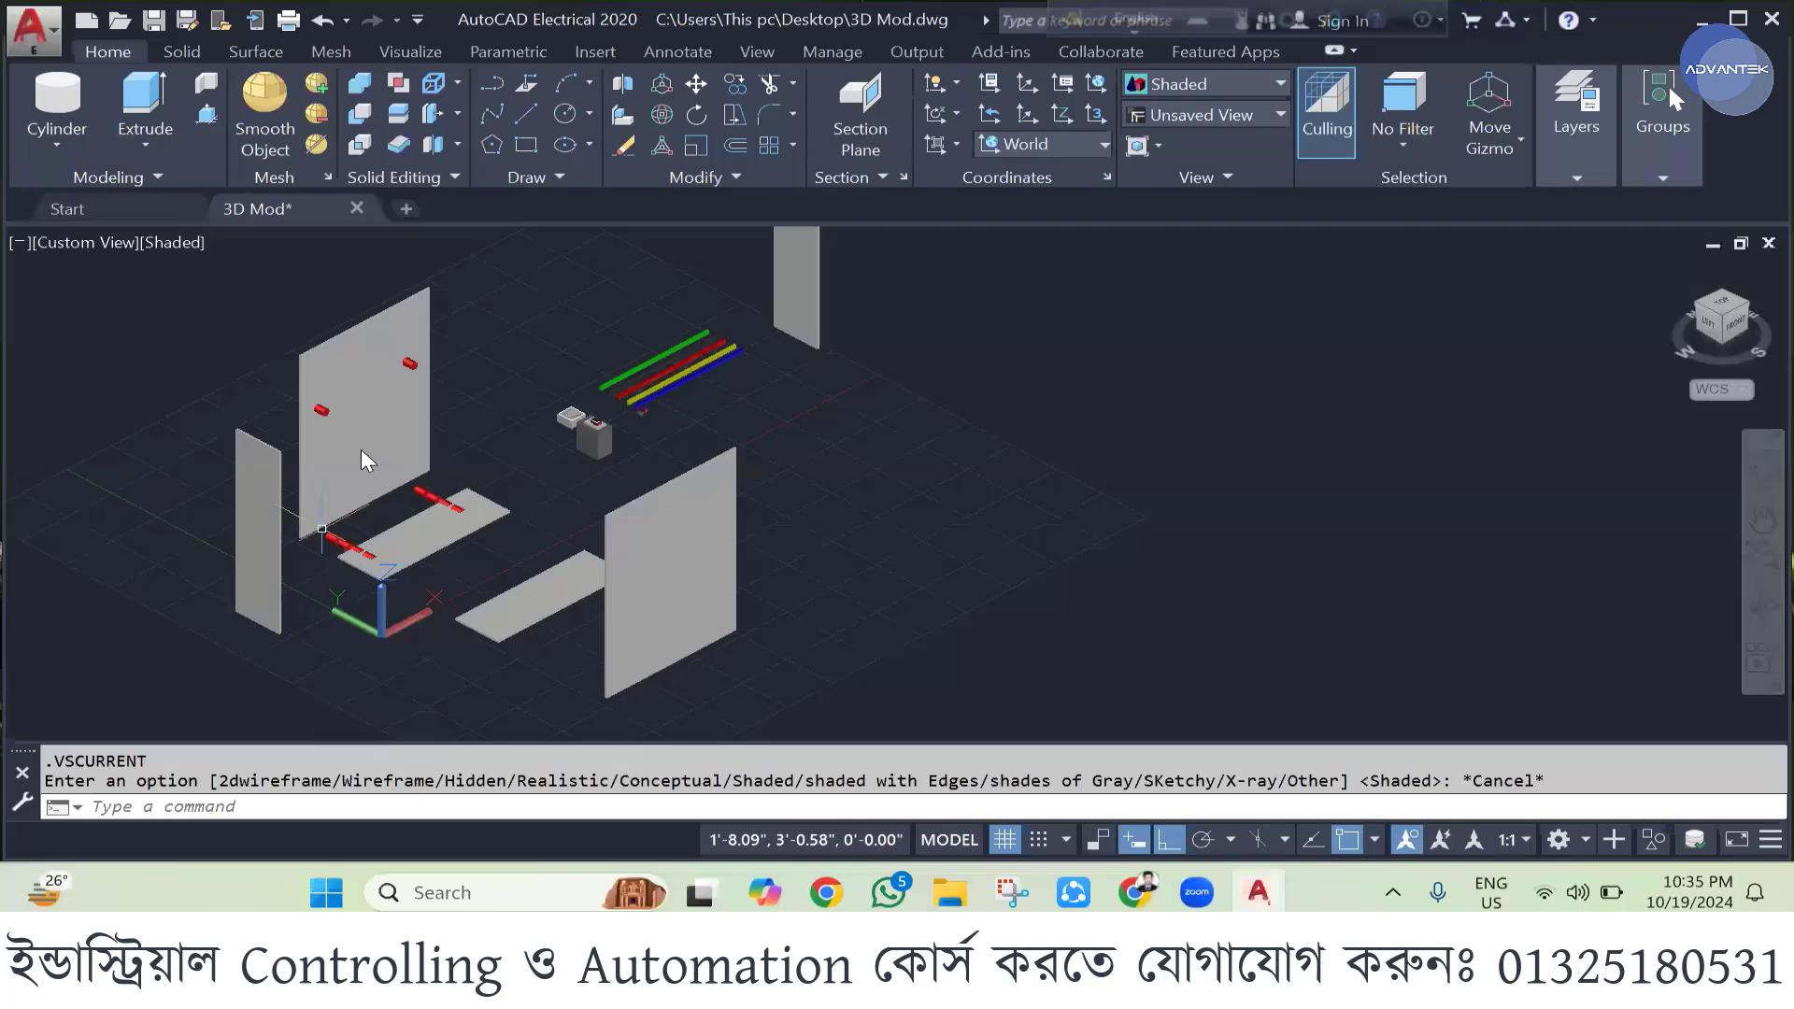
pyautogui.scroll(5, 417, 479)
pyautogui.click(446, 506)
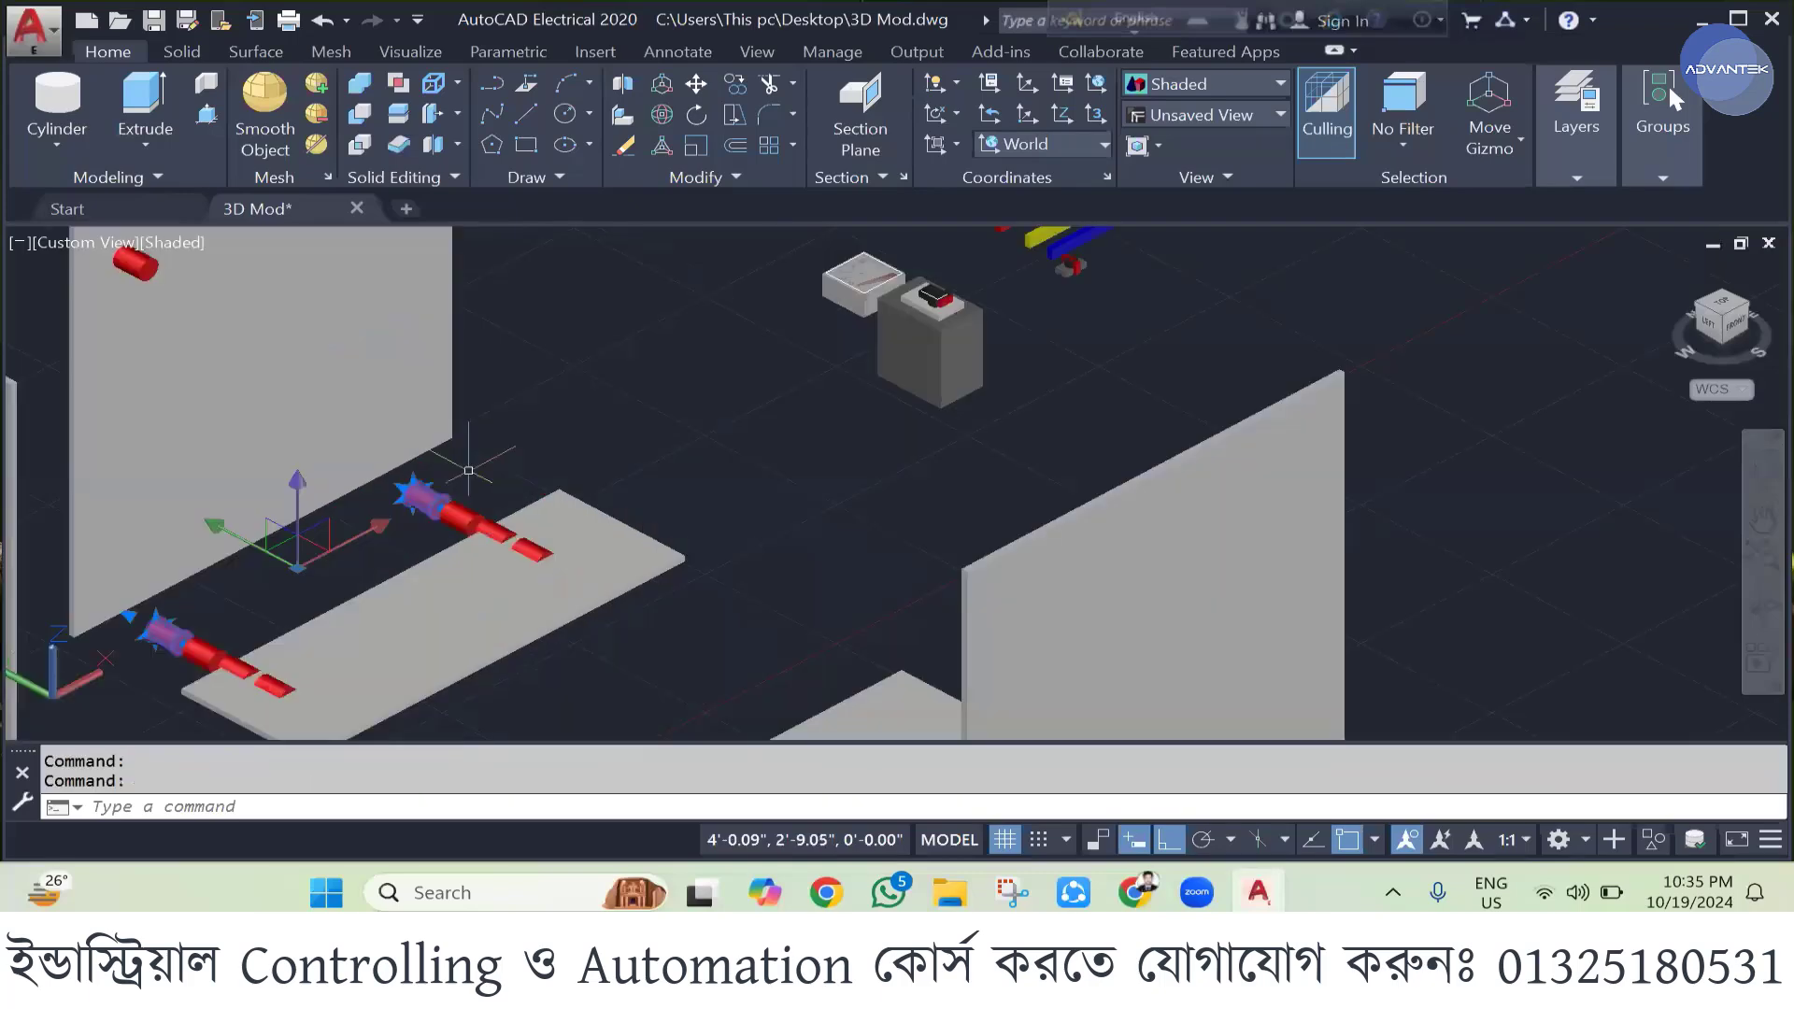
# - Lift the selected red cylinders upward and slide them back against the wall panel
pyautogui.scroll(-3, 468, 470)
pyautogui.click(364, 500)
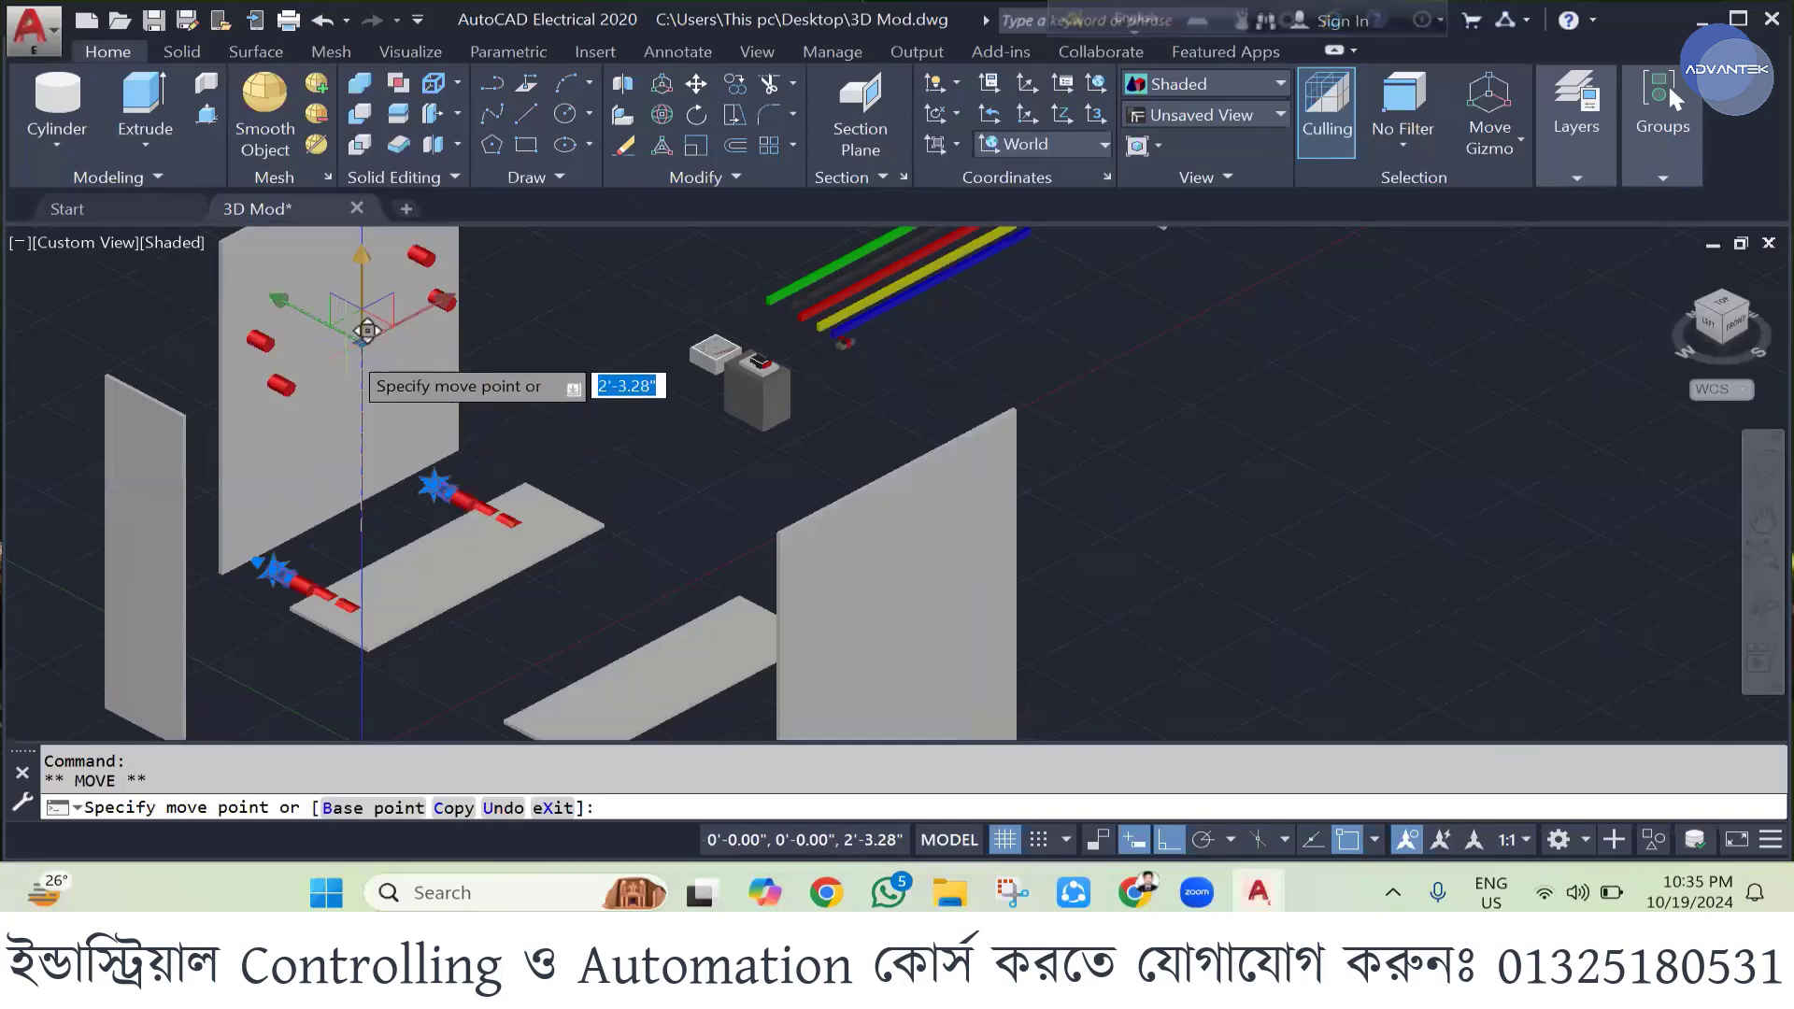
pyautogui.press('Escape')
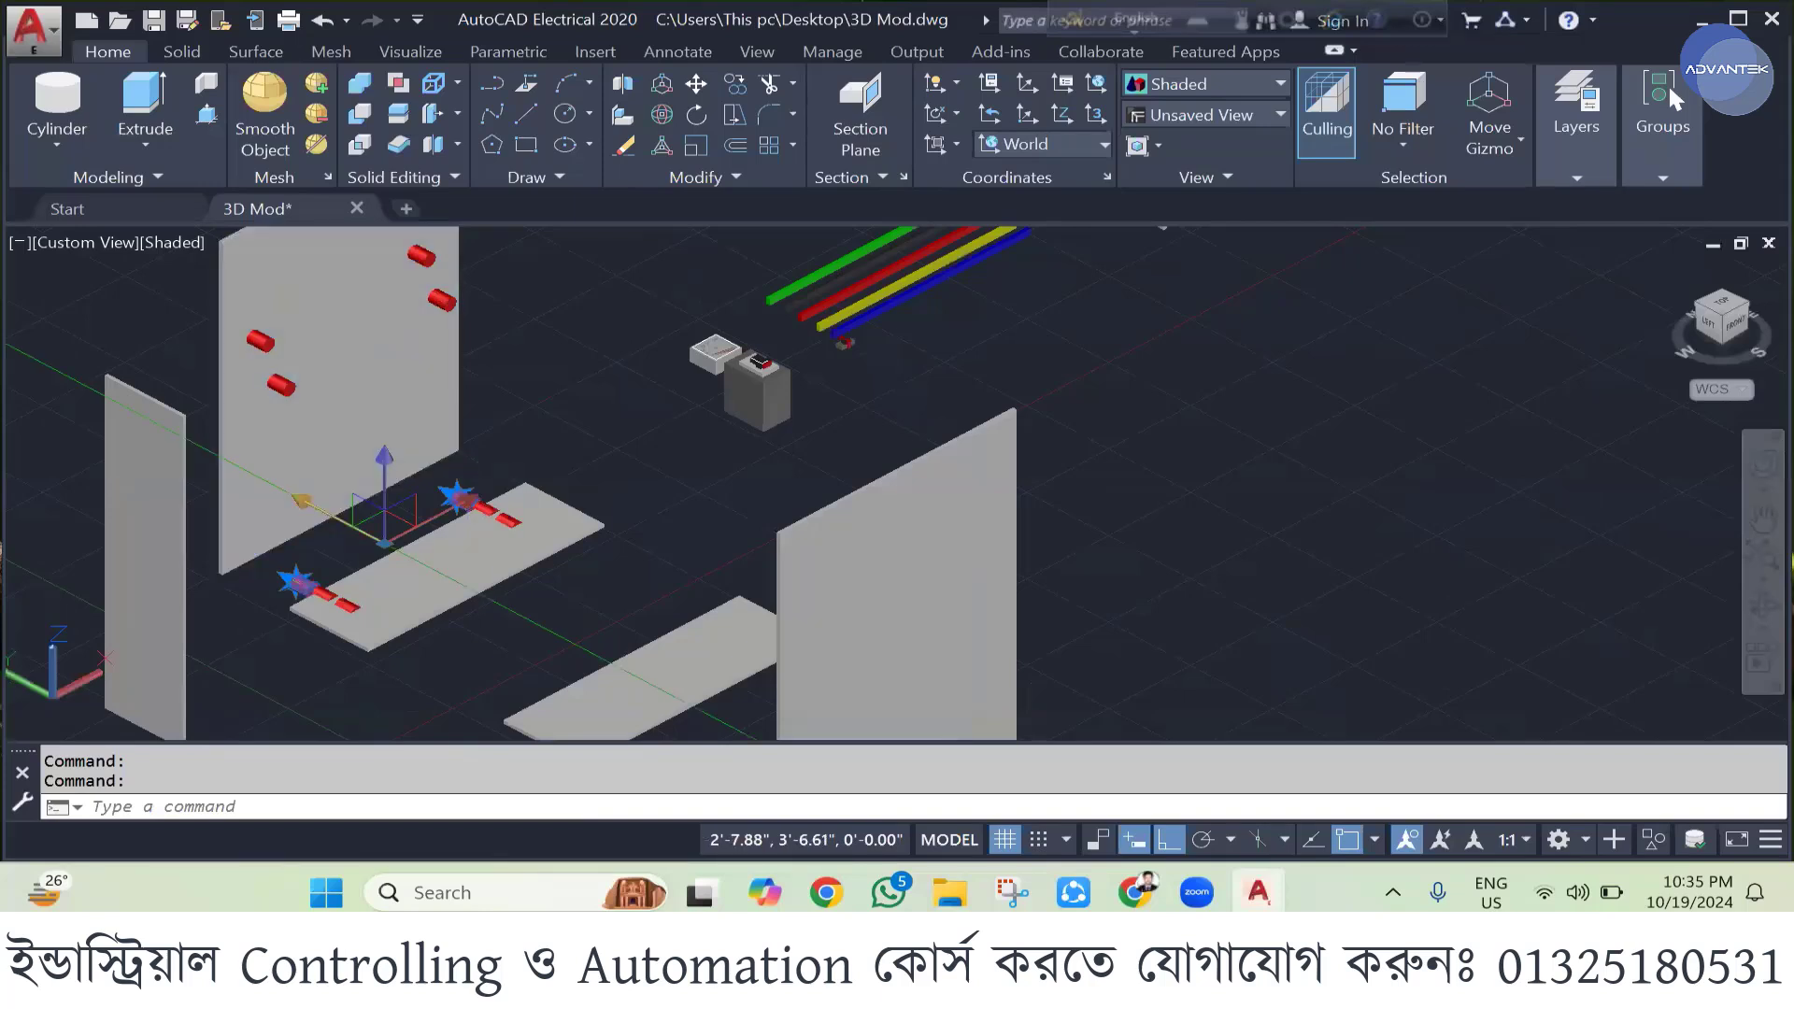
pyautogui.click(406, 523)
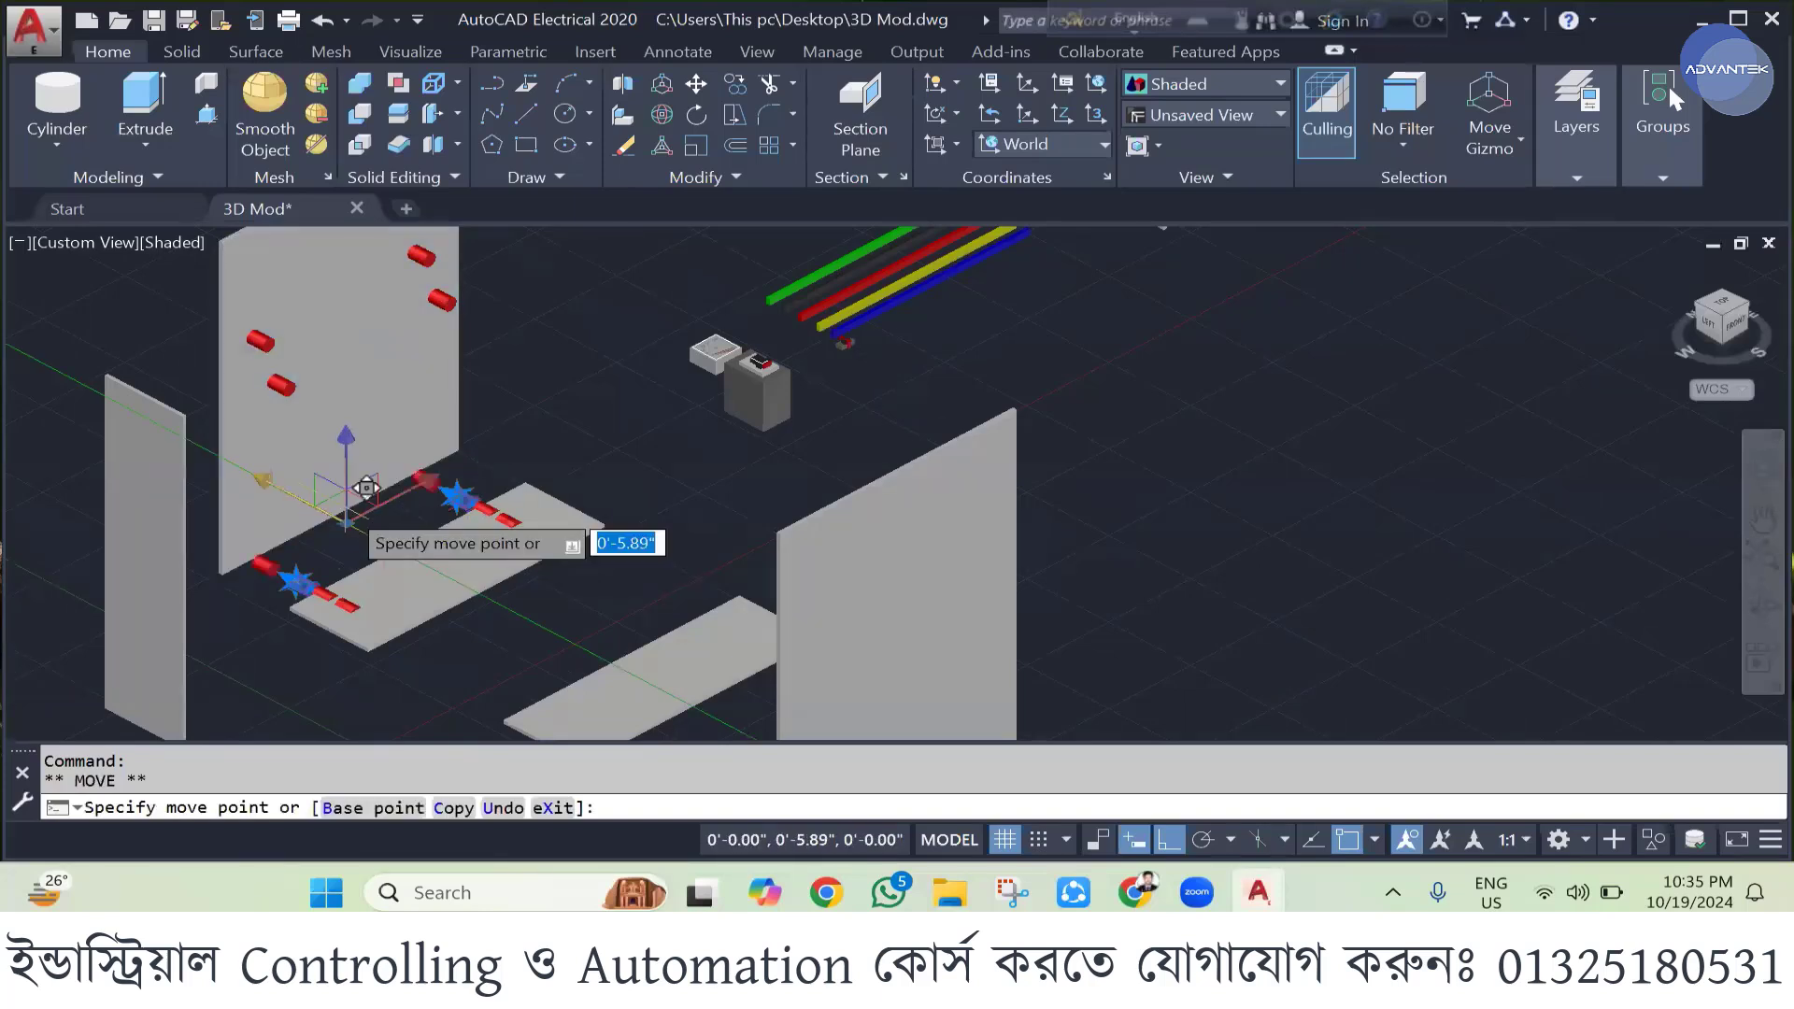
pyautogui.press('Escape')
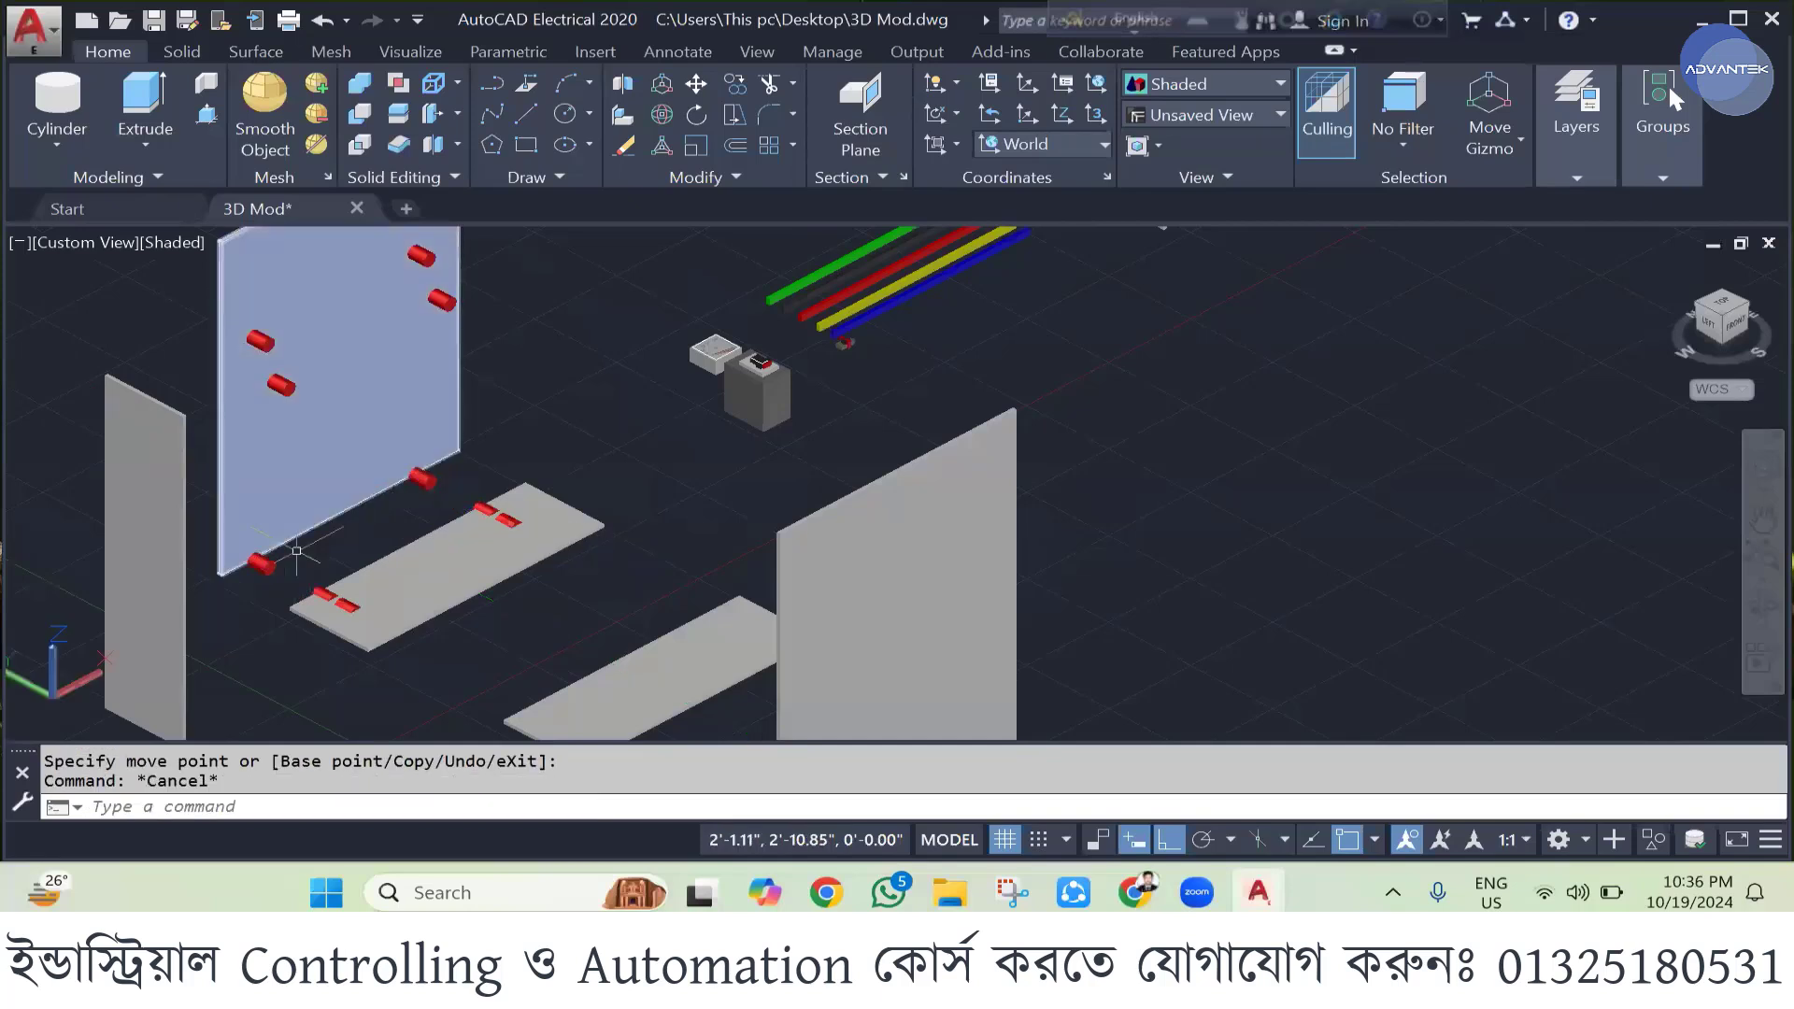
# - Raise the next two pairs of plate cylinders up onto the wall panel
pyautogui.click(262, 563)
pyautogui.click(423, 480)
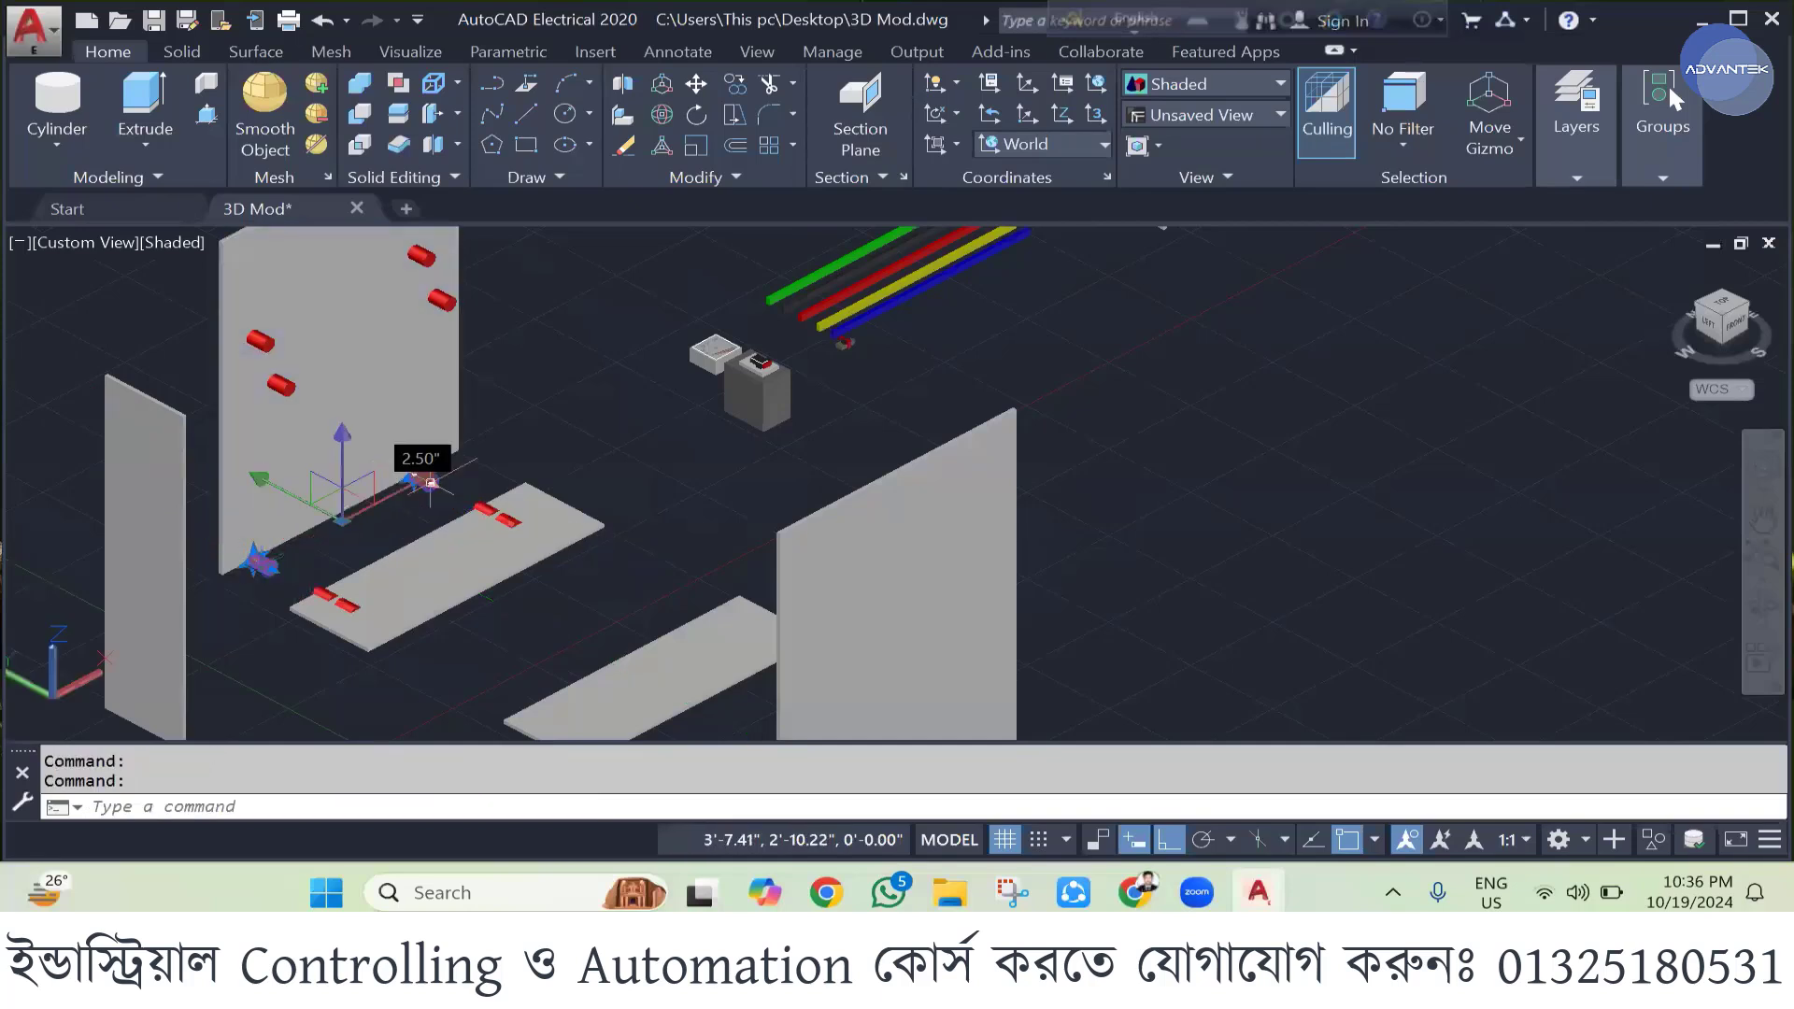
pyautogui.click(342, 458)
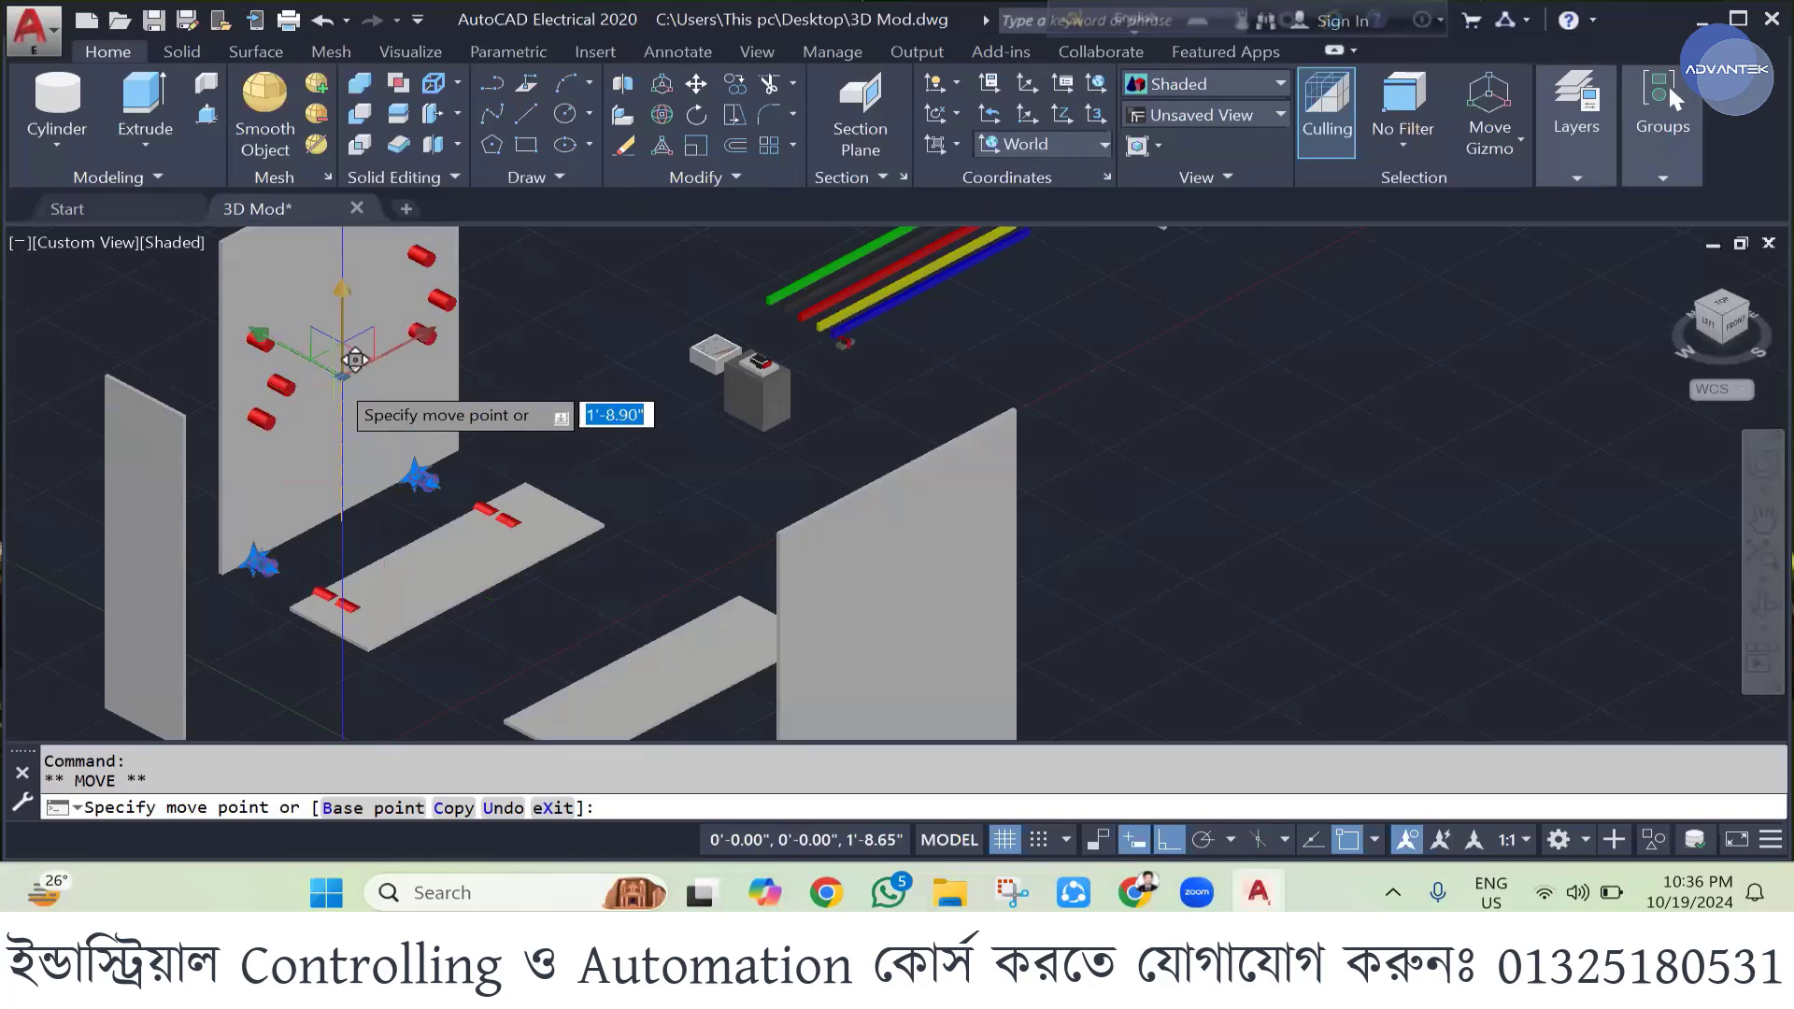
pyautogui.press('Escape')
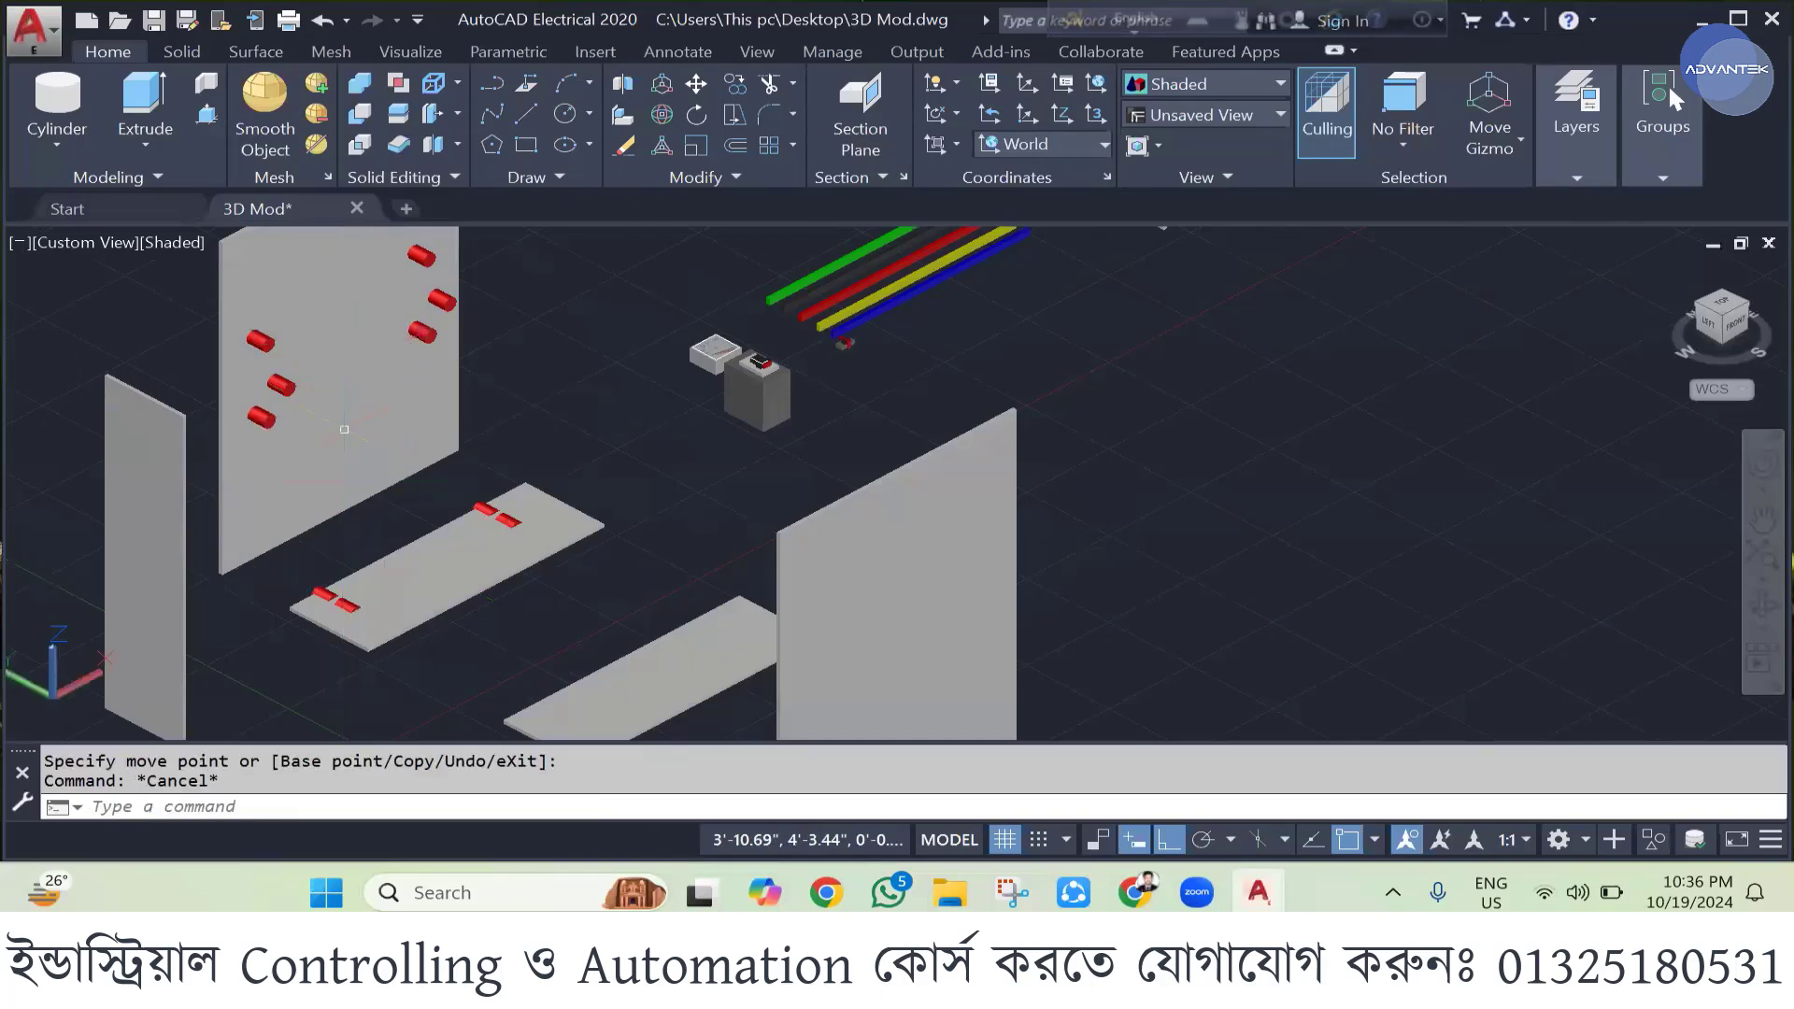
pyautogui.click(318, 590)
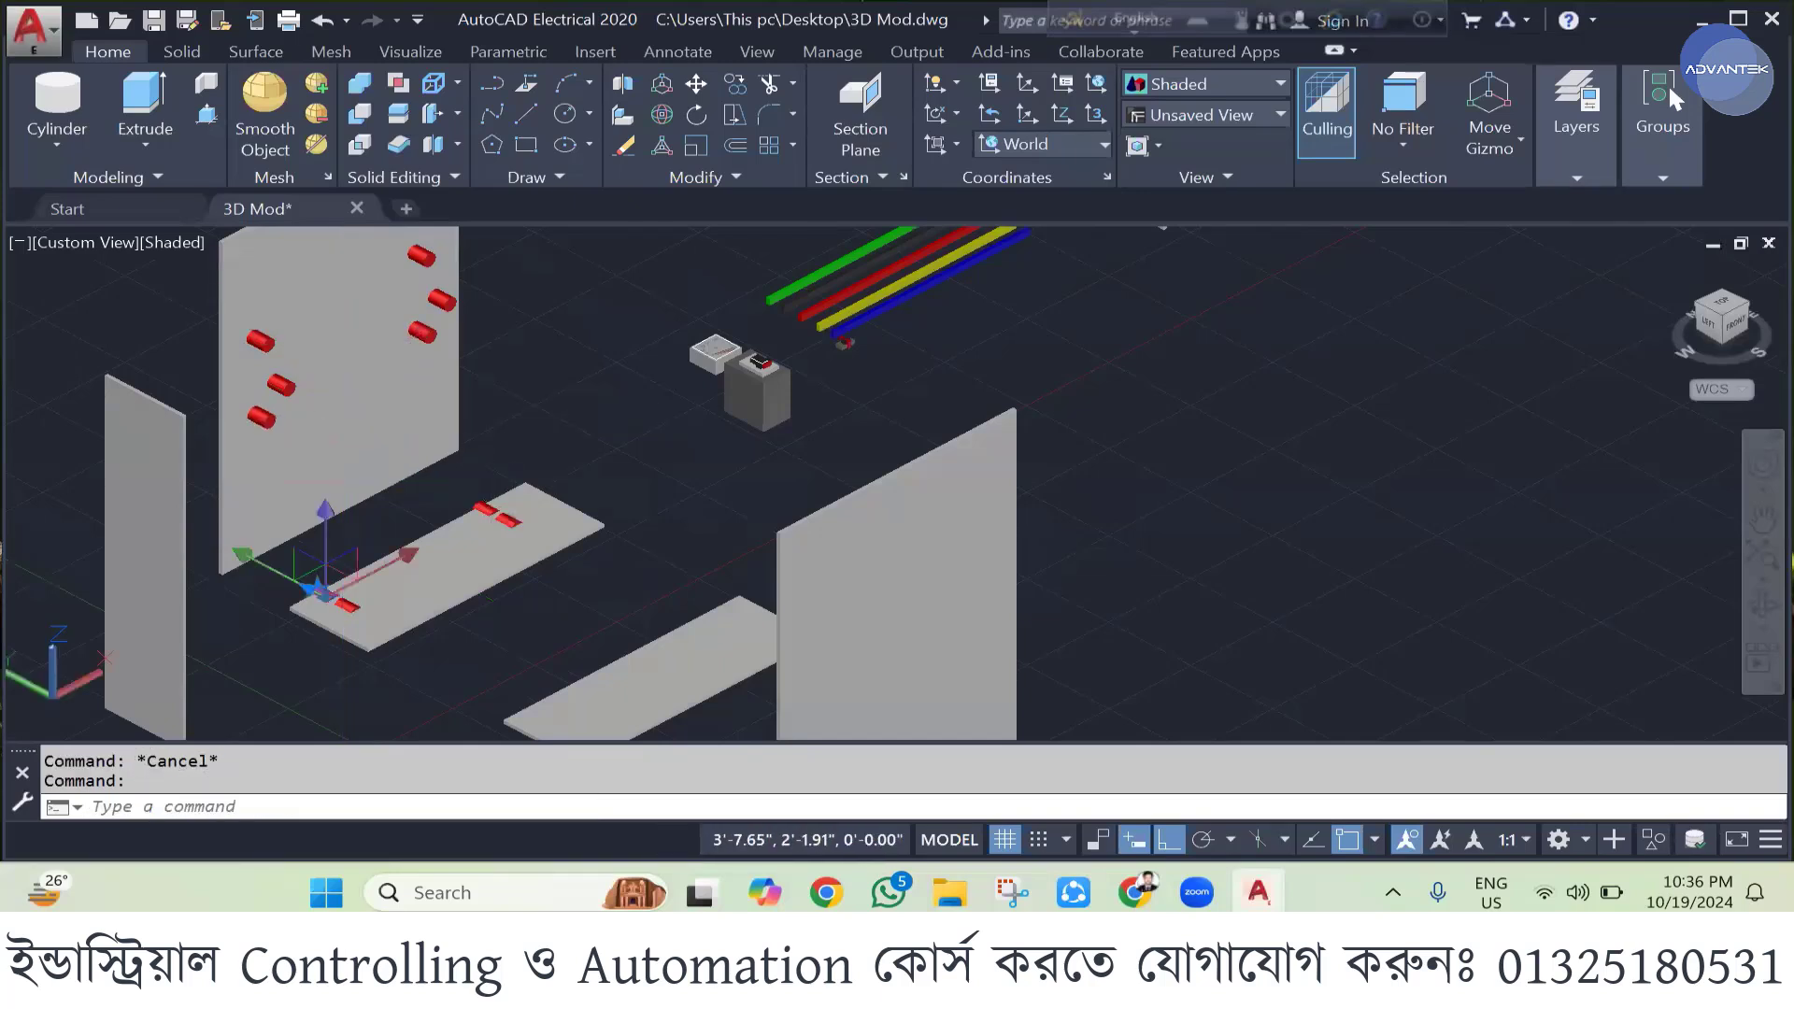
pyautogui.click(483, 509)
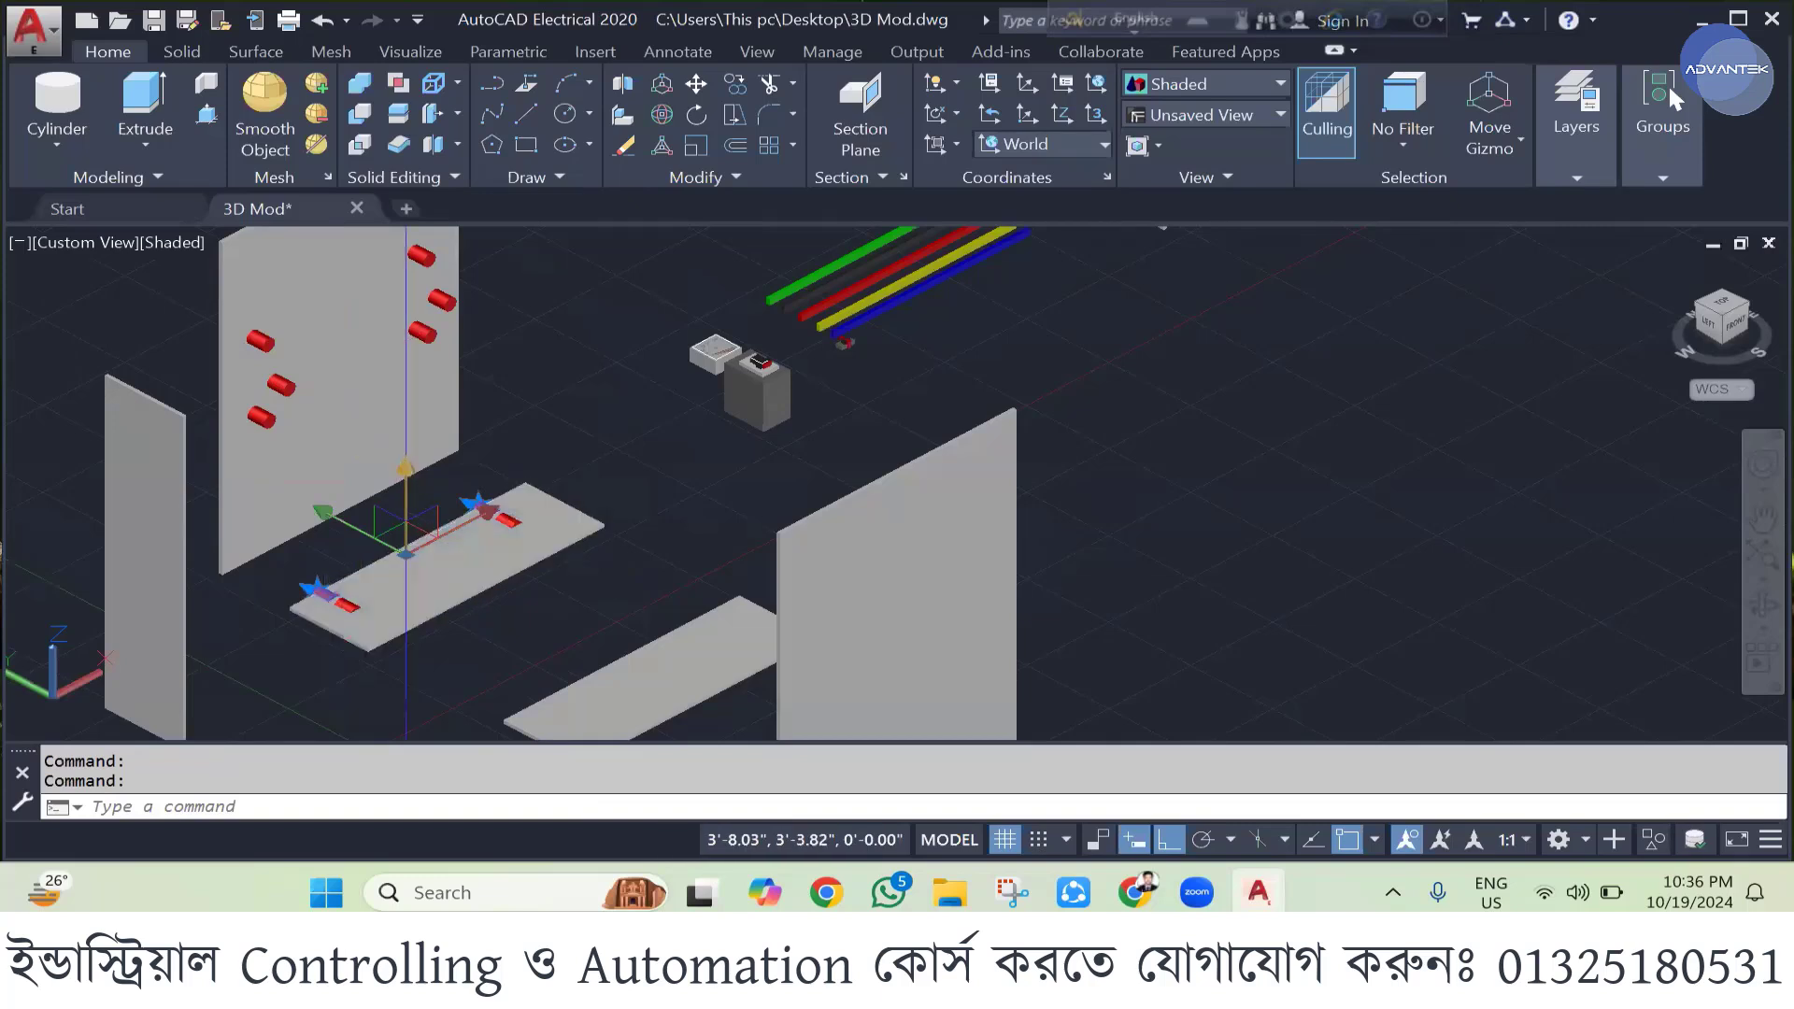
pyautogui.click(427, 535)
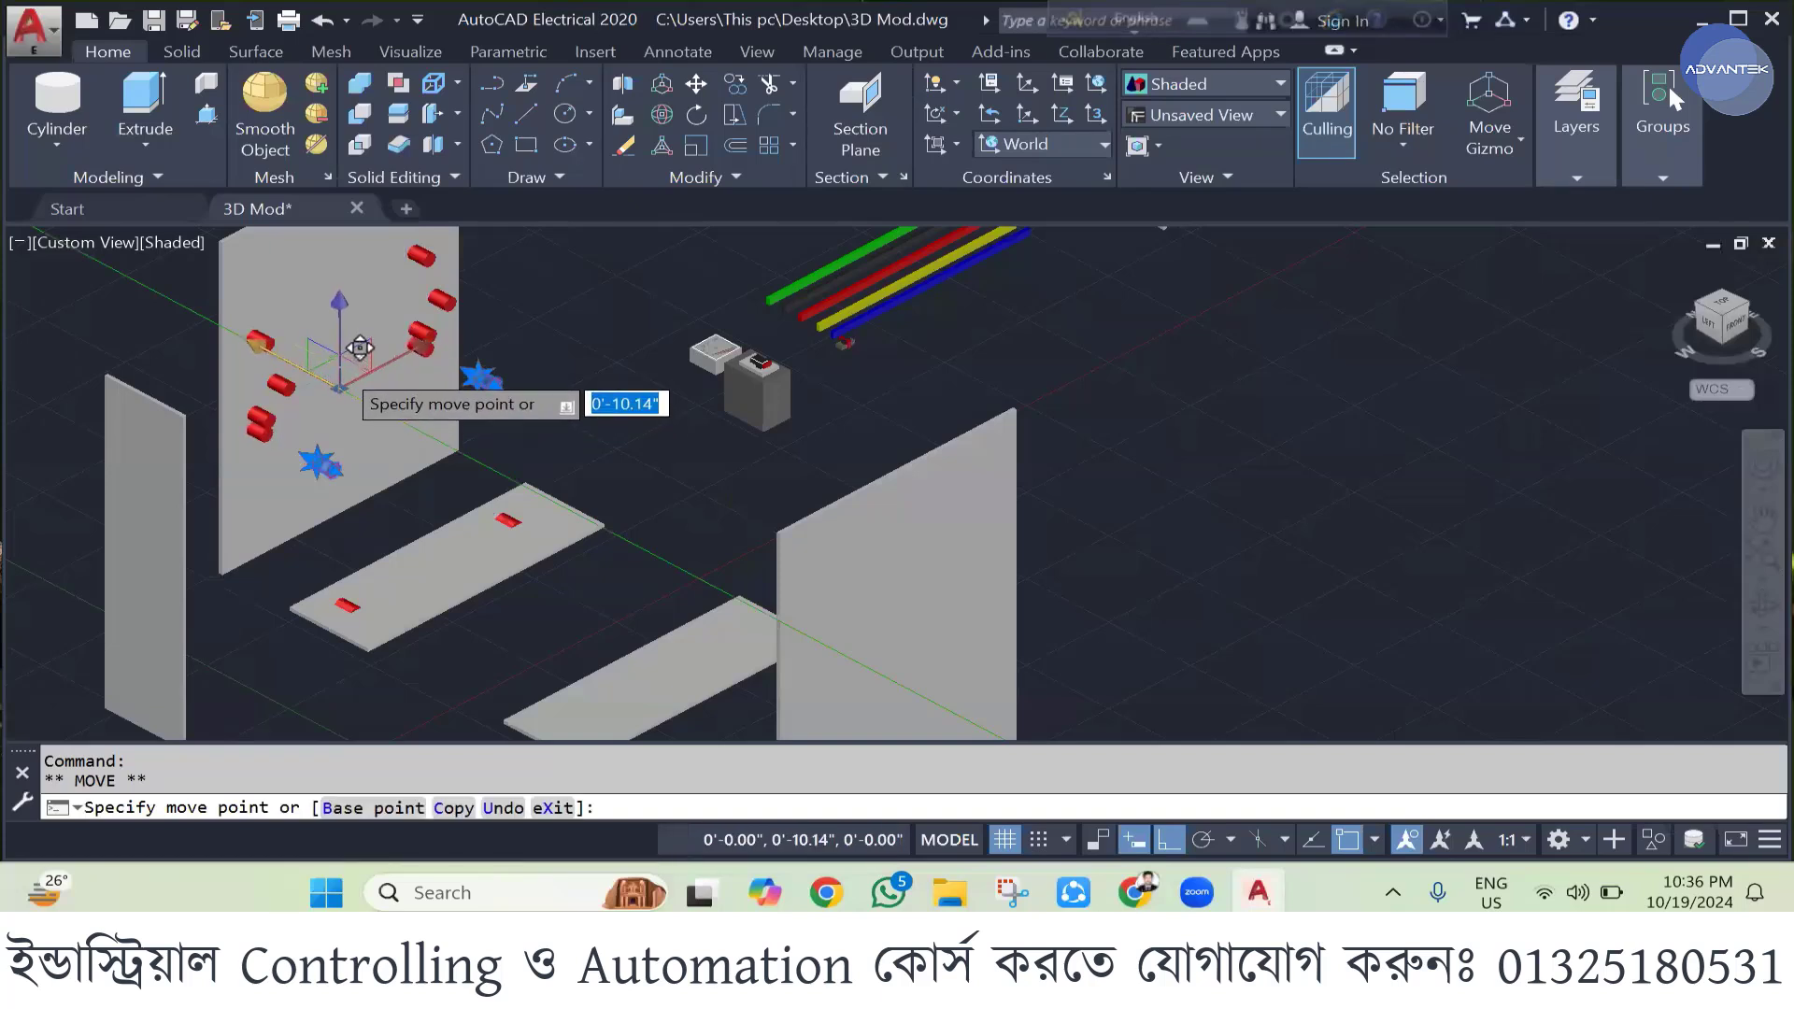
pyautogui.press('Escape')
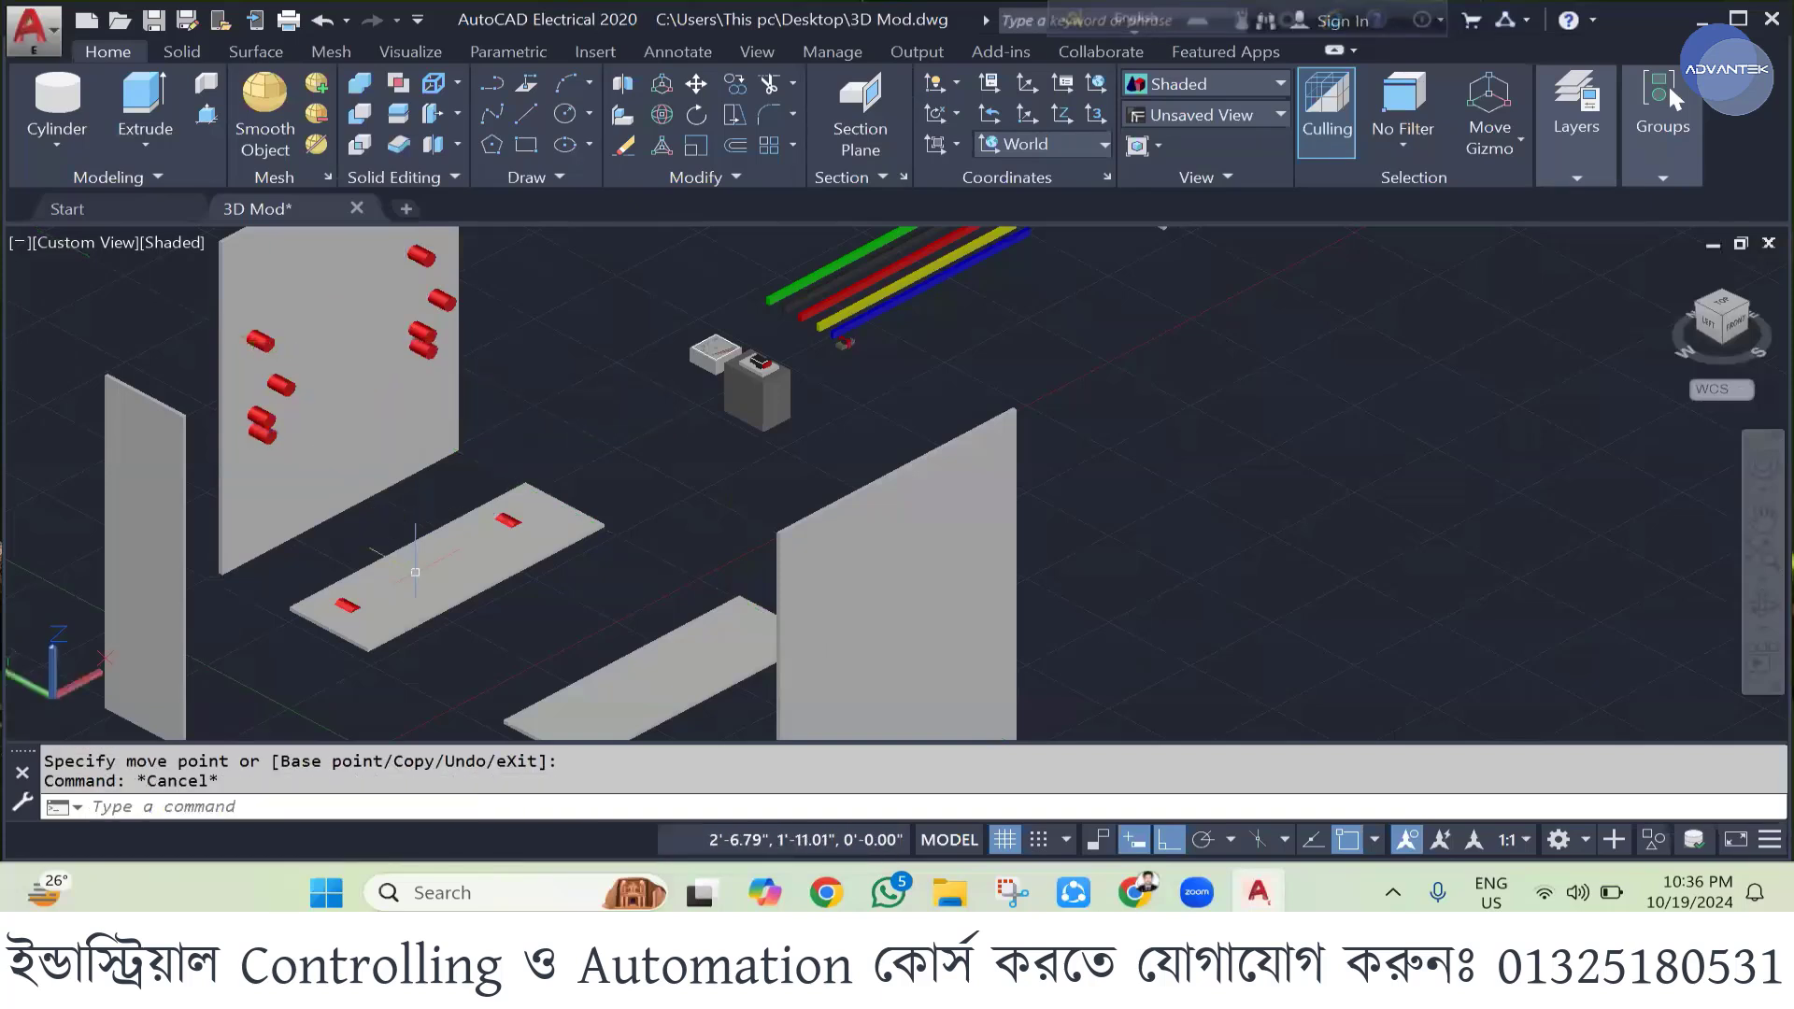
# - Lift the last two plate cylinders onto the wall slightly lower, viewing from the front
pyautogui.click(345, 605)
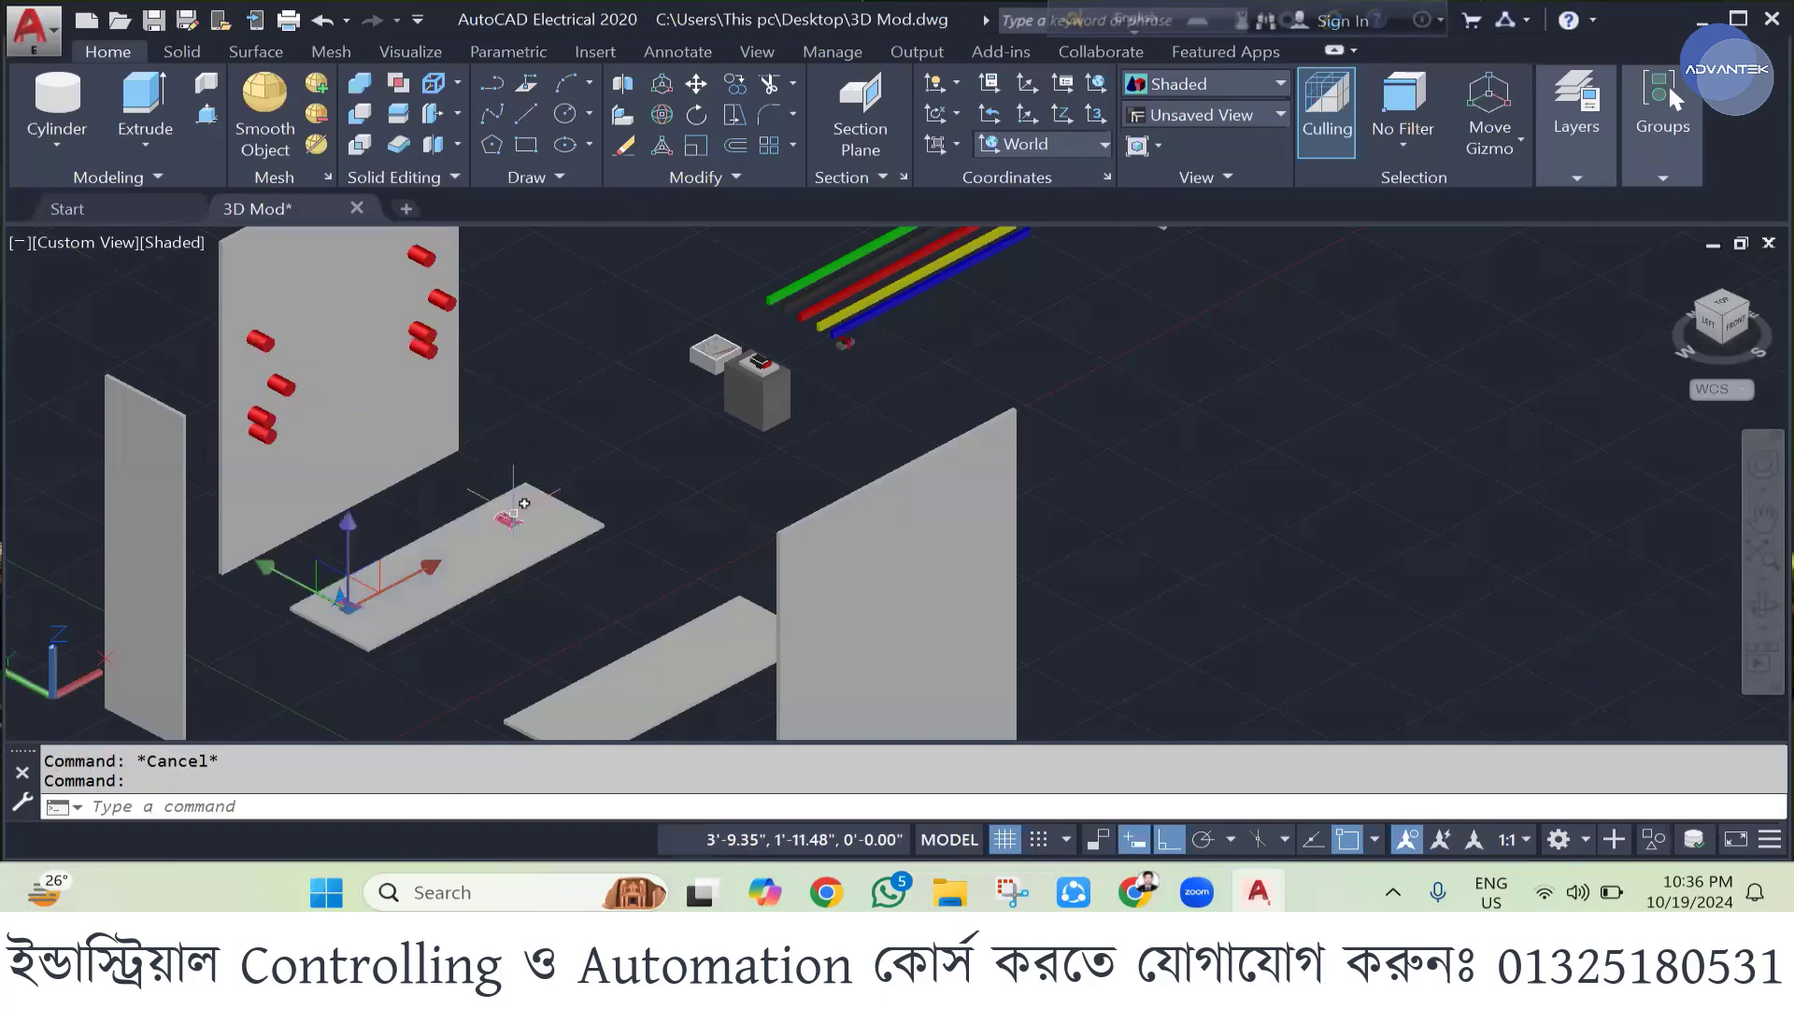
pyautogui.click(507, 521)
pyautogui.click(427, 496)
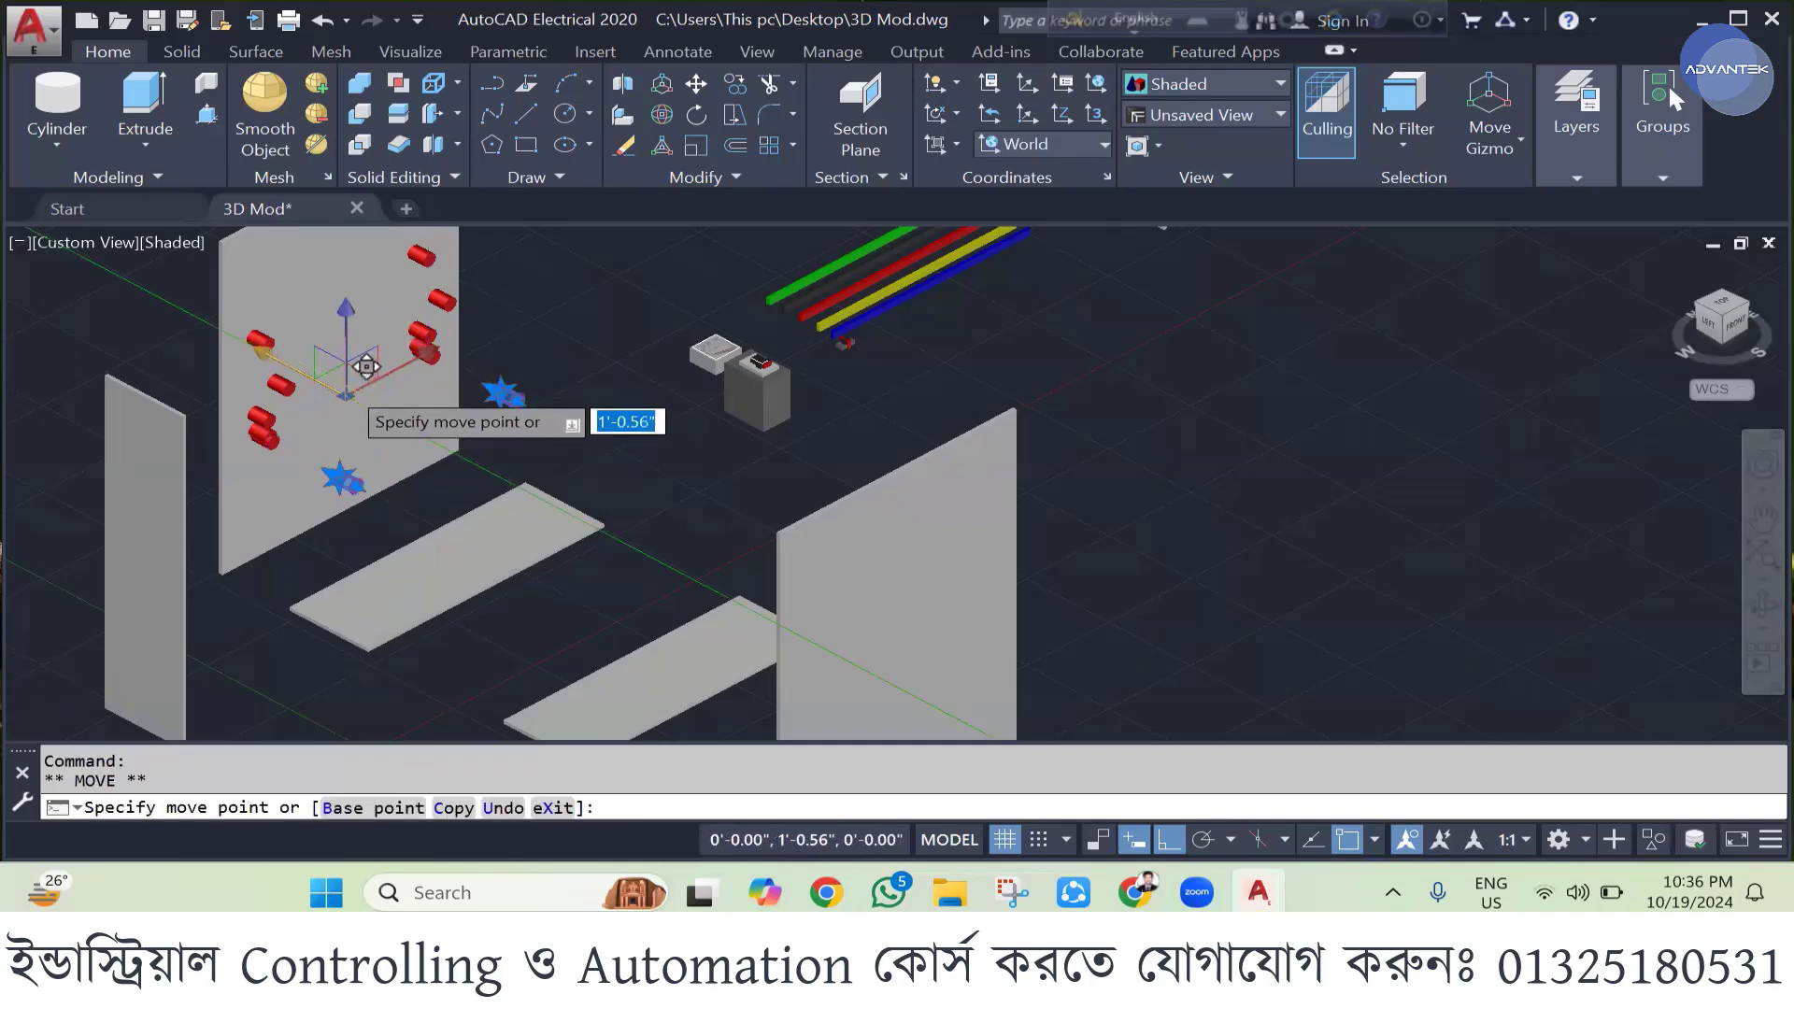
pyautogui.click(364, 365)
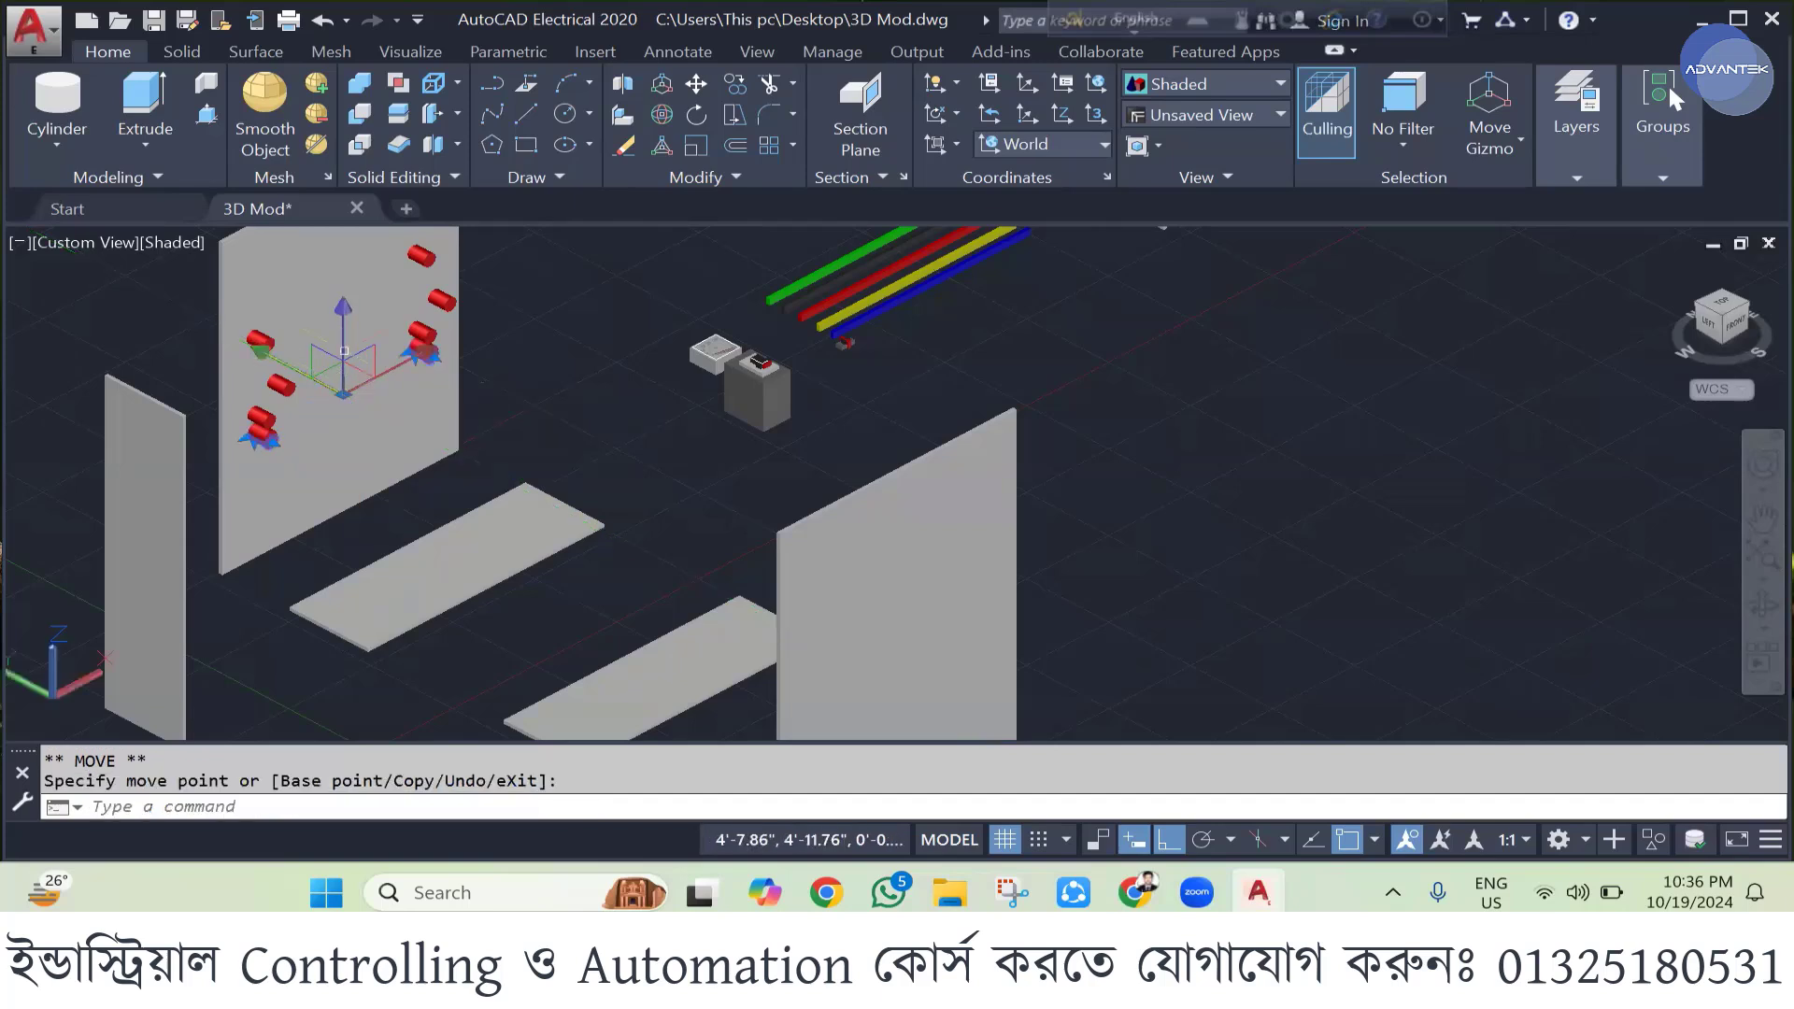
pyautogui.click(341, 414)
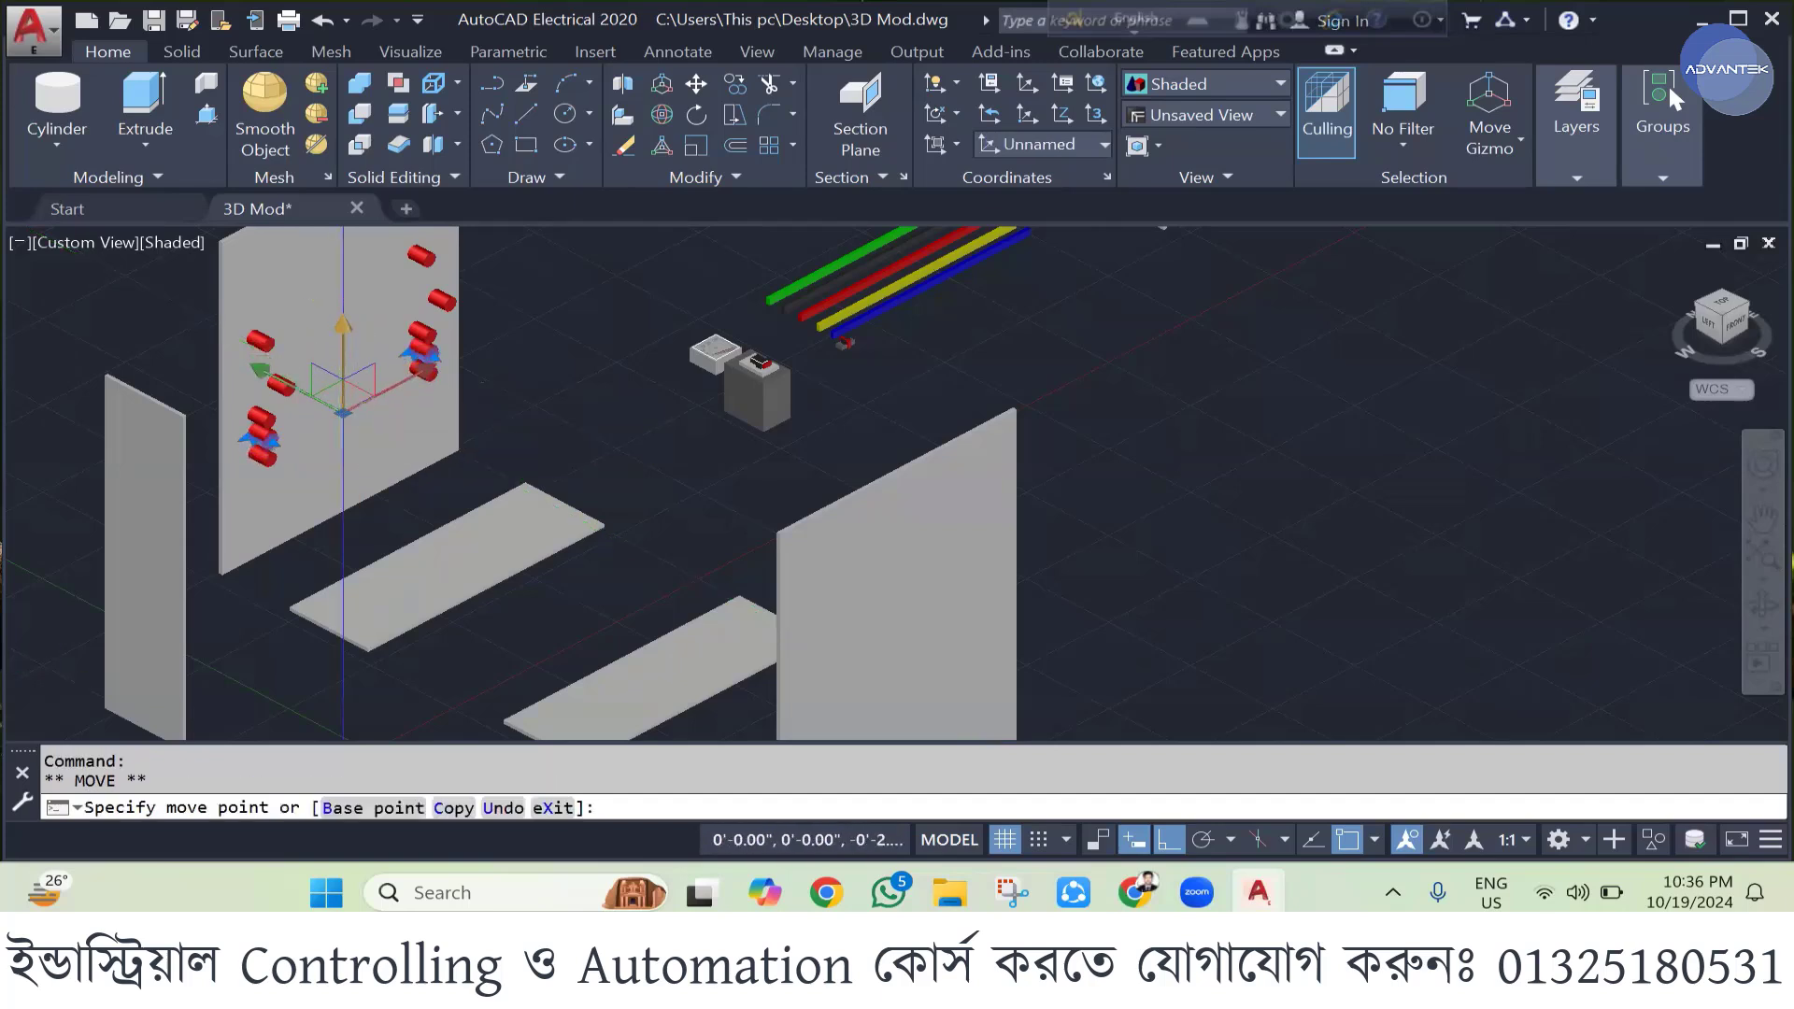
pyautogui.press('Escape')
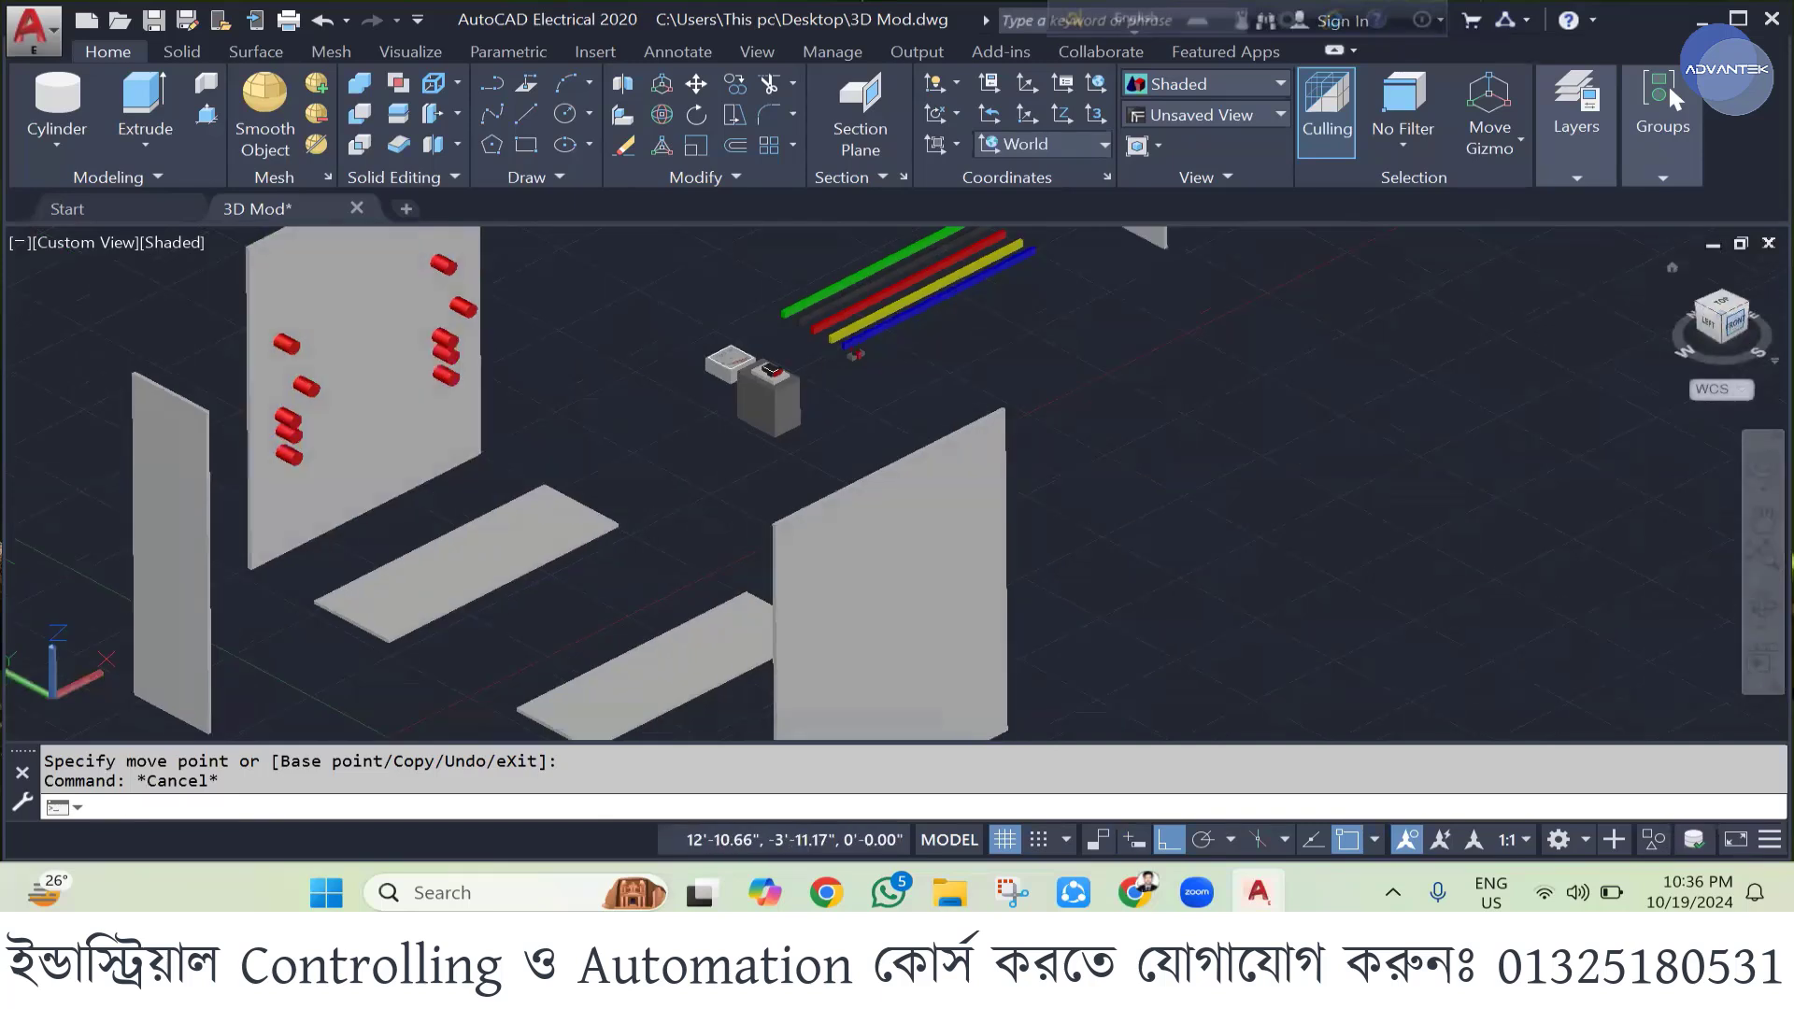
pyautogui.click(1735, 325)
# - Try sliding the front wall panel aside, then cancel the move
pyautogui.click(819, 464)
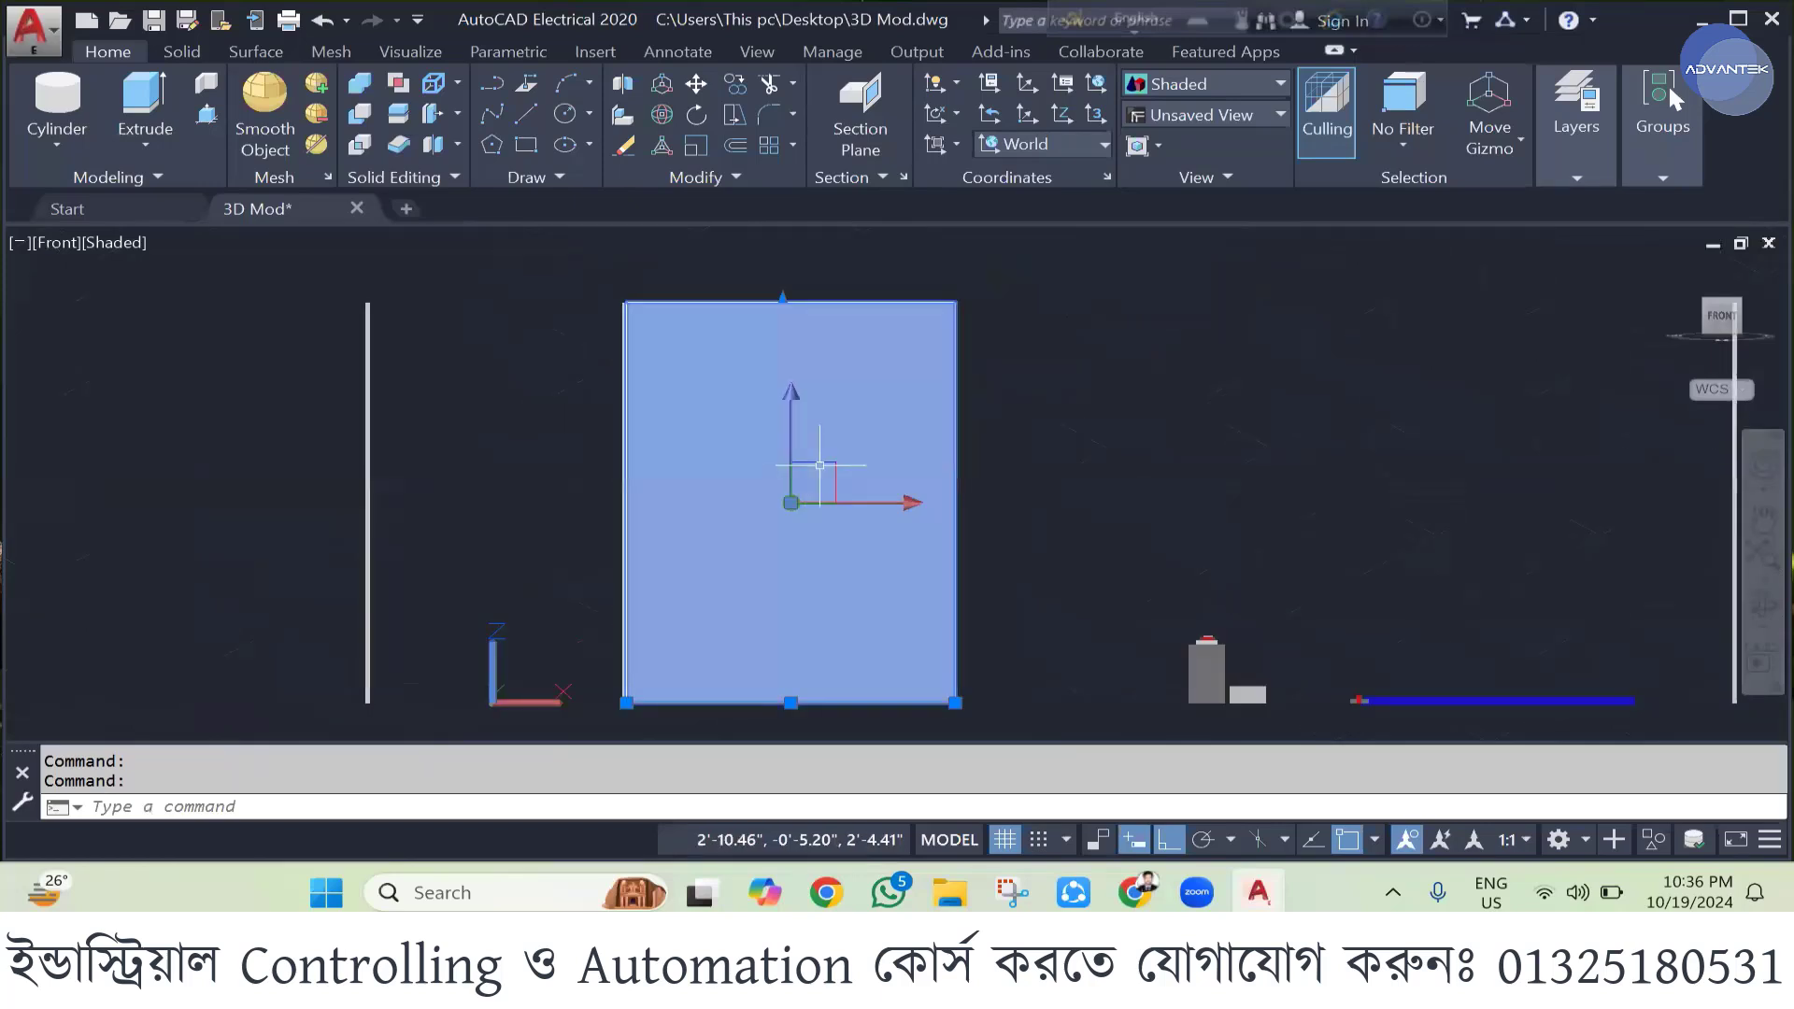
pyautogui.click(911, 502)
pyautogui.click(1162, 503)
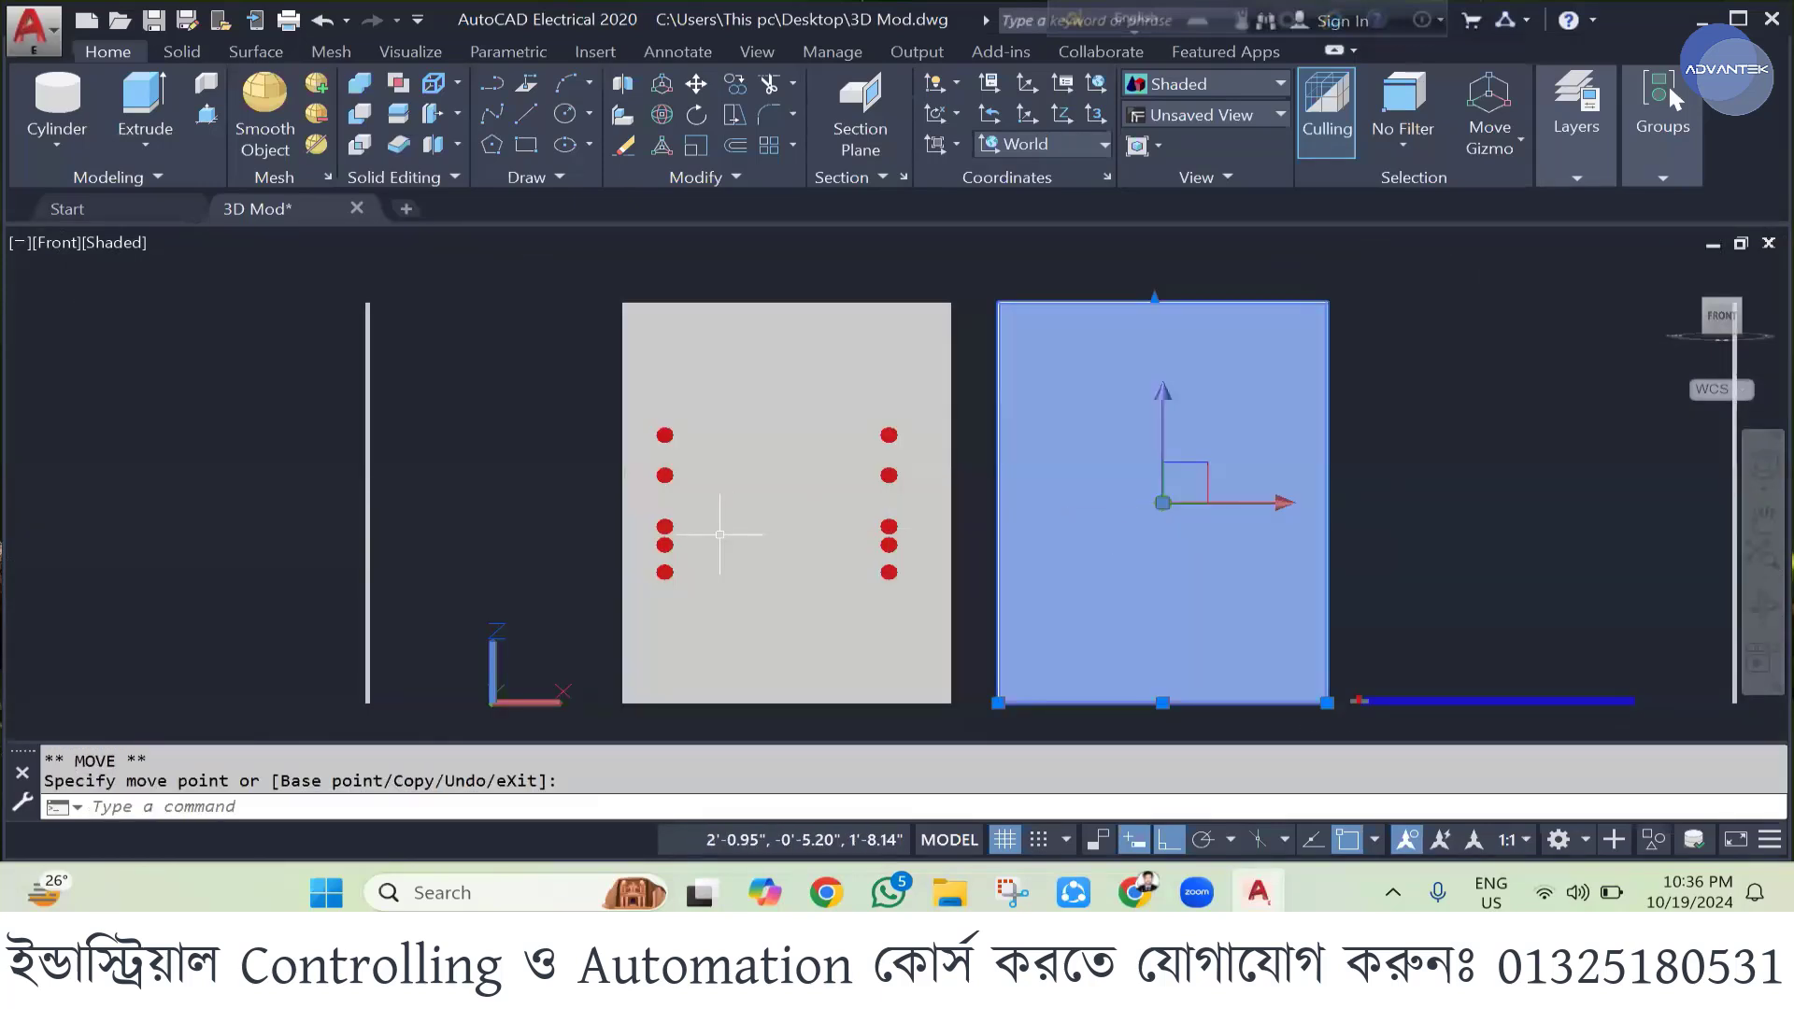
pyautogui.scroll(3, 690, 552)
pyautogui.press('Escape')
pyautogui.press('Escape')
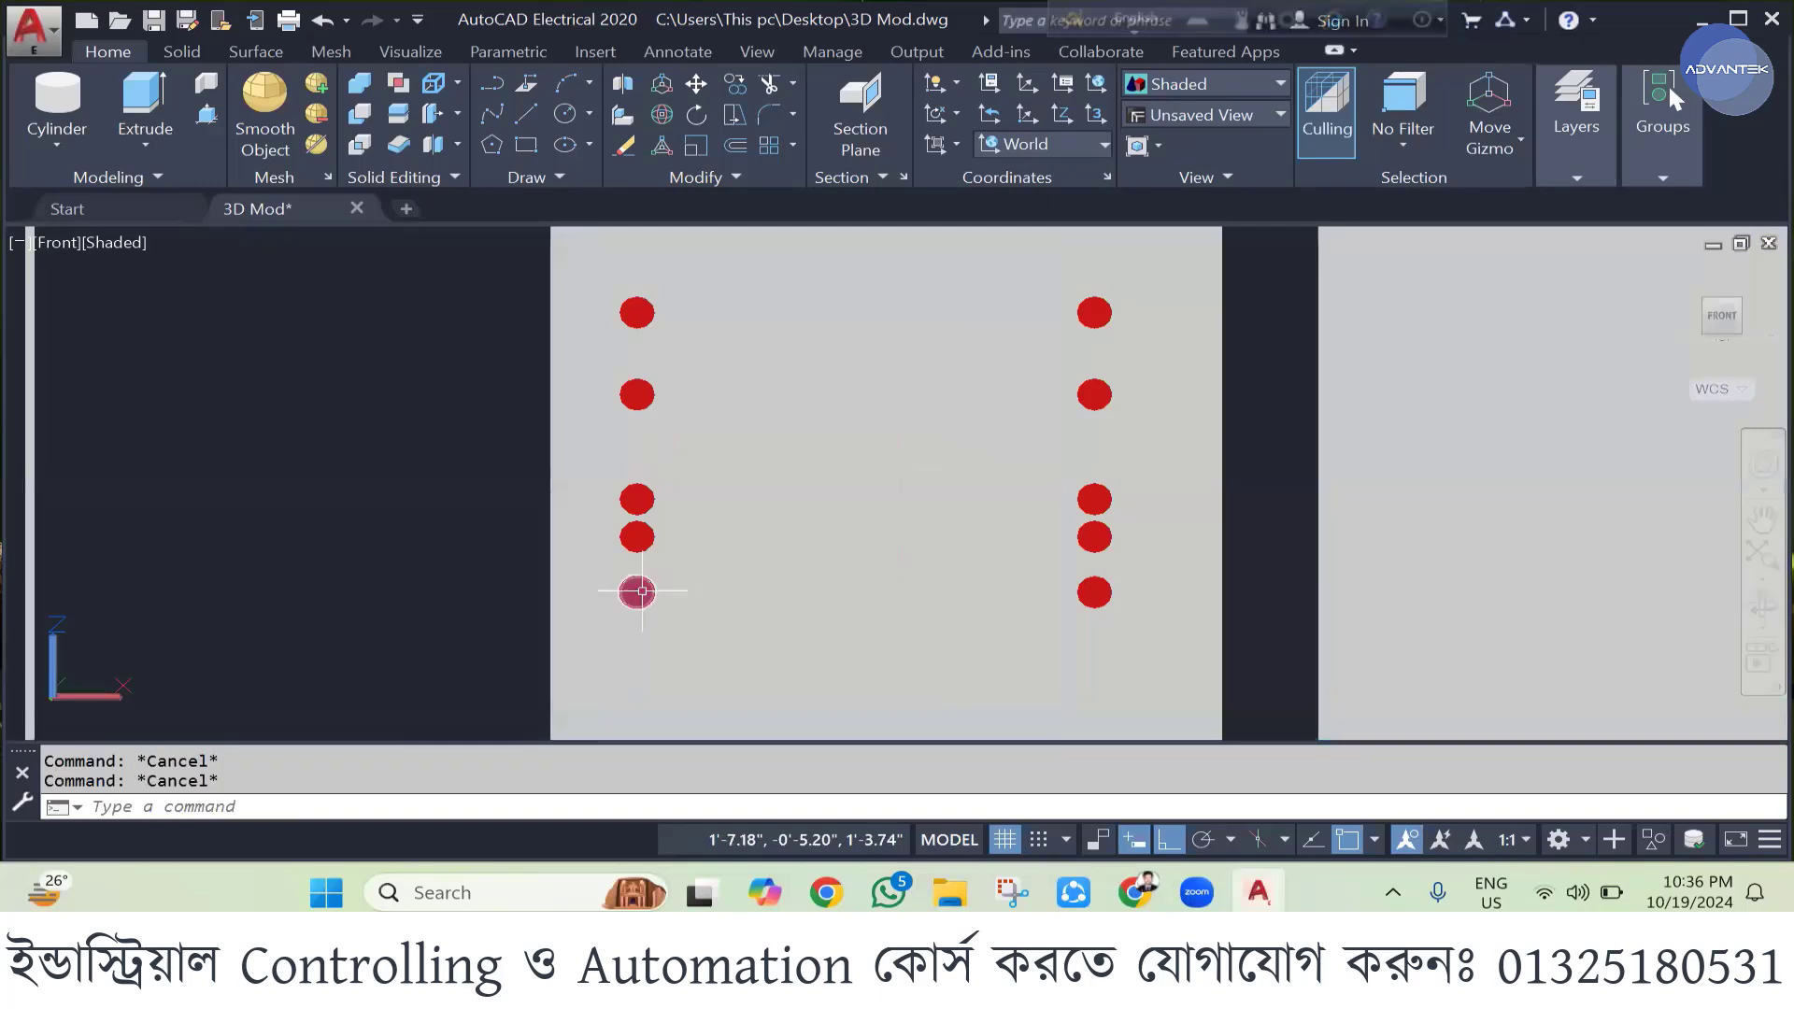
# - Shift the bottom pair of red cylinders slightly to the right
pyautogui.click(637, 592)
pyautogui.click(1094, 592)
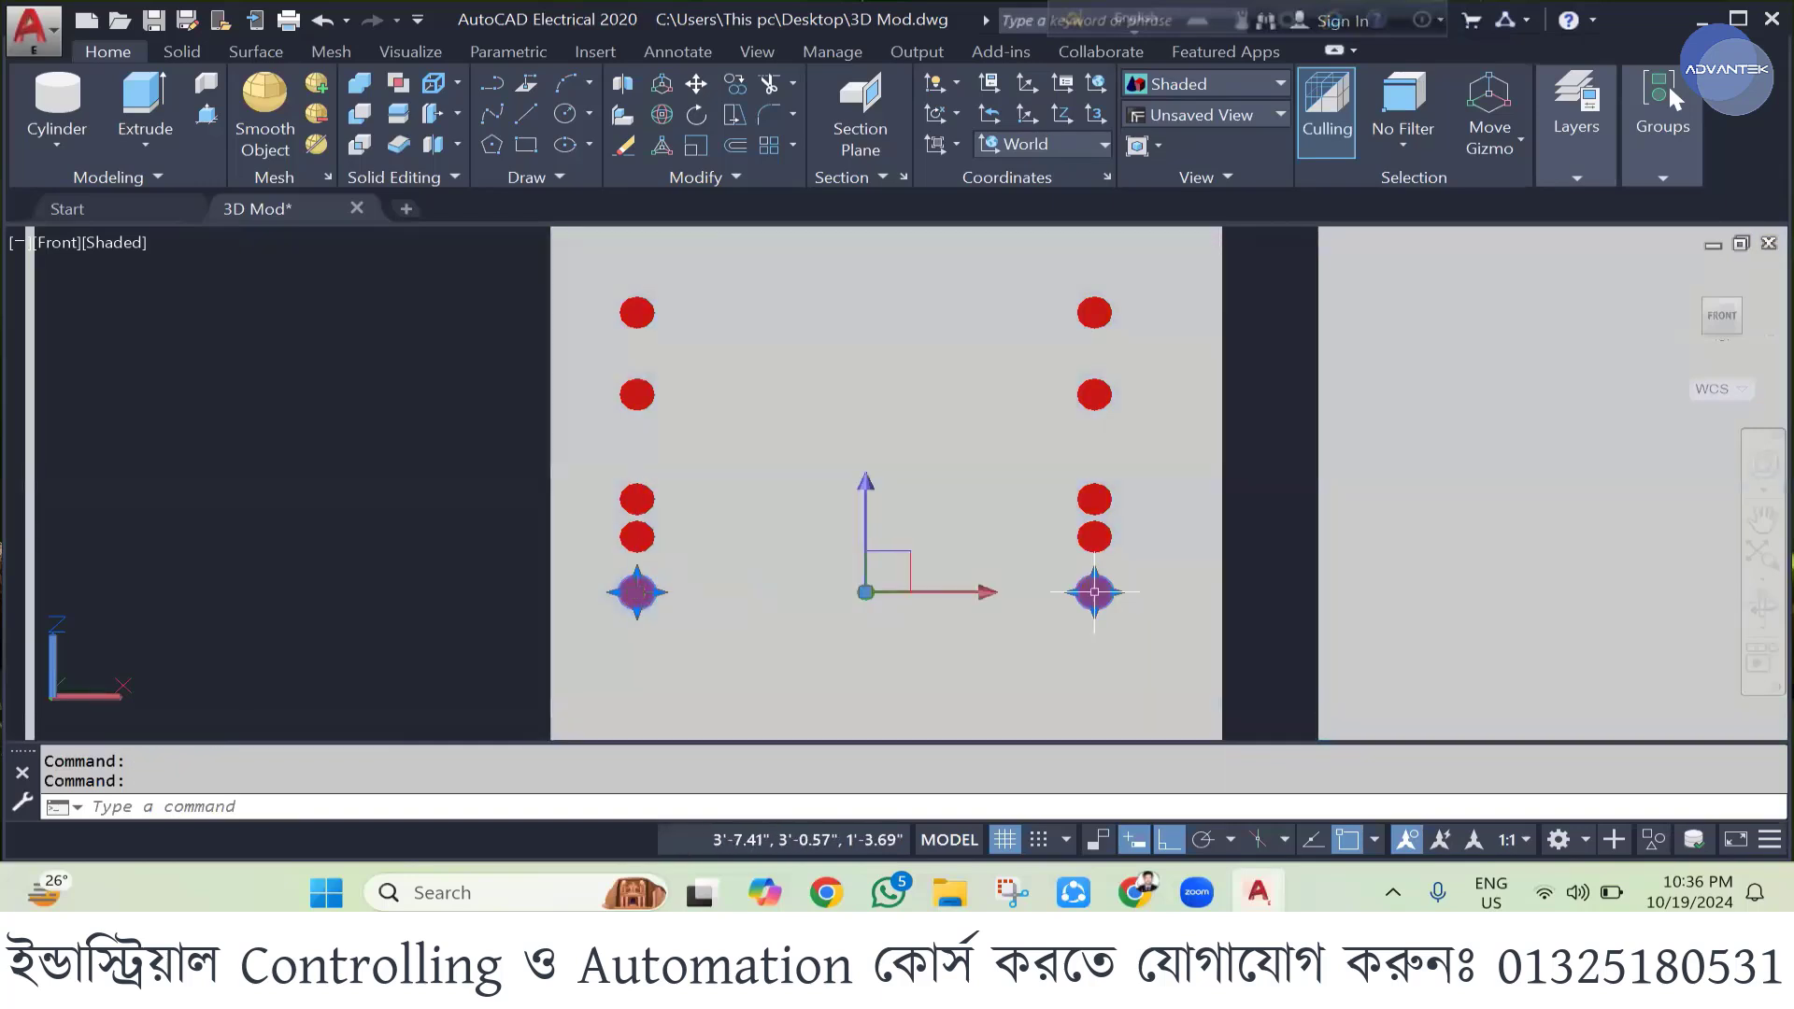
pyautogui.click(954, 591)
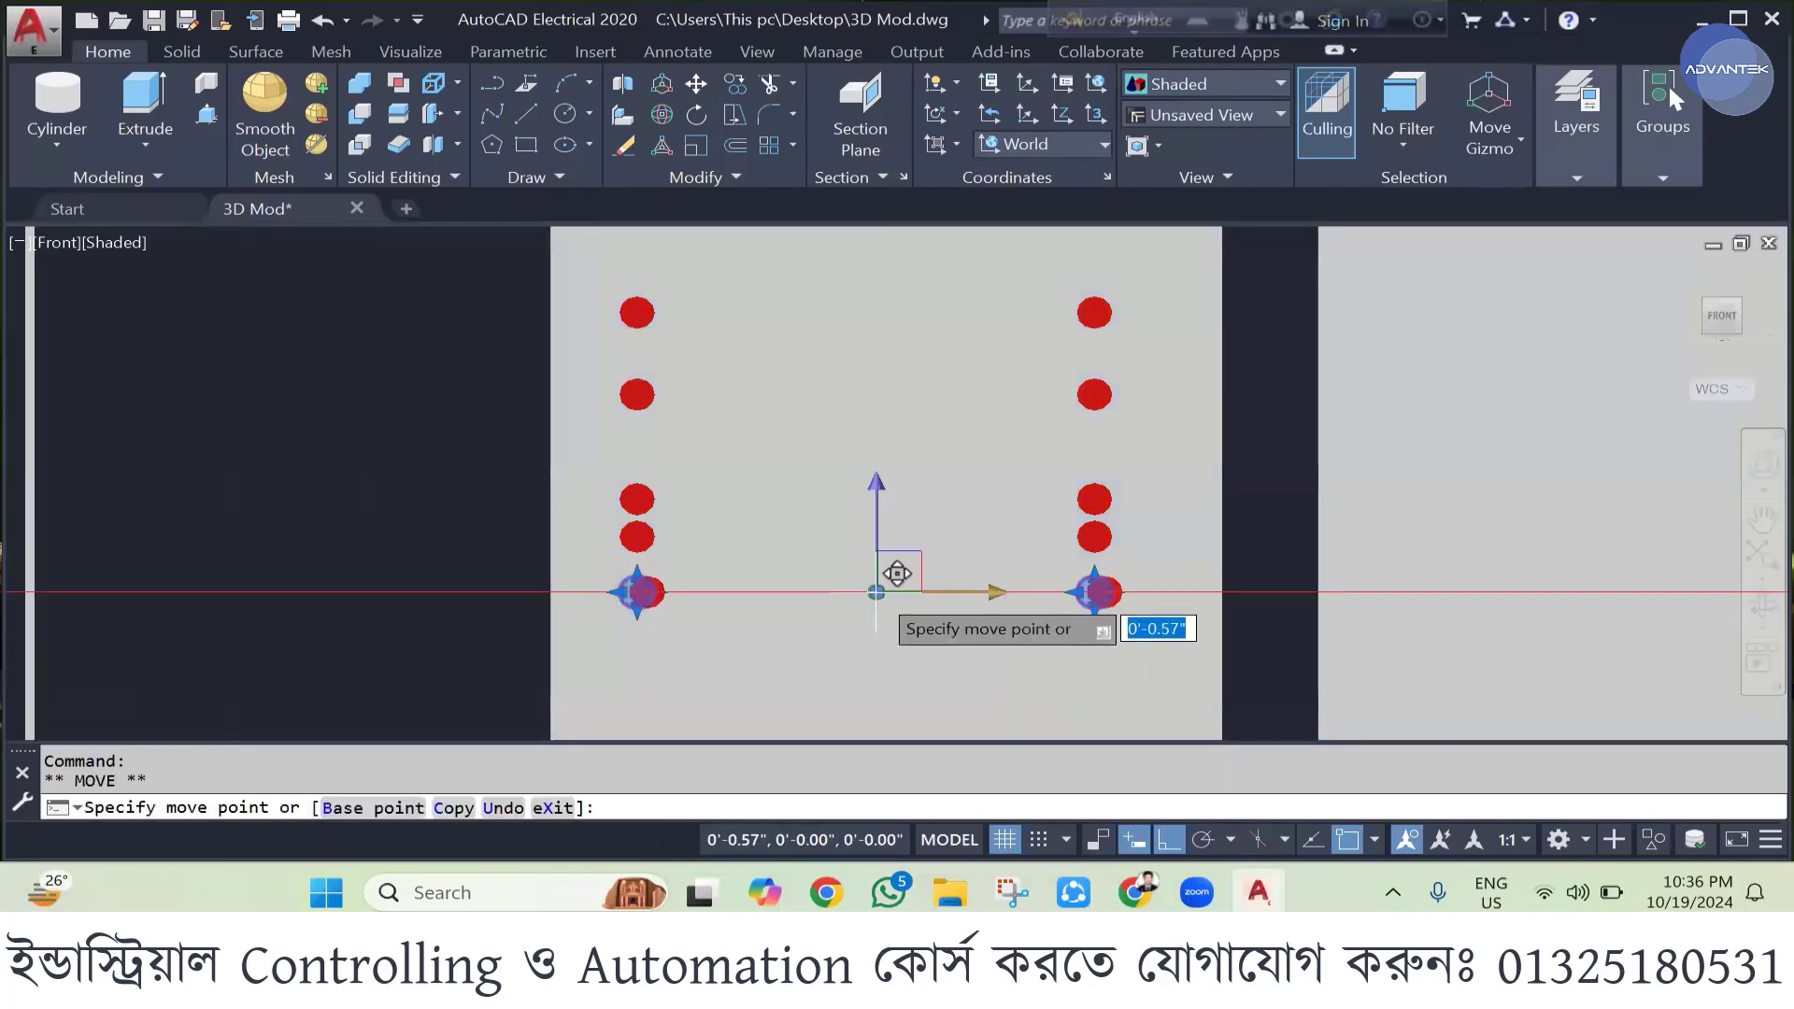
pyautogui.click(869, 592)
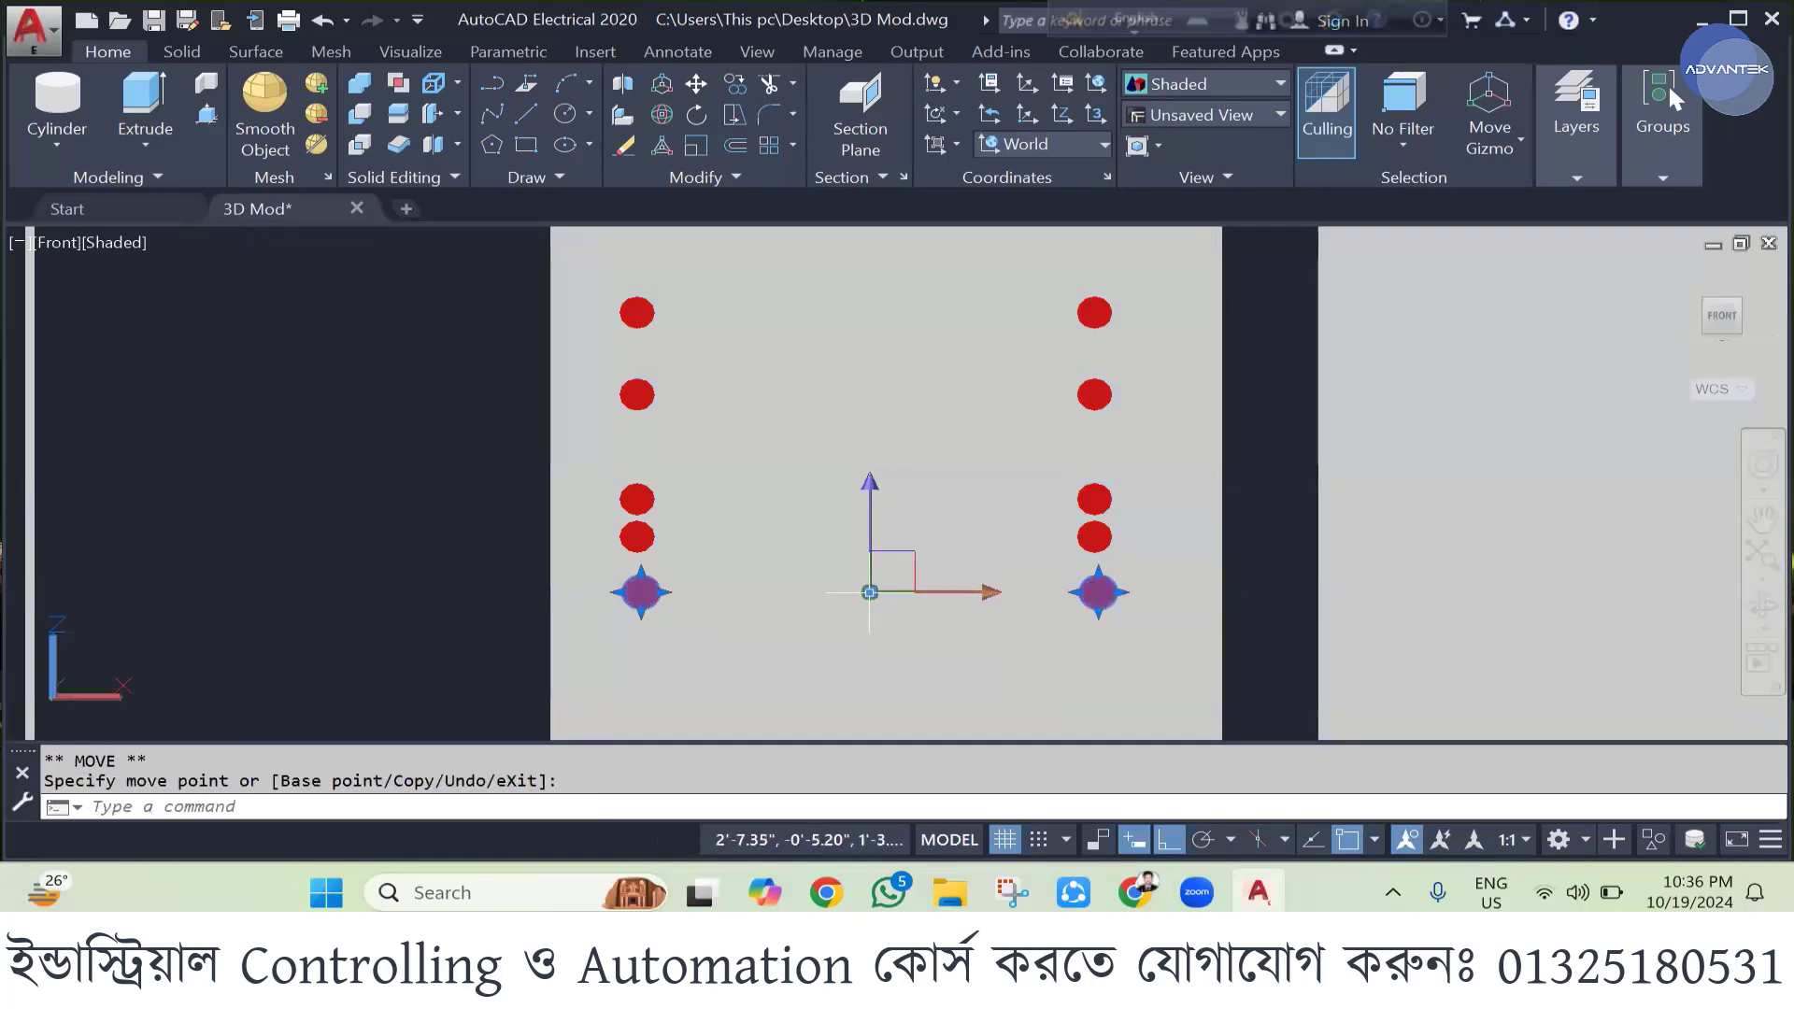
pyautogui.press('Escape')
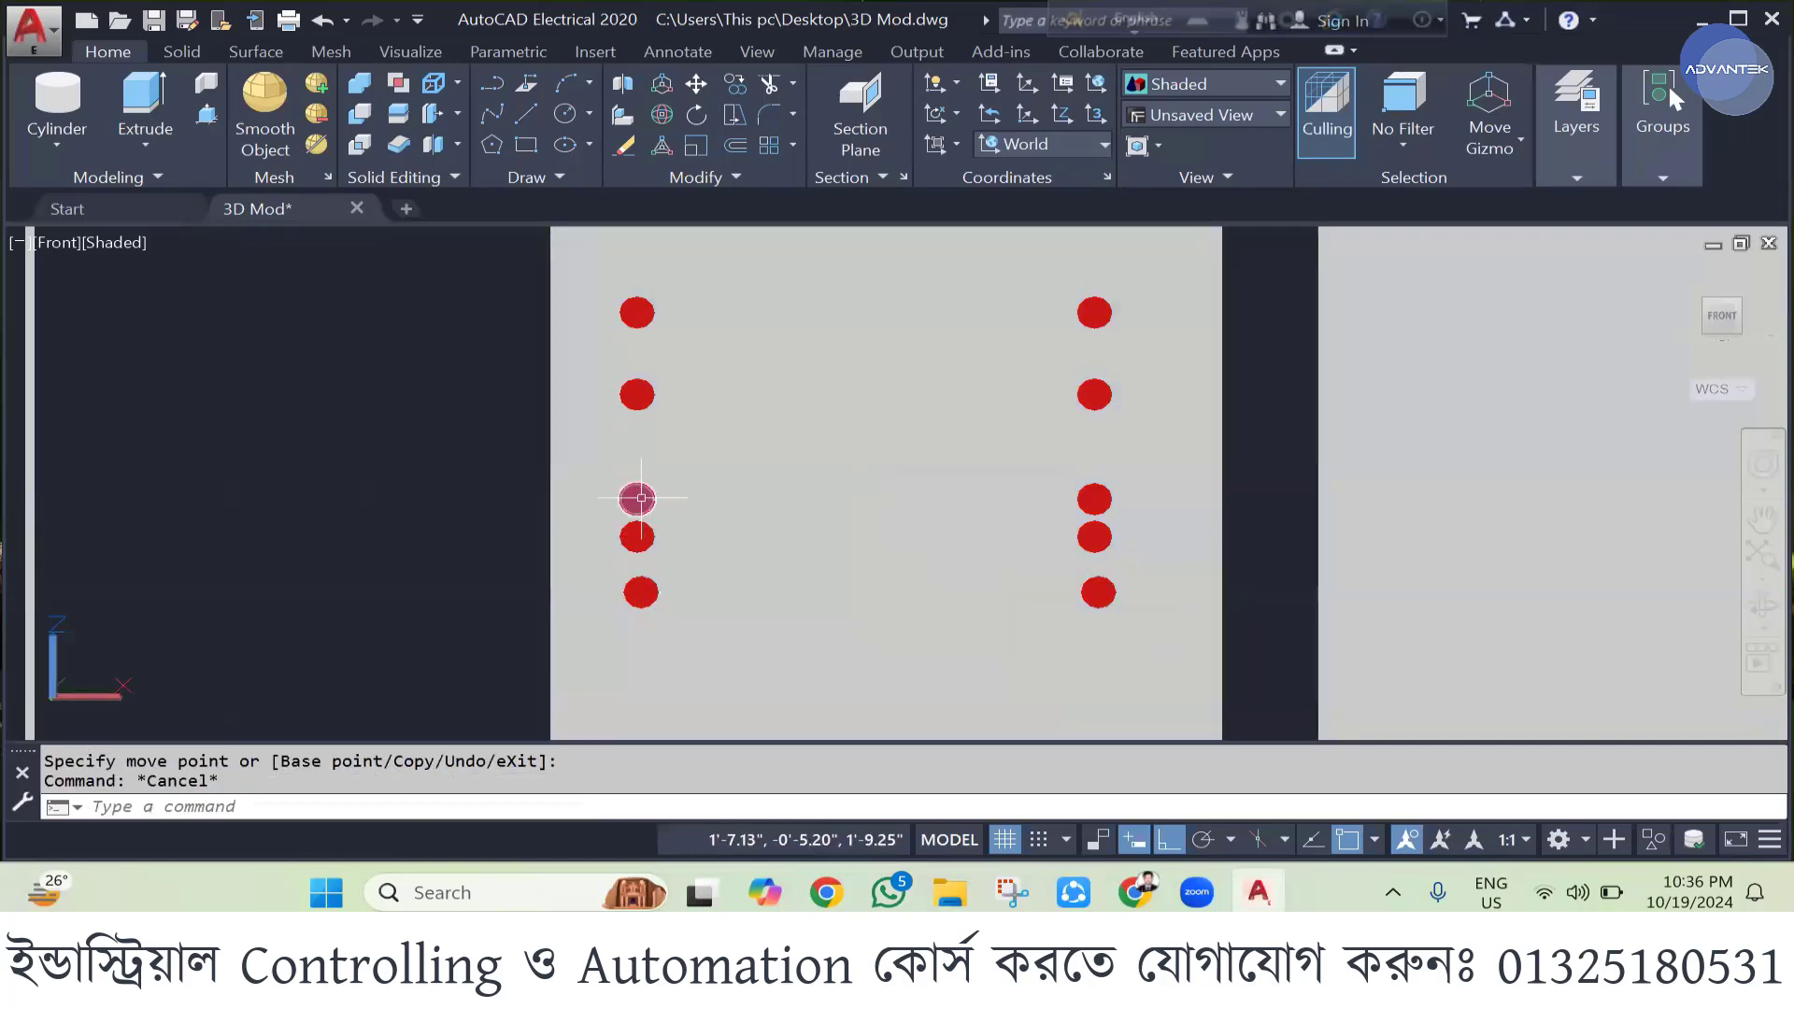
# - Raise the third-row and second-row cylinder pairs higher, then select the middle-row pair
pyautogui.click(646, 491)
pyautogui.click(1076, 499)
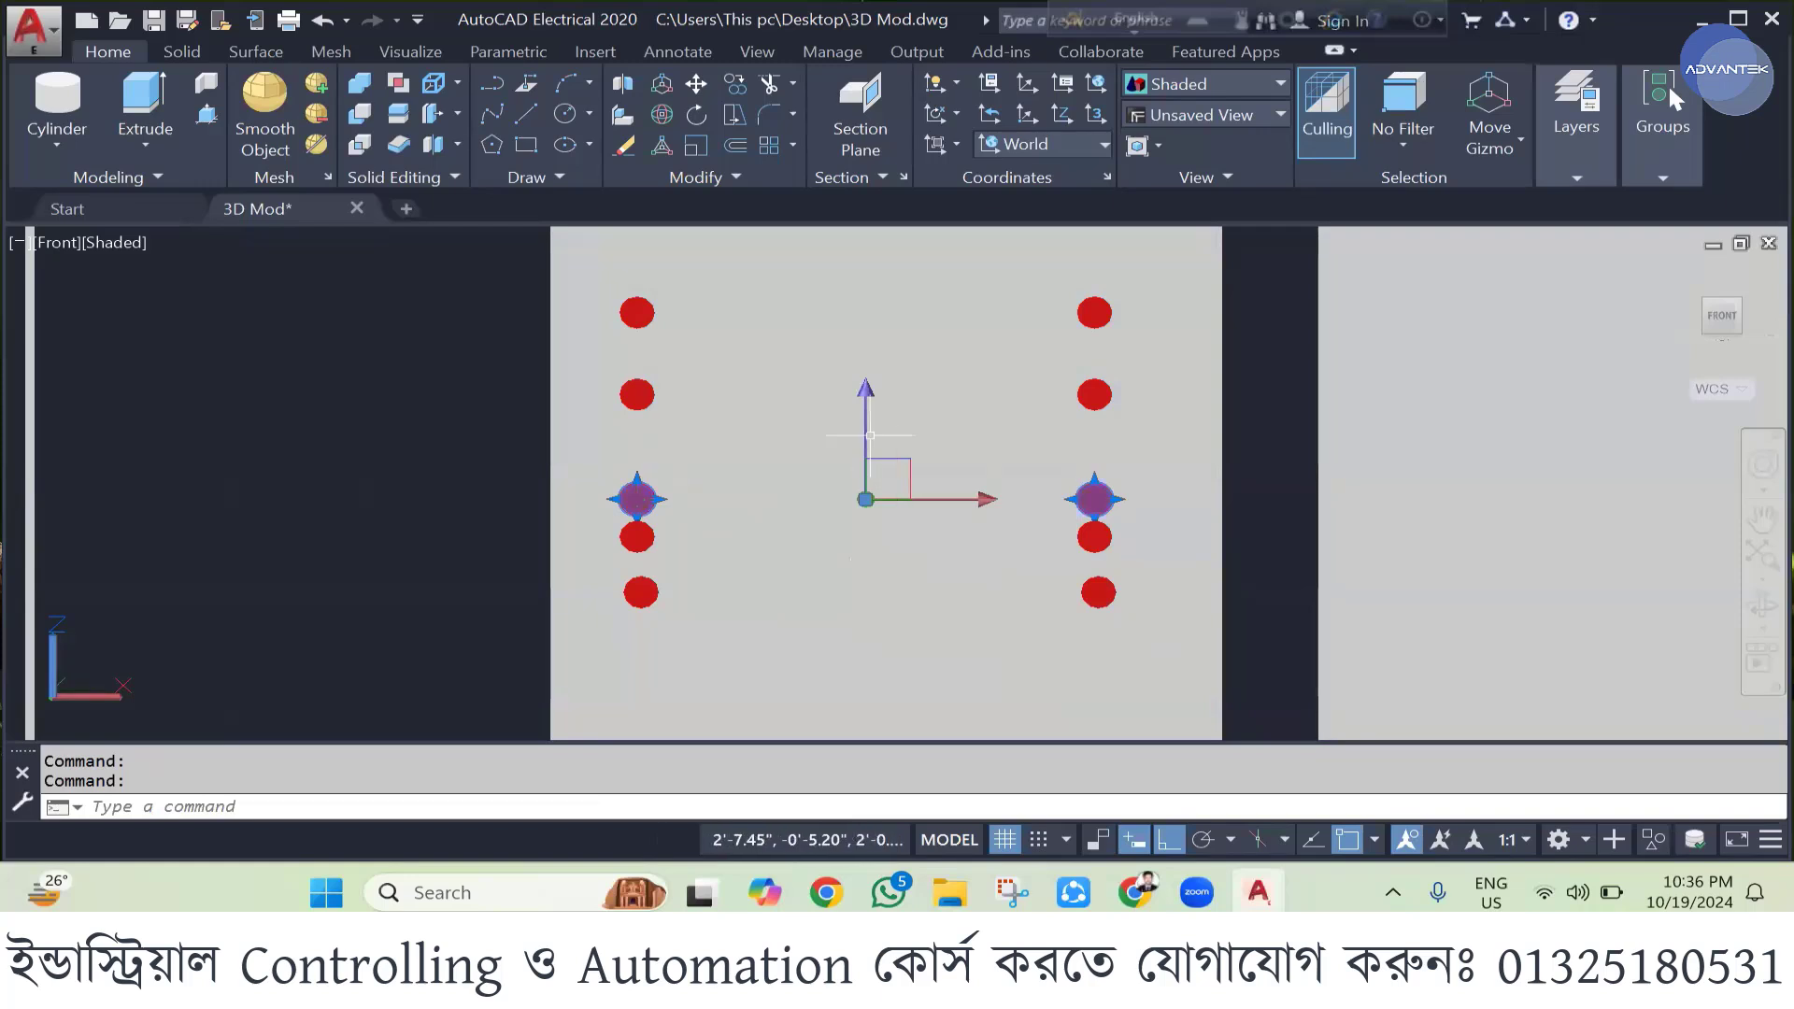
pyautogui.click(867, 384)
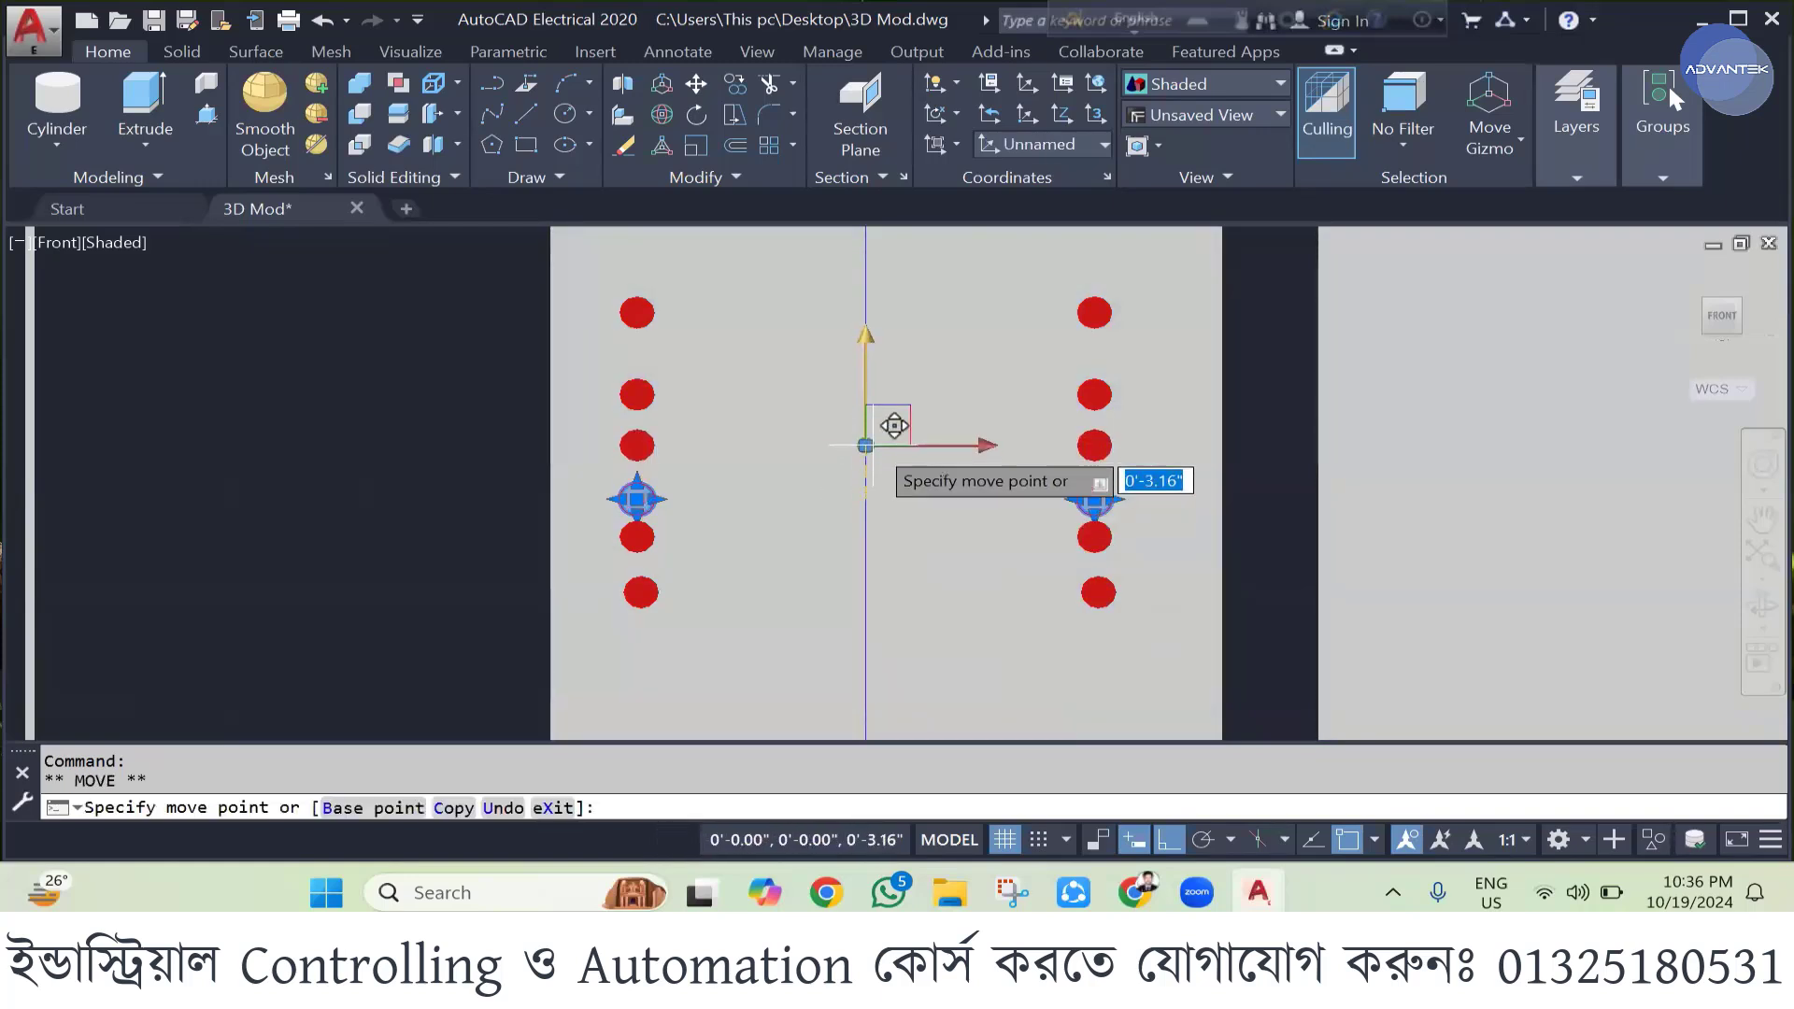
pyautogui.click(894, 425)
pyautogui.press('Escape')
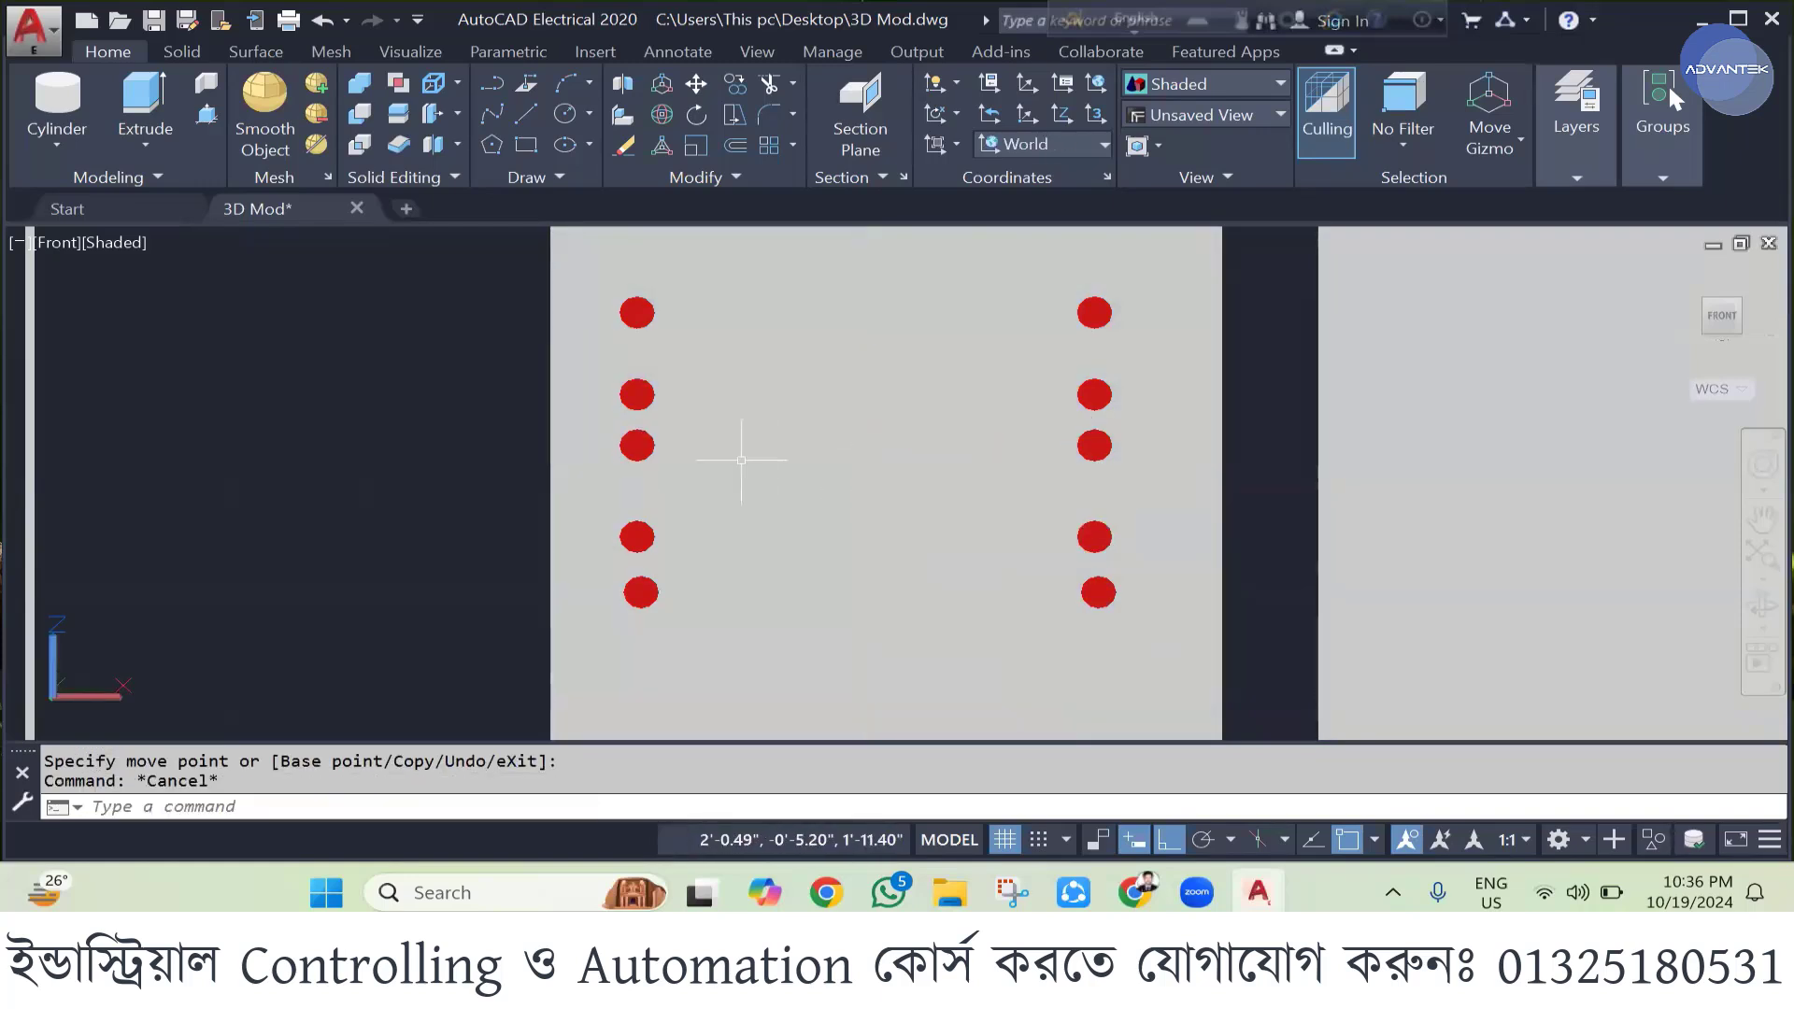
pyautogui.click(639, 393)
pyautogui.click(1096, 400)
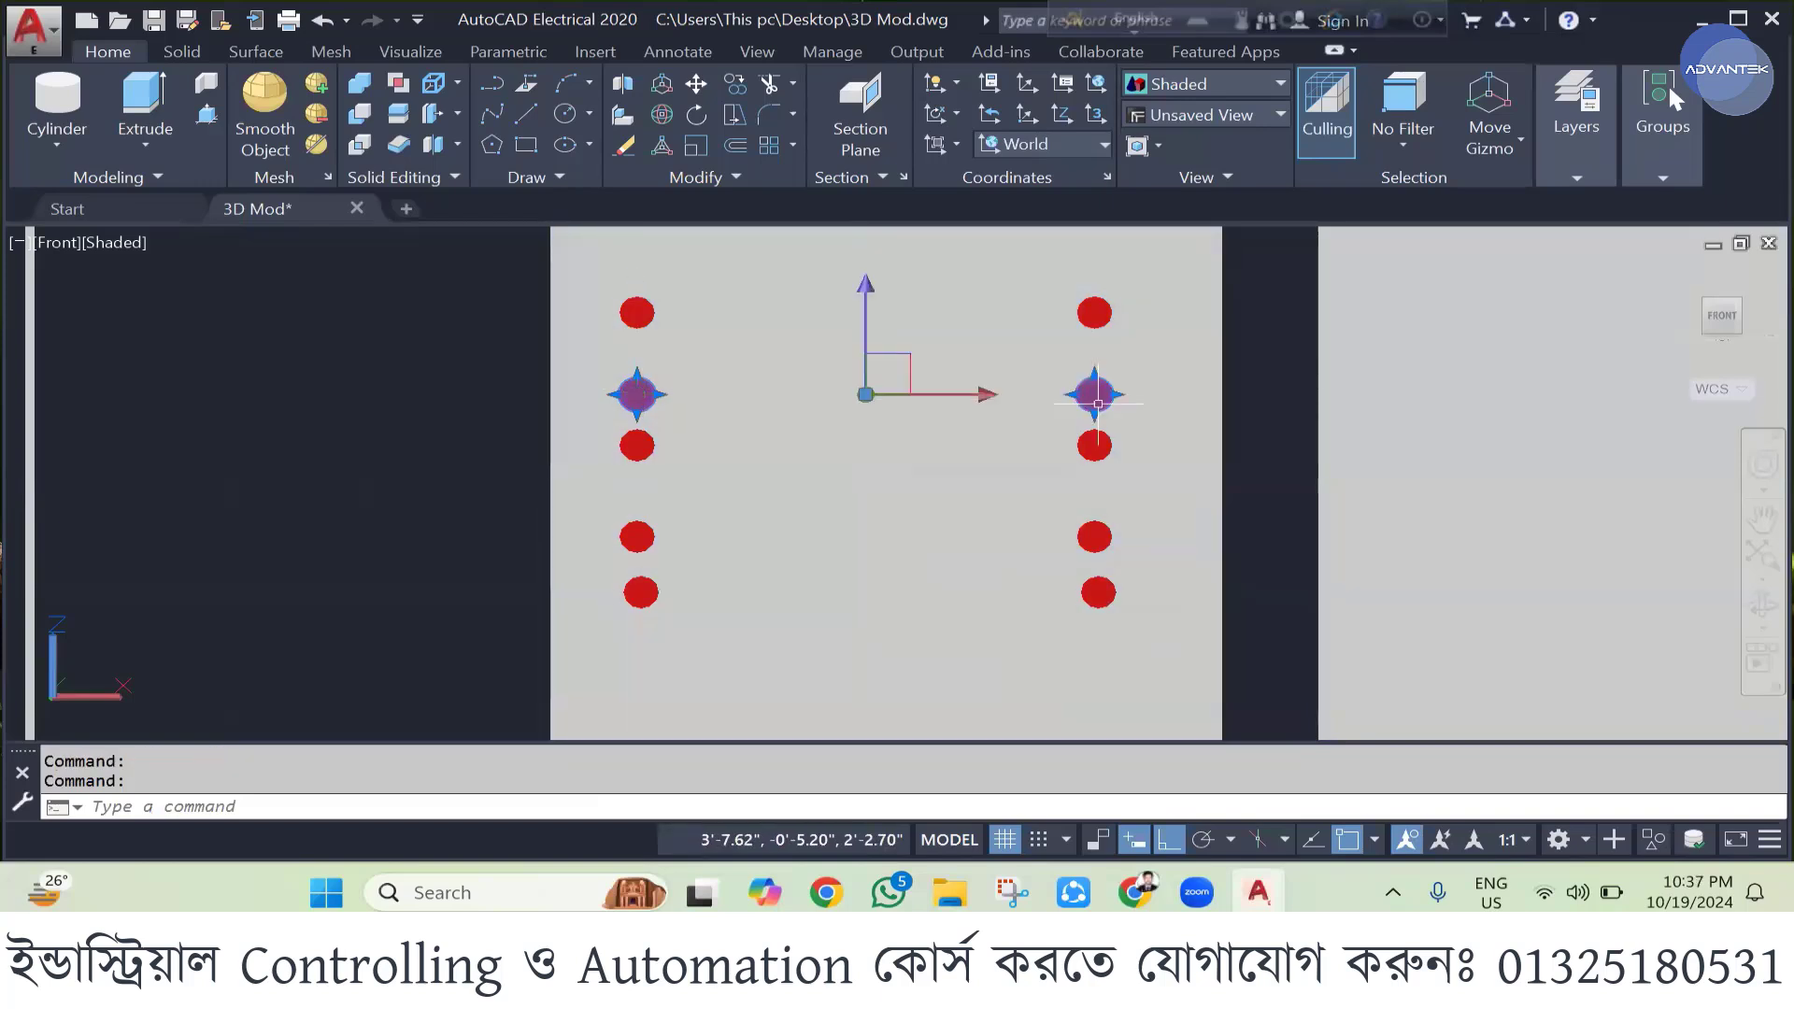
pyautogui.click(867, 327)
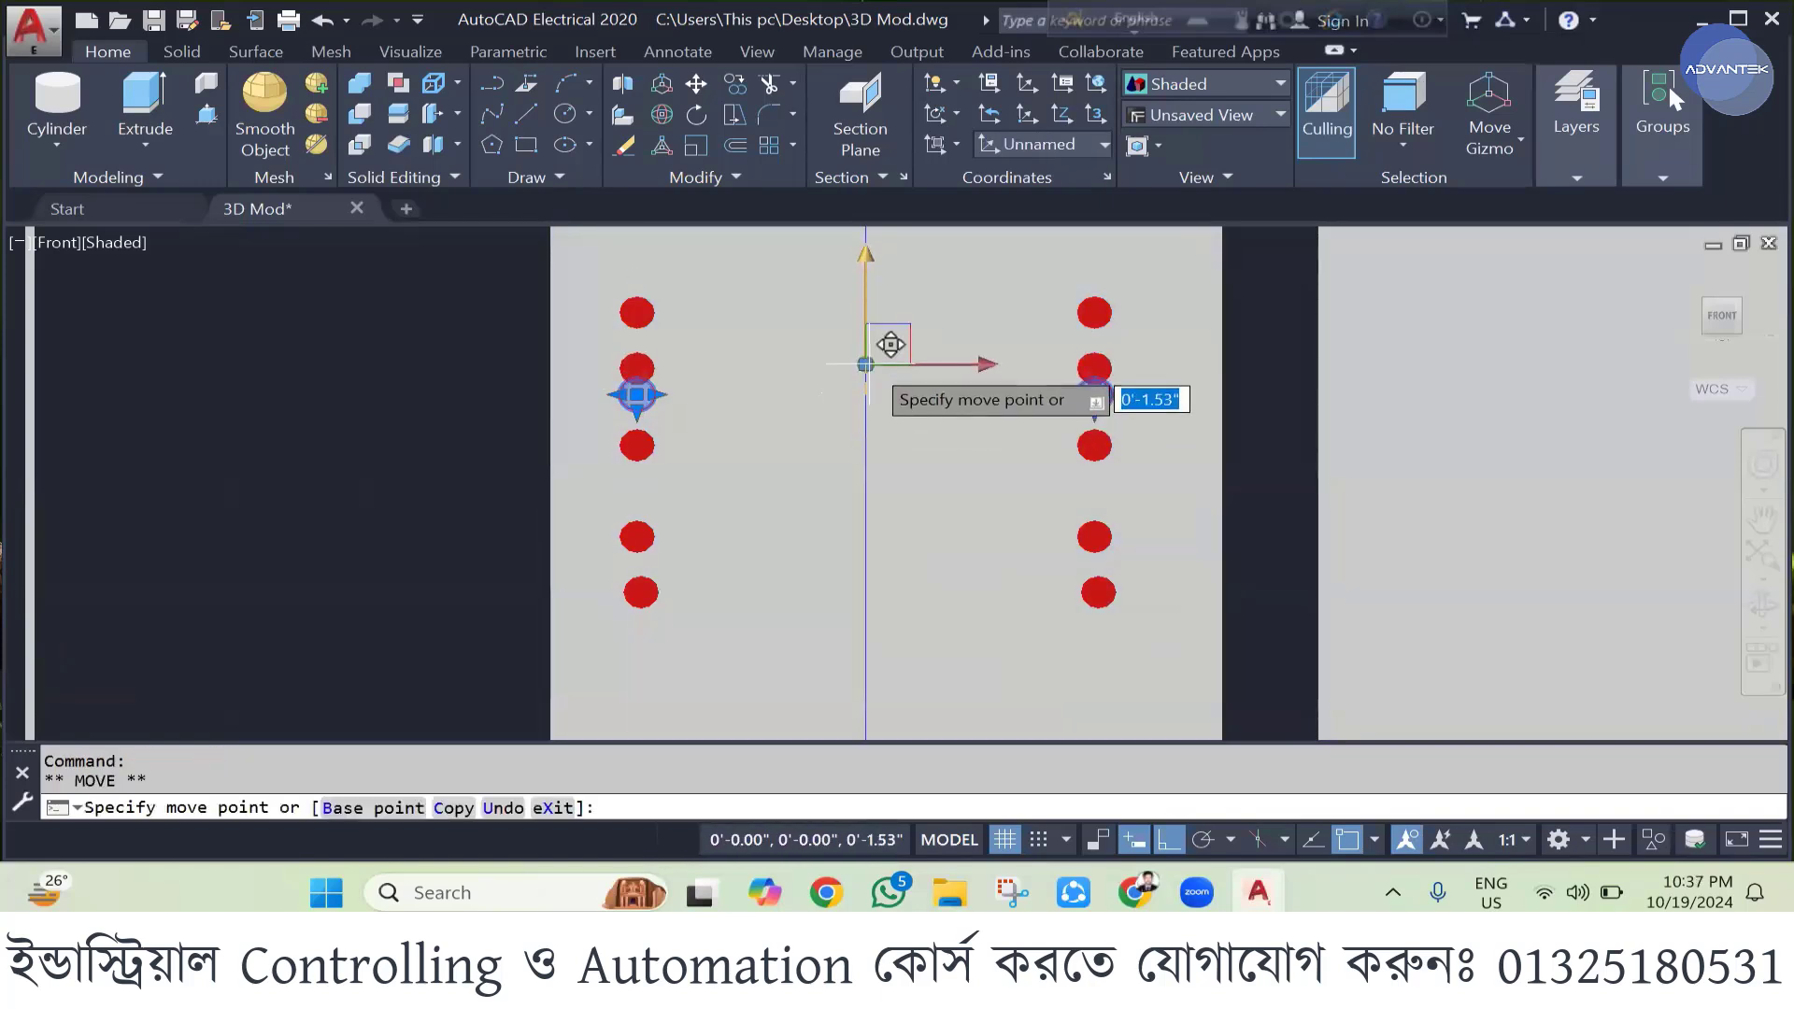
pyautogui.click(867, 366)
pyautogui.press('Escape')
pyautogui.click(649, 450)
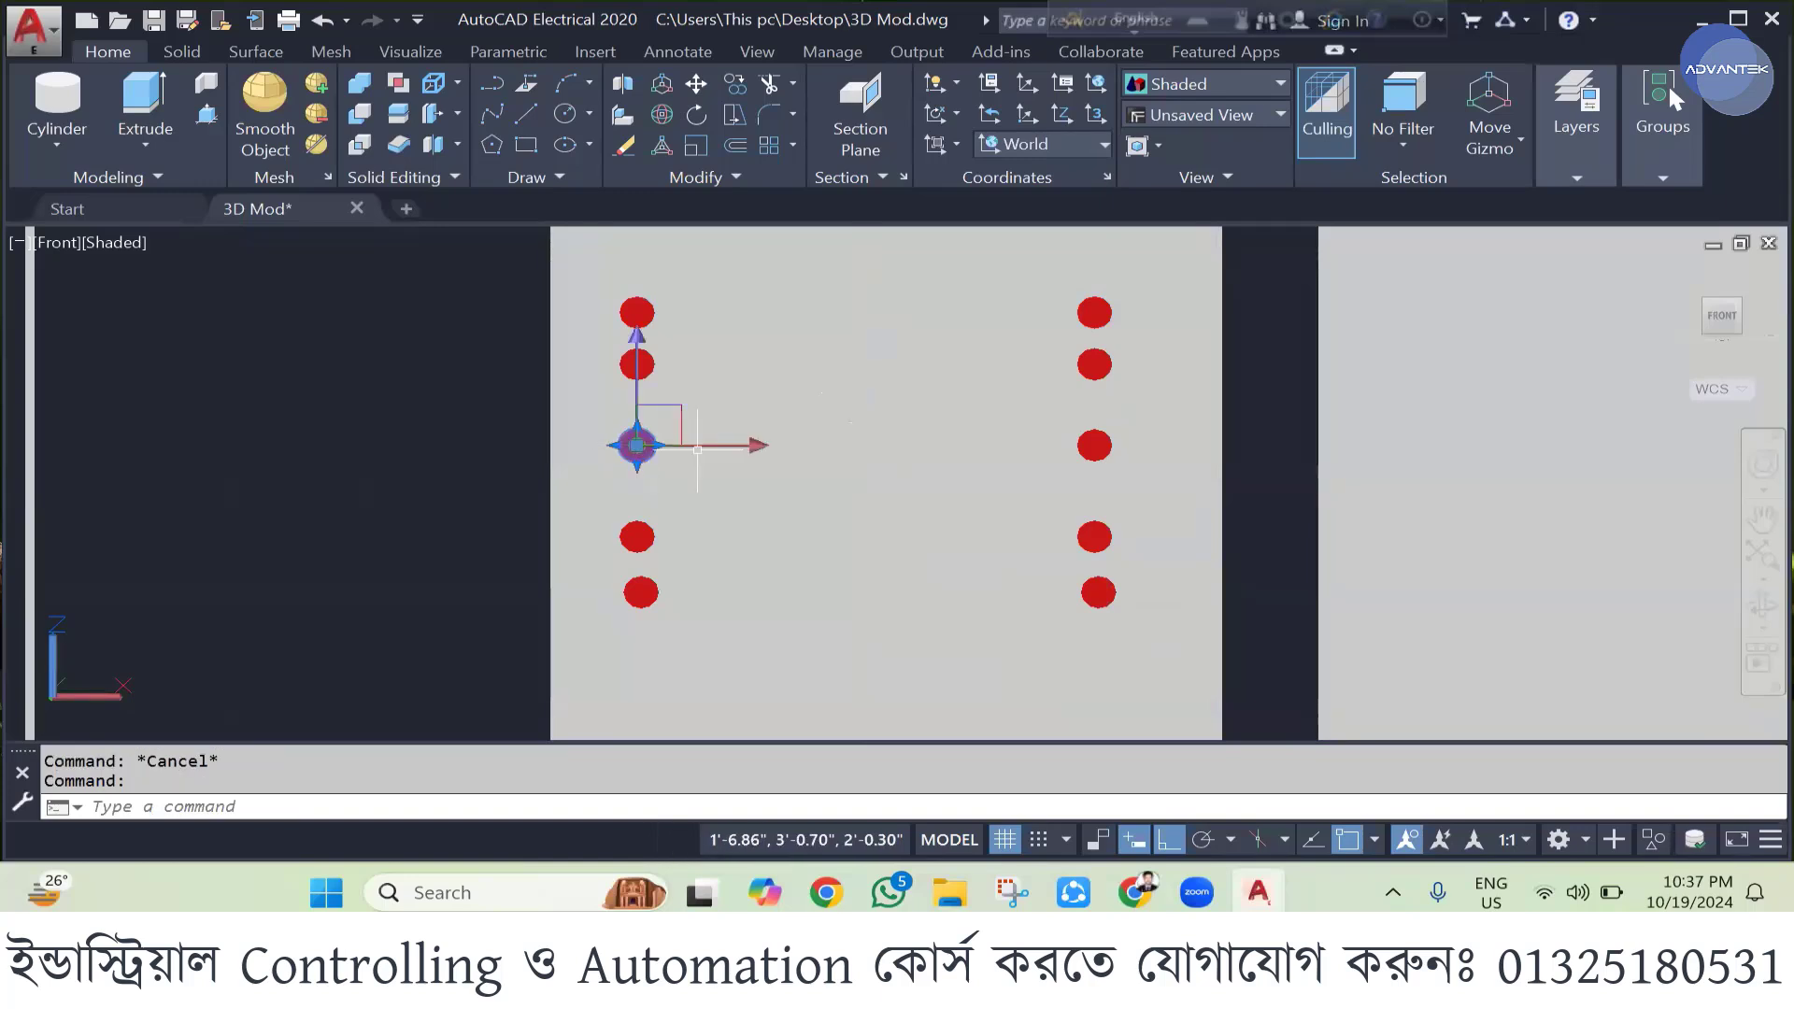
pyautogui.click(1090, 444)
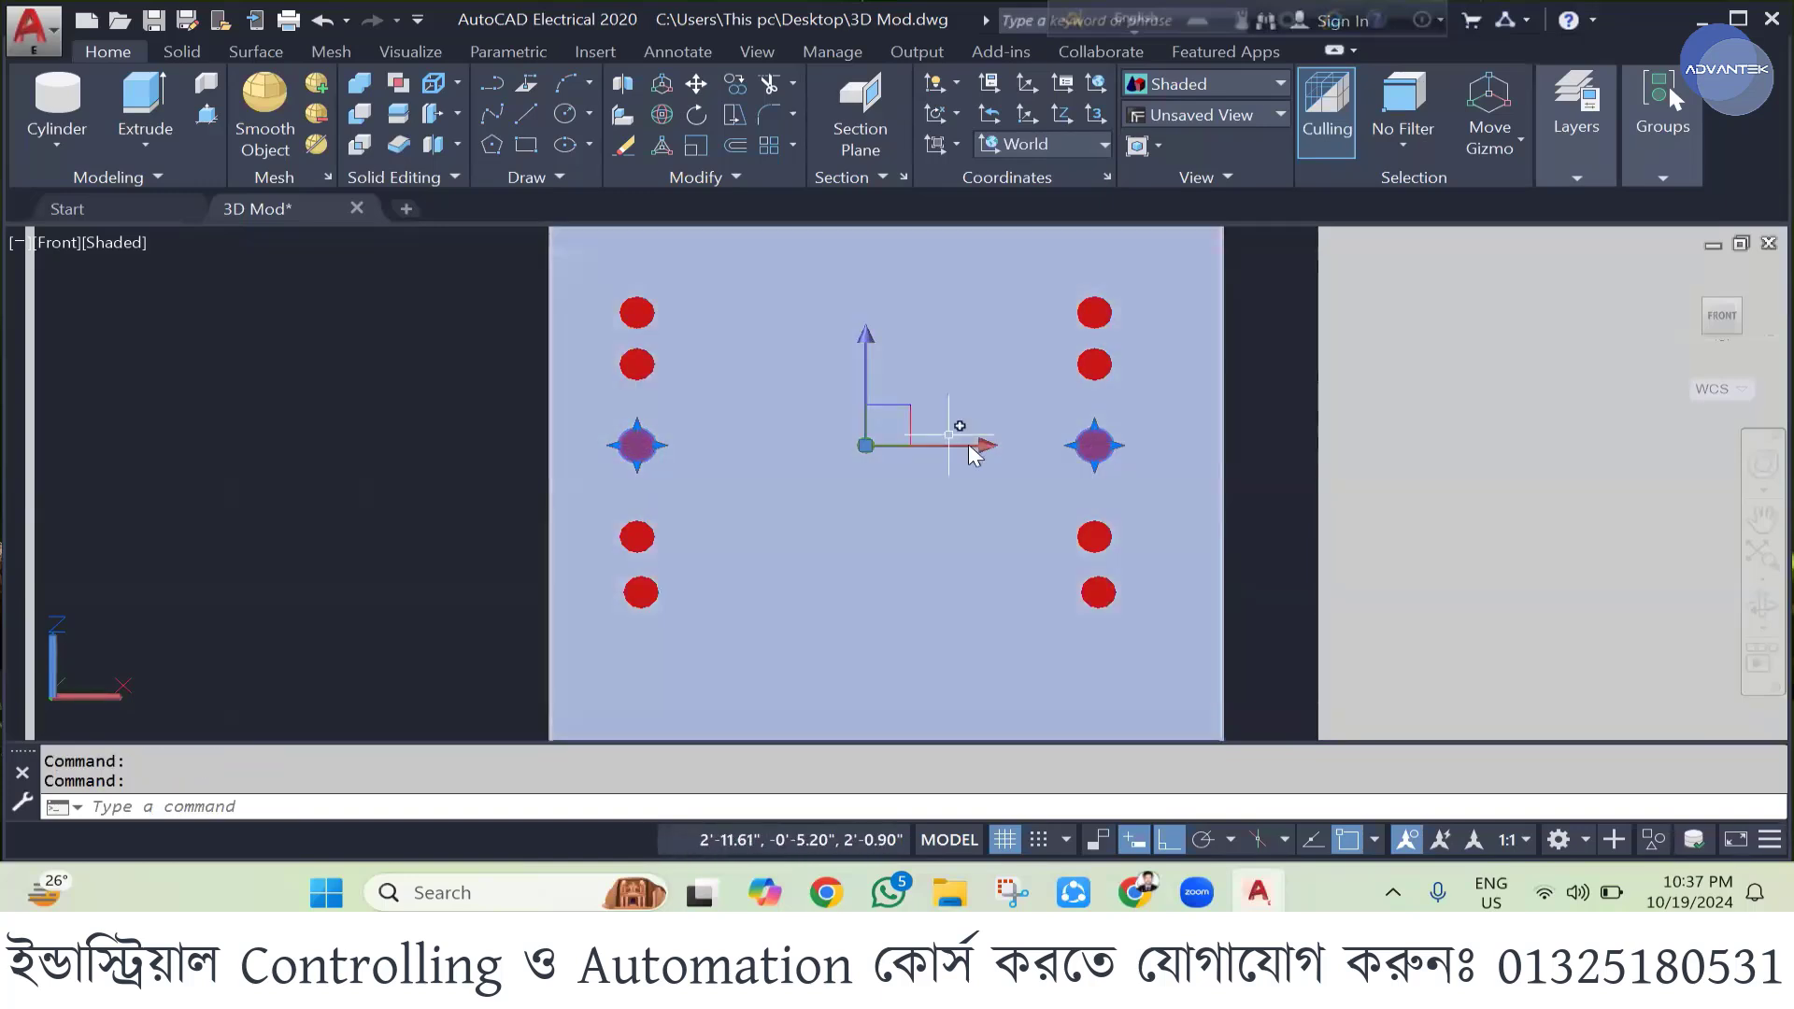
# - Reselect the middle-row cylinder pair and raise it slightly
pyautogui.click(887, 427)
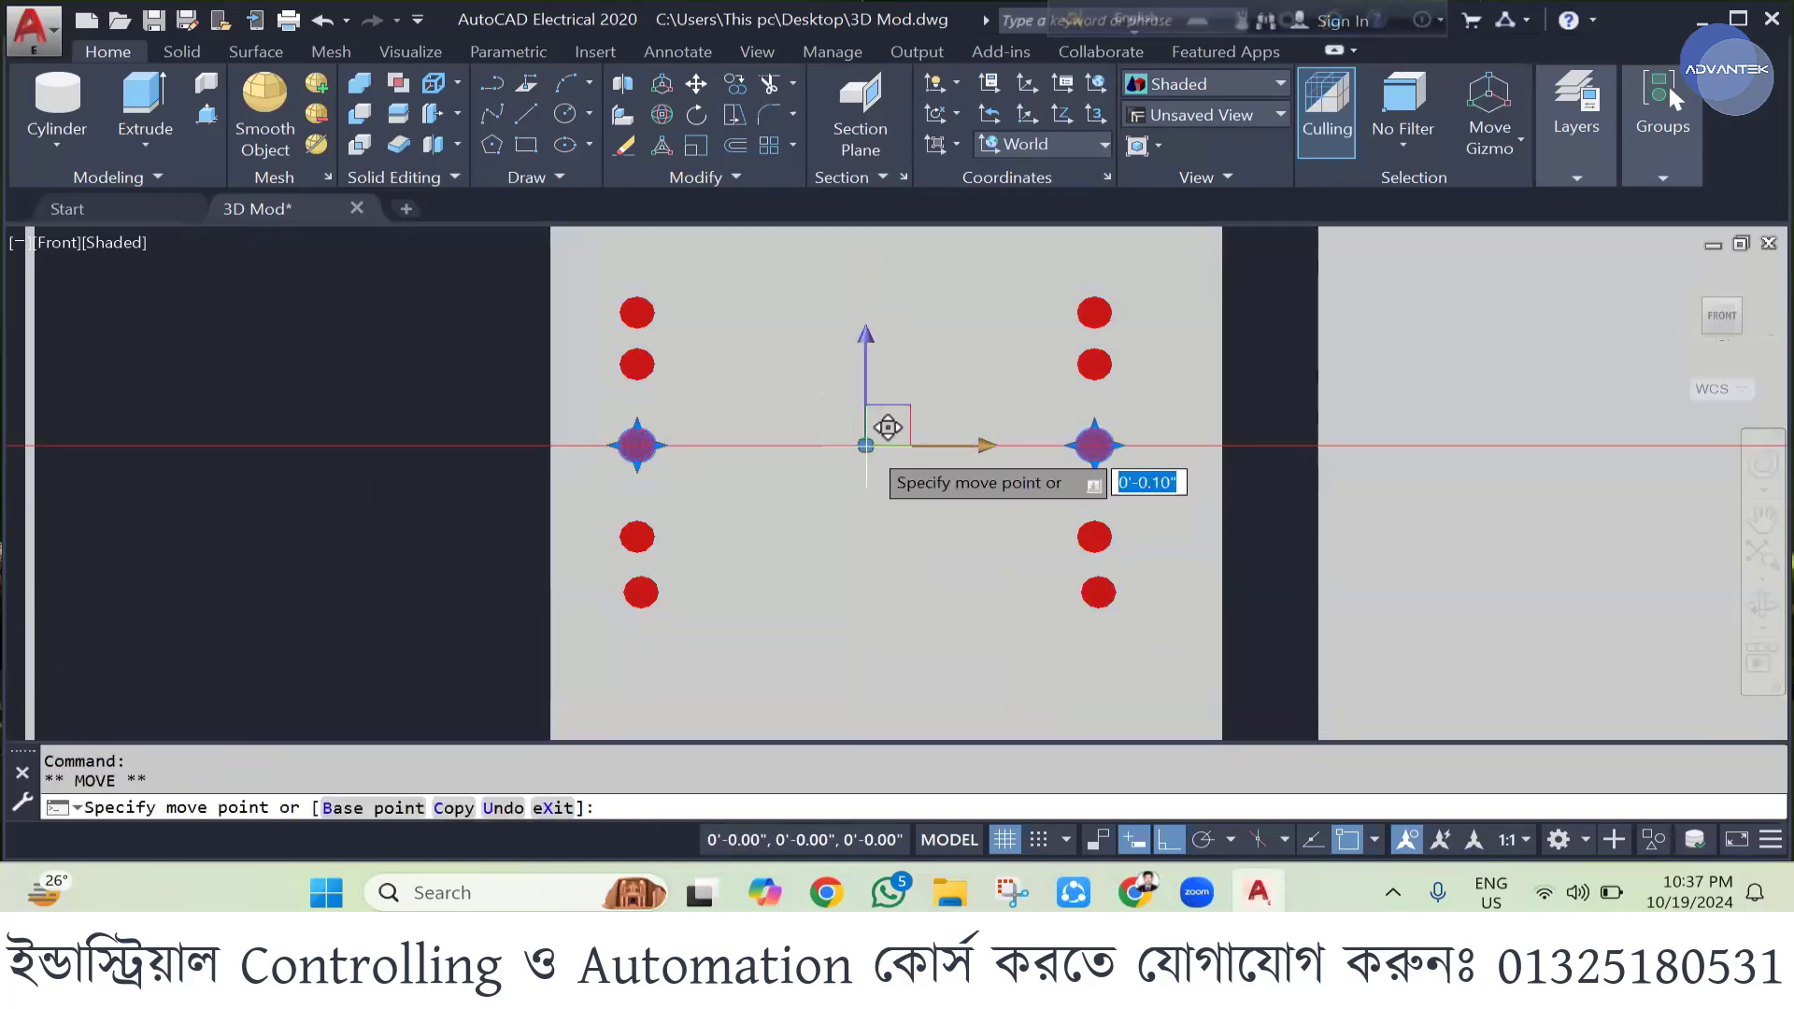
pyautogui.click(865, 446)
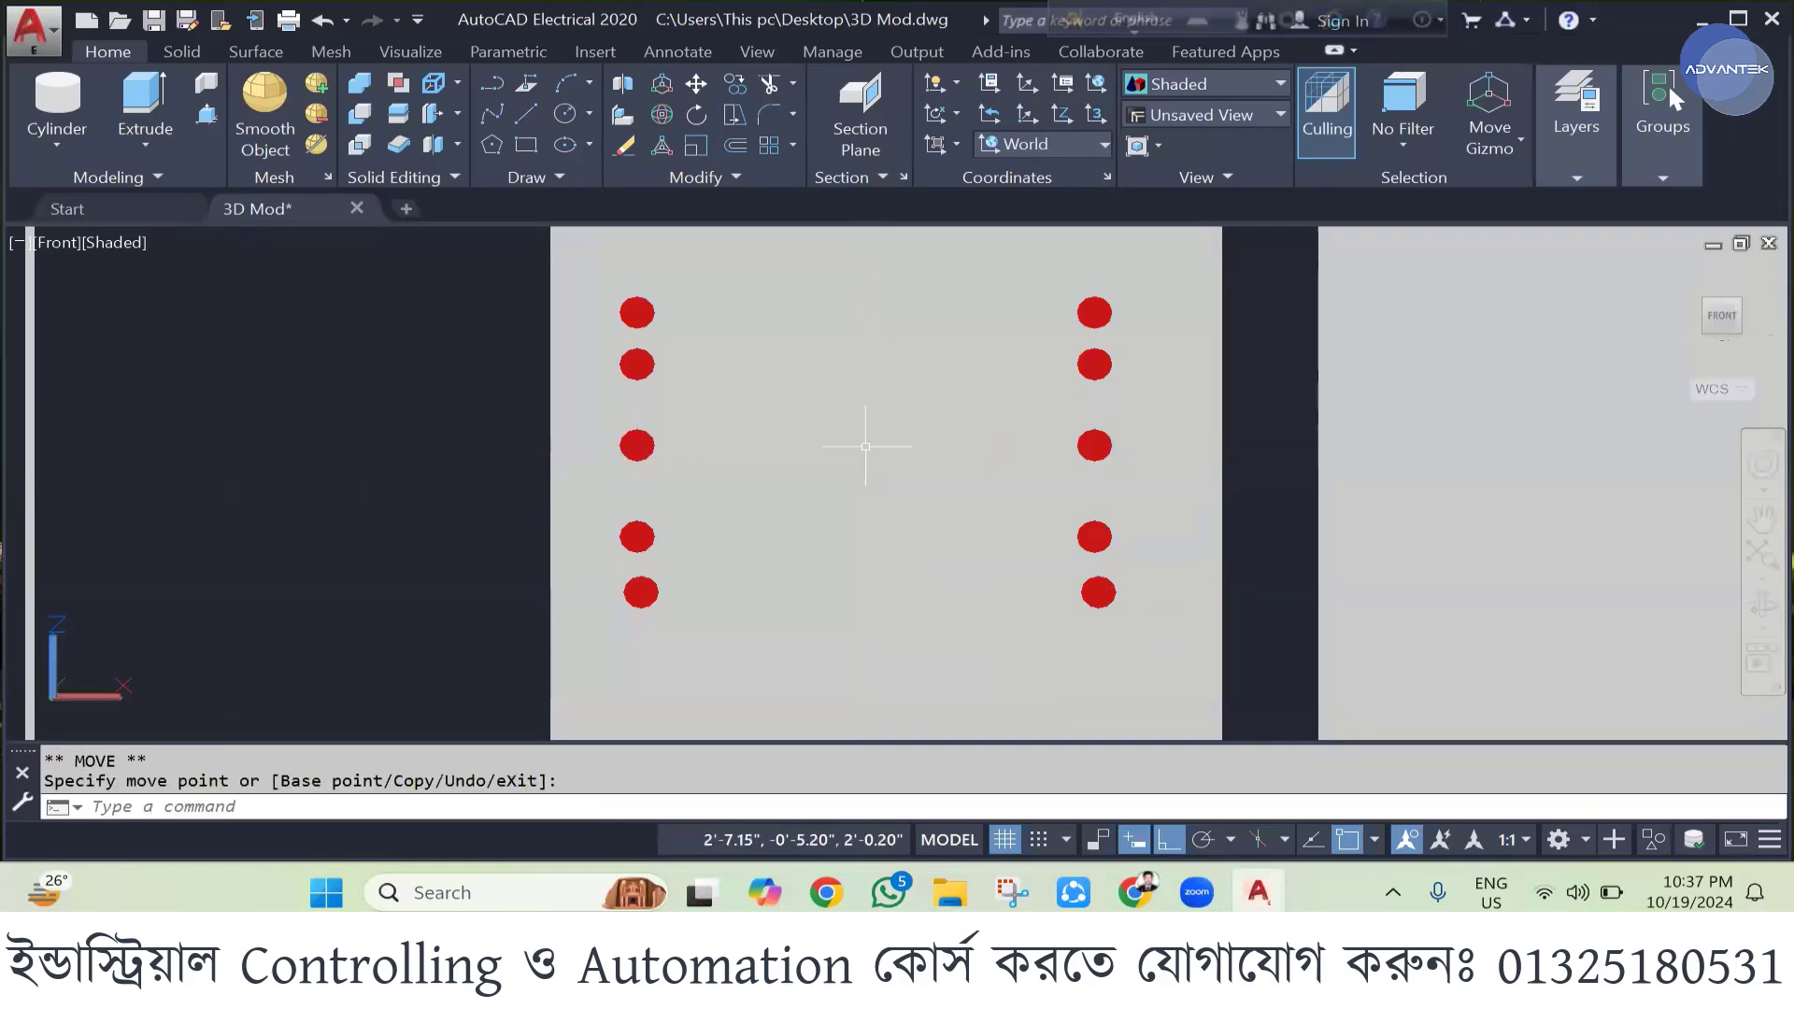
pyautogui.press('Escape')
pyautogui.click(636, 446)
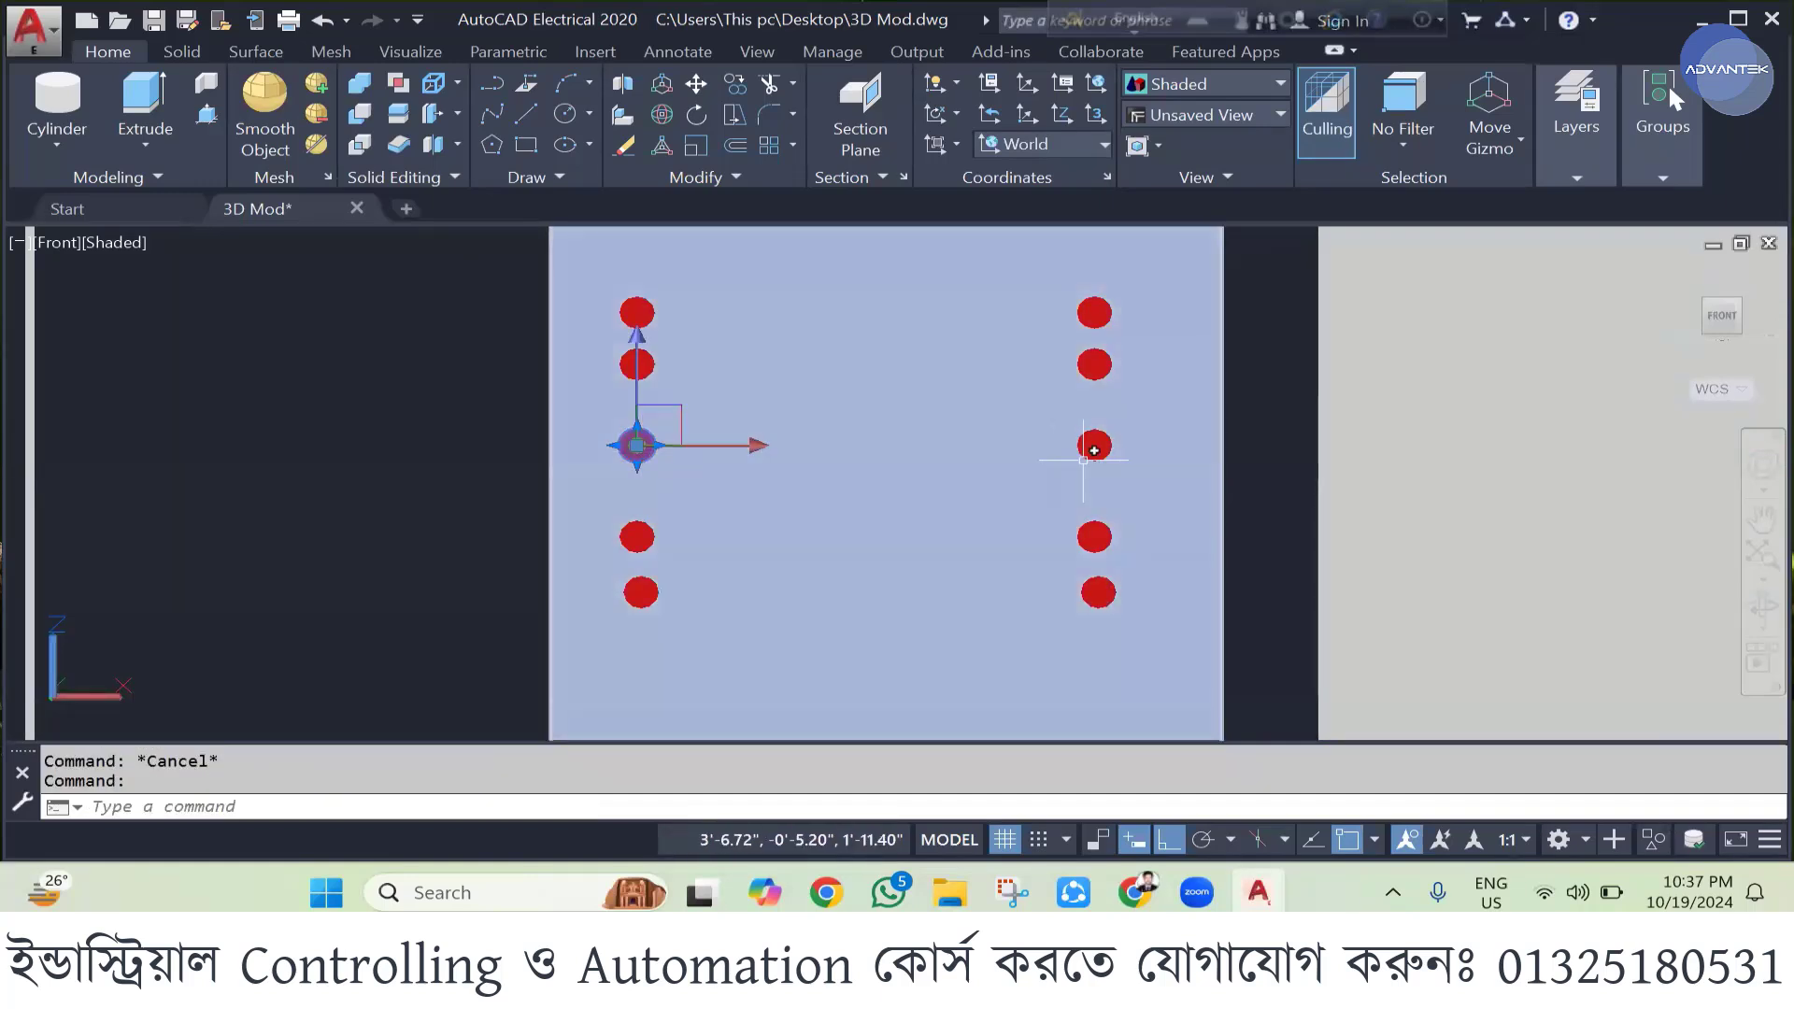
pyautogui.click(1091, 449)
pyautogui.click(867, 364)
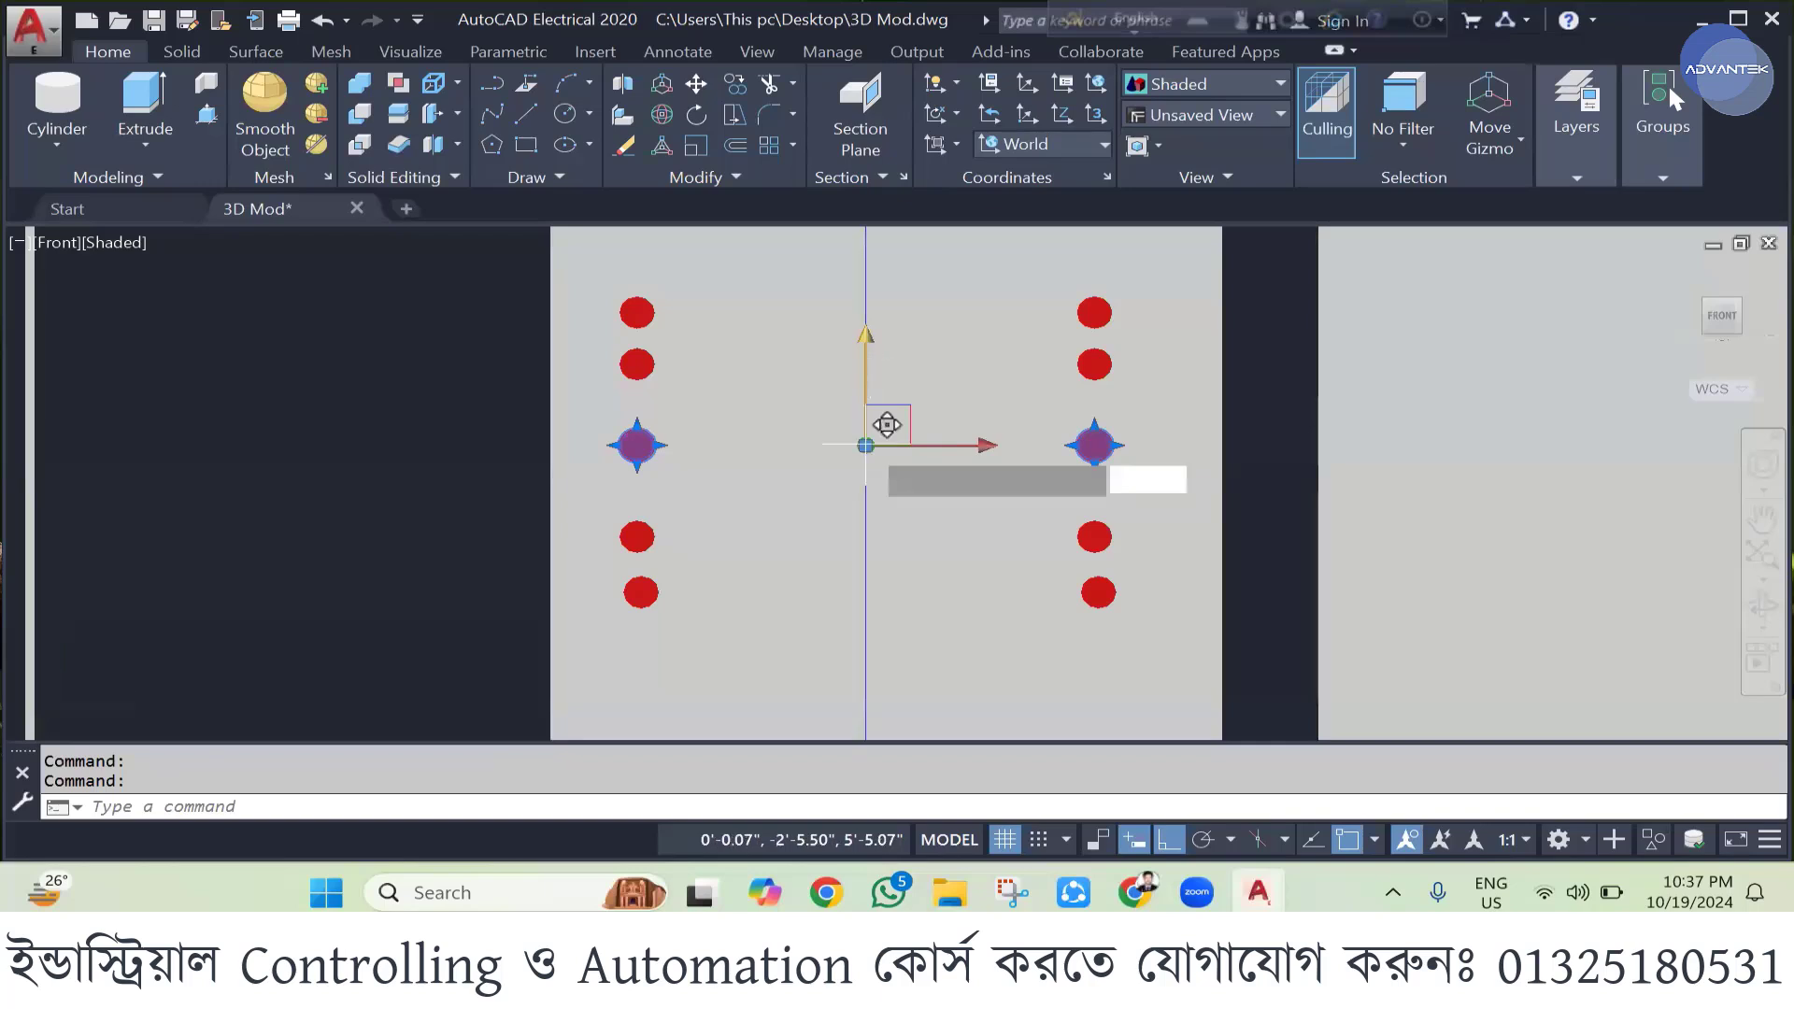
pyautogui.press('Escape')
pyautogui.press('Escape')
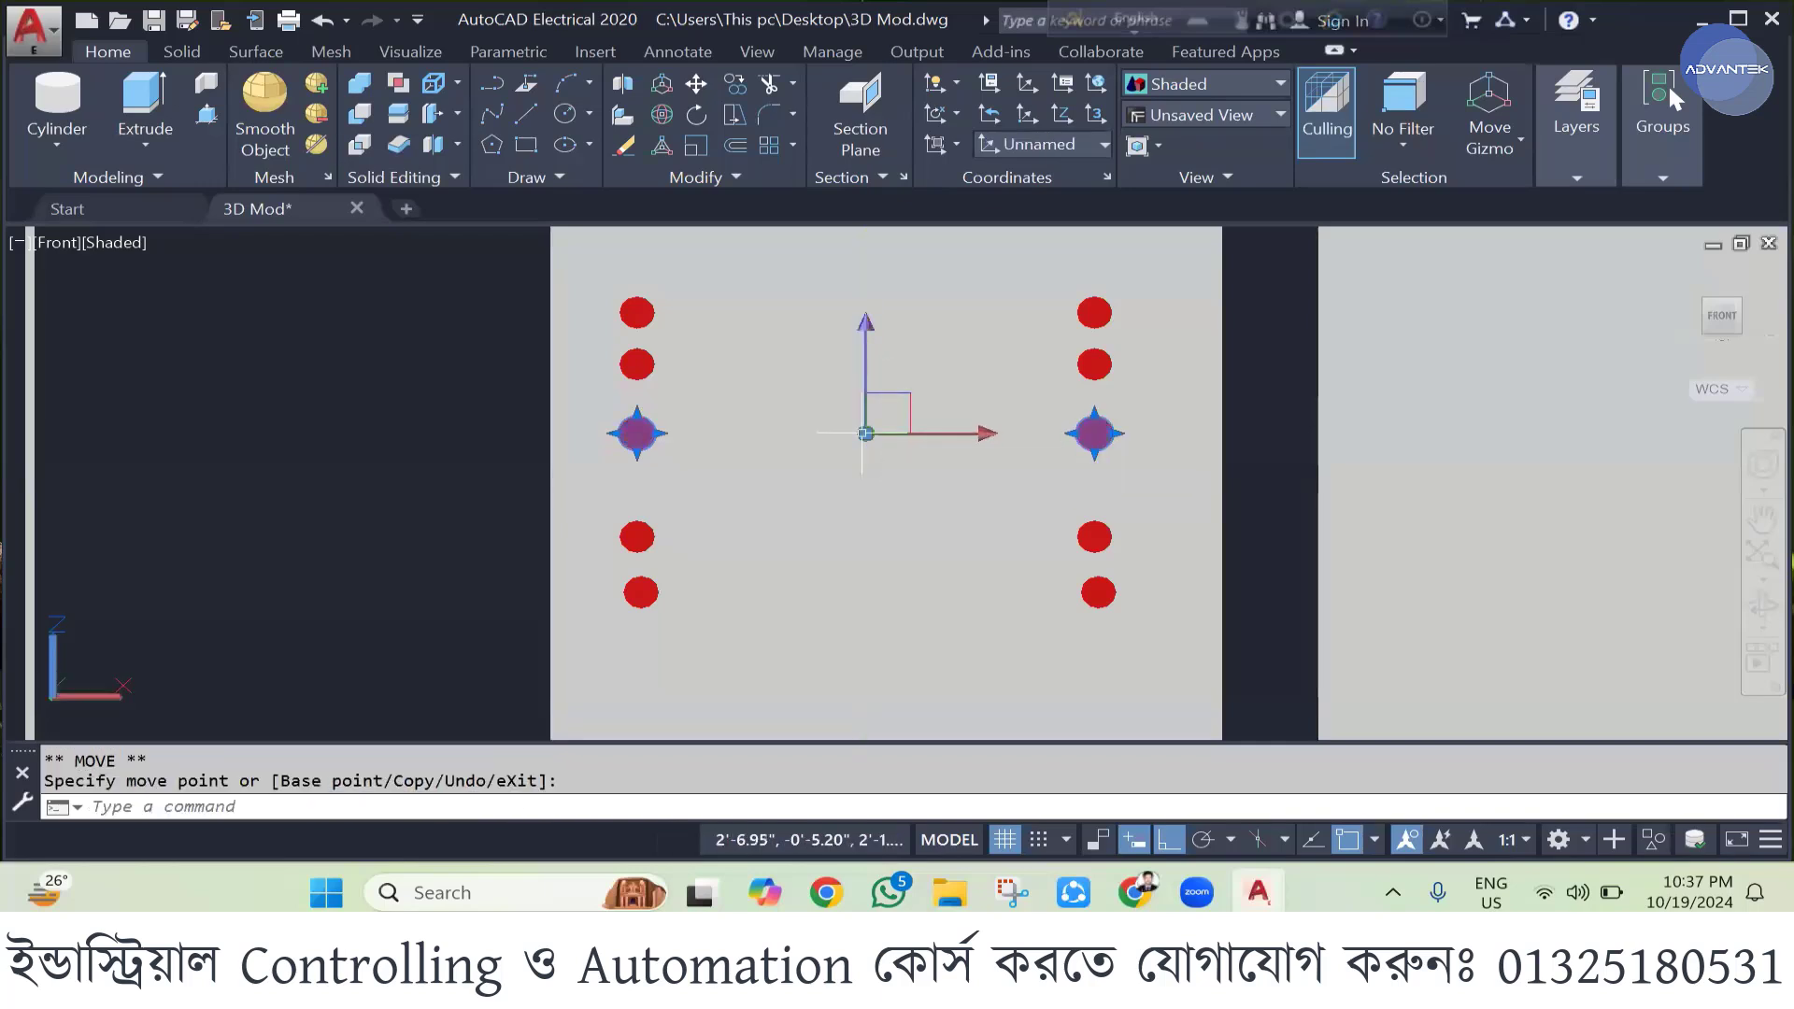
# - Raise the fourth-row and bottom cylinder pairs up the wall panel
pyautogui.click(637, 536)
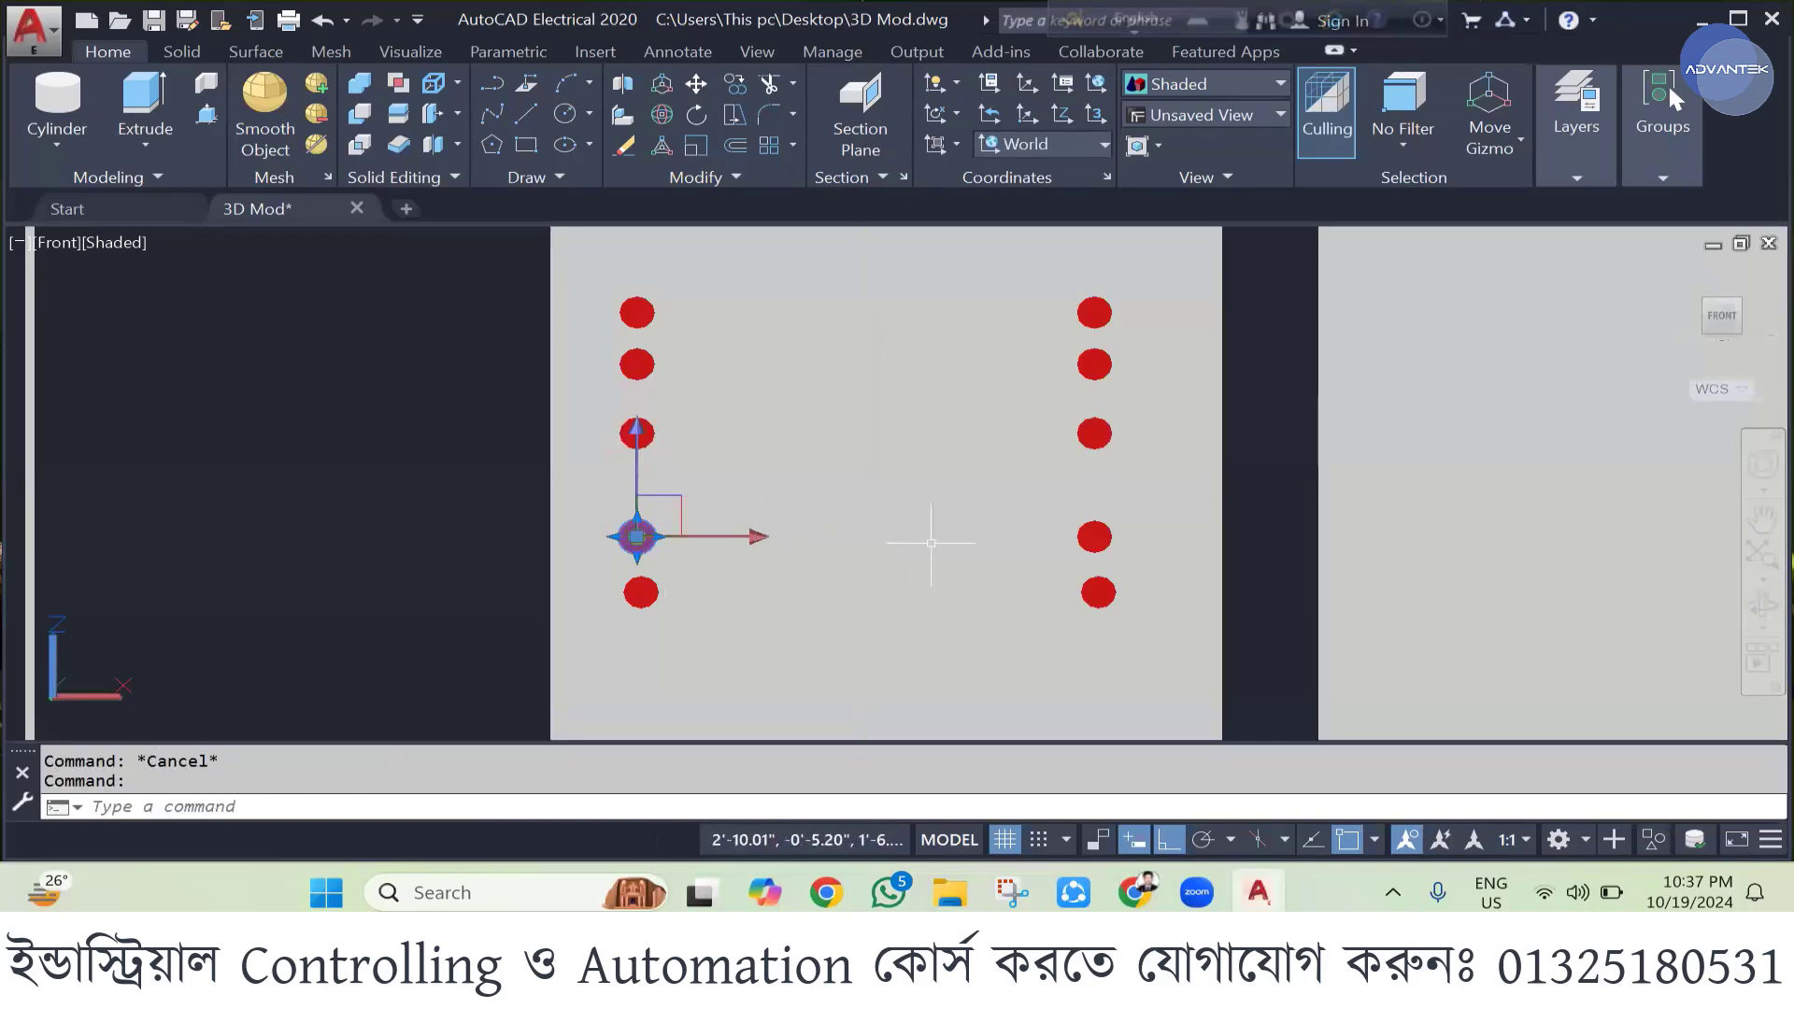
pyautogui.click(1093, 536)
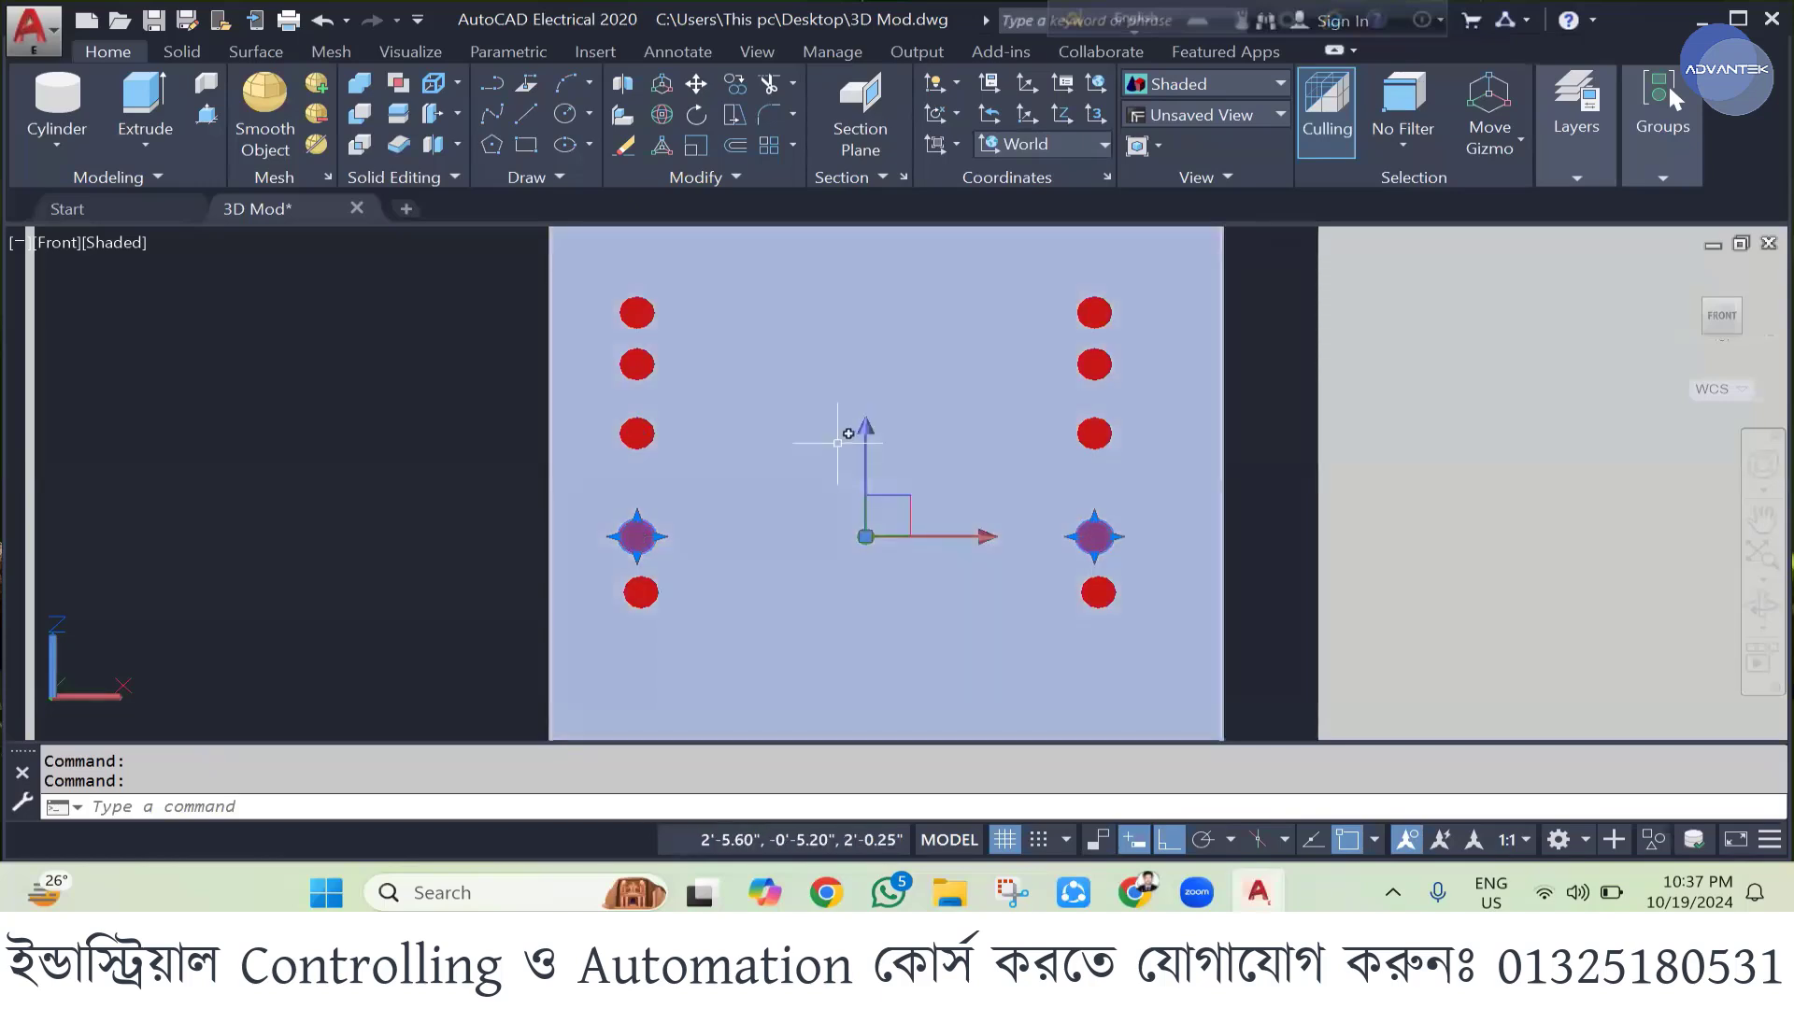
pyautogui.click(864, 436)
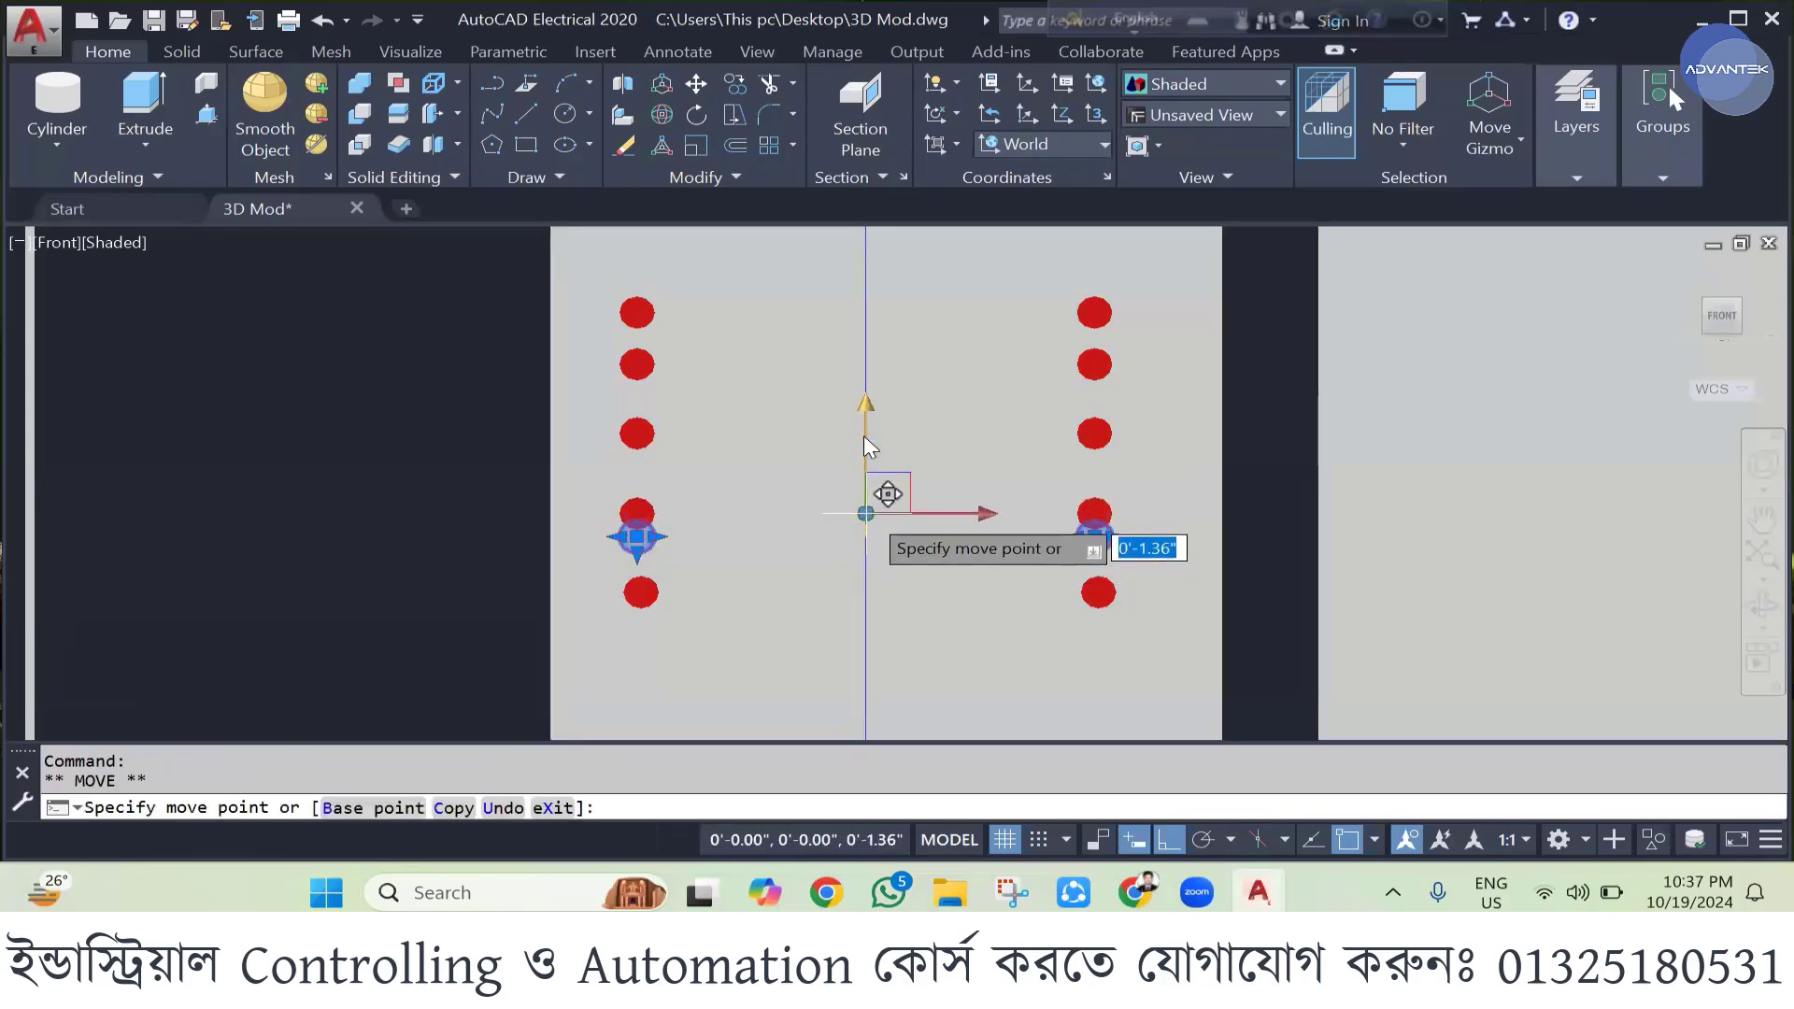
pyautogui.press('Escape')
pyautogui.press('Escape')
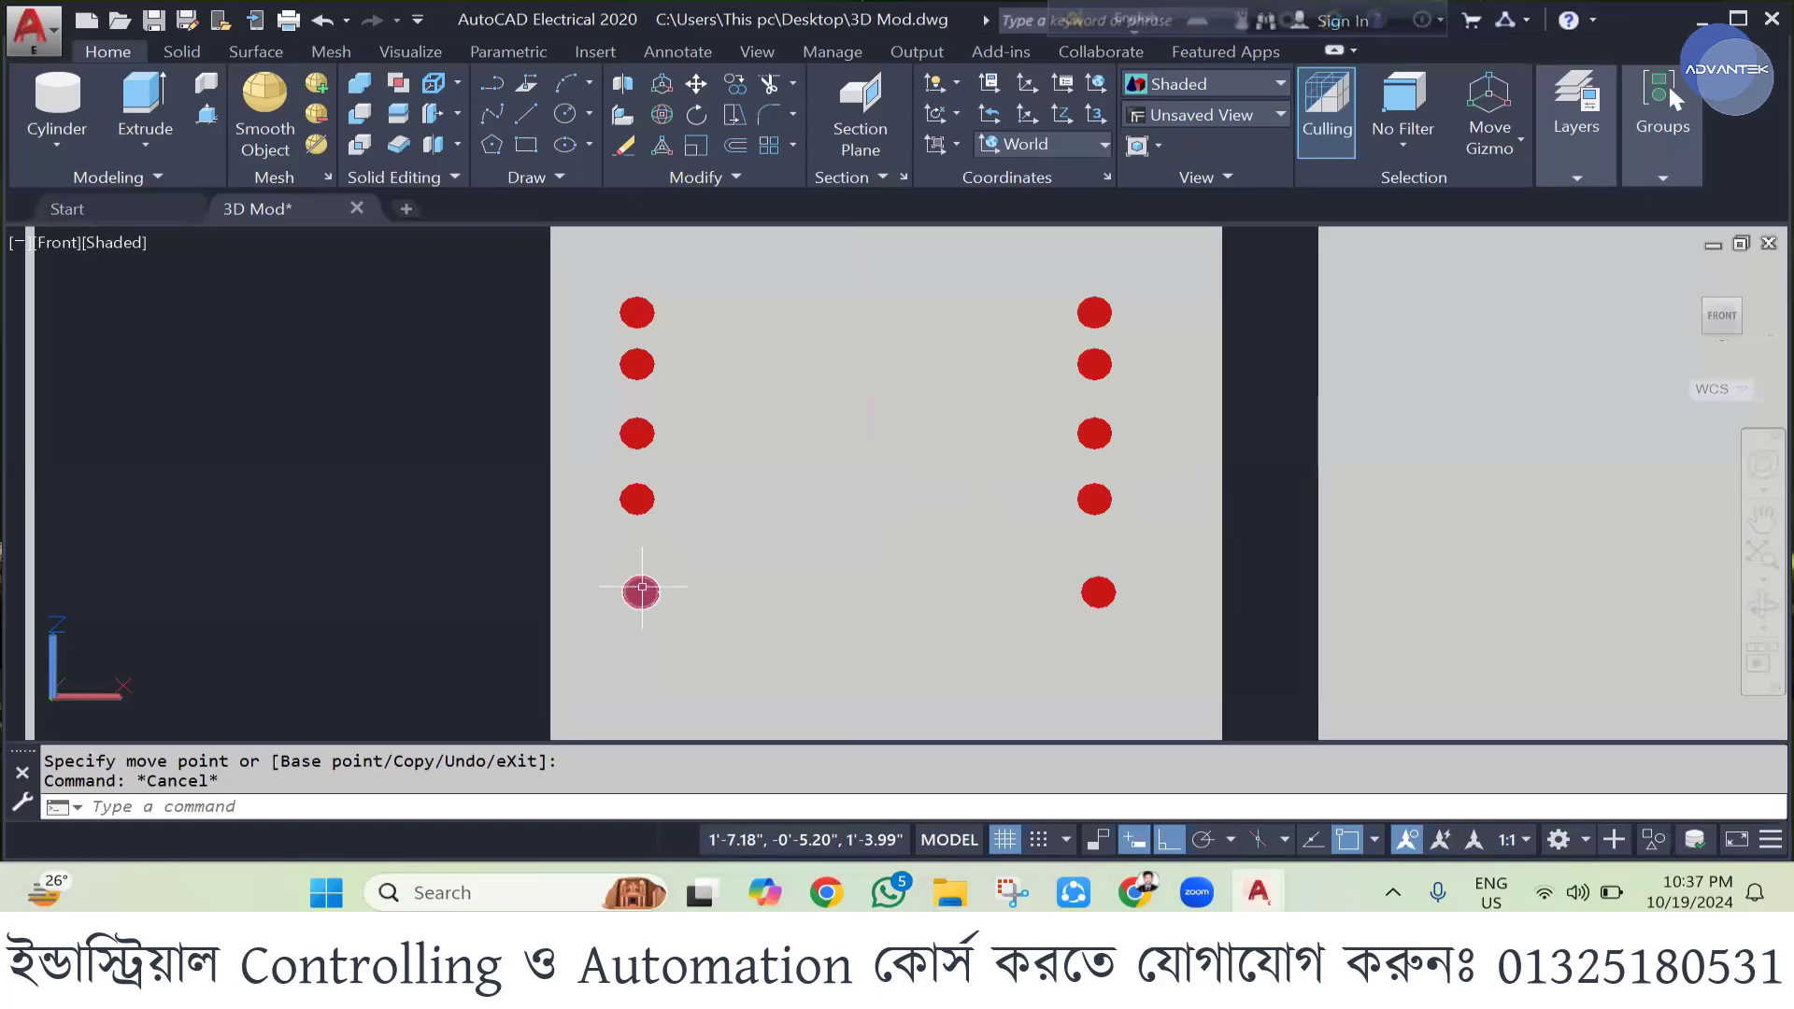
pyautogui.click(641, 587)
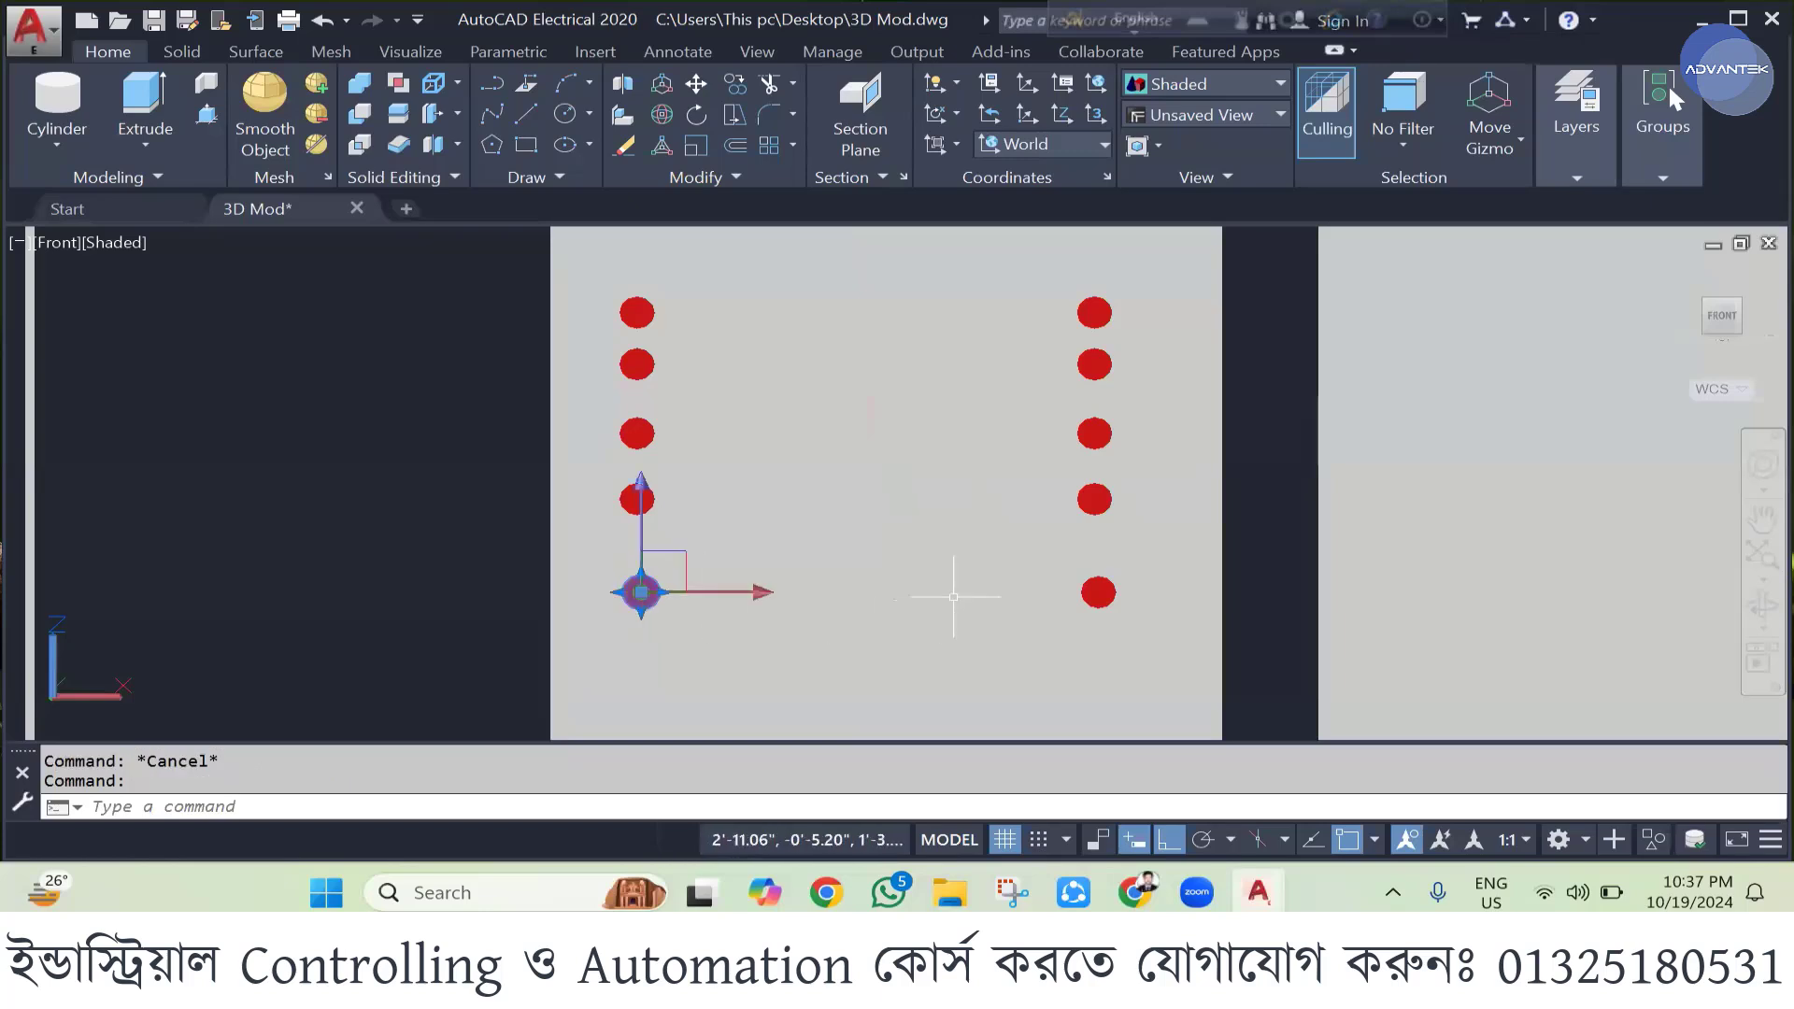
pyautogui.click(1098, 591)
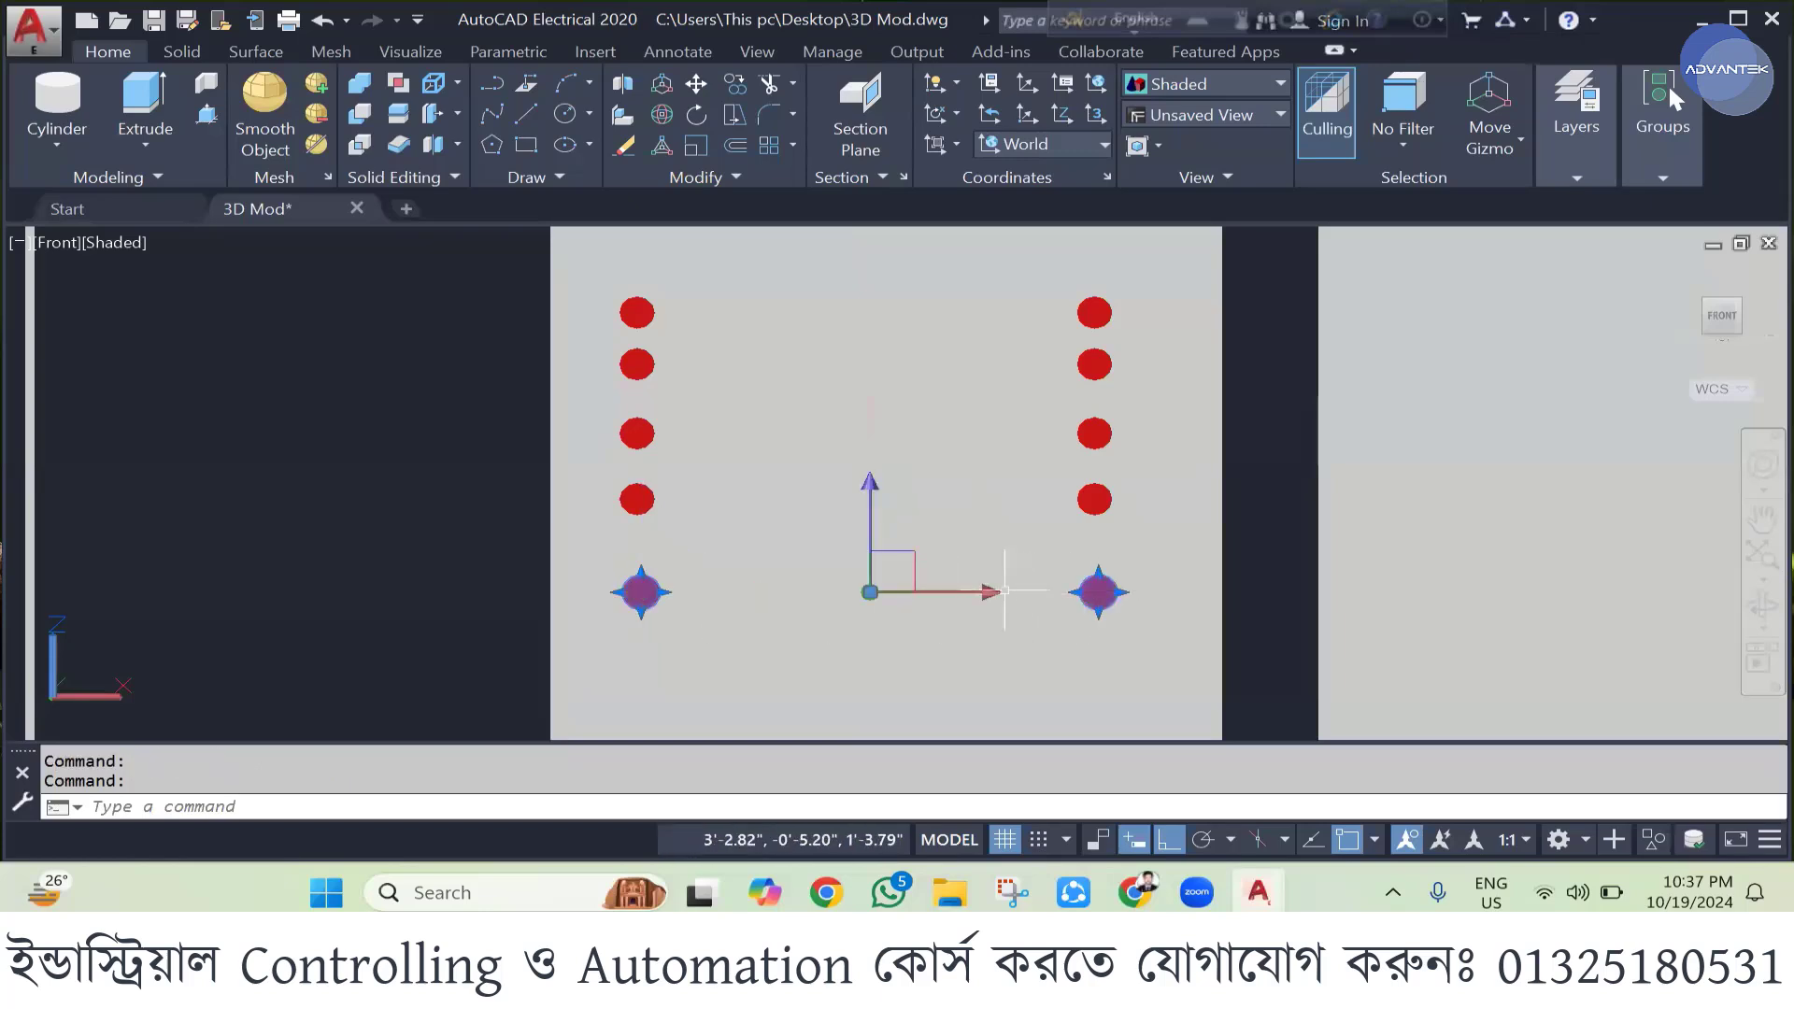
pyautogui.click(992, 591)
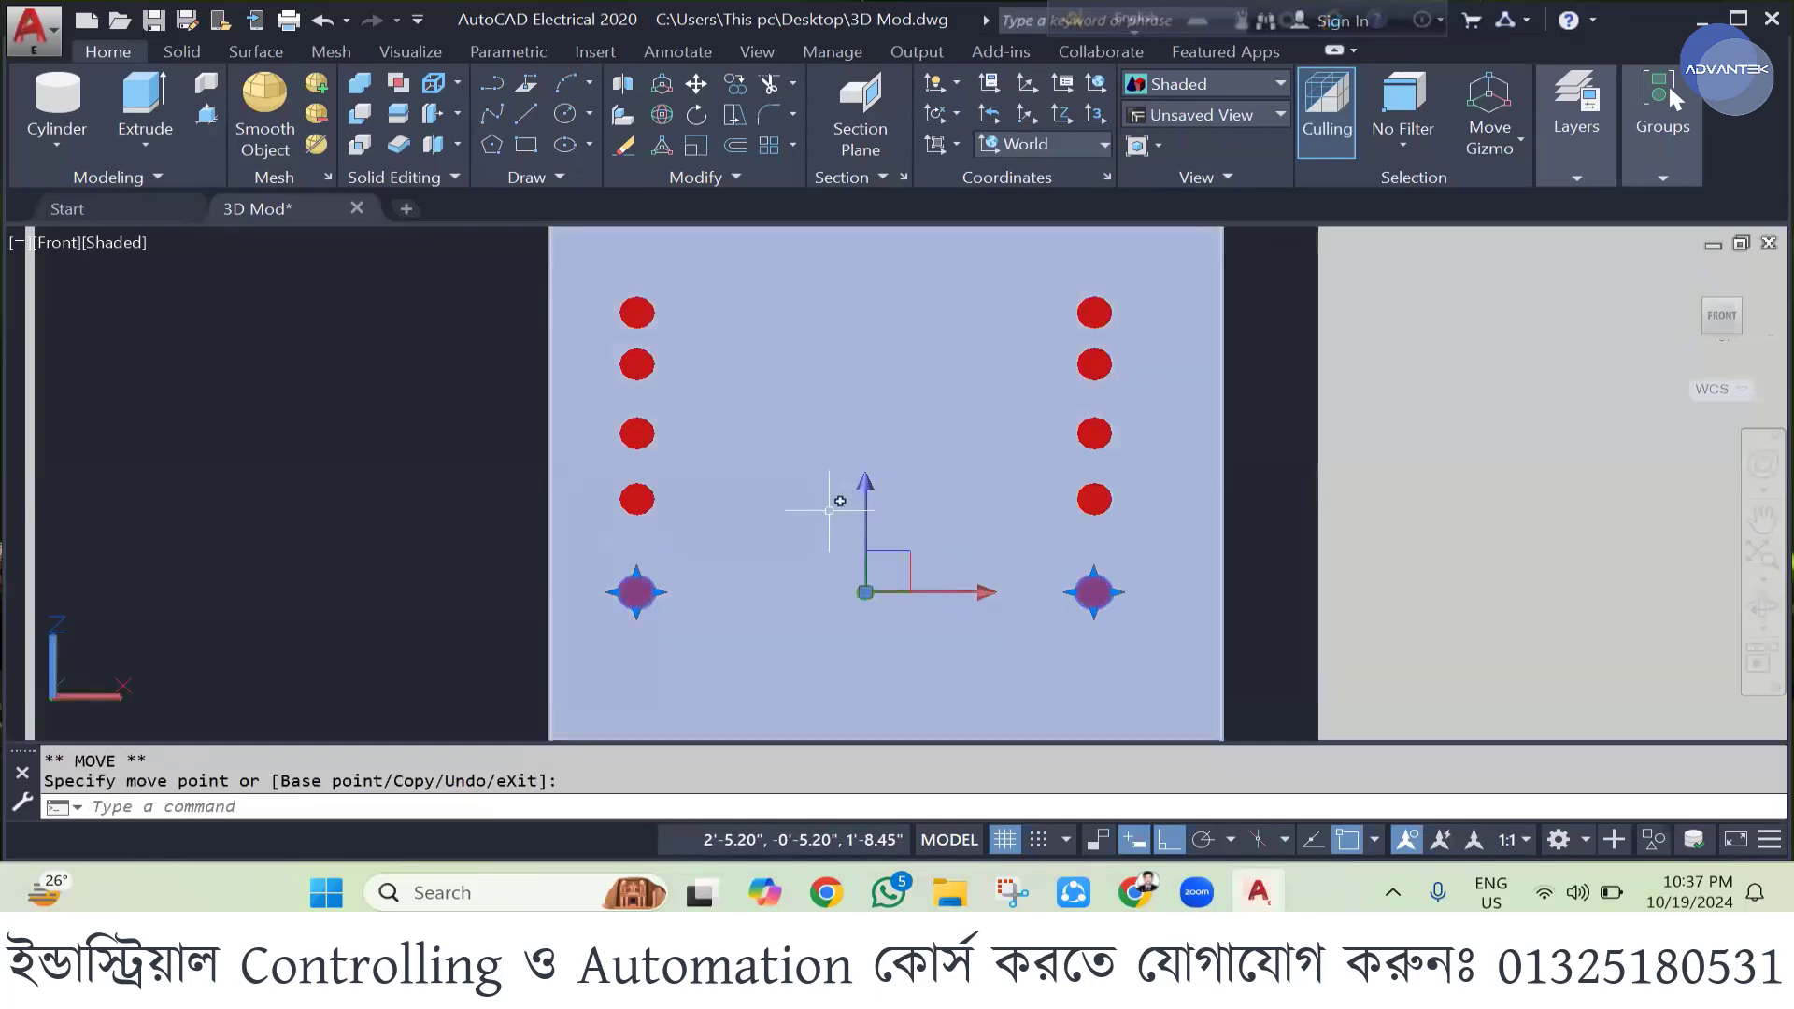
pyautogui.press('Escape')
pyautogui.press('Escape')
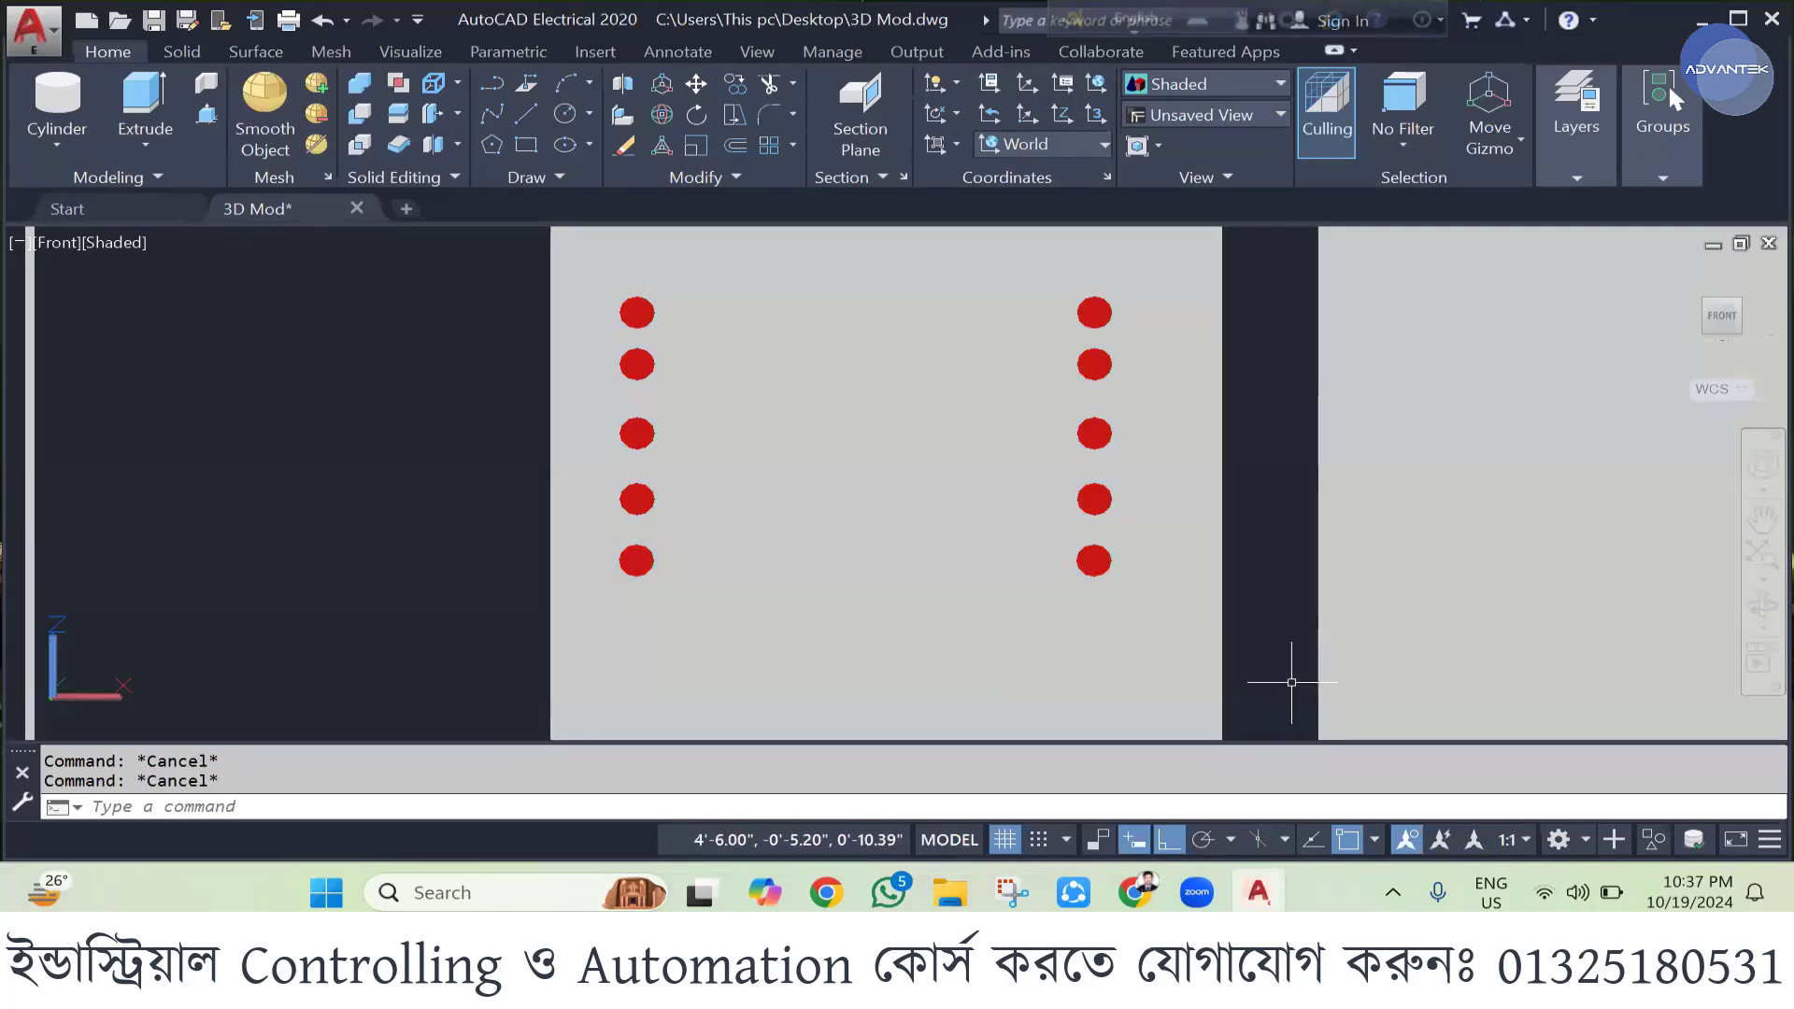
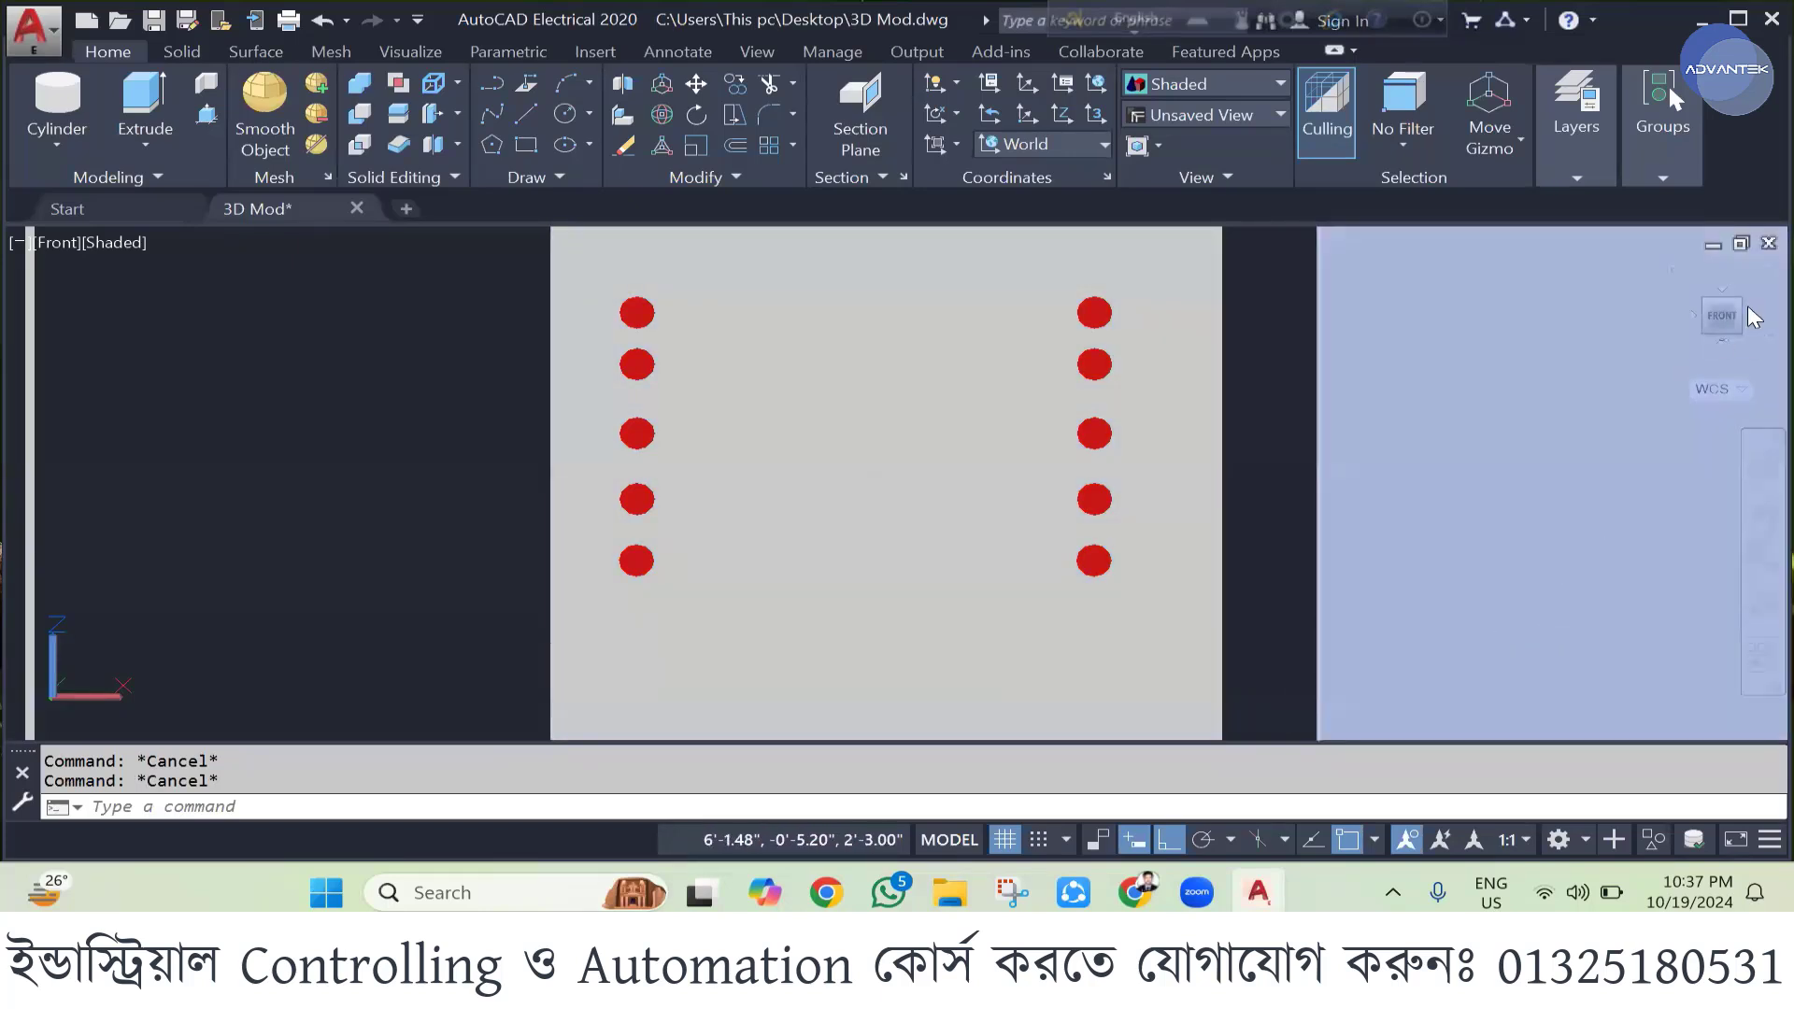
# - Switch to the left view and zoom in on the door's red pilot lights
pyautogui.click(1672, 269)
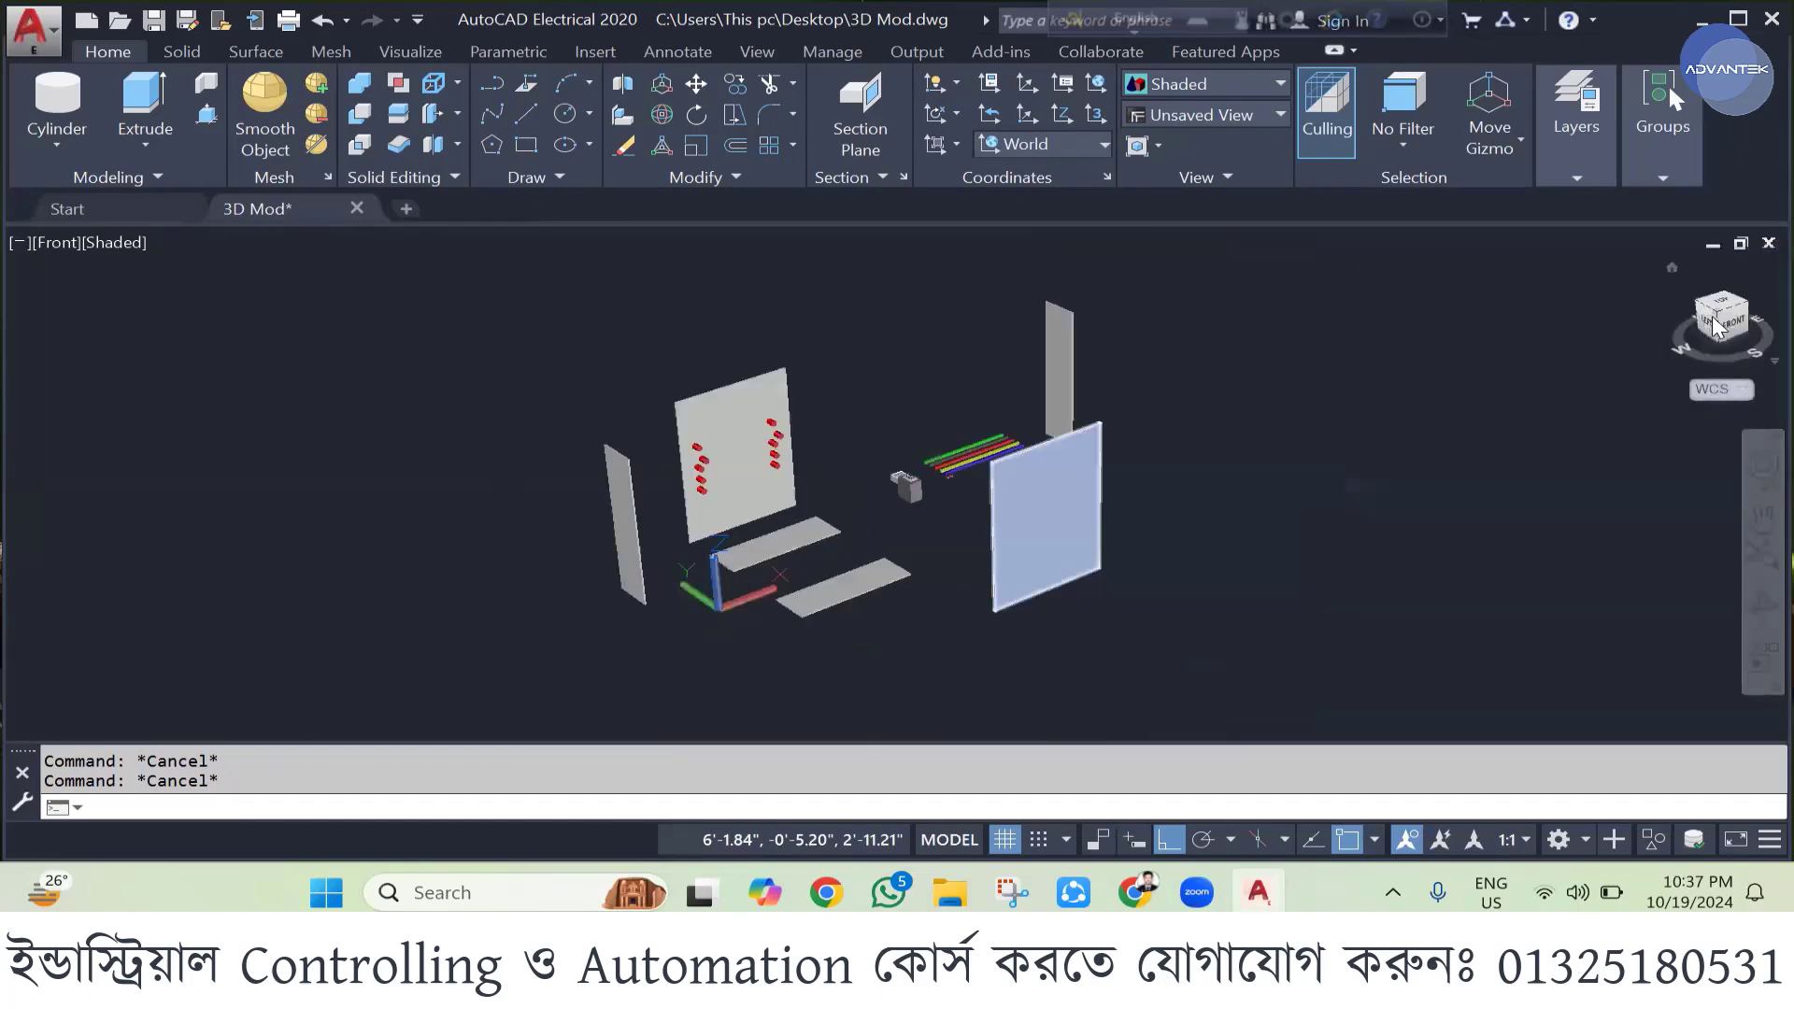
pyautogui.moveTo(1715, 325); pyautogui.dragTo(1708, 339)
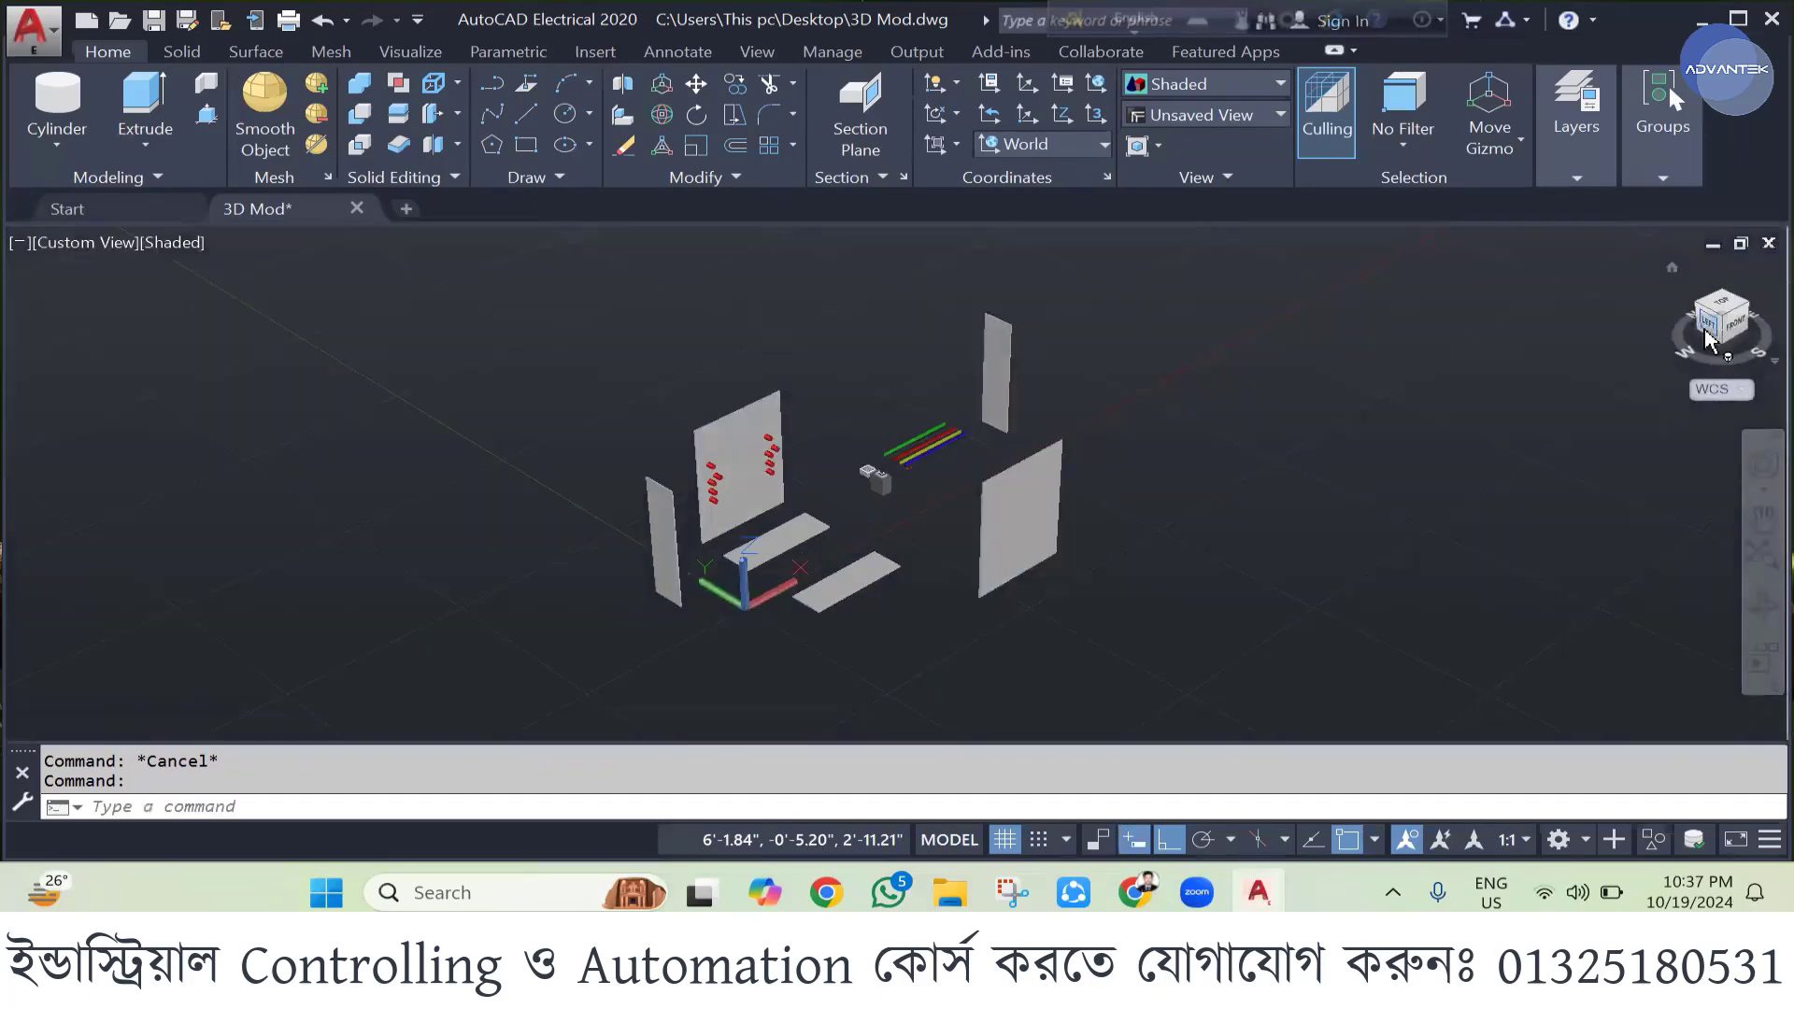
pyautogui.click(1706, 333)
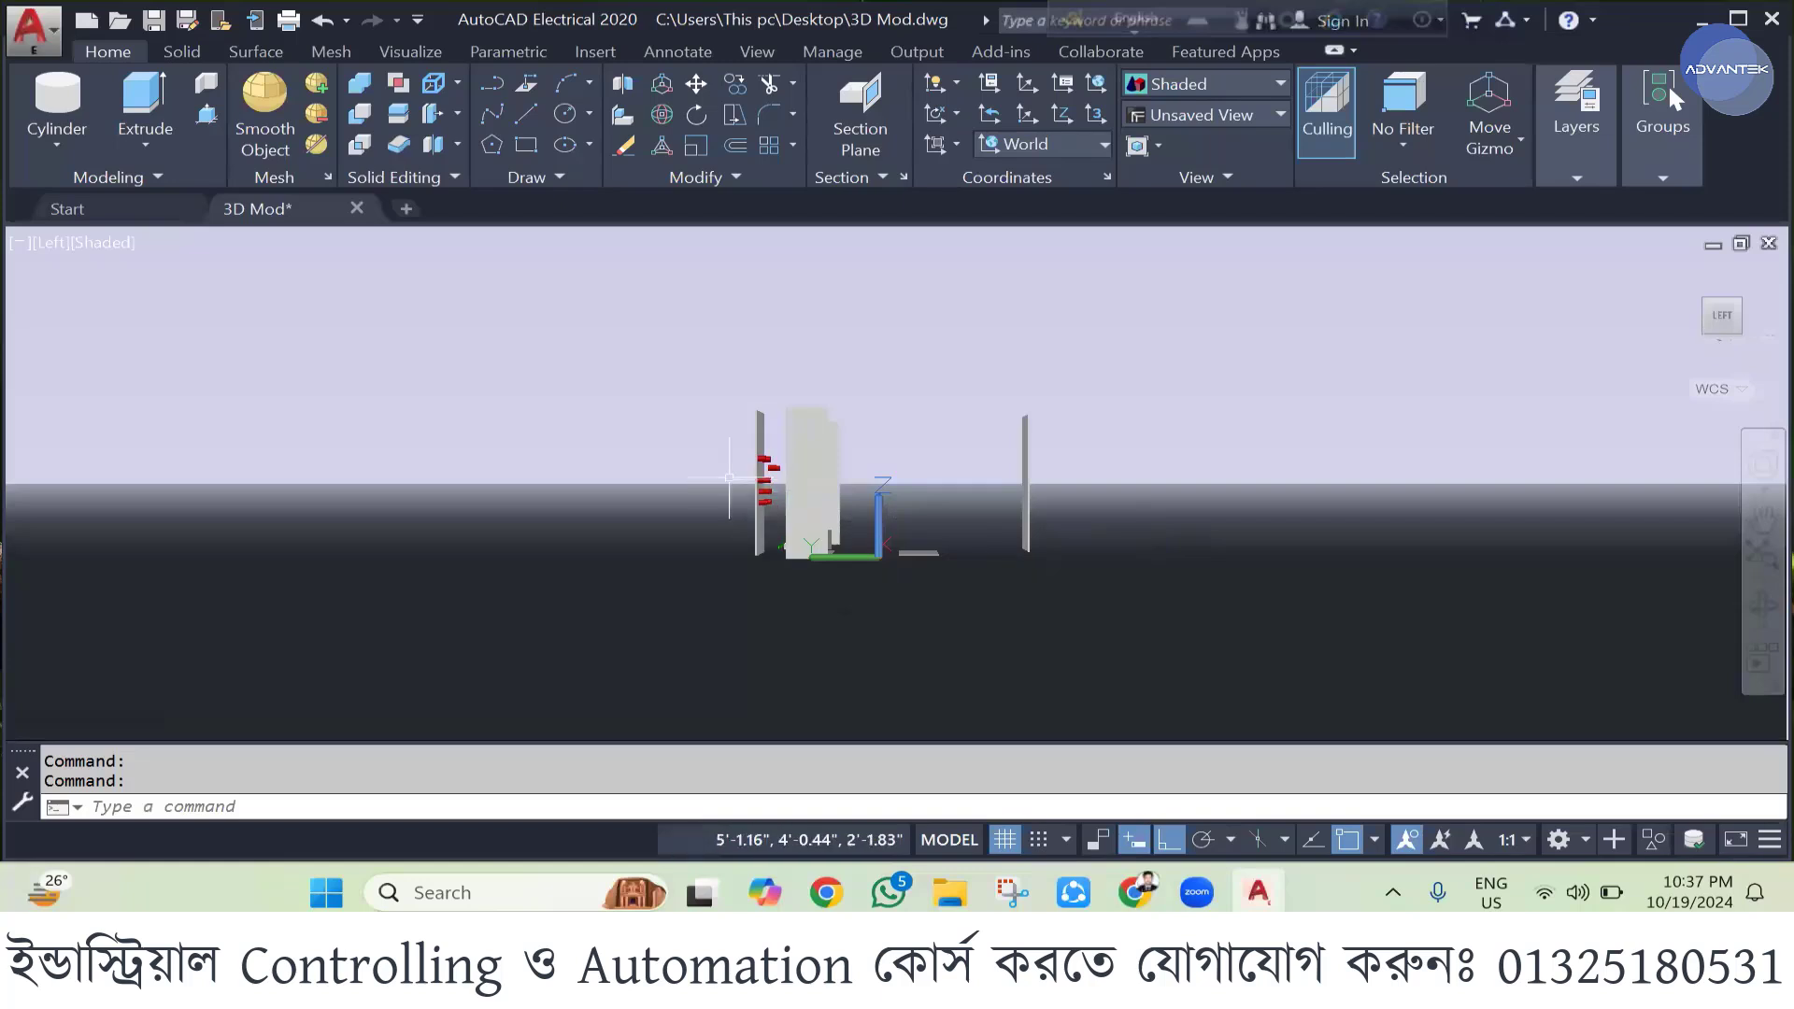
pyautogui.scroll(3, 770, 464)
pyautogui.moveTo(771, 465); pyautogui.dragTo(589, 487, button='middle')
pyautogui.moveTo(588, 488); pyautogui.dragTo(949, 581)
pyautogui.press('Escape')
pyautogui.scroll(3, 934, 580)
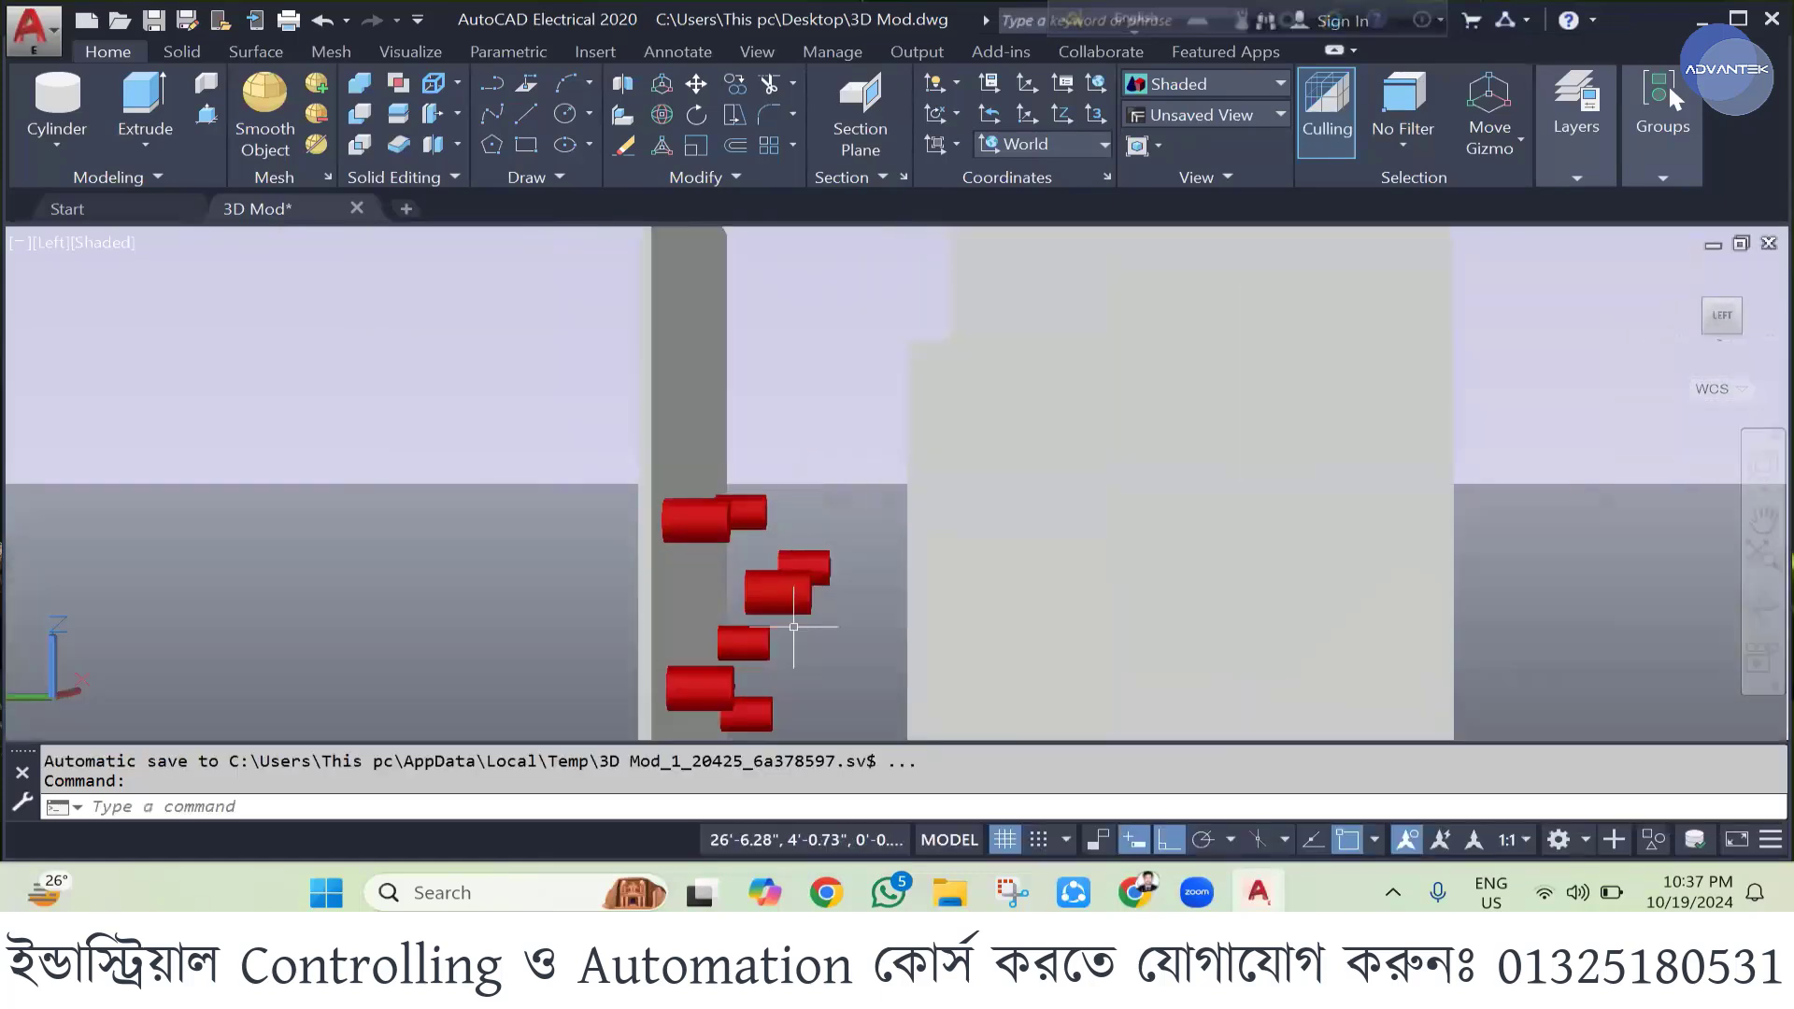
# - Move the out-of-line red pilot light along one axis into line with the light above
pyautogui.click(783, 596)
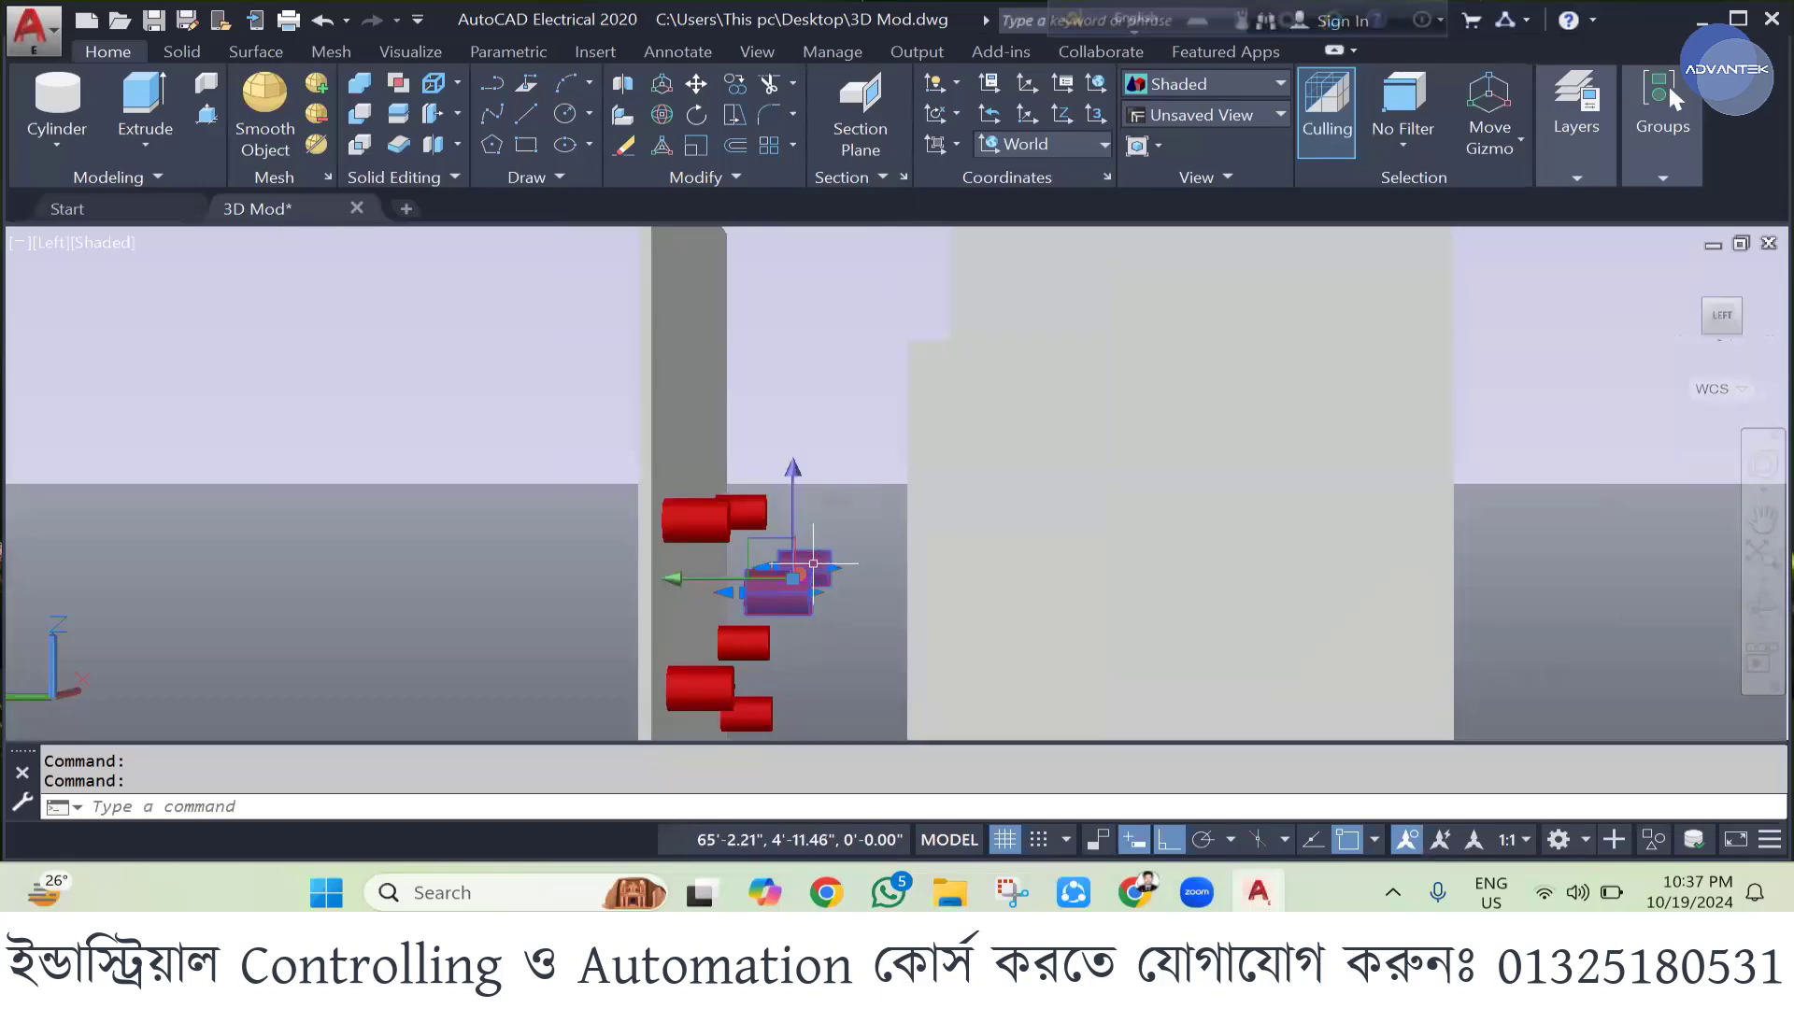
pyautogui.click(674, 590)
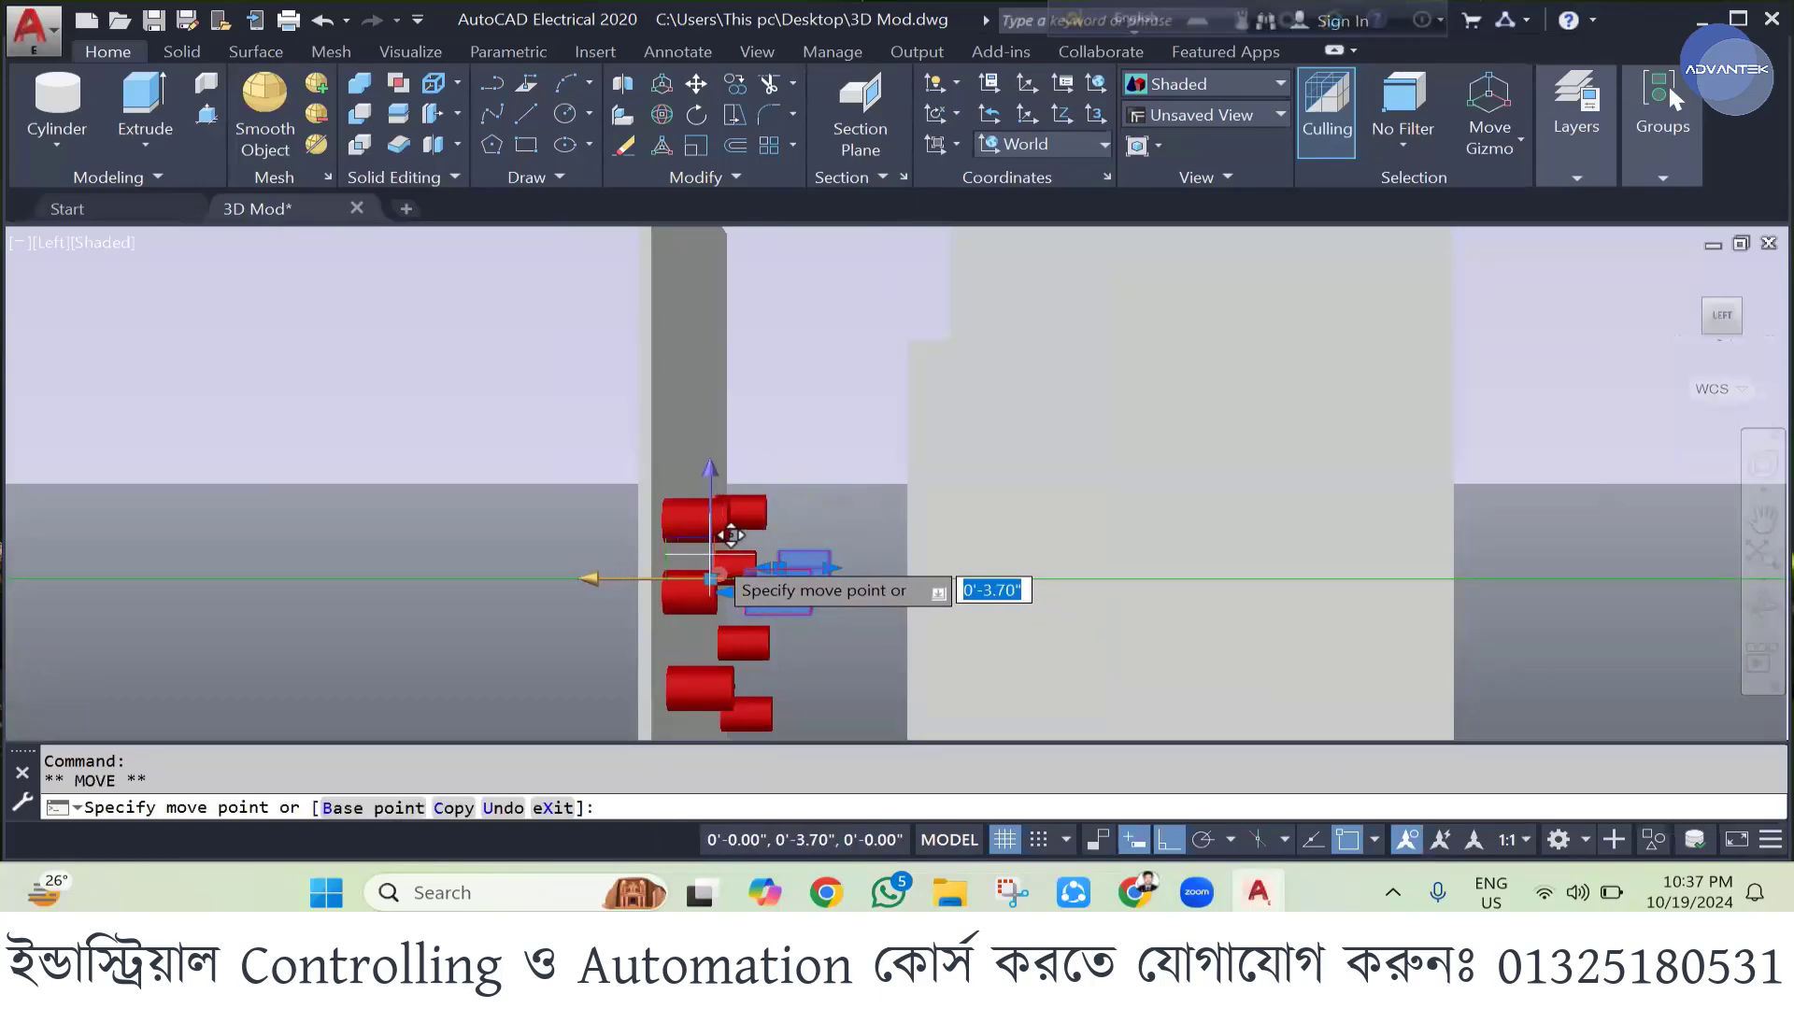
pyautogui.click(736, 592)
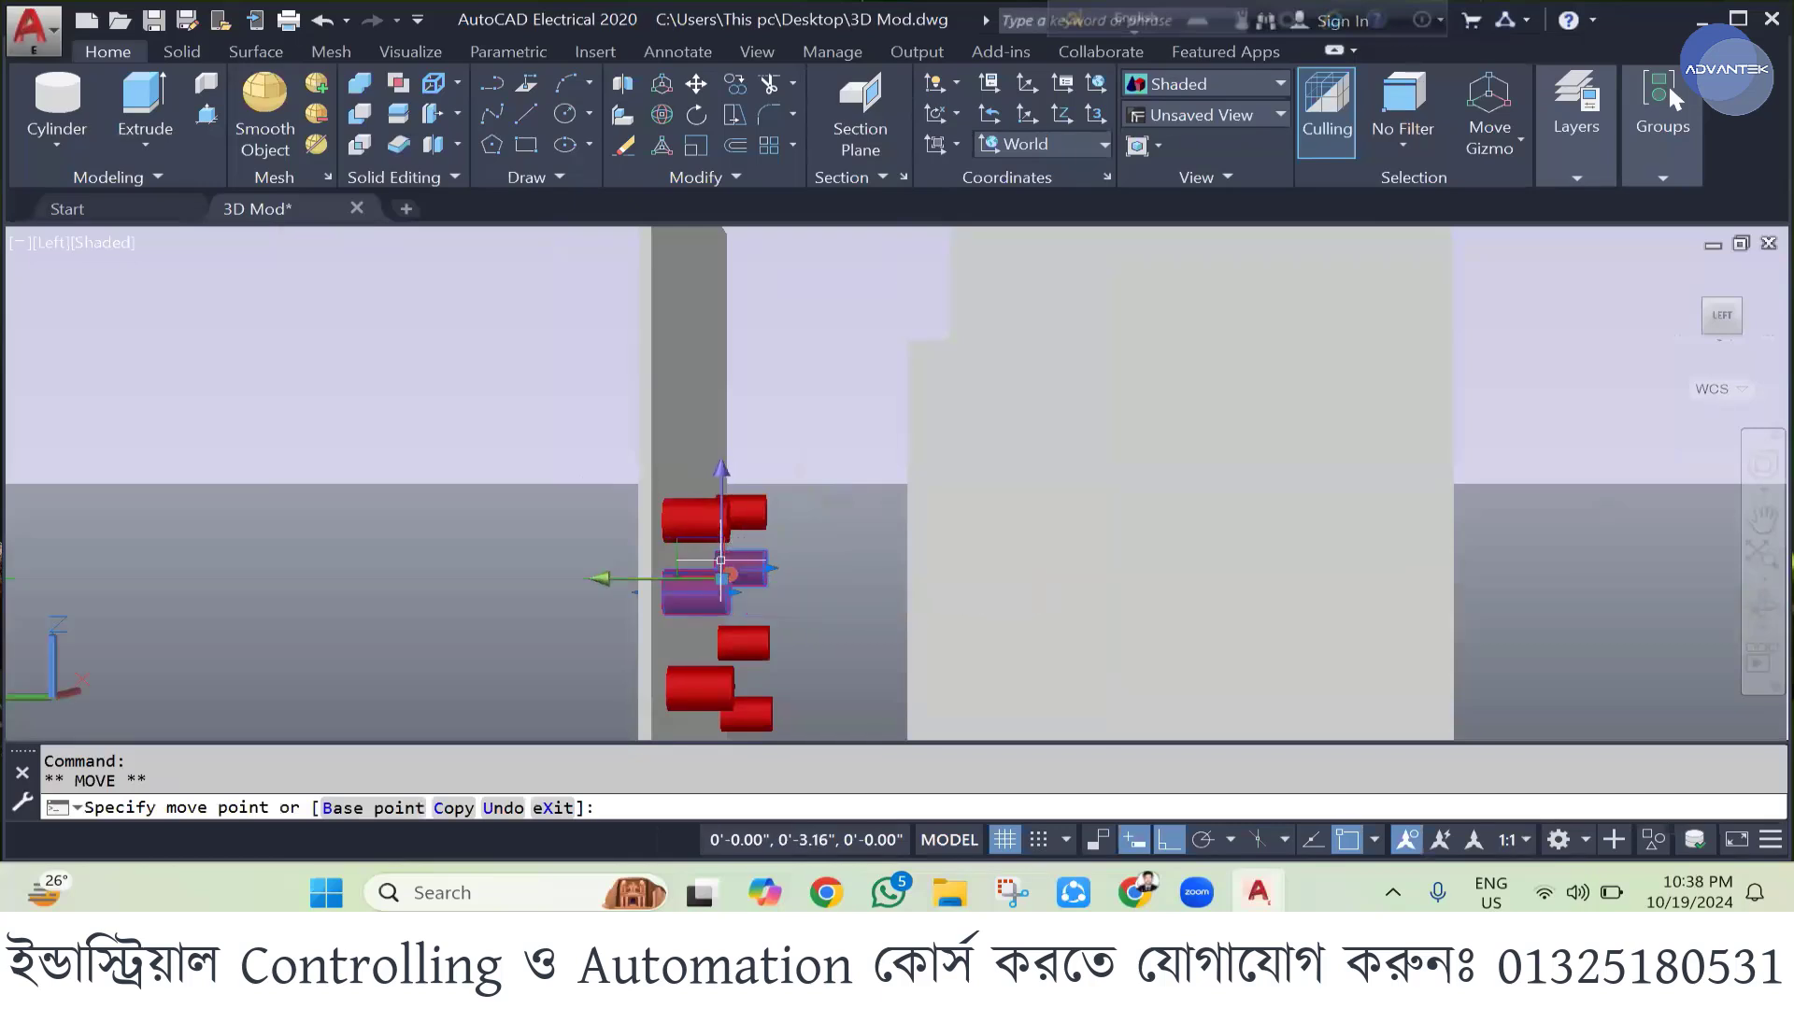
pyautogui.press('Escape')
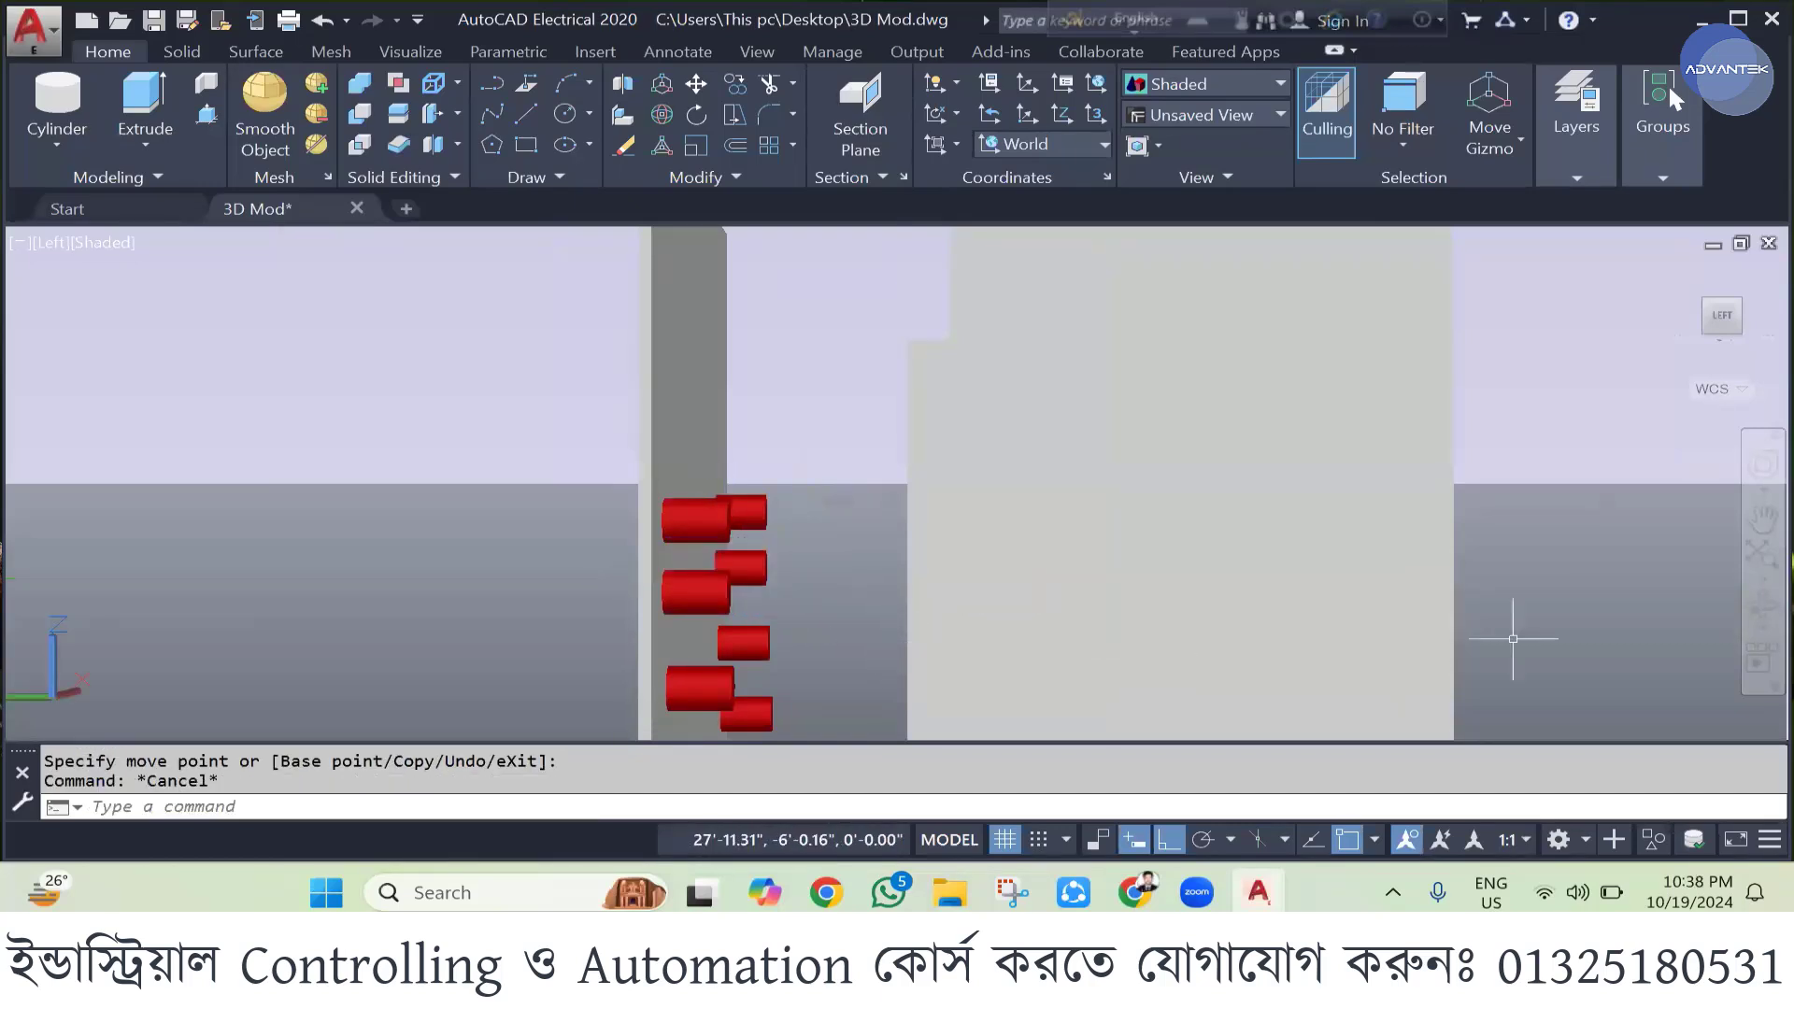
pyautogui.keyDown('shift'); pyautogui.moveTo(1227, 606); pyautogui.dragTo(1001, 520, button='middle'); pyautogui.keyUp('shift')
# - Return to the isometric home view and zoom in on the busbars
pyautogui.scroll(-5, 714, 452)
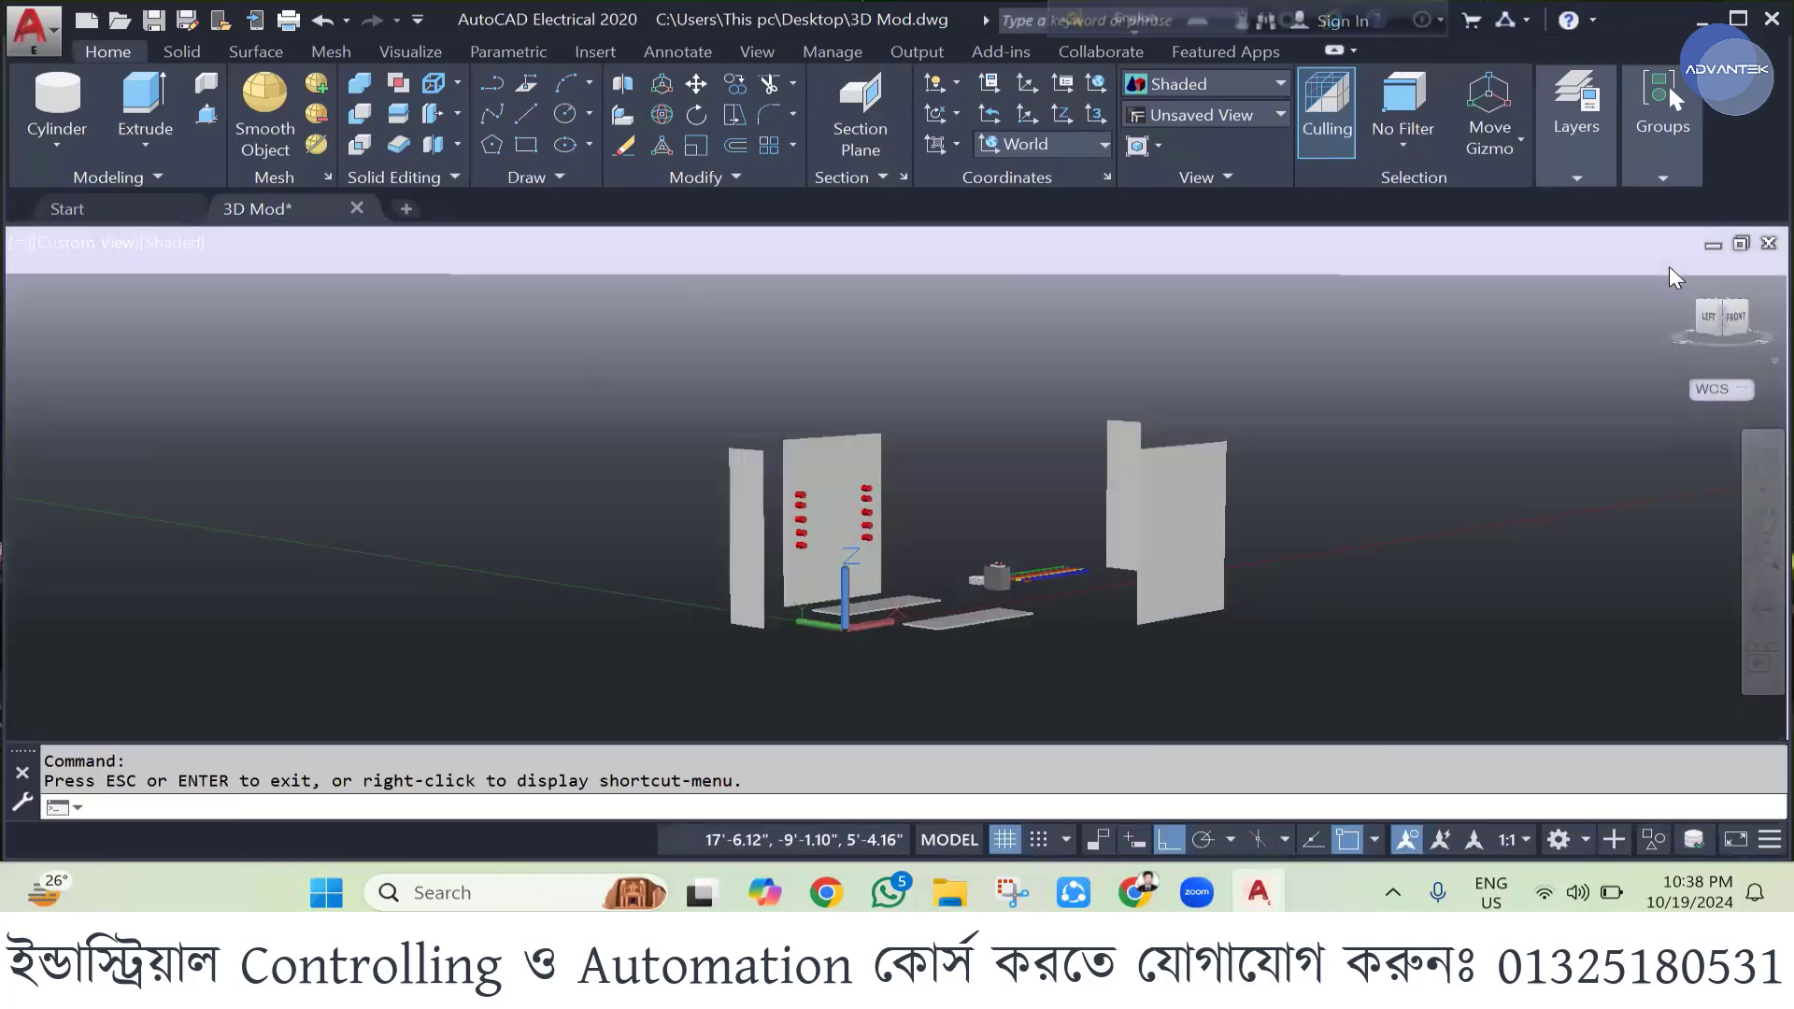
pyautogui.click(1670, 269)
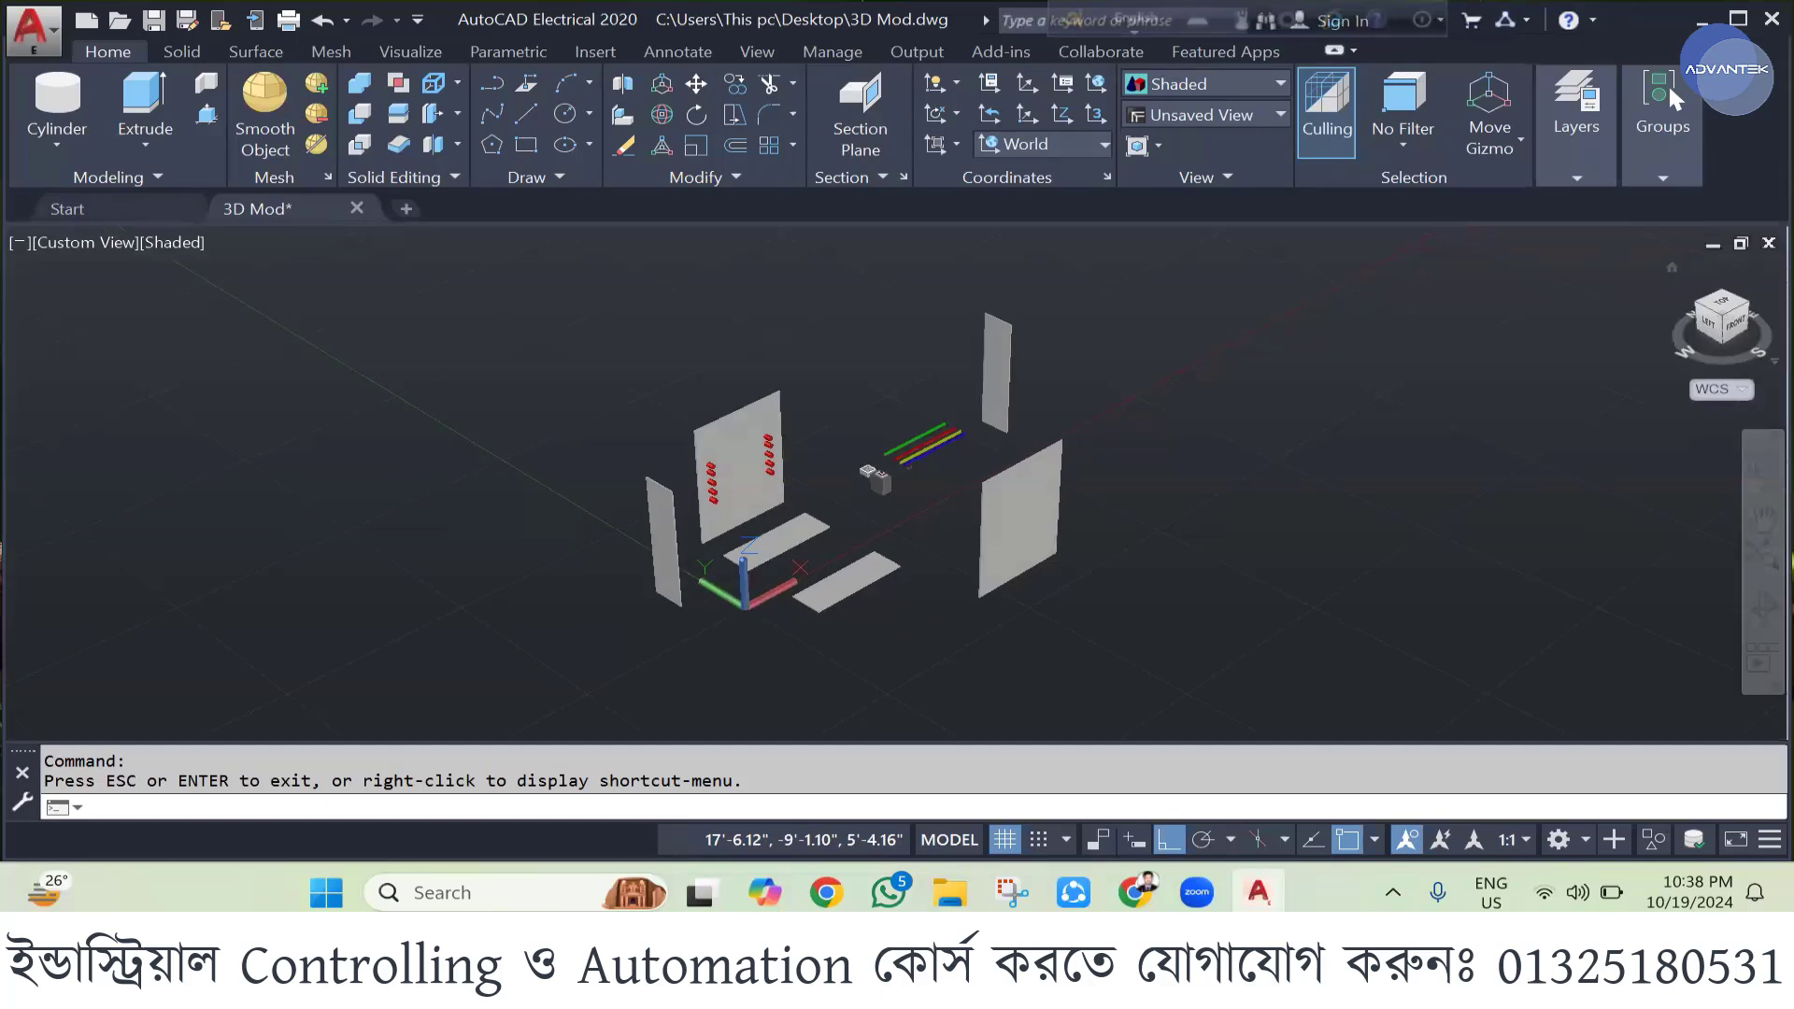
pyautogui.scroll(3, 905, 414)
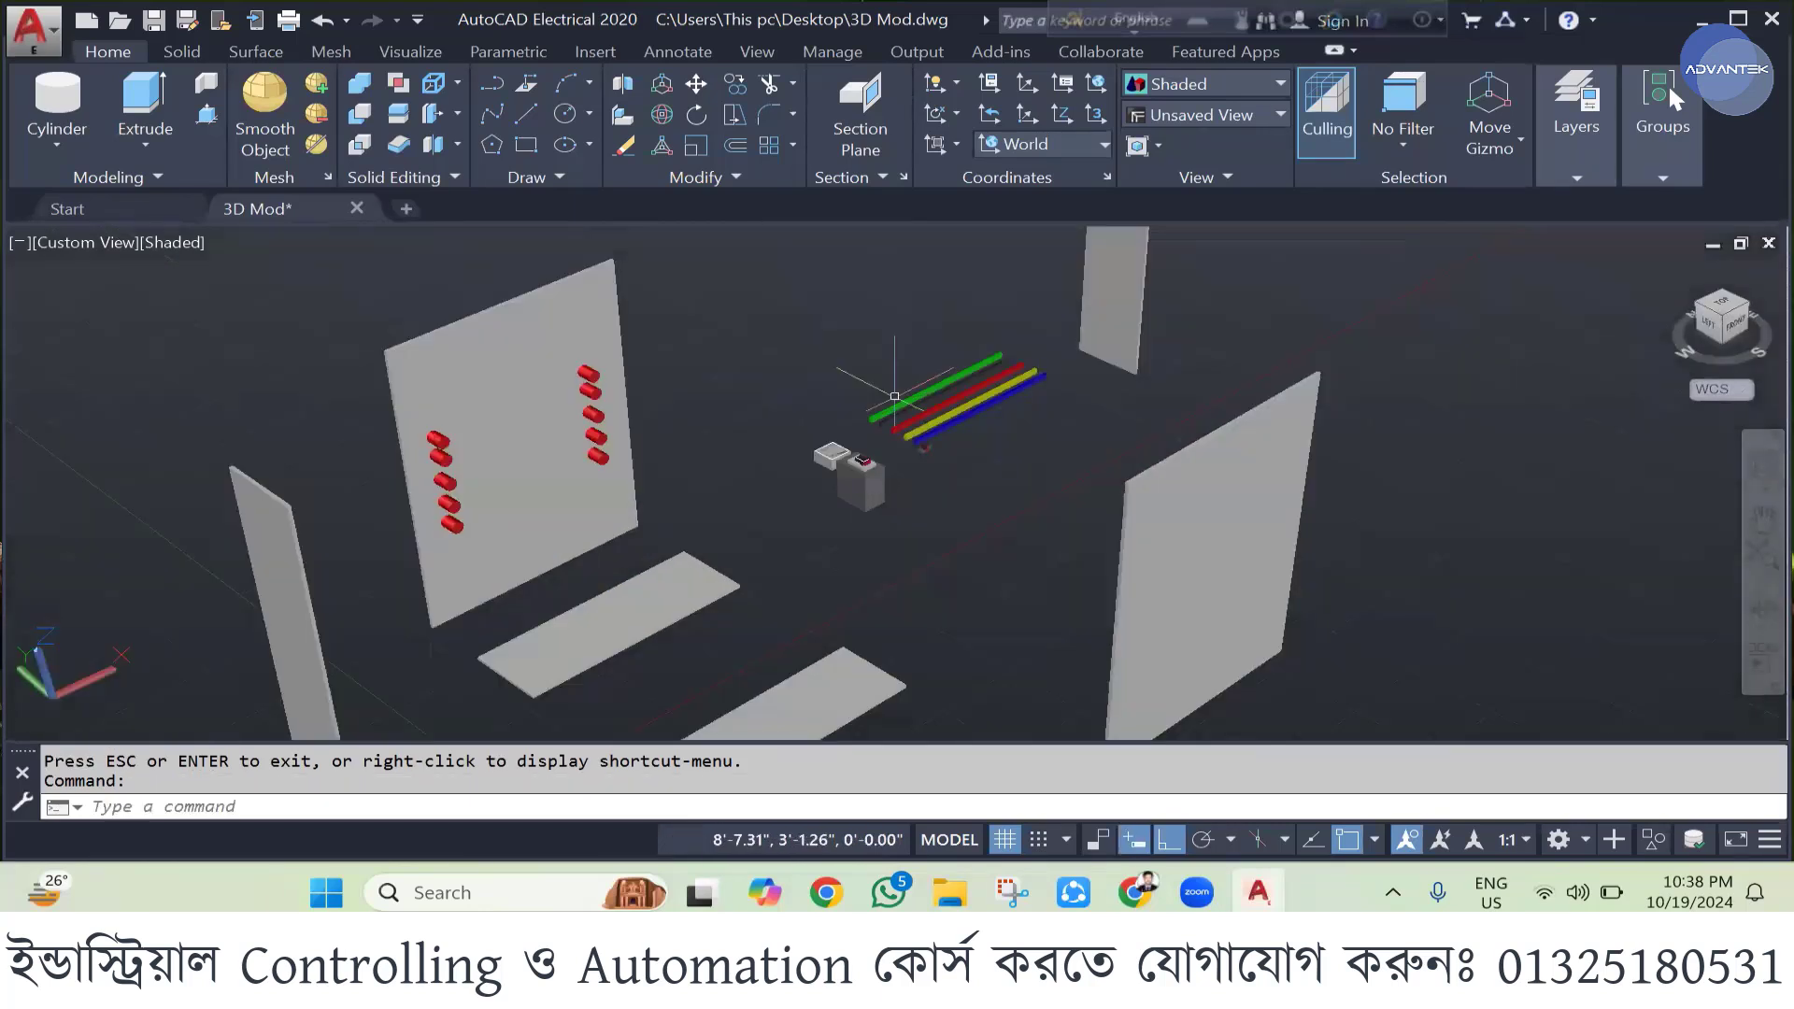
pyautogui.press('Escape')
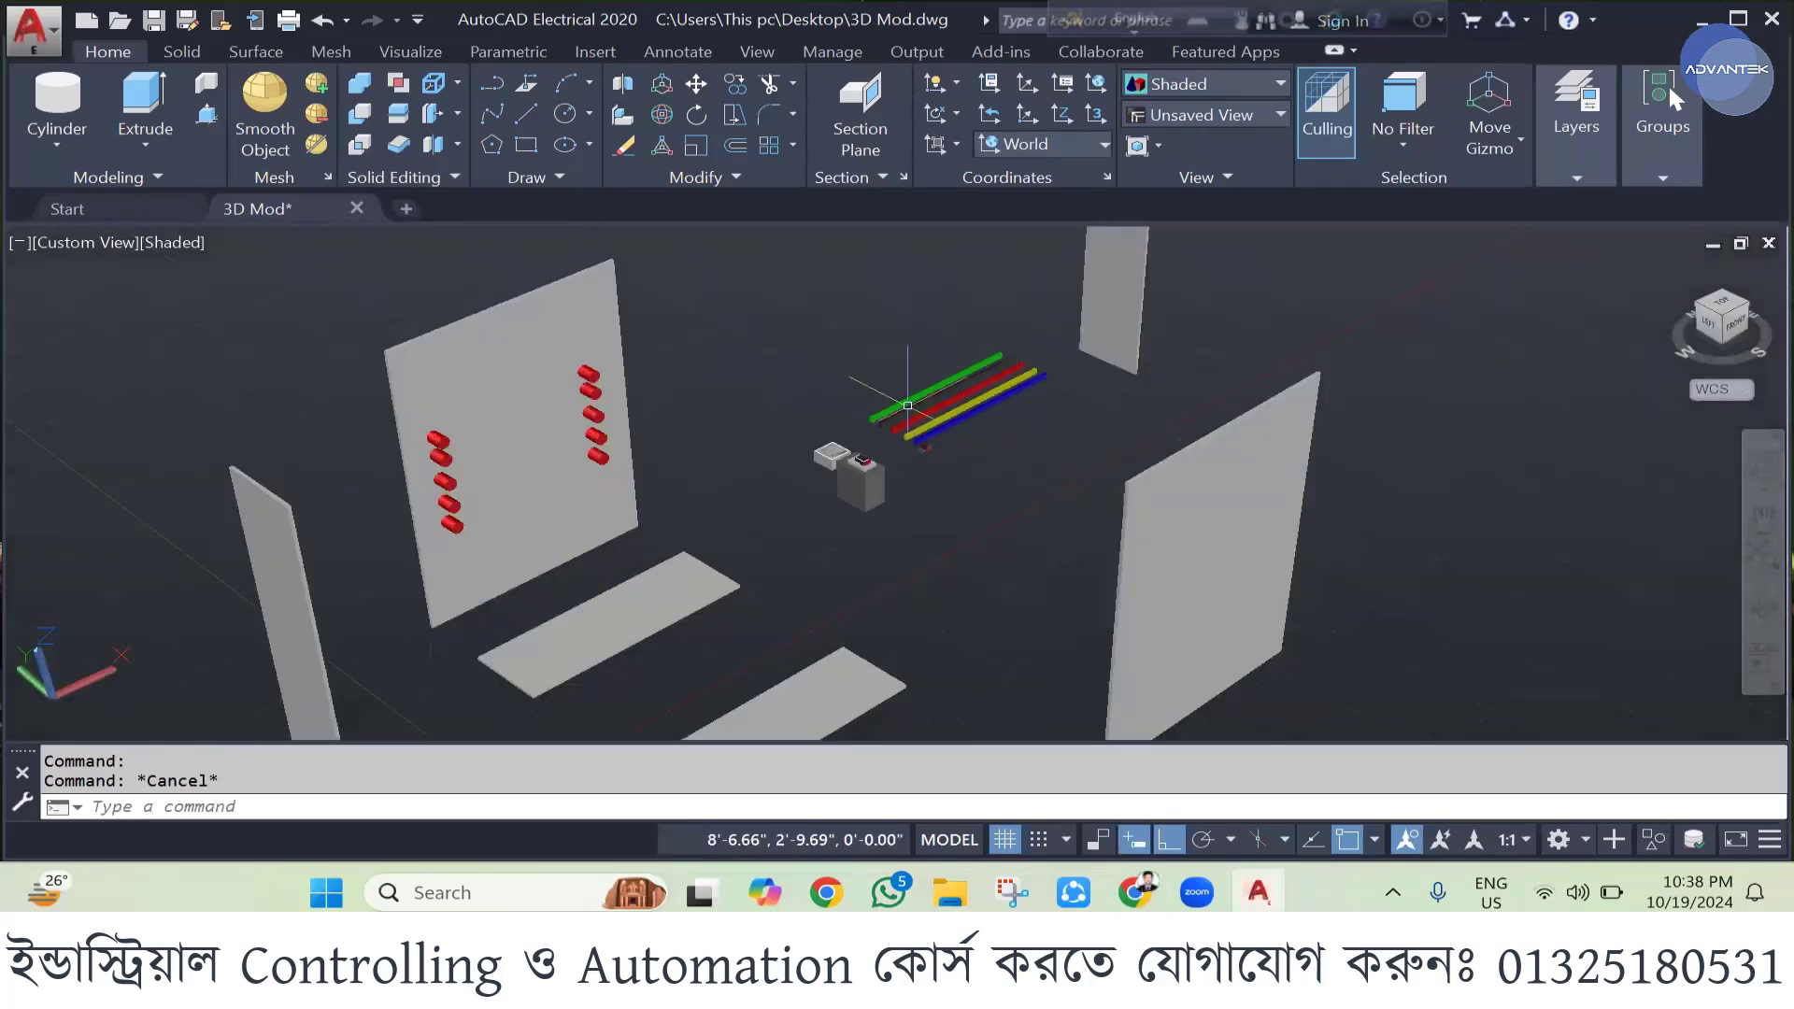
pyautogui.scroll(2, 908, 405)
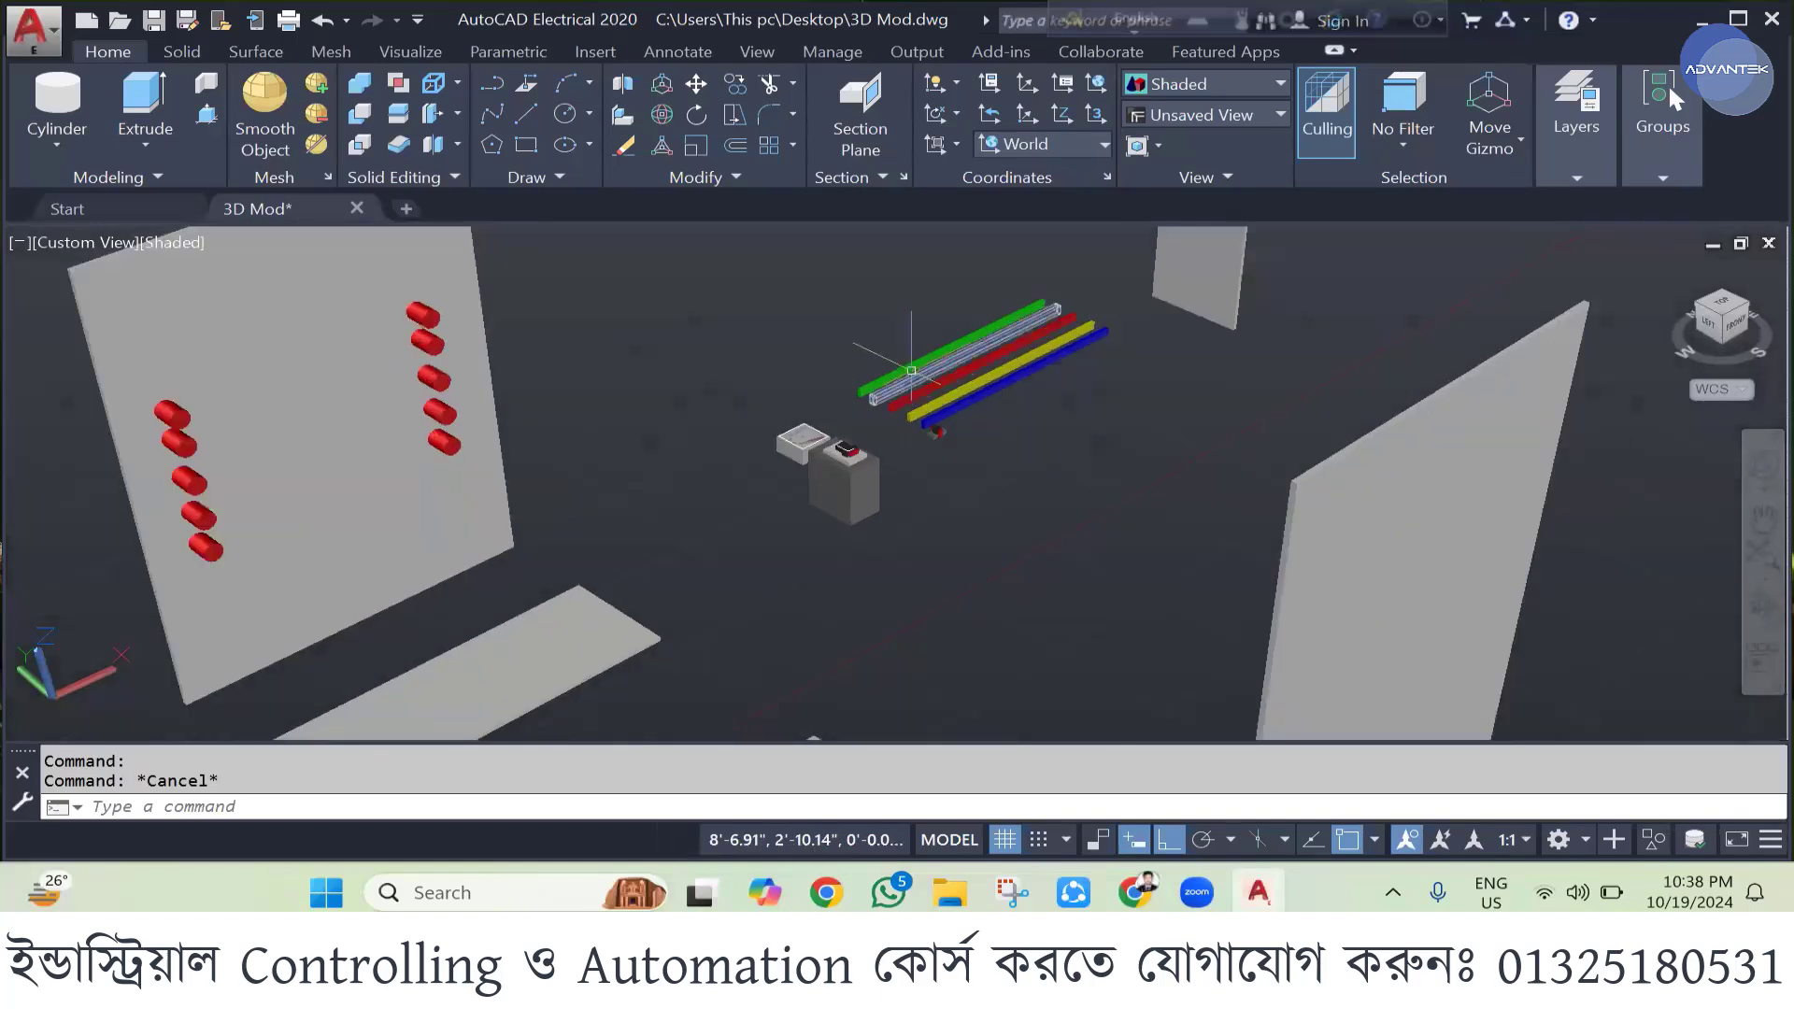
# - Window-select the four coloured busbars and drop them onto the bottom plate
pyautogui.click(889, 390)
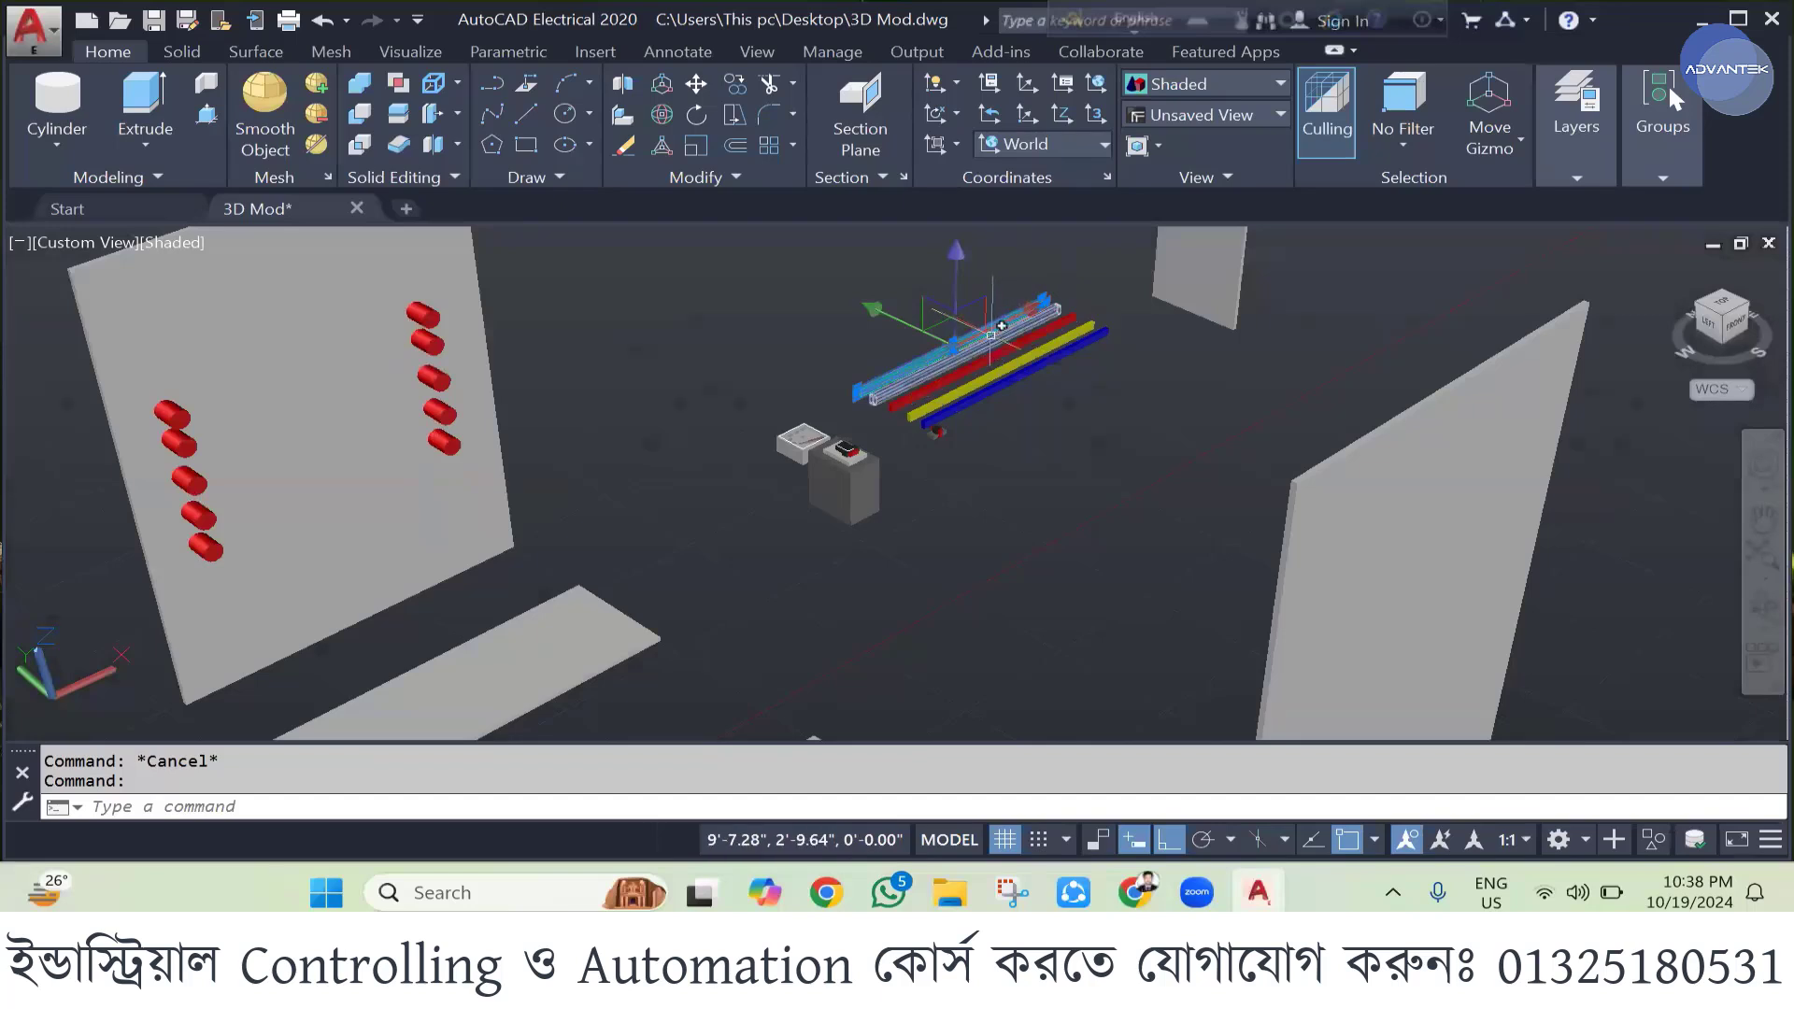
pyautogui.click(1049, 401)
pyautogui.click(1029, 317)
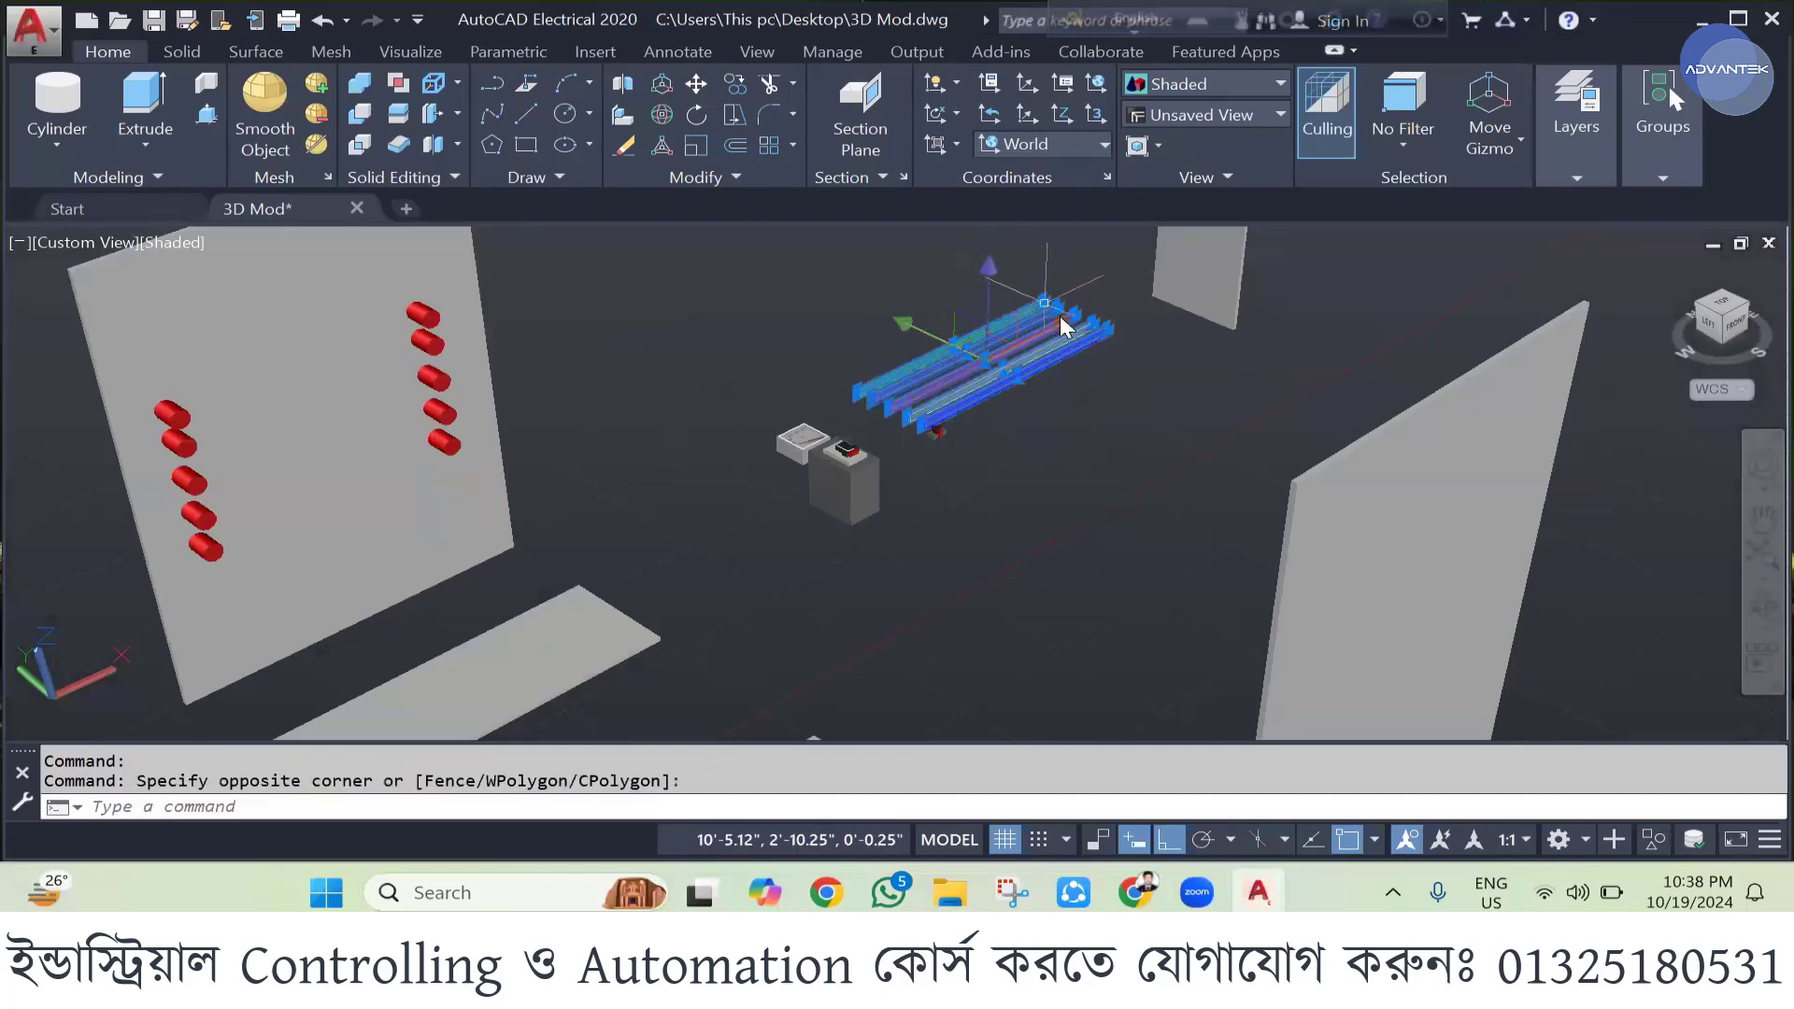
pyautogui.click(1063, 317)
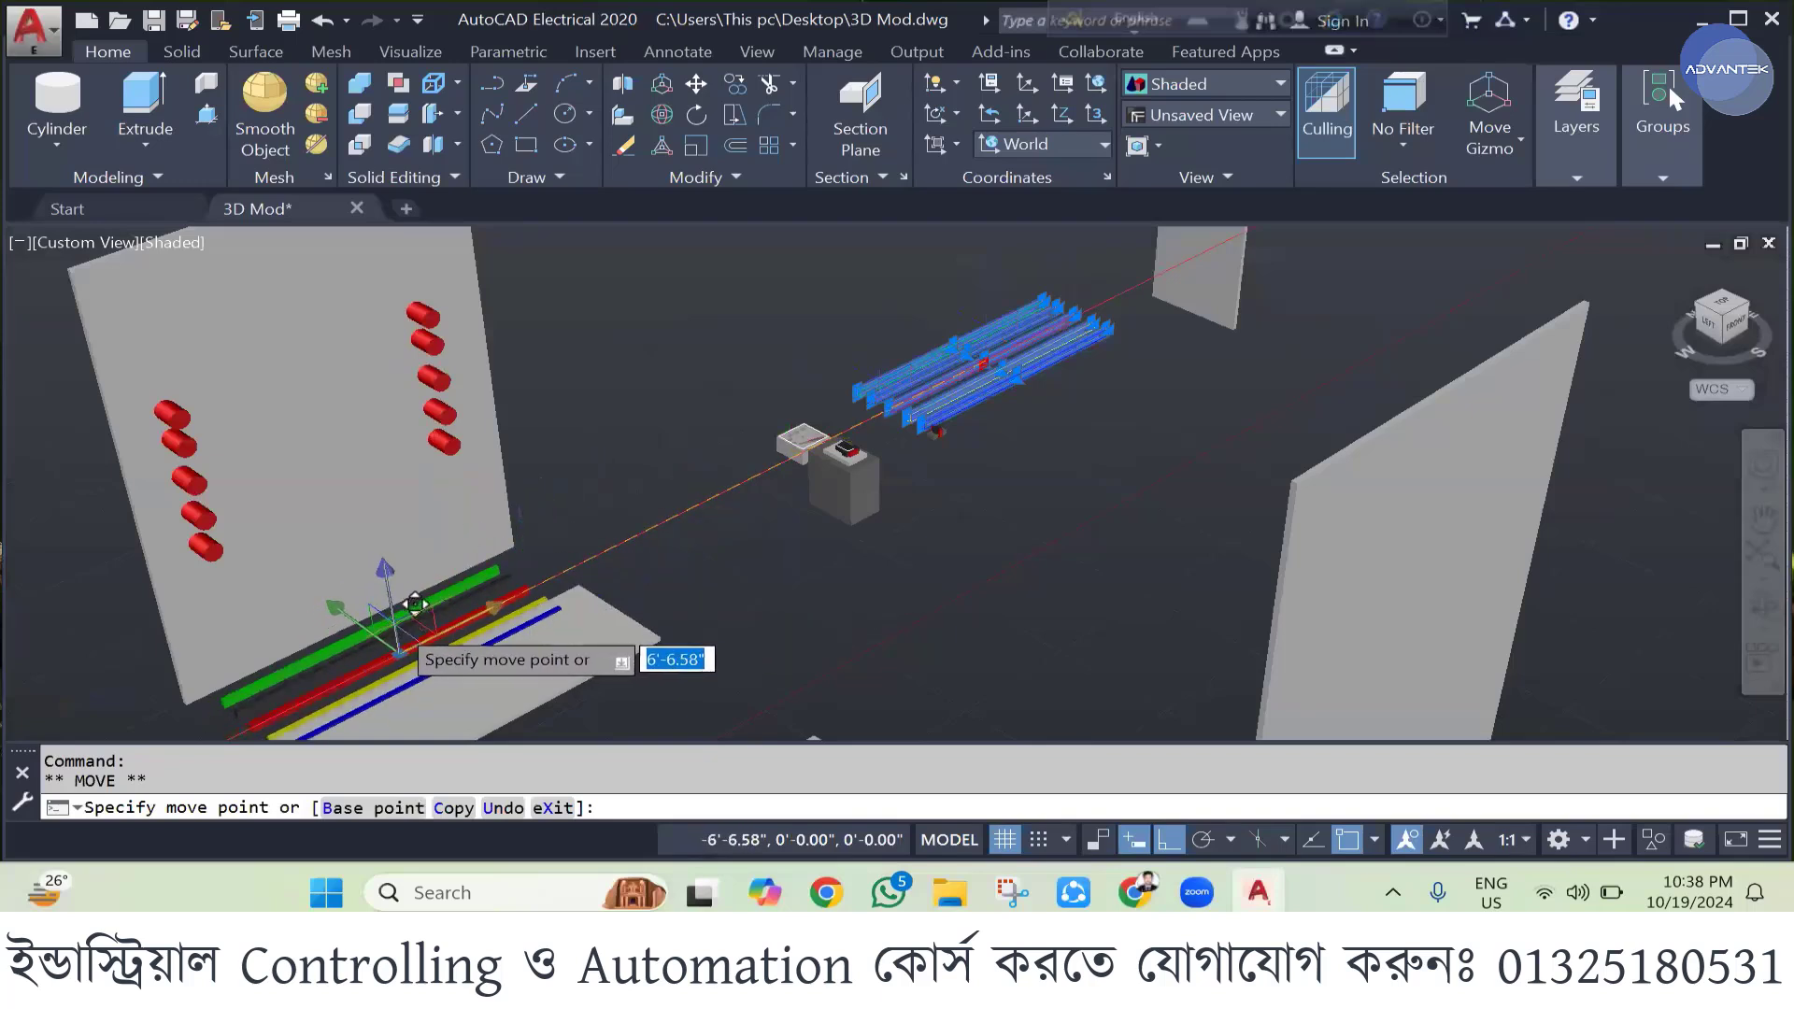
pyautogui.click(414, 607)
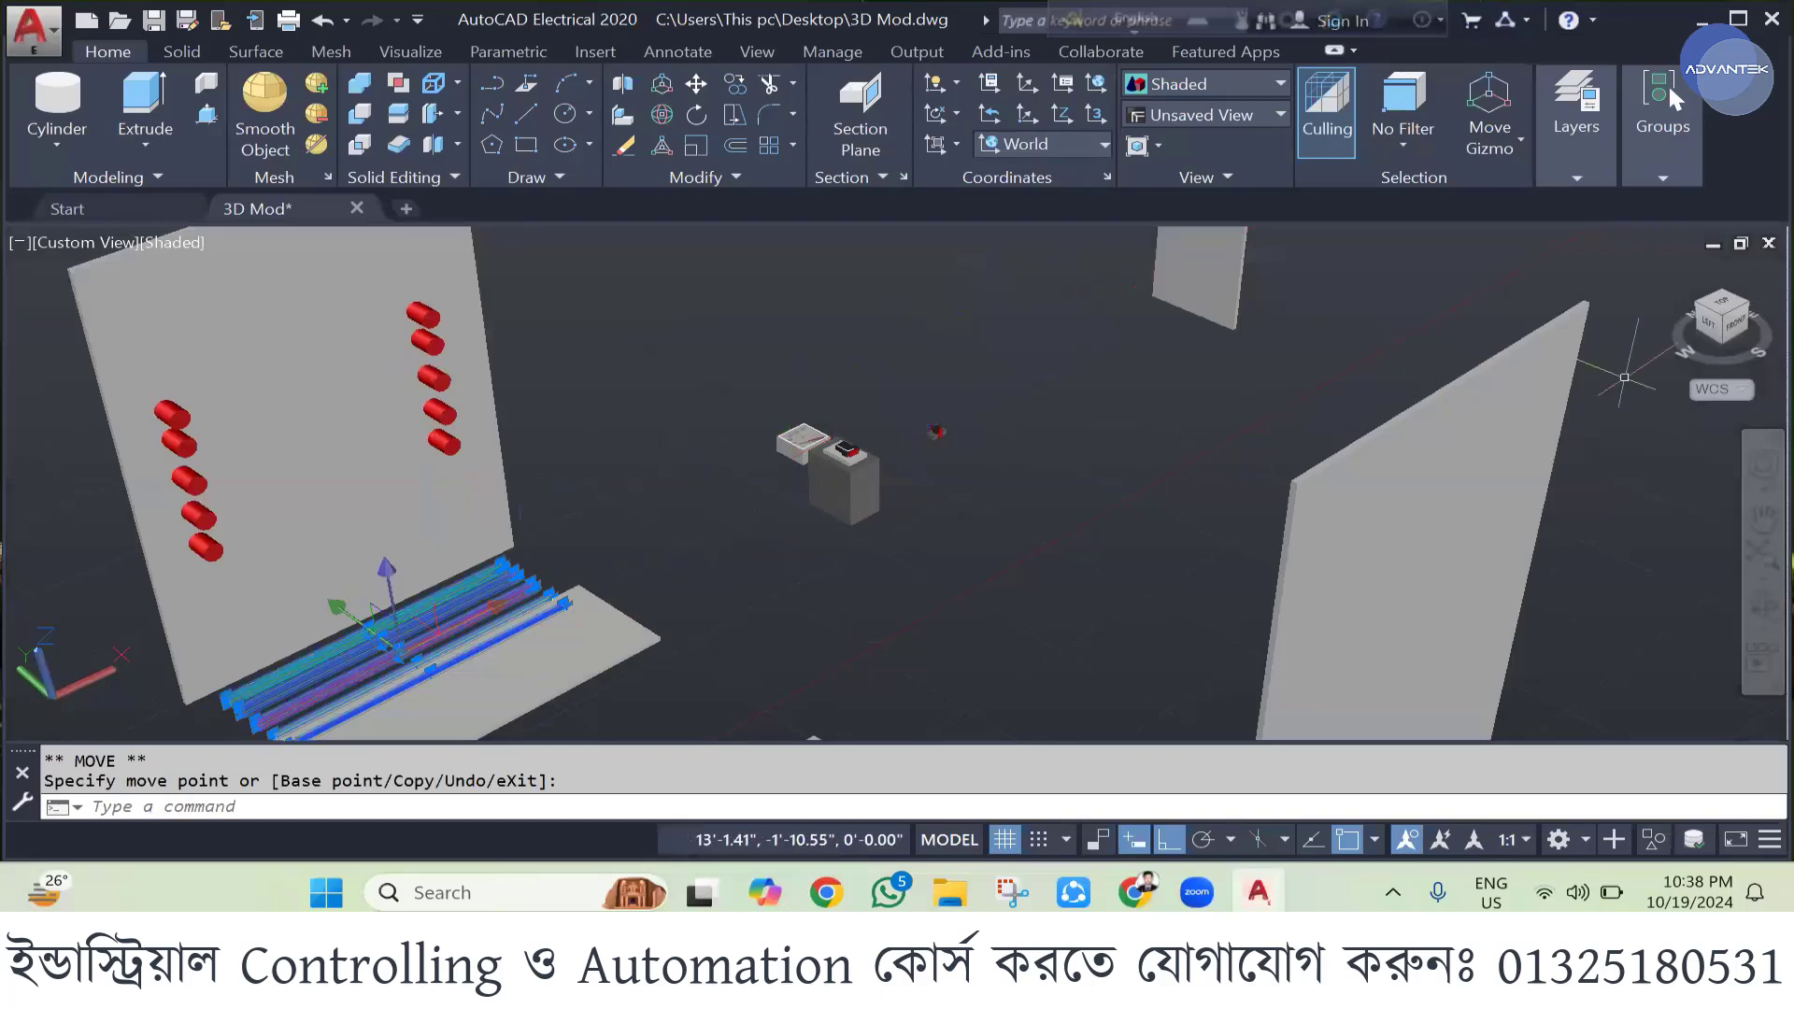
pyautogui.moveTo(1672, 359); pyautogui.dragTo(1181, 480)
pyautogui.press('Escape')
pyautogui.press('Escape')
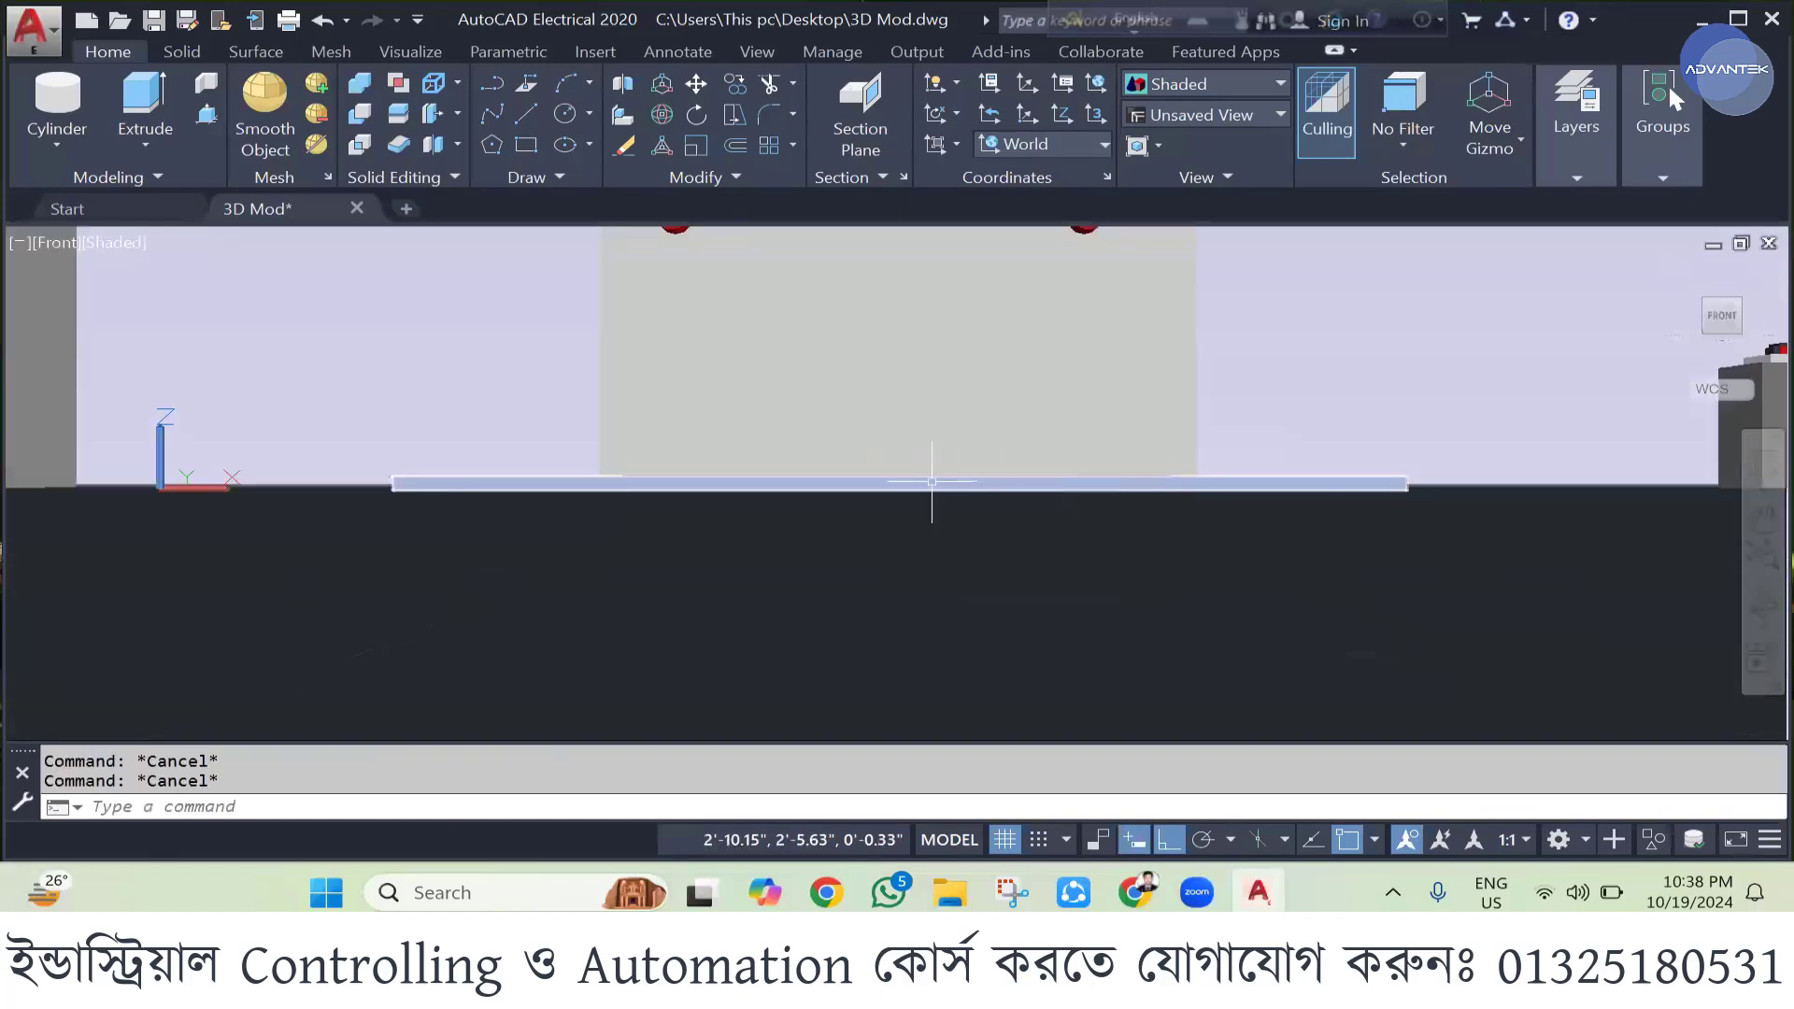
pyautogui.scroll(-2, 1006, 549)
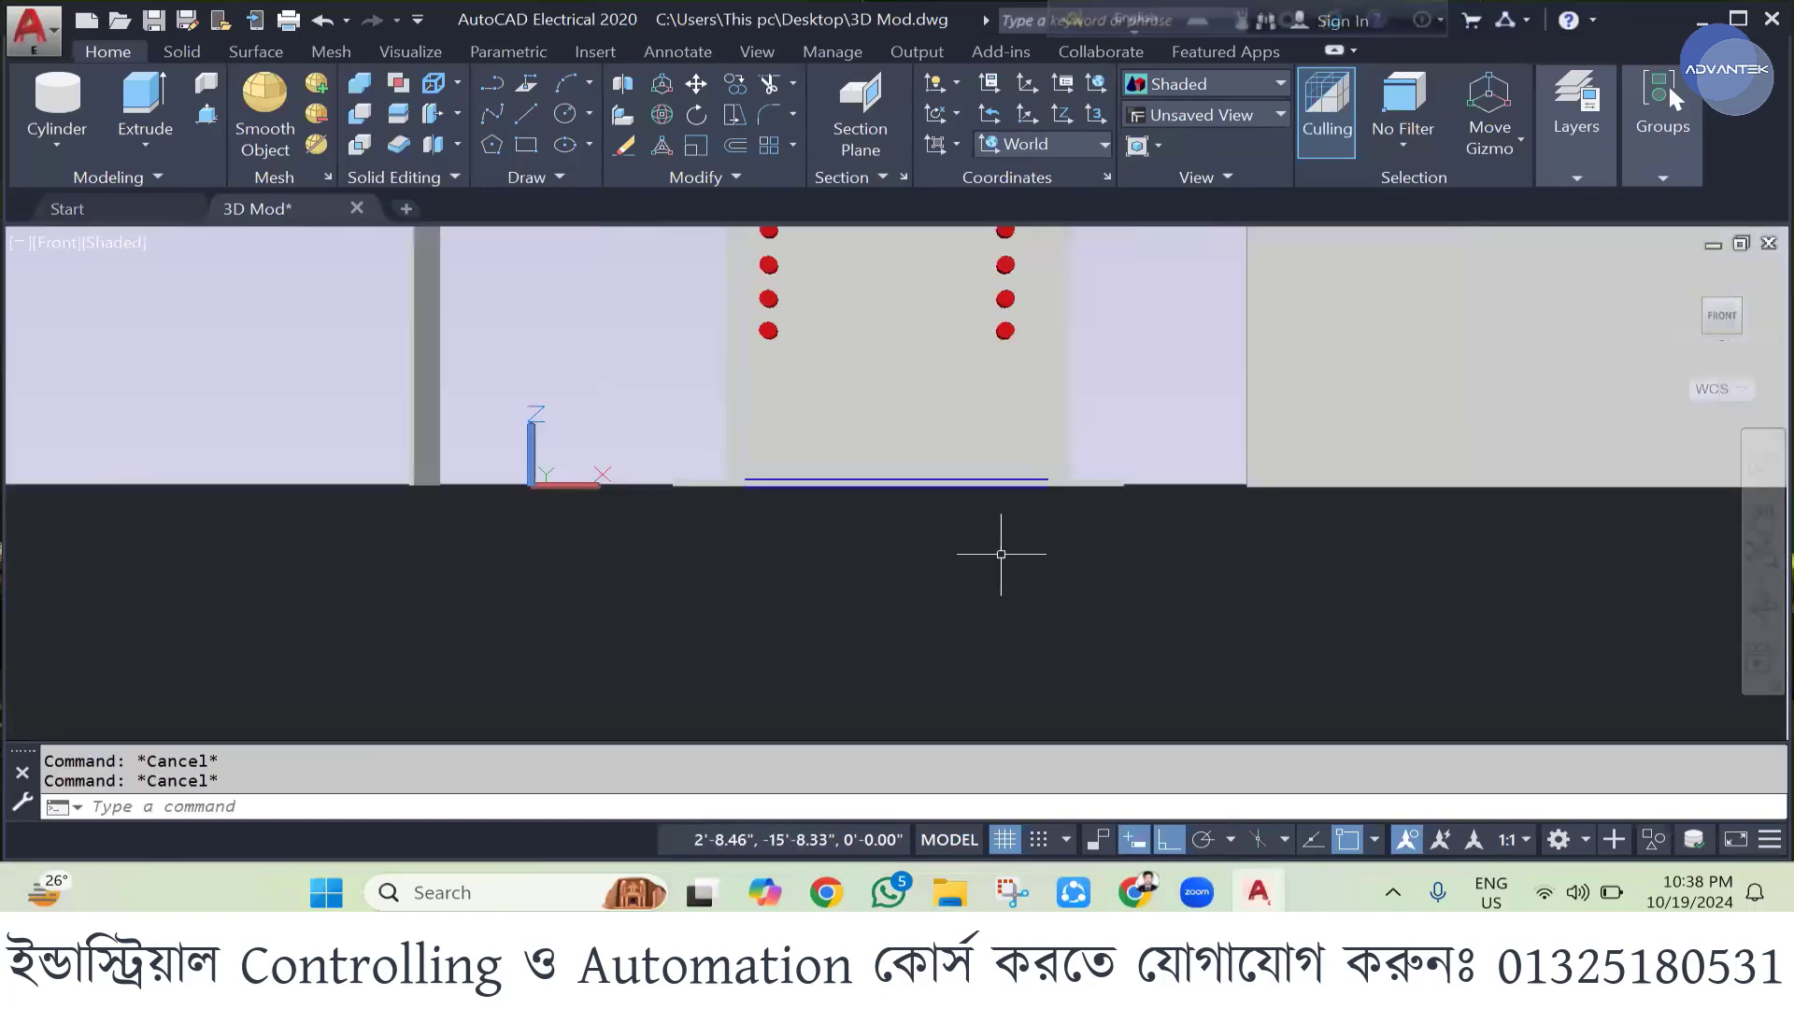
pyautogui.click(875, 483)
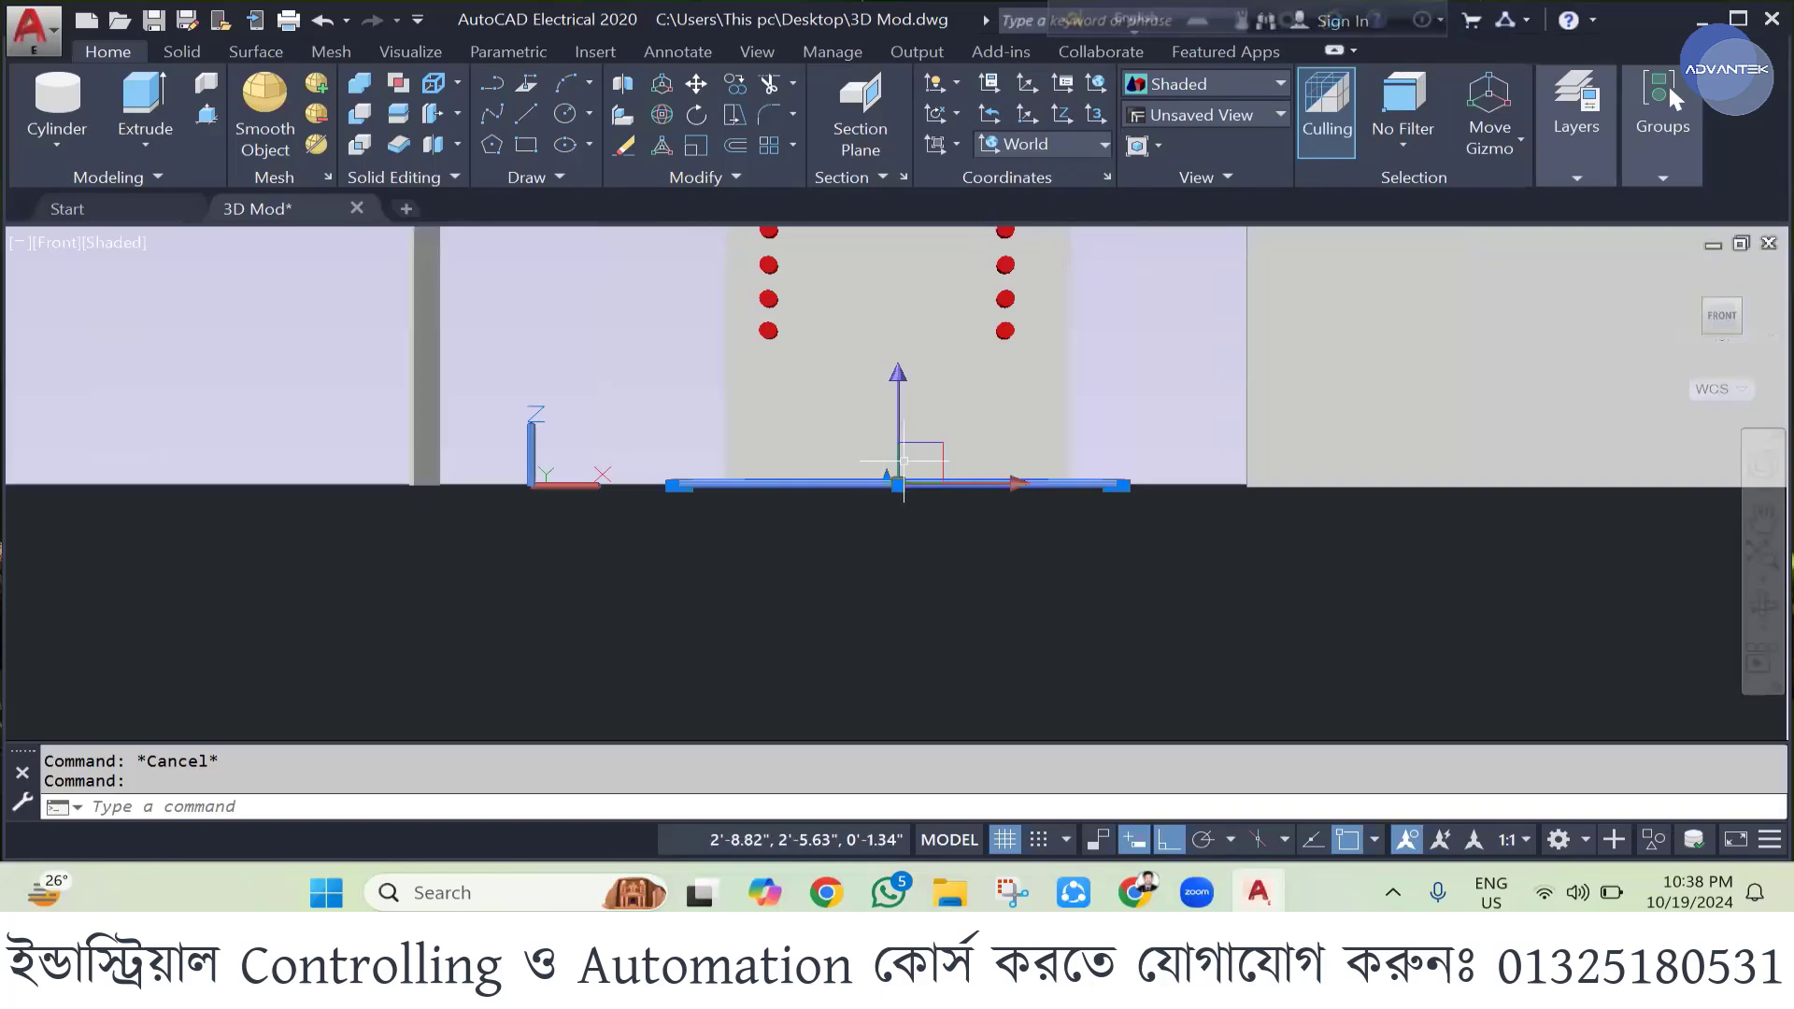
pyautogui.click(899, 458)
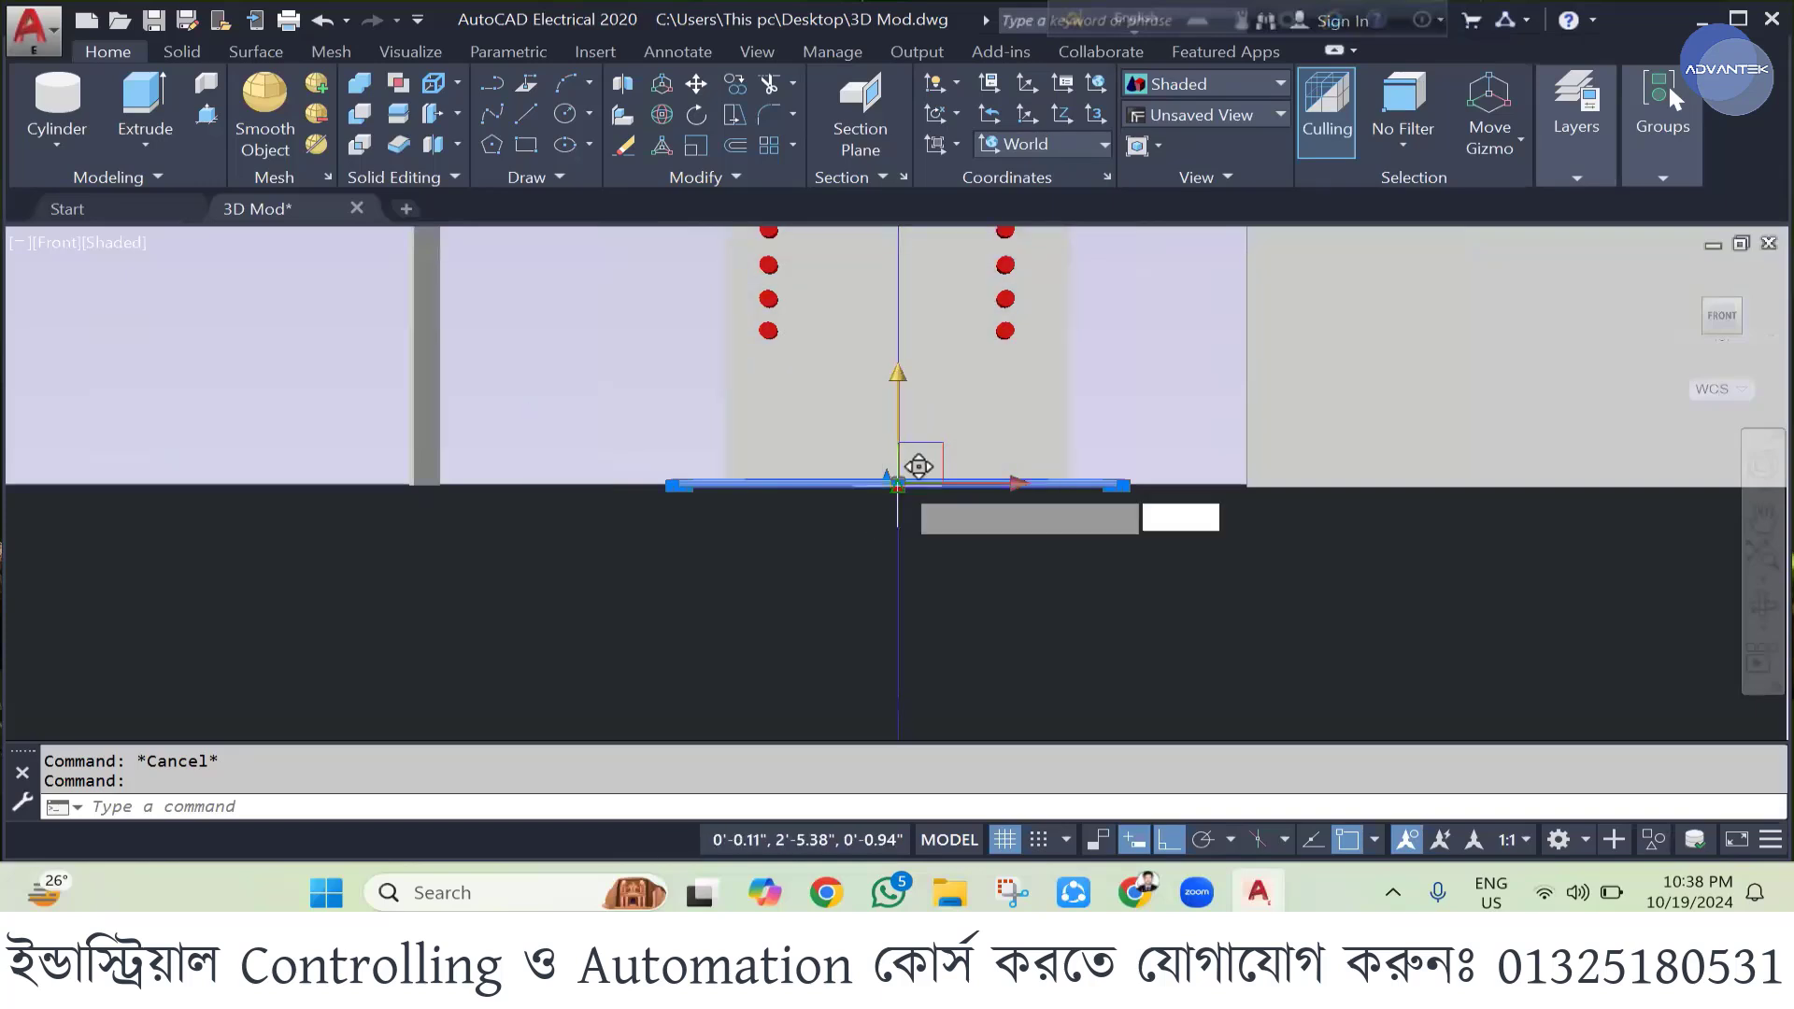
pyautogui.click(912, 301)
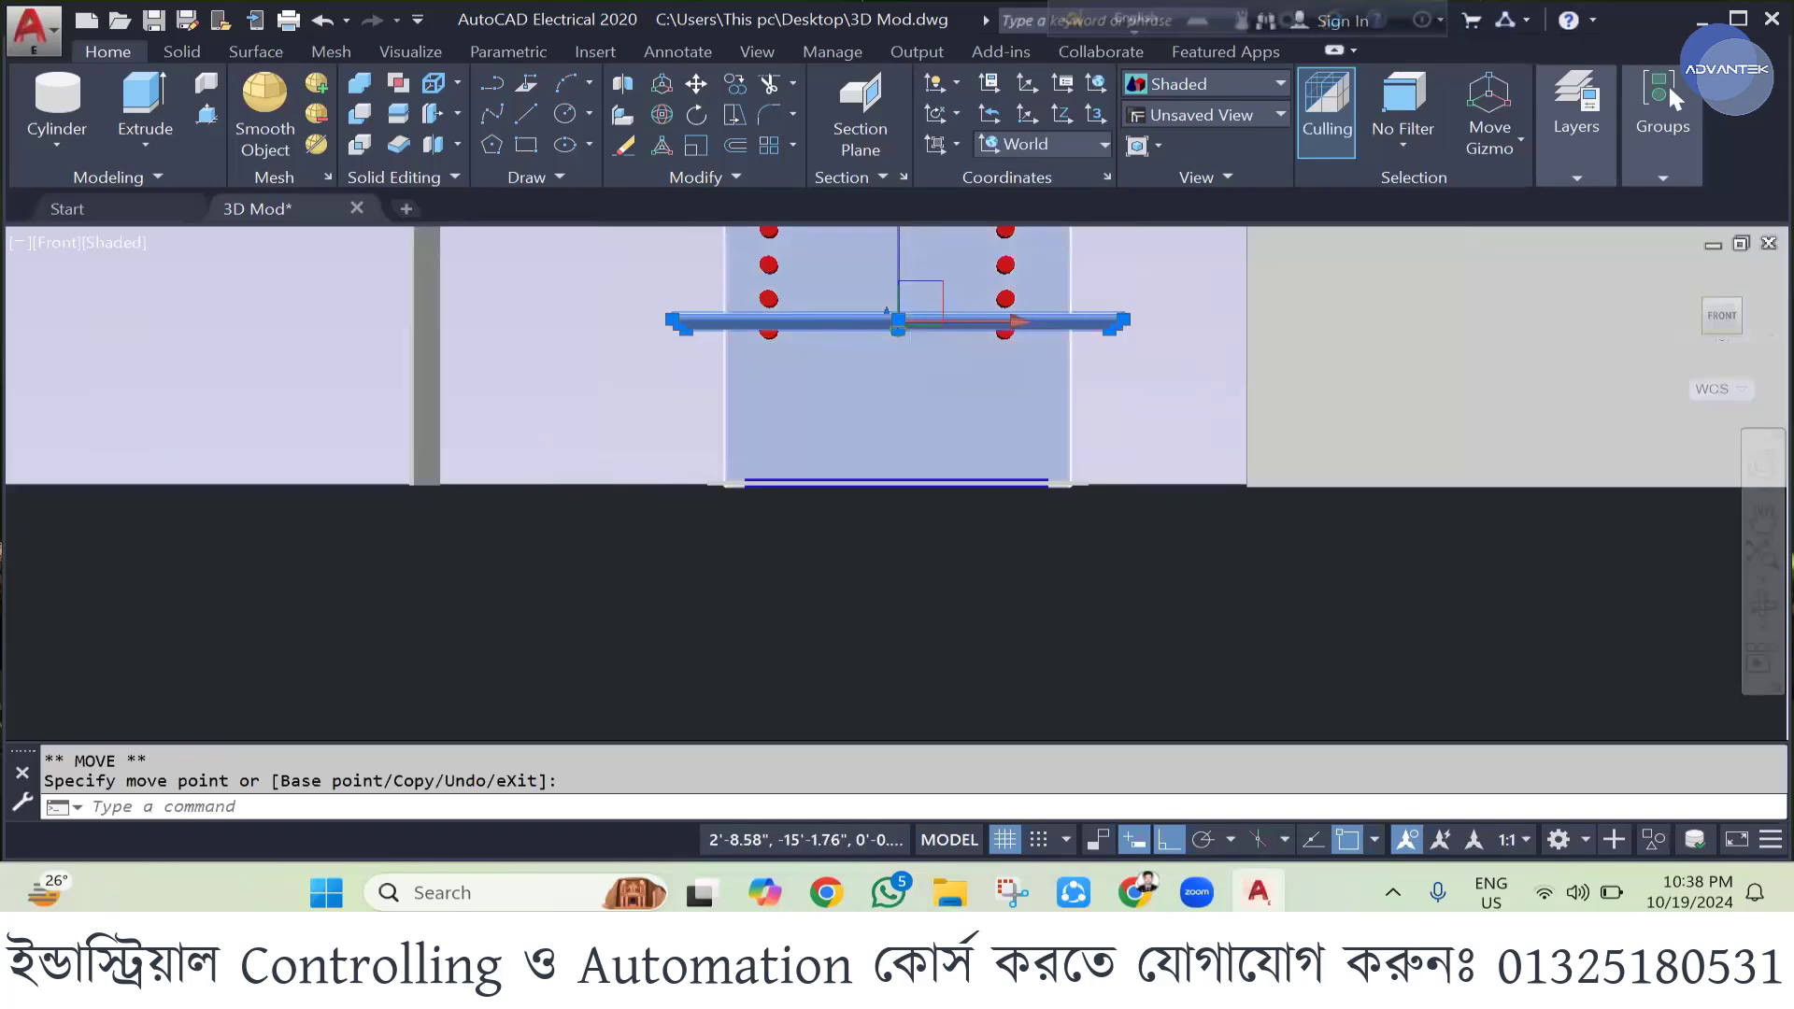
pyautogui.scroll(-4, 965, 592)
pyautogui.click(879, 506)
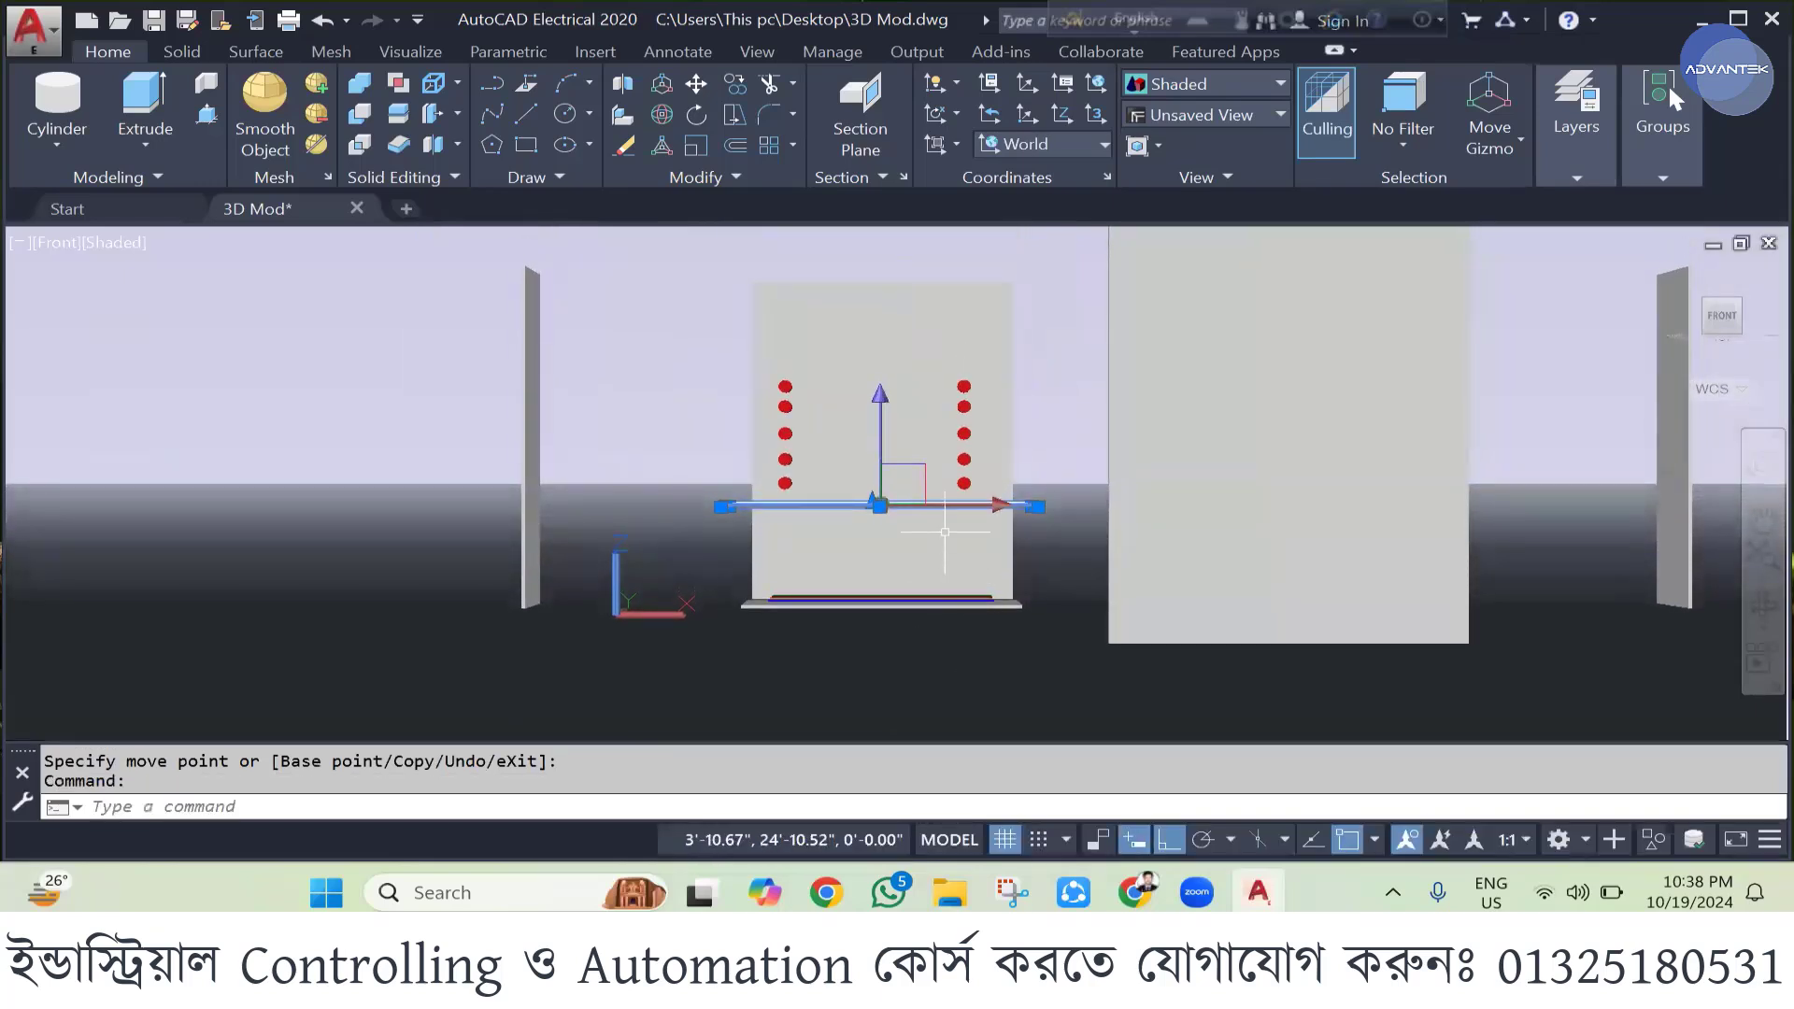
pyautogui.click(899, 486)
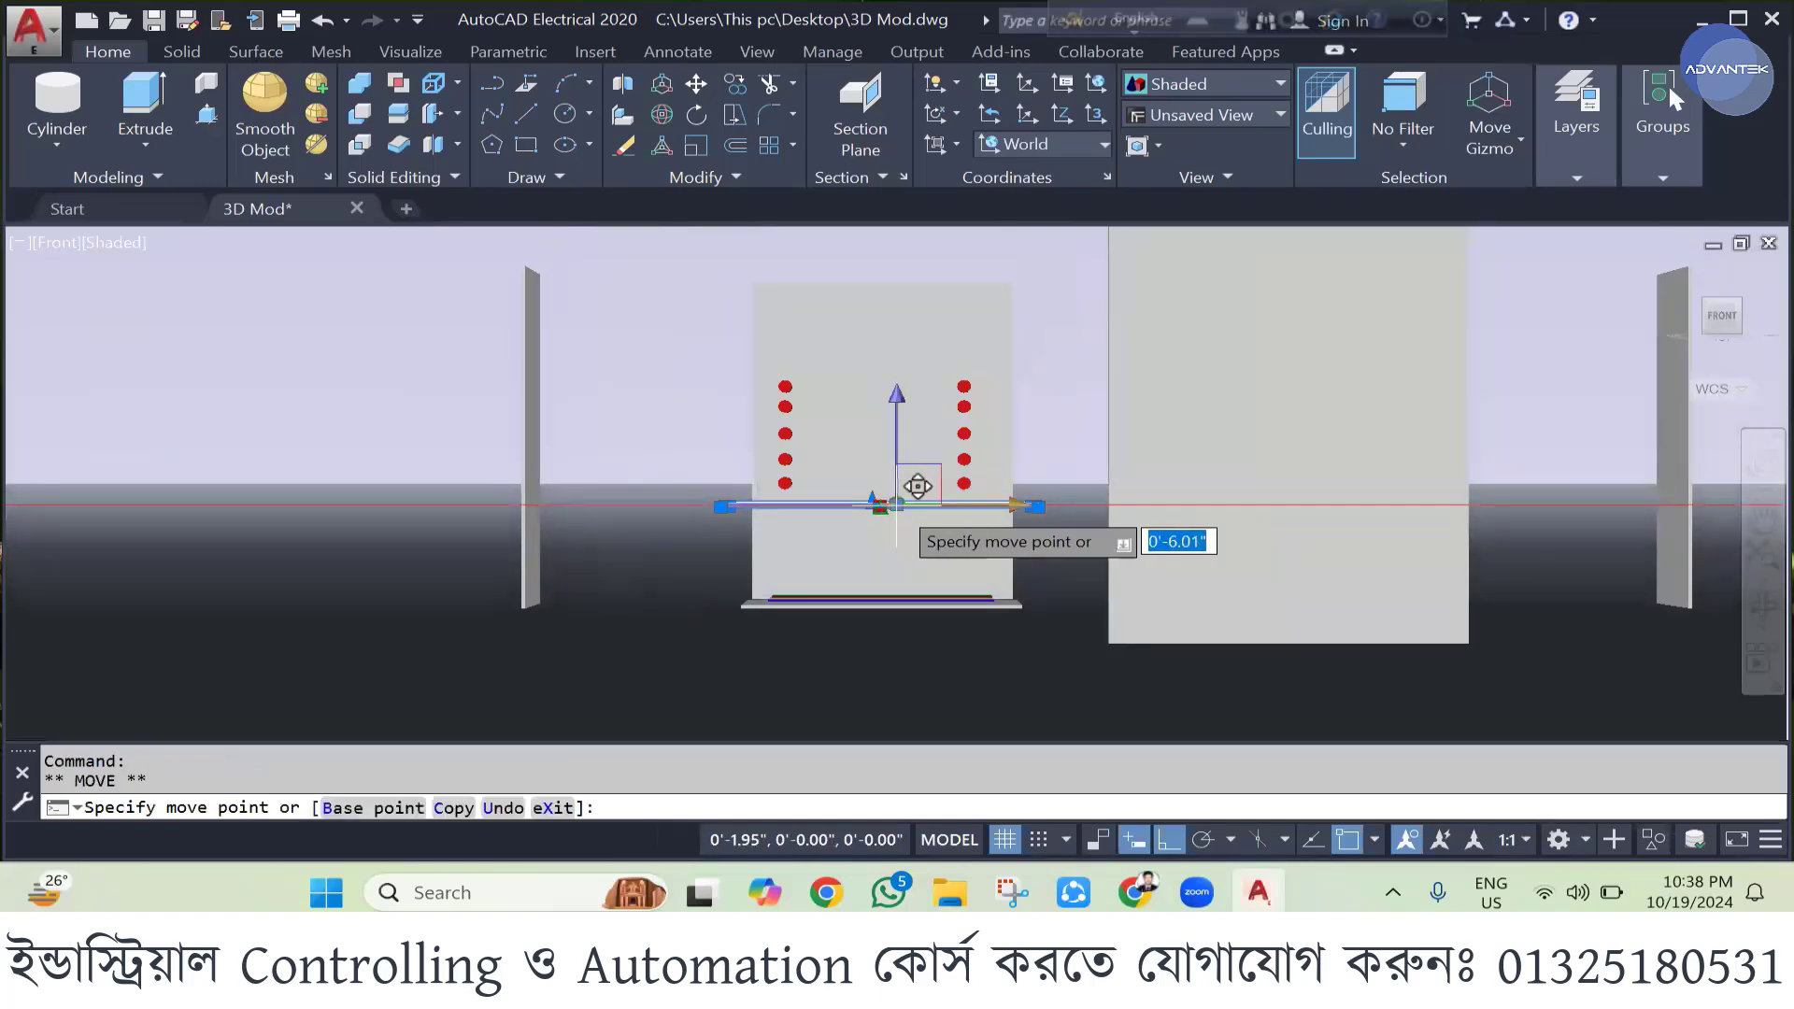
pyautogui.press('Escape')
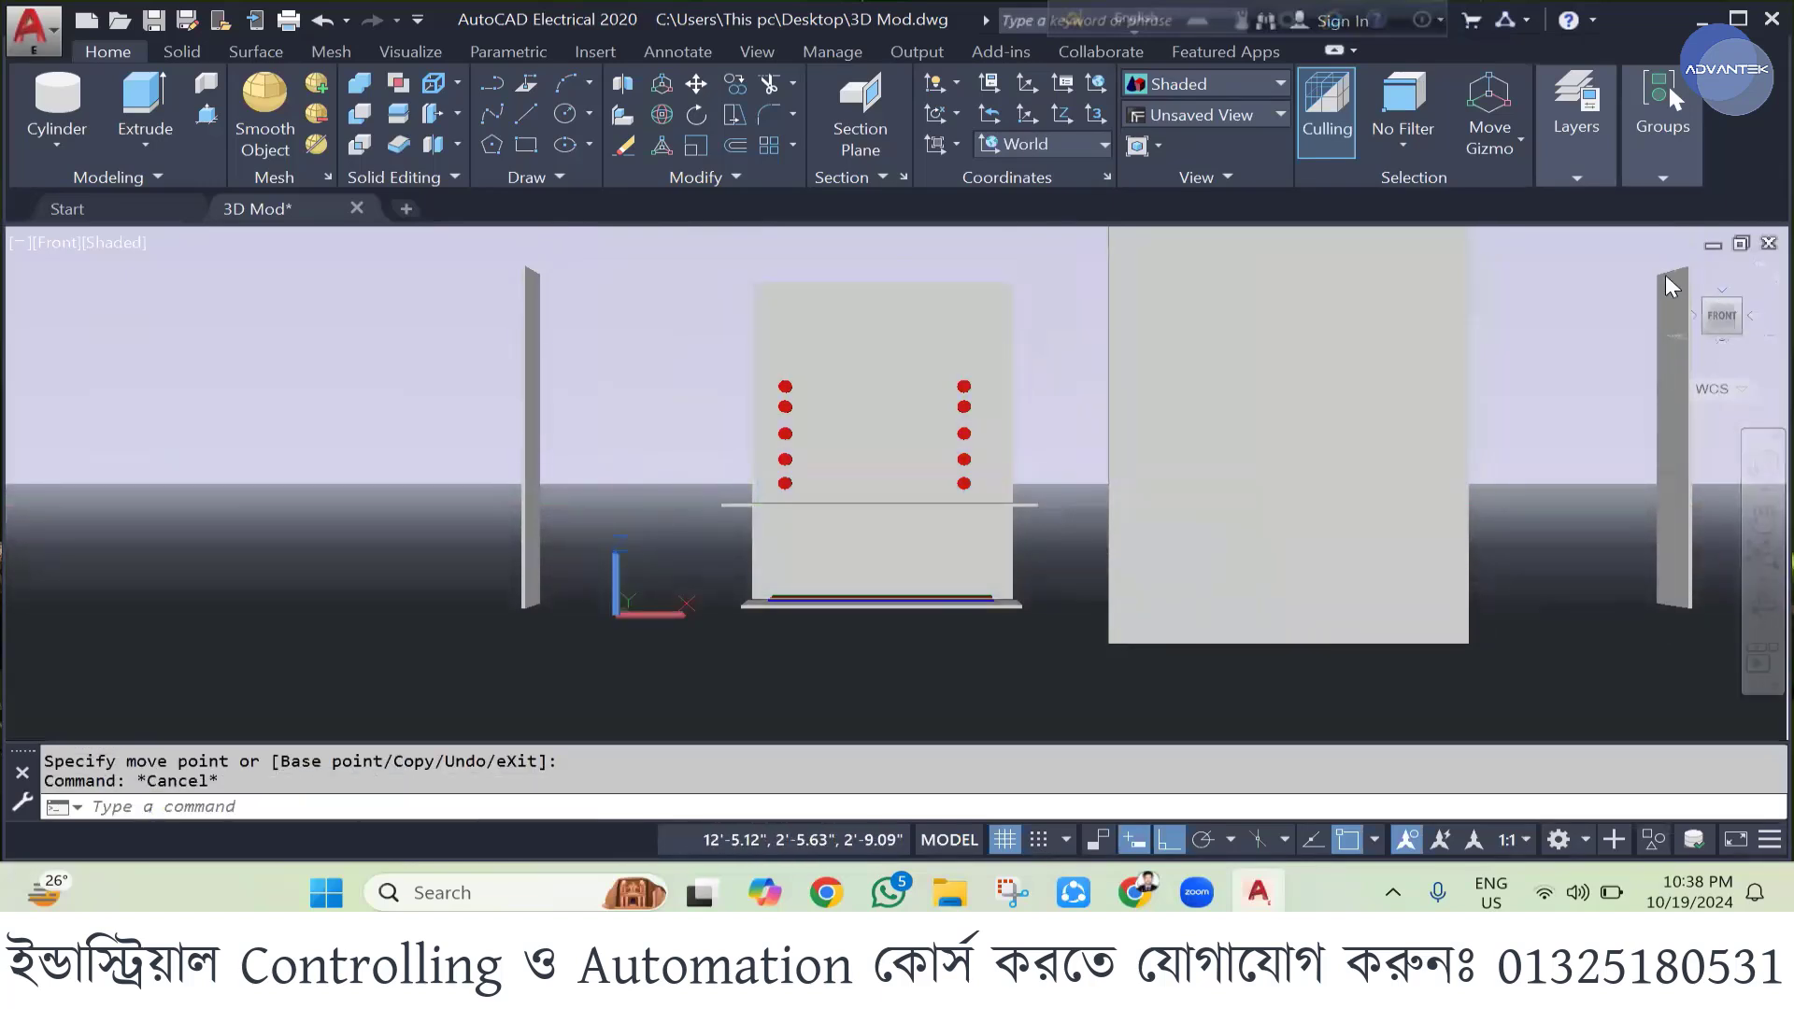
pyautogui.keyDown('shift'); pyautogui.moveTo(1672, 268); pyautogui.dragTo(772, 569, button='middle'); pyautogui.keyUp('shift')
pyautogui.hotkey('ctrl', 'z')
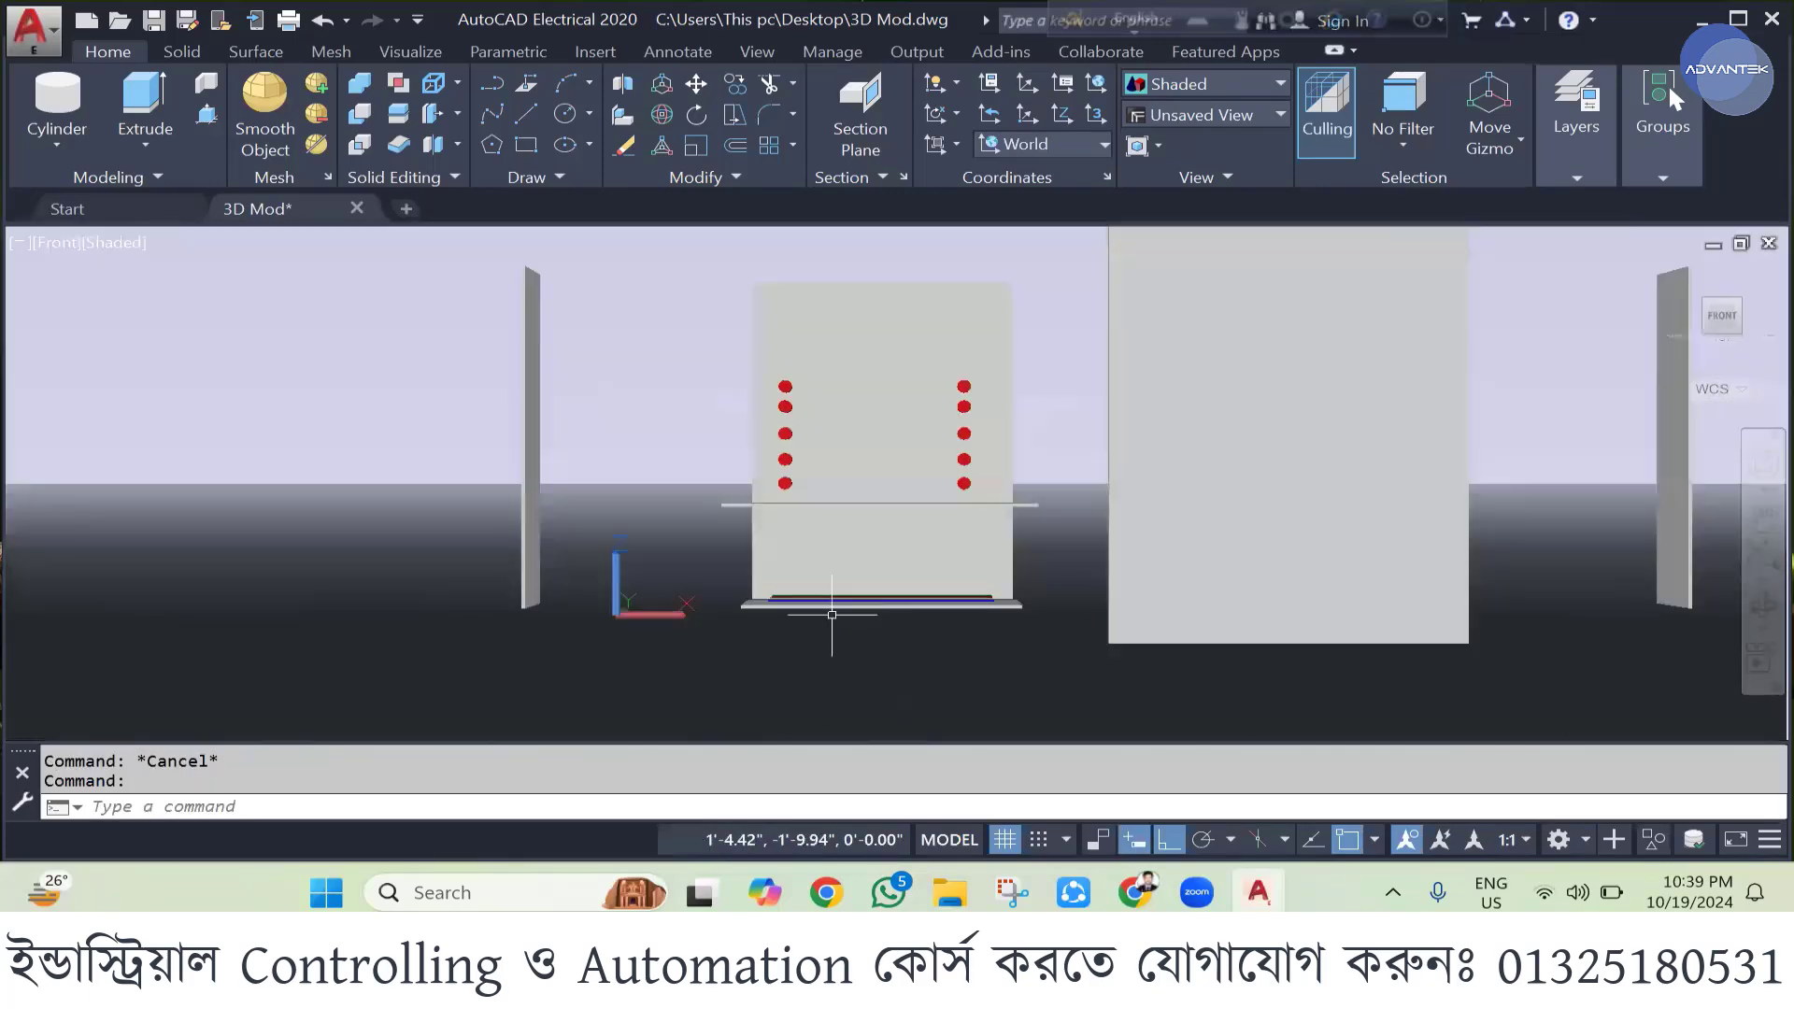
pyautogui.hotkey('ctrl', 'z')
pyautogui.hotkey('ctrl', 'z')
pyautogui.hotkey('ctrl', 'z')
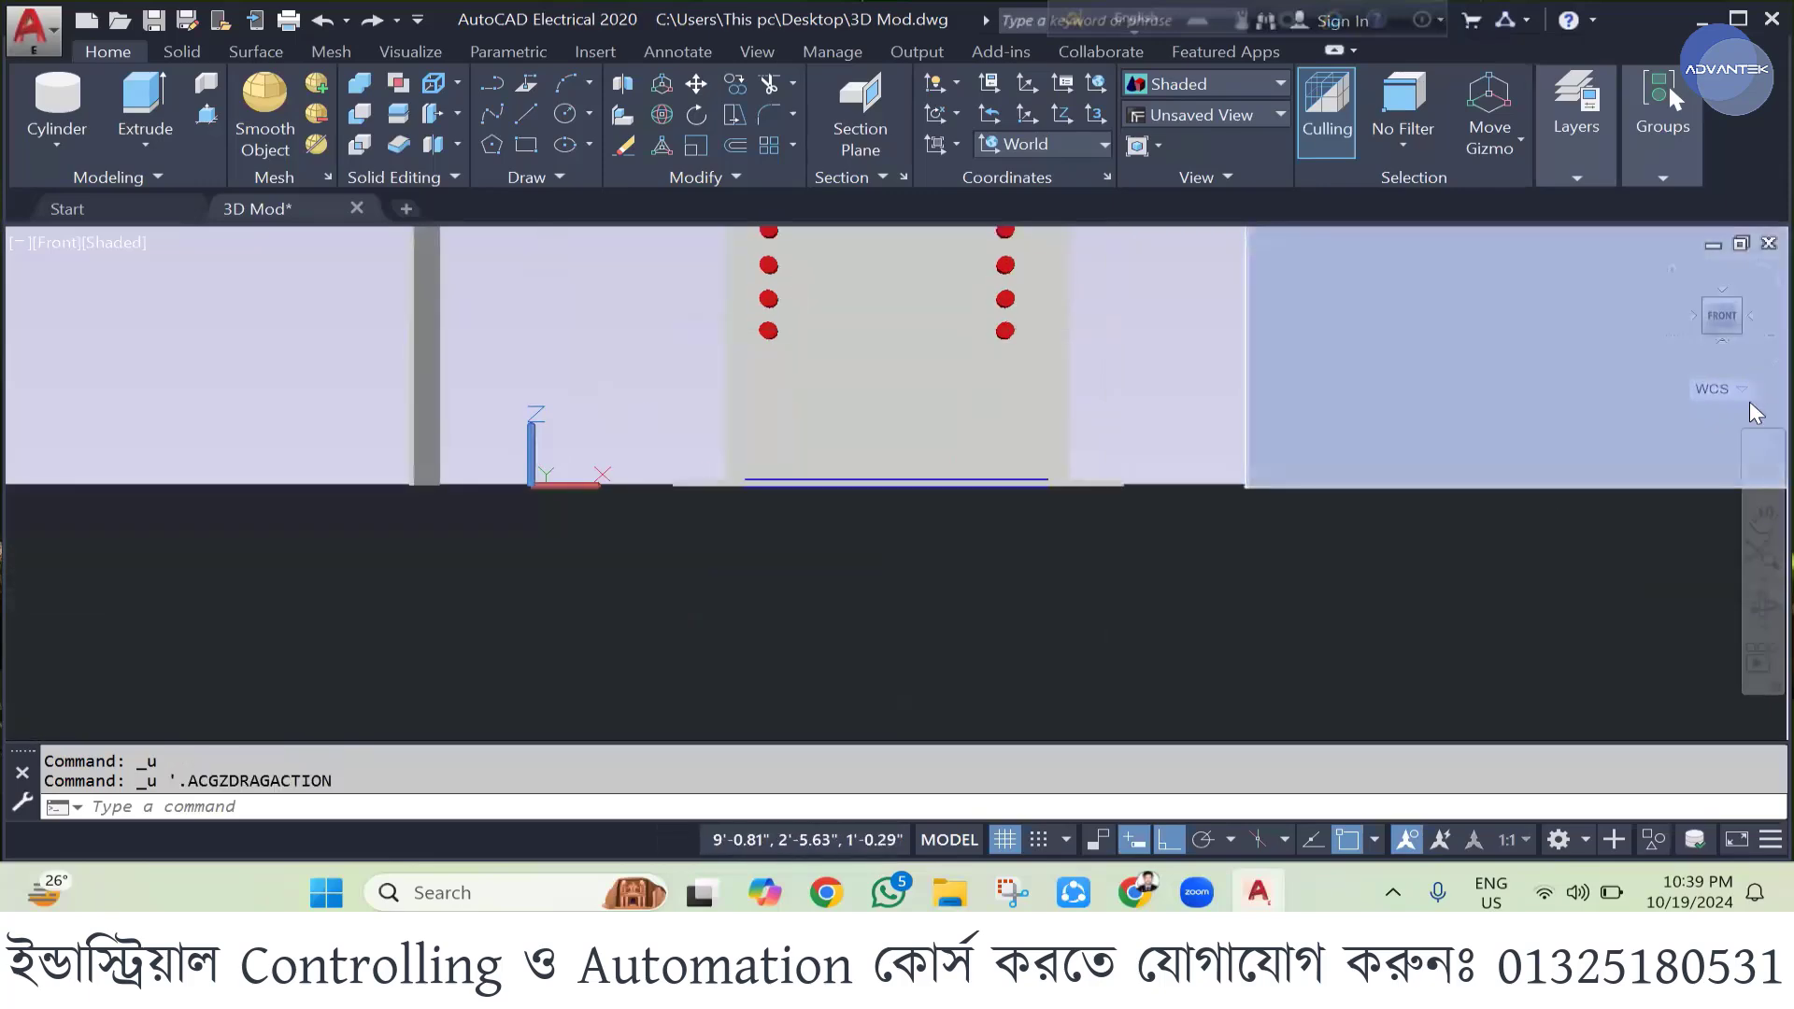
pyautogui.keyDown('shift'); pyautogui.moveTo(1668, 267); pyautogui.dragTo(1308, 374, button='middle'); pyautogui.keyUp('shift')
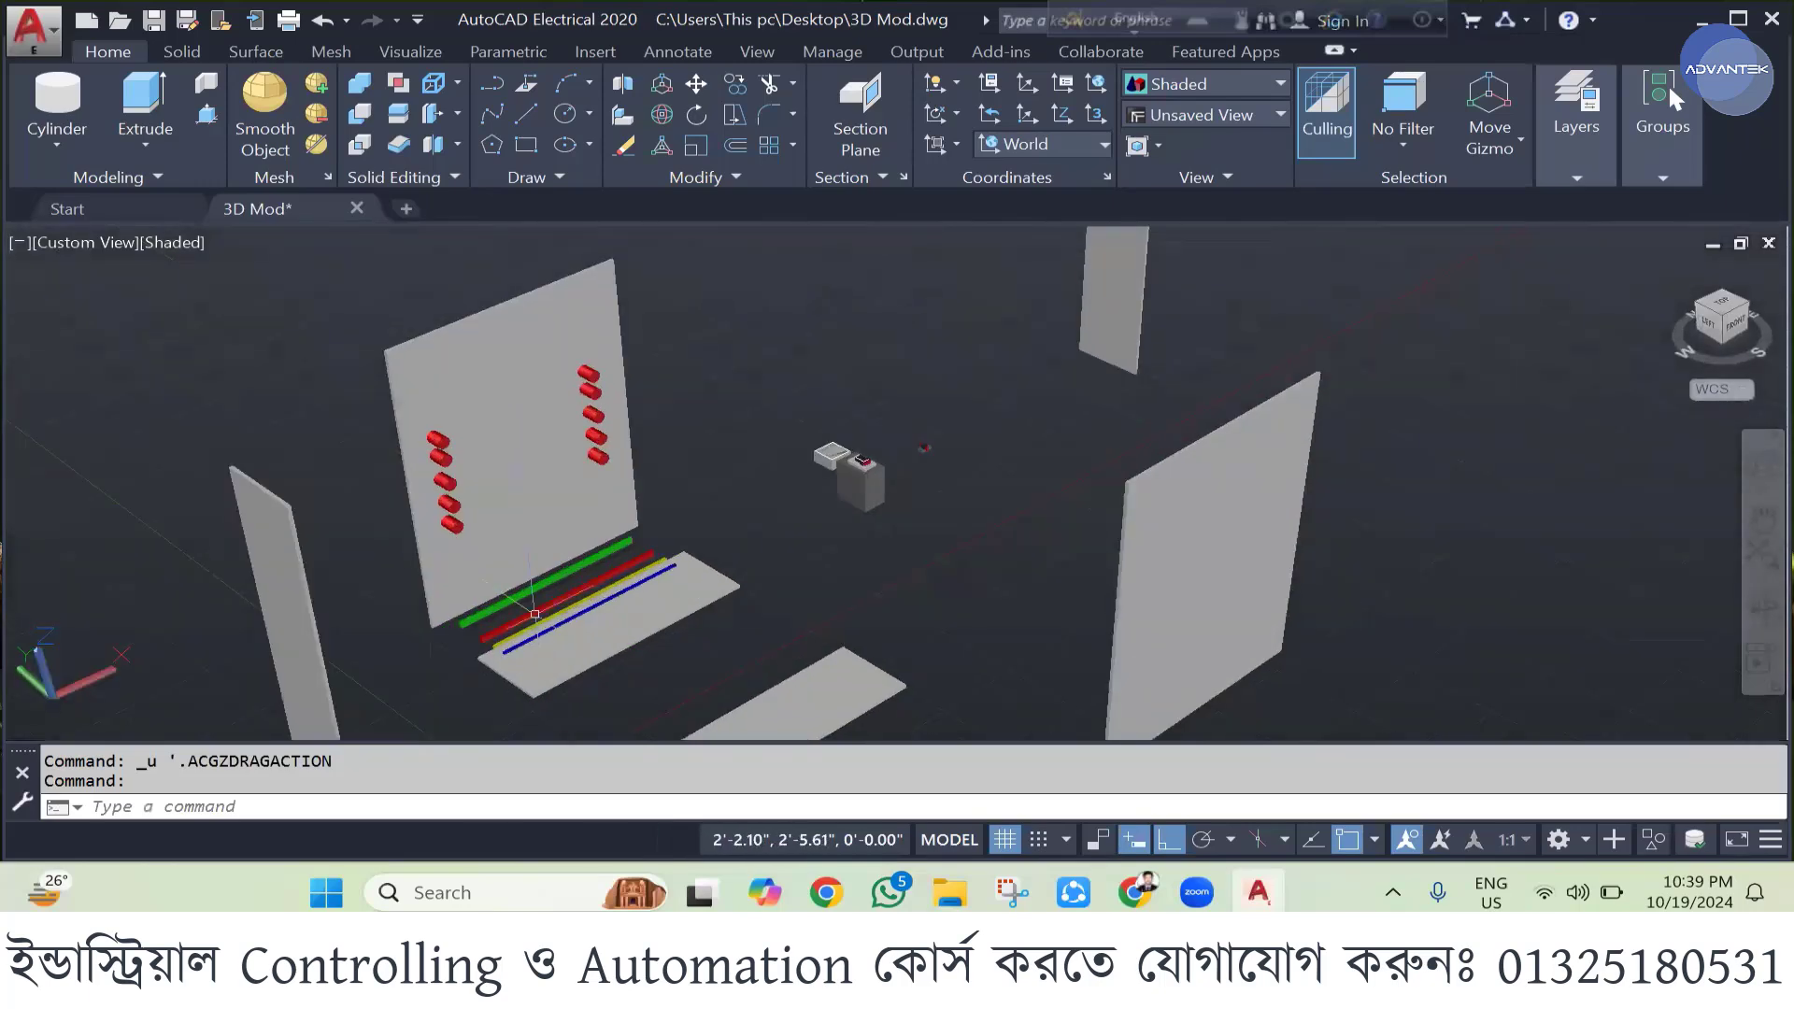
# - Select the blue, yellow, green and another busbar and lift them onto the front panel
pyautogui.scroll(3, 523, 619)
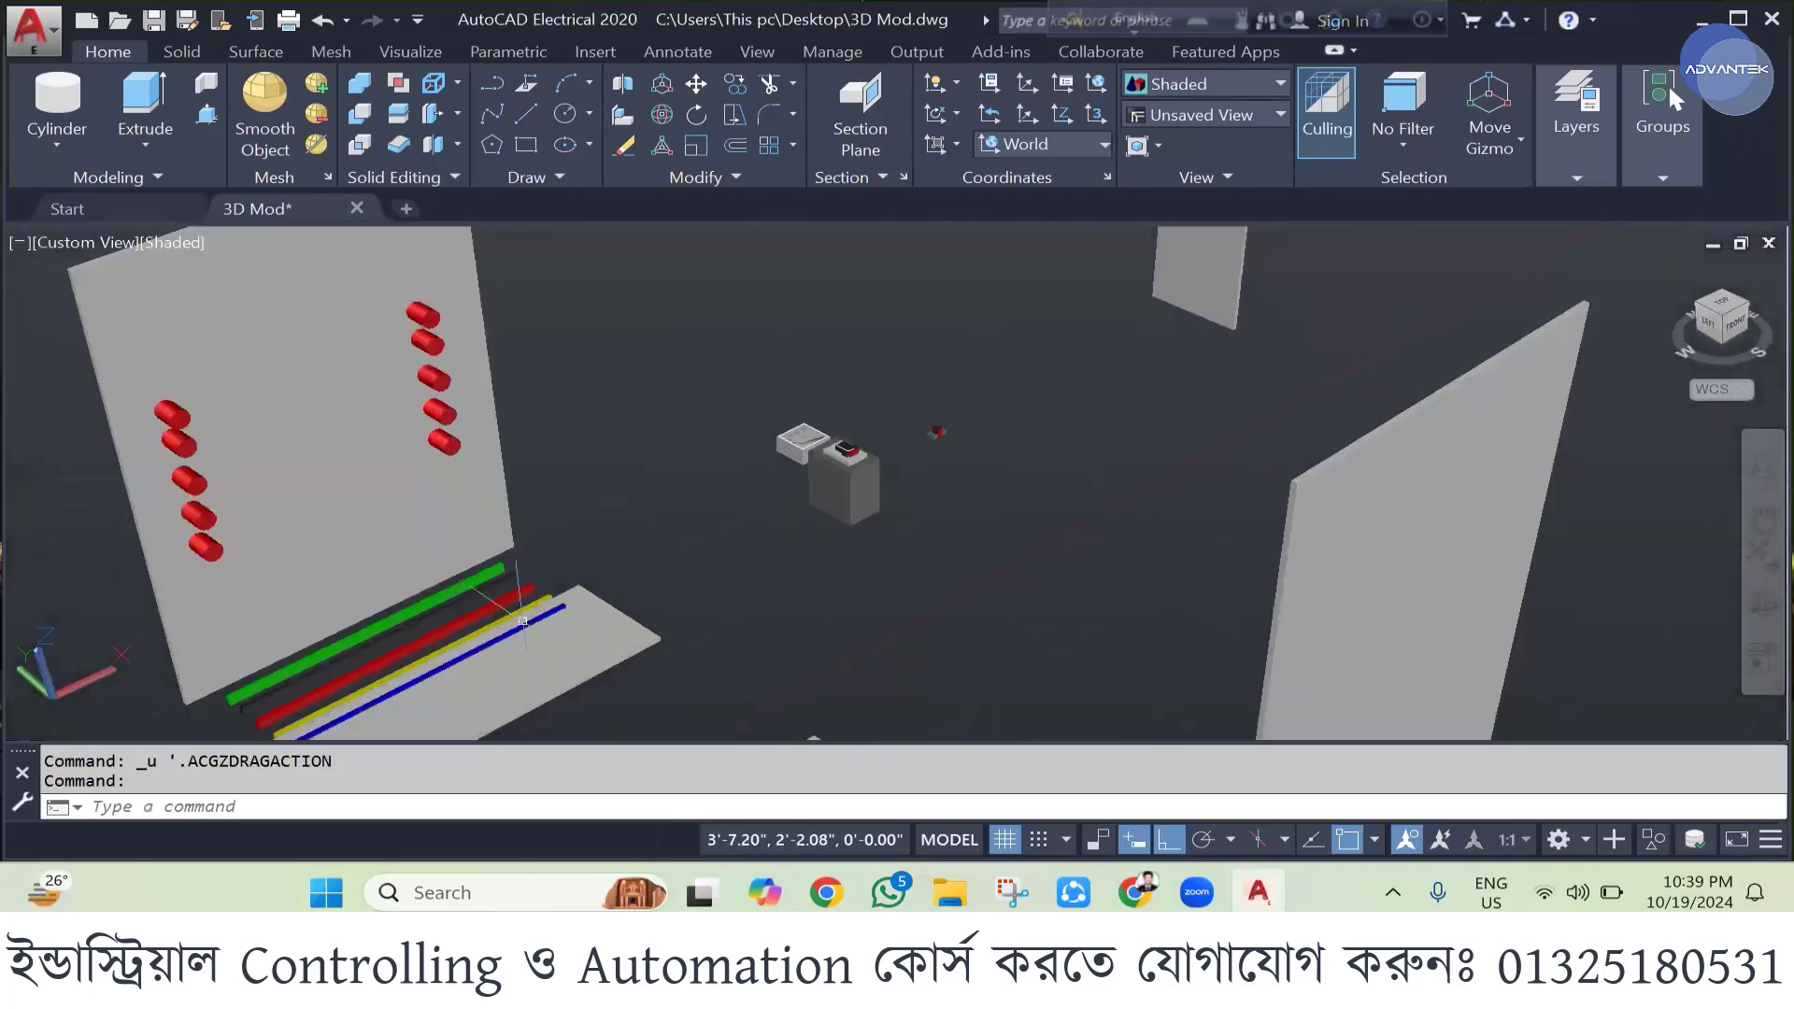
pyautogui.click(427, 656)
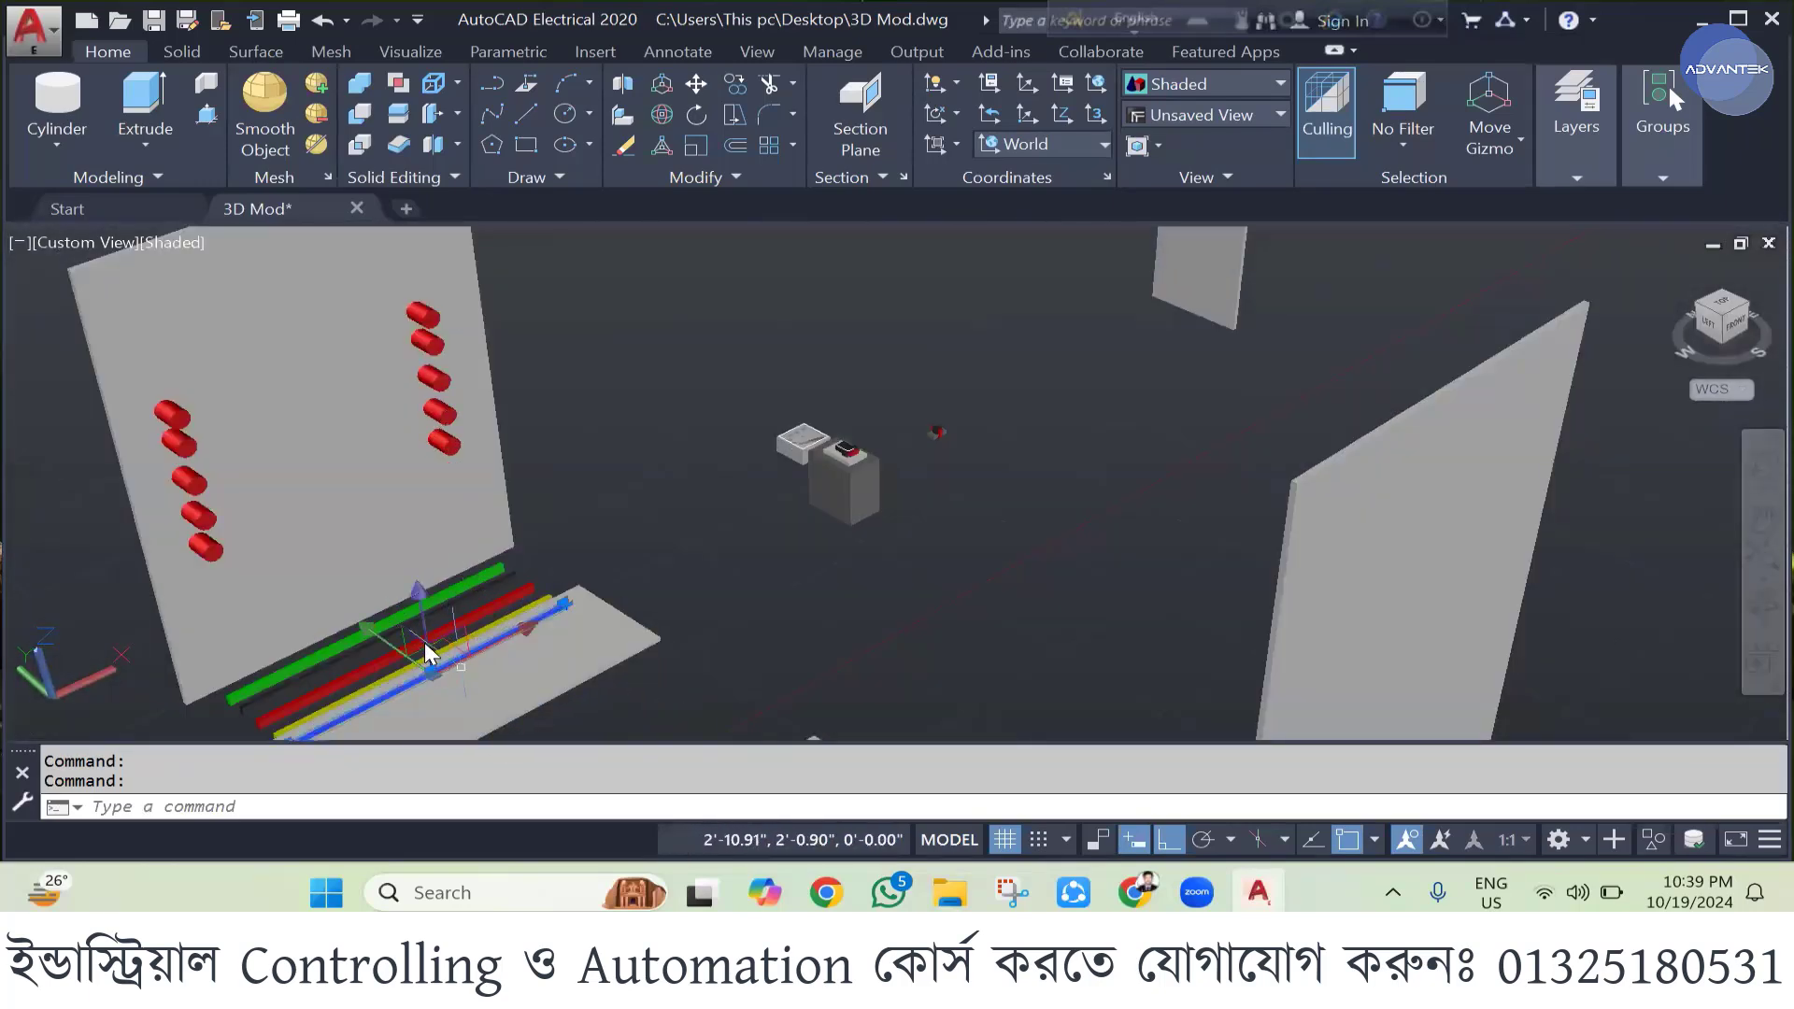
pyautogui.click(374, 680)
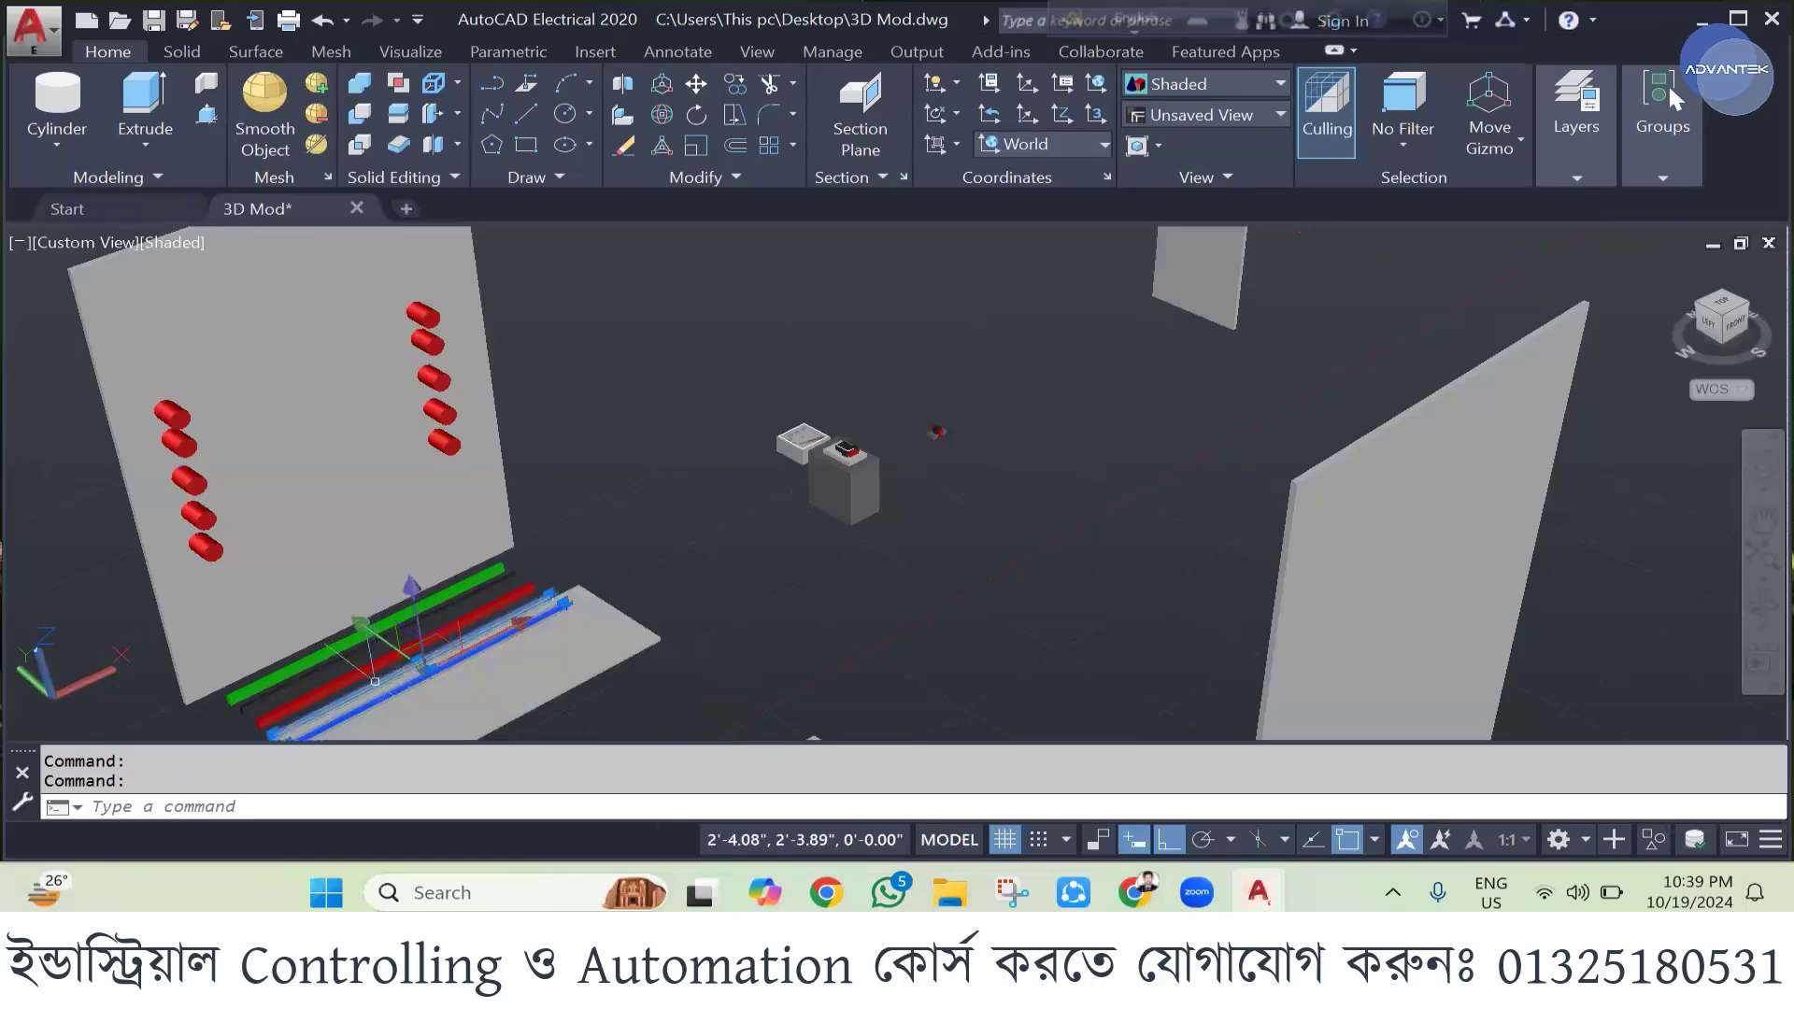
pyautogui.click(336, 628)
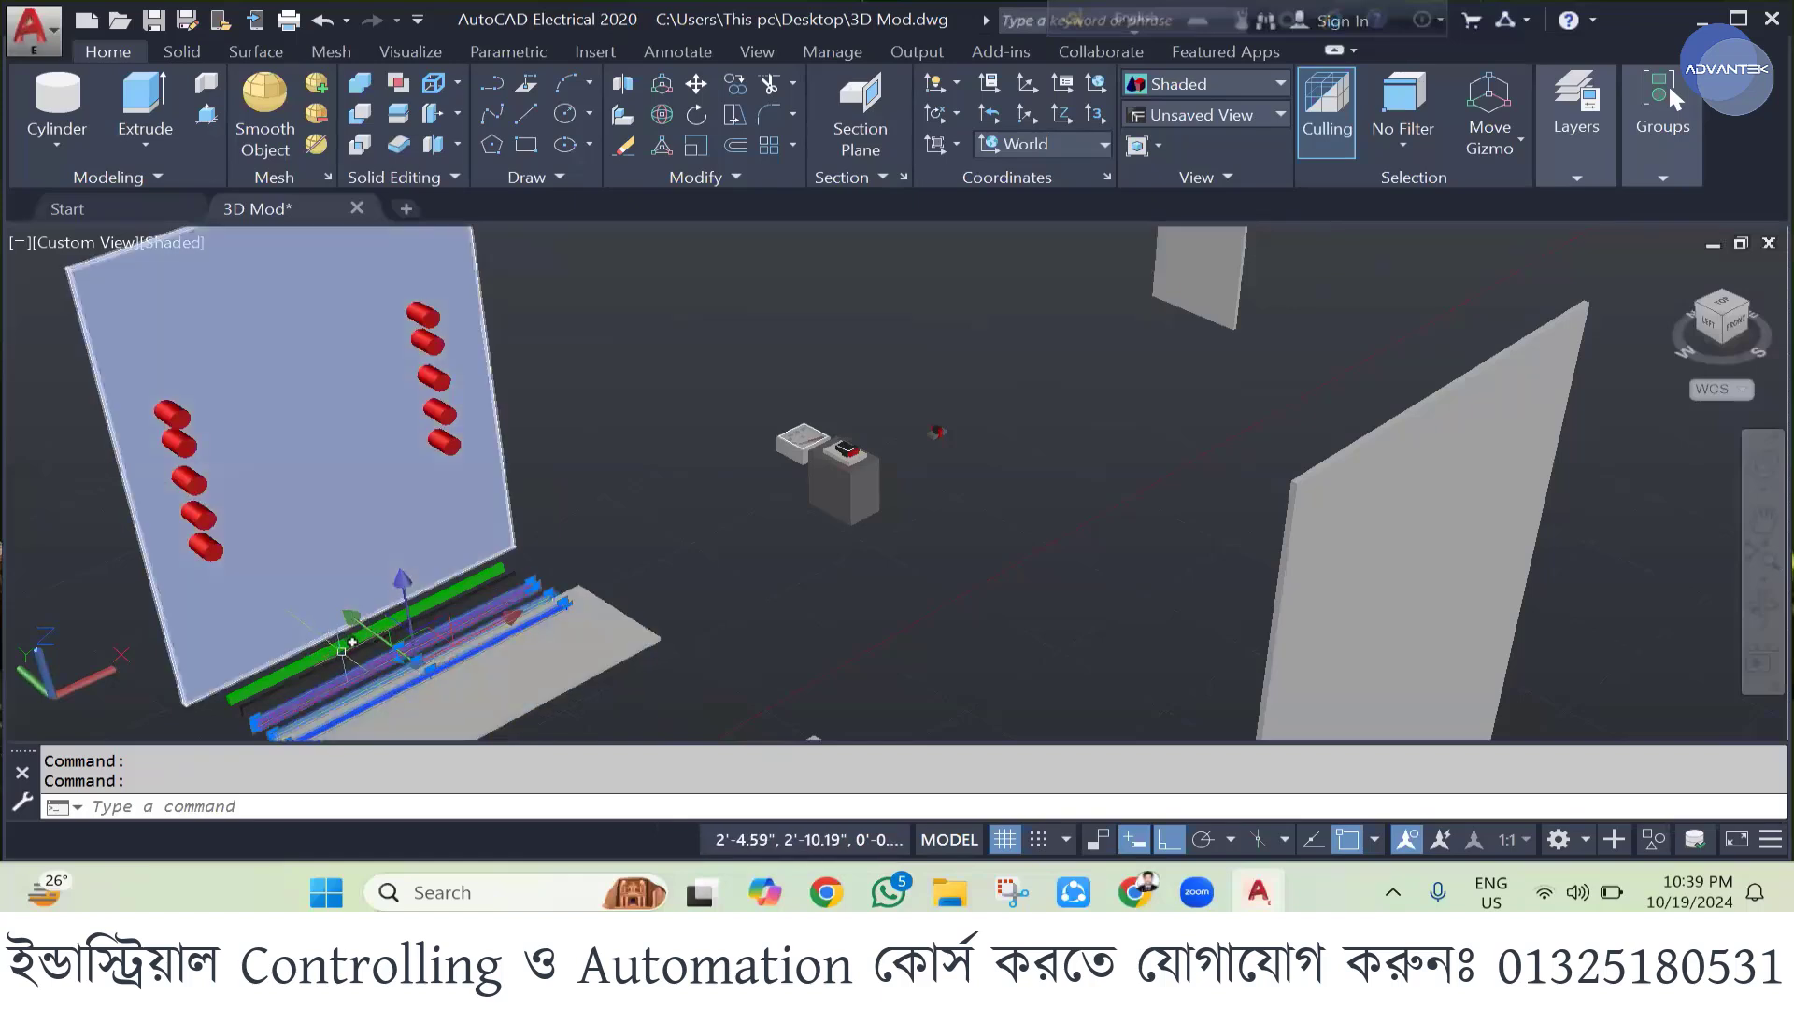
pyautogui.click(372, 618)
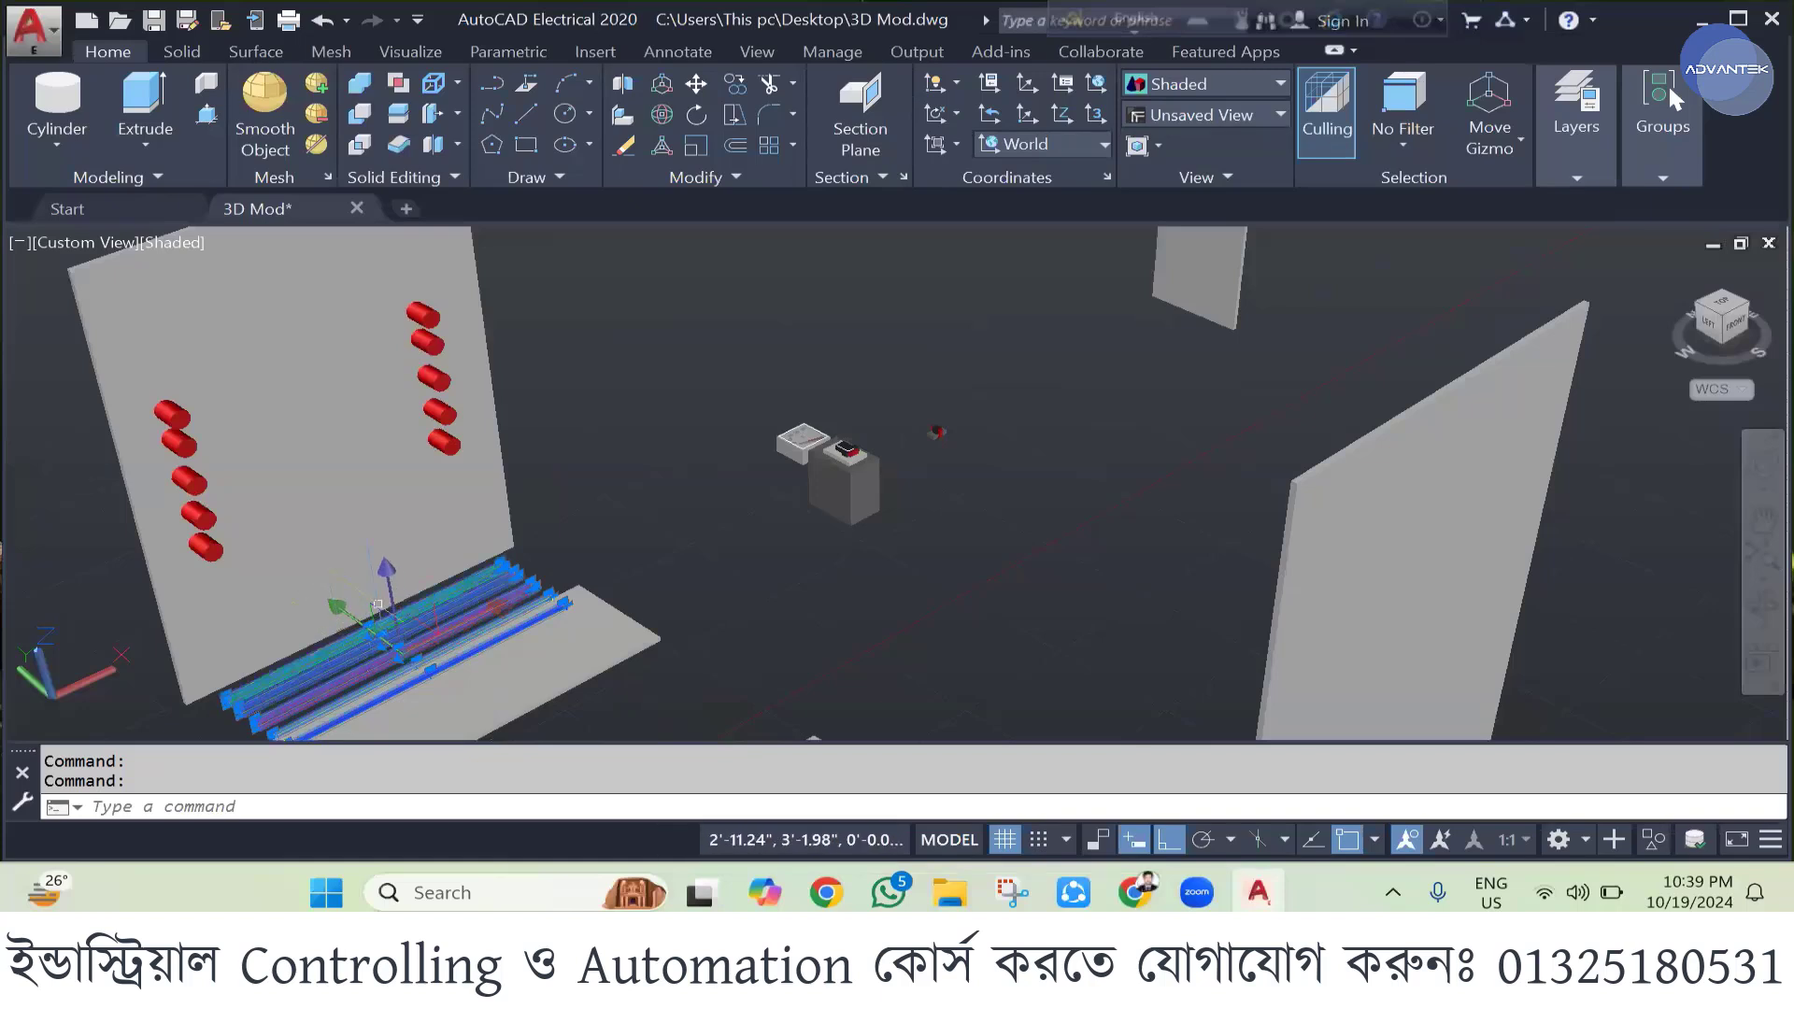
pyautogui.click(400, 654)
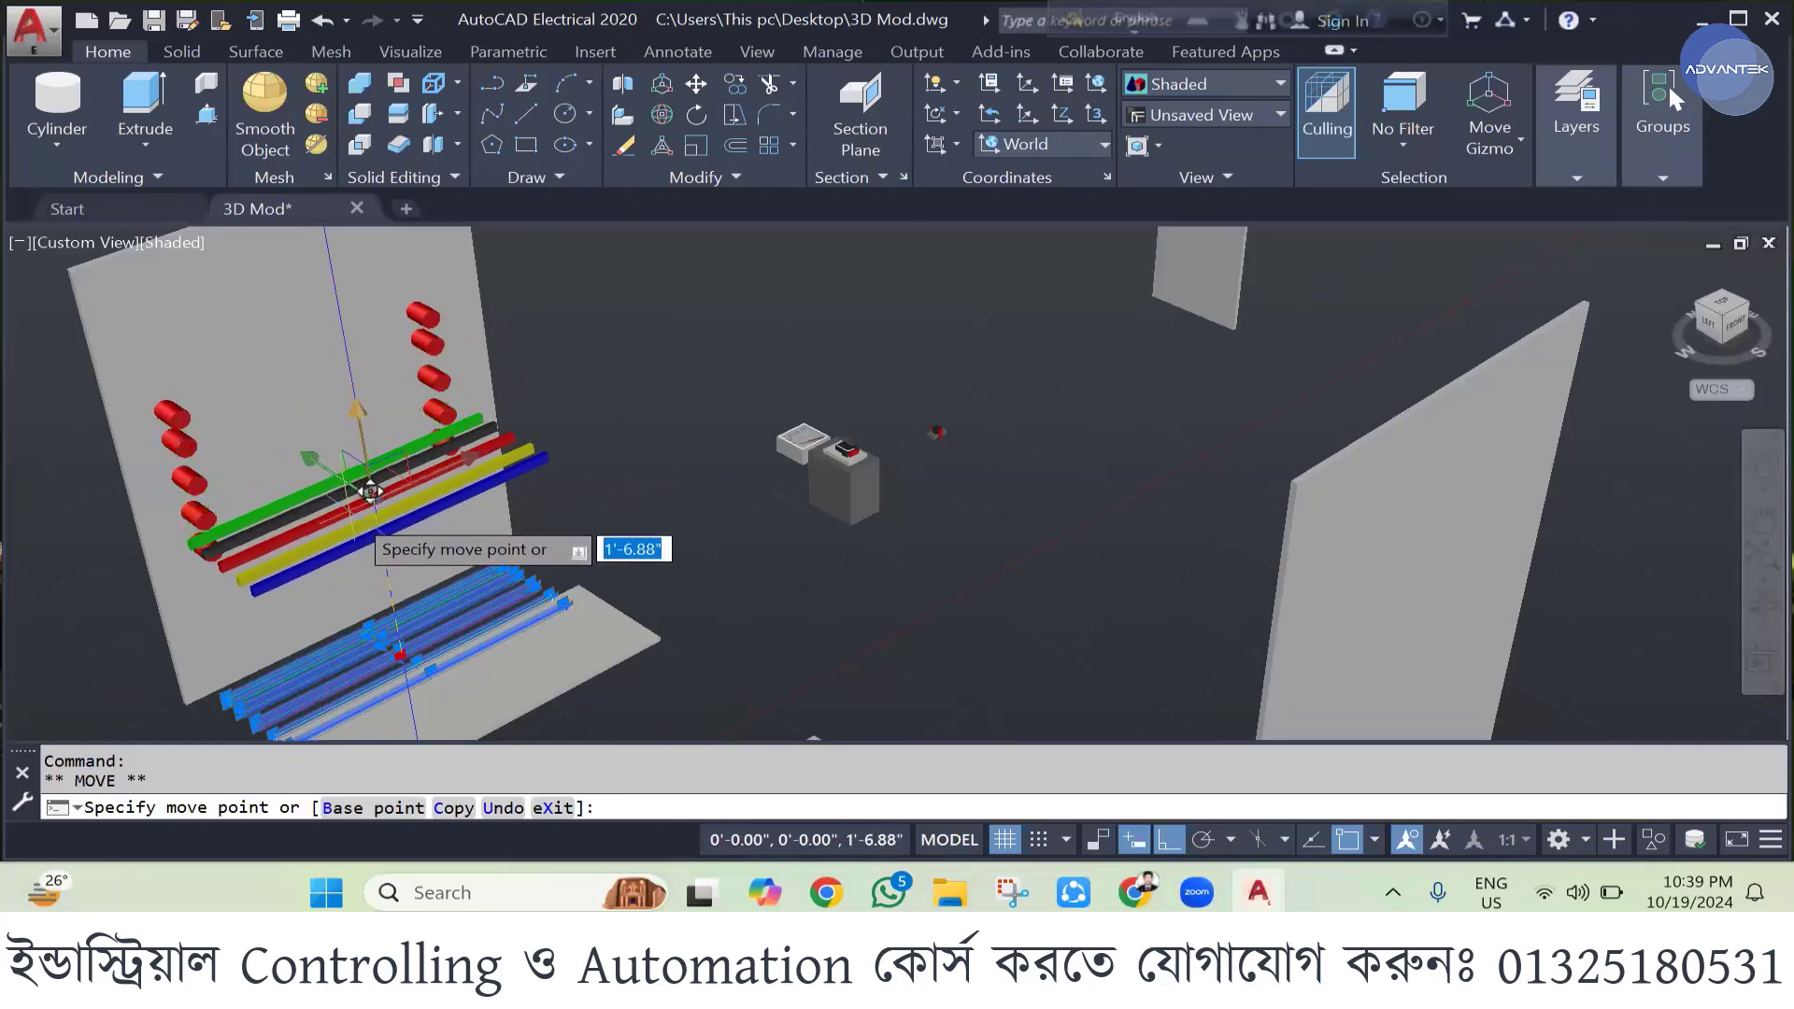
pyautogui.press('Escape')
pyautogui.press('Escape')
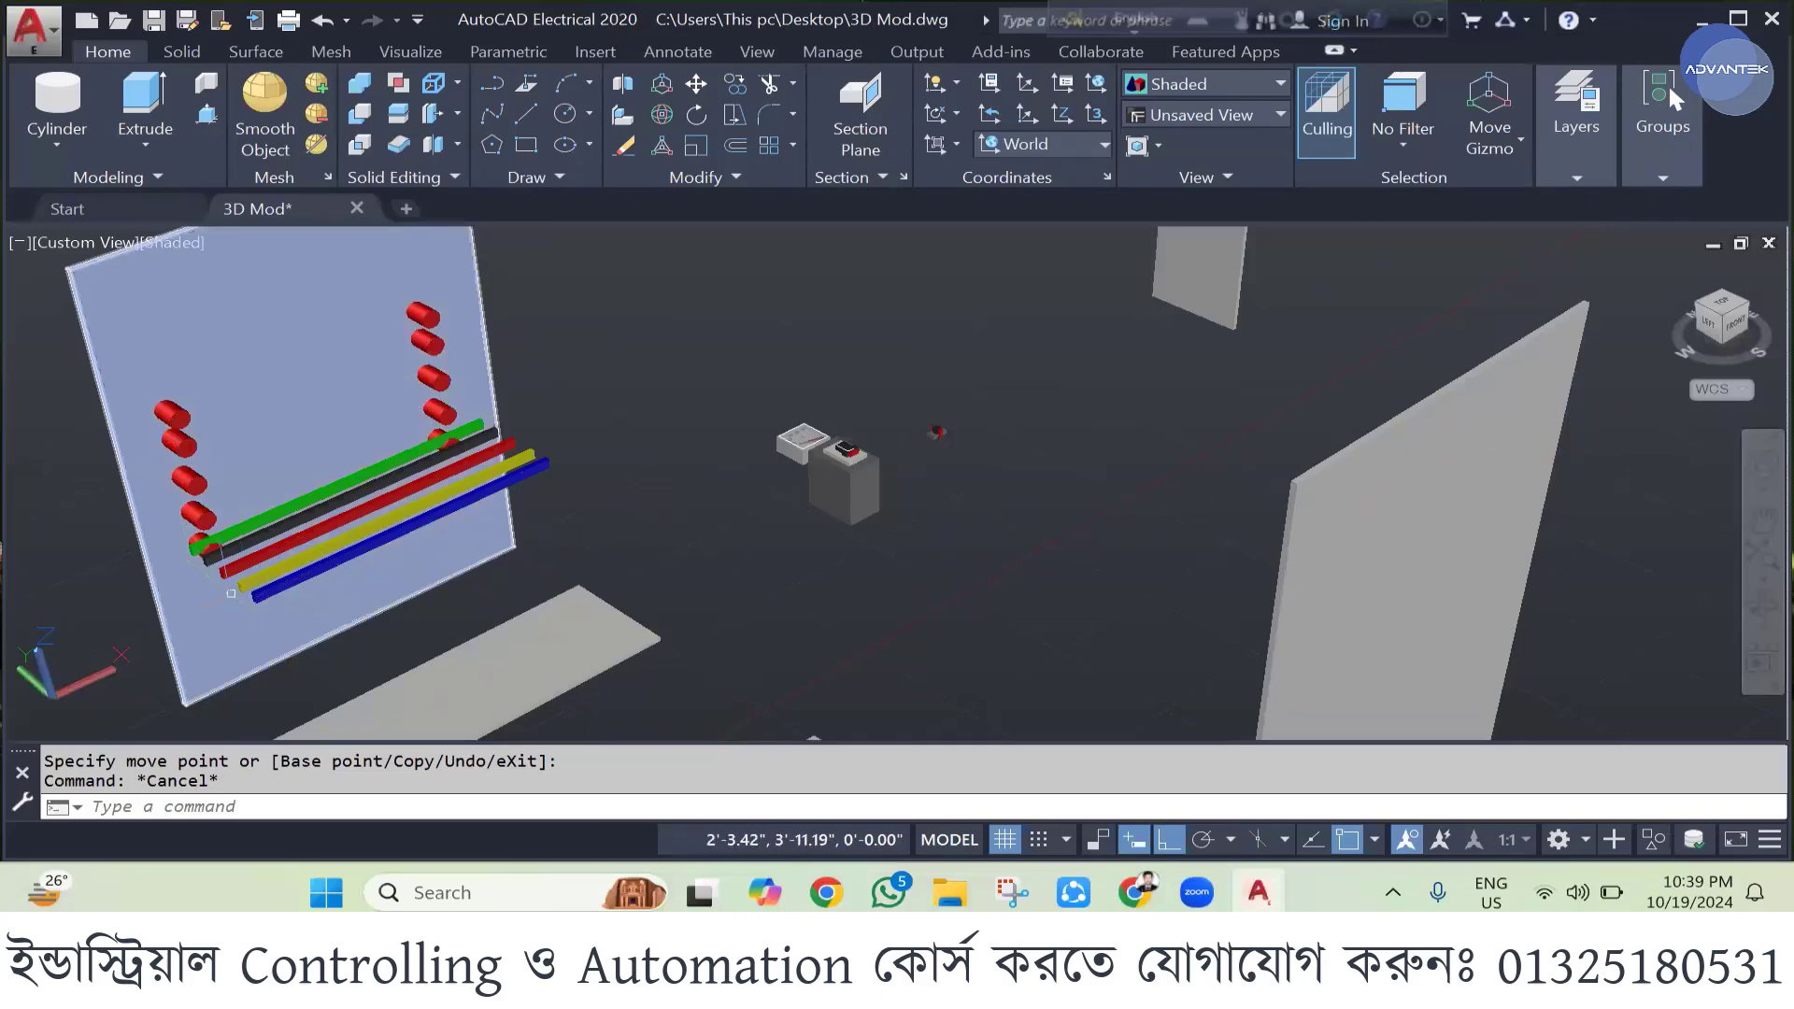
# - Centre the view on the busbars and raise the black busbar above the green one
pyautogui.moveTo(231, 593); pyautogui.dragTo(841, 512, button='middle')
pyautogui.scroll(1, 710, 542)
pyautogui.moveTo(636, 553); pyautogui.dragTo(651, 558, button='middle')
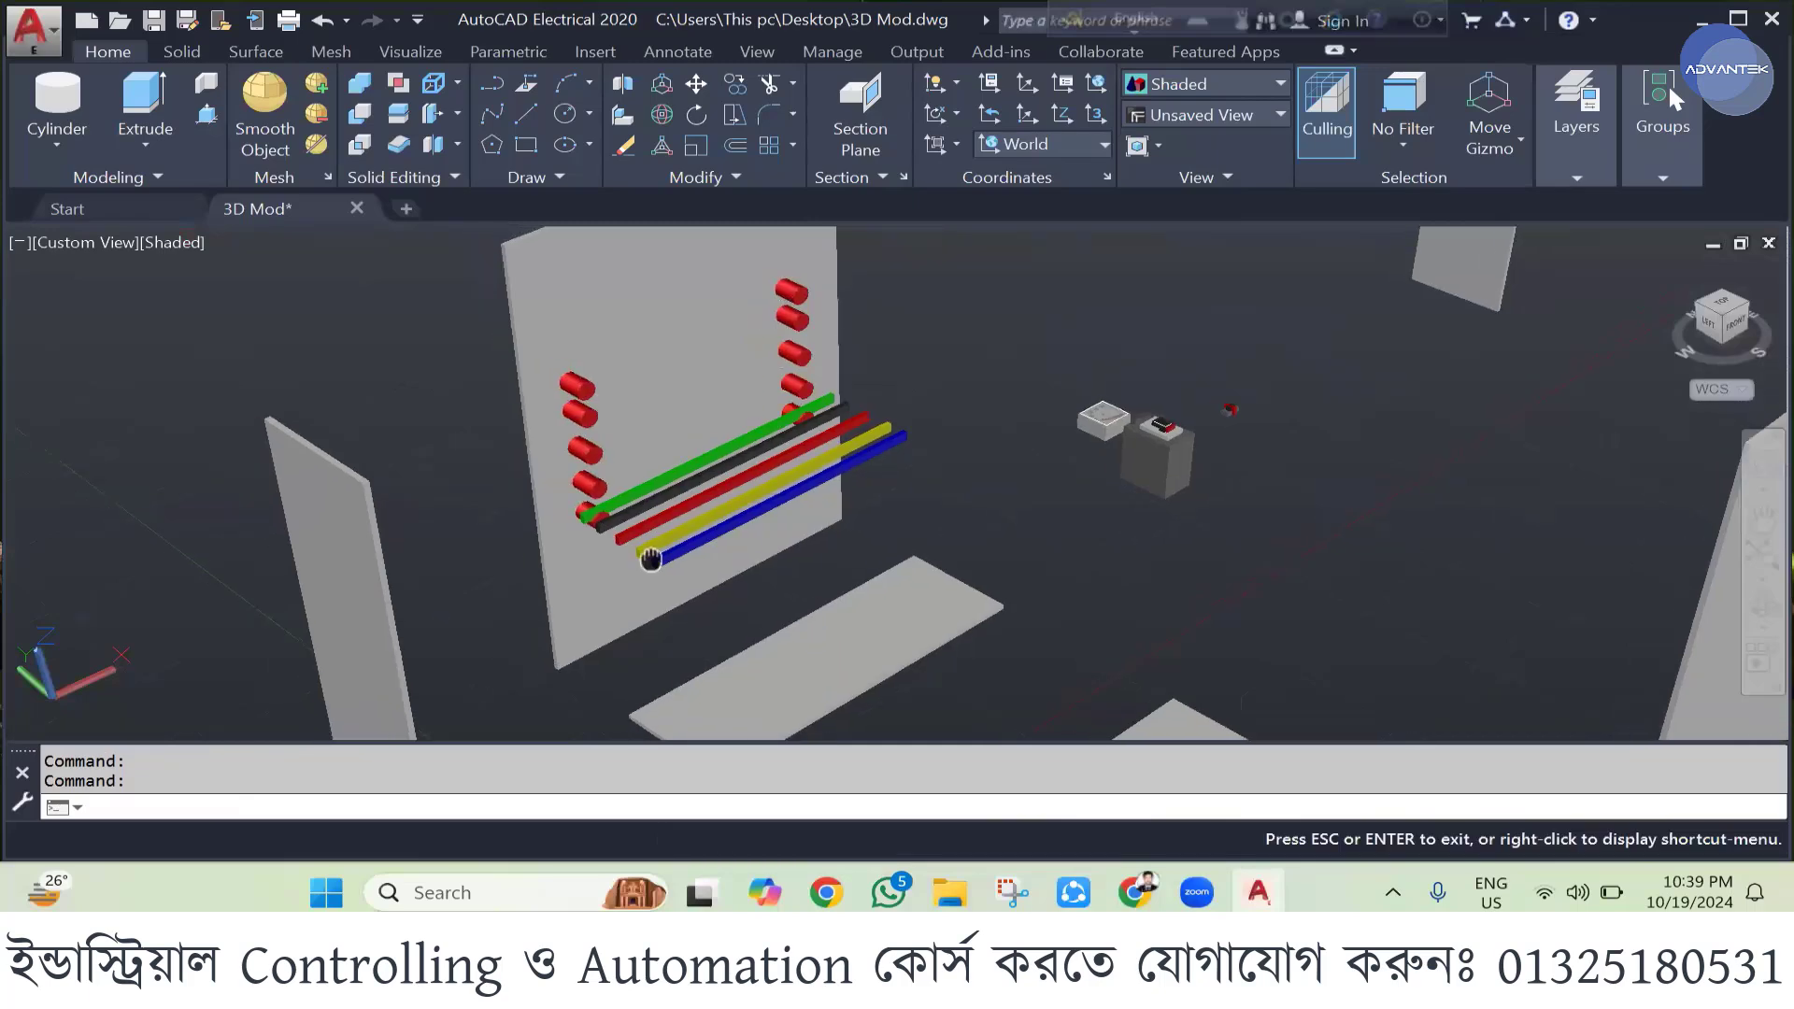
pyautogui.scroll(3, 651, 557)
pyautogui.press('Escape')
pyautogui.click(747, 445)
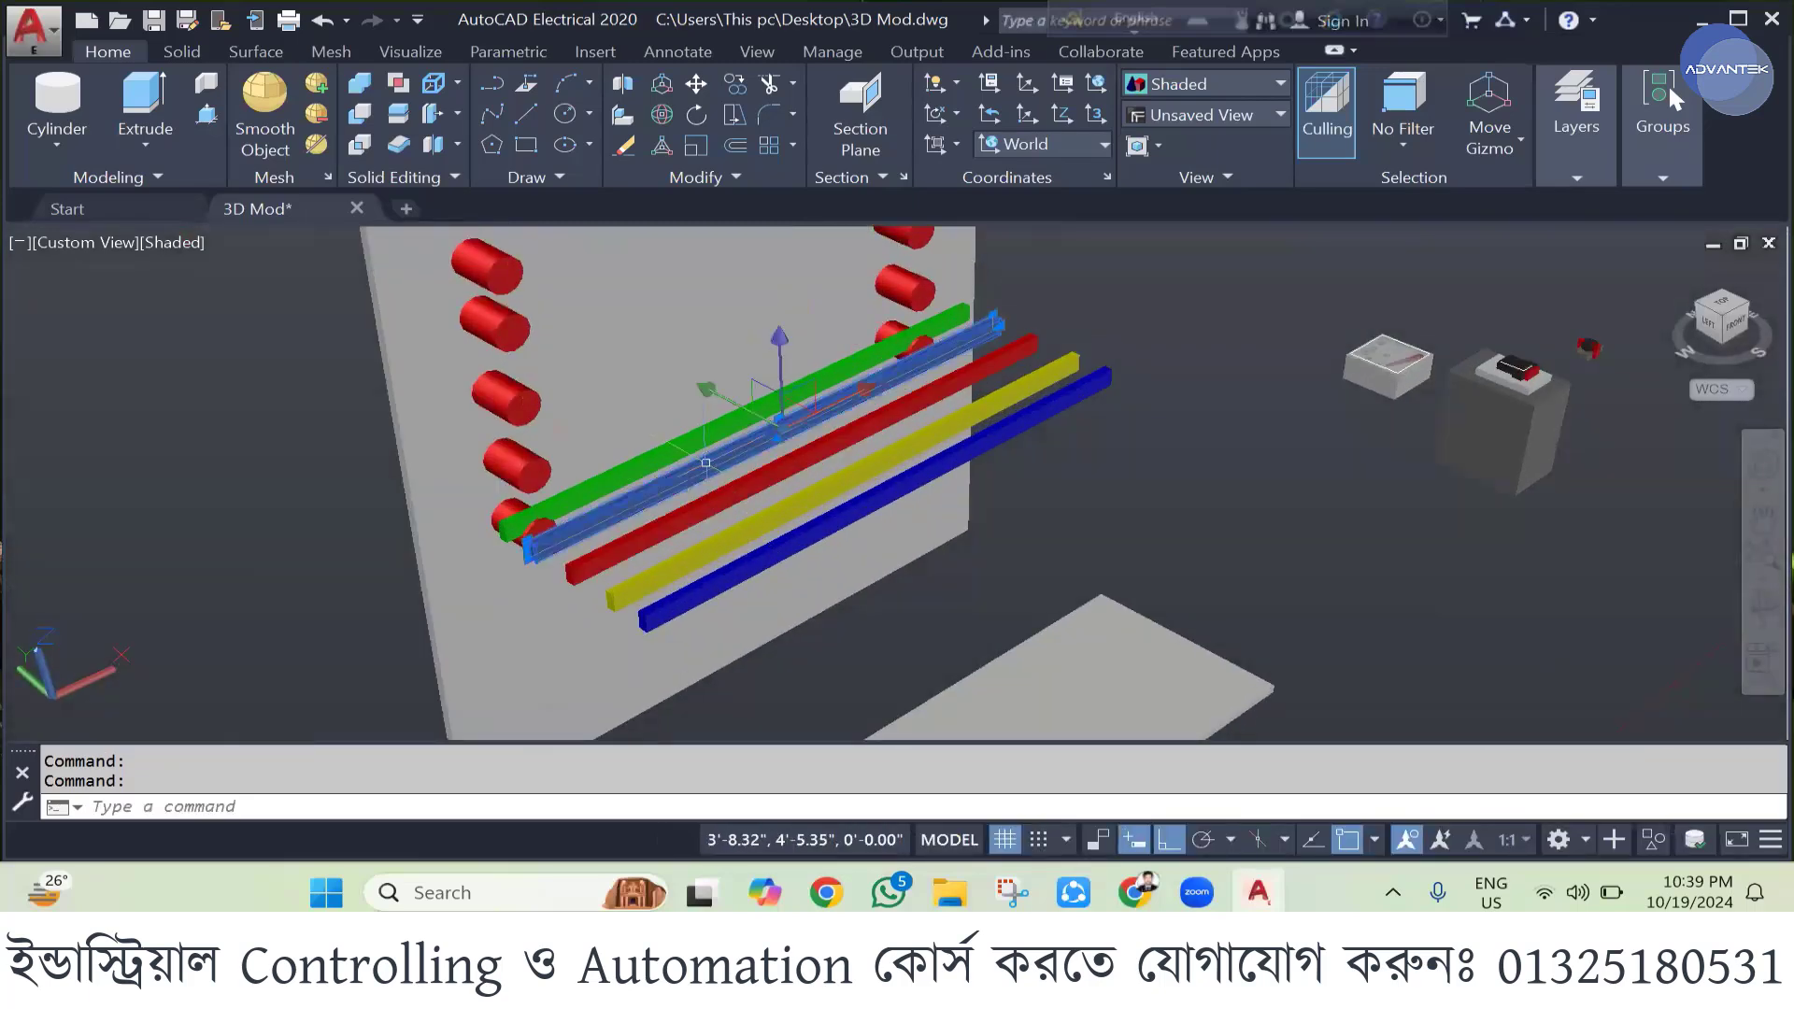
pyautogui.click(780, 391)
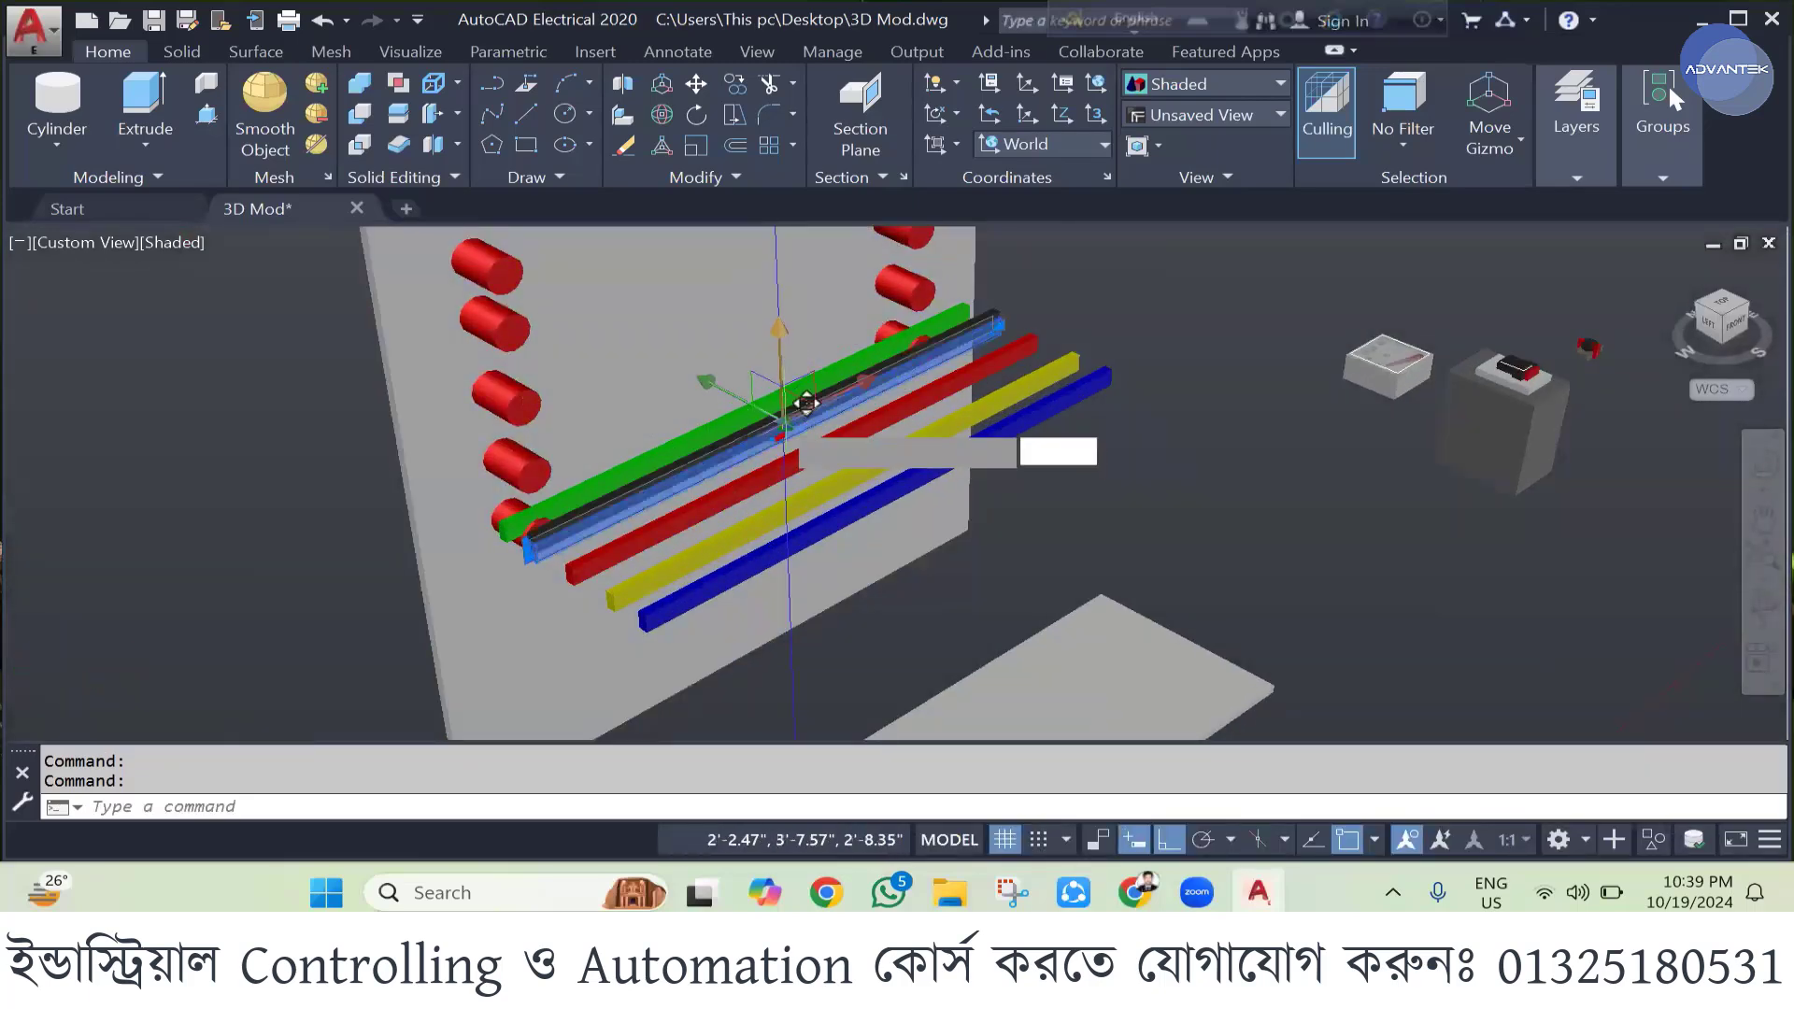
pyautogui.click(775, 359)
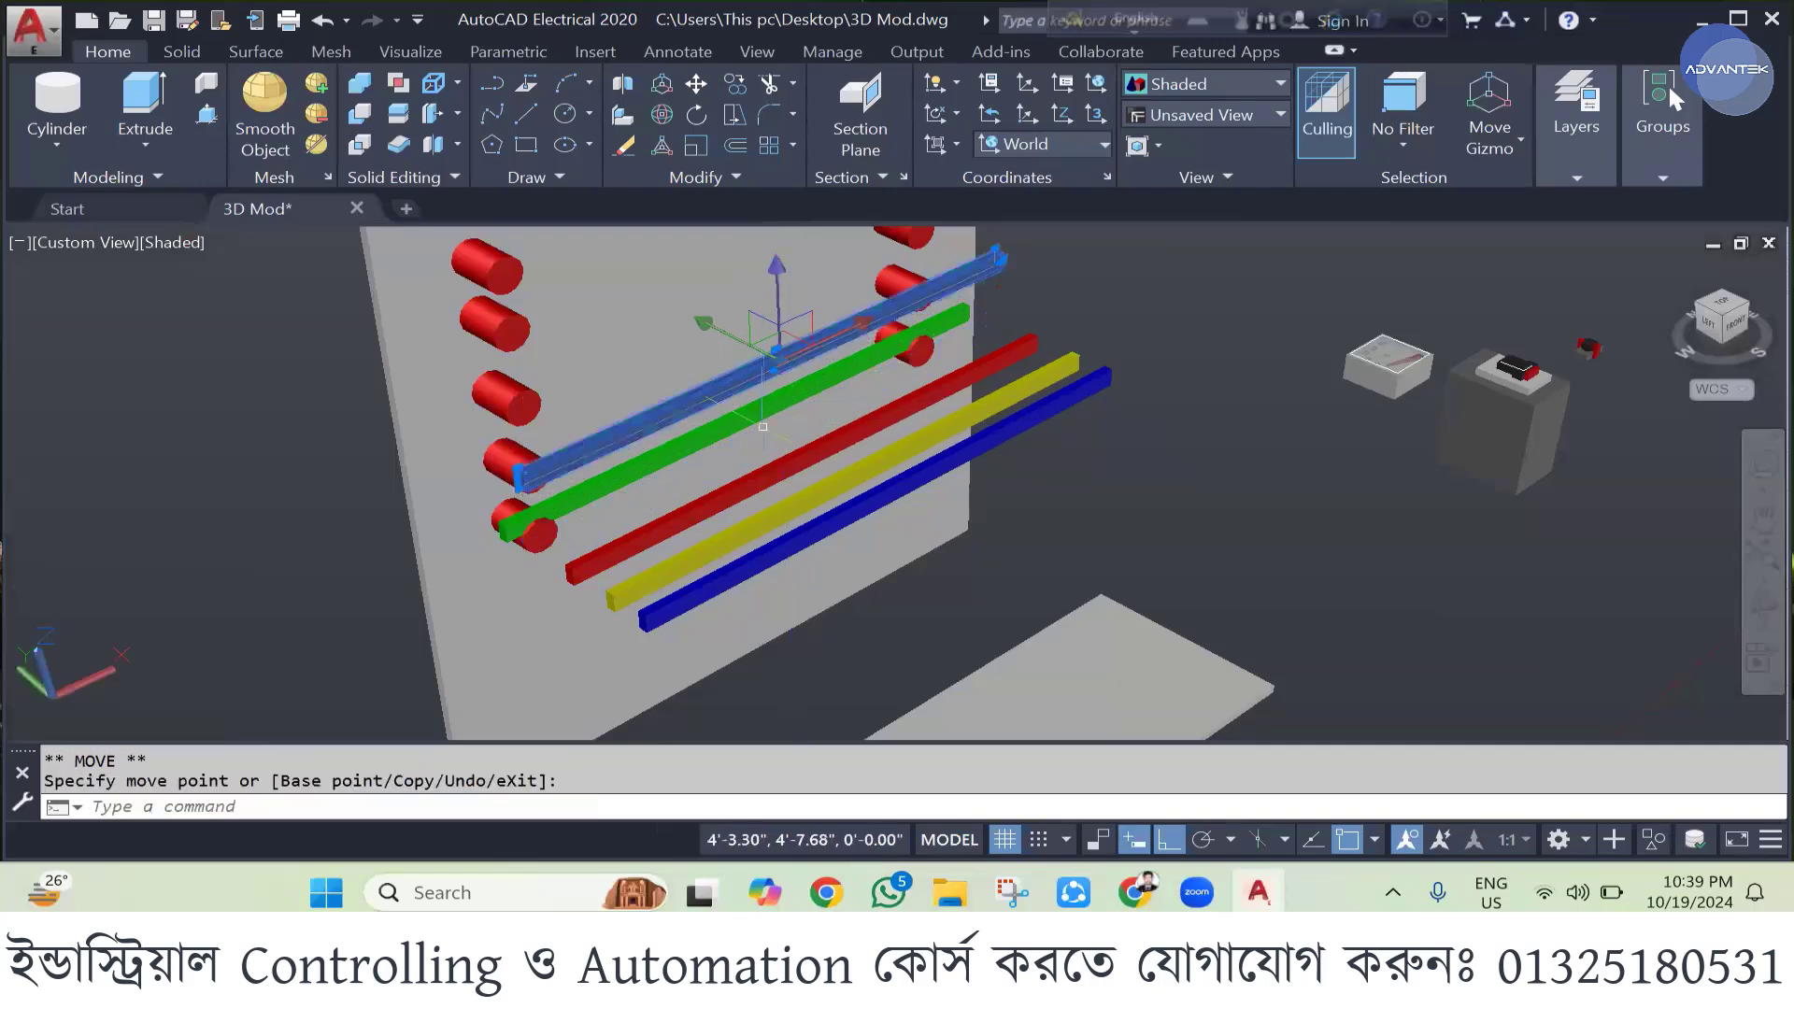
# - Raise the red busbar vertically to sit above the black one
pyautogui.click(759, 474)
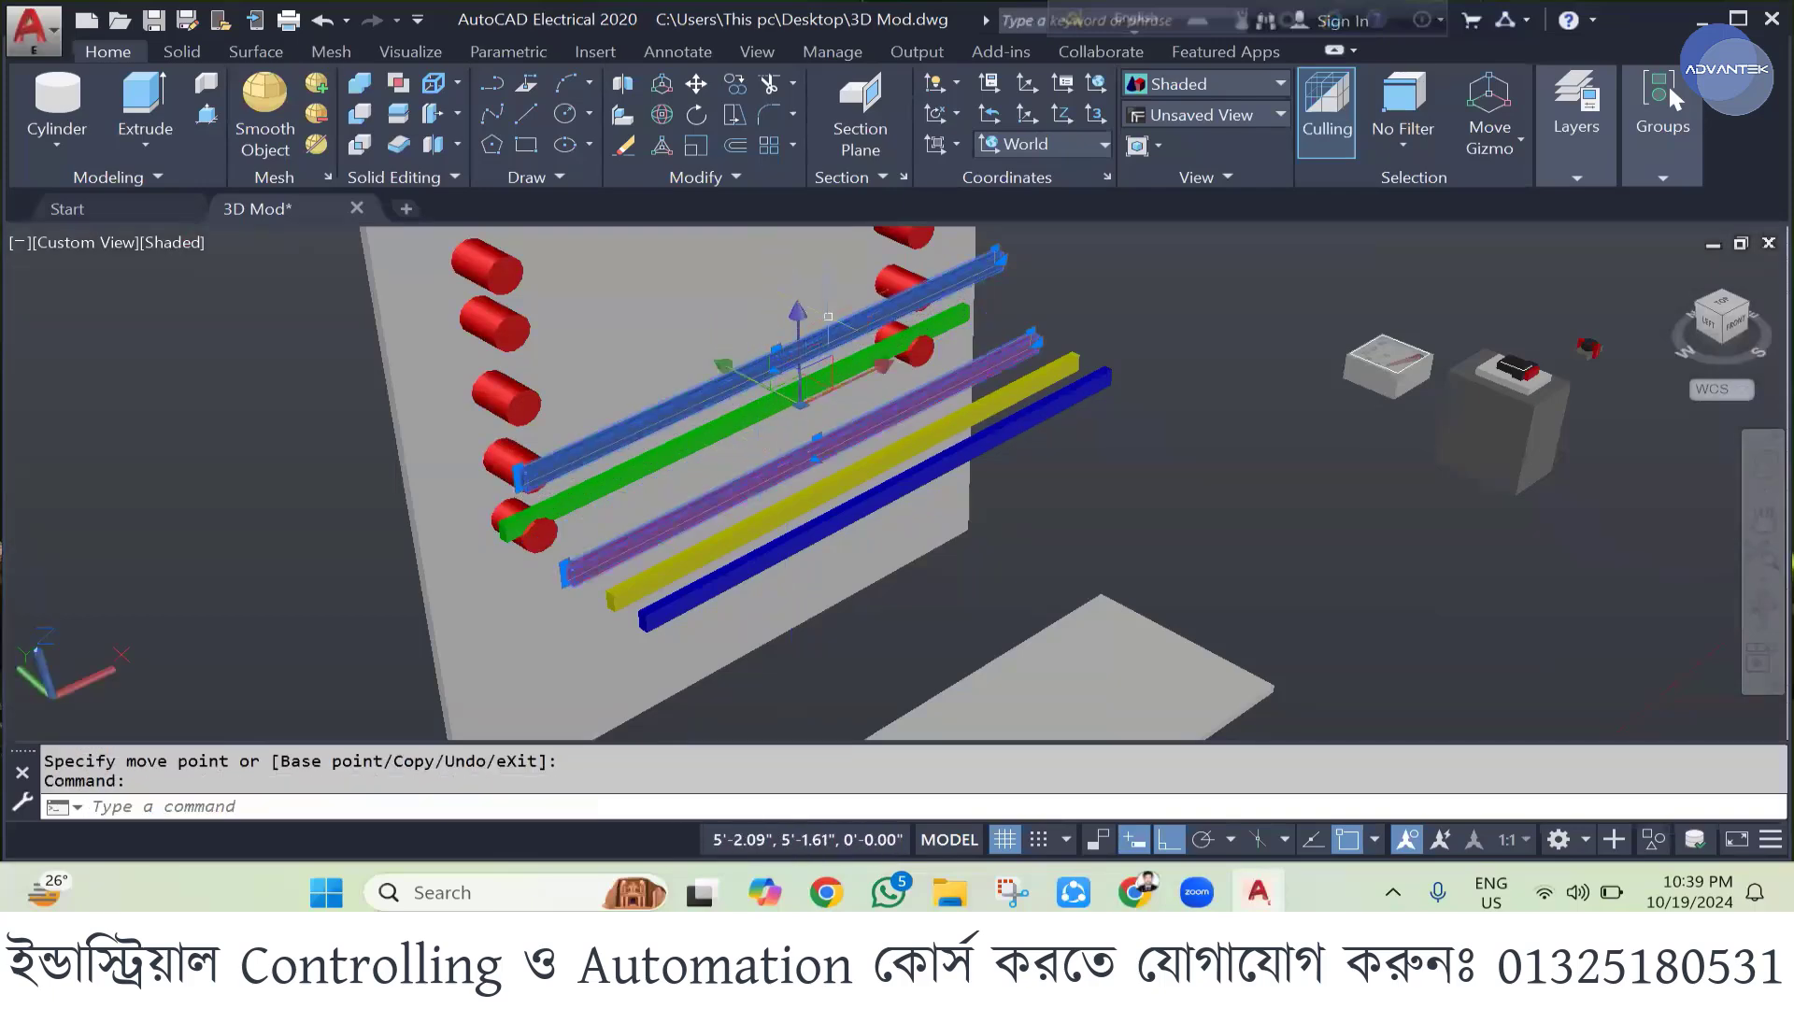
pyautogui.click(800, 367)
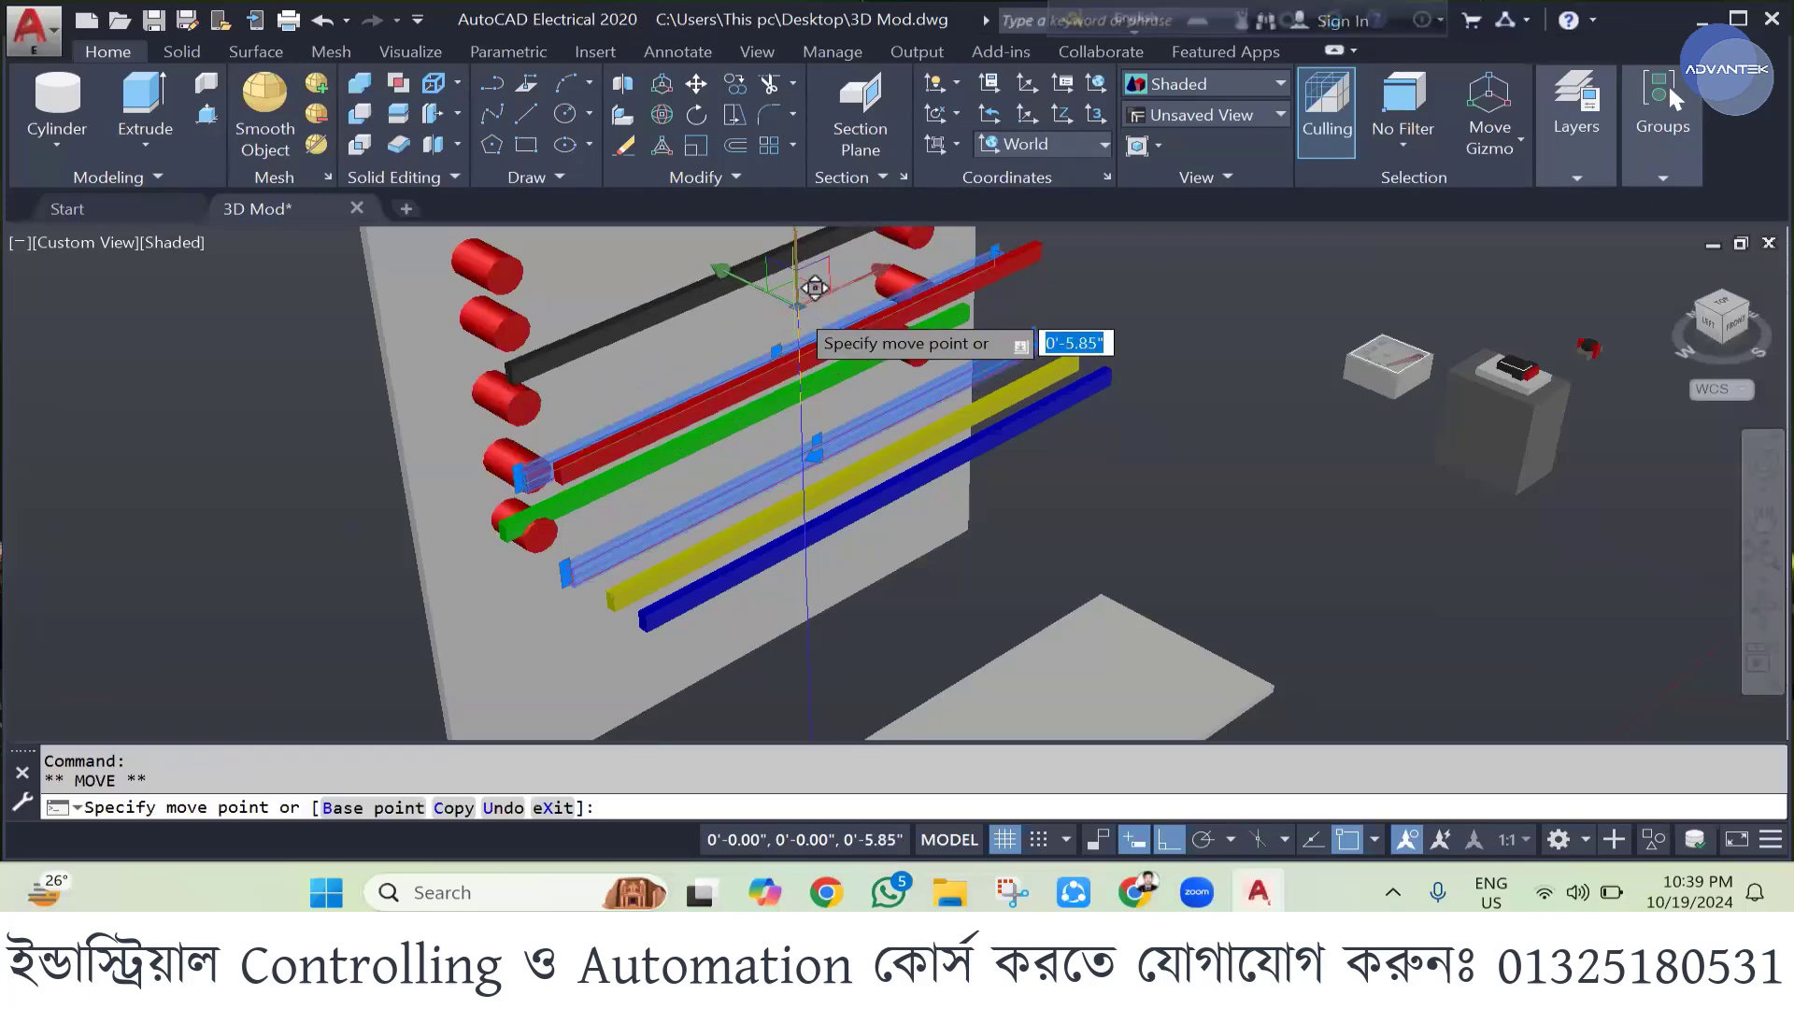
pyautogui.press('Escape')
pyautogui.press('Escape')
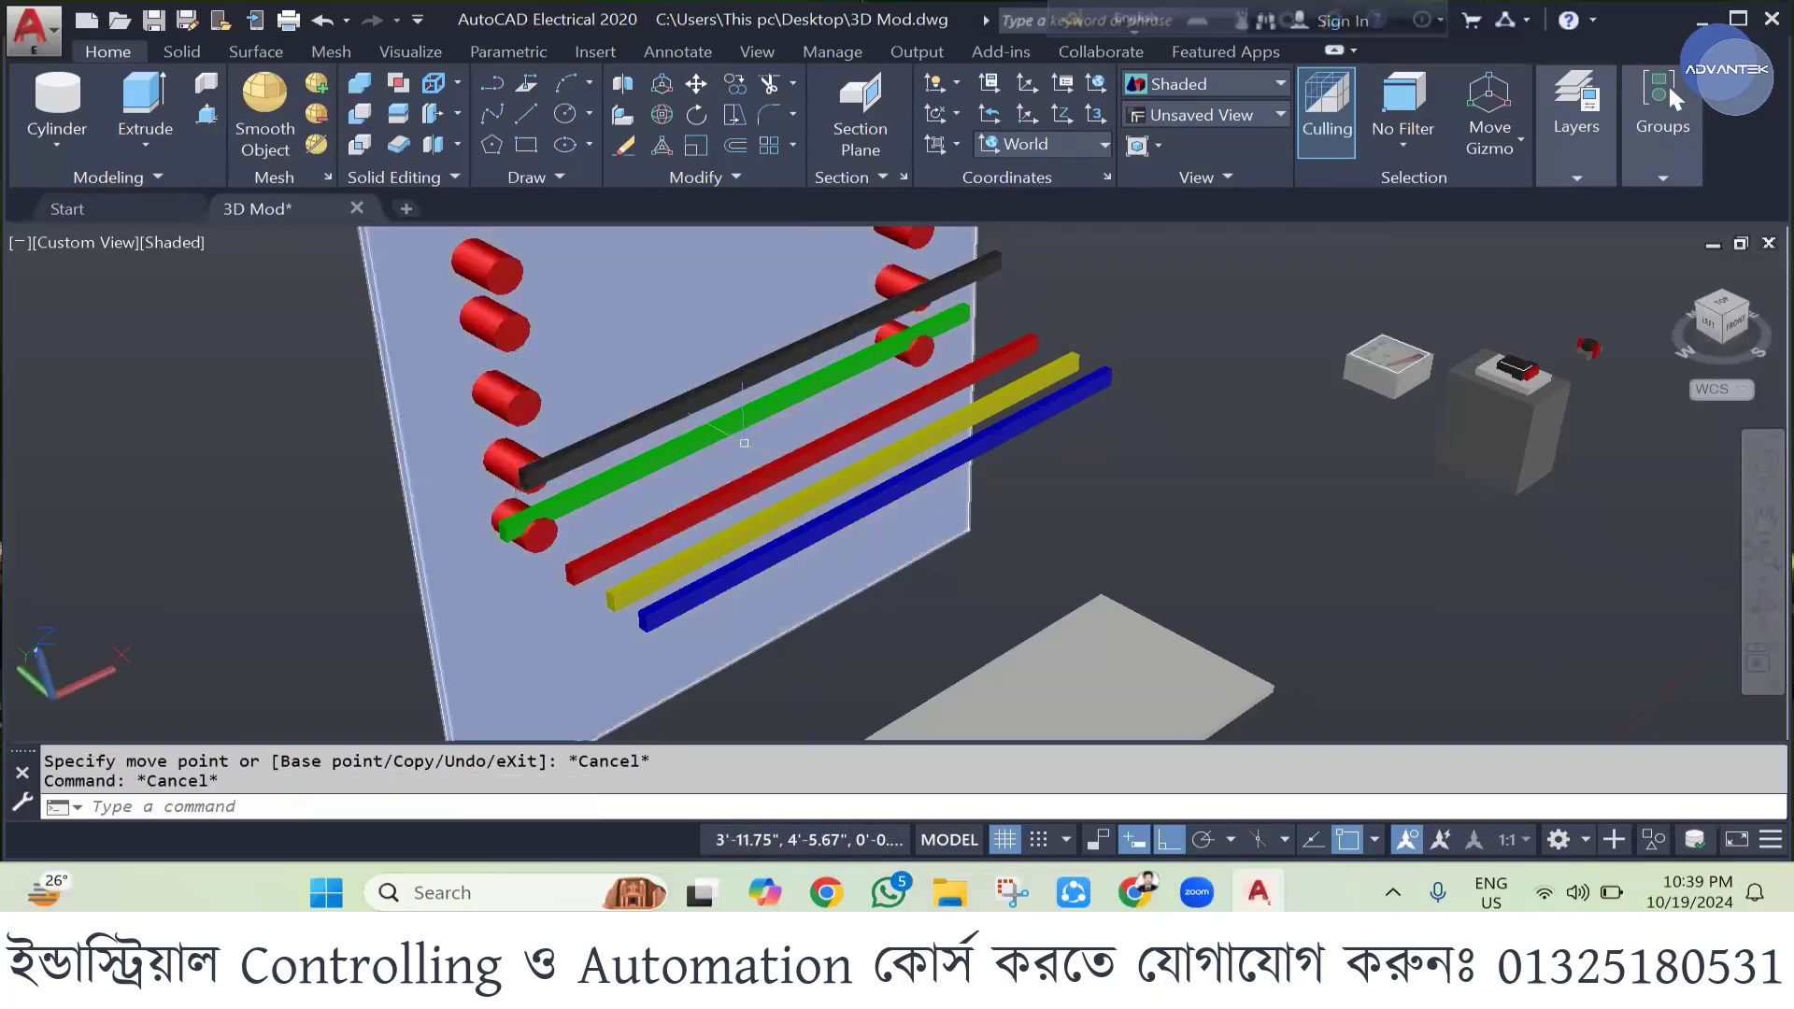
pyautogui.click(760, 469)
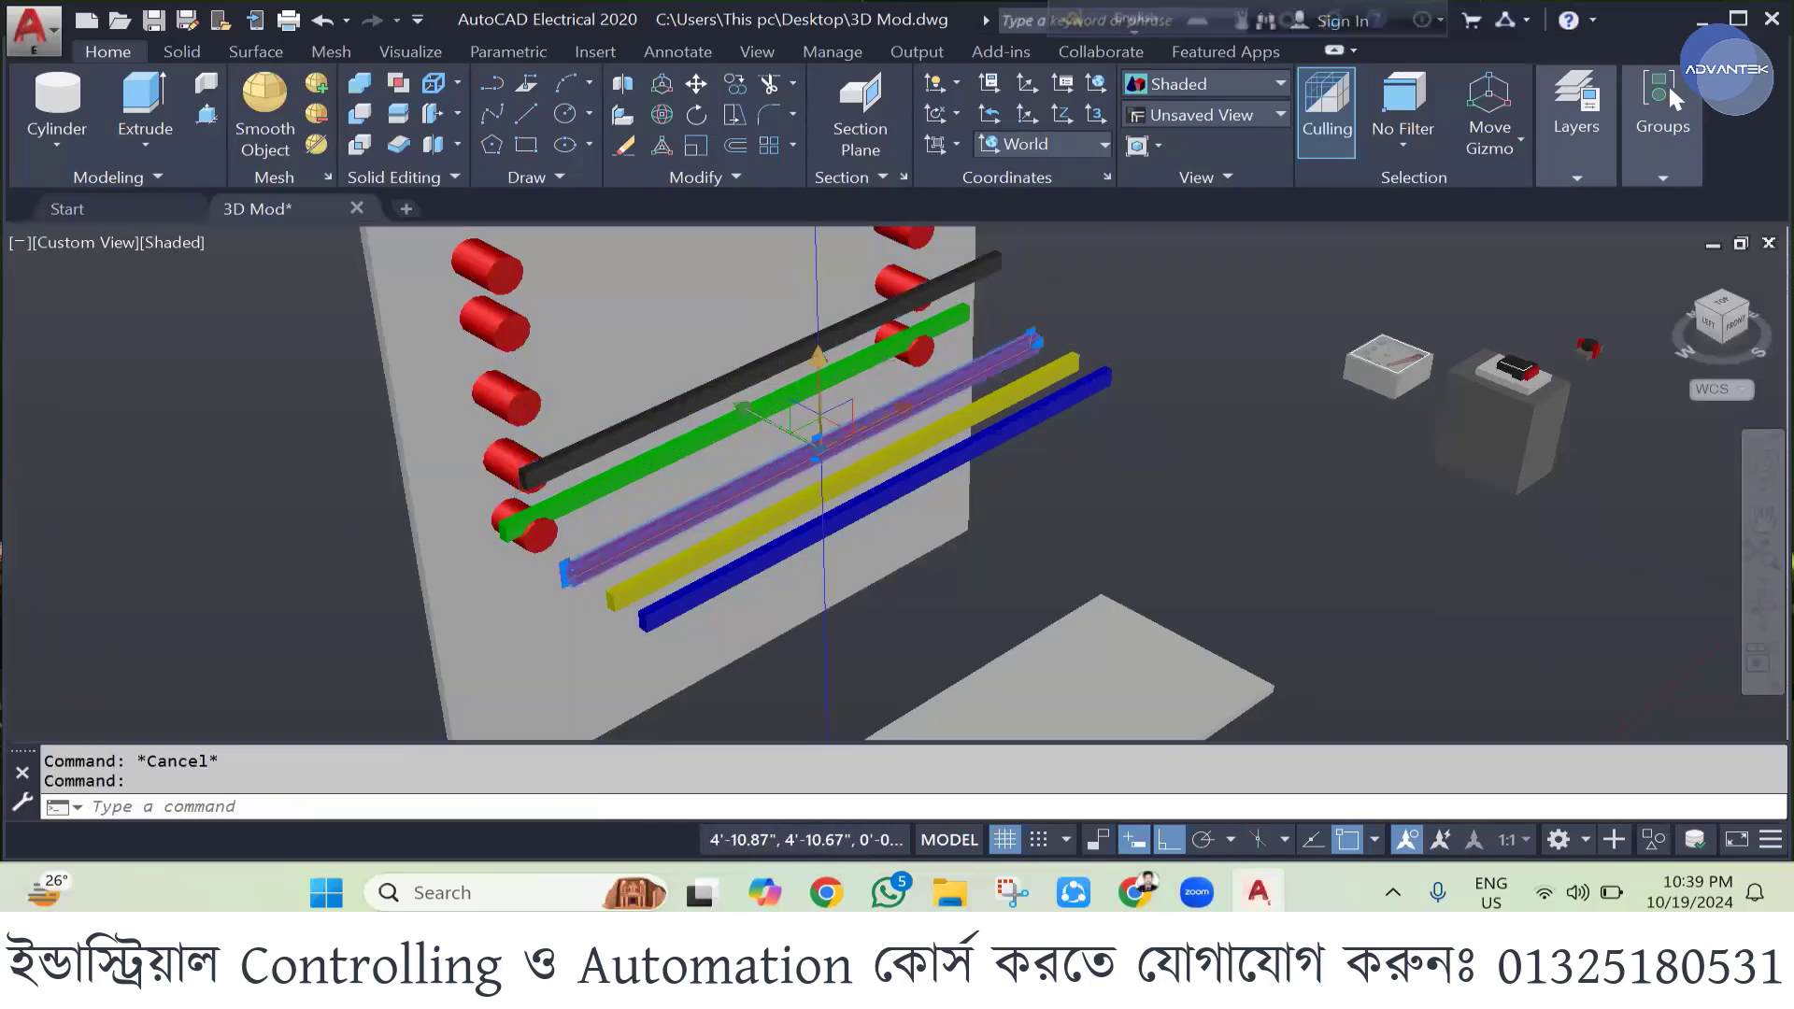
pyautogui.click(818, 402)
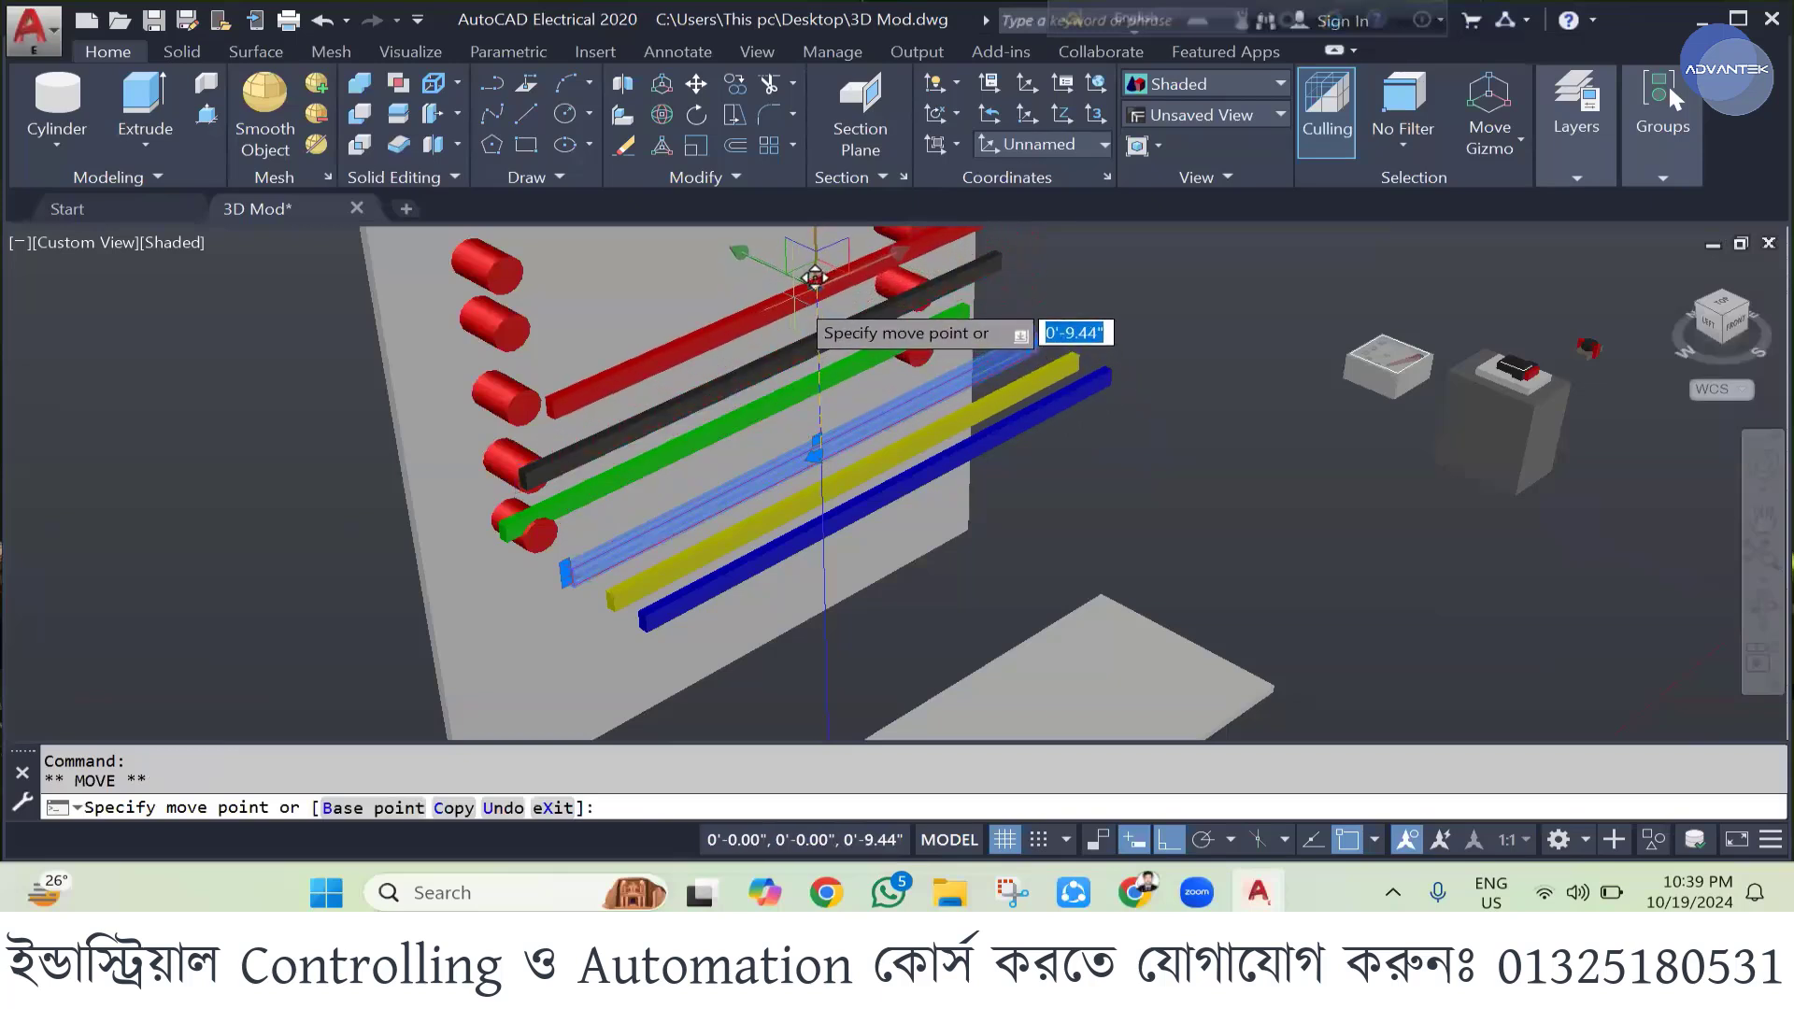
pyautogui.click(815, 277)
pyautogui.keyDown('shift'); pyautogui.moveTo(843, 509); pyautogui.dragTo(838, 513, button='middle'); pyautogui.keyUp('shift')
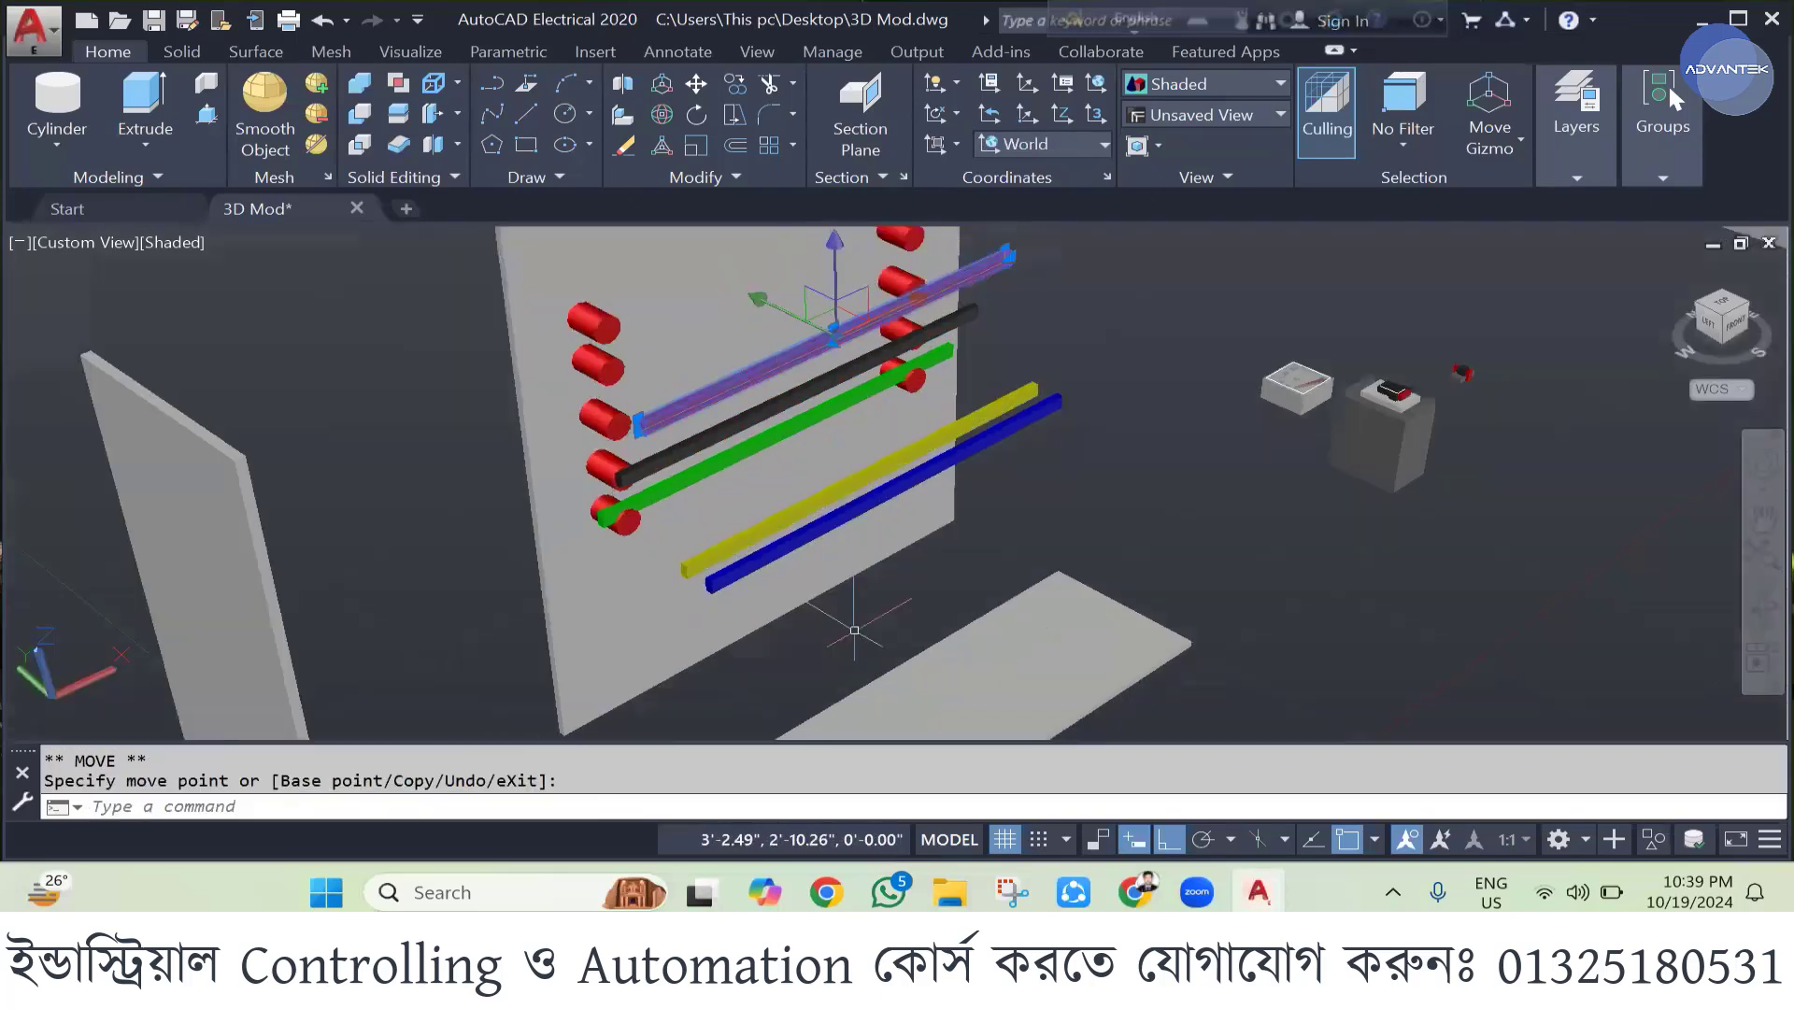
pyautogui.press('Escape')
# - Raise the yellow busbar above the red, then the blue busbar above the yellow
pyautogui.click(838, 511)
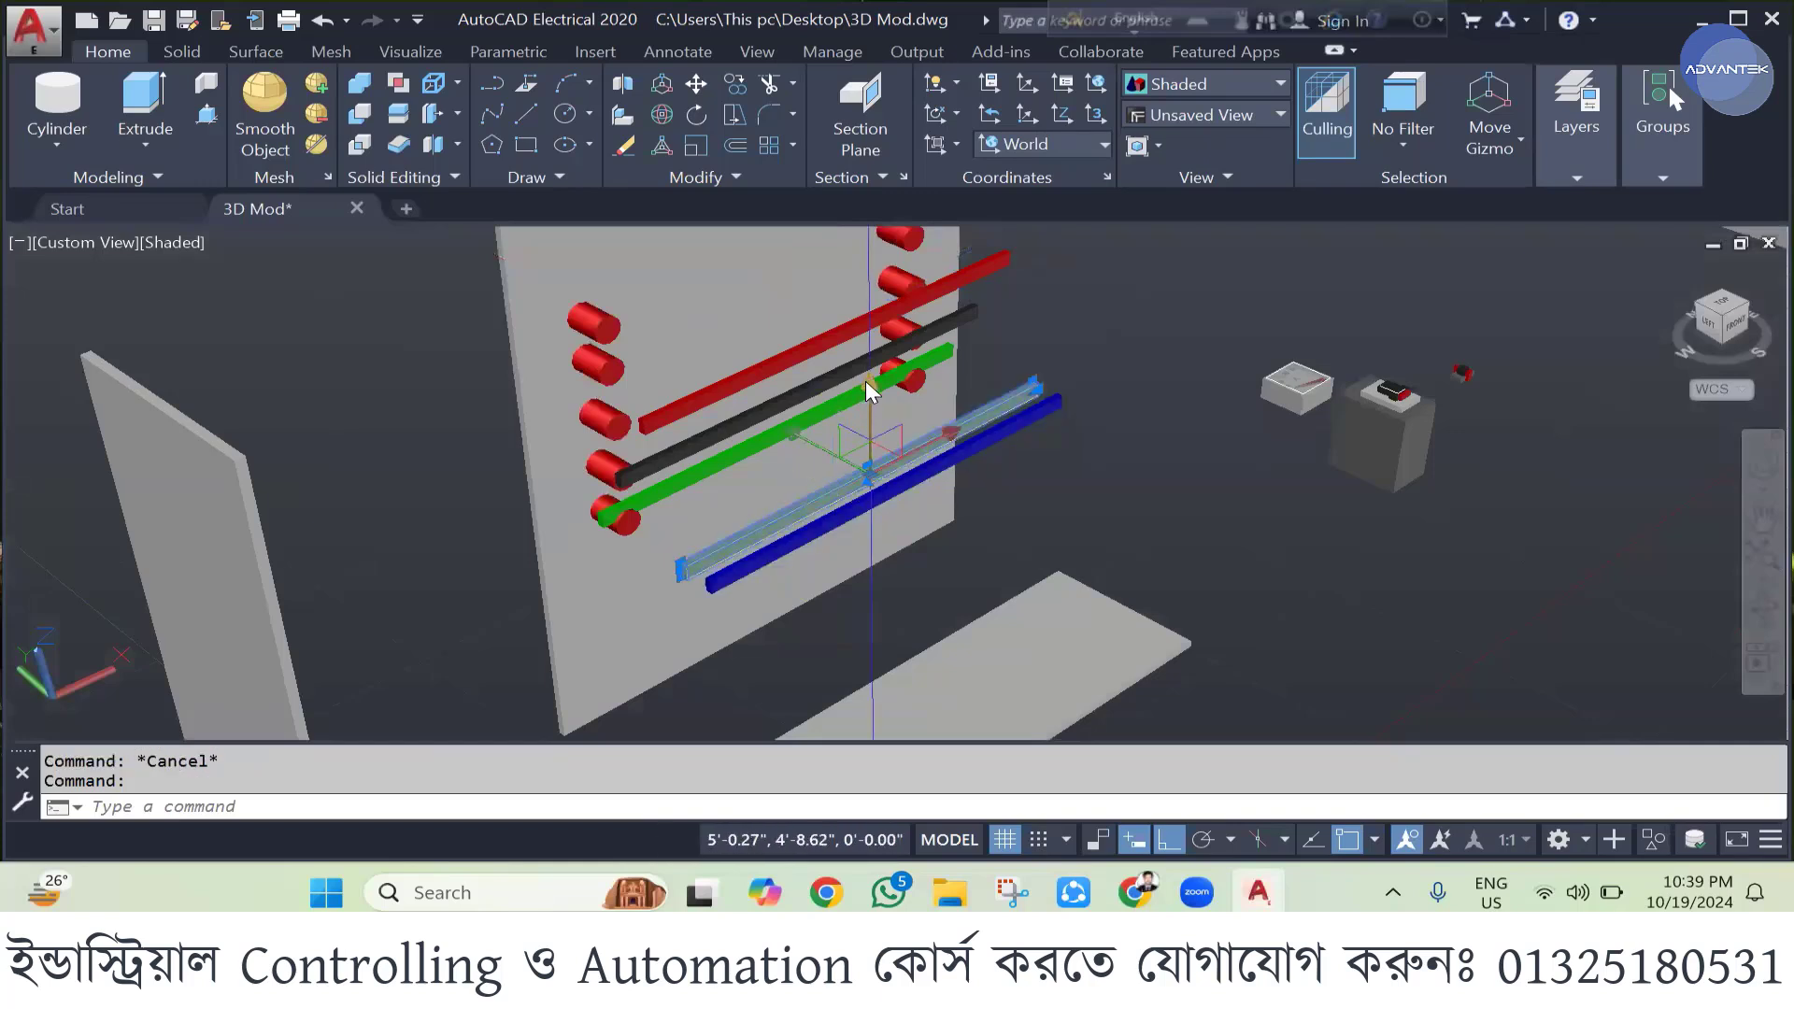
pyautogui.click(866, 381)
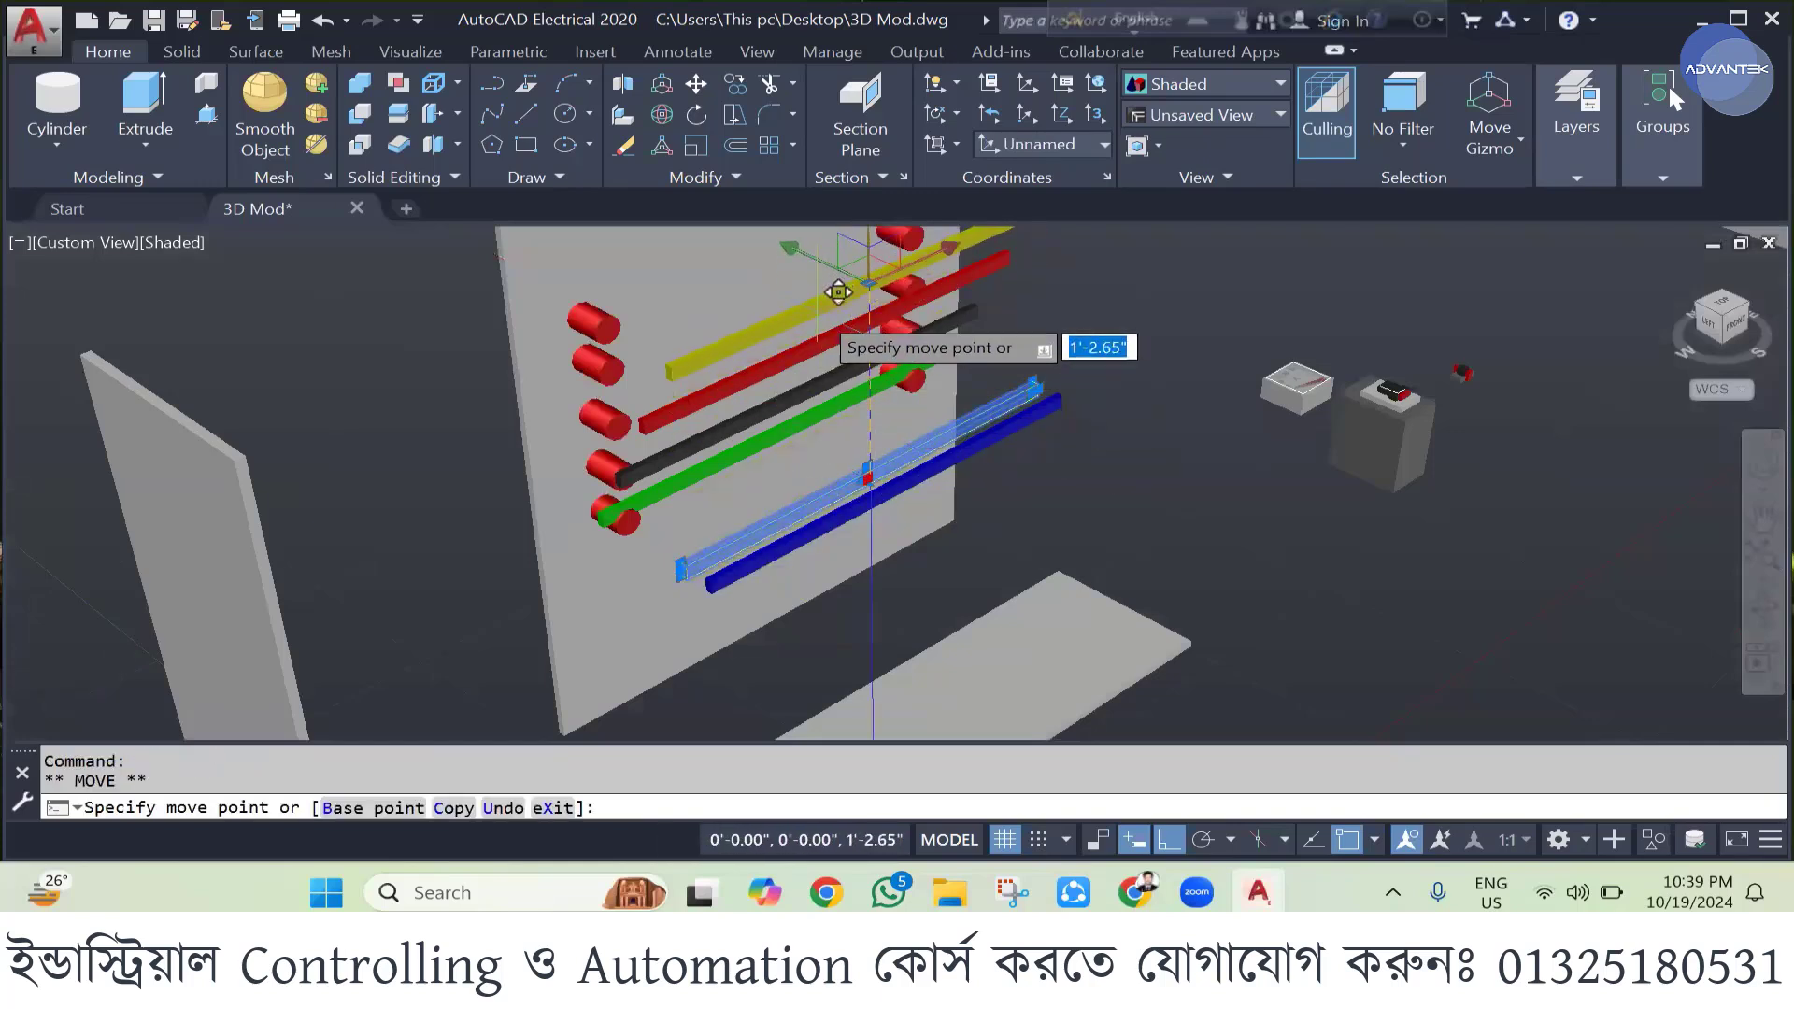
pyautogui.press('Escape')
pyautogui.press('Escape')
pyautogui.click(892, 486)
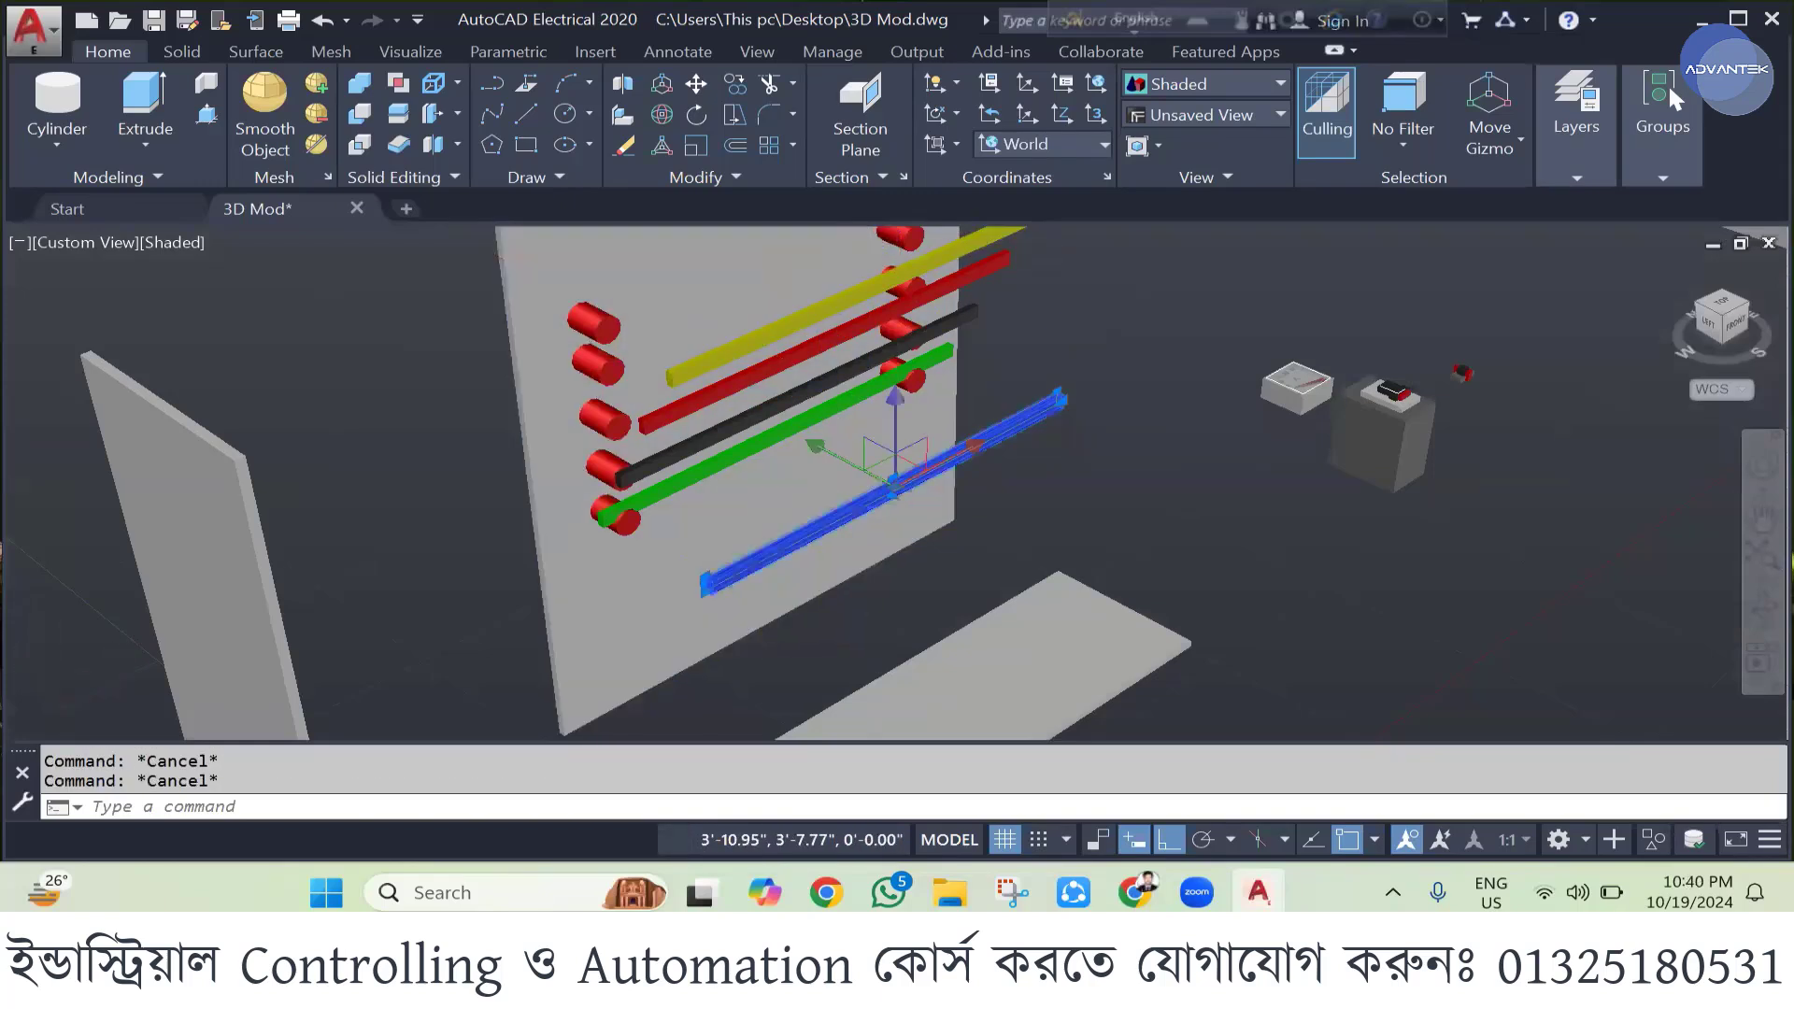
pyautogui.click(895, 411)
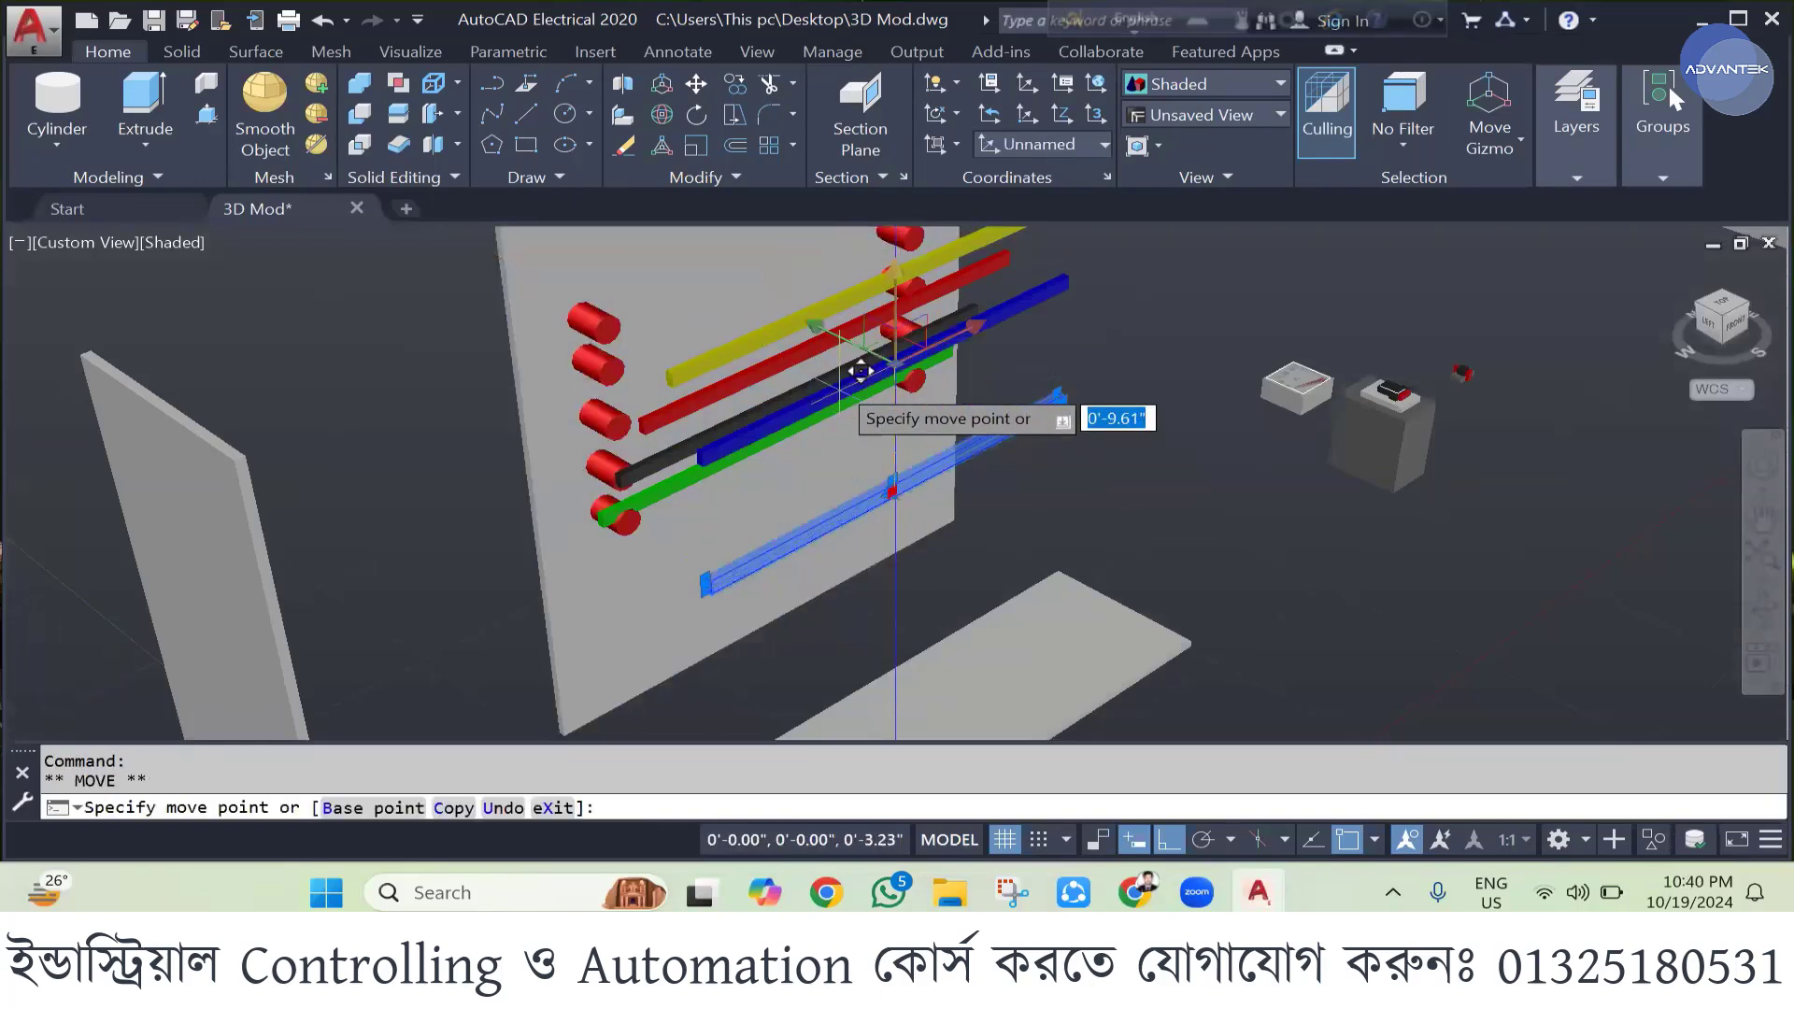
pyautogui.click(811, 285)
pyautogui.press('Escape')
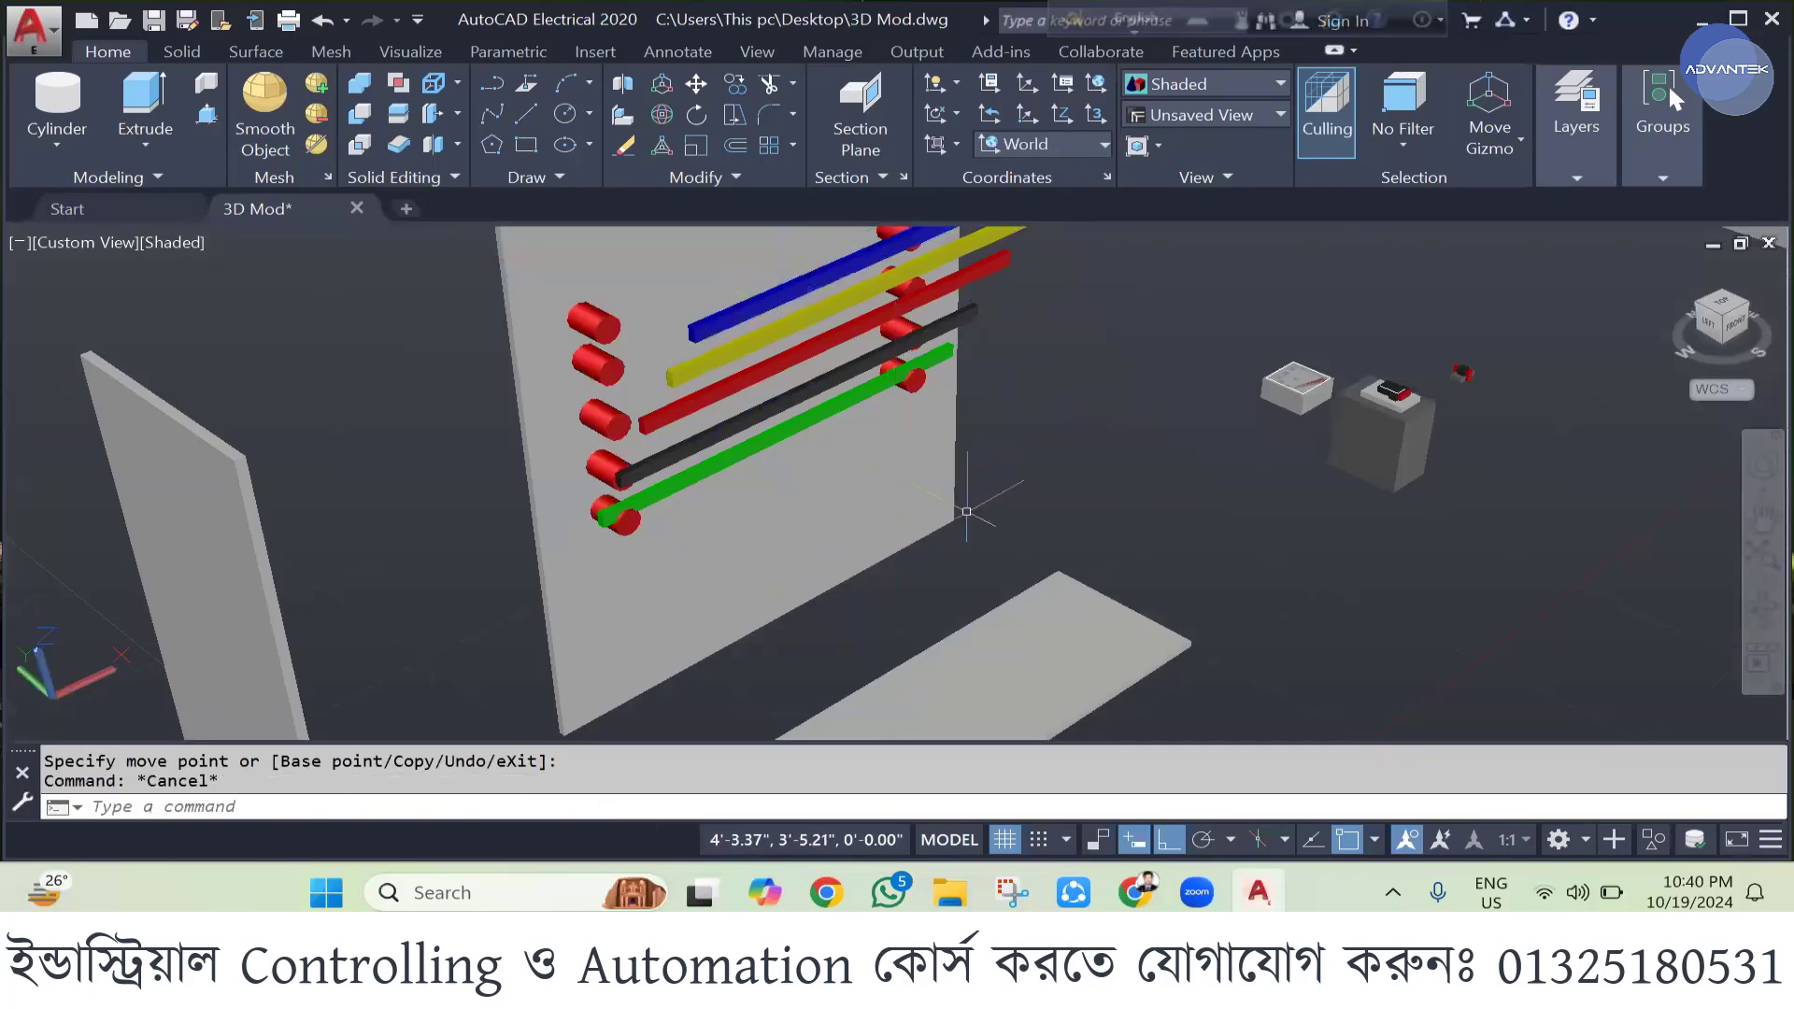
pyautogui.click(1760, 603)
# - Orbit to a straight left-side view and zoom in on the pilot lights and stacked busbar ends
pyautogui.moveTo(1332, 558); pyautogui.dragTo(1445, 492)
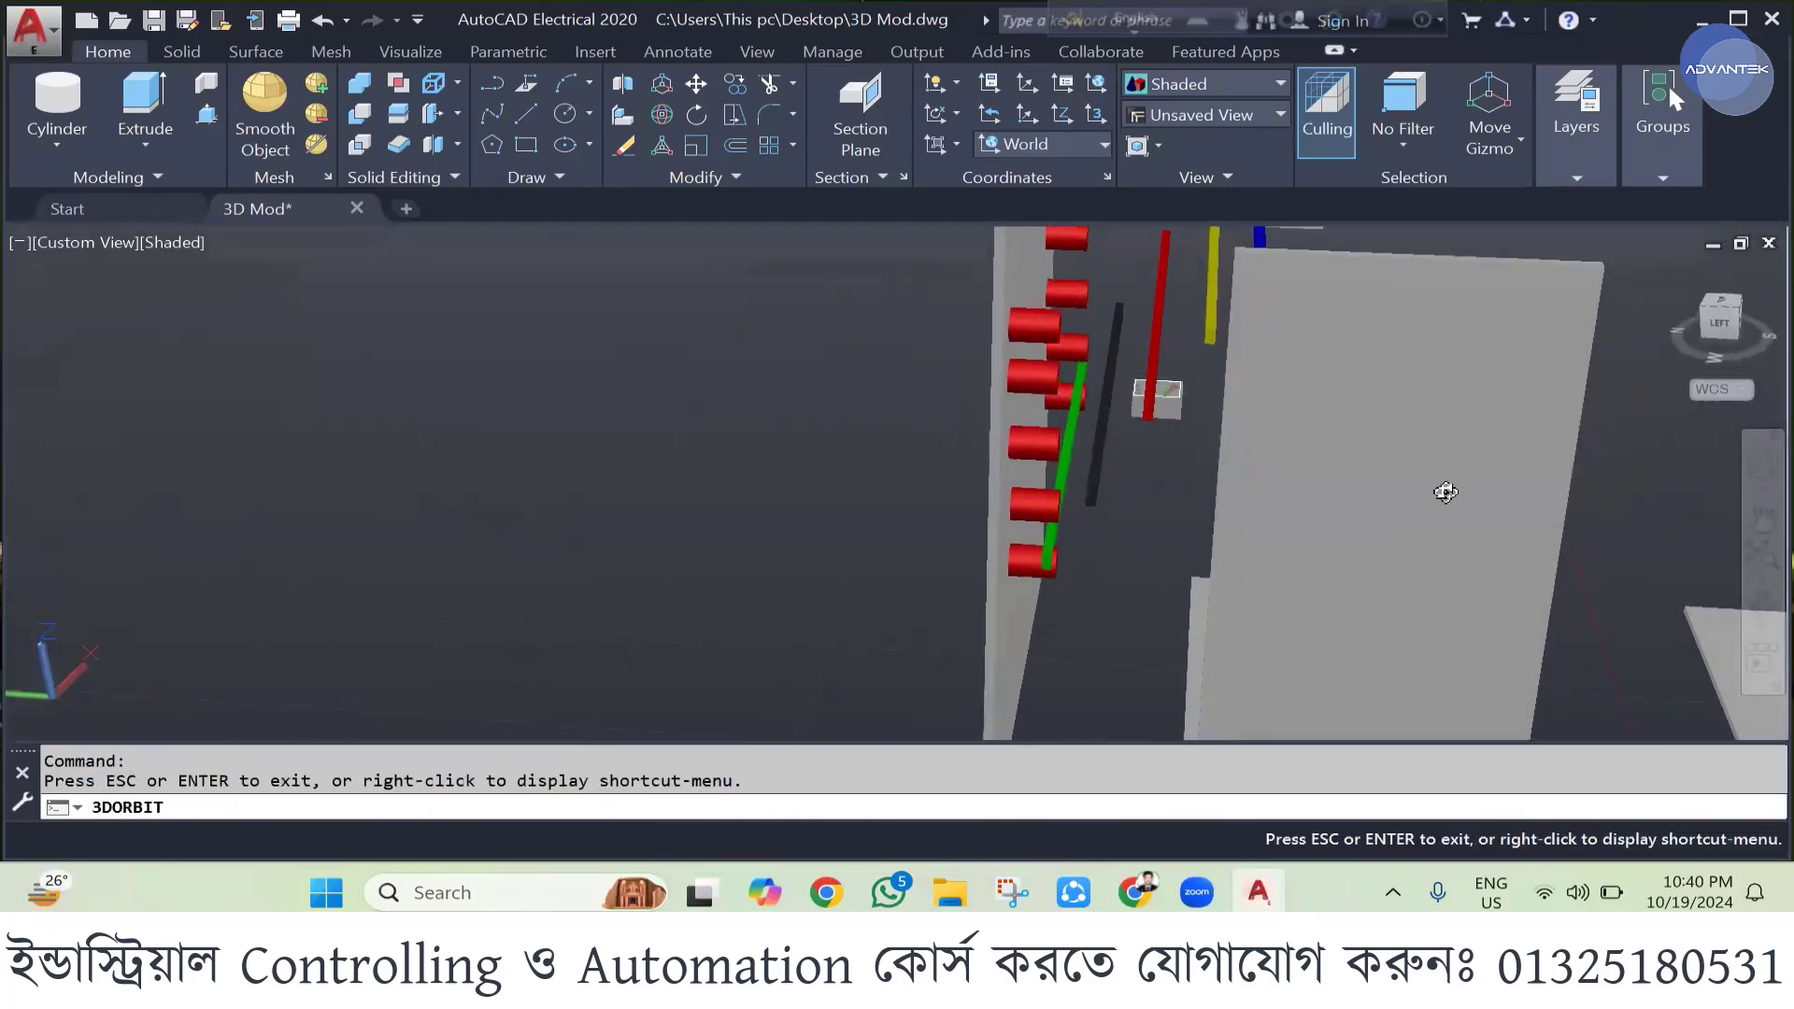
pyautogui.click(1715, 329)
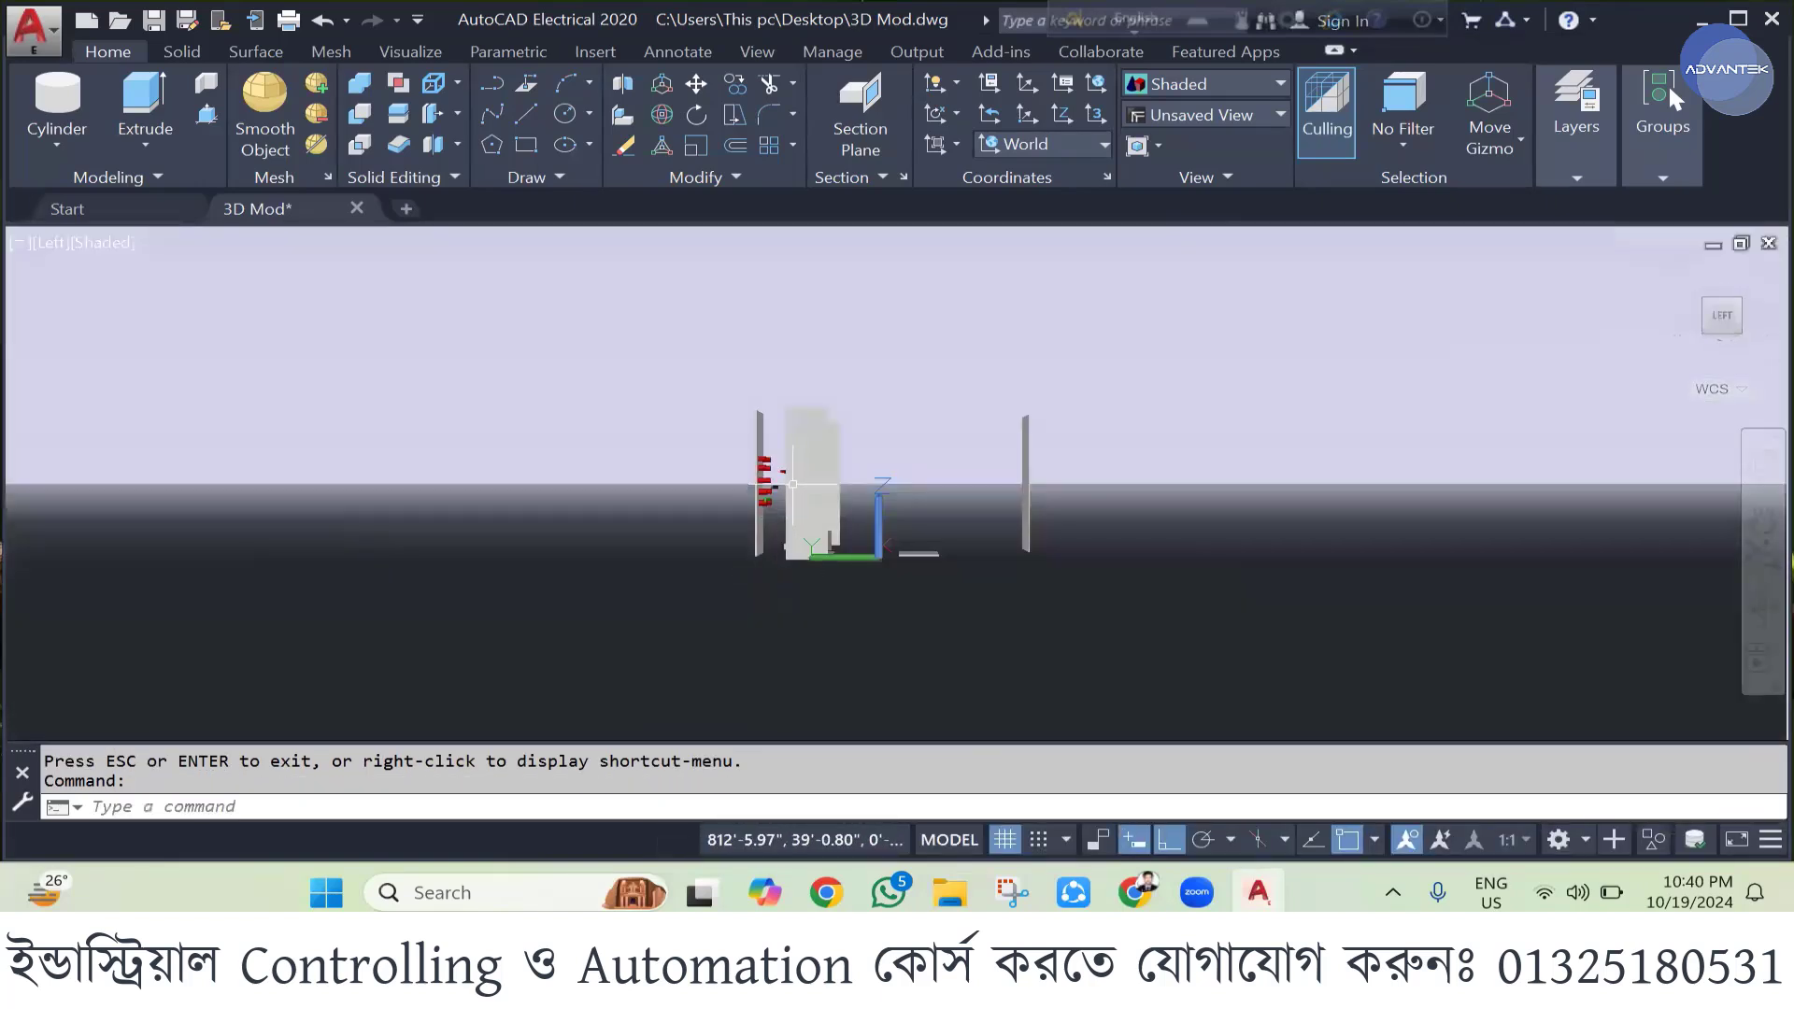
pyautogui.scroll(3, 777, 560)
pyautogui.moveTo(590, 504); pyautogui.dragTo(665, 498, button='middle')
pyautogui.moveTo(665, 498); pyautogui.dragTo(794, 499)
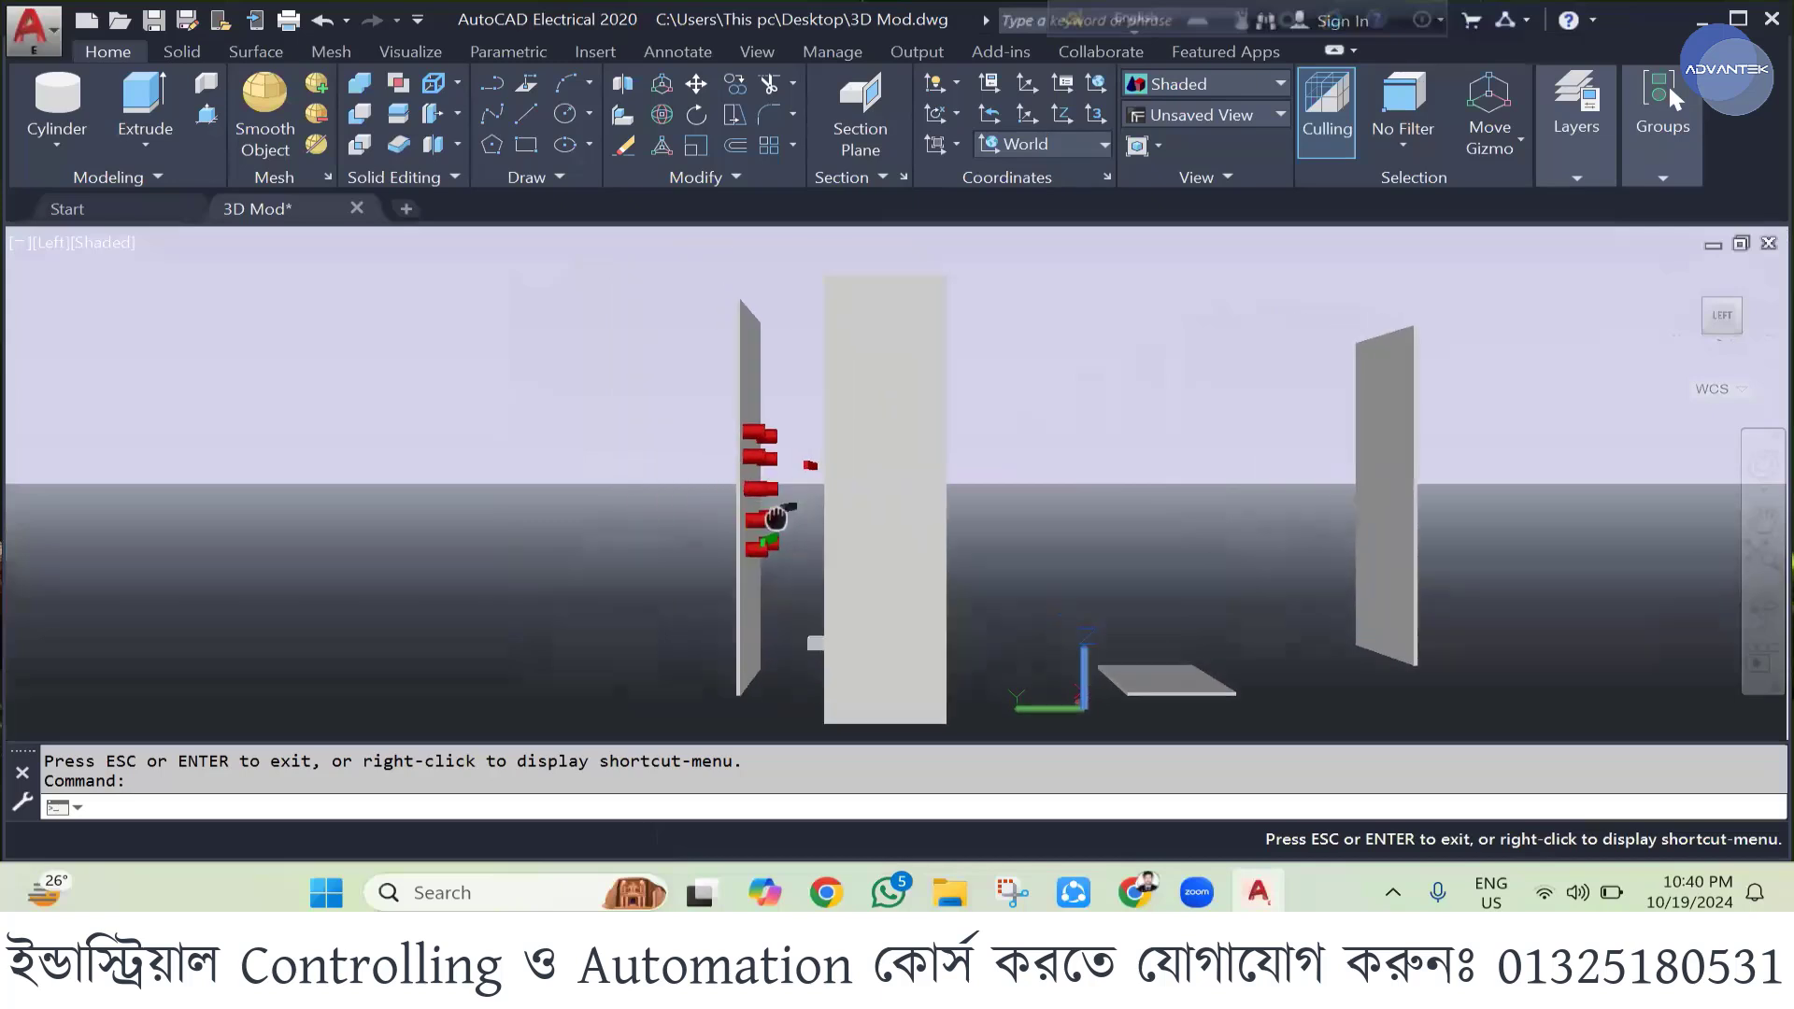
pyautogui.press('Escape')
pyautogui.scroll(3, 967, 485)
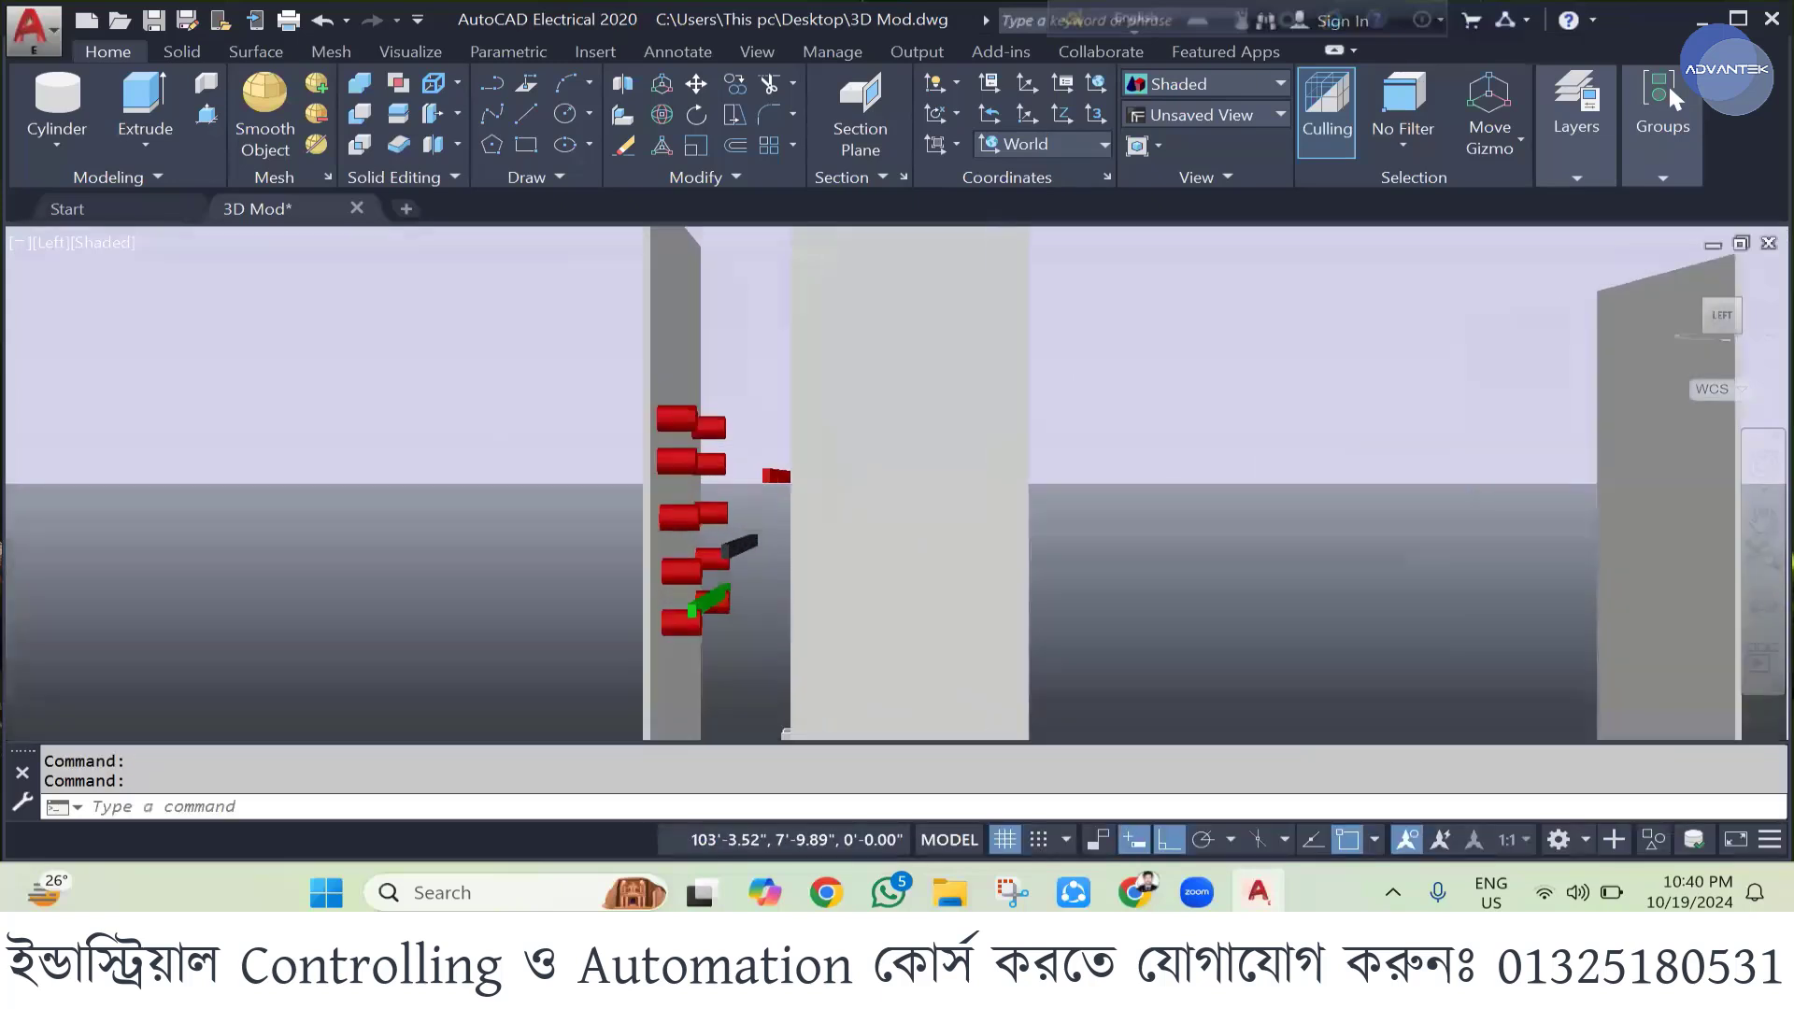
pyautogui.keyDown('shift'); pyautogui.moveTo(793, 513); pyautogui.dragTo(944, 495, button='middle'); pyautogui.keyUp('shift')
pyautogui.scroll(-3, 934, 420)
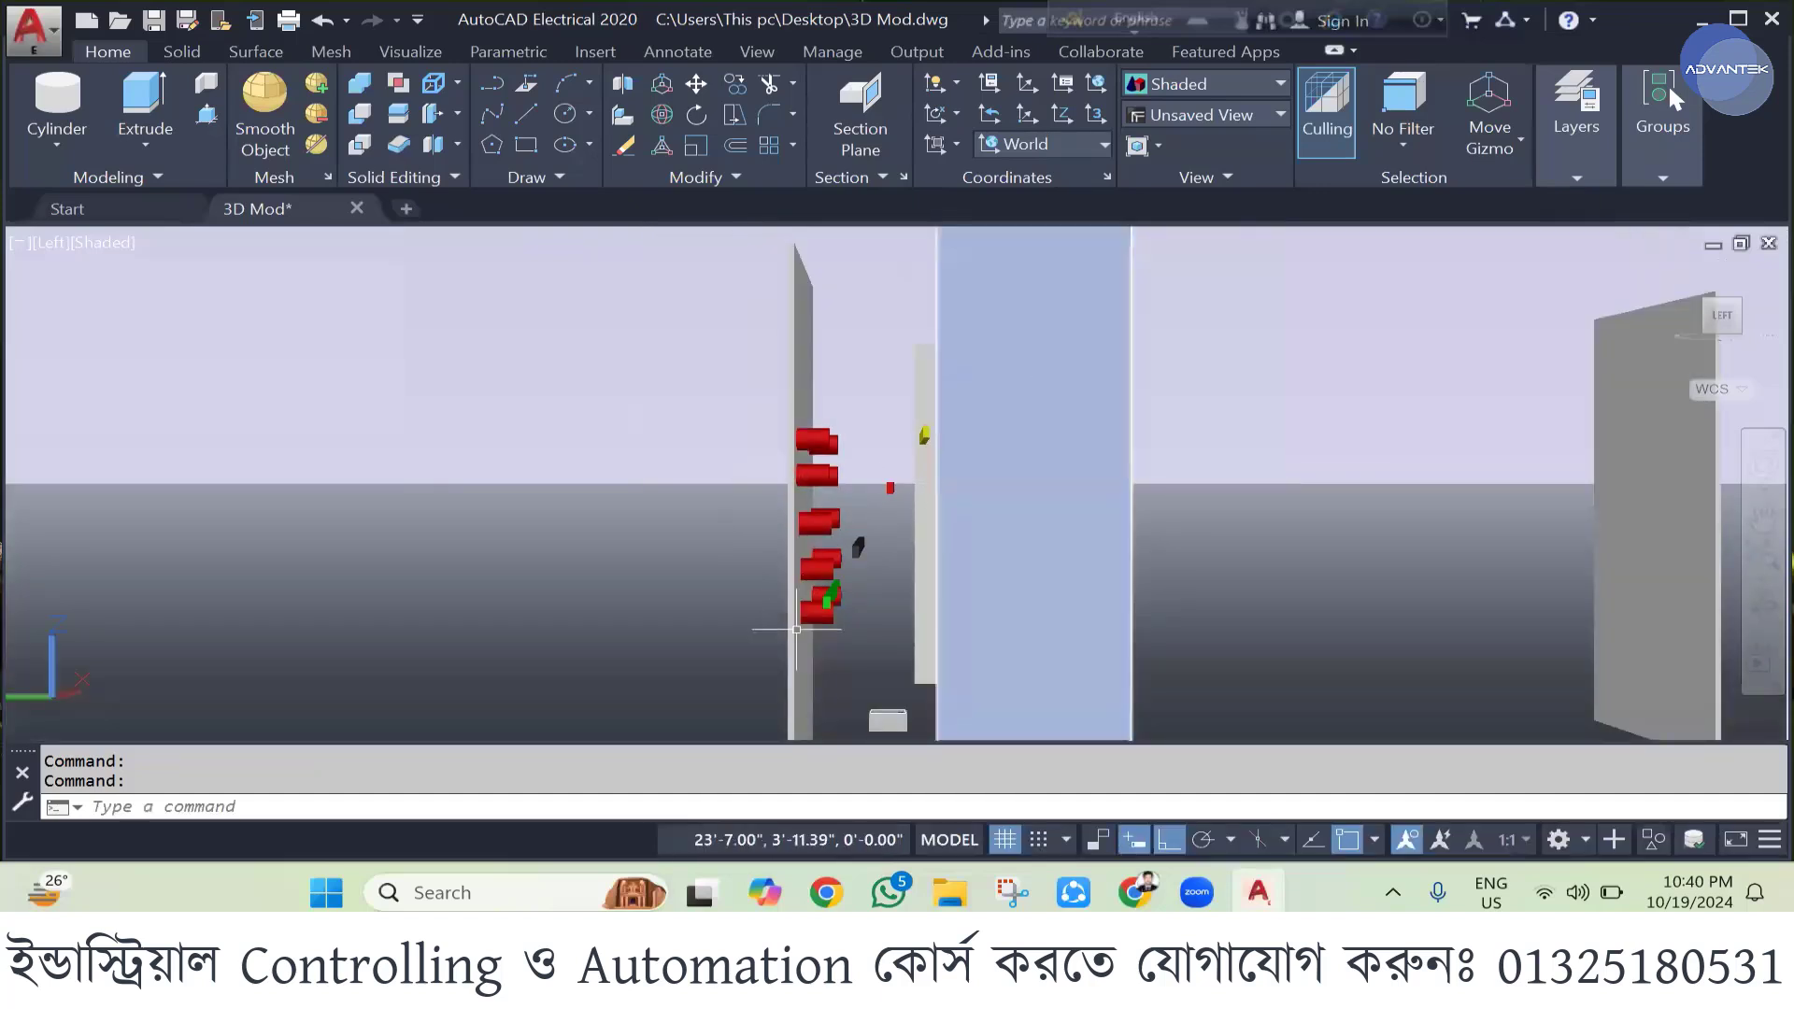
pyautogui.scroll(2, 796, 629)
pyautogui.press('Escape')
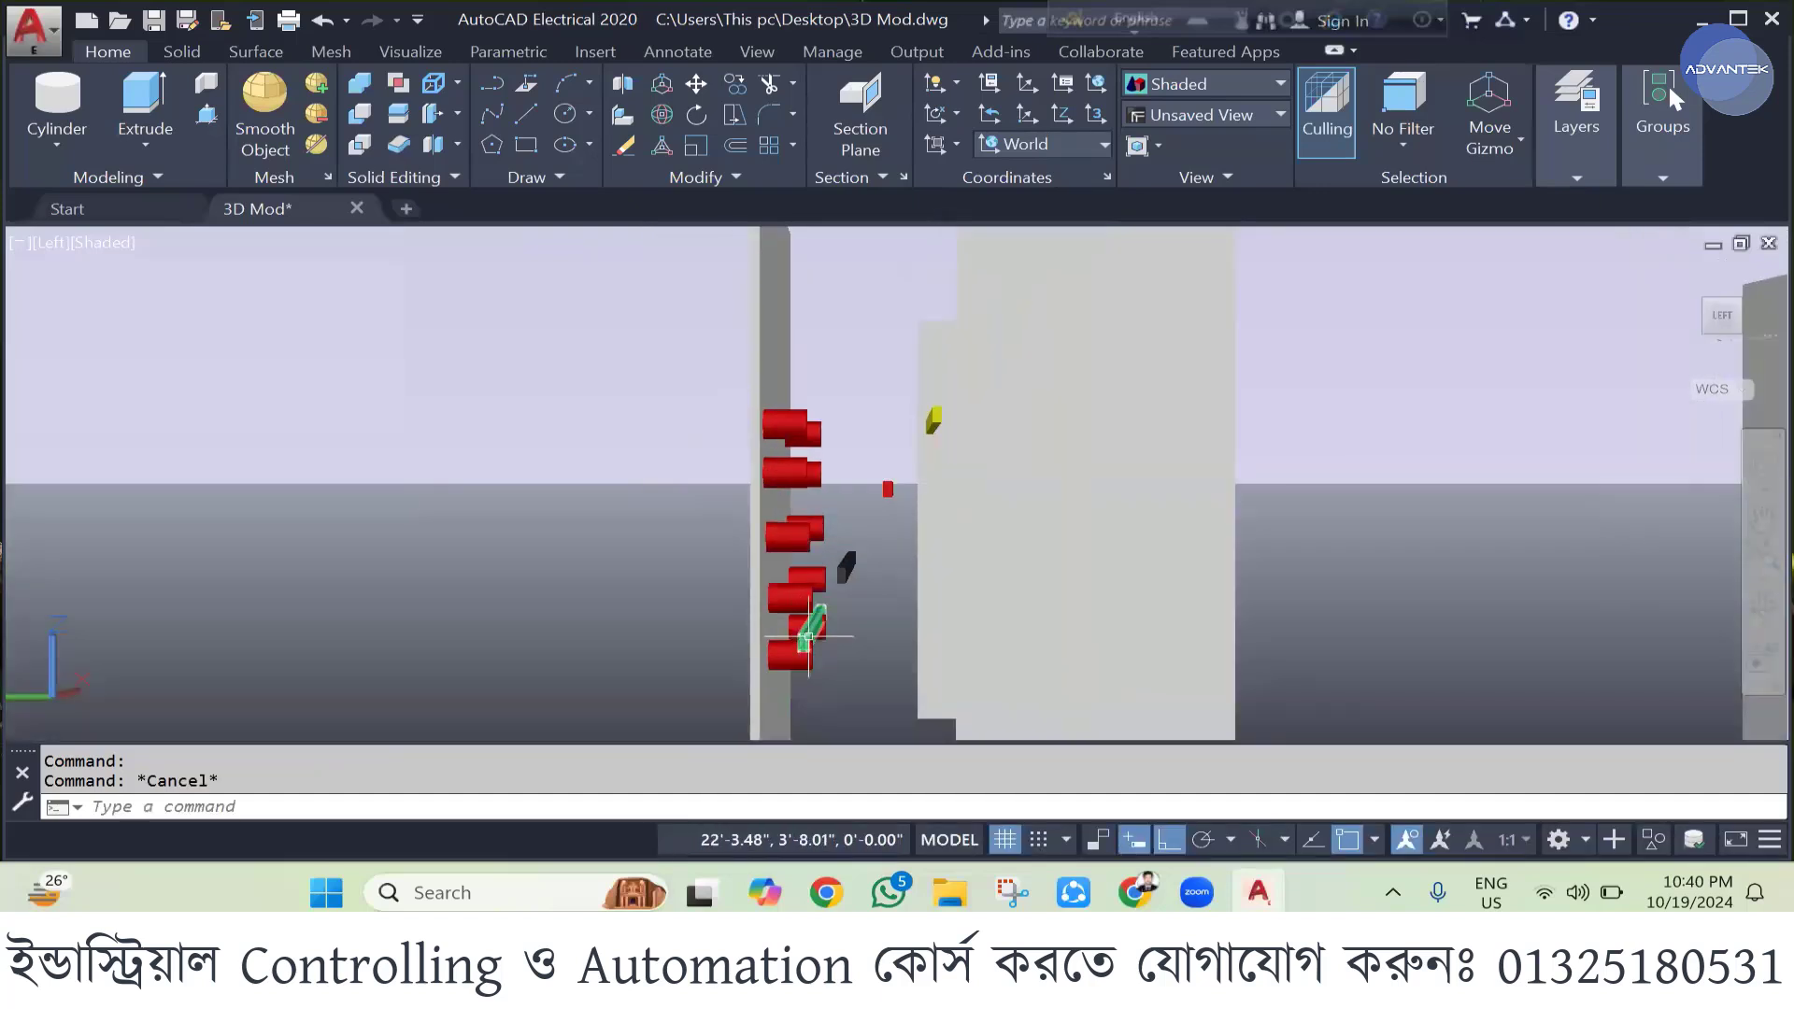
# - Move the green part along one axis onto the bottom red pilot light
pyautogui.click(807, 637)
pyautogui.click(810, 520)
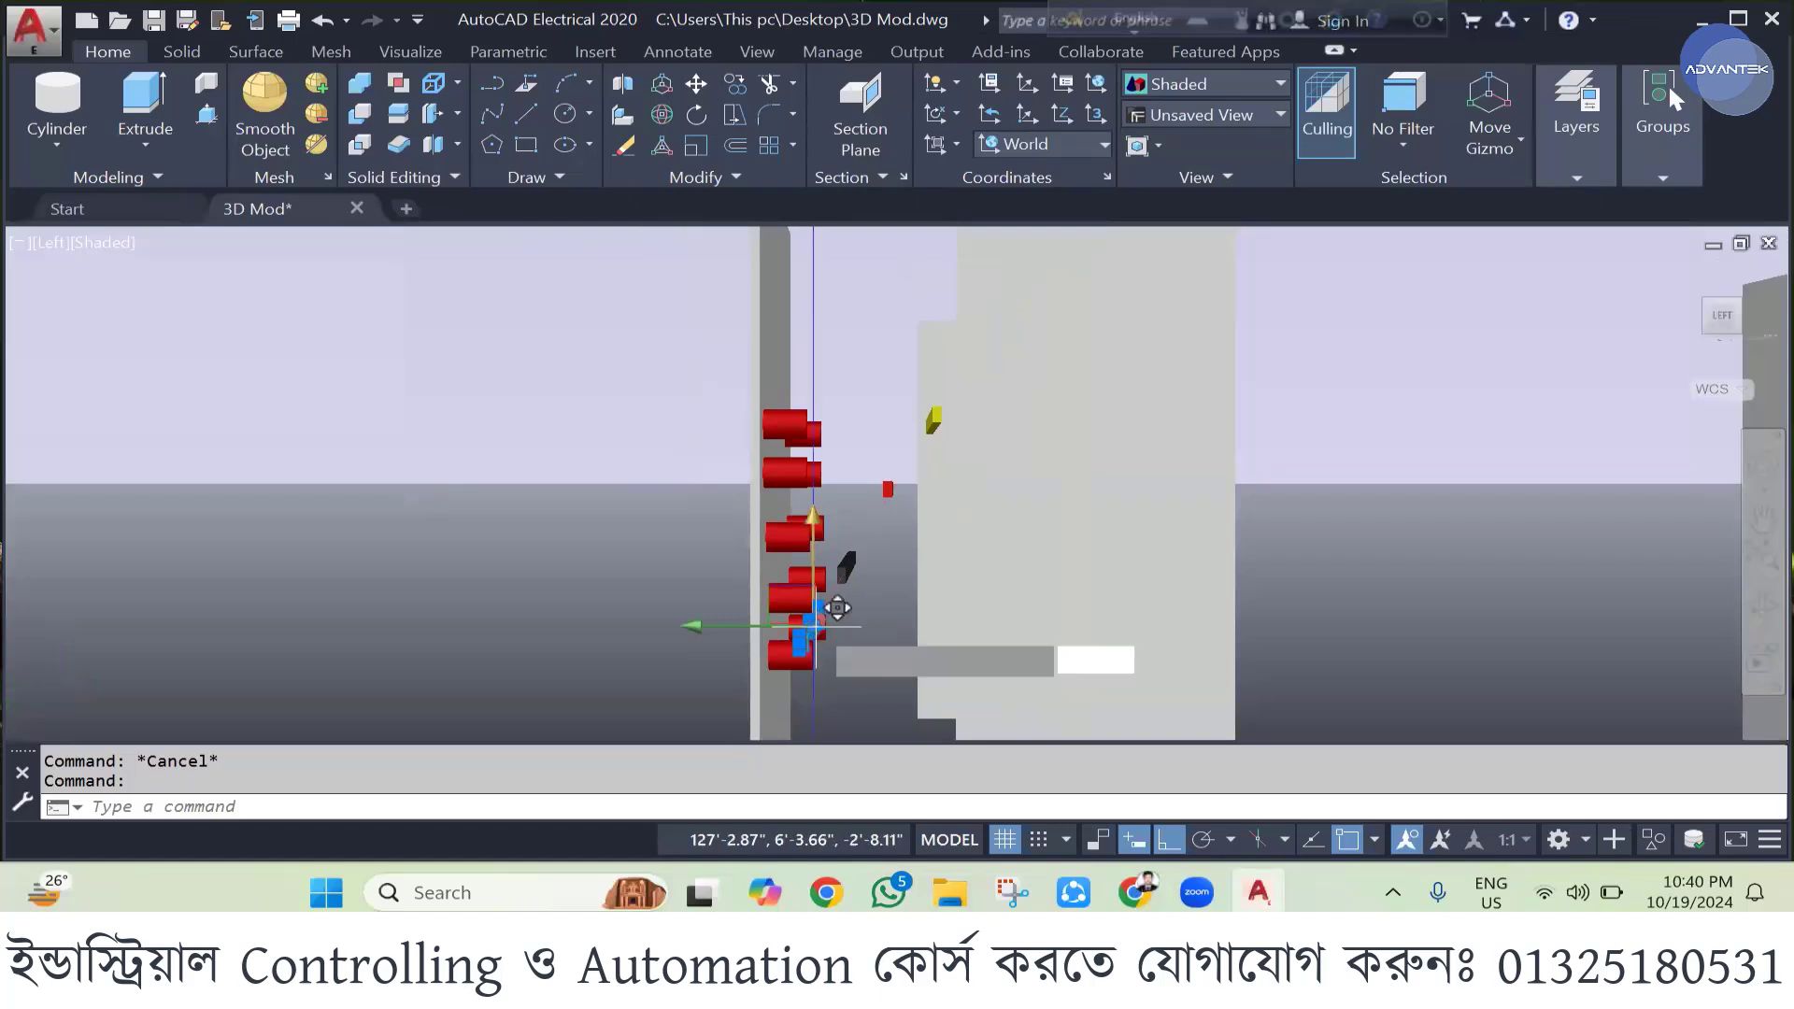
pyautogui.click(815, 635)
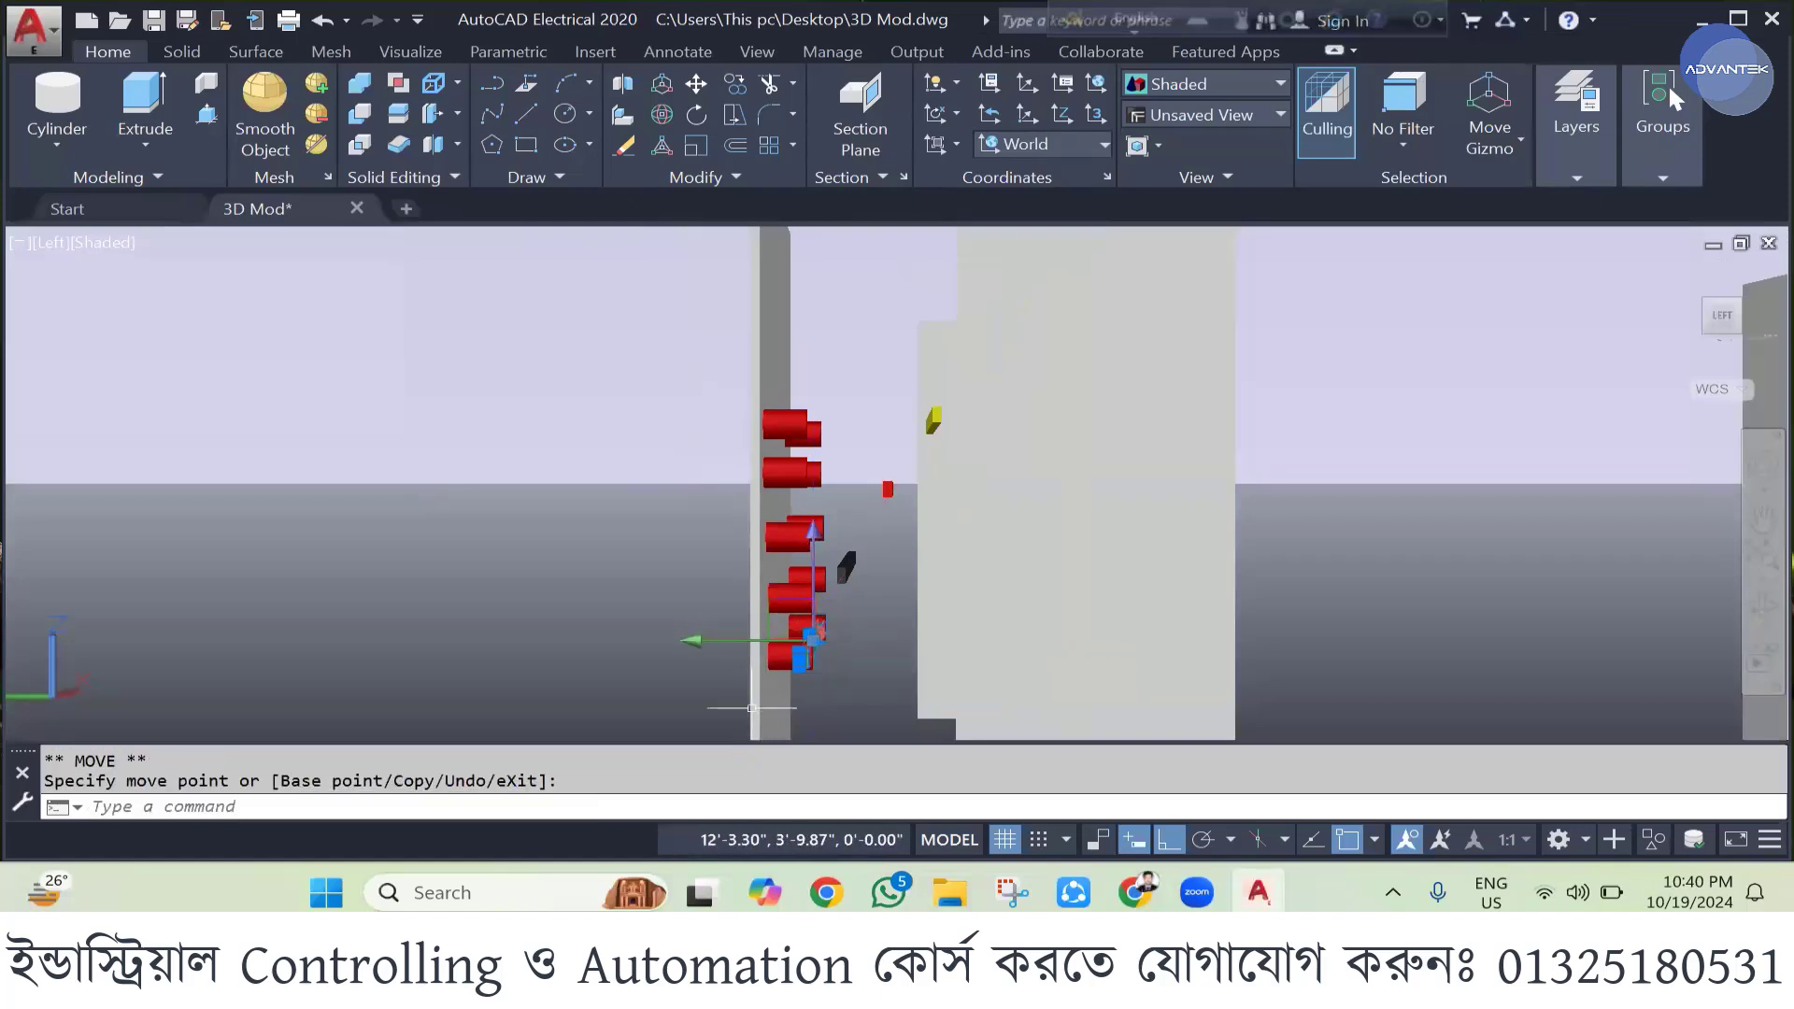
pyautogui.click(696, 641)
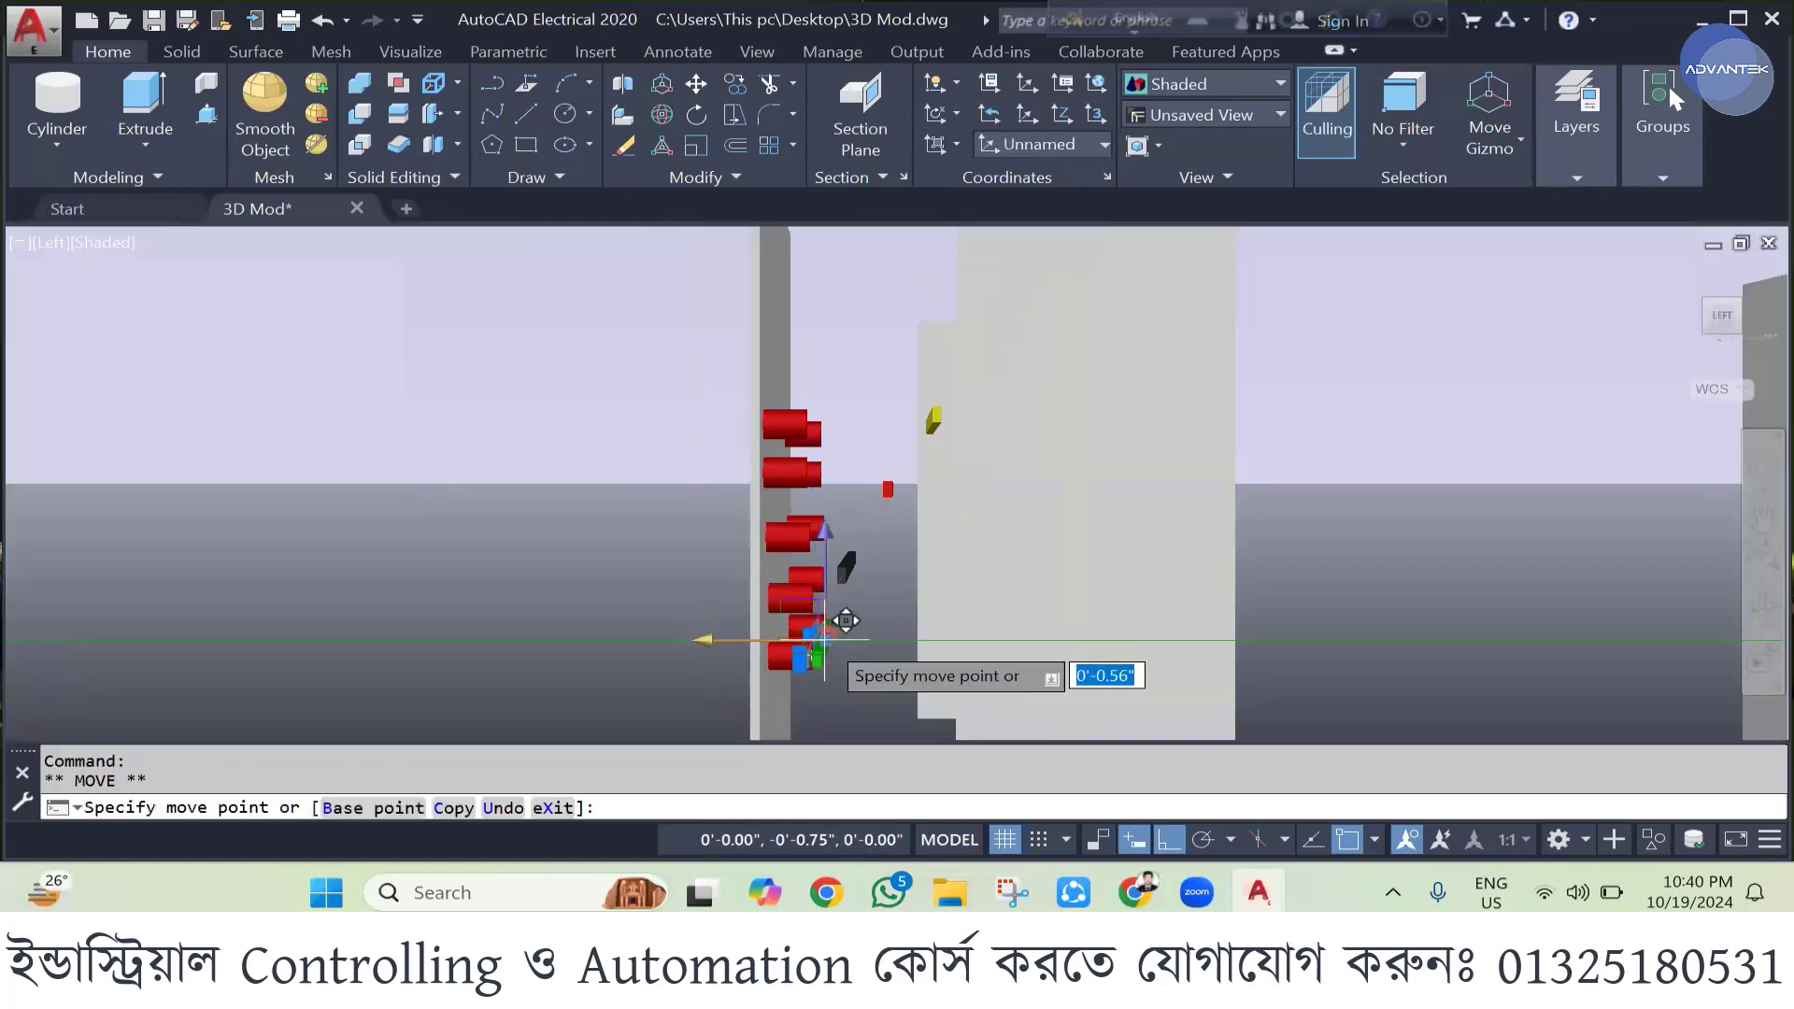
pyautogui.press('Escape')
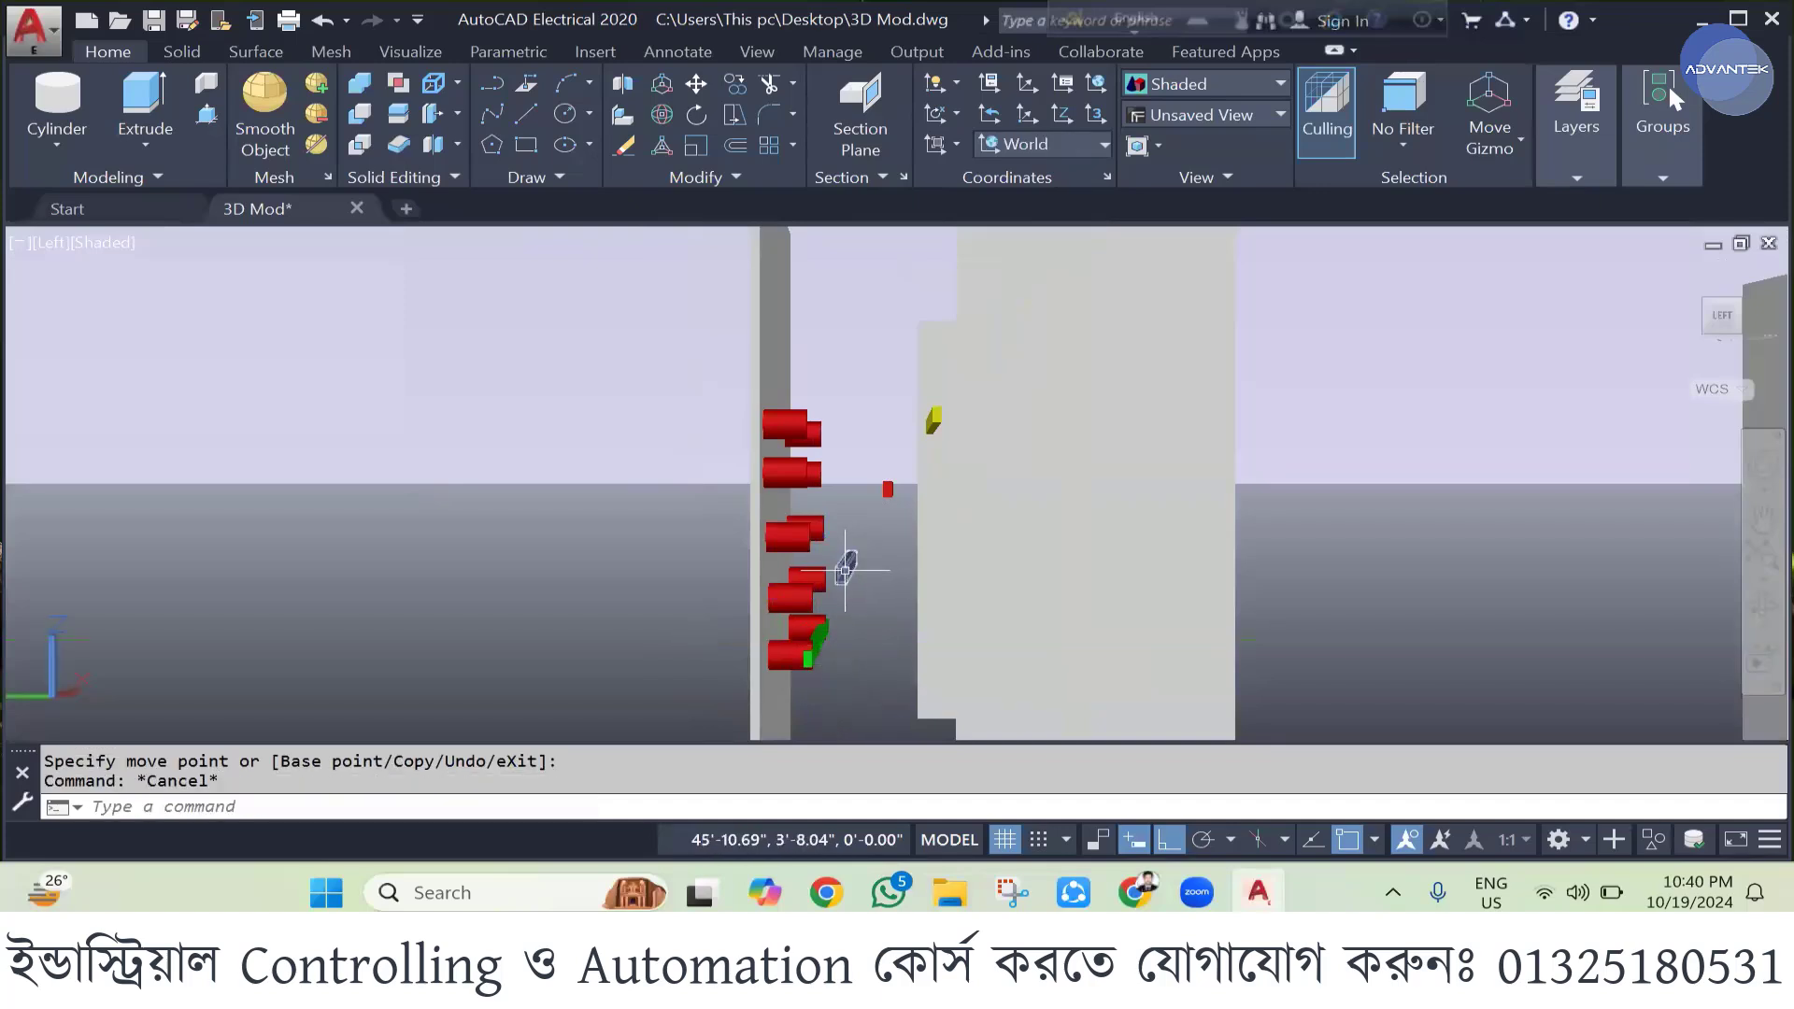
# - Reposition the small black part onto the fourth red pilot light
pyautogui.click(845, 568)
pyautogui.click(850, 547)
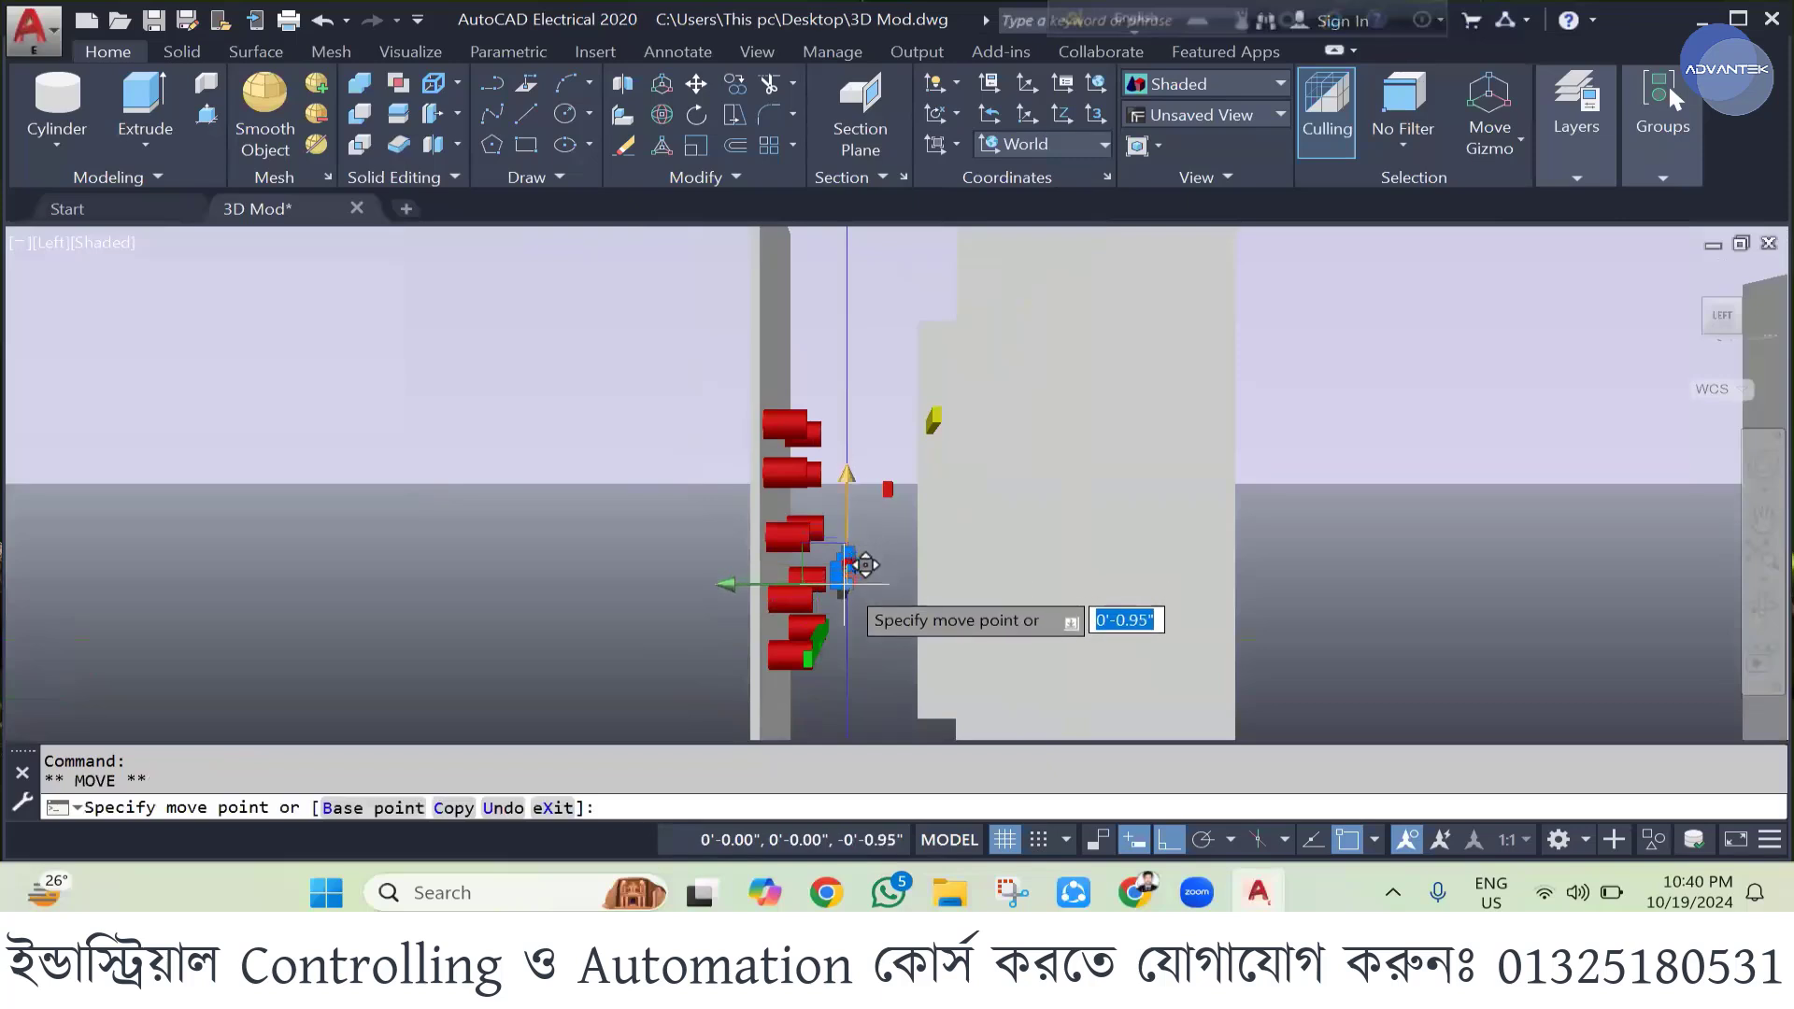
pyautogui.click(850, 589)
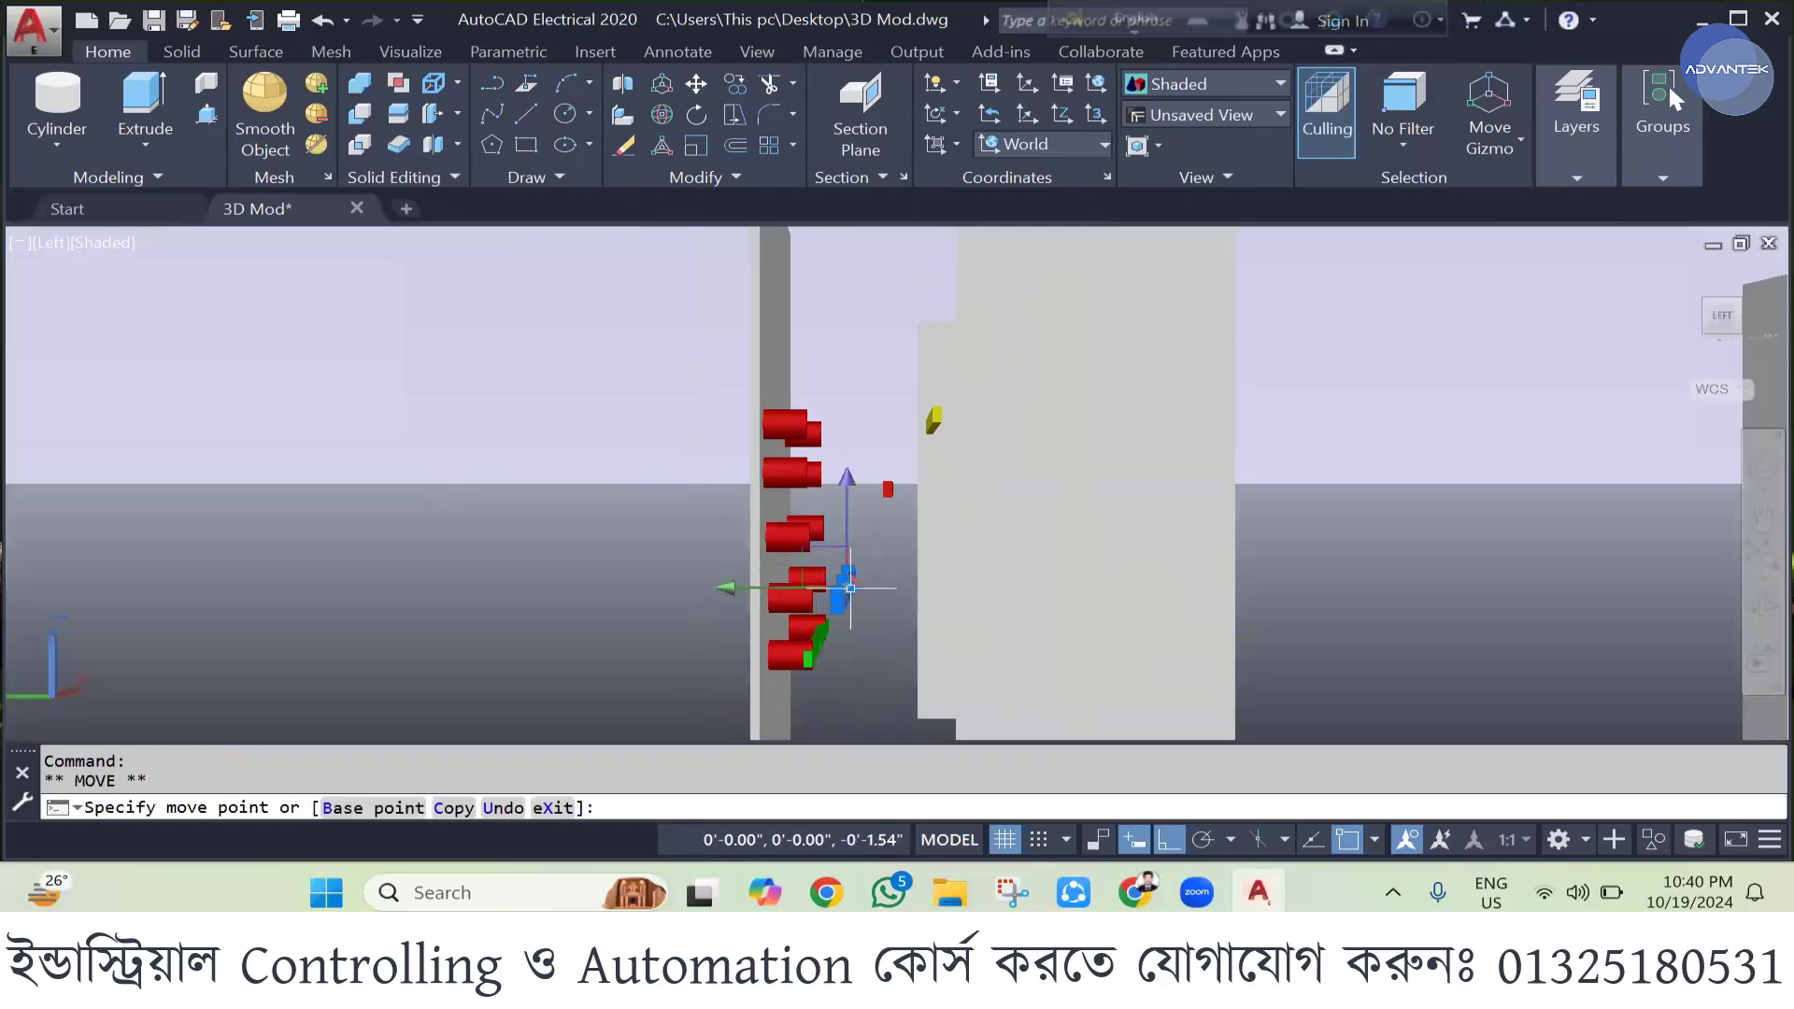
pyautogui.press('Escape')
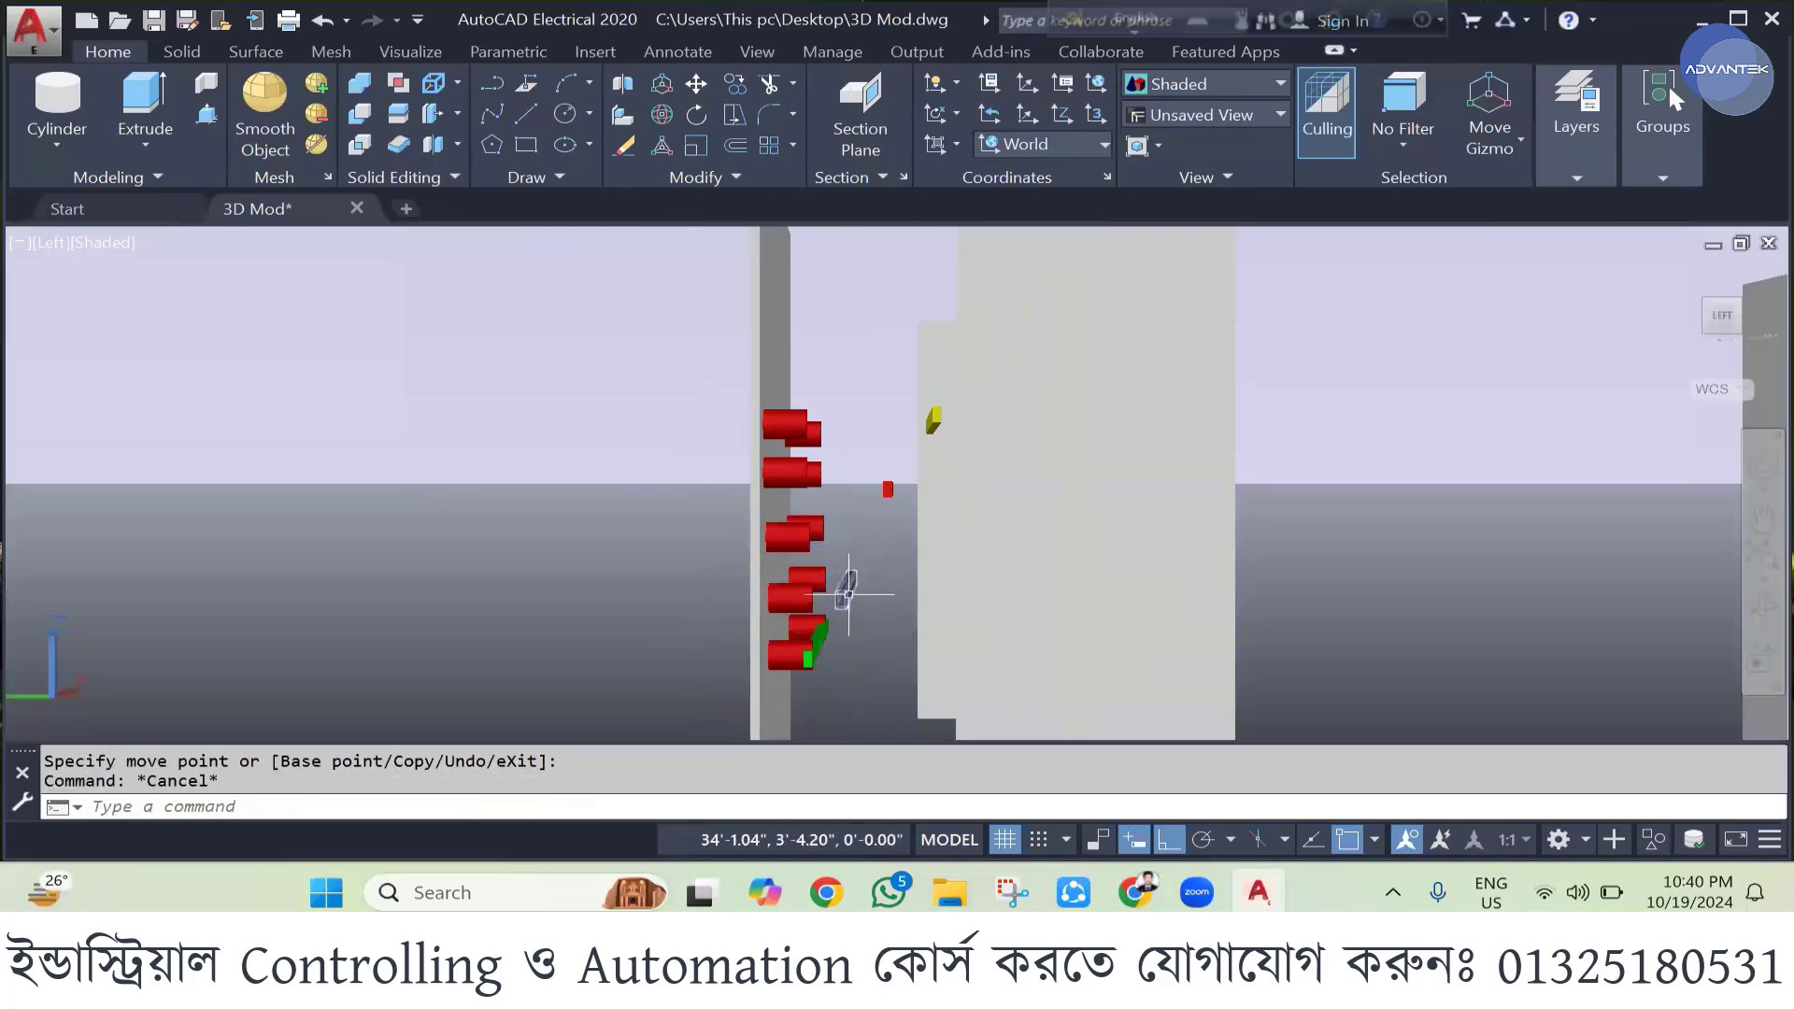
pyautogui.click(846, 589)
pyautogui.click(818, 589)
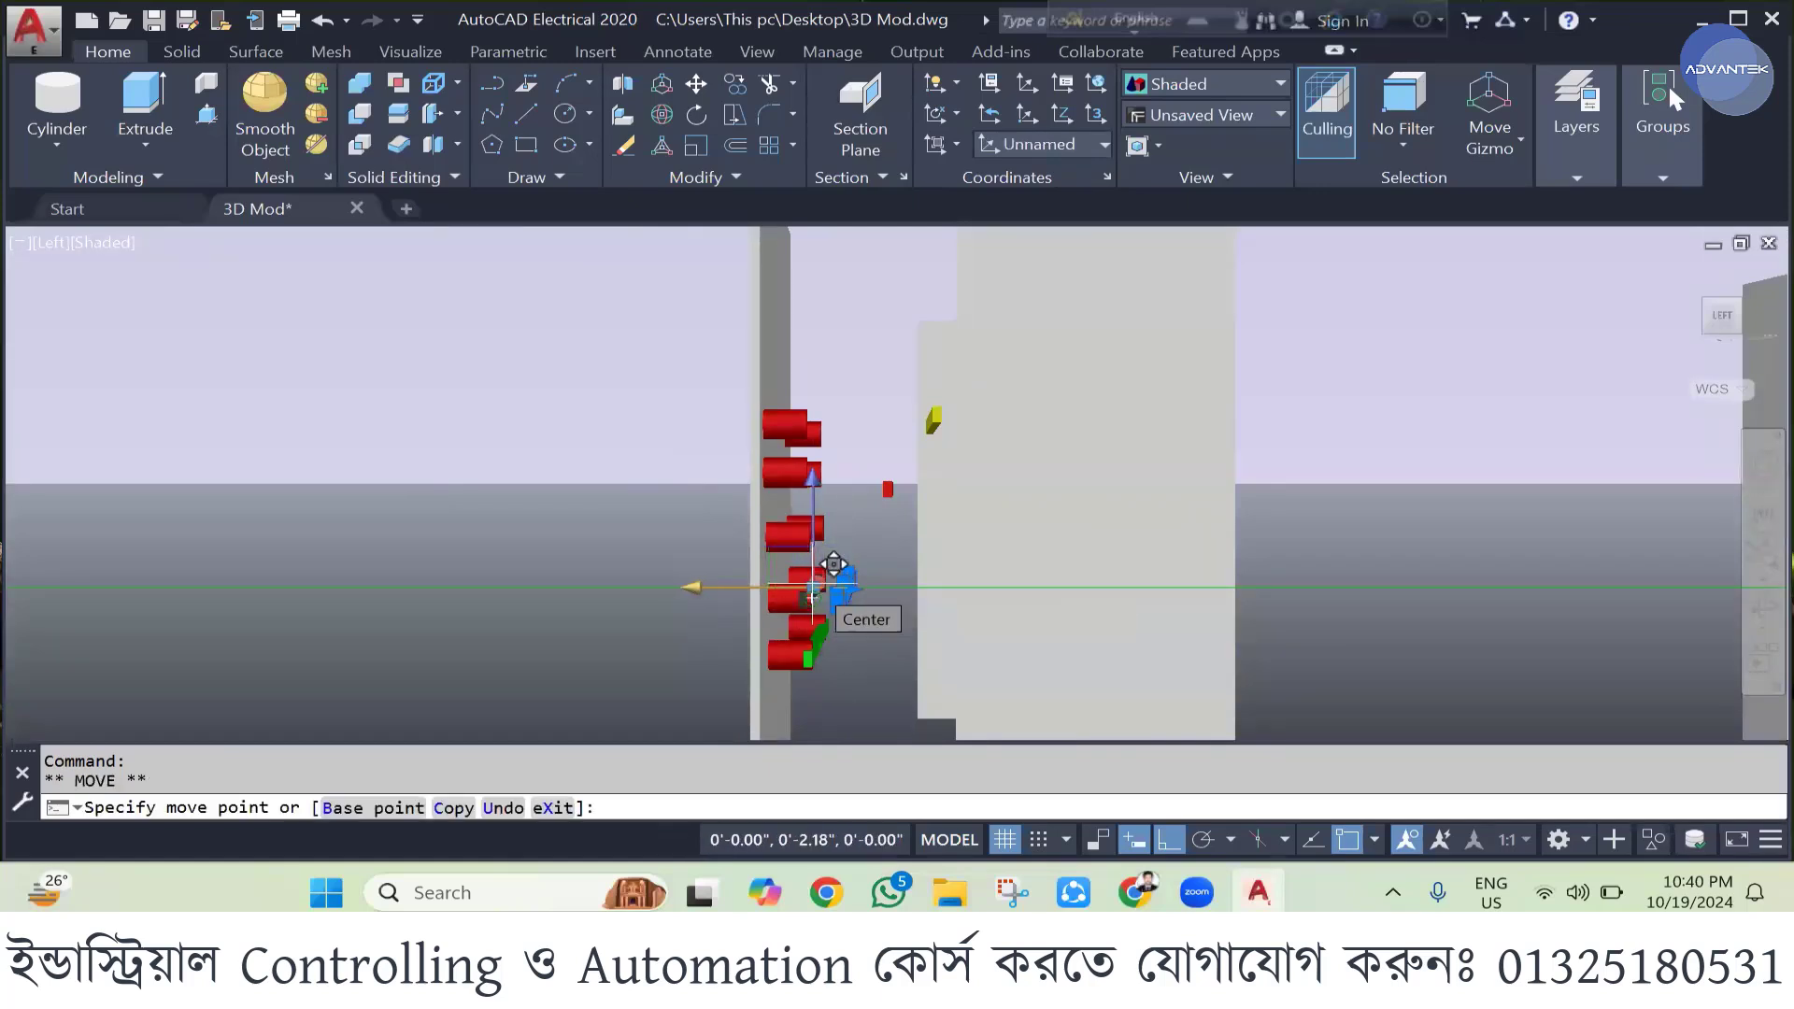
pyautogui.press('Escape')
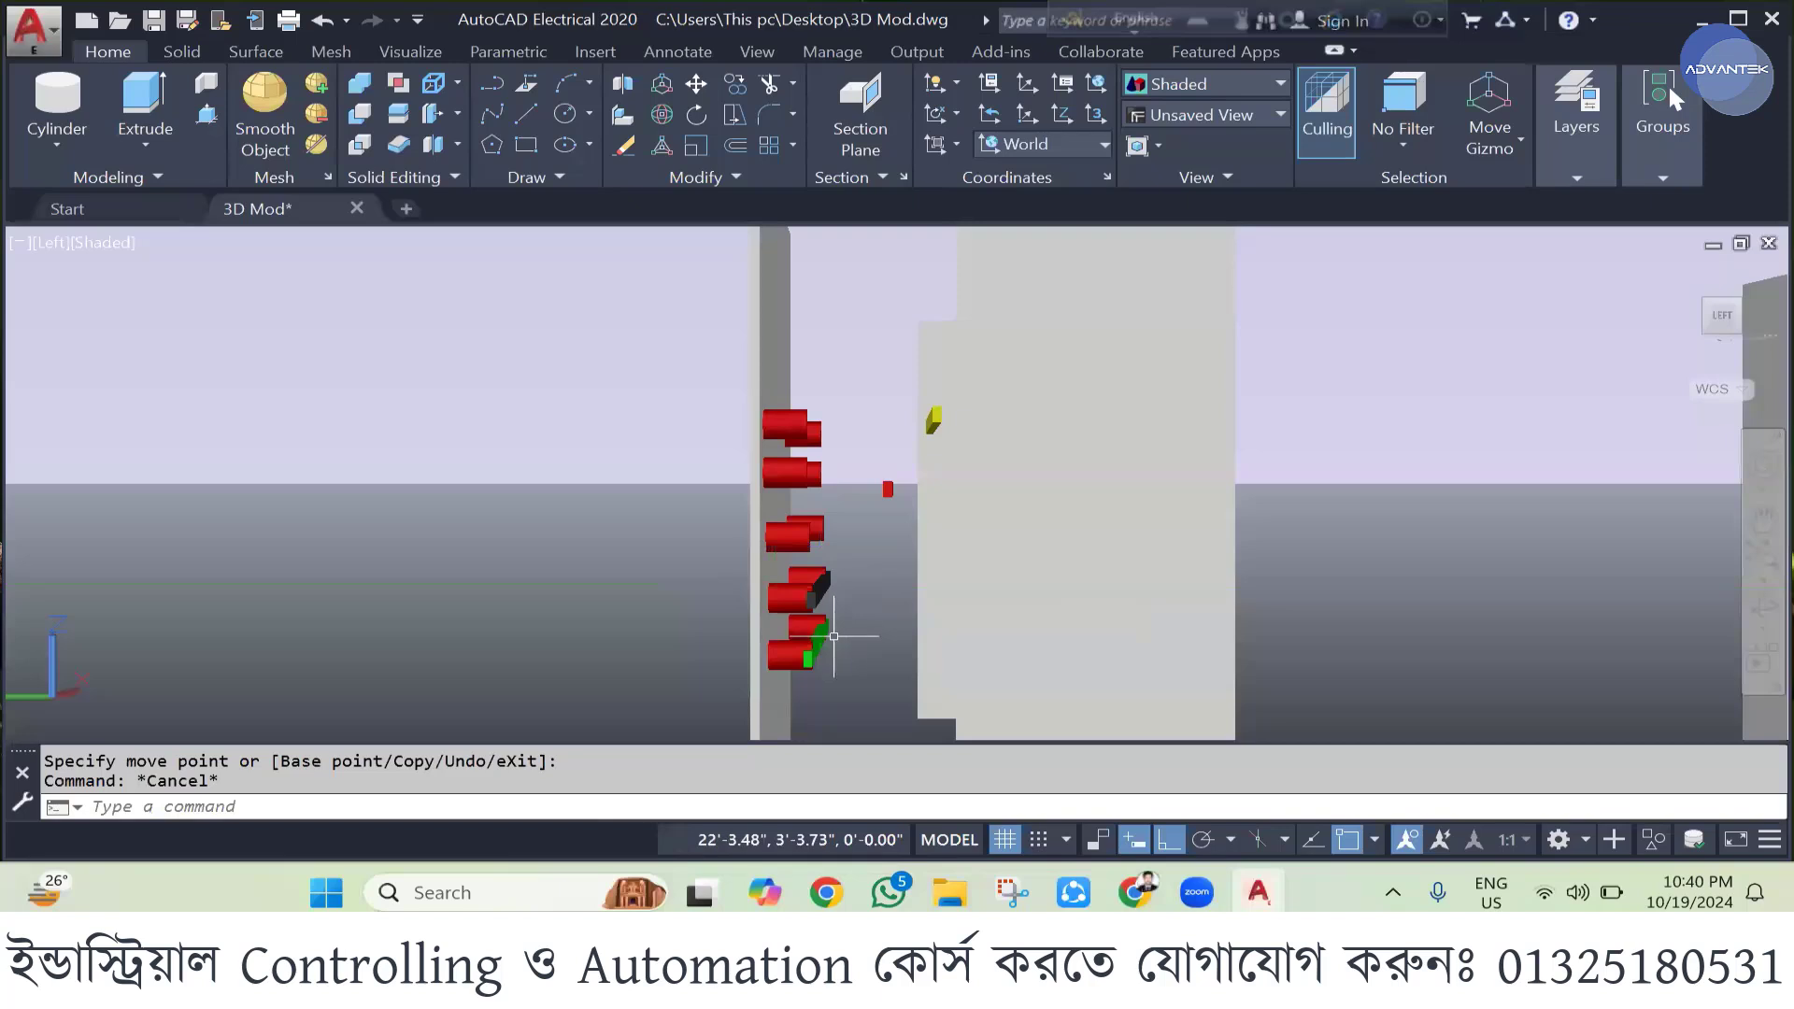
# - Place the small red part on the third red pilot light
pyautogui.click(884, 491)
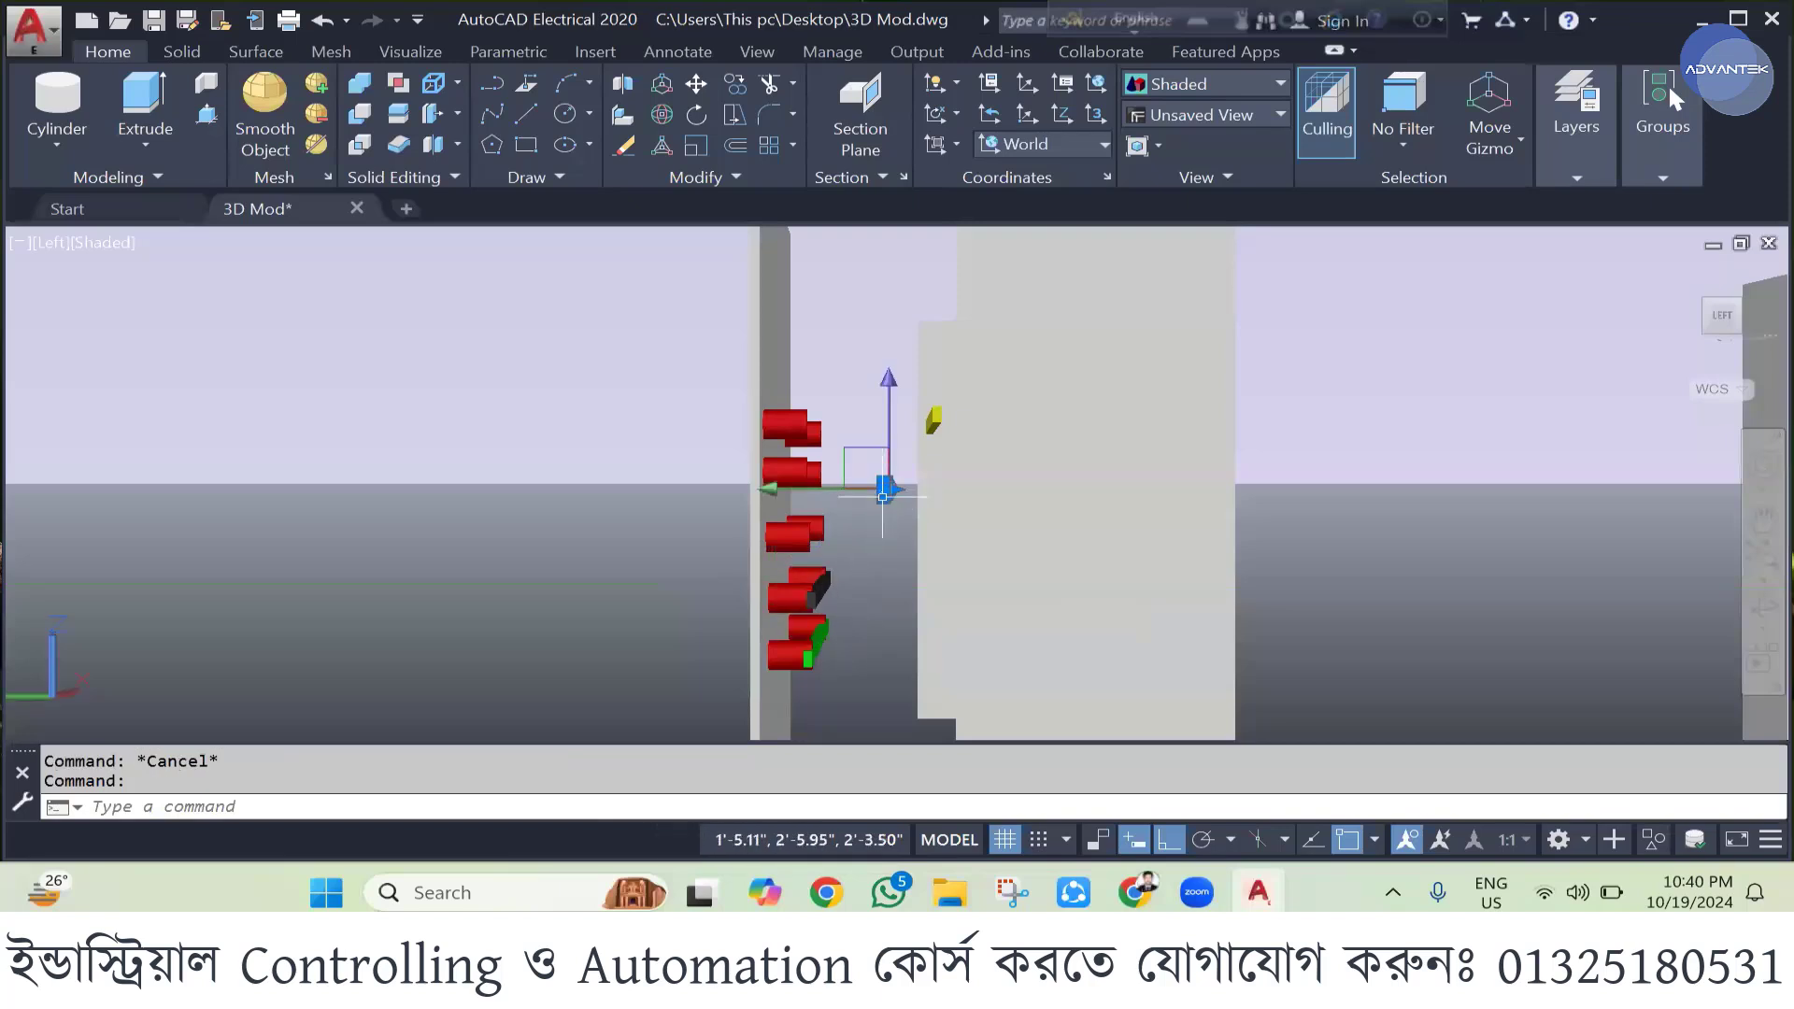
pyautogui.click(873, 467)
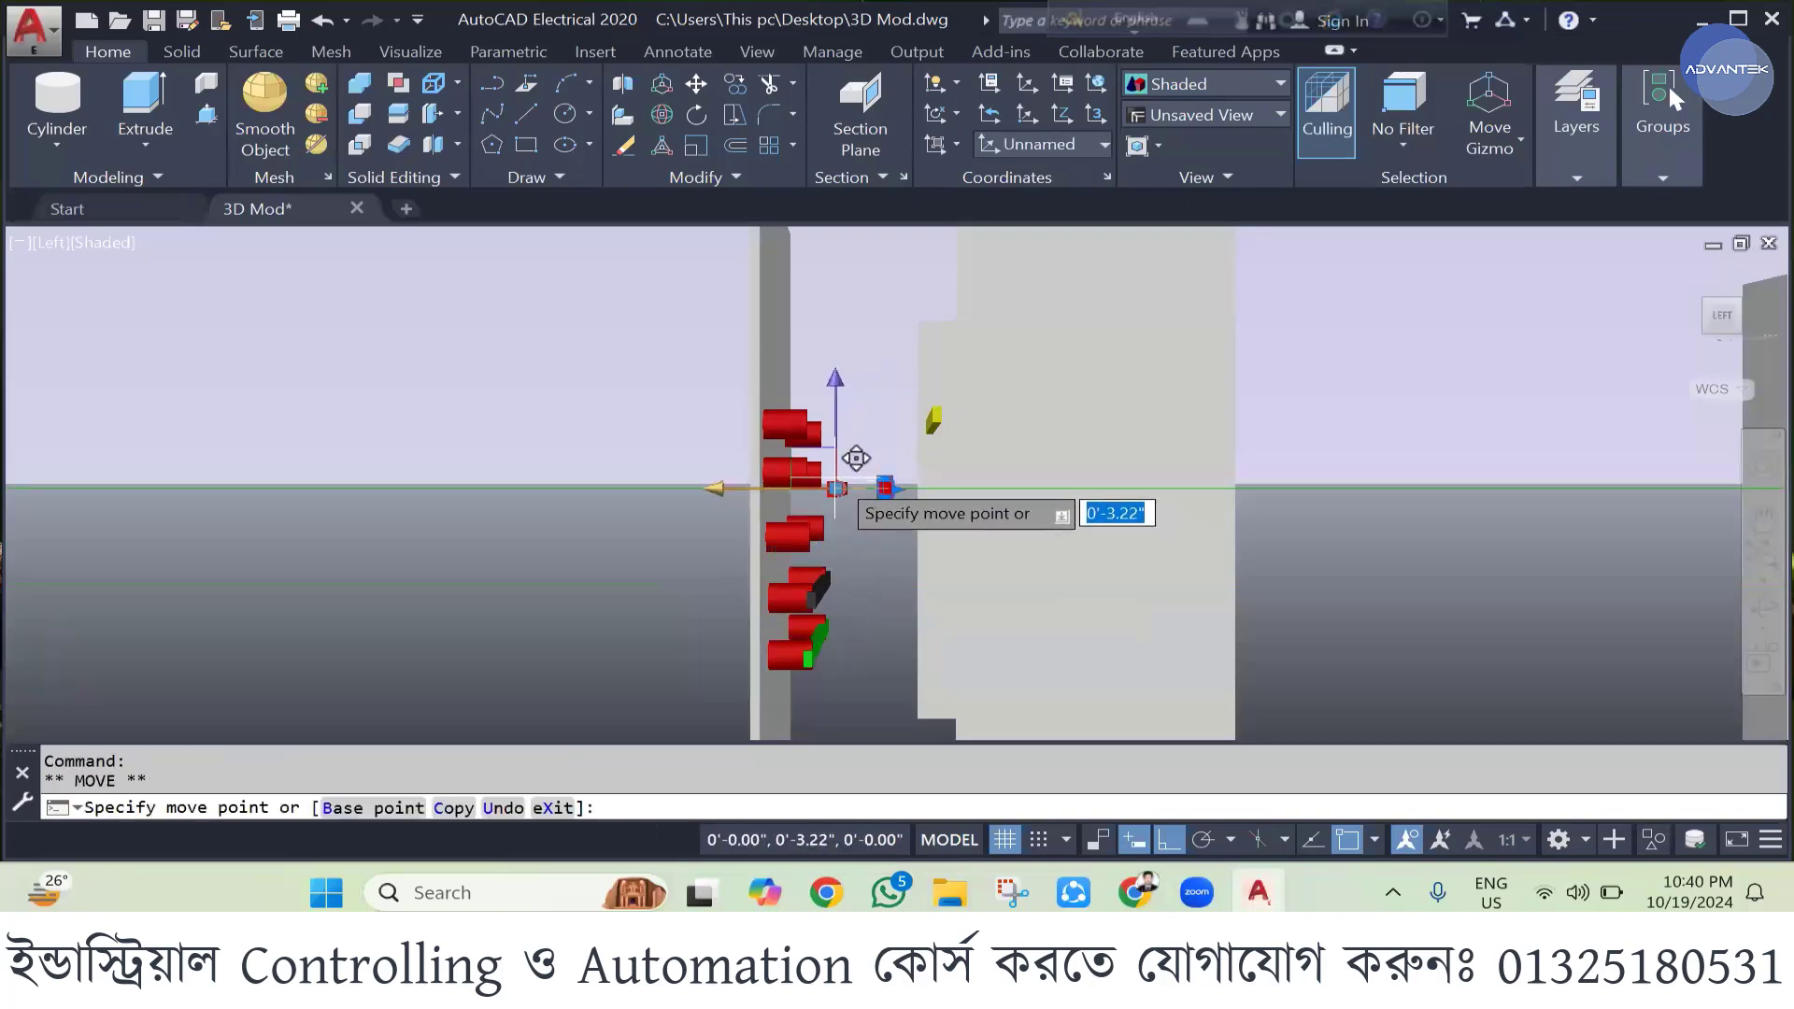
pyautogui.click(834, 488)
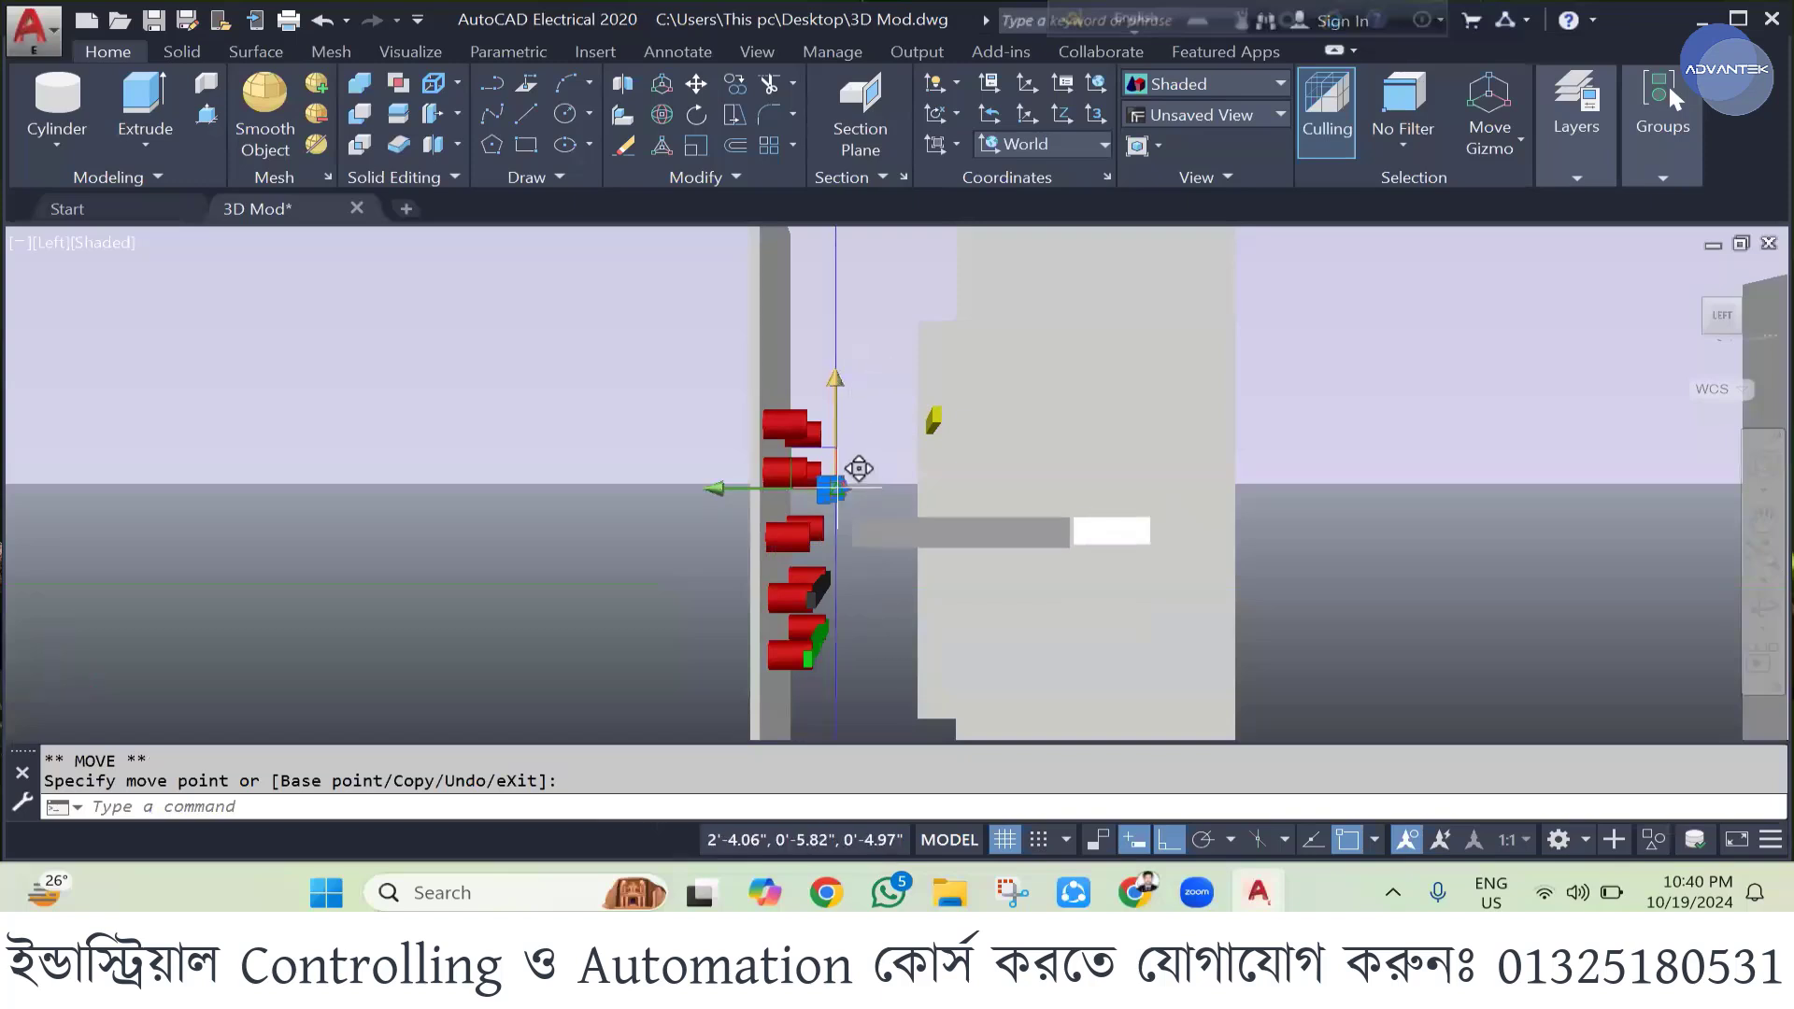
pyautogui.click(818, 529)
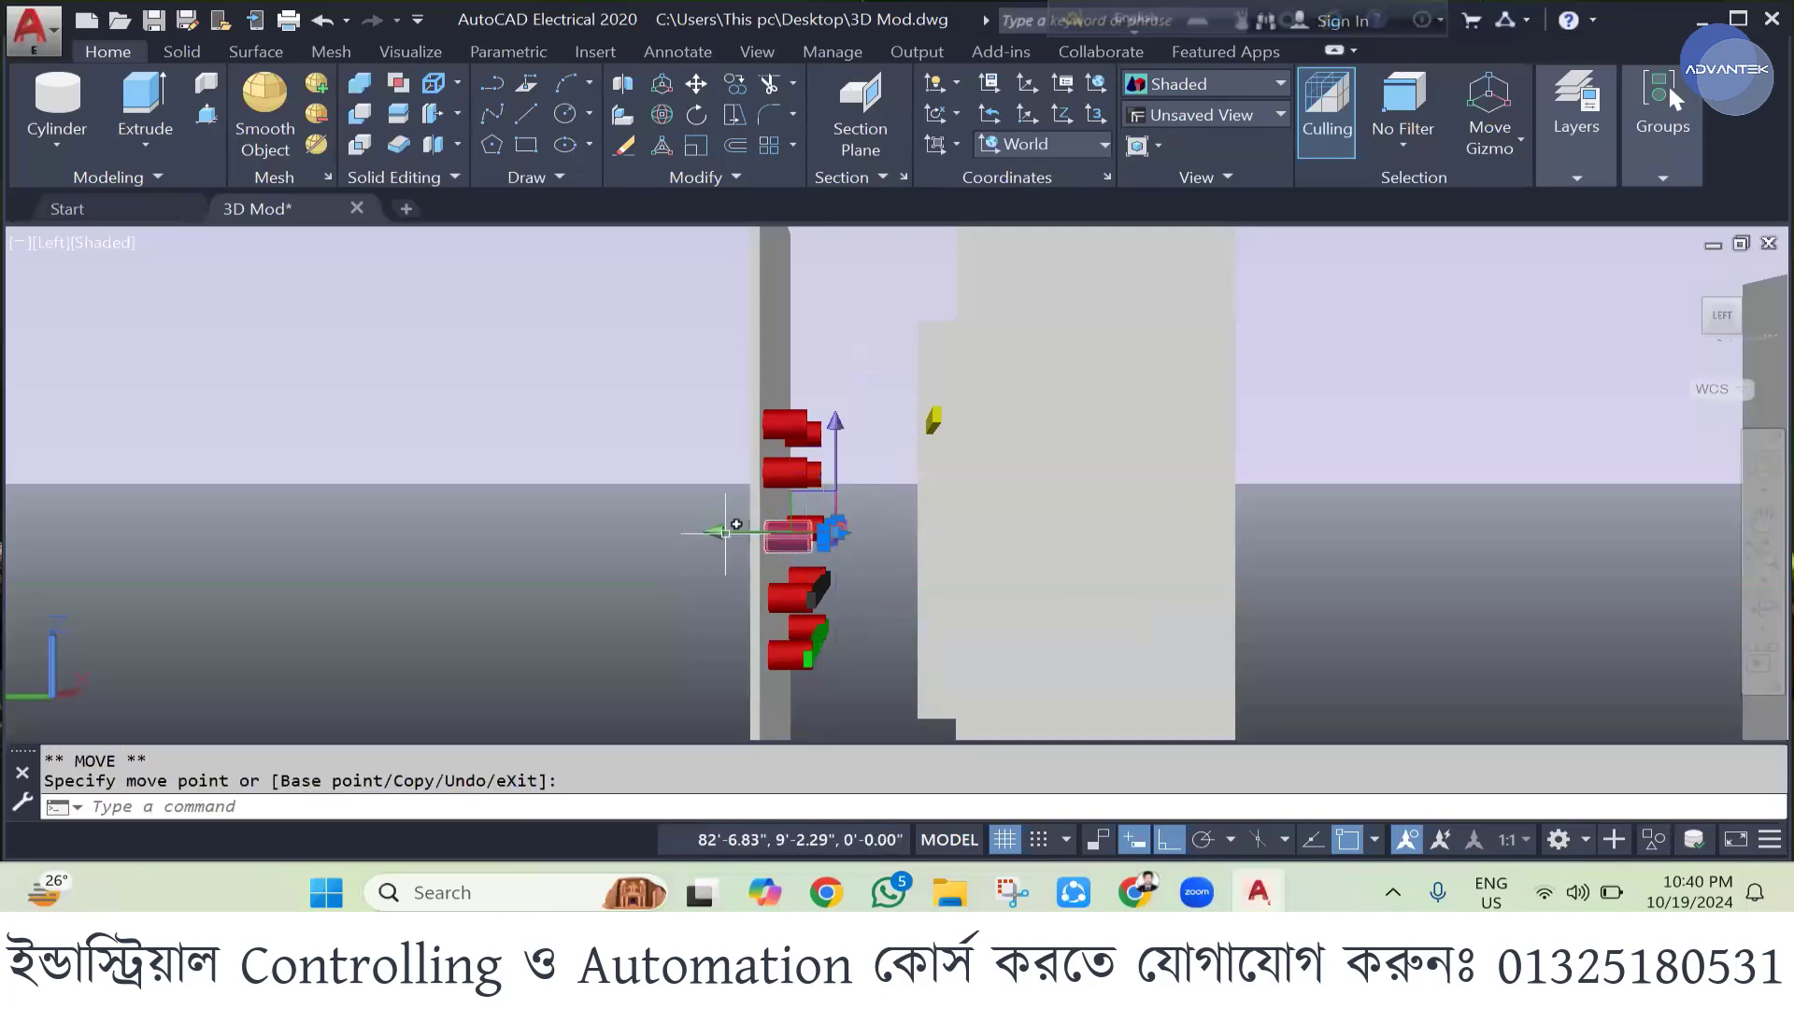
pyautogui.click(830, 528)
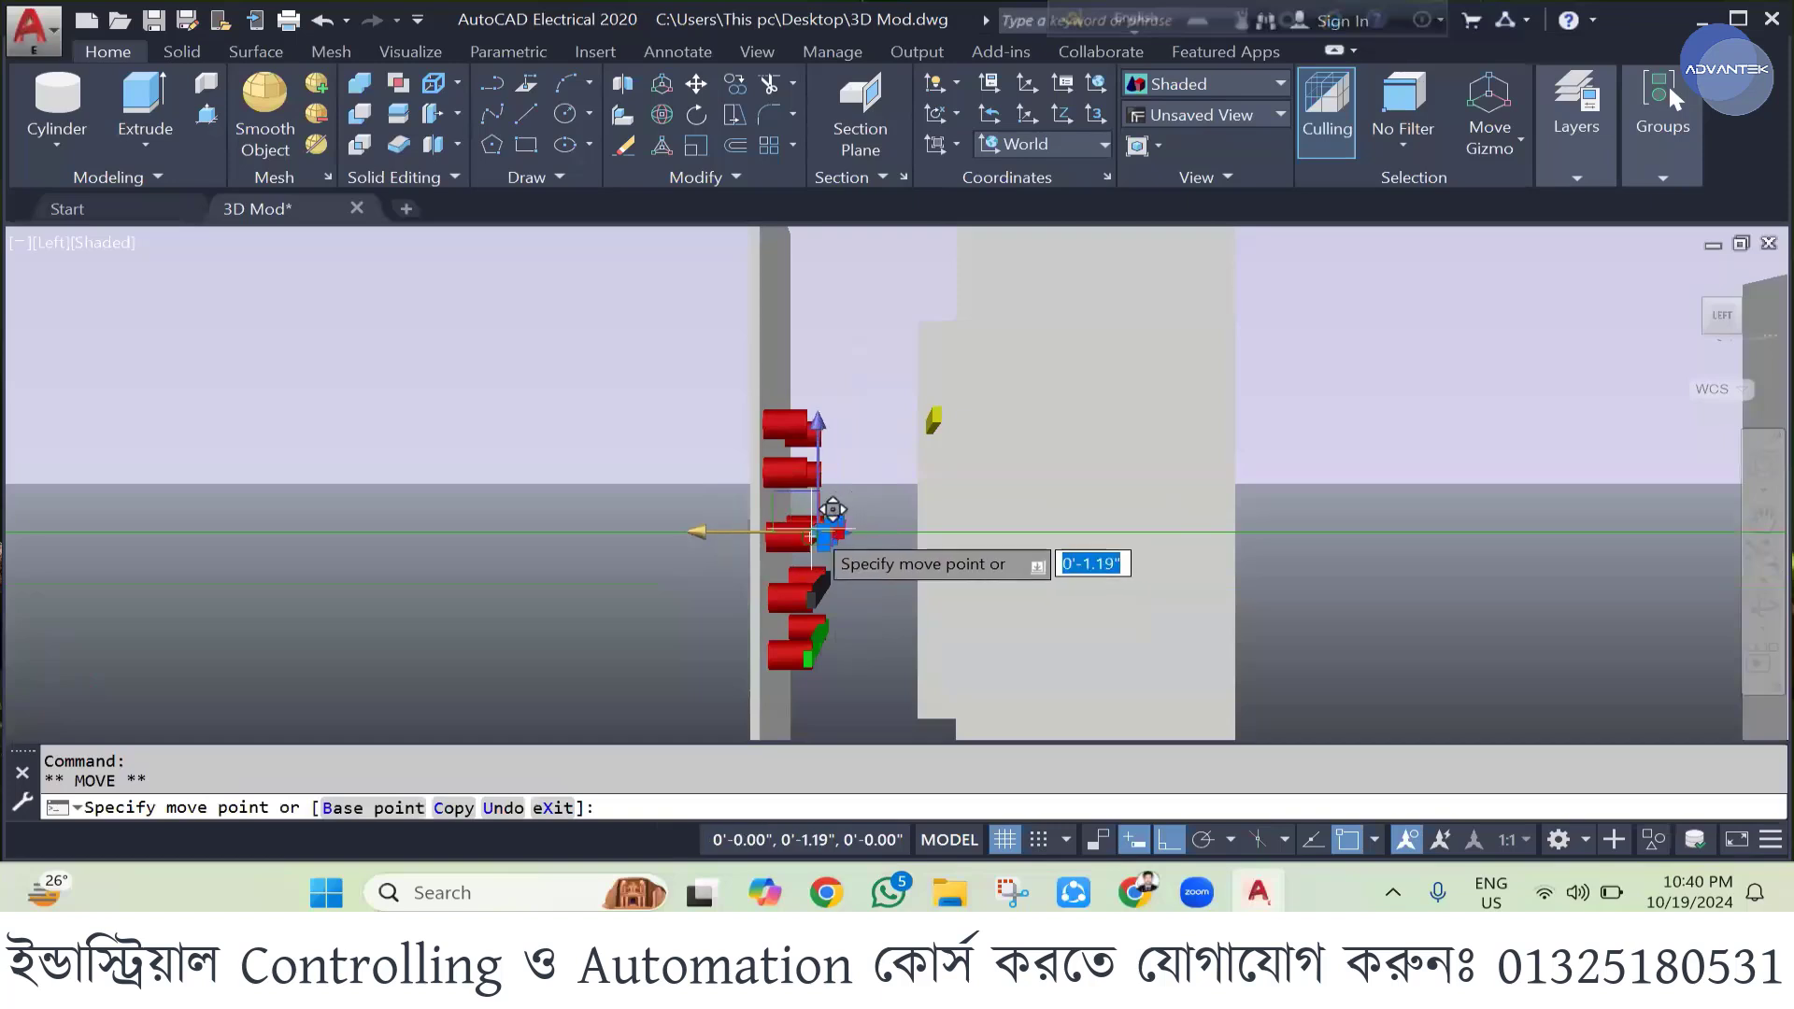
pyautogui.press('Escape')
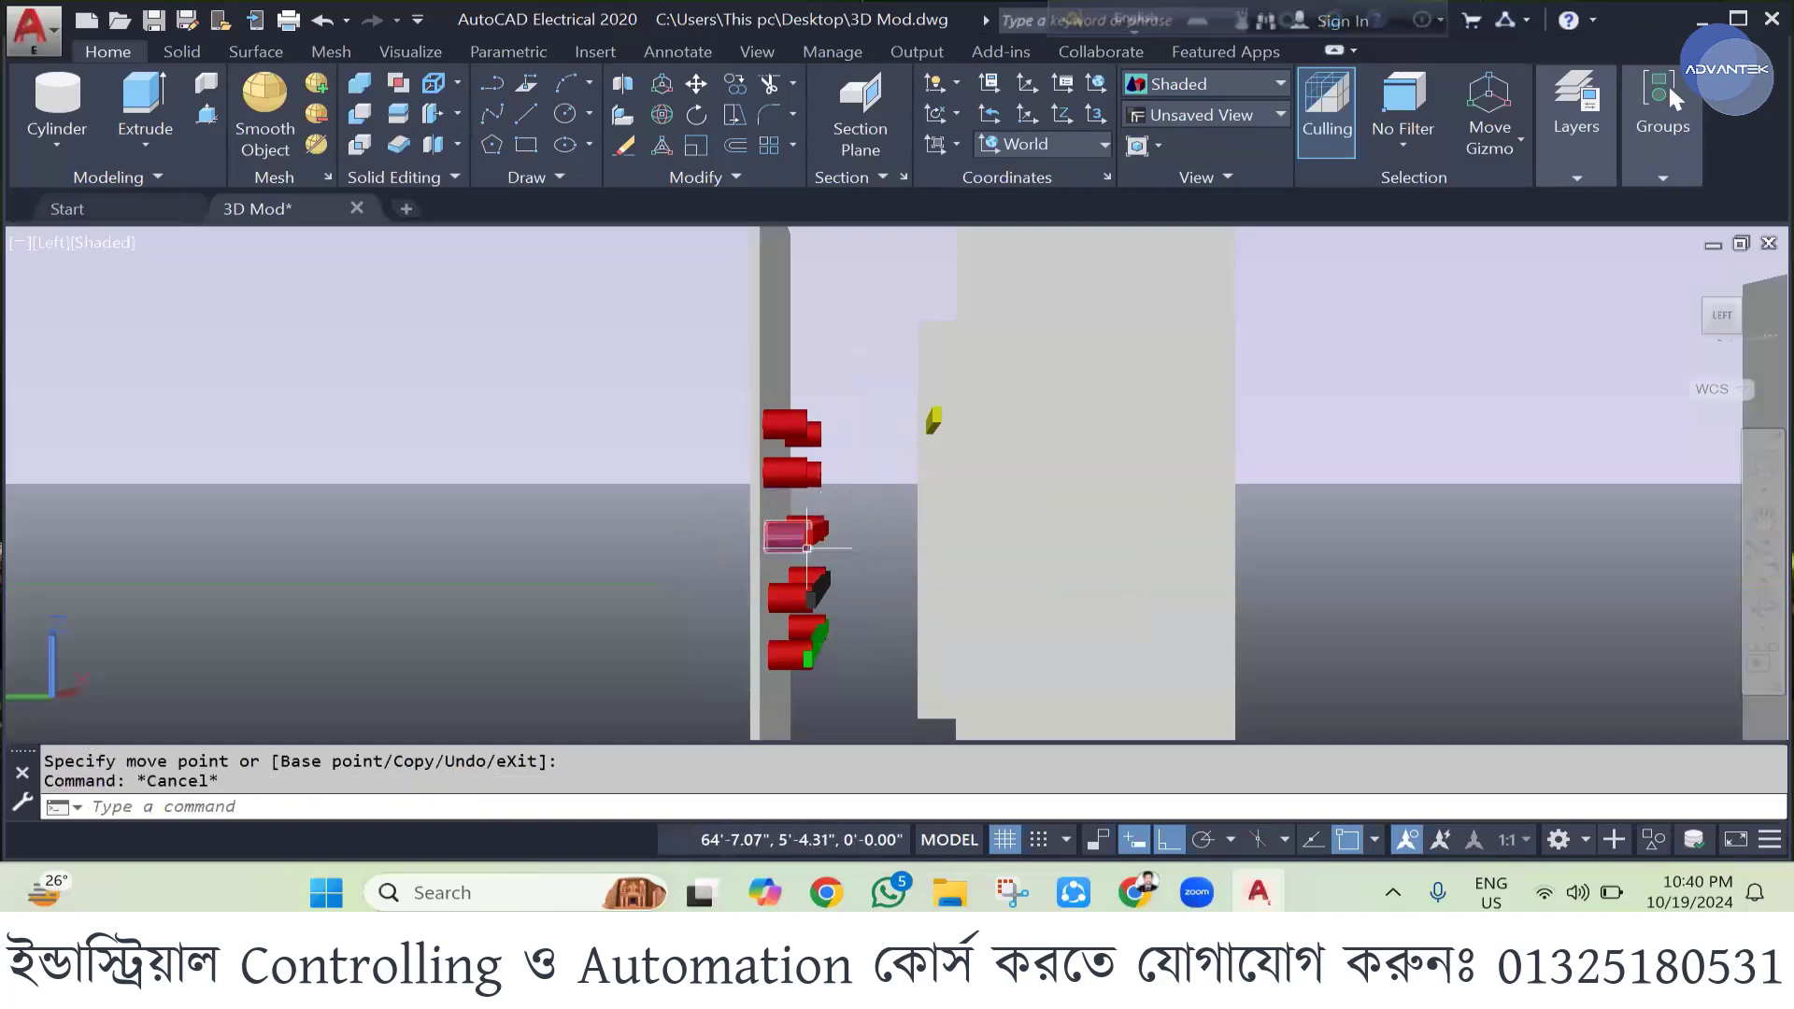
pyautogui.scroll(4, 806, 546)
pyautogui.scroll(-2, 808, 550)
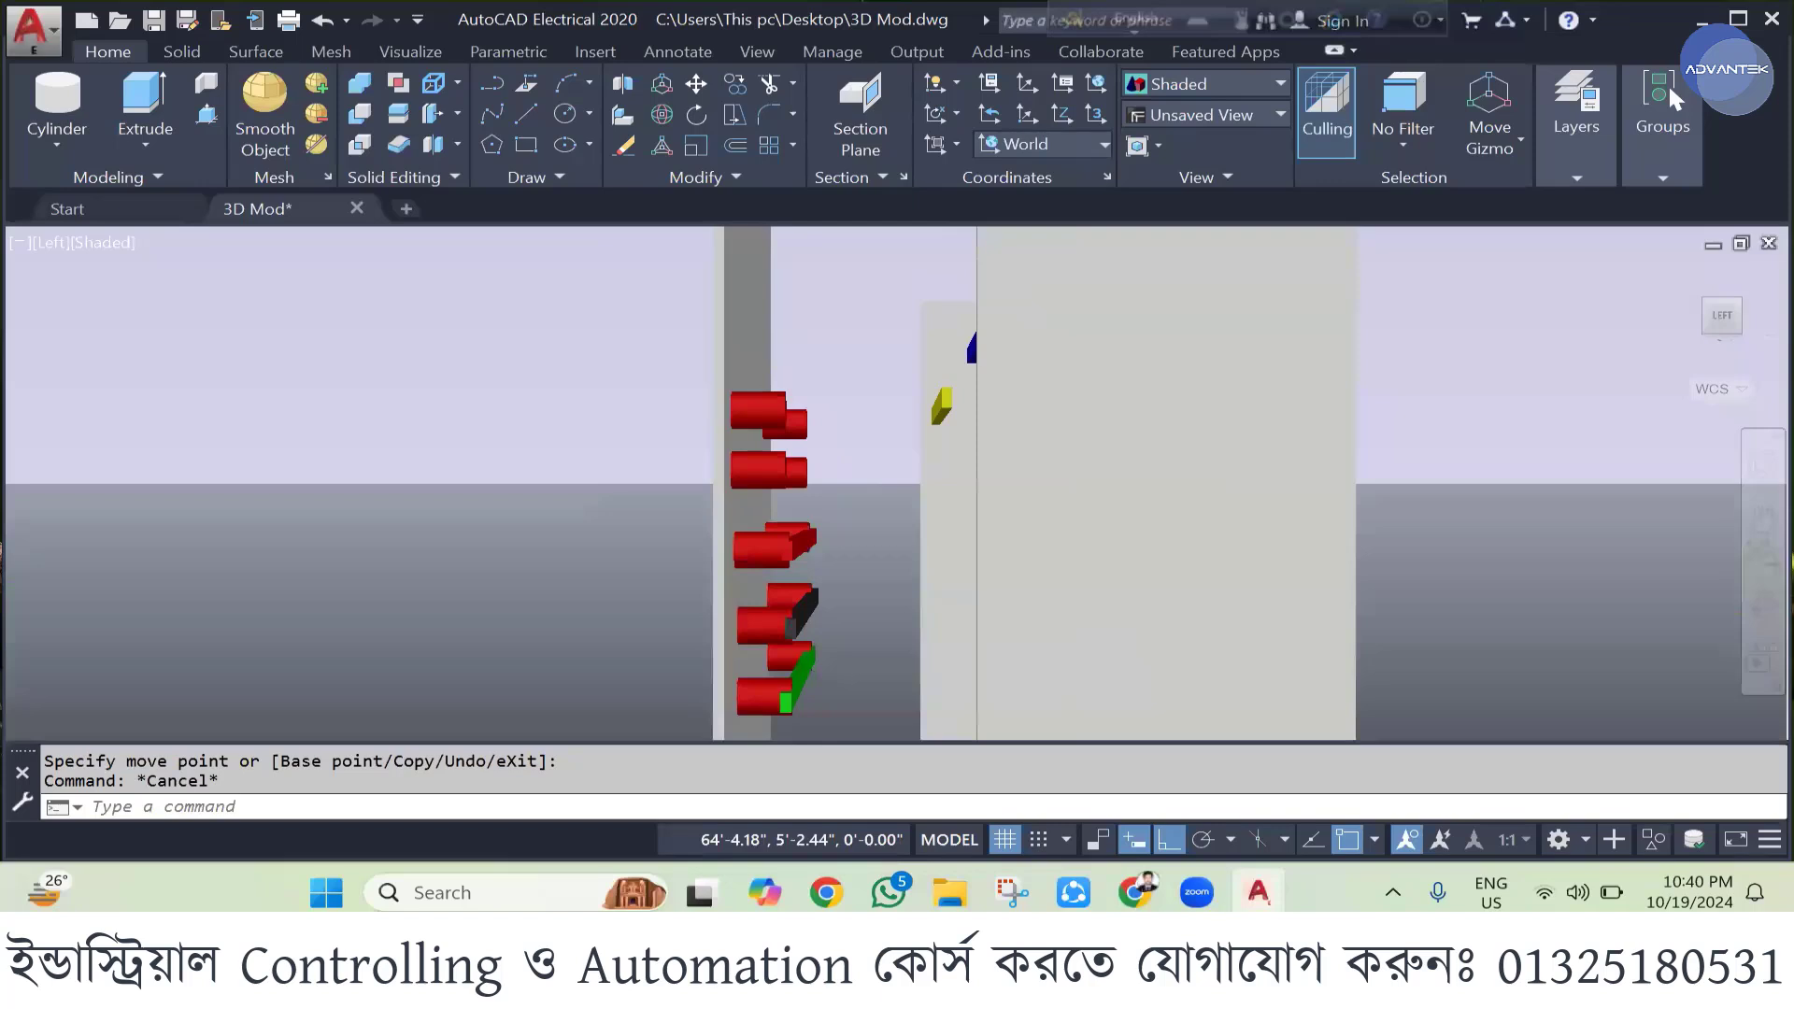
# - Move the yellow block down and onto the second red pilot light
pyautogui.scroll(-1, 937, 308)
pyautogui.click(936, 410)
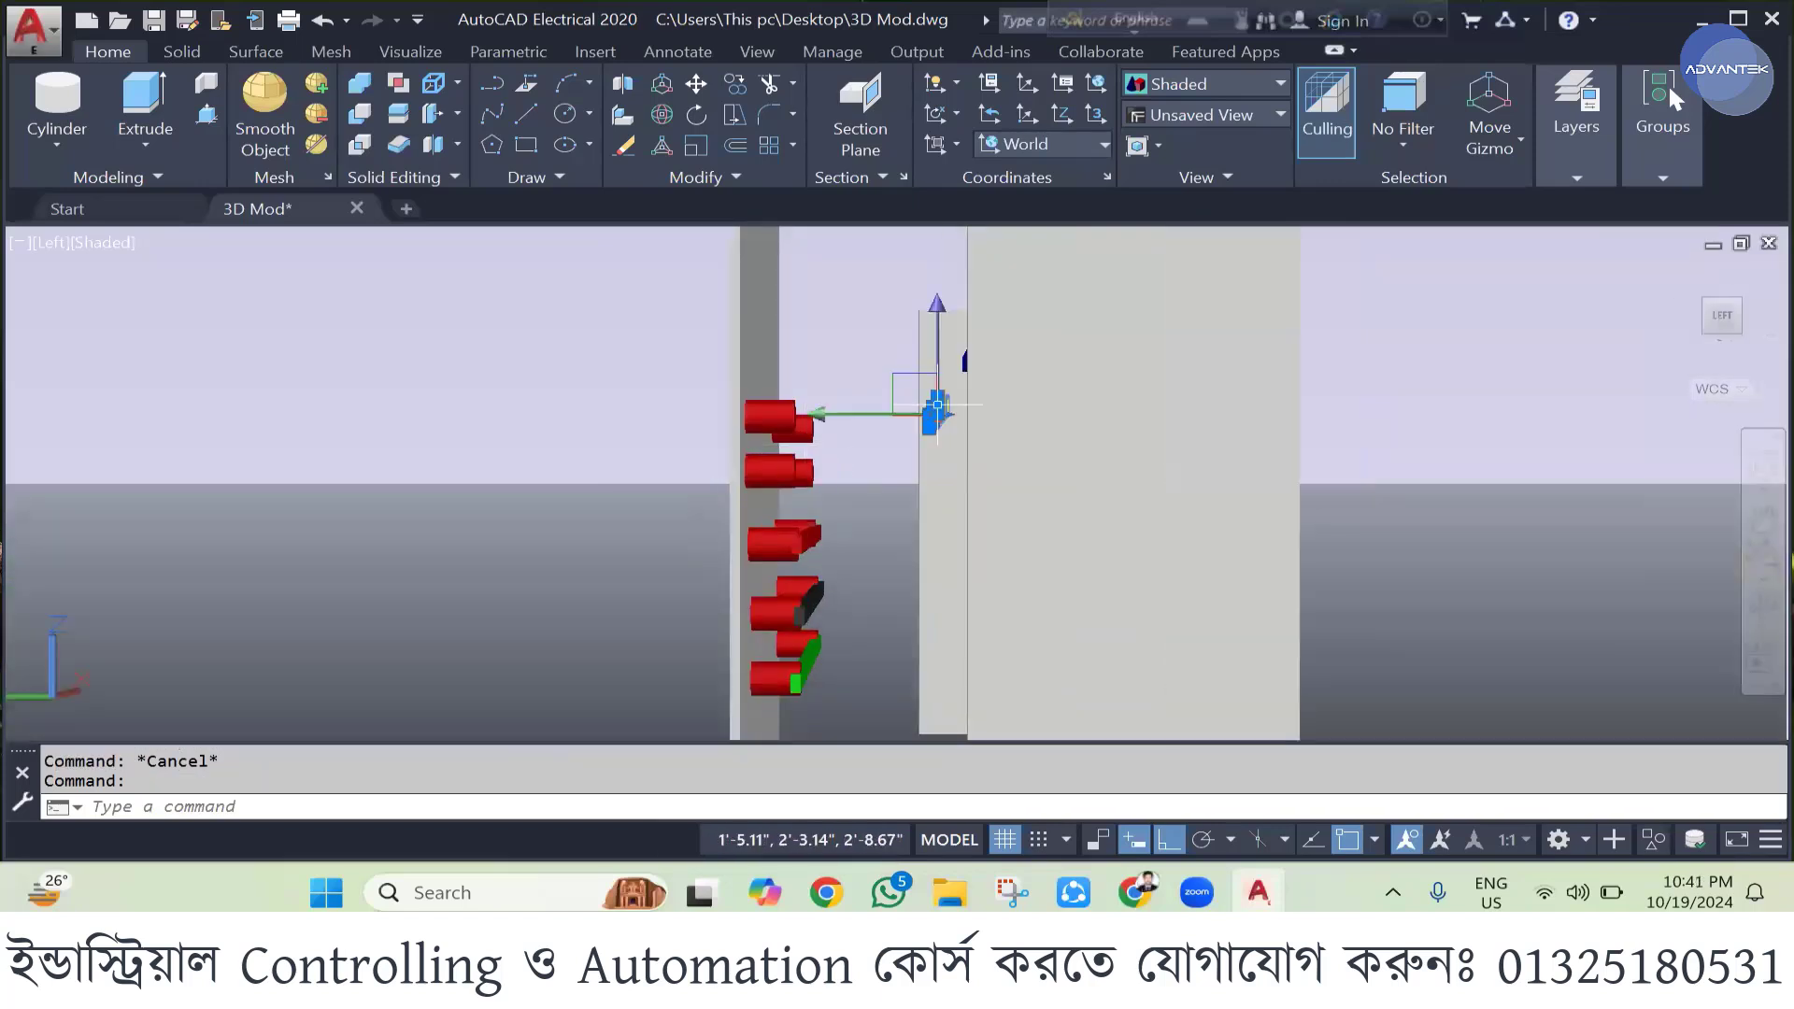
pyautogui.click(936, 411)
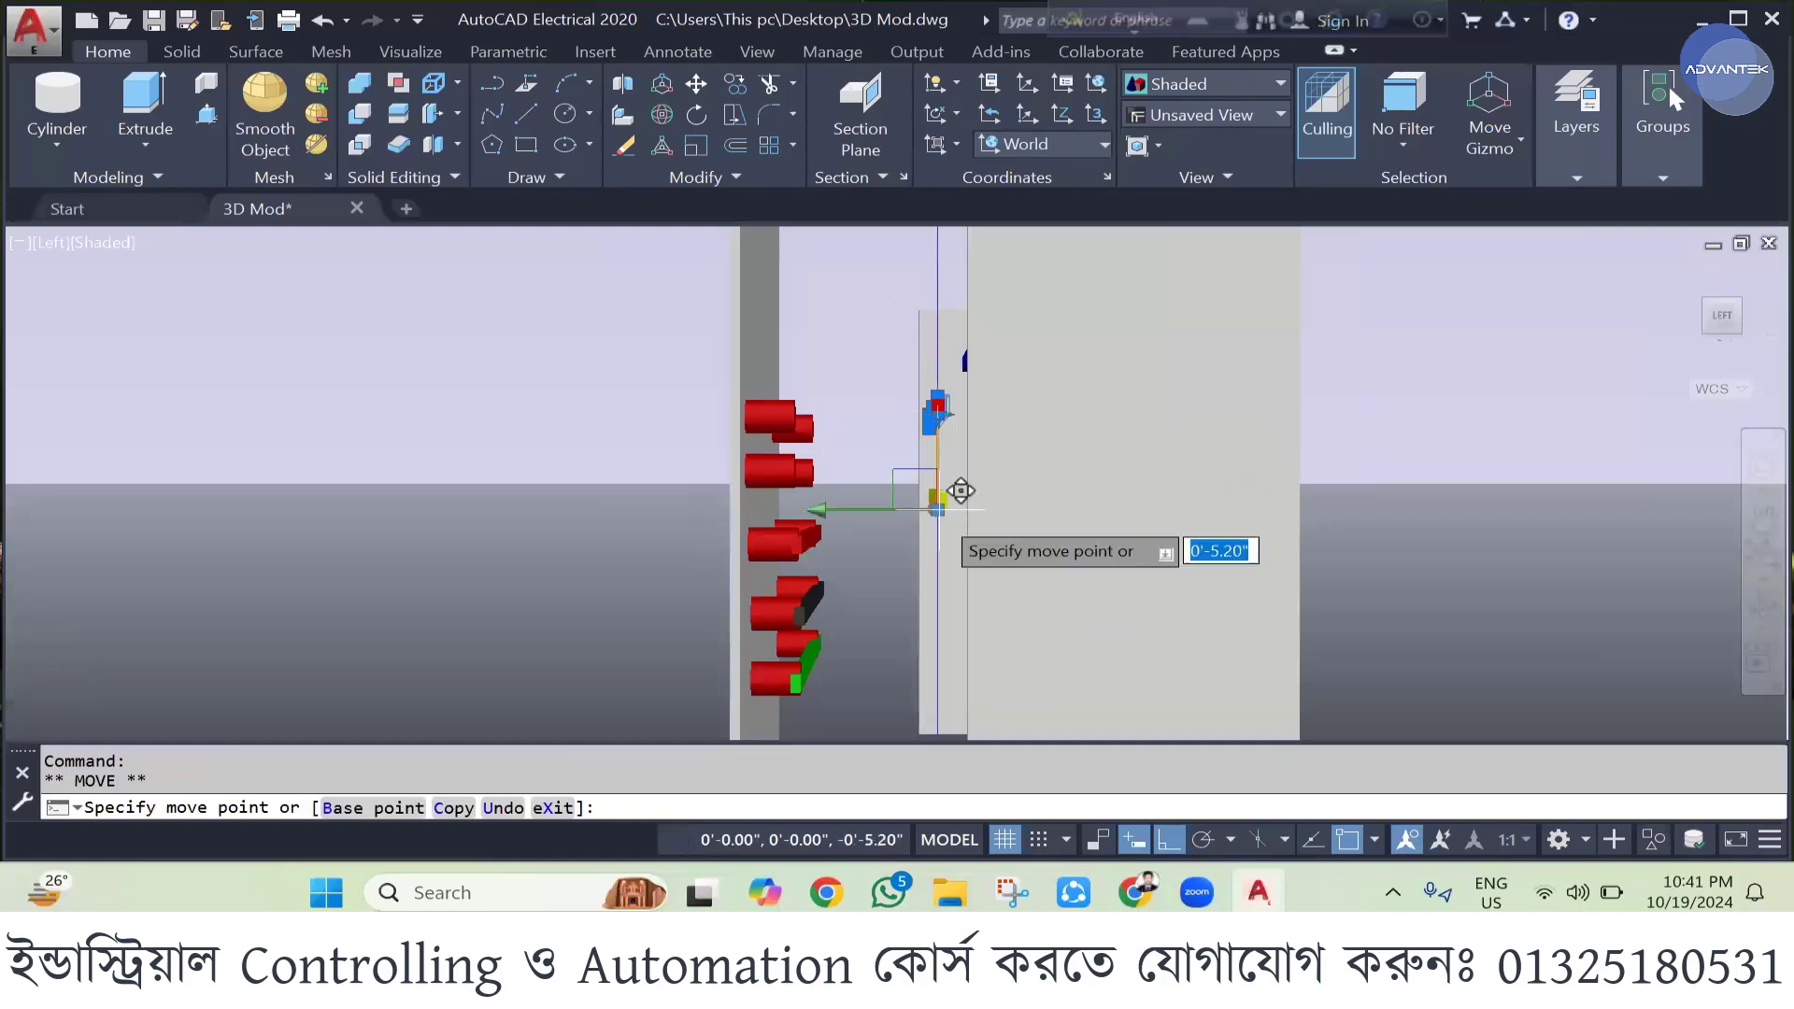
pyautogui.click(937, 475)
pyautogui.click(943, 467)
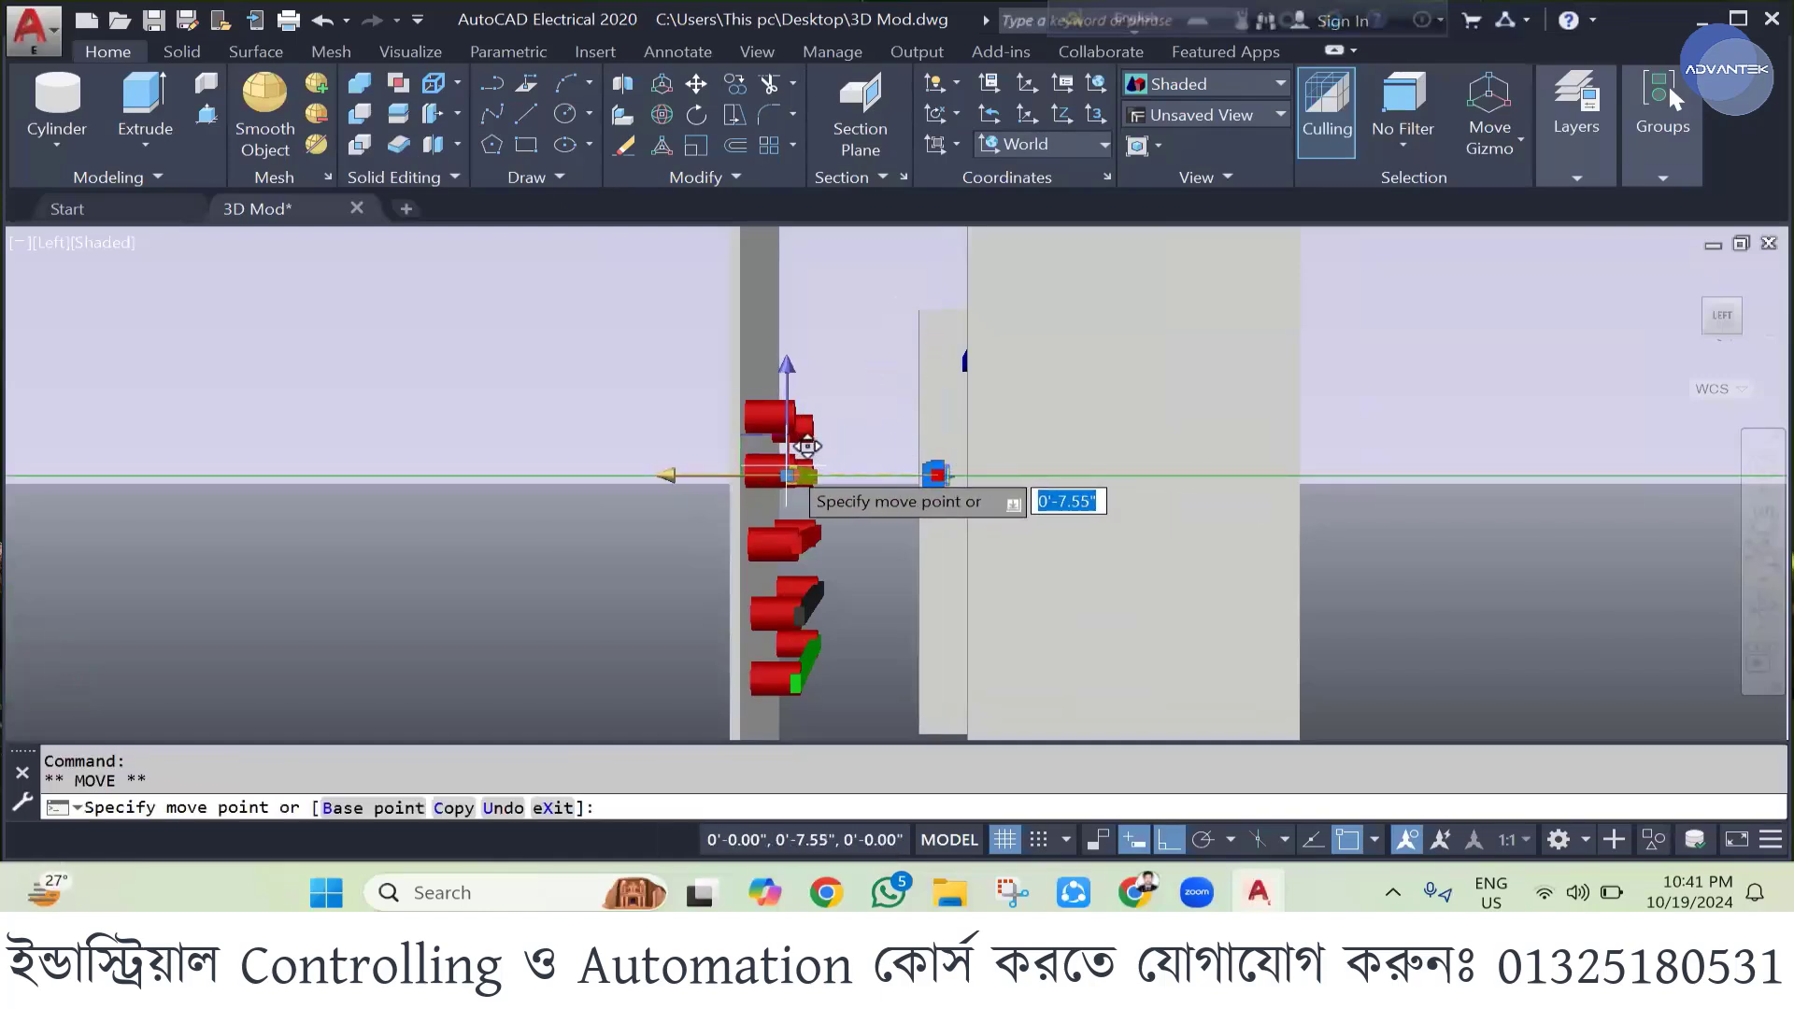
pyautogui.click(806, 449)
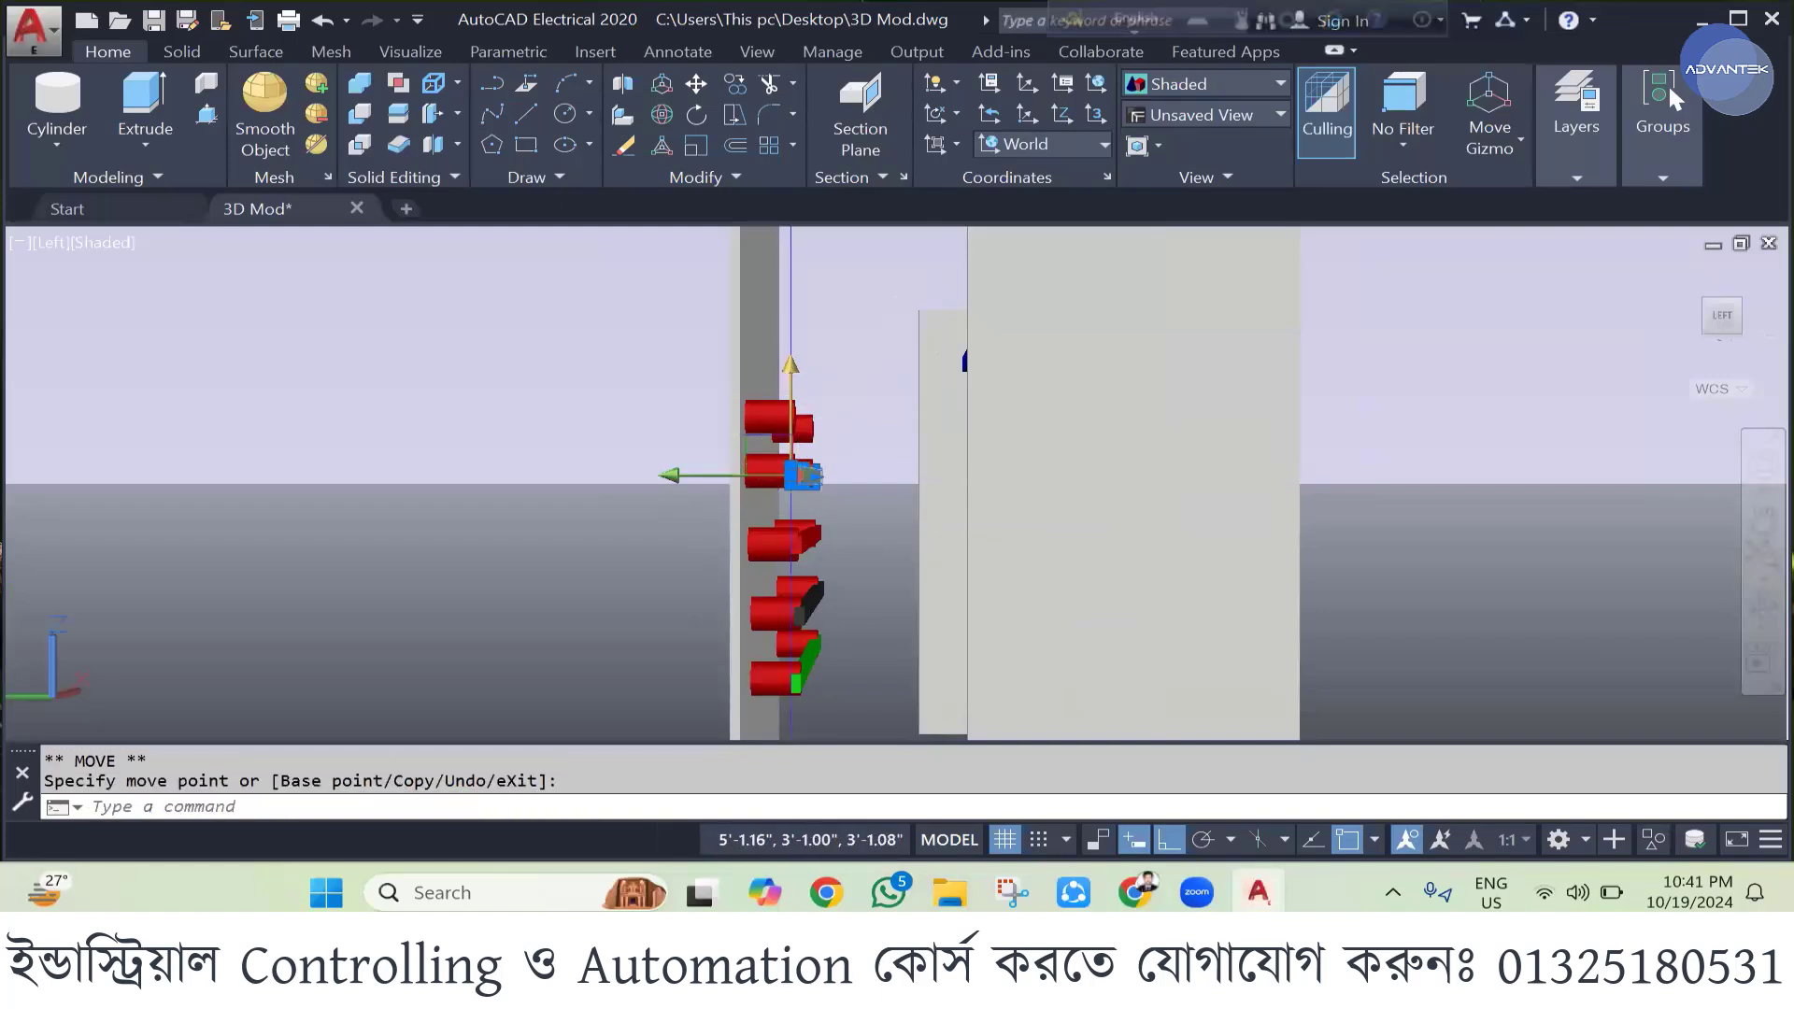
pyautogui.press('Escape')
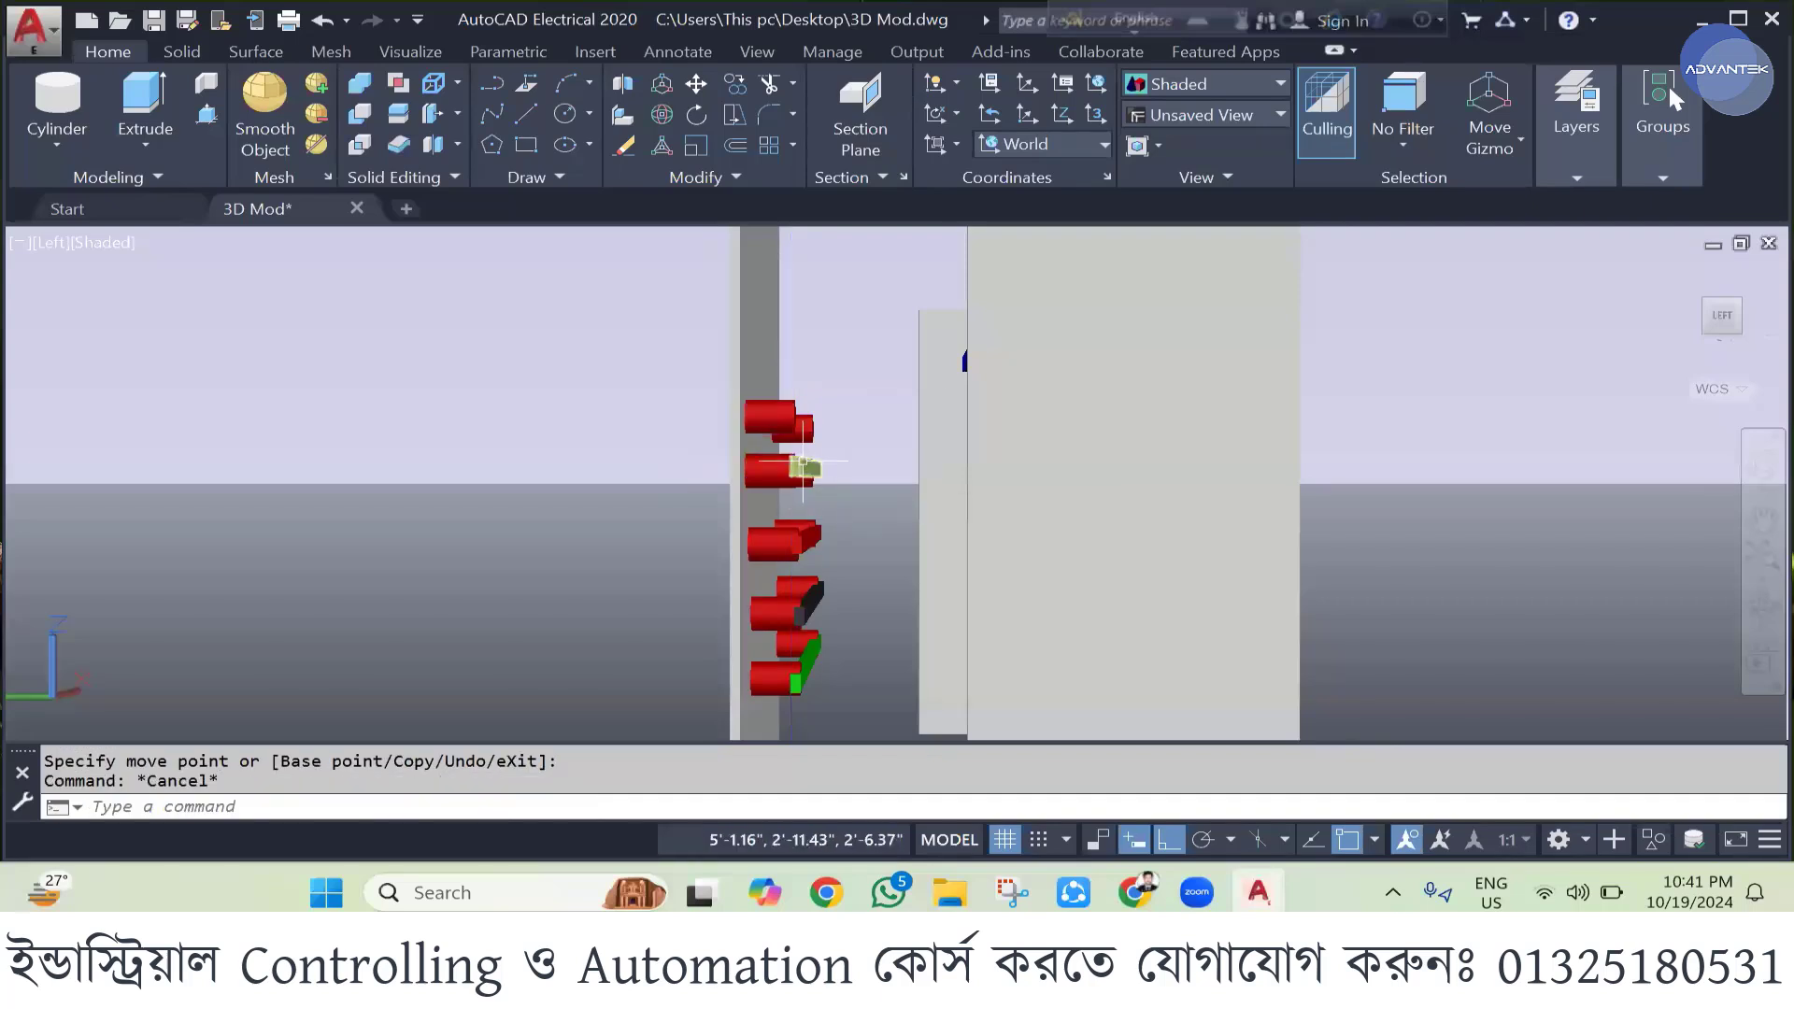
pyautogui.click(733, 464)
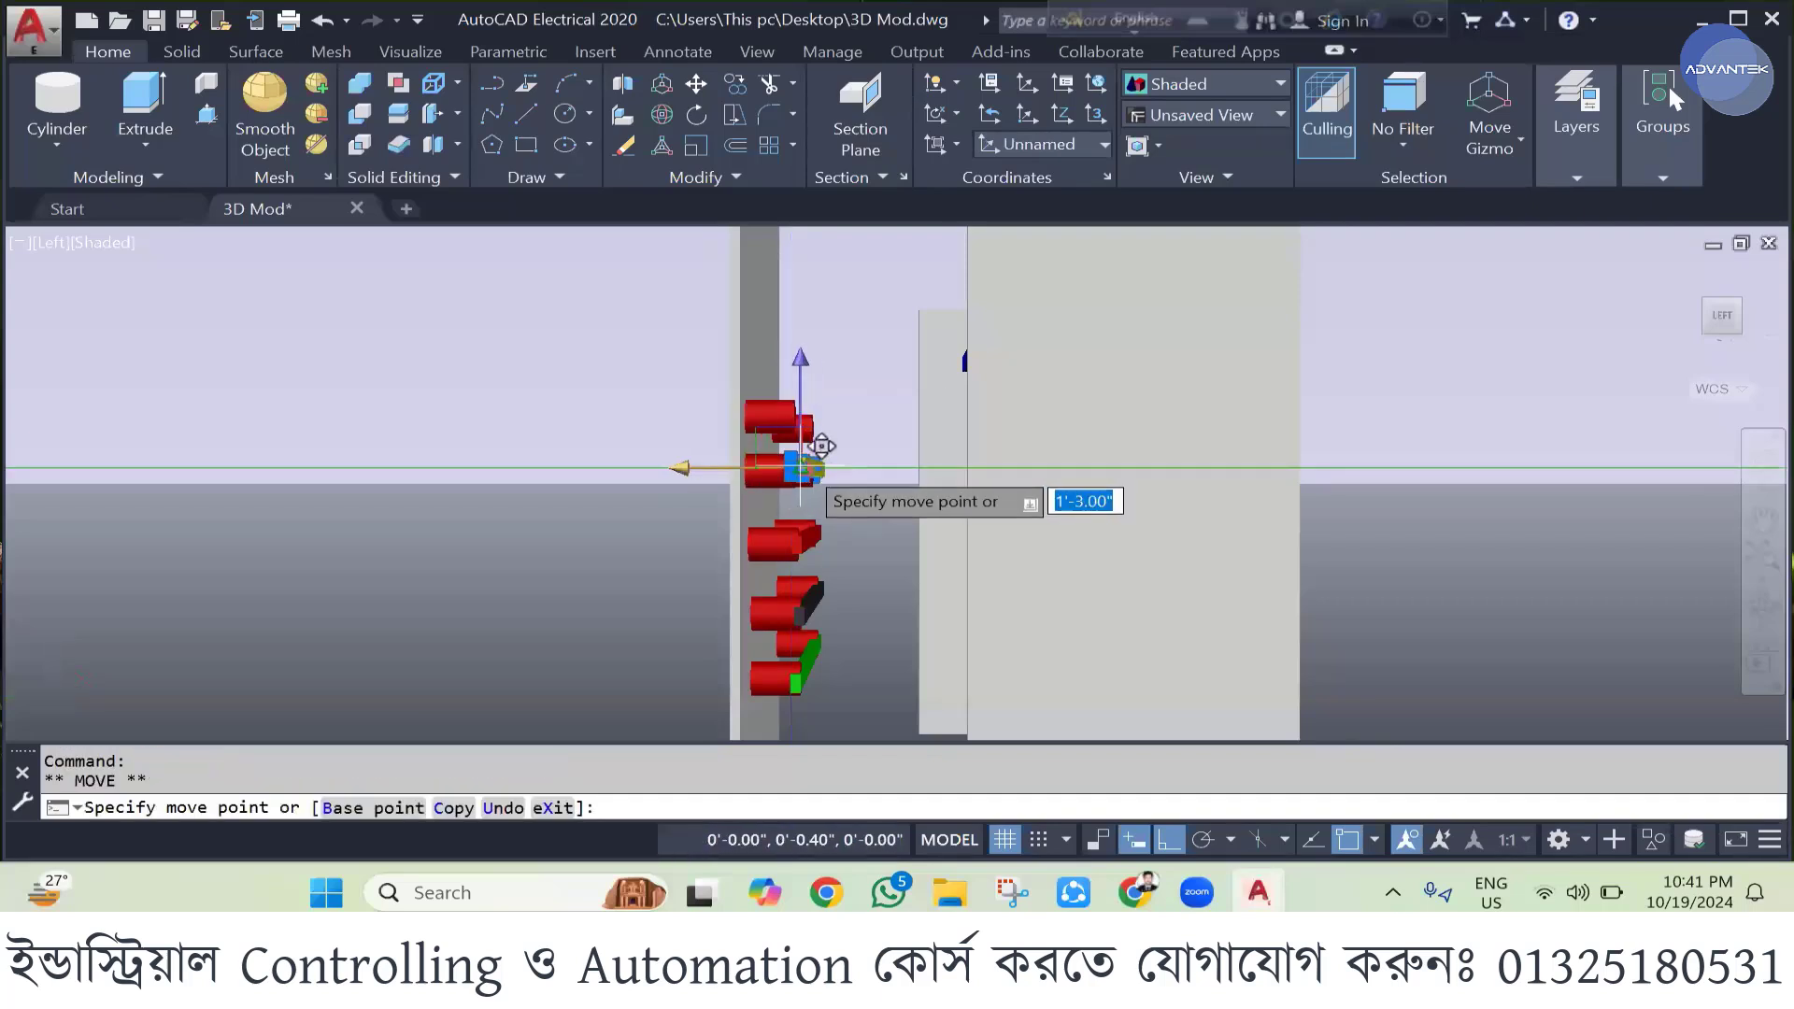
pyautogui.press('Escape')
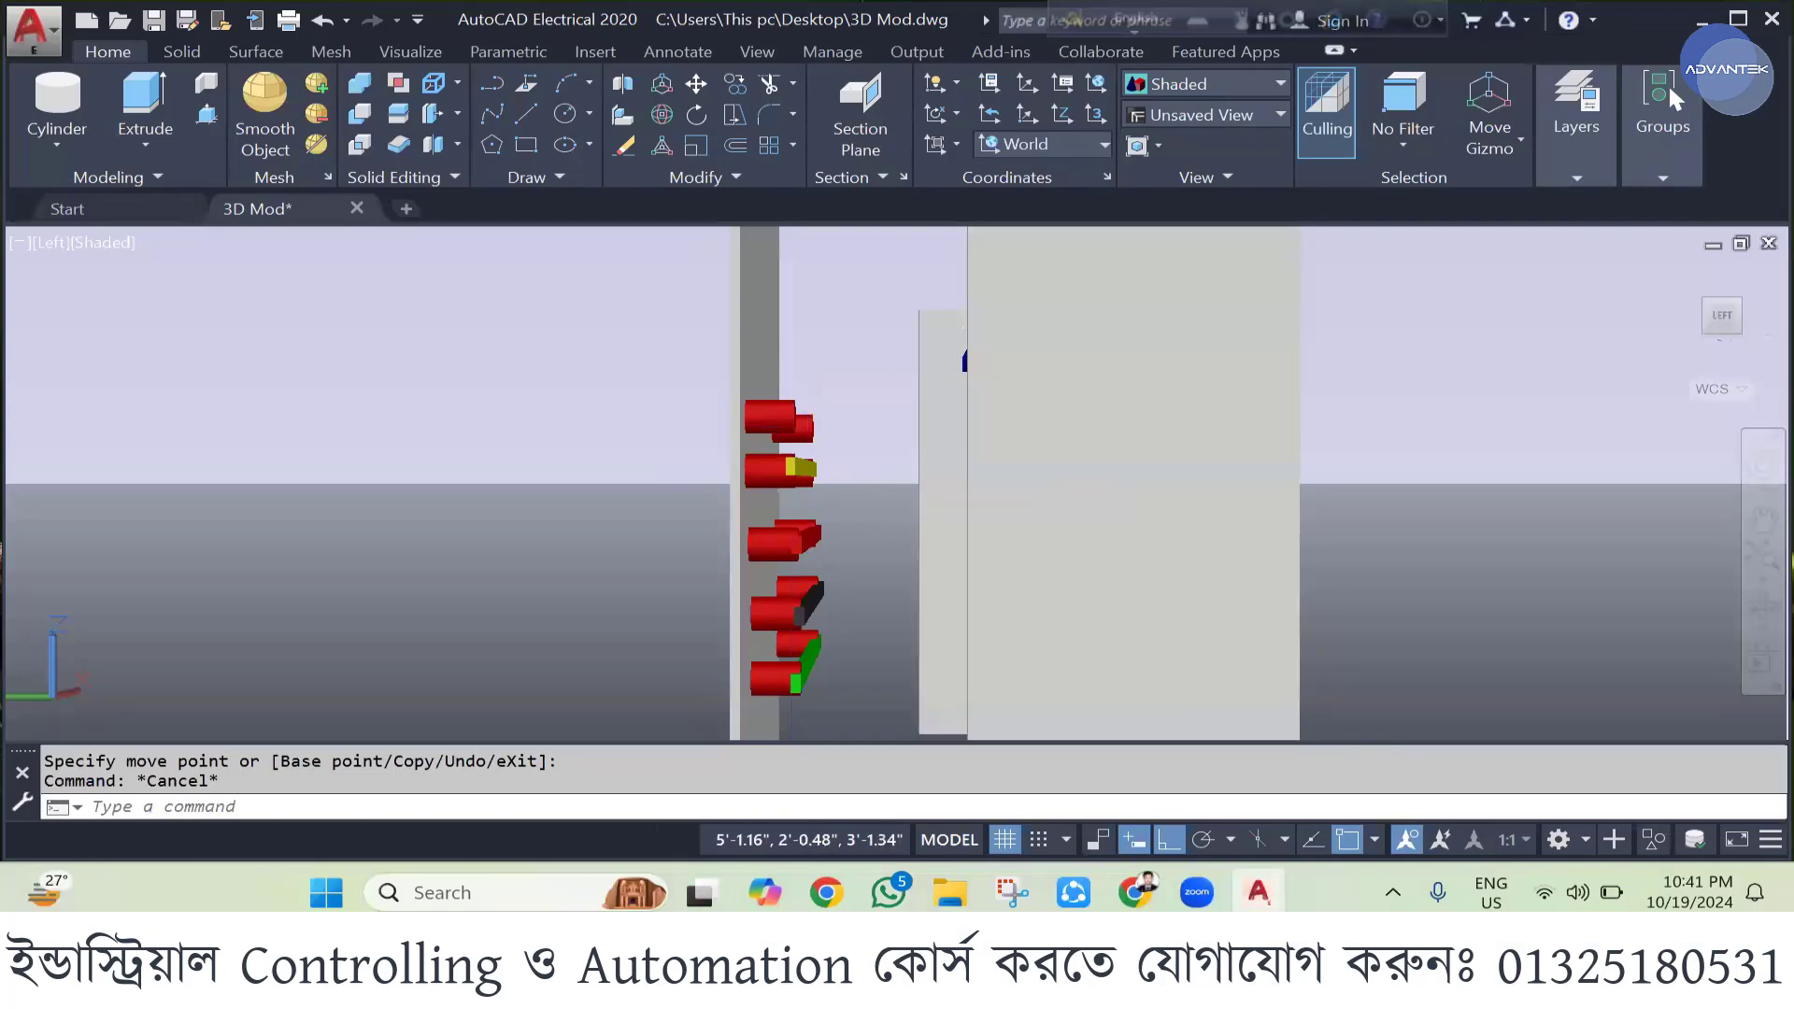
# - Pan right and move the small blue part onto the top red pilot light
pyautogui.click(1133, 524)
pyautogui.press('Escape')
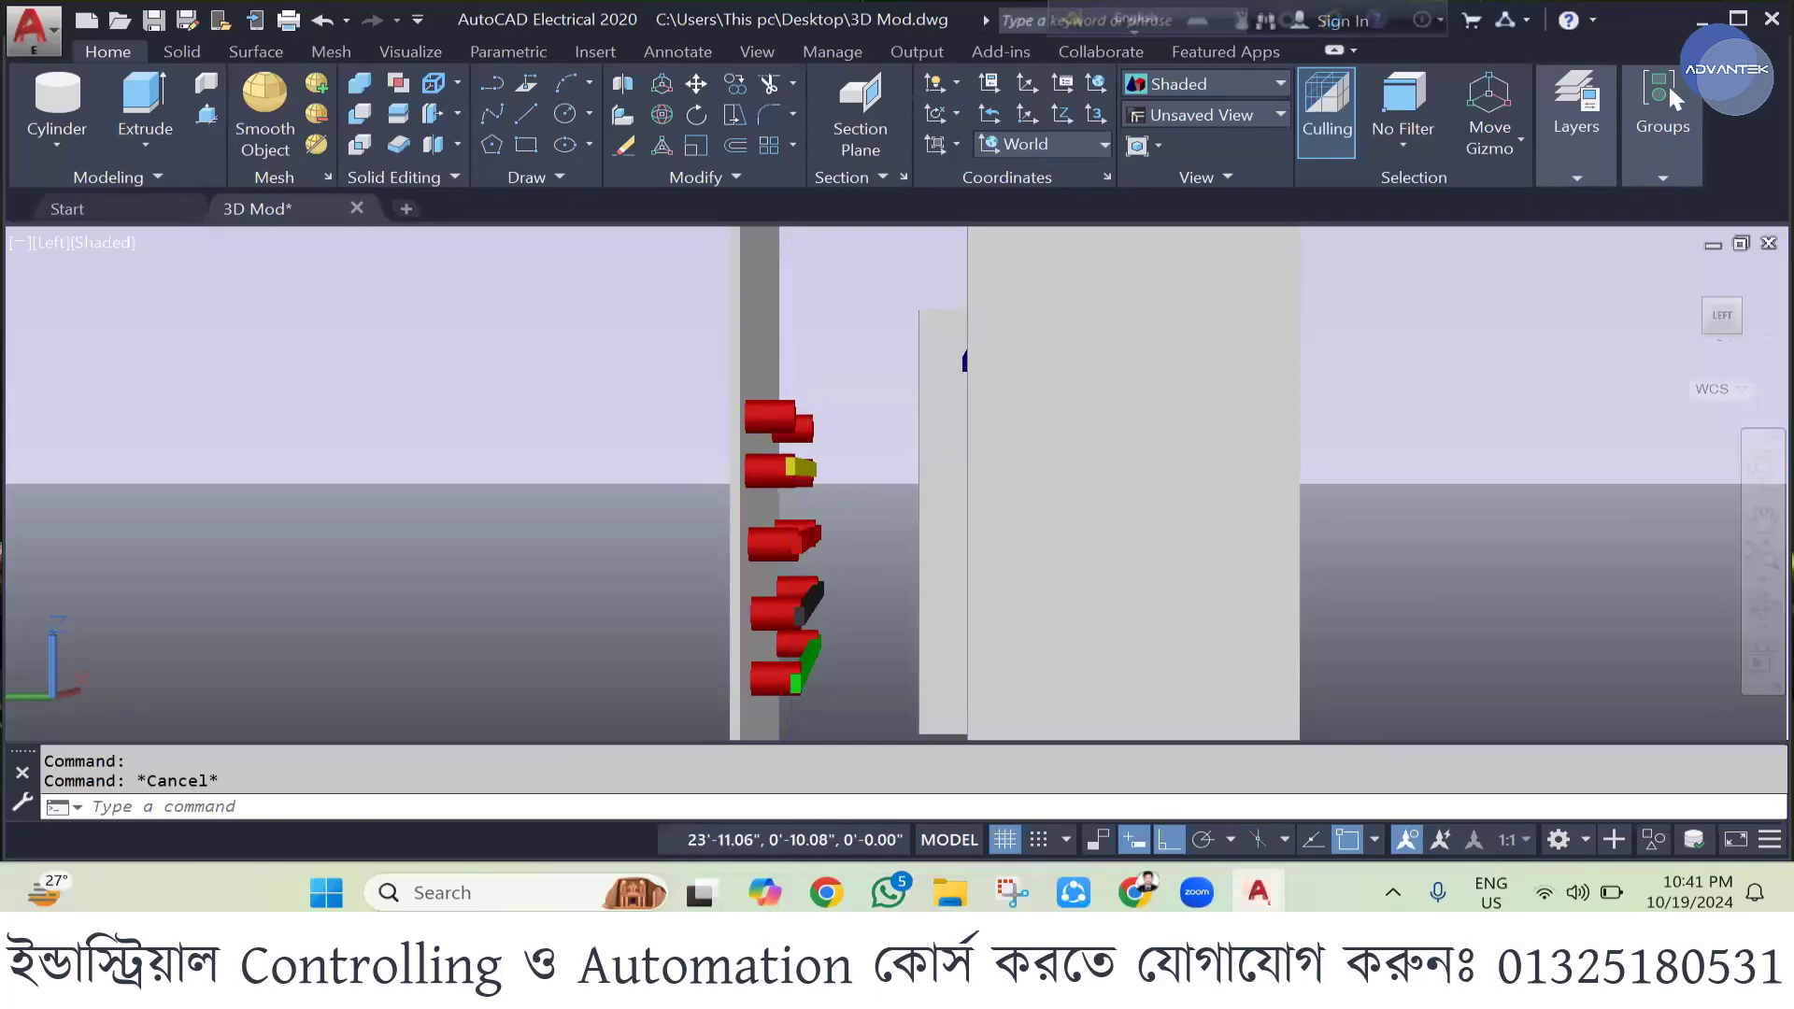
pyautogui.moveTo(974, 653); pyautogui.dragTo(1049, 653, button='middle')
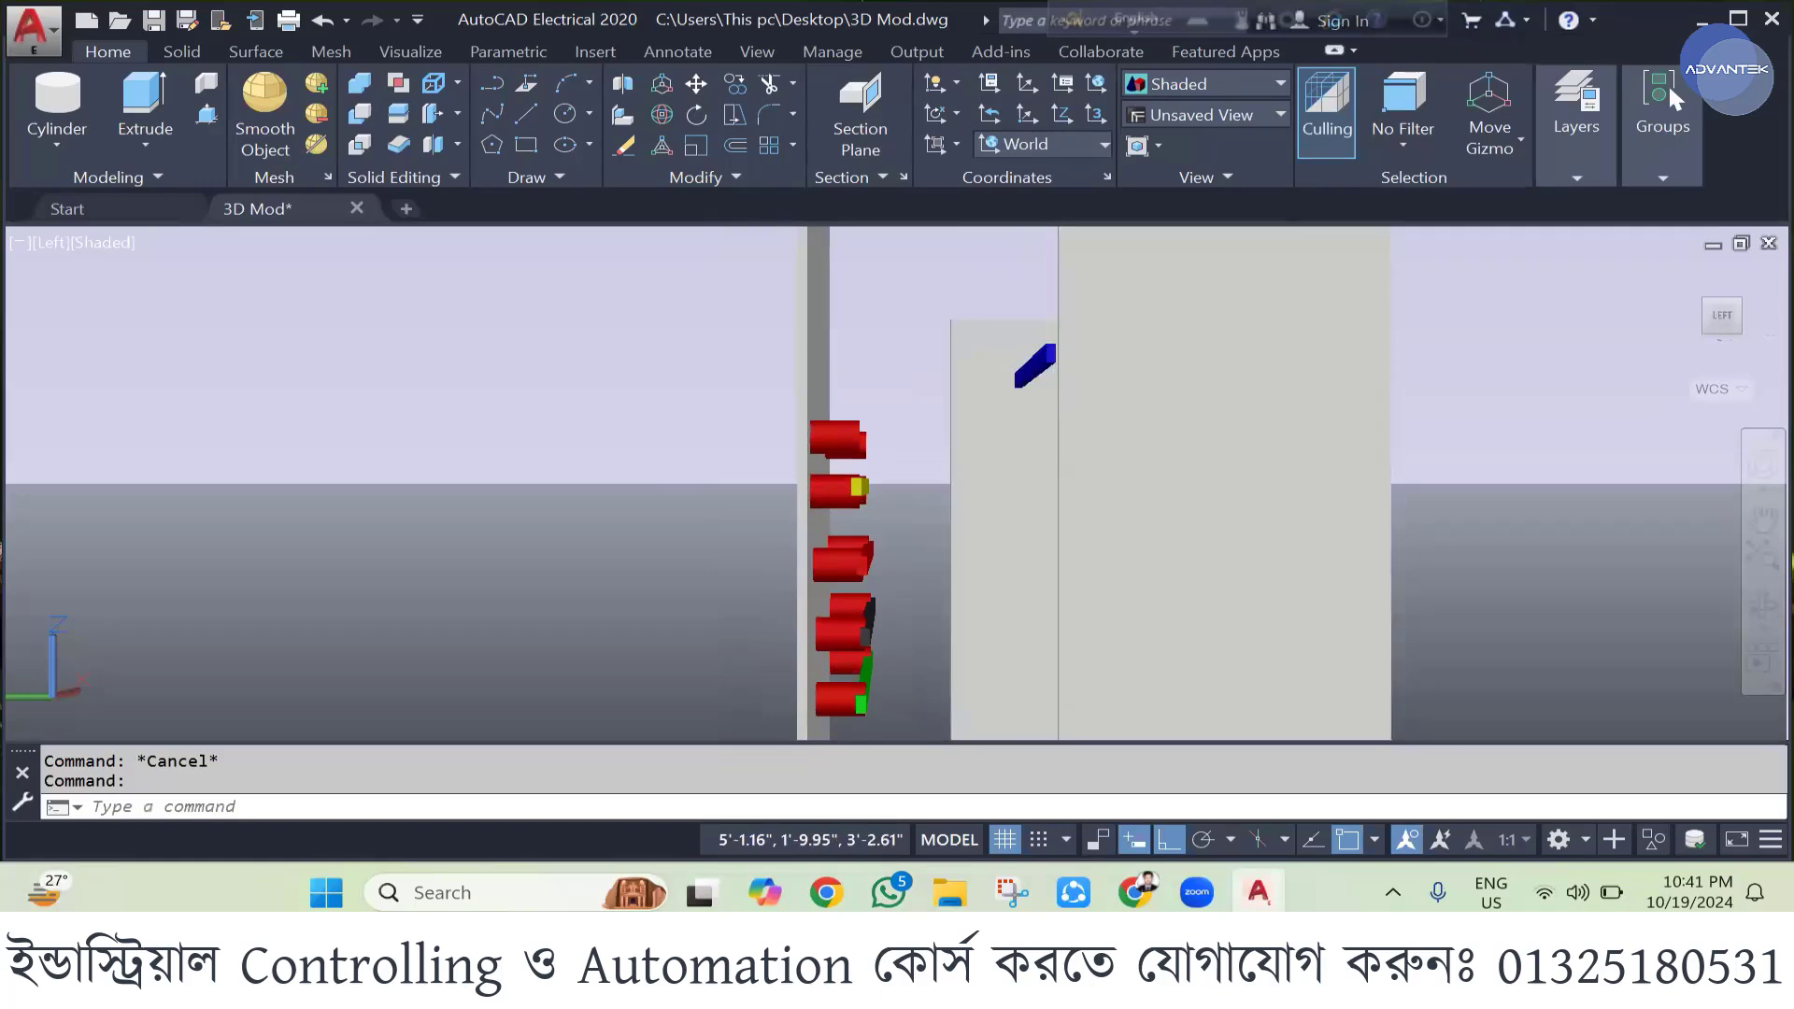
pyautogui.click(1045, 352)
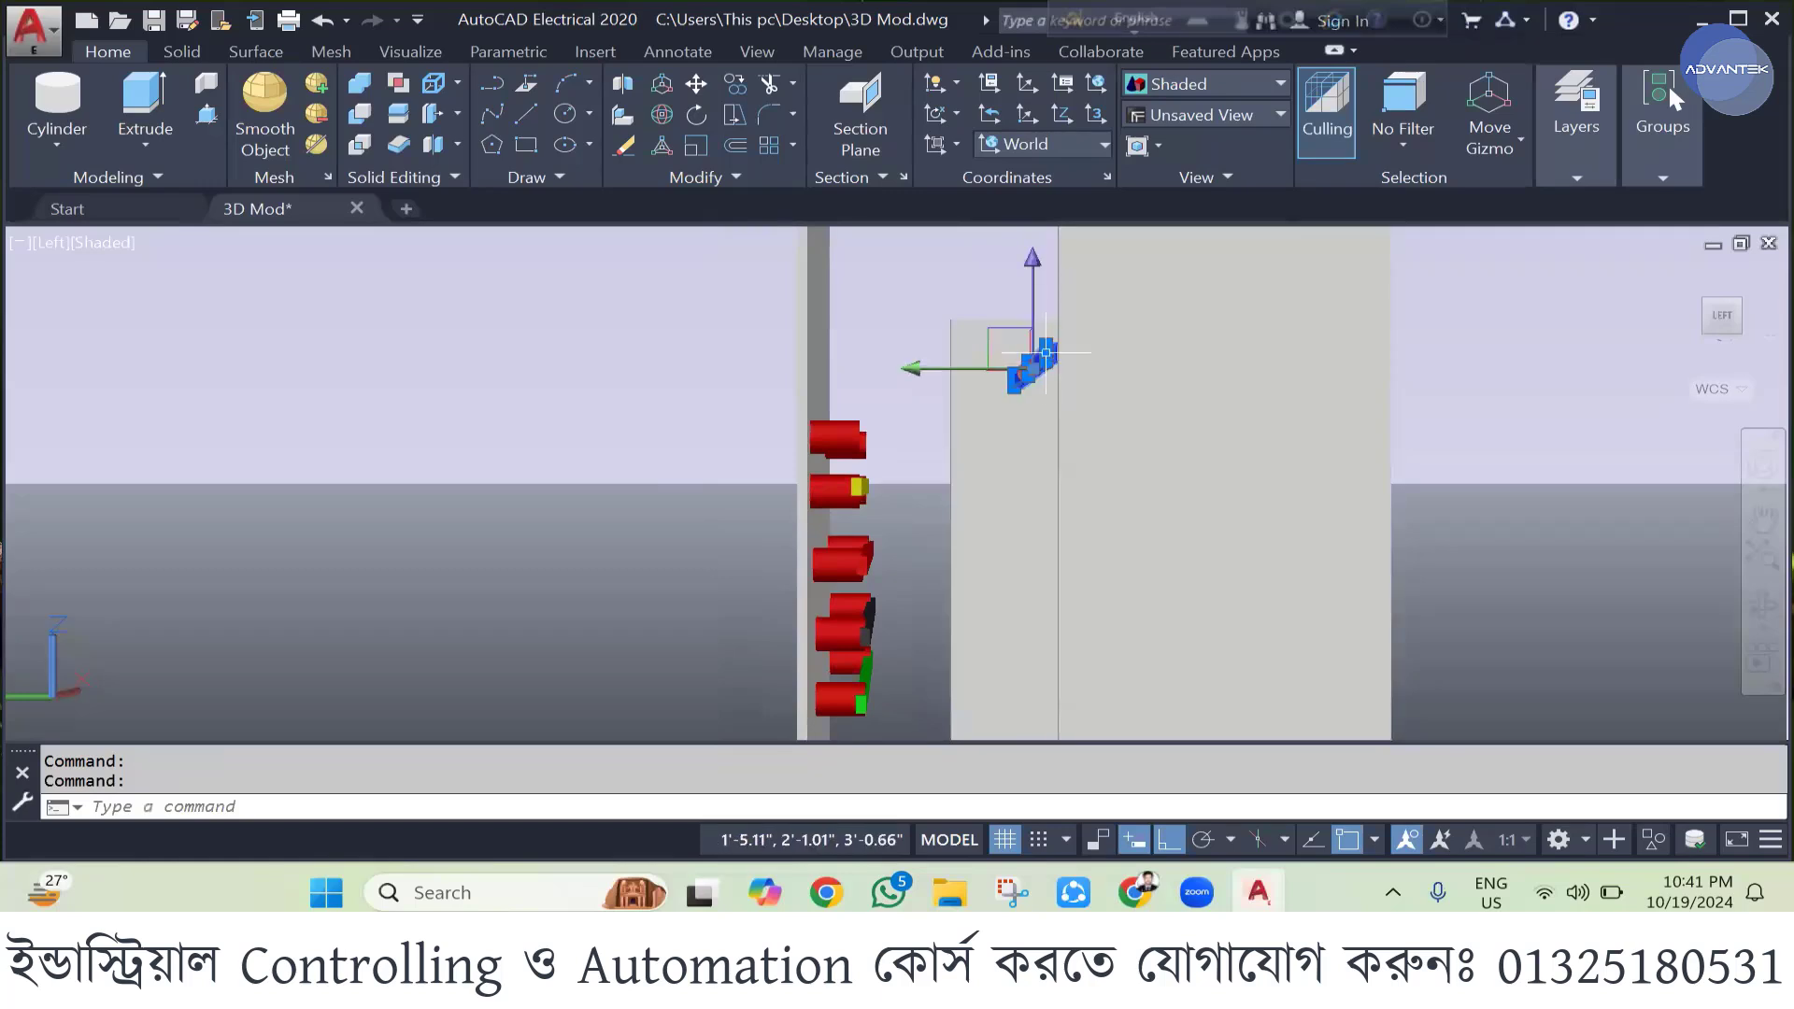
pyautogui.click(955, 369)
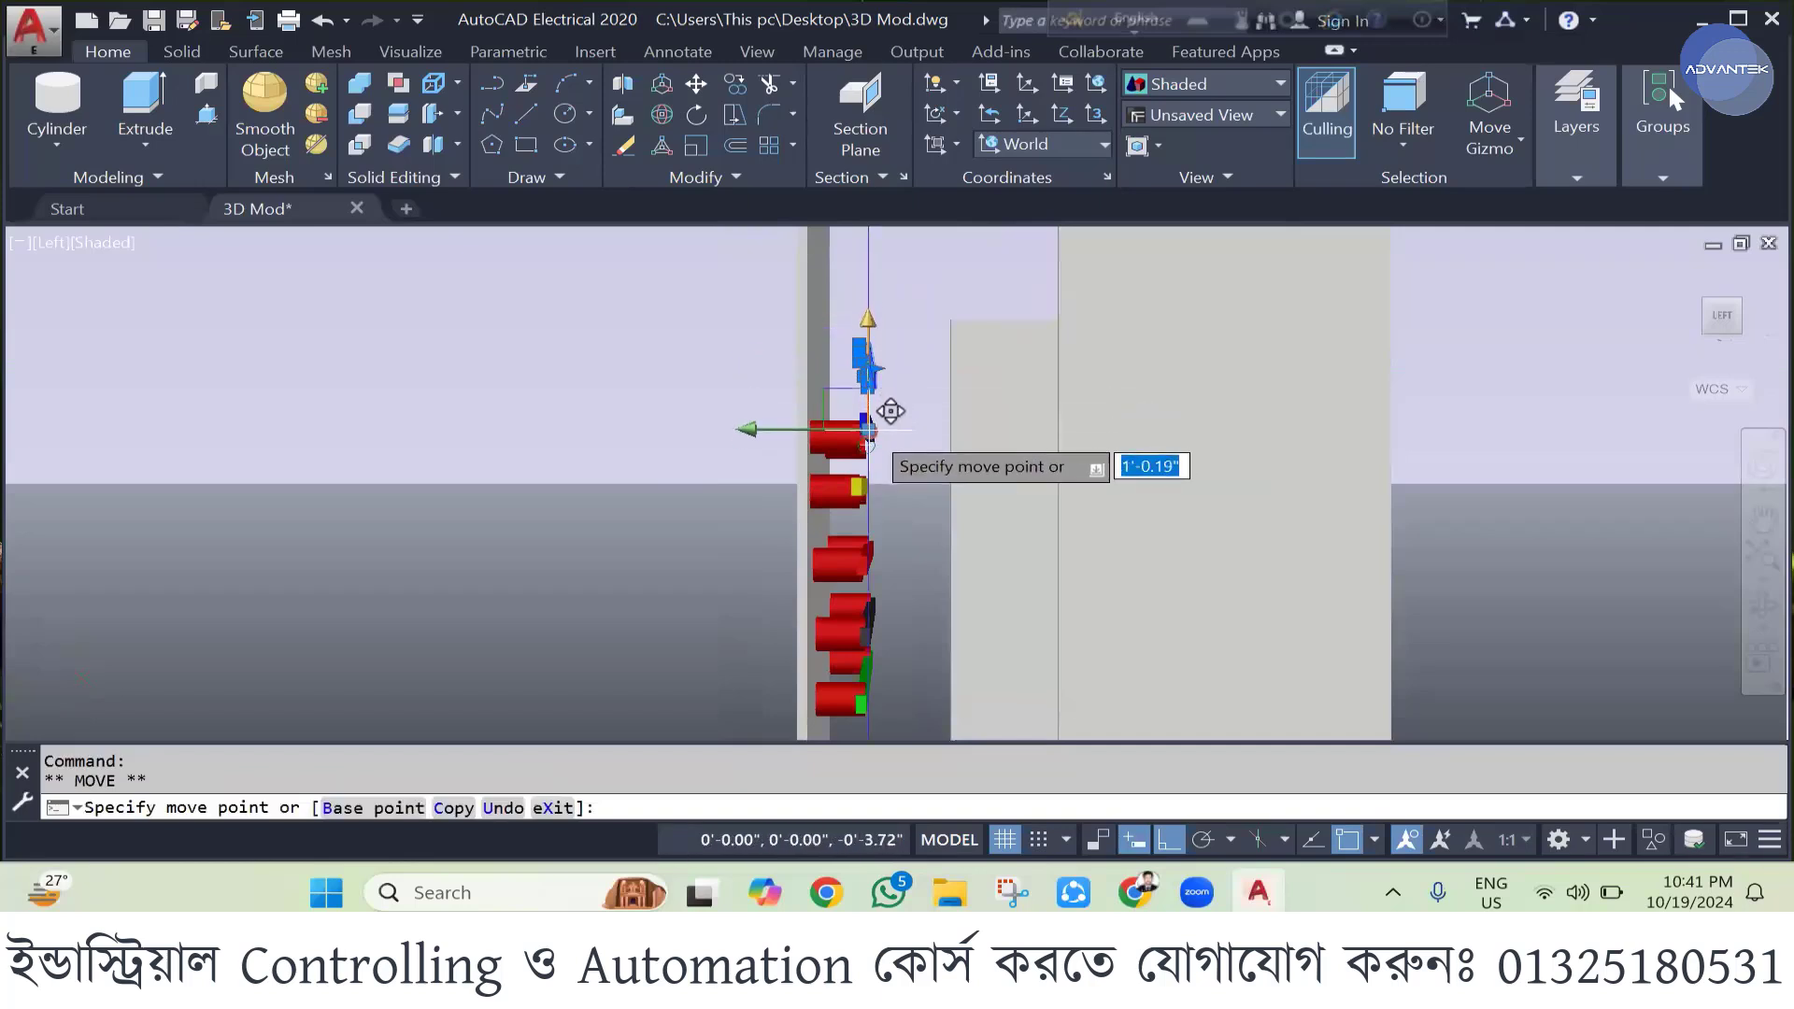
pyautogui.press('Escape')
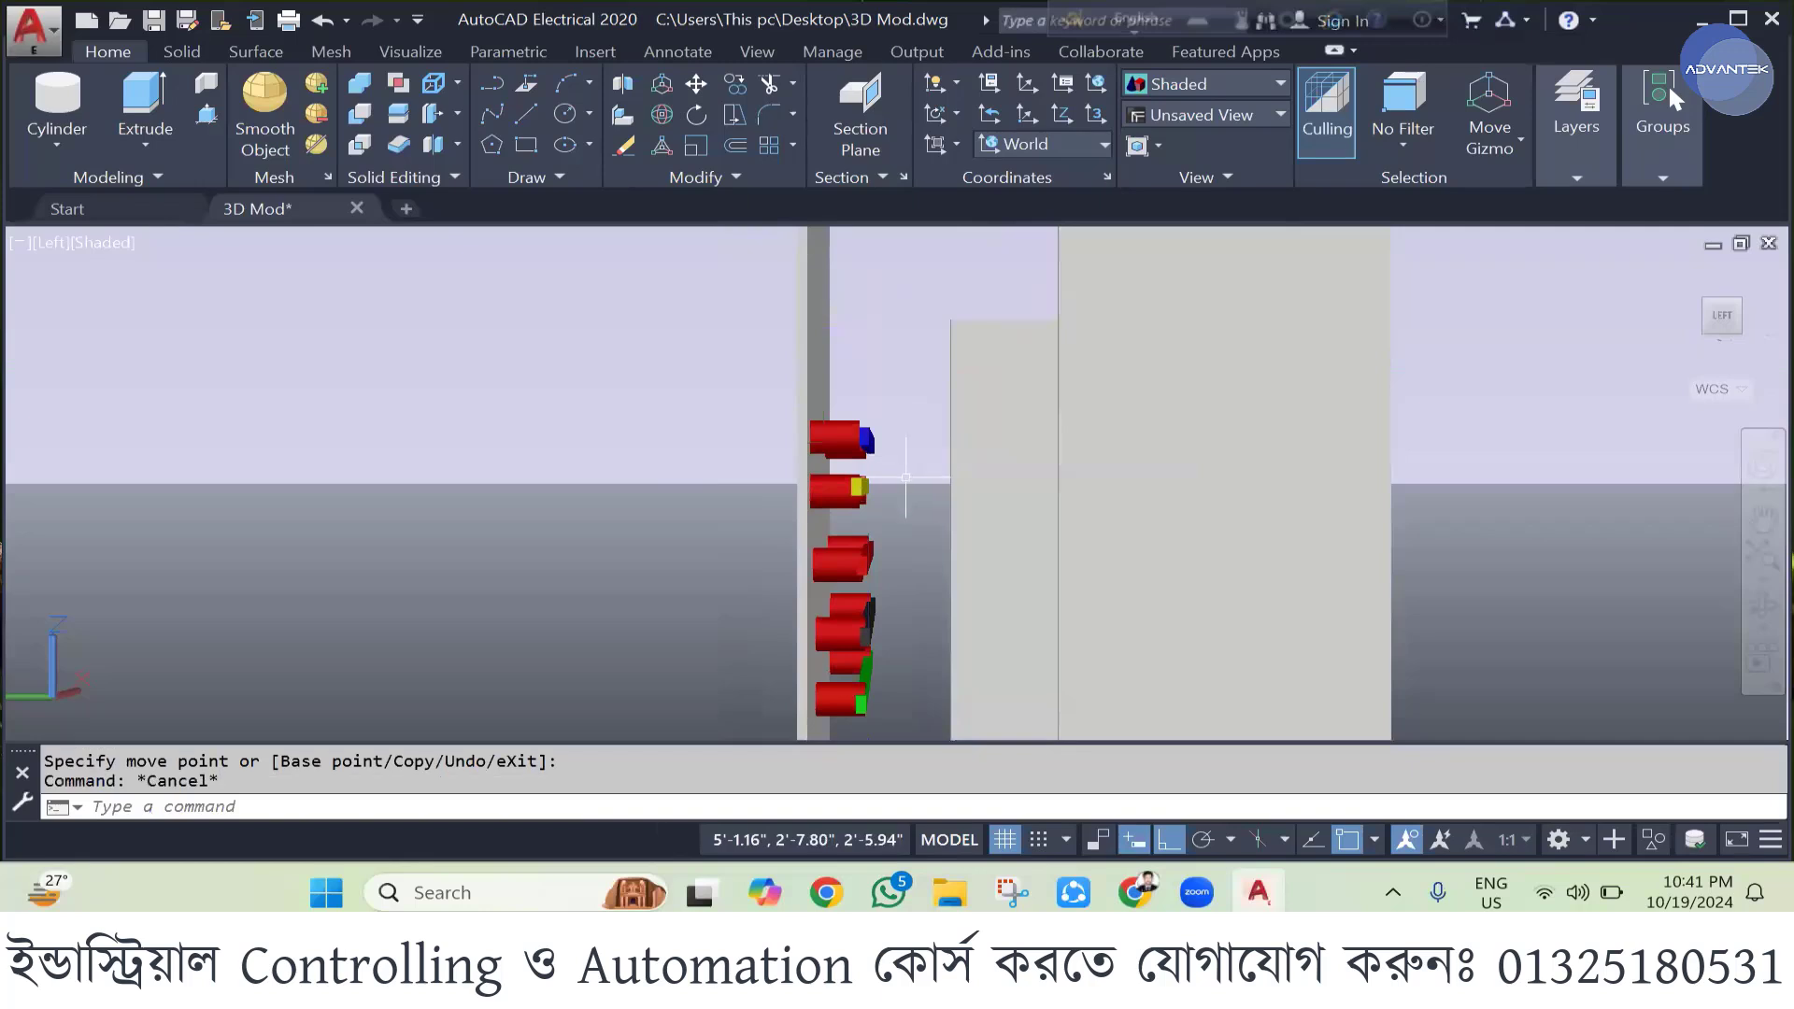
# - Reselect the blue part and cancel further moves, leaving it on the top light
pyautogui.click(869, 441)
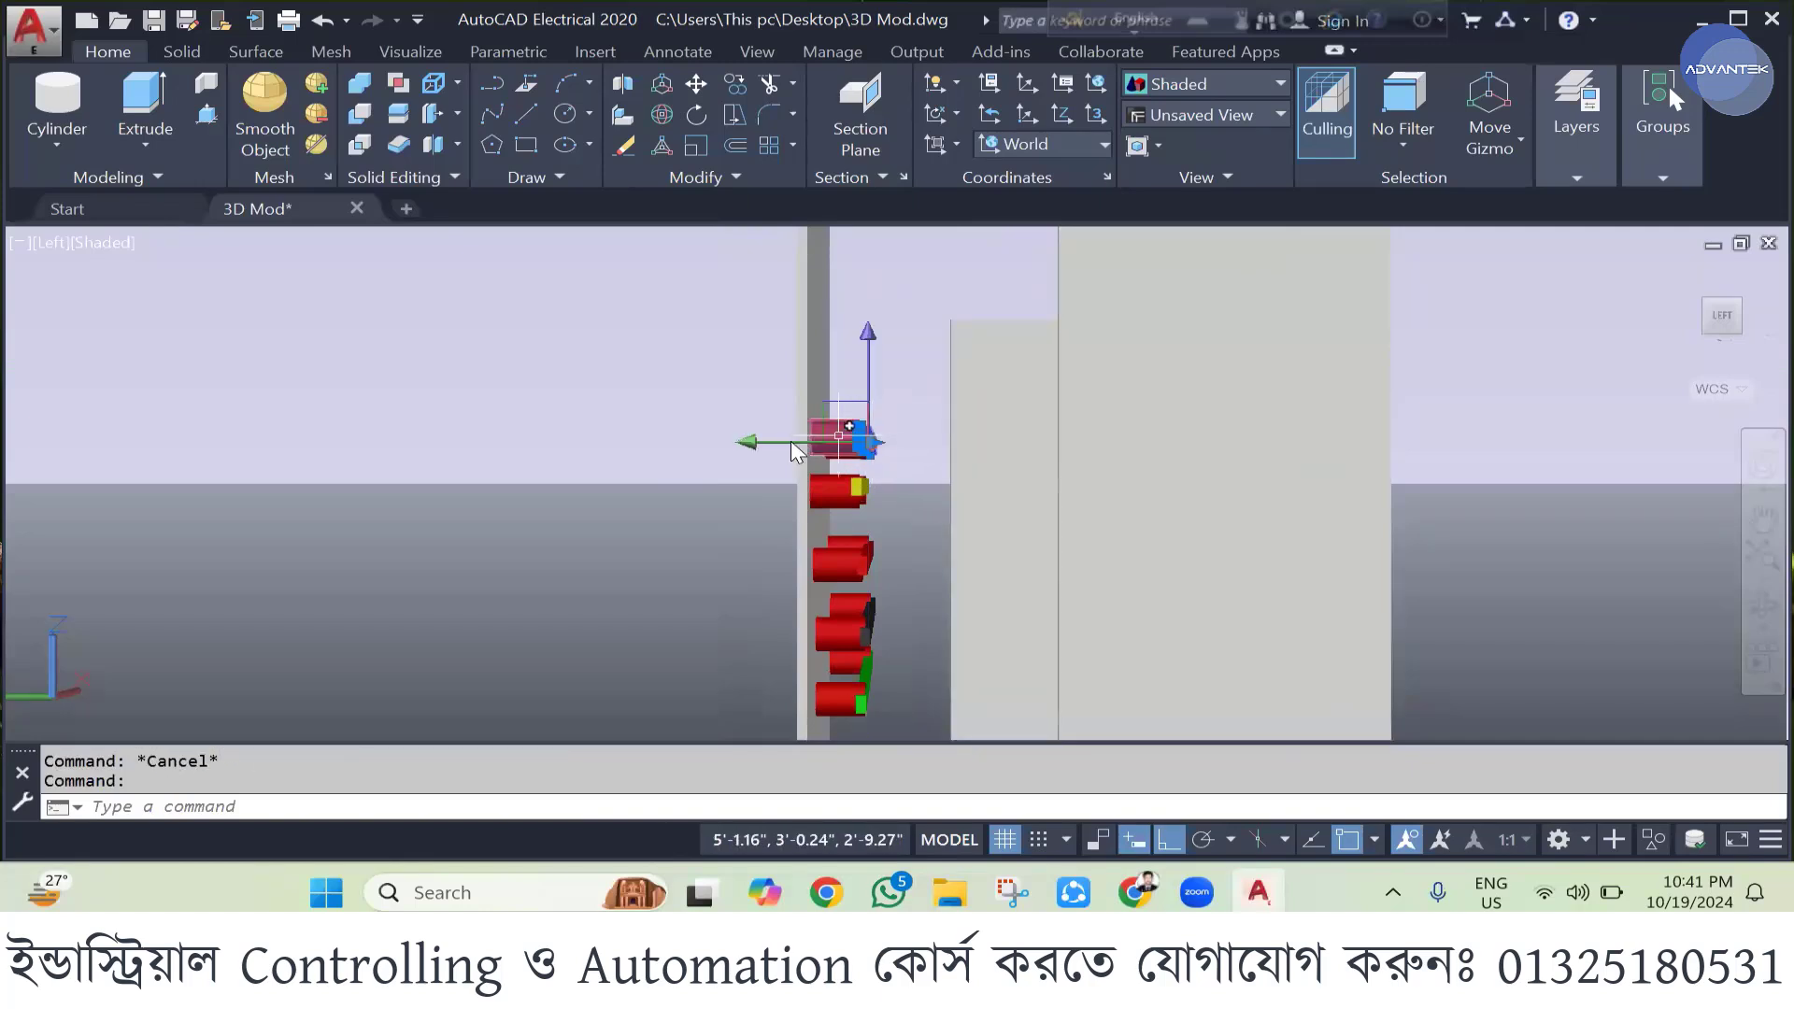
pyautogui.click(869, 441)
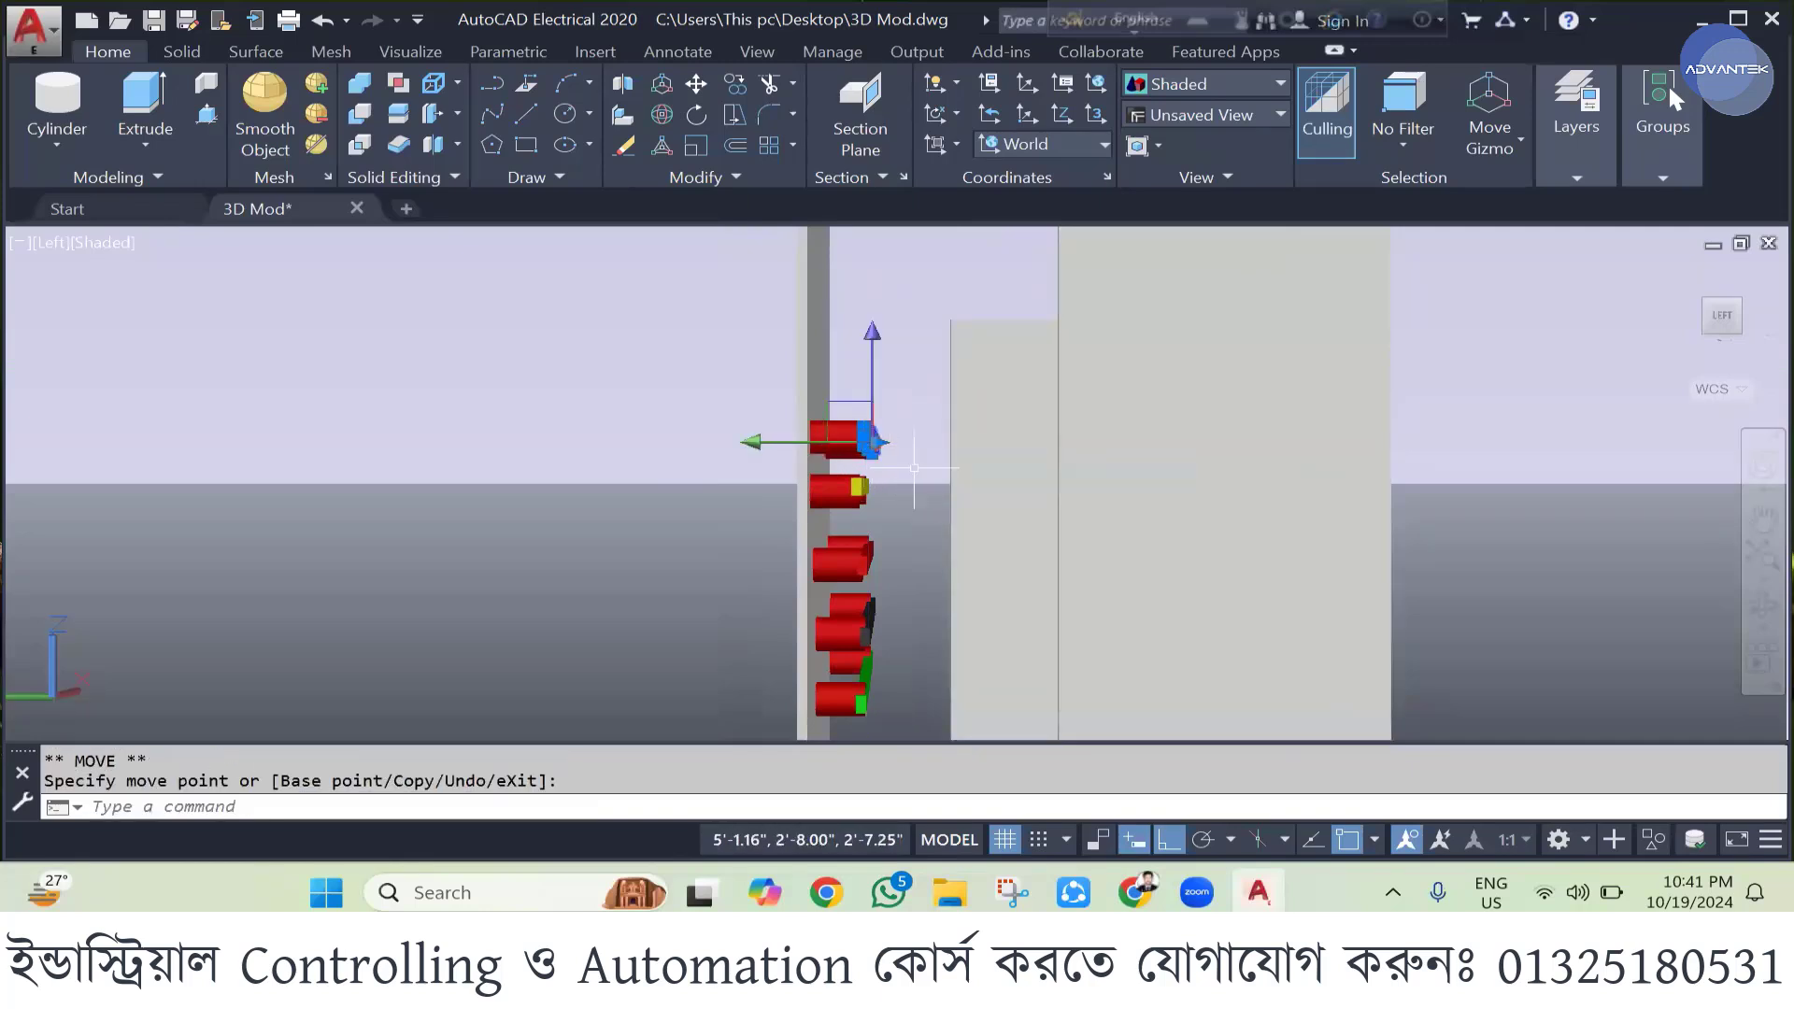
pyautogui.press('Escape')
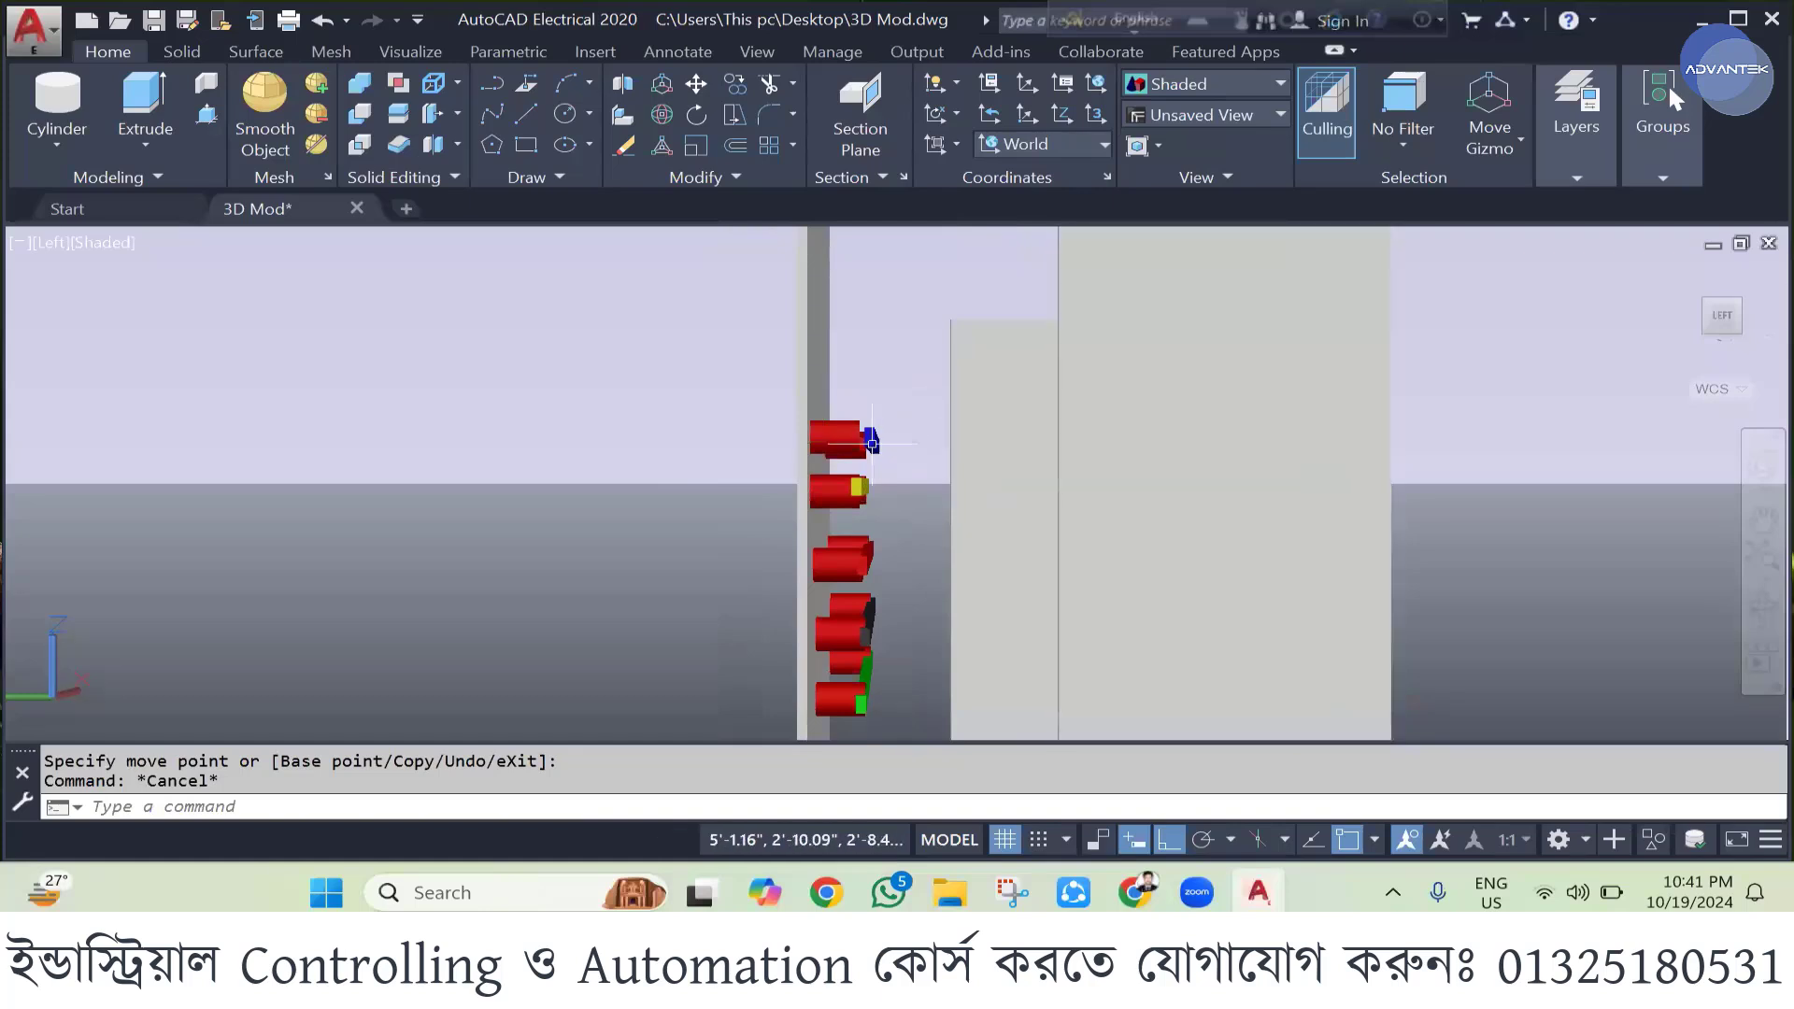
pyautogui.click(872, 441)
pyautogui.click(840, 440)
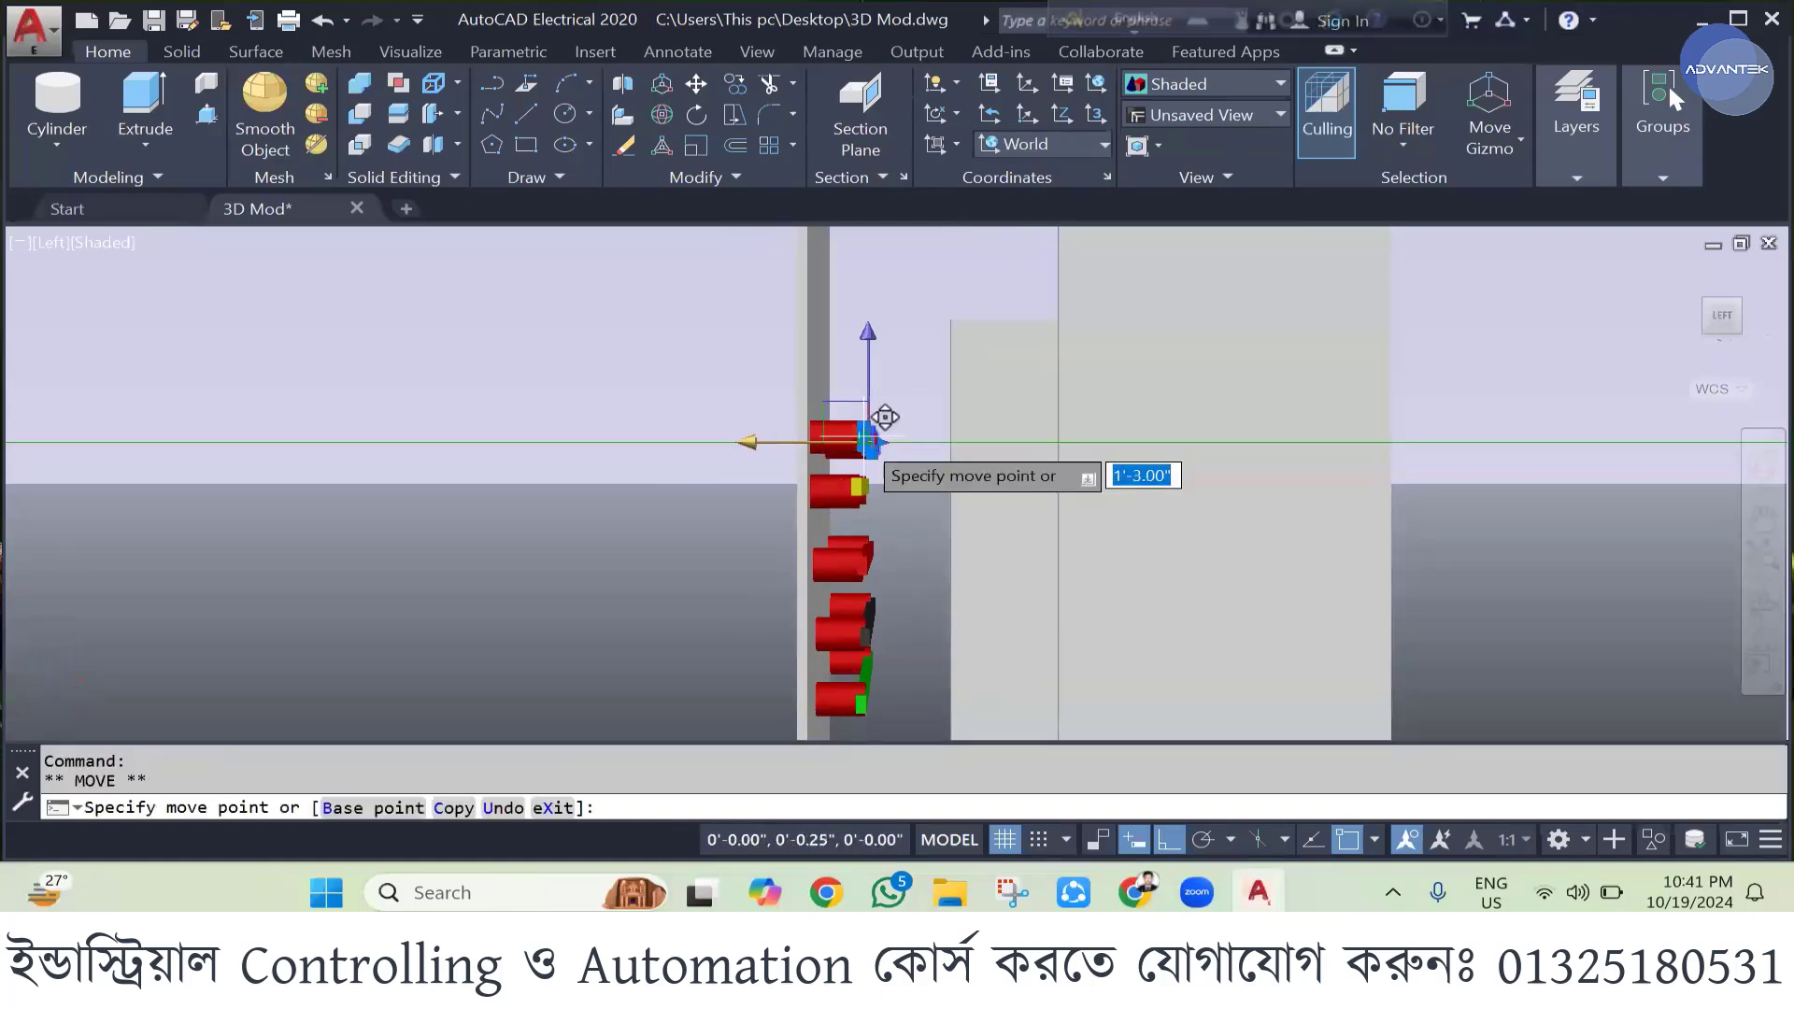
pyautogui.press('Escape')
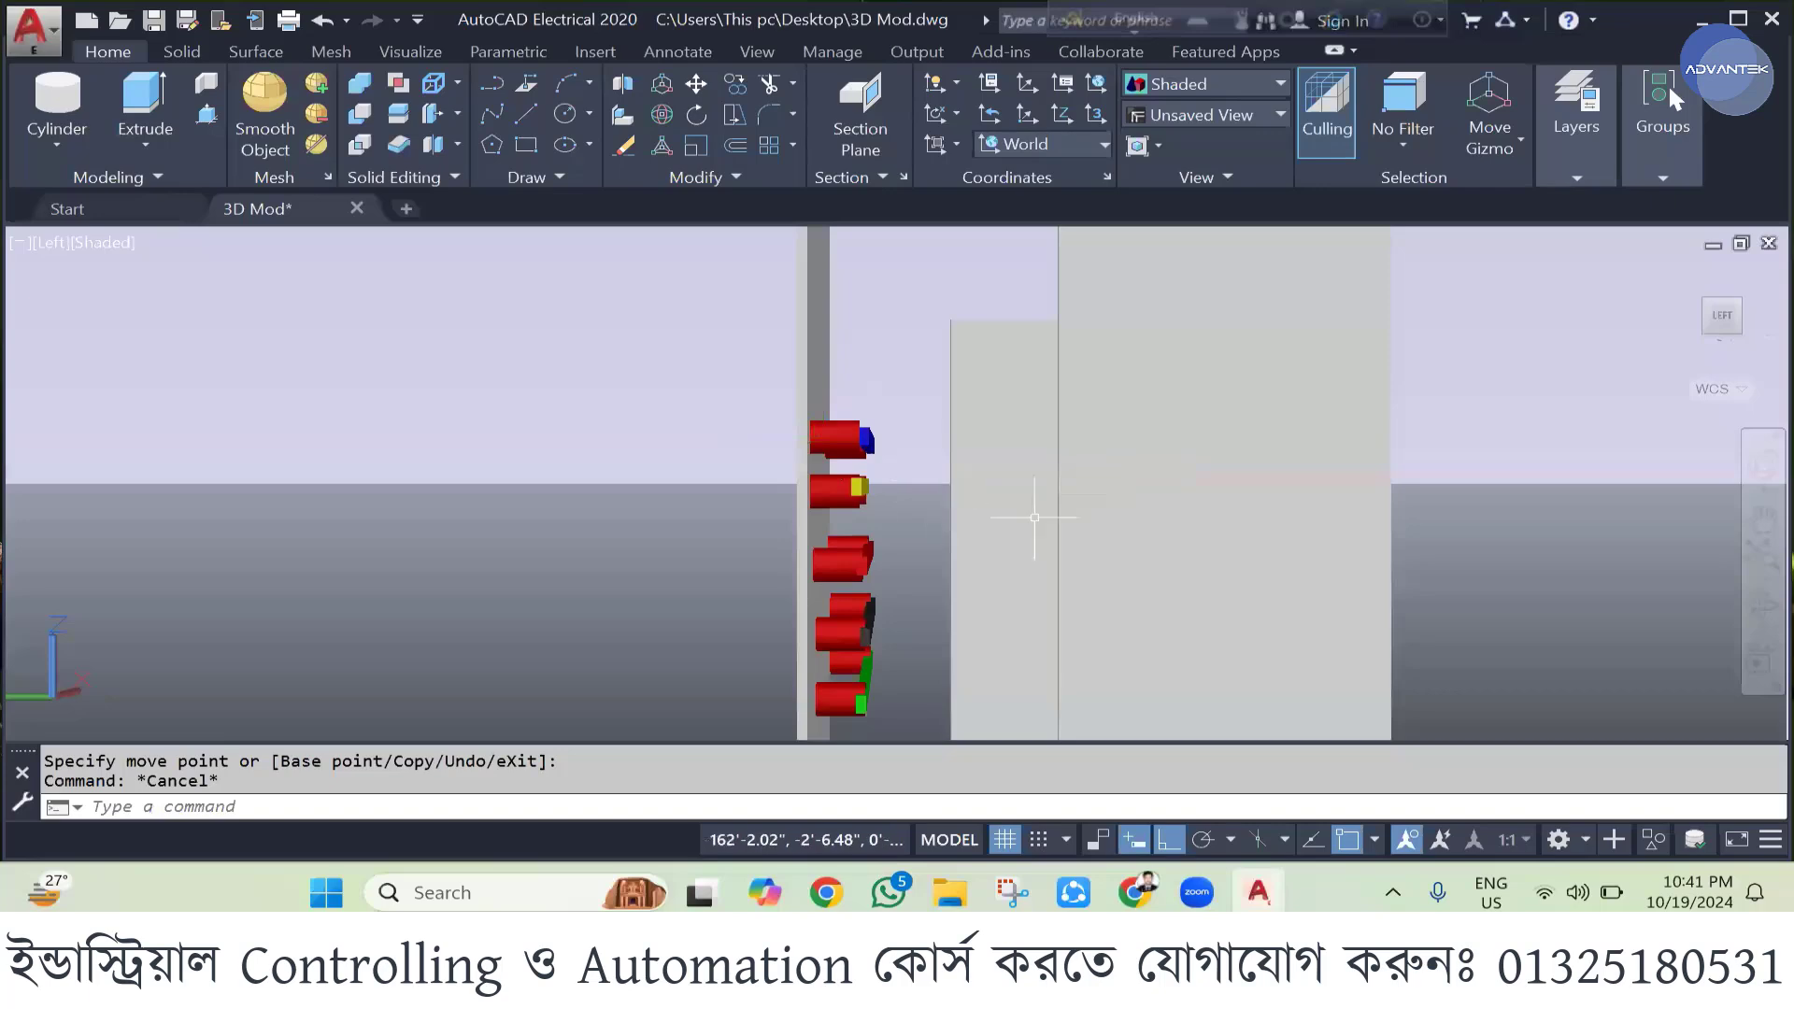
pyautogui.click(1752, 622)
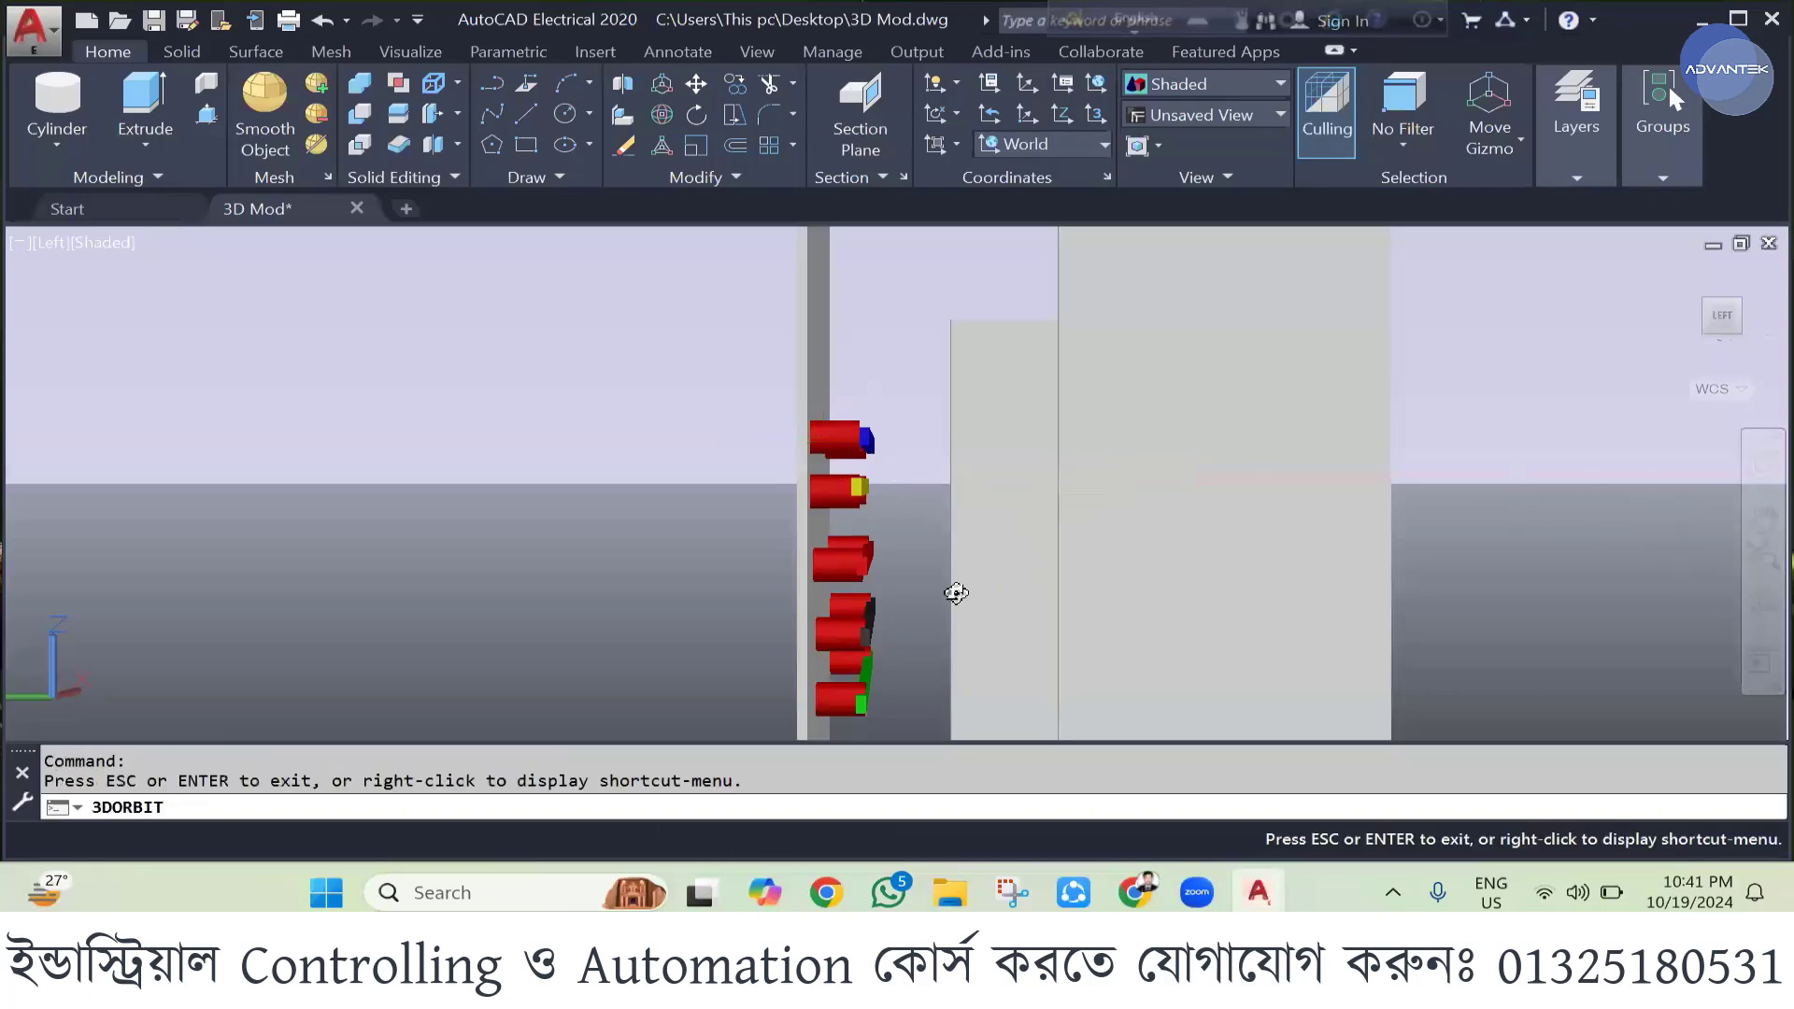
# - Orbit, pan and zoom out to an angled view showing busbars, side panels and base plates
pyautogui.moveTo(956, 592); pyautogui.dragTo(877, 464)
pyautogui.scroll(-3, 897, 449)
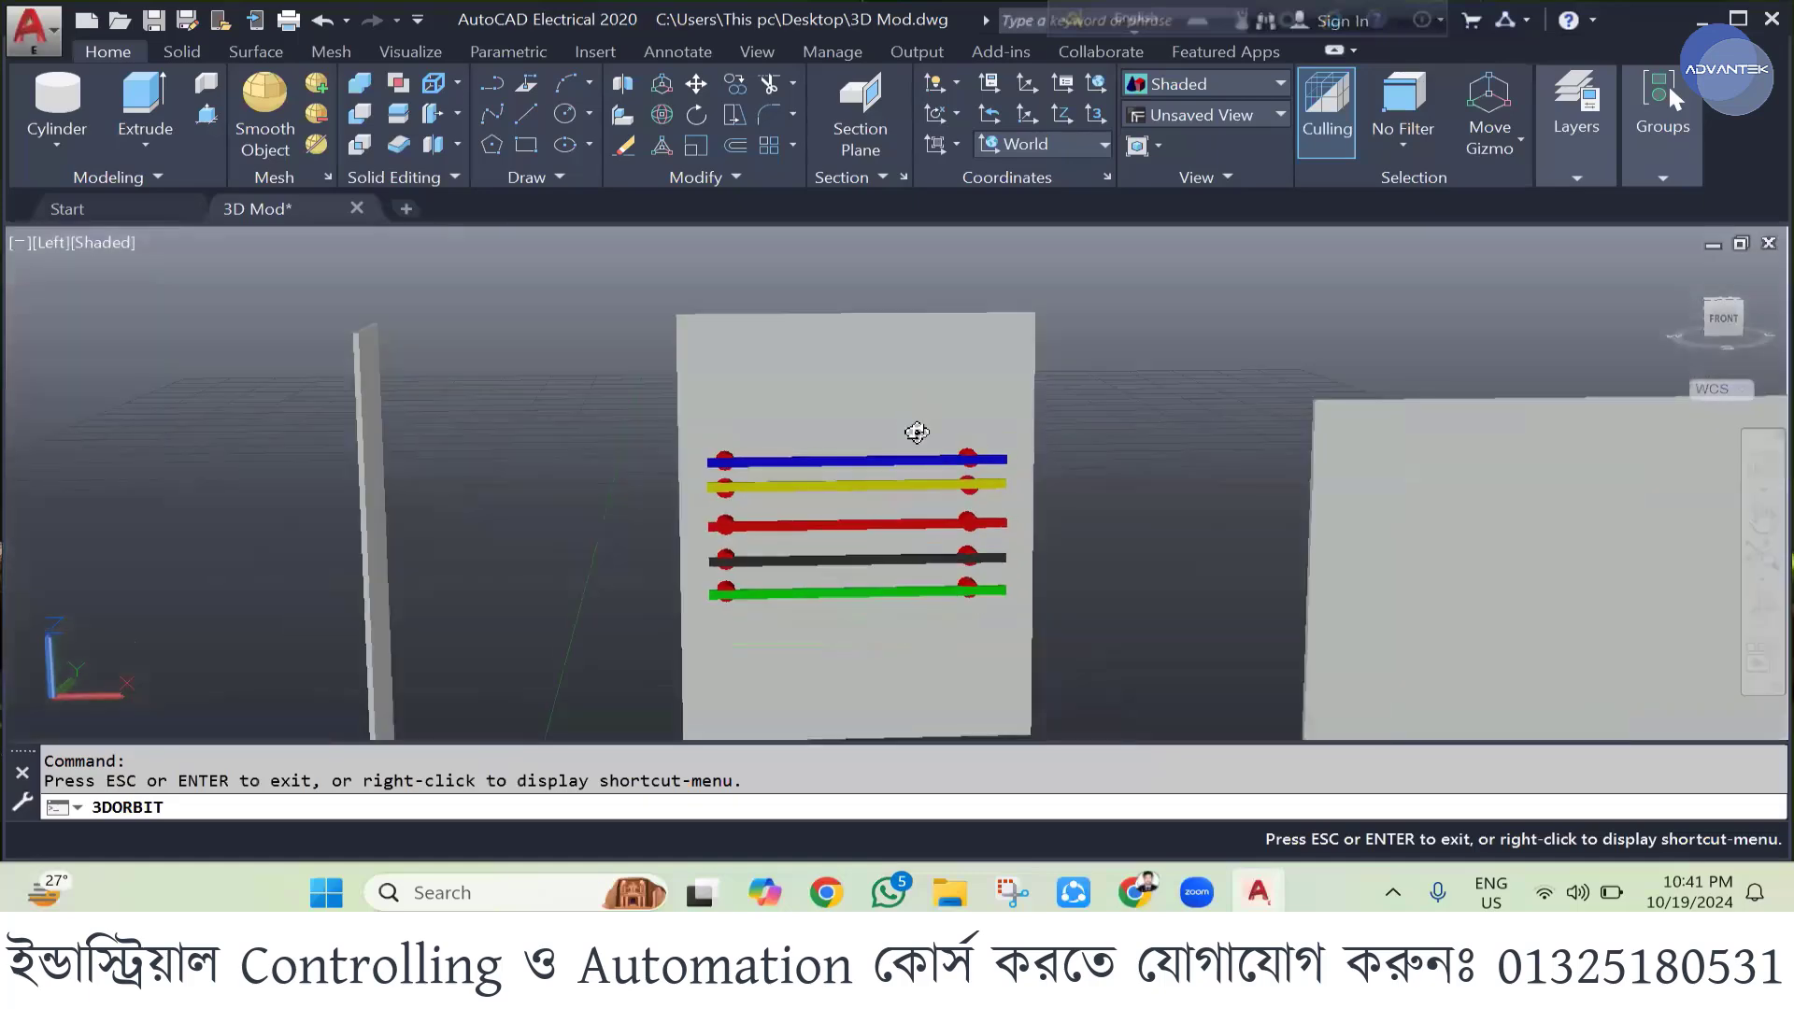
pyautogui.scroll(-2, 916, 432)
pyautogui.moveTo(1038, 565); pyautogui.dragTo(1025, 447, button='middle')
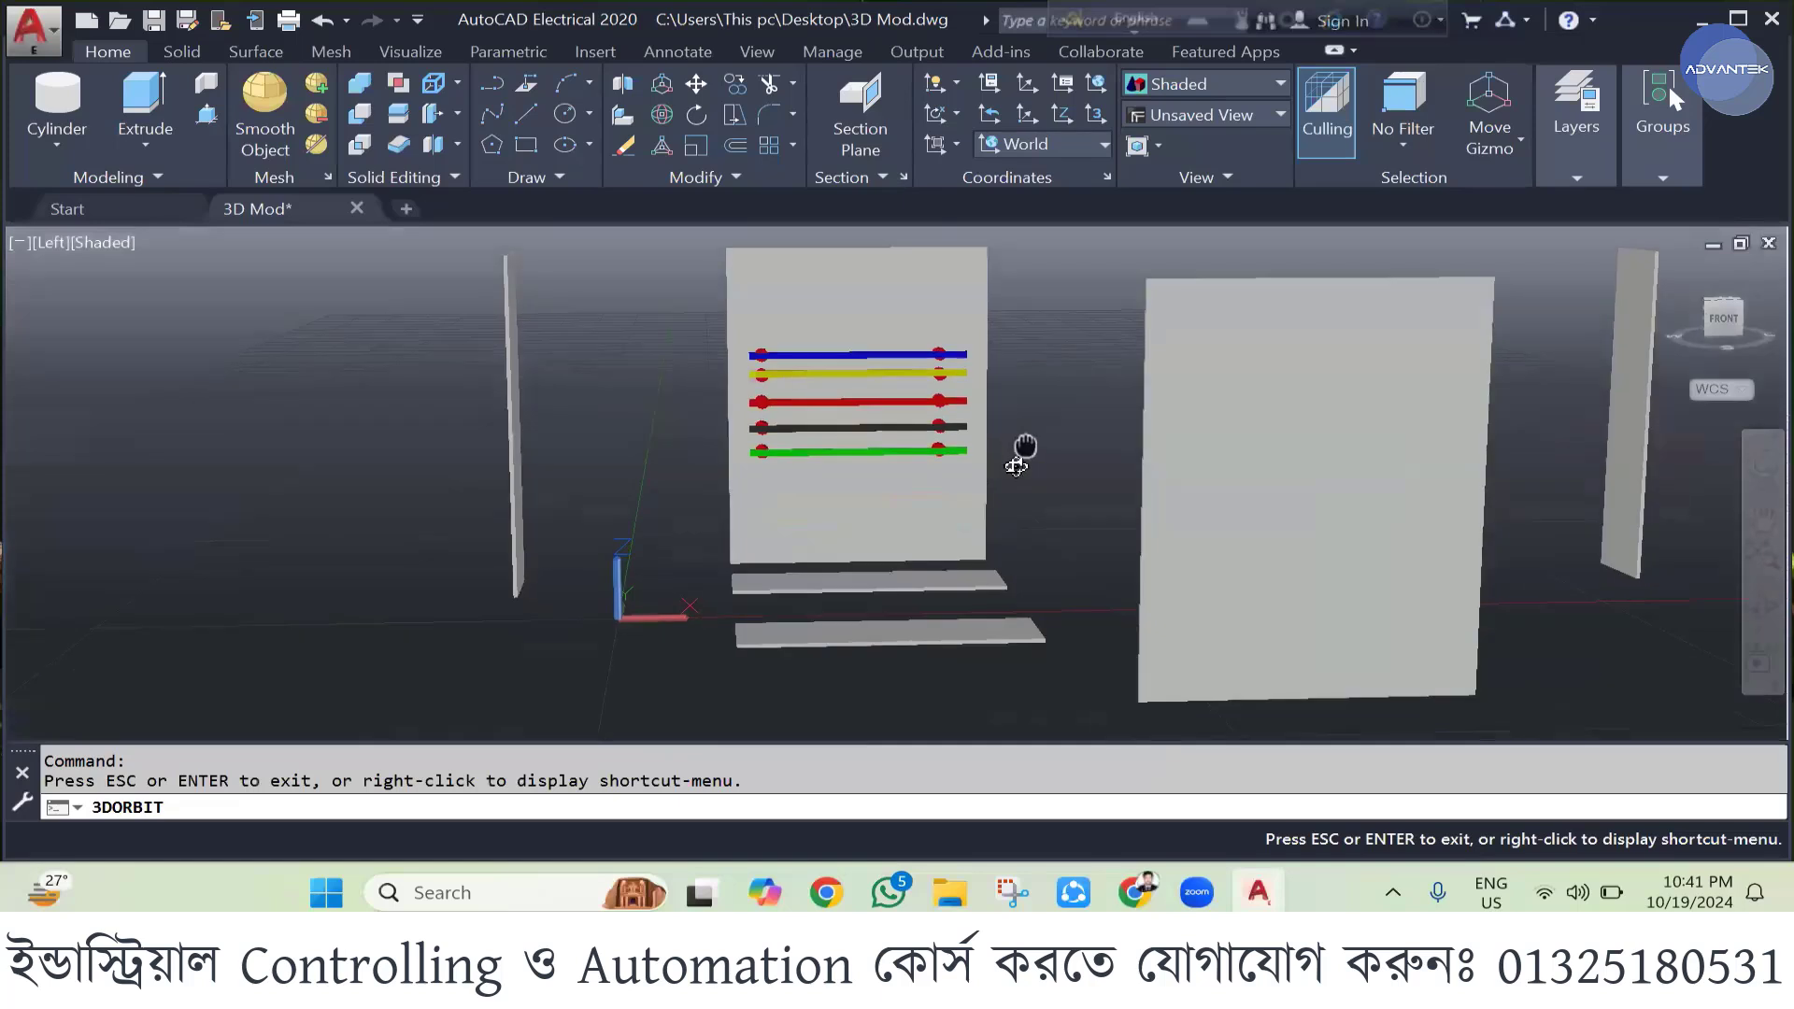
pyautogui.scroll(-2, 763, 512)
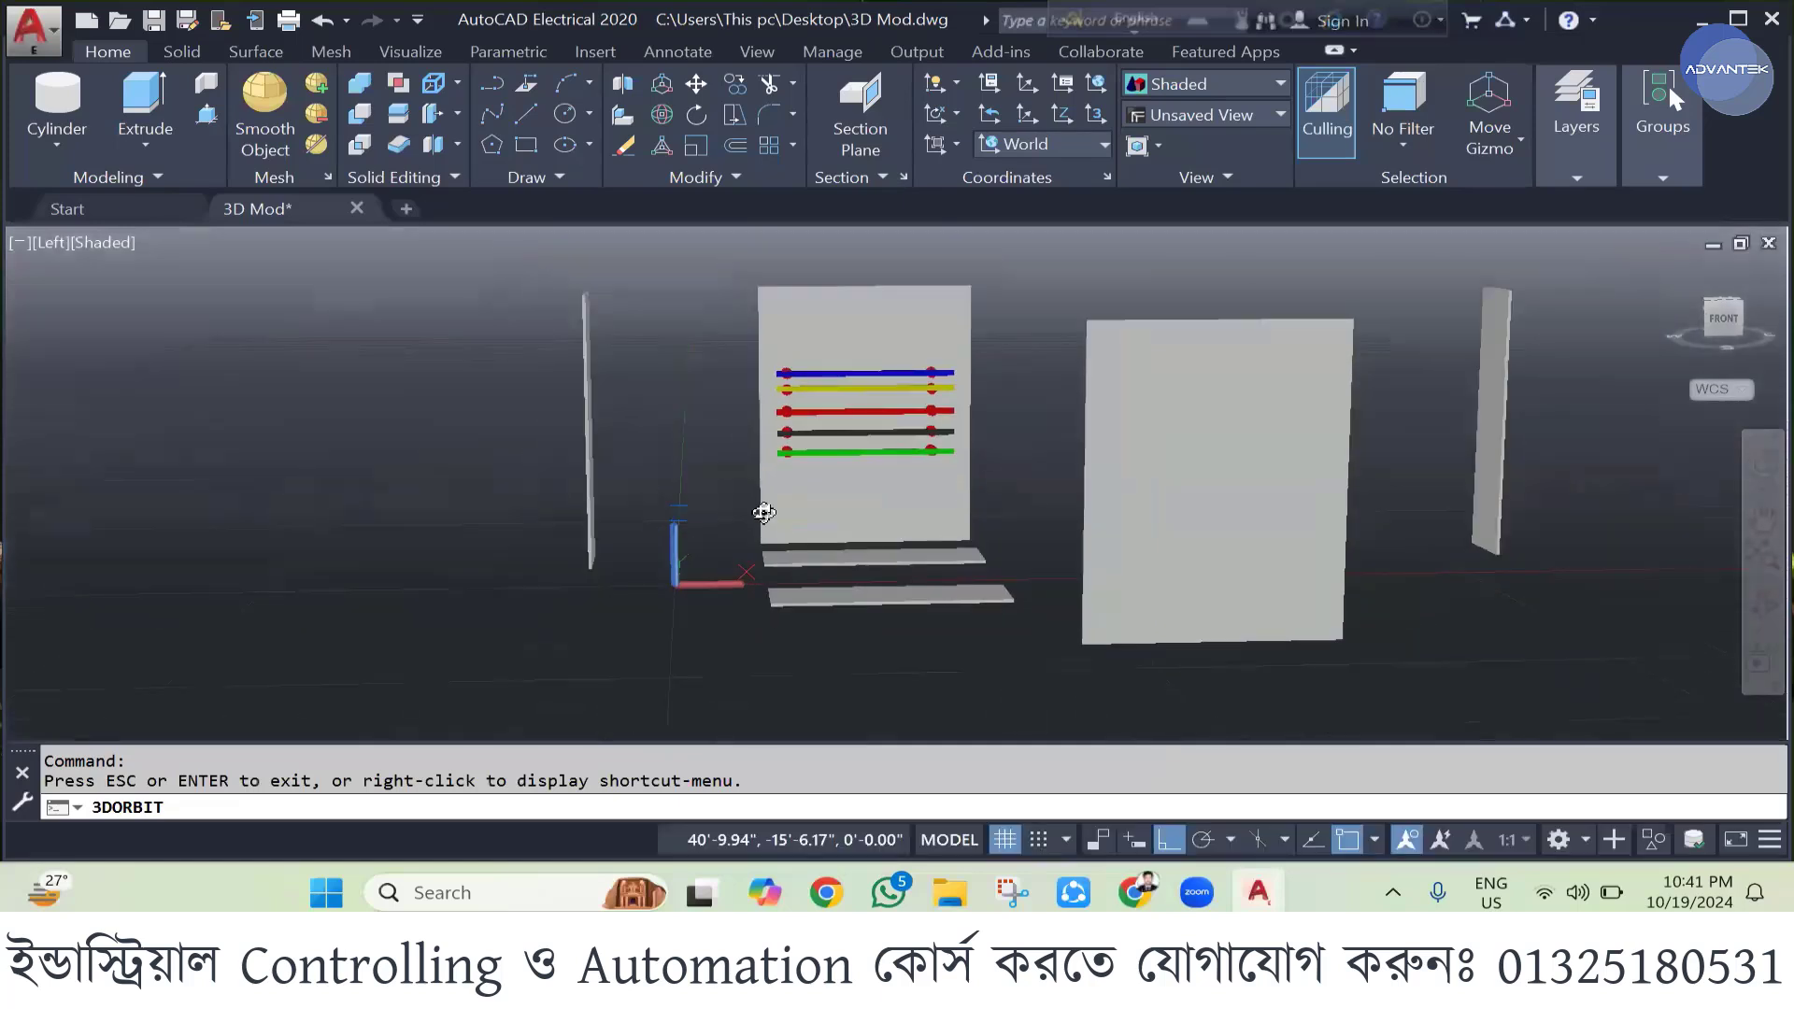
pyautogui.keyDown('shift'); pyautogui.moveTo(763, 512); pyautogui.dragTo(1349, 516, button='middle'); pyautogui.keyUp('shift')
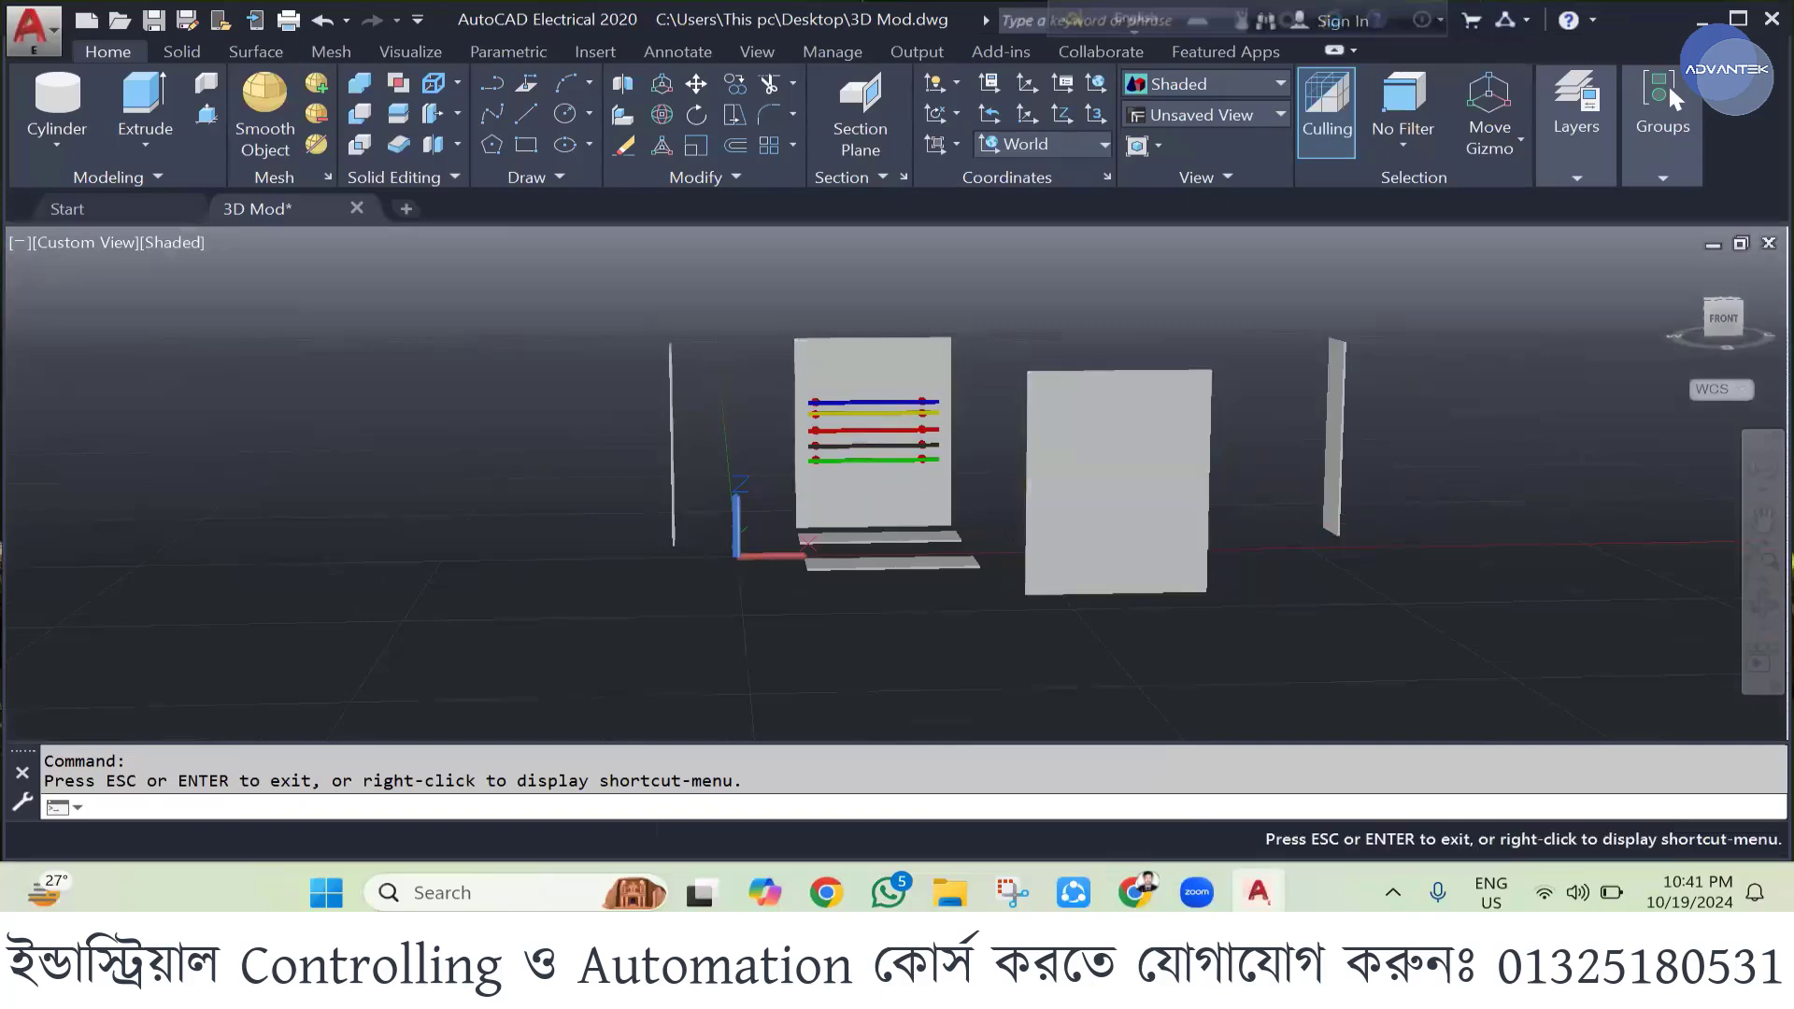
pyautogui.moveTo(1345, 514); pyautogui.dragTo(1224, 532)
pyautogui.press('Escape')
pyautogui.press('Escape')
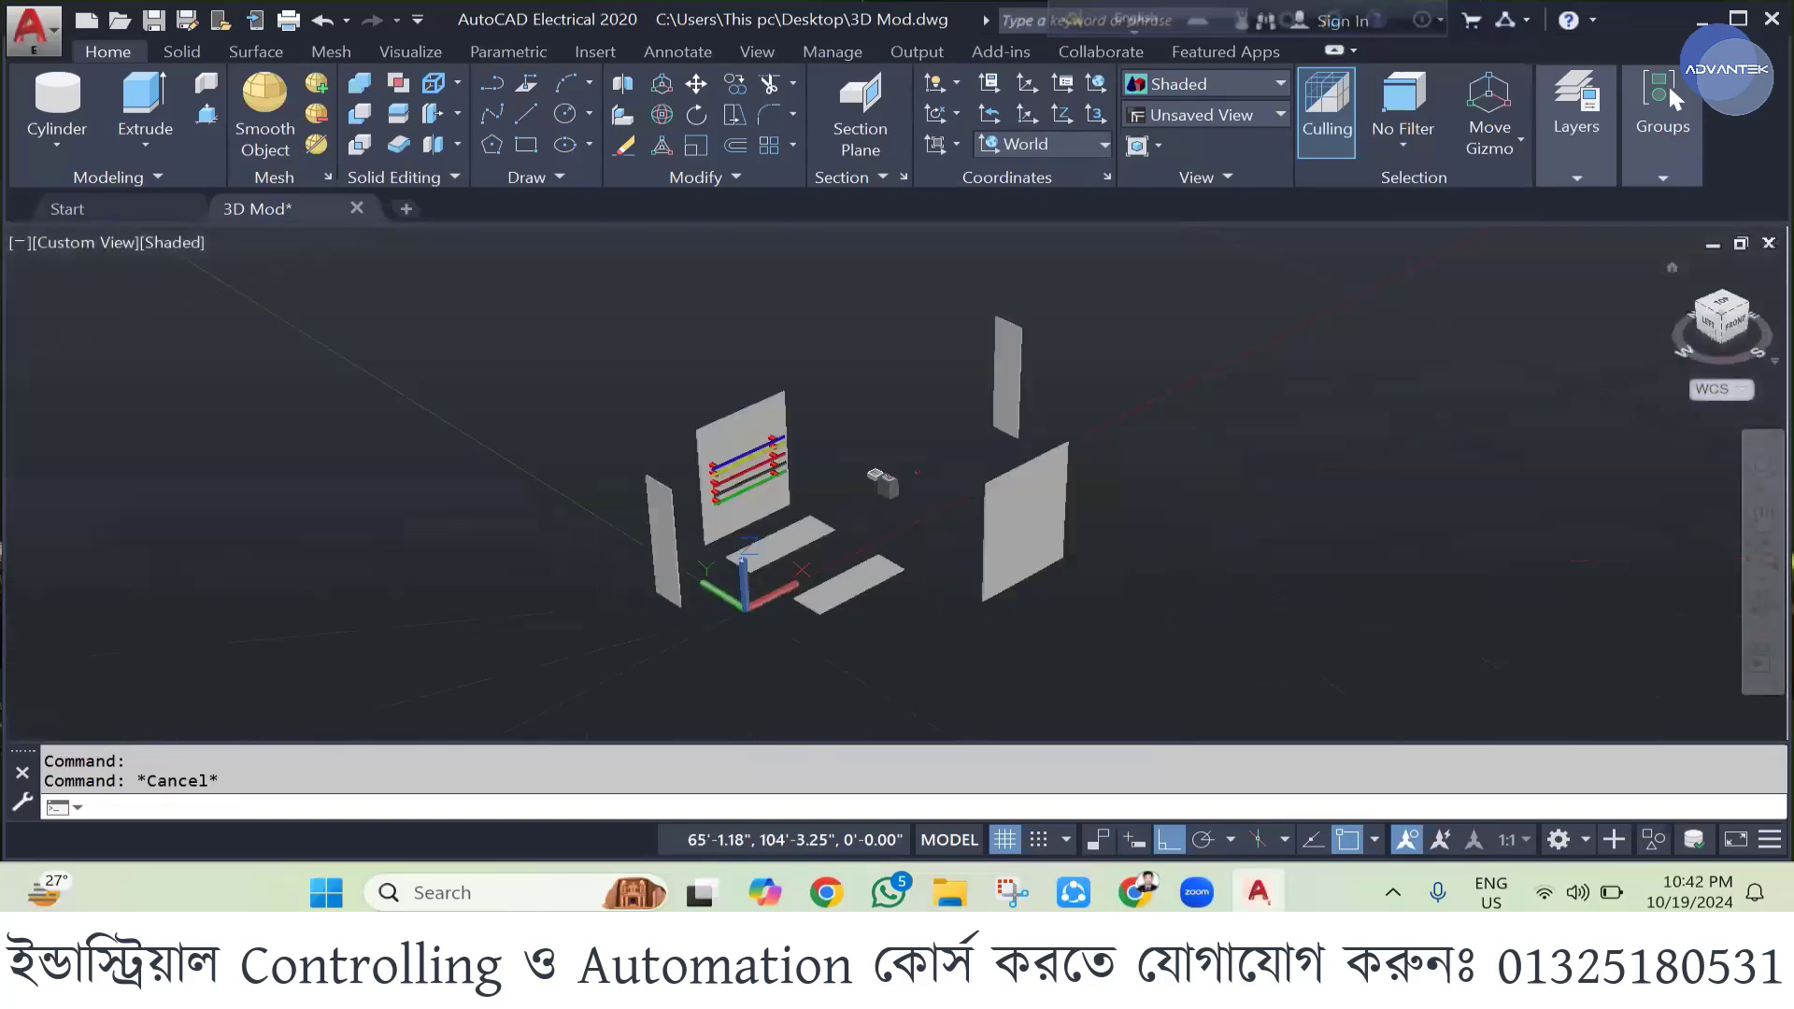
pyautogui.scroll(2, 719, 534)
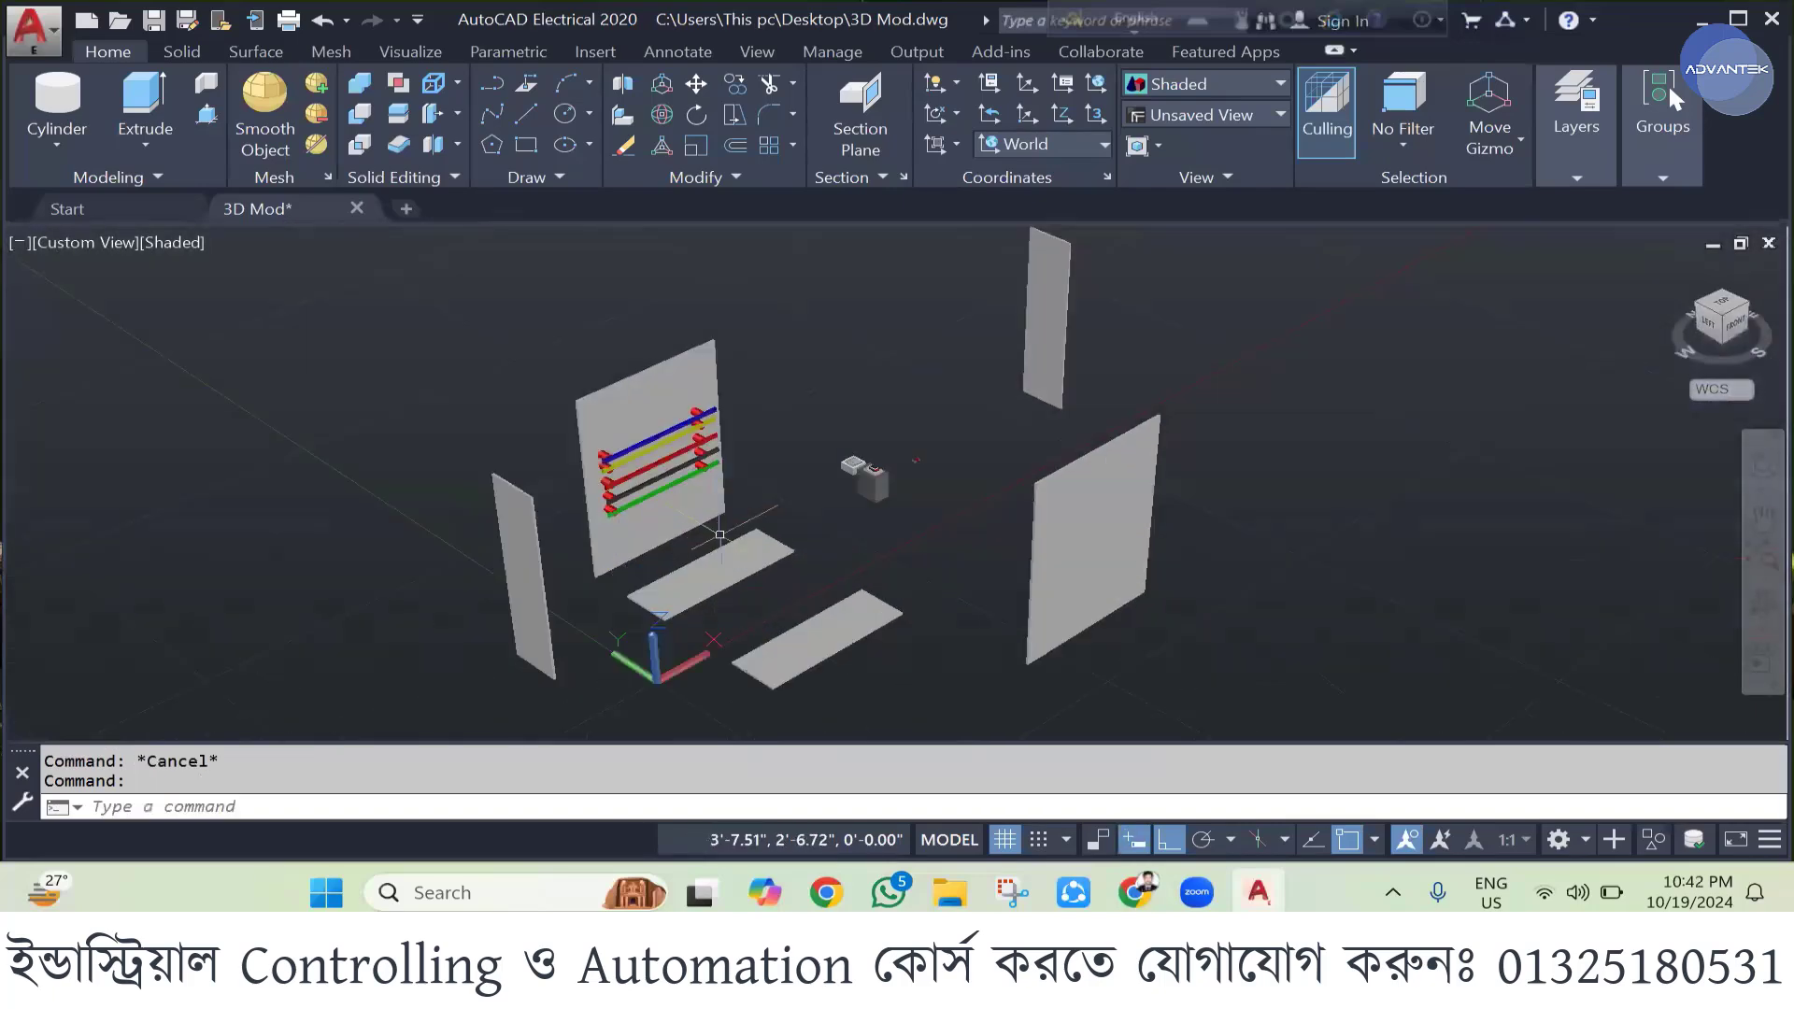
pyautogui.scroll(1, 719, 534)
# - Switch the visual style to 2D Wireframe and move the flat plate to its new position
pyautogui.click(1205, 83)
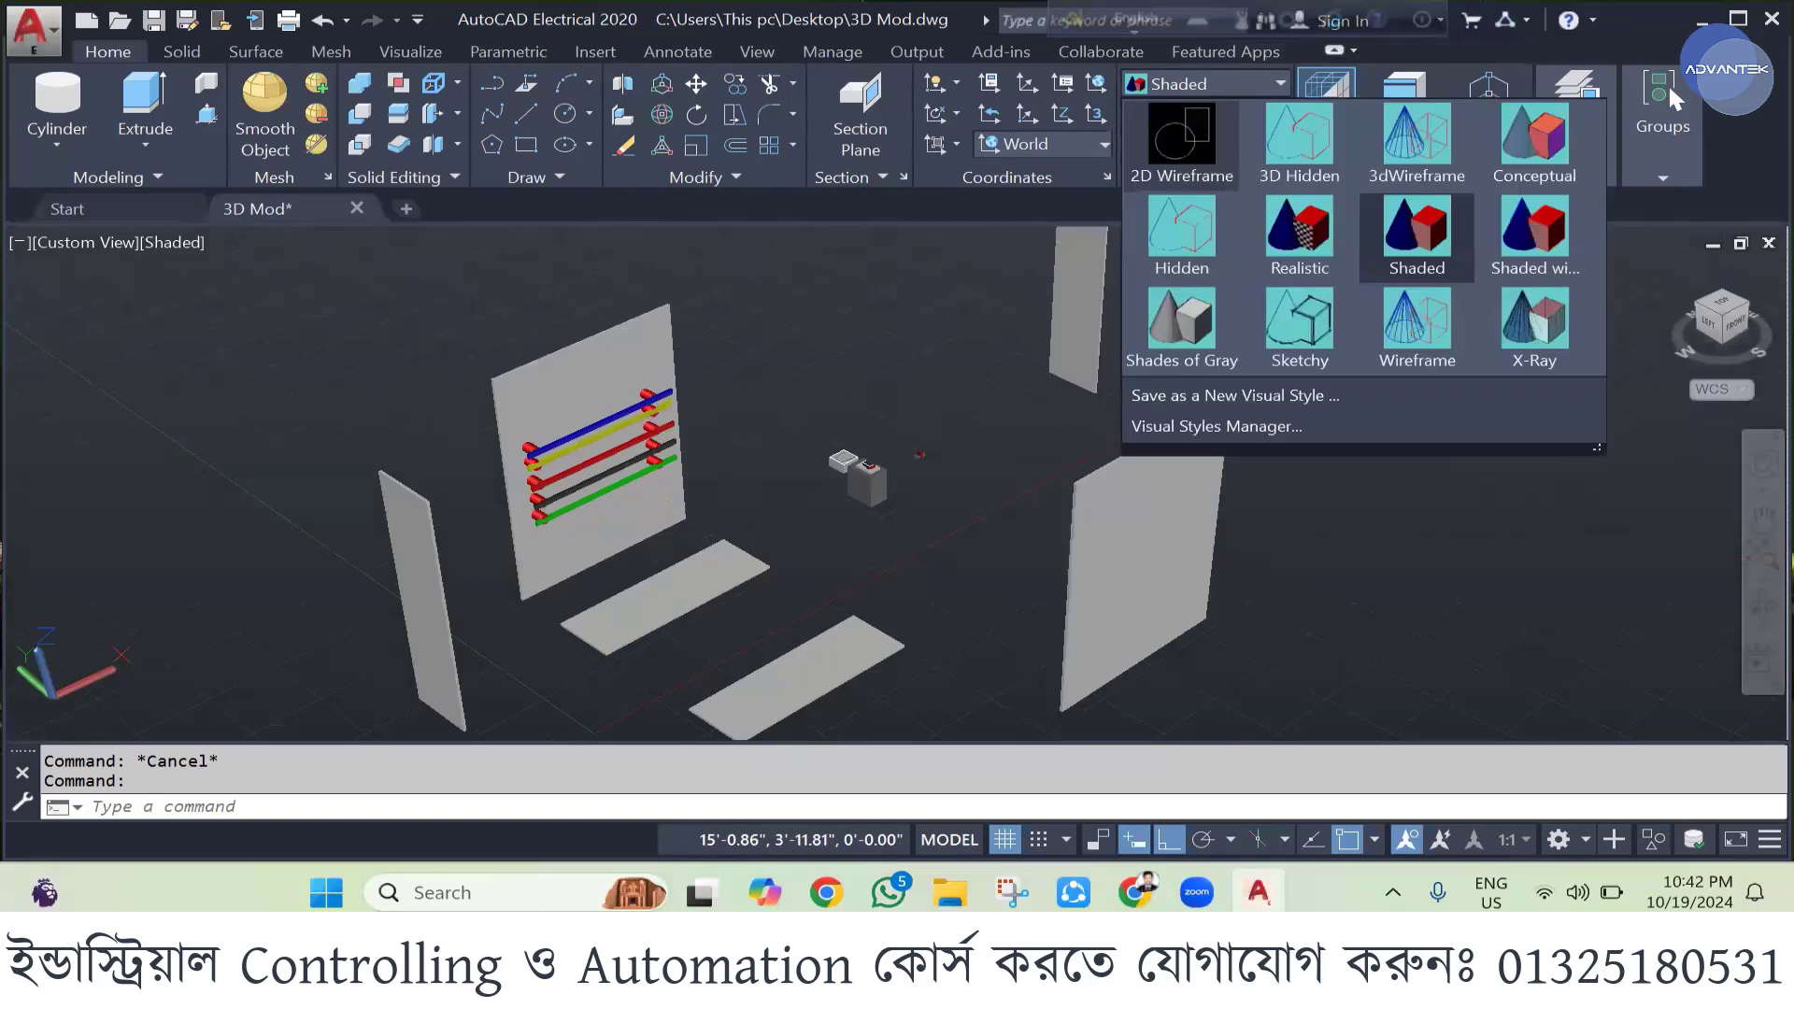
pyautogui.click(1182, 140)
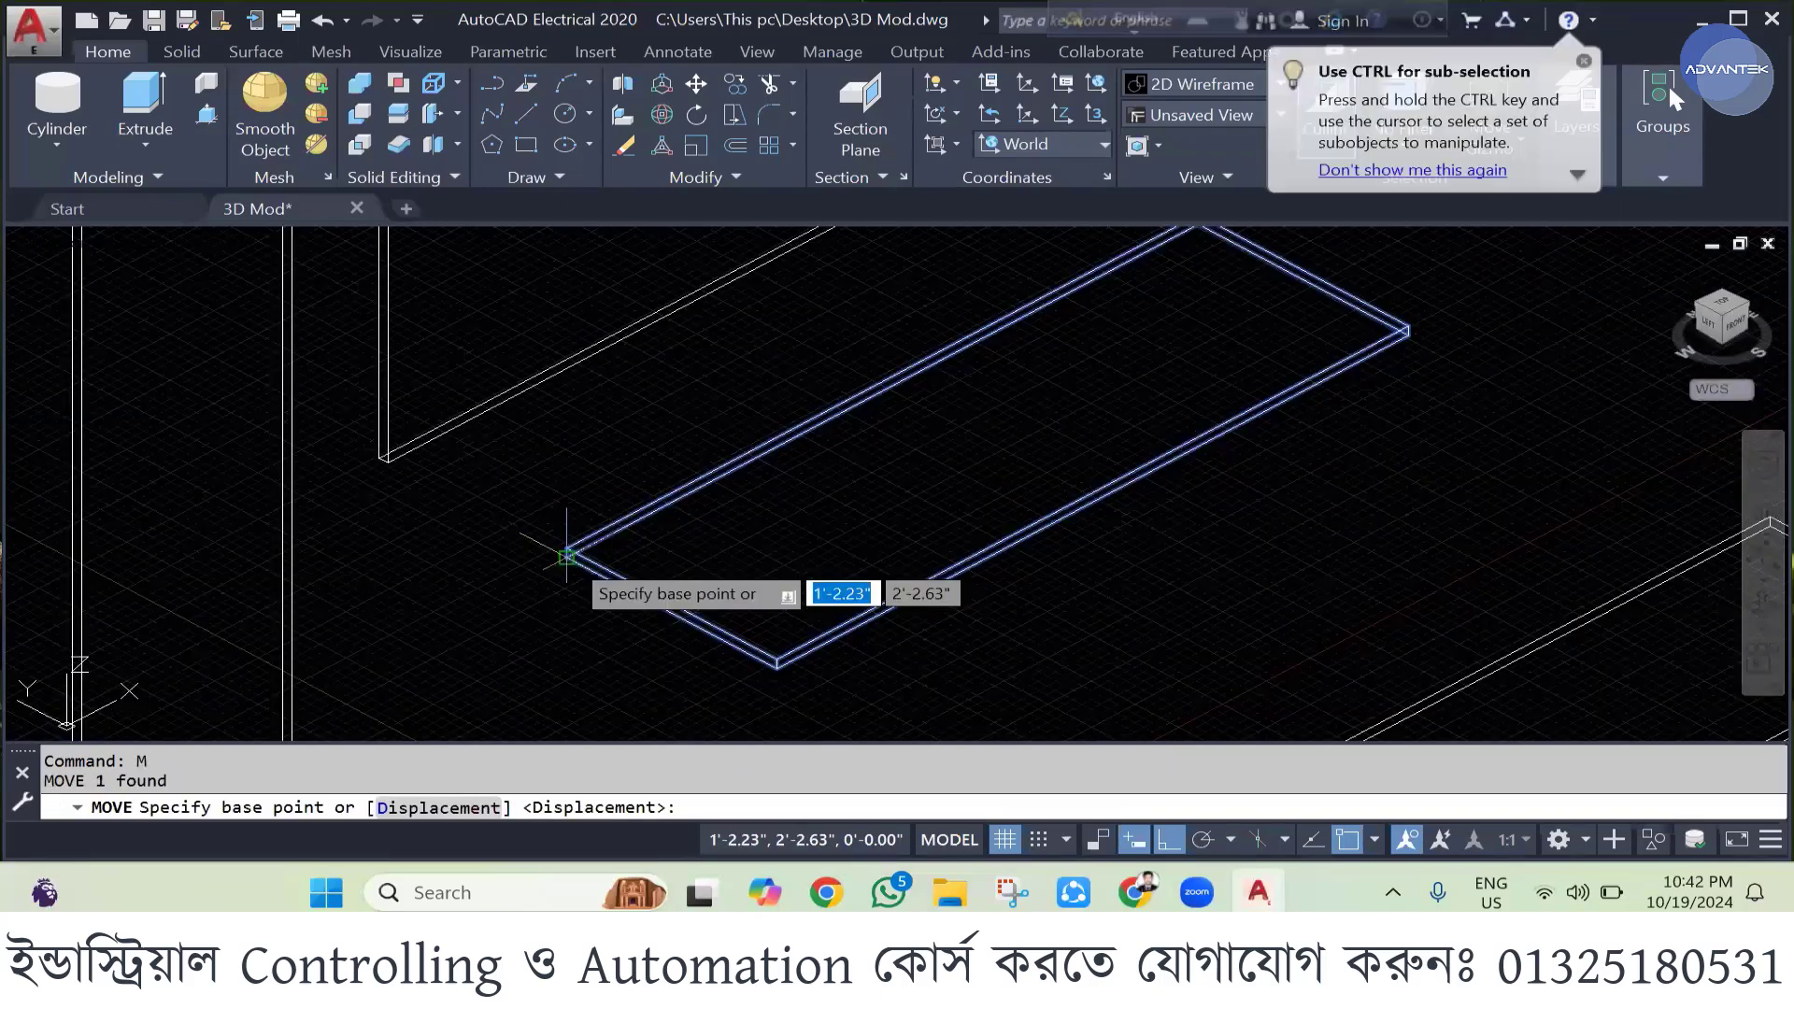
pyautogui.click(566, 556)
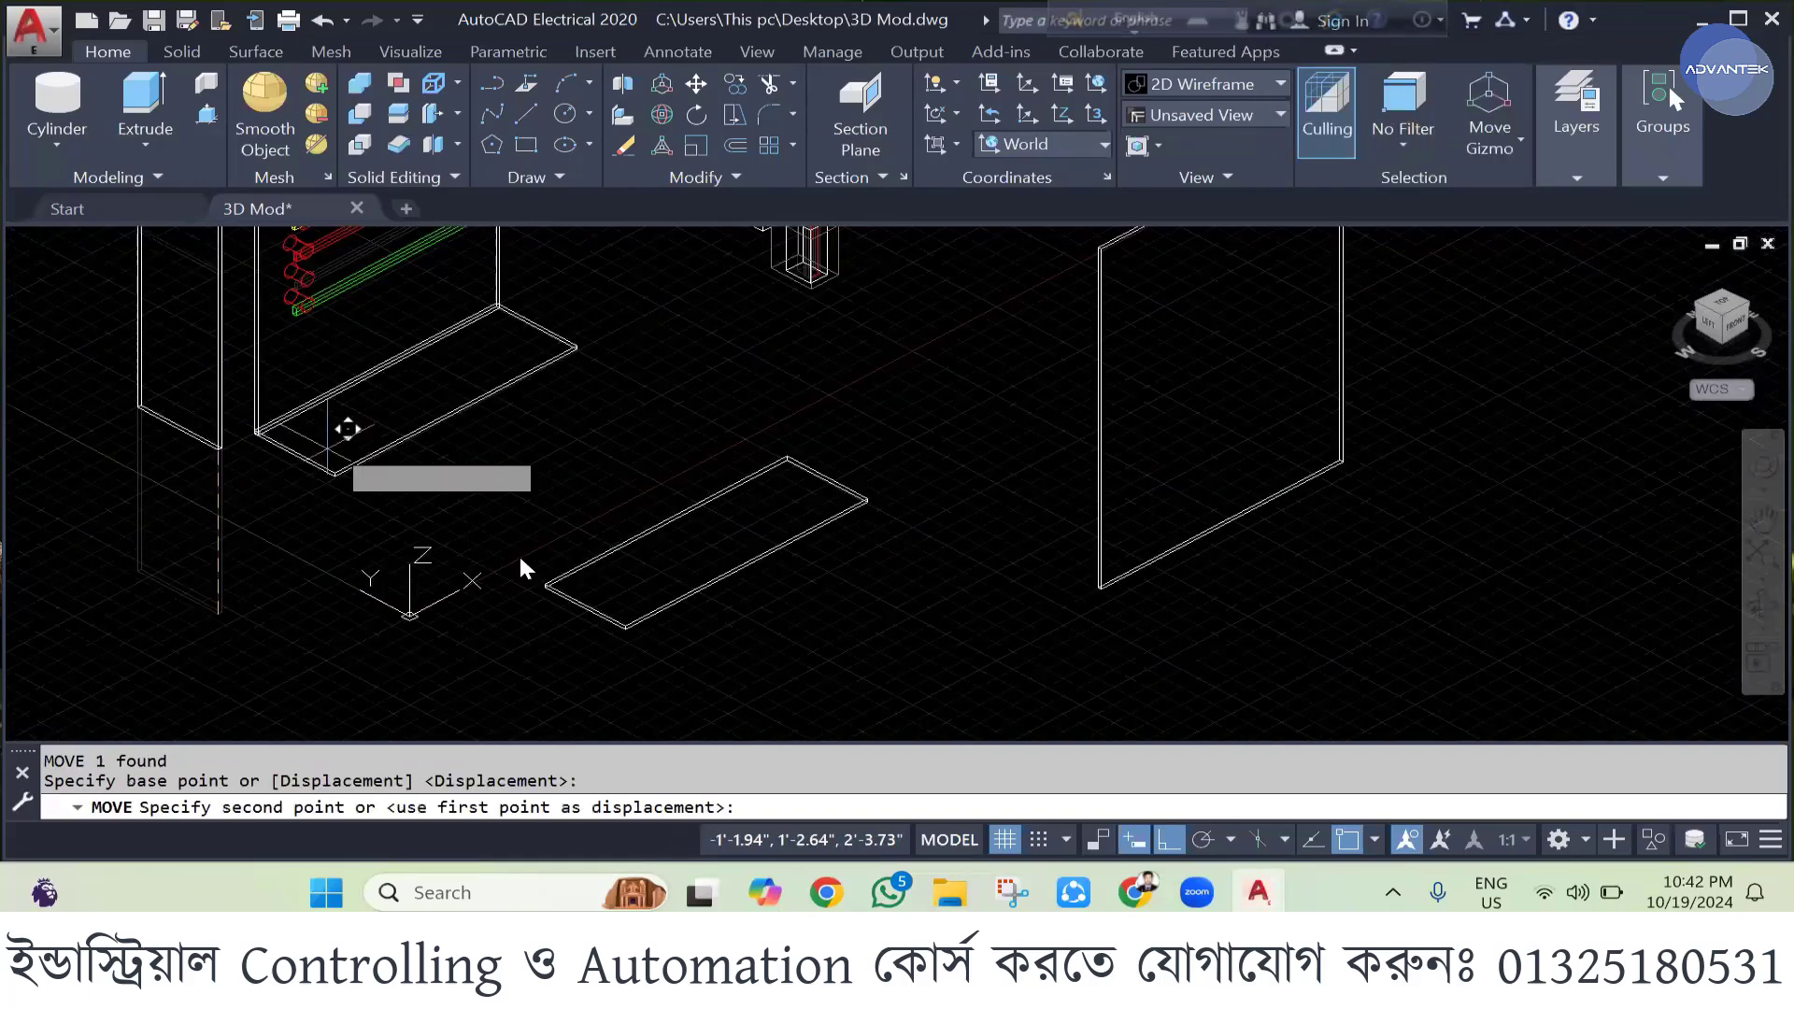
pyautogui.click(348, 428)
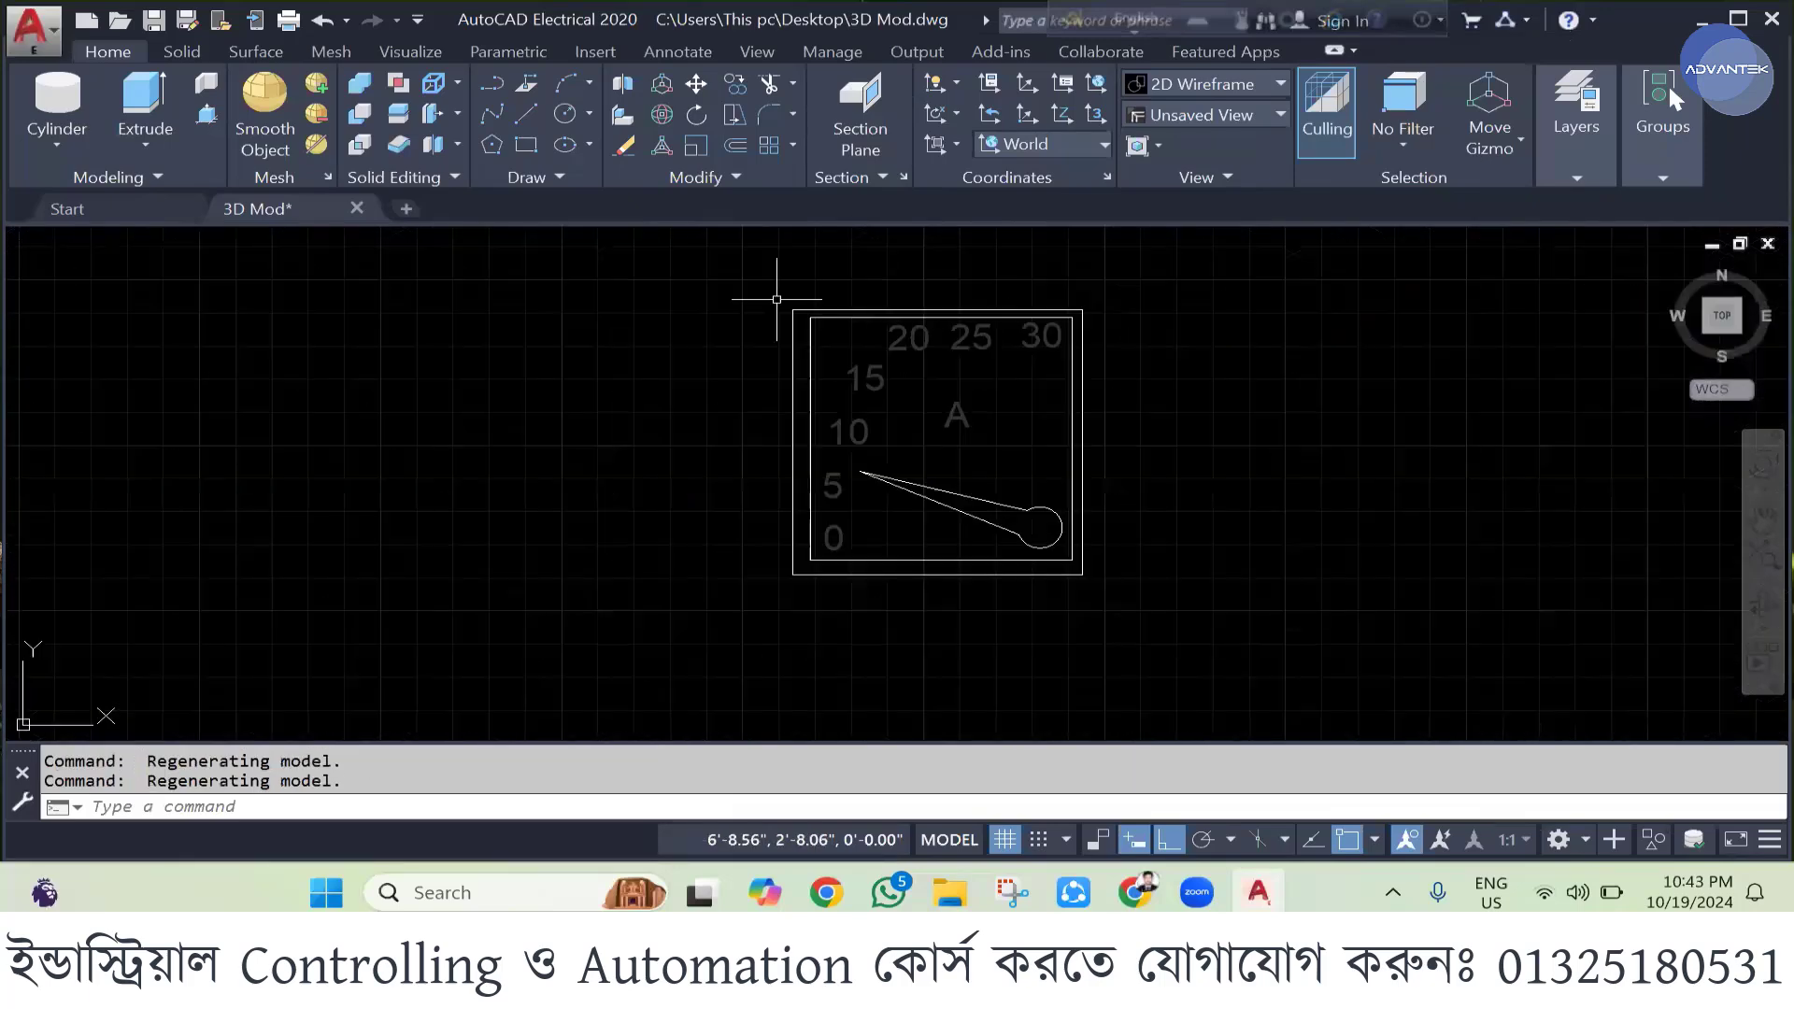
# - Copy the ammeter face to the right with COPY and relabel the copy's unit from A to V
pyautogui.moveTo(1164, 651); pyautogui.dragTo(1167, 654)
pyautogui.write('co')
pyautogui.press('Return')
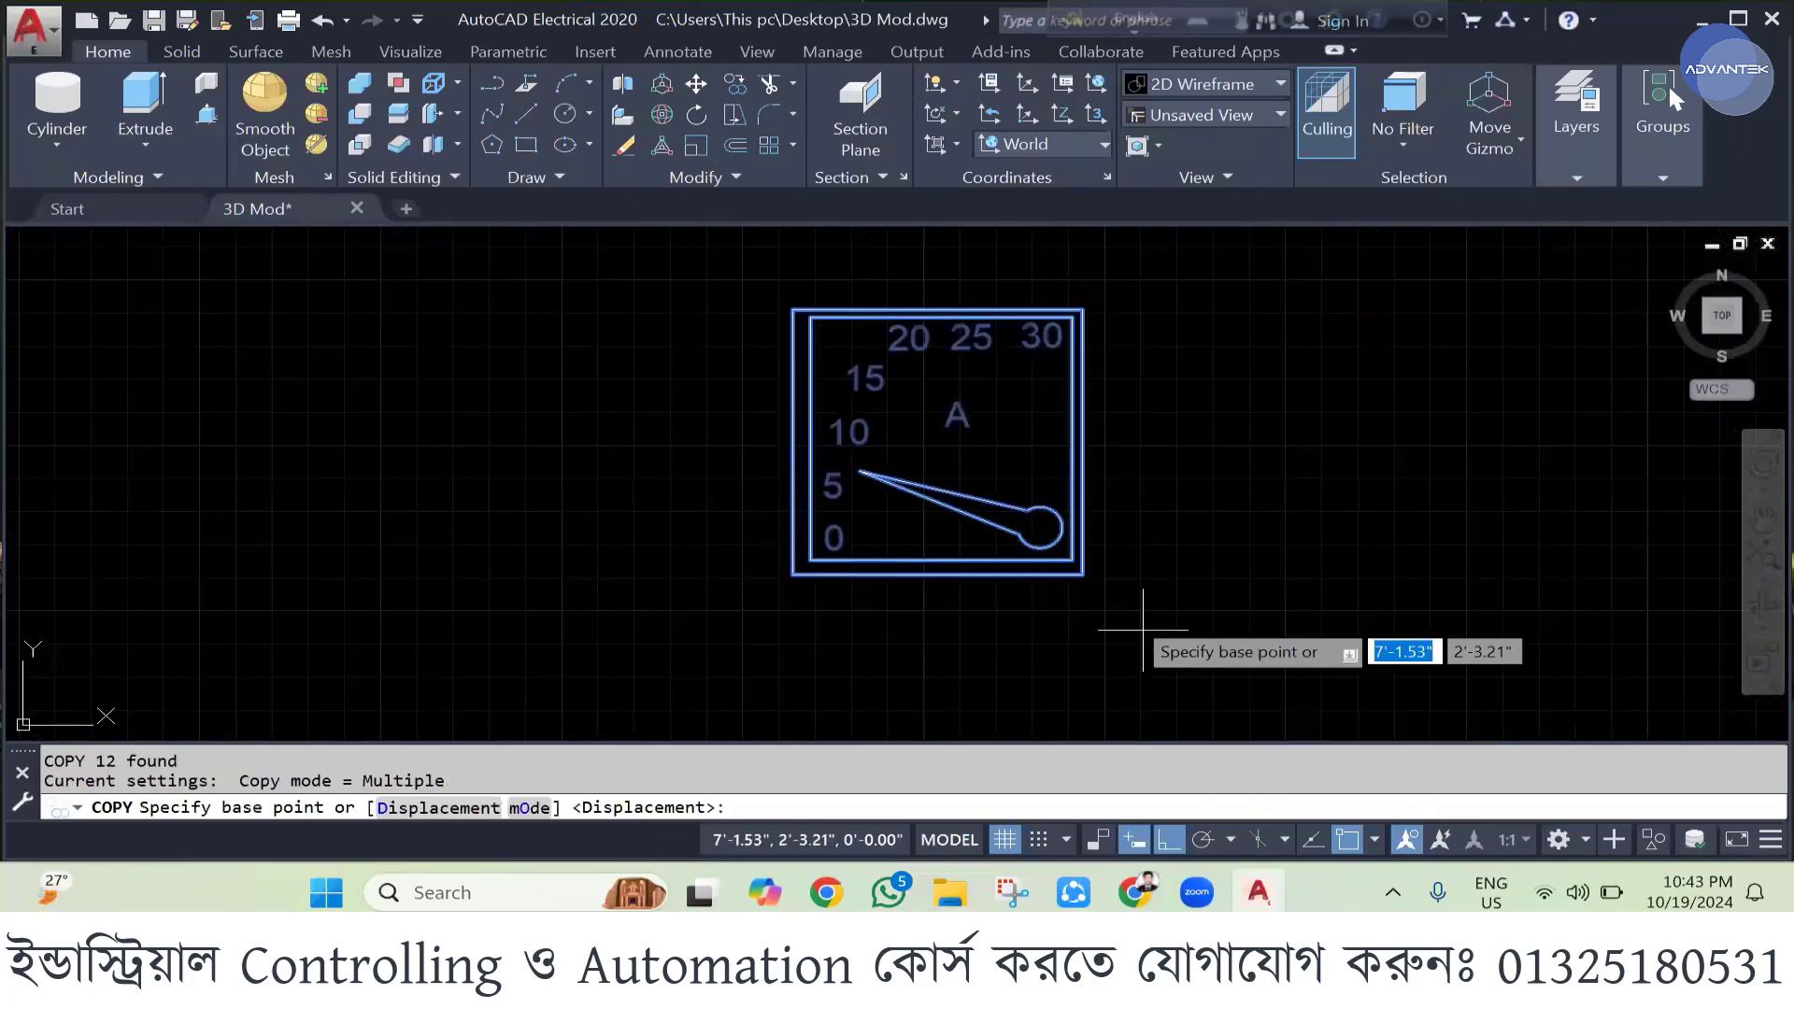
pyautogui.click(967, 452)
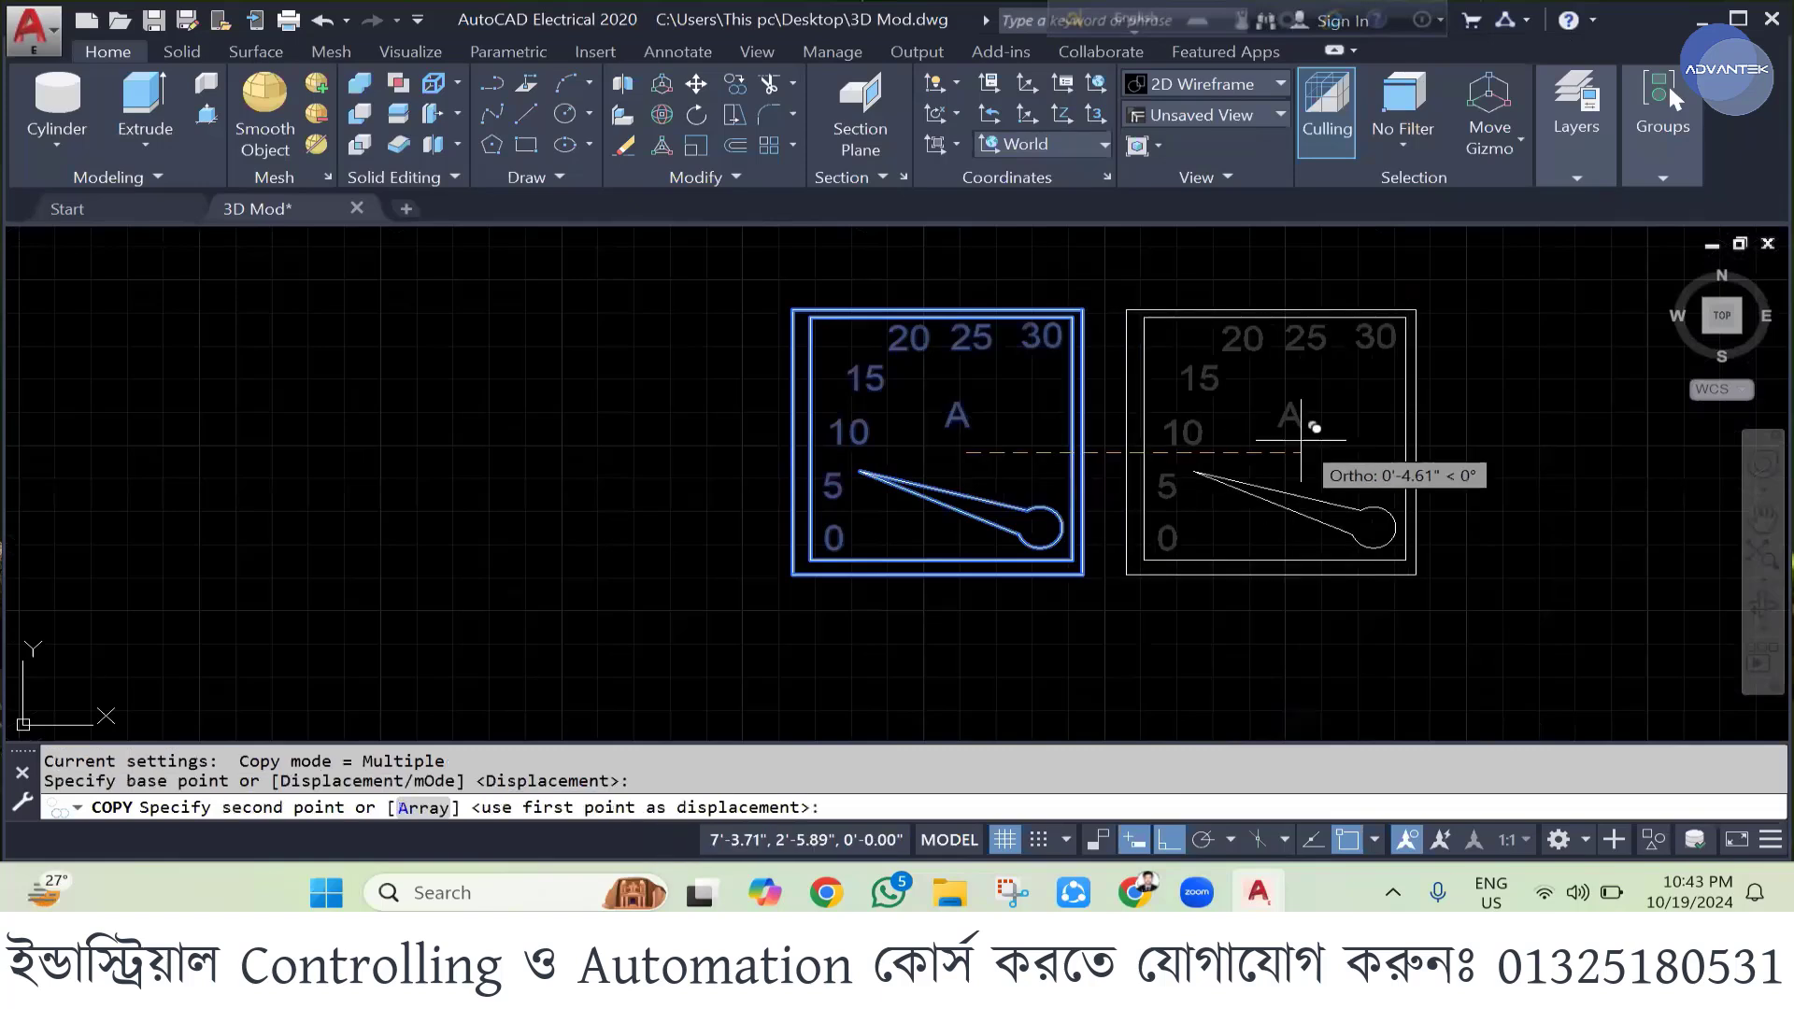
pyautogui.click(1305, 442)
pyautogui.press('Escape')
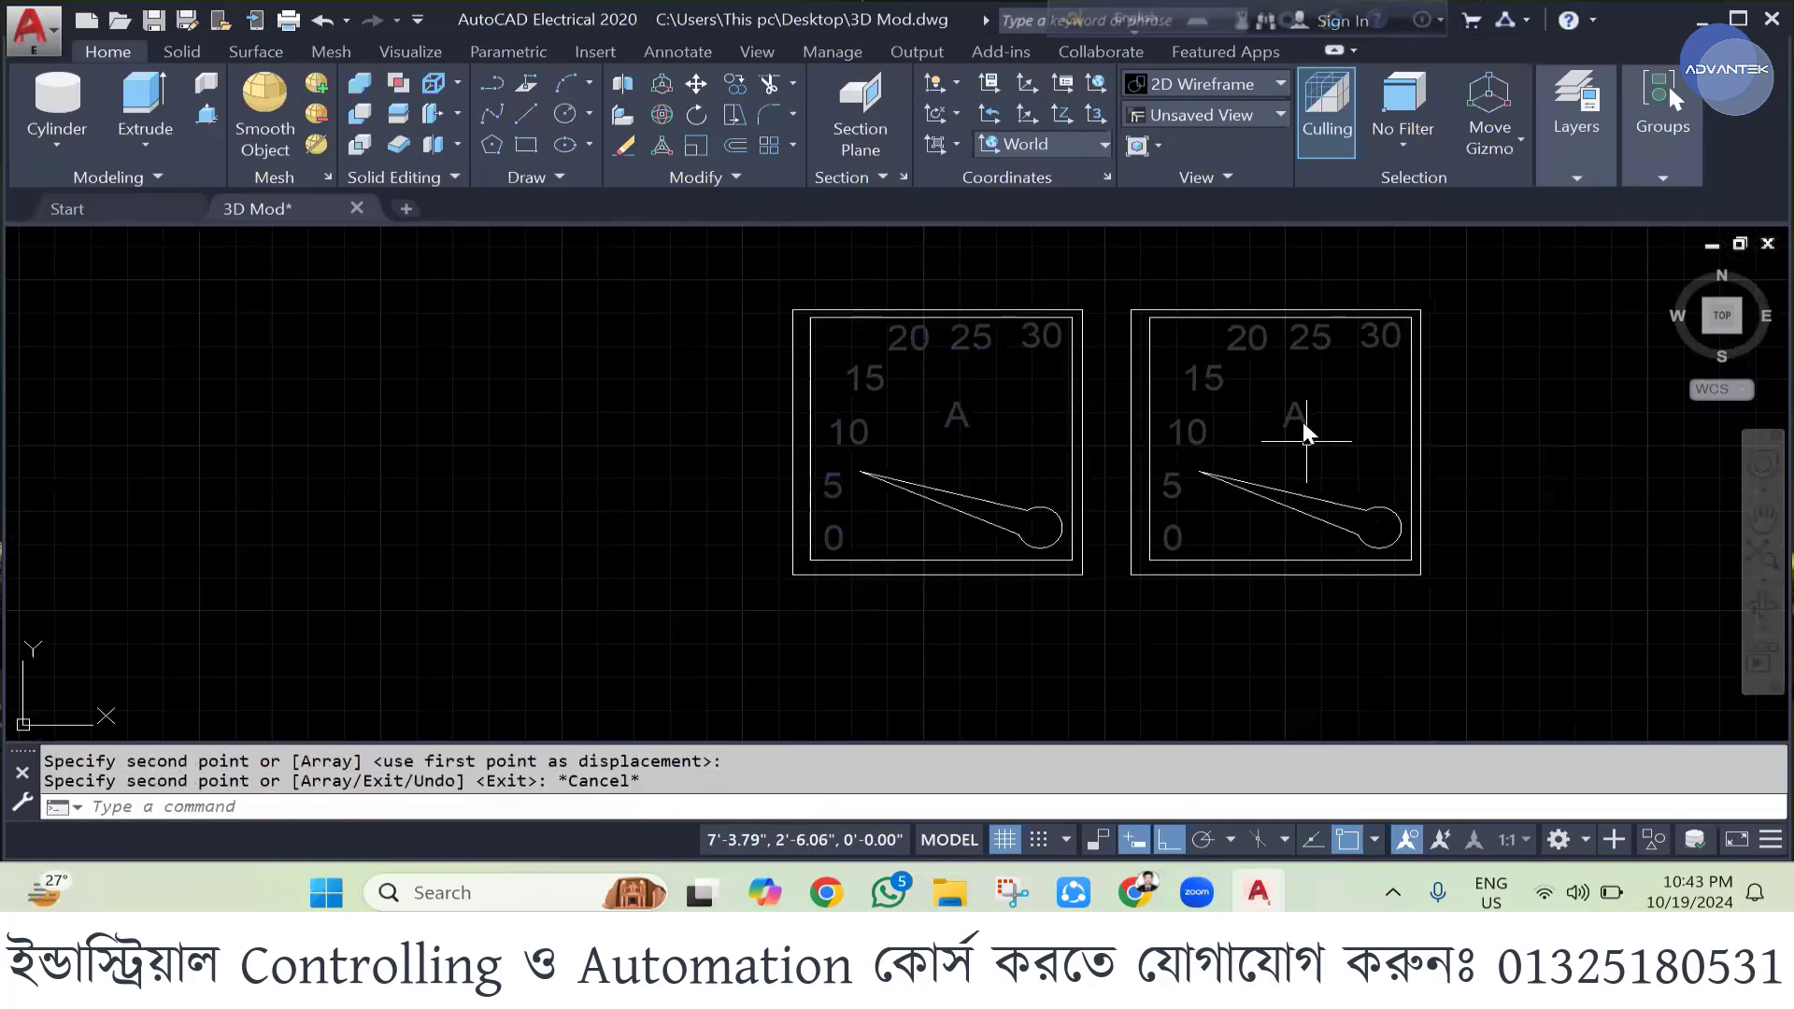
pyautogui.doubleClick(1298, 419)
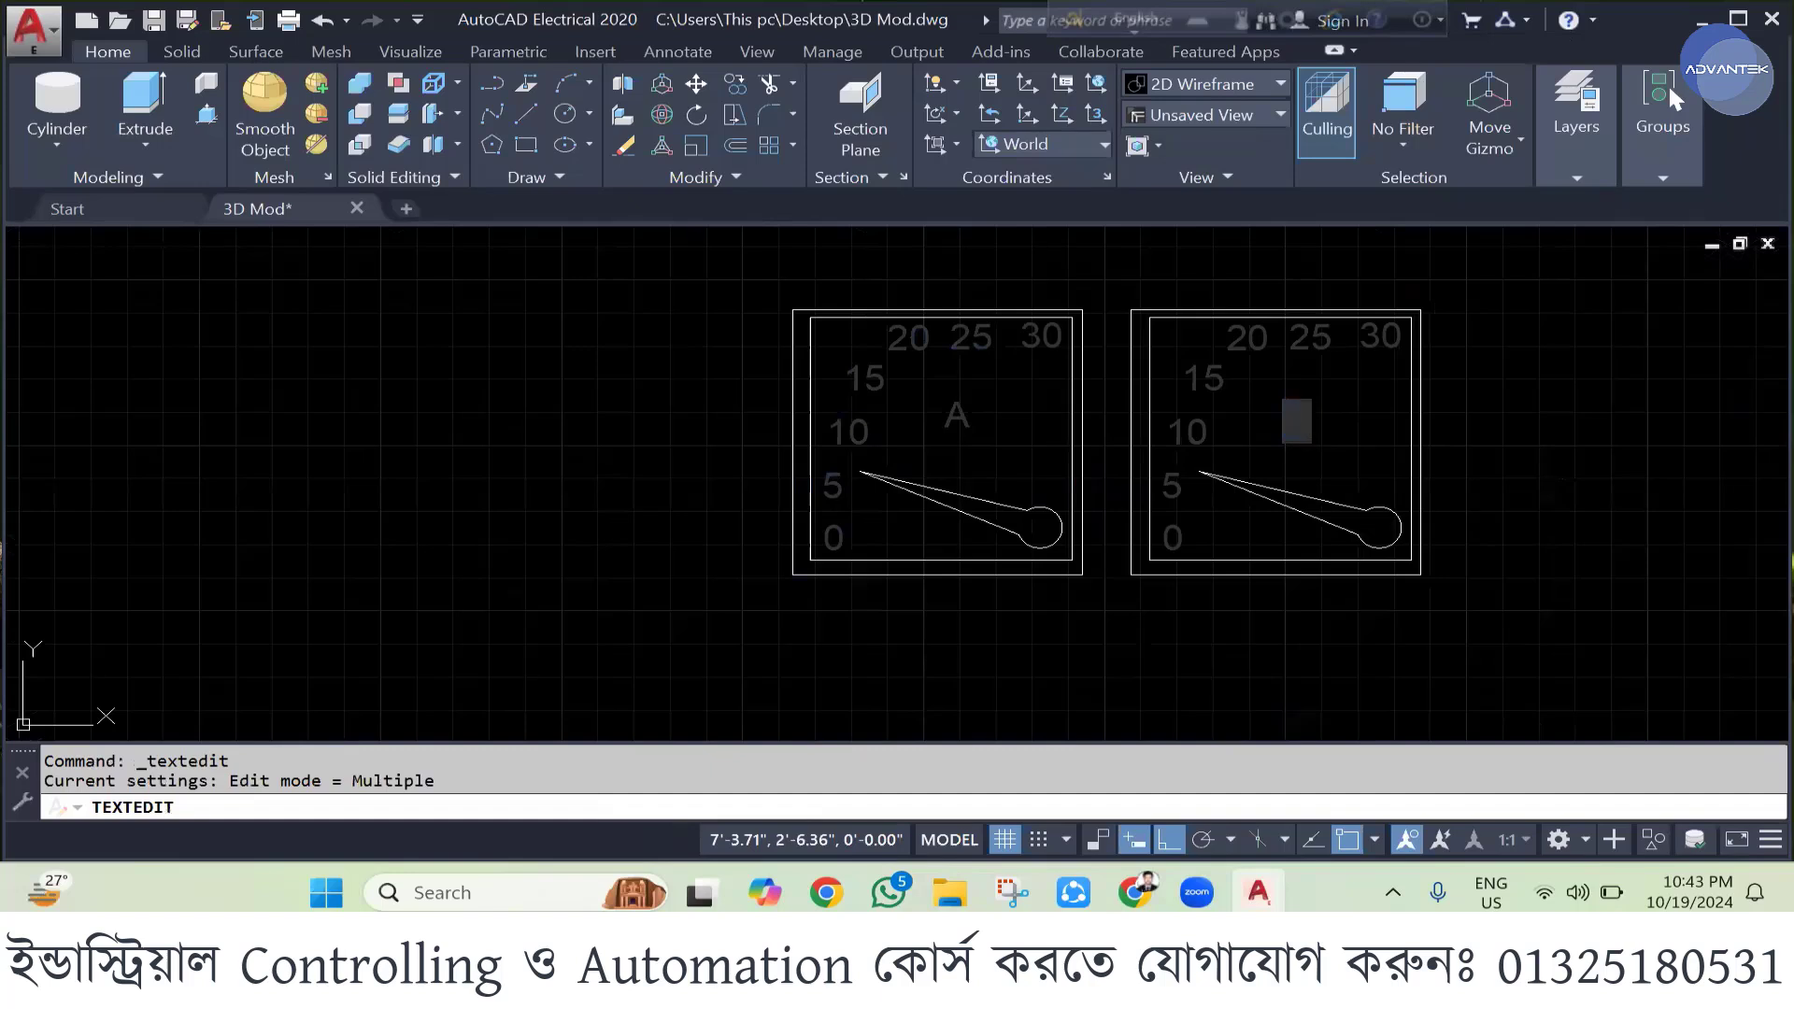
pyautogui.write('V')
pyautogui.press('Return')
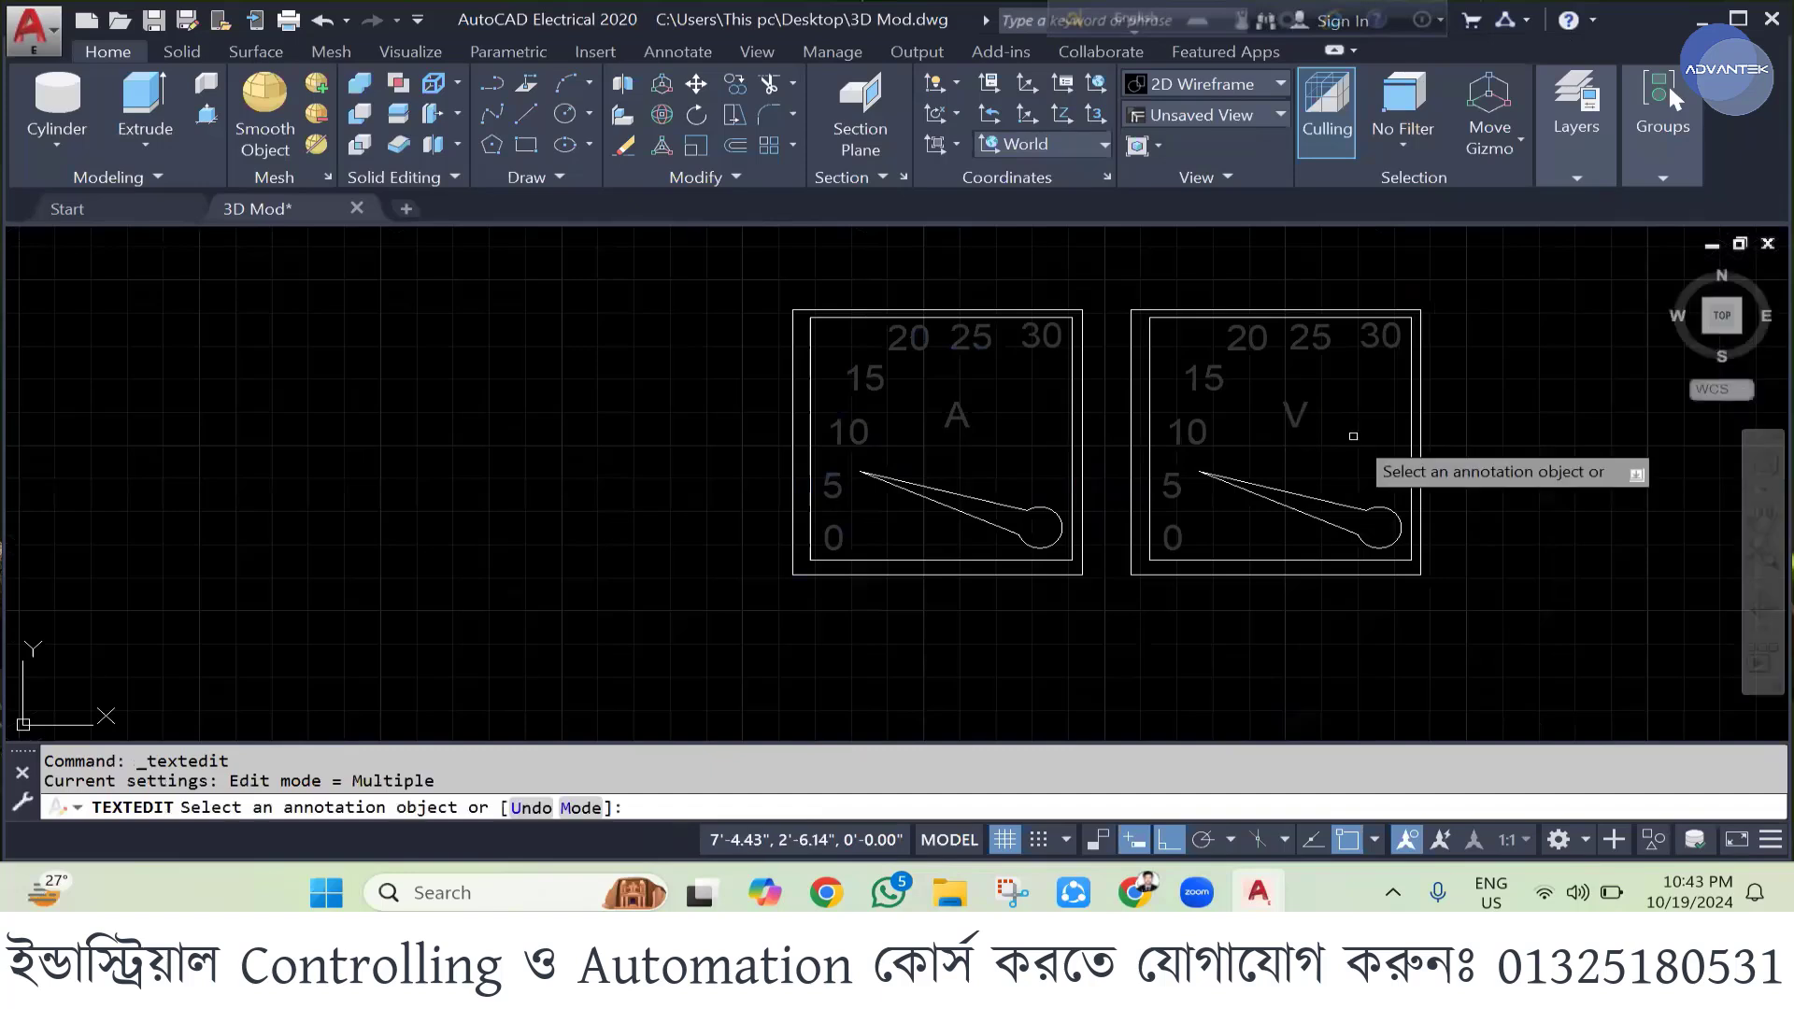
# - Change the V meter's scale labels 5, 10, 15 to 40, 80 and 120
pyautogui.click(1175, 493)
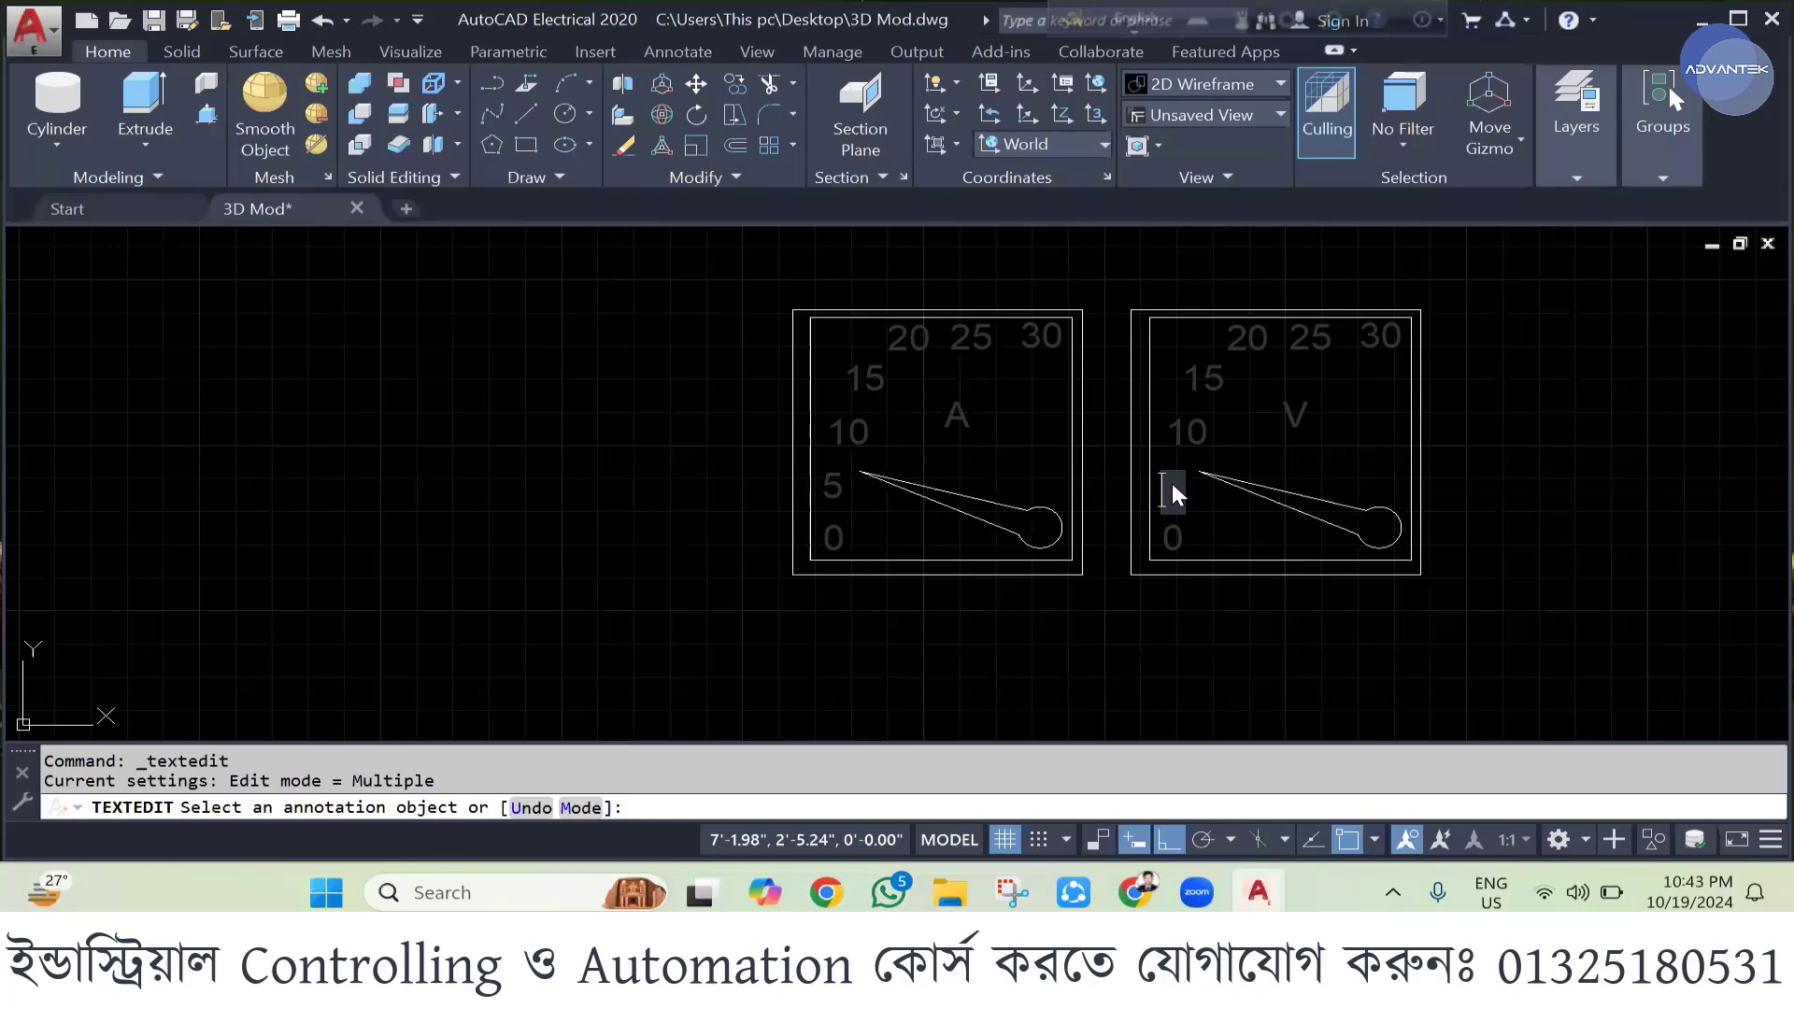
pyautogui.write('4-')
pyautogui.click(1247, 517)
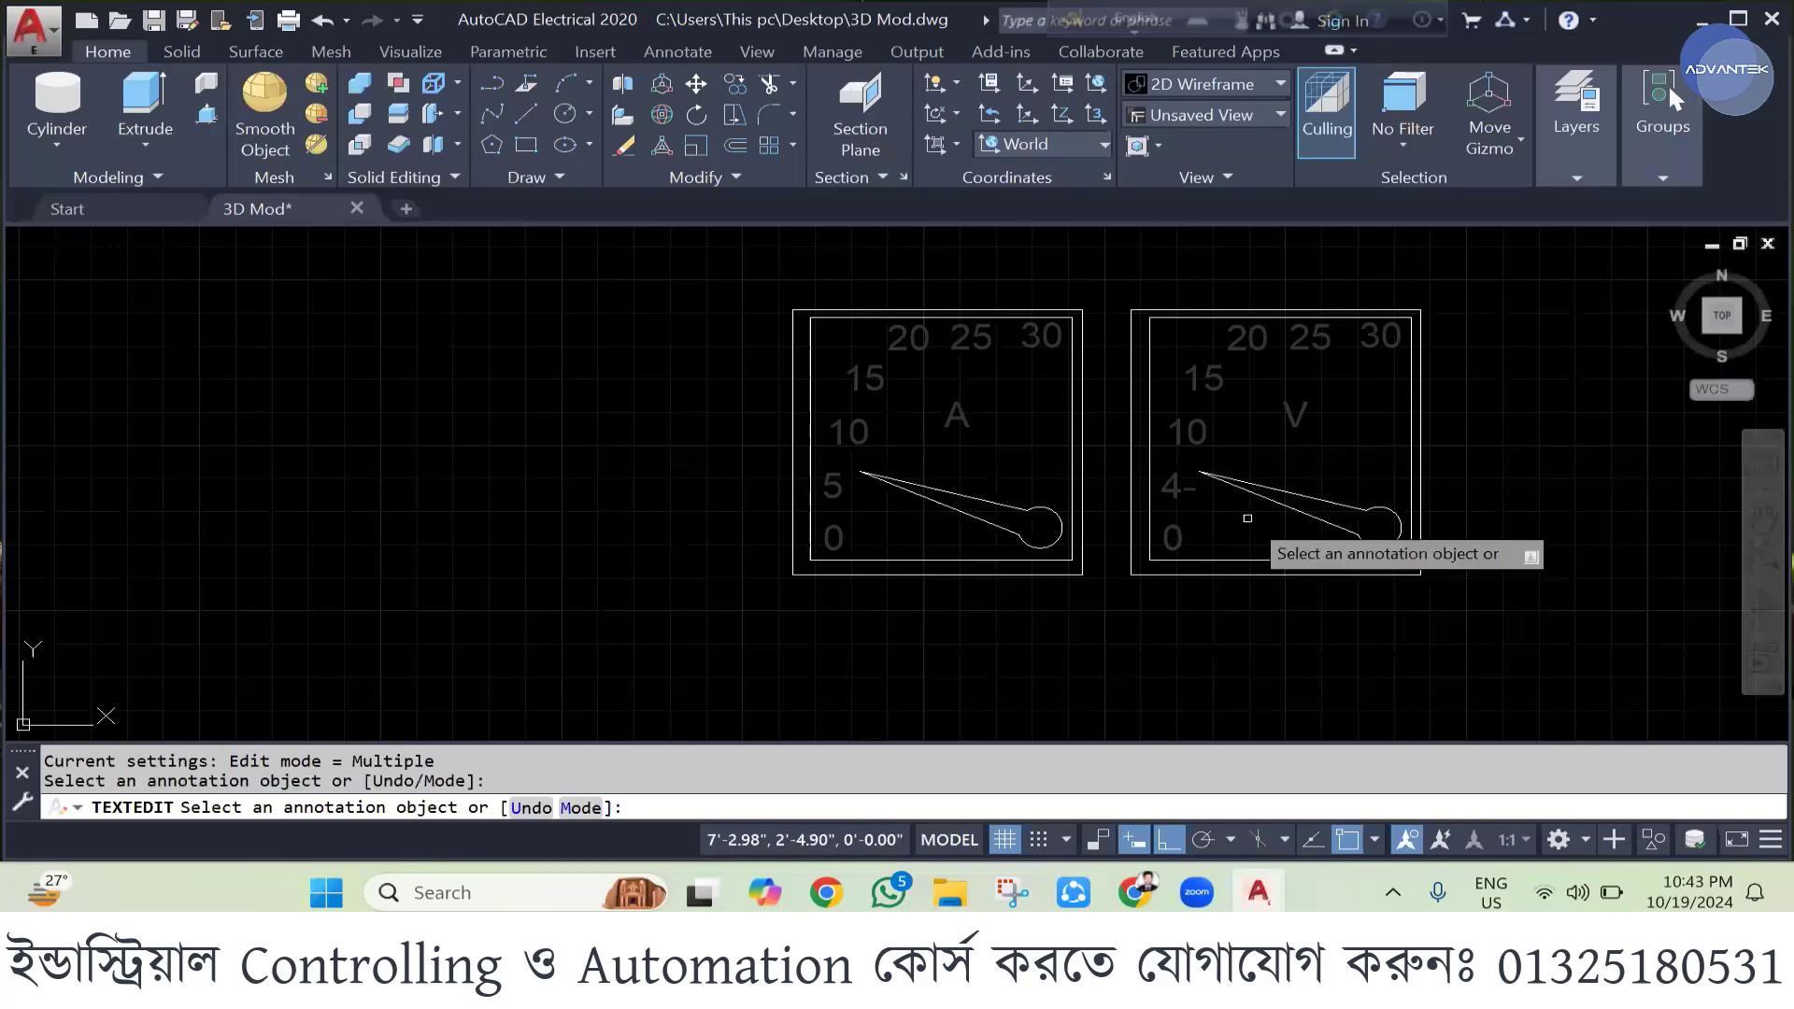
pyautogui.click(1175, 485)
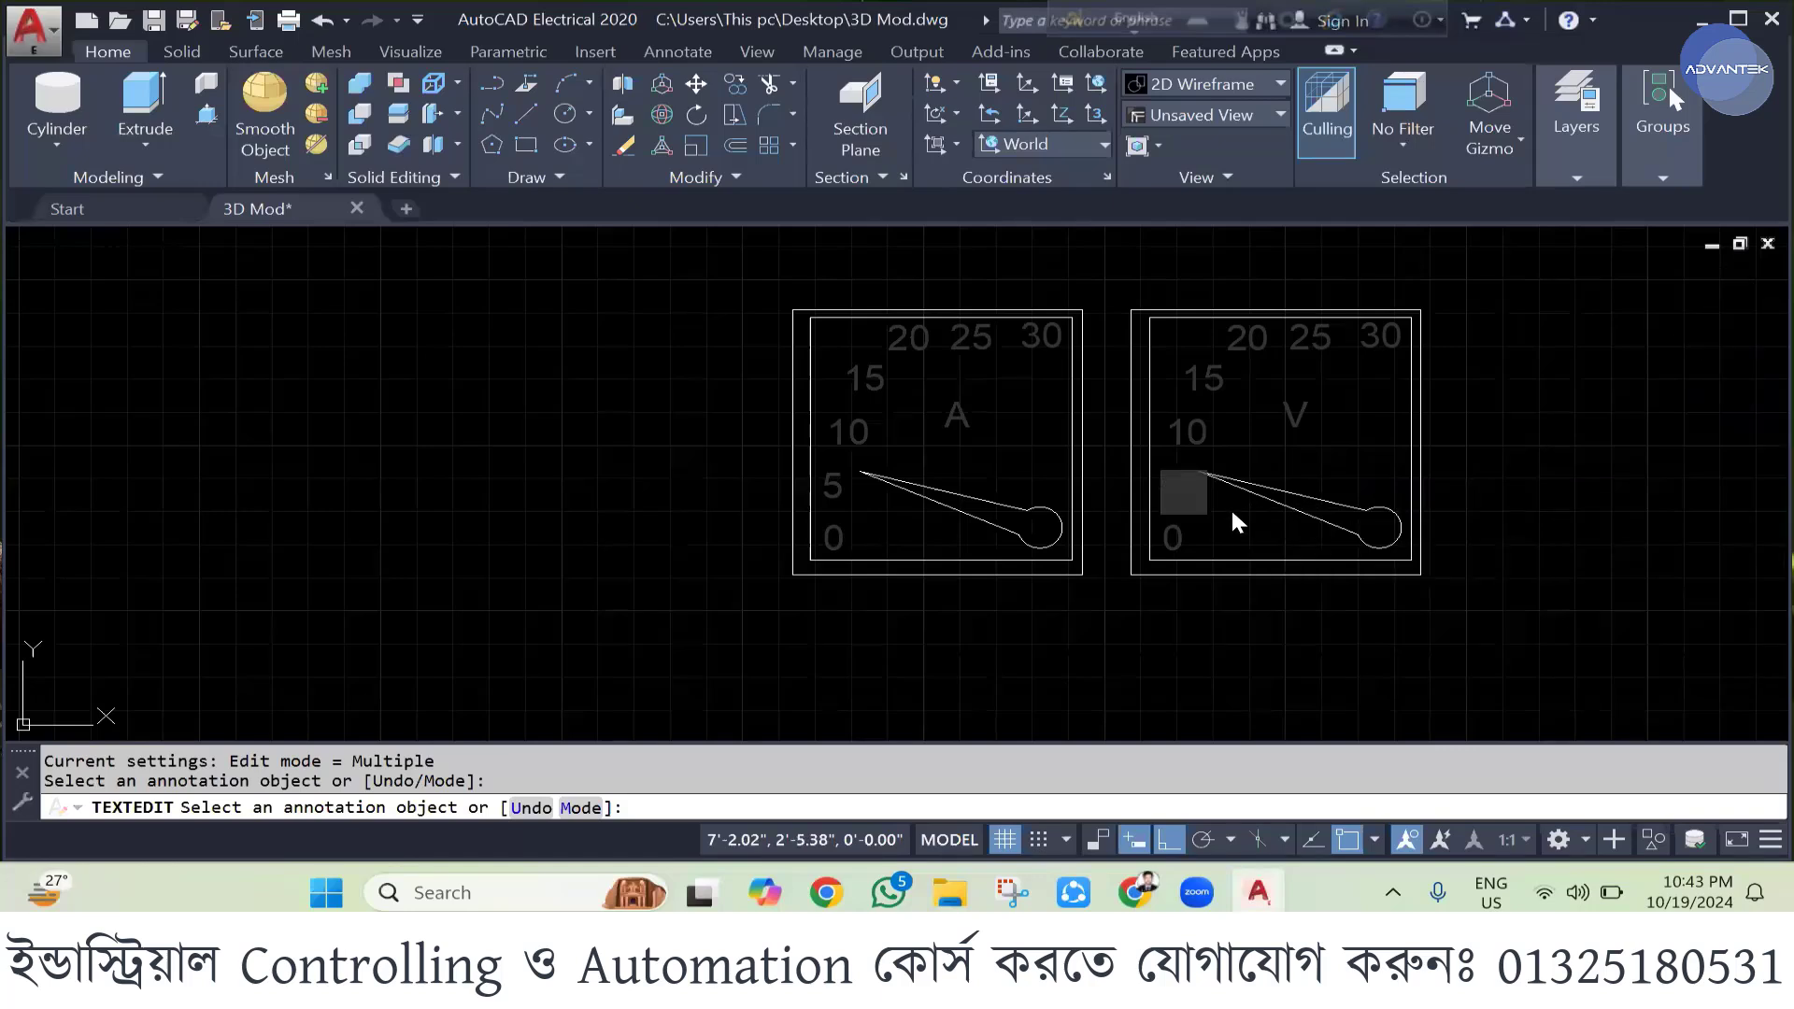
pyautogui.write('40')
pyautogui.press('Return')
pyautogui.click(1198, 443)
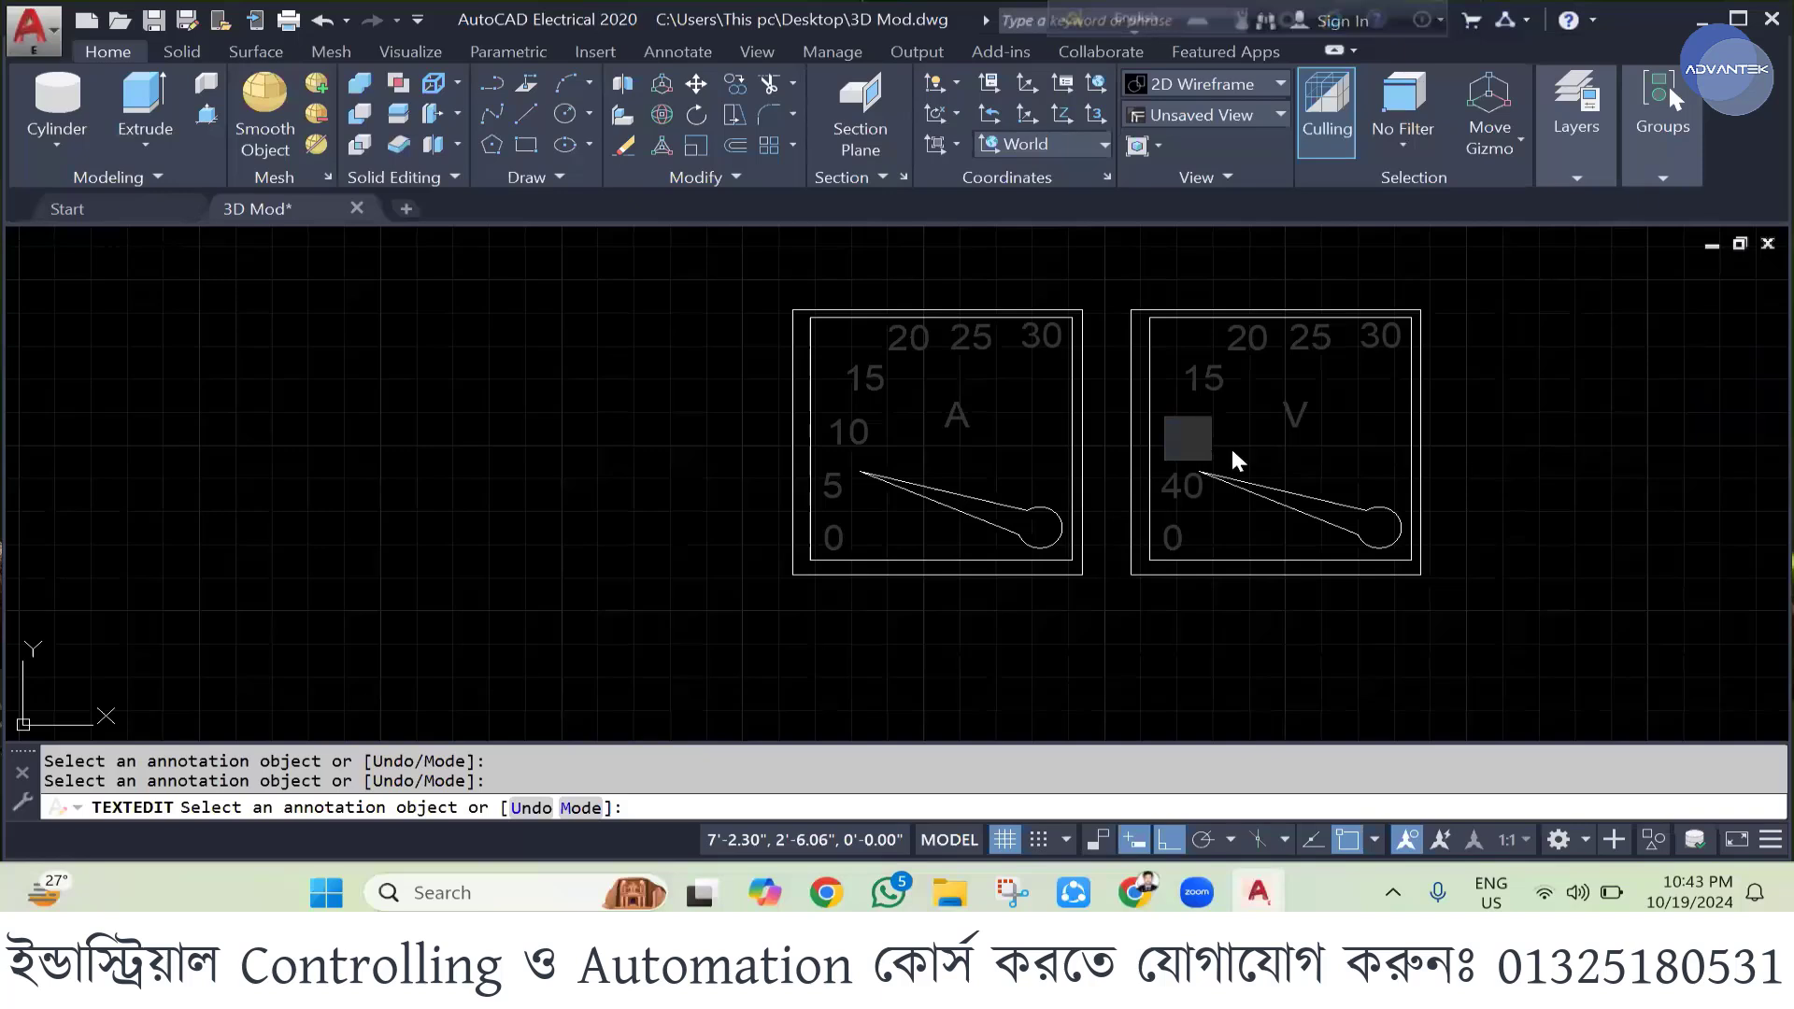
pyautogui.write('80')
pyautogui.press('Return')
pyautogui.click(1204, 381)
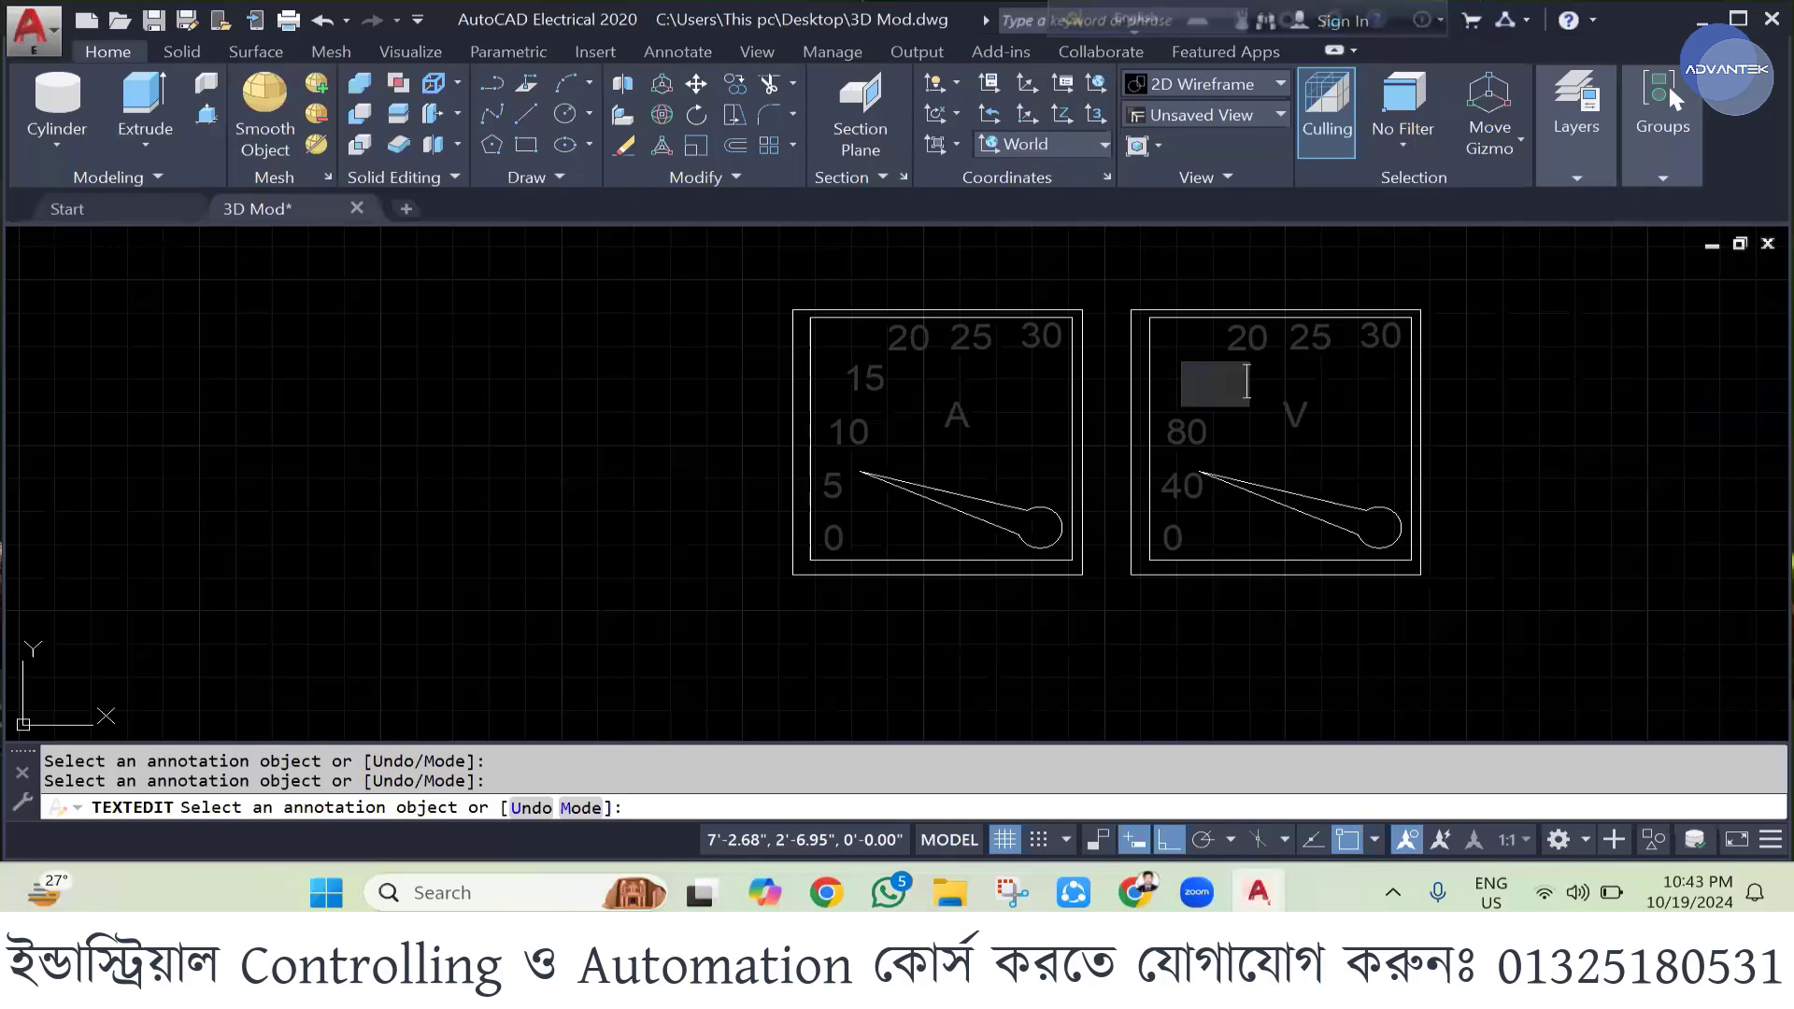
pyautogui.write('120')
pyautogui.press('Return')
# - Change the remaining scale labels 20, 25, 30 to 160, 200 and 240
pyautogui.click(1248, 344)
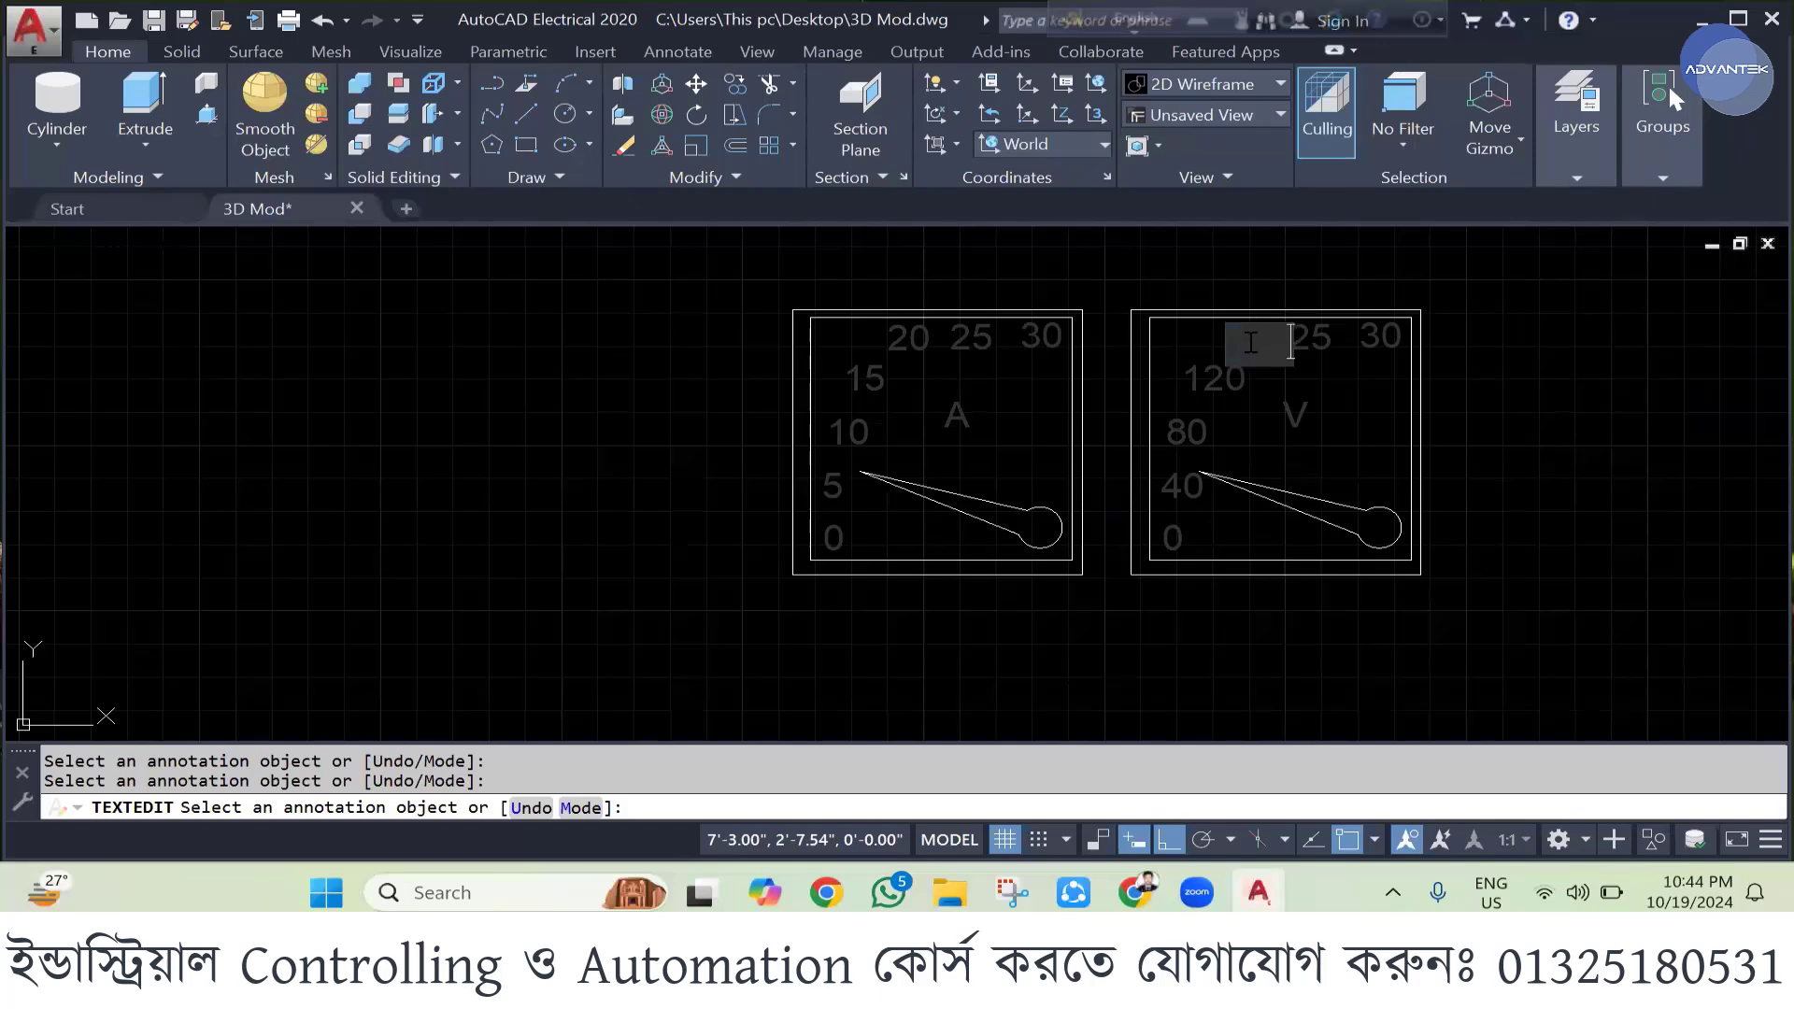
pyautogui.write('160')
pyautogui.press('BackSpace')
pyautogui.press('BackSpace')
pyautogui.write('60')
pyautogui.press('Return')
pyautogui.click(1319, 340)
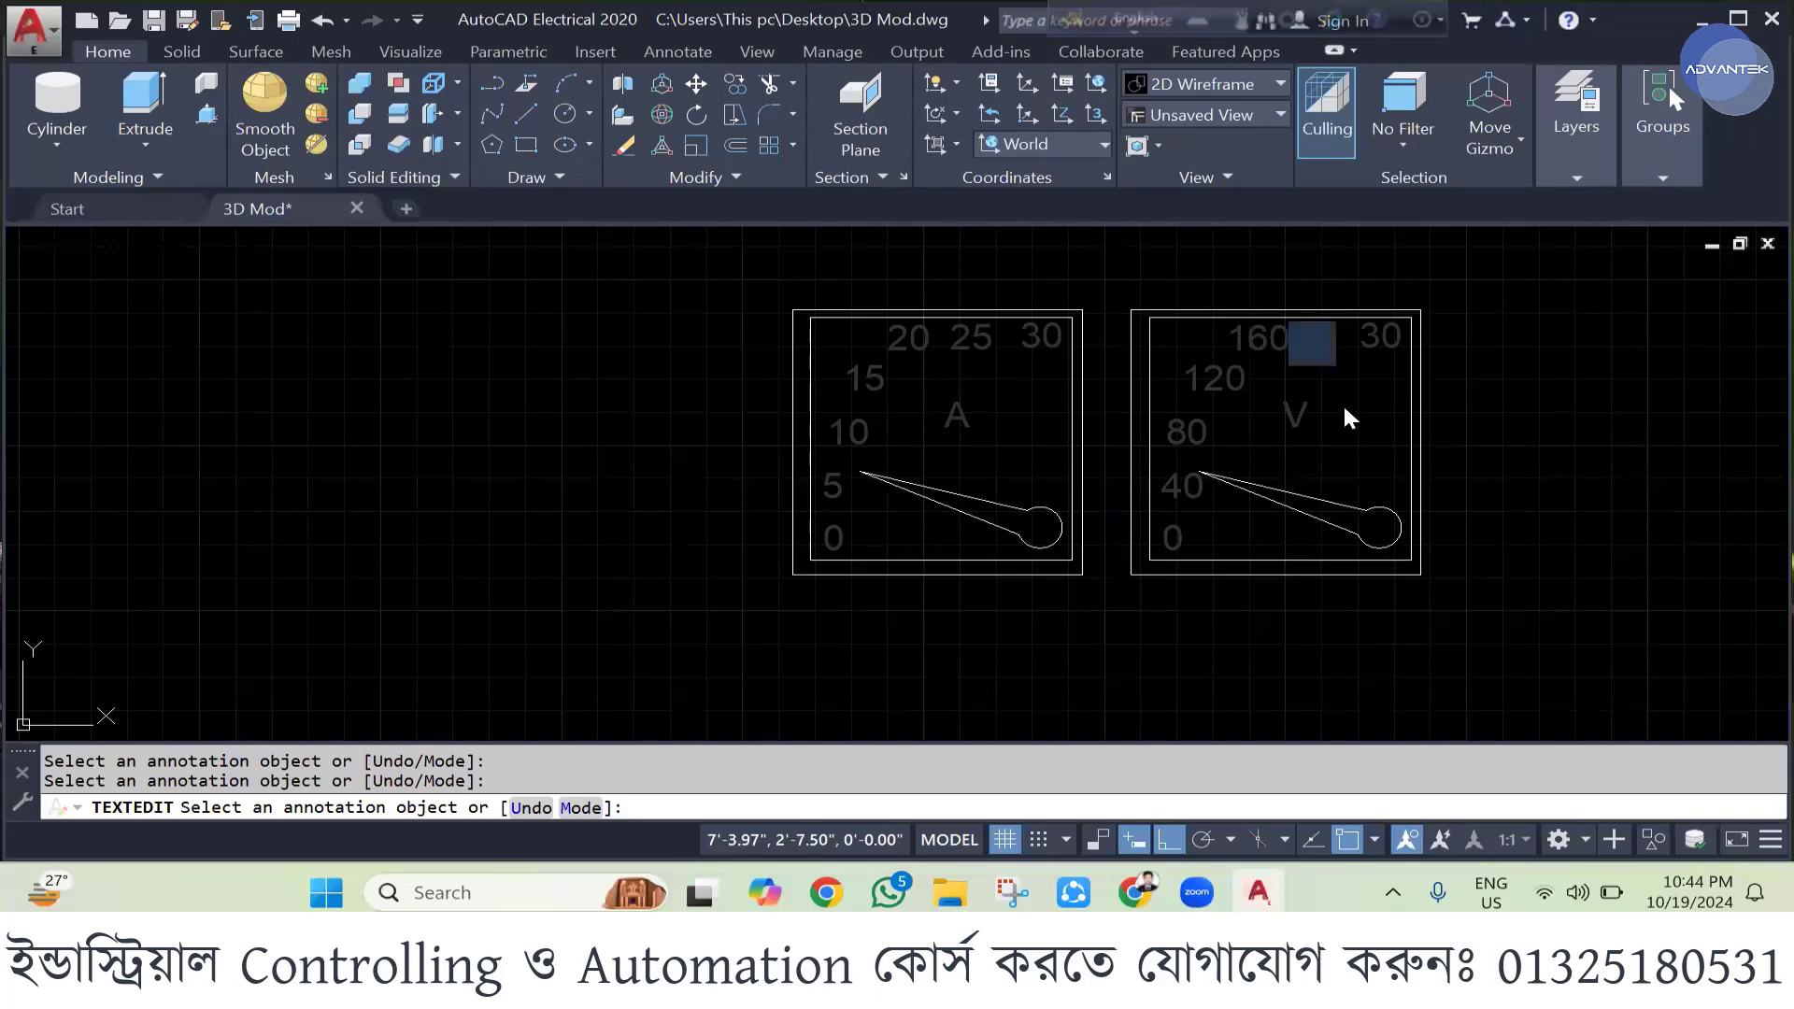
pyautogui.press('End')
pyautogui.press('BackSpace')
pyautogui.press('BackSpace')
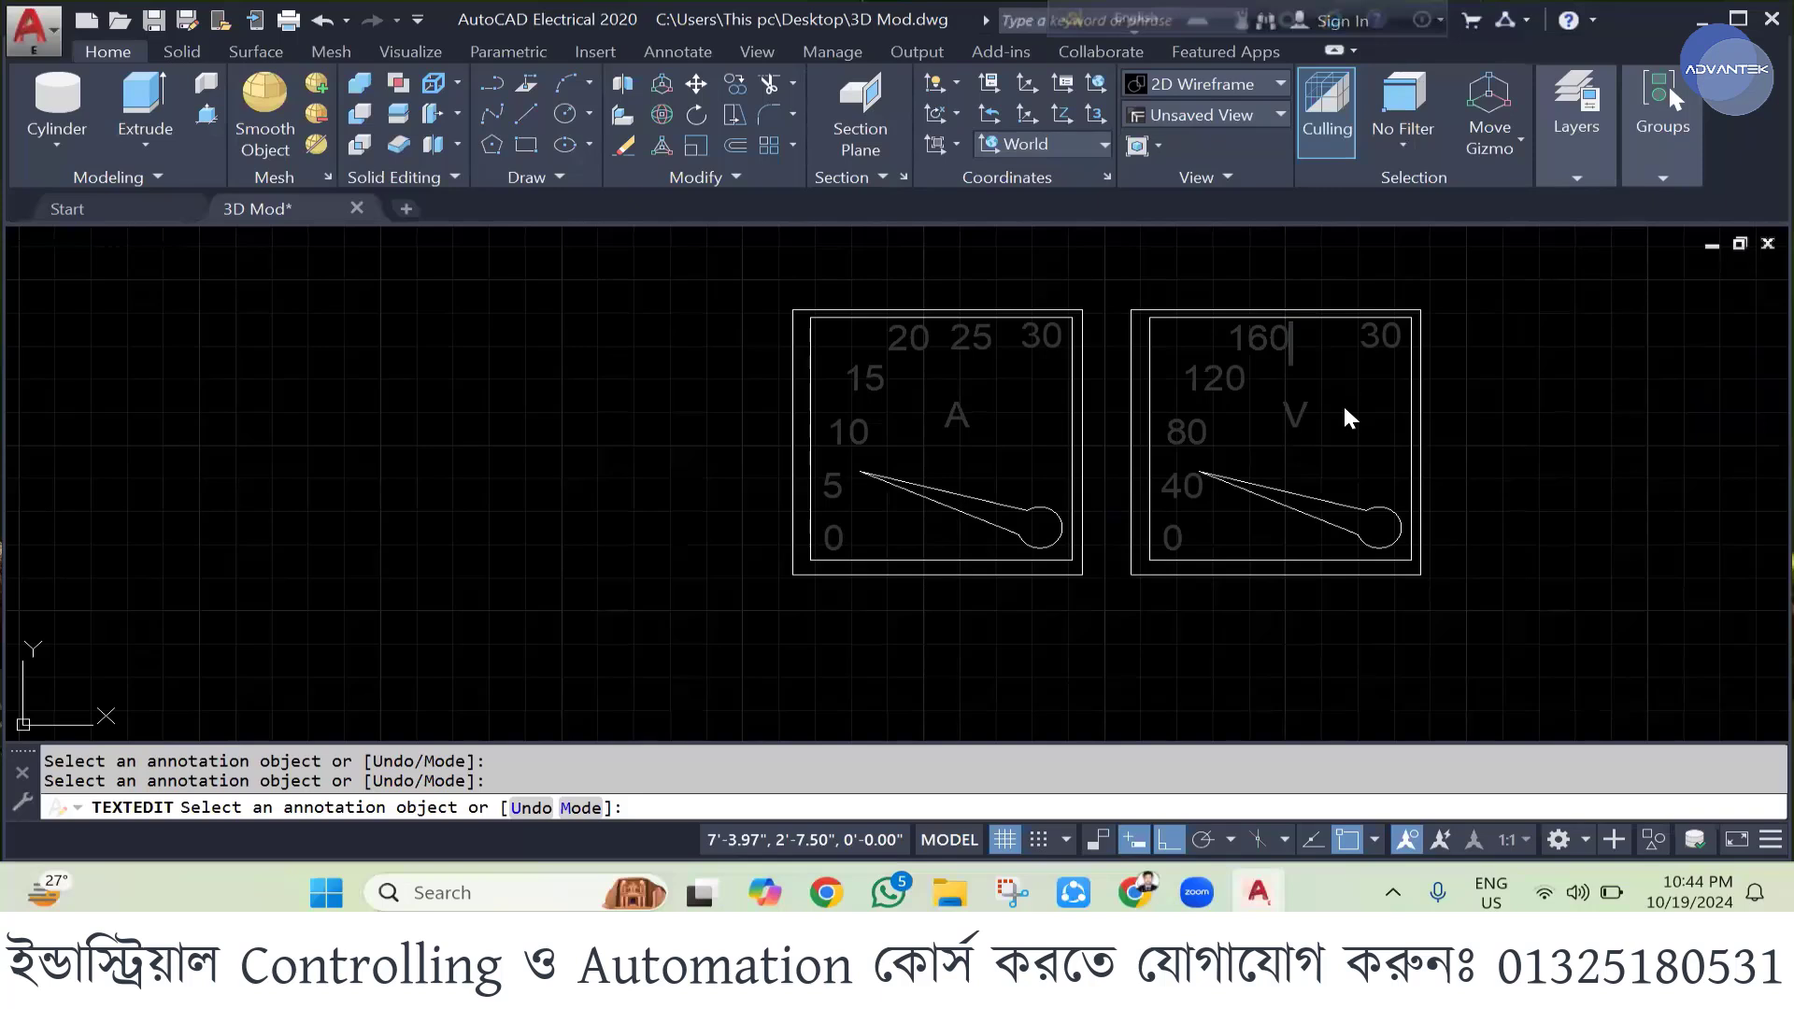
pyautogui.write('200')
pyautogui.press('Return')
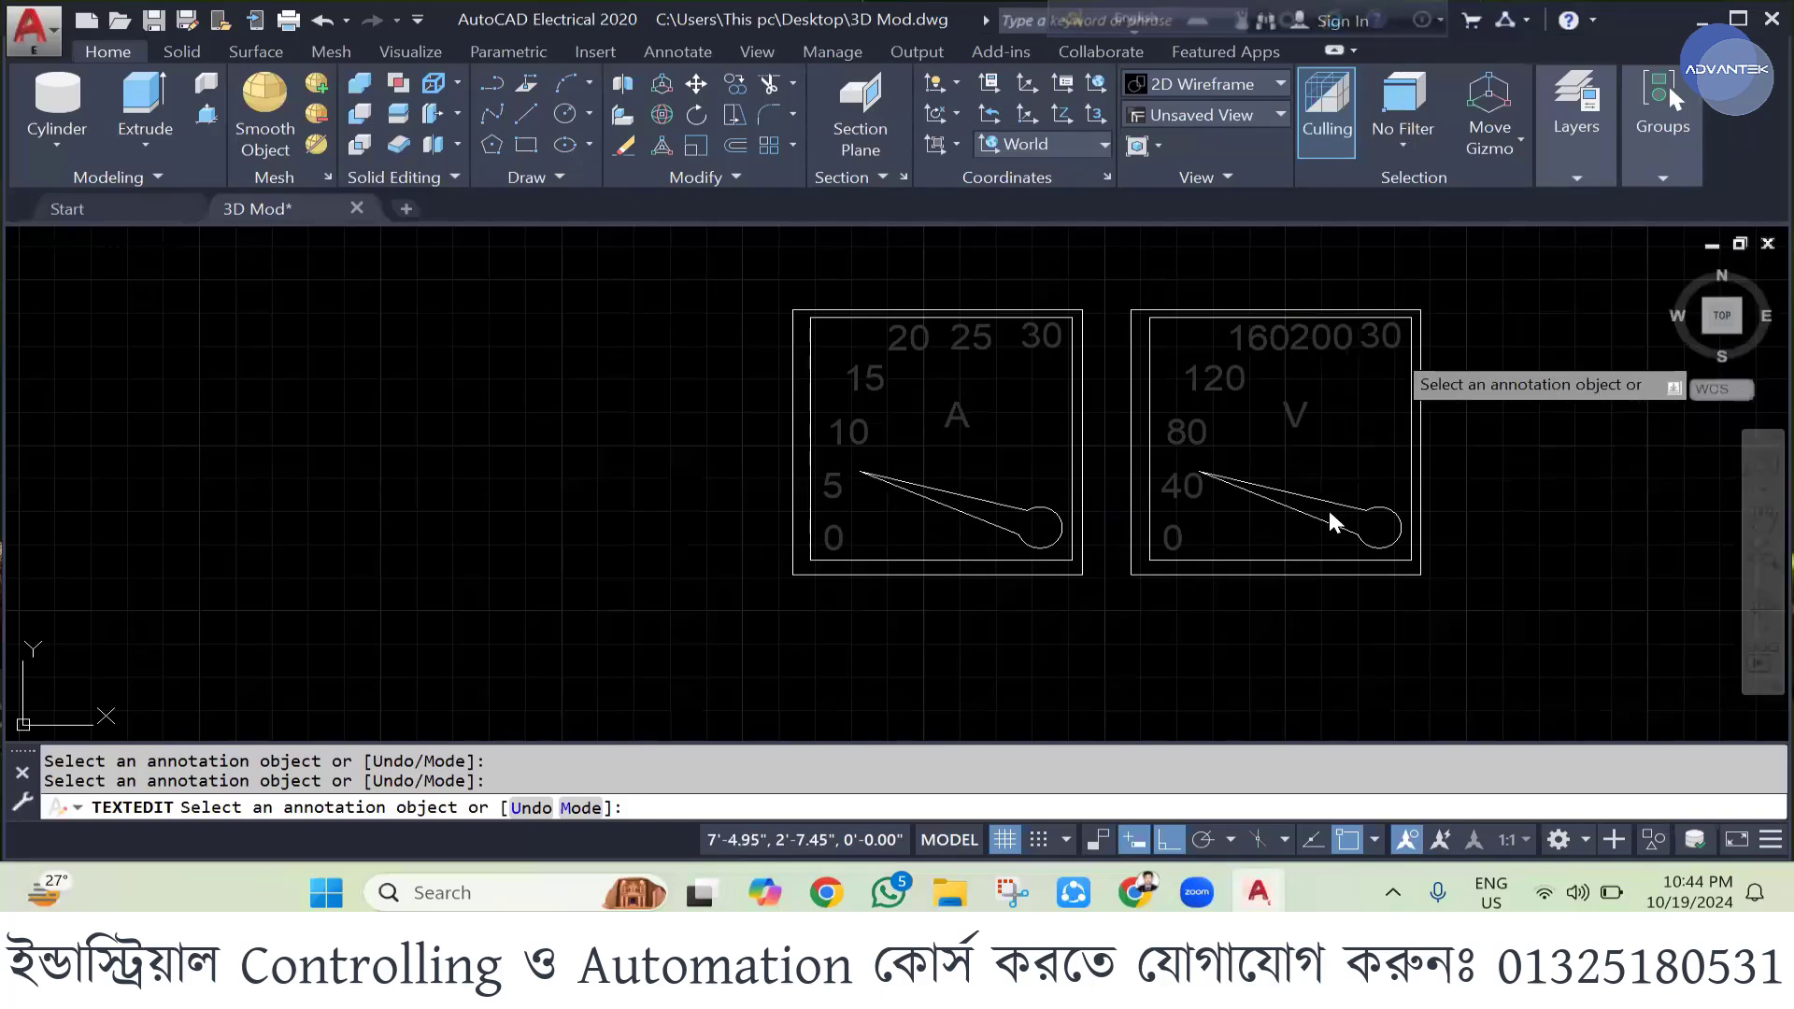
pyautogui.click(1382, 336)
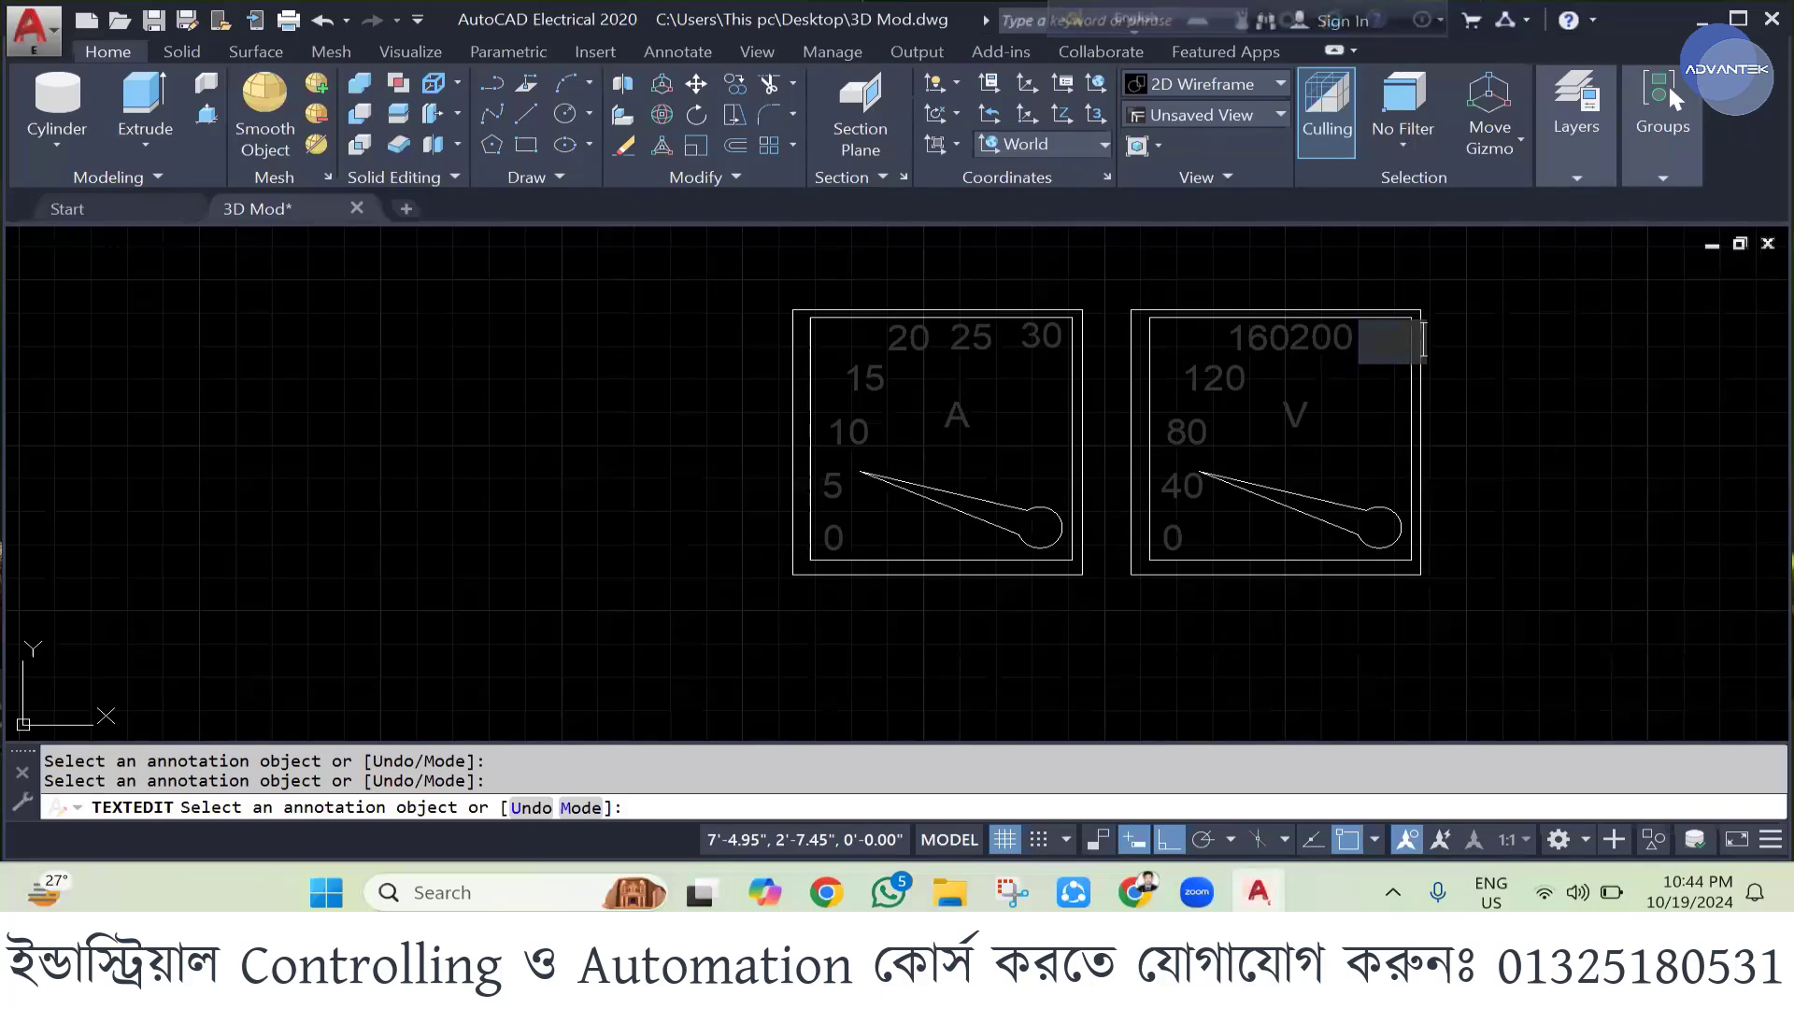
pyautogui.write('240')
pyautogui.press('Return')
pyautogui.press('Escape')
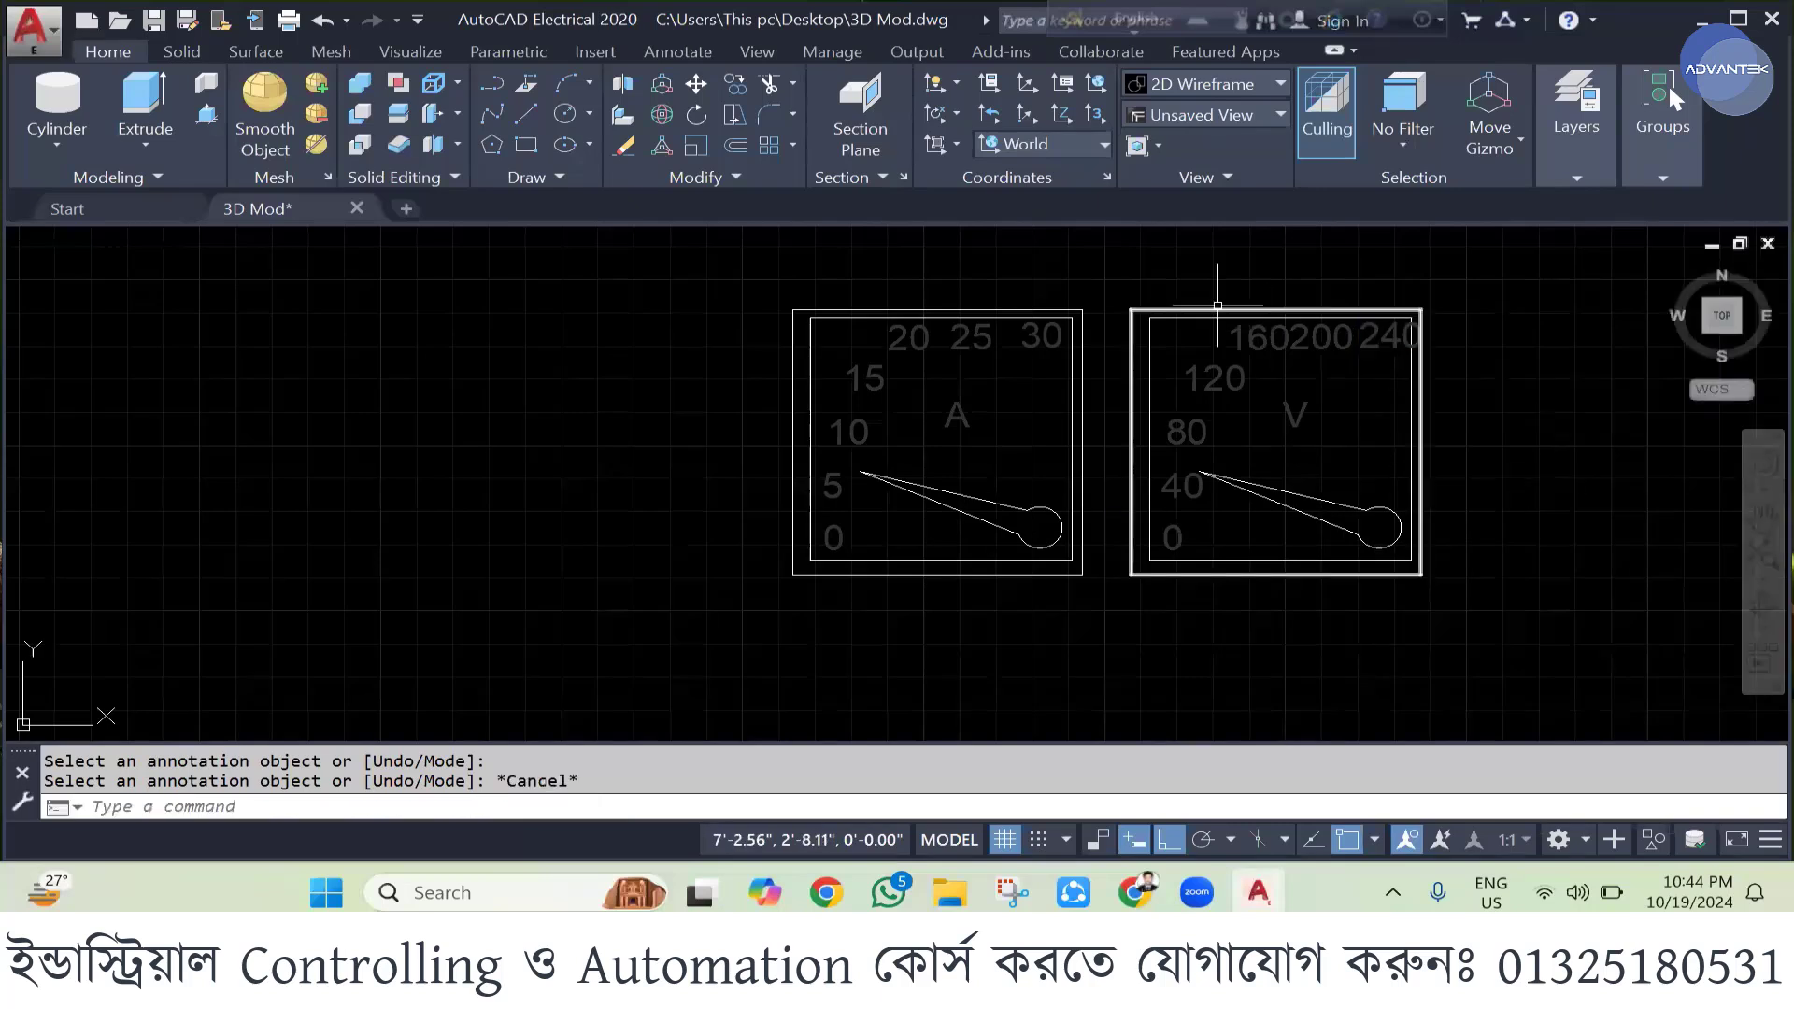
pyautogui.press('Escape')
pyautogui.press('Escape')
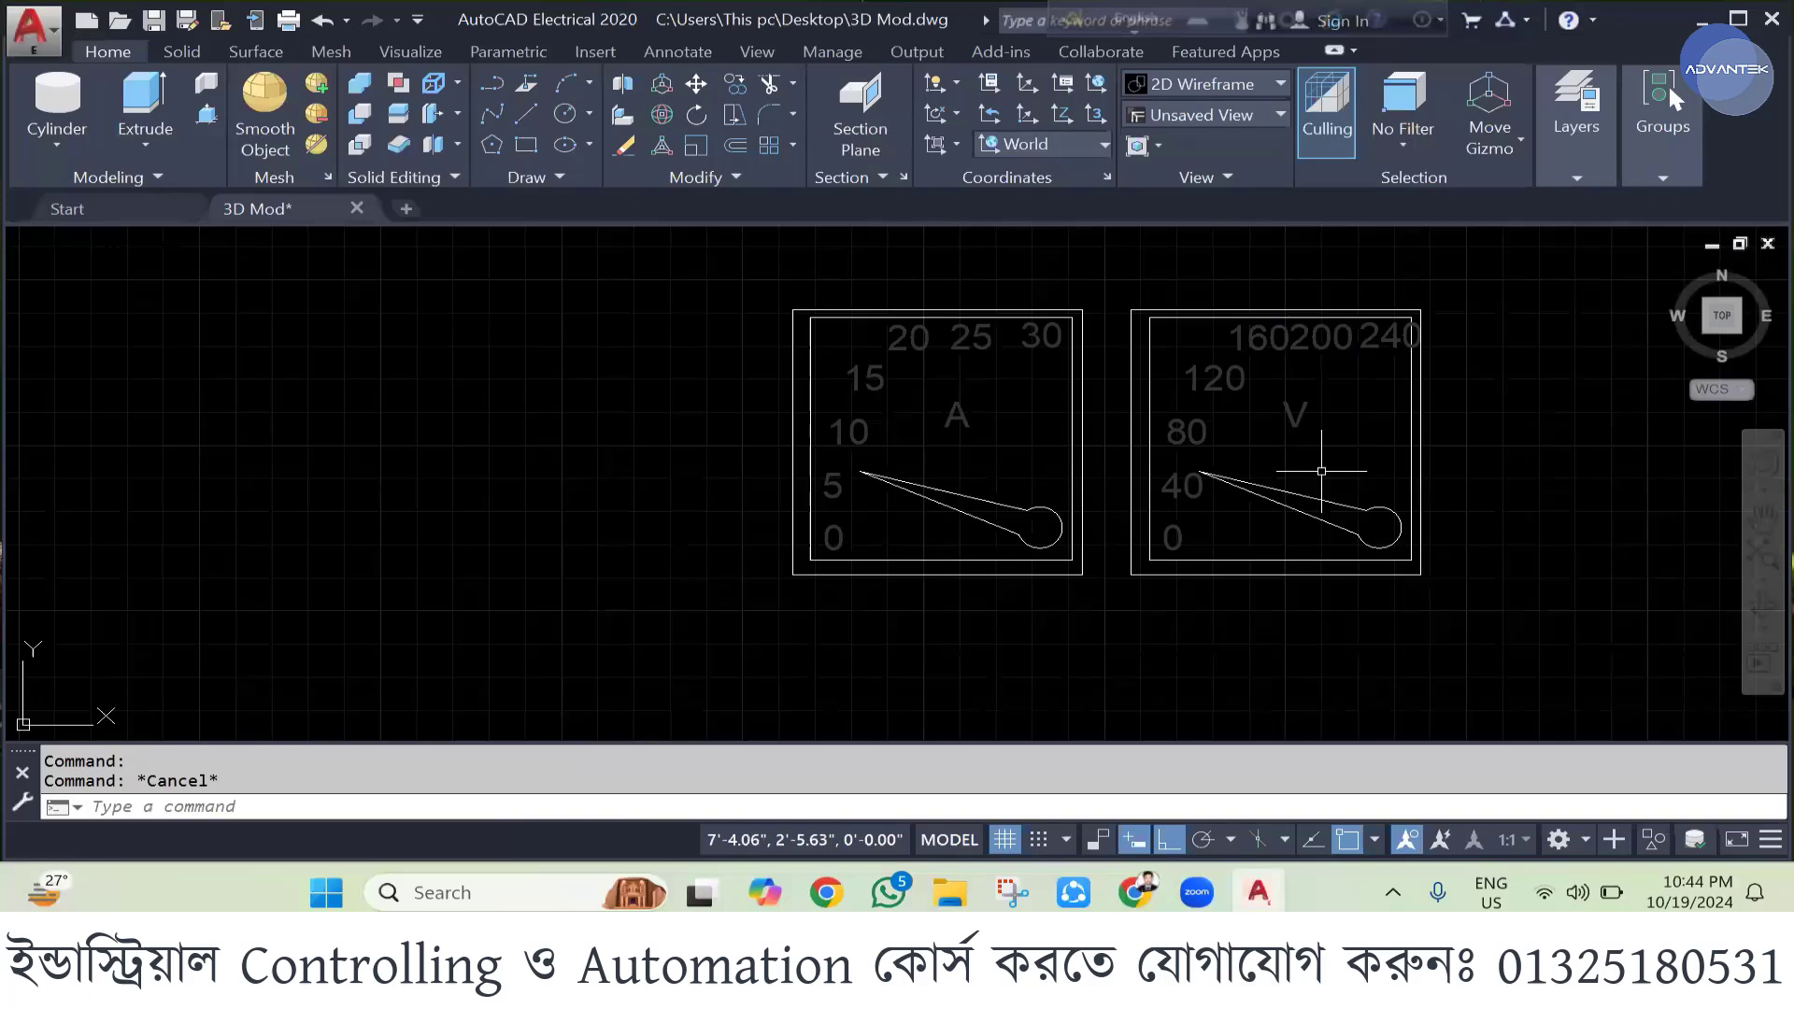
# - Zoom out, orbit to a tilted isometric view, then return to the Top view of the layout
pyautogui.scroll(-4, 1064, 444)
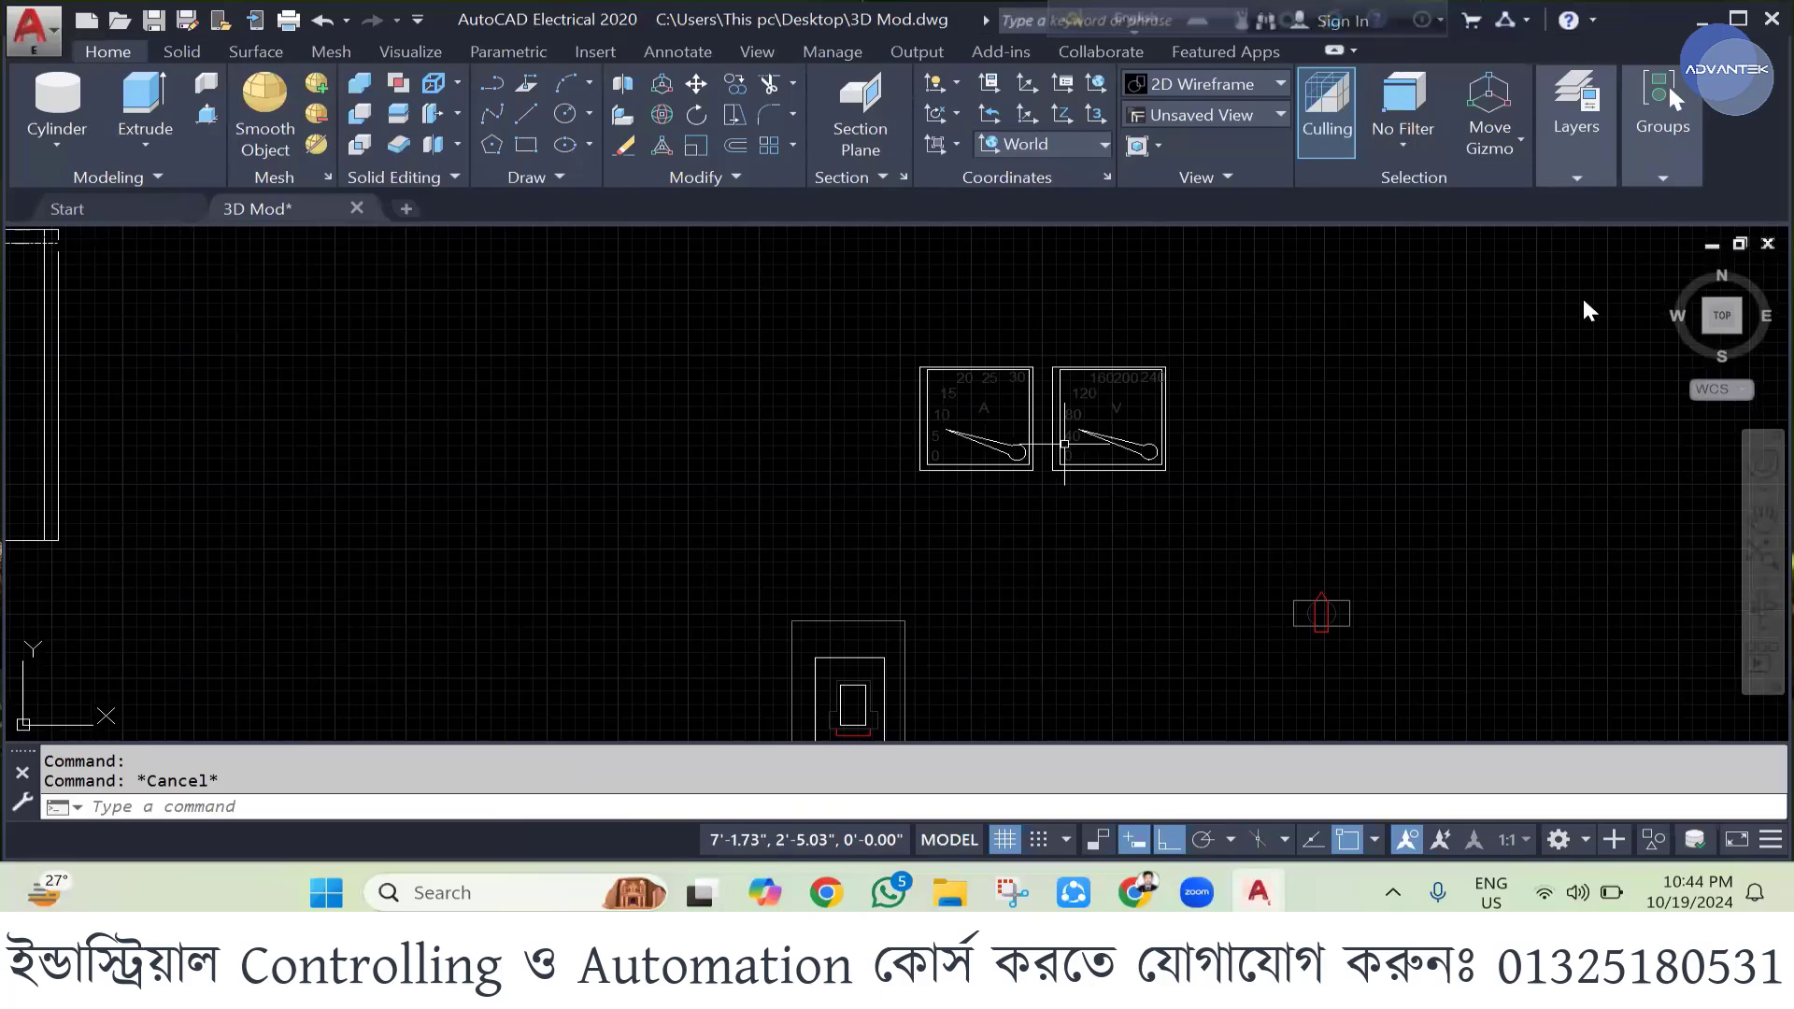
pyautogui.scroll(-4, 1103, 408)
pyautogui.moveTo(1722, 315); pyautogui.dragTo(1121, 114)
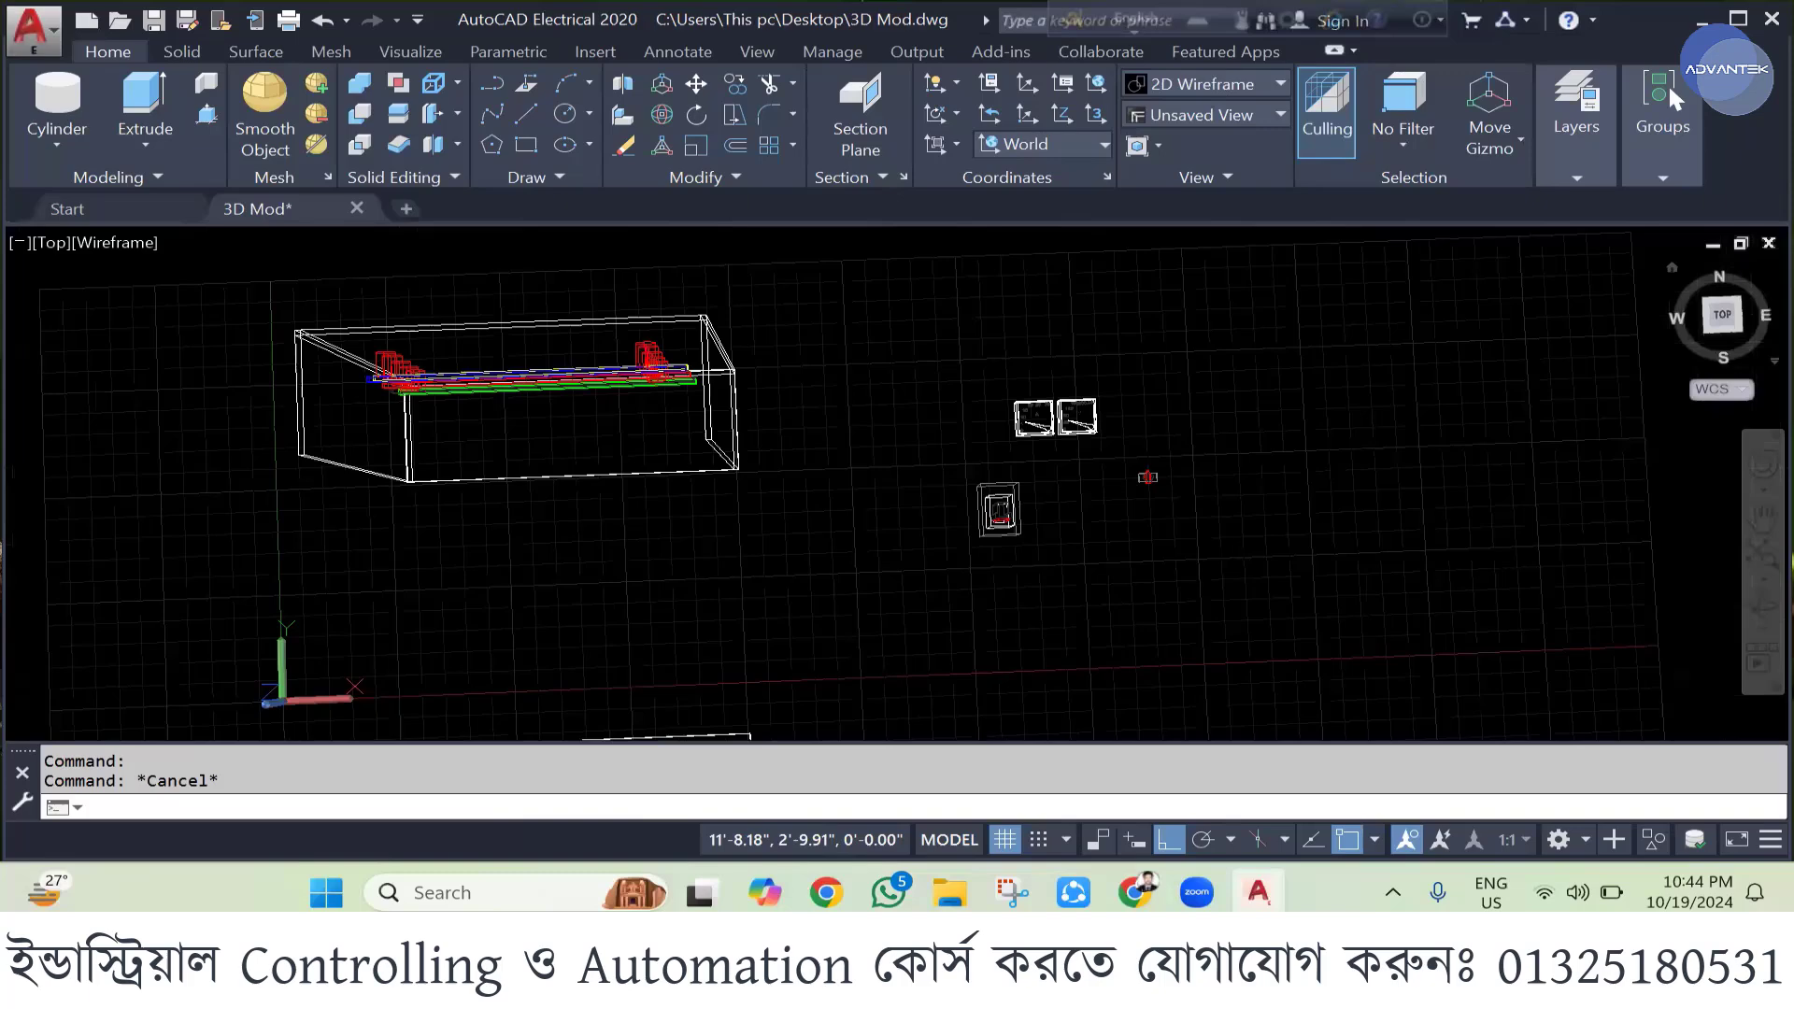
pyautogui.click(1706, 329)
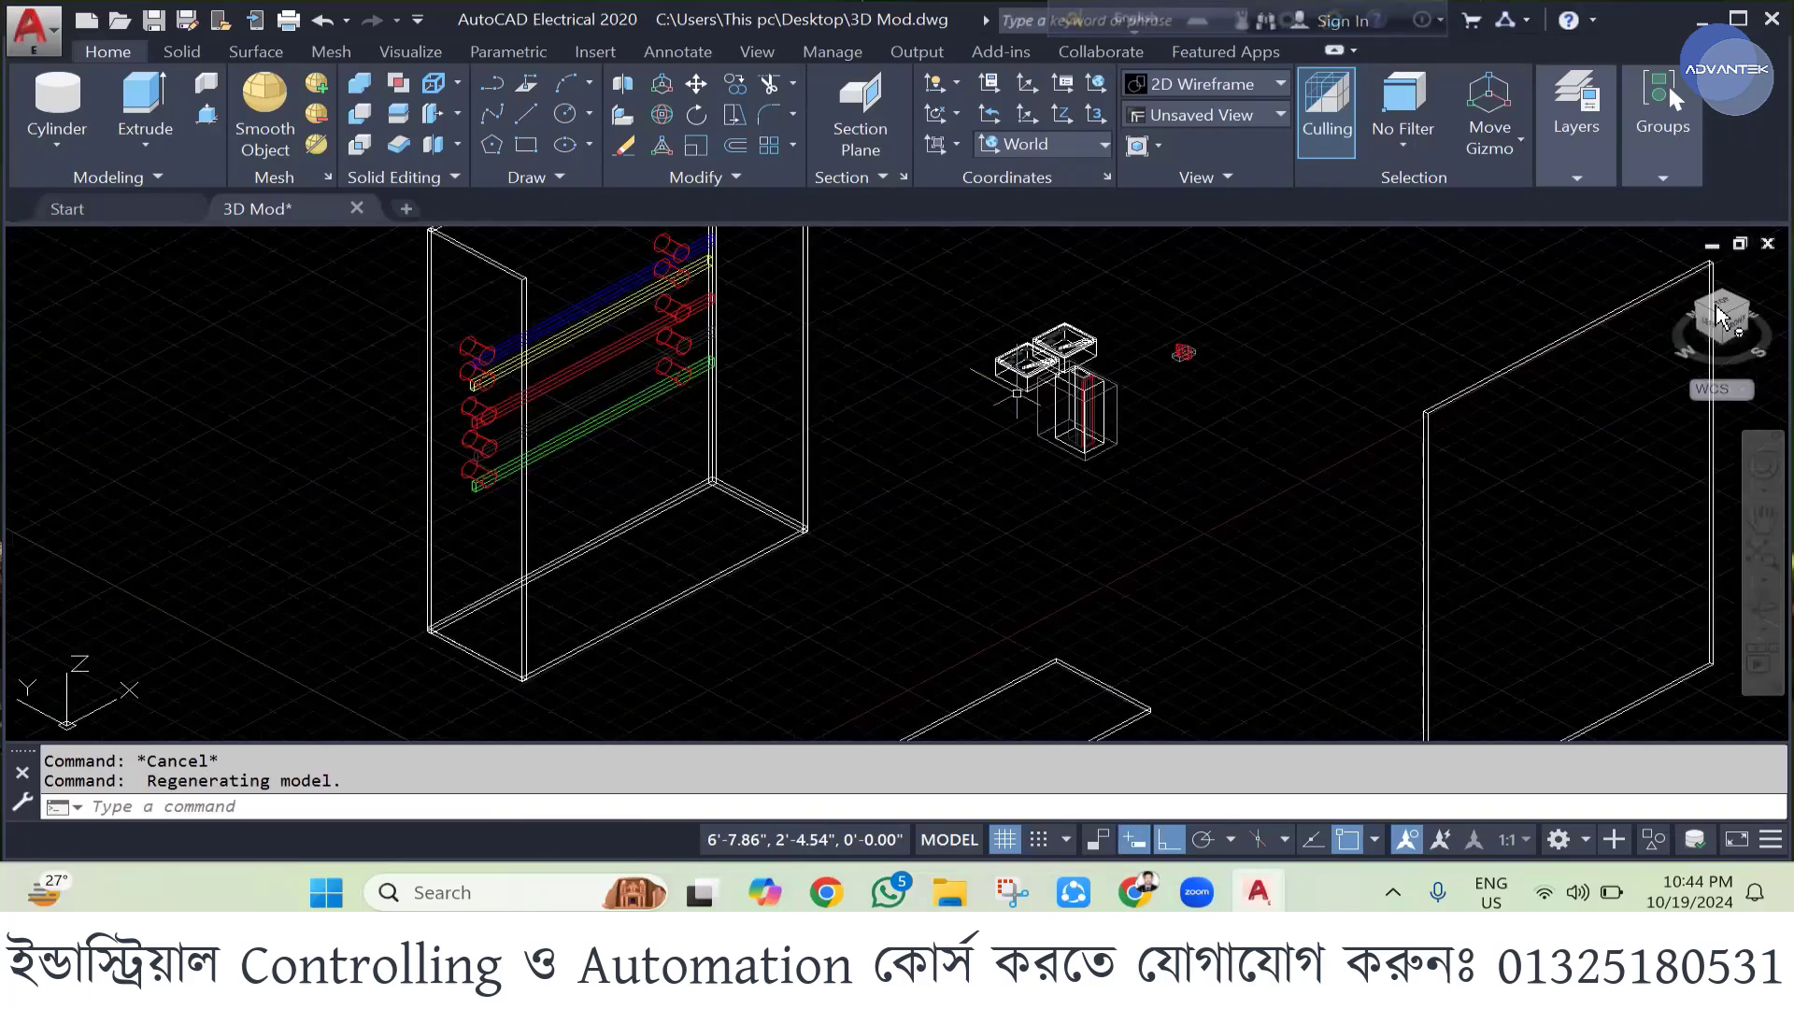
pyautogui.click(1560, 336)
pyautogui.press('Escape')
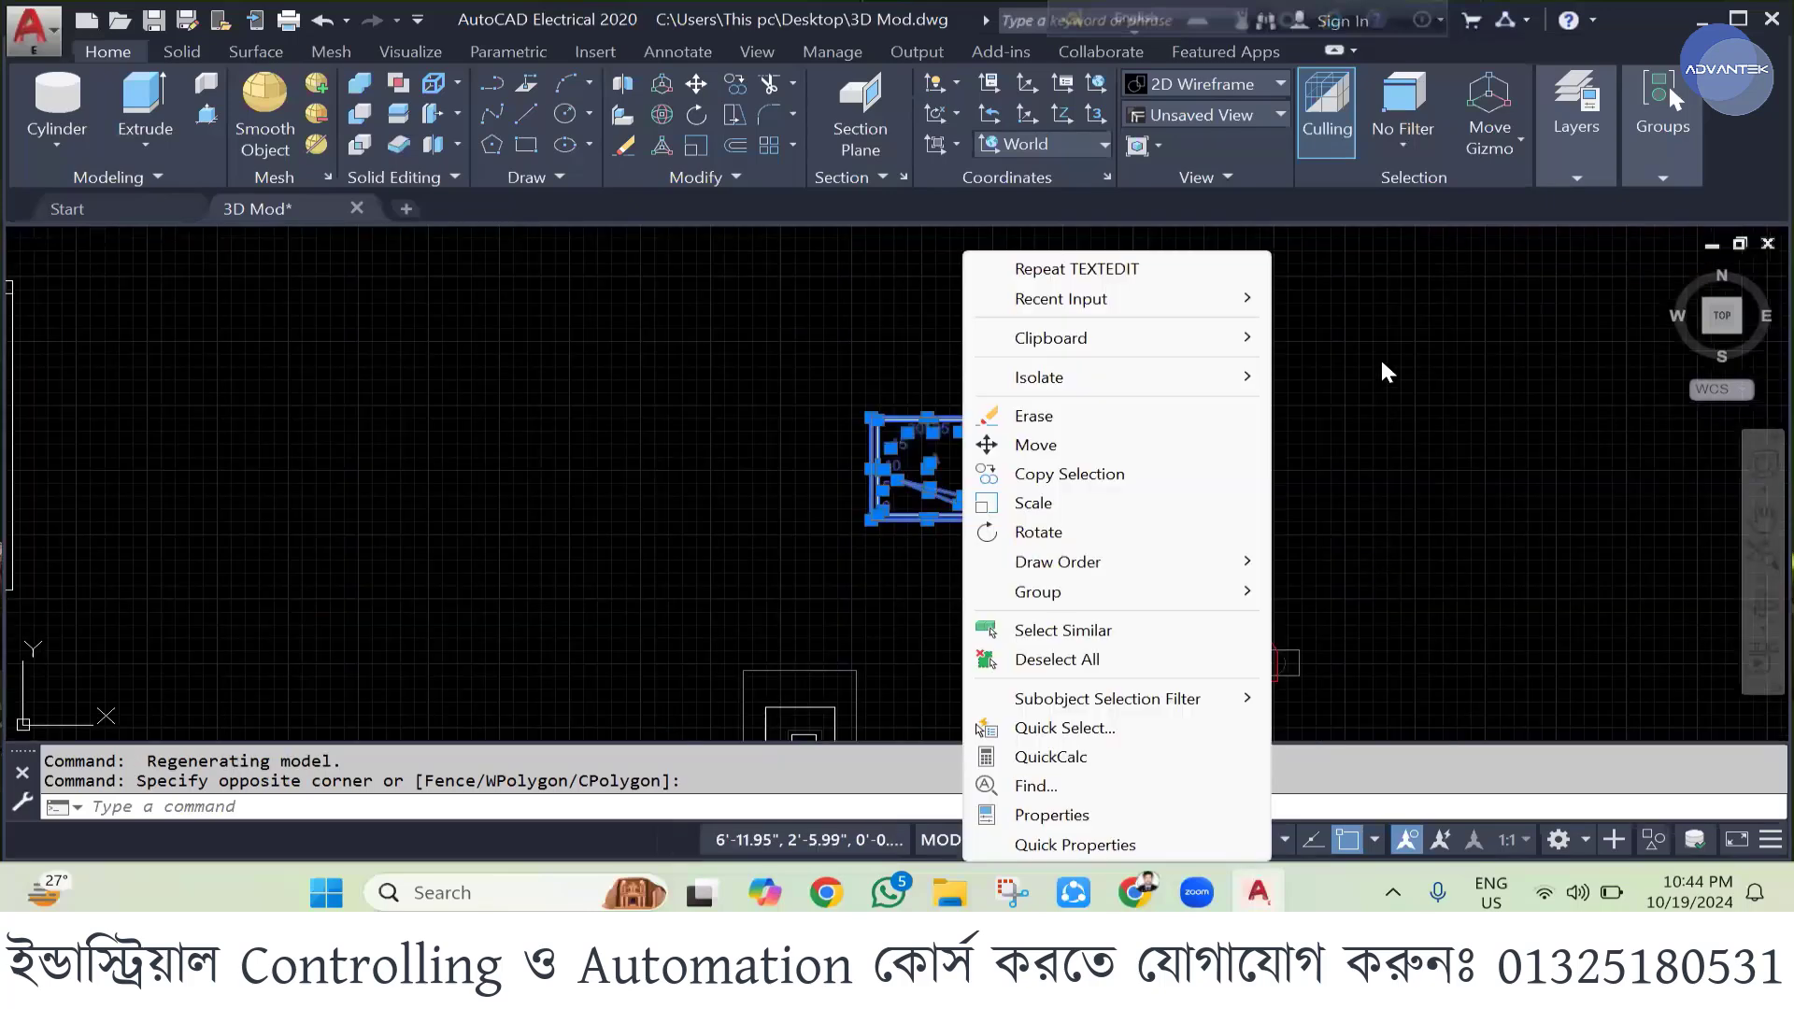
# - Group the ammeter and voltmeter into one unit
pyautogui.press('Escape')
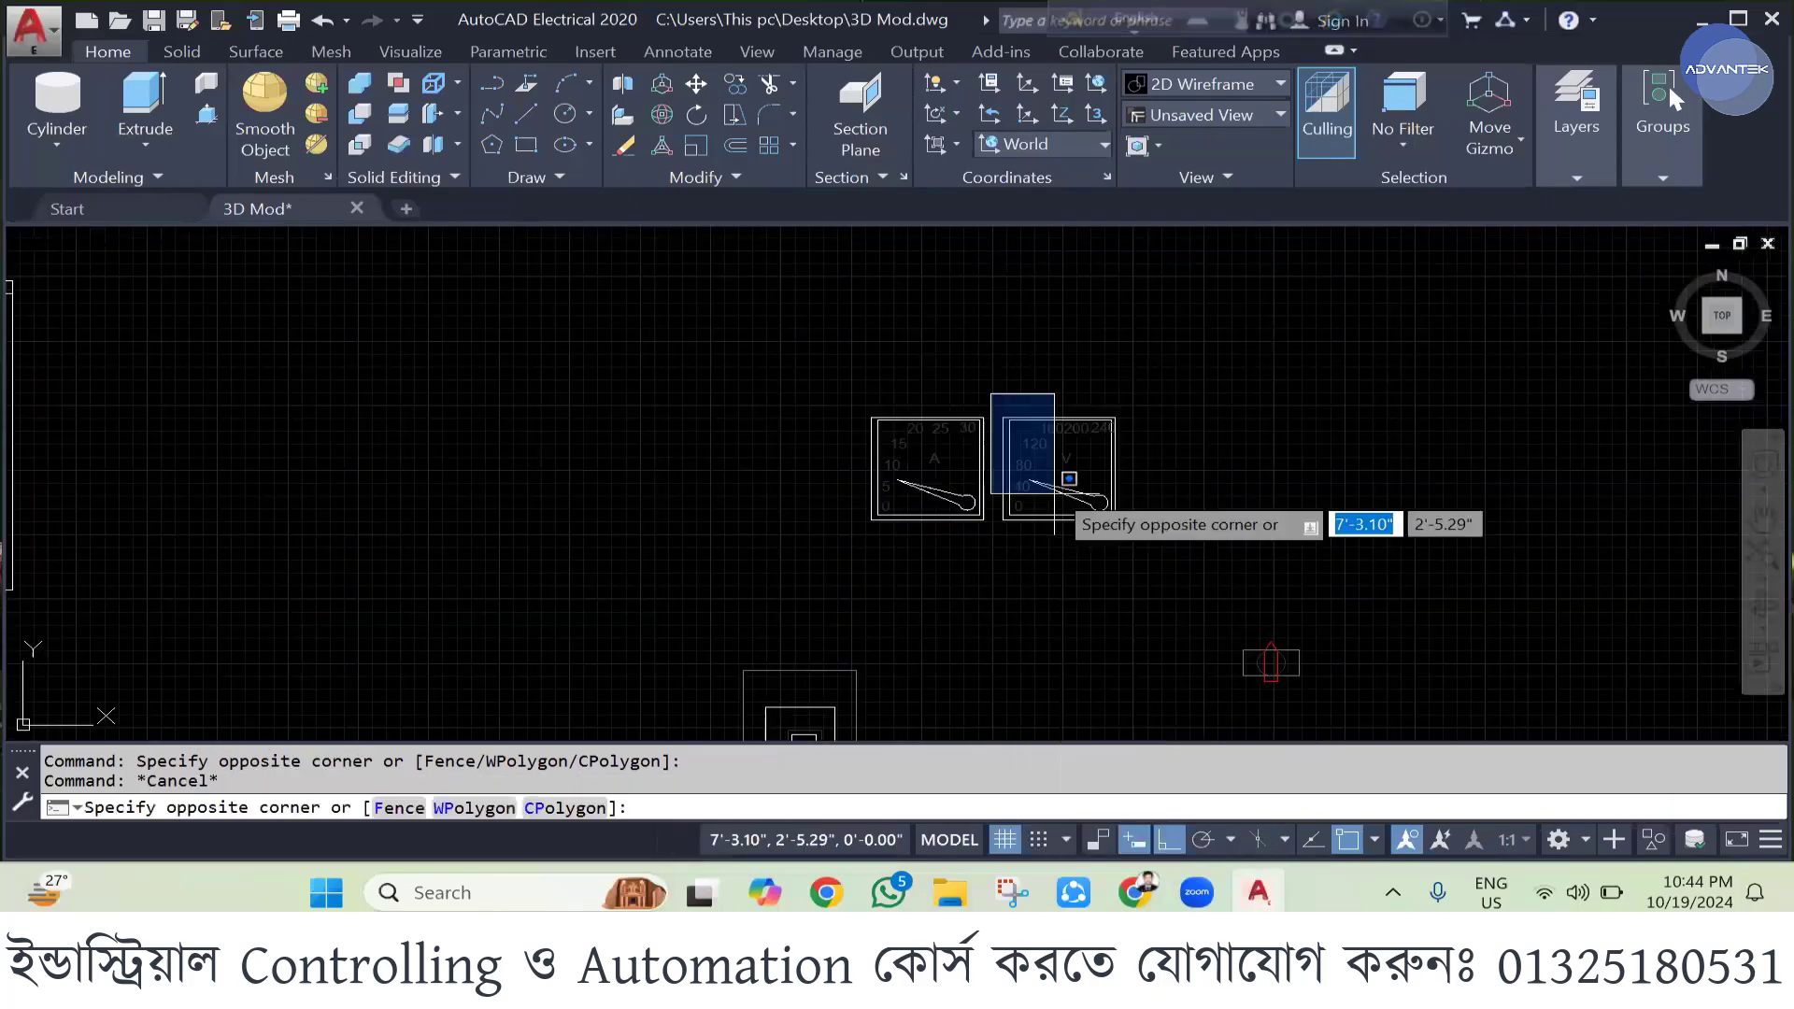
pyautogui.click(1054, 495)
pyautogui.rightClick(1084, 495)
pyautogui.click(1205, 594)
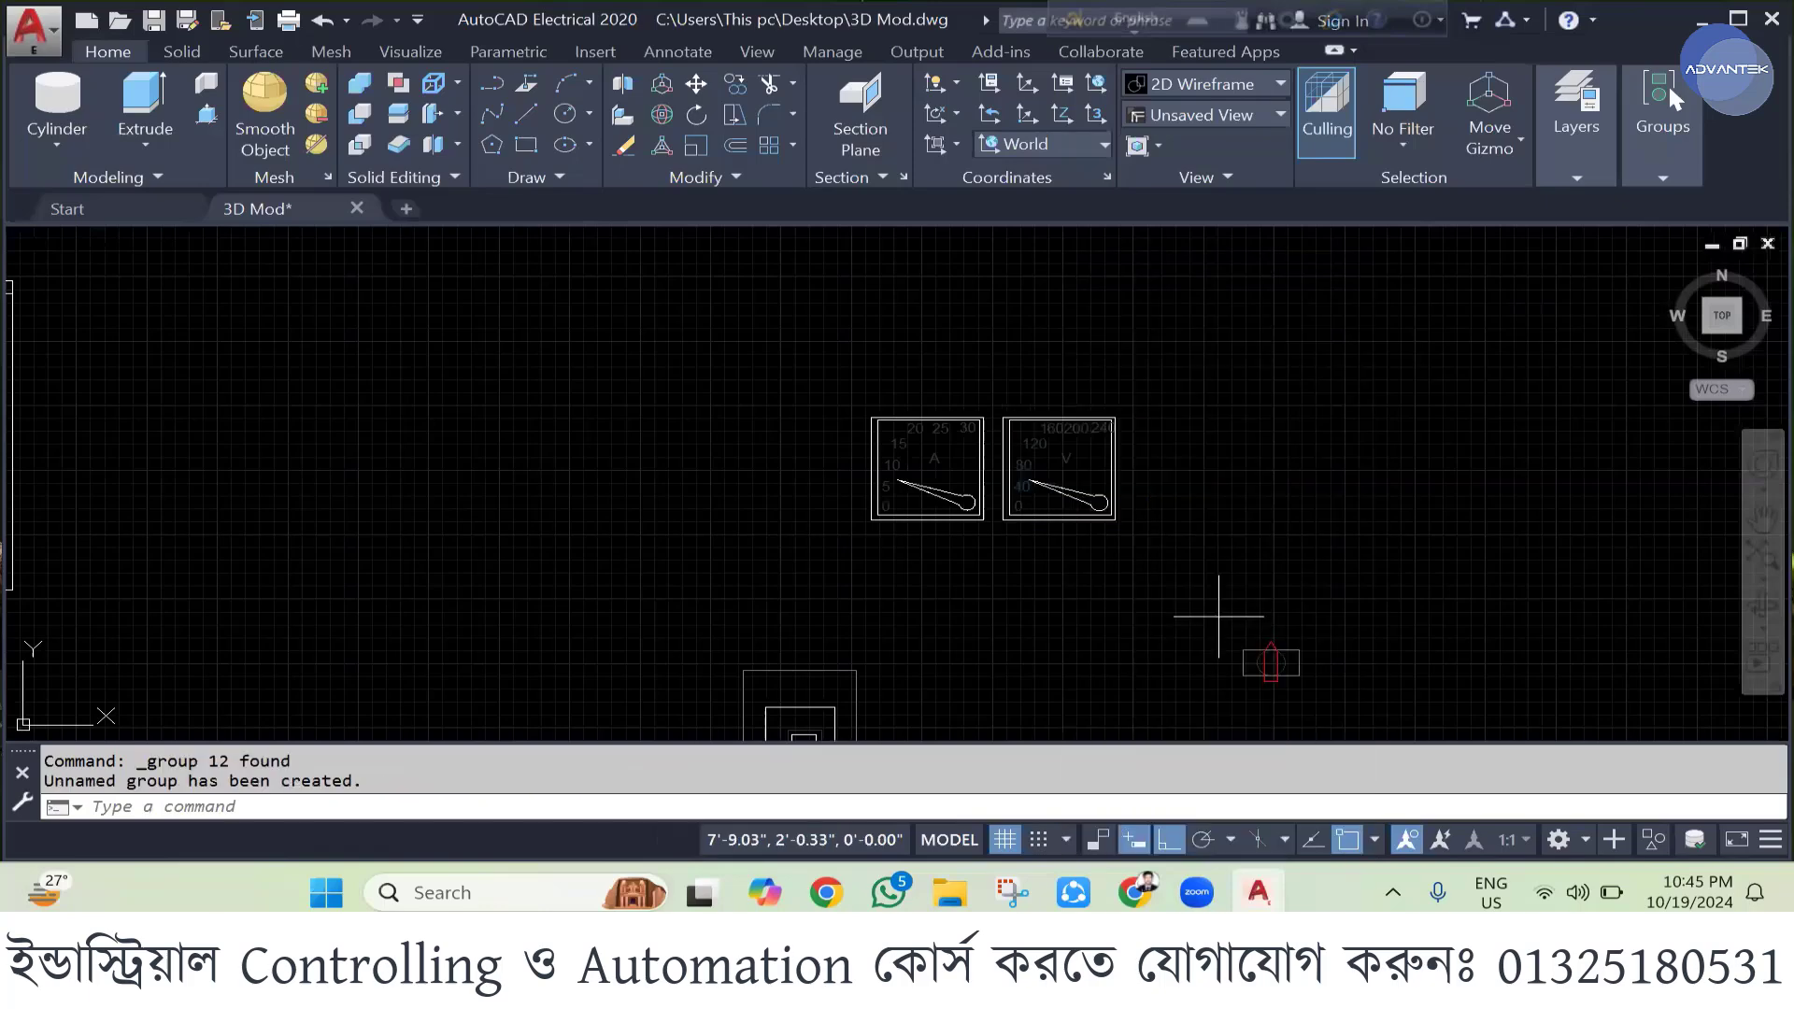
# - Window-select the small red pilot light and group its parts
pyautogui.moveTo(1218, 615); pyautogui.dragTo(1315, 693)
pyautogui.rightClick(1278, 647)
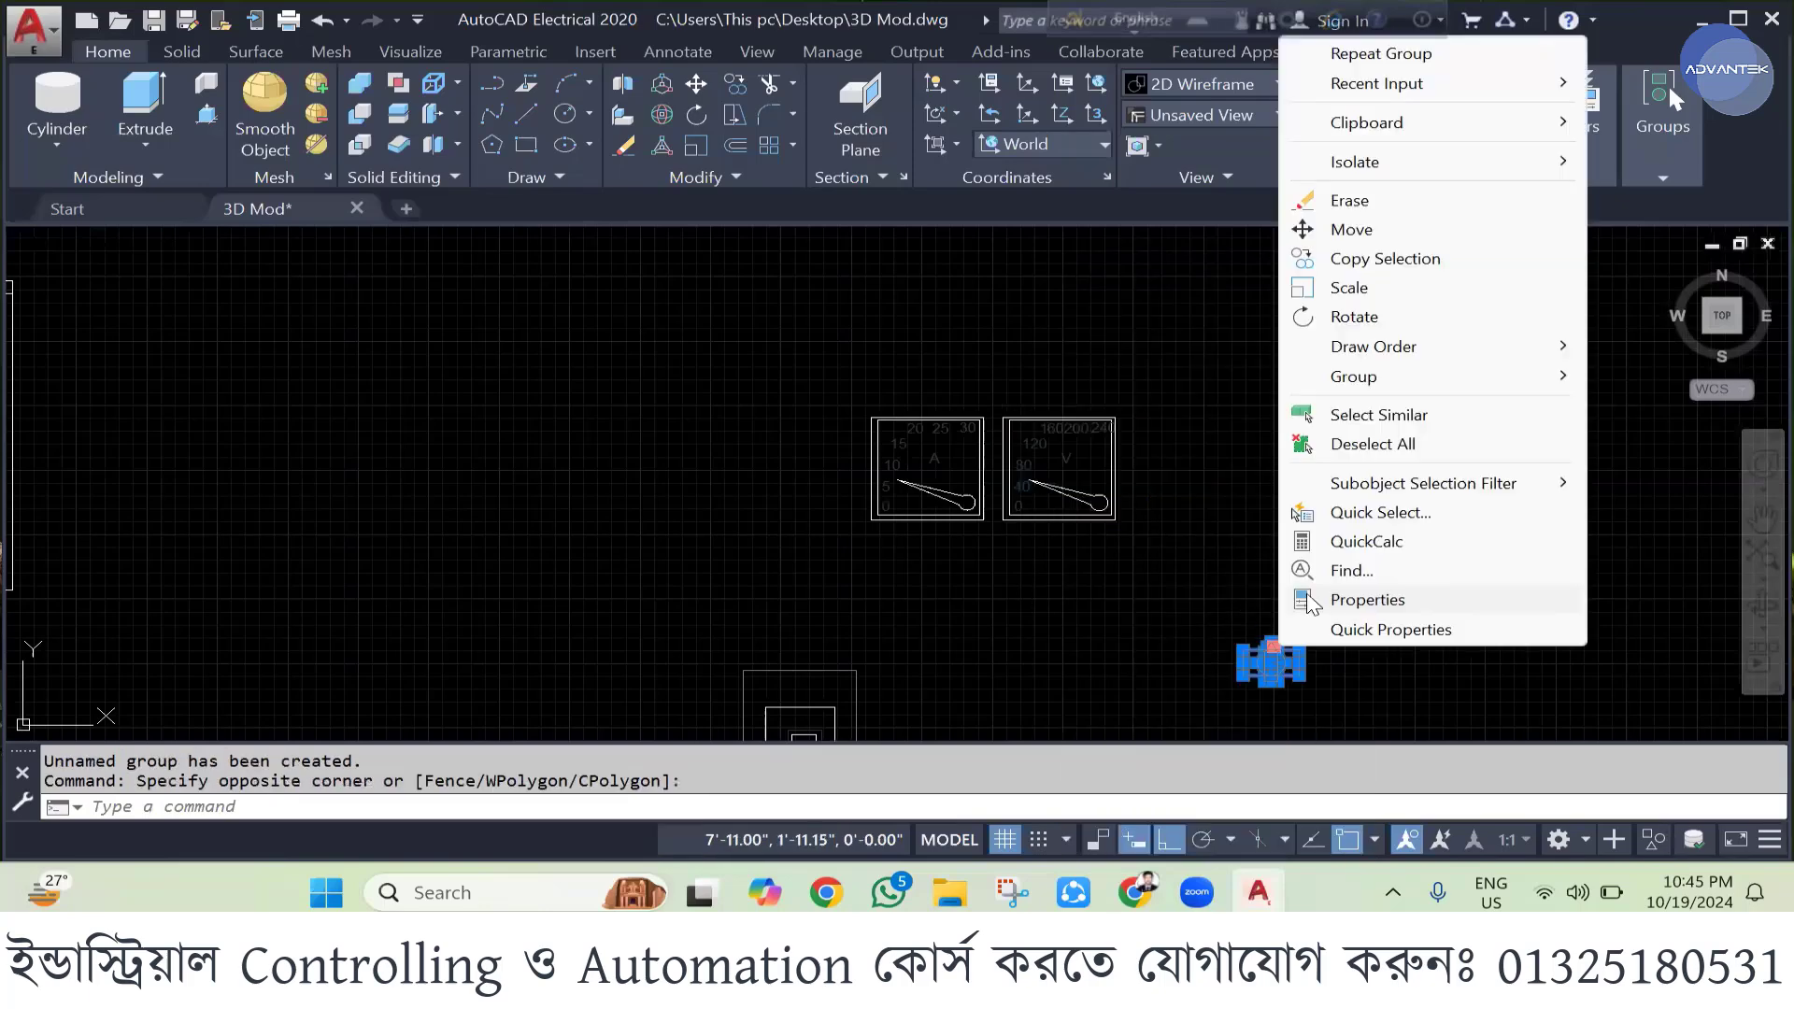
pyautogui.click(1381, 53)
pyautogui.scroll(-4, 1003, 498)
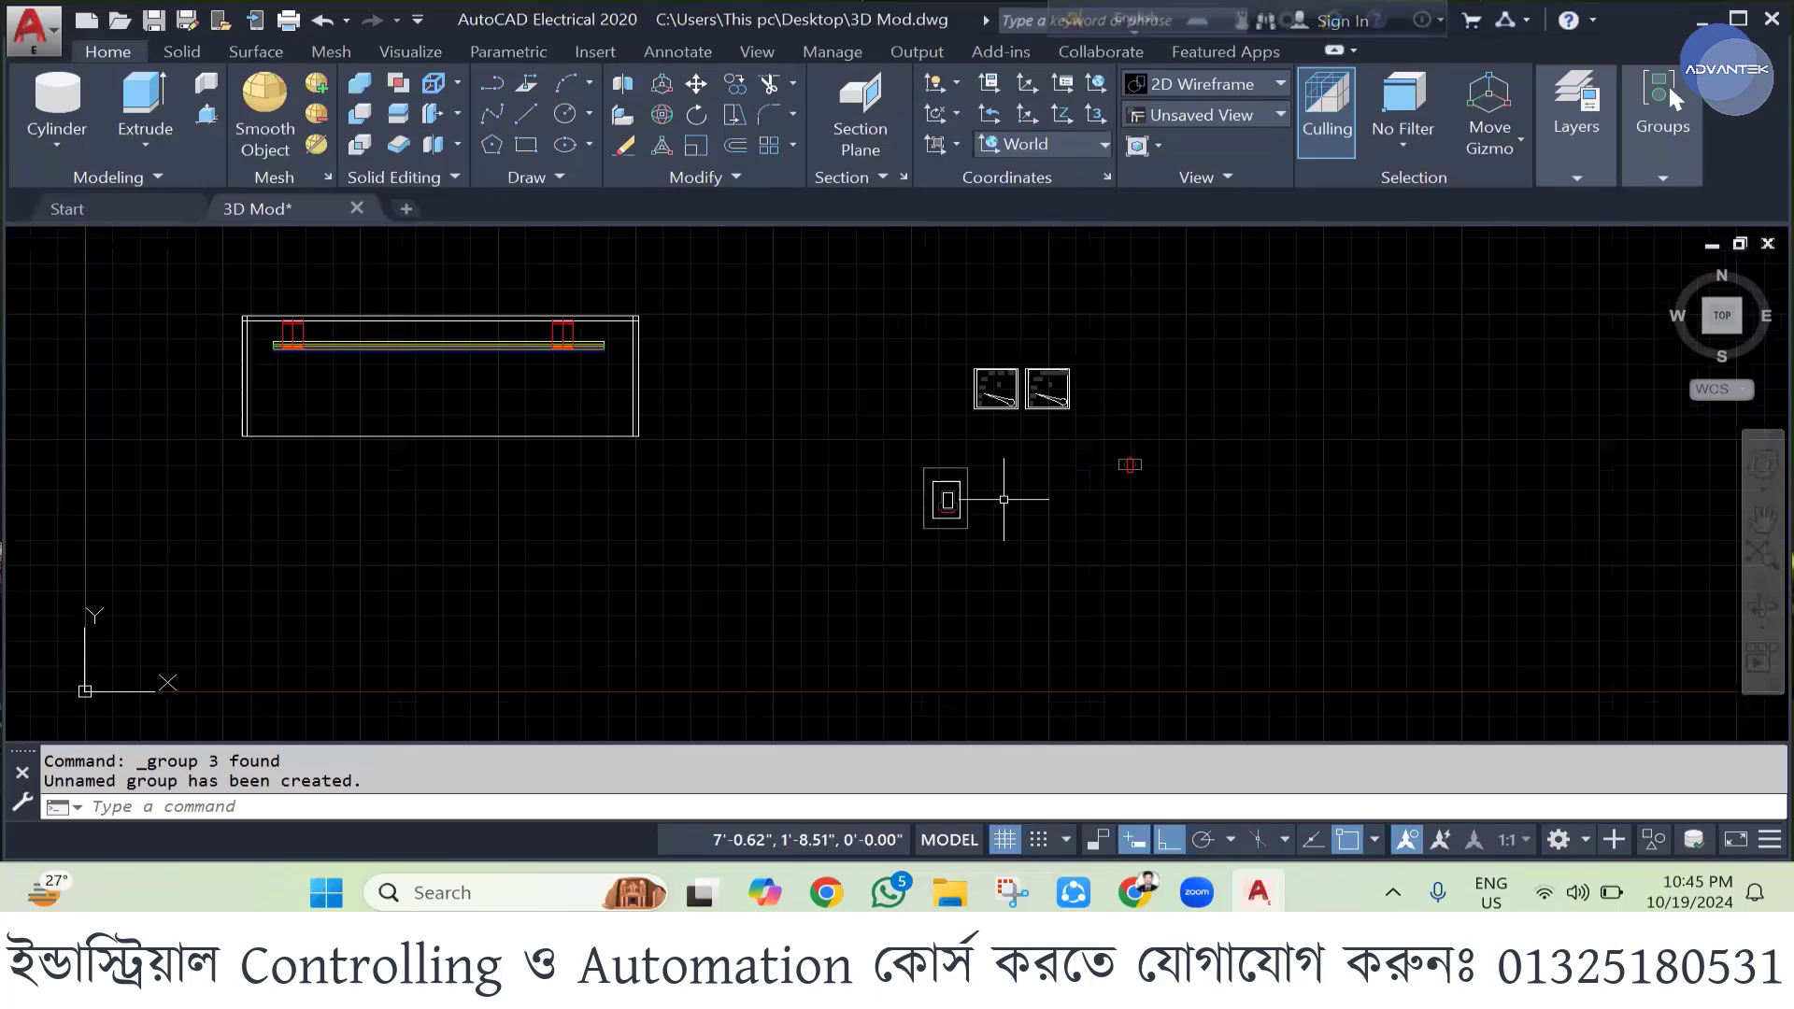
pyautogui.scroll(3, 1004, 499)
# - Reselect the meter group and try a 3D move, then cancel it
pyautogui.moveTo(962, 551); pyautogui.dragTo(813, 369)
pyautogui.rightClick(937, 252)
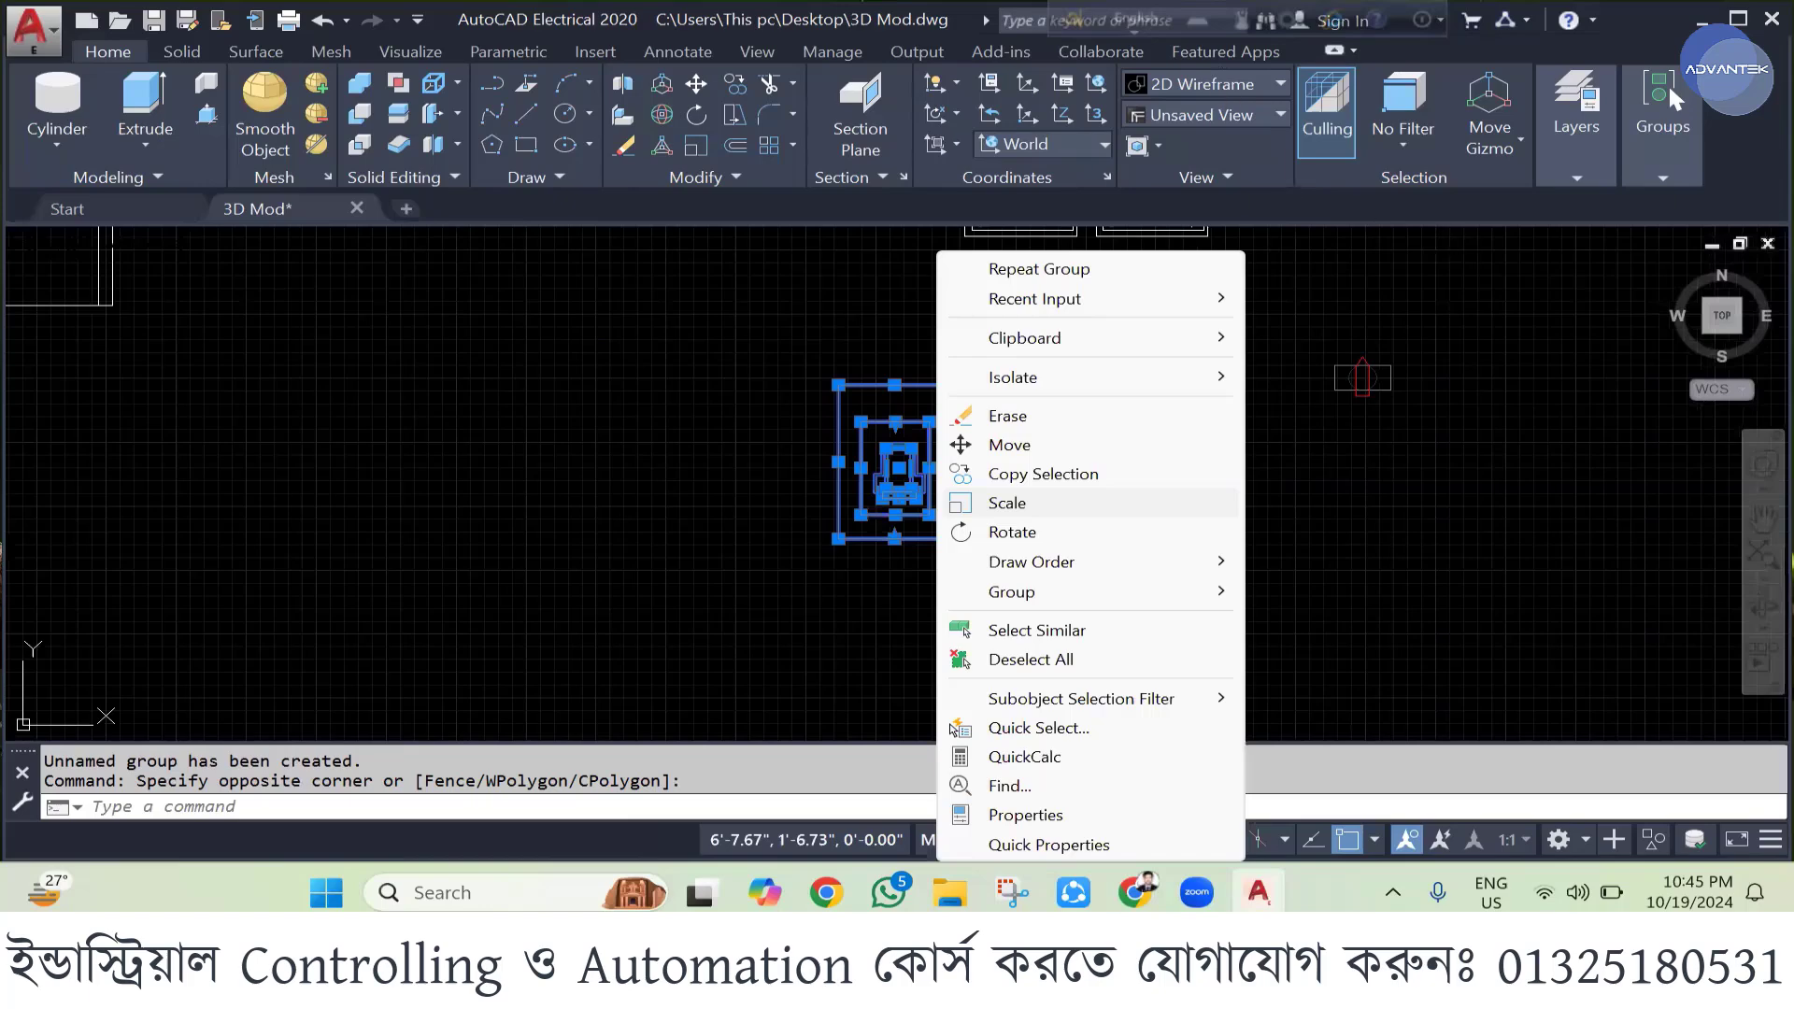
pyautogui.press('Escape')
pyautogui.press('Escape')
pyautogui.scroll(-2, 1299, 372)
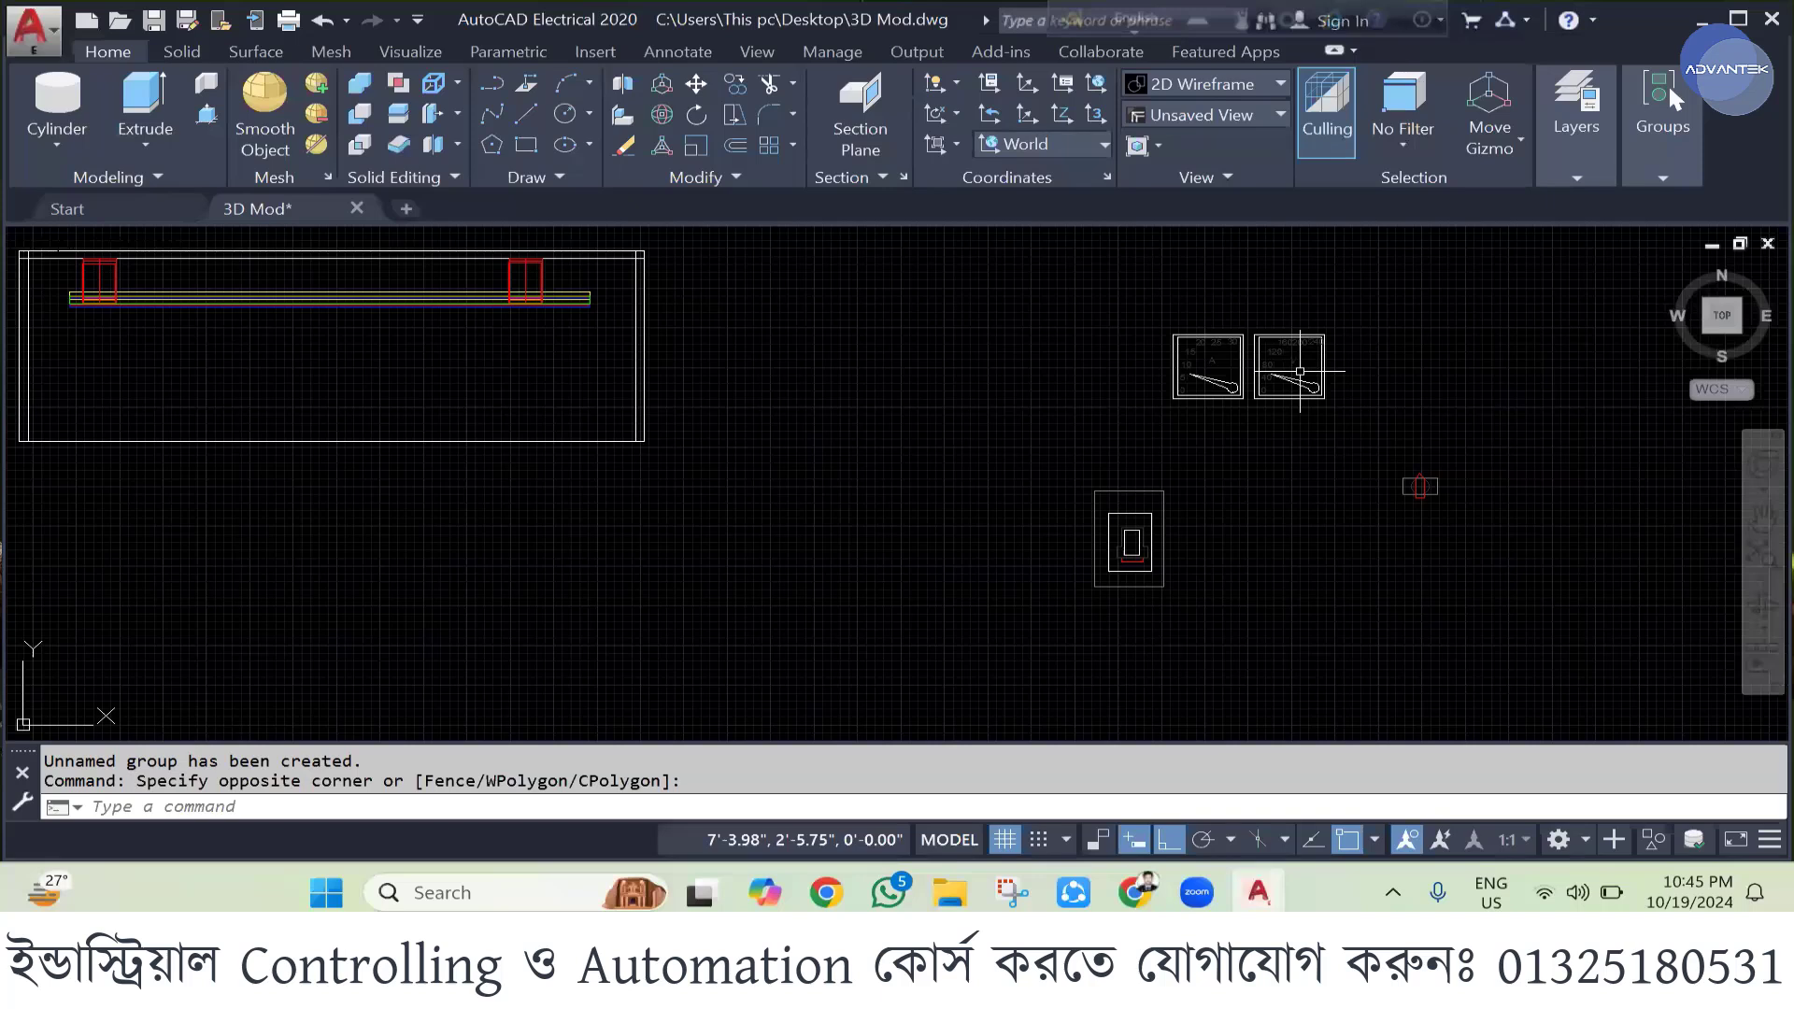
pyautogui.click(664, 117)
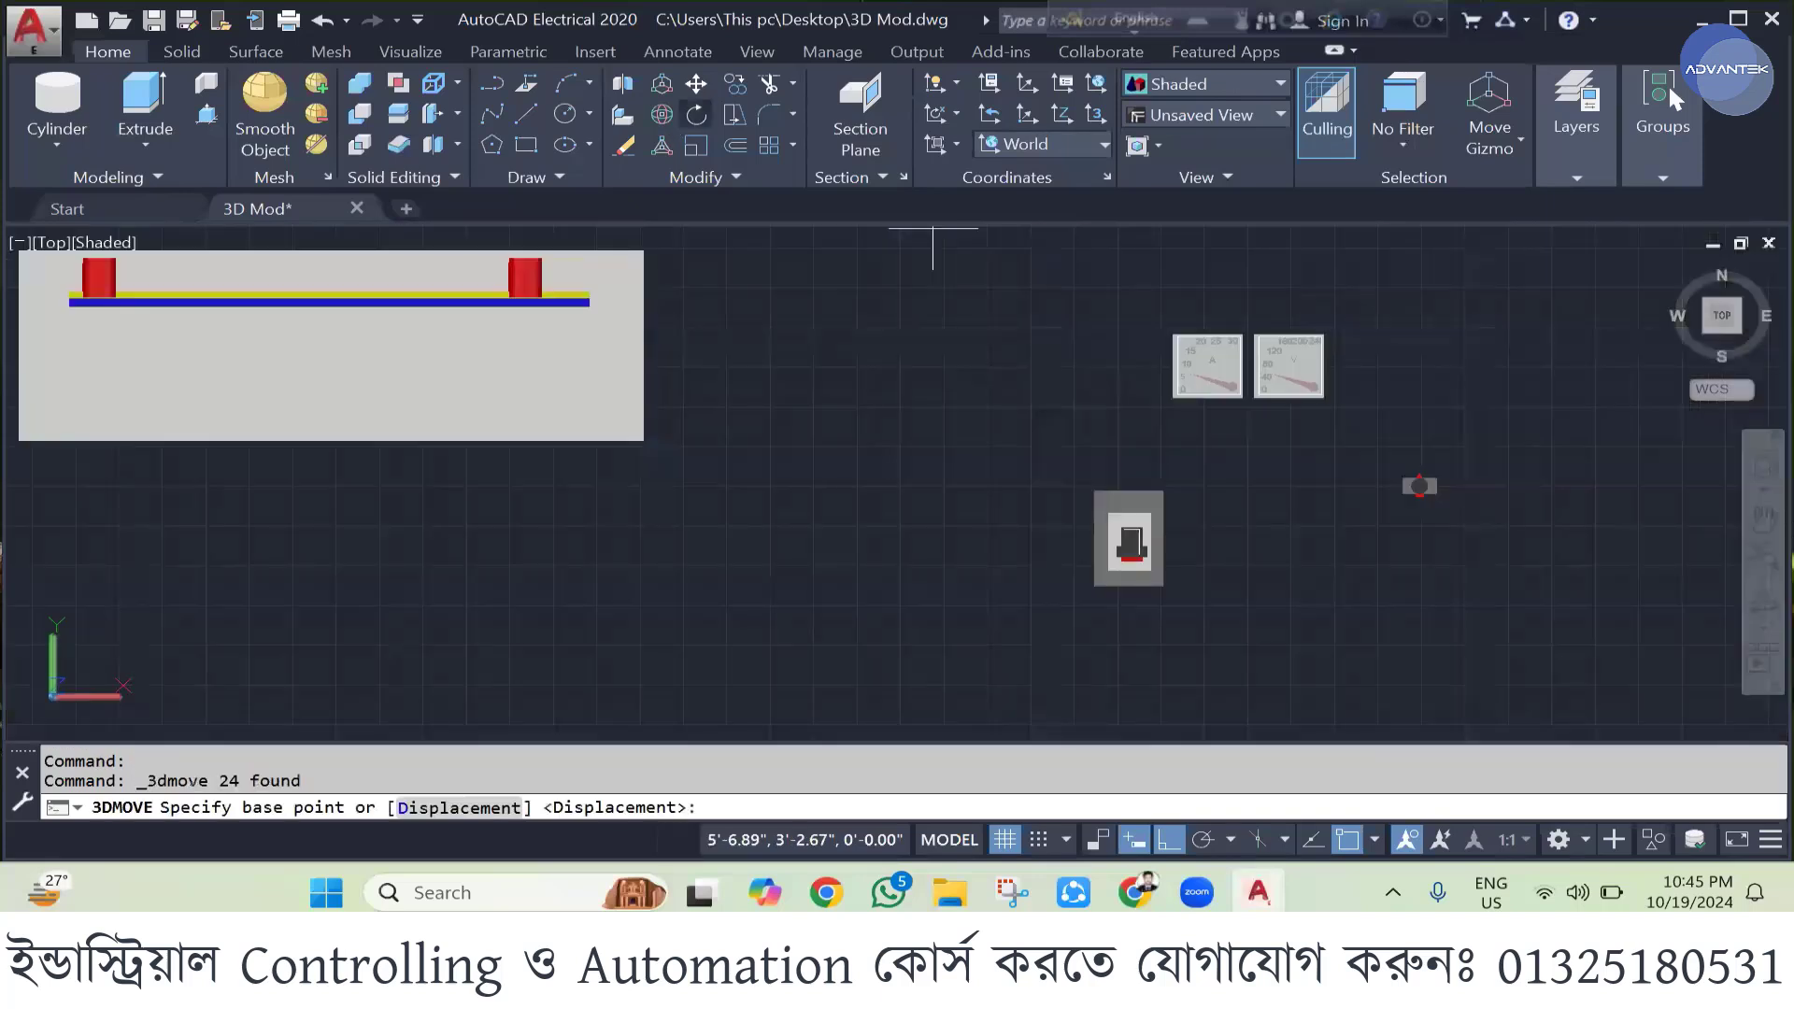
pyautogui.press('Escape')
# - Start a 3D rotation of both meters with a base point, then cancel it
pyautogui.click(696, 114)
pyautogui.click(1081, 276)
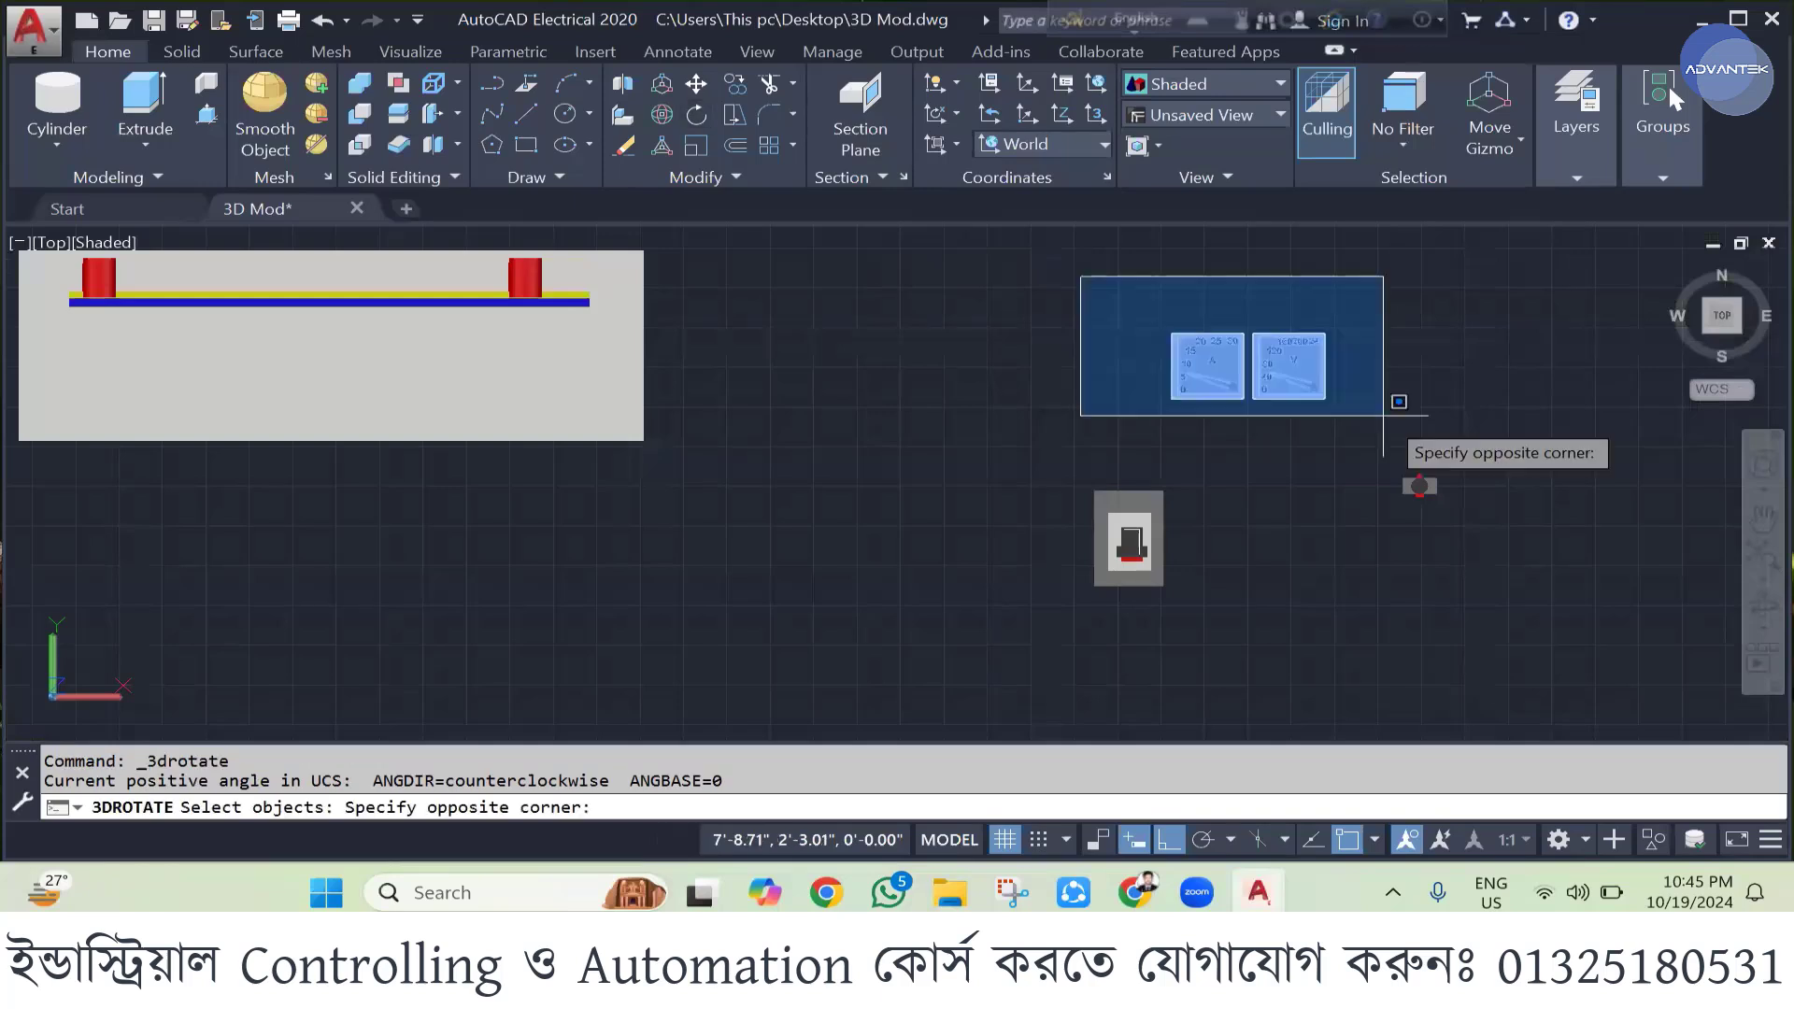
pyautogui.click(1382, 415)
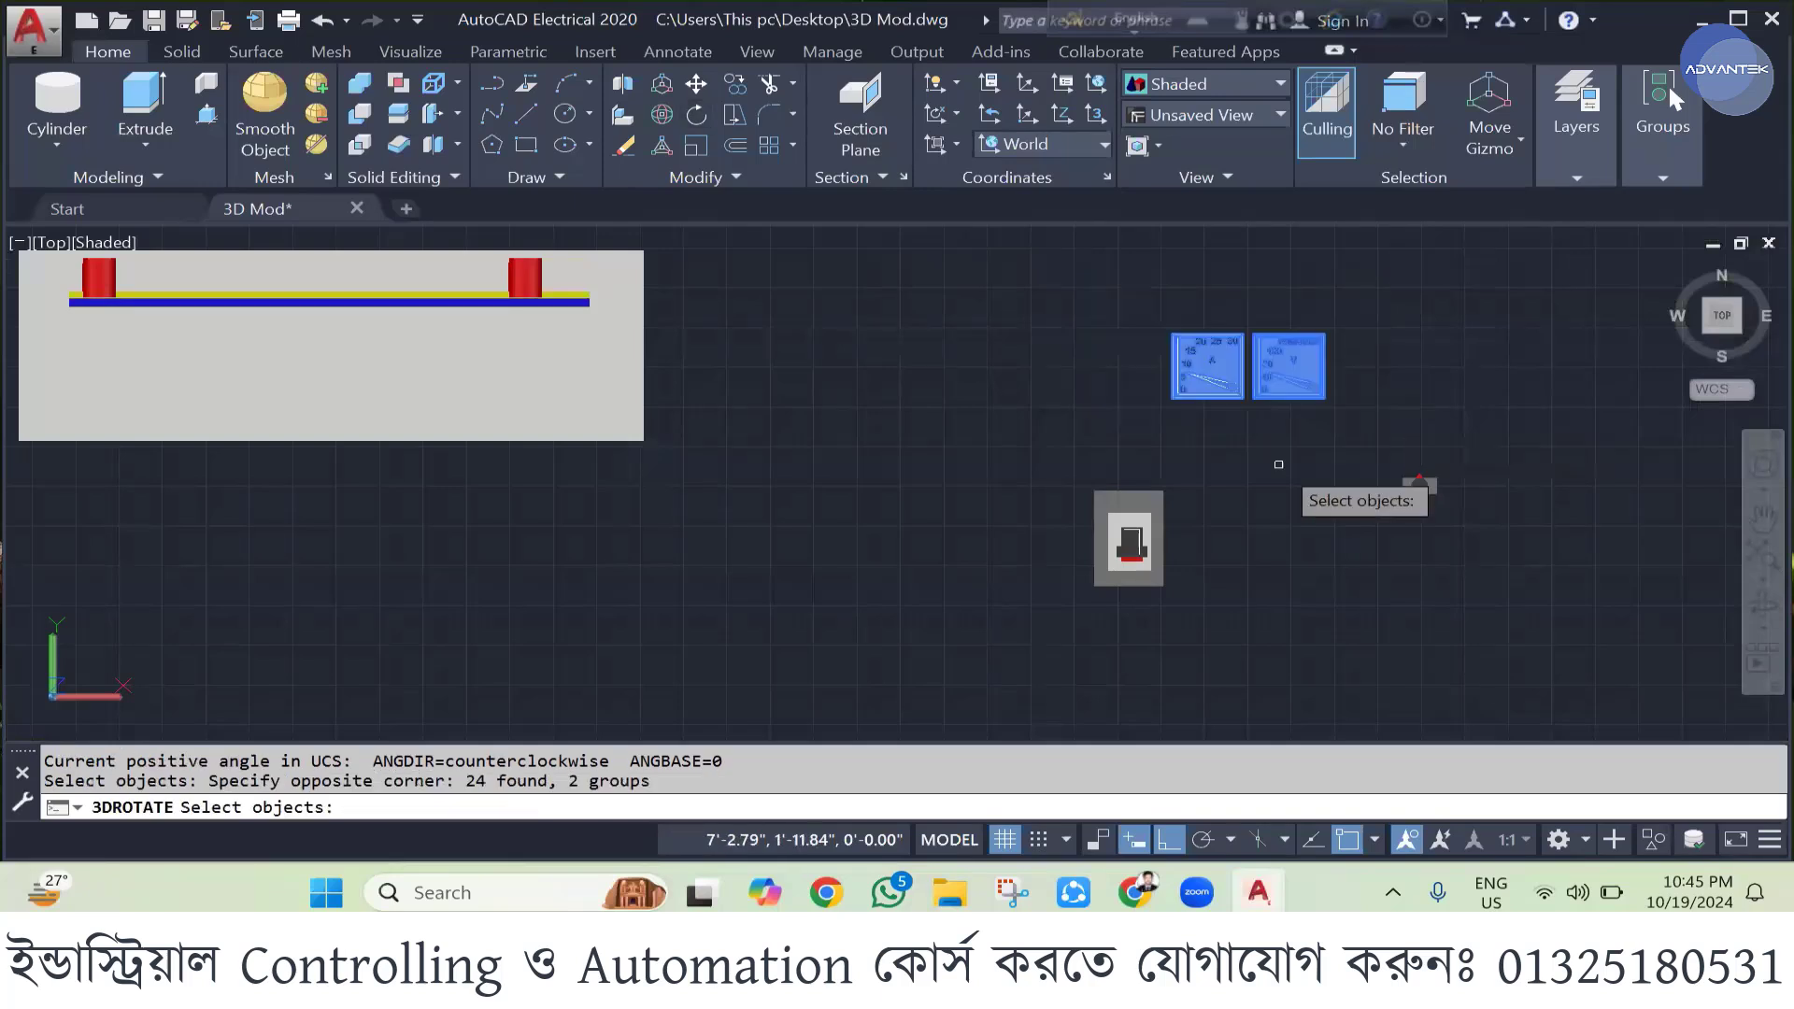
pyautogui.press('Return')
pyautogui.click(1250, 392)
pyautogui.press('Escape')
pyautogui.press('Escape')
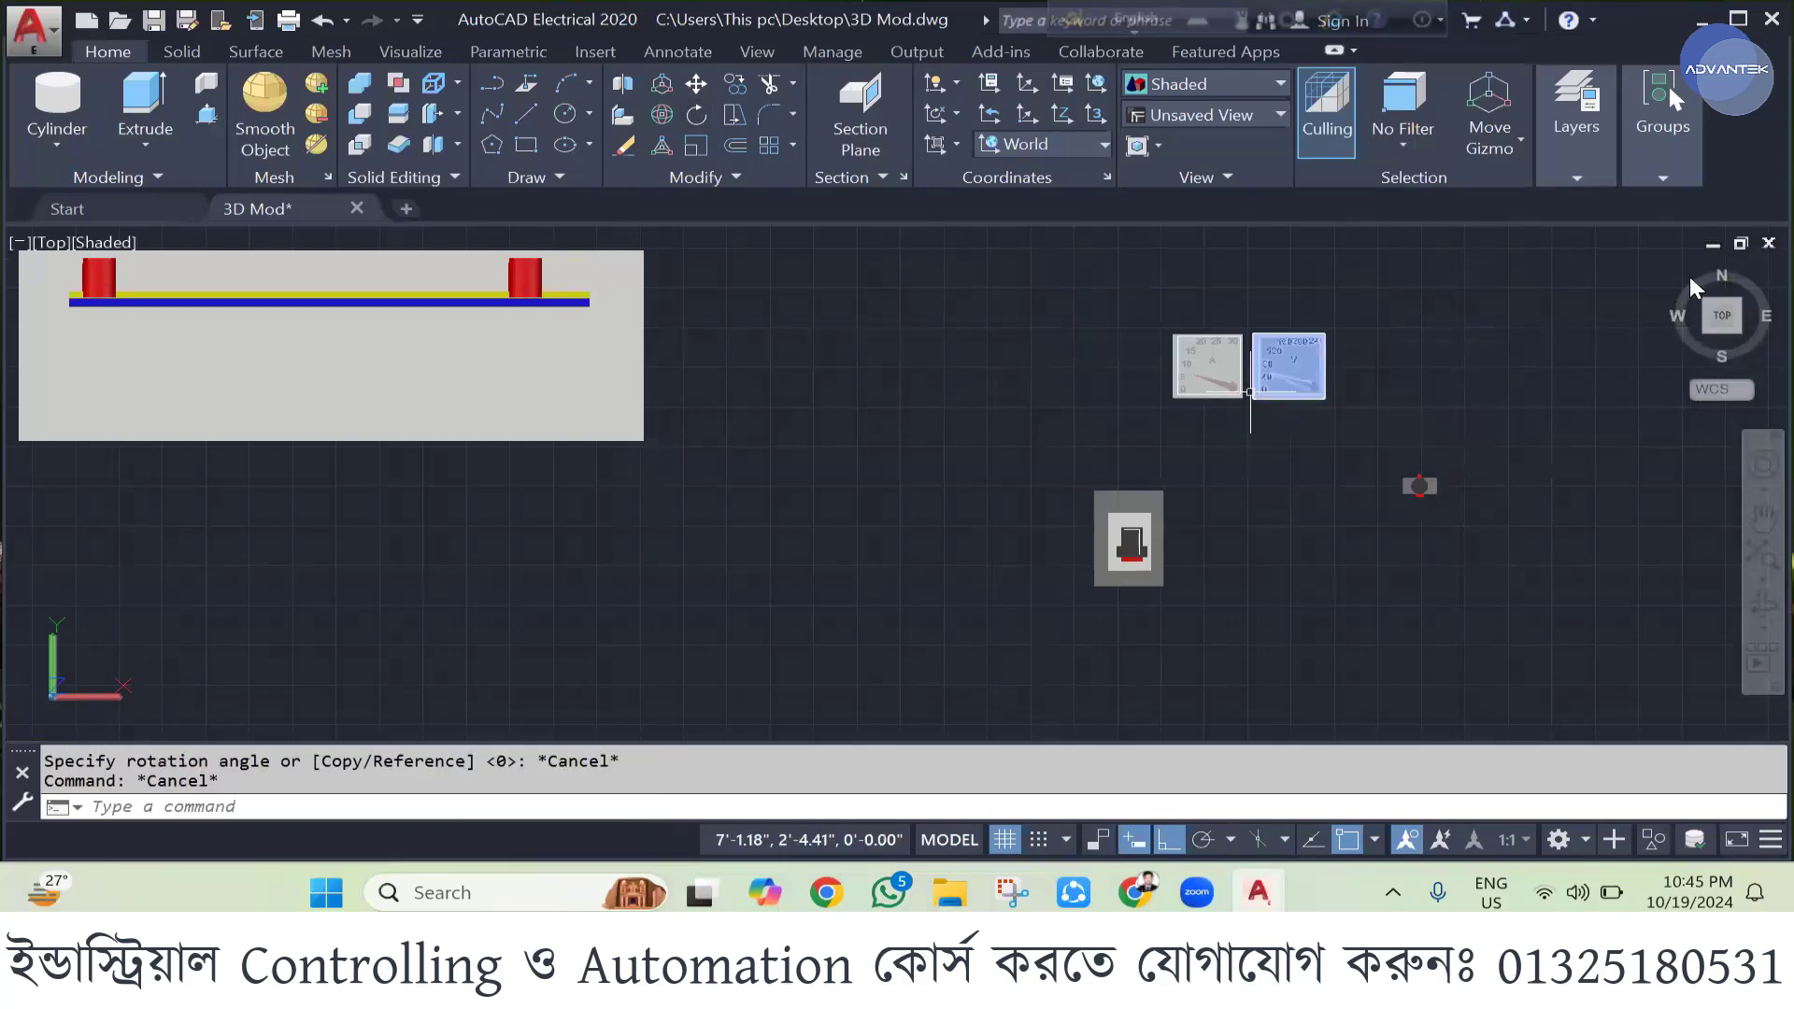
pyautogui.press('Escape')
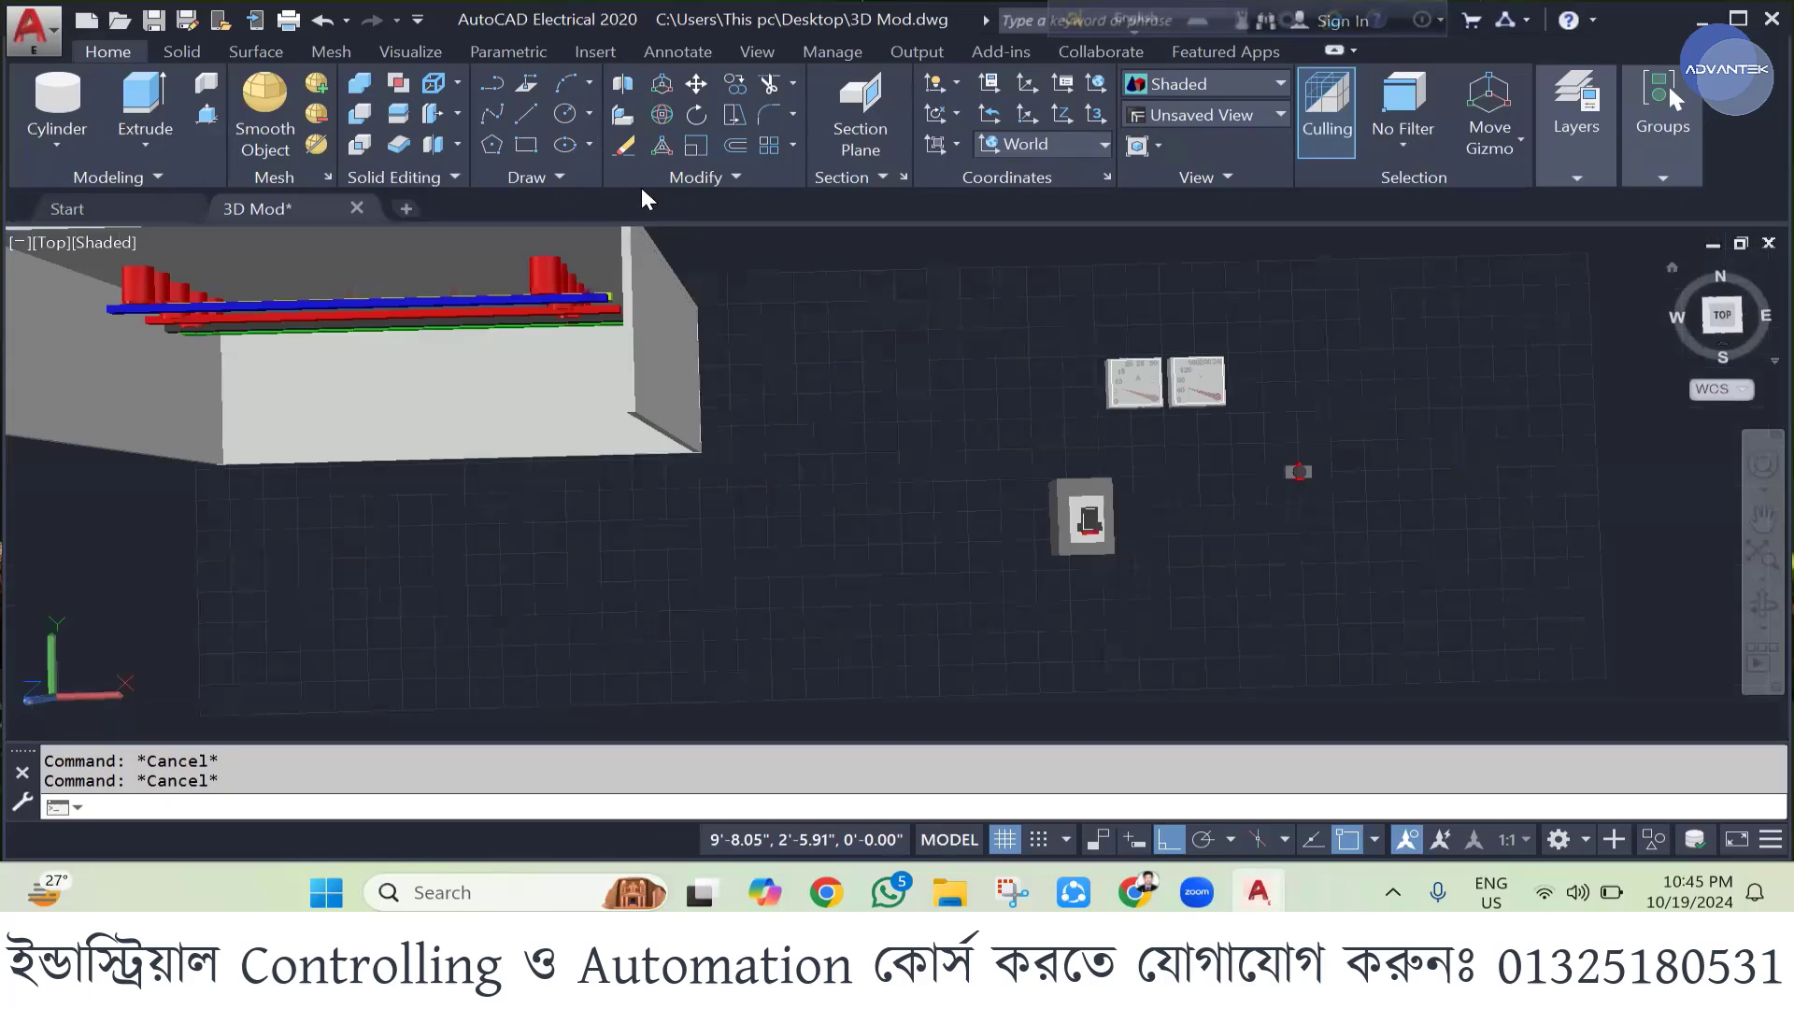
# - Orbit into a 3D view and apply a 90 degree 3D rotation
pyautogui.keyDown('shift'); pyautogui.moveTo(710, 271); pyautogui.dragTo(813, 332, button='middle'); pyautogui.keyUp('shift')
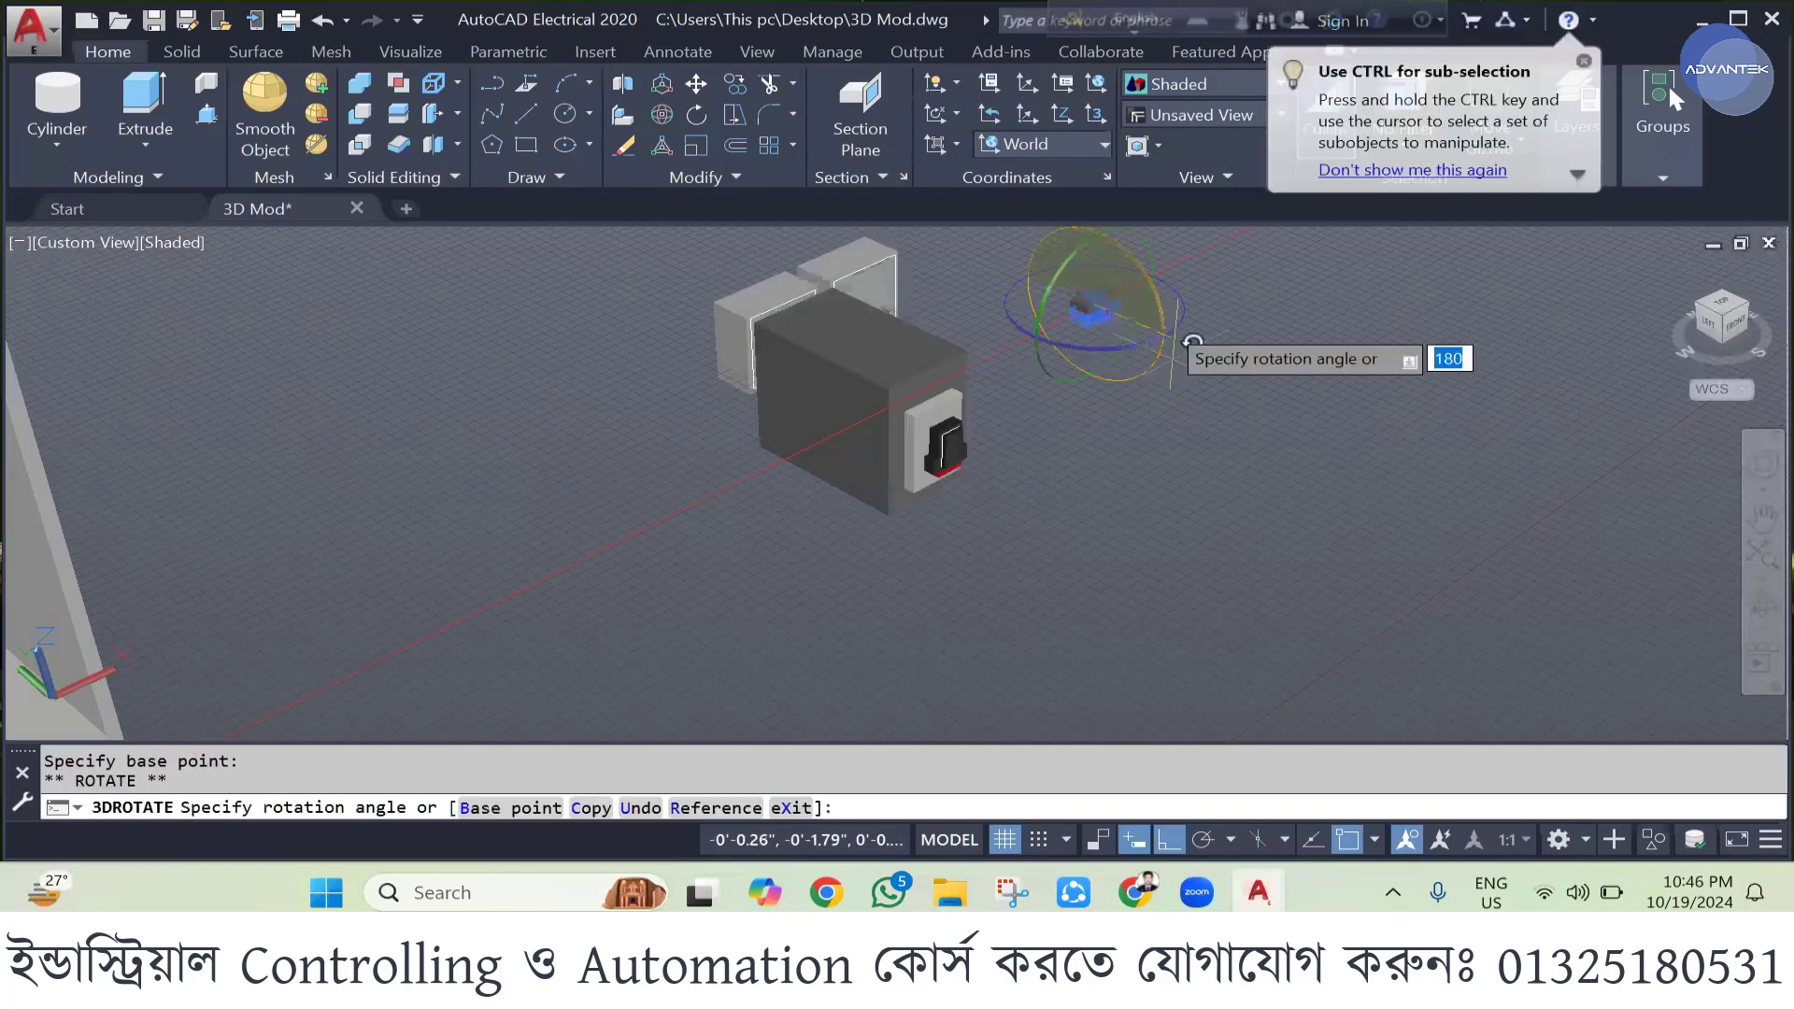
pyautogui.write('90')
pyautogui.press('Return')
pyautogui.press('Escape')
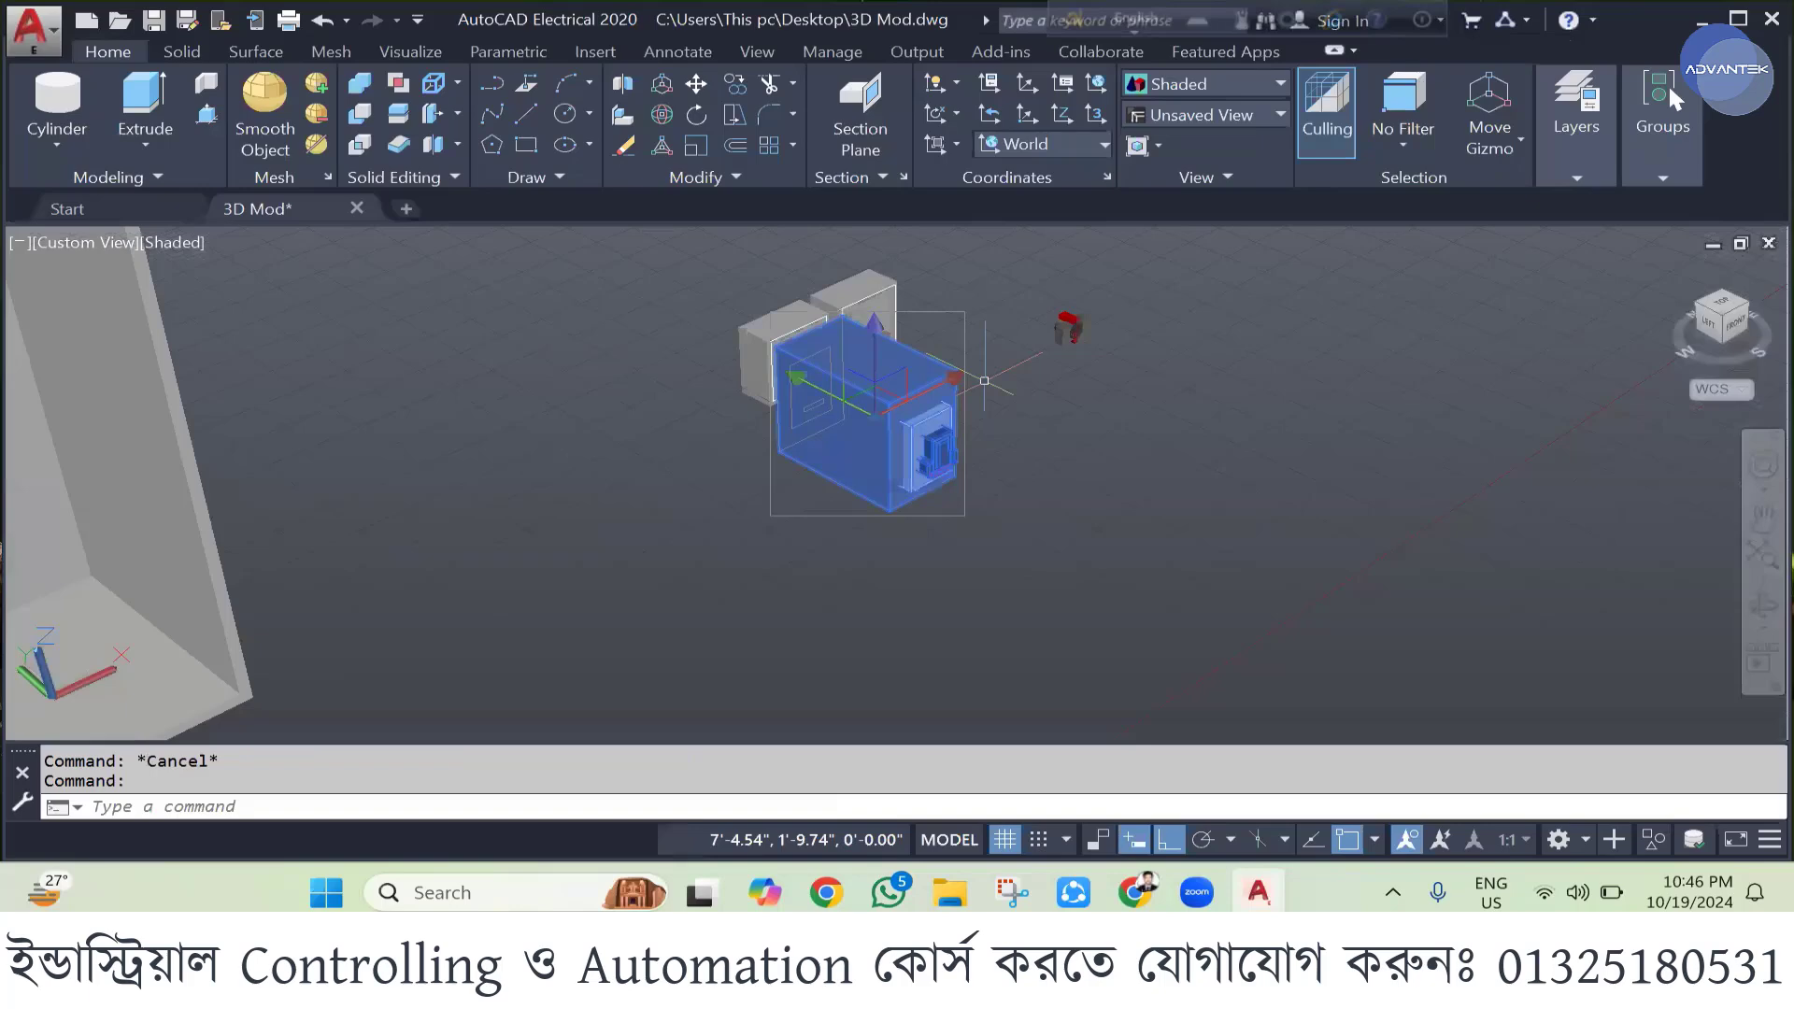
# - Try moving the switch box, meters and pilot light, cancelling each move
pyautogui.scroll(-3, 905, 491)
pyautogui.click(887, 446)
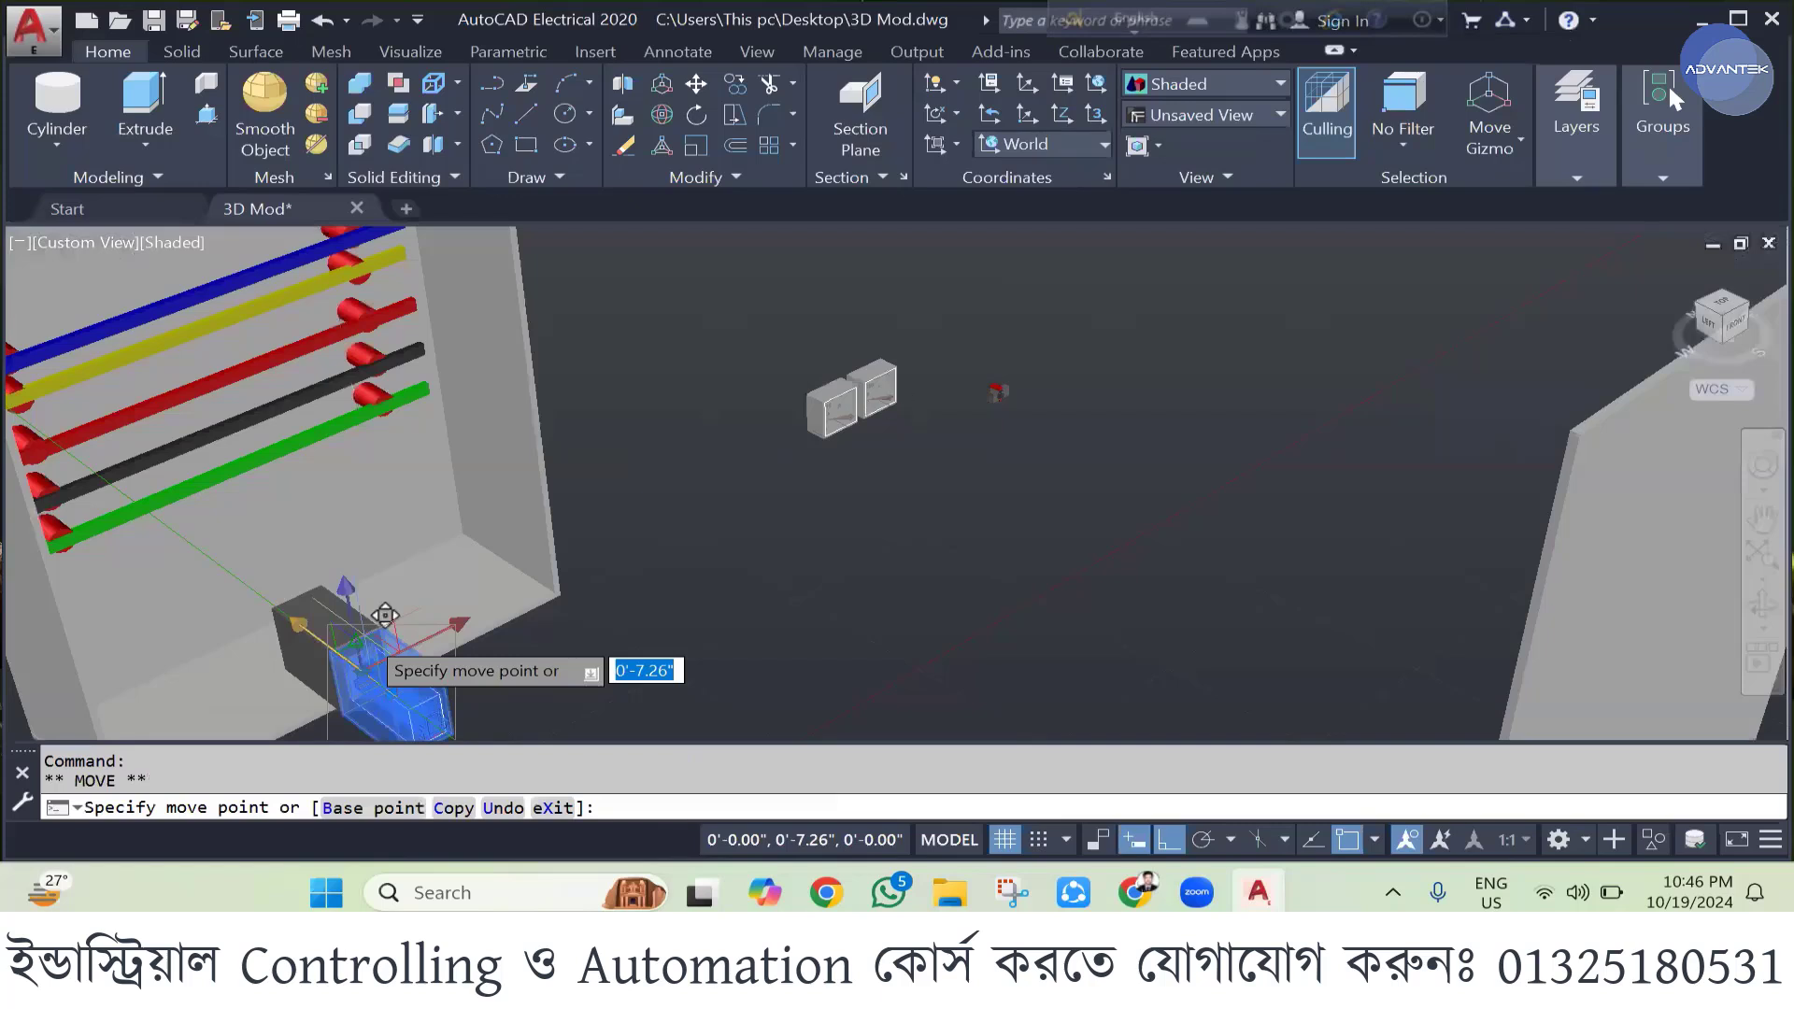
pyautogui.press('Escape')
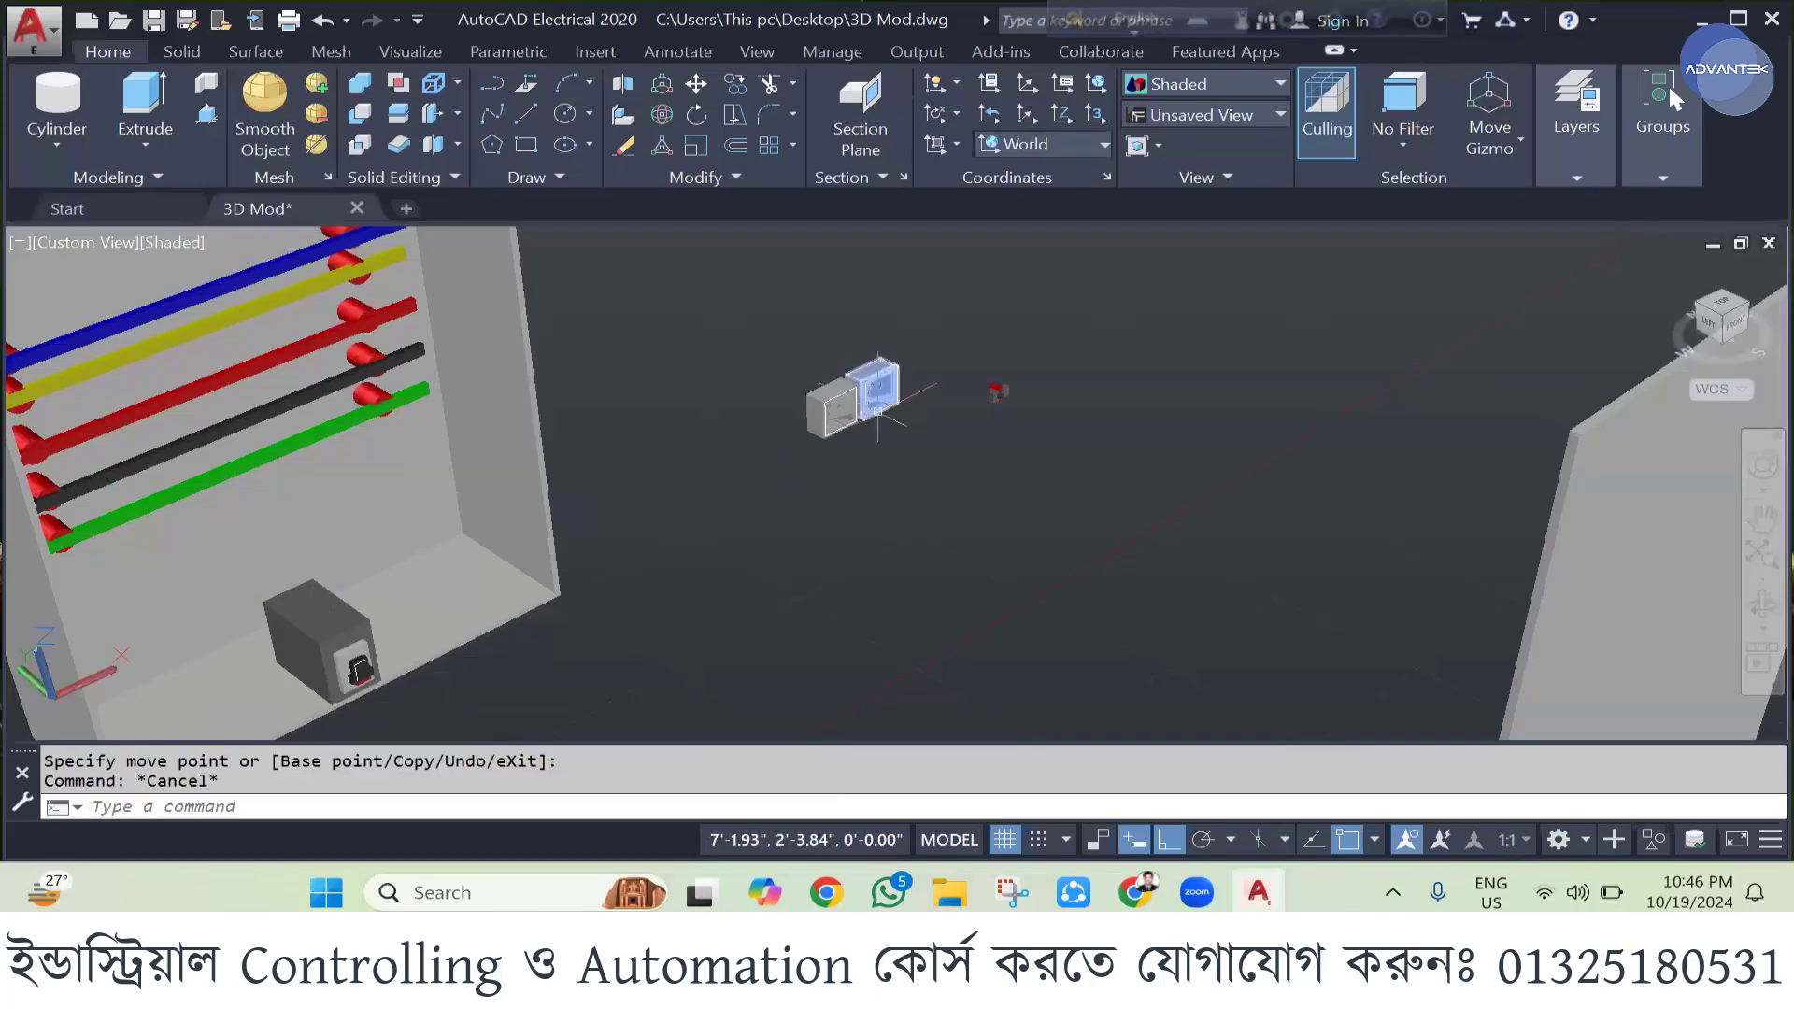
pyautogui.click(878, 411)
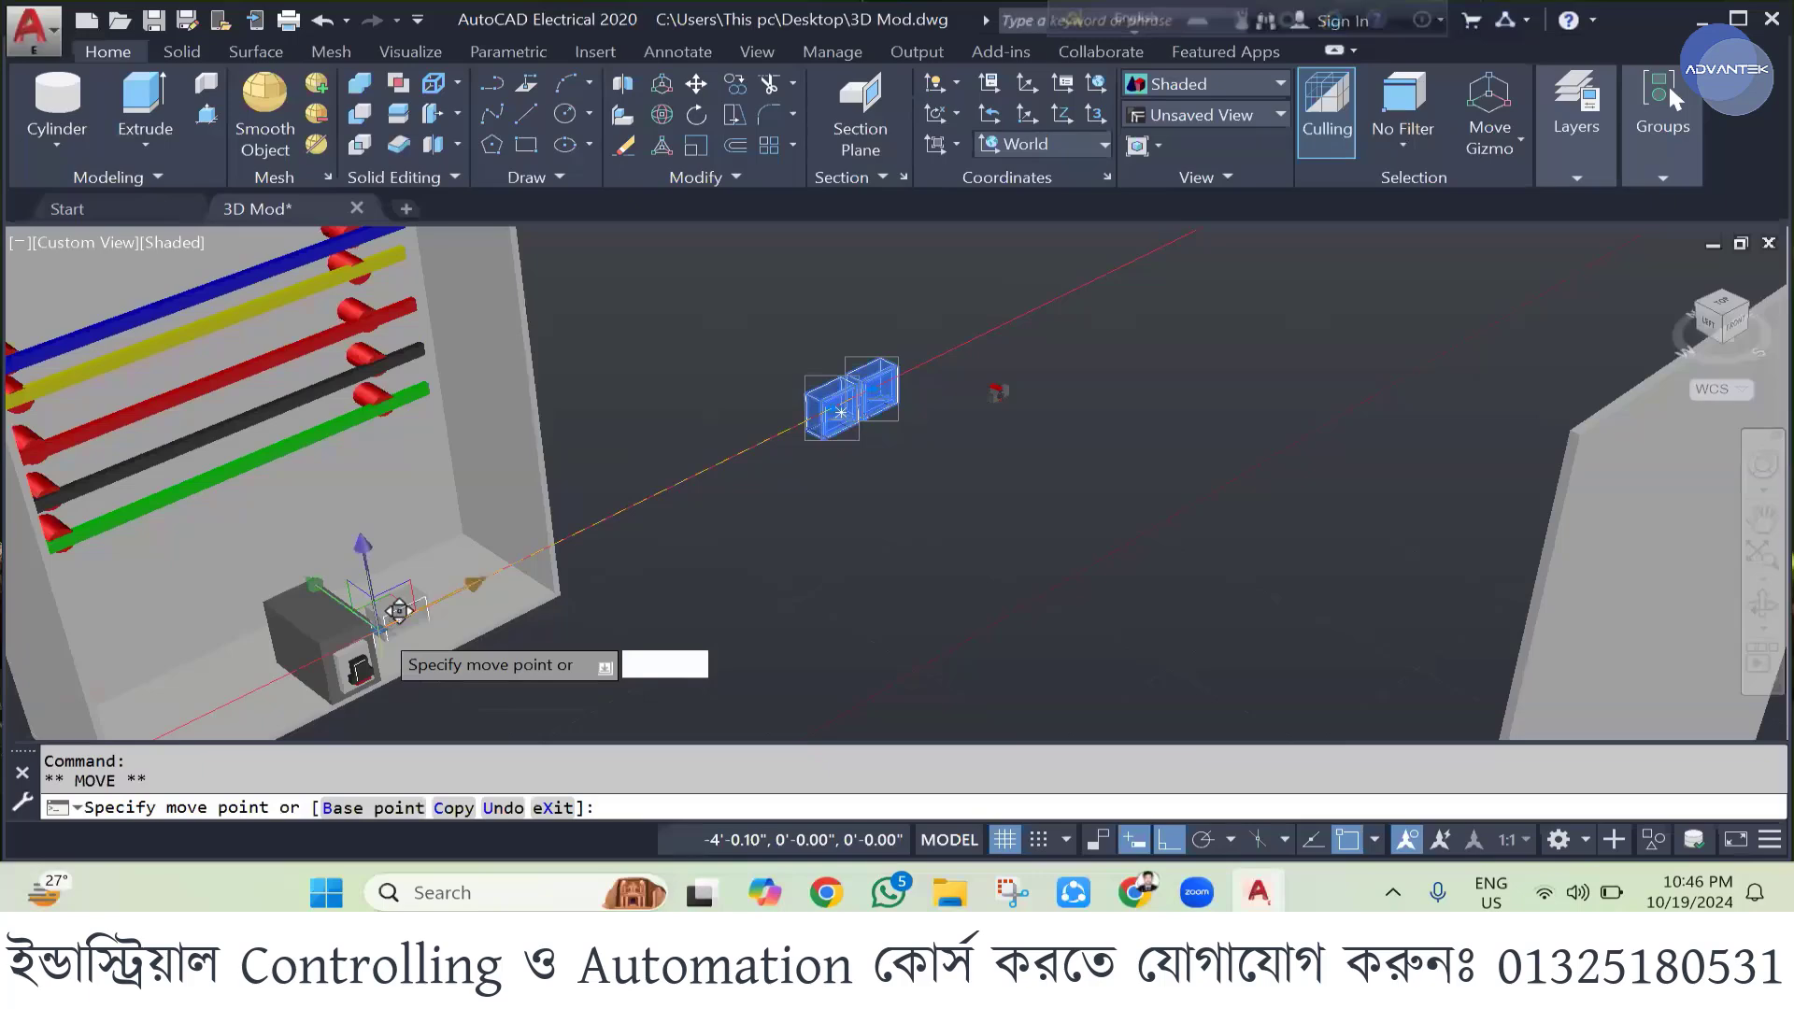
pyautogui.scroll(-3, 445, 559)
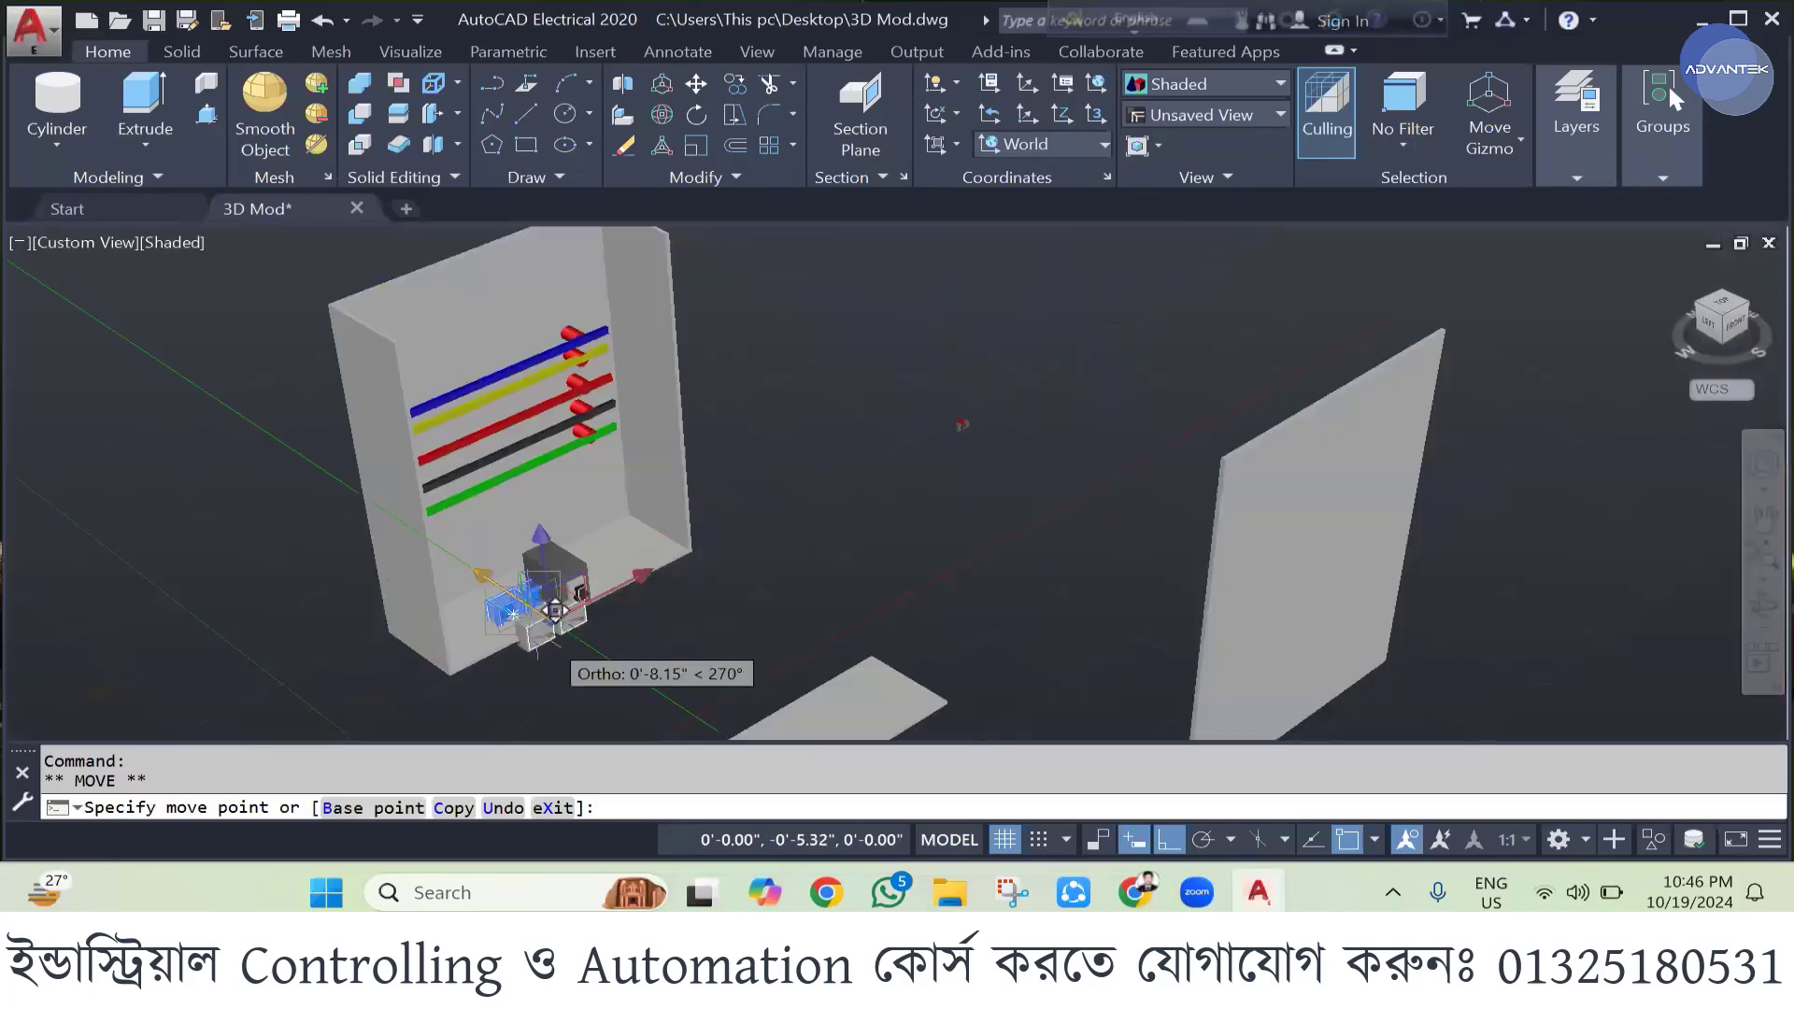
pyautogui.press('Escape')
pyautogui.press('Escape')
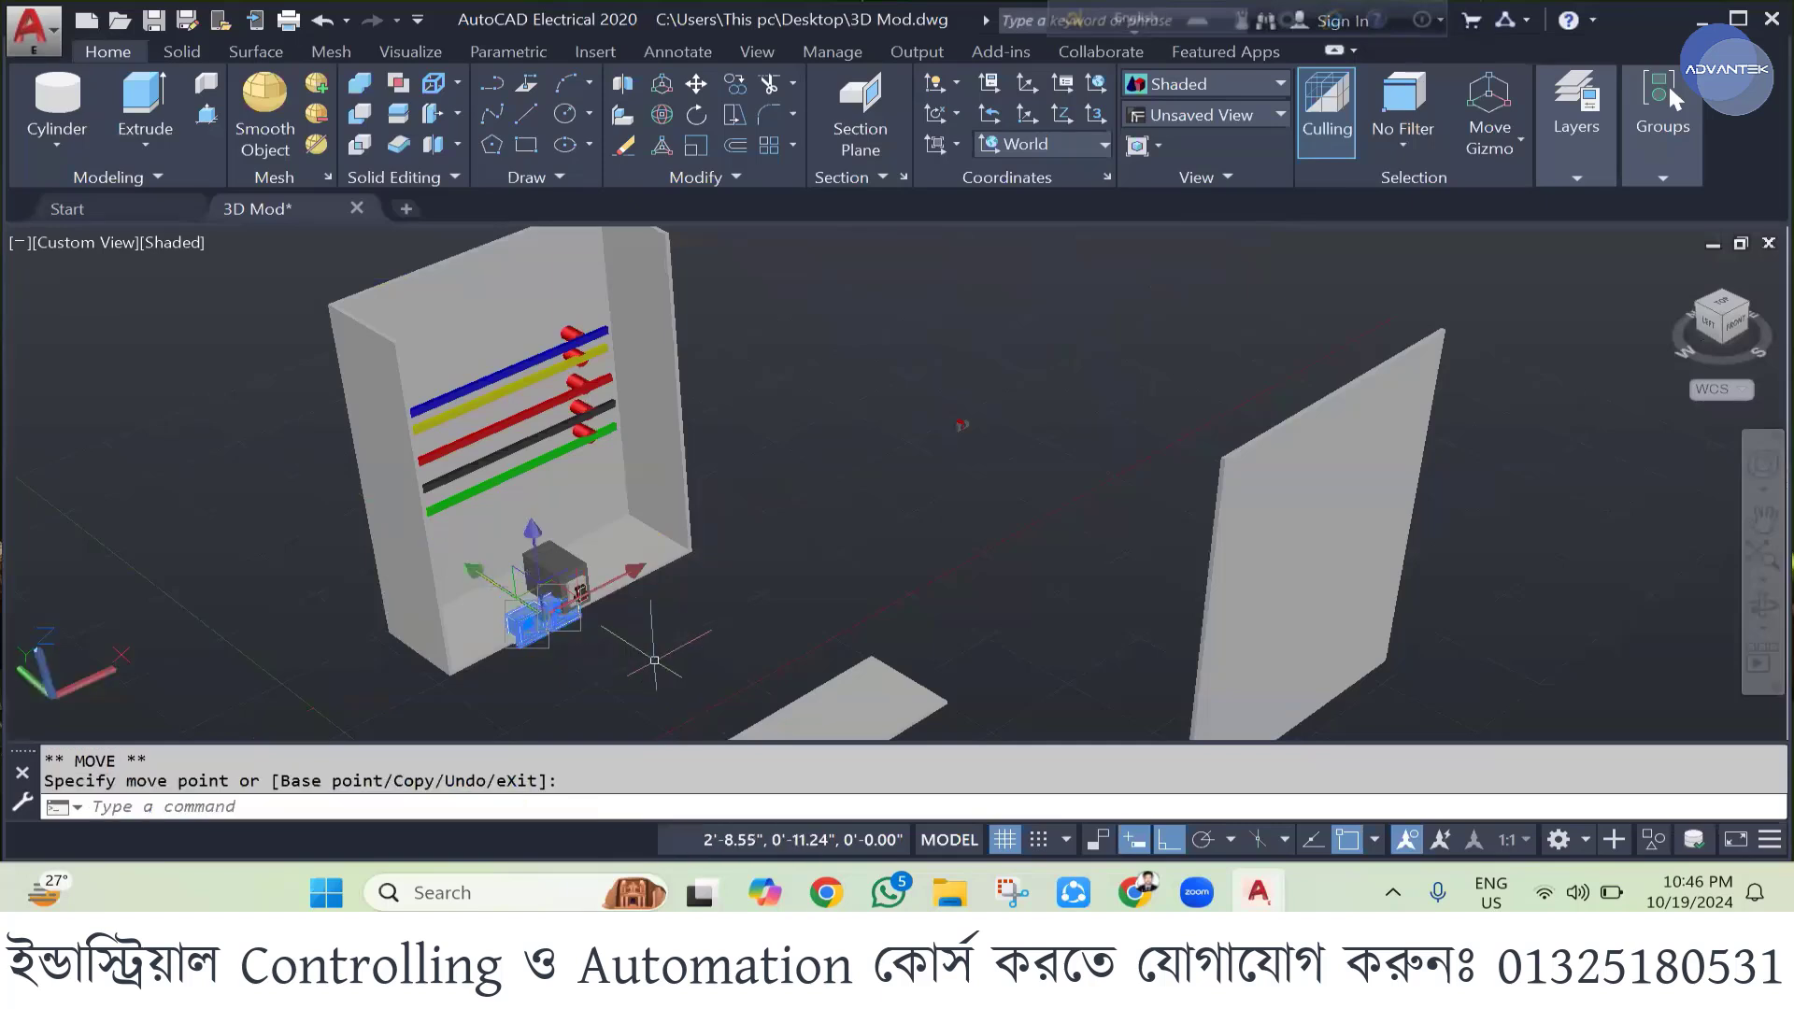
pyautogui.click(961, 422)
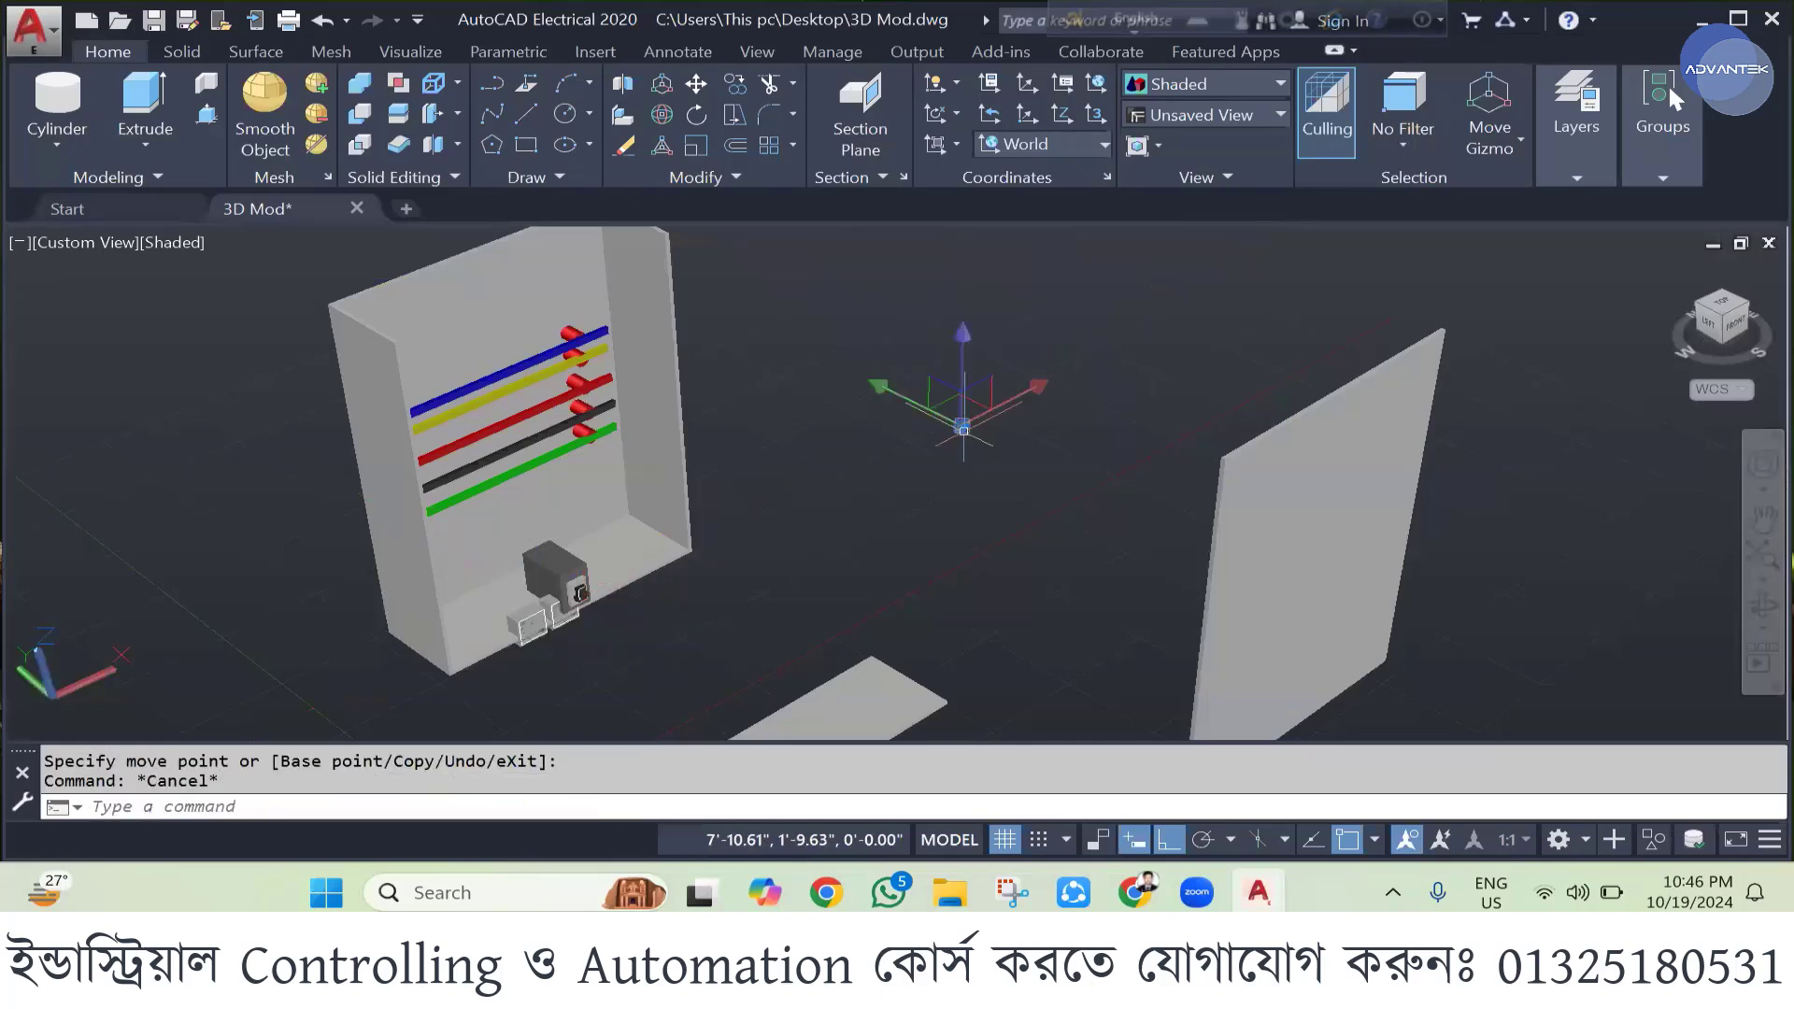
pyautogui.click(1025, 405)
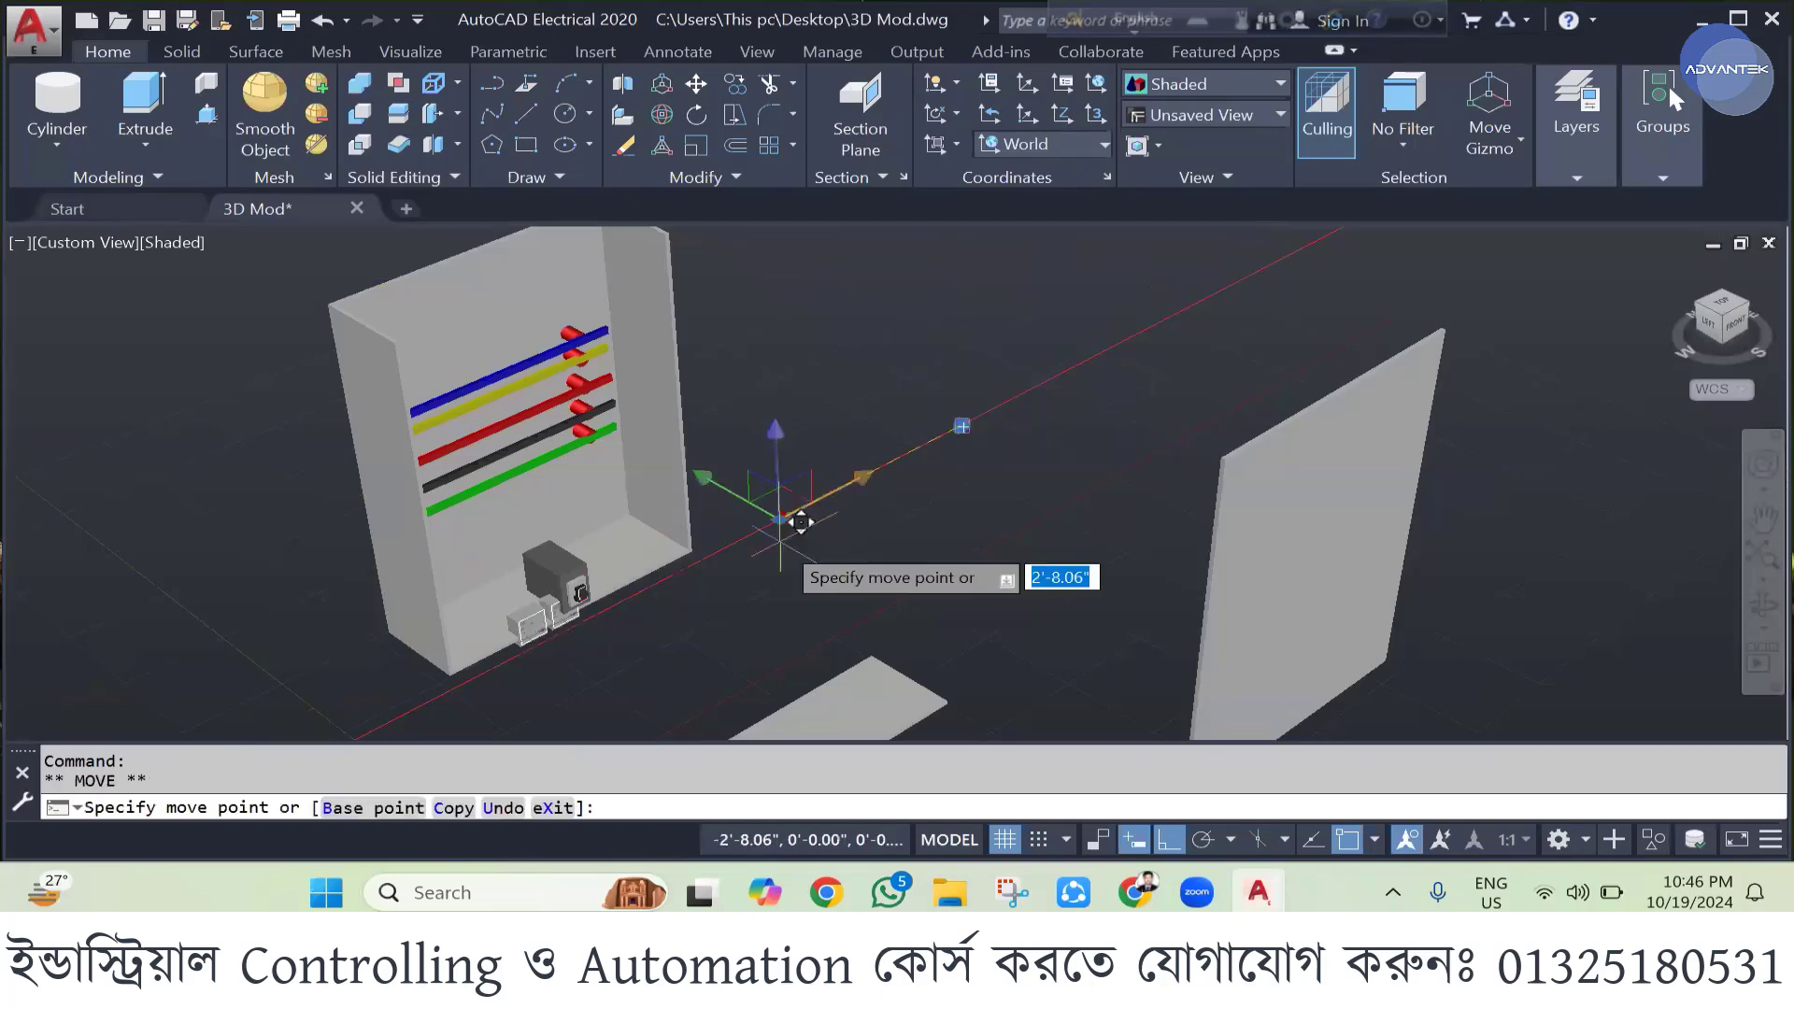
pyautogui.press('Escape')
pyautogui.press('Escape')
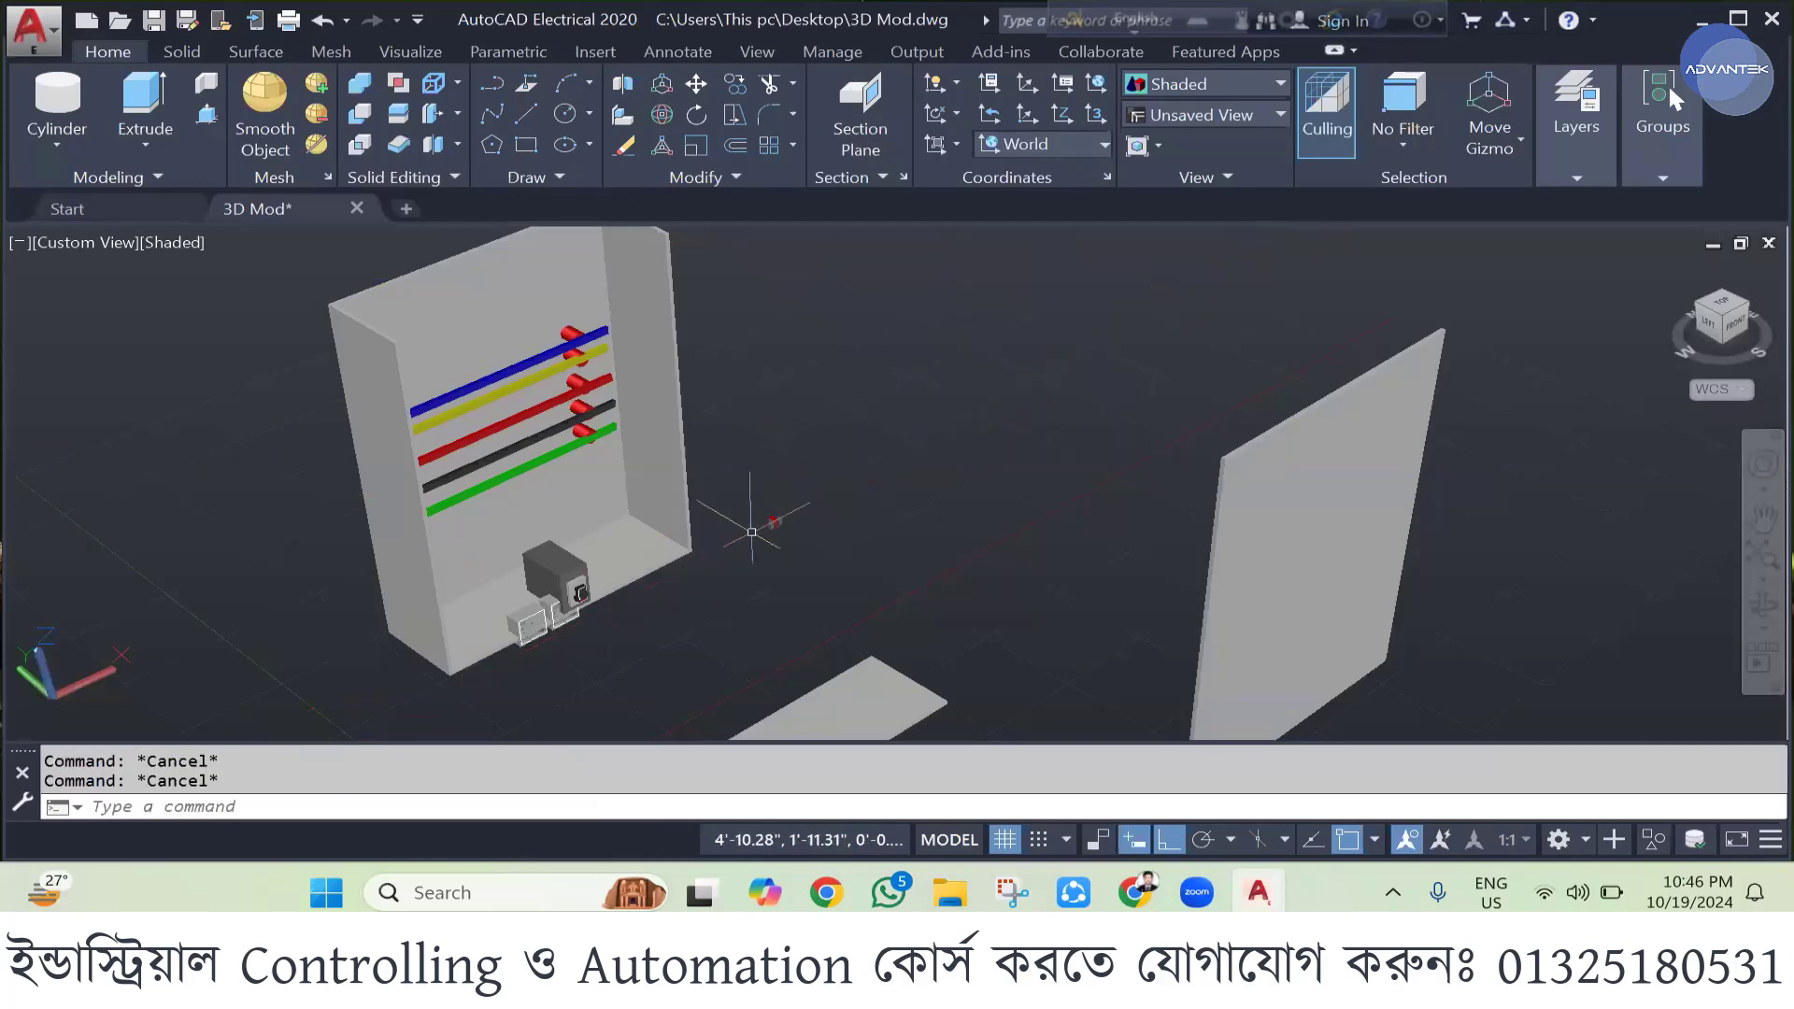
pyautogui.scroll(3, 752, 531)
# - Copy the red pilot light with CP to make a second one beside it
pyautogui.click(727, 599)
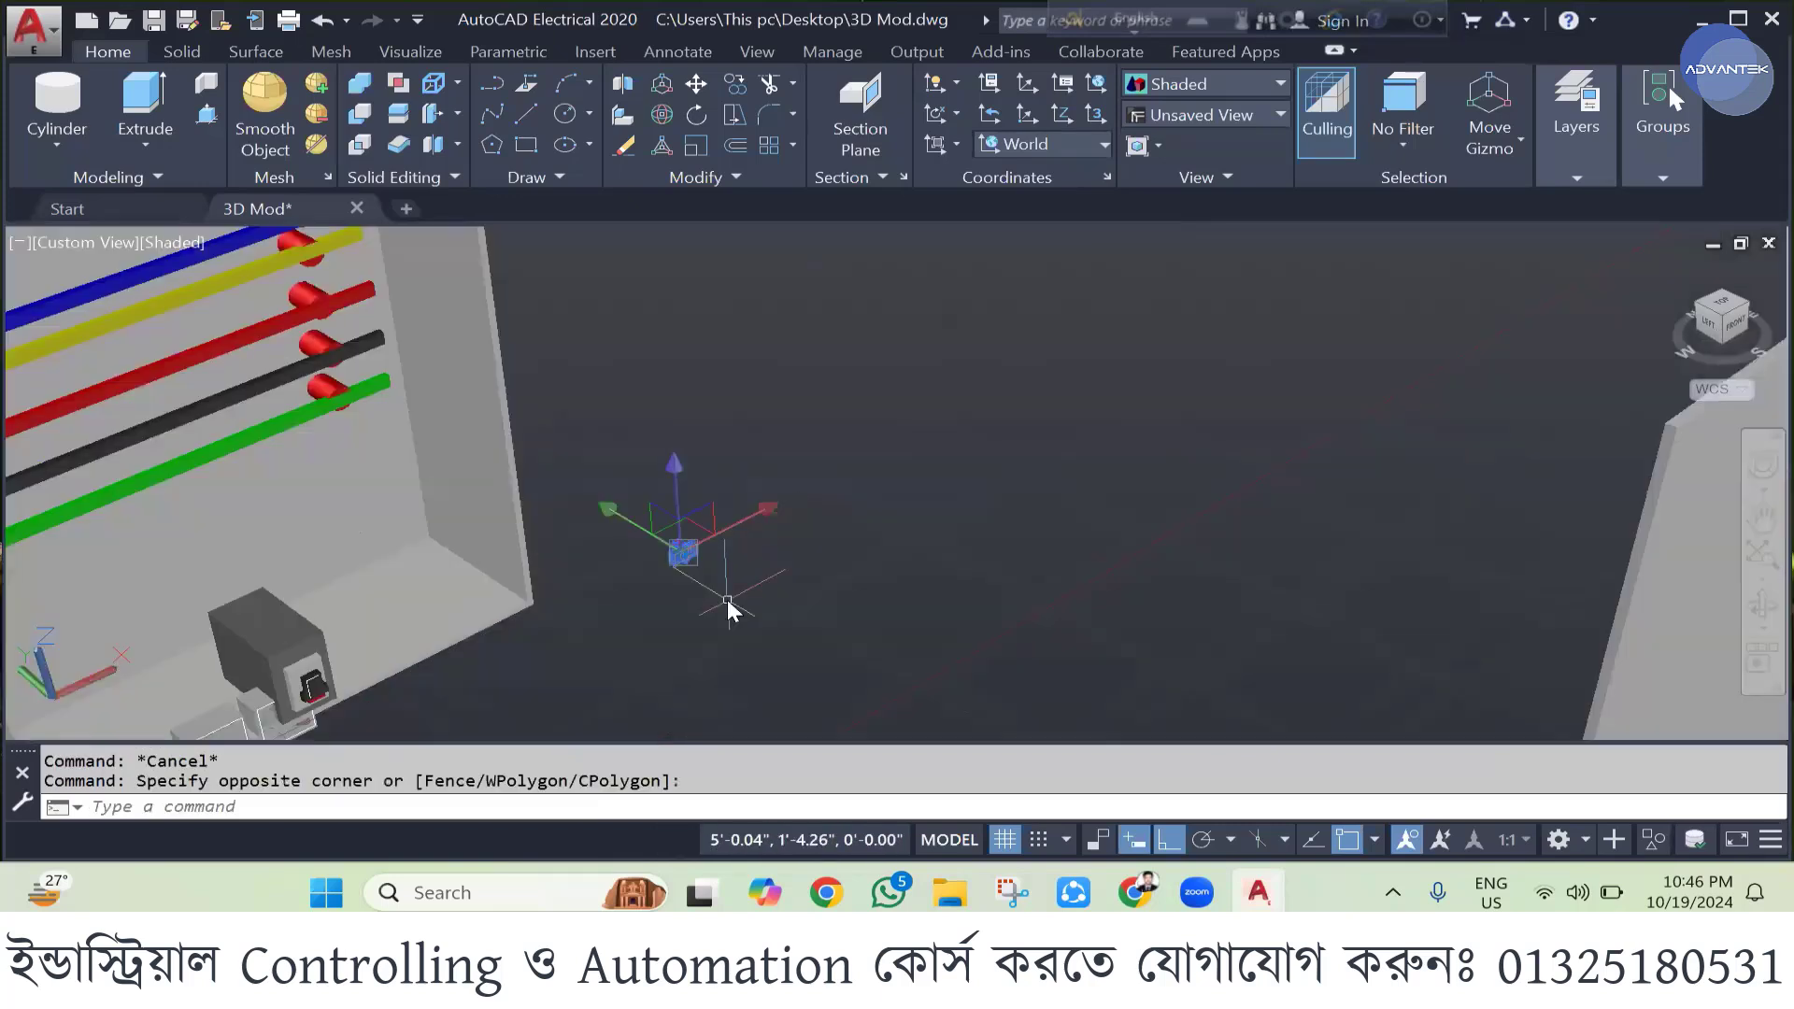
pyautogui.write('cp')
pyautogui.press('Return')
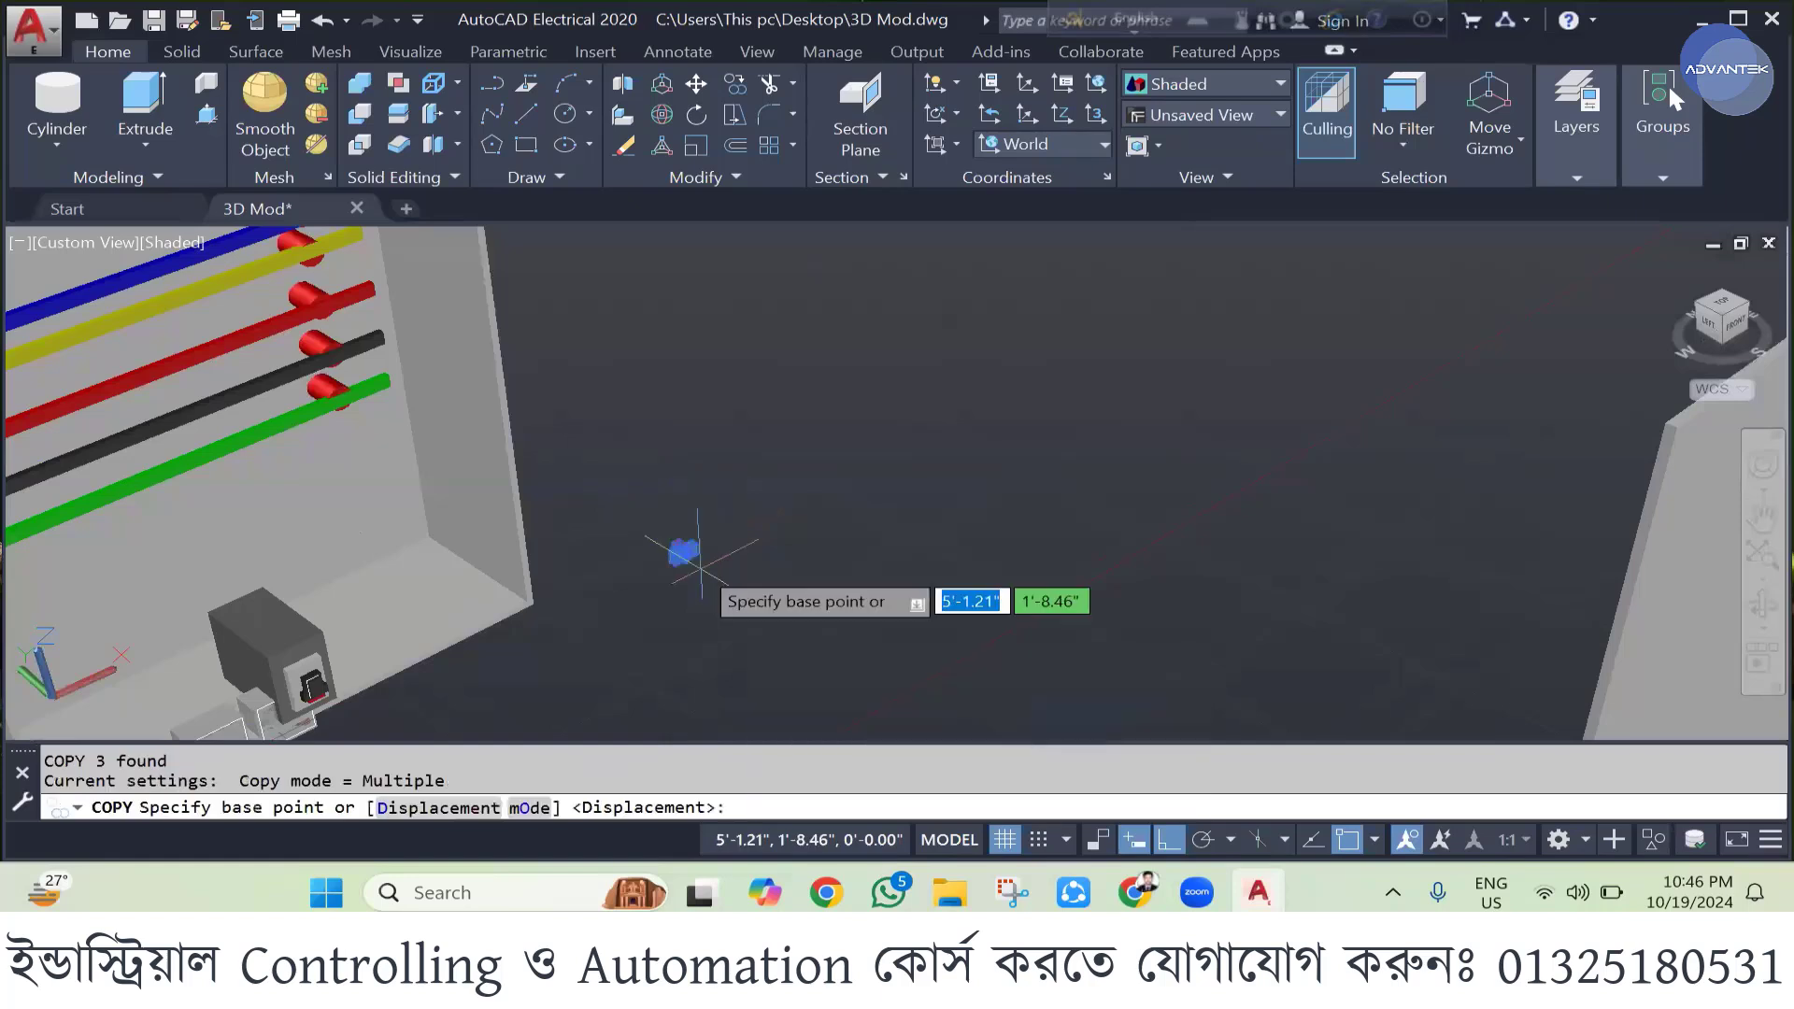
pyautogui.click(687, 553)
pyautogui.click(724, 512)
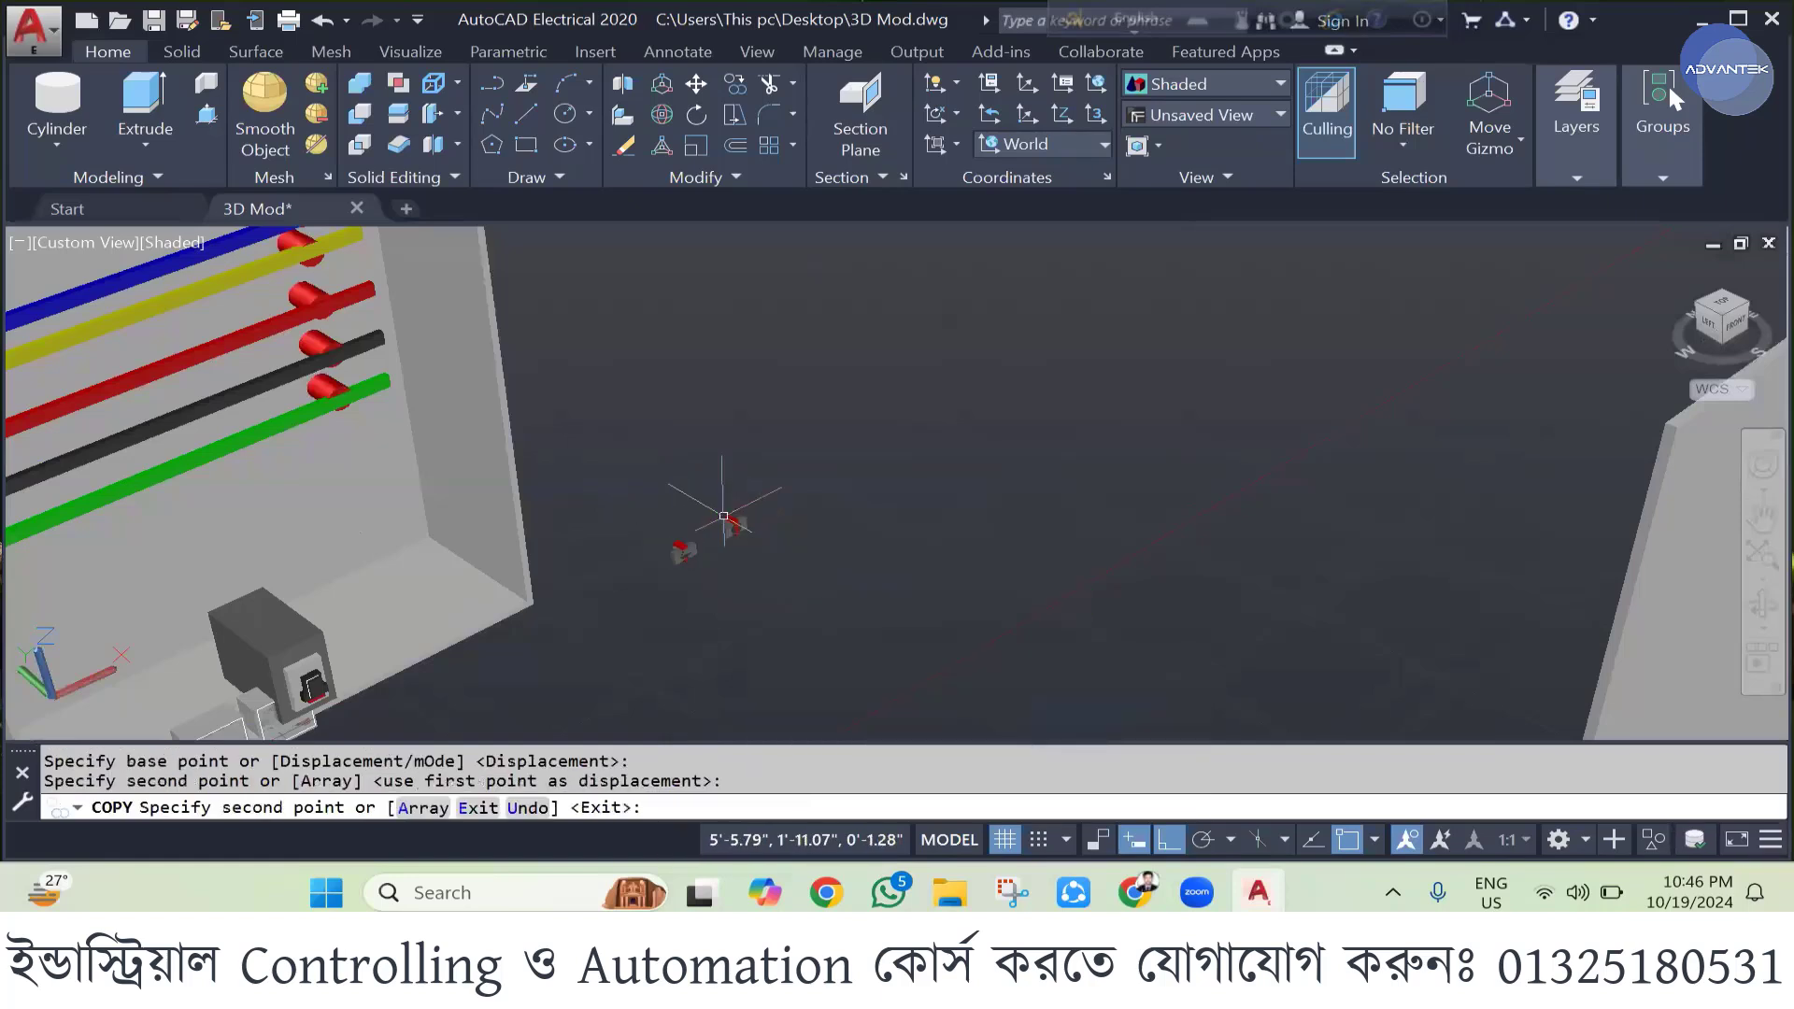
pyautogui.press('Escape')
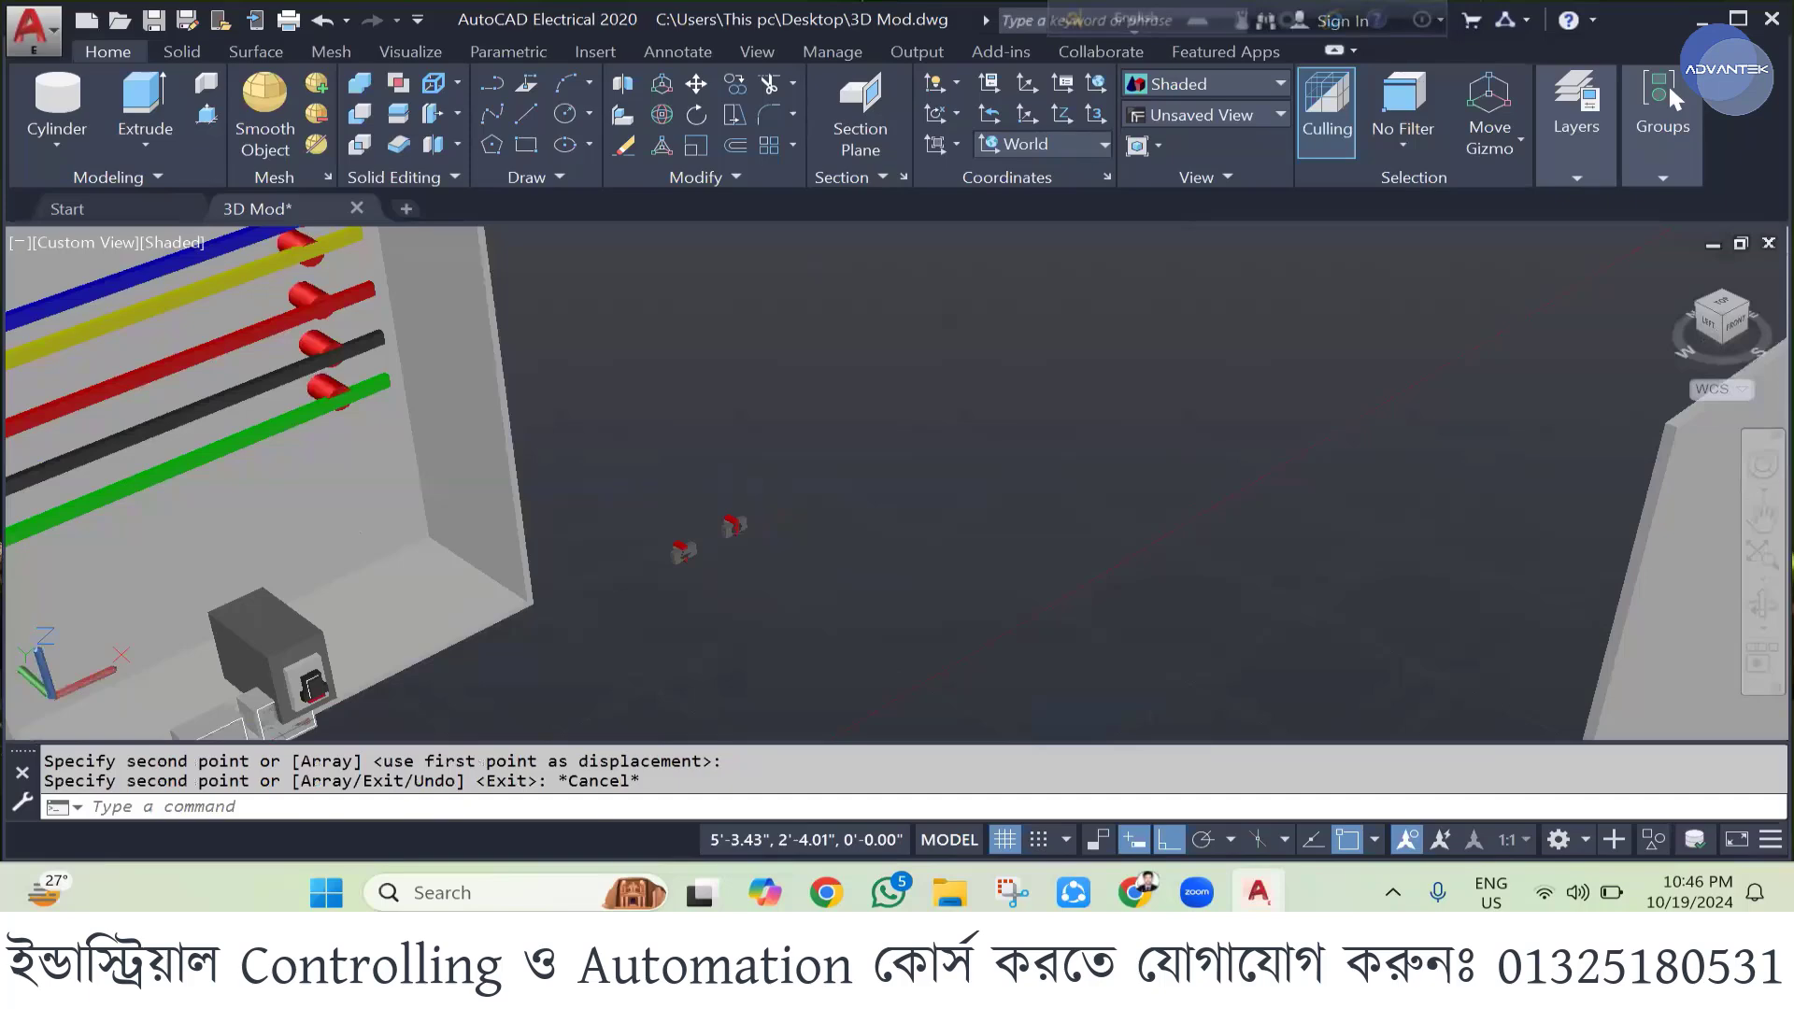
# - Move both red pilot lights together to the enclosure's front edge
pyautogui.moveTo(623, 566); pyautogui.dragTo(737, 440)
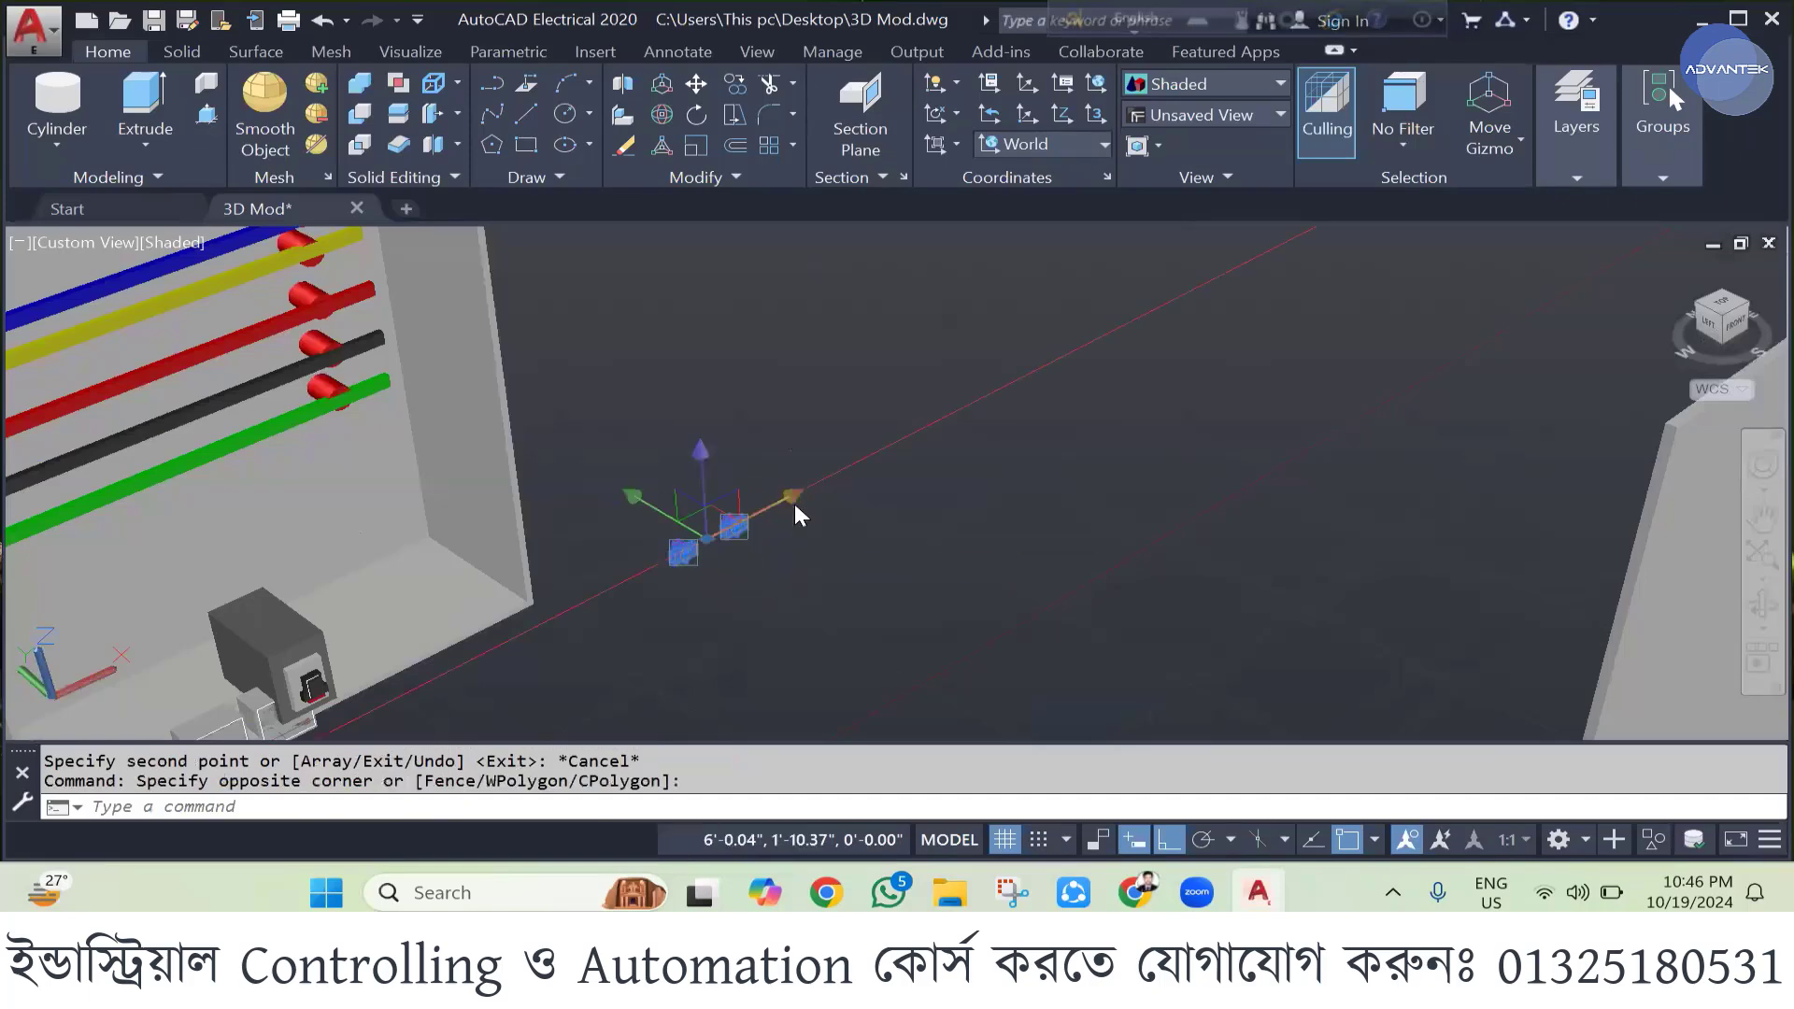
pyautogui.click(794, 503)
pyautogui.scroll(-2, 794, 503)
pyautogui.click(528, 624)
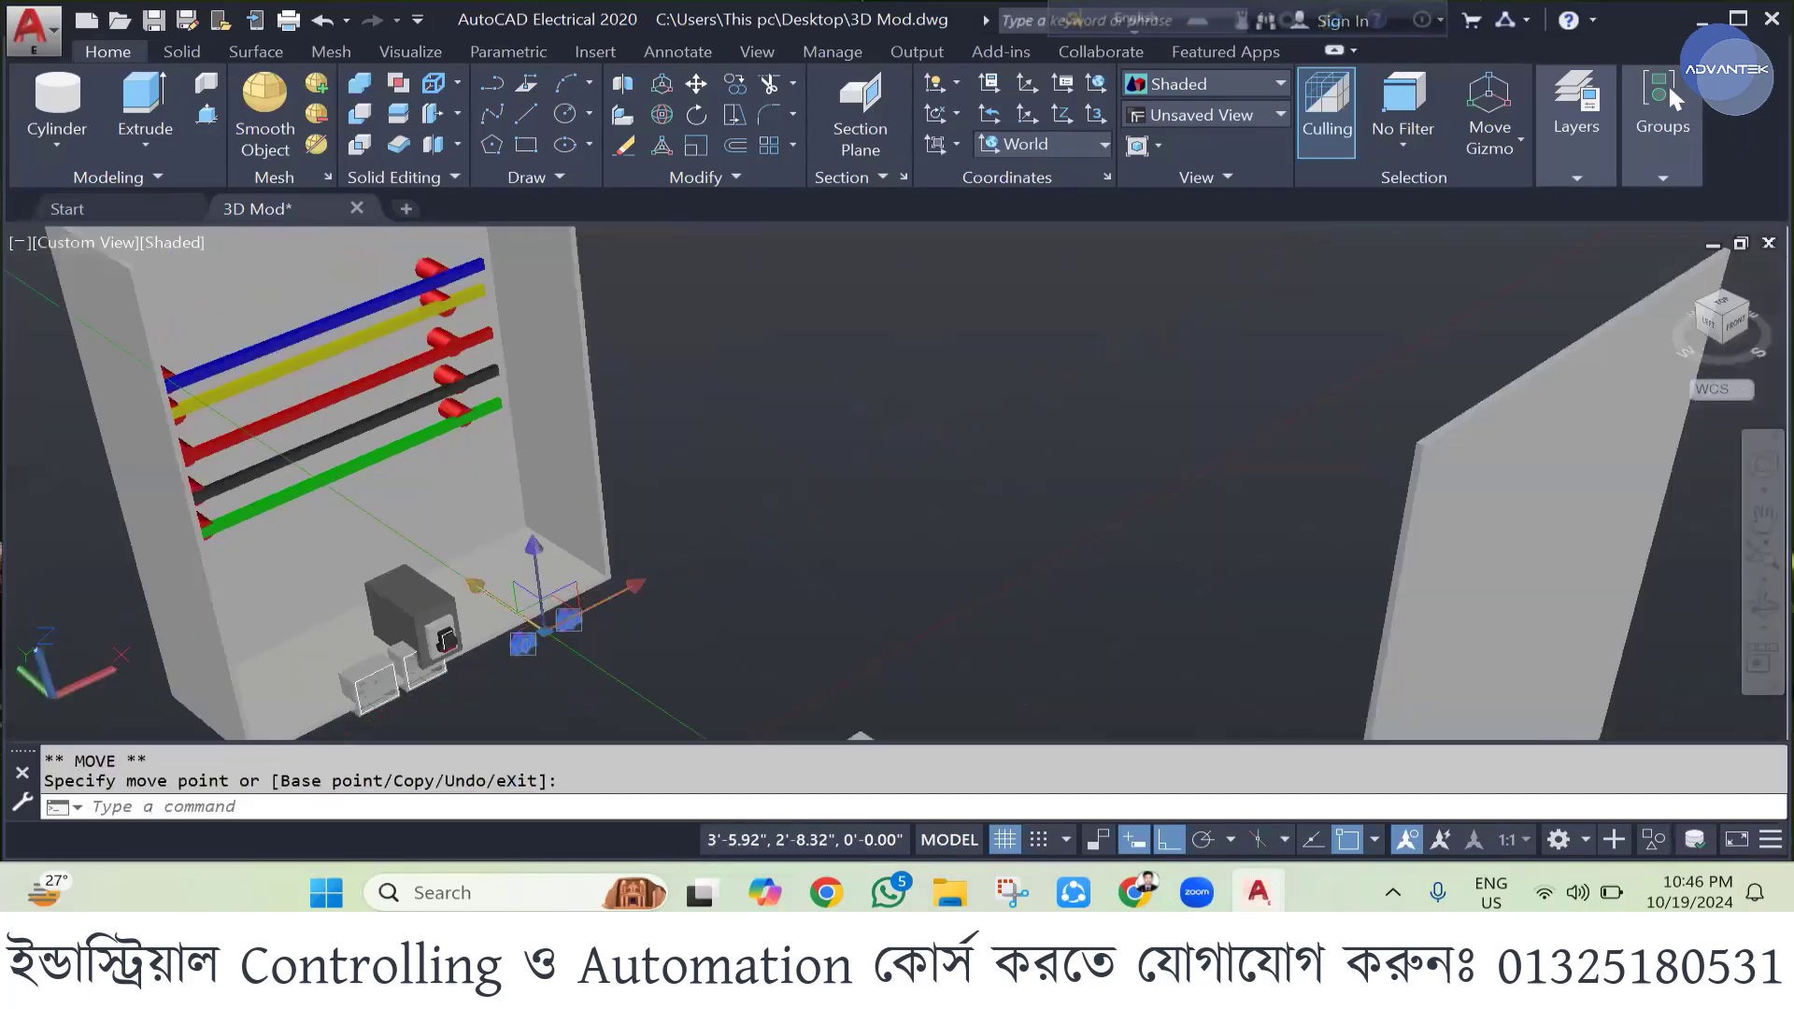
pyautogui.click(532, 622)
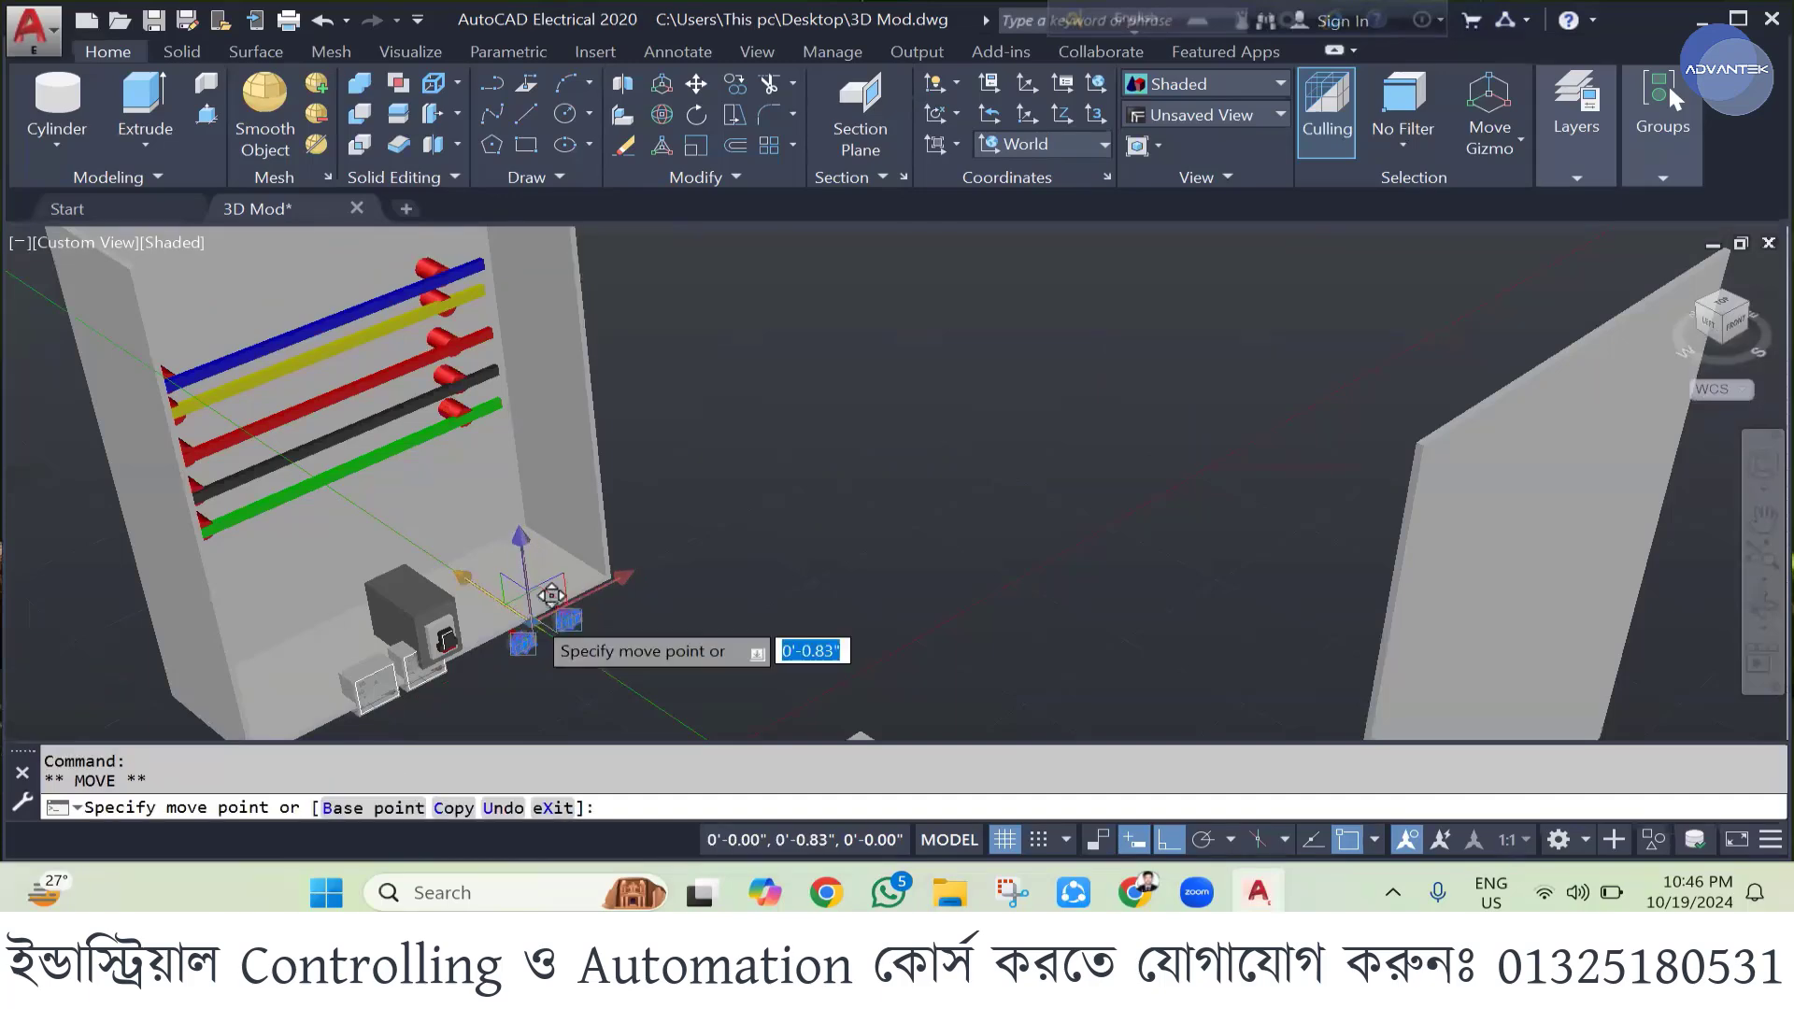
# - Move the small box at the left slightly down onto the front edge
pyautogui.press('Escape')
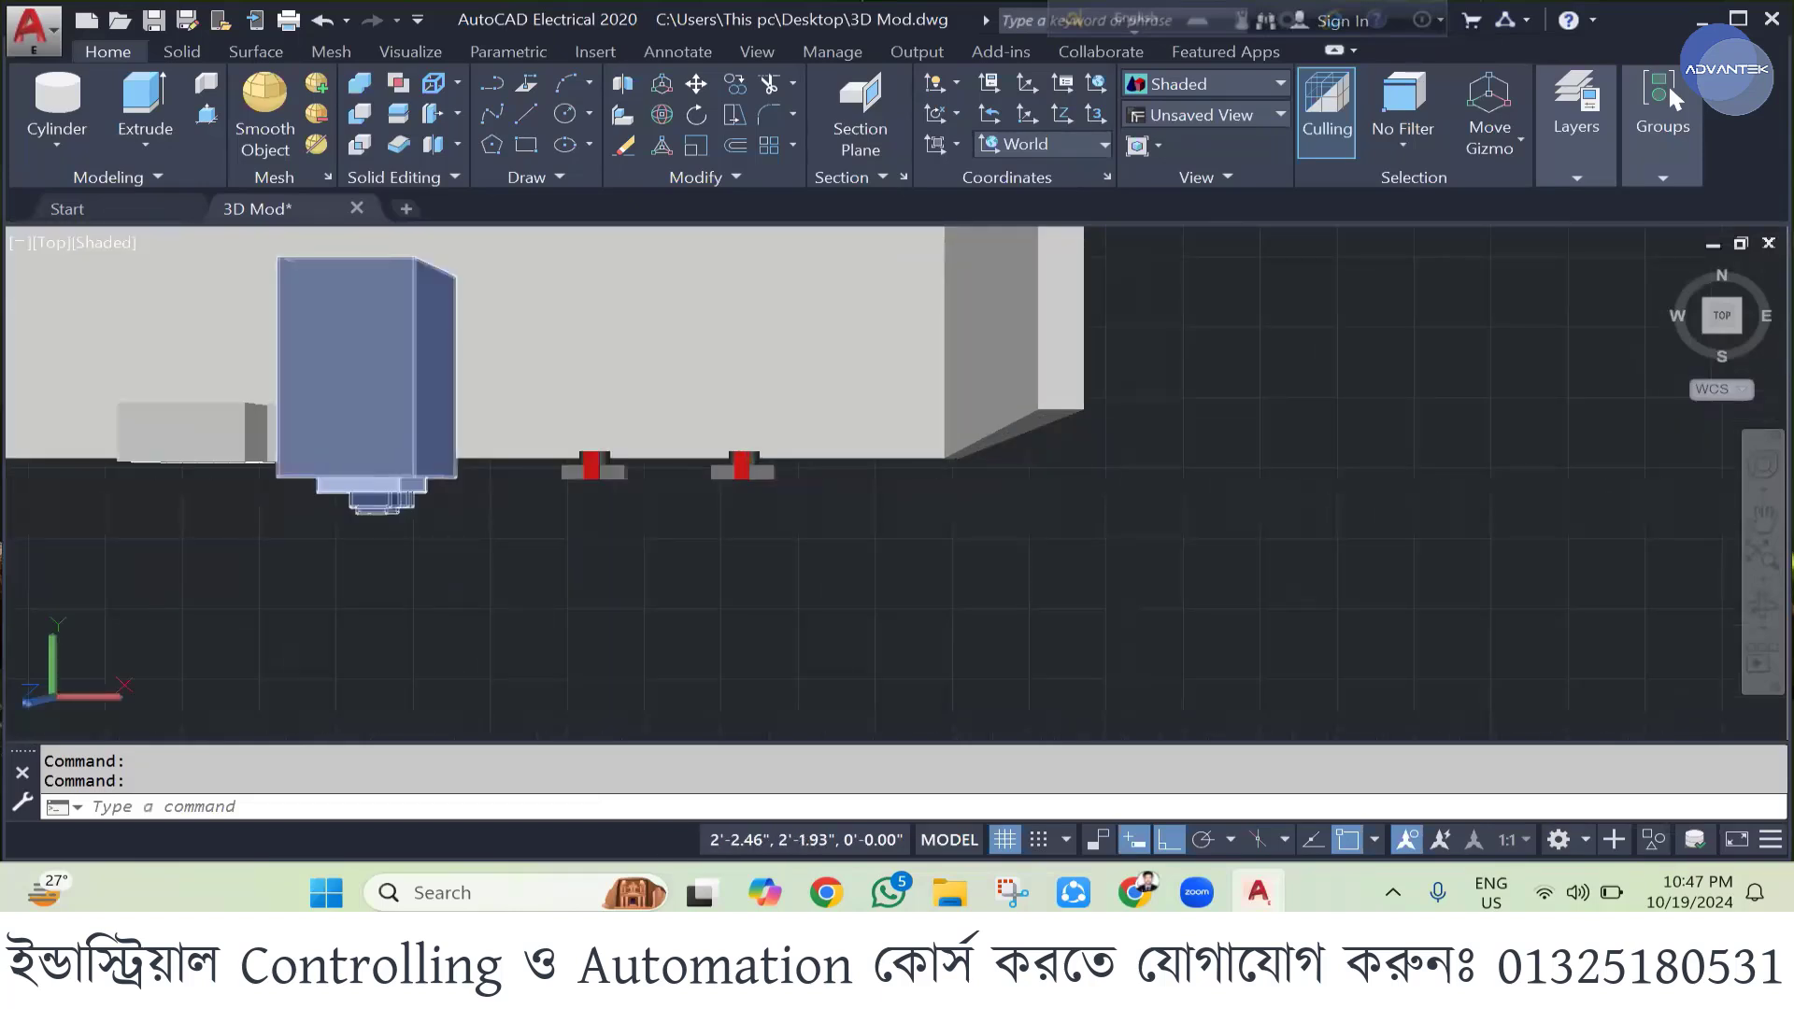
pyautogui.press('Escape')
pyautogui.click(168, 432)
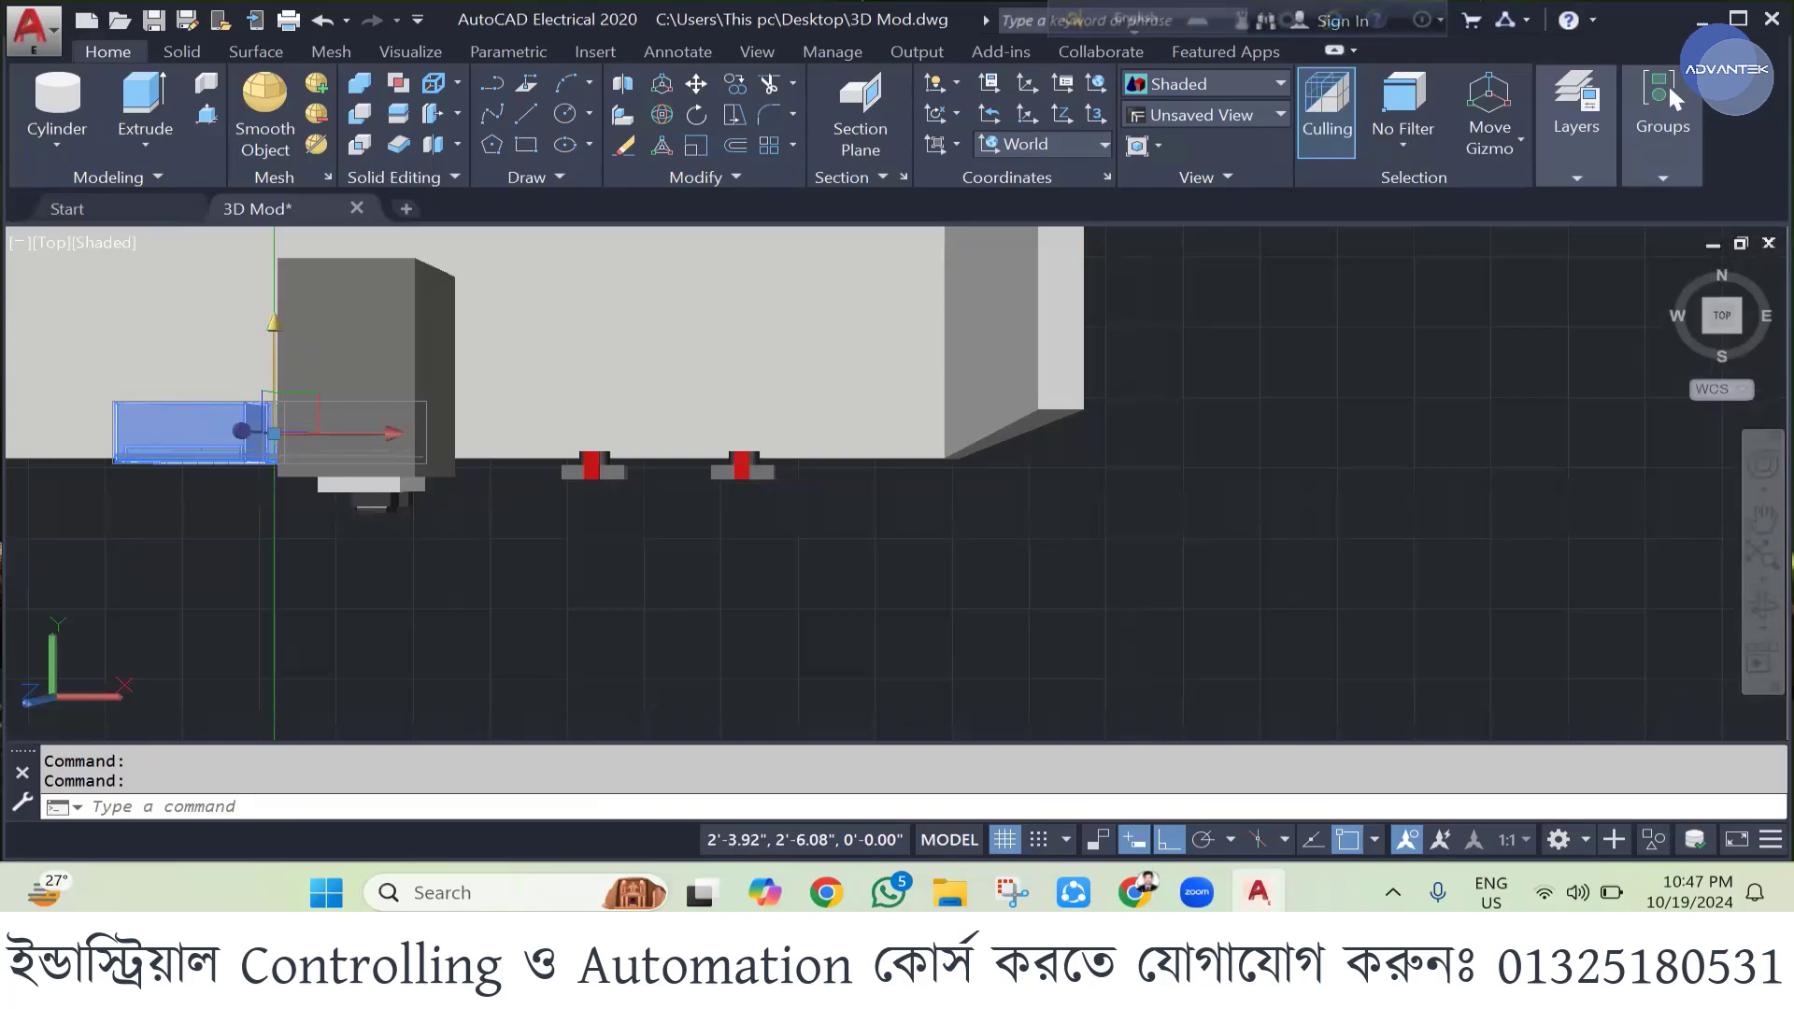
pyautogui.click(275, 432)
pyautogui.click(275, 447)
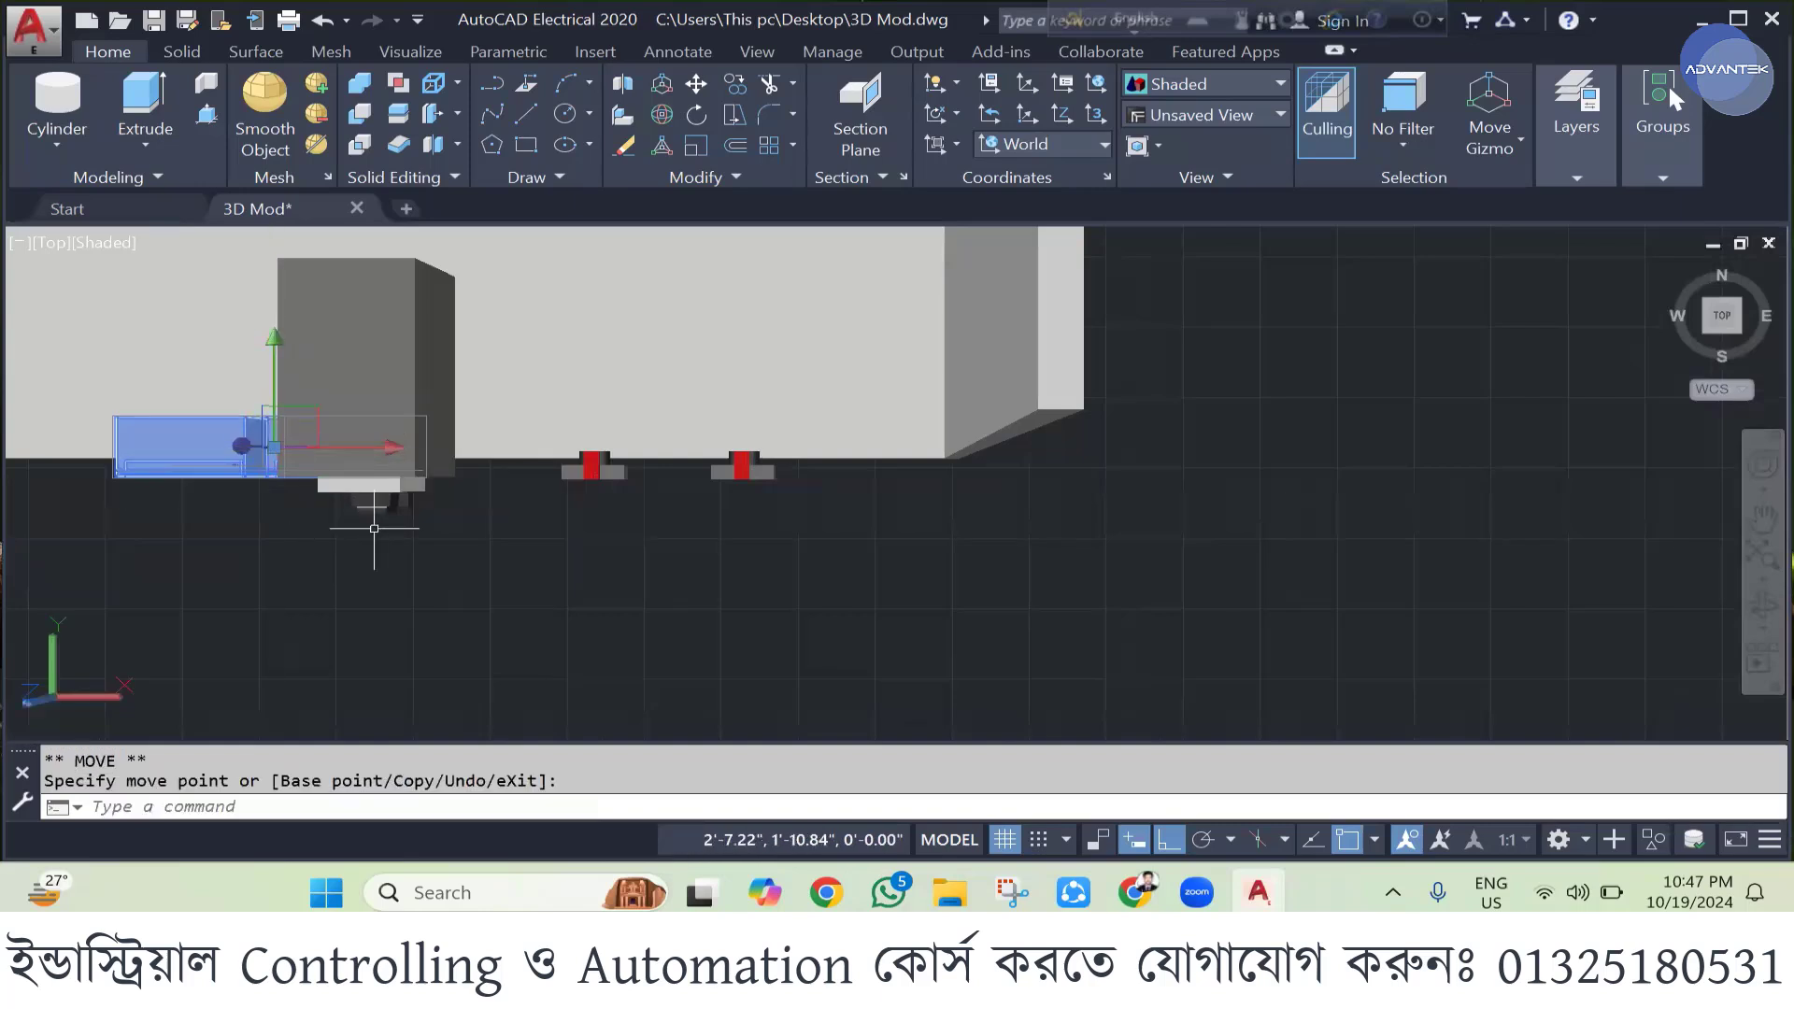
# - Select the tall box and try moving it, then cancel and clear the selection
pyautogui.click(378, 384)
pyautogui.press('Escape')
pyautogui.click(324, 328)
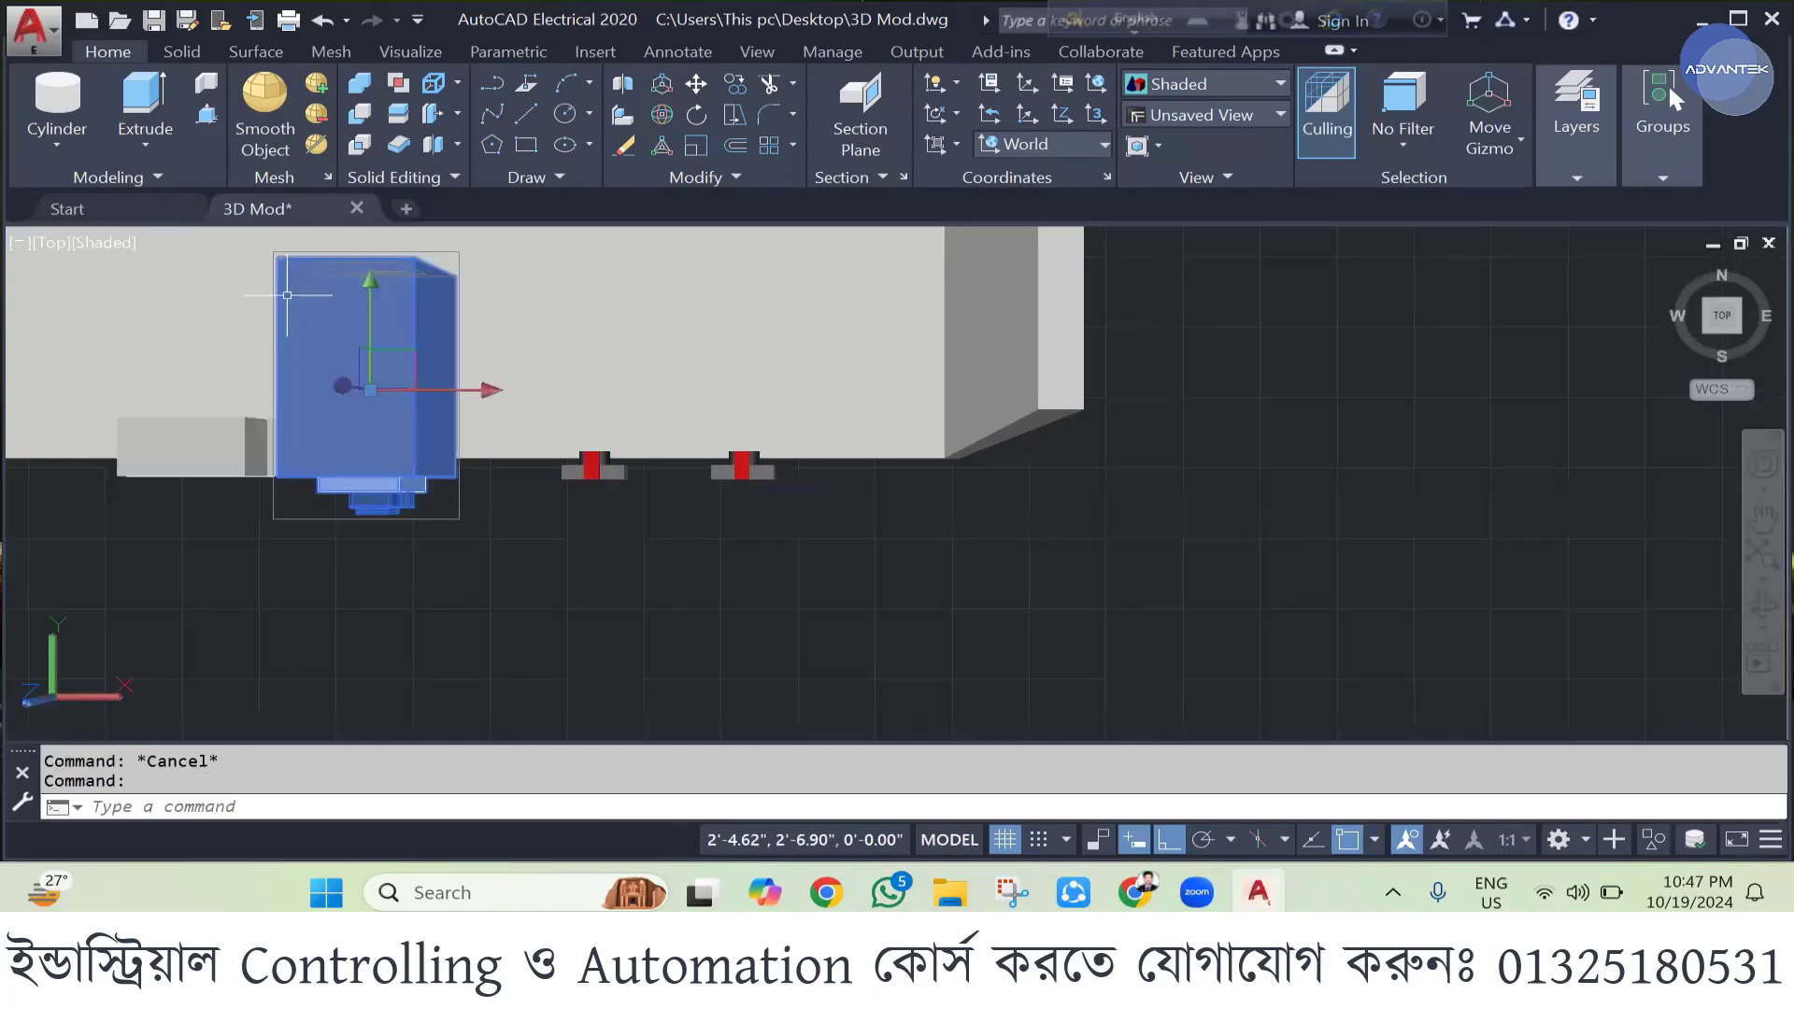
pyautogui.click(371, 288)
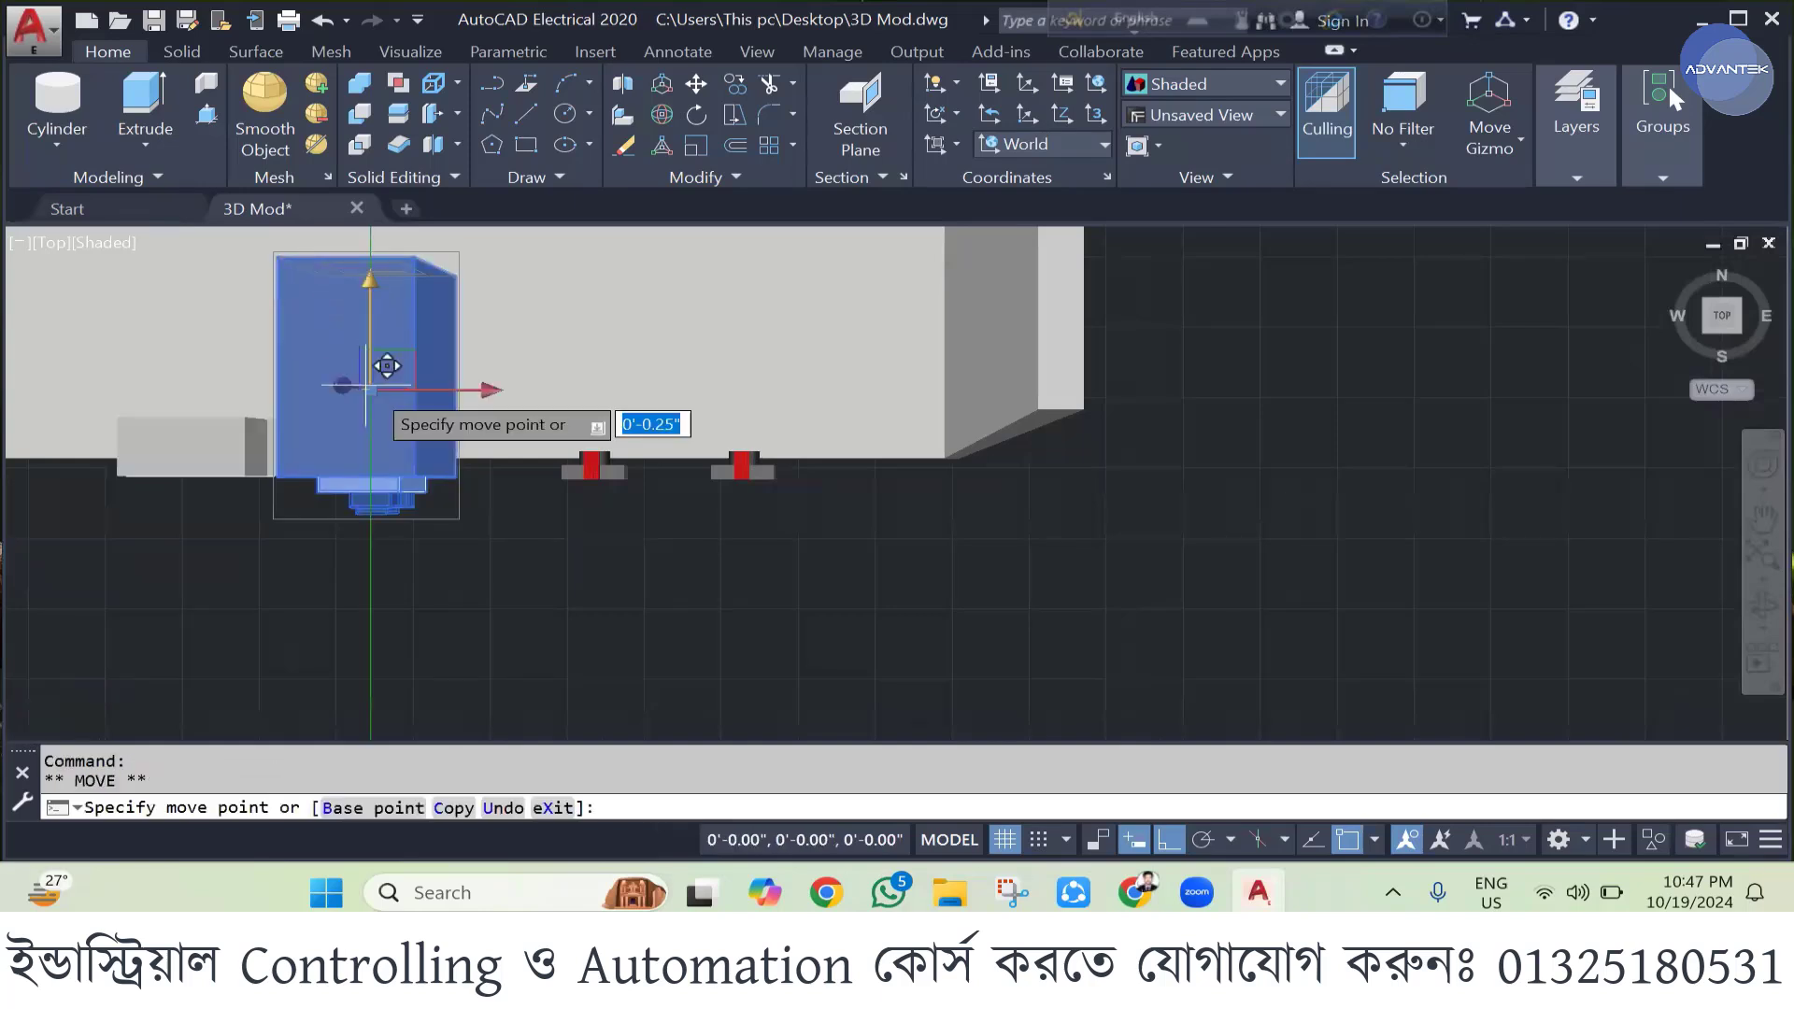
pyautogui.press('Escape')
pyautogui.scroll(-2, 894, 482)
pyautogui.scroll(-4, 895, 373)
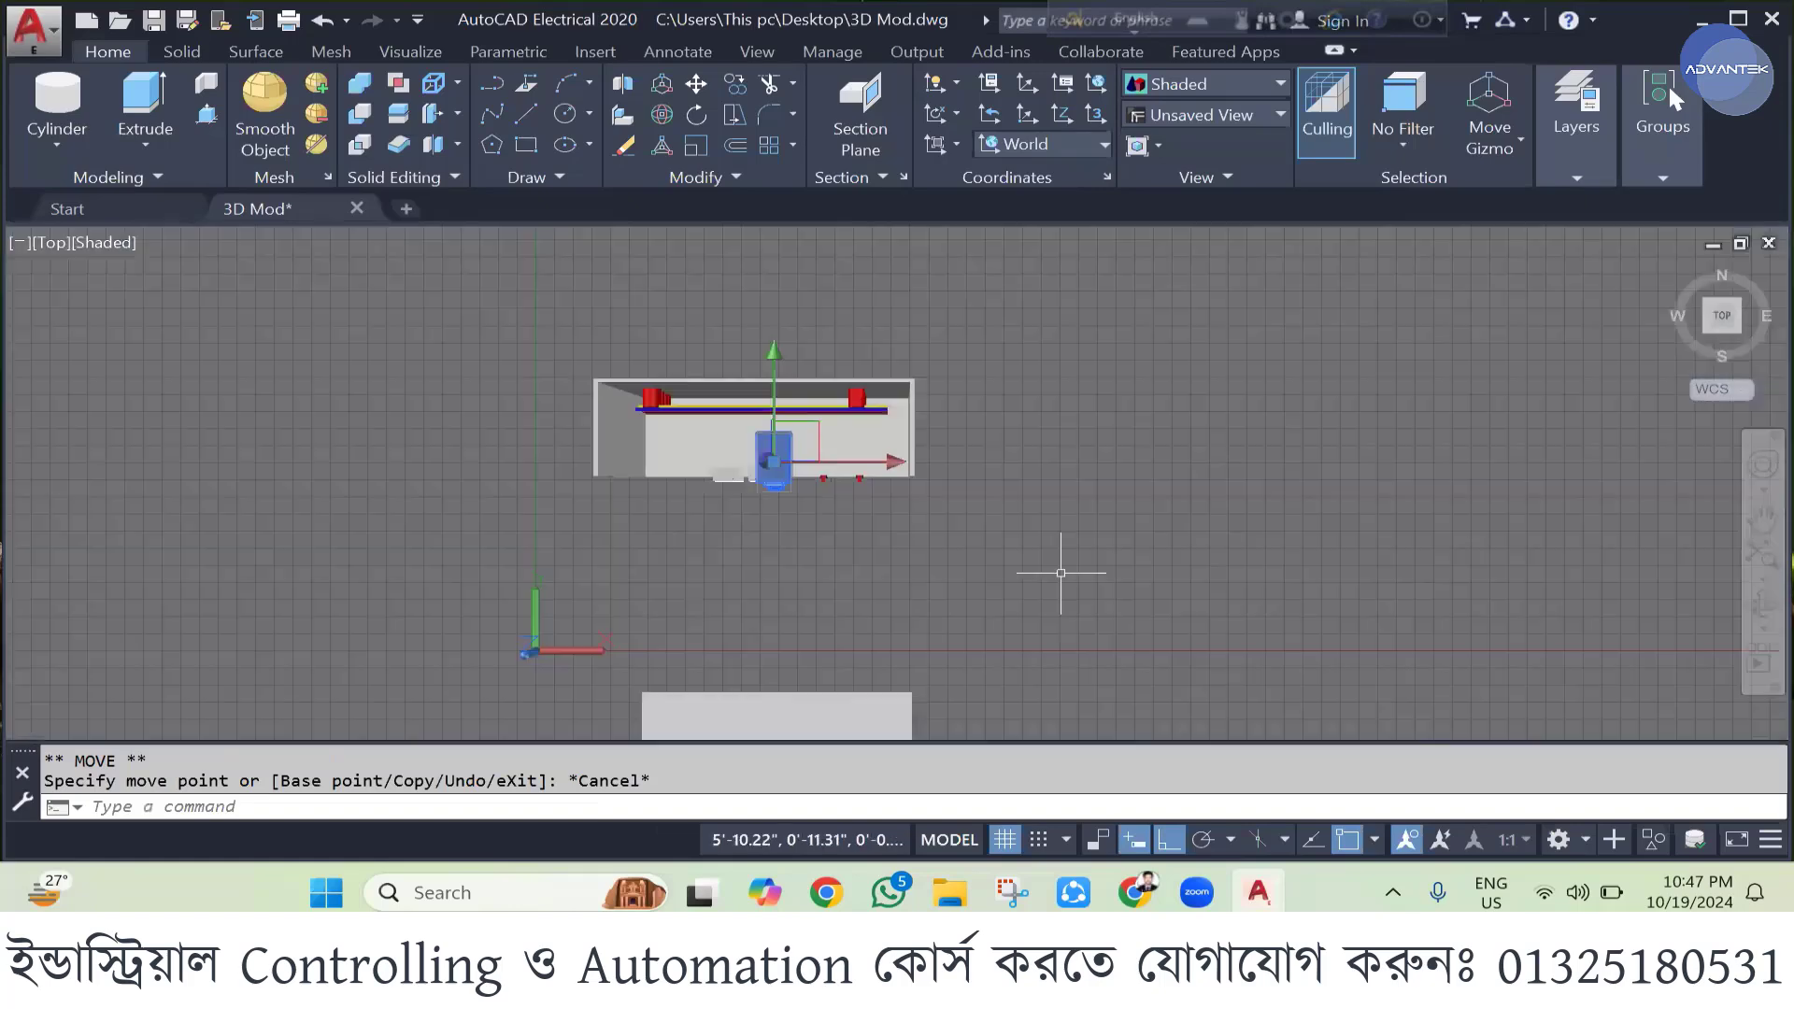
pyautogui.scroll(-3, 1060, 572)
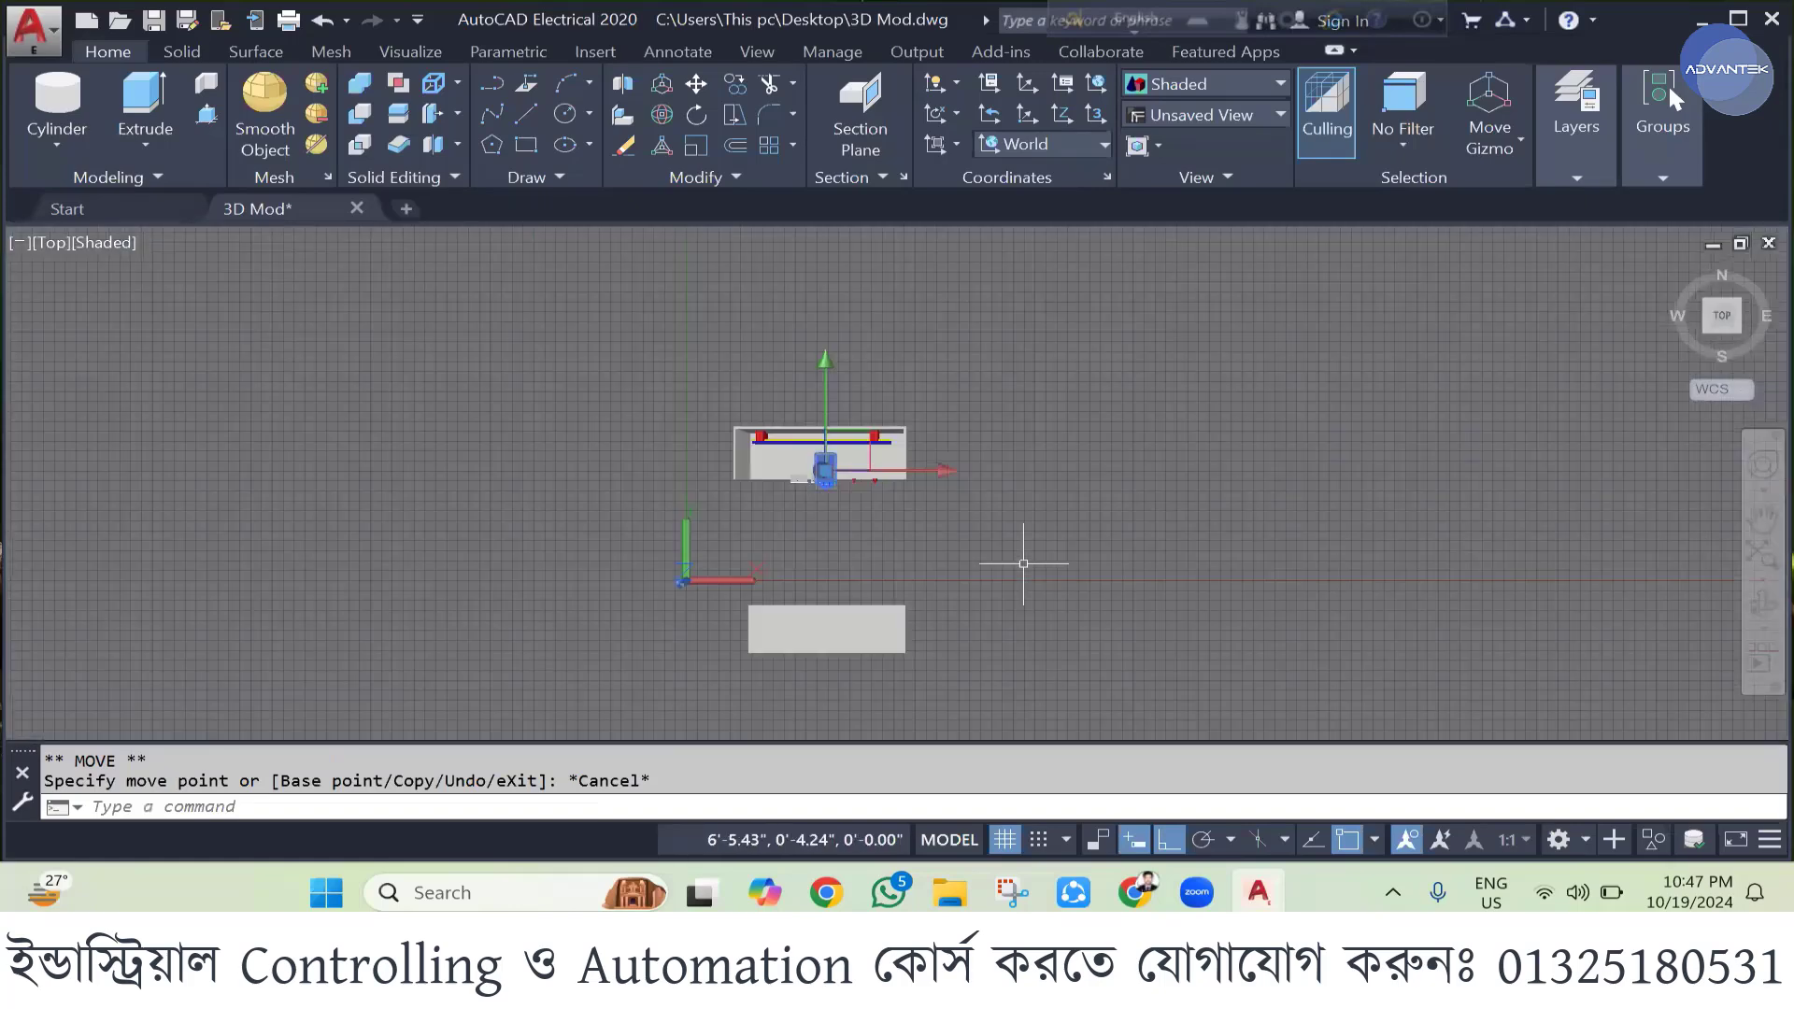
pyautogui.scroll(2, 897, 617)
pyautogui.press('Escape')
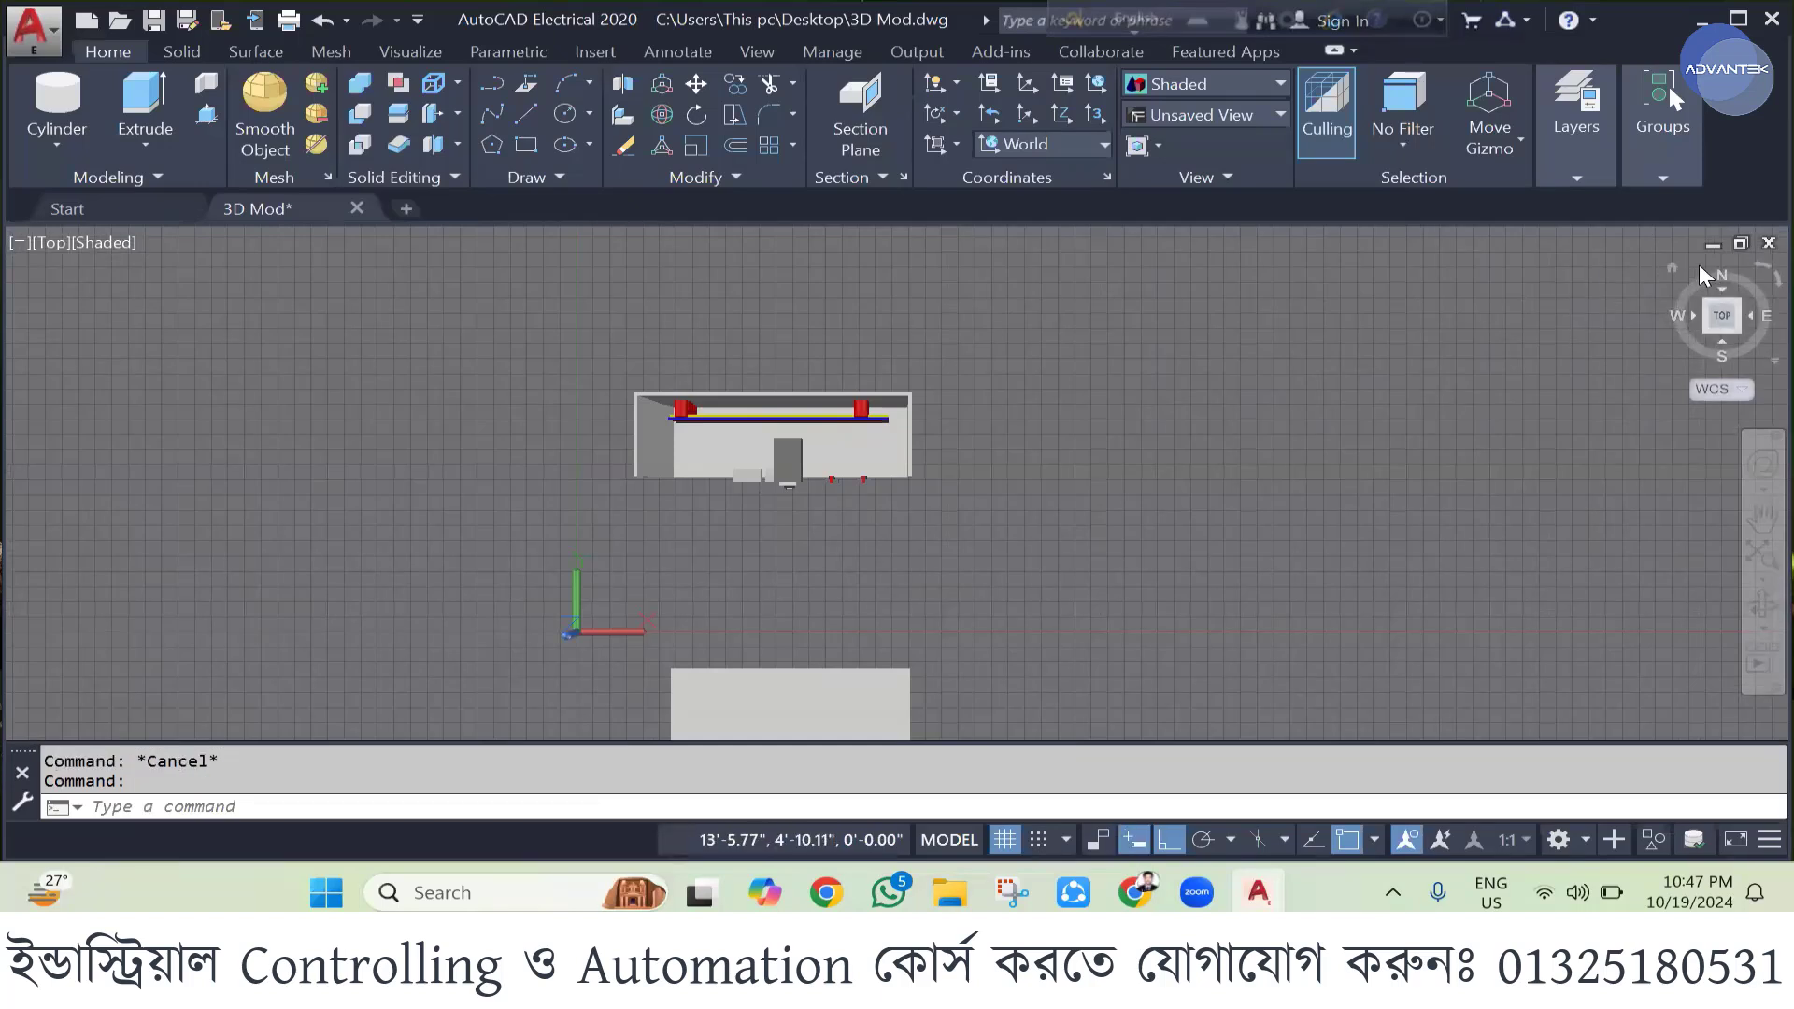
# - Return to the Home view and move the door panel next to the cabinet
pyautogui.click(1673, 268)
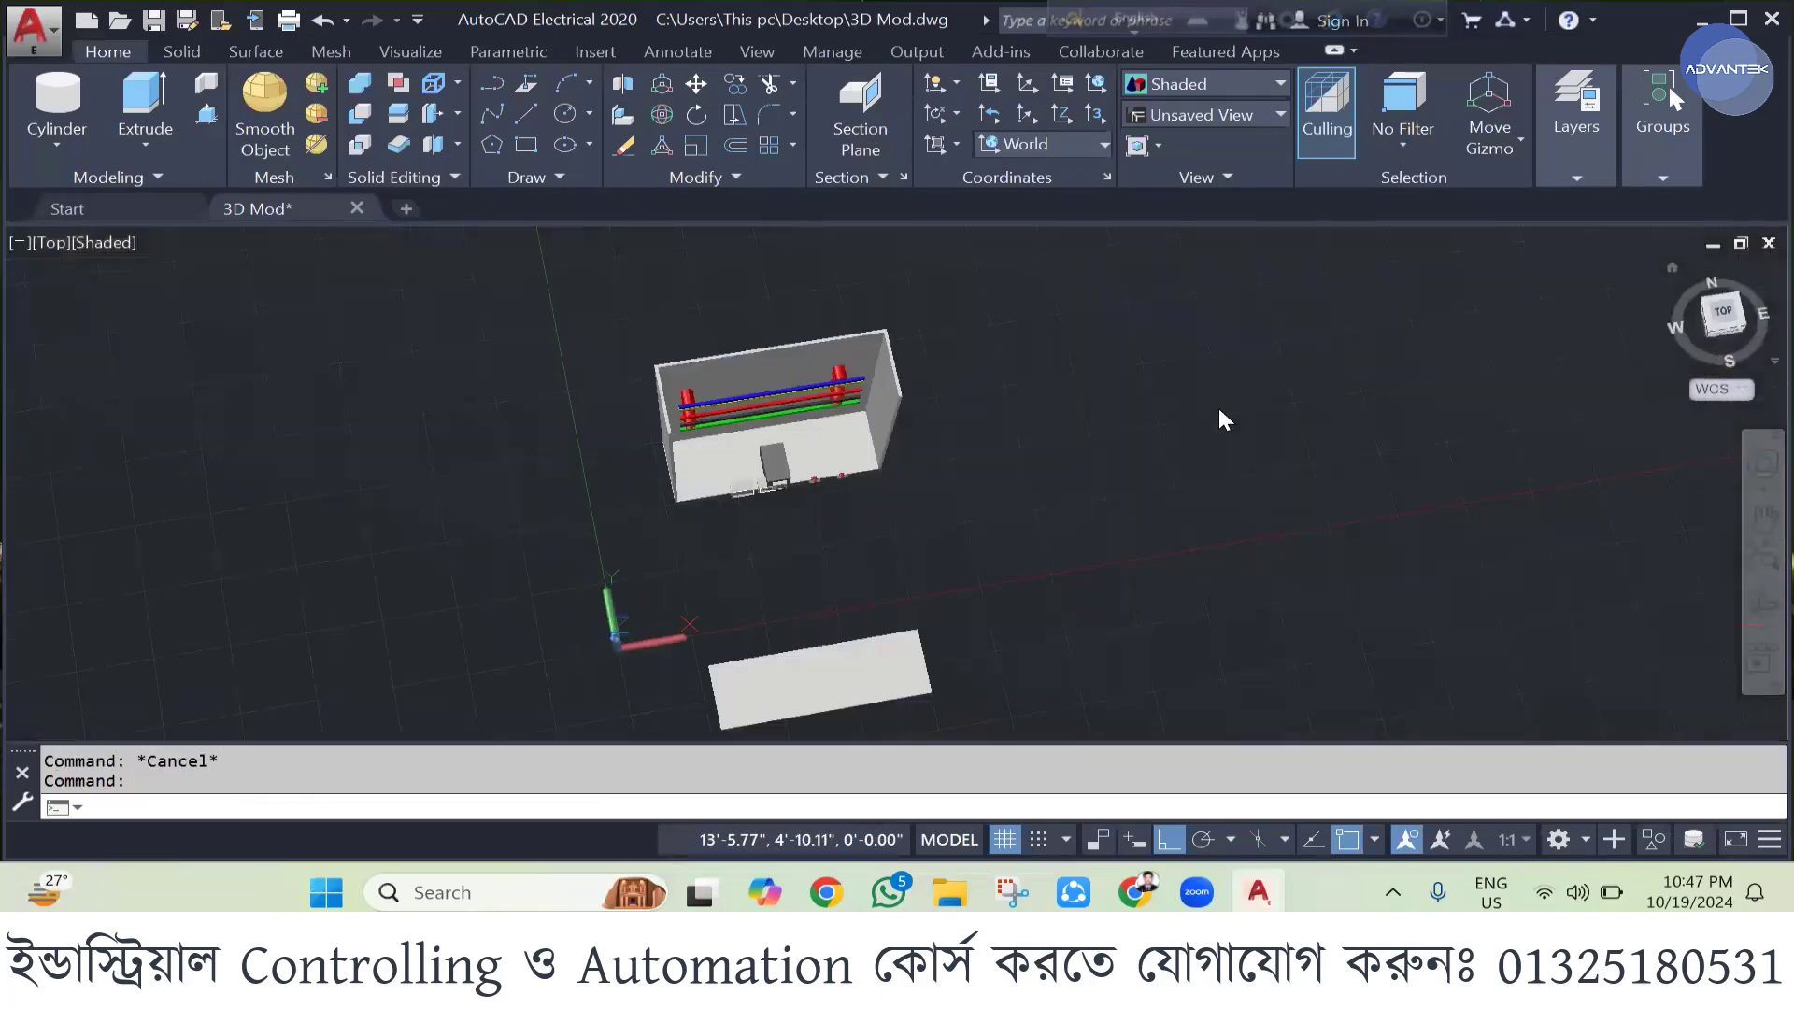
pyautogui.click(1079, 509)
pyautogui.click(1079, 509)
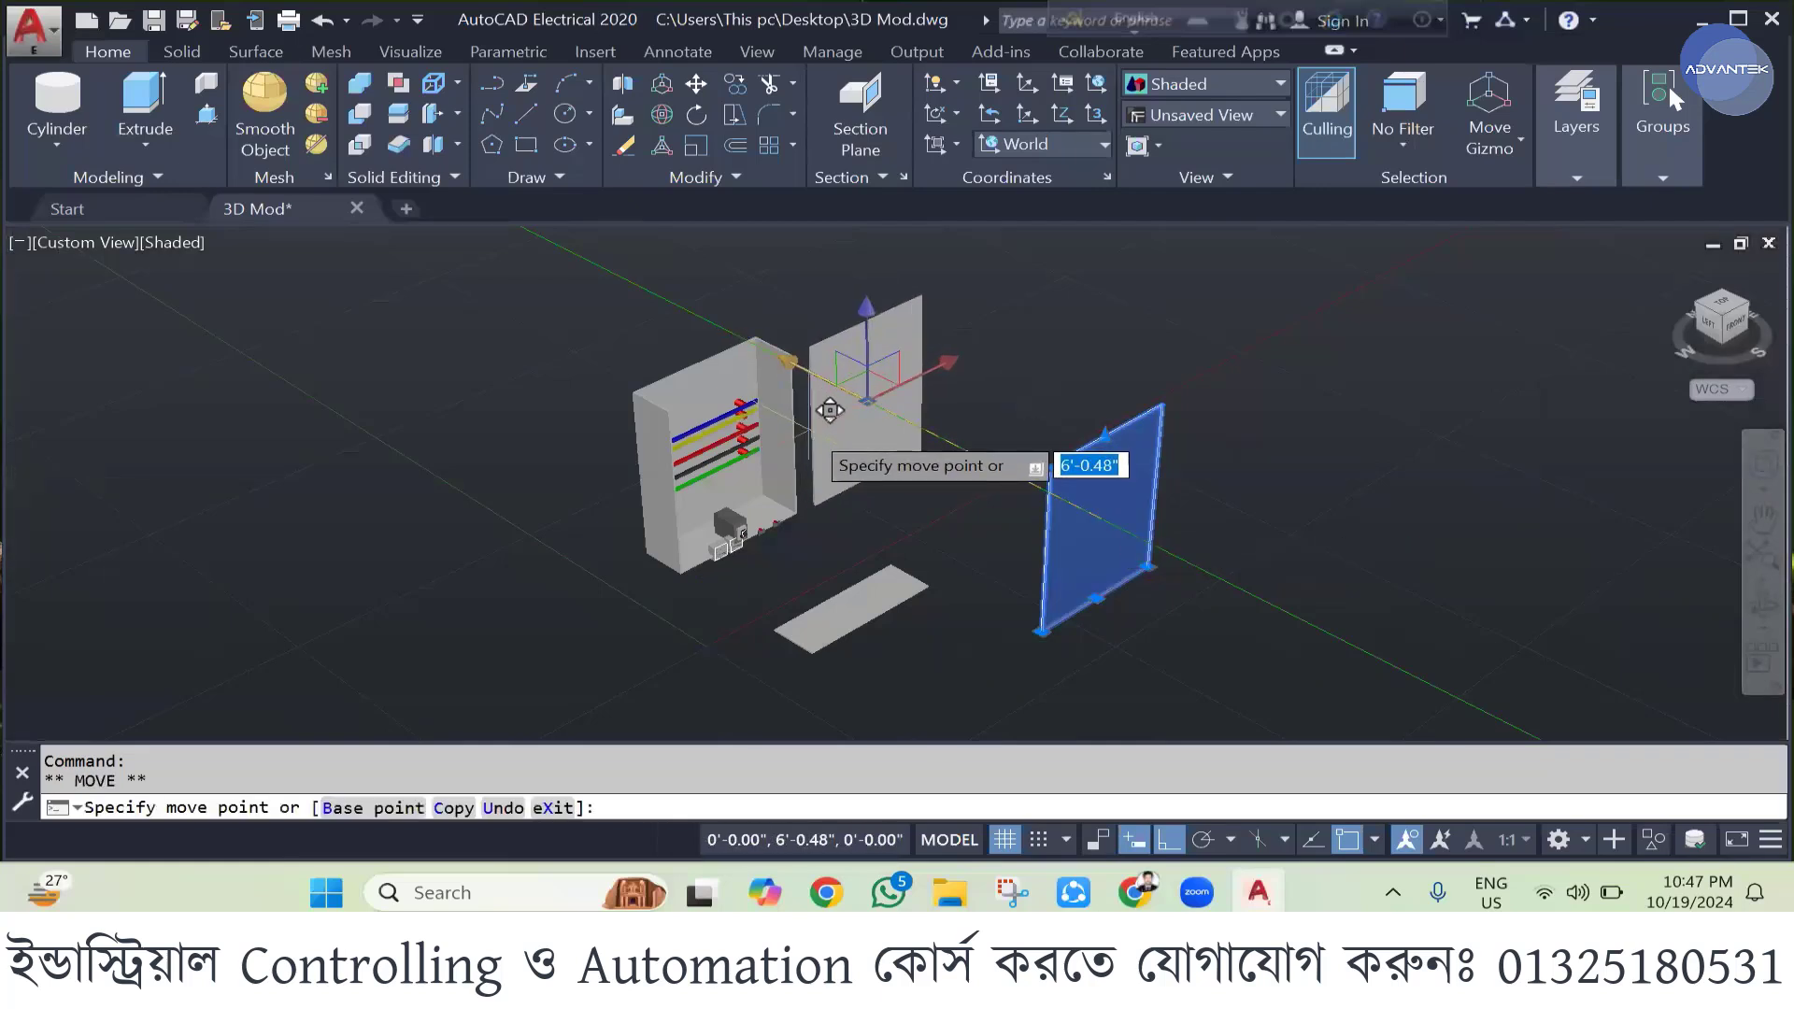
pyautogui.click(852, 398)
pyautogui.press('Escape')
pyautogui.click(844, 458)
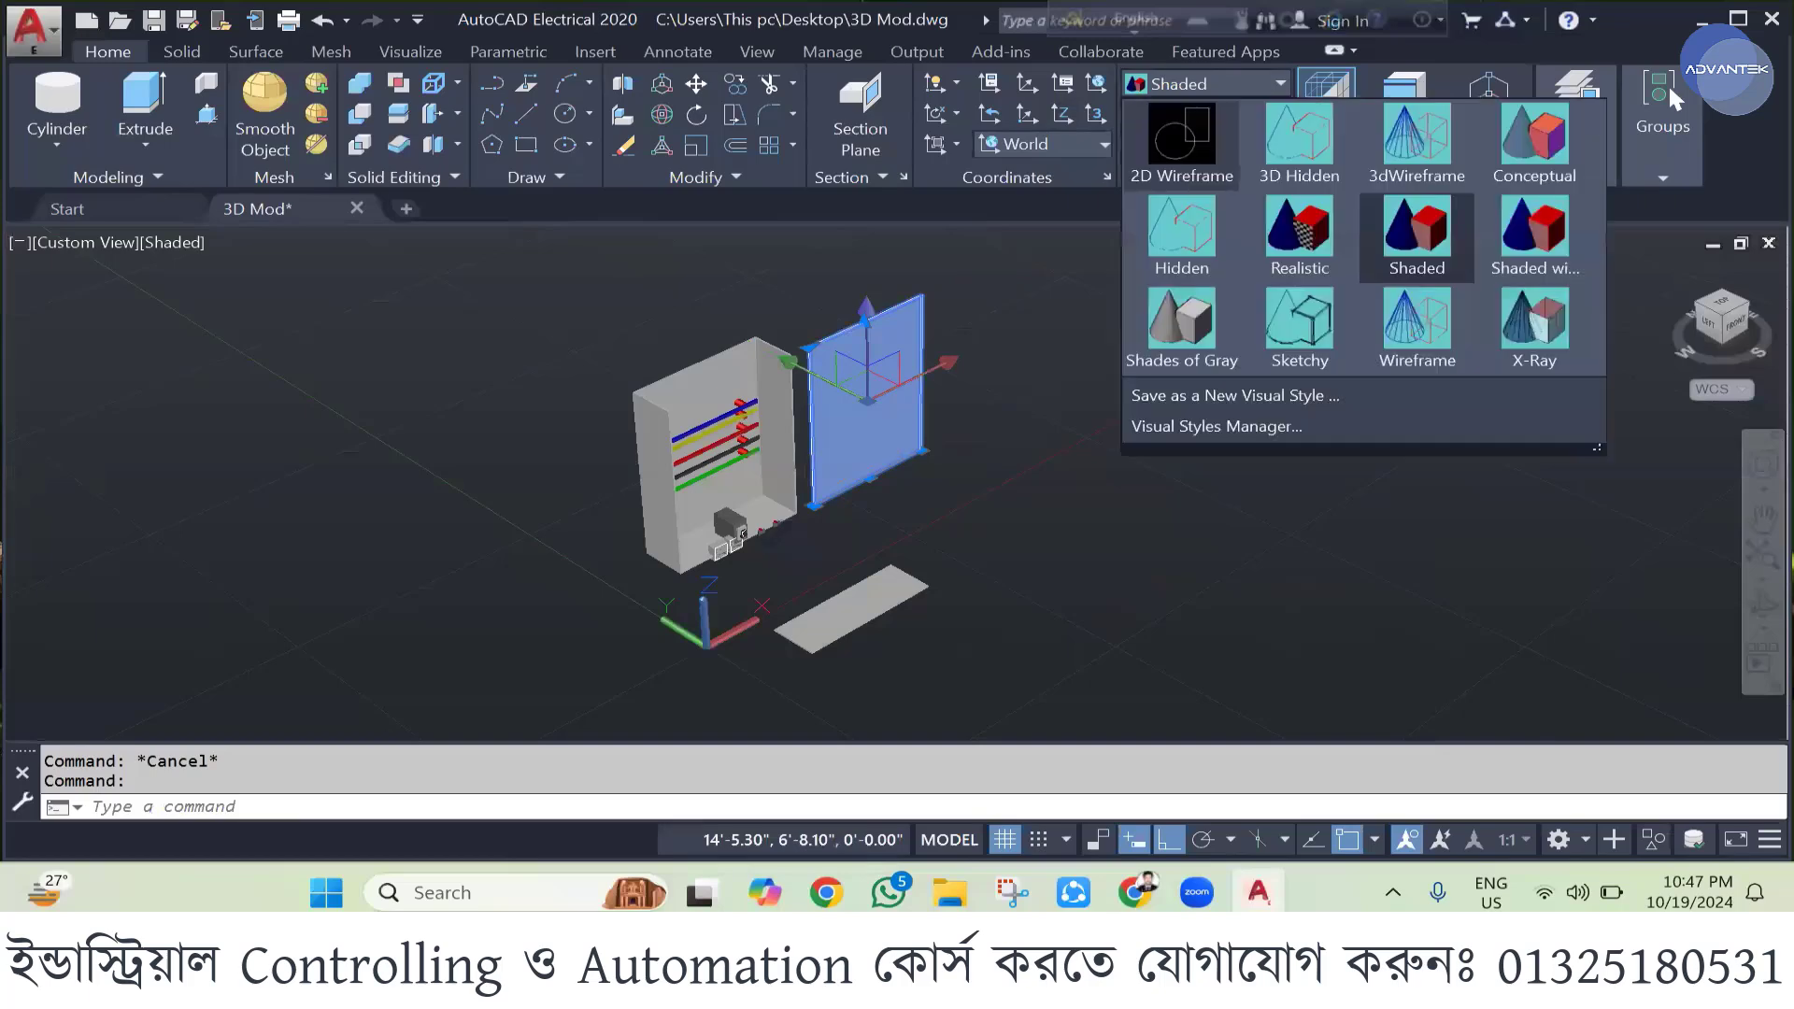
# - In 2D Wireframe, move the door frame by its bottom corner onto the cabinet front
pyautogui.click(1182, 140)
pyautogui.scroll(6, 826, 517)
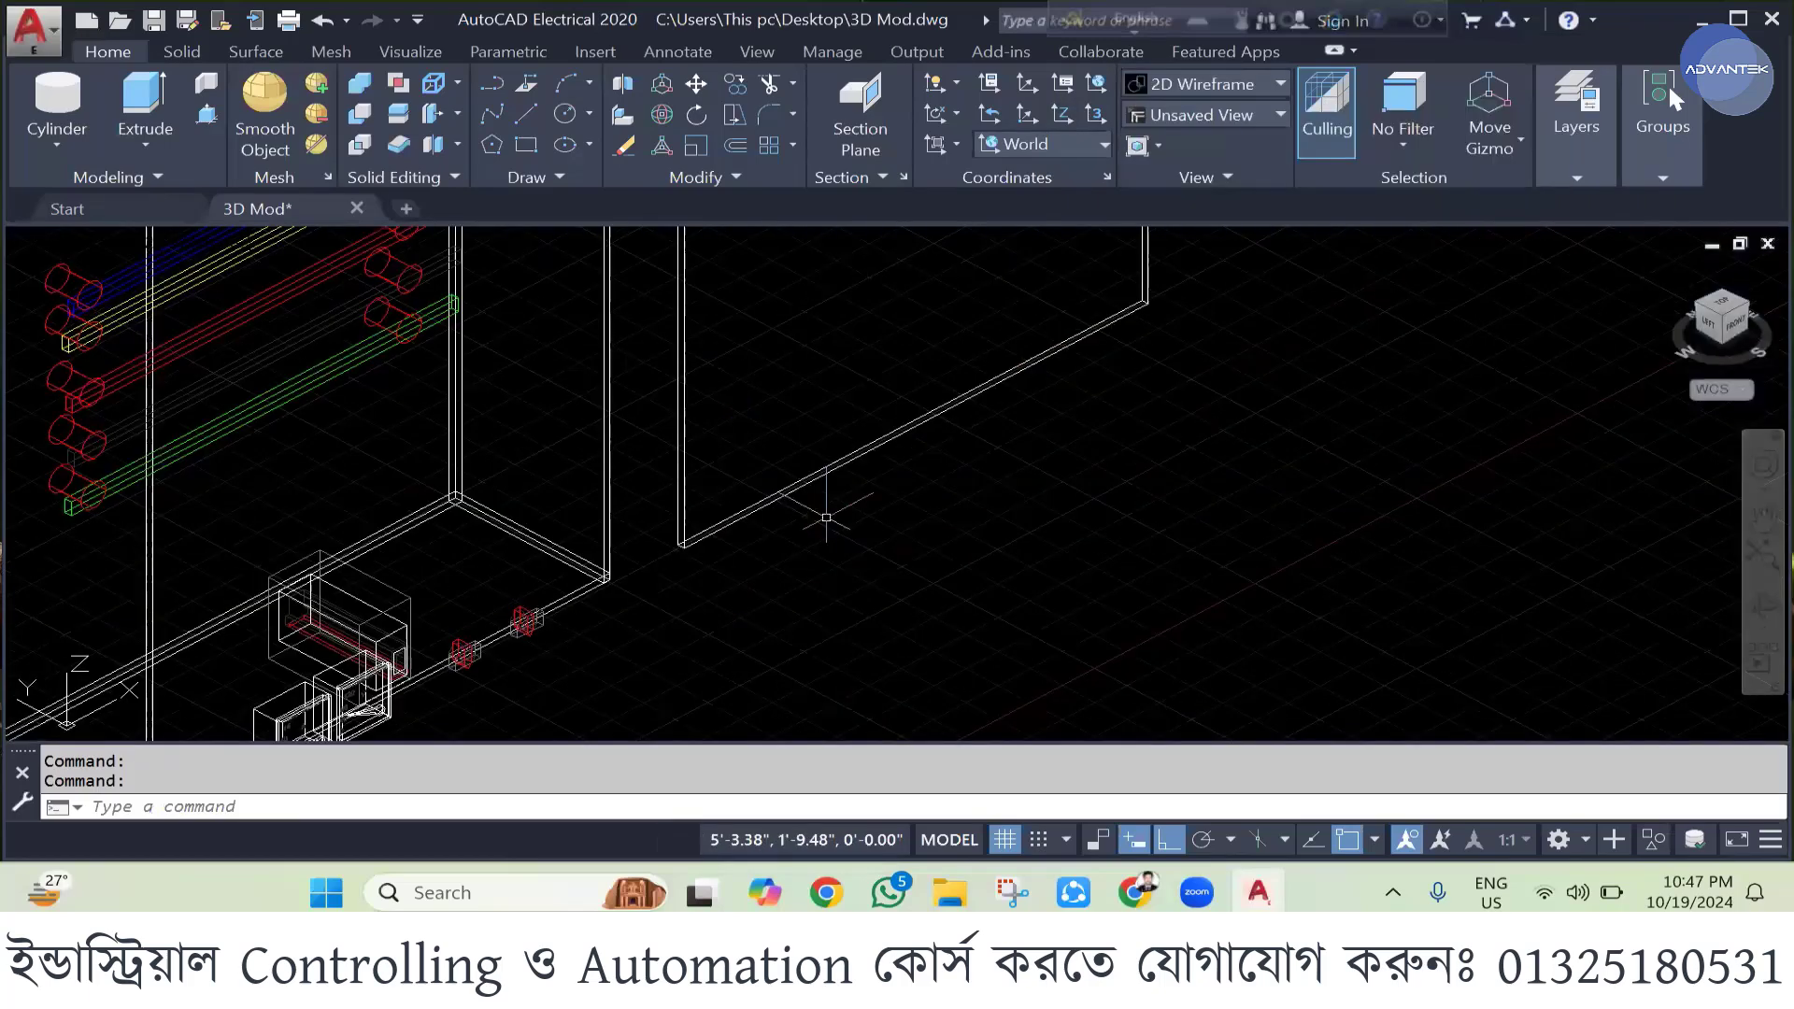
pyautogui.click(826, 472)
pyautogui.write('M')
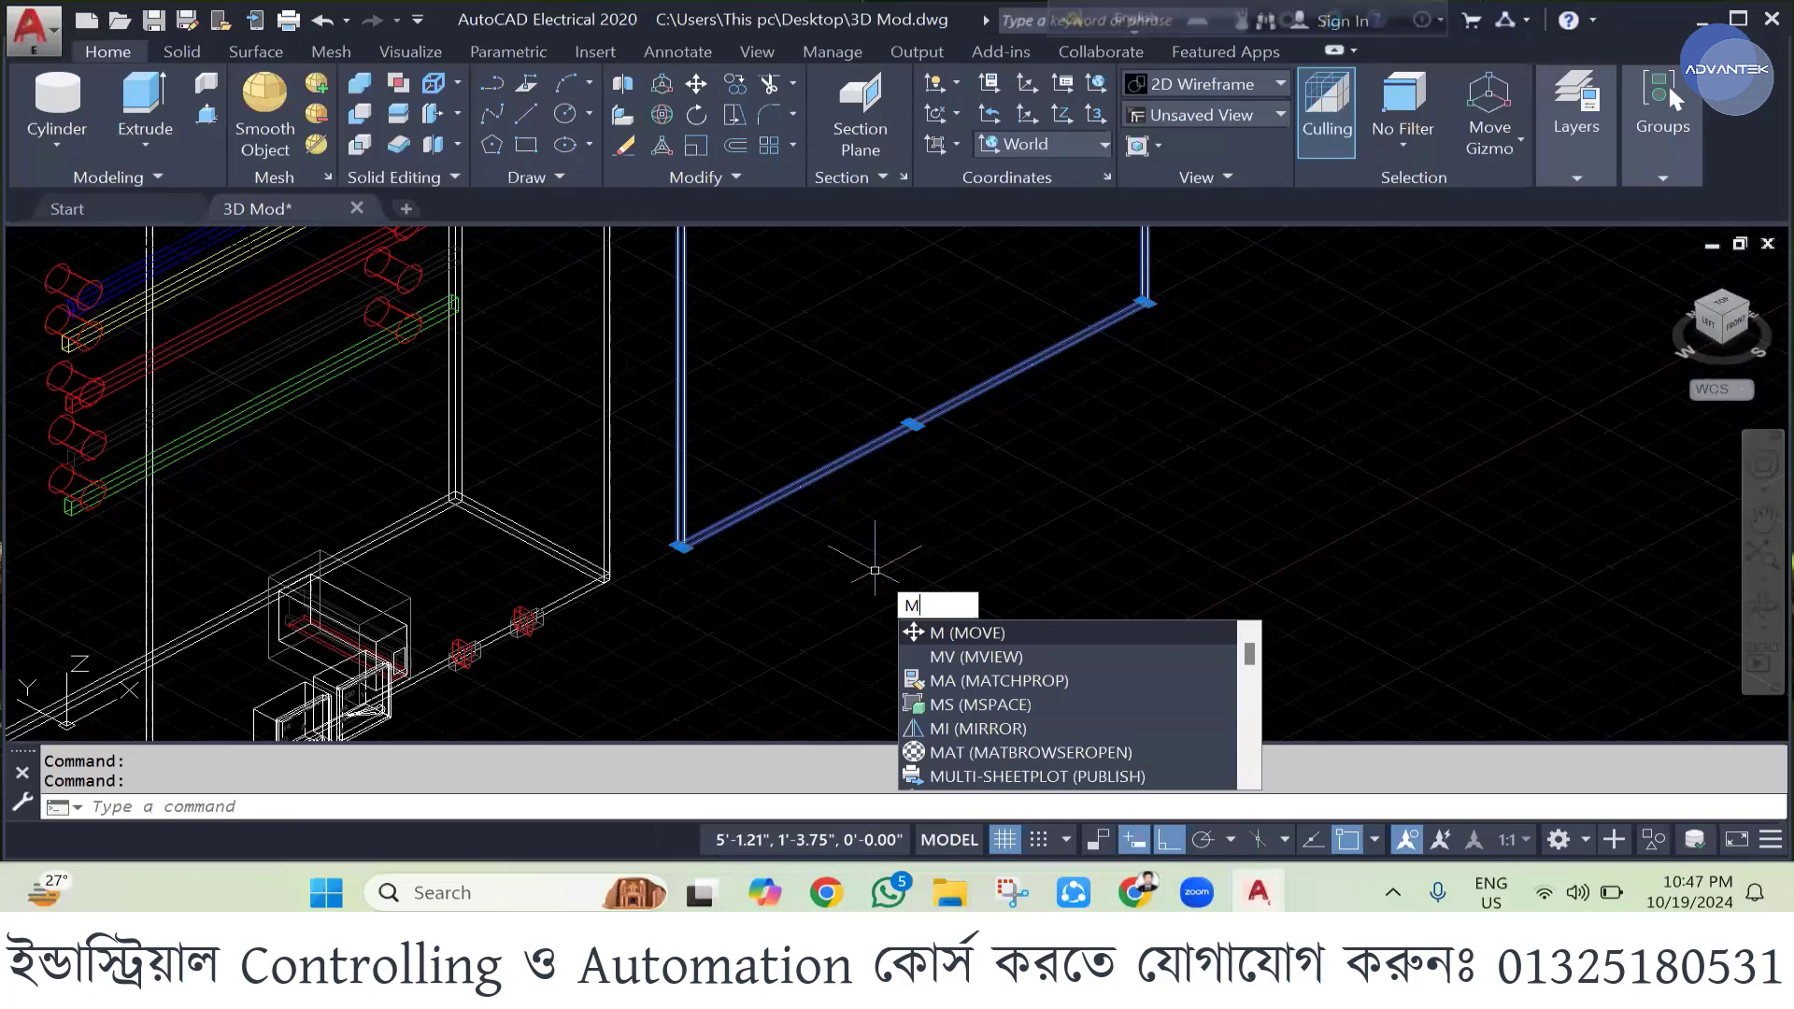
pyautogui.press('Return')
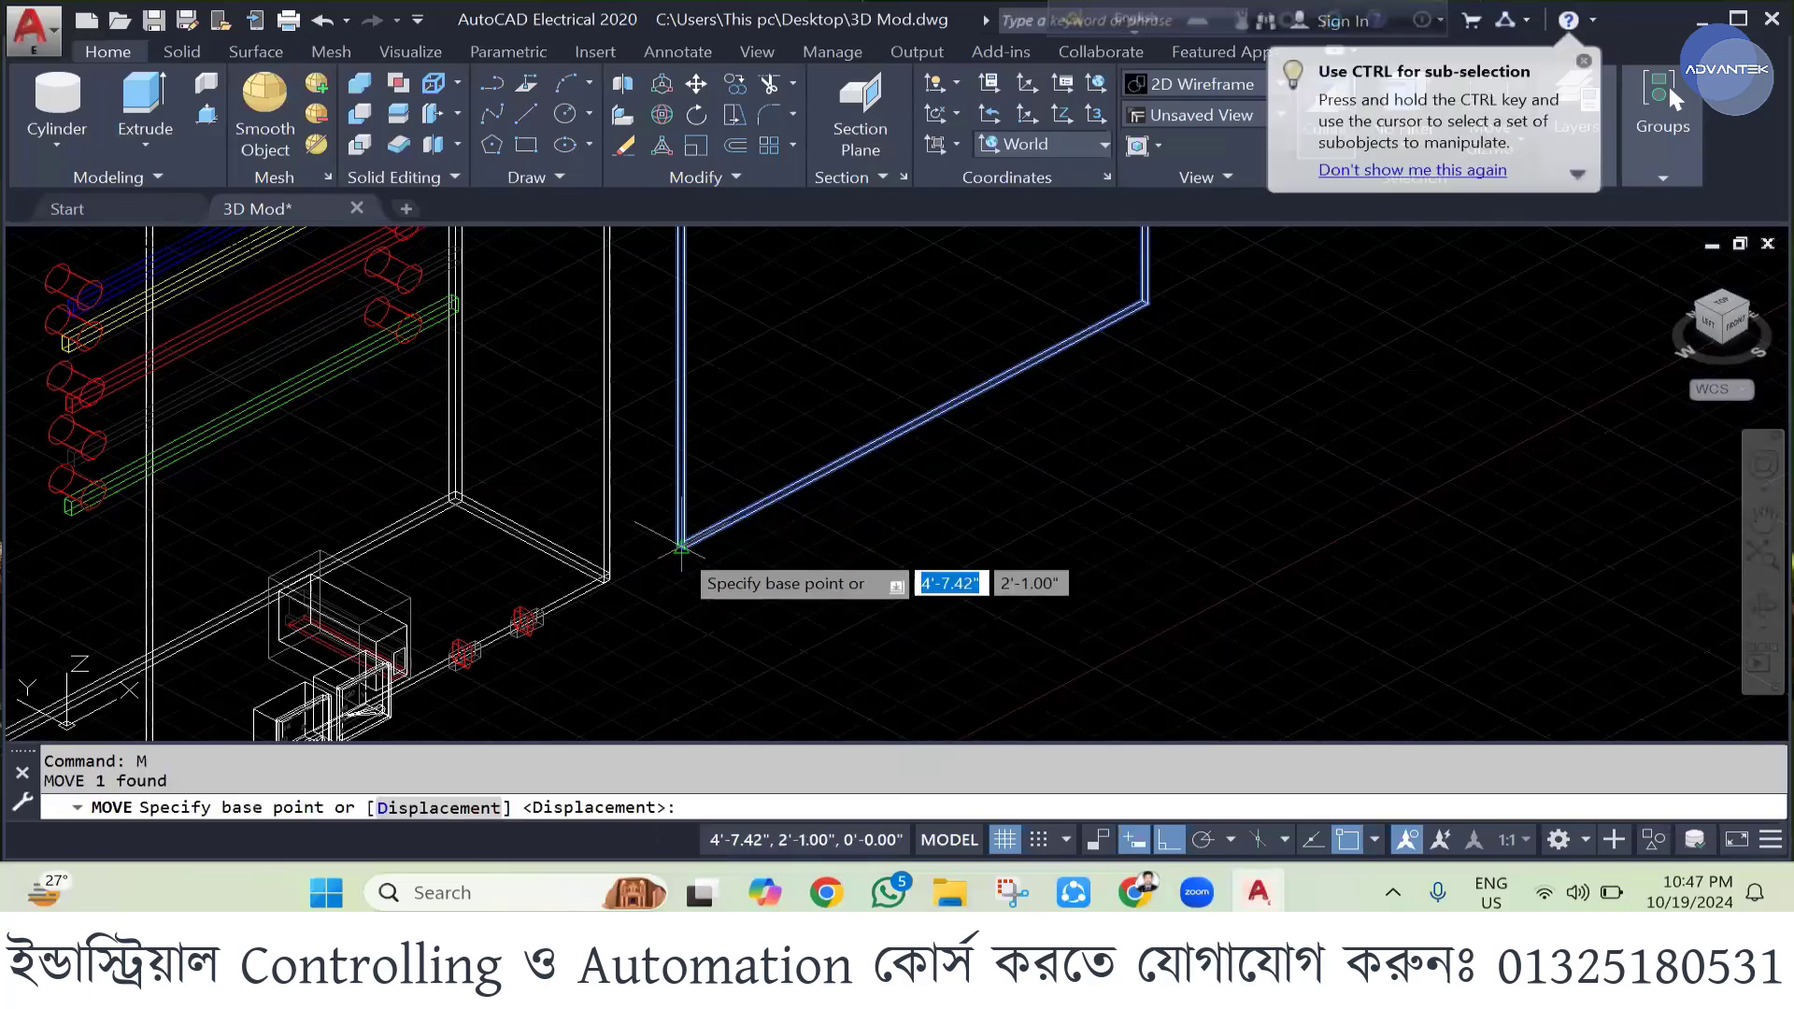
pyautogui.scroll(2, 681, 548)
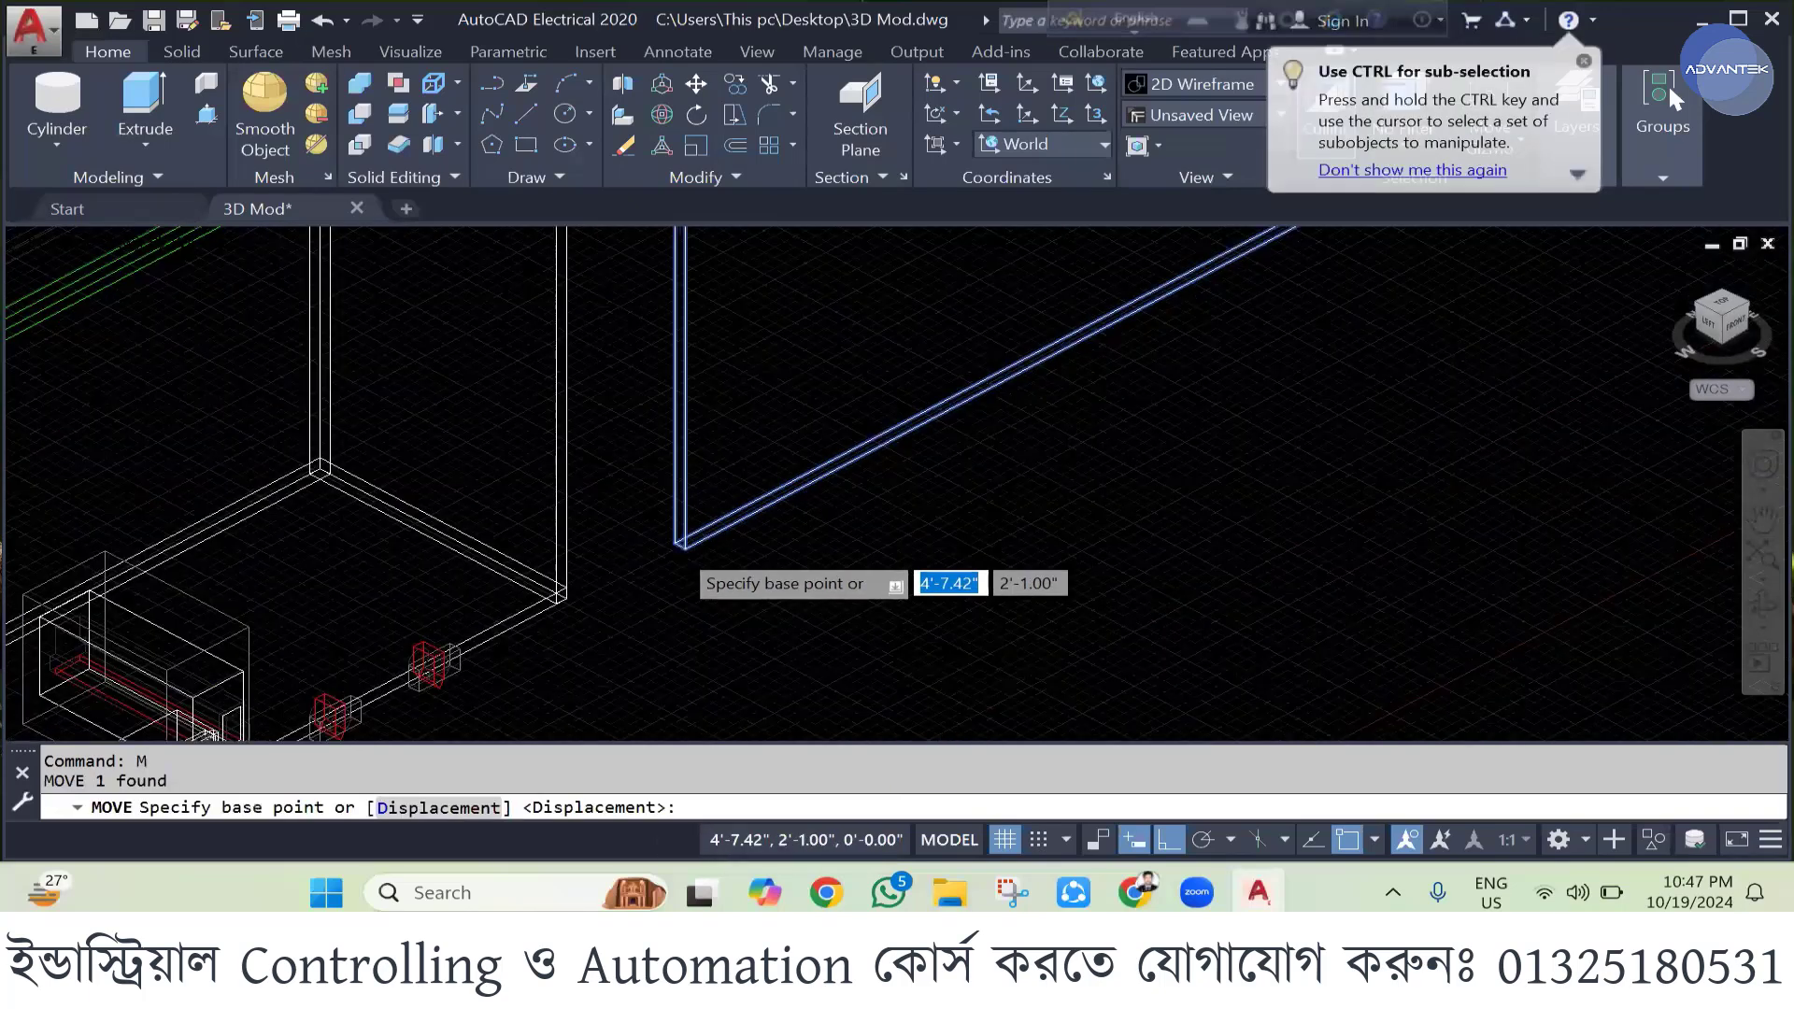
pyautogui.click(679, 543)
pyautogui.moveTo(802, 481)
pyautogui.mouseDown(button='middle')
pyautogui.moveTo(1012, 371)
pyautogui.moveTo(935, 495)
pyautogui.mouseUp(button='middle')
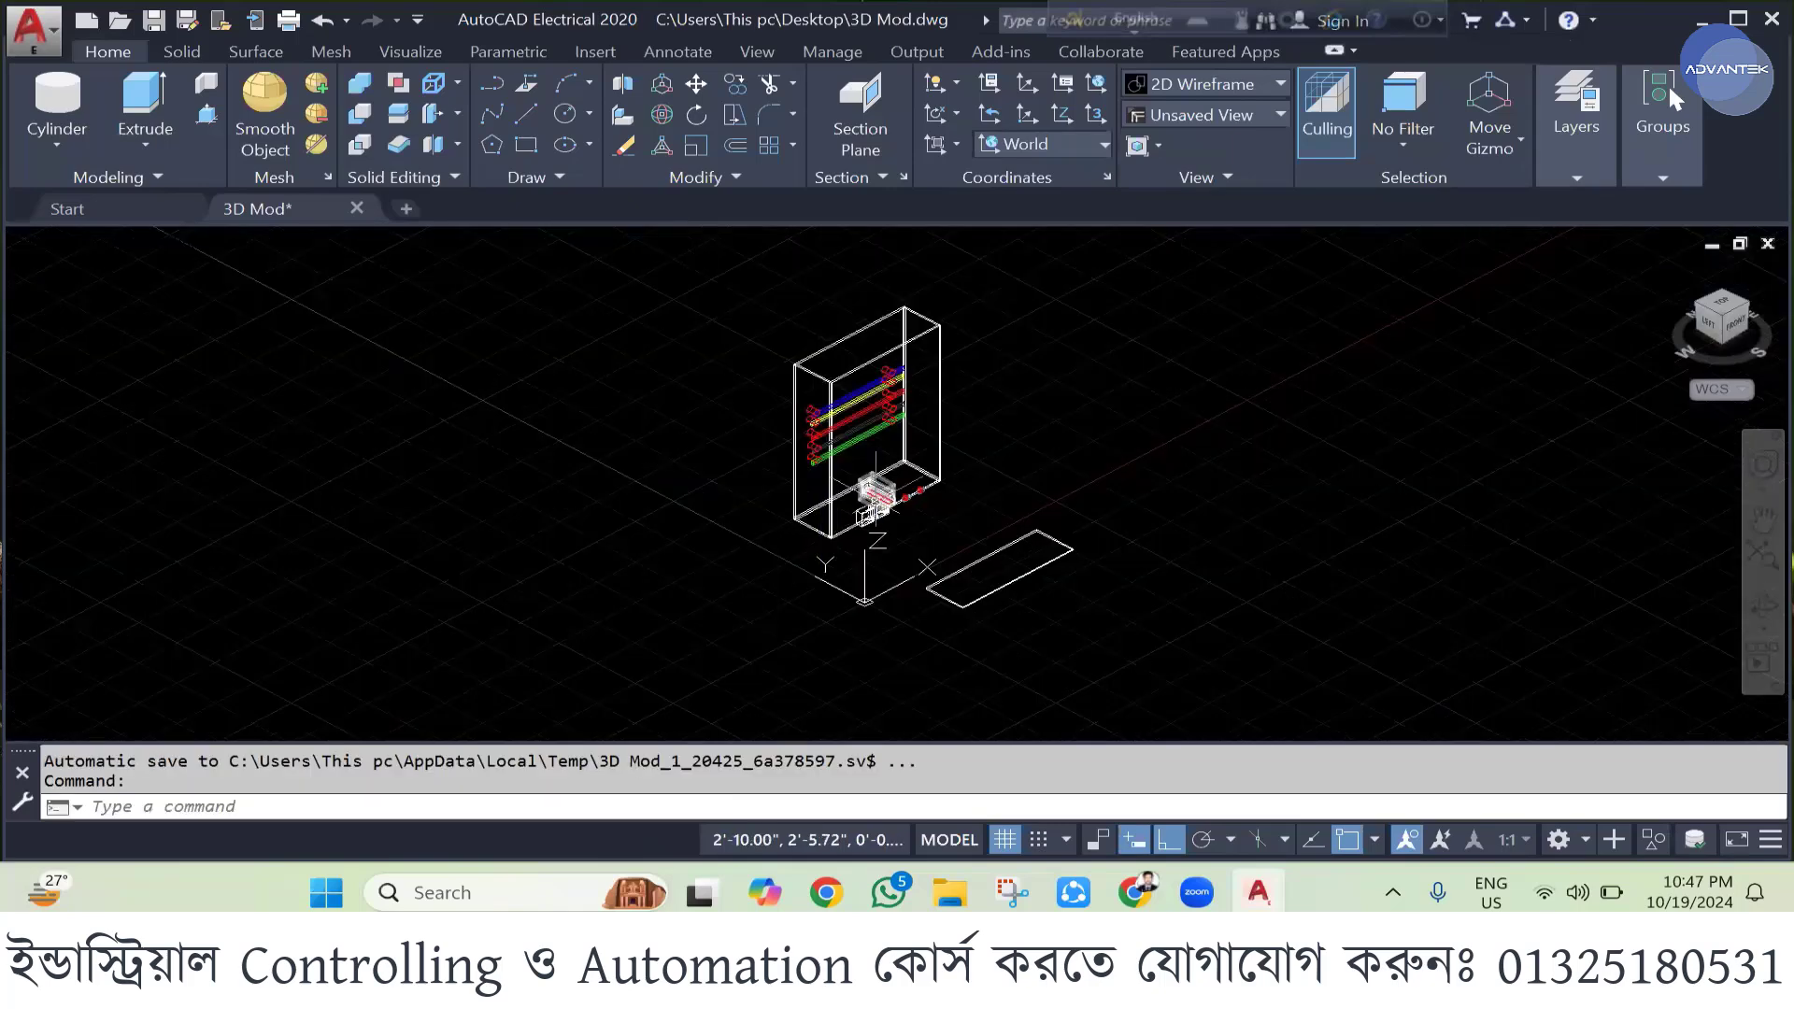
pyautogui.scroll(2, 878, 502)
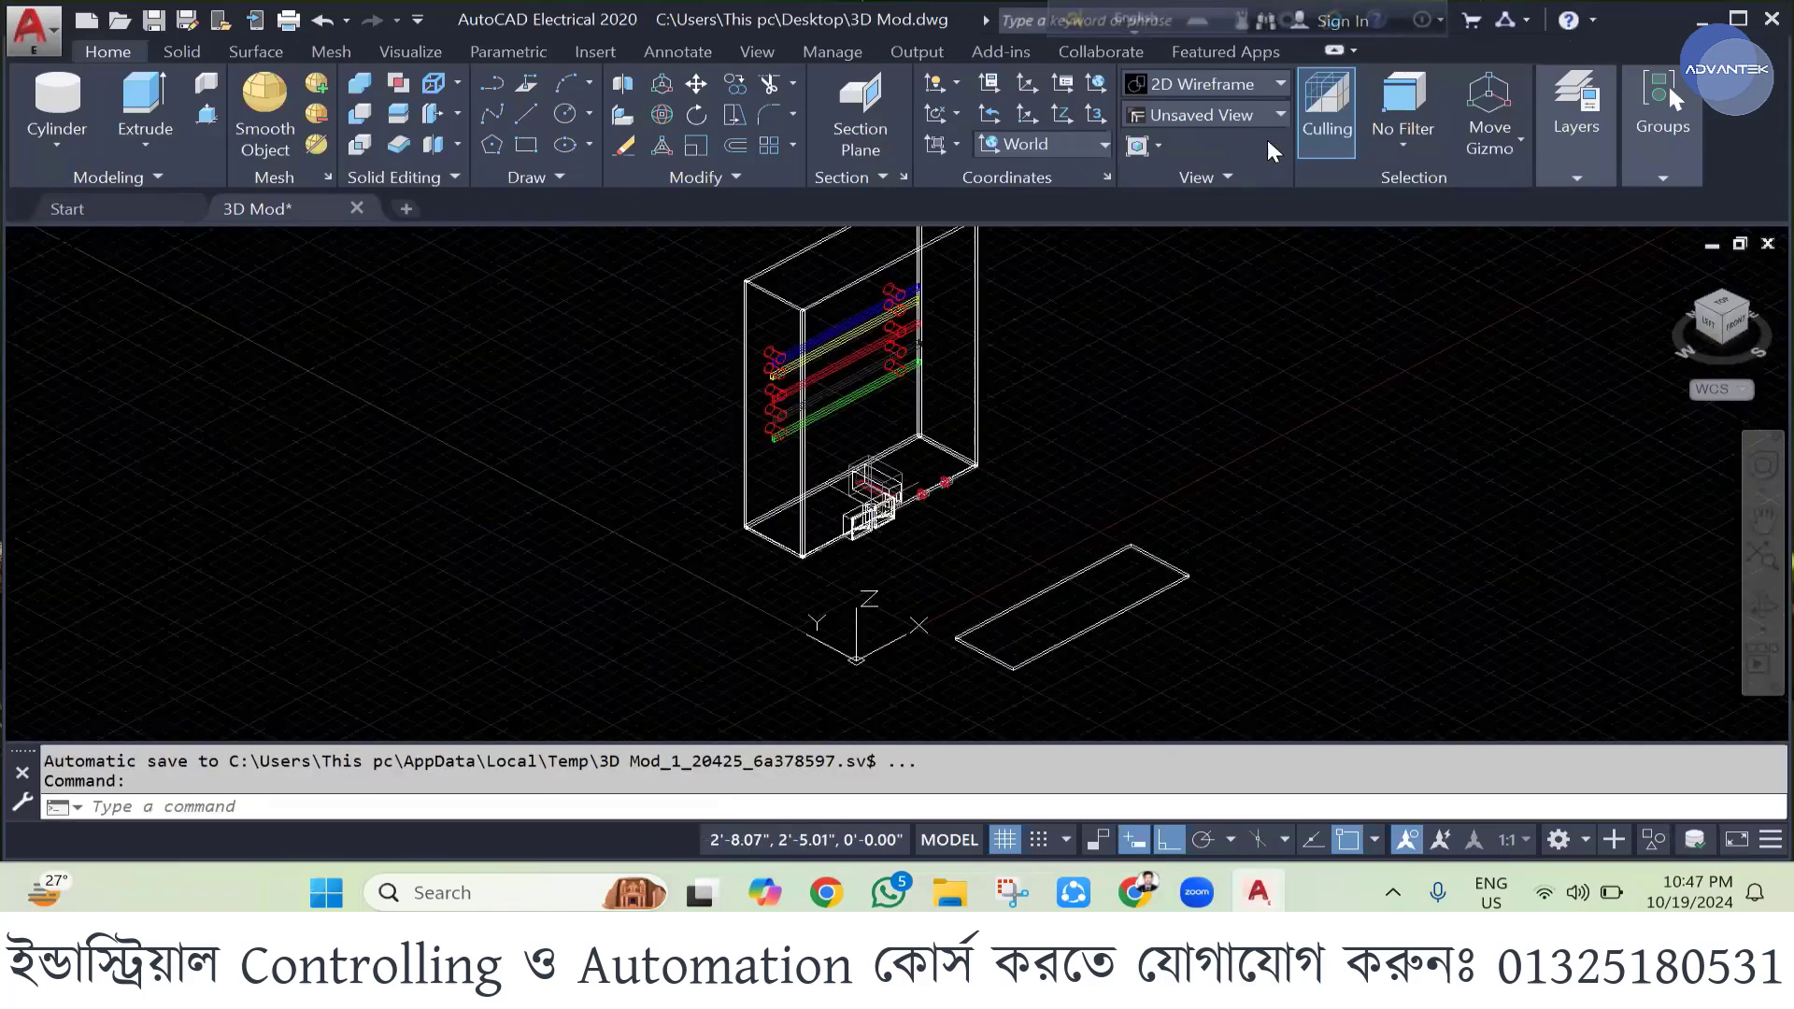
pyautogui.scroll(3, 874, 505)
# - Switch the visual style back to Shaded and select the small box at the cabinet base
pyautogui.click(1280, 83)
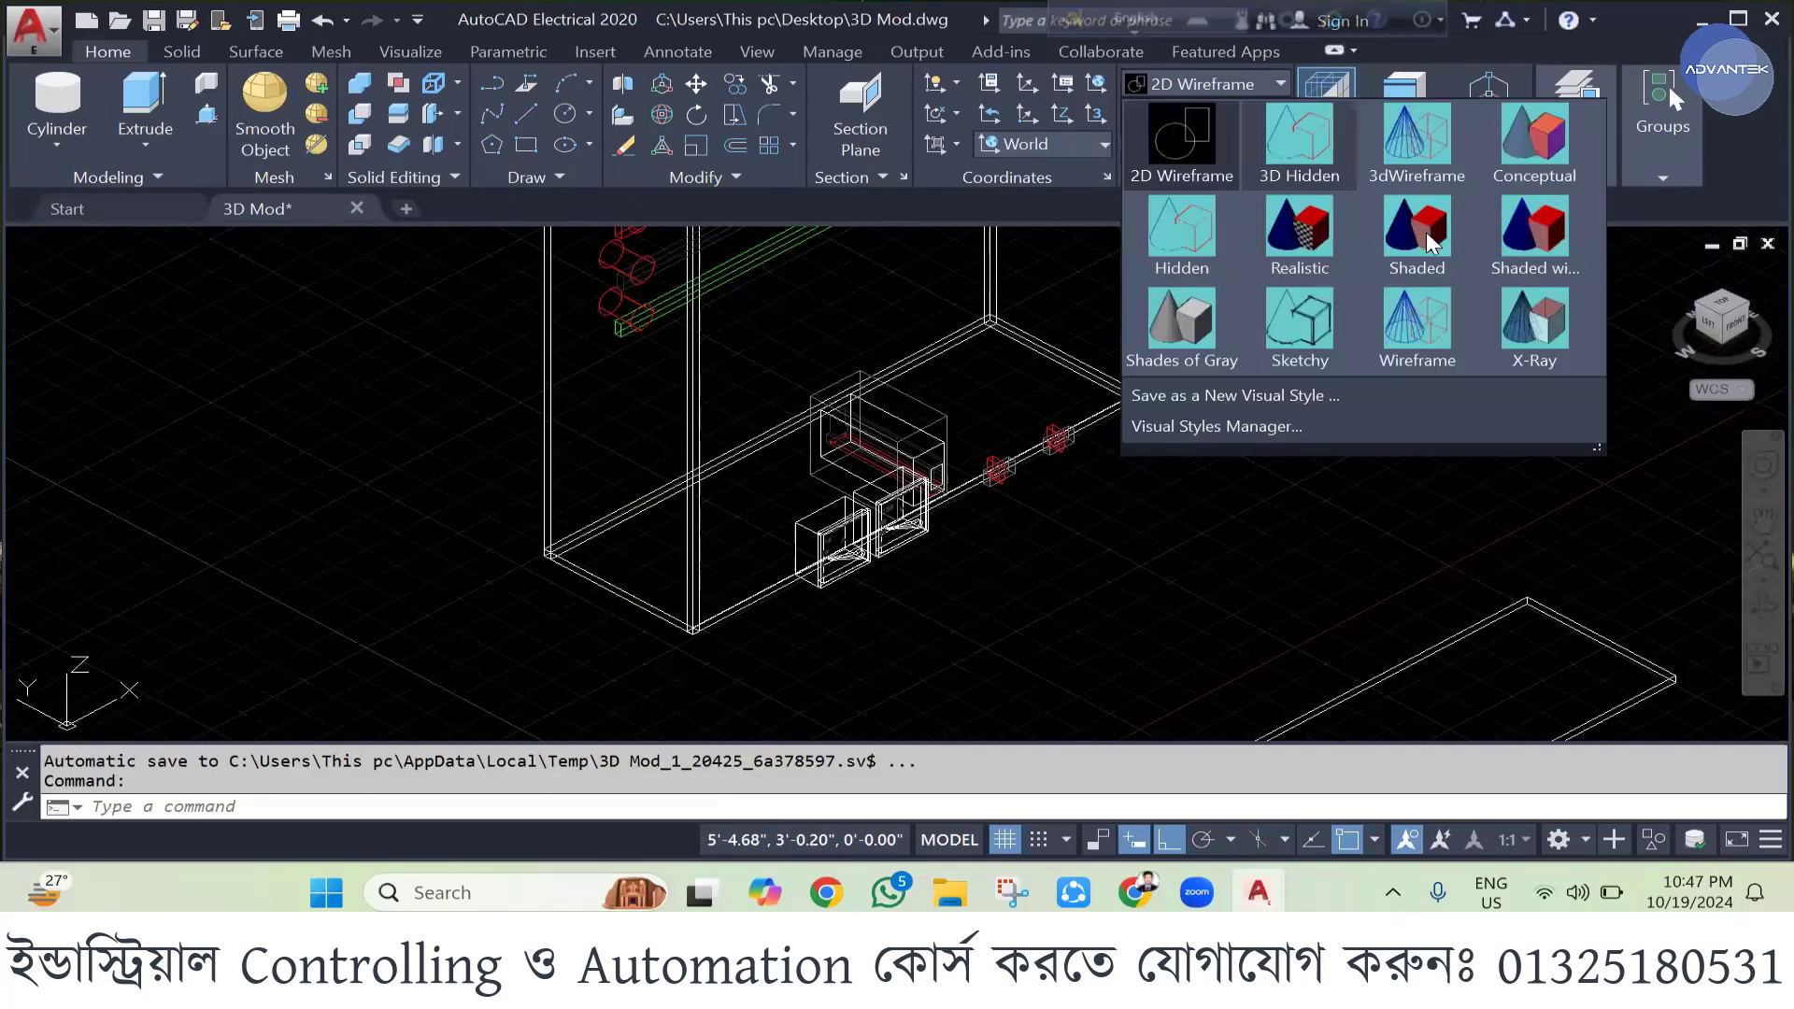
pyautogui.click(1426, 231)
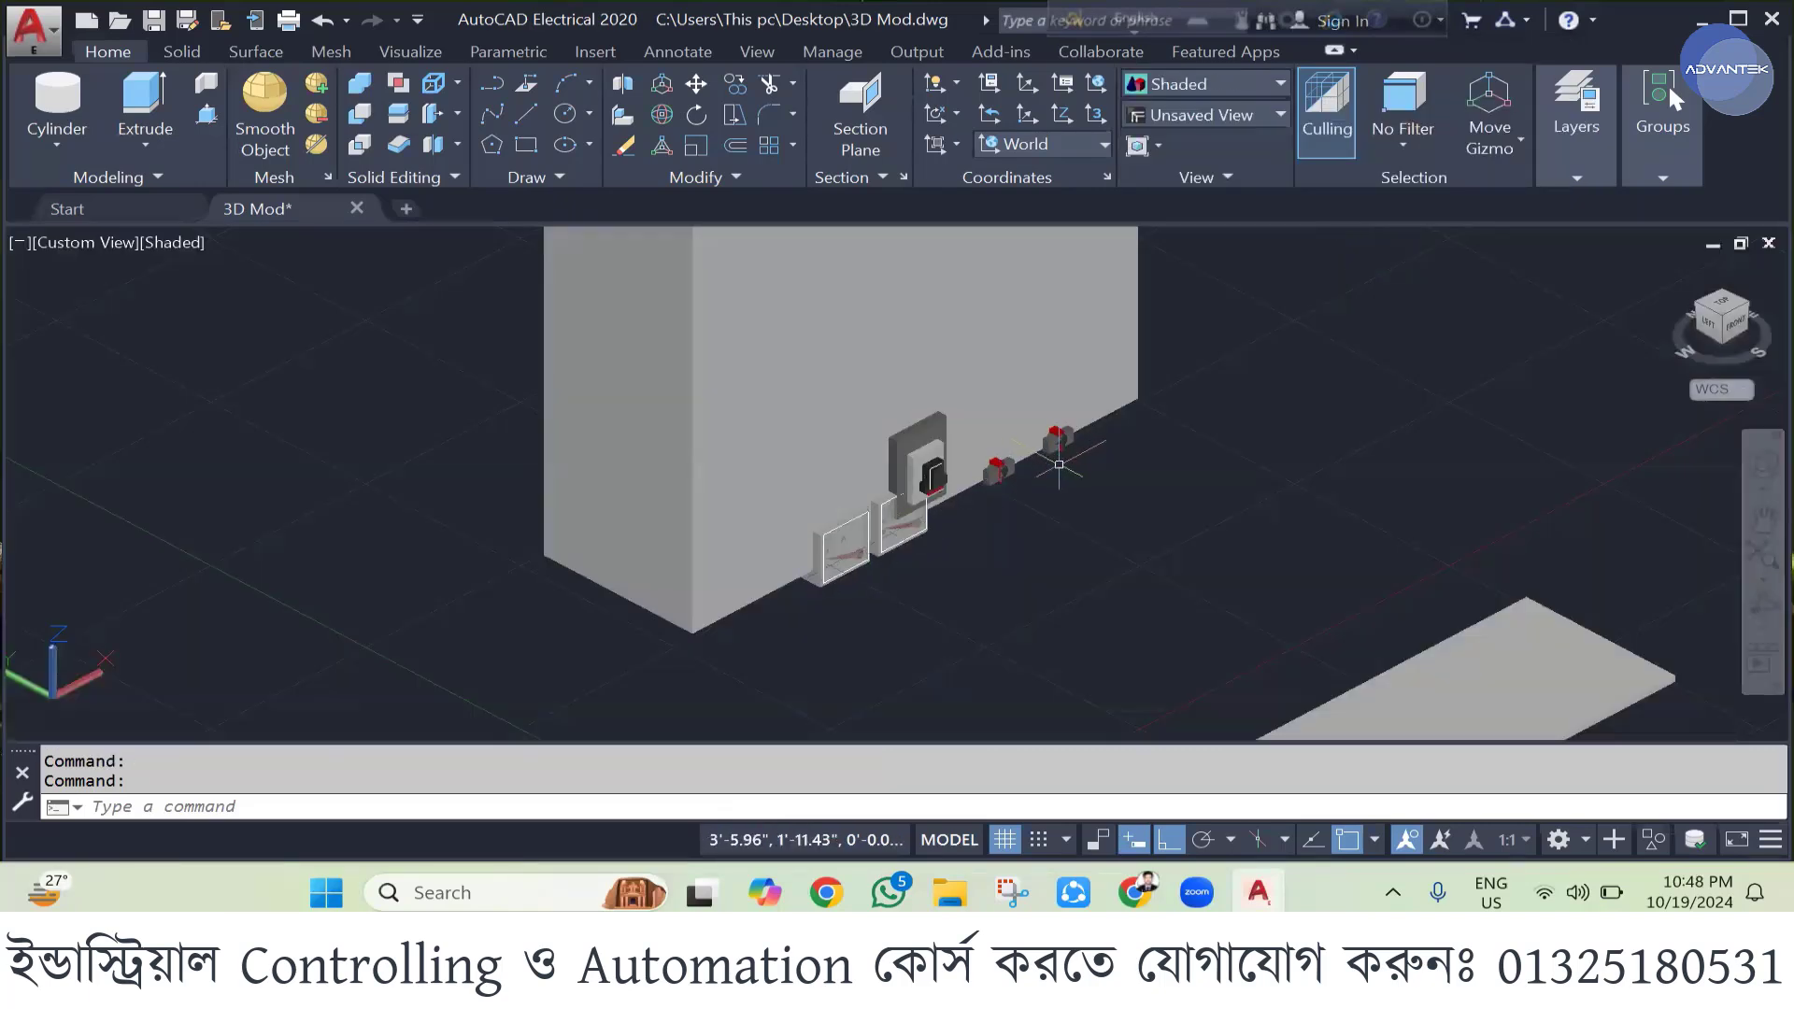
pyautogui.scroll(-5, 999, 481)
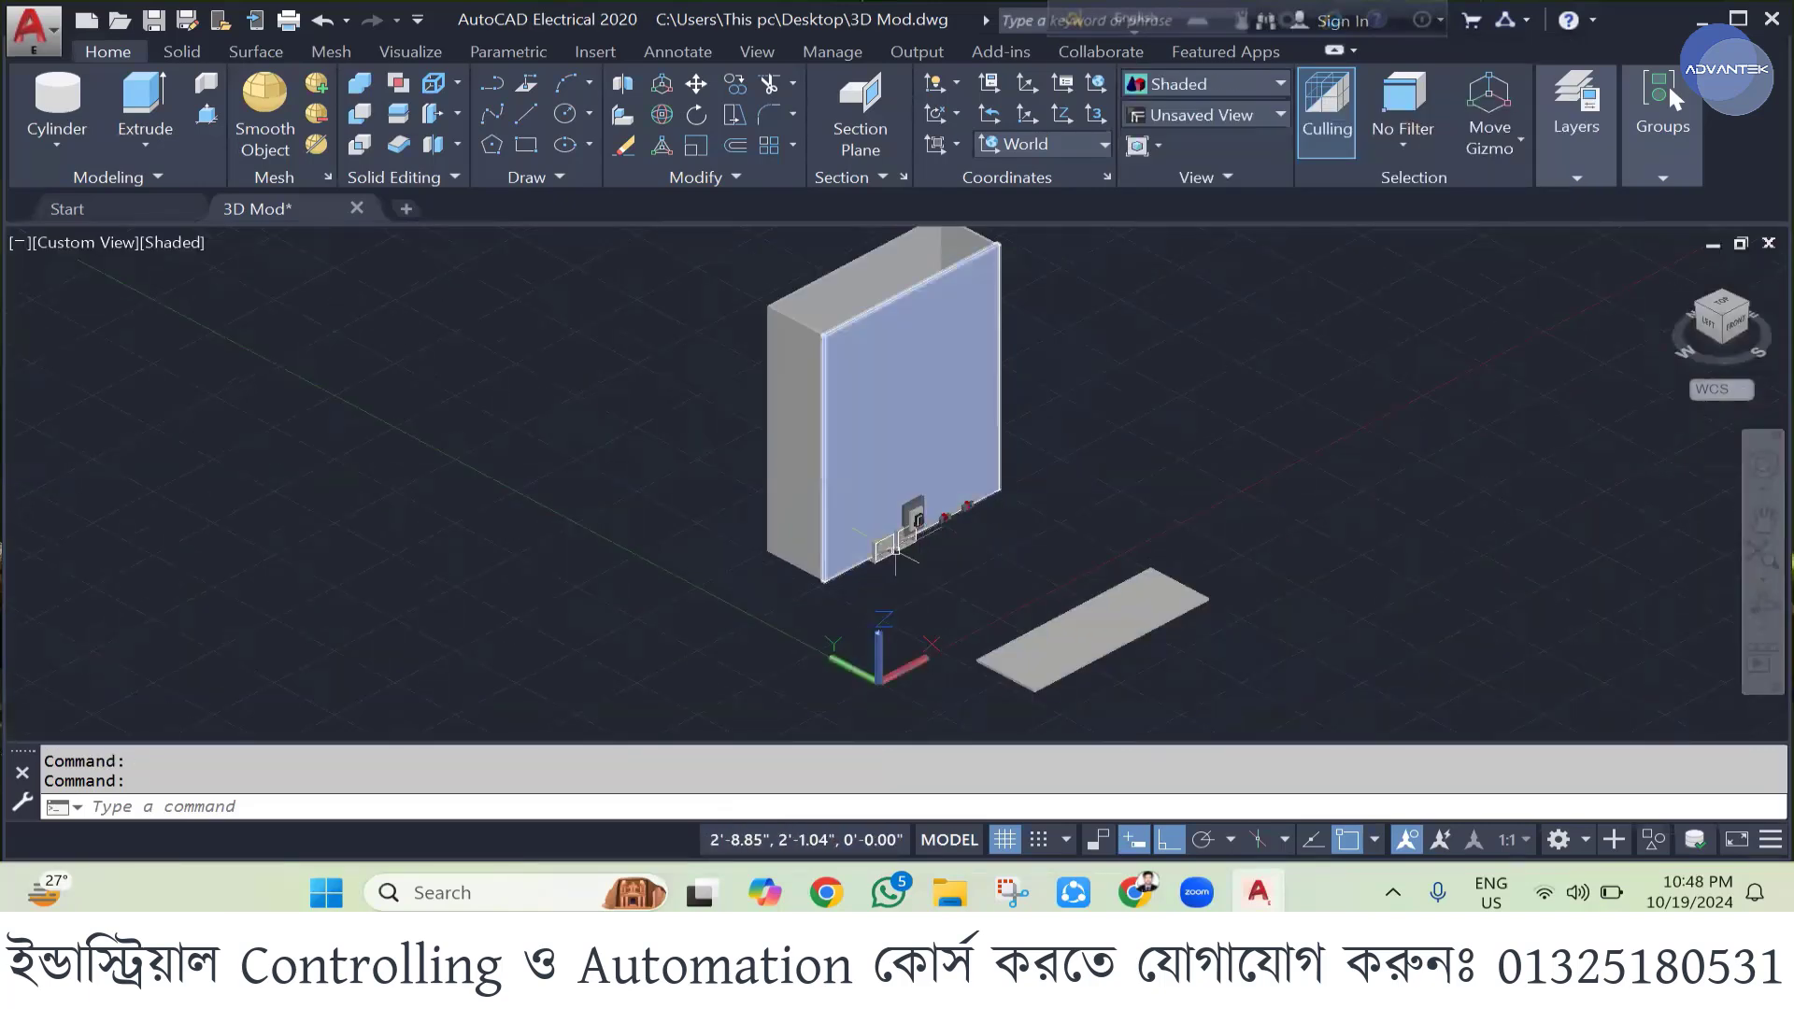
pyautogui.scroll(2, 890, 554)
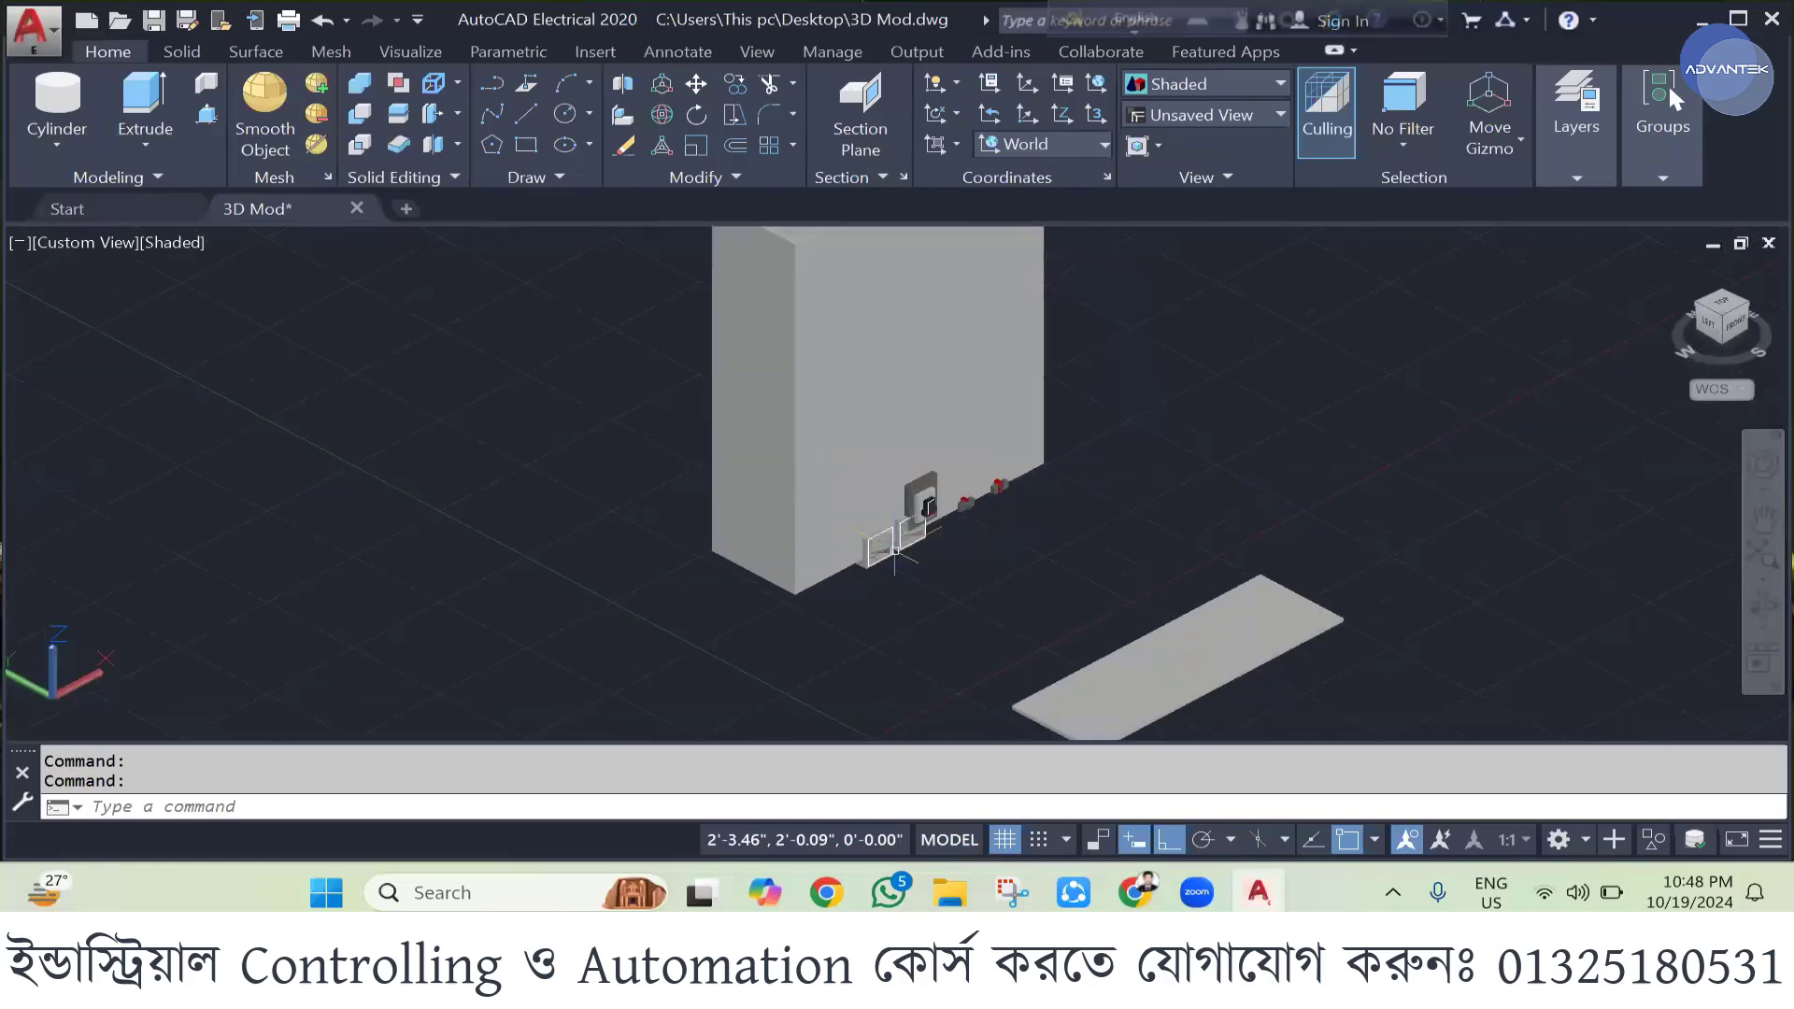
pyautogui.scroll(3, 894, 551)
pyautogui.click(887, 550)
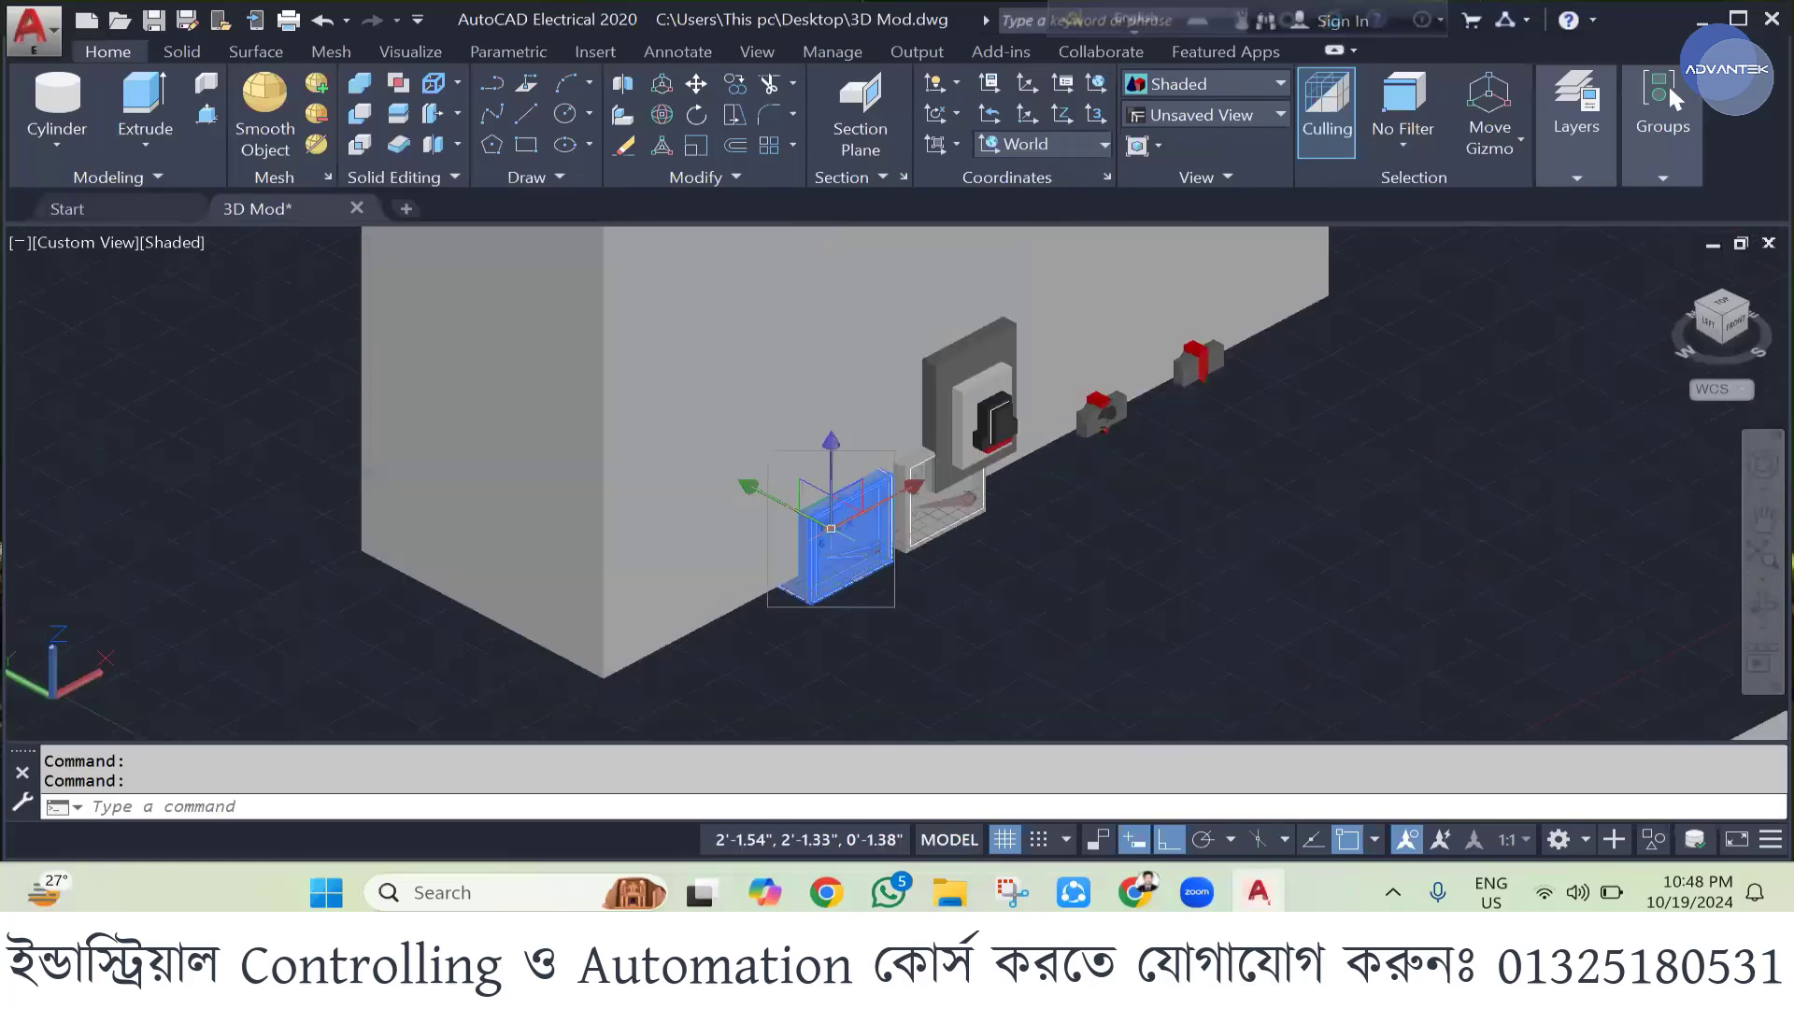
pyautogui.click(830, 529)
pyautogui.scroll(-5, 831, 529)
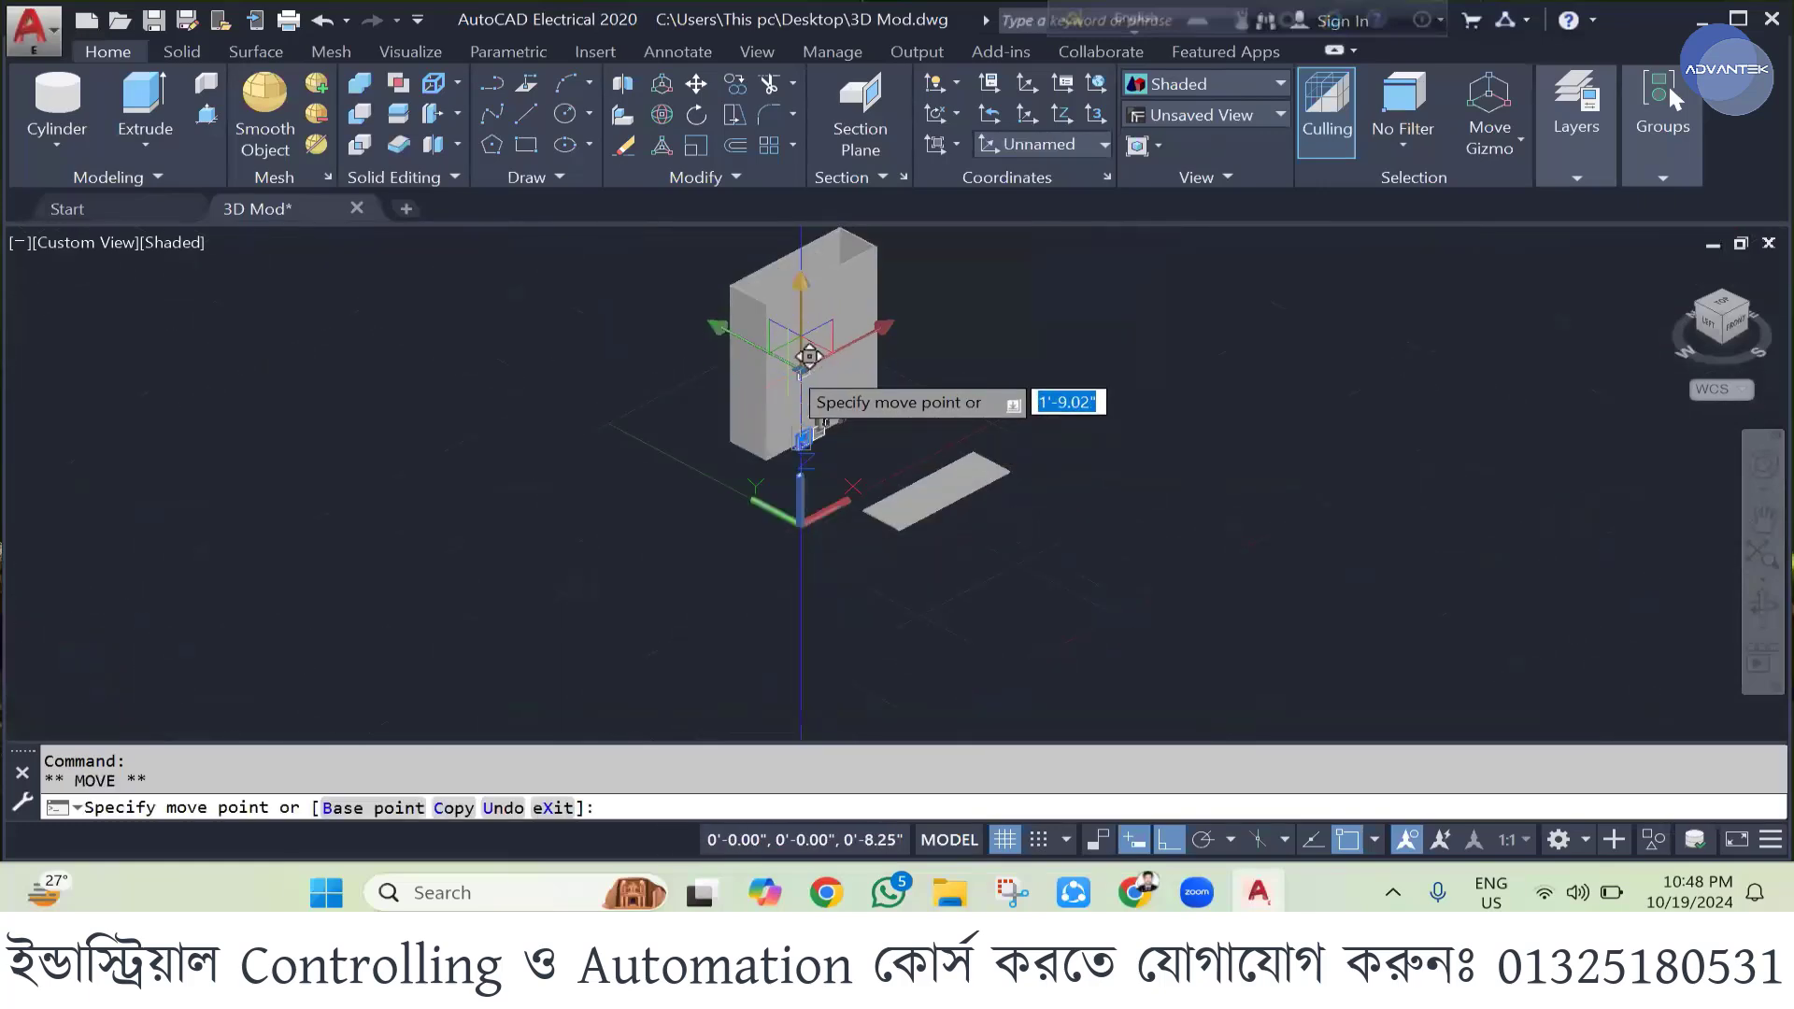
# - Try lifting the meter box at the cabinet base straight up, cancelling each attempt
pyautogui.scroll(3, 775, 332)
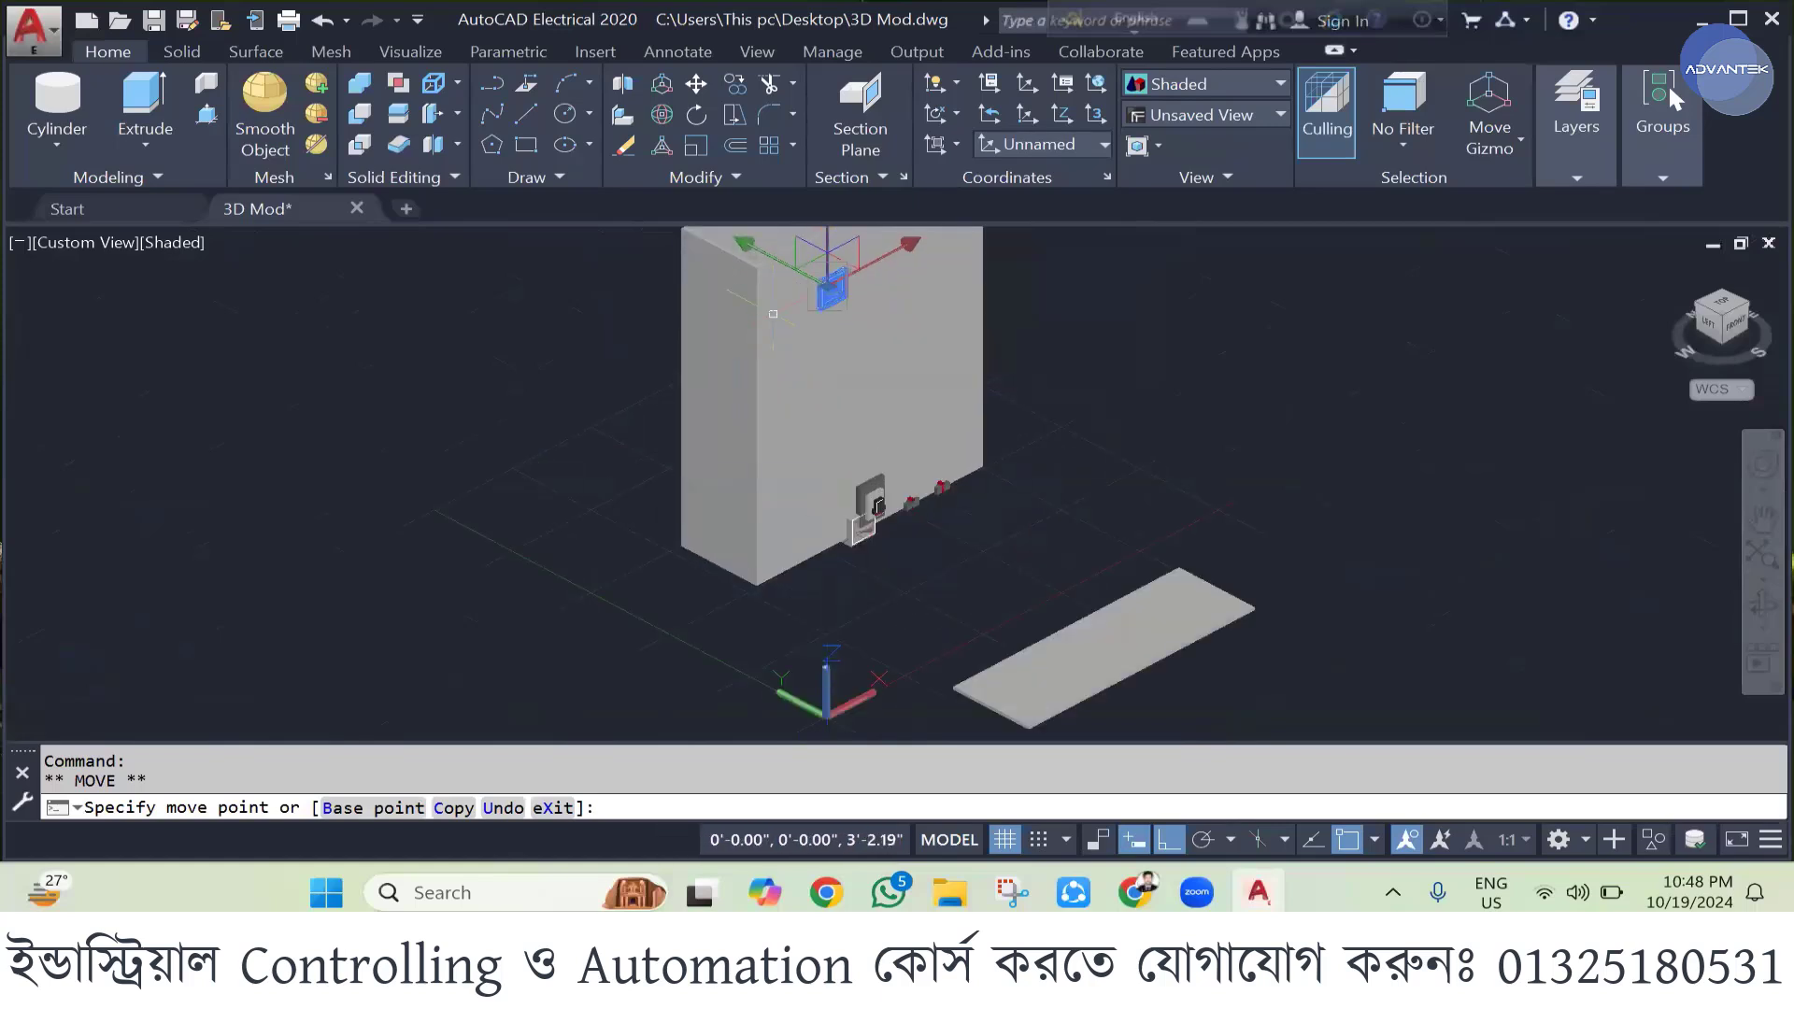
pyautogui.press('Escape')
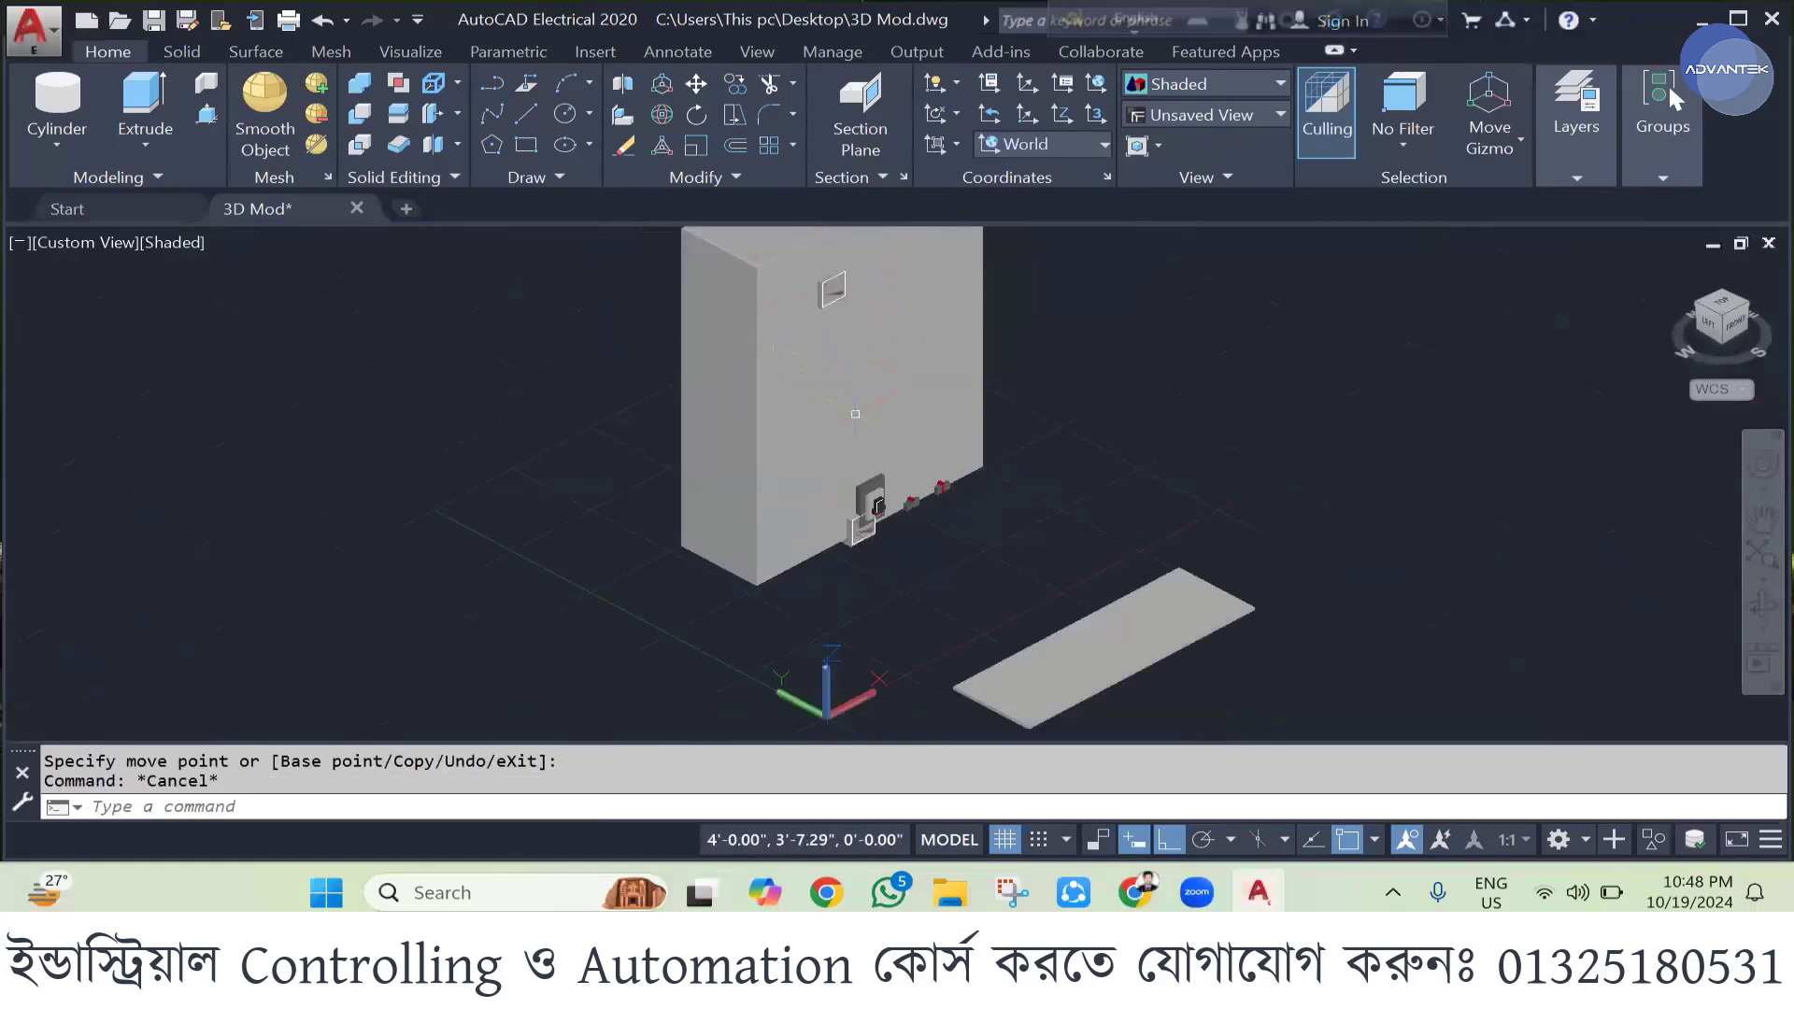
pyautogui.click(859, 531)
pyautogui.click(857, 526)
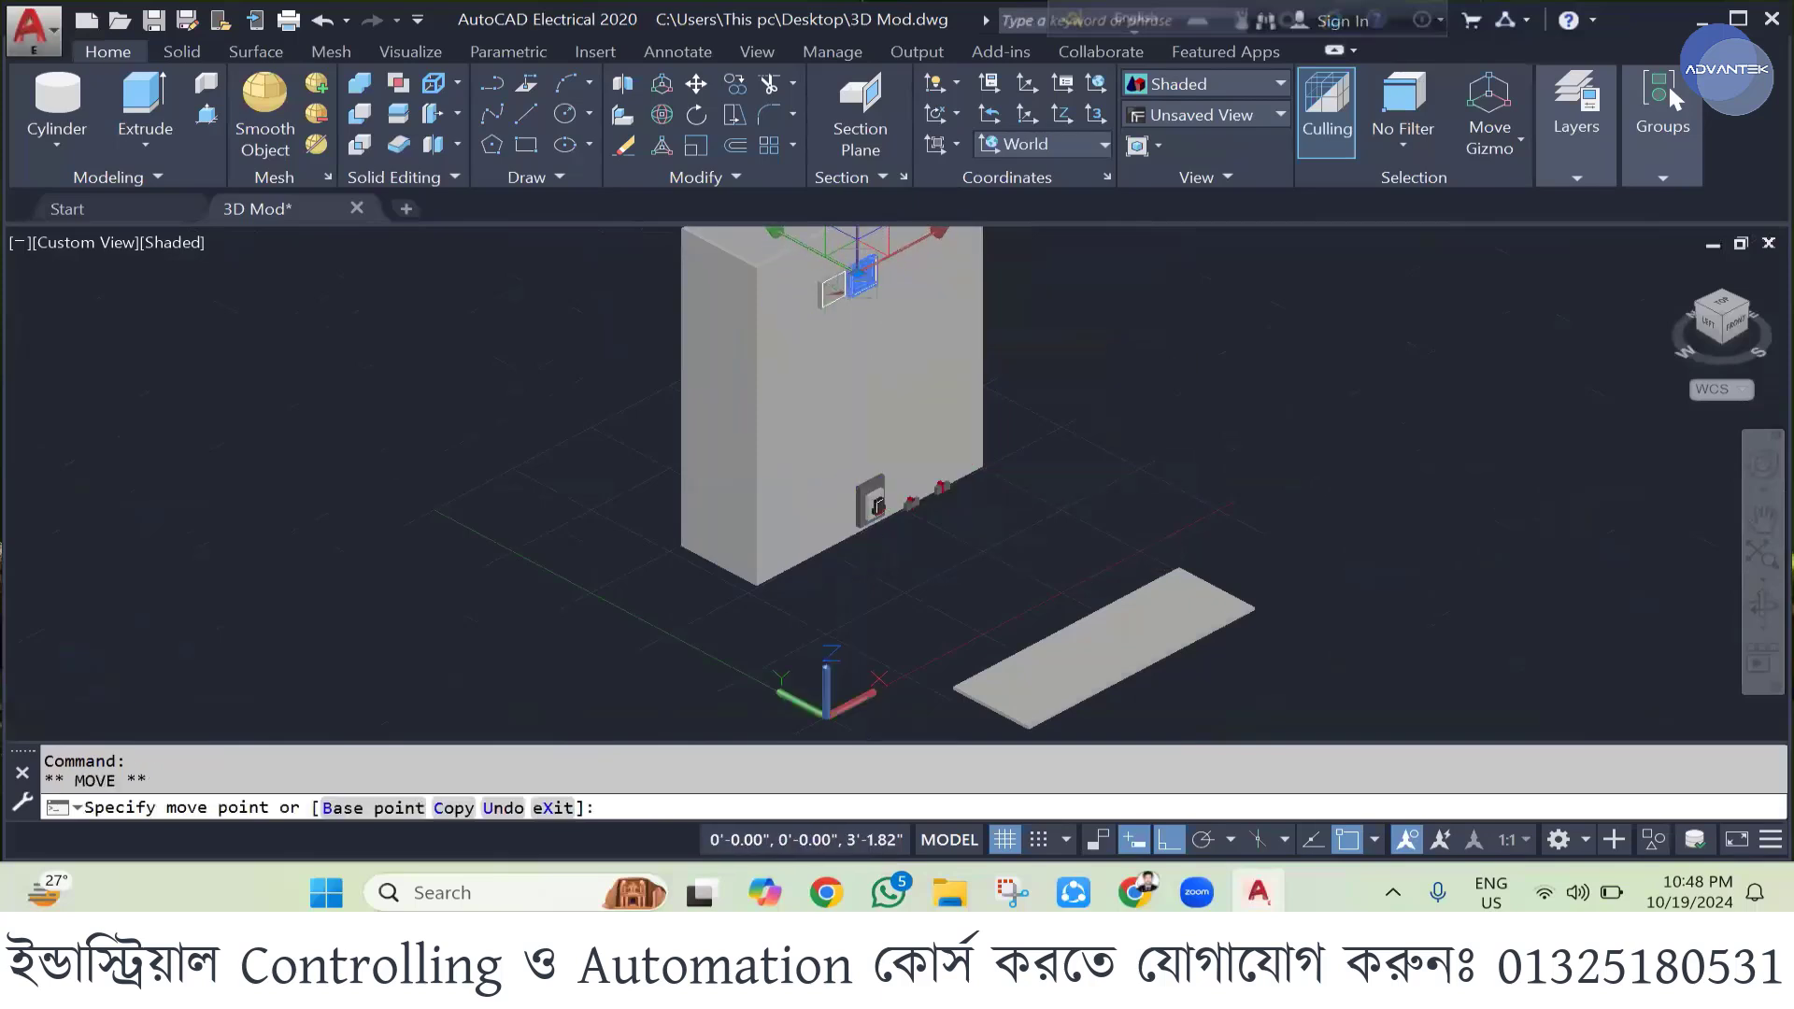
pyautogui.press('Escape')
pyautogui.click(867, 505)
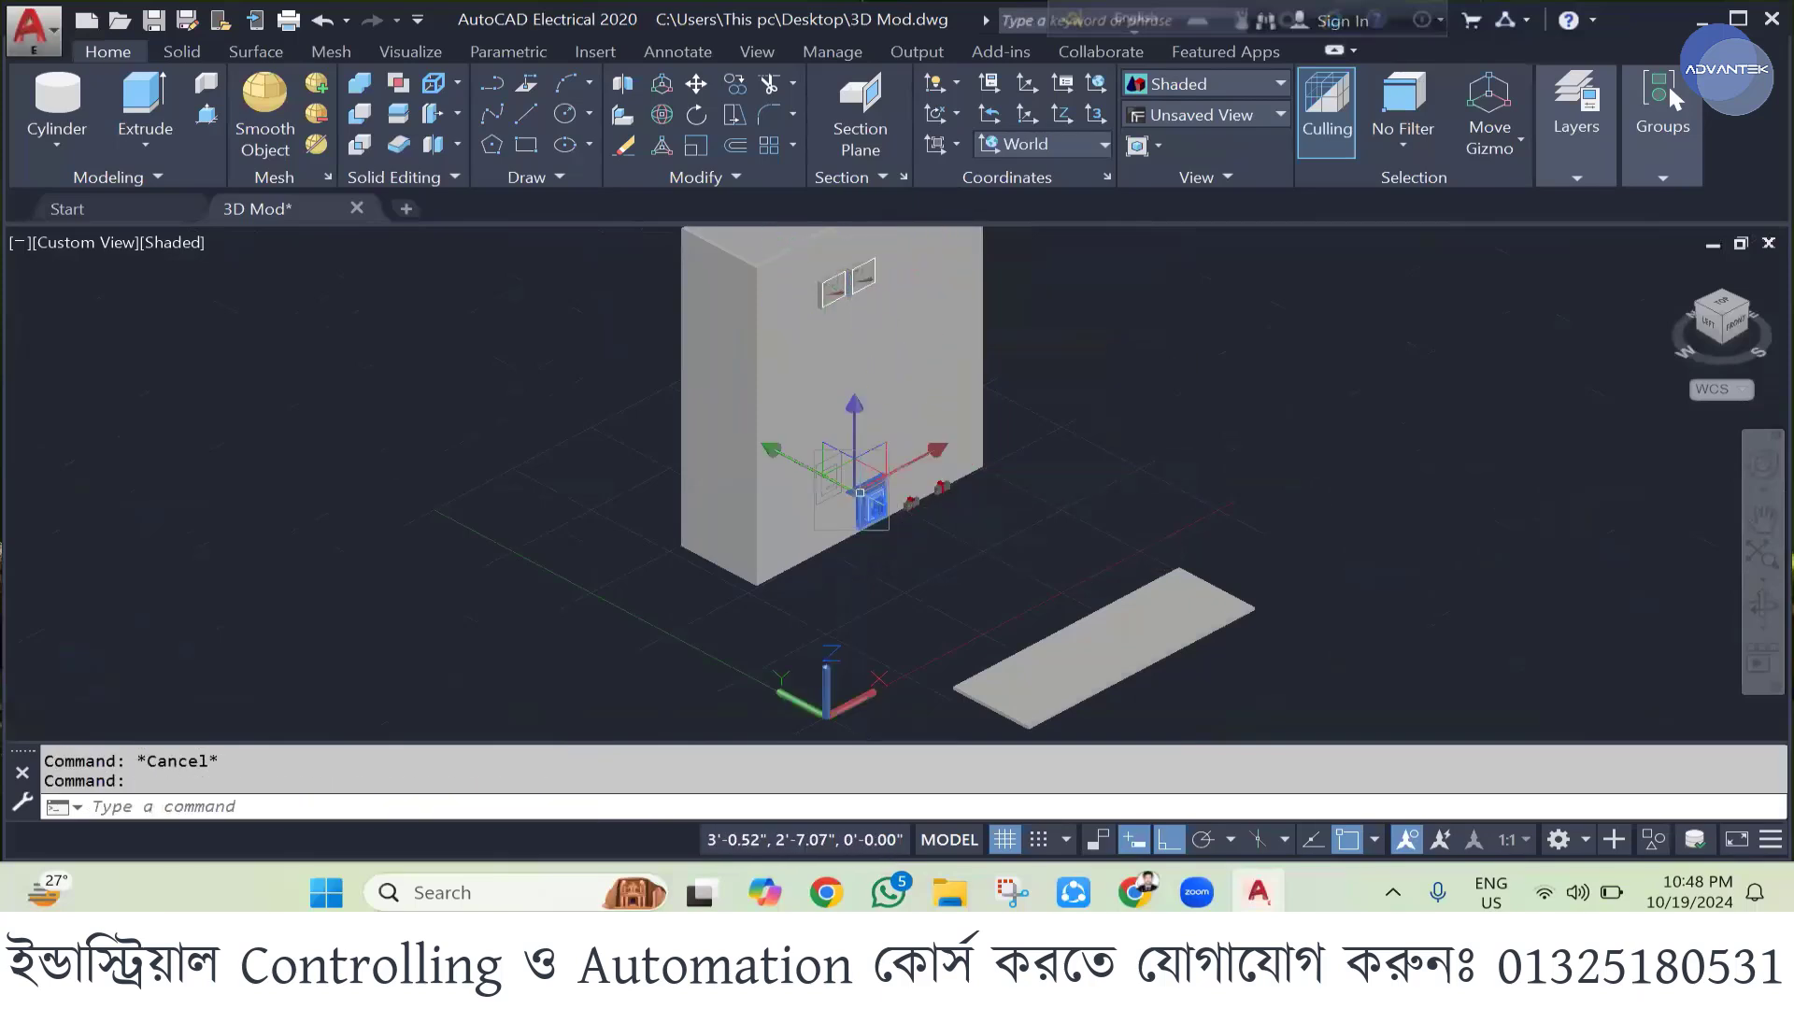
pyautogui.click(856, 421)
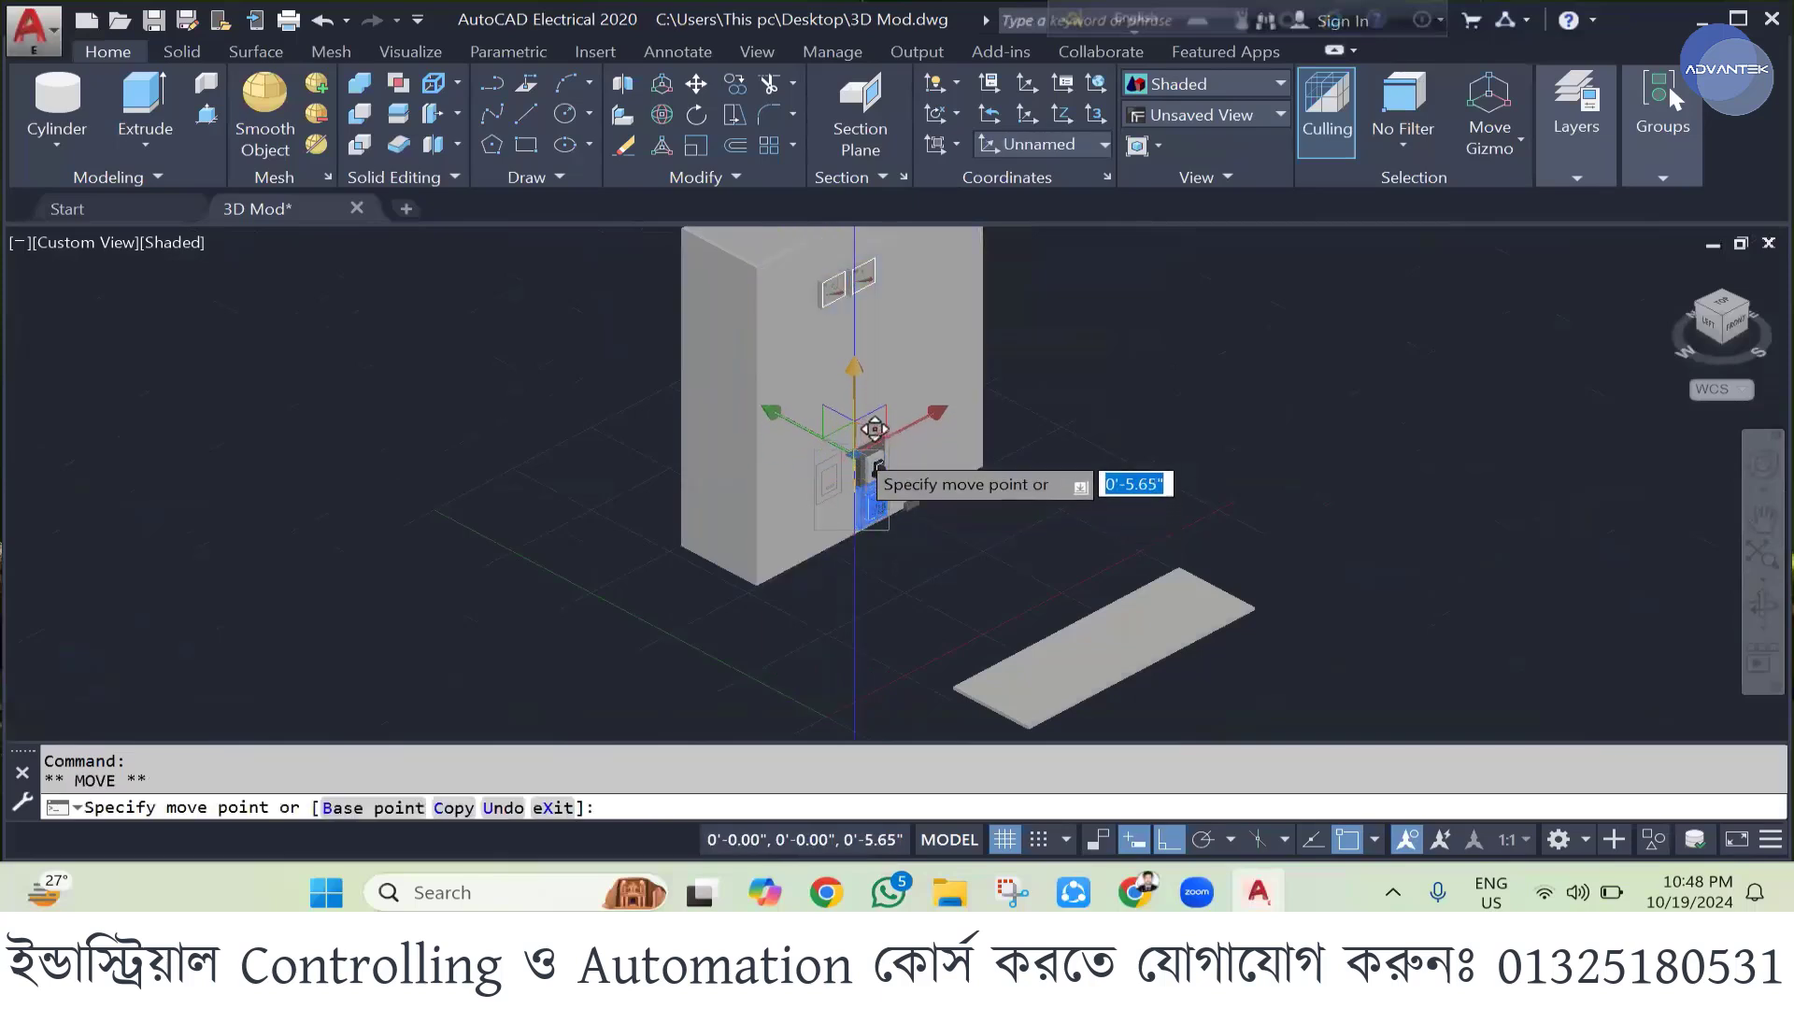
pyautogui.press('Escape')
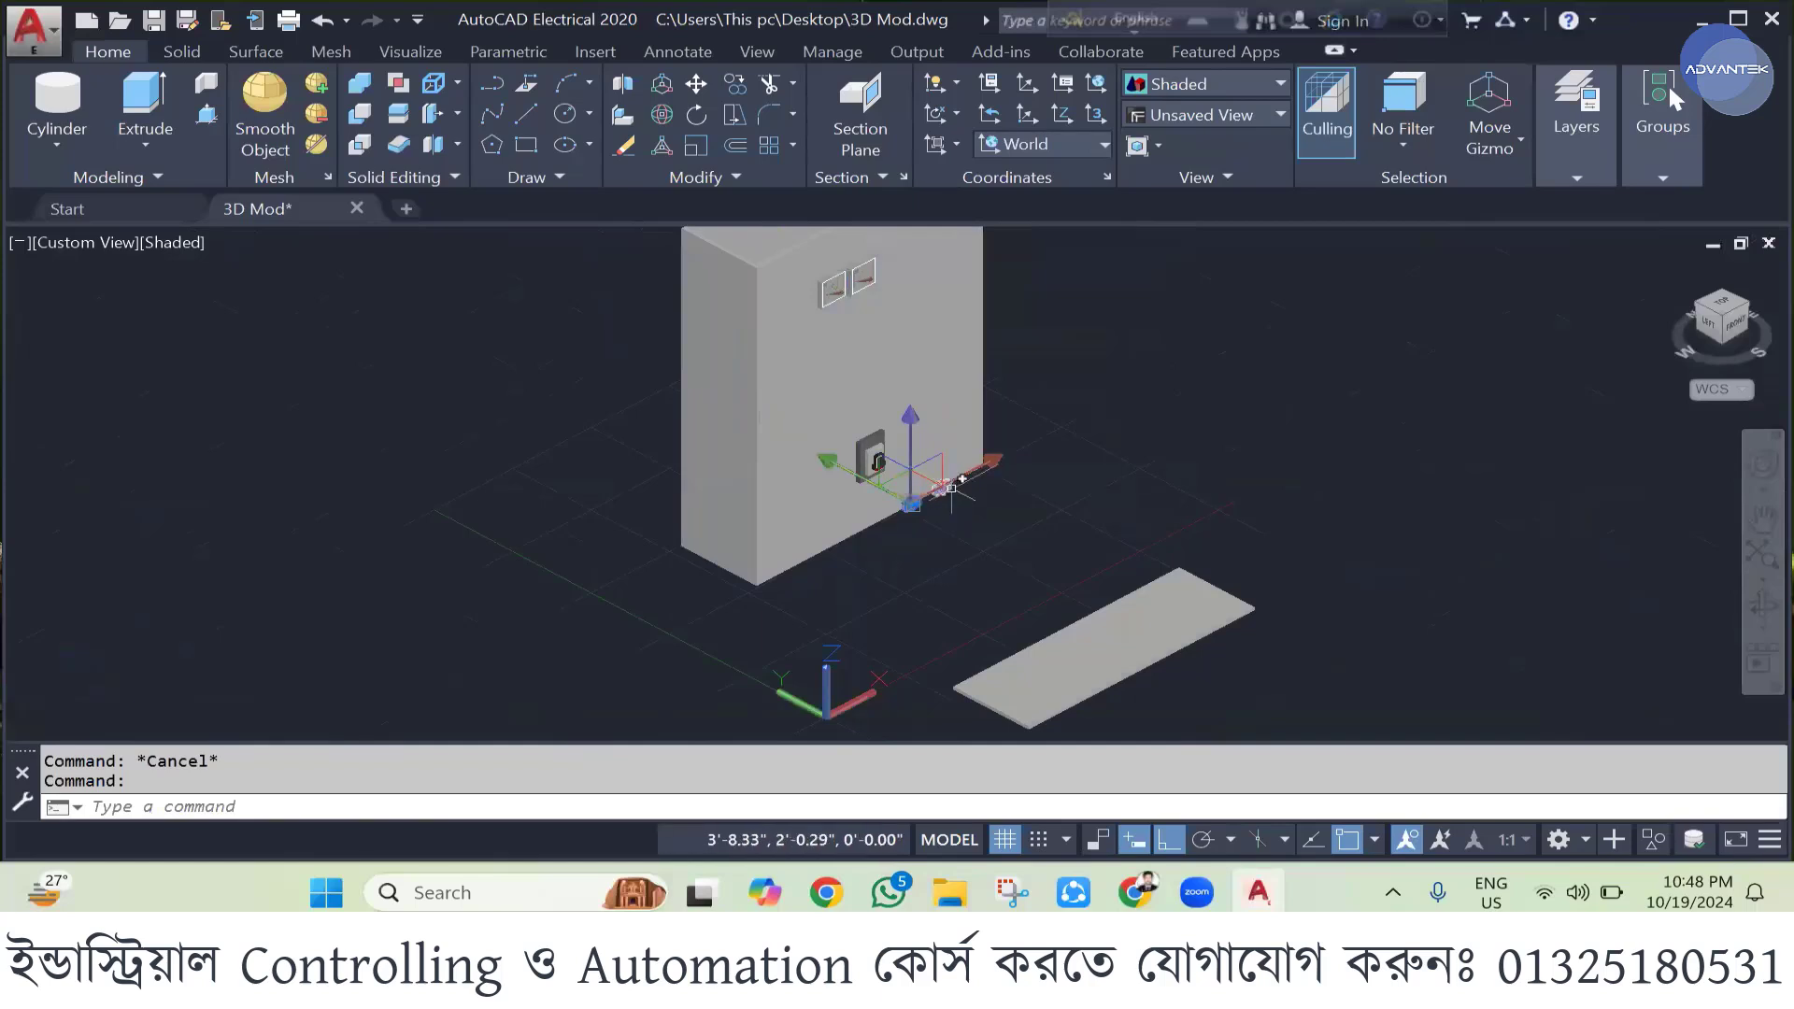
# - Raise the red pilot lights partway up the door and switch to the Front view
pyautogui.click(951, 487)
pyautogui.click(925, 432)
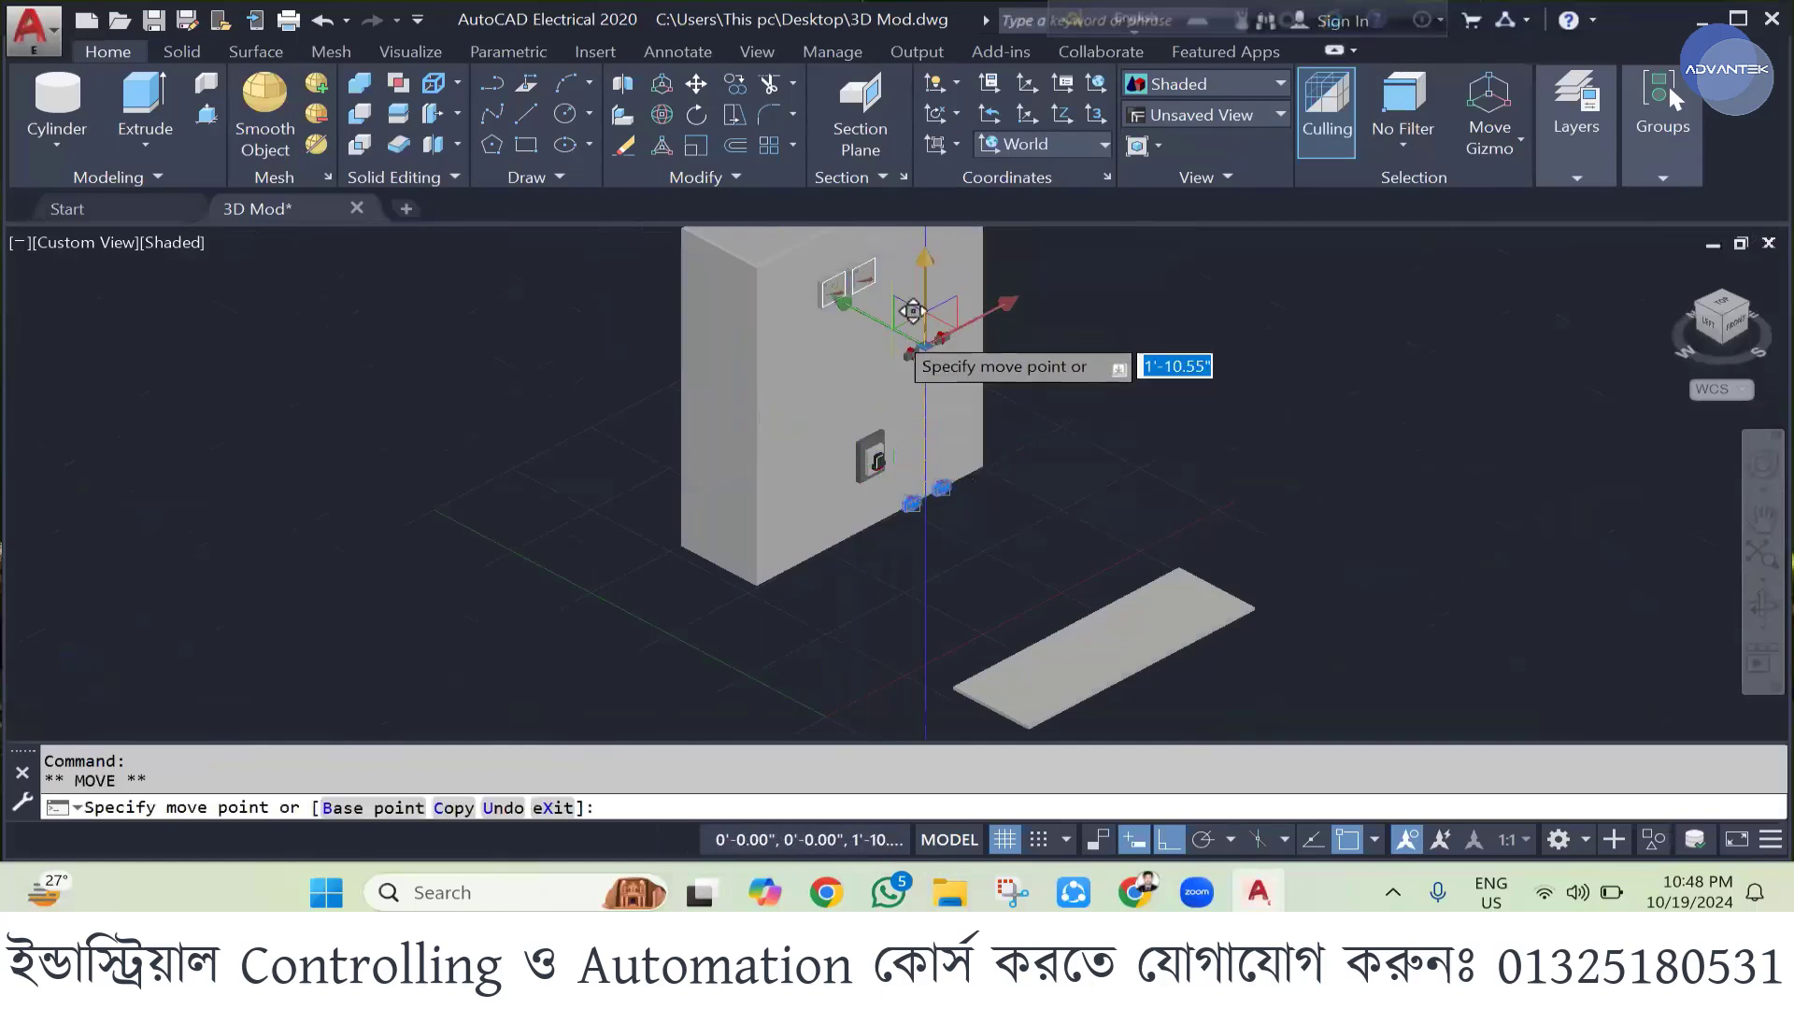
pyautogui.click(910, 304)
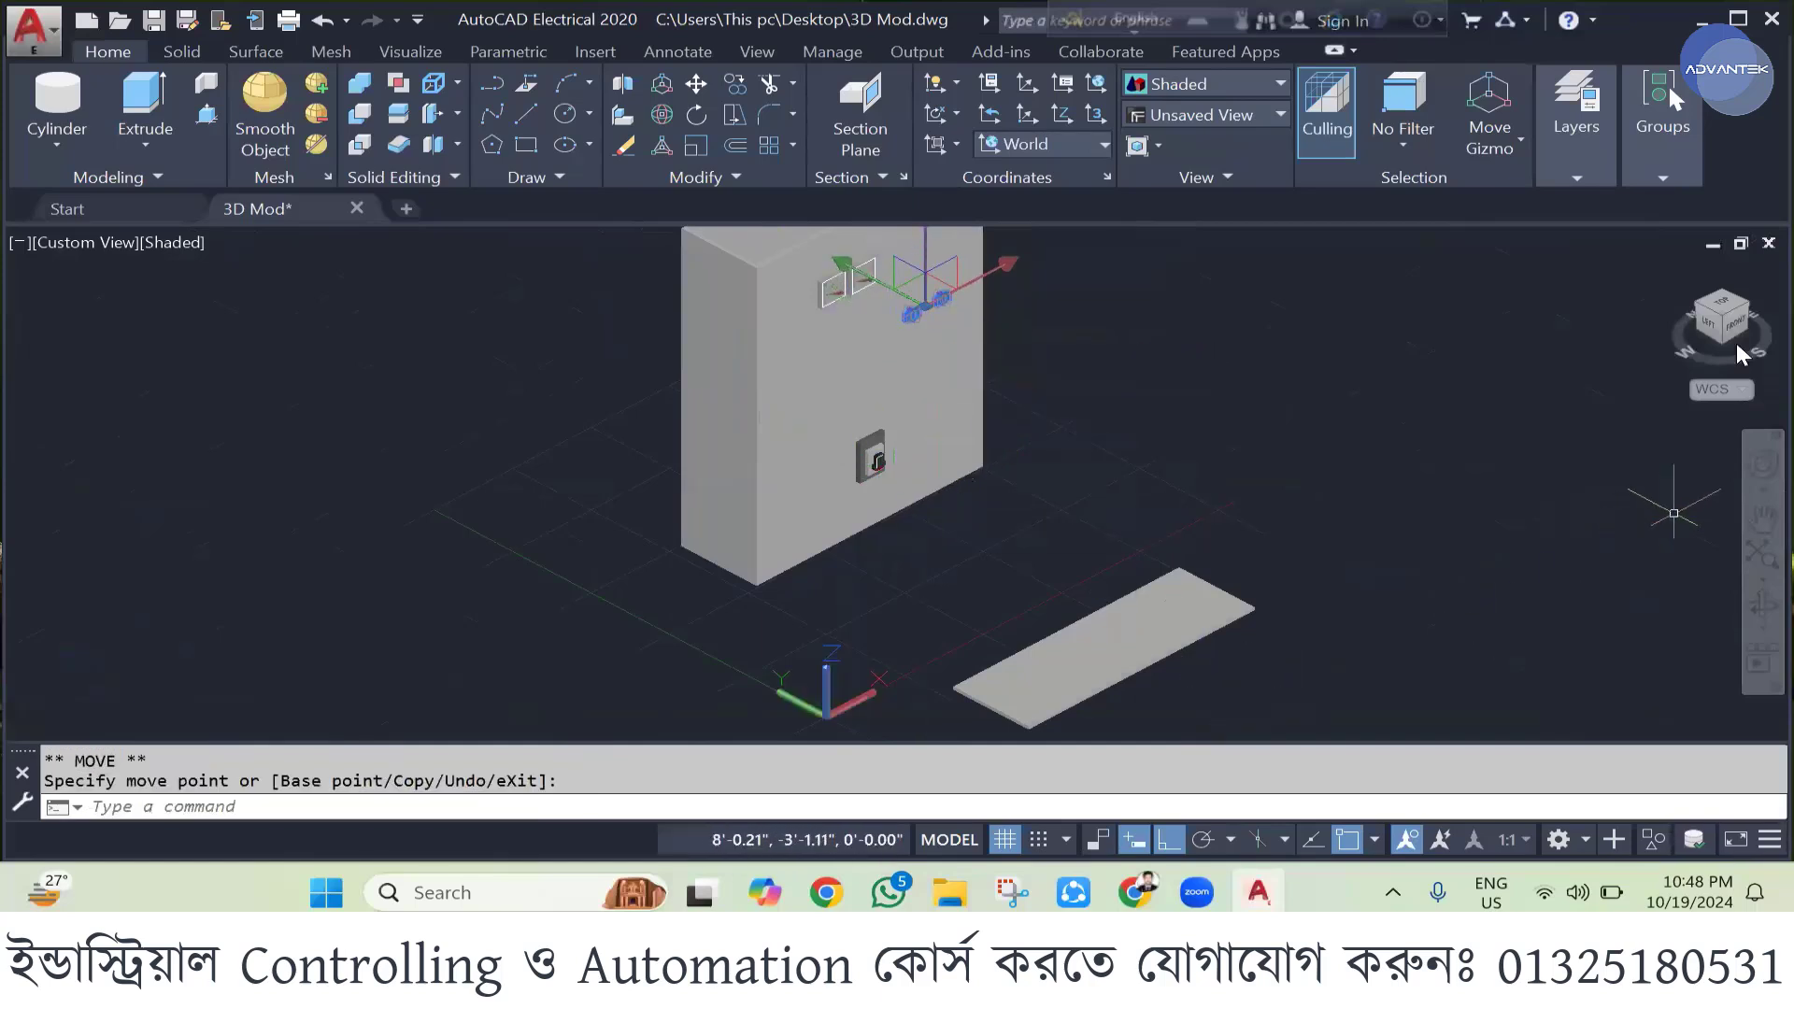
pyautogui.click(1734, 323)
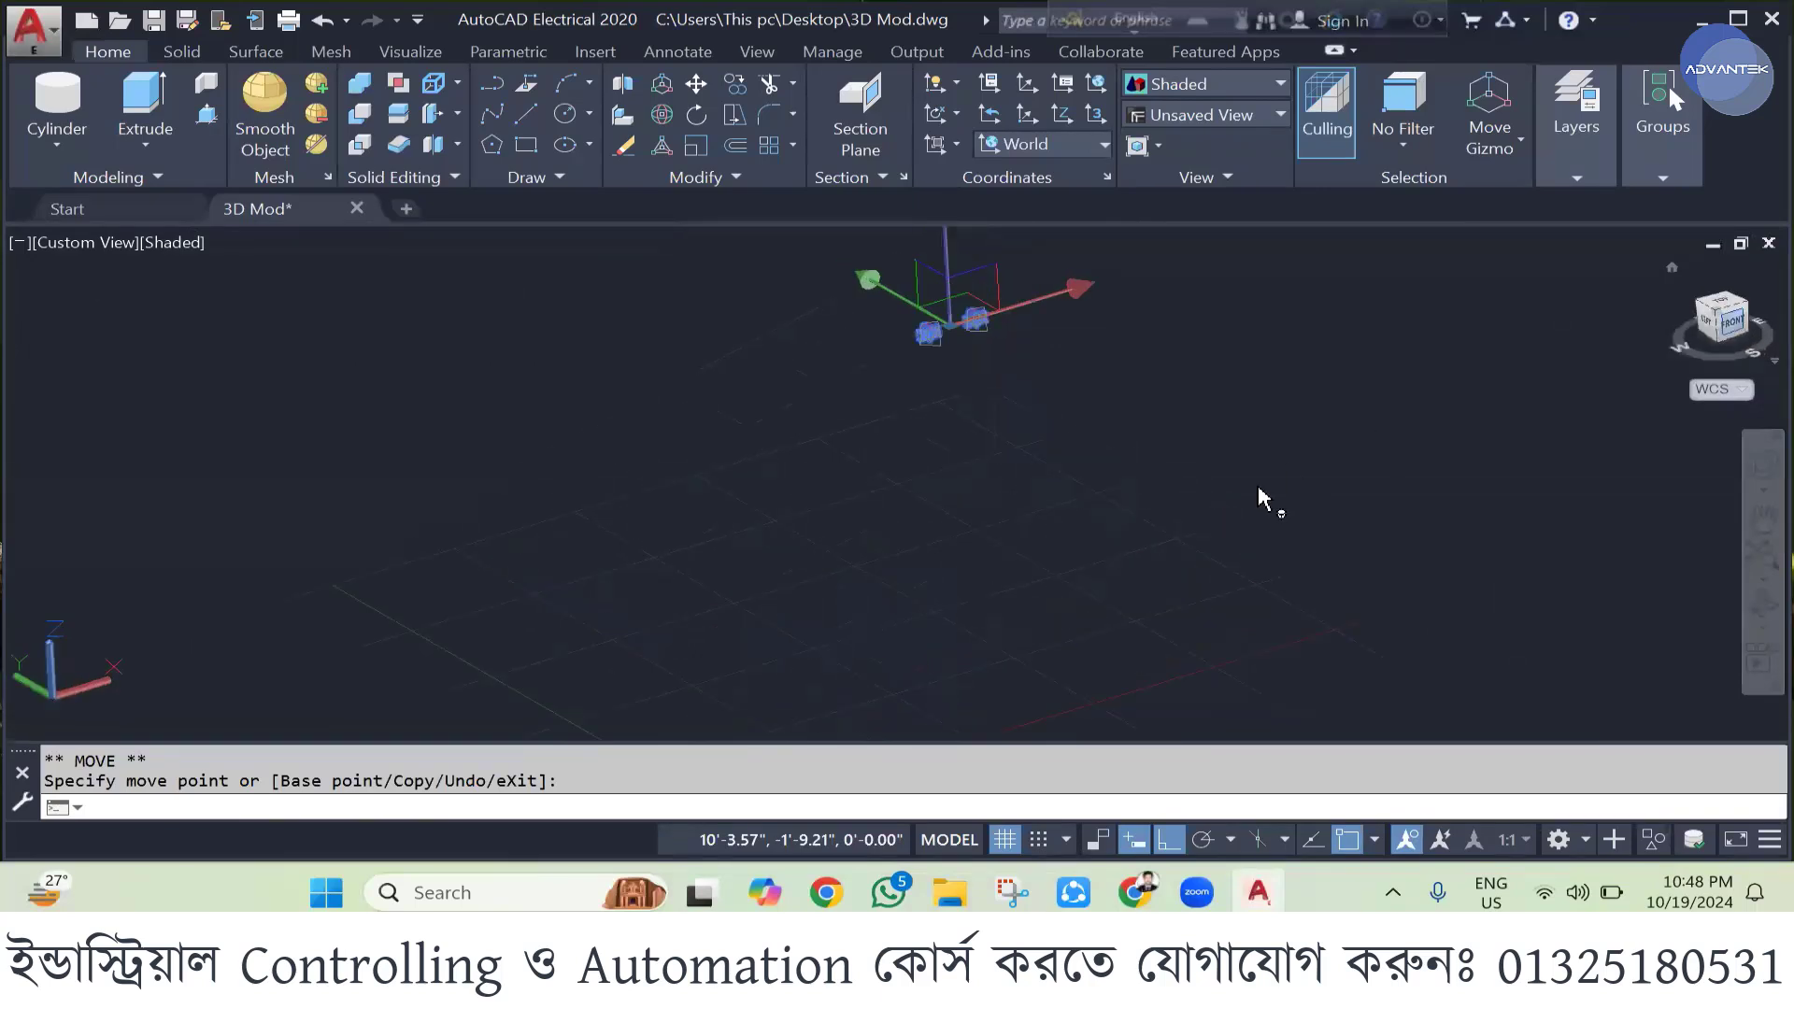
# - Slide the right meter farther right along the door top, leaving the left meter in place
pyautogui.press('Escape')
pyautogui.press('Escape')
pyautogui.scroll(-5, 1161, 537)
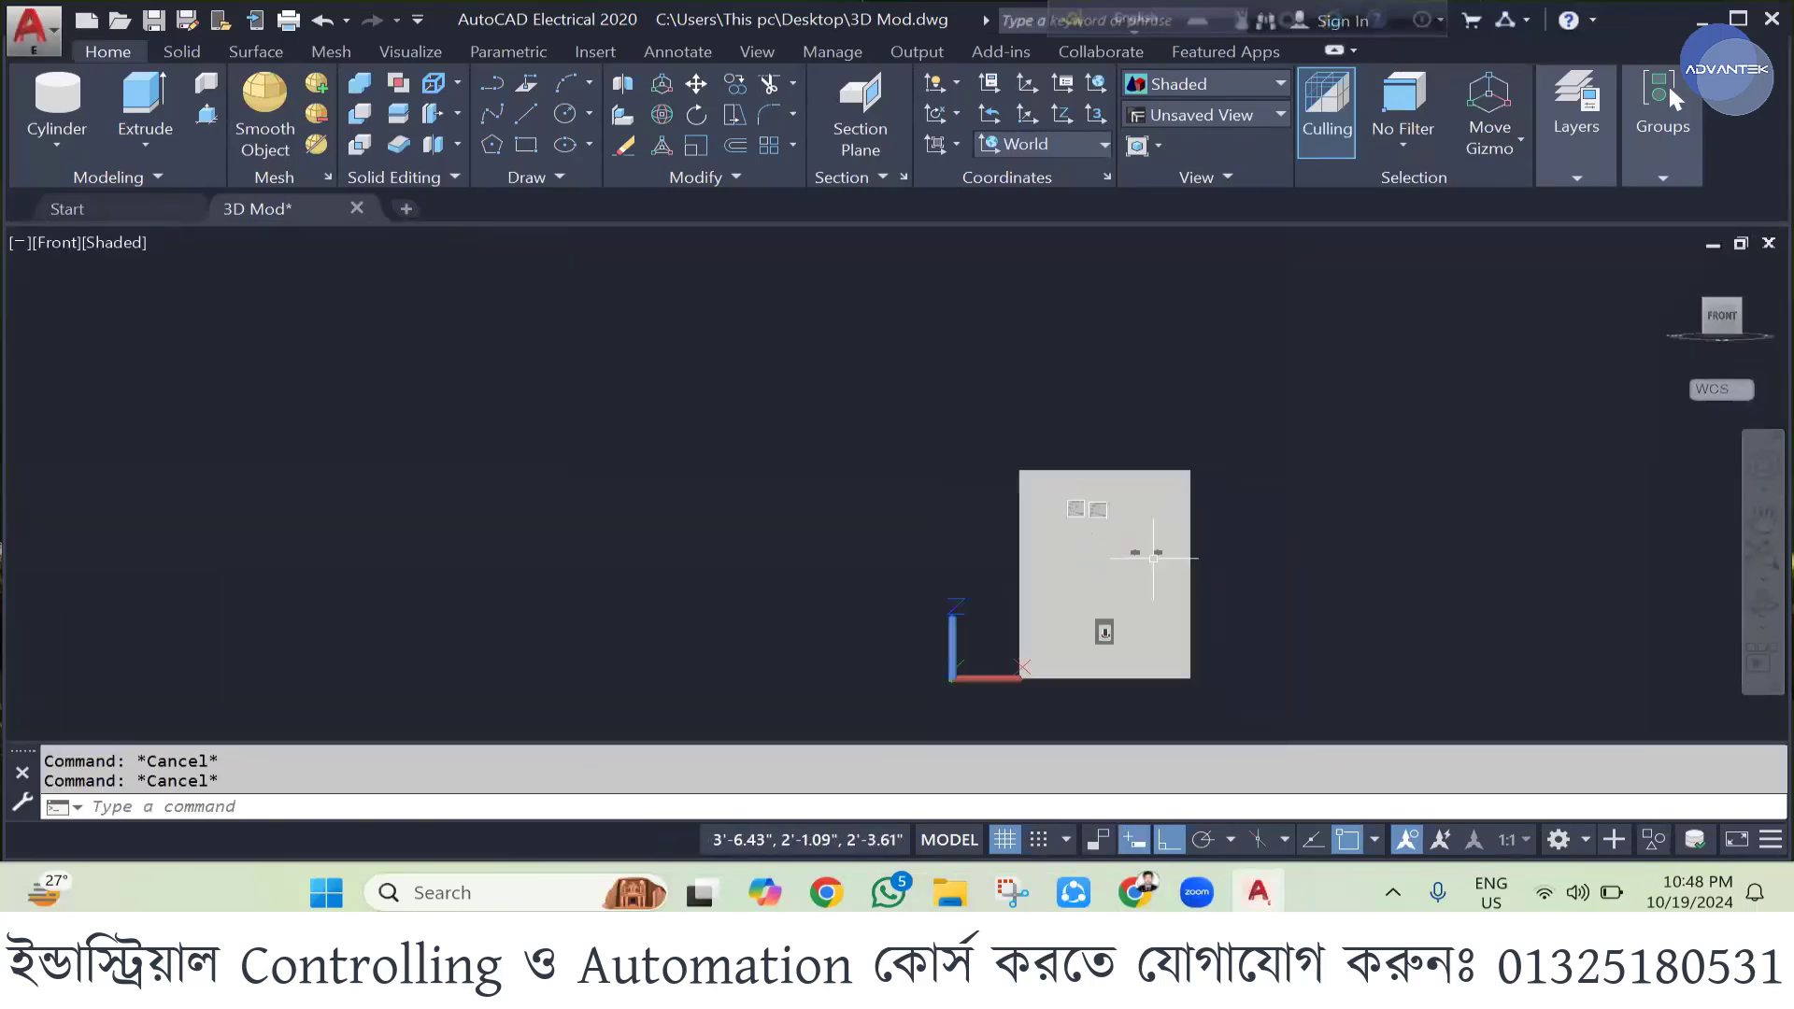
pyautogui.click(1104, 460)
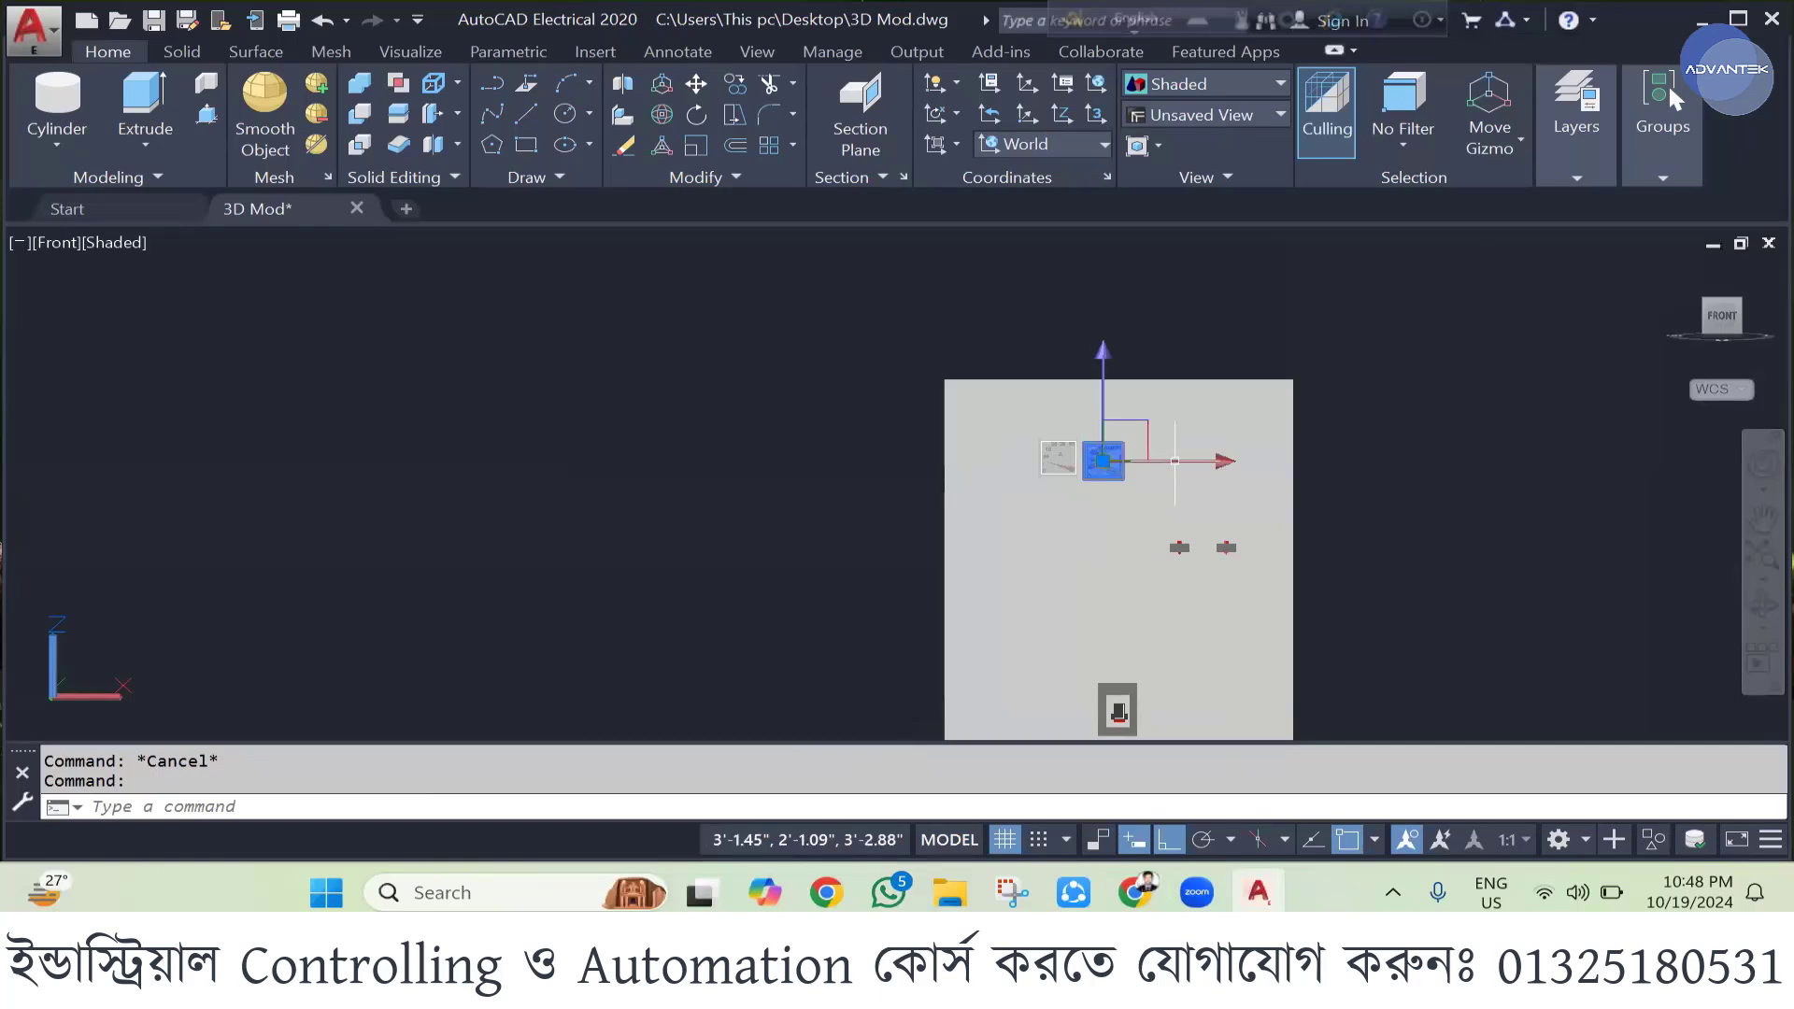
pyautogui.click(1215, 461)
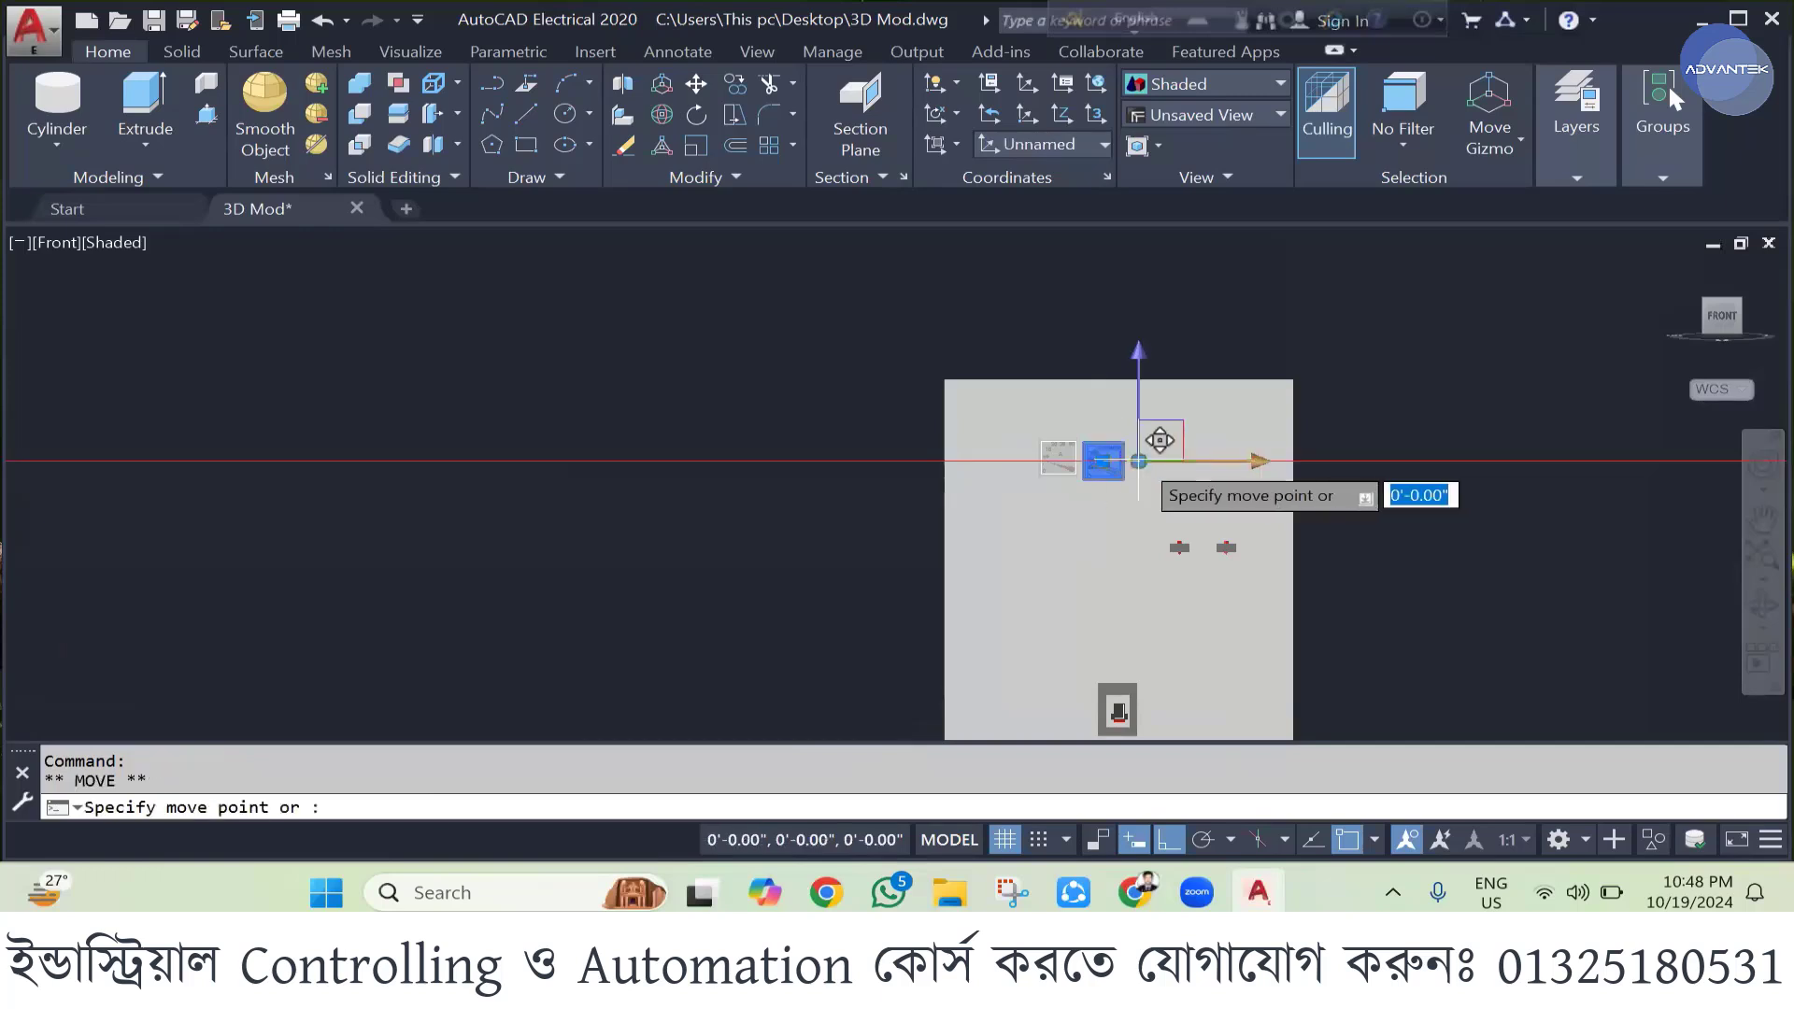
pyautogui.click(1218, 443)
pyautogui.press('Escape')
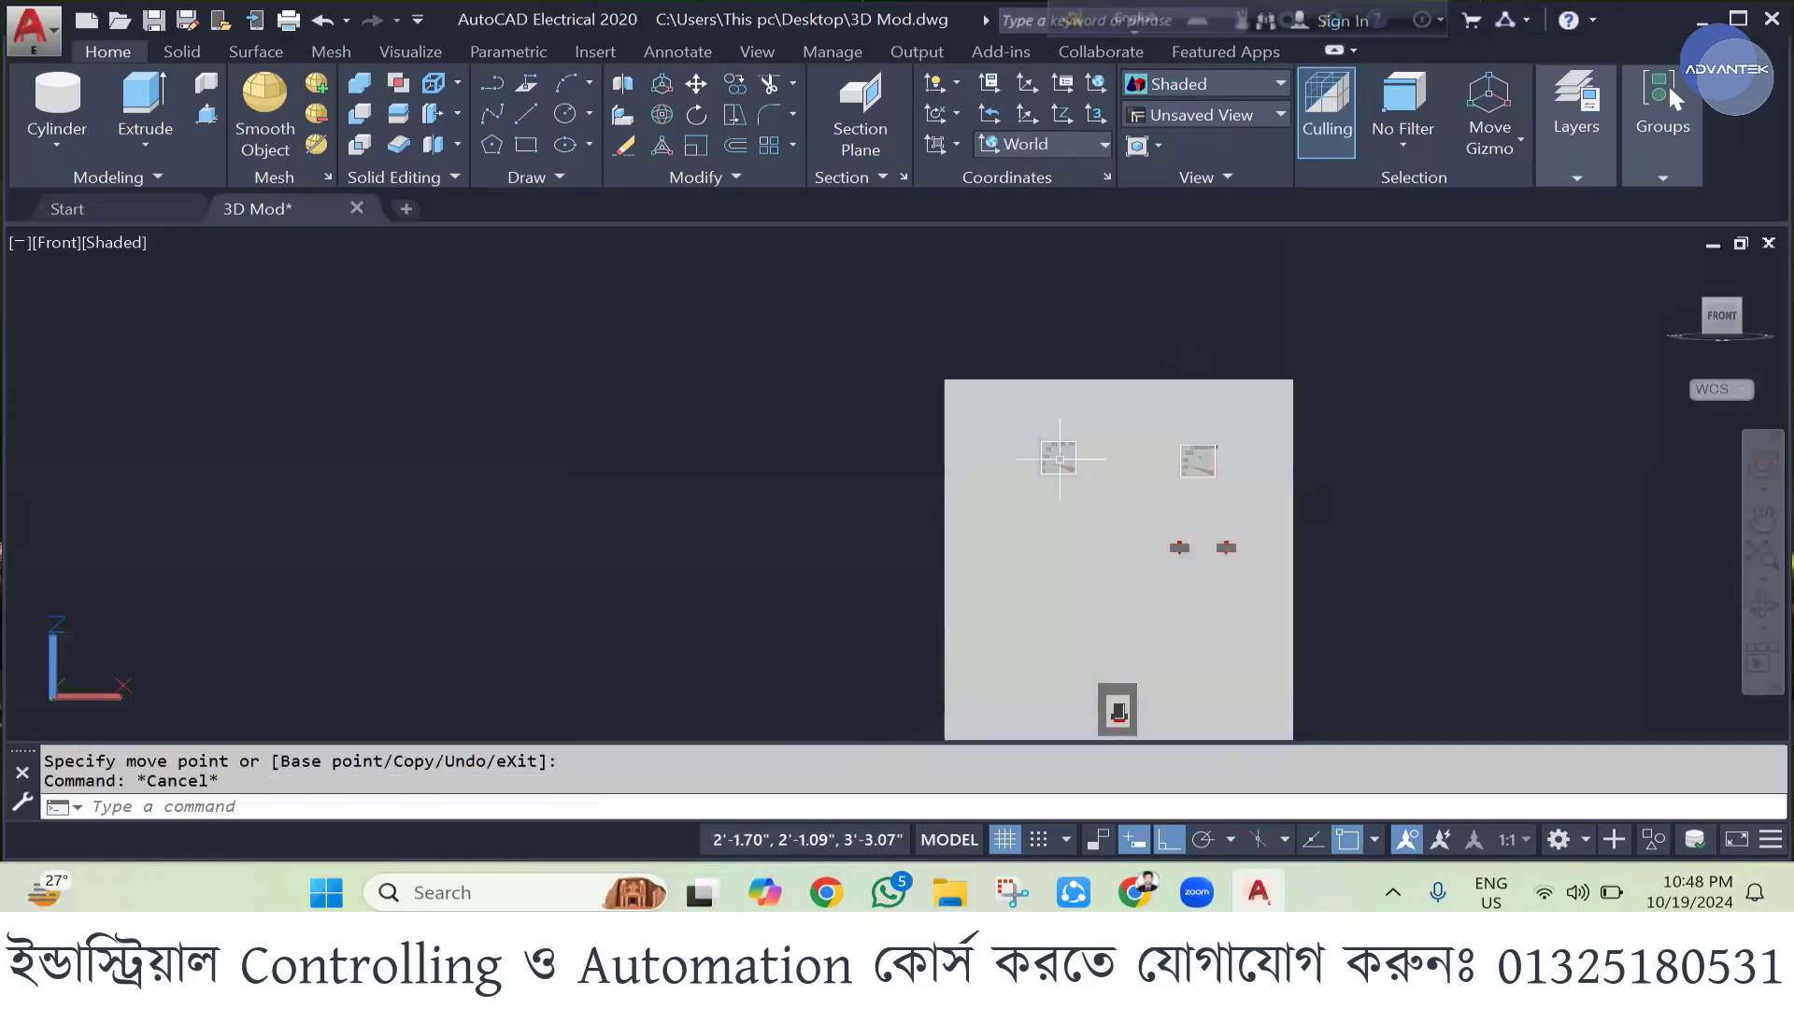
pyautogui.click(1056, 458)
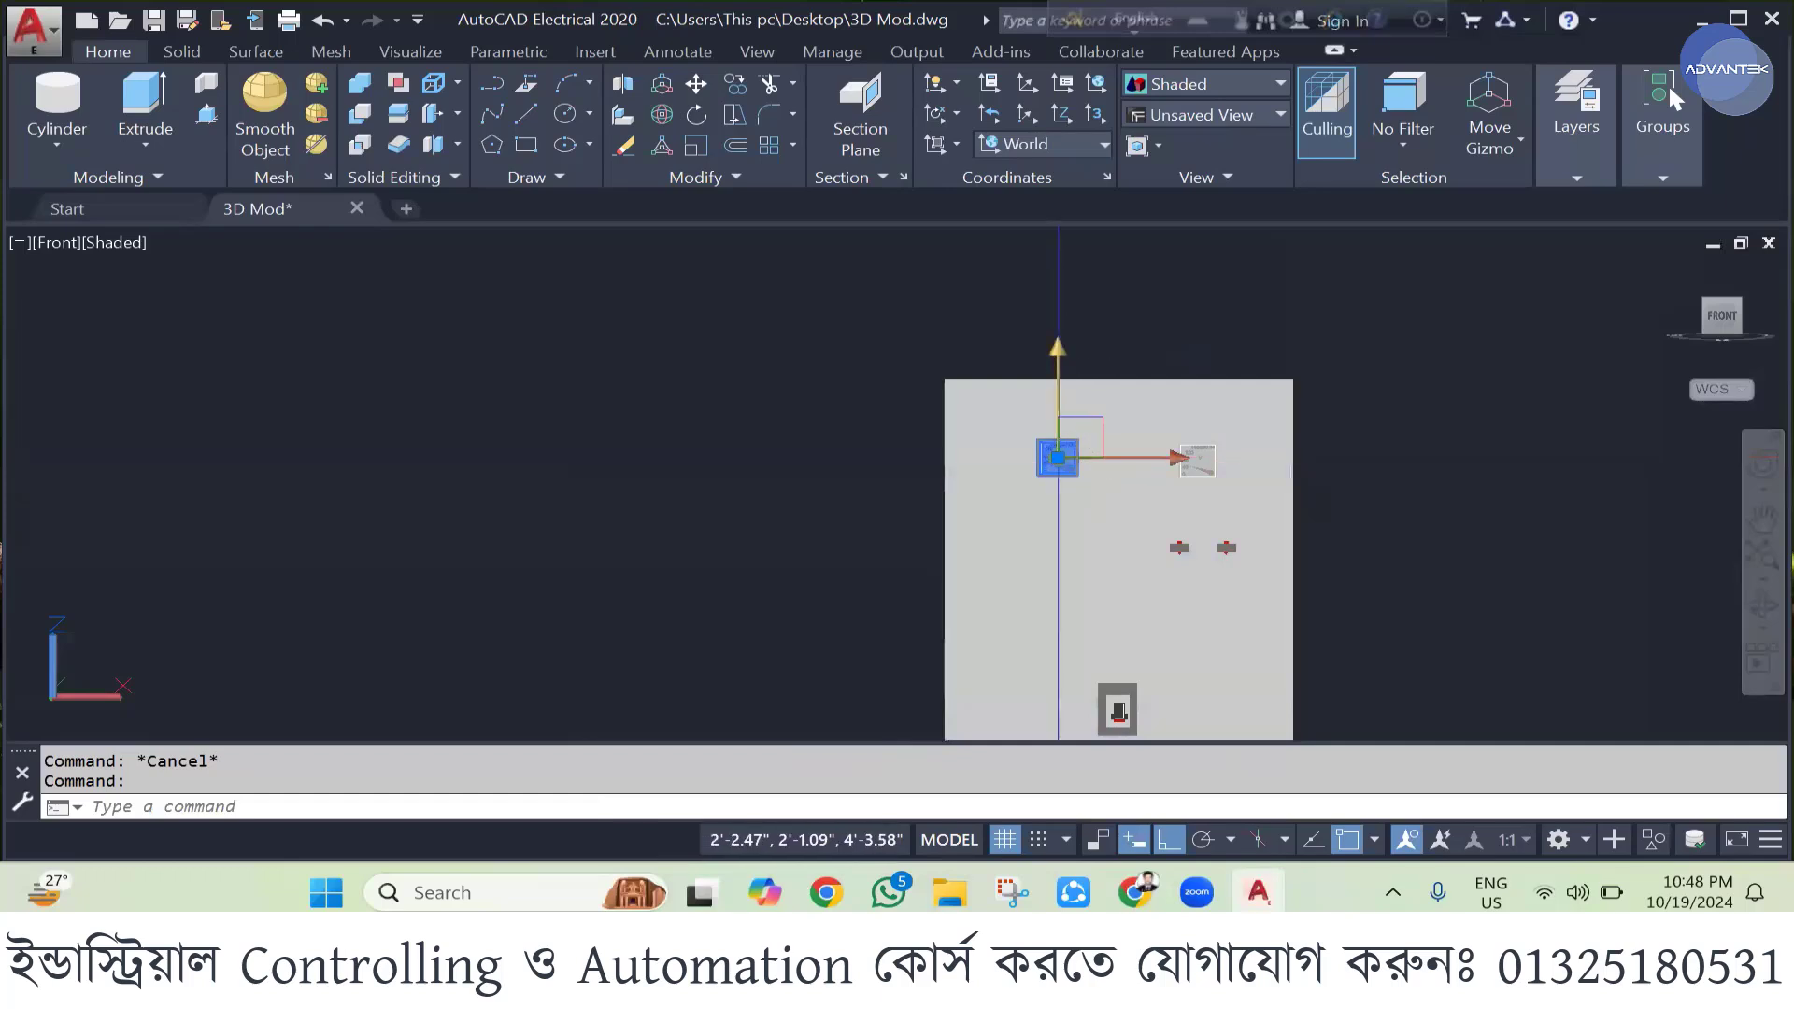
pyautogui.click(1077, 439)
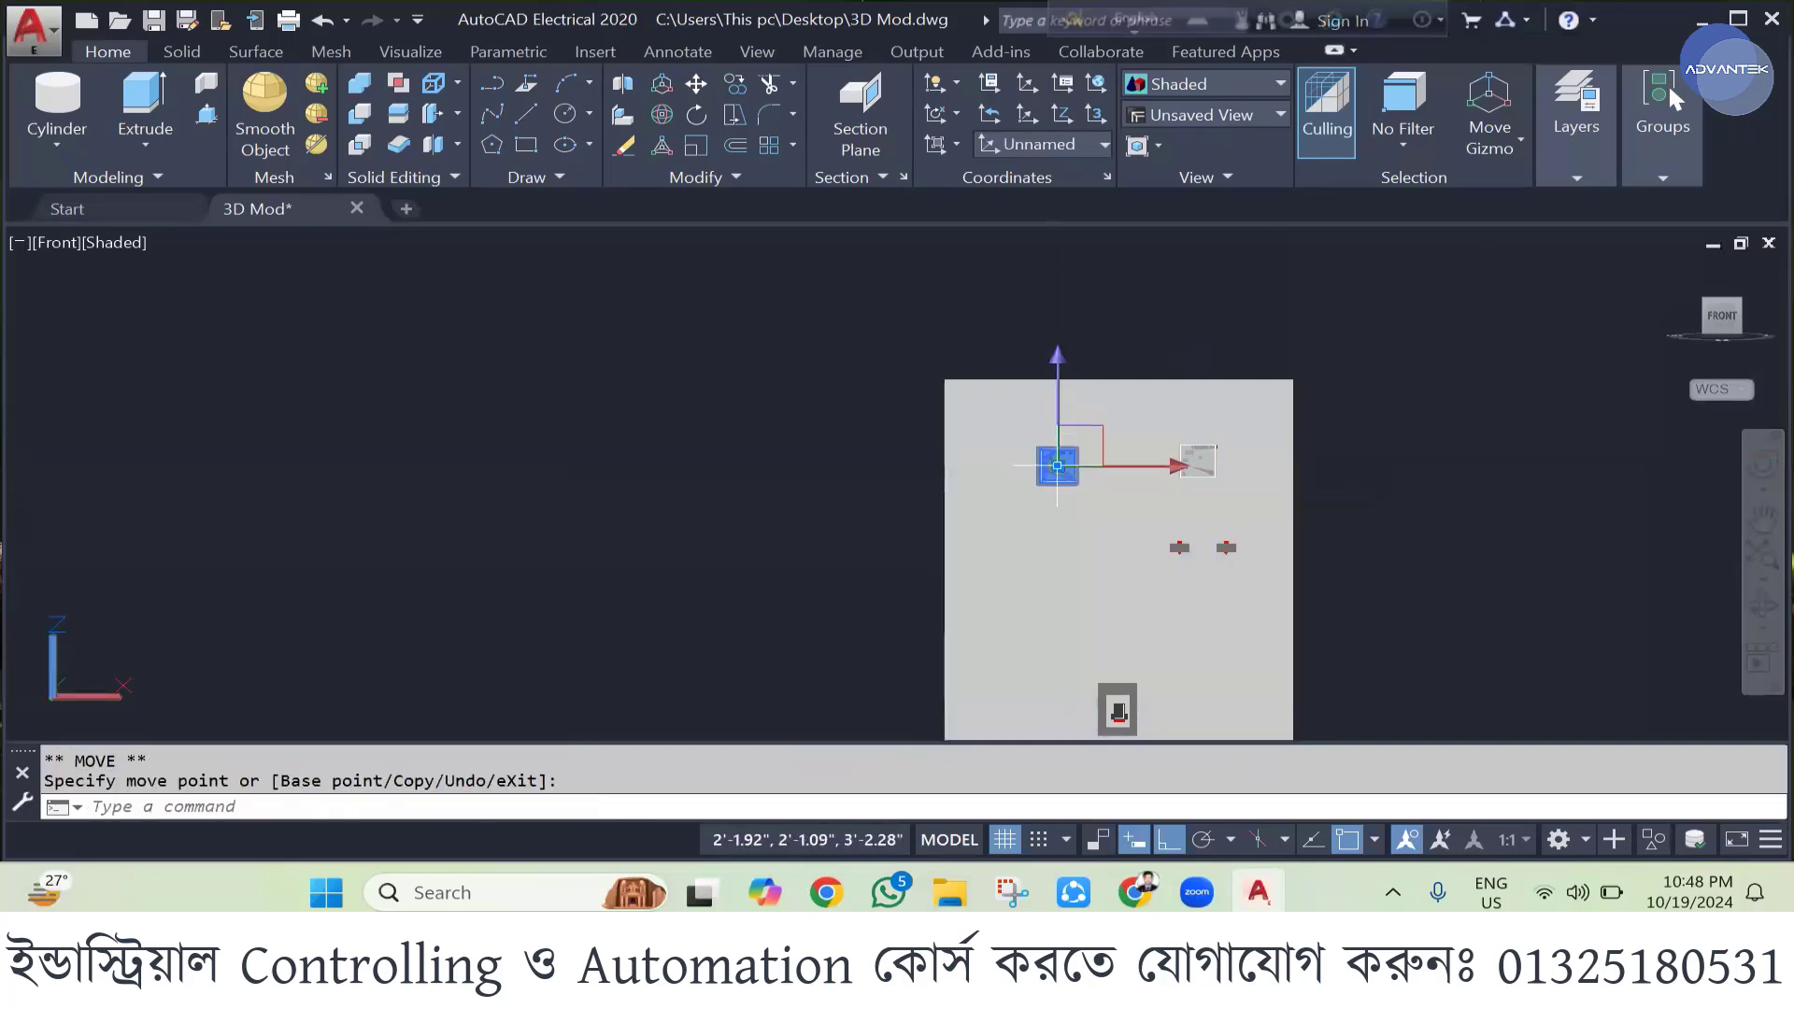
pyautogui.press('Escape')
pyautogui.click(1056, 465)
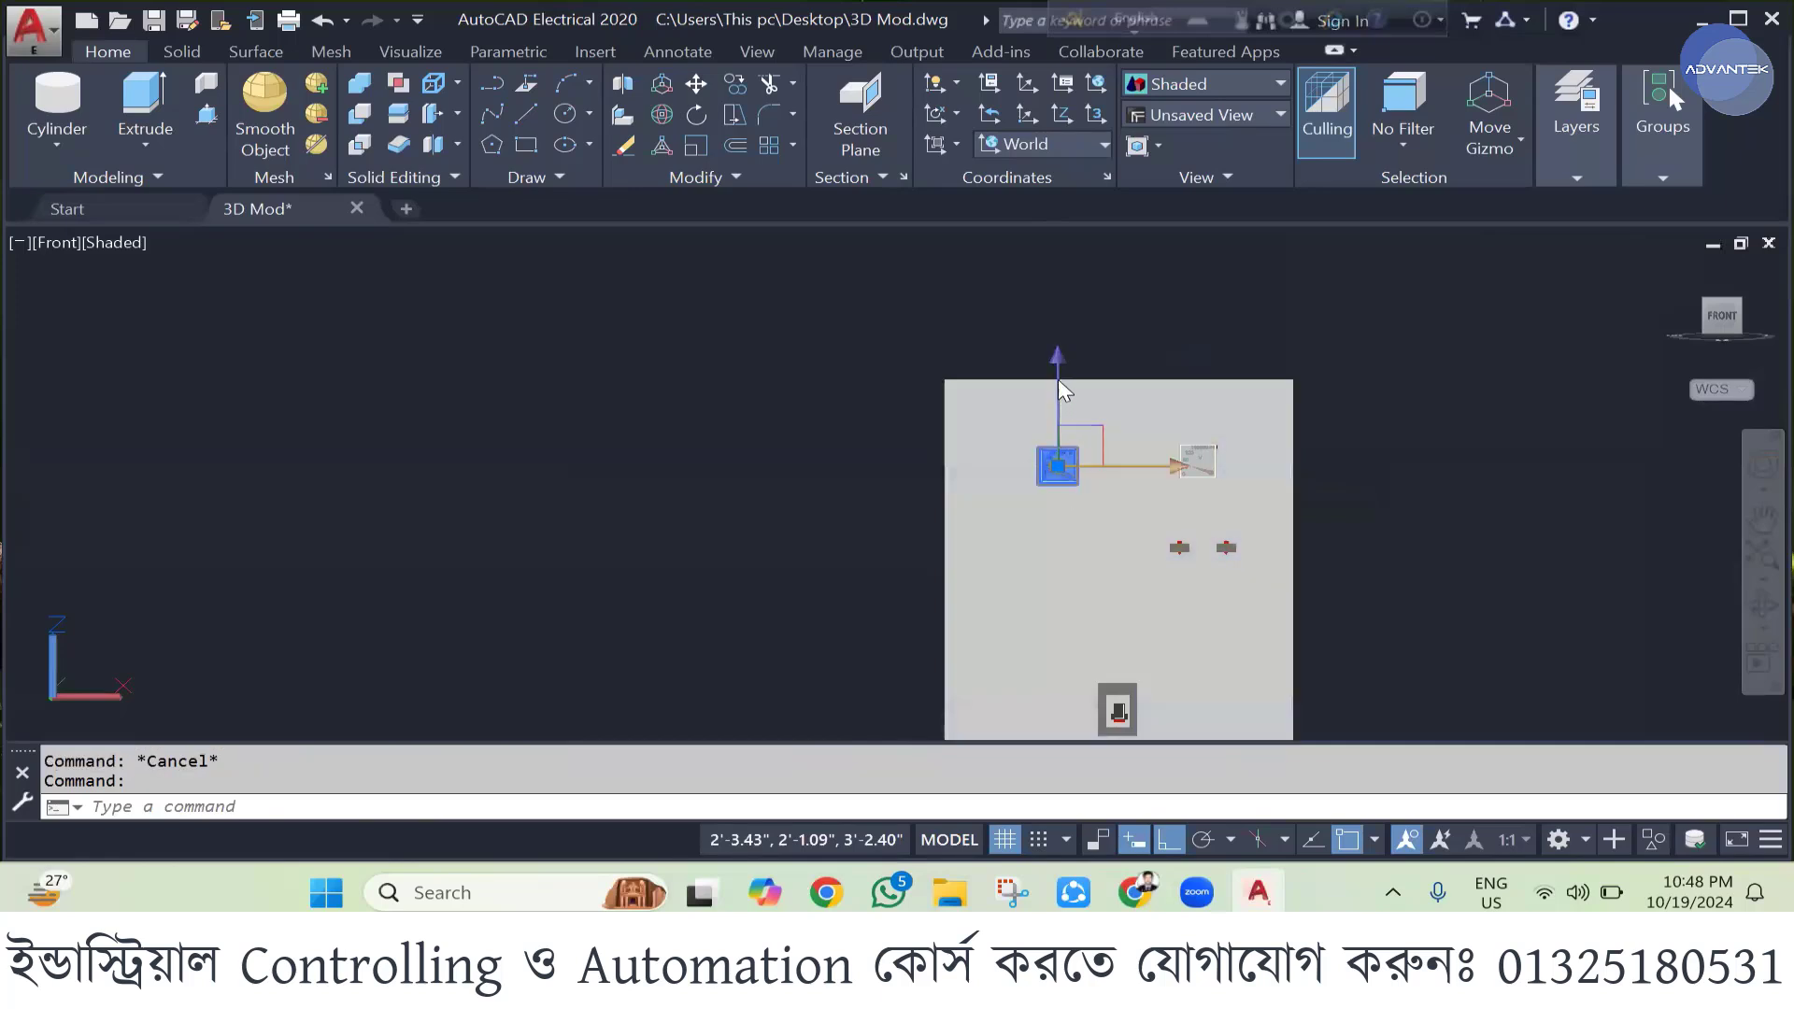
pyautogui.click(1086, 465)
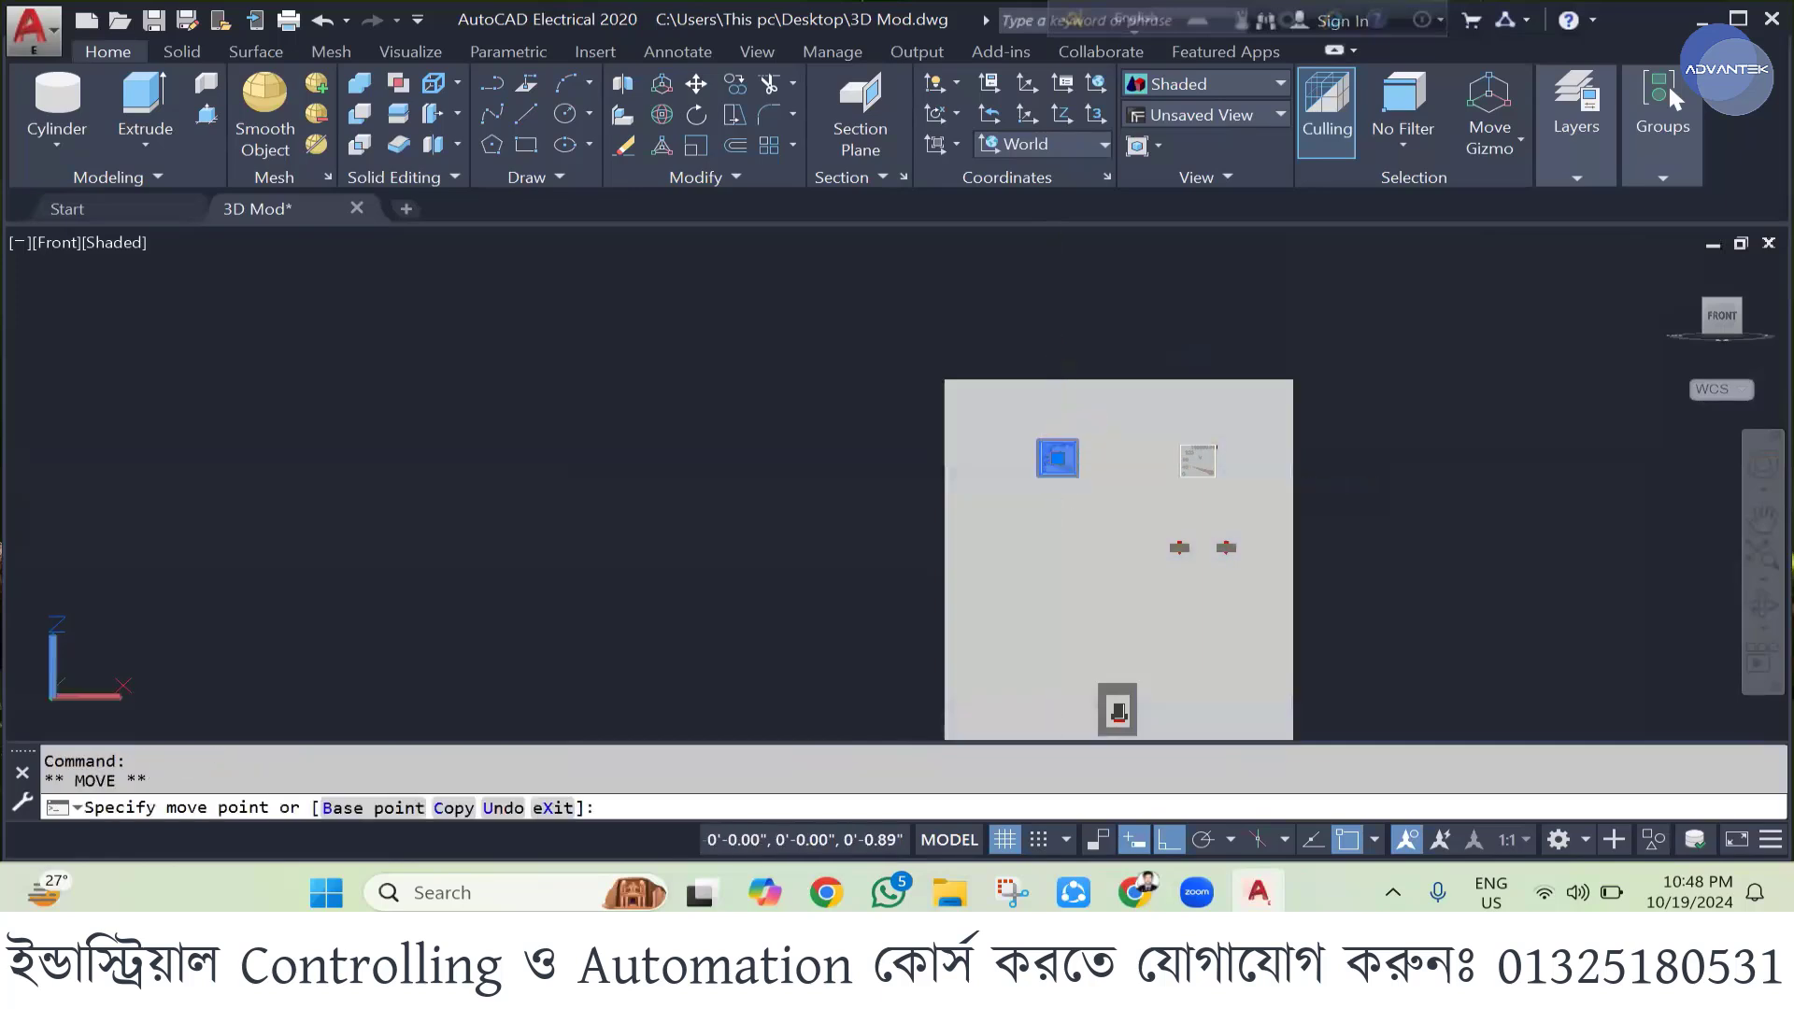
pyautogui.press('Escape')
pyautogui.scroll(3, 1191, 532)
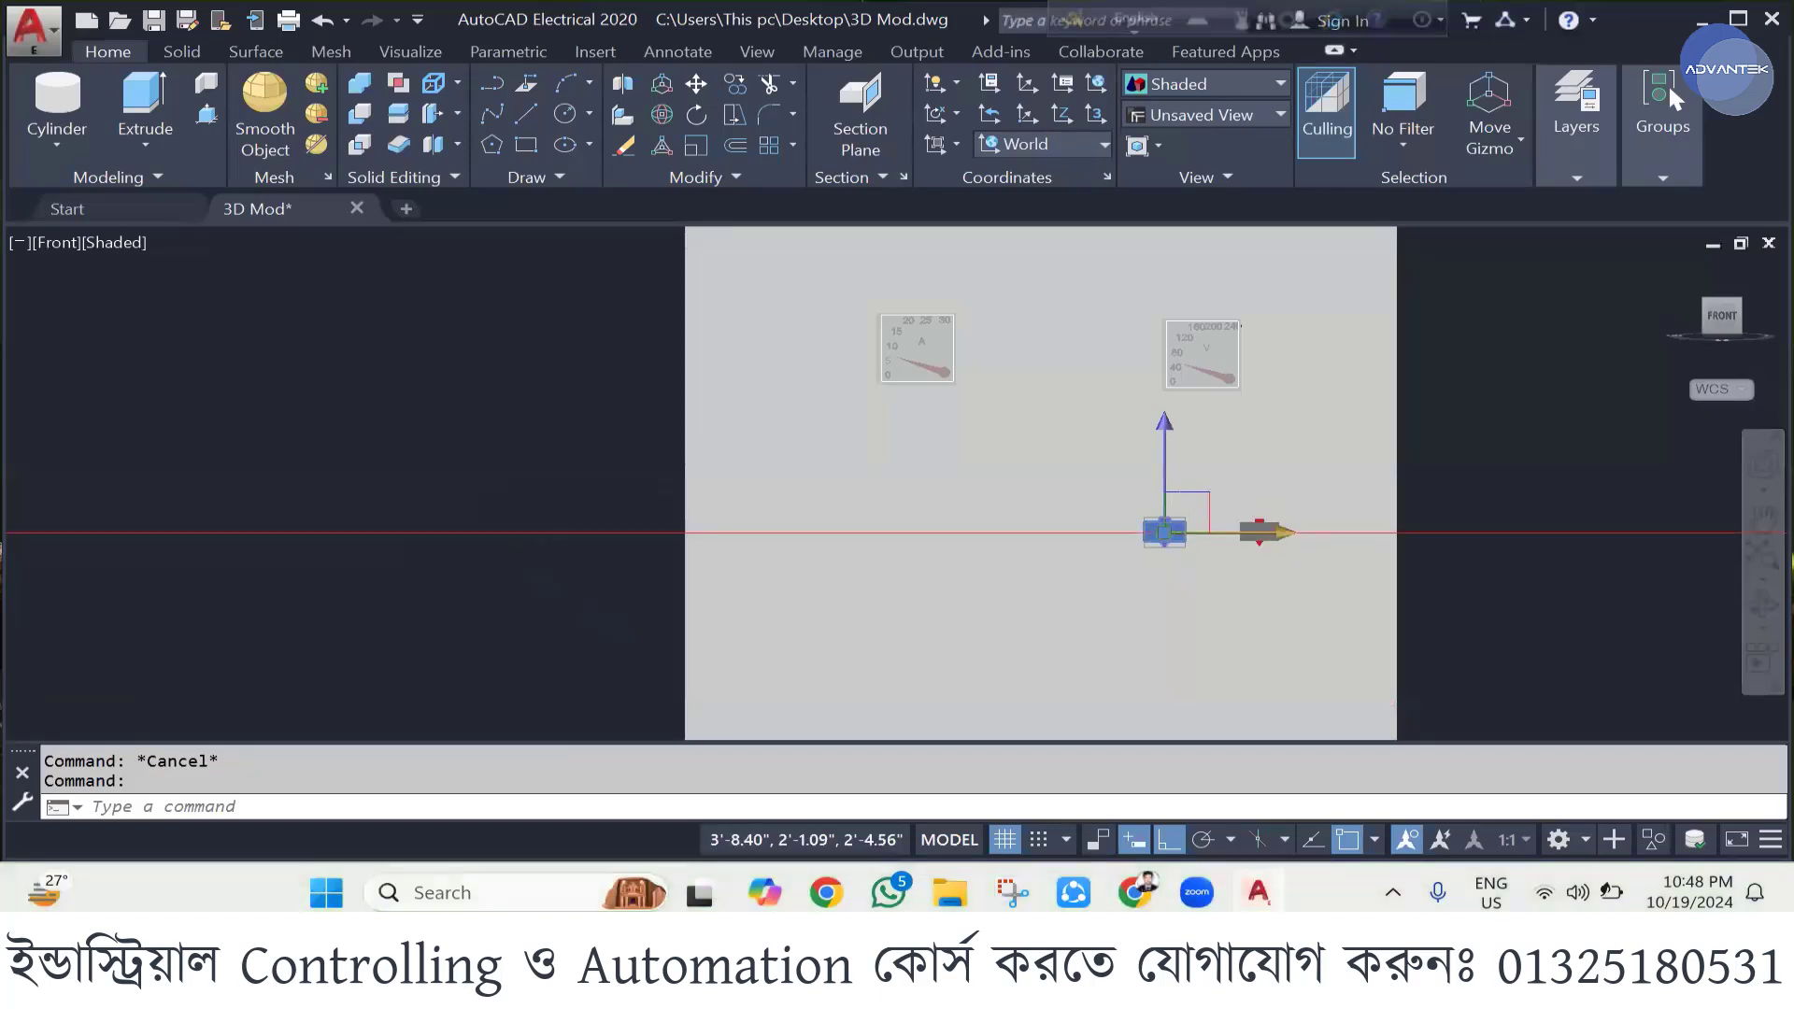
# - Move the two red pilot lights horizontally so one sits beneath each meter
pyautogui.click(1278, 534)
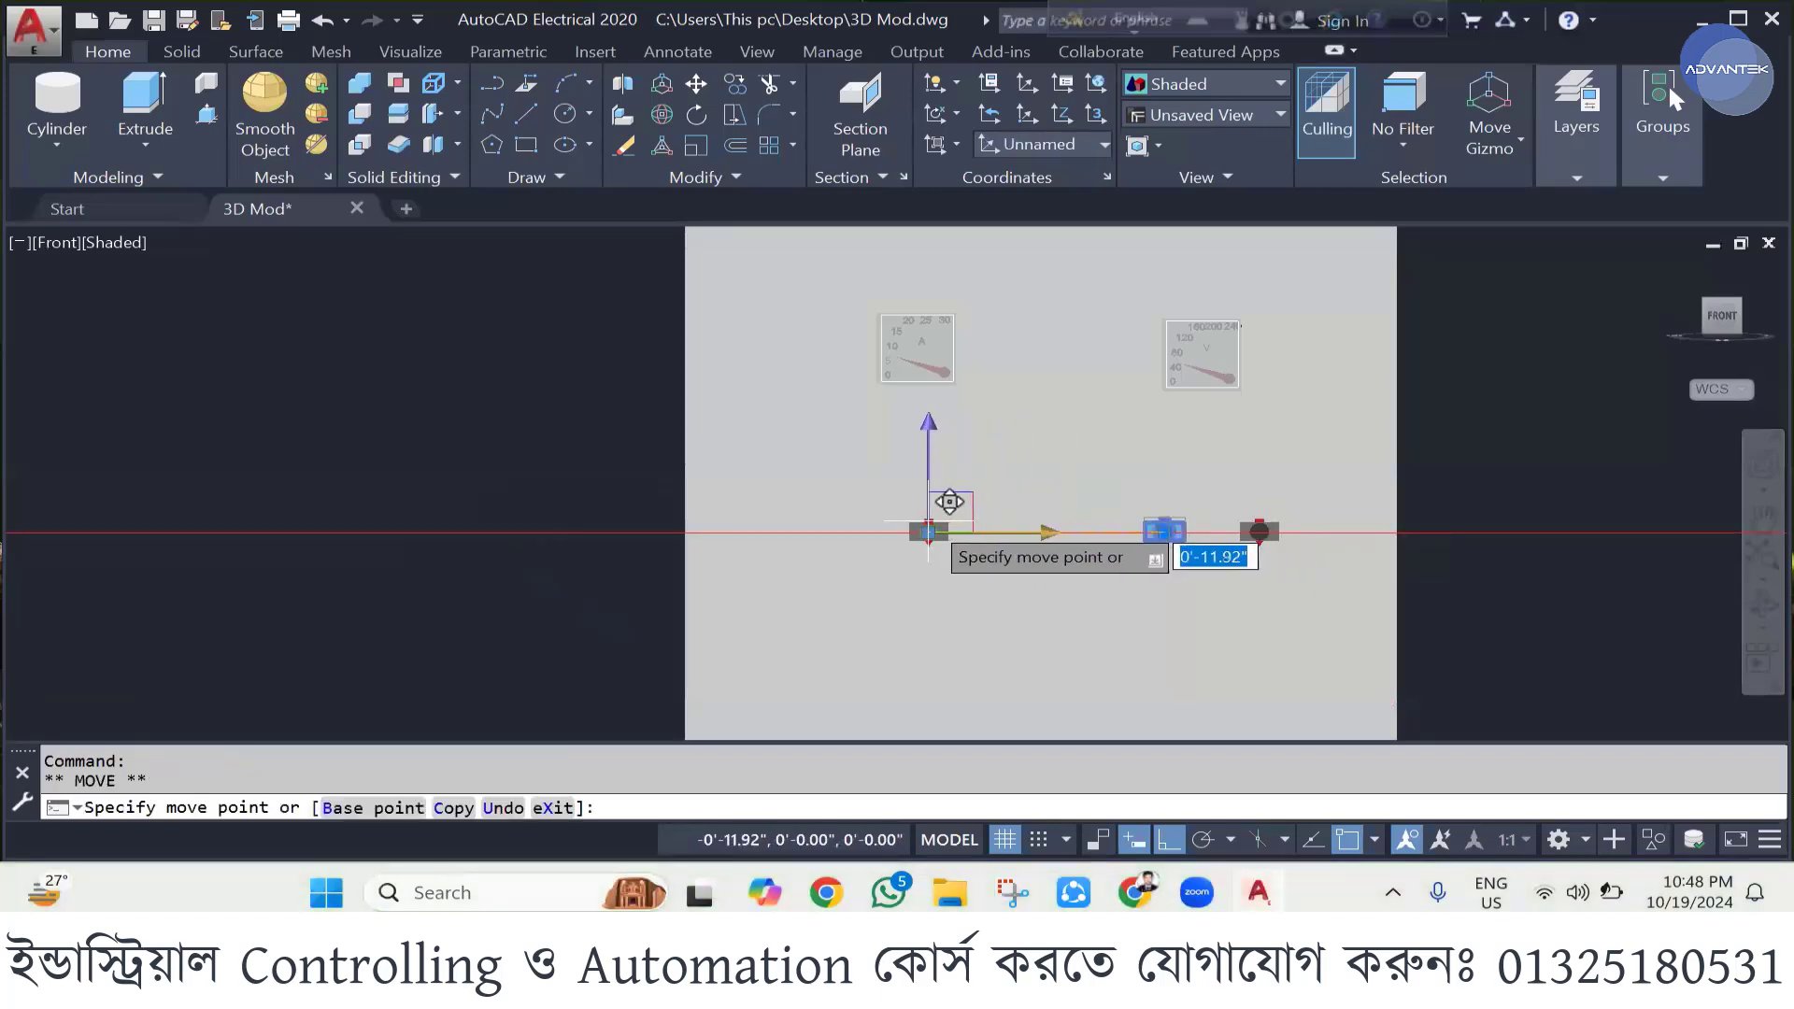
pyautogui.click(923, 532)
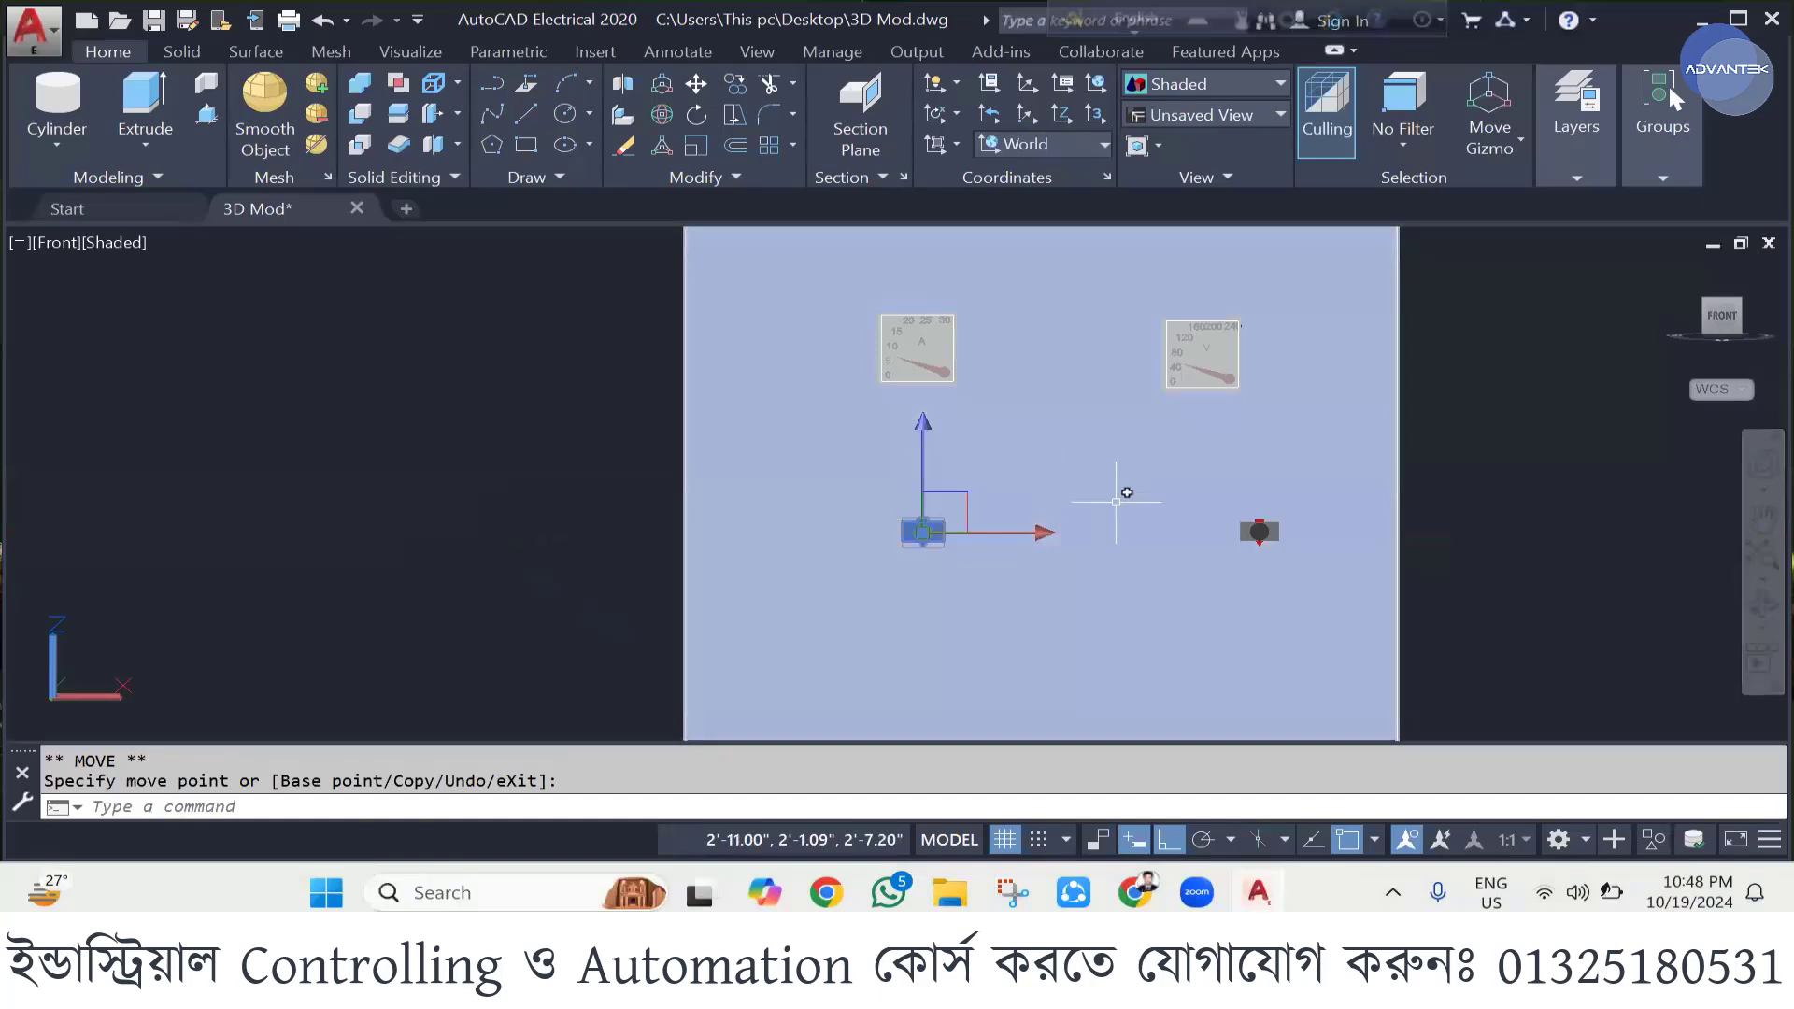
pyautogui.press('Escape')
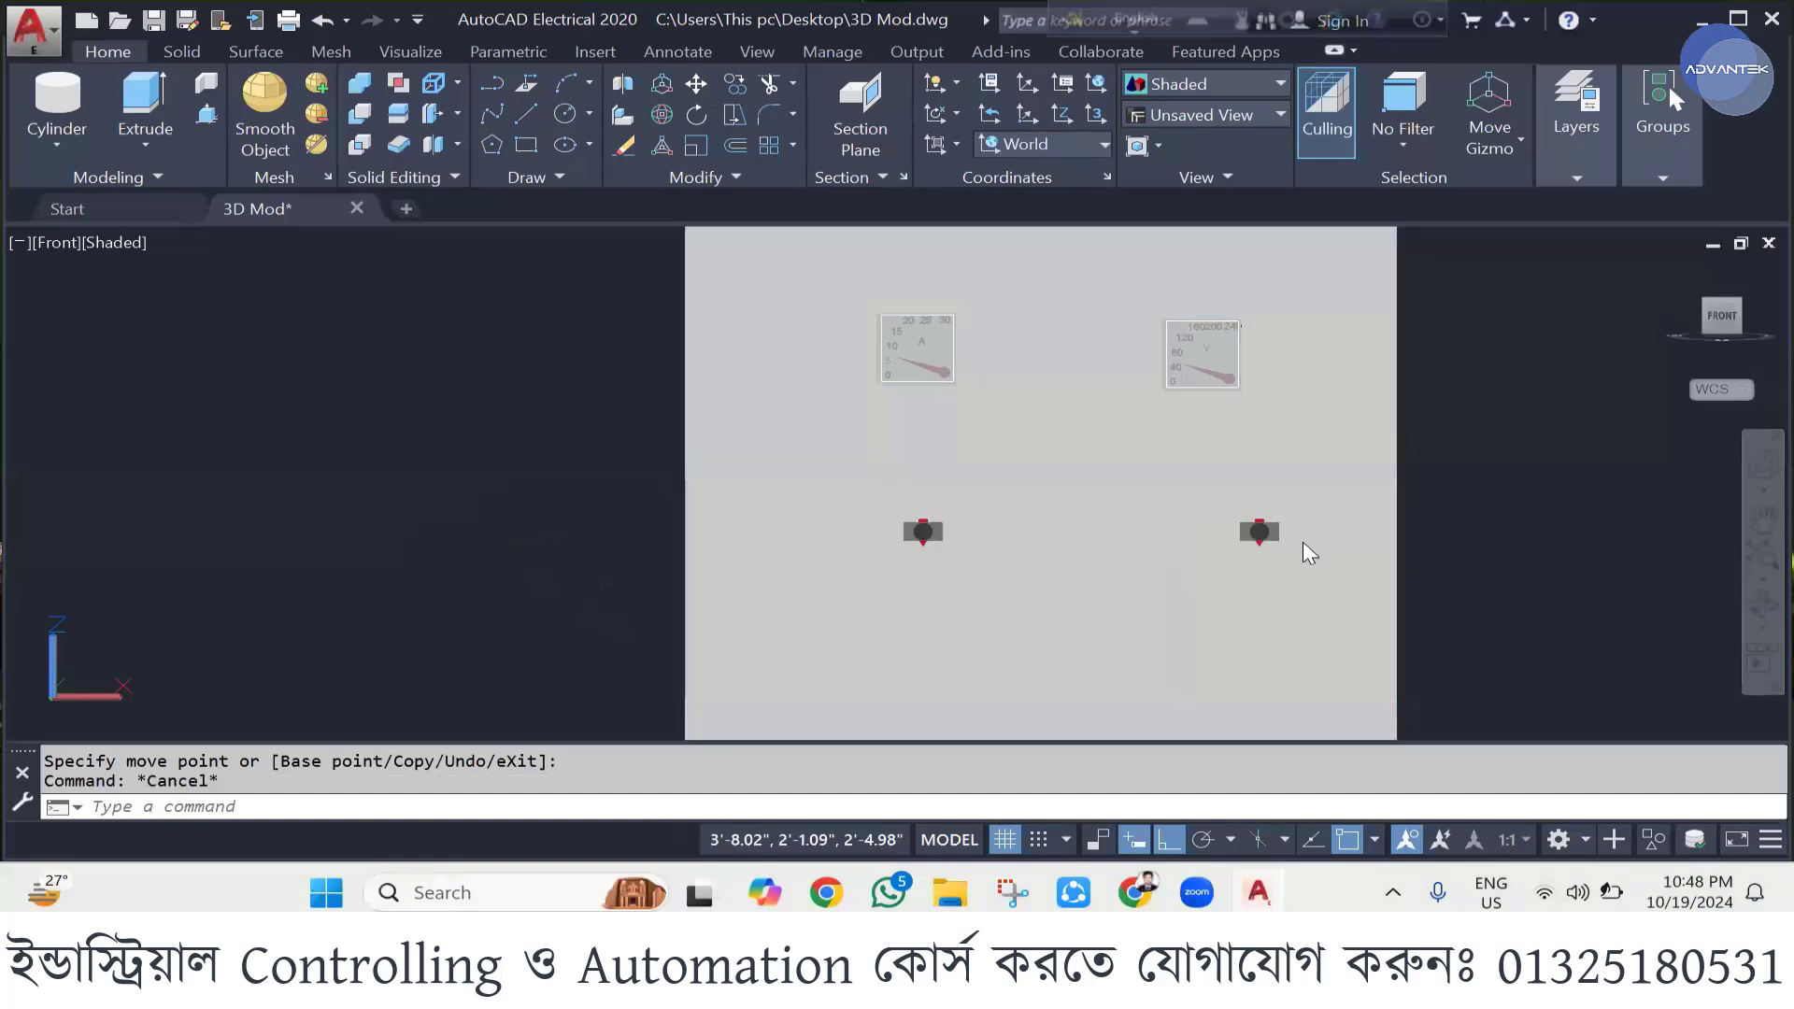
pyautogui.click(1355, 532)
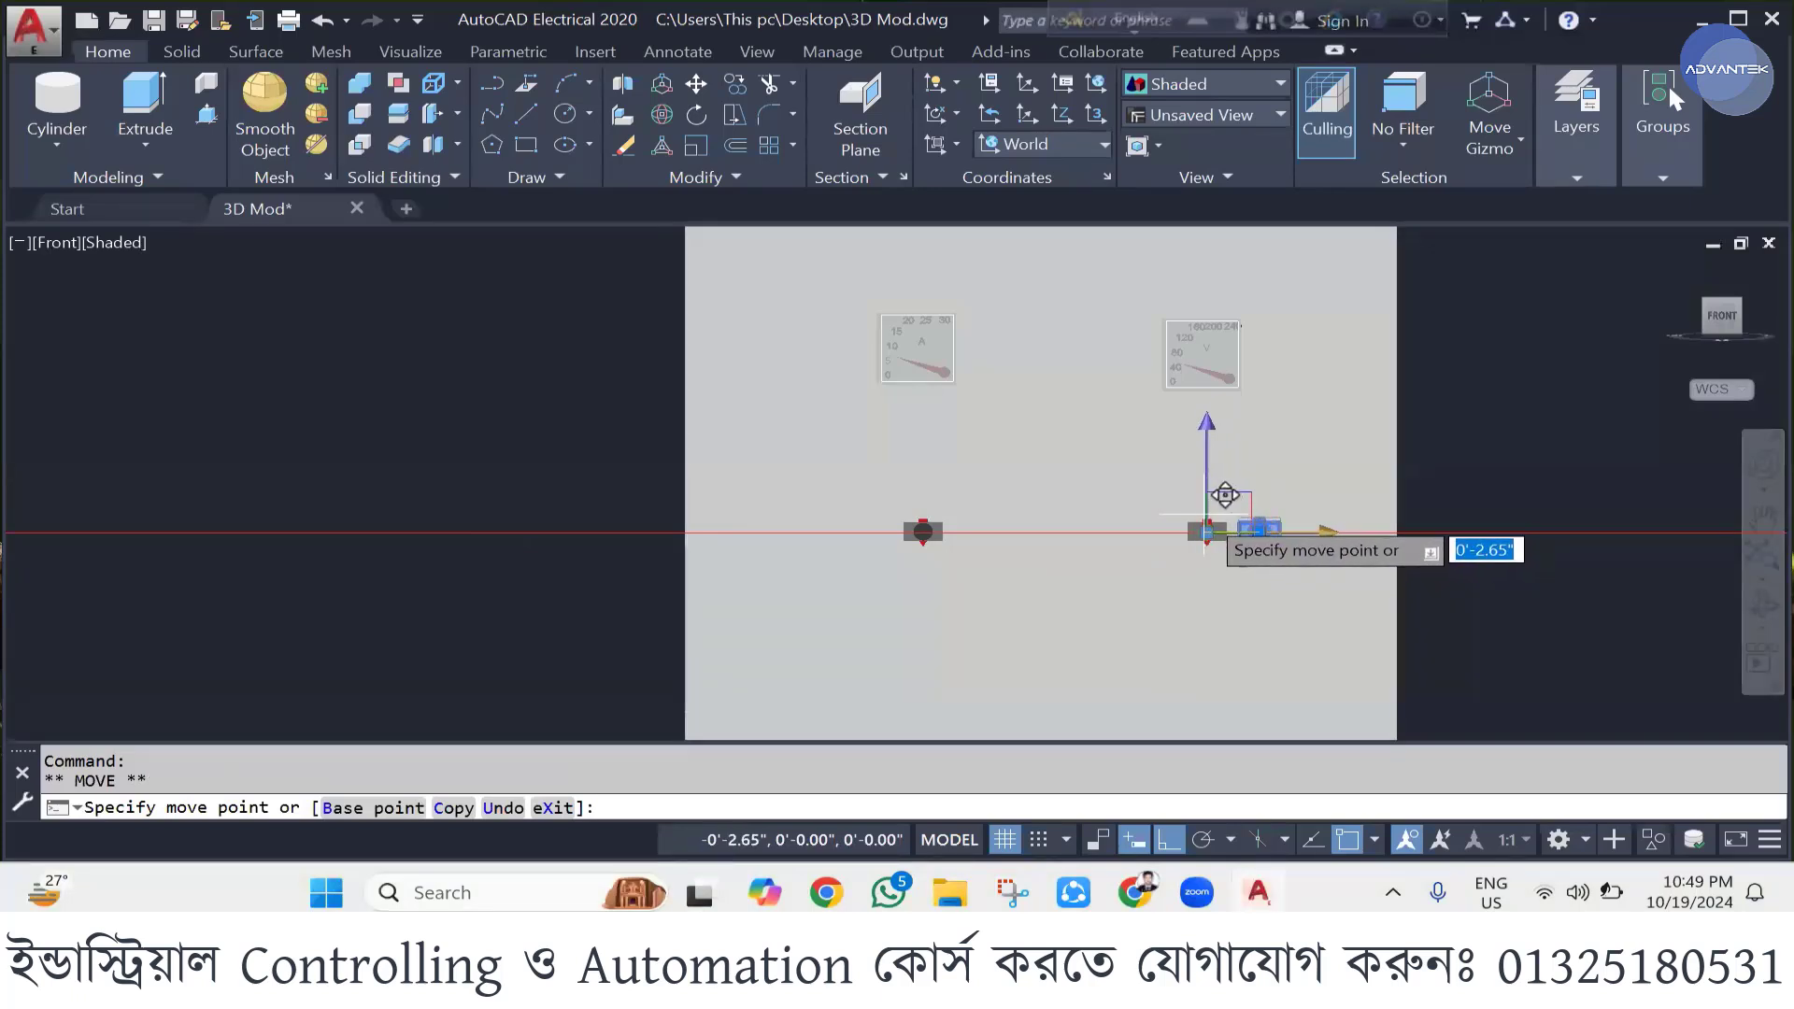
pyautogui.click(1224, 494)
pyautogui.press('Escape')
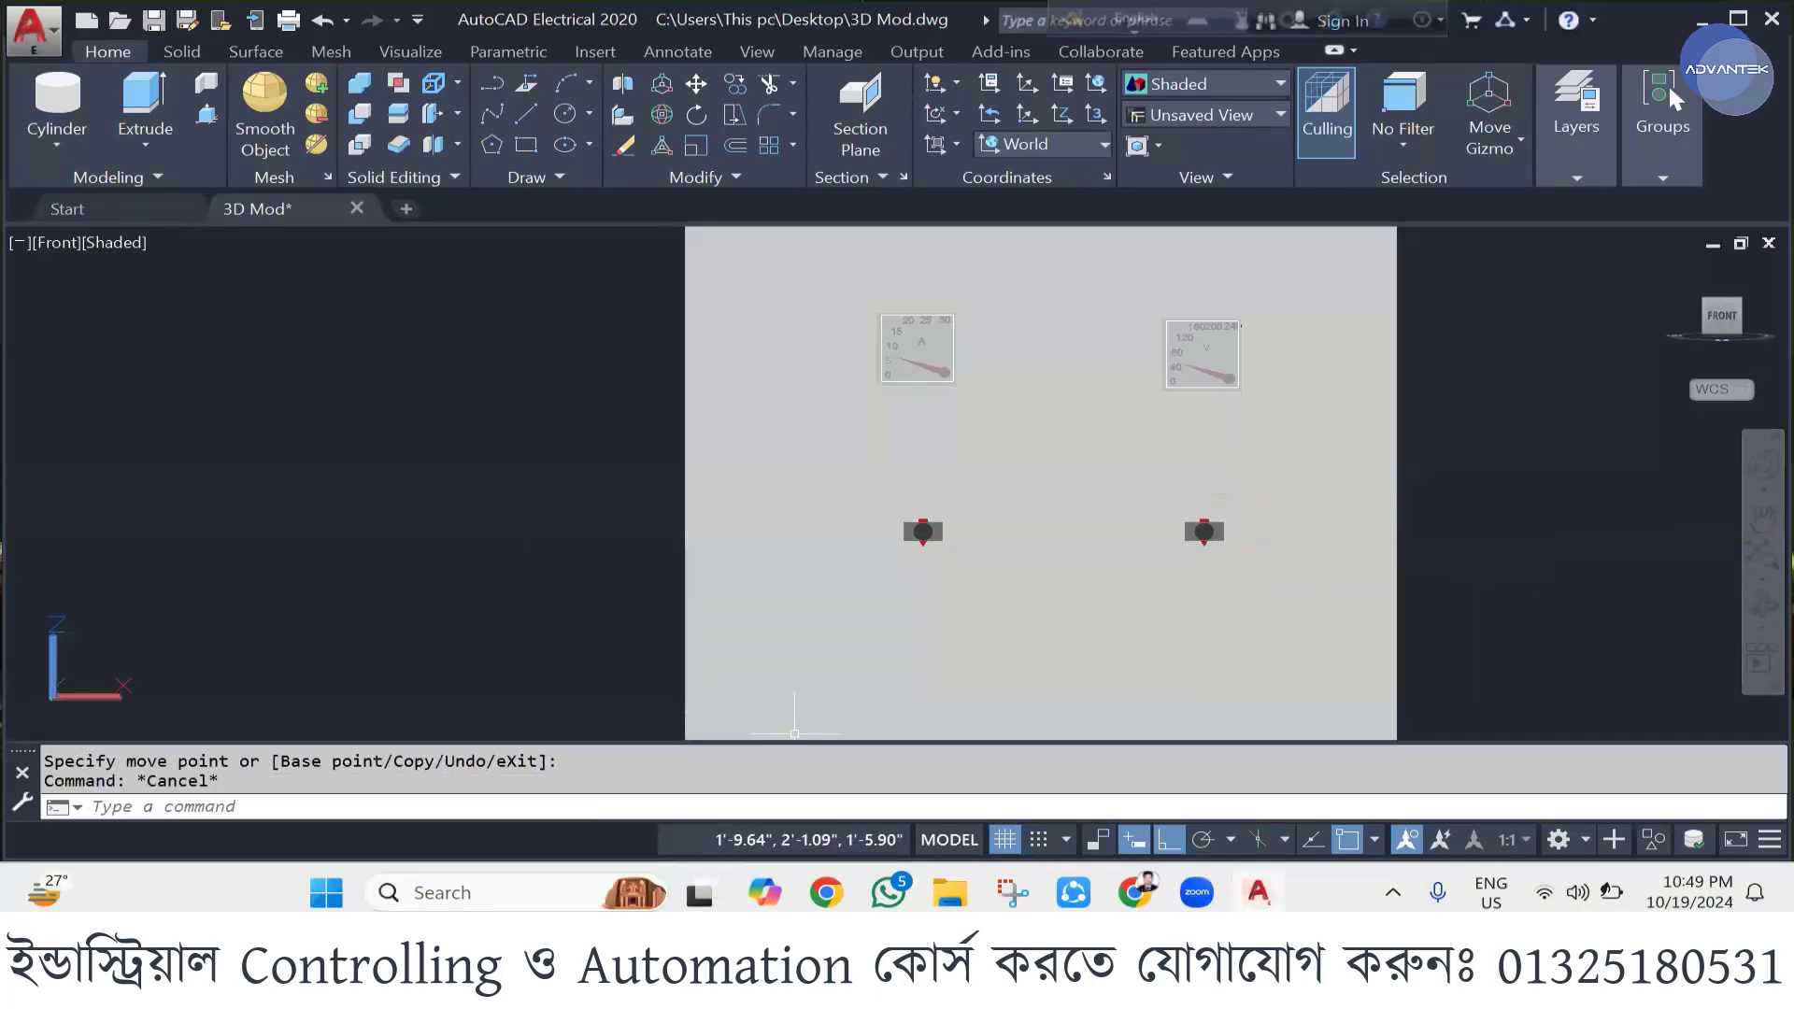
pyautogui.click(925, 535)
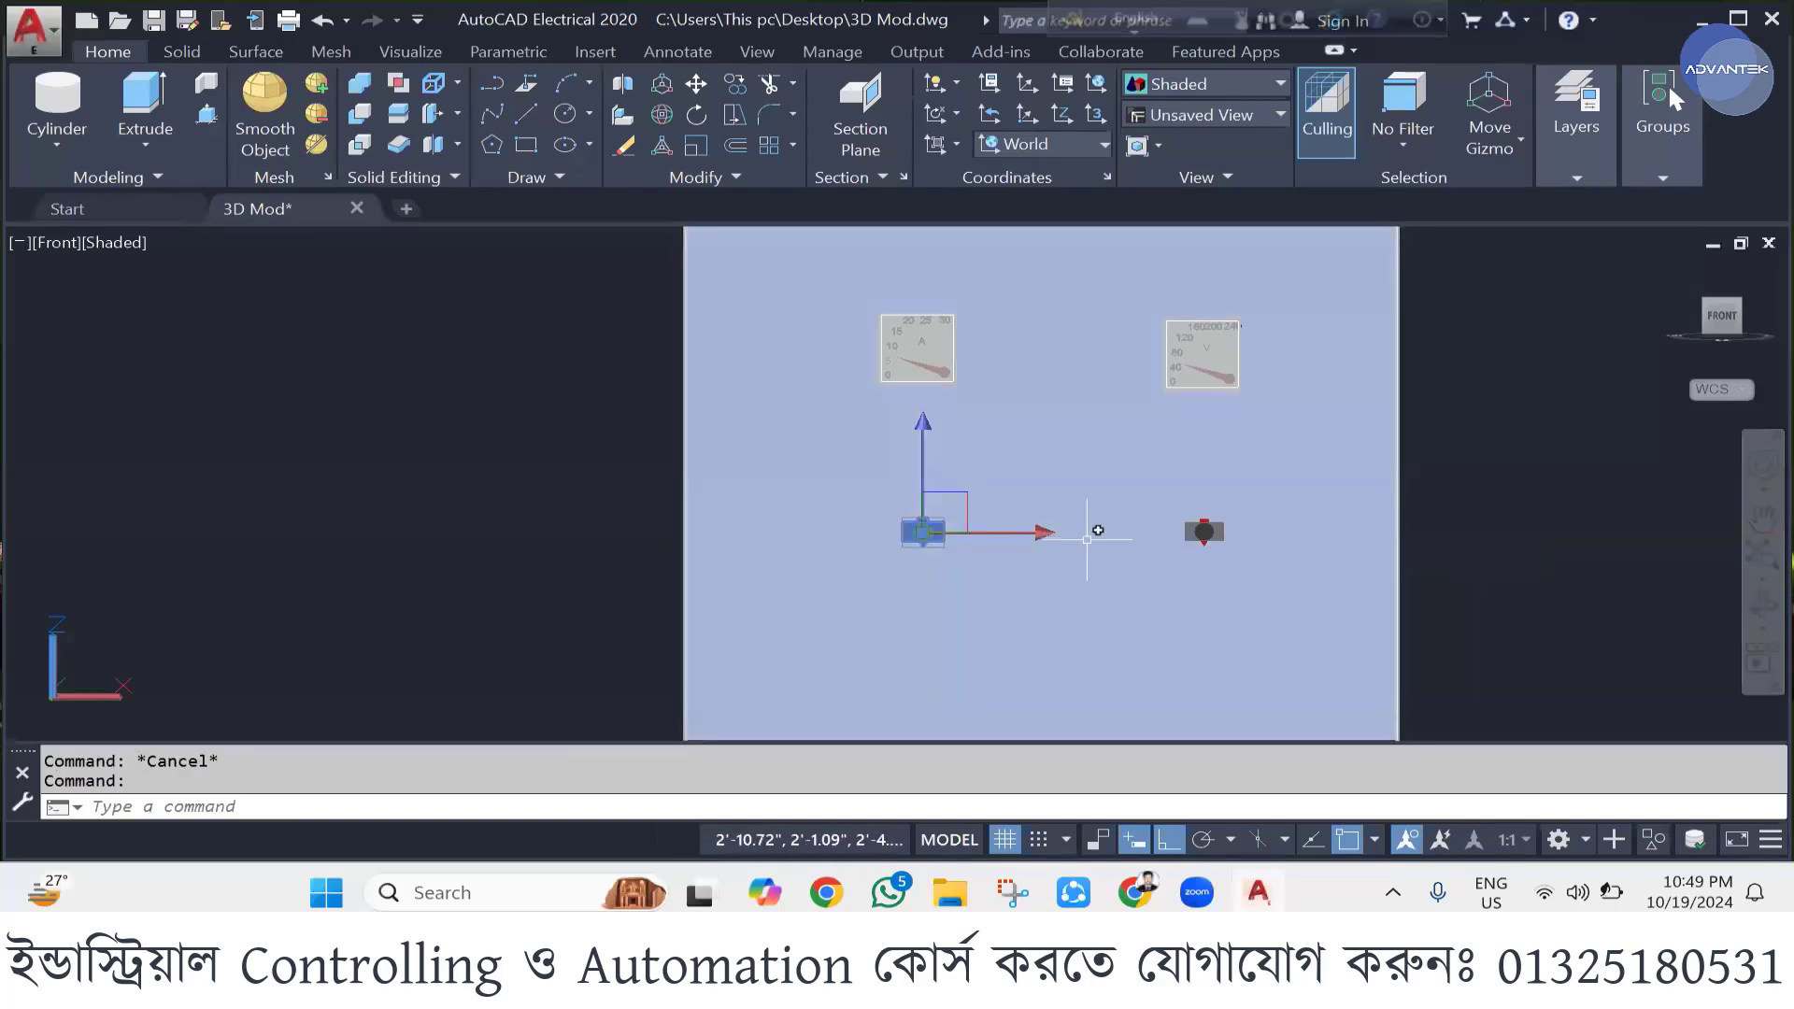
pyautogui.click(981, 532)
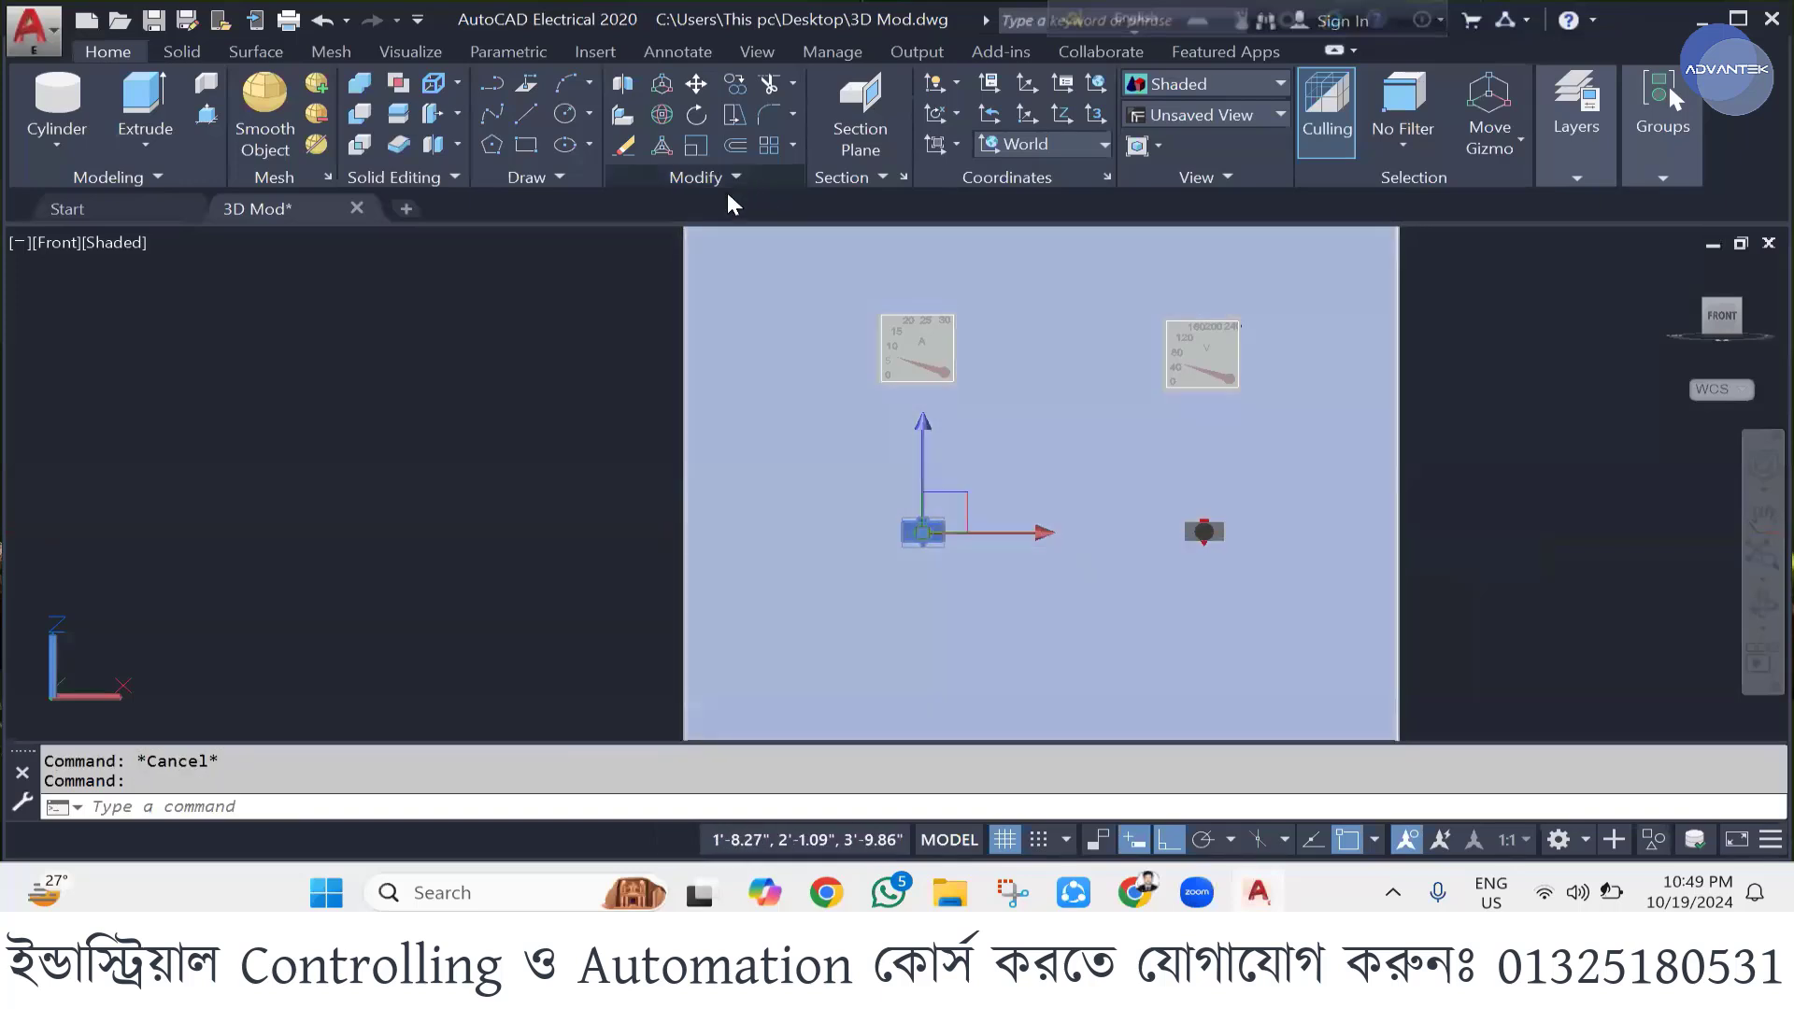
# - Flip the left pilot light 180 degrees with 3D Rotate
pyautogui.press('Escape')
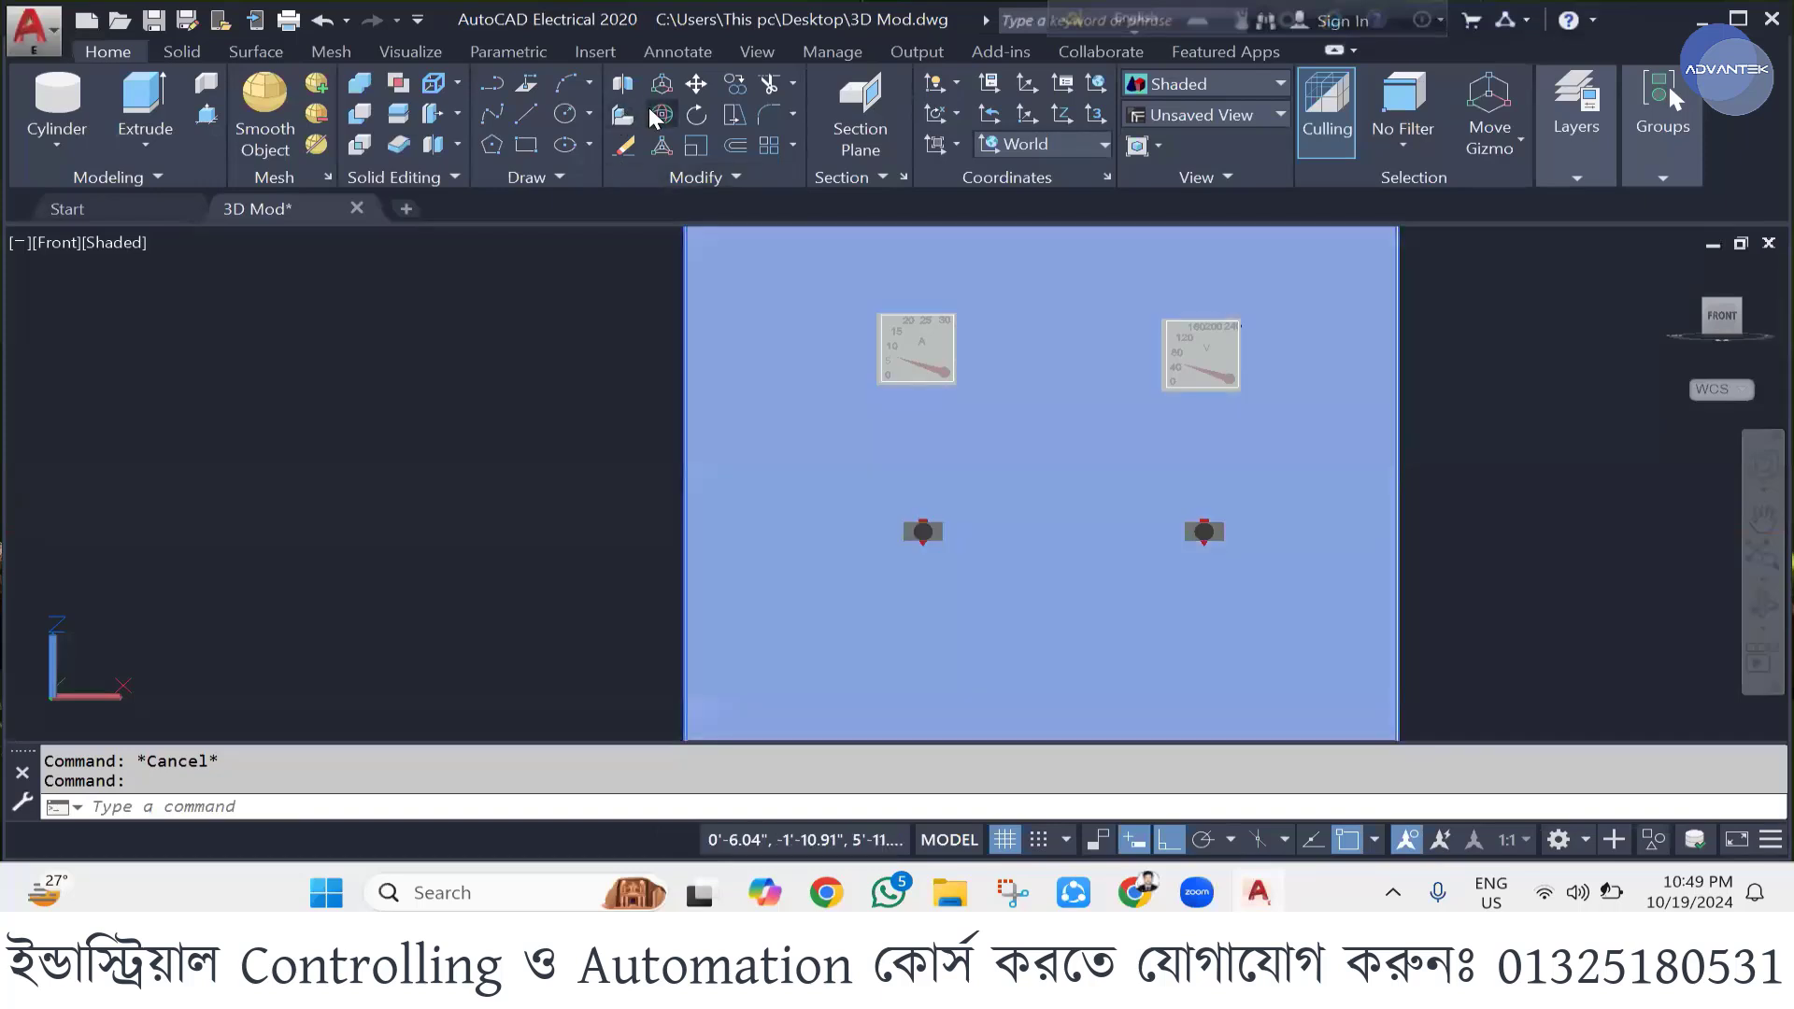
pyautogui.click(654, 114)
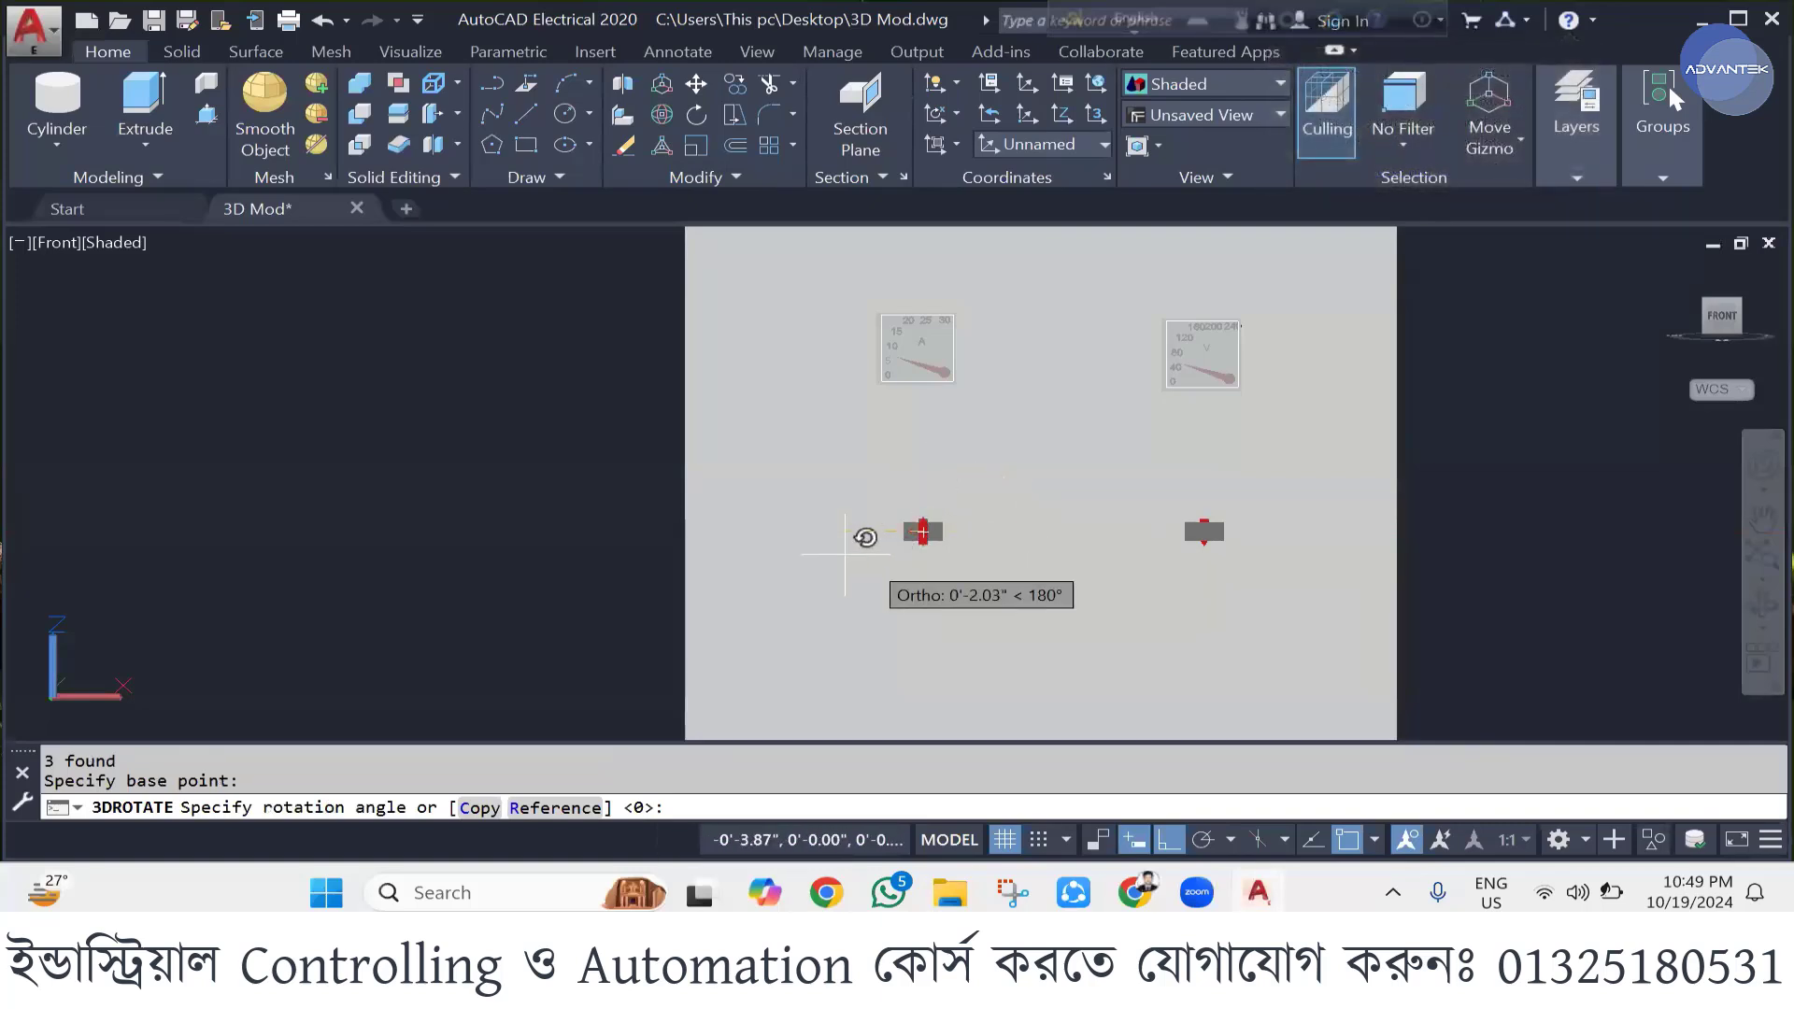
pyautogui.click(865, 534)
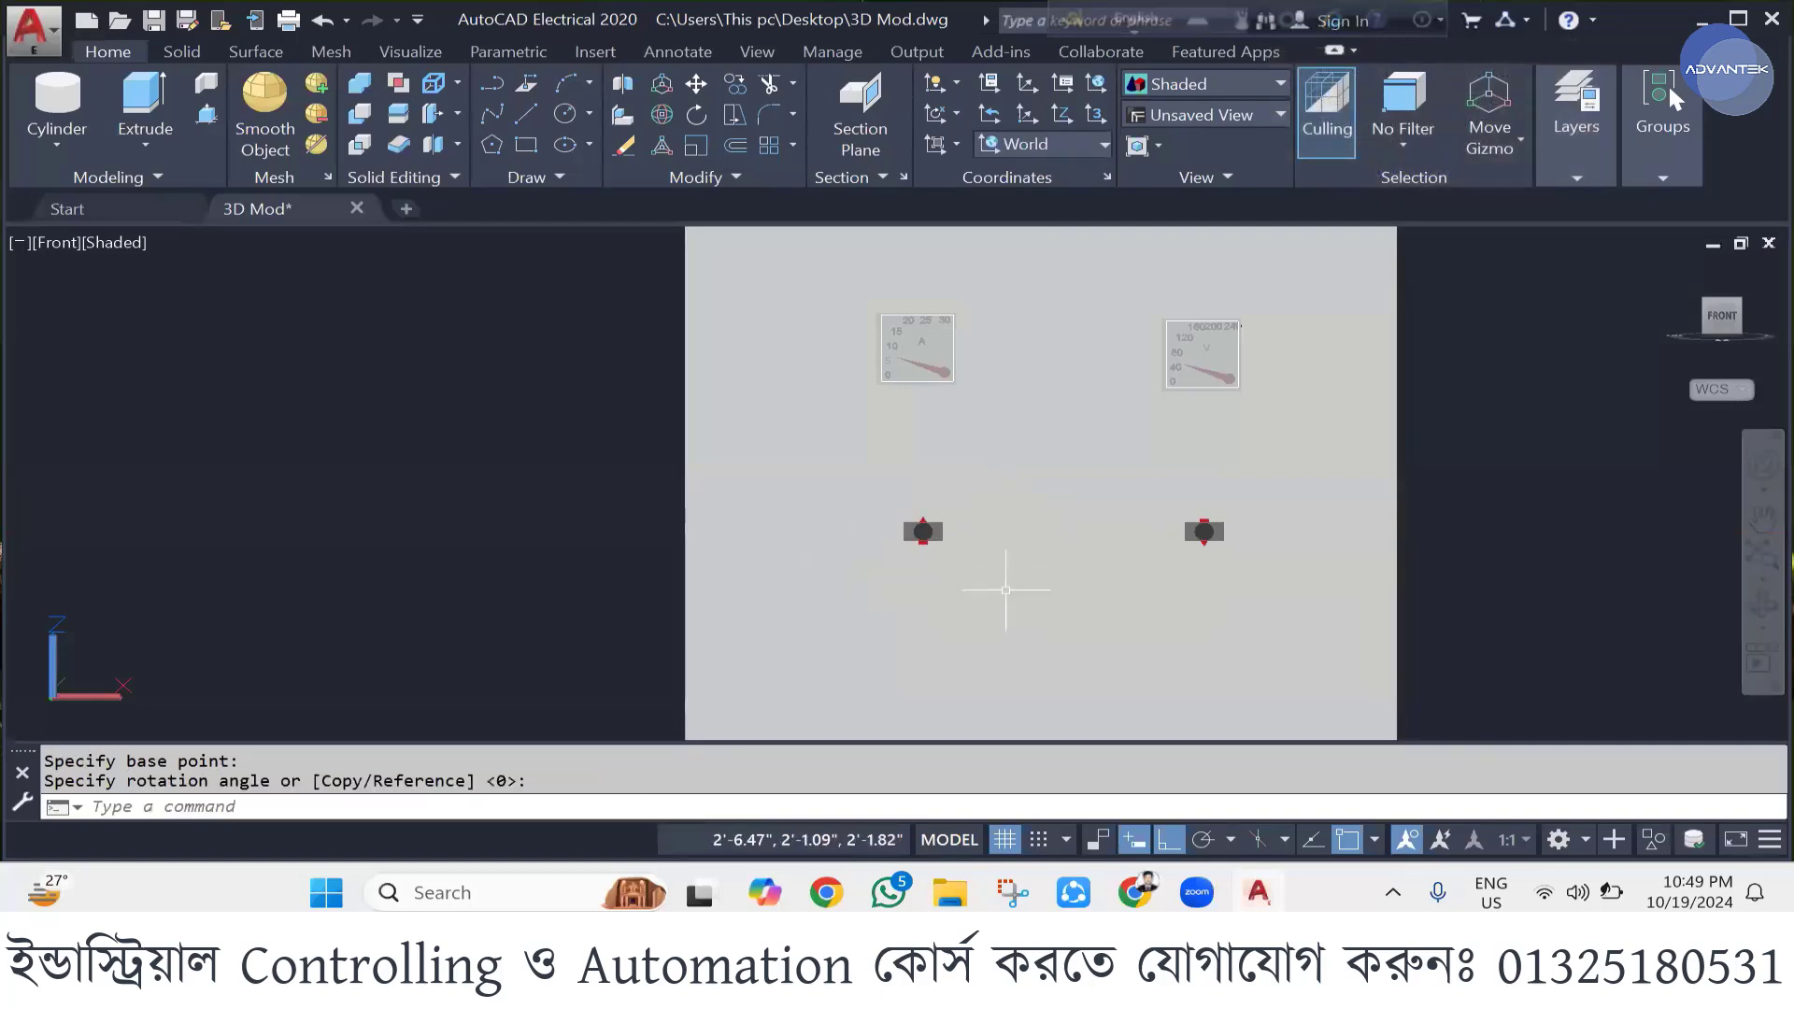
pyautogui.press('Escape')
pyautogui.press('Escape')
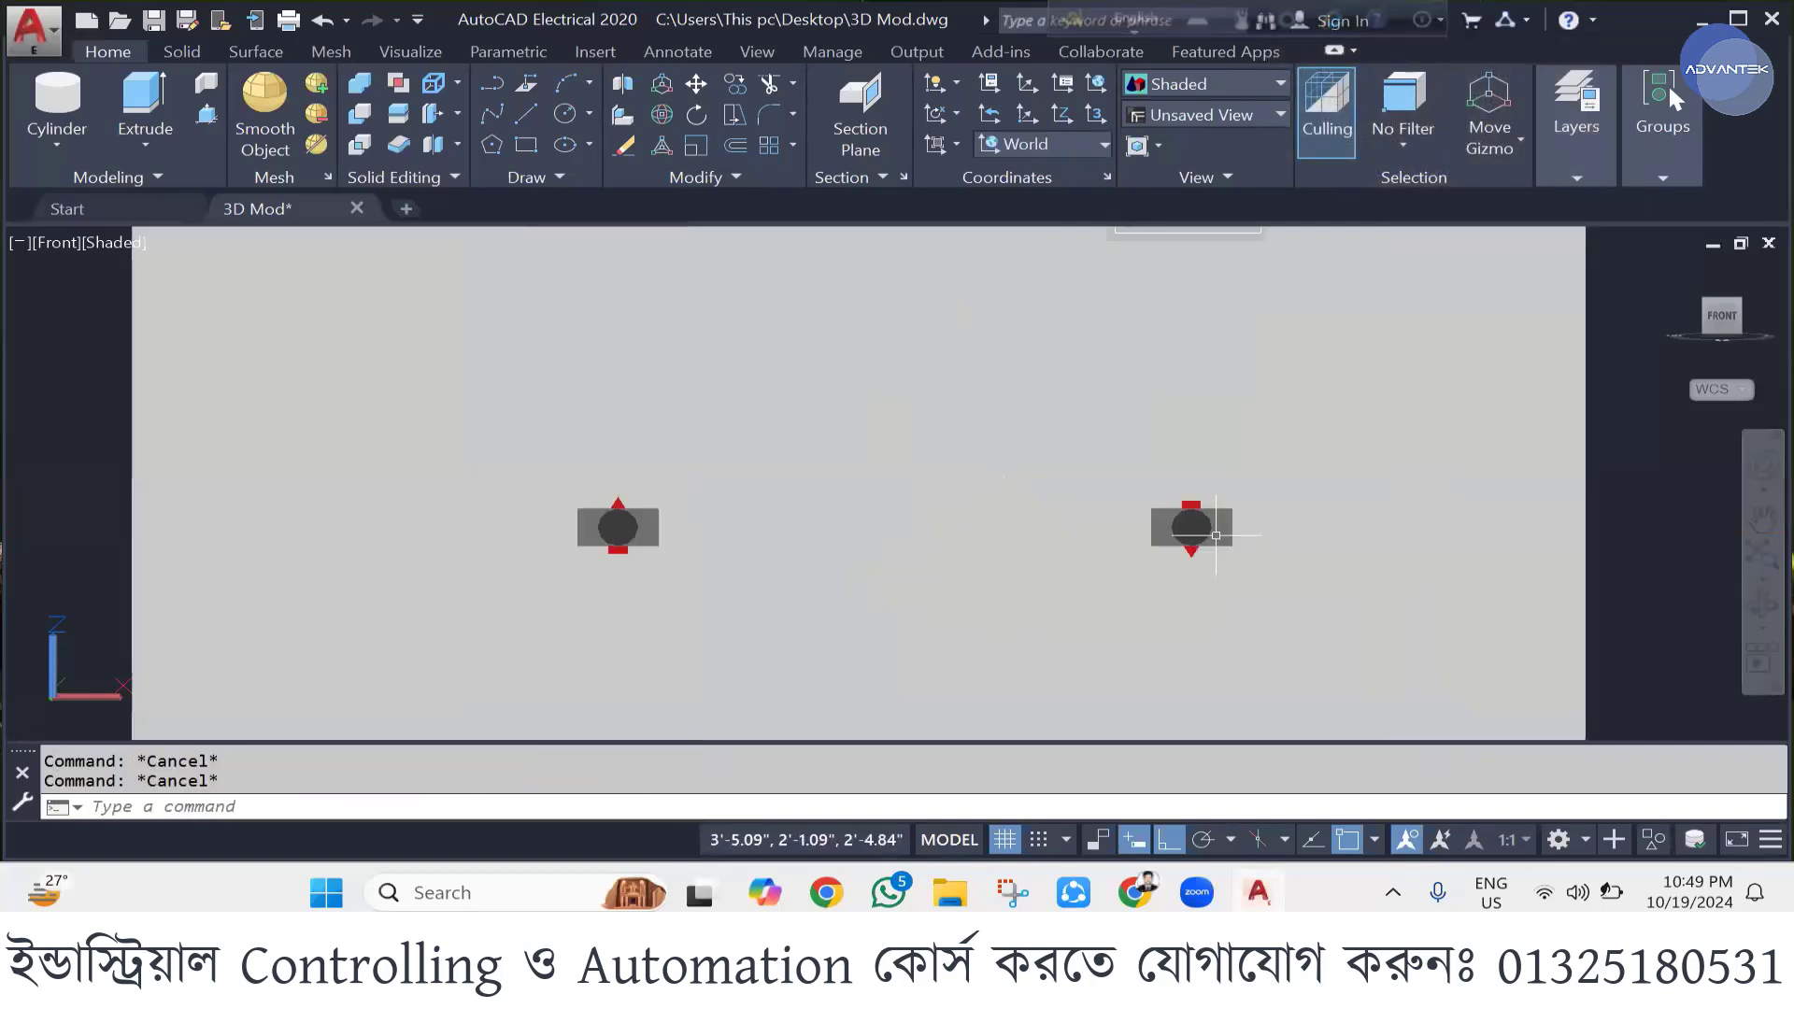
# - Cancel the rotate and move attempts on the right pilot light, then zoom out
pyautogui.click(1208, 531)
pyautogui.click(696, 114)
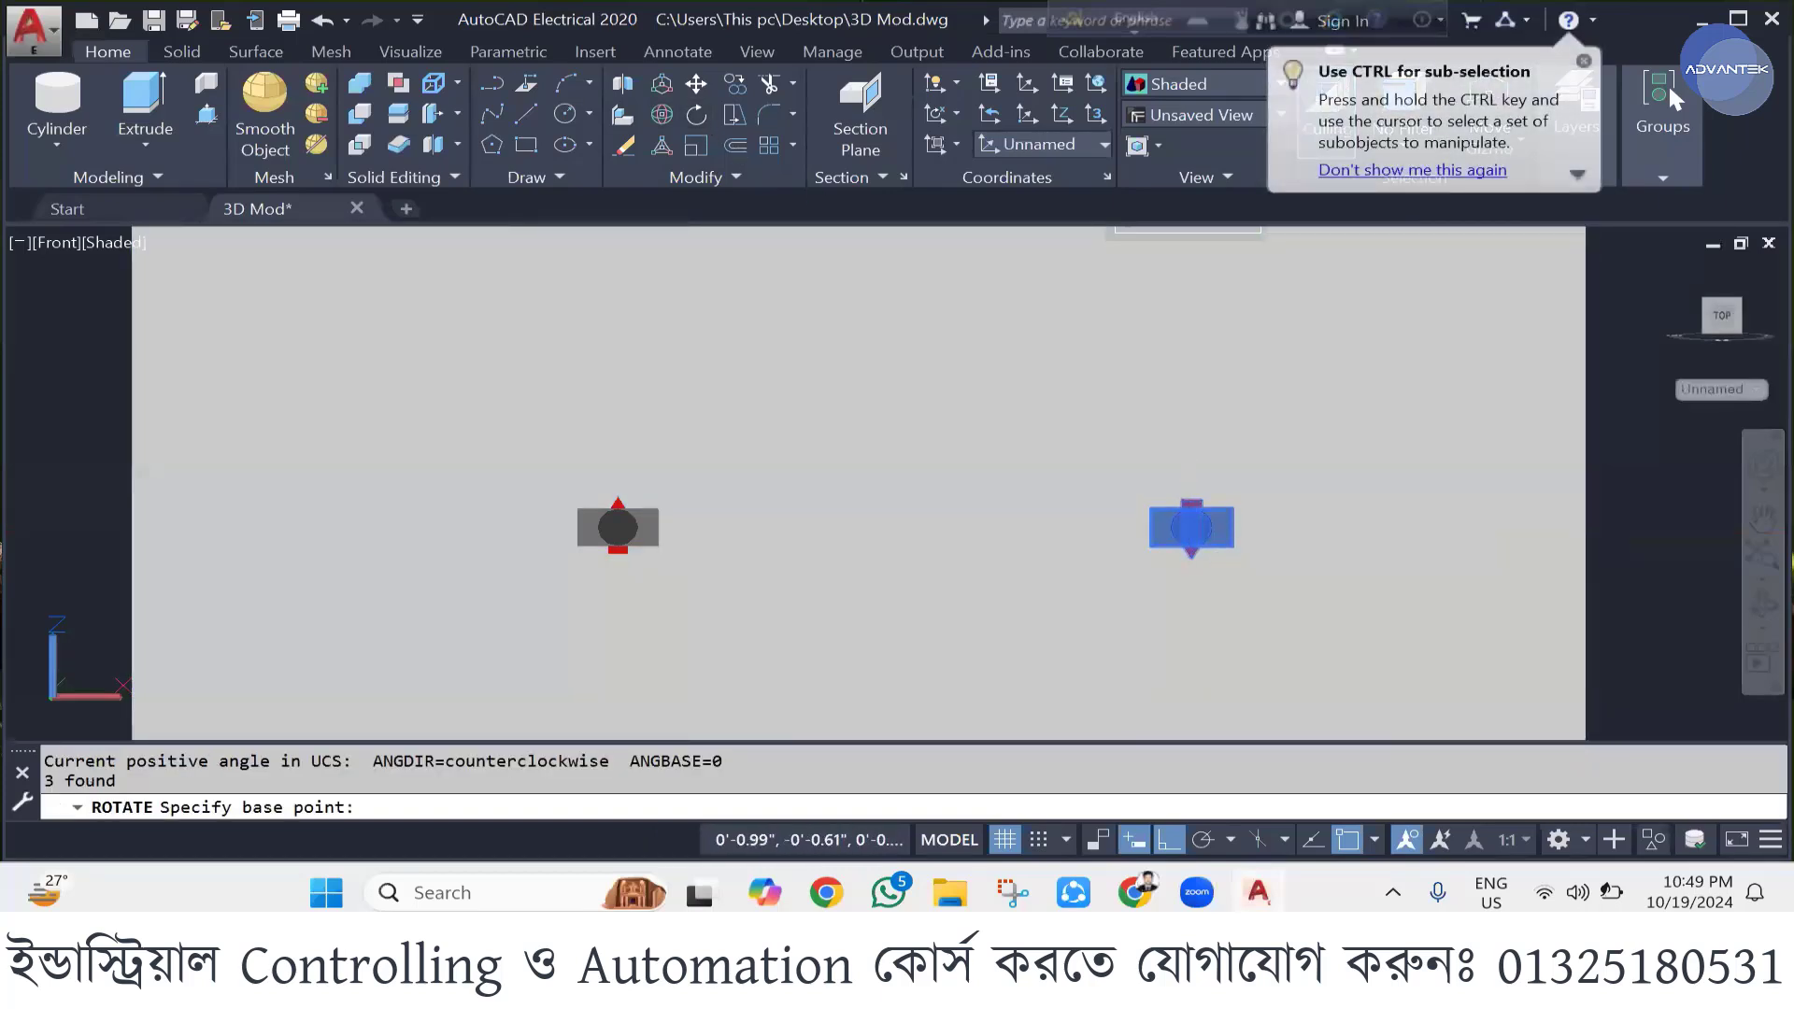
pyautogui.click(1191, 528)
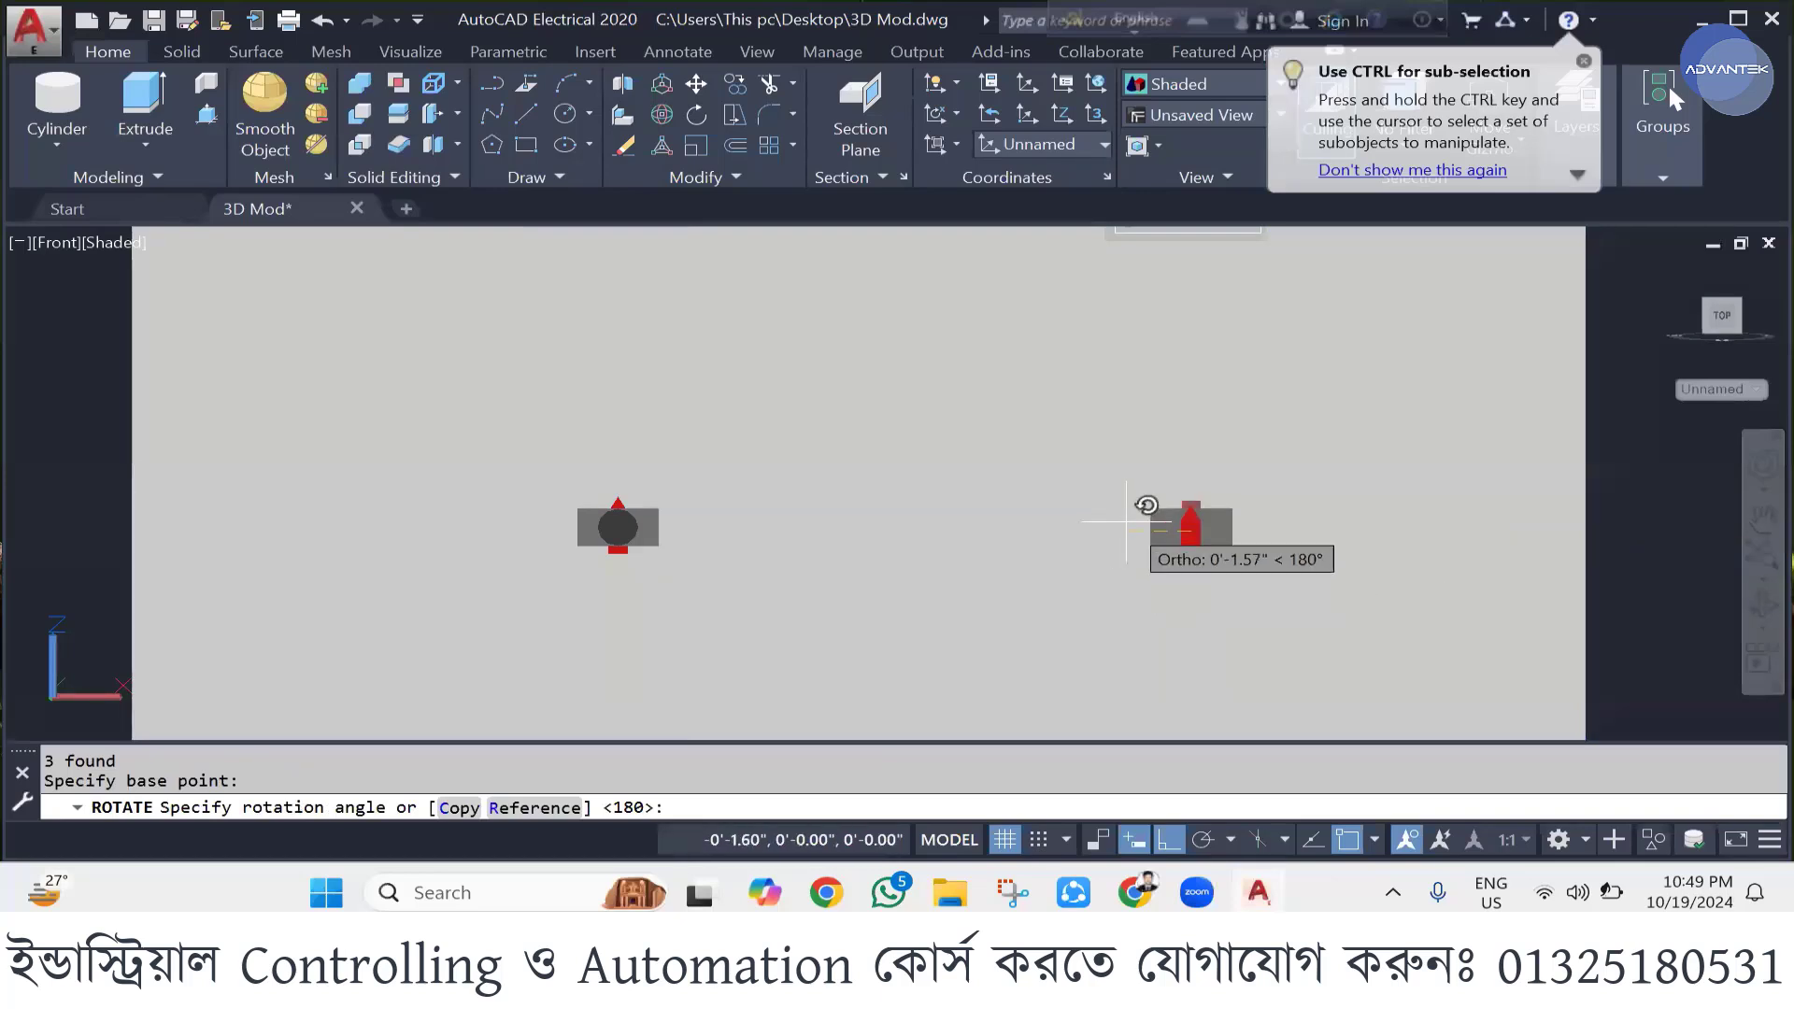
pyautogui.press('Escape')
pyautogui.click(1190, 535)
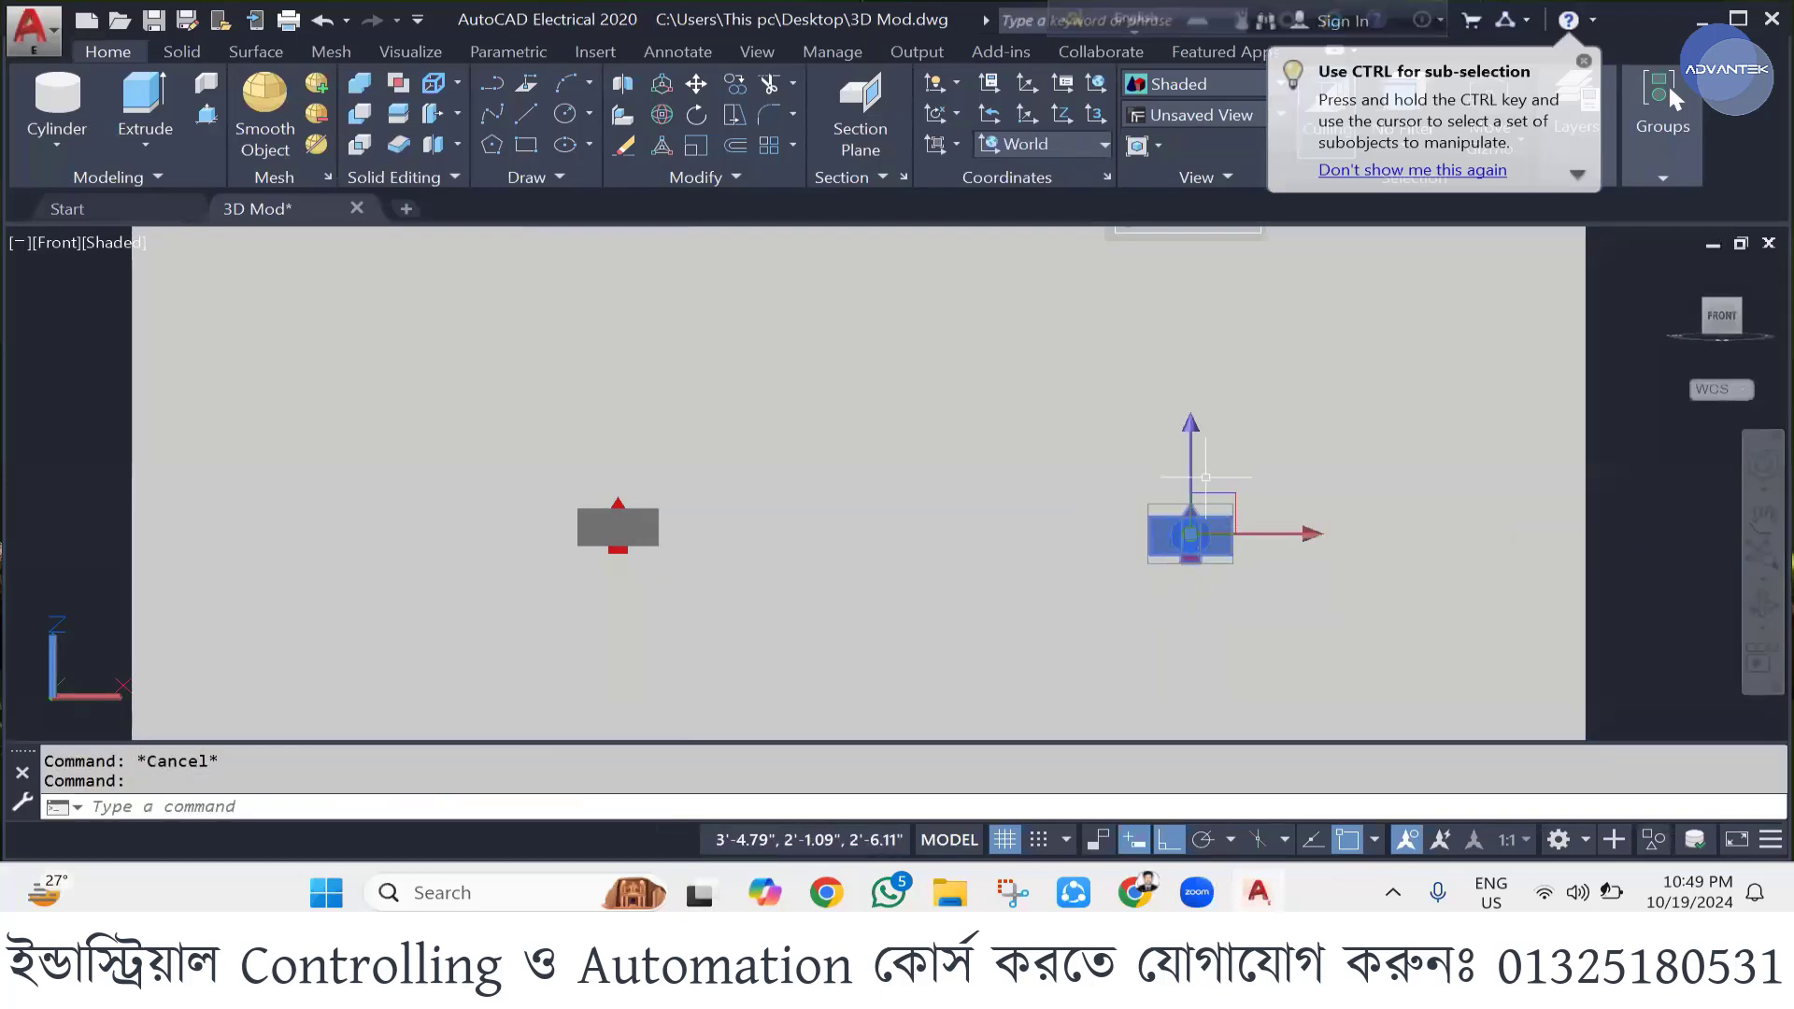
pyautogui.click(1194, 496)
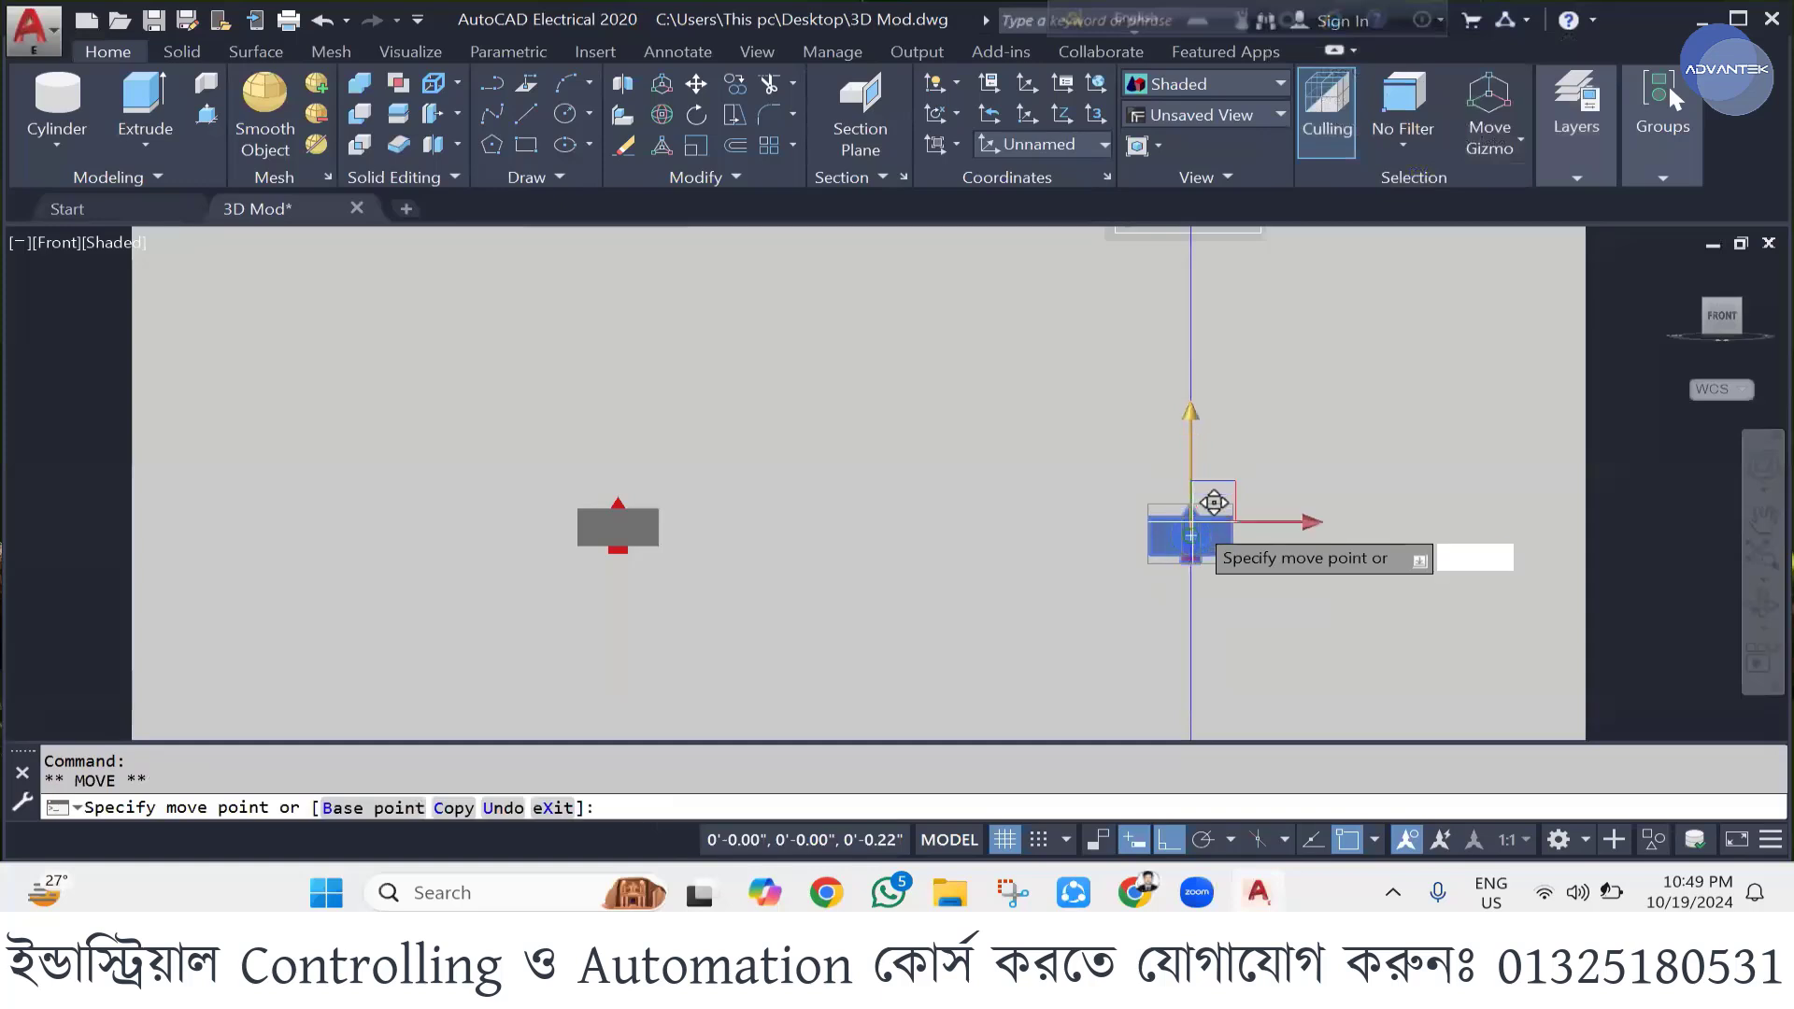
pyautogui.press('Escape')
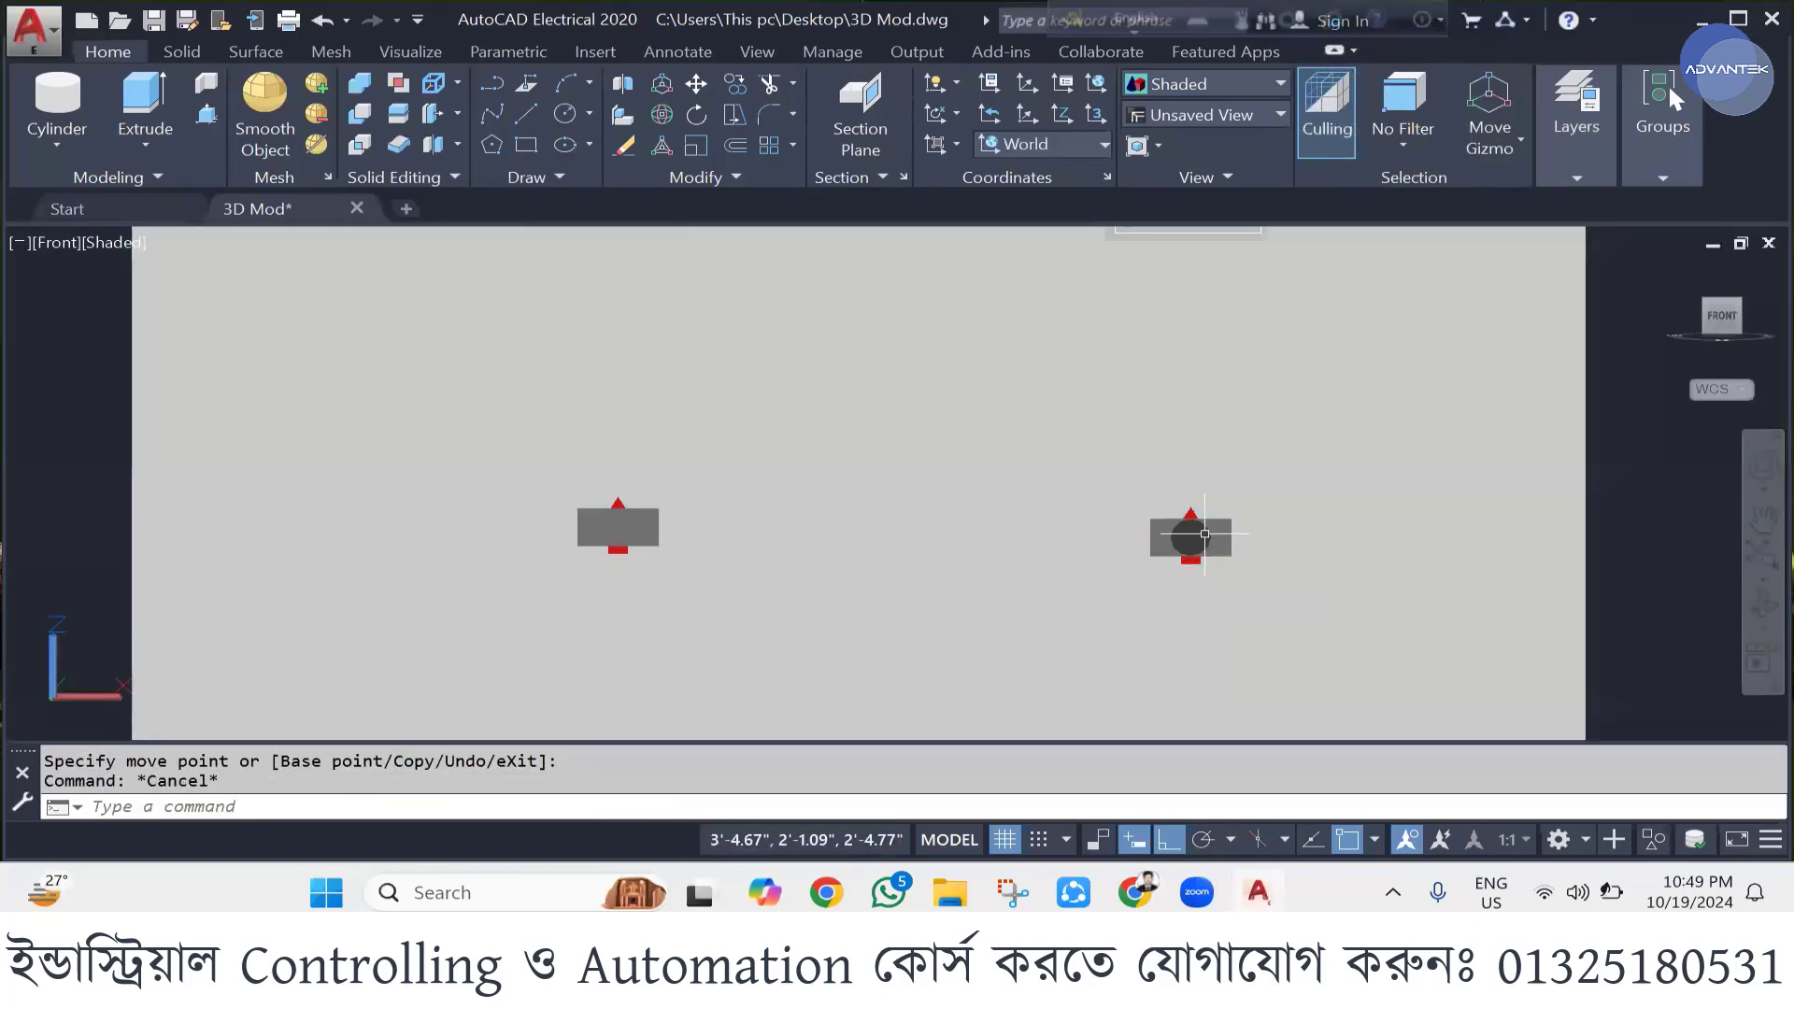
pyautogui.click(1205, 533)
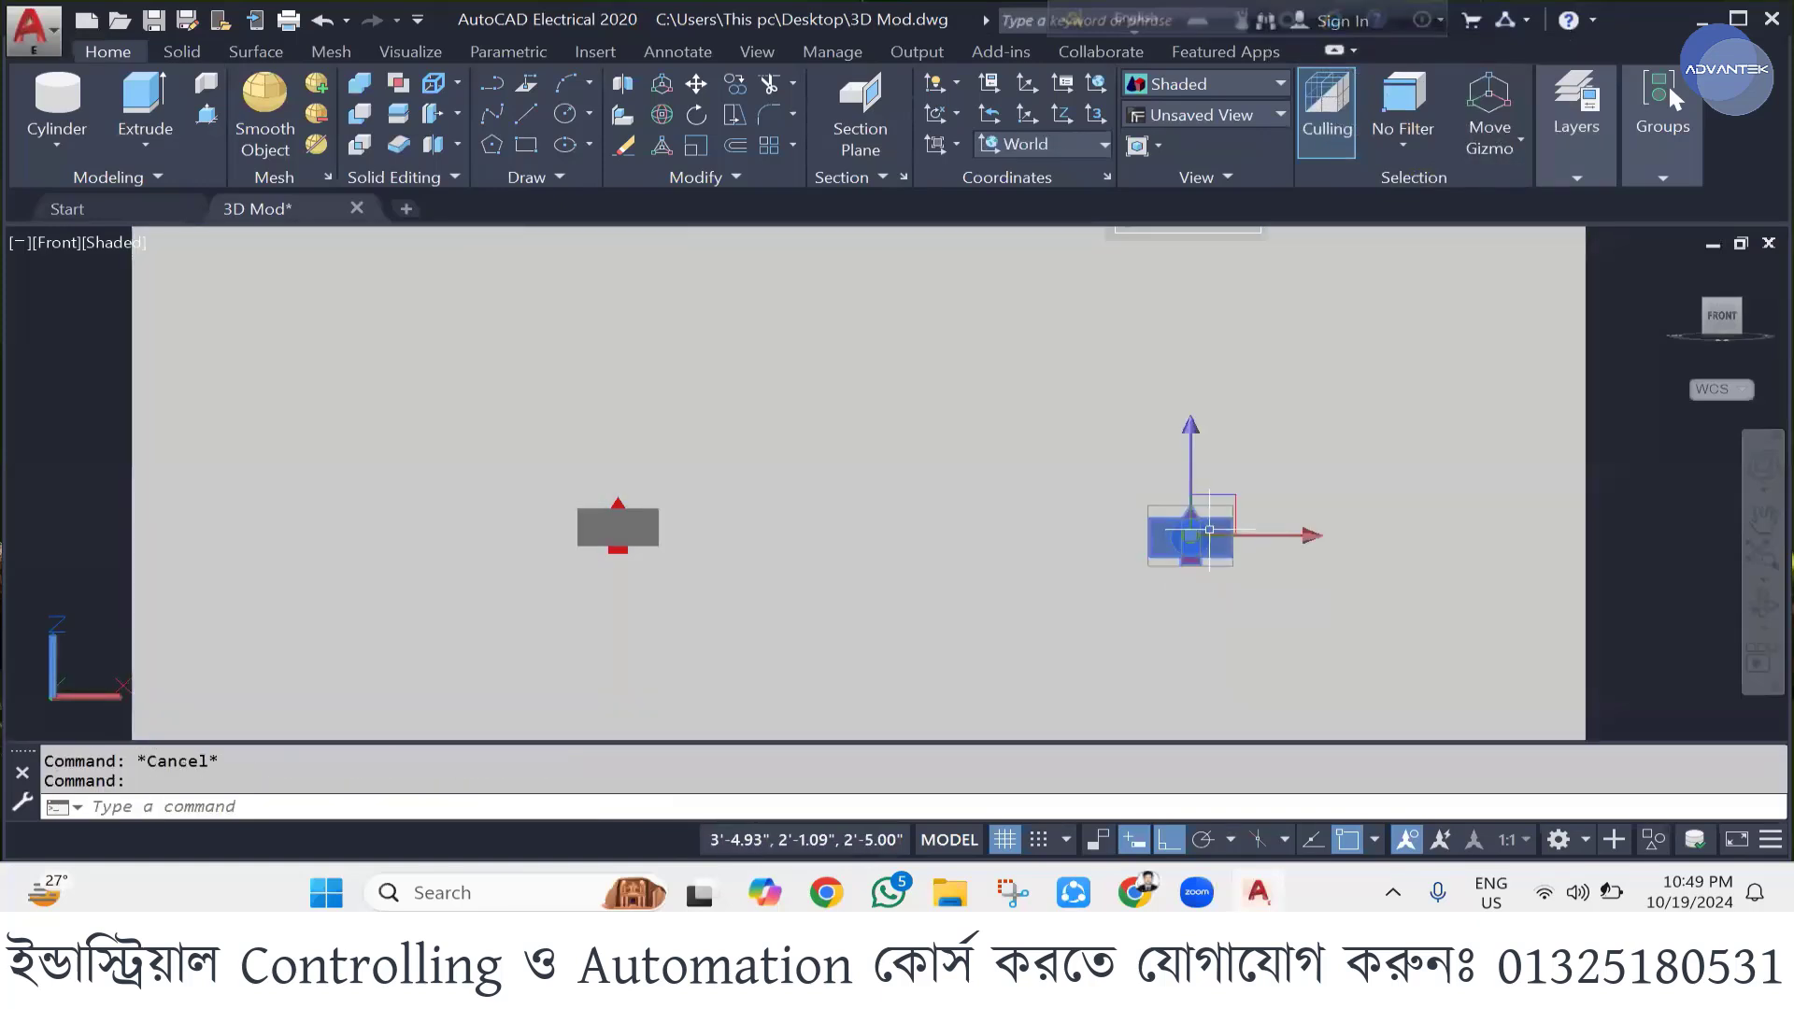
pyautogui.press('Escape')
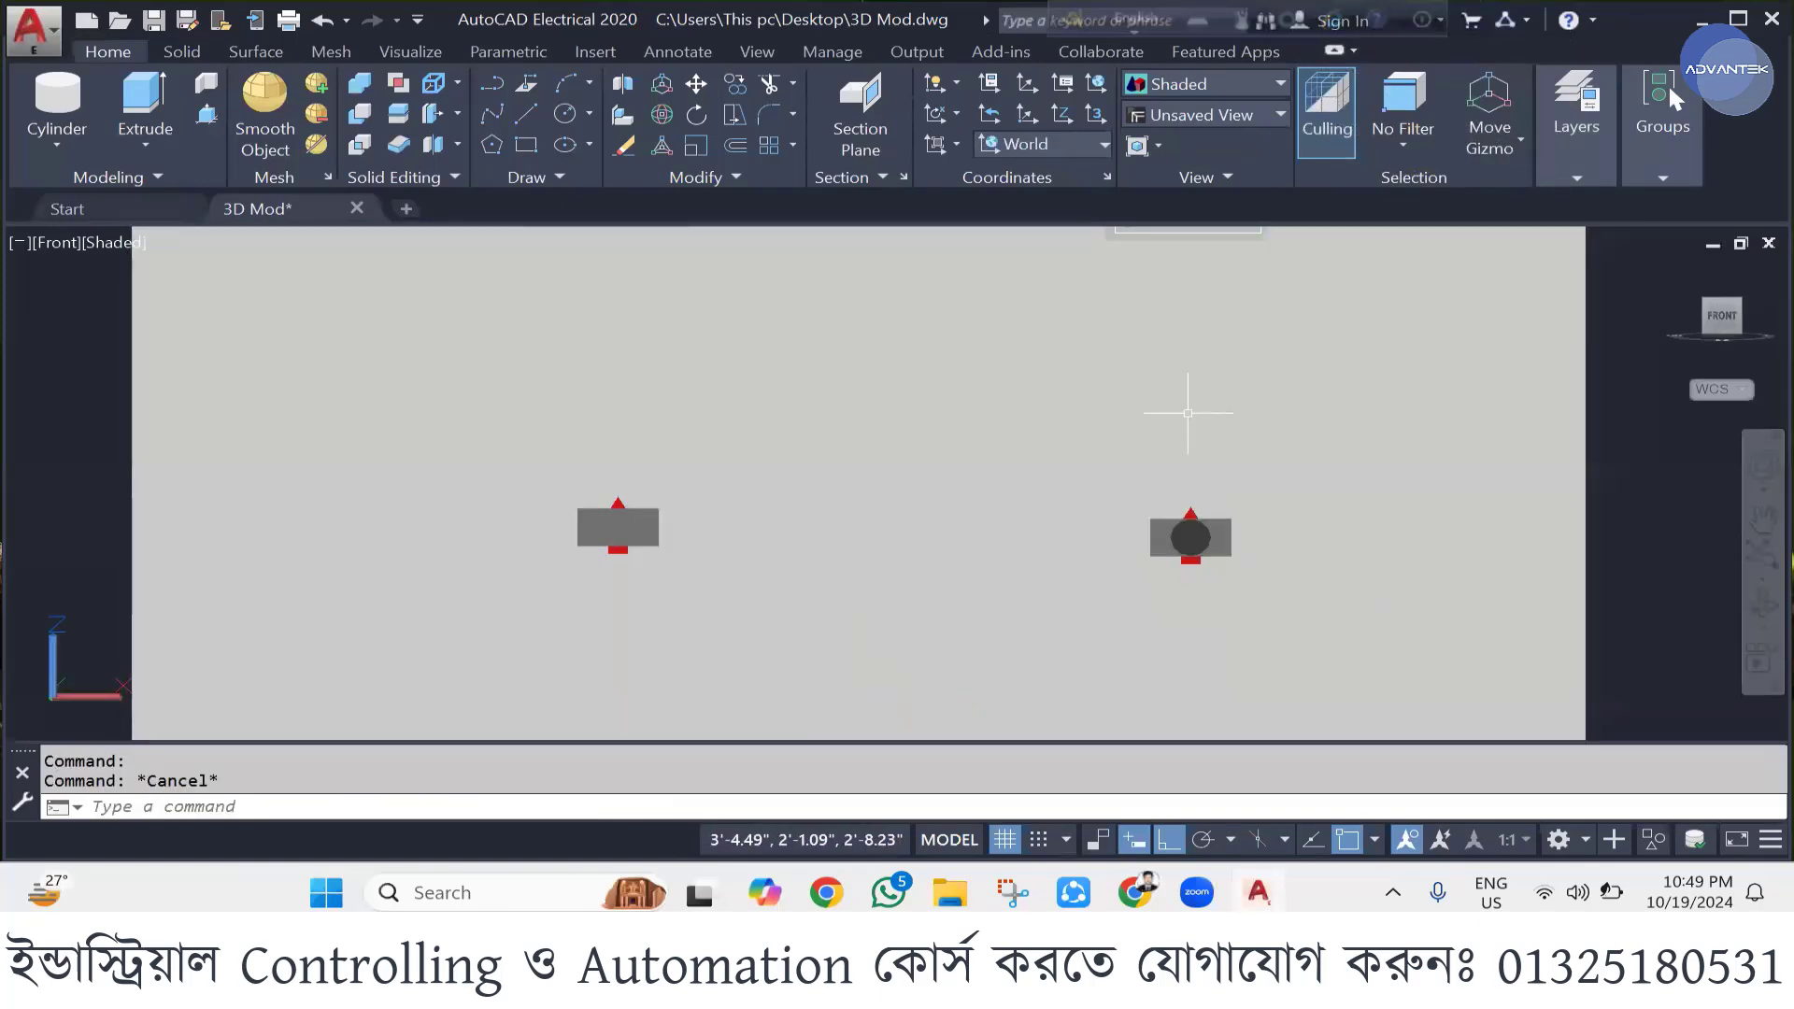
pyautogui.scroll(-4, 1118, 475)
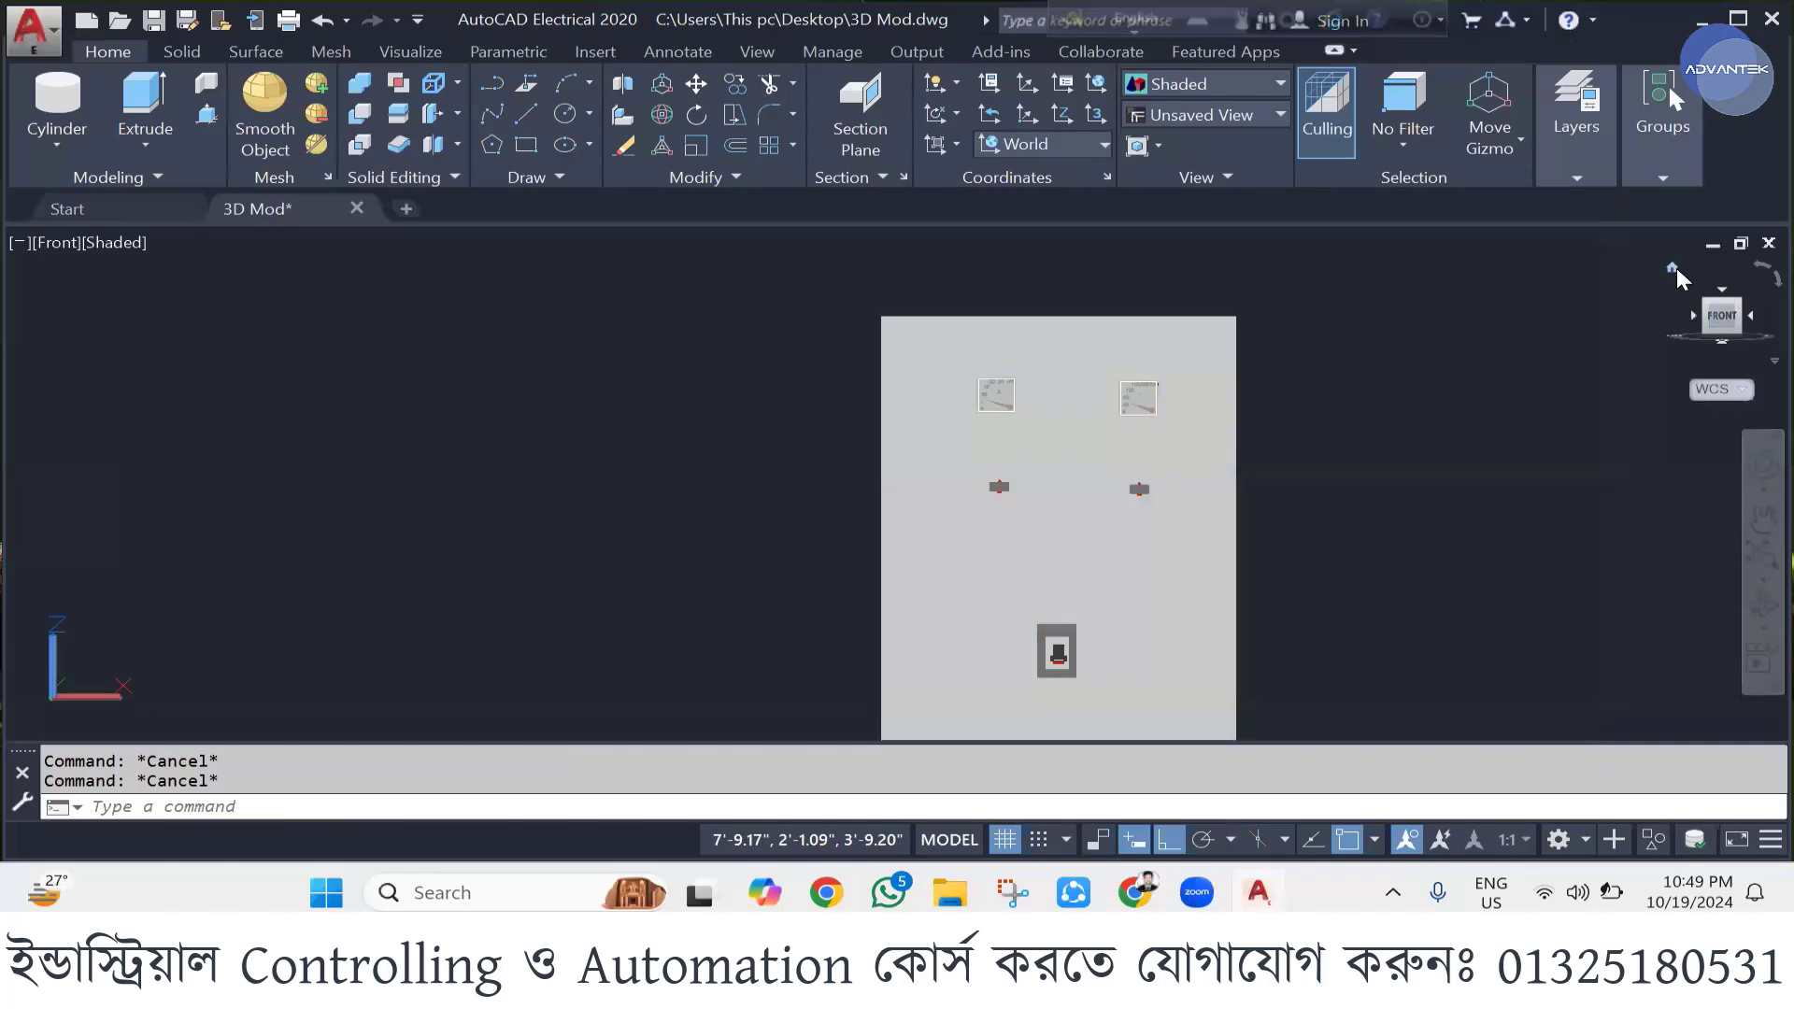
# - From the isometric home view, draw a 0.5" radius, 1" tall cylinder beside the enclosure
pyautogui.click(1673, 268)
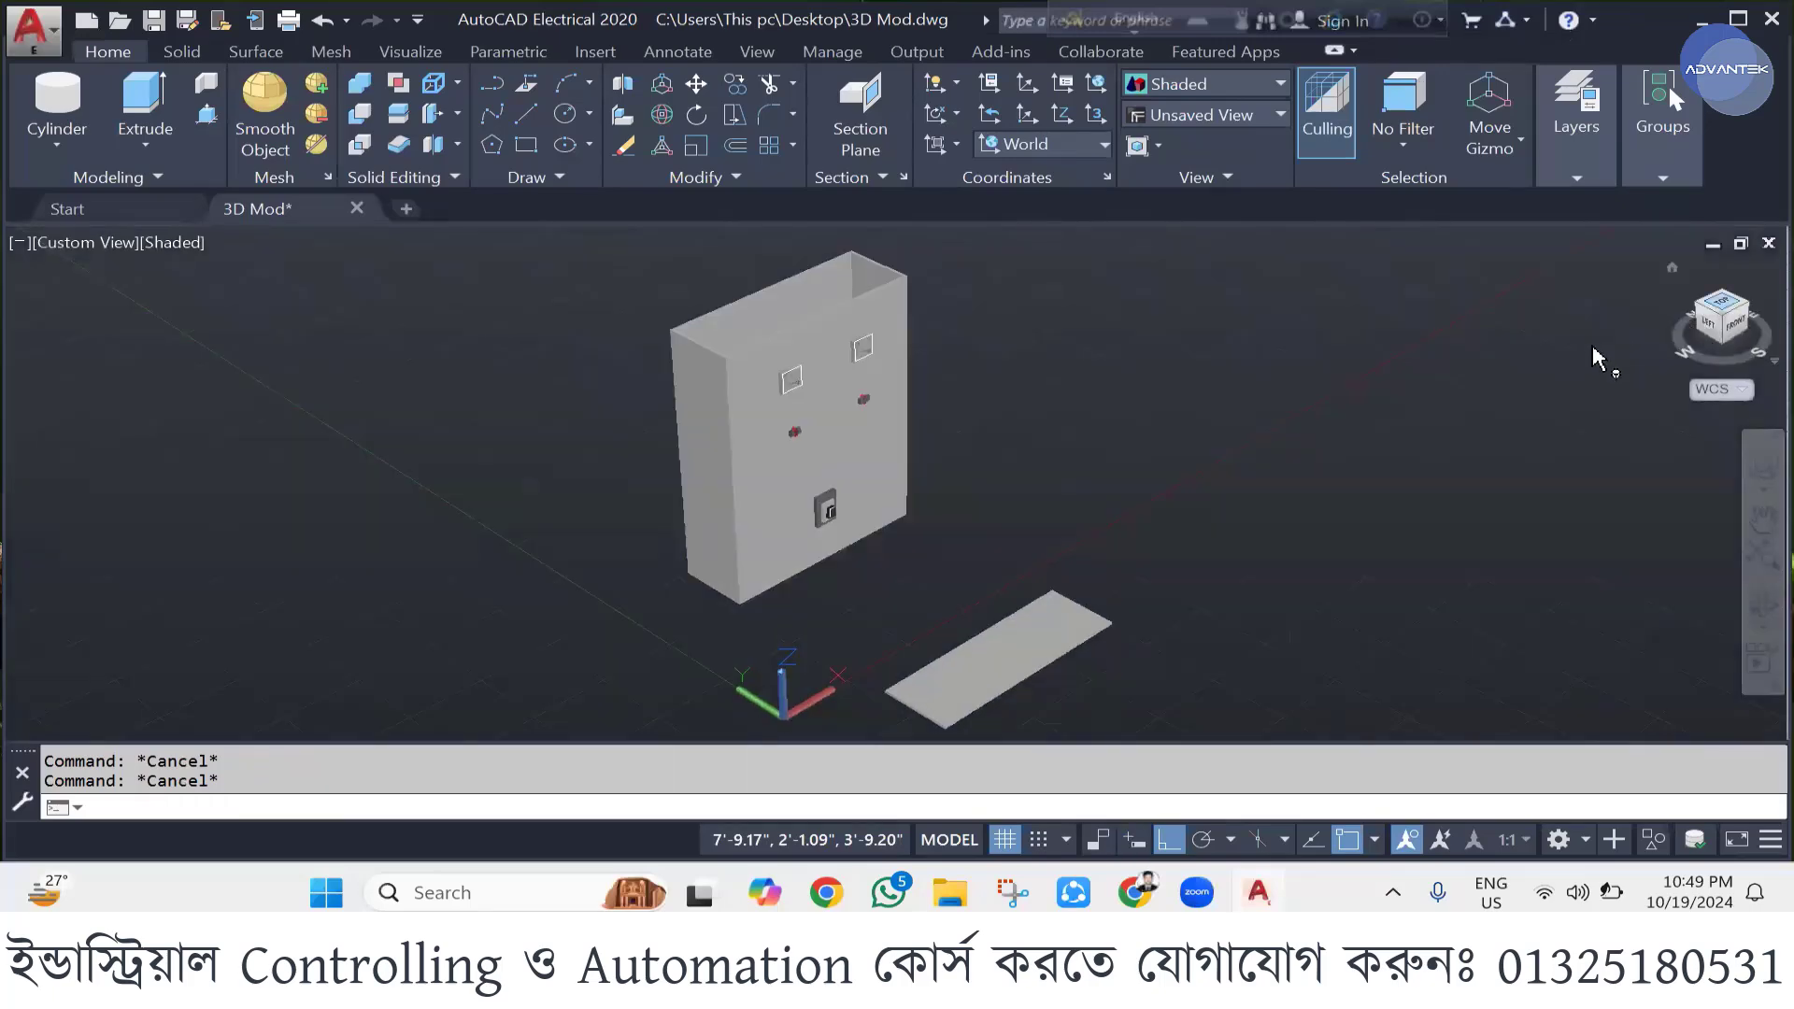
pyautogui.keyDown('shift'); pyautogui.moveTo(1596, 357); pyautogui.dragTo(1415, 391, button='middle'); pyautogui.keyUp('shift')
pyautogui.click(1706, 314)
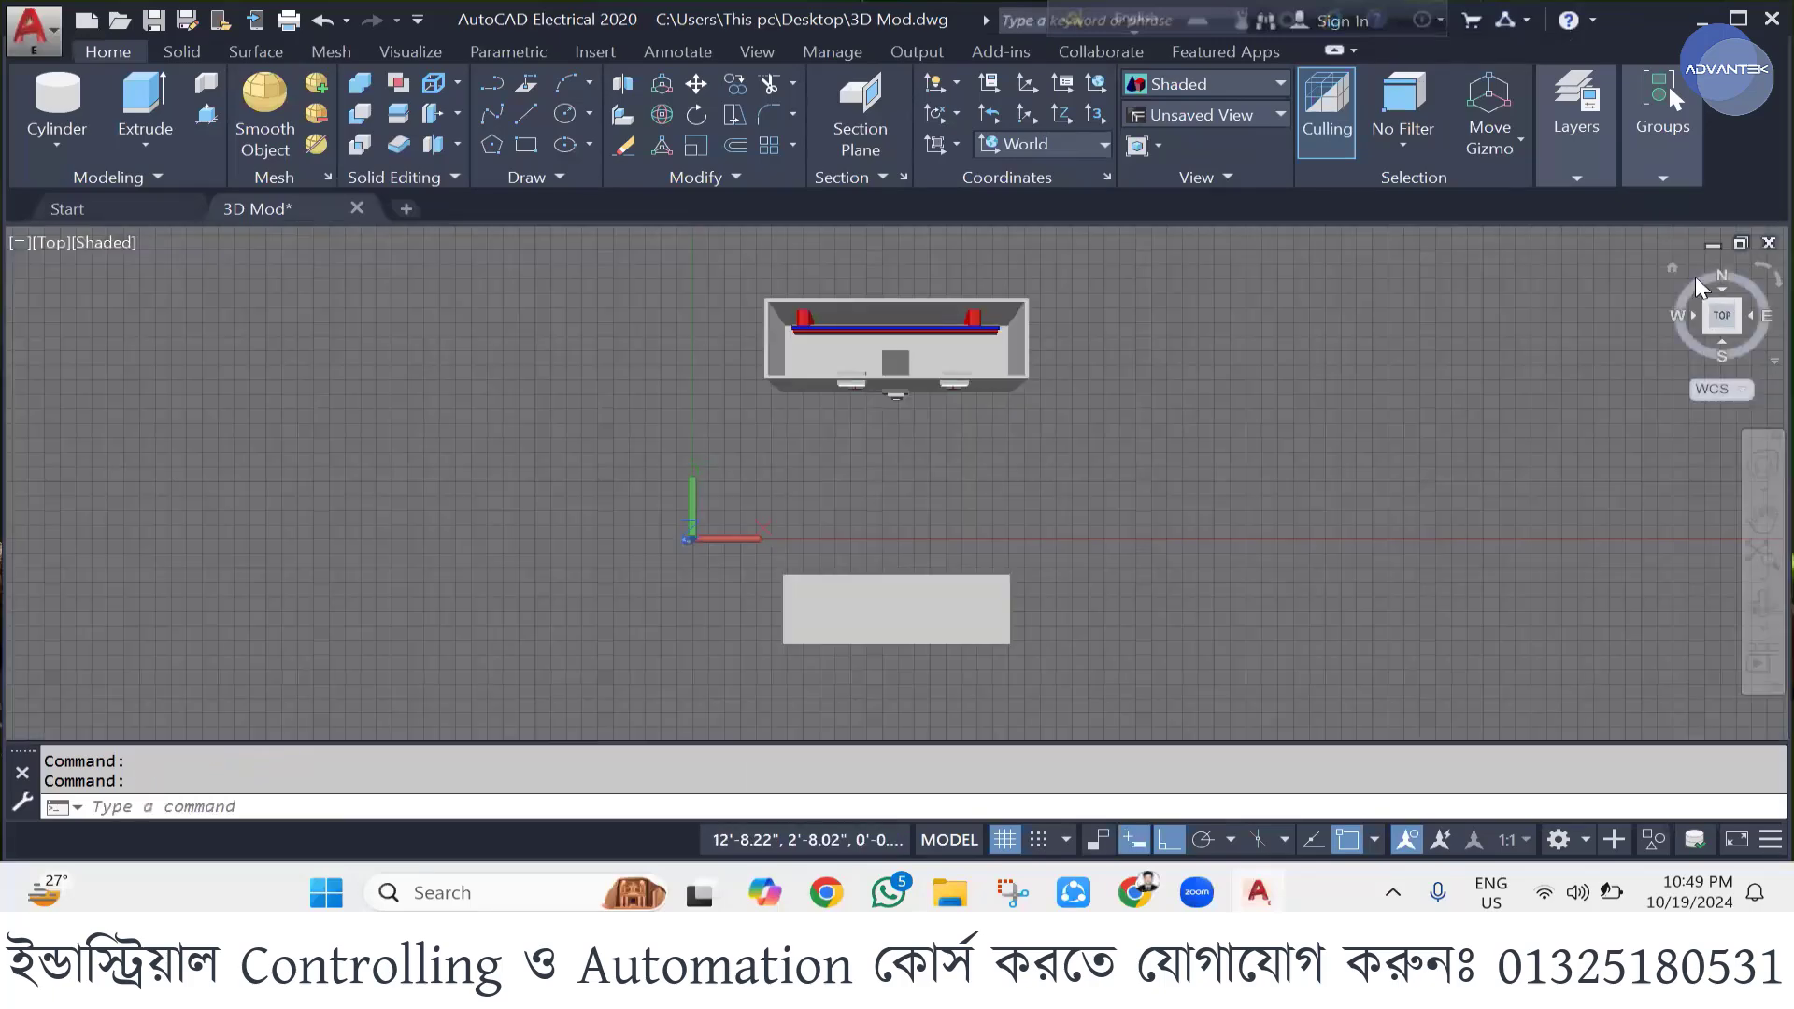
pyautogui.click(1671, 267)
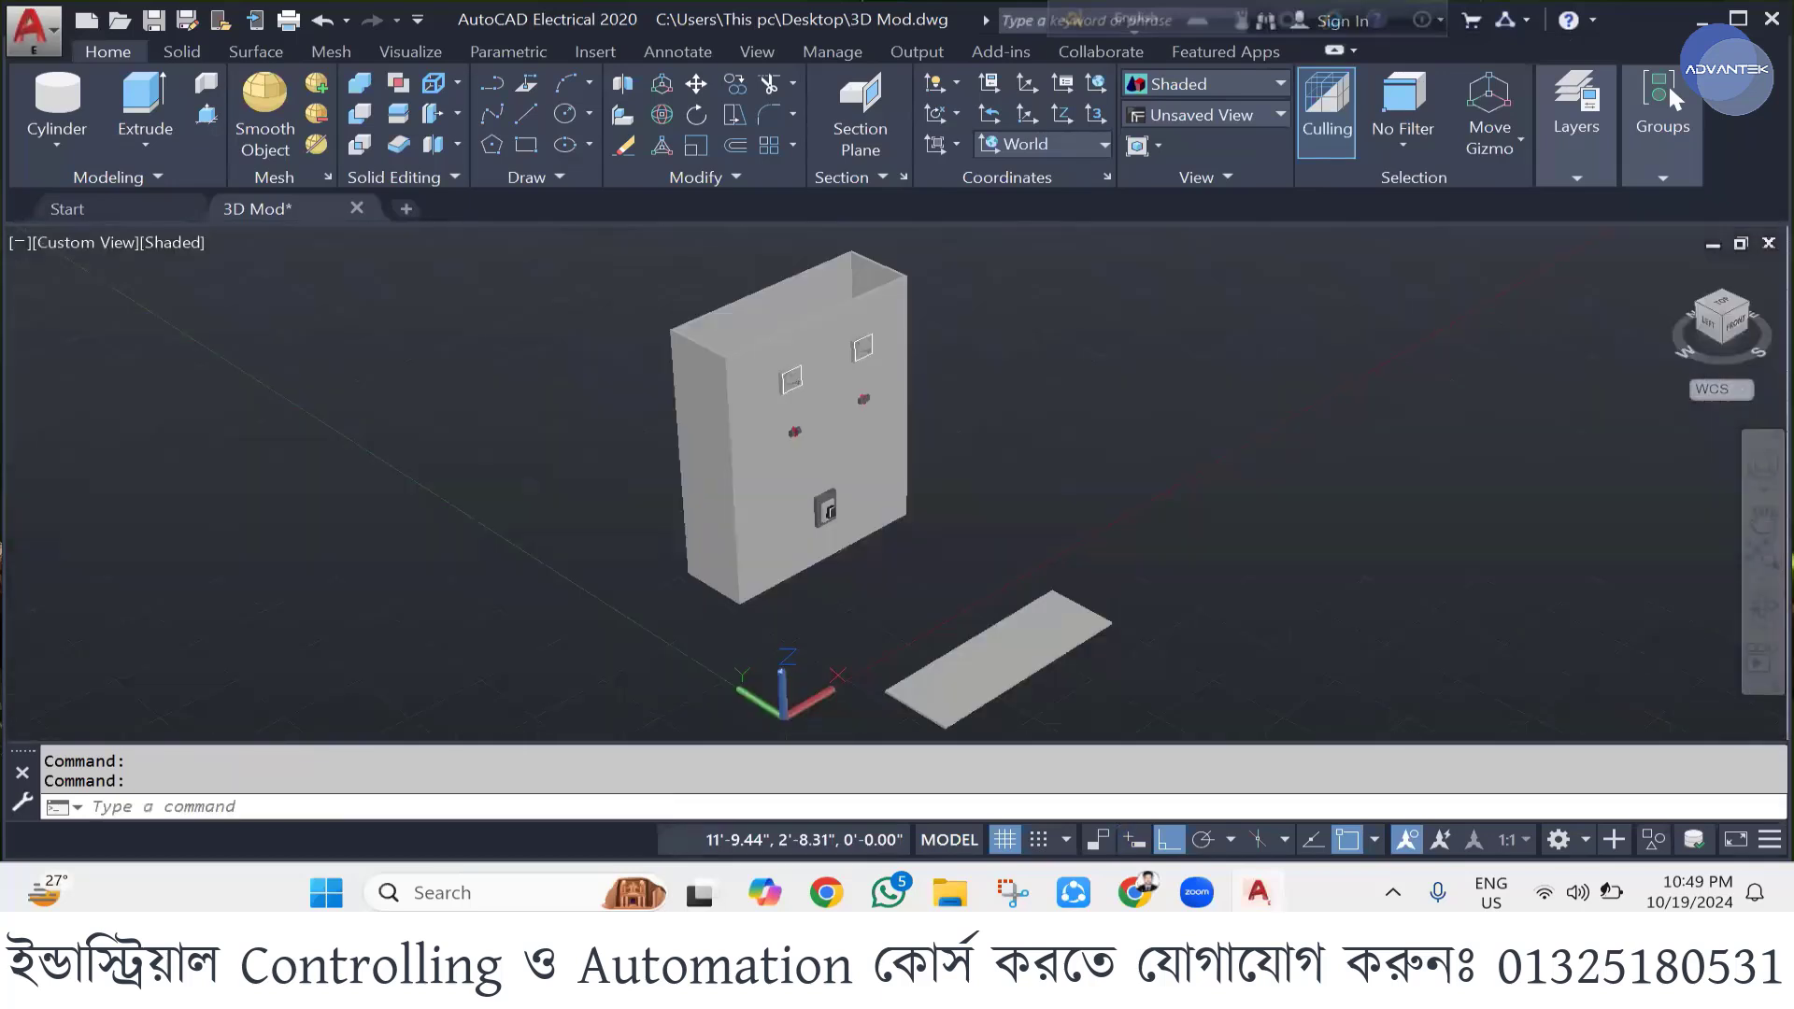
pyautogui.scroll(5, 1137, 397)
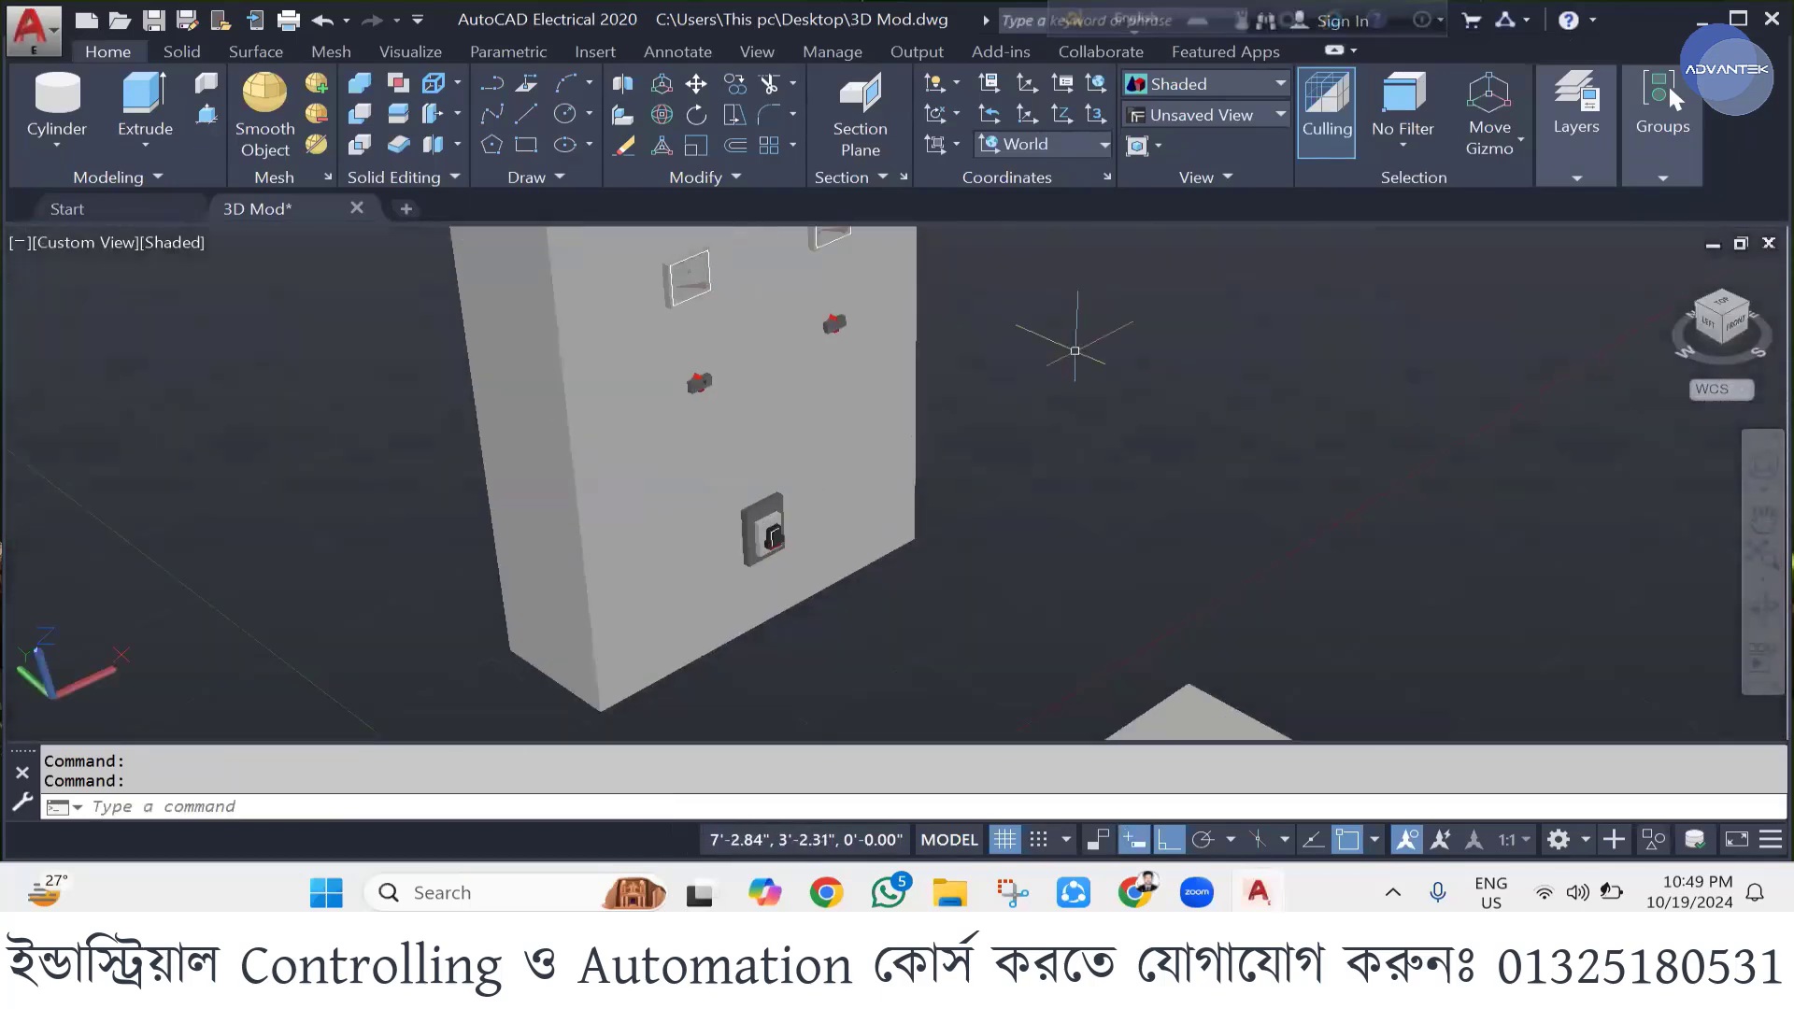
pyautogui.click(59, 103)
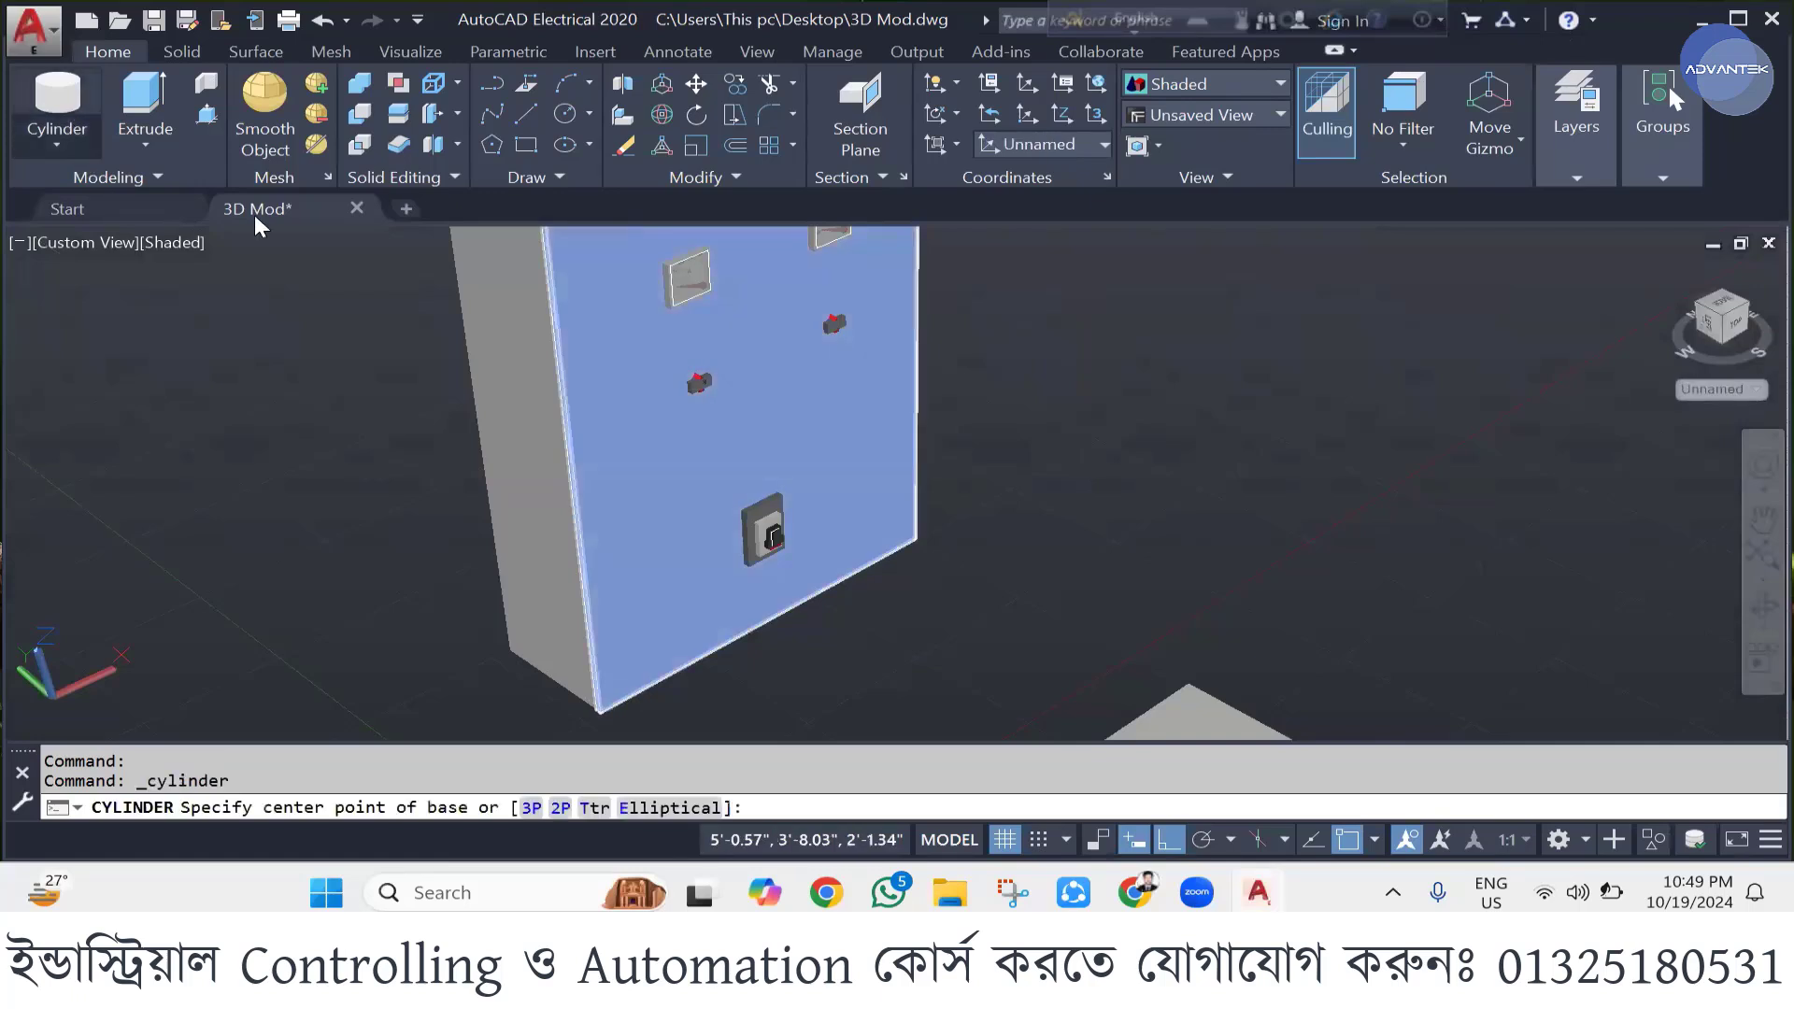
pyautogui.click(1118, 385)
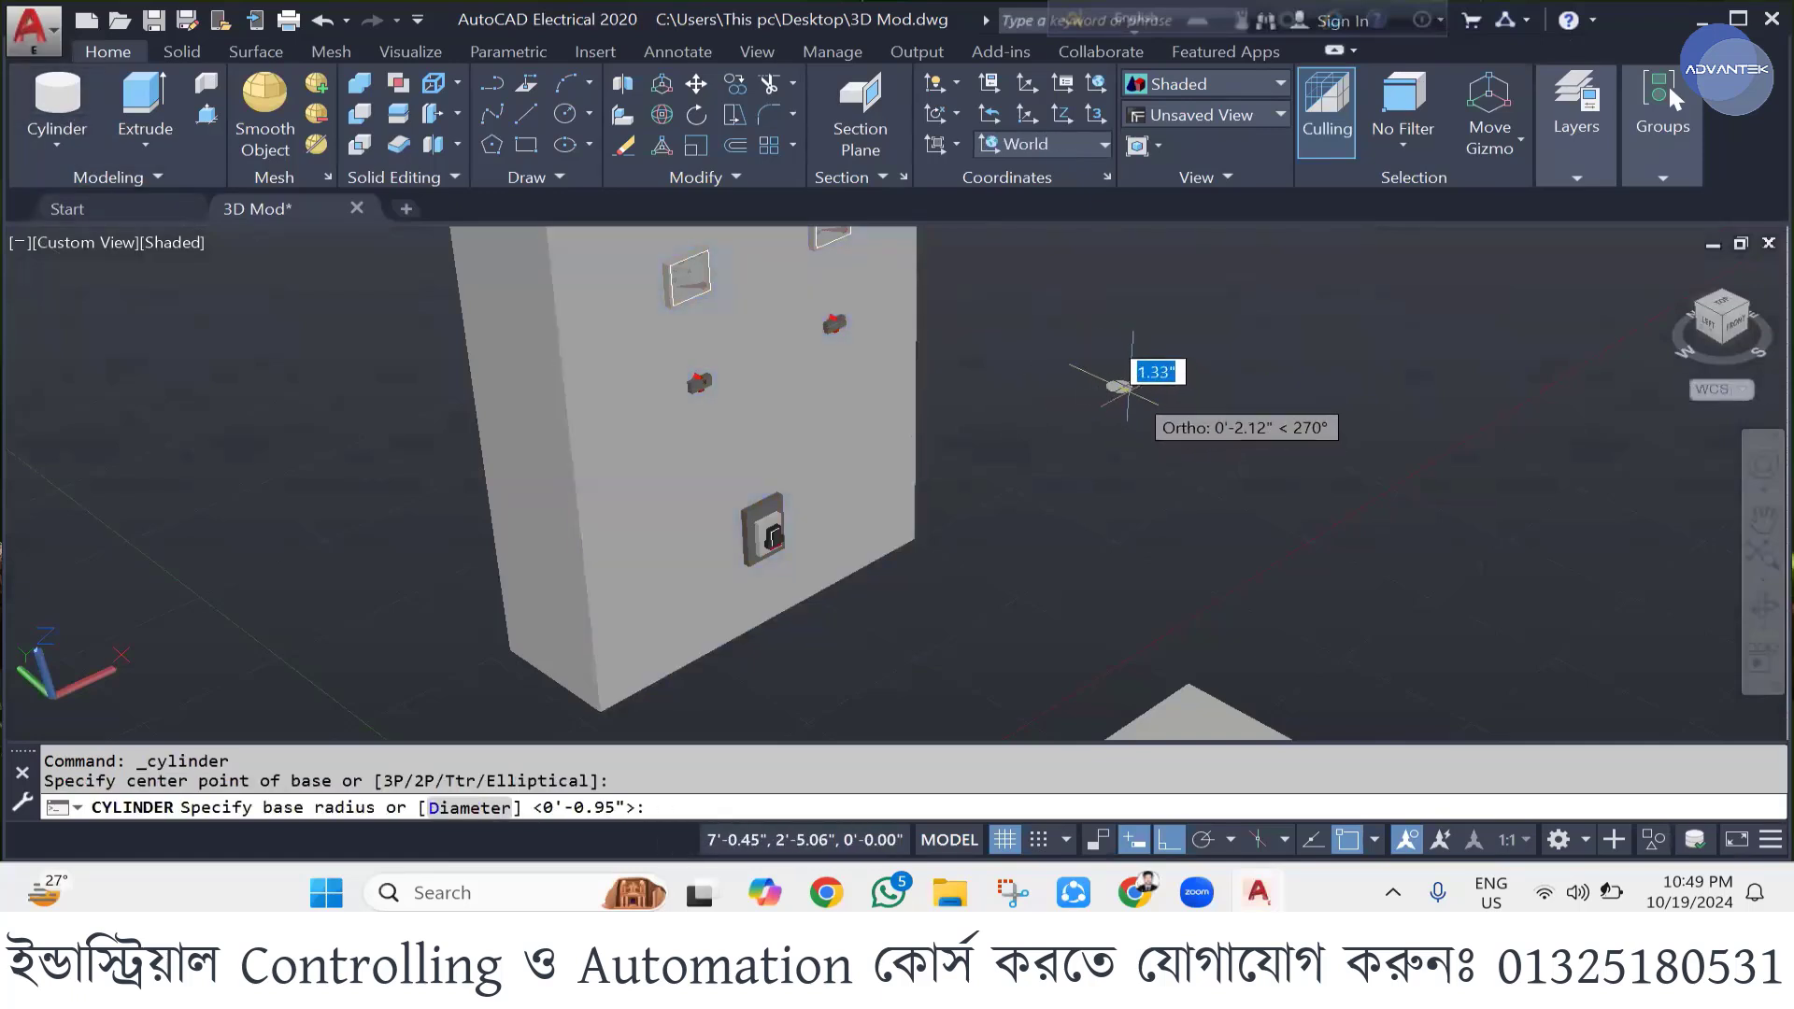
pyautogui.scroll(3, 1121, 383)
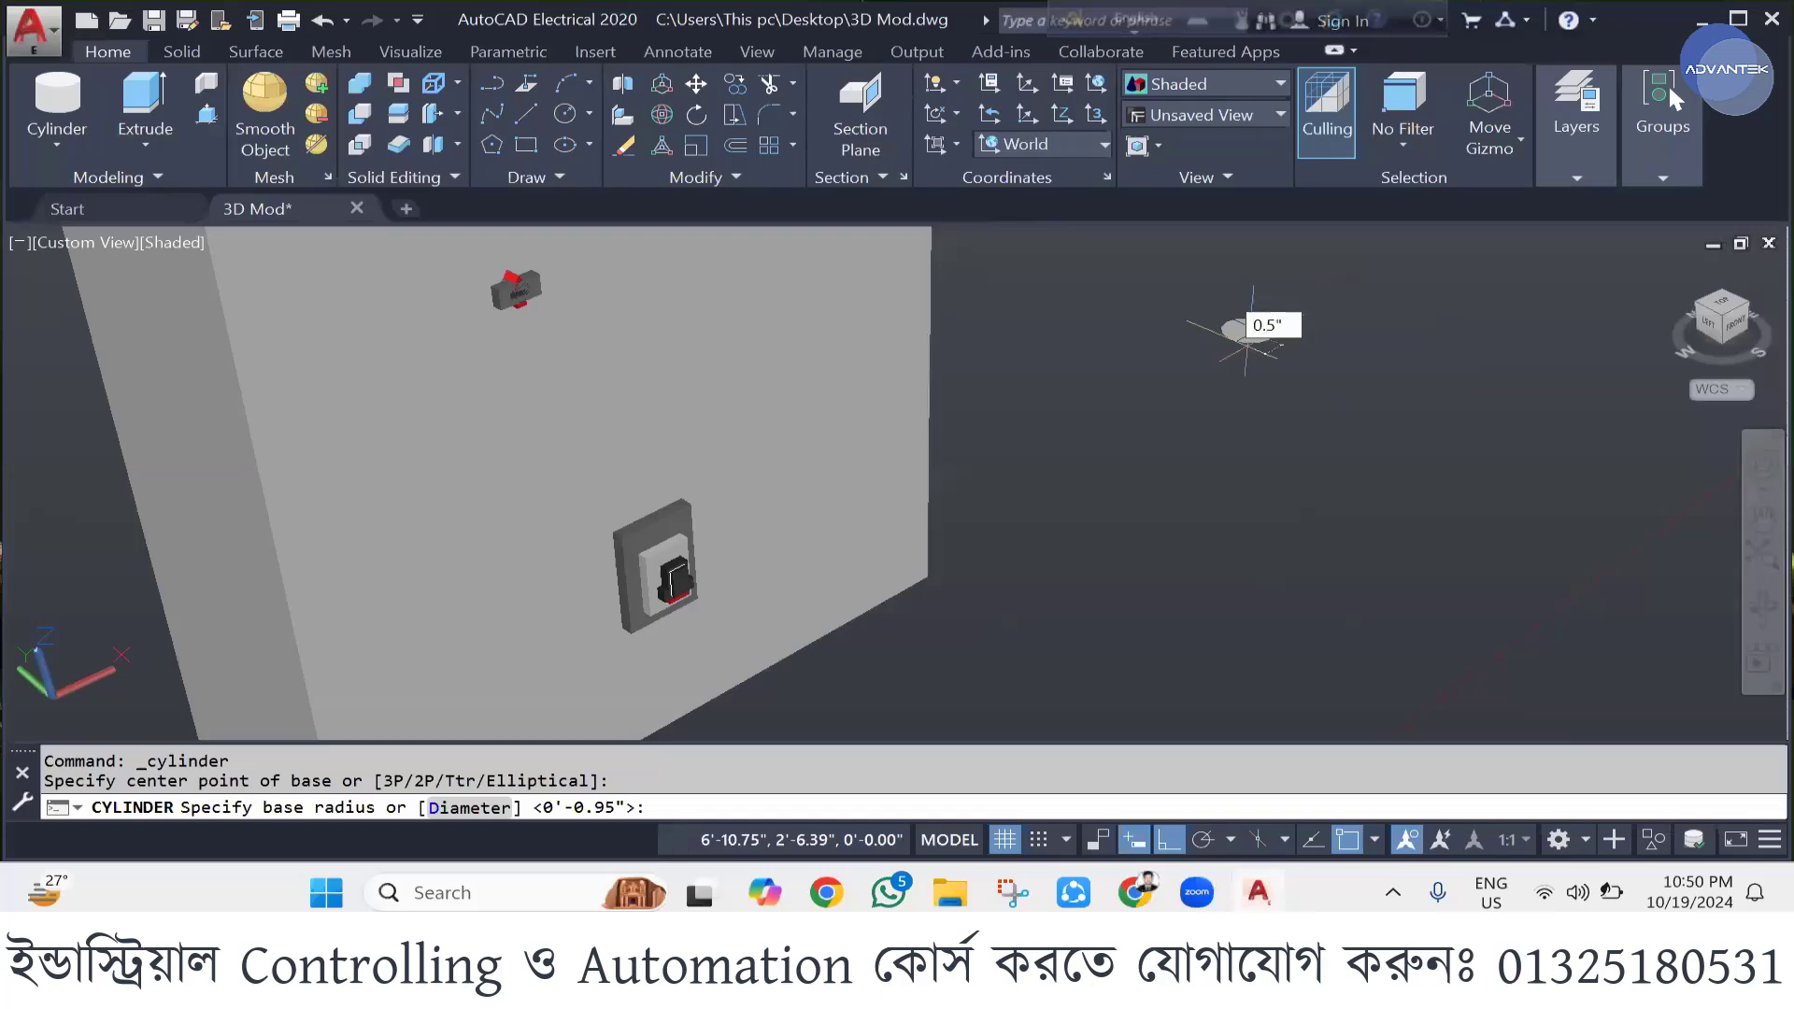
pyautogui.press('Return')
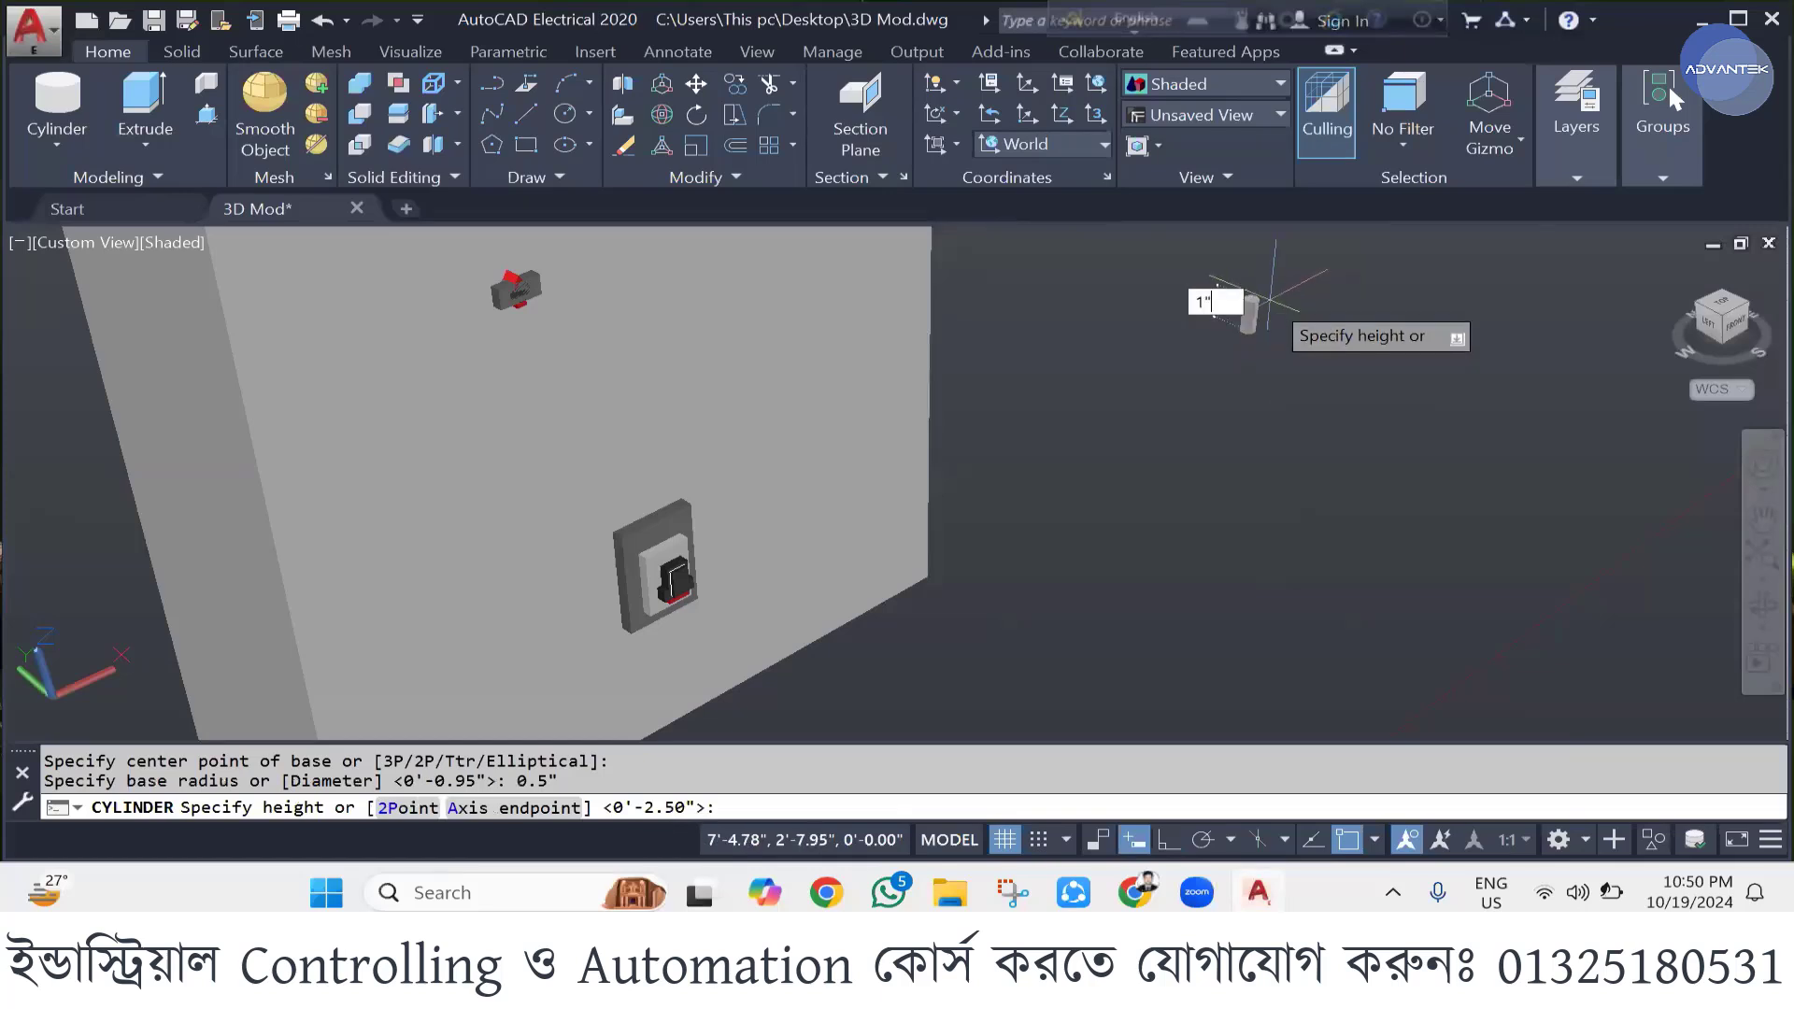
pyautogui.press('Return')
pyautogui.scroll(2, 966, 444)
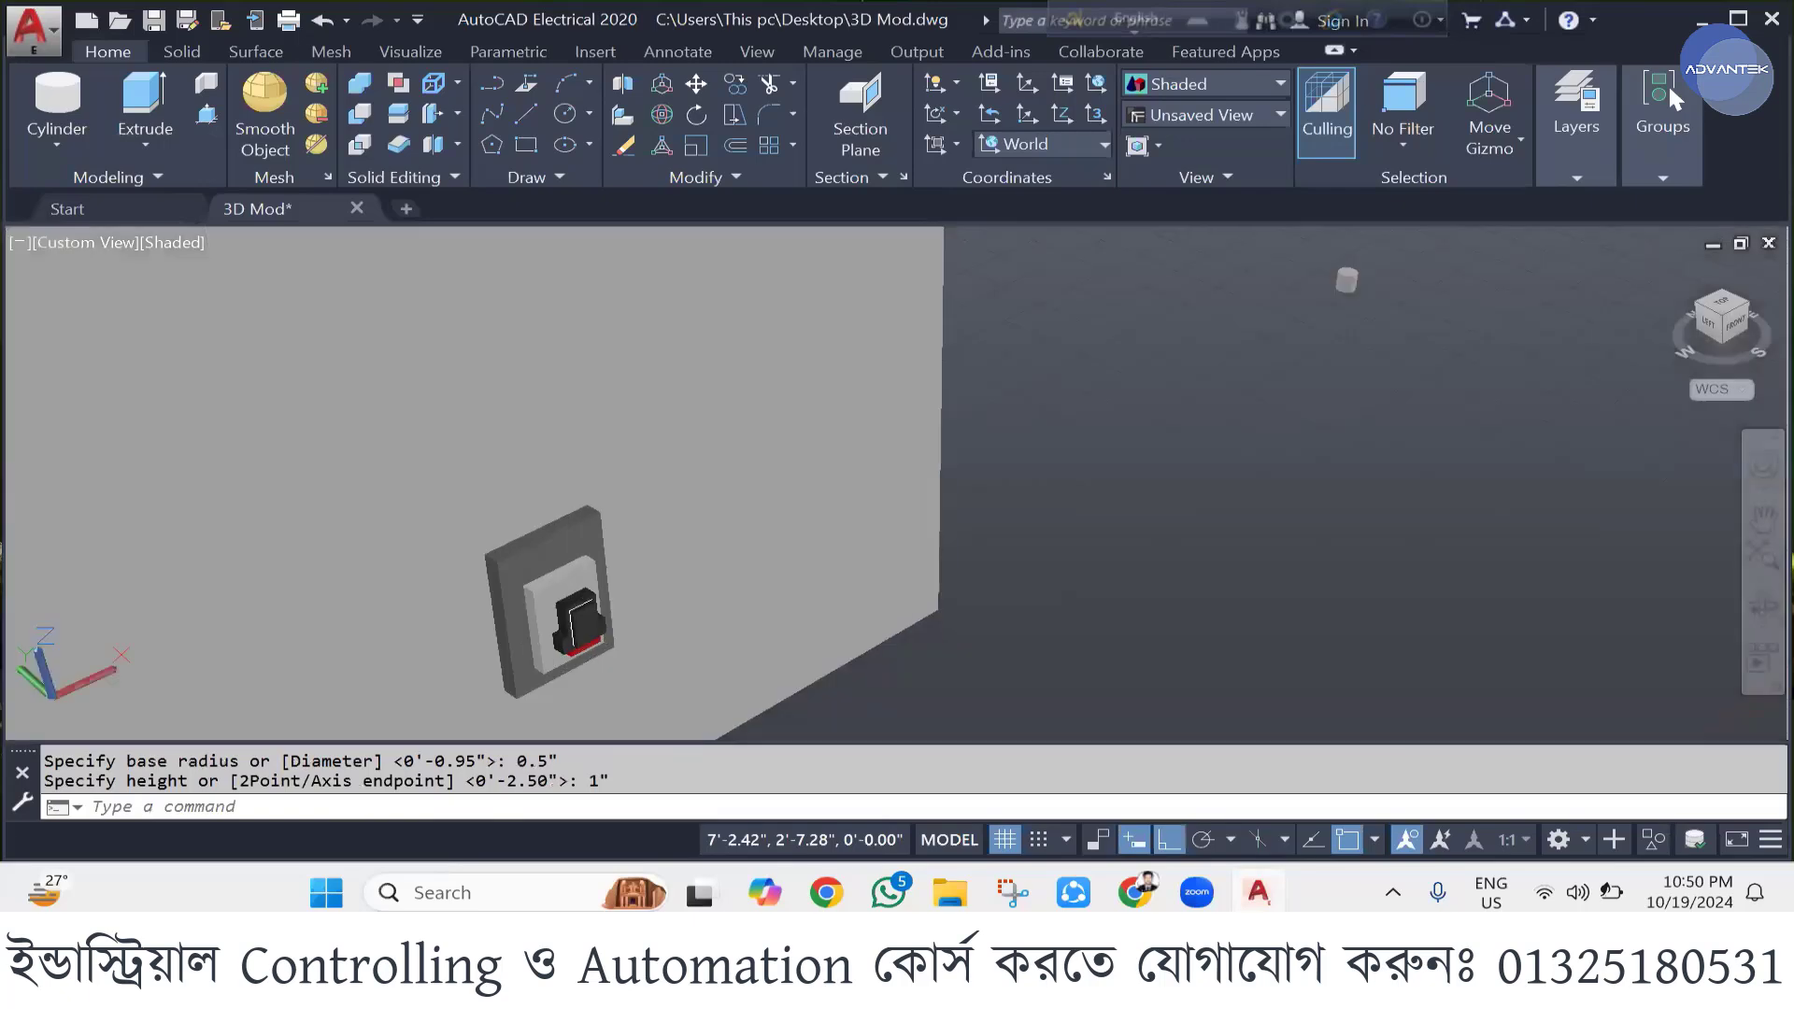
pyautogui.keyDown('shift'); pyautogui.moveTo(1214, 486); pyautogui.dragTo(914, 505, button='middle'); pyautogui.keyUp('shift')
pyautogui.press('Escape')
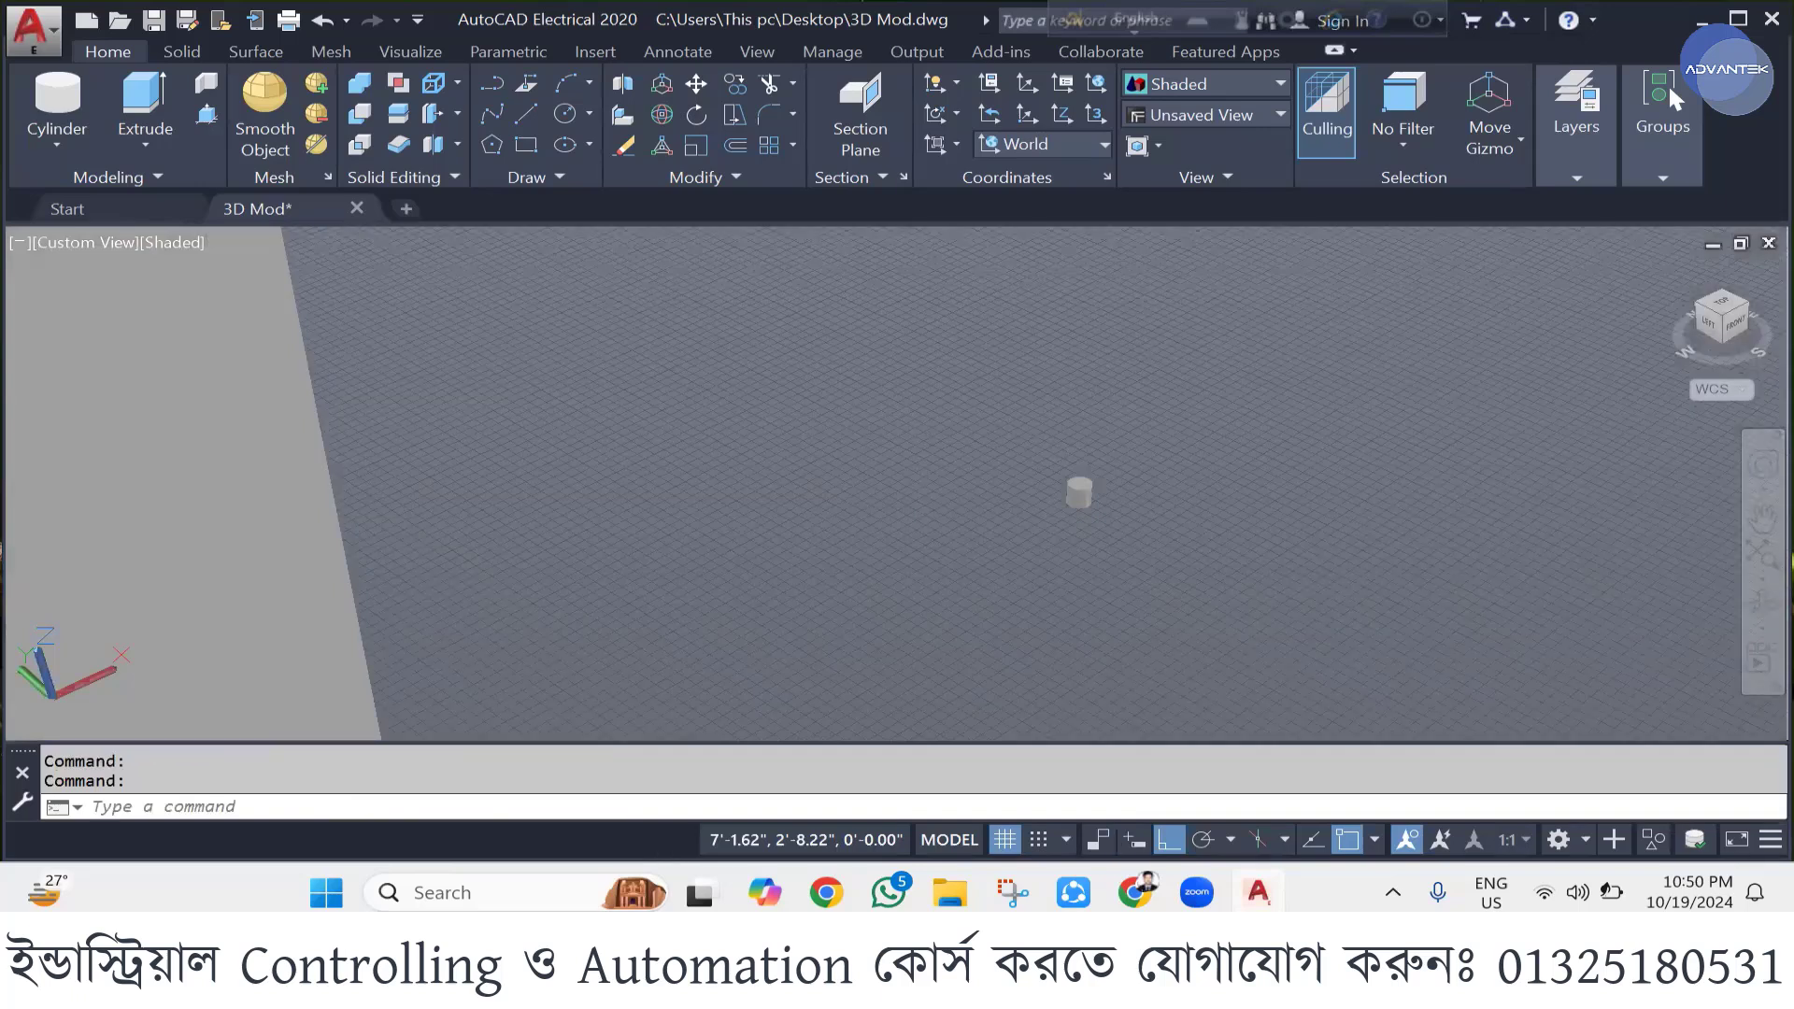
pyautogui.press('Escape')
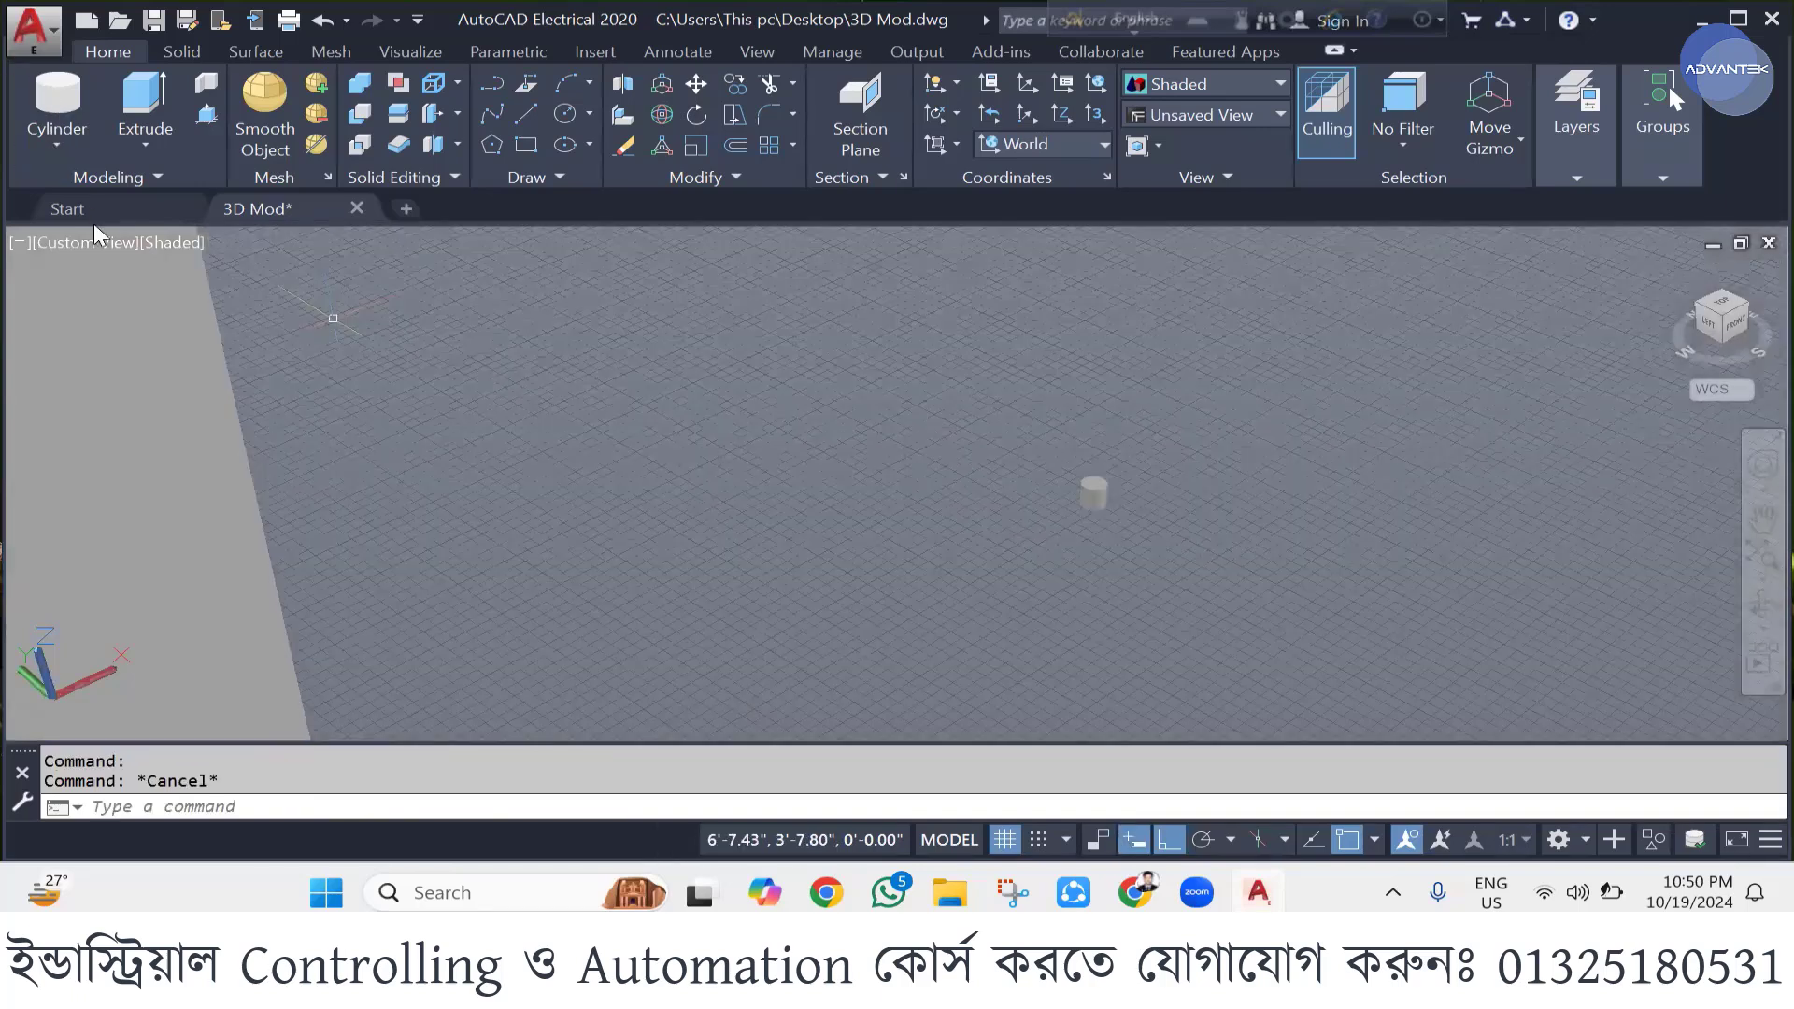
# - Draw a sphere of radius 0.5 centred on the cylinder's top, then select it
pyautogui.click(56, 145)
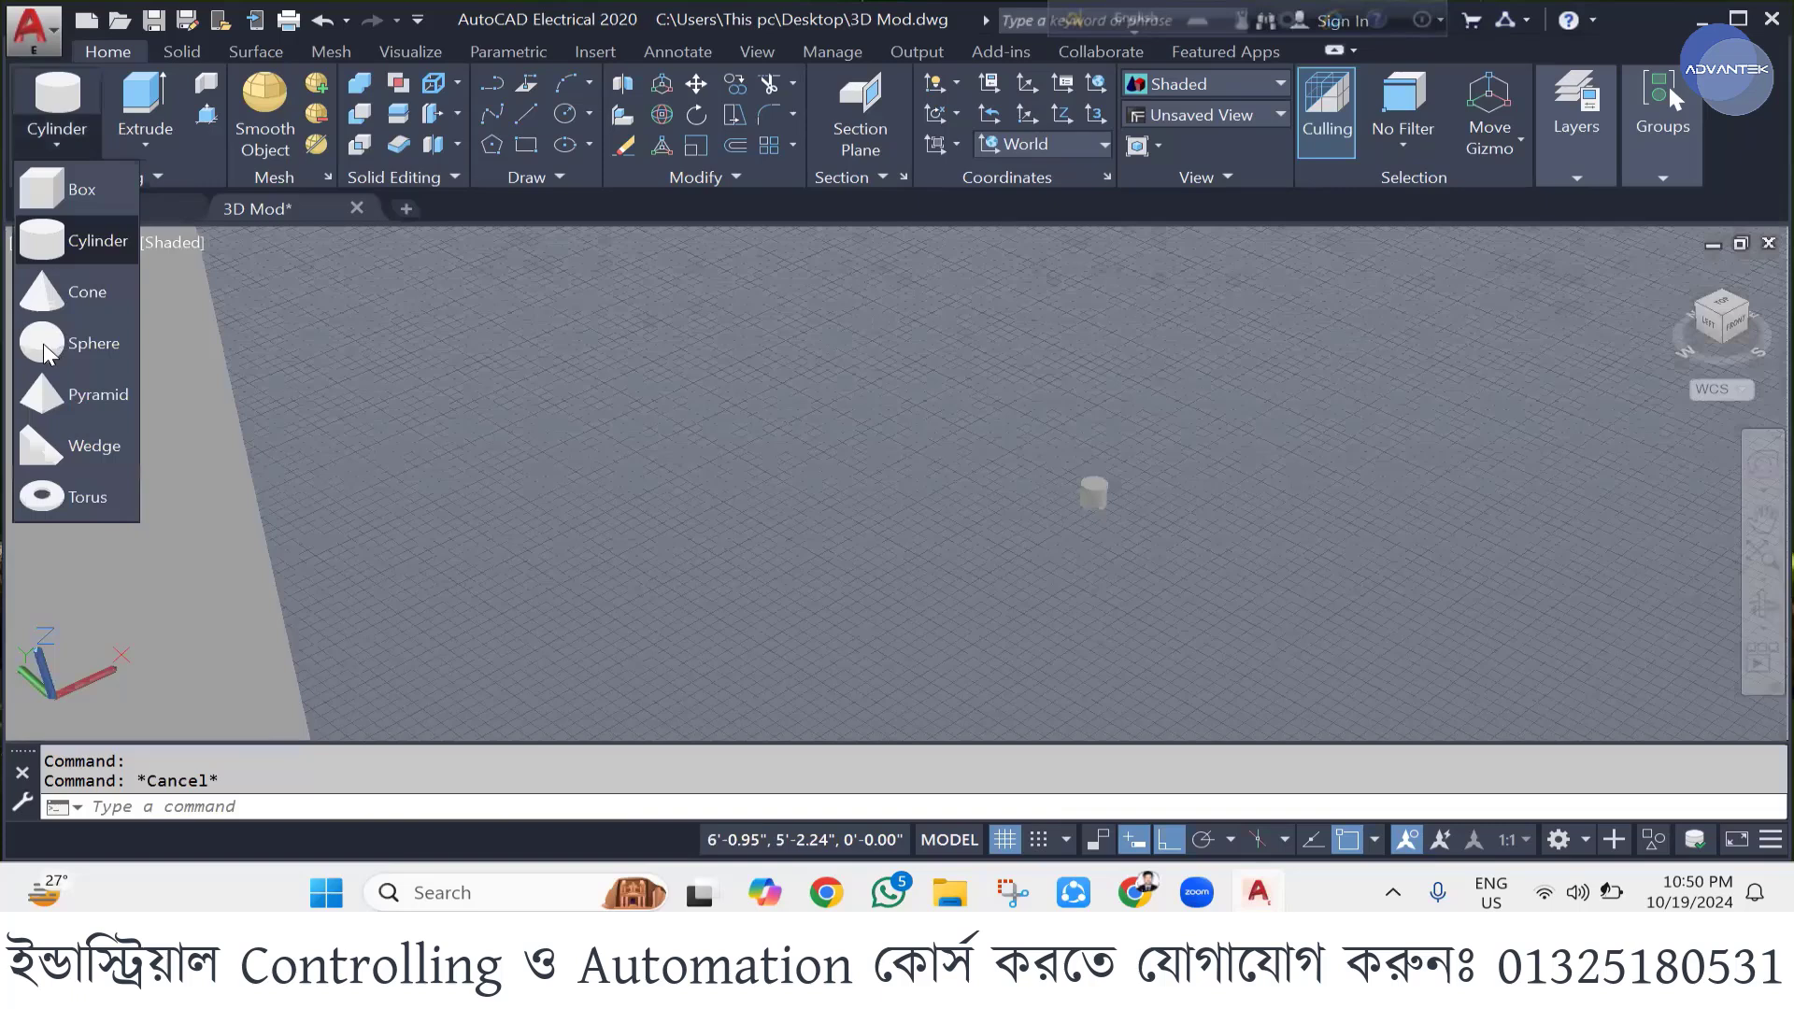
pyautogui.click(44, 344)
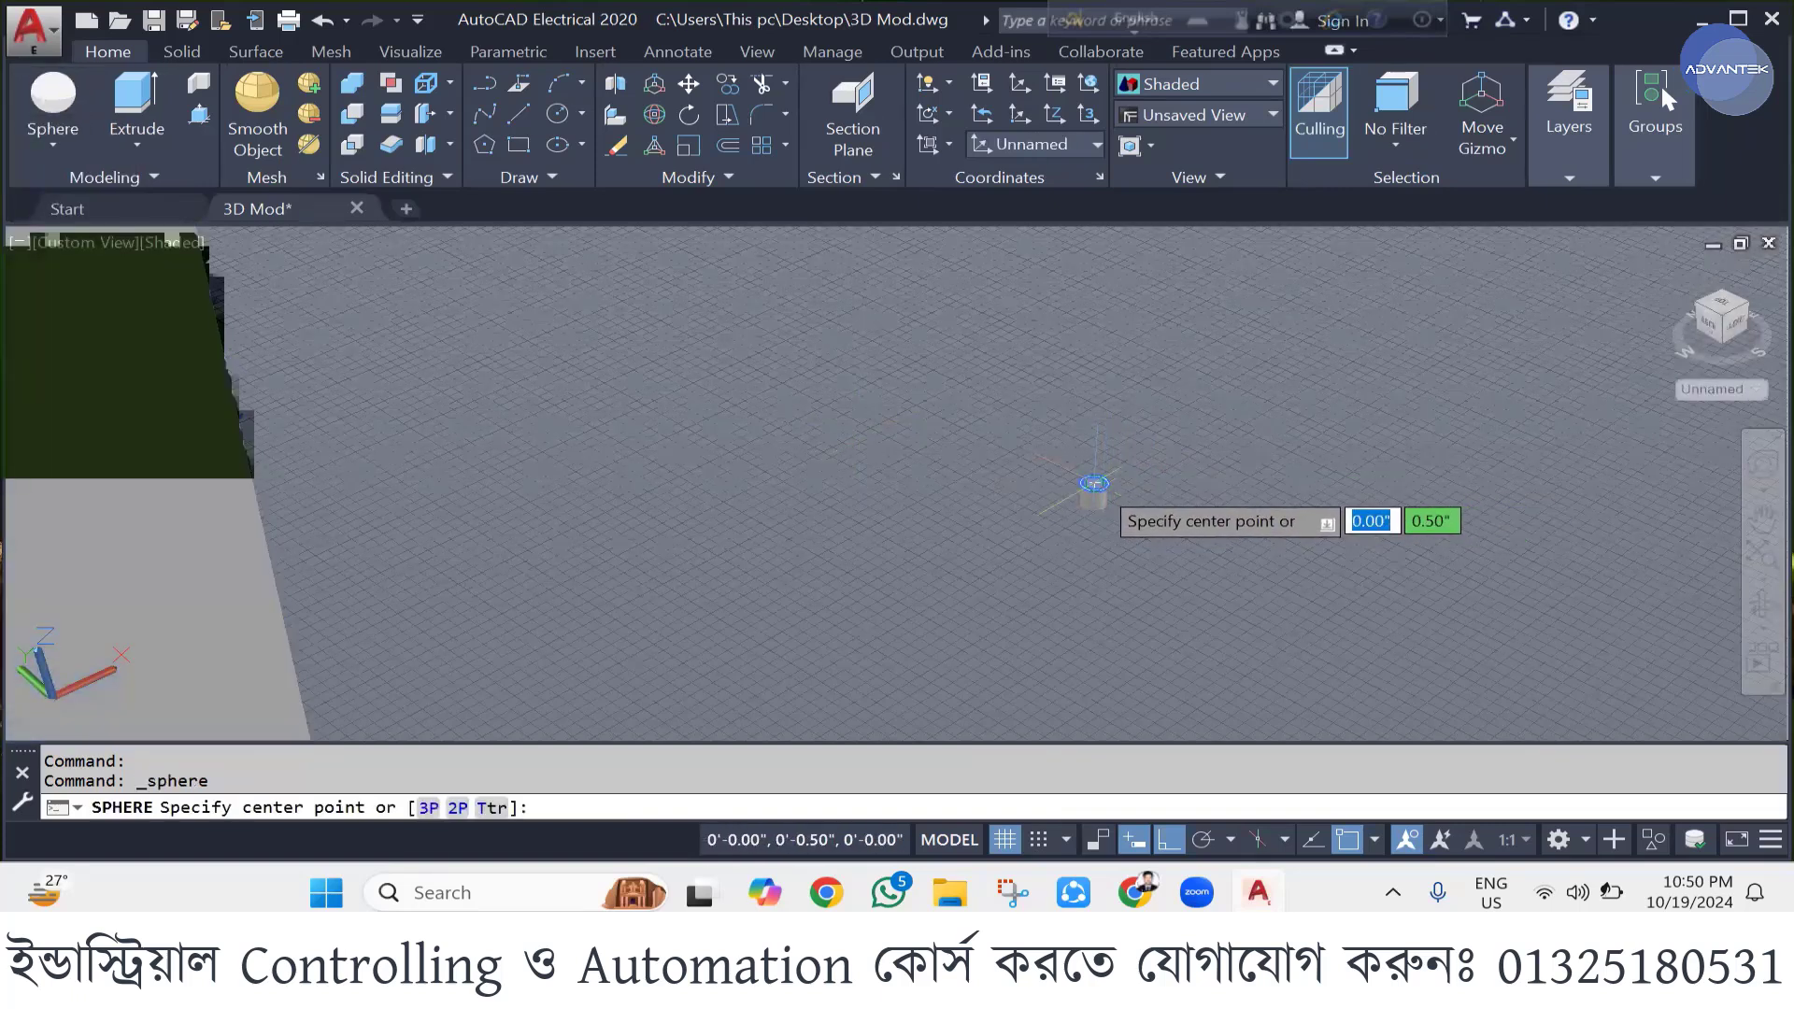
pyautogui.click(1094, 483)
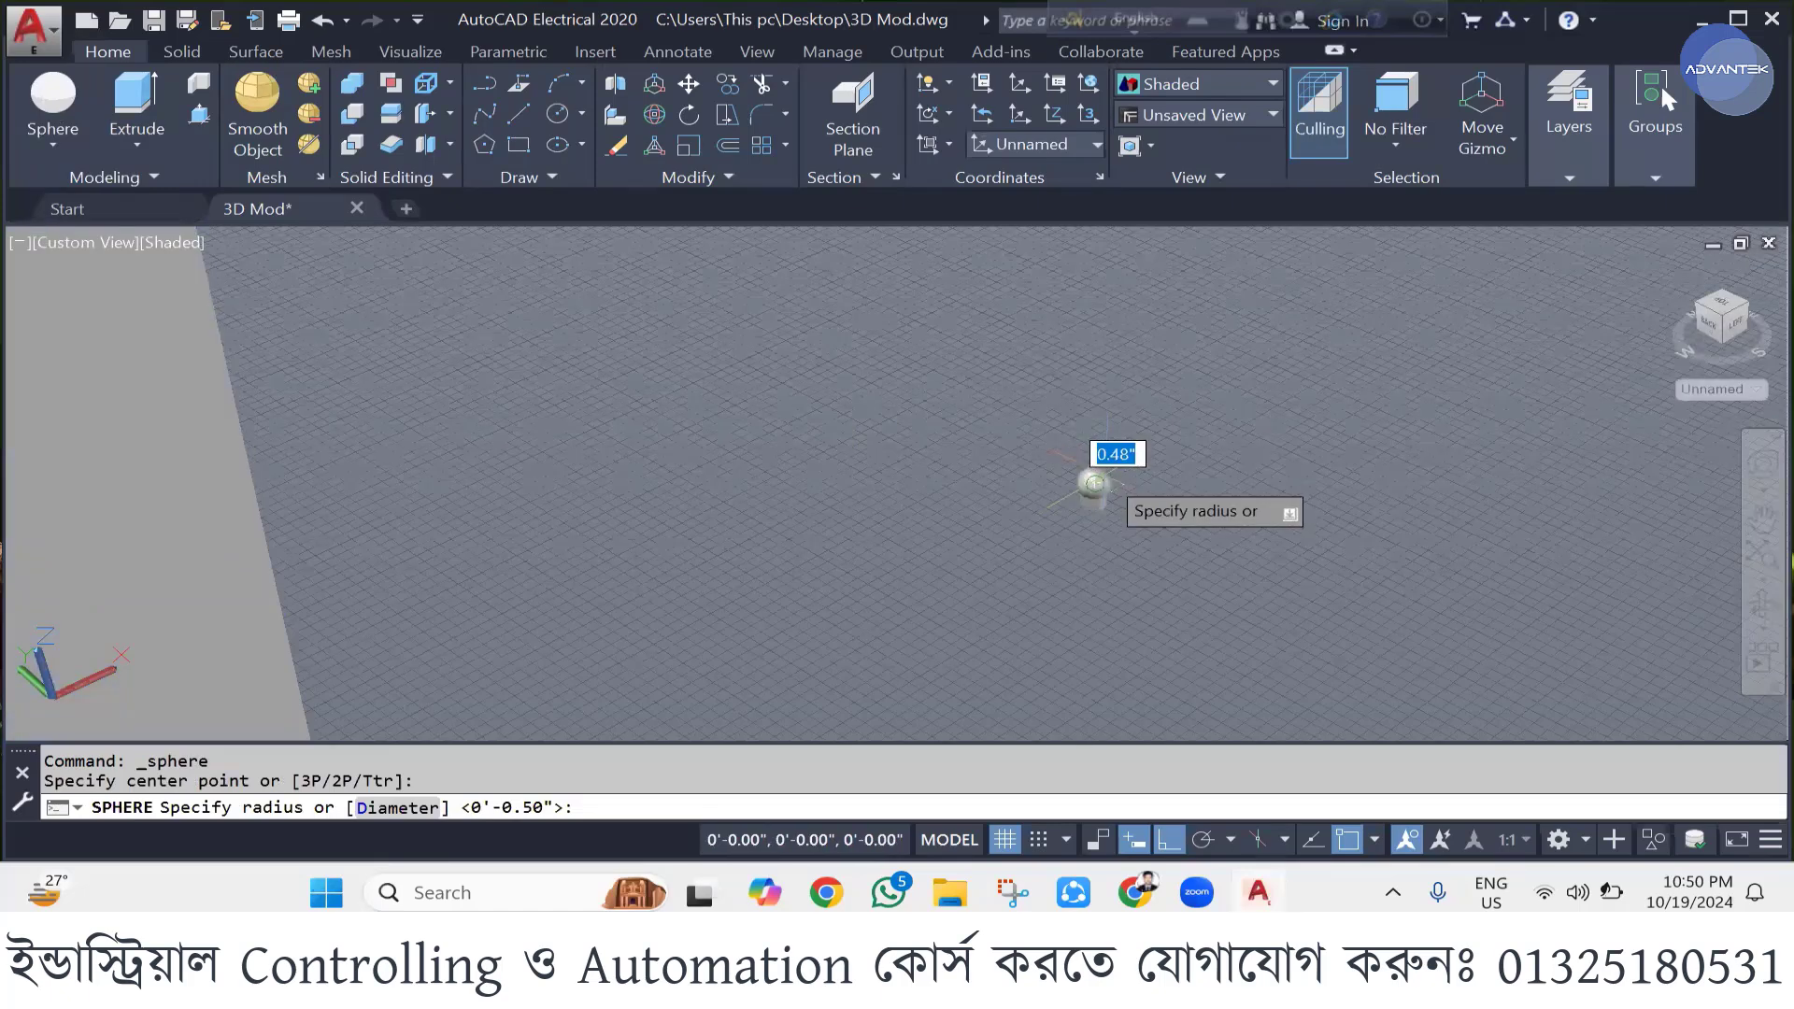
pyautogui.scroll(1, 1103, 491)
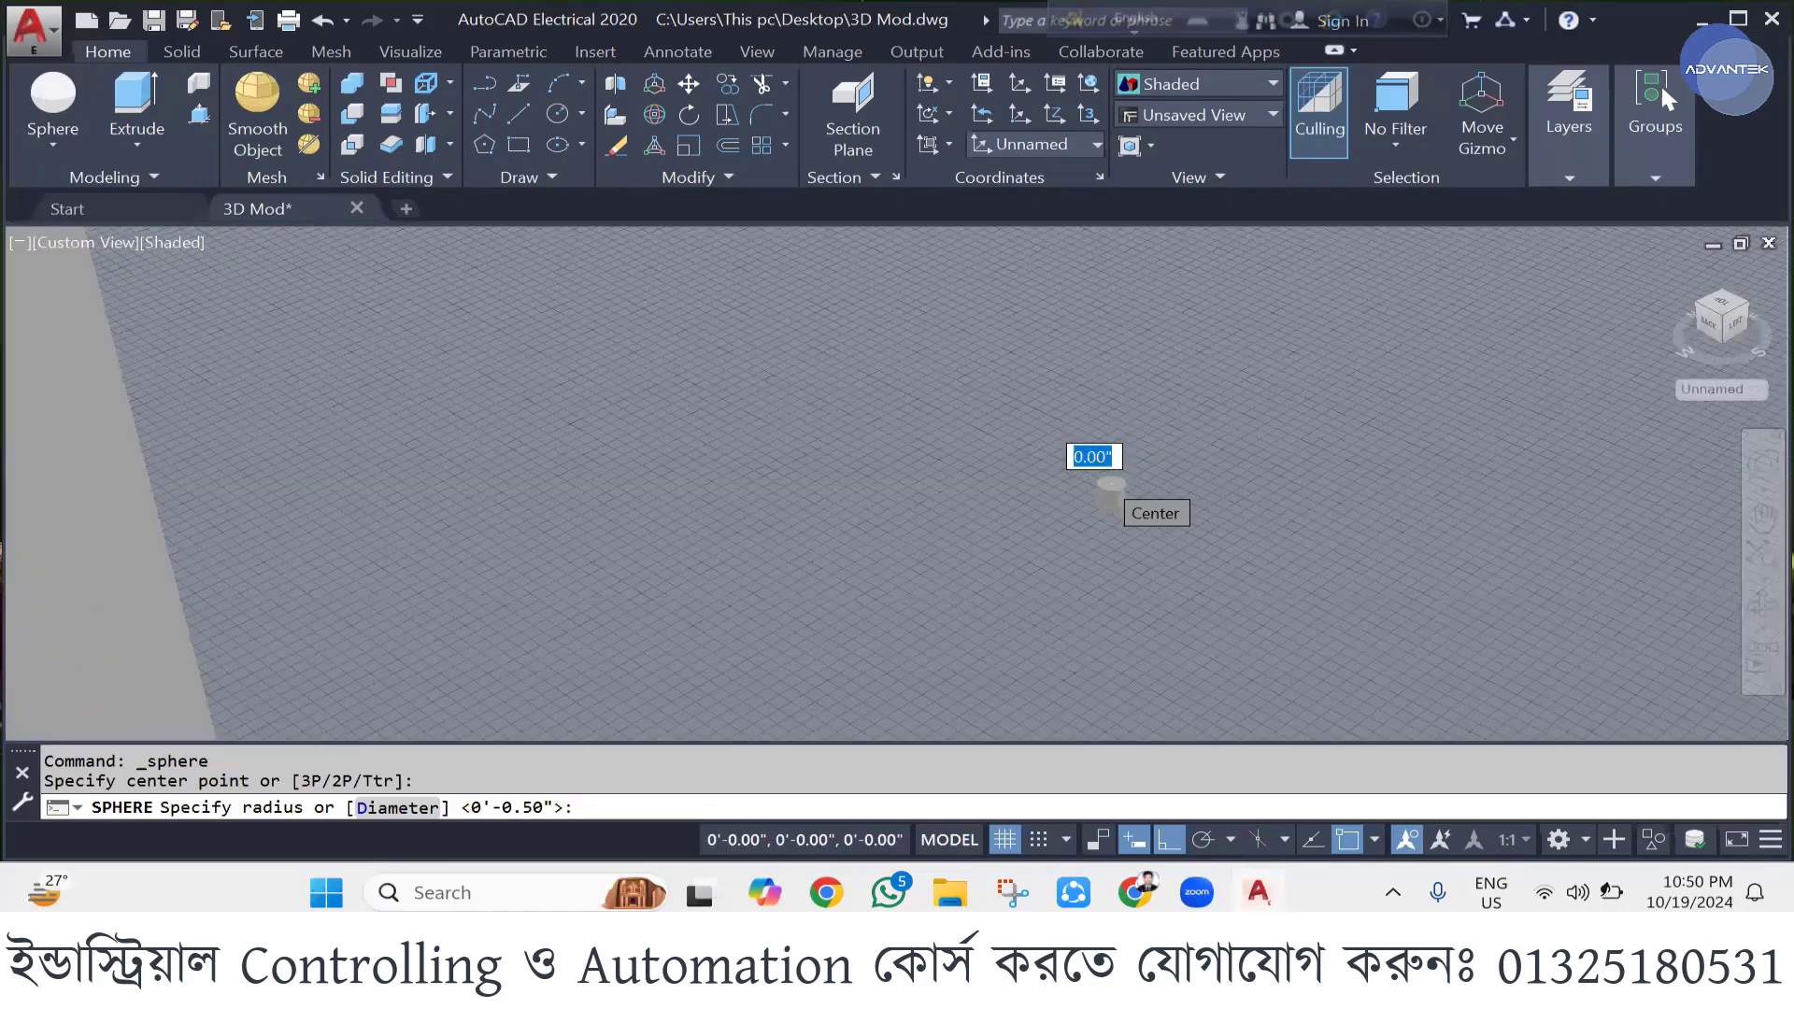
pyautogui.scroll(1, 1140, 486)
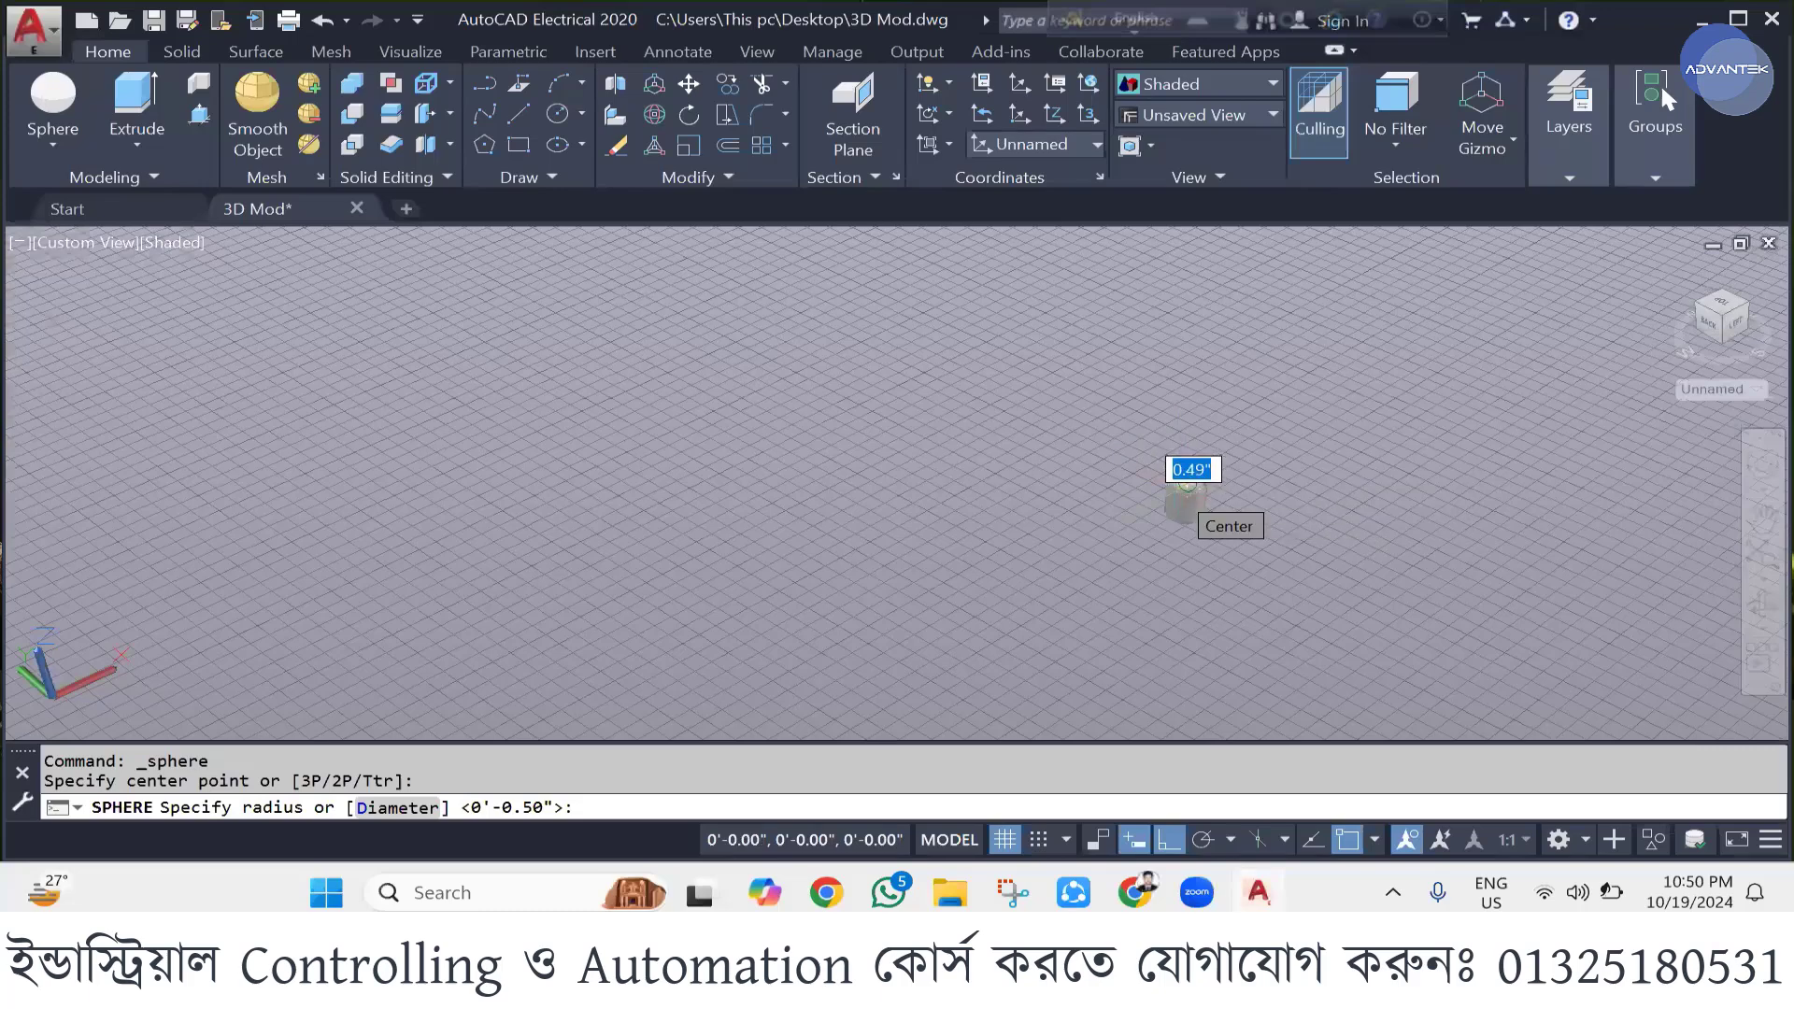
pyautogui.write('0.')
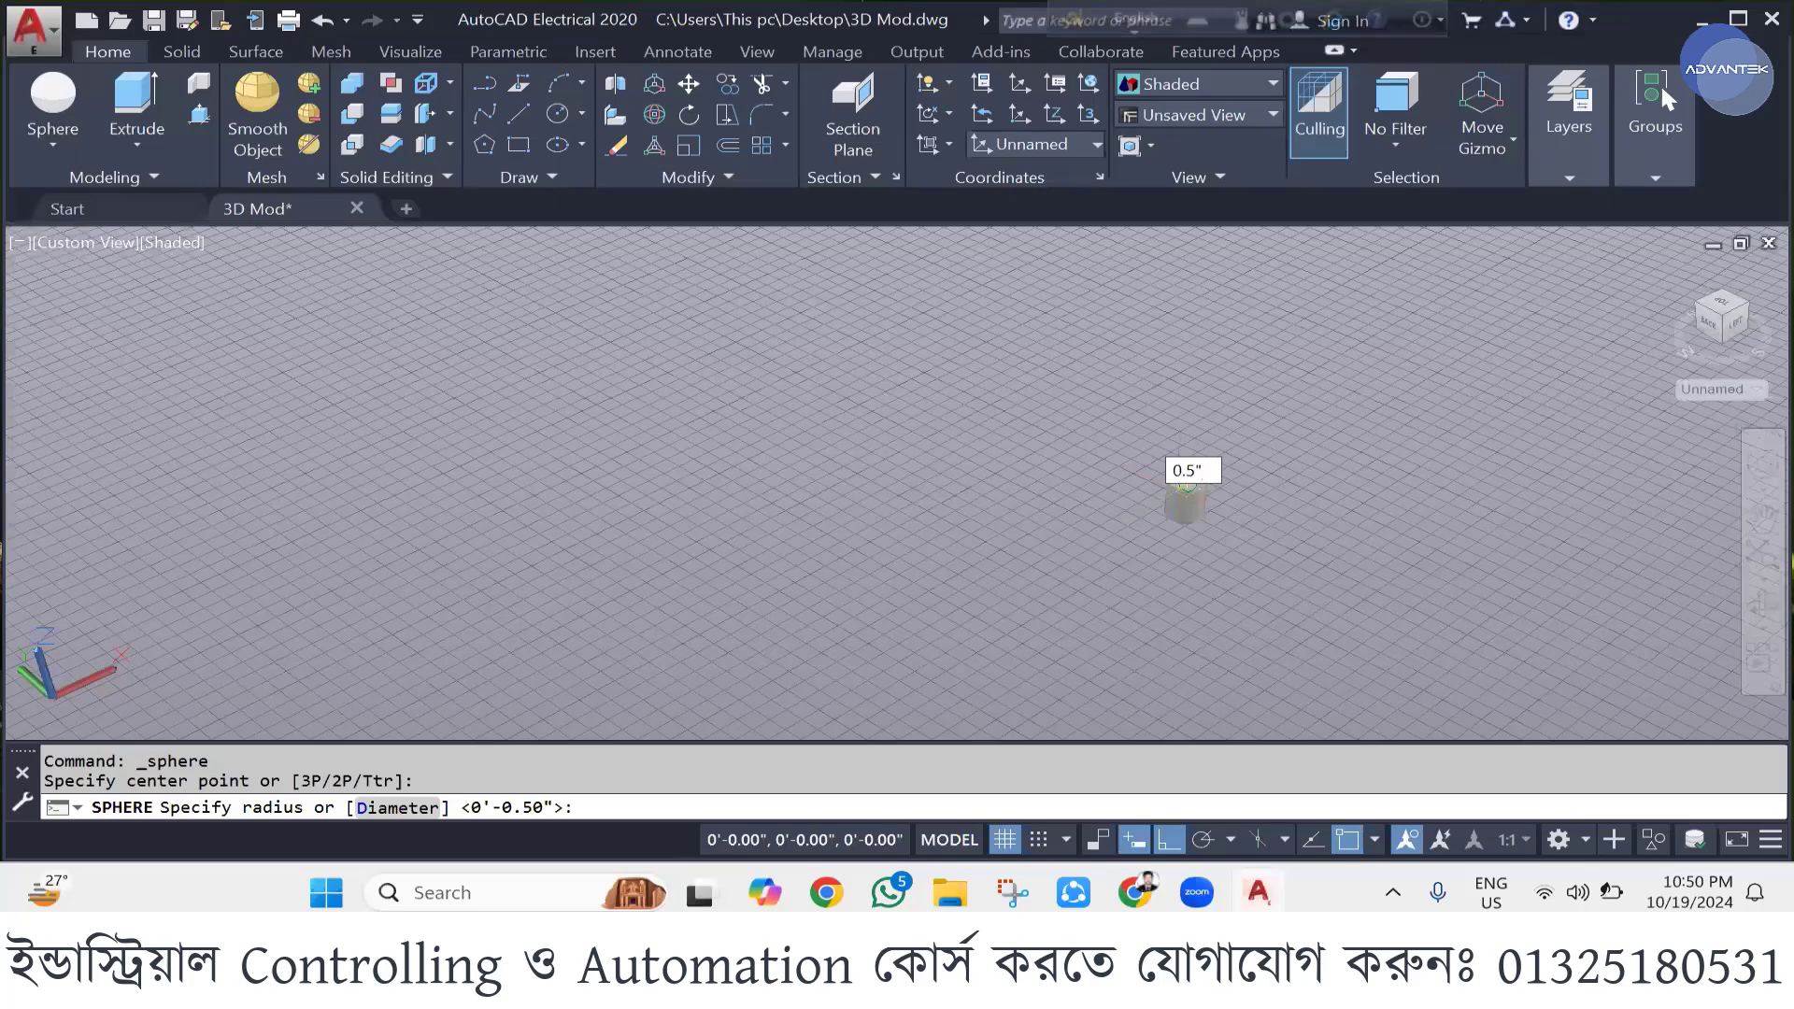
pyautogui.write('5')
pyautogui.press('Return')
pyautogui.press('Escape')
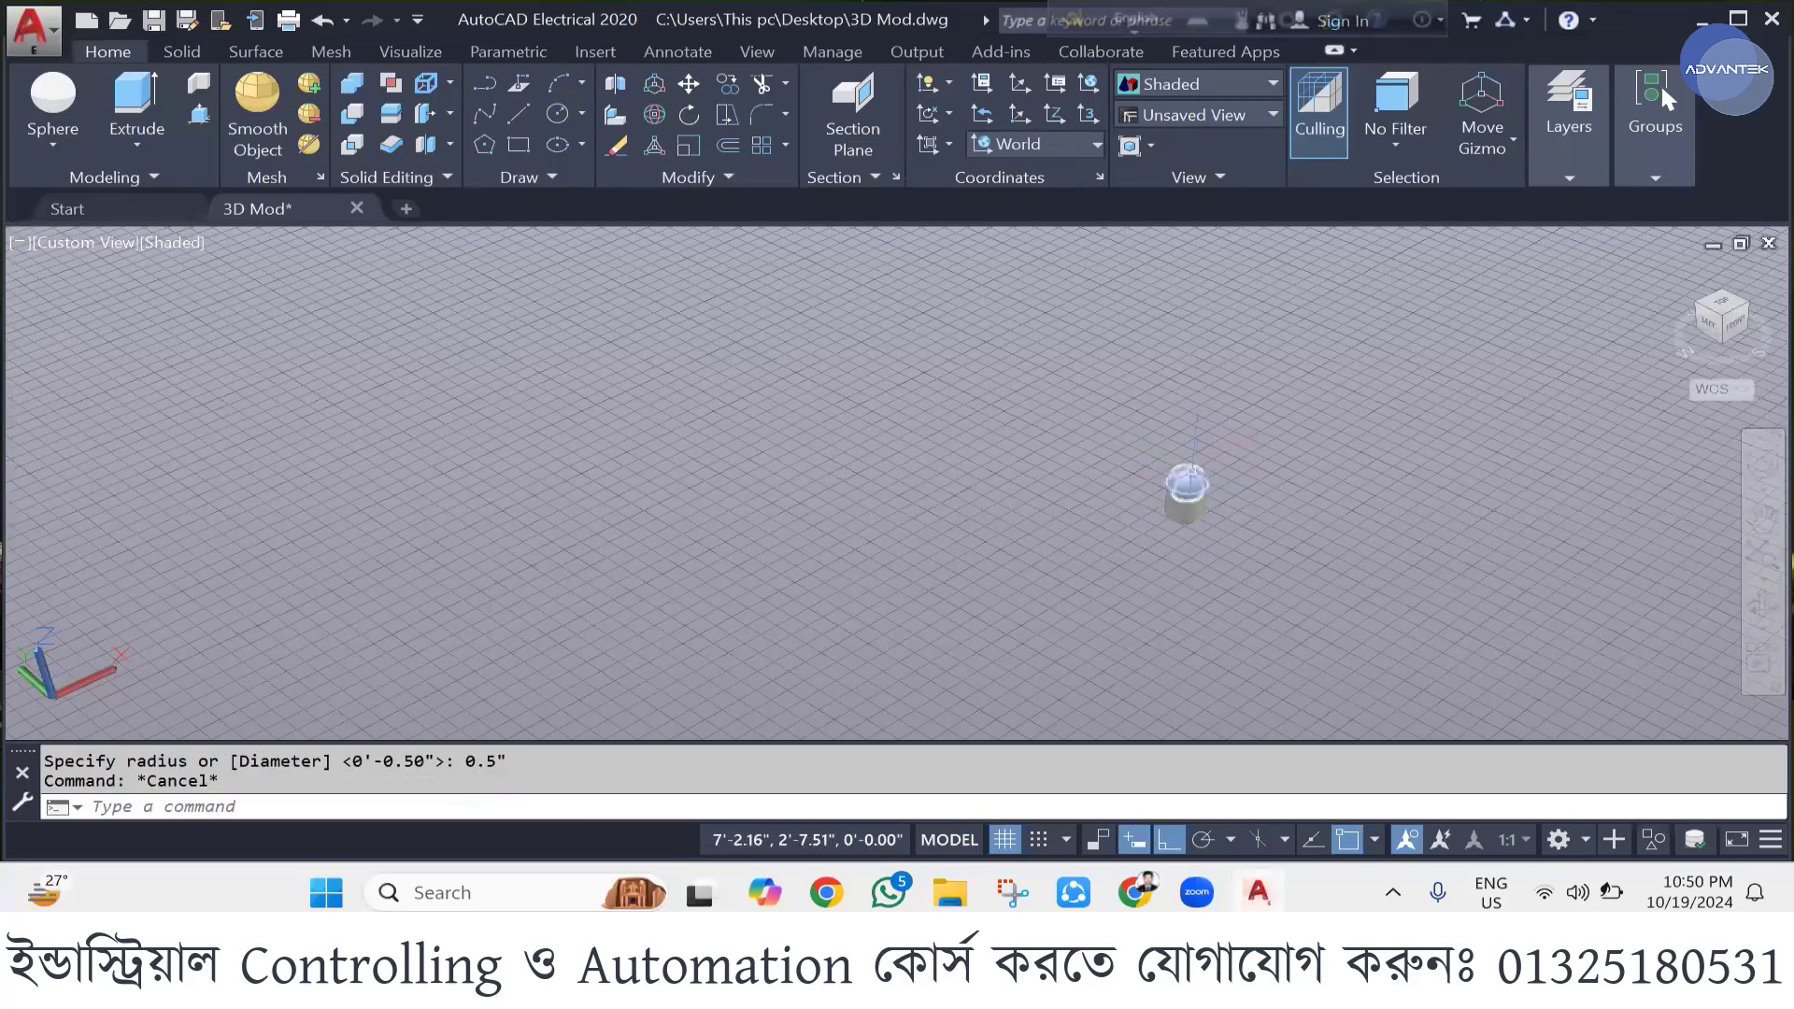
pyautogui.click(1190, 474)
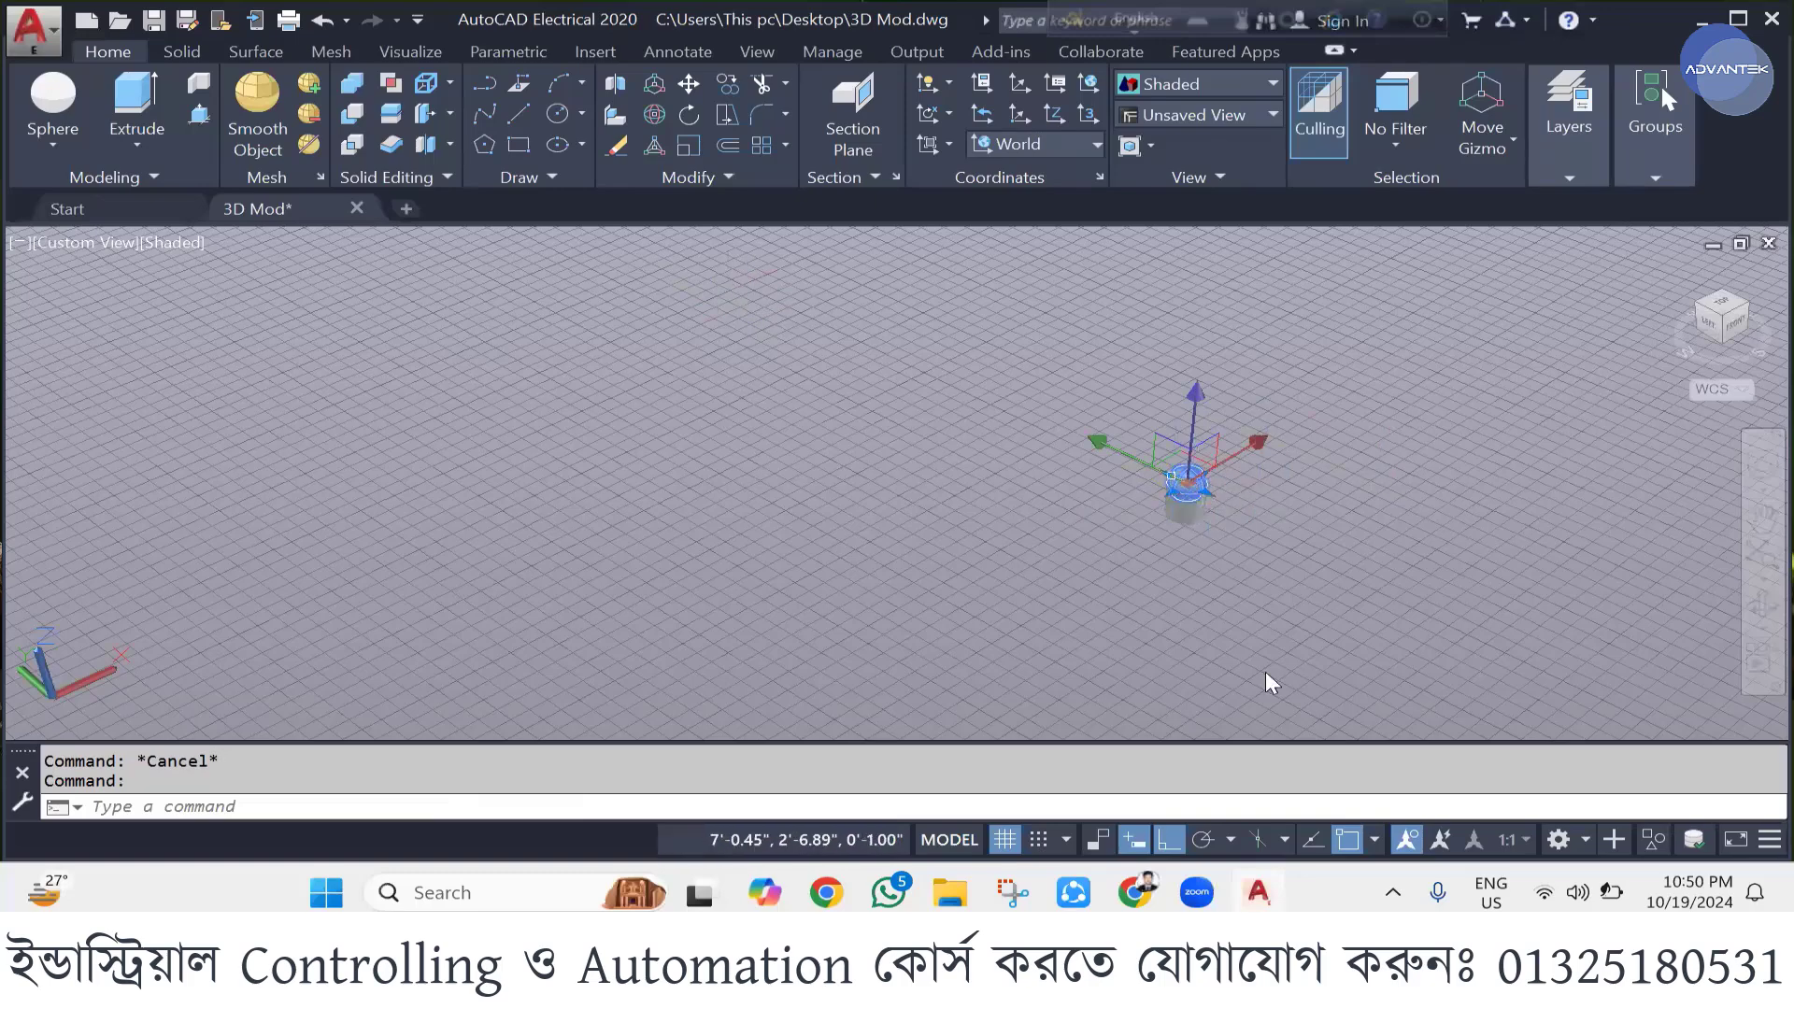
# - Set the sphere's Color to Red in the Properties palette, then close the palette
pyautogui.rightClick(1171, 482)
pyautogui.press('Escape')
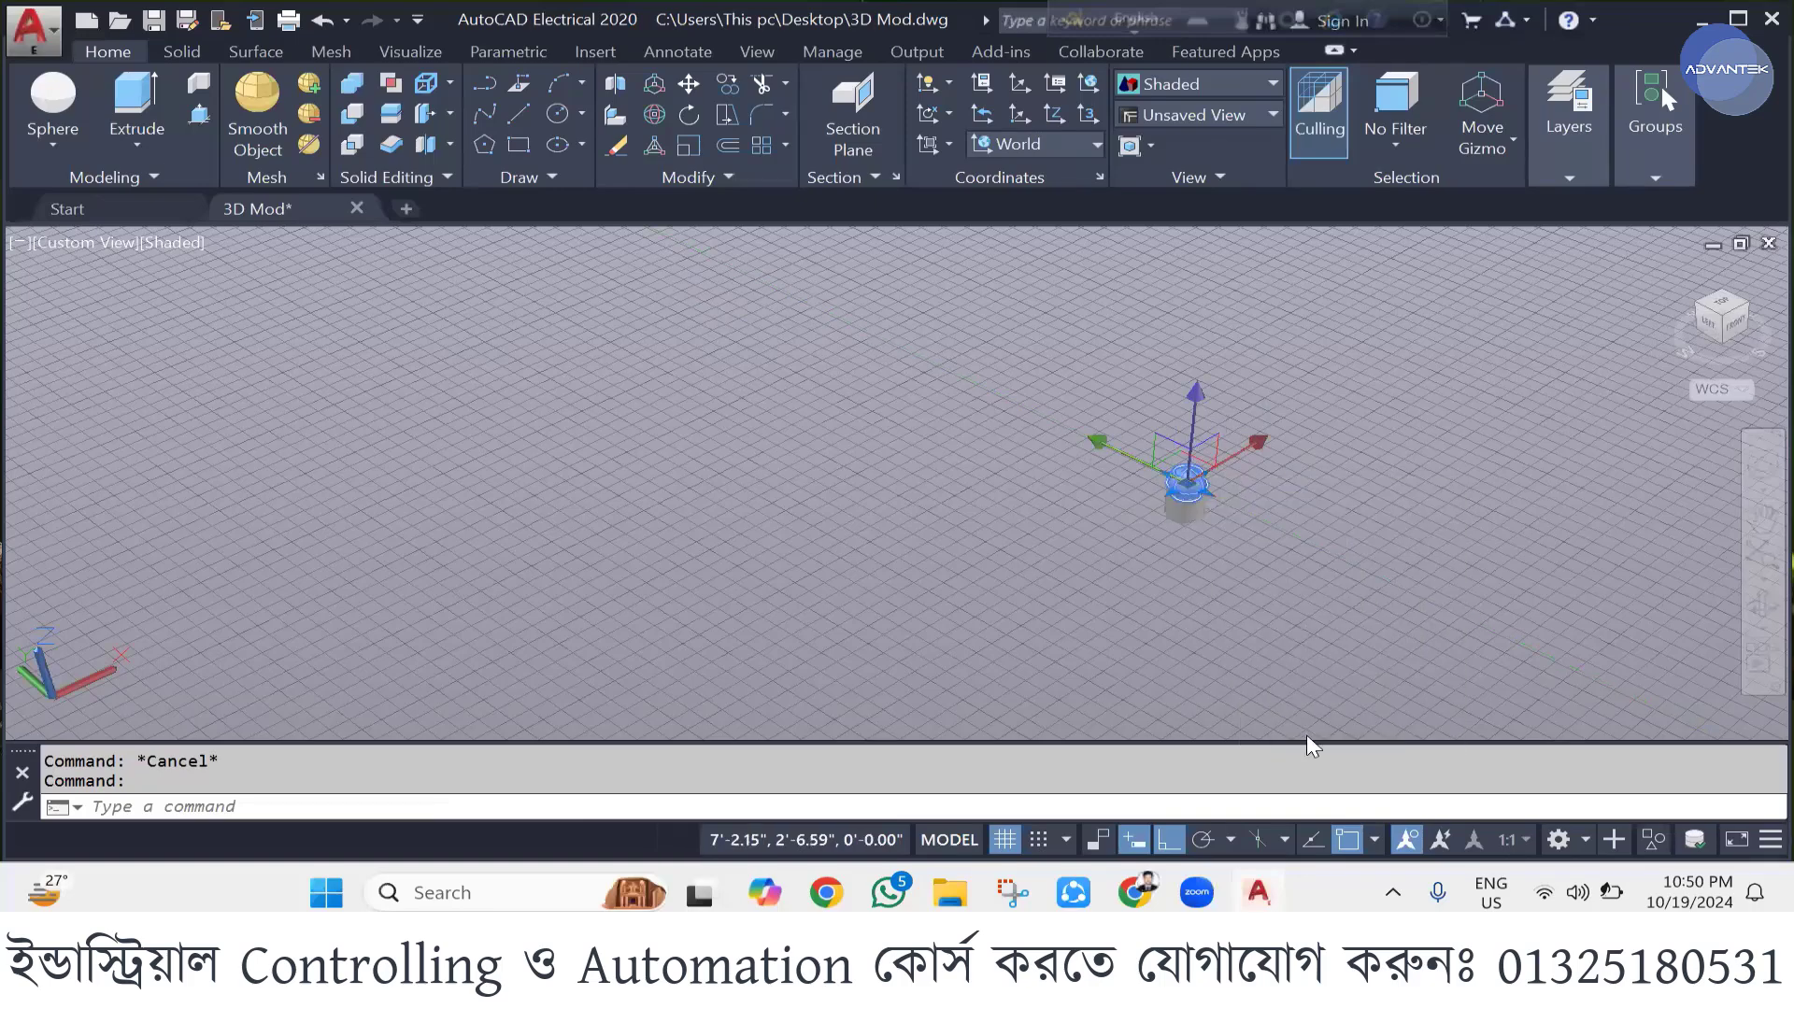
pyautogui.rightClick(1308, 738)
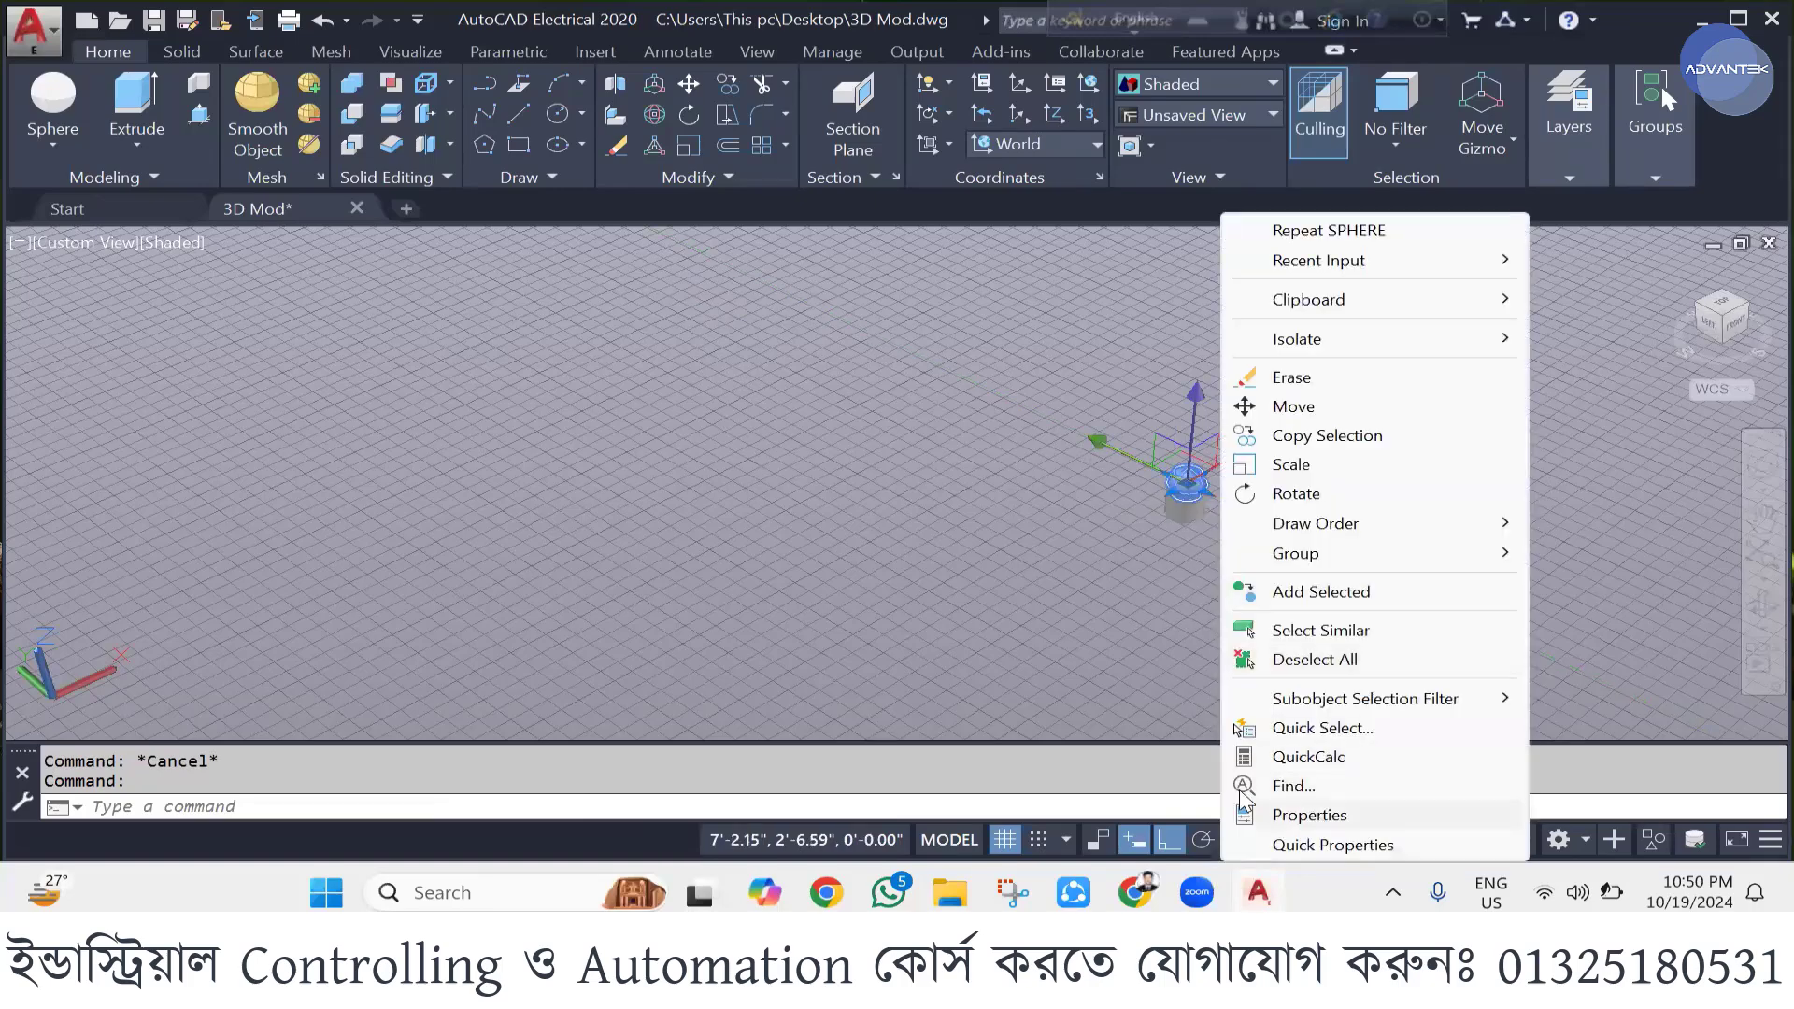
pyautogui.press('Return')
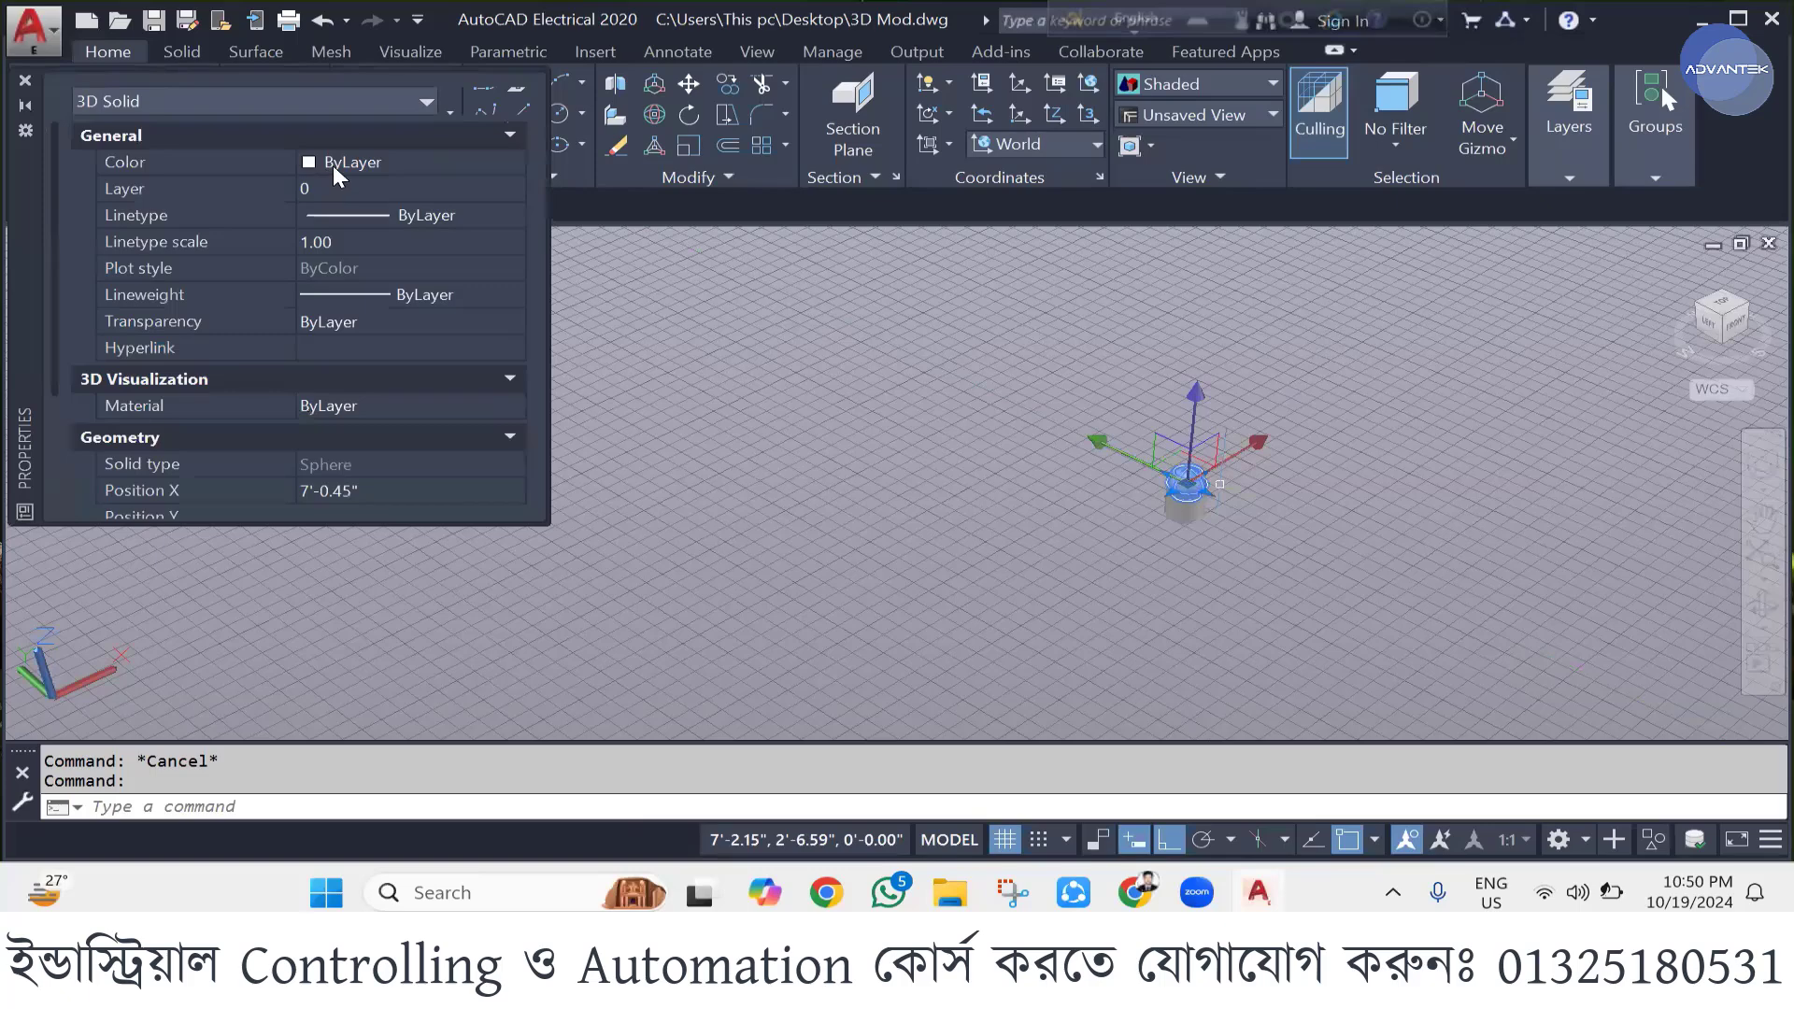
pyautogui.click(349, 166)
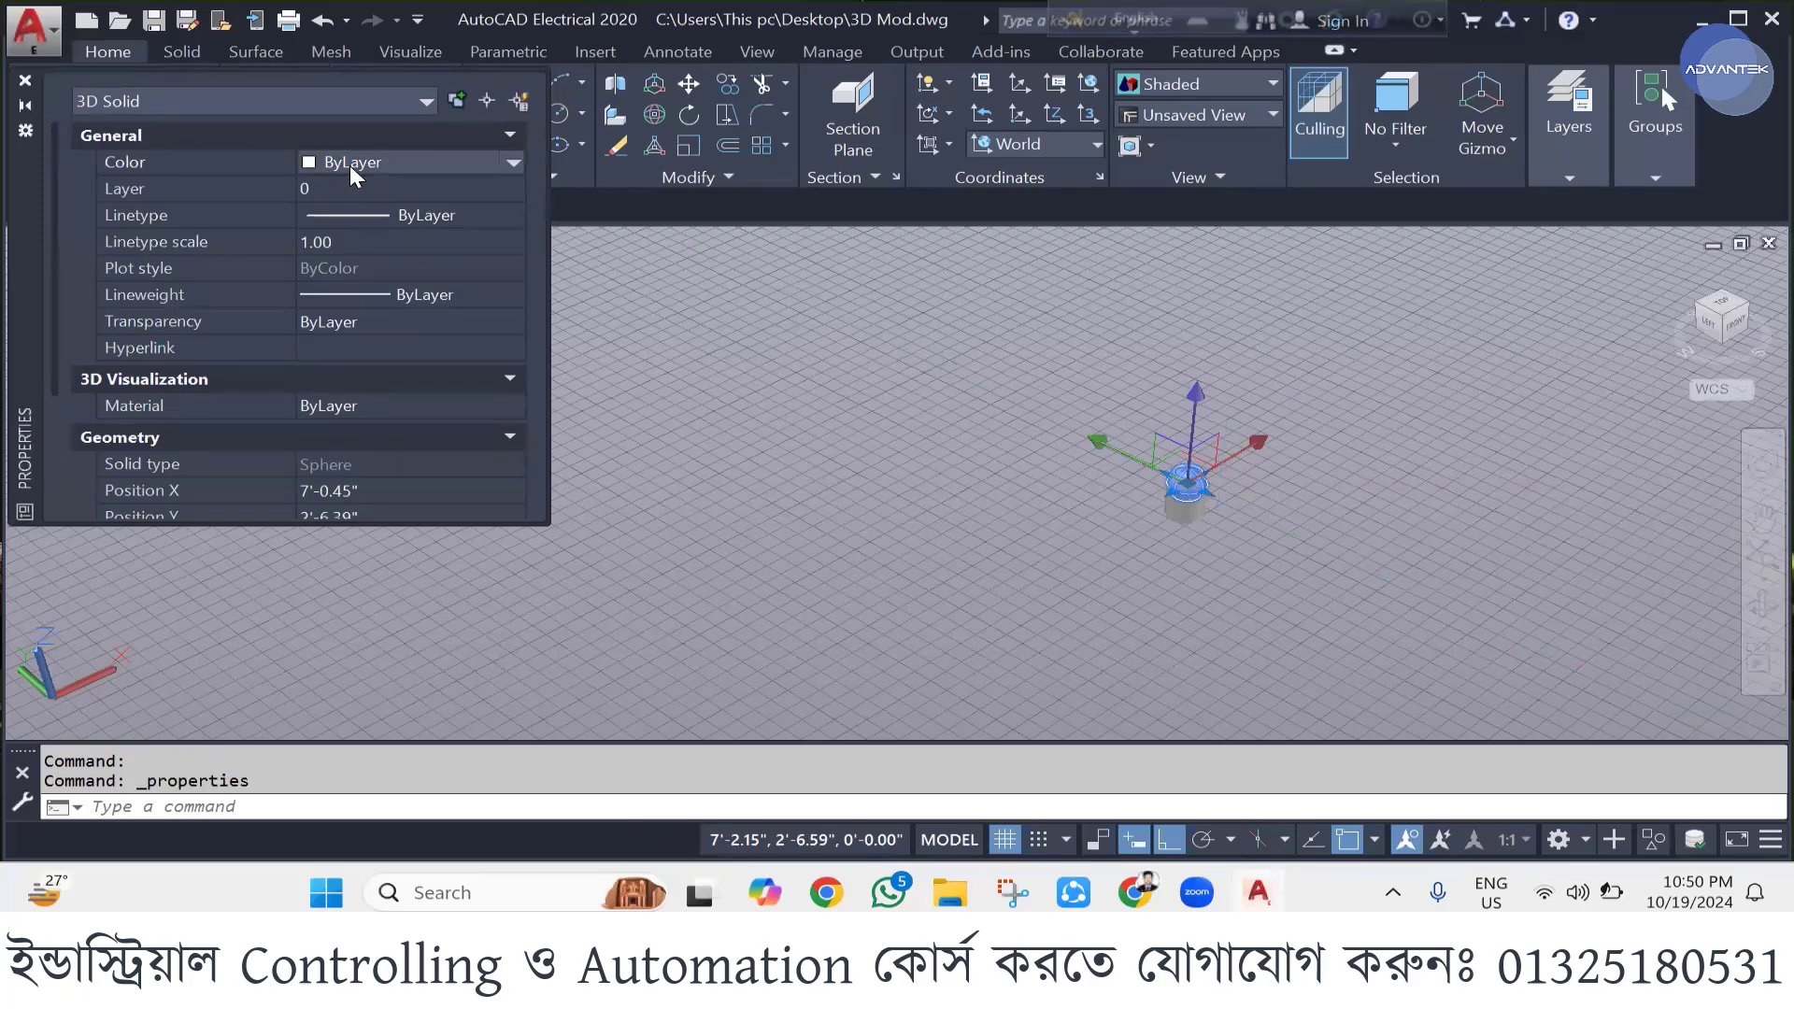
pyautogui.scroll(-2, 349, 165)
pyautogui.press('Escape')
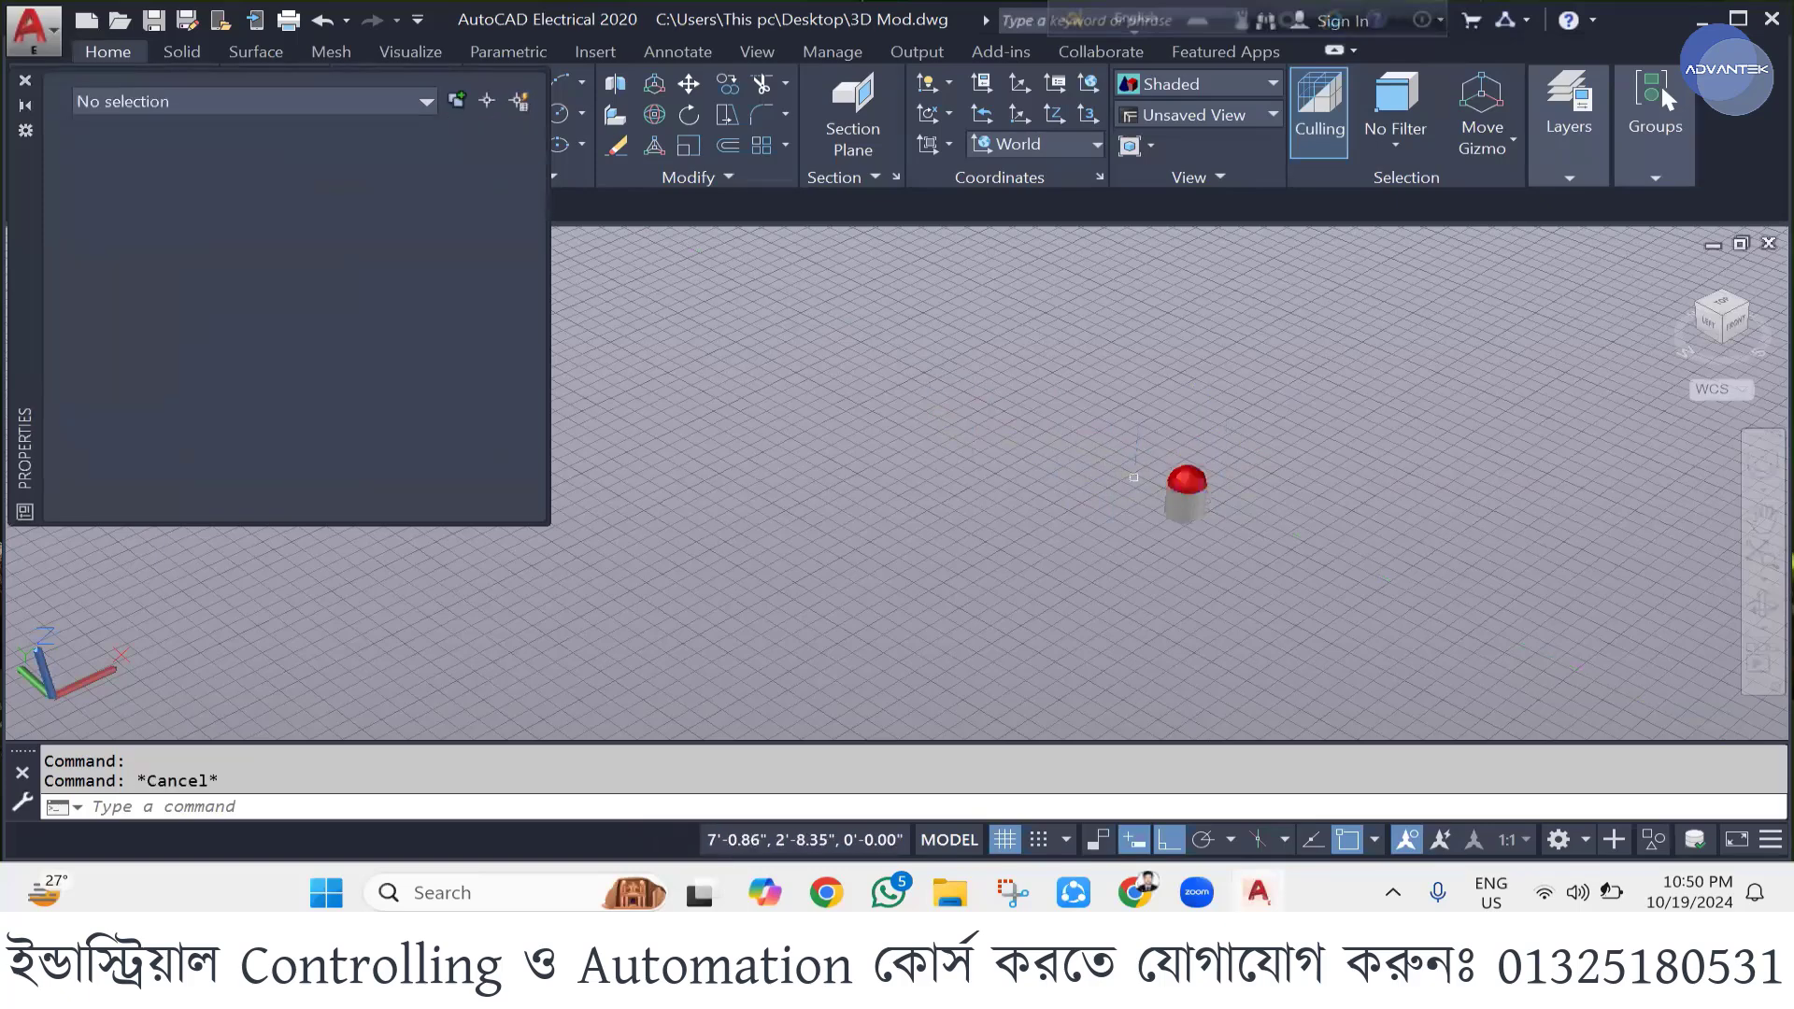
pyautogui.click(1136, 427)
pyautogui.press('Escape')
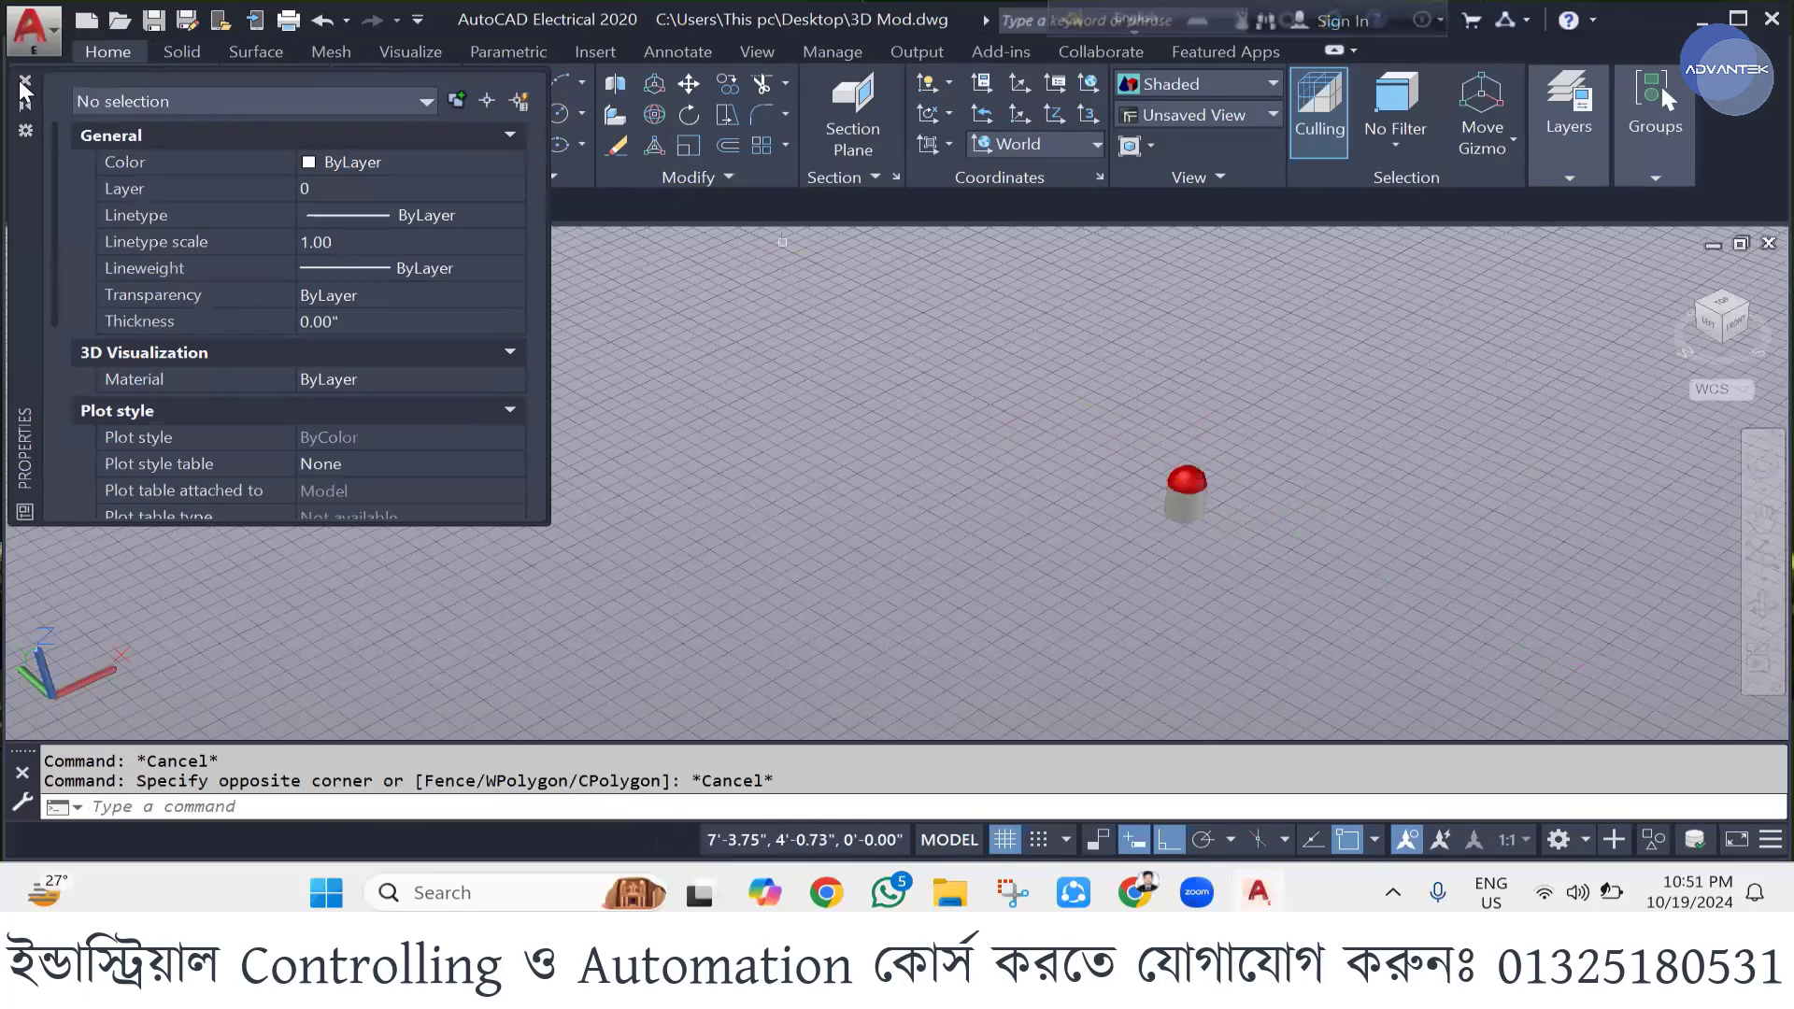
pyautogui.click(25, 84)
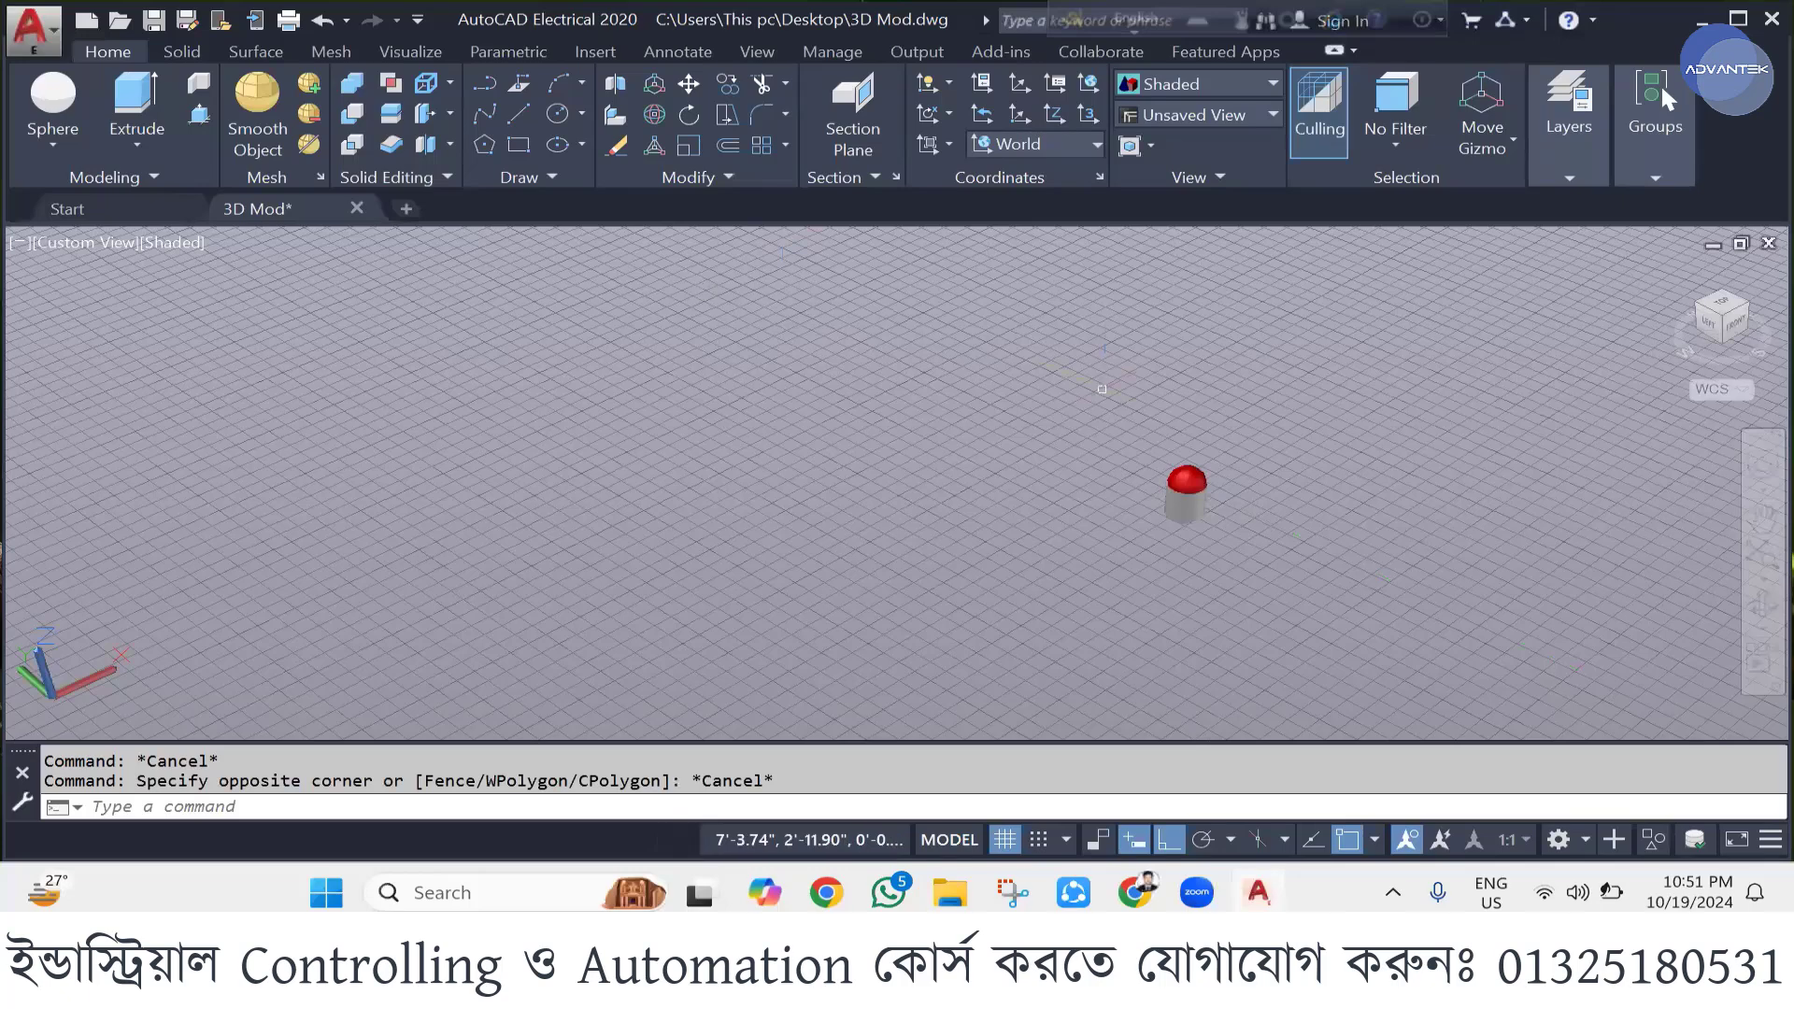
# - Window-select the red dome and cylinder and combine them into one group
pyautogui.moveTo(1102, 388); pyautogui.dragTo(1086, 422, button='middle')
pyautogui.click(1086, 422)
pyautogui.click(1216, 590)
pyautogui.rightClick(1132, 487)
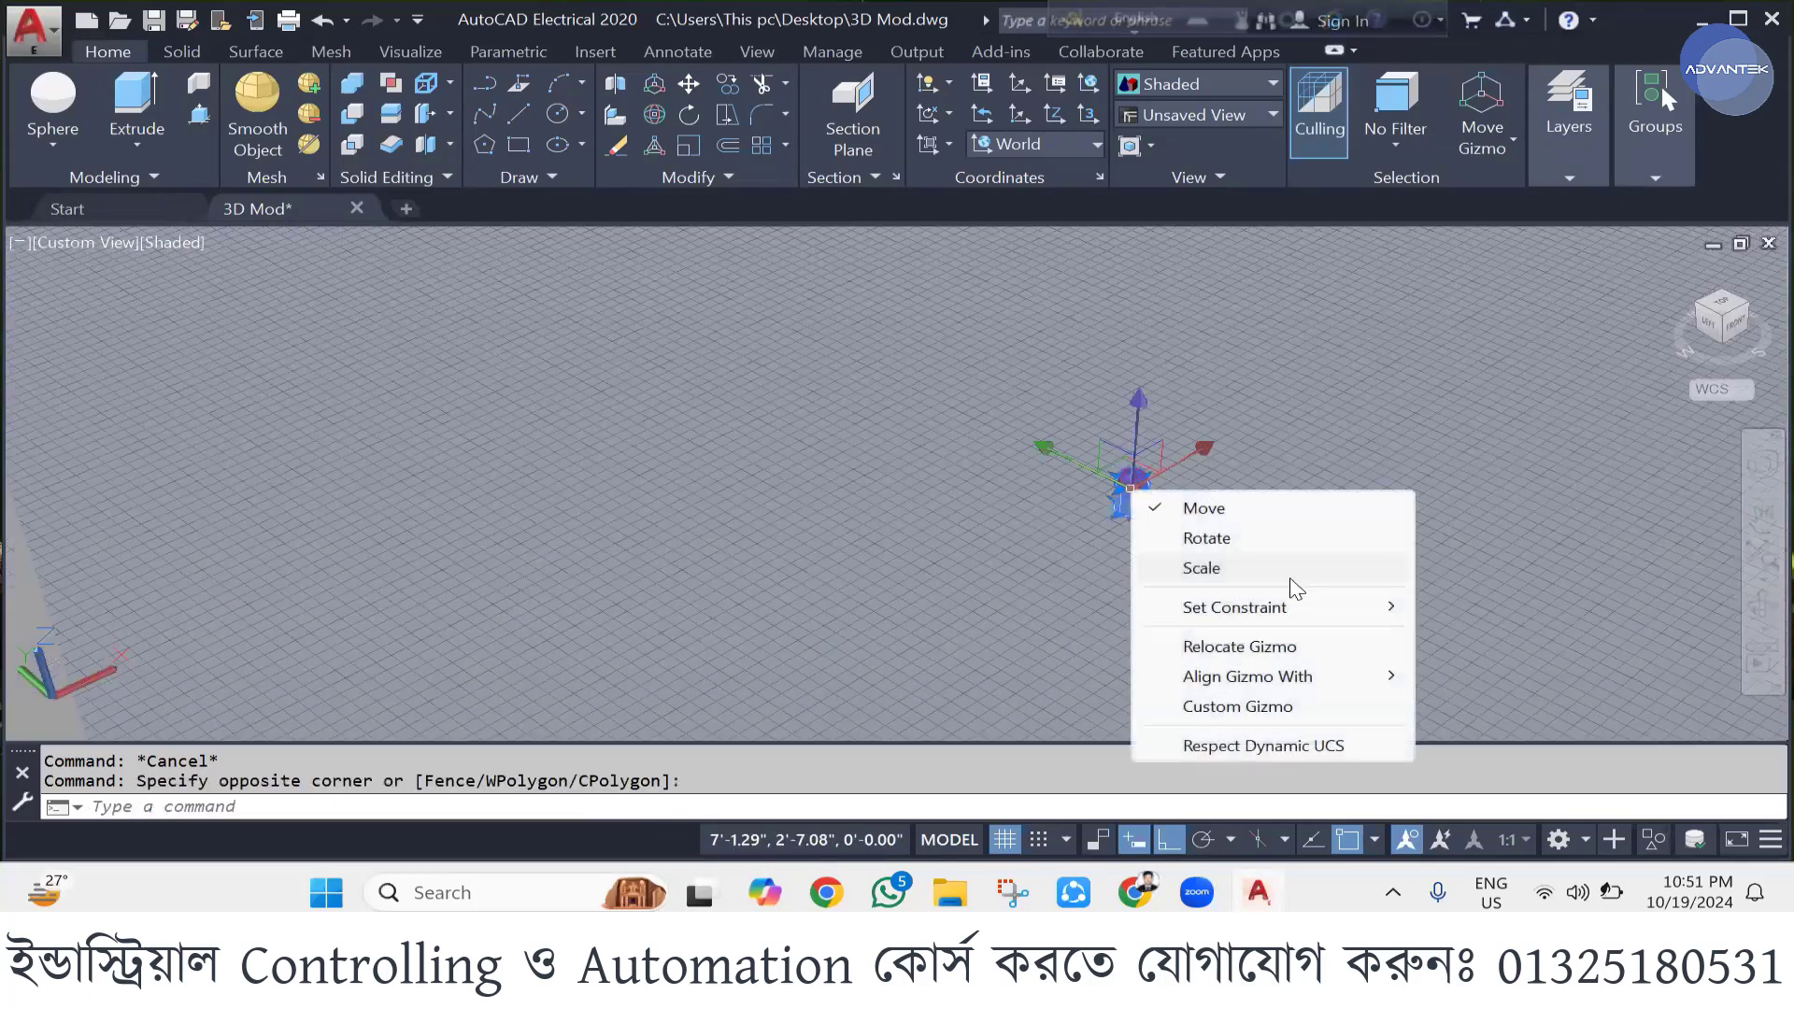
pyautogui.click(1321, 725)
pyautogui.rightClick(1212, 710)
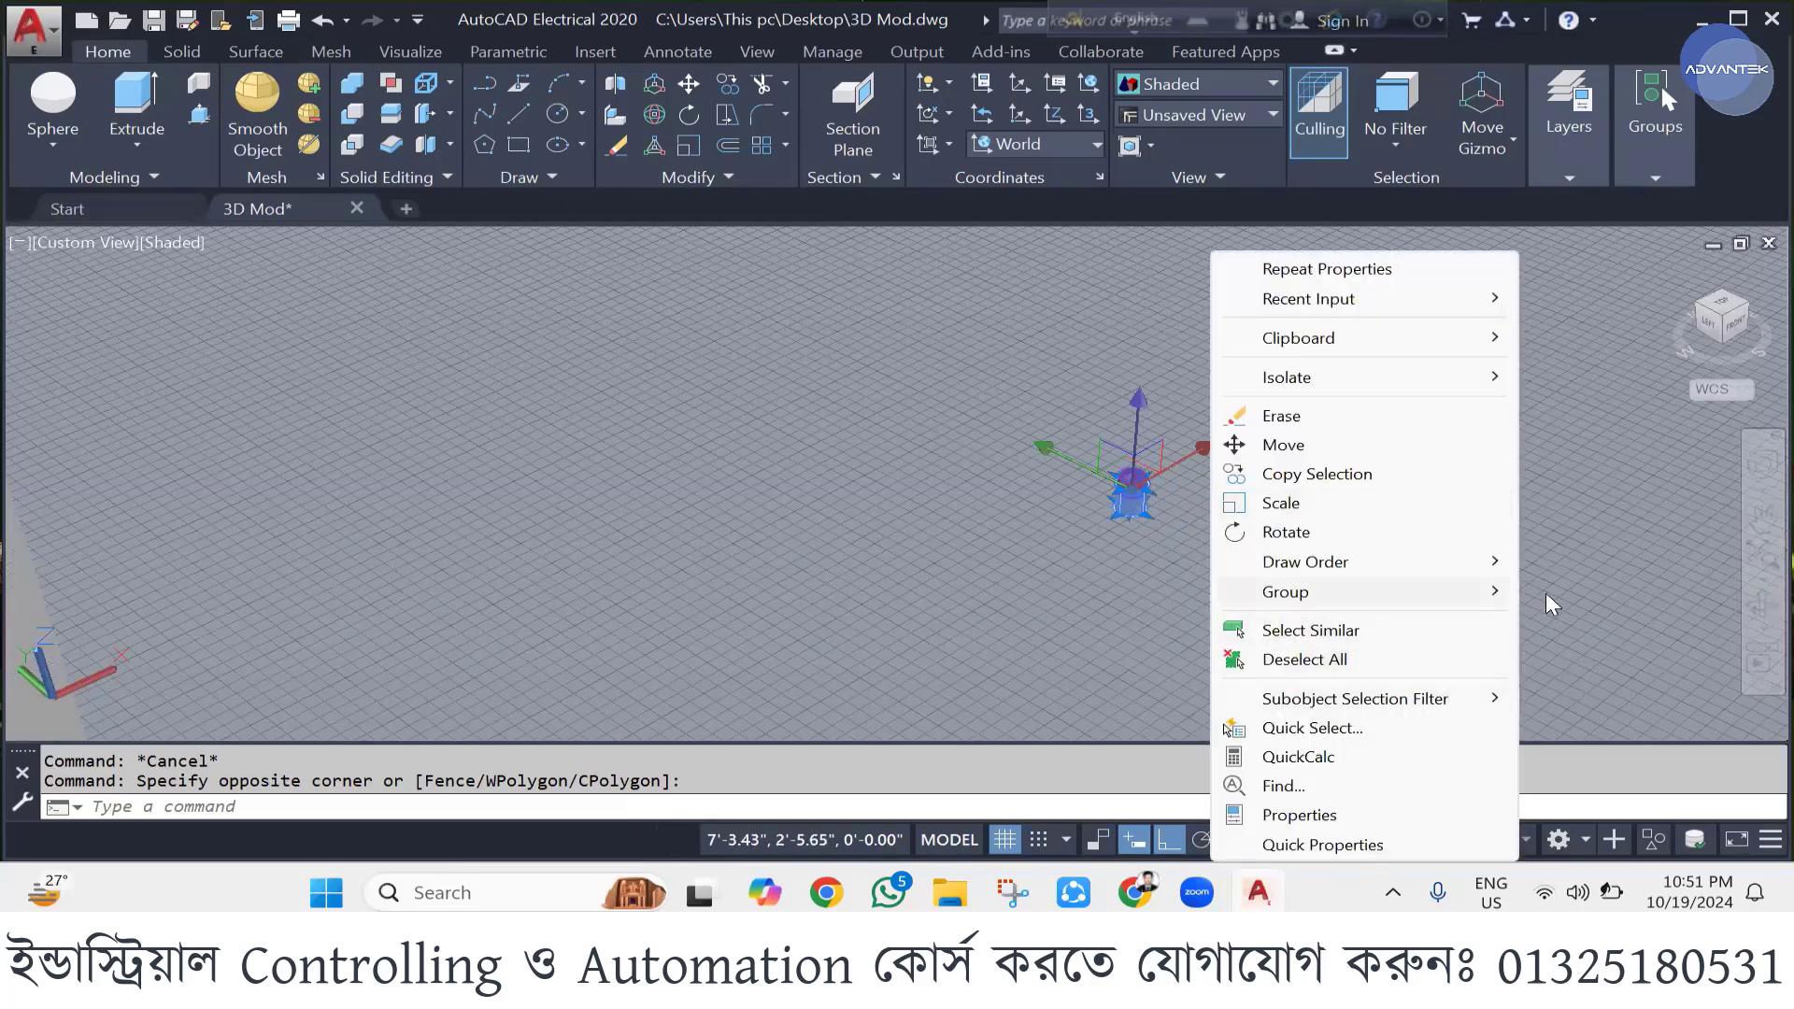
pyautogui.moveTo(1476, 591)
pyautogui.click(1589, 591)
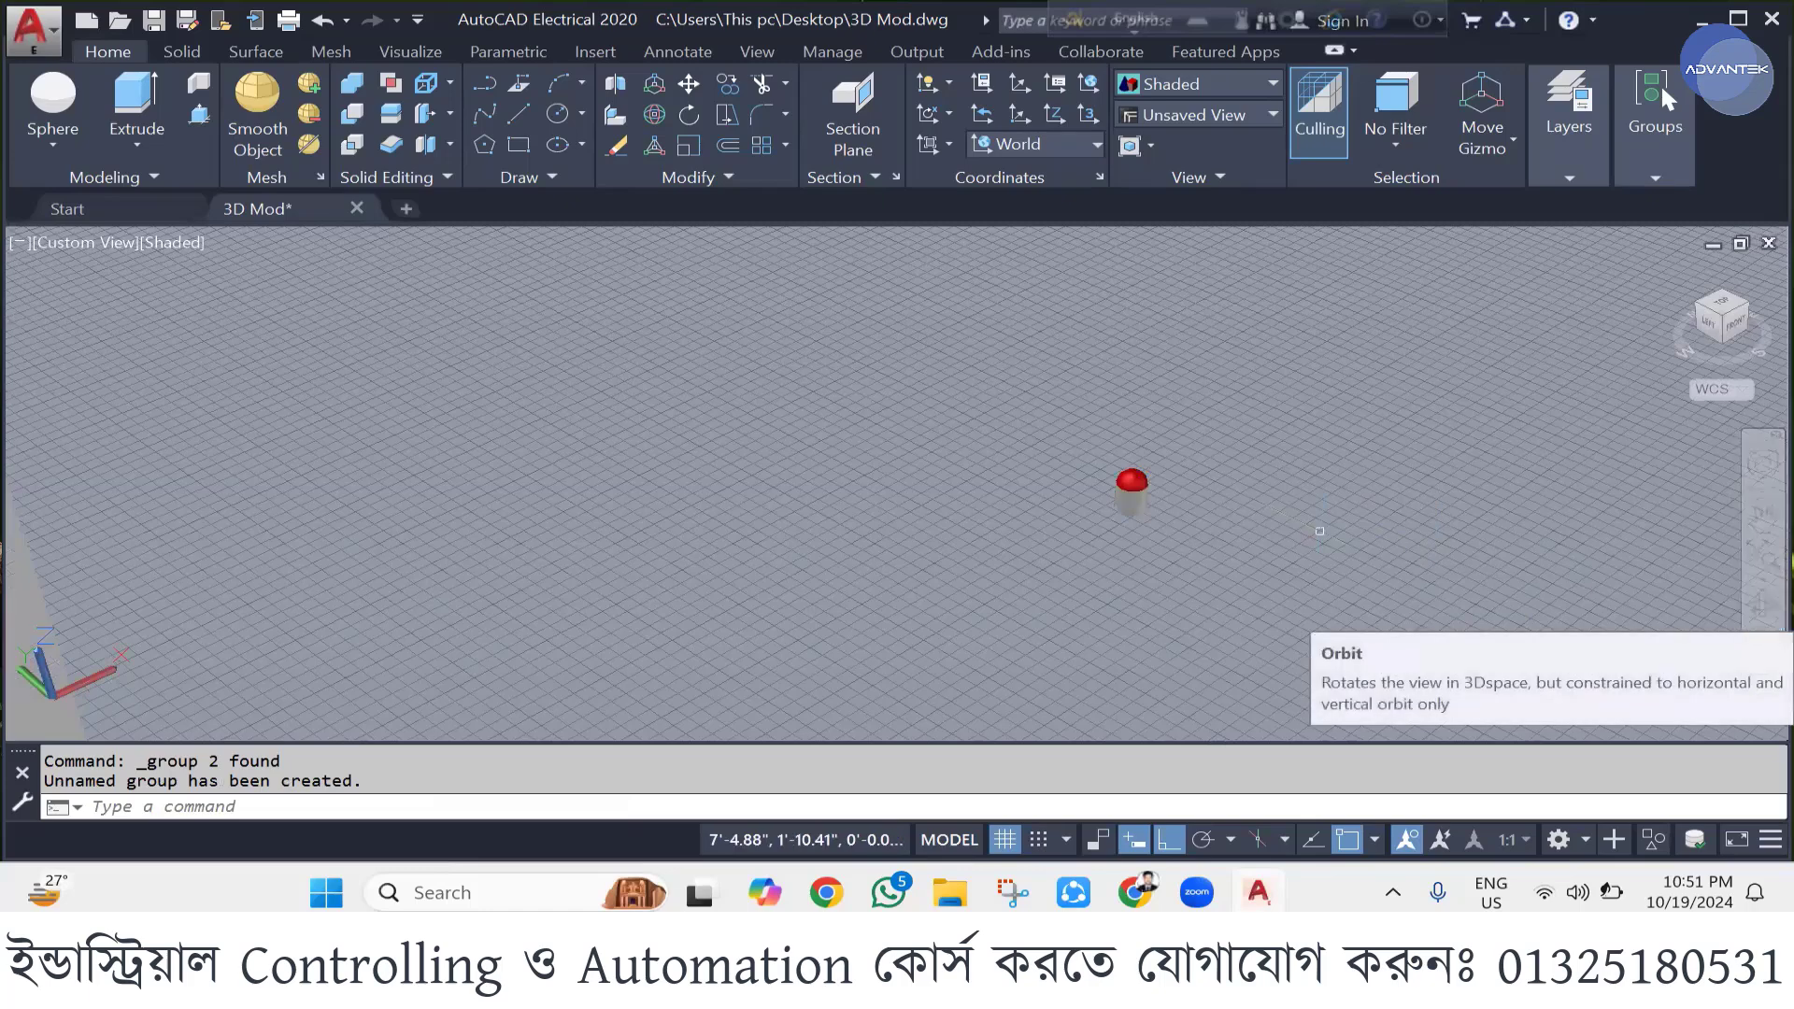
pyautogui.press('Escape')
# - Rotate the grouped pilot light 90° about the X axis with 3D Rotate
pyautogui.hotkey('ctrl', 'a')
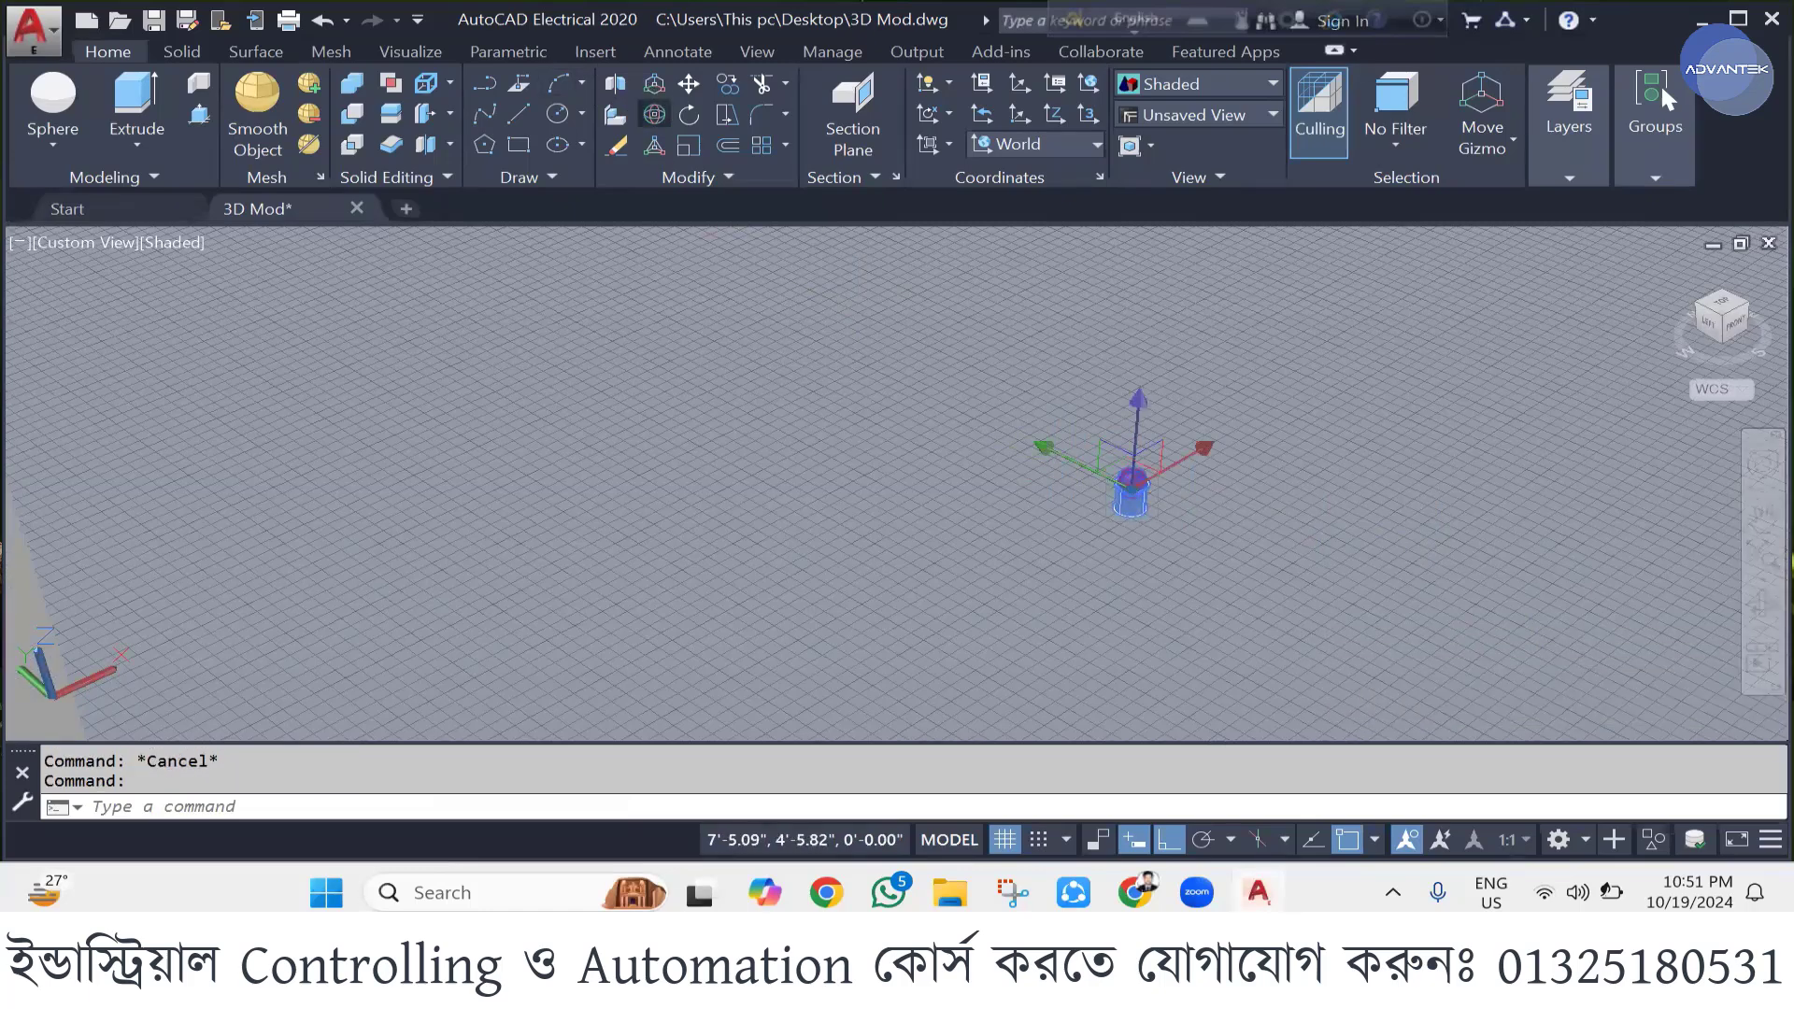
pyautogui.click(654, 113)
pyautogui.click(1134, 484)
pyautogui.click(1179, 425)
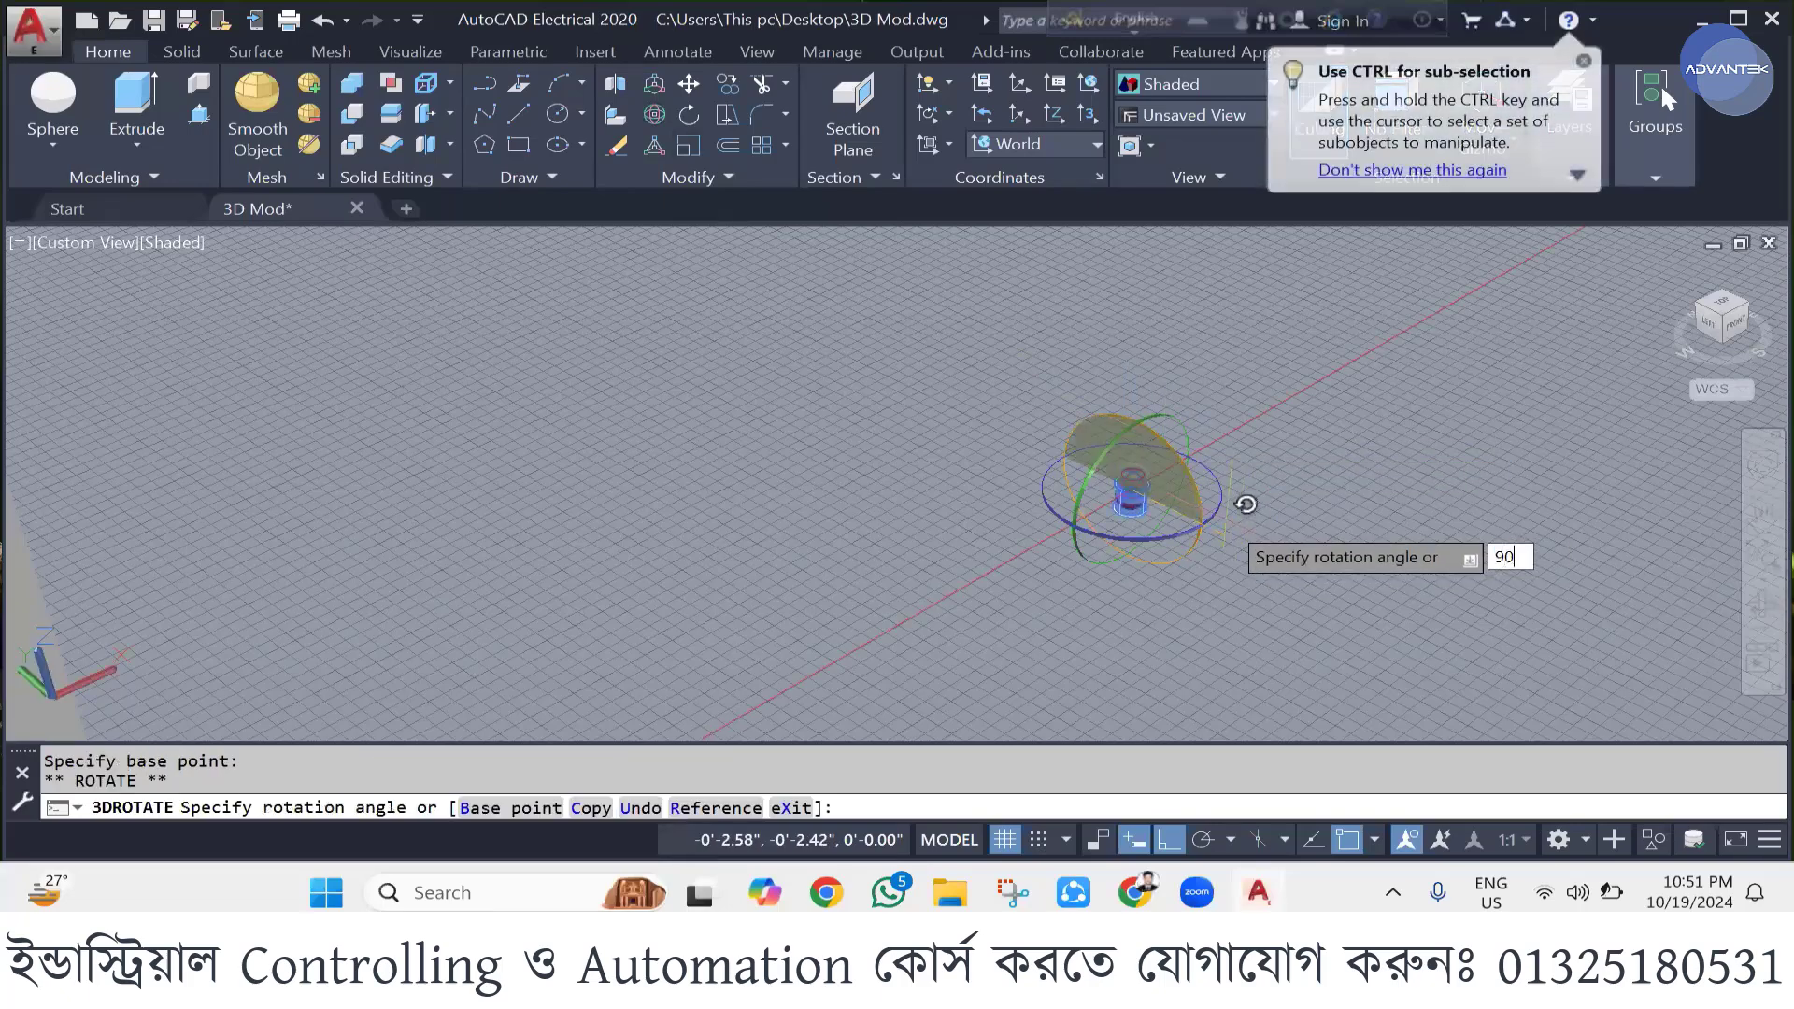
pyautogui.press('Return')
pyautogui.press('Escape')
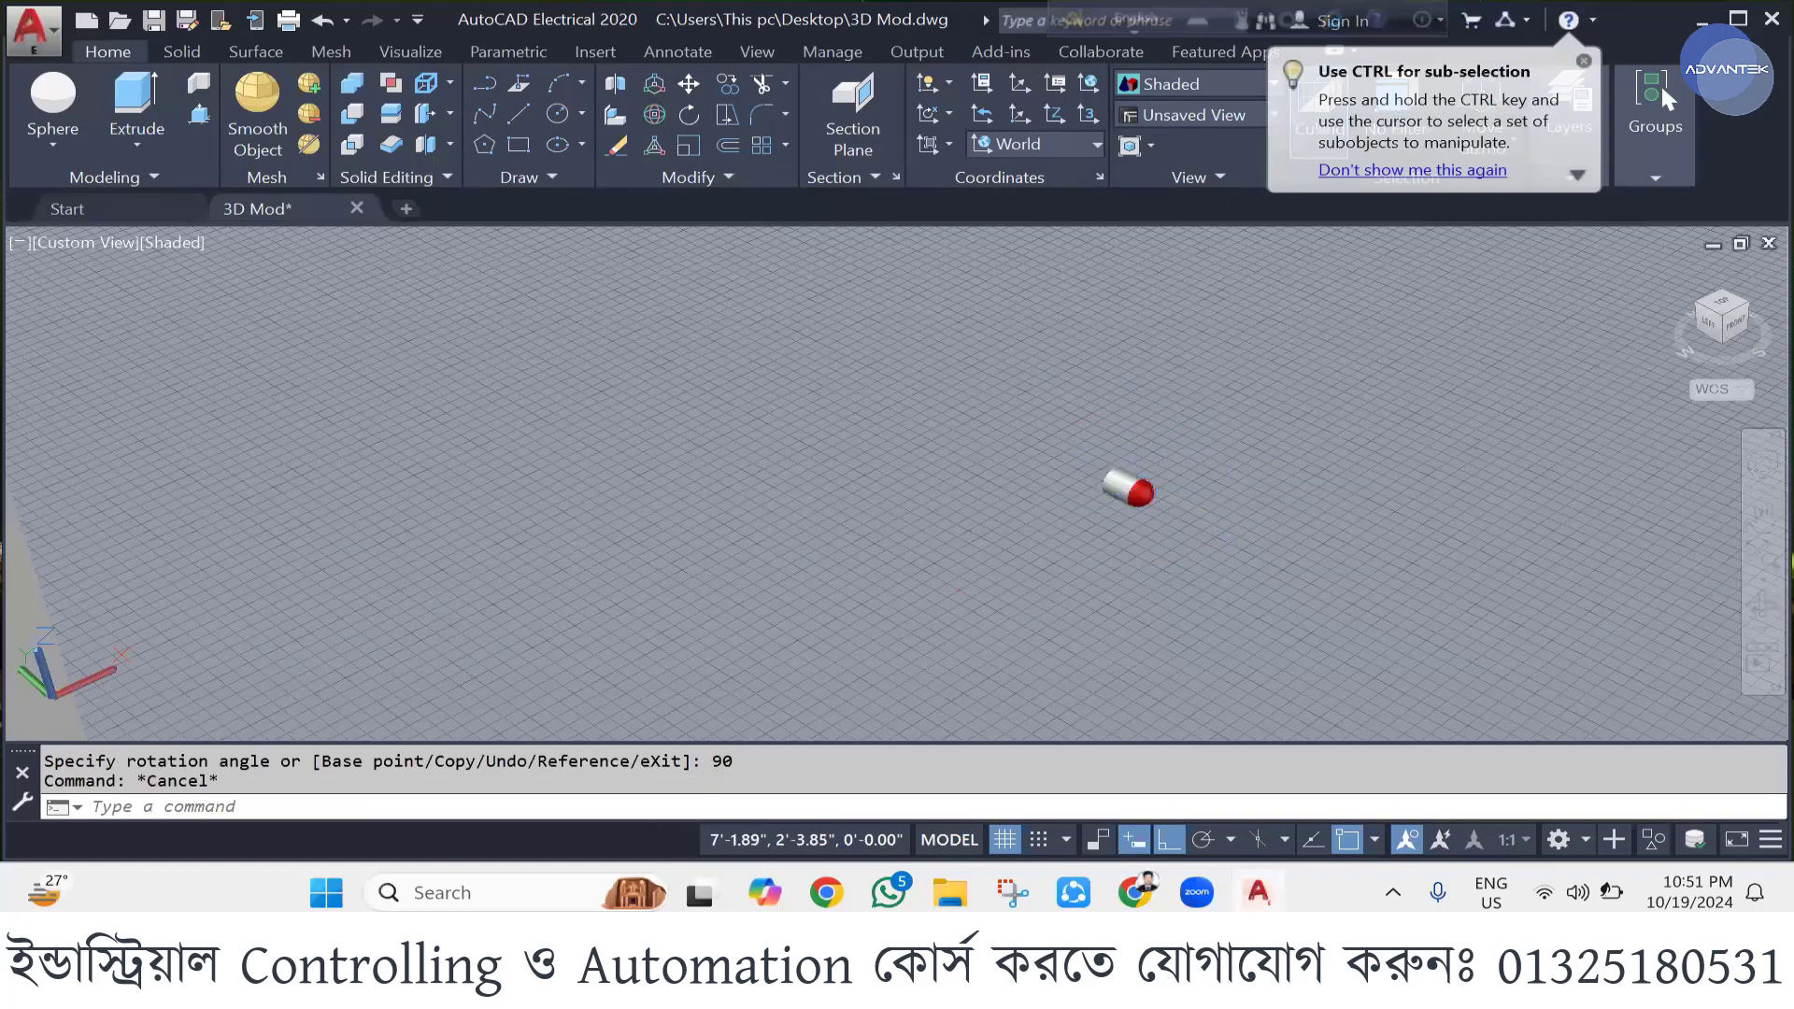
pyautogui.press('Escape')
# - Move the sideways pilot light along X to beside the enclosure's lower right front
pyautogui.click(1124, 484)
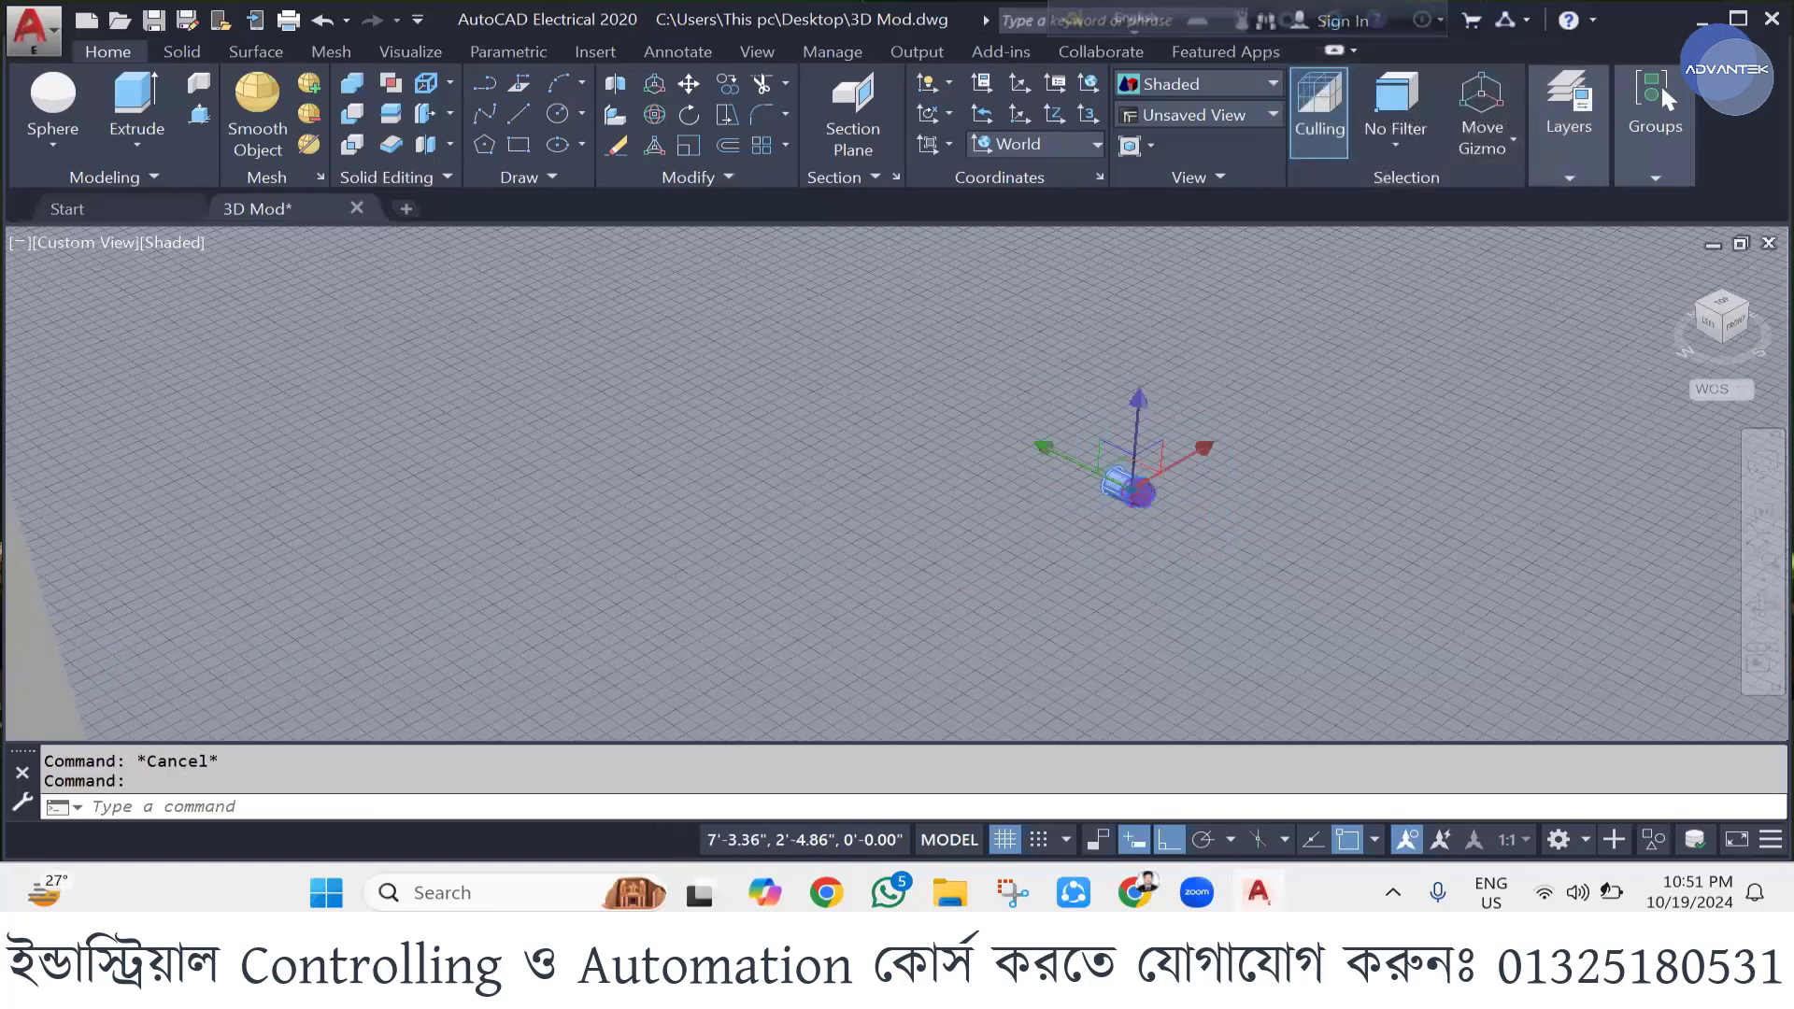
pyautogui.keyDown('shift'); pyautogui.moveTo(1126, 484); pyautogui.dragTo(1196, 417, button='middle'); pyautogui.keyUp('shift')
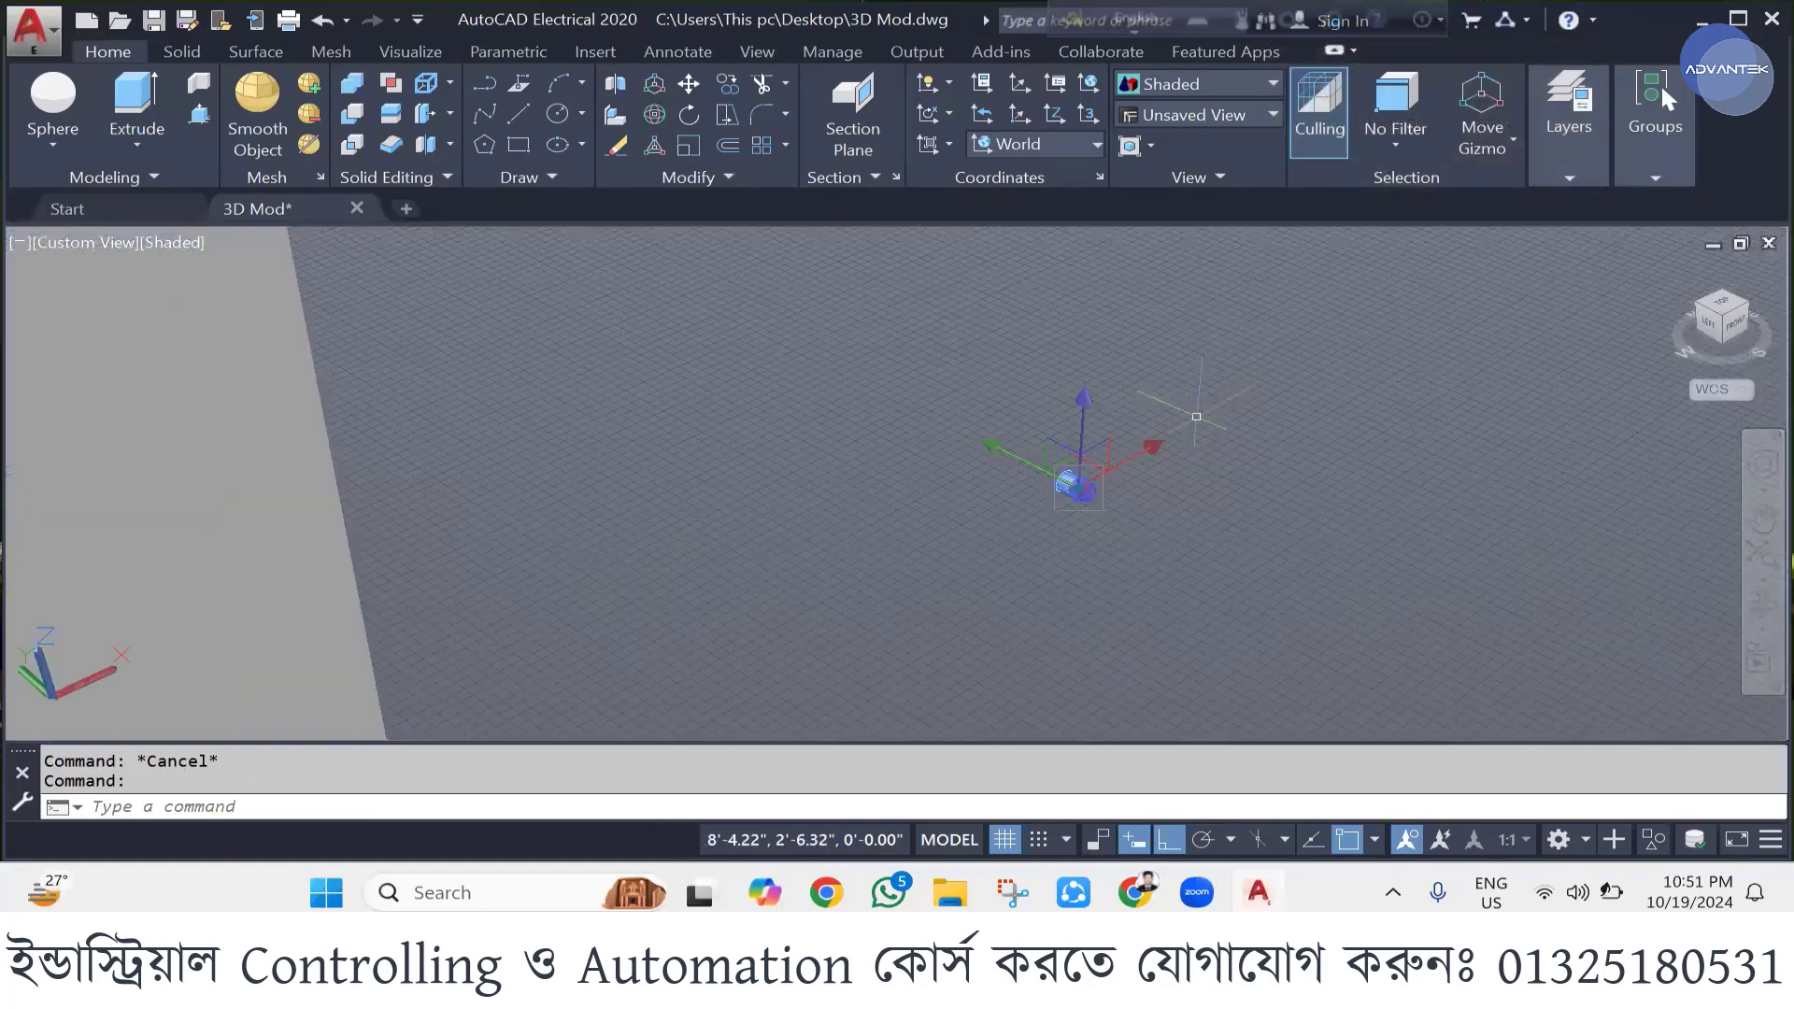
pyautogui.click(1095, 467)
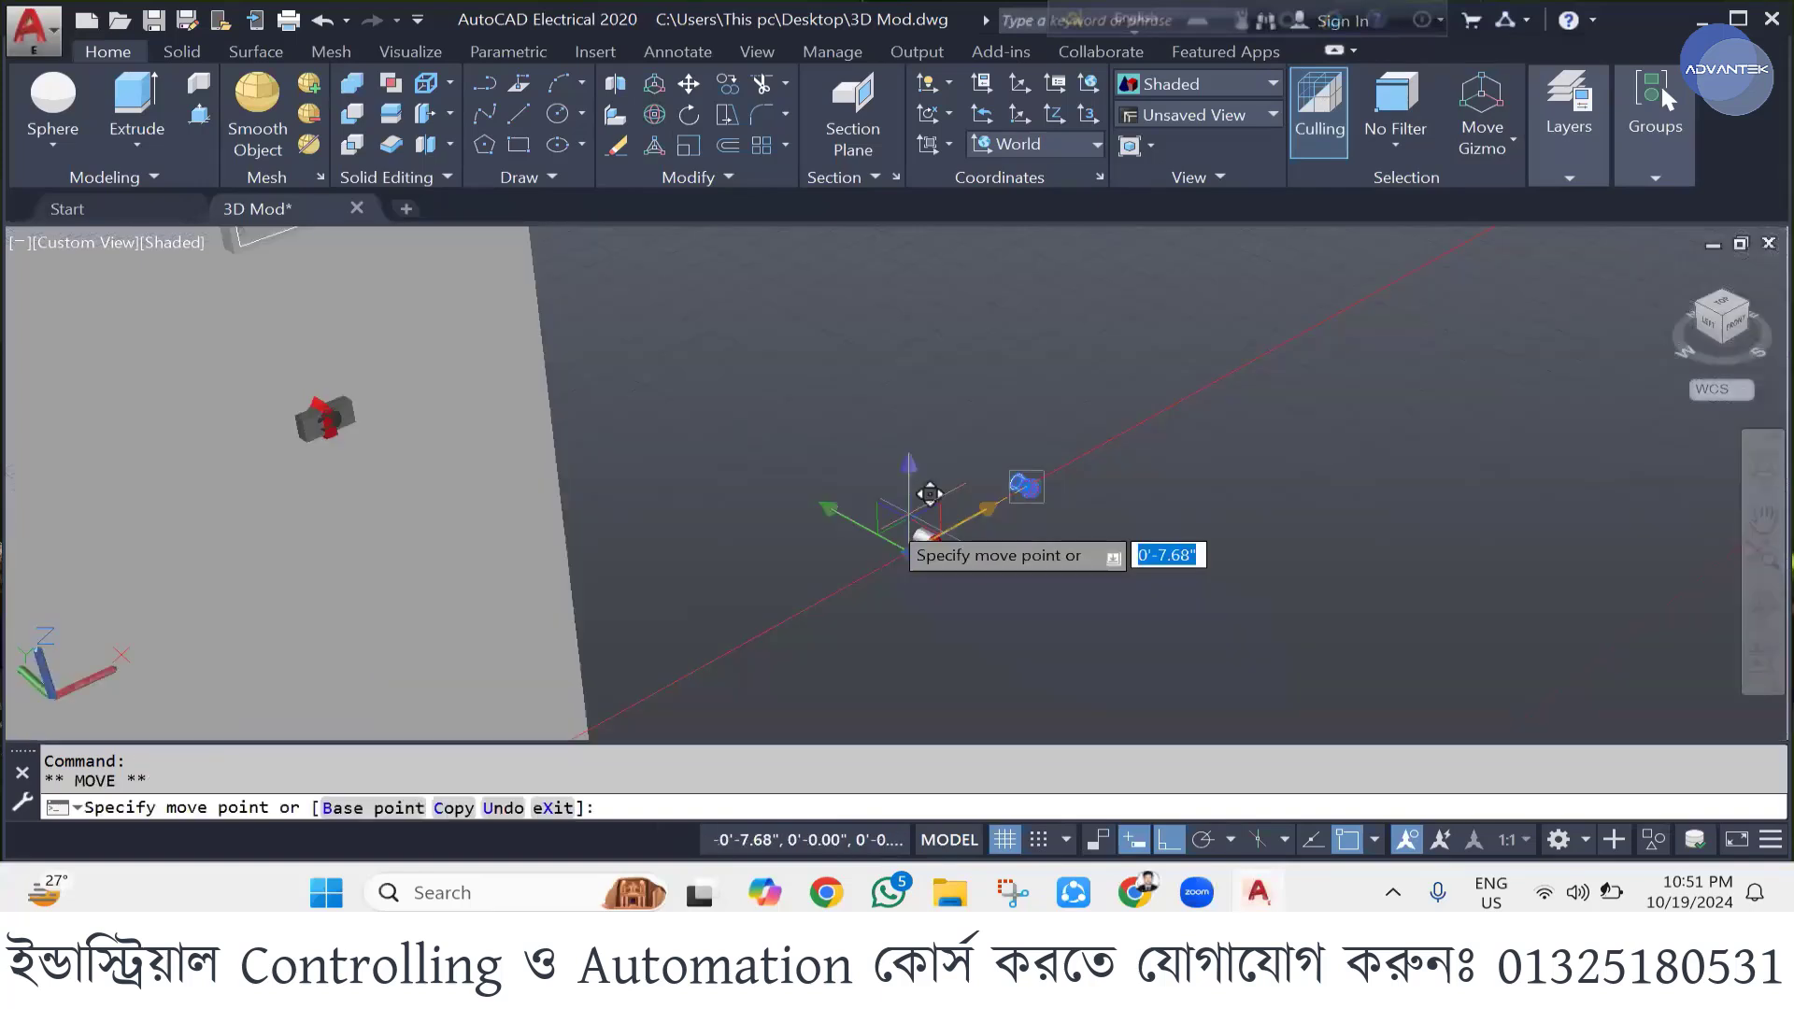
pyautogui.click(624, 654)
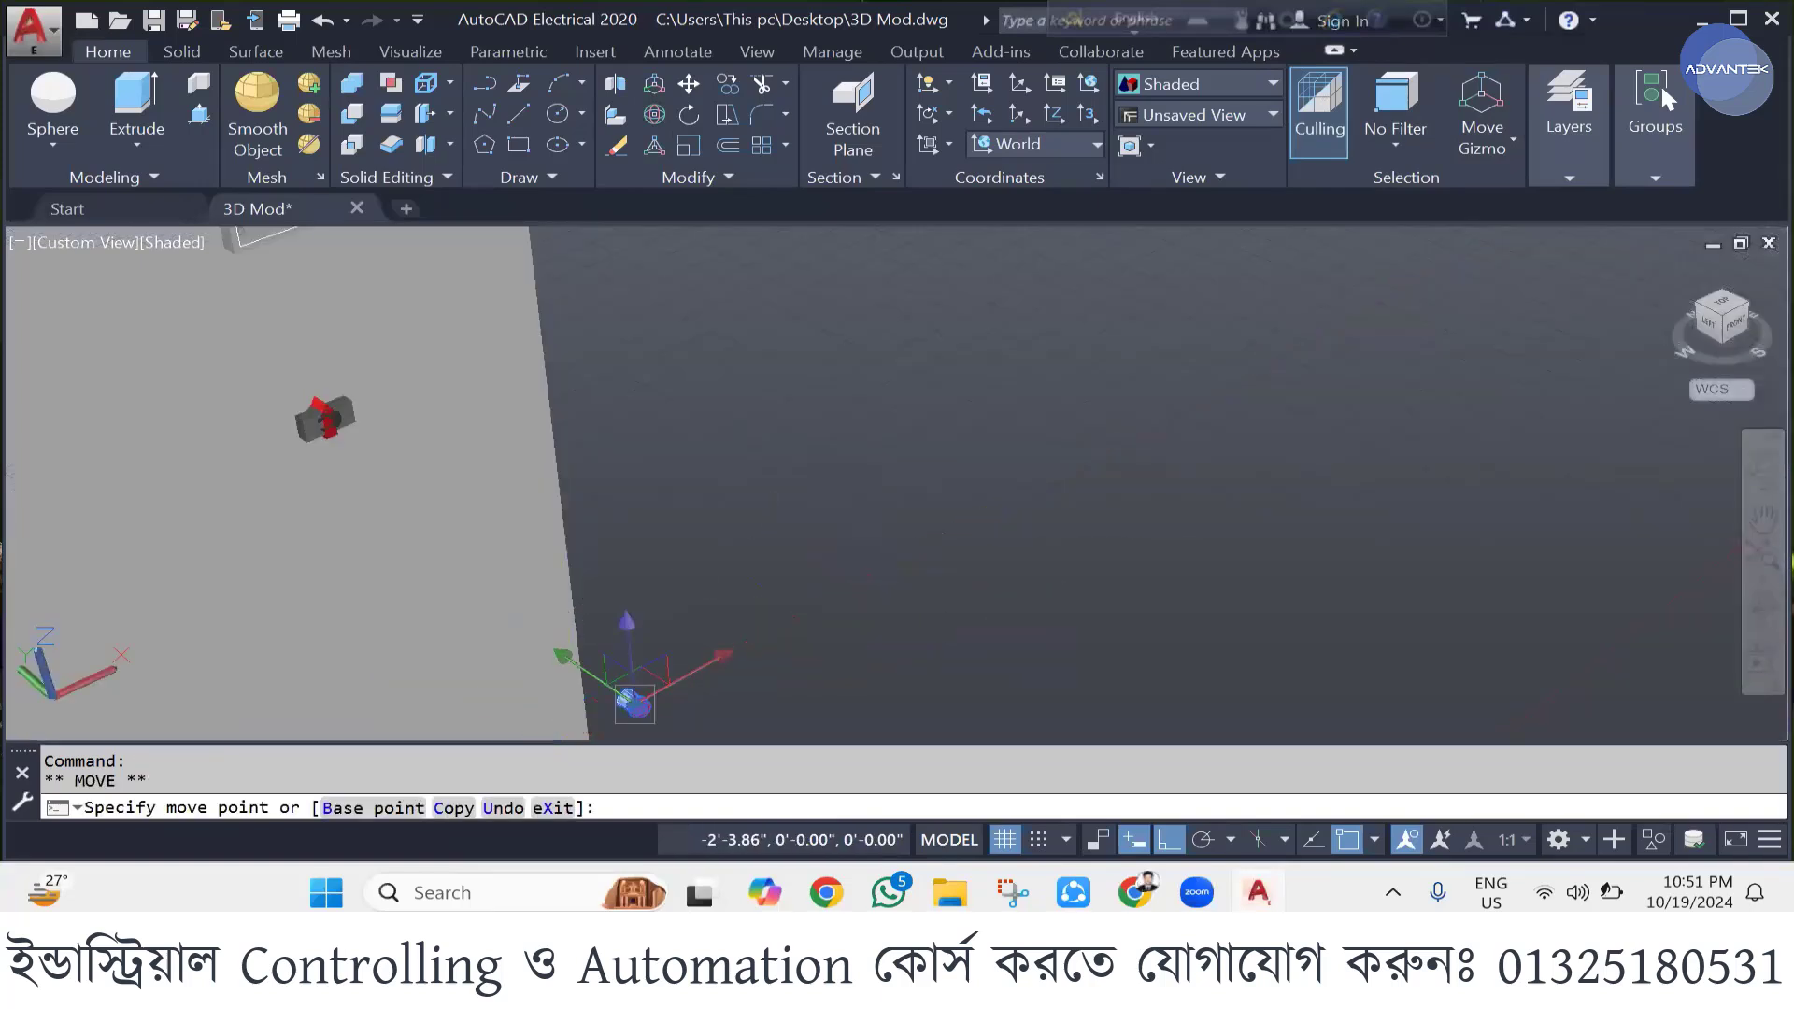
pyautogui.scroll(-3, 766, 589)
pyautogui.scroll(1, 766, 589)
pyautogui.scroll(3, 766, 591)
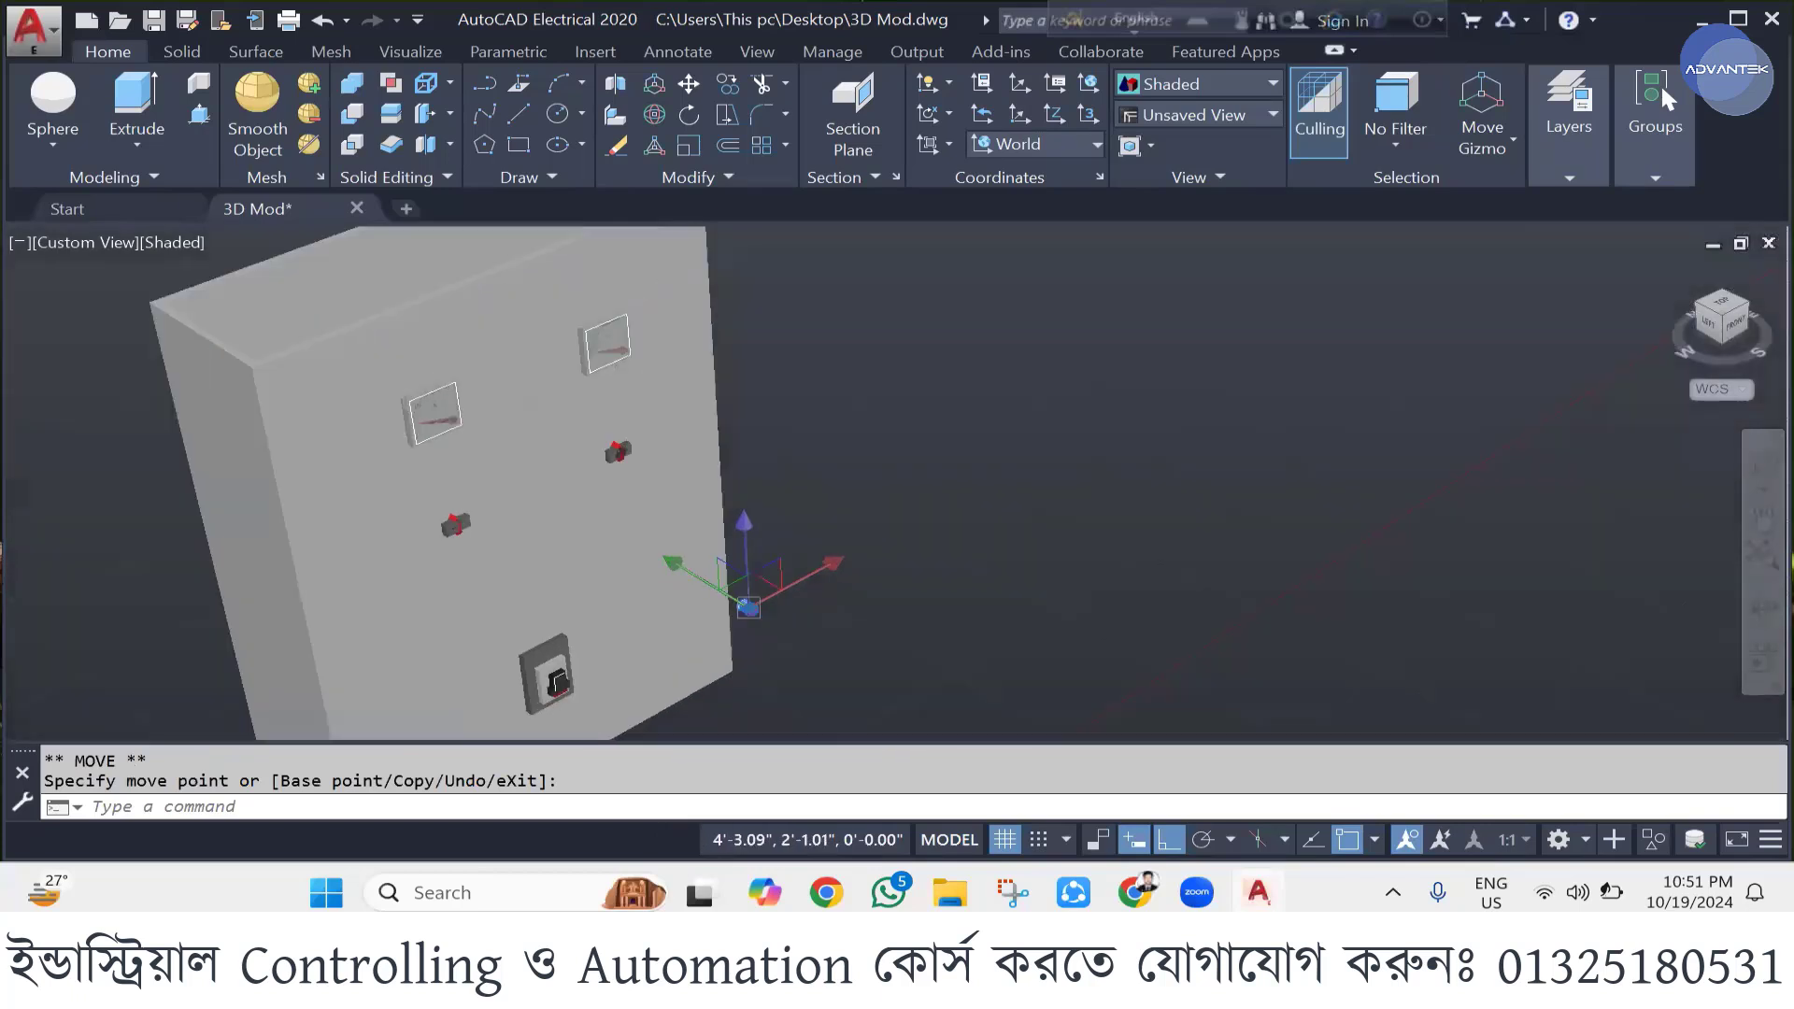
pyautogui.click(738, 639)
pyautogui.click(744, 650)
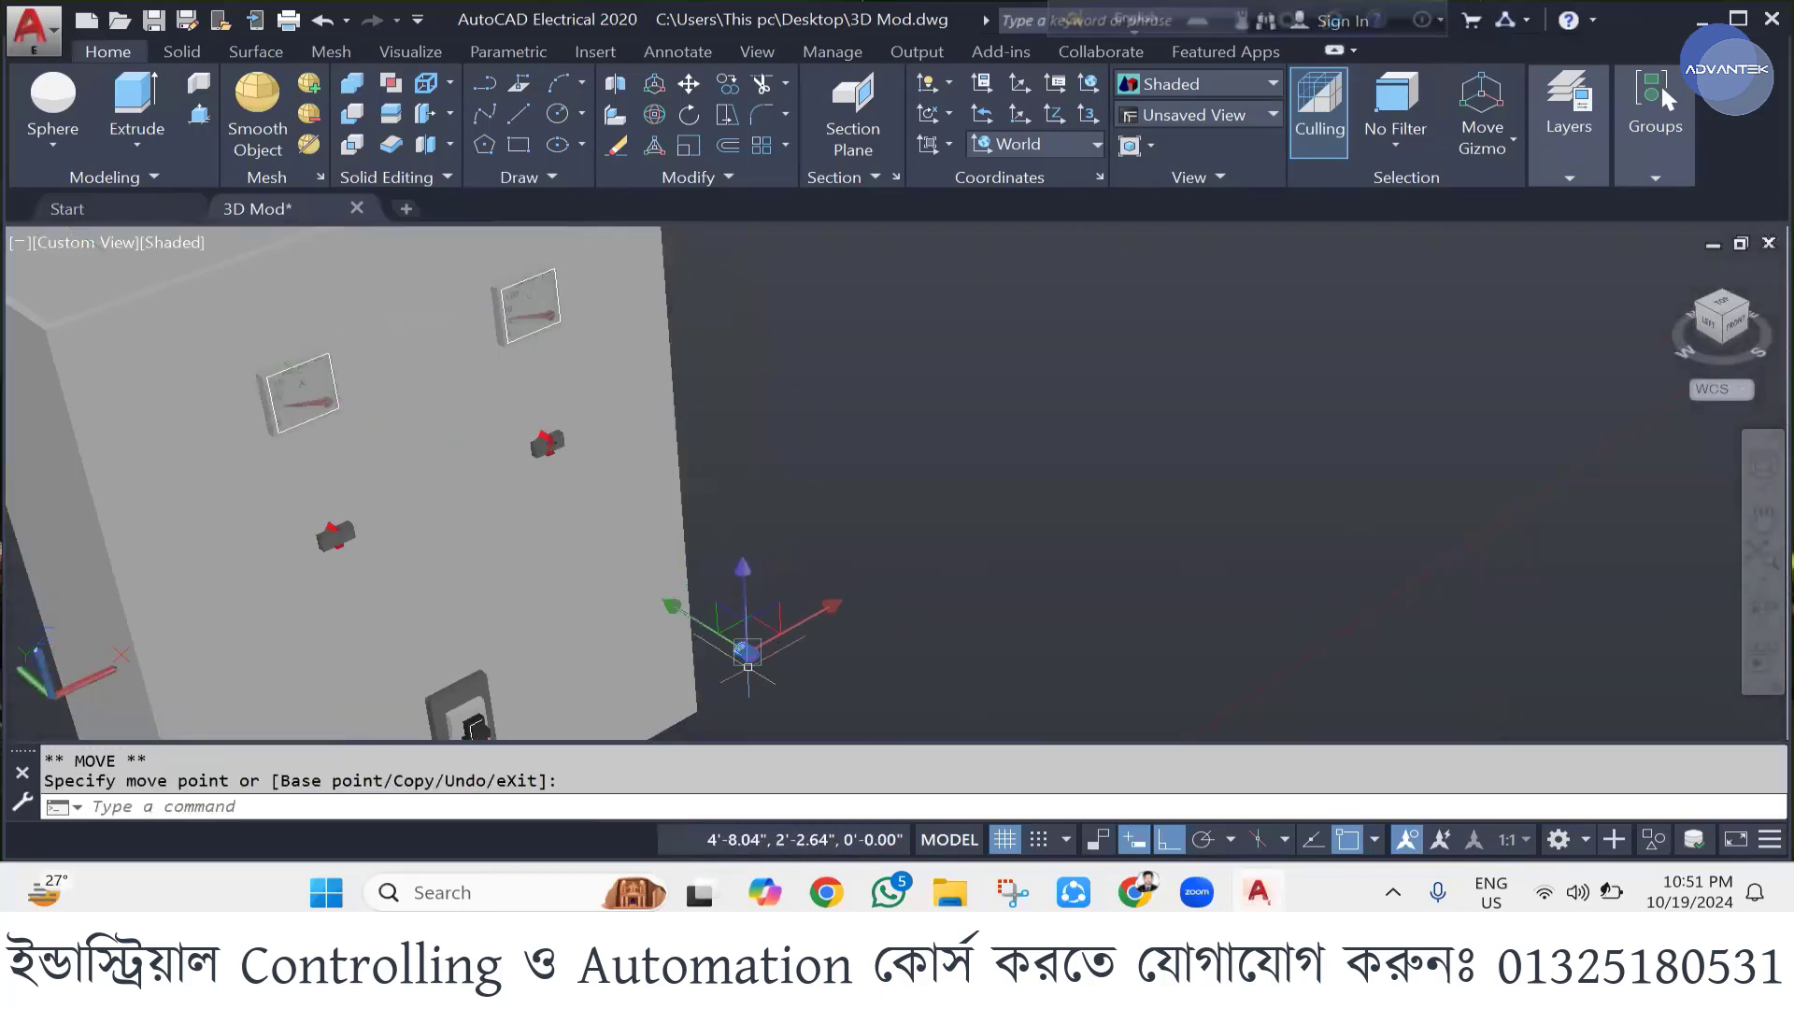
pyautogui.click(798, 618)
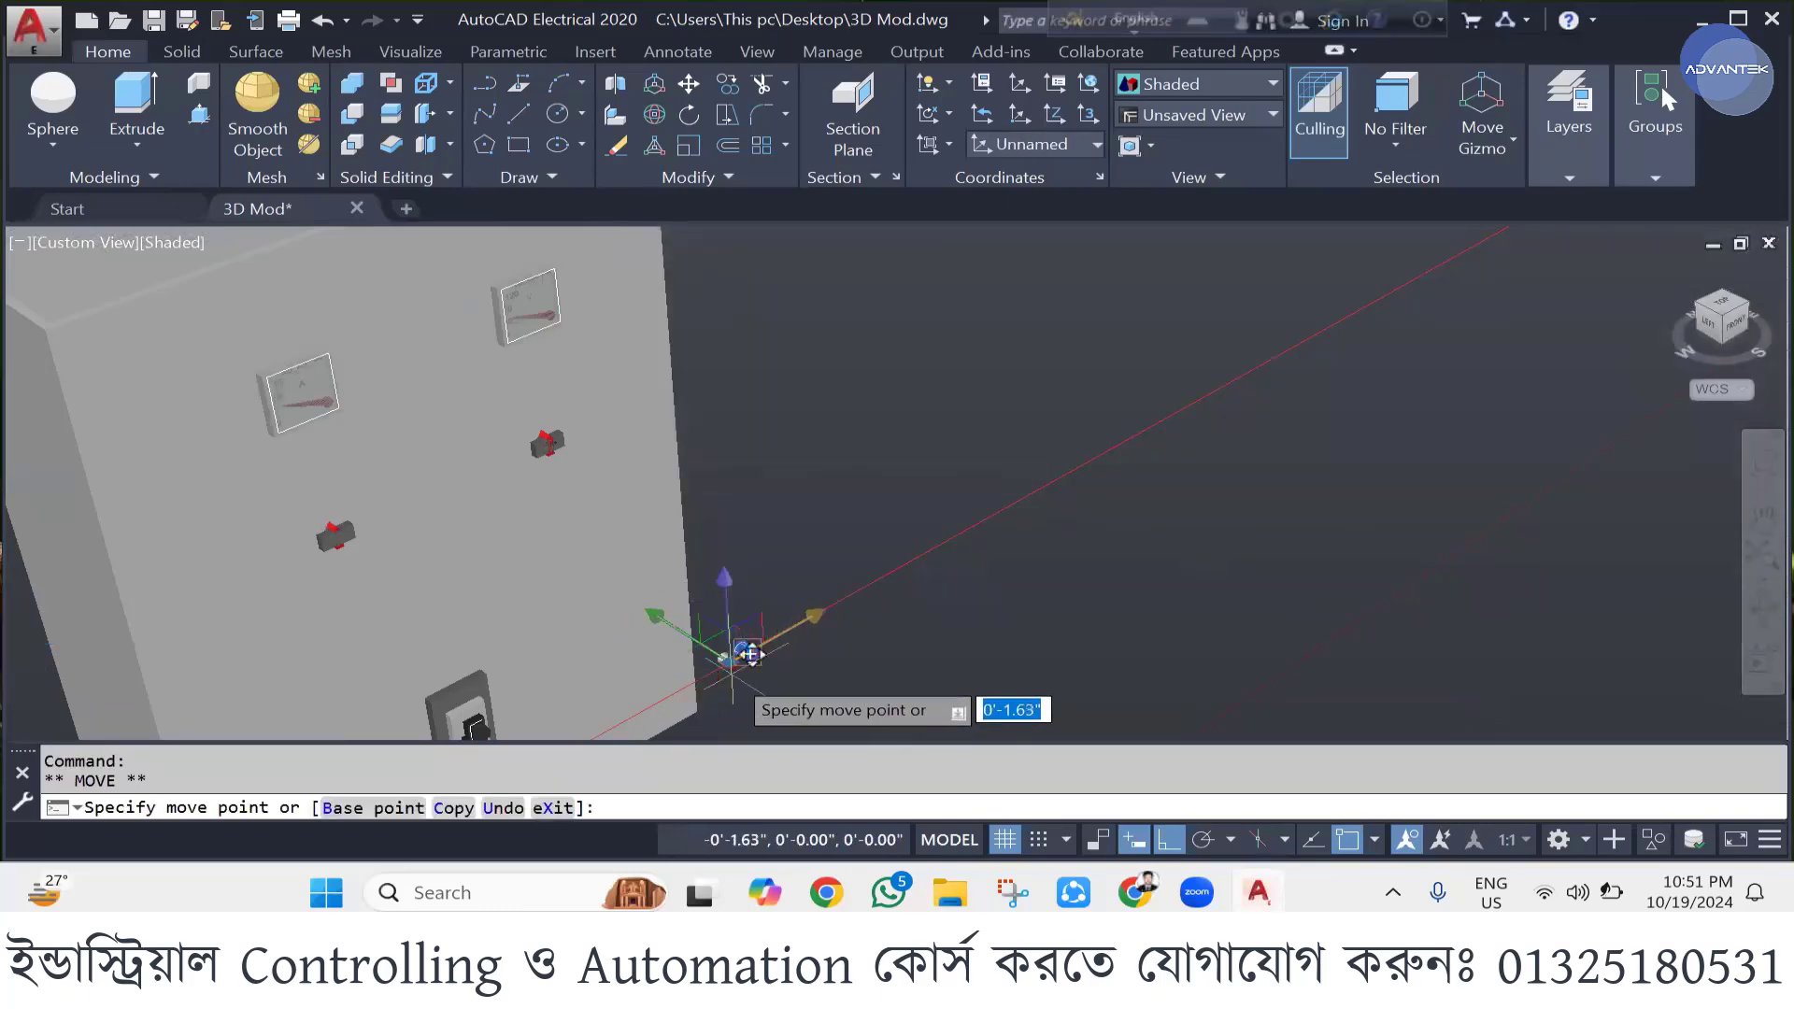
pyautogui.click(735, 659)
pyautogui.press('Escape')
# - Zoom in and shift the pilot light along its X then Y axes toward the enclosure wall
pyautogui.scroll(-3, 728, 652)
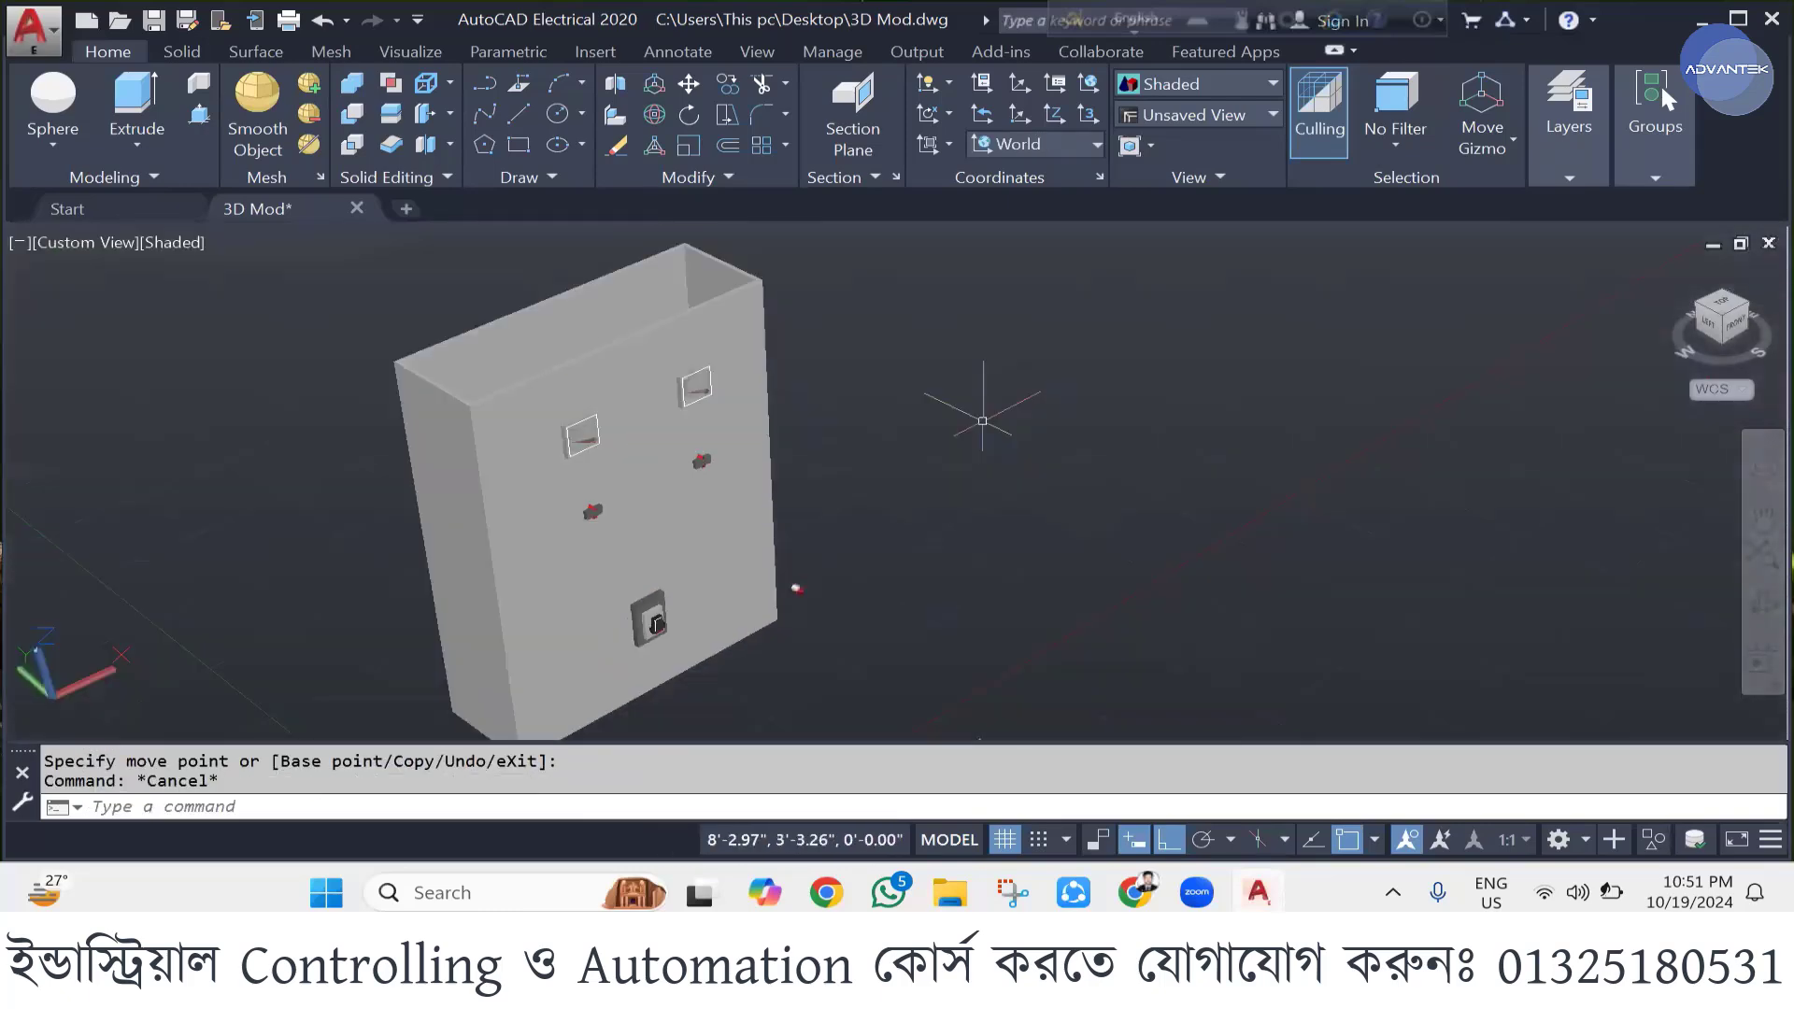
pyautogui.scroll(3, 755, 672)
pyautogui.scroll(-3, 755, 671)
pyautogui.scroll(5, 755, 671)
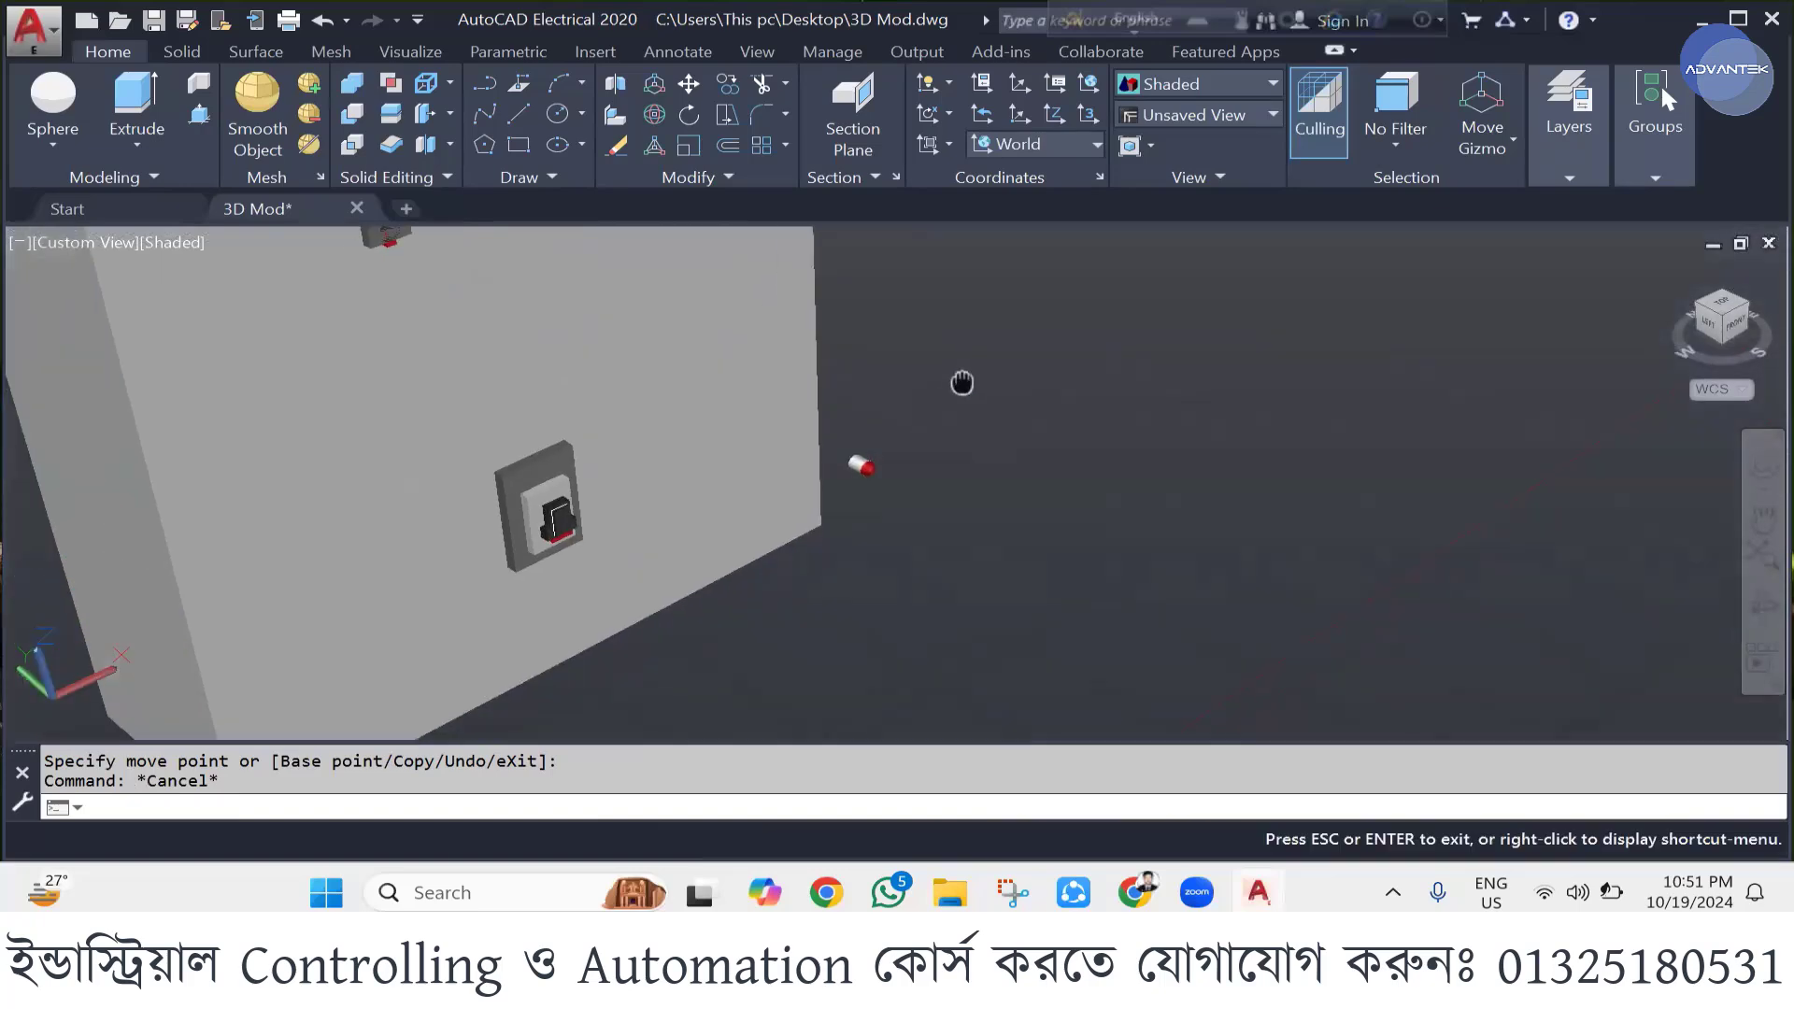
pyautogui.scroll(1, 907, 449)
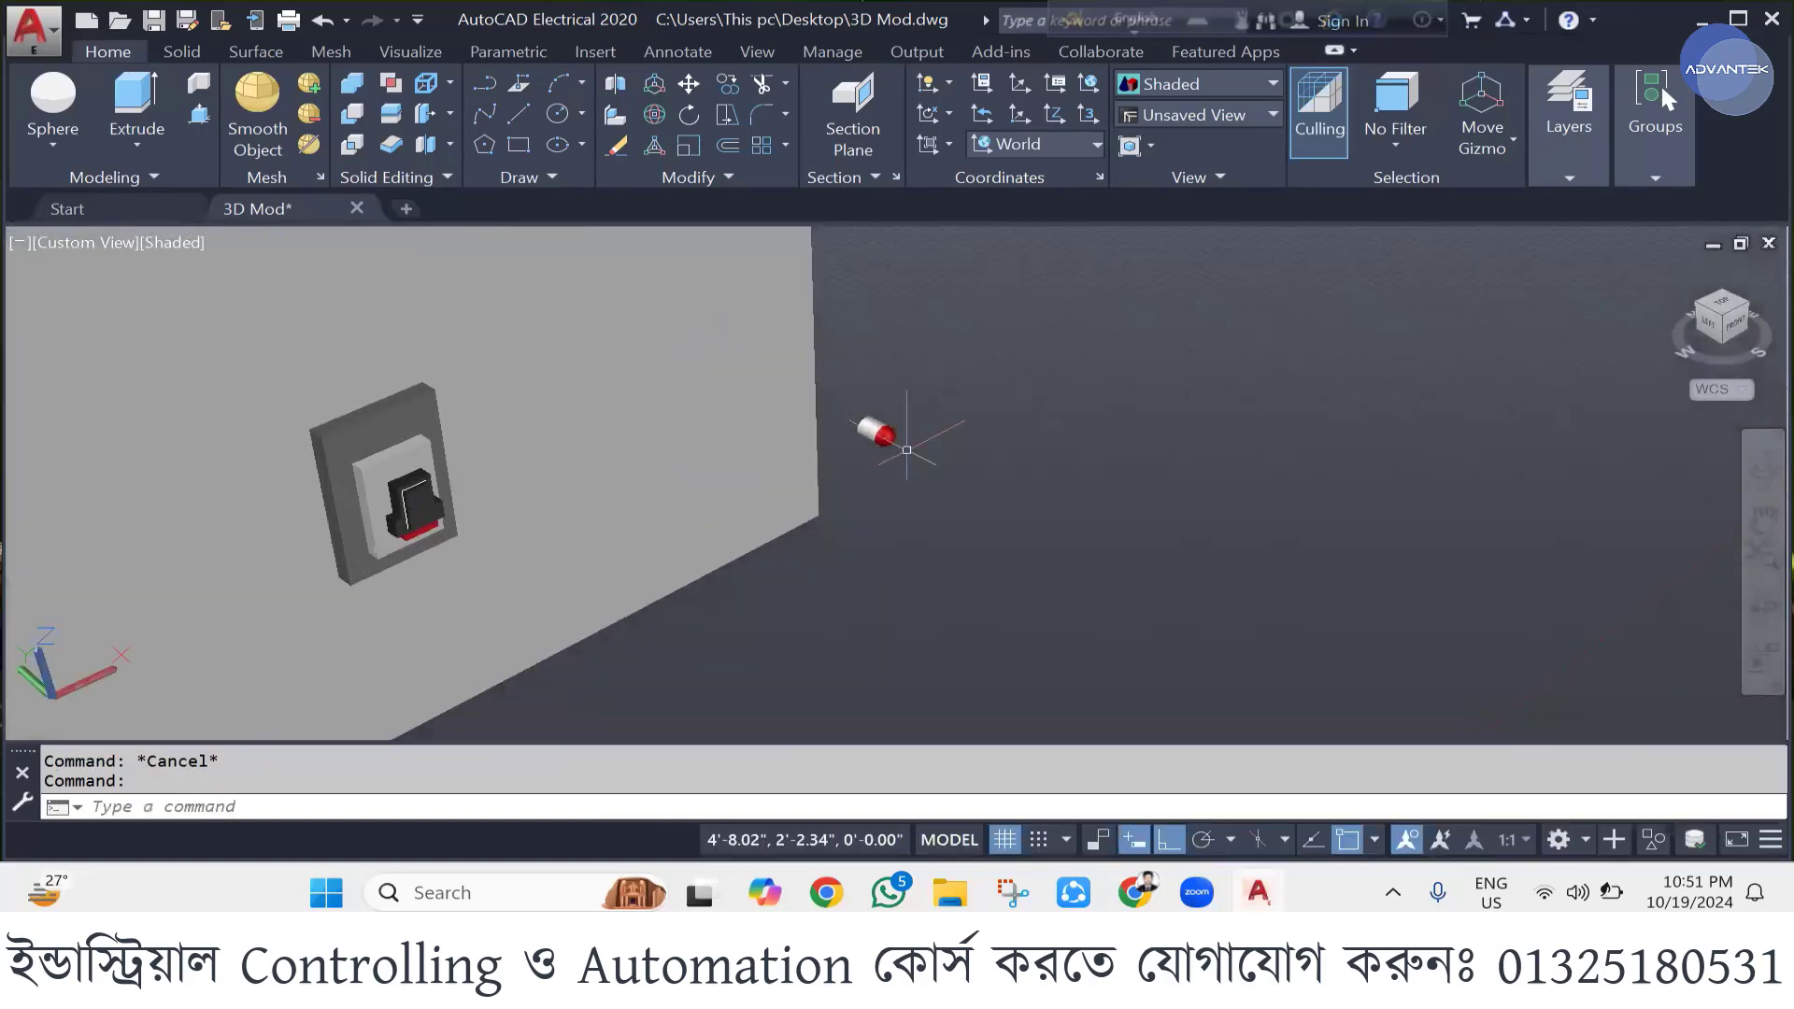
pyautogui.scroll(1, 906, 449)
pyautogui.click(868, 413)
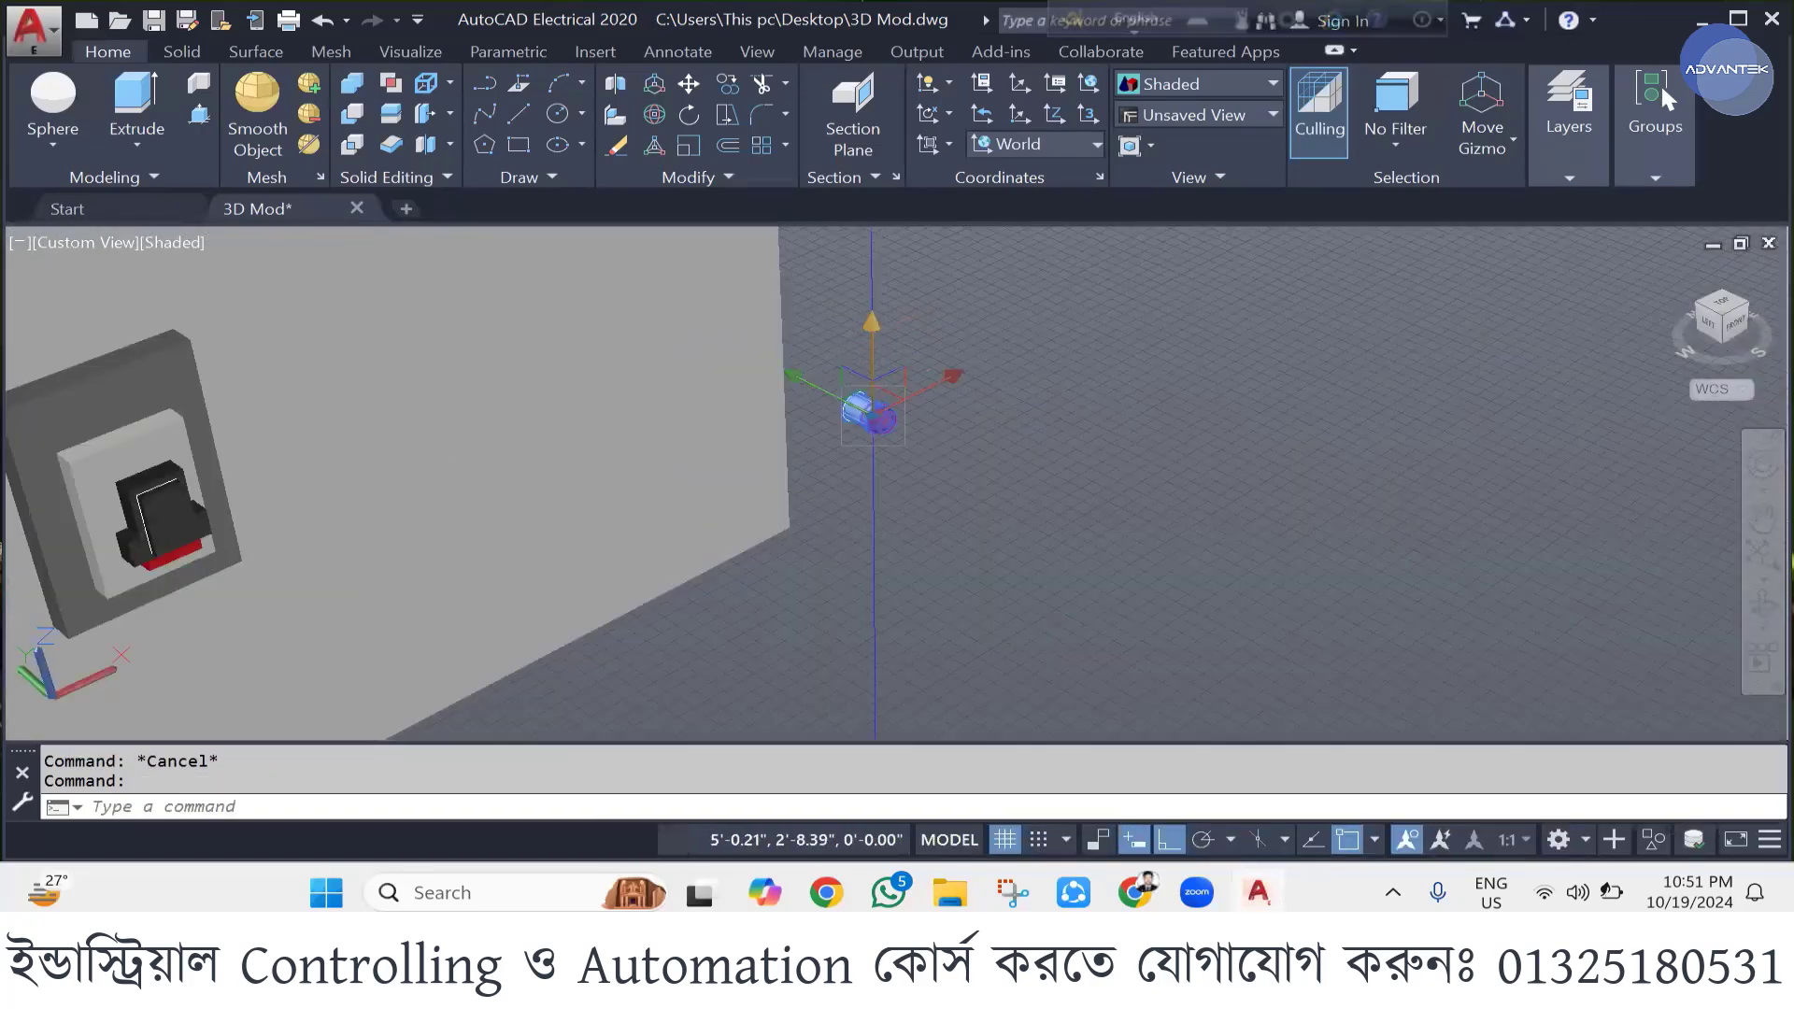
pyautogui.click(871, 412)
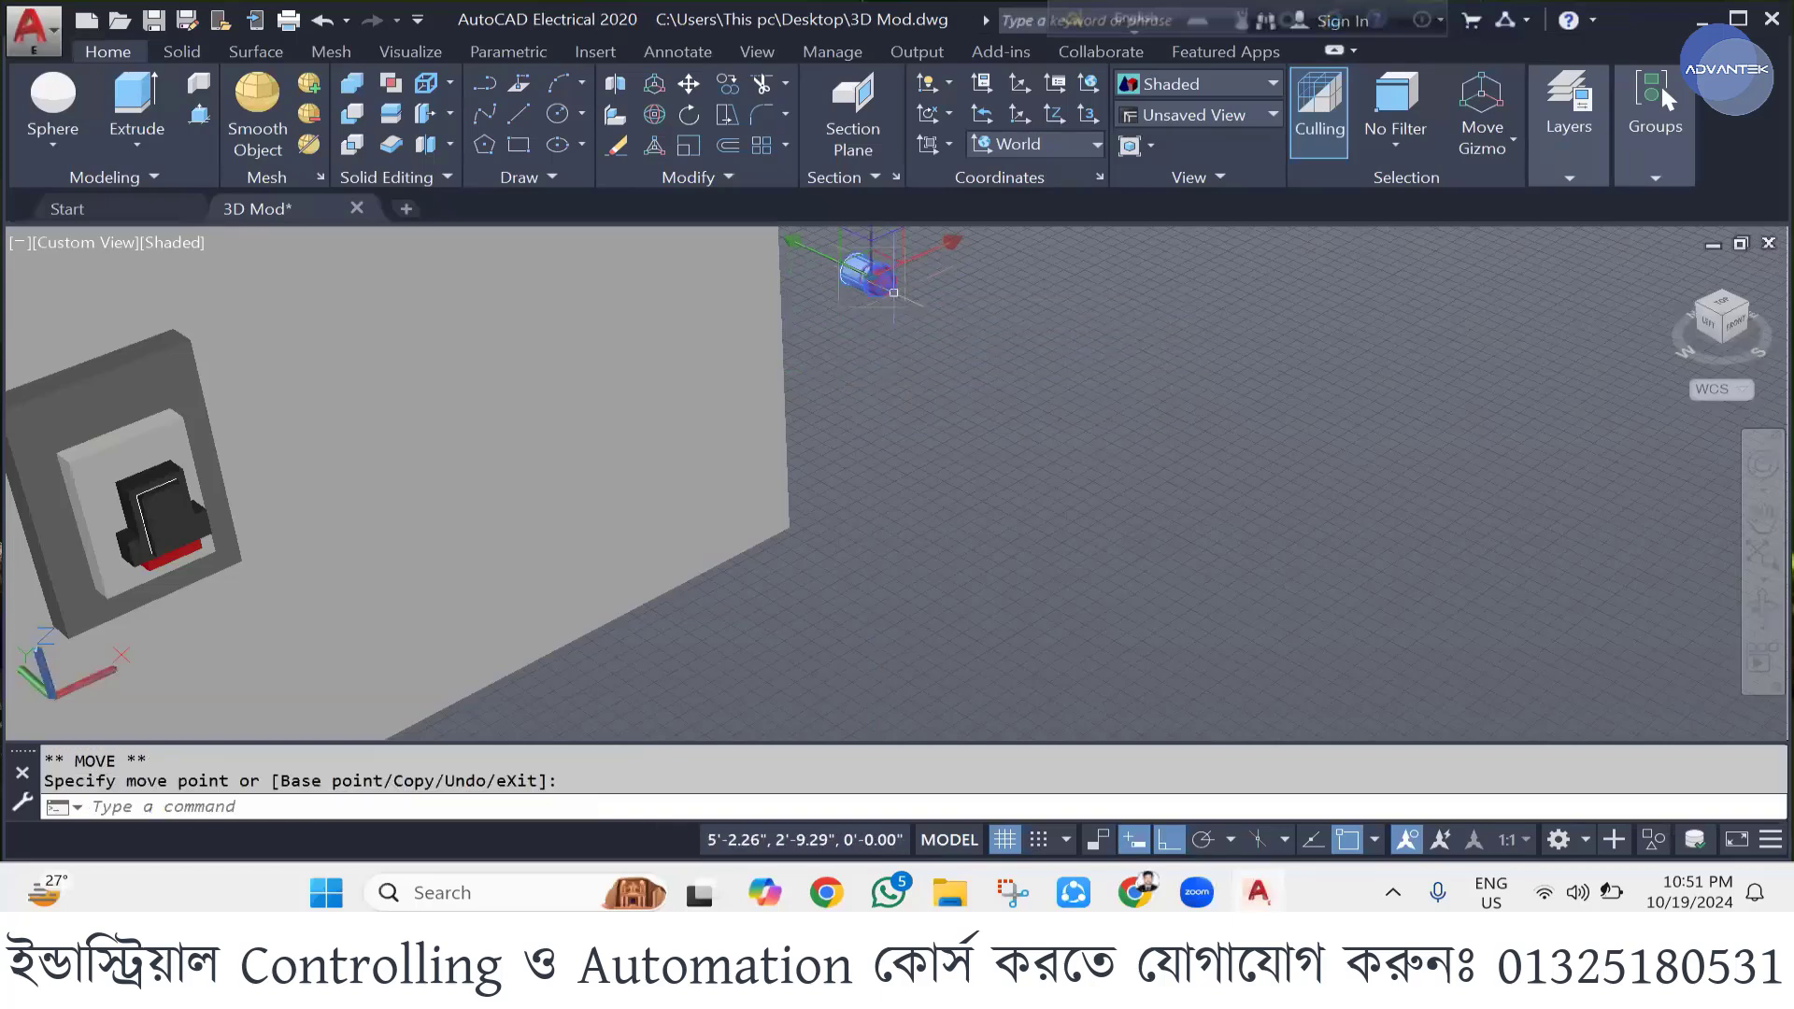
pyautogui.click(951, 248)
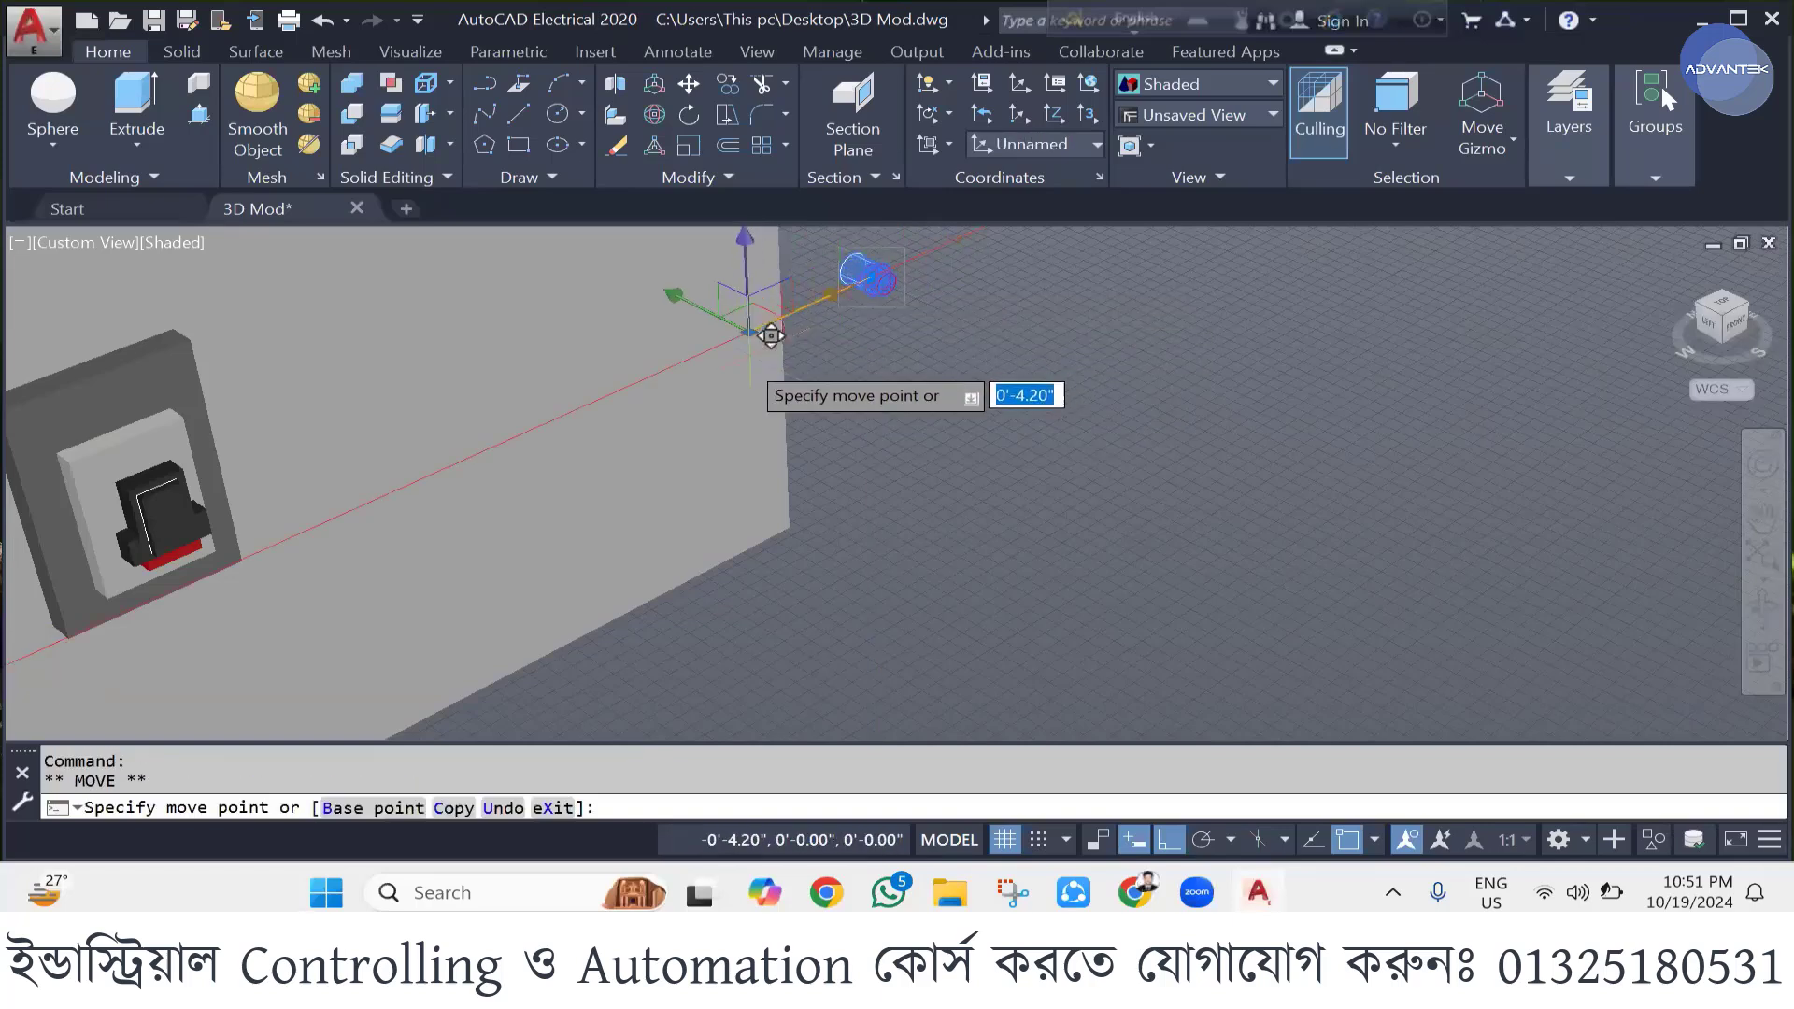
pyautogui.click(831, 324)
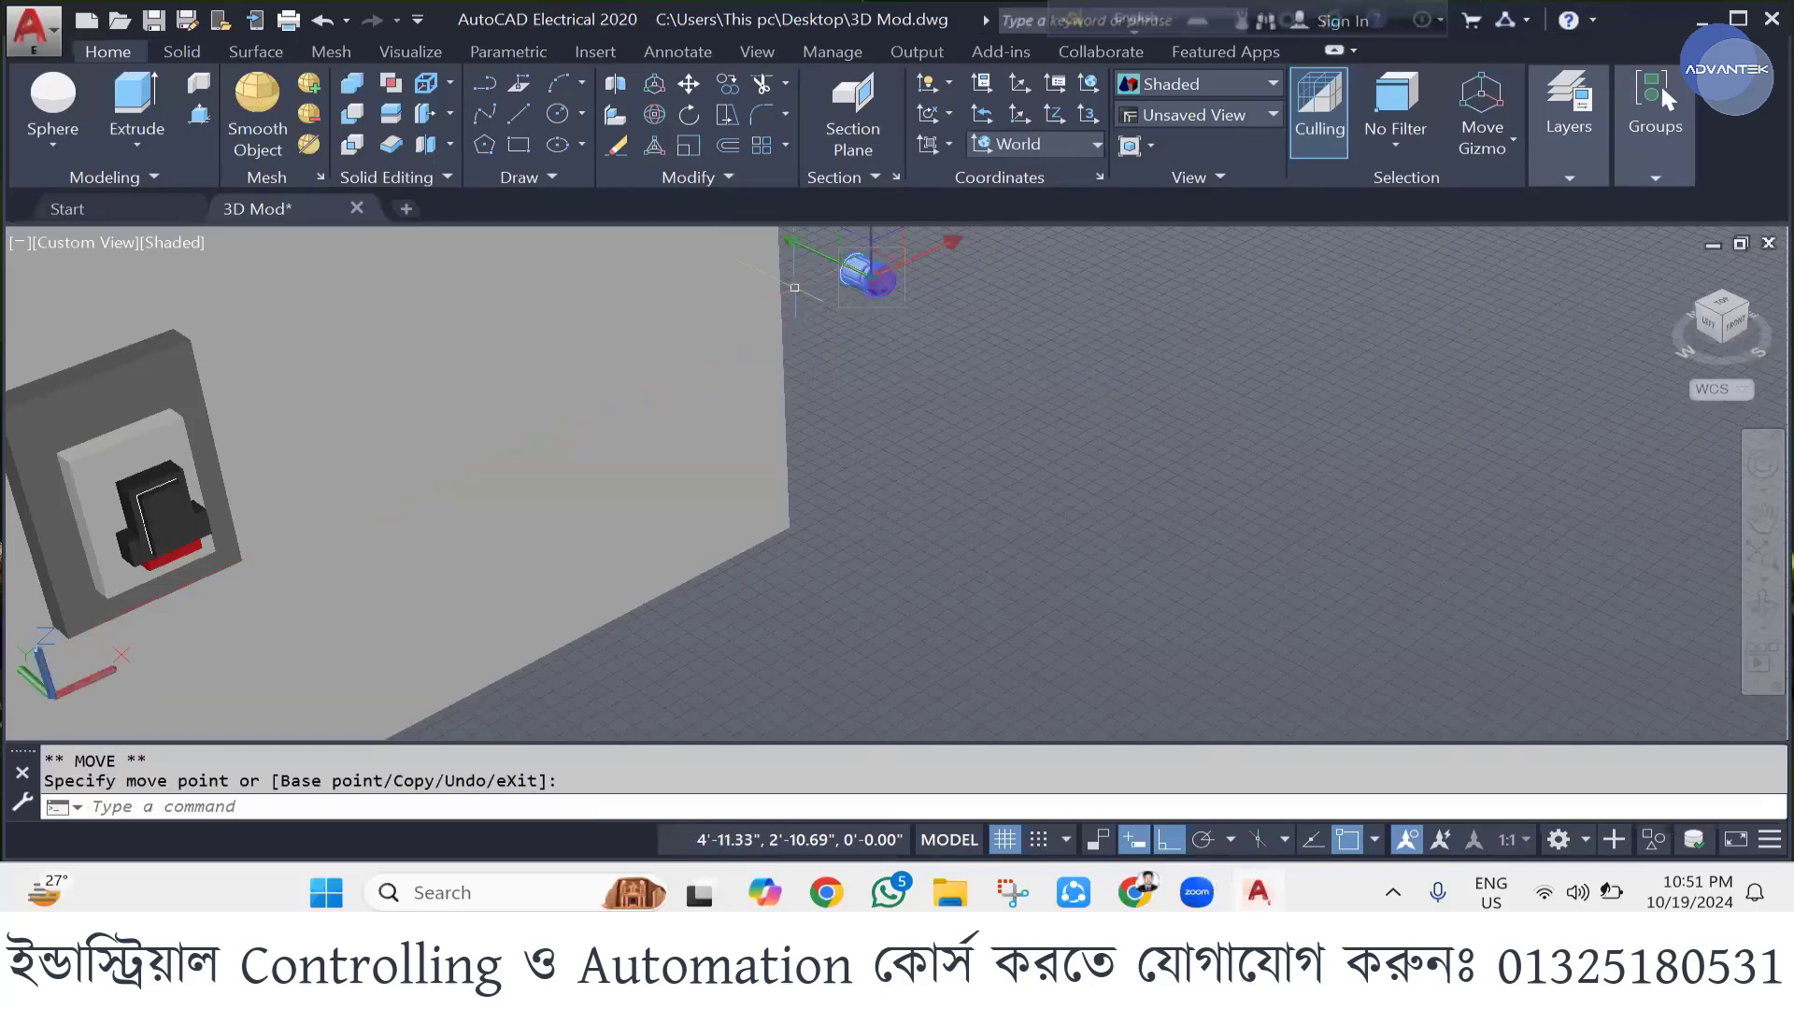
pyautogui.click(789, 240)
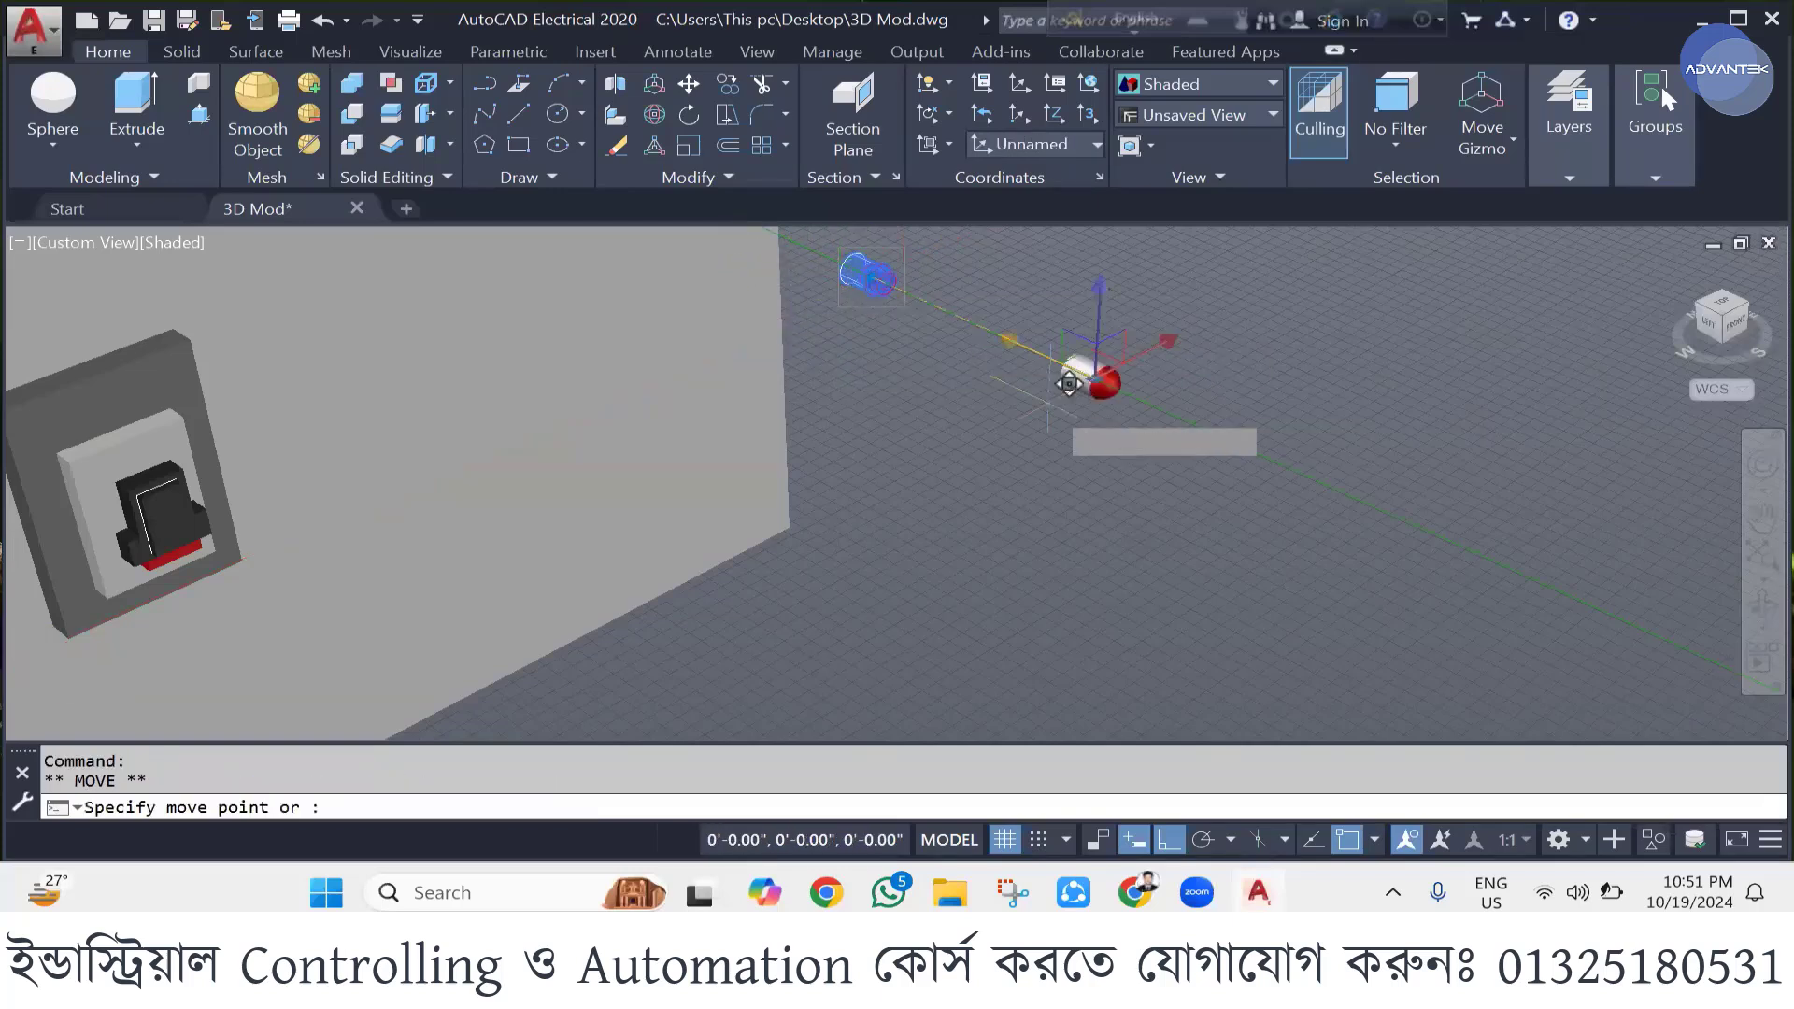
pyautogui.click(1057, 388)
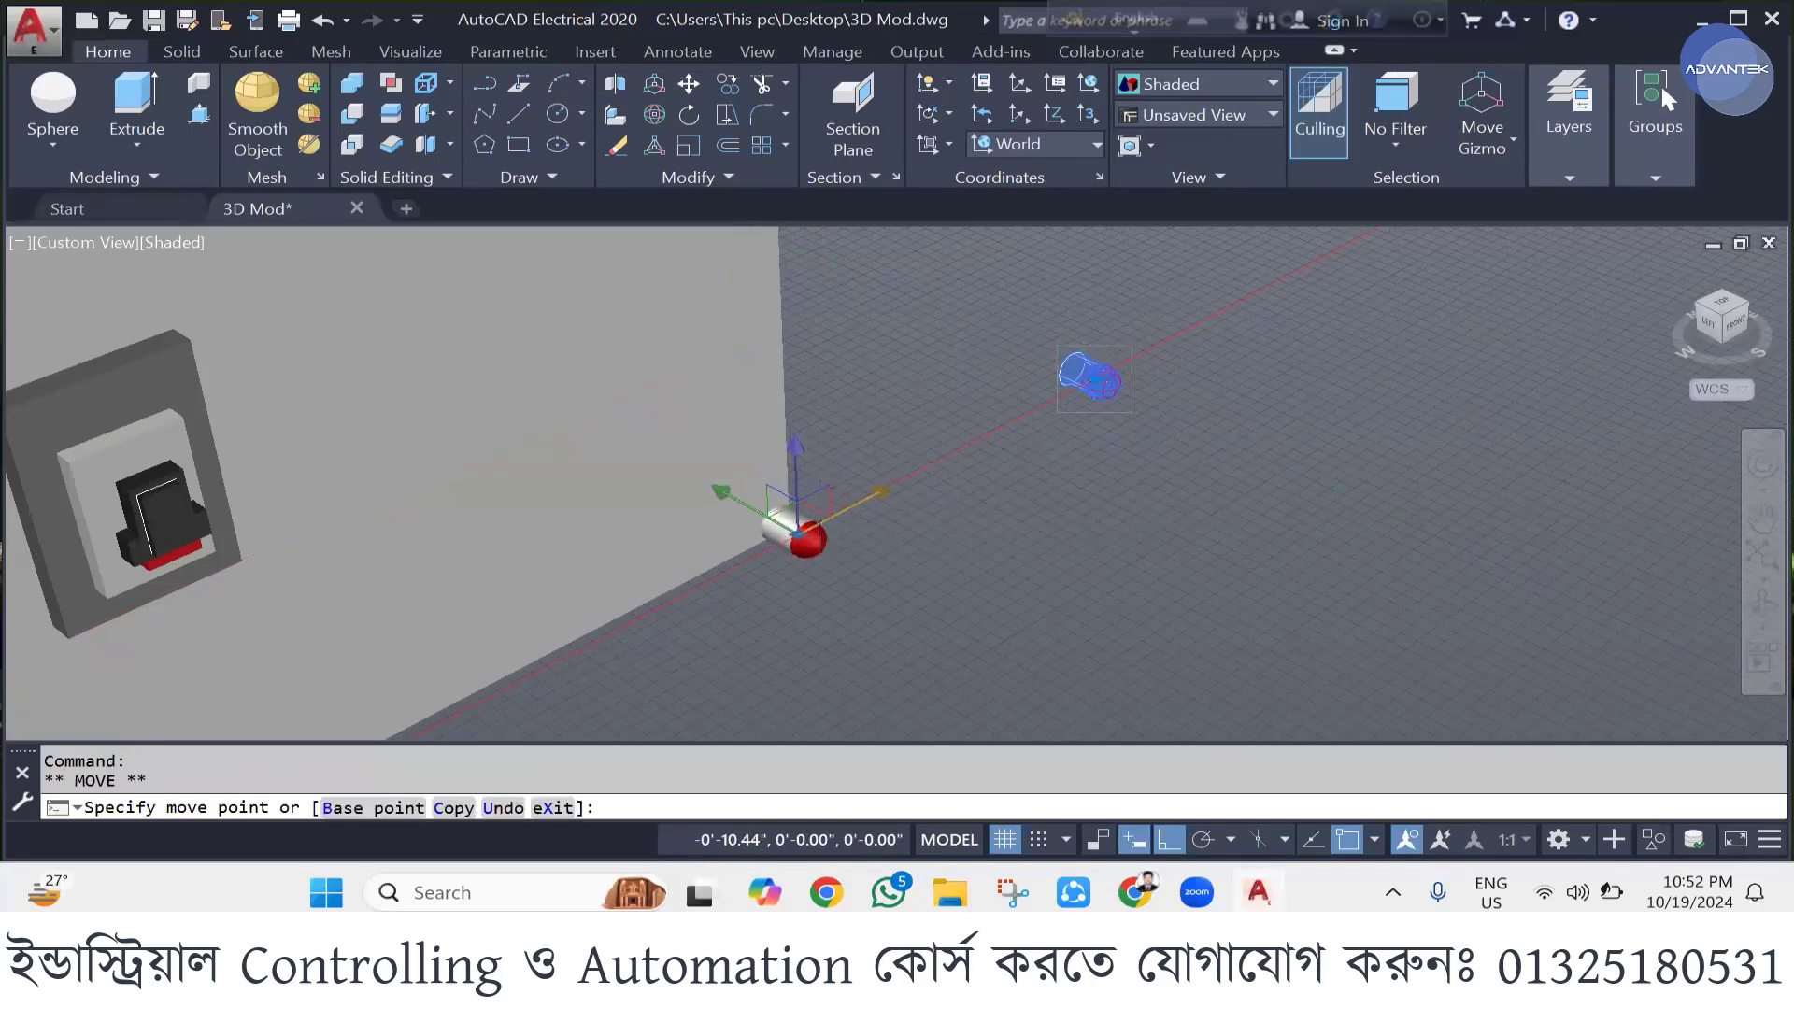
pyautogui.click(805, 539)
pyautogui.click(805, 539)
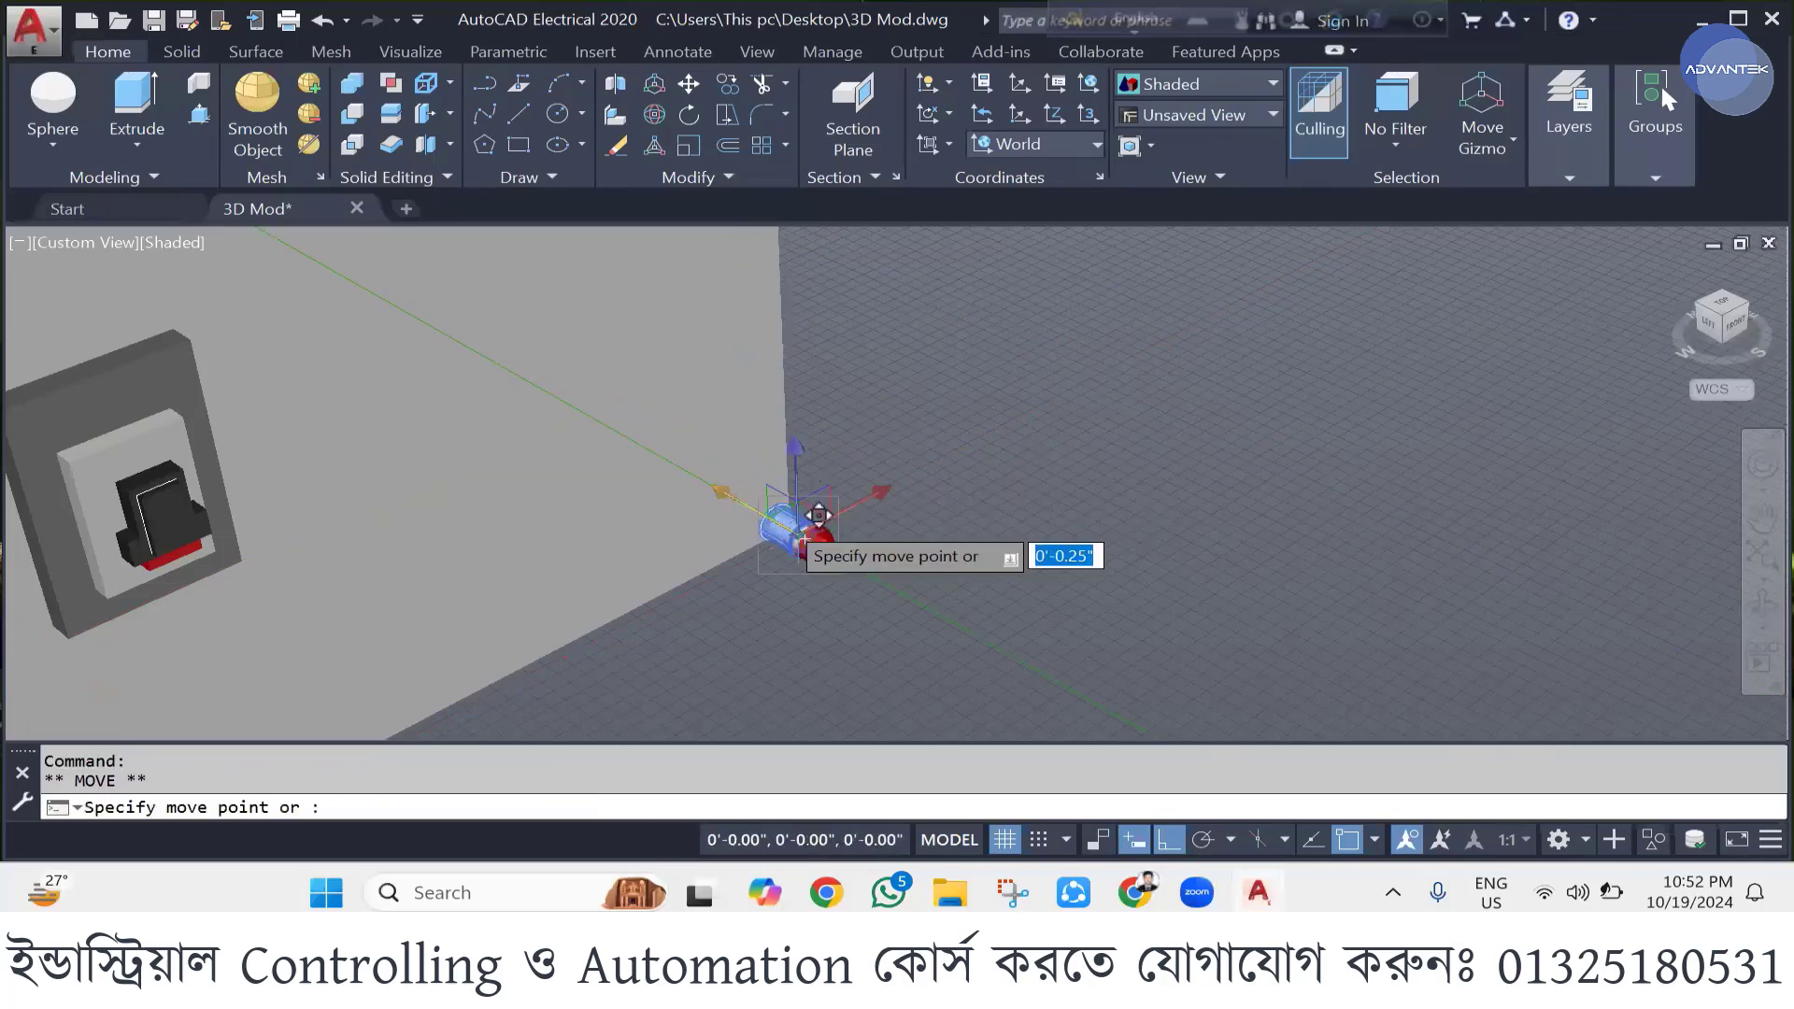
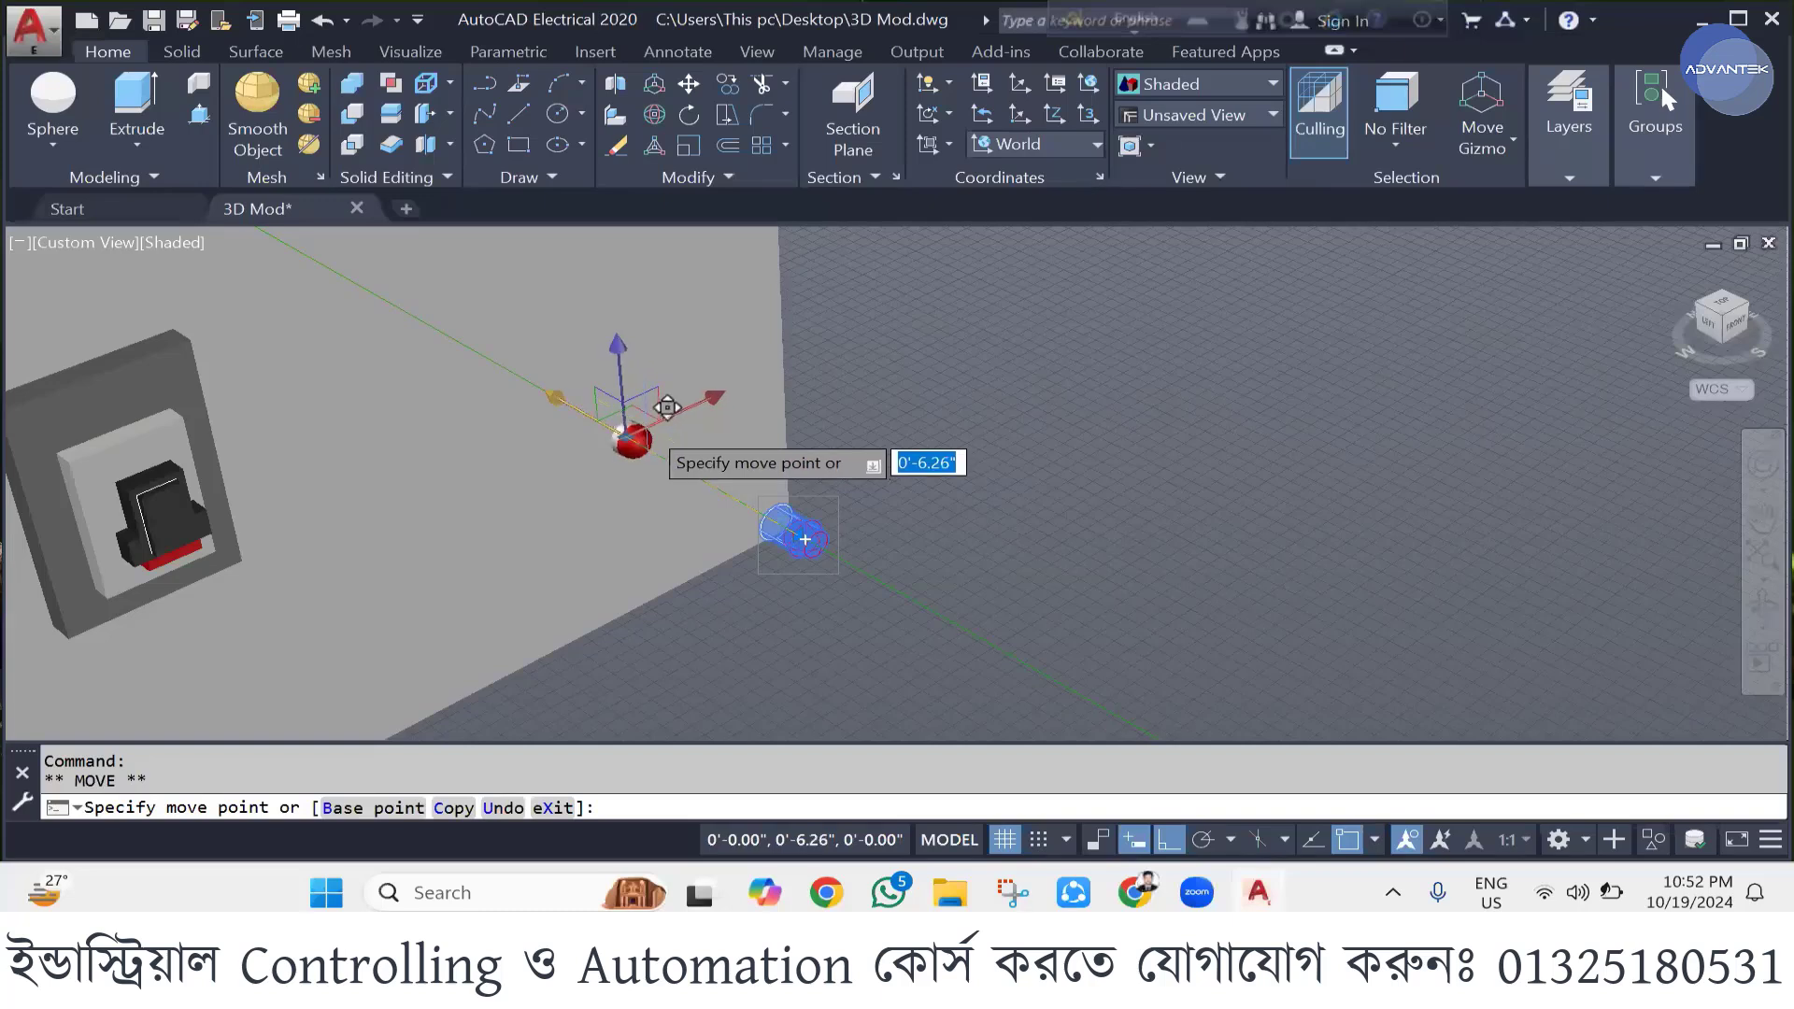
# - Cancel the pending lamp move and switch to the front view with dynamic input on
pyautogui.press('Escape')
pyautogui.press('Escape')
pyautogui.press('Escape')
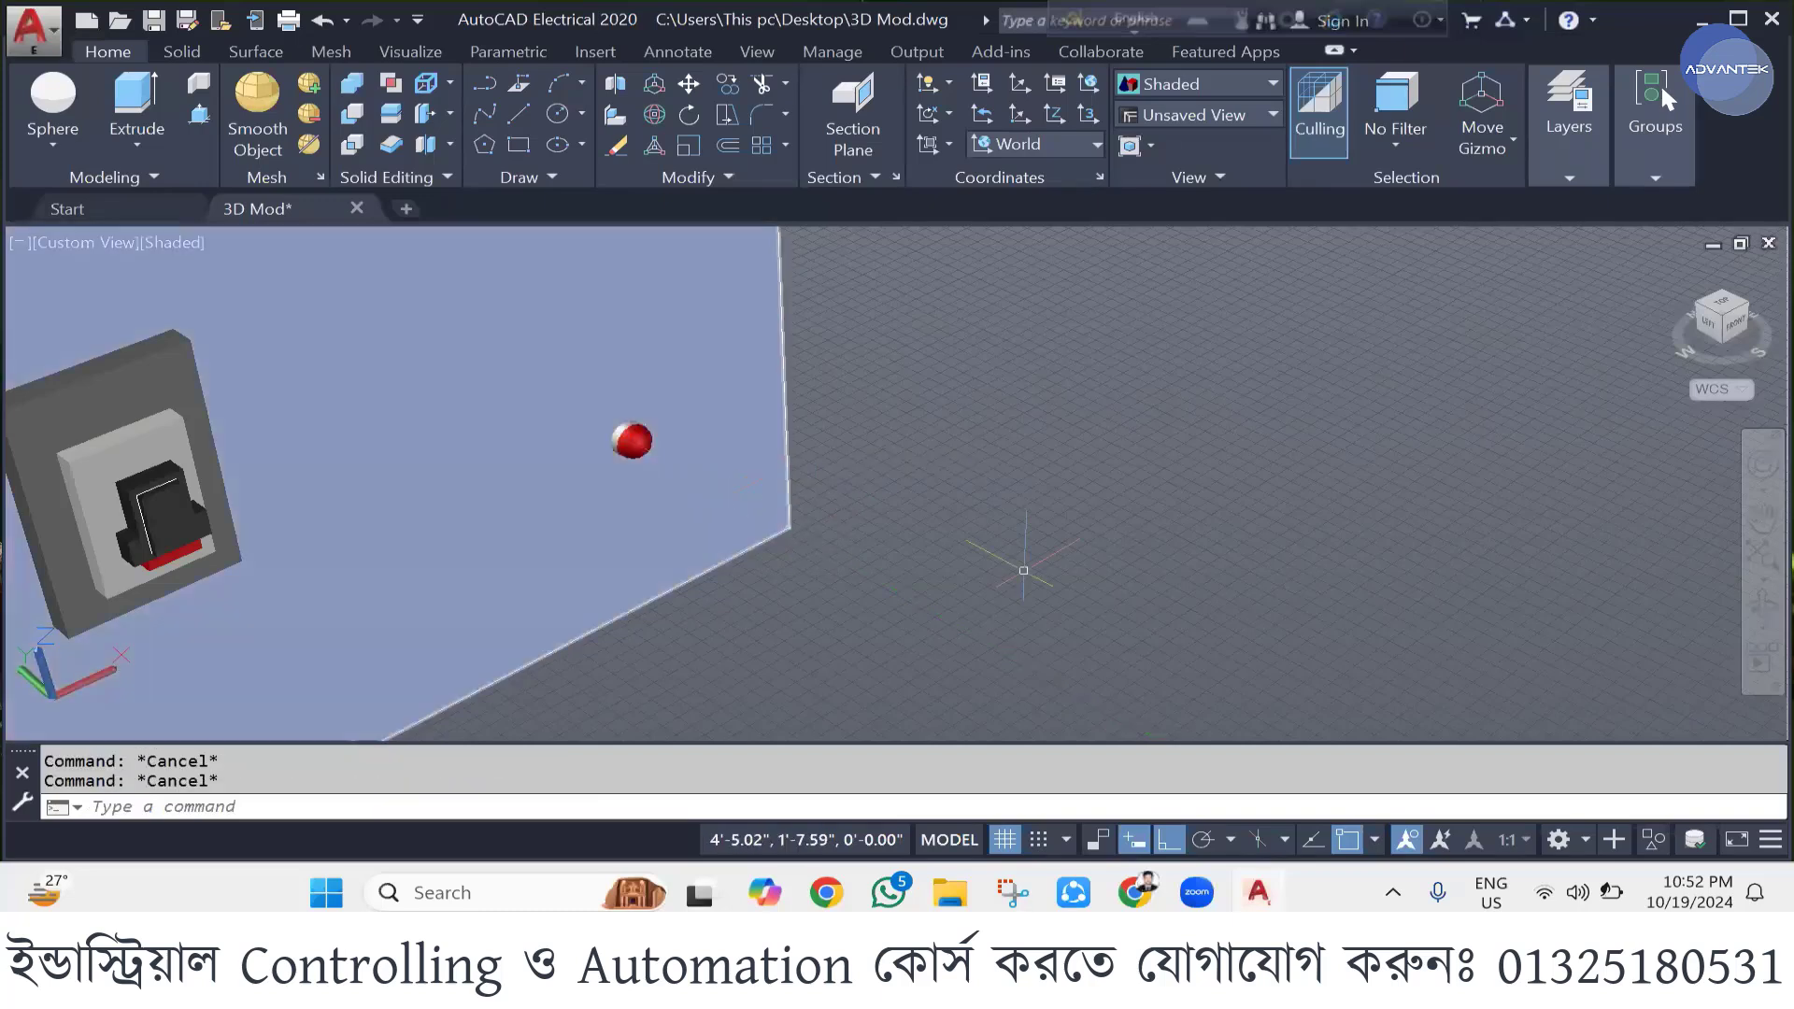
pyautogui.scroll(-3, 1739, 486)
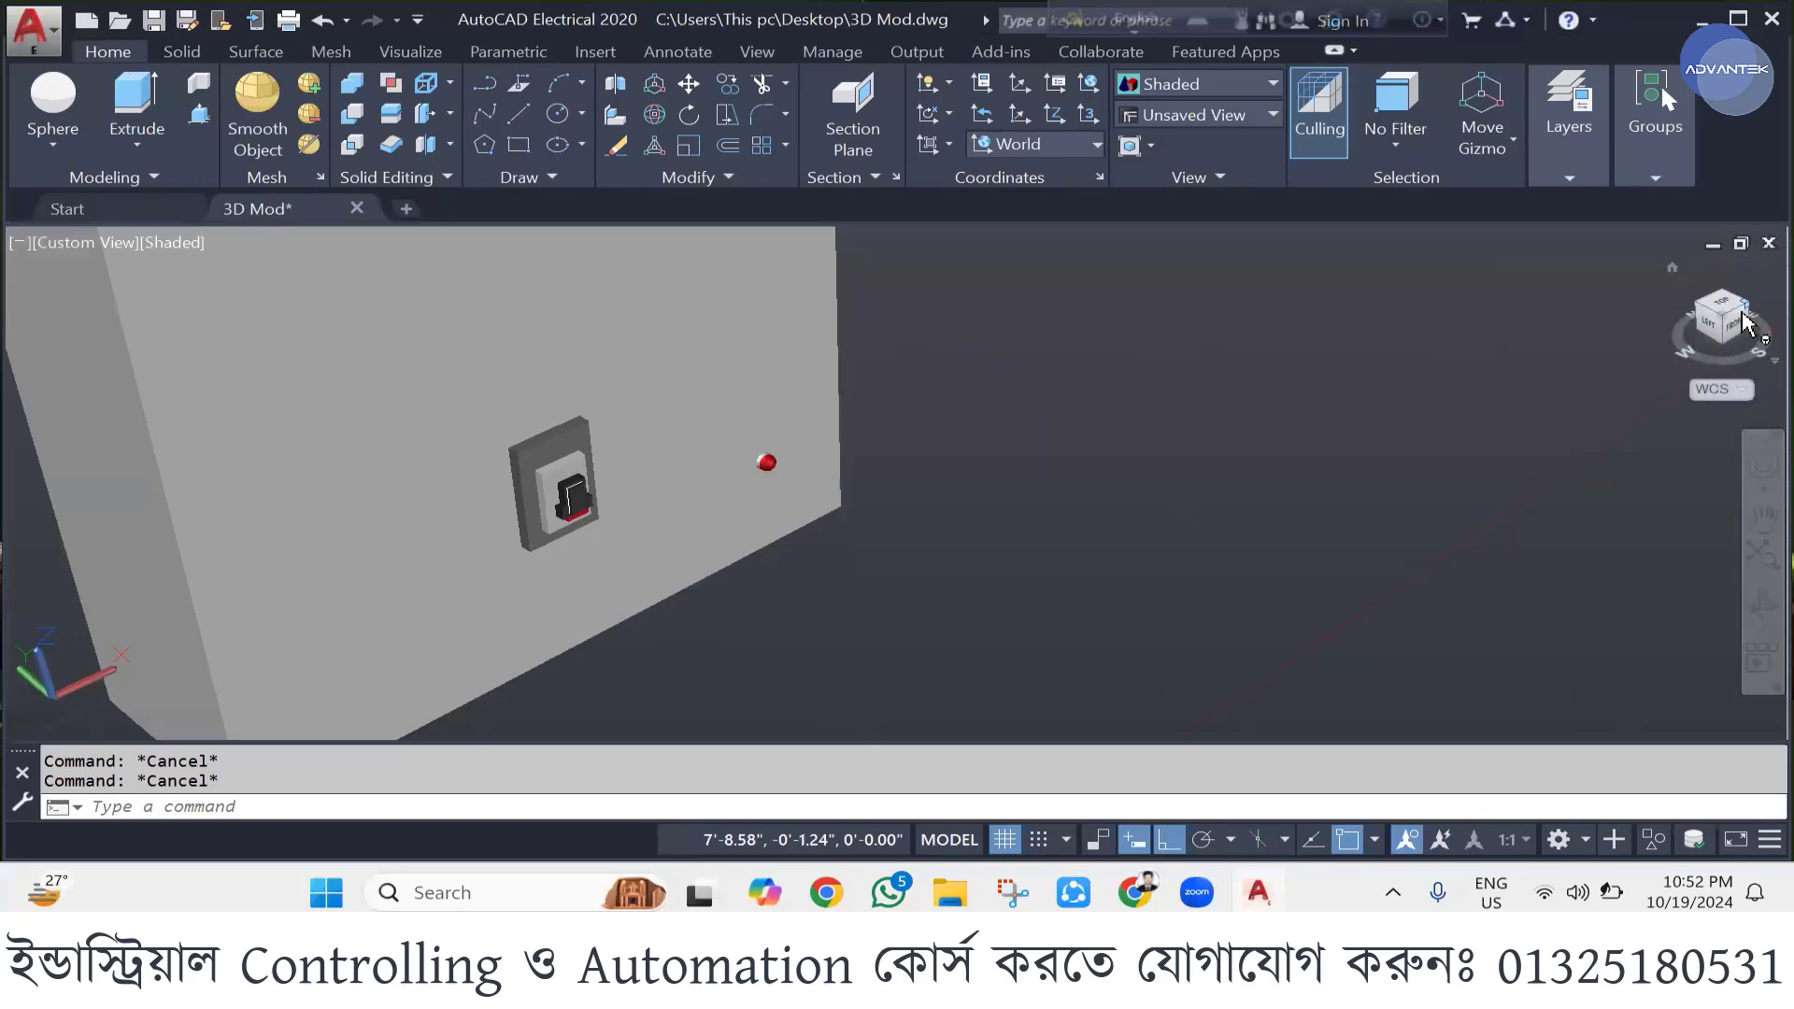
pyautogui.click(1736, 325)
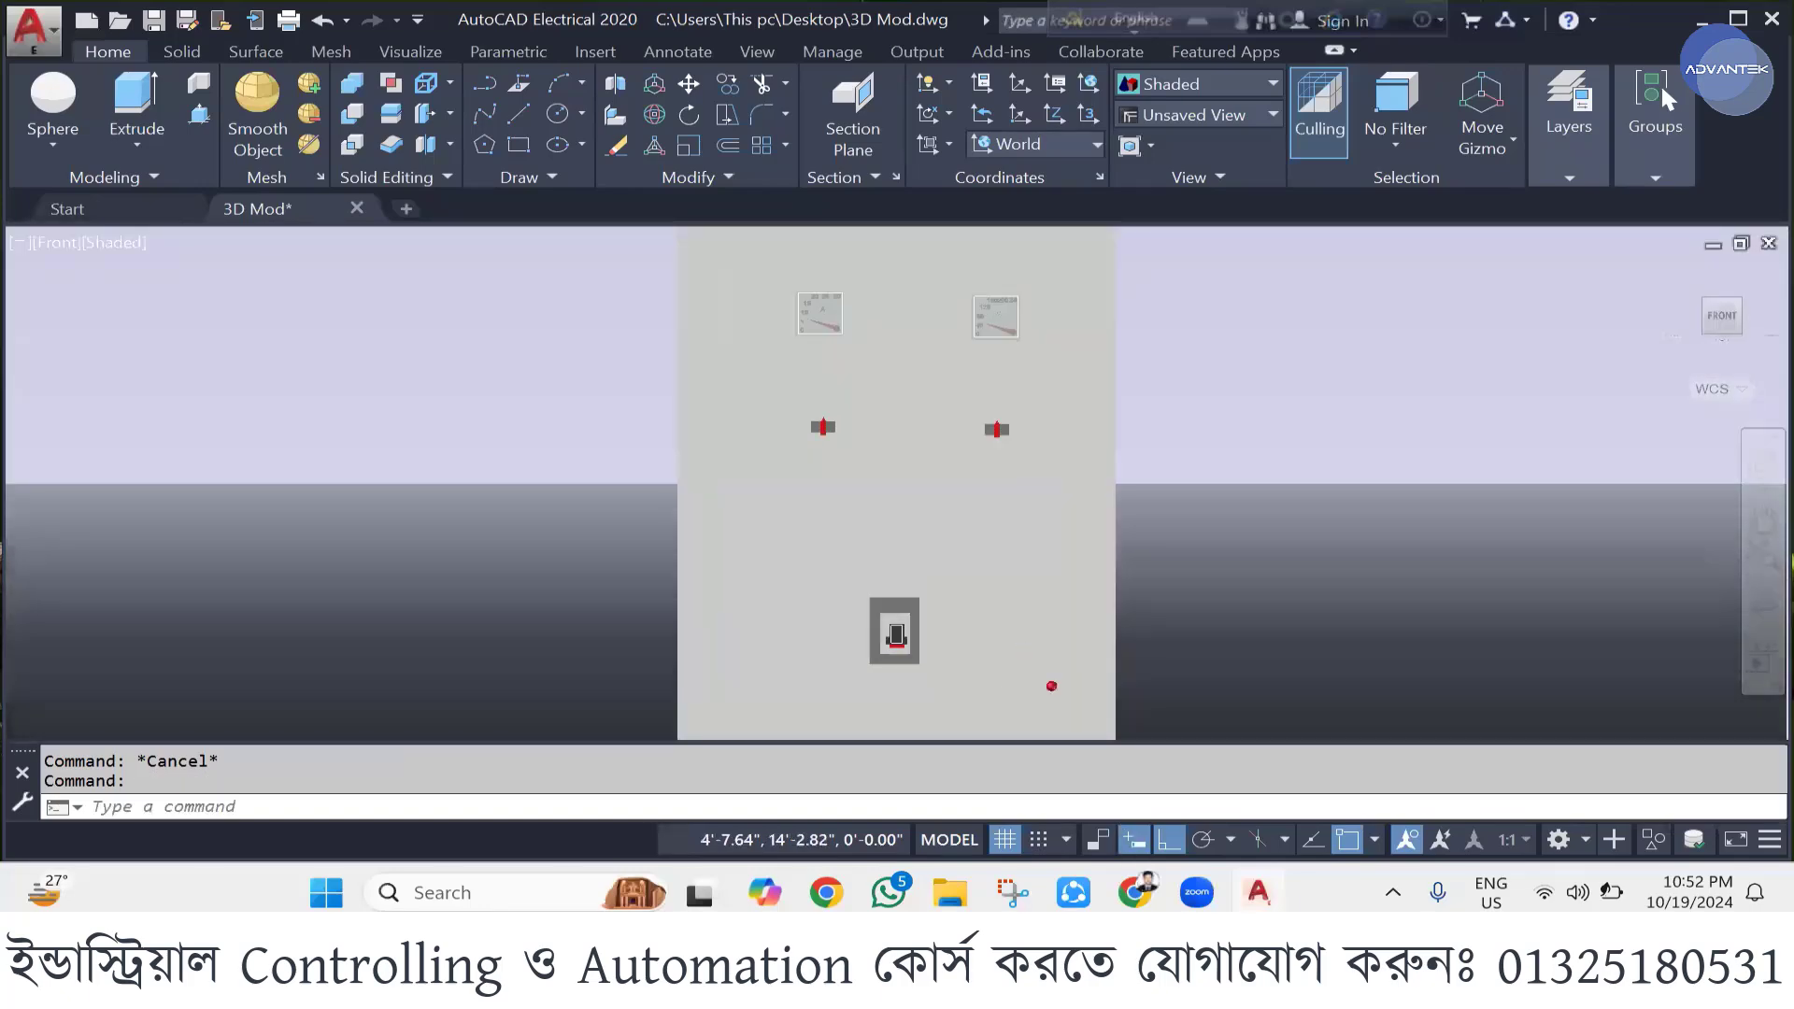
pyautogui.scroll(-2, 1049, 521)
pyautogui.keyDown('shift'); pyautogui.moveTo(1049, 521); pyautogui.dragTo(1065, 396, button='middle'); pyautogui.keyUp('shift')
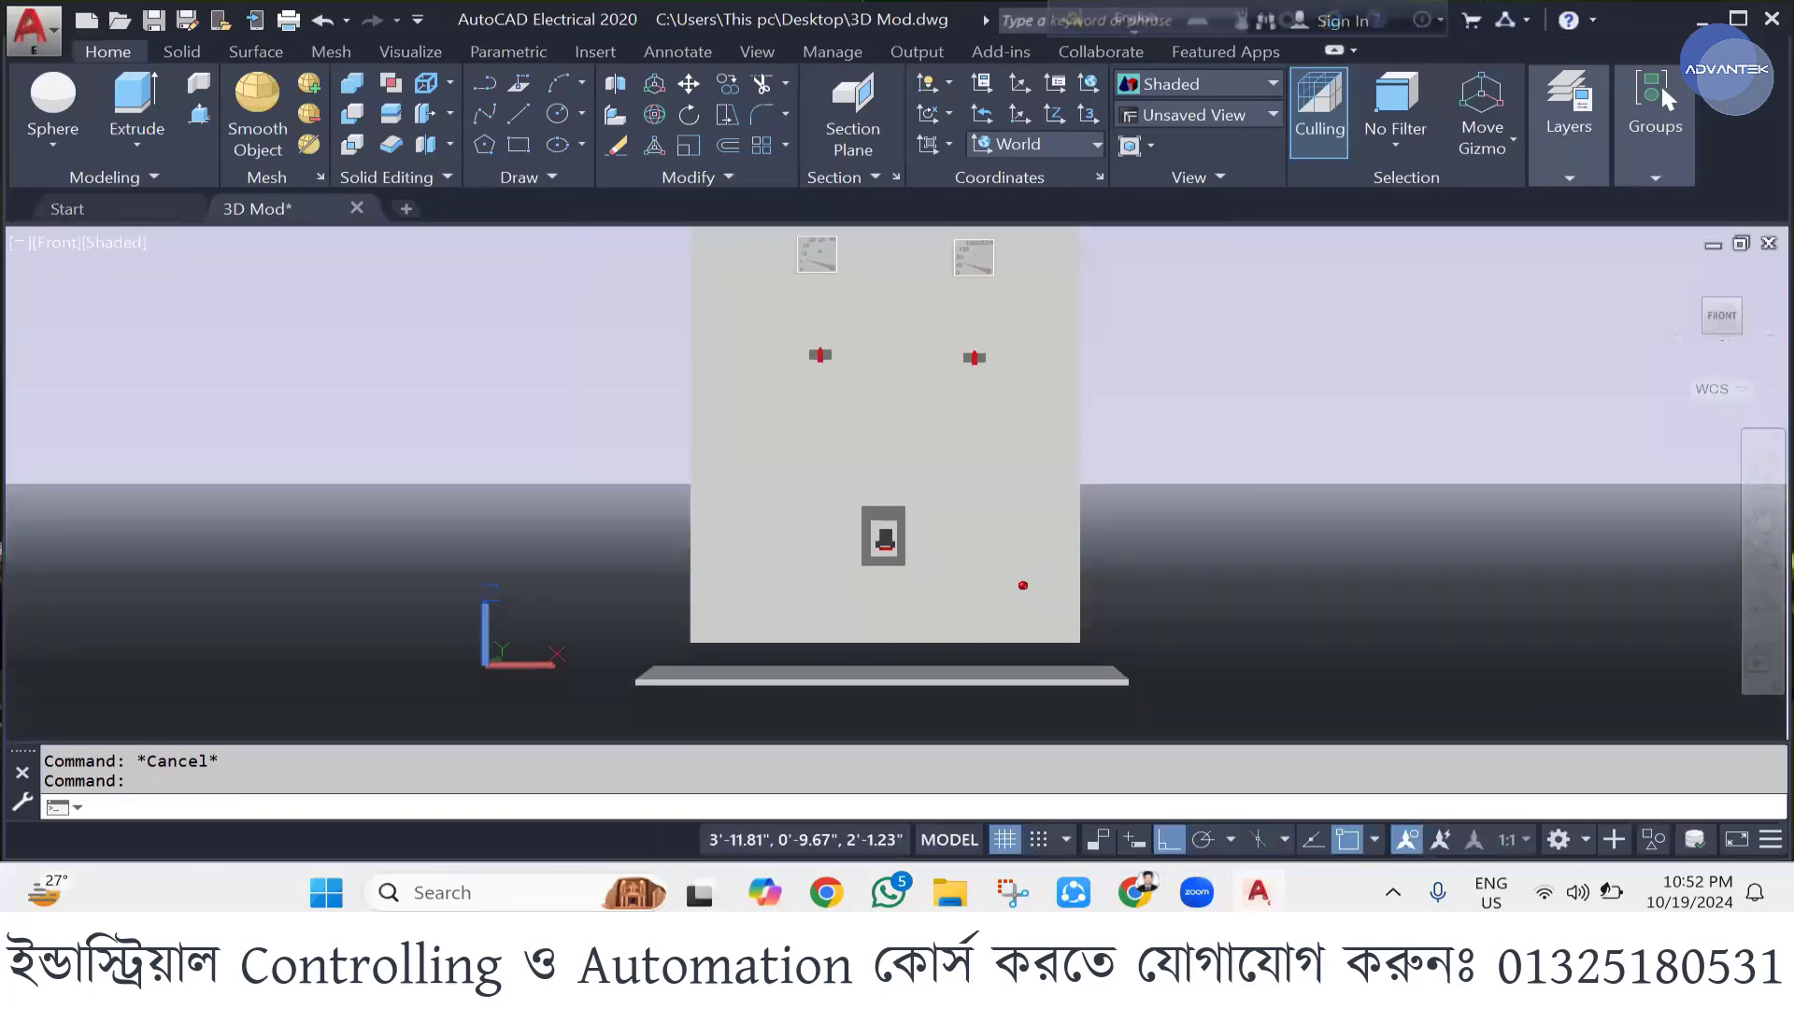
pyautogui.press('F12')
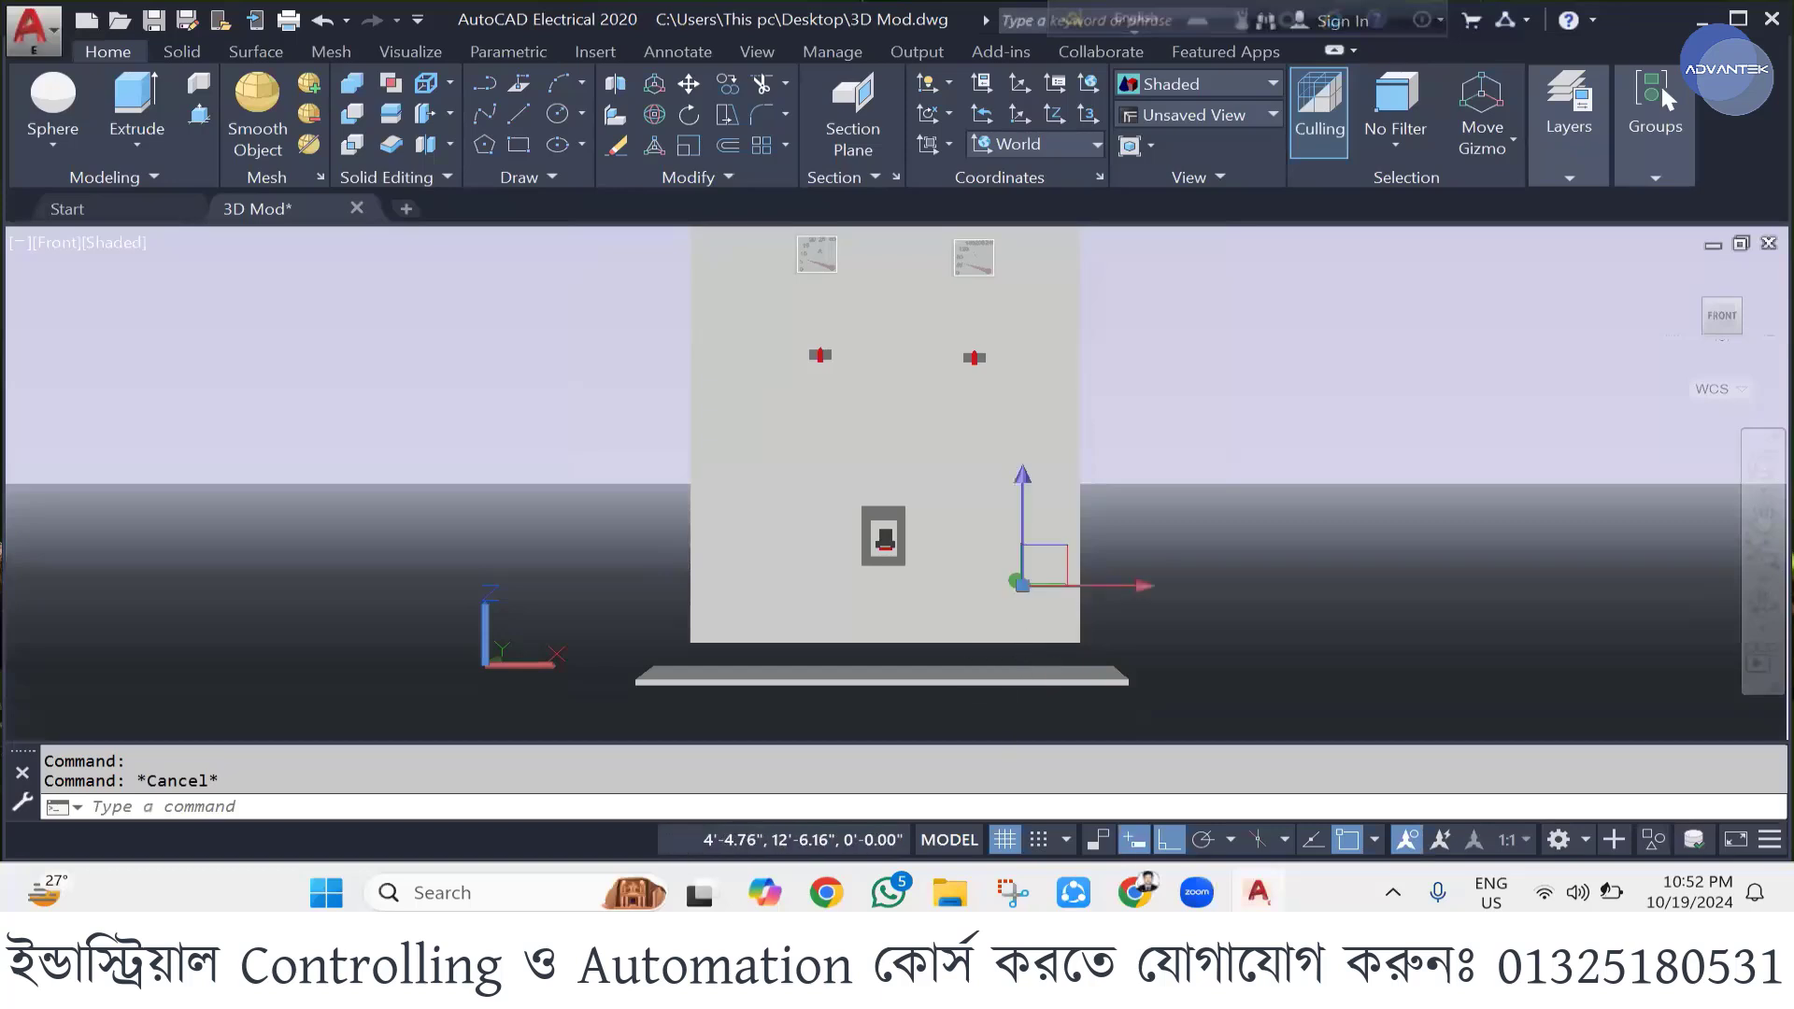
# - Move the red lamp straight up to near the panel top, above the two meters
pyautogui.click(1022, 481)
pyautogui.scroll(-1, 1032, 607)
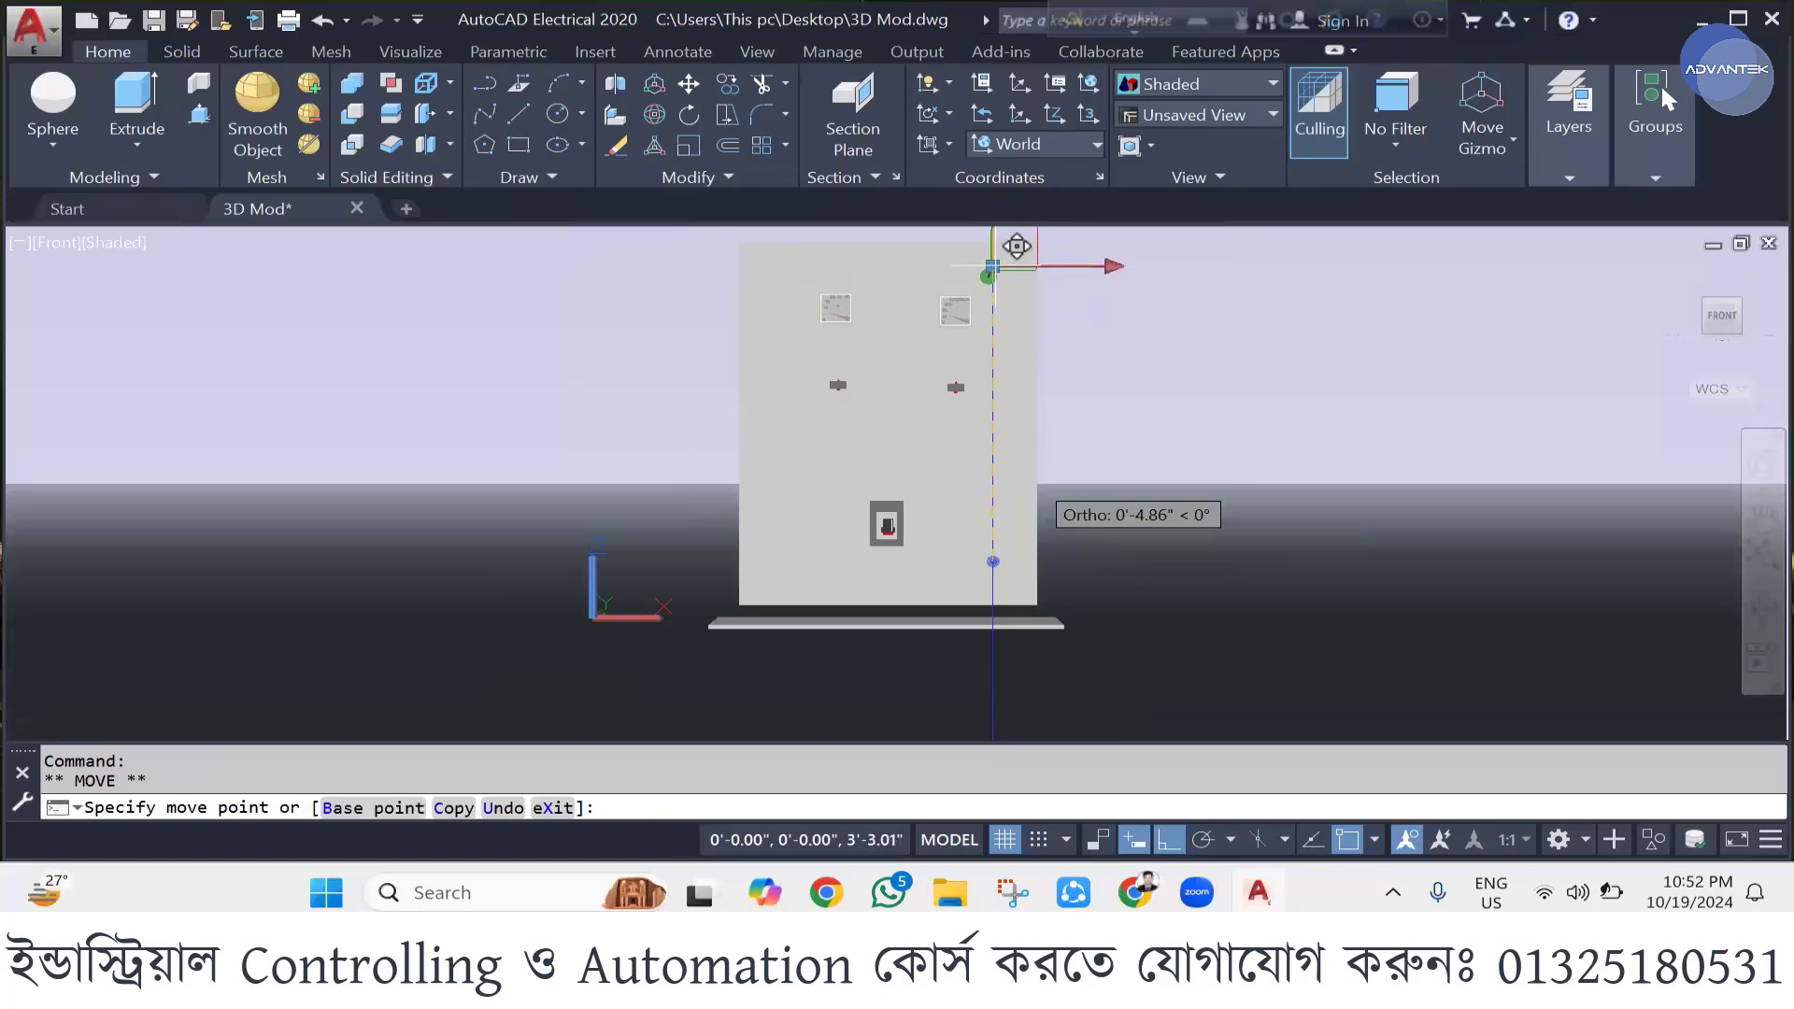
pyautogui.click(1023, 256)
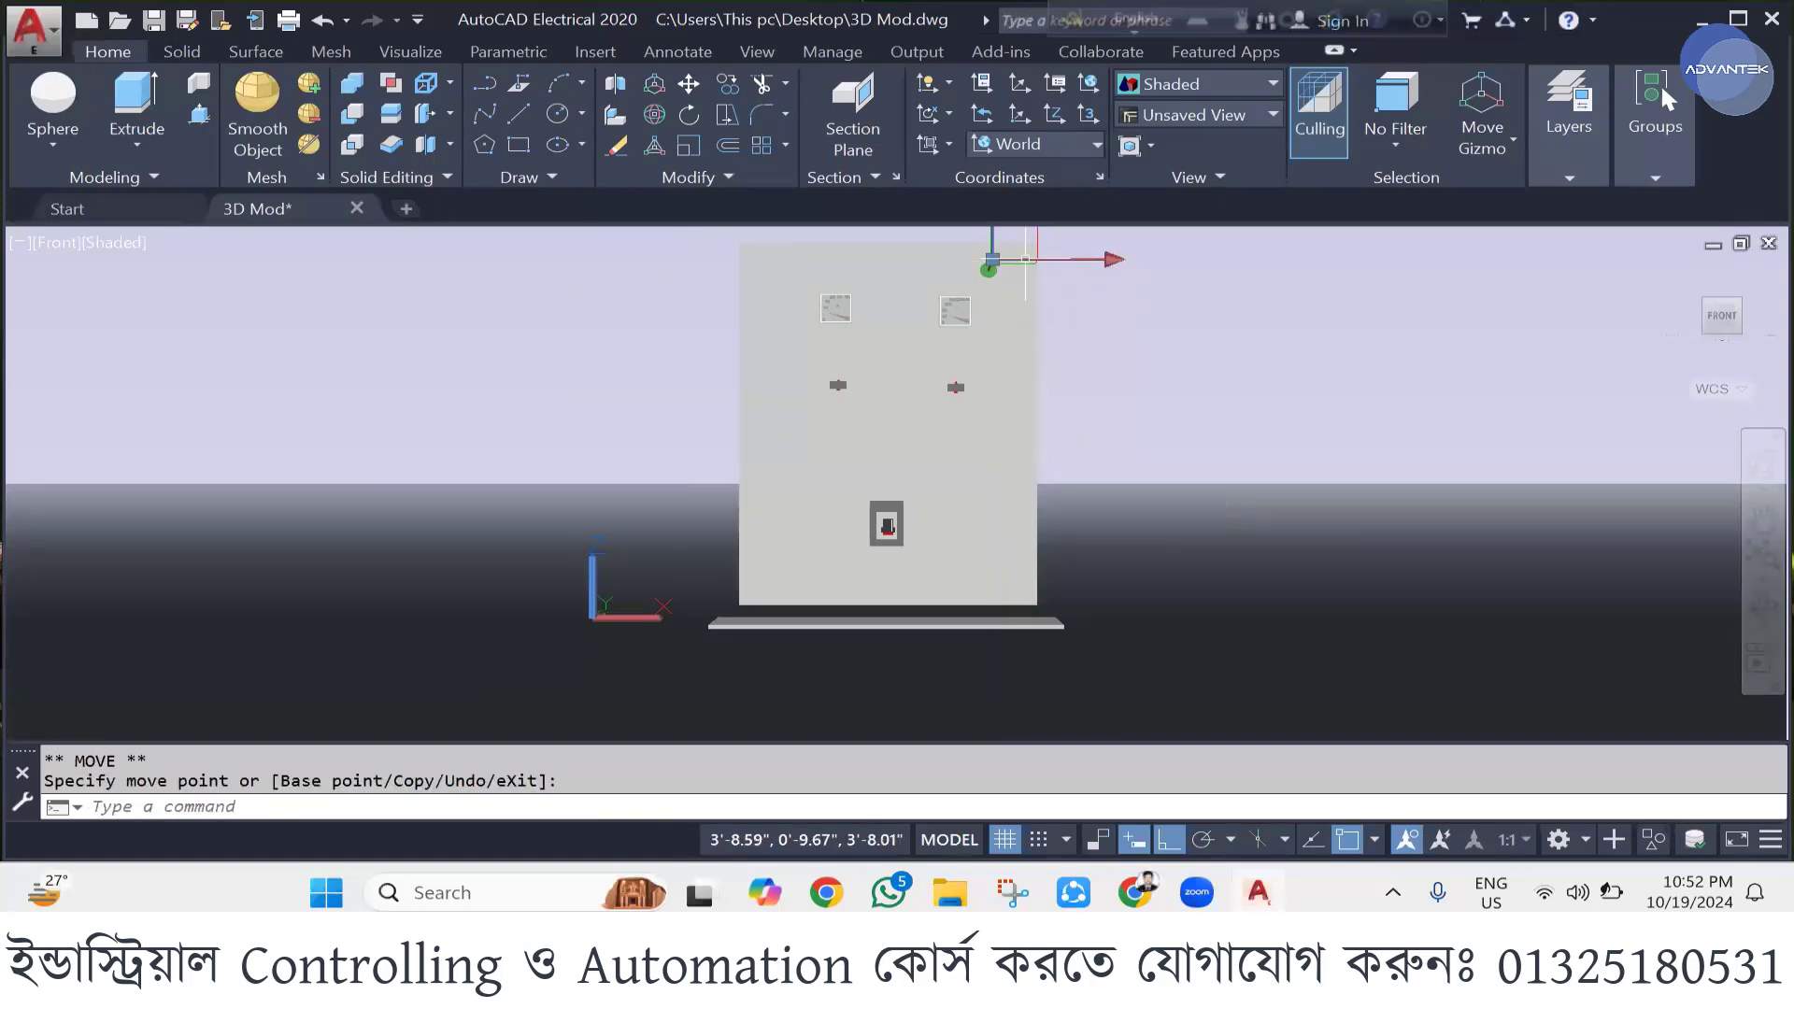
pyautogui.click(1108, 261)
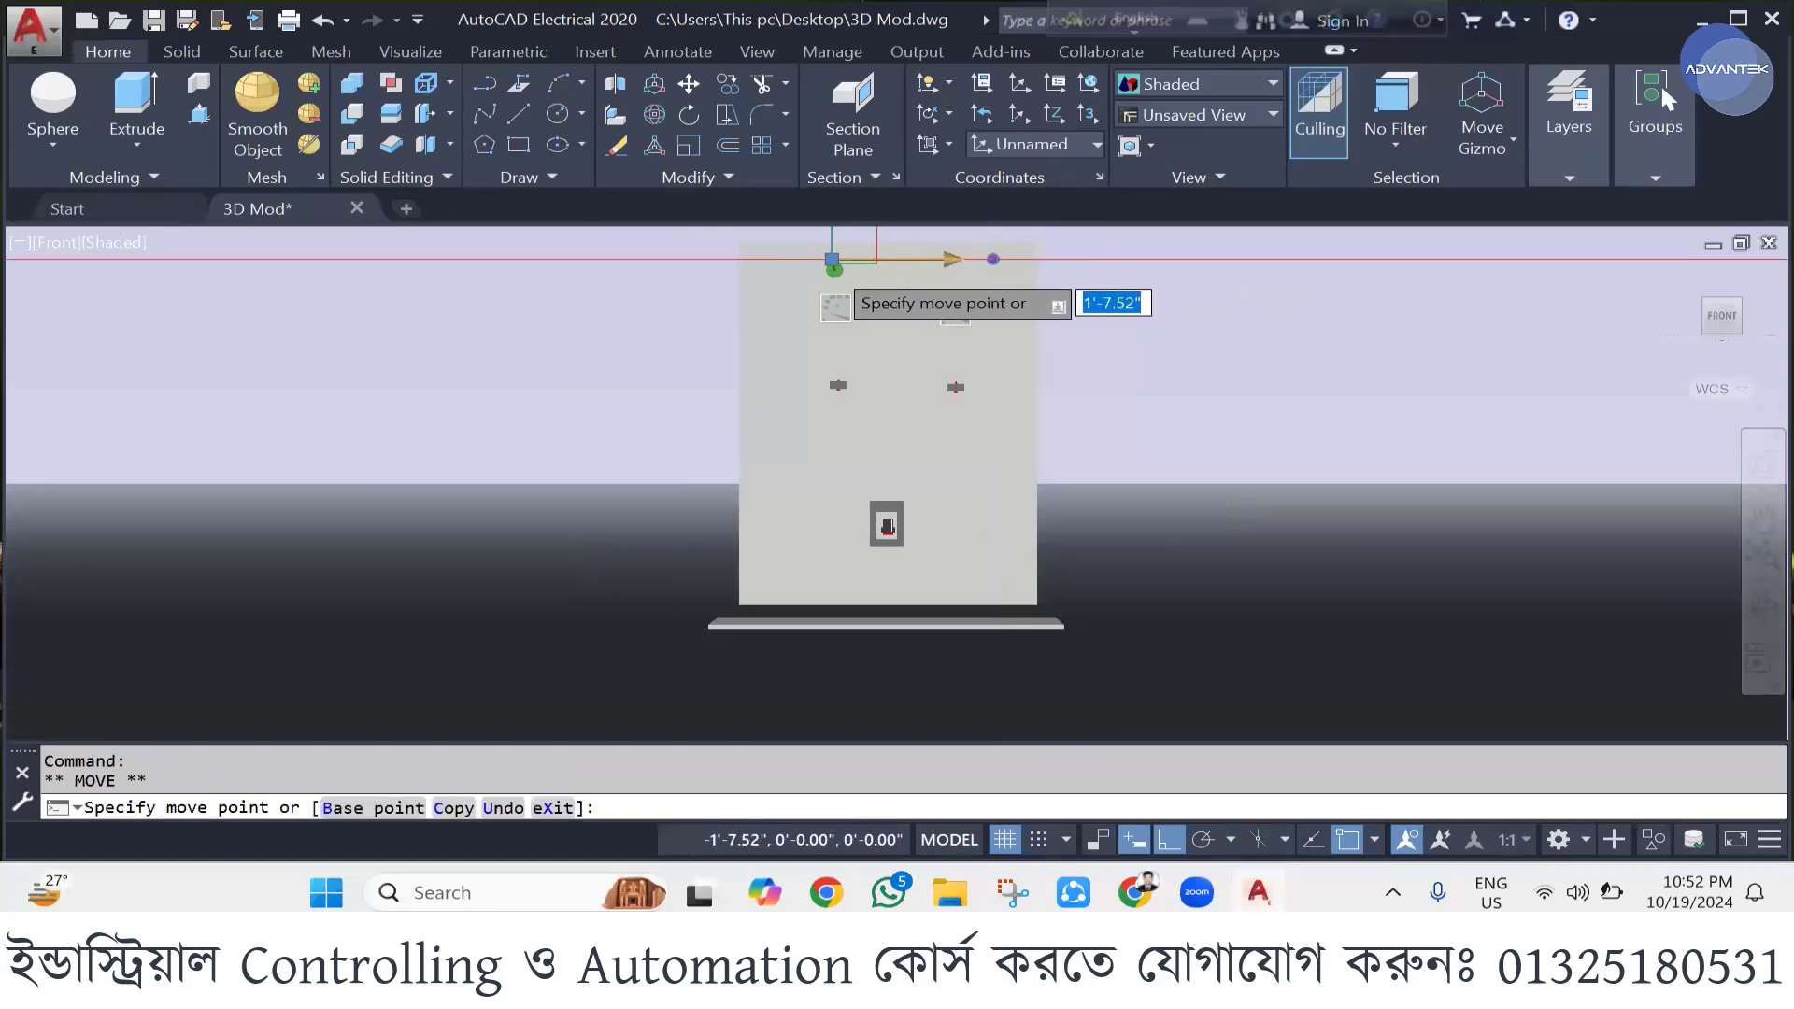
pyautogui.press('Escape')
pyautogui.scroll(2, 847, 510)
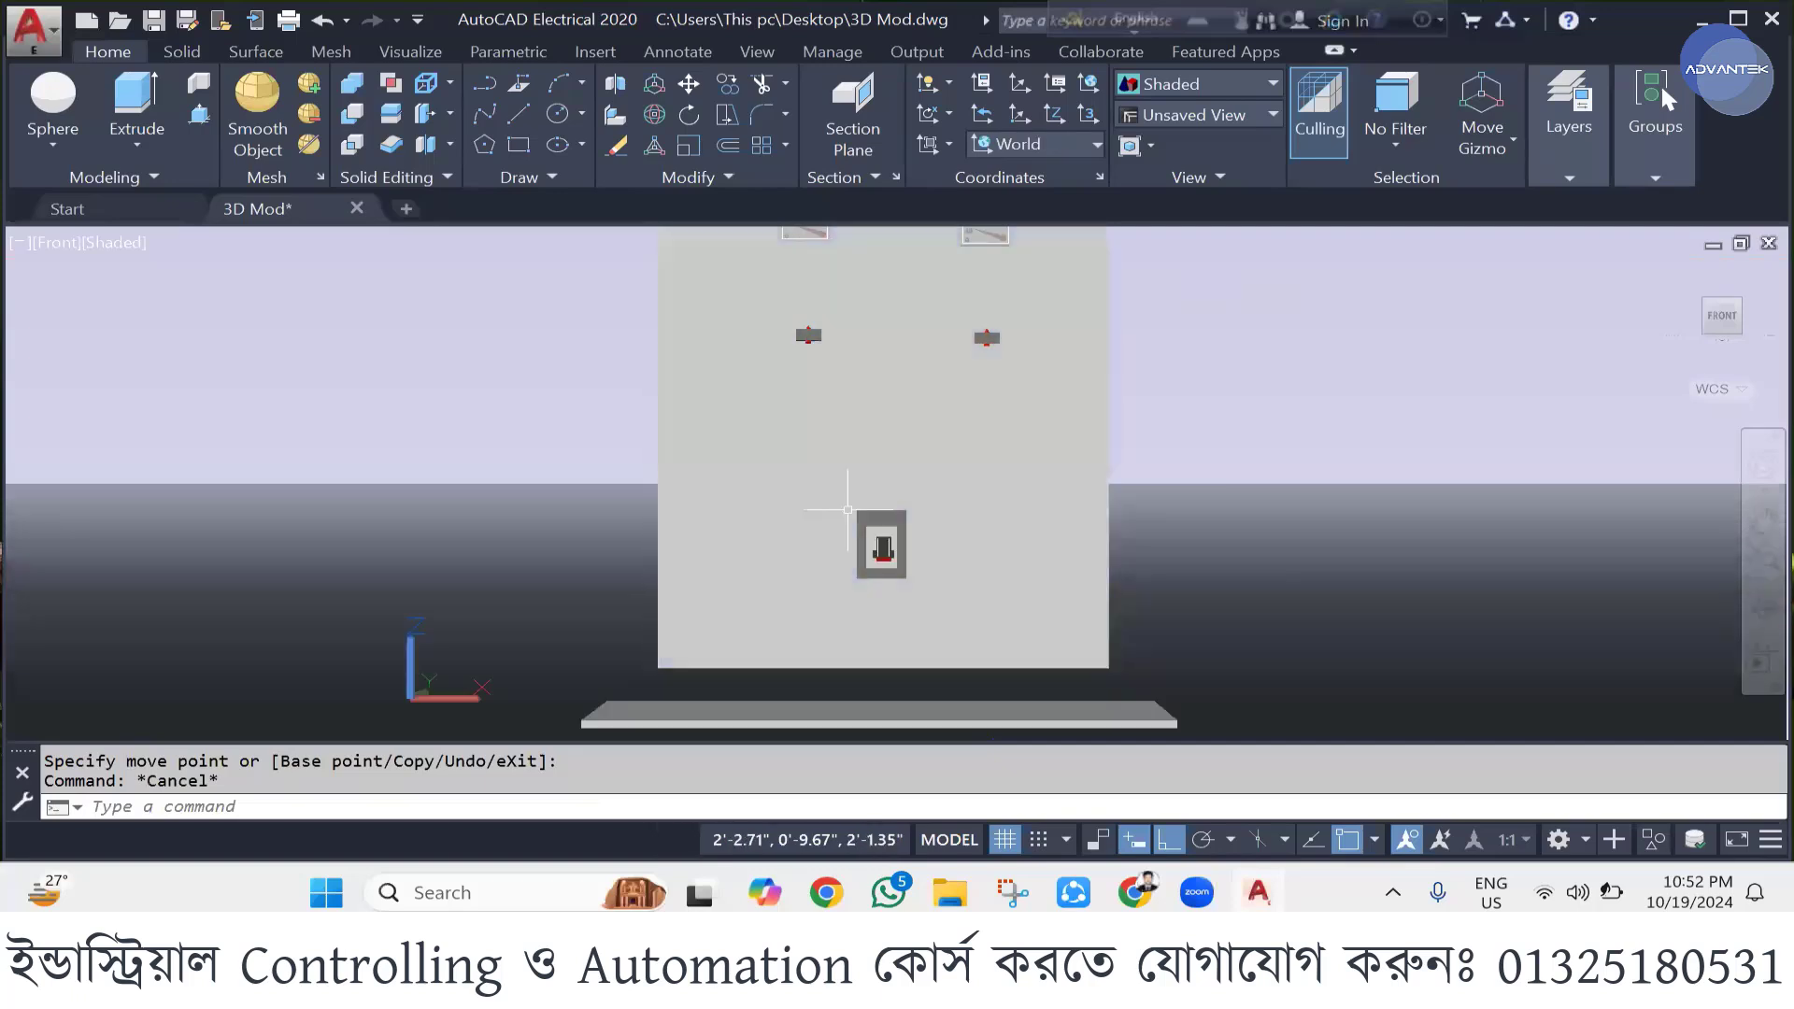
pyautogui.scroll(-2, 847, 510)
pyautogui.scroll(3, 869, 480)
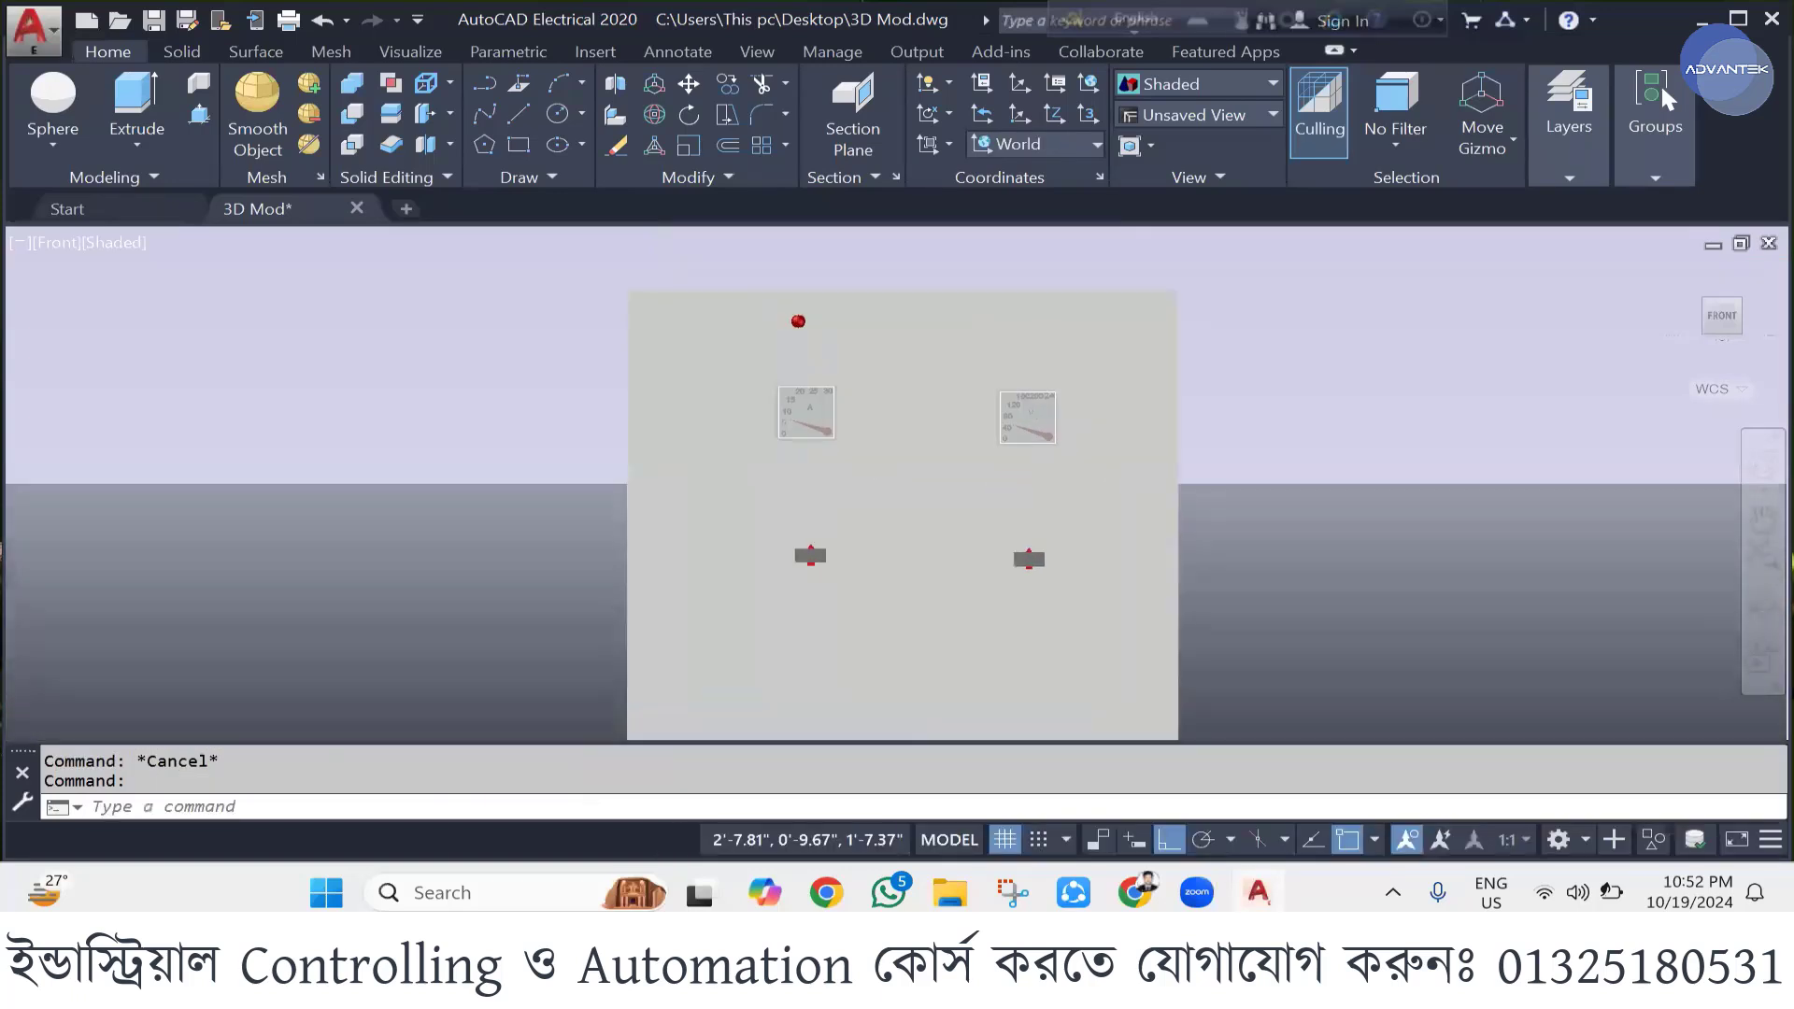
# - Bring the panel top into view and settle the red lamp back at its position
pyautogui.scroll(2, 896, 486)
pyautogui.moveTo(796, 423); pyautogui.dragTo(794, 517, button='middle')
pyautogui.press('Escape')
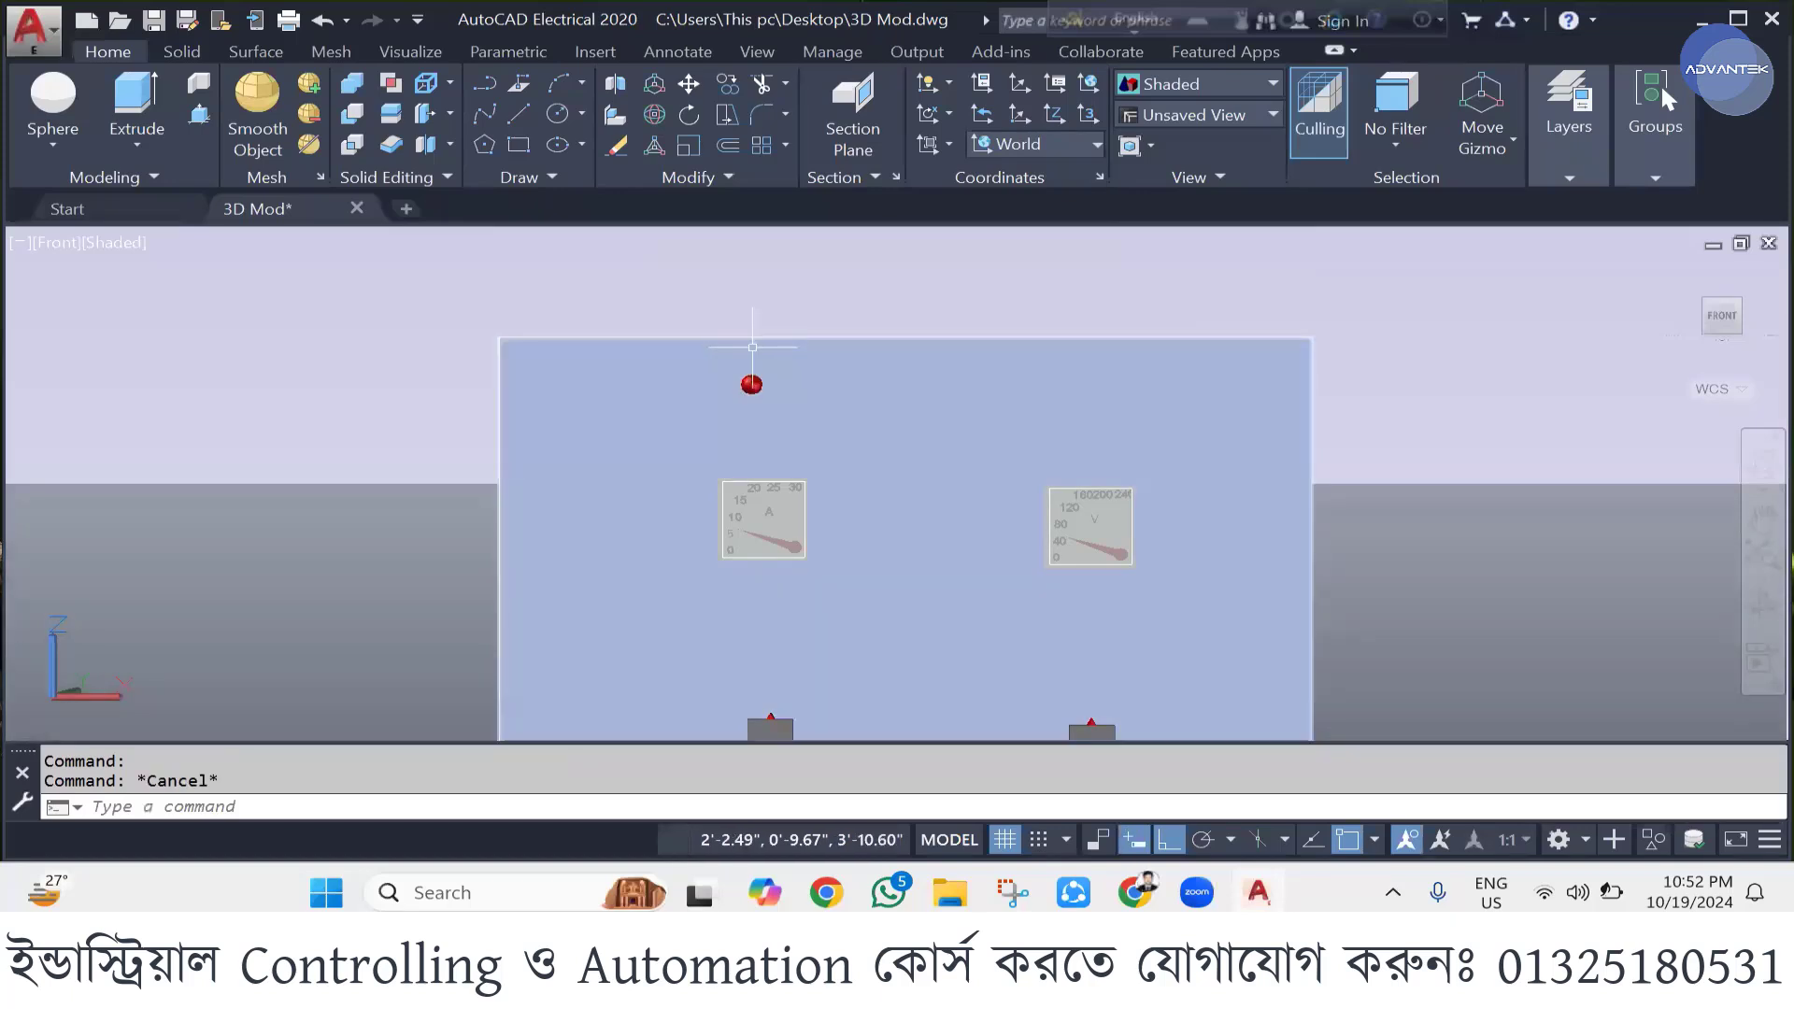
pyautogui.click(752, 384)
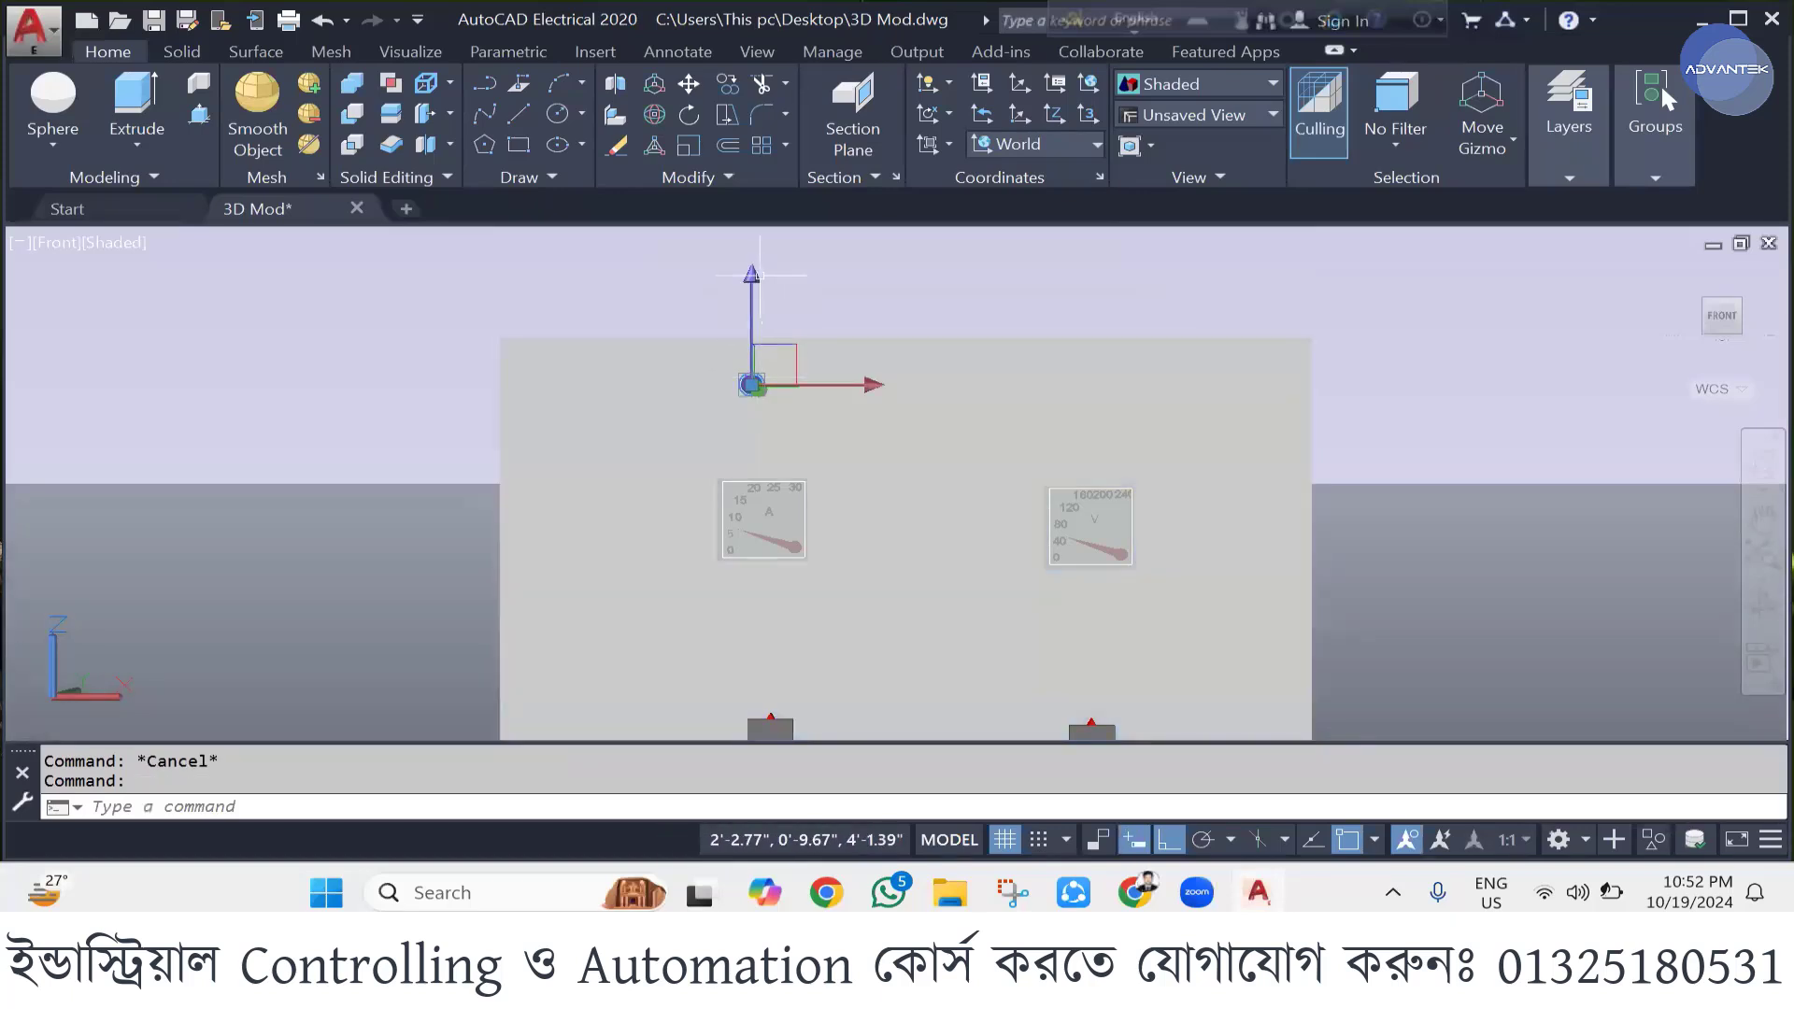
pyautogui.click(754, 365)
pyautogui.click(752, 414)
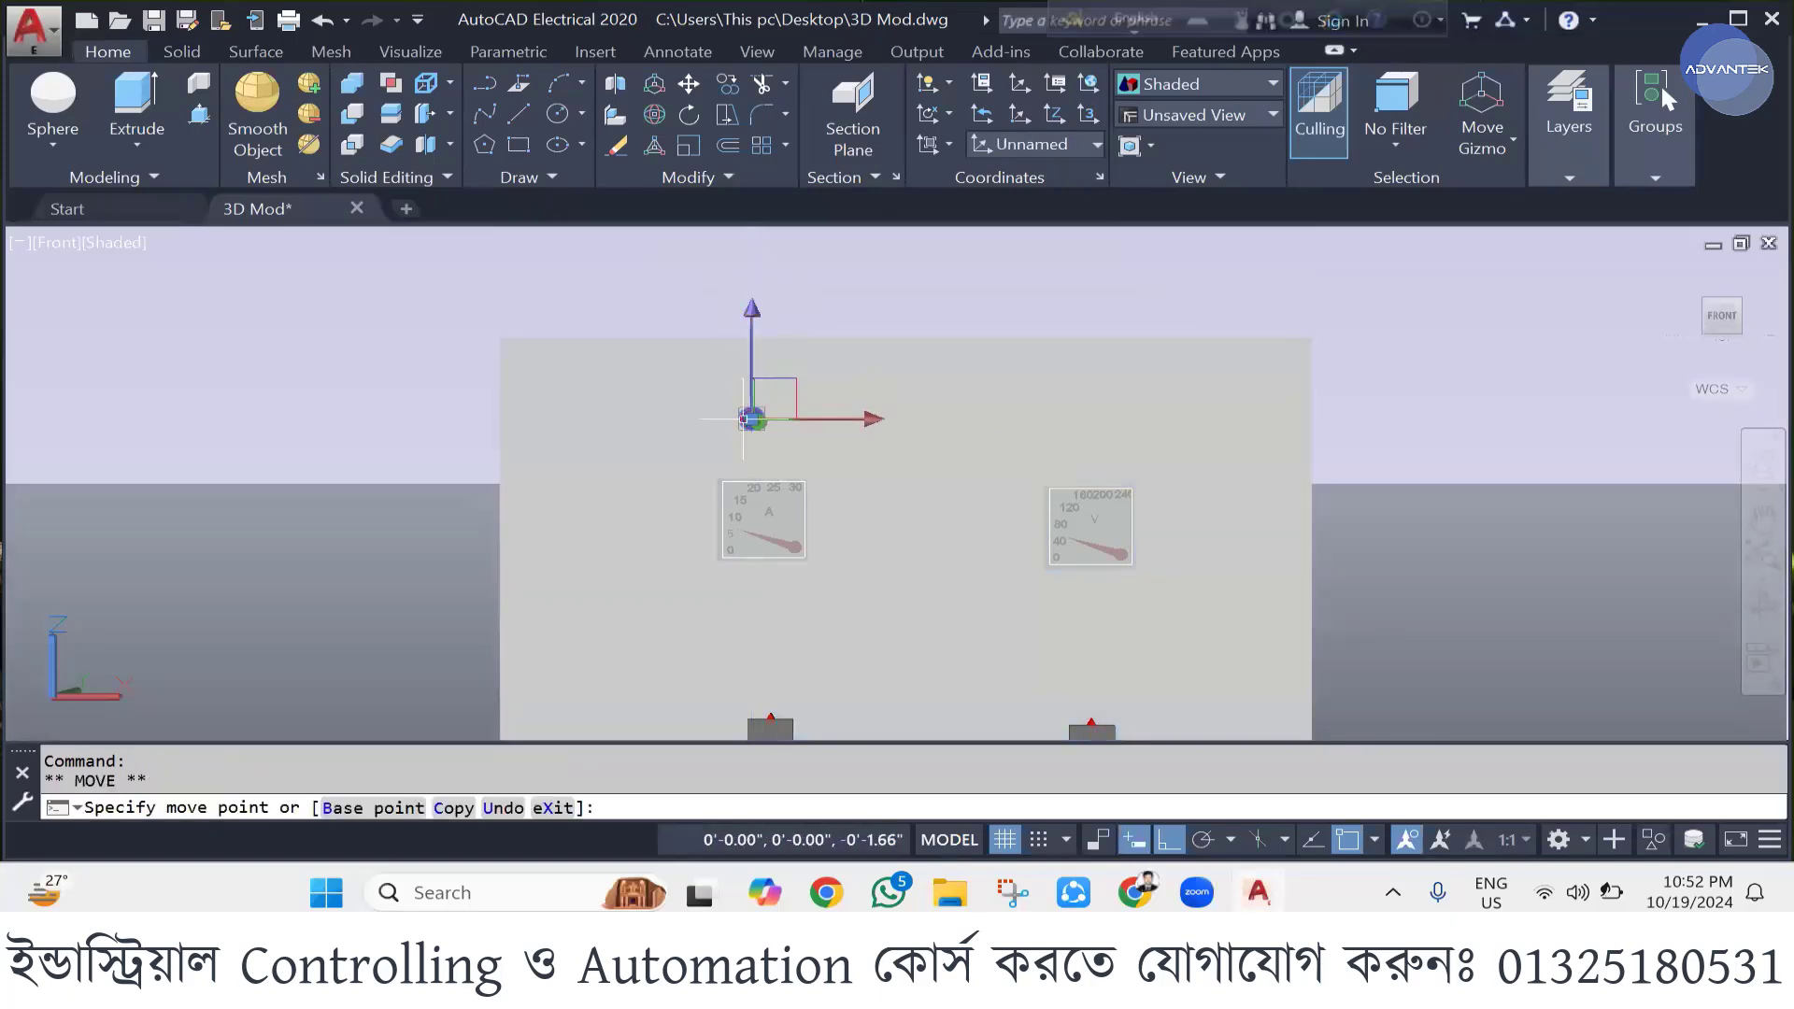
pyautogui.click(865, 421)
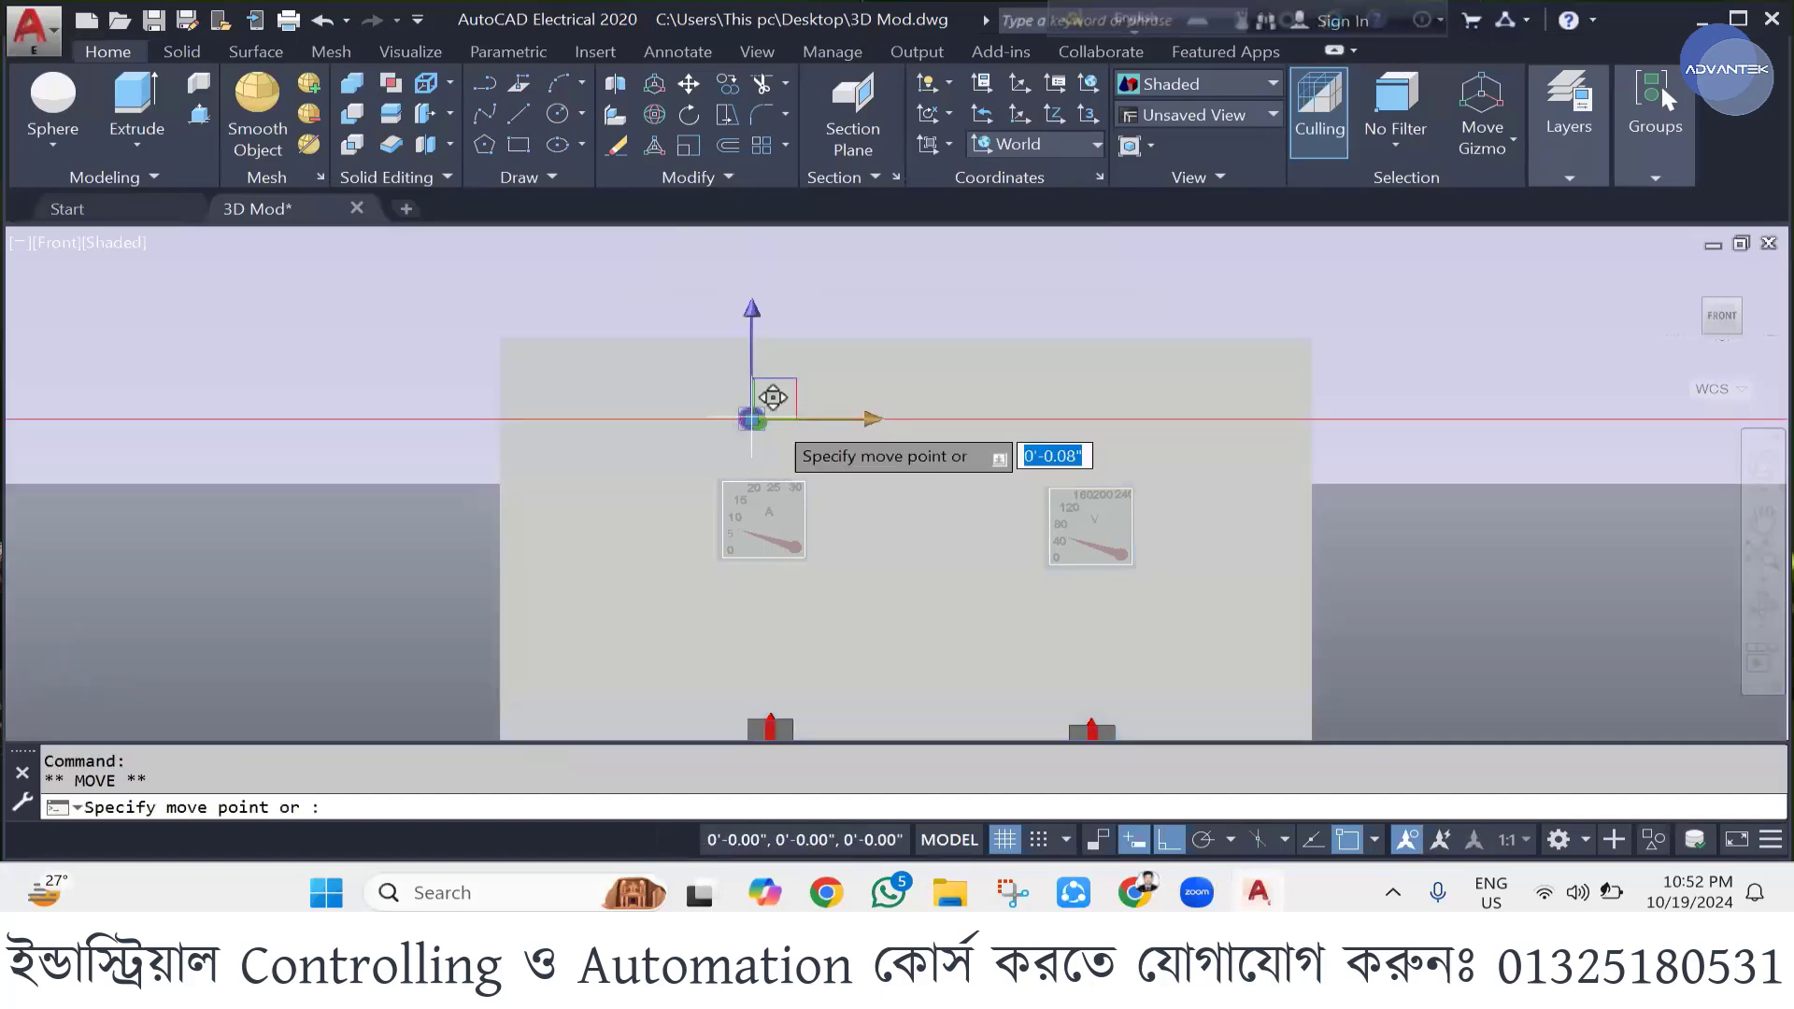
pyautogui.press('Escape')
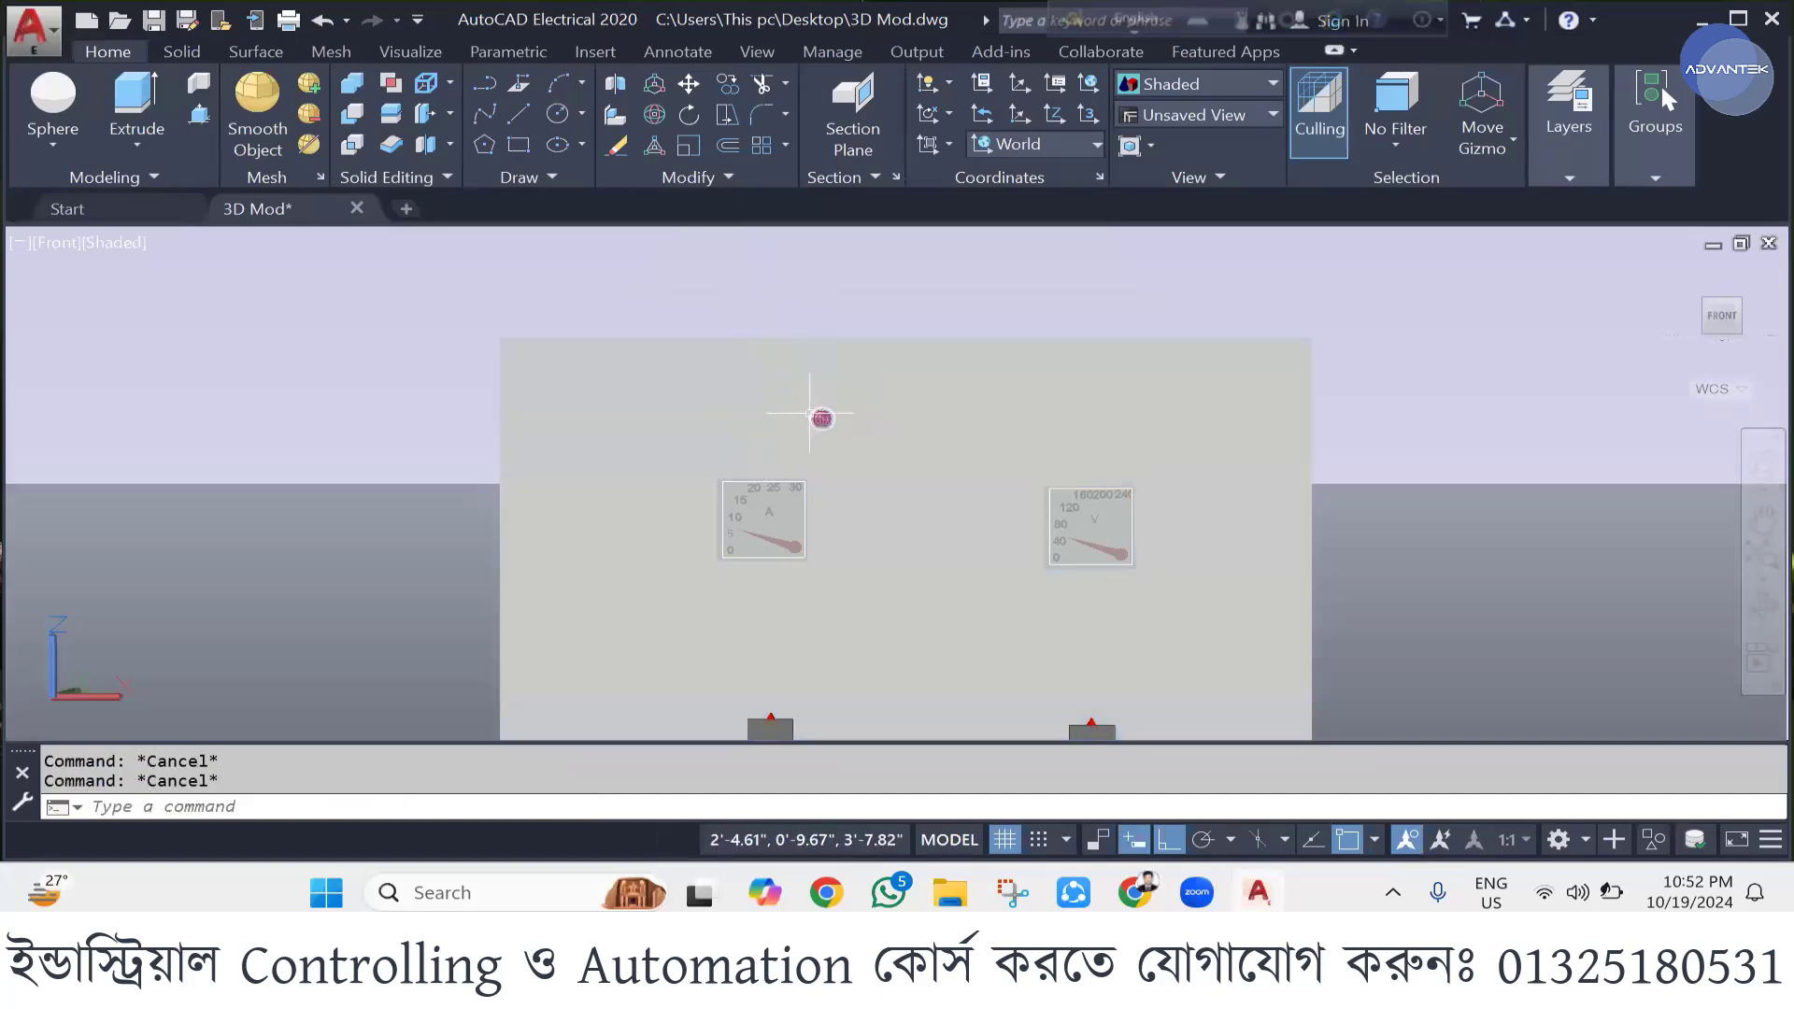
# - Copy the red lamp twice to the right from its centre with CP
pyautogui.write('CP')
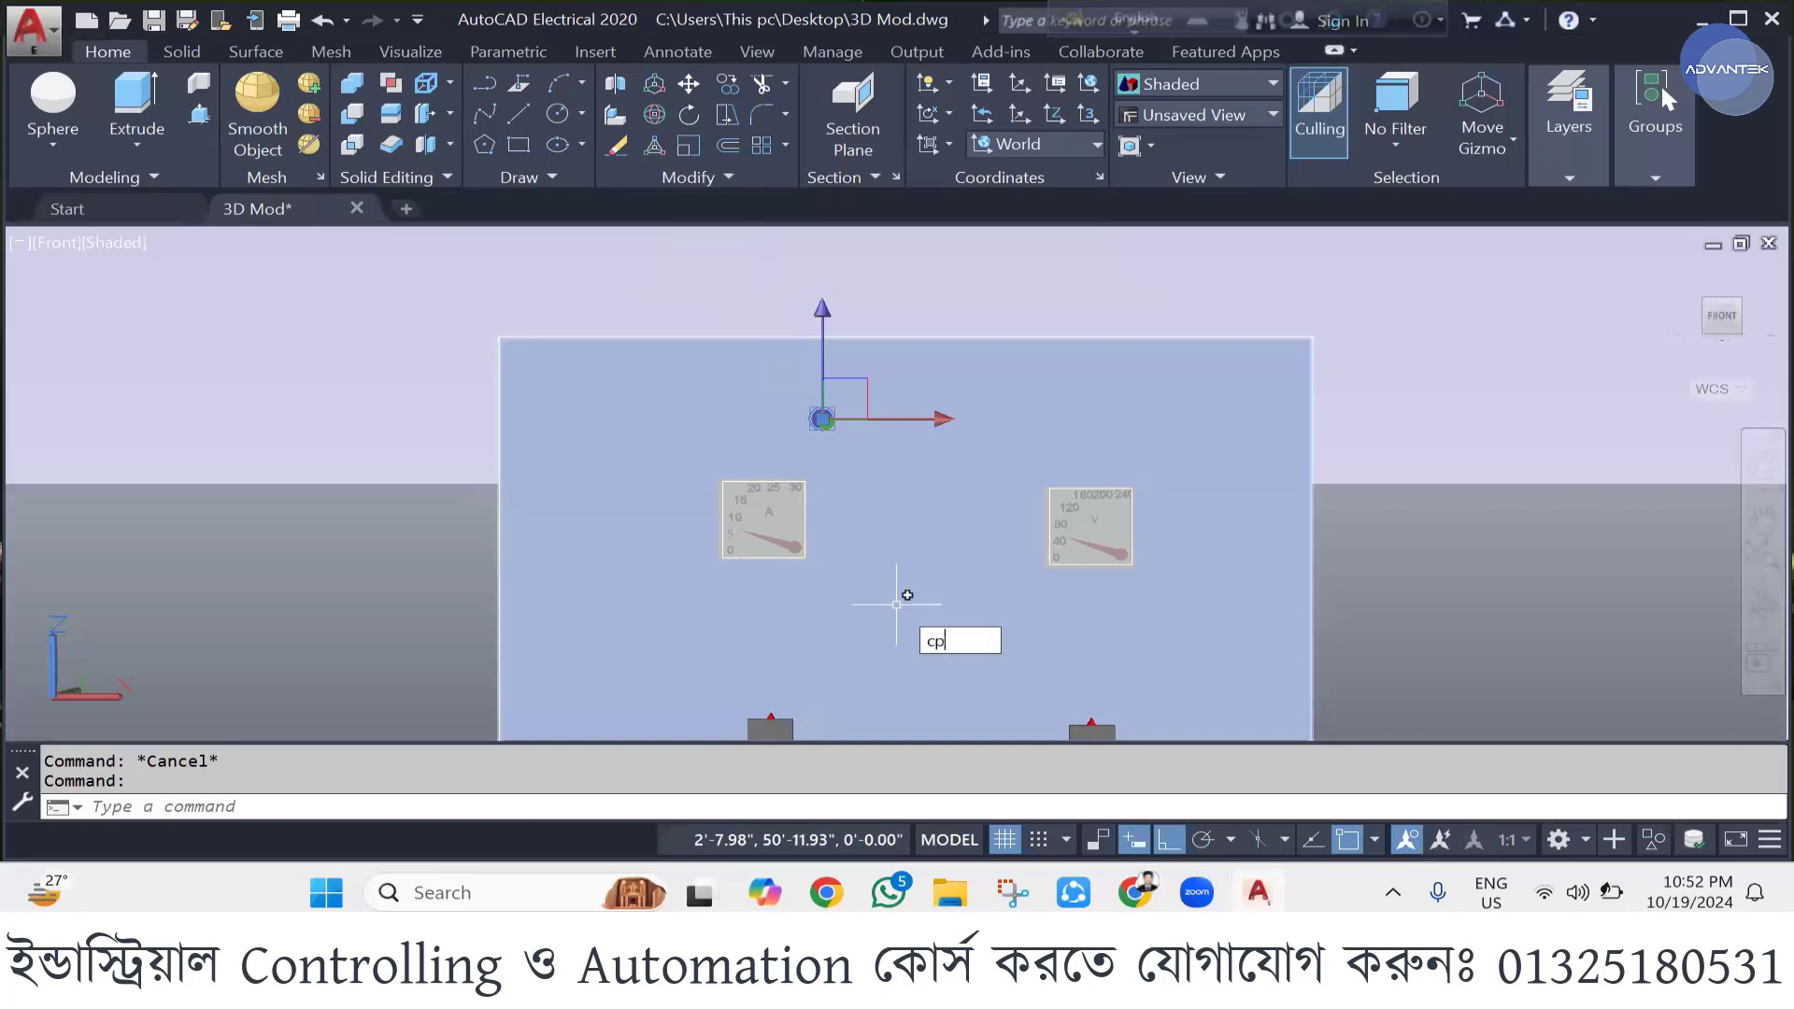
pyautogui.press('Return')
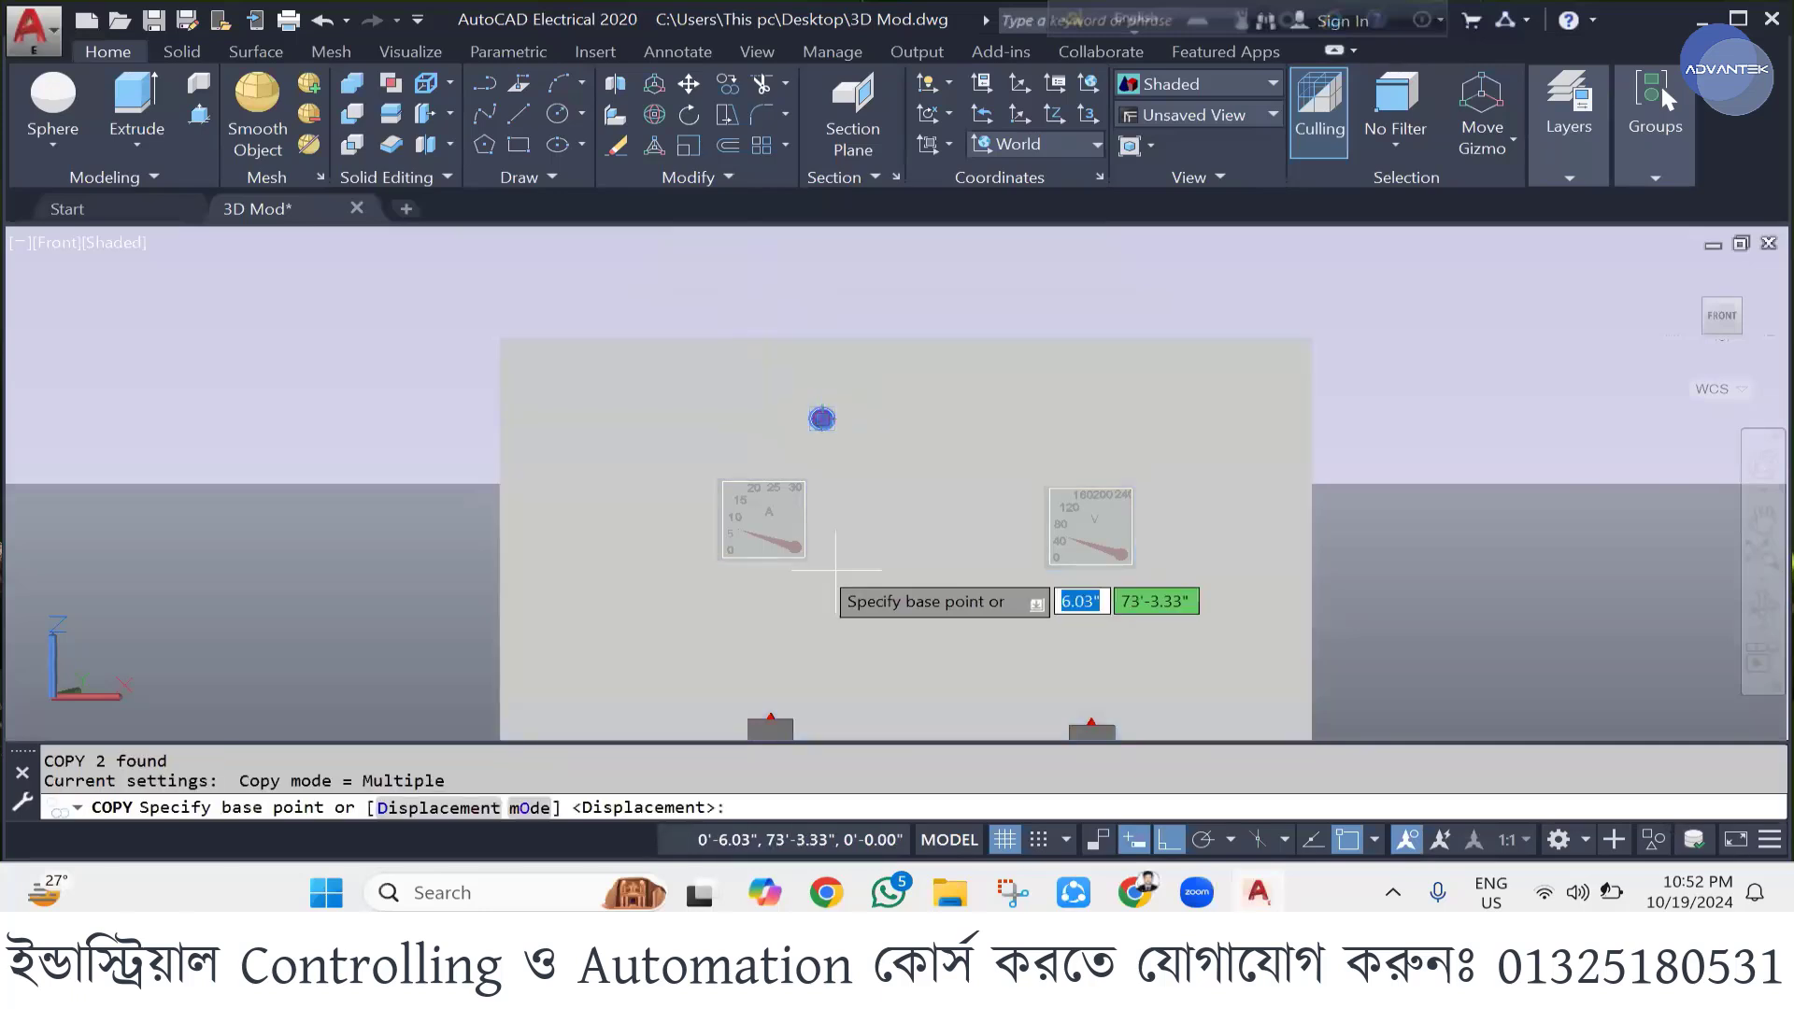
pyautogui.click(821, 416)
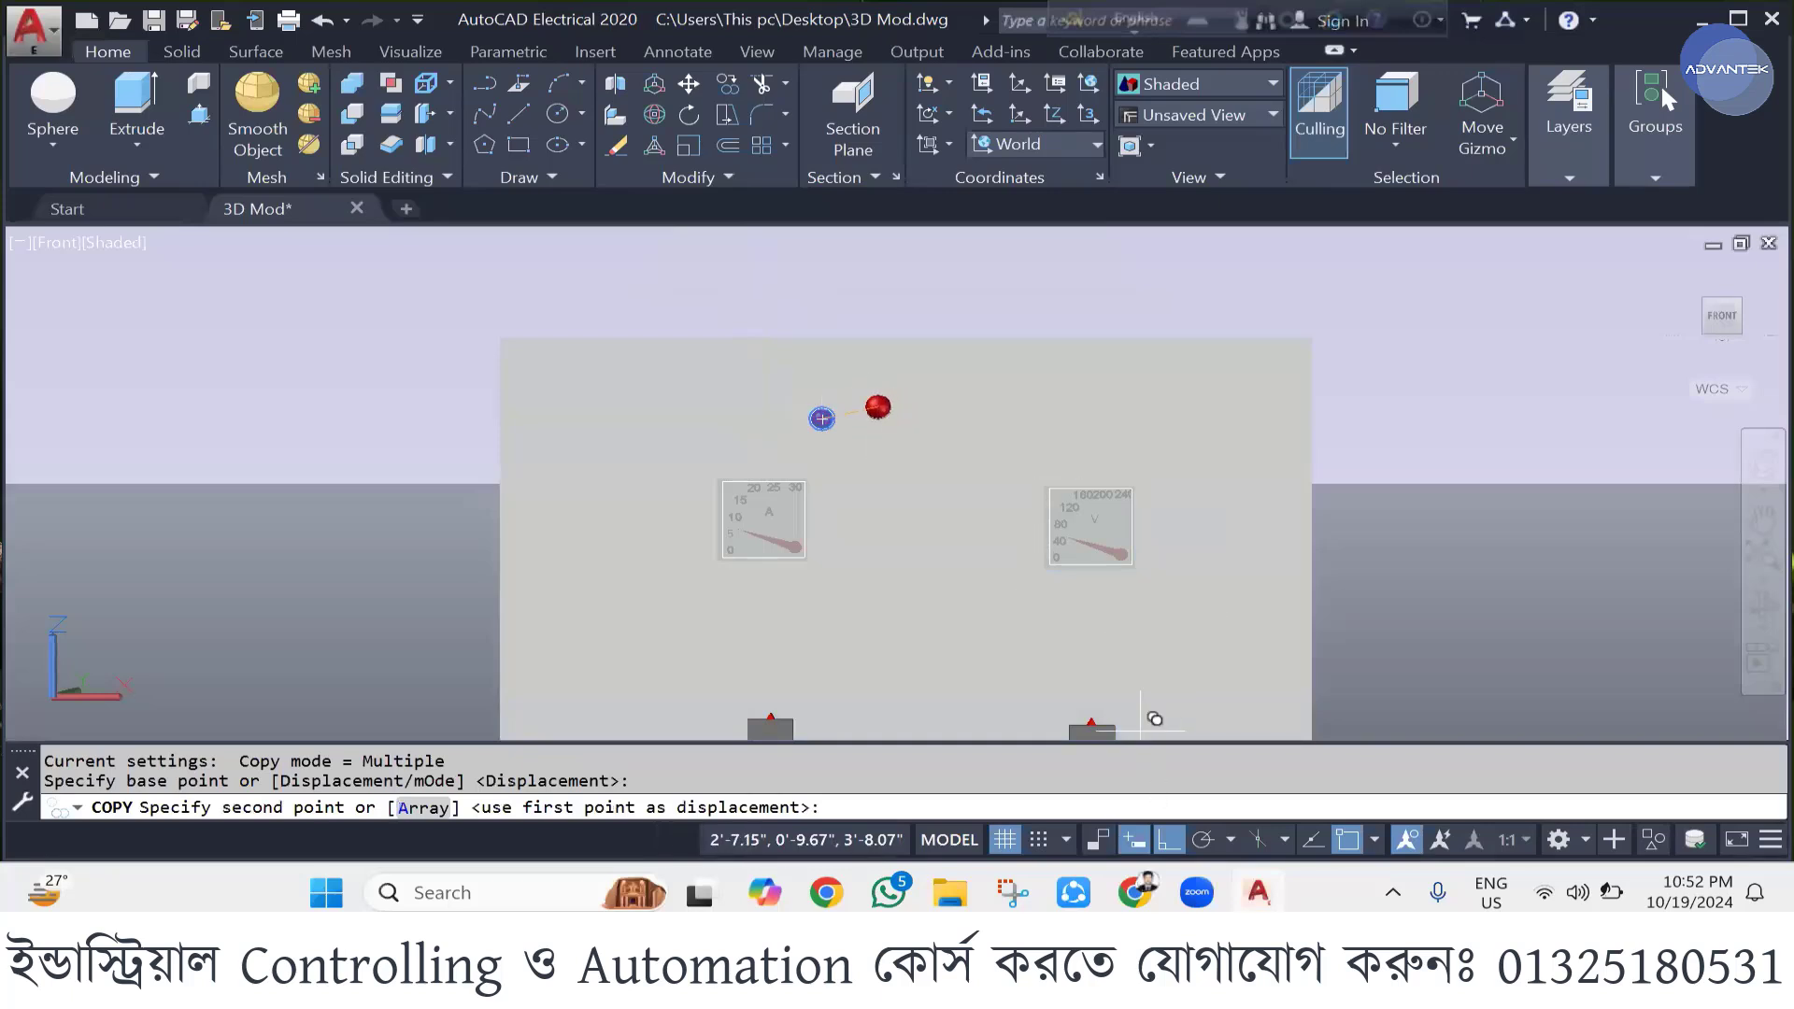
pyautogui.click(896, 406)
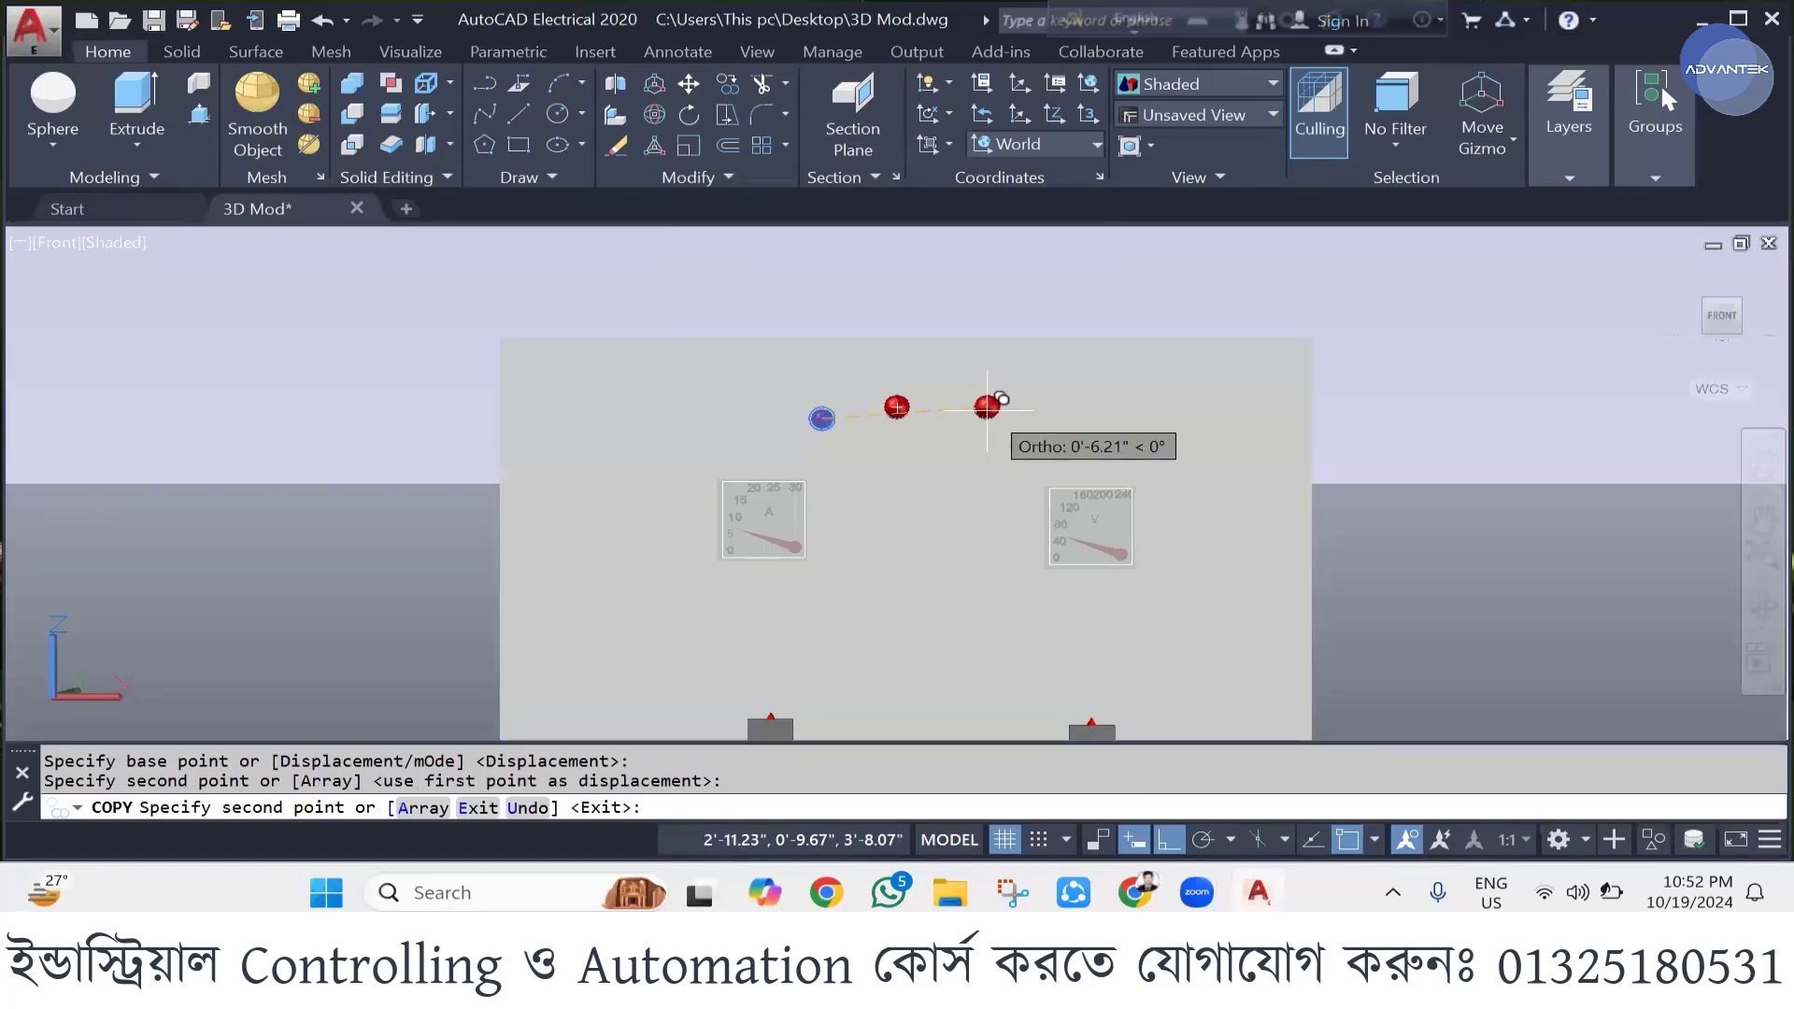
pyautogui.click(983, 407)
pyautogui.press('Escape')
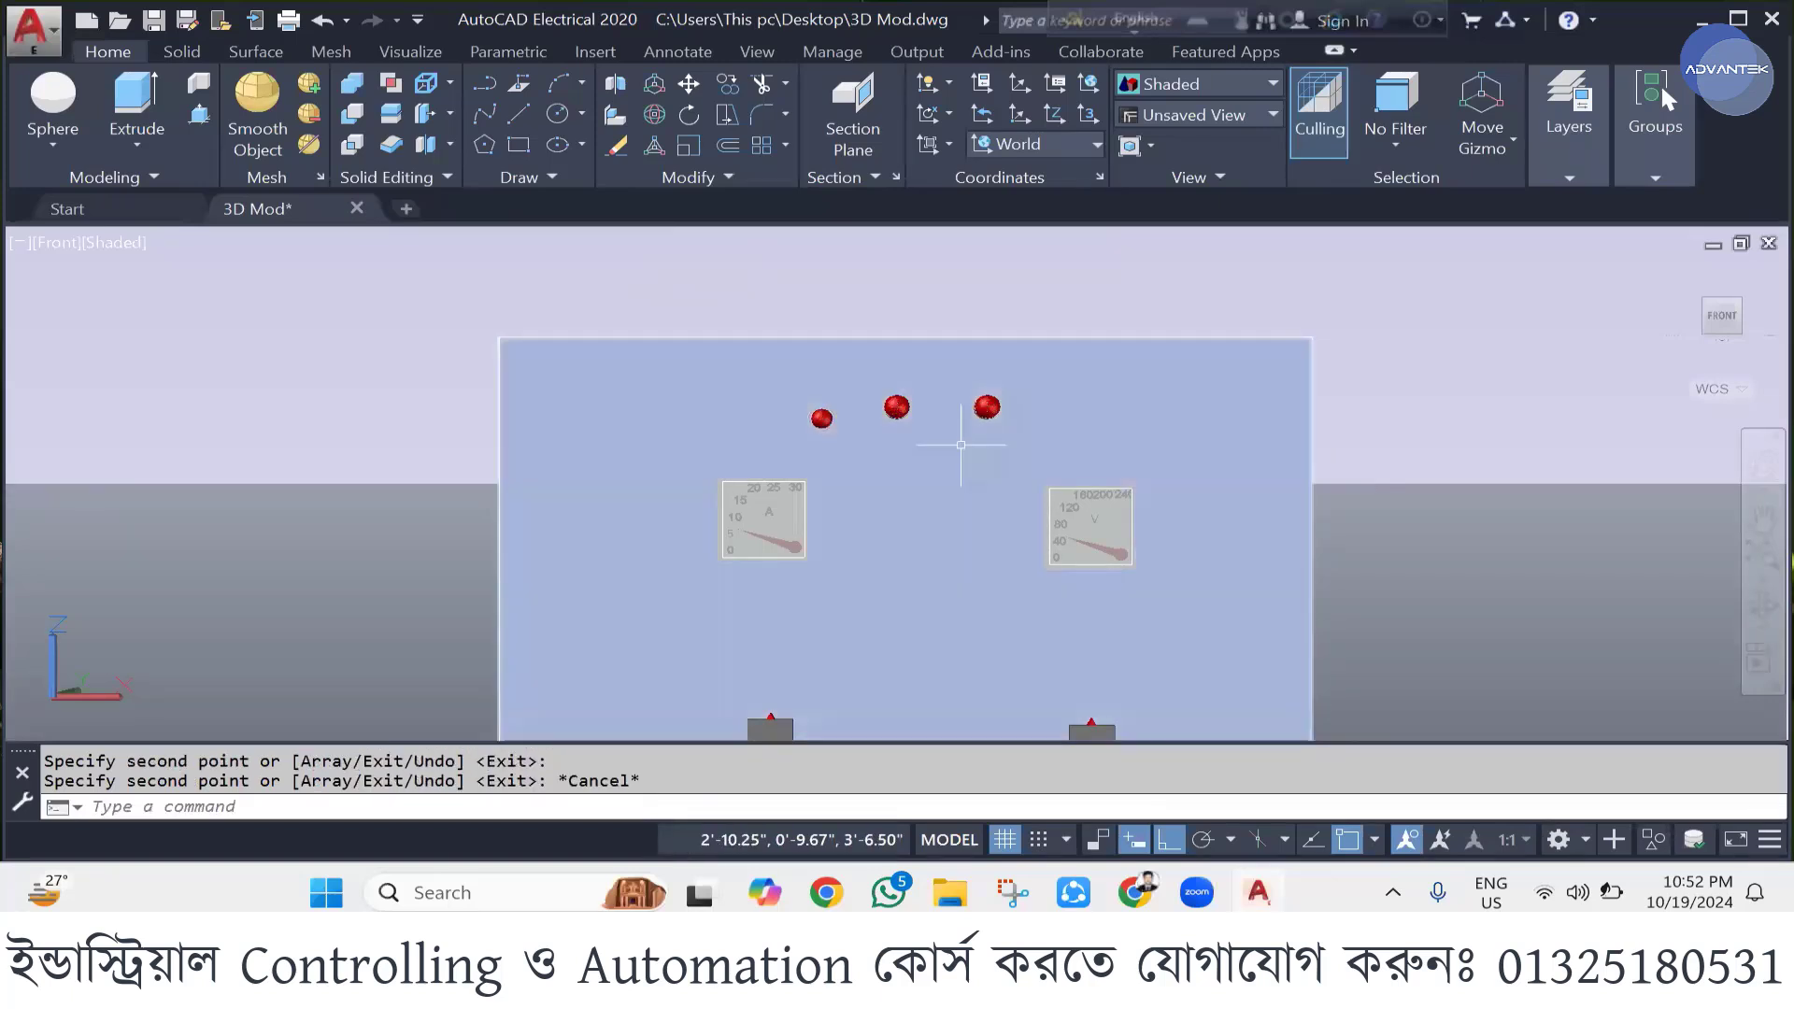
# - Adjust the middle lamp's height, turn off object snap, and reselect the middle lamp
pyautogui.click(897, 404)
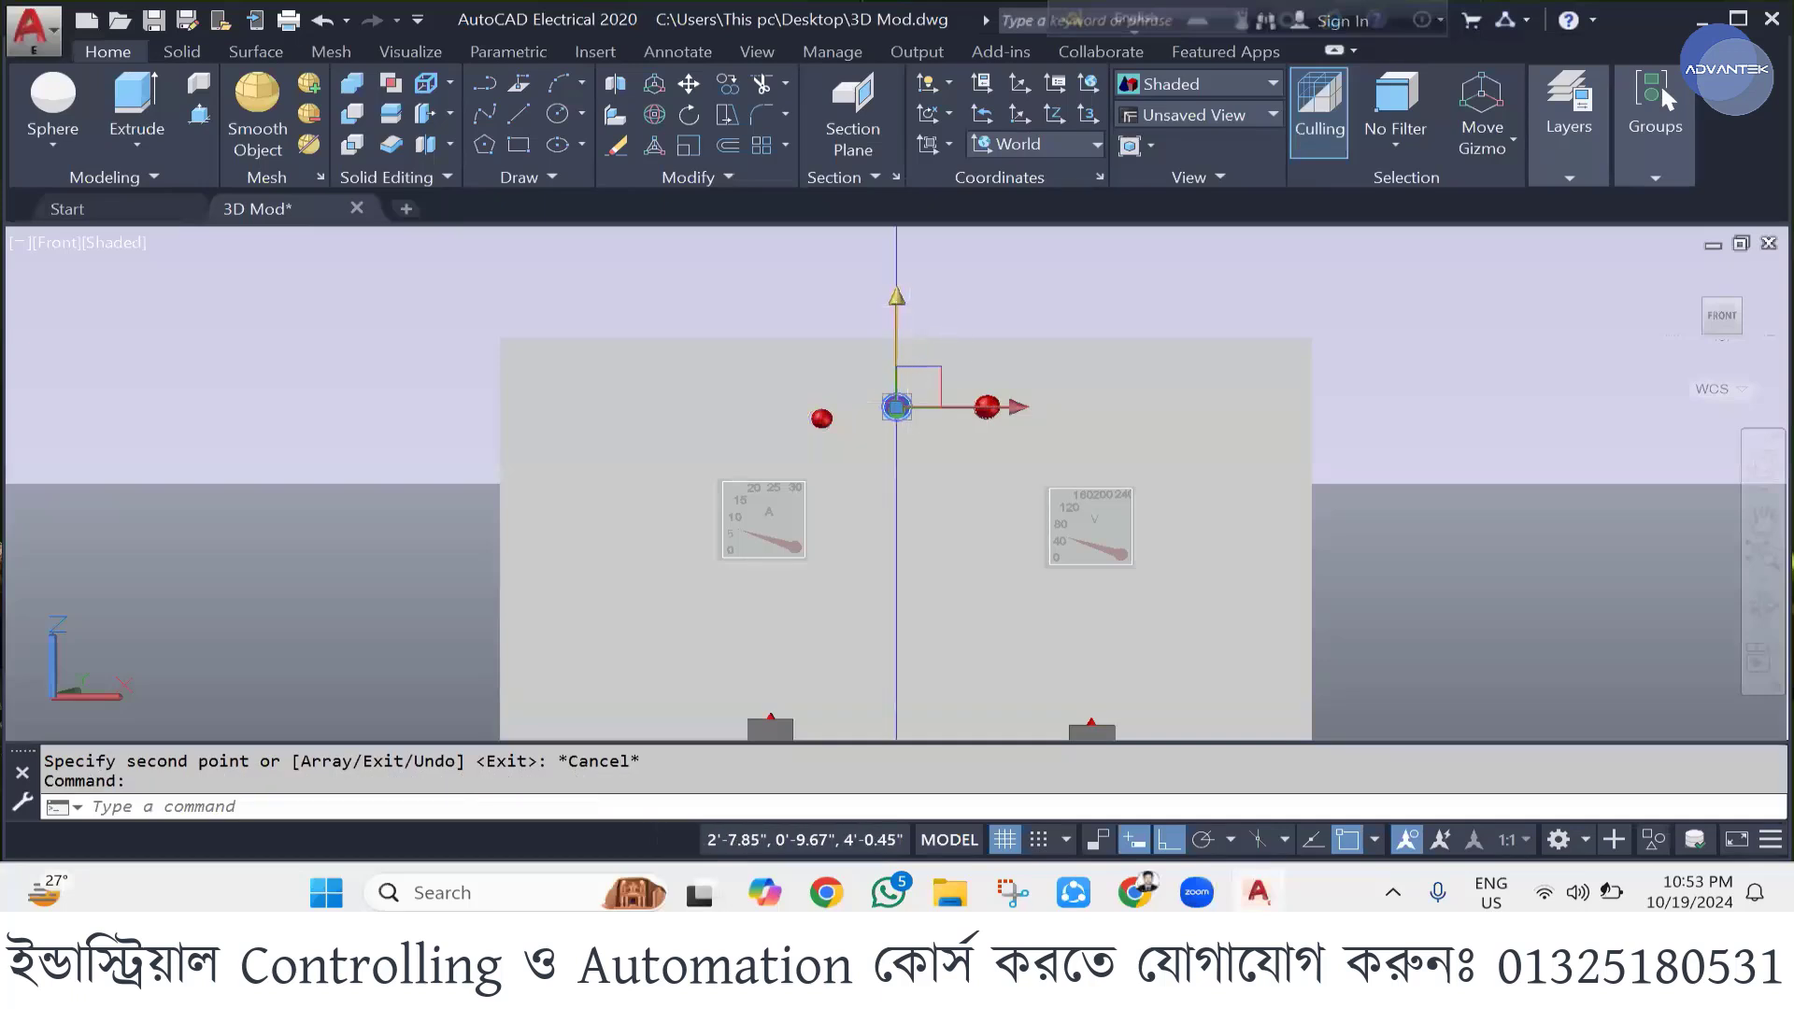
pyautogui.click(898, 390)
pyautogui.click(916, 396)
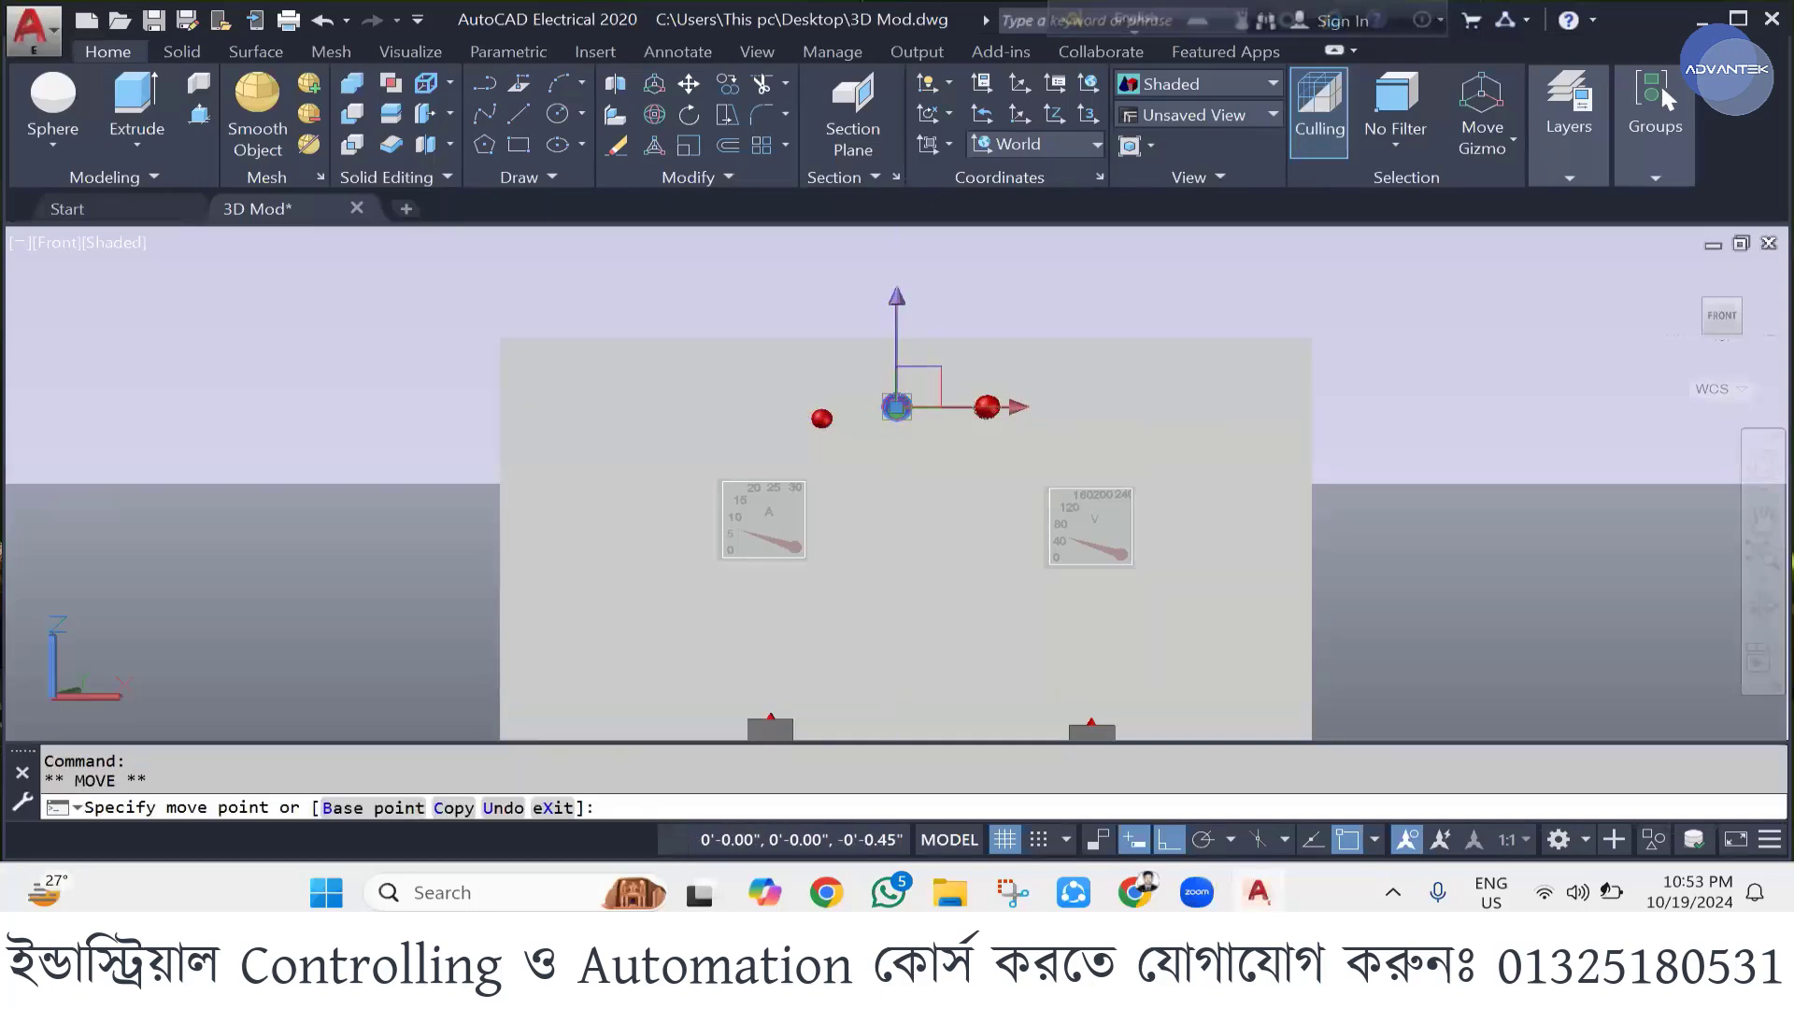
pyautogui.click(896, 298)
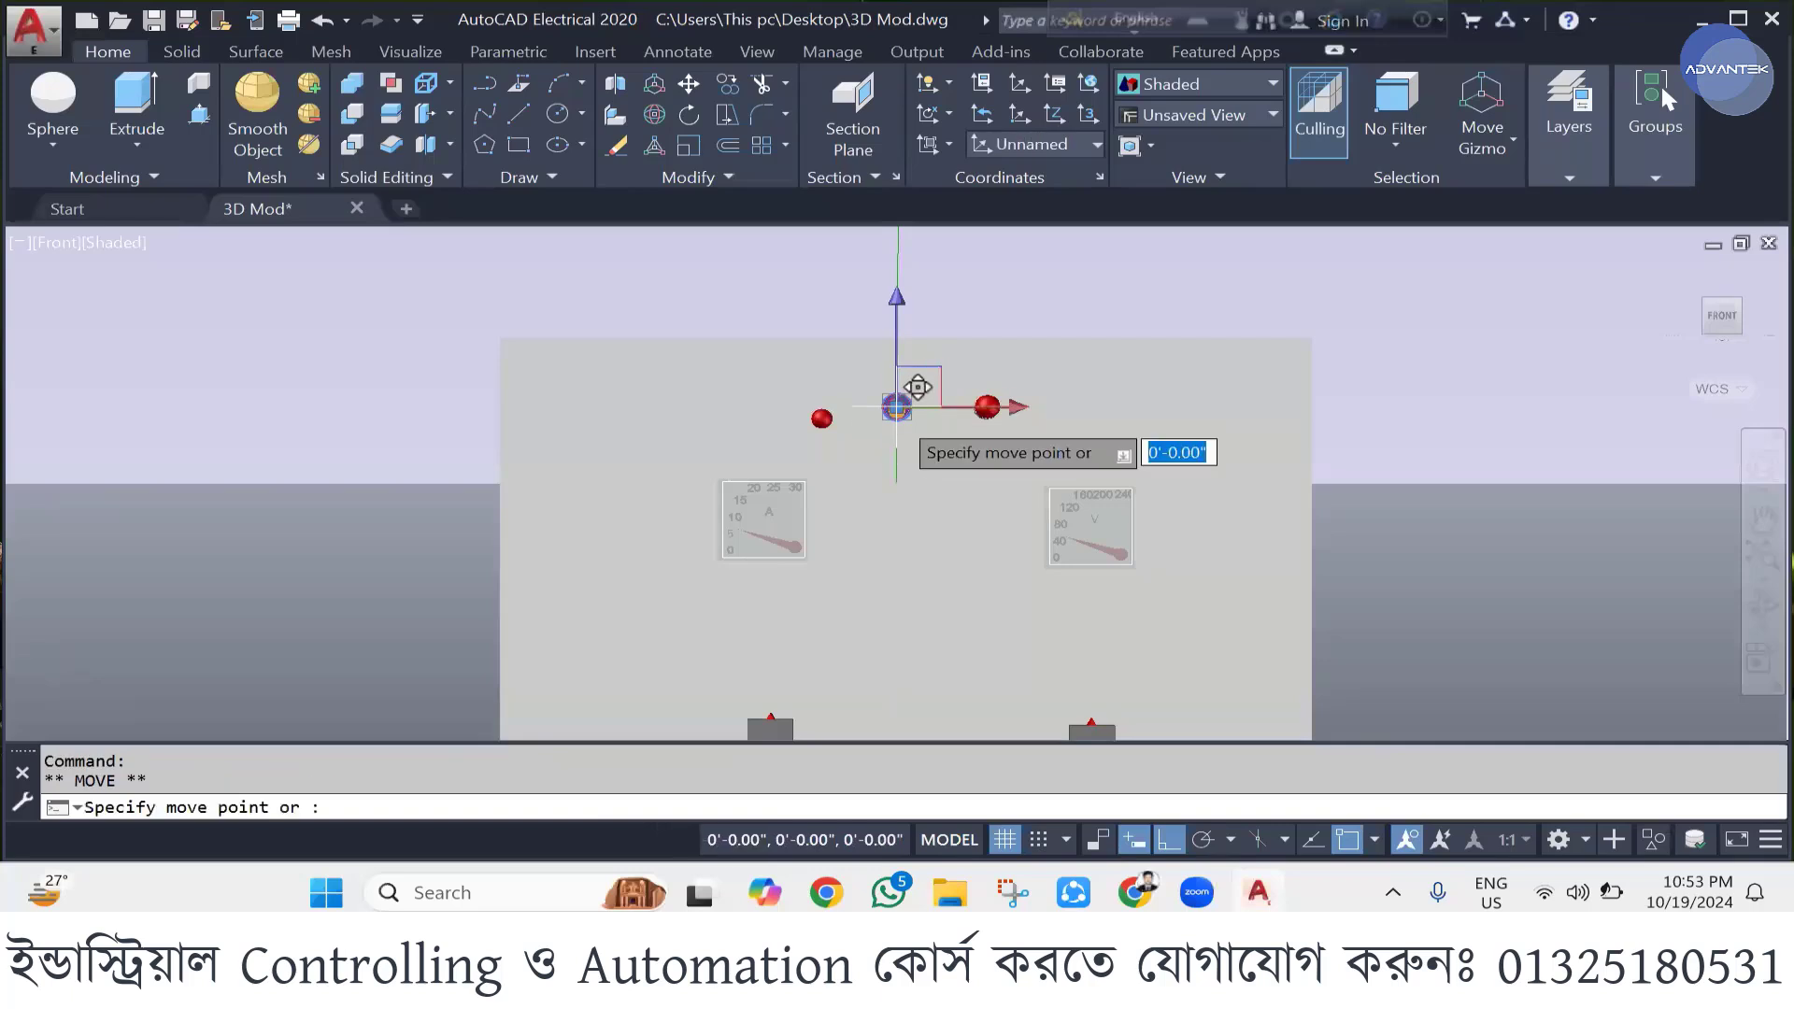
pyautogui.press('Escape')
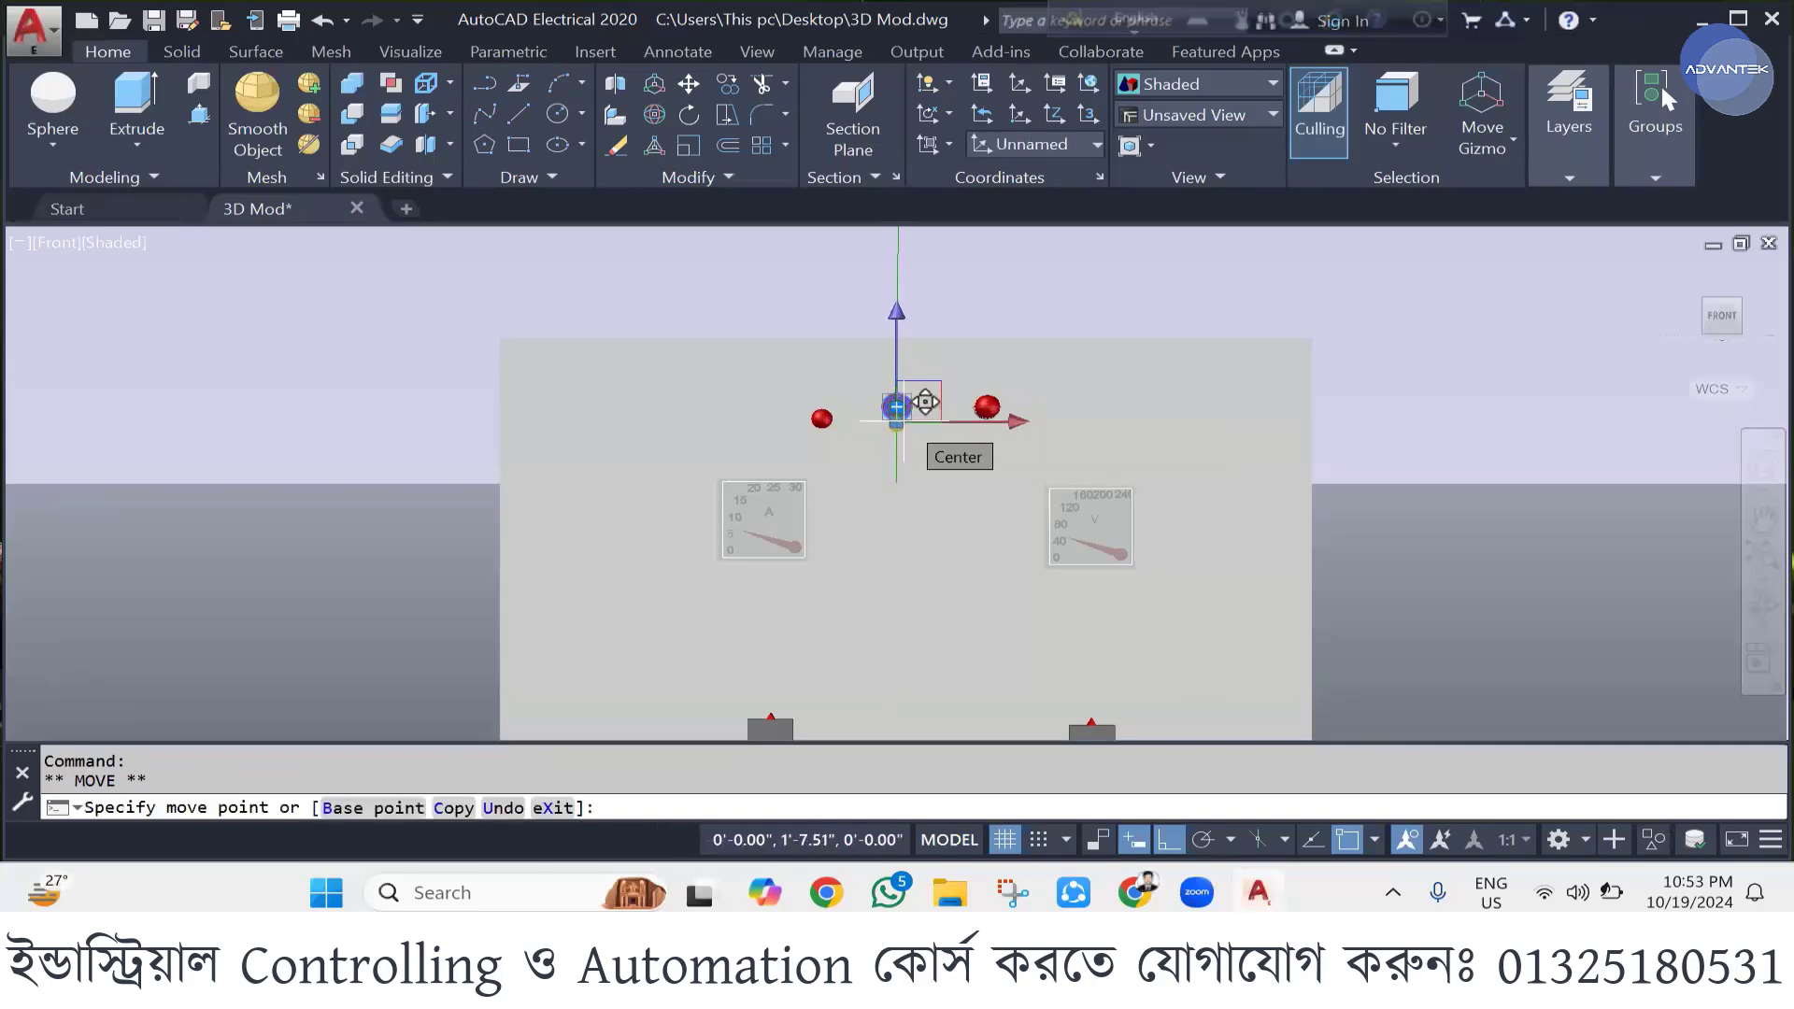
pyautogui.press('Escape')
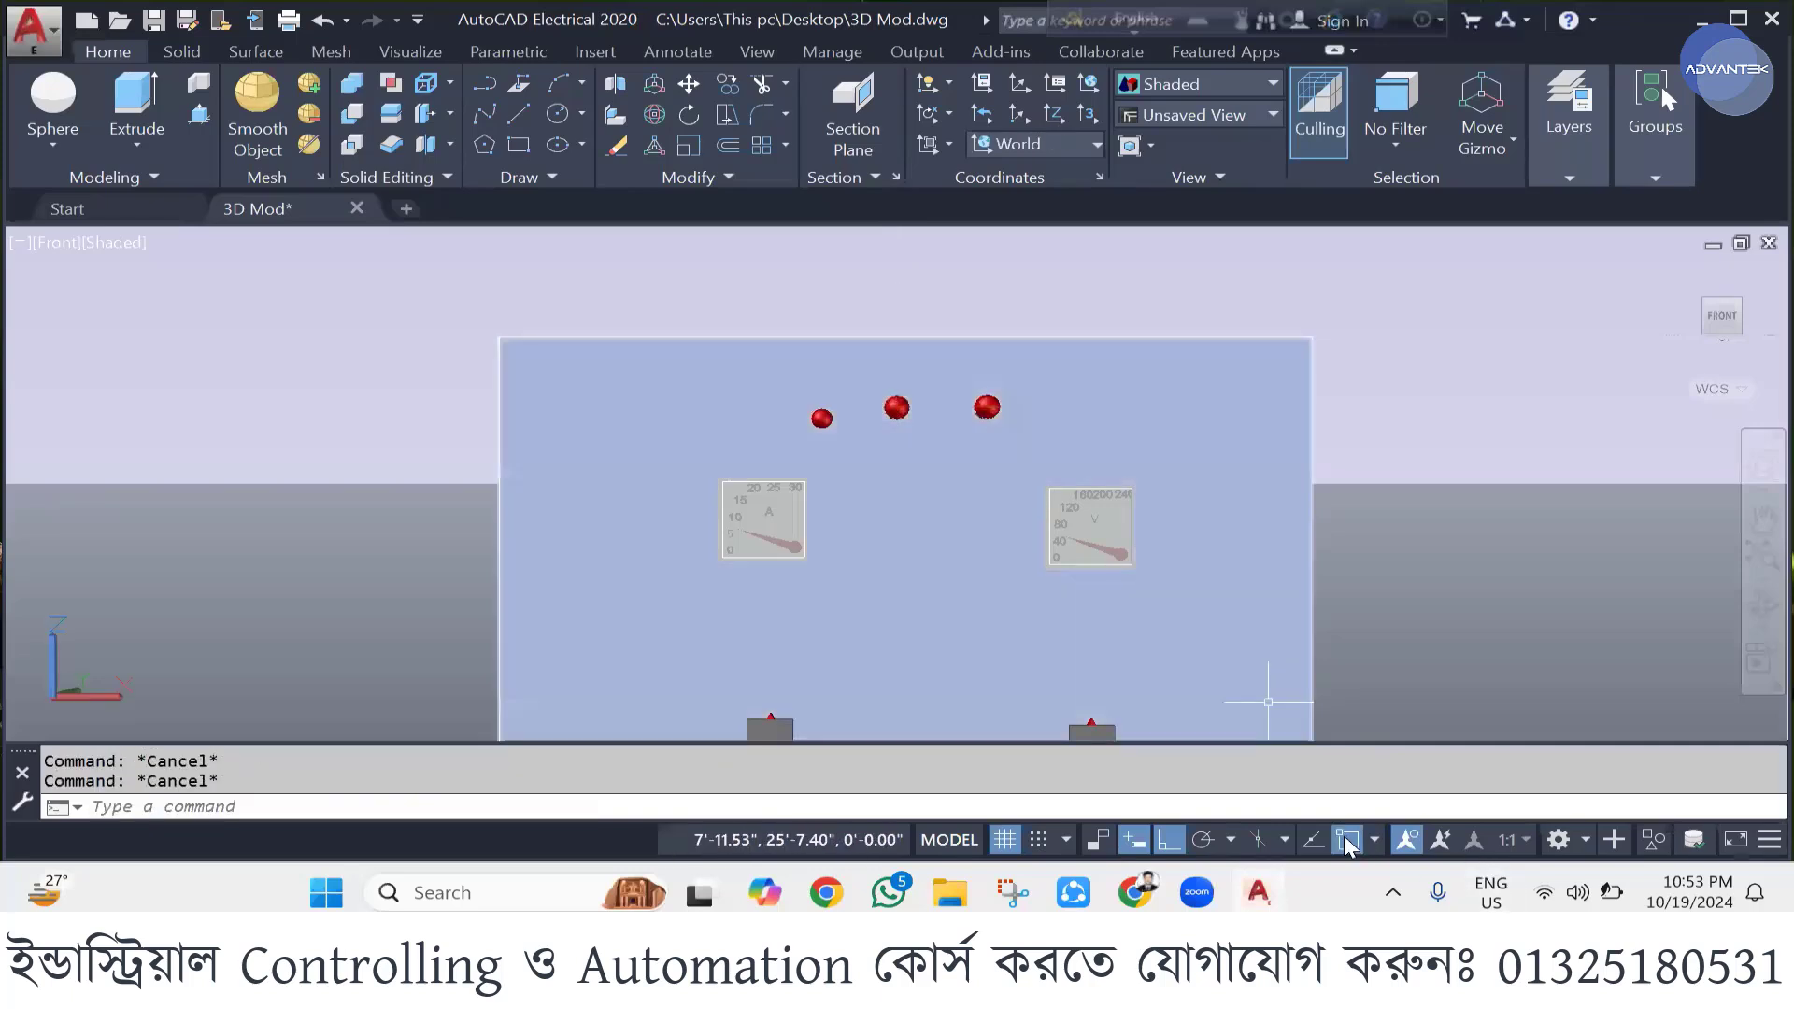
pyautogui.click(1345, 838)
pyautogui.click(896, 407)
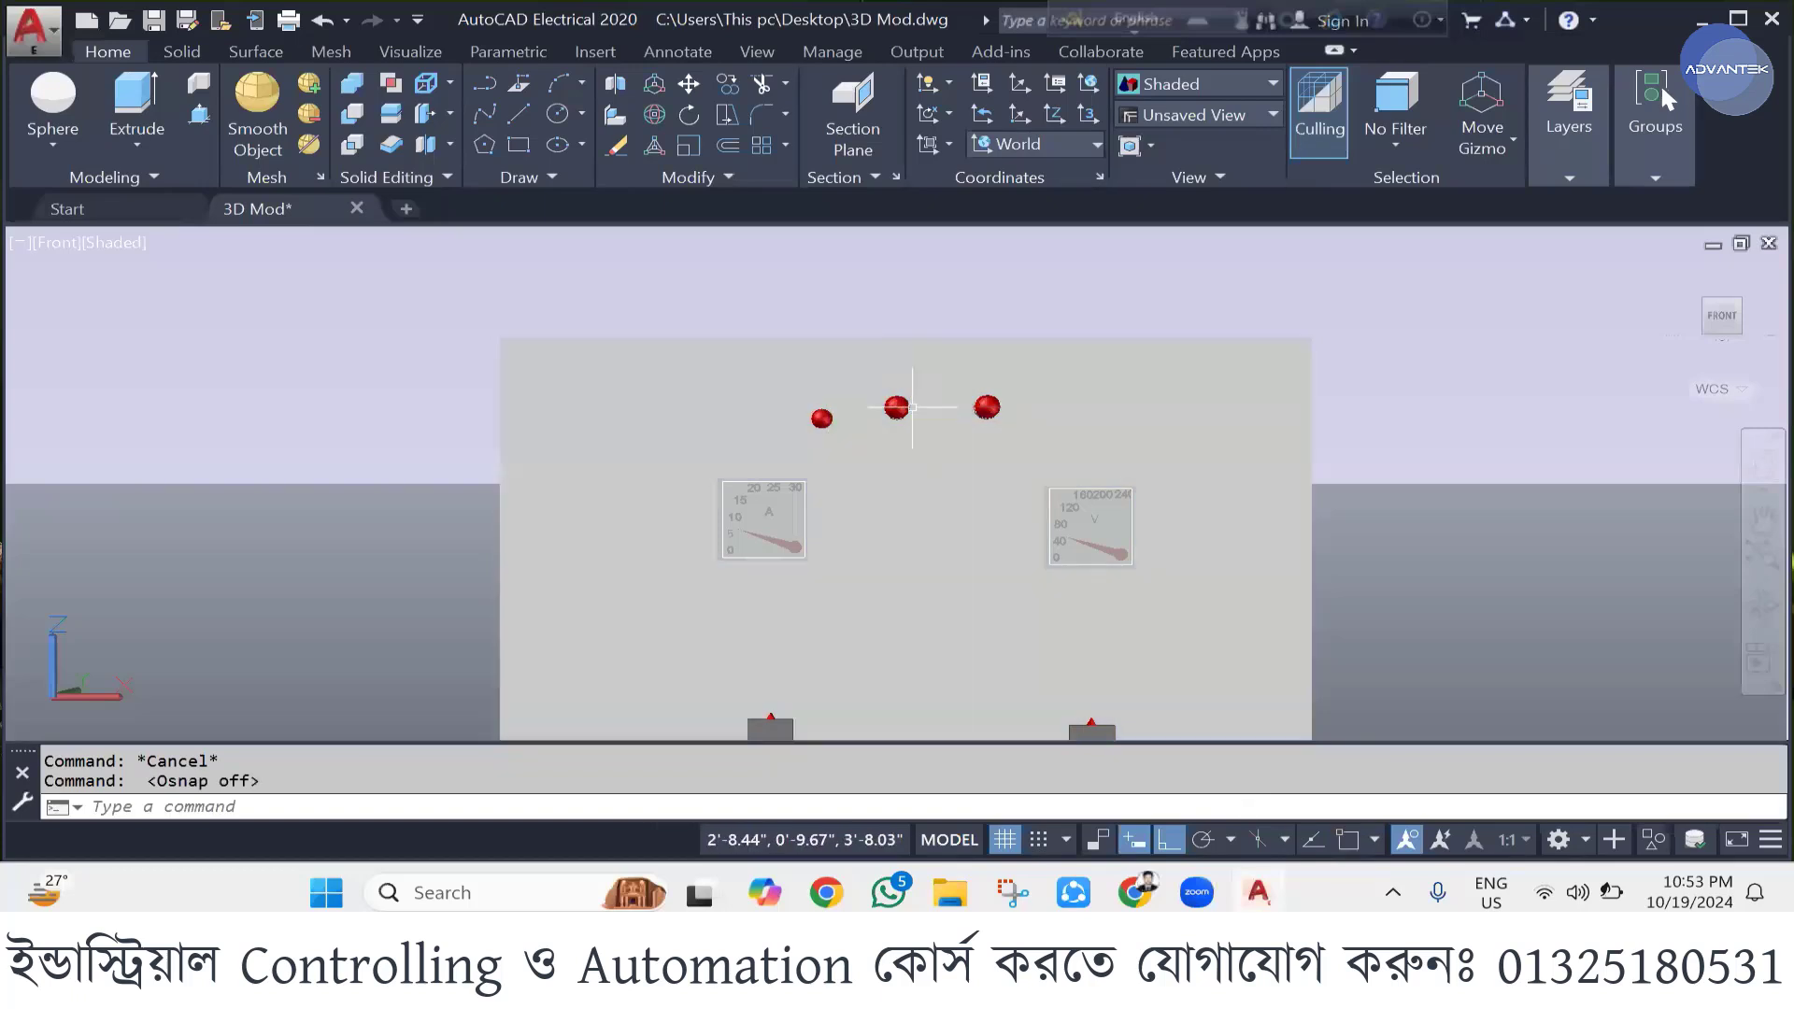
# - Orbit to the enclosure side and push the lower lamp part against the enclosure wall
pyautogui.click(1760, 606)
pyautogui.moveTo(1074, 594); pyautogui.dragTo(1241, 652)
pyautogui.press('Escape')
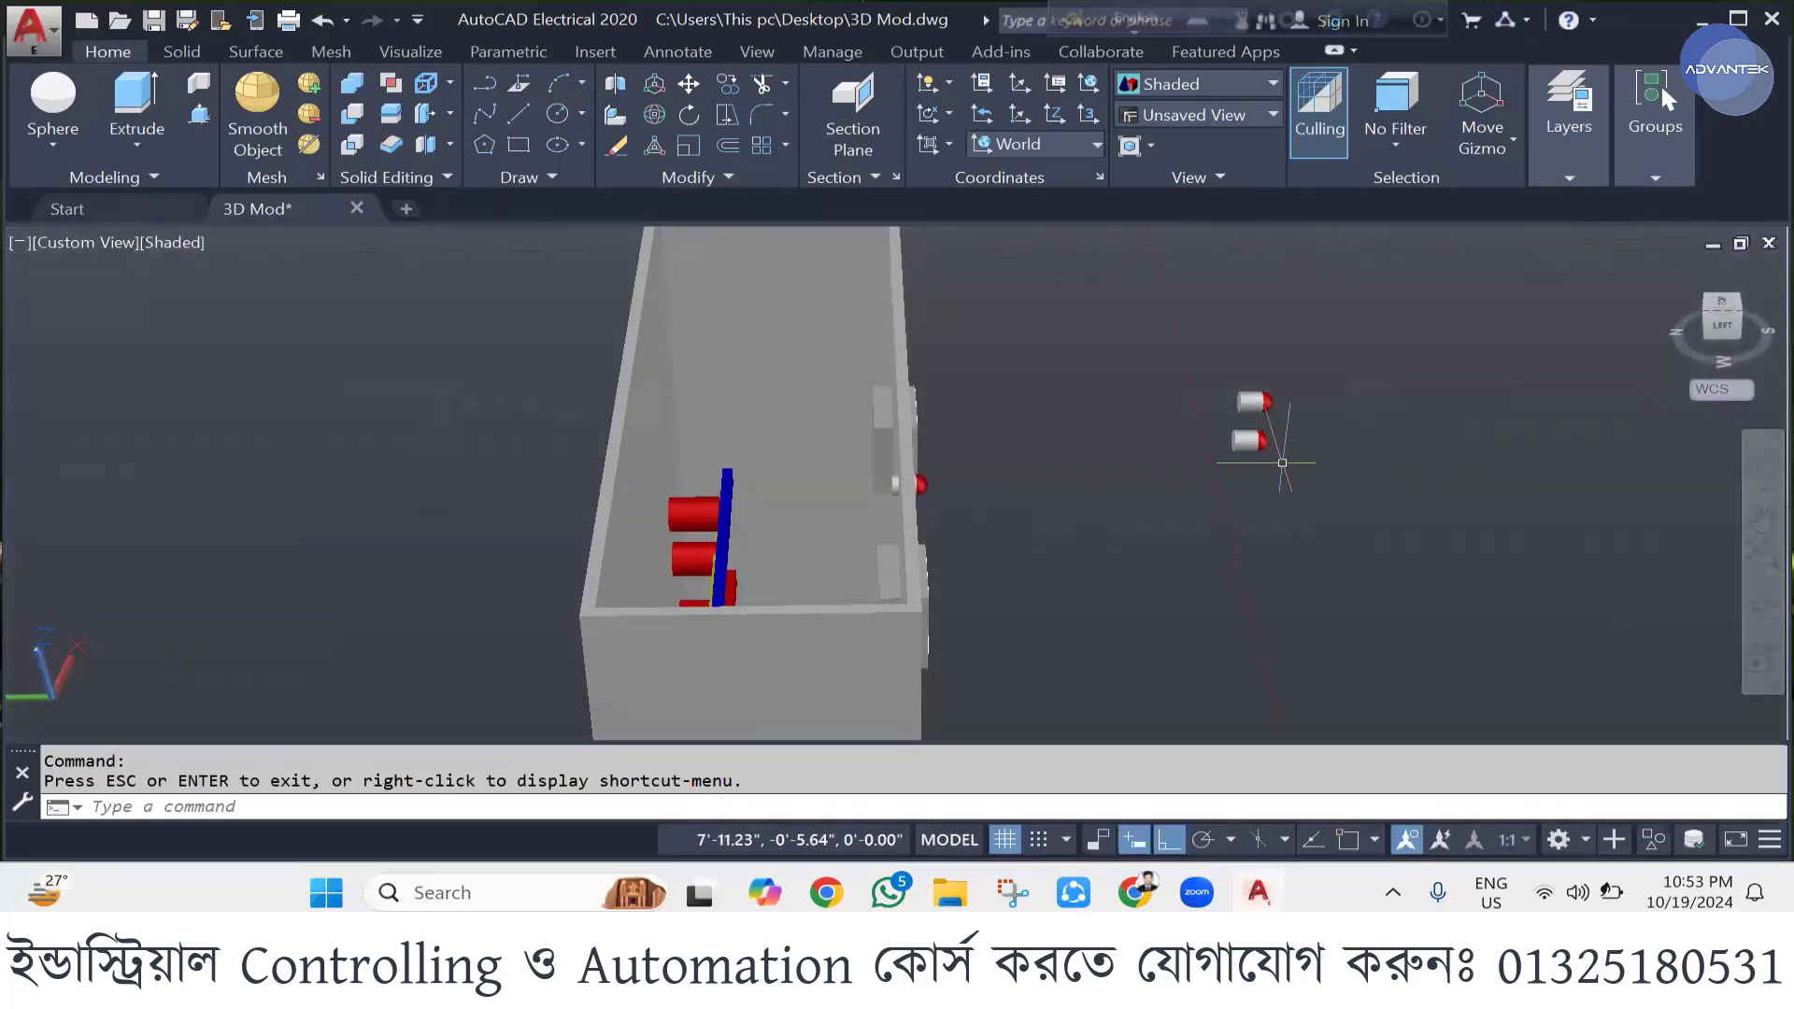
pyautogui.click(1251, 441)
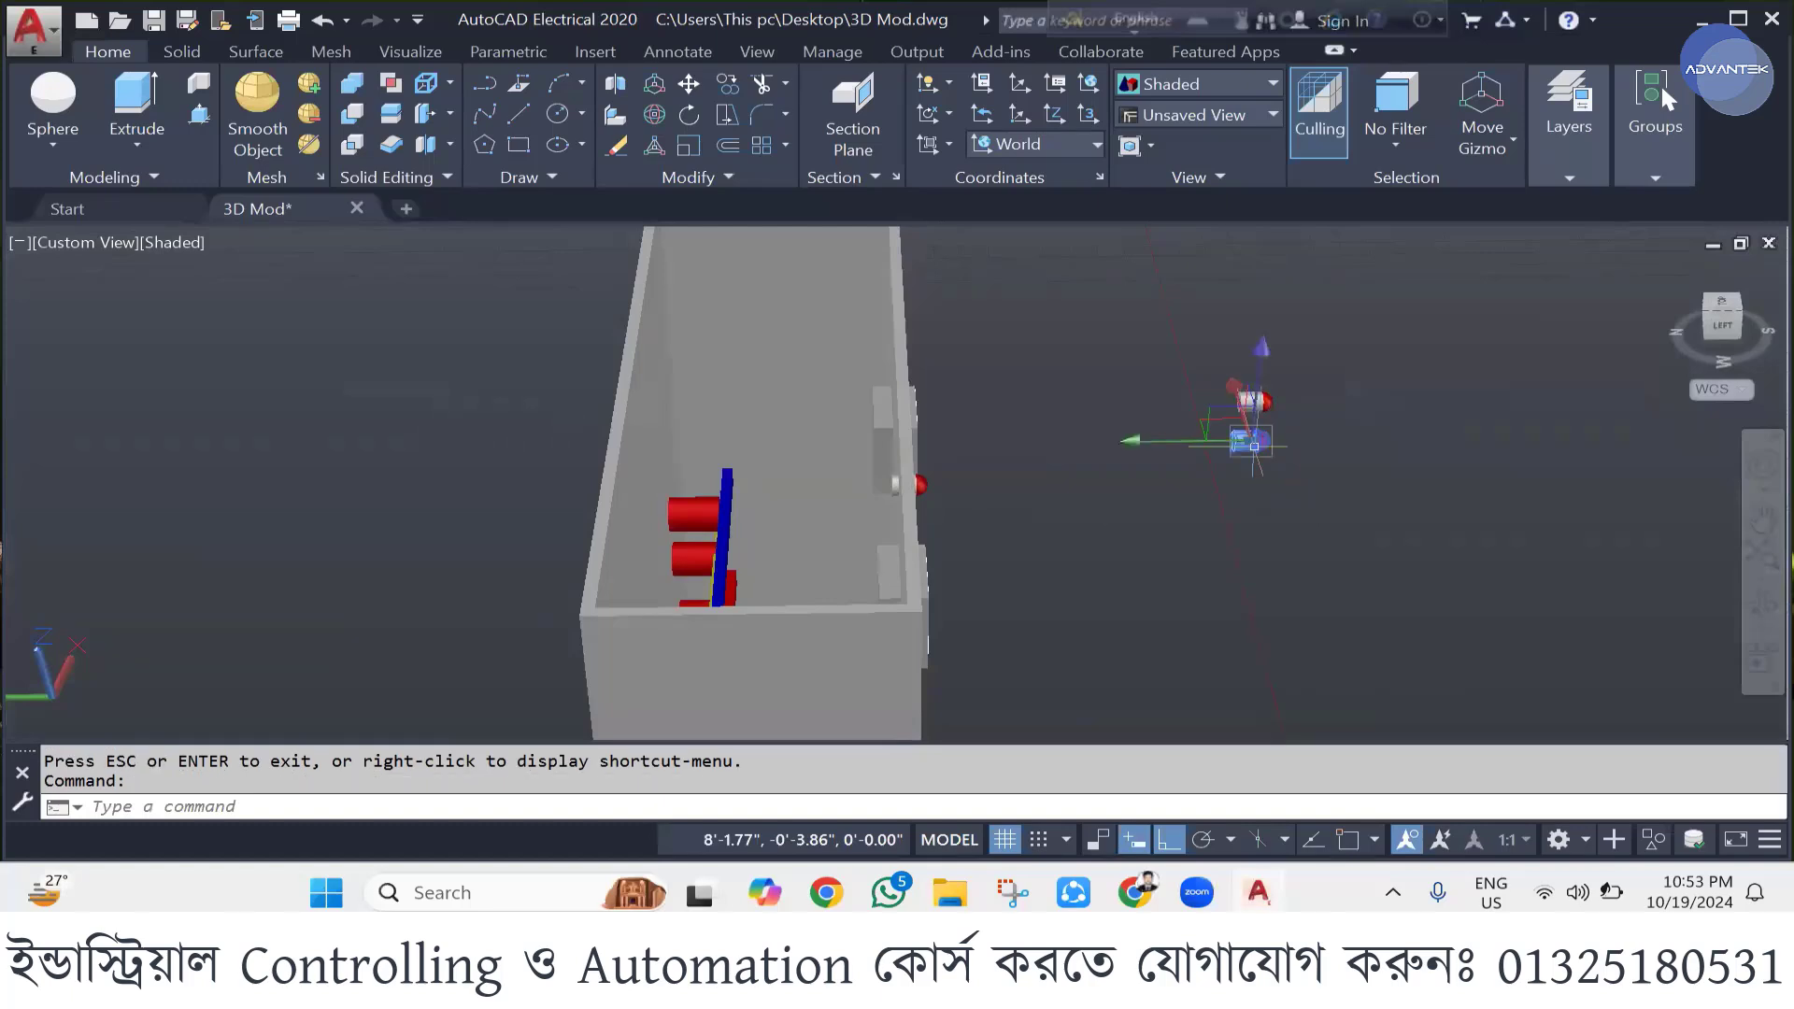
pyautogui.click(1135, 440)
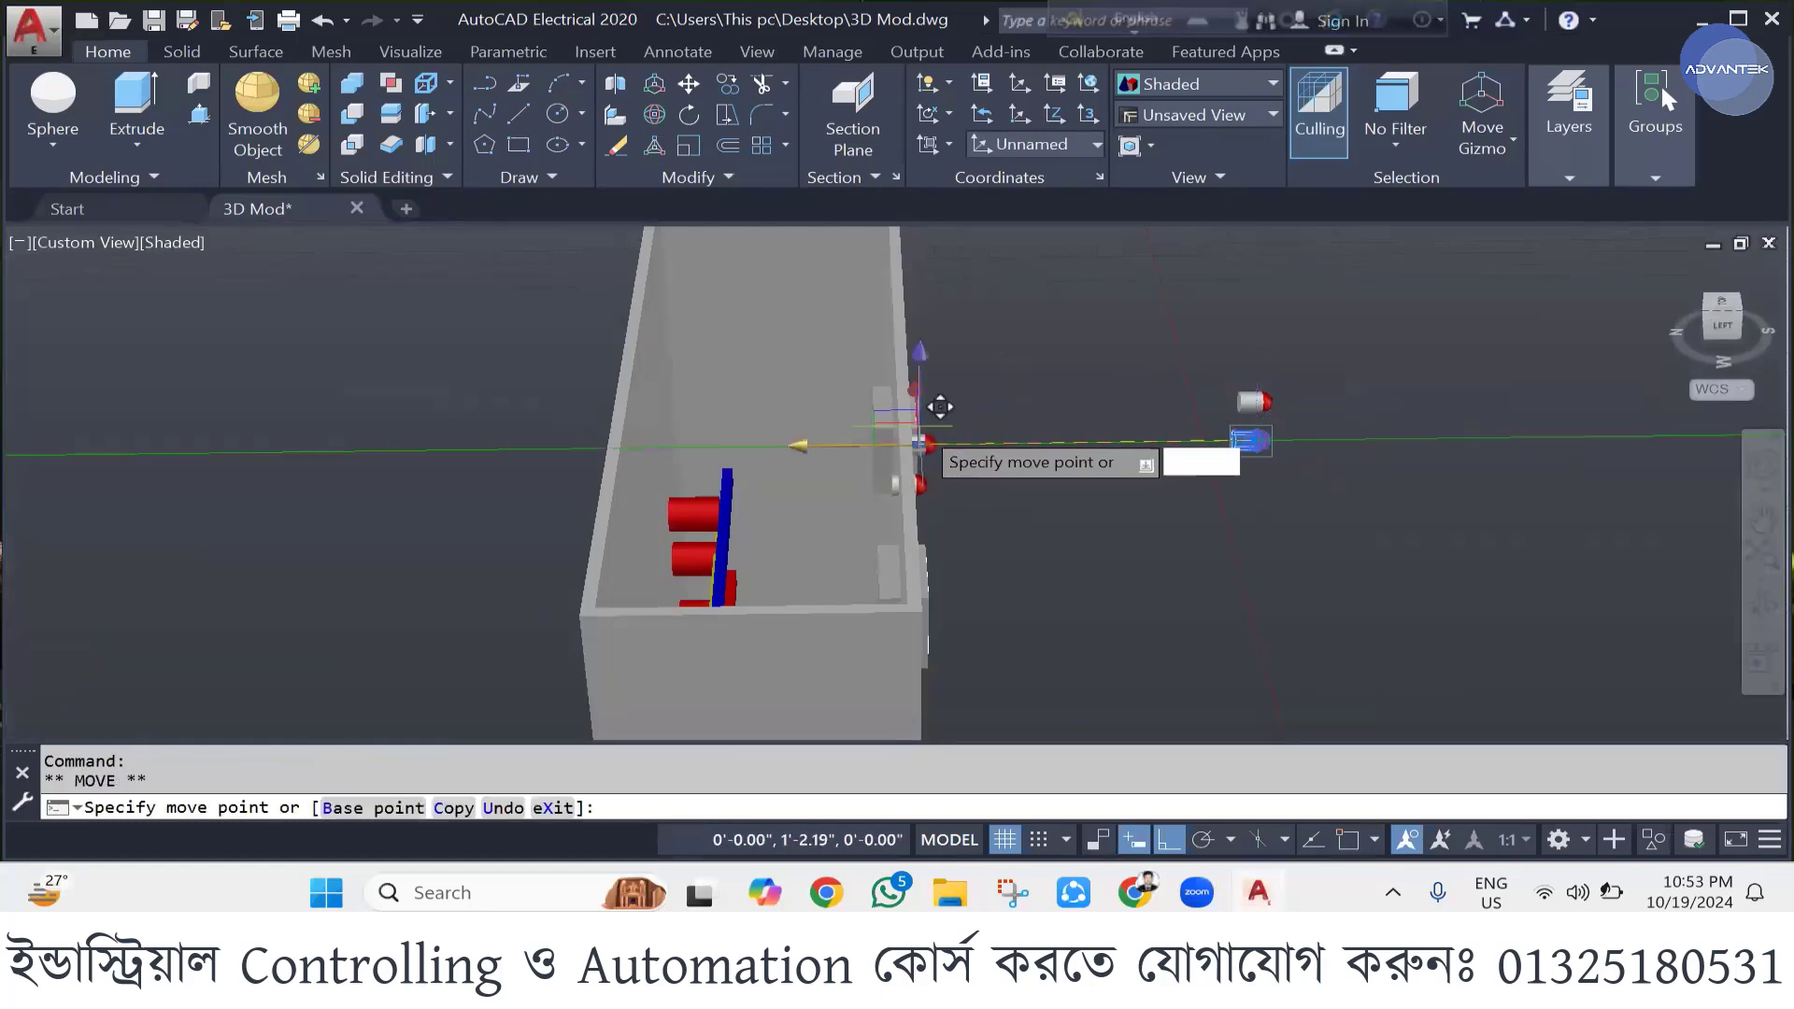
pyautogui.click(924, 441)
pyautogui.press('Escape')
# - Move the small lamp part to the wall, then orbit back to face the panel front
pyautogui.click(1254, 402)
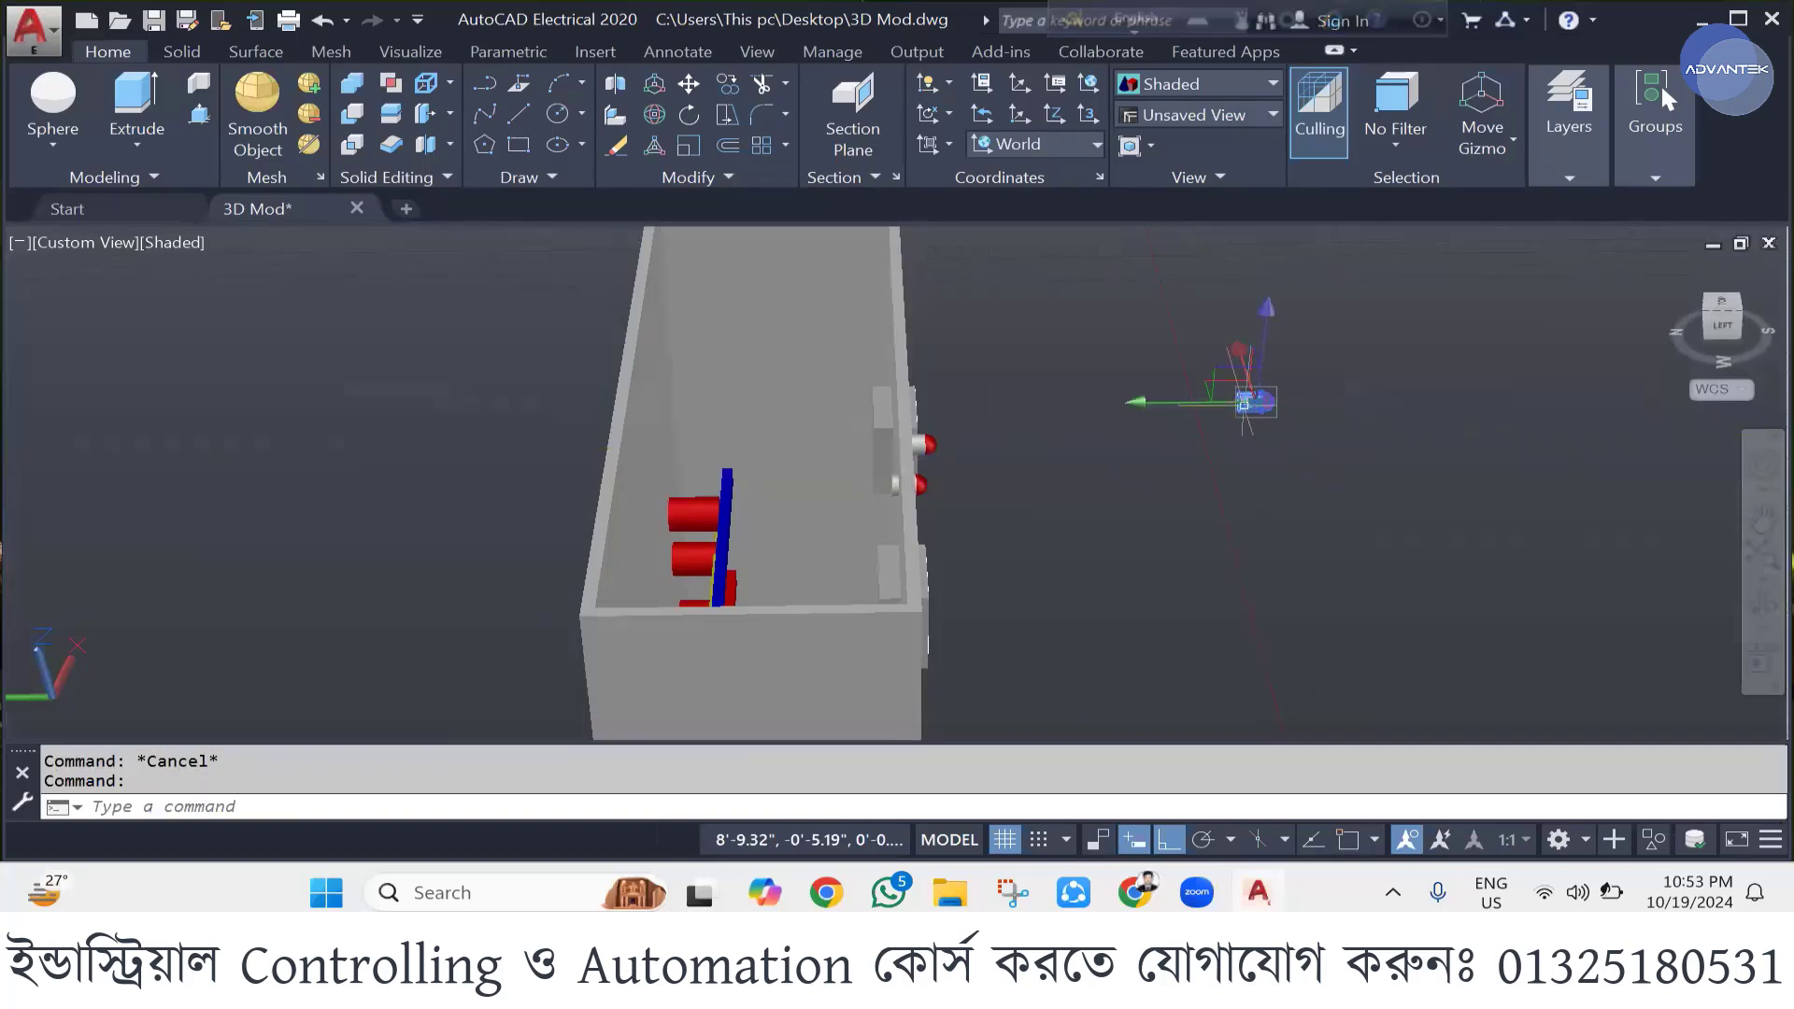
pyautogui.click(1167, 402)
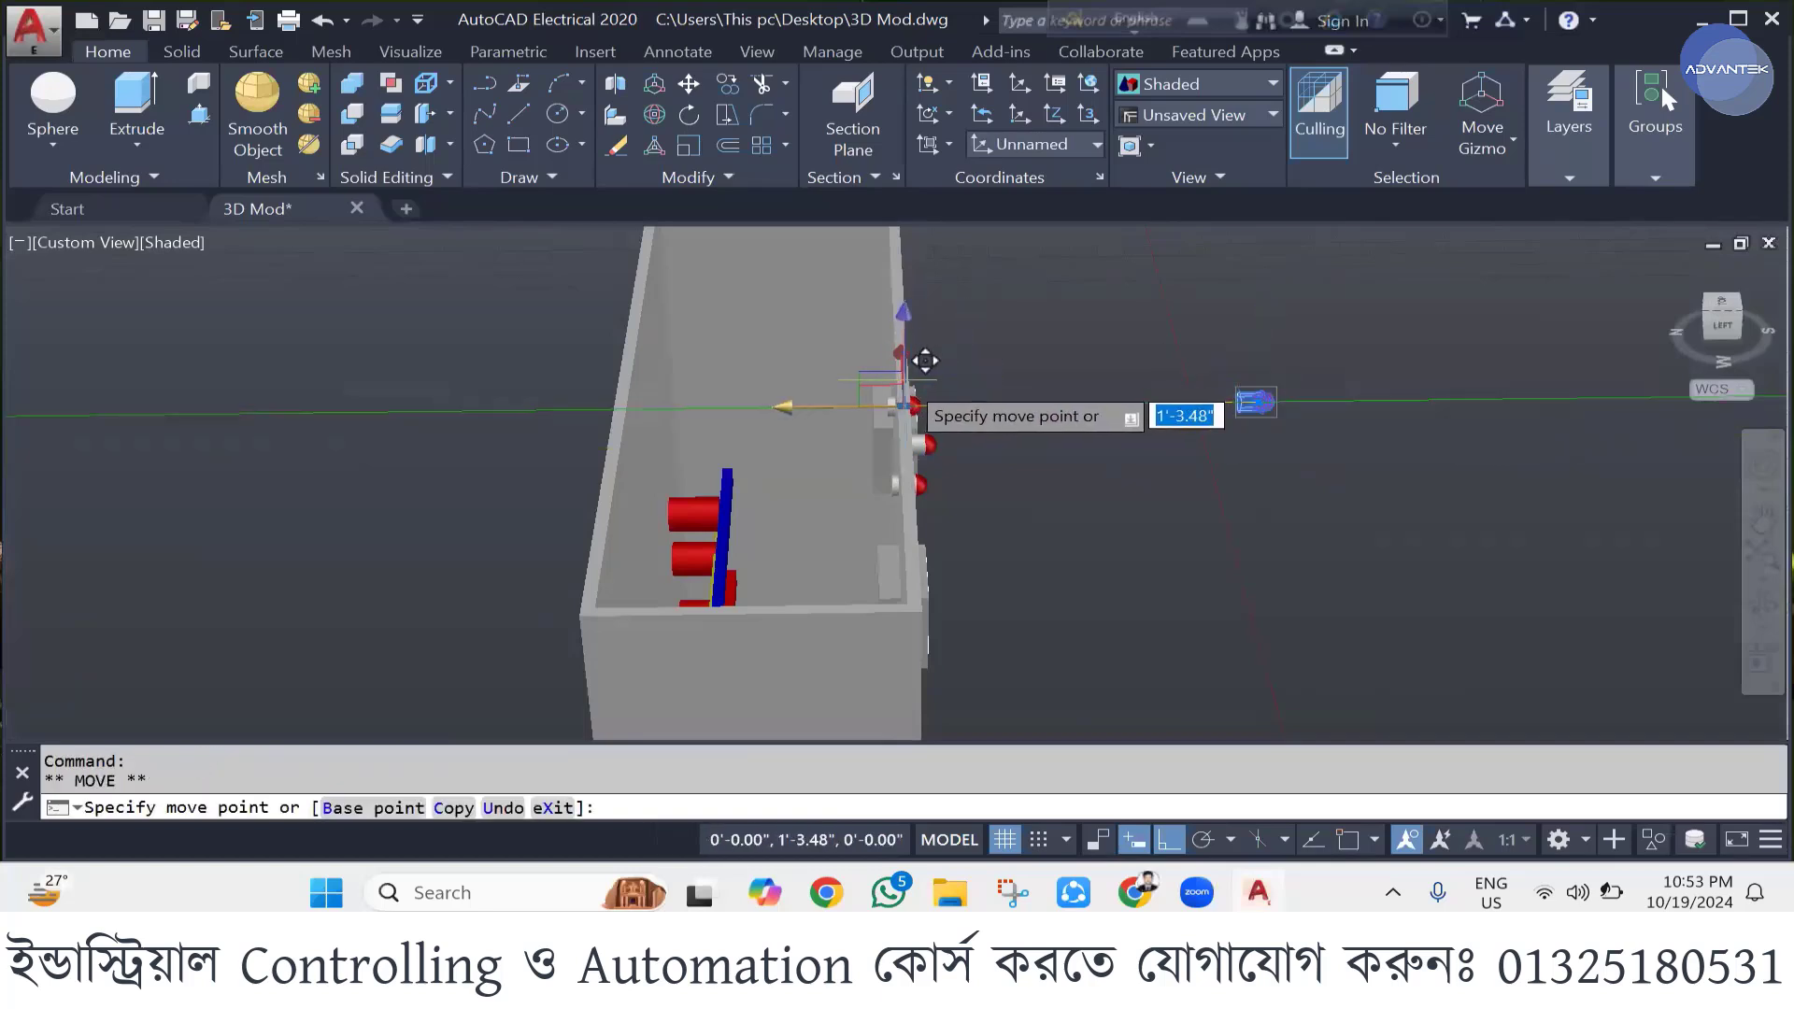
pyautogui.press('Escape')
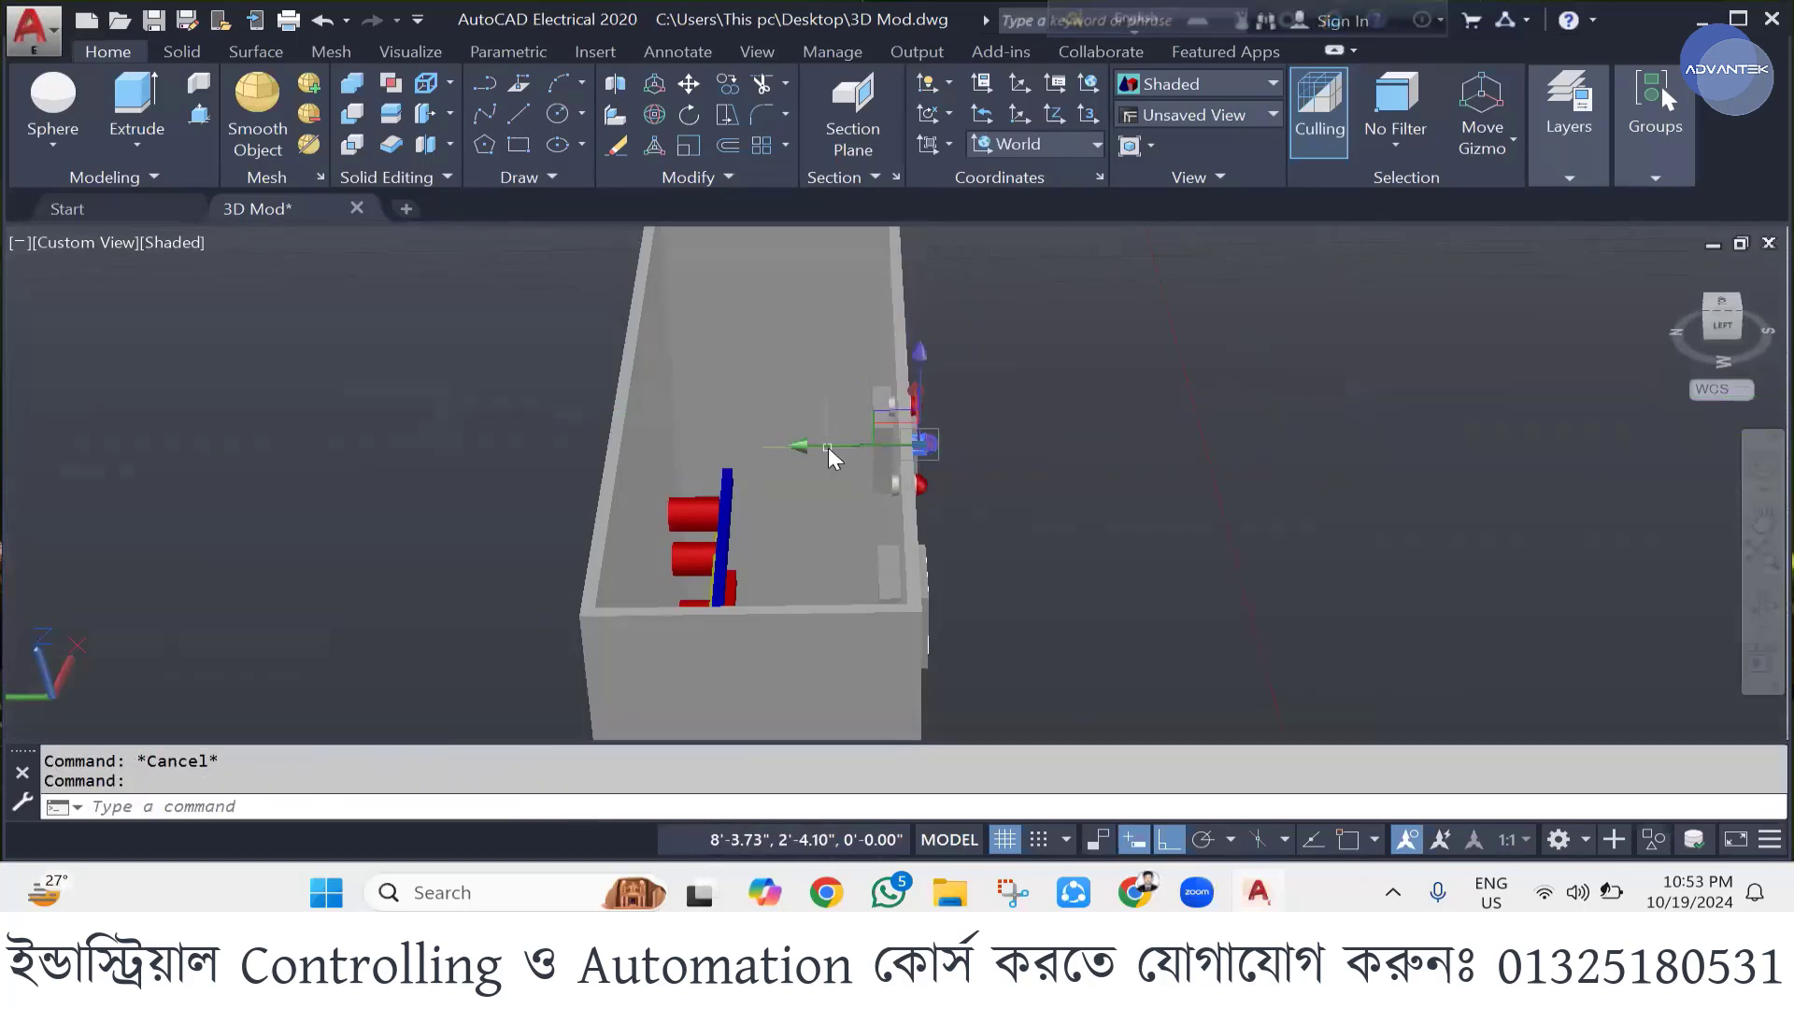
pyautogui.click(828, 447)
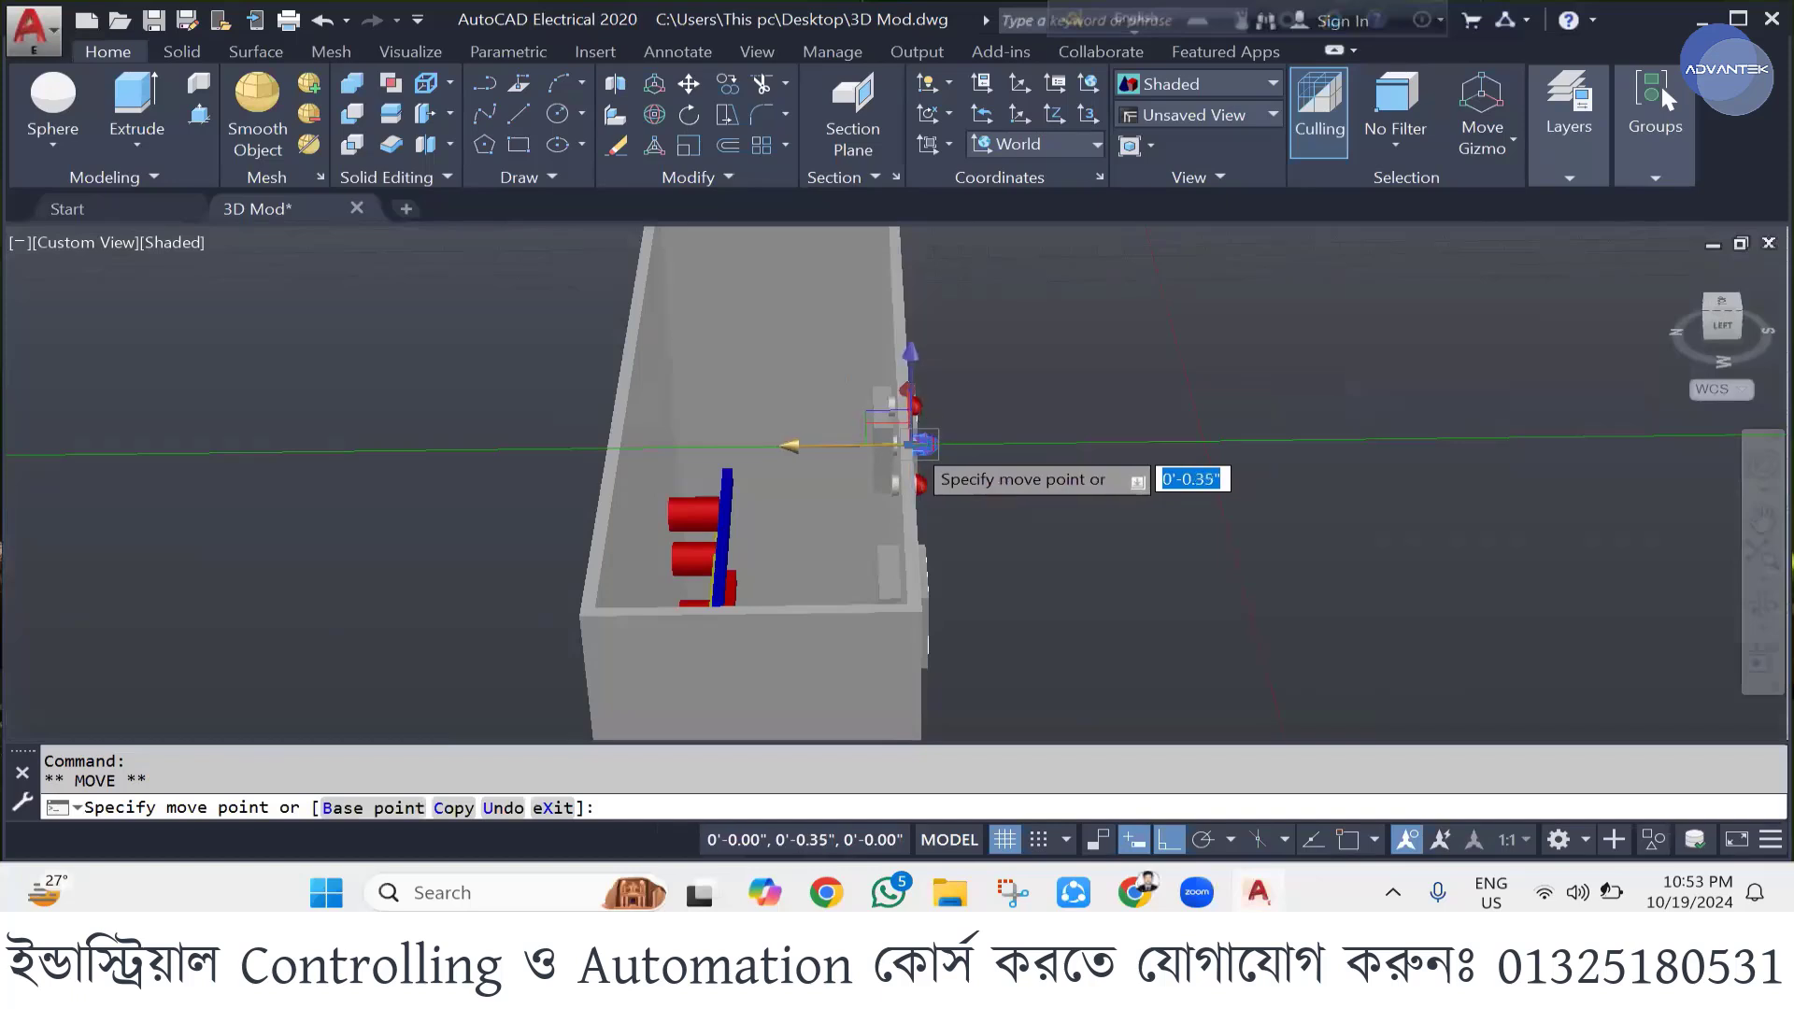
pyautogui.click(920, 446)
pyautogui.press('Escape')
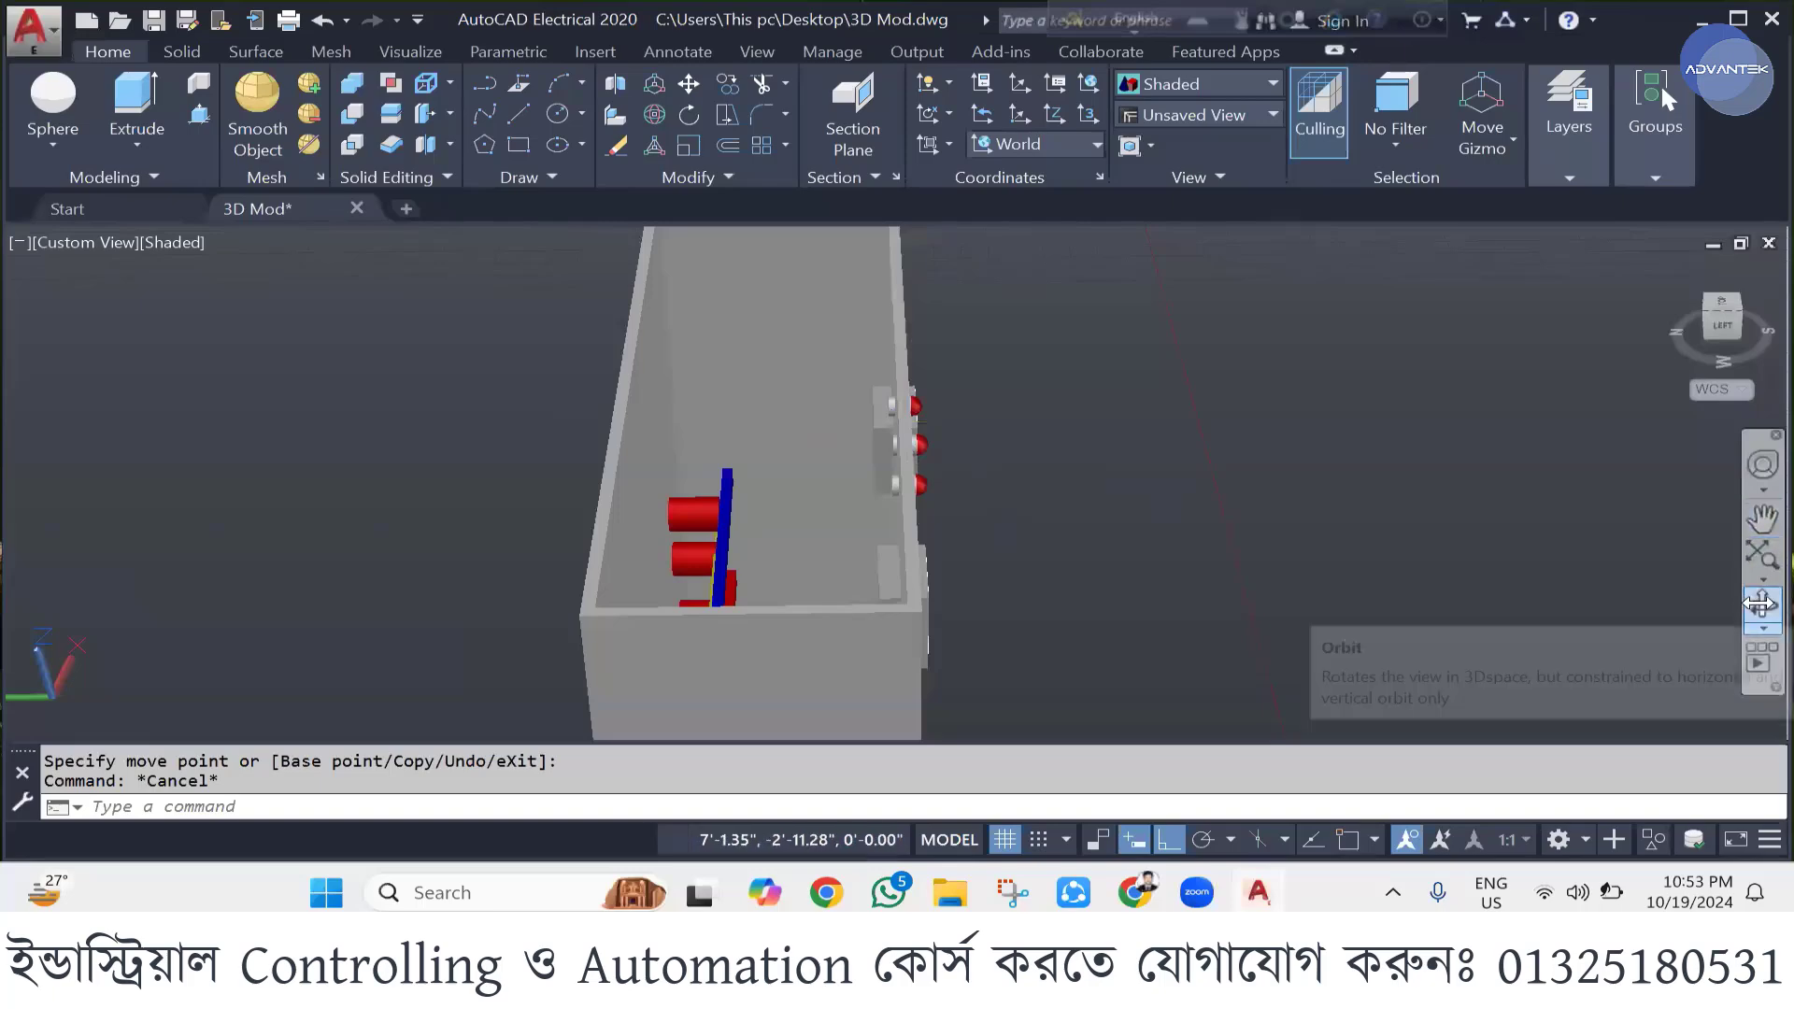
pyautogui.click(1760, 604)
pyautogui.moveTo(1169, 532); pyautogui.dragTo(910, 396)
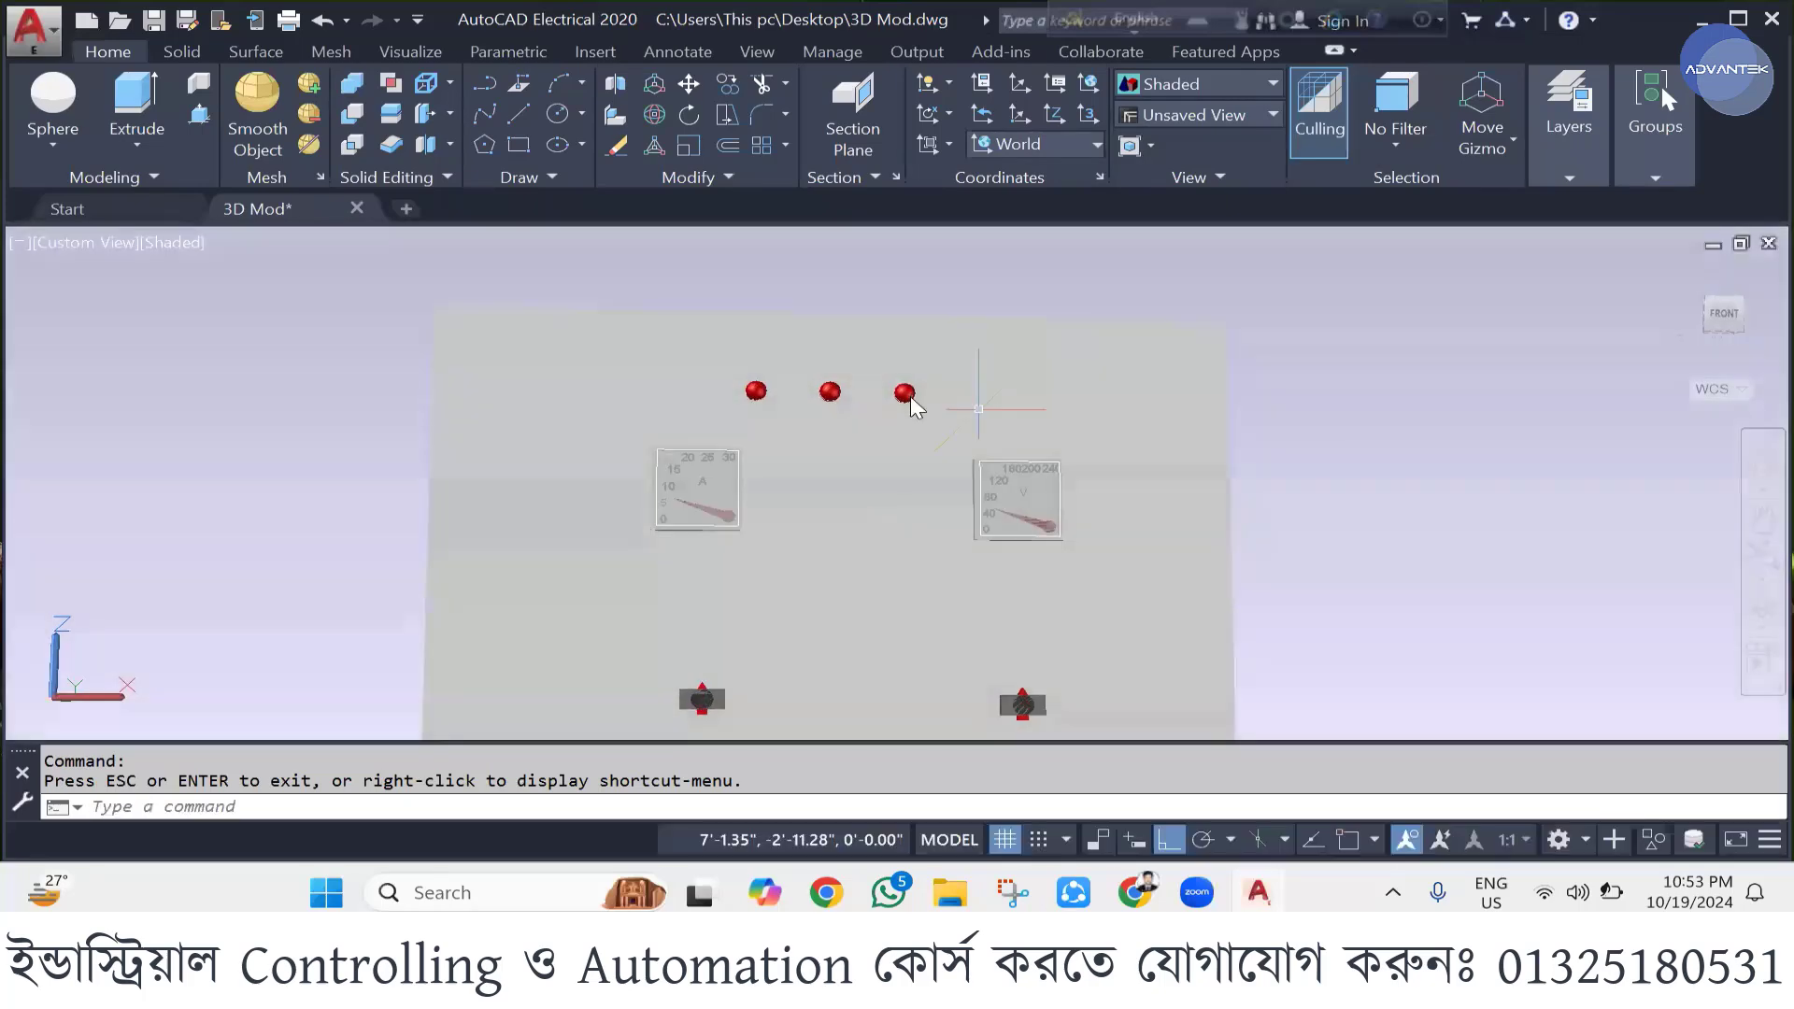
# - Set the rightmost lamp's colour to Blue in Properties
pyautogui.press('Escape')
pyautogui.click(904, 392)
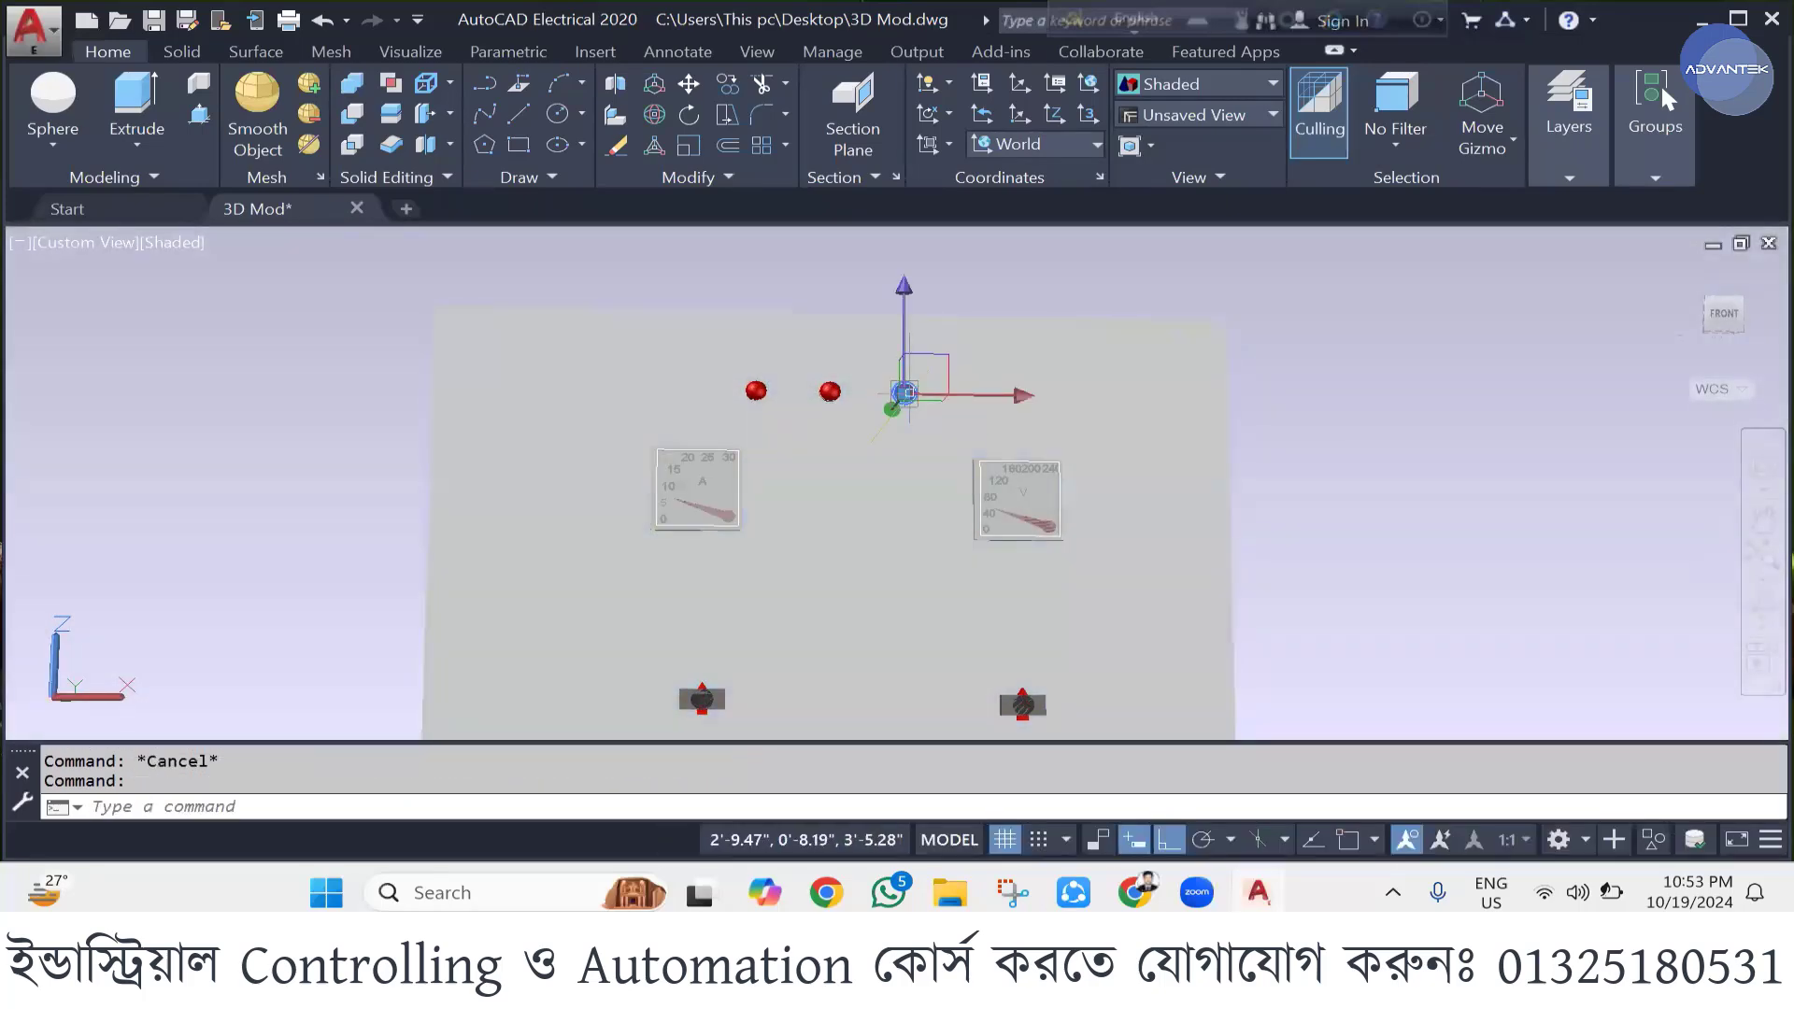
pyautogui.rightClick(904, 392)
pyautogui.press('Escape')
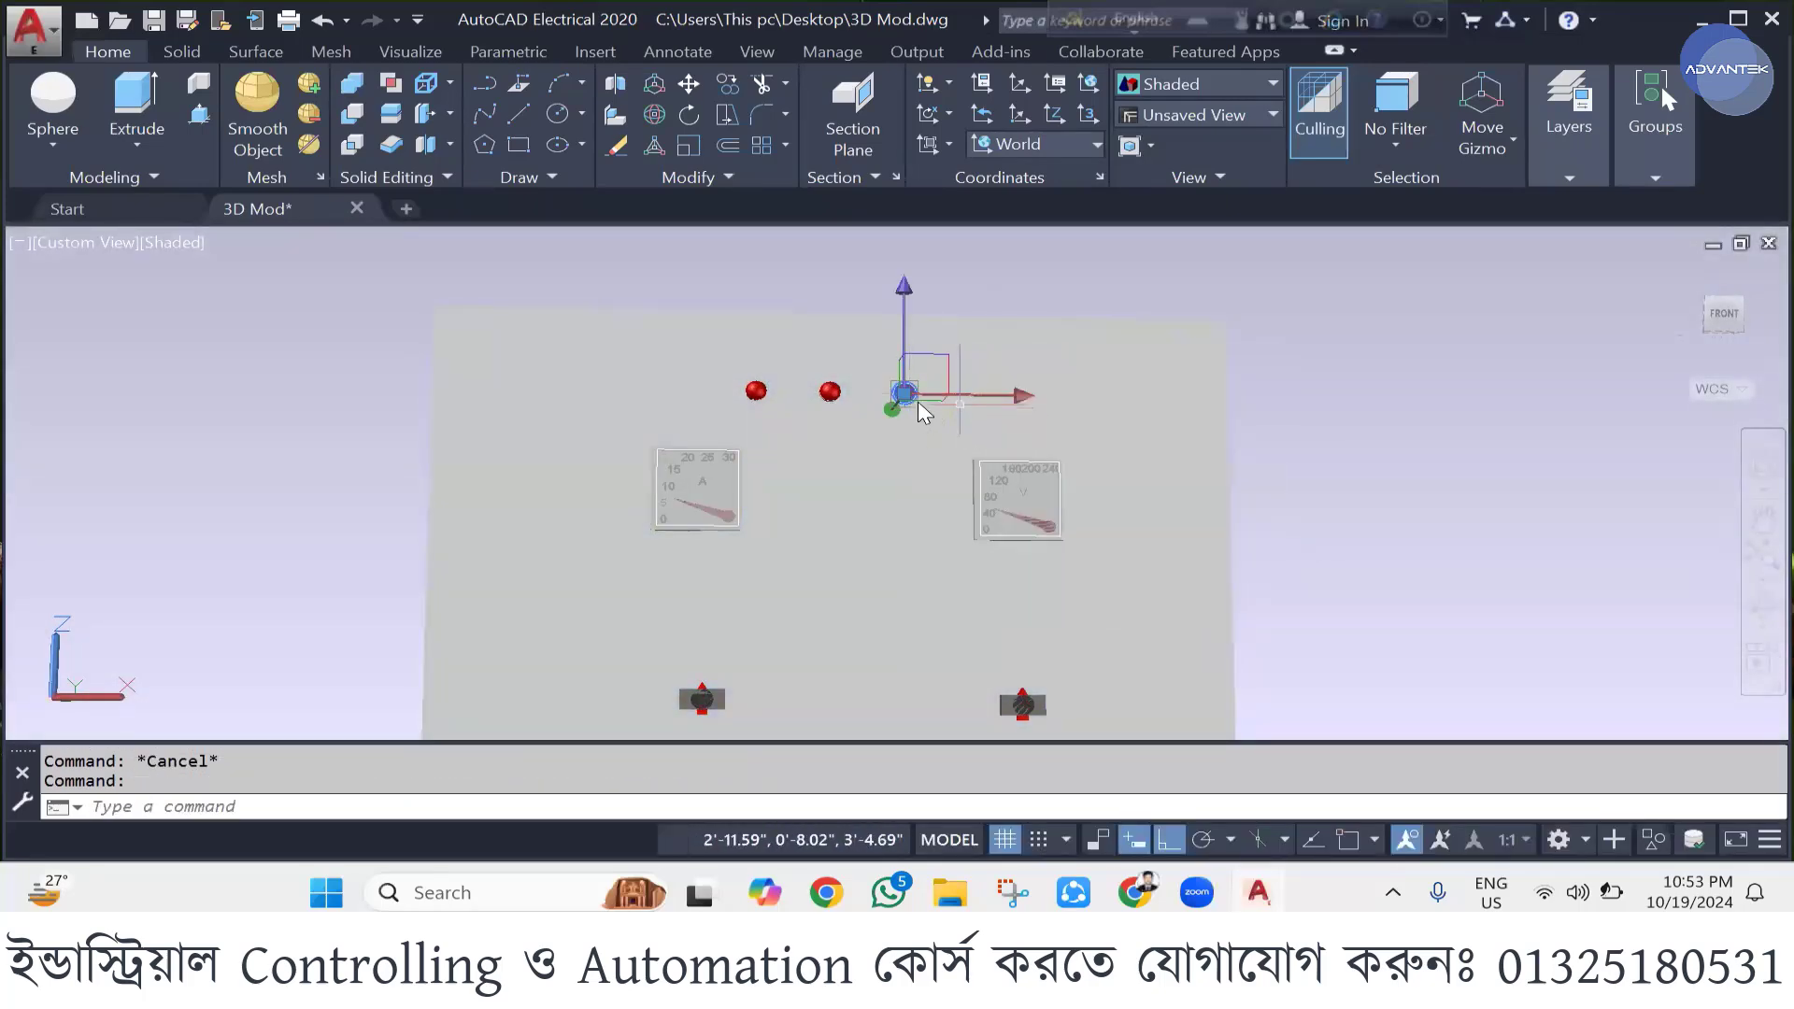
pyautogui.rightClick(942, 391)
pyautogui.press('Escape')
pyautogui.press('Escape')
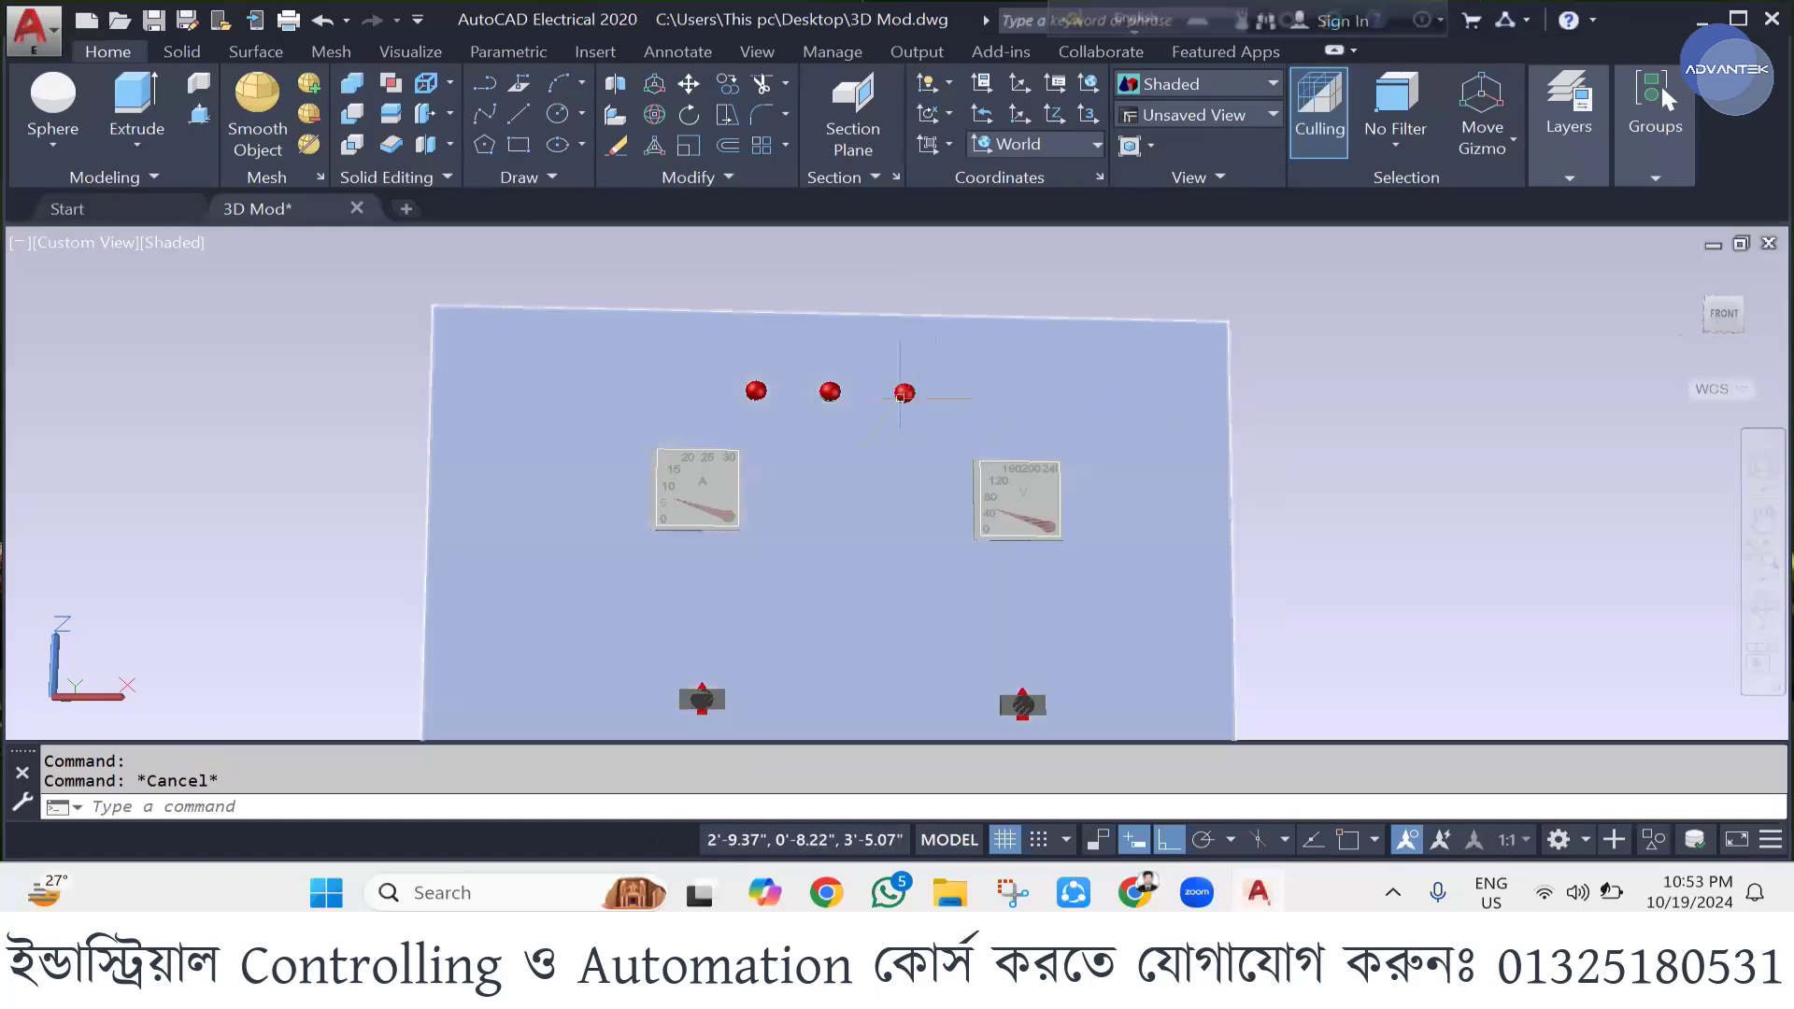
pyautogui.click(903, 393)
pyautogui.rightClick(1371, 421)
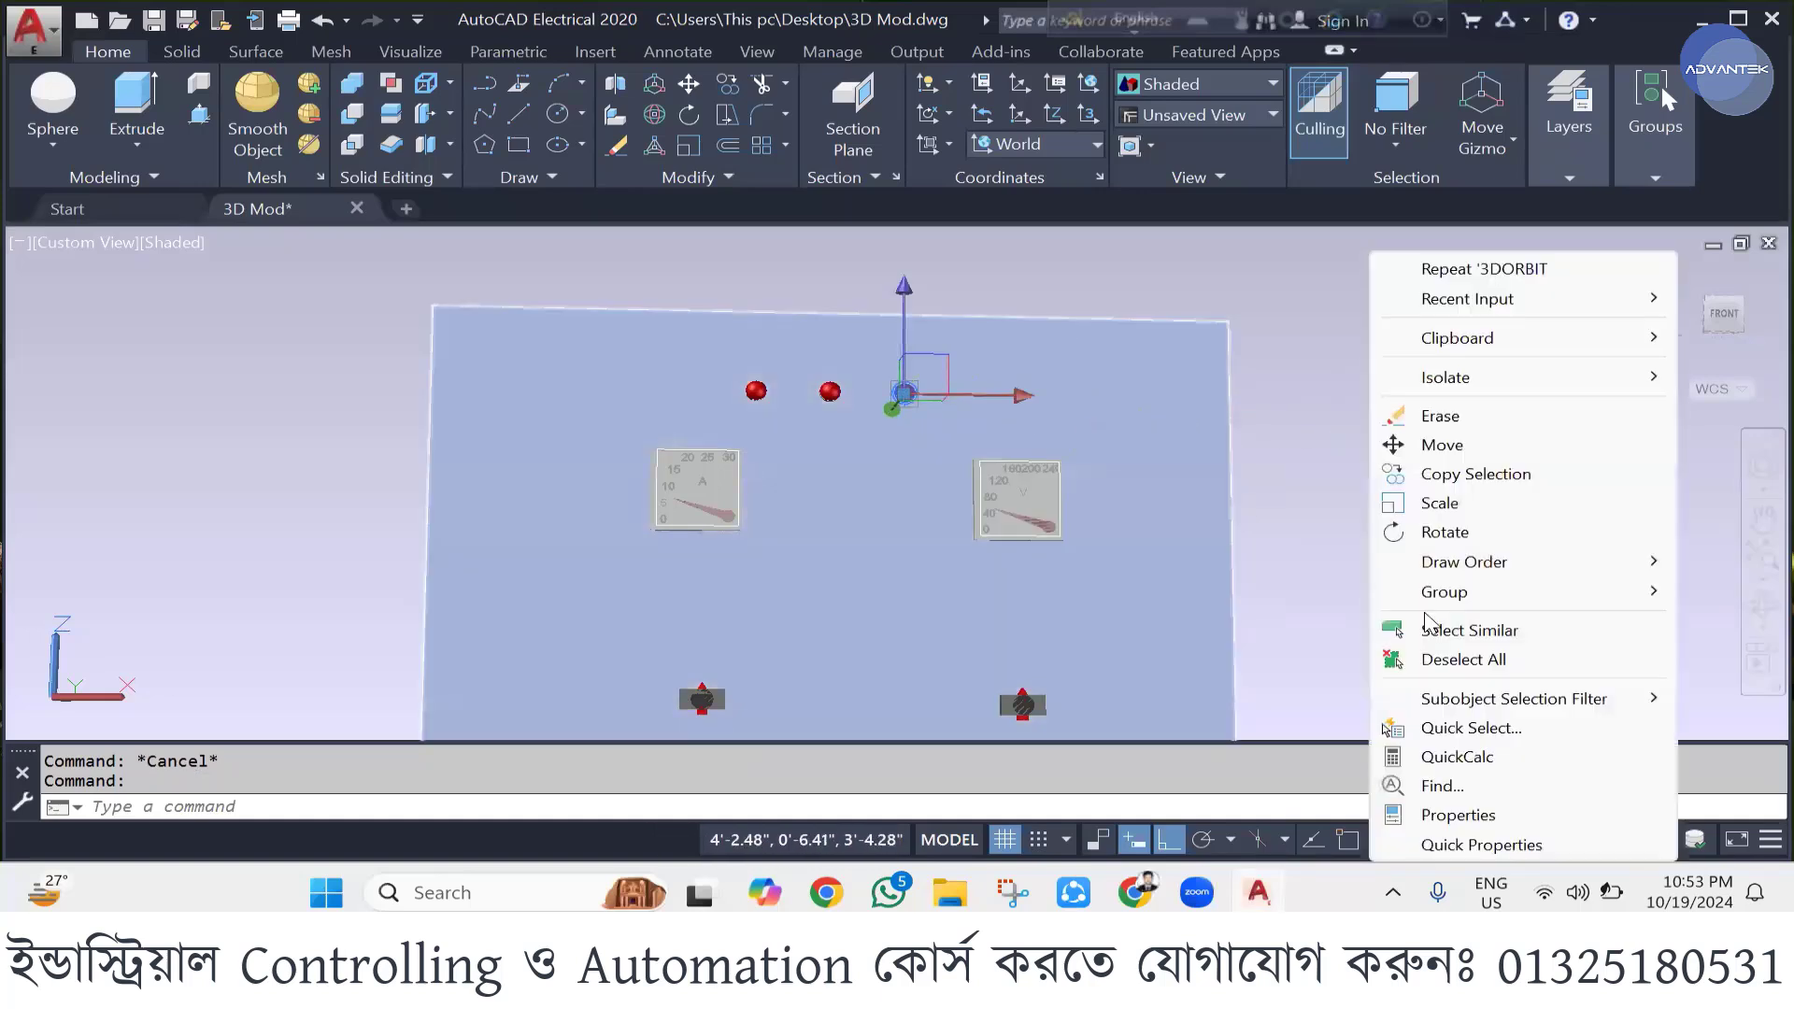
pyautogui.click(1458, 815)
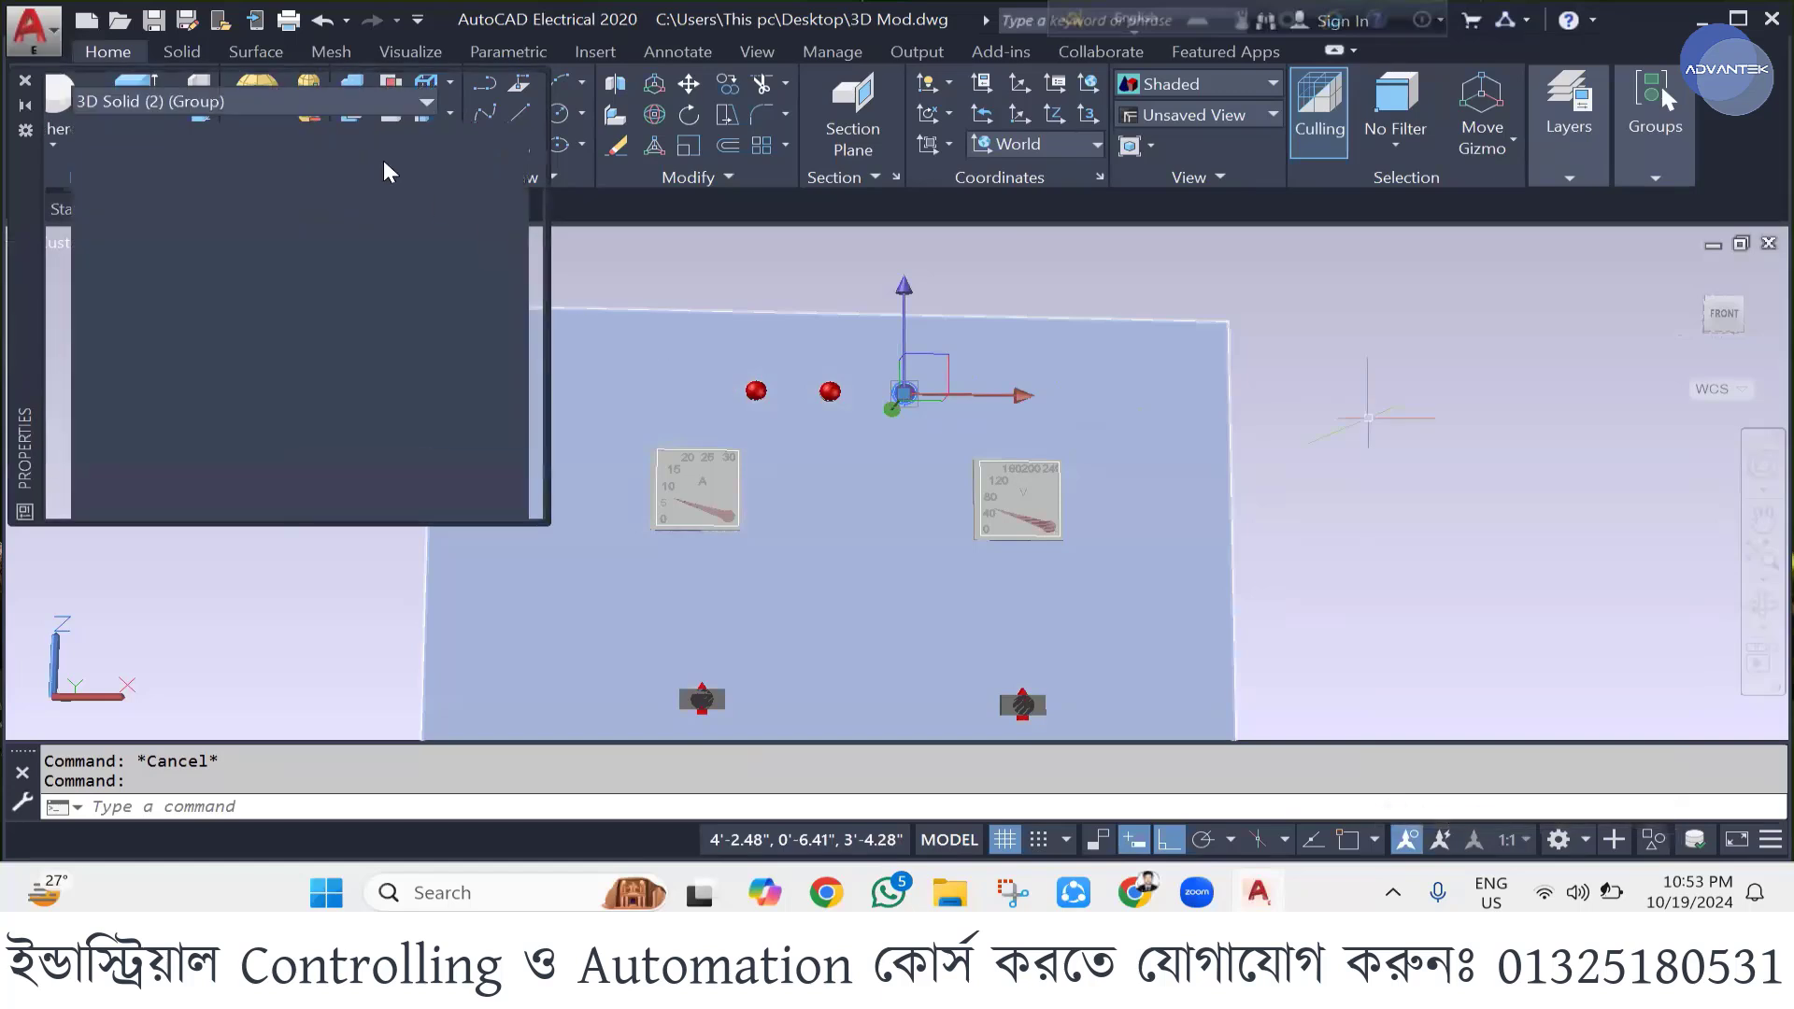
pyautogui.click(355, 164)
pyautogui.click(355, 164)
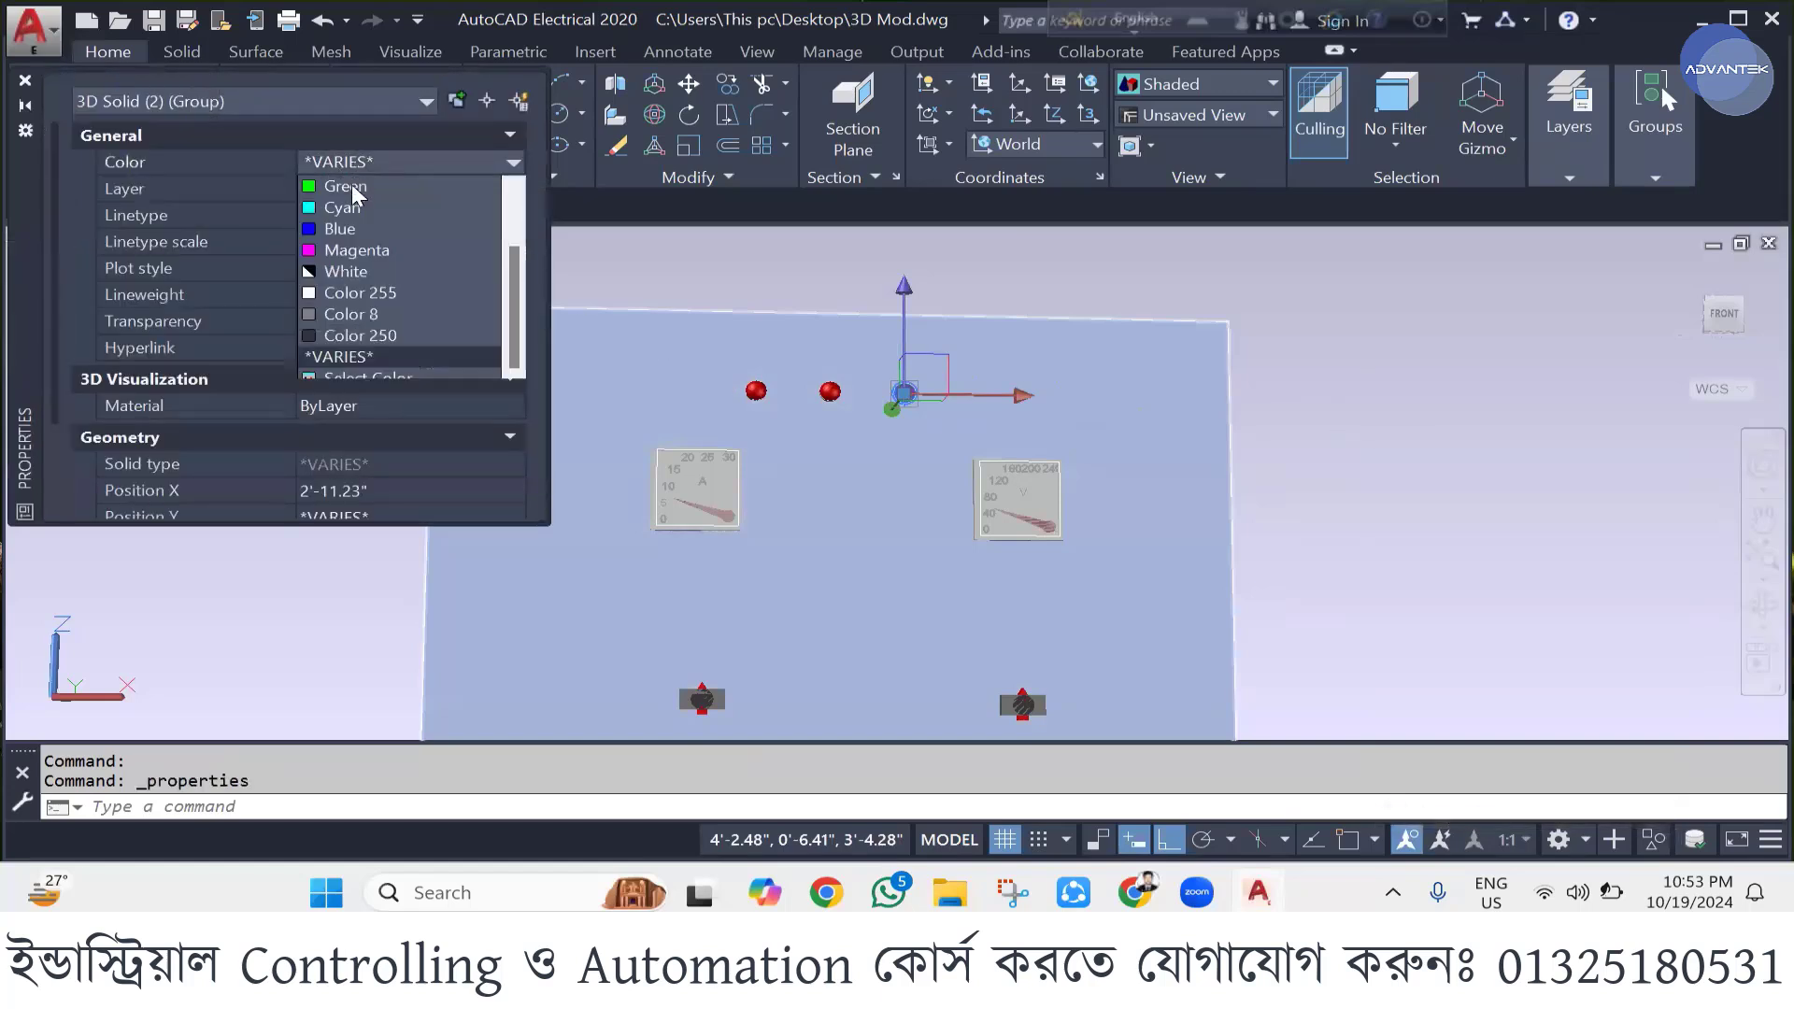
pyautogui.click(338, 228)
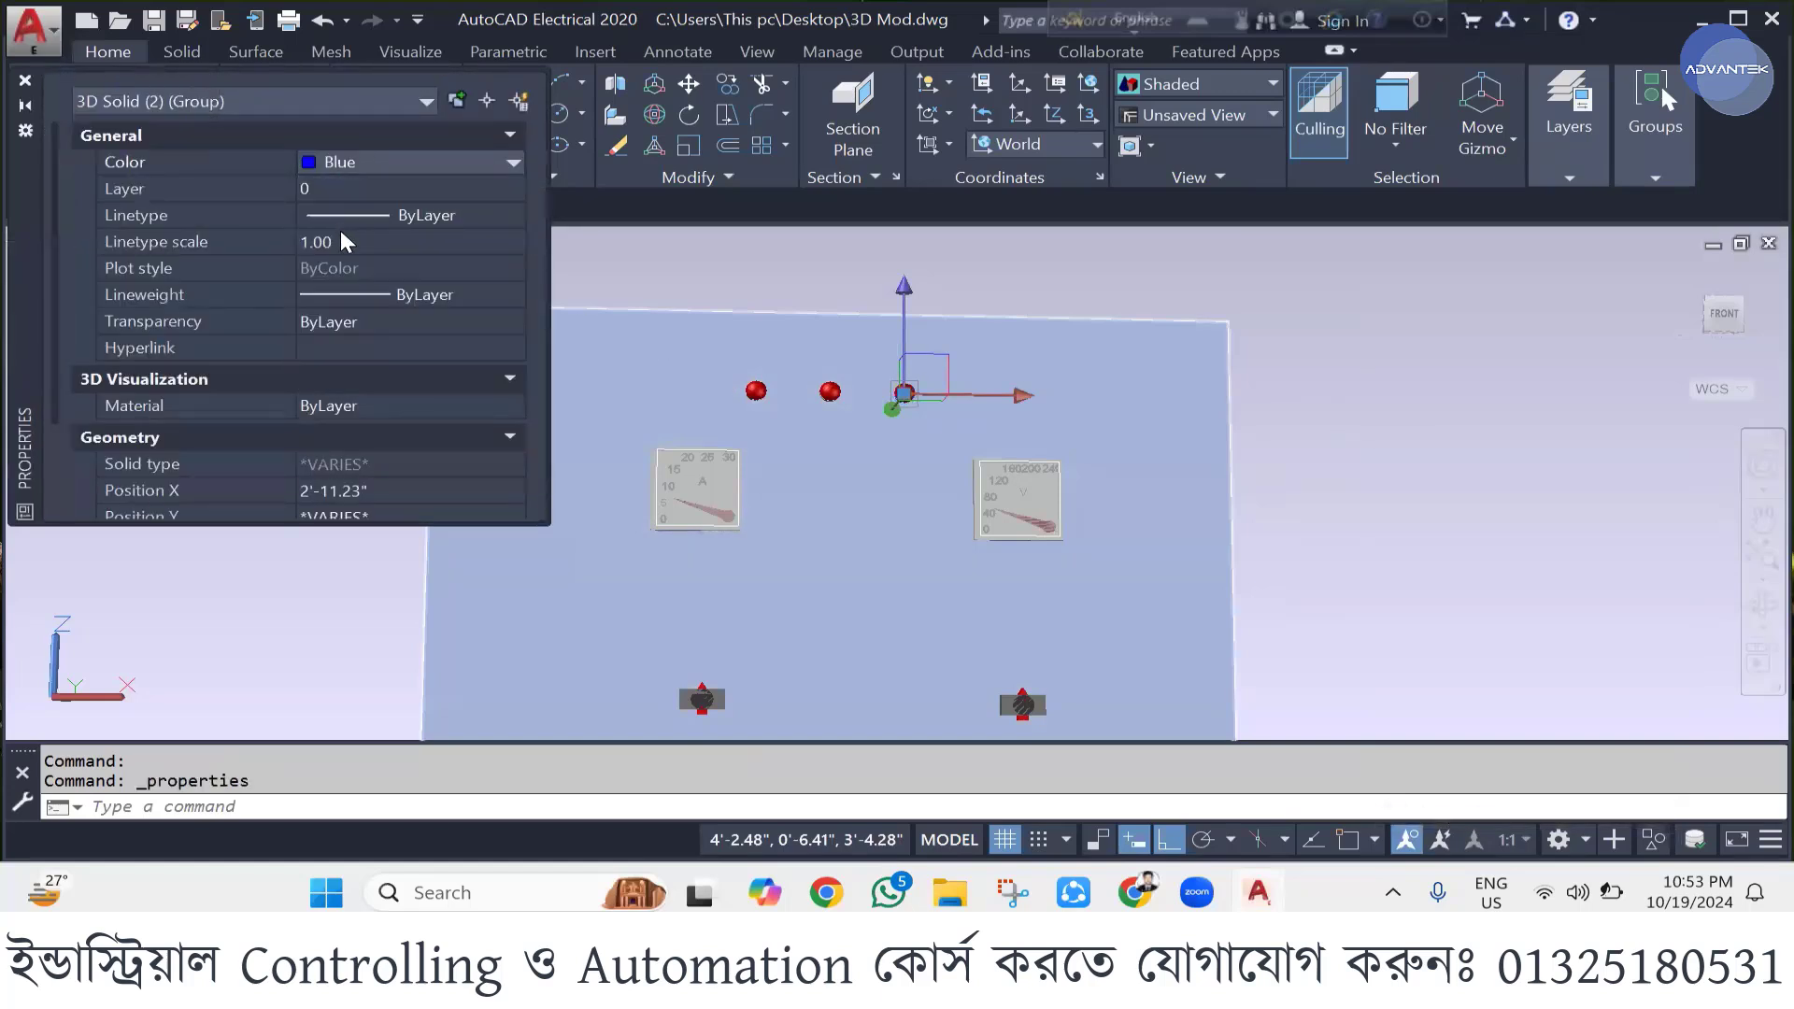
pyautogui.press('Escape')
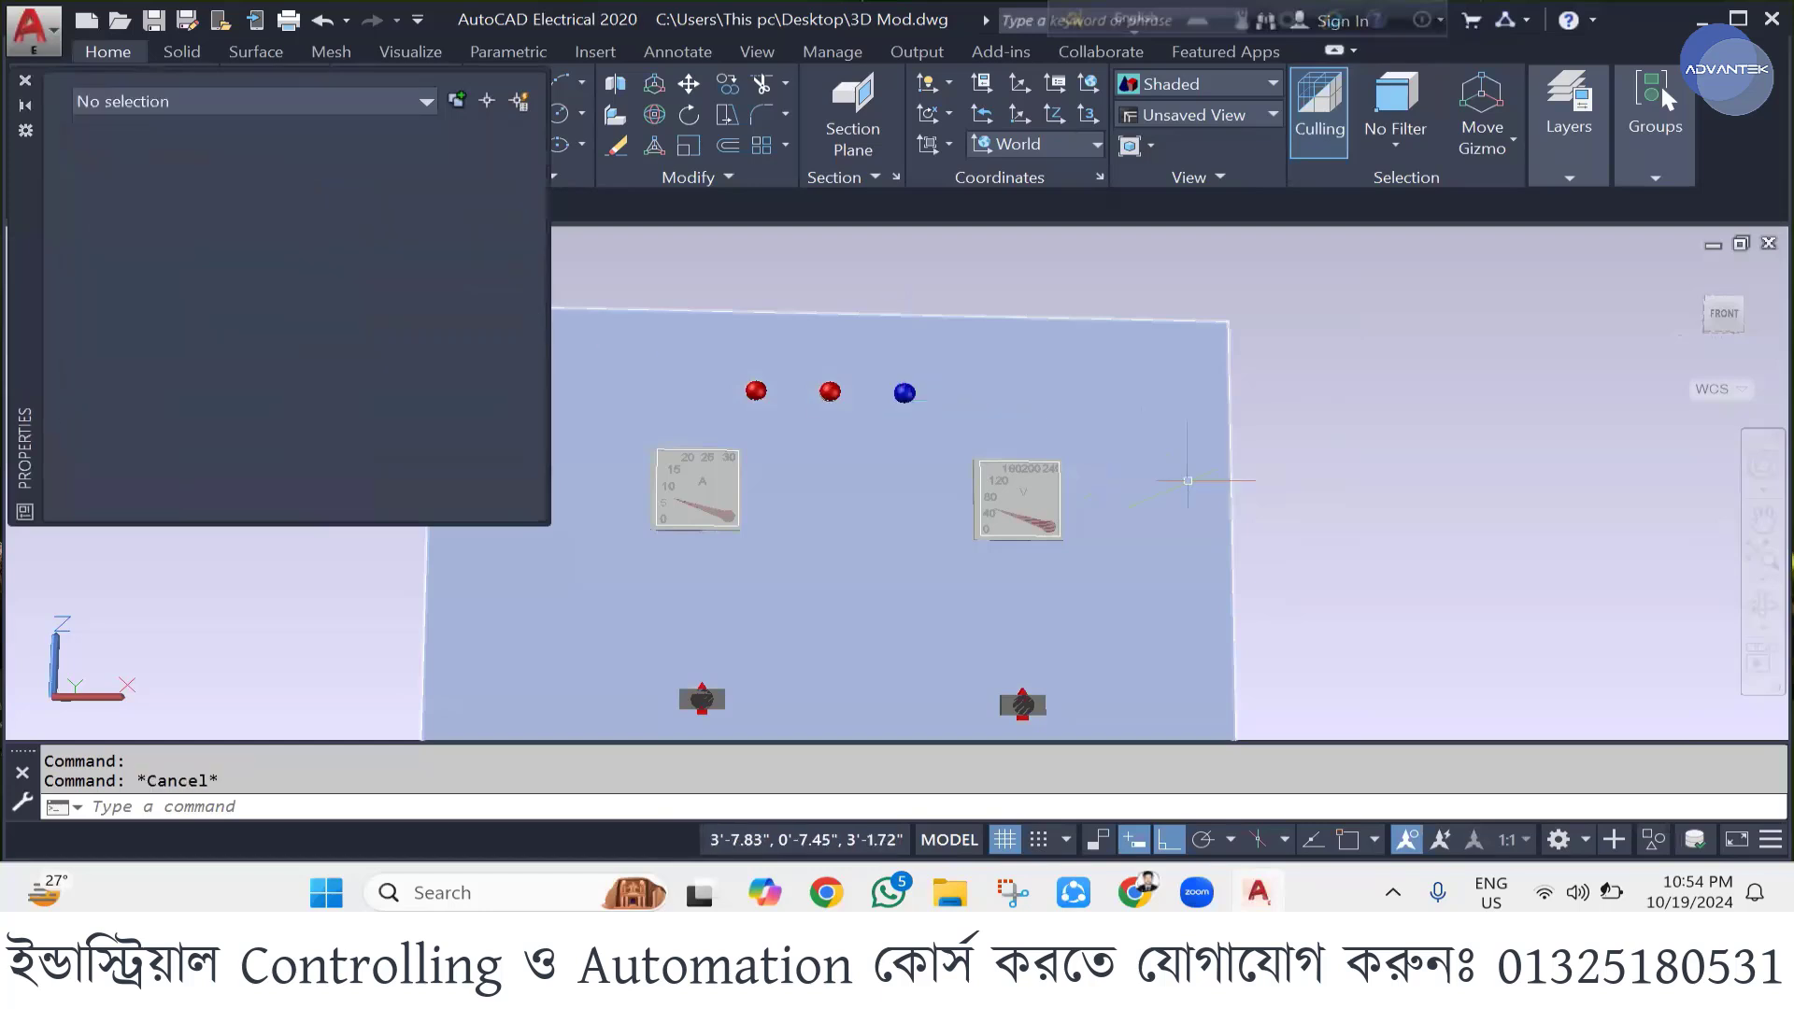
pyautogui.press('Escape')
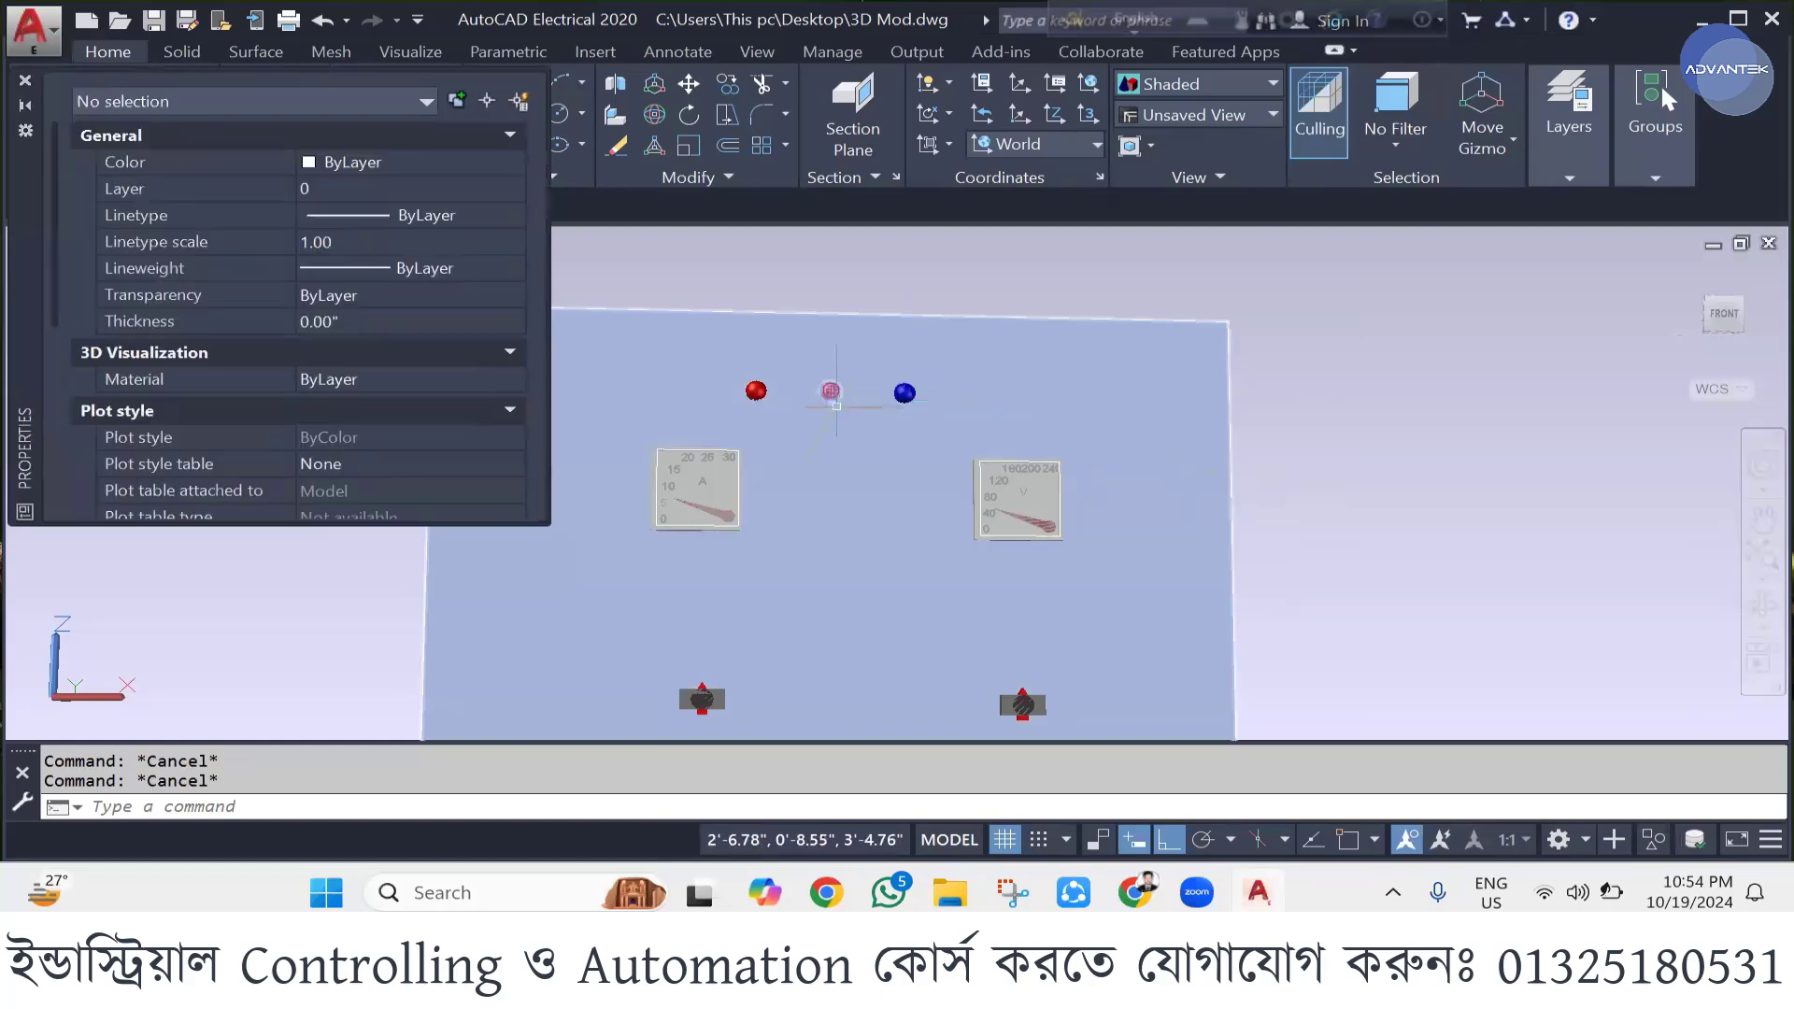
# - Set the middle lamp's colour to yellow, index colour 50
pyautogui.click(830, 391)
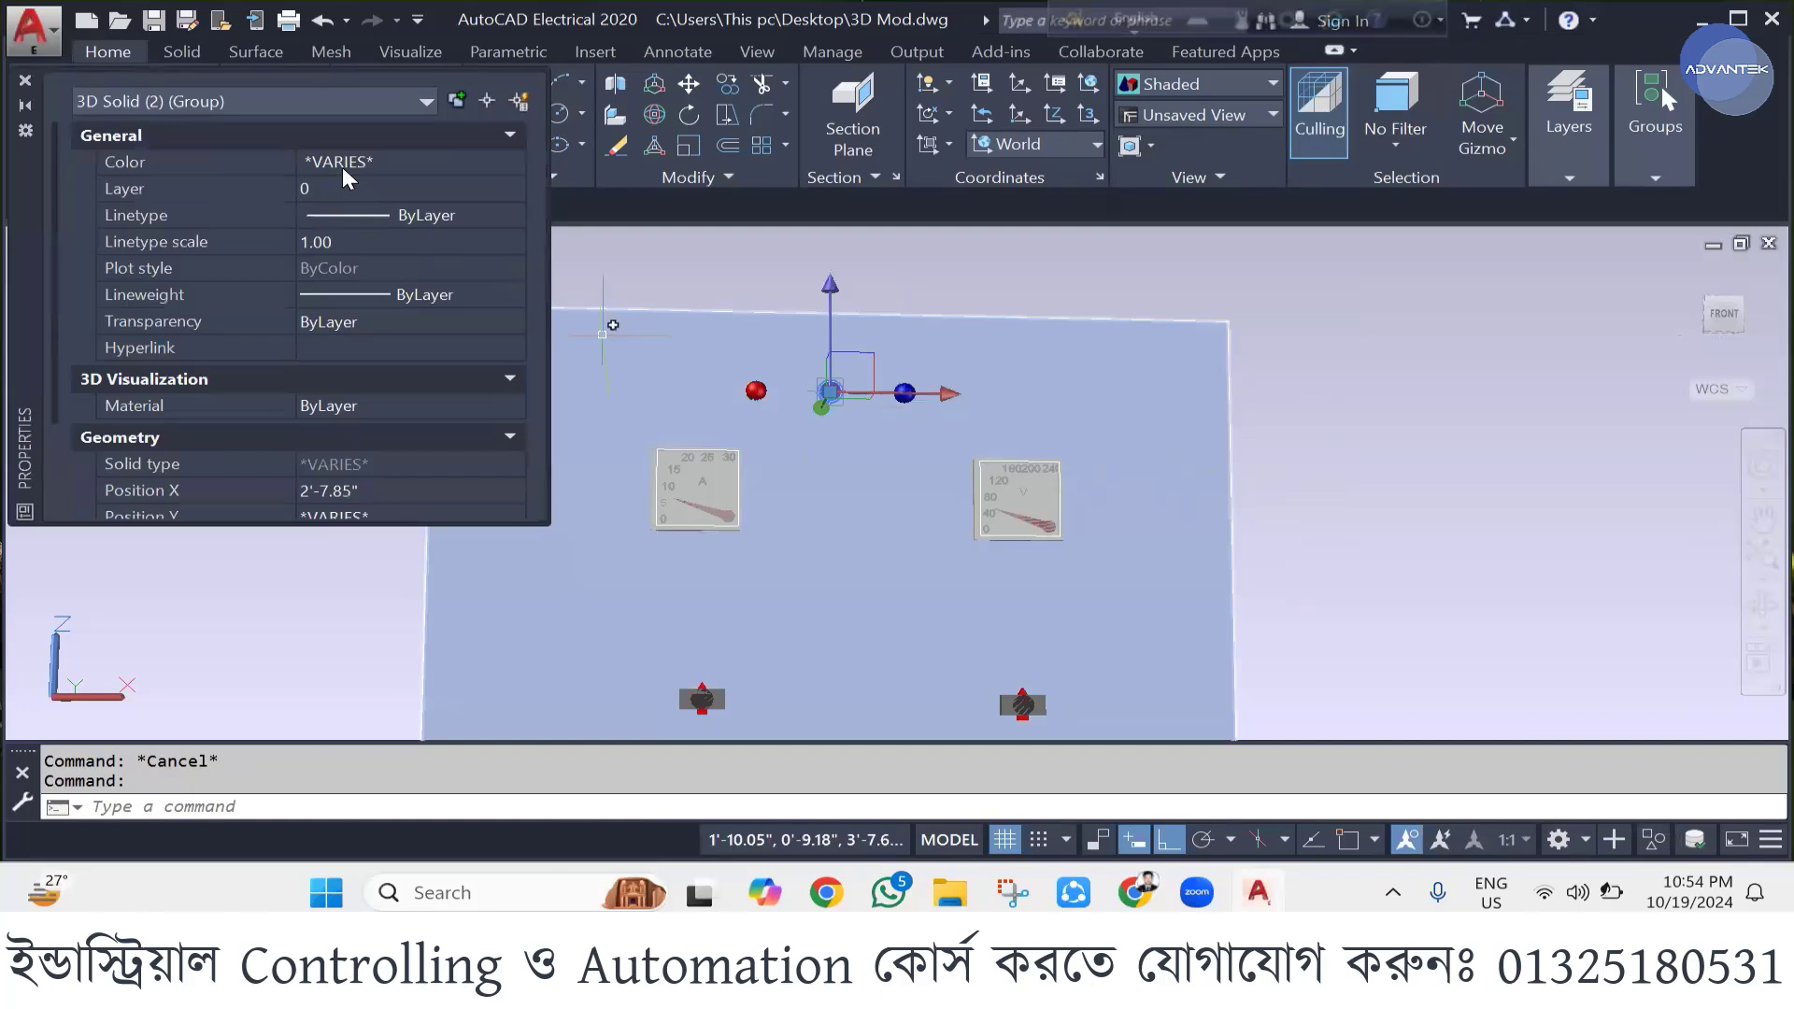
pyautogui.click(342, 166)
pyautogui.click(342, 167)
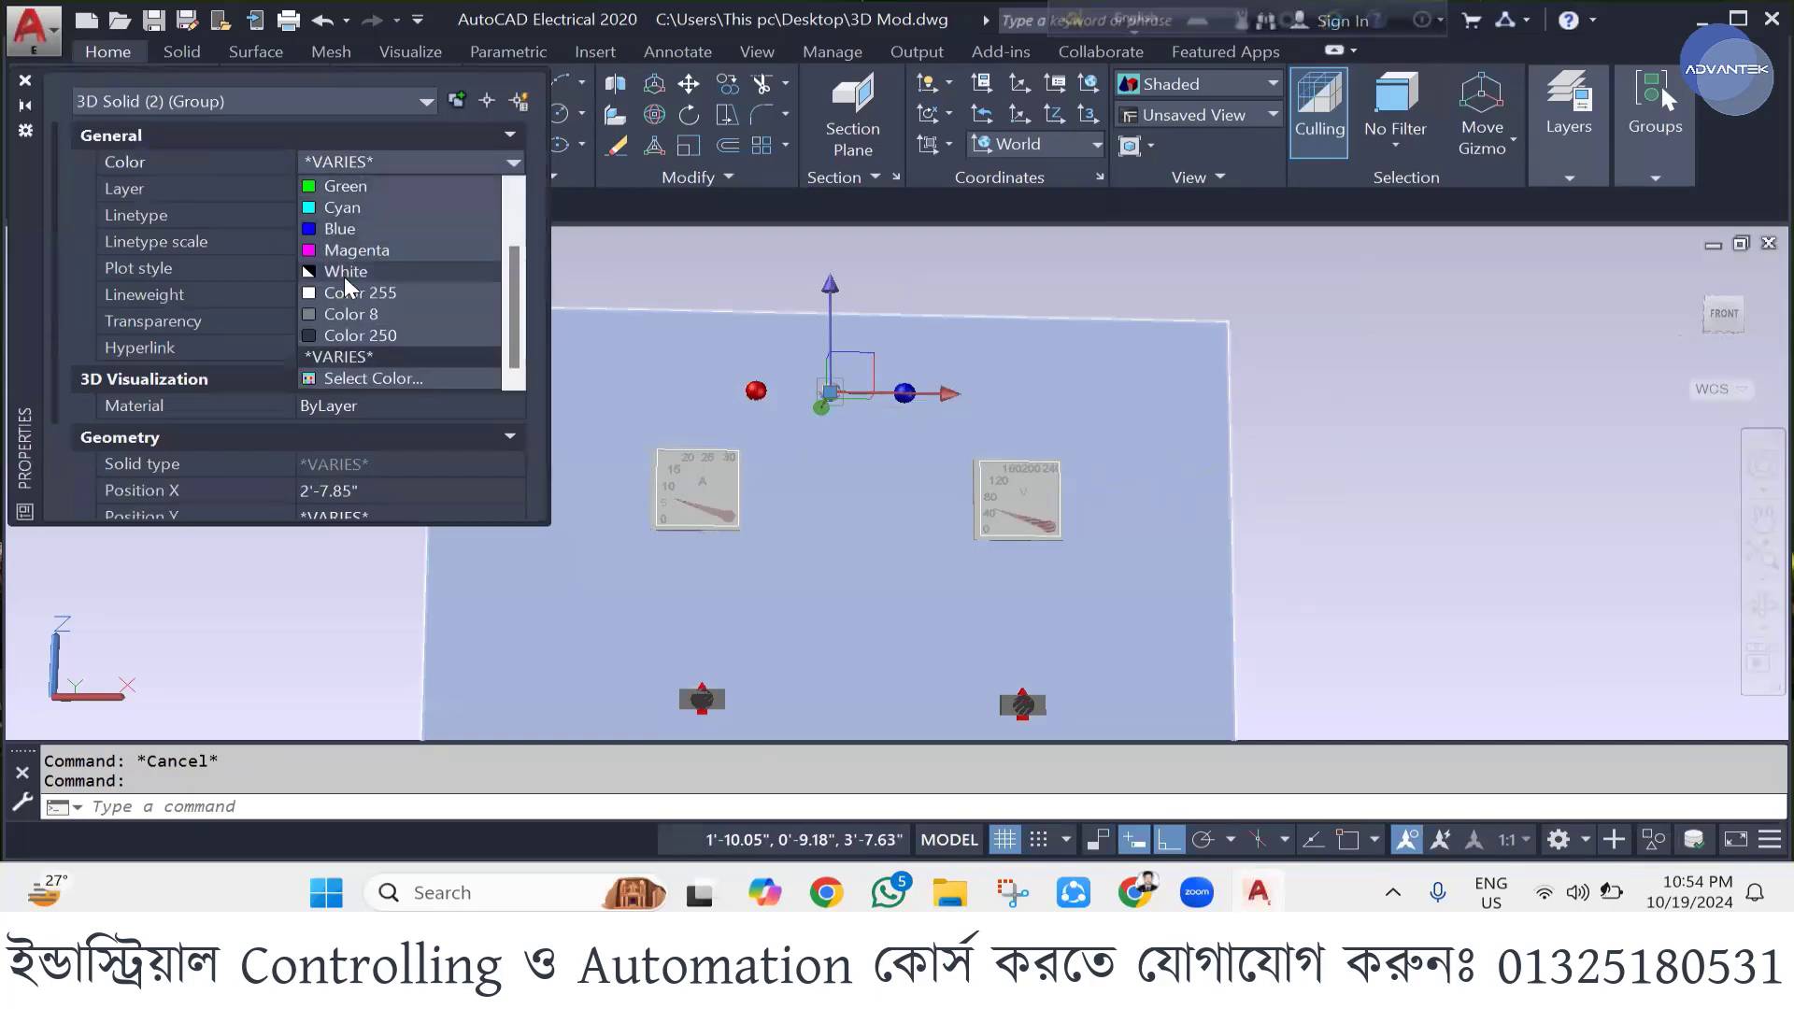
pyautogui.click(342, 377)
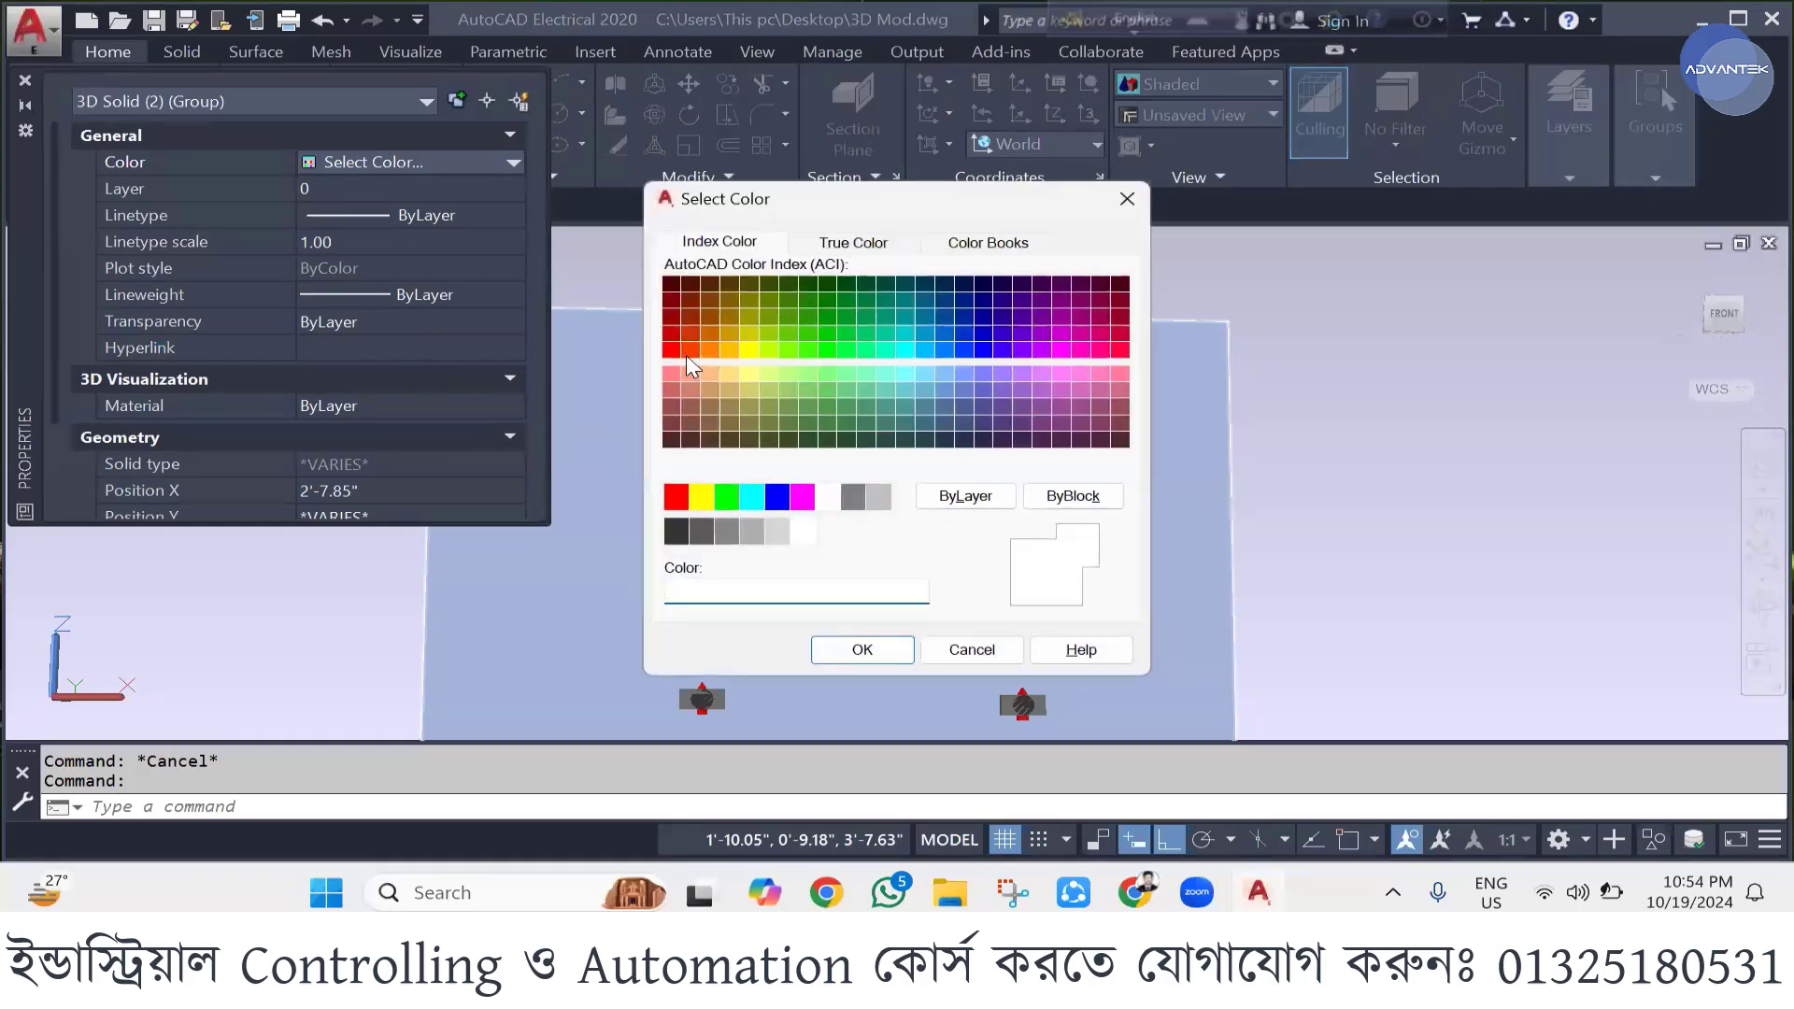
pyautogui.click(750, 353)
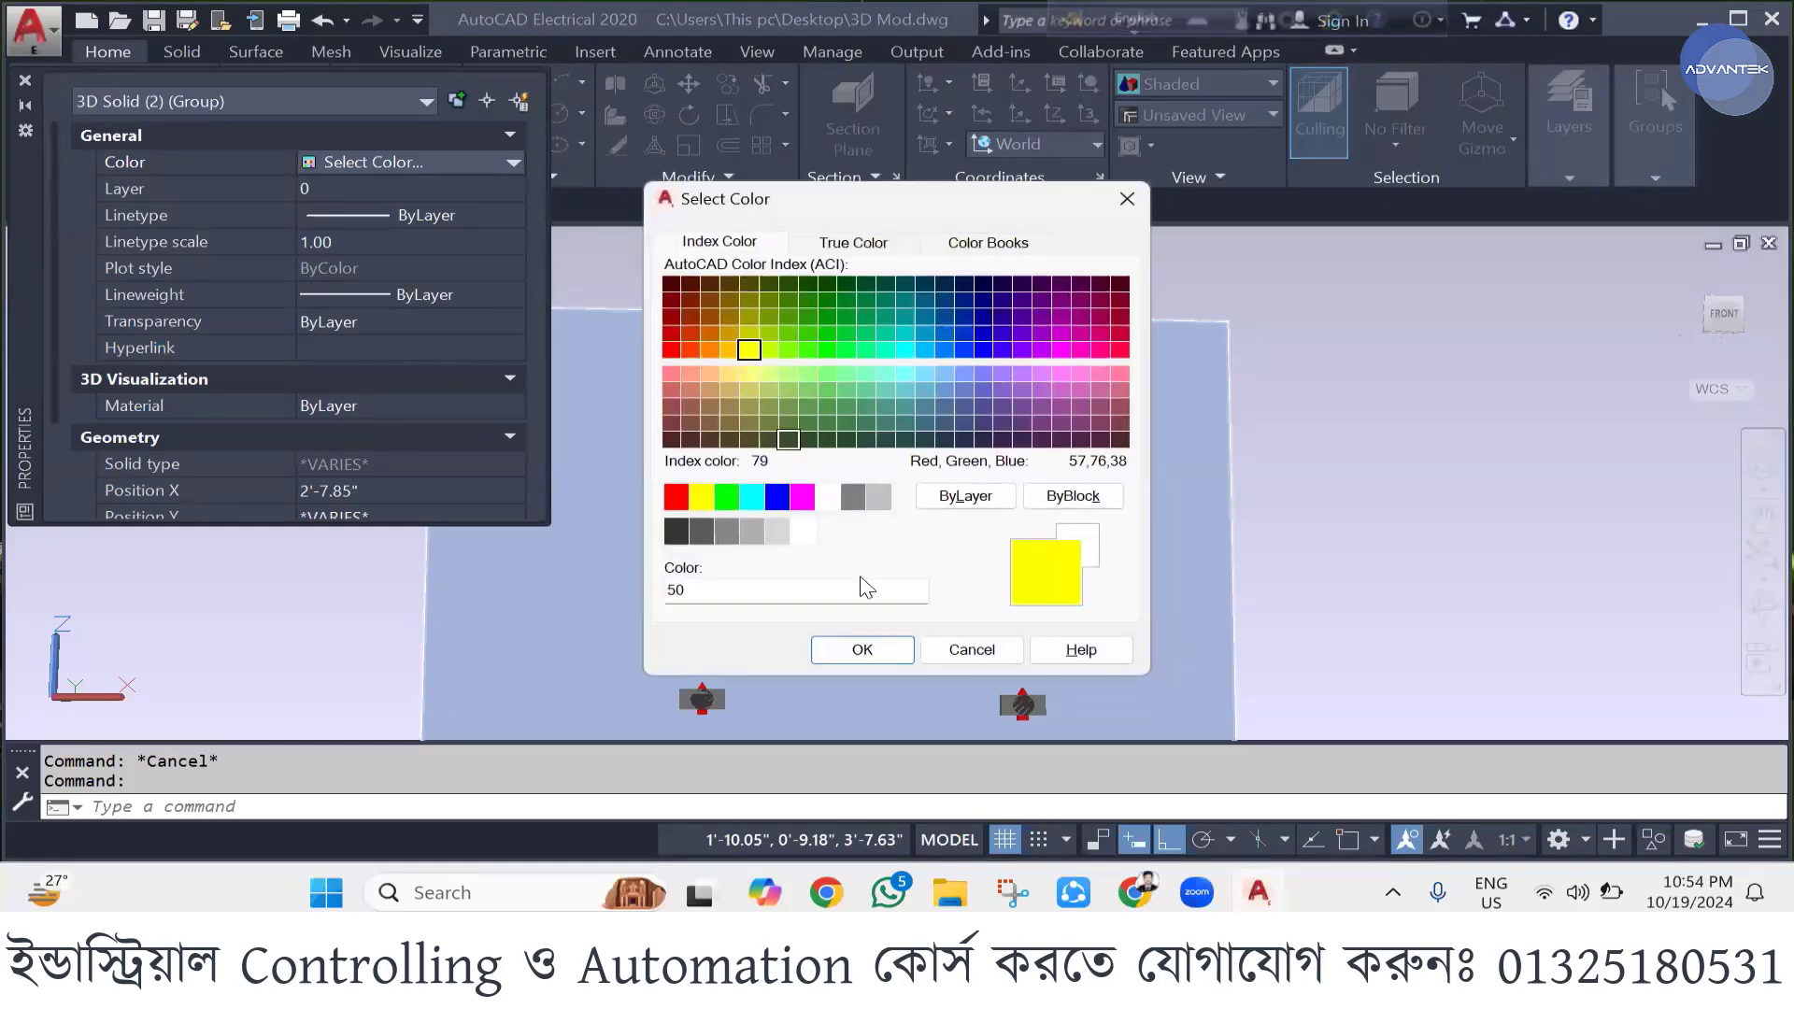
pyautogui.click(861, 648)
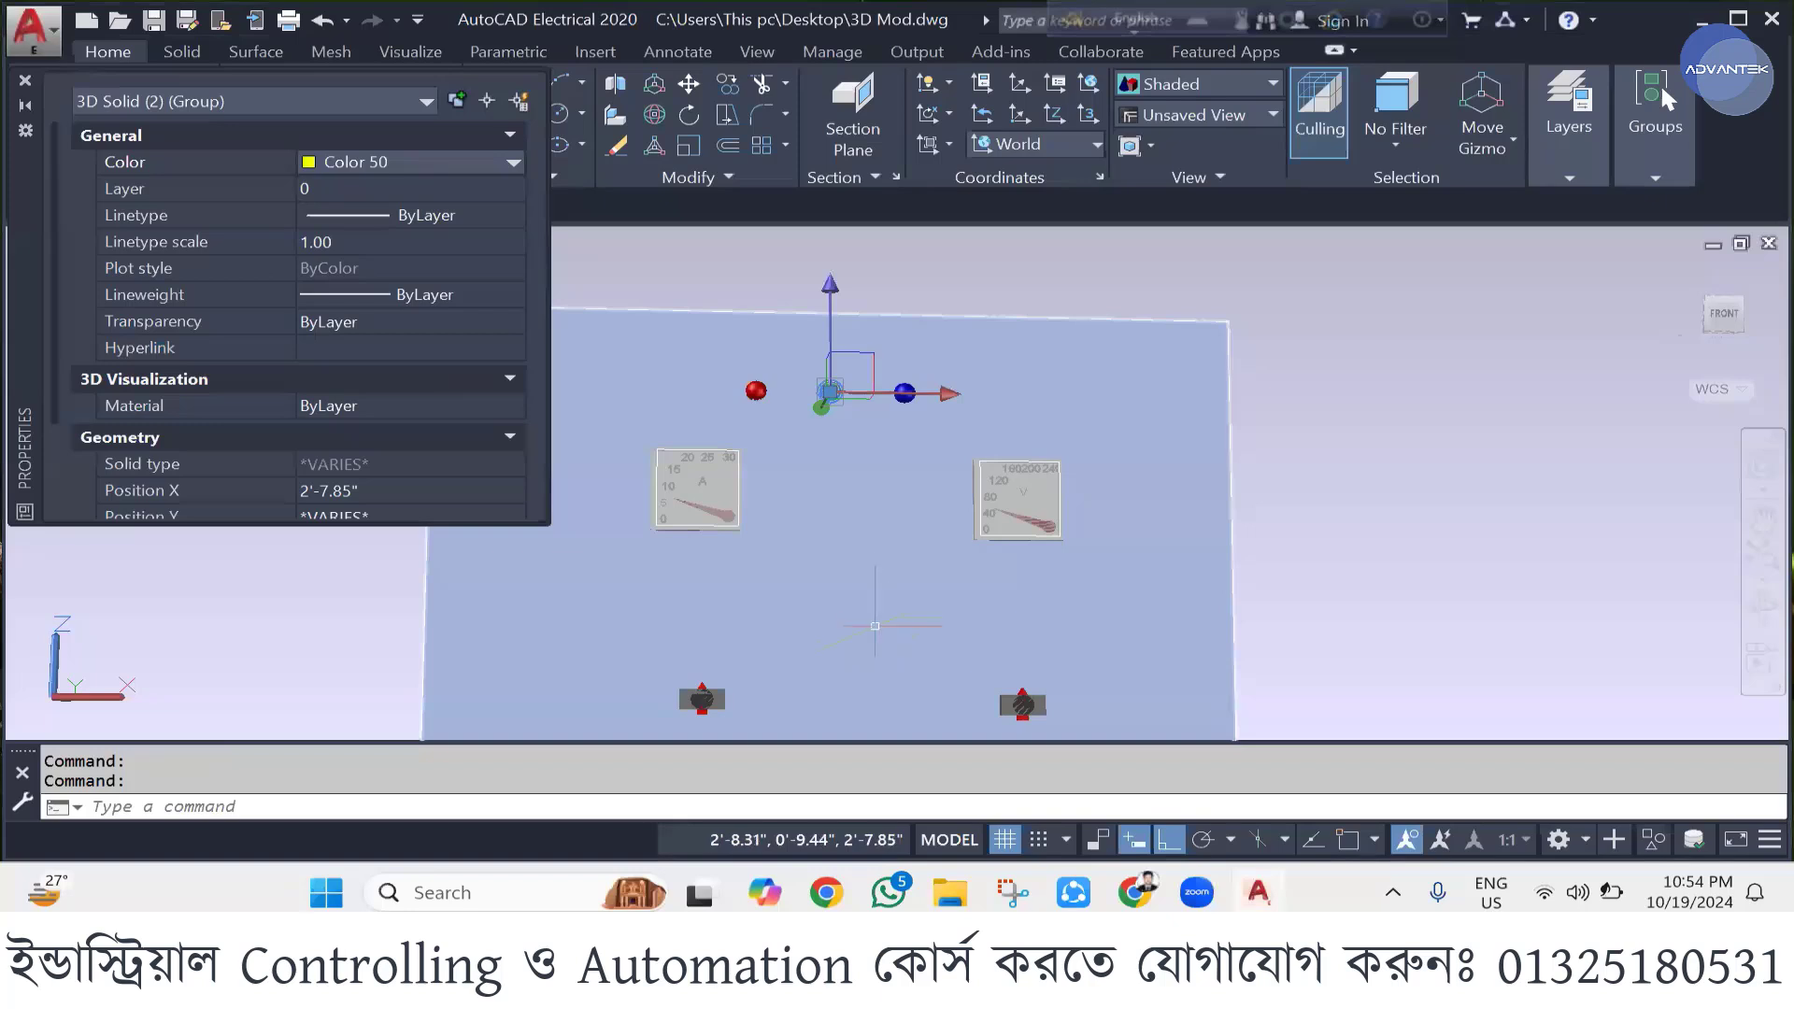
pyautogui.press('Escape')
pyautogui.press('Escape')
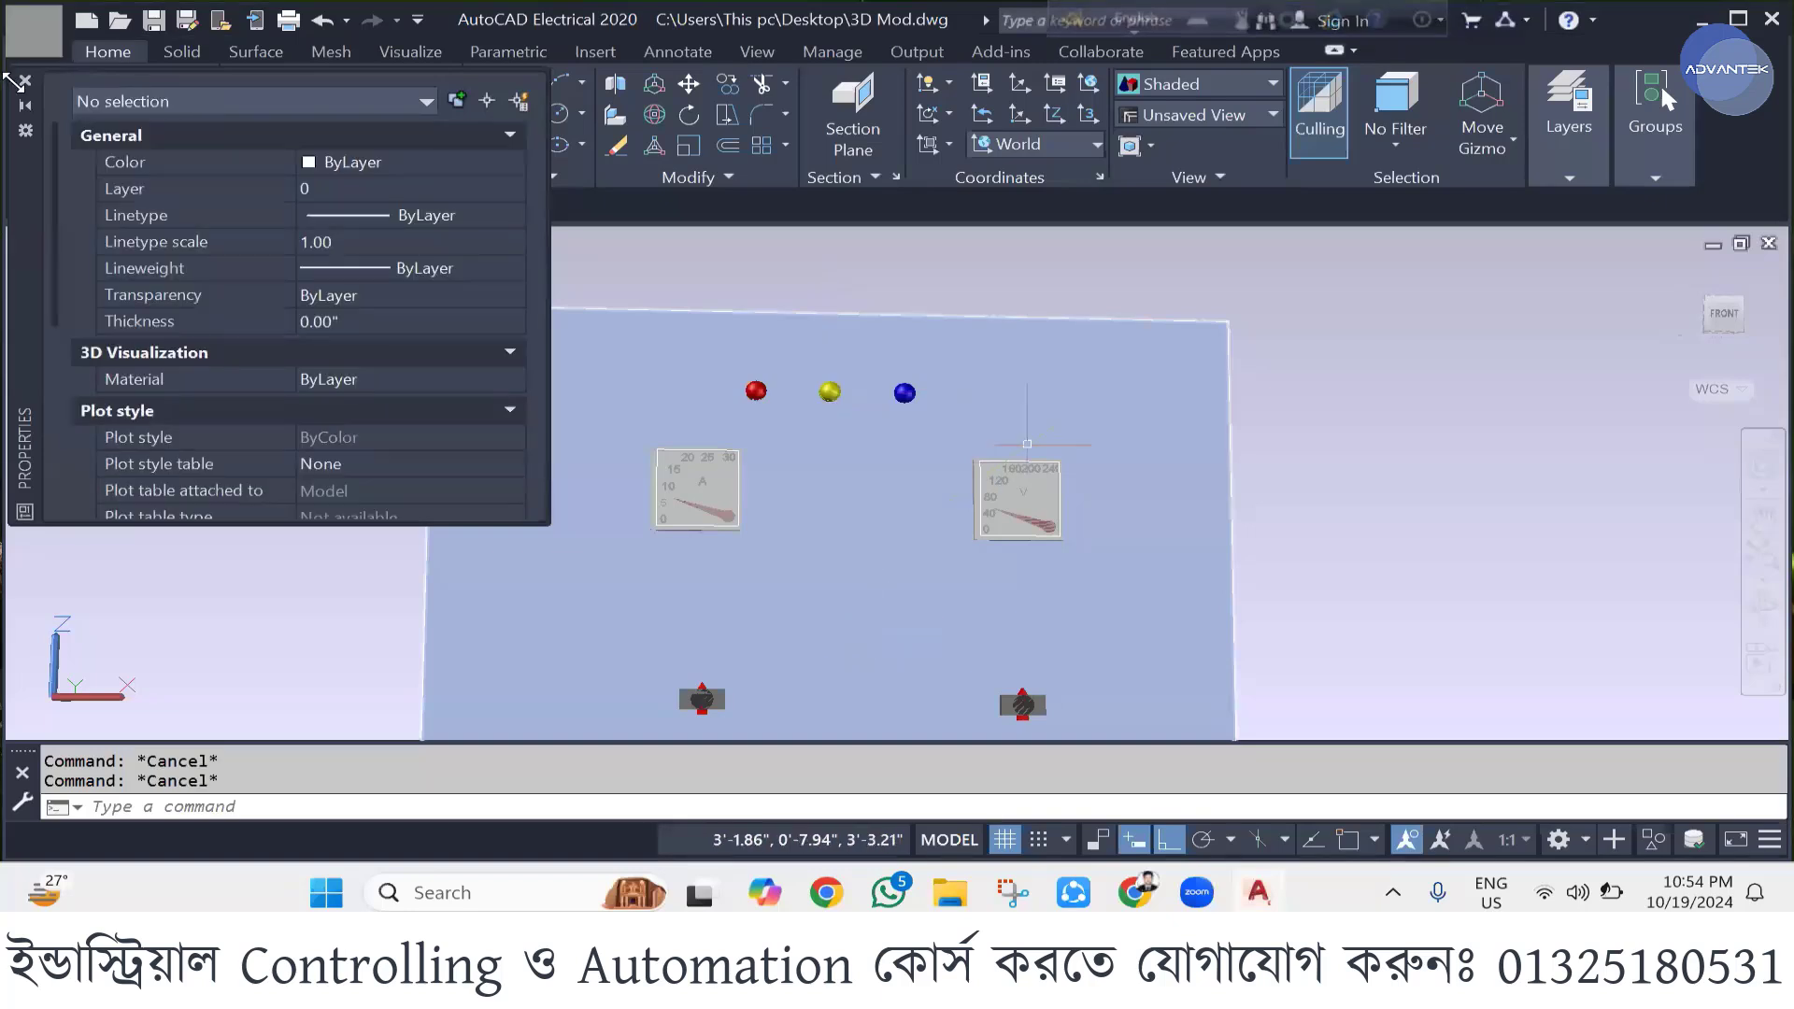
# - Close the Properties panel and switch to the south-west isometric view
pyautogui.click(25, 81)
pyautogui.scroll(-5, 902, 467)
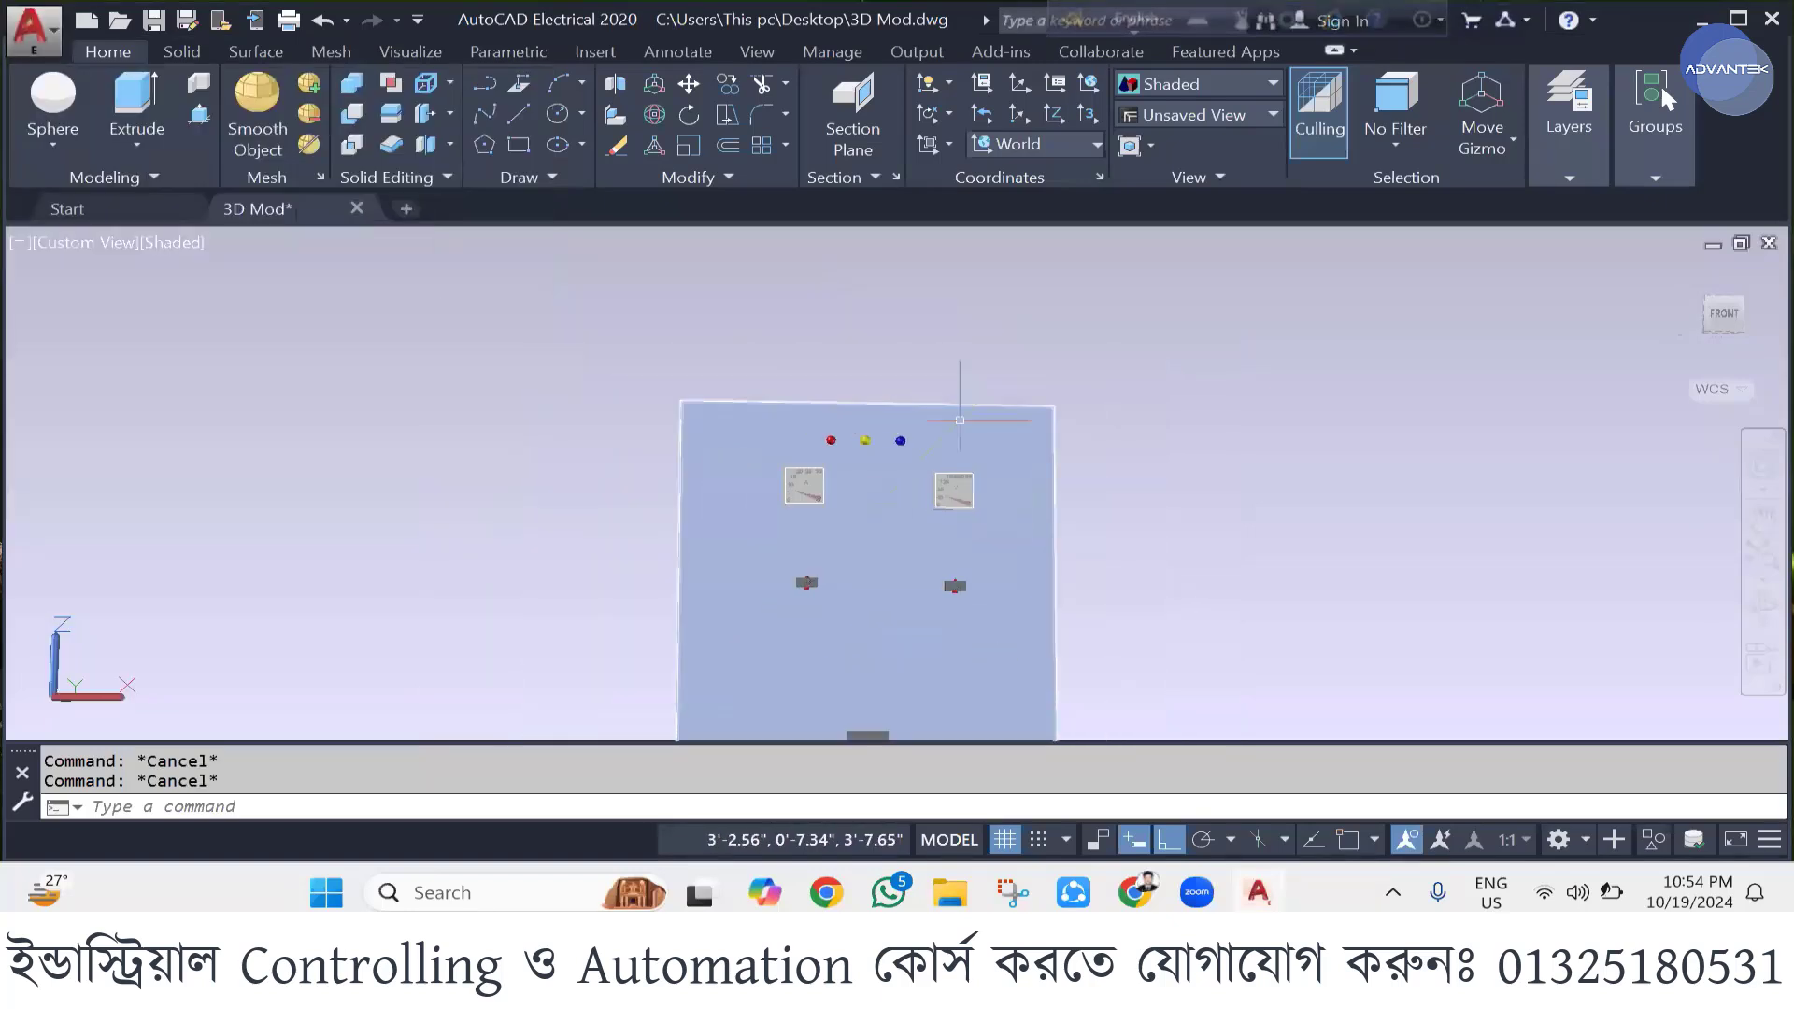
pyautogui.click(1761, 606)
pyautogui.press('Escape')
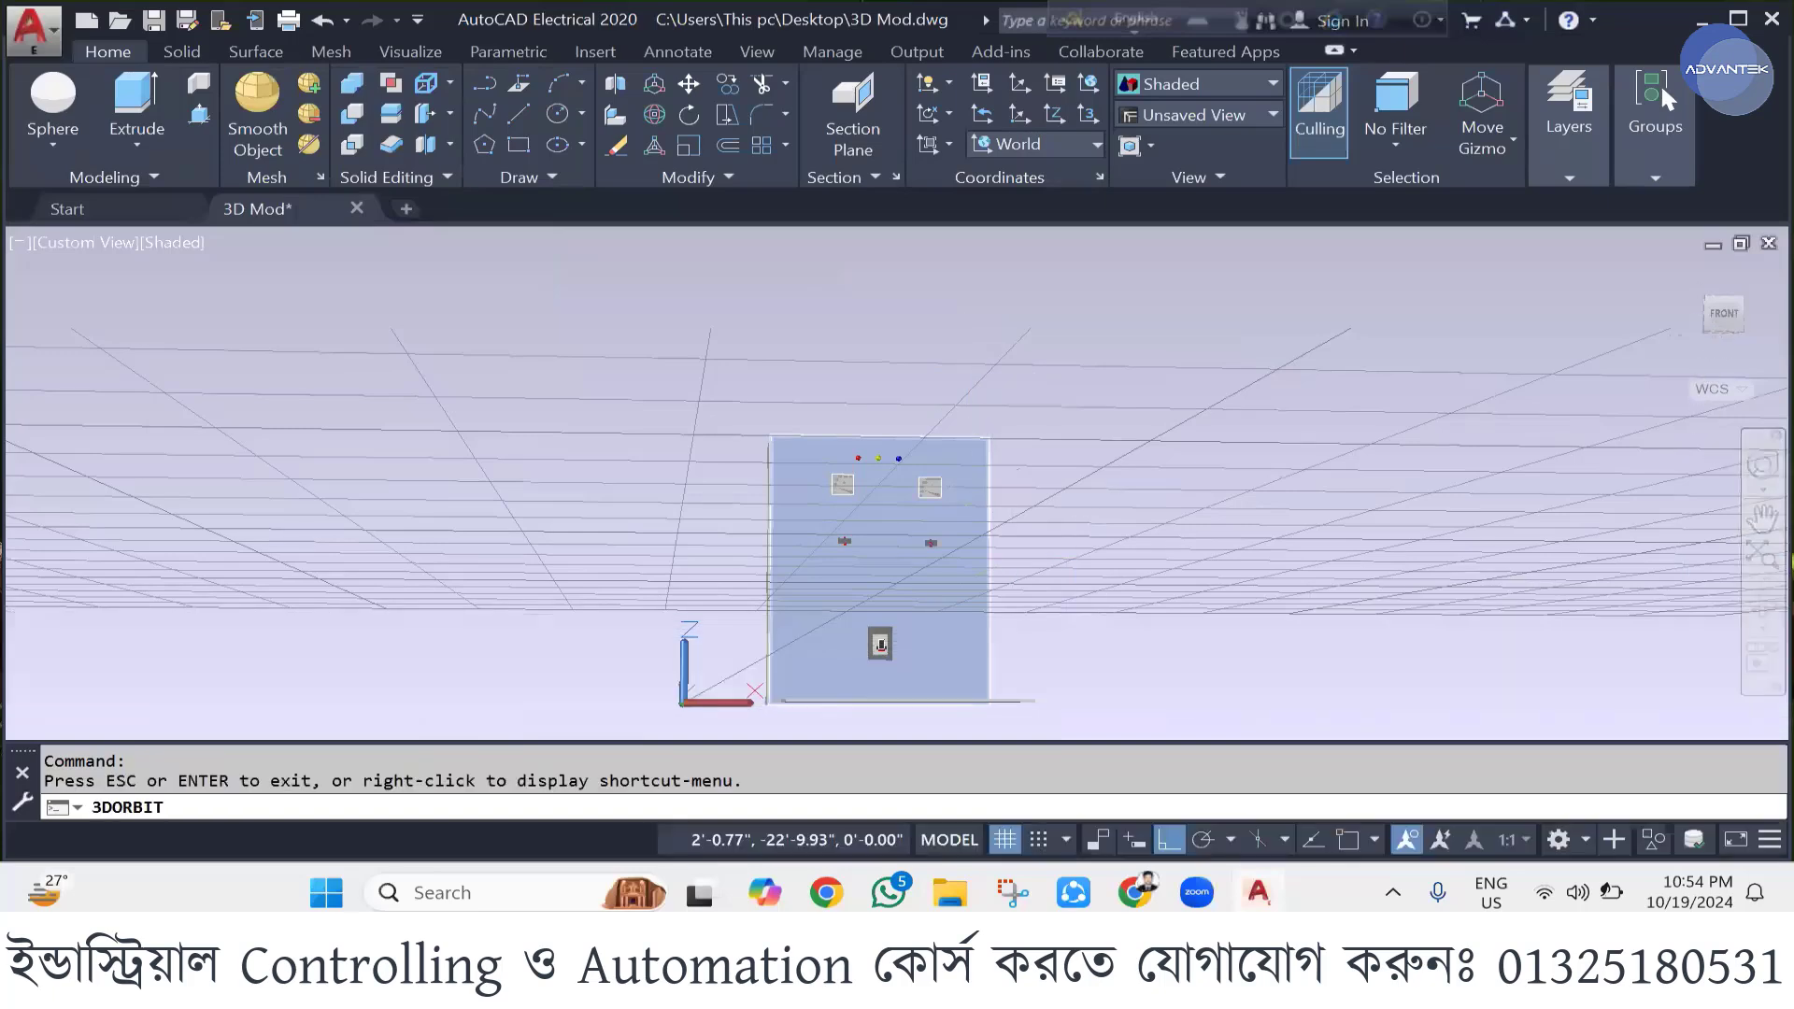
pyautogui.click(1665, 269)
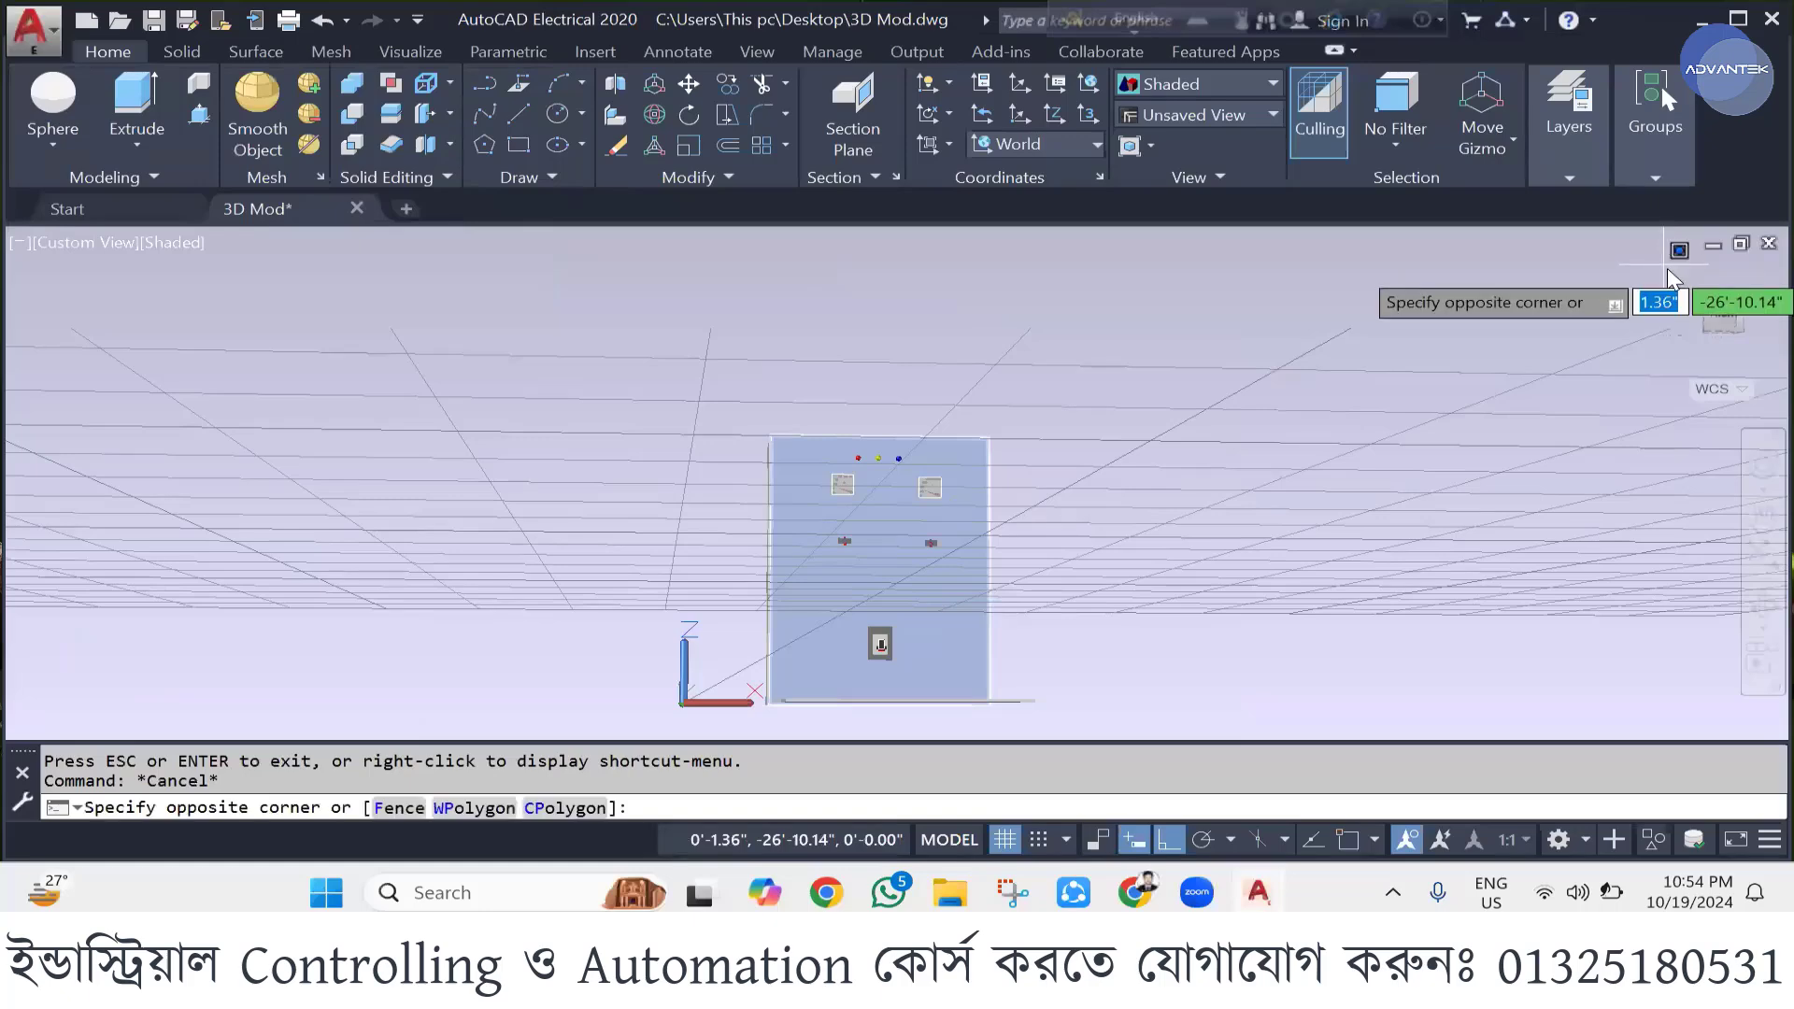
pyautogui.press('Escape')
pyautogui.click(1670, 269)
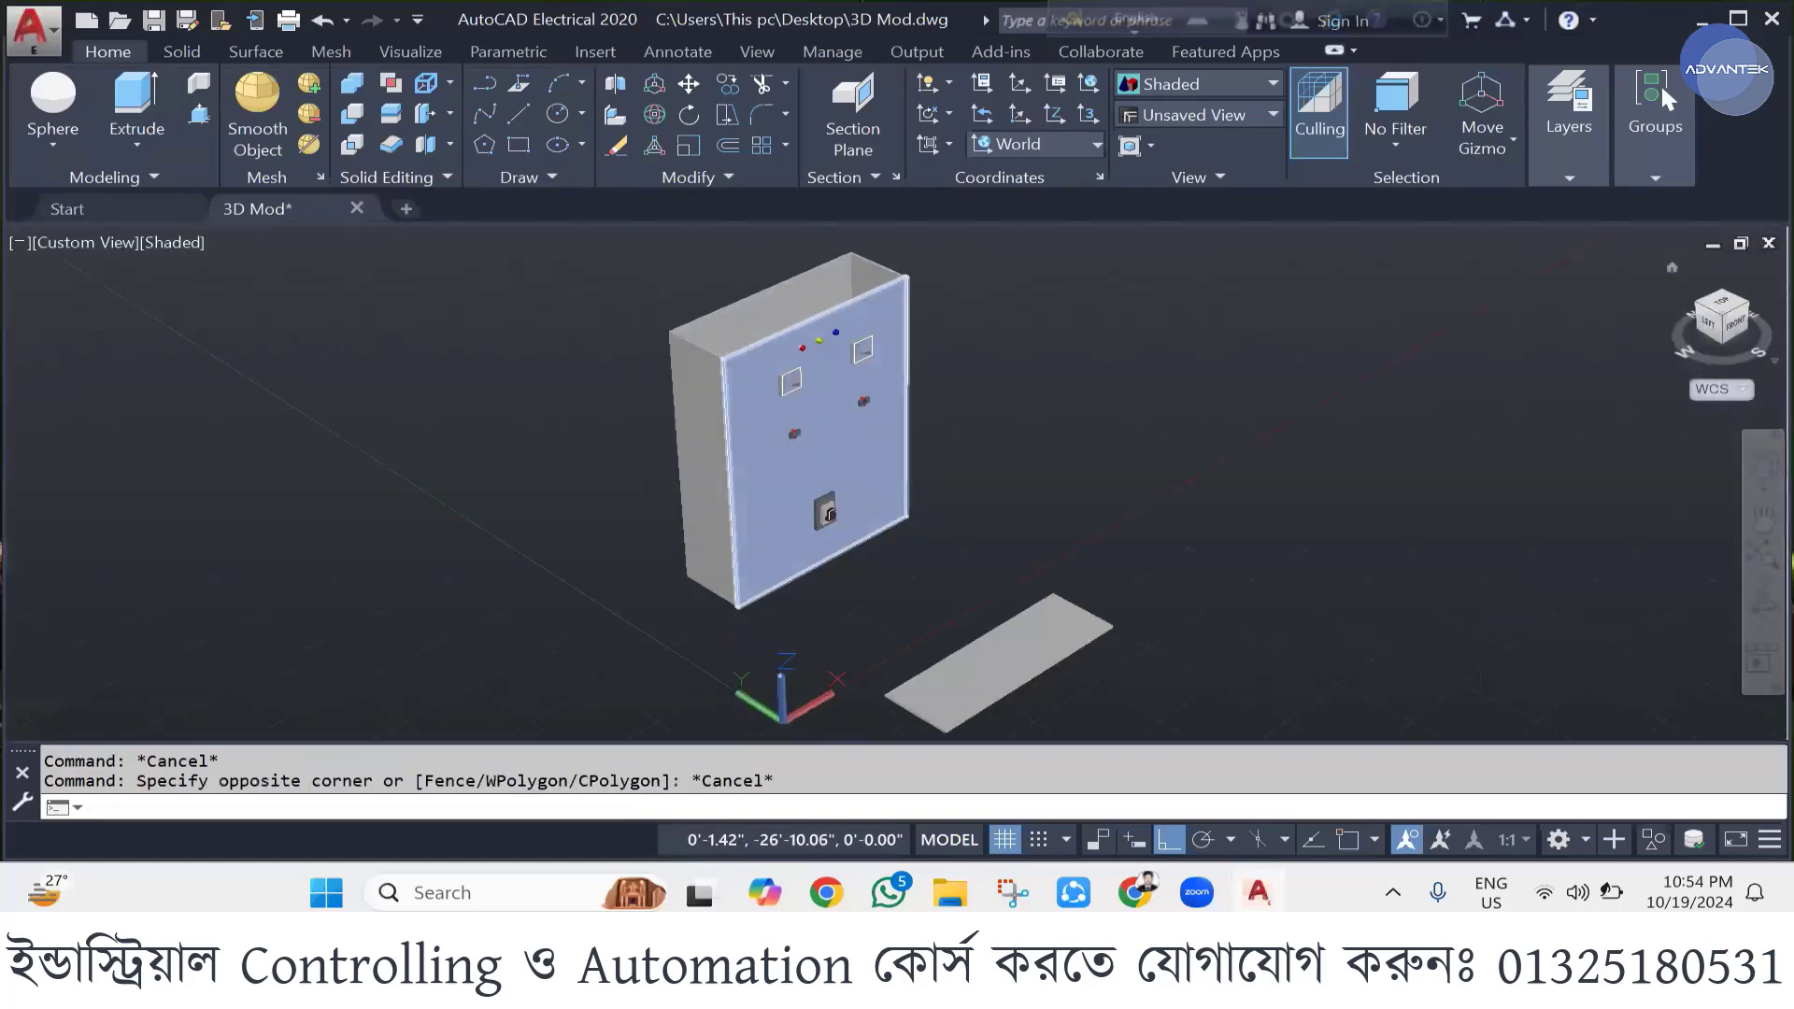
# - Select the base plate and start a move with M, then cancel it
pyautogui.click(927, 696)
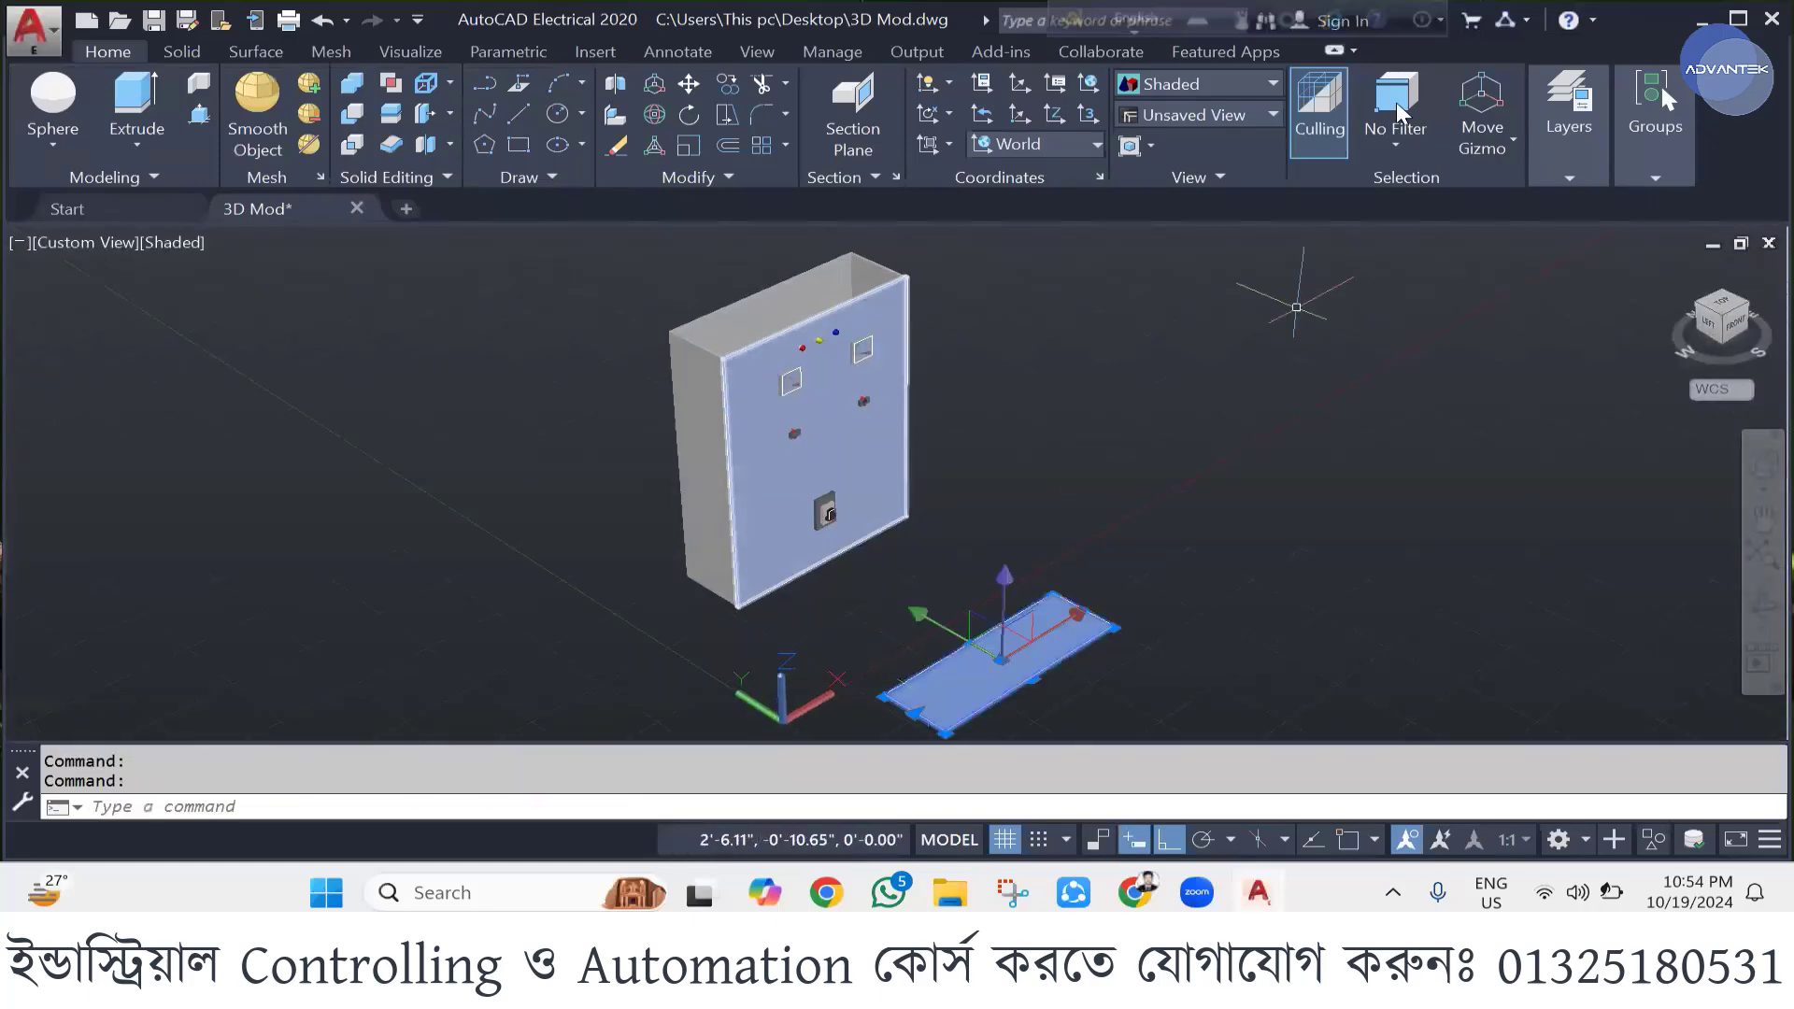
pyautogui.click(1196, 83)
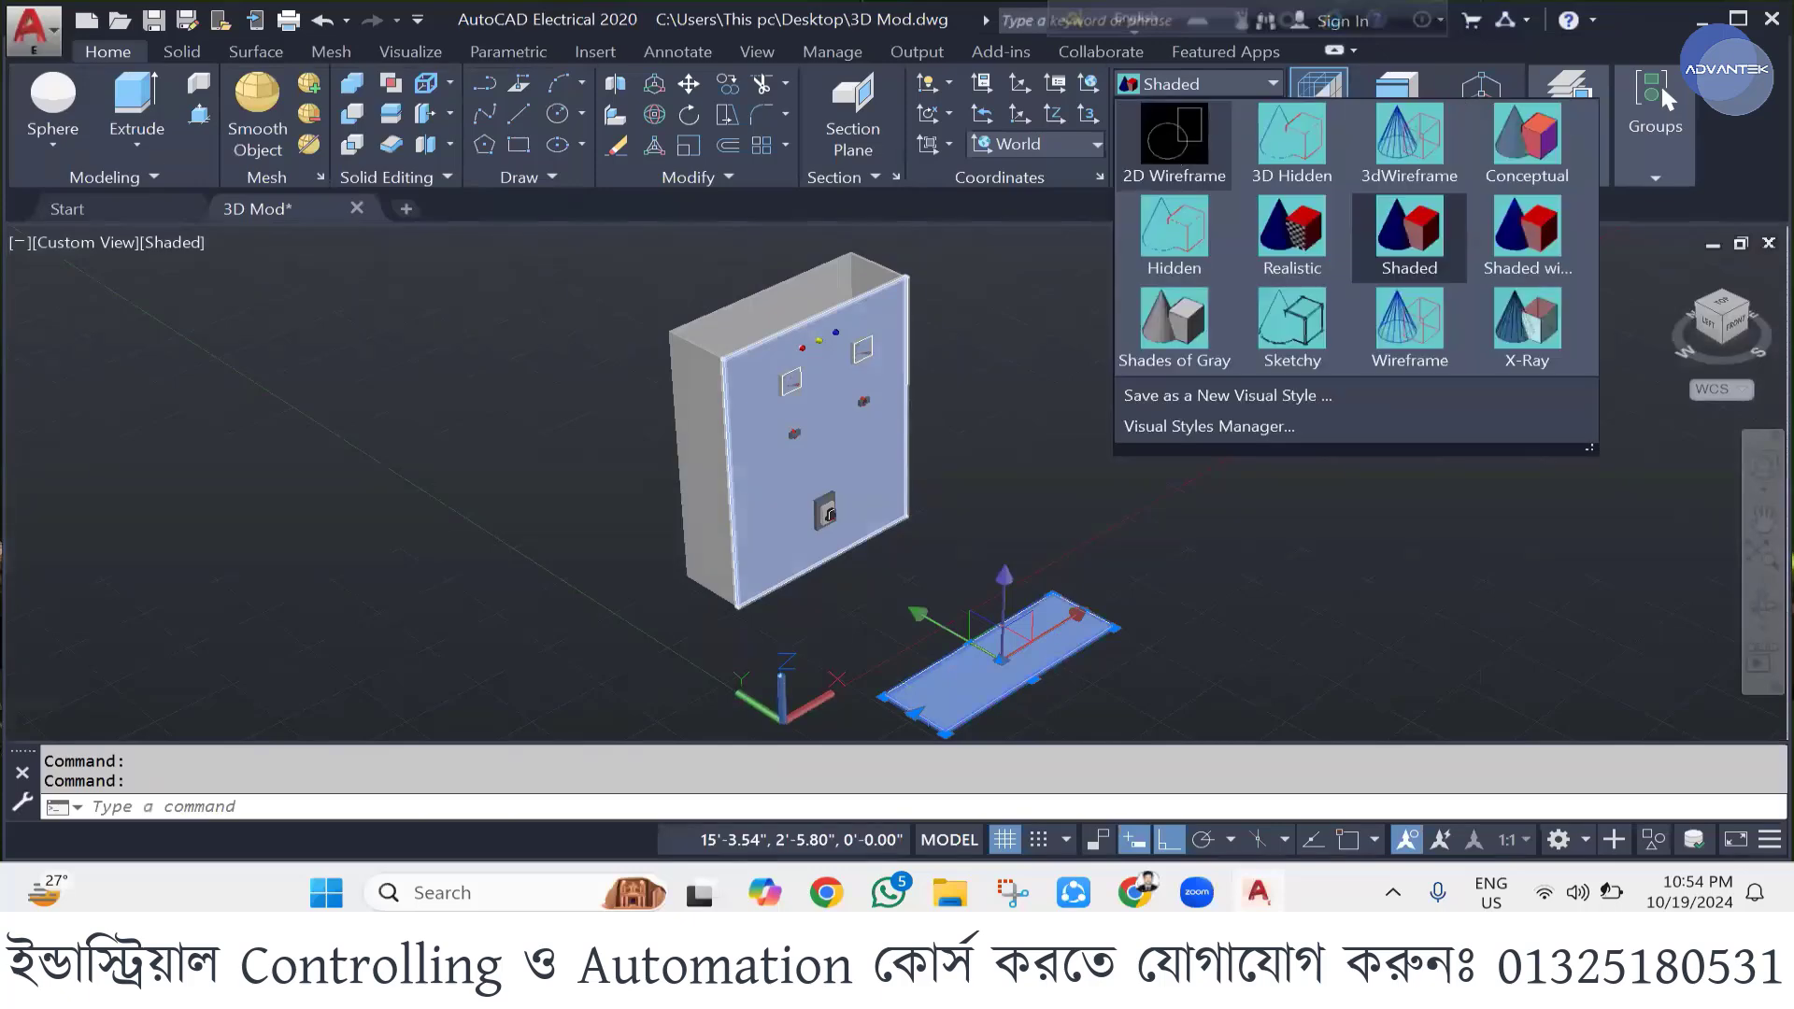
pyautogui.press('Escape')
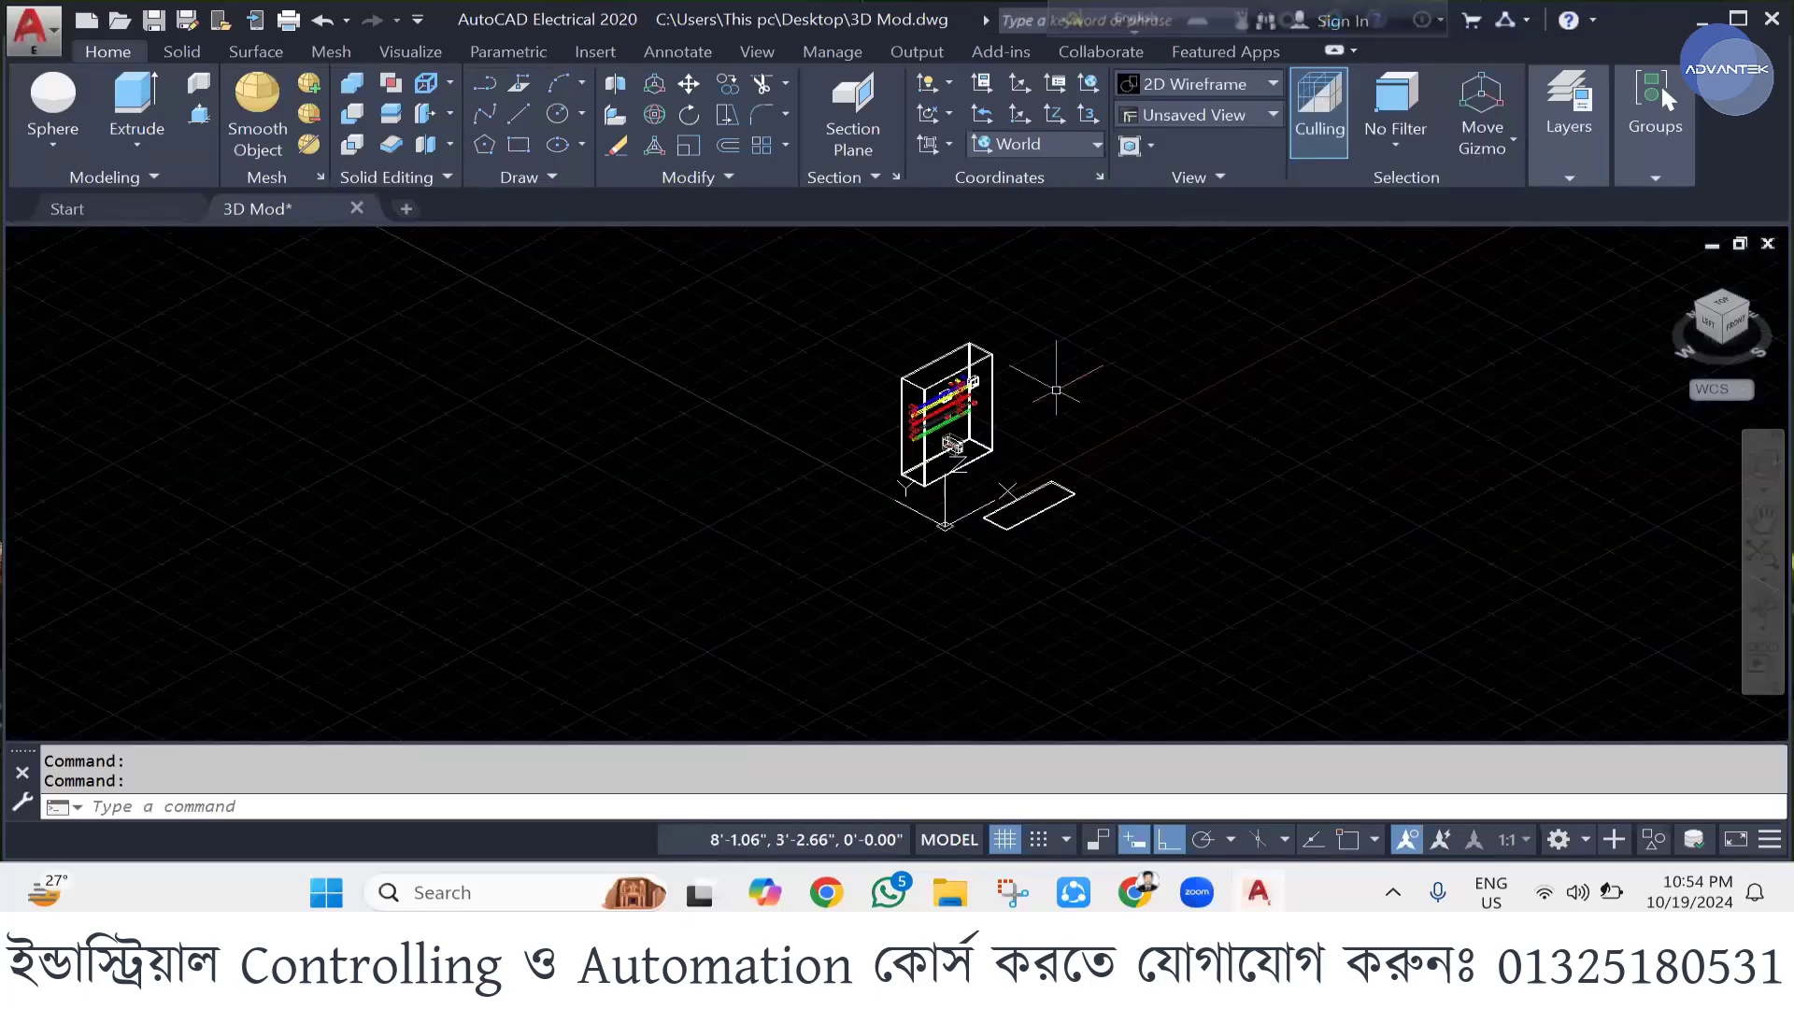
pyautogui.scroll(5, 1009, 530)
pyautogui.scroll(-2, 1010, 530)
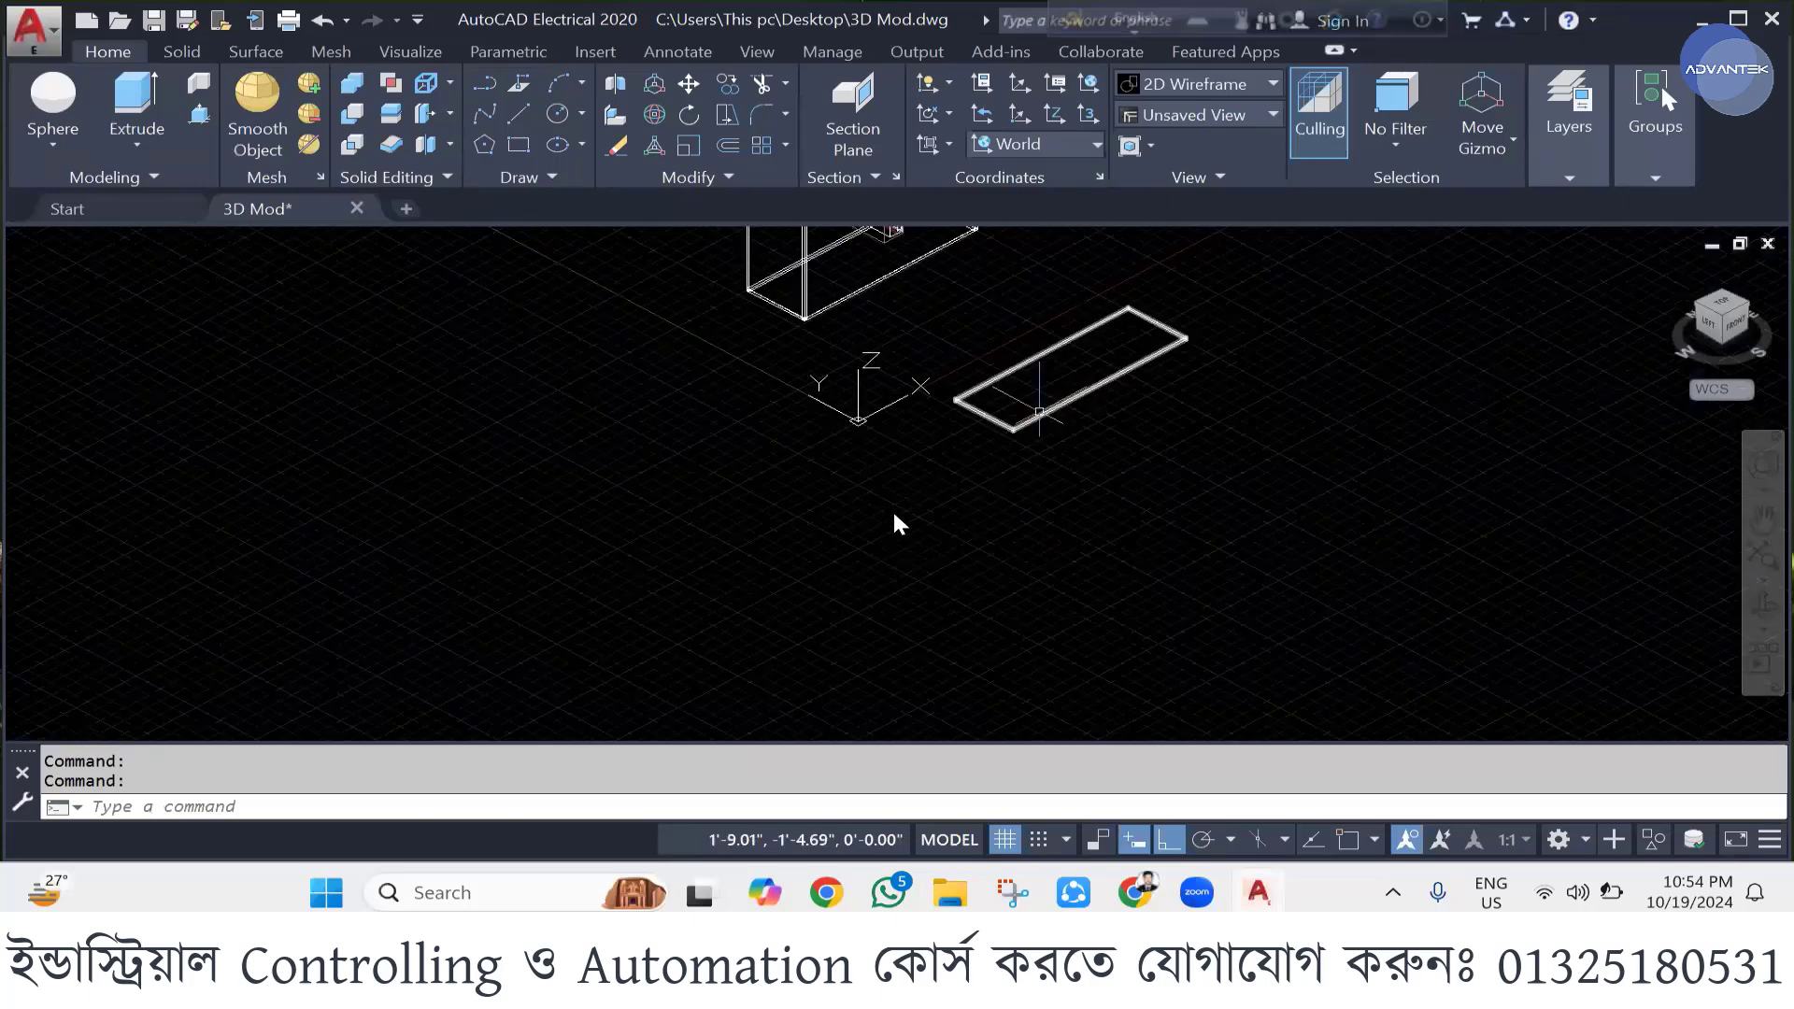
pyautogui.click(1039, 411)
pyautogui.write('M')
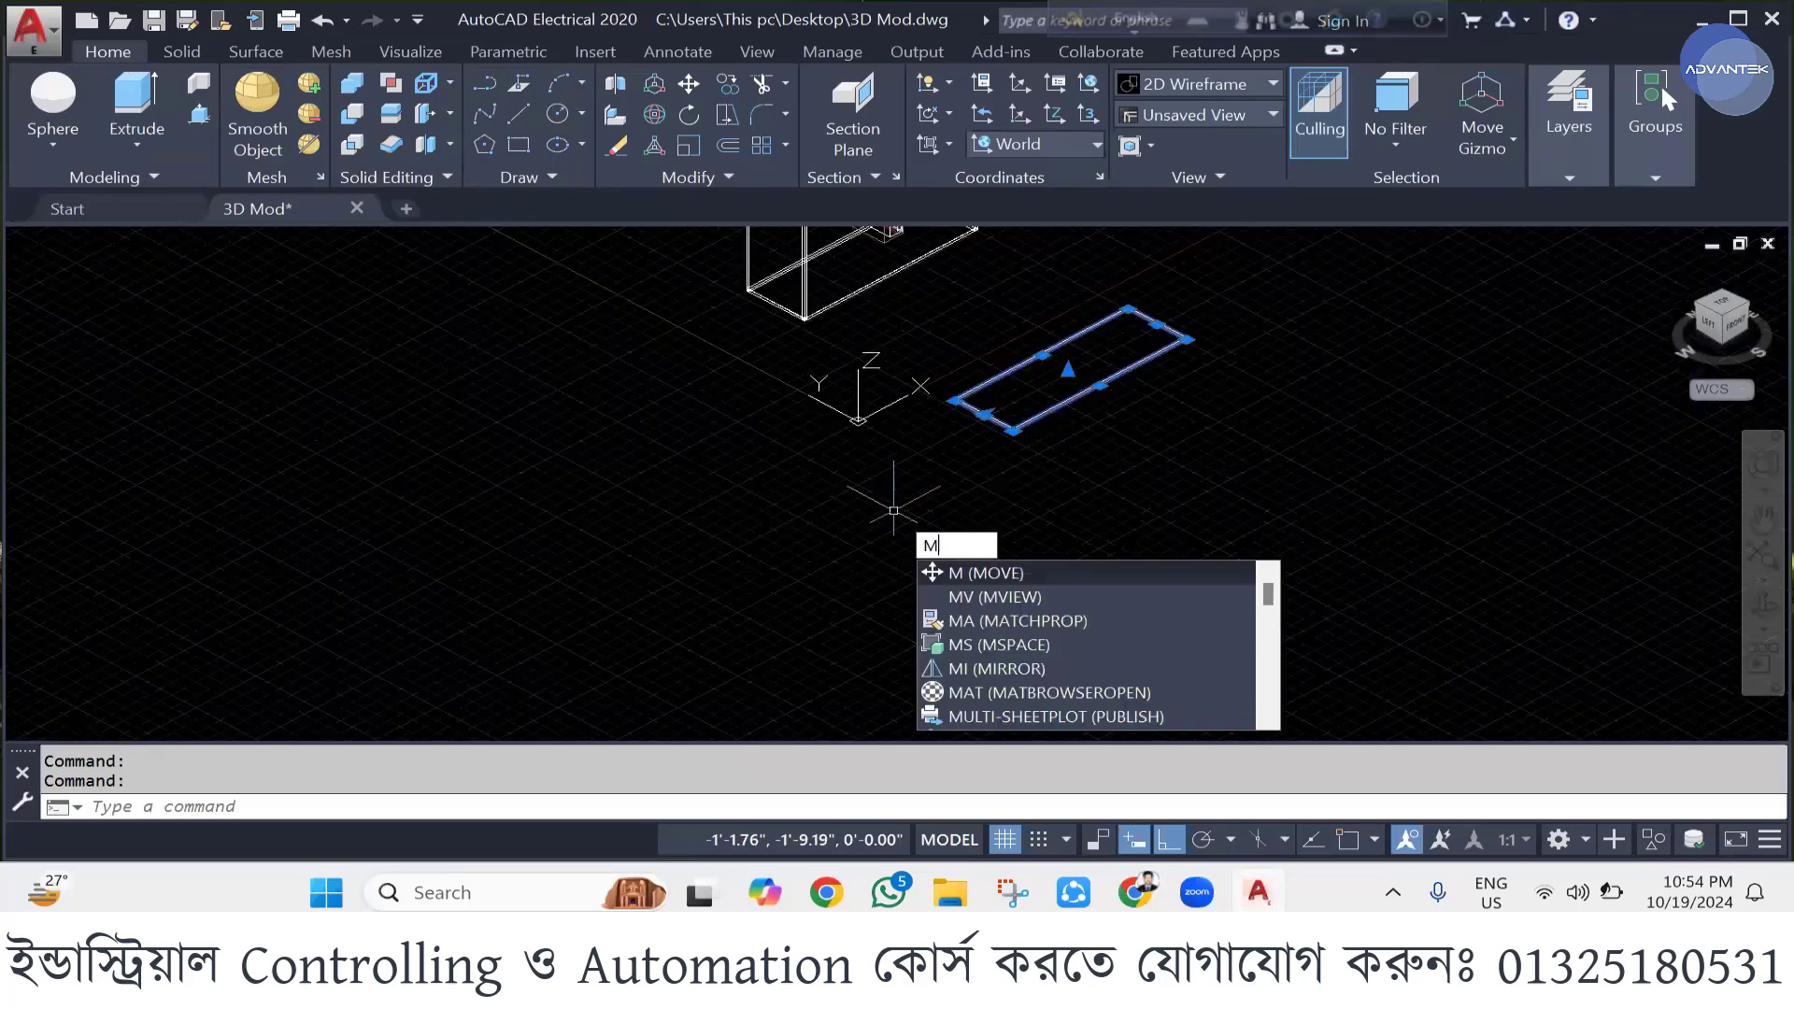
pyautogui.press('Return')
pyautogui.scroll(5, 1018, 428)
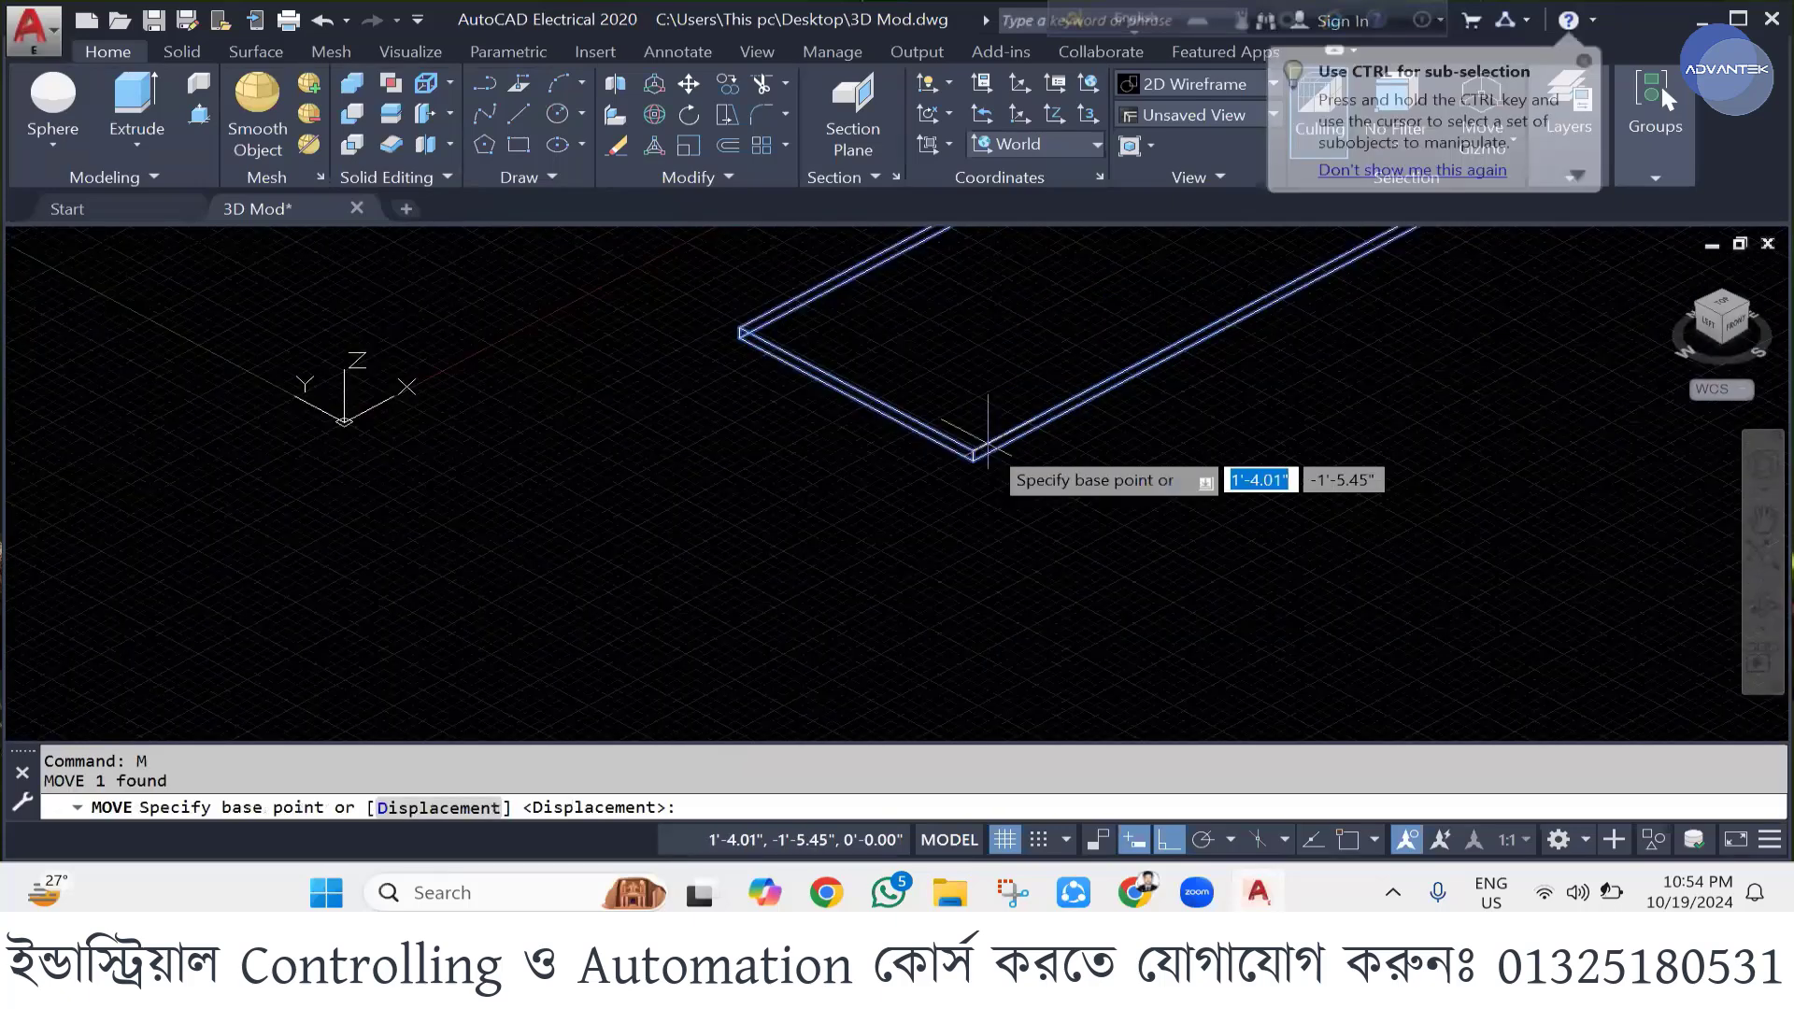
pyautogui.click(990, 432)
pyautogui.press('Escape')
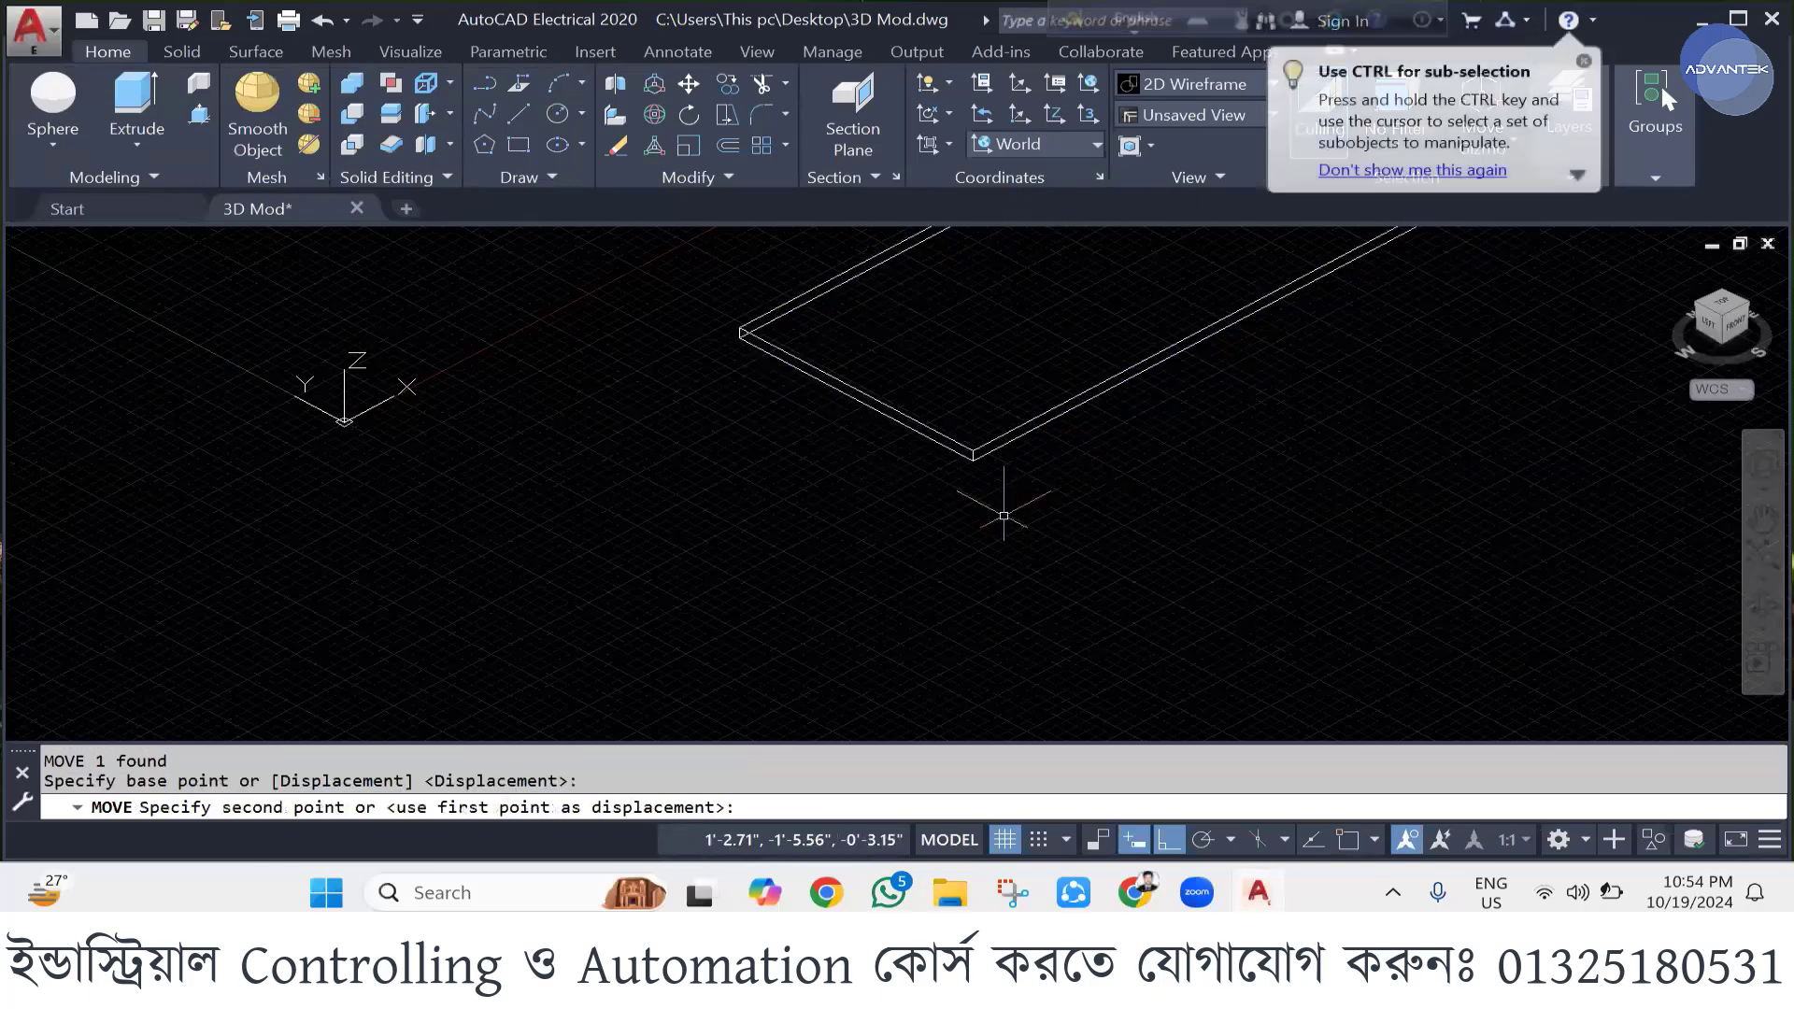
# - With object snap on, move the plate from its near corner onto the cabinet corner
pyautogui.press('F3')
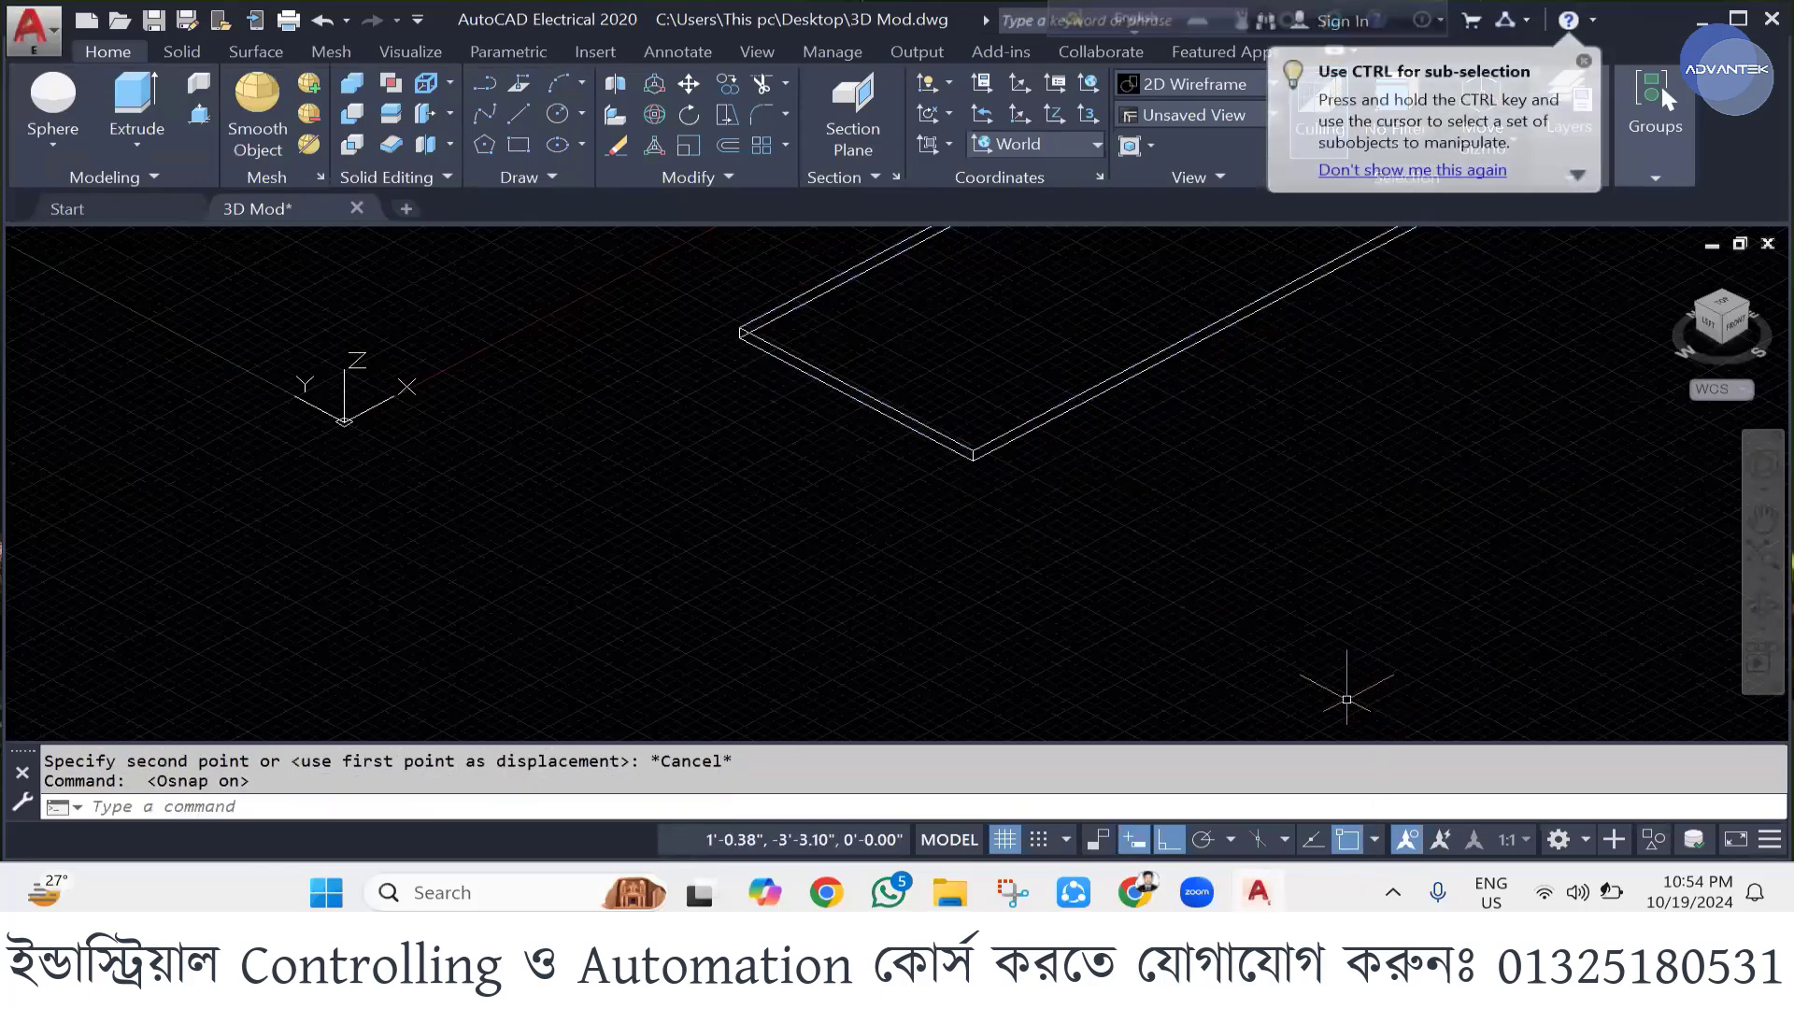
pyautogui.click(979, 452)
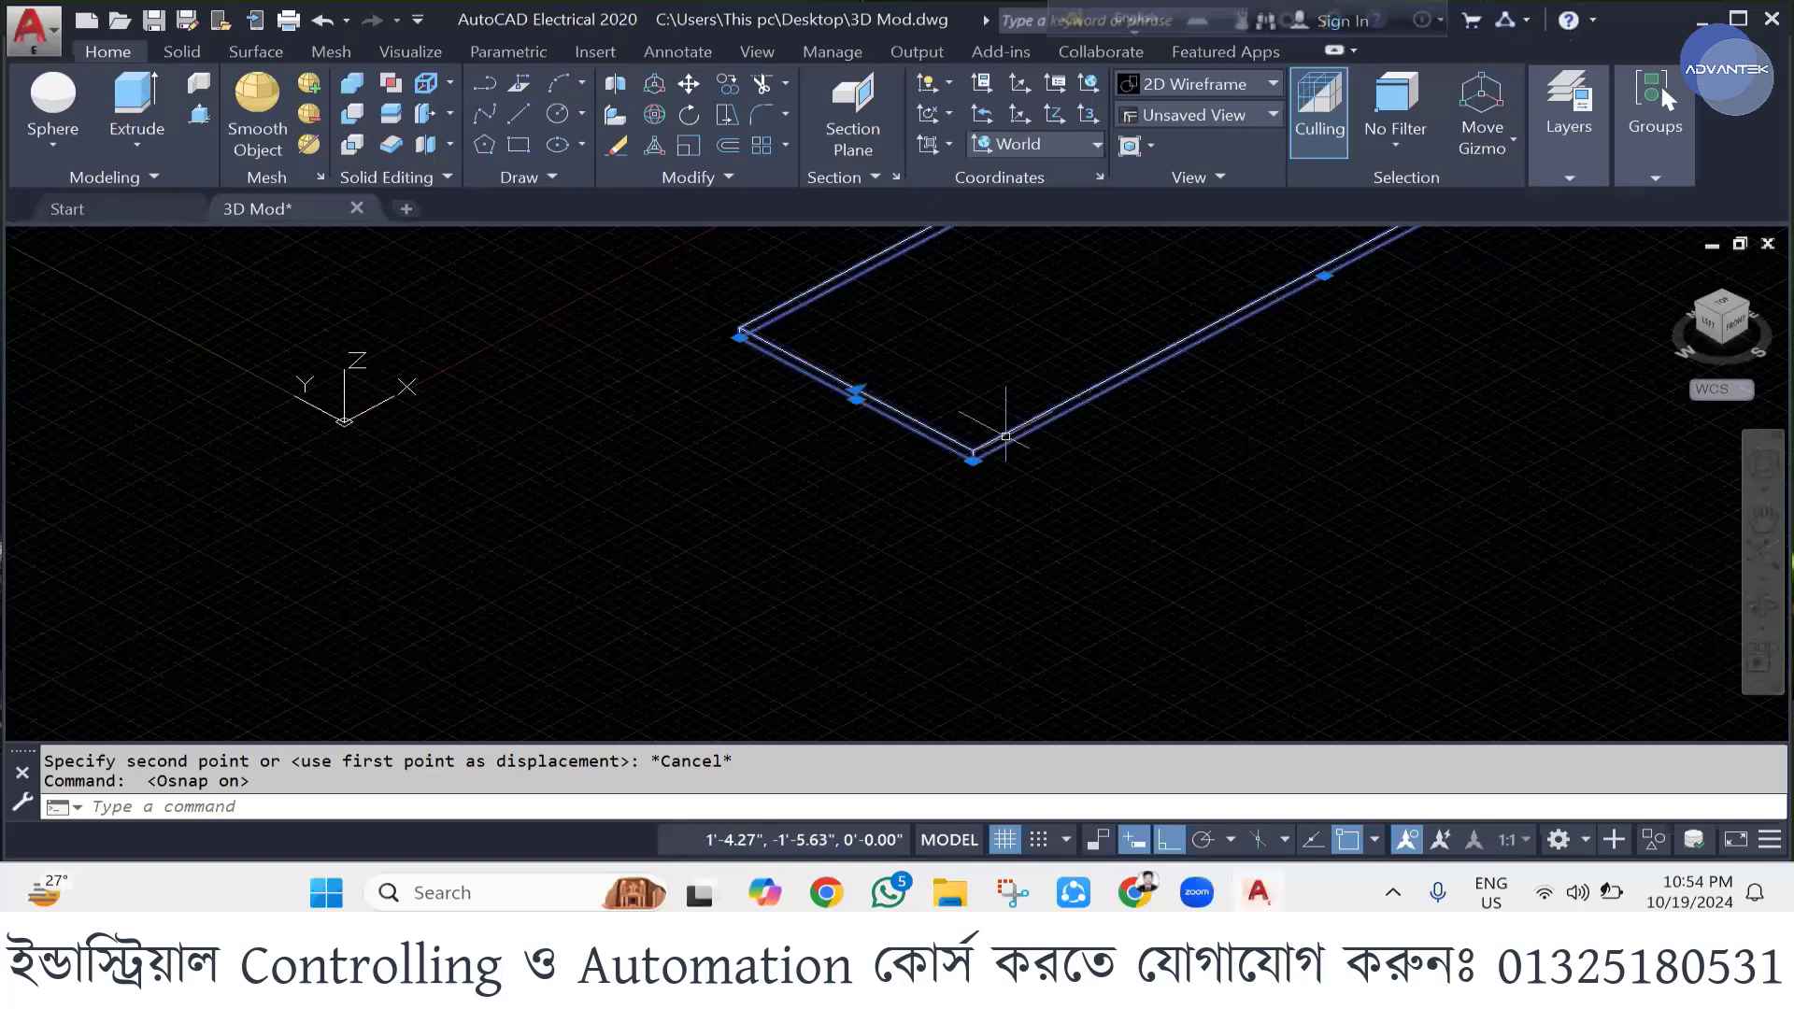
pyautogui.write('m')
pyautogui.press('Return')
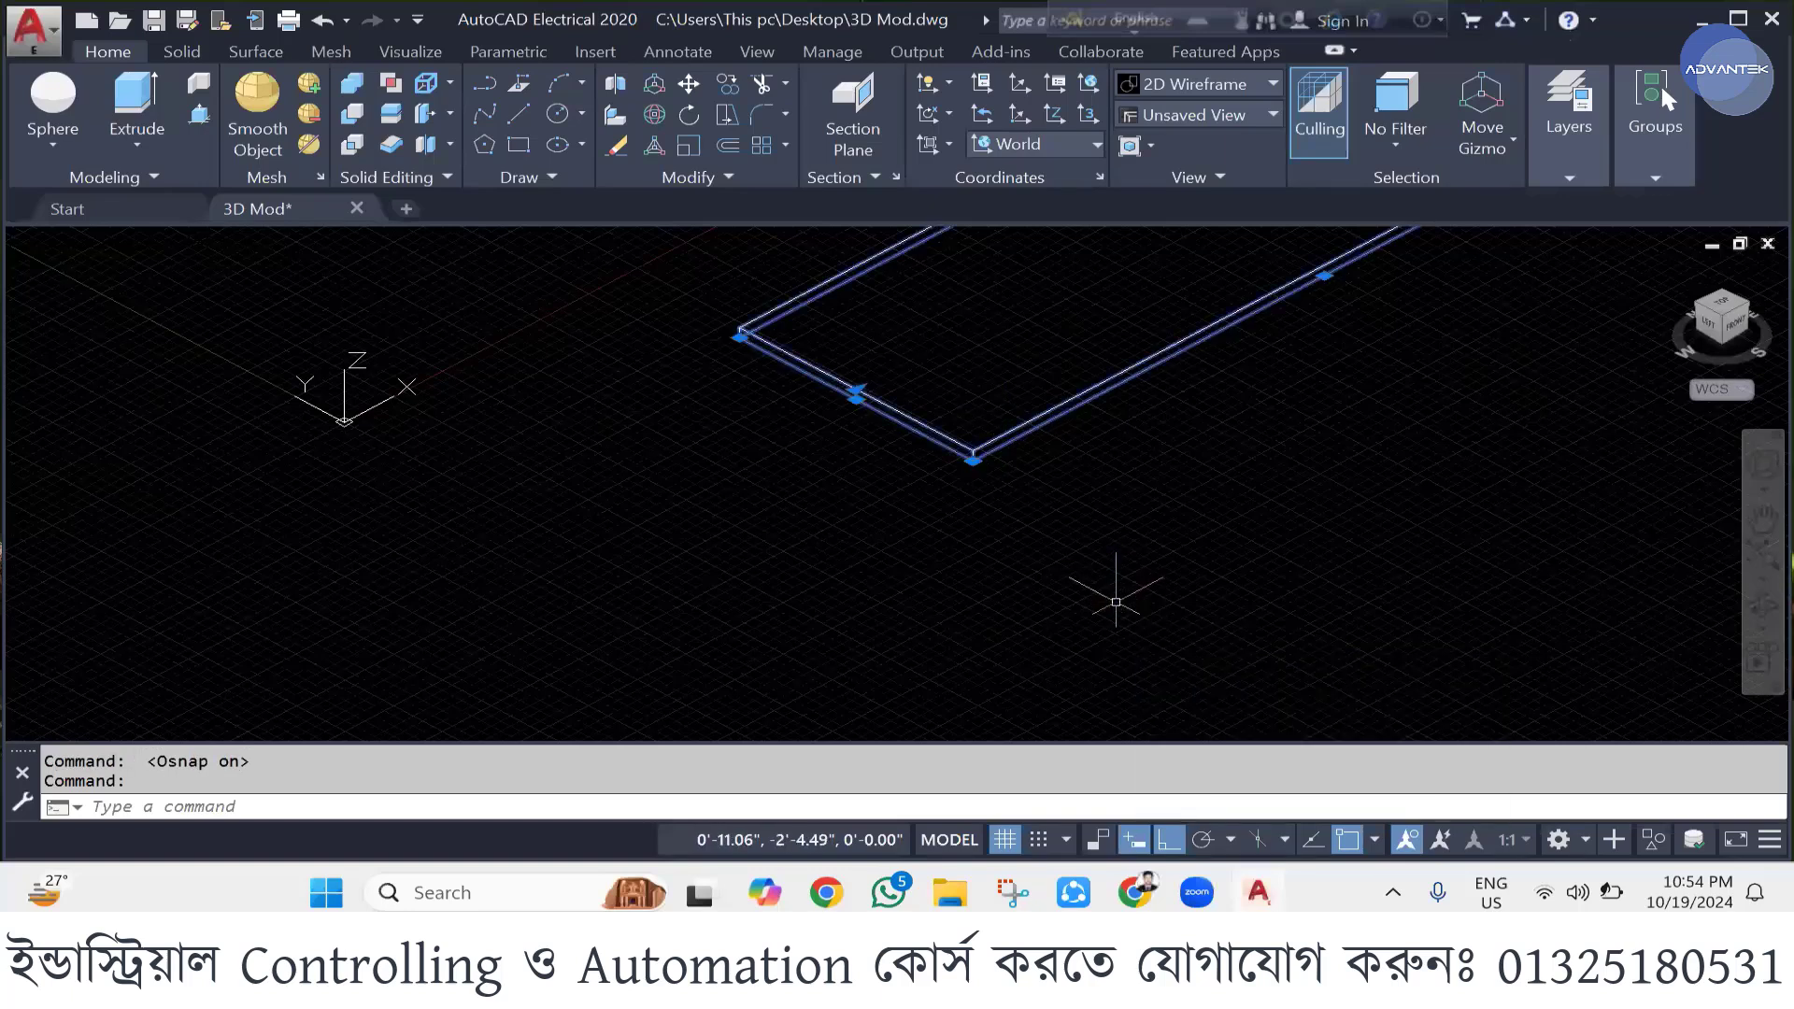
pyautogui.click(971, 454)
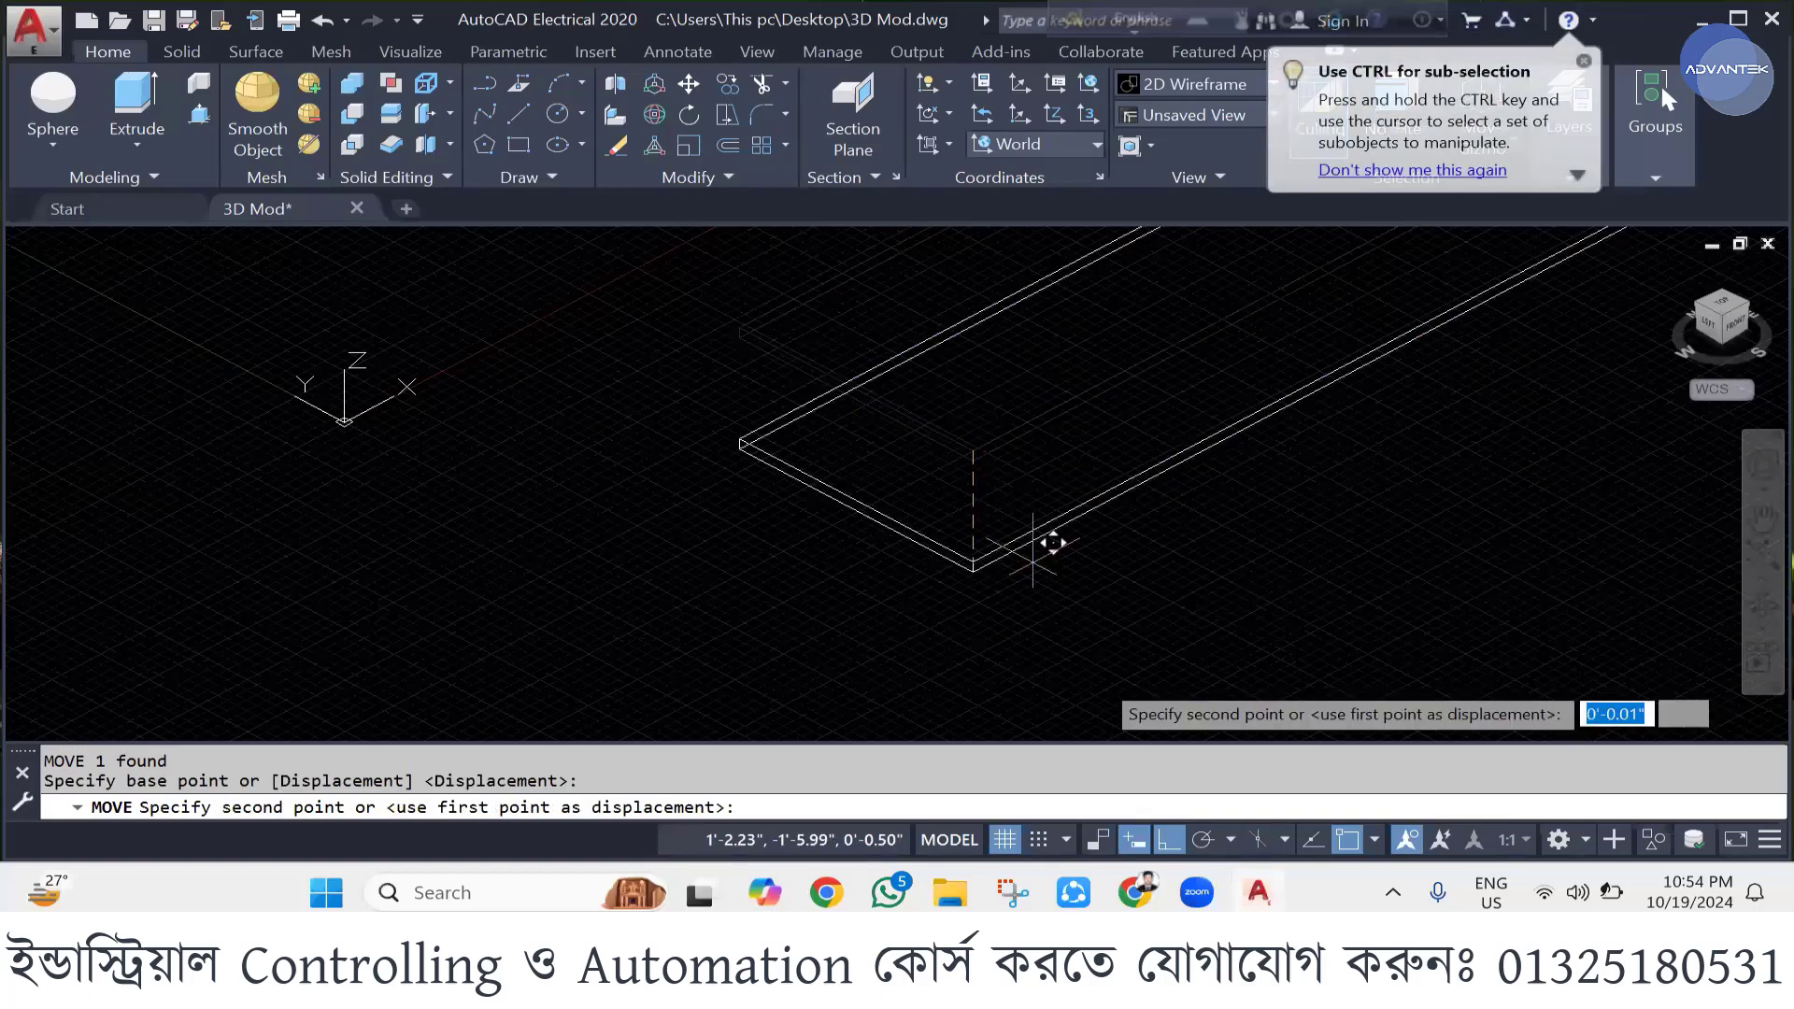
pyautogui.scroll(-5, 1052, 541)
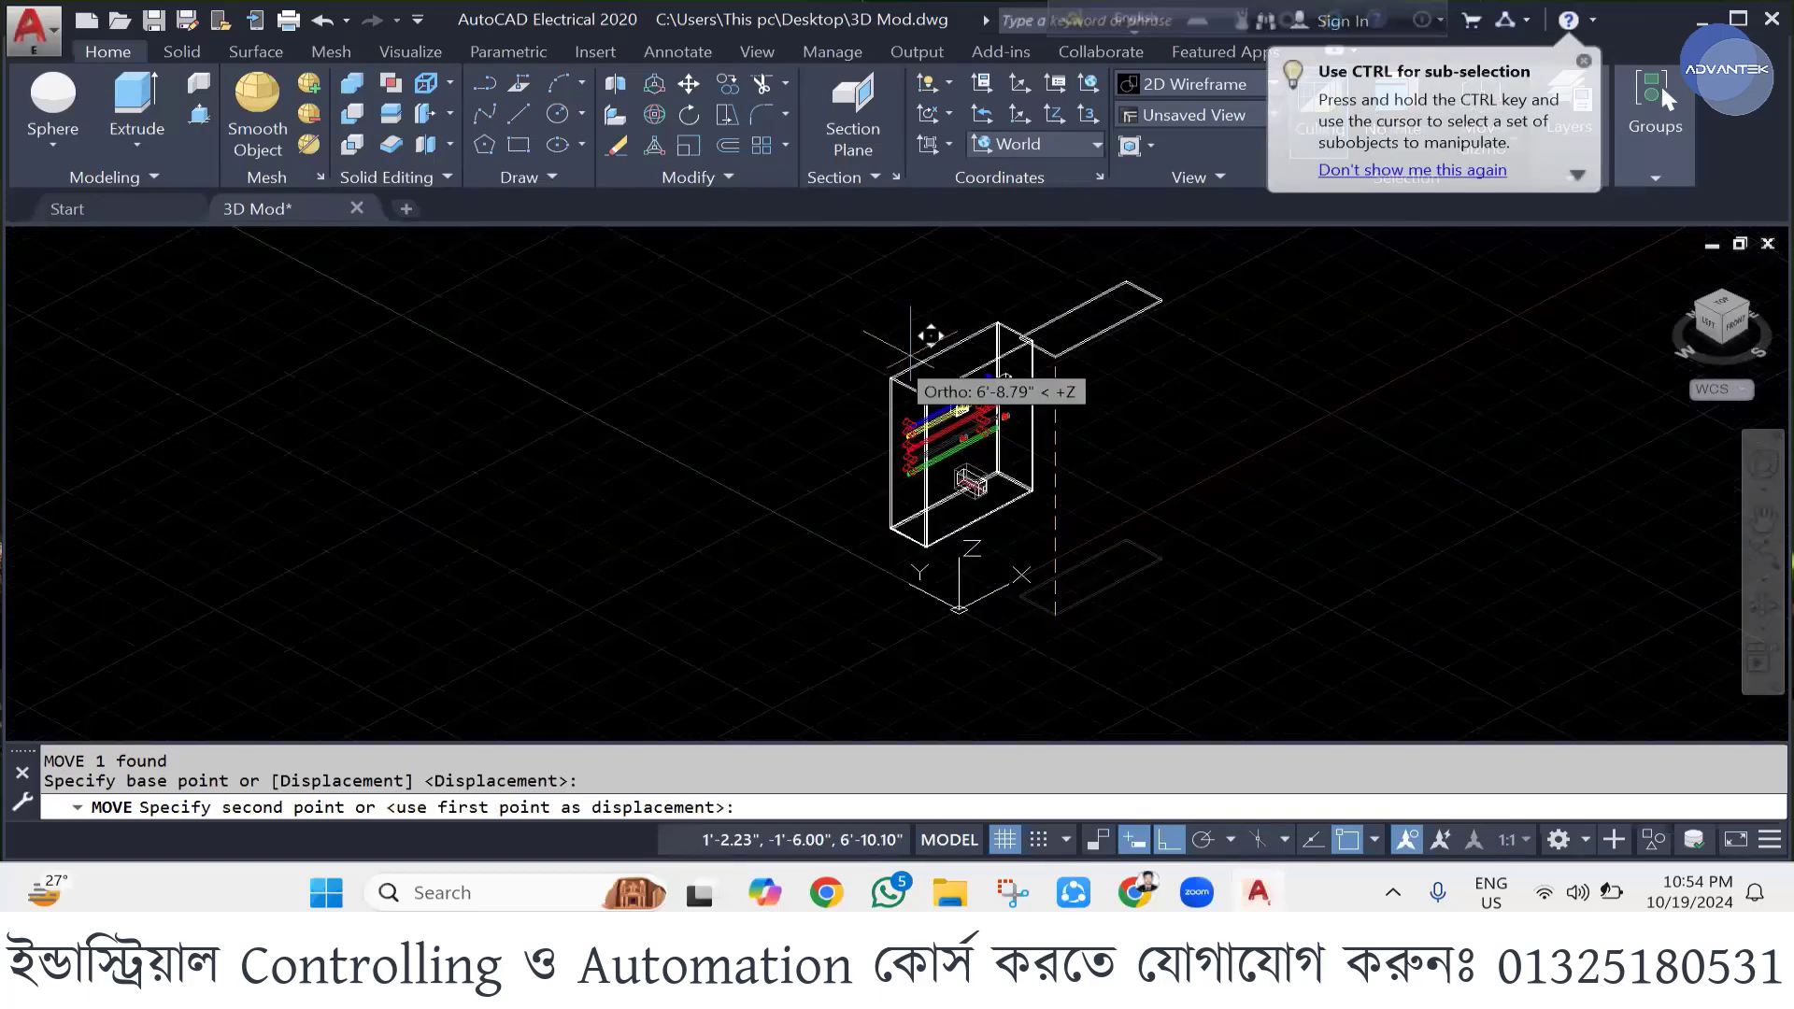
pyautogui.scroll(5, 931, 336)
pyautogui.scroll(3, 935, 418)
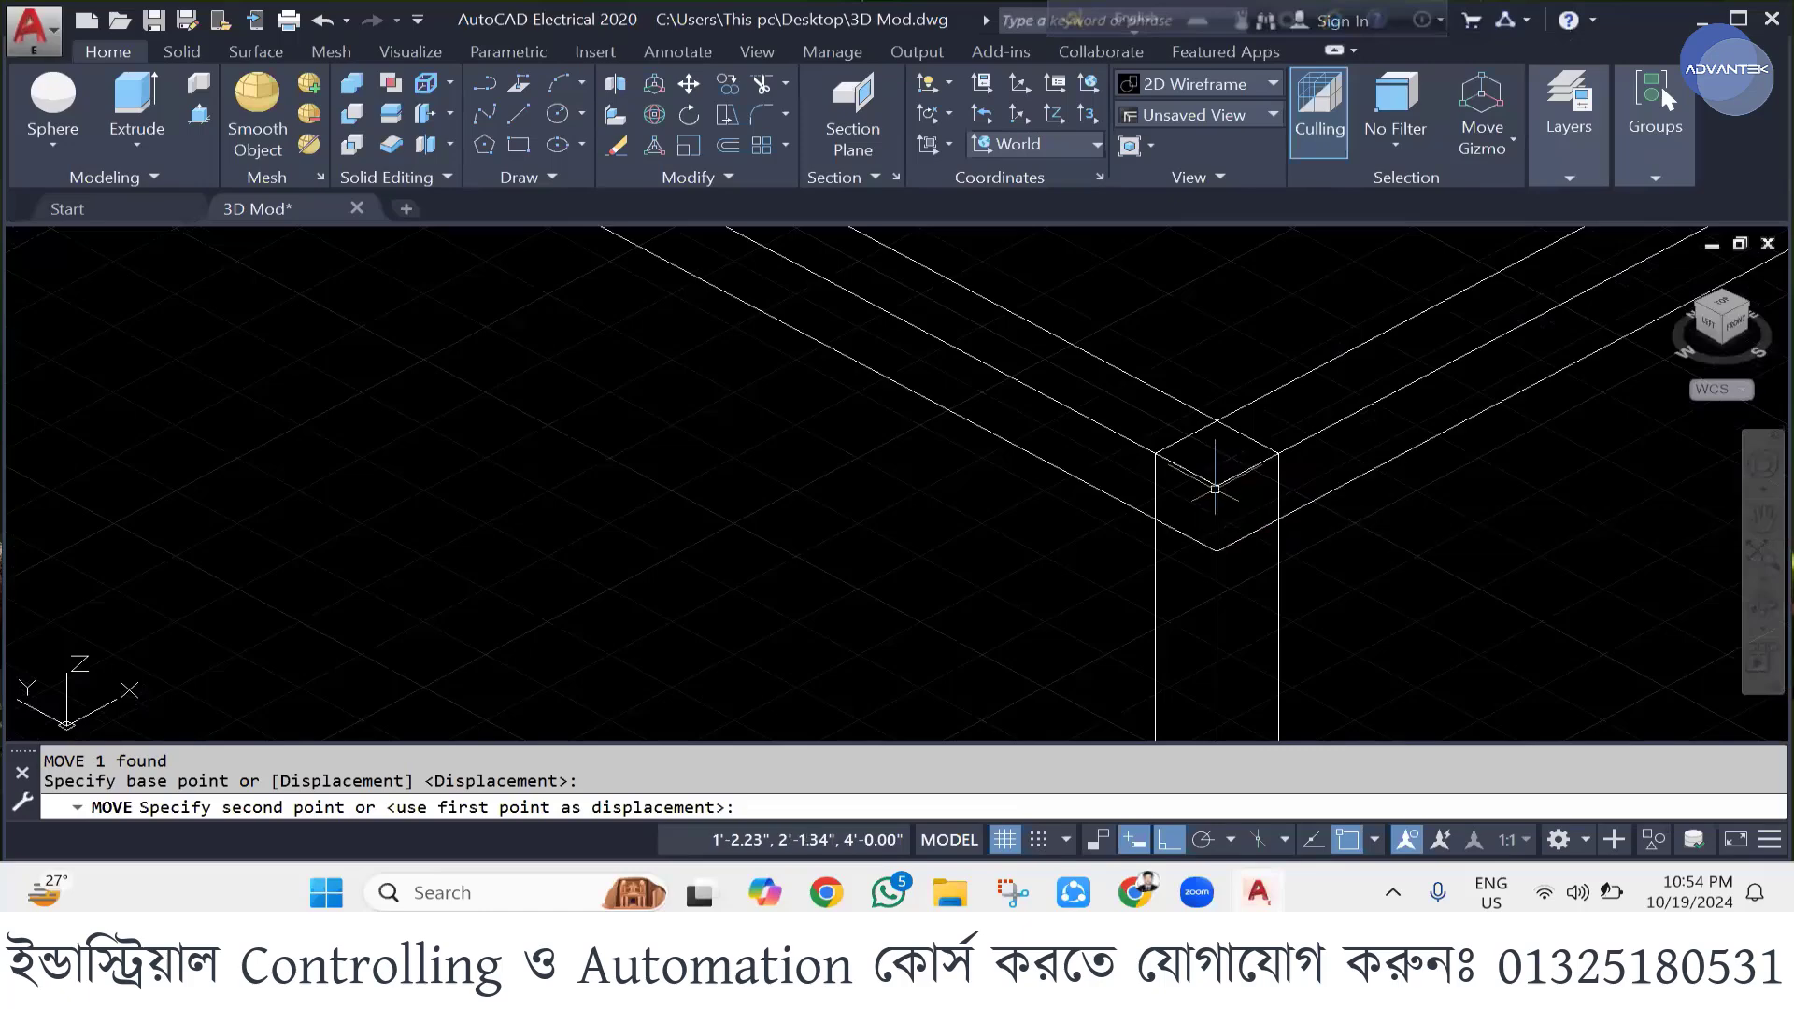
pyautogui.click(1210, 477)
pyautogui.scroll(2, 1053, 471)
pyautogui.scroll(-3, 1053, 472)
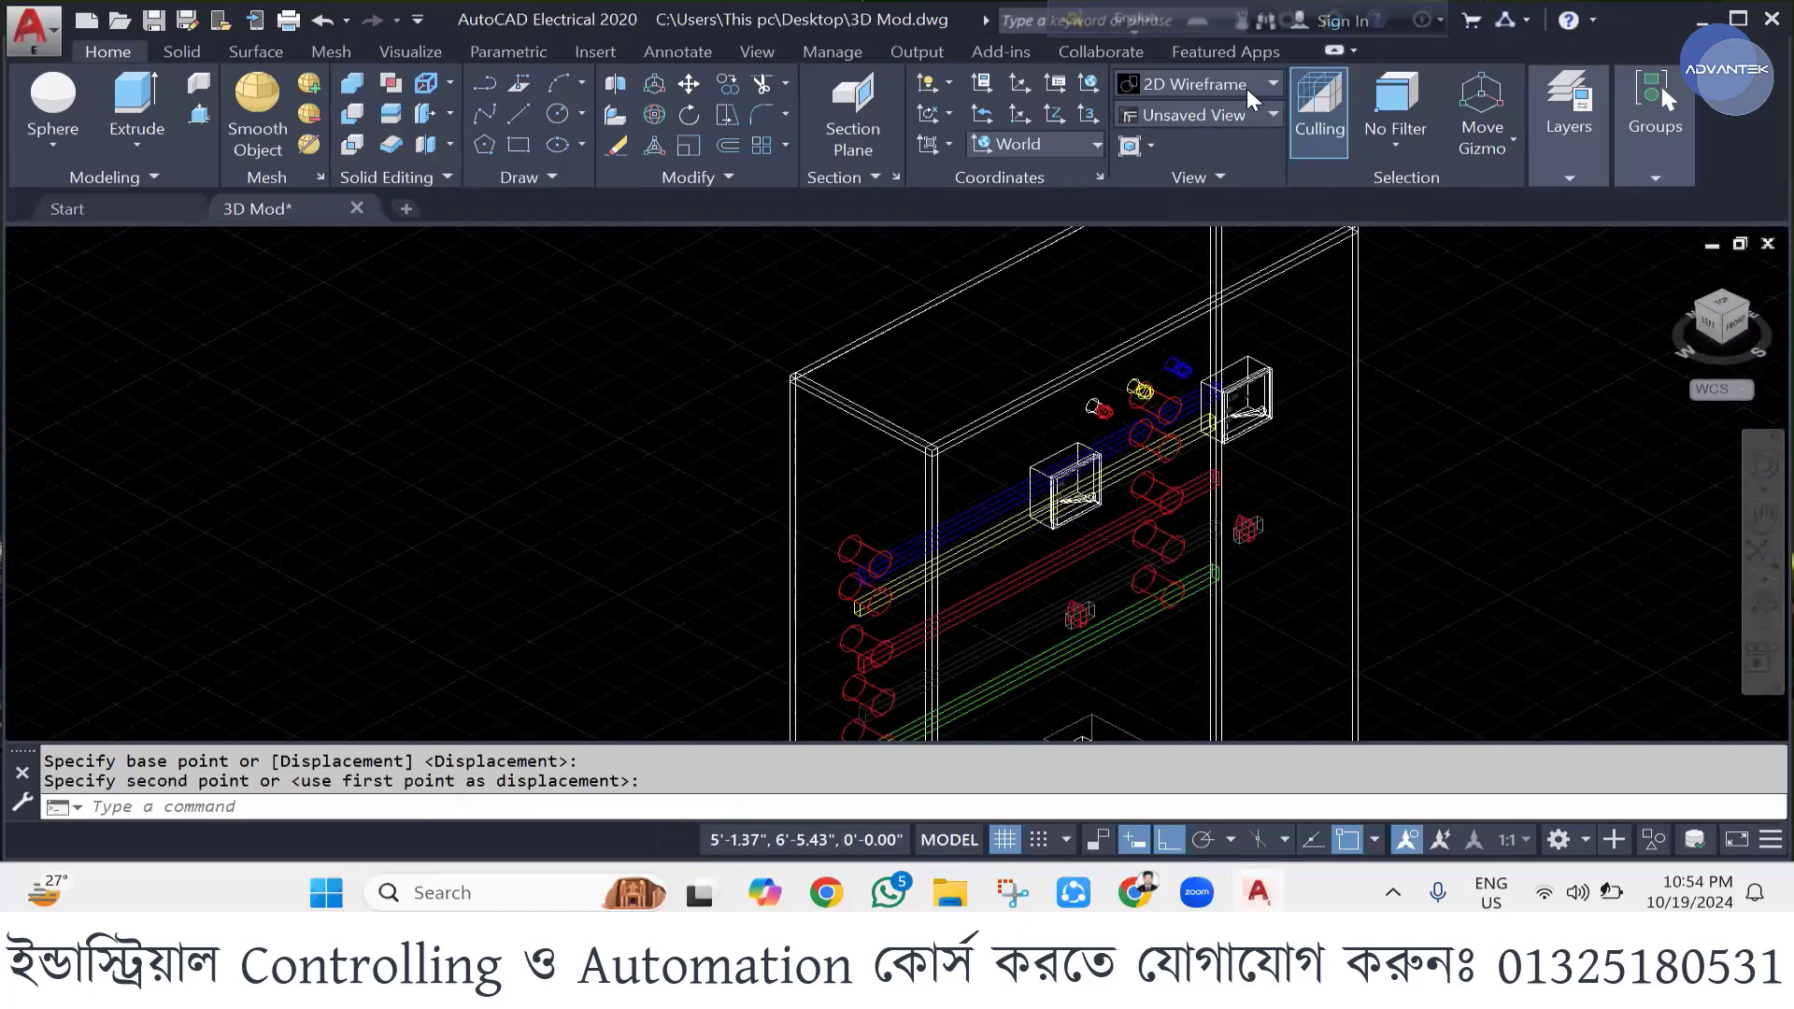
pyautogui.scroll(-2, 867, 431)
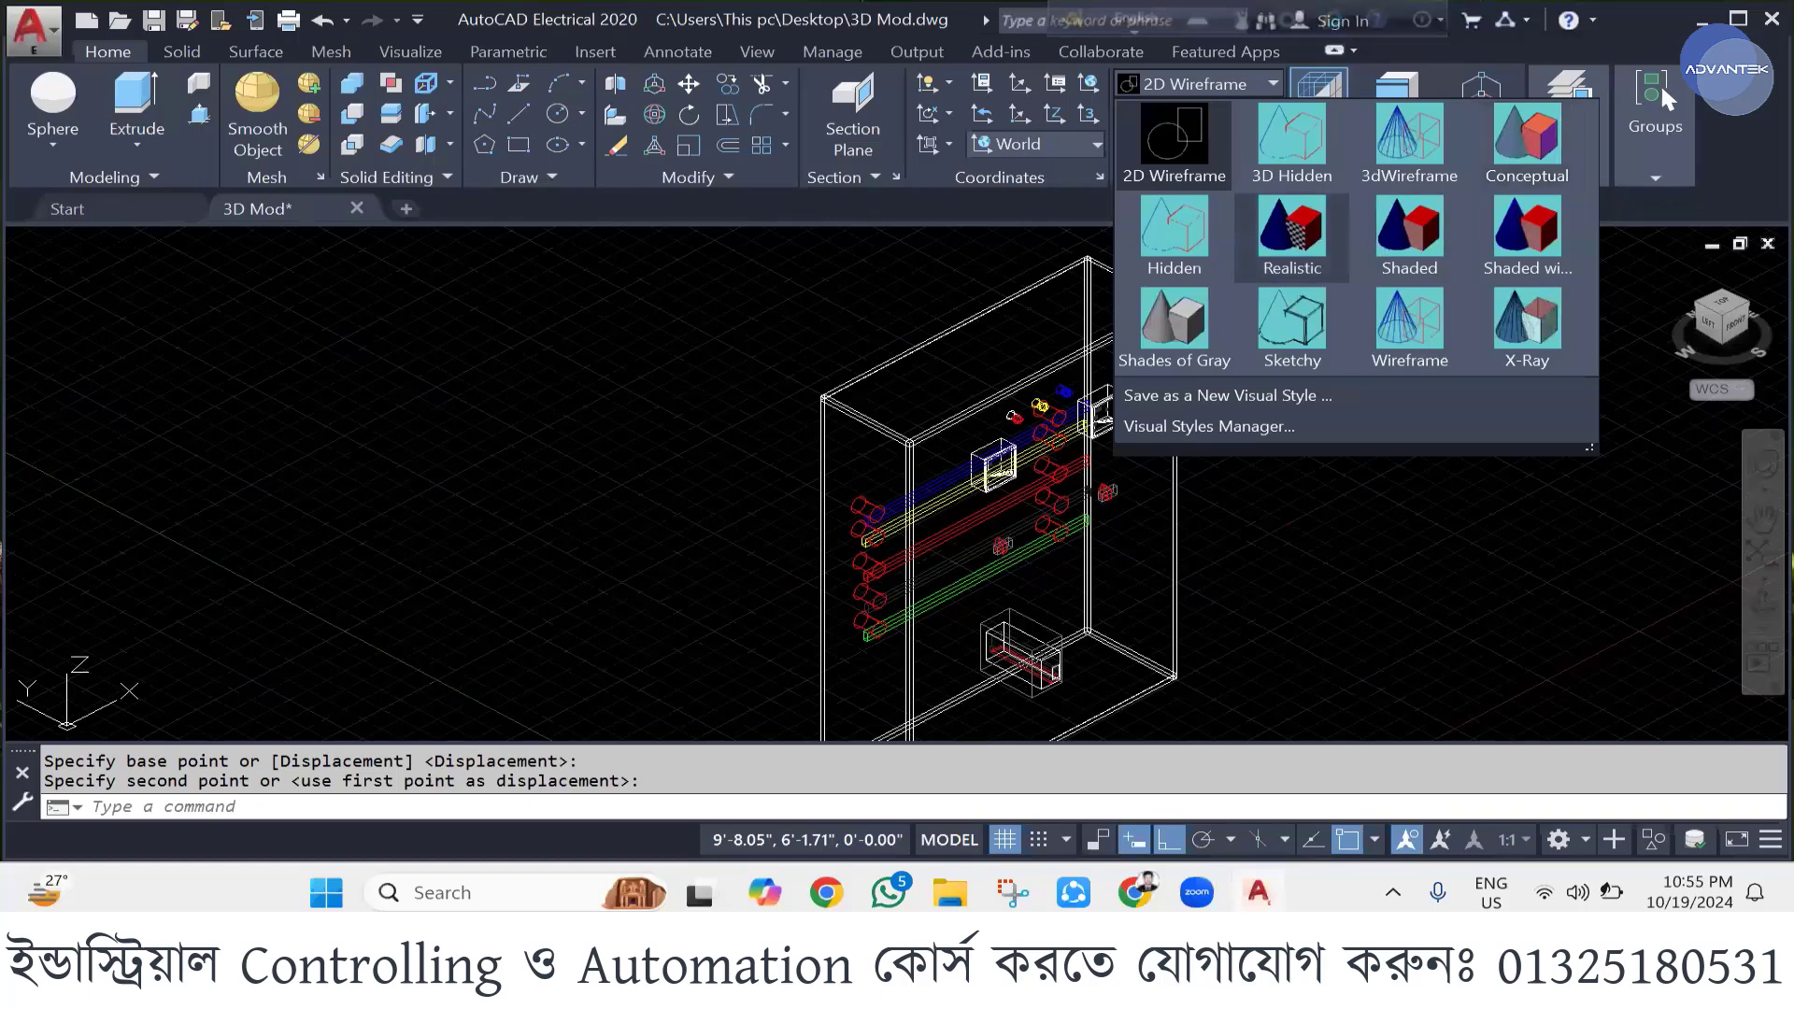
# - Apply the Realistic visual style and orbit the cabinet toward a front-on view
pyautogui.click(1317, 239)
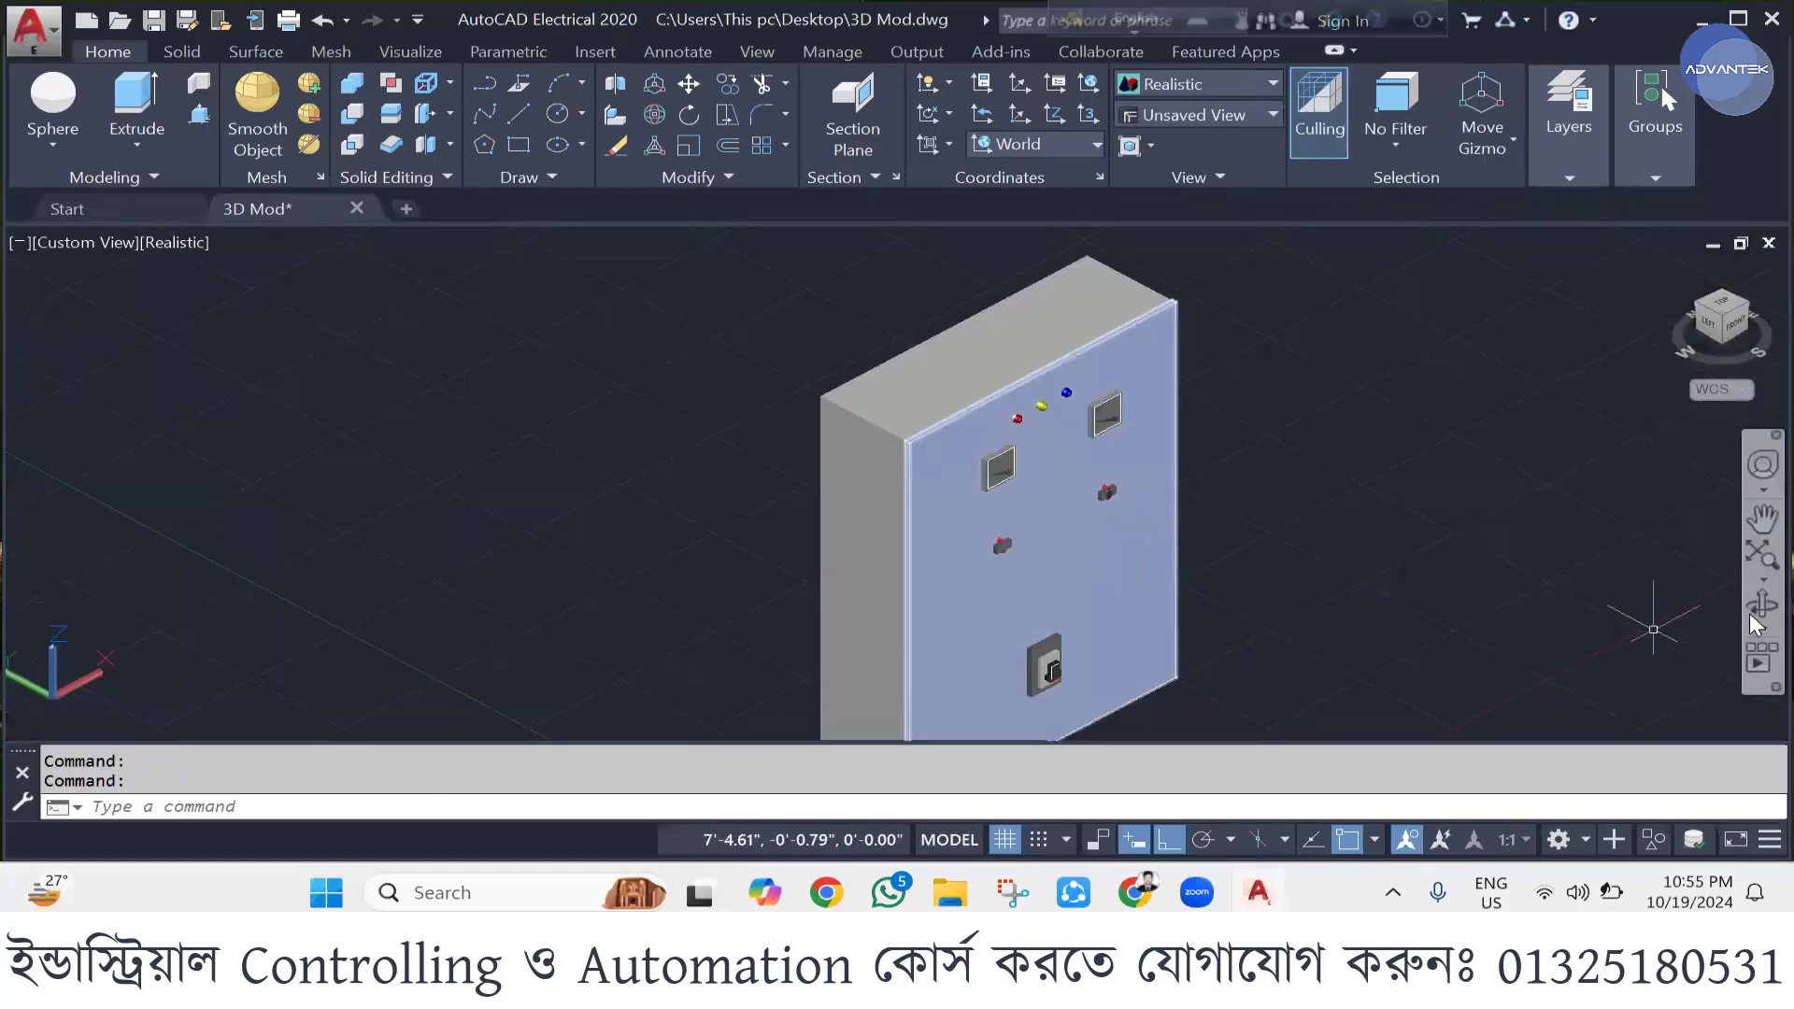
pyautogui.click(1760, 619)
pyautogui.moveTo(1361, 521); pyautogui.dragTo(1133, 661)
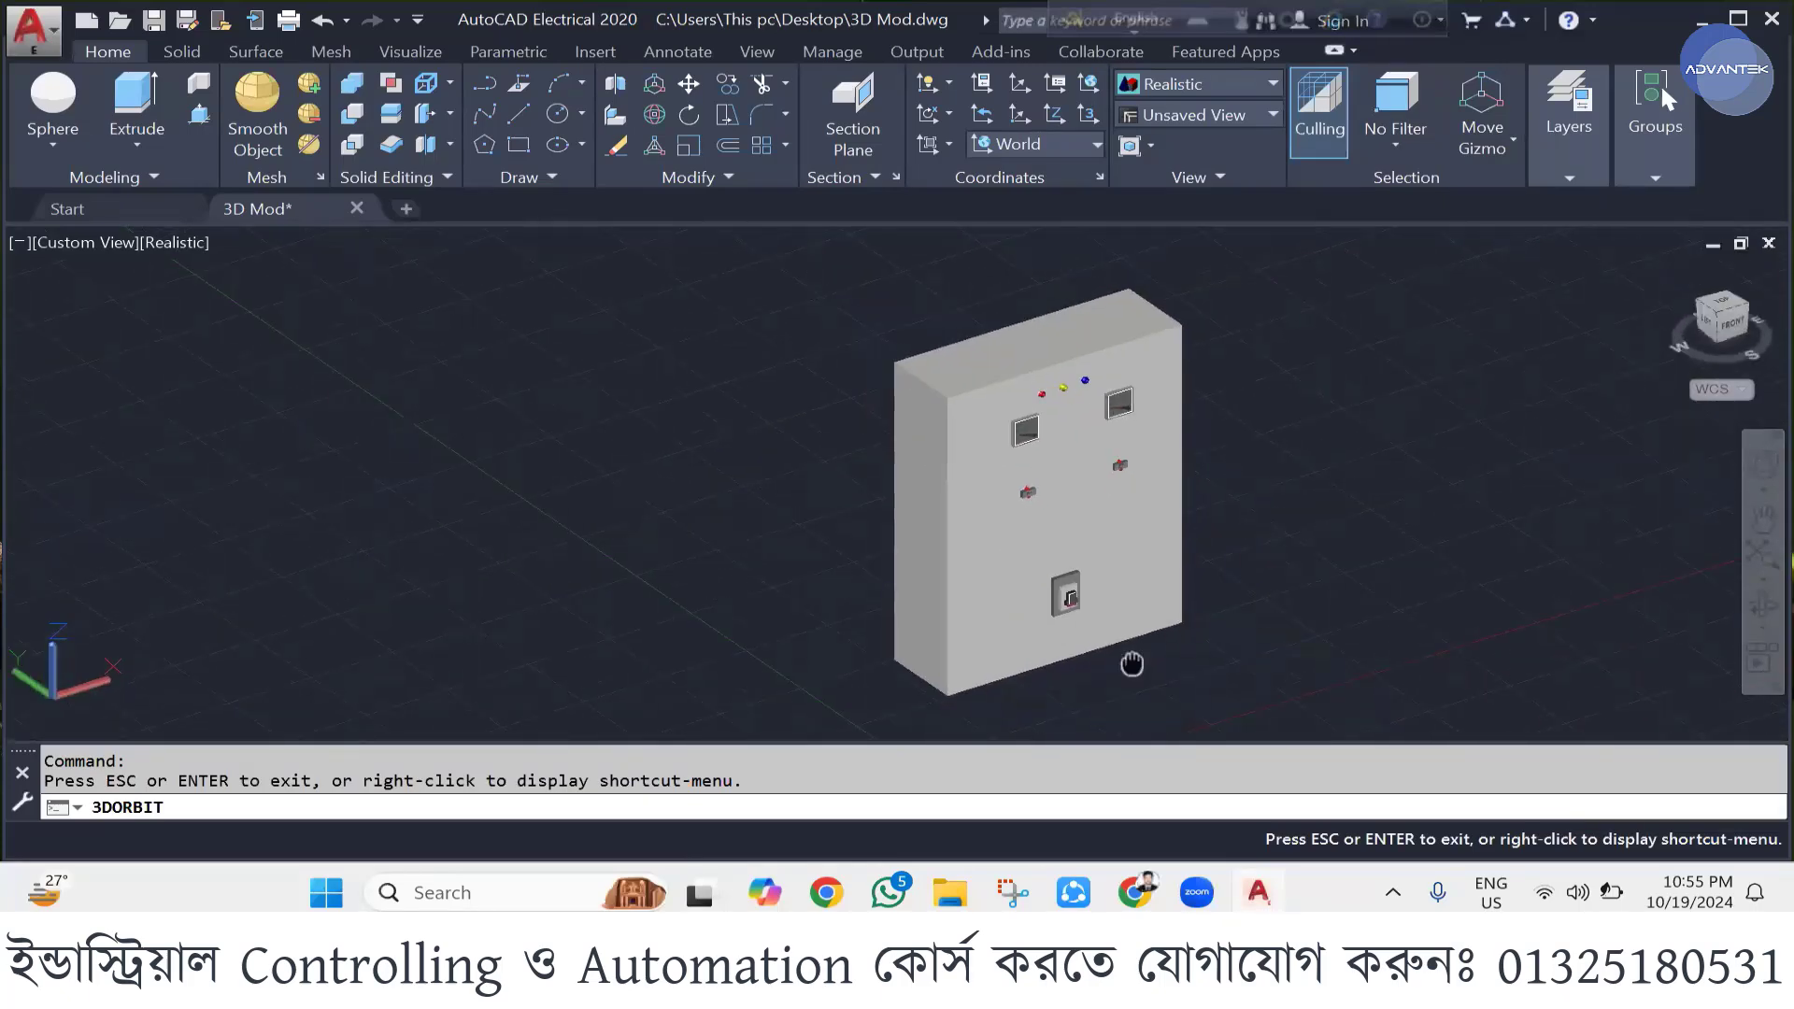
pyautogui.moveTo(1133, 661); pyautogui.dragTo(1086, 559, button='middle')
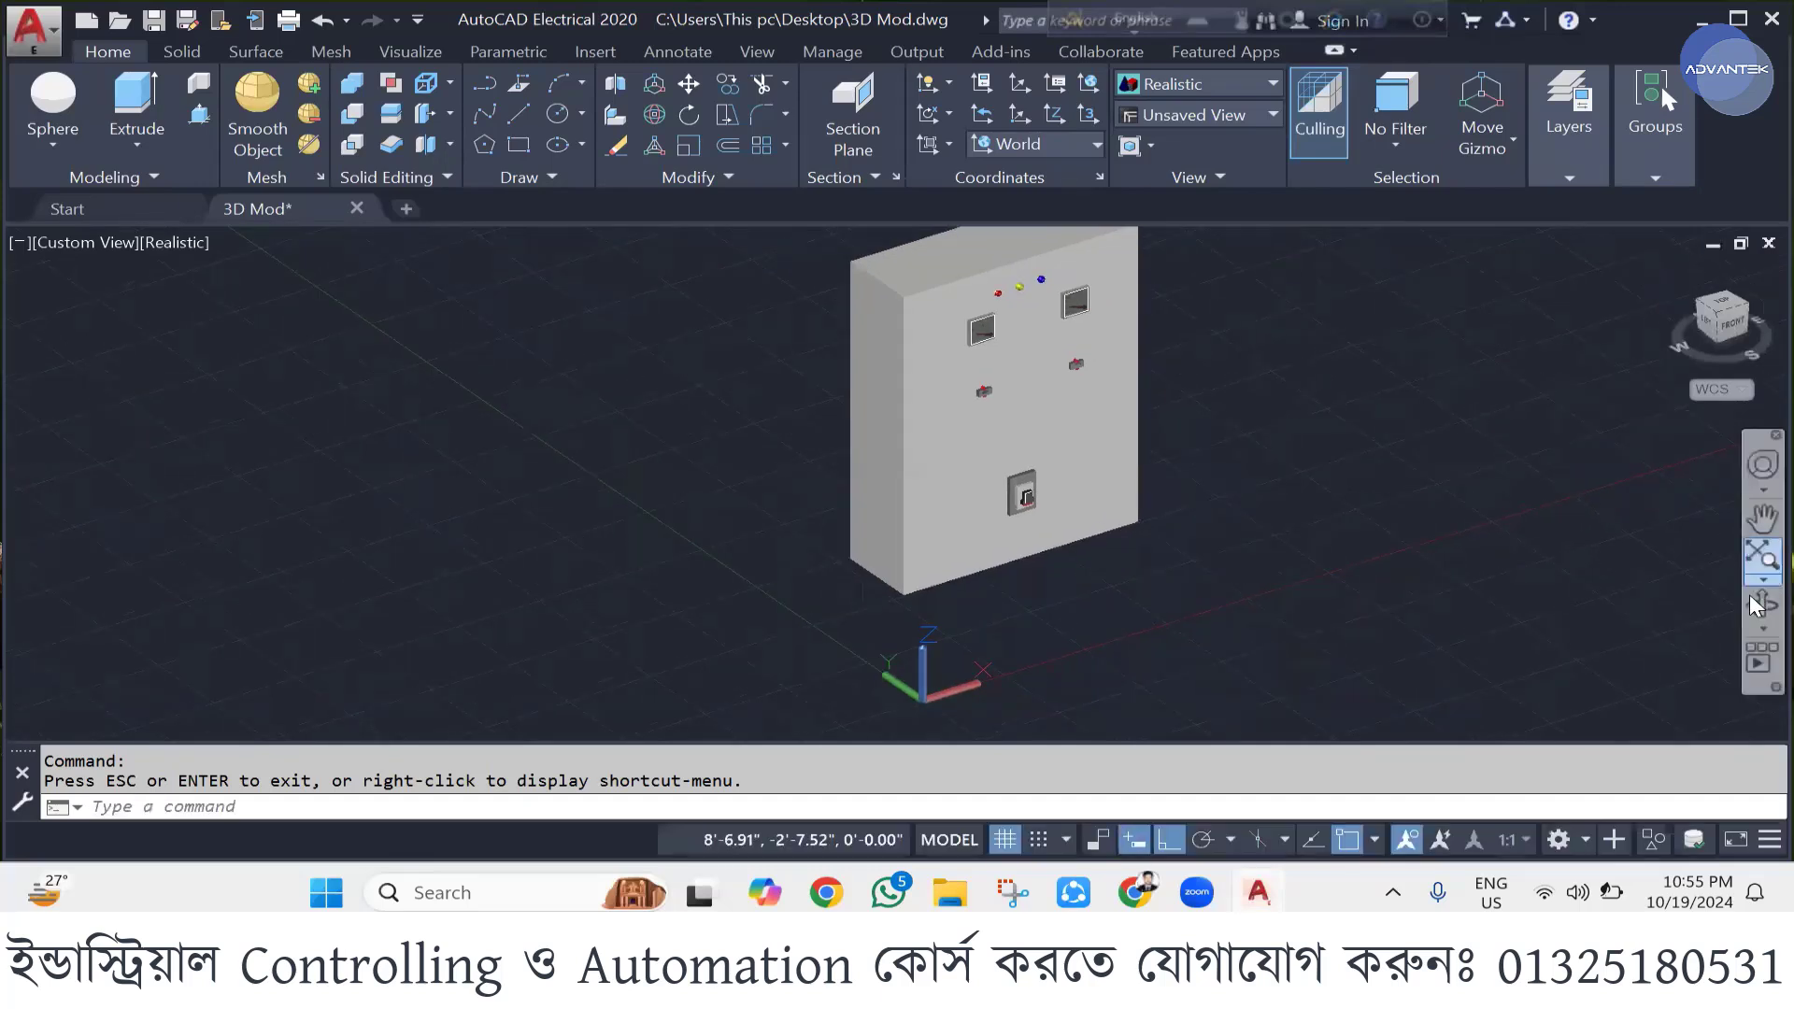
pyautogui.moveTo(1259, 438); pyautogui.dragTo(1342, 367)
# - Refine the orbit to show the left side and top, then minimize to the desktop
pyautogui.moveTo(1120, 346); pyautogui.dragTo(438, 236)
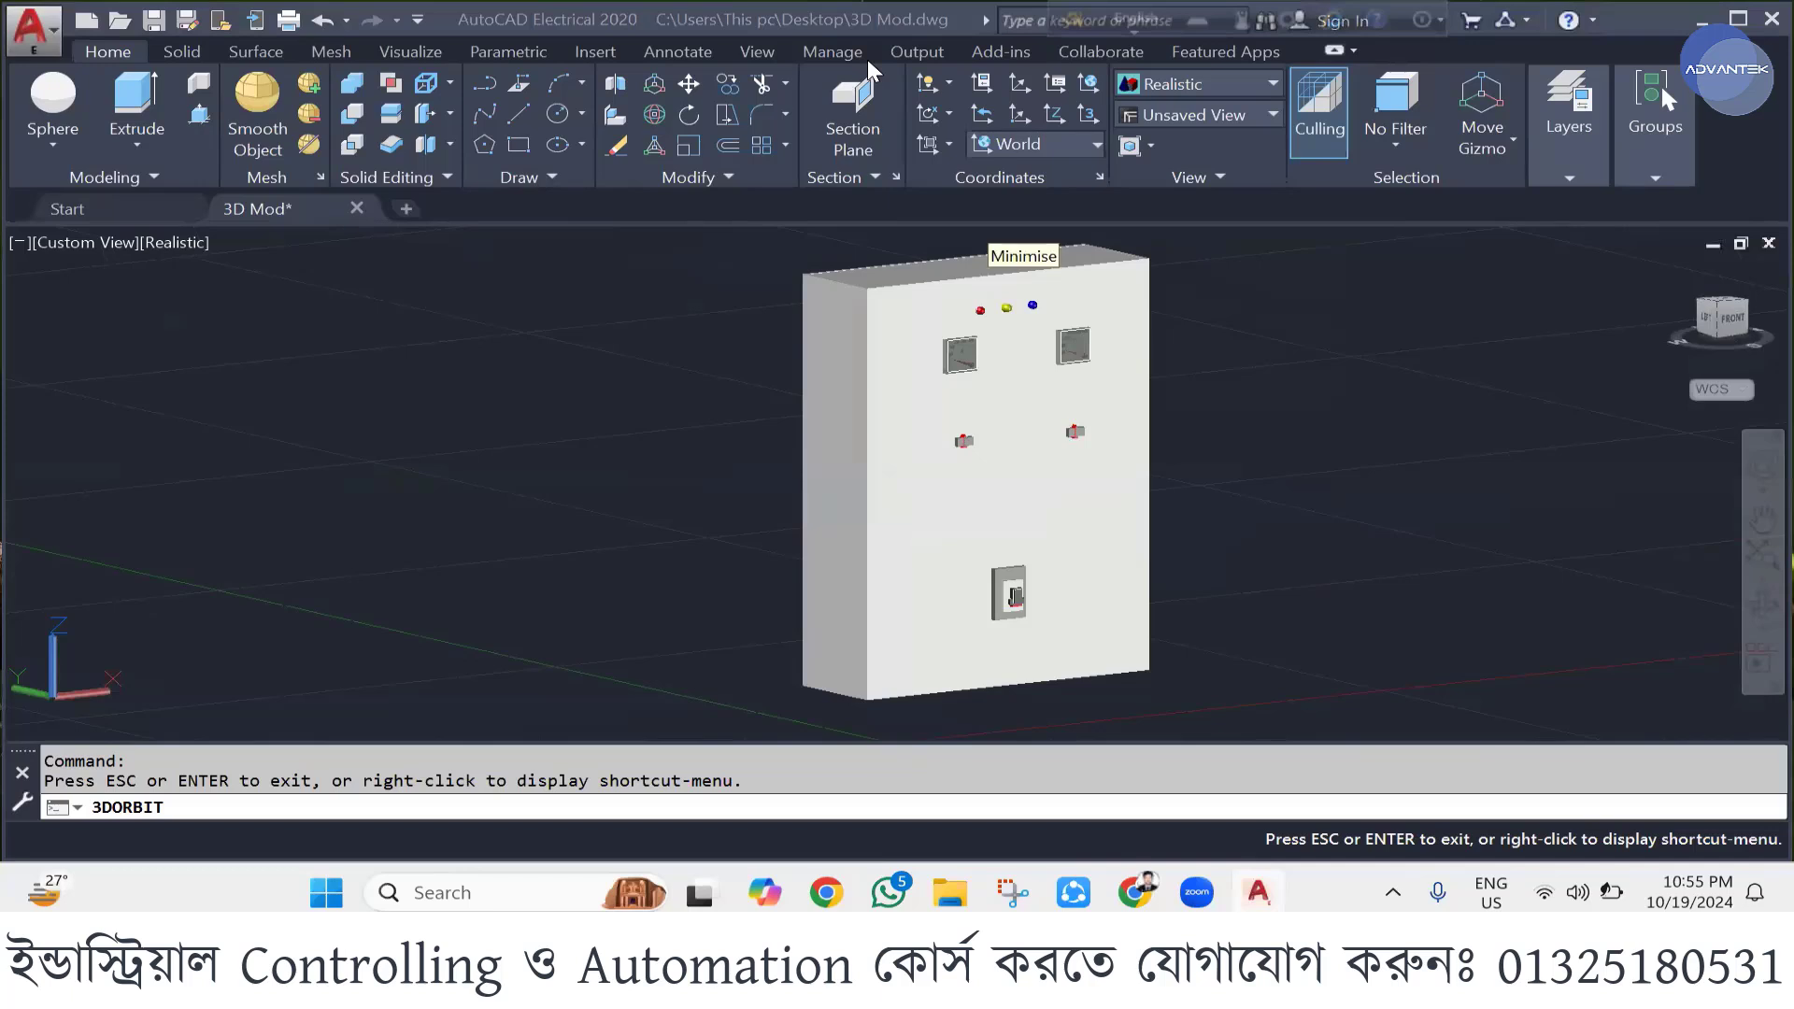
pyautogui.moveTo(1049, 501); pyautogui.dragTo(1061, 481)
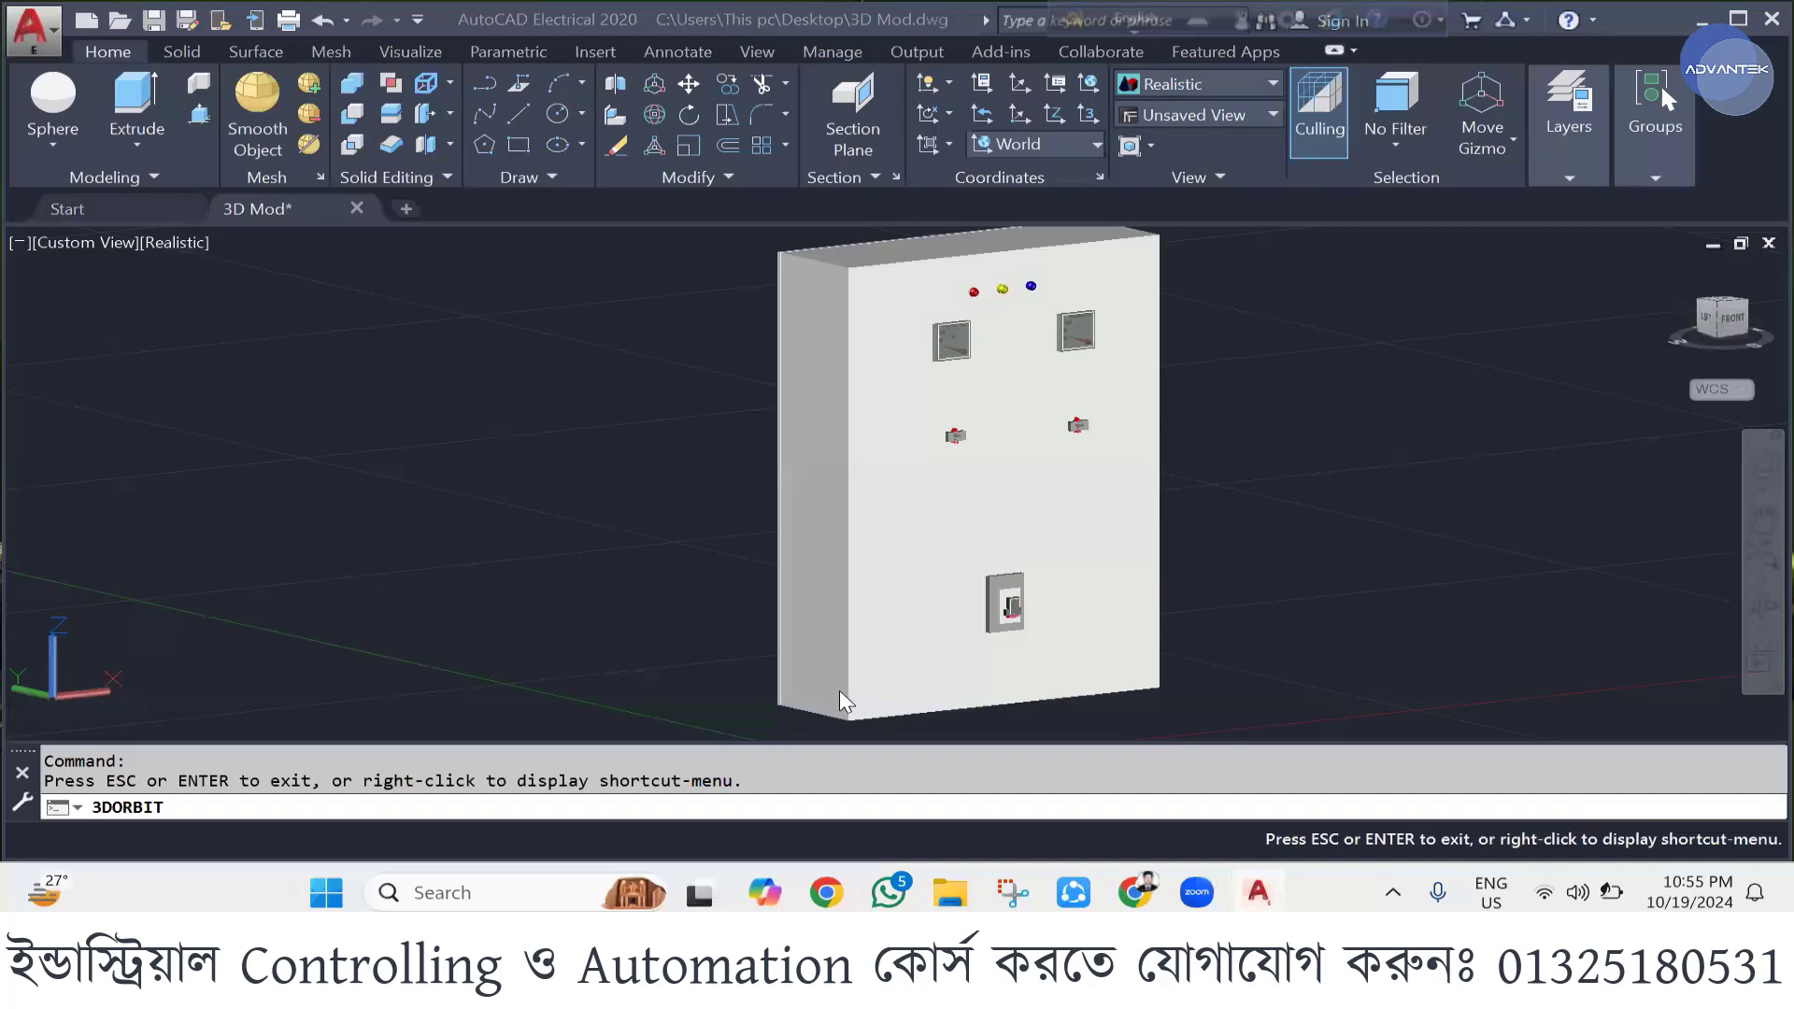
pyautogui.moveTo(840, 700); pyautogui.dragTo(1025, 425)
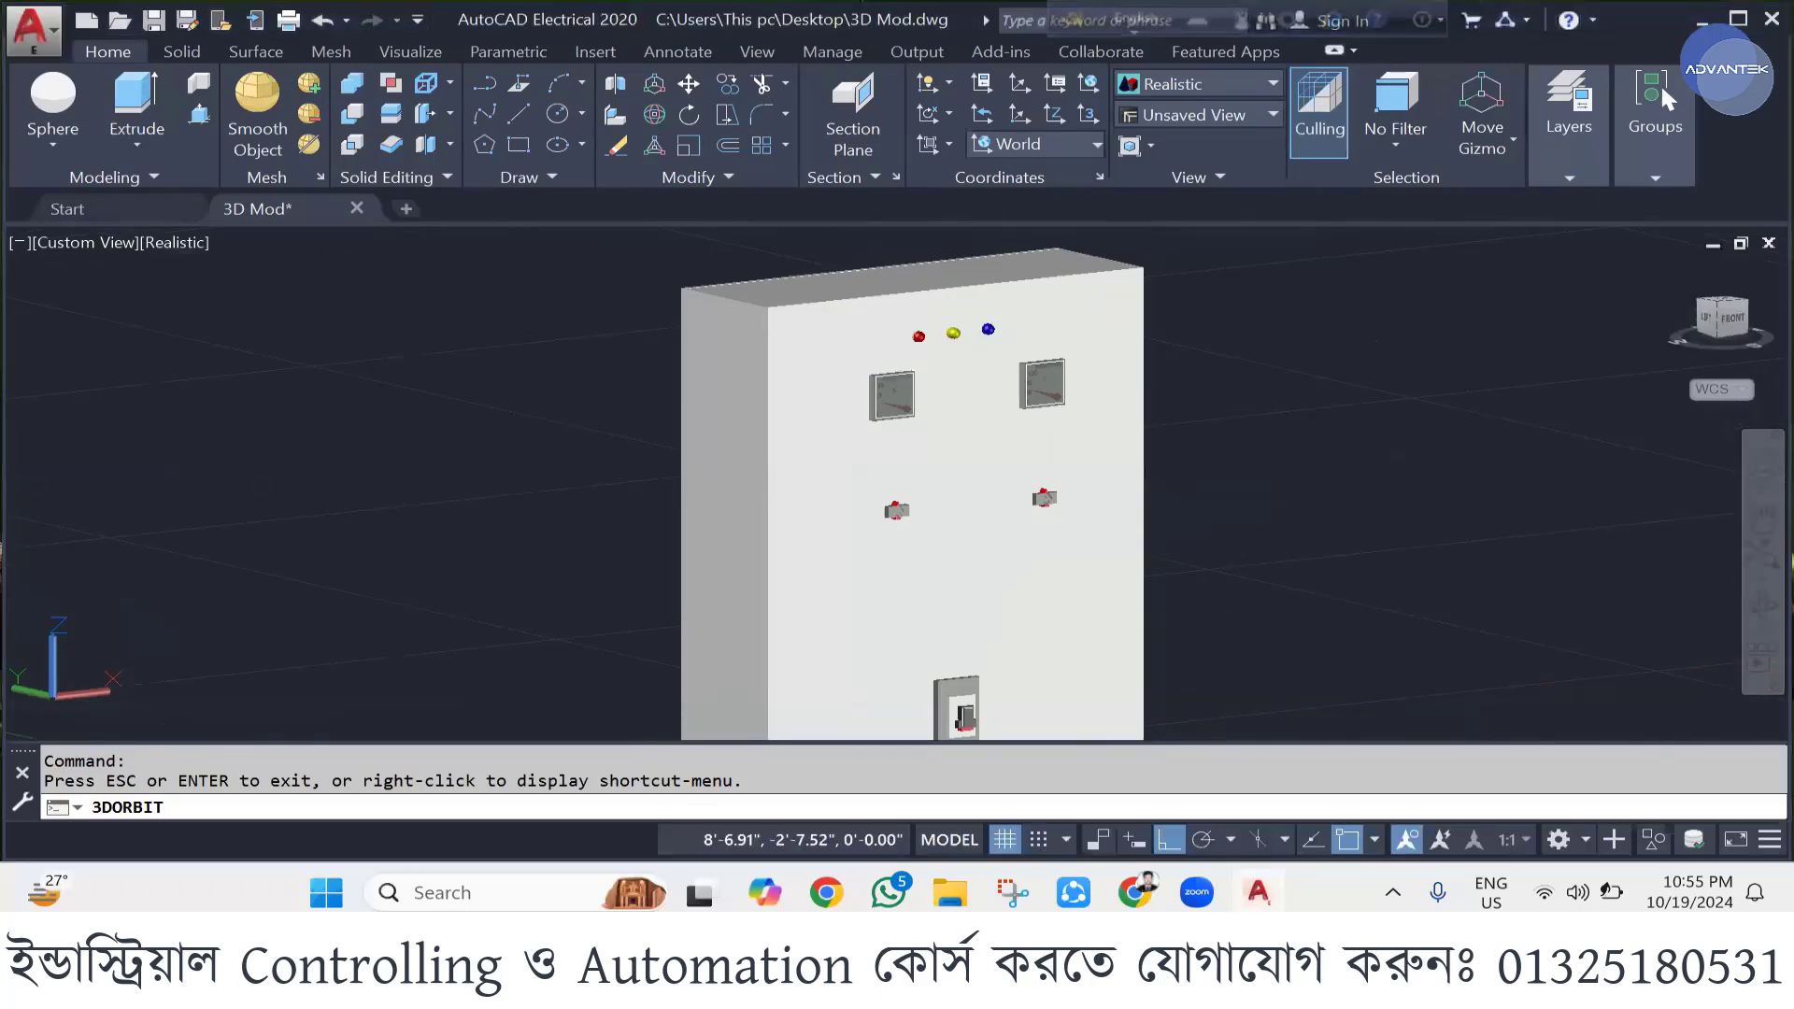
pyautogui.press('Escape')
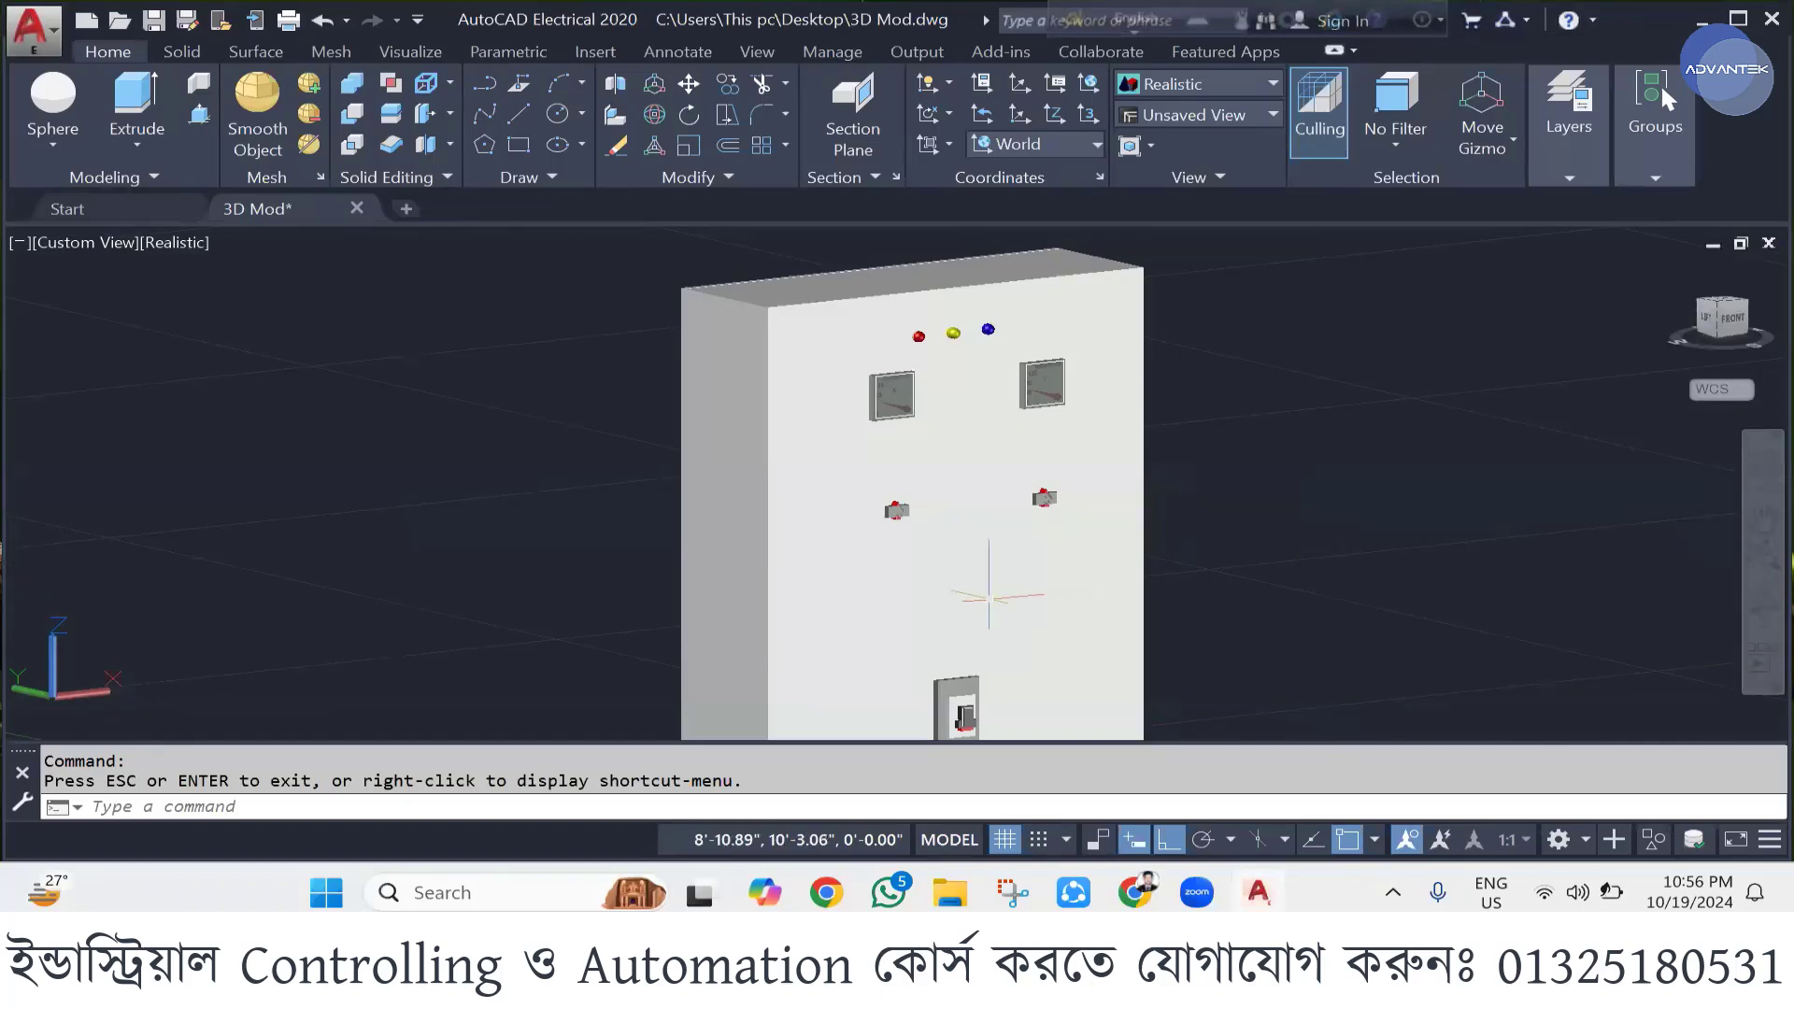
pyautogui.click(981, 598)
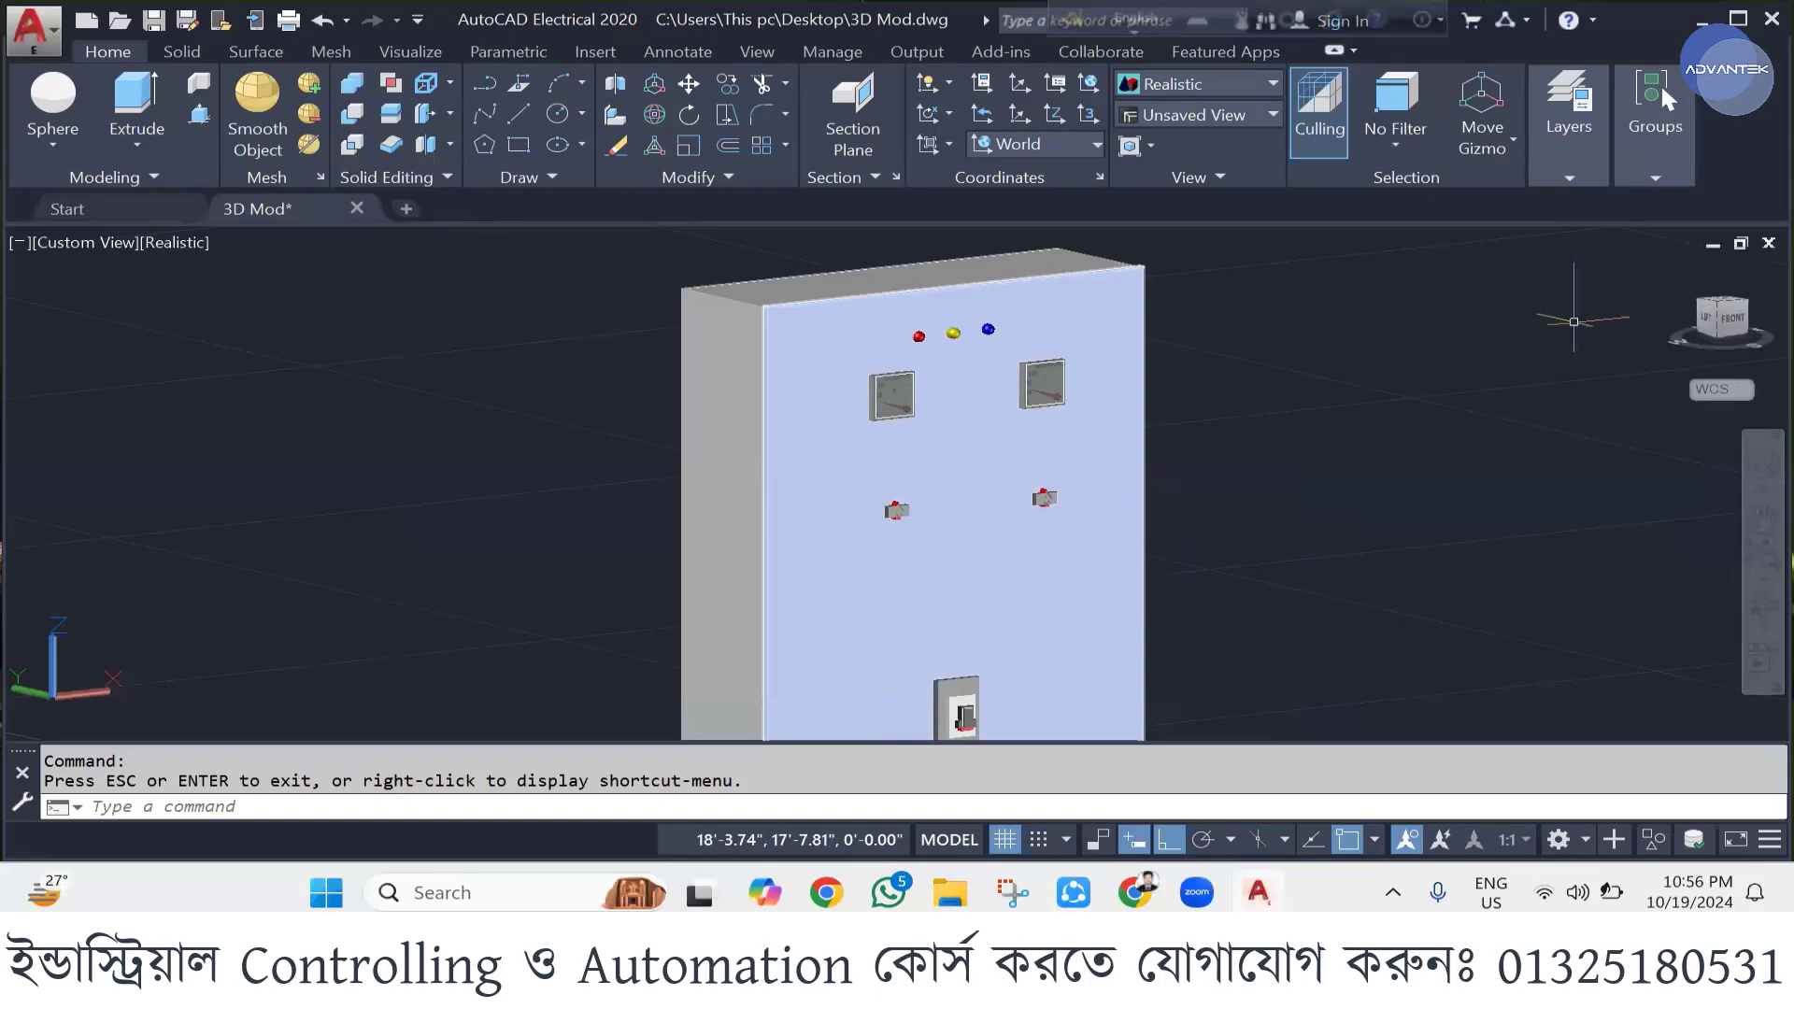
pyautogui.press('super+d')
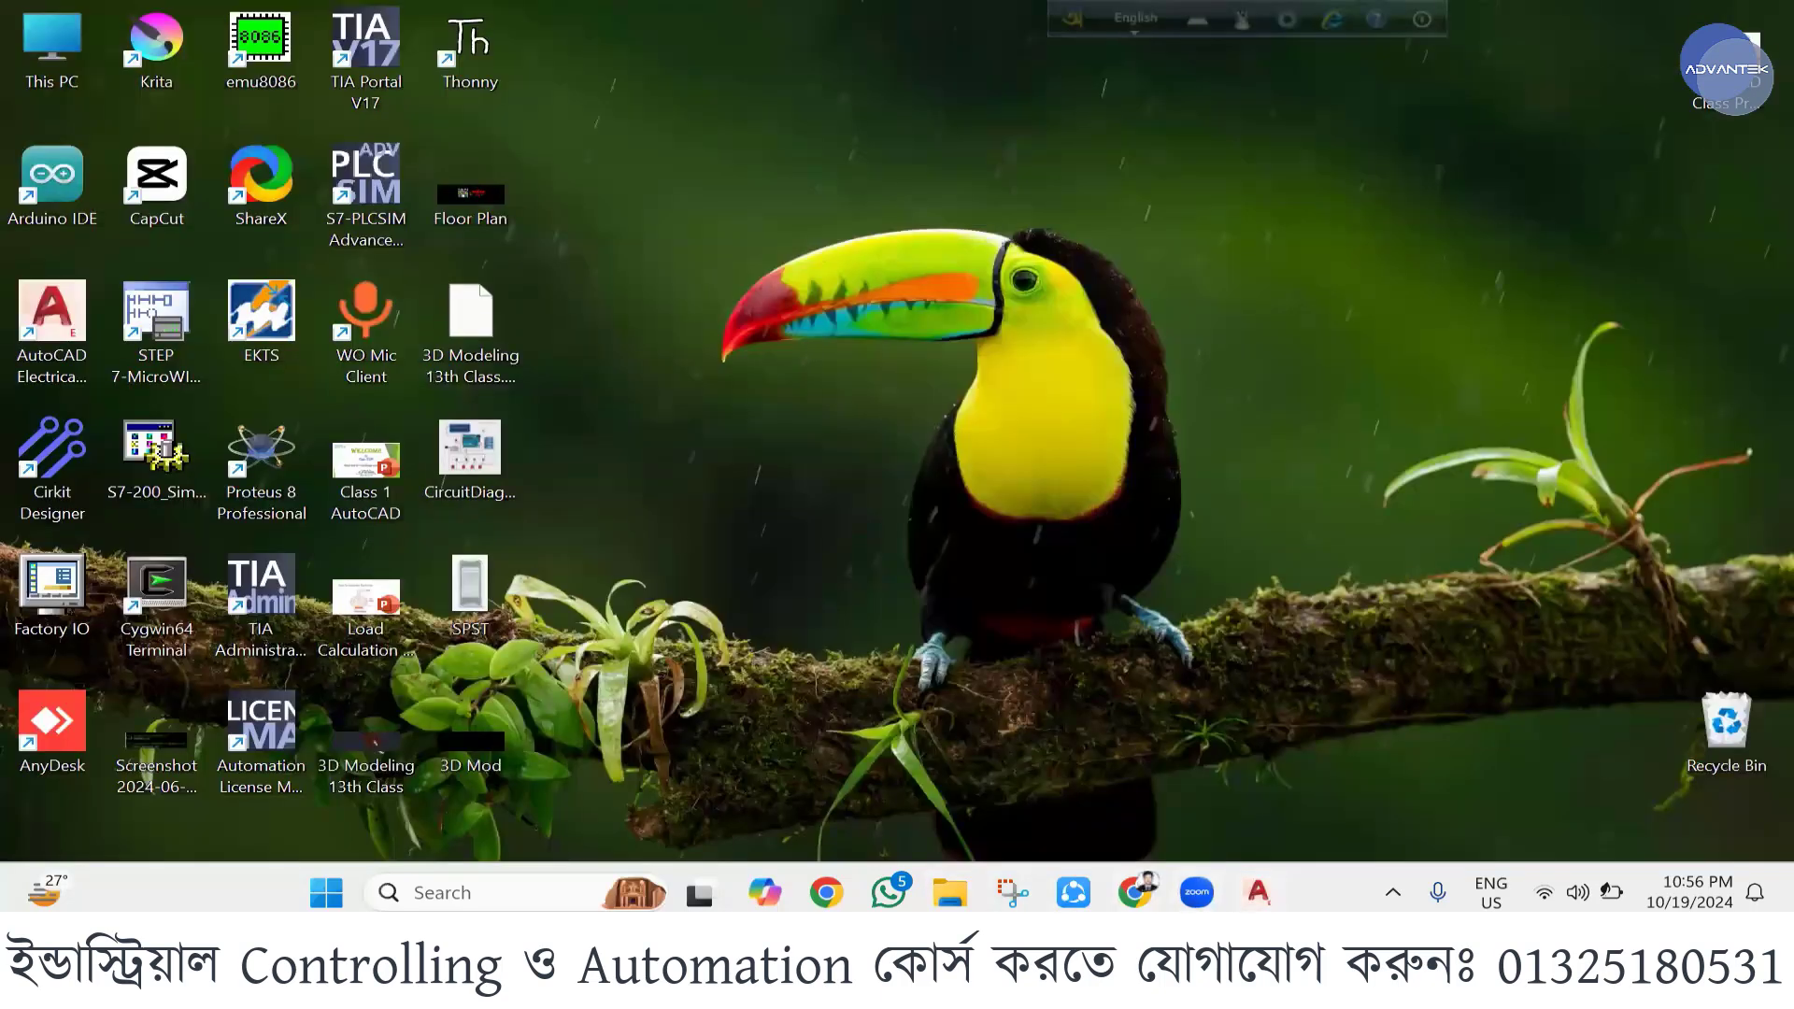
# - Restore the AutoCAD window, save 3D Mod.dwg, and close the drawing
pyautogui.moveTo(1257, 892)
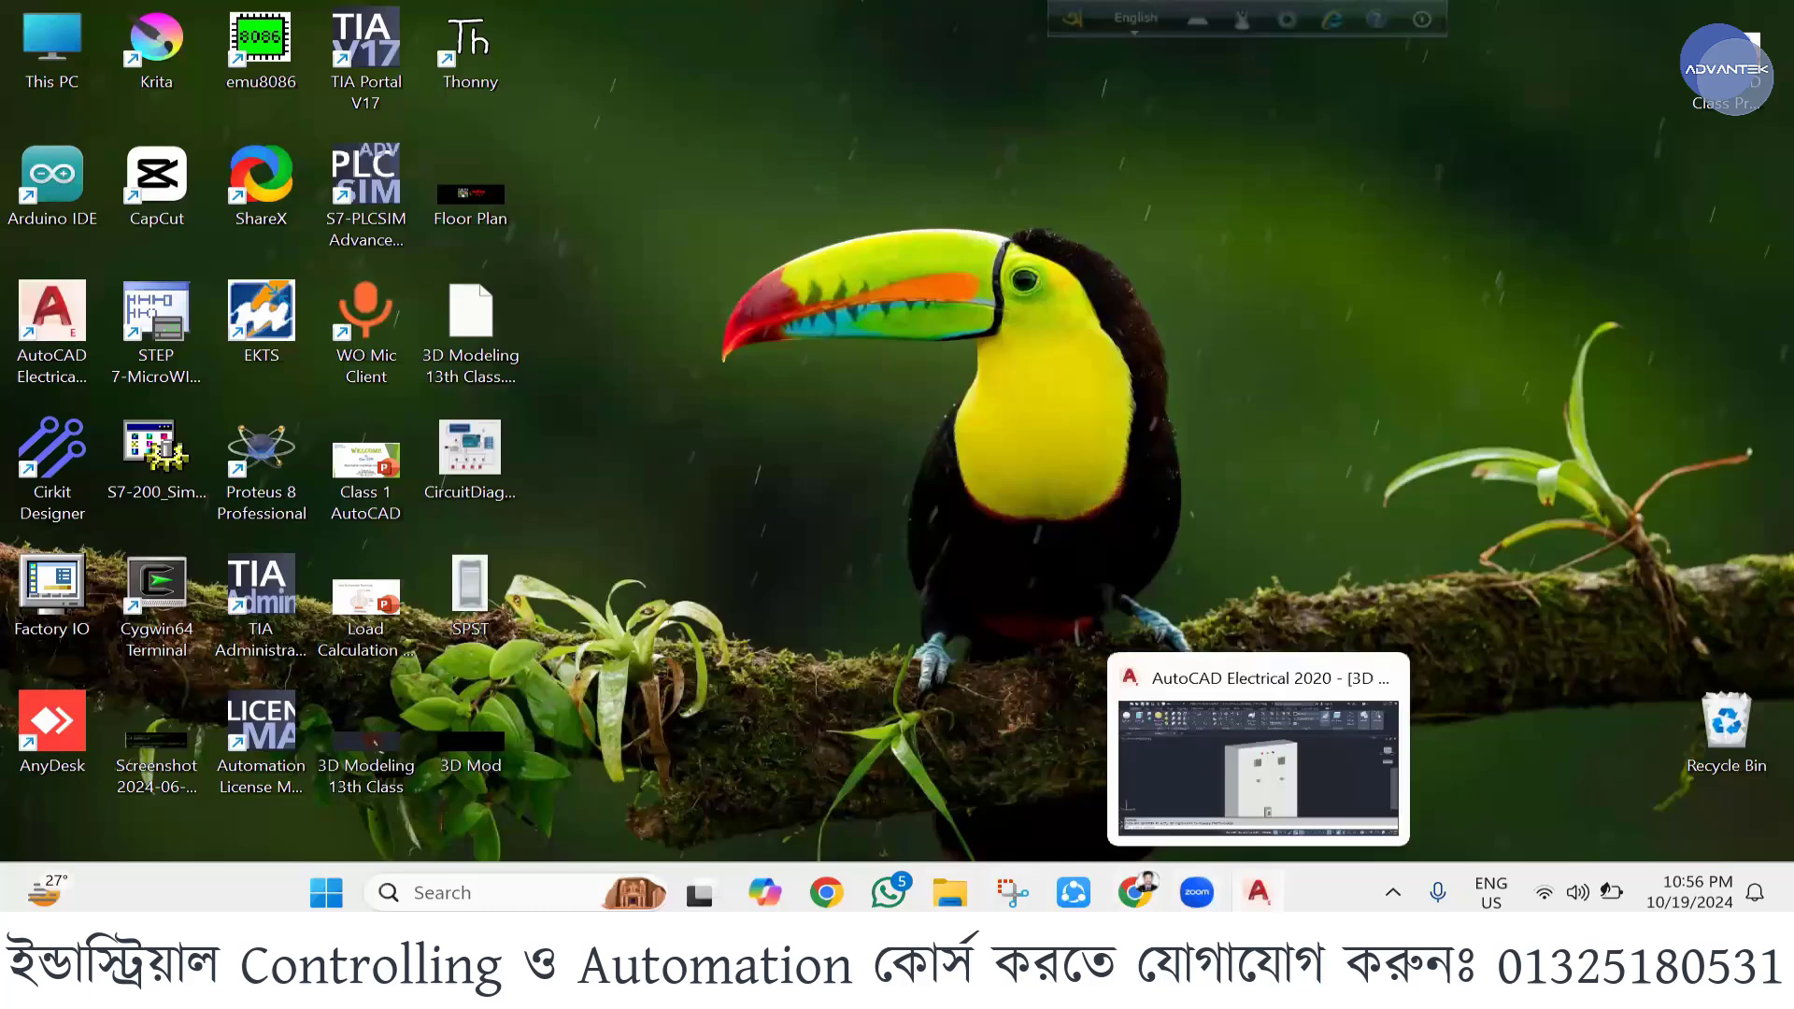
pyautogui.click(1310, 764)
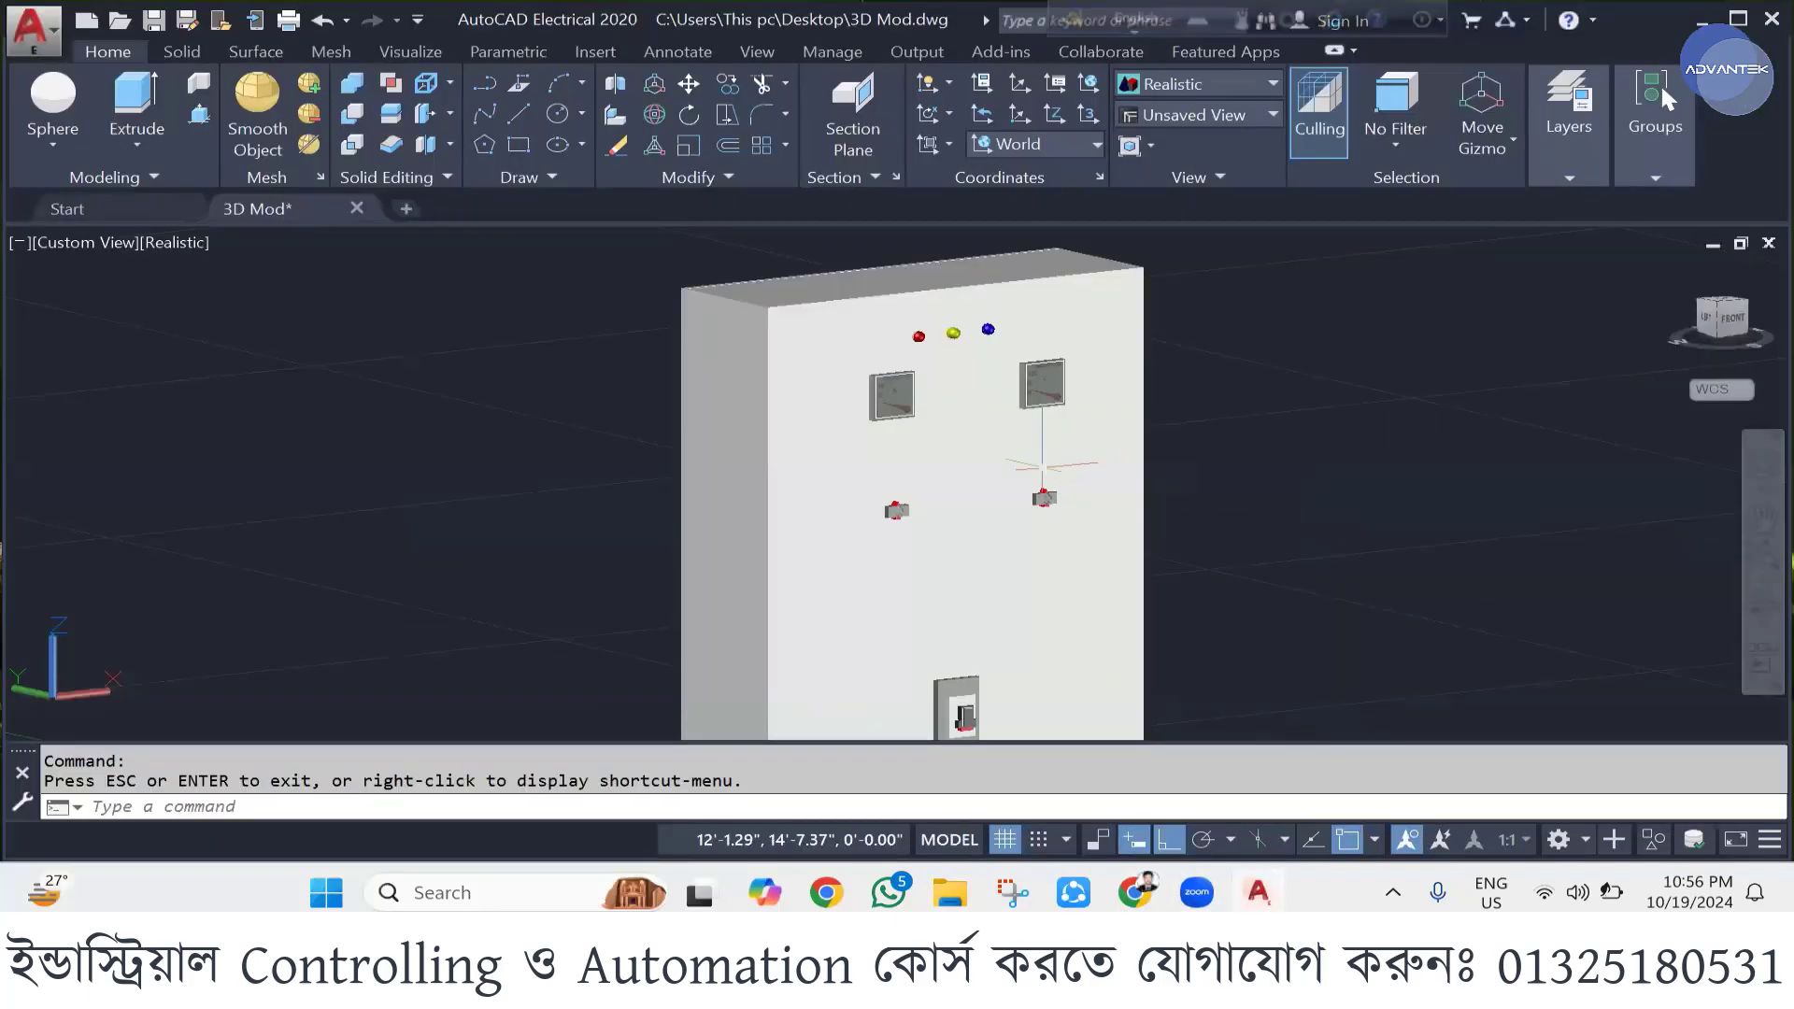
pyautogui.scroll(-5, 593, 328)
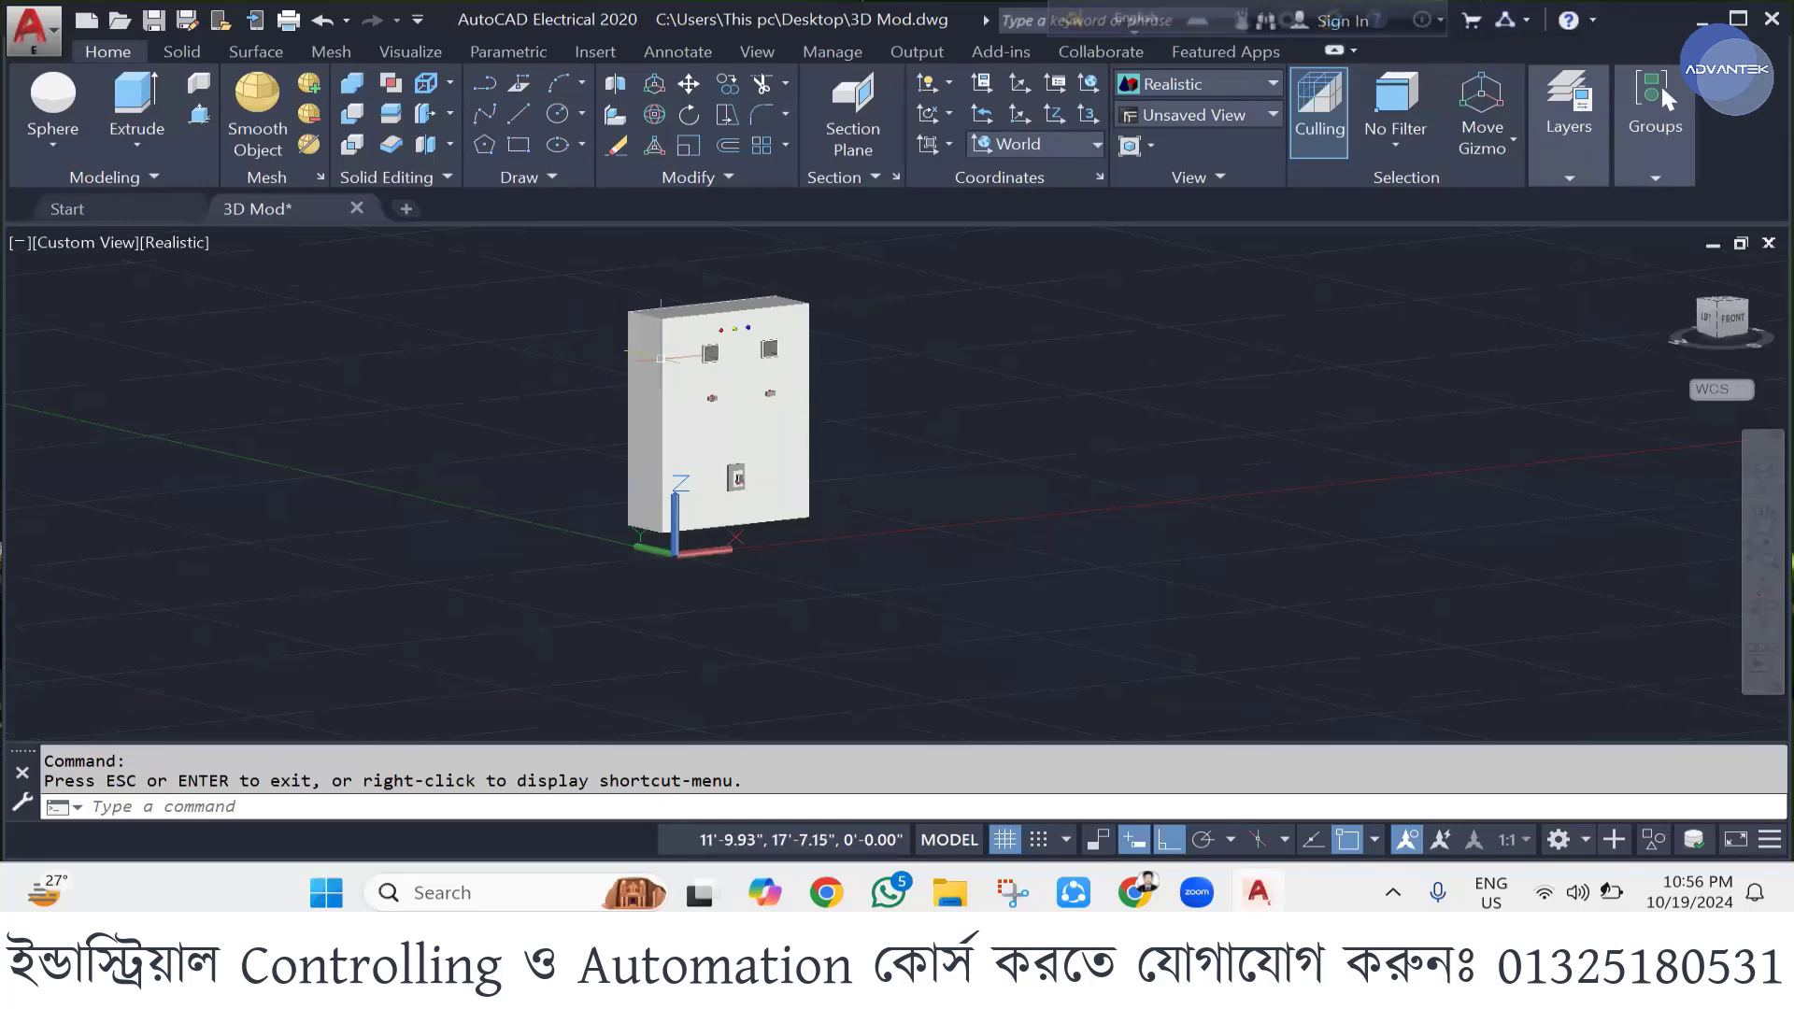
pyautogui.scroll(2, 659, 358)
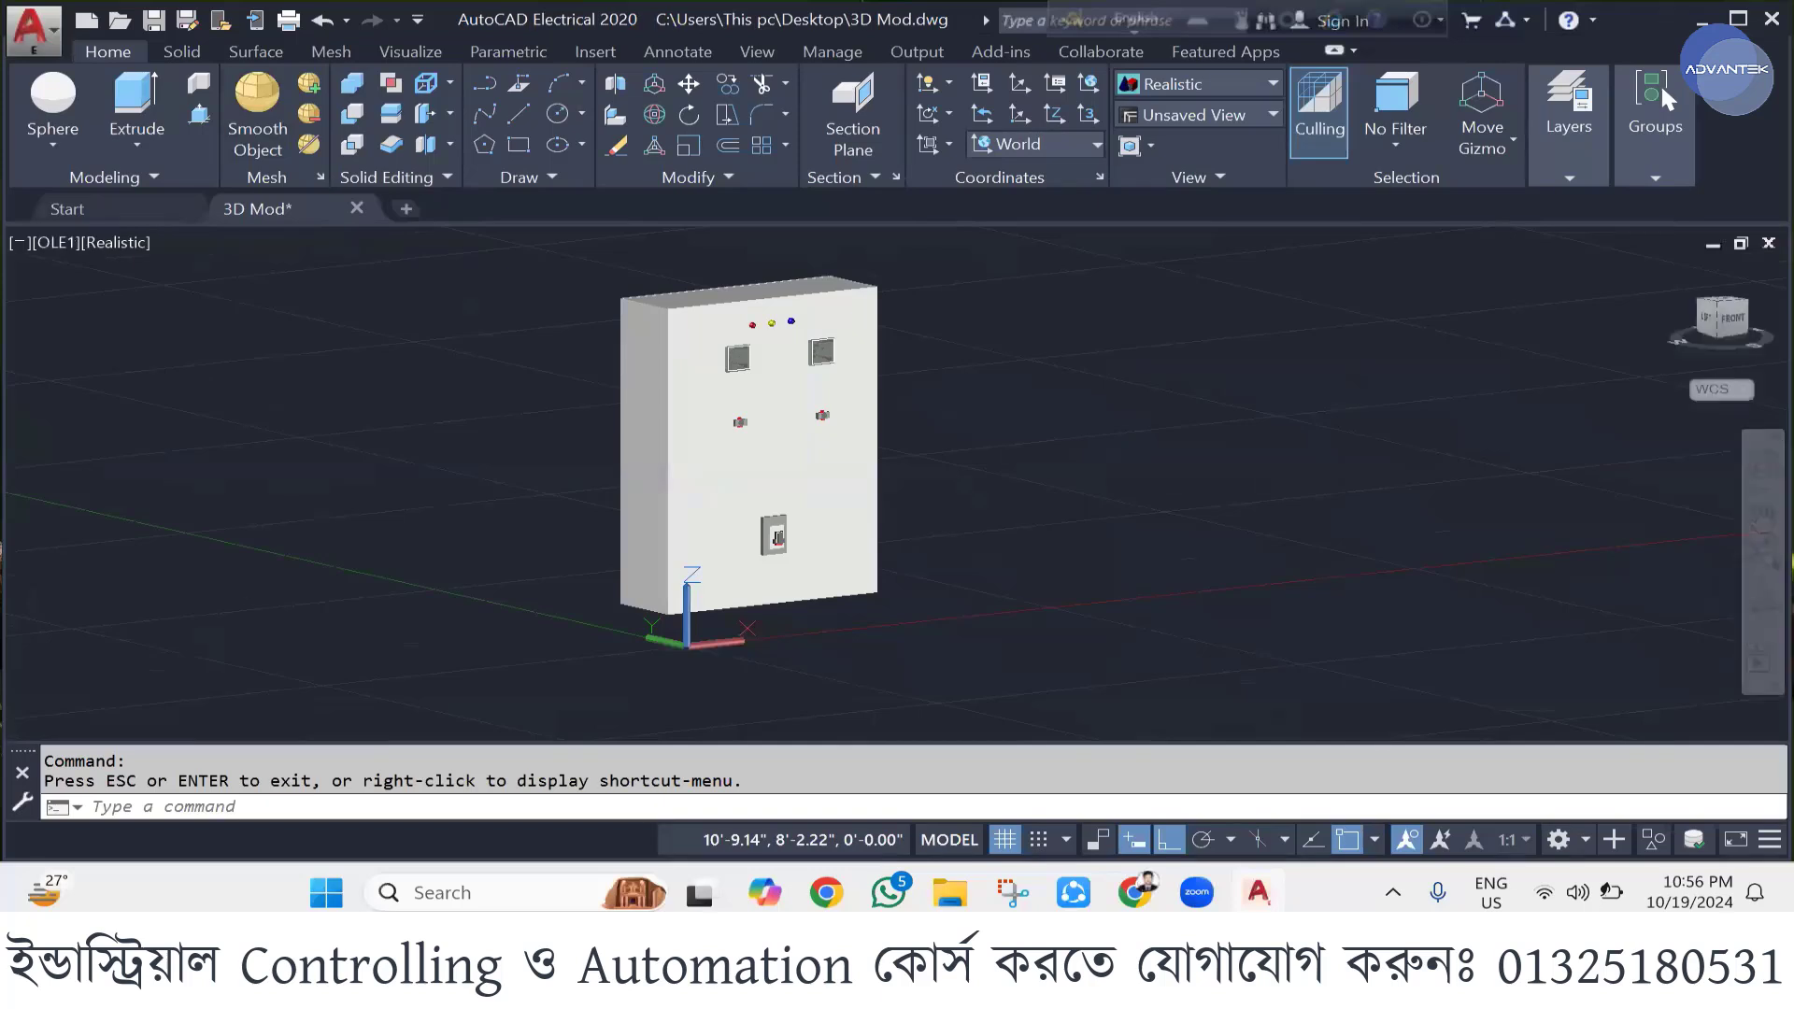
pyautogui.hotkey('ctrl', 's')
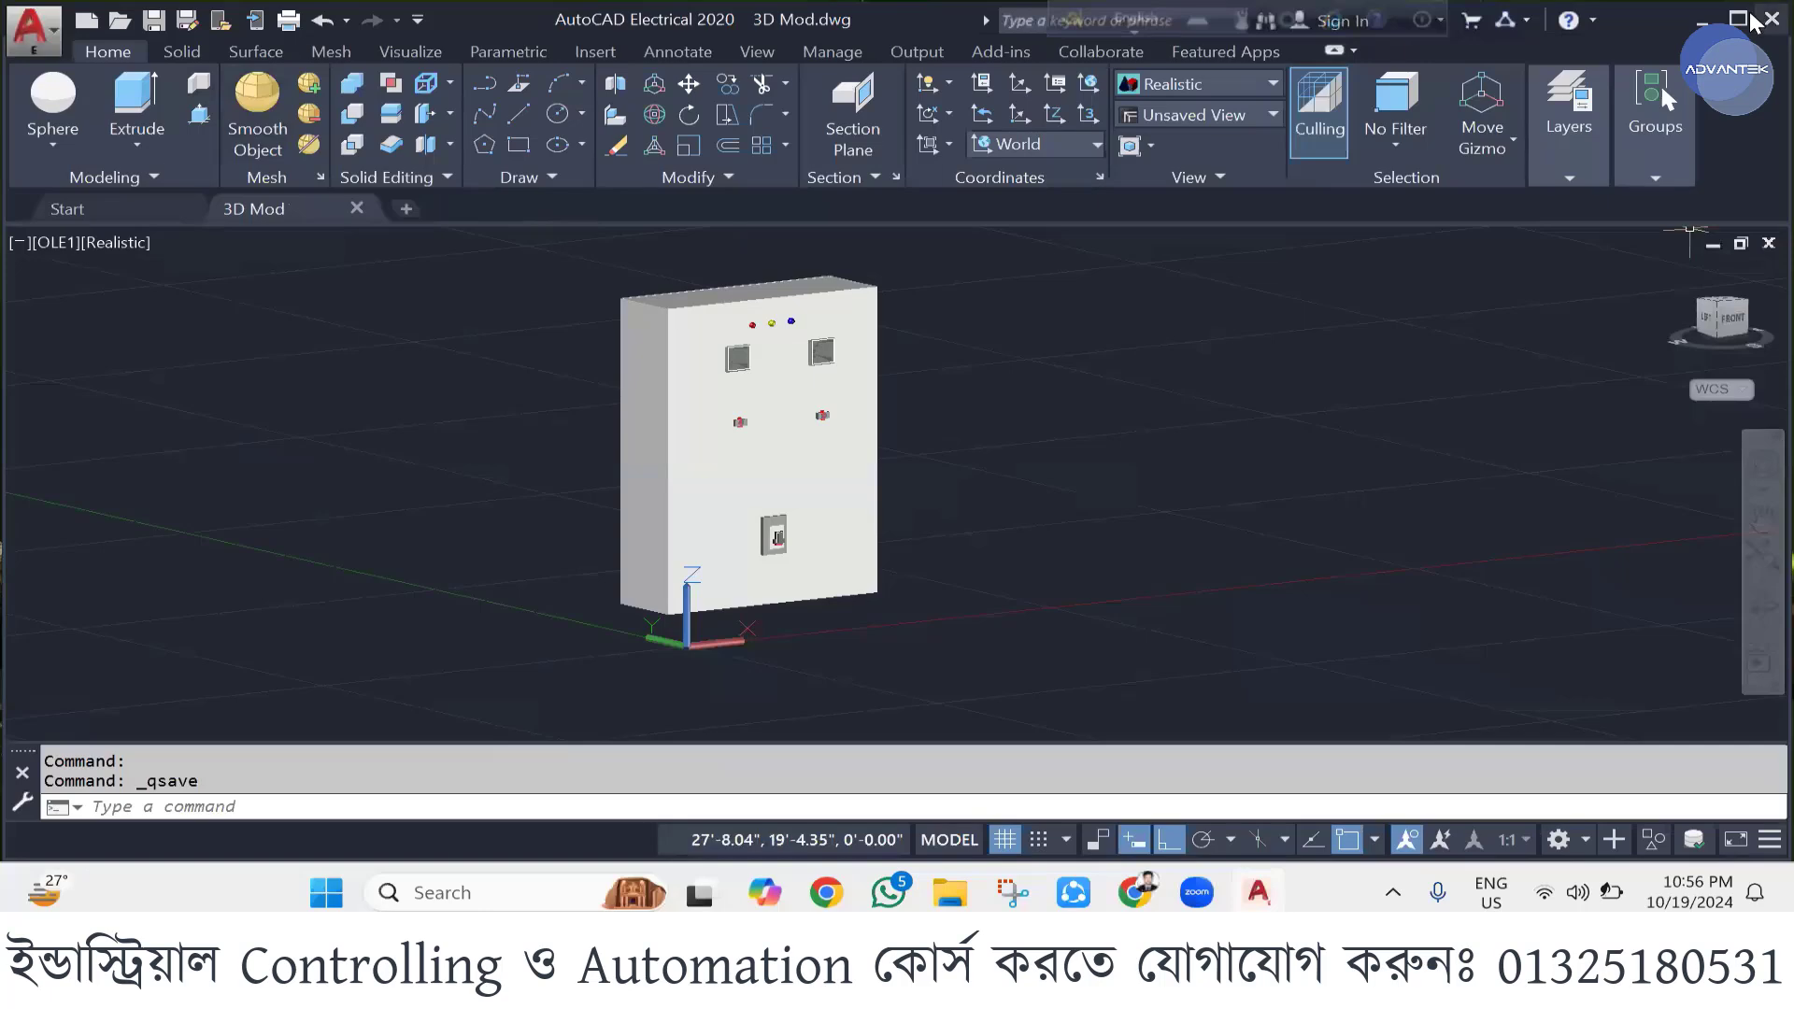
pyautogui.hotkey('alt', 'F4')
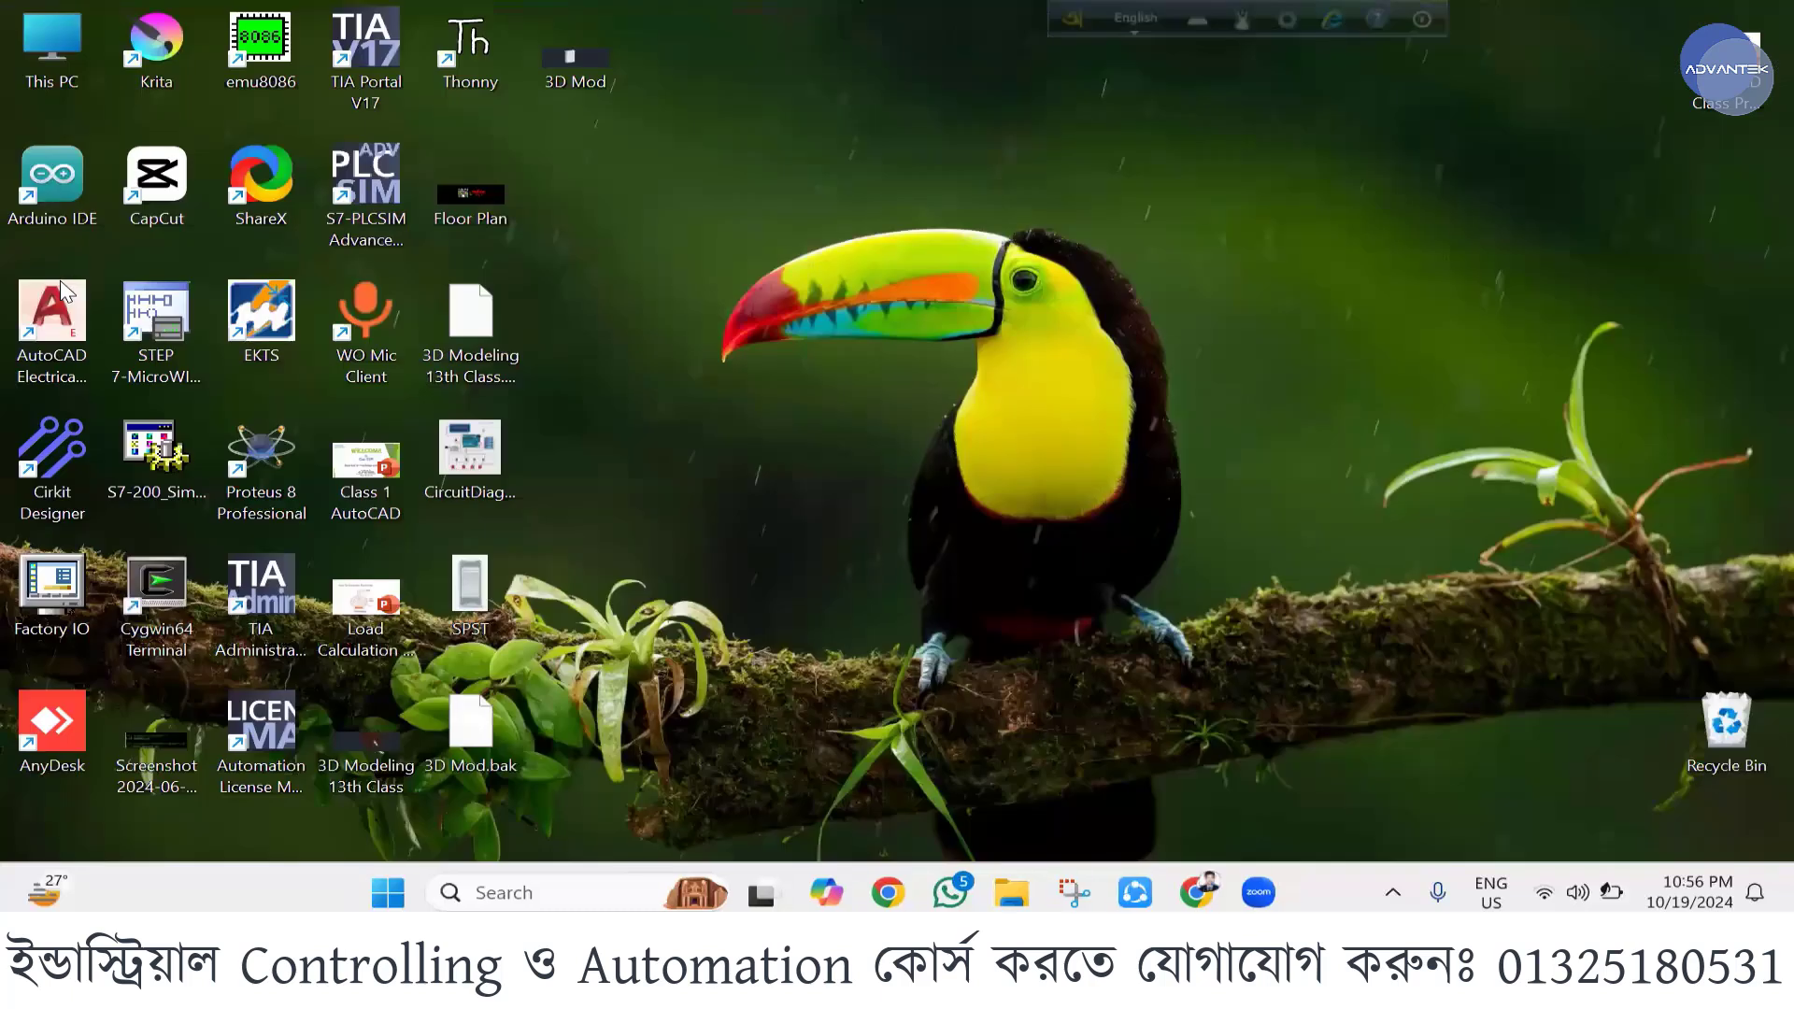
# - Launch AutoCAD Electrical from its desktop shortcut and OK the display-scale warning
pyautogui.click(56, 308)
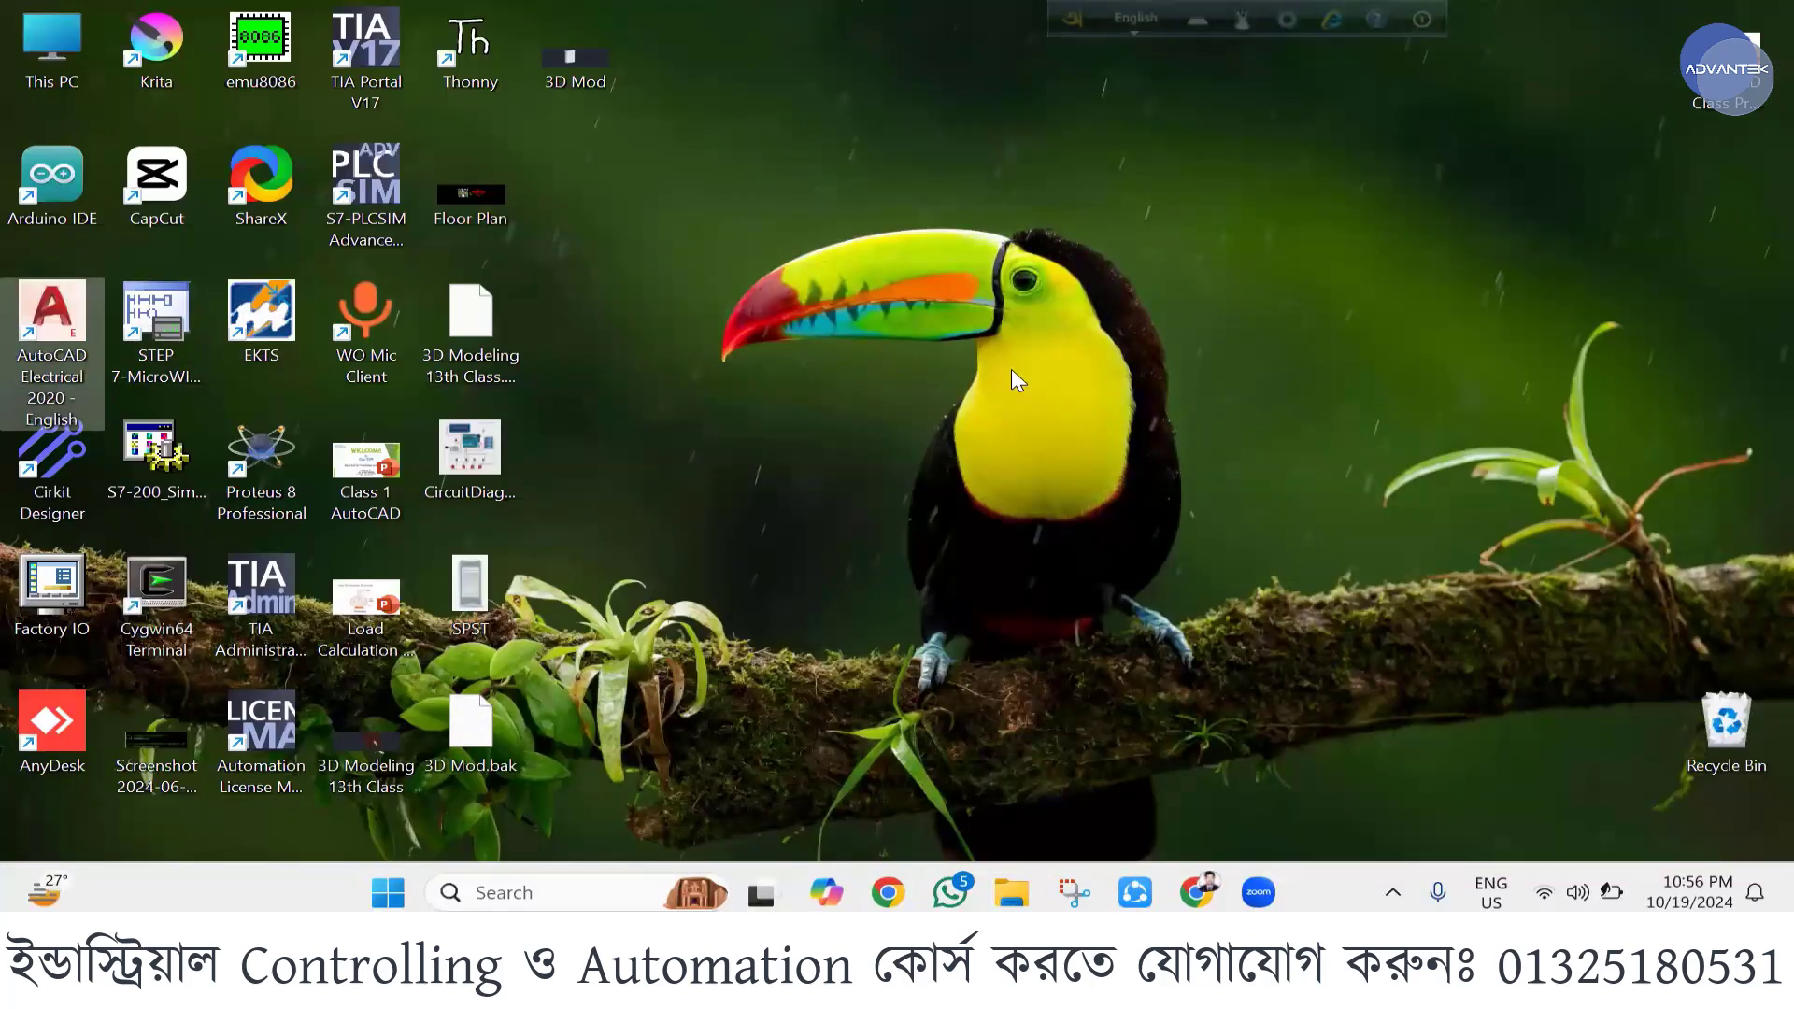
pyautogui.doubleClick(56, 312)
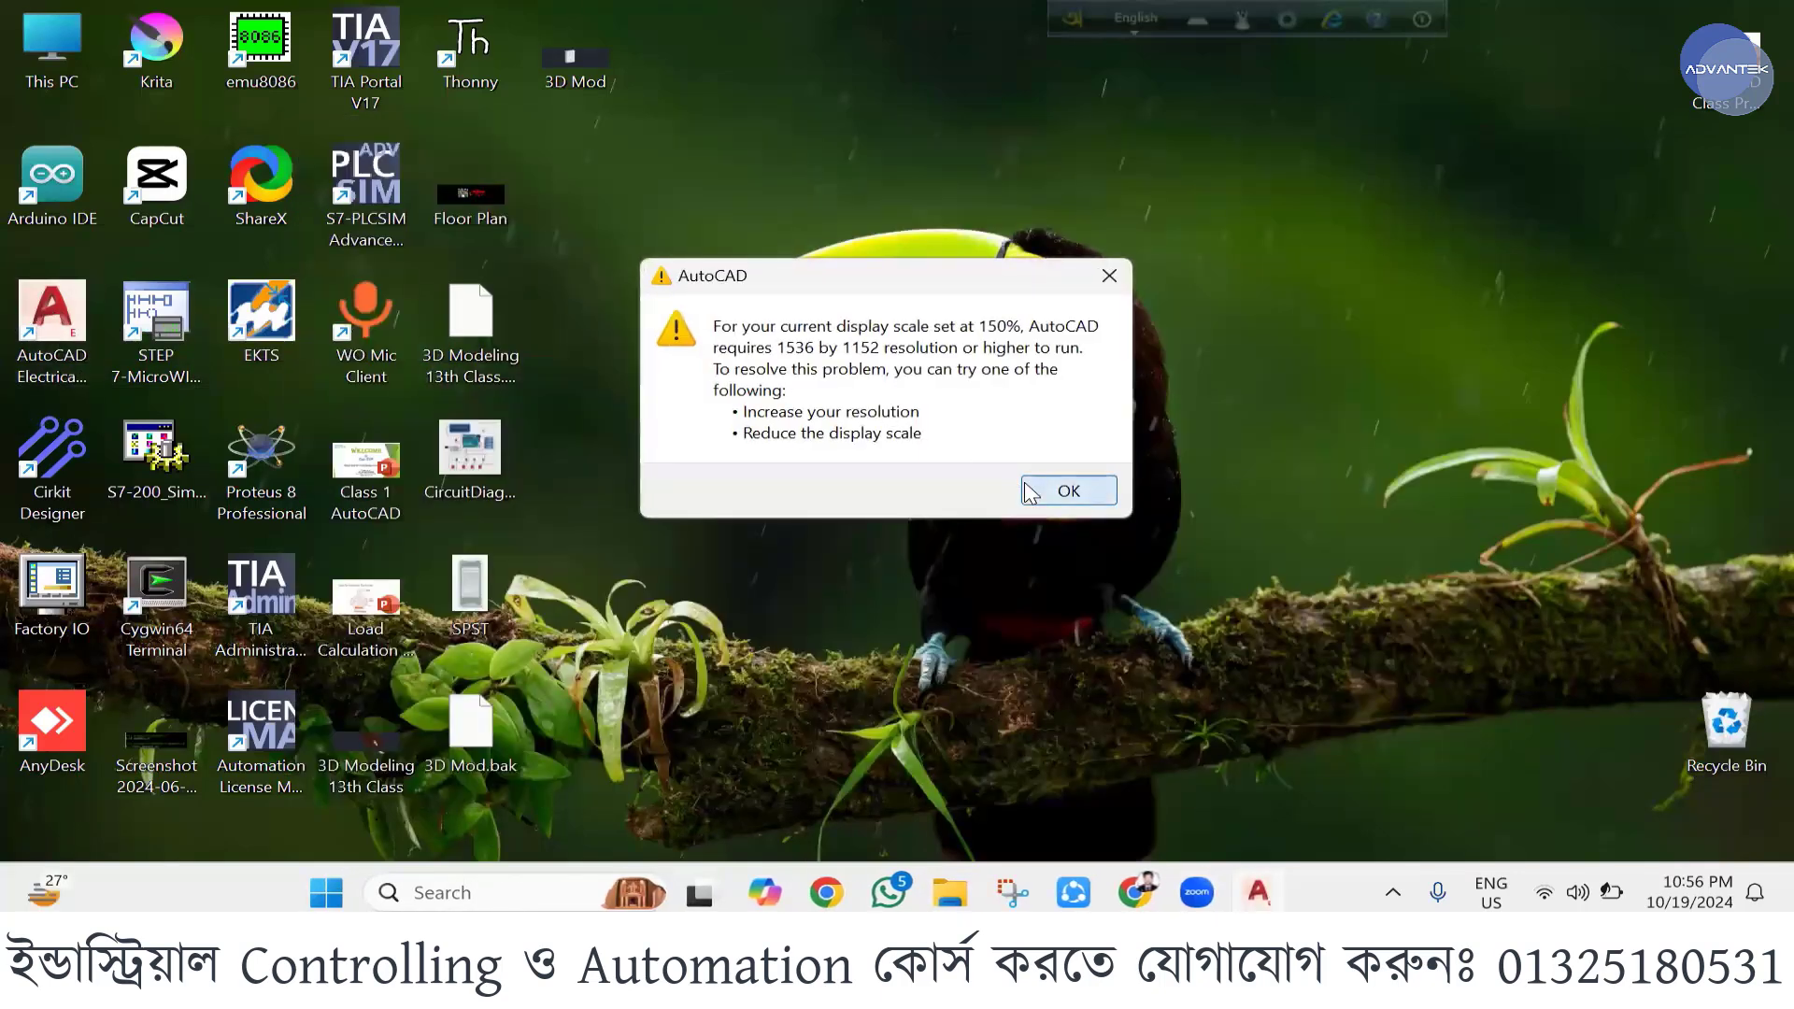
pyautogui.click(1028, 491)
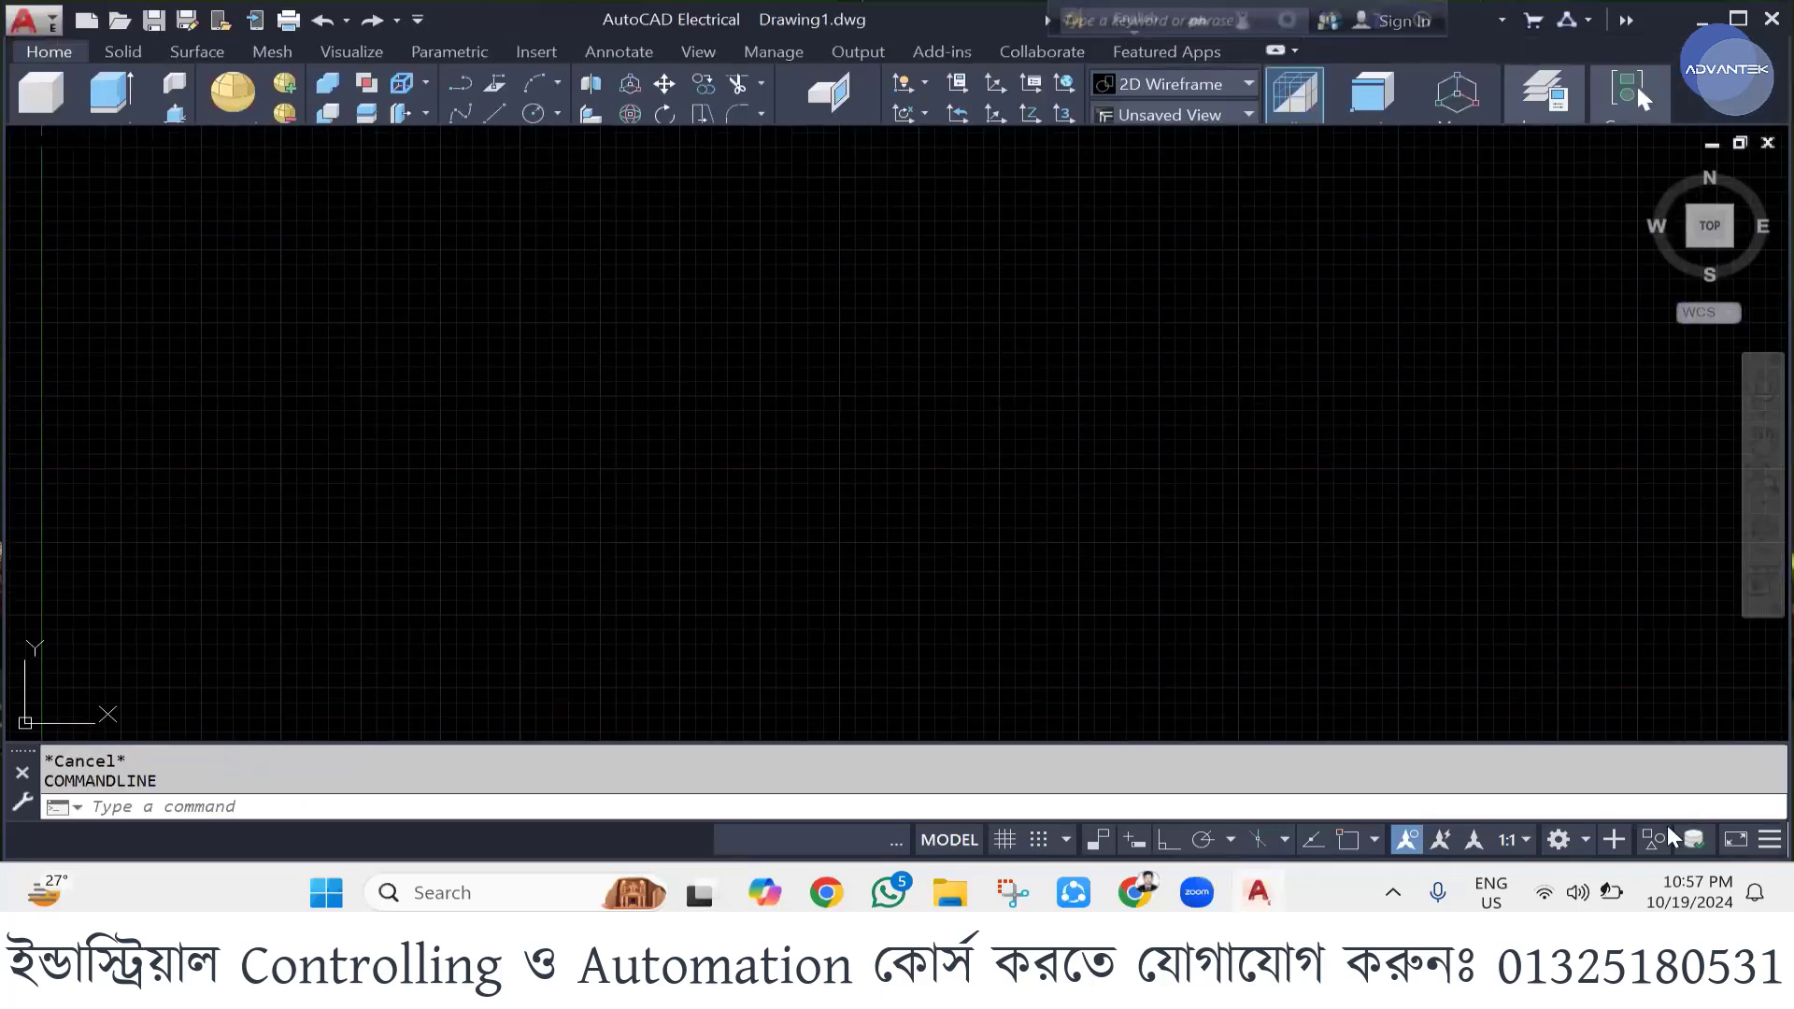
# - Switch to ACADE & 2D Drafting & Annotation, closing the Catalog Browser and Project Manager
pyautogui.click(1572, 843)
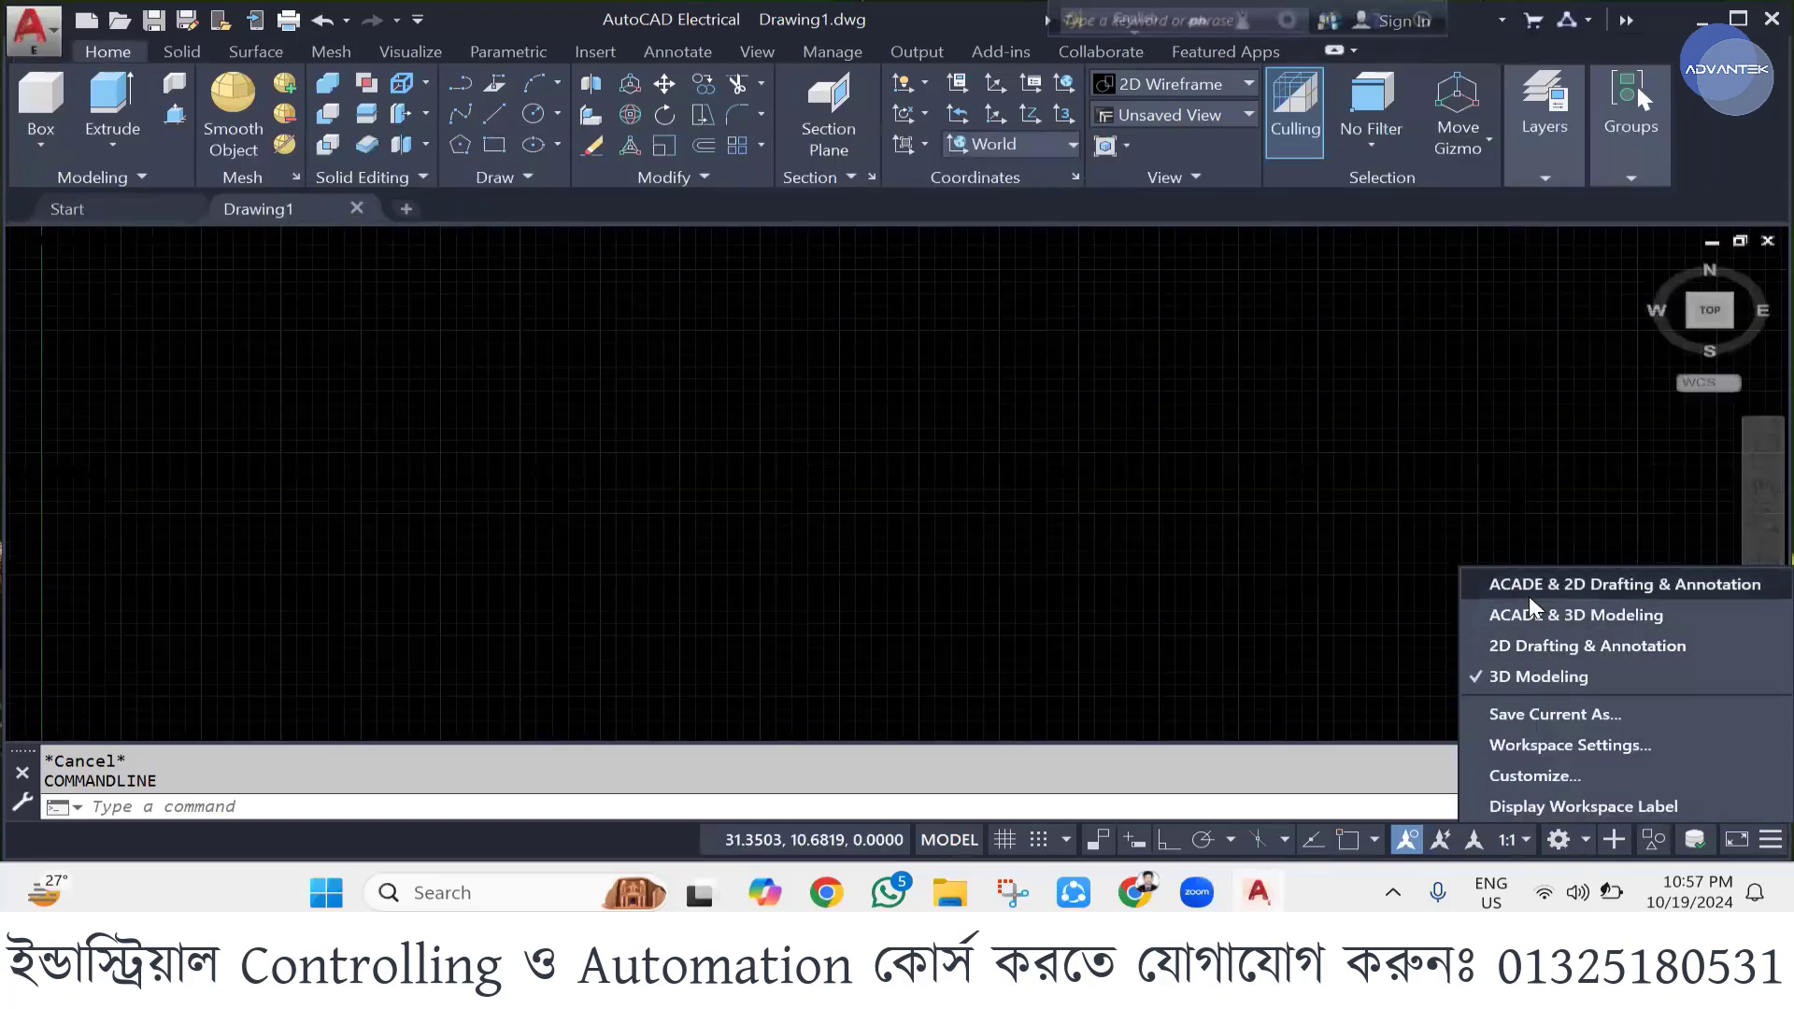
pyautogui.click(1529, 590)
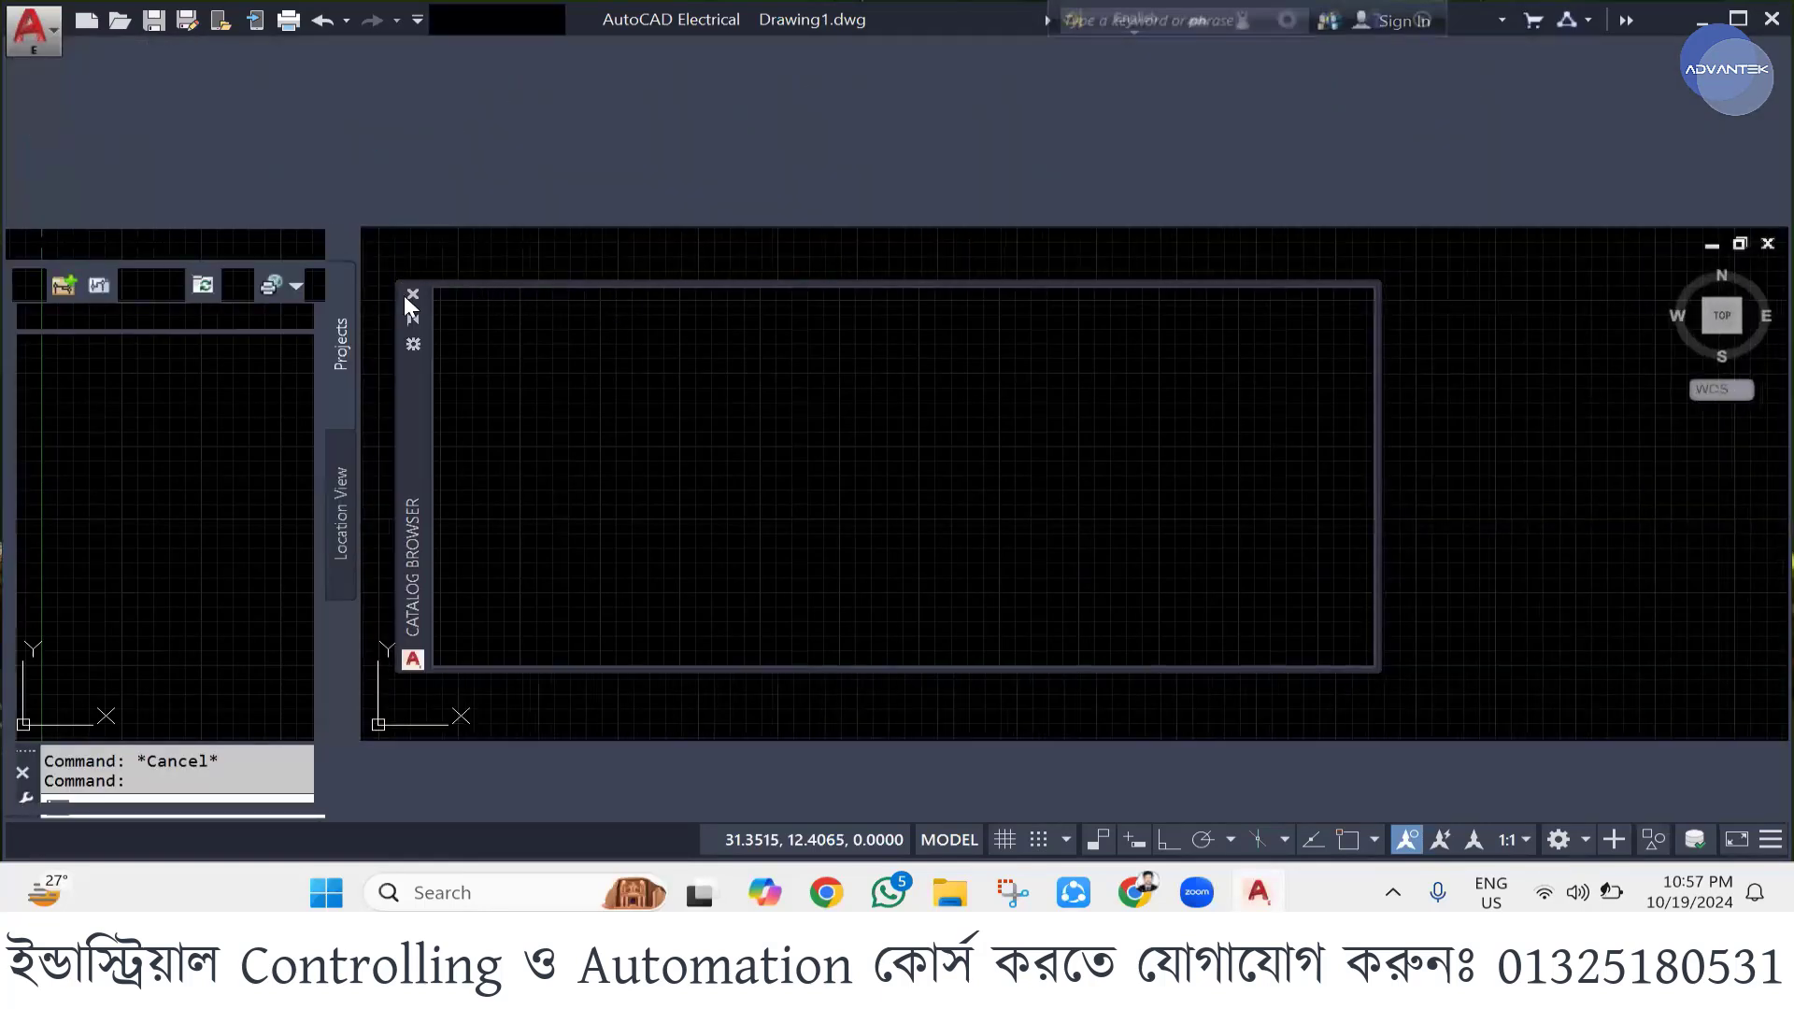
pyautogui.click(407, 295)
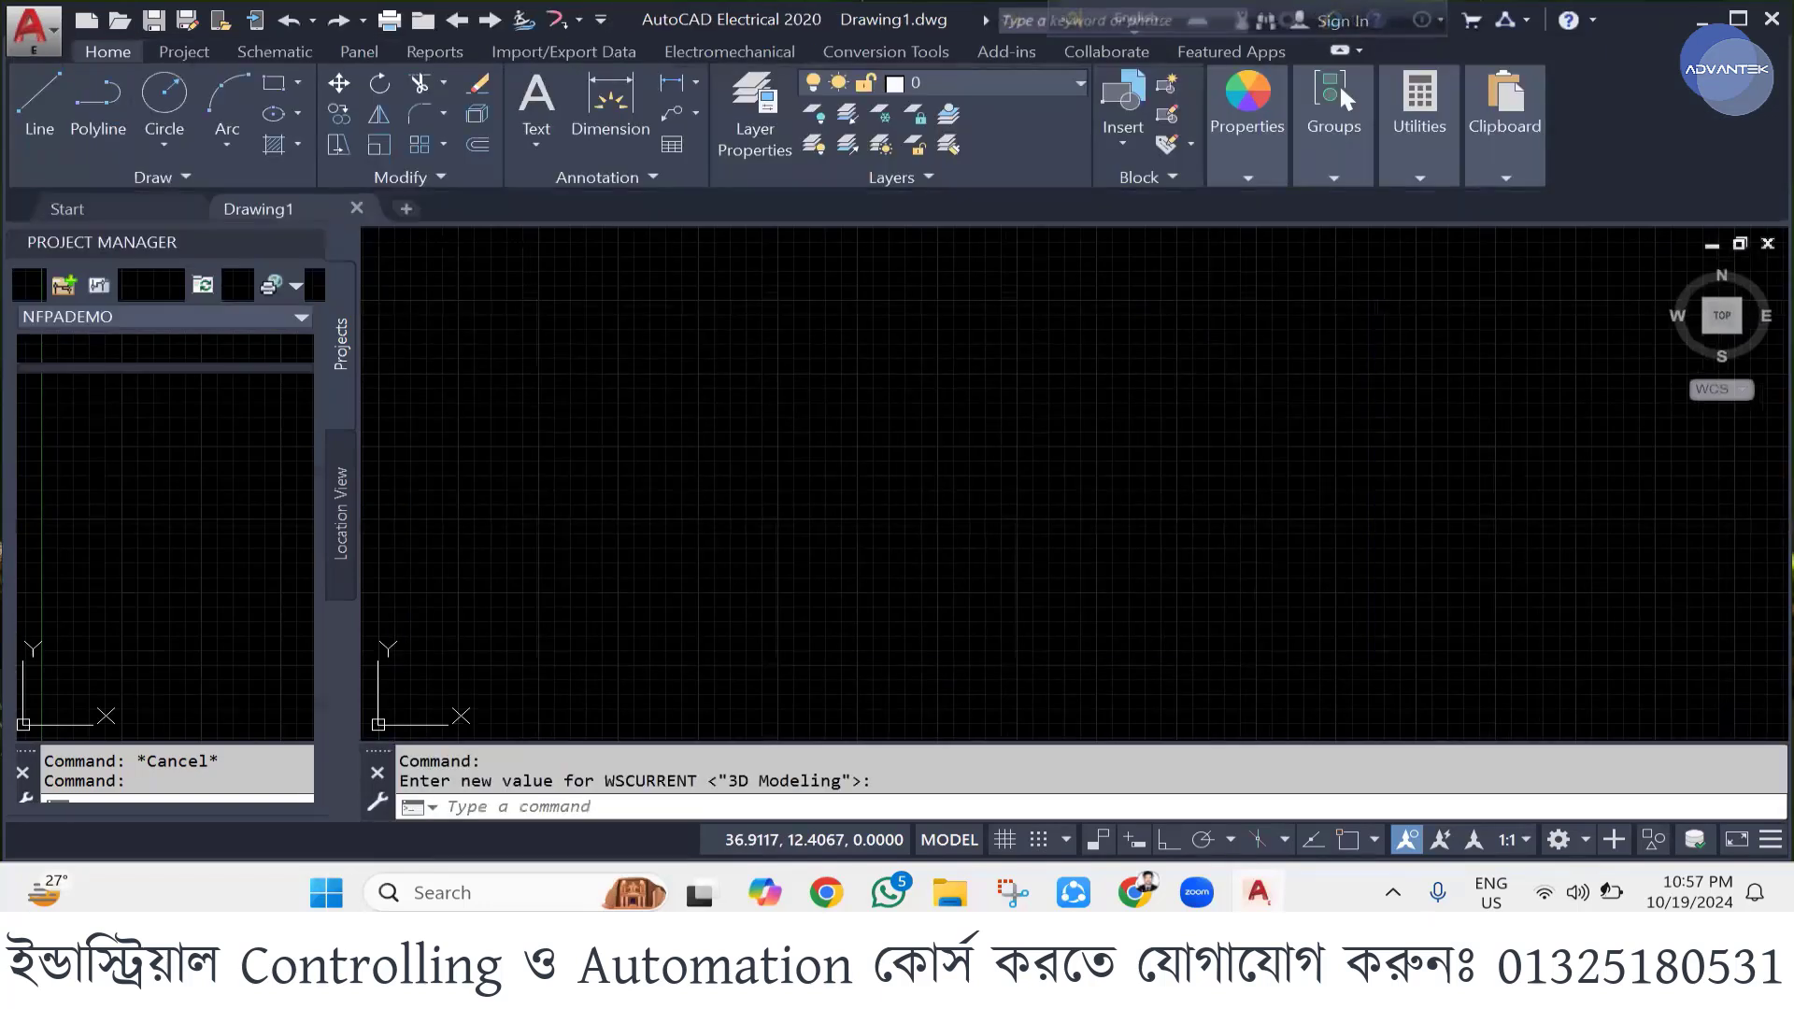
pyautogui.click(308, 249)
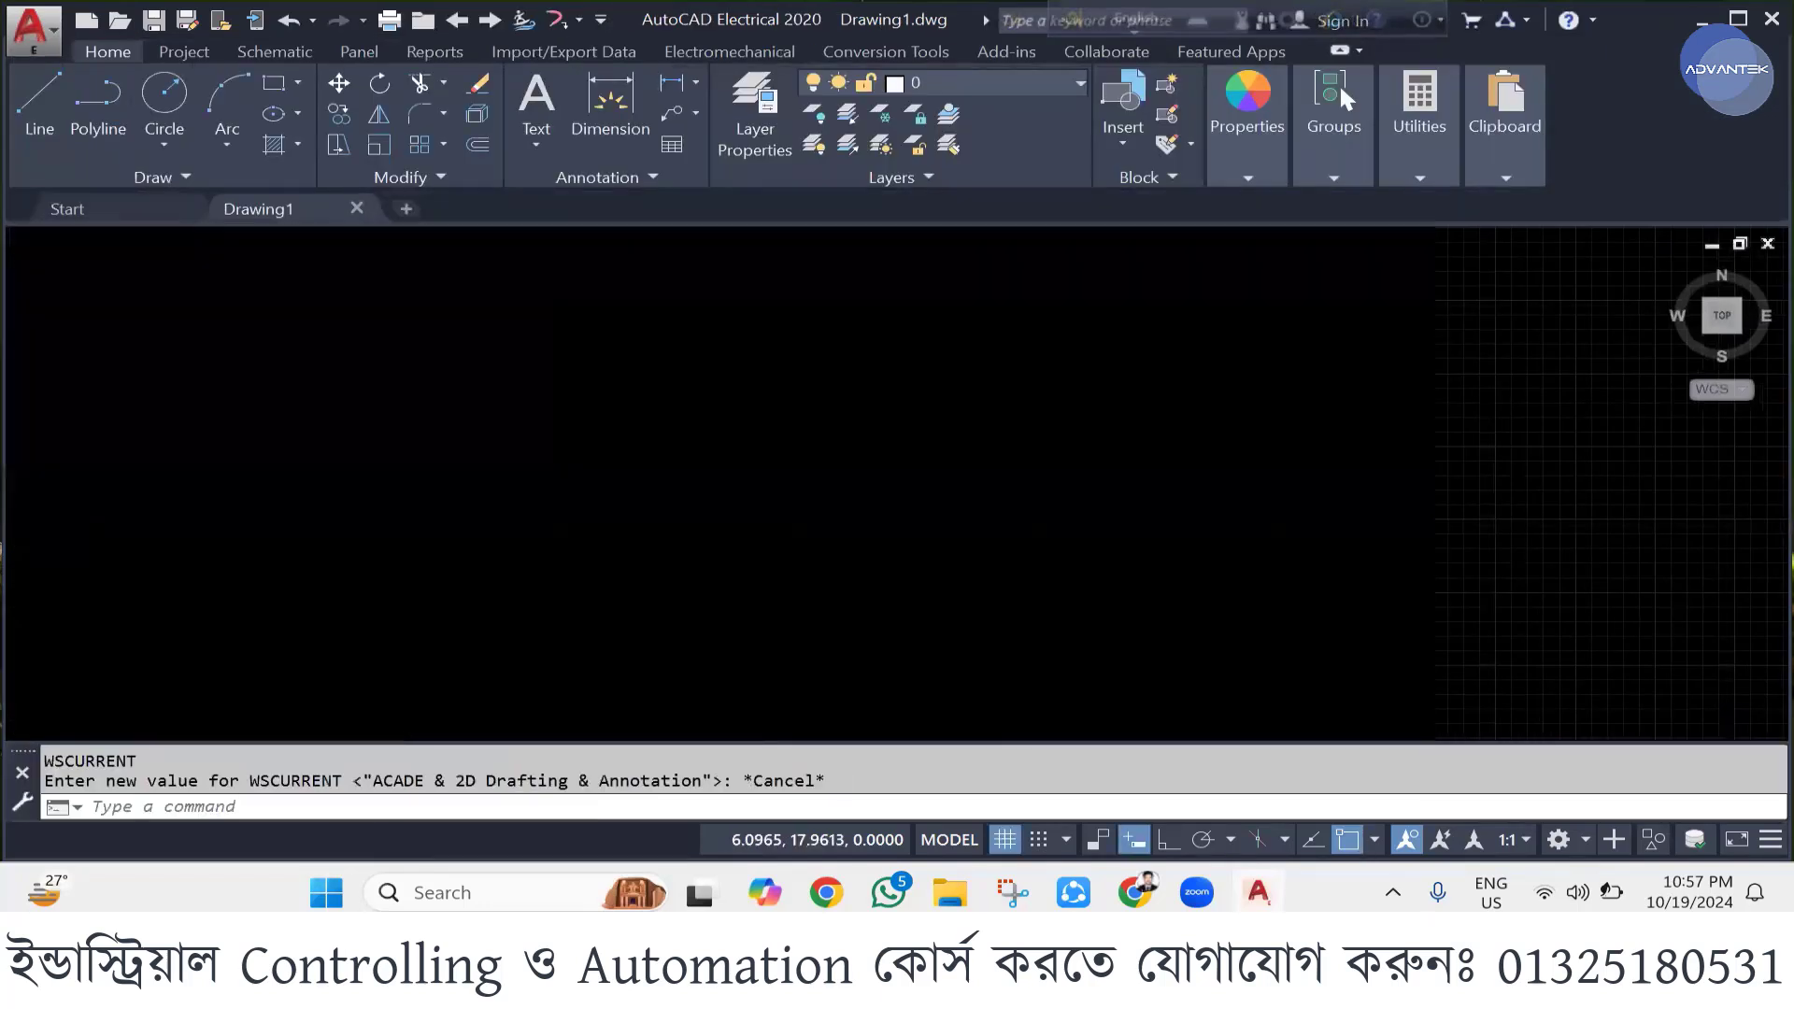